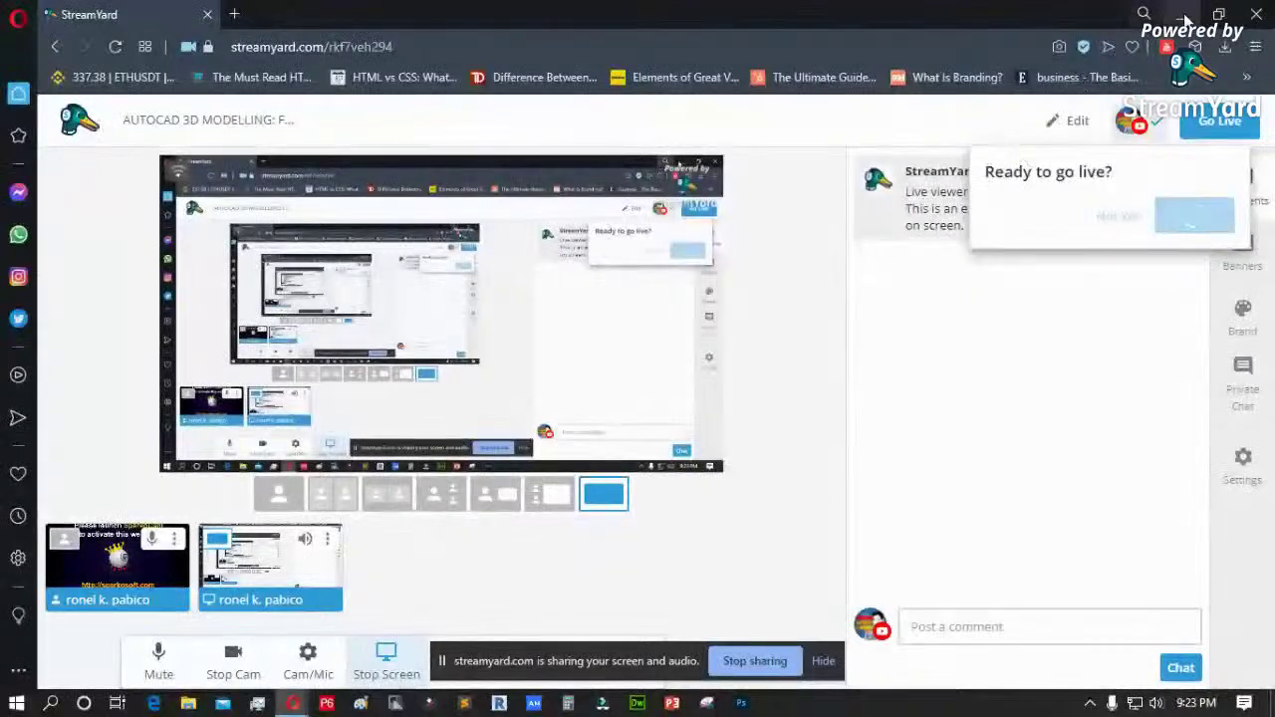
Minimize the StreamYard browser window to reveal the modern house desktop wallpaper
click(1181, 14)
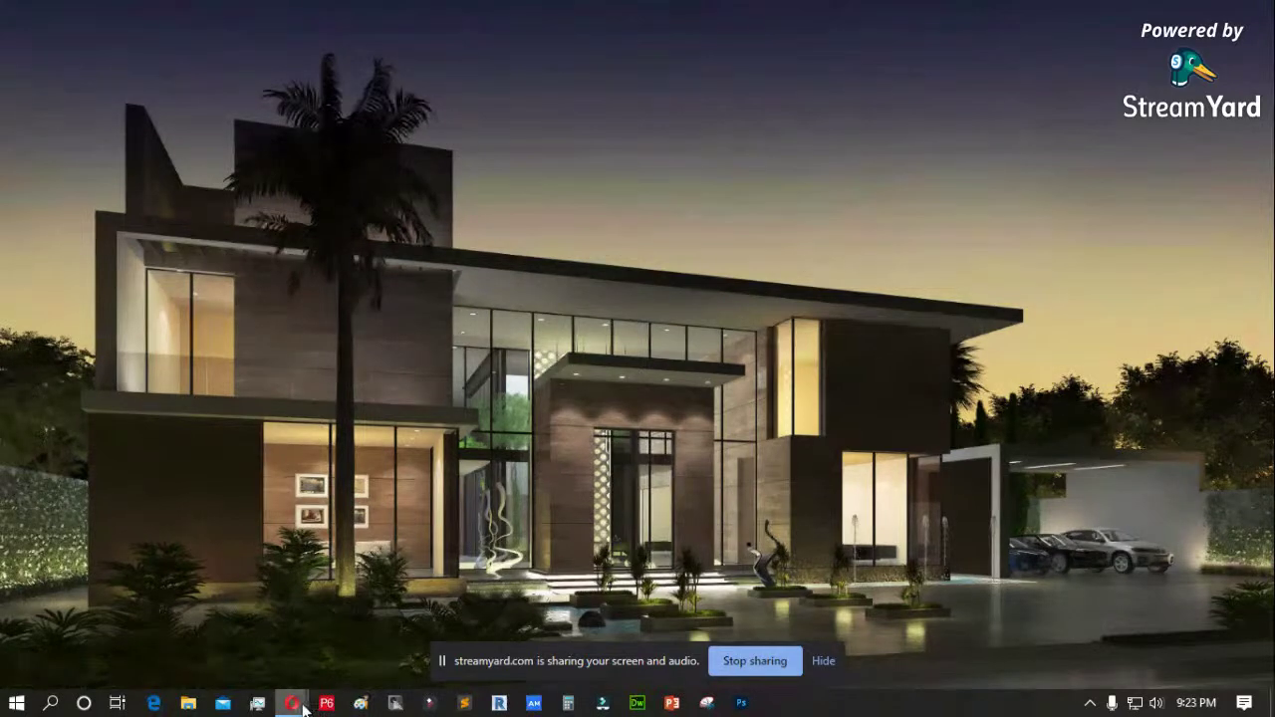
Move the screen-sharing notice aside, raise headset volume from 48 to 80, then open Start
mouse_move(299, 706)
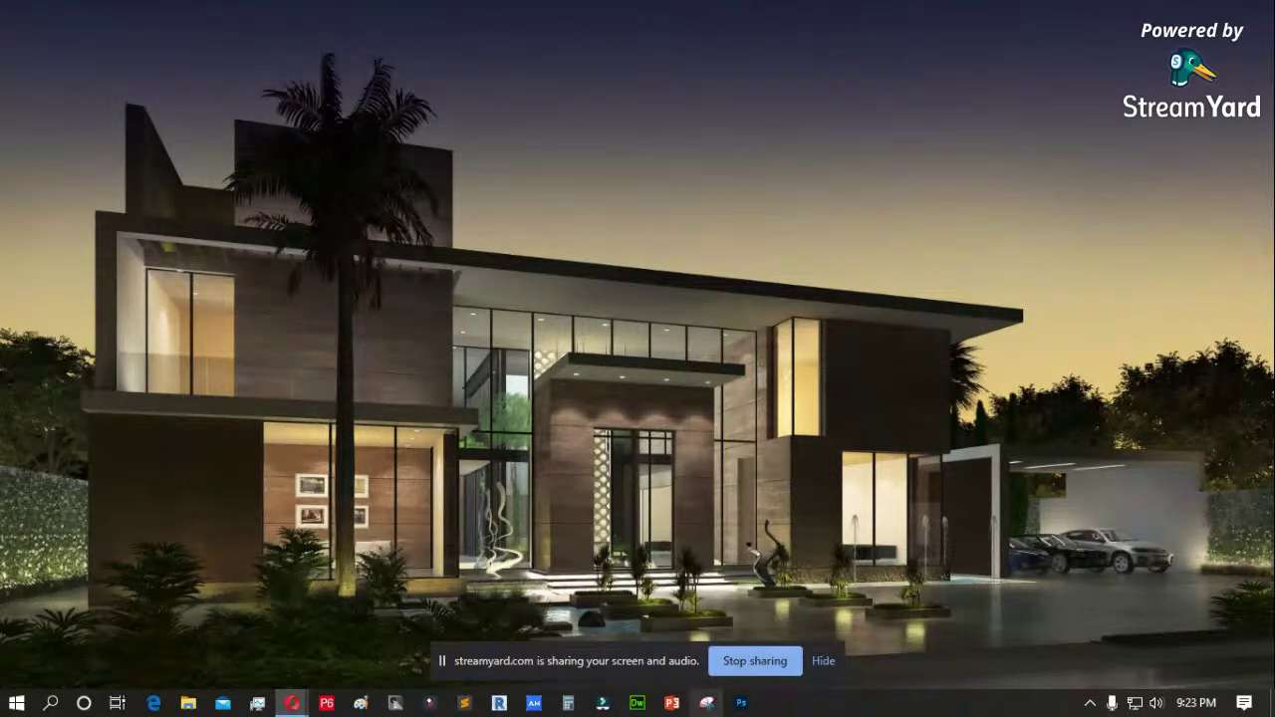
drag(533, 670, 547, 677)
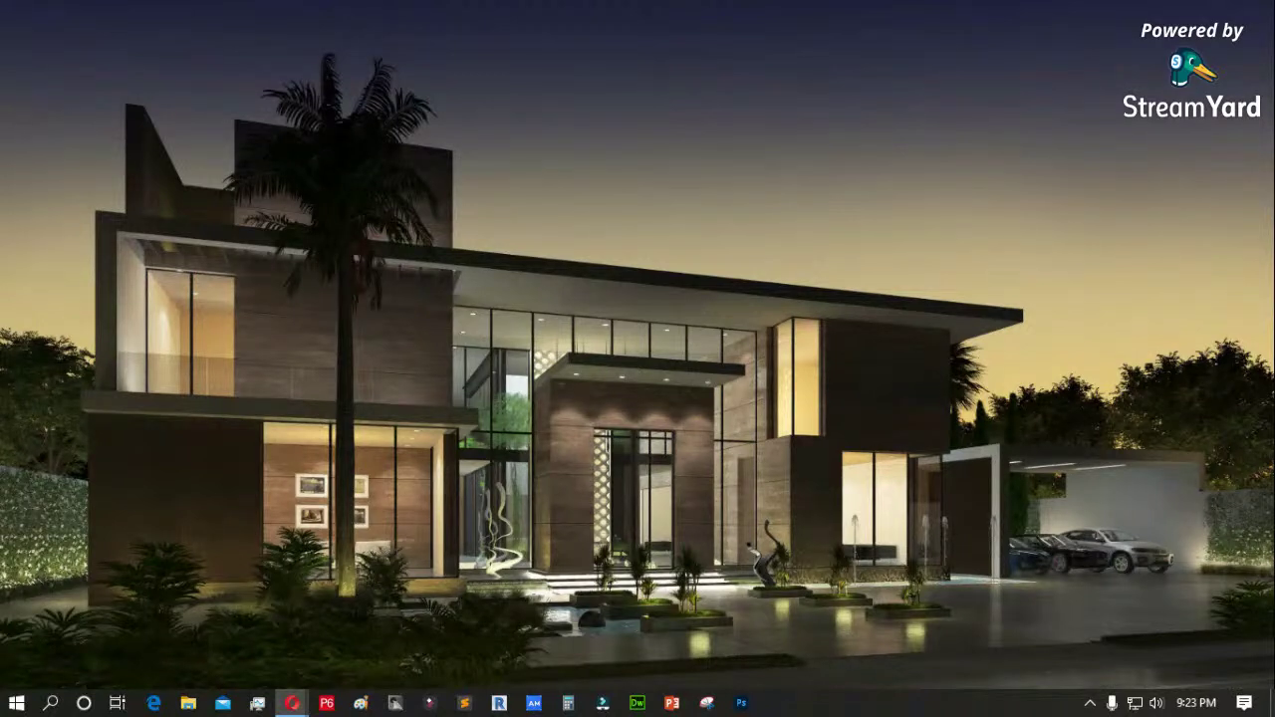
click(1157, 703)
drag(1106, 663, 1170, 663)
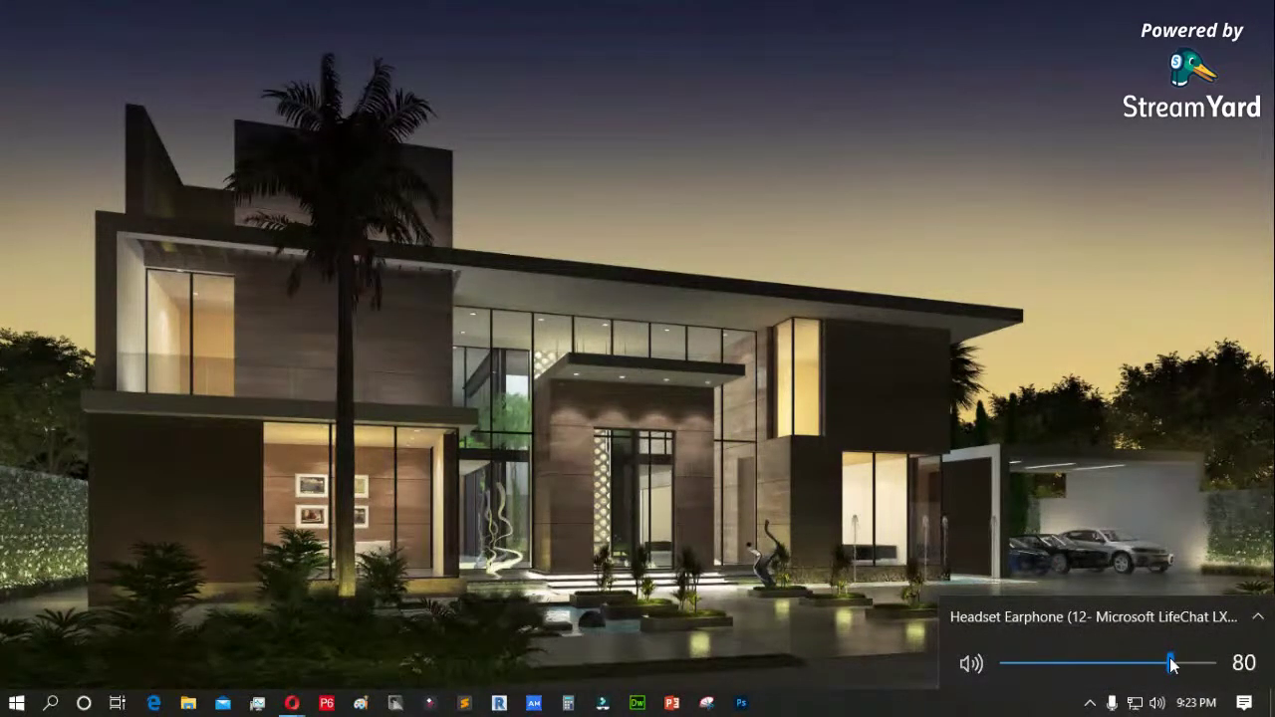
click(742, 531)
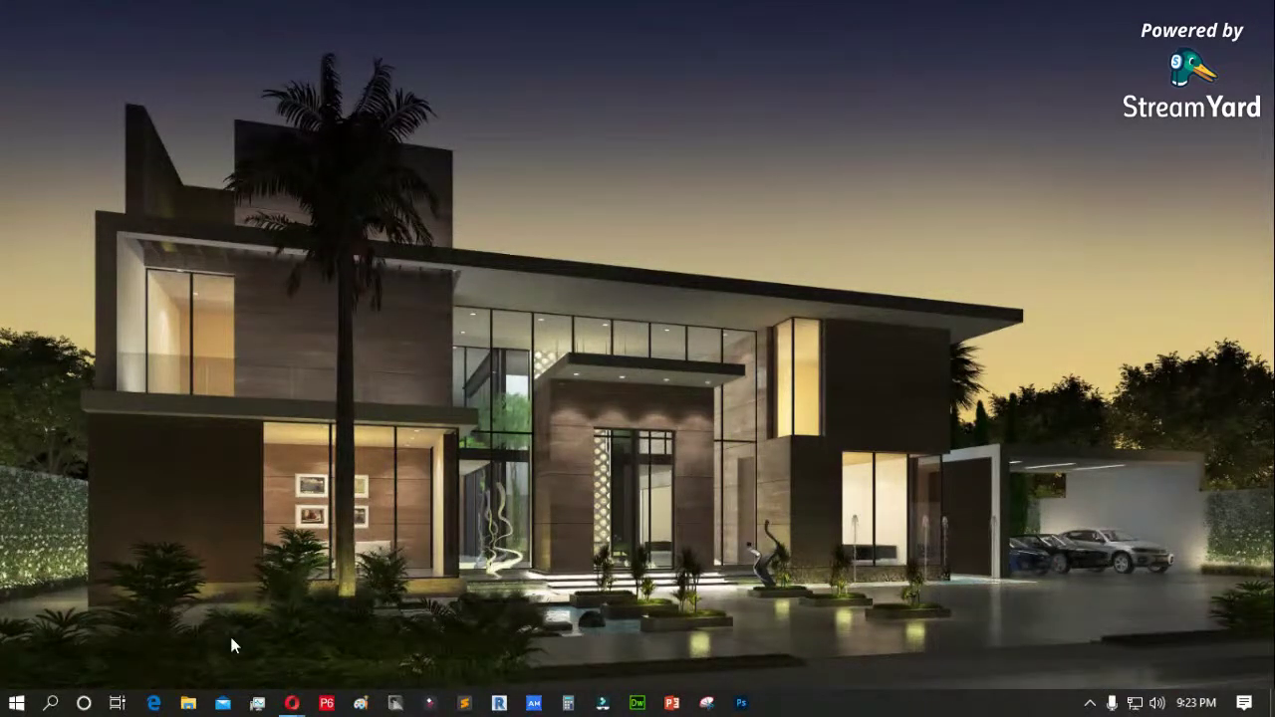
click(18, 704)
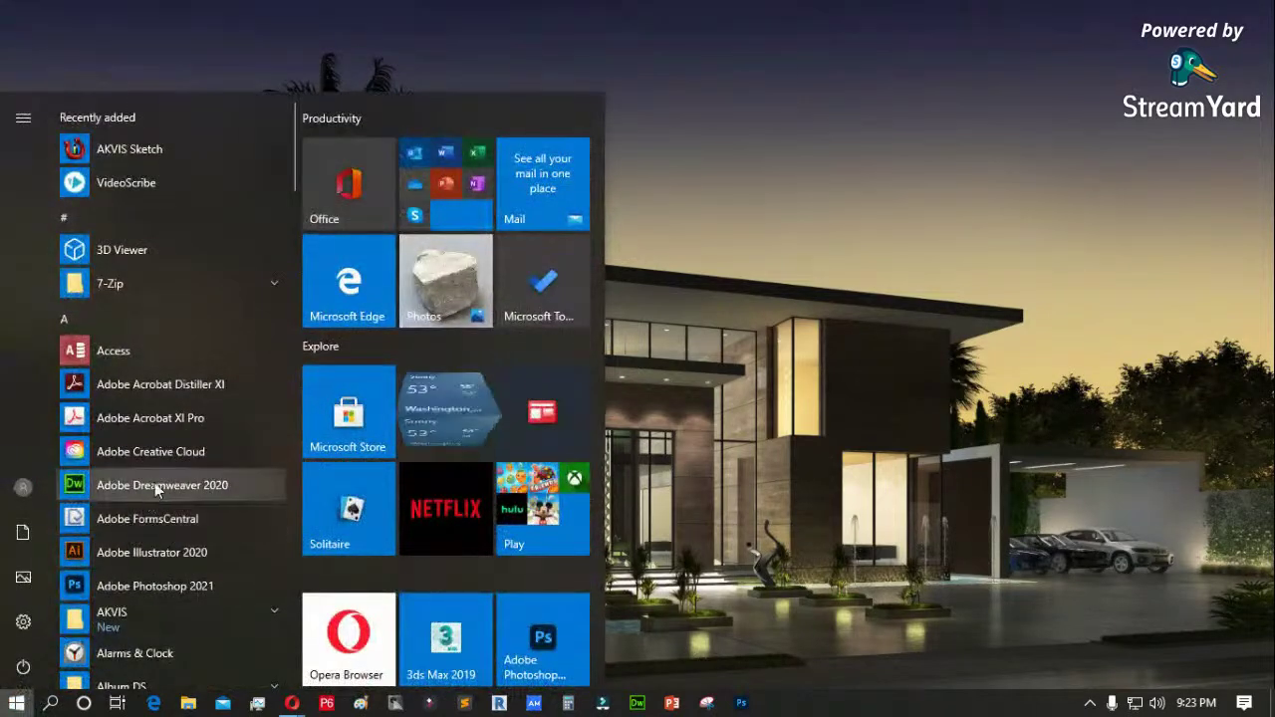
scroll(167, 568, down, 4)
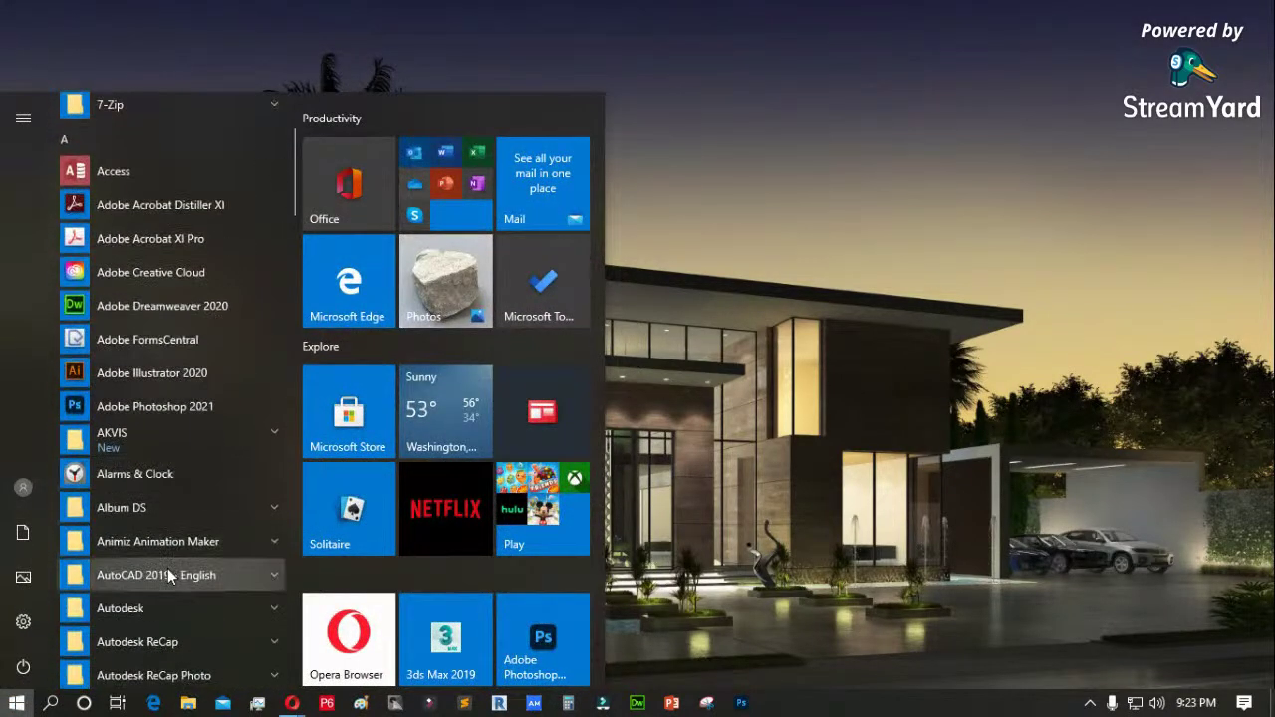
click(161, 574)
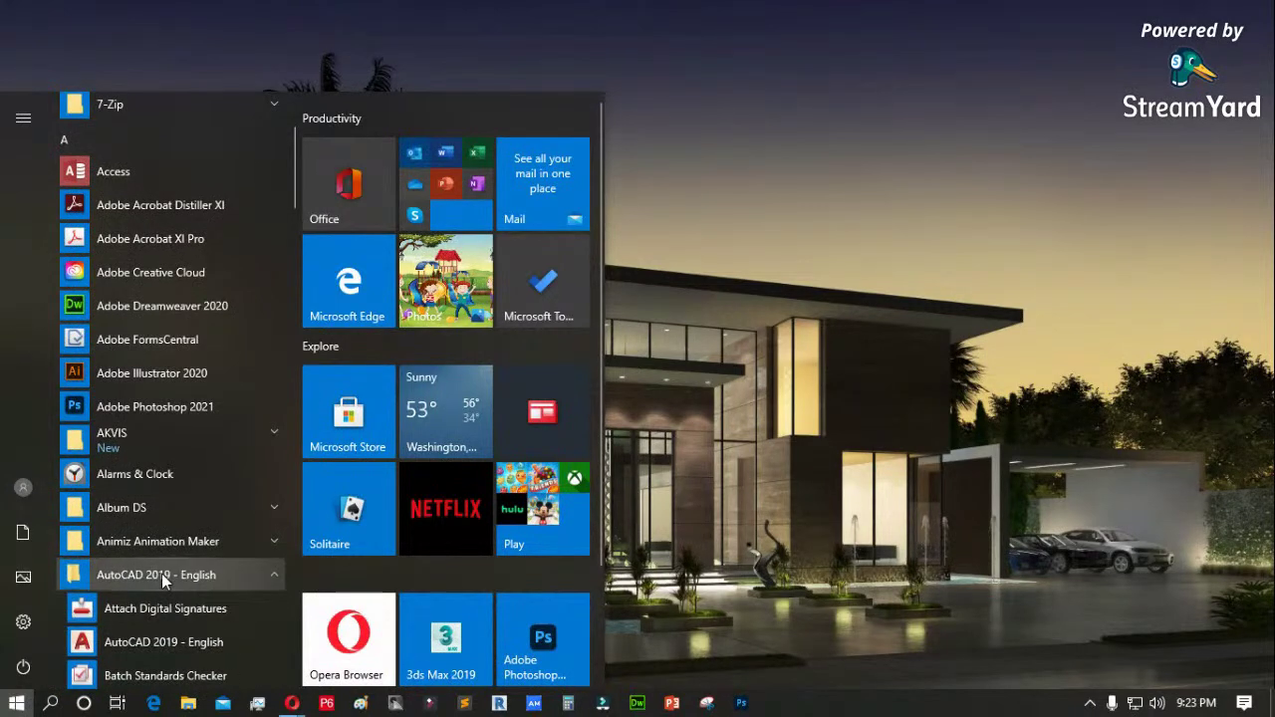
click(837, 381)
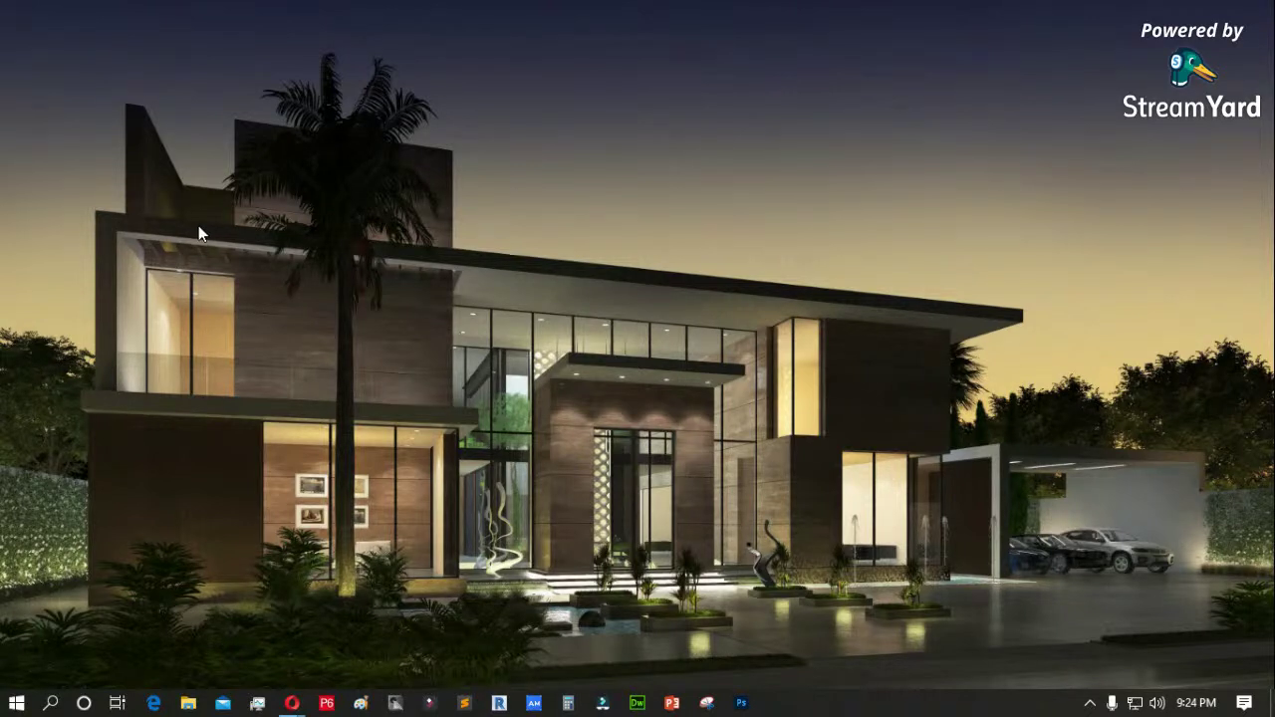
click(189, 704)
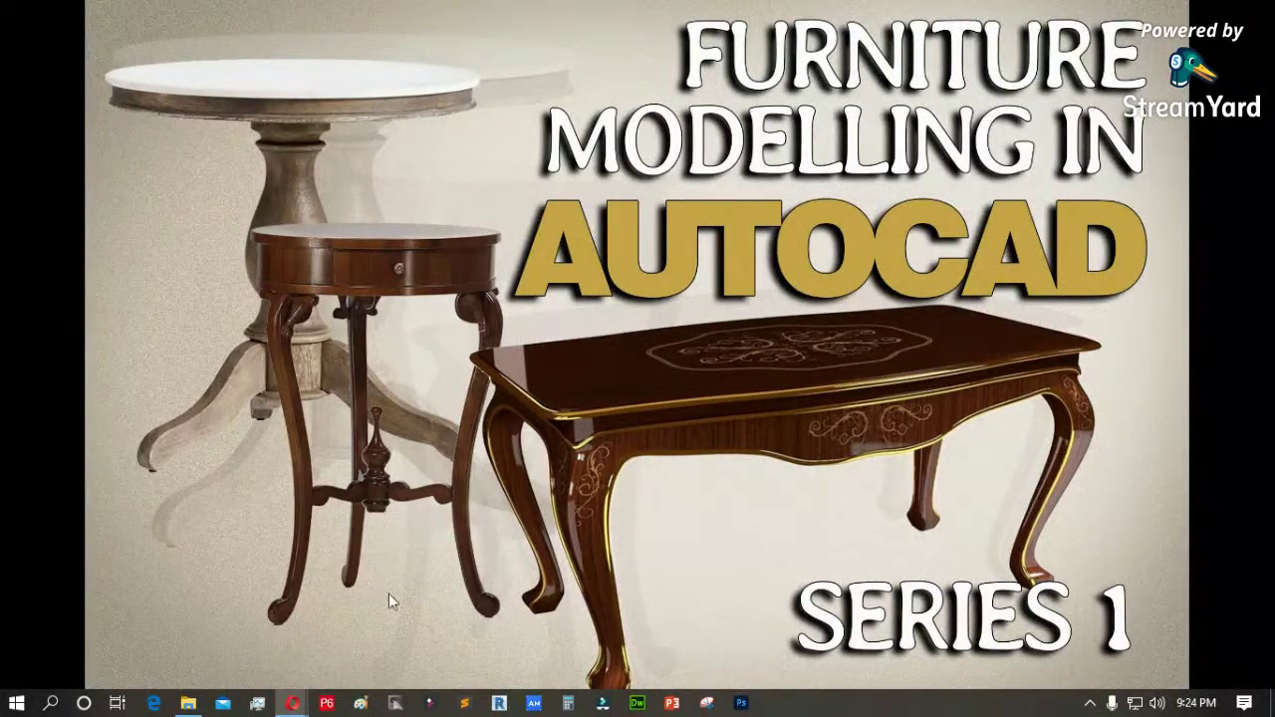
Launch AutoCAD 2019 from the AutoCAD 2019 - English folder in the Start menu
click(17, 703)
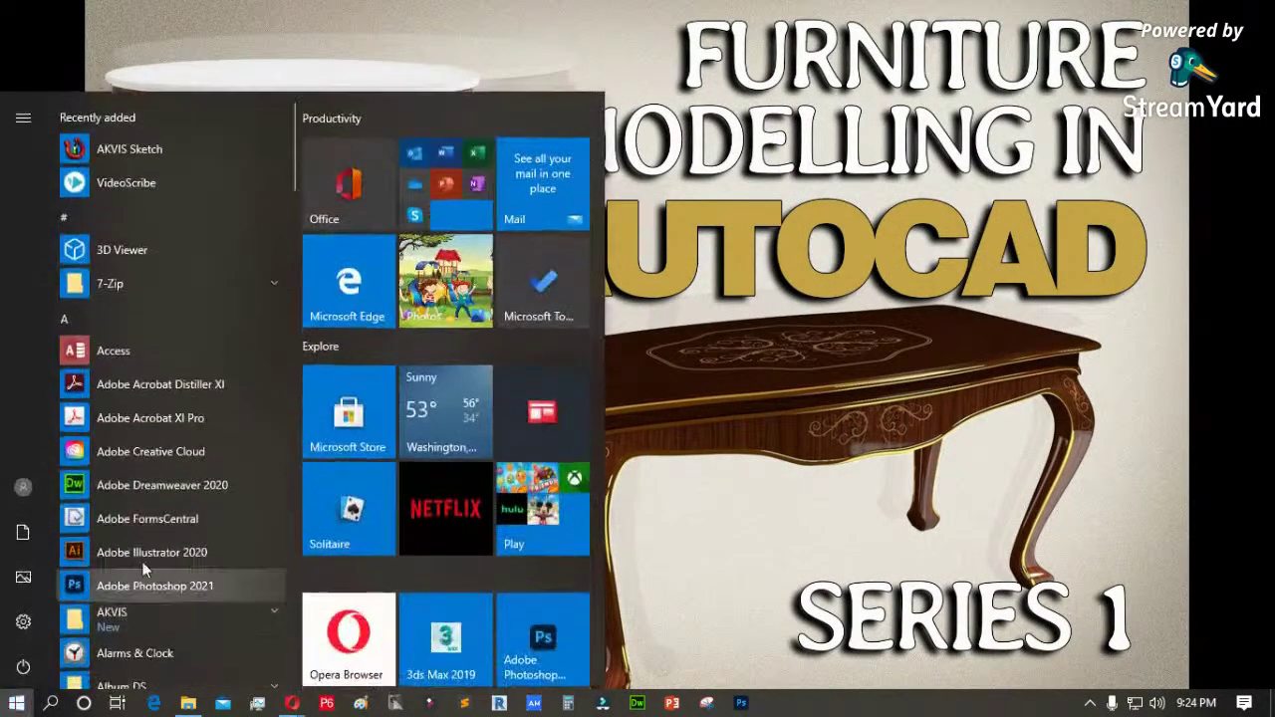
scroll(140, 538, down, 4)
click(152, 486)
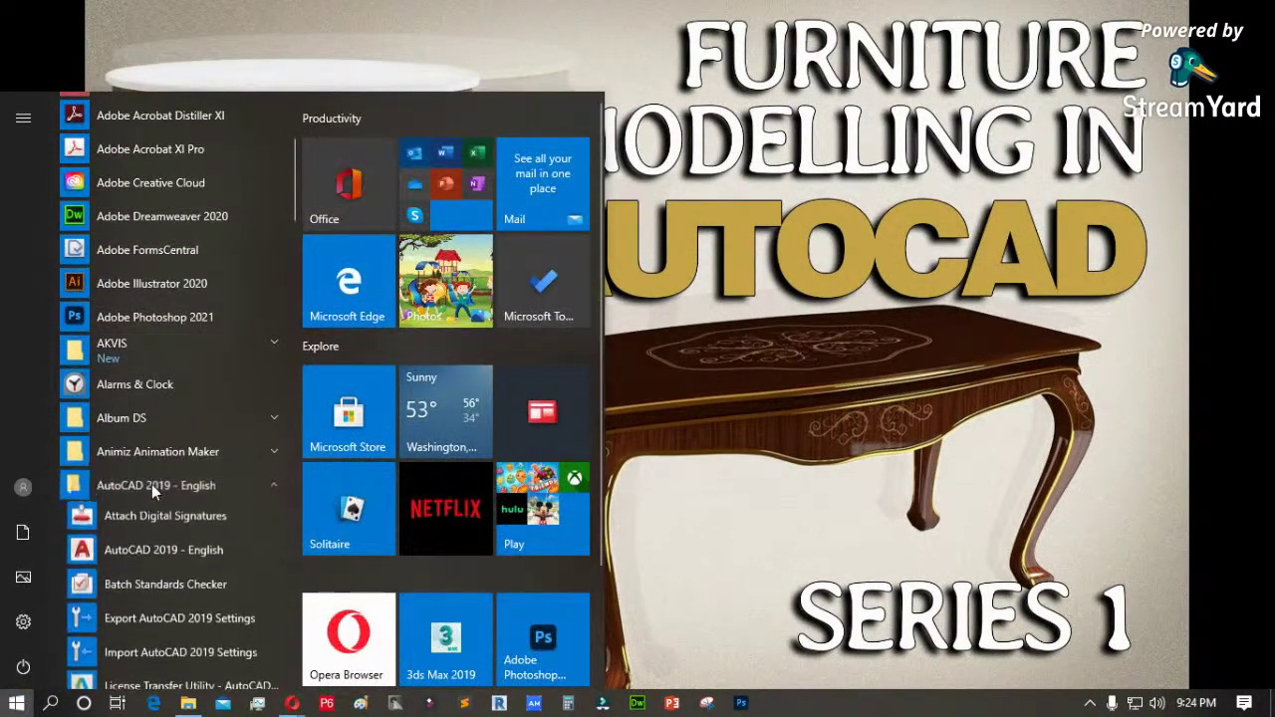
right_click(162, 552)
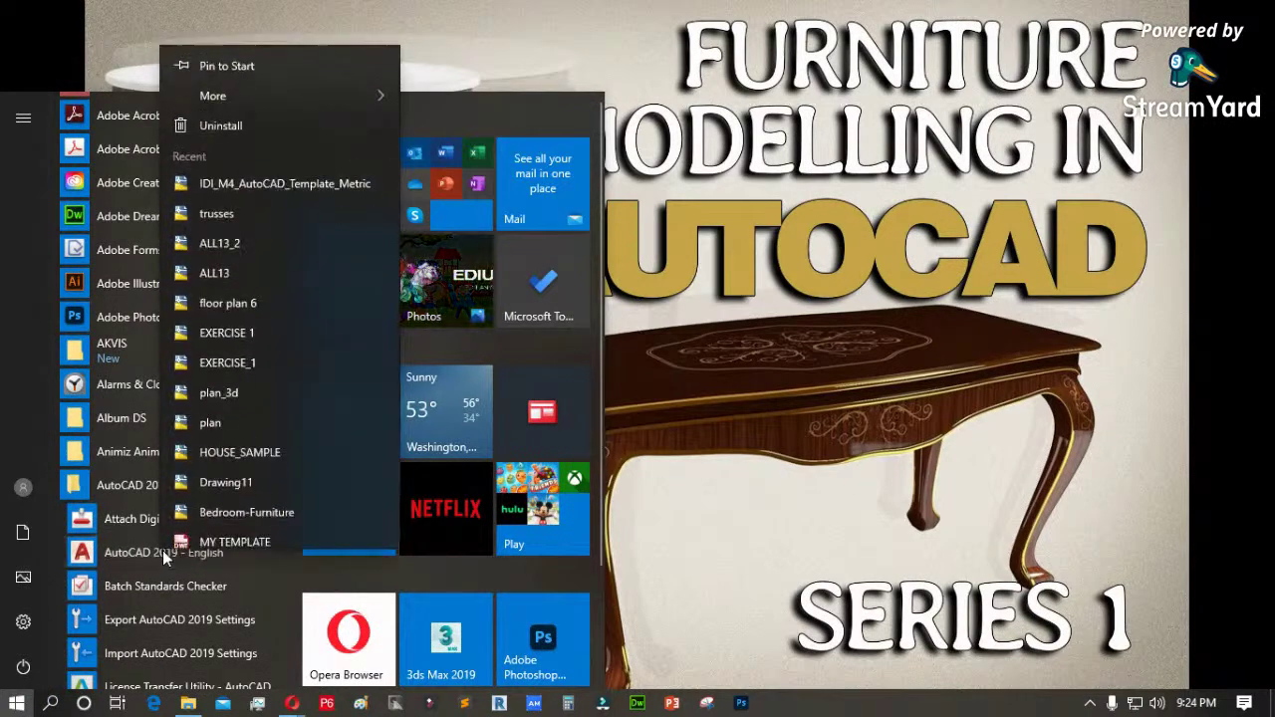
mouse_move(257, 85)
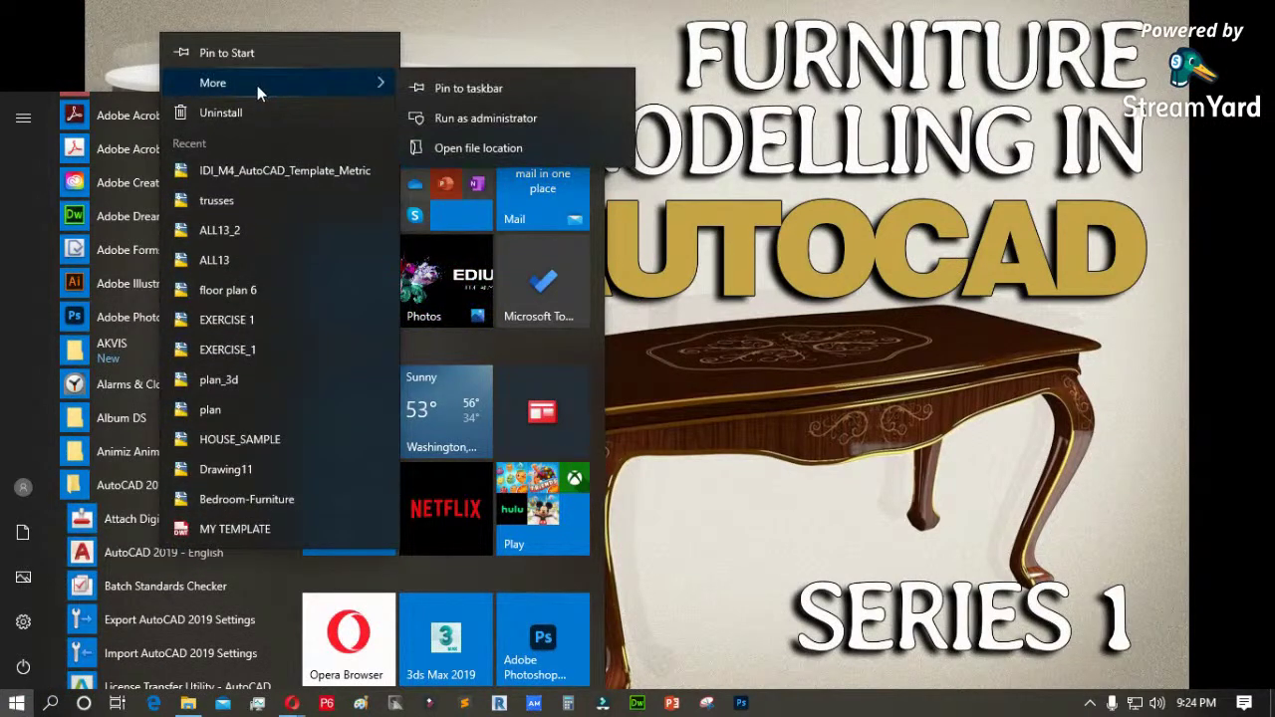
click(472, 99)
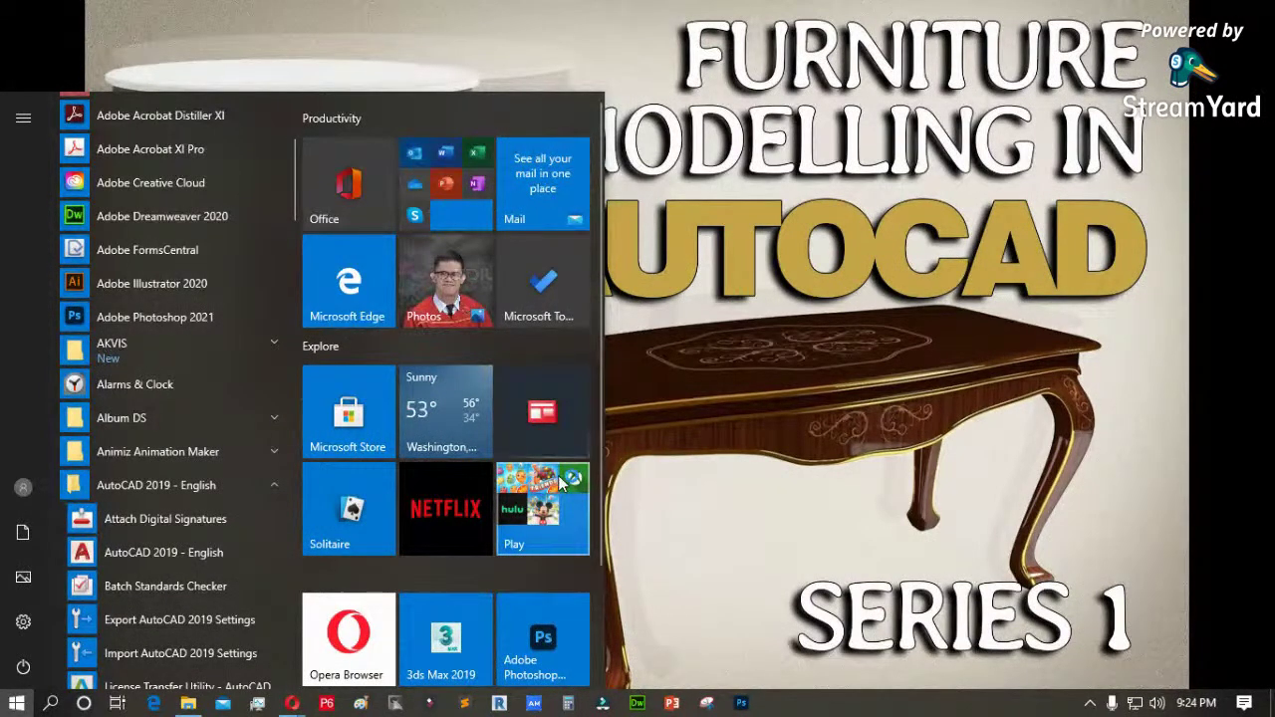
click(865, 492)
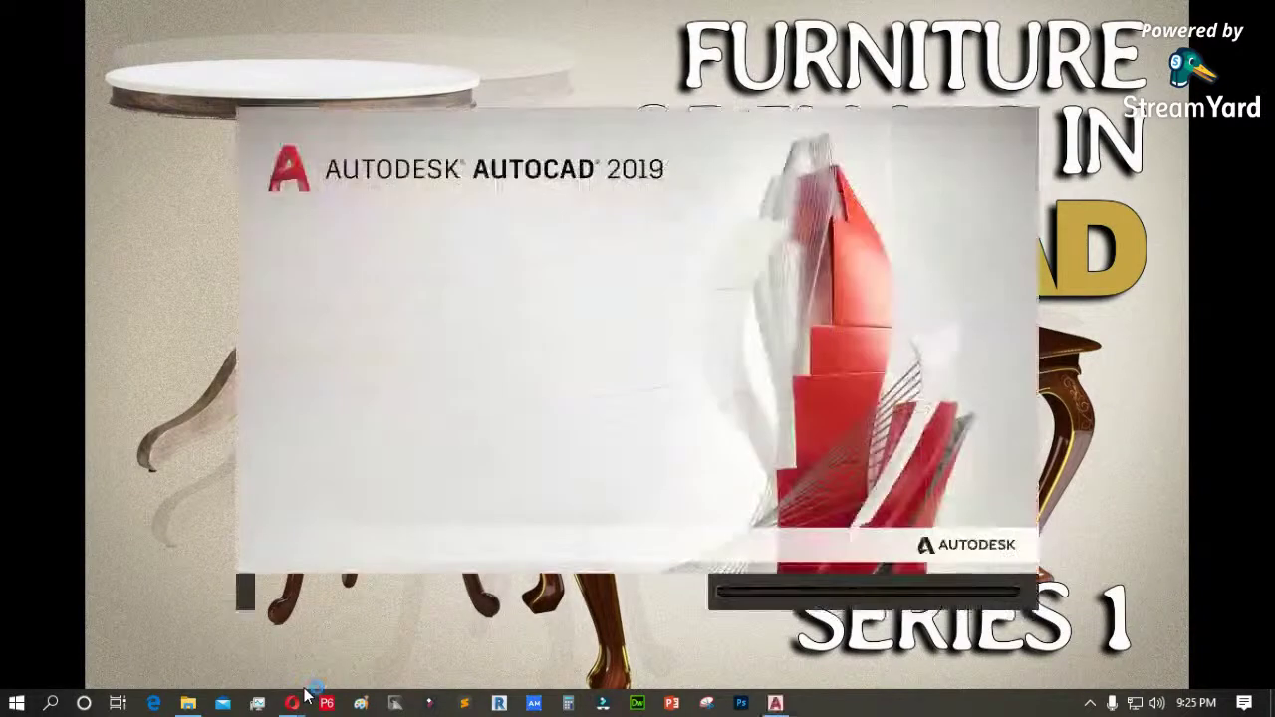
Bring the Autocad Modelling 1 folder window forward and drag it further onto the screen
mouse_move(196, 708)
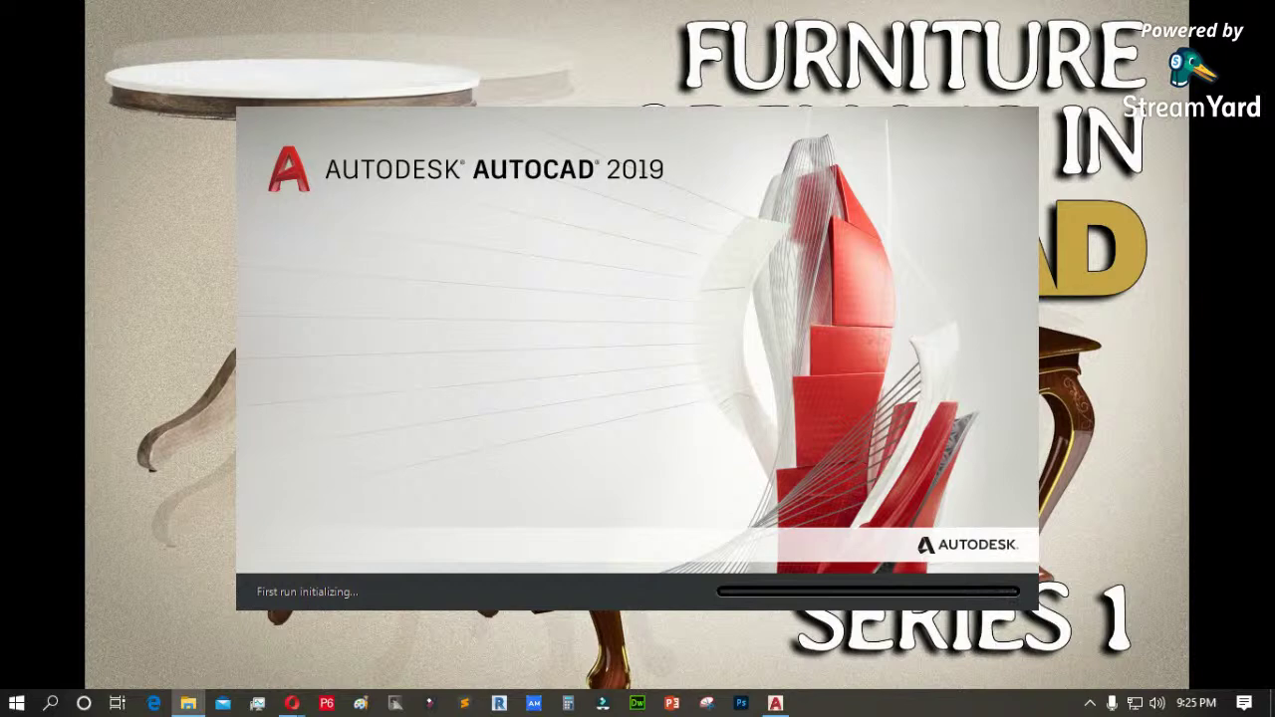
key(alt+Tab)
drag(1274, 126, 919, 106)
Maximize the folder and open 5547-classic-style-wood-table-guglia in Photos, switching between both windows
double_click(920, 105)
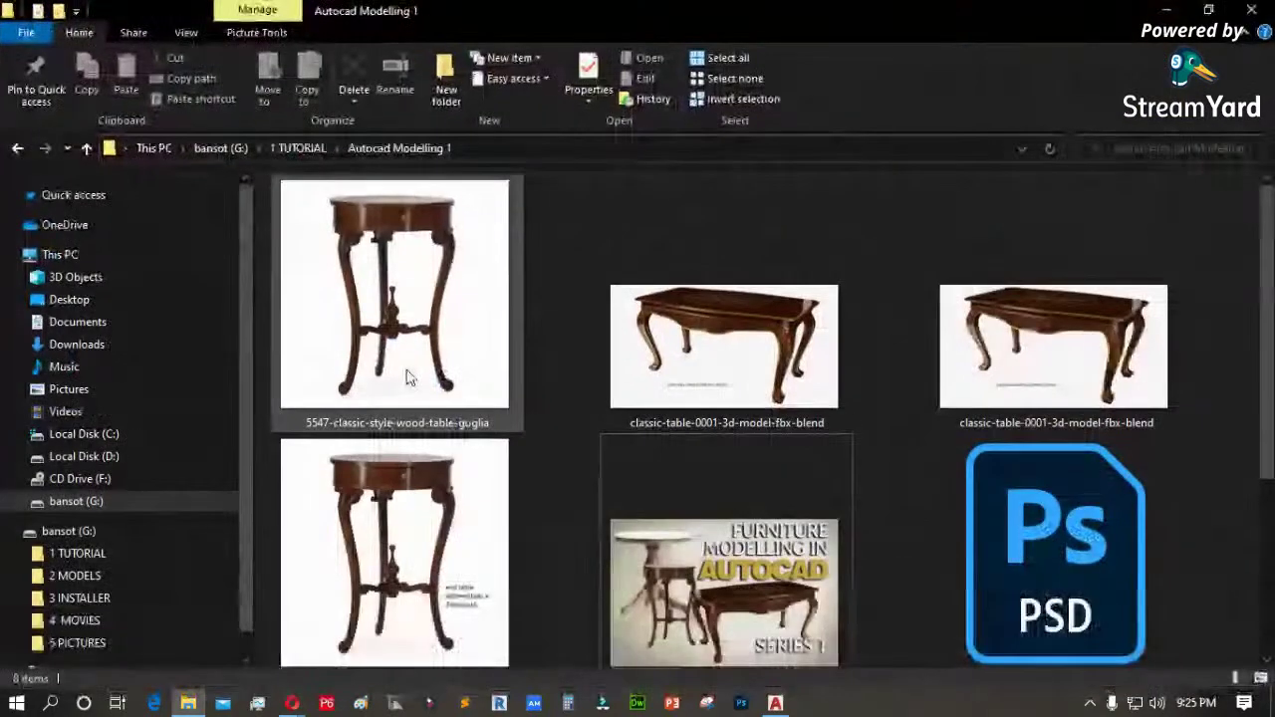
double_click(400, 345)
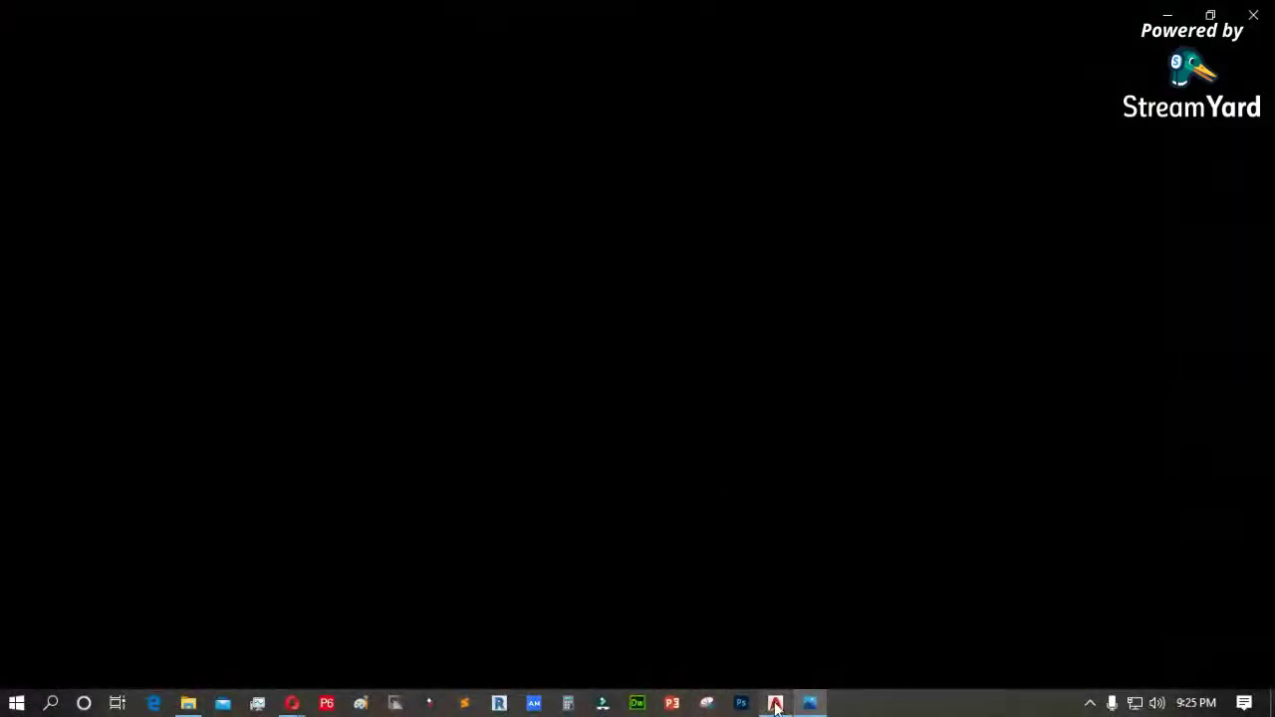
mouse_move(809, 705)
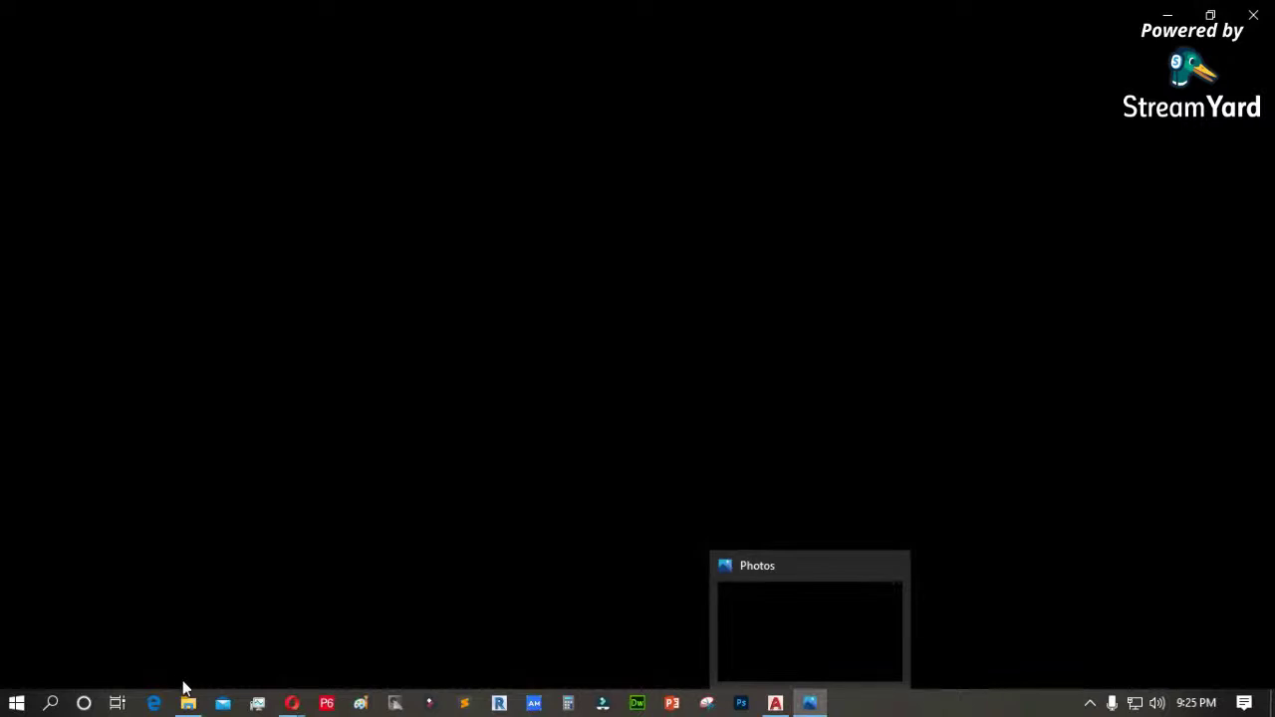
click(189, 704)
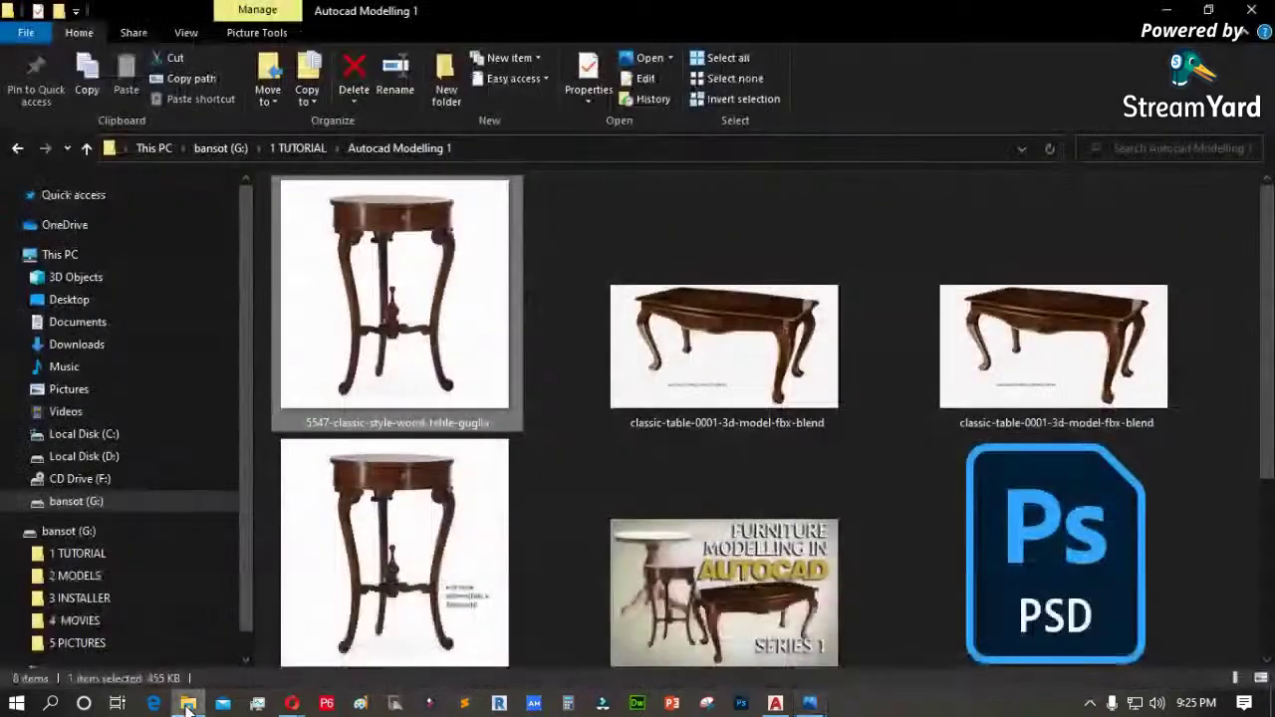
click(812, 705)
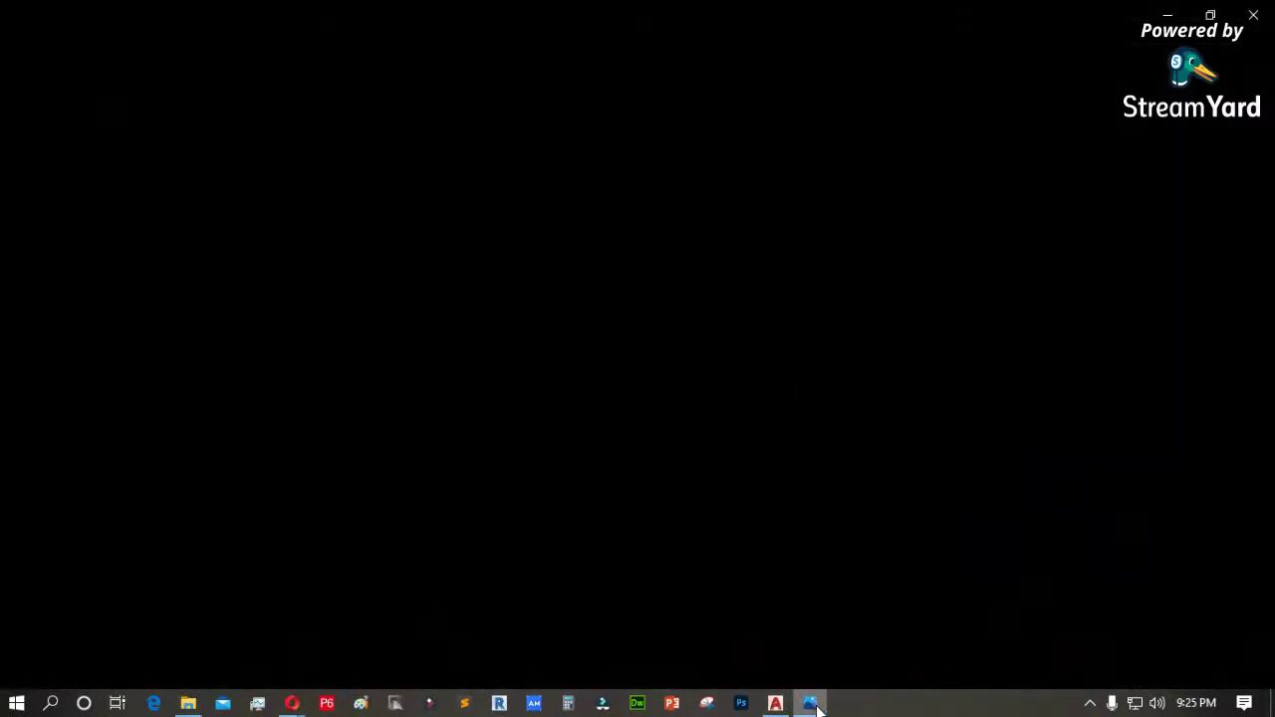
click(188, 703)
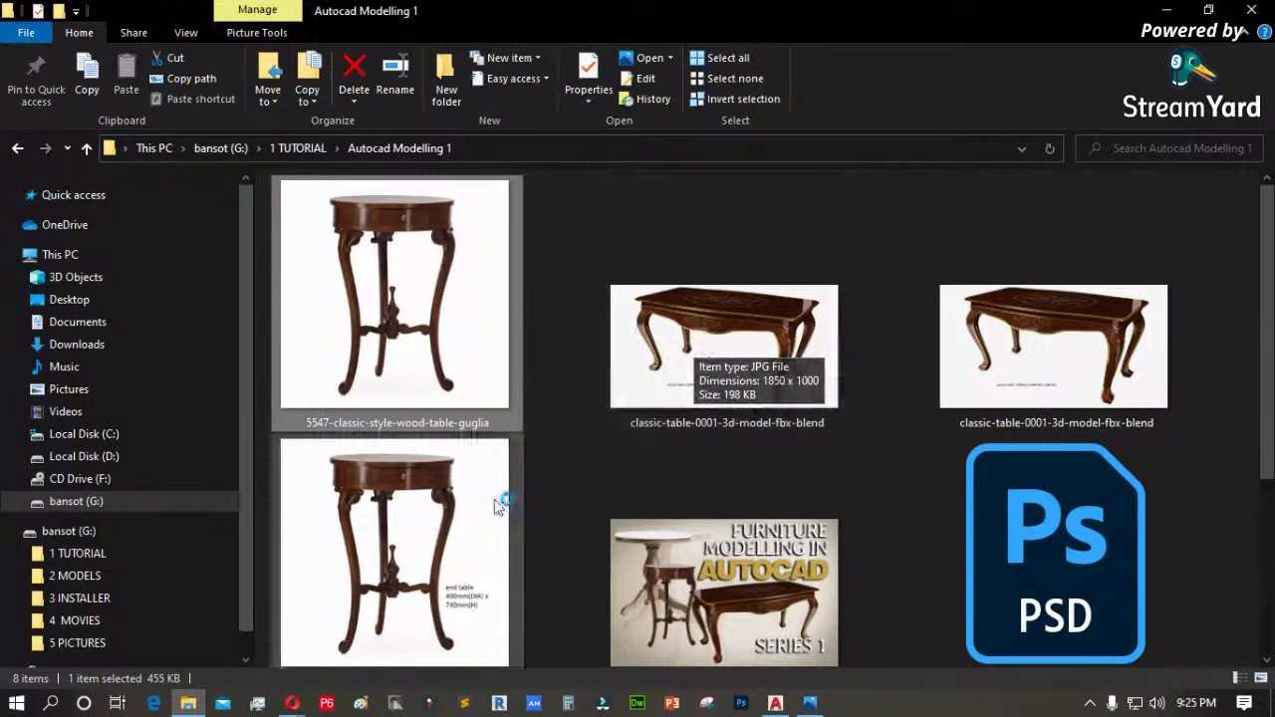
Scroll through the folder's images, clear the selection, minimize the folder and switch to AutoCAD
scroll(498, 506, down, 3)
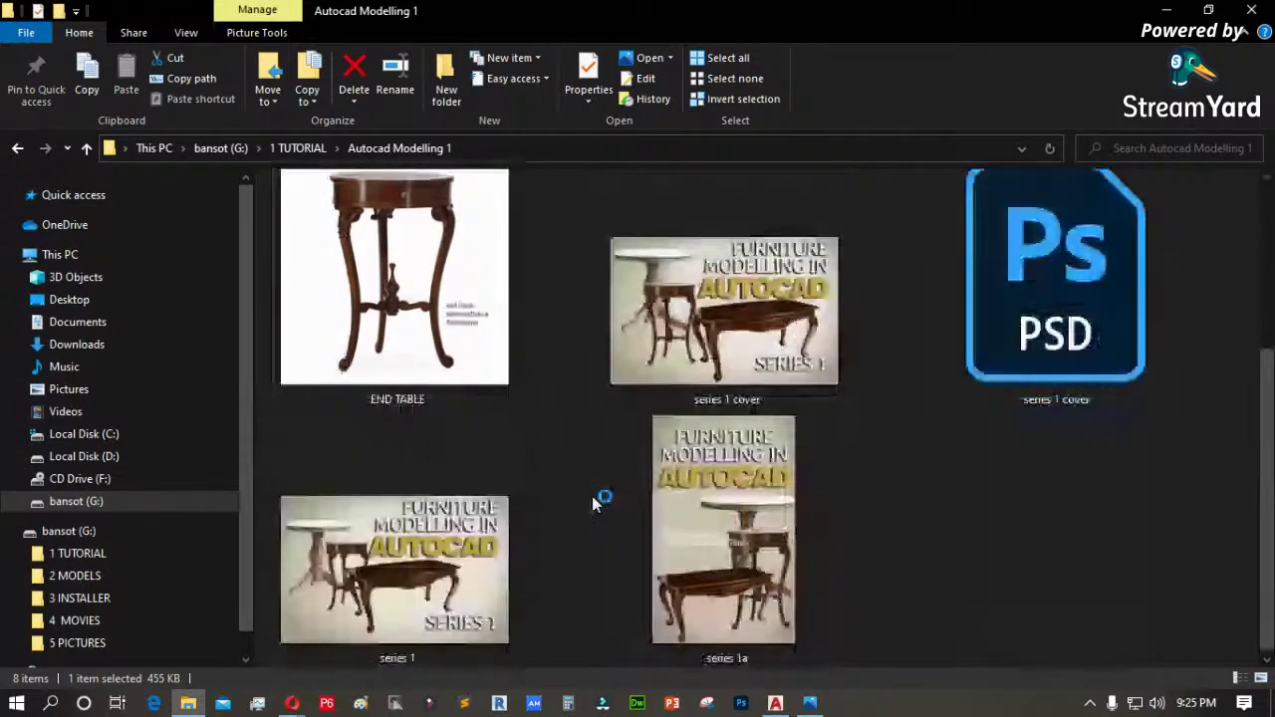
scroll(592, 496, up, 3)
scroll(518, 433, down, 3)
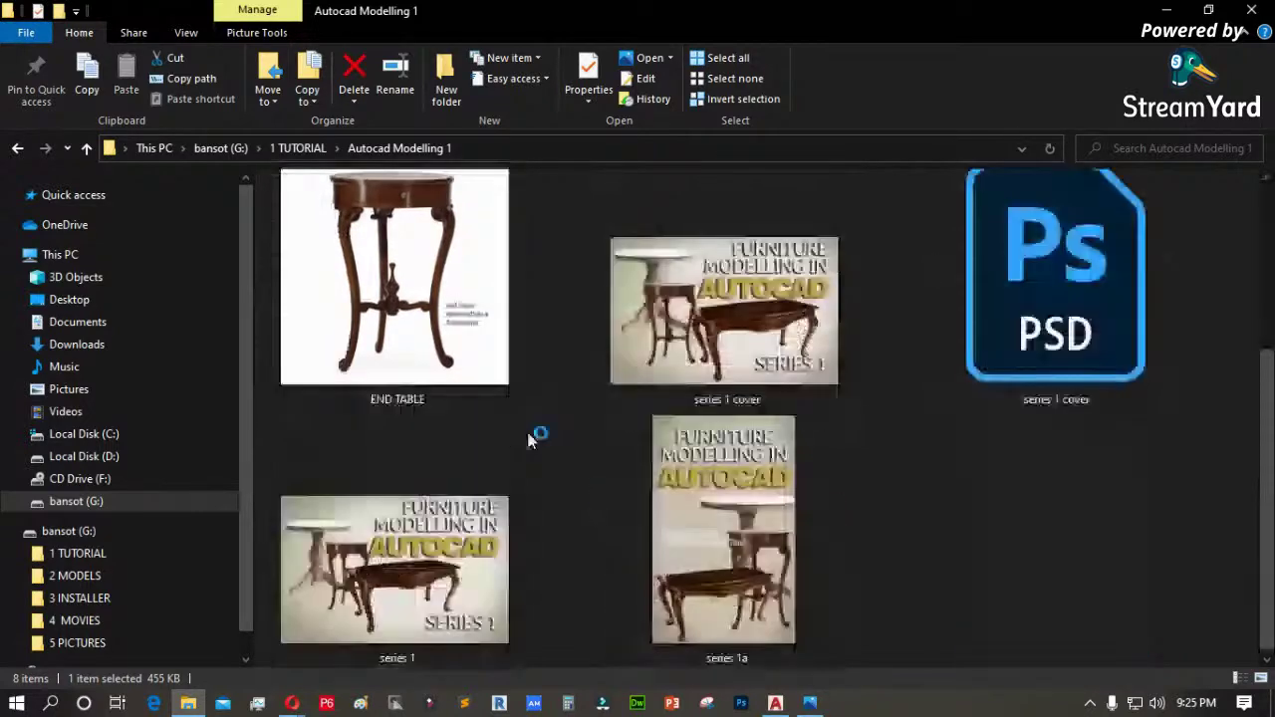
scroll(533, 454, up, 3)
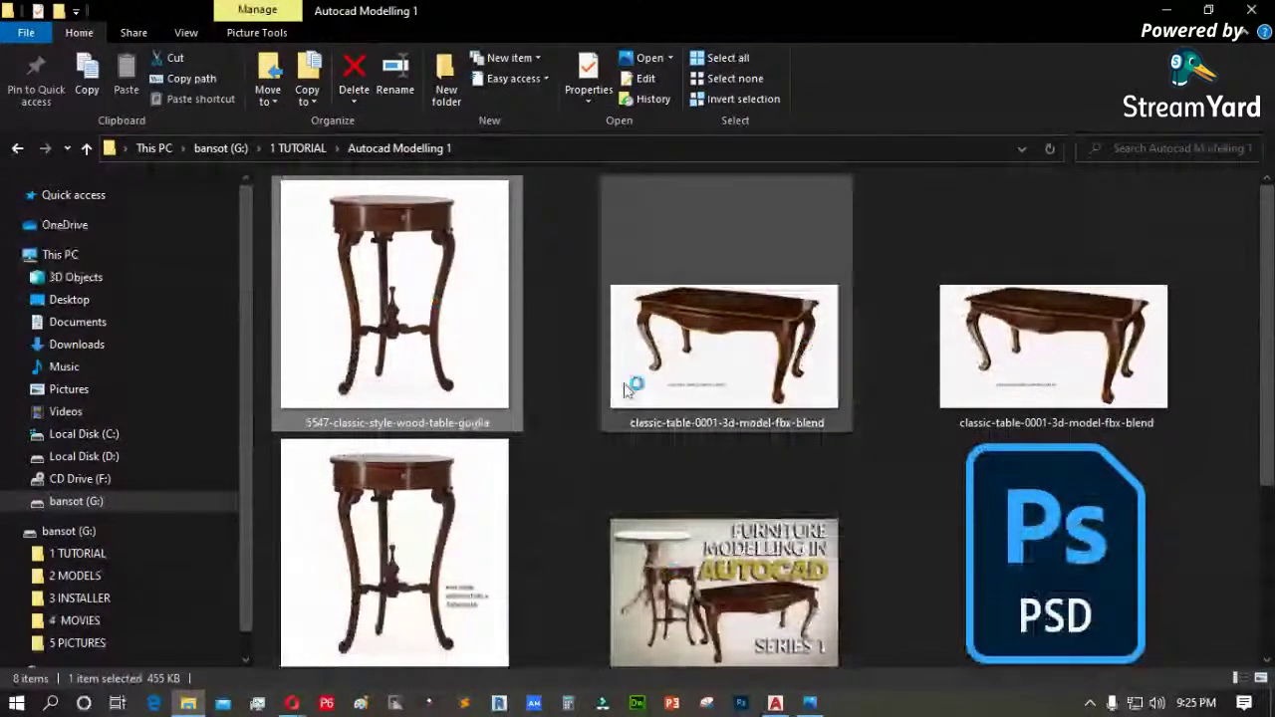
scroll(625, 389, down, 3)
click(1065, 594)
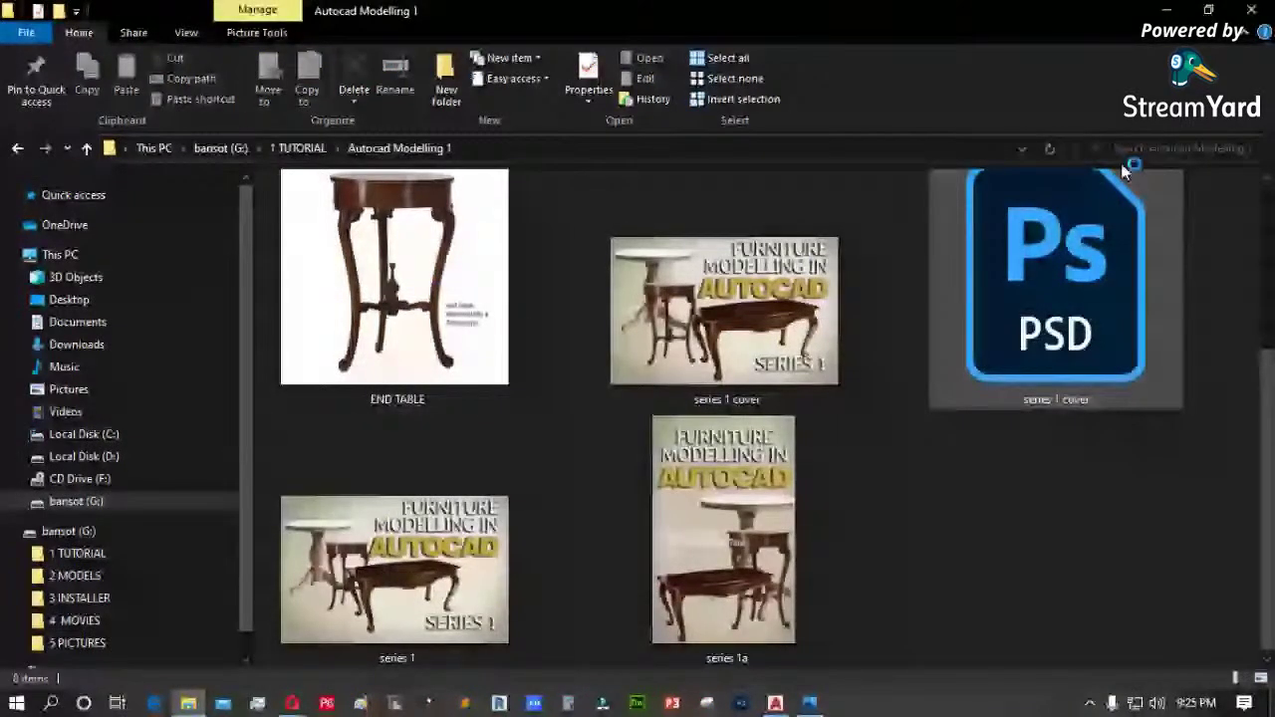
click(1167, 10)
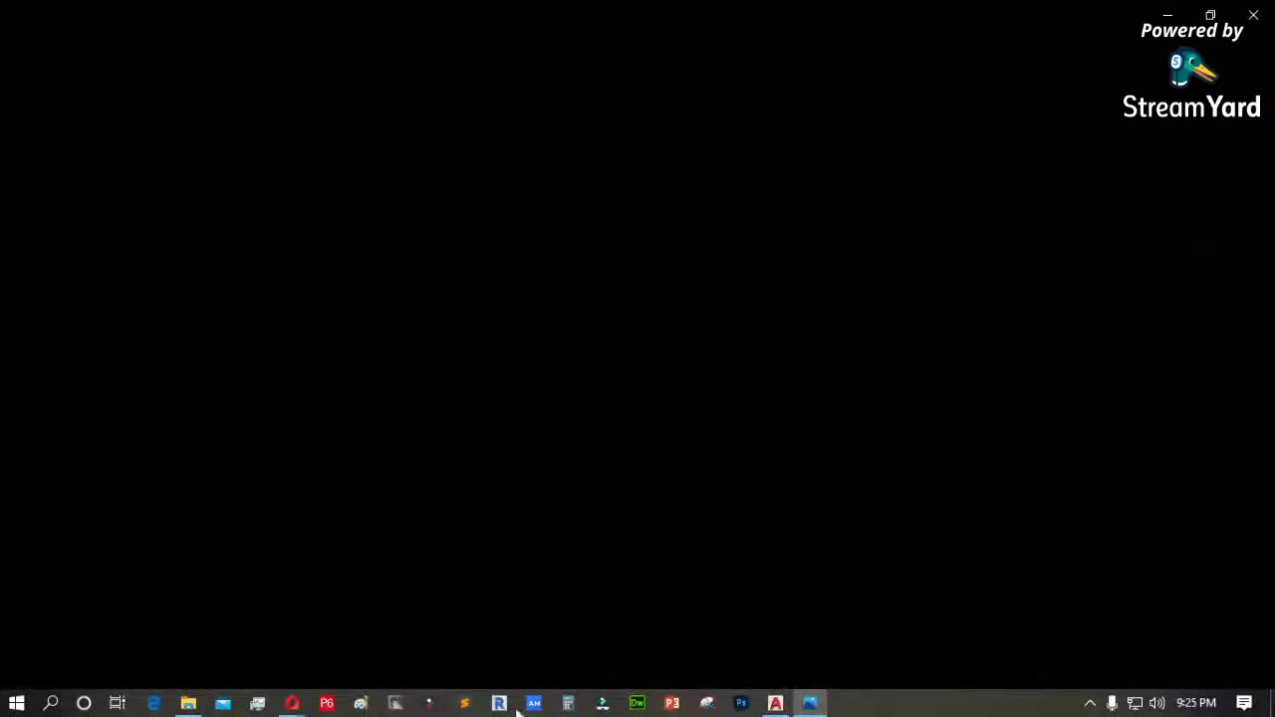
click(776, 705)
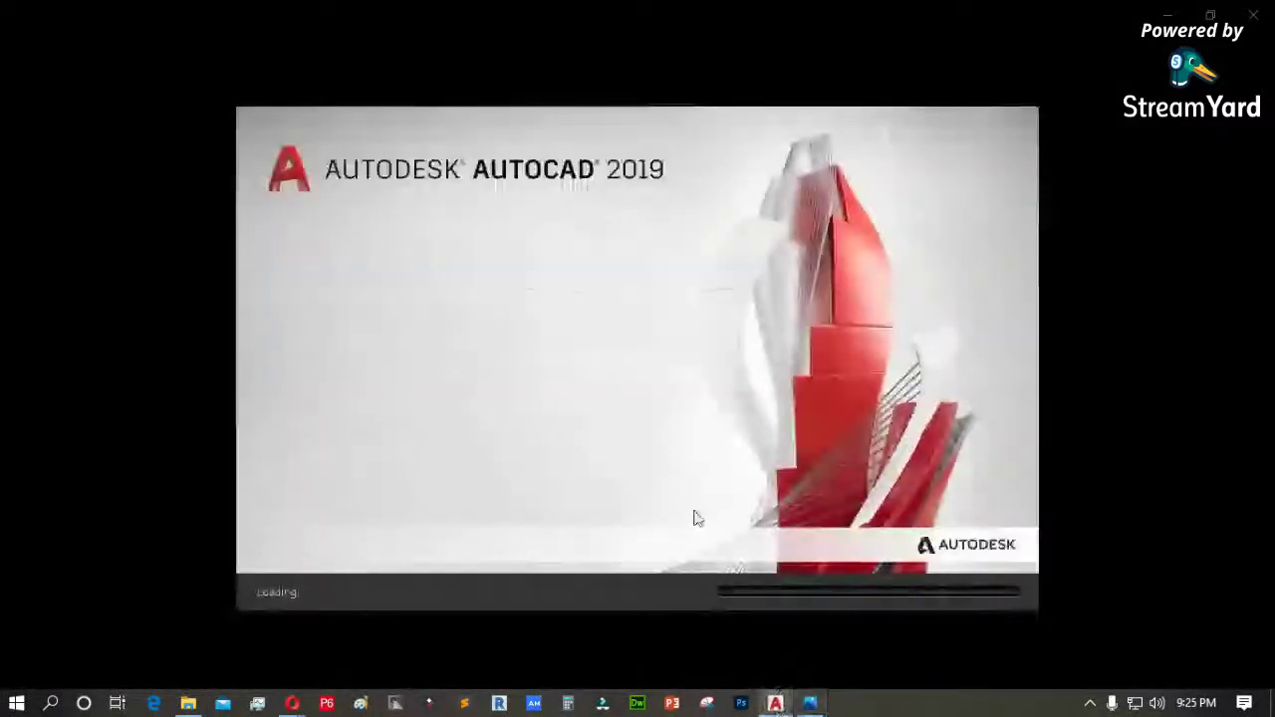
Close the Photos window and exit PowerISO from the system tray
mouse_move(810, 703)
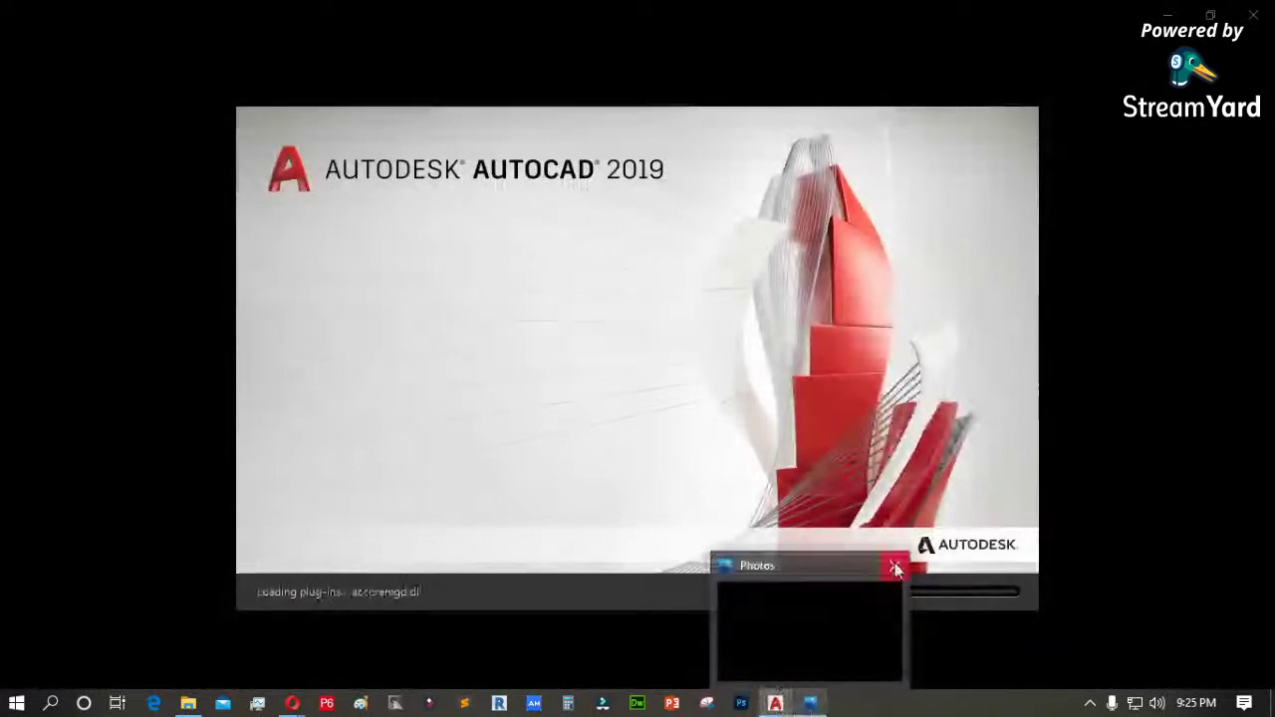
click(895, 565)
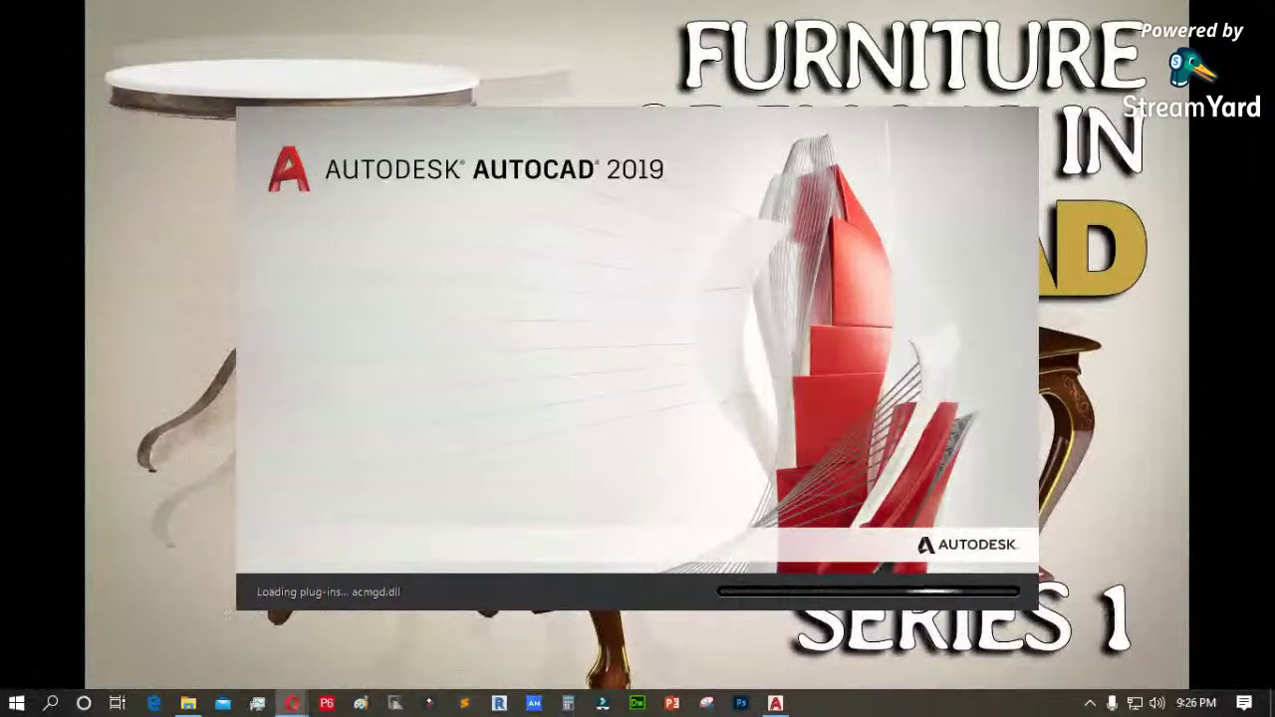
click(1090, 704)
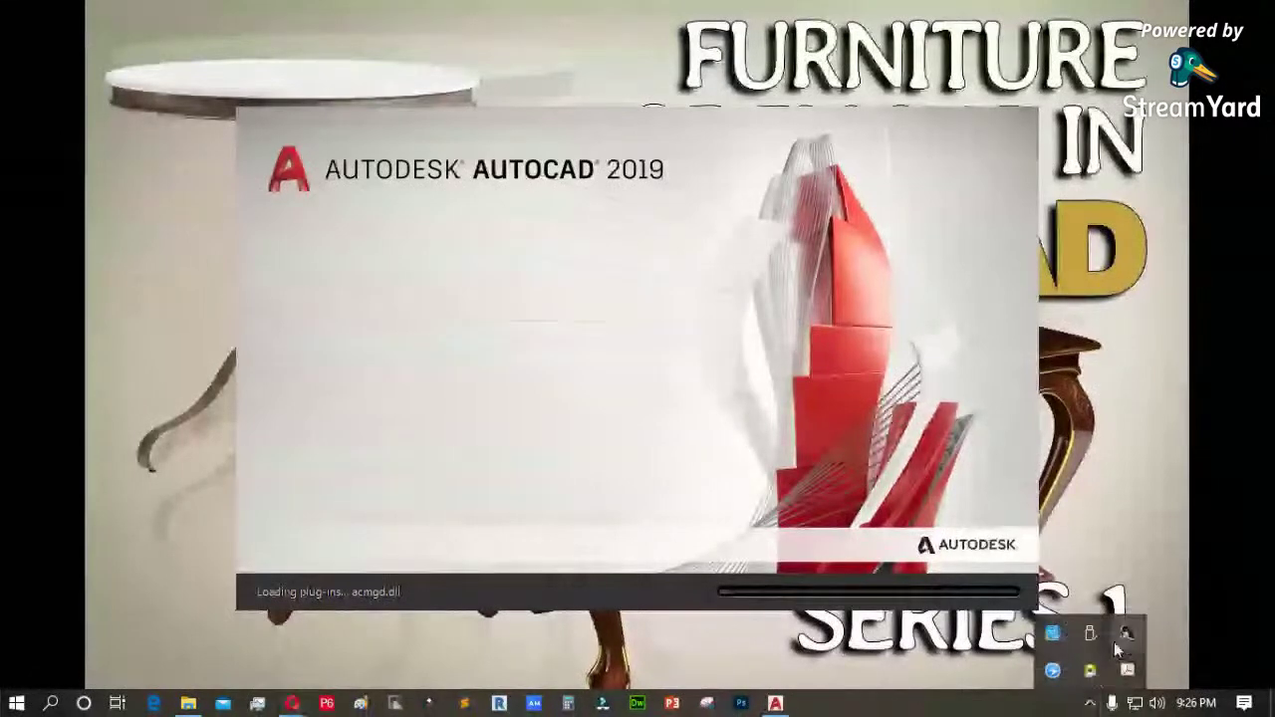
right_click(1092, 672)
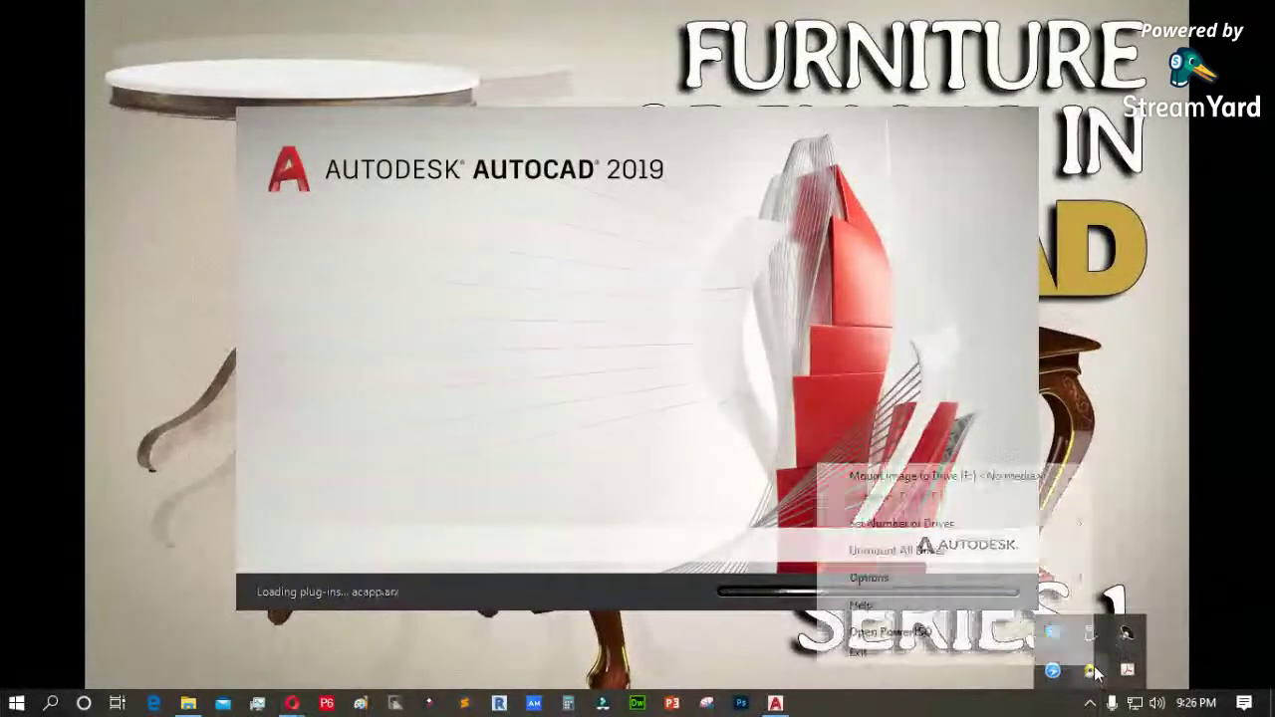
click(914, 654)
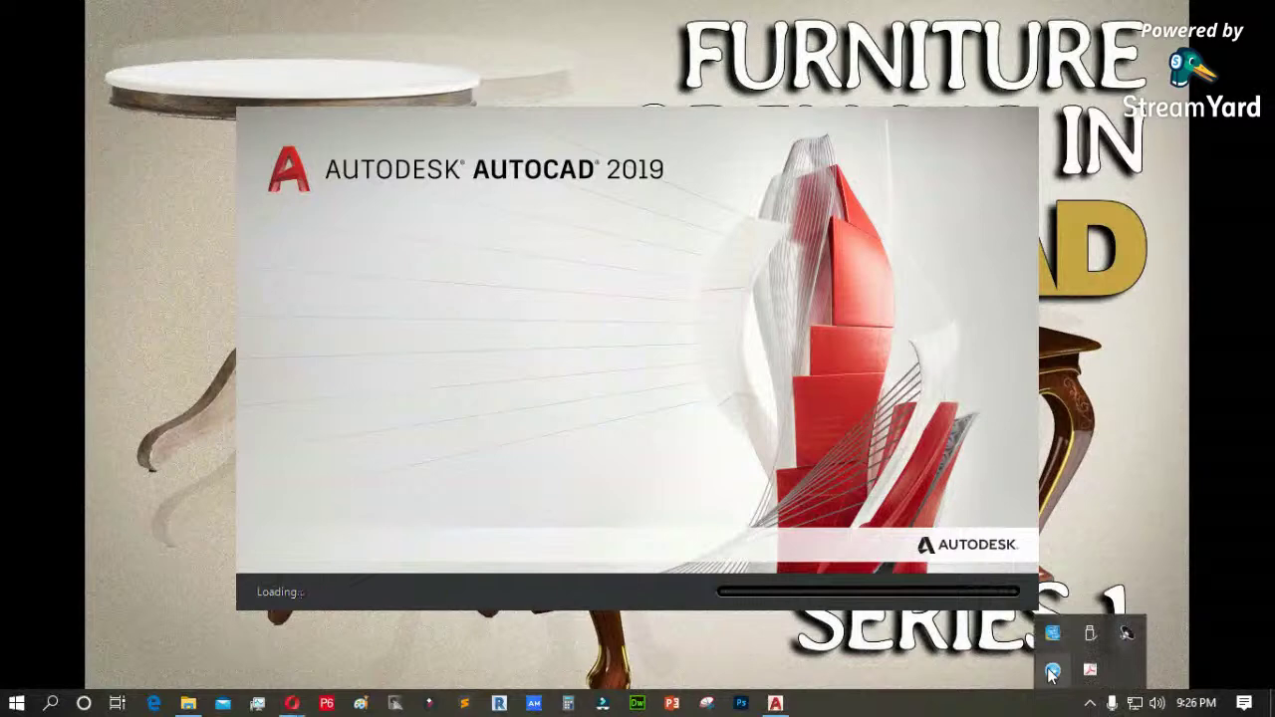
Close the Adobe Acrobat updater from the tray and bring the Autocad Modelling 1 folder forward
right_click(1053, 673)
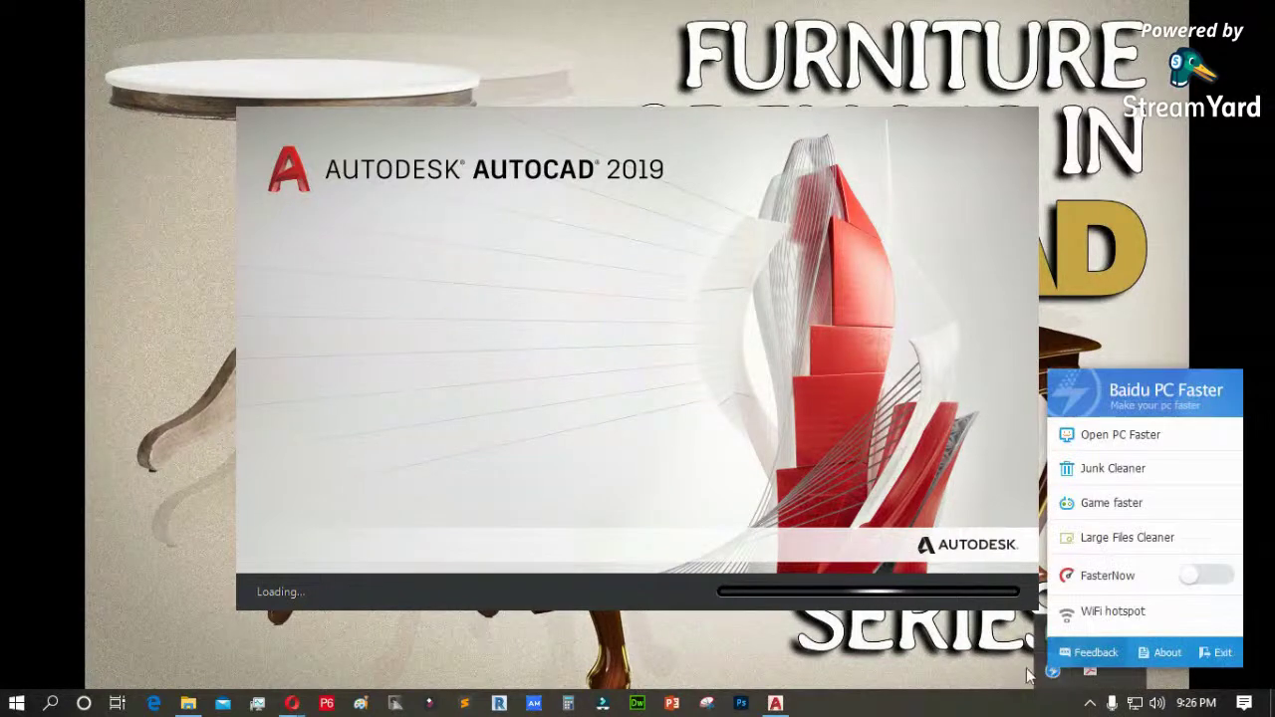
right_click(1091, 710)
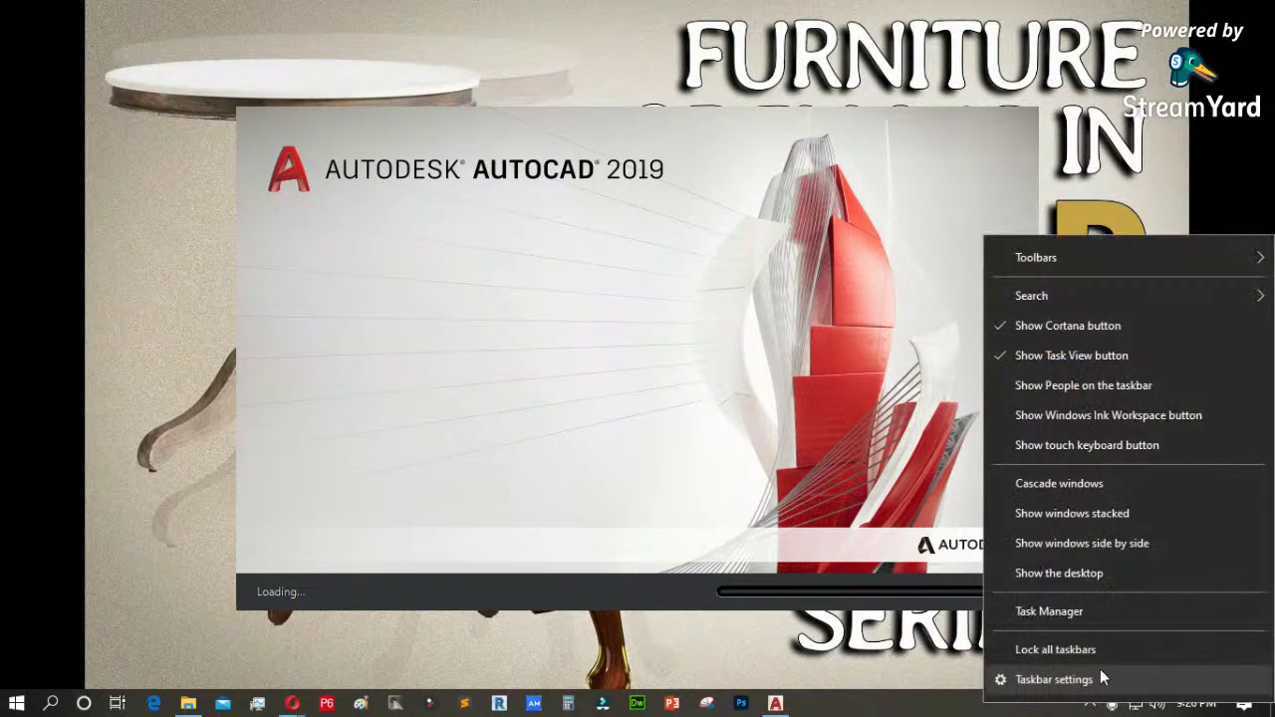
click(1104, 676)
click(1091, 705)
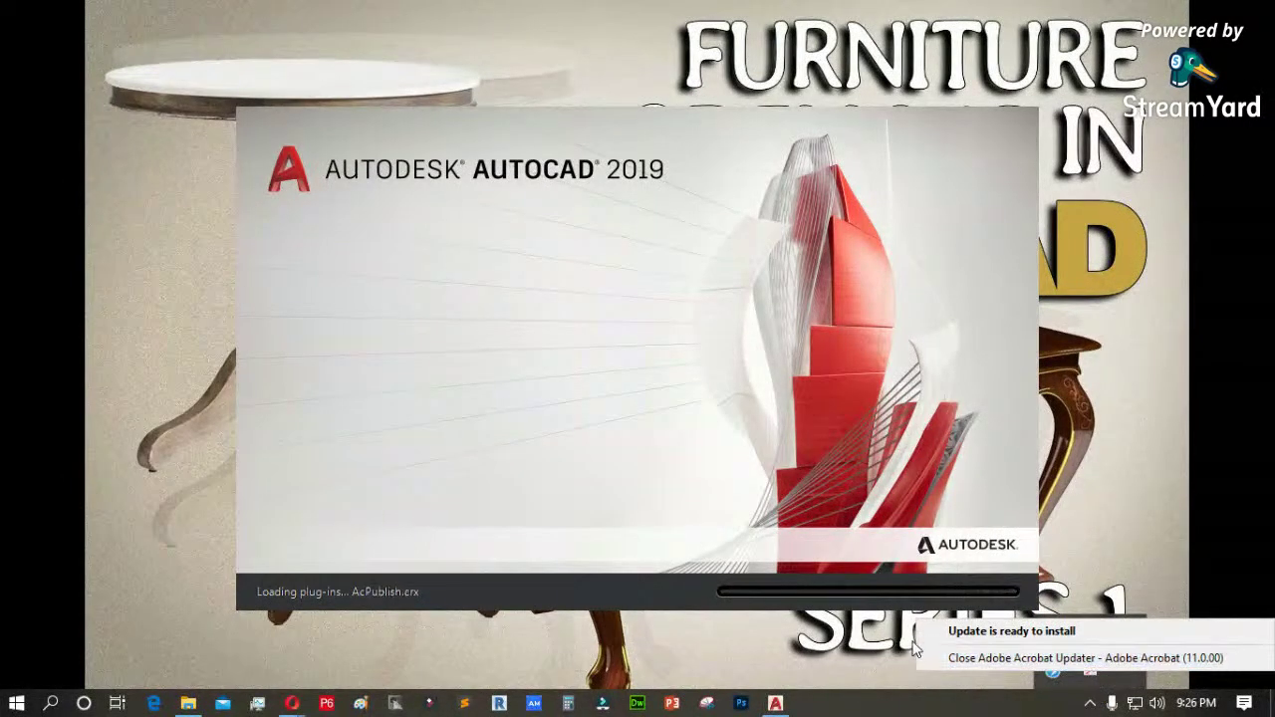
click(971, 658)
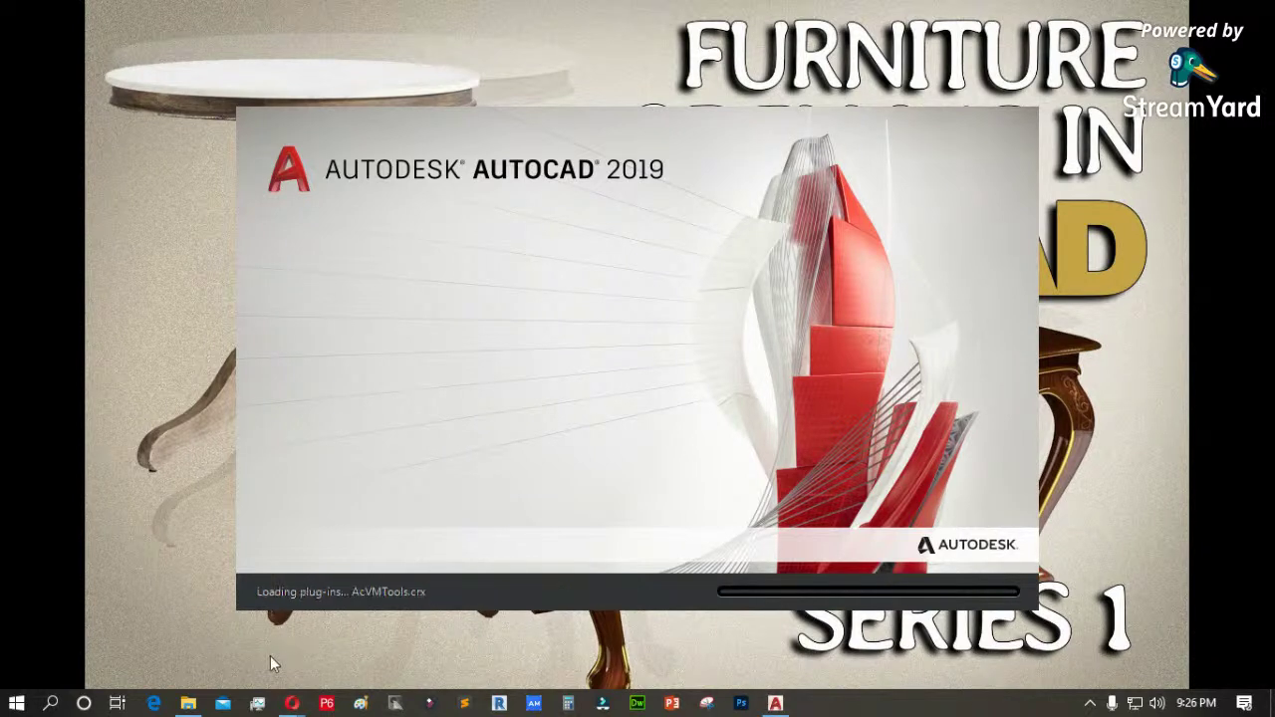
click(190, 704)
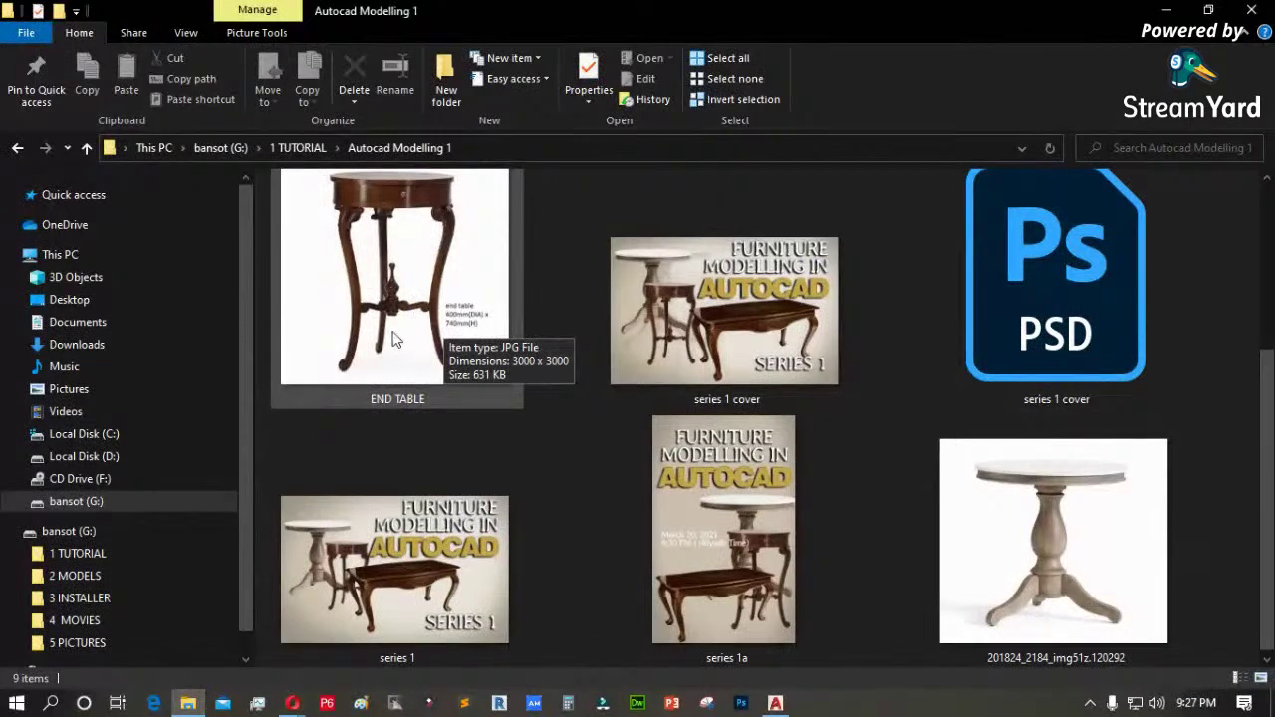
Minimize the reference-image folder and start the blank Drawing1.dwg from AutoCAD's Start tab
scroll(727, 499, up, 2)
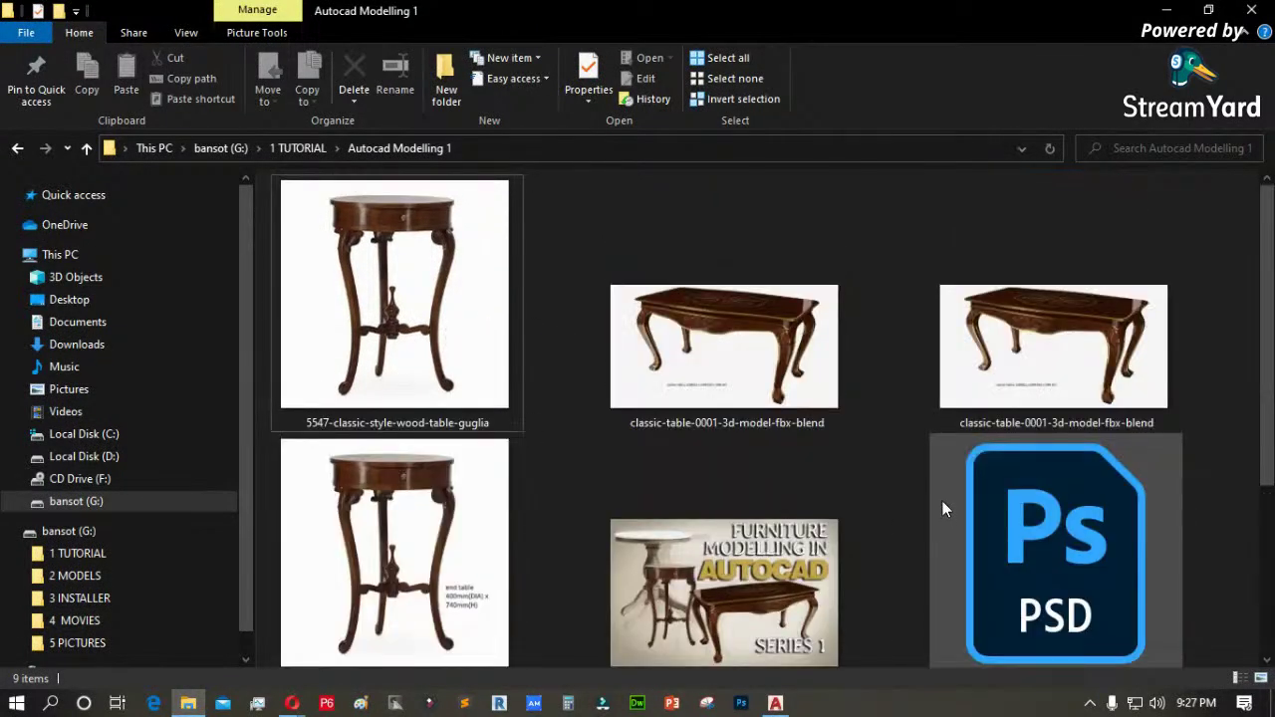
click(1170, 10)
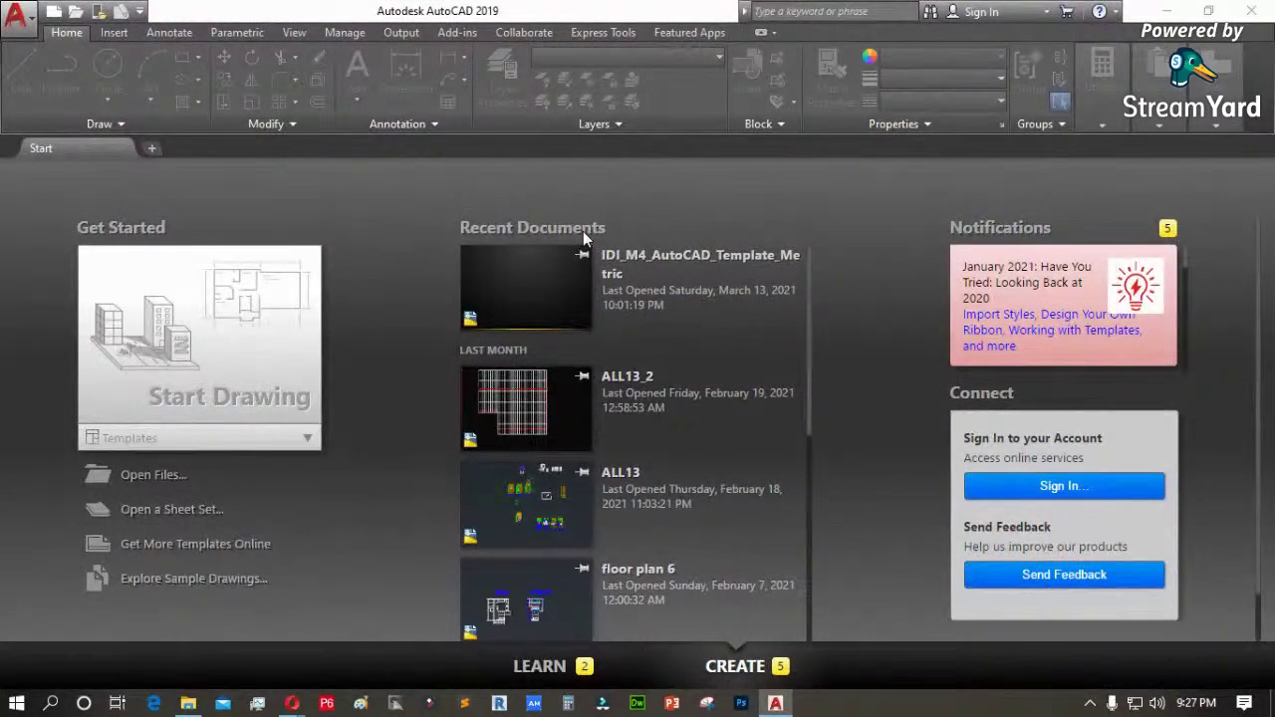
click(212, 378)
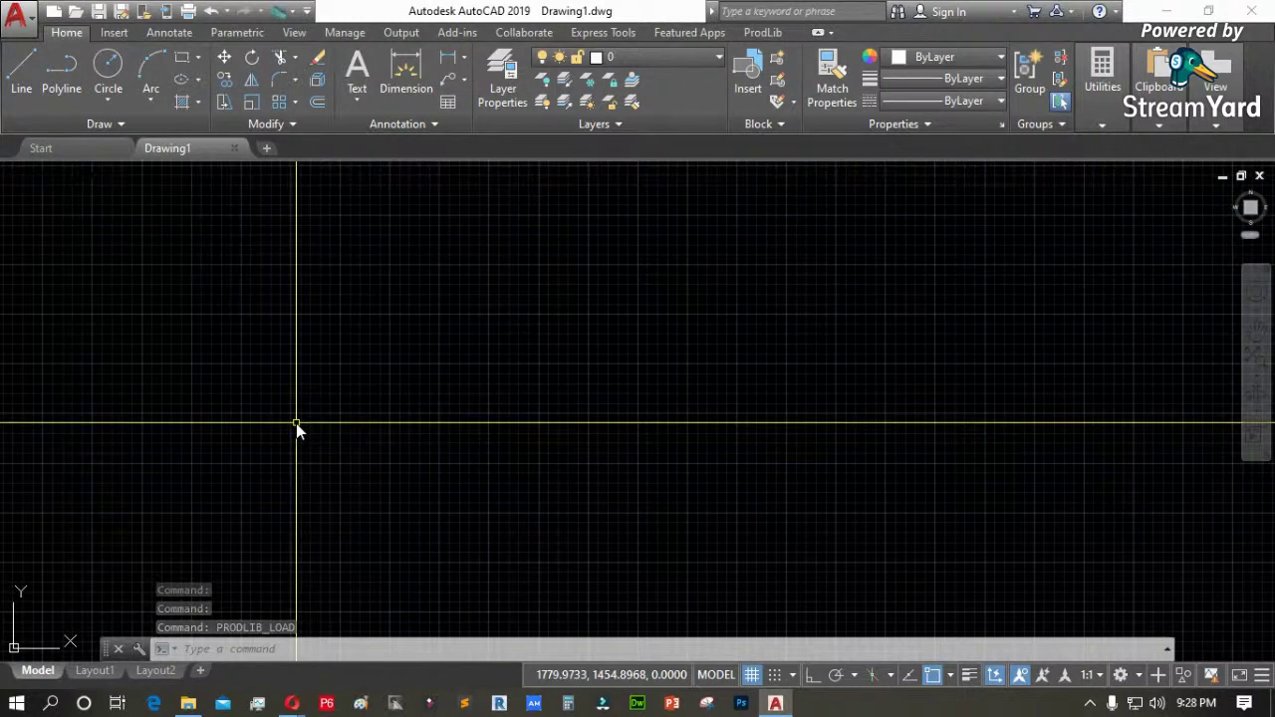
Use the UNITS command to set Decimal length units with a Millimeters insertion scale
text(units)
key(Return)
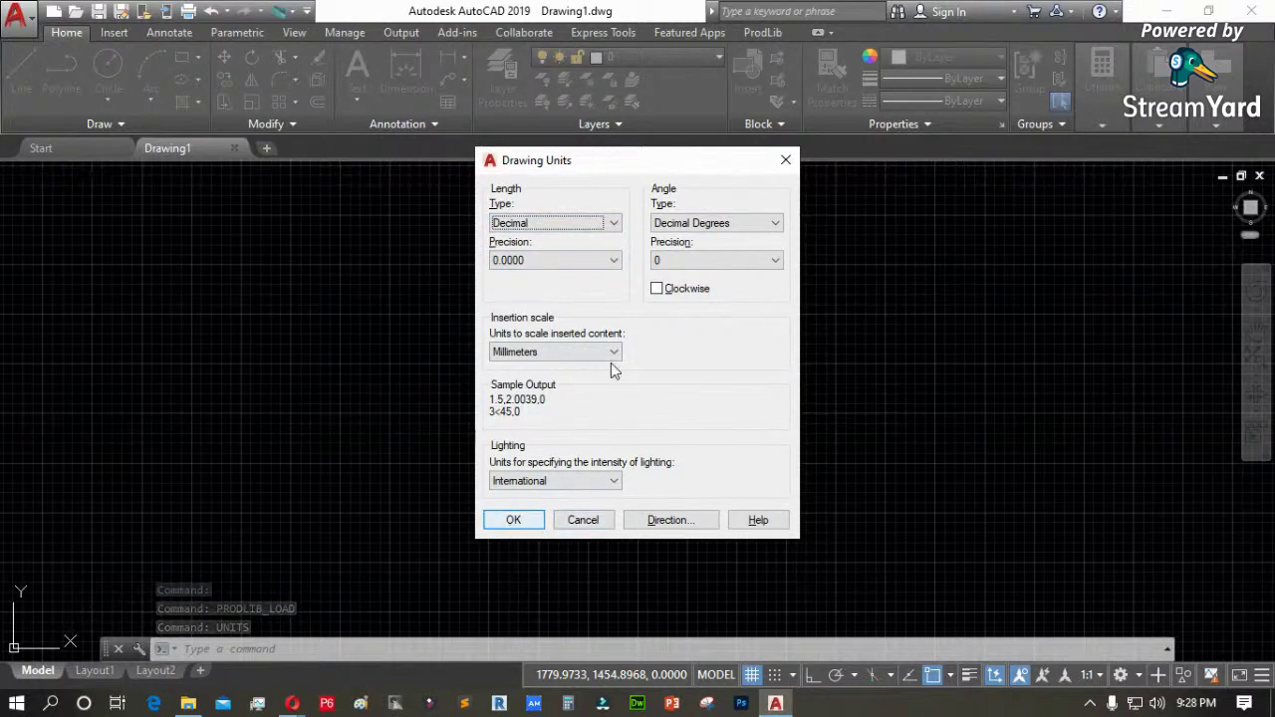
click(513, 520)
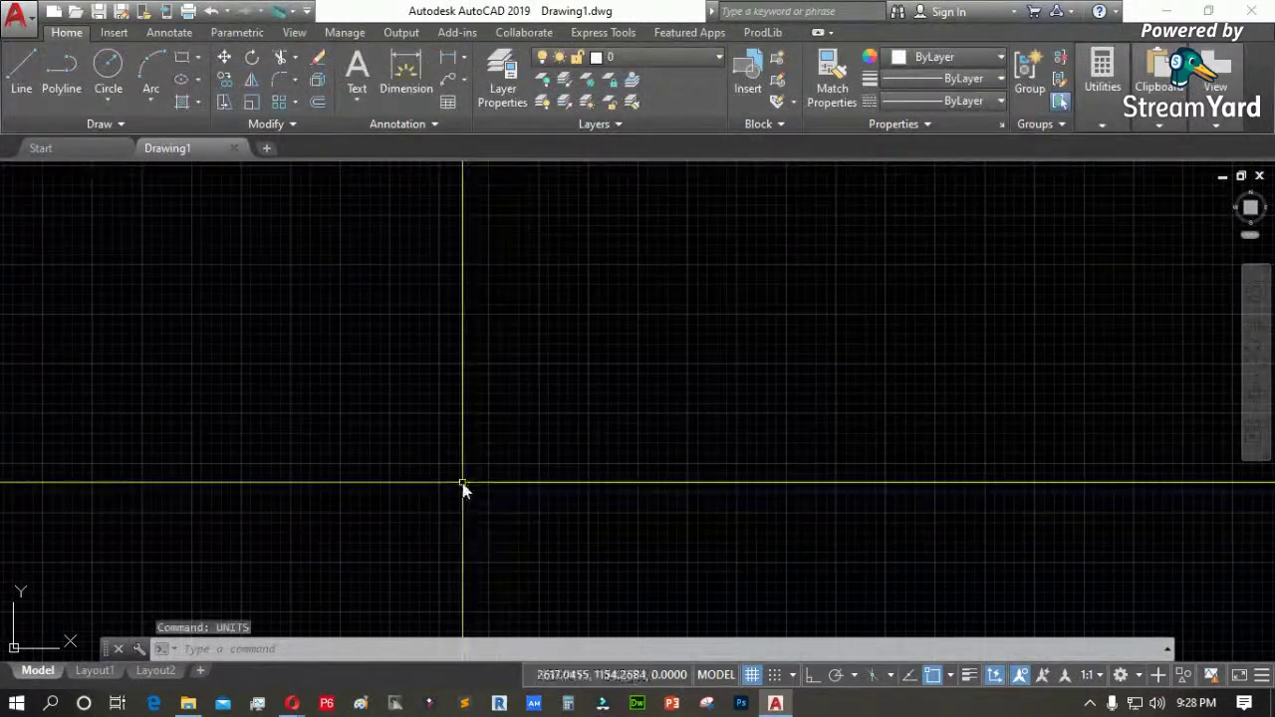
key(Escape)
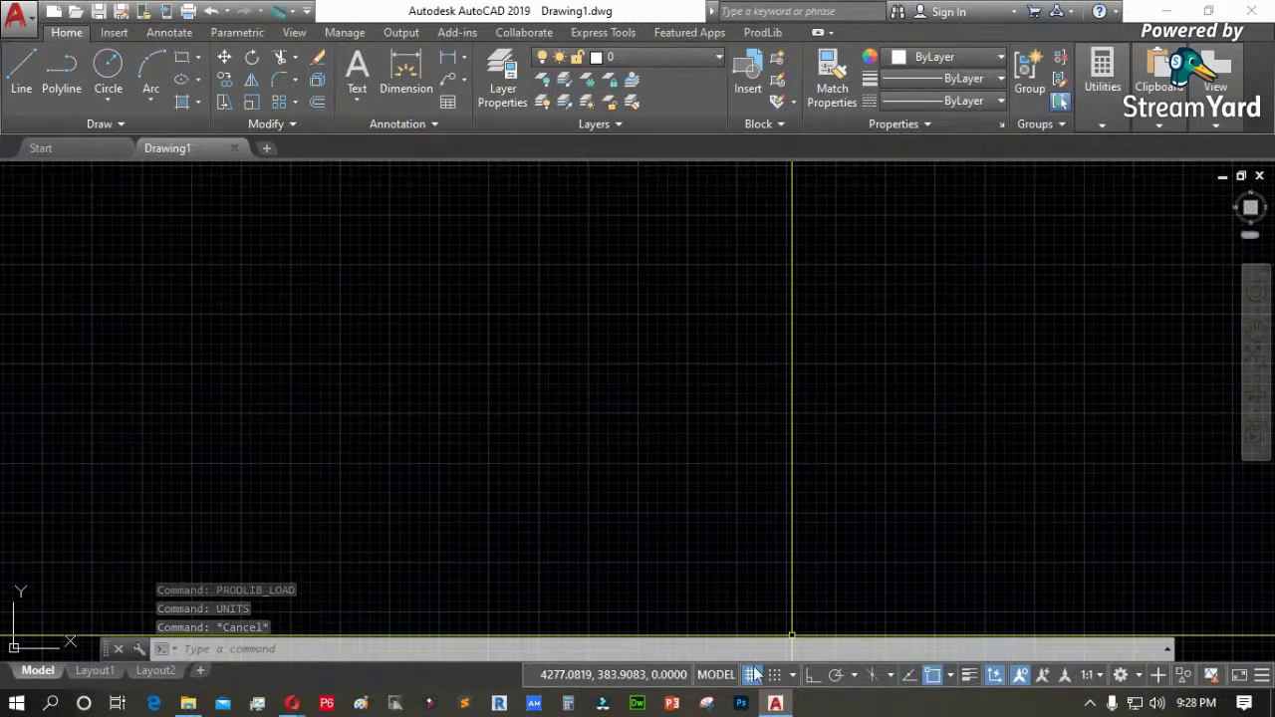
click(1262, 676)
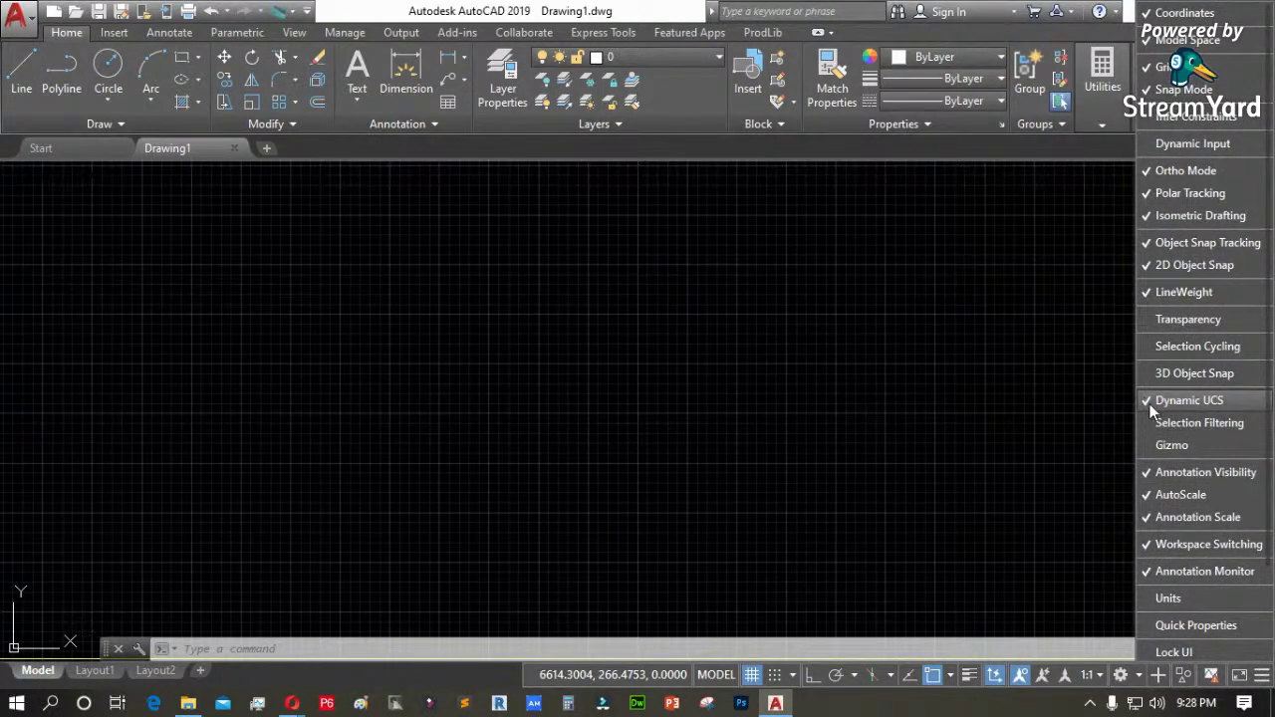
click(804, 443)
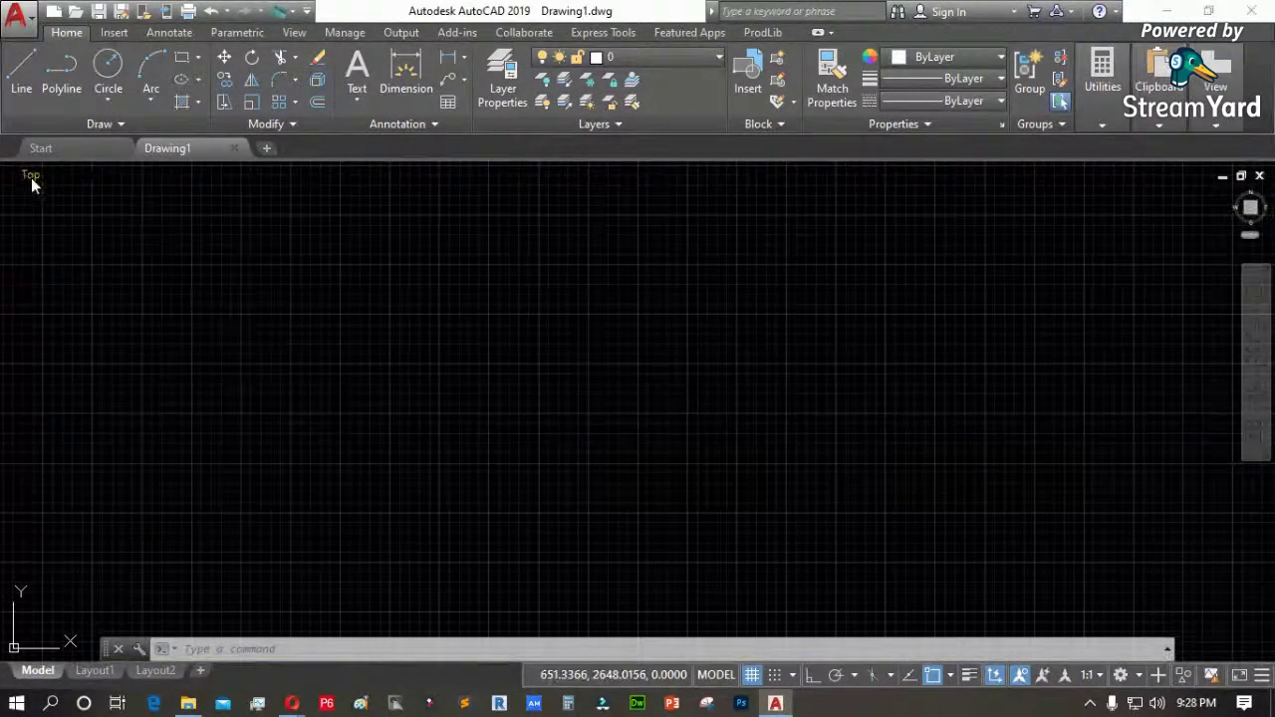
Switch to the SW Isometric view and add the 3D Tools tab to the ribbon
click(30, 177)
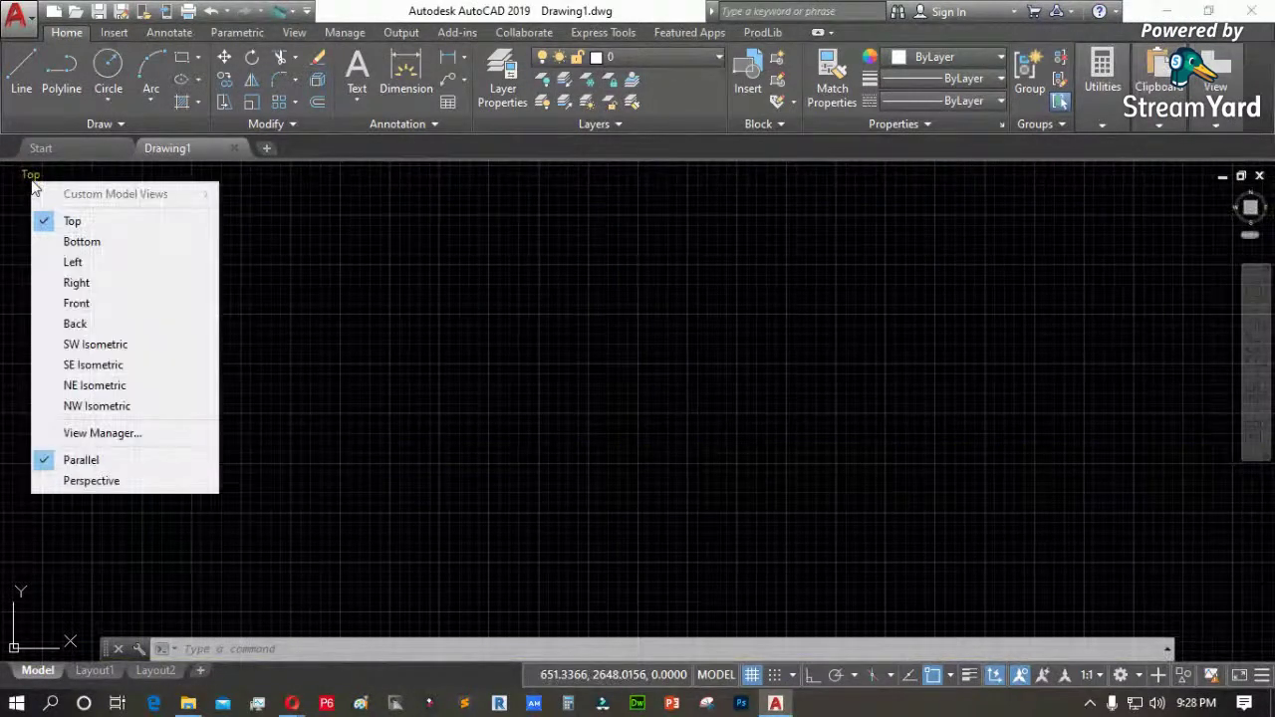
click(105, 345)
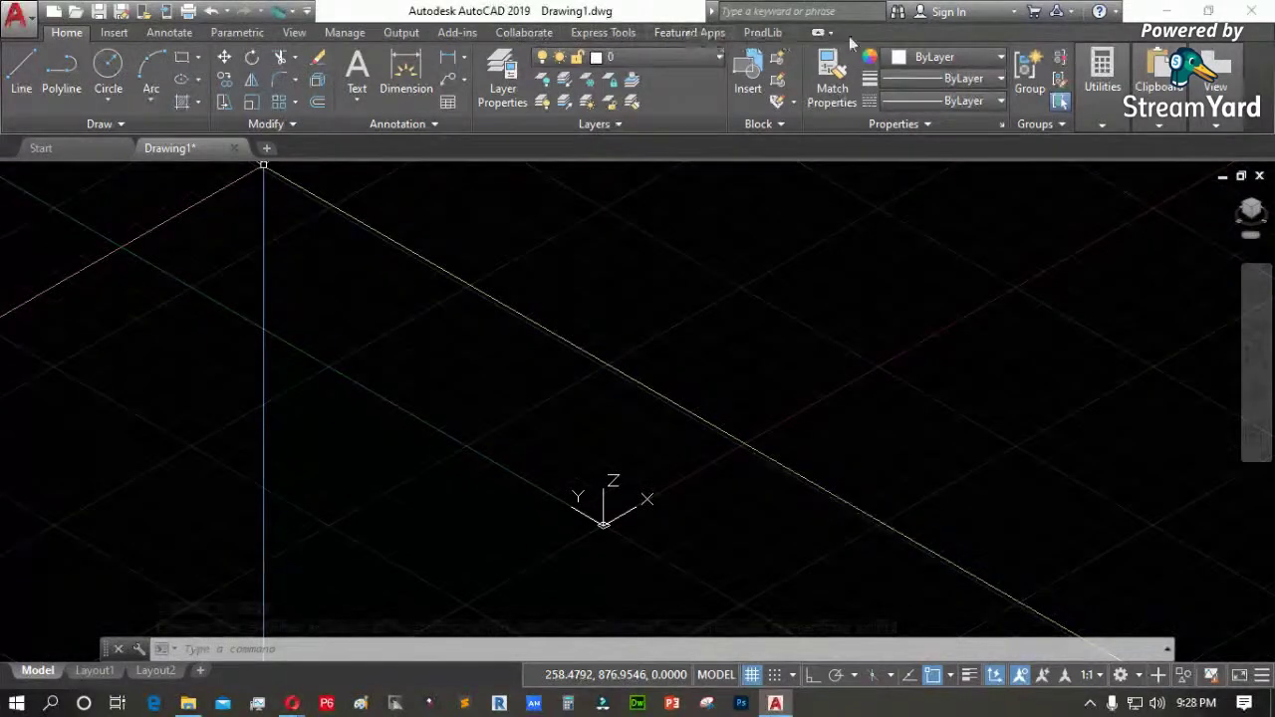
right_click(982, 36)
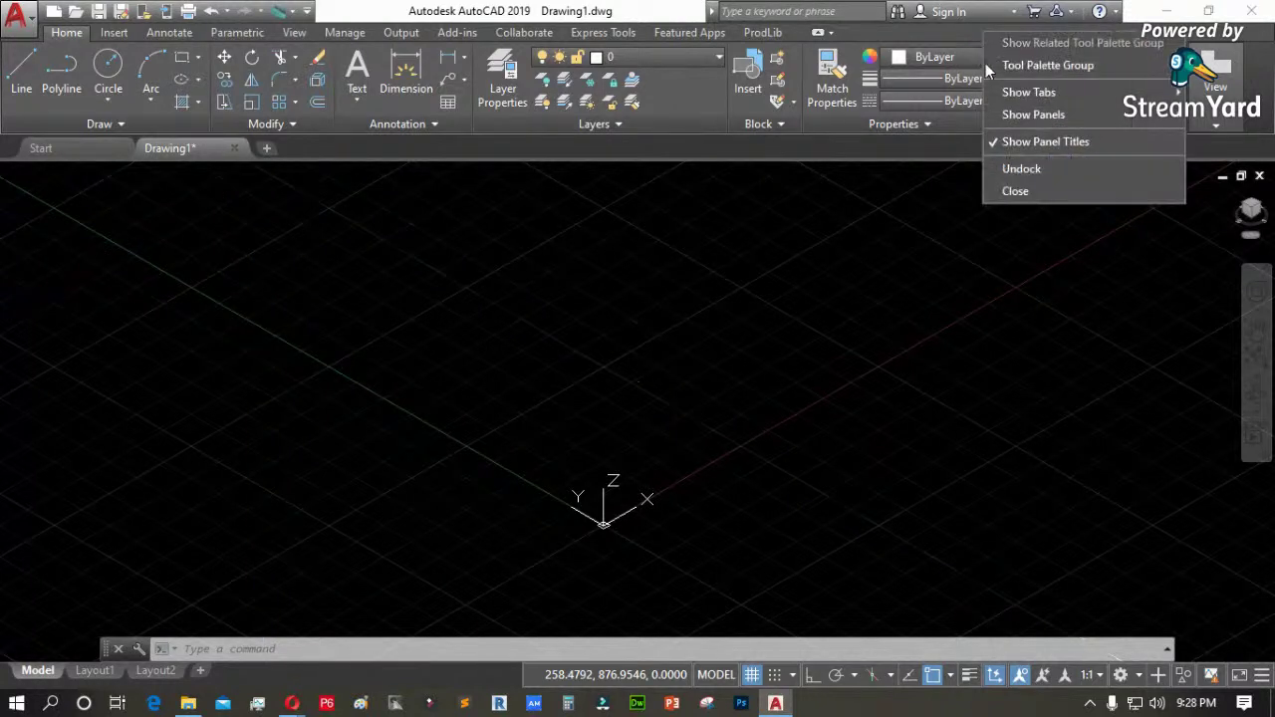
mouse_move(1026, 93)
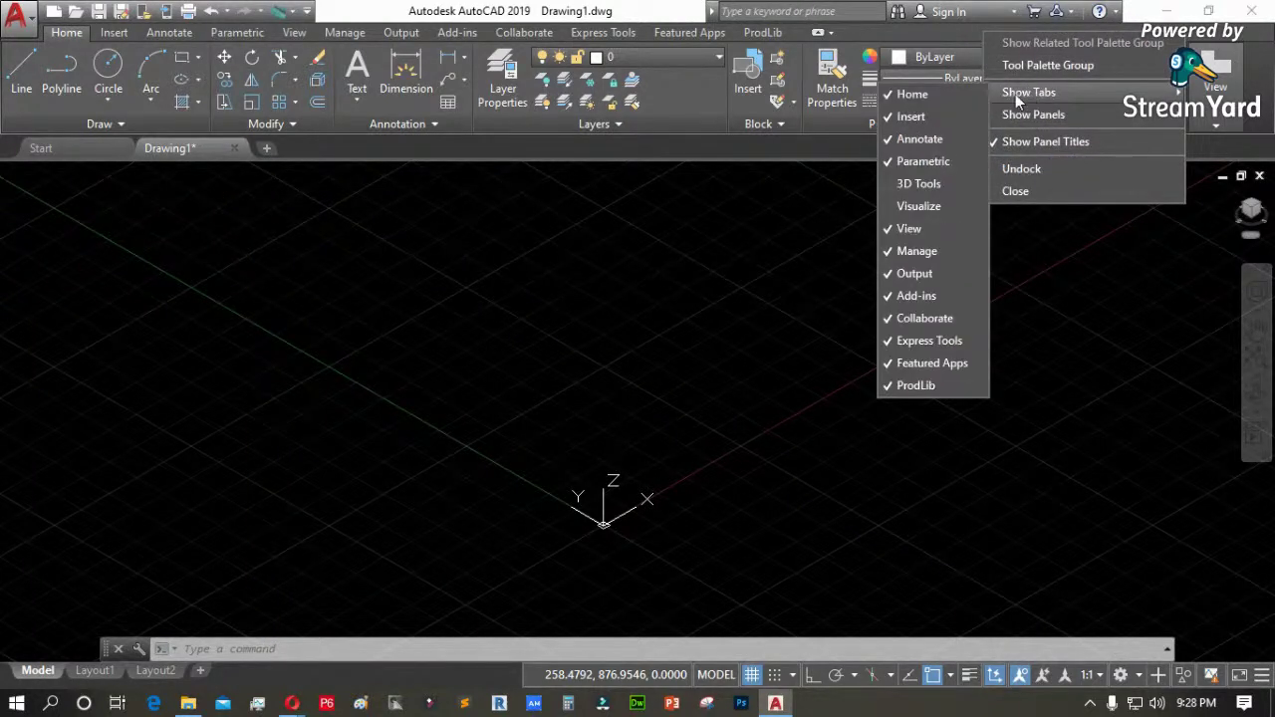
click(898, 184)
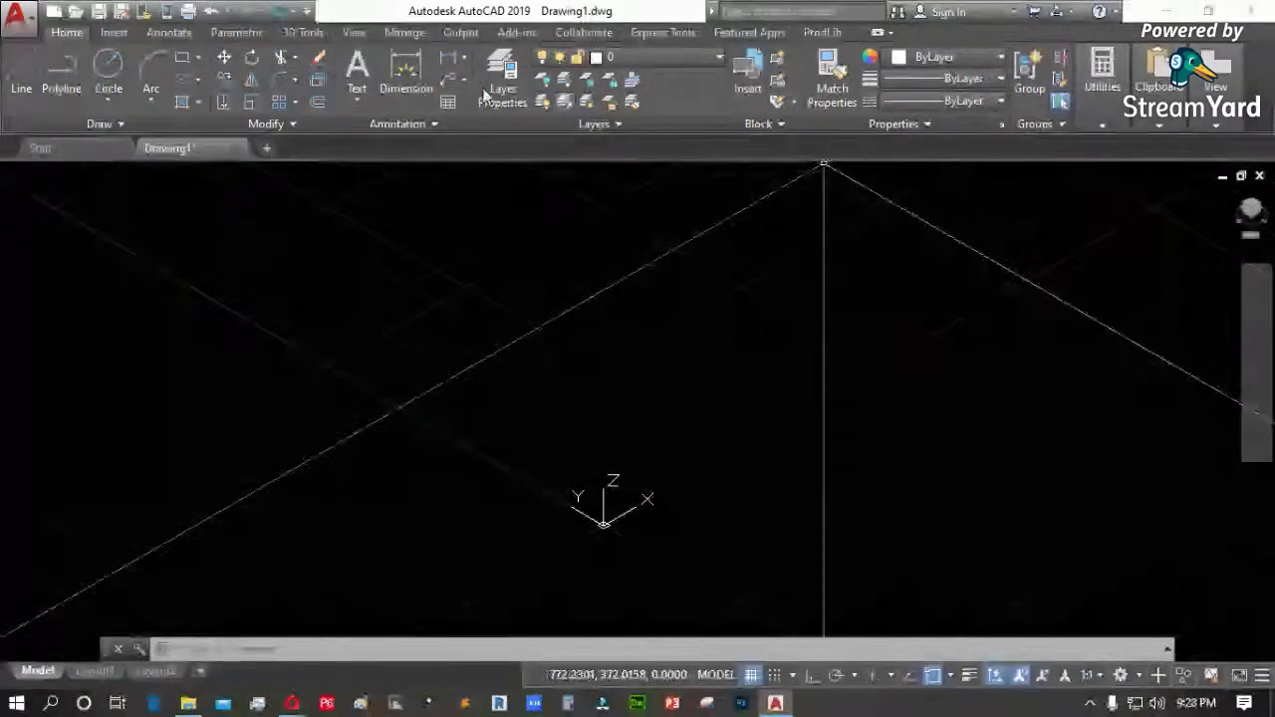
click(302, 33)
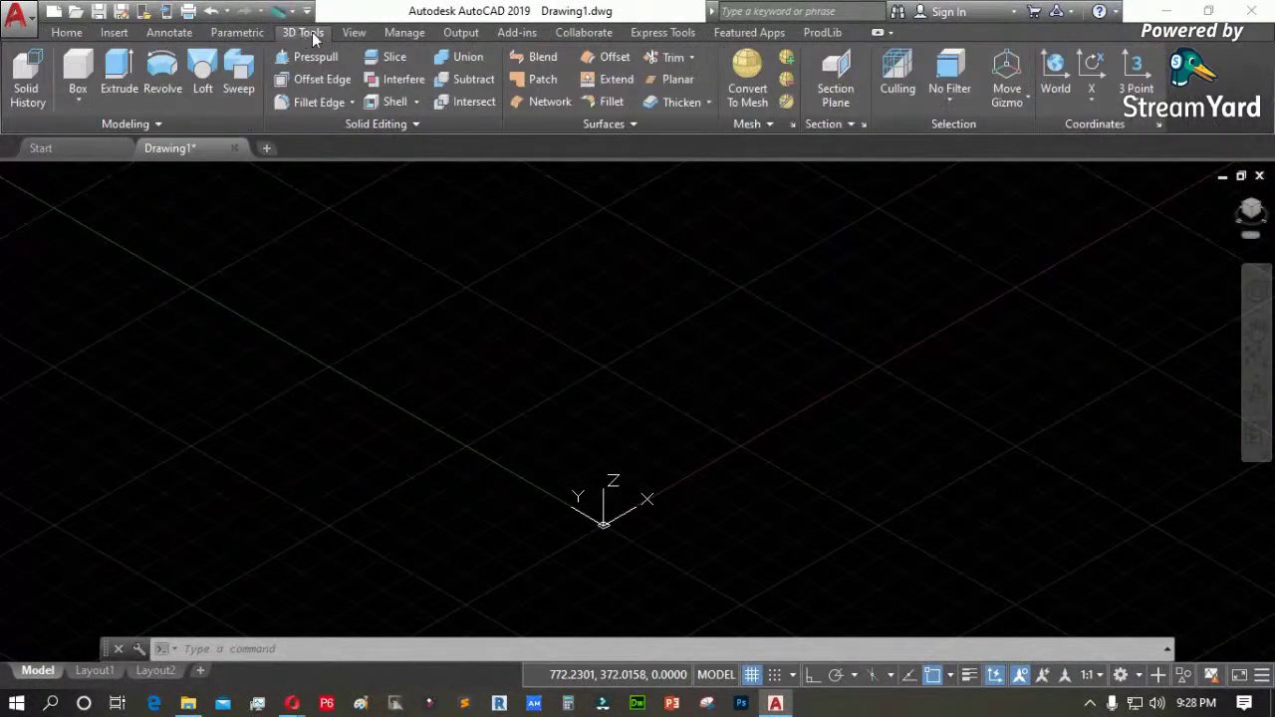
Add the Visualize tab to the ribbon, then return to the 3D Tools tab
right_click(1067, 29)
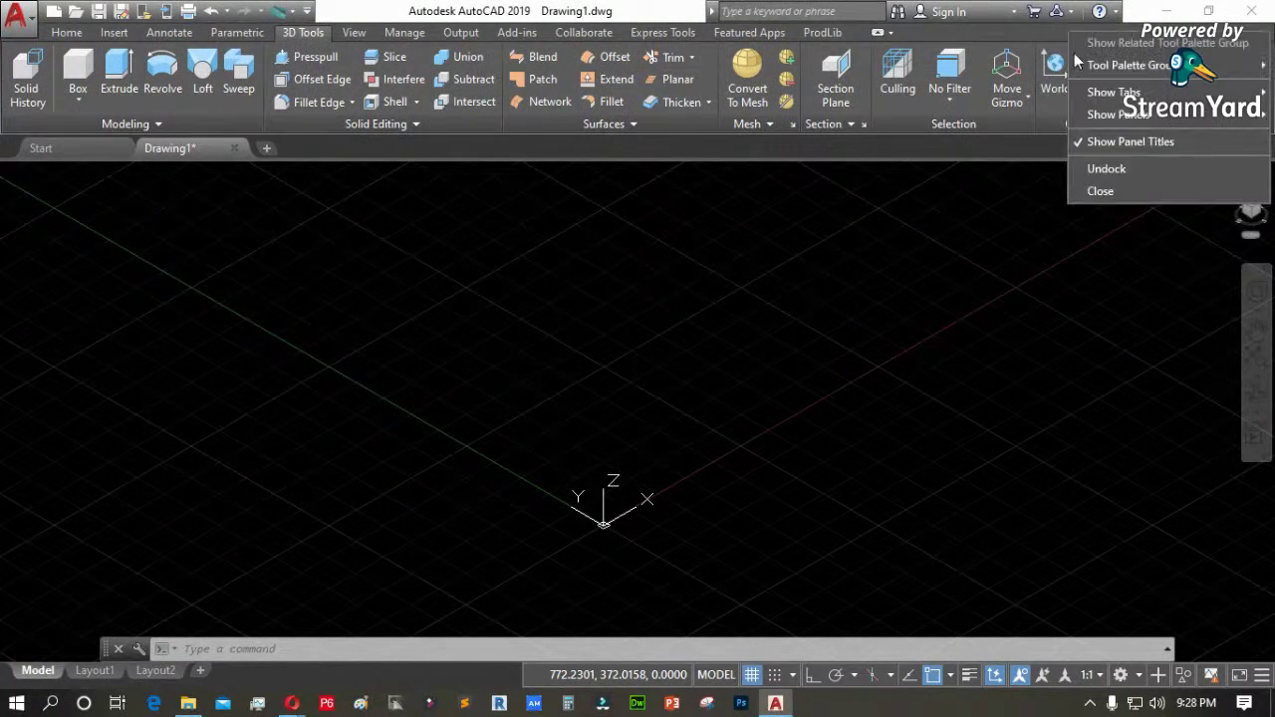
mouse_move(1095, 90)
click(973, 209)
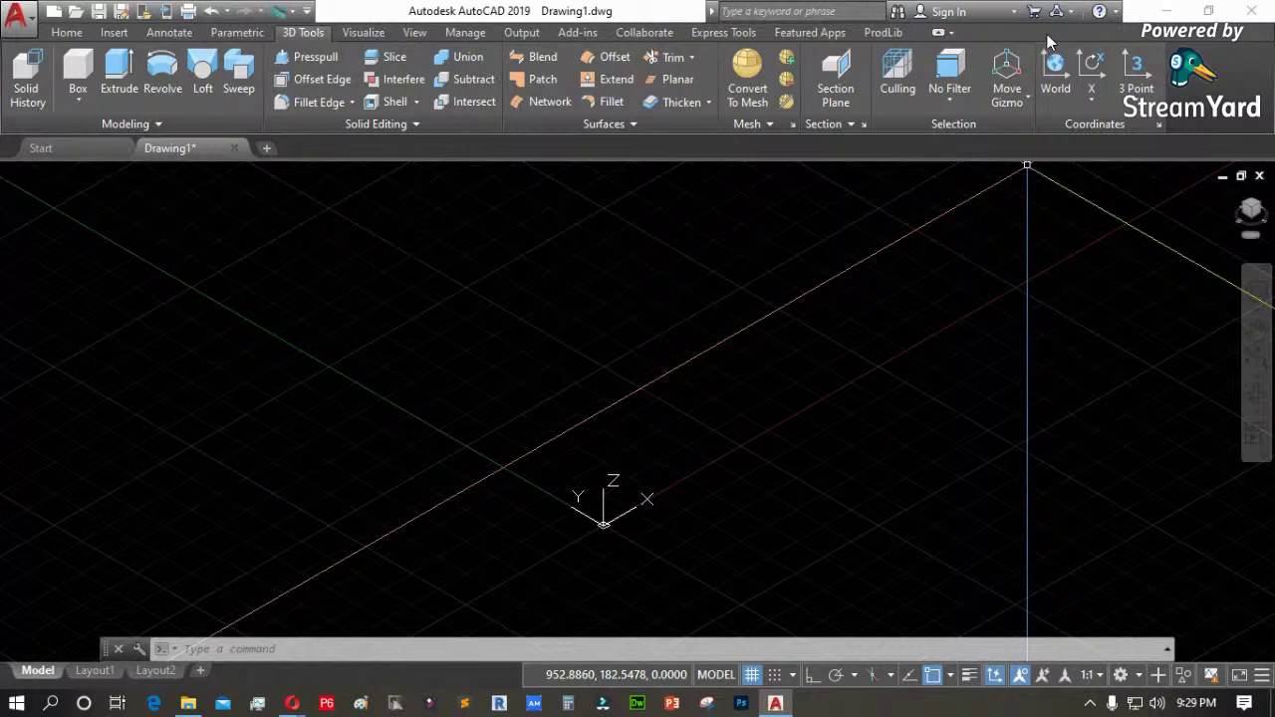
click(883, 32)
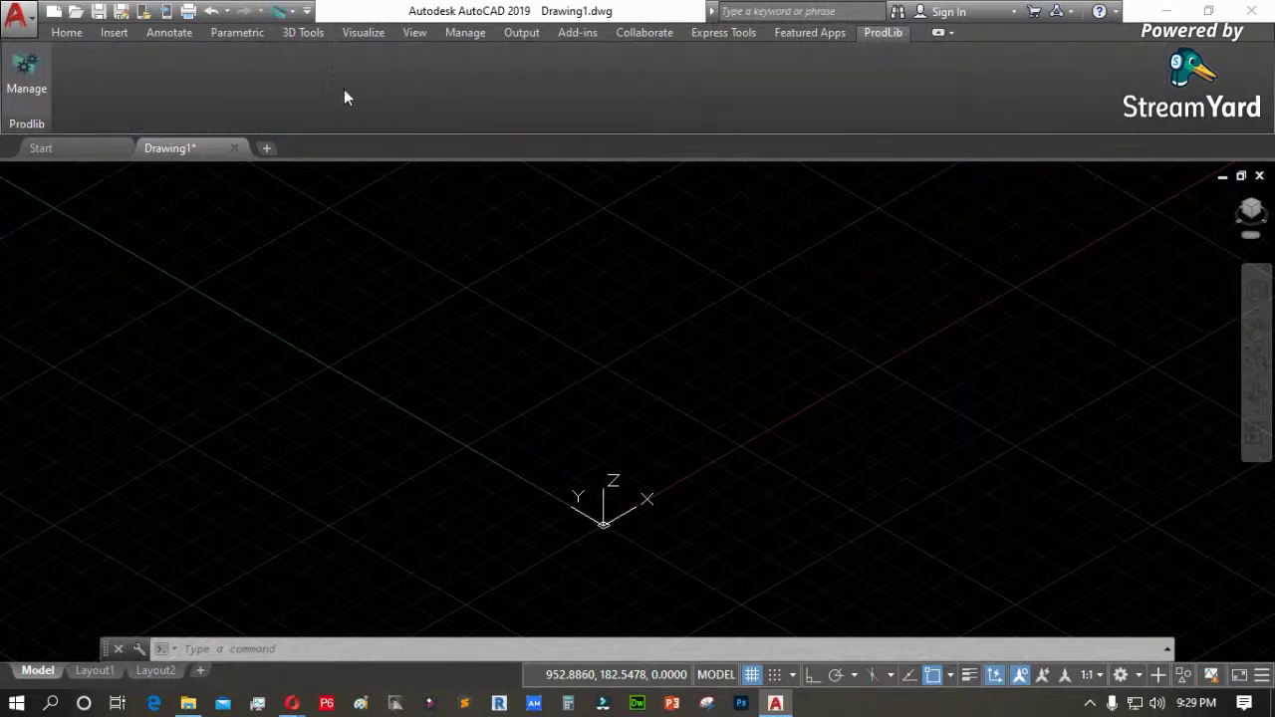
click(302, 32)
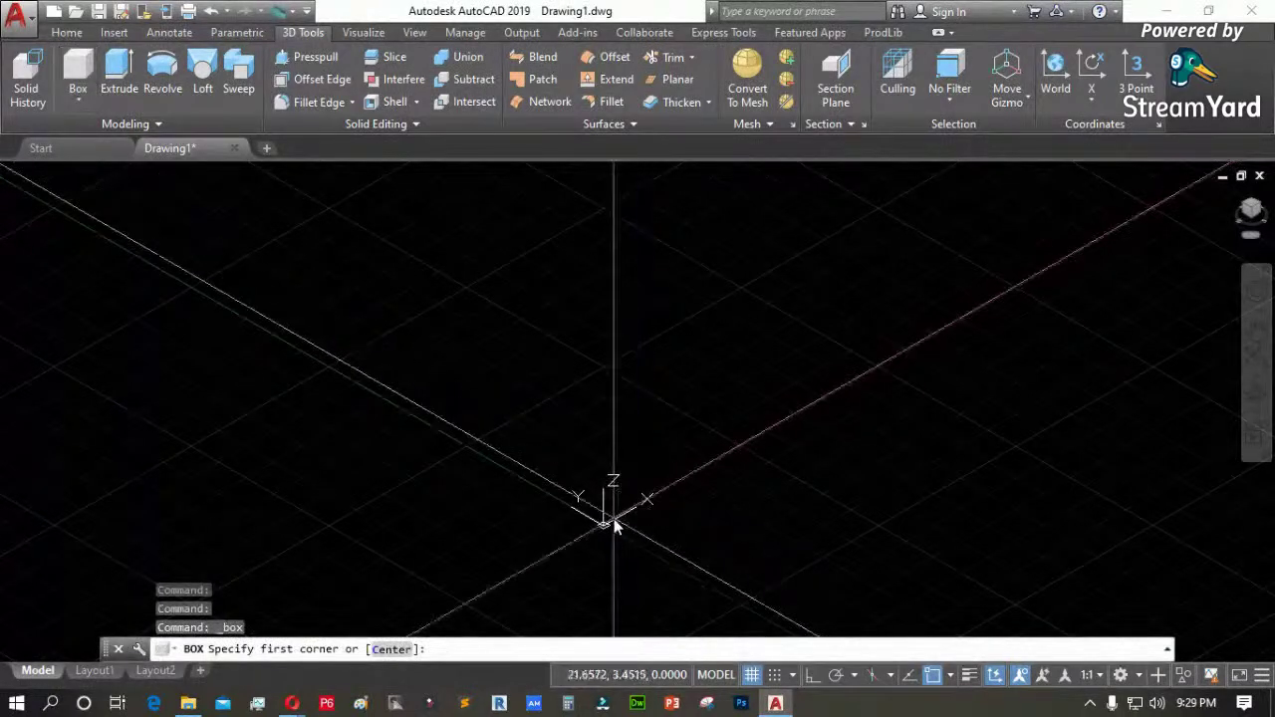
Cancel the first box attempt and turn on Ortho mode with F8
click(705, 456)
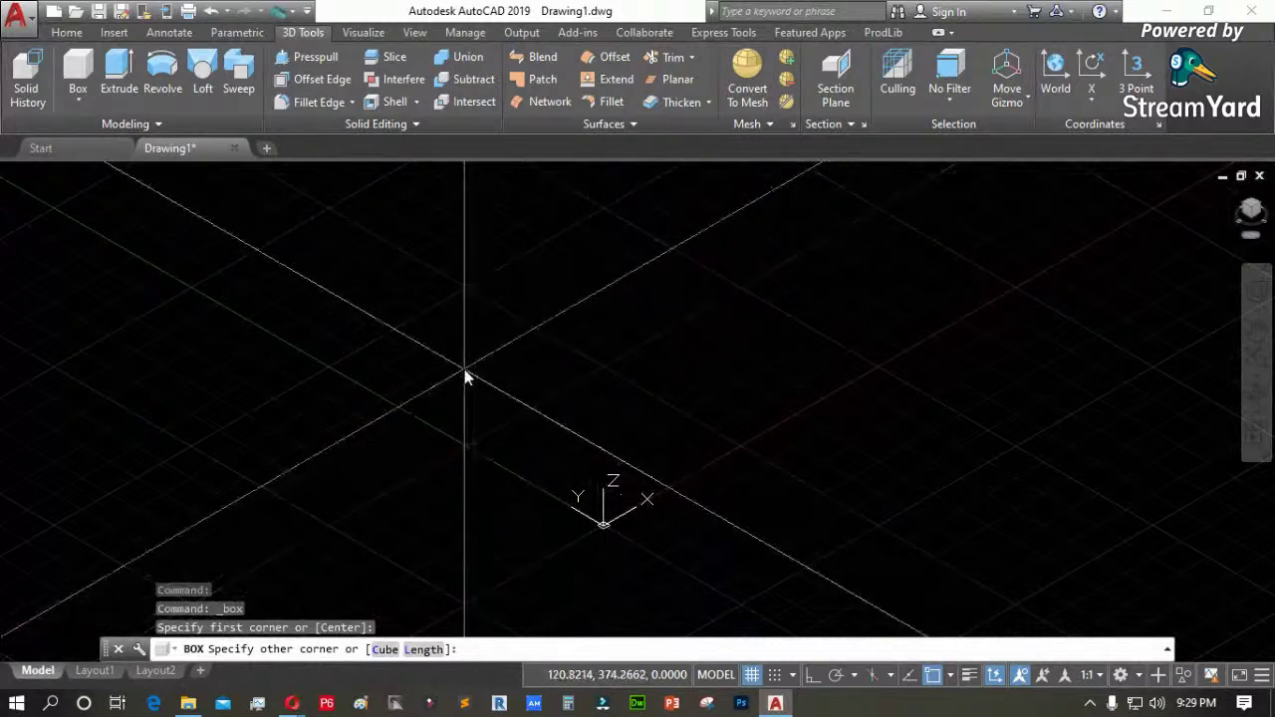
scroll(588, 479, up, 5)
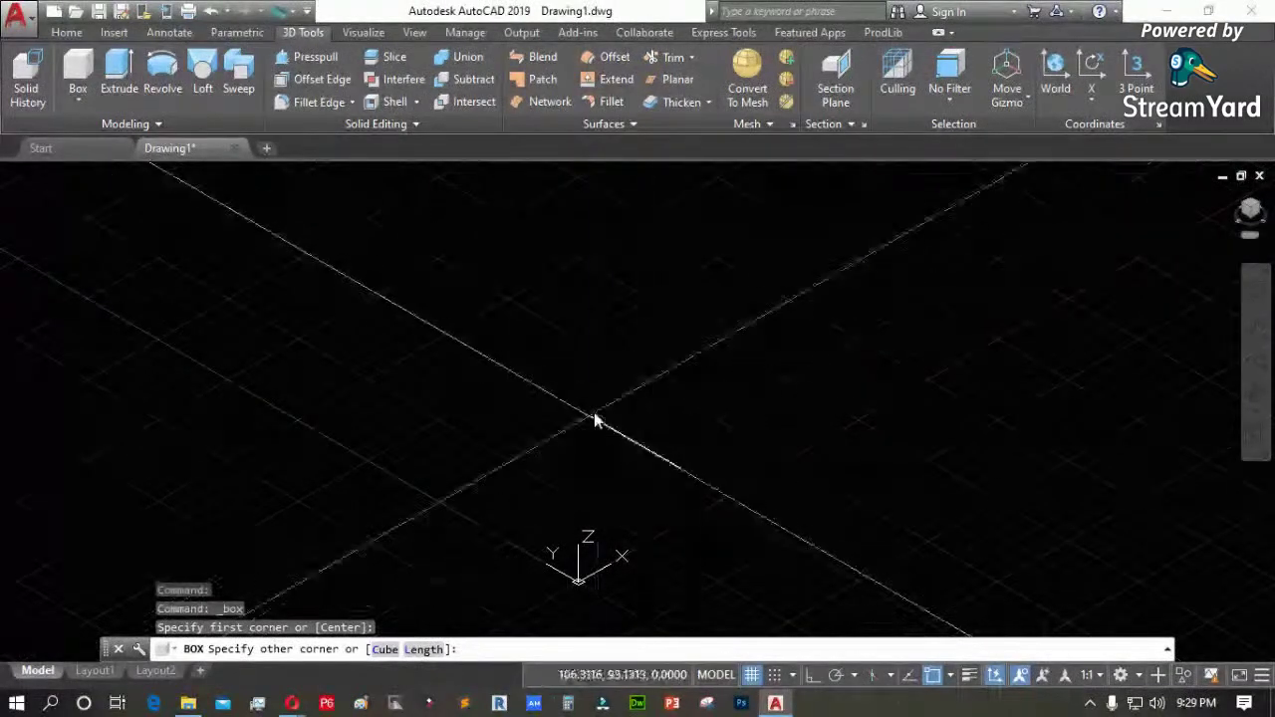
key(Escape)
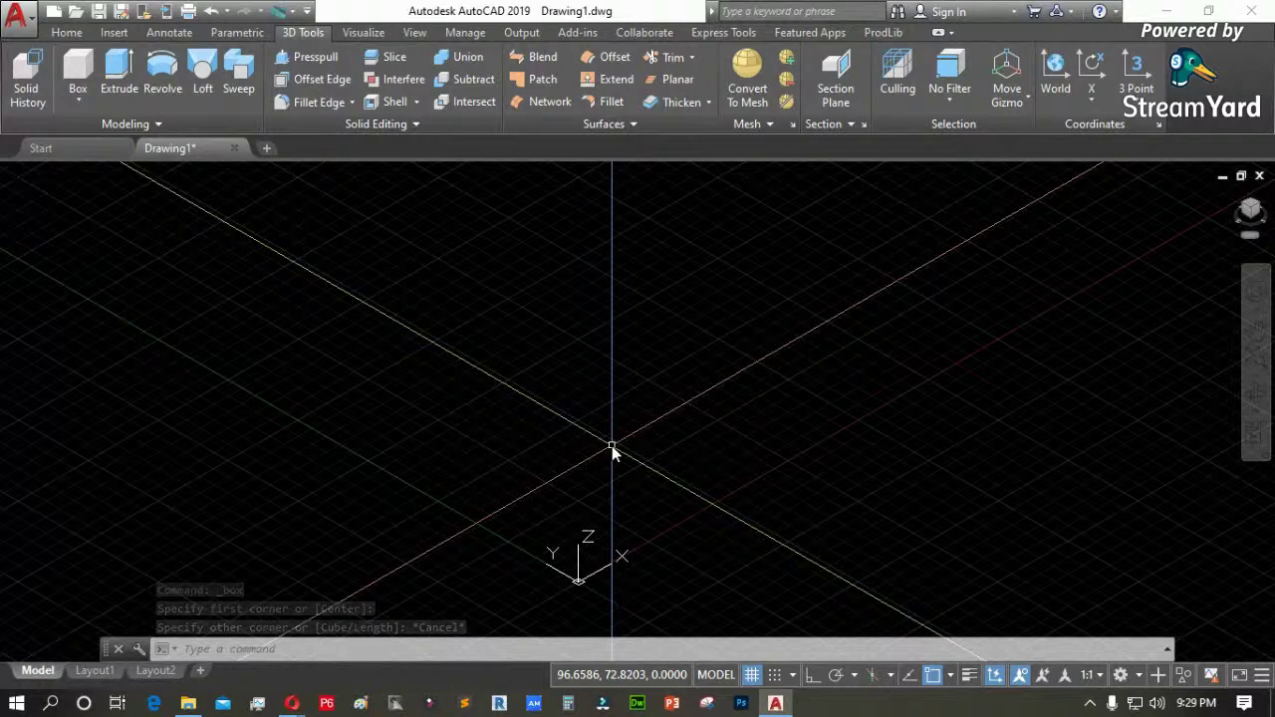
key(F8)
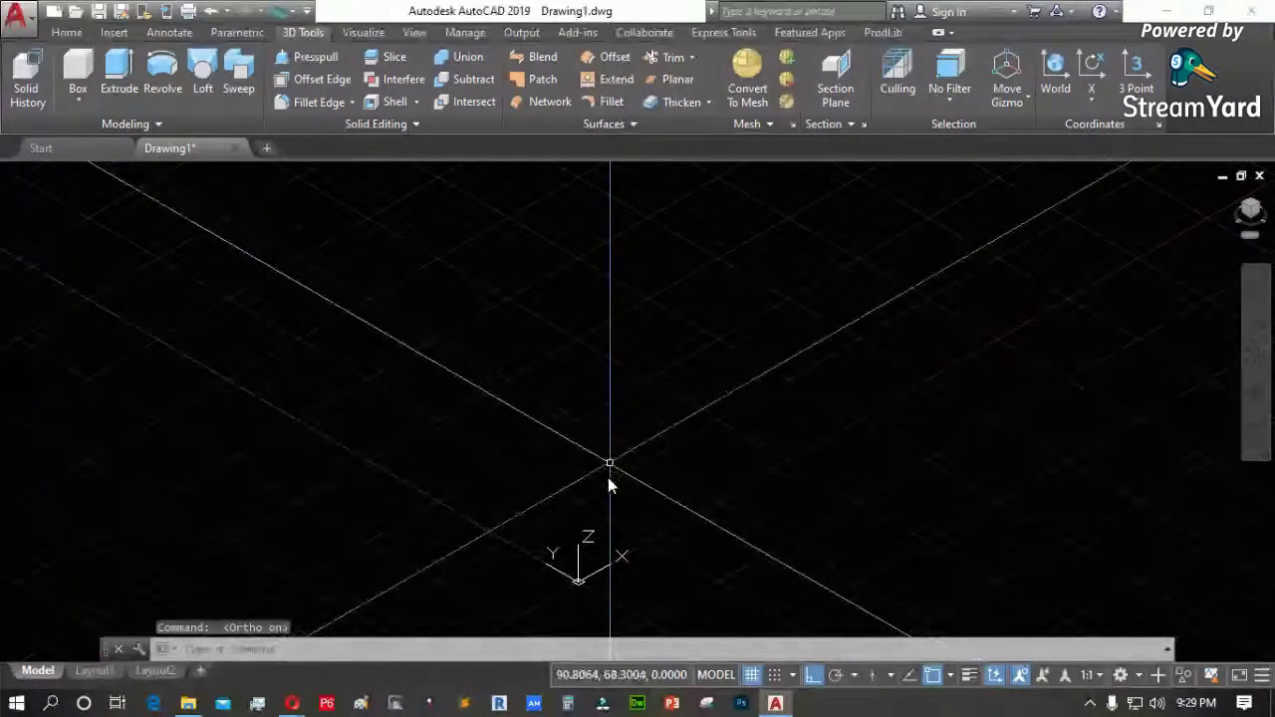
Draw a box solid from two corners and a height, then apply the Shaded visual style
click(77, 75)
click(598, 504)
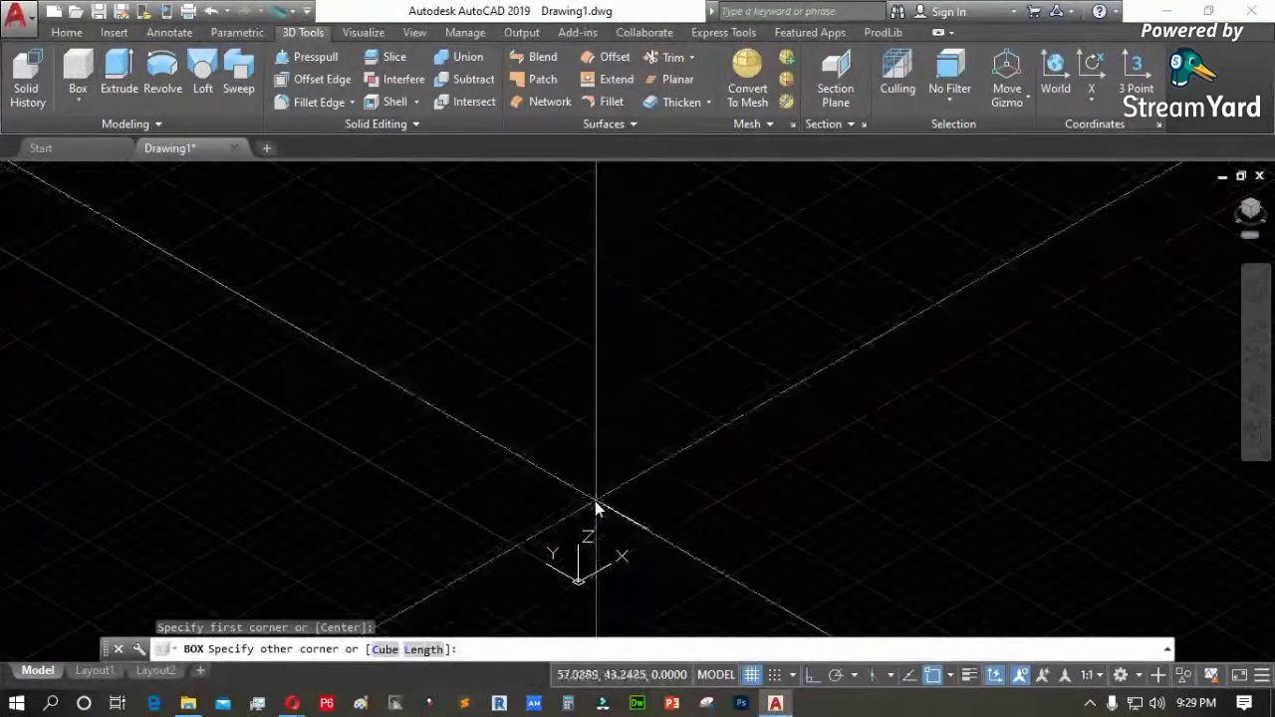
click(667, 459)
click(680, 401)
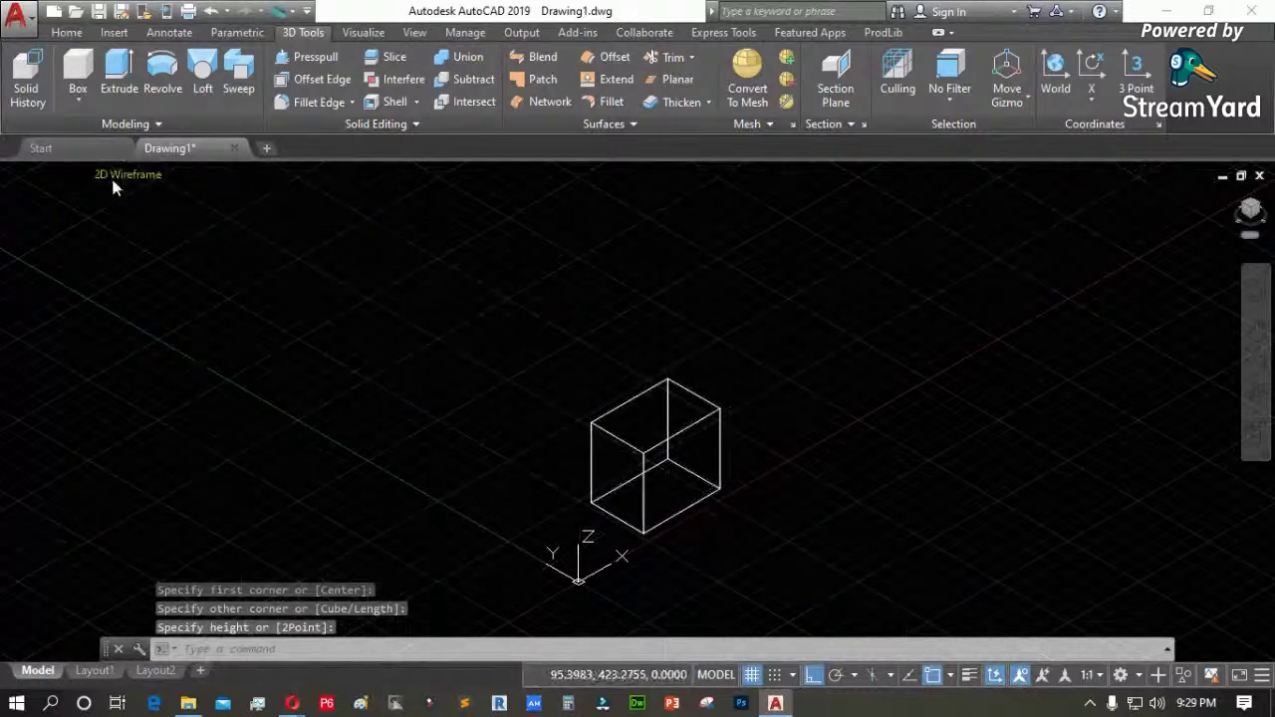
click(120, 177)
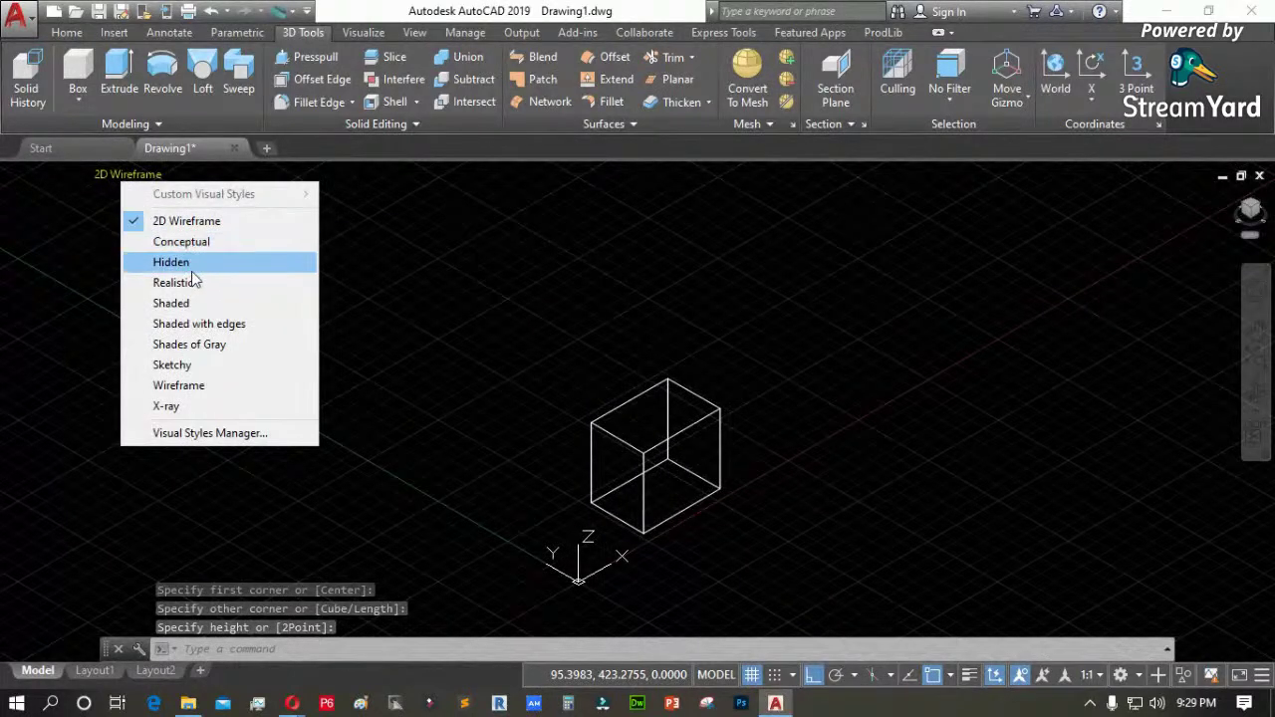
click(191, 303)
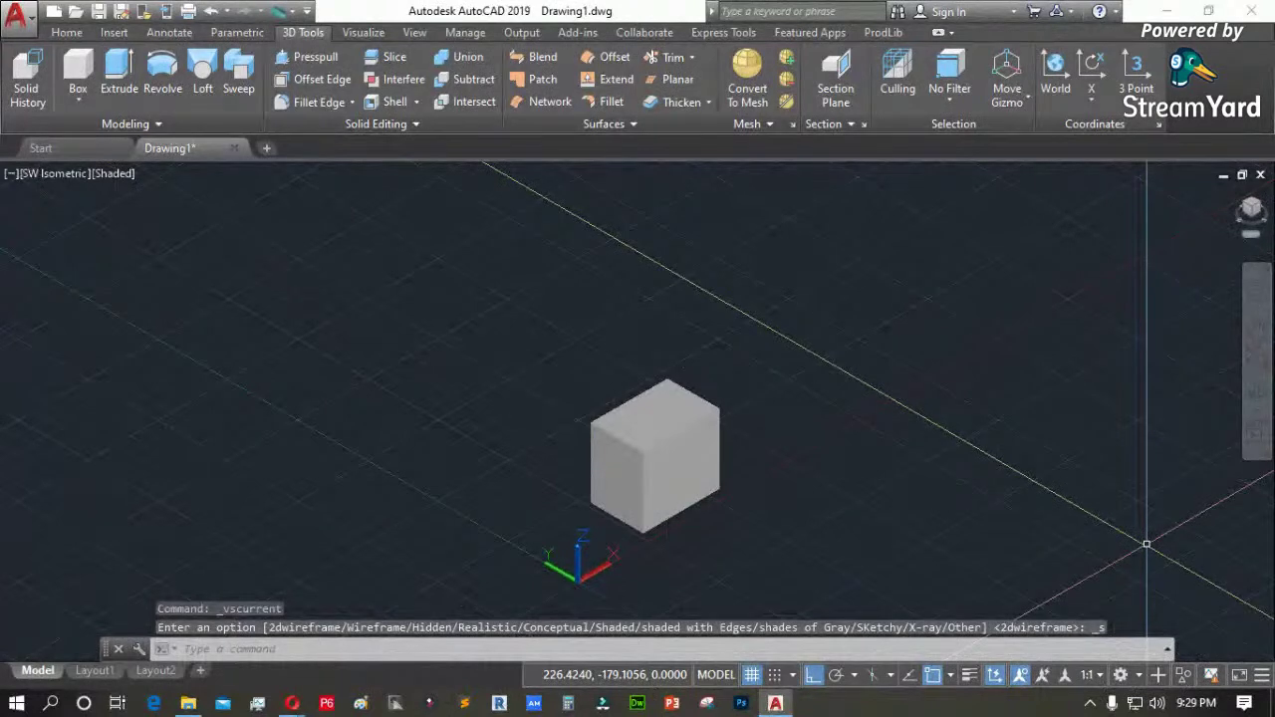
mouse_move(294, 707)
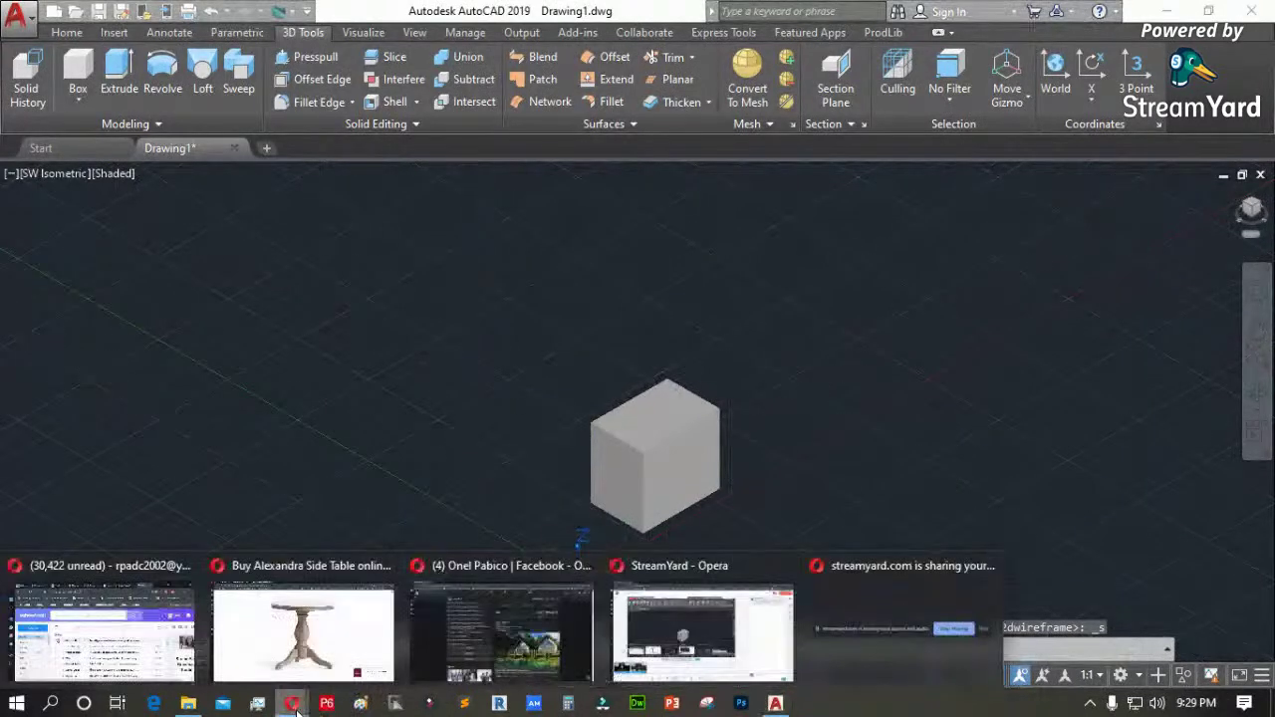
mouse_move(174, 620)
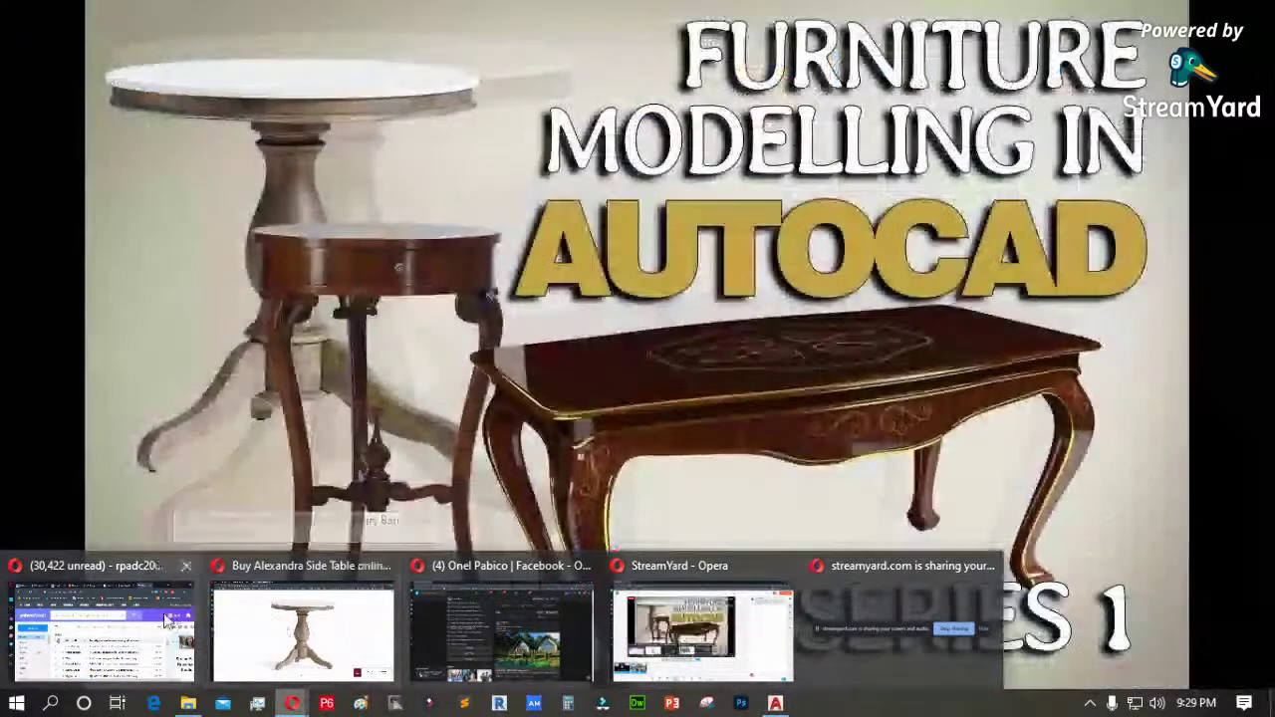
click(703, 638)
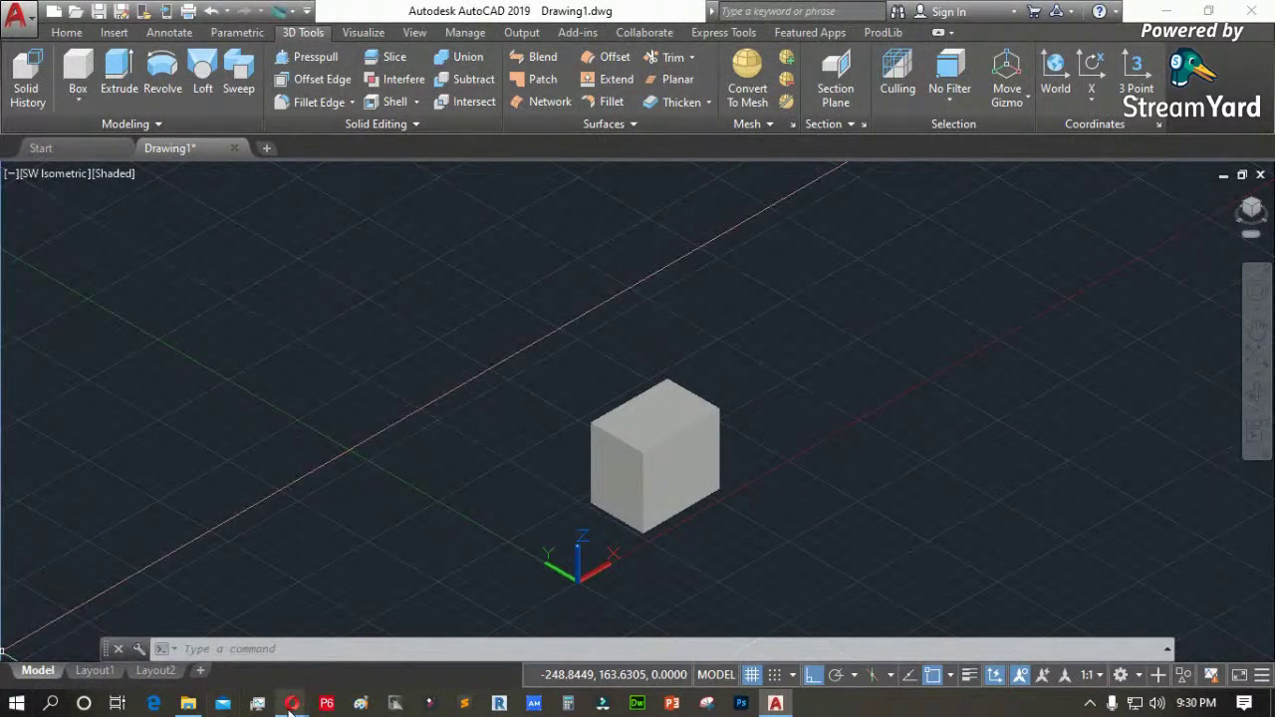
mouse_move(289, 705)
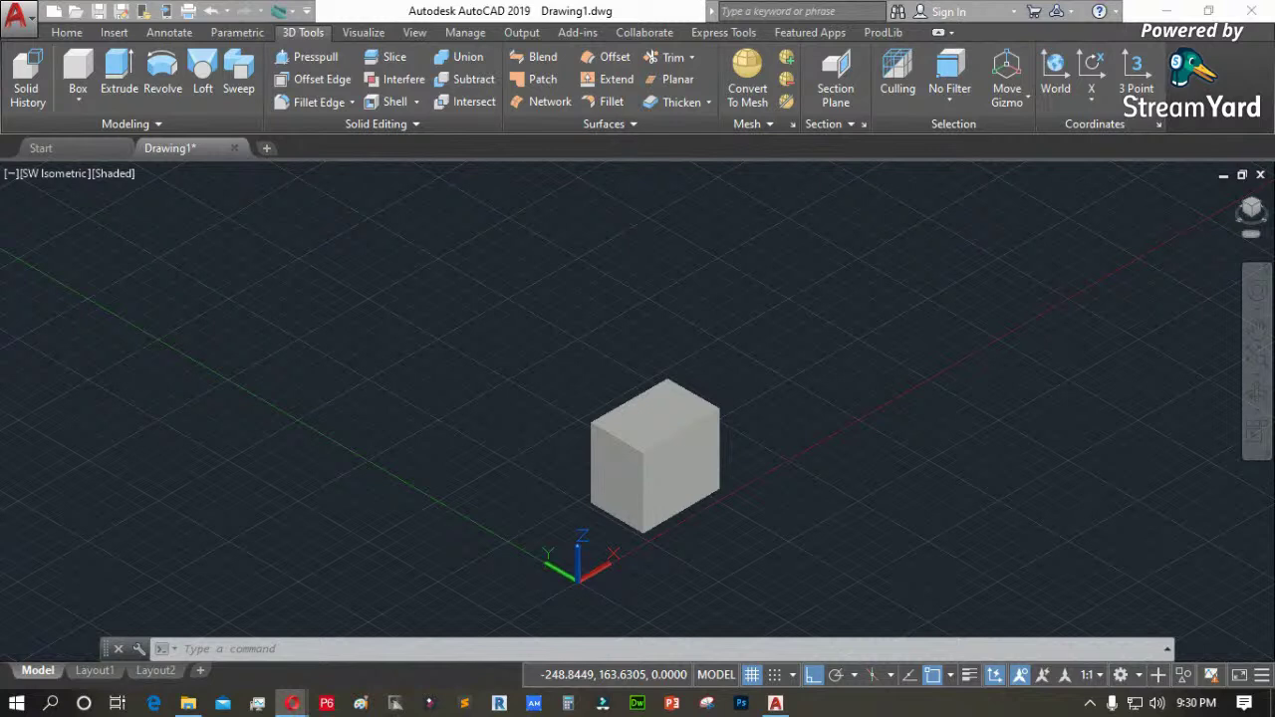
key(F7)
key(F7)
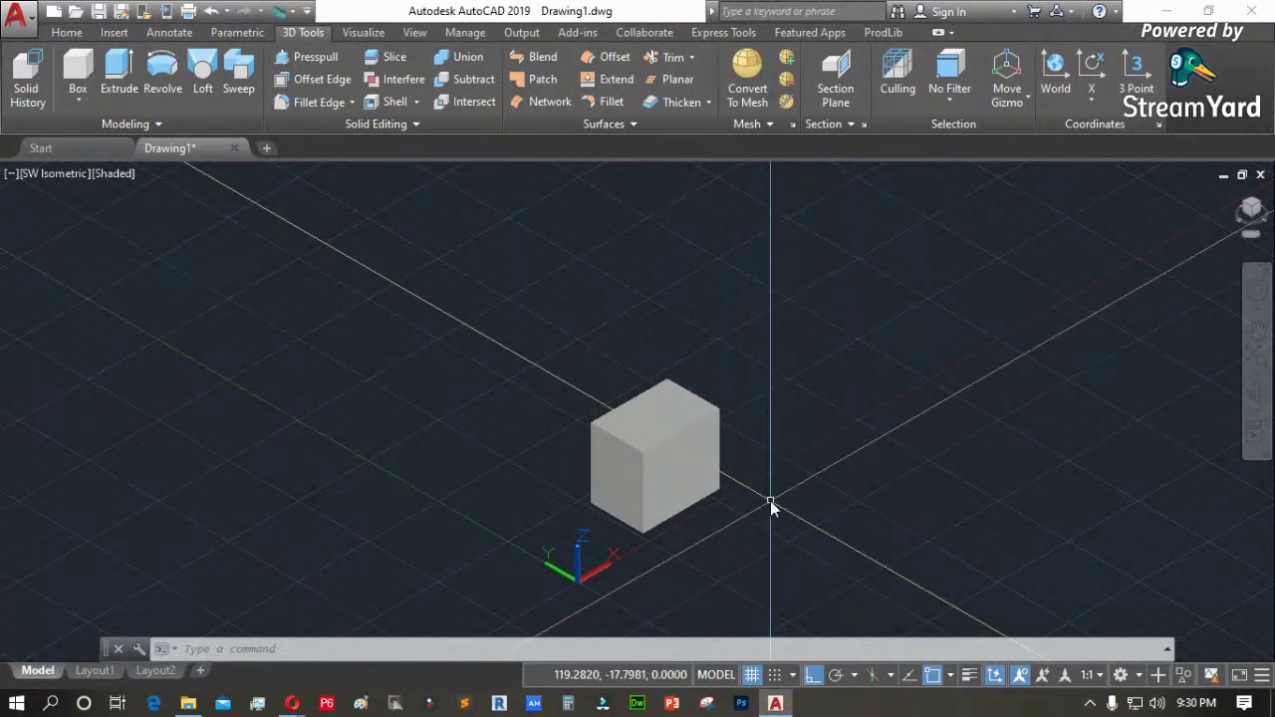
scroll(770, 500, up, 2)
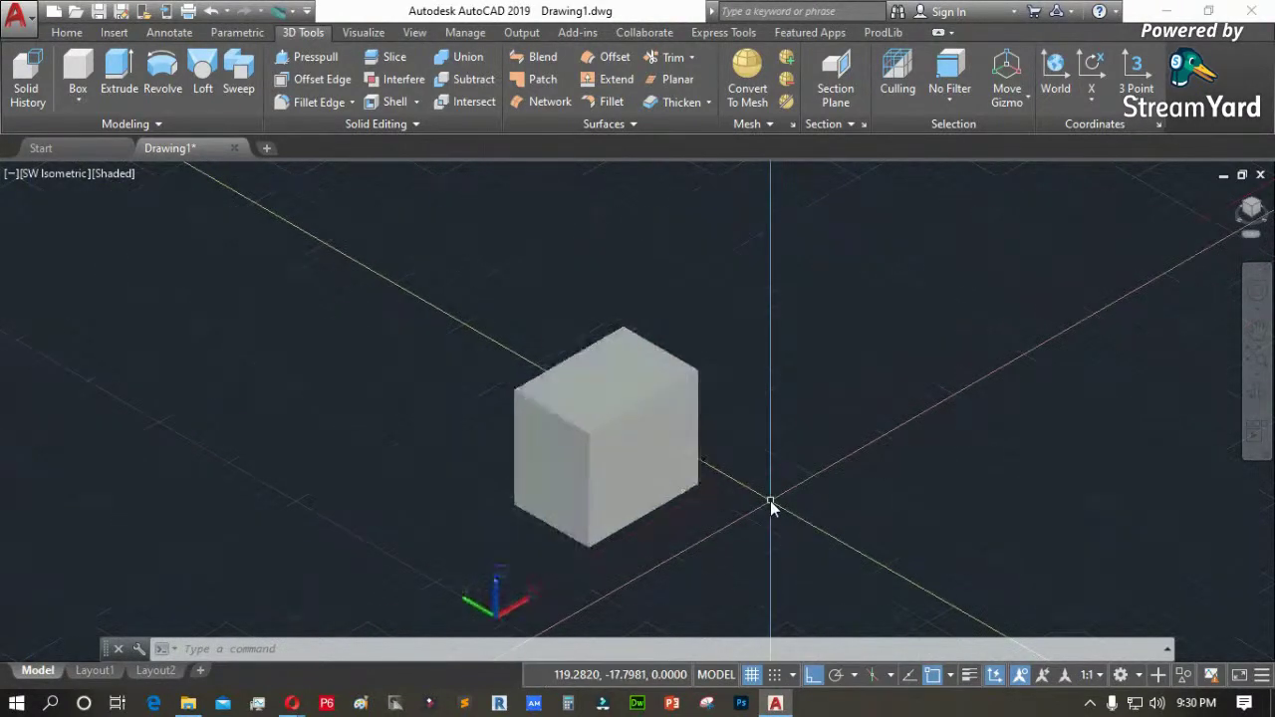
Start another Box command, then cancel it after picking a first corner
click(75, 73)
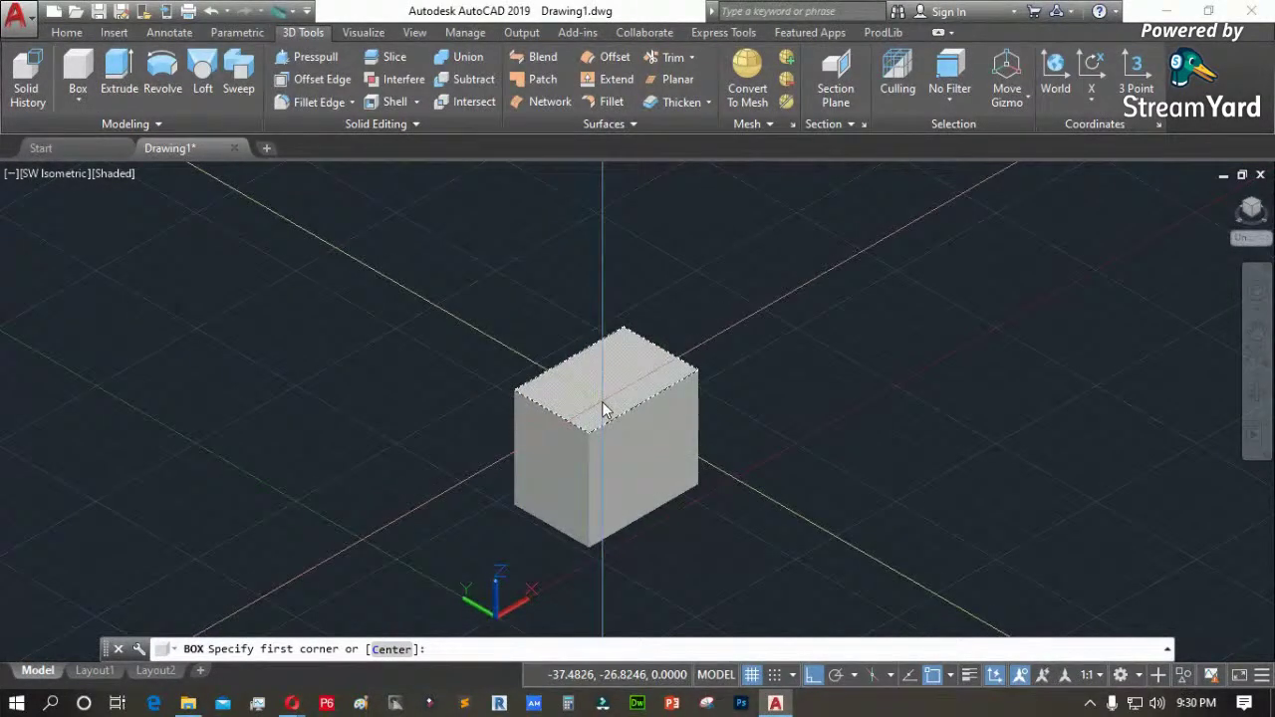
scroll(602, 408, up, 2)
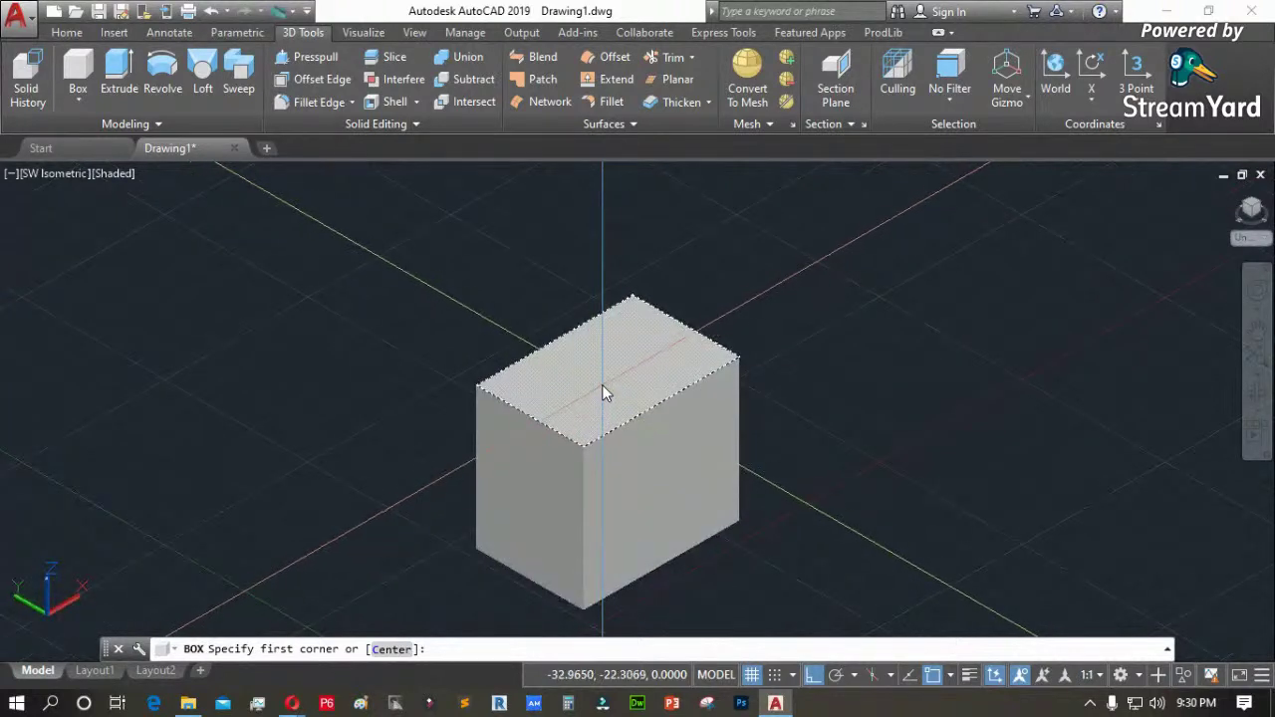
scroll(429, 294, down, 3)
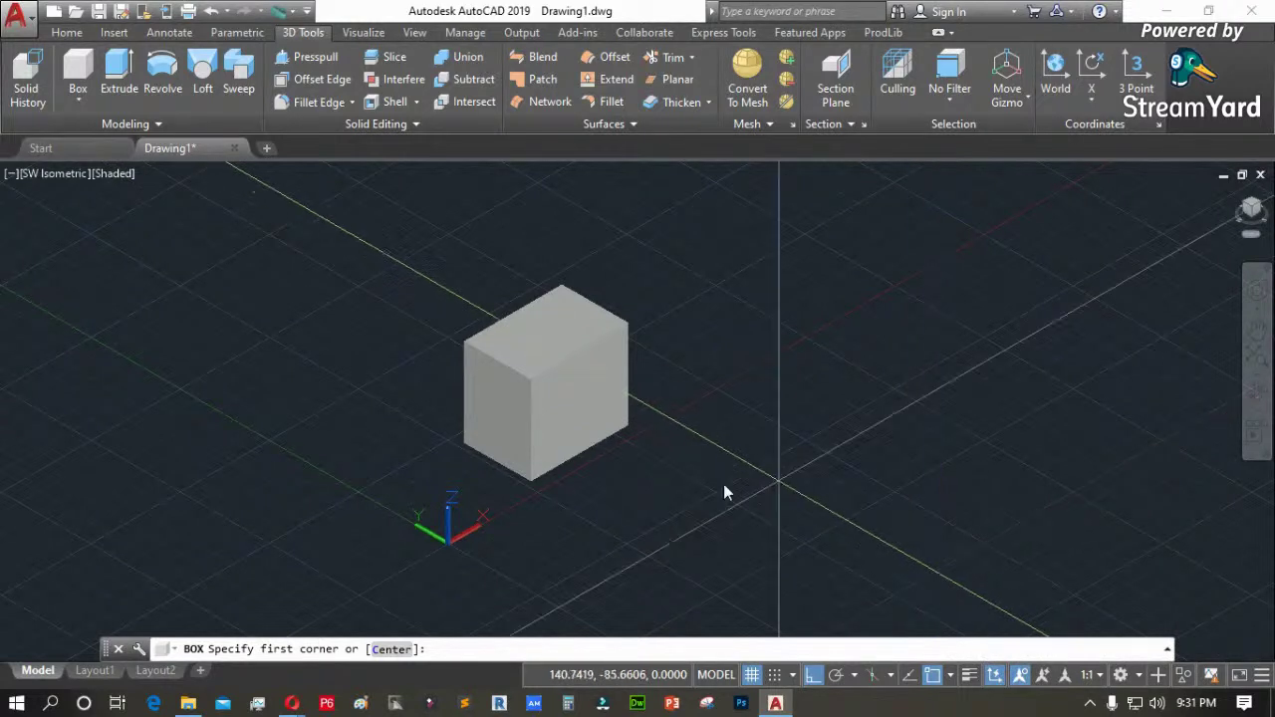
click(596, 462)
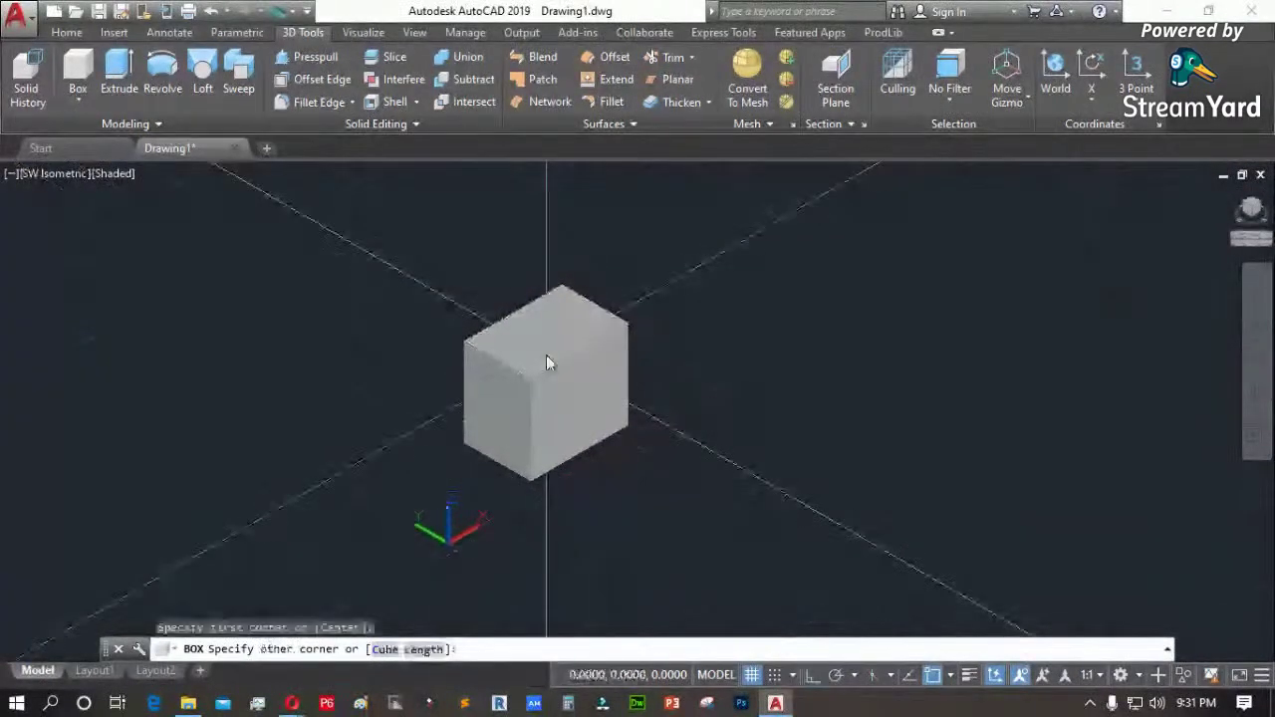
key(Escape)
Window-select and delete the cube, then close Drawing1 without saving
click(711, 253)
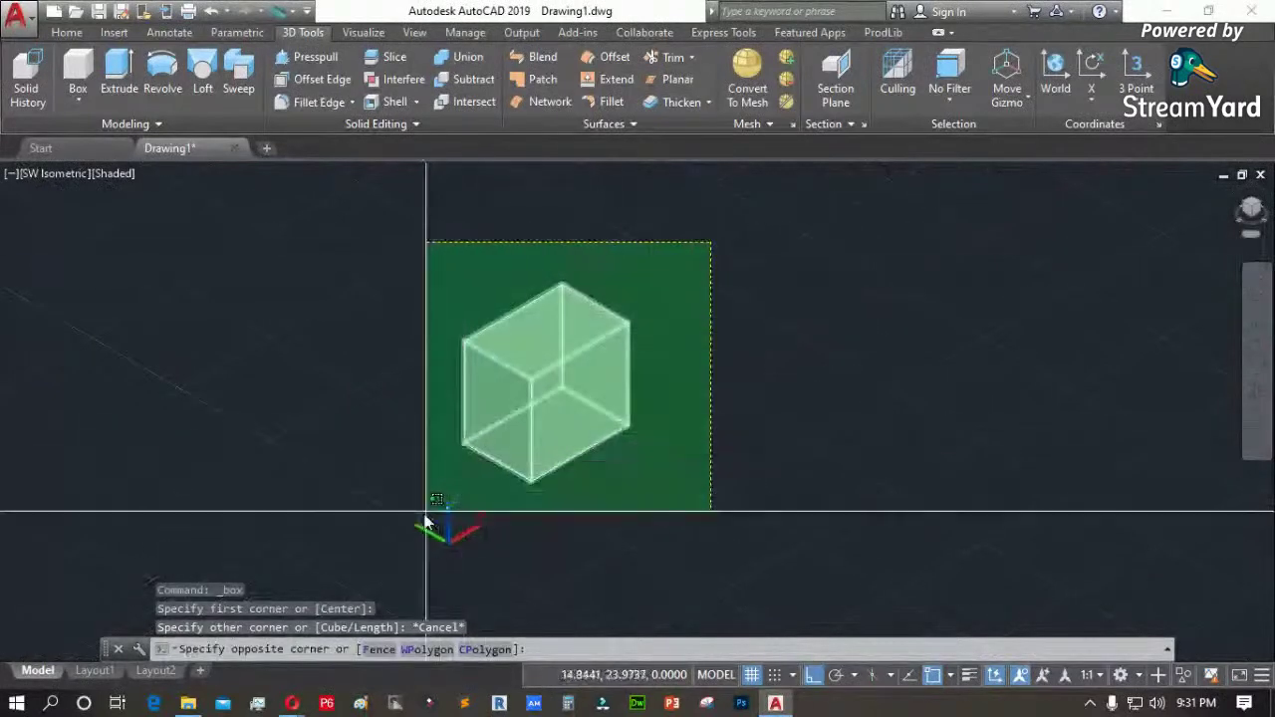
click(419, 523)
key(Delete)
click(236, 147)
click(643, 393)
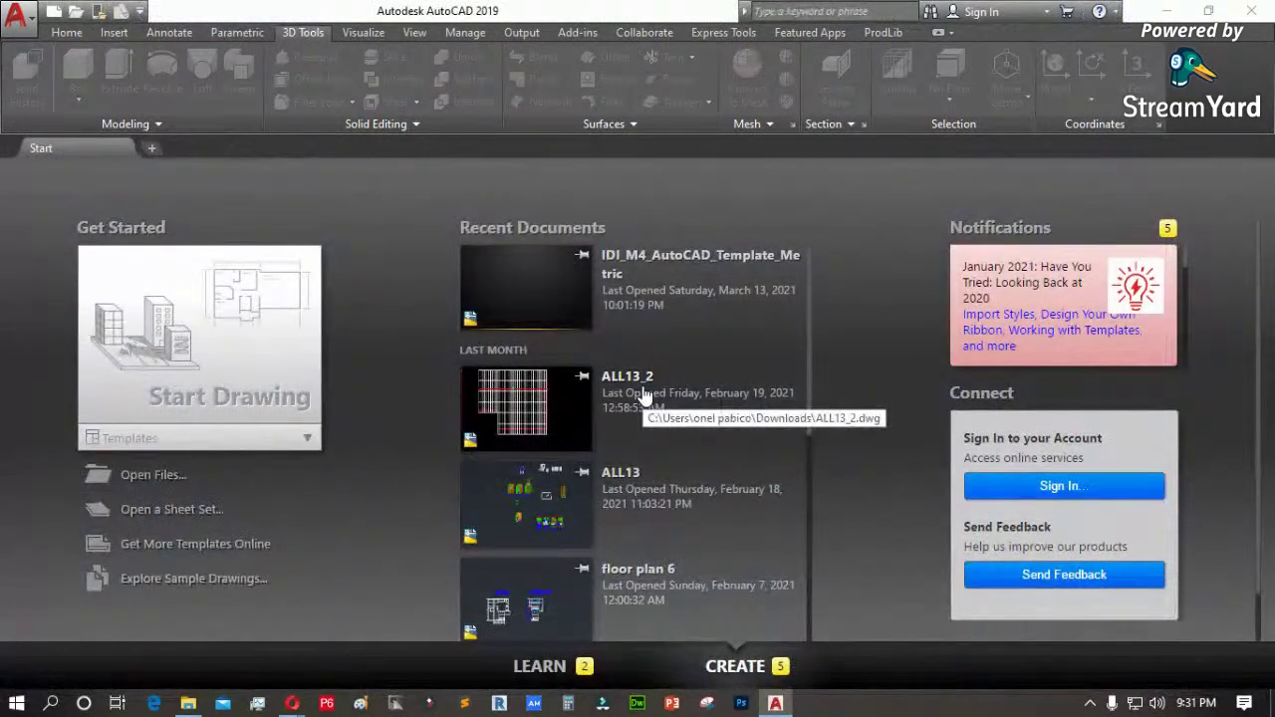
Start a new blank drawing from the Start page, then minimize AutoCAD
click(207, 393)
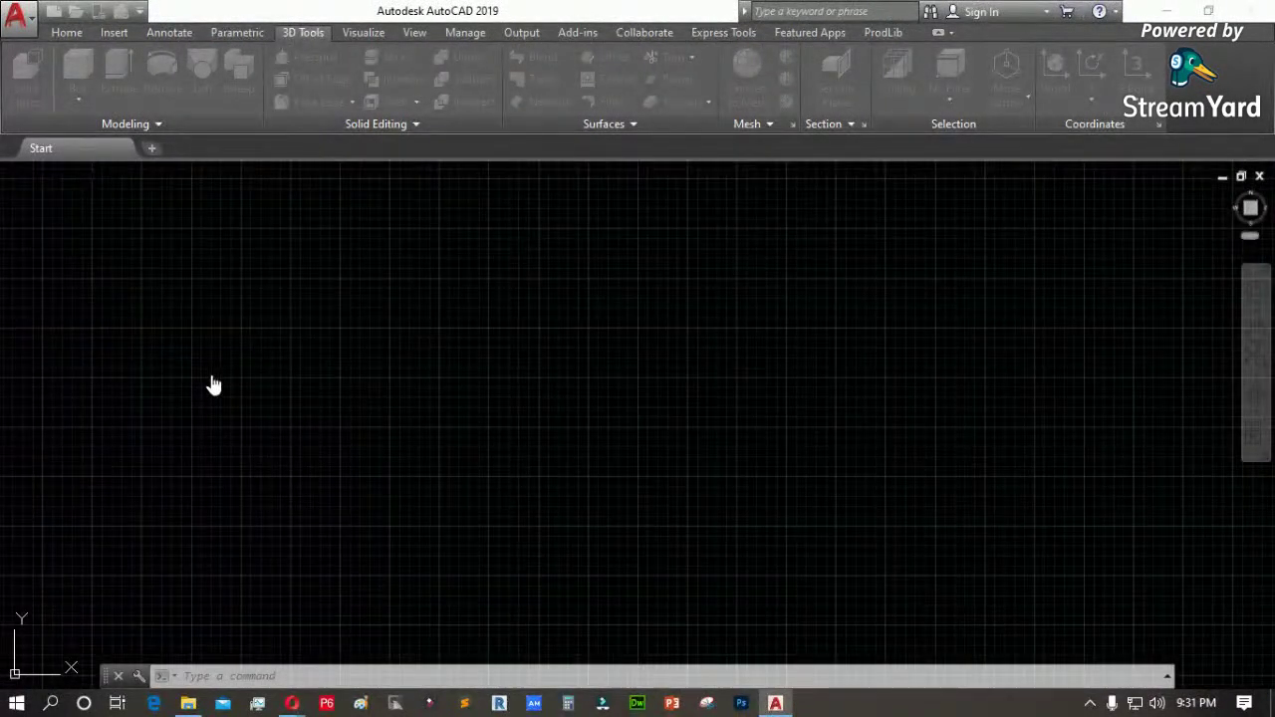
click(1168, 12)
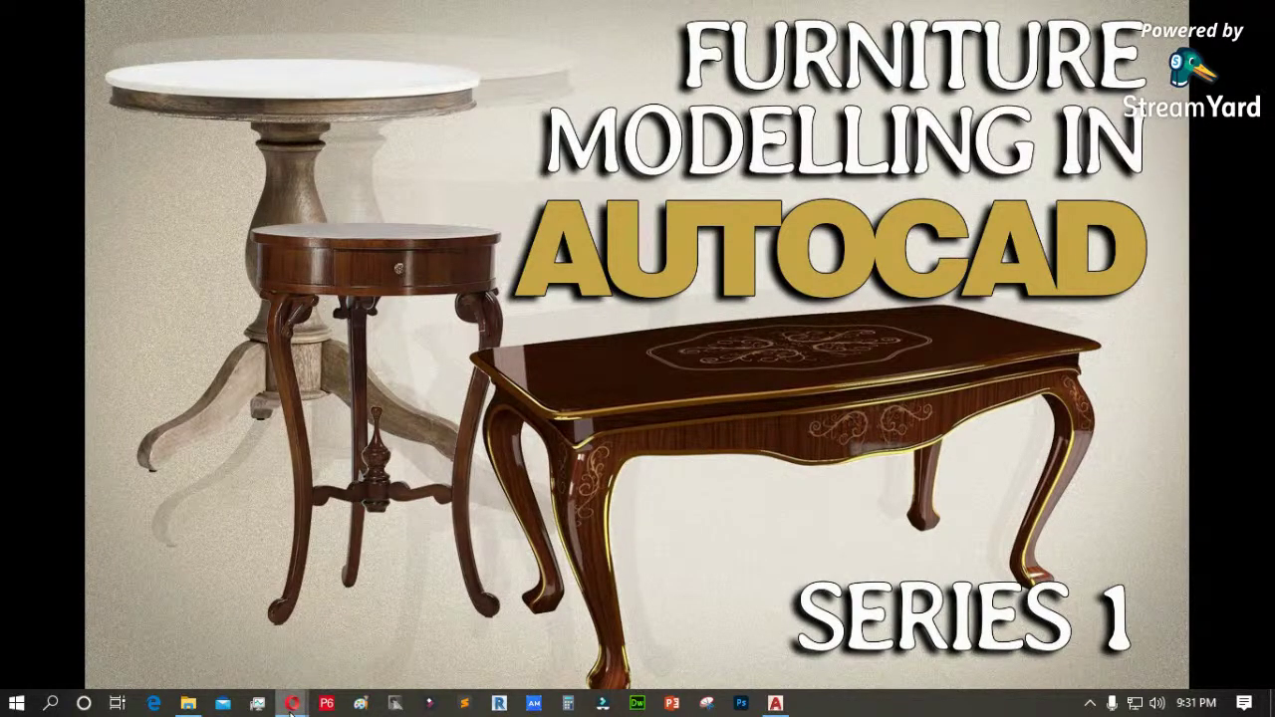
Restore the AutoCAD window holding the blank Drawing2 from the taskbar
mouse_move(291, 707)
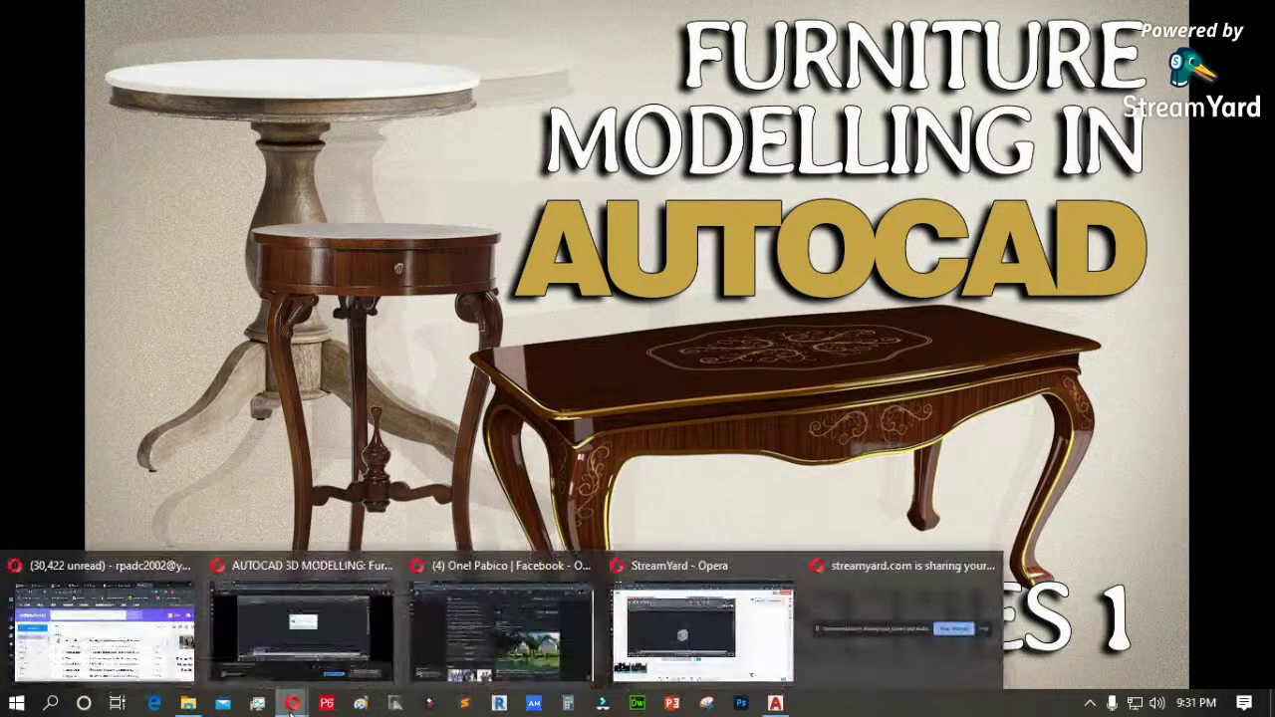
click(281, 632)
mouse_move(293, 705)
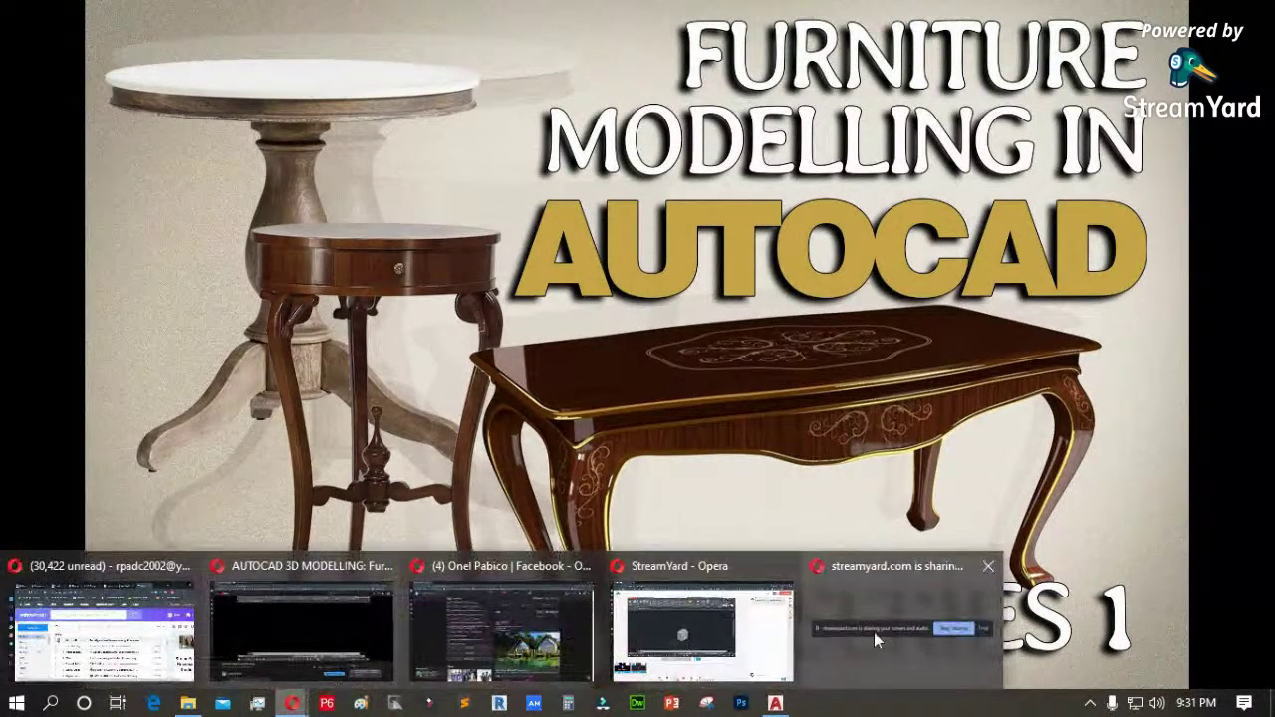
click(775, 704)
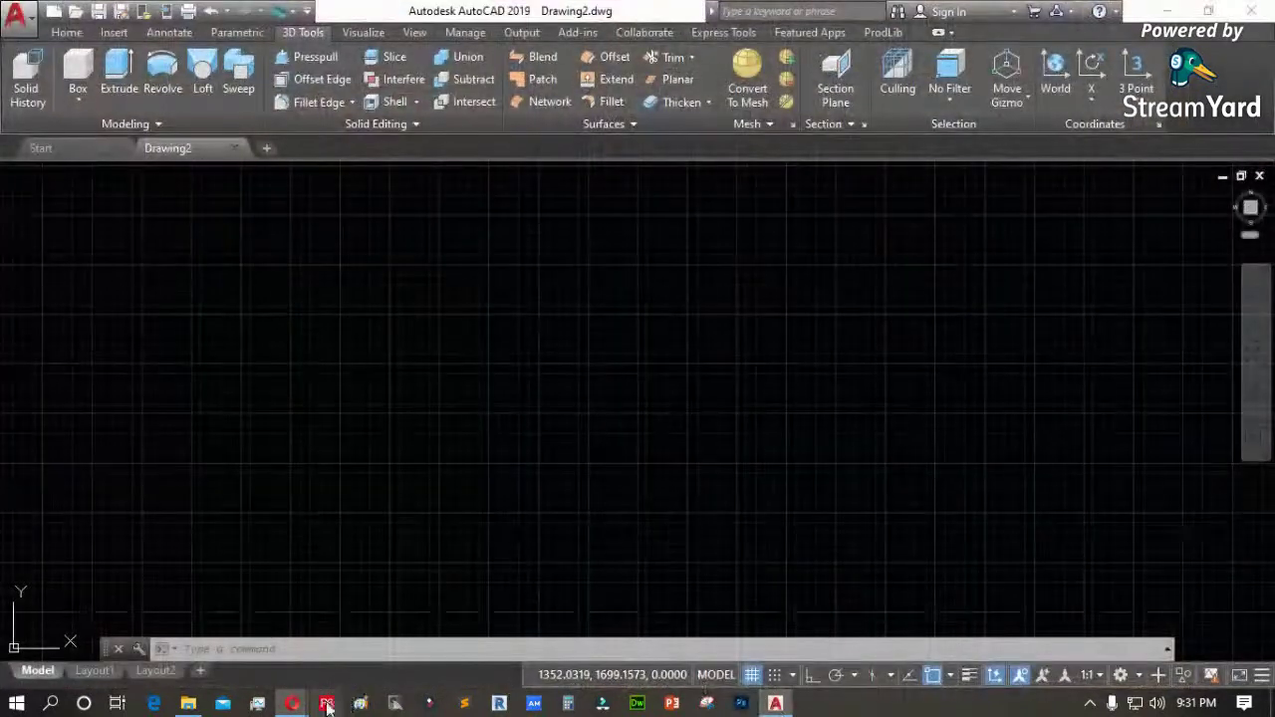
mouse_move(292, 704)
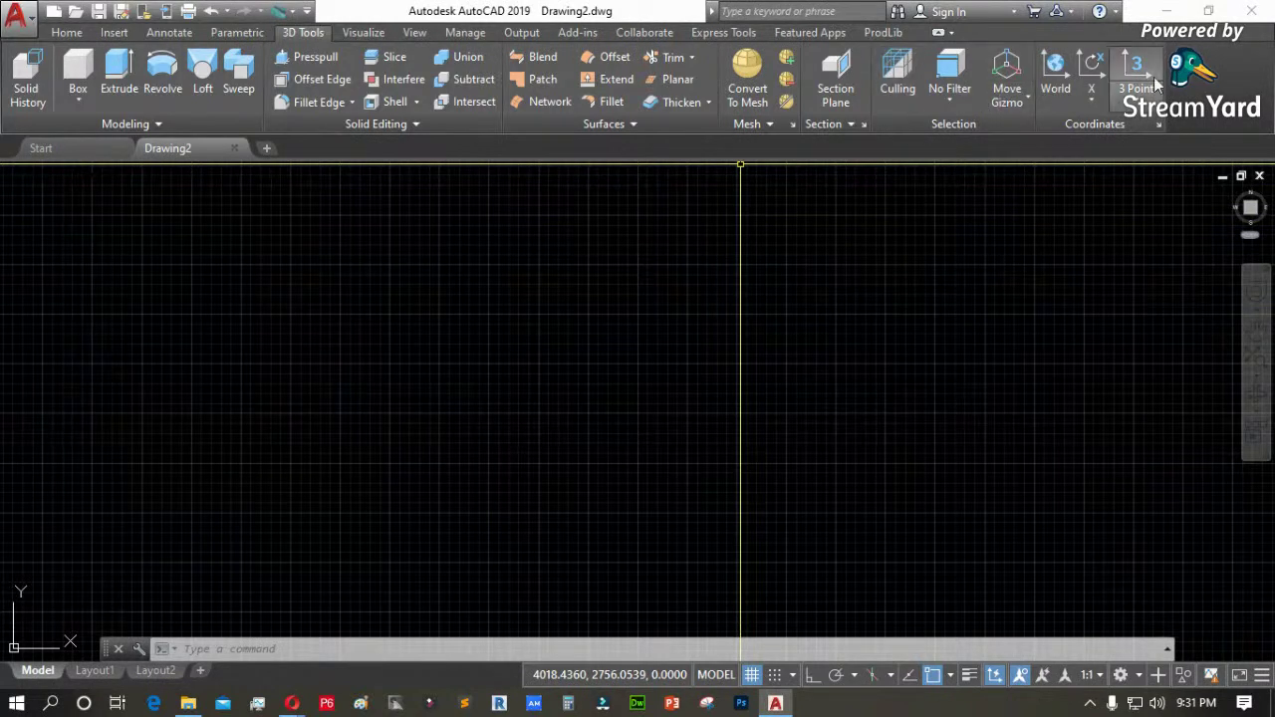
click(364, 32)
click(297, 32)
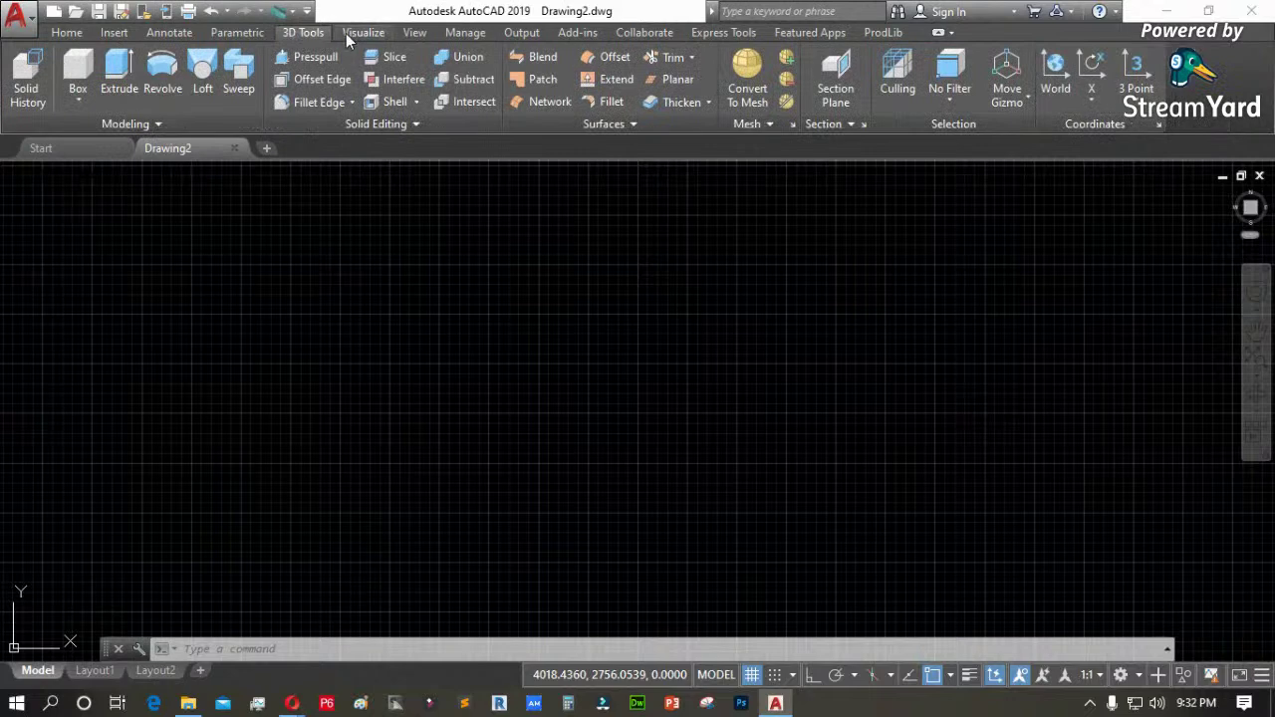
Check which ribbon tabs are displayed in the ribbon's right-click menu, then dismiss it
right_click(1205, 40)
mouse_move(1062, 96)
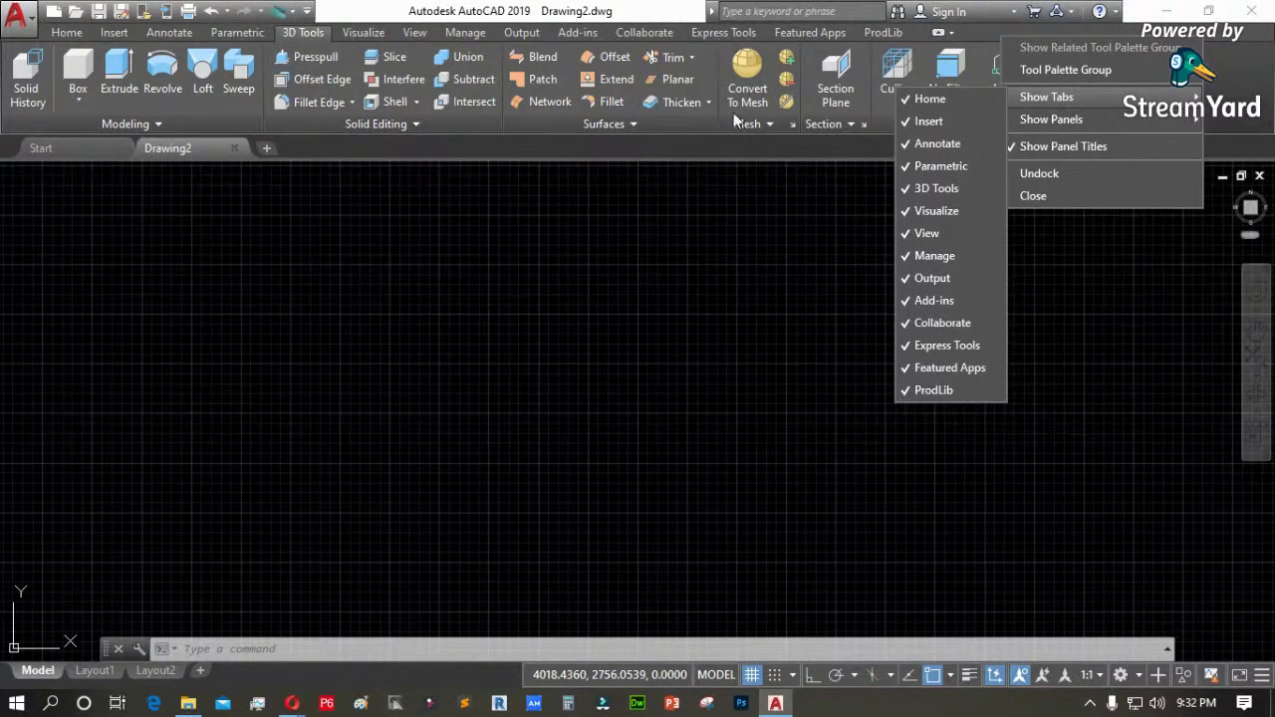
click(721, 333)
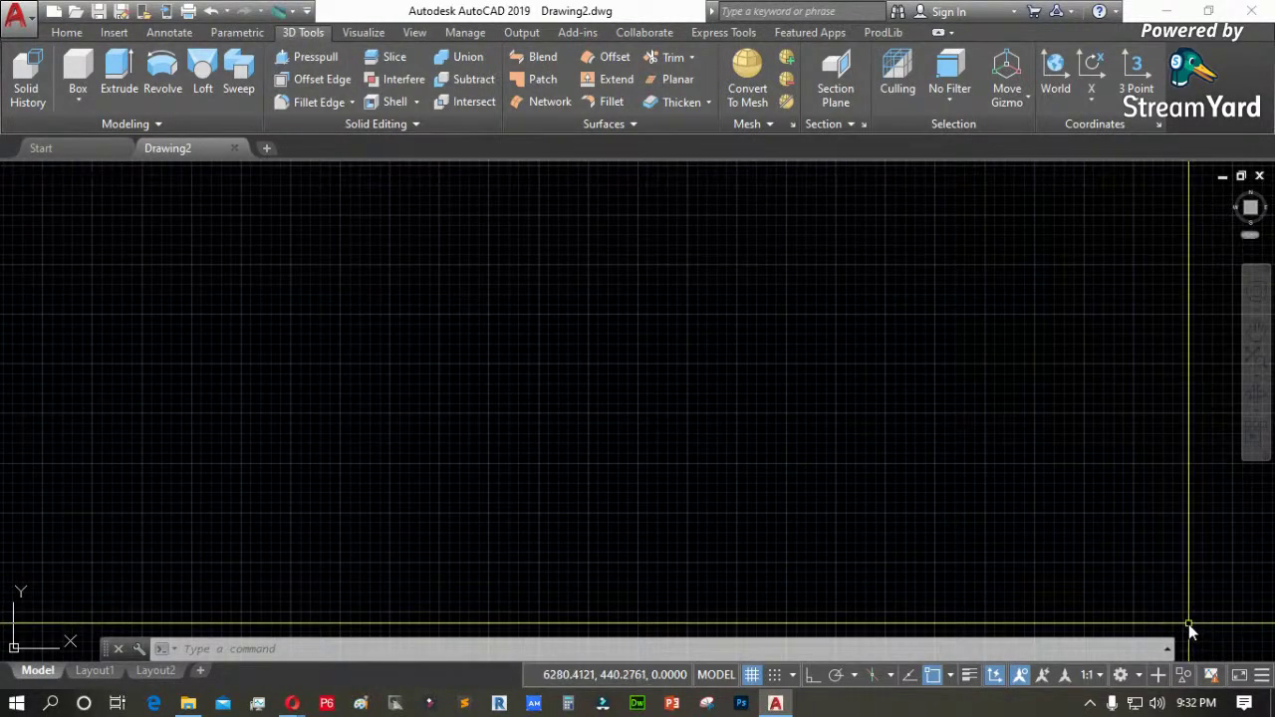
Review the status-bar customization list, then toggle Dynamic UCS on for the drawing
click(1263, 677)
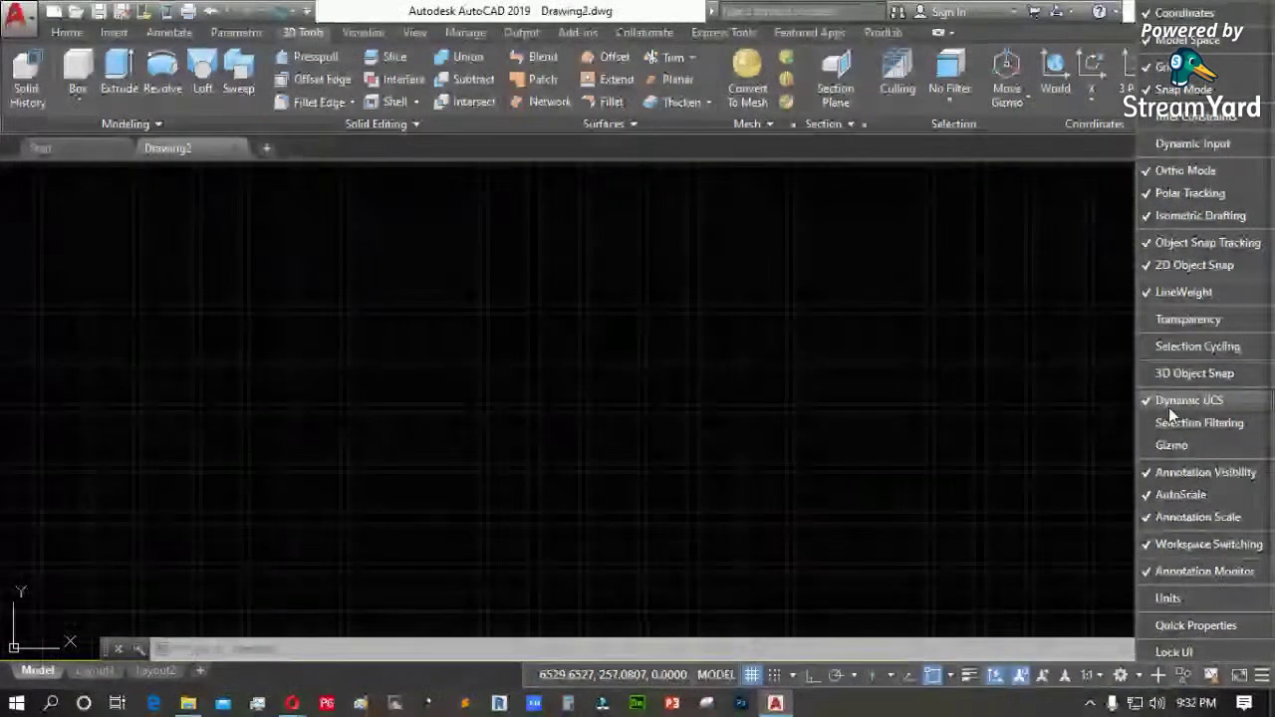
click(934, 400)
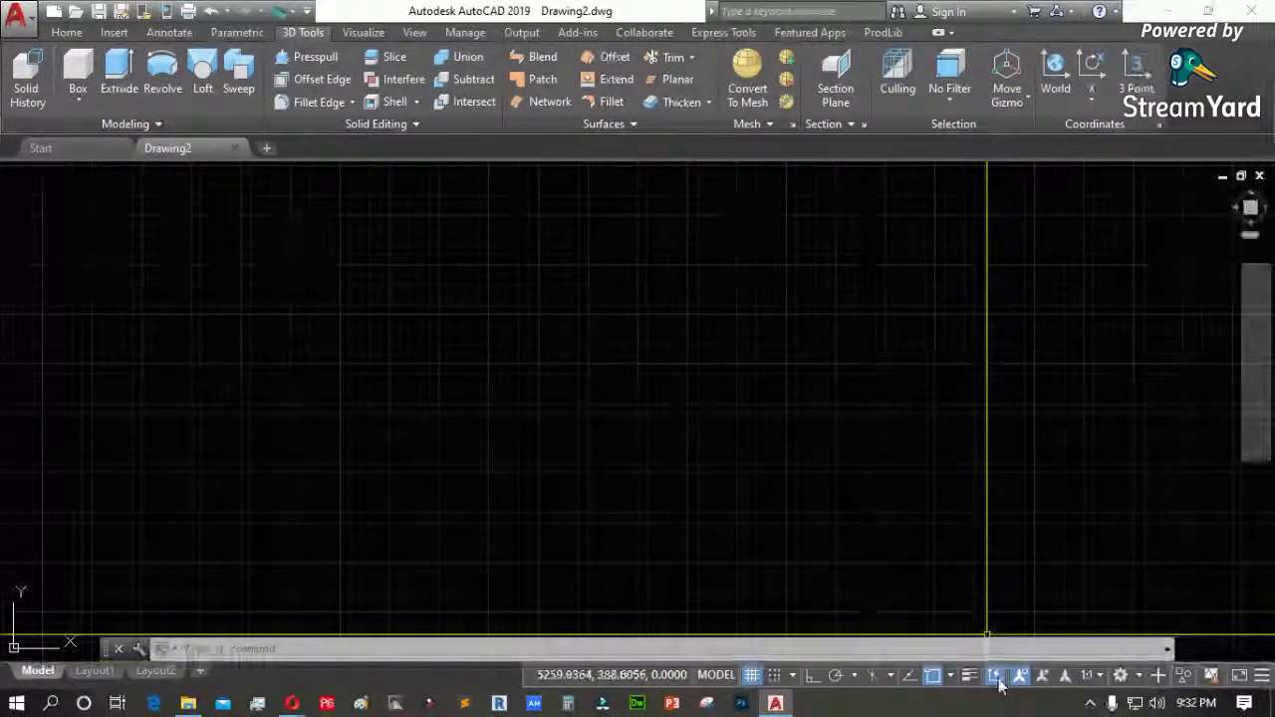
click(996, 677)
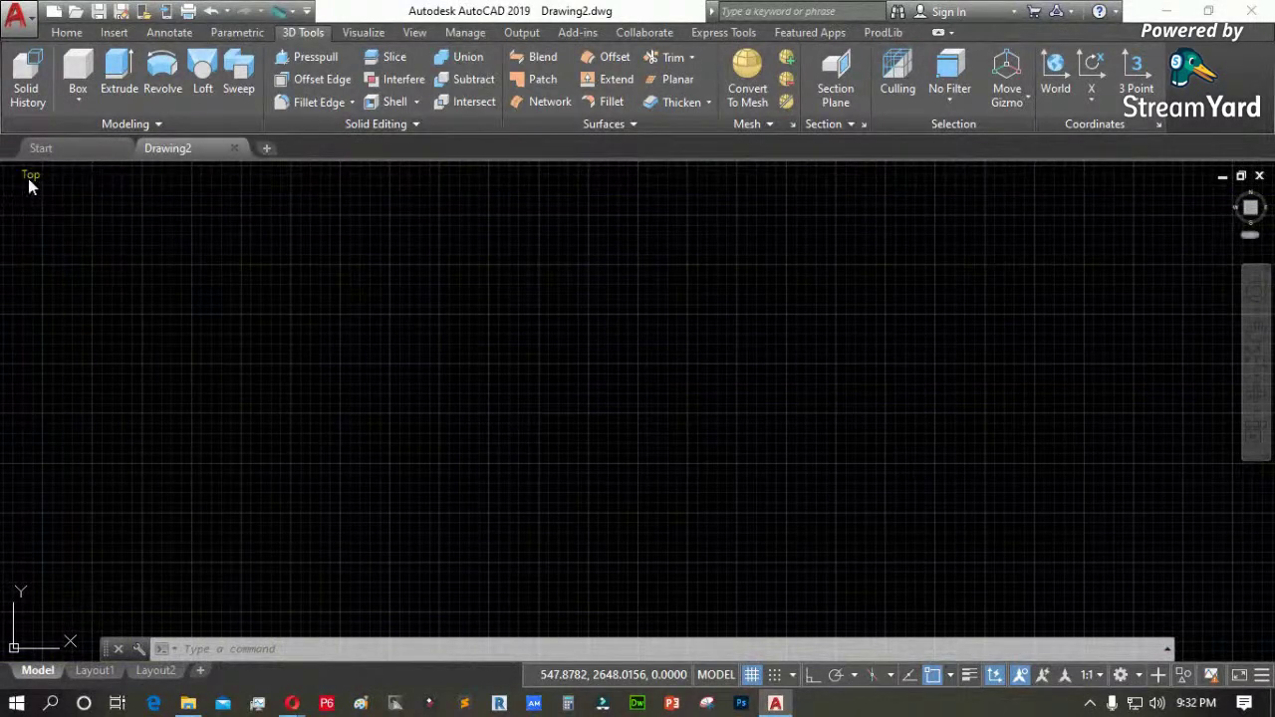
click(30, 179)
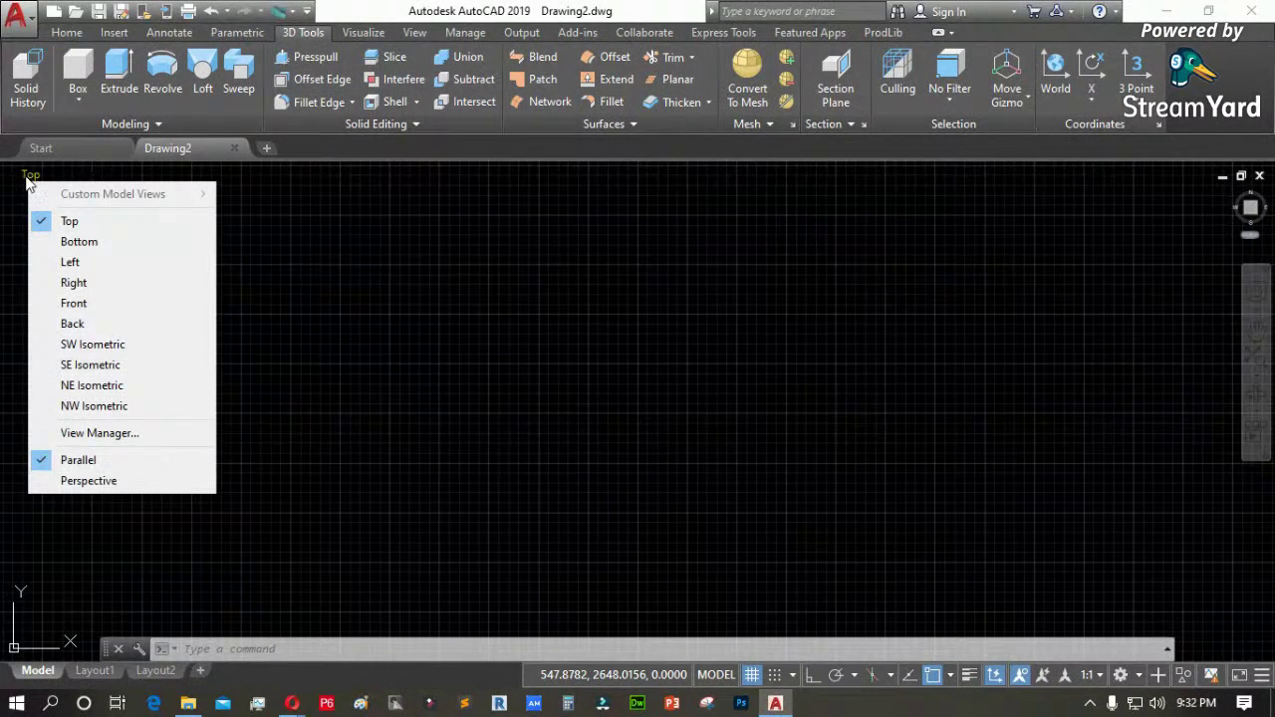
Switch to the SW Isometric view and draw a cube with the Box tool
click(92, 345)
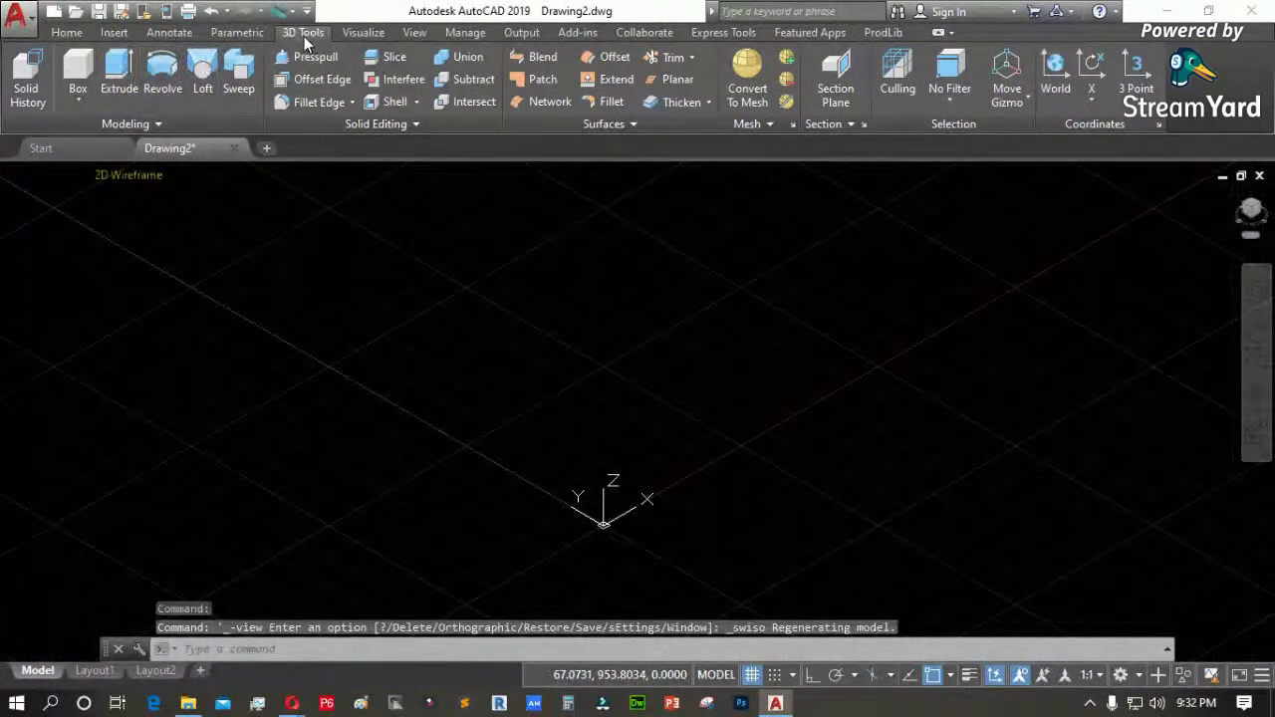
click(86, 80)
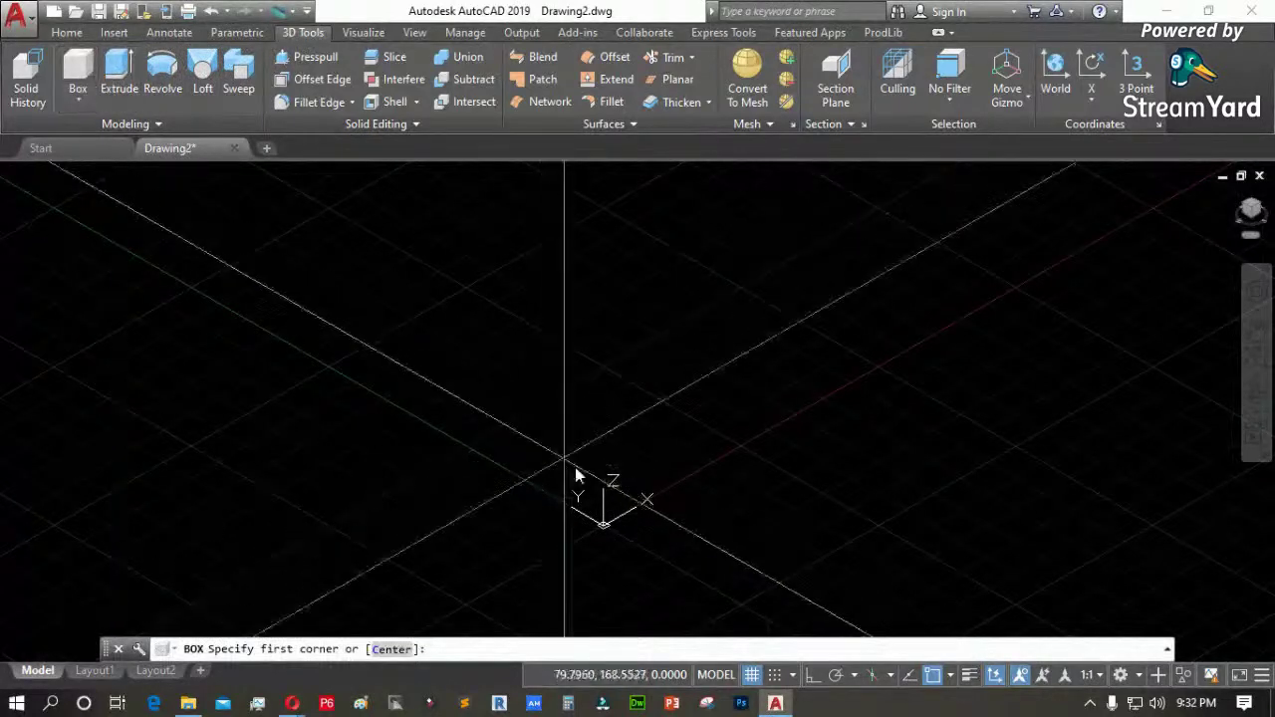
click(637, 462)
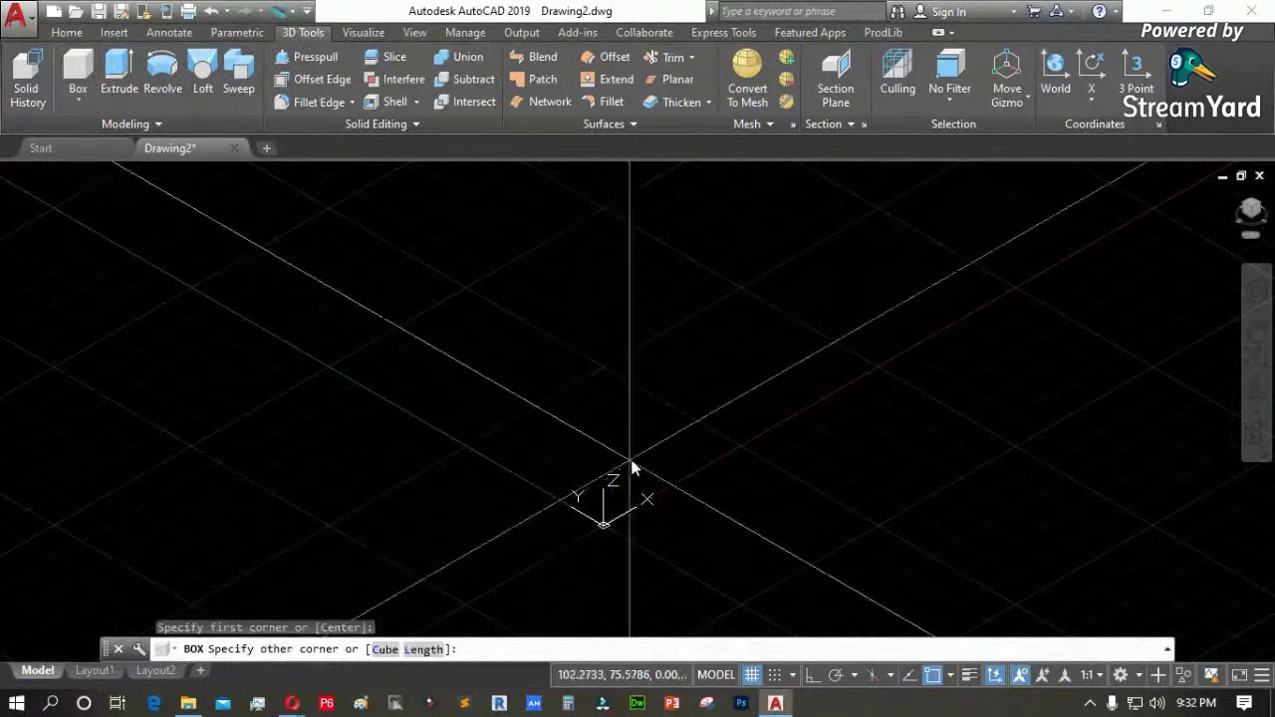
click(751, 472)
click(753, 384)
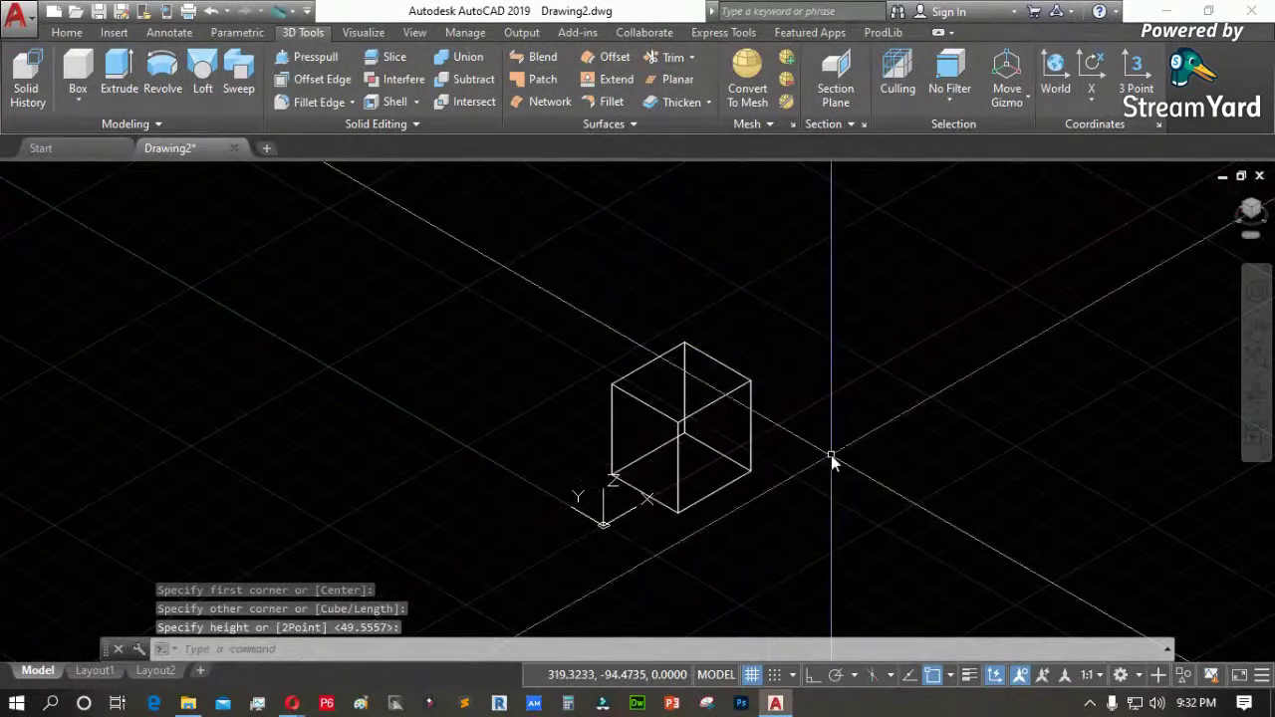
scroll(831, 456, up, 2)
Try the Shaded and Shaded with edges visual styles, then return to Wireframe
click(118, 176)
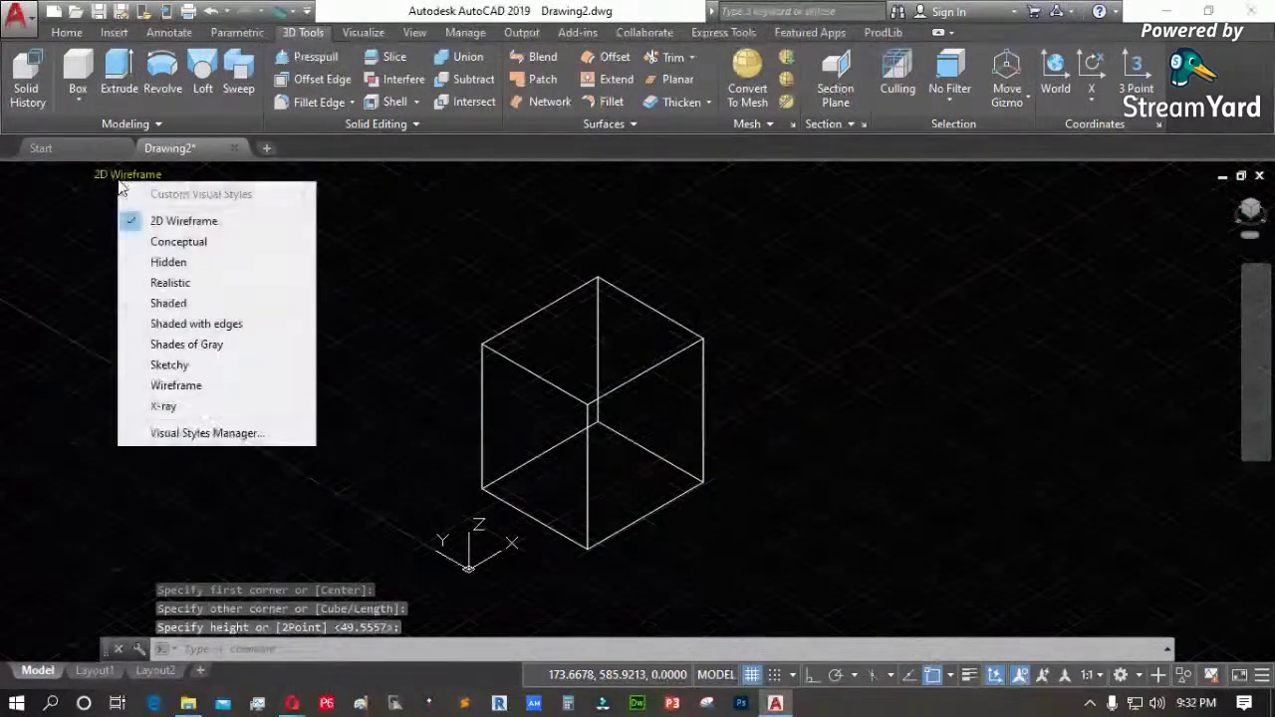
click(180, 301)
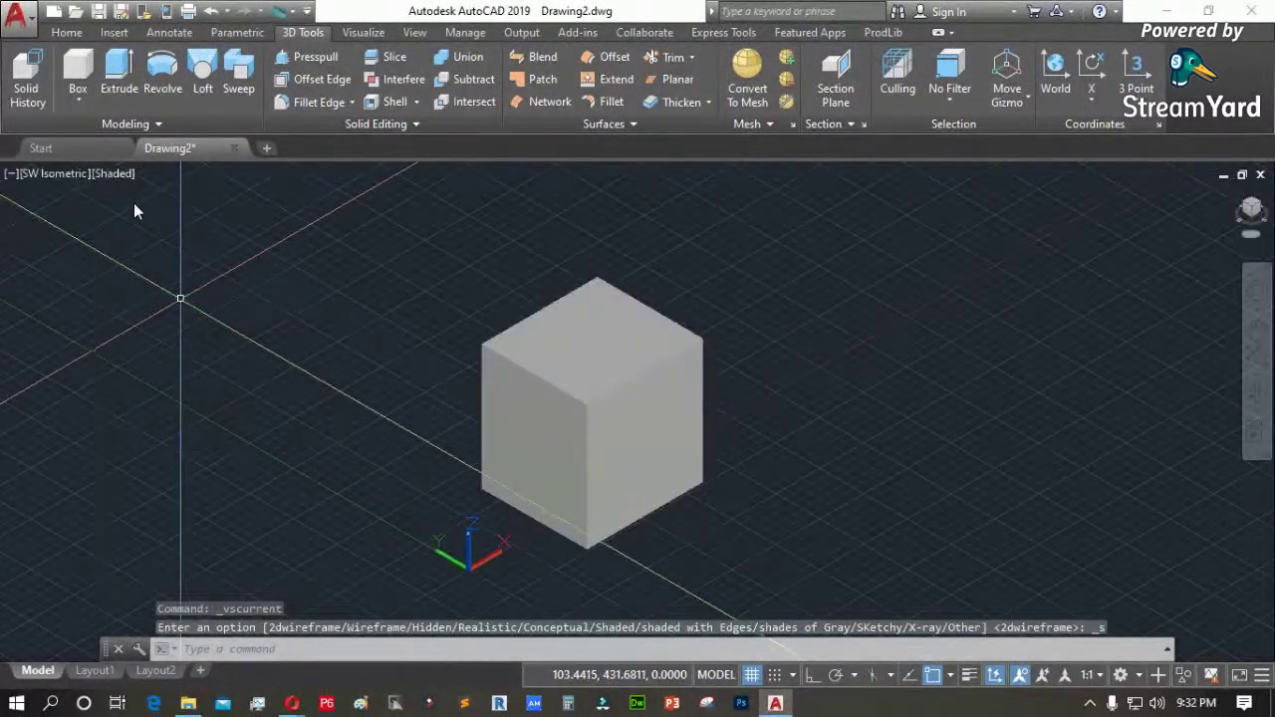
click(113, 175)
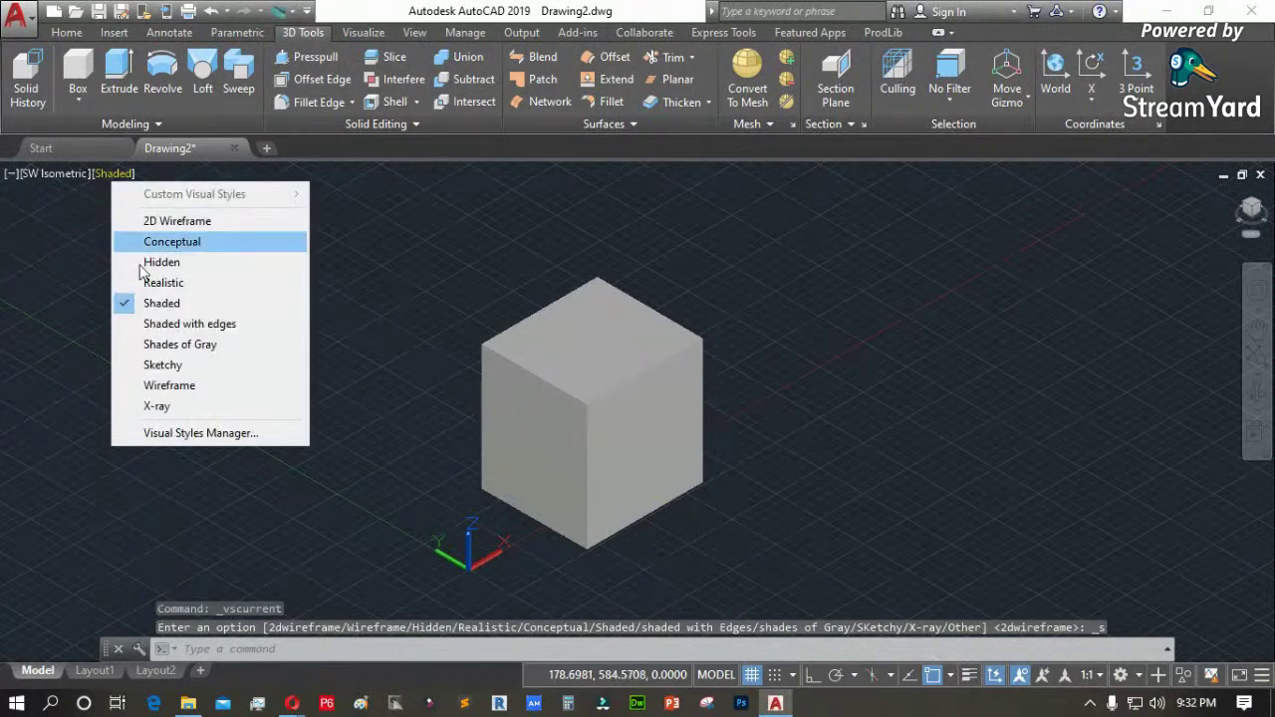
click(191, 324)
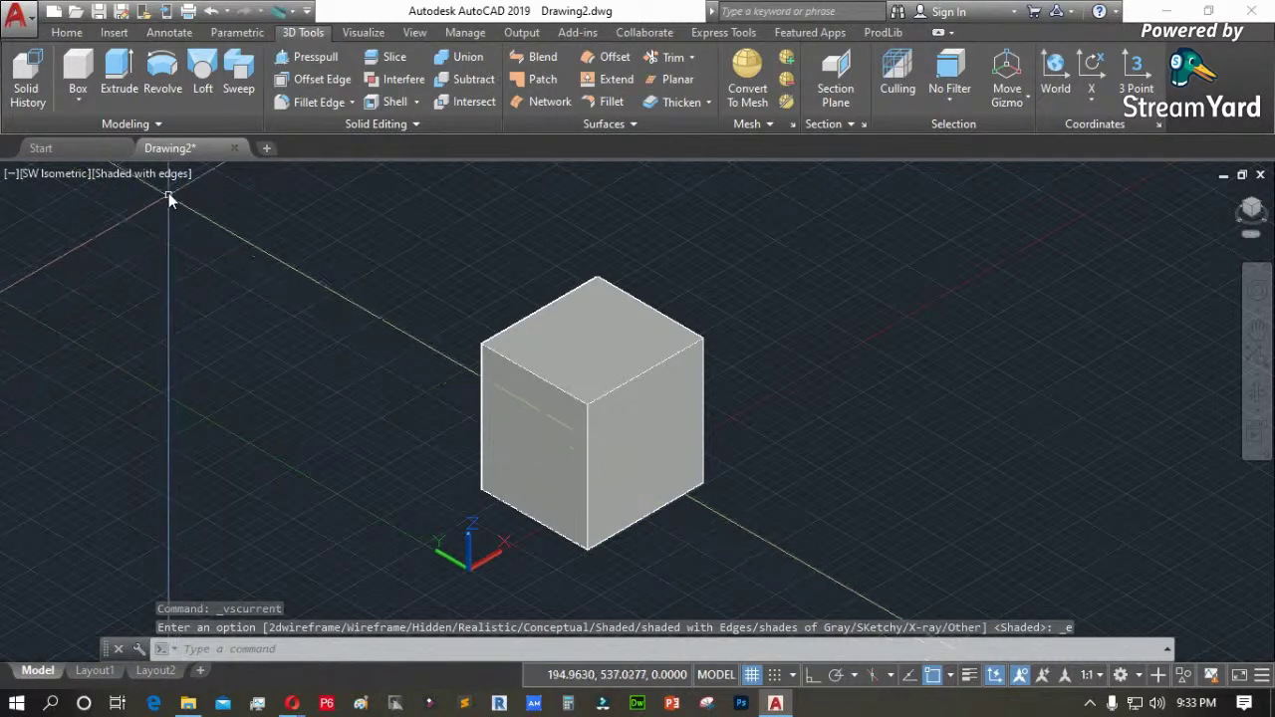
click(161, 173)
click(212, 221)
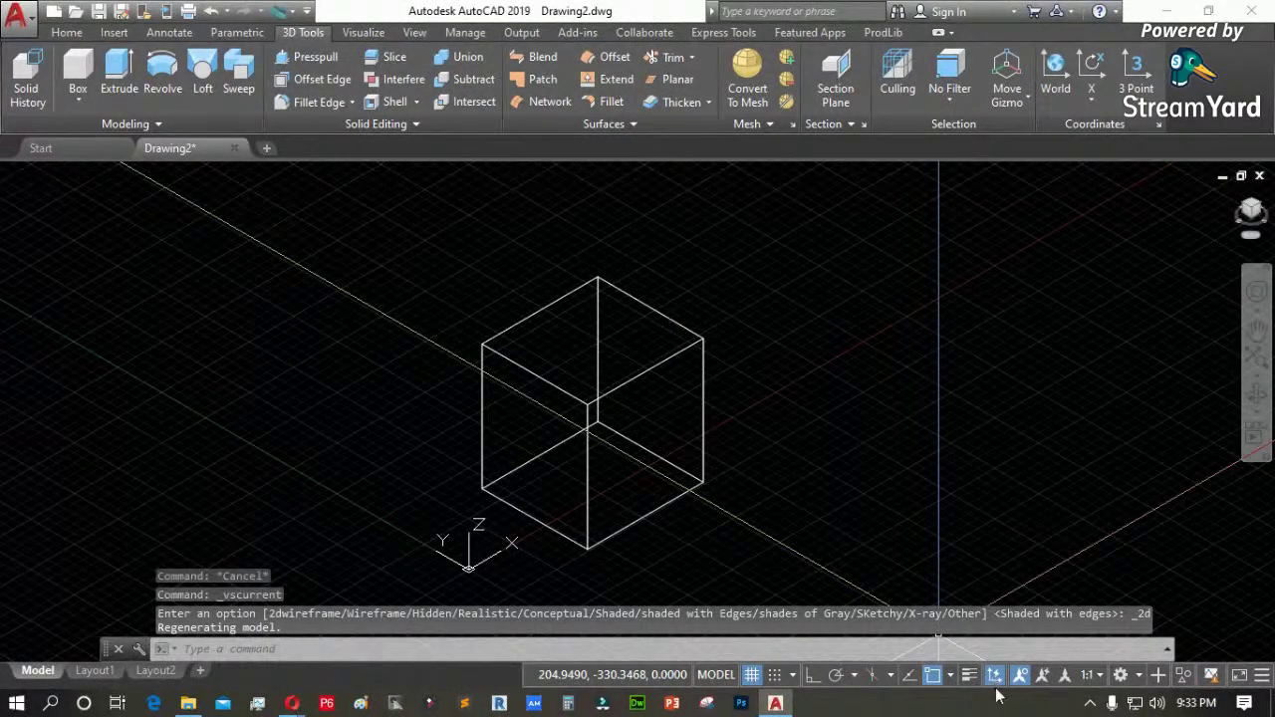
Cancel a second box attempt and display the cube Shaded with edges
click(80, 75)
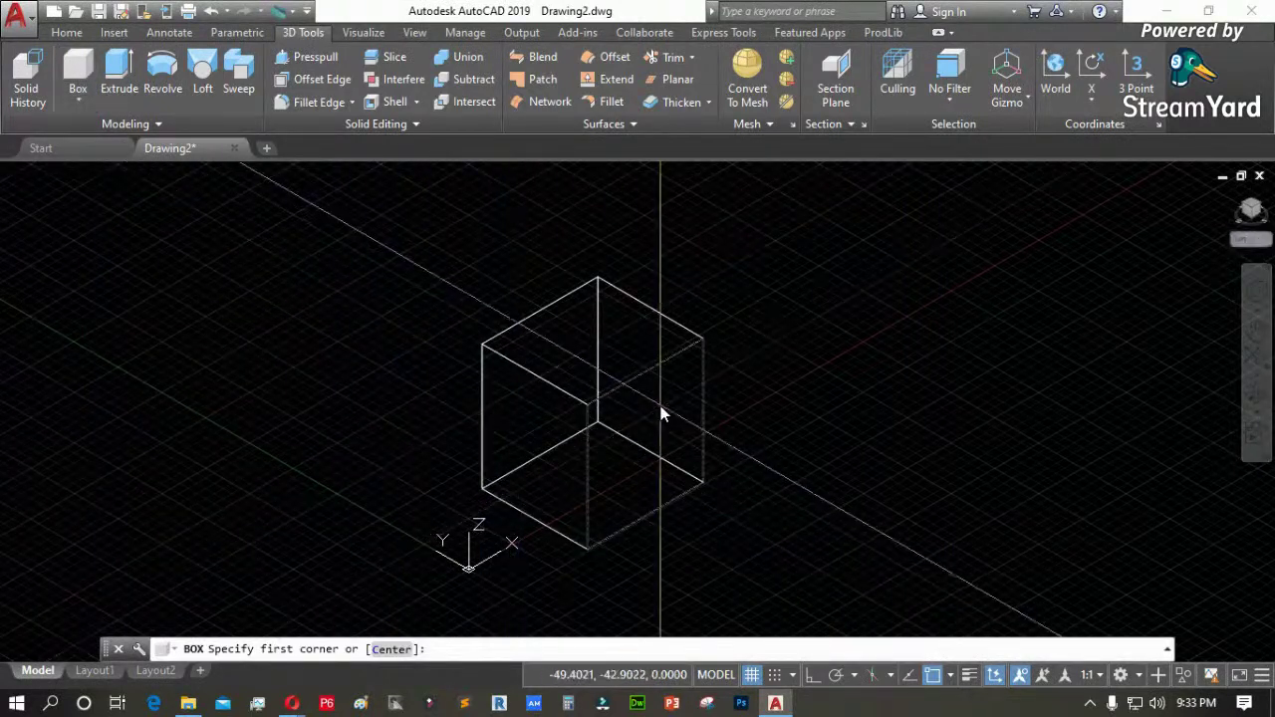
scroll(653, 448, up, 2)
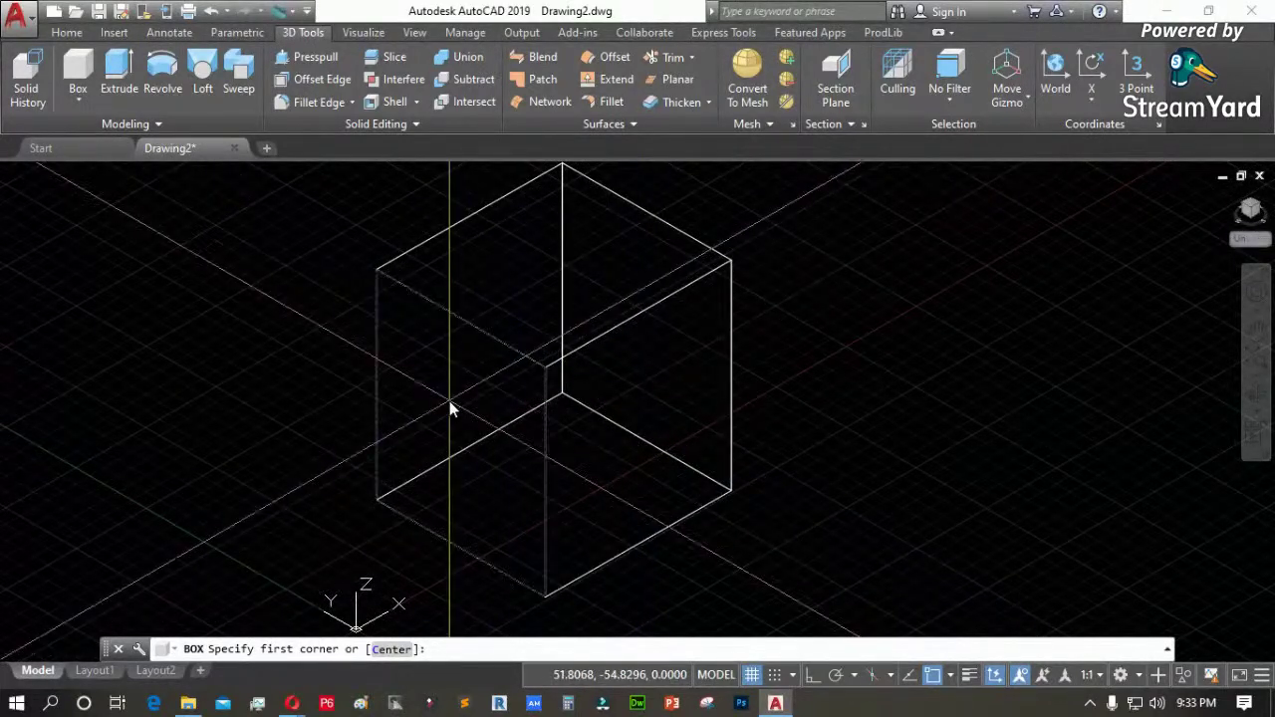
scroll(483, 389, up, 2)
scroll(537, 445, down, 2)
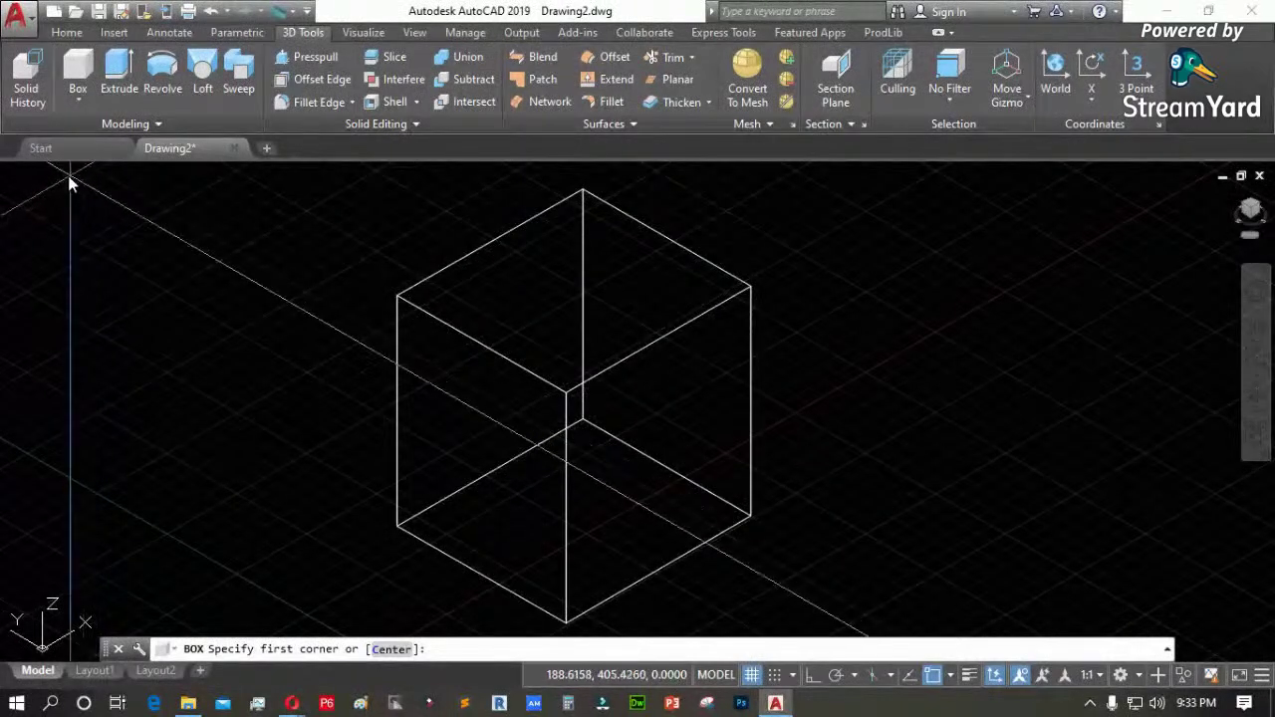
key(Escape)
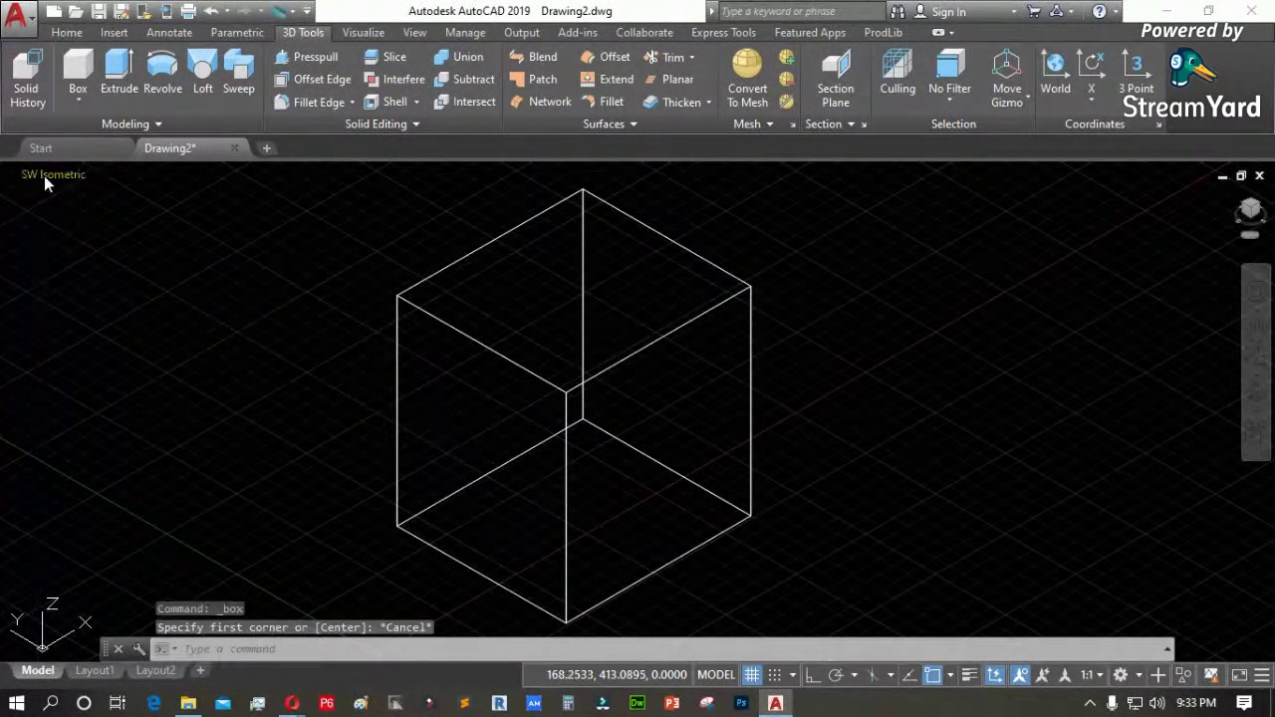
click(124, 173)
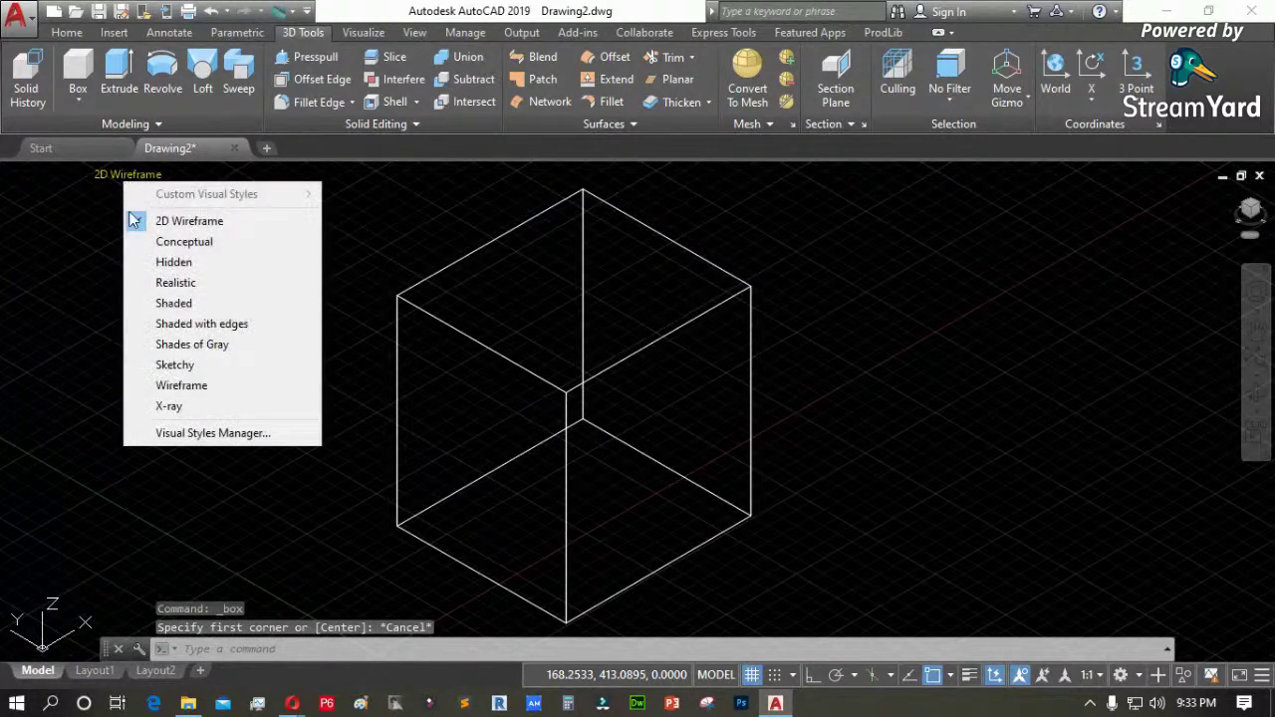
click(212, 326)
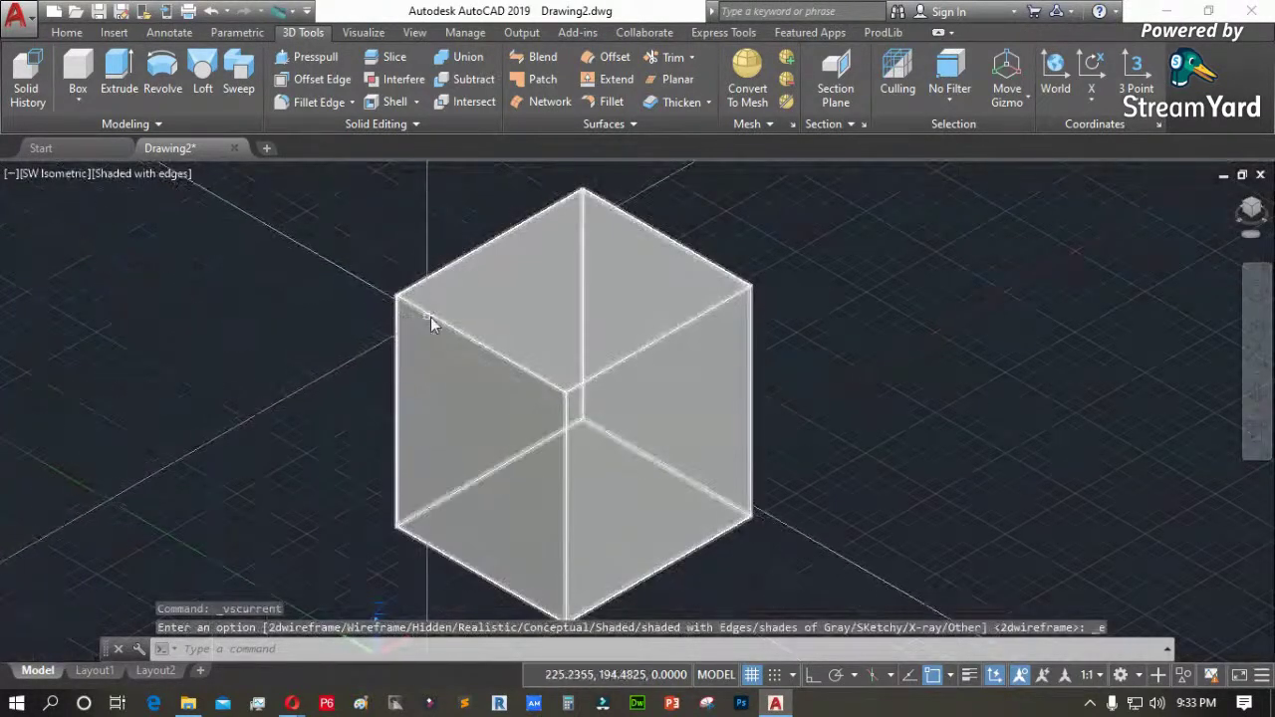
Draw a tall narrow box standing on the cube's top face
click(77, 78)
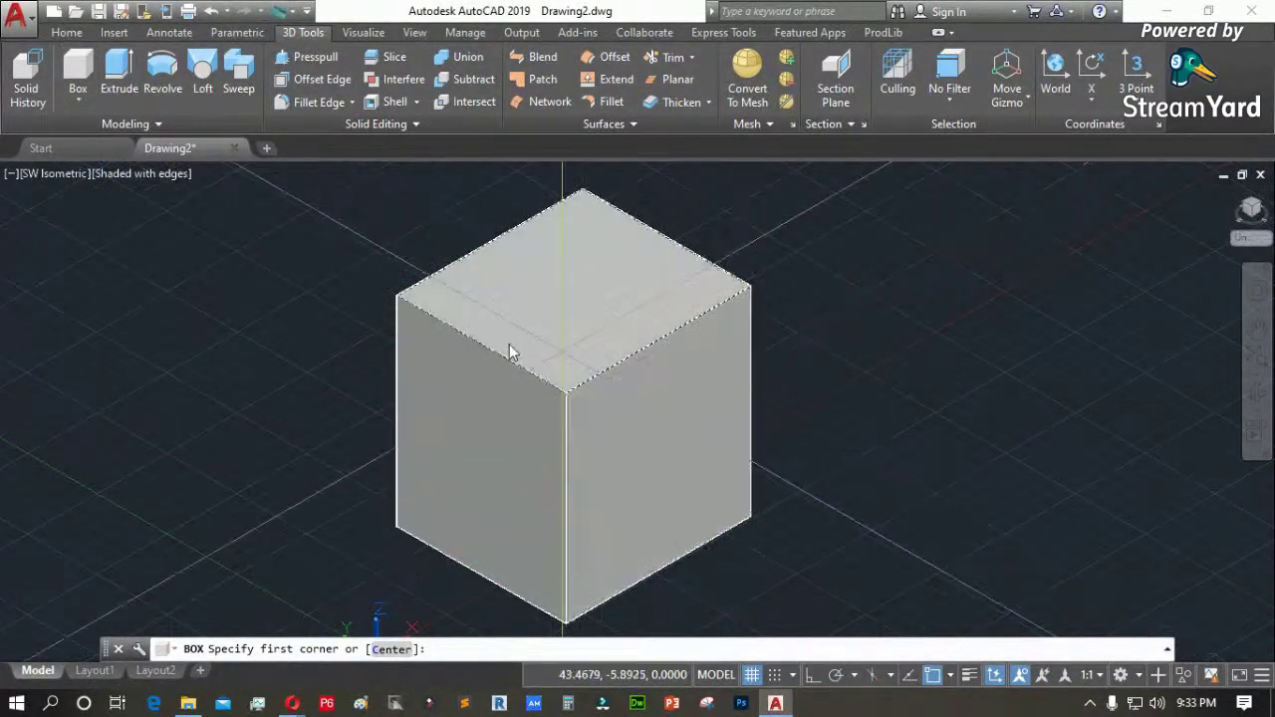
scroll(254, 520, down, 2)
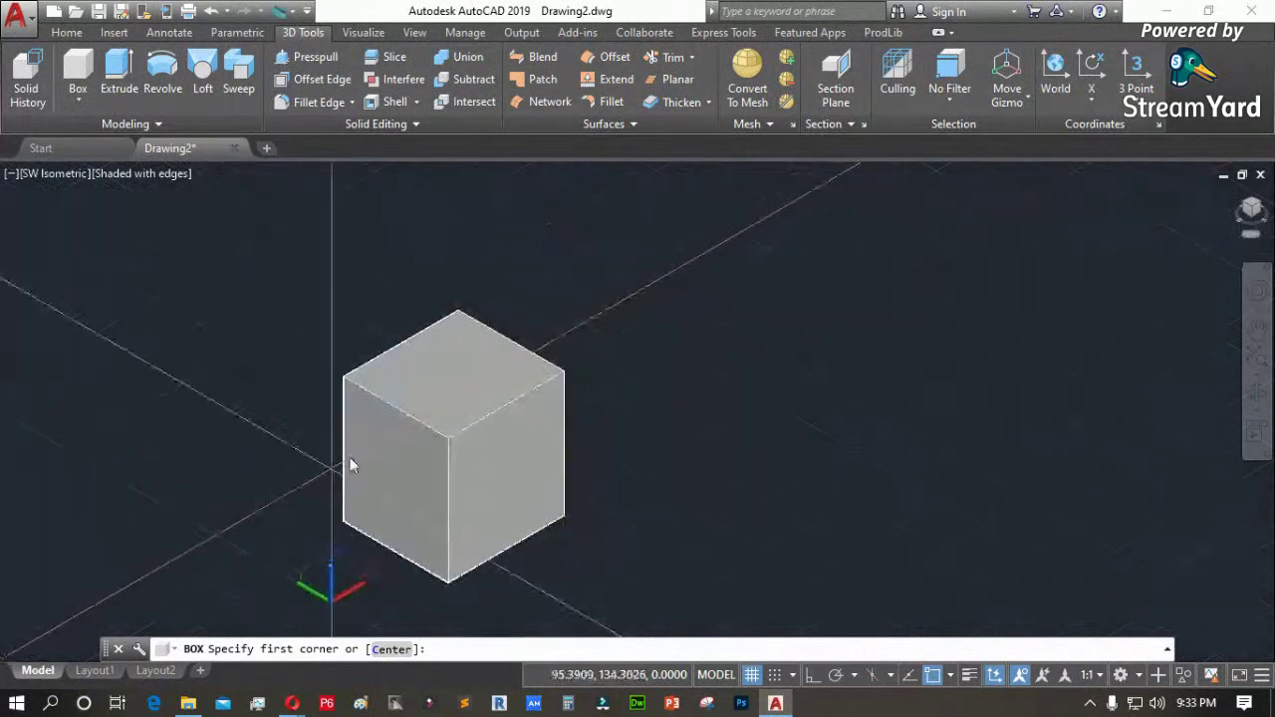
click(417, 387)
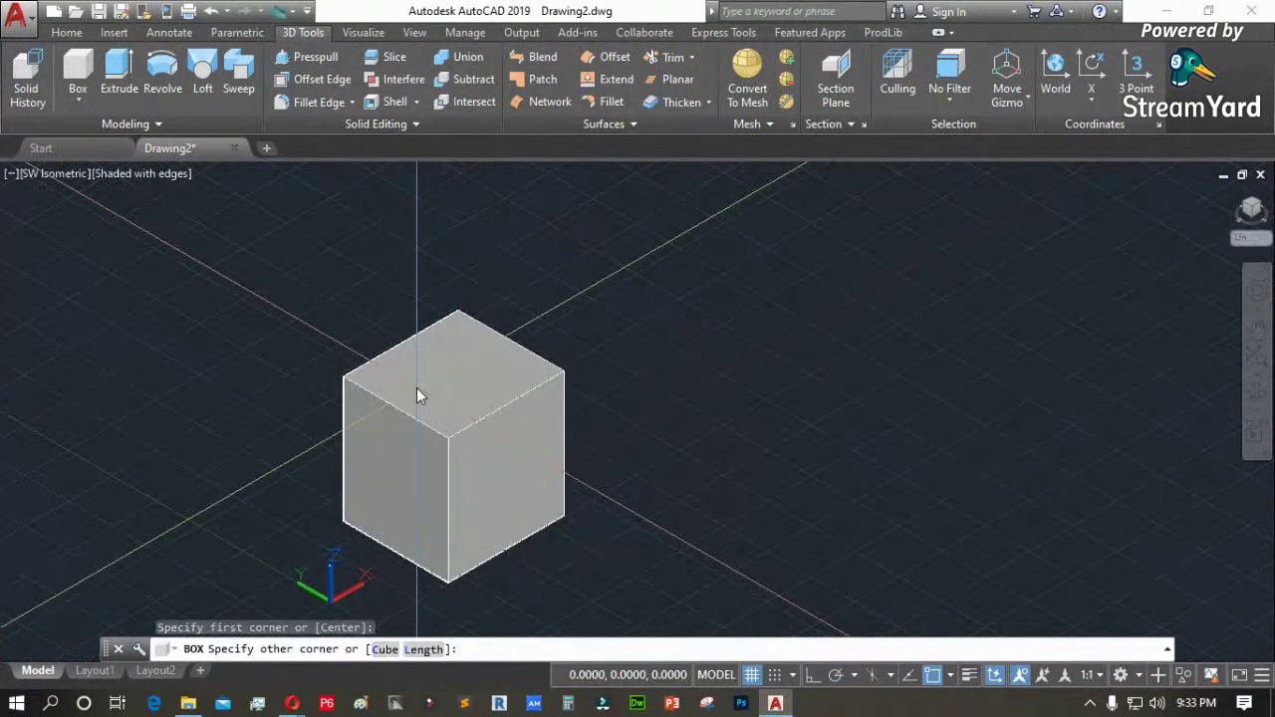
click(506, 375)
click(513, 261)
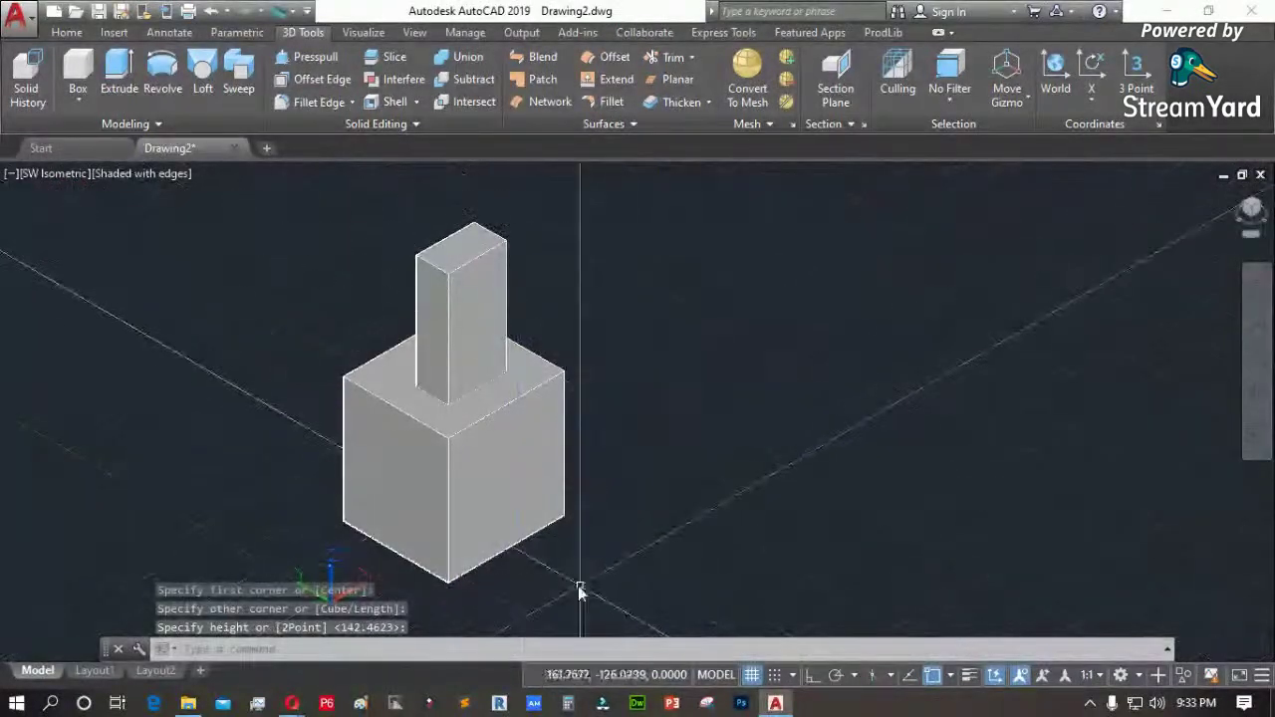
scroll(553, 600, up, 2)
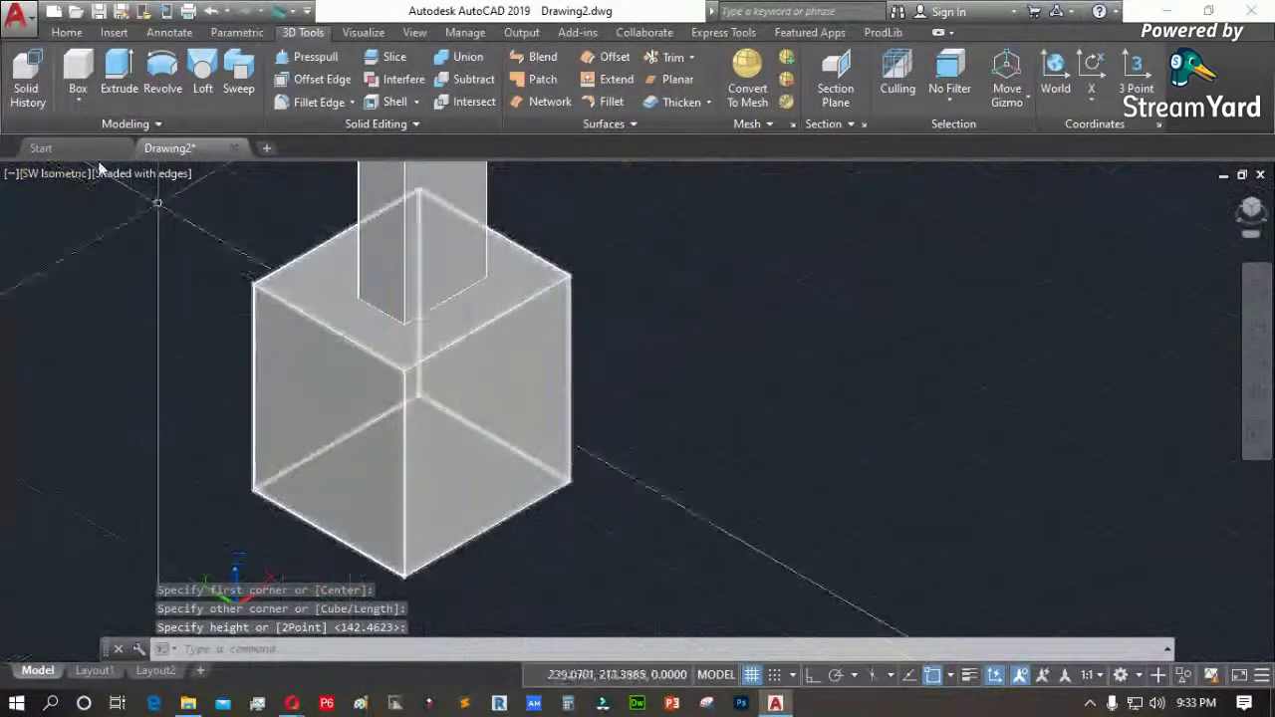
Draw a longer box projecting sideways from the cube's side face
click(77, 75)
click(441, 404)
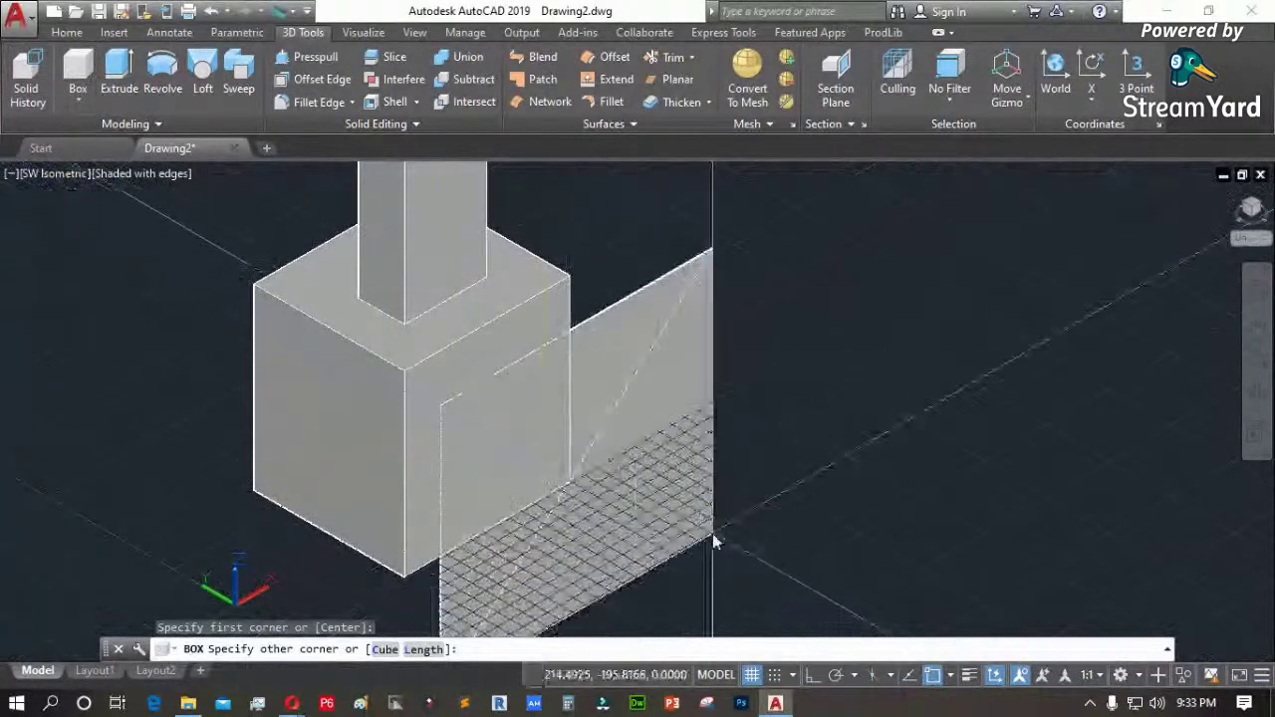
click(548, 446)
click(727, 523)
scroll(754, 373, down, 4)
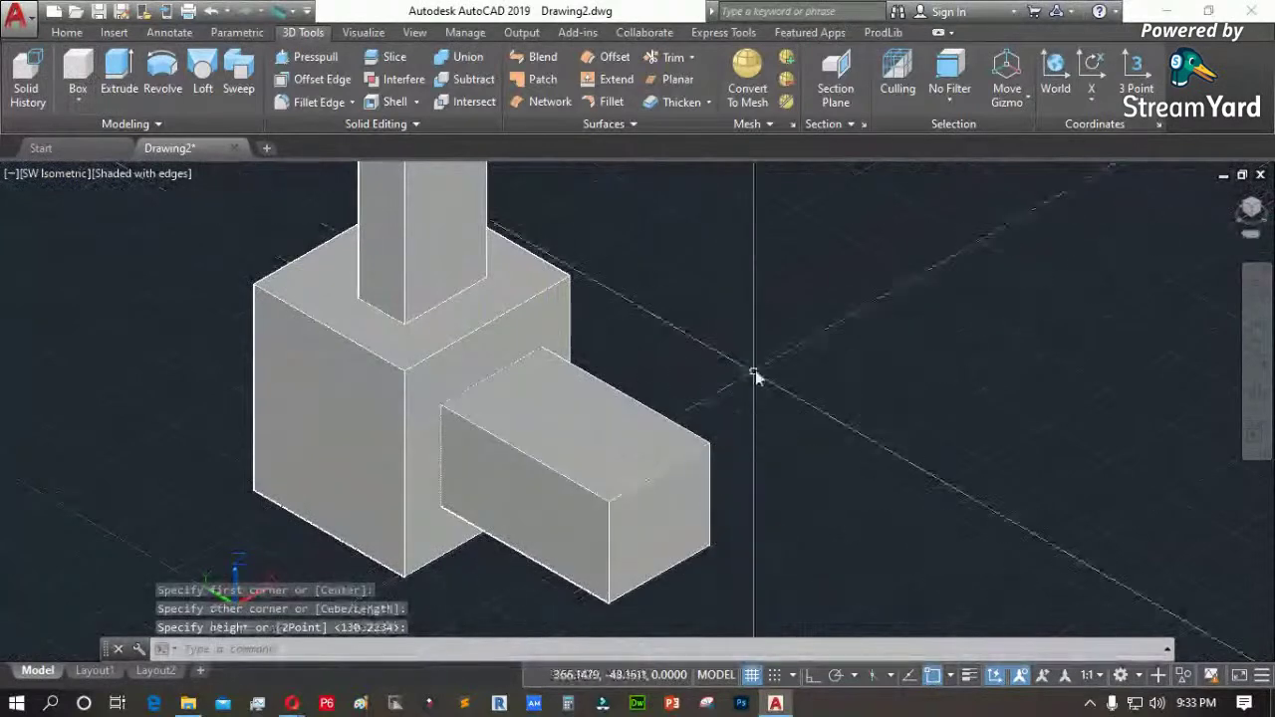
scroll(525, 409, up, 2)
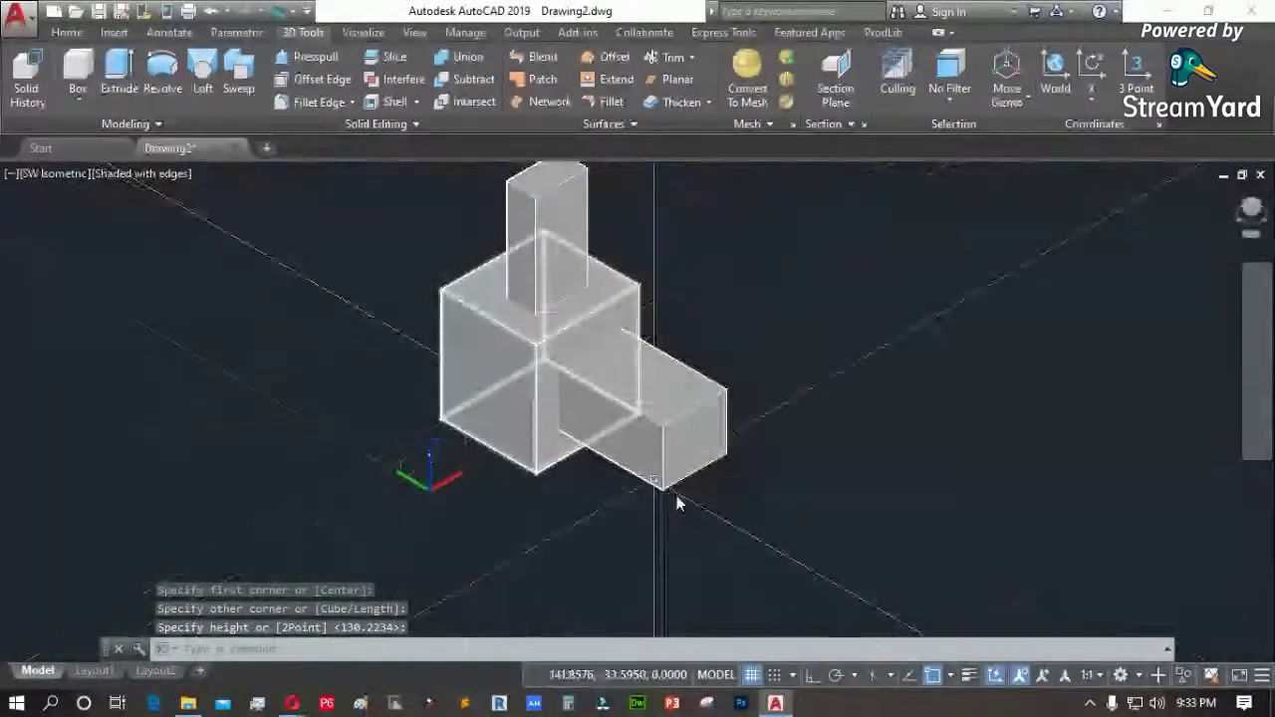
Turn off Dynamic UCS, then start a box beside the cube and cancel it
click(995, 677)
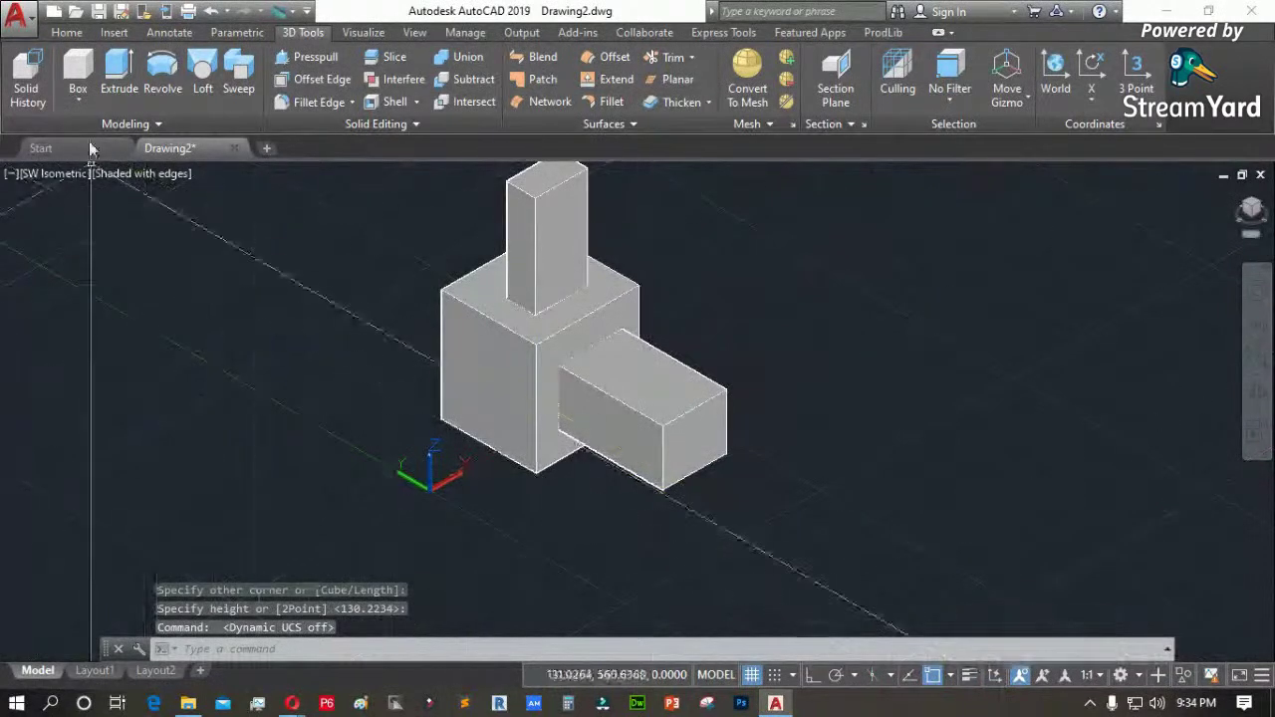
click(79, 79)
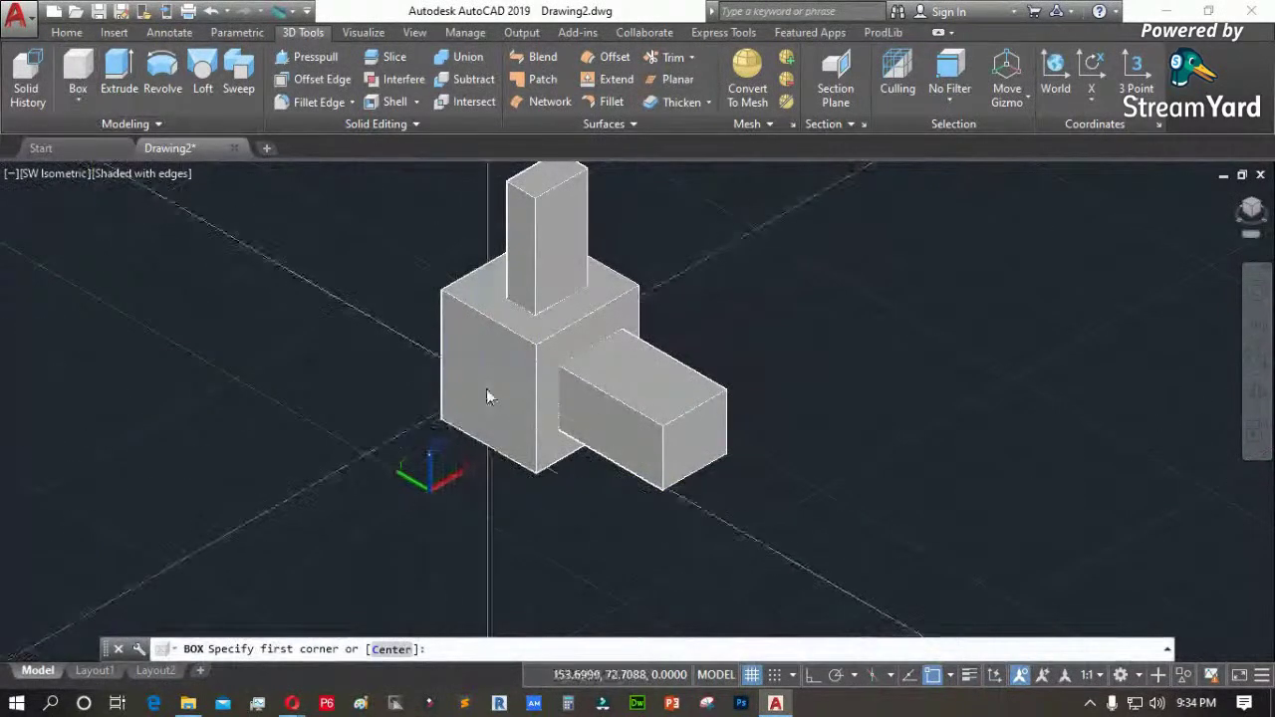
scroll(492, 412, up, 2)
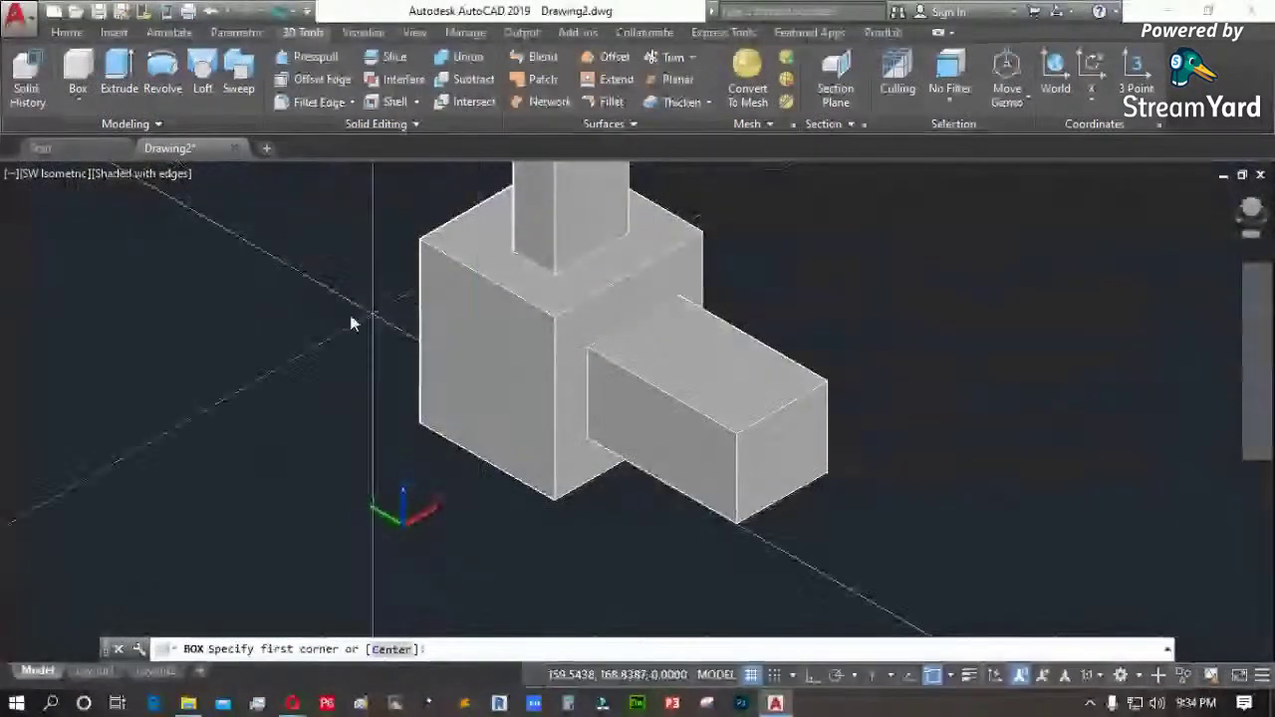
click(510, 394)
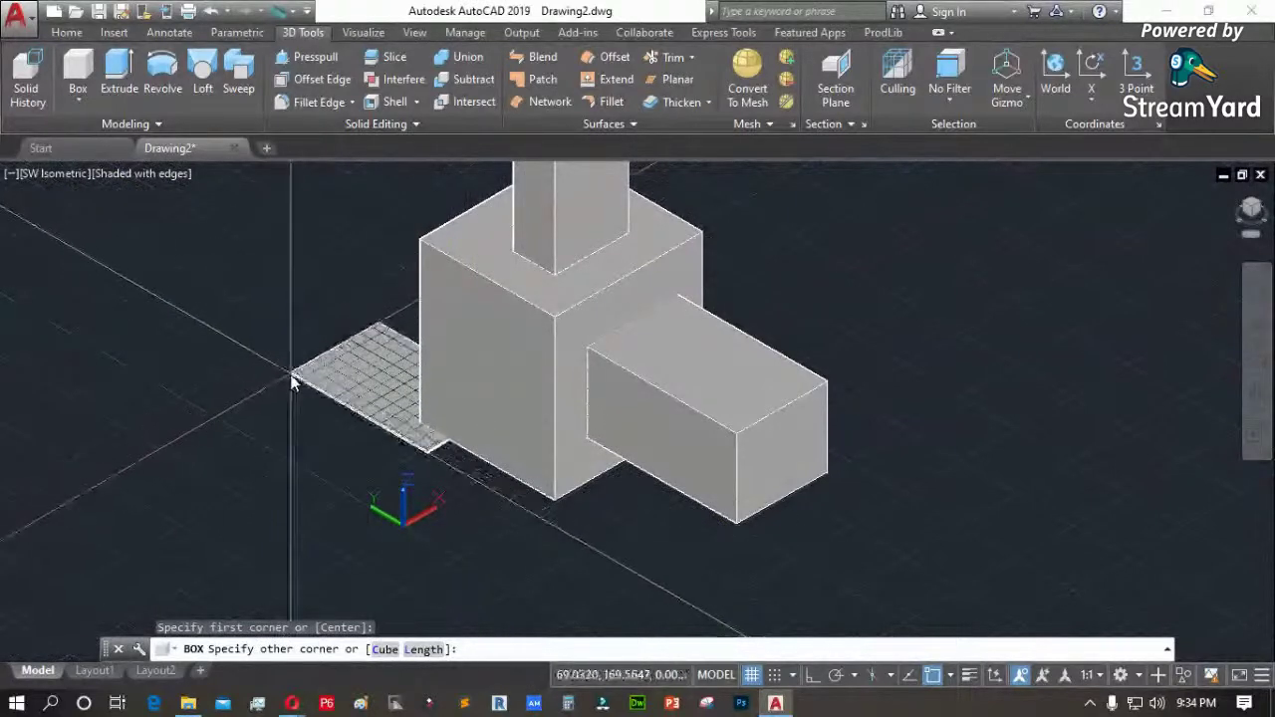
key(Escape)
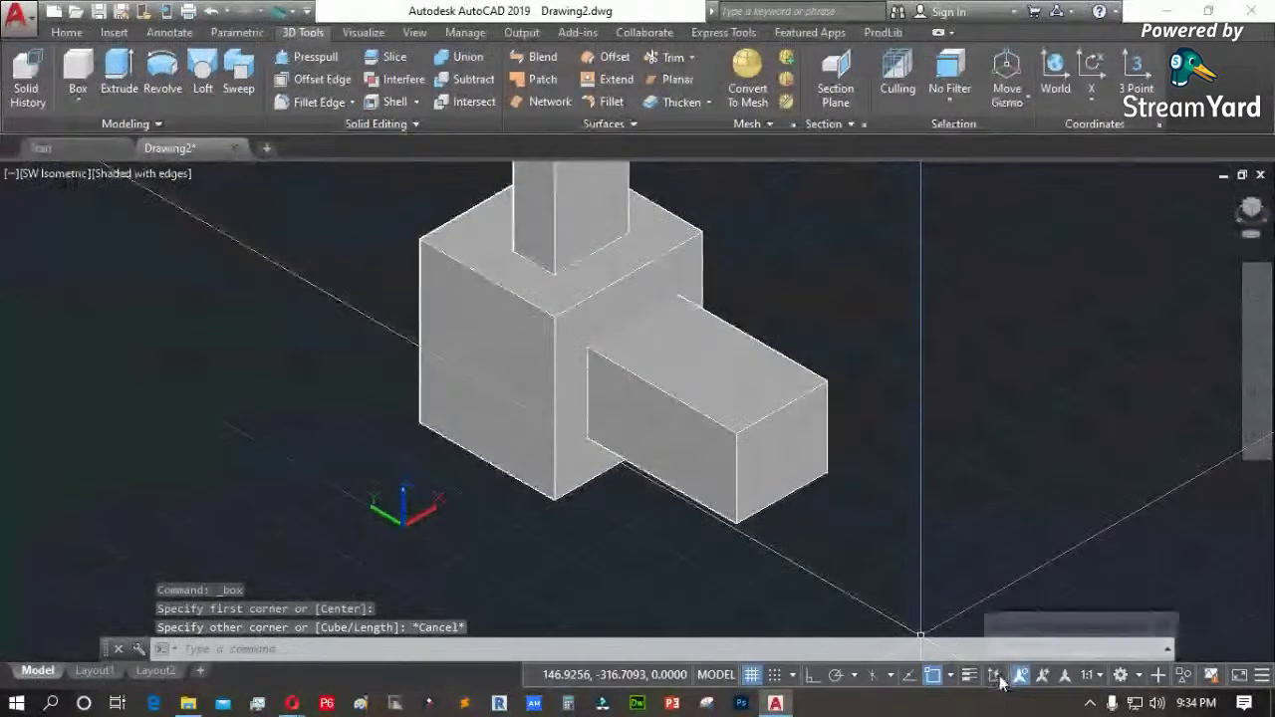
Window-select the three box solids and delete them
scroll(677, 403, down, 3)
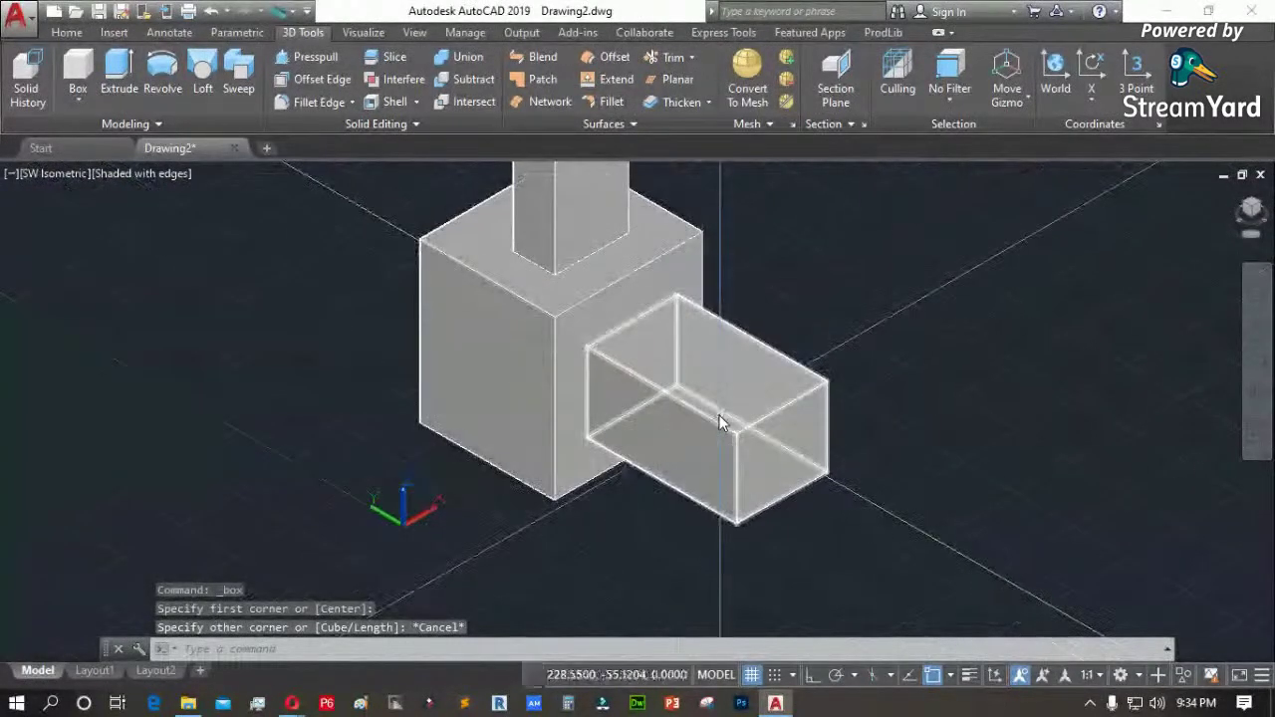
click(765, 517)
click(543, 323)
key(Delete)
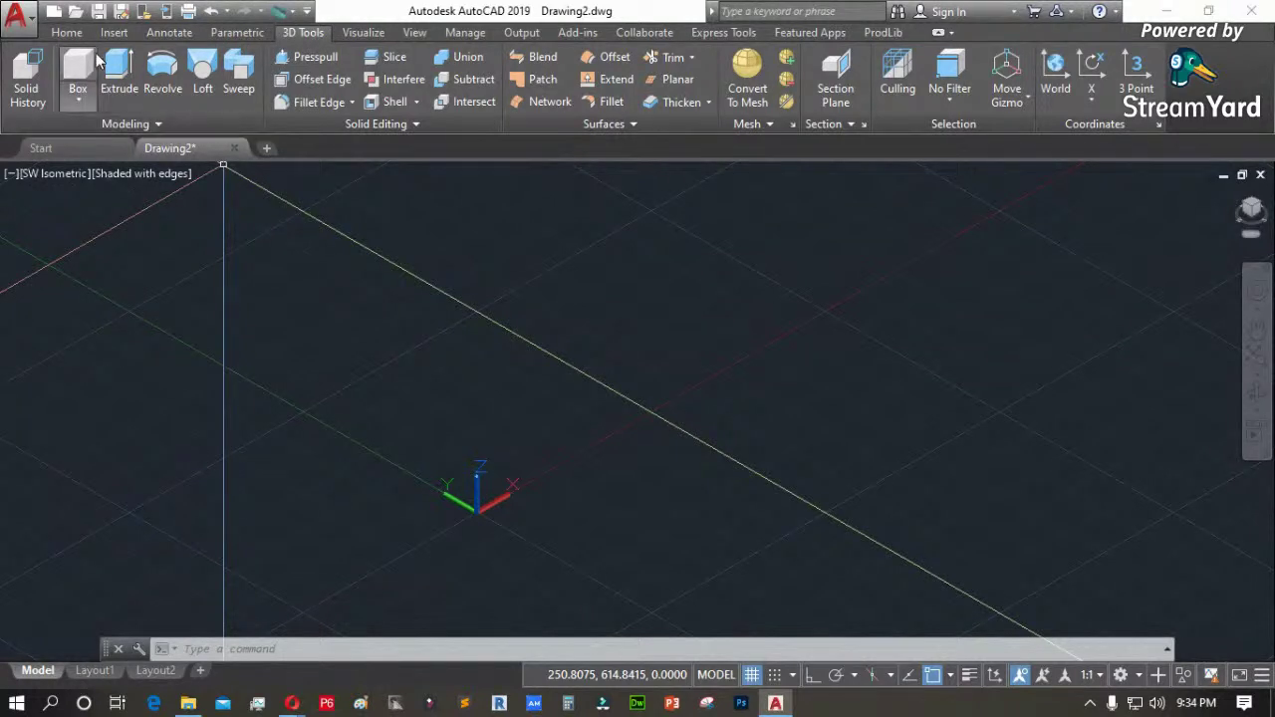
Draw a new tall box solid from two base corners and a height
click(156, 123)
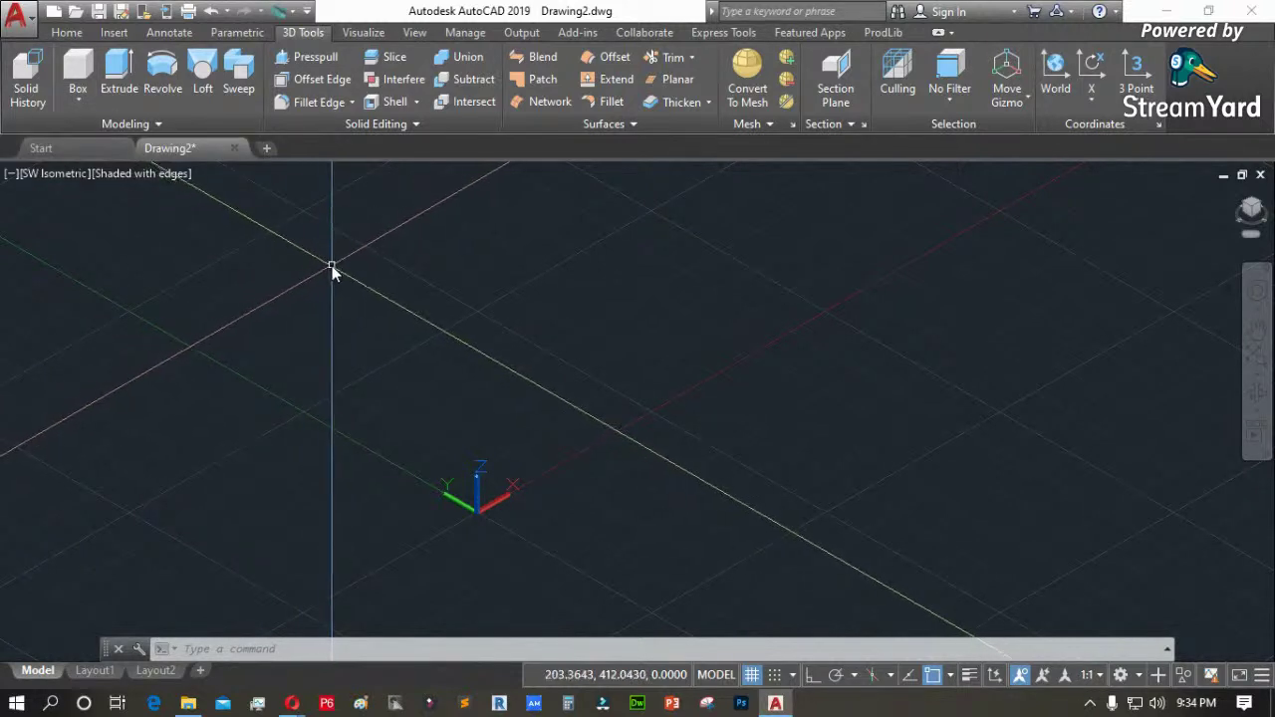
click(77, 71)
click(518, 449)
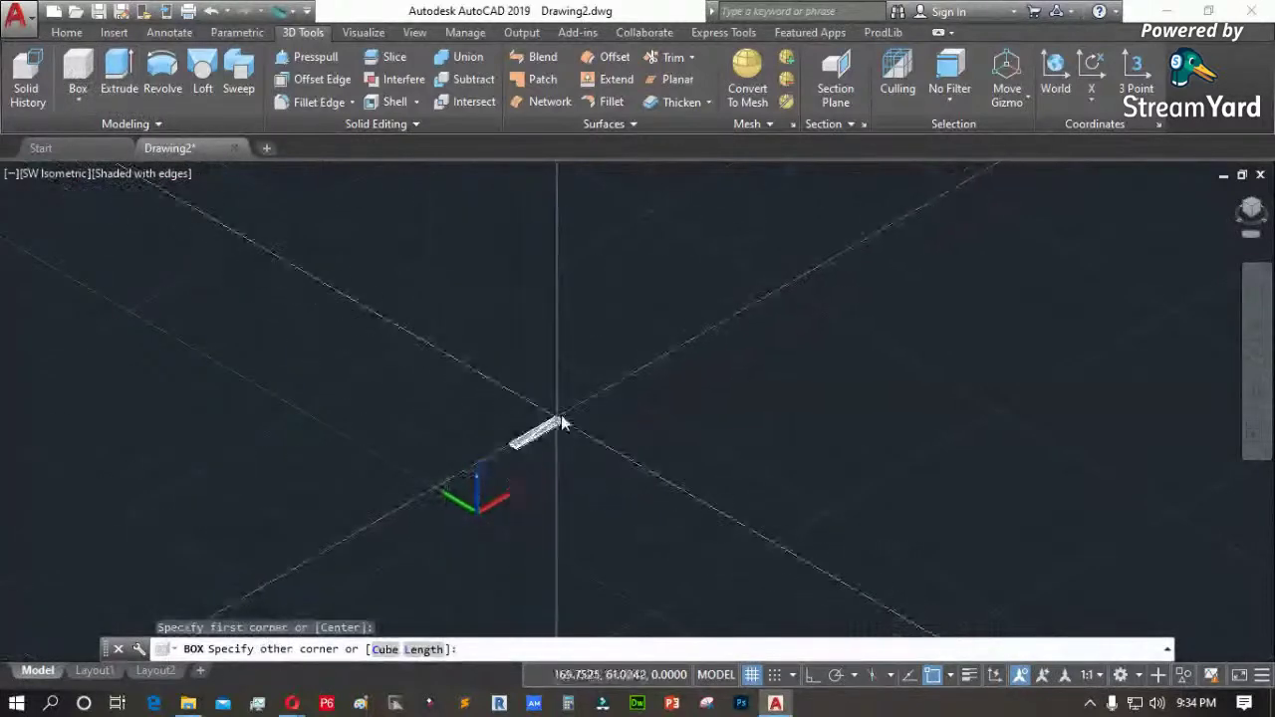
click(654, 438)
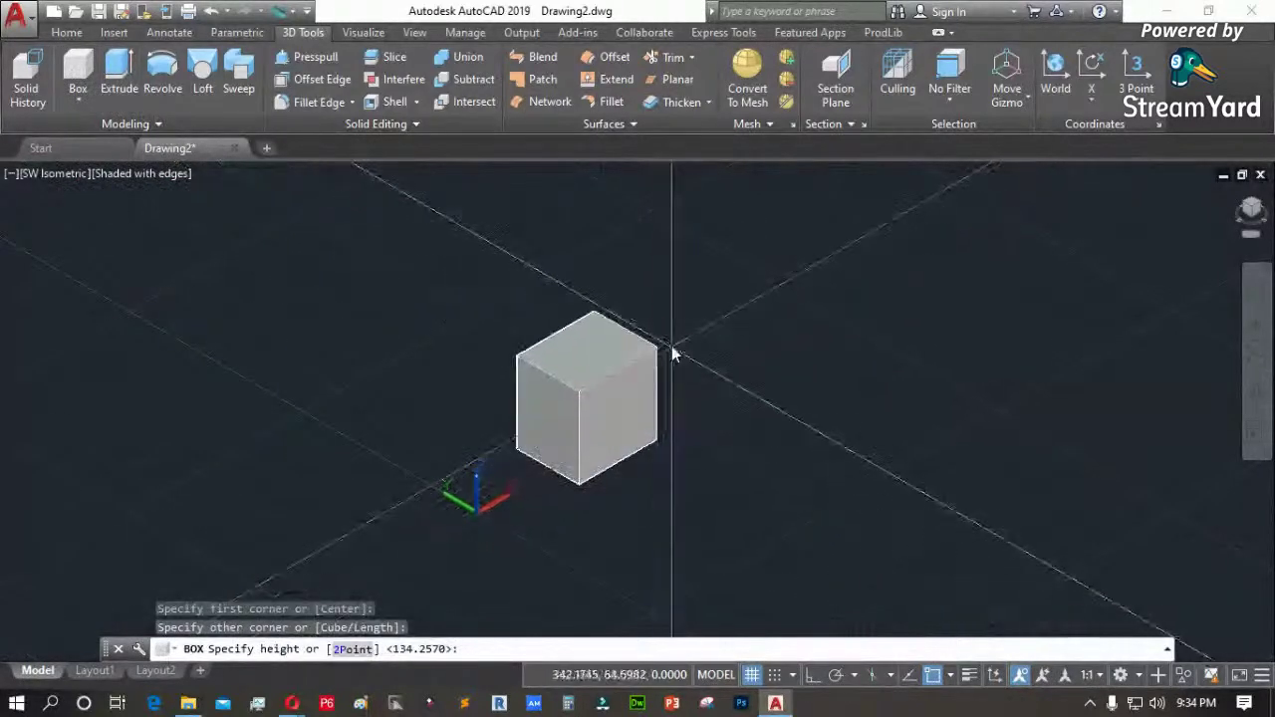
click(669, 314)
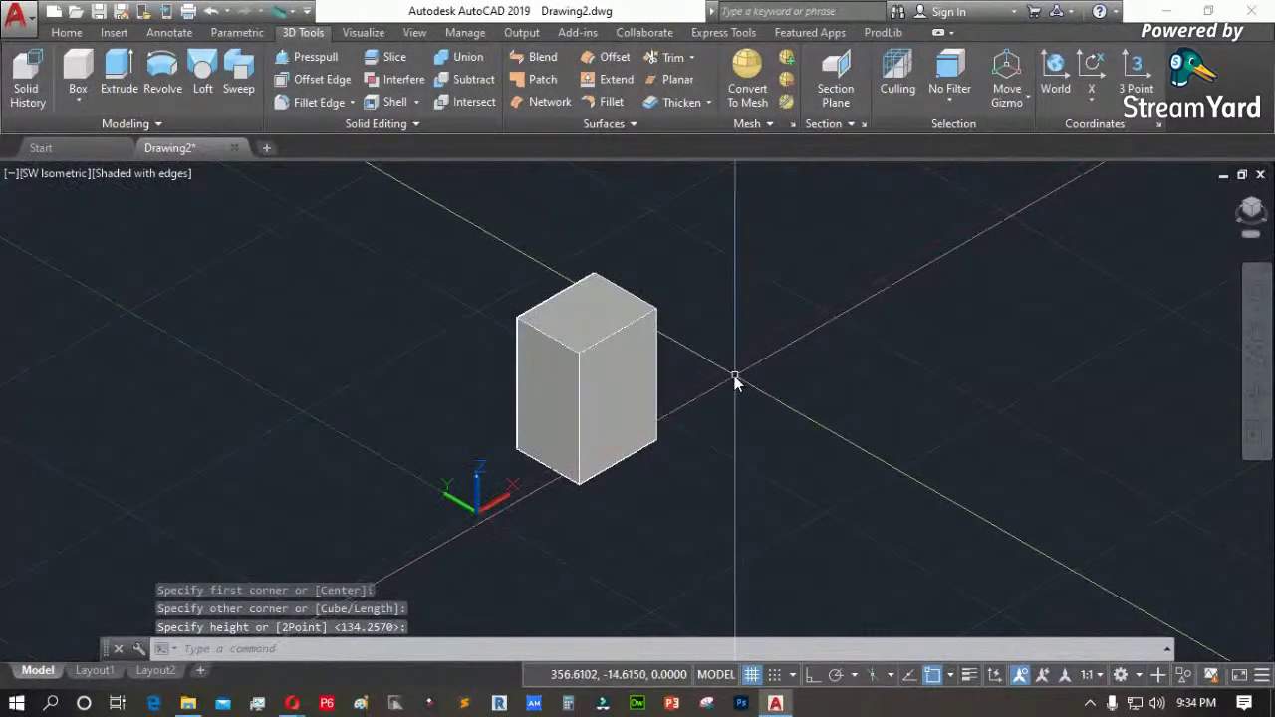
Stretch the box's grips into a cube, then lower its top face into a slab
click(628, 345)
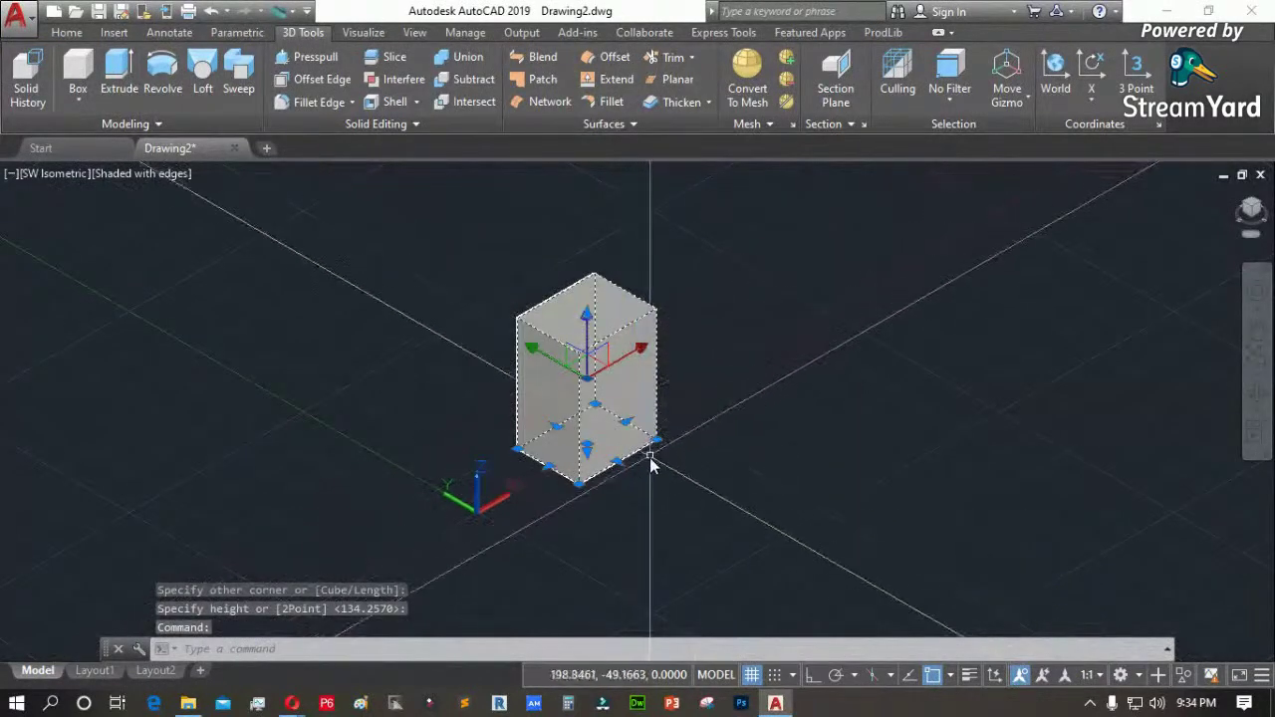
scroll(622, 506, up, 5)
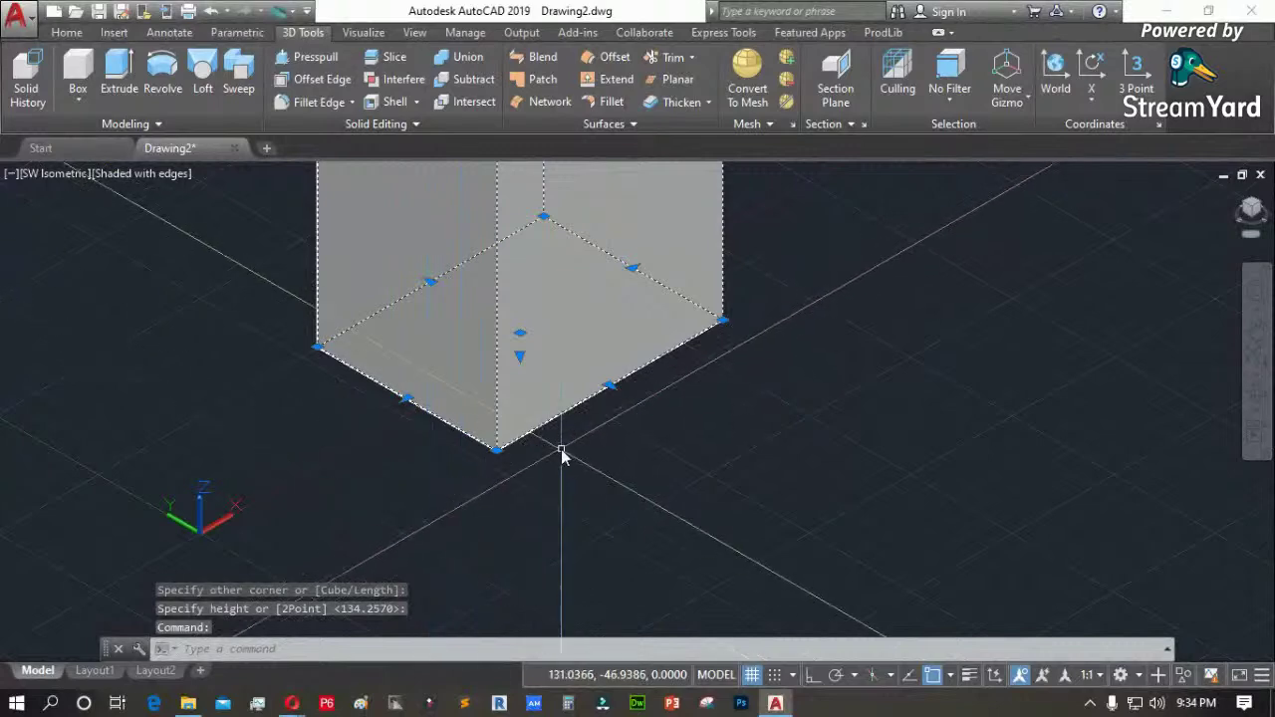
scroll(503, 588, down, 3)
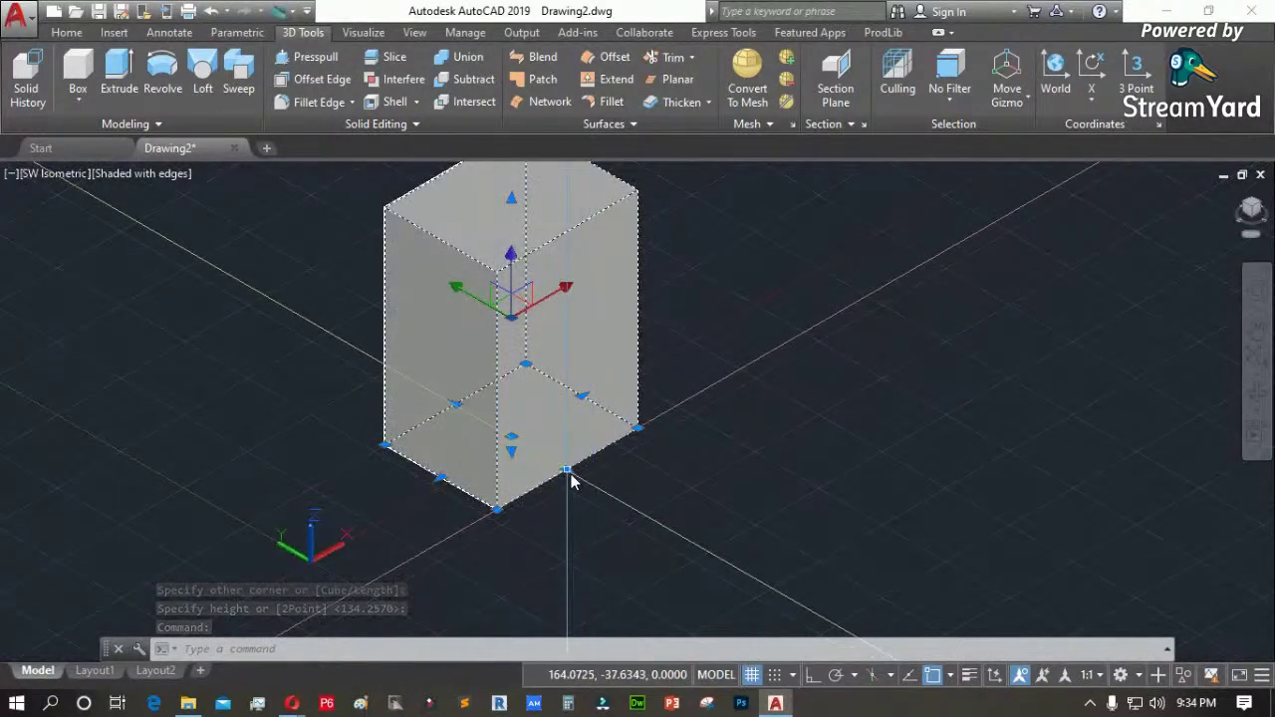
click(566, 471)
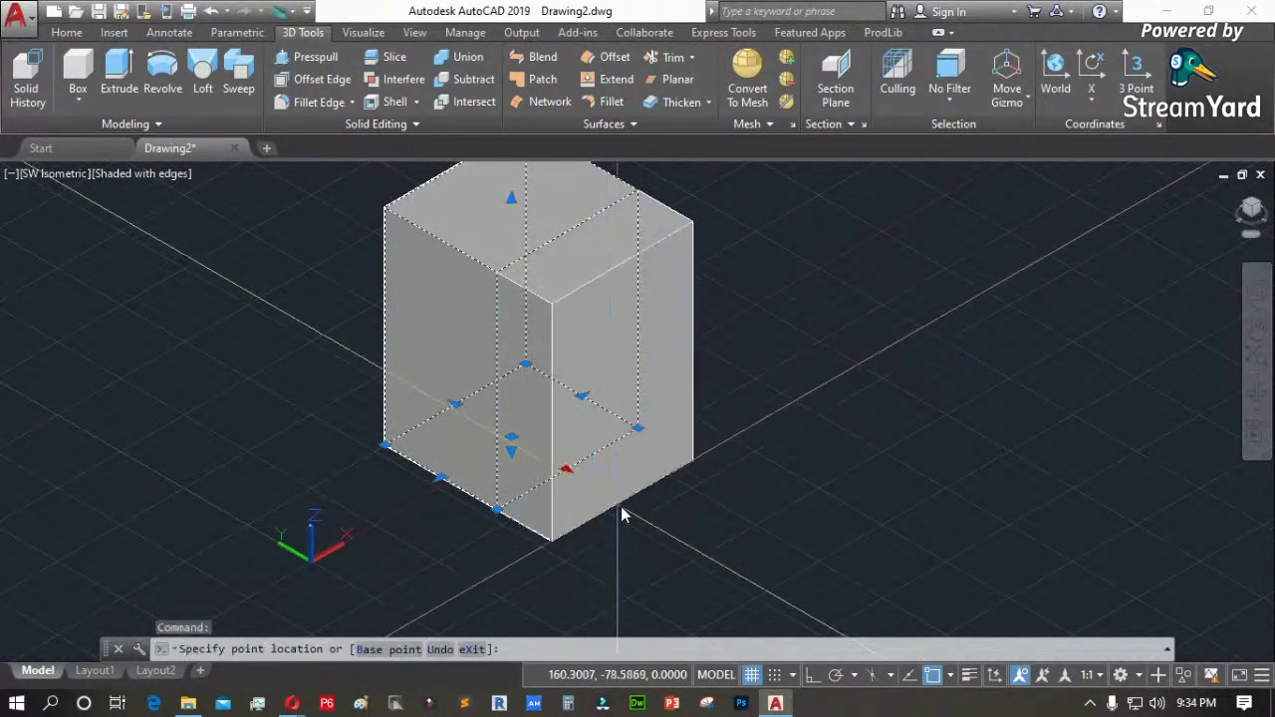
click(500, 518)
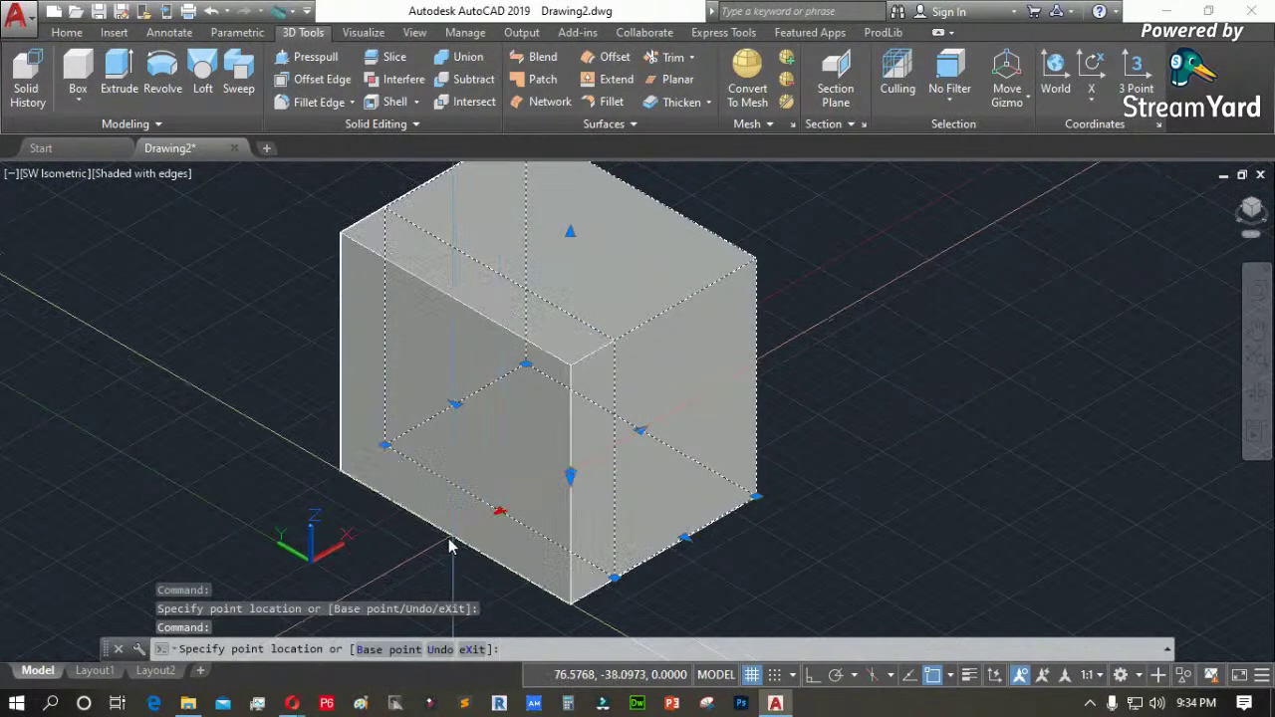
click(515, 419)
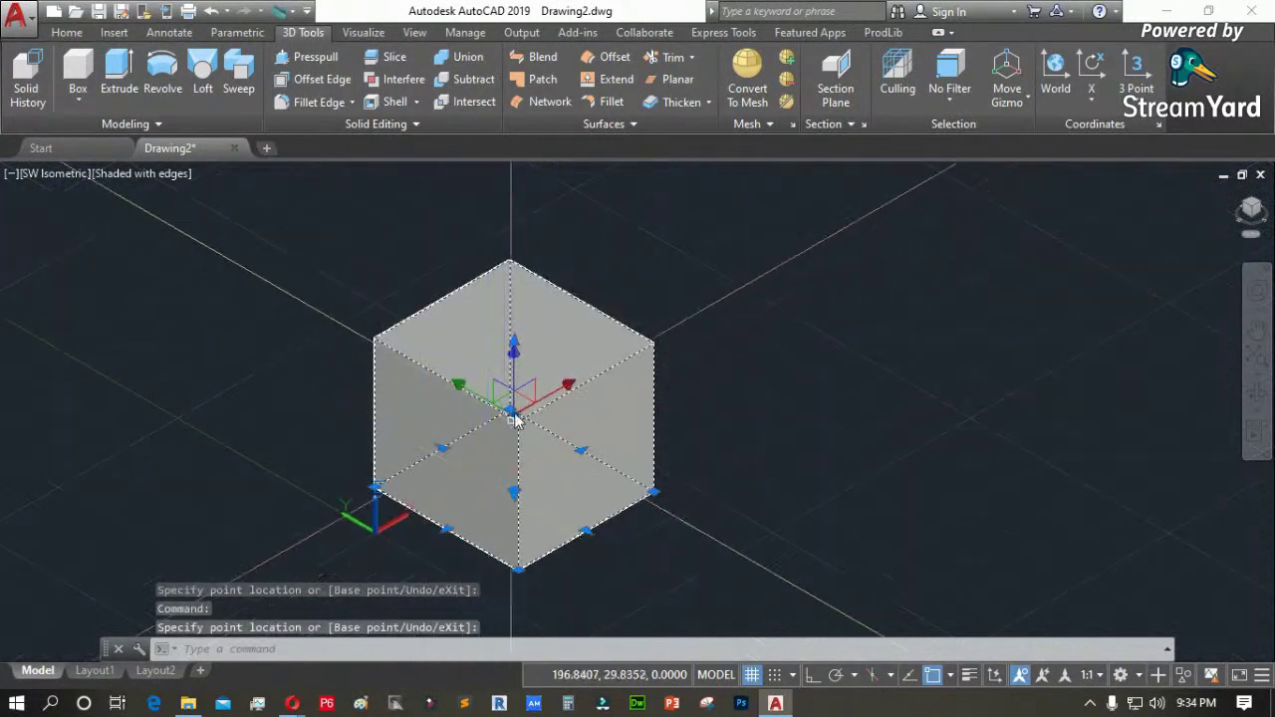
click(513, 348)
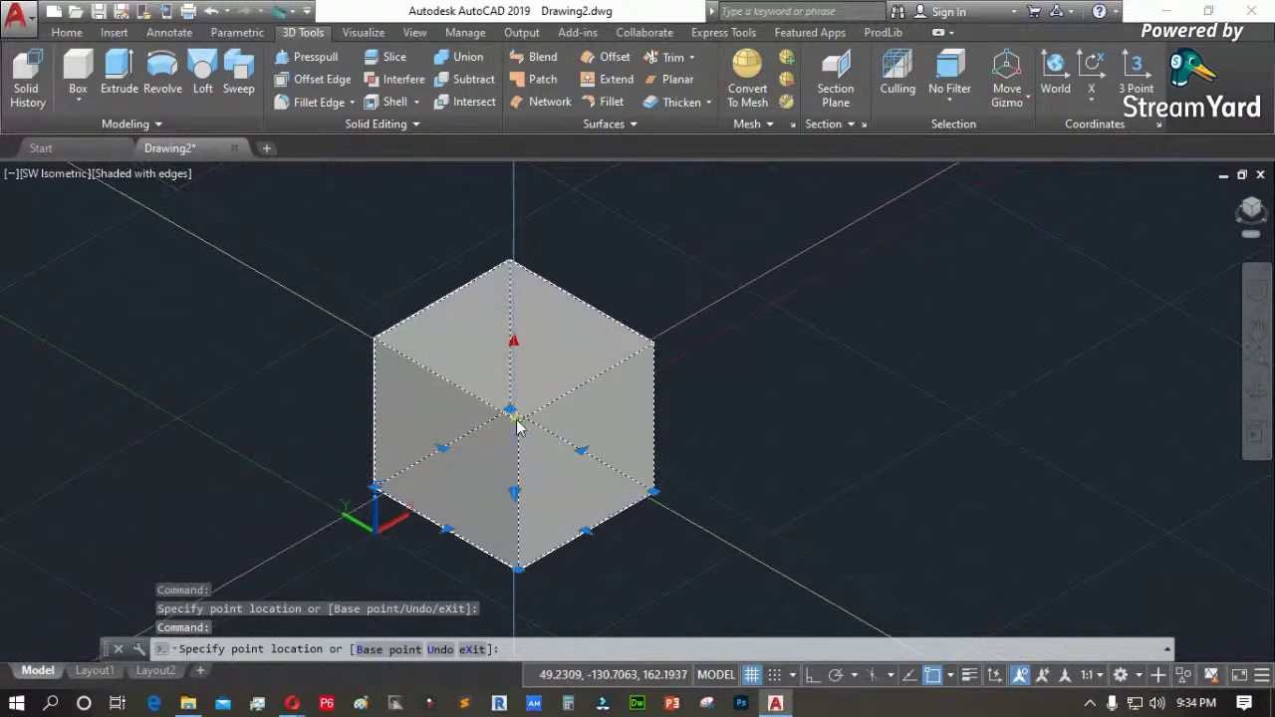
scroll(515, 425, up, 2)
click(543, 433)
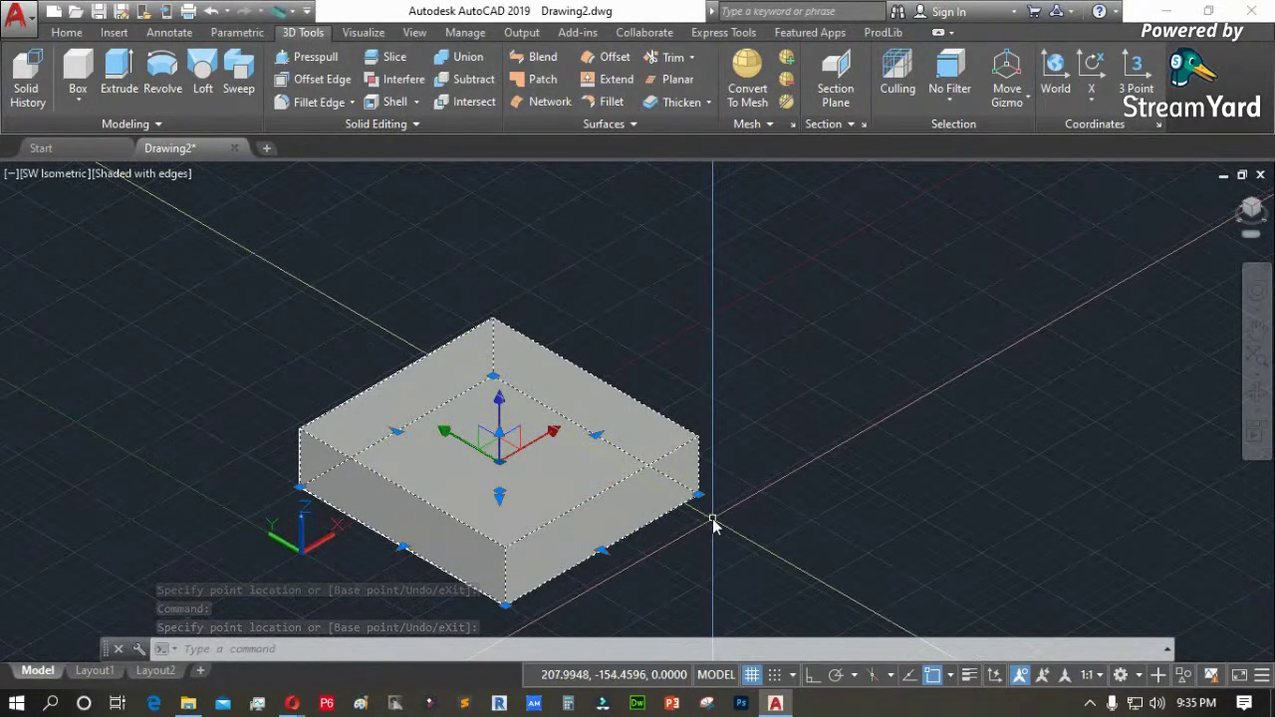
Widen the slab by dragging a corner grip, then deselect it
click(699, 496)
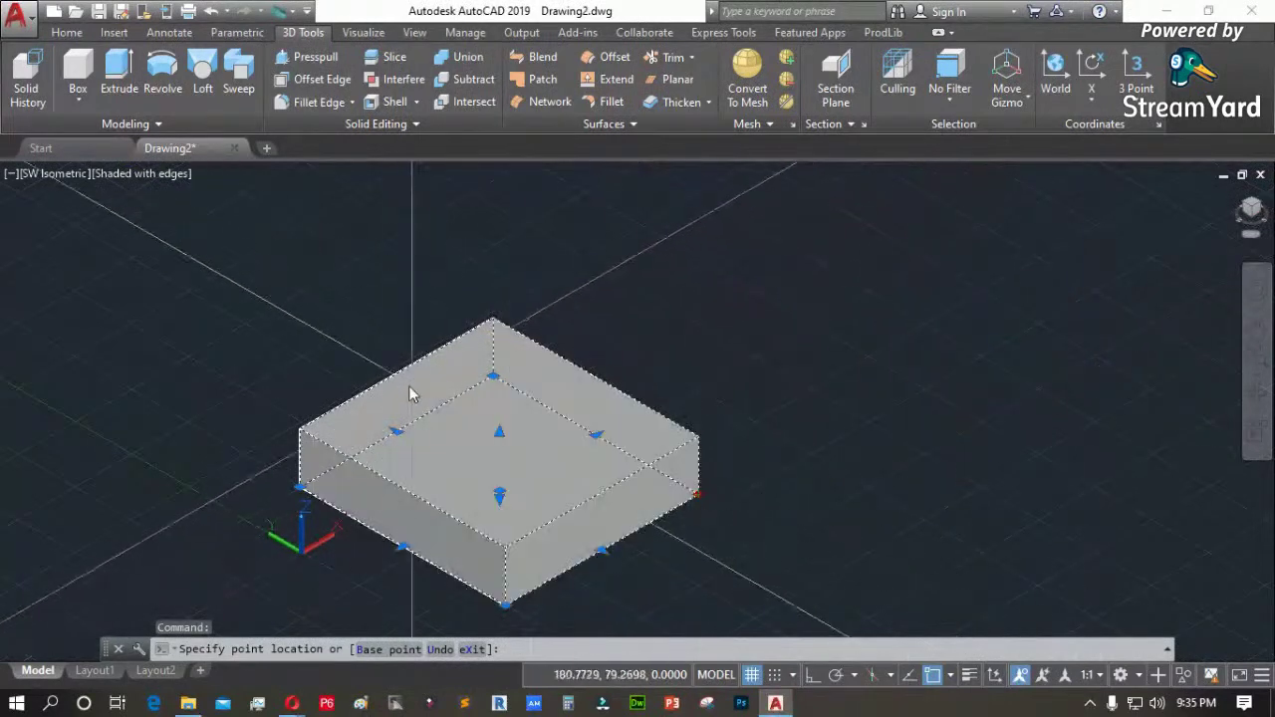
click(890, 445)
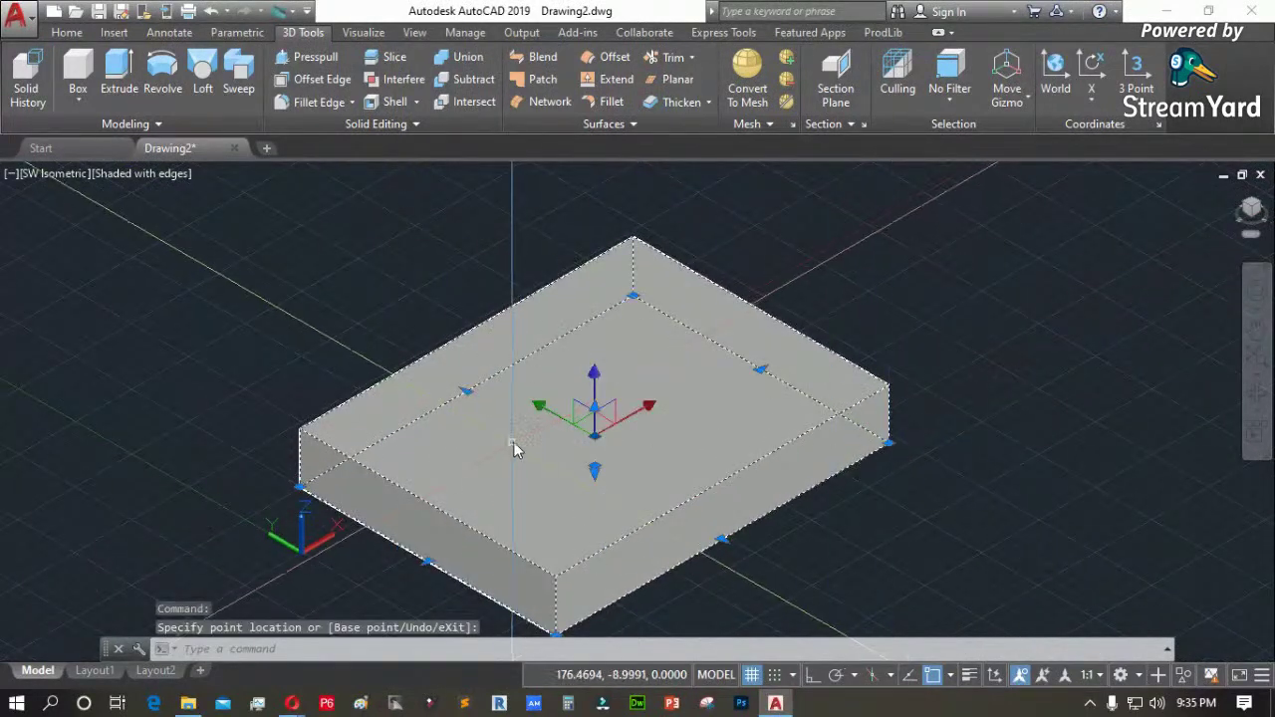
scroll(504, 353, down, 2)
key(Escape)
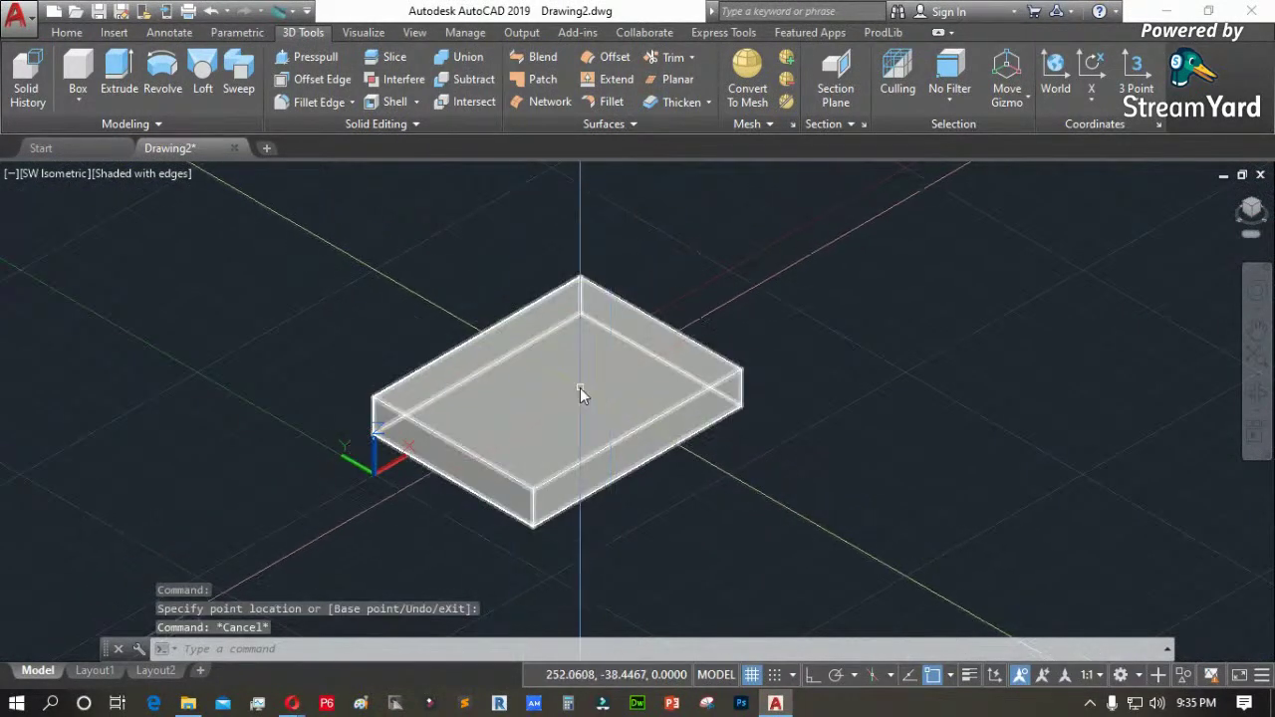
click(83, 99)
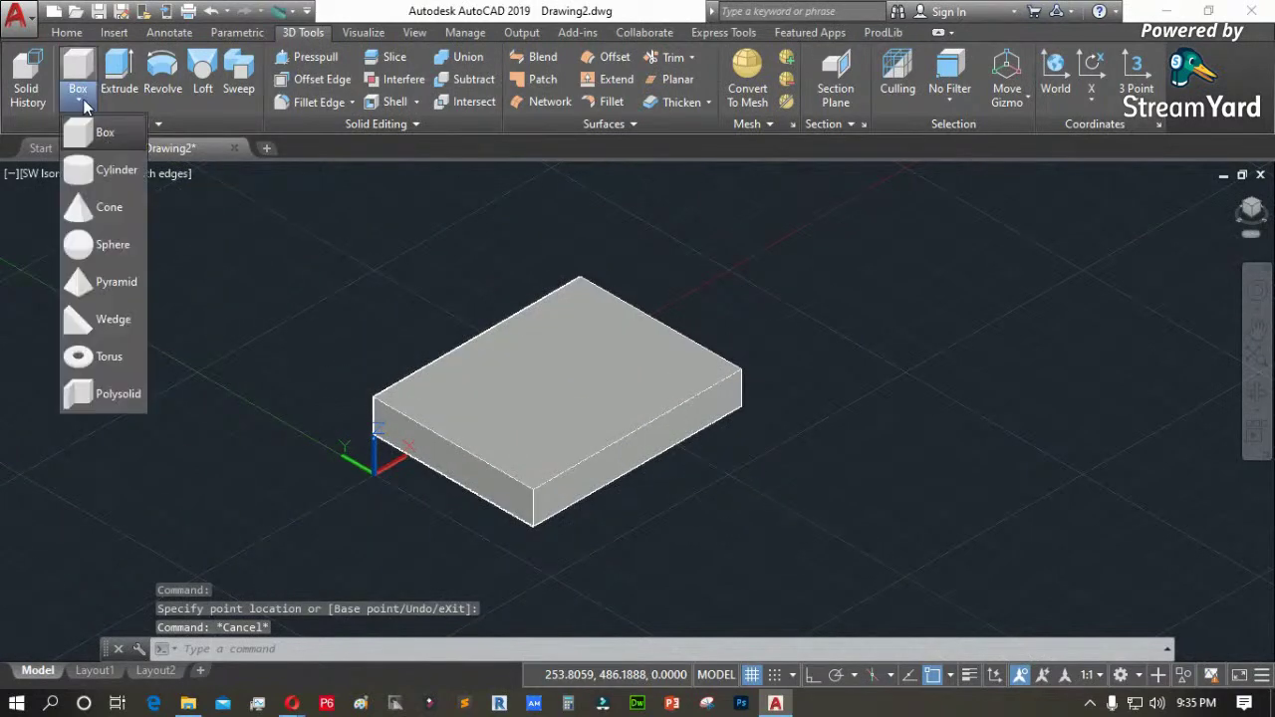
Draw a cylinder to the right of the slab with base centre, radius and height
click(95, 172)
click(813, 489)
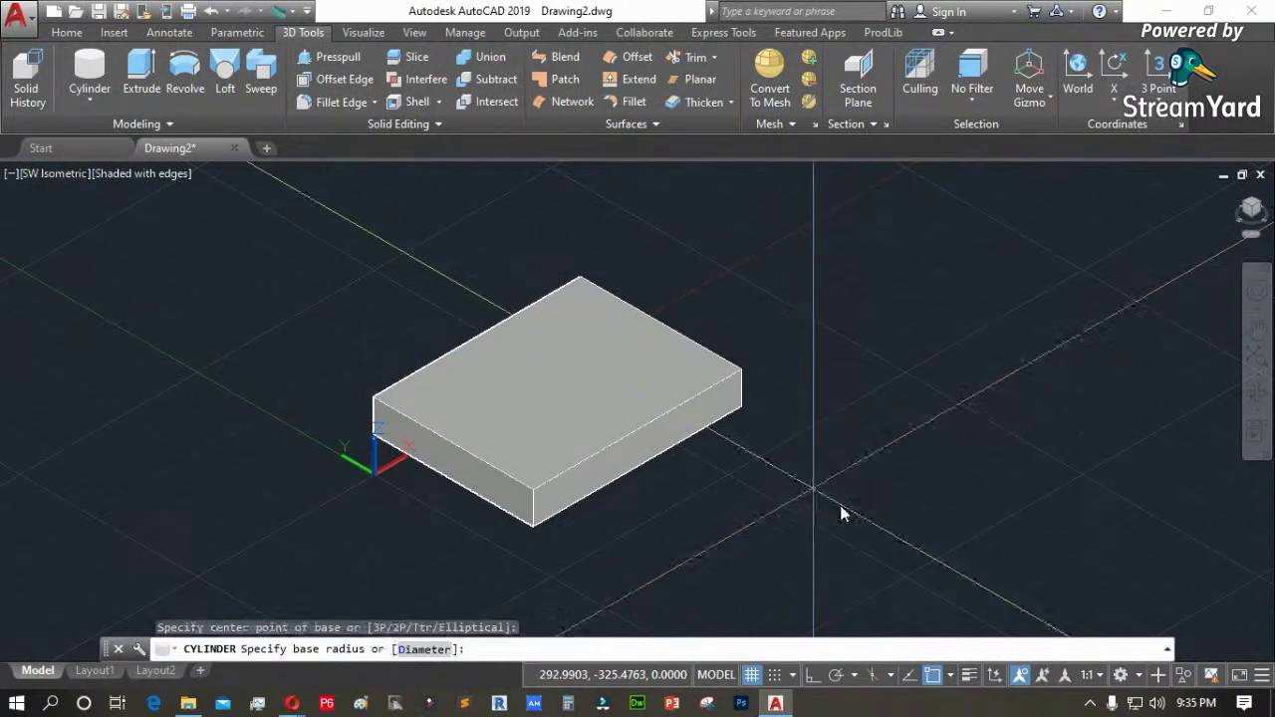
click(858, 502)
click(847, 348)
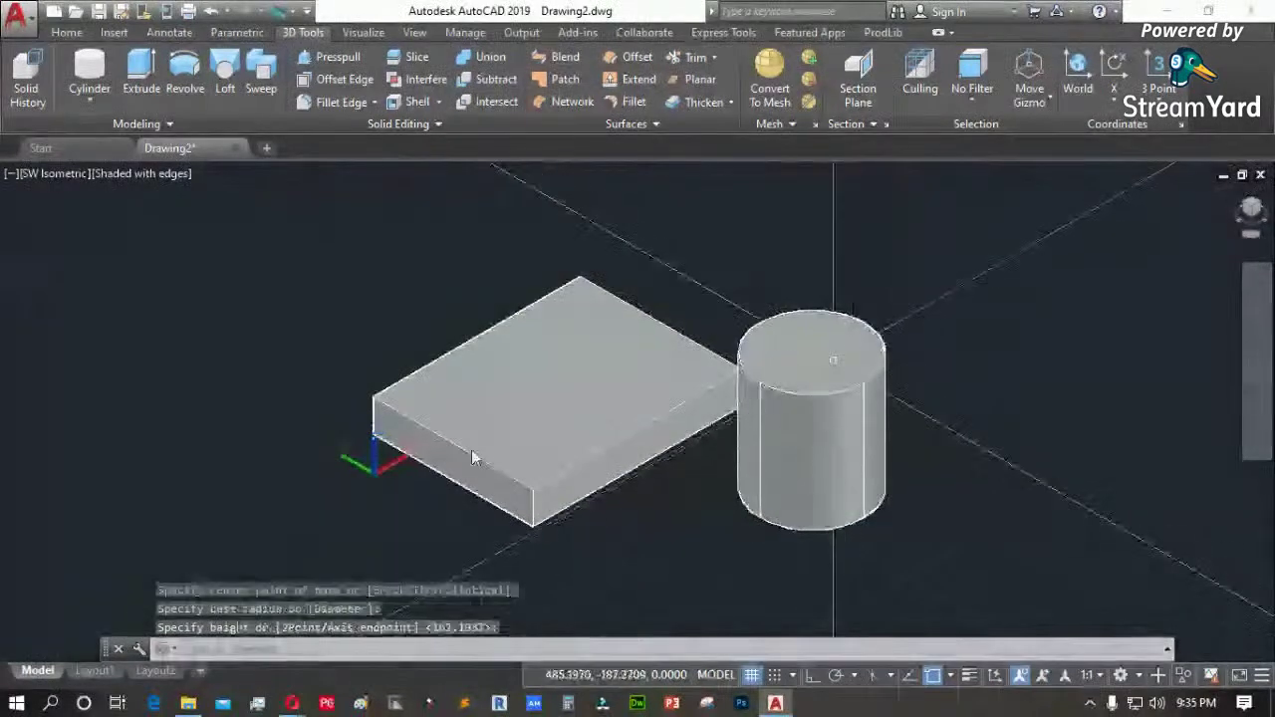
Draw a cone to the left of the slab
click(106, 99)
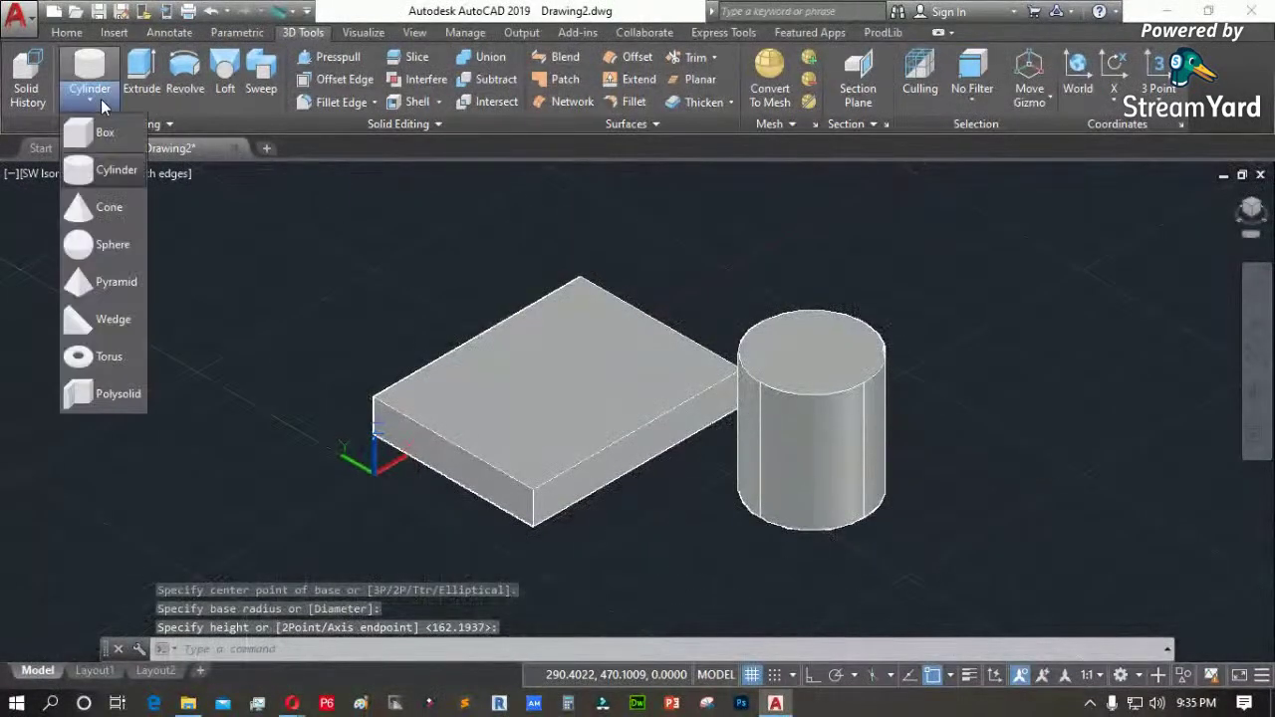
click(93, 208)
click(220, 337)
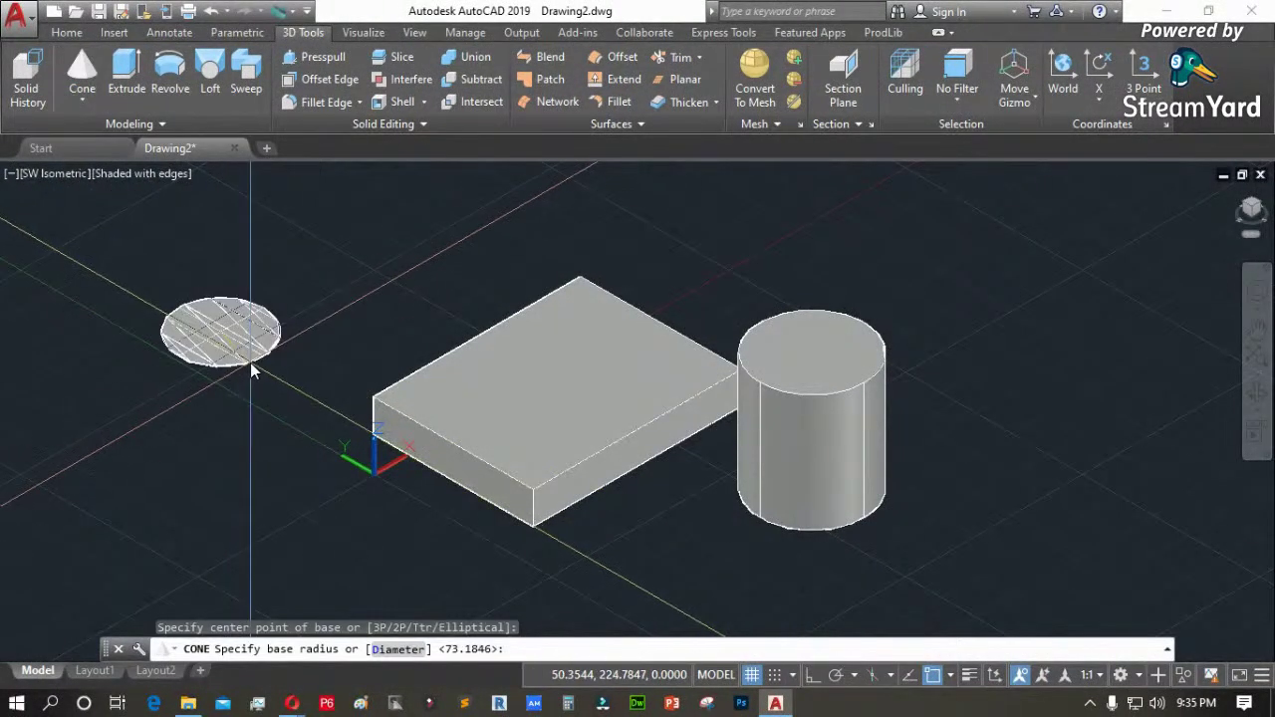
click(253, 365)
click(227, 251)
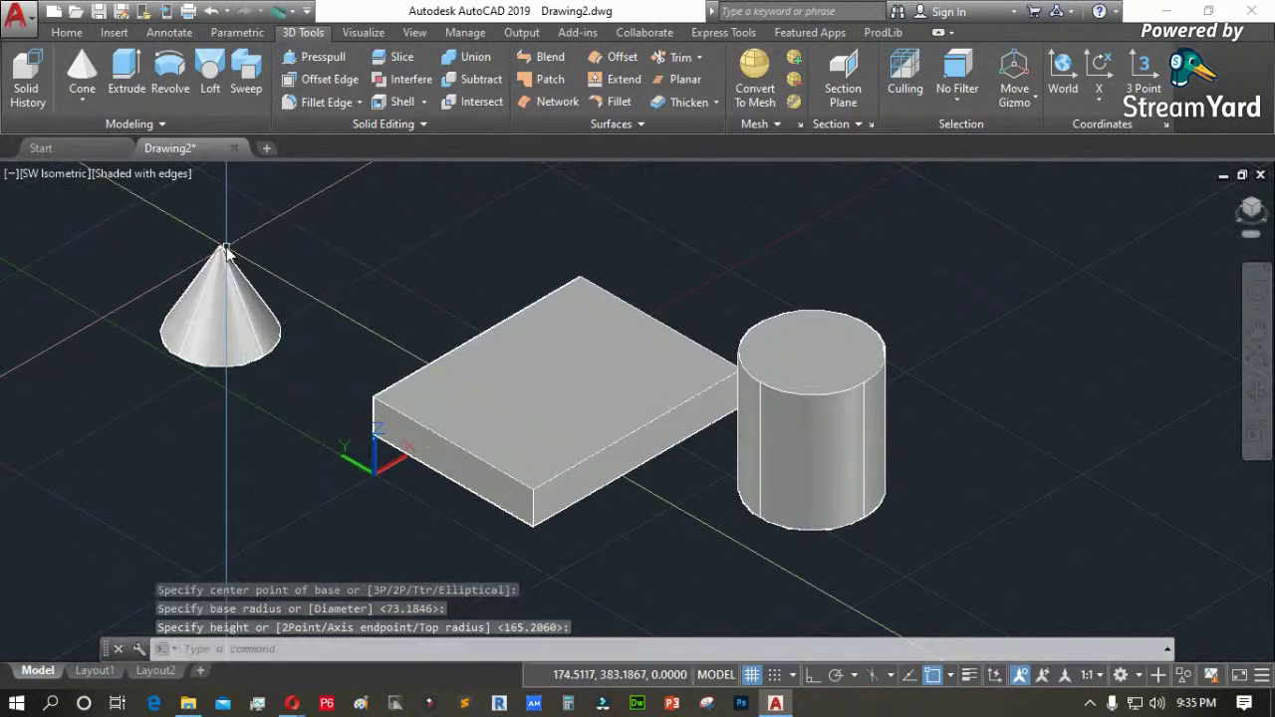
Draw a sphere to the right of the cylinder
click(88, 99)
click(99, 248)
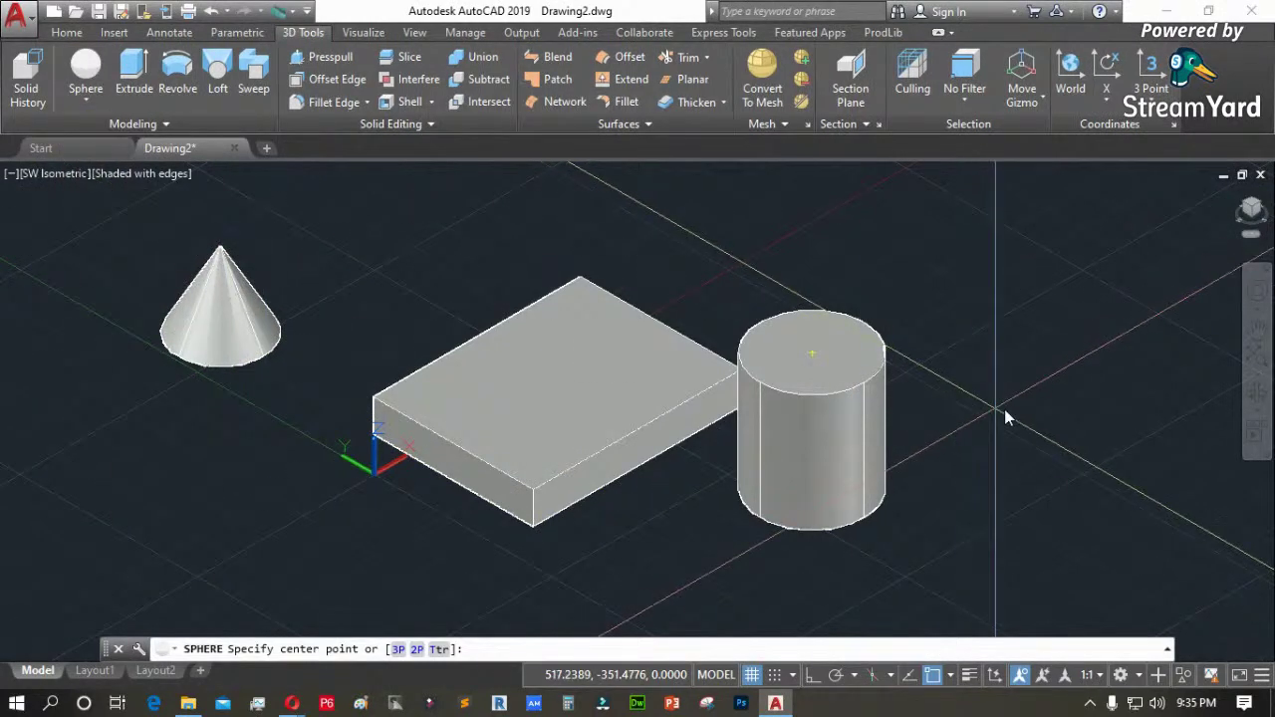
click(1018, 332)
click(1066, 371)
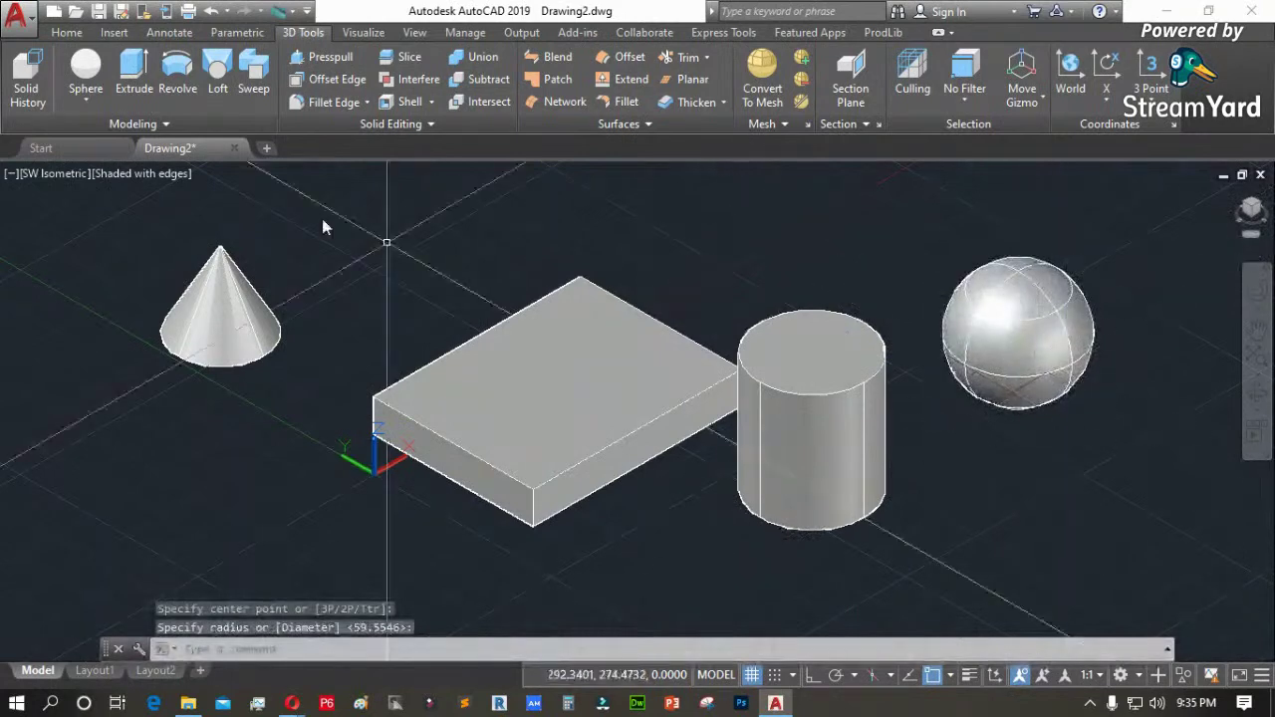
Draw a pyramid standing on the slab's top face
click(94, 102)
click(103, 281)
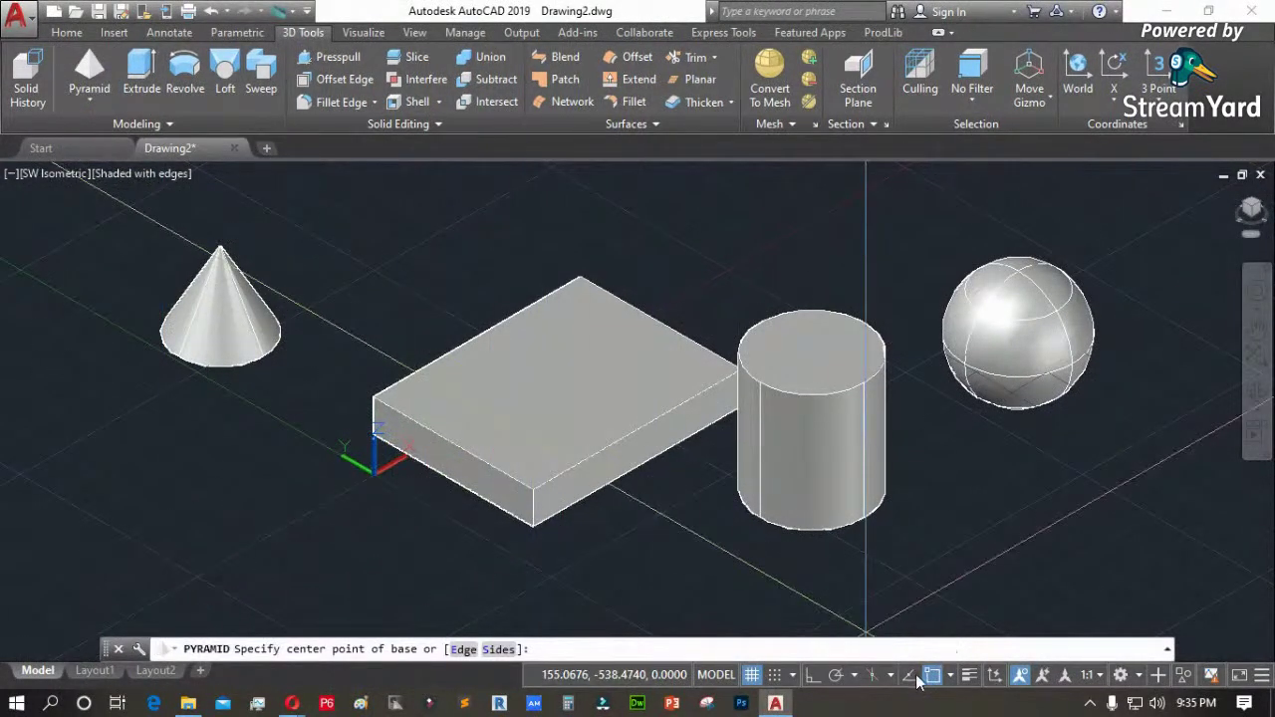
click(510, 368)
click(566, 397)
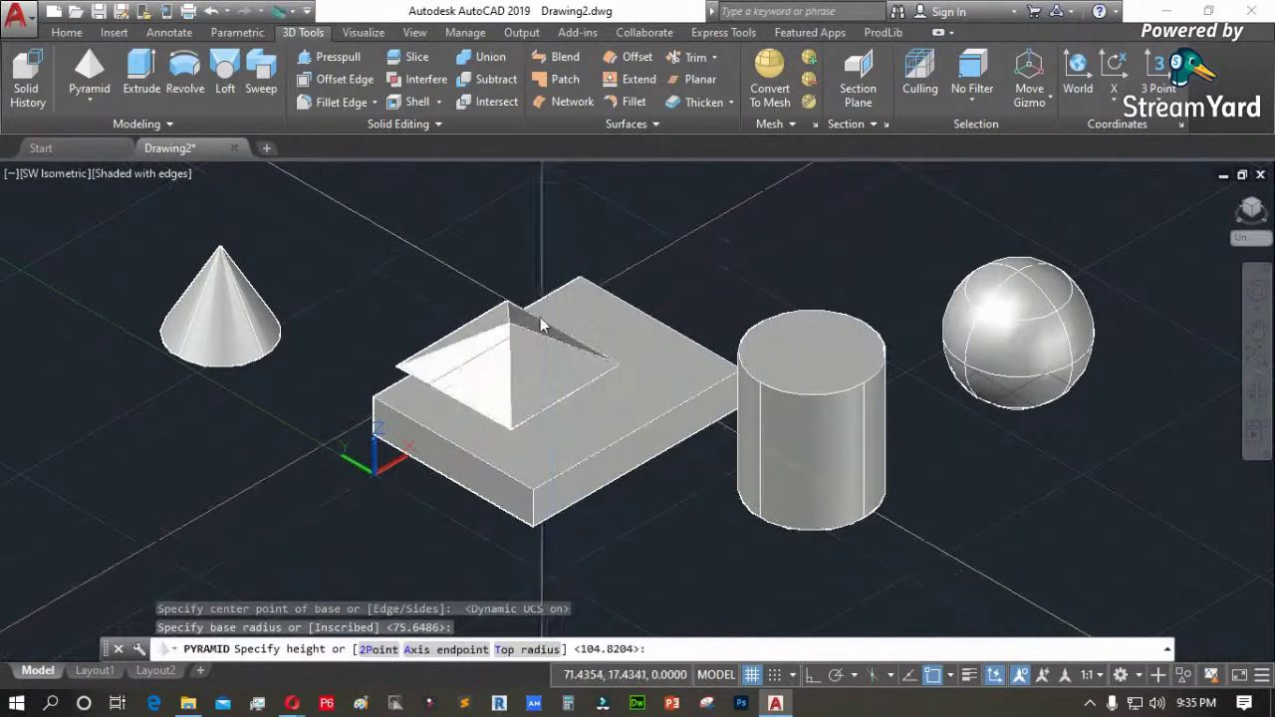
click(468, 265)
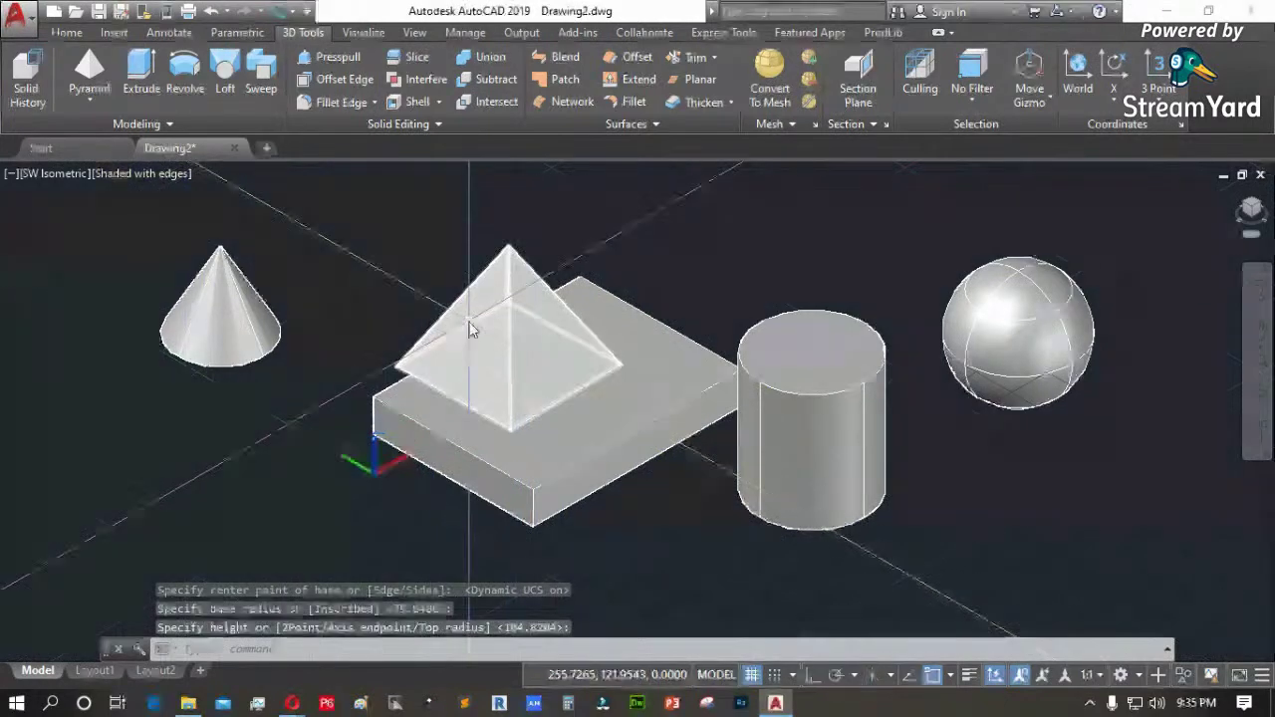
scroll(440, 357, up, 3)
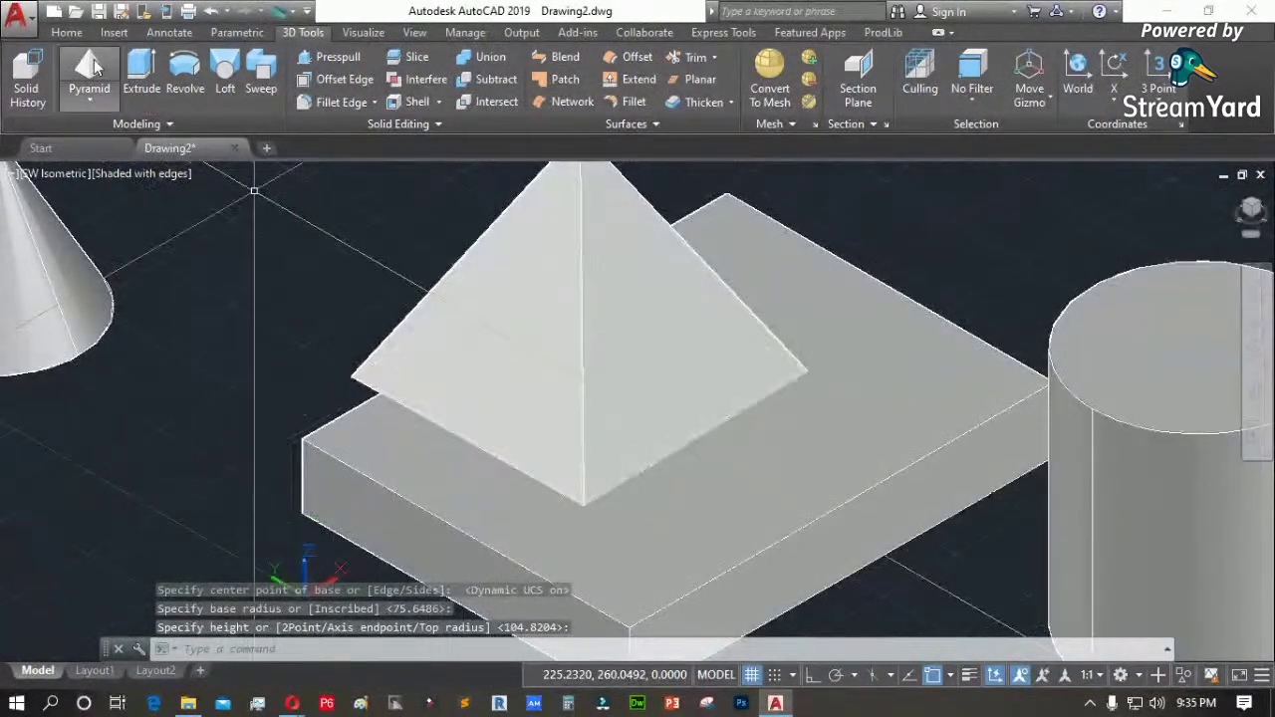
click(88, 103)
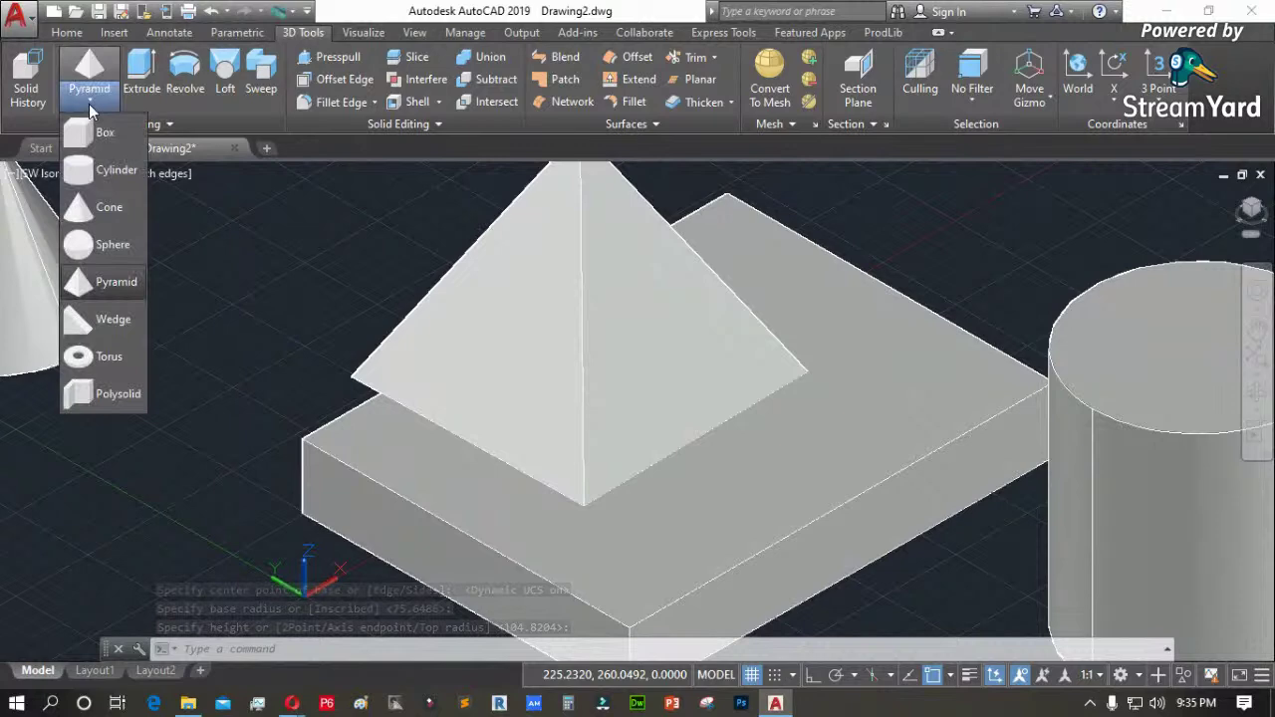
click(90, 132)
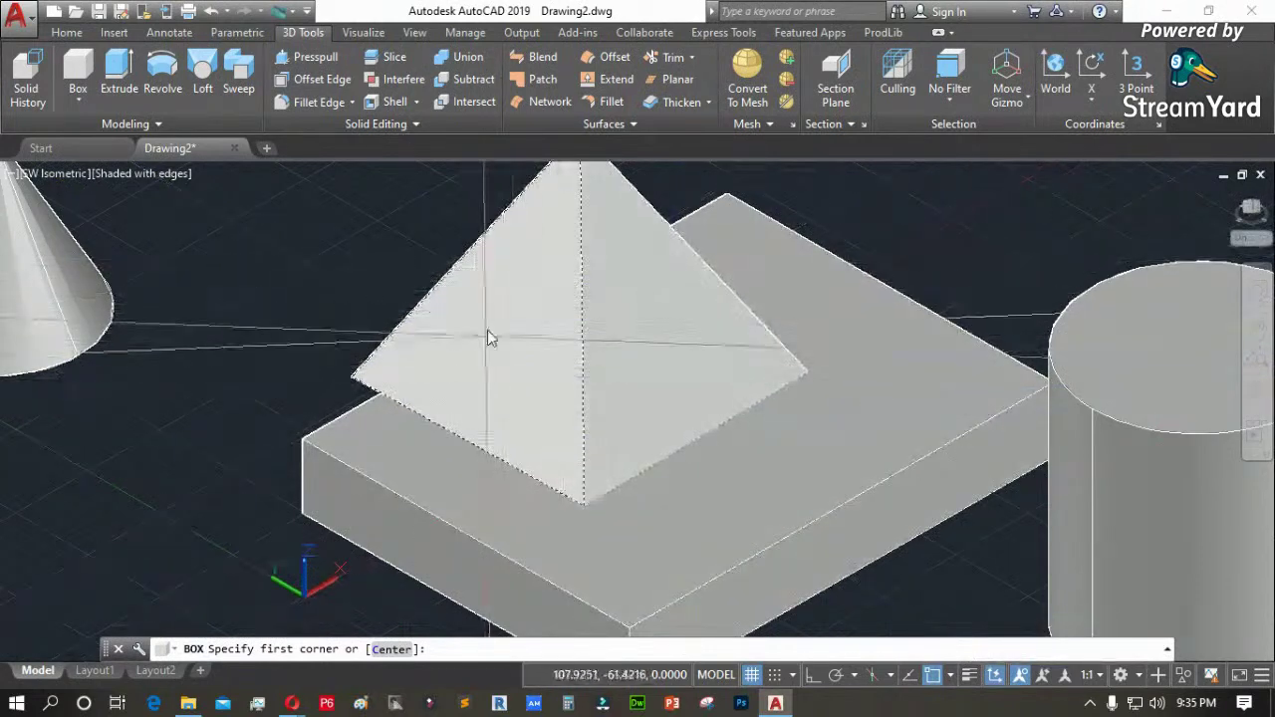
Draw a thin box with its base corners on the pyramid's sloping face
click(507, 309)
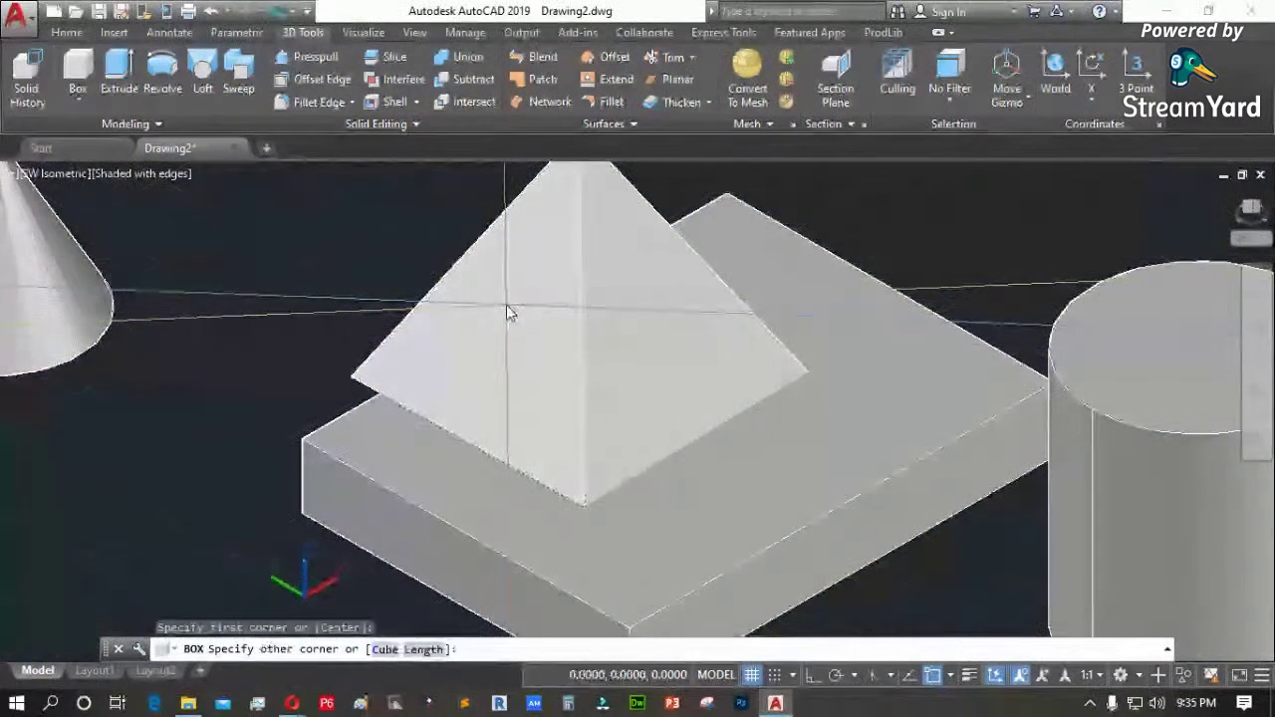
click(436, 378)
click(241, 385)
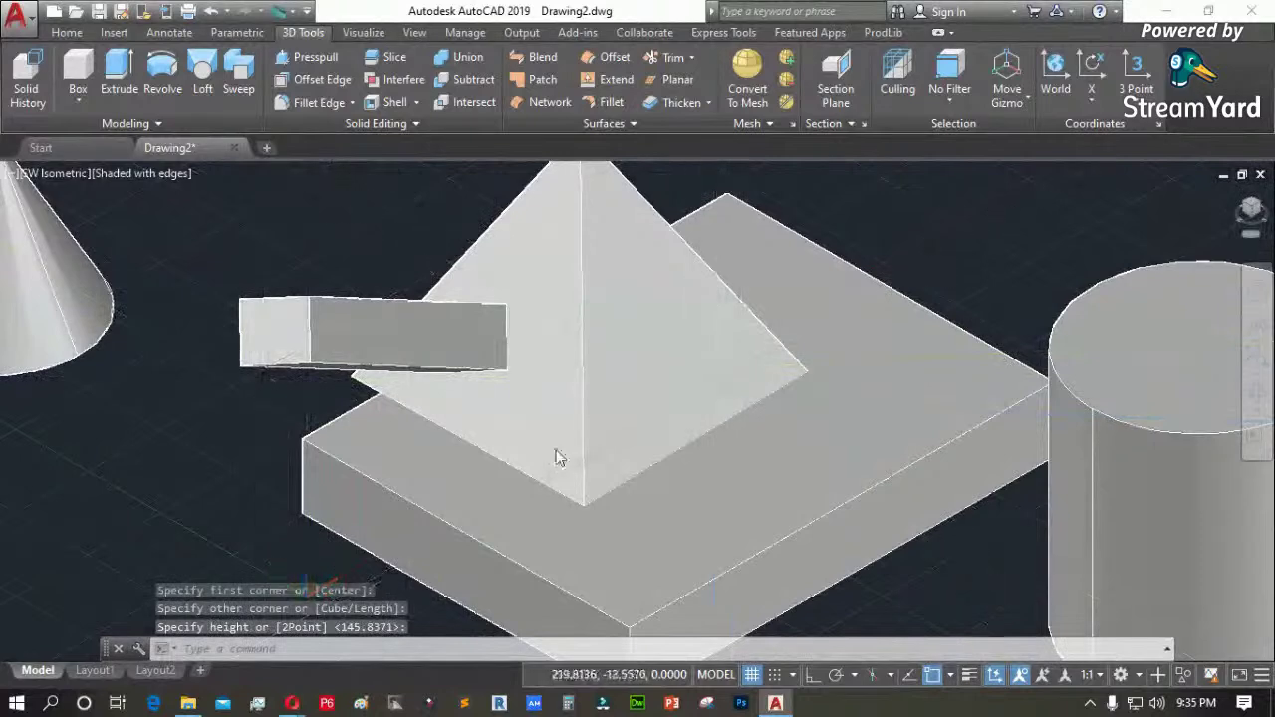
scroll(539, 453, down, 4)
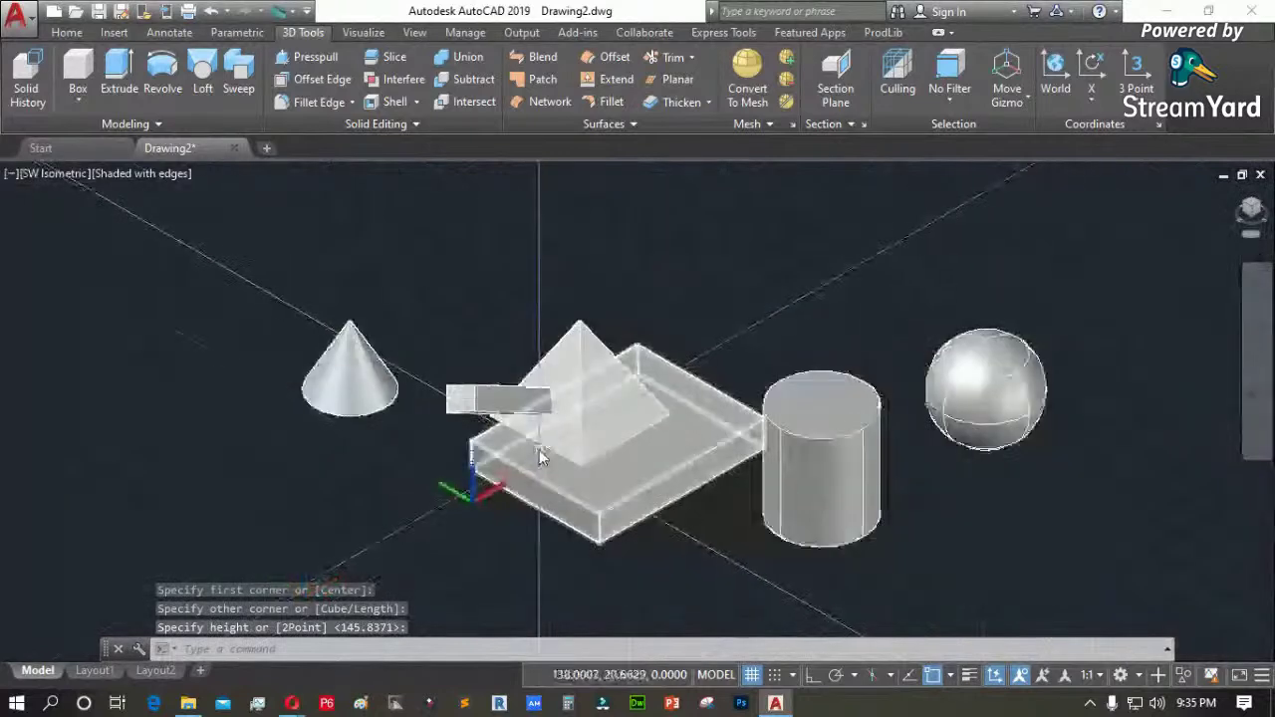
click(78, 103)
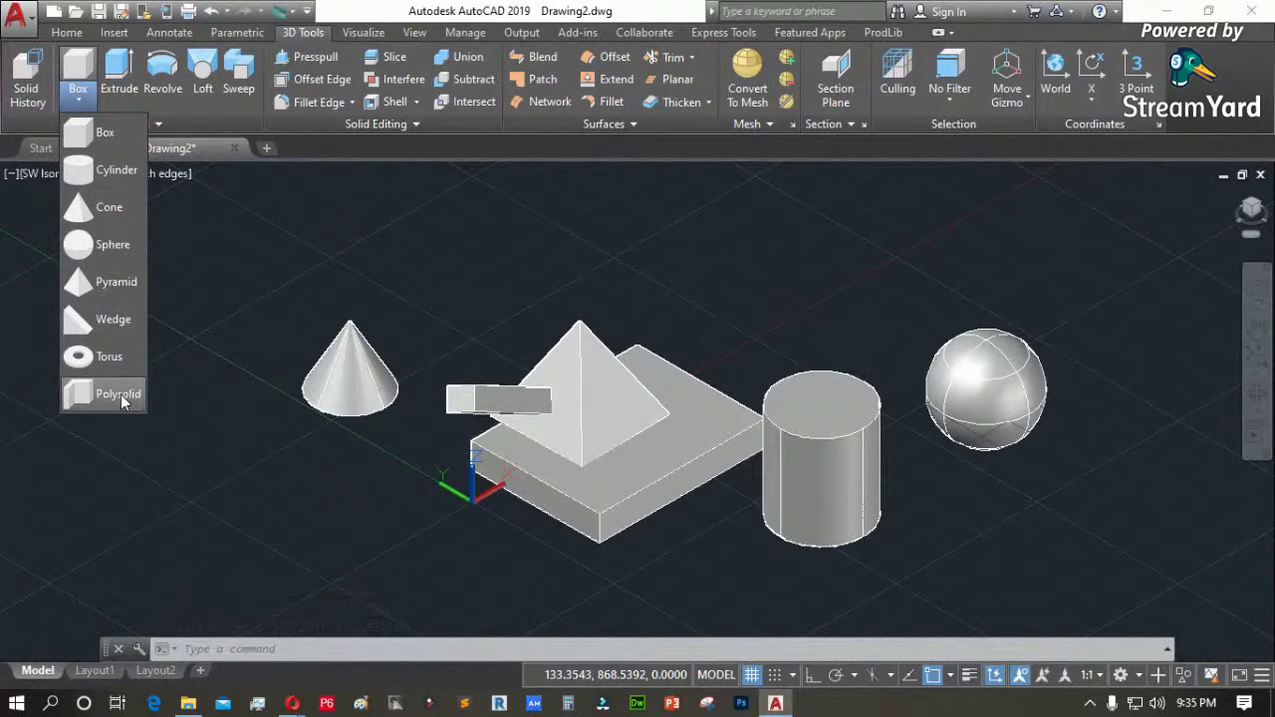
scroll(274, 304, down, 3)
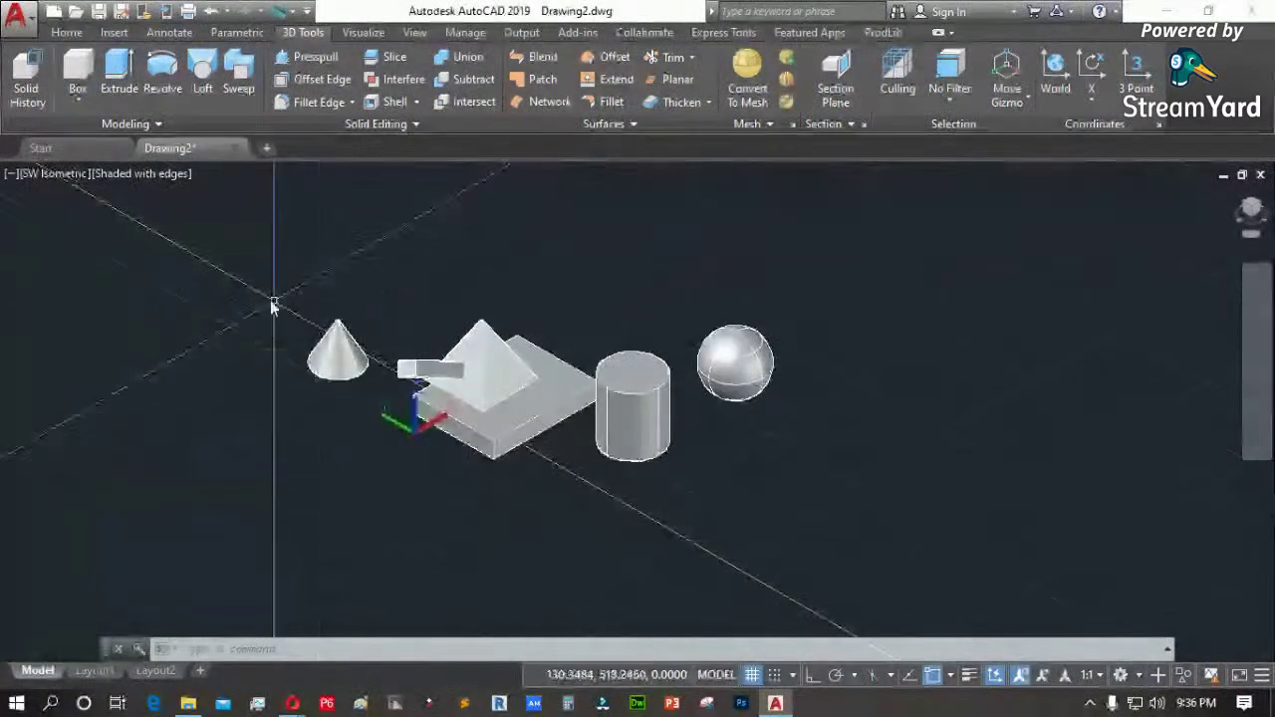
Window-select and delete the five solids, then the remaining cylinder
click(274, 304)
click(834, 436)
key(Delete)
click(737, 328)
click(555, 469)
key(Delete)
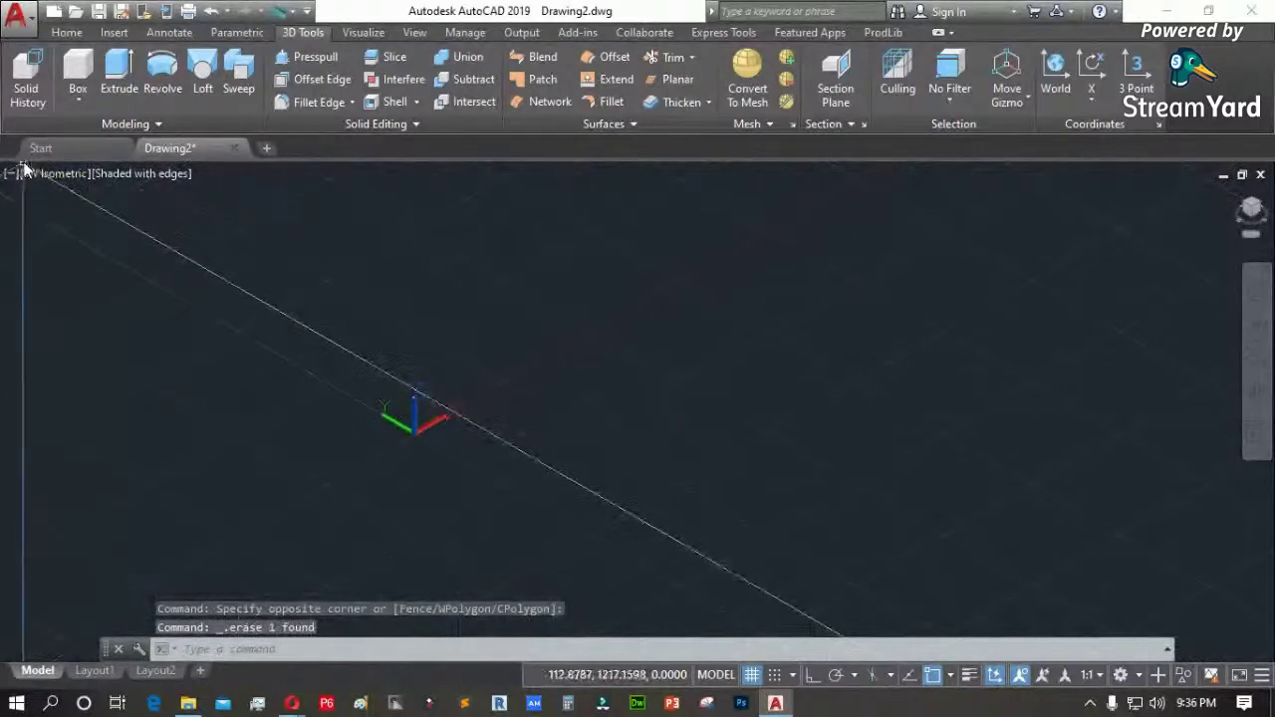
Switch to the Top view and bring up the Select File dialog
click(41, 172)
click(80, 220)
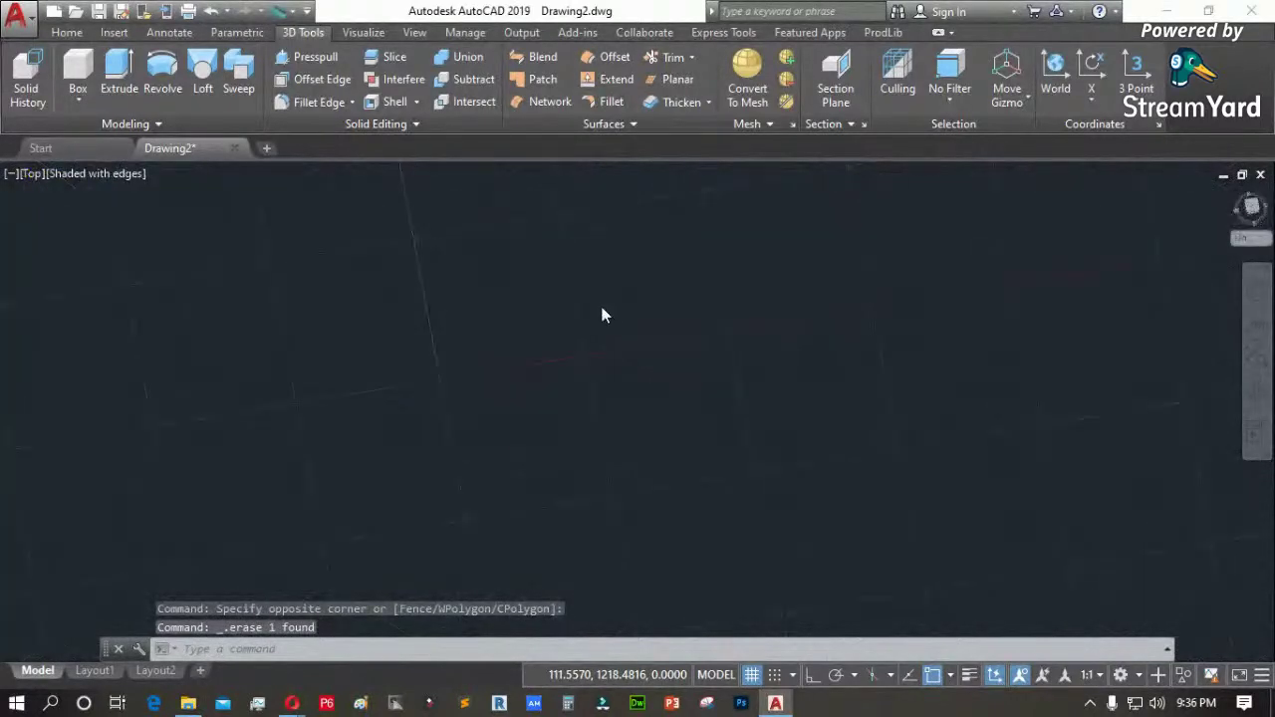
key(ctrl+o)
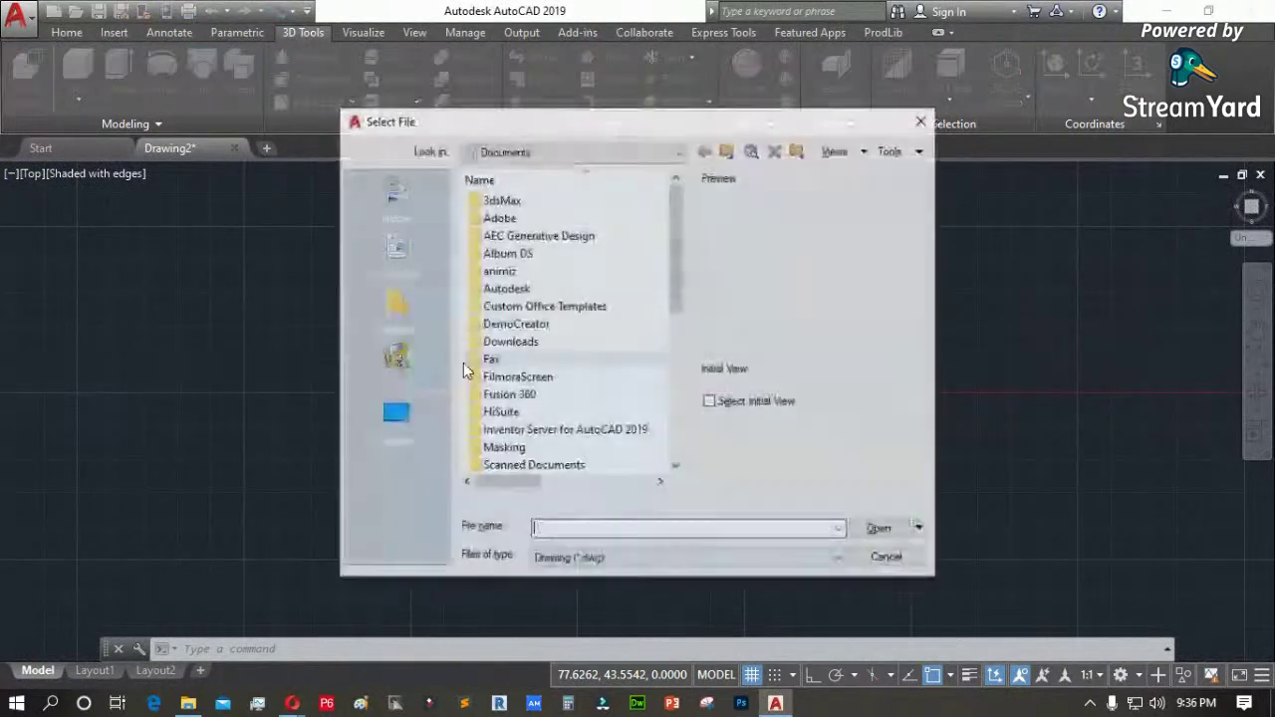
Open HOUSE_SAMPLE.dwg, ignoring its unresolved reference files
click(675, 364)
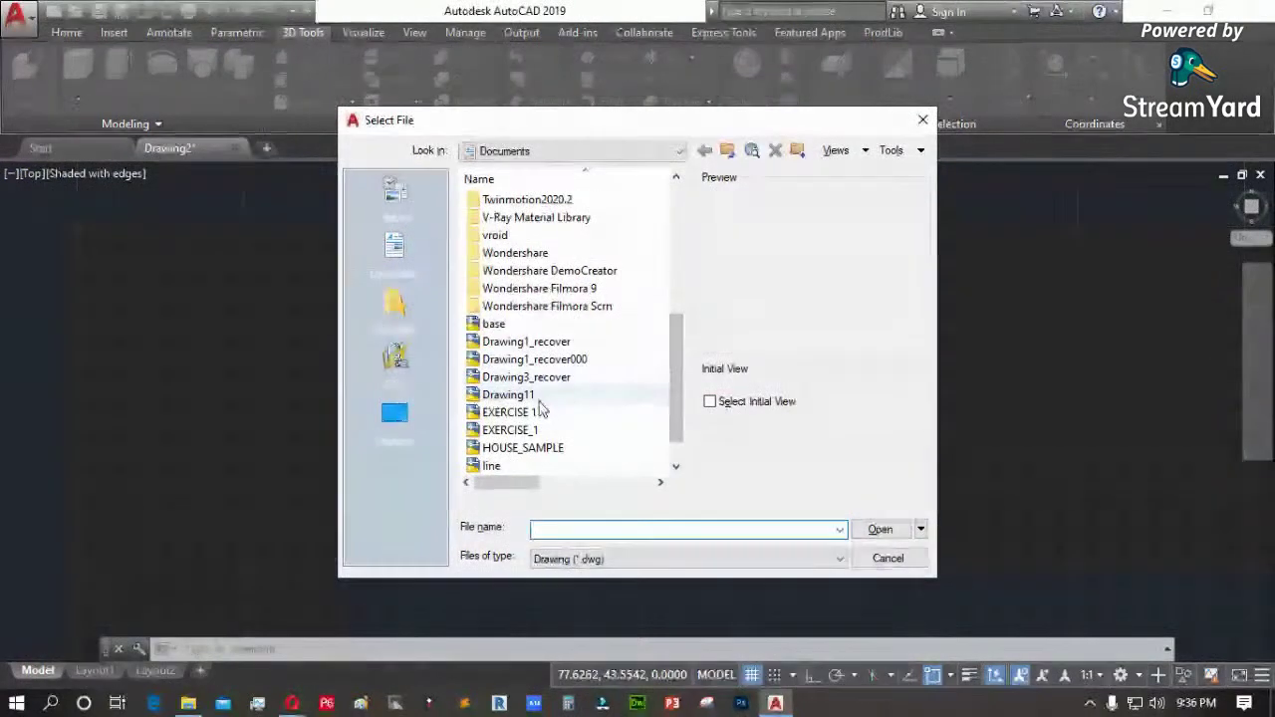
click(517, 449)
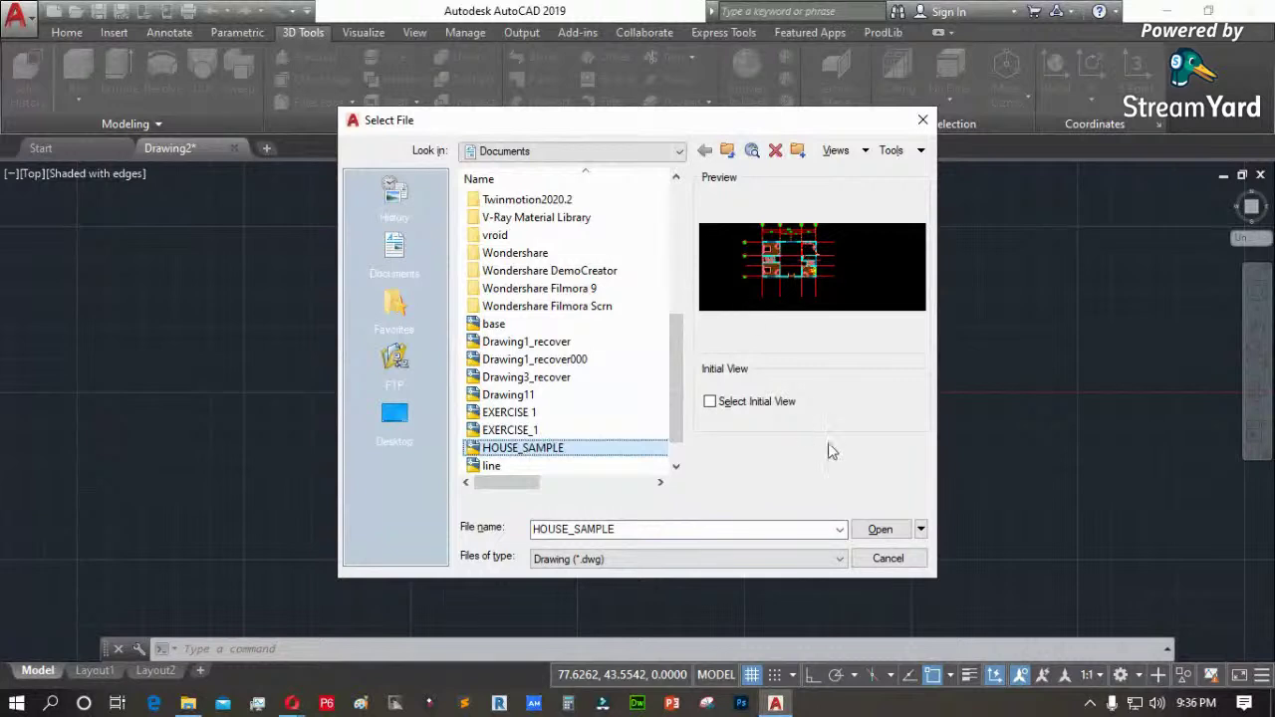
click(498, 466)
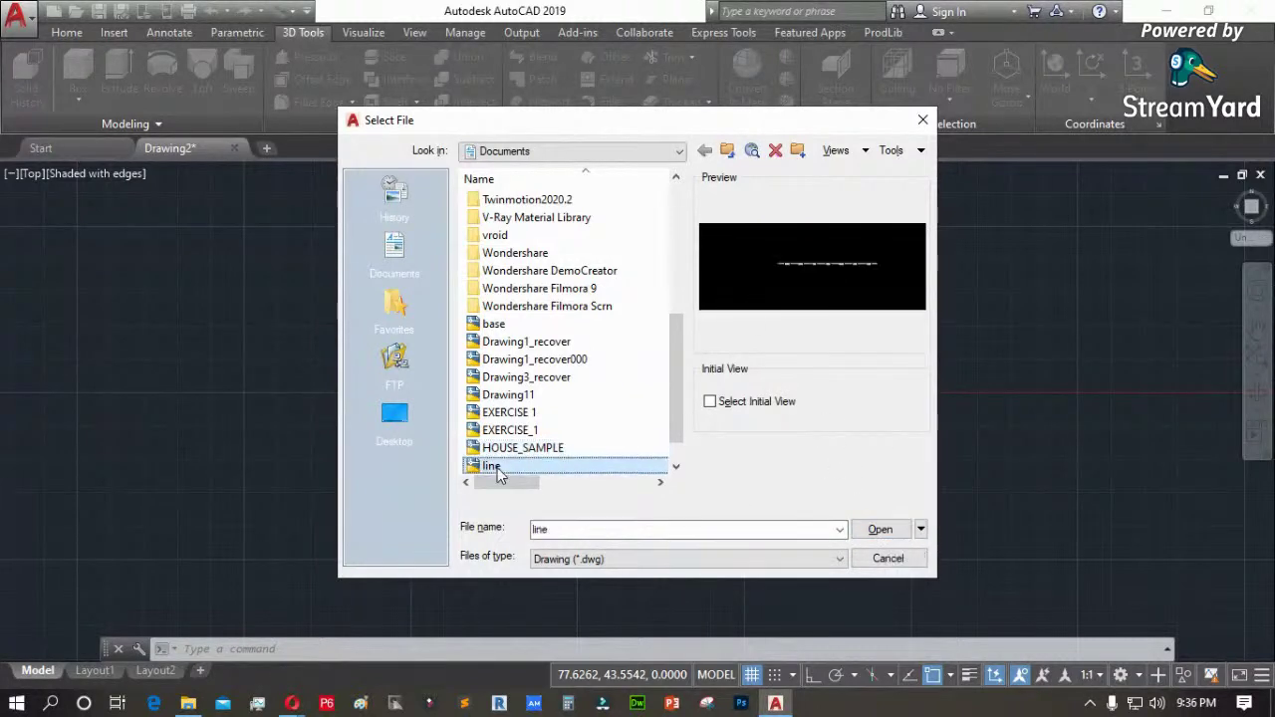
click(503, 450)
click(880, 529)
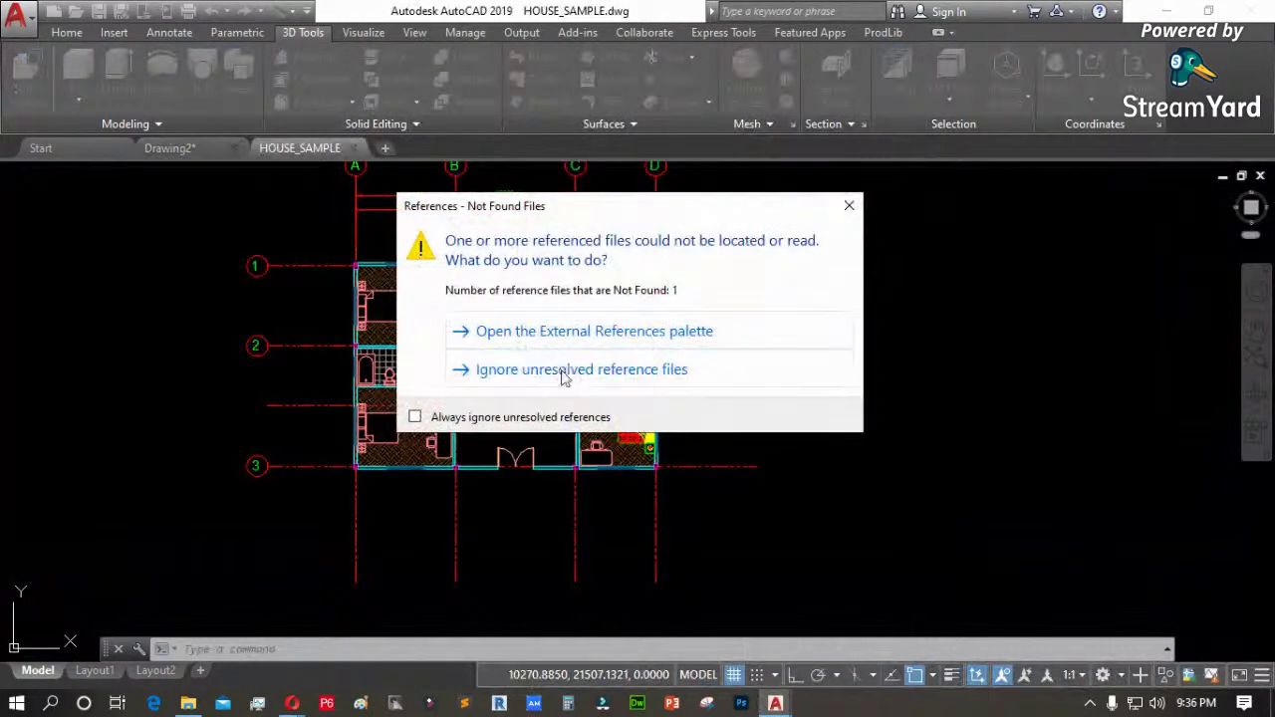
click(581, 374)
Zoom in on the house floor plan's walls
scroll(371, 248, up, 8)
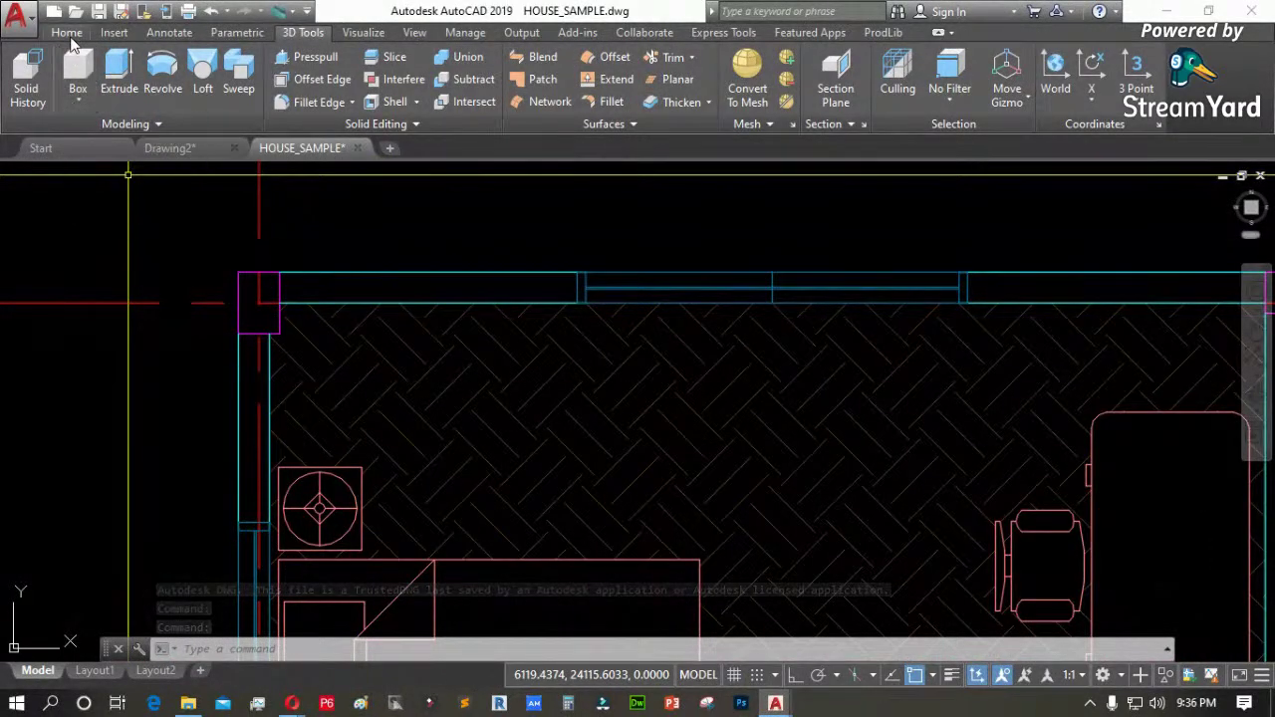
scroll(90, 293, down, 4)
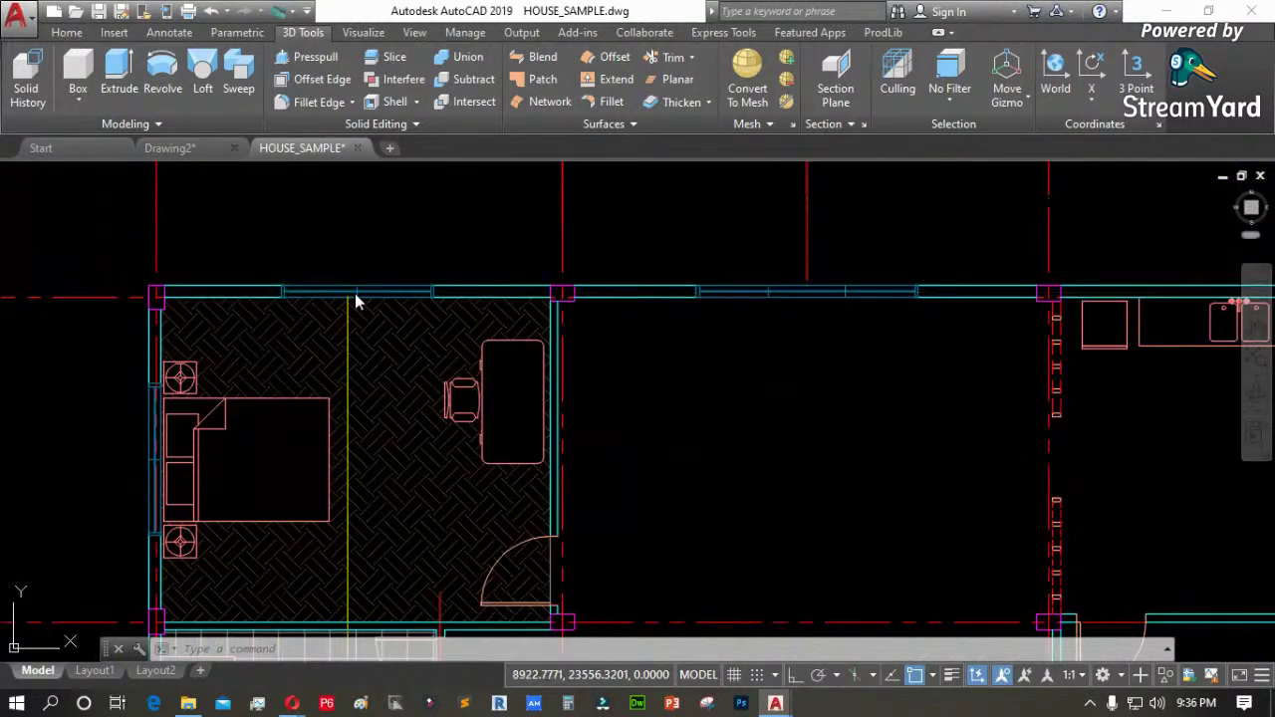
scroll(545, 299, down, 3)
scroll(854, 321, up, 4)
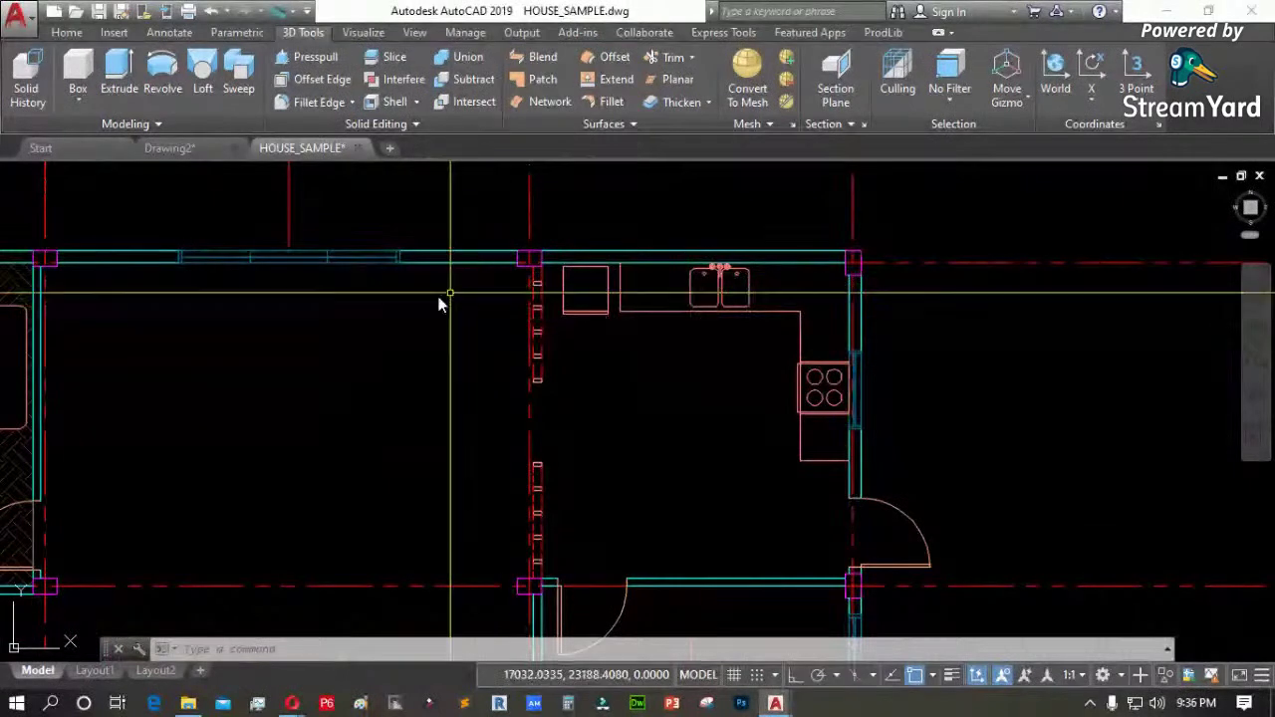
click(80, 103)
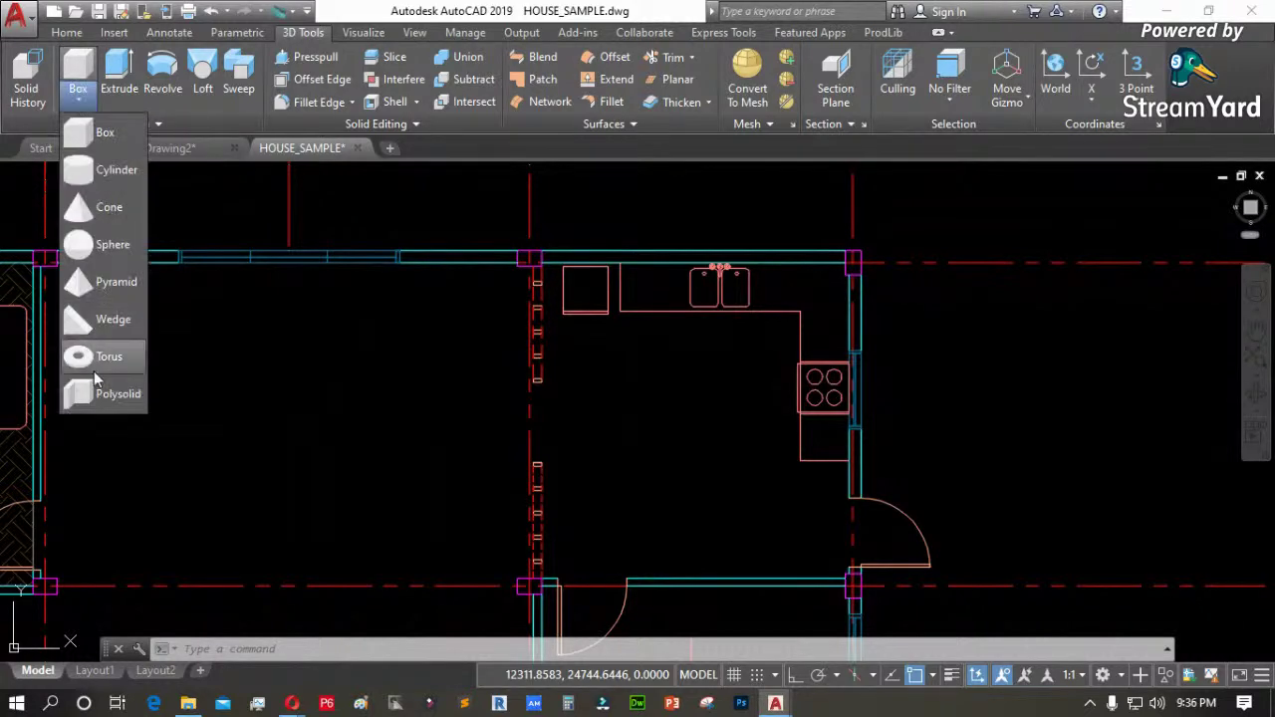
Start a polysolid wall and pick its height option, then cancel the command
click(103, 396)
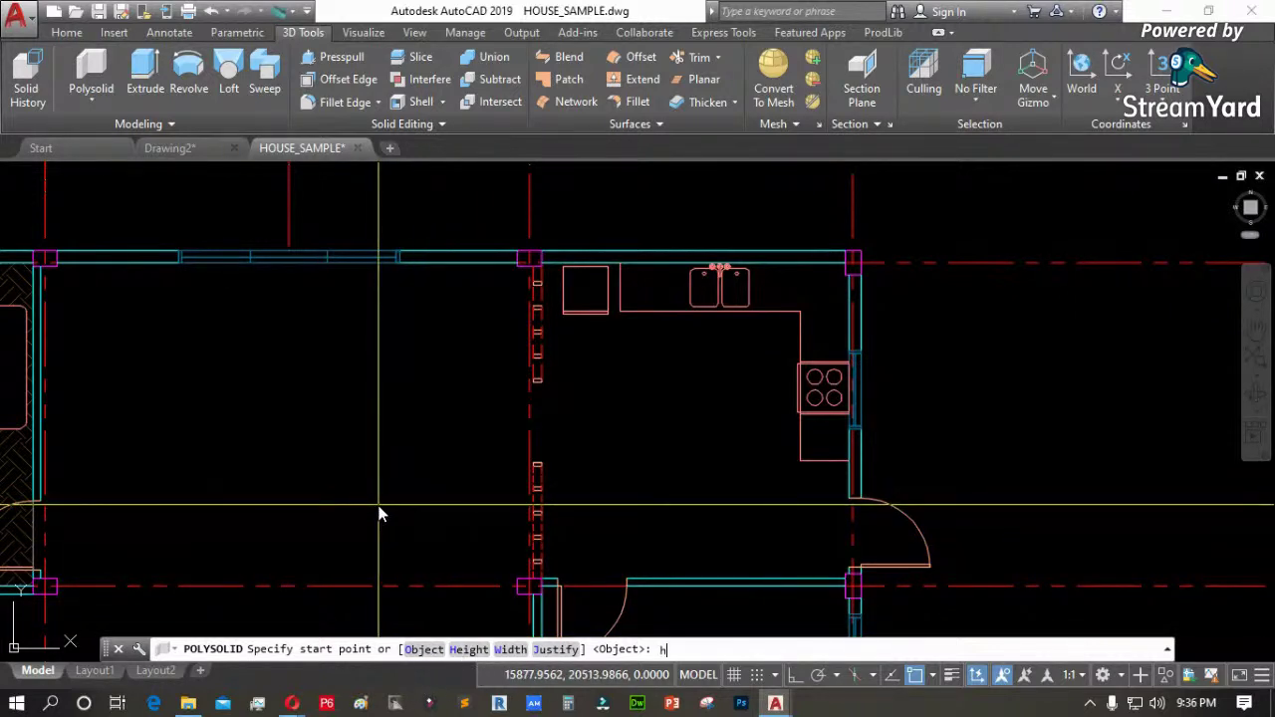
key(Return)
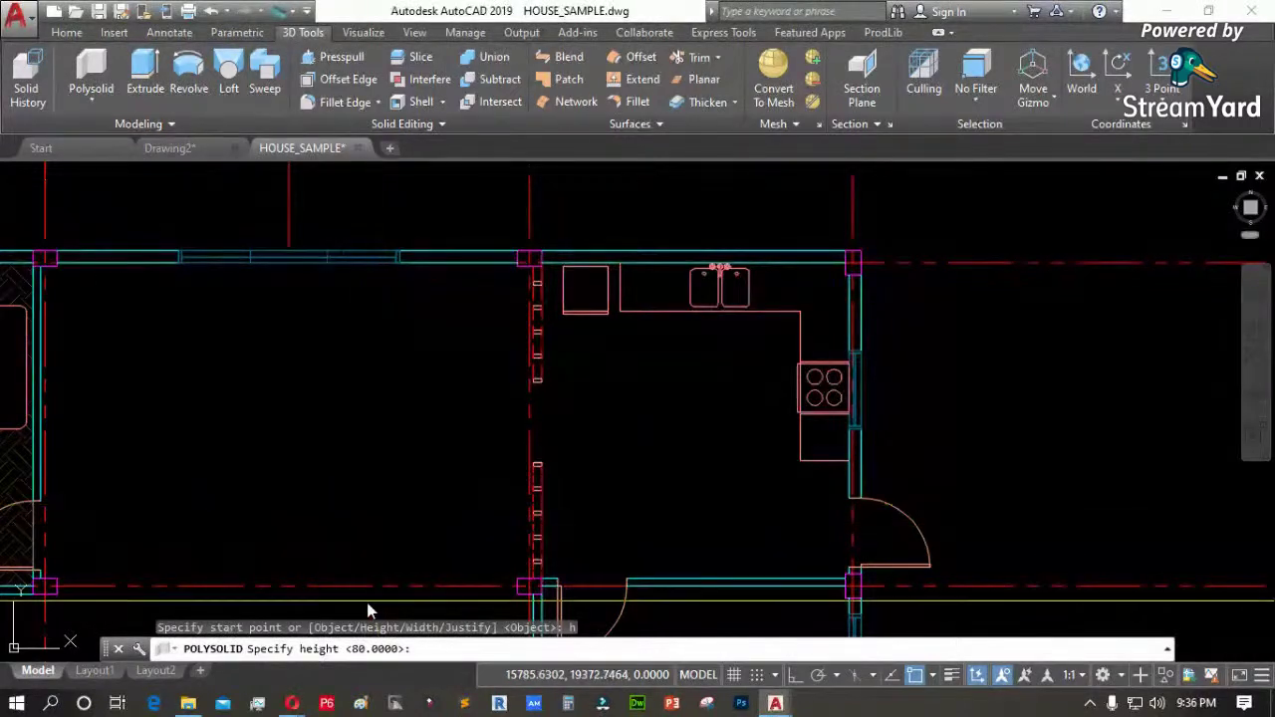
scroll(513, 361, down, 4)
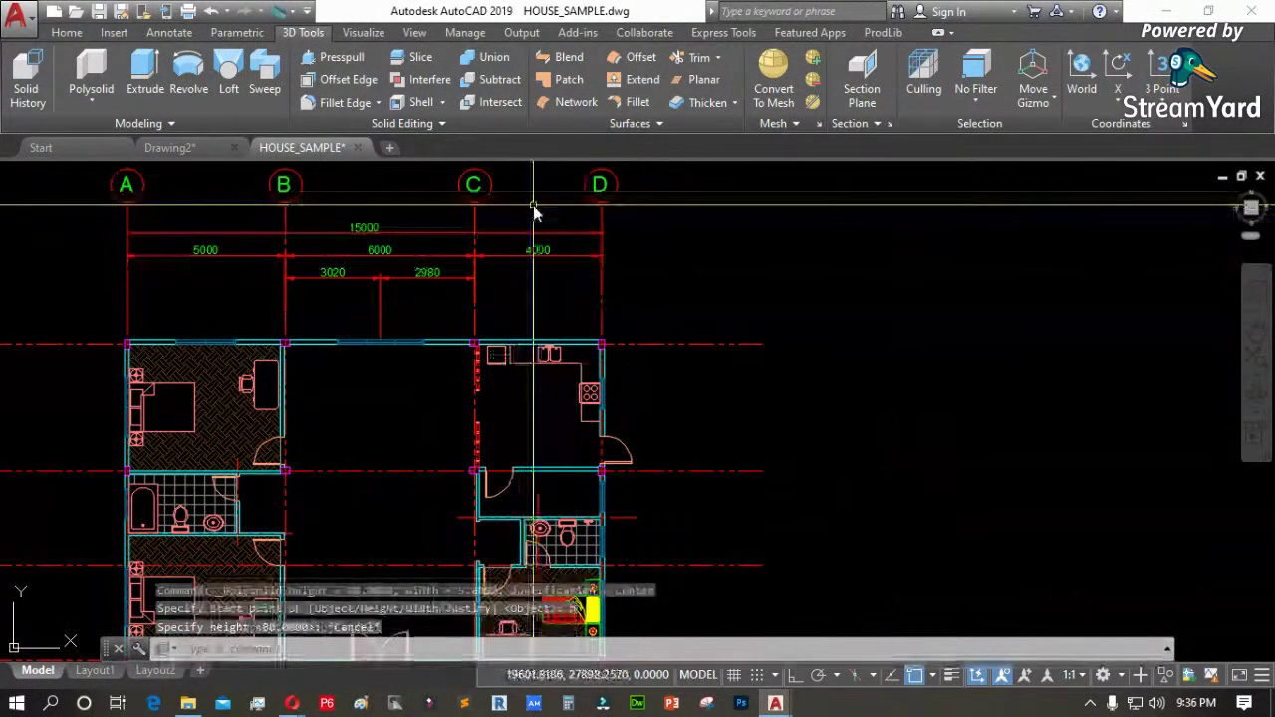
scroll(534, 206, up, 4)
key(Escape)
Draw a 1000-long polyline between grids C and D and select it
text(pl)
key(Return)
click(507, 463)
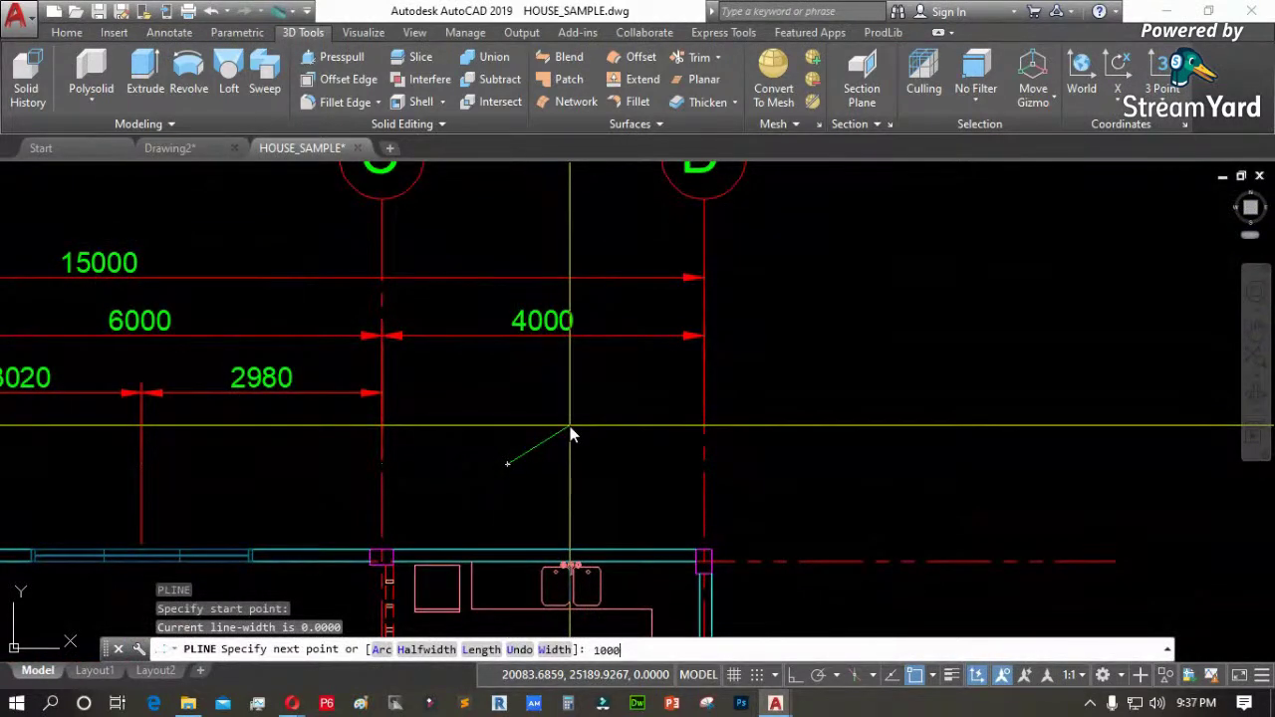
text(1000)
key(Return)
key(Return)
click(585, 460)
click(522, 413)
Restart the polysolid wall with its height set to 3000
click(91, 75)
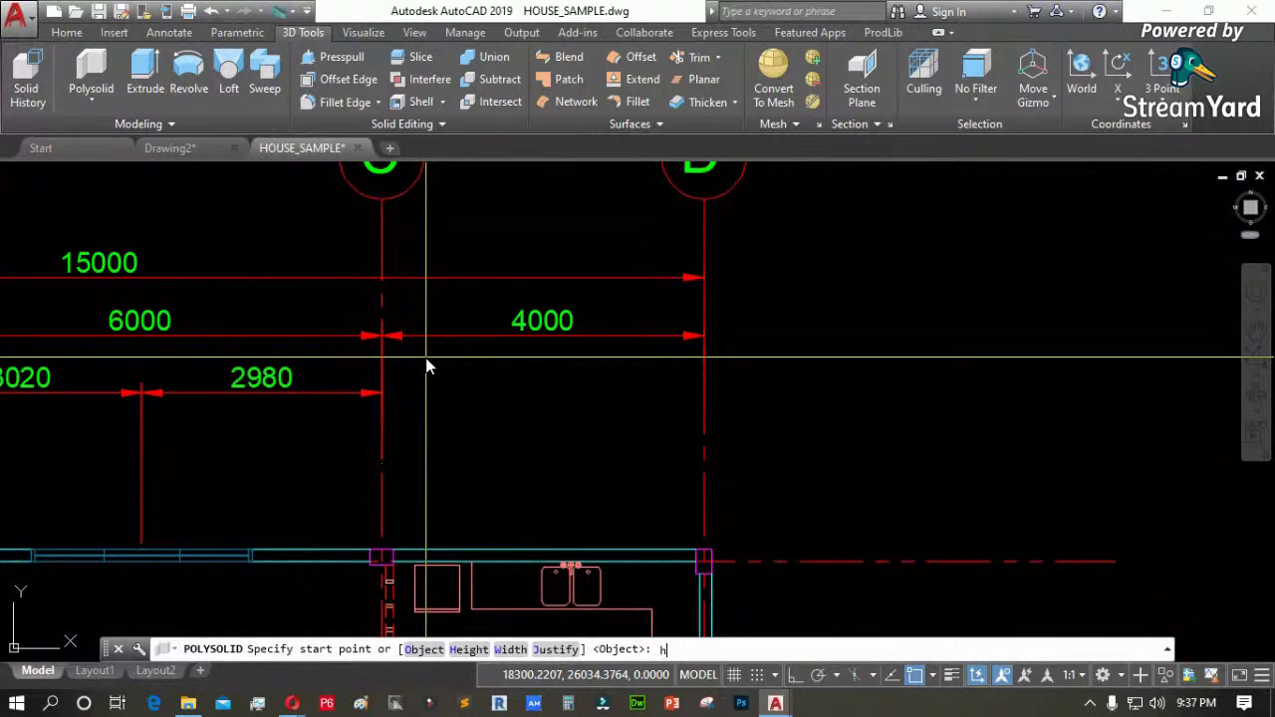
text(h)
key(Return)
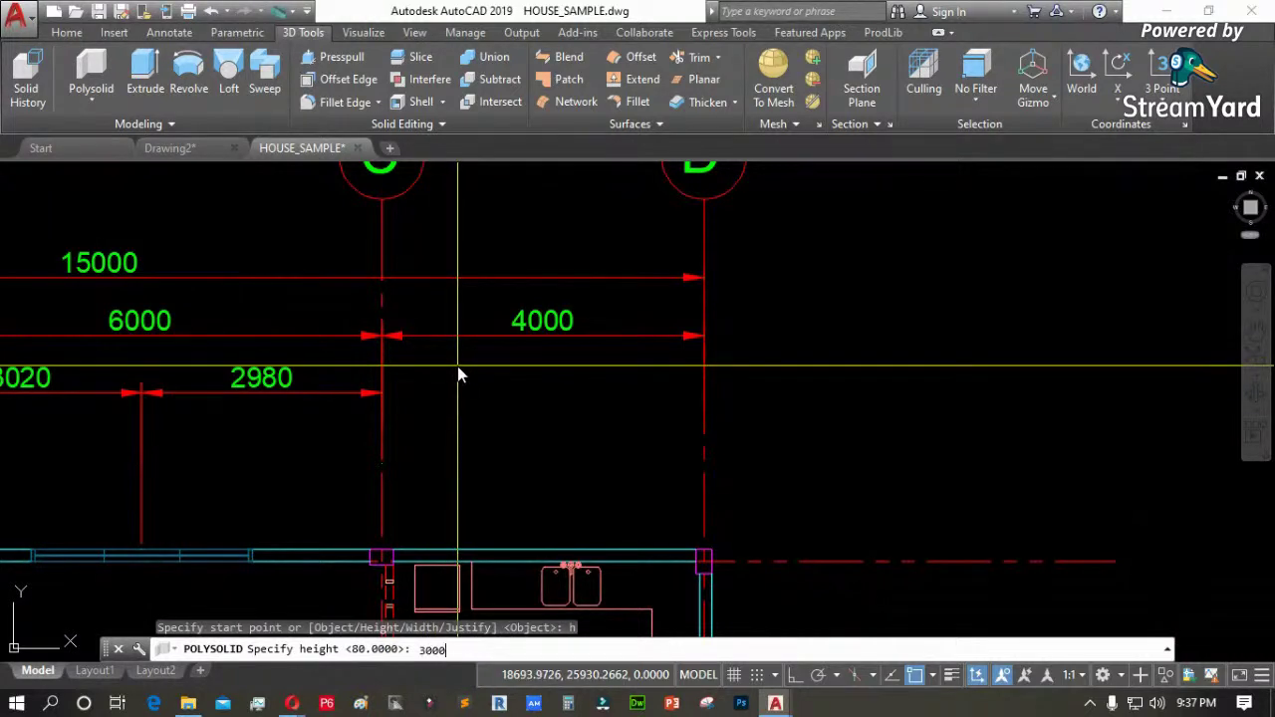
text(3000)
key(Return)
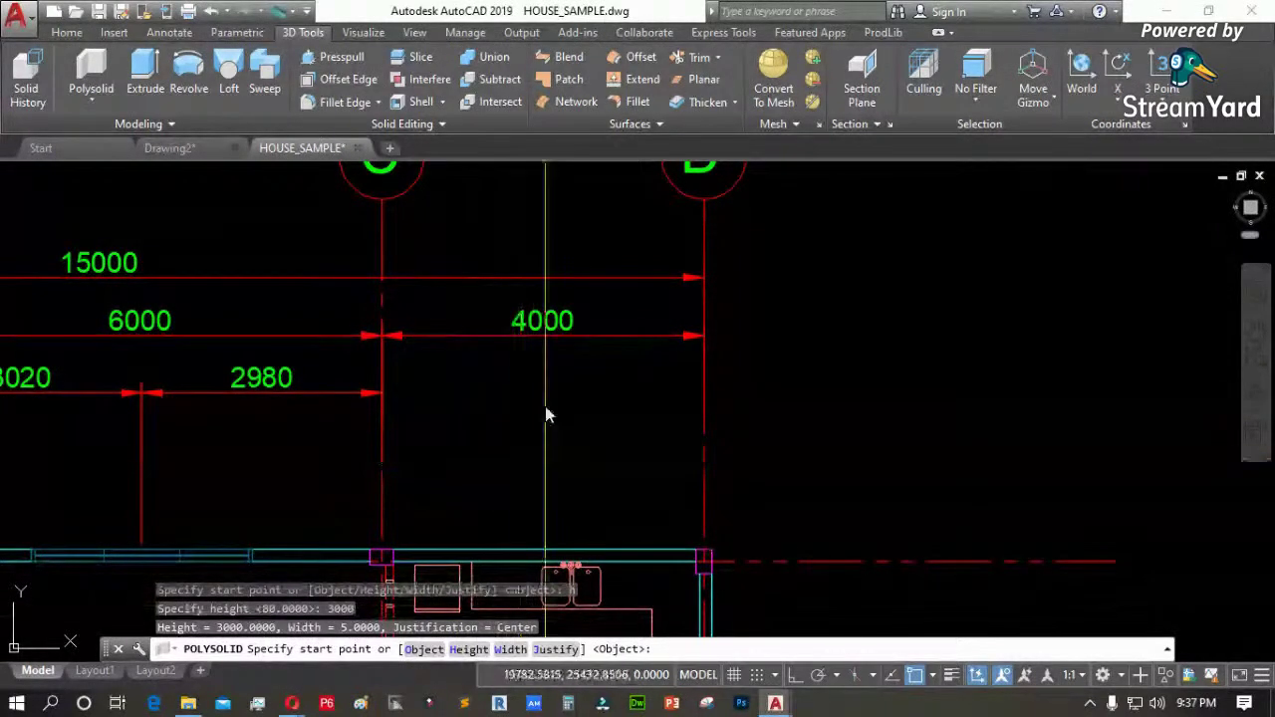
scroll(548, 439, down, 2)
scroll(598, 488, up, 2)
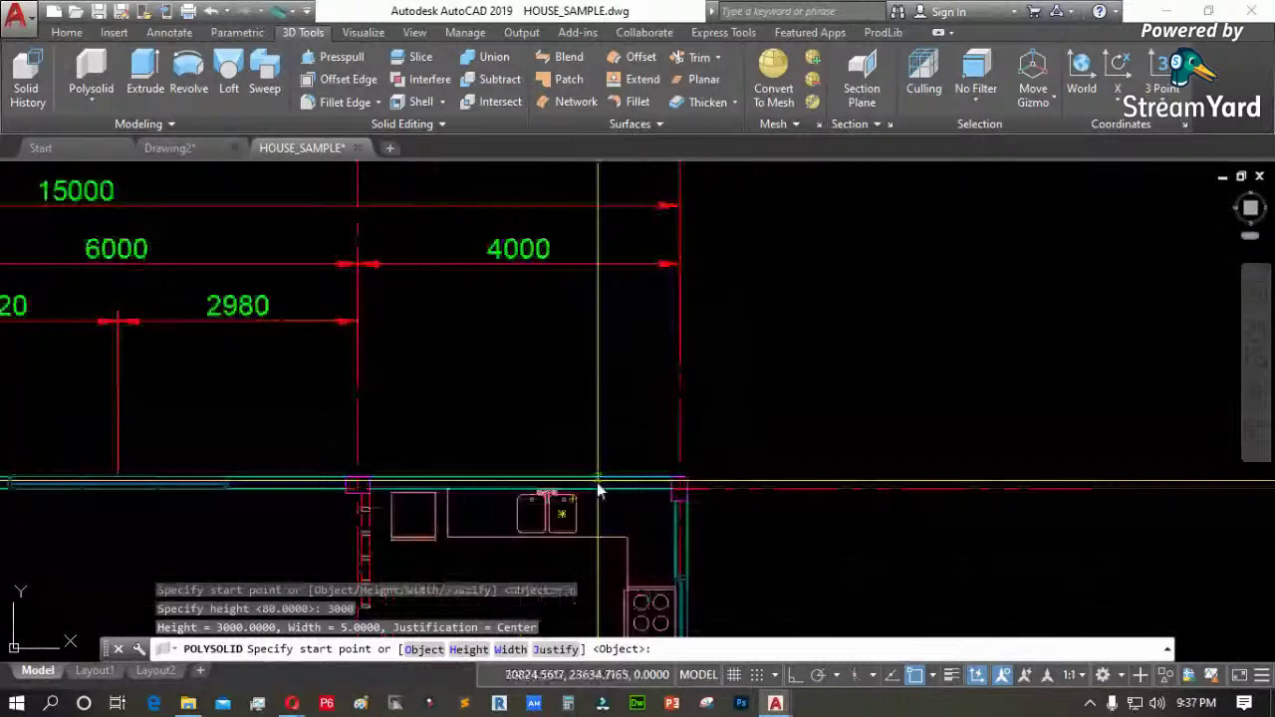
scroll(598, 489, up, 3)
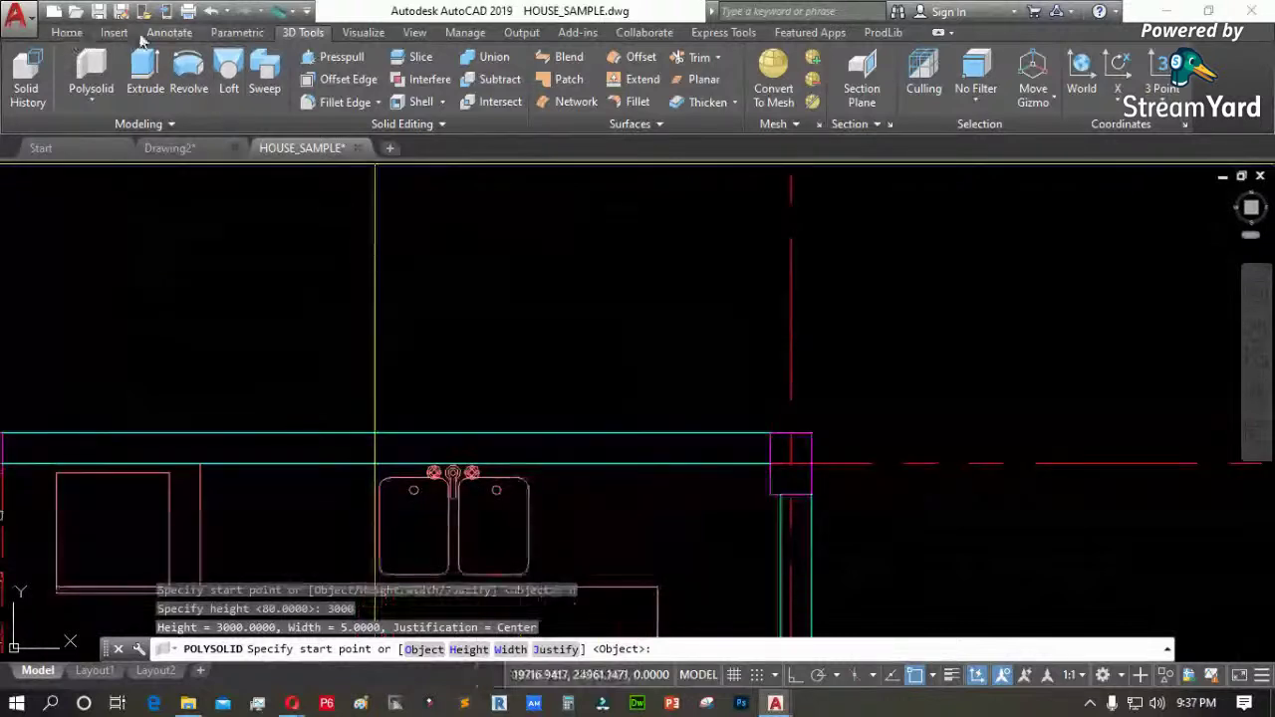
Measure the wall thickness with a linear dimension between its edges, then cancel
click(161, 34)
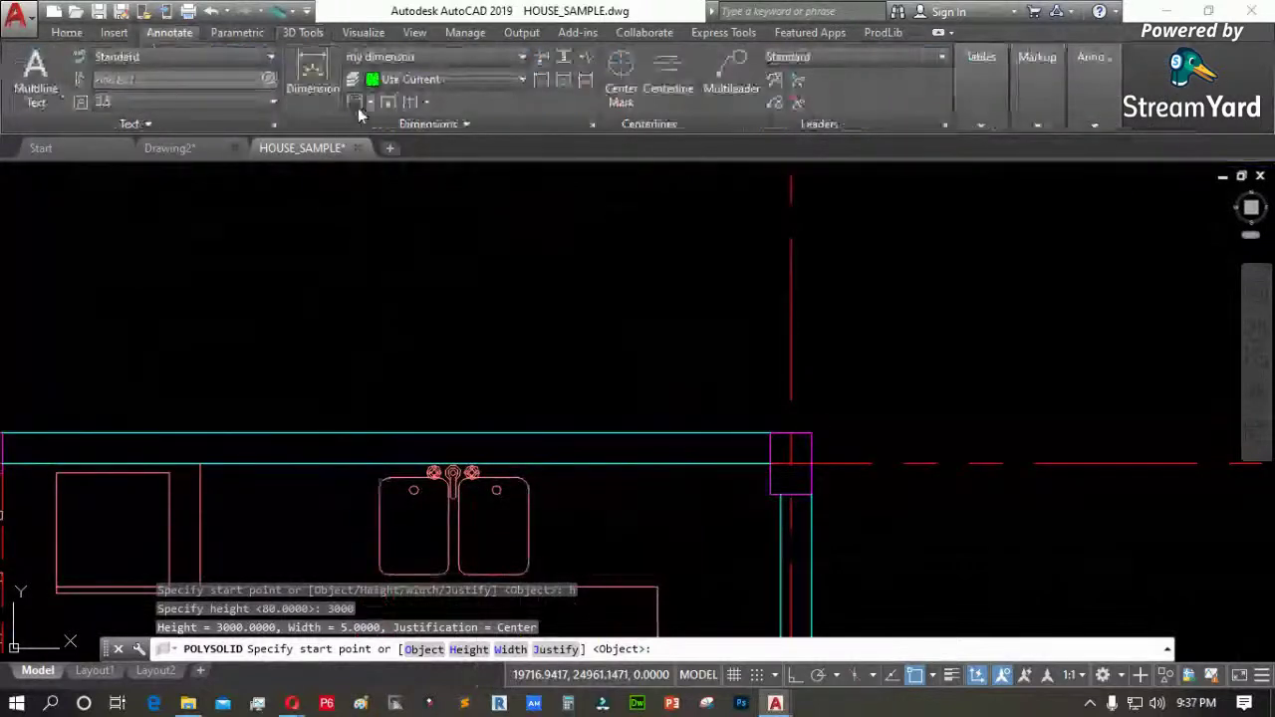
click(312, 75)
click(677, 435)
click(677, 464)
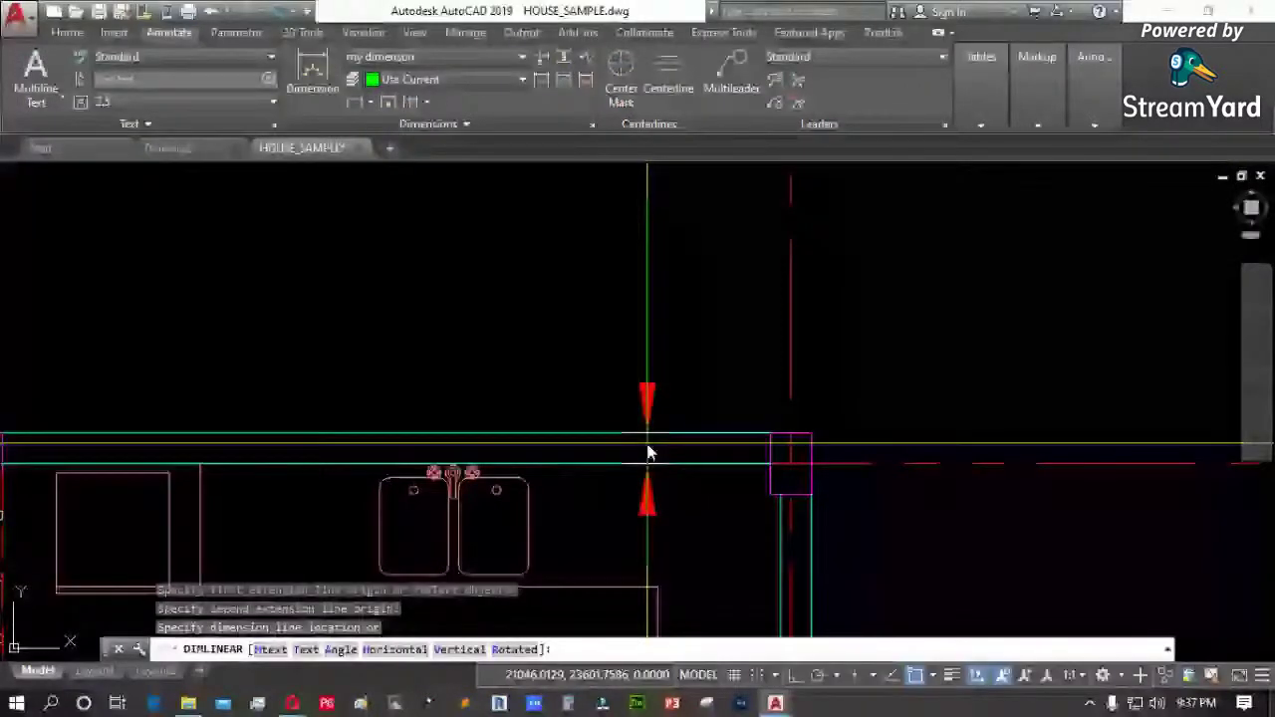
key(Escape)
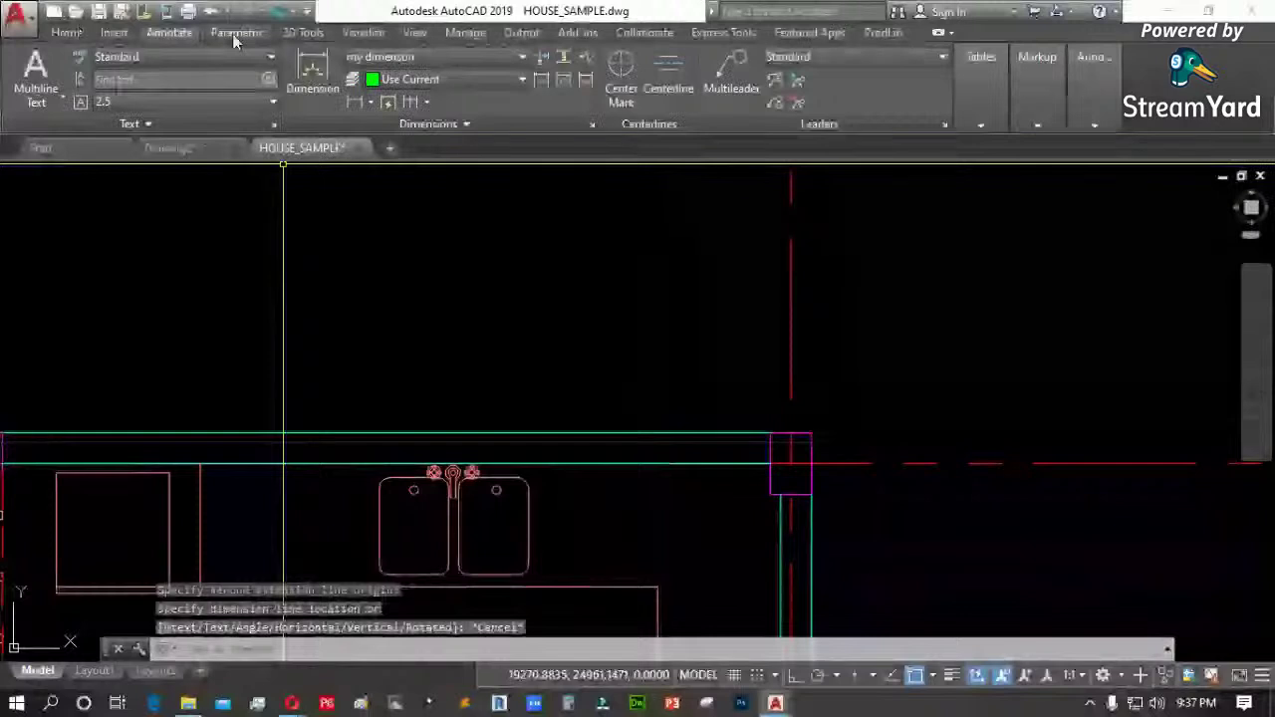
Start a polysolid wall with height 3000 and width 150
click(303, 33)
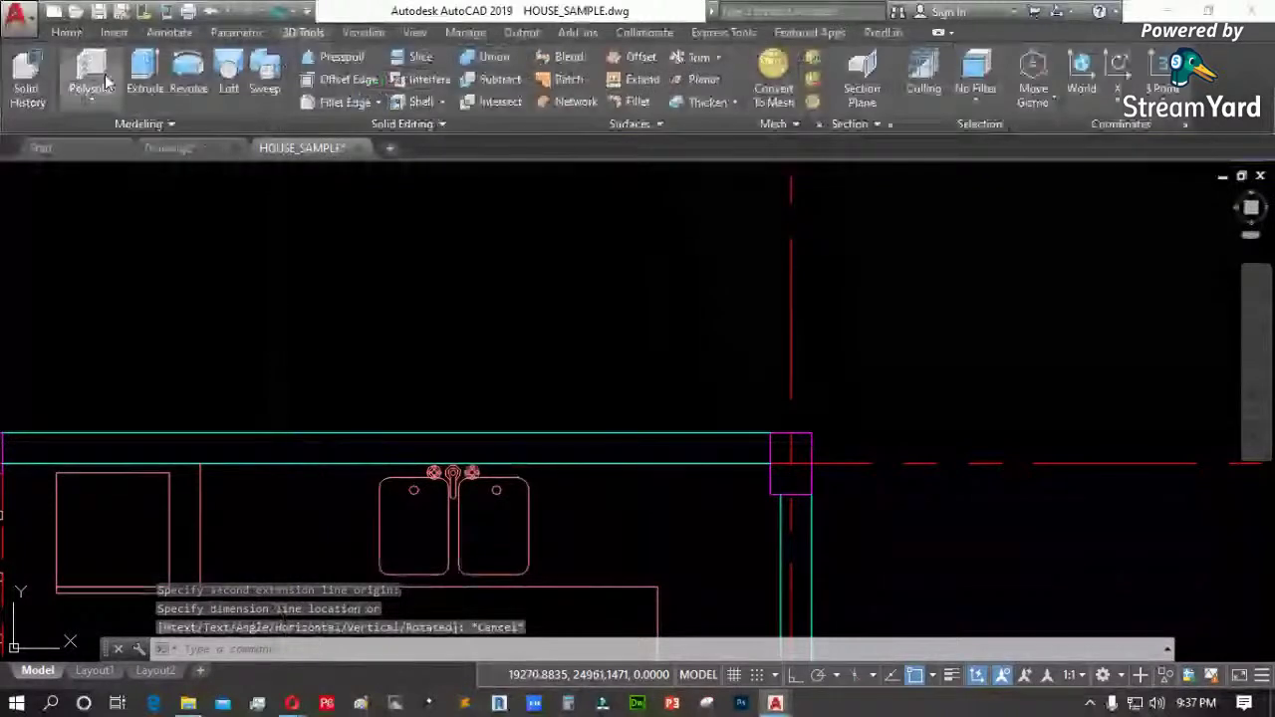
click(92, 72)
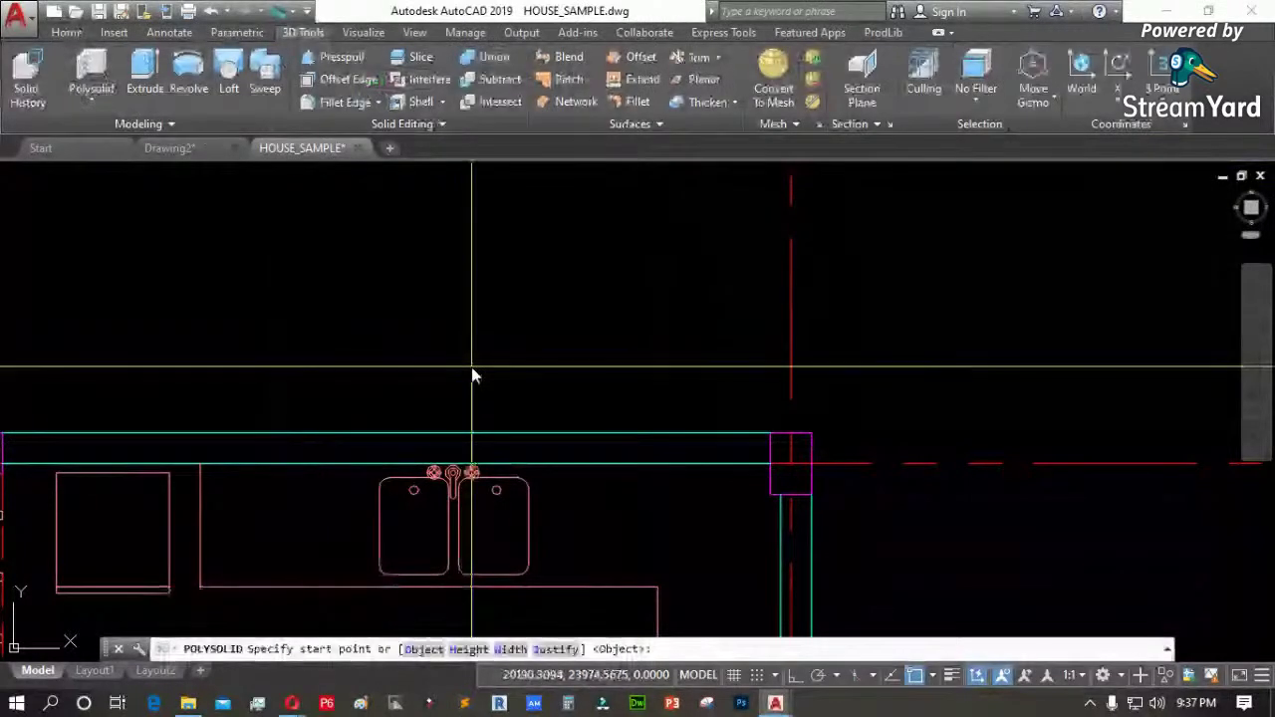
text(h)
key(Return)
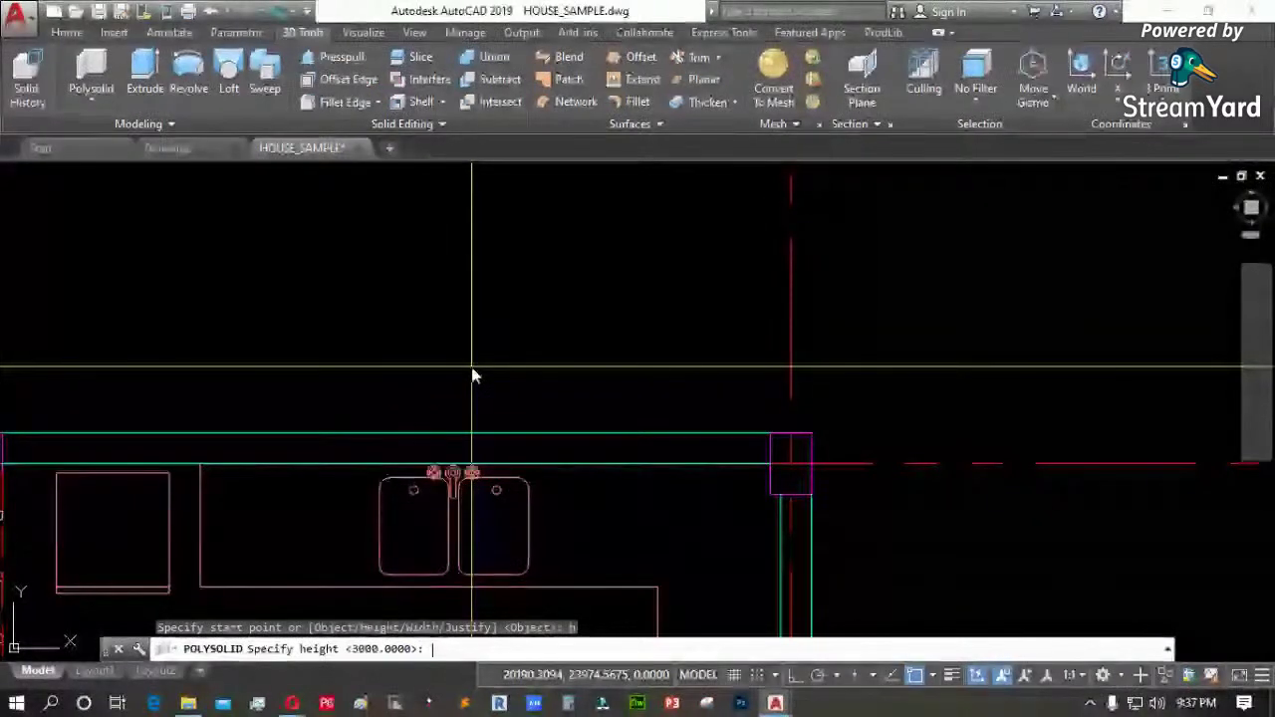
key(Return)
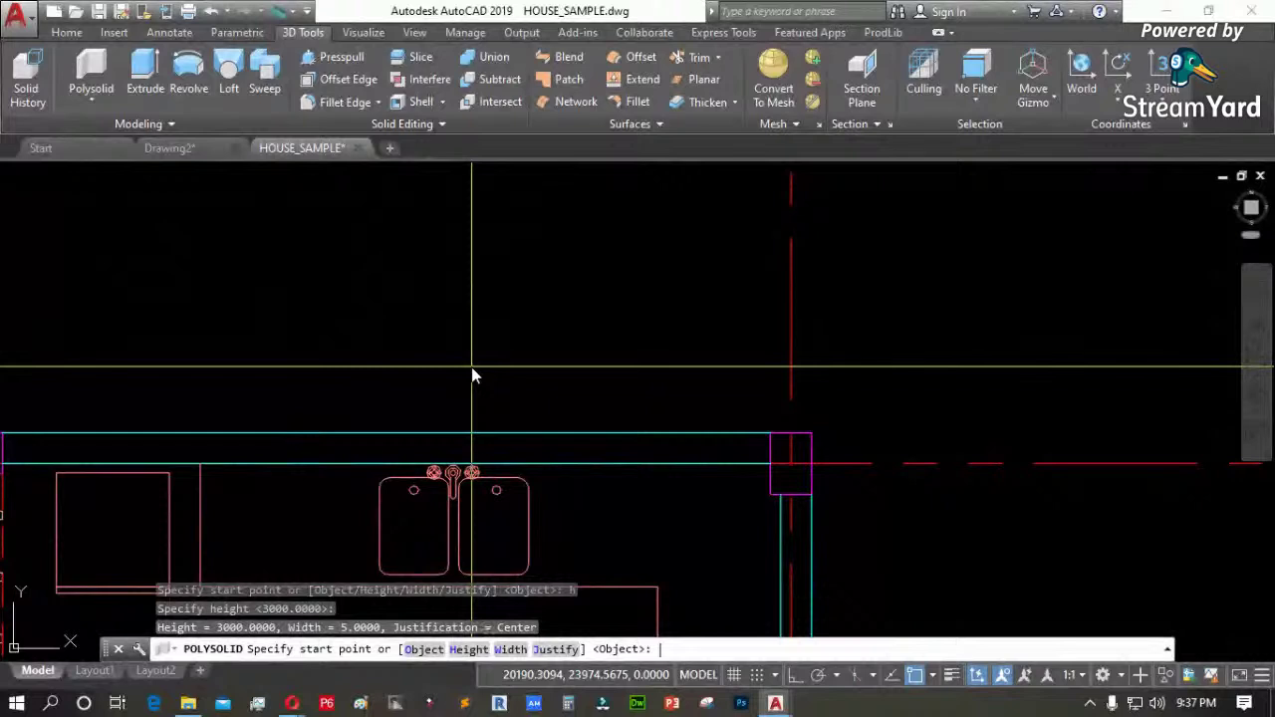
text(w)
key(Return)
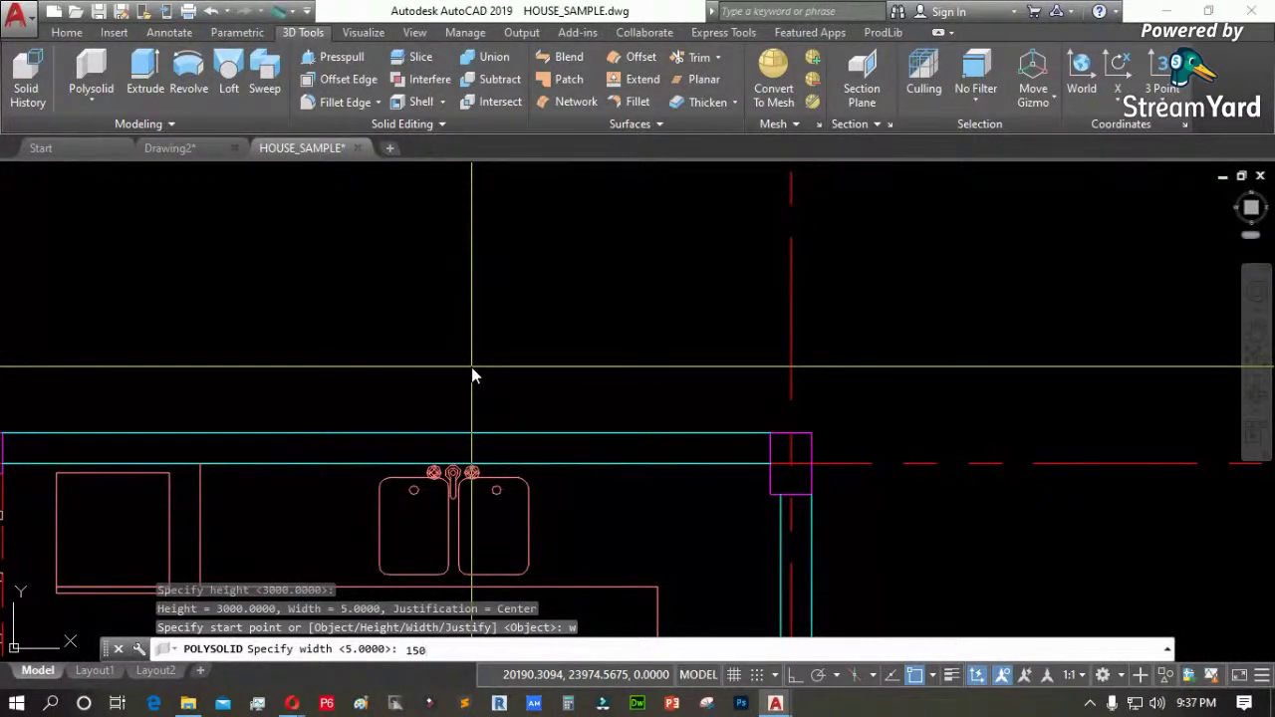
text(150)
key(Return)
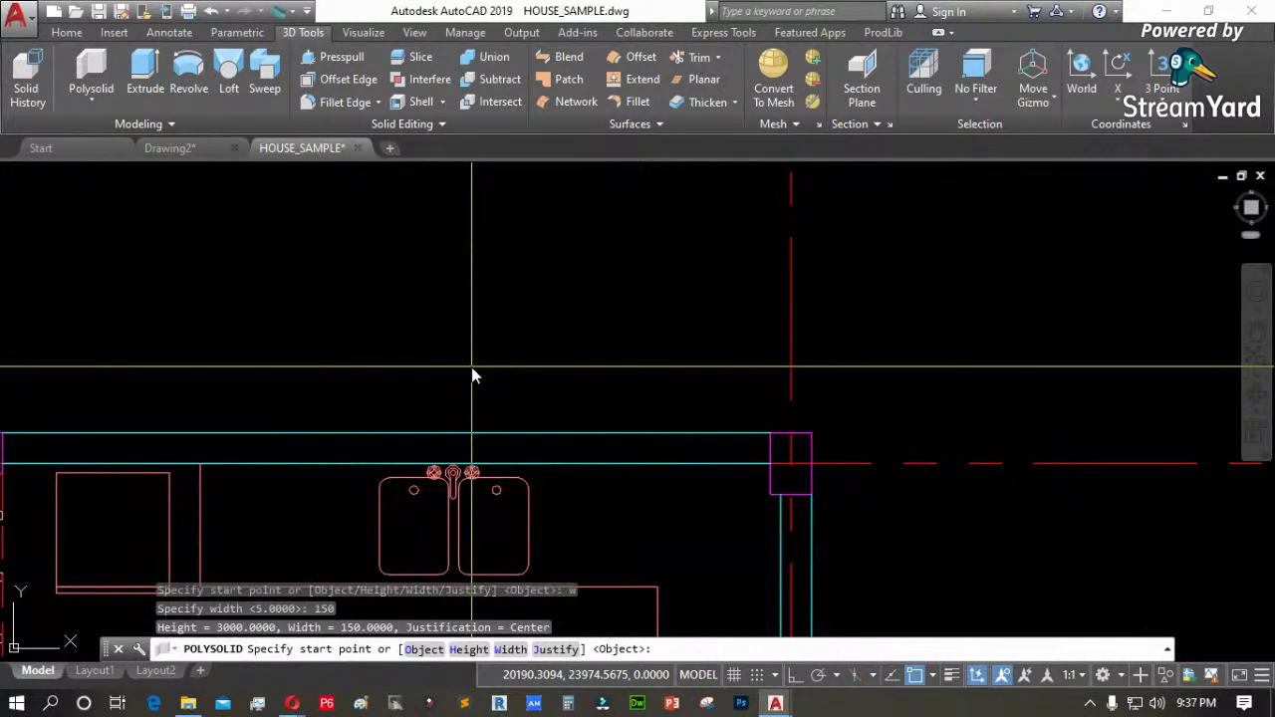
Try converting the outer wall line into a wall, then cancel the failed command
key(Return)
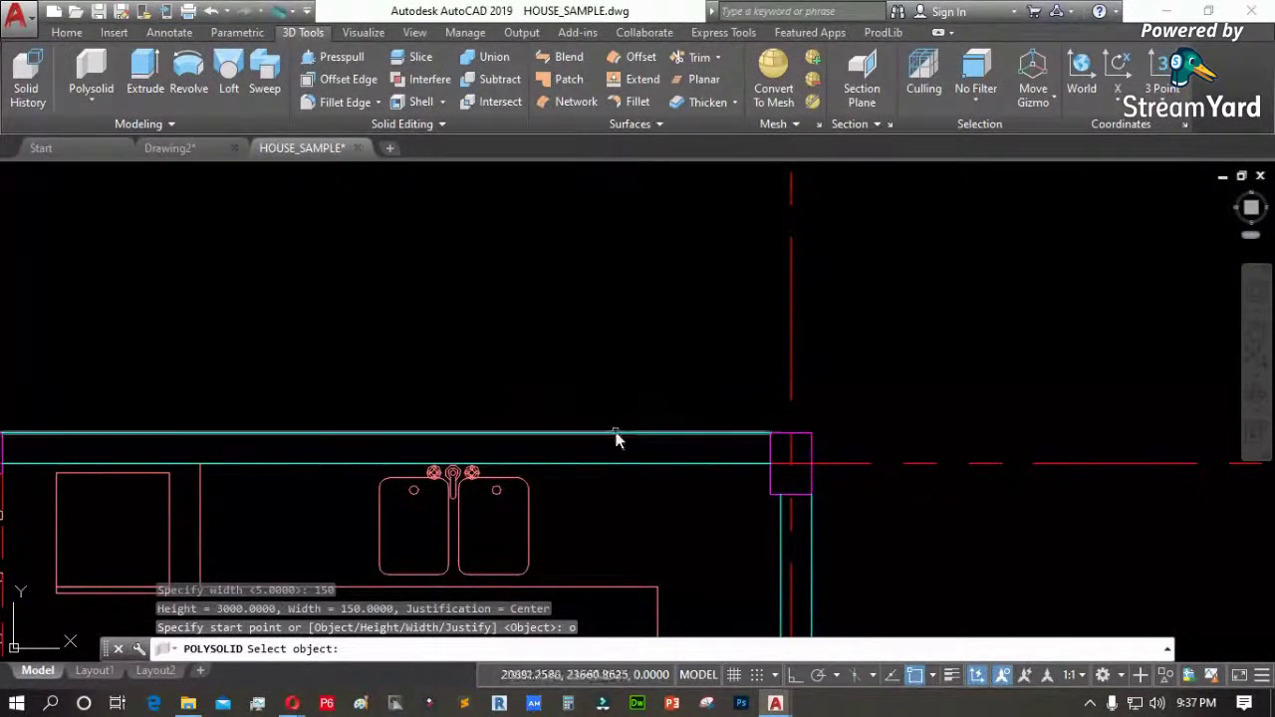
click(559, 395)
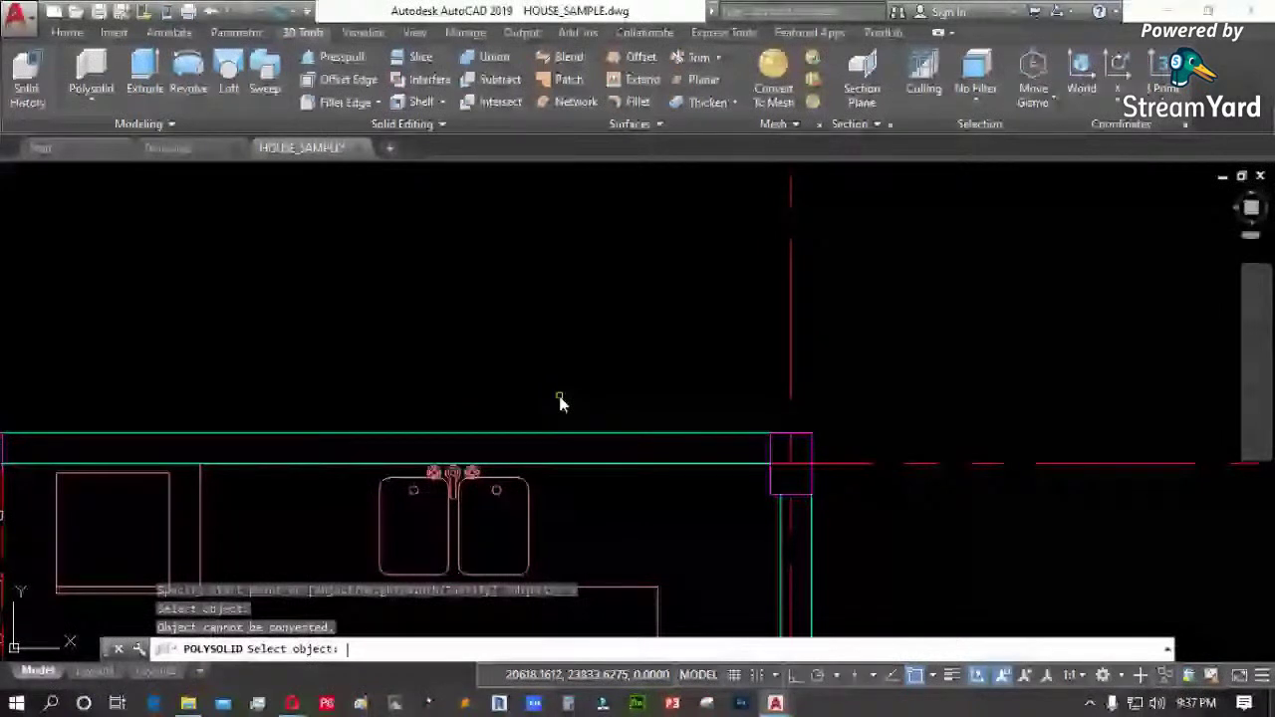
key(Escape)
key(Return)
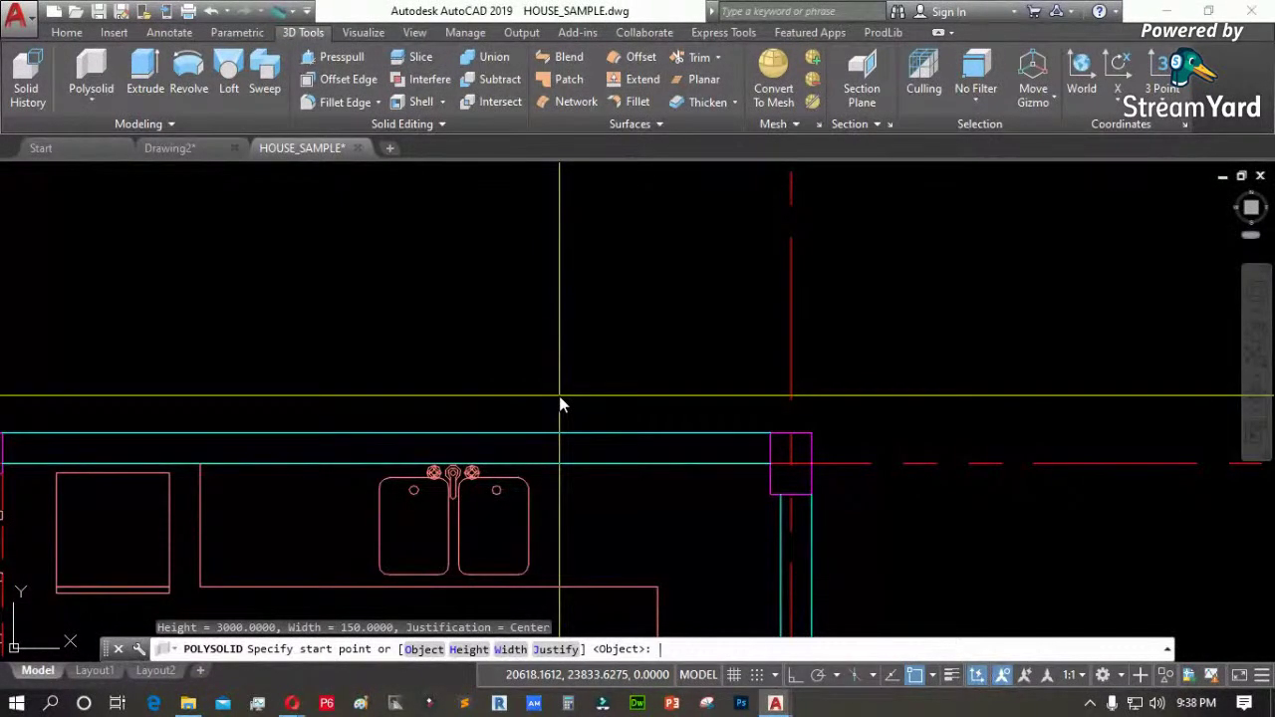
key(Escape)
key(Escape)
scroll(535, 353, down, 3)
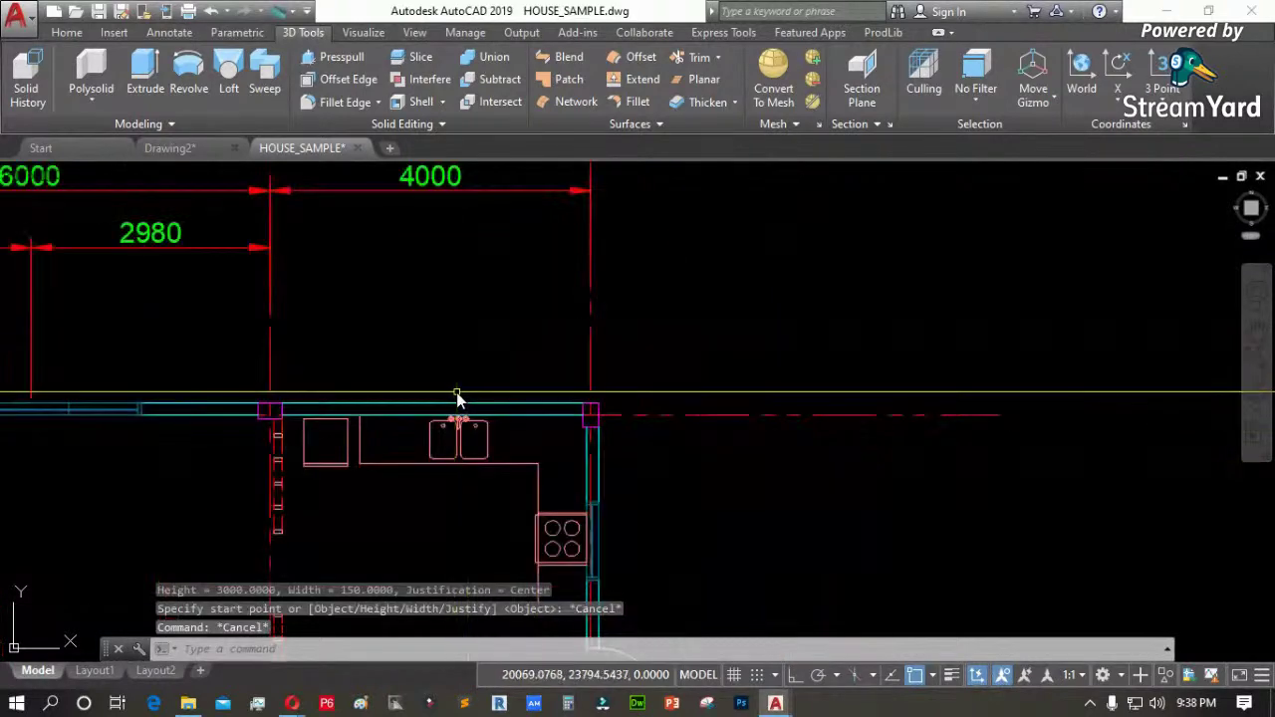
Draw a horizontal guide polyline with ortho mode turned on
text(pl)
key(Return)
click(748, 276)
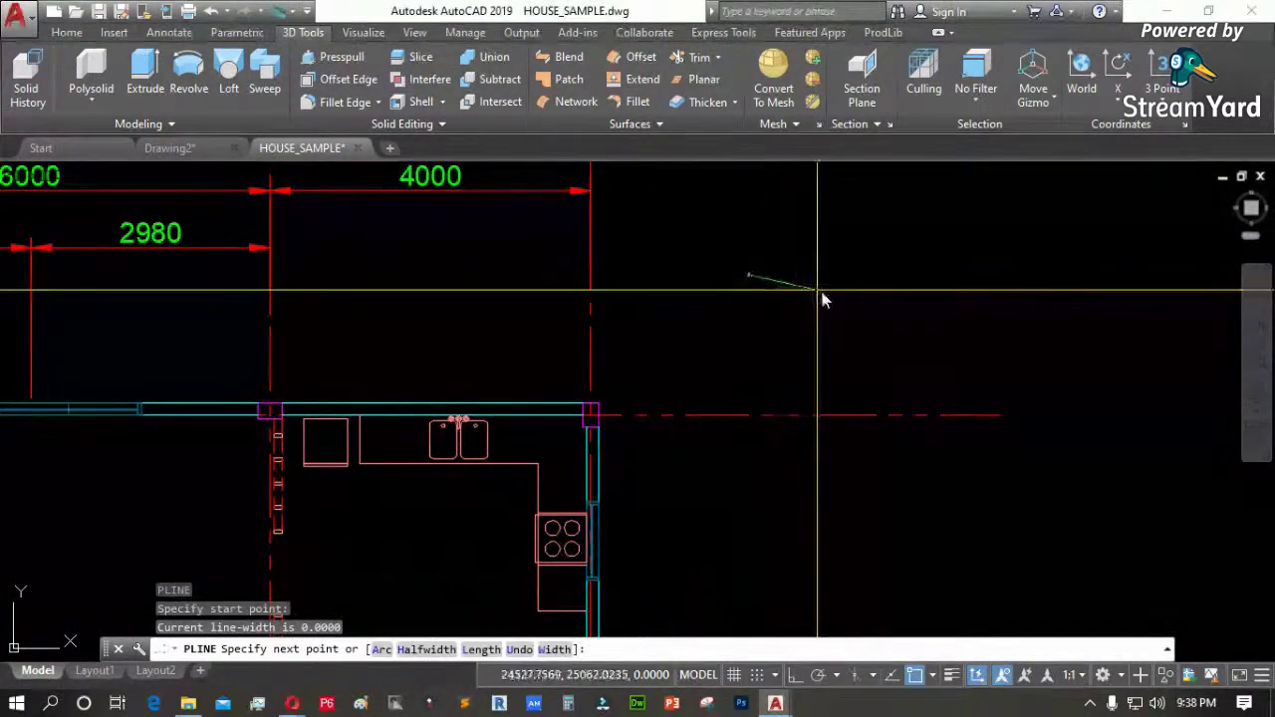
scroll(844, 287, up, 2)
scroll(844, 295, up, 3)
key(F8)
click(928, 320)
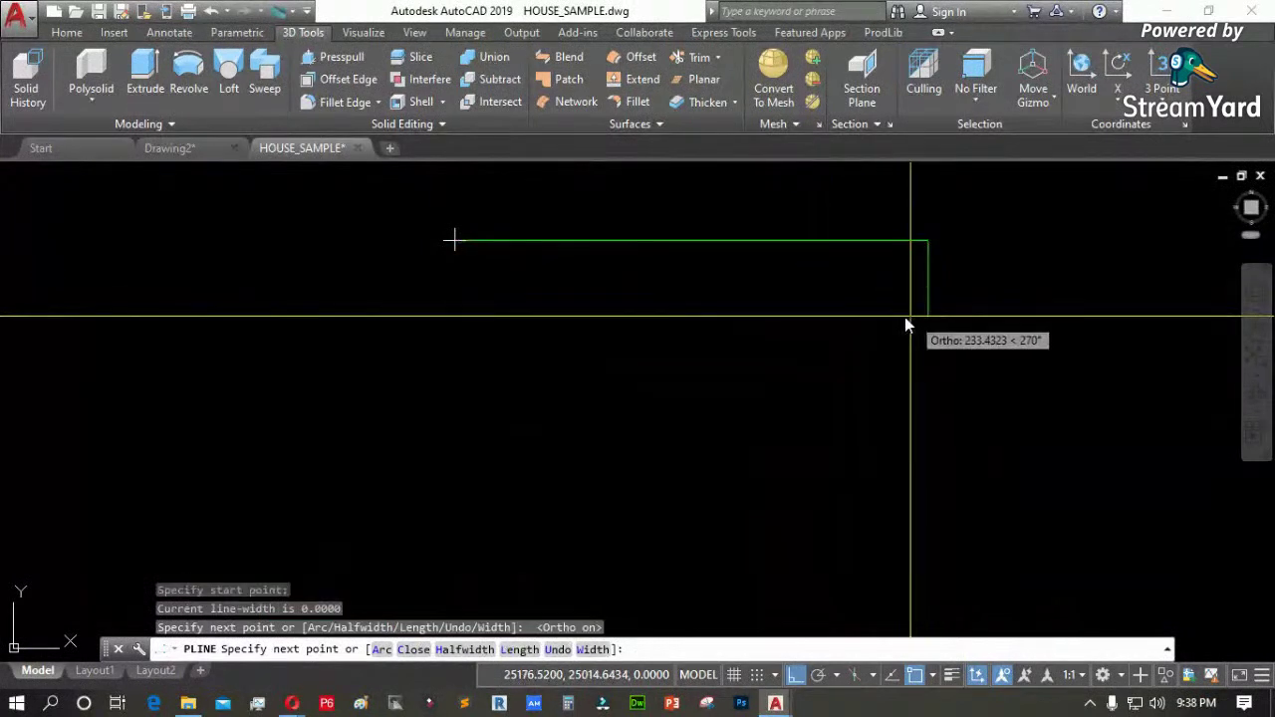
key(Return)
Copy the guide line 150 below the original
text(co)
key(Return)
click(729, 299)
click(704, 231)
key(Return)
click(680, 297)
text(150)
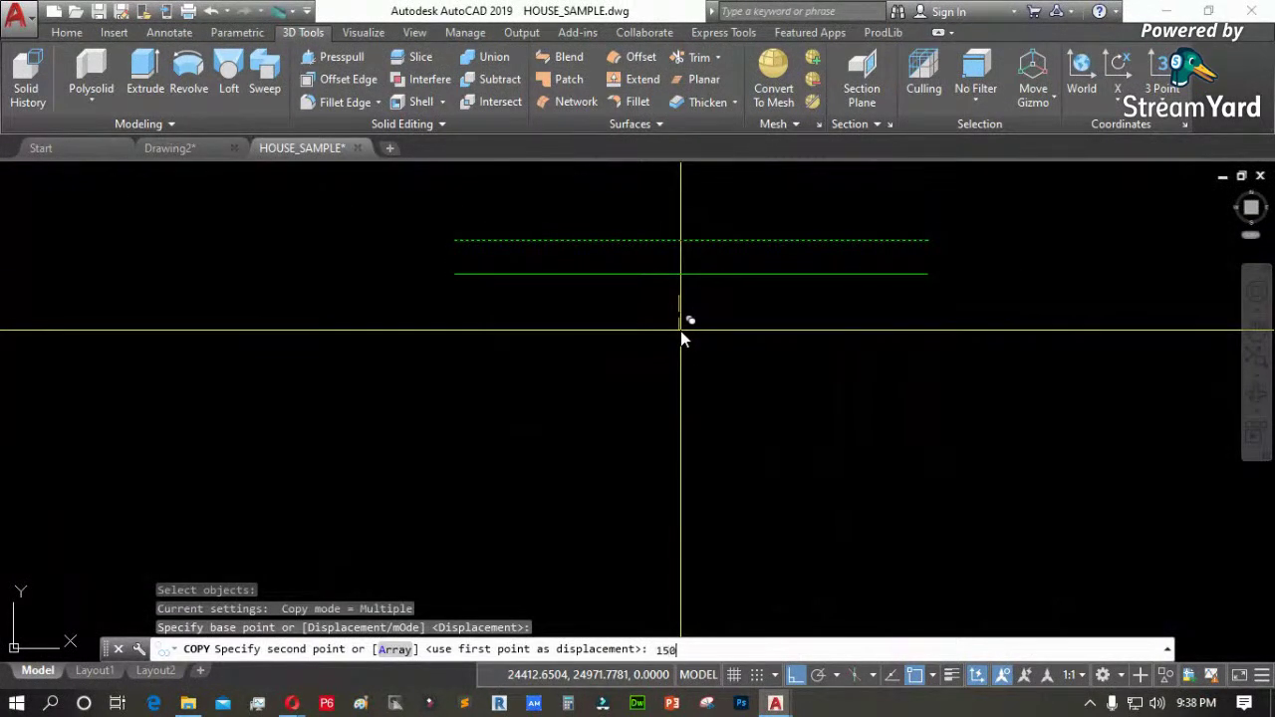
key(Return)
key(Return)
scroll(632, 245, up, 3)
Copy the upper line 75 down to create the middle guide line
key(Return)
click(632, 223)
click(611, 264)
key(Return)
click(634, 246)
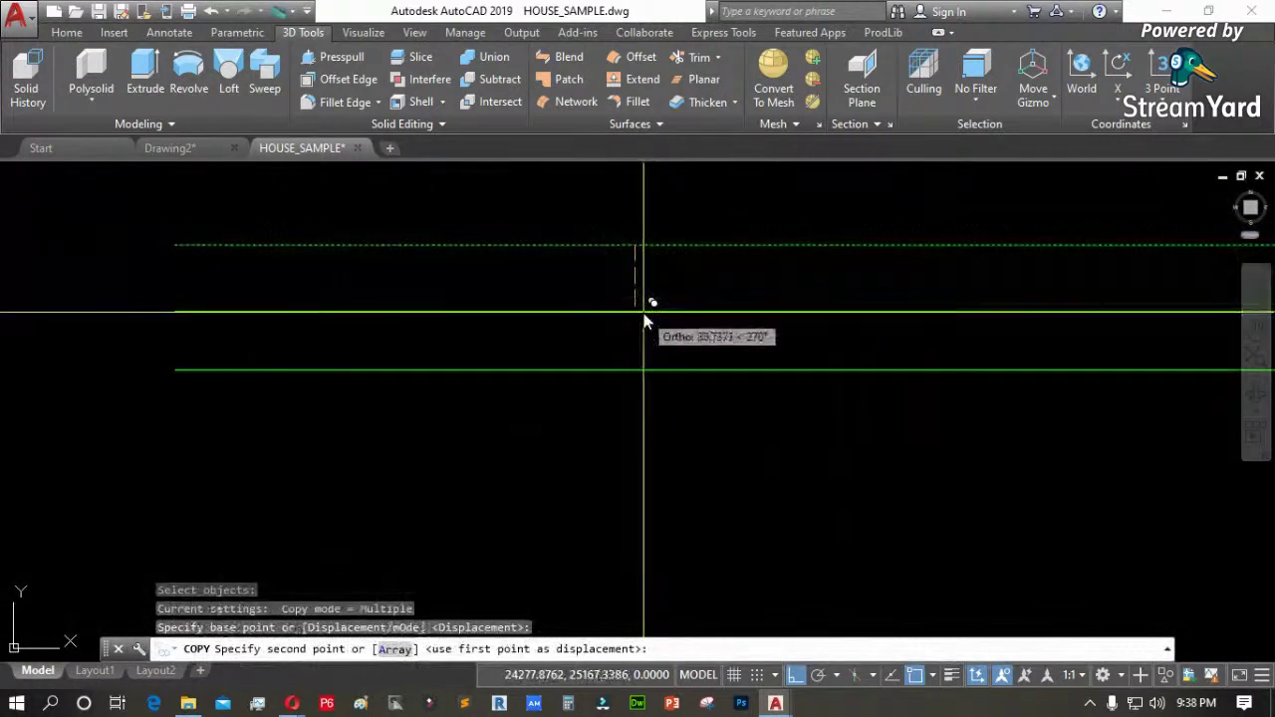
text(75)
key(Return)
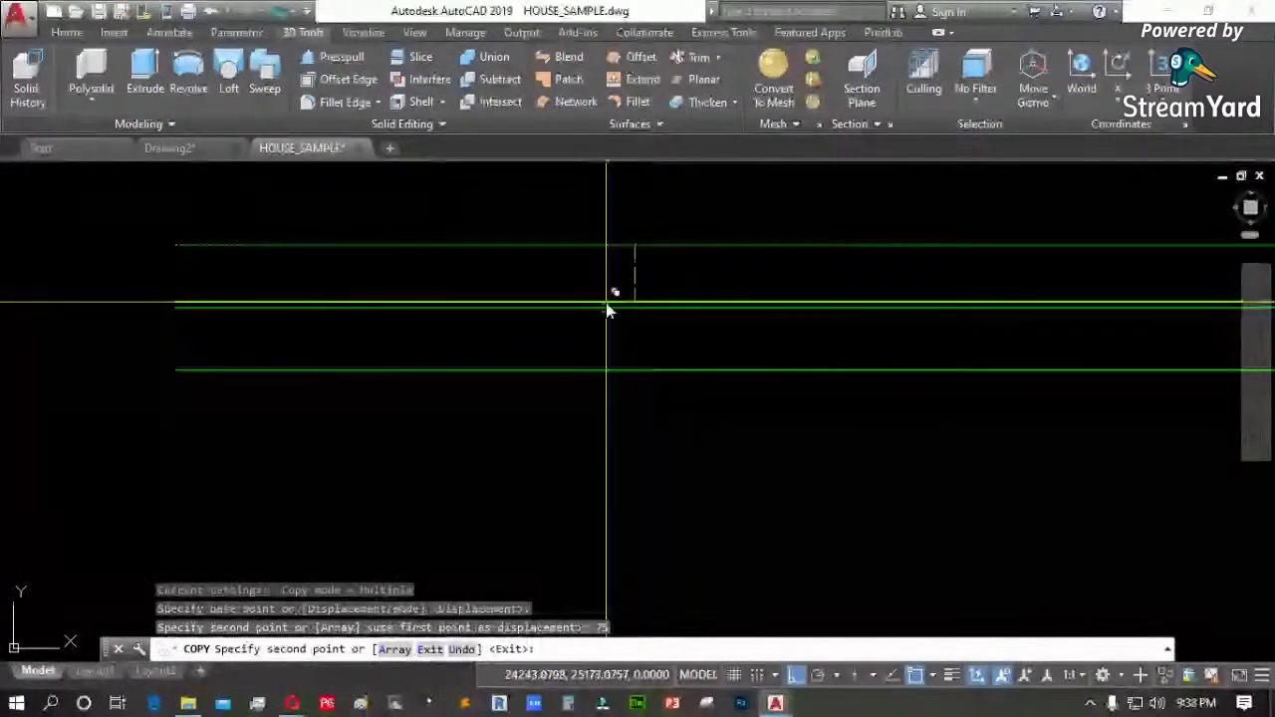
Draw a centre-justified polysolid wall along the full middle line
click(90, 72)
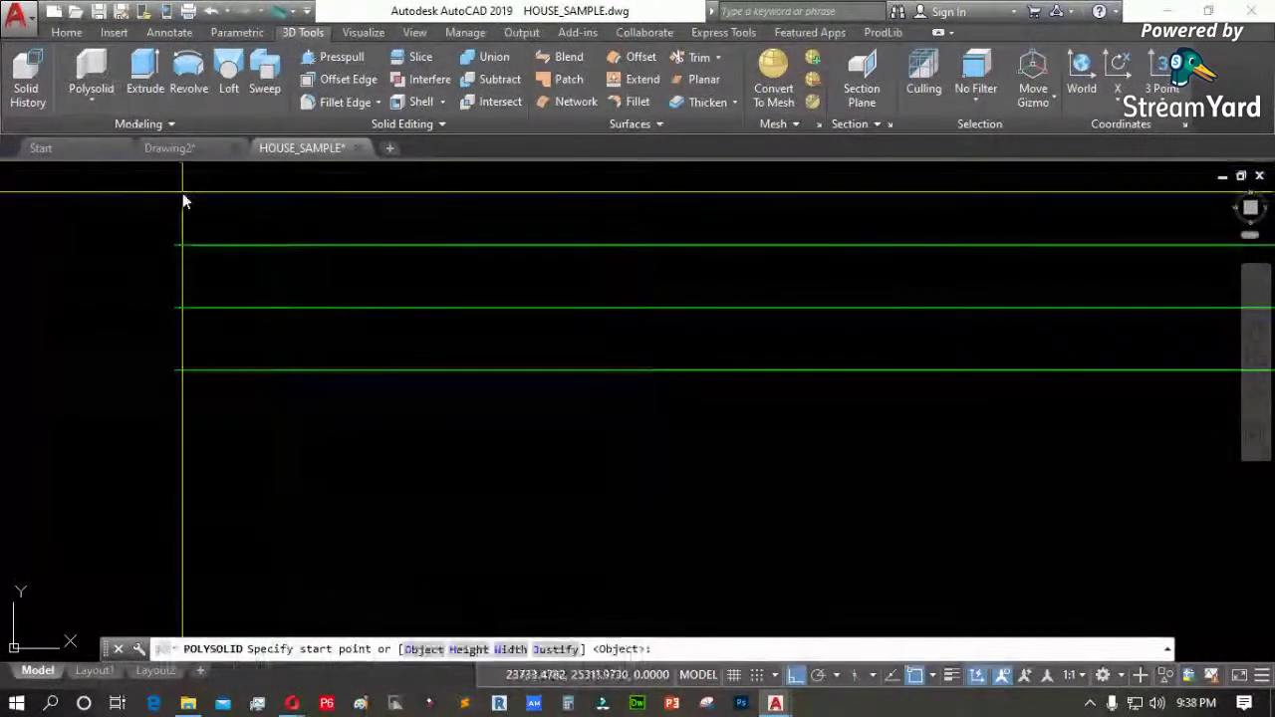
scroll(189, 353, down, 2)
text(j)
key(Return)
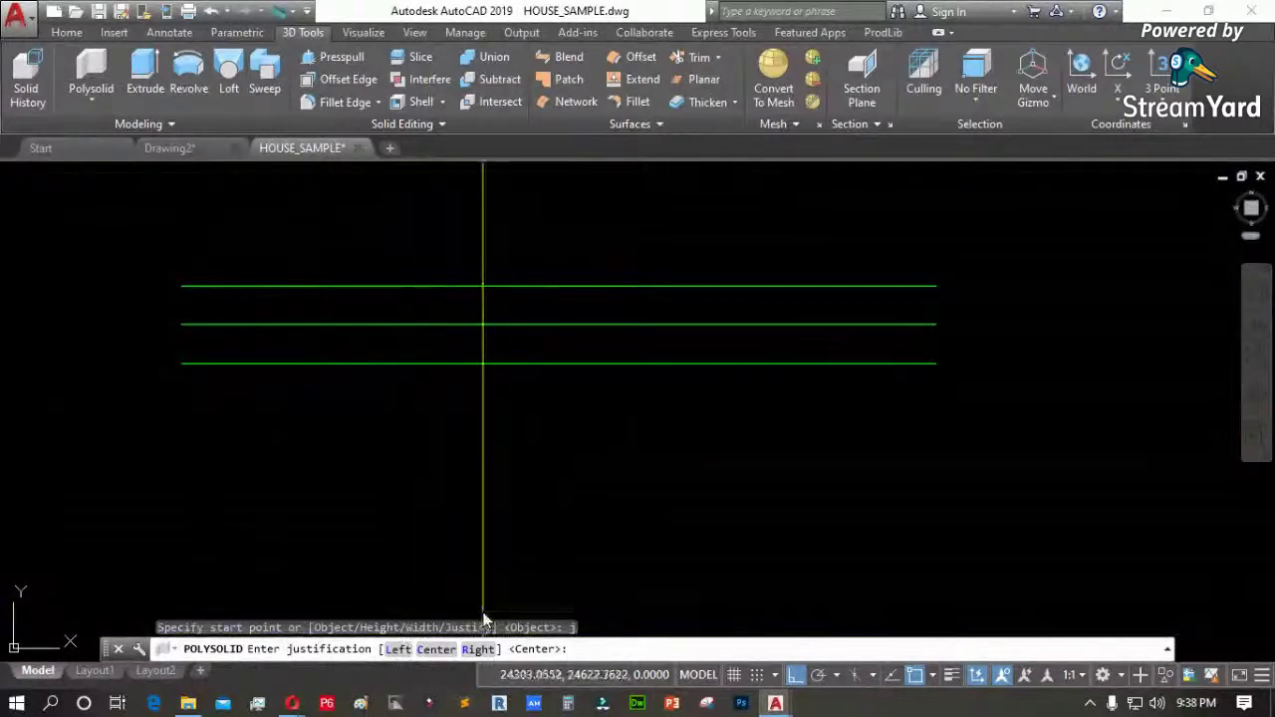
text(c)
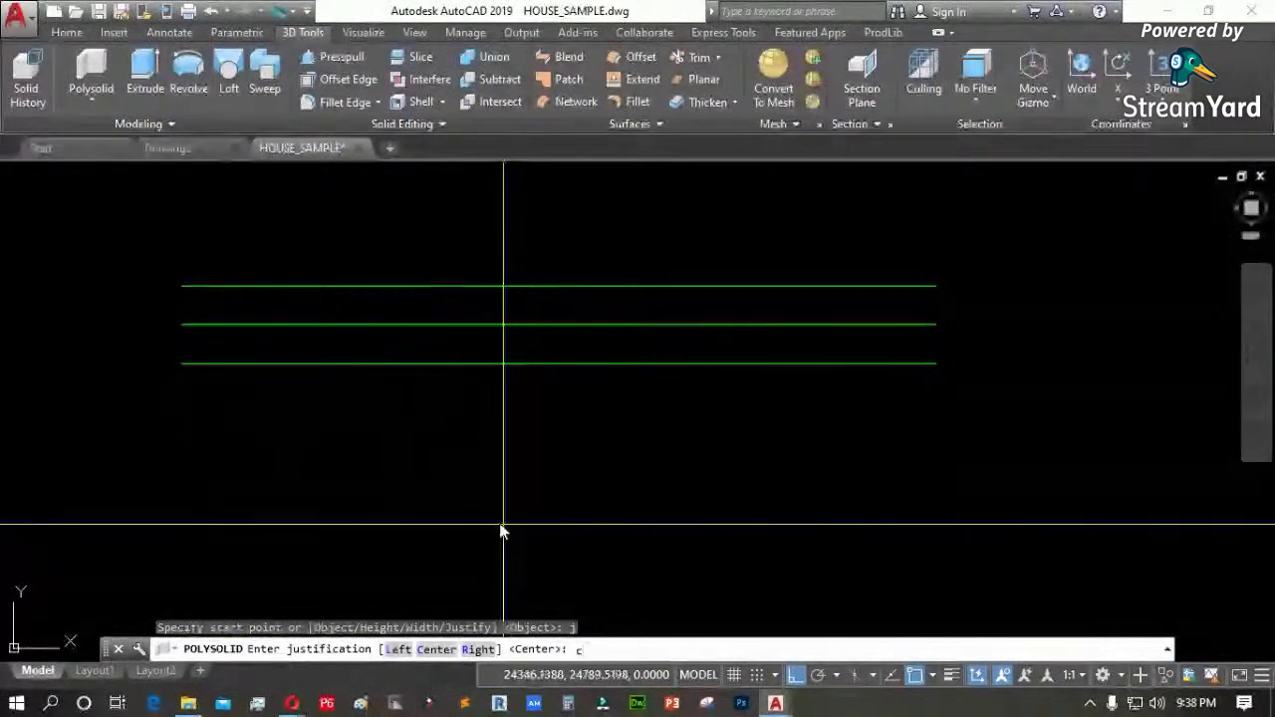
key(Return)
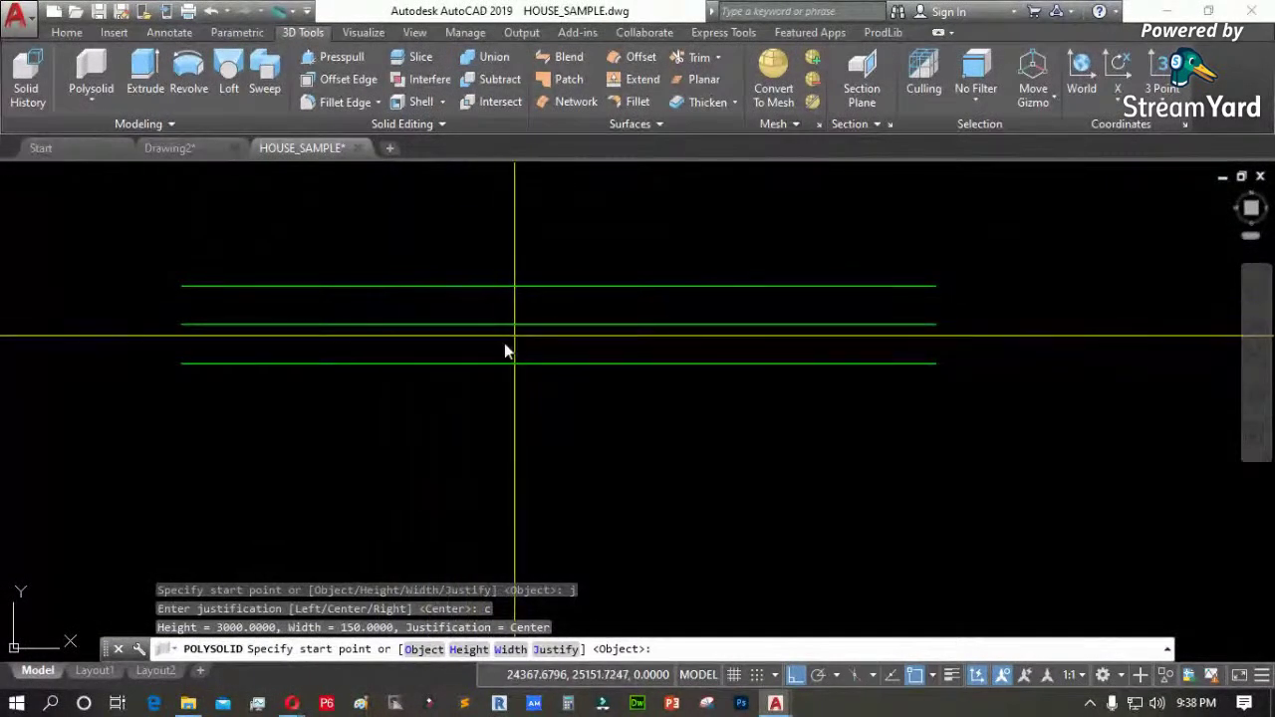
click(185, 326)
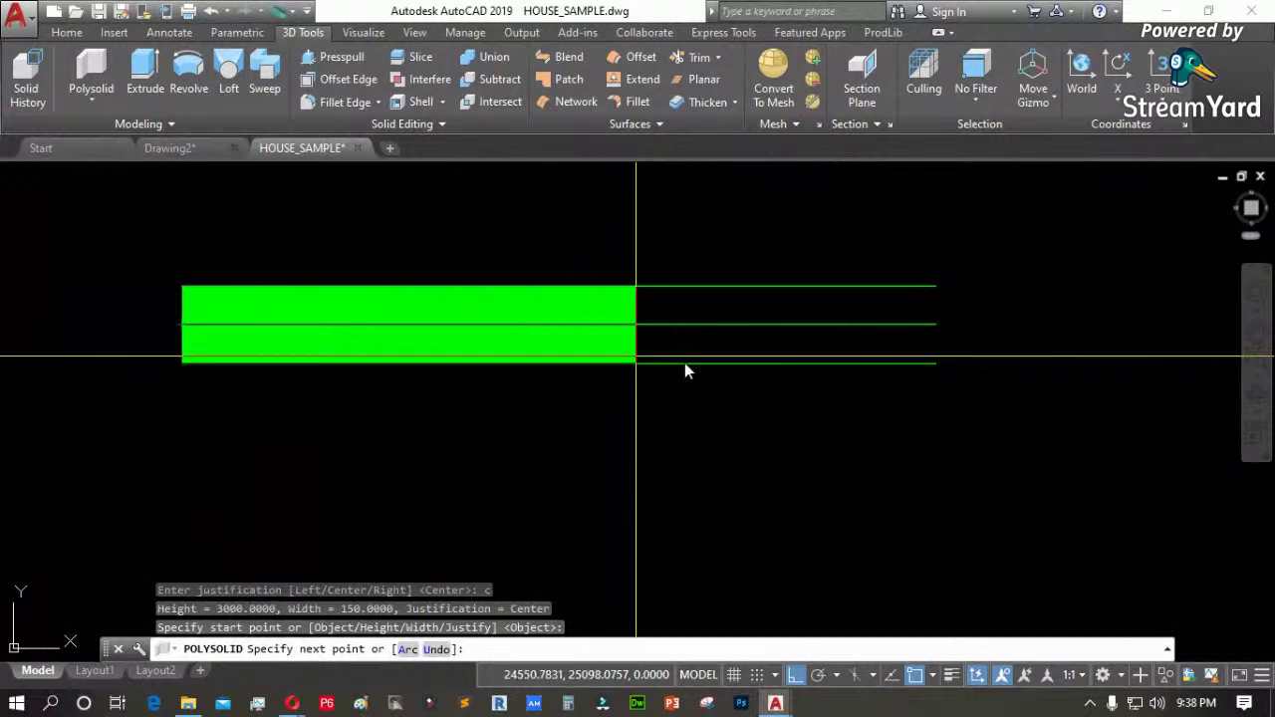
click(934, 335)
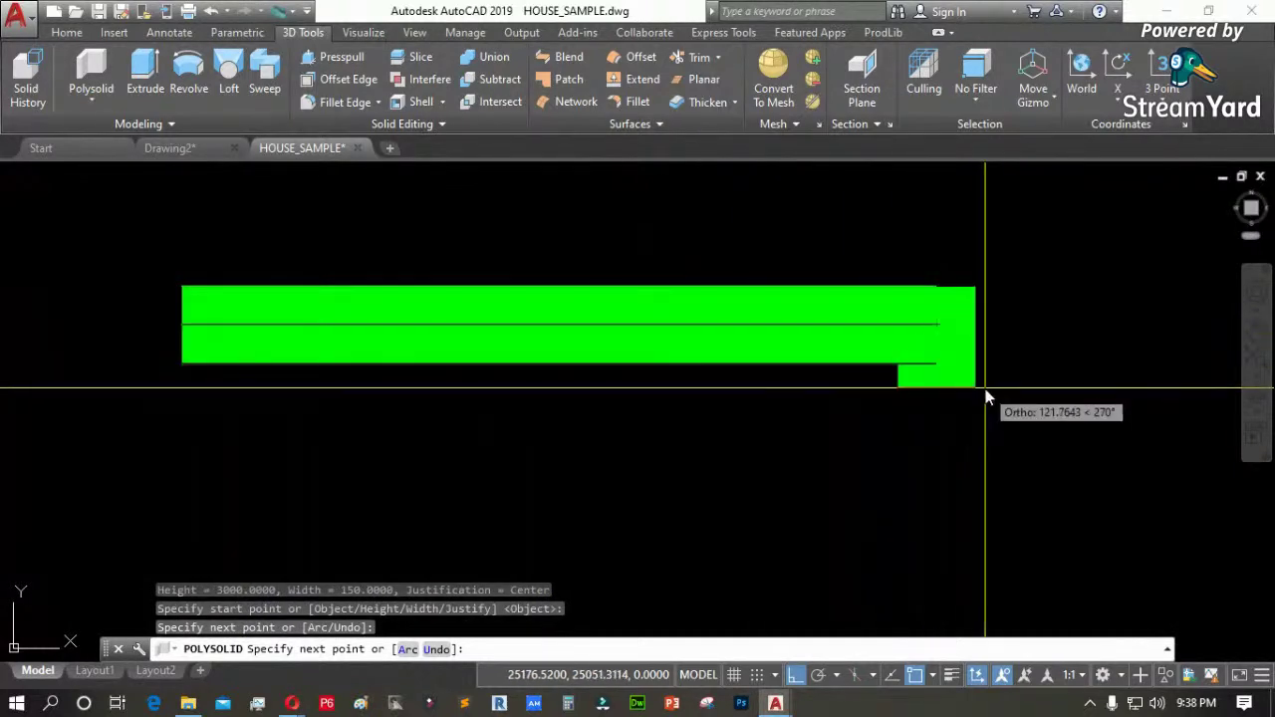
key(Return)
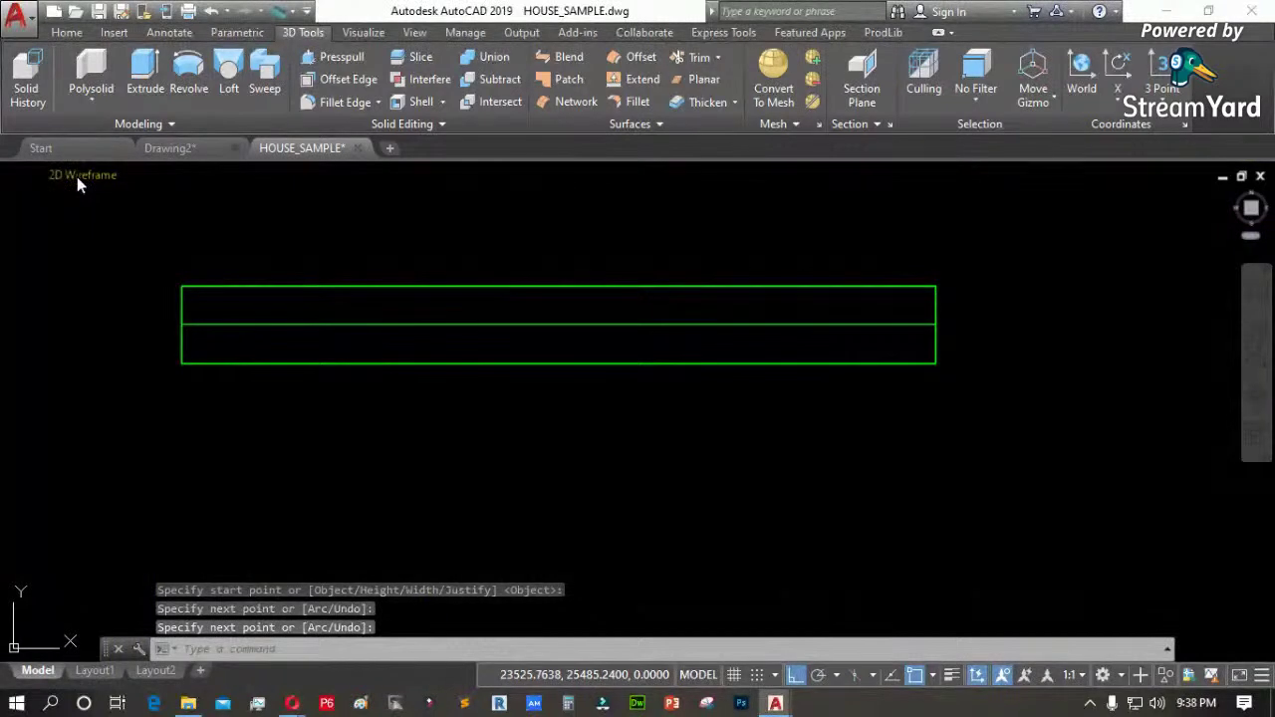
Show the model Shaded from the SW Isometric view and select the wall
click(77, 177)
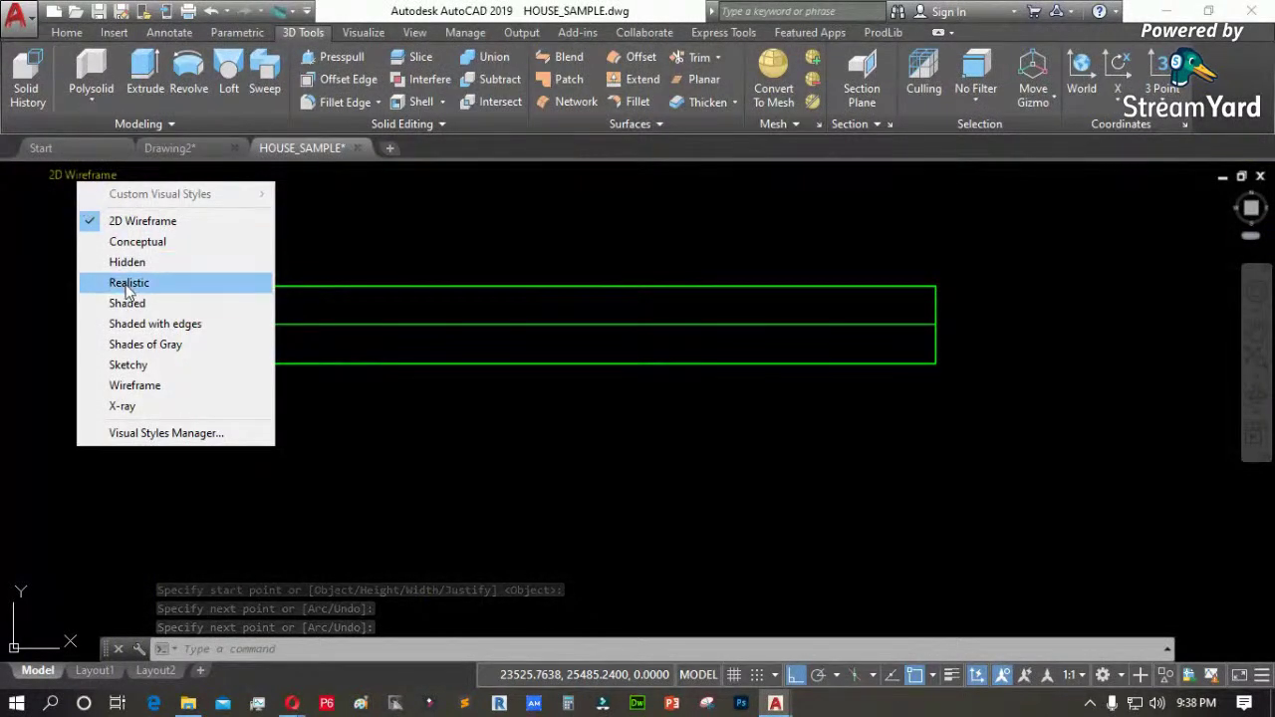
click(127, 302)
click(34, 174)
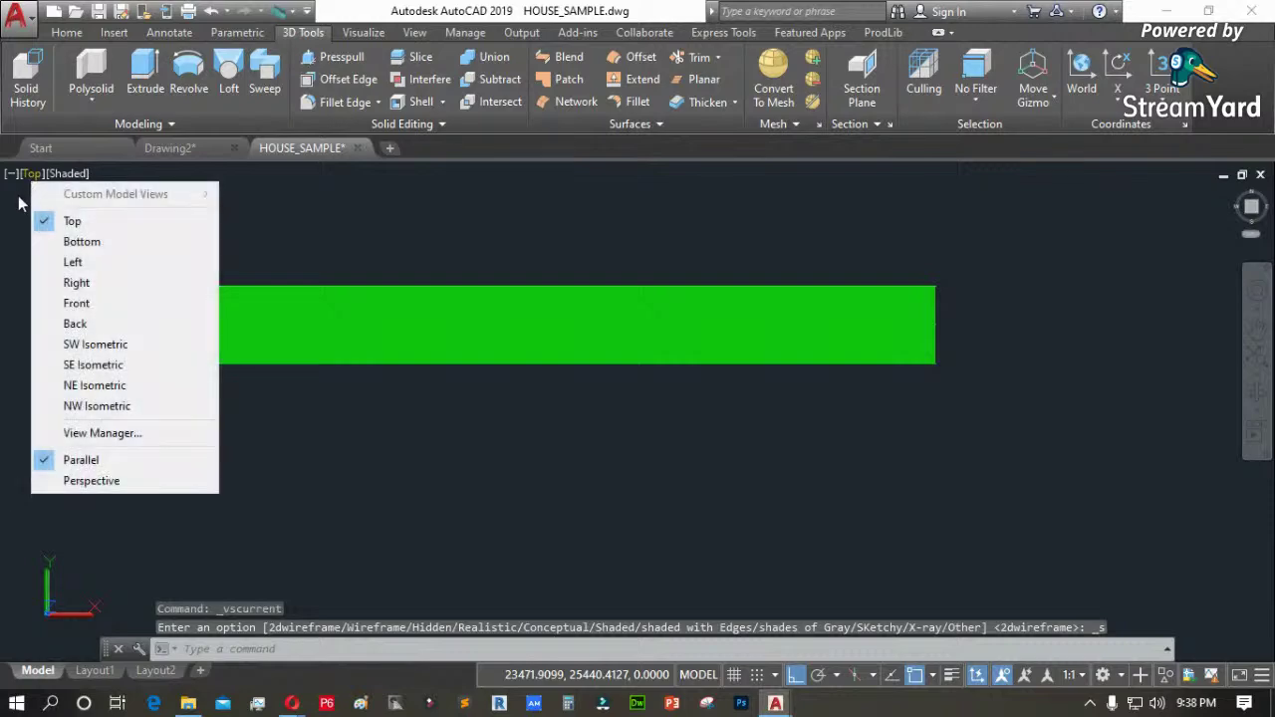
click(60, 342)
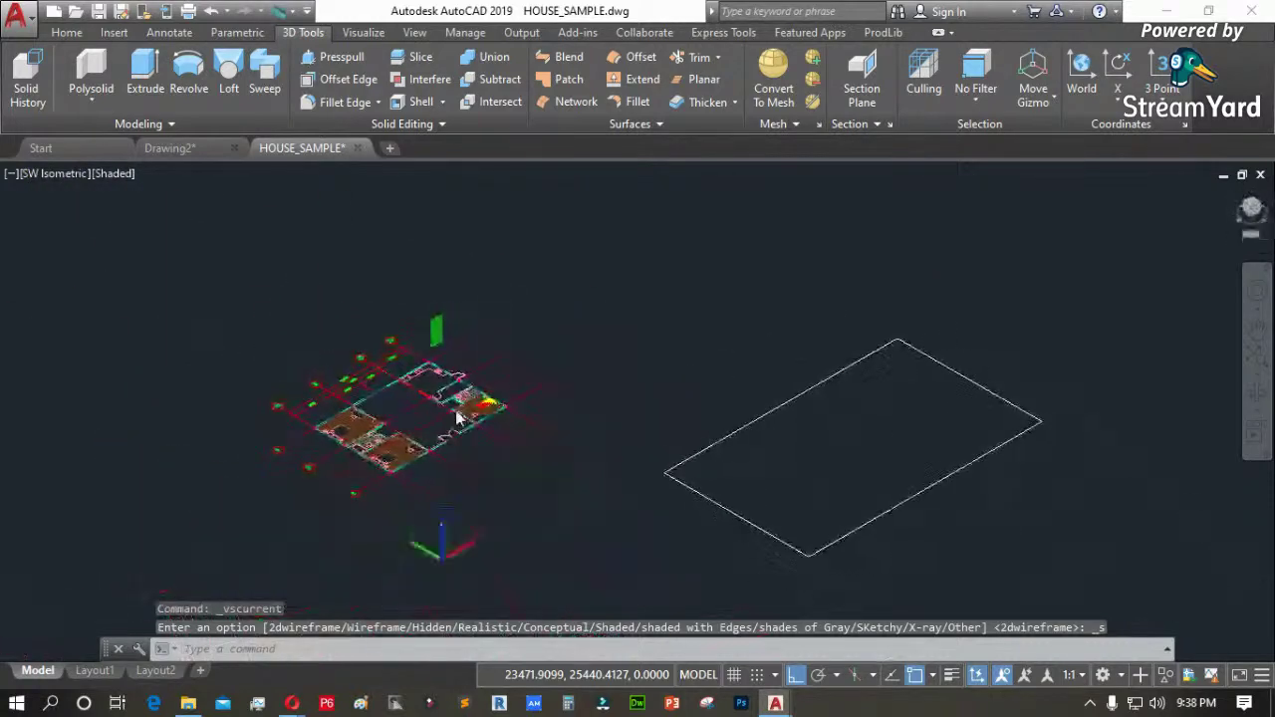
scroll(447, 328, up, 5)
click(461, 300)
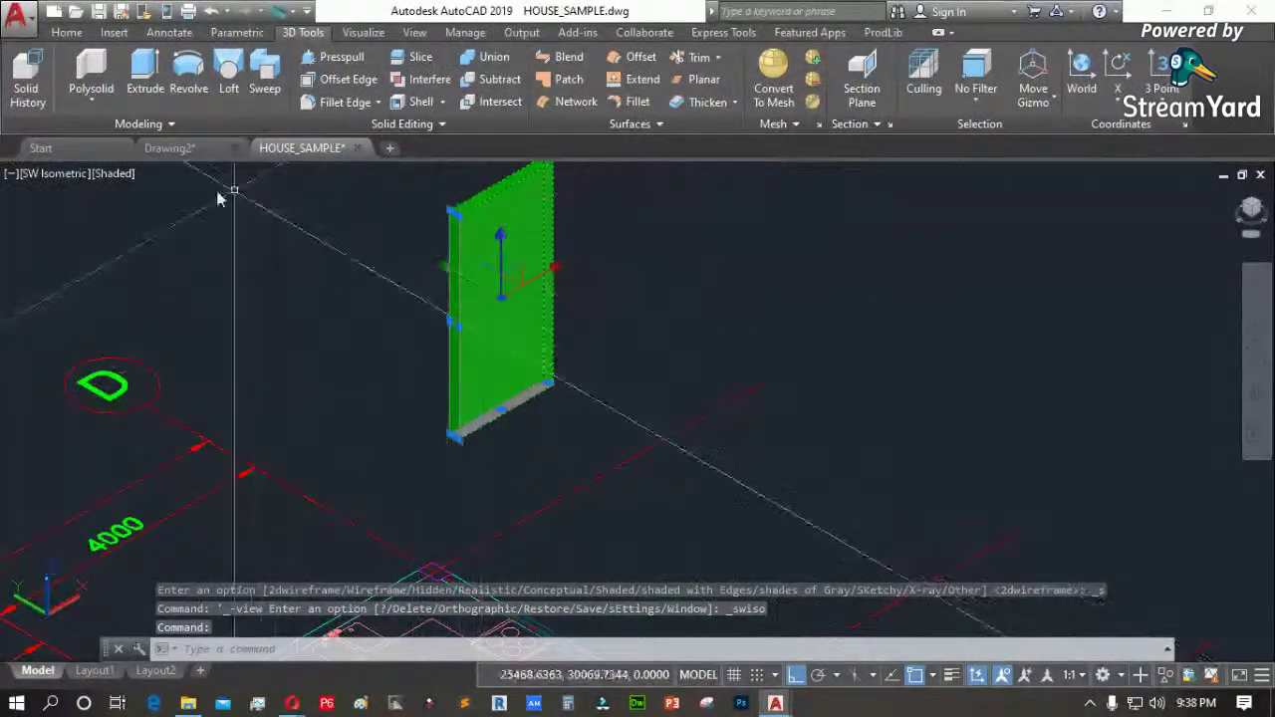
Switch to the Front view and dimension the wall's 3000 height
click(47, 175)
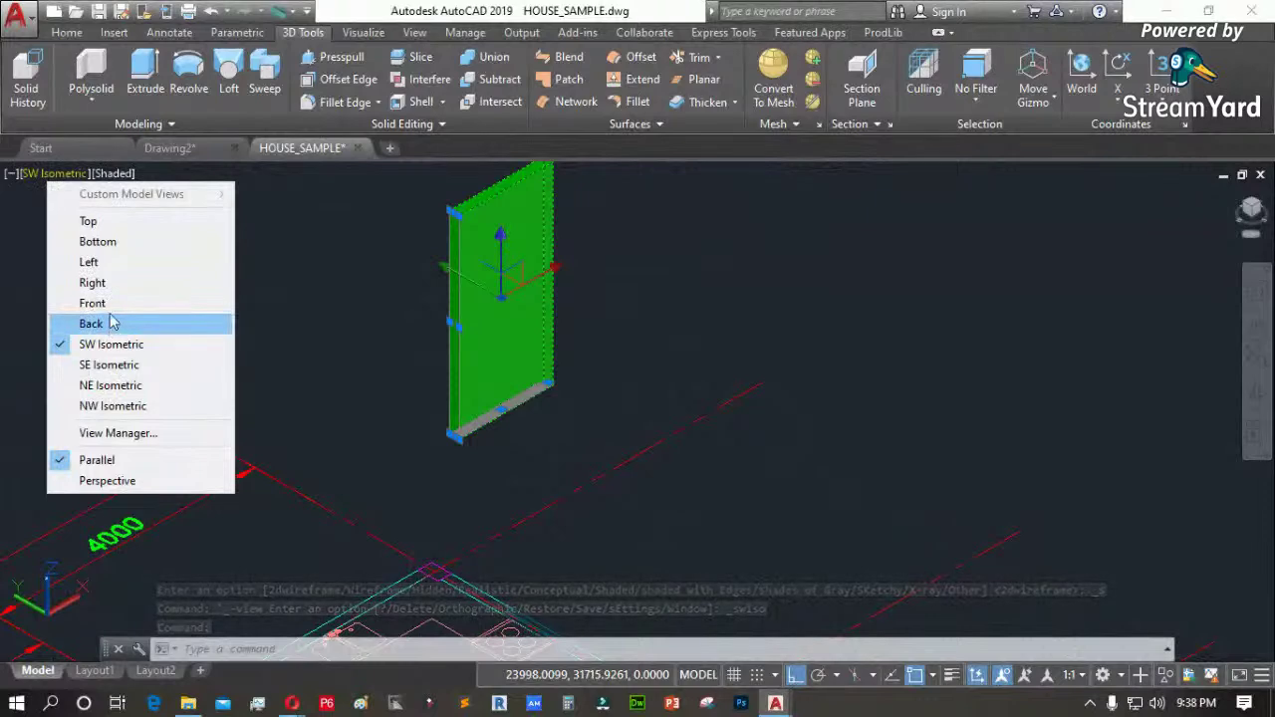
click(99, 303)
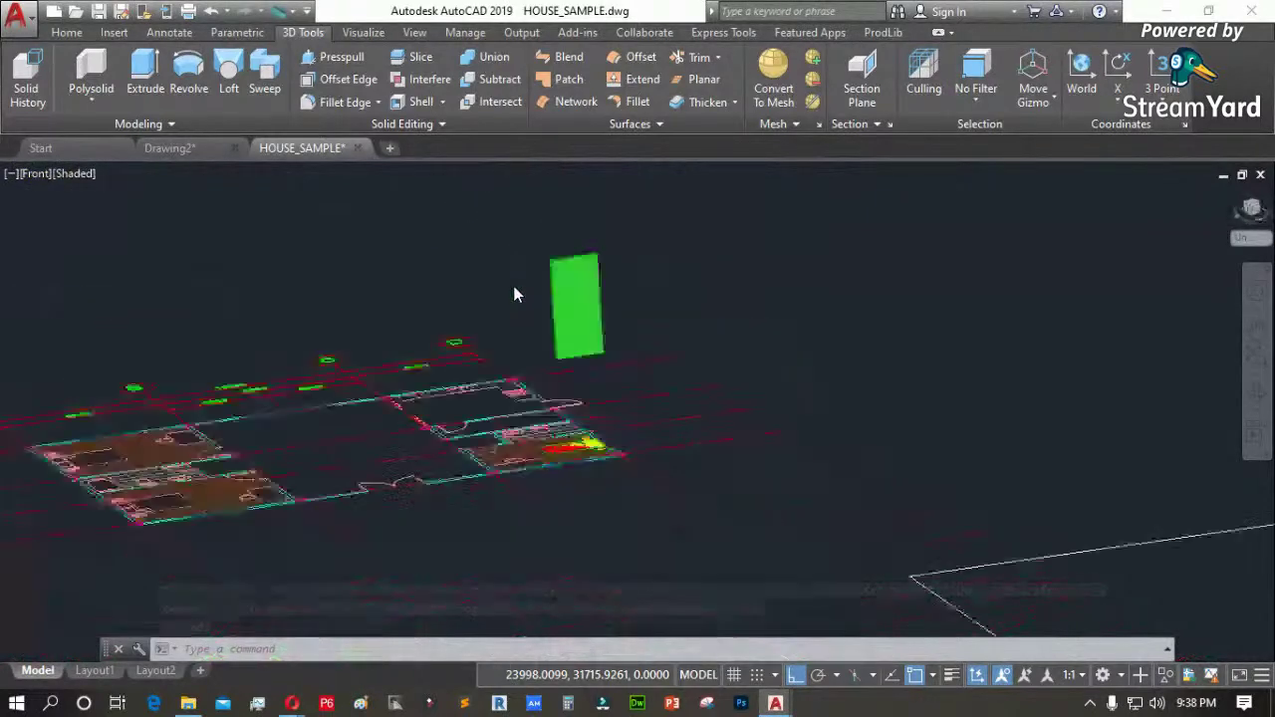
click(169, 31)
click(355, 103)
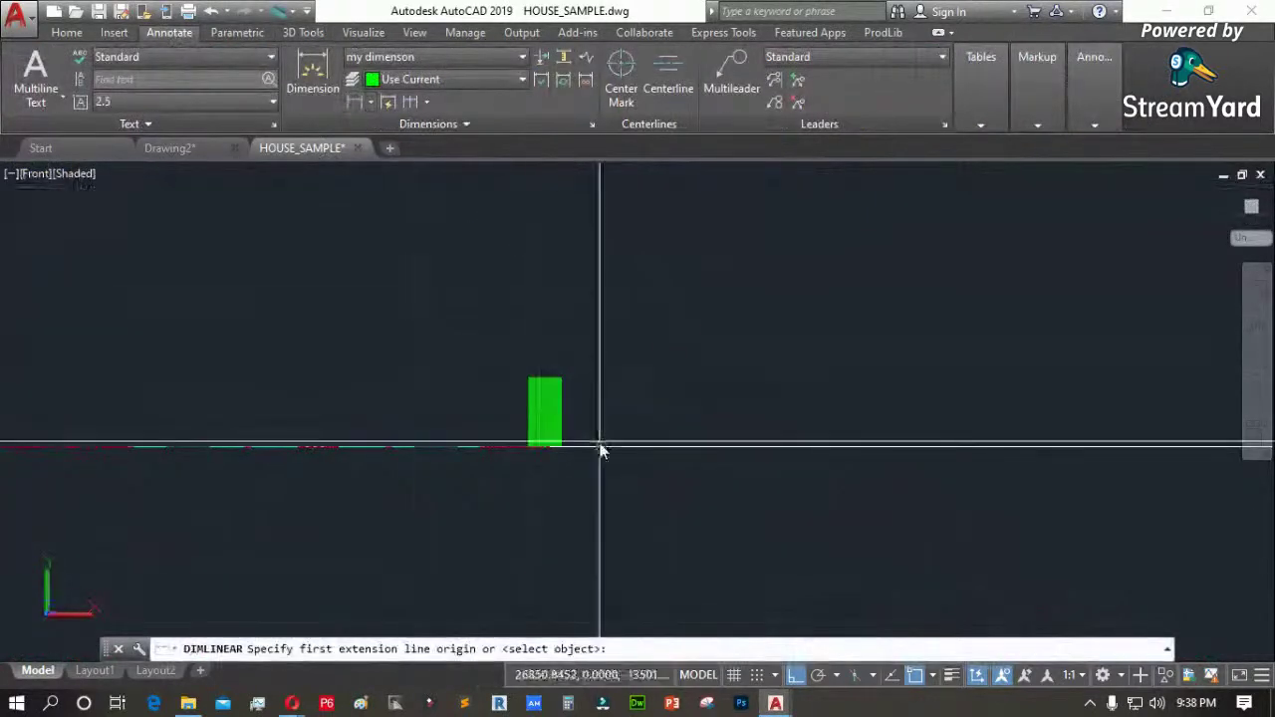
scroll(601, 448, up, 4)
click(496, 455)
click(496, 257)
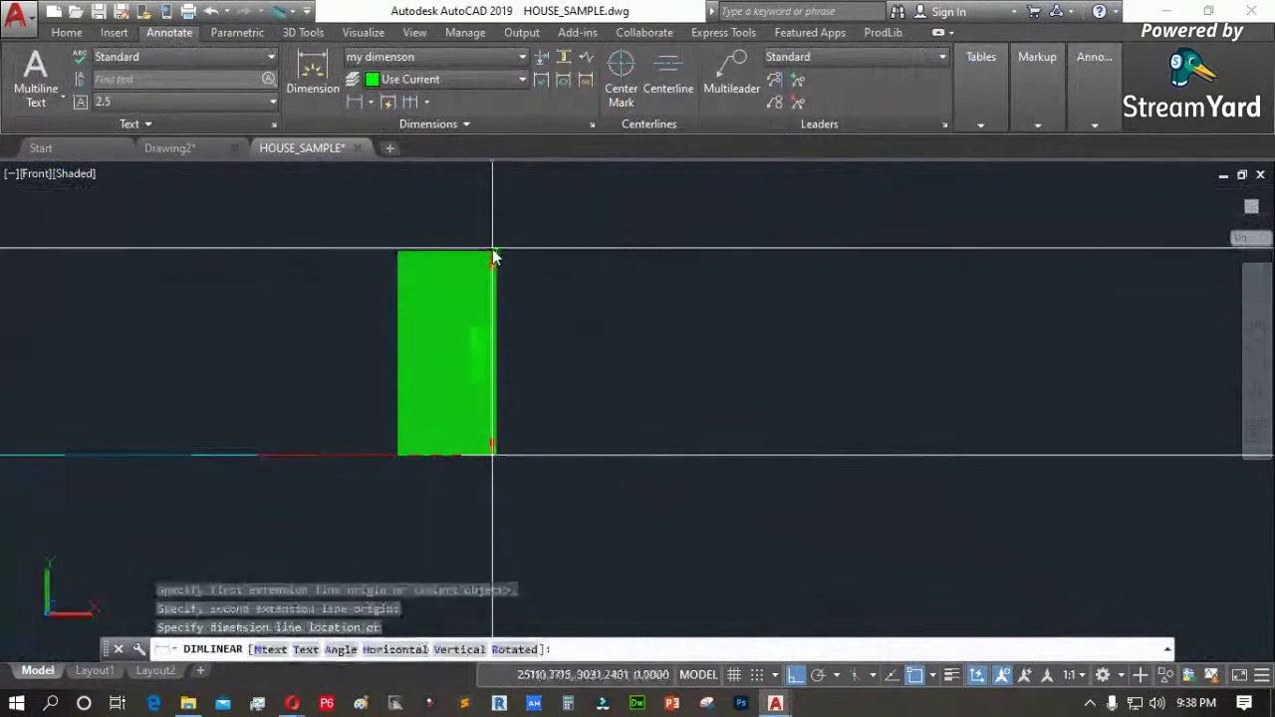
scroll(592, 289, up, 3)
click(606, 330)
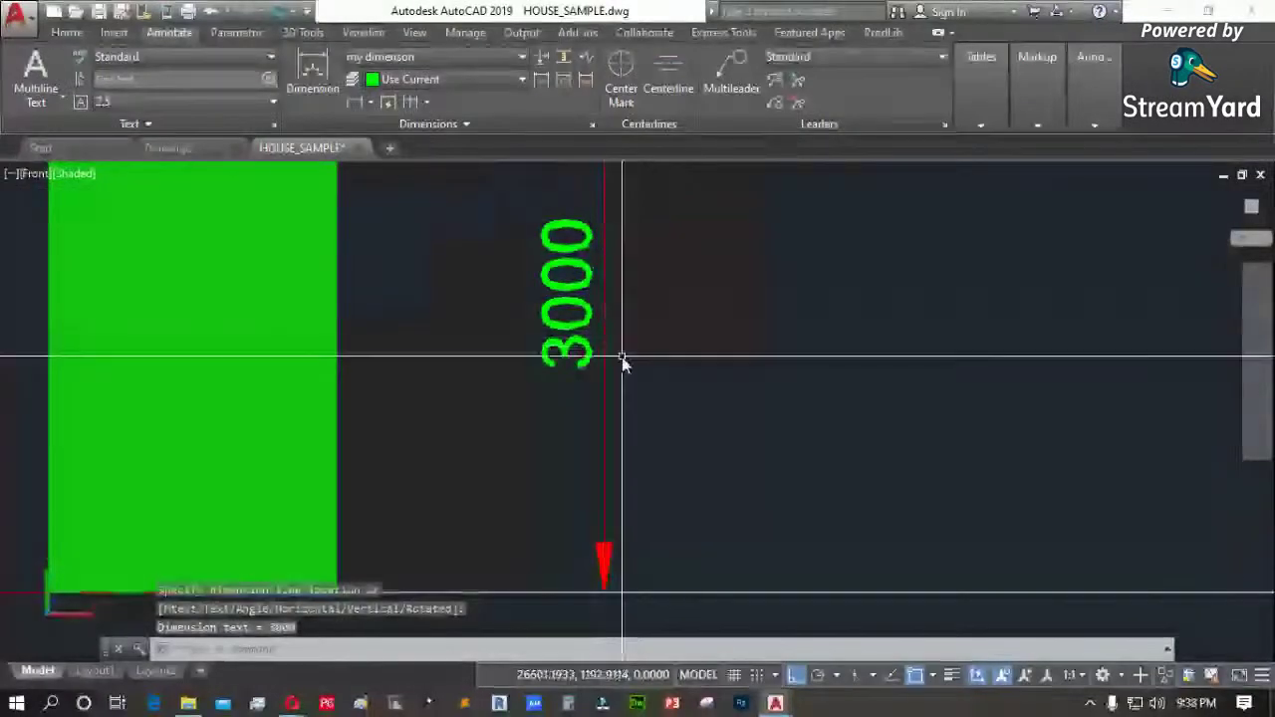
Erase the temporary height dimension and return to the Top view
click(505, 372)
click(452, 389)
key(Delete)
click(398, 329)
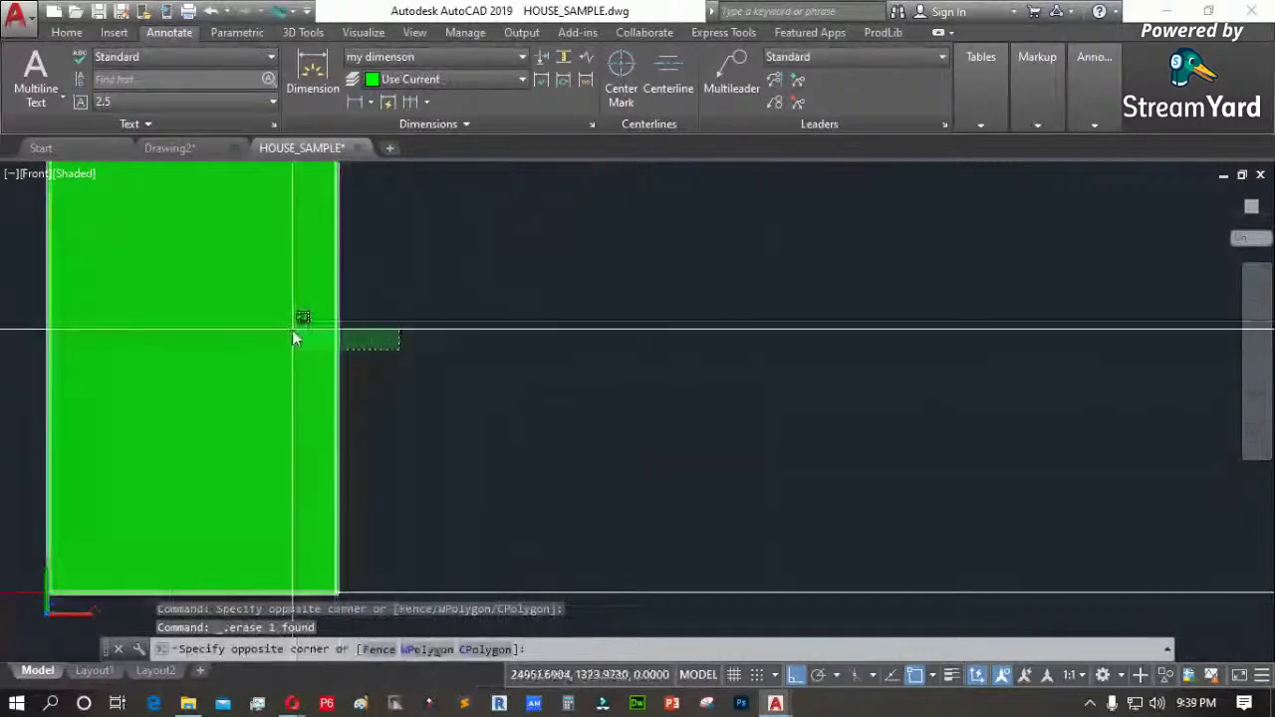
click(419, 322)
click(36, 174)
click(78, 221)
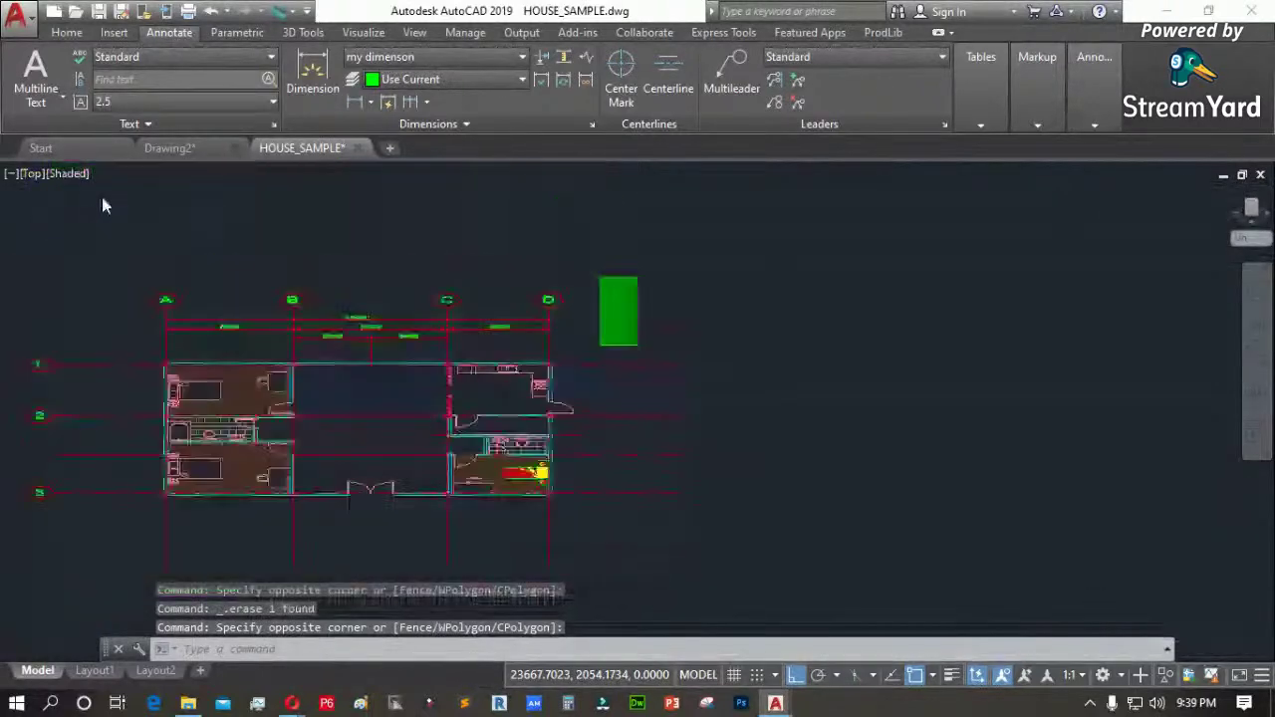
Switch the visual style to 2D Wireframe
click(78, 173)
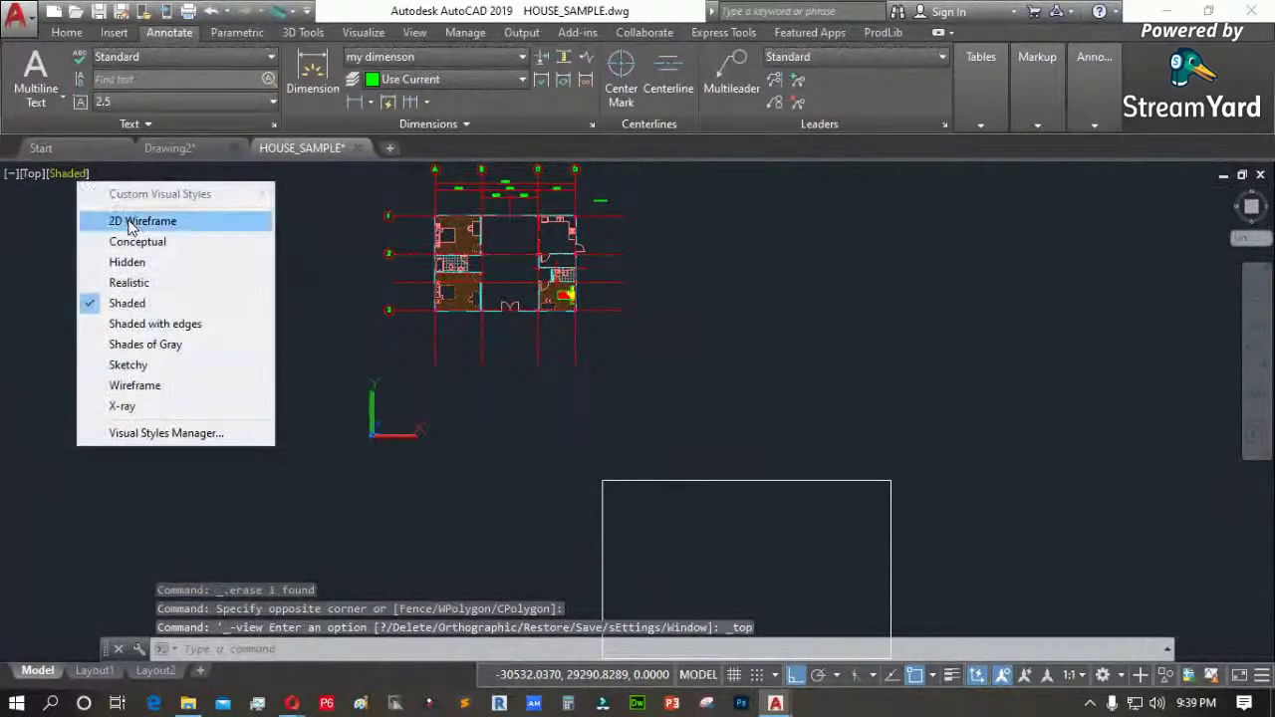
click(129, 221)
scroll(598, 433, down, 3)
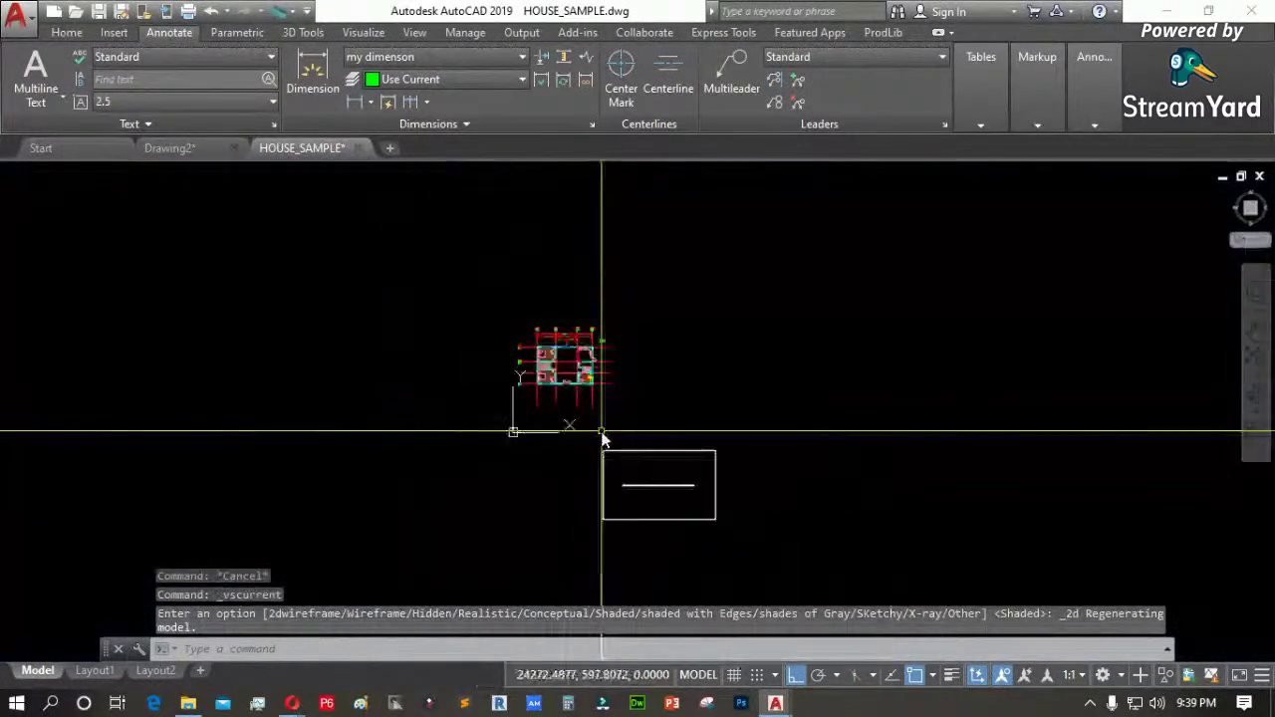
scroll(712, 486, up, 3)
Delete the leftover image rectangle and start a new polysolid wall
click(744, 508)
click(638, 484)
key(Delete)
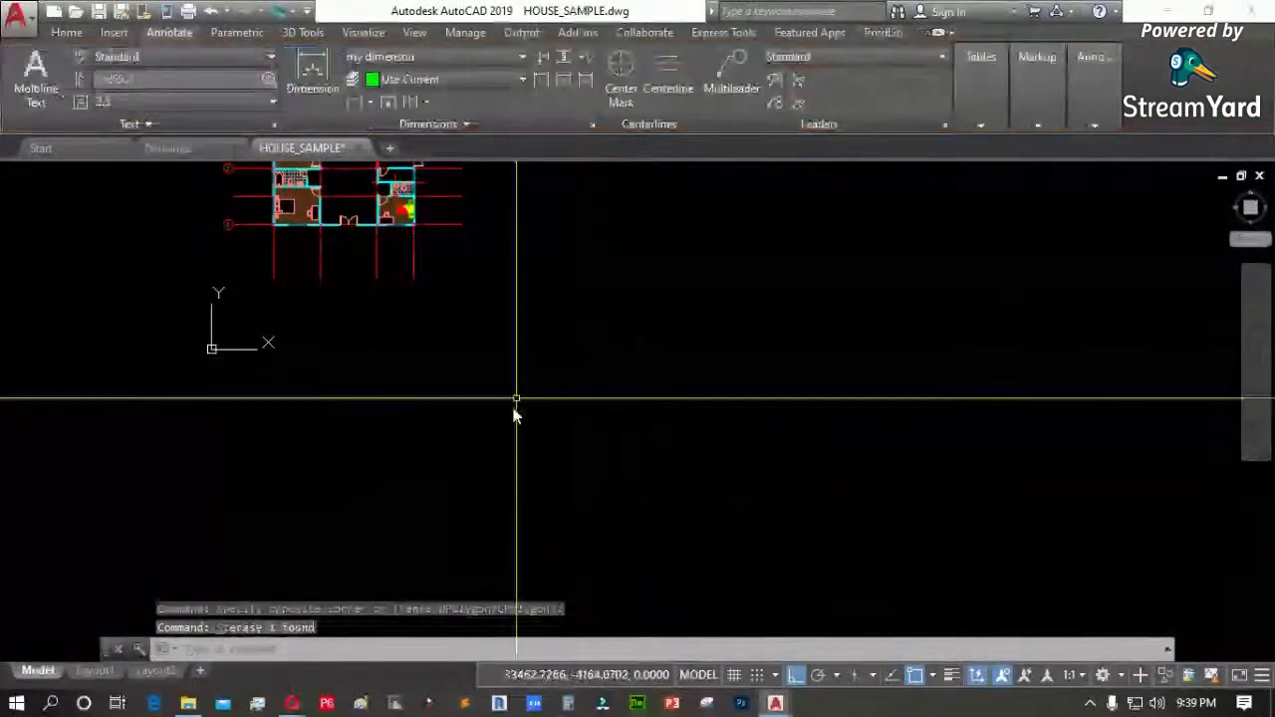
scroll(469, 327, down, 5)
scroll(468, 327, up, 10)
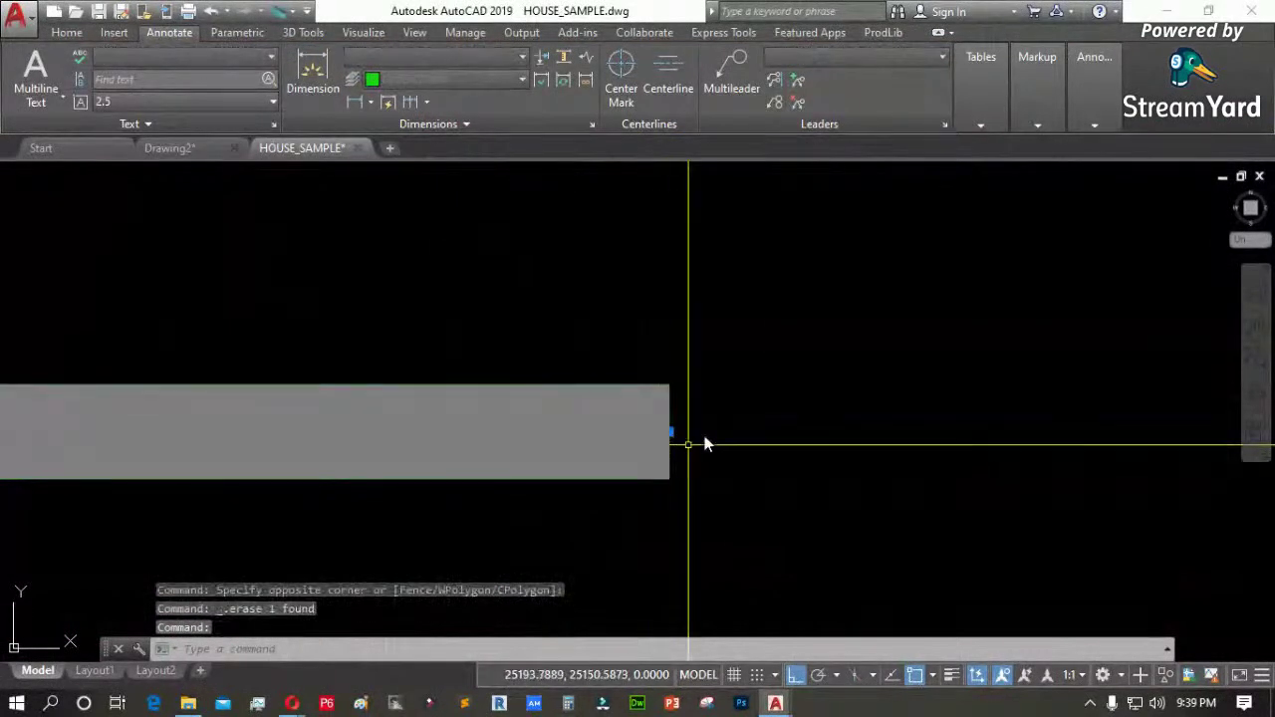
scroll(677, 355, down, 3)
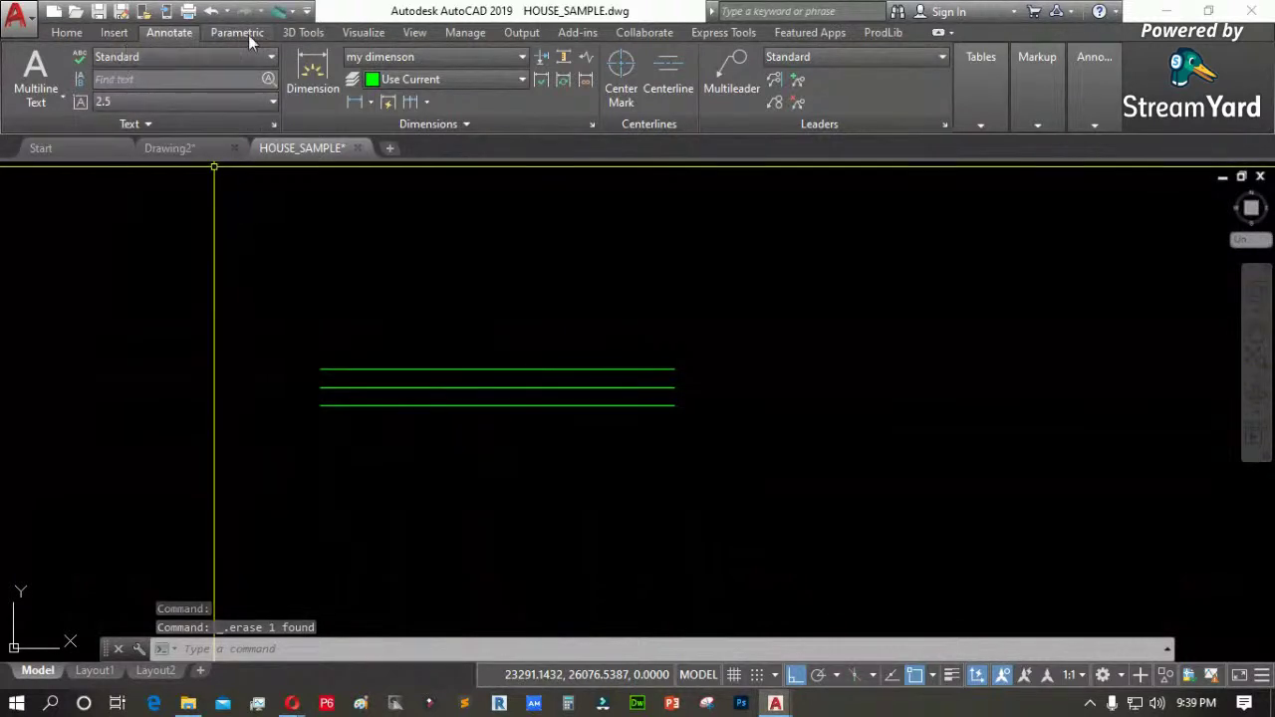
click(296, 34)
click(90, 72)
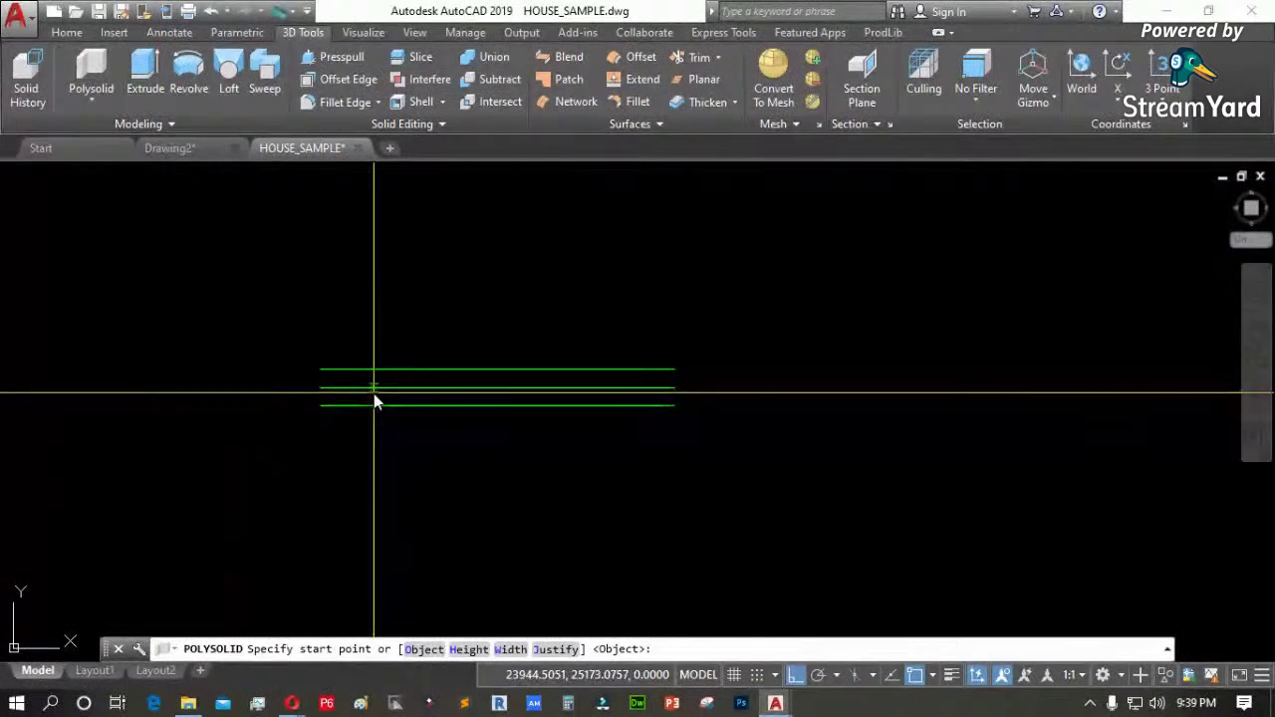
text(j)
key(Return)
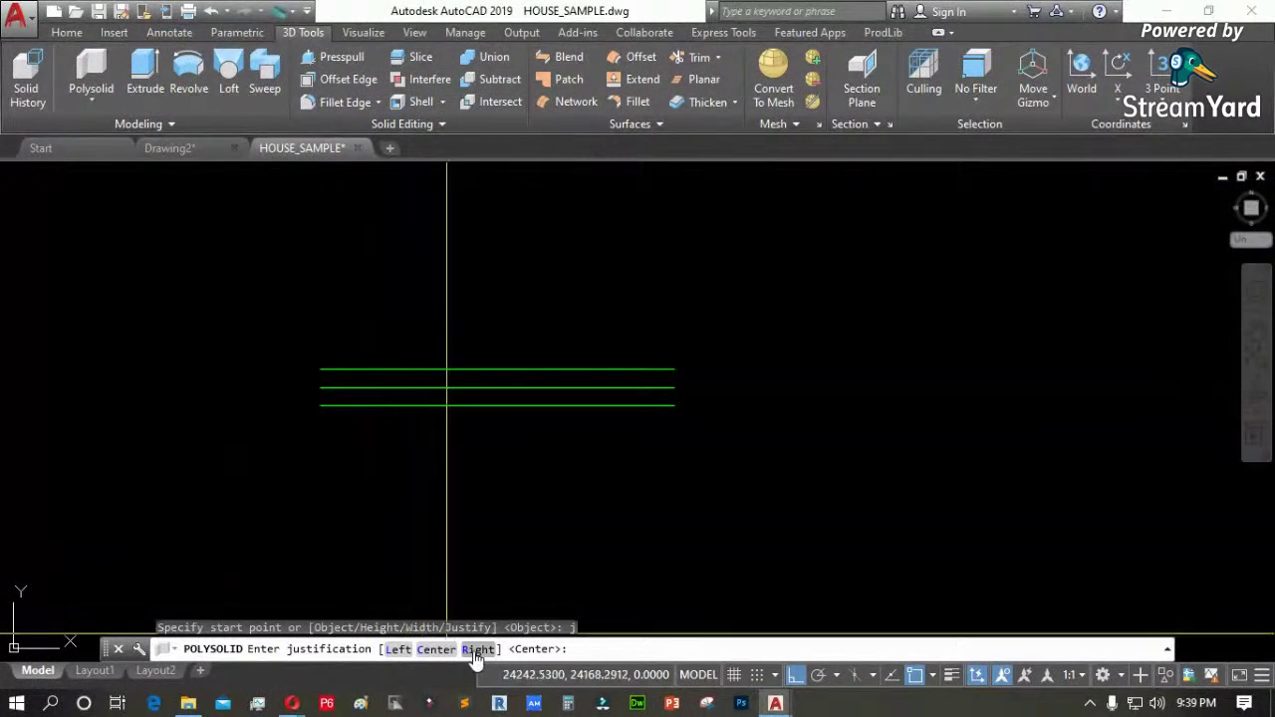
text(r)
key(Return)
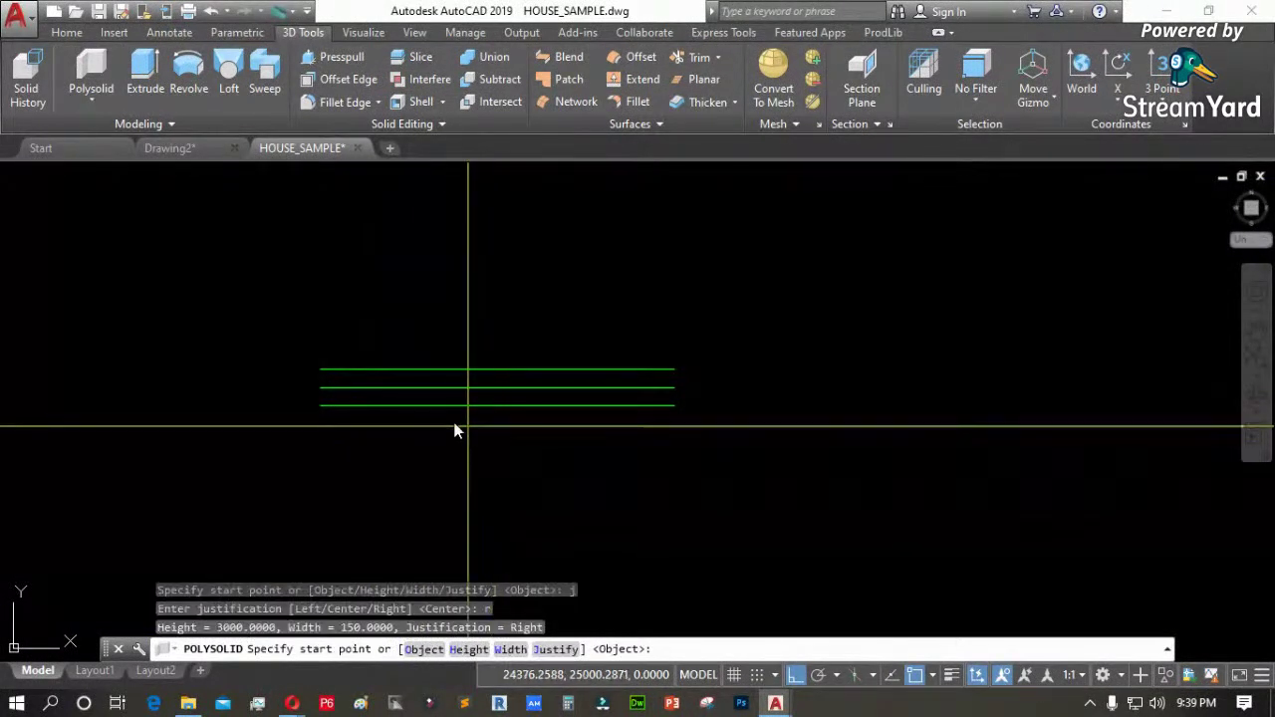
click(320, 369)
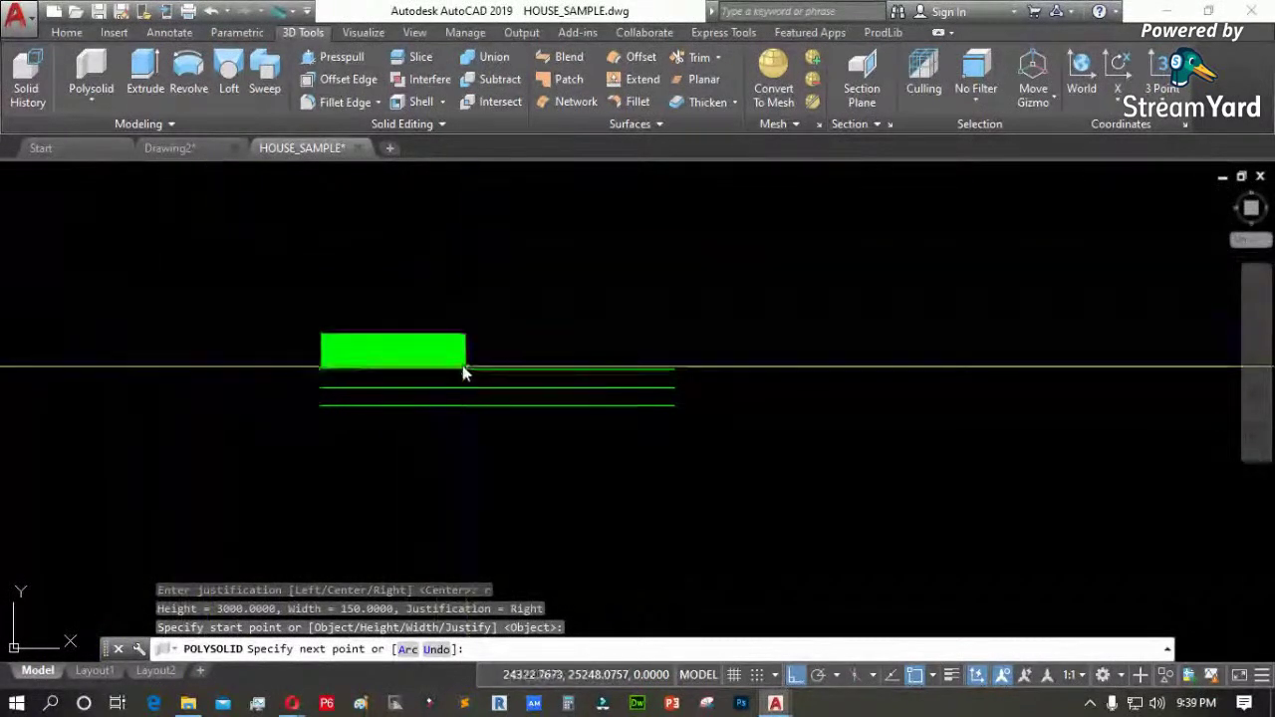
key(Escape)
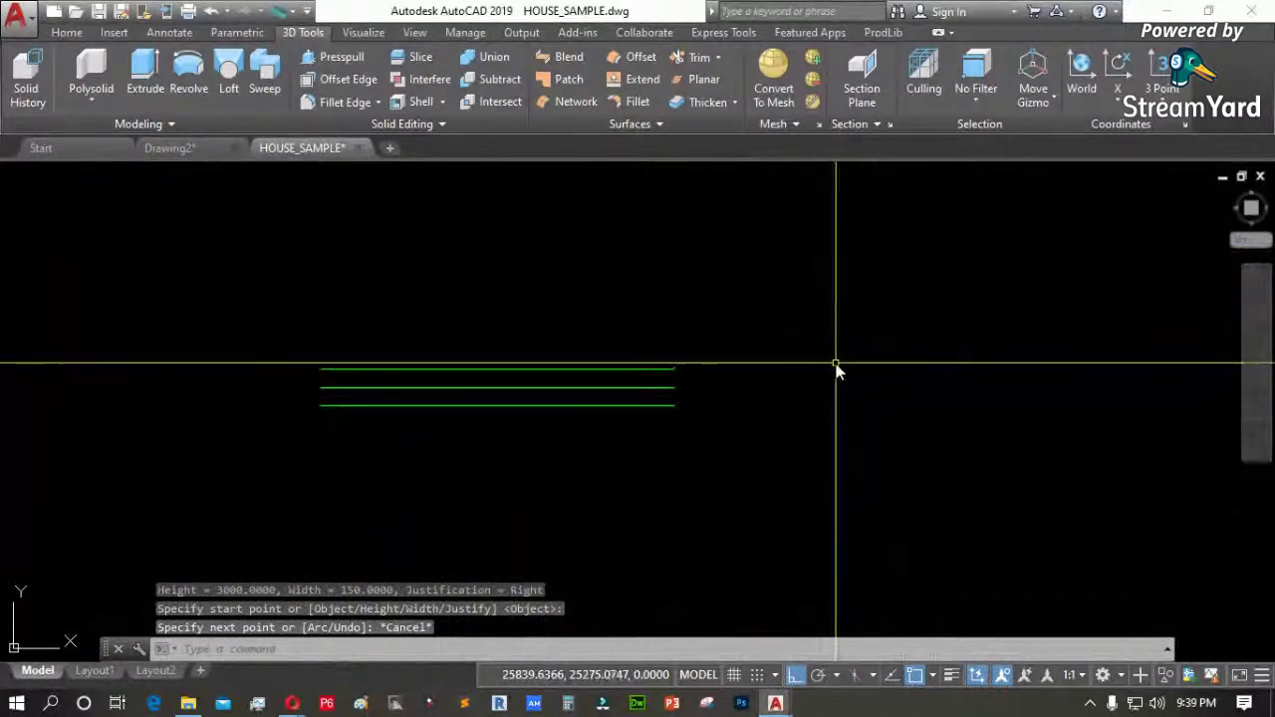
text(c)
key(Return)
click(882, 340)
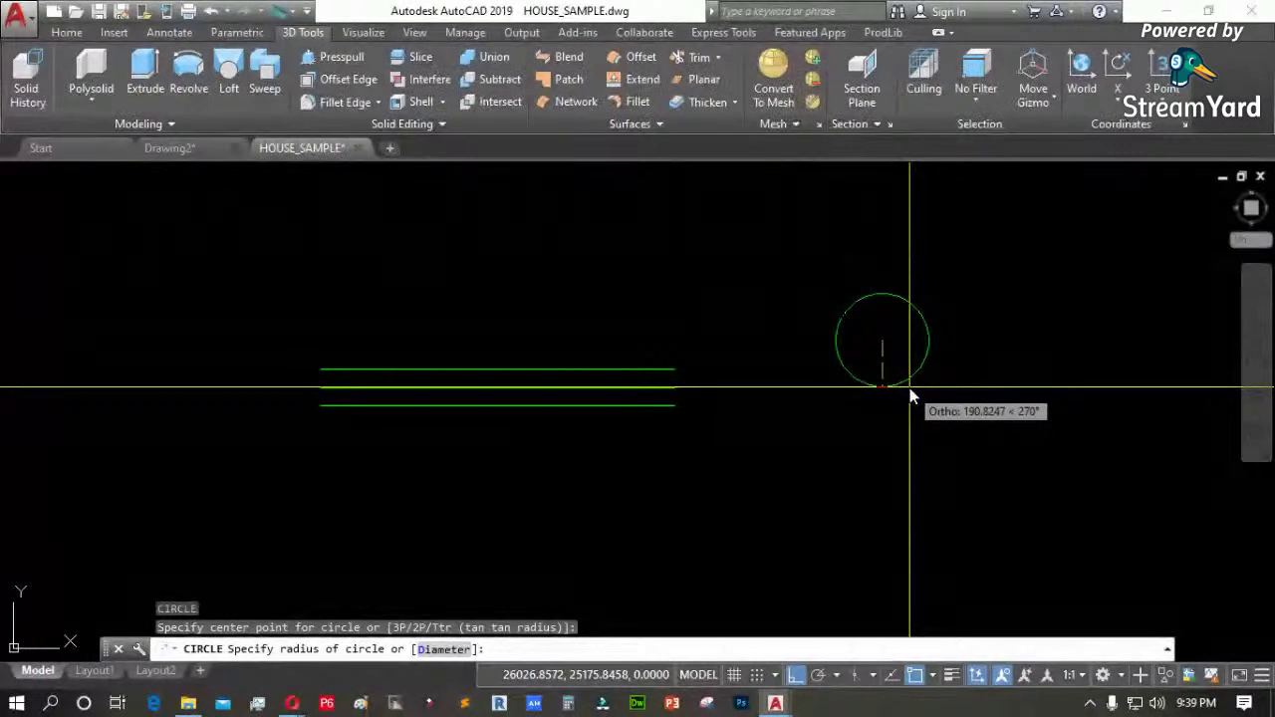
click(909, 388)
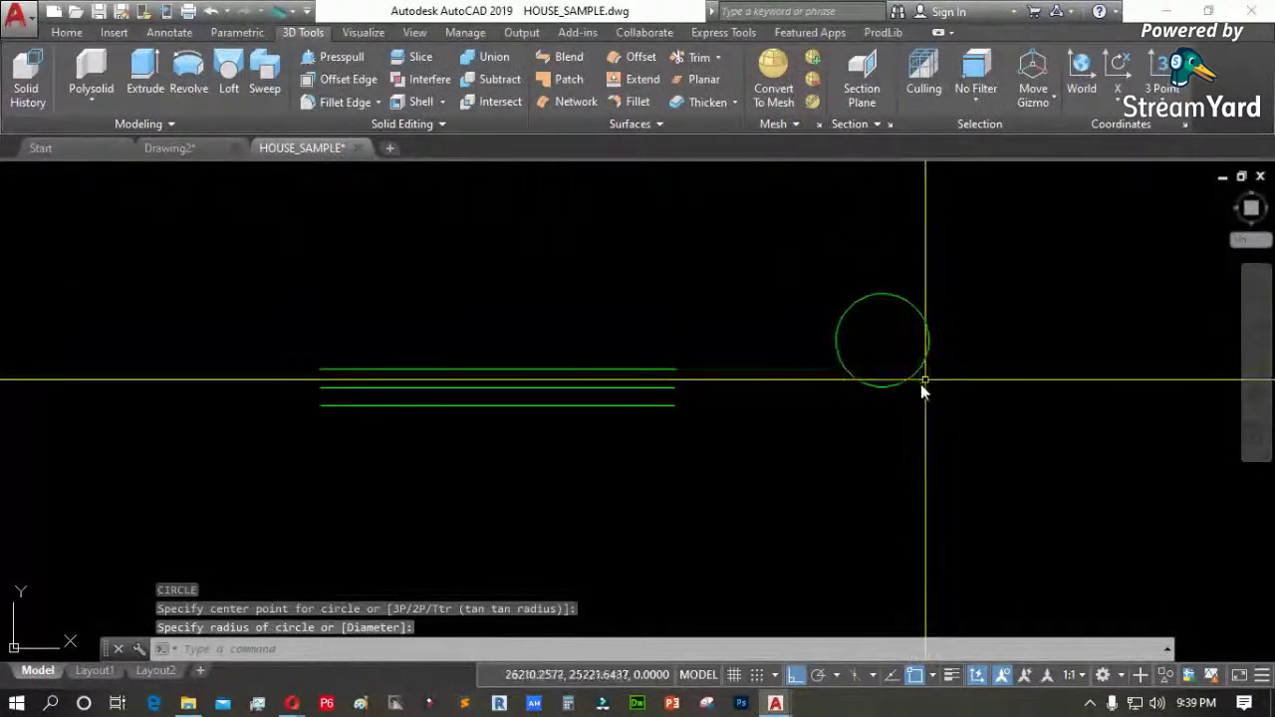
click(925, 384)
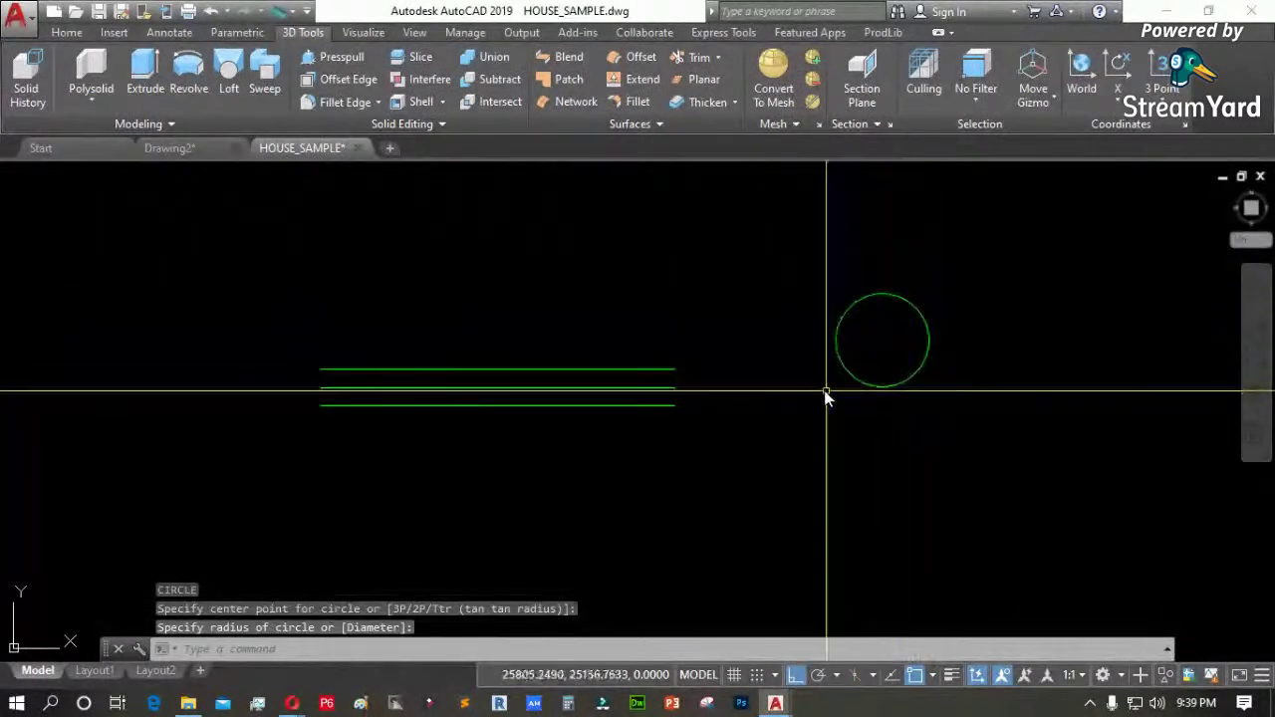
click(857, 299)
key(Delete)
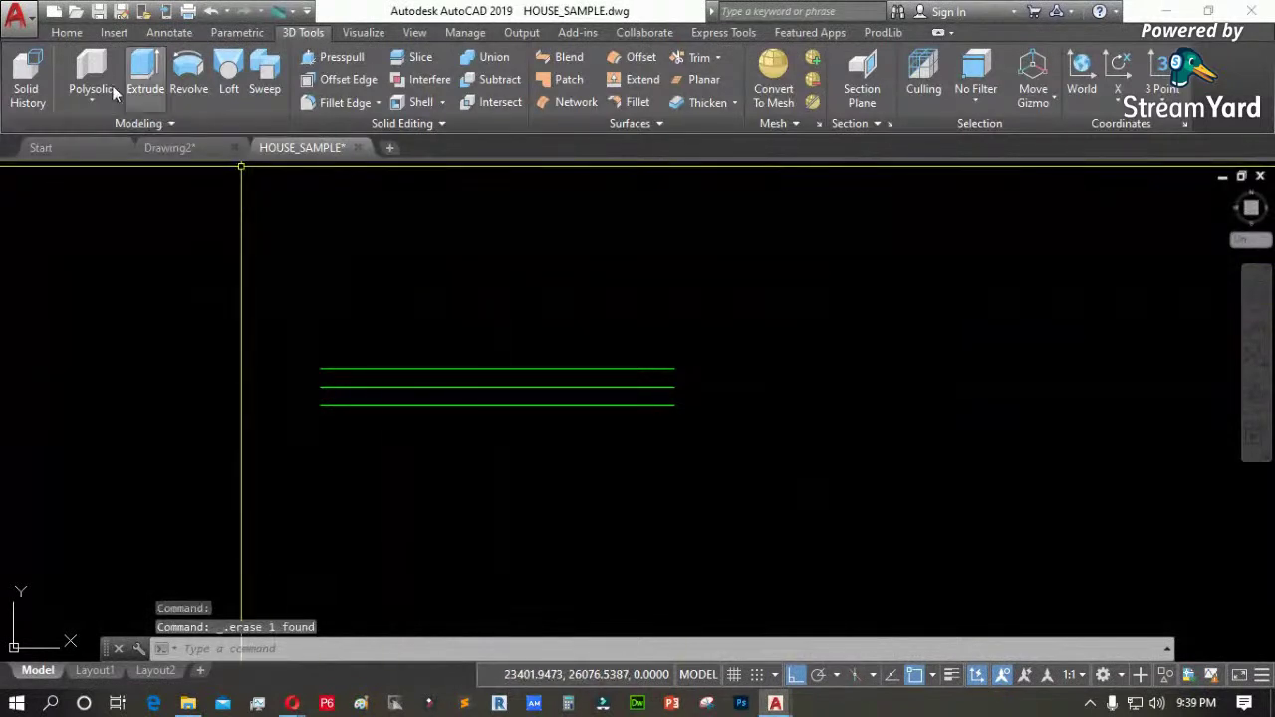
click(90, 67)
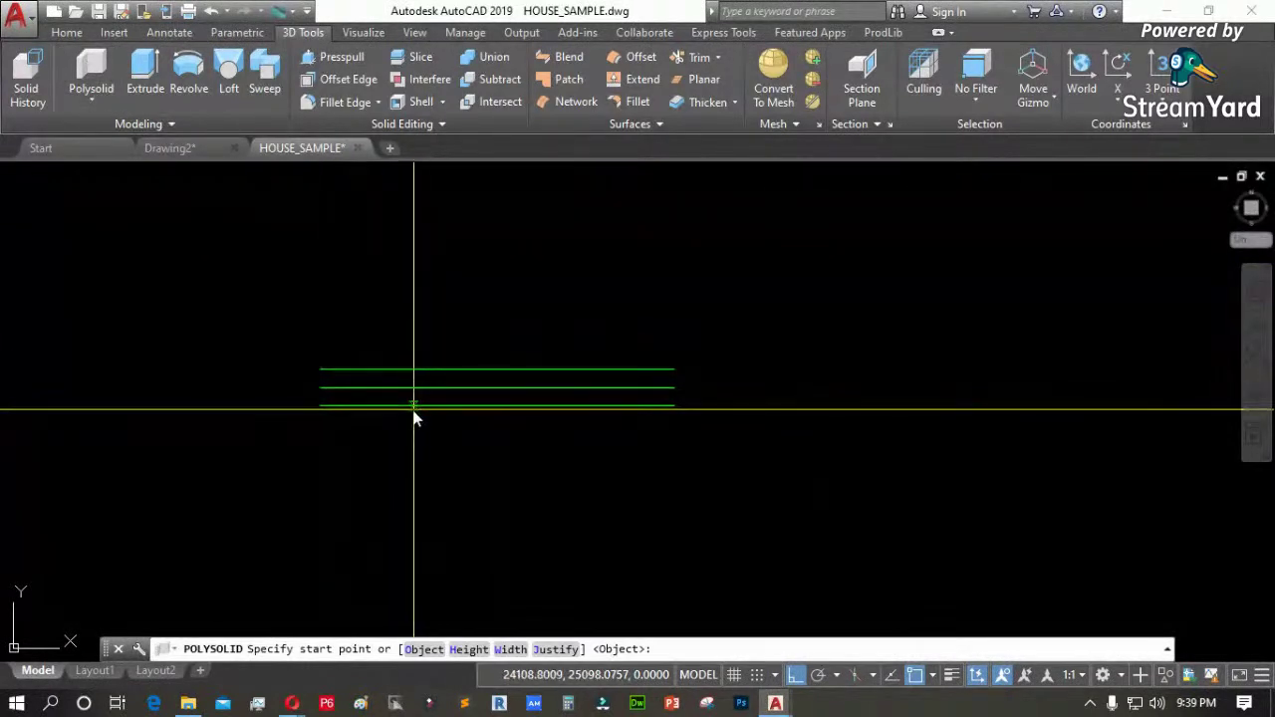
text(j)
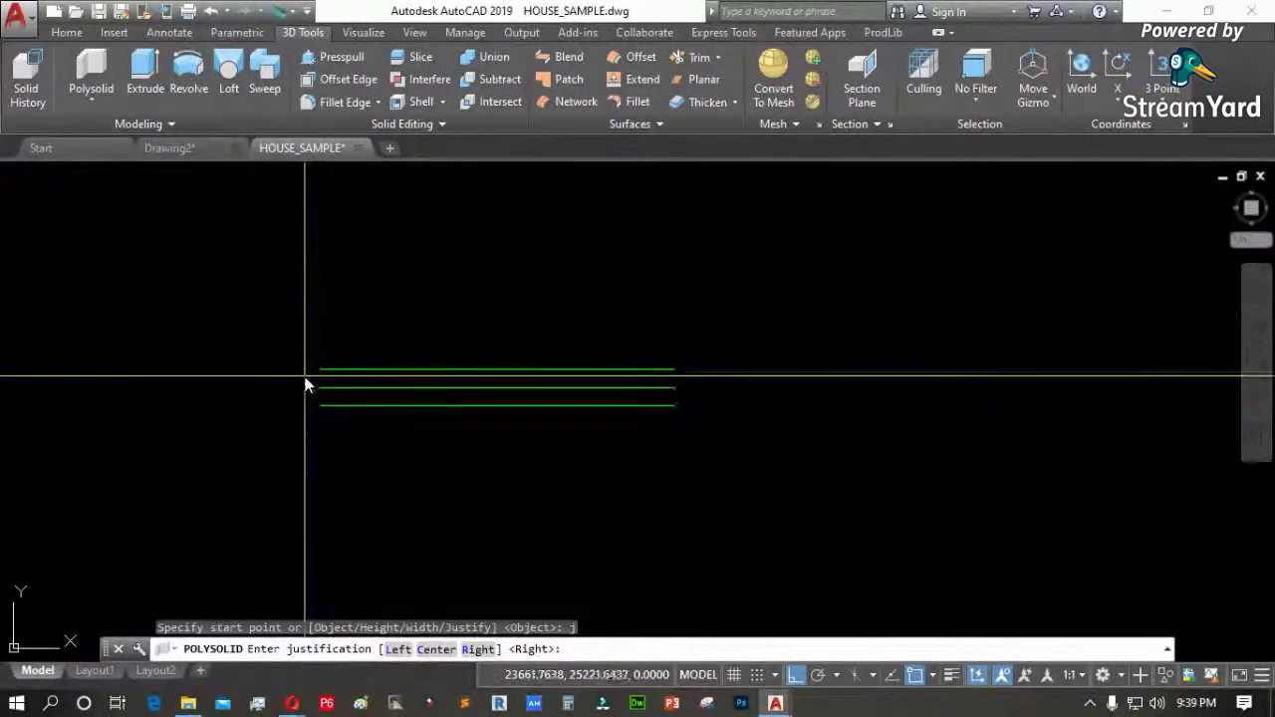
text(r)
key(Return)
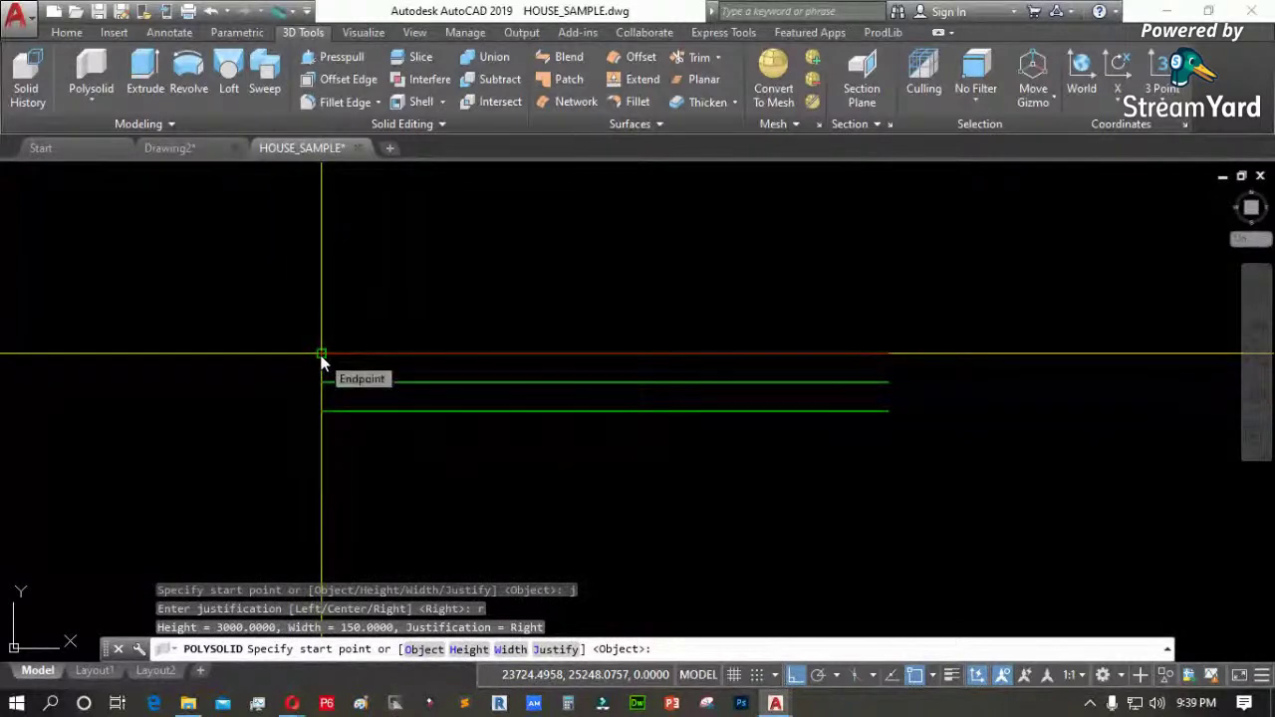
click(320, 356)
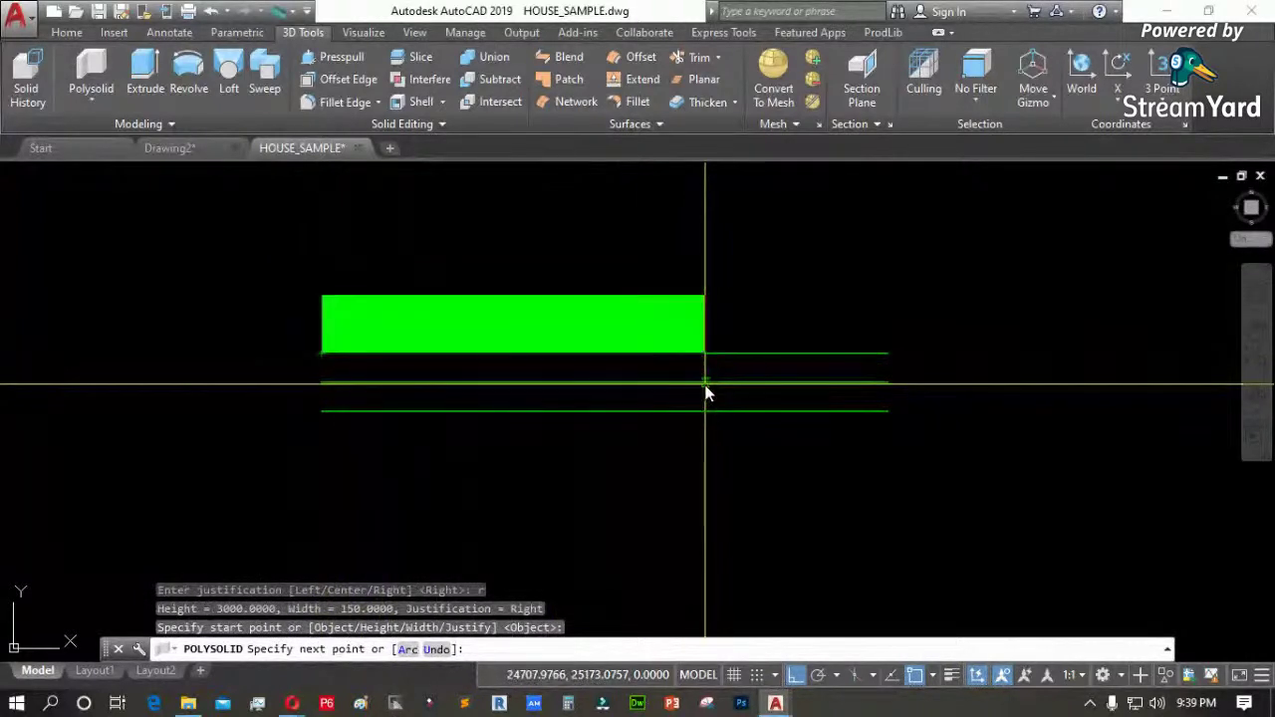
key(Escape)
key(Return)
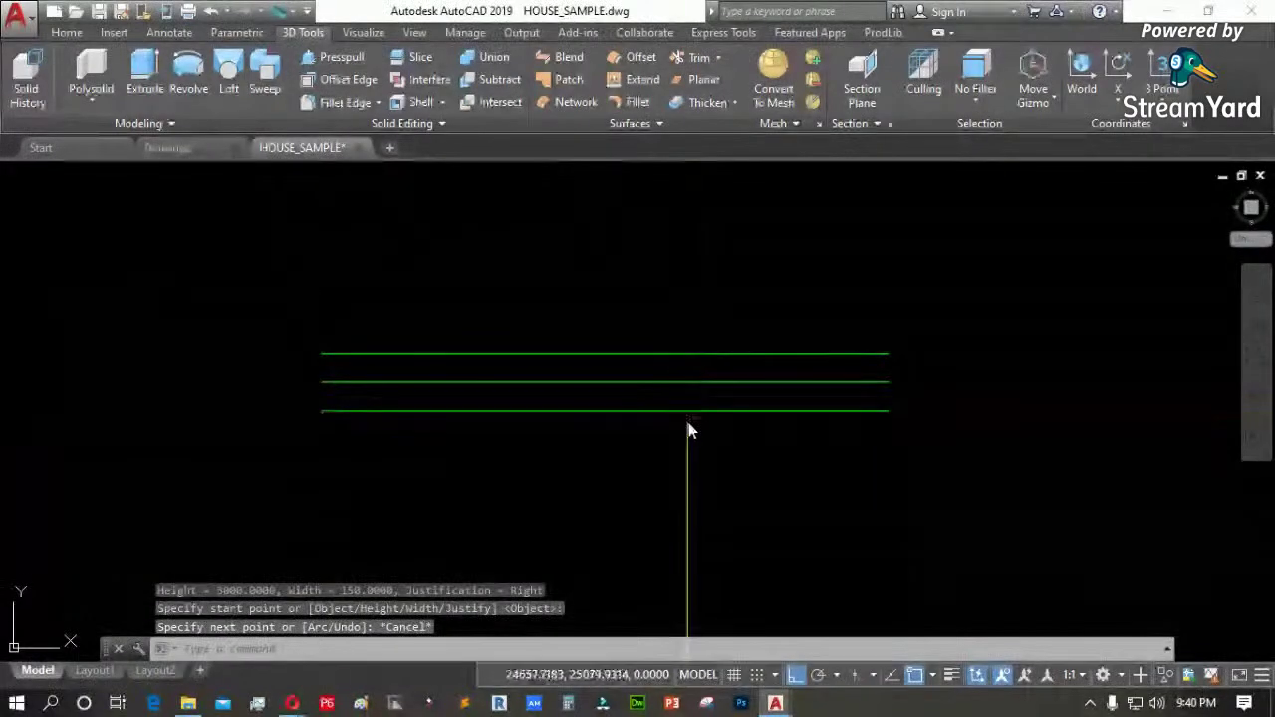
click(890, 413)
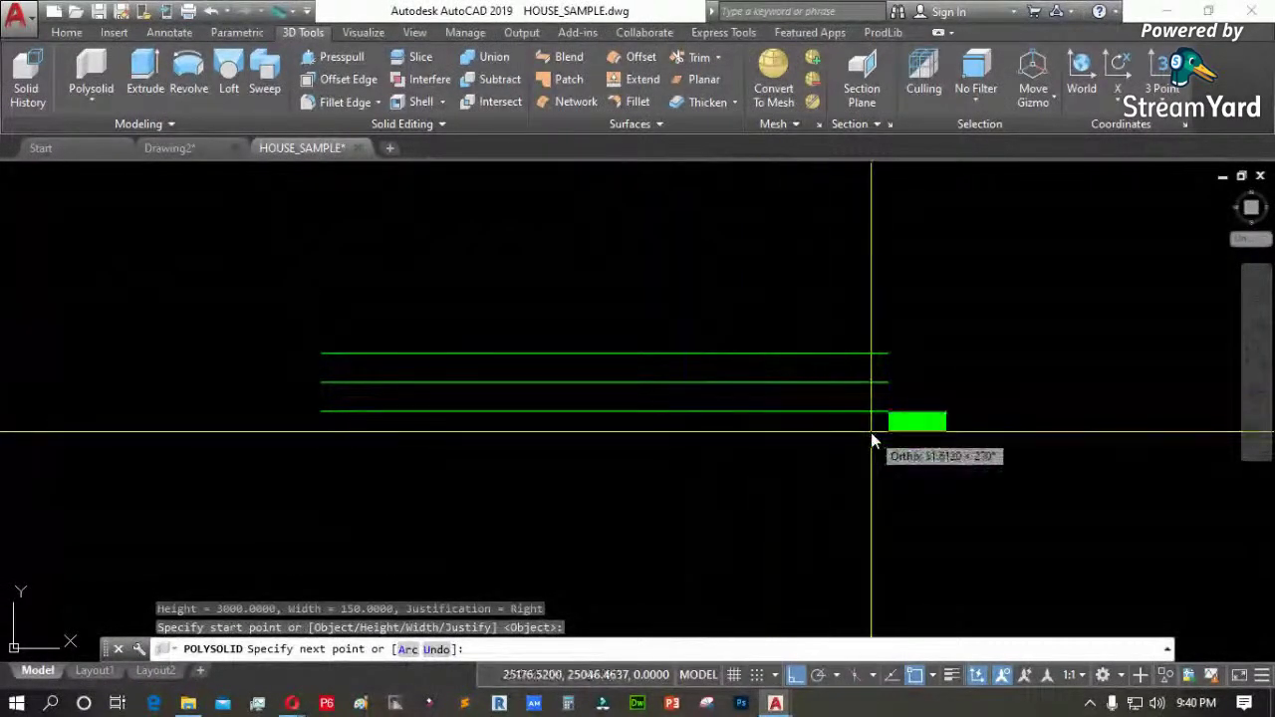
key(Escape)
key(Return)
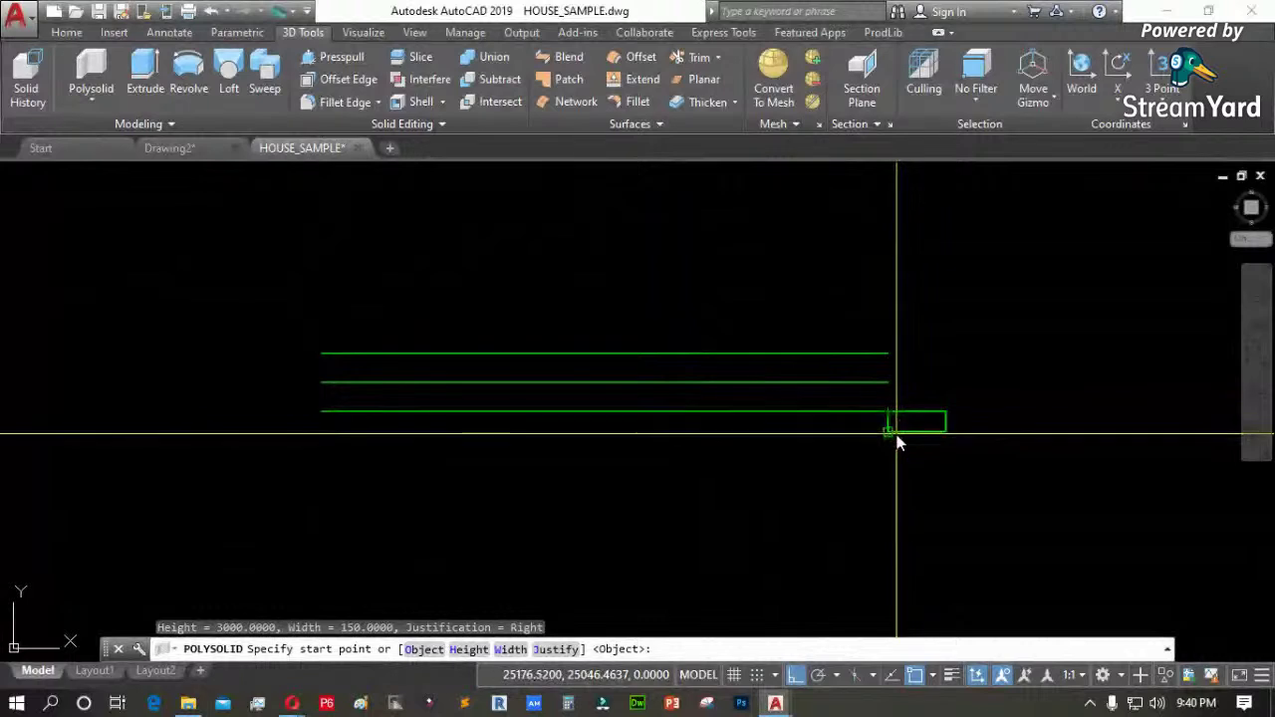
key(Escape)
click(916, 431)
key(Delete)
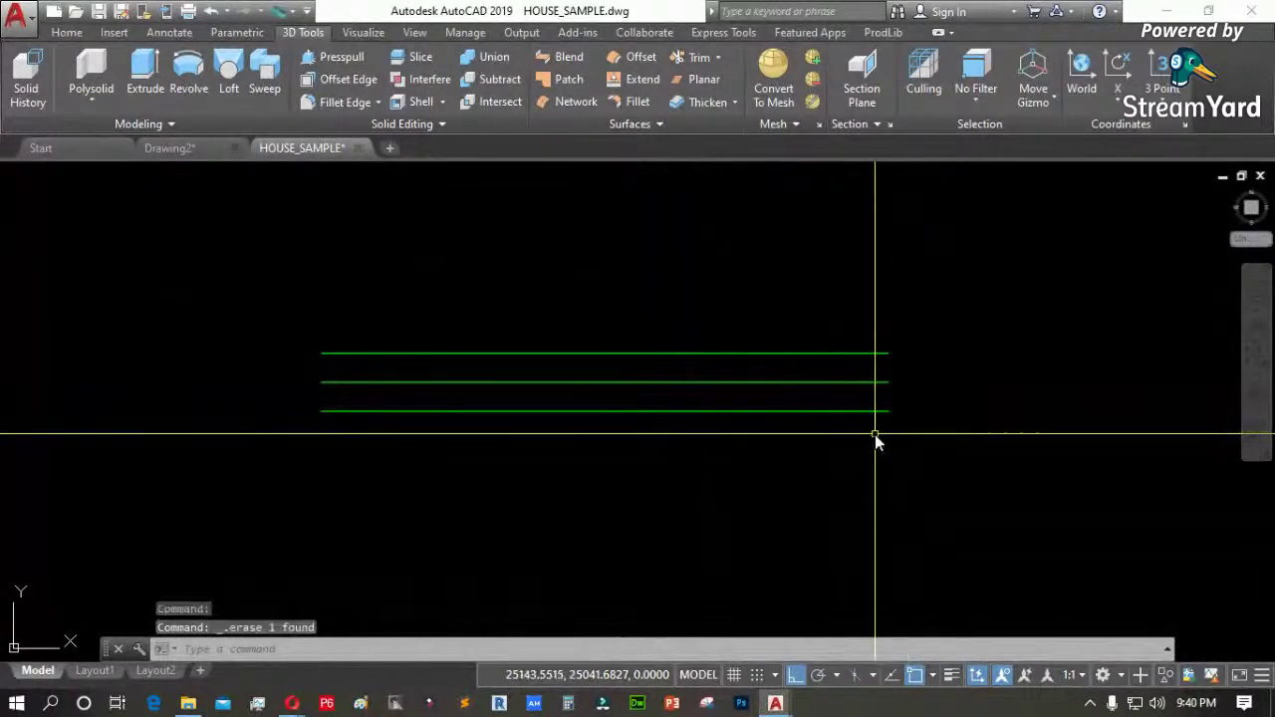
Trace a left-justified, stepped polysolid wall through the corners of the green lines
click(93, 72)
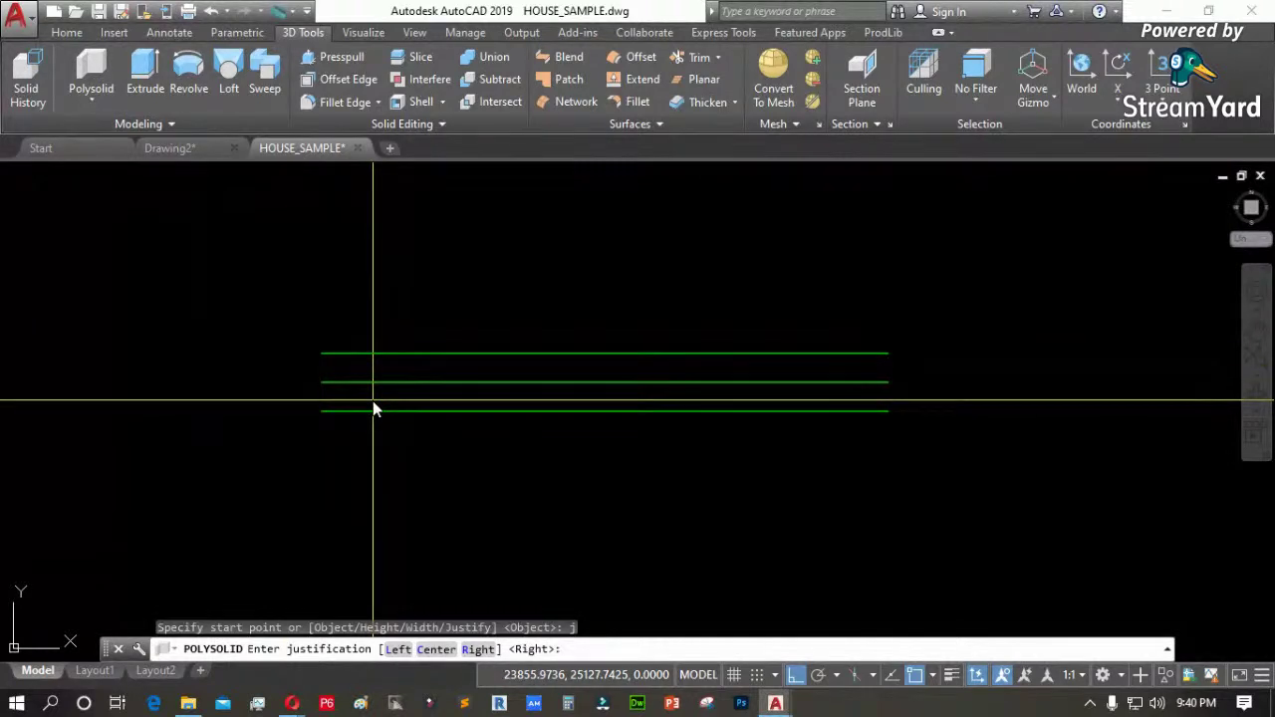
key(Return)
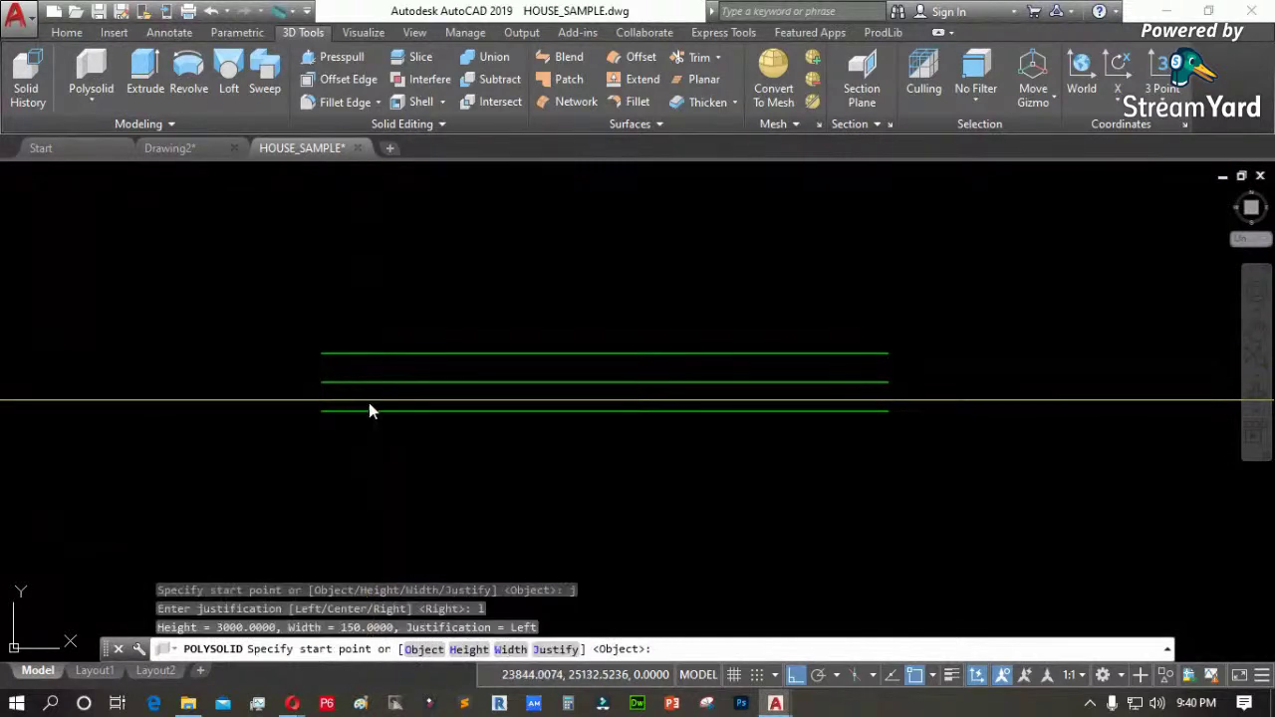
click(320, 355)
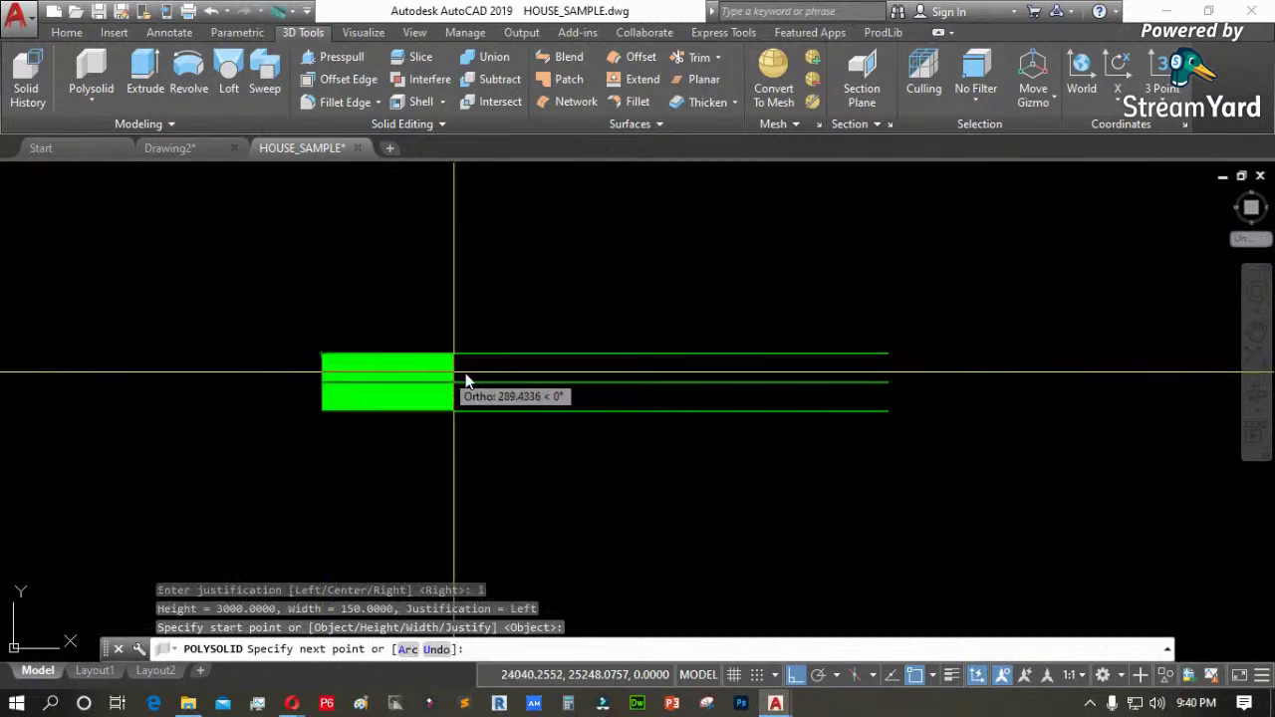
click(884, 355)
scroll(797, 279, down, 3)
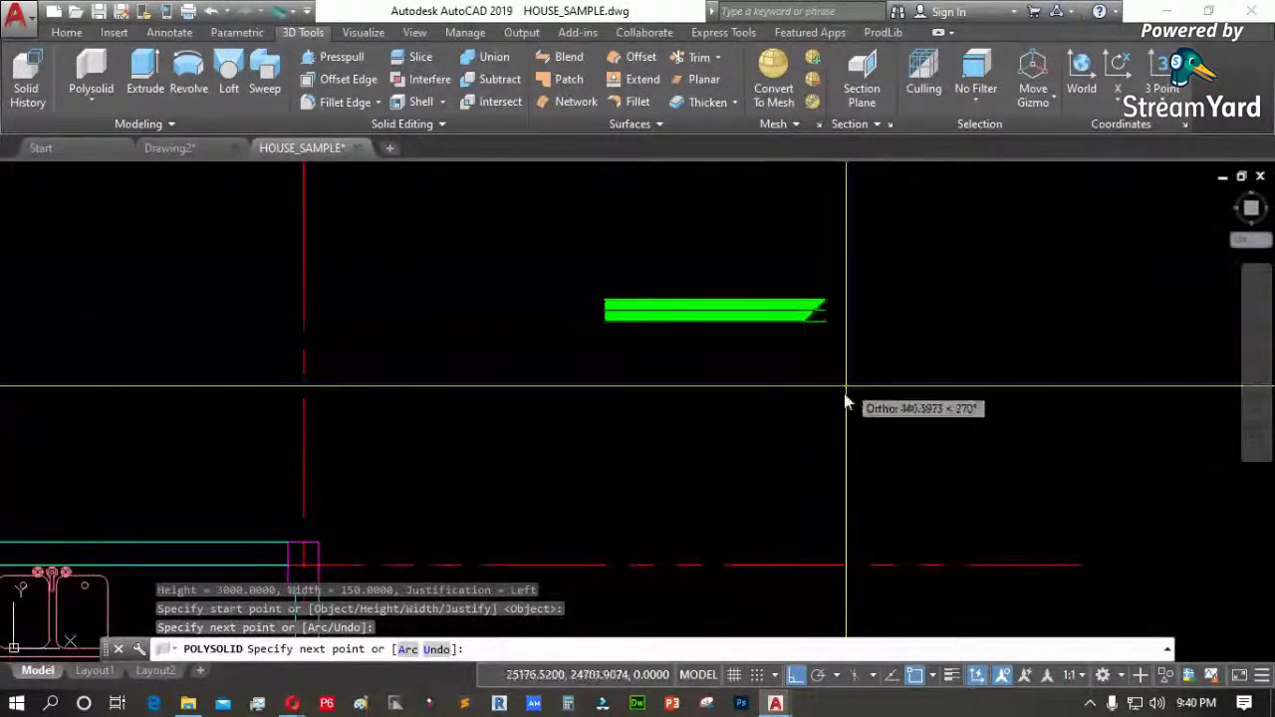
click(842, 449)
click(945, 369)
click(1117, 380)
key(Return)
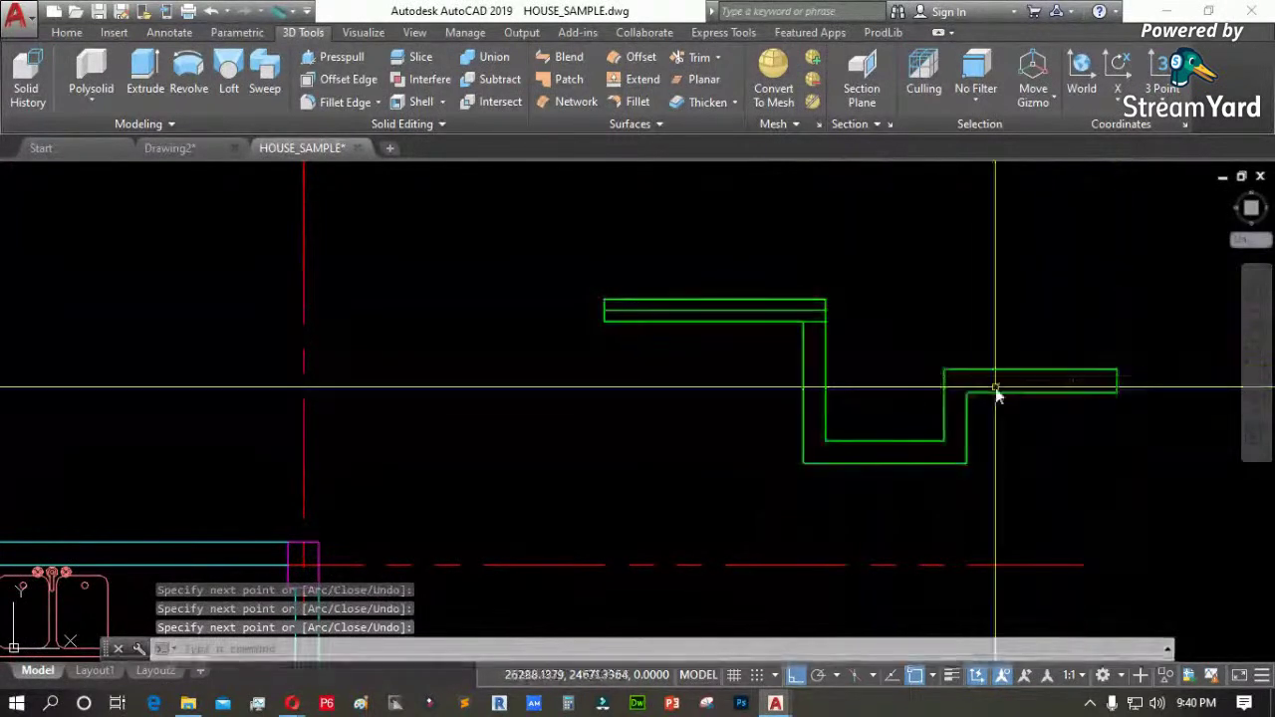
Show the walls Shaded from the SW Isometric view
click(102, 177)
click(151, 302)
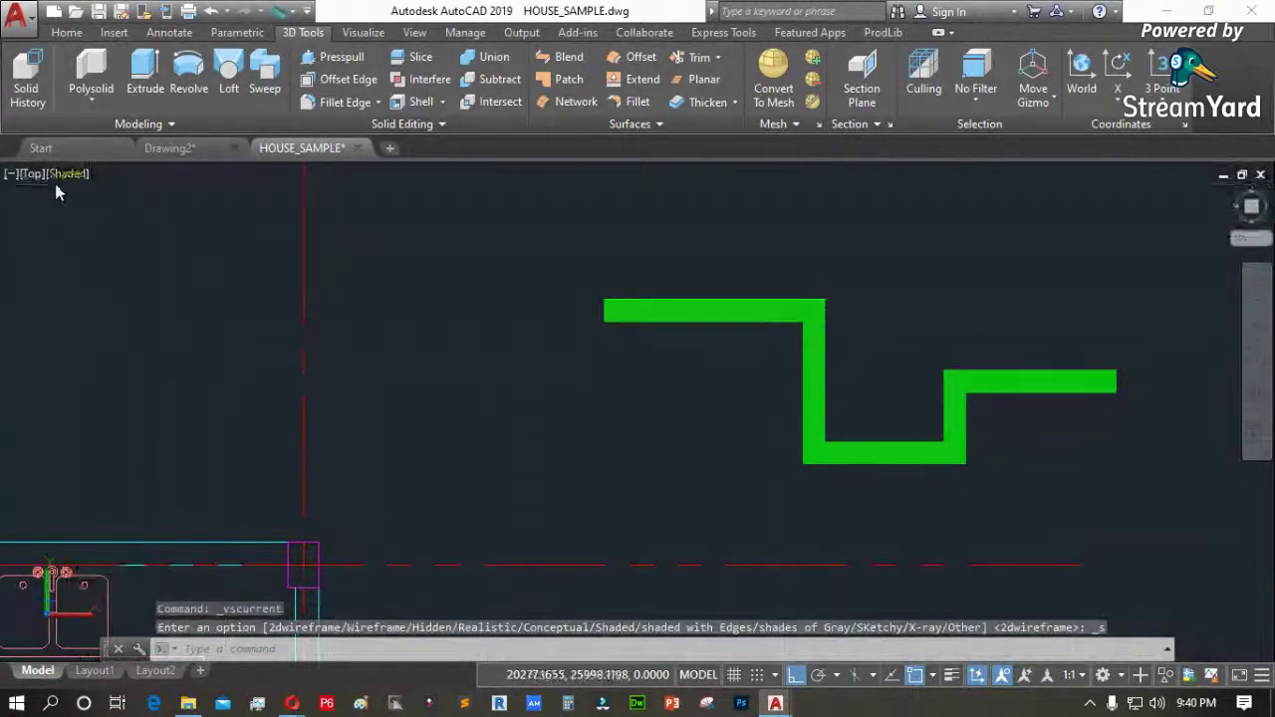
click(32, 174)
click(92, 343)
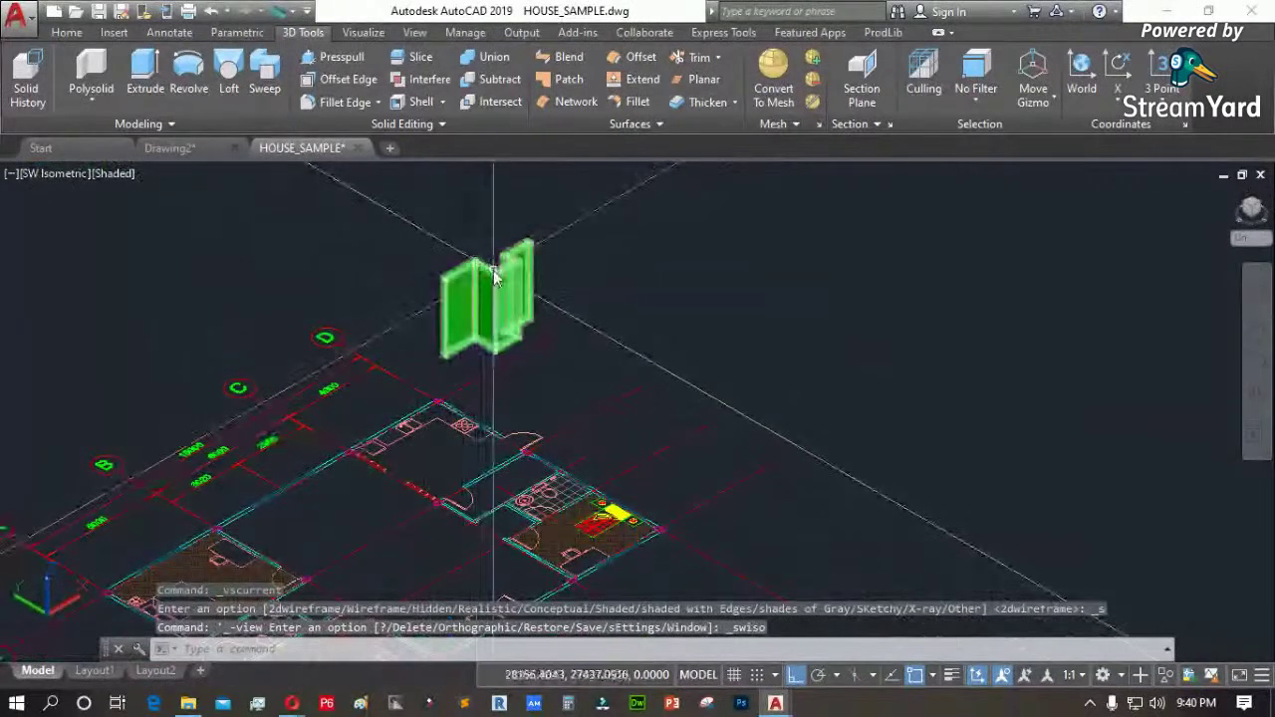
Delete the trial wall solids and return to a Top view in 2D Wireframe
scroll(475, 271, up, 4)
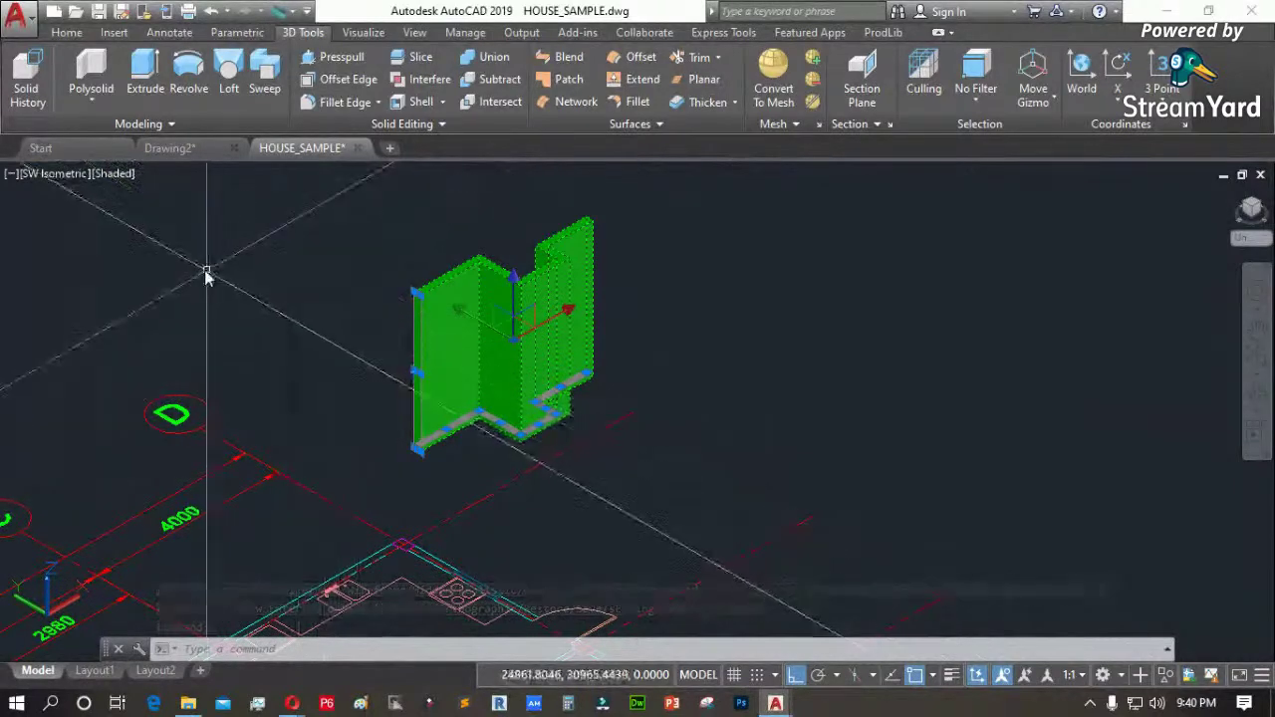
key(Delete)
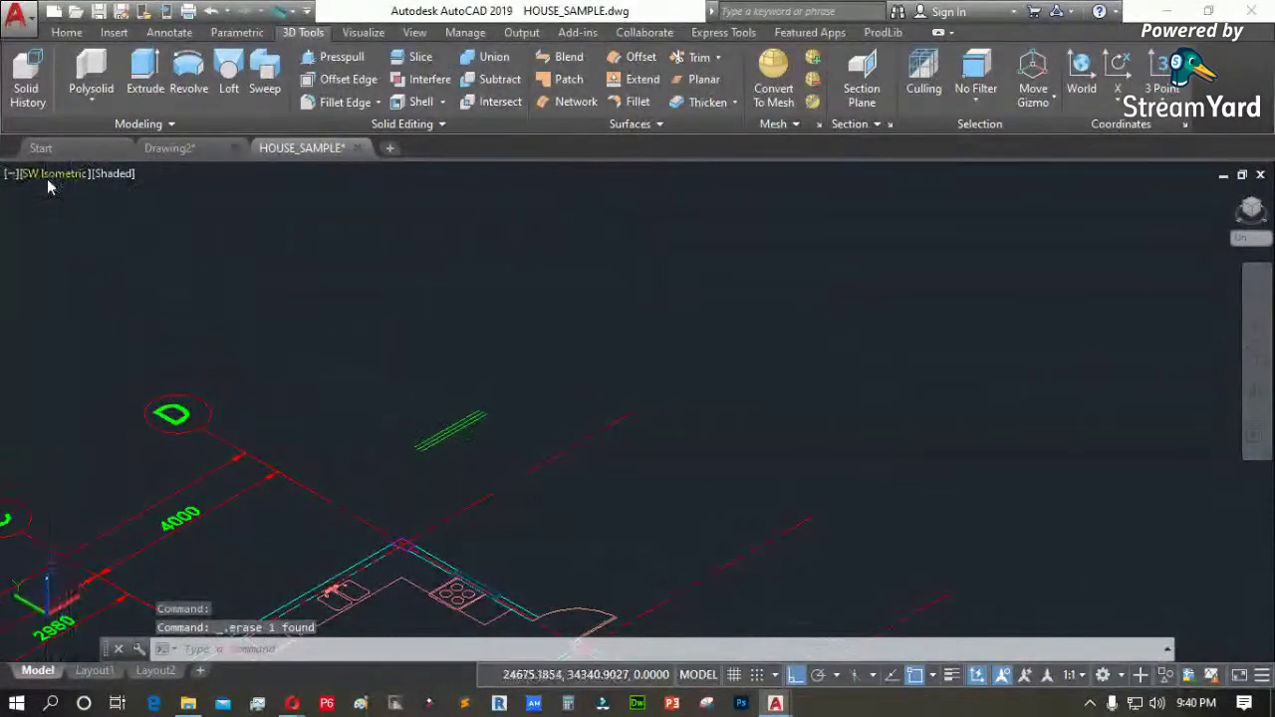
click(49, 173)
click(103, 223)
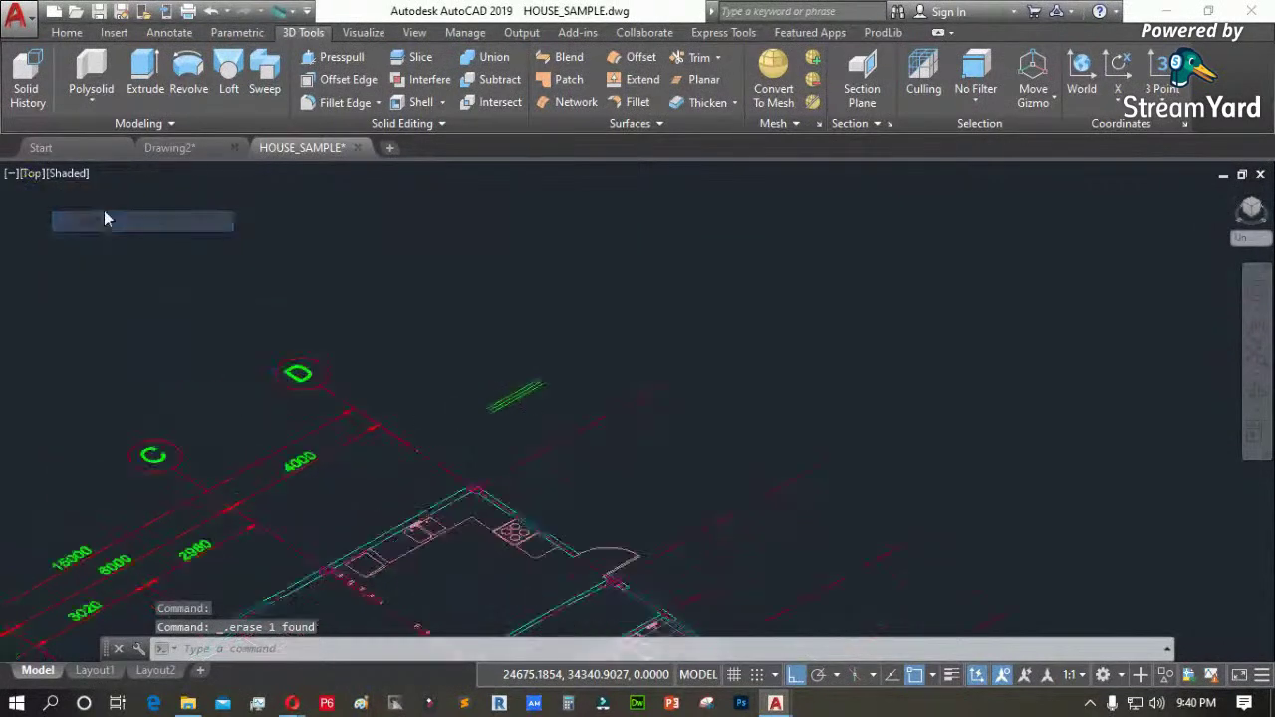
click(68, 174)
click(137, 221)
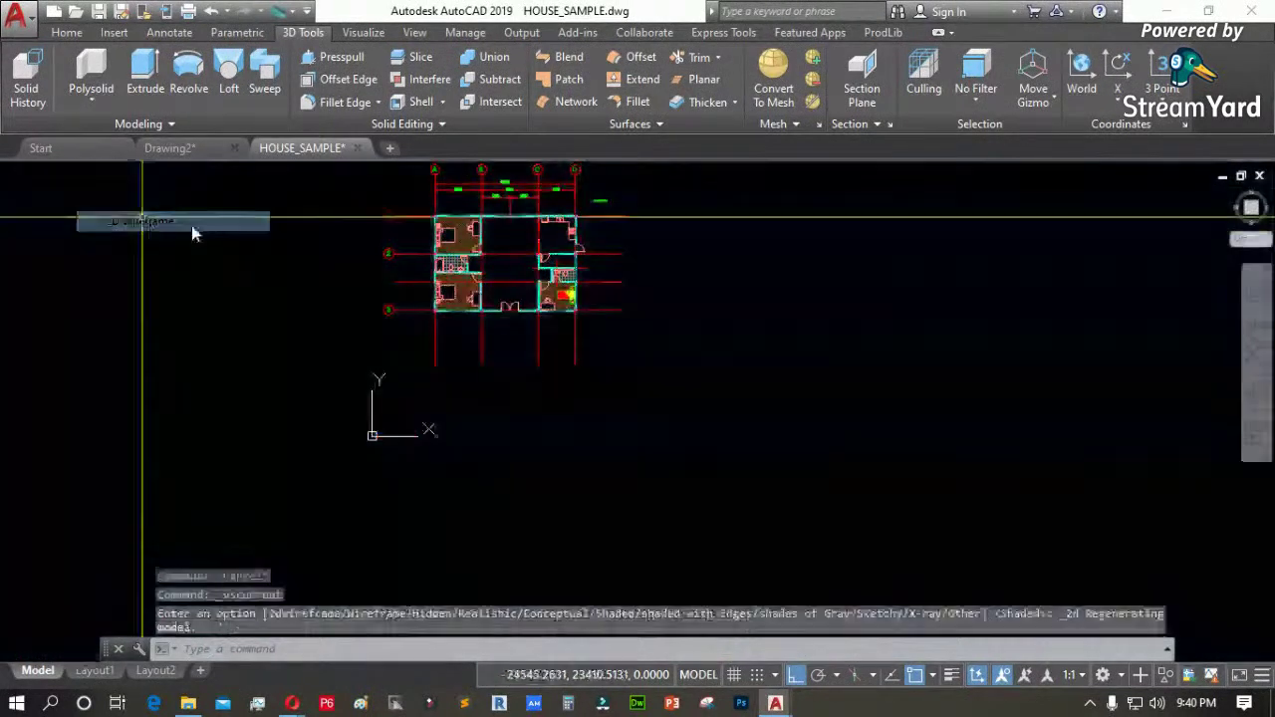
Window-select and delete the leftover green guide lines
scroll(597, 214, up, 5)
click(466, 301)
click(385, 349)
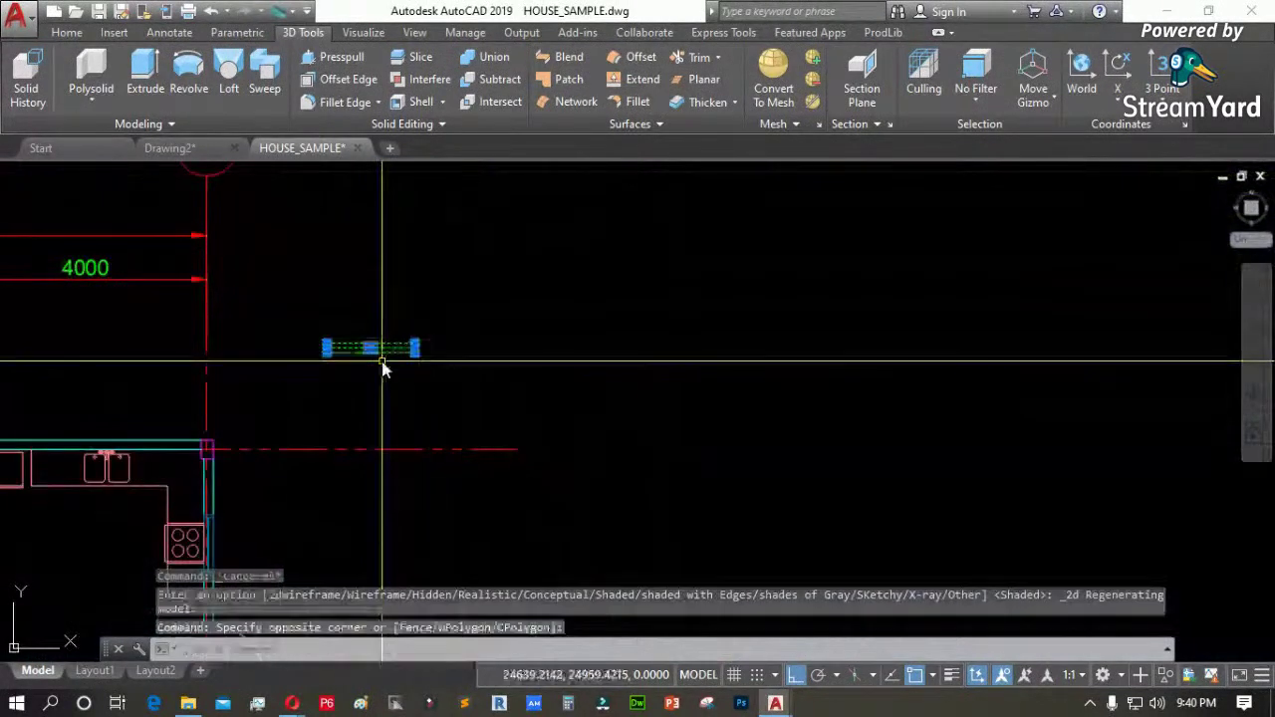
key(Delete)
scroll(674, 351, down, 3)
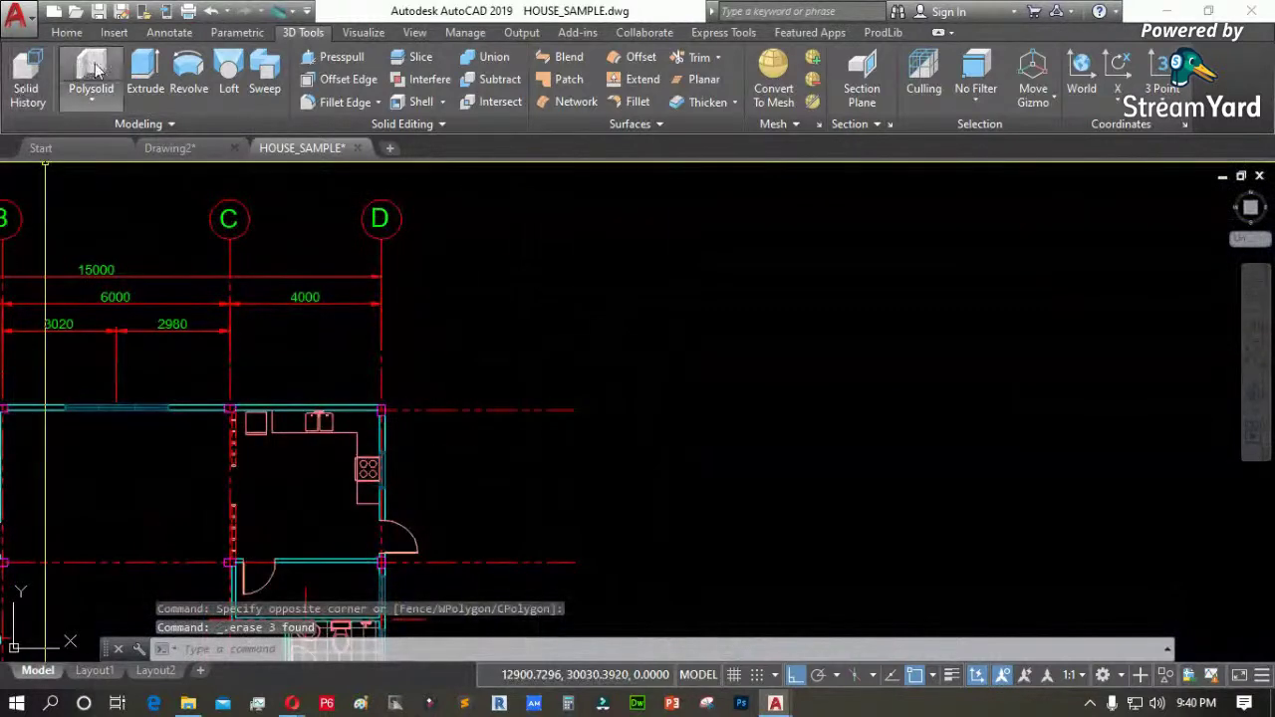
Start a 3000-high, 150-wide left-justified polysolid from the top-left outer corner to the column
click(91, 75)
scroll(735, 301, down, 3)
scroll(441, 380, up, 8)
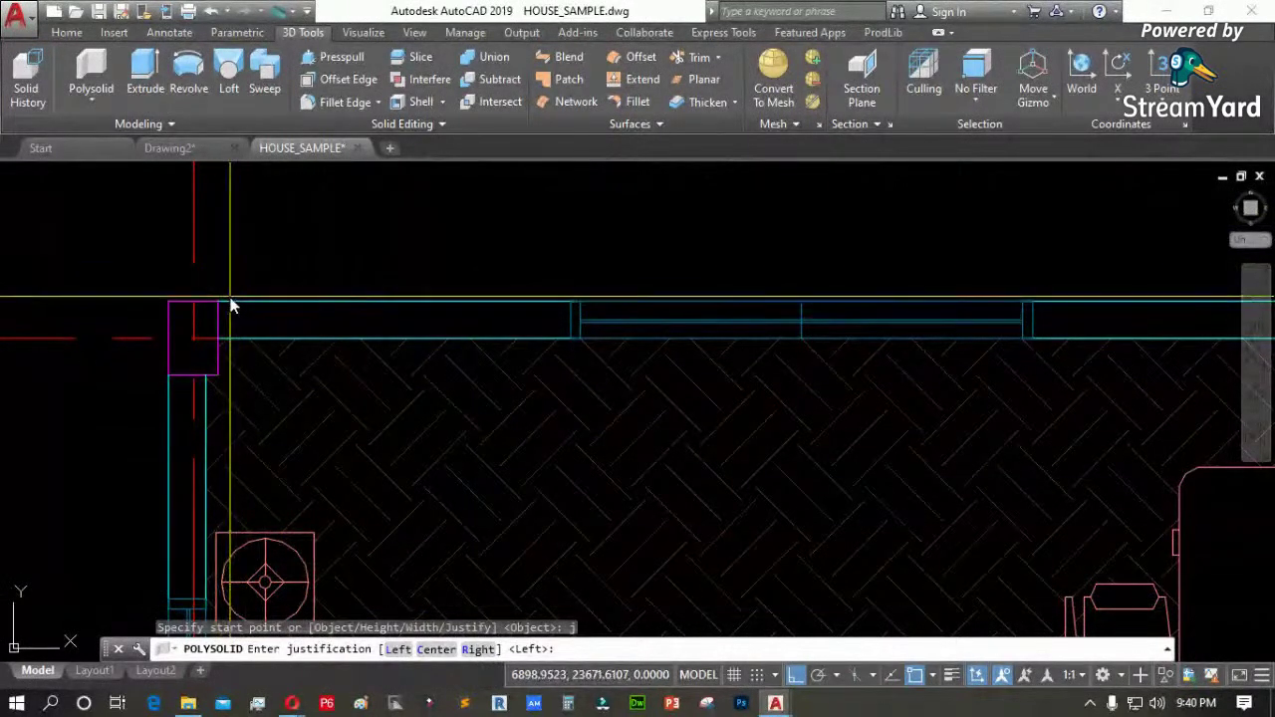
key(Return)
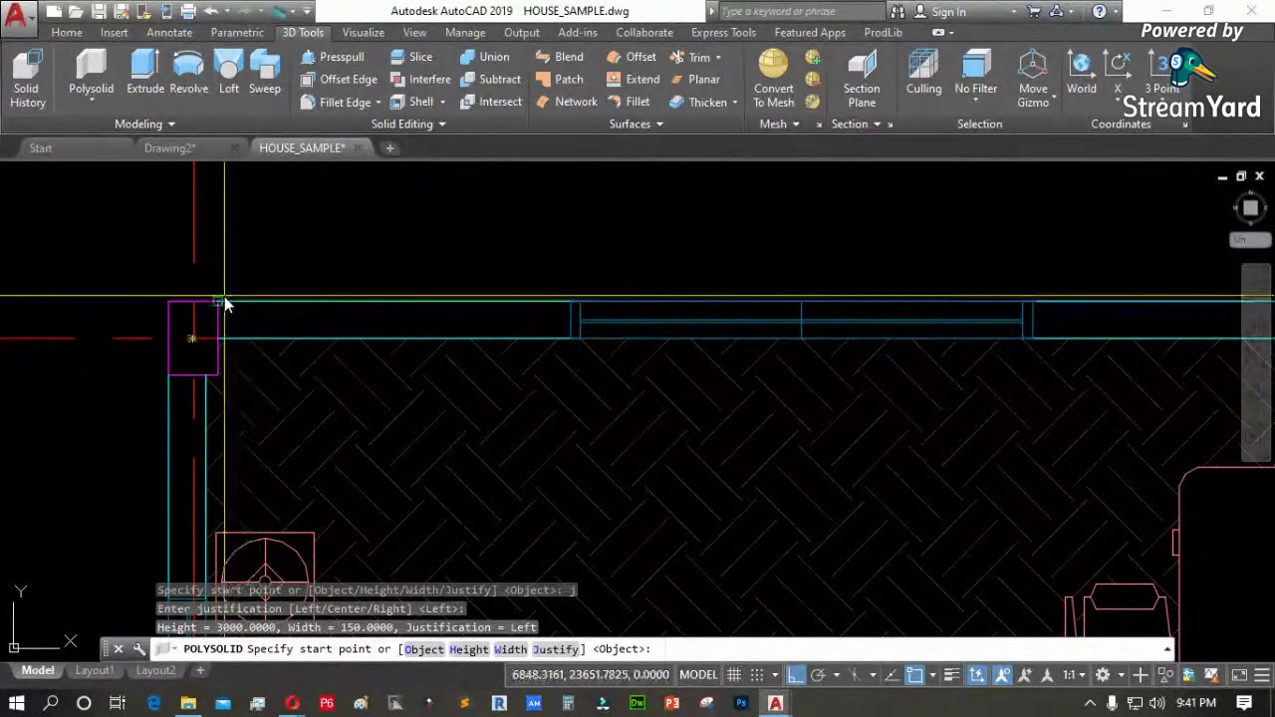
click(220, 302)
scroll(452, 339, down, 2)
scroll(780, 344, up, 4)
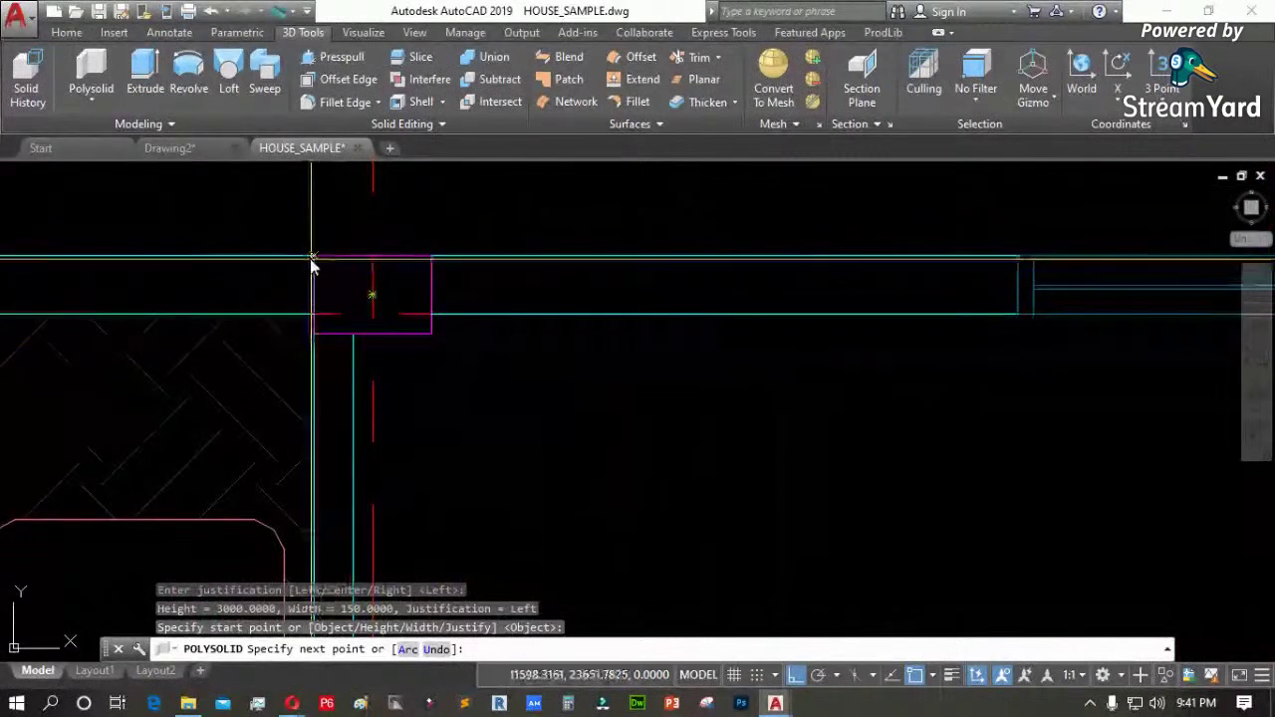
click(312, 264)
key(Return)
key(Return)
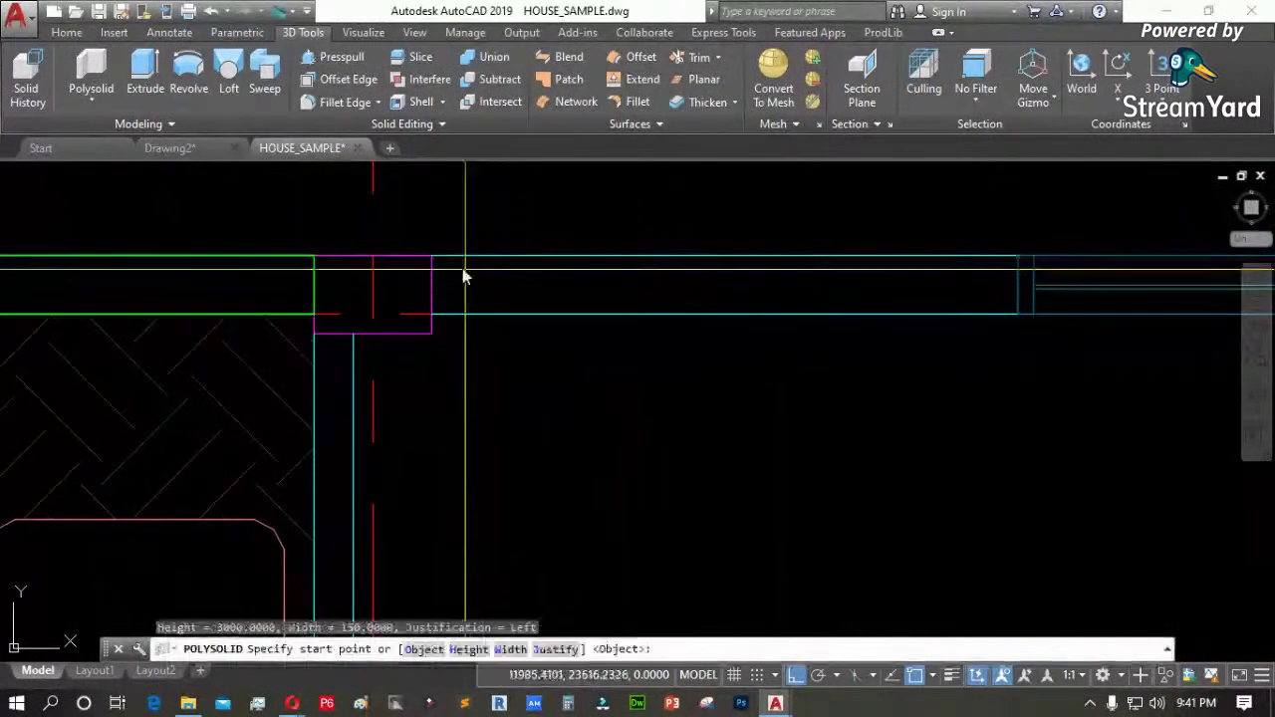
Continue the top outer wall from the column past the magenta column to the corner column
click(329, 335)
scroll(329, 335, down, 2)
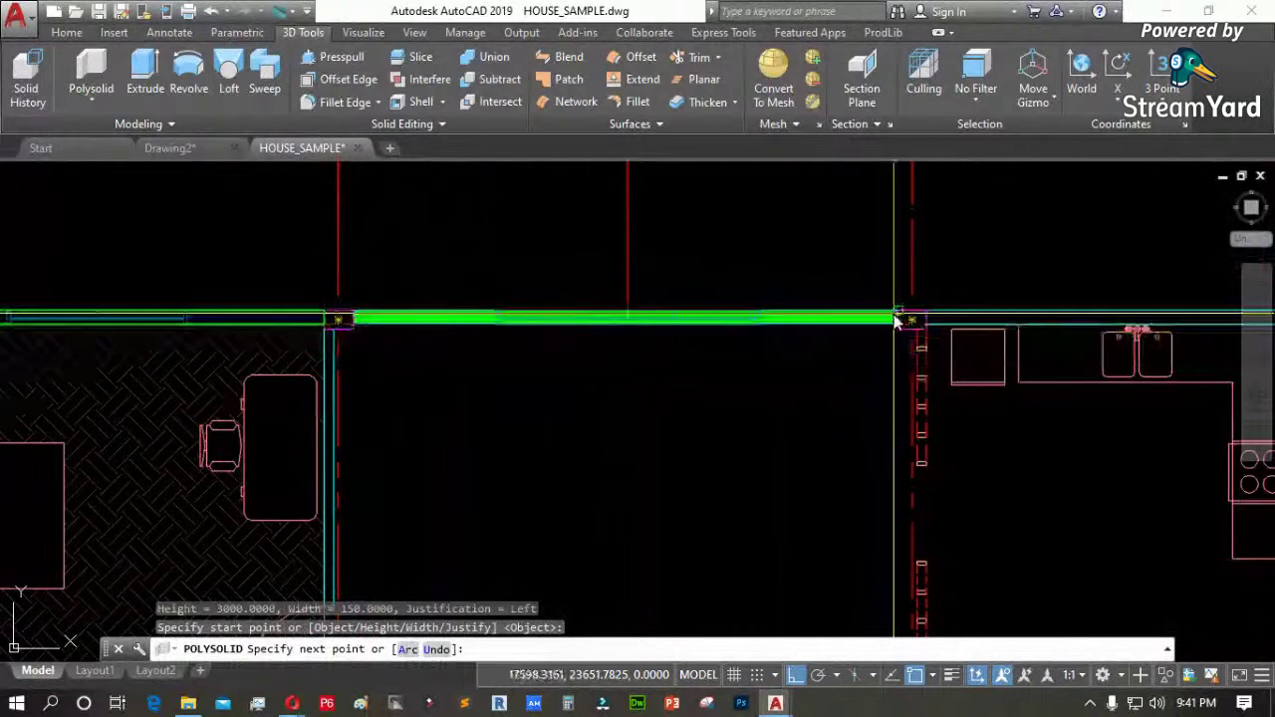
click(927, 324)
scroll(932, 314, up, 3)
key(Return)
key(Return)
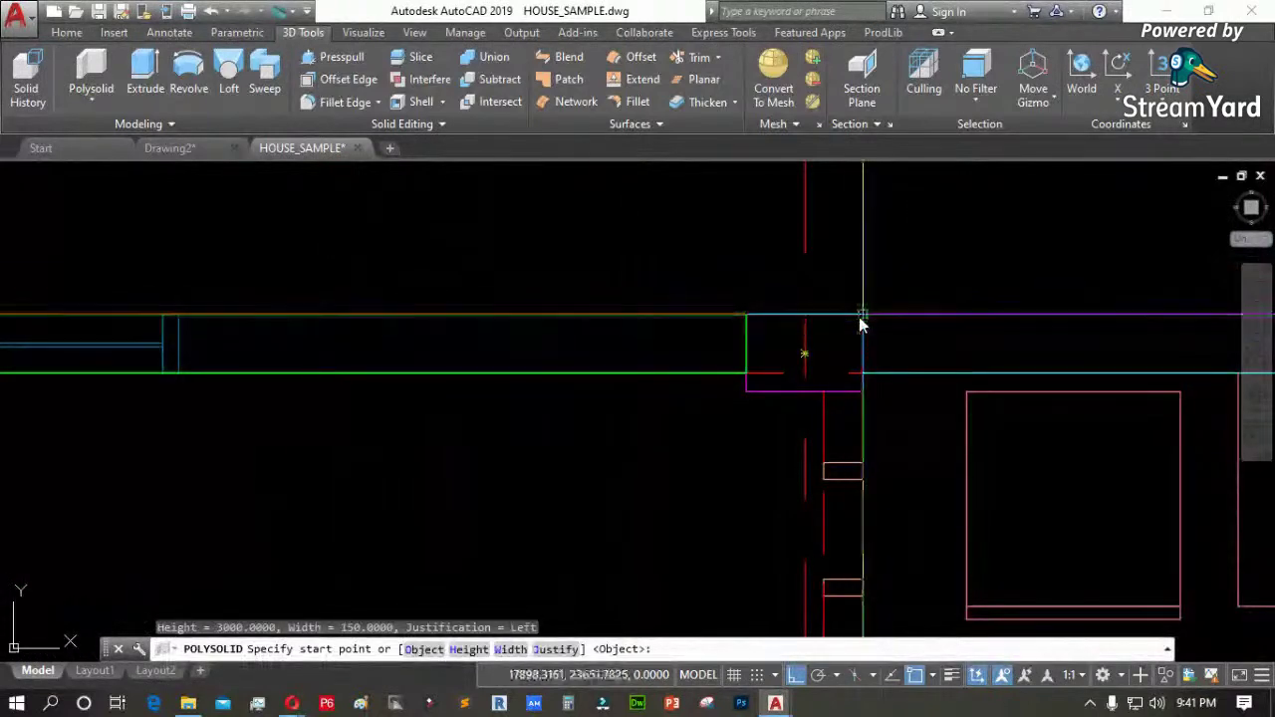
click(859, 324)
scroll(495, 340, down, 4)
scroll(782, 354, up, 3)
click(759, 359)
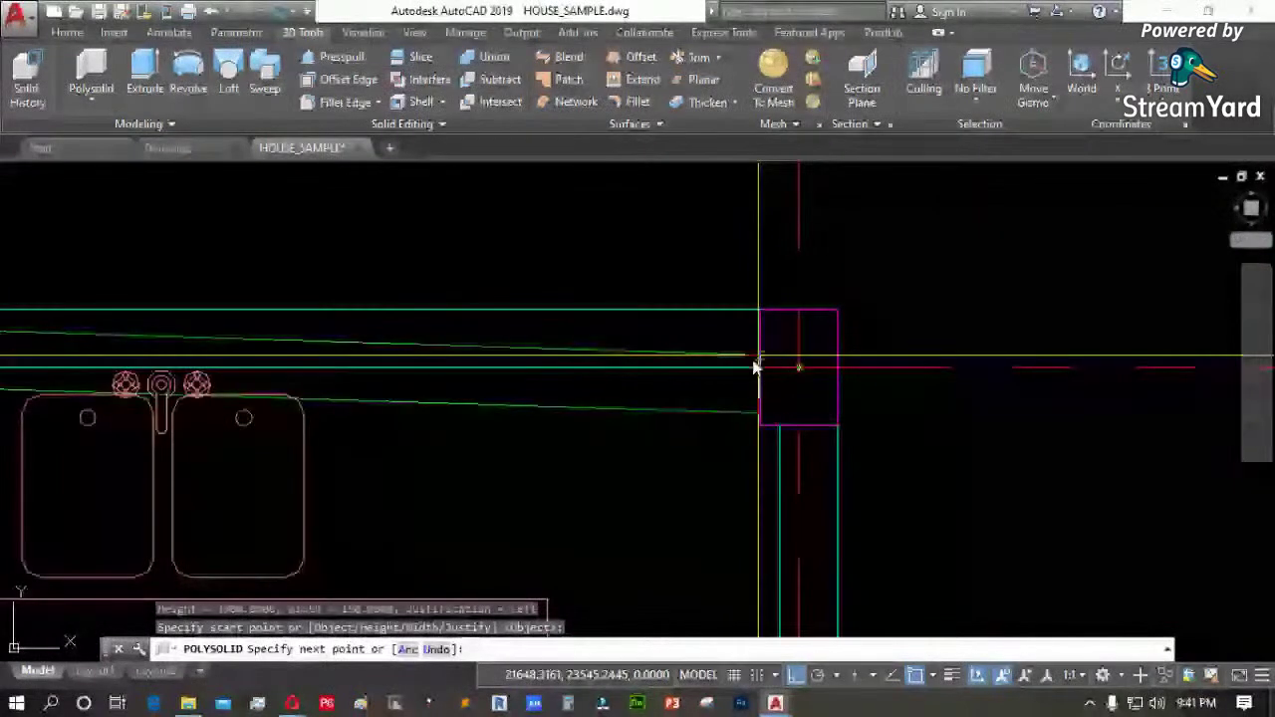
key(Return)
key(Return)
Trace the right outer wall from the column corner down to the bottom corner
click(840, 310)
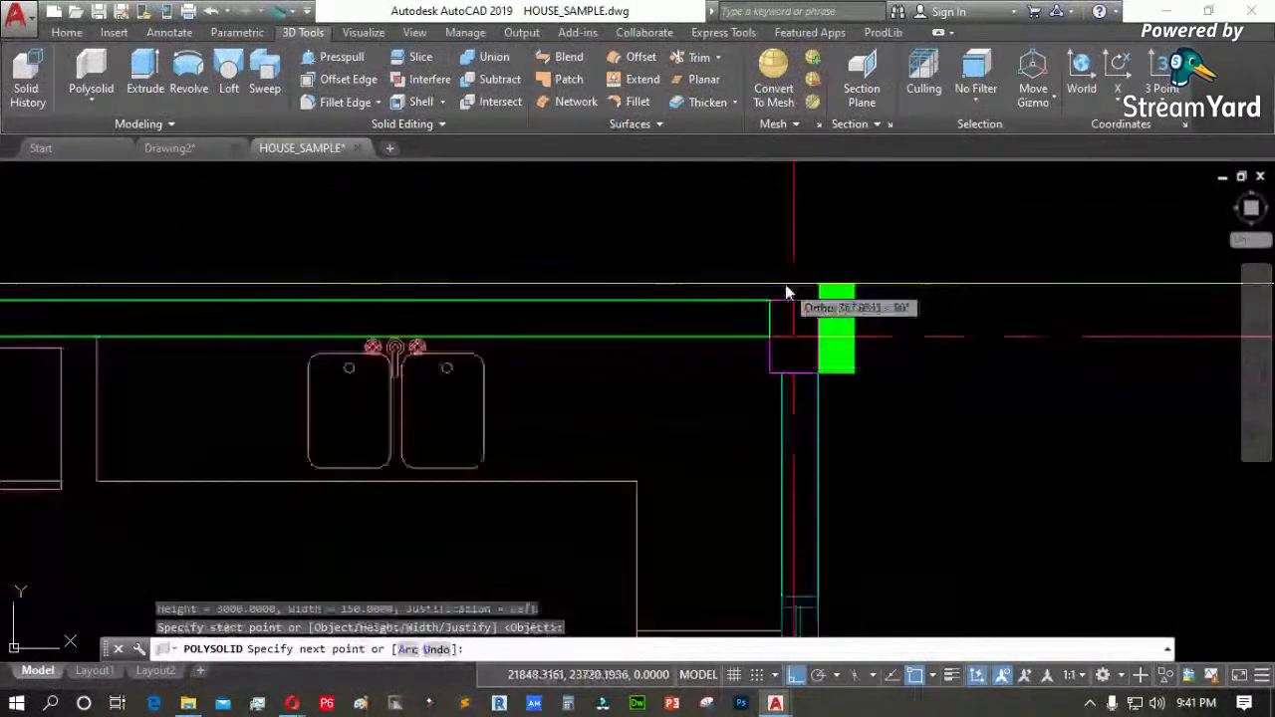
scroll(797, 289, down, 3)
scroll(809, 460, down, 2)
scroll(788, 358, up, 6)
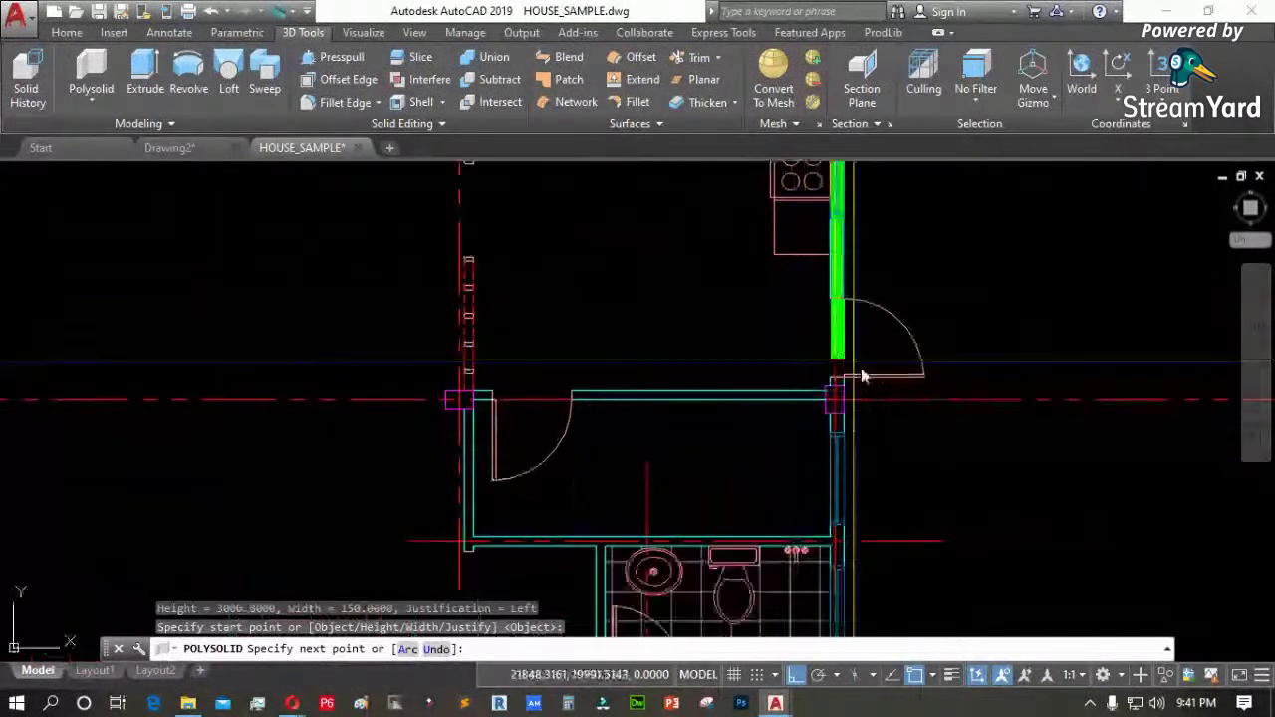
click(774, 354)
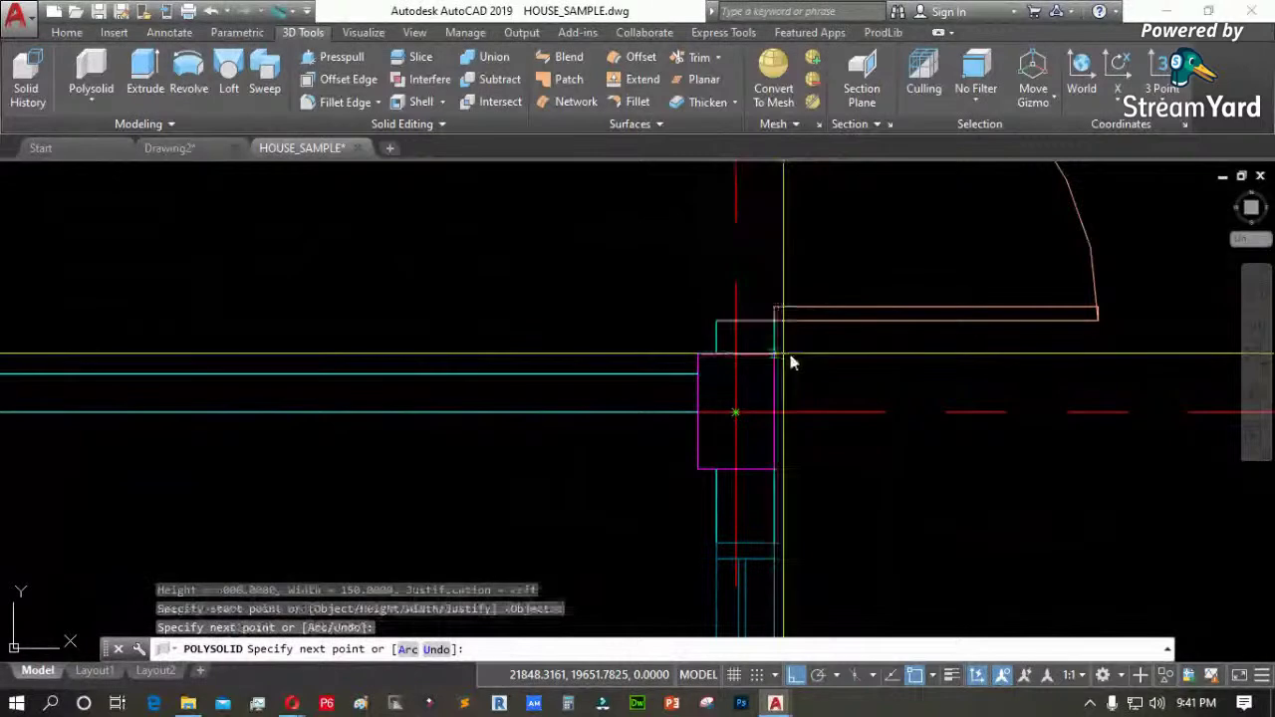
key(Return)
key(Return)
scroll(760, 364, down, 4)
scroll(746, 299, up, 6)
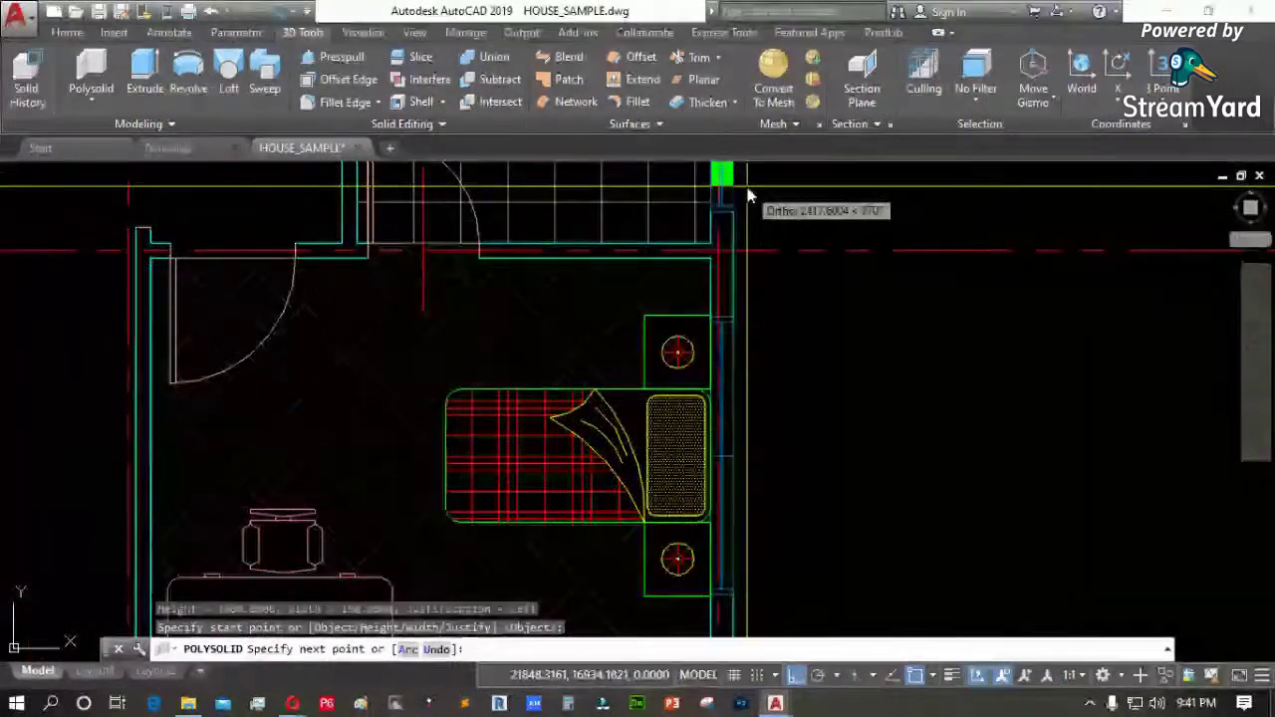
scroll(767, 354, down, 3)
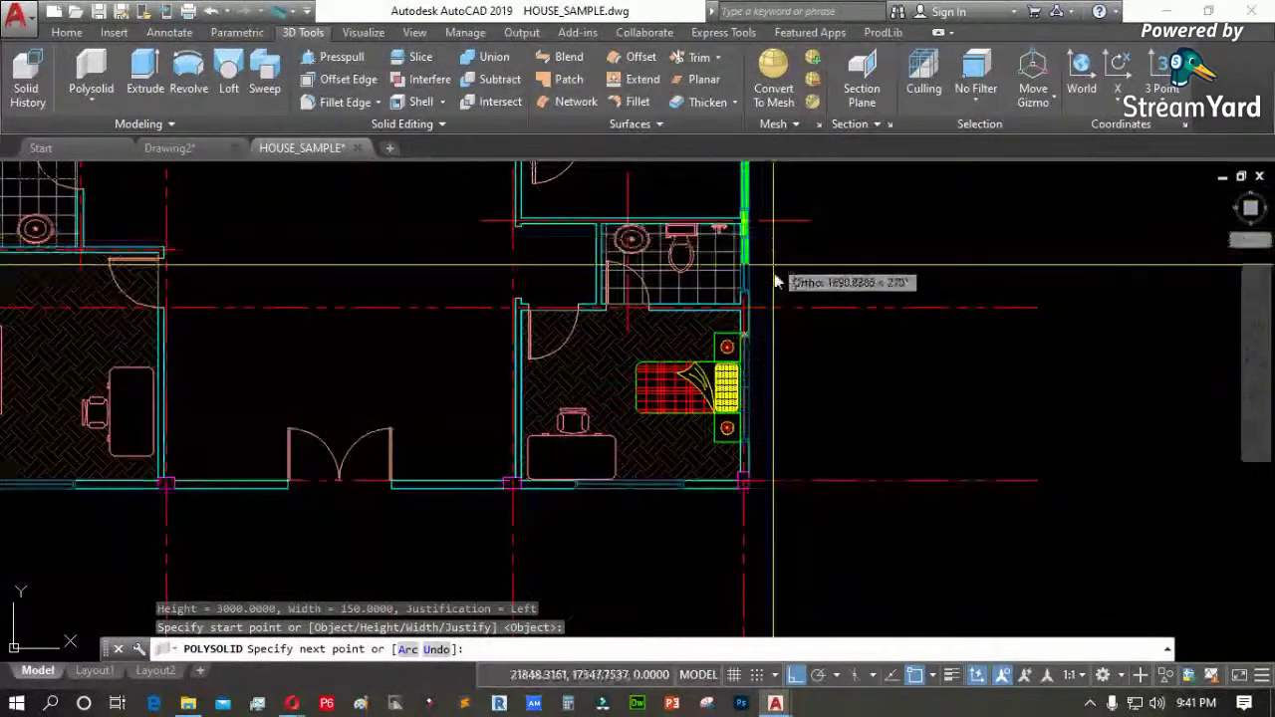
scroll(783, 207, up, 4)
scroll(768, 213, down, 6)
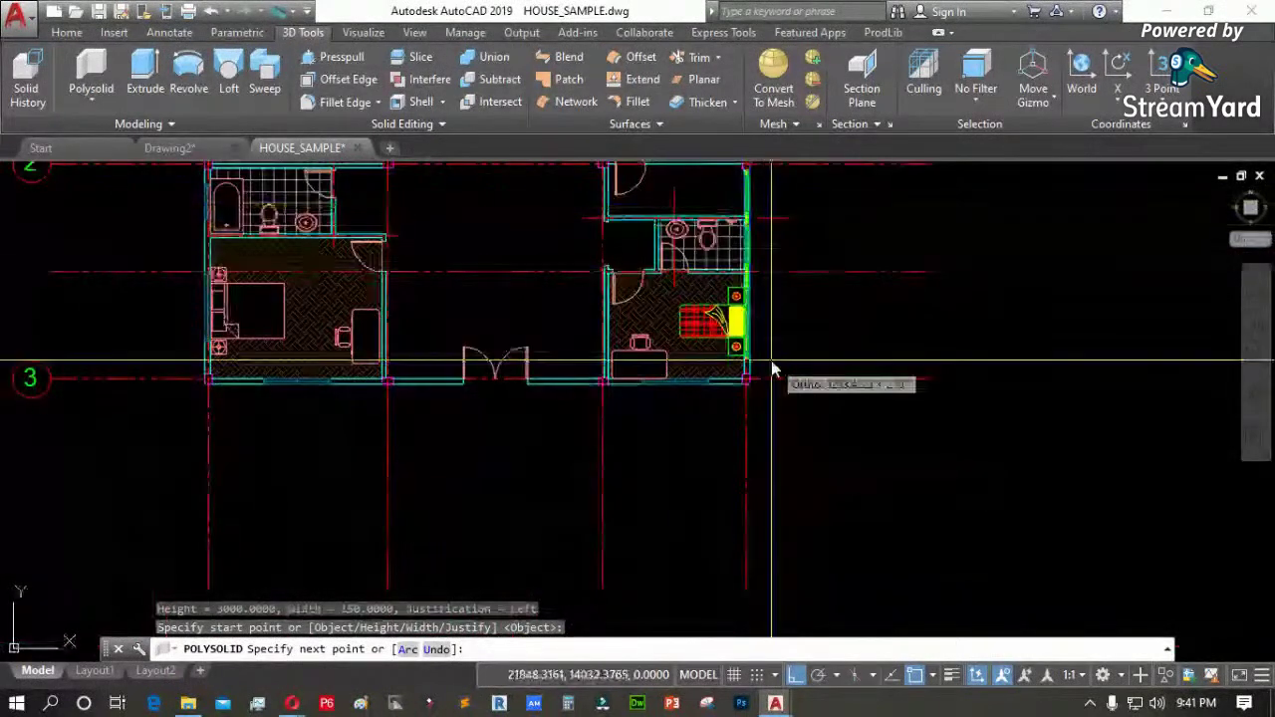
scroll(757, 368, up, 4)
click(691, 416)
key(Return)
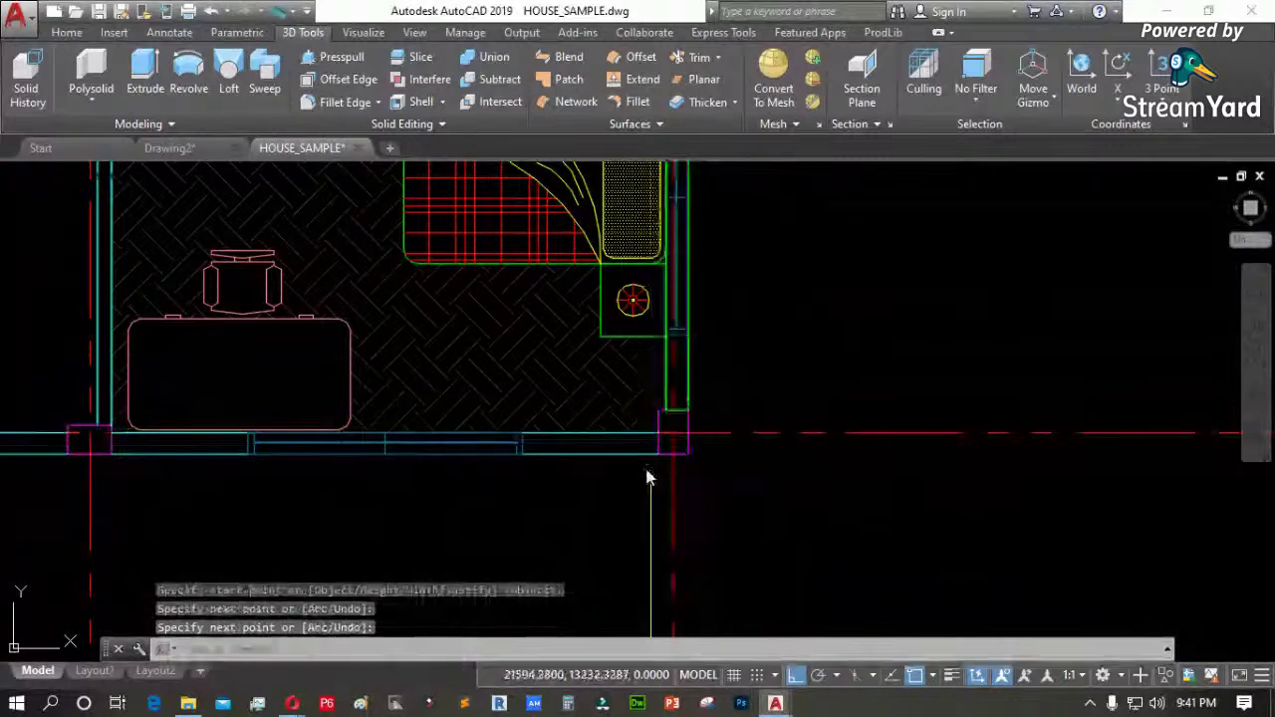
Draw the bottom wall from the right corner to the column, then along the door wall
key(Return)
click(661, 453)
scroll(882, 444, down, 2)
scroll(882, 444, up, 2)
scroll(558, 428, up, 3)
click(365, 370)
key(Return)
key(Return)
click(294, 375)
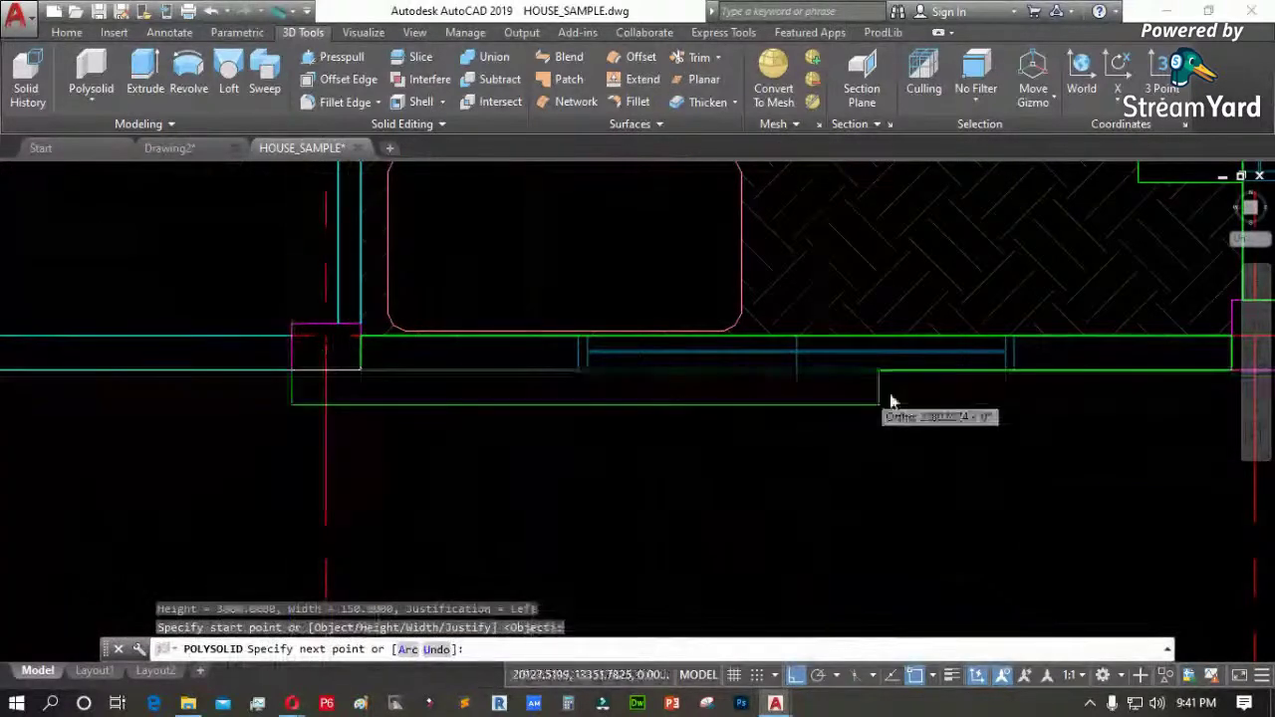
scroll(778, 408, down, 2)
scroll(548, 408, up, 3)
click(388, 408)
key(Return)
key(Return)
Finish the bottom outer wall at the left corner
click(389, 404)
scroll(649, 439, down, 2)
scroll(408, 424, up, 4)
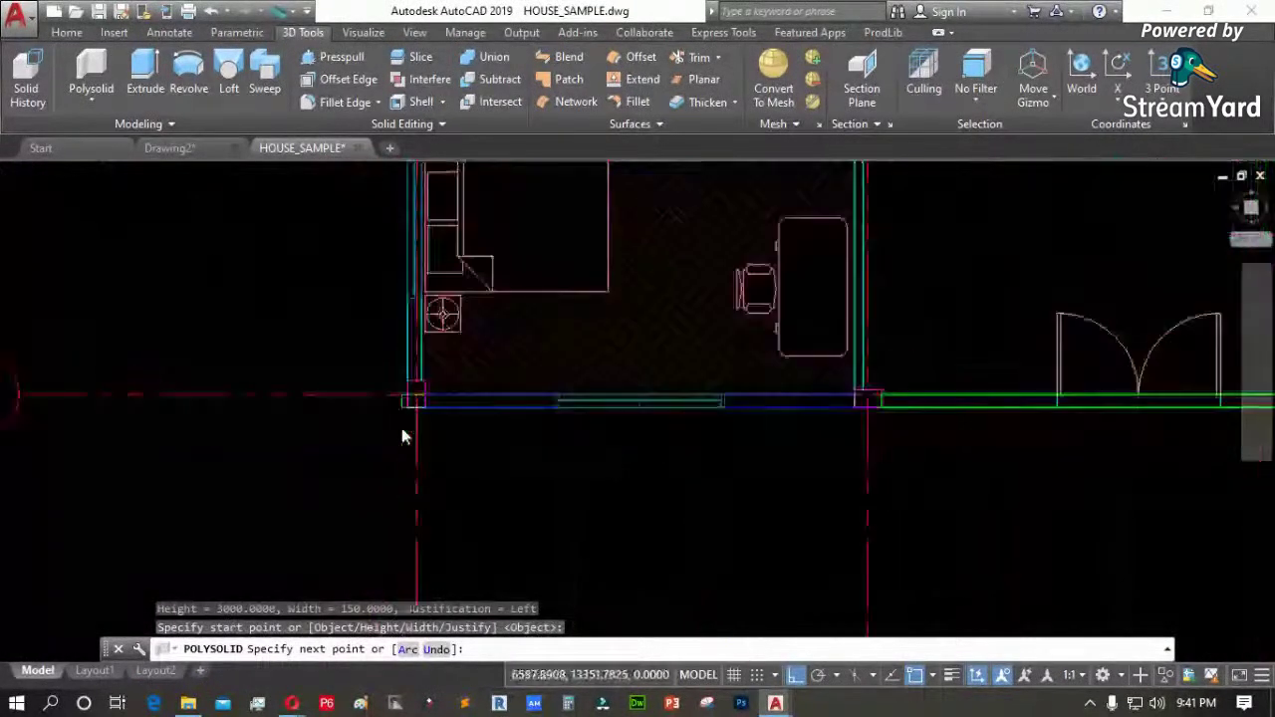
click(442, 399)
key(Return)
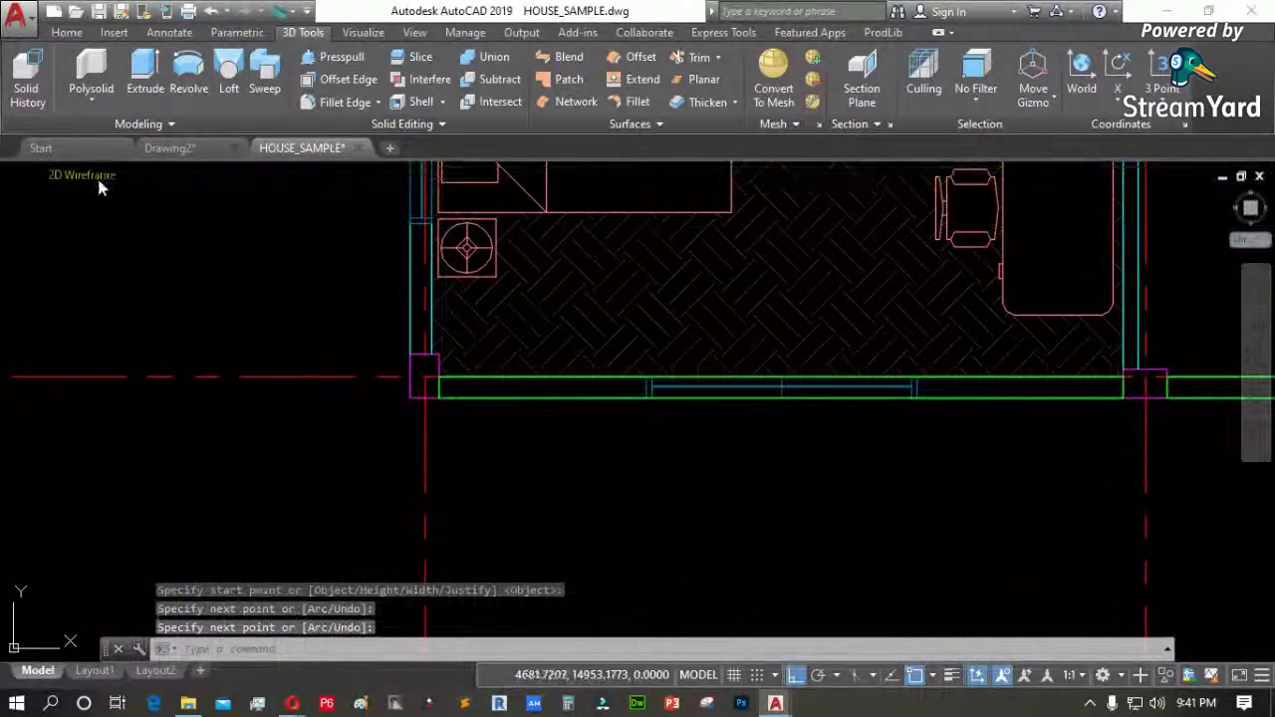
click(100, 177)
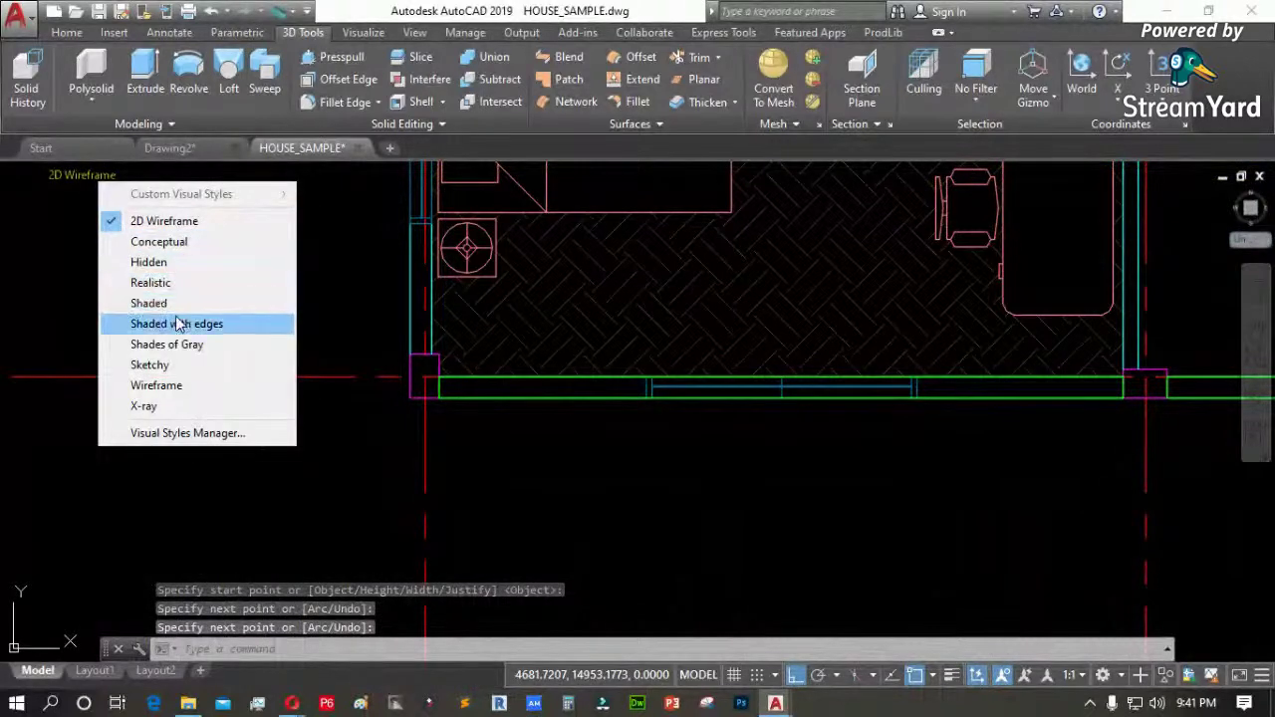
Show the walls Shaded with Edges and draw a left wall from the outer corner to the bathroom corner
click(177, 324)
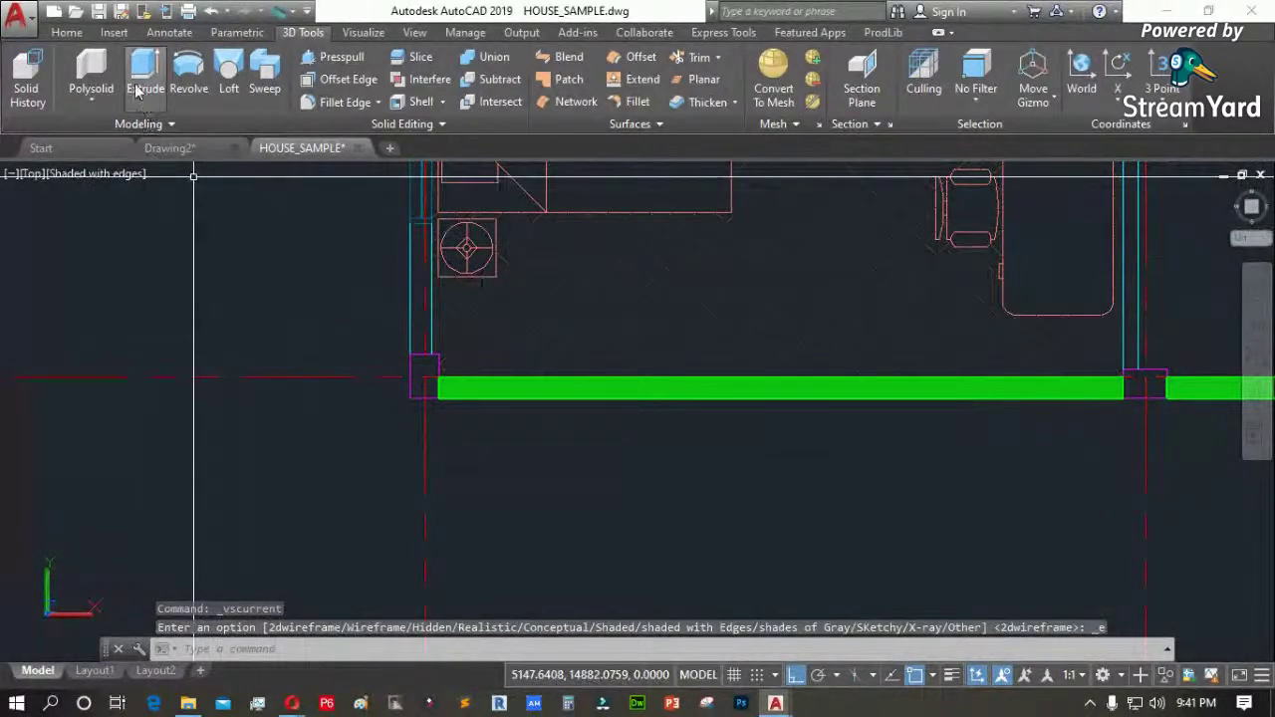
click(79, 80)
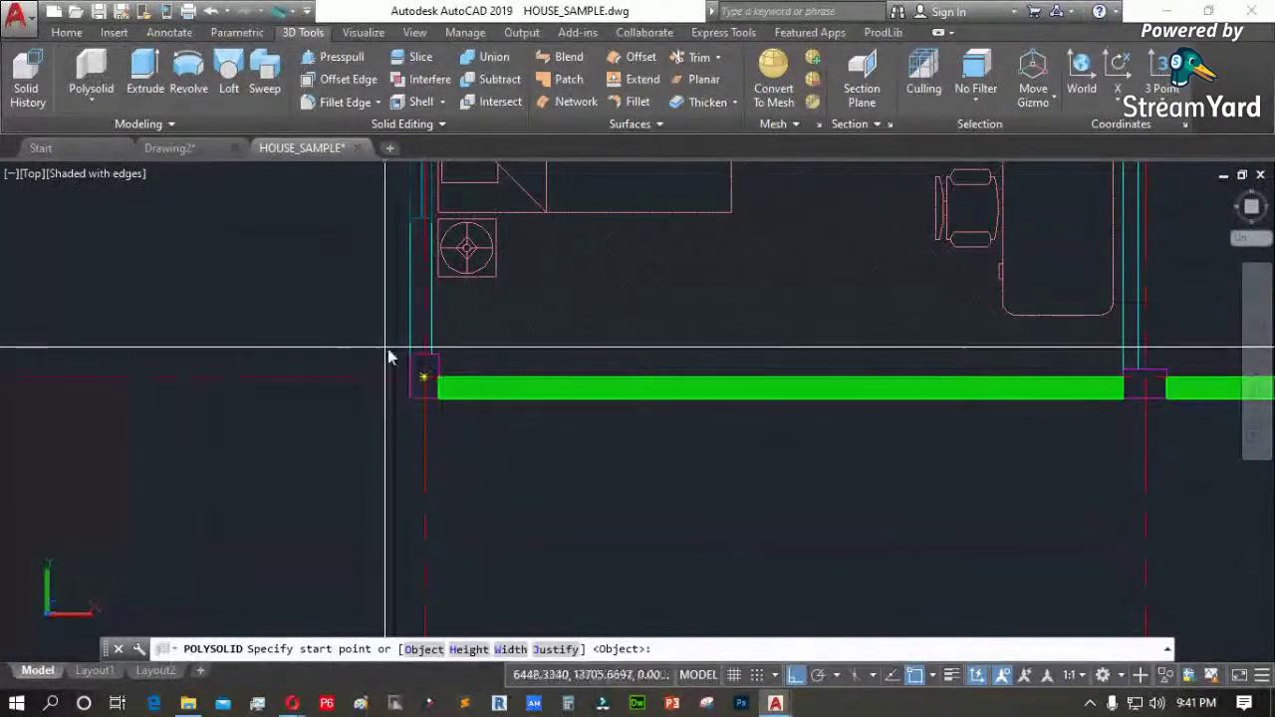
click(407, 363)
scroll(464, 362, down, 4)
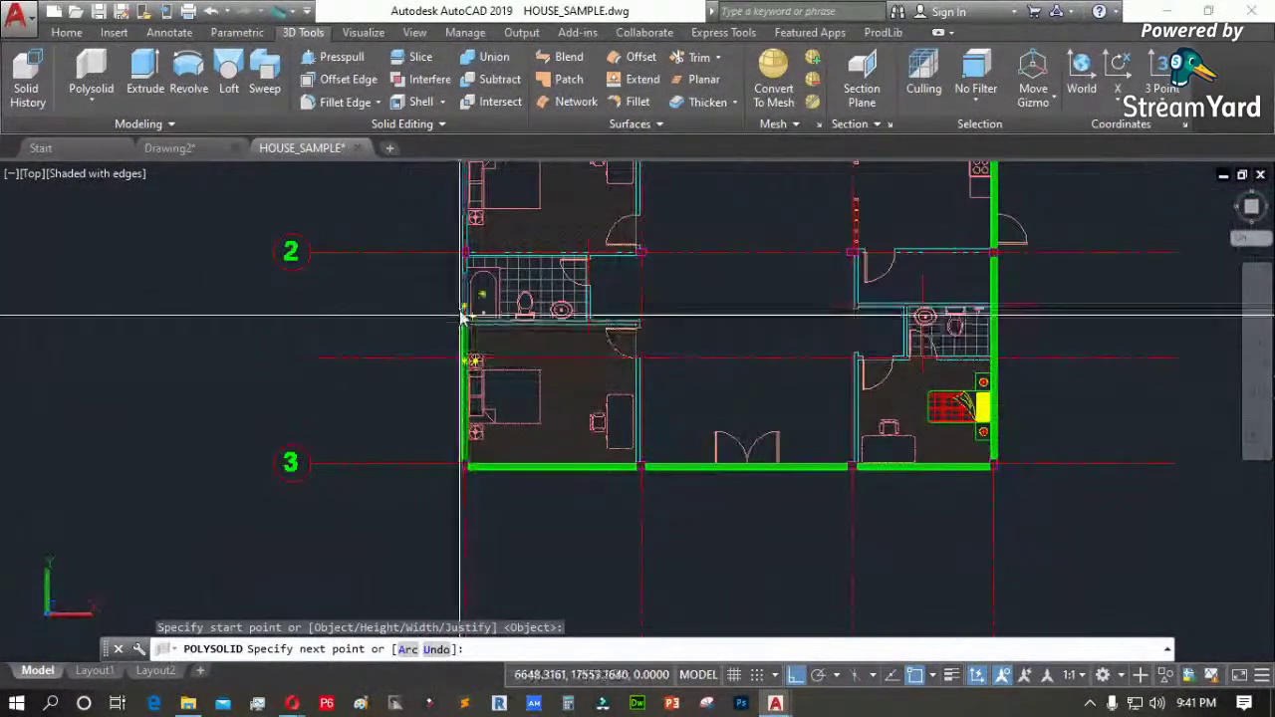
scroll(462, 301, up, 4)
scroll(465, 468, down, 3)
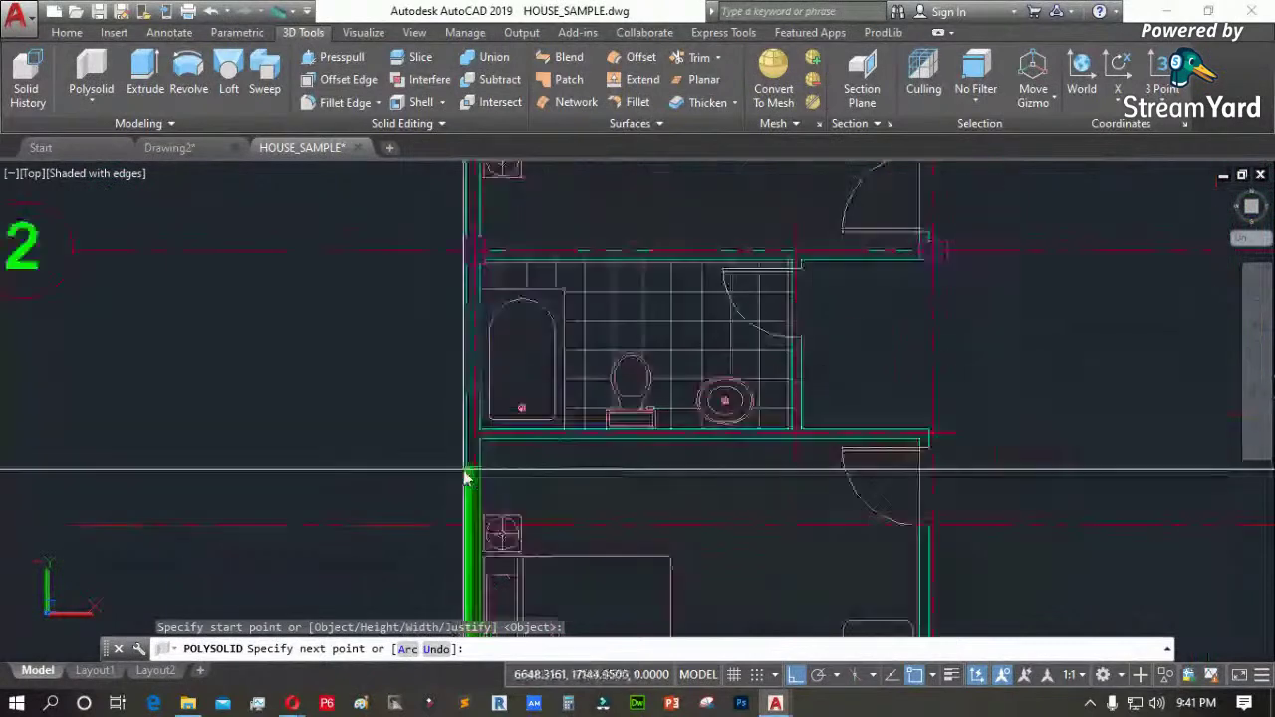
scroll(464, 345, up, 3)
click(467, 345)
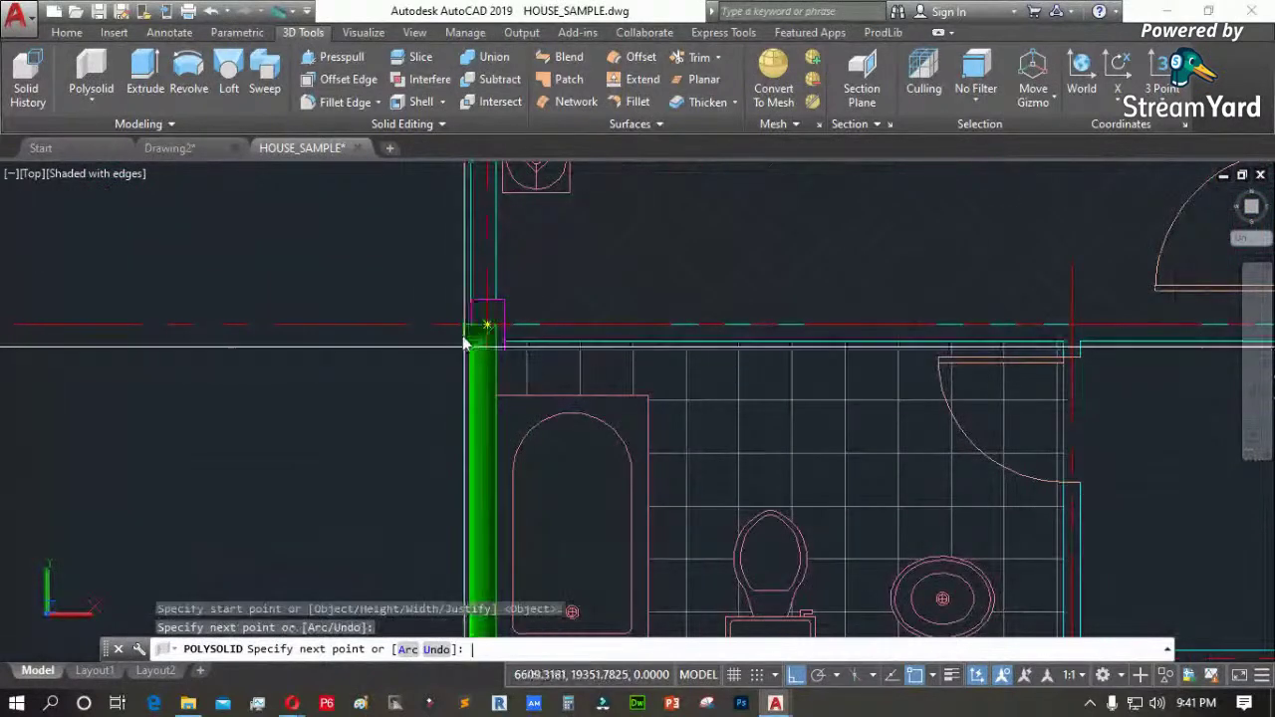
key(Return)
key(Return)
Close the perimeter with the last left wall segment up to the final outer corner
click(472, 304)
scroll(465, 369, down, 3)
scroll(498, 342, up, 5)
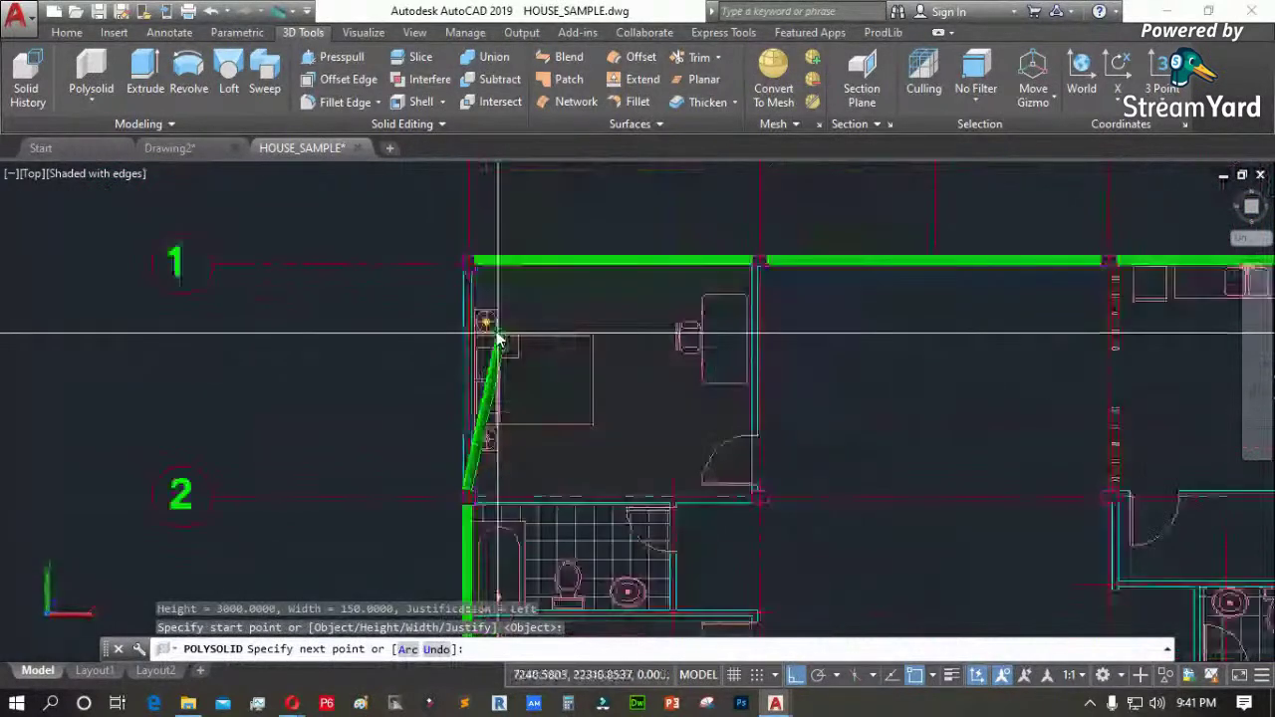
click(417, 227)
key(Return)
scroll(353, 250, down, 4)
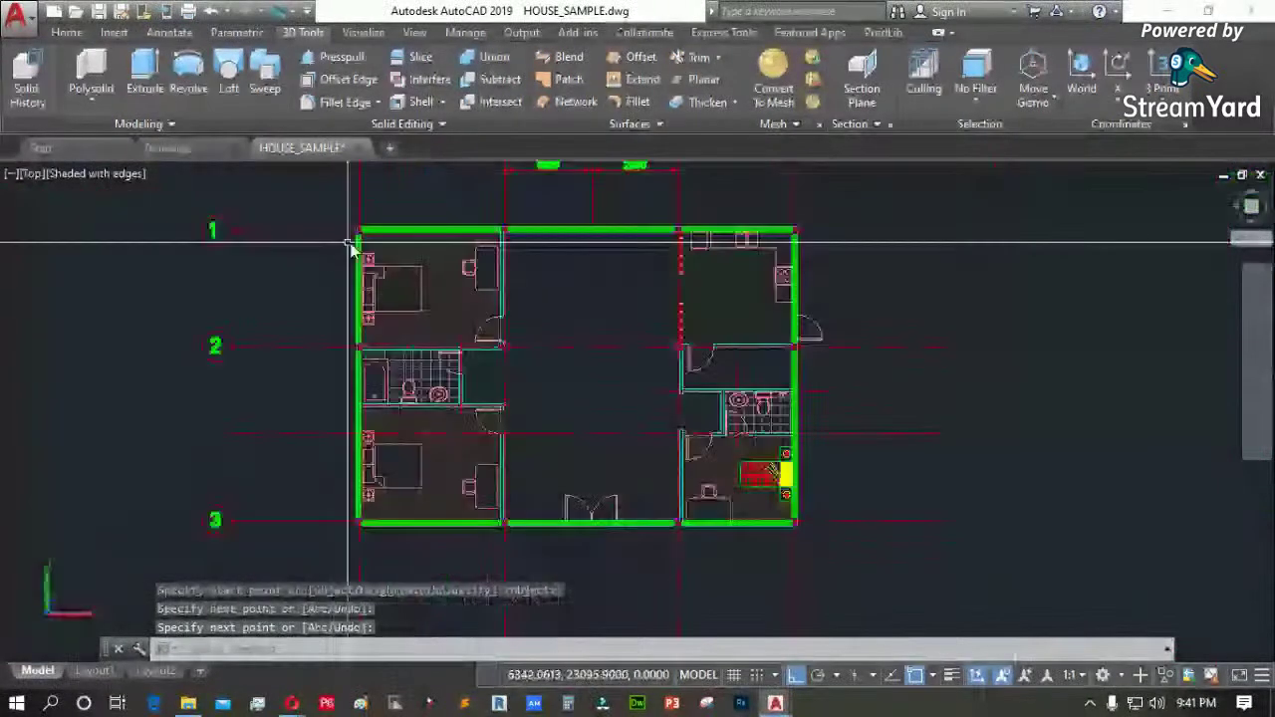
click(32, 174)
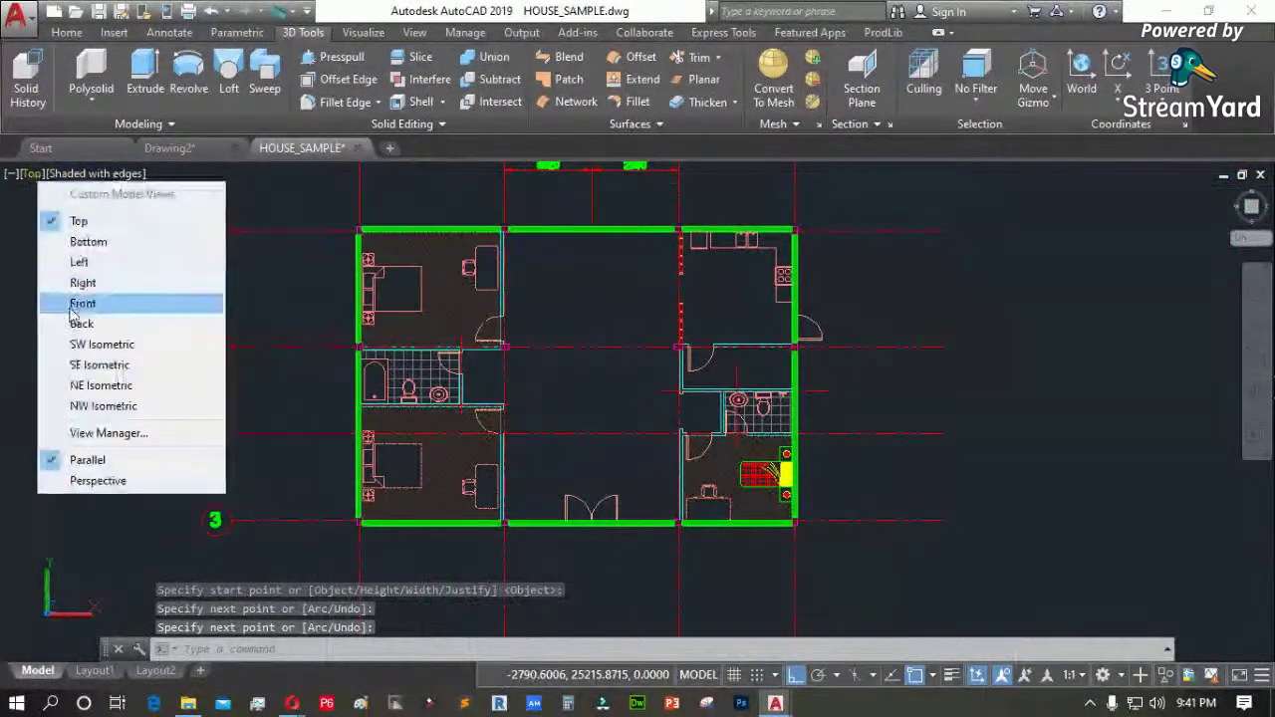
Inspect the walls in SW Isometric, then return to the Top plan view
click(102, 345)
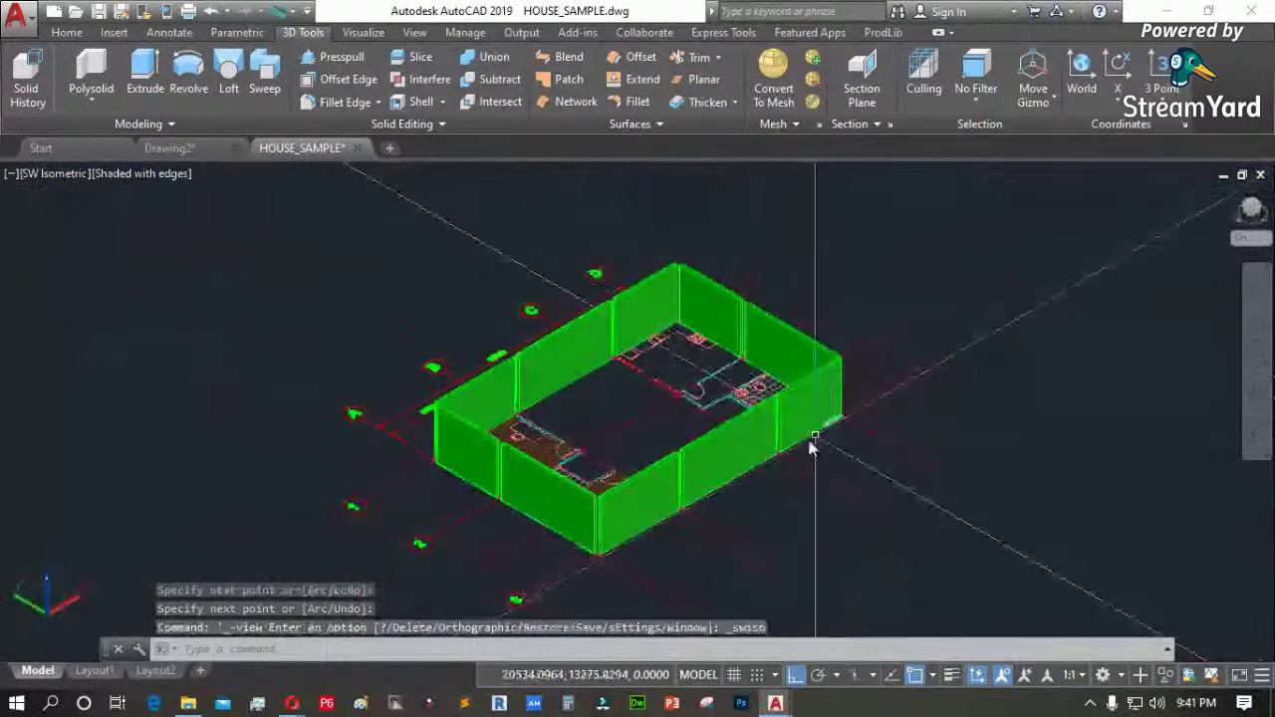
click(56, 175)
click(100, 219)
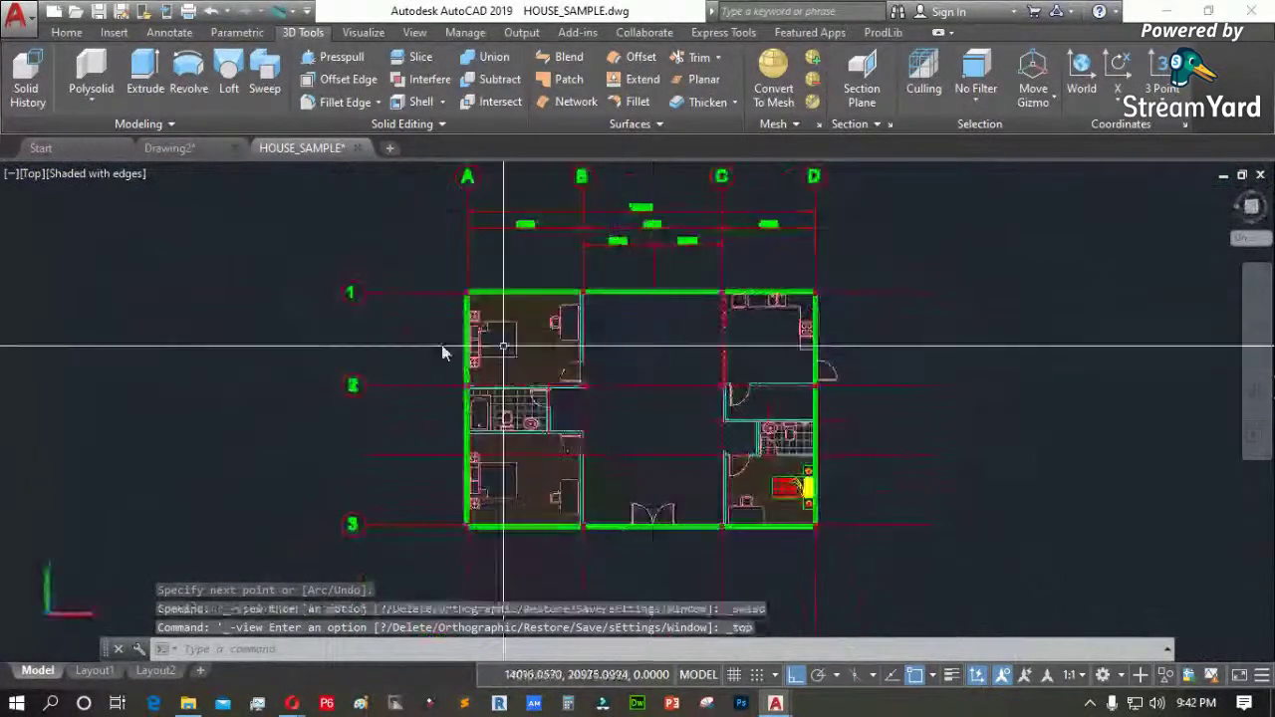
scroll(697, 373, down, 1)
scroll(817, 392, up, 2)
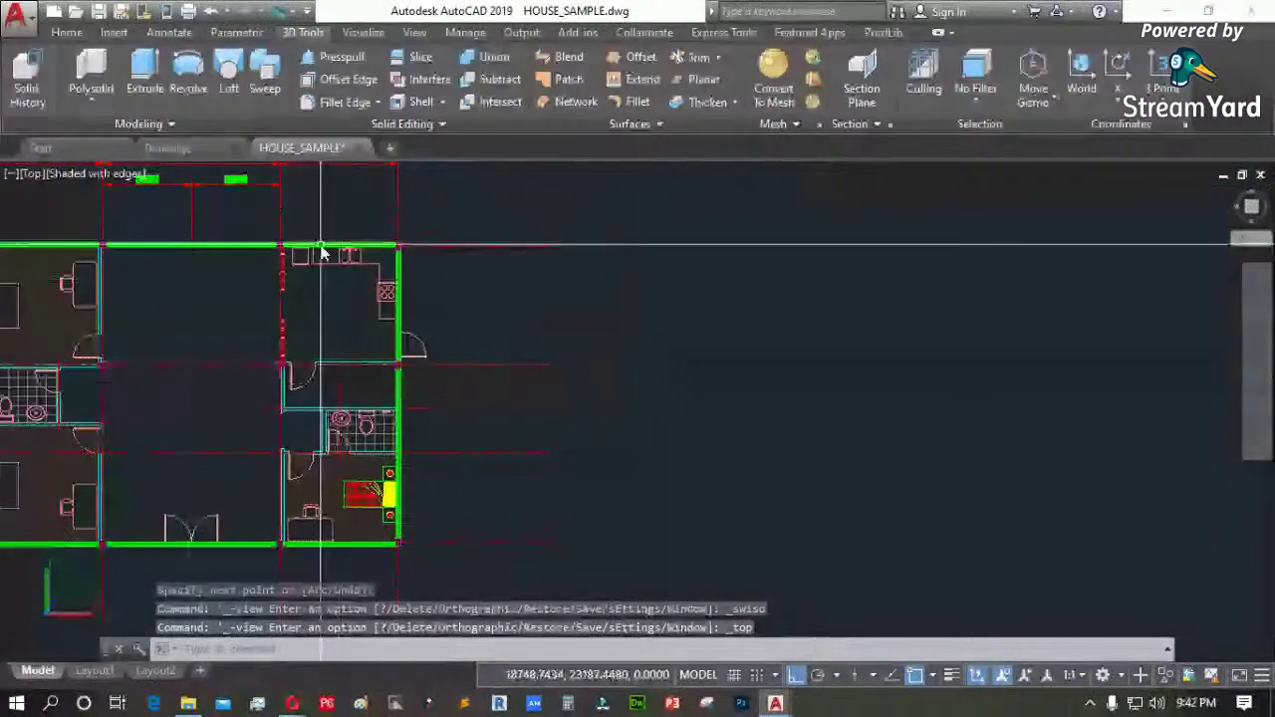
Draw a horizontal practice wall and a vertical wall crossing it beside the plan
click(100, 78)
click(680, 298)
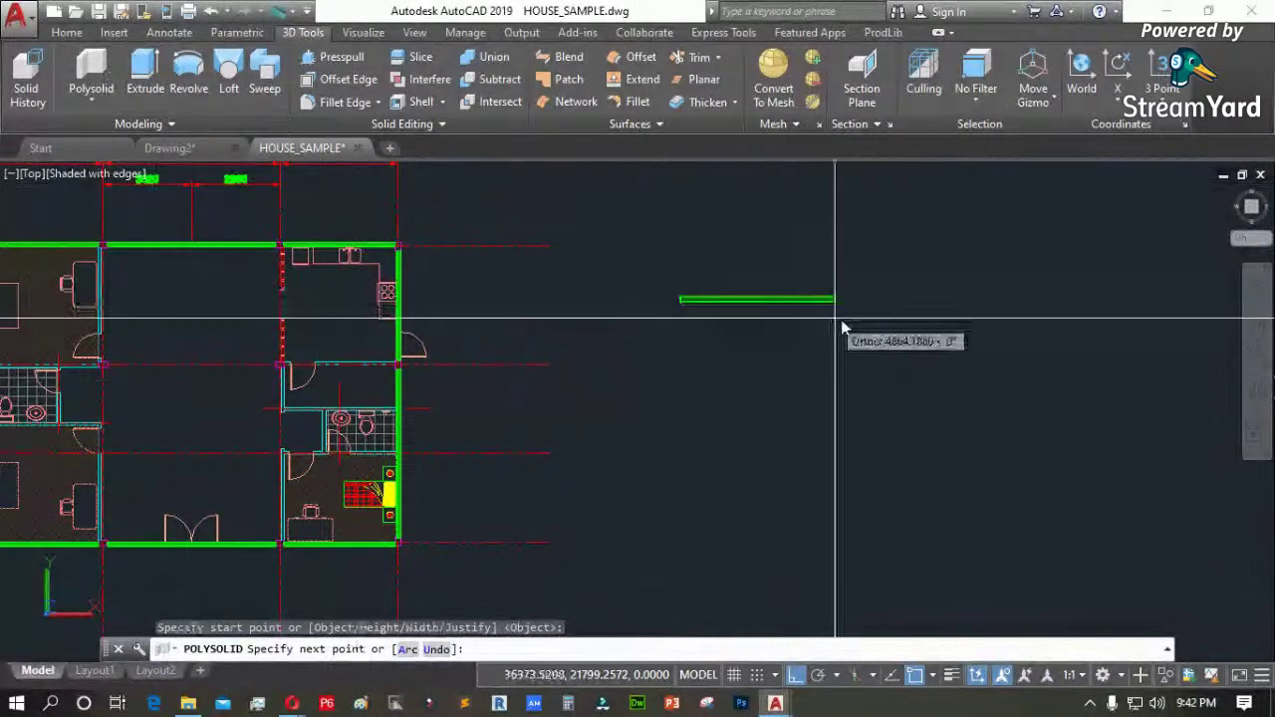
click(1003, 299)
key(Return)
key(Return)
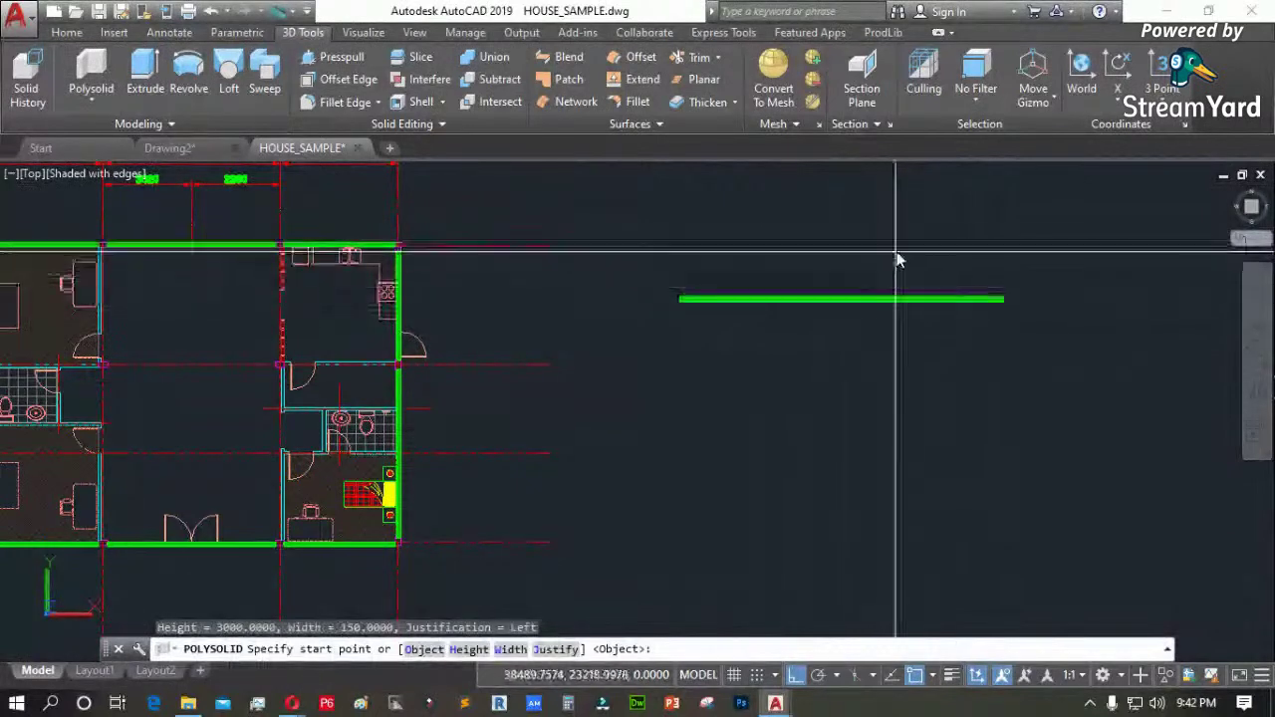
click(909, 229)
click(908, 395)
key(Return)
scroll(1012, 247, up, 5)
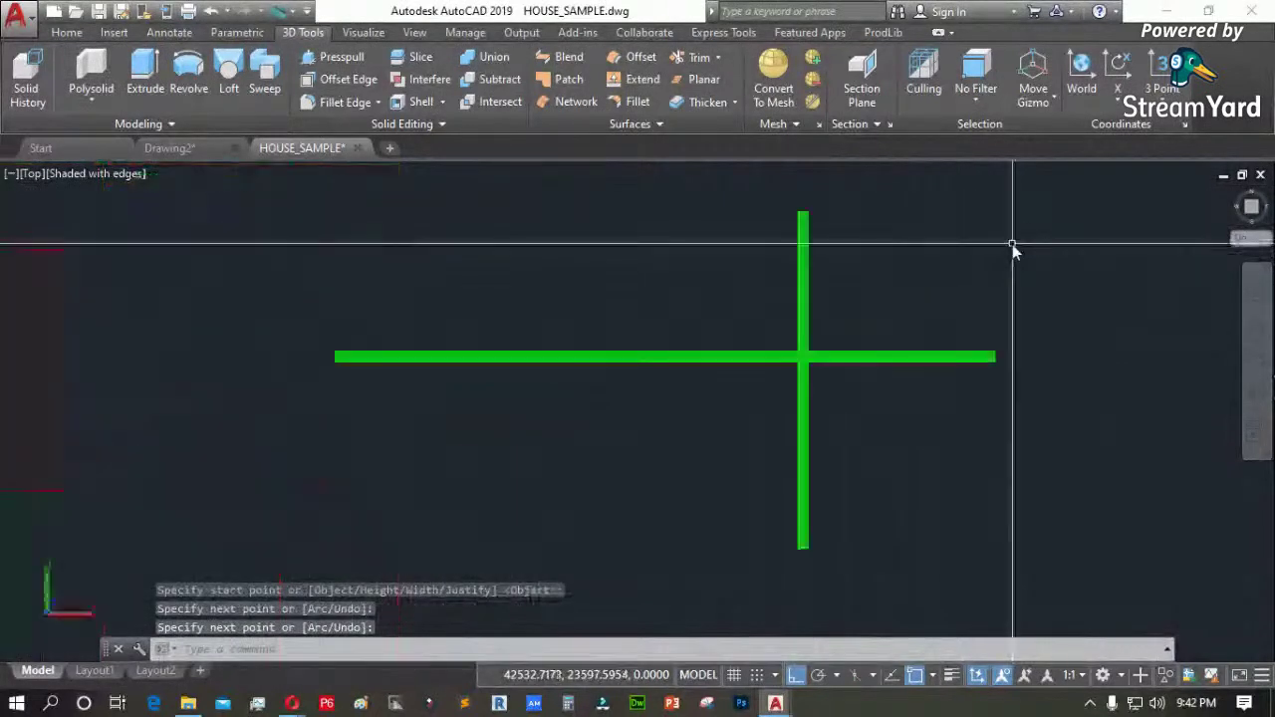
Try trimming the horizontal wall at the vertical wall with TRIM
text(tr)
key(Return)
click(800, 308)
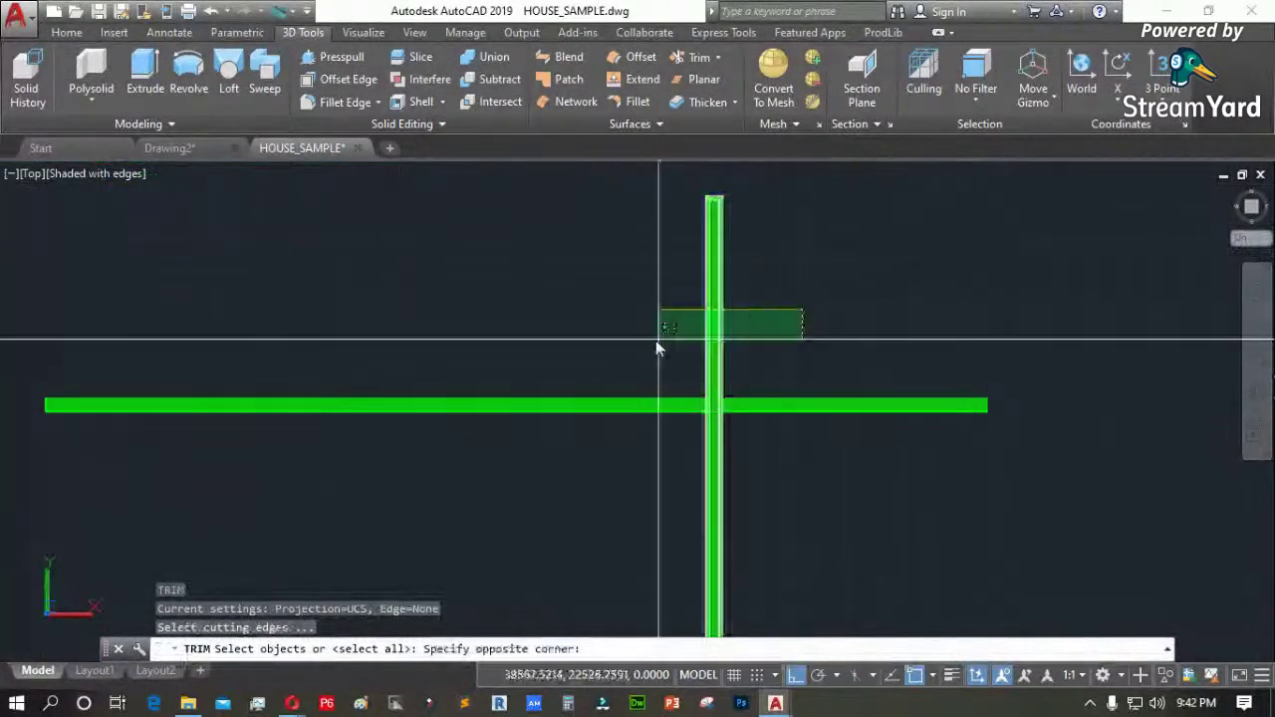
click(655, 341)
key(Return)
click(753, 390)
click(744, 430)
click(657, 429)
click(574, 369)
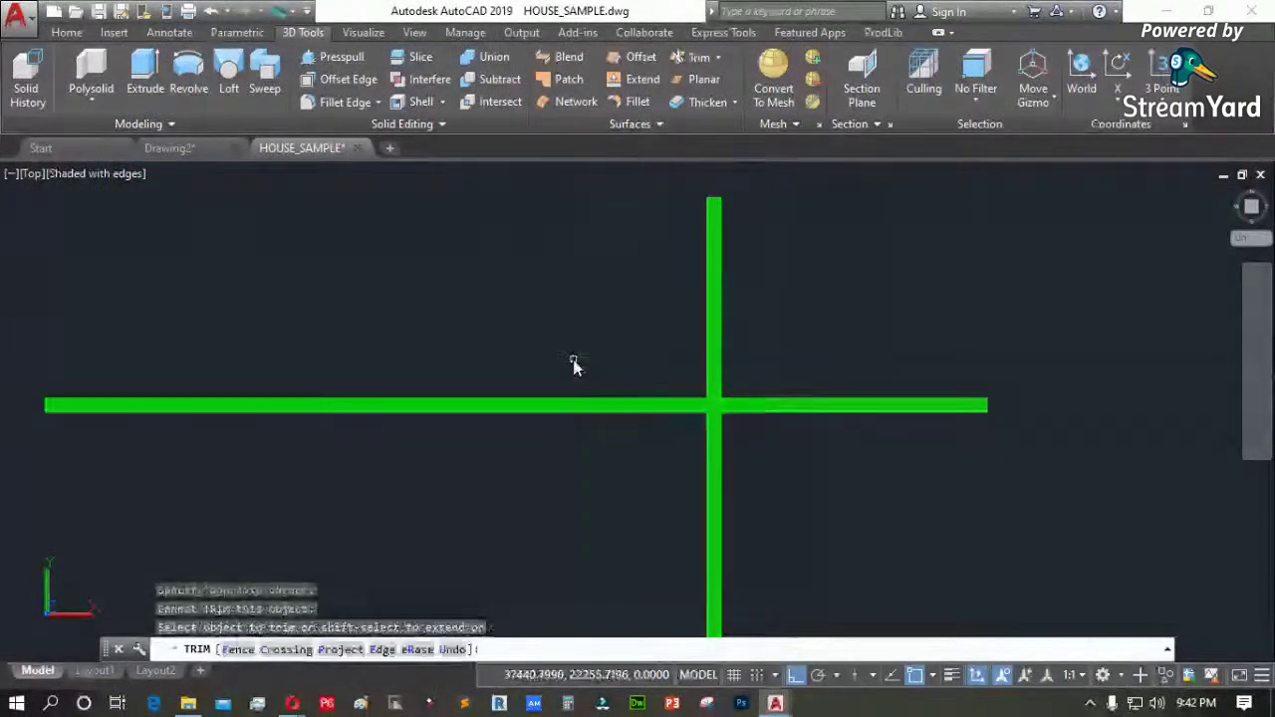
key(Escape)
Grip-stretch the horizontal wall's right end to stop at the vertical wall
click(866, 379)
click(814, 430)
click(985, 403)
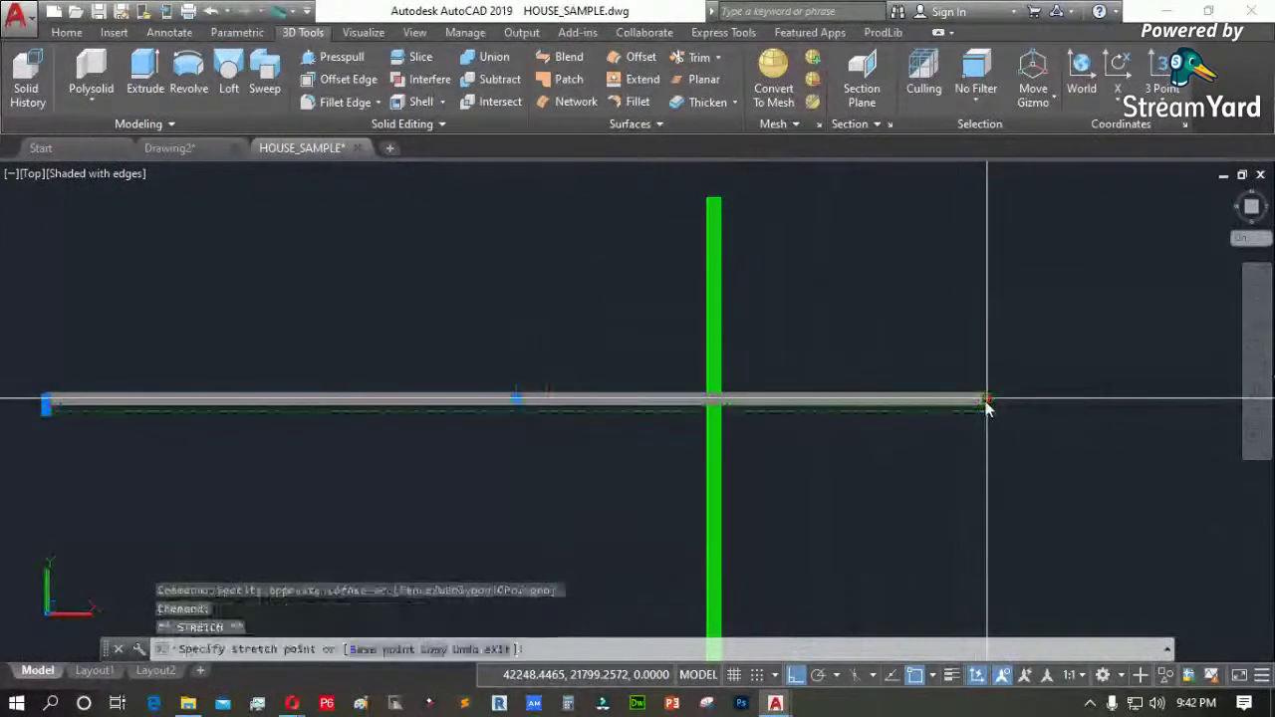
scroll(725, 422, up, 3)
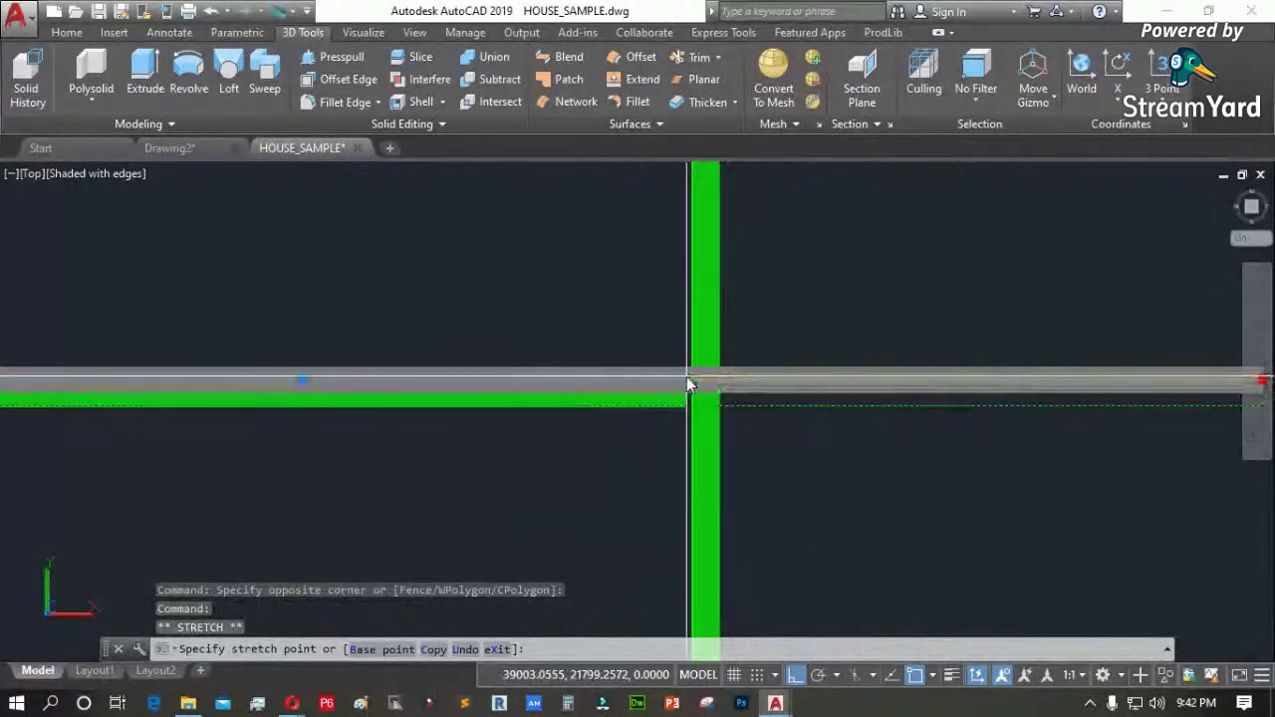
click(621, 366)
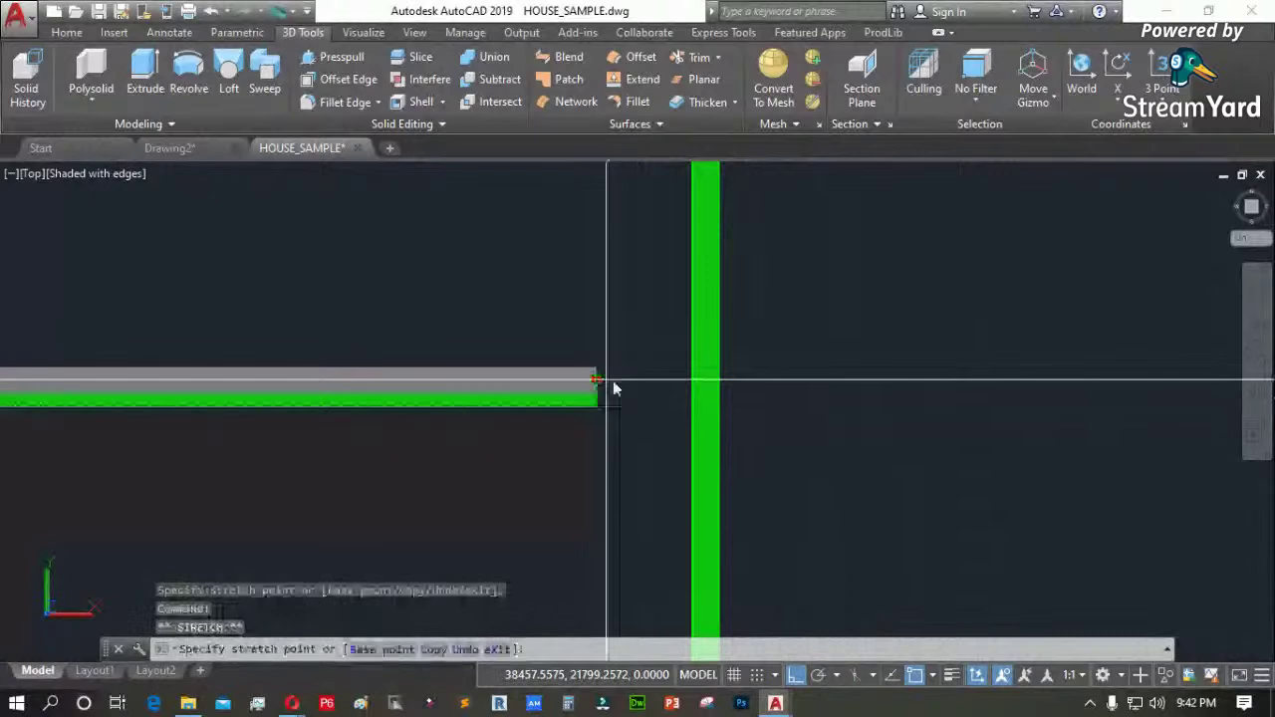
scroll(811, 378, down, 3)
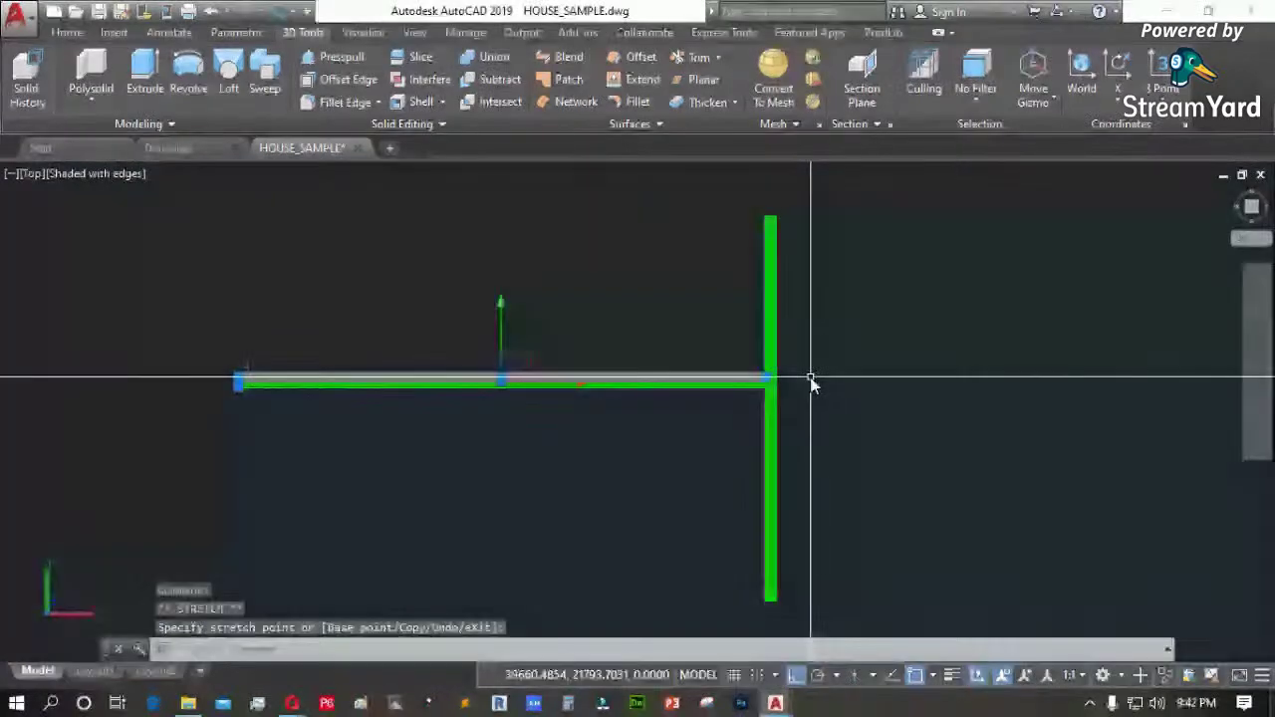
key(Escape)
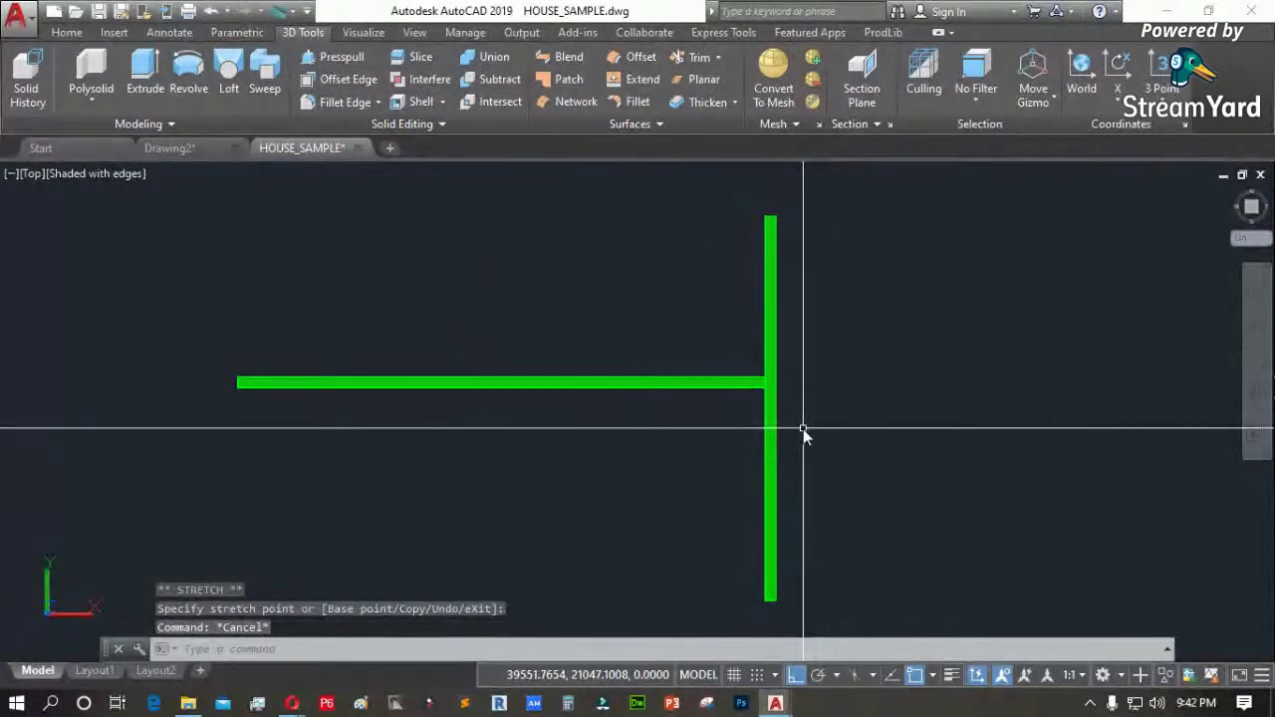
Move the vertical practice wall further right
text(m)
key(Return)
click(797, 458)
click(687, 495)
key(Return)
click(508, 491)
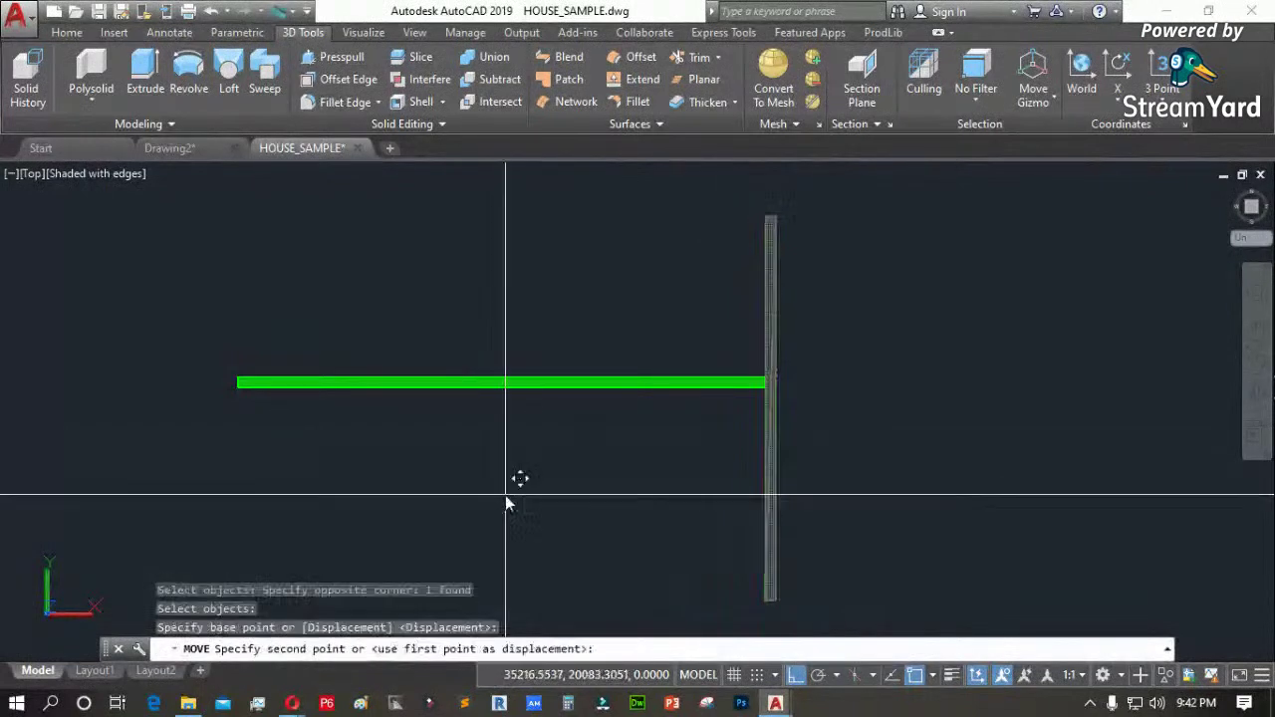
click(588, 510)
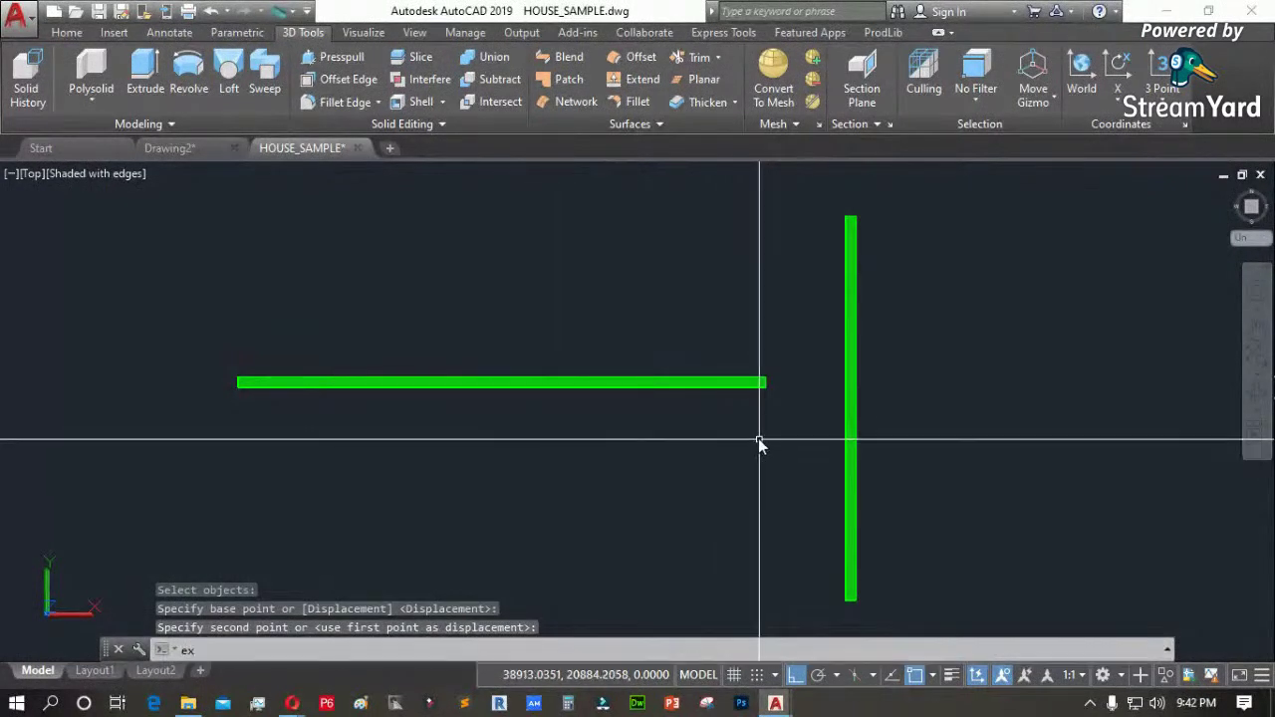
Try extending the horizontal wall to the vertical wall with EXTEND
text(ex)
key(Return)
click(908, 444)
click(790, 471)
key(Return)
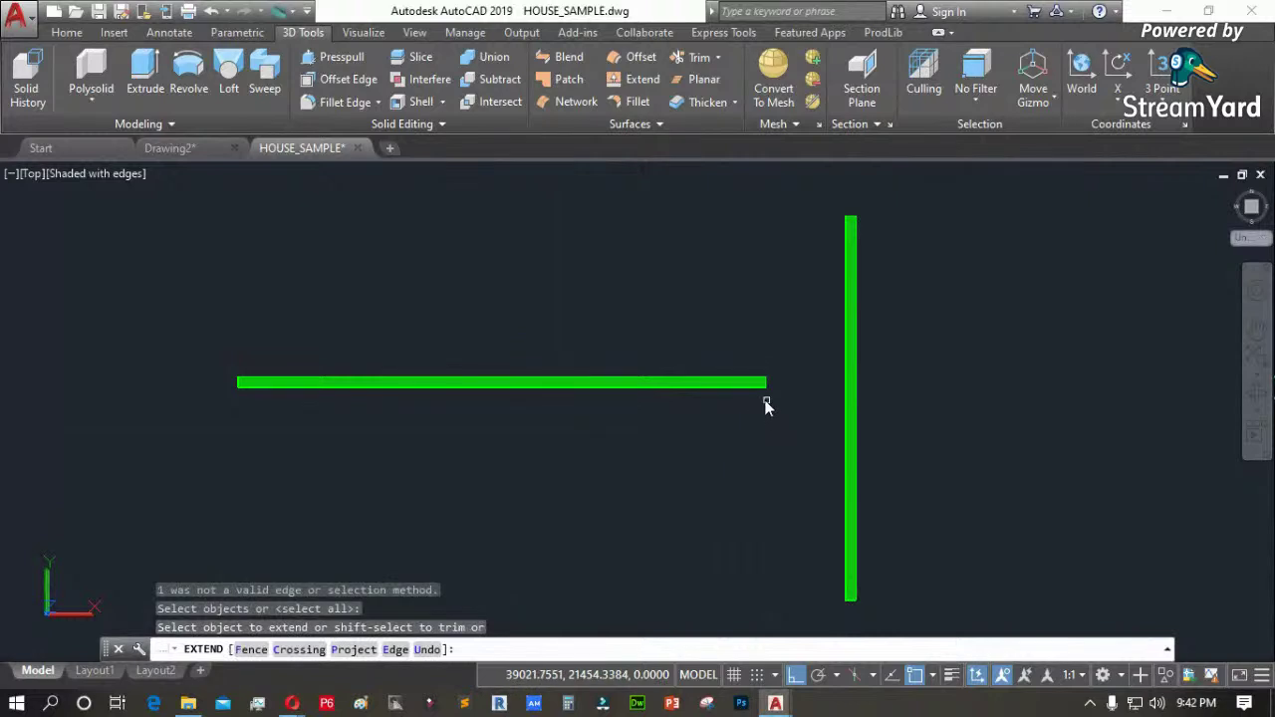
key(Return)
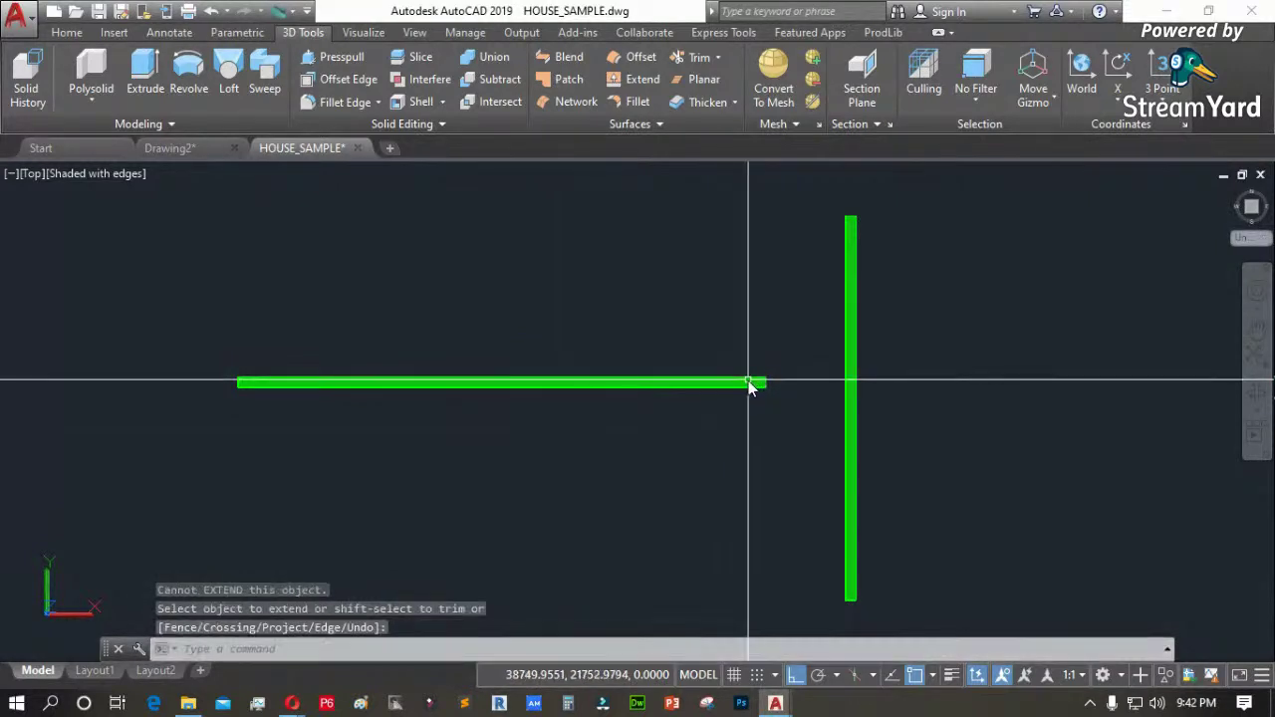
Abandon a grip stretch of the horizontal wall, then window-select and delete both practice walls
click(760, 382)
click(765, 380)
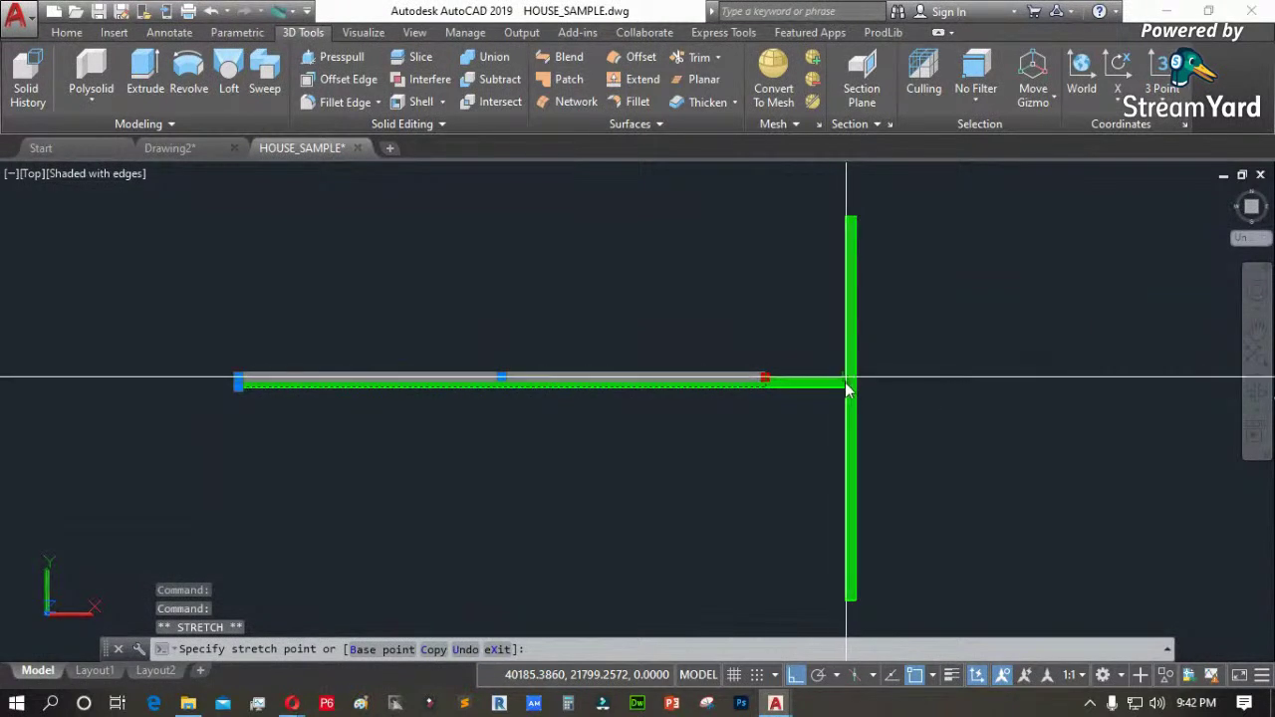
scroll(846, 388, up, 5)
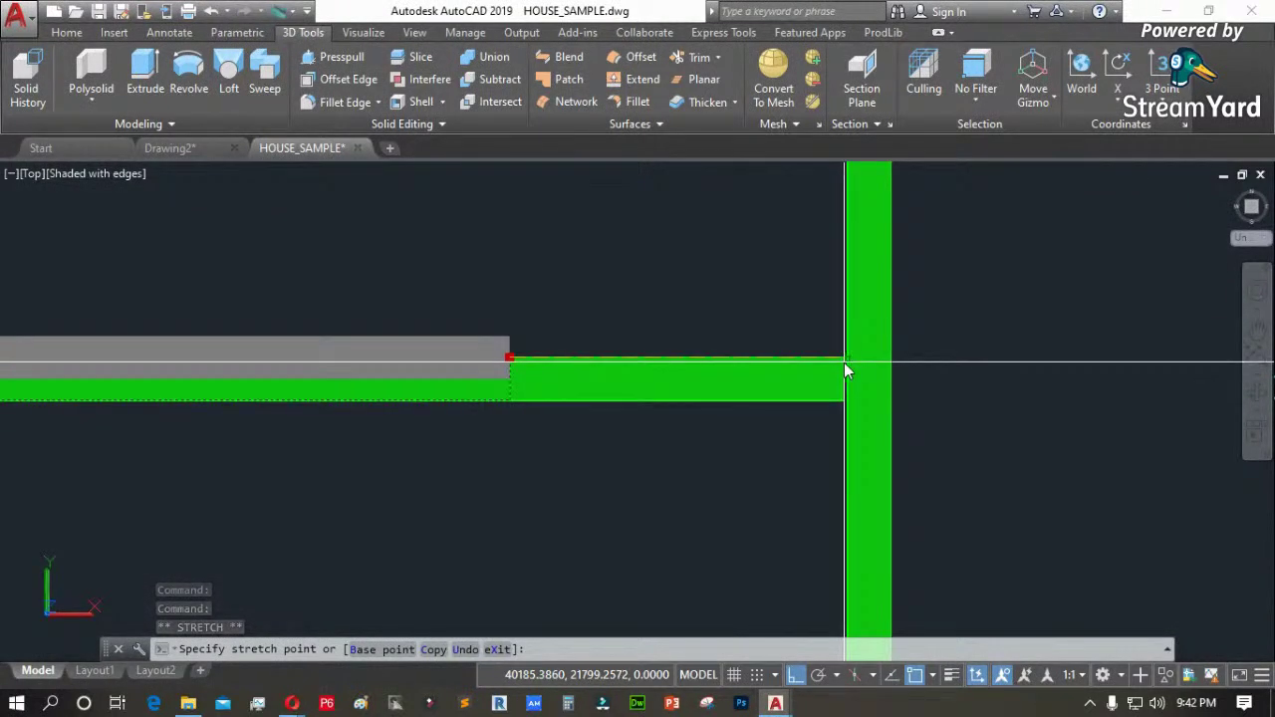
scroll(846, 371, down, 5)
key(Escape)
click(805, 455)
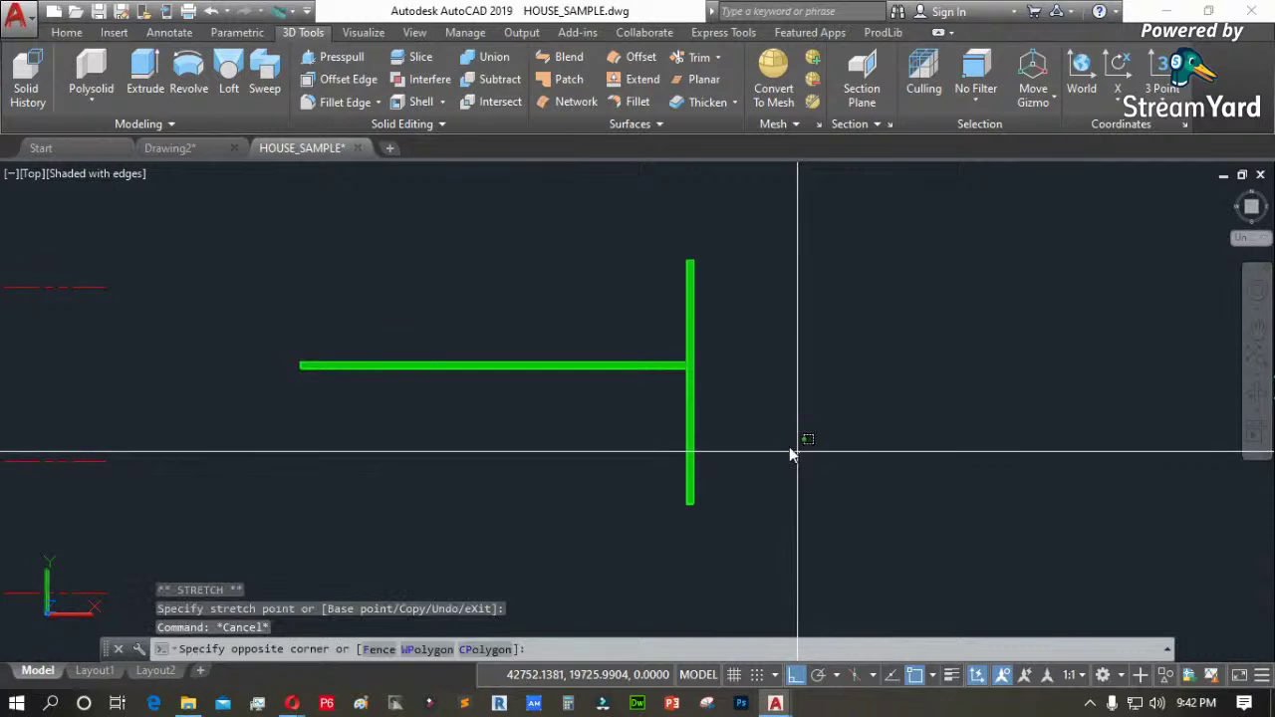
click(654, 339)
key(Delete)
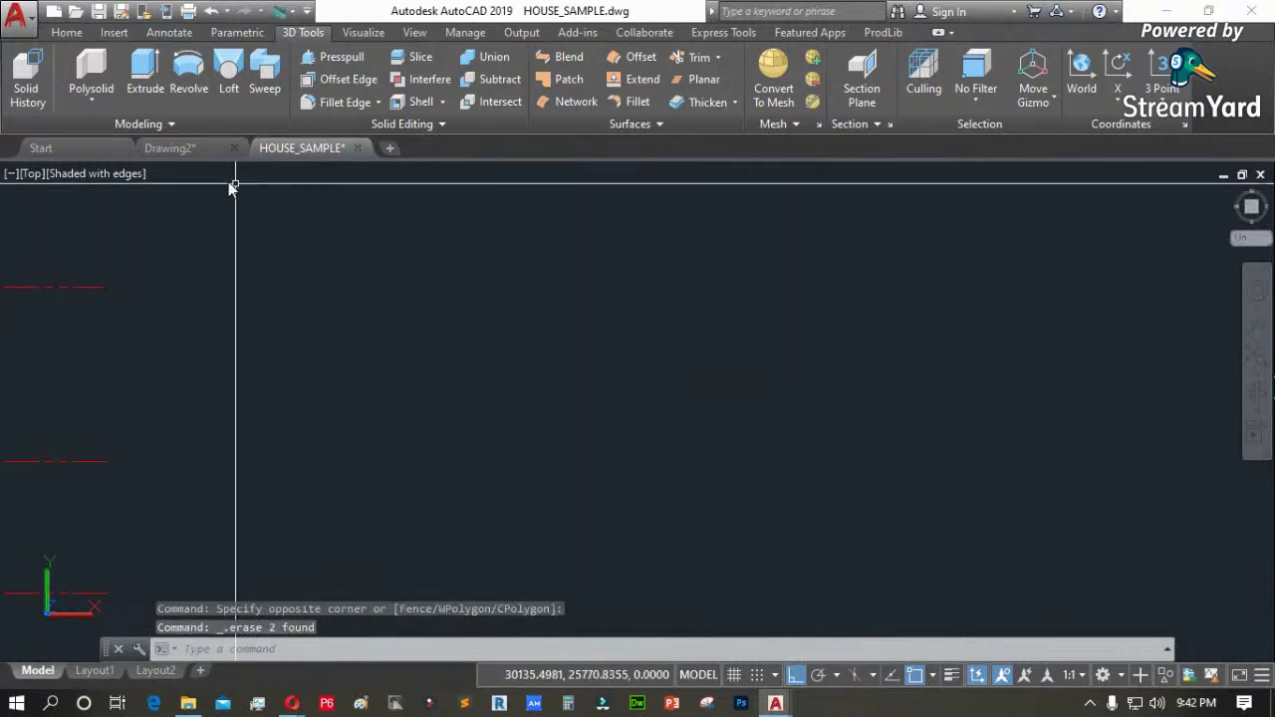
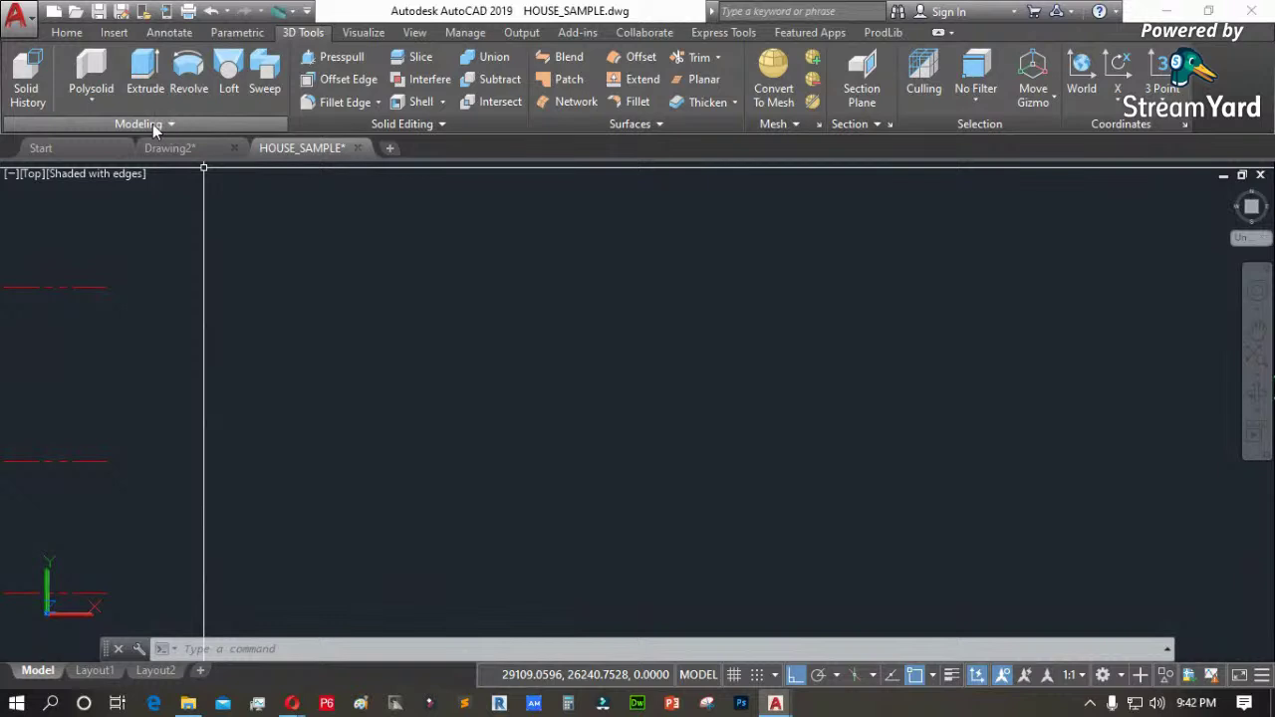
Briefly start Polysolid, then close HOUSE_SAMPLE without saving, leaving Drawing2 open
click(94, 98)
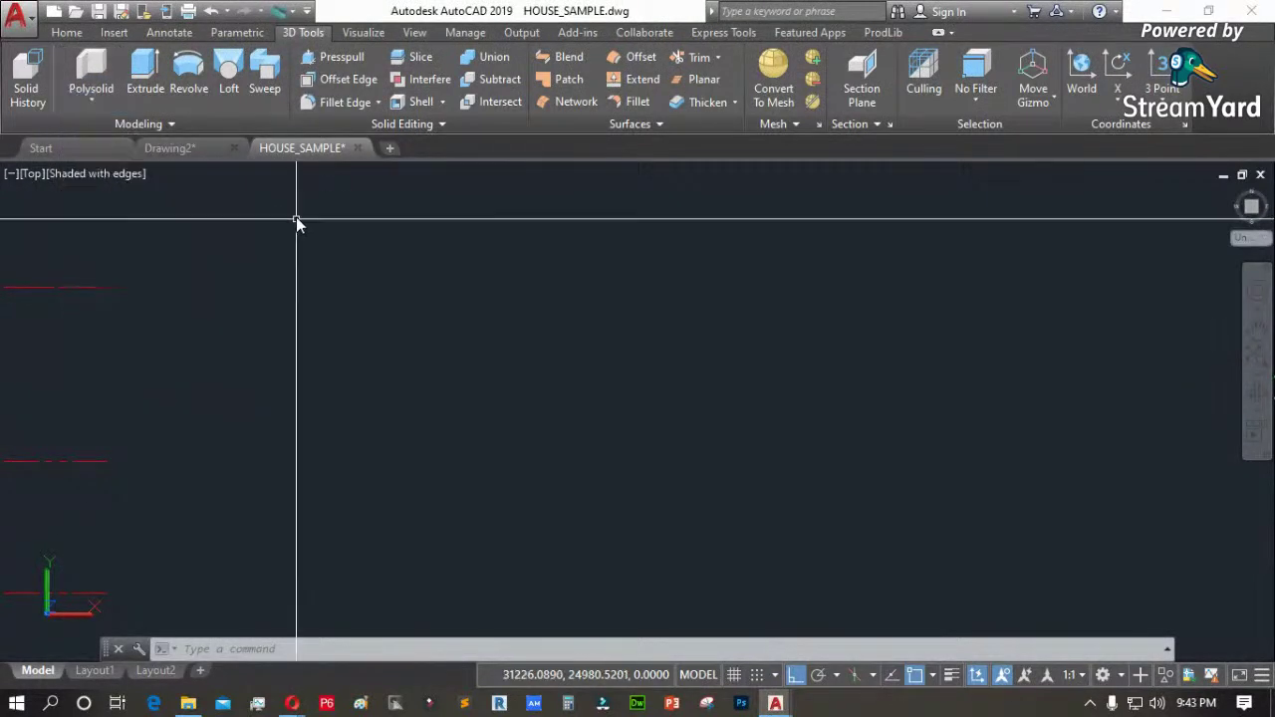
click(105, 74)
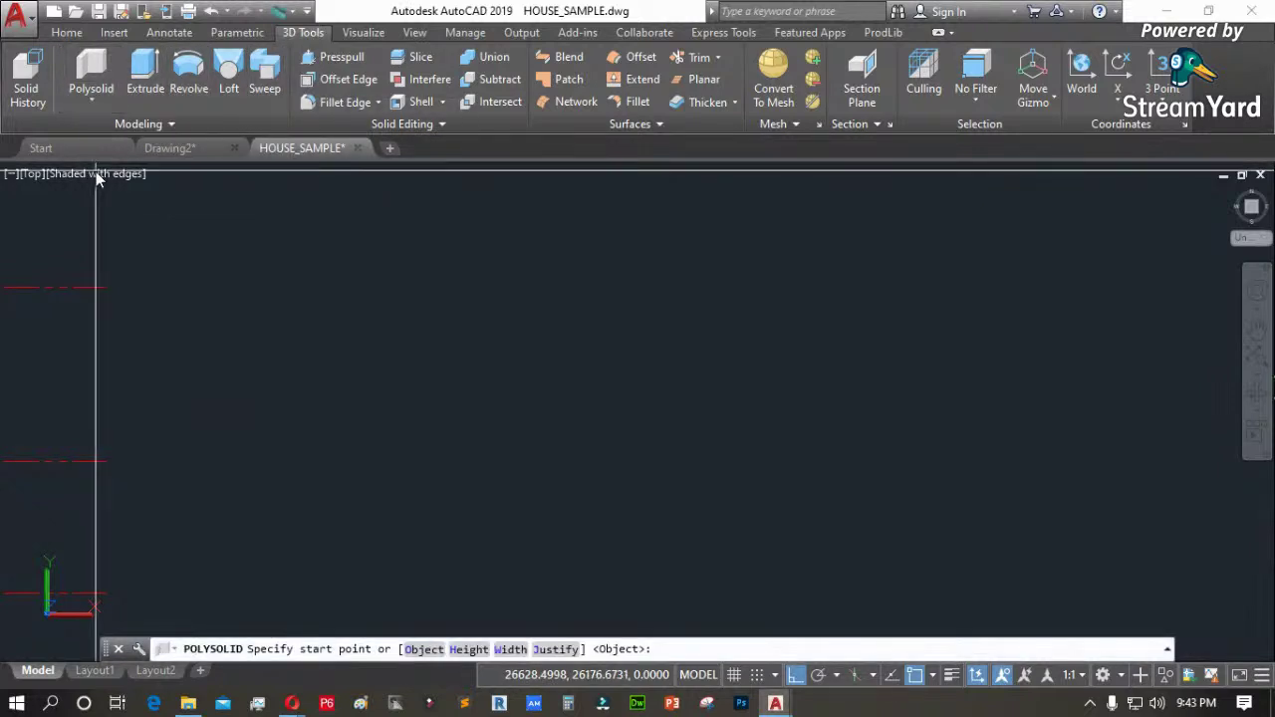
click(356, 148)
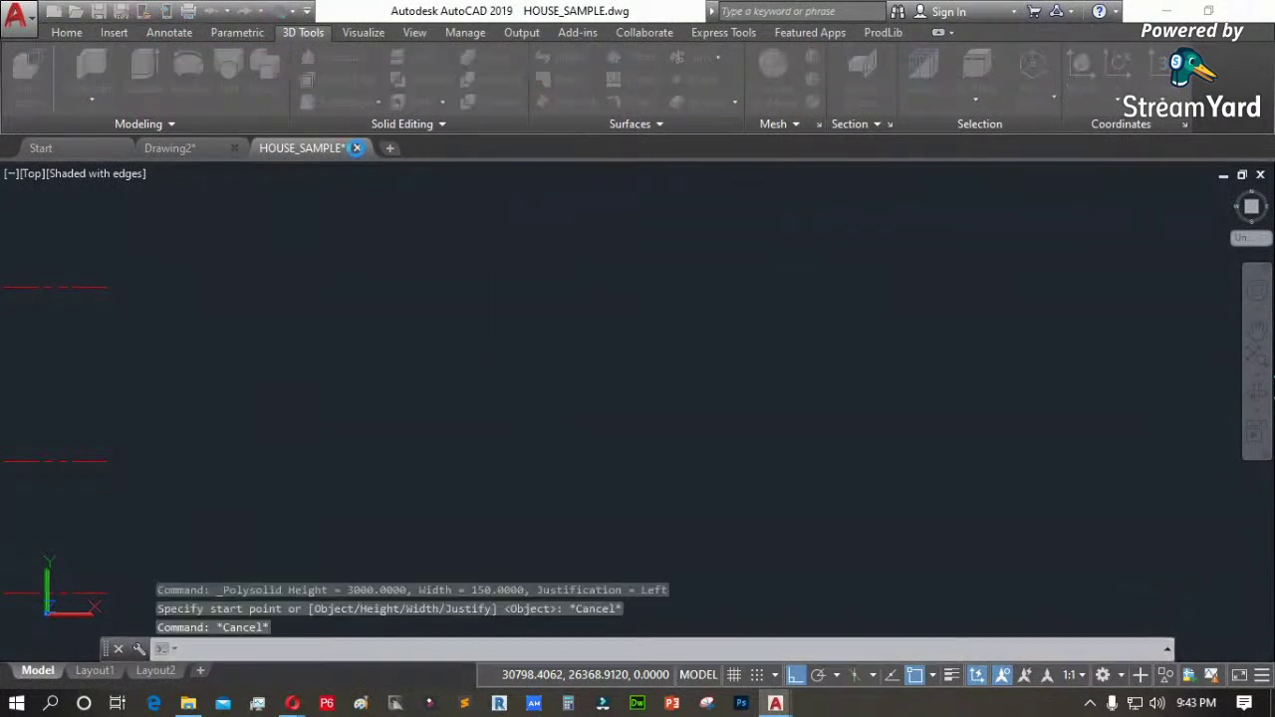
click(649, 395)
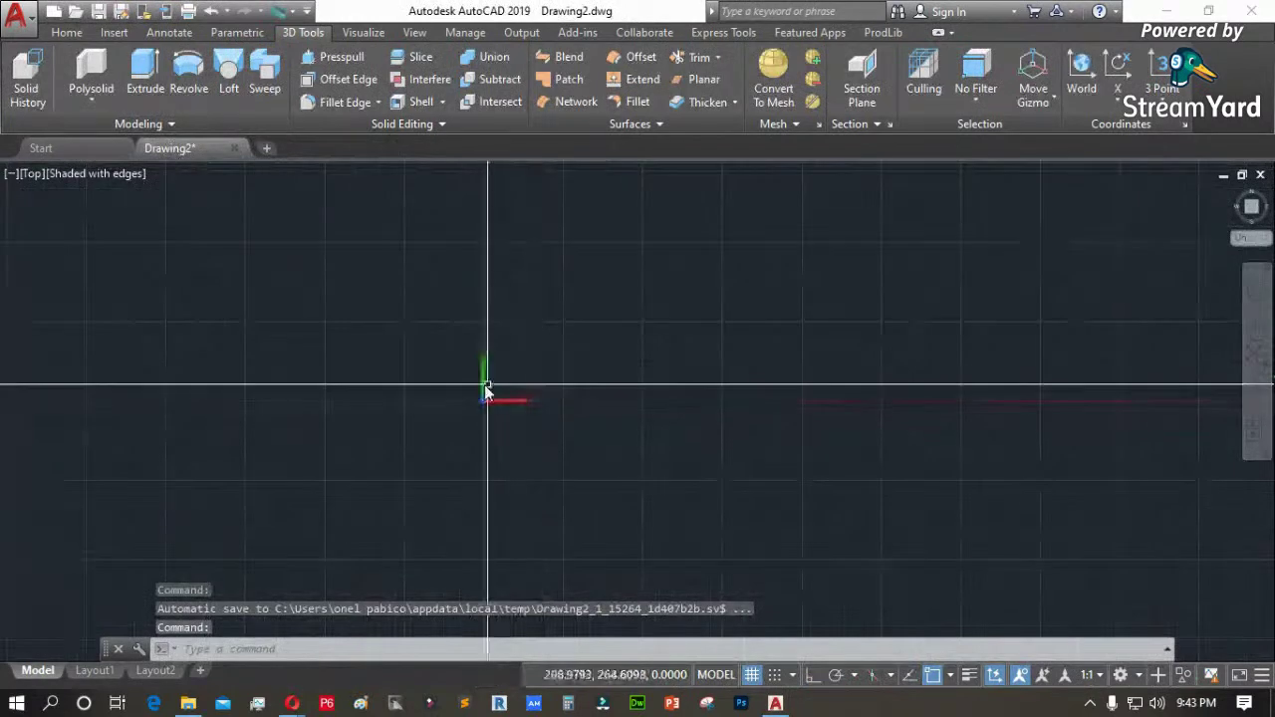
Draw a box solid by picking two base corners and a height
click(95, 94)
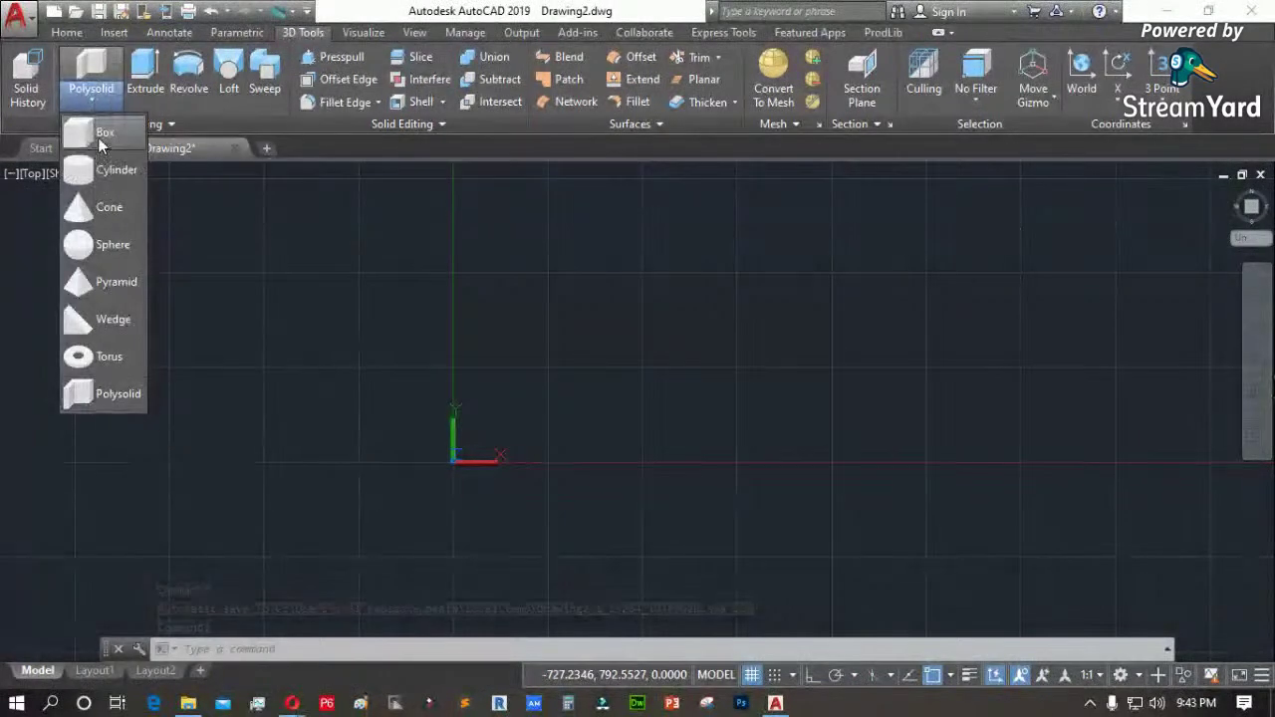
click(100, 127)
click(534, 401)
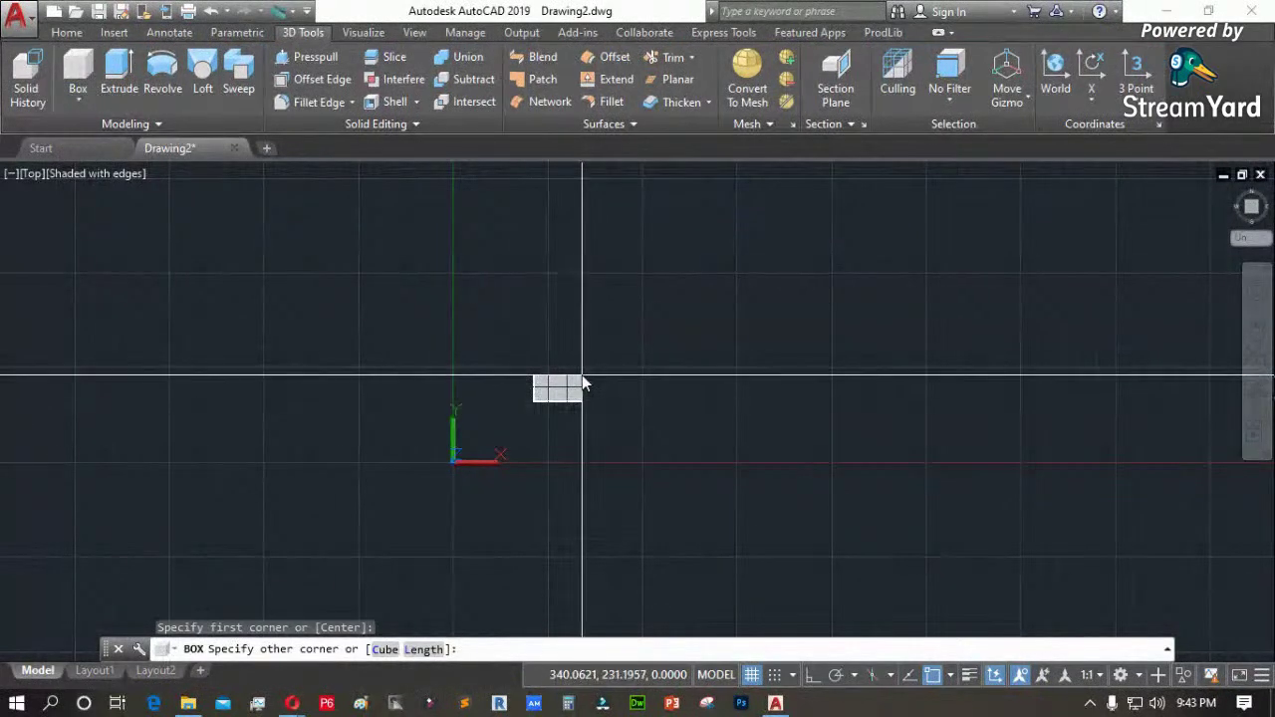
click(575, 367)
click(576, 326)
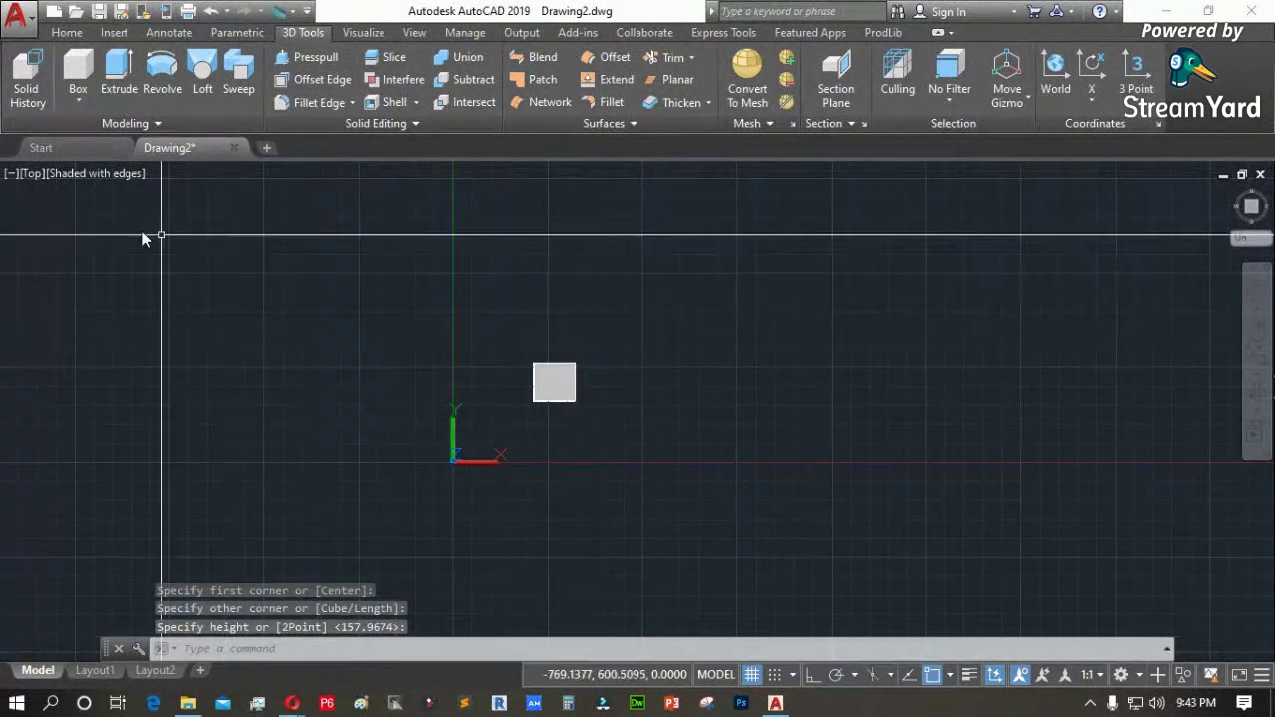
Switch the view to SW Isometric
click(32, 173)
click(105, 344)
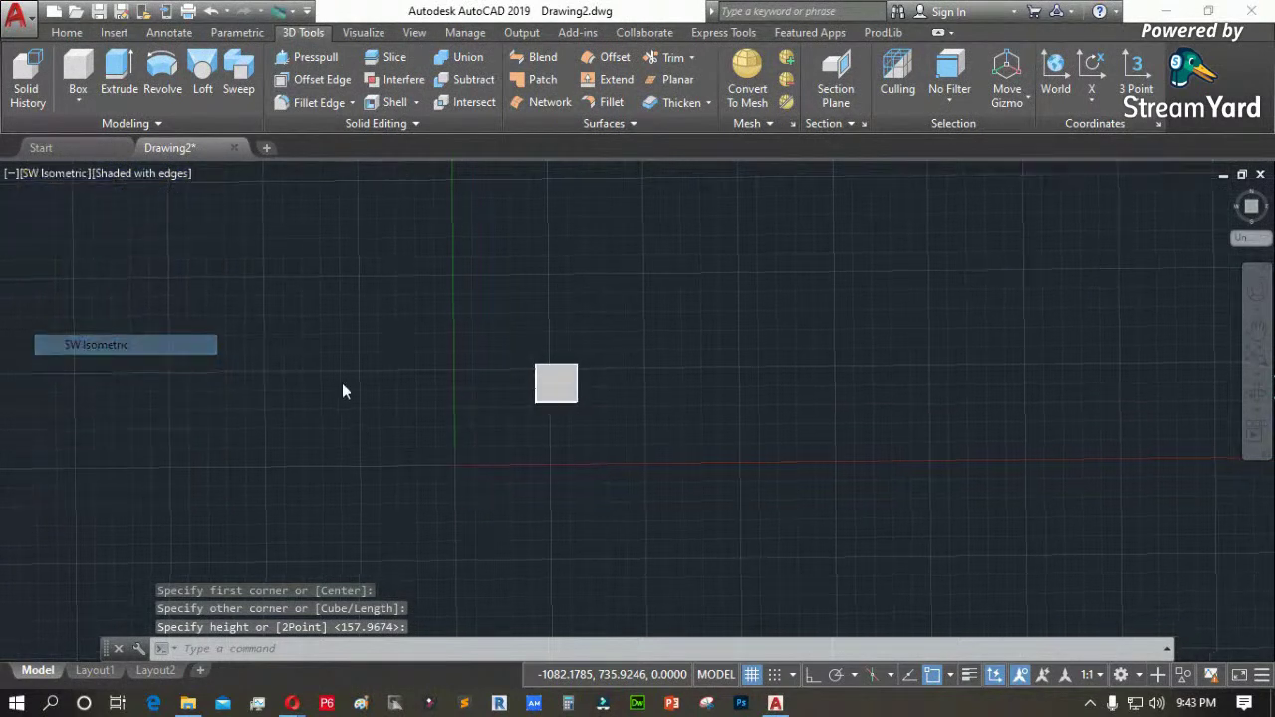
scroll(510, 399, up, 3)
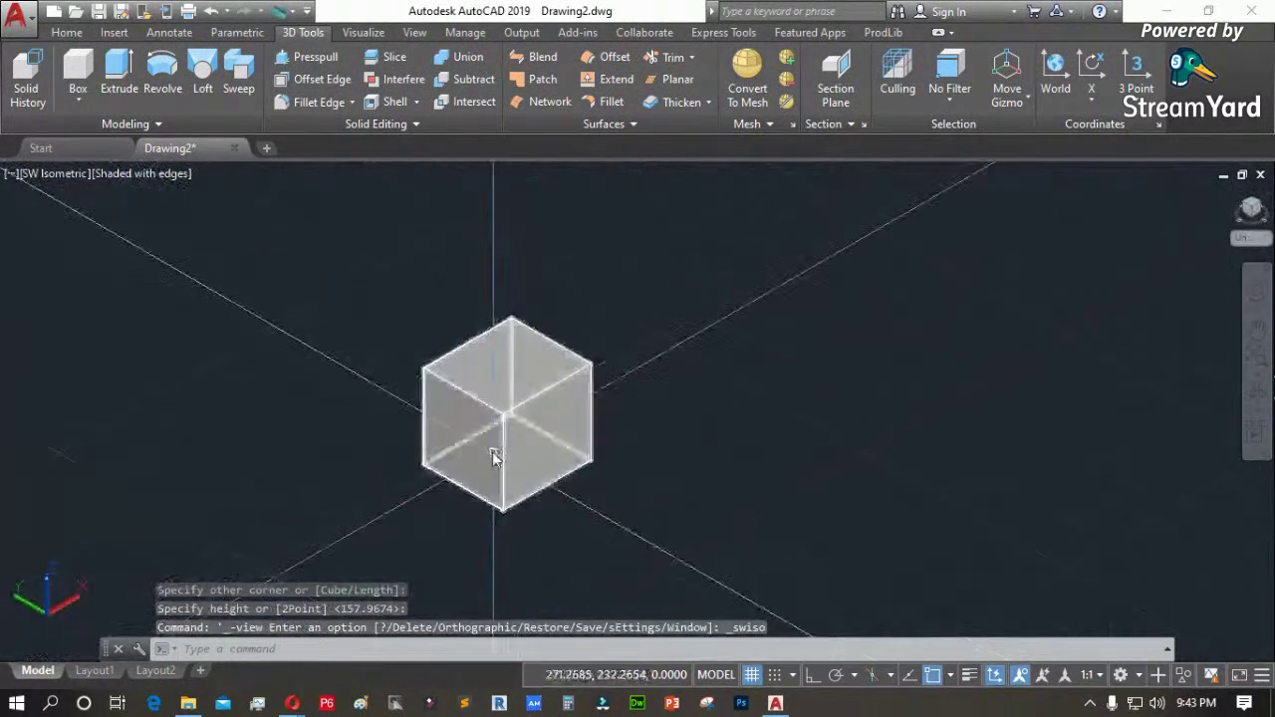
Grip-stretch a face of the box to make it a longer rectangular block
click(525, 407)
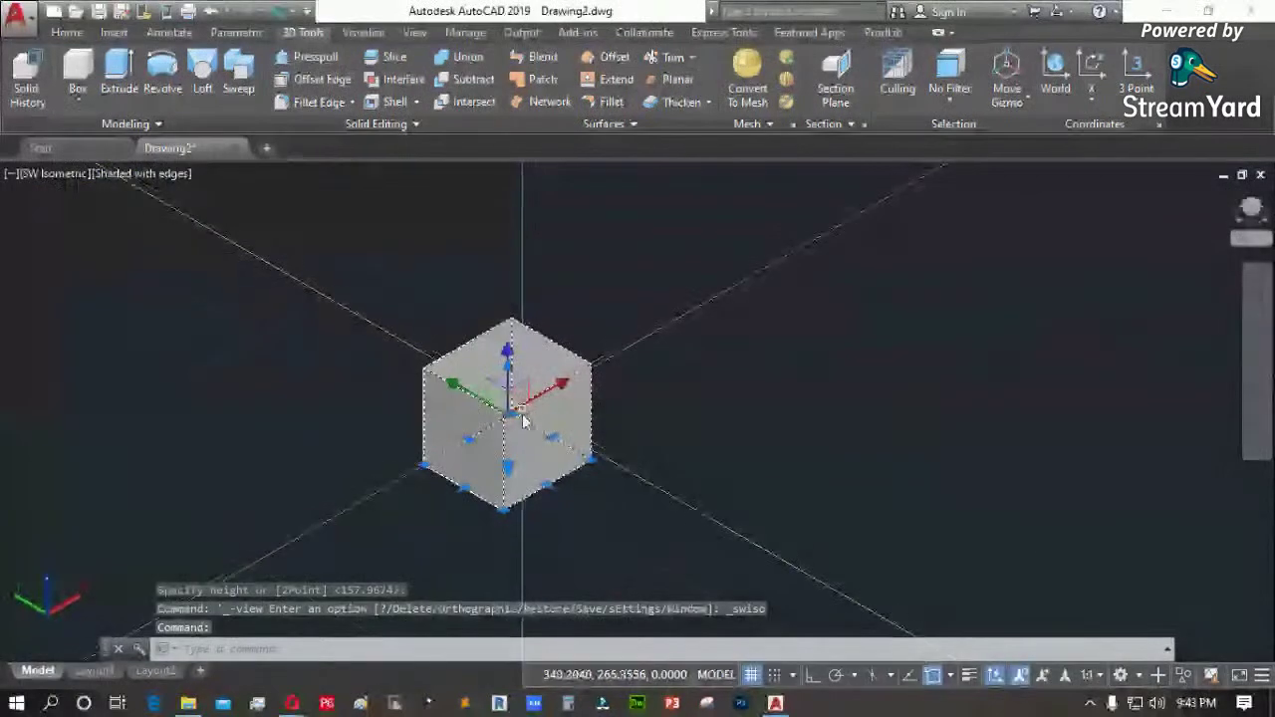
scroll(541, 503, up, 4)
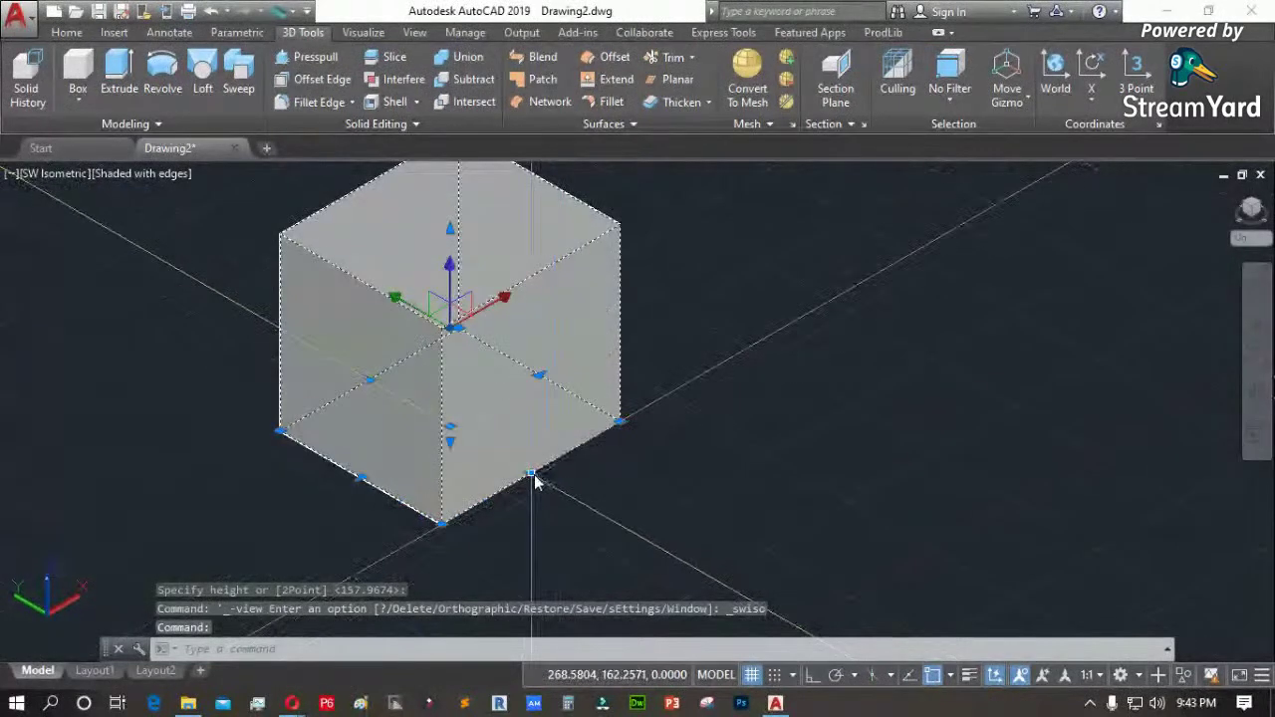
click(533, 474)
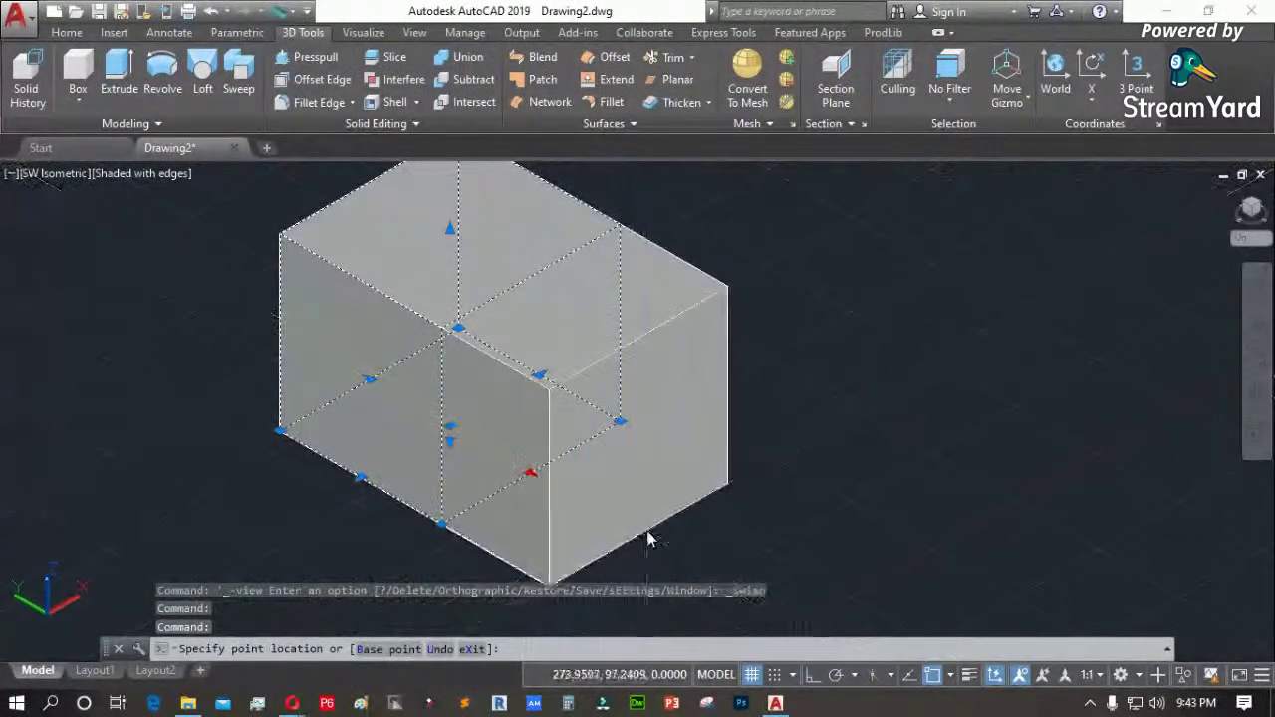
click(650, 535)
key(Escape)
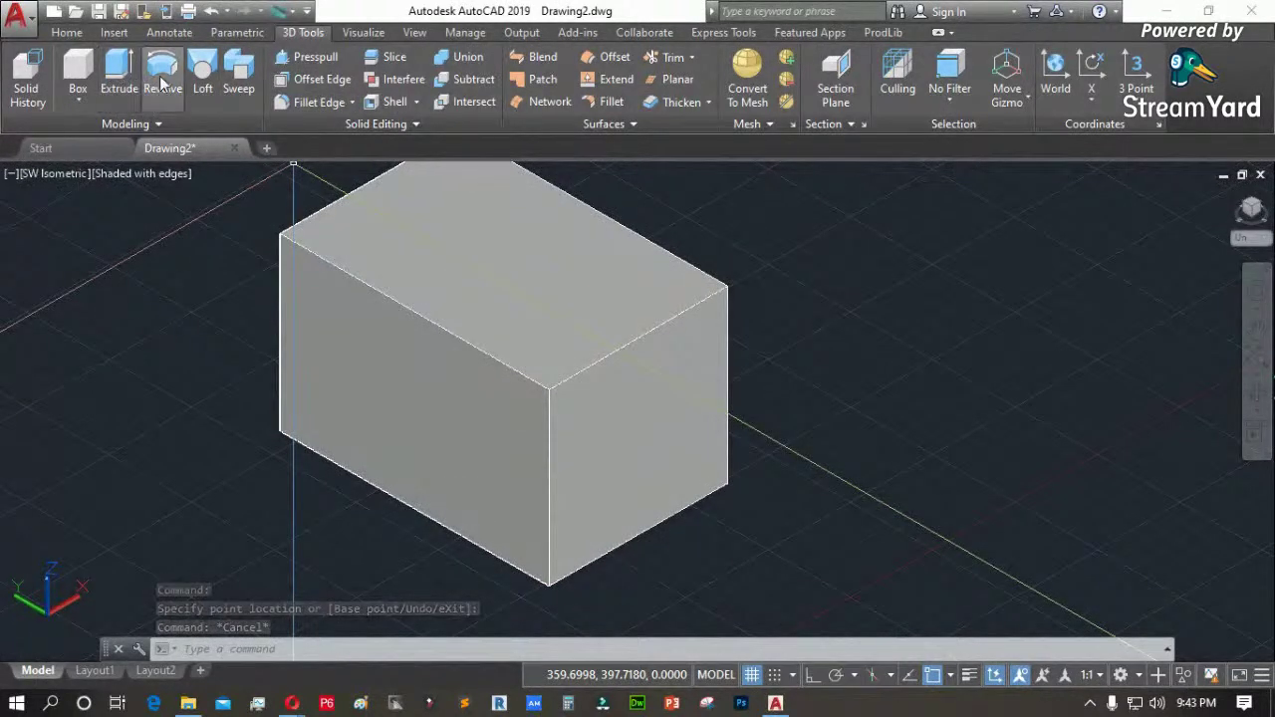
Press-pull the box's right, top and front faces to reshape it
click(315, 57)
click(618, 421)
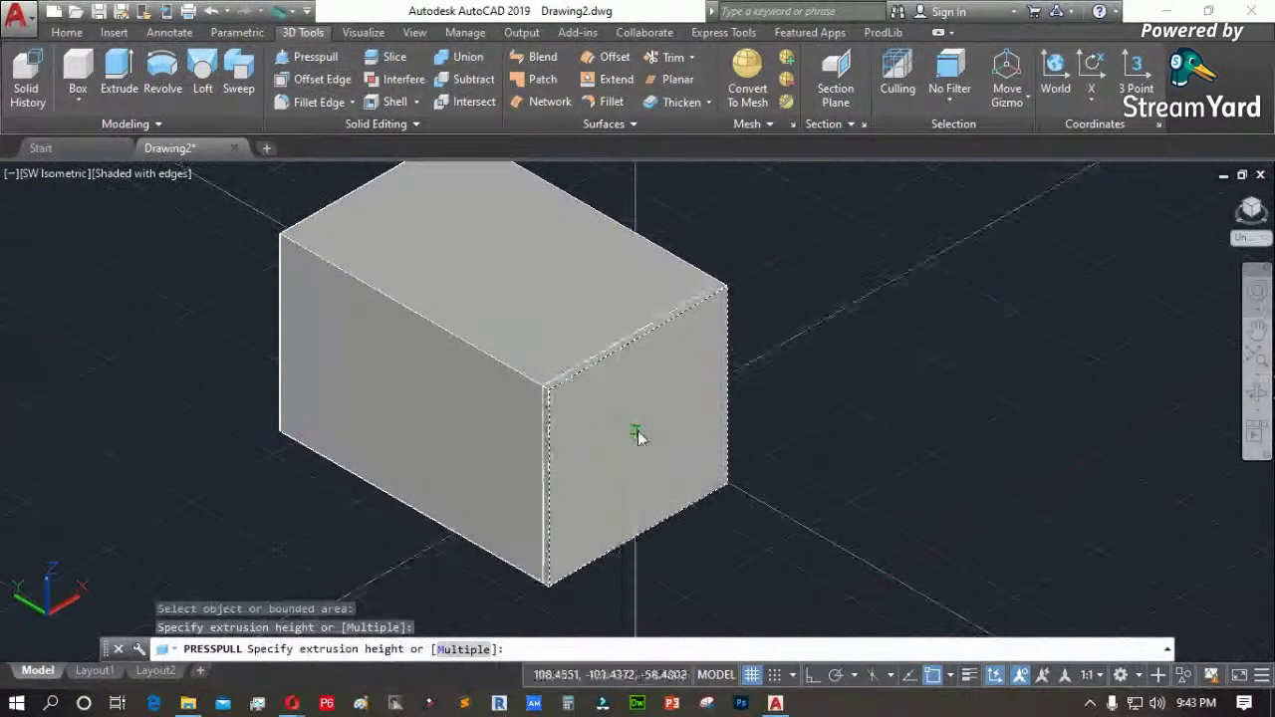
click(794, 488)
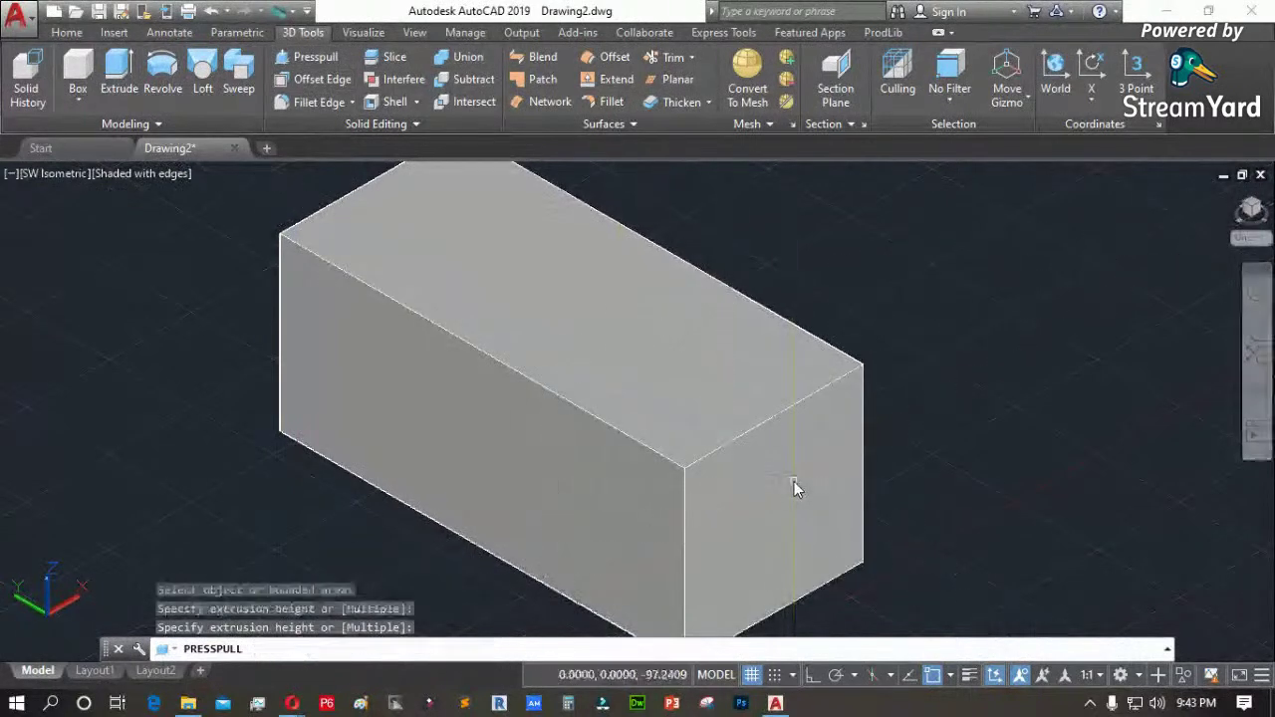
click(541, 335)
click(552, 248)
click(472, 366)
click(276, 415)
key(Return)
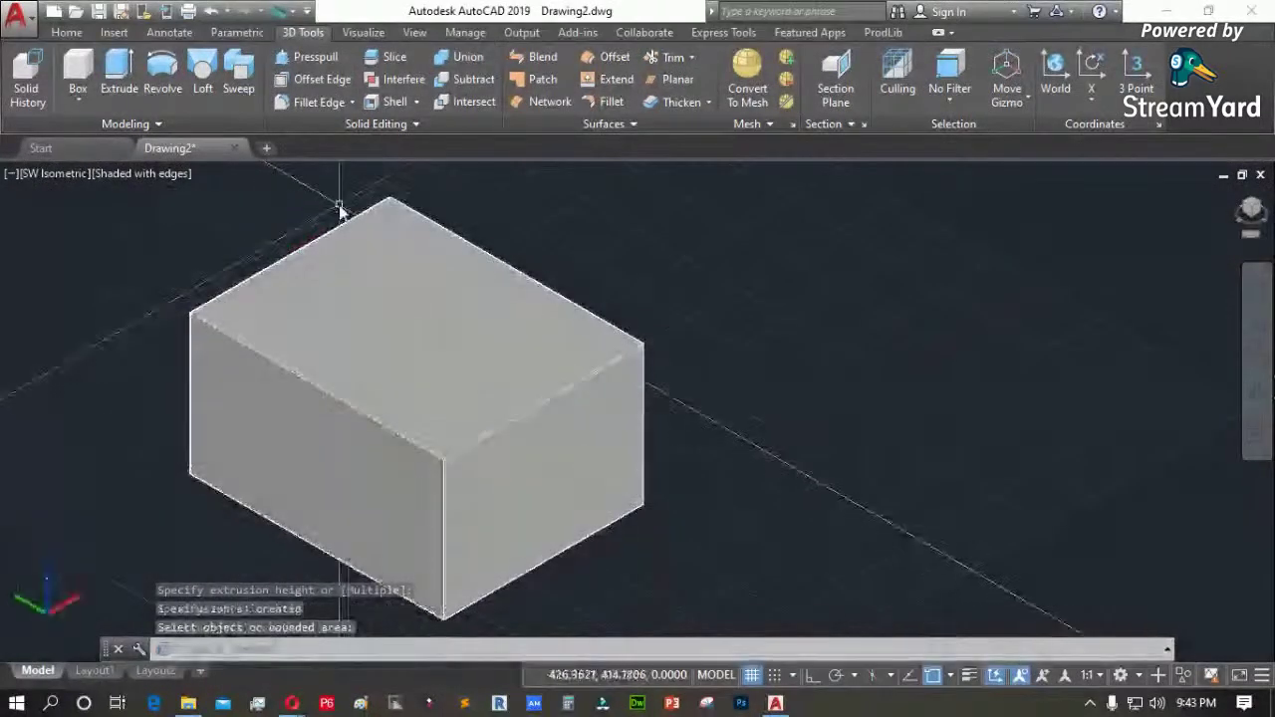
Offset an inset outline on the top face and pull it up into a raised block
click(315, 81)
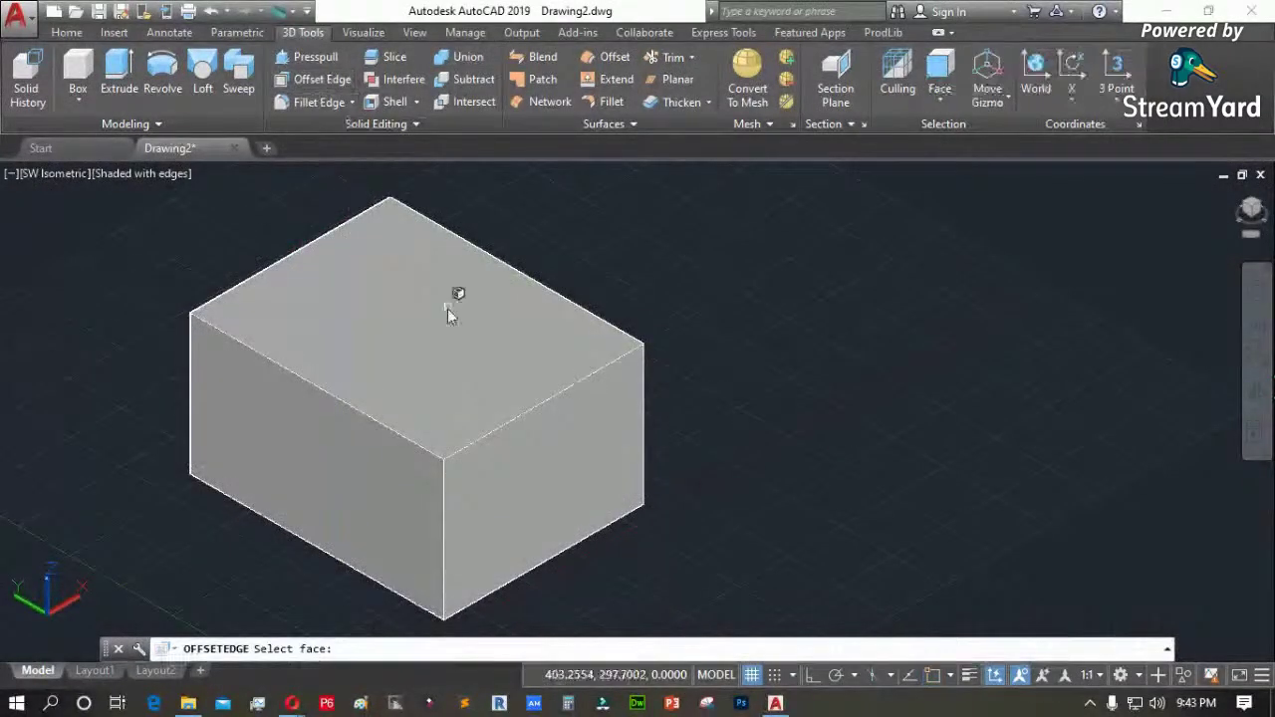
click(504, 352)
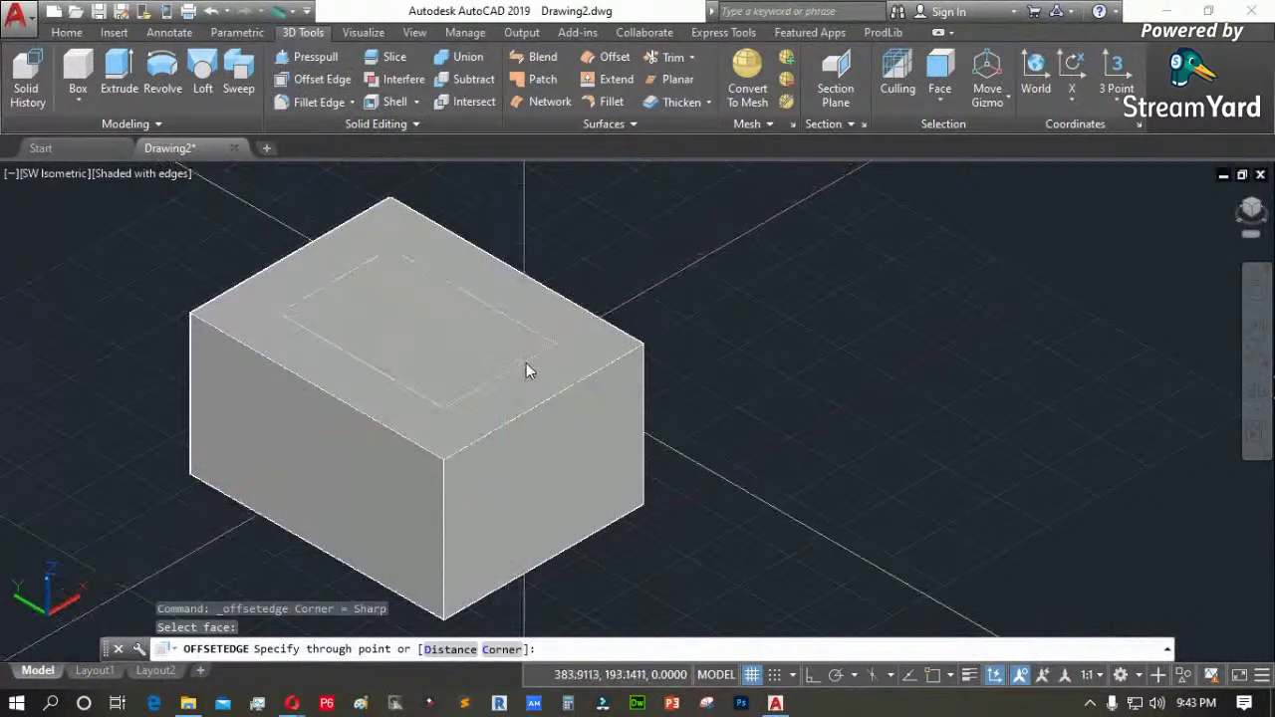
click(570, 354)
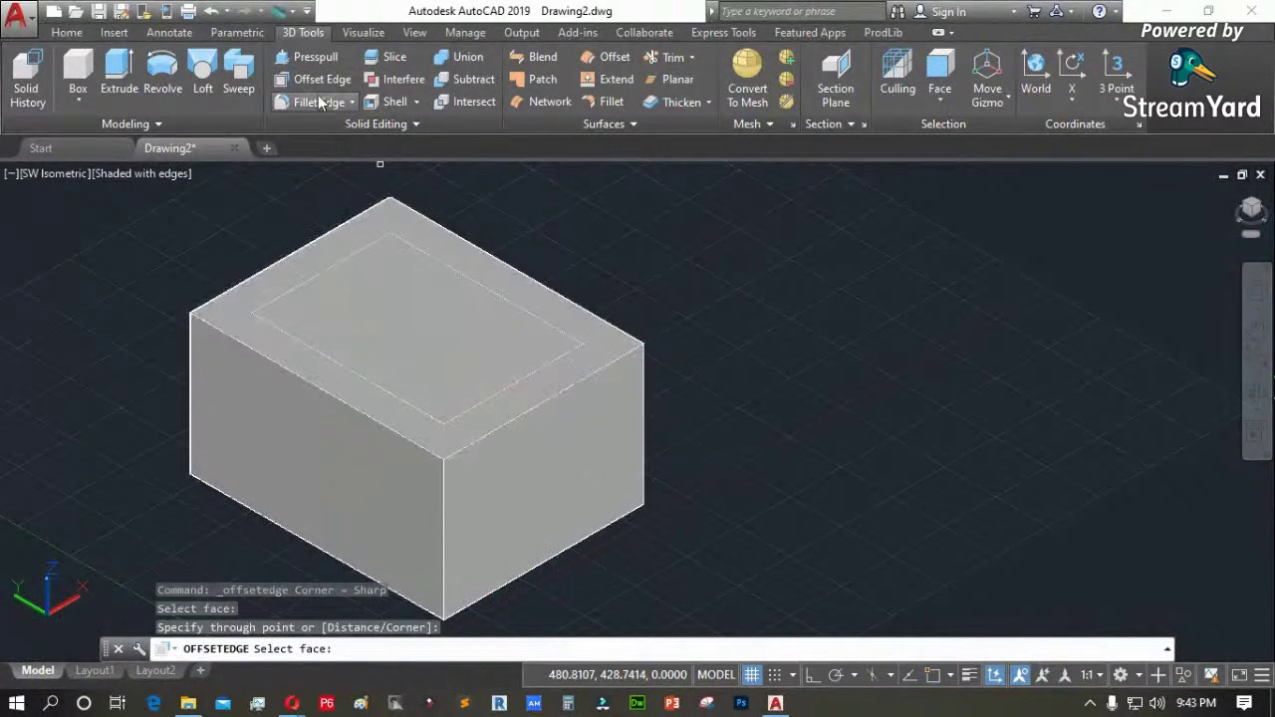
click(322, 61)
click(448, 344)
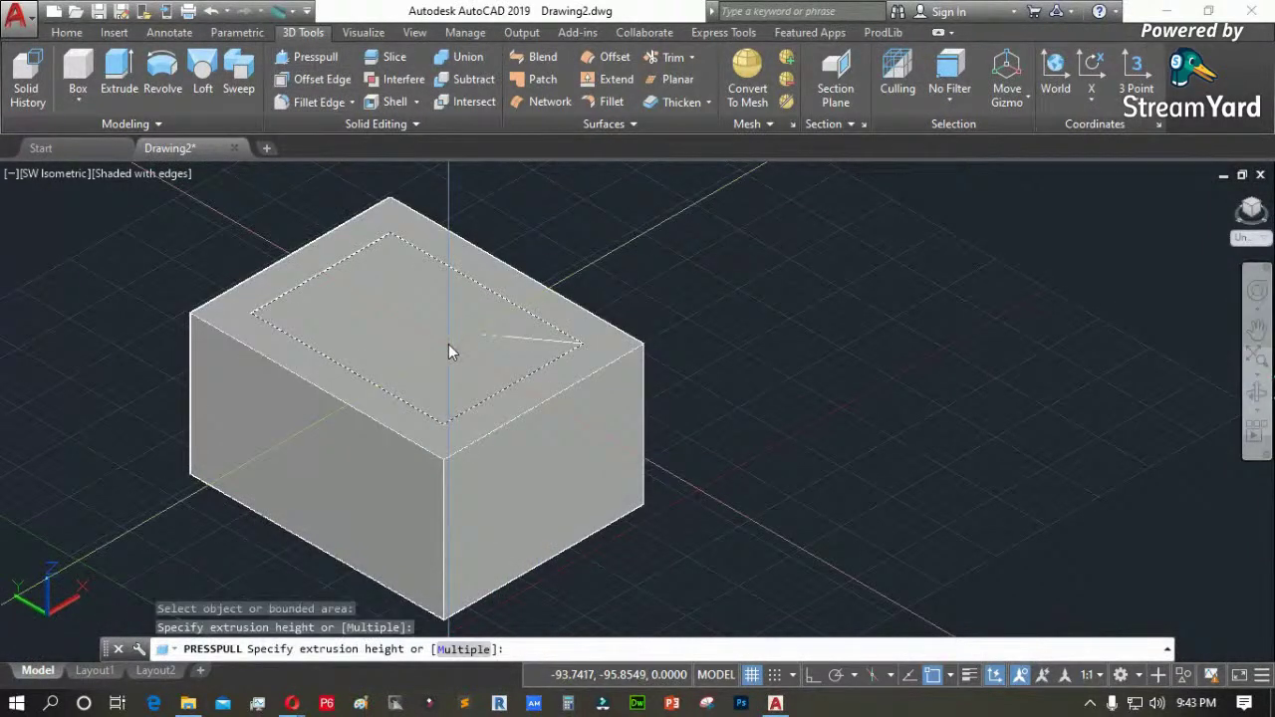
click(458, 227)
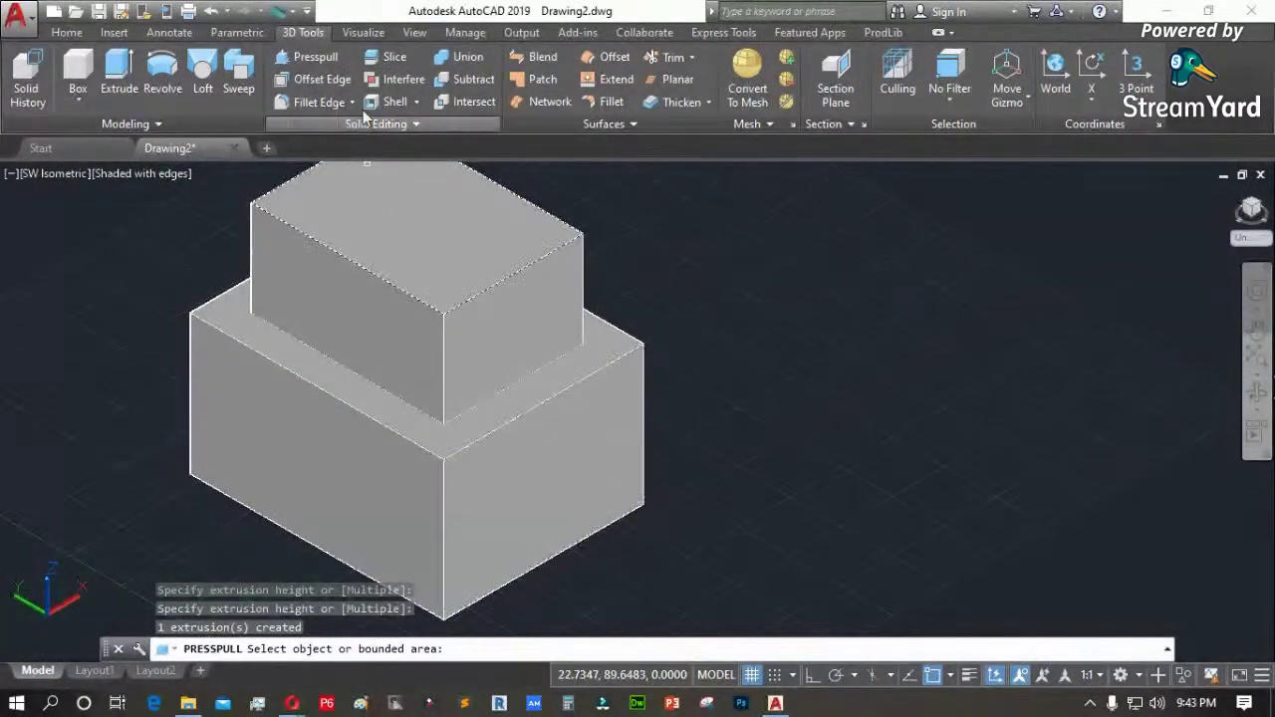
Offset an inset outline on the lower block's right face and extrude it outward
click(319, 80)
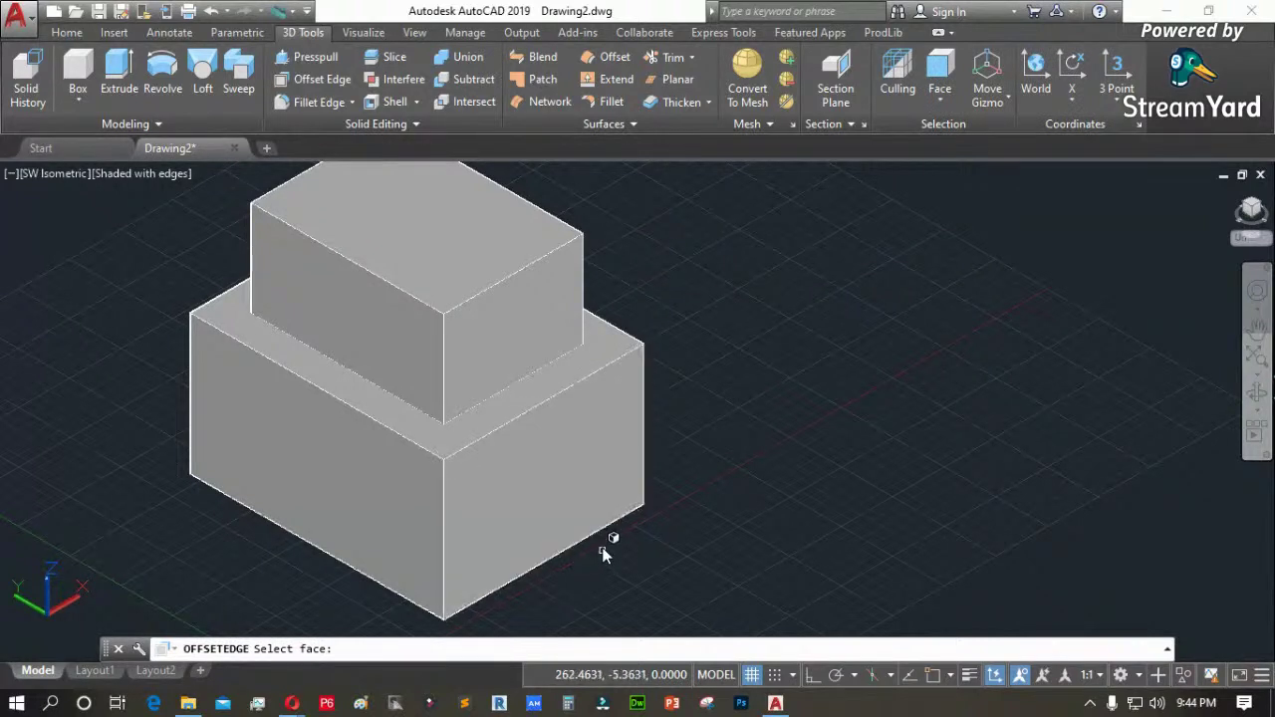
click(600, 494)
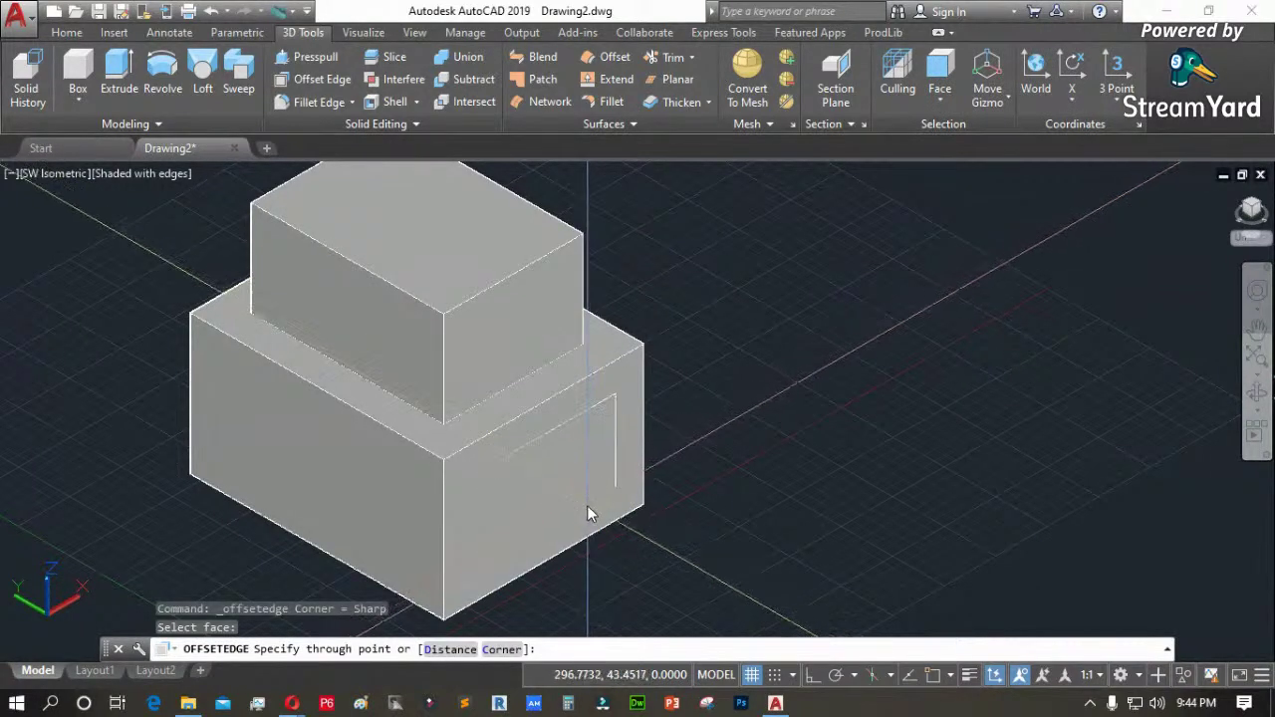
click(590, 508)
scroll(593, 508, up, 5)
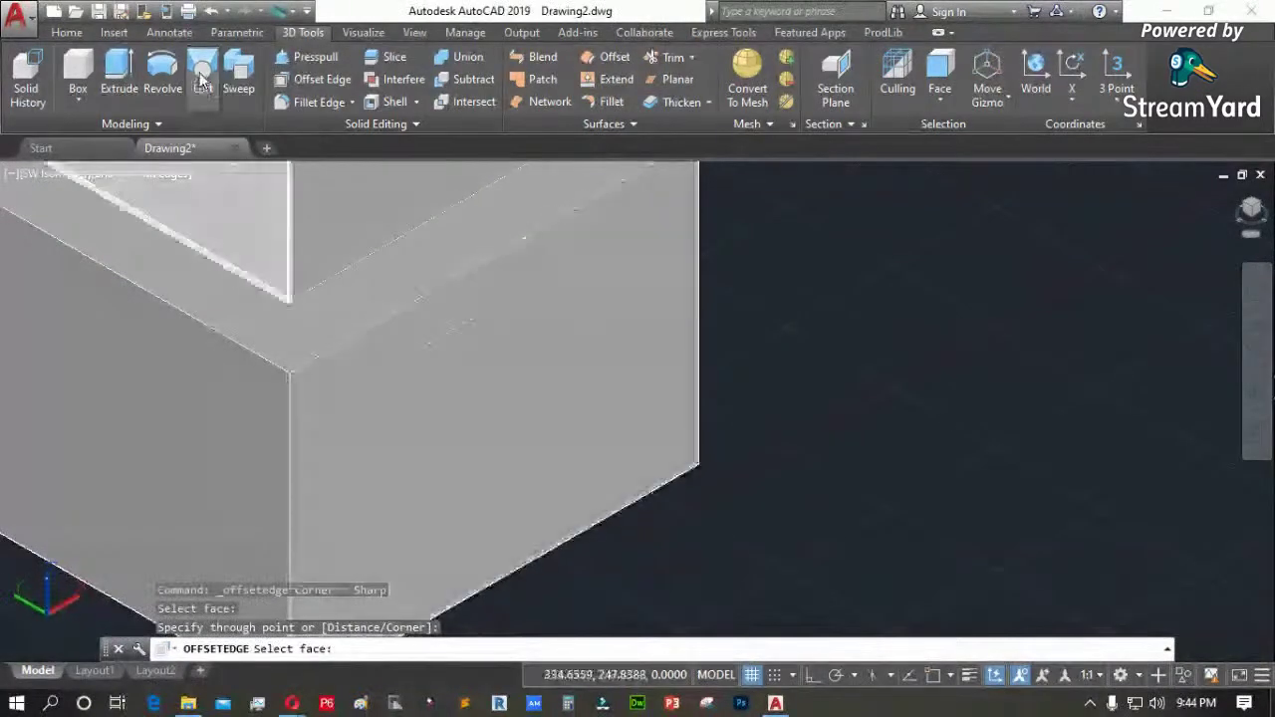
click(313, 58)
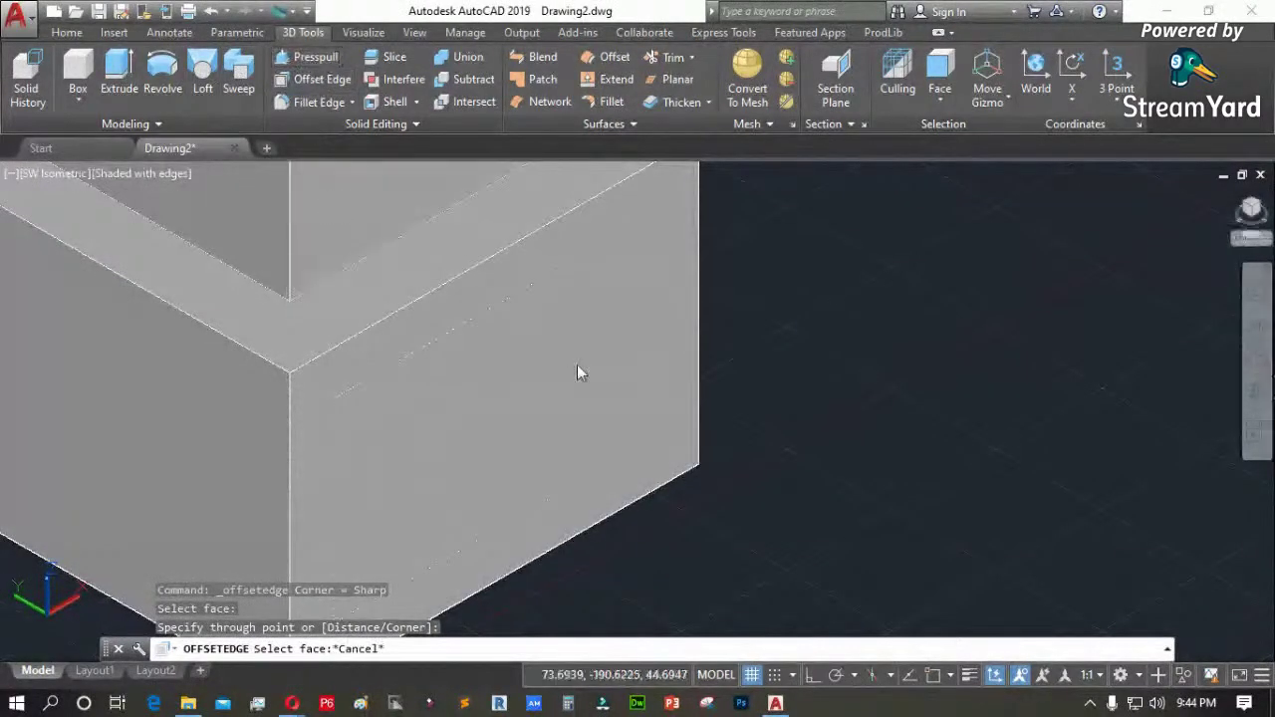
click(610, 445)
scroll(678, 473, down, 3)
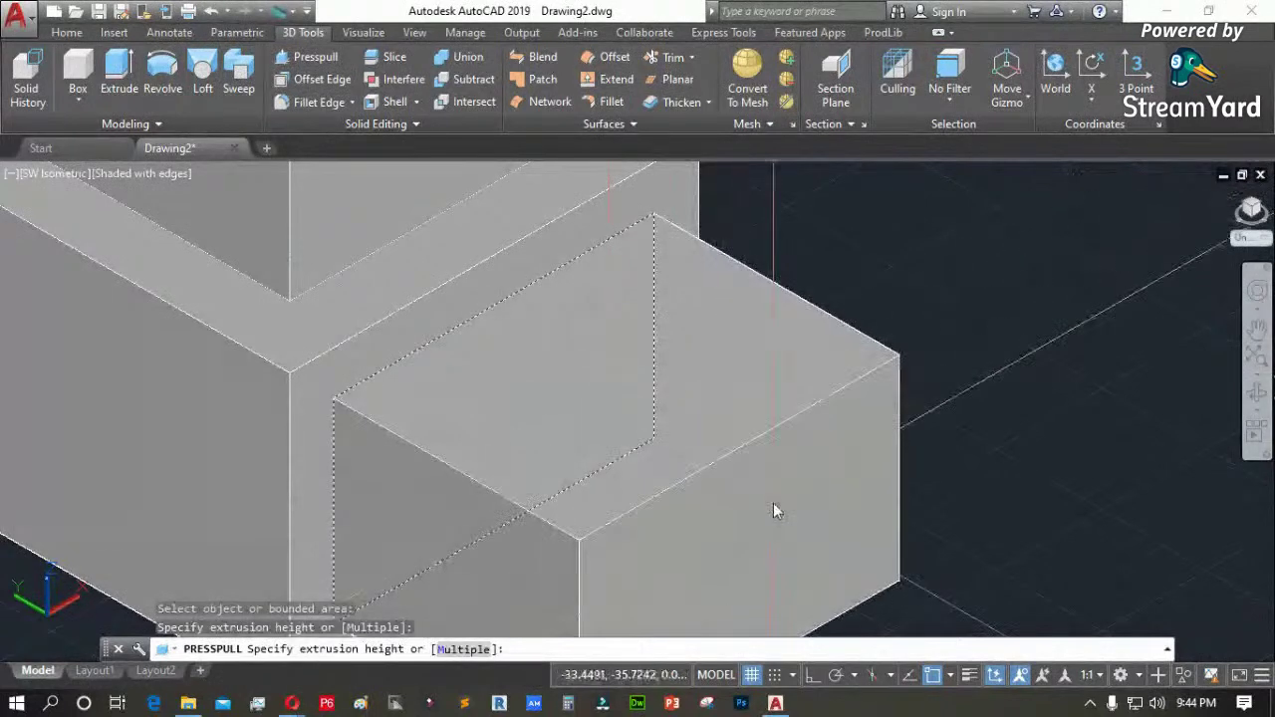
click(773, 507)
scroll(607, 344, down, 3)
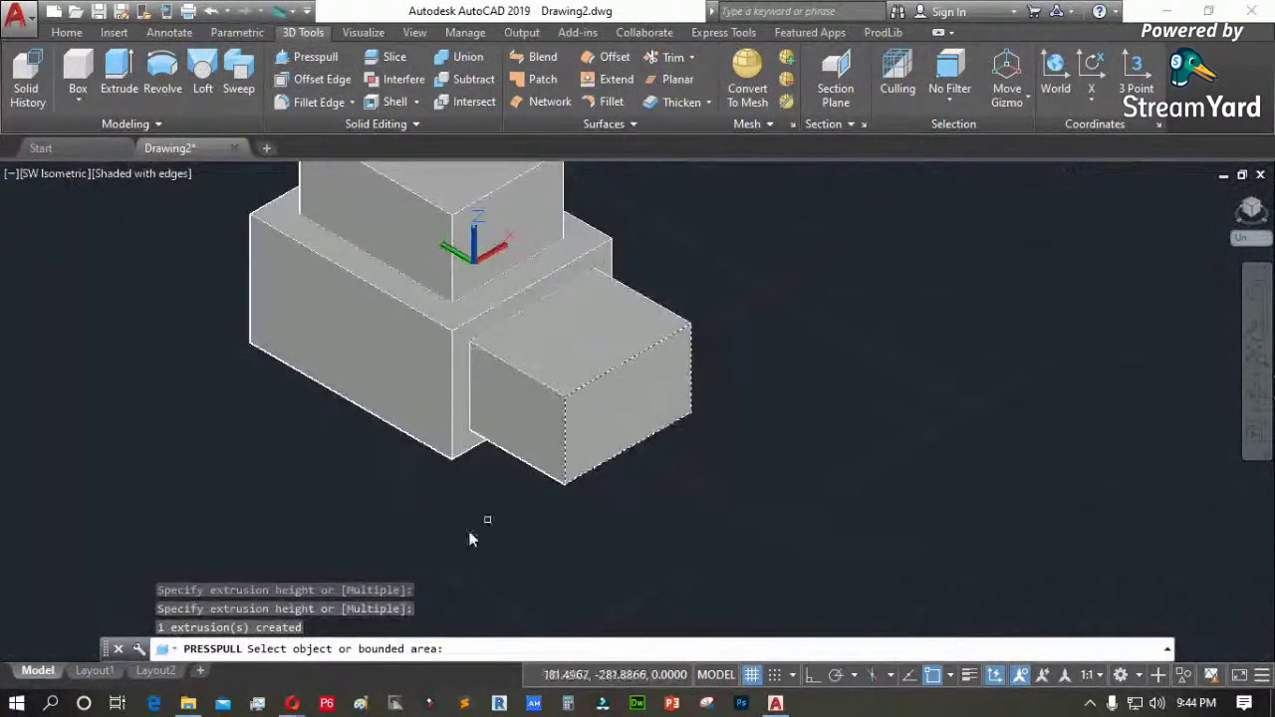
scroll(484, 459, down, 2)
scroll(459, 379, up, 2)
click(324, 58)
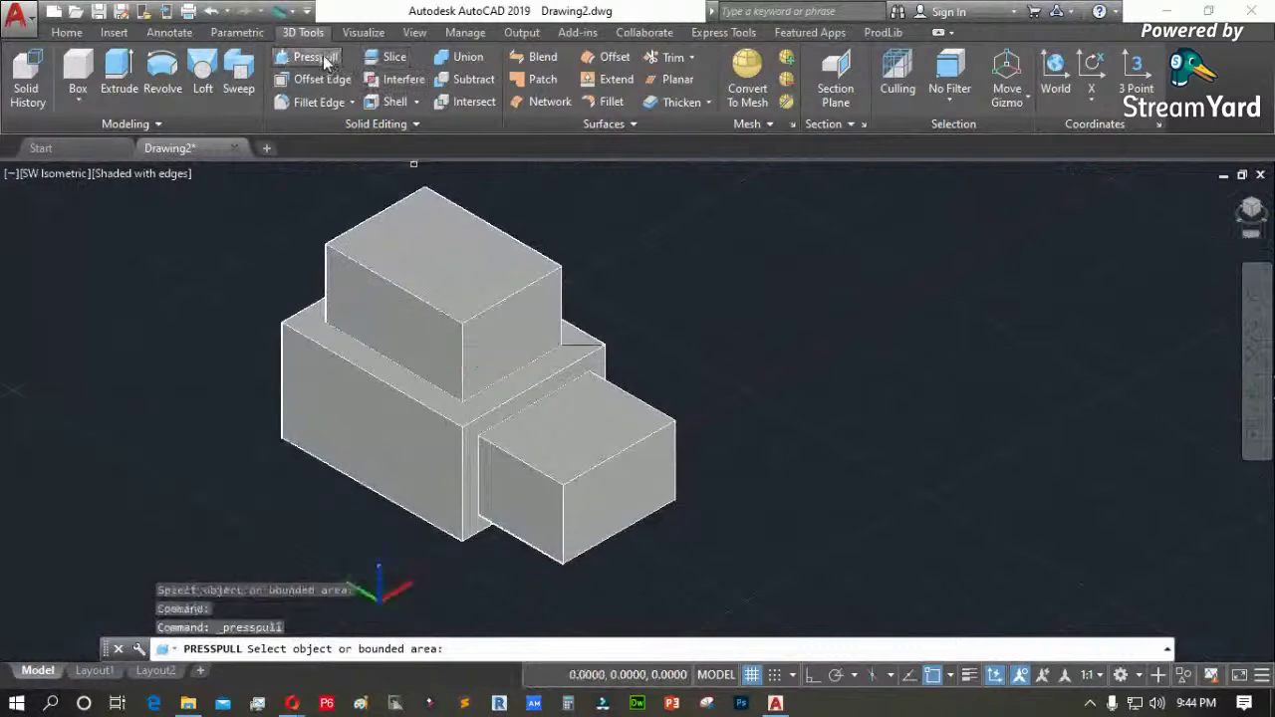
Use Offset Edge to place an inset rectangle on the upper block's top face
click(429, 246)
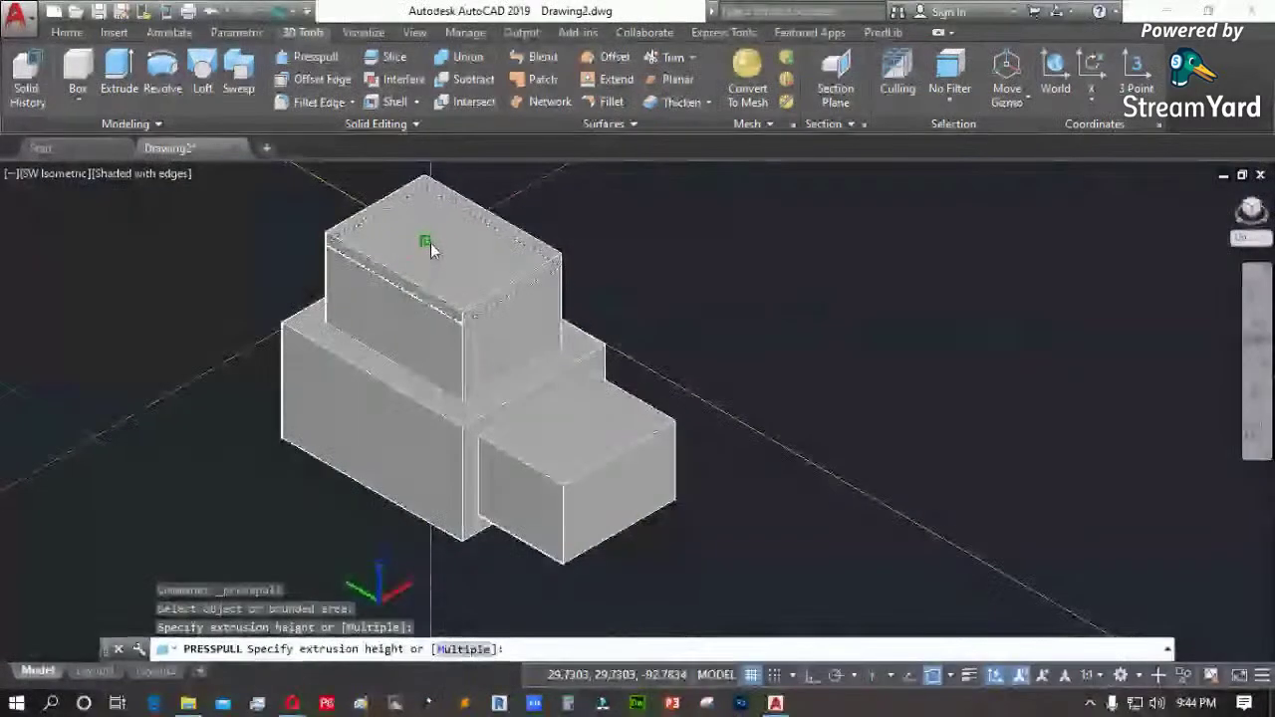
scroll(431, 246, up, 4)
click(429, 245)
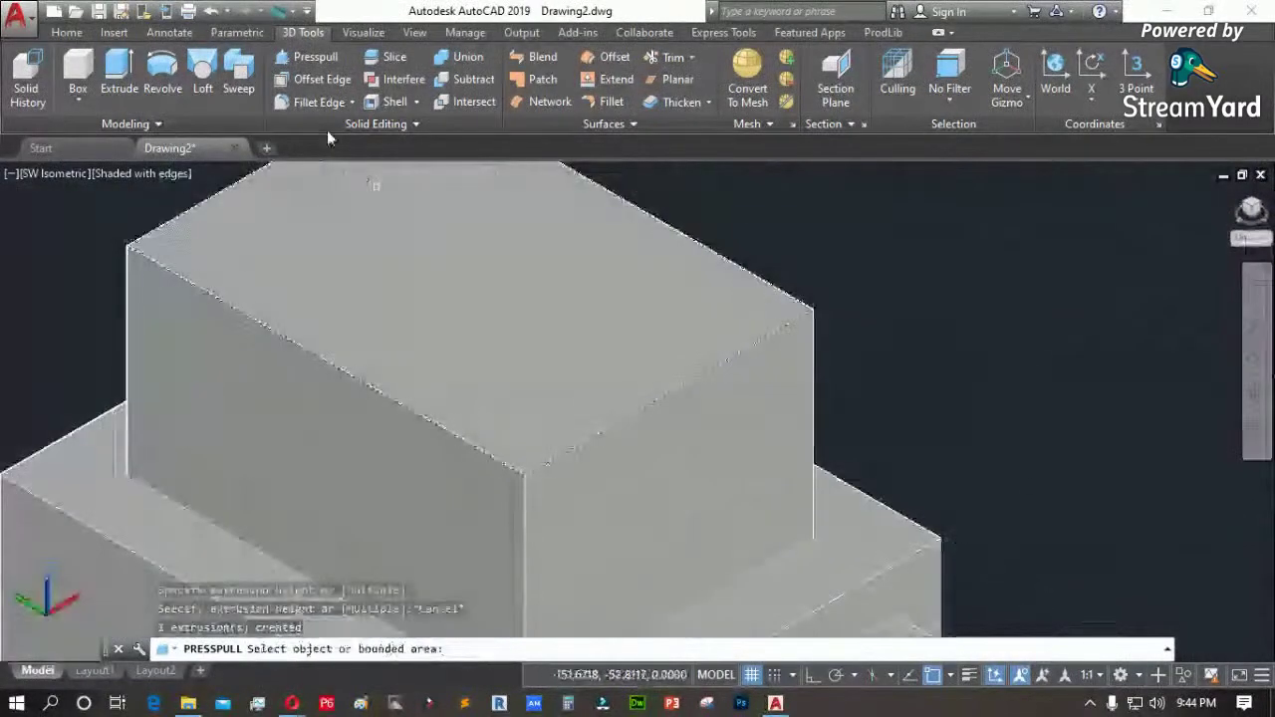
click(325, 79)
click(455, 282)
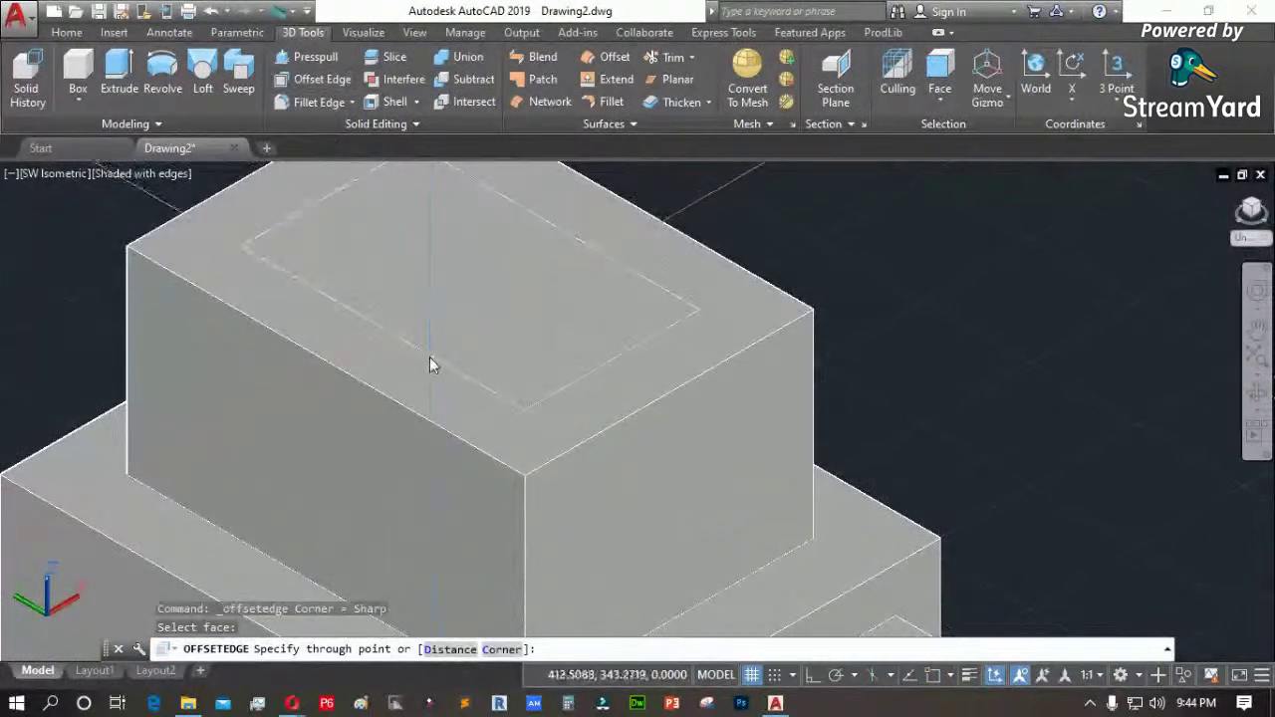
click(431, 356)
Start Presspull on the inset rectangle, then cancel it without changing height
click(313, 58)
click(429, 289)
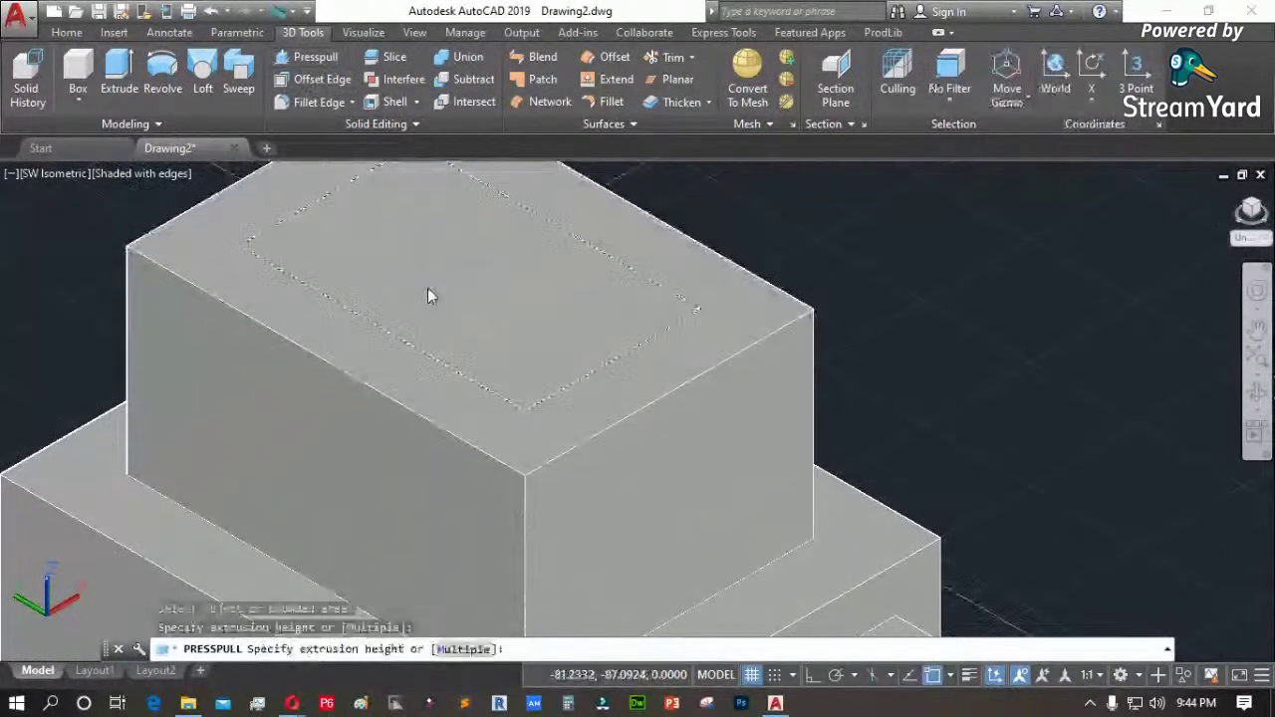
scroll(454, 339, down, 2)
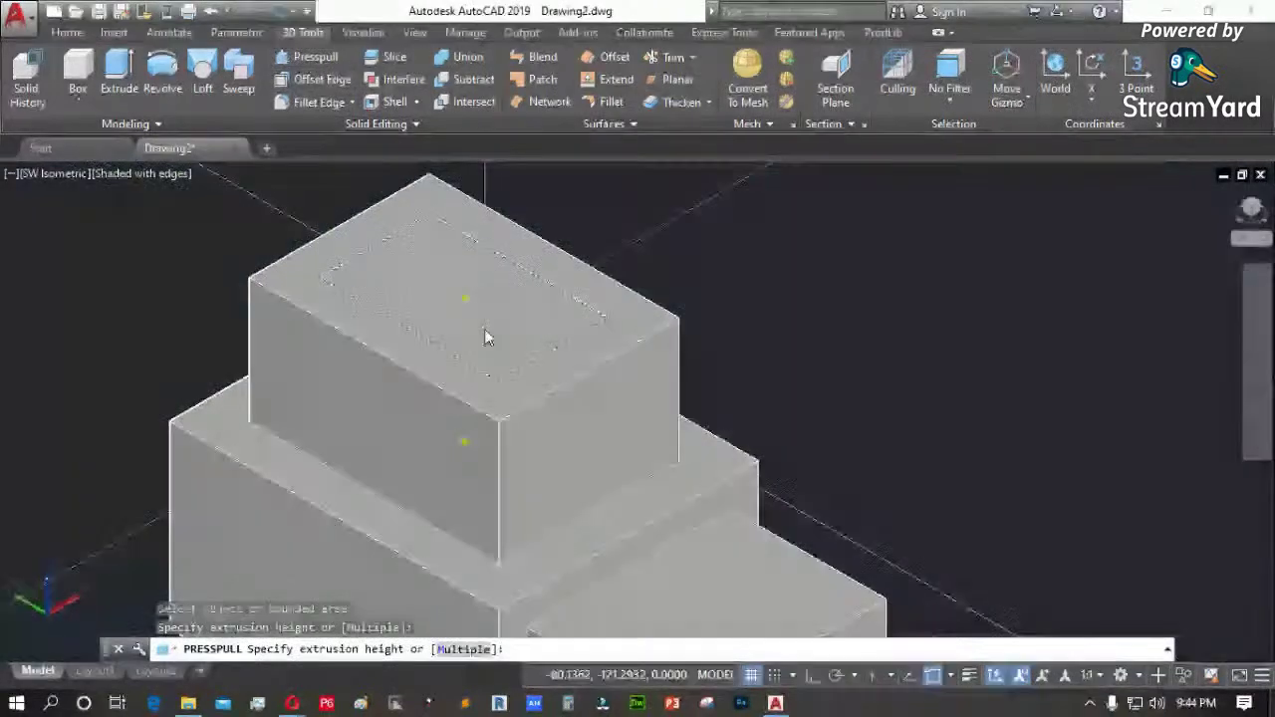
key(Escape)
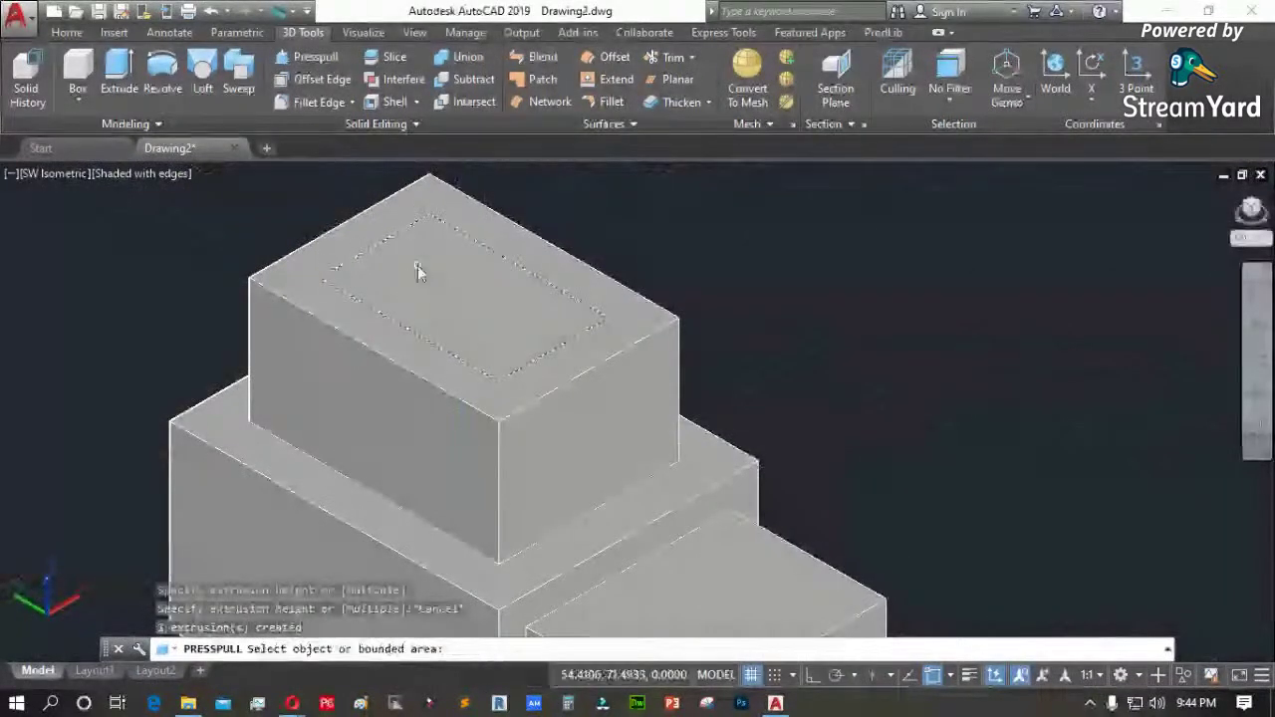
key(Escape)
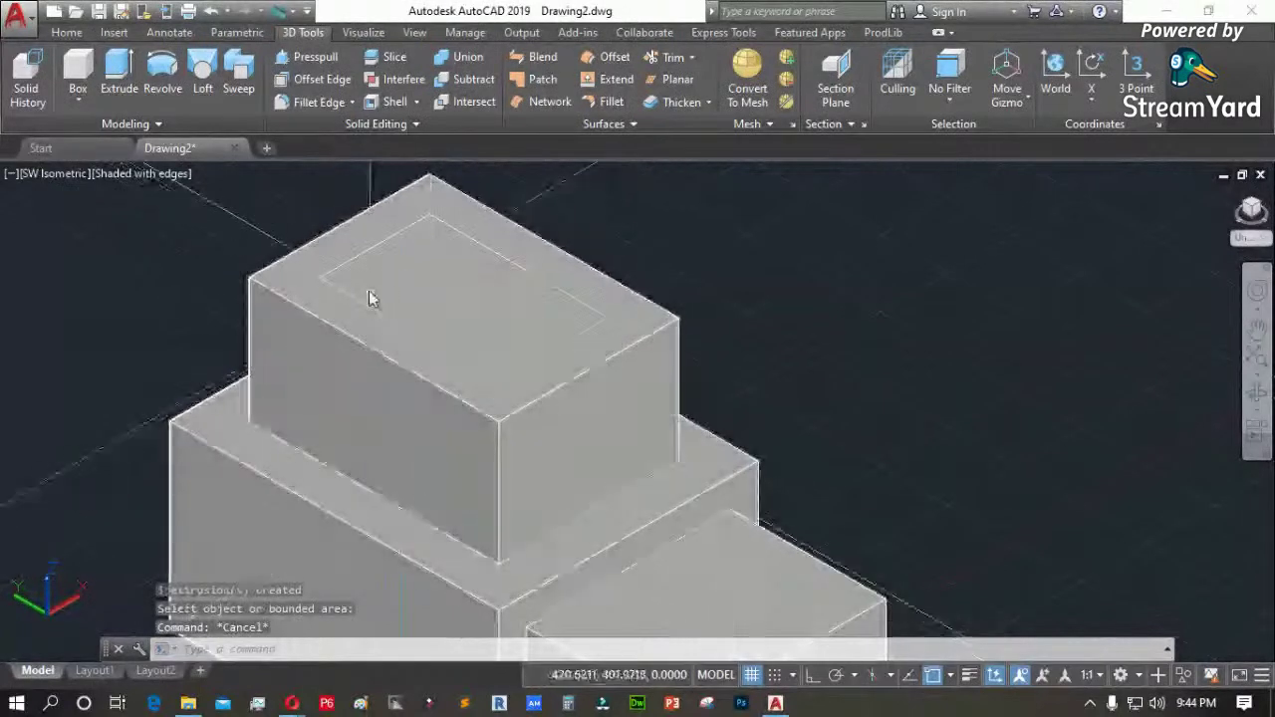
click(350, 301)
key(Escape)
scroll(394, 243, up, 3)
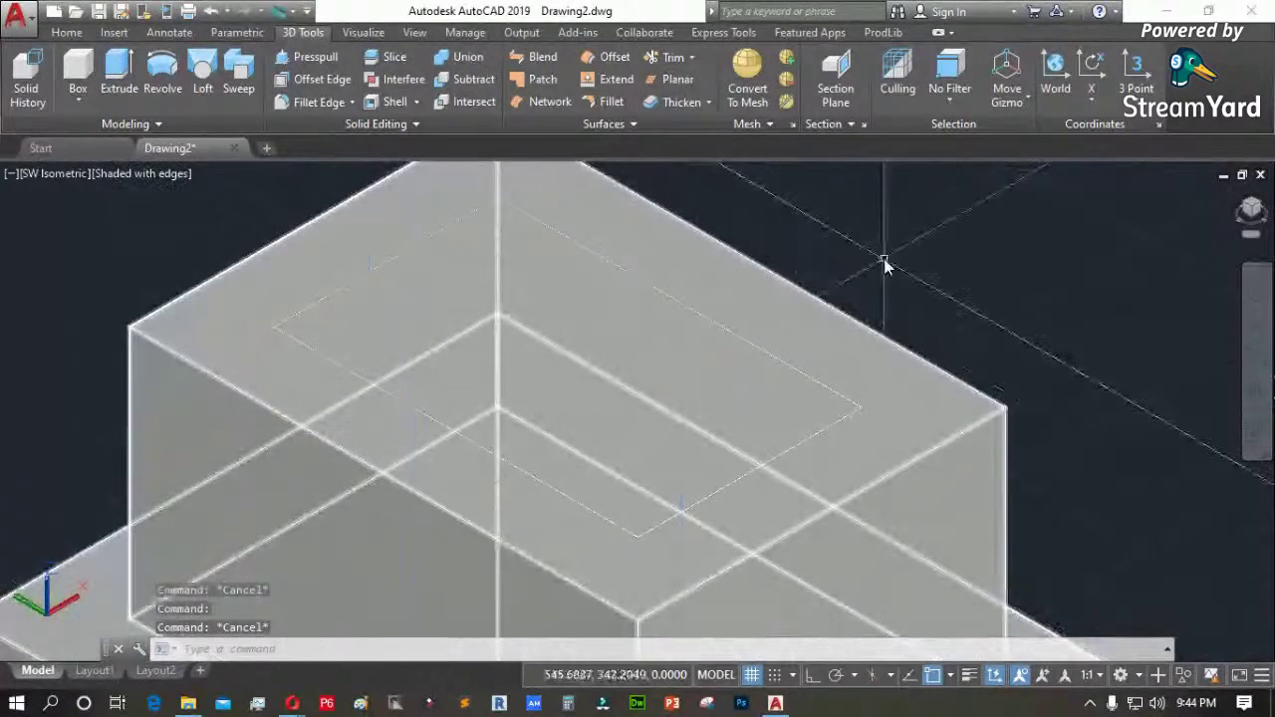
Try Fillet Edge on the front top edge, then cancel it
click(310, 107)
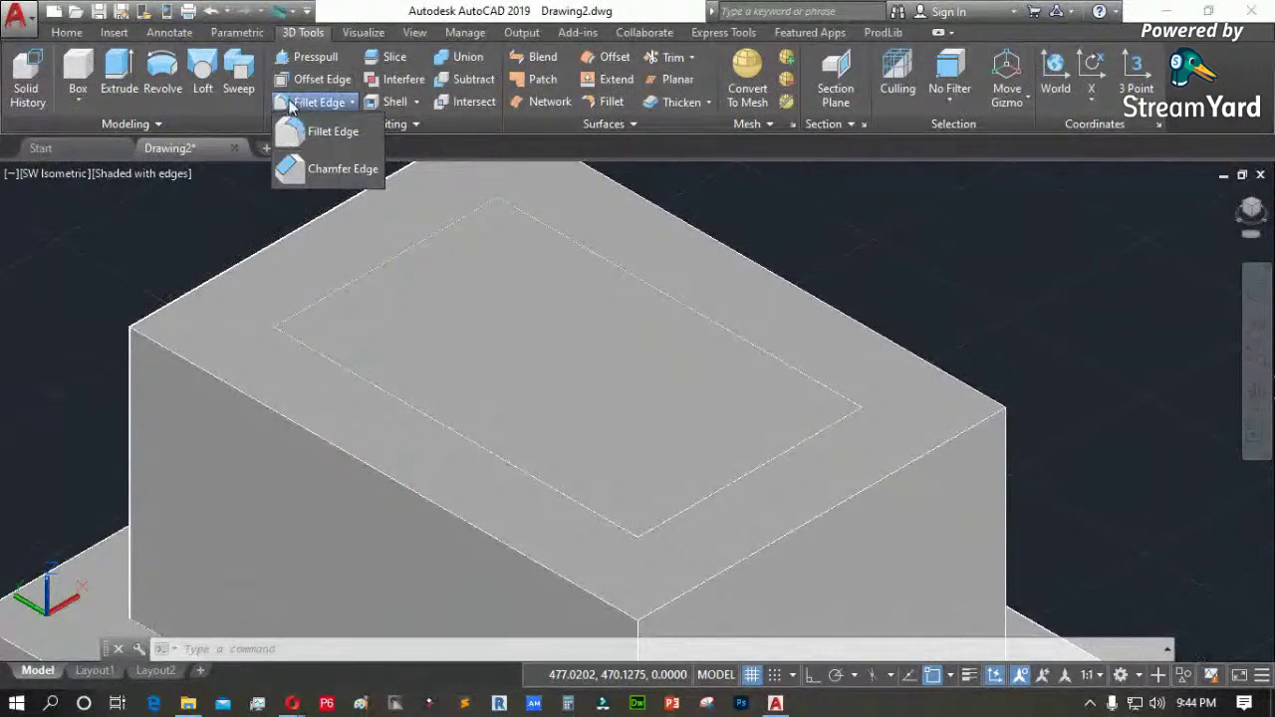
click(328, 132)
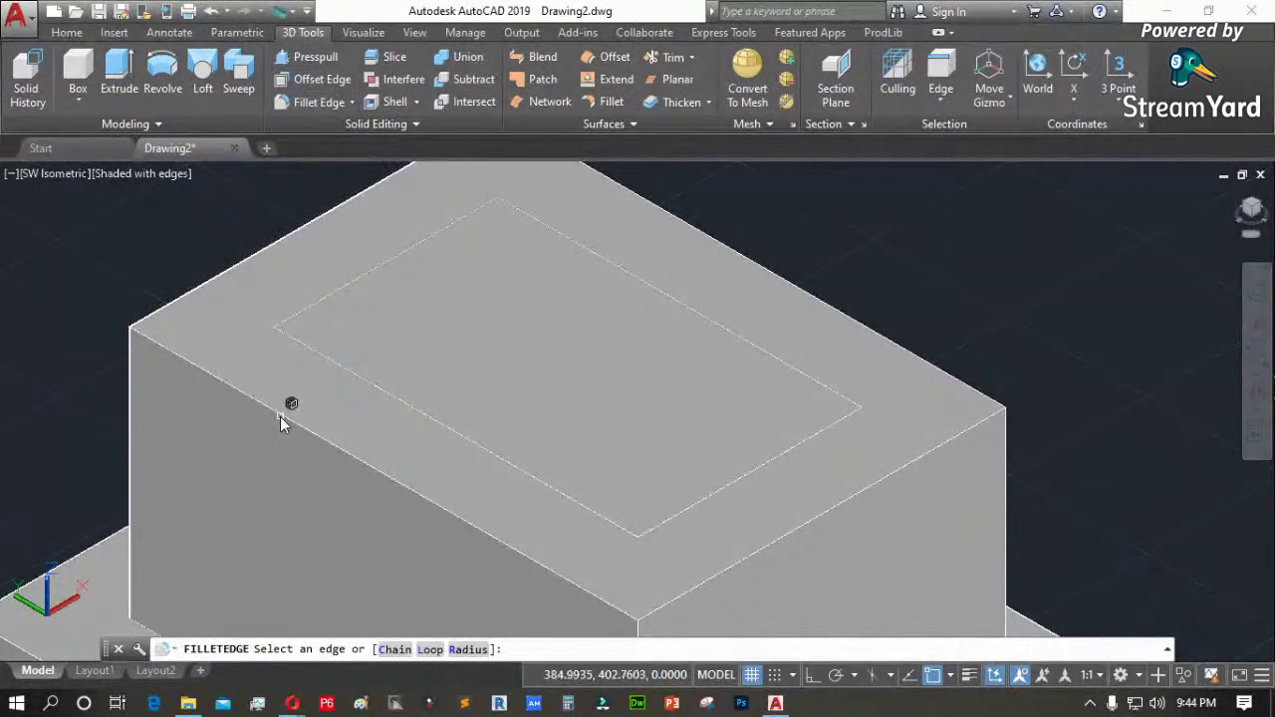
scroll(398, 371, up, 5)
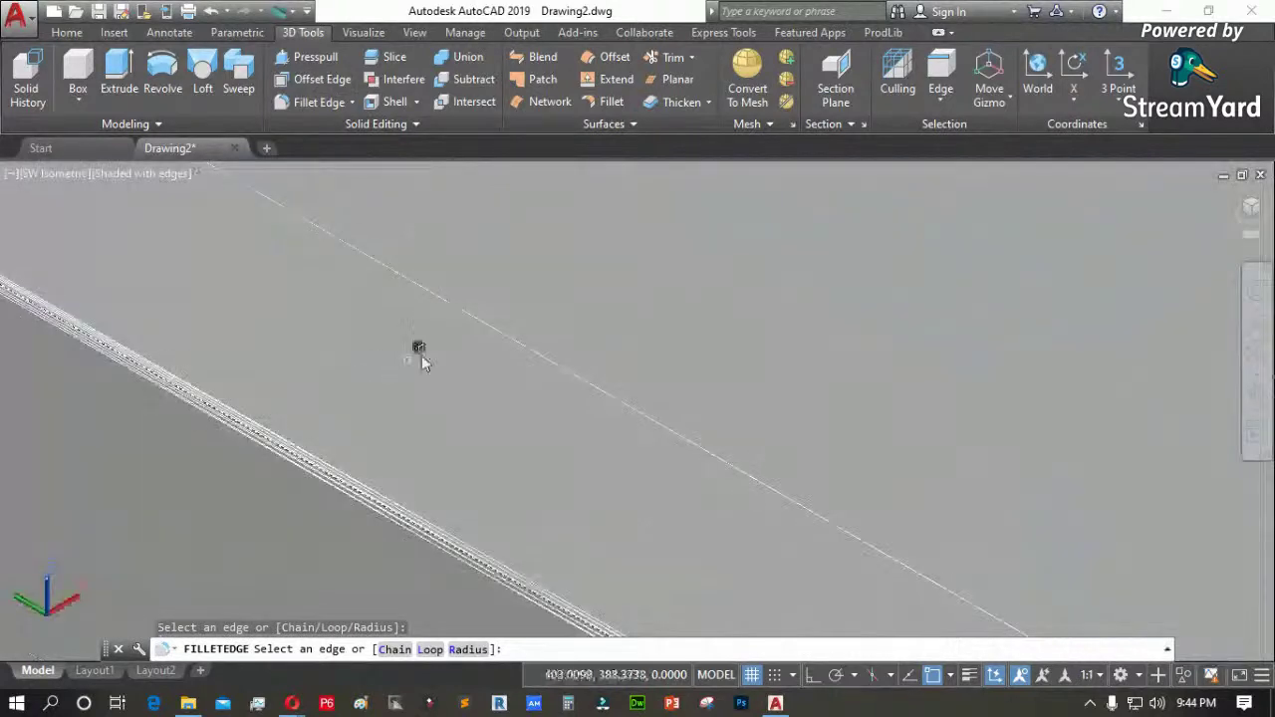
scroll(348, 343, down, 5)
scroll(443, 418, up, 6)
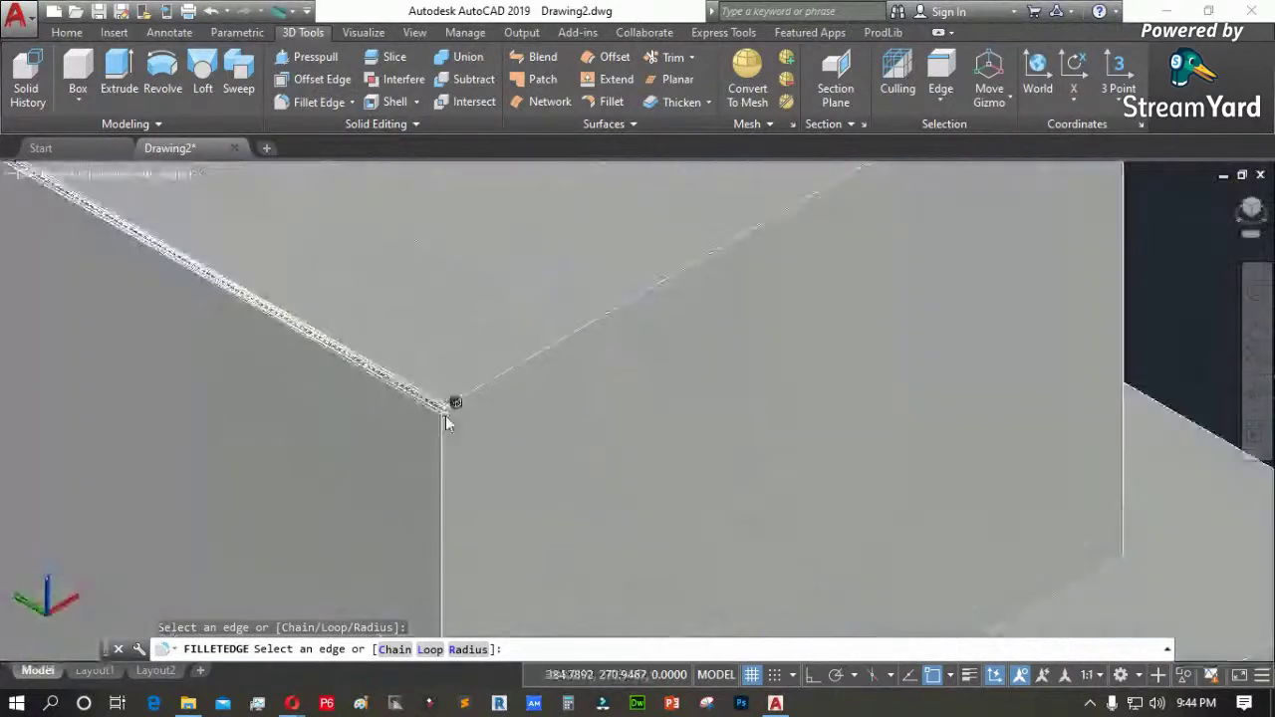
click(482, 379)
scroll(444, 418, down, 5)
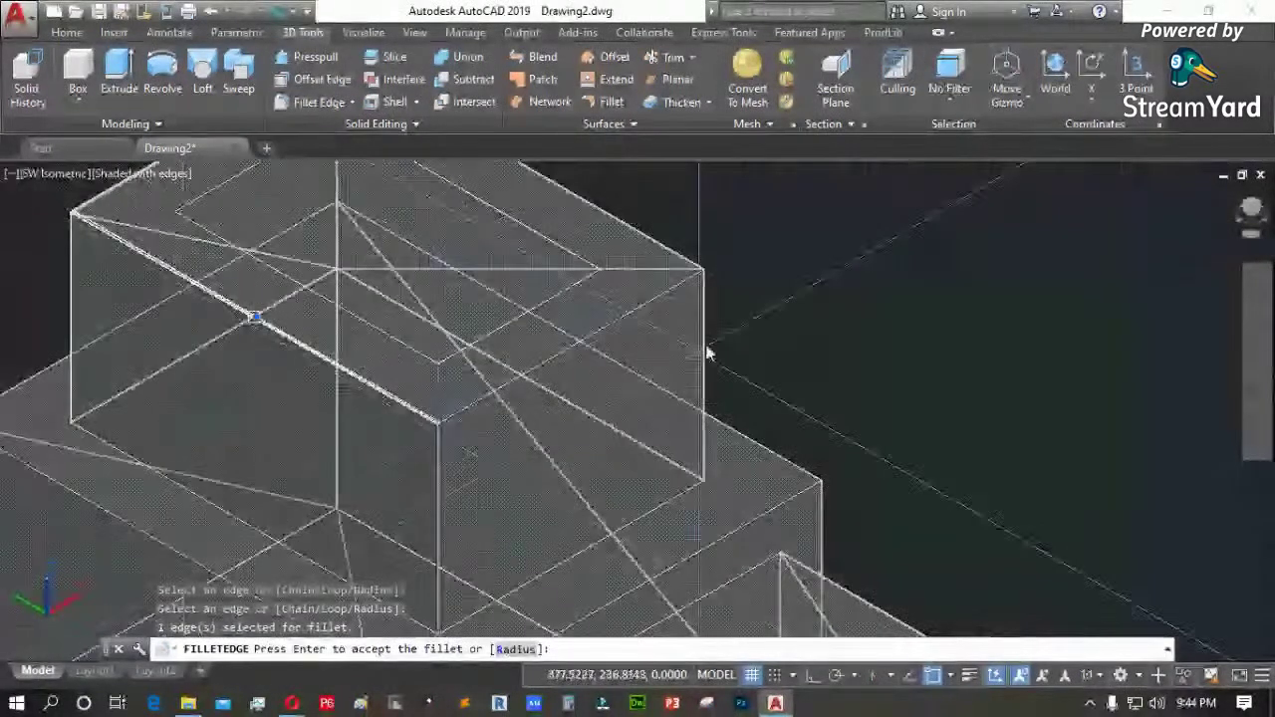
key(Return)
key(Escape)
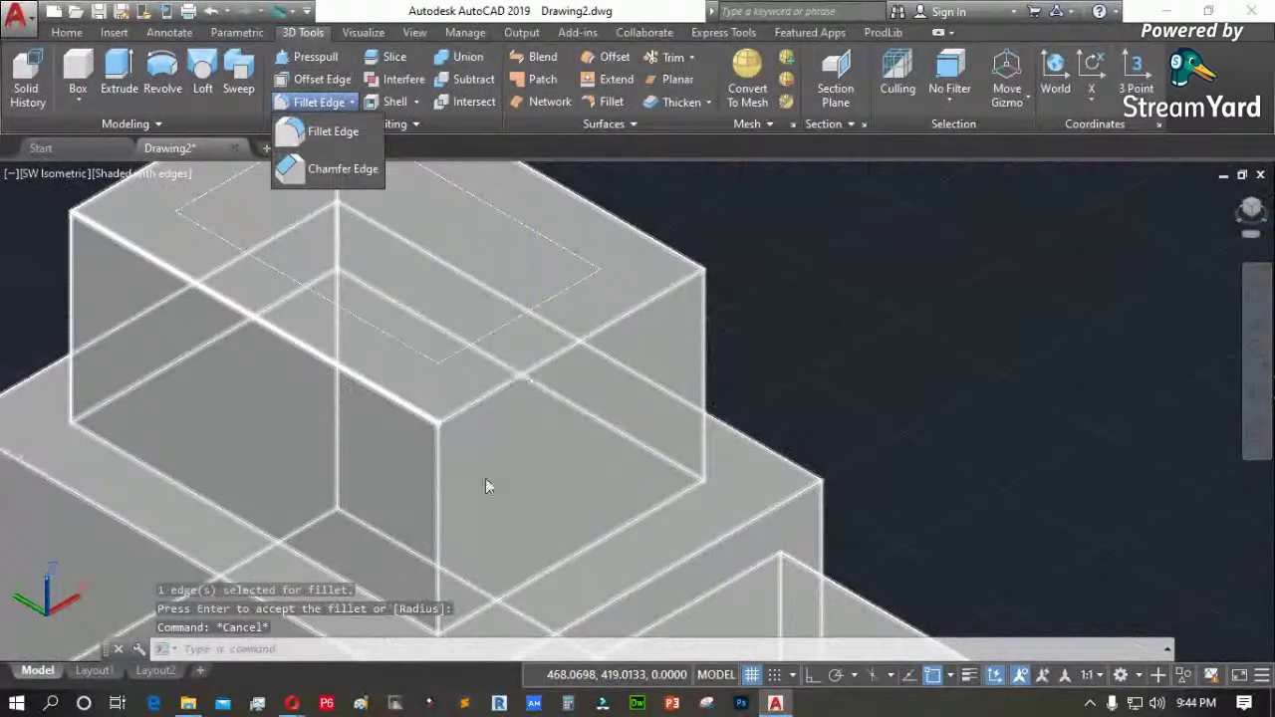
click(798, 393)
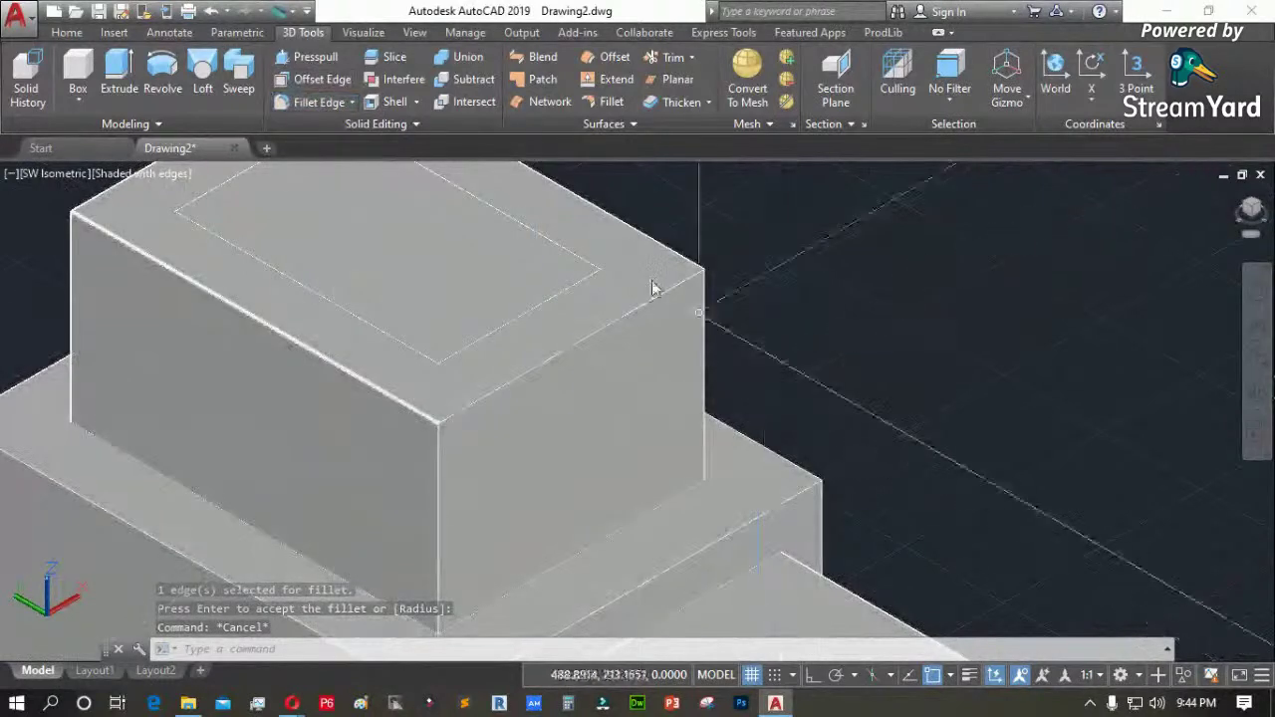
click(297, 106)
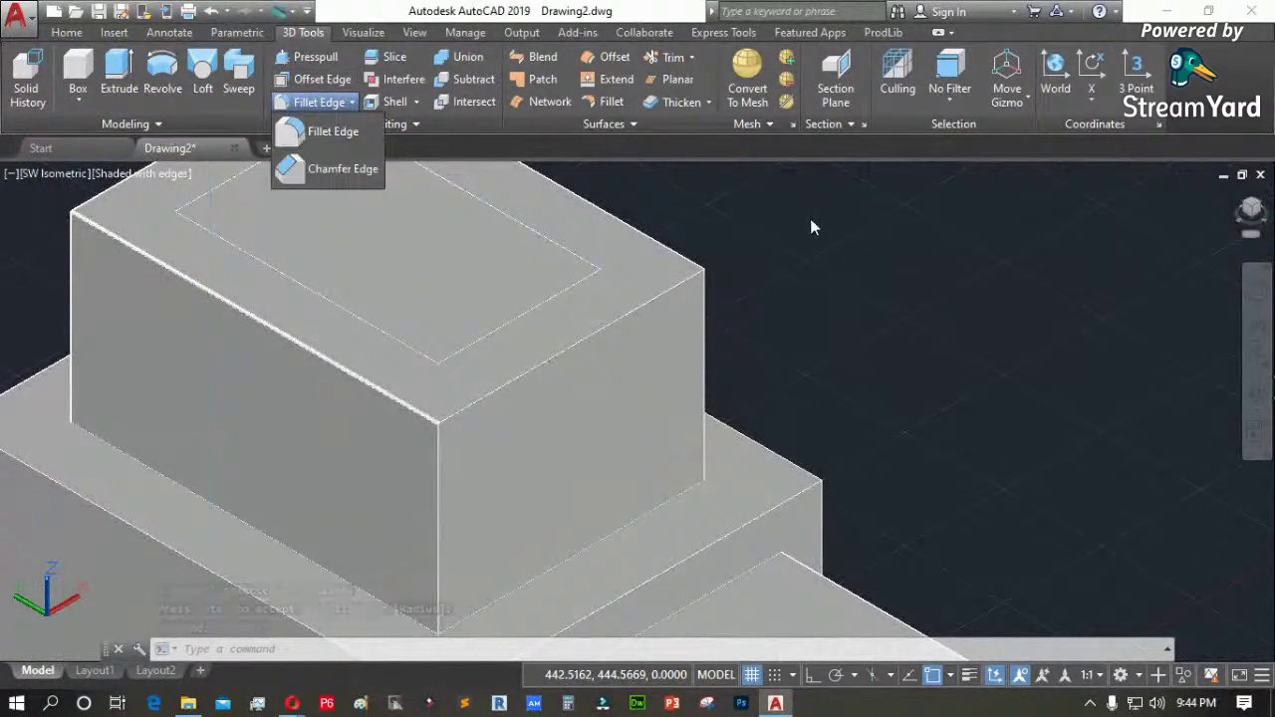
click(673, 293)
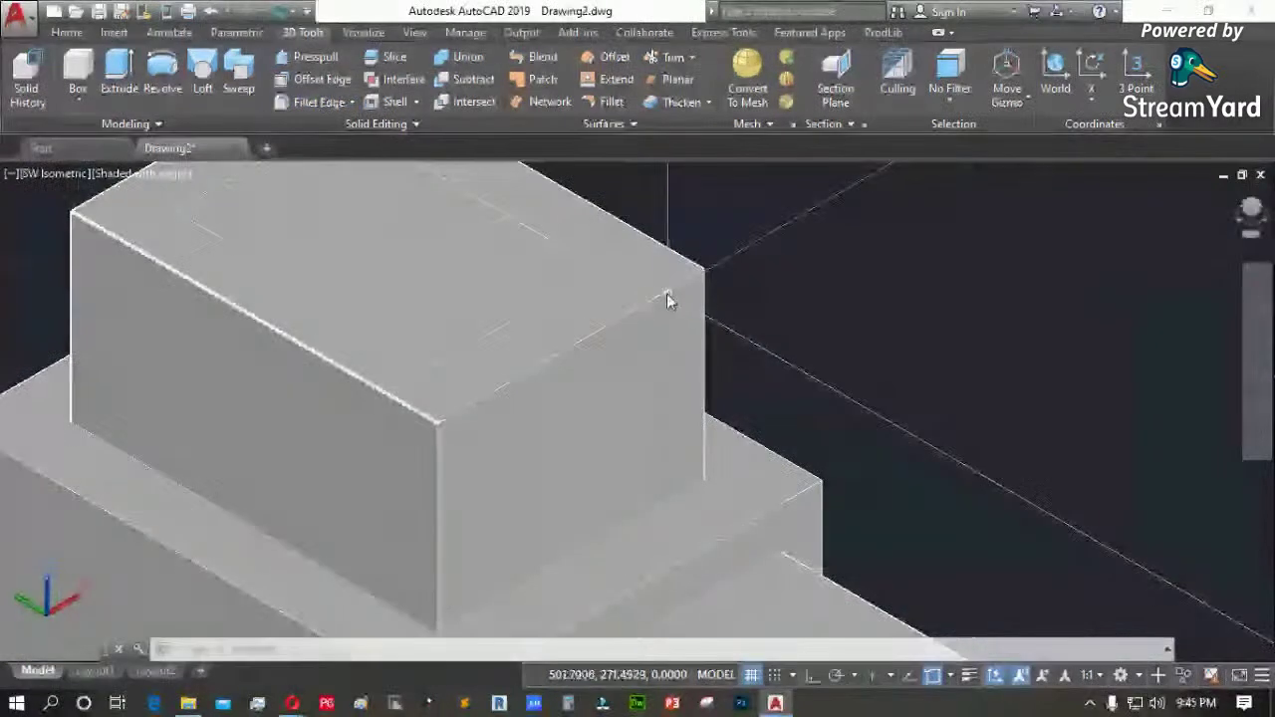
Retry Fillet Edge on the top front edge with radius 4, then cancel
click(328, 104)
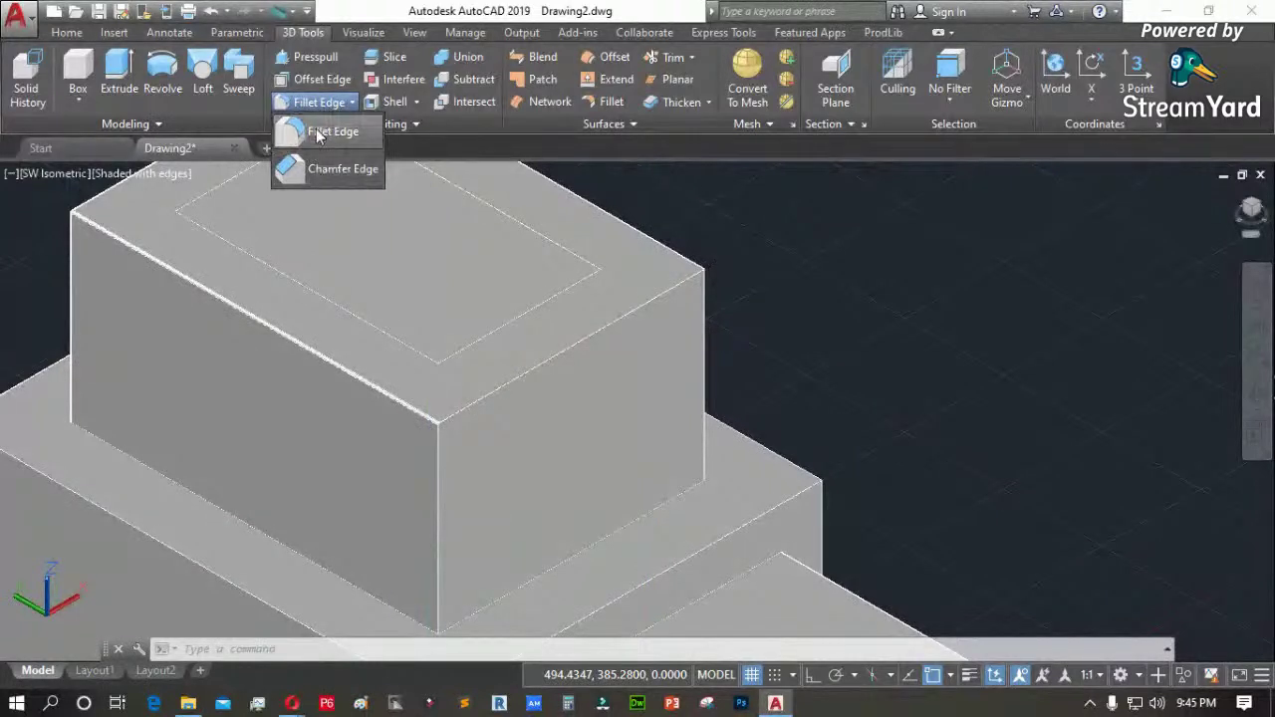
click(320, 134)
click(592, 335)
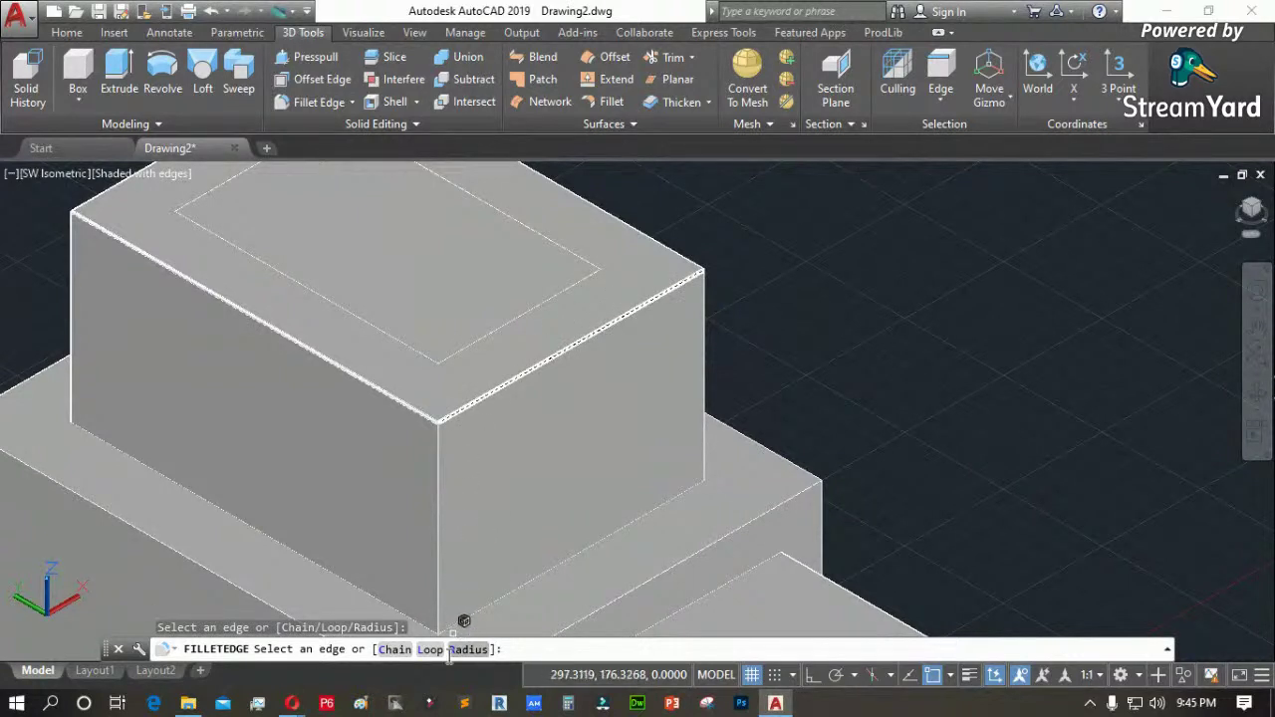
text(r)
key(Return)
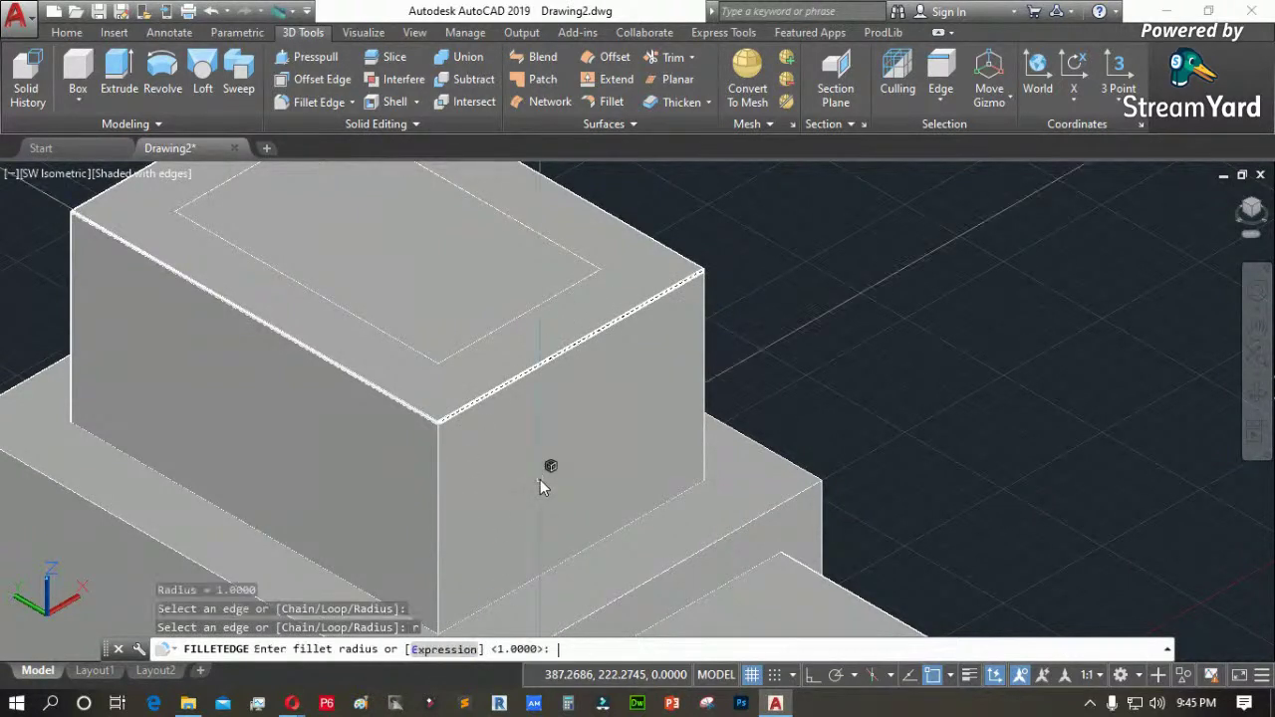
text(4)
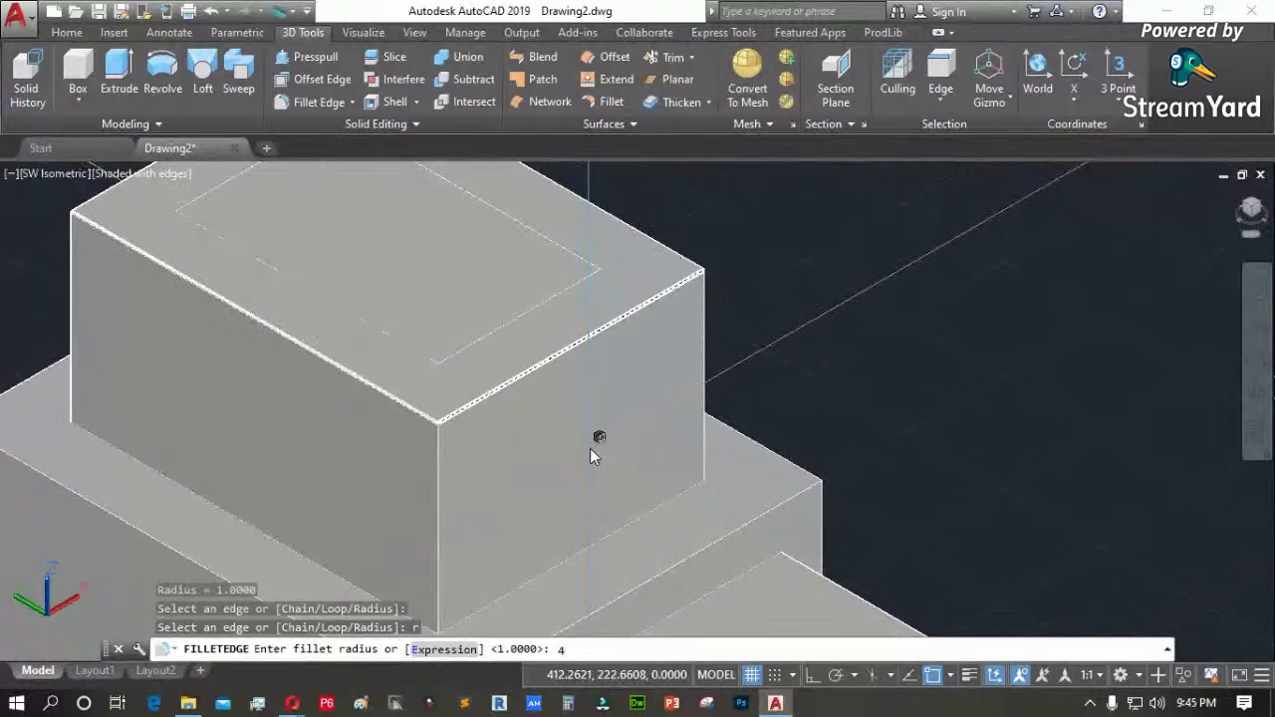
key(Return)
key(Return)
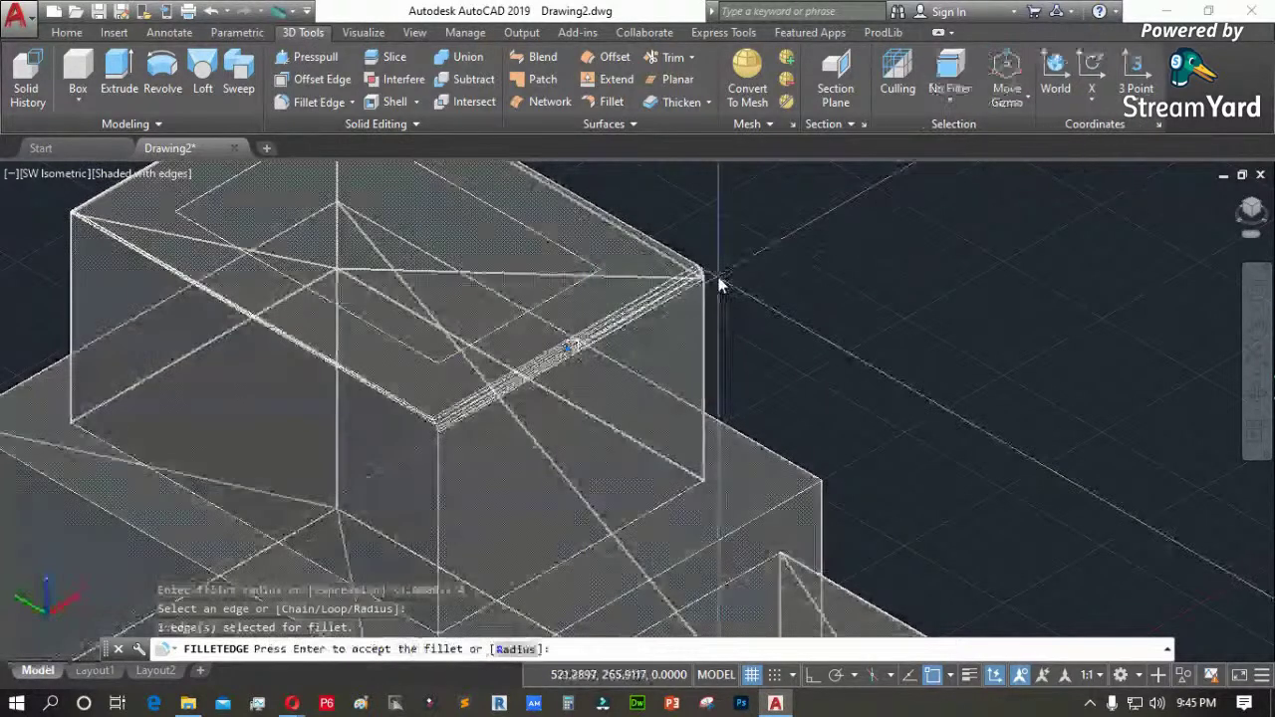
key(Escape)
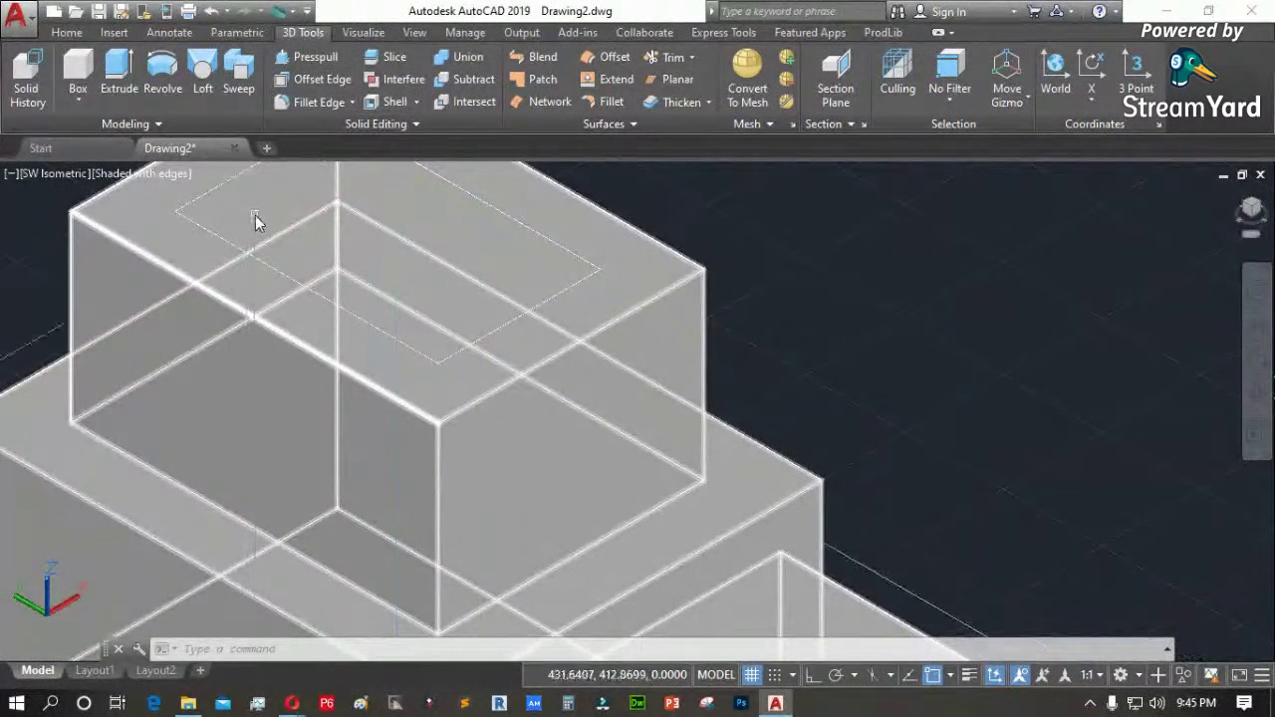
Select the inset rectangle on the upper block's top face and delete it
right_click(267, 262)
click(290, 284)
key(Escape)
click(277, 277)
key(Escape)
scroll(277, 279, down, 3)
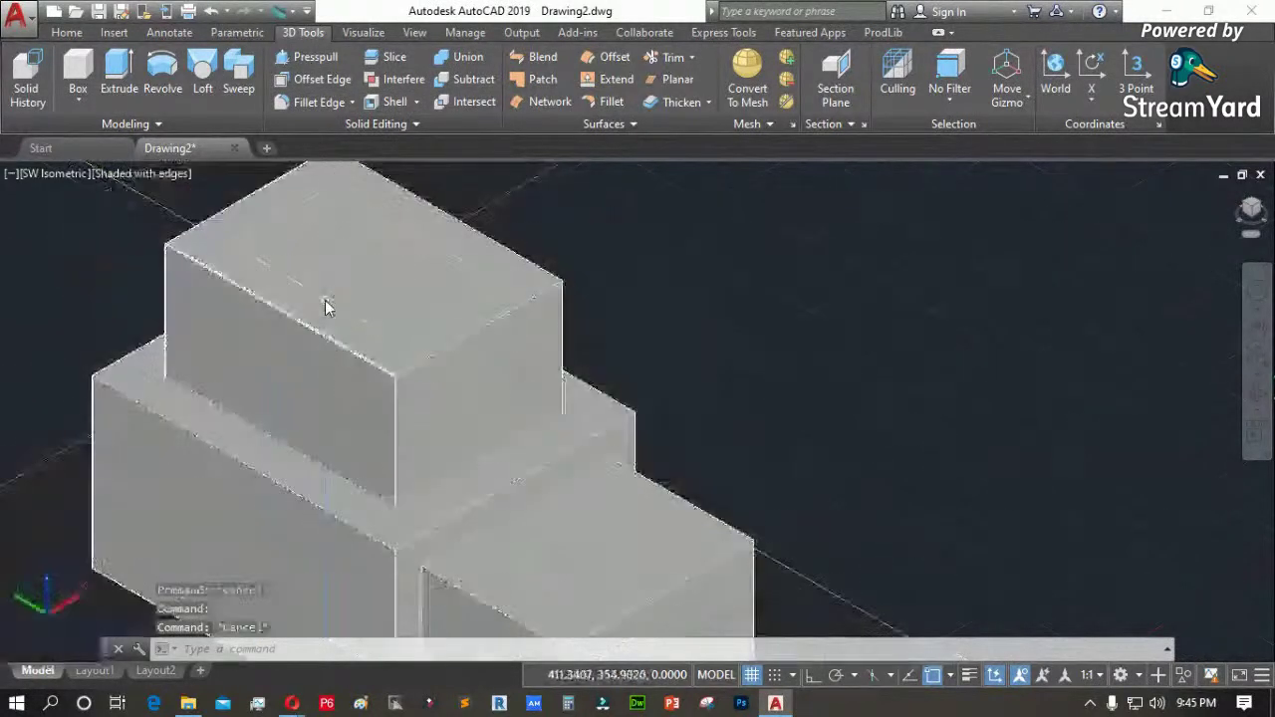
click(262, 258)
key(Delete)
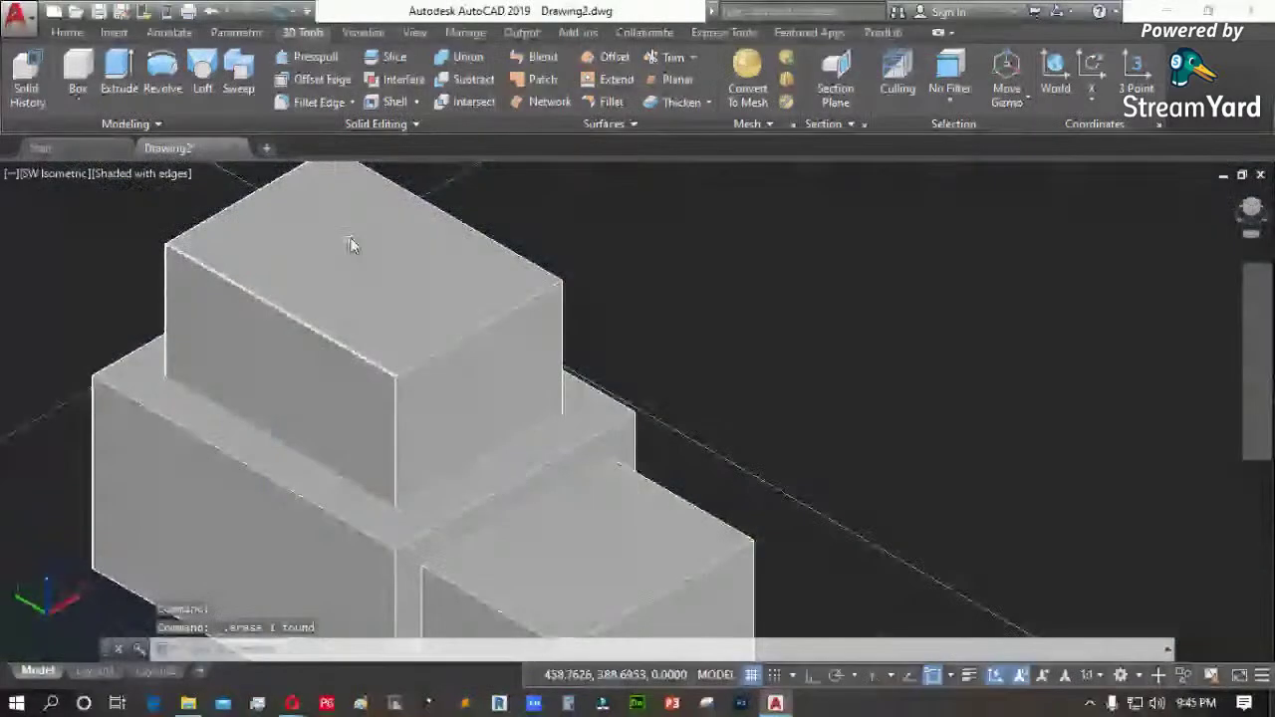
click(468, 56)
Union the solids into one and check the joined result by selecting it
click(558, 341)
scroll(529, 367, down, 2)
scroll(543, 394, down, 2)
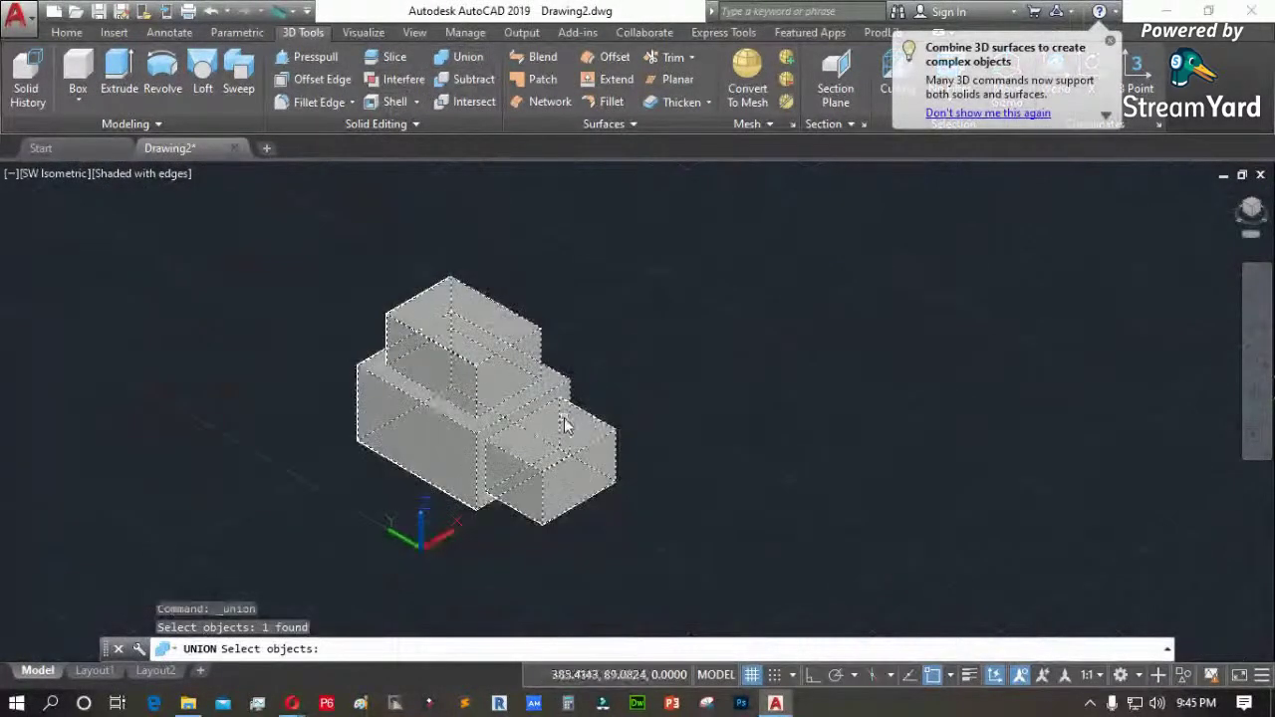
key(Return)
click(598, 433)
click(470, 167)
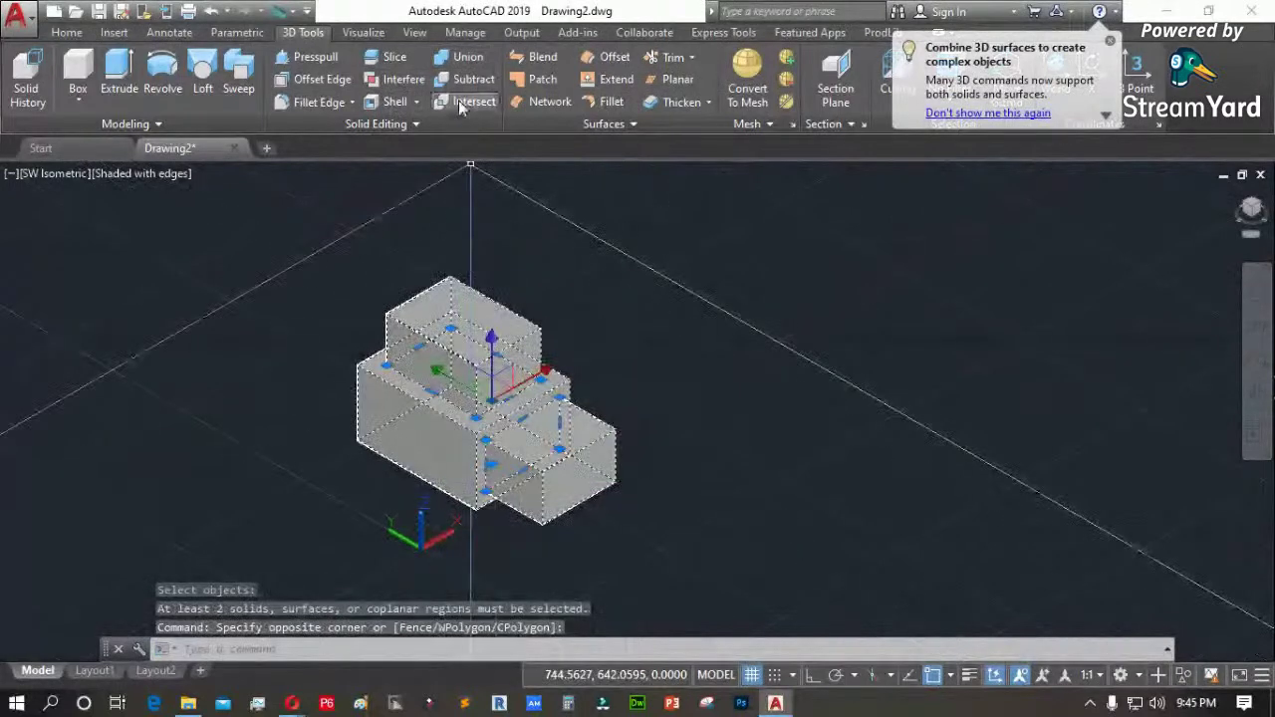
key(Escape)
click(538, 477)
key(Escape)
key(Escape)
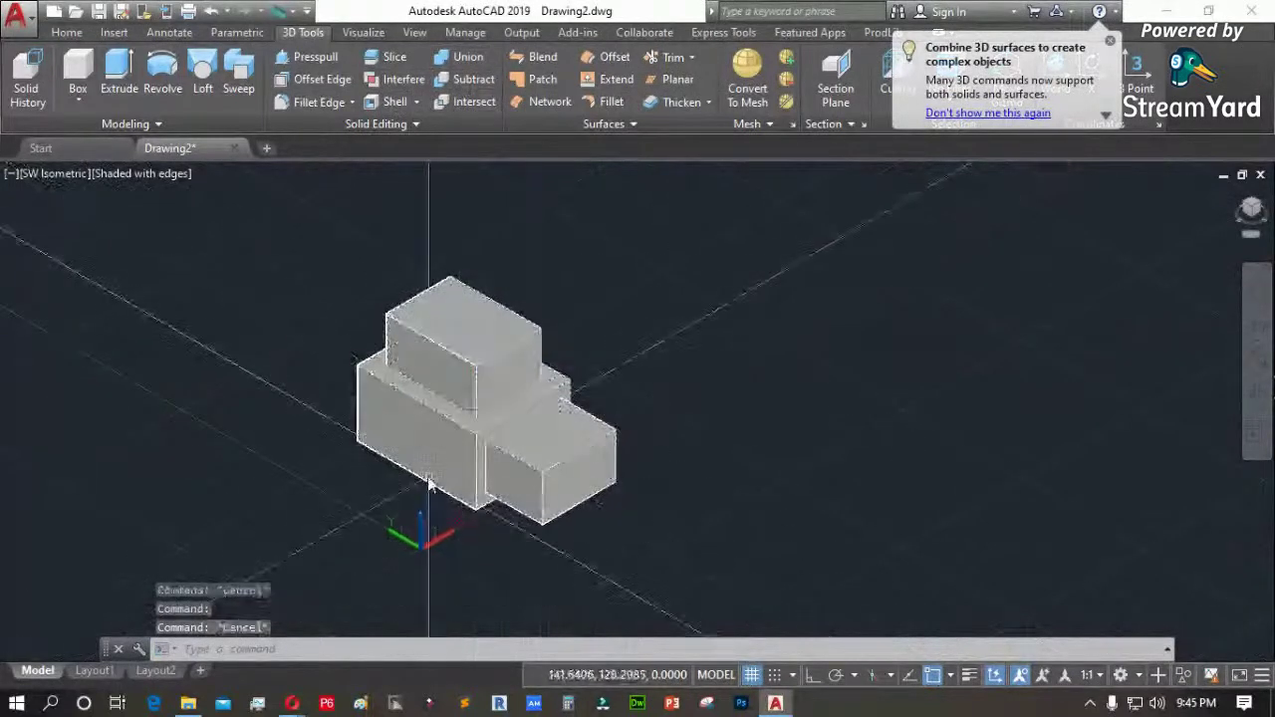
Draw a new small box projecting from the large solid's front face
click(90, 75)
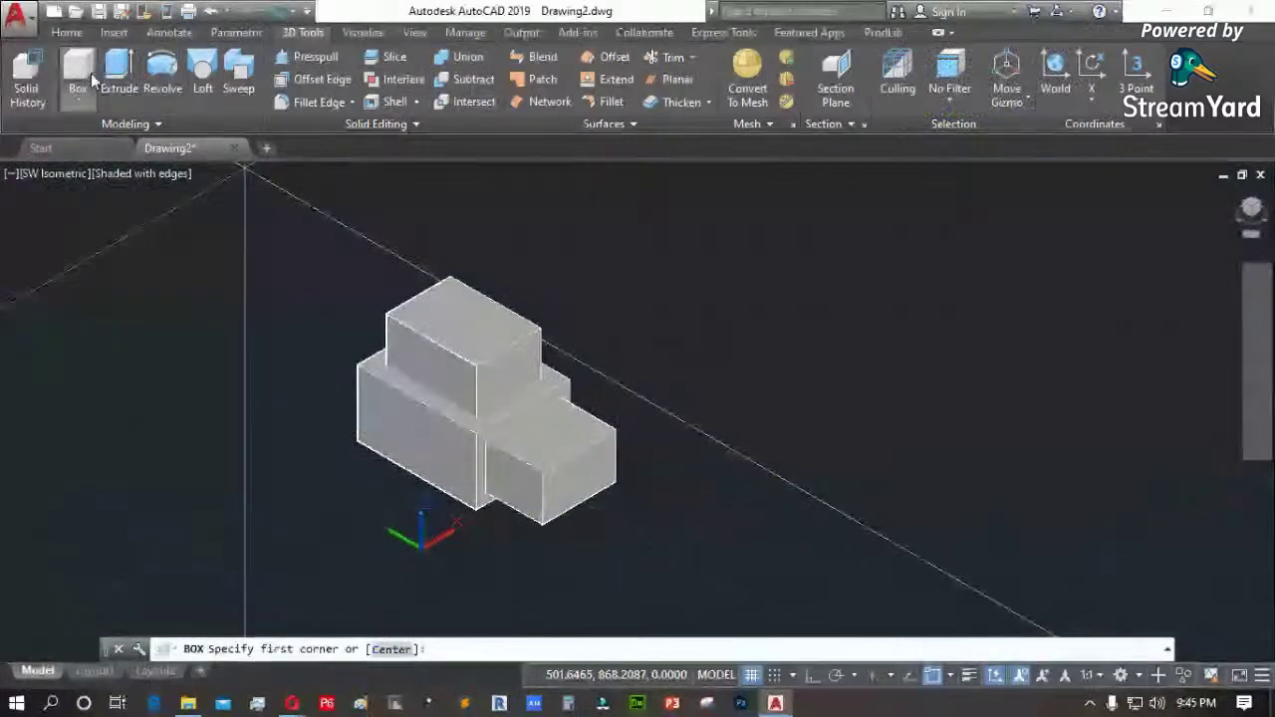
scroll(400, 485, up, 5)
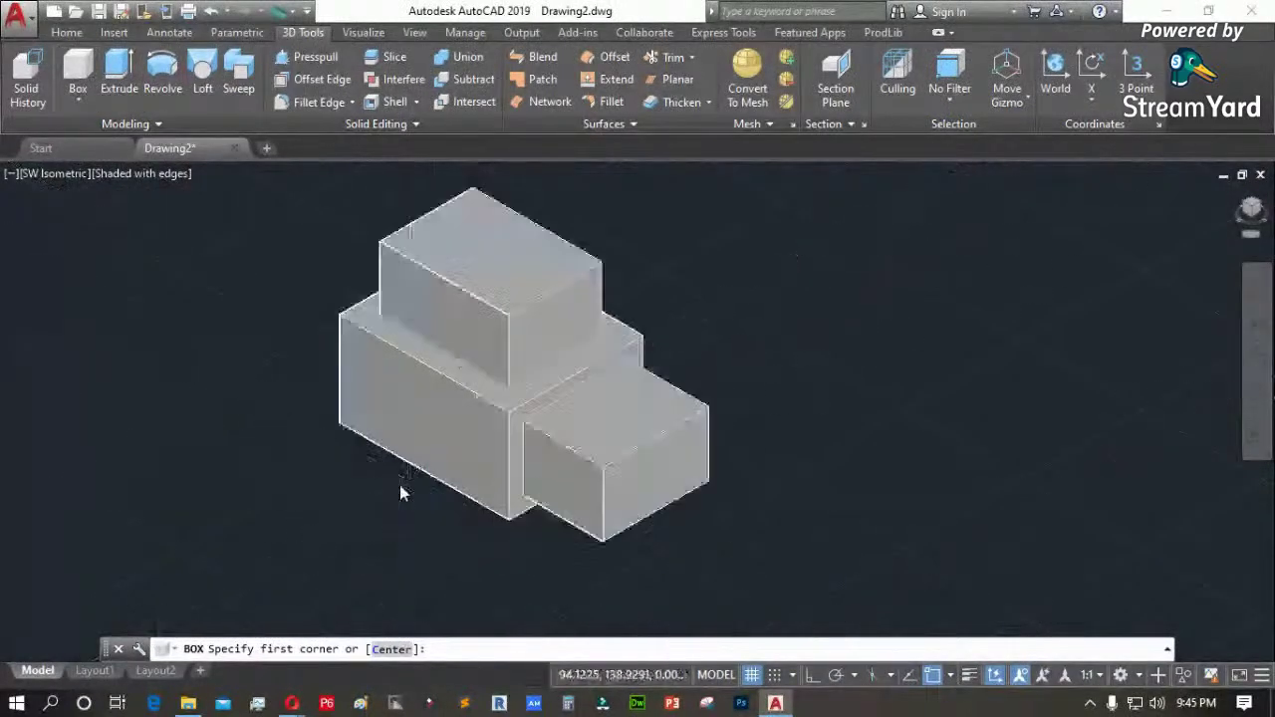
click(526, 418)
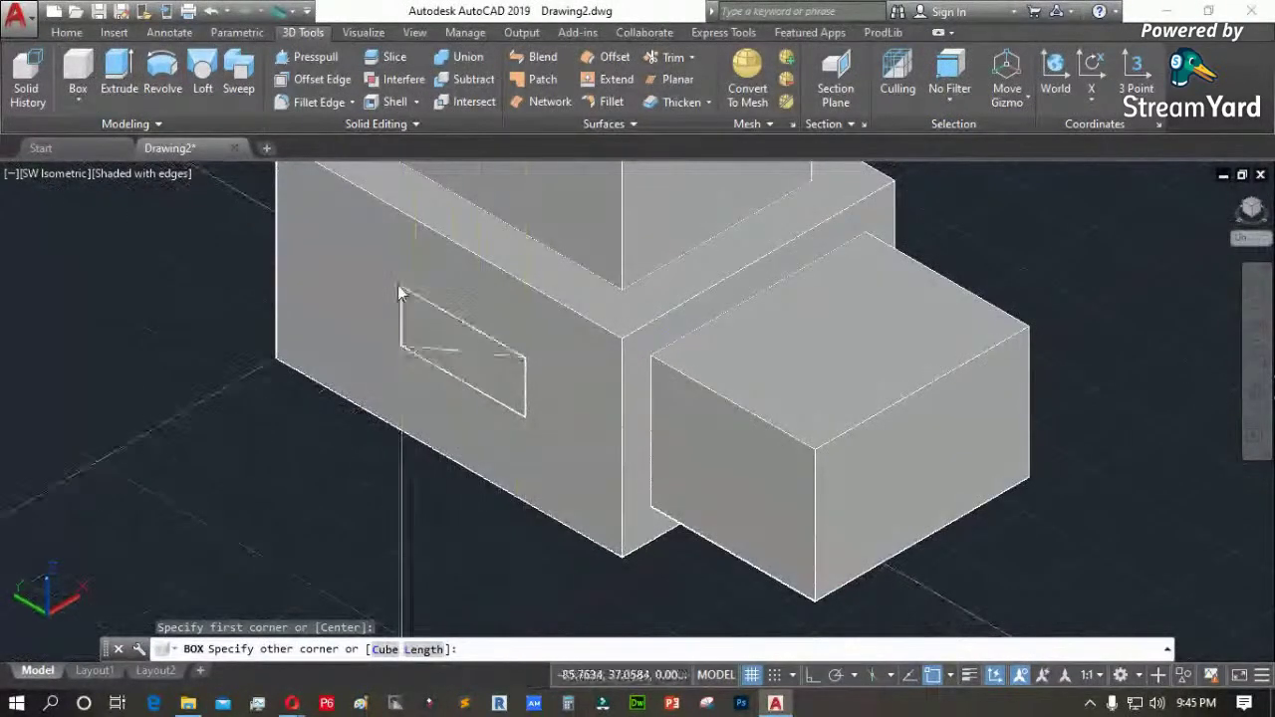
click(363, 274)
click(145, 398)
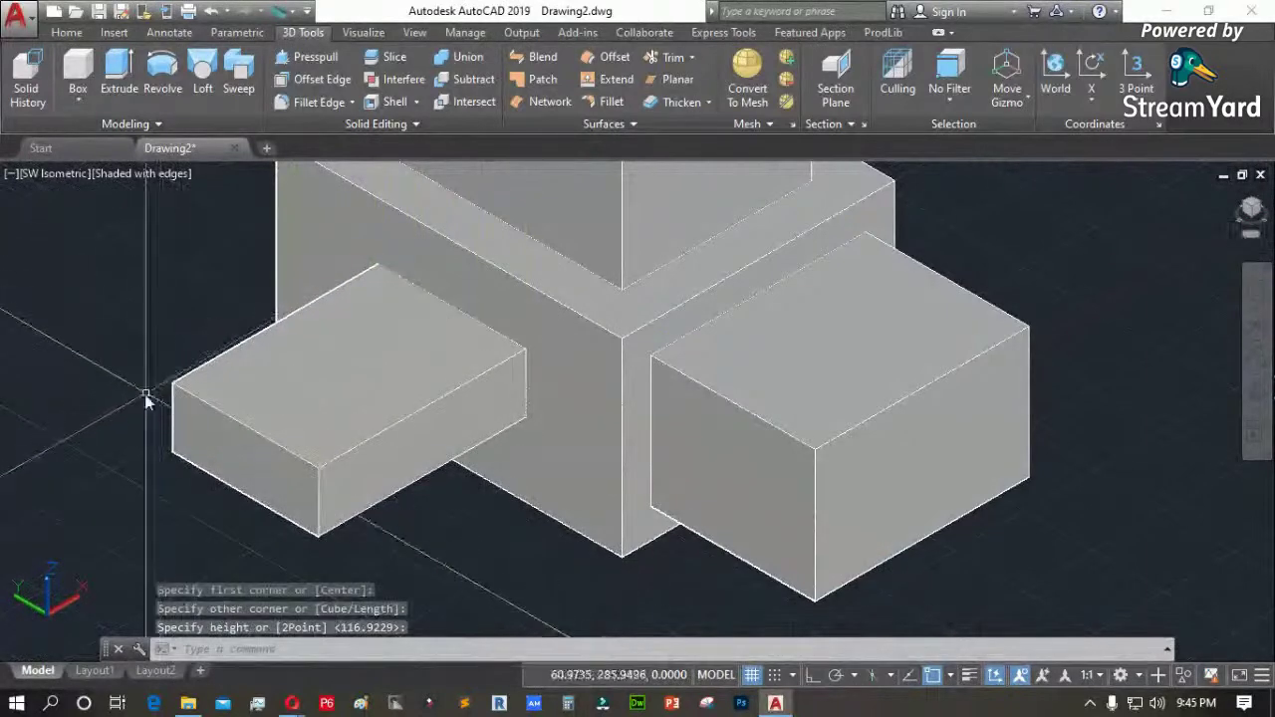
Move the small box with Ortho on so it sits partly inside the large solid
text(m)
key(Return)
click(393, 549)
click(299, 468)
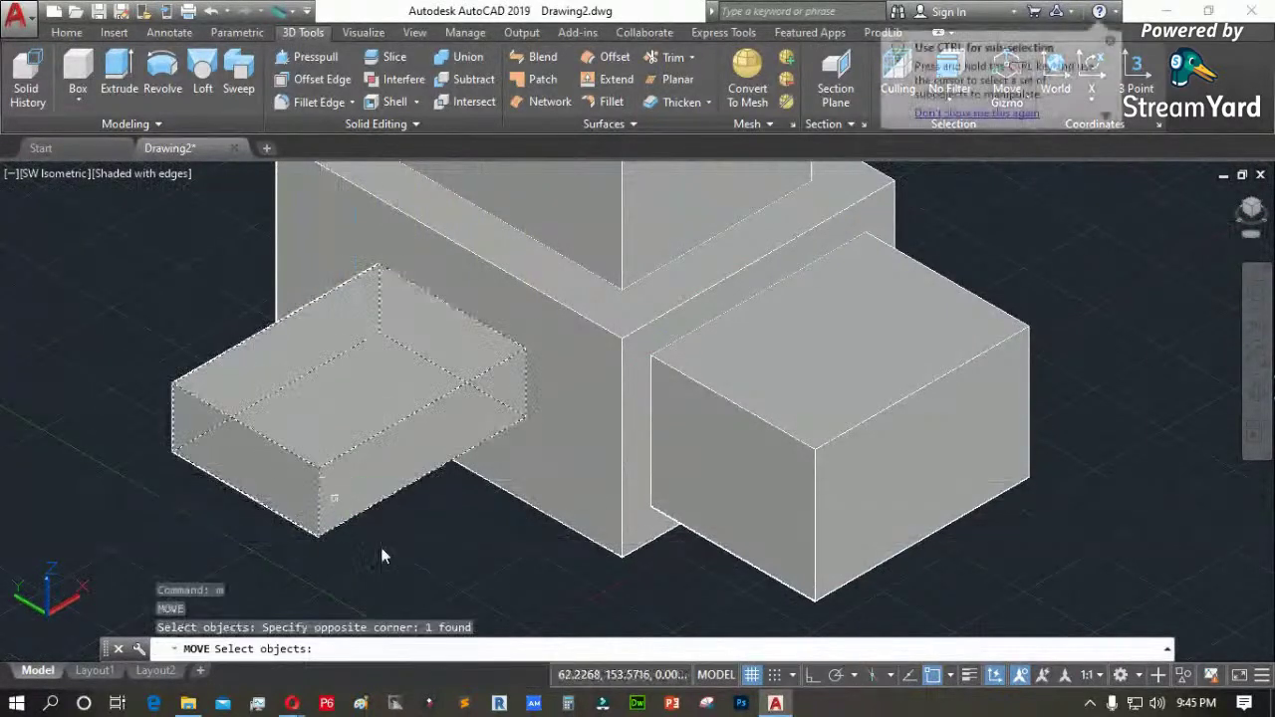
key(Return)
click(389, 571)
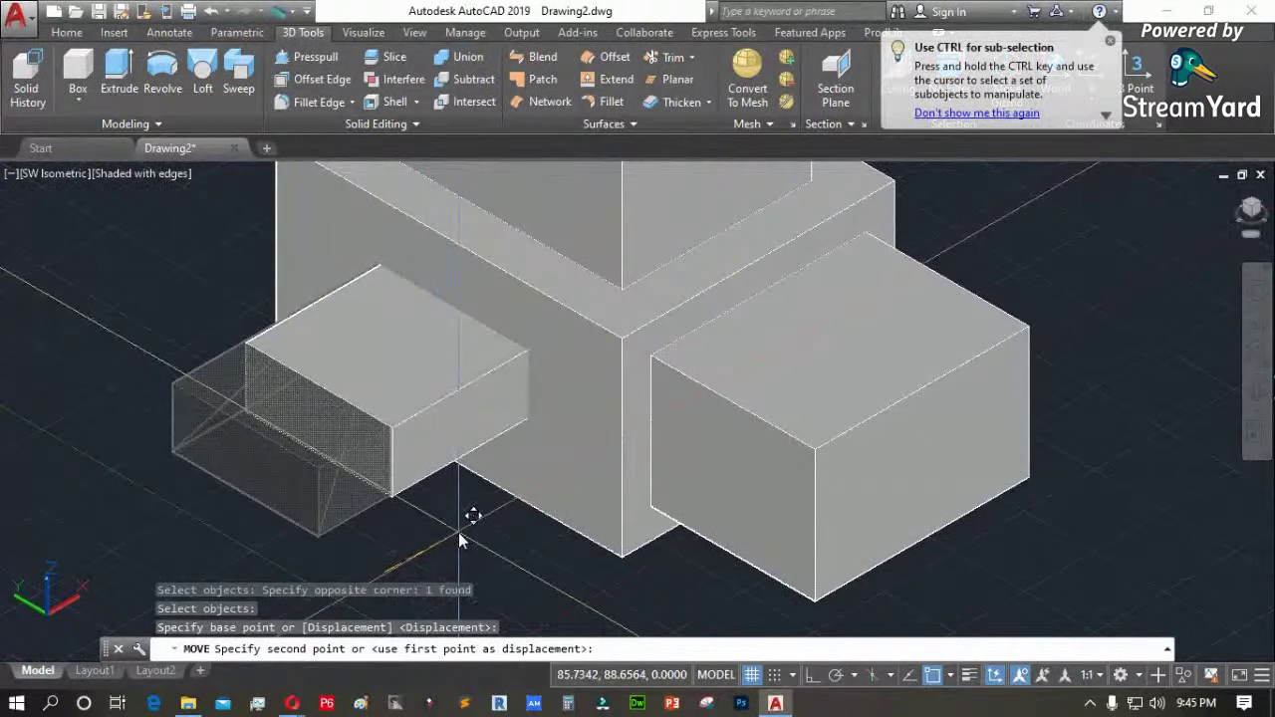
key(F8)
click(455, 528)
Subtract the small box from the large solid, leaving a rectangular recess
click(467, 78)
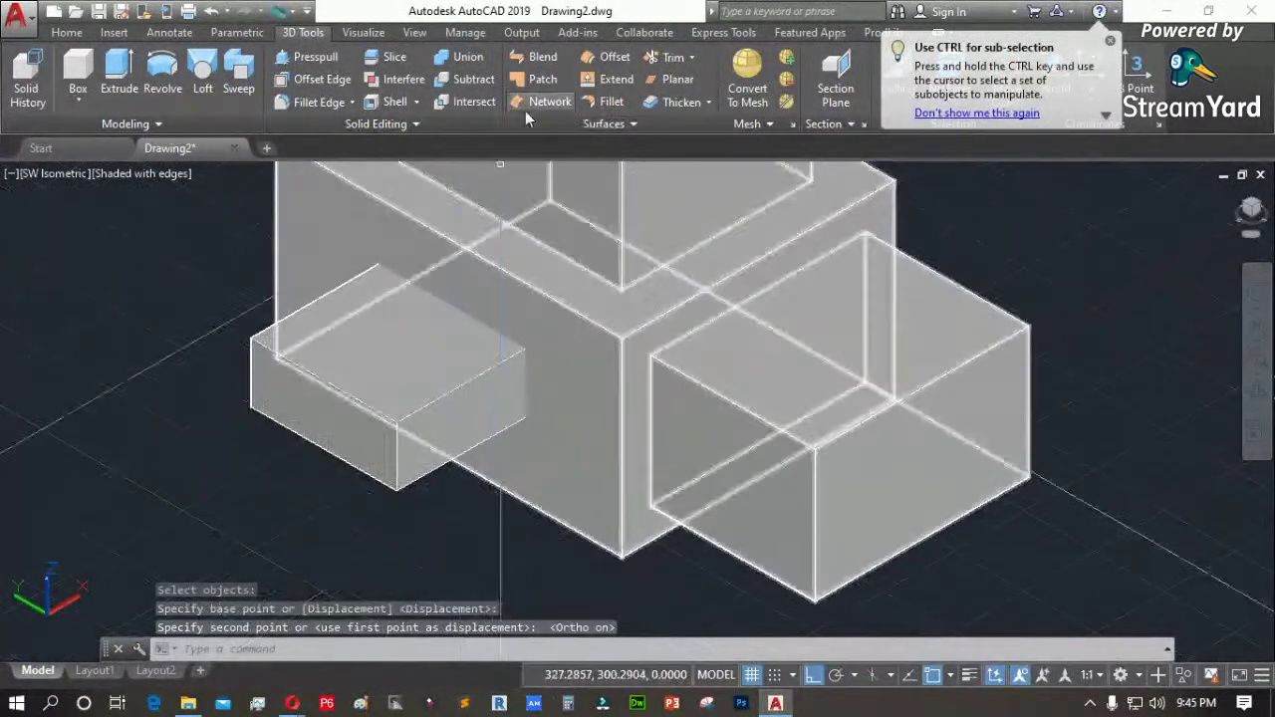
click(565, 304)
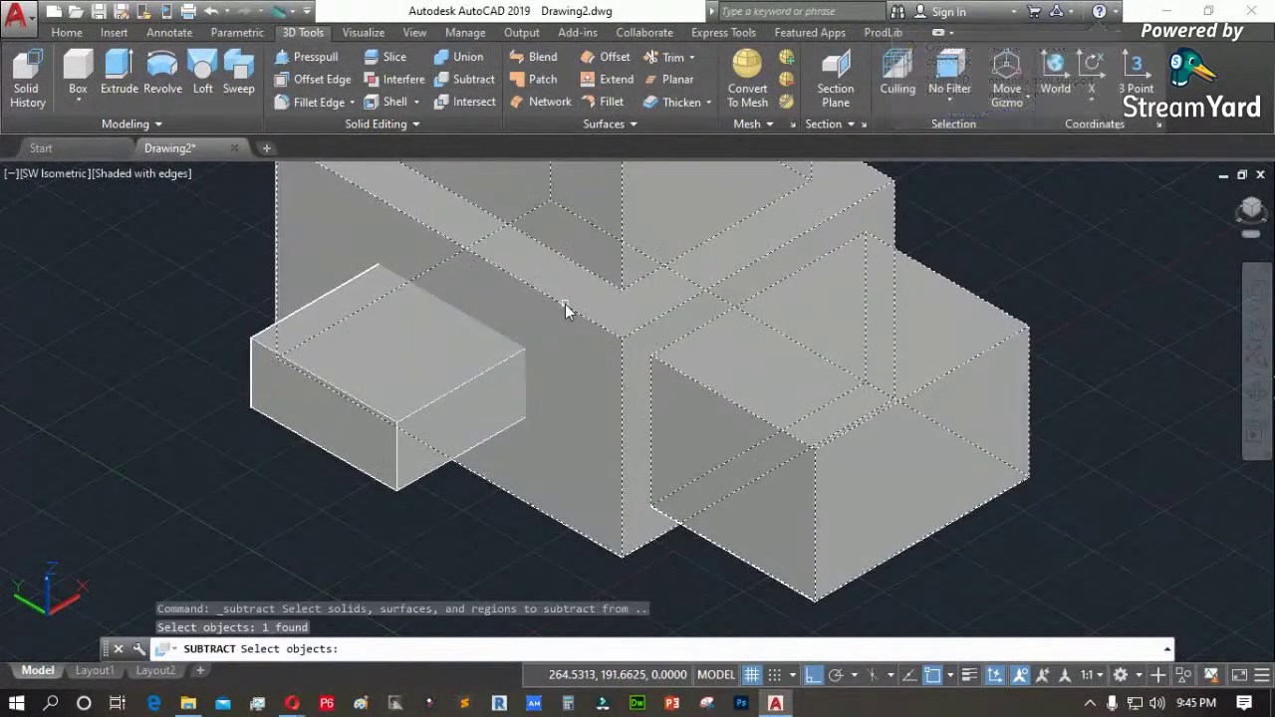
key(Return)
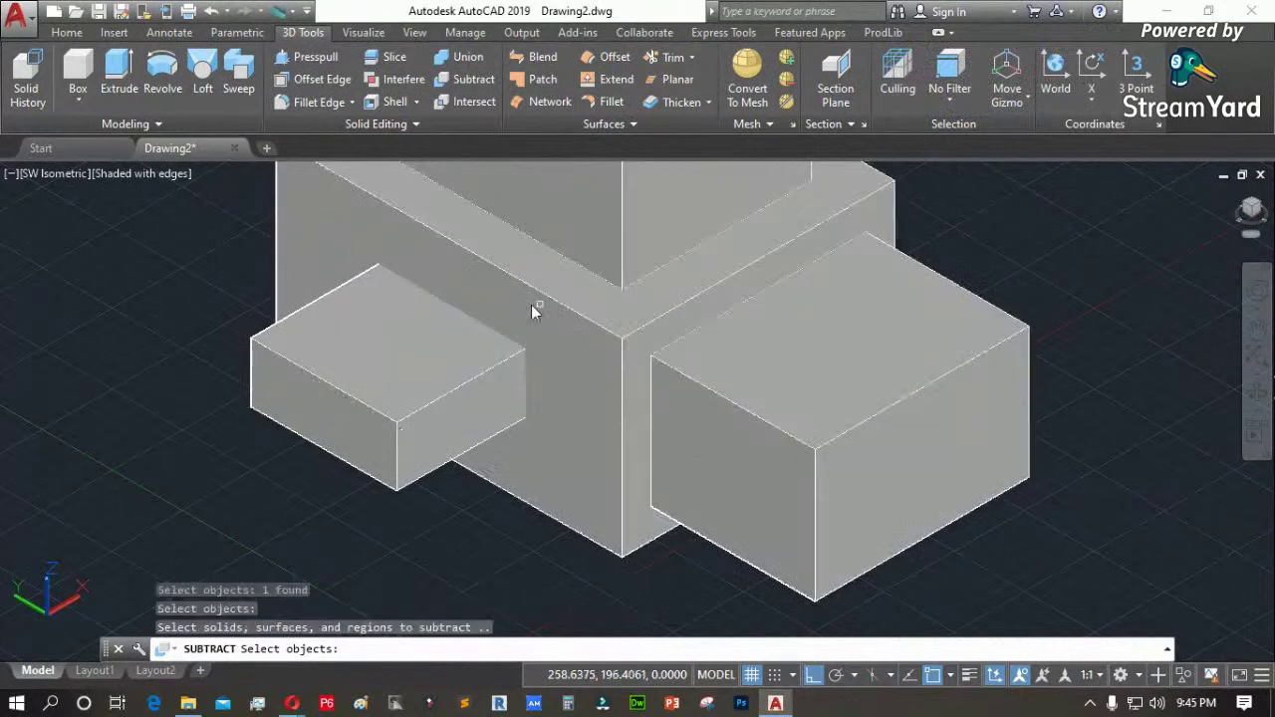
click(305, 436)
key(Return)
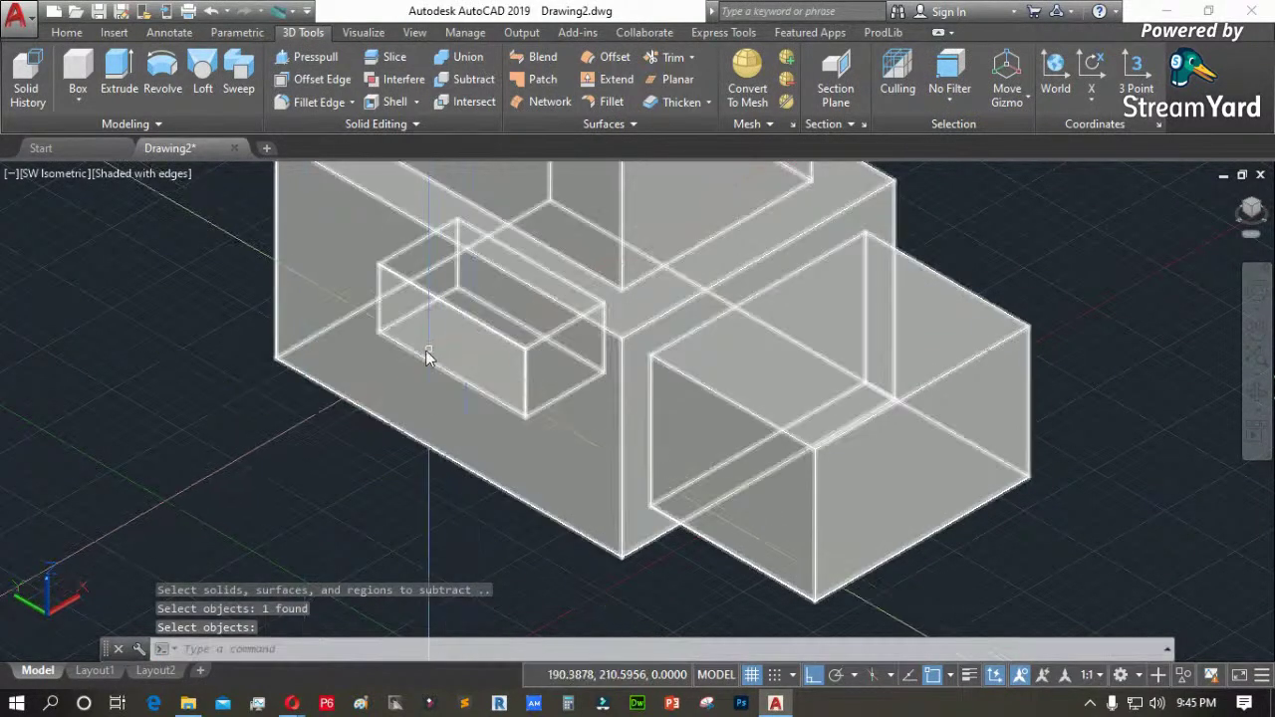
scroll(429, 356, up, 5)
scroll(371, 356, down, 5)
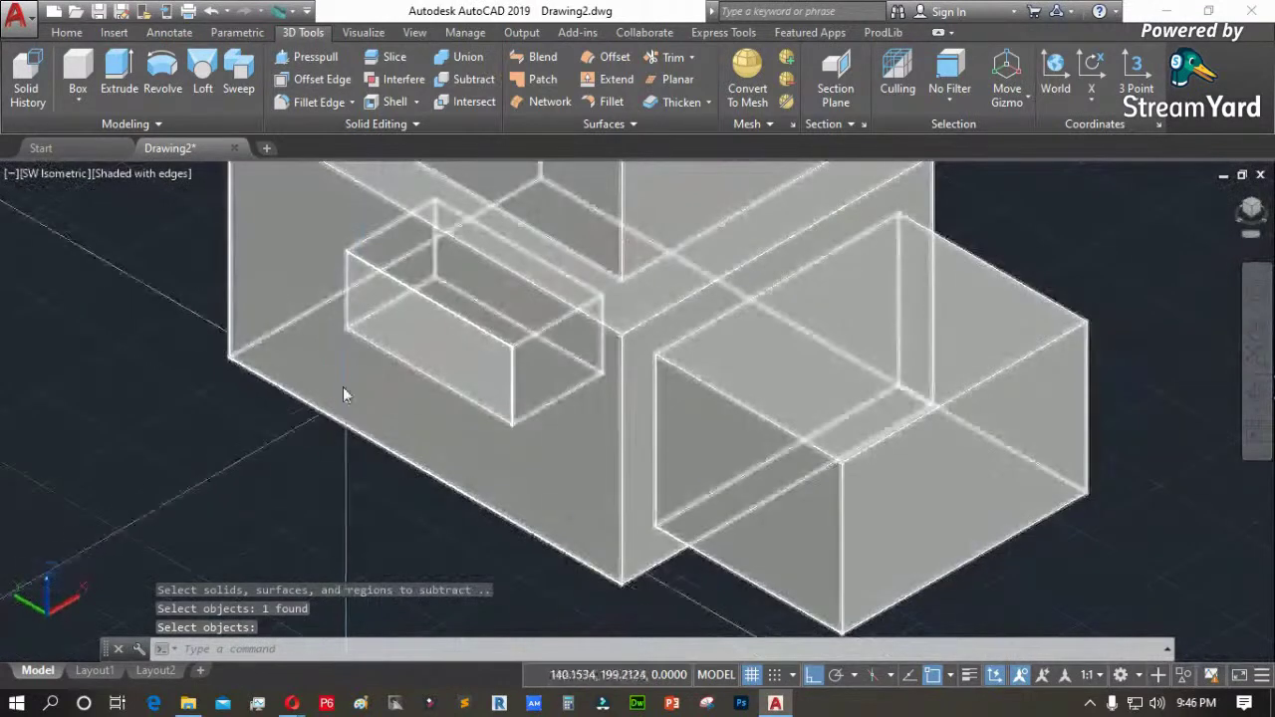
click(422, 120)
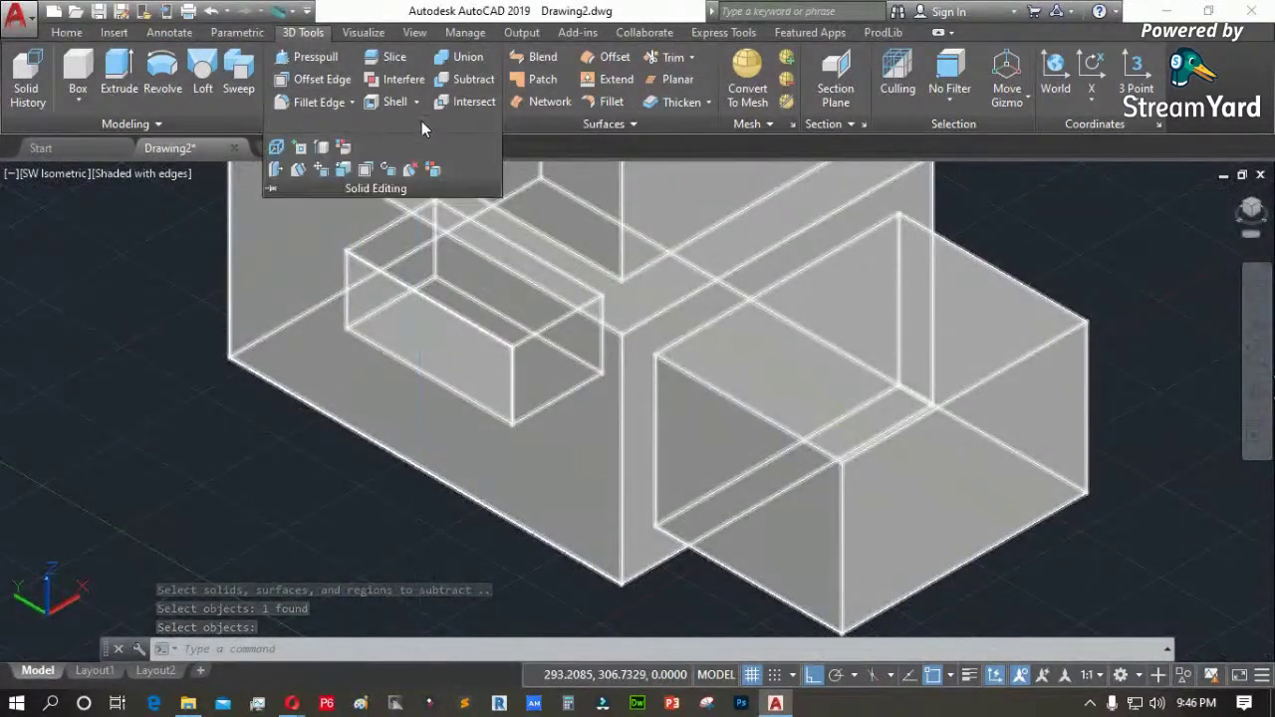
key(Return)
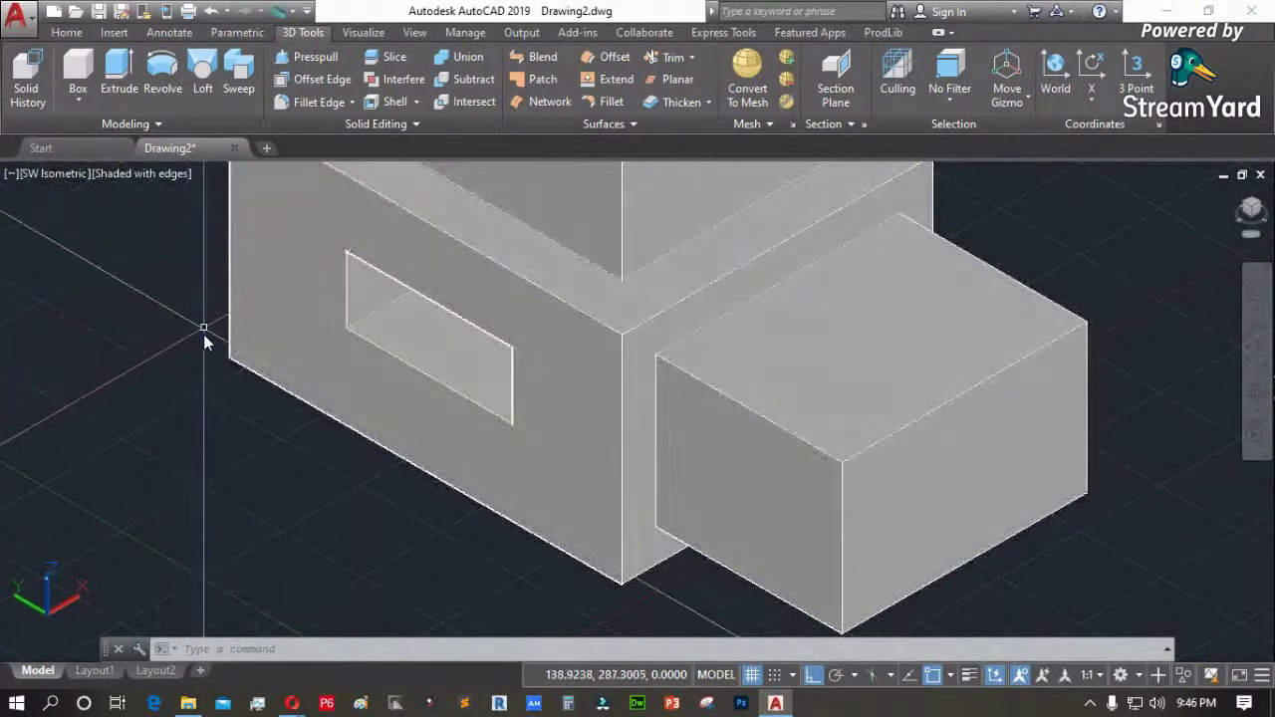
scroll(274, 324, down, 5)
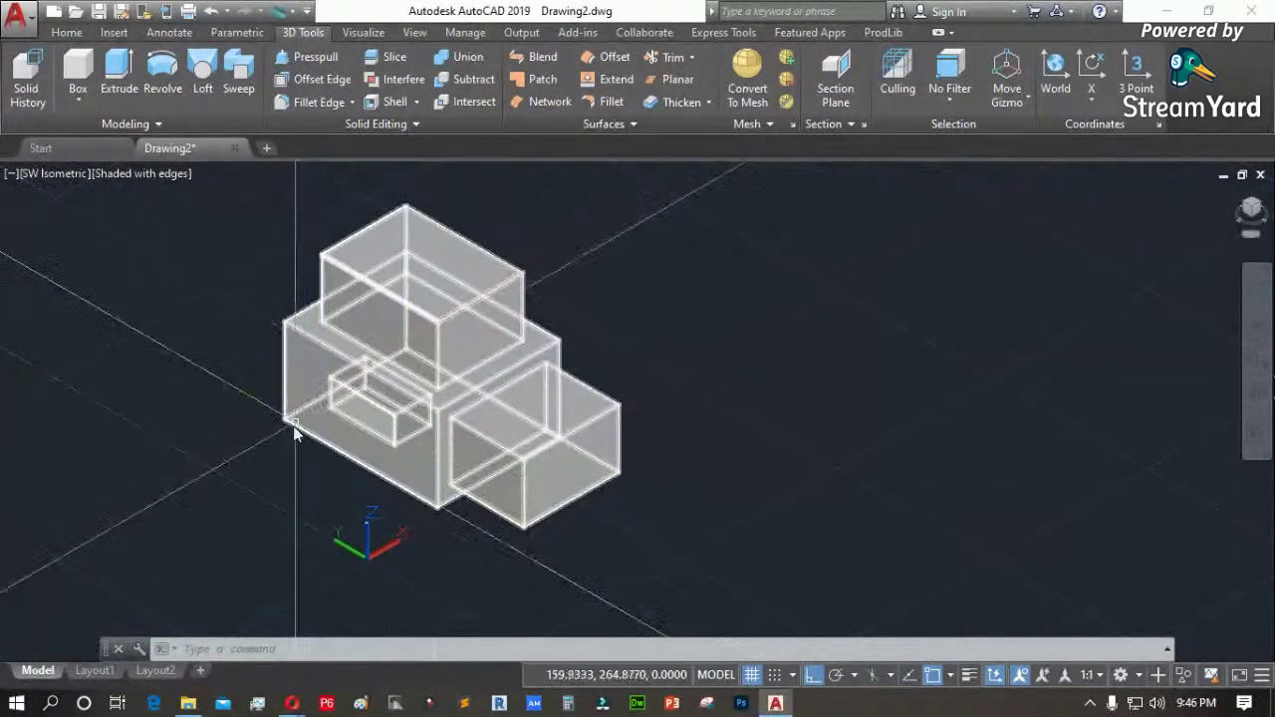
scroll(270, 450, up, 3)
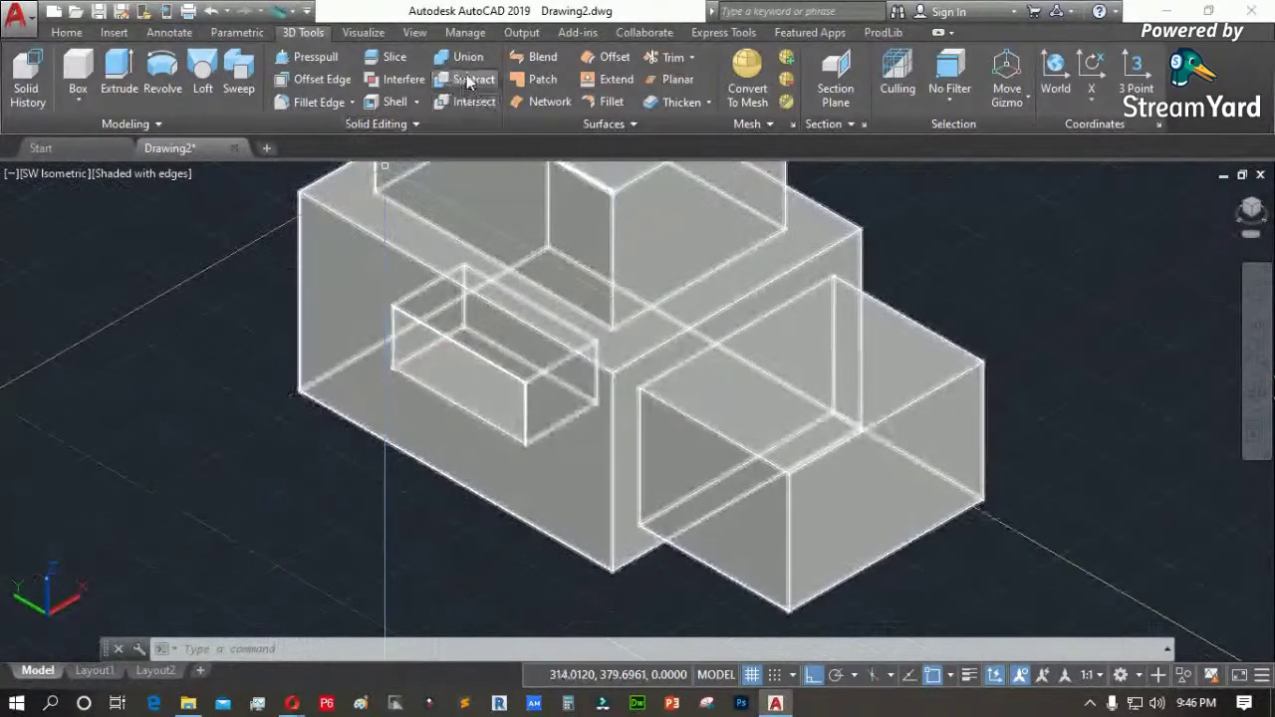
scroll(234, 270, down, 1)
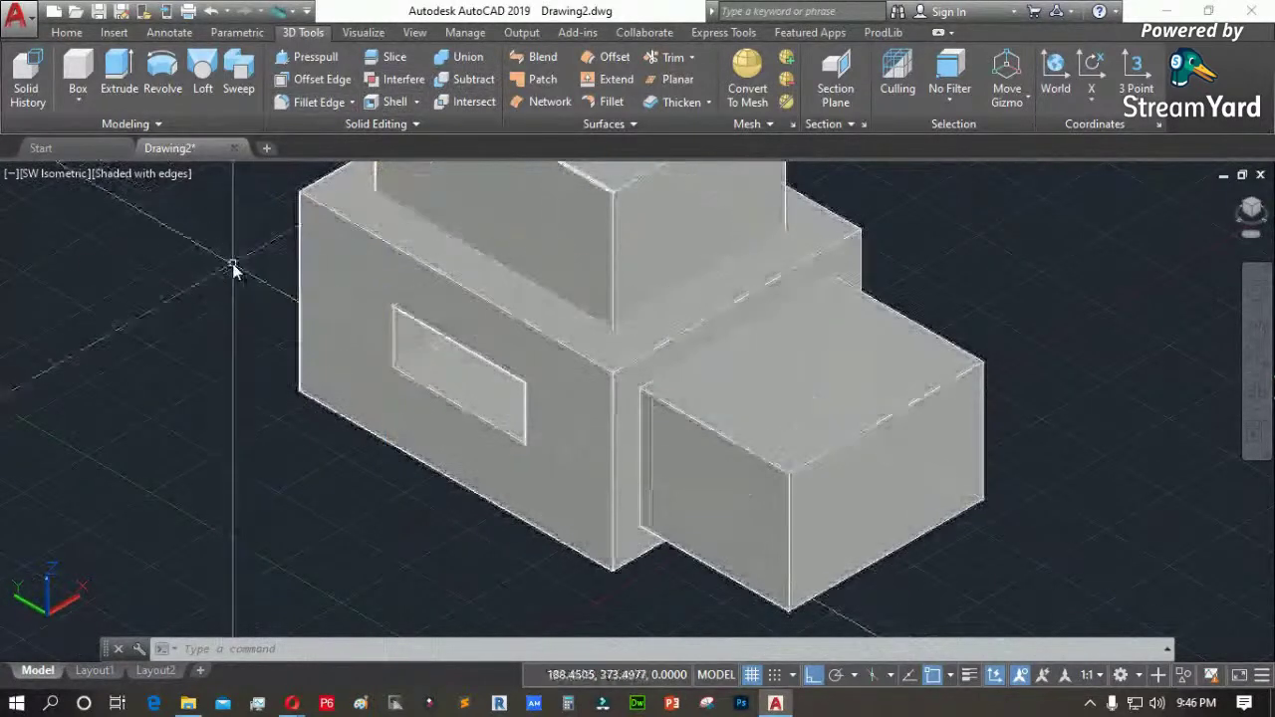
scroll(339, 409, down, 1)
Crossing-select and erase all solids, then switch the viewport to Top view
click(726, 512)
click(433, 354)
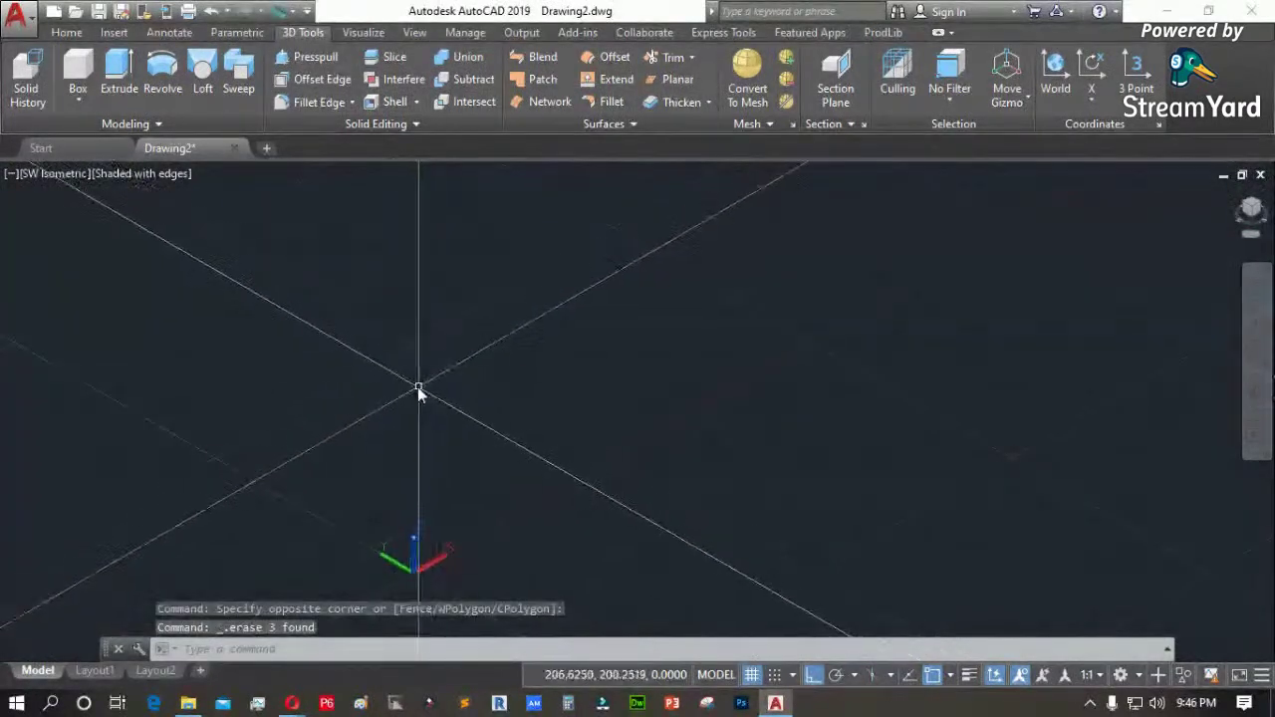
click(54, 175)
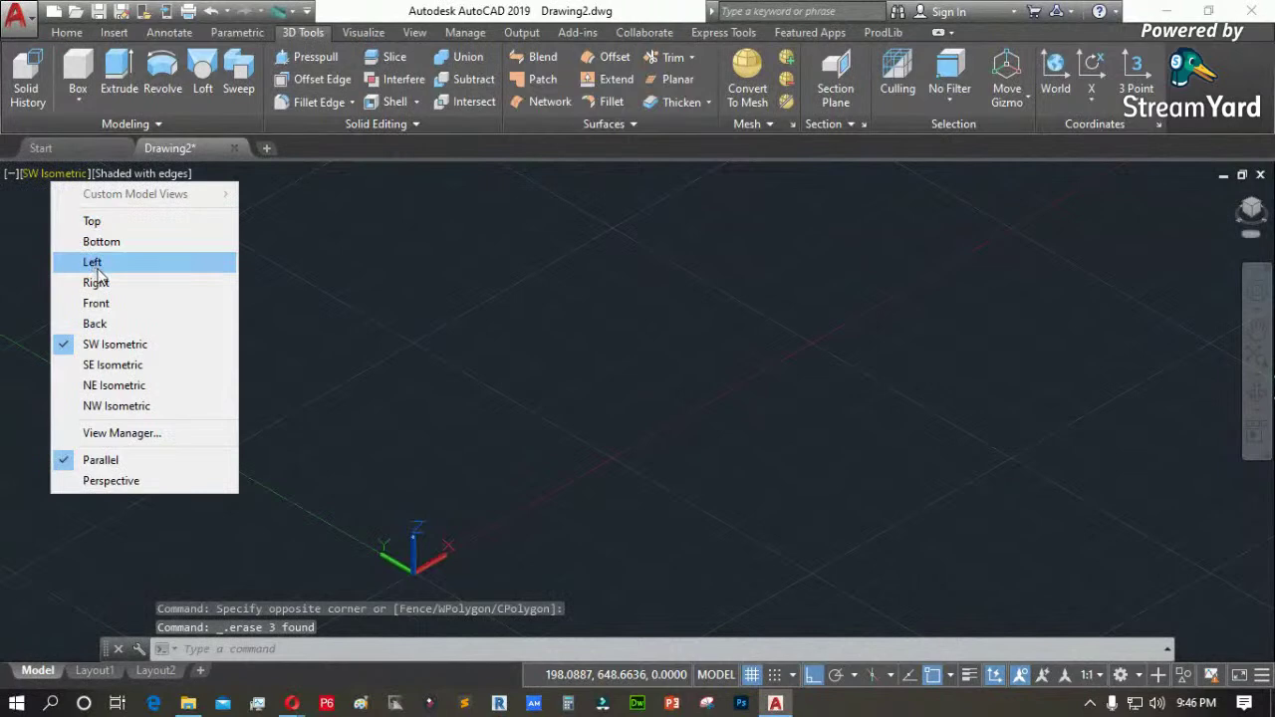
click(121, 220)
key(Escape)
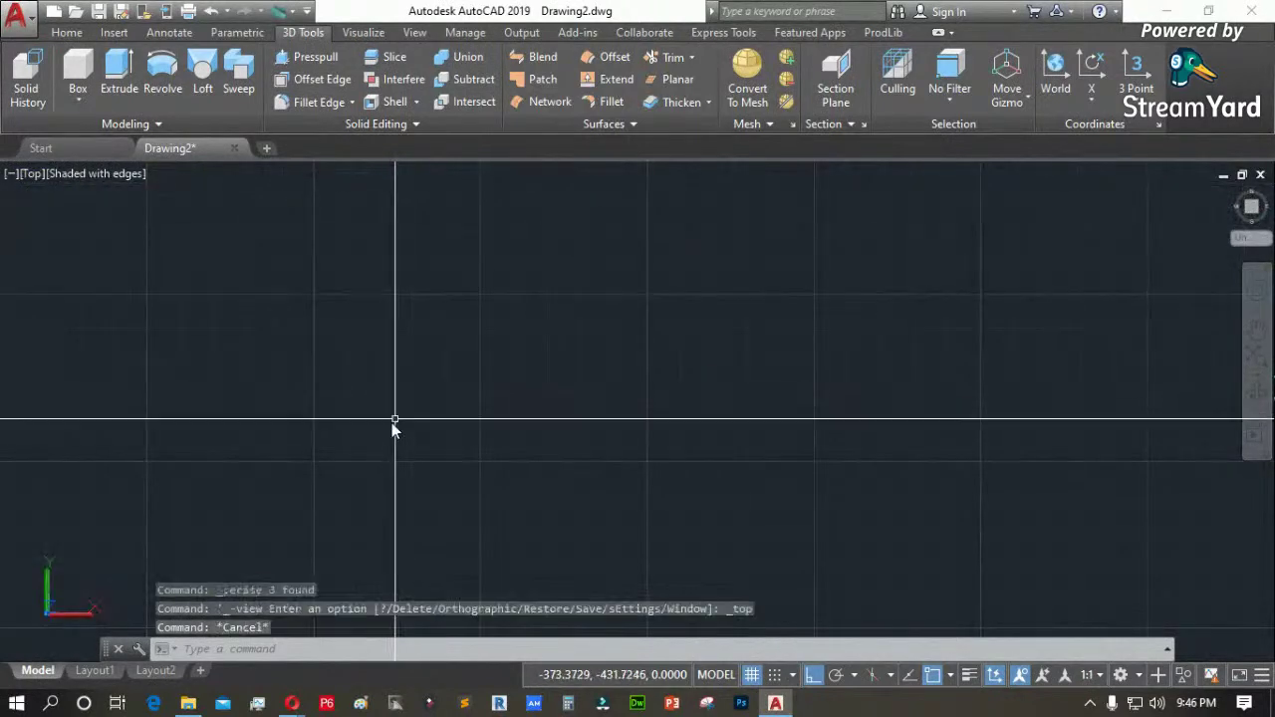
click(188, 705)
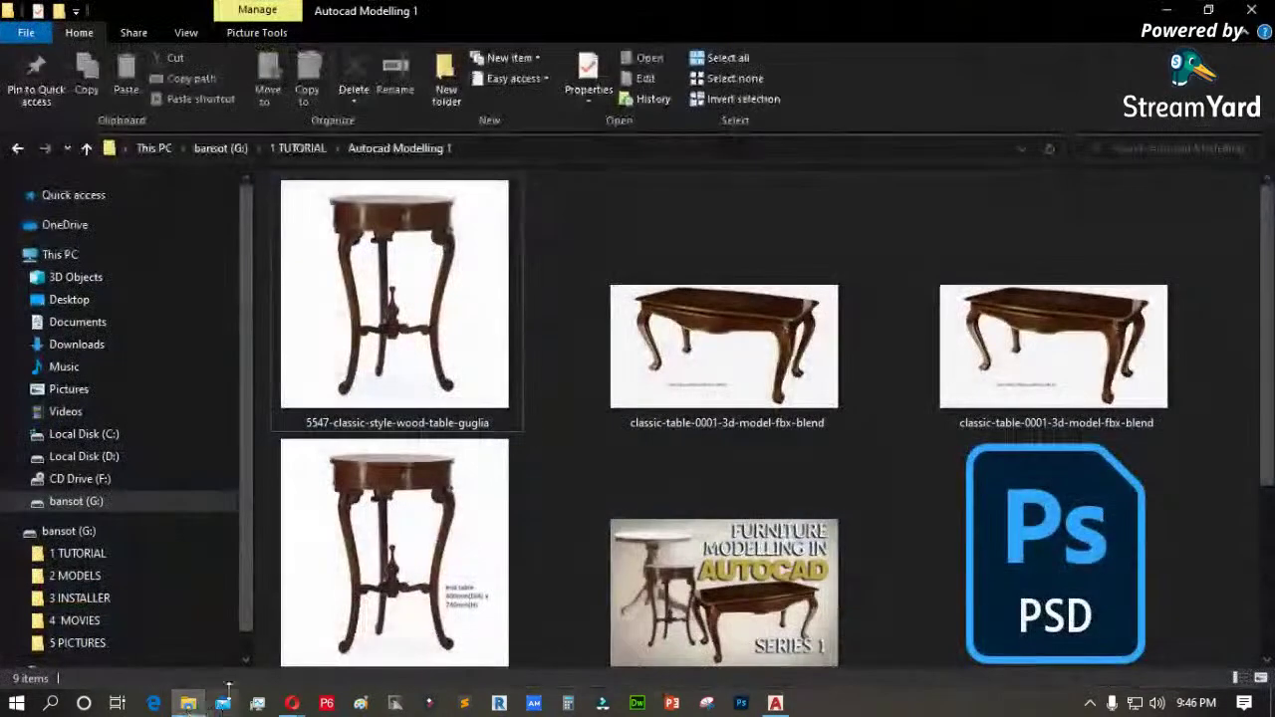
Drag the pedestal table image from the Autocad Modelling 1 folder onto AutoCAD
scroll(617, 474, down, 3)
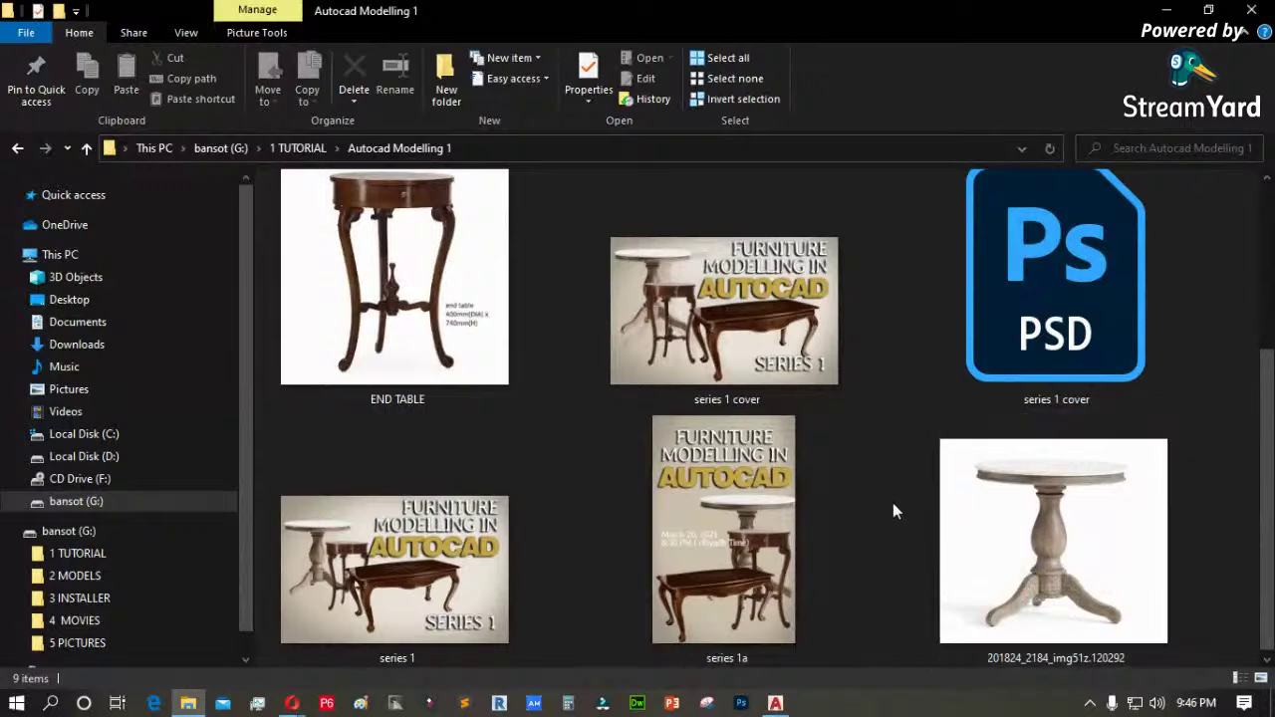
mouse_move(1003, 570)
mouse_down()
mouse_move(927, 576)
mouse_move(785, 710)
mouse_move(361, 454)
mouse_up()
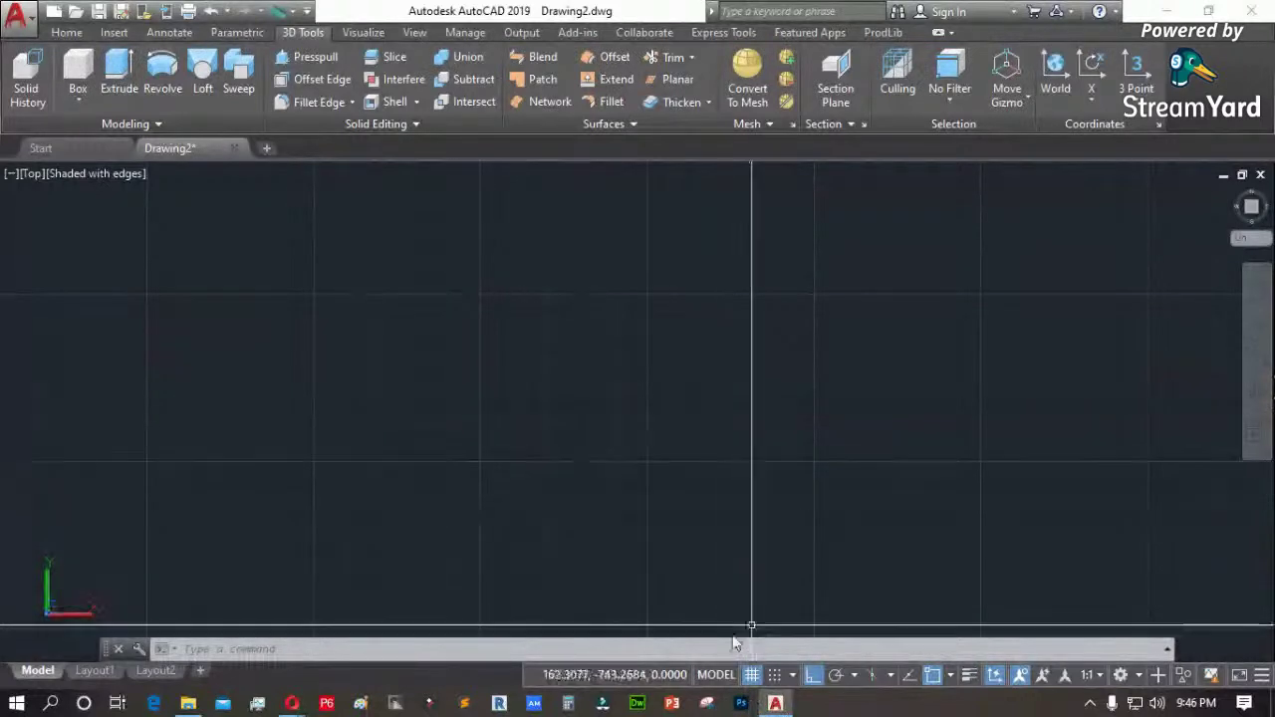
Back in AutoCAD, enter 'layer' and close the dialog that opens without inserting anything
click(188, 705)
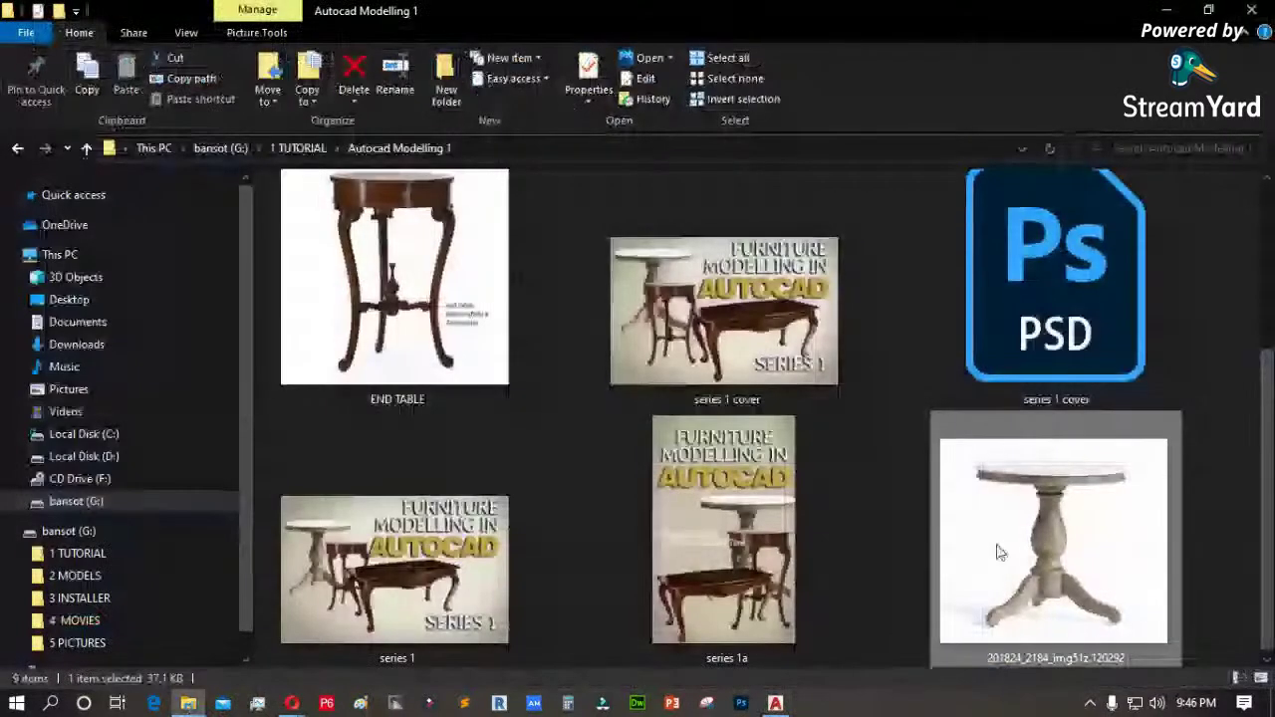
click(775, 704)
text(layer)
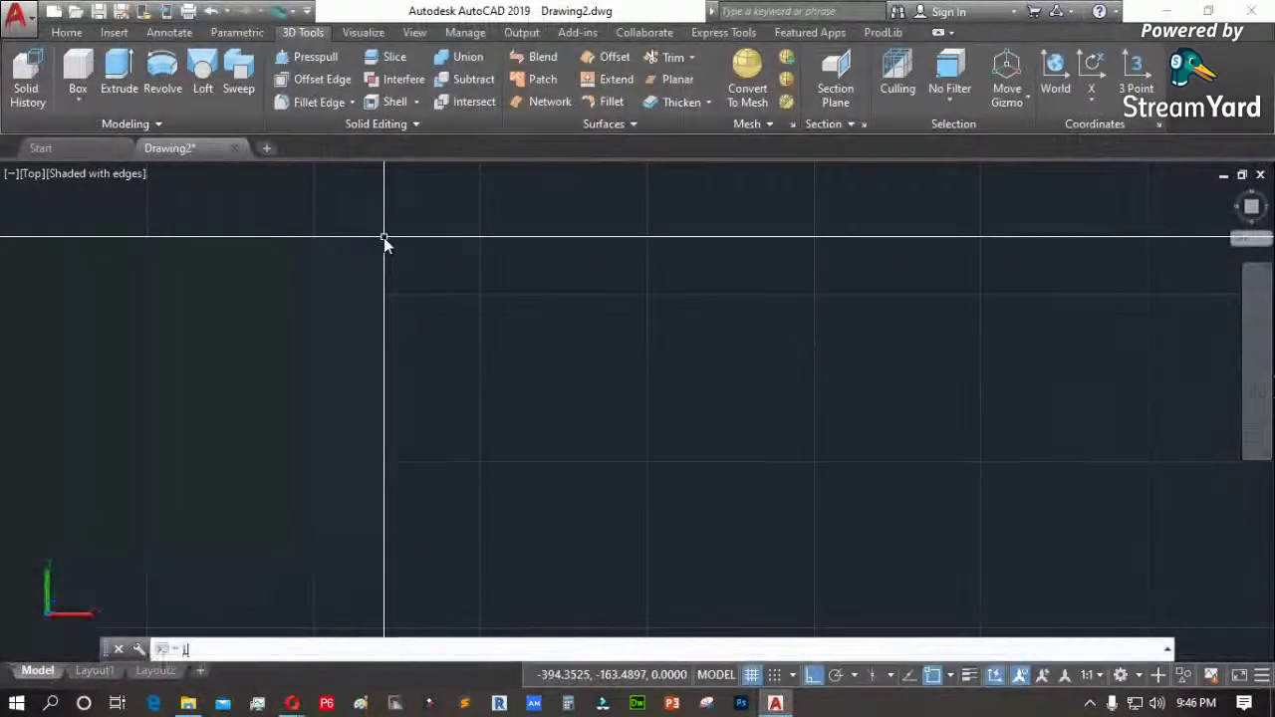
key(Return)
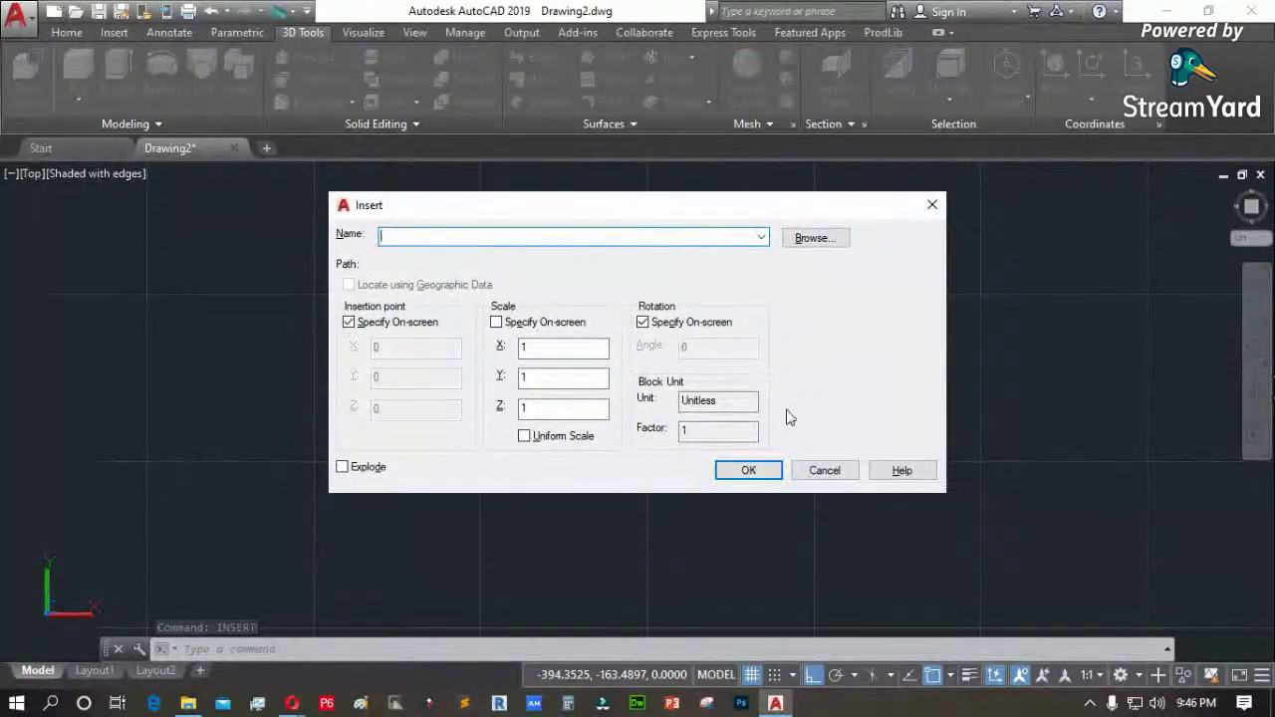
click(825, 471)
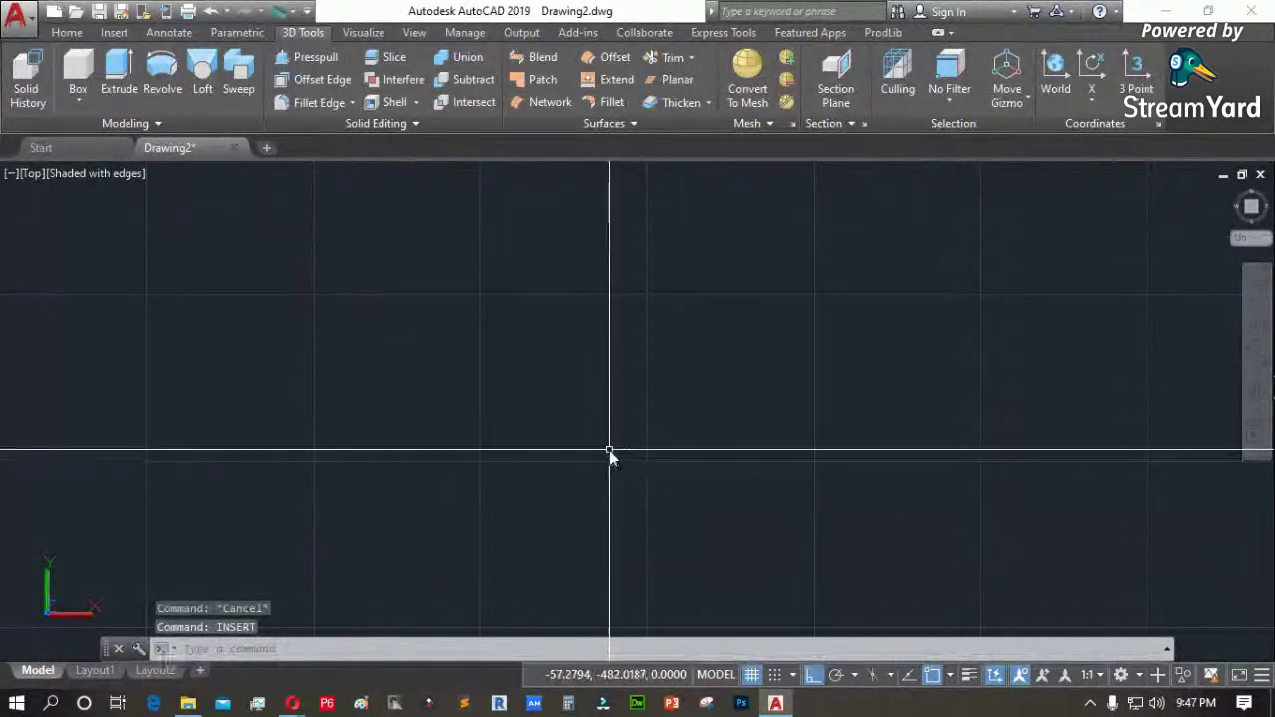
Copy the pedestal table image file from File Explorer to the clipboard
click(190, 704)
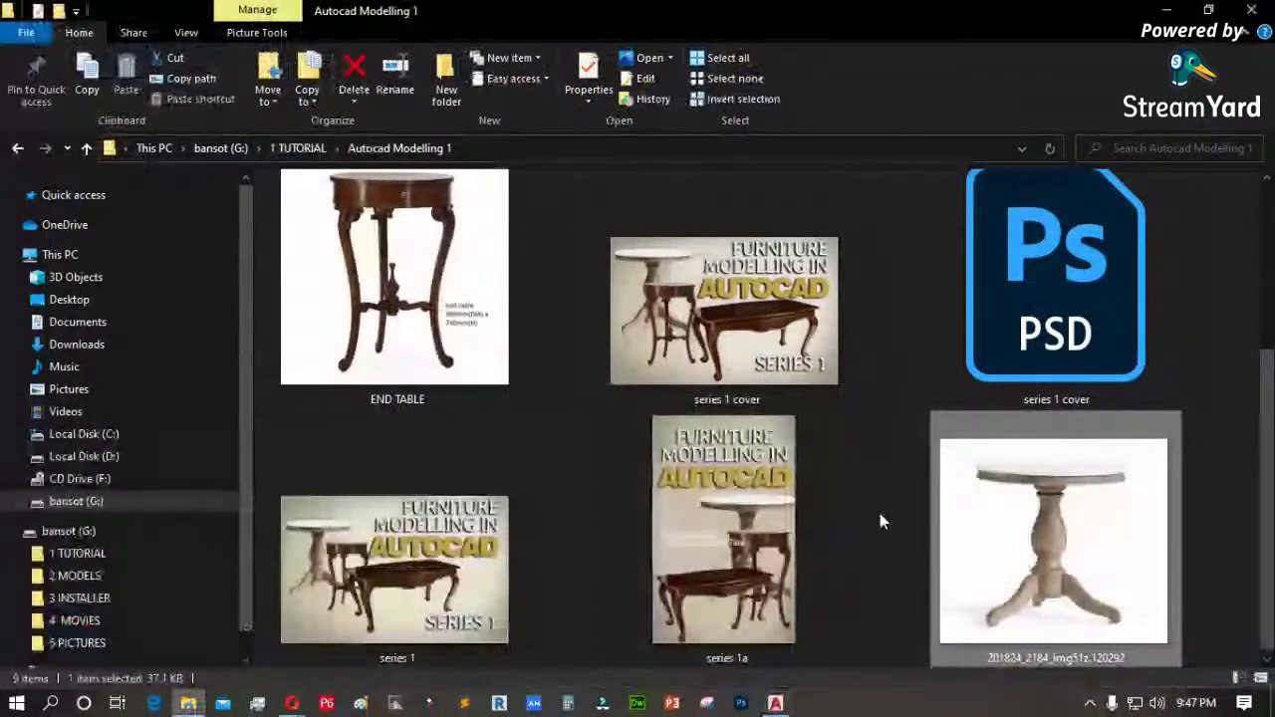
right_click(1016, 514)
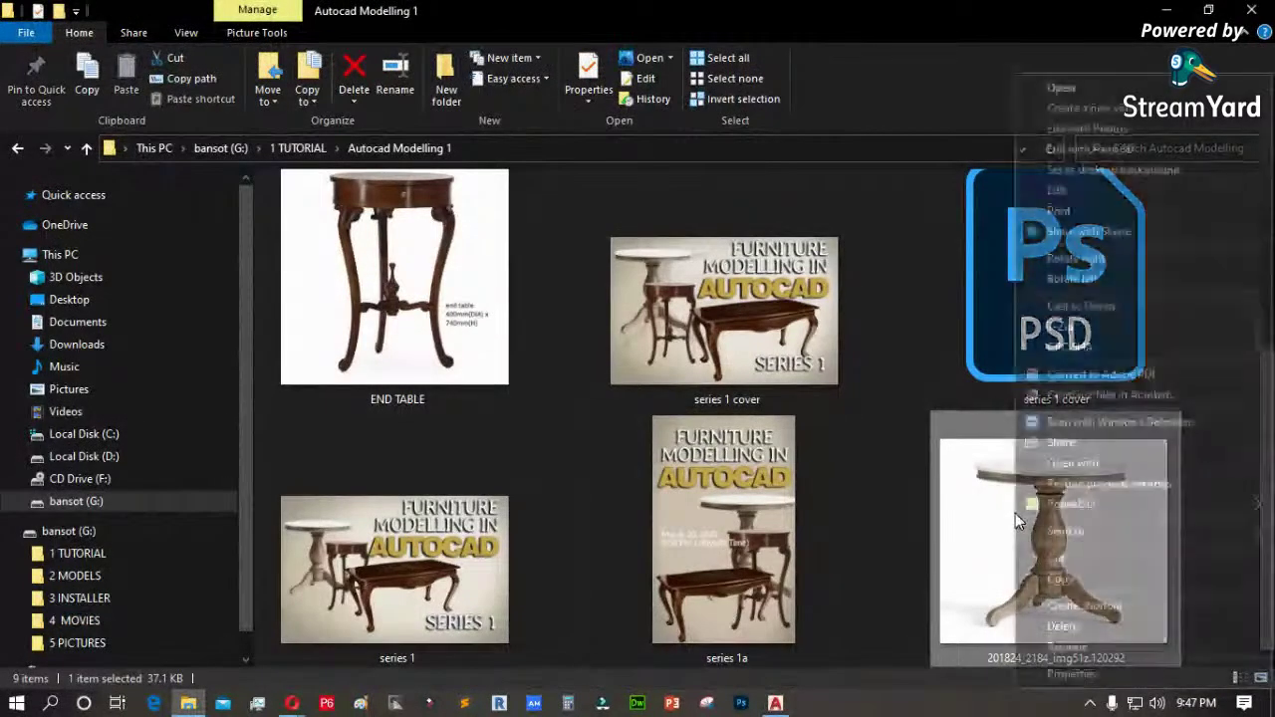
click(1060, 579)
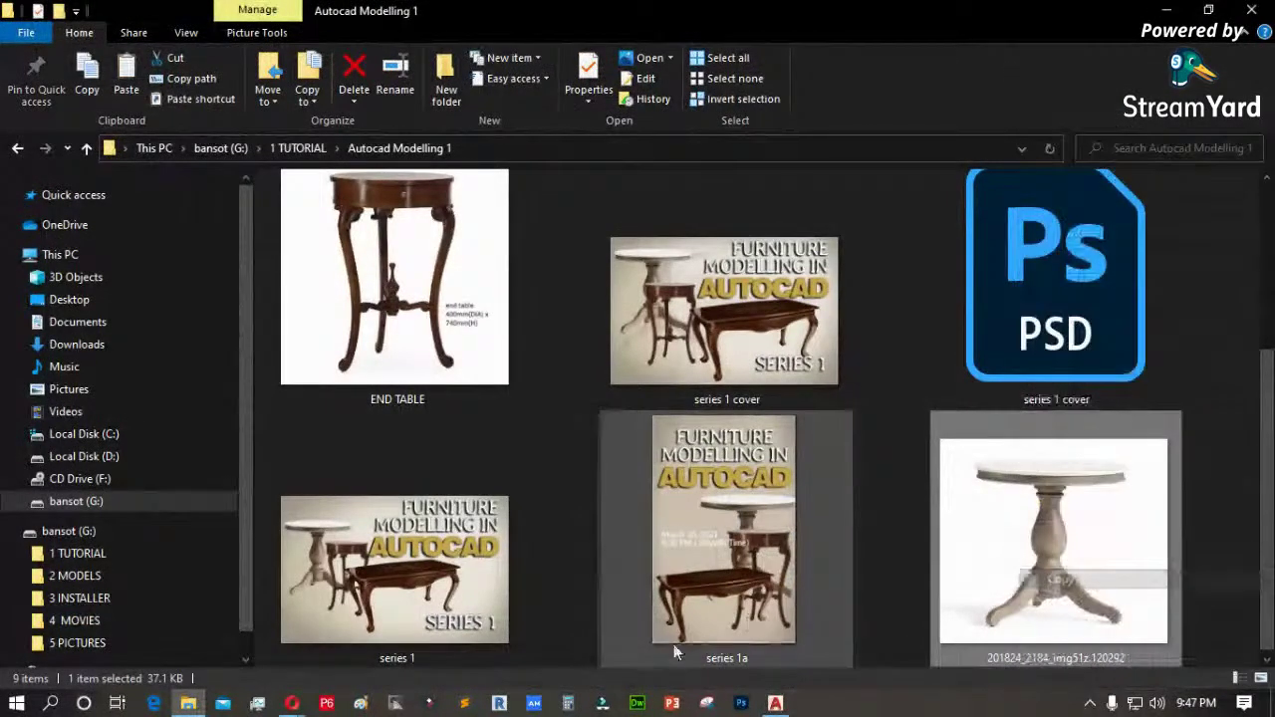
click(775, 703)
Paste the copied table image, picking its insertion point and scale, with rotation 0
right_click(282, 507)
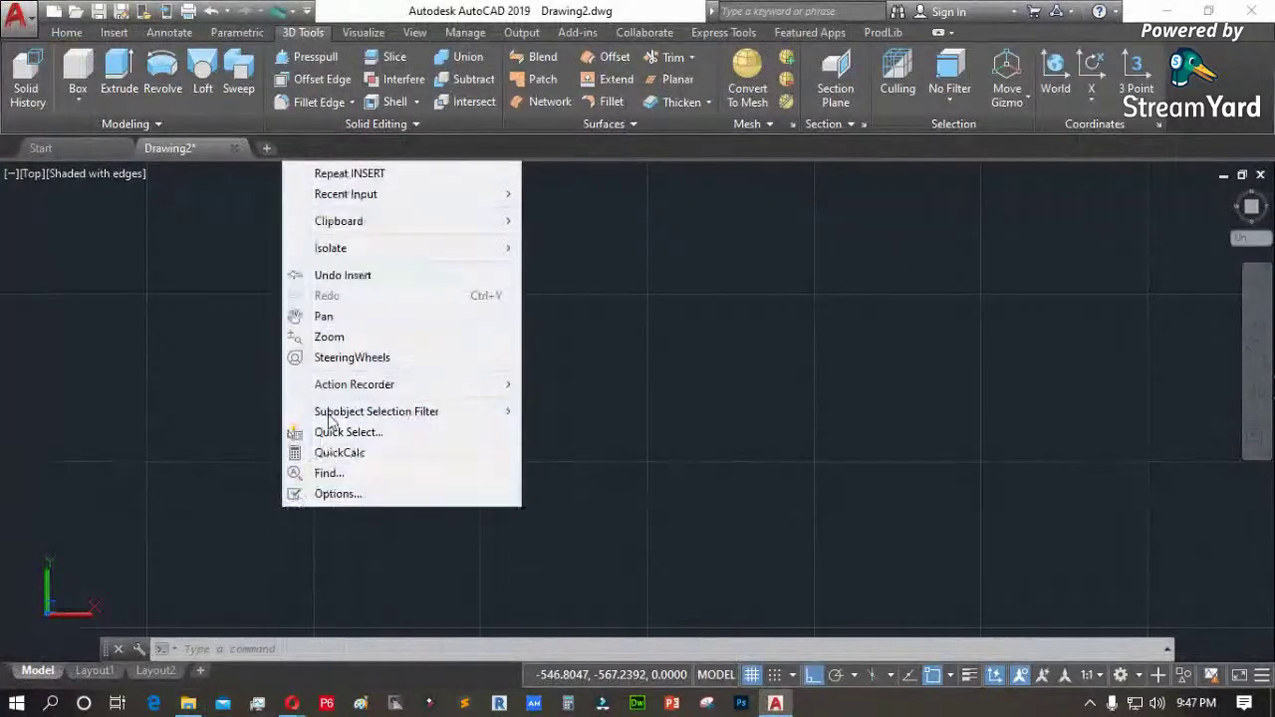
mouse_move(350, 227)
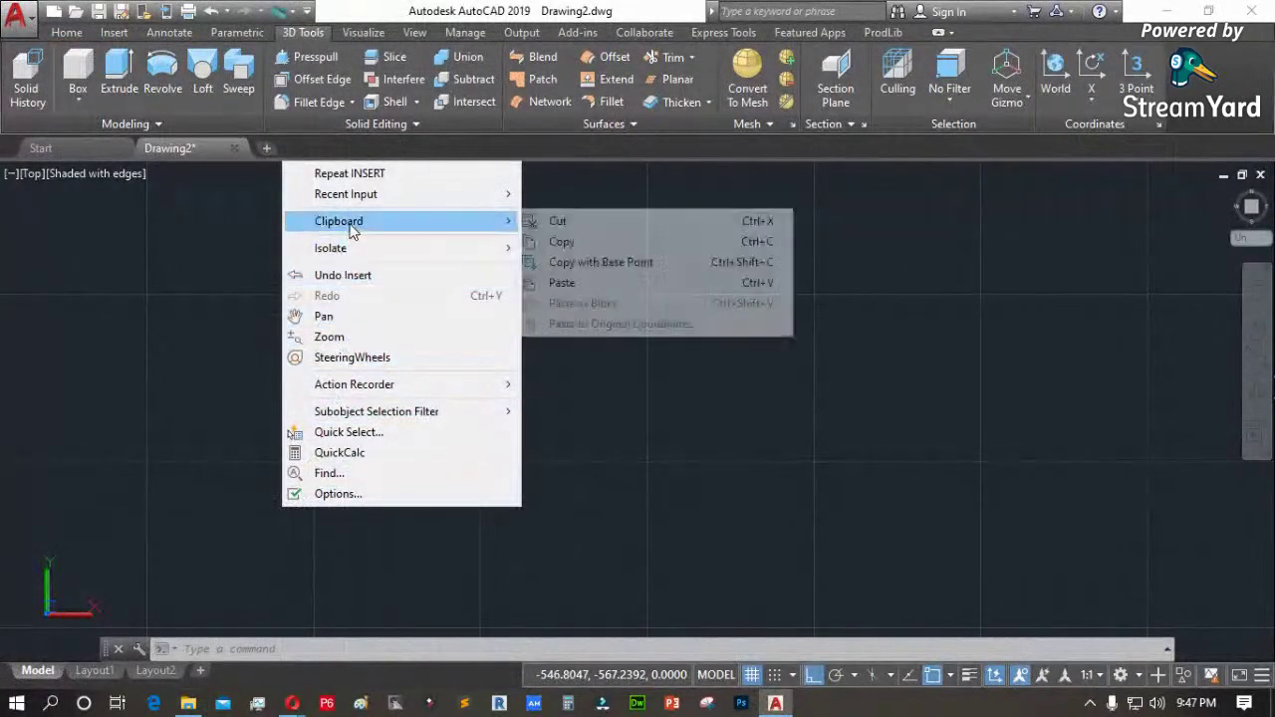
click(556, 283)
click(124, 574)
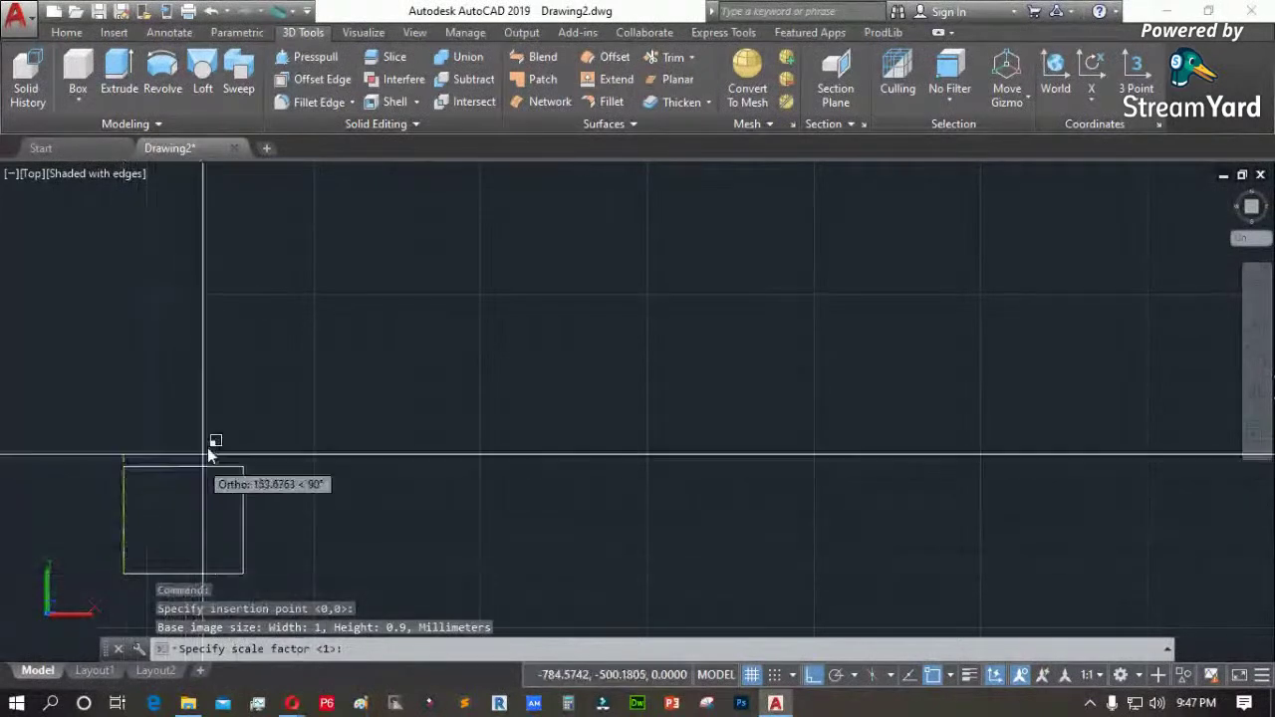
click(371, 264)
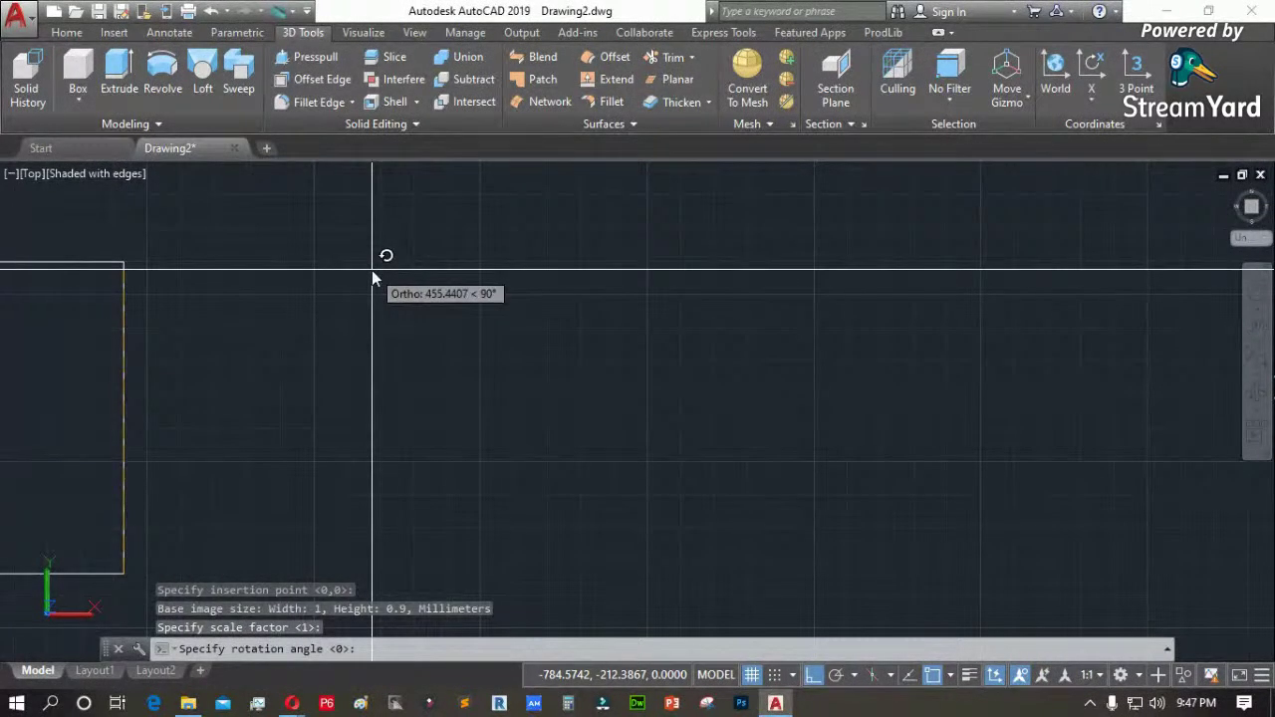
key(Return)
scroll(618, 391, down, 2)
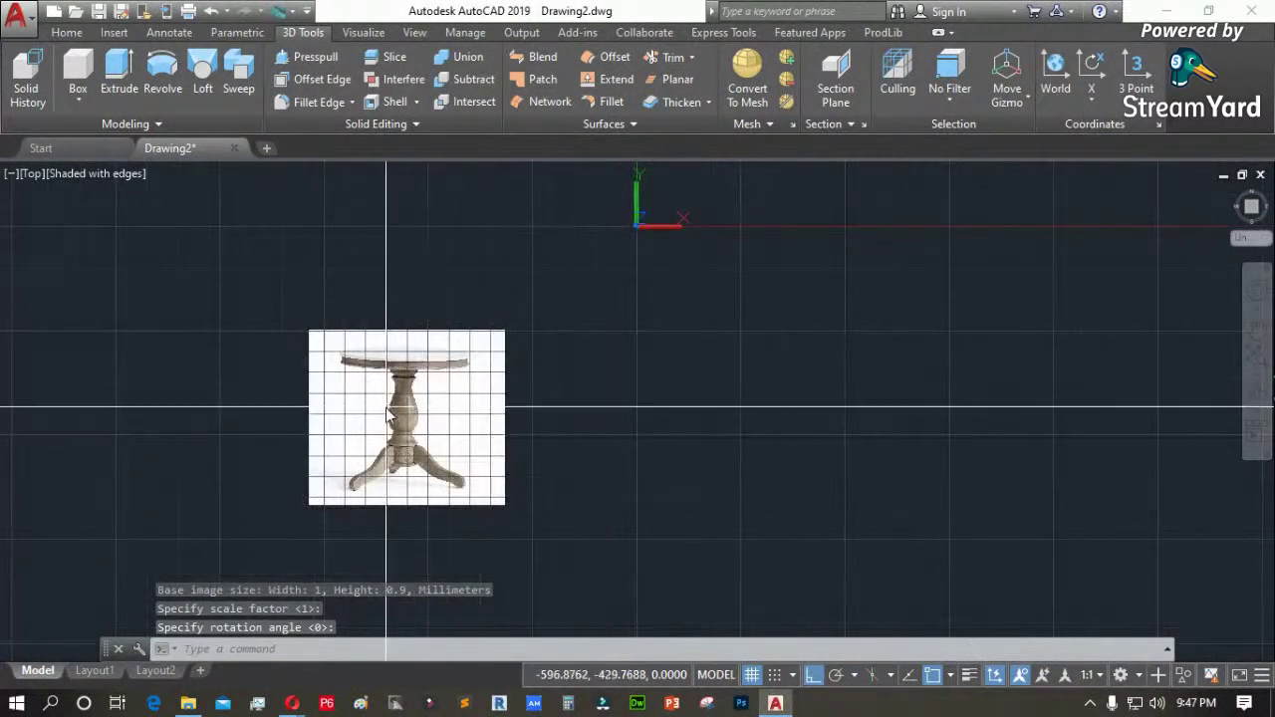
scroll(374, 408, up, 4)
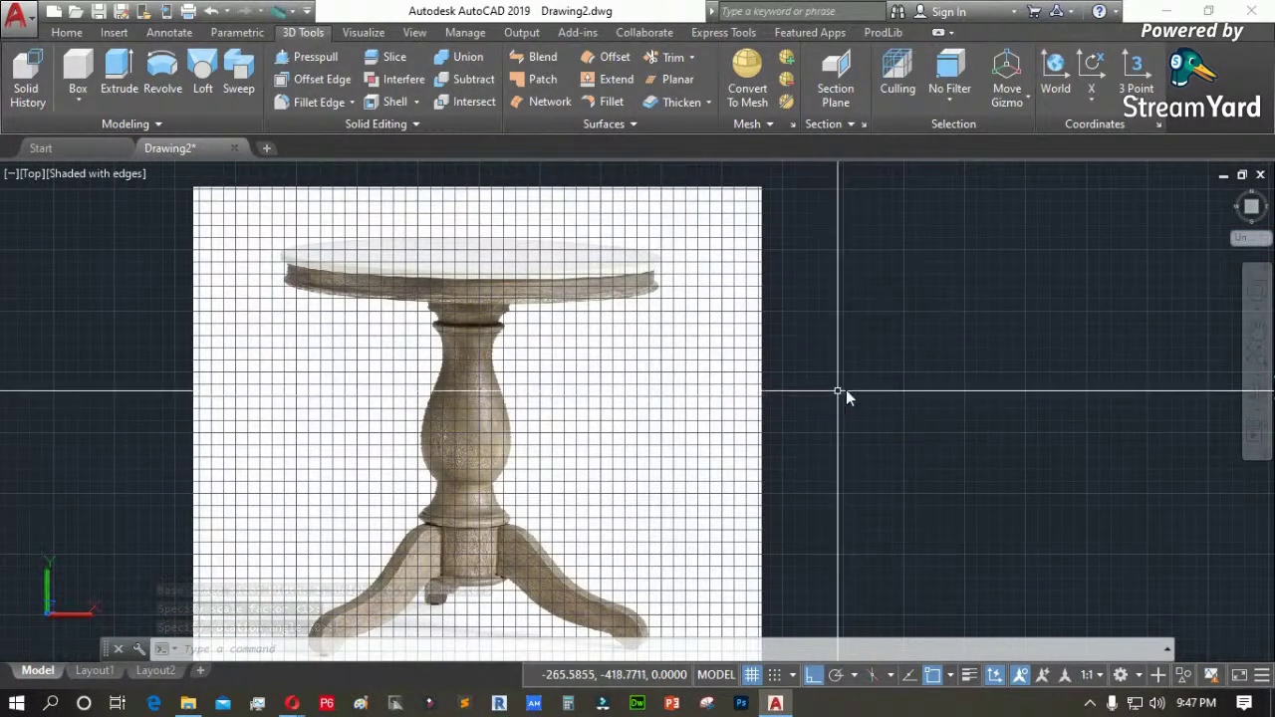
Turn off the drawing grid with F7 and erase the pasted table image
key(F7)
scroll(841, 383, down, 3)
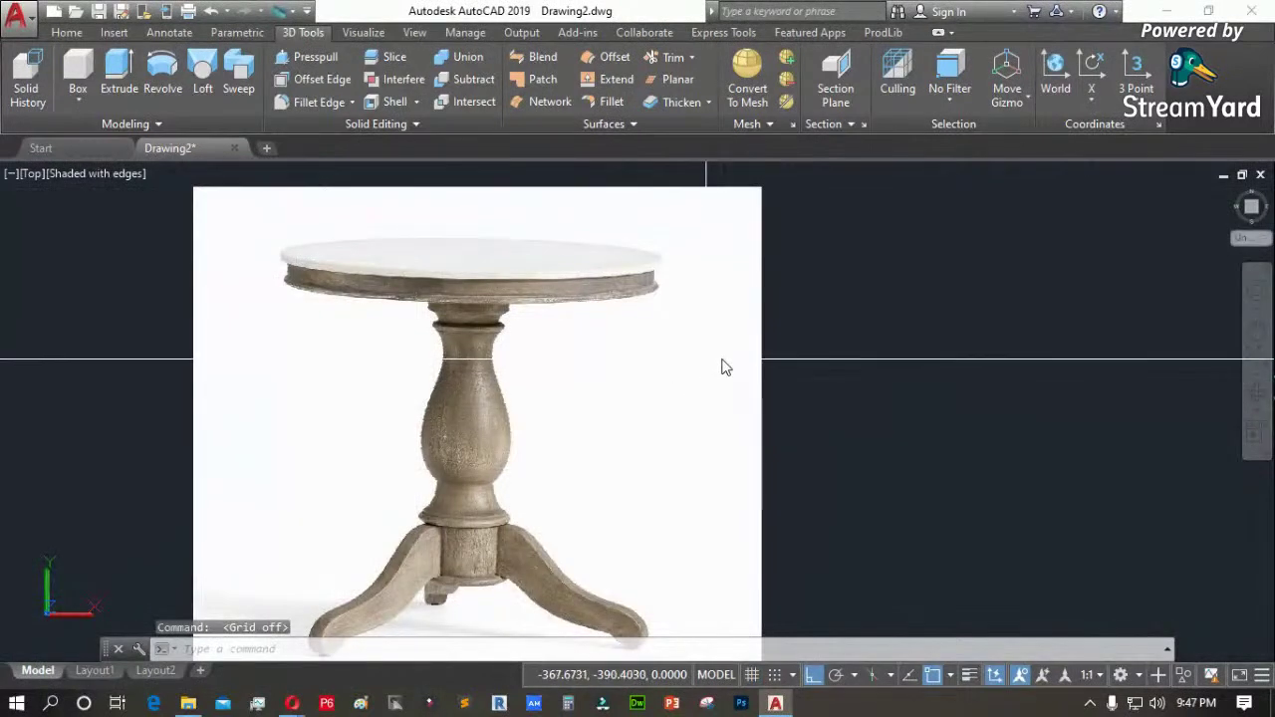
click(874, 366)
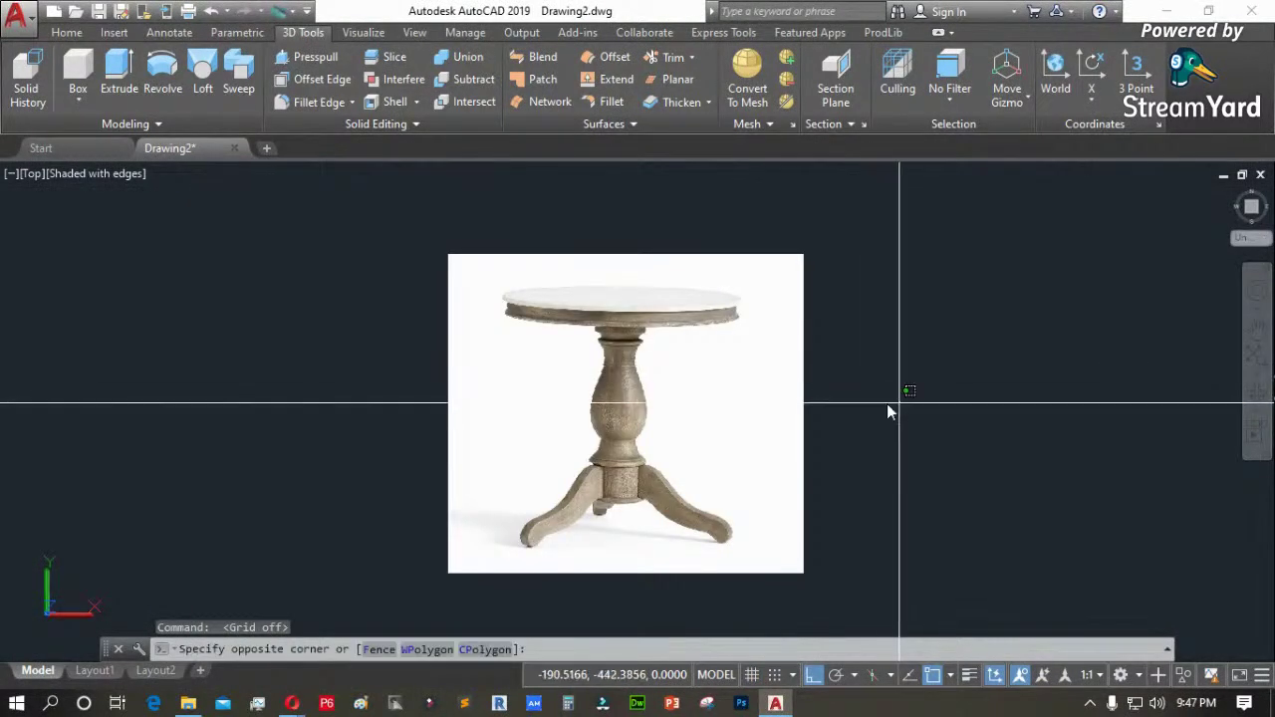
click(707, 382)
key(Delete)
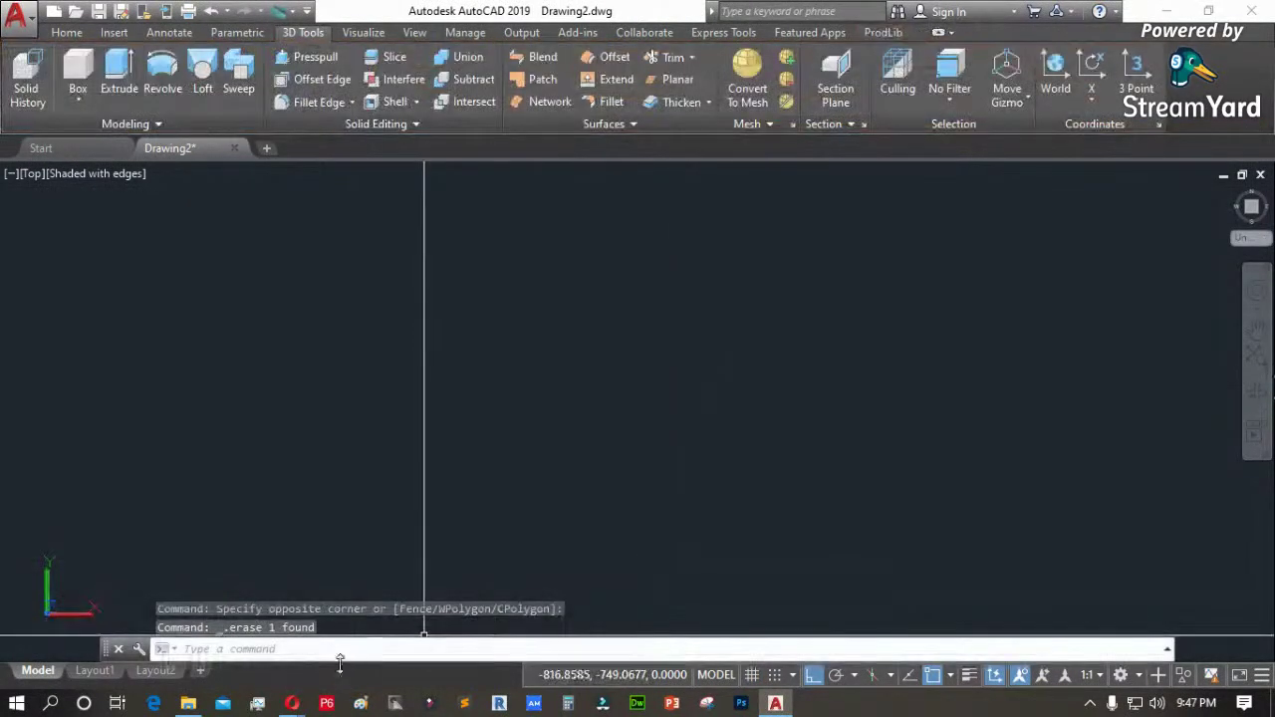
Check File Explorer, then return to AutoCAD and paste the table picture again
click(188, 705)
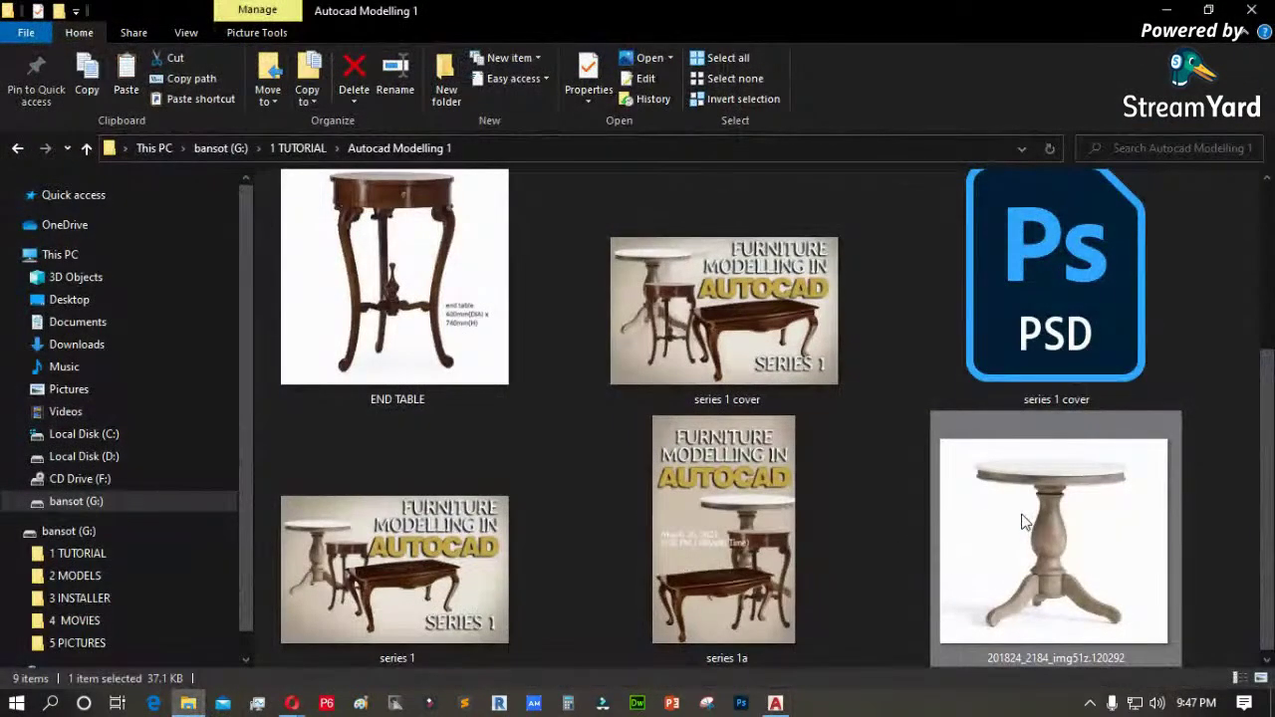
click(775, 703)
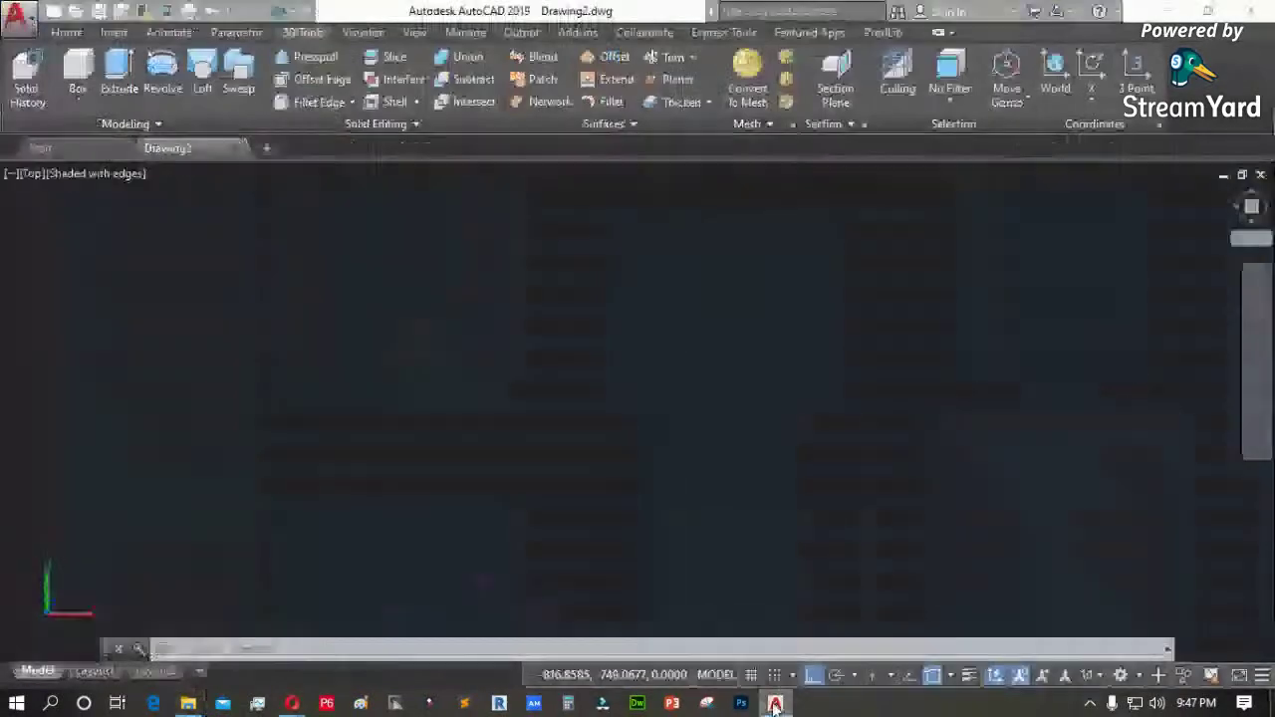
key(ctrl+v)
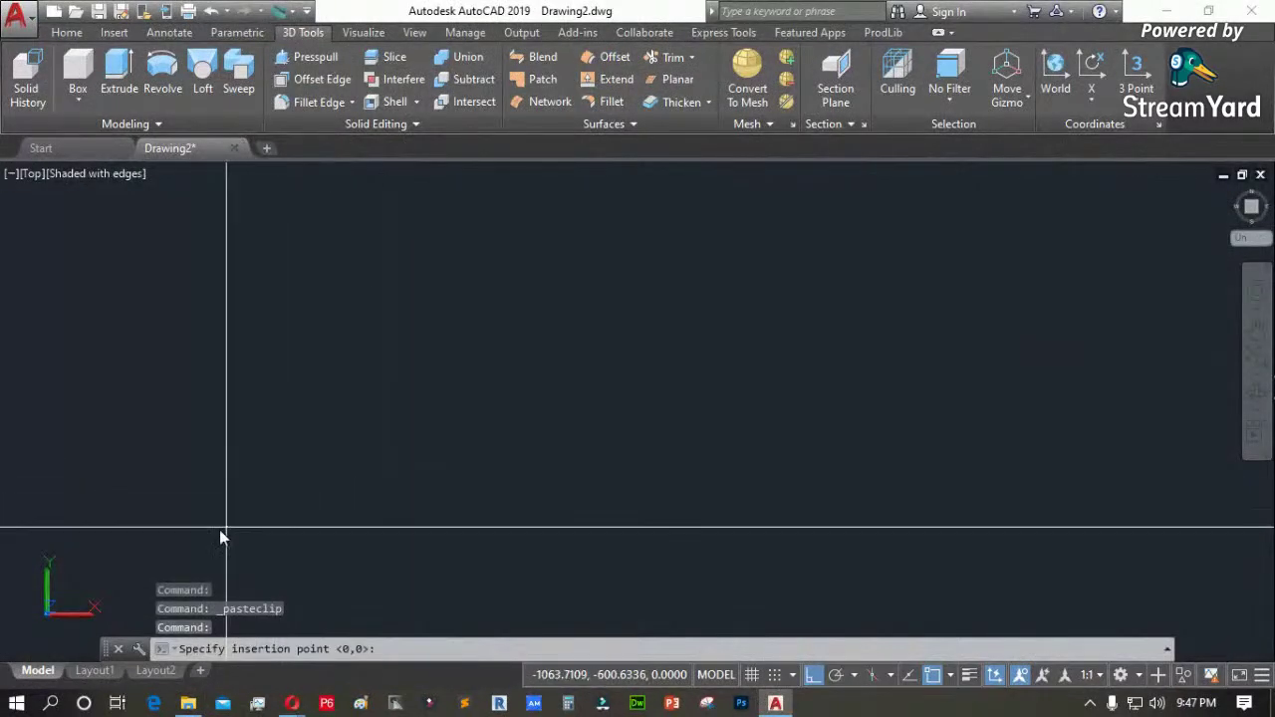
Place the pedestal table photo at a picked point and clicked scale, rotation 0, then select it
click(143, 556)
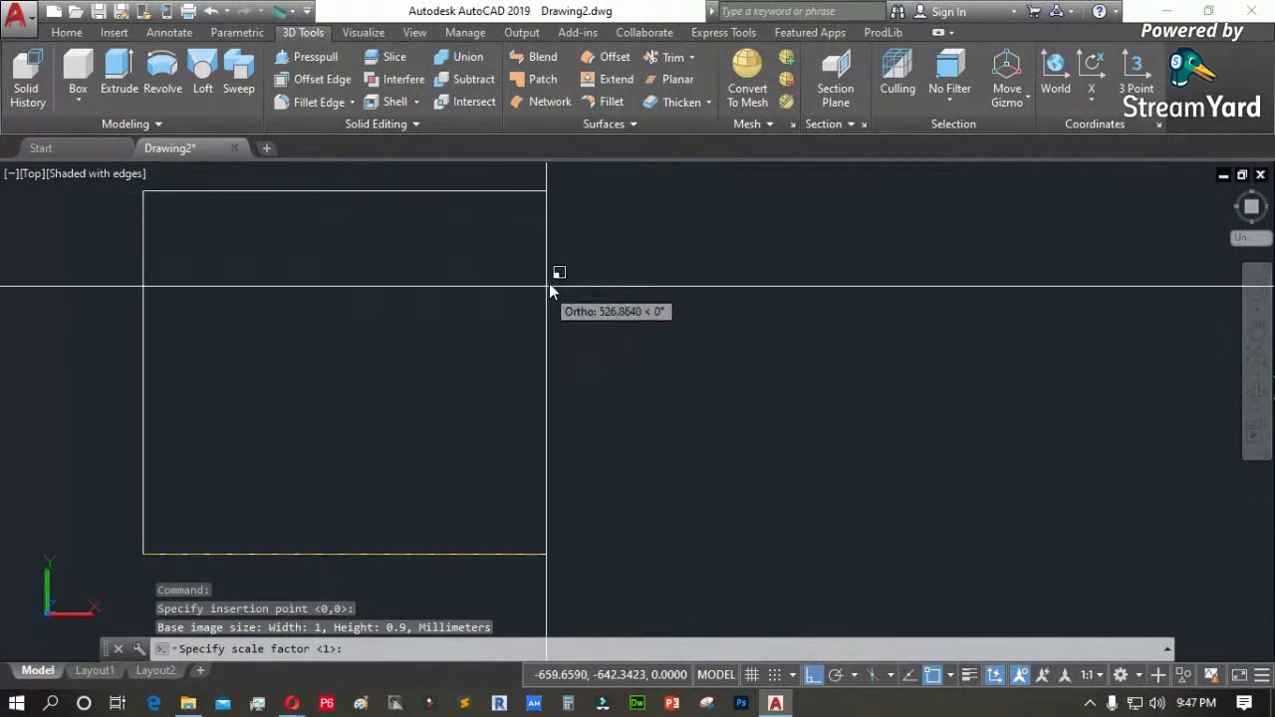
click(440, 336)
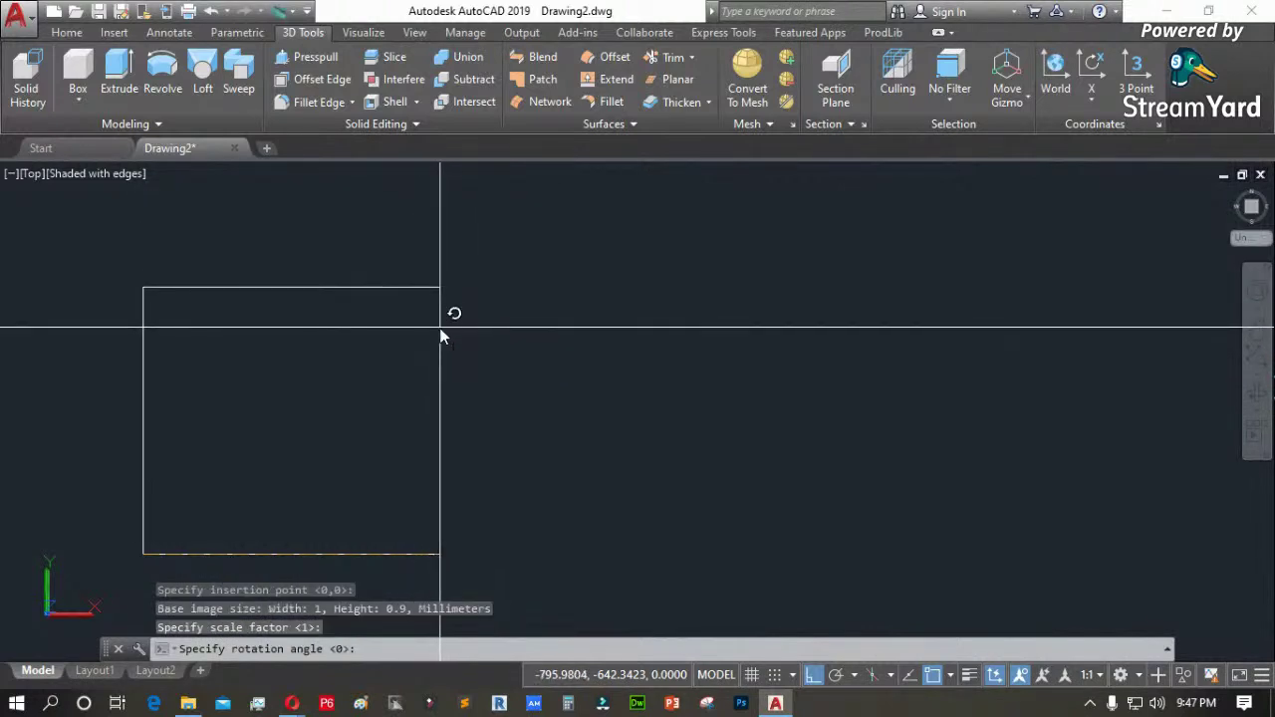
click(441, 336)
scroll(697, 395, down, 2)
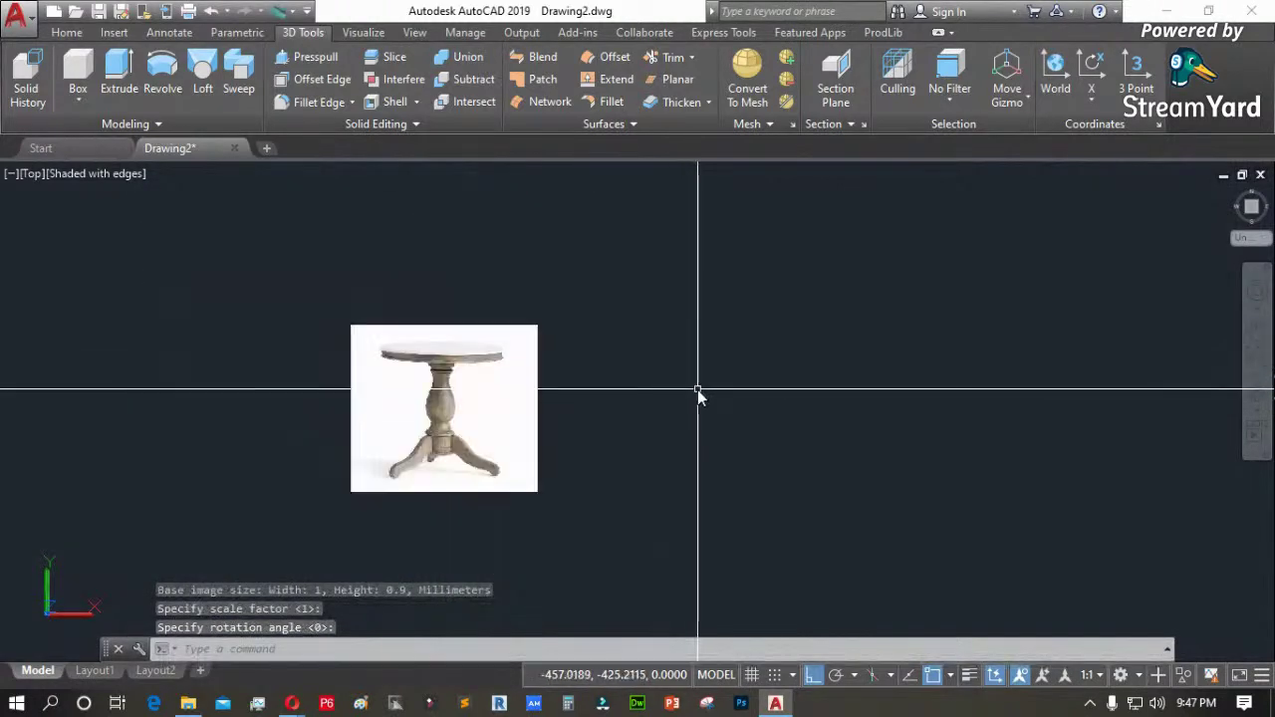
scroll(294, 471, up, 3)
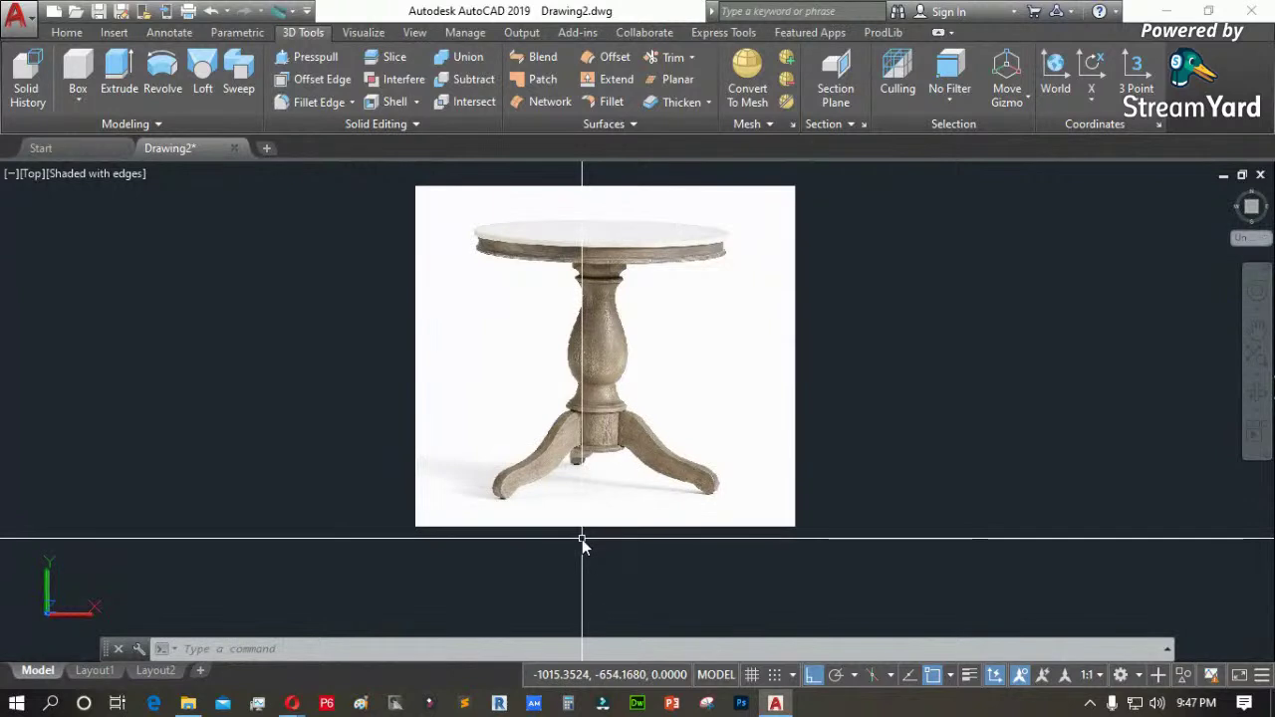
click(586, 528)
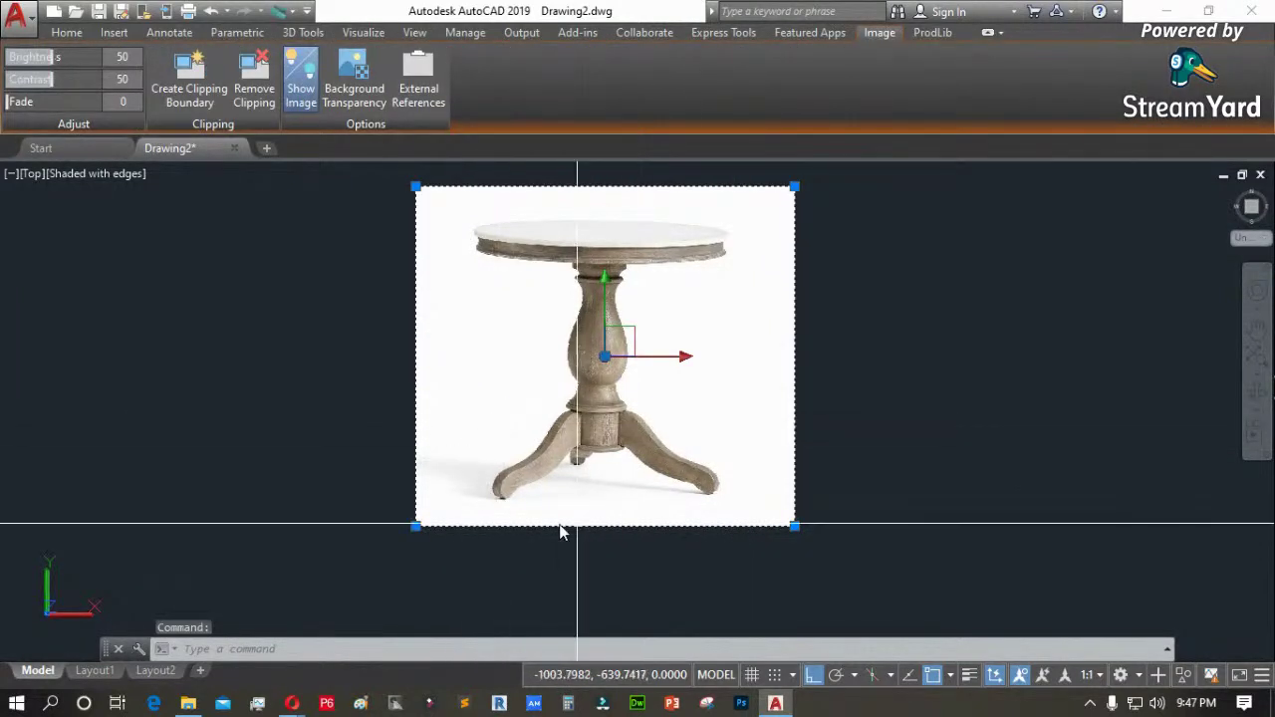
Reselect the table image and open Image Adjust, then cancel it without changes
key(Escape)
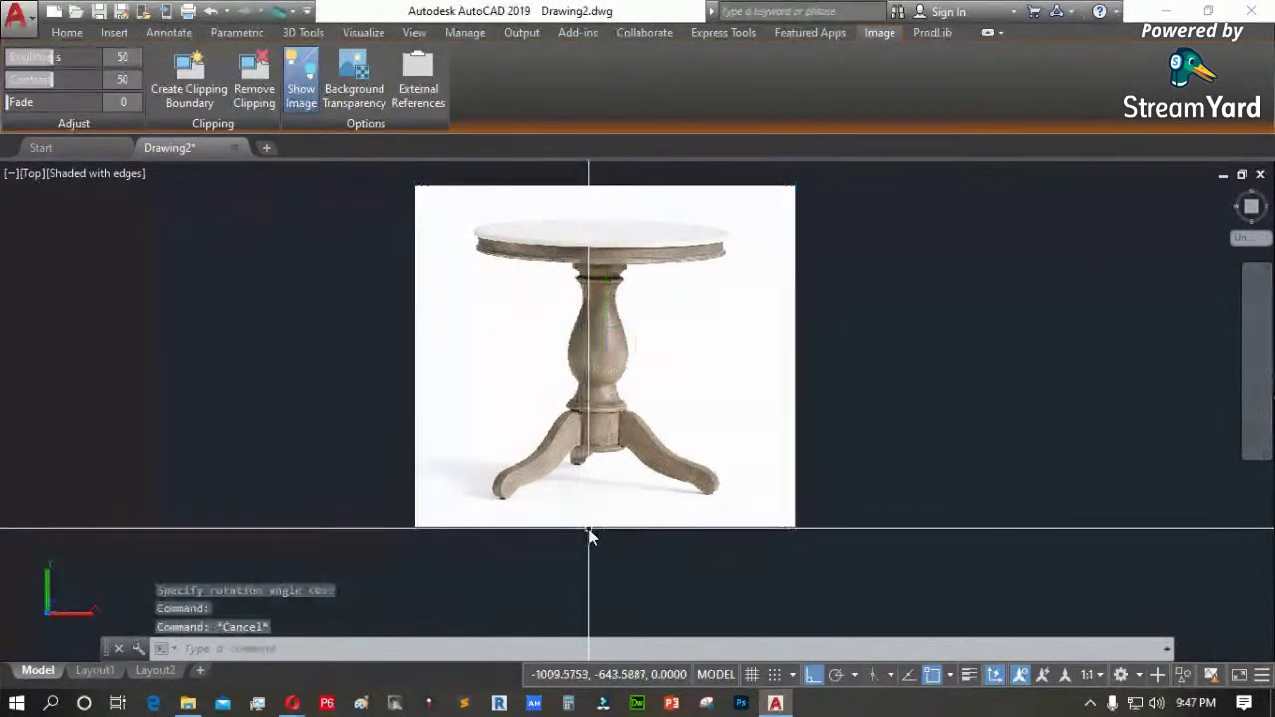
click(593, 528)
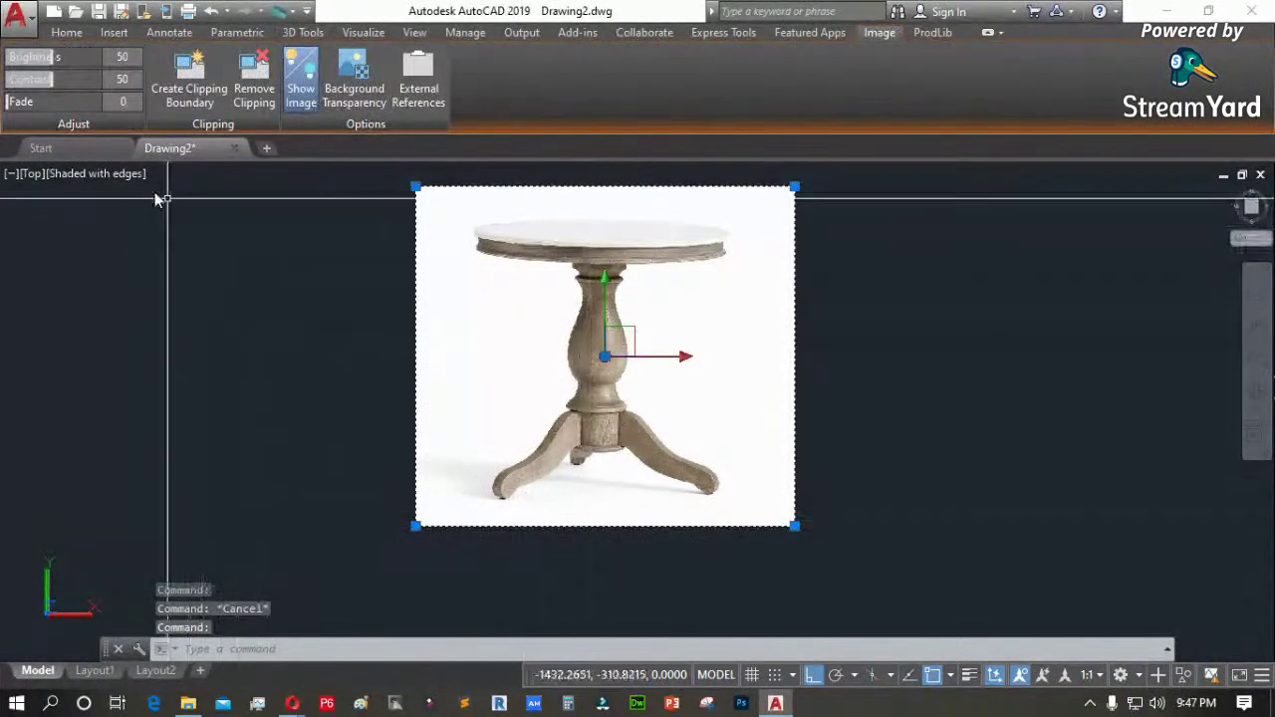
double_click(648, 528)
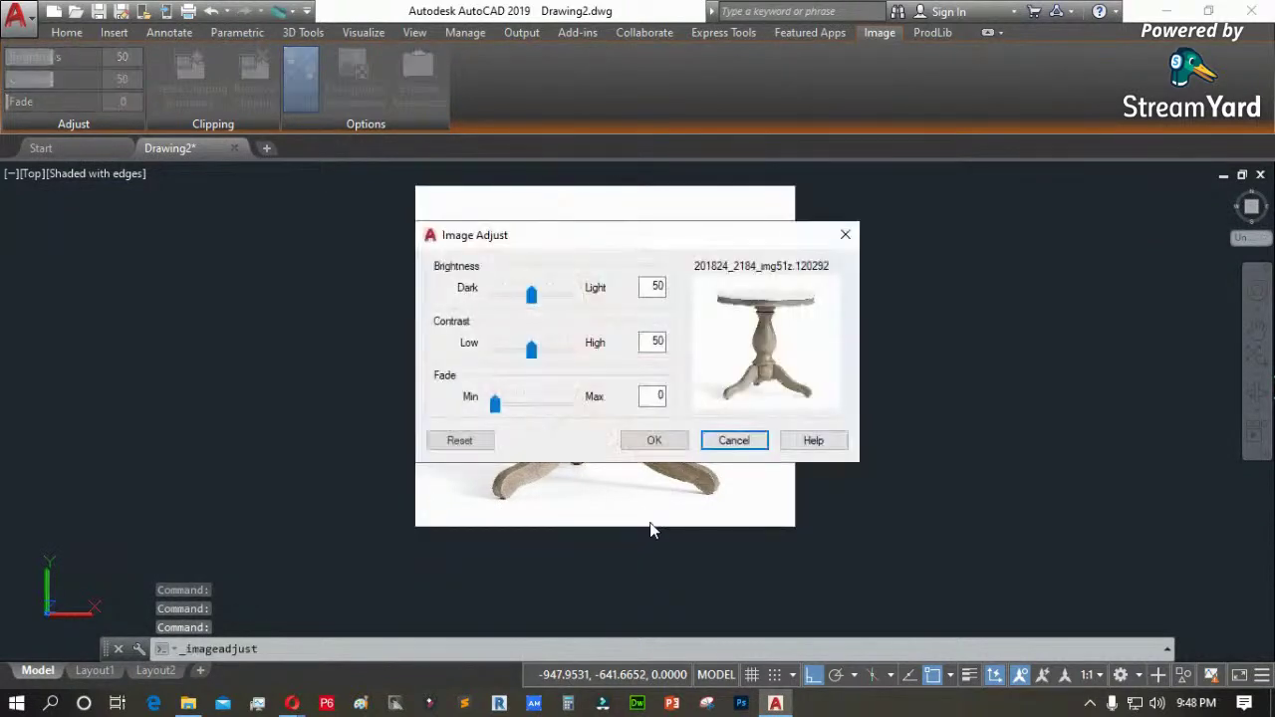
drag(510, 406, 461, 412)
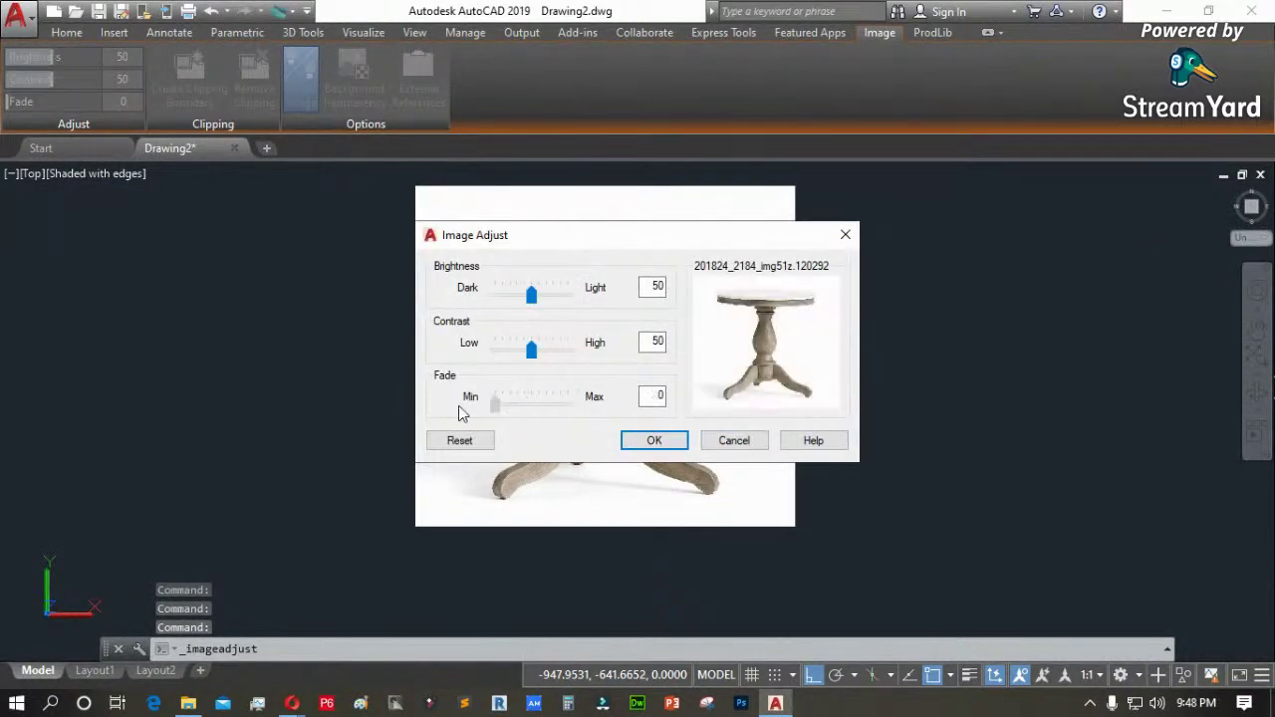
click(760, 448)
Set the table image's fade to 63 with the Image ribbon slider, then deselect it
click(695, 523)
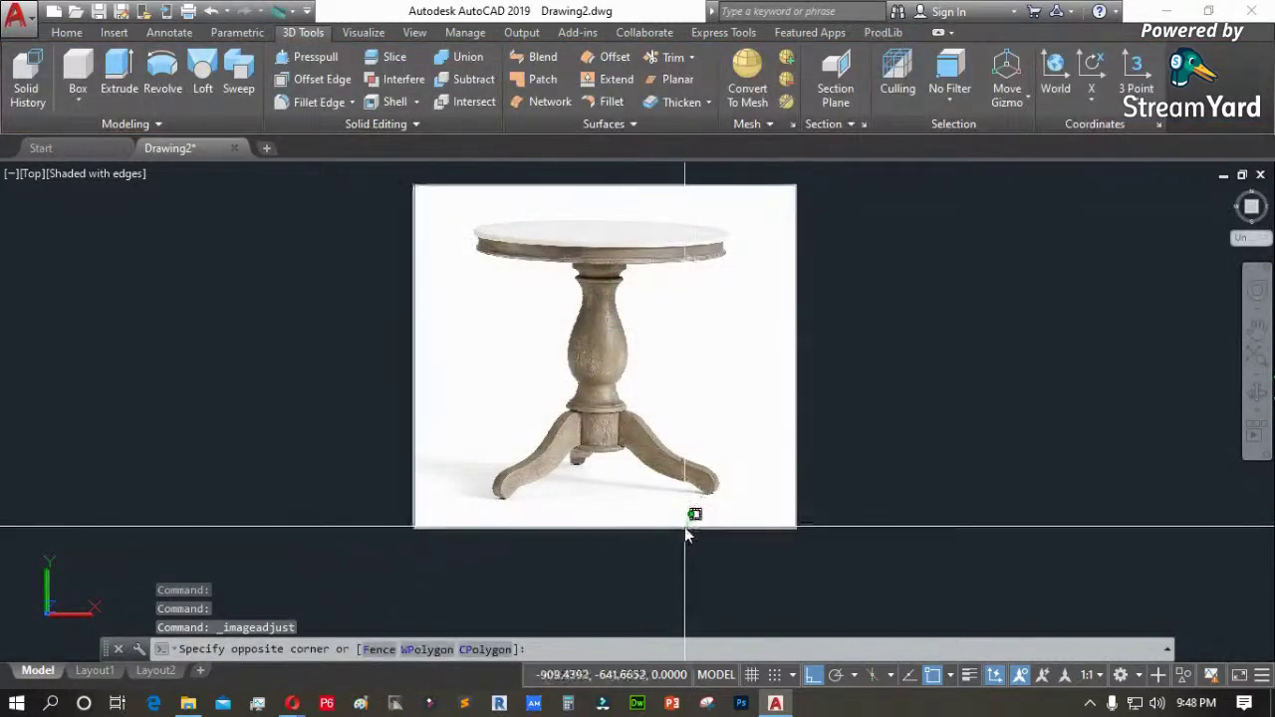
click(687, 533)
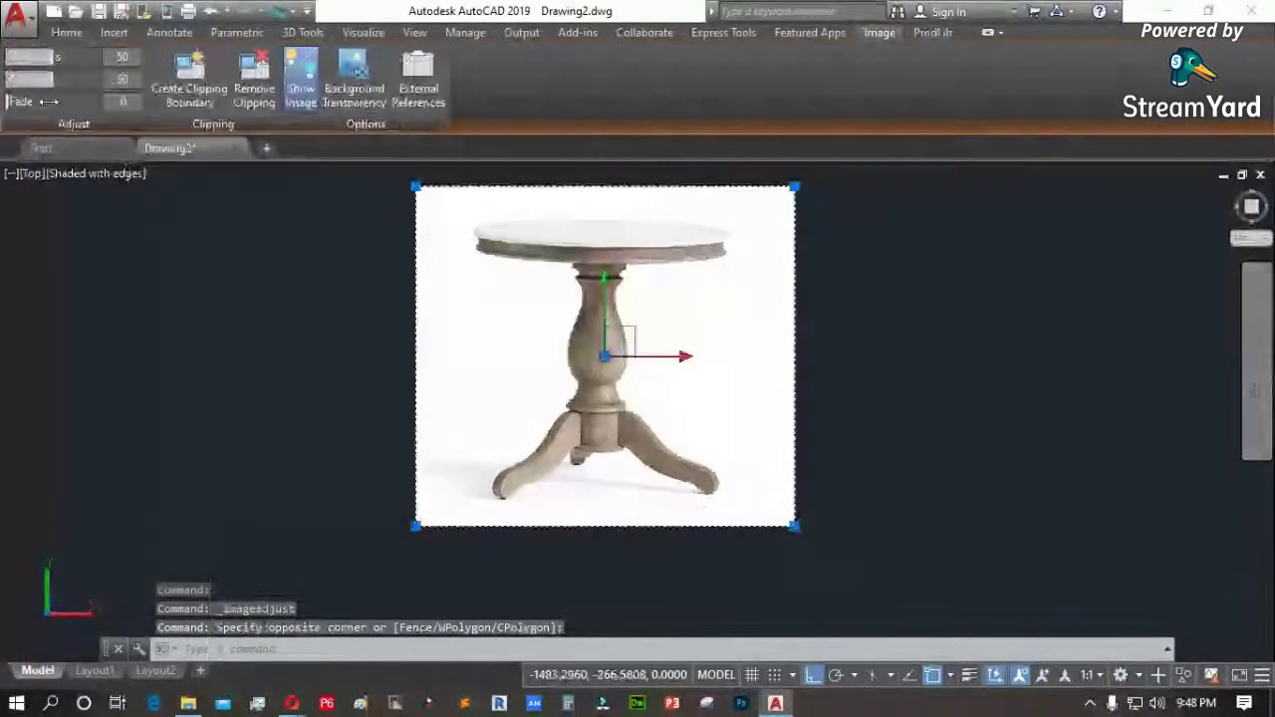
drag(77, 103, 65, 102)
click(284, 447)
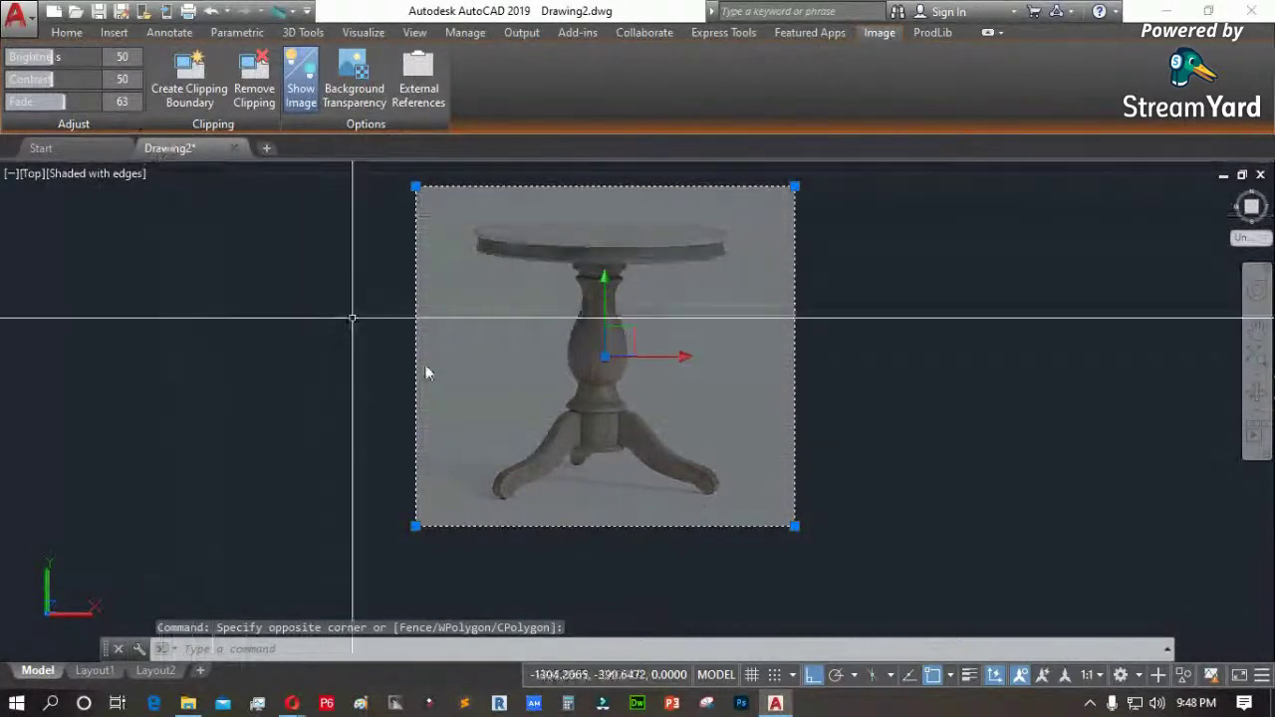
scroll(547, 439, down, 2)
key(Escape)
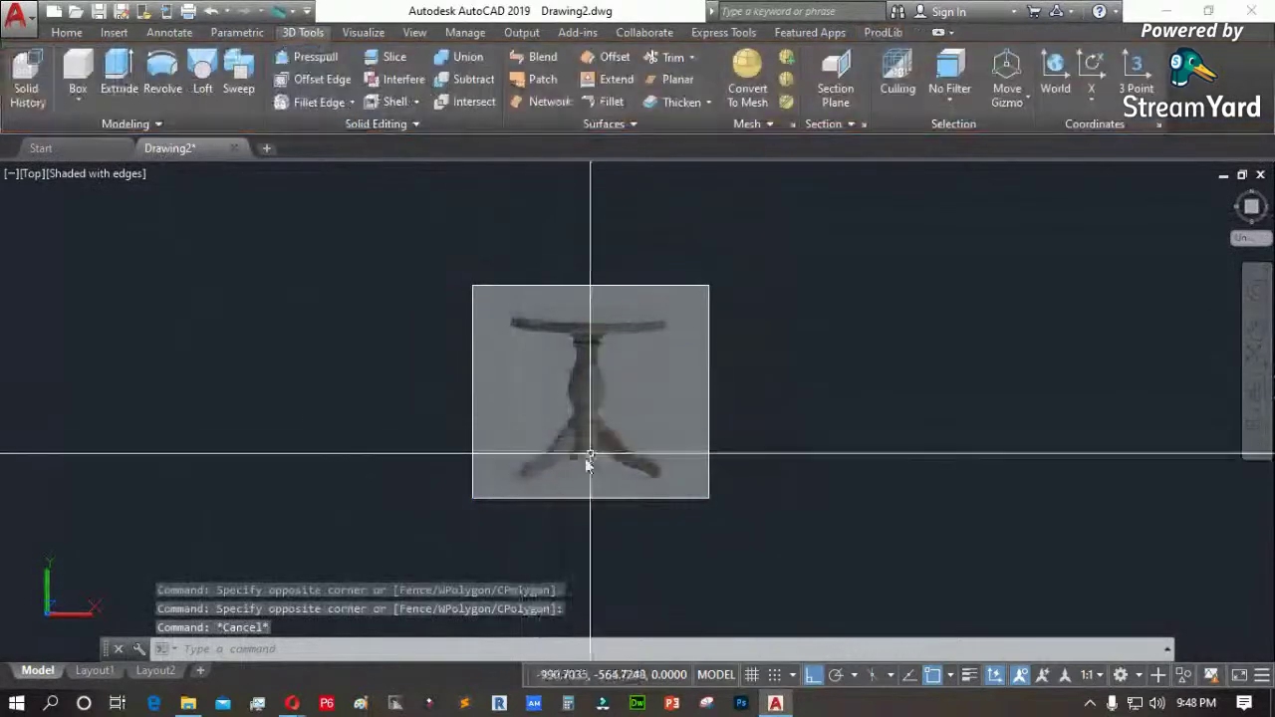
Draw a polyline from the left foot's base with one horizontal segment leftward
scroll(591, 453, up, 3)
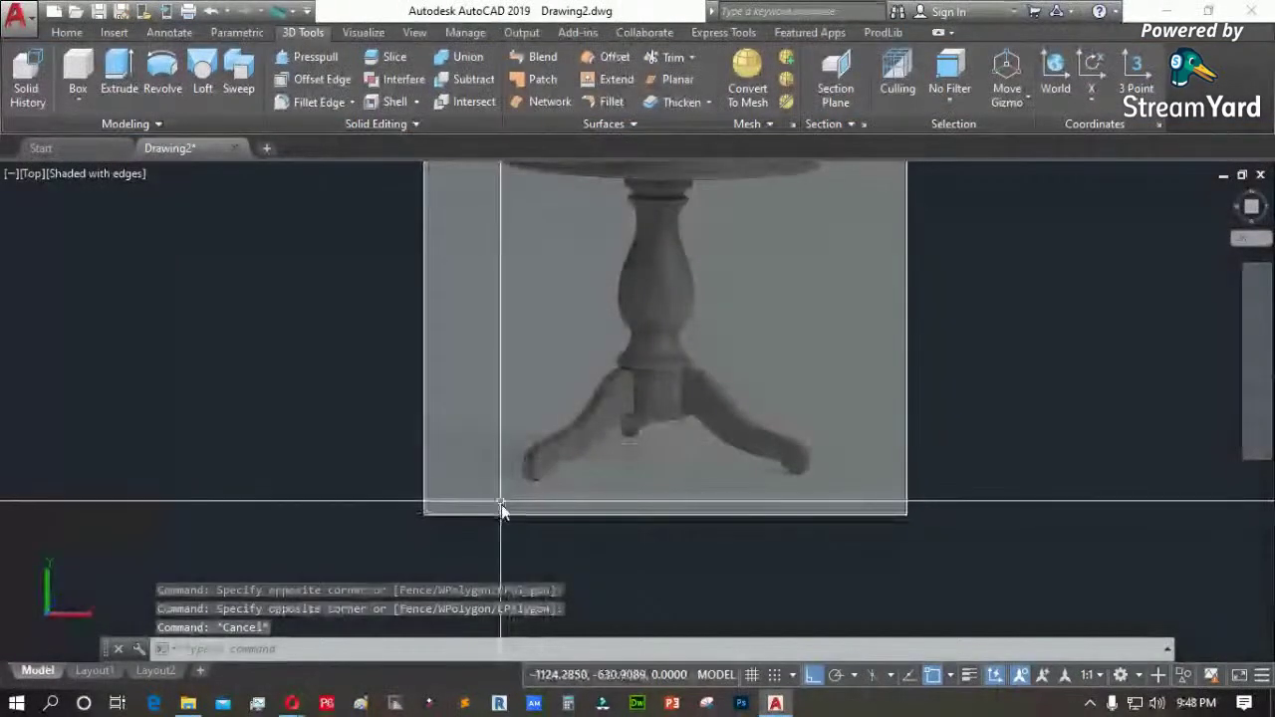
scroll(564, 556, down, 2)
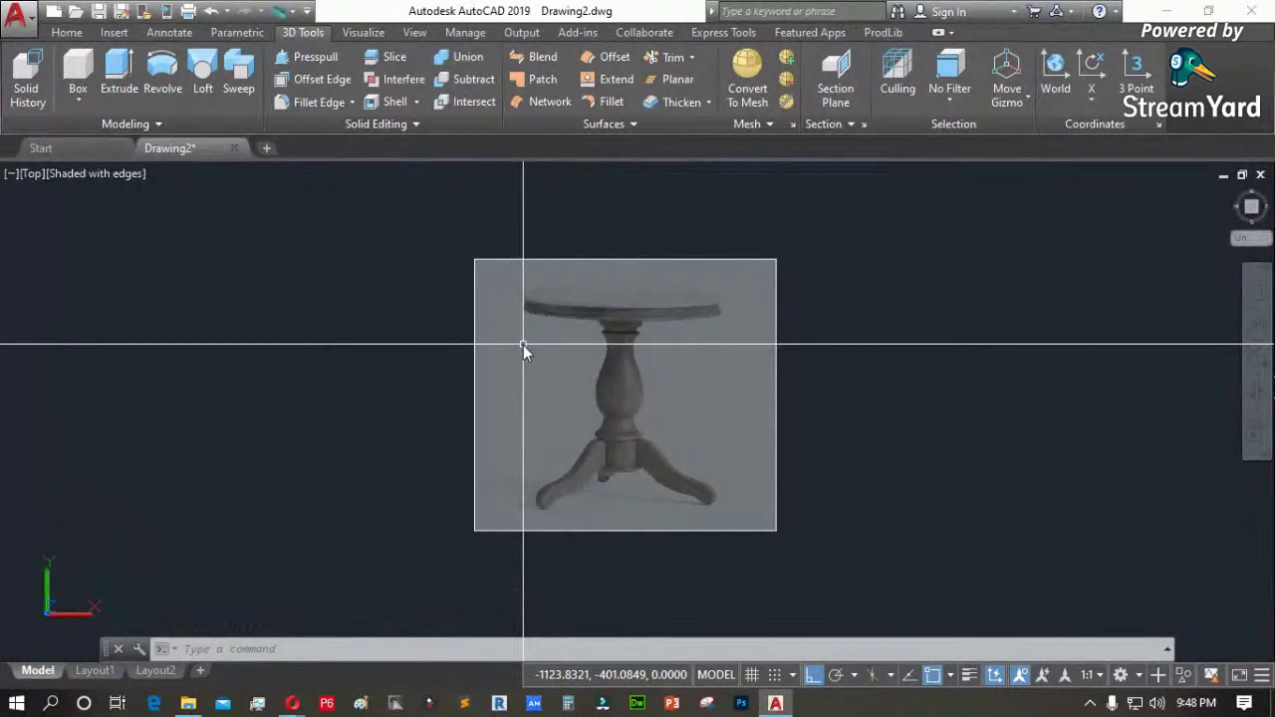
scroll(569, 463, up, 3)
text(pl)
key(Return)
scroll(541, 607, up, 3)
scroll(578, 538, up, 3)
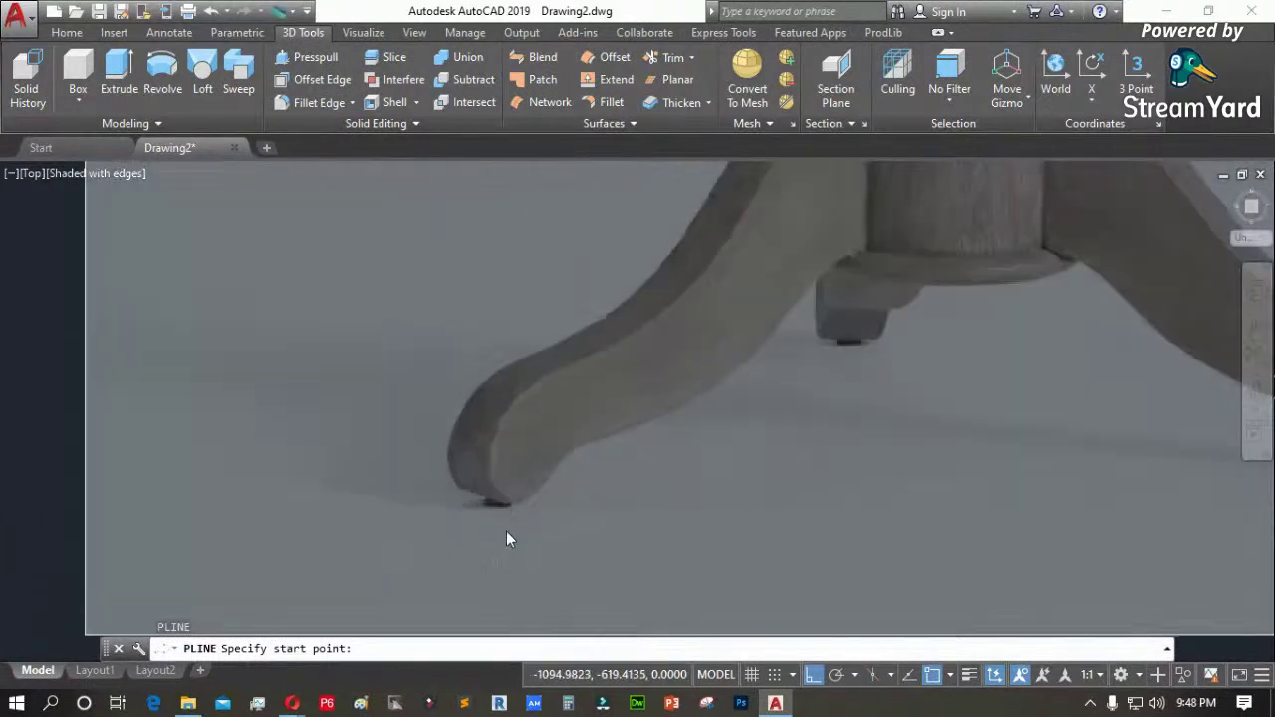
scroll(506, 531, up, 2)
click(512, 486)
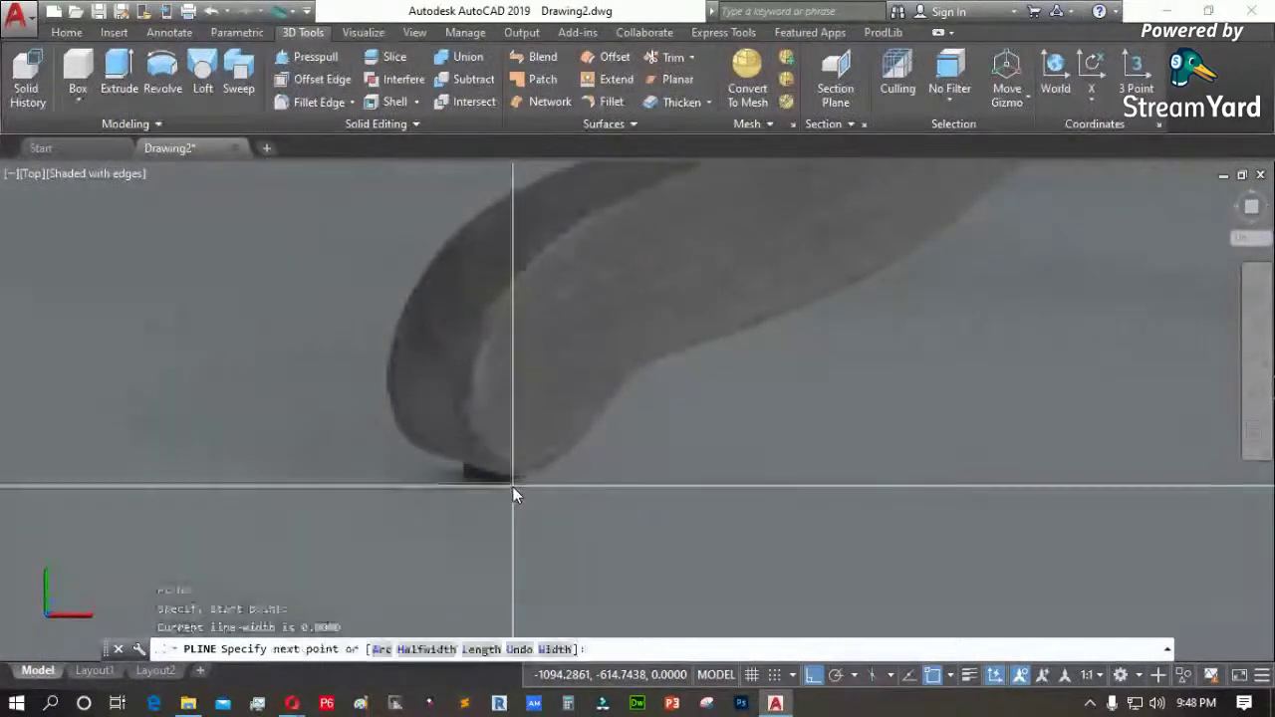
scroll(763, 490, down, 3)
click(221, 501)
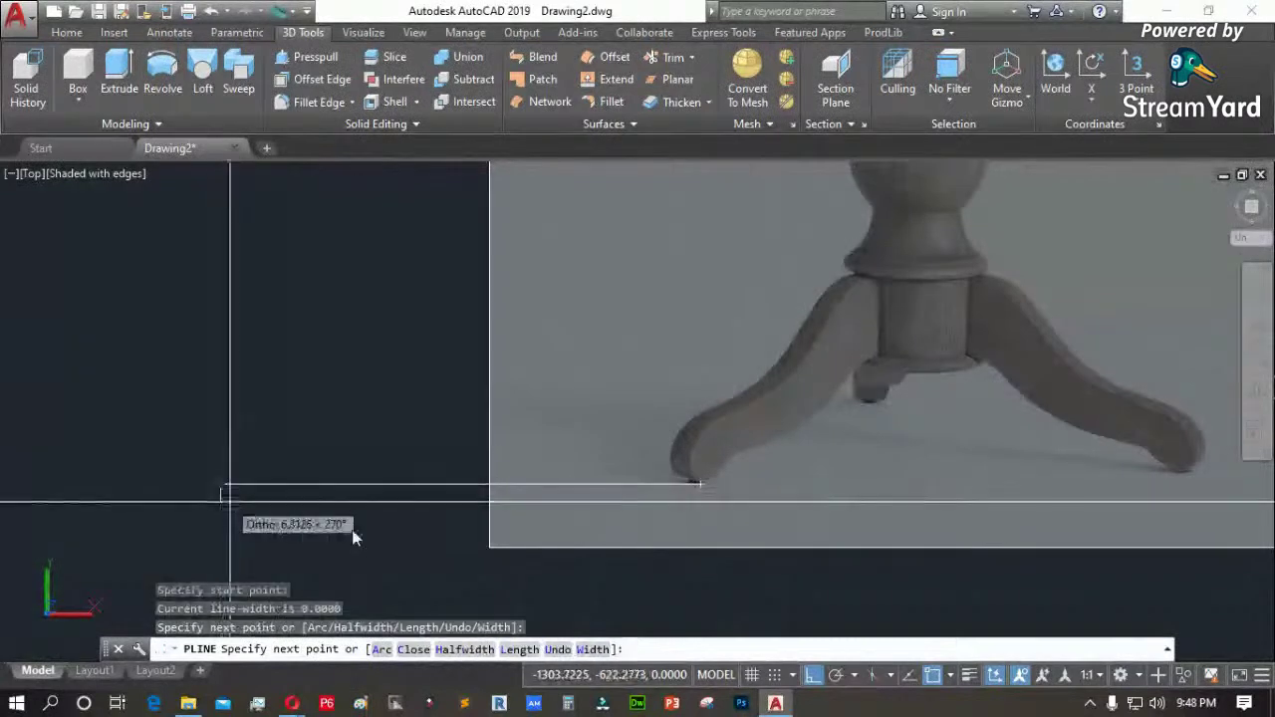
scroll(401, 520, down, 3)
key(Return)
Offset the floor line 900 upward to create a guide line
text(o)
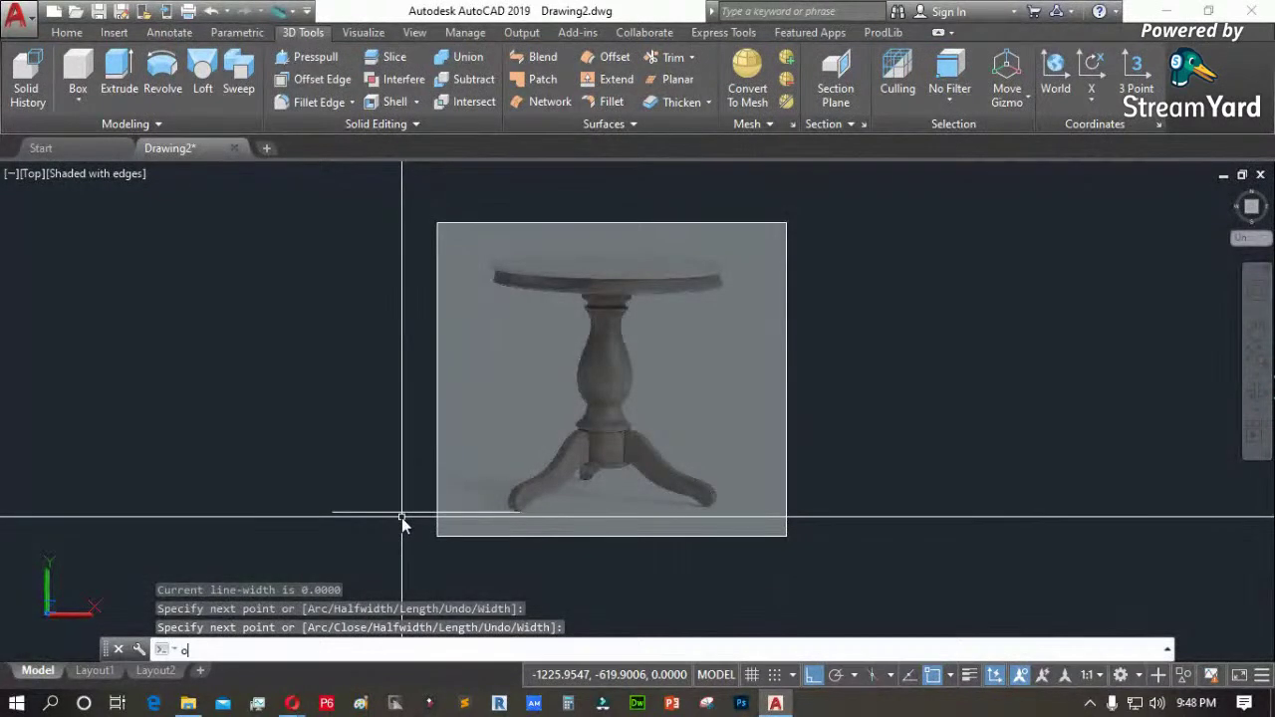
key(Return)
text(900)
key(Return)
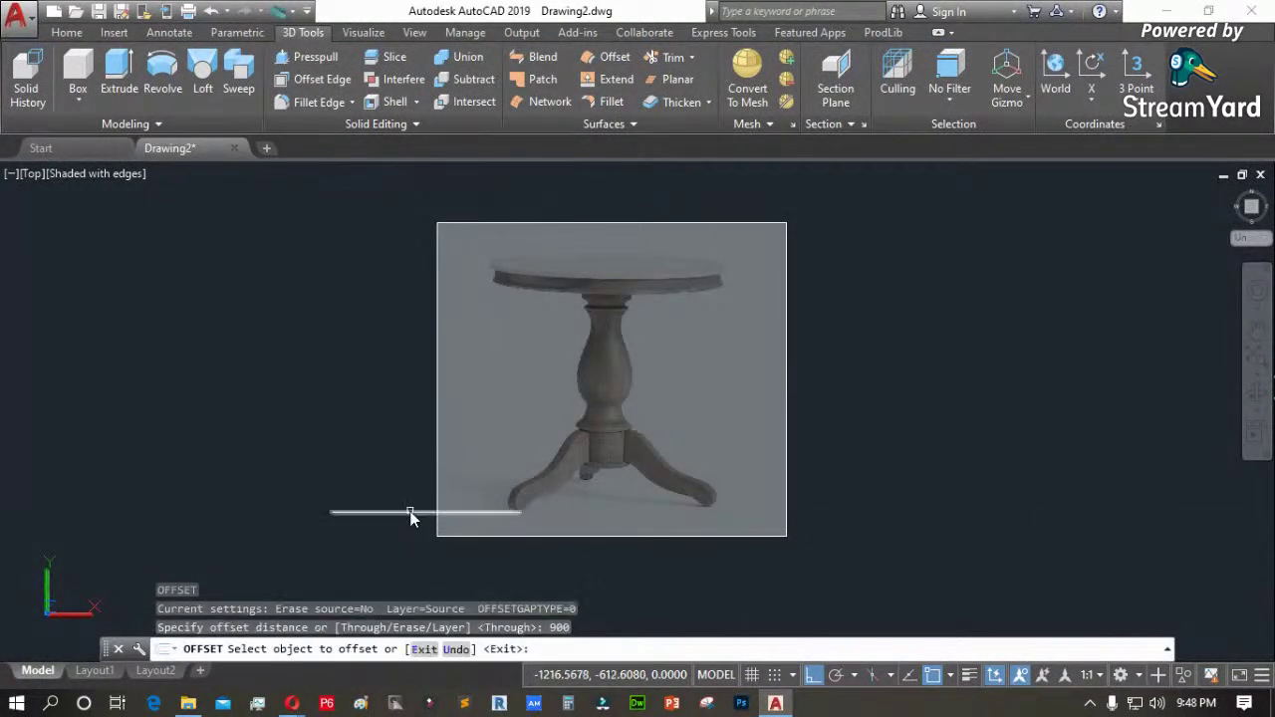
click(410, 517)
click(407, 380)
key(Return)
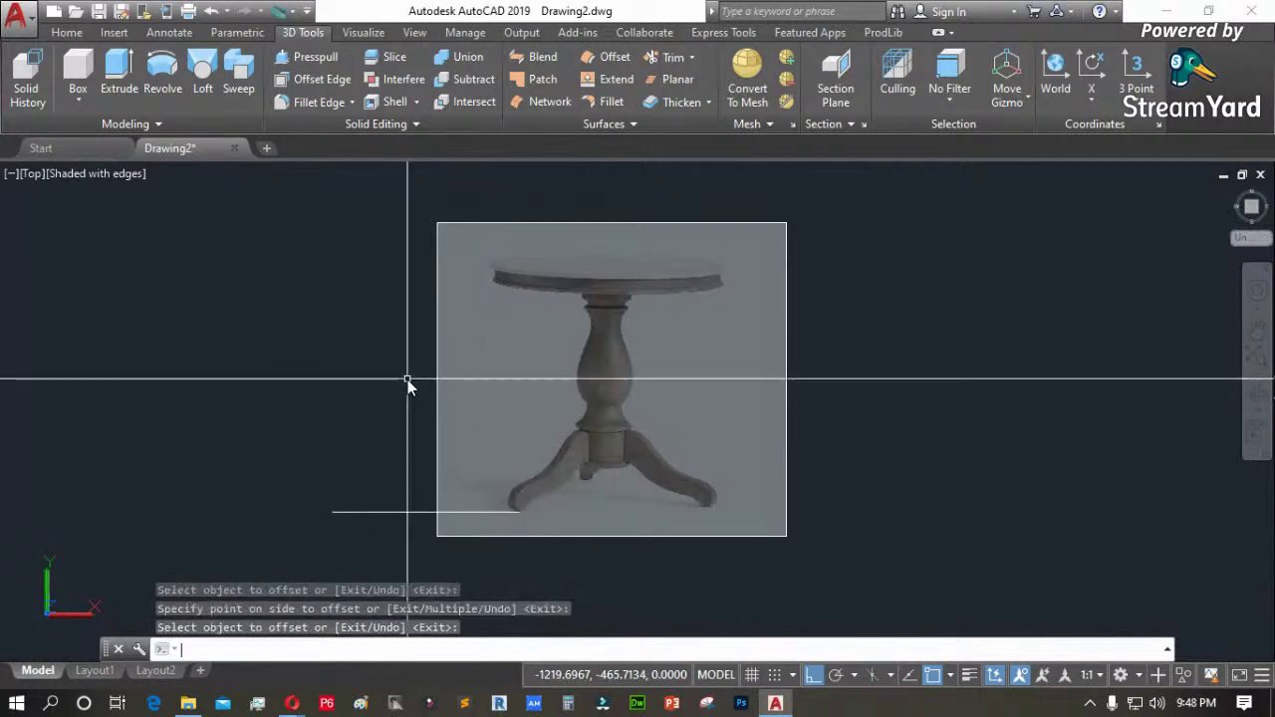
scroll(458, 415, down, 2)
key(Escape)
Zoom to the whole drawing and stretch the table image's top-right corner up toward the guide
text(z)
key(Return)
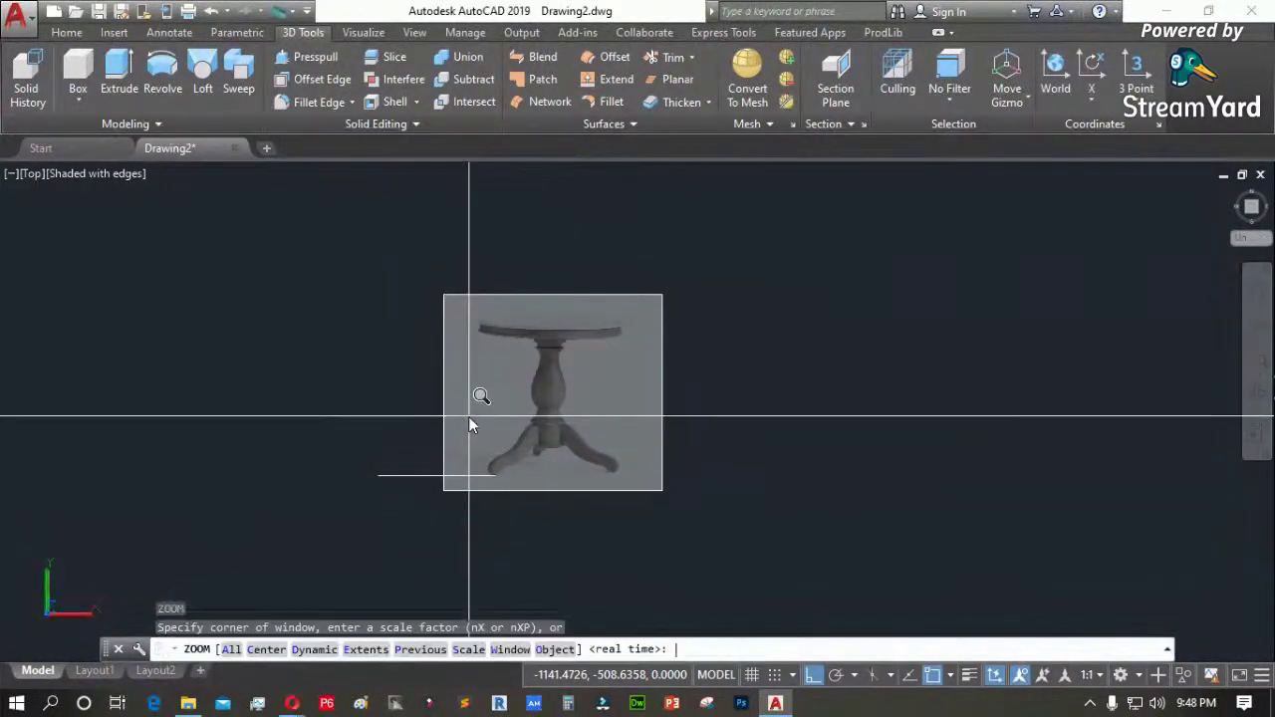
text(a)
key(Return)
click(544, 337)
click(505, 400)
click(522, 395)
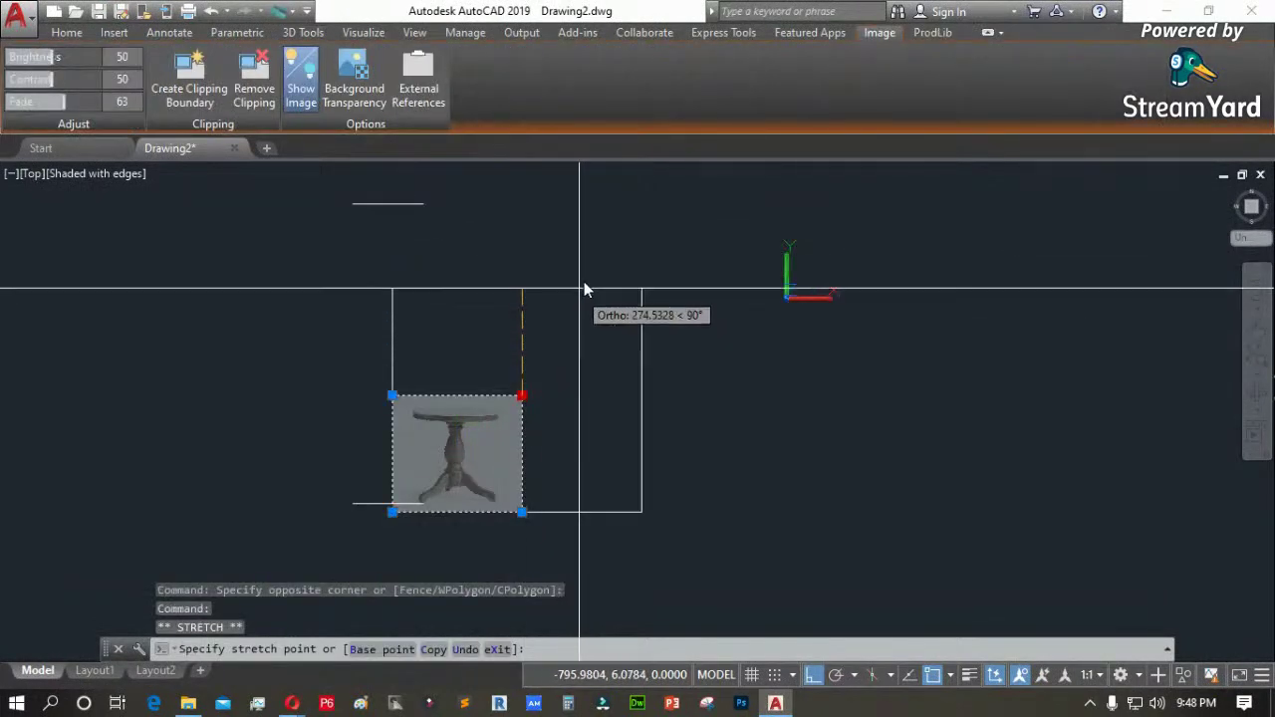
click(638, 209)
key(Escape)
key(Escape)
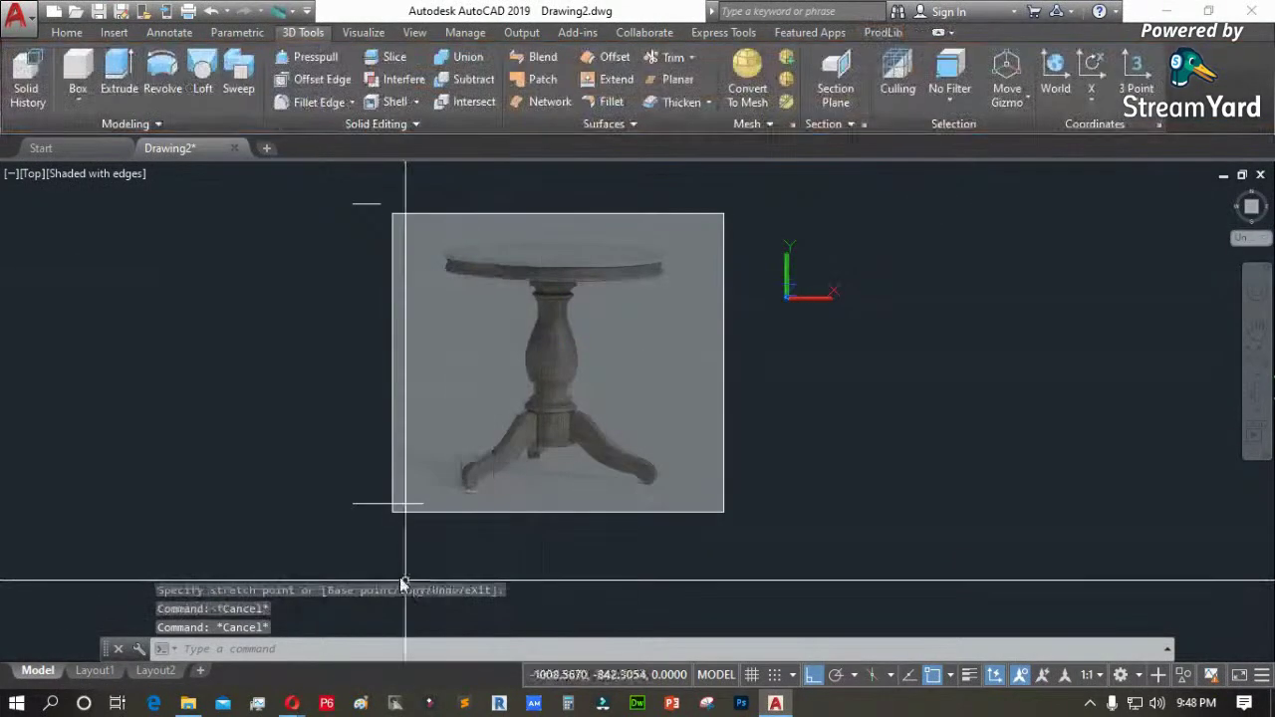
Erase the leftover edge line
click(356, 505)
click(363, 209)
key(Delete)
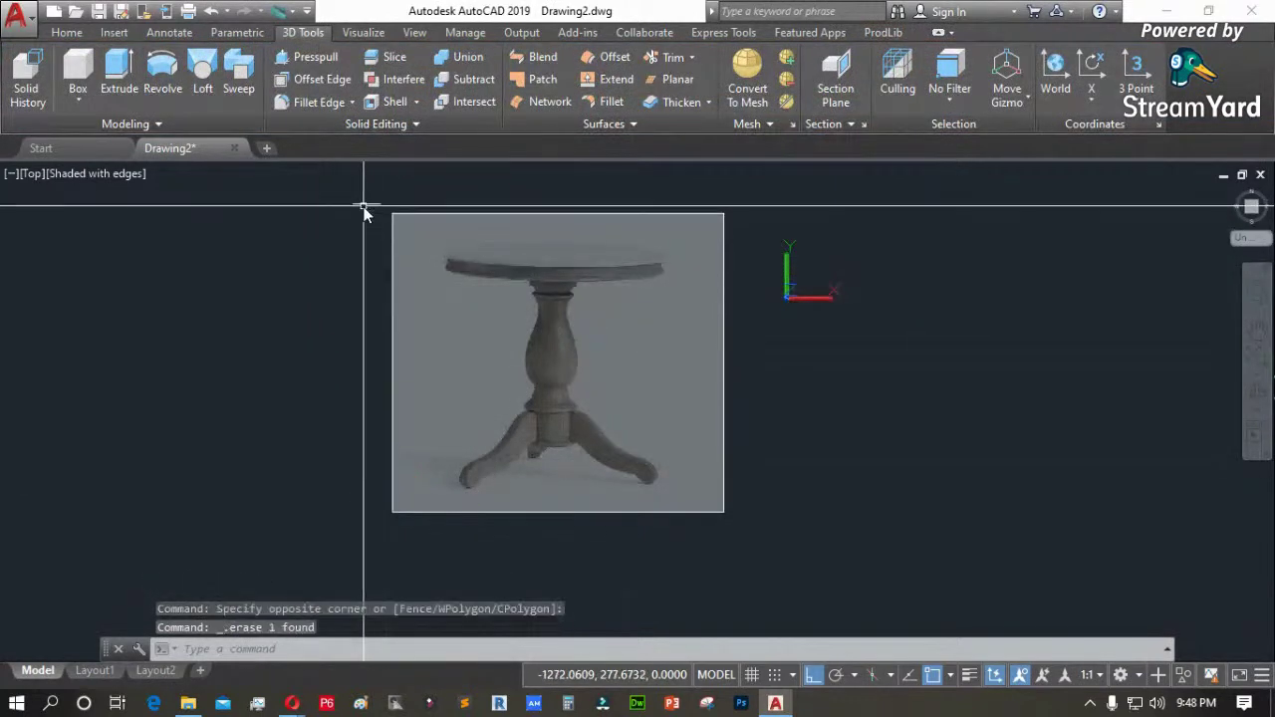
scroll(464, 493, up, 5)
Draw a floor polyline from the table's left foot leftward past the table
text(pl)
key(Return)
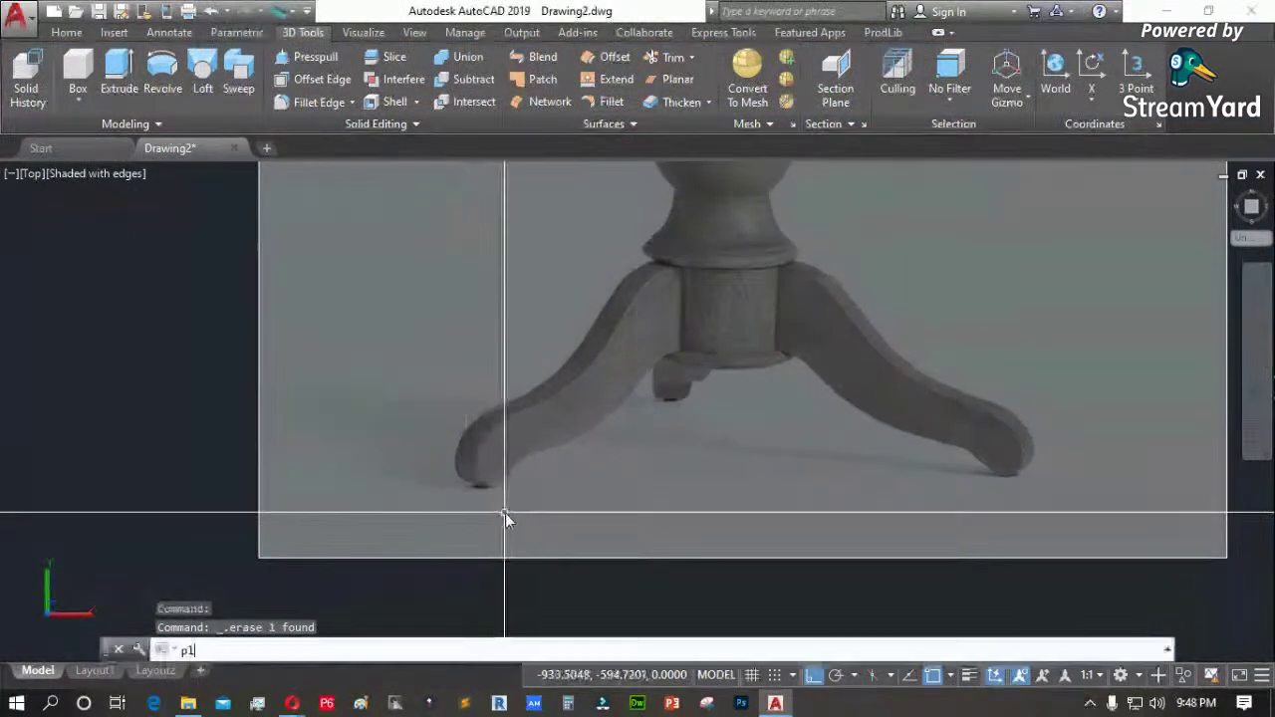
scroll(532, 498, up, 3)
click(547, 472)
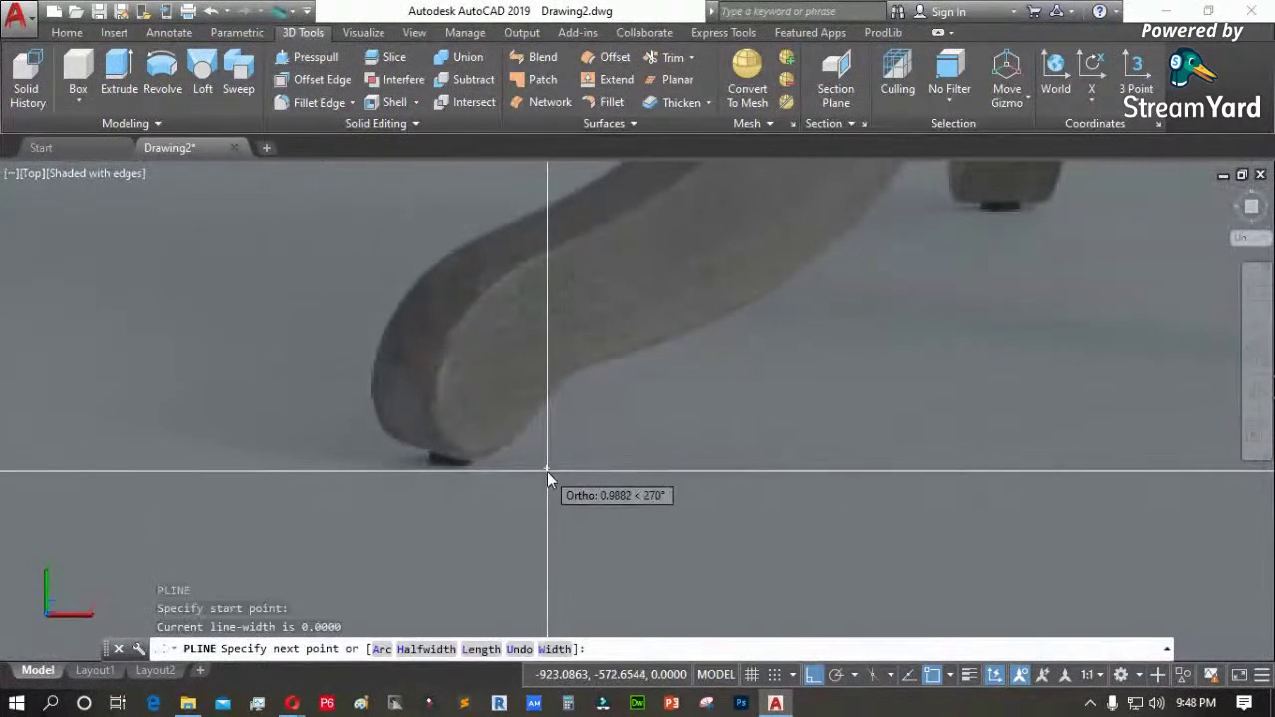
scroll(550, 472, down, 5)
scroll(360, 500, down, 3)
click(152, 490)
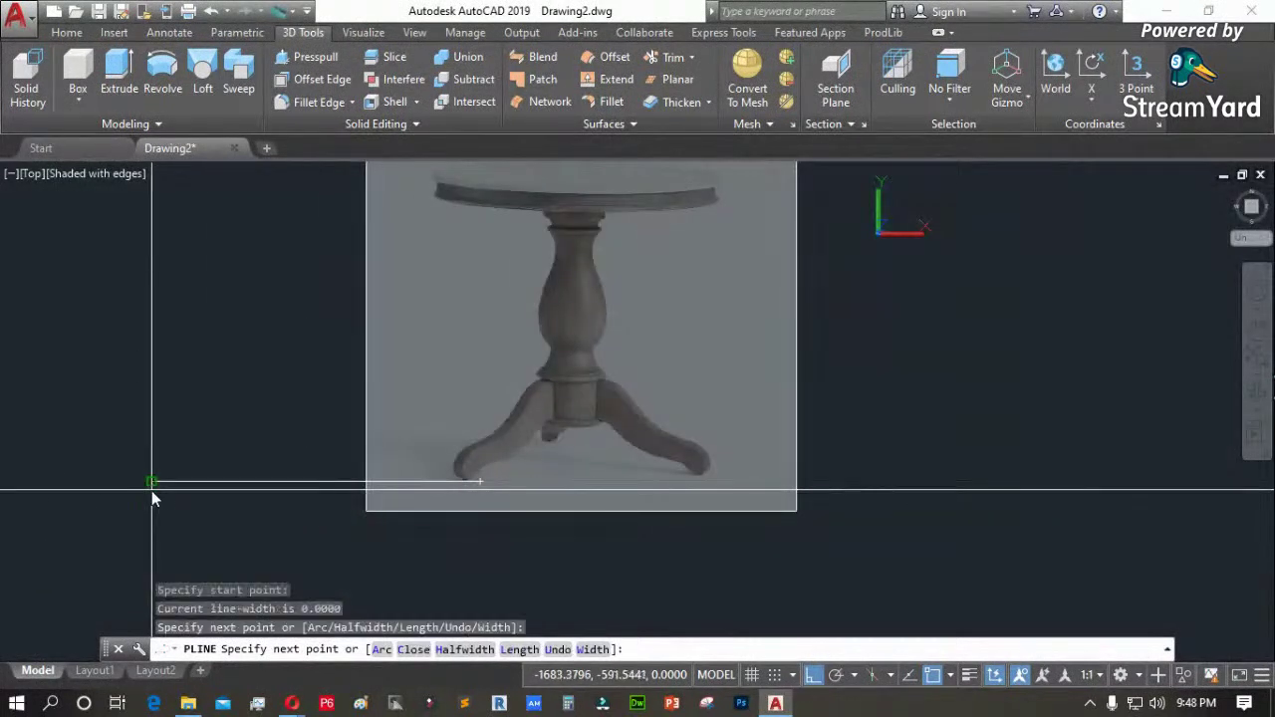
key(Return)
scroll(460, 534, down, 2)
Offset the floor line 900 upward as the top guide line
text(o)
key(Return)
text(900)
key(Return)
click(378, 502)
click(350, 399)
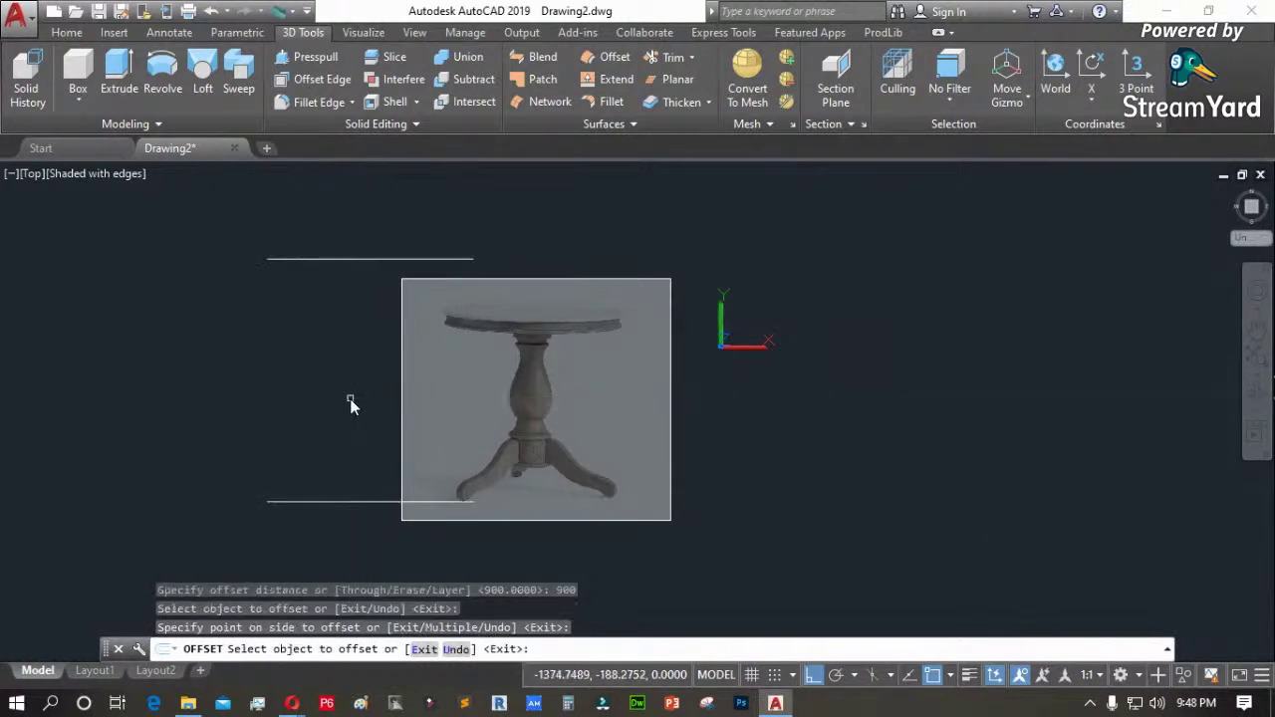
key(Return)
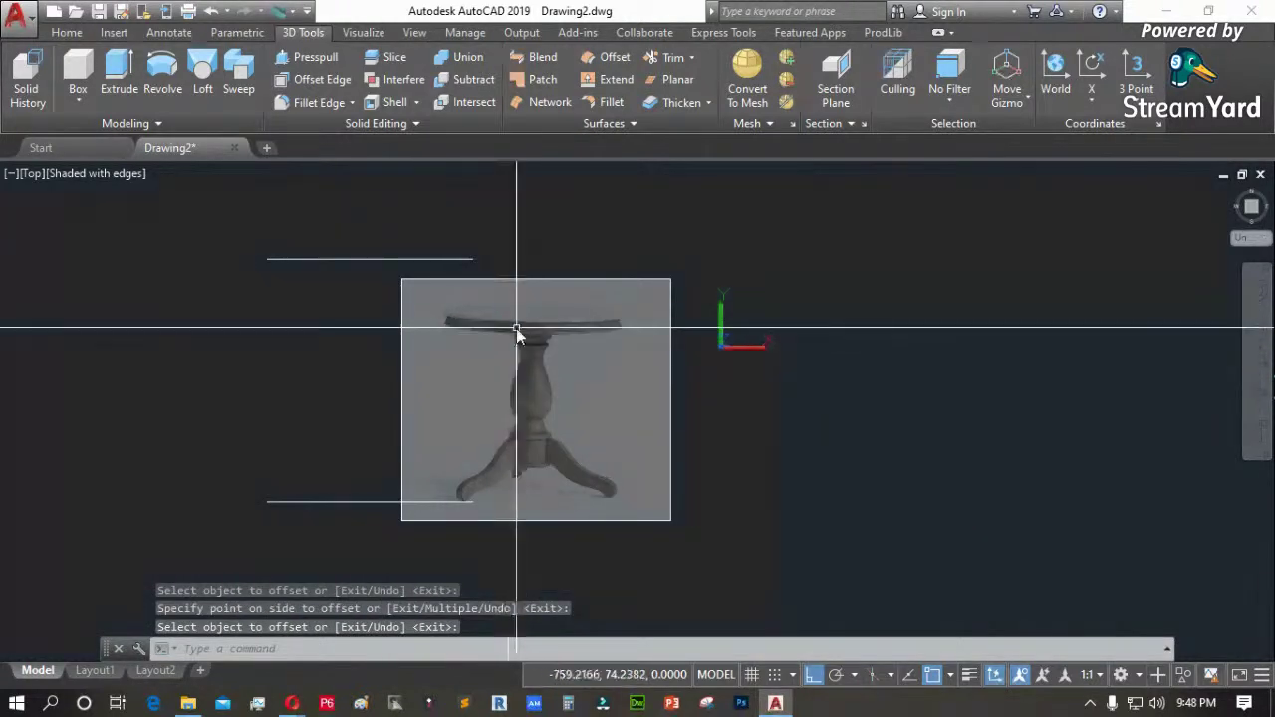
scroll(513, 326, up, 2)
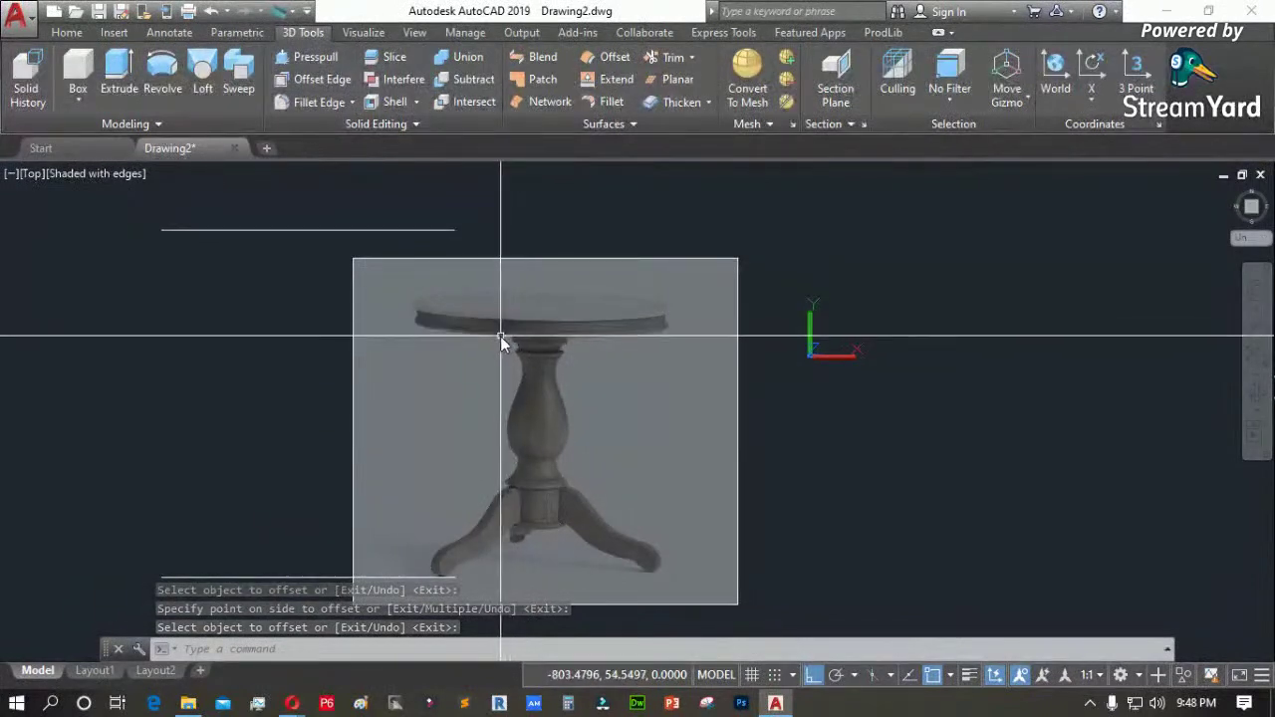
scroll(529, 285, up, 2)
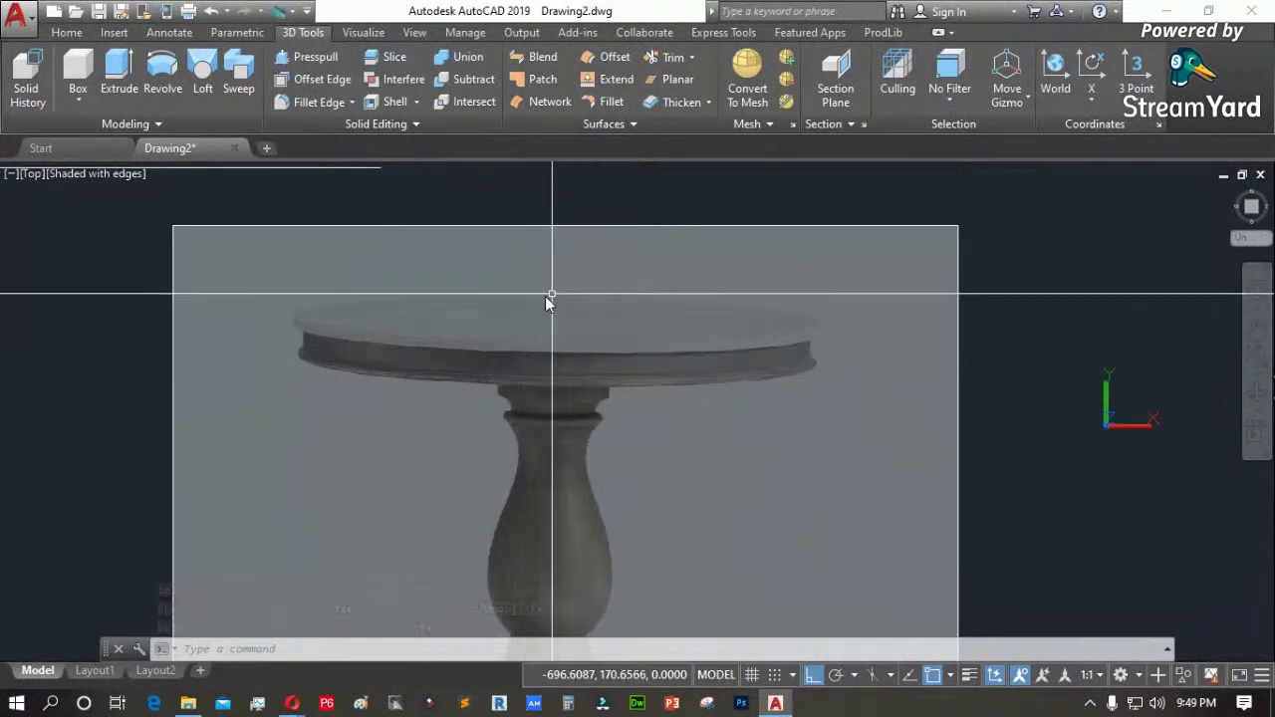
scroll(548, 294, down, 3)
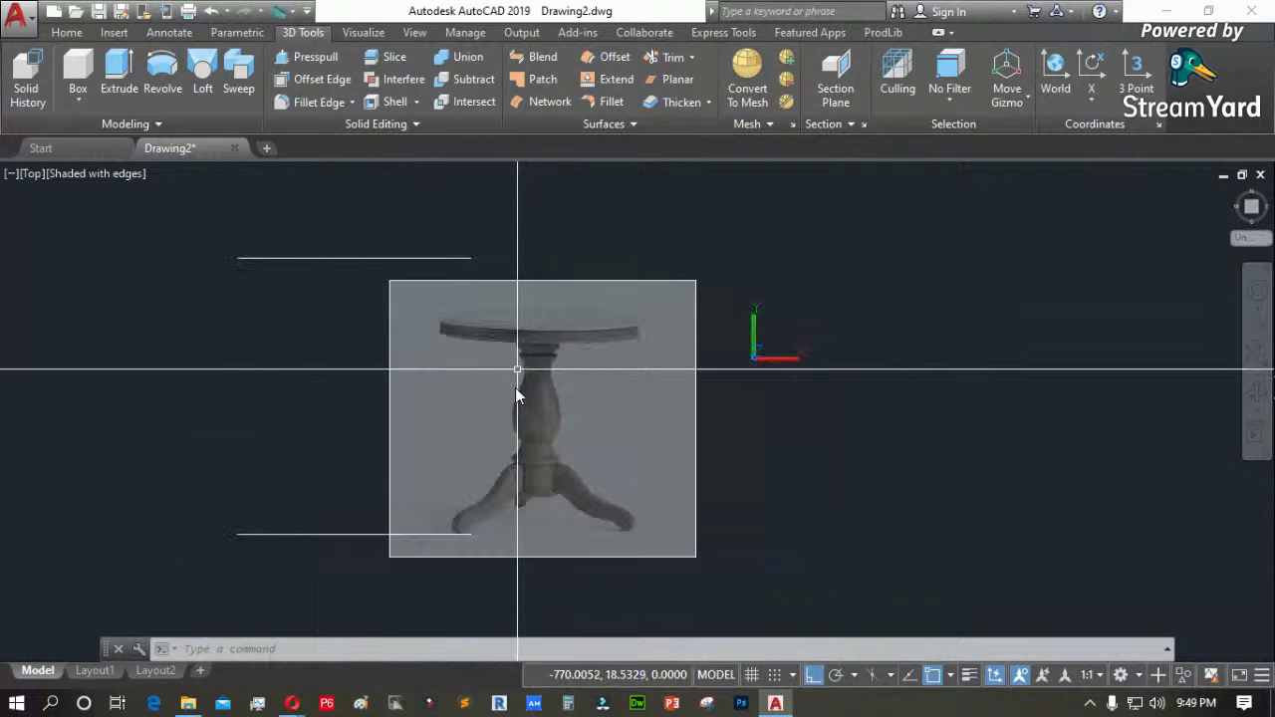
scroll(469, 360, up, 3)
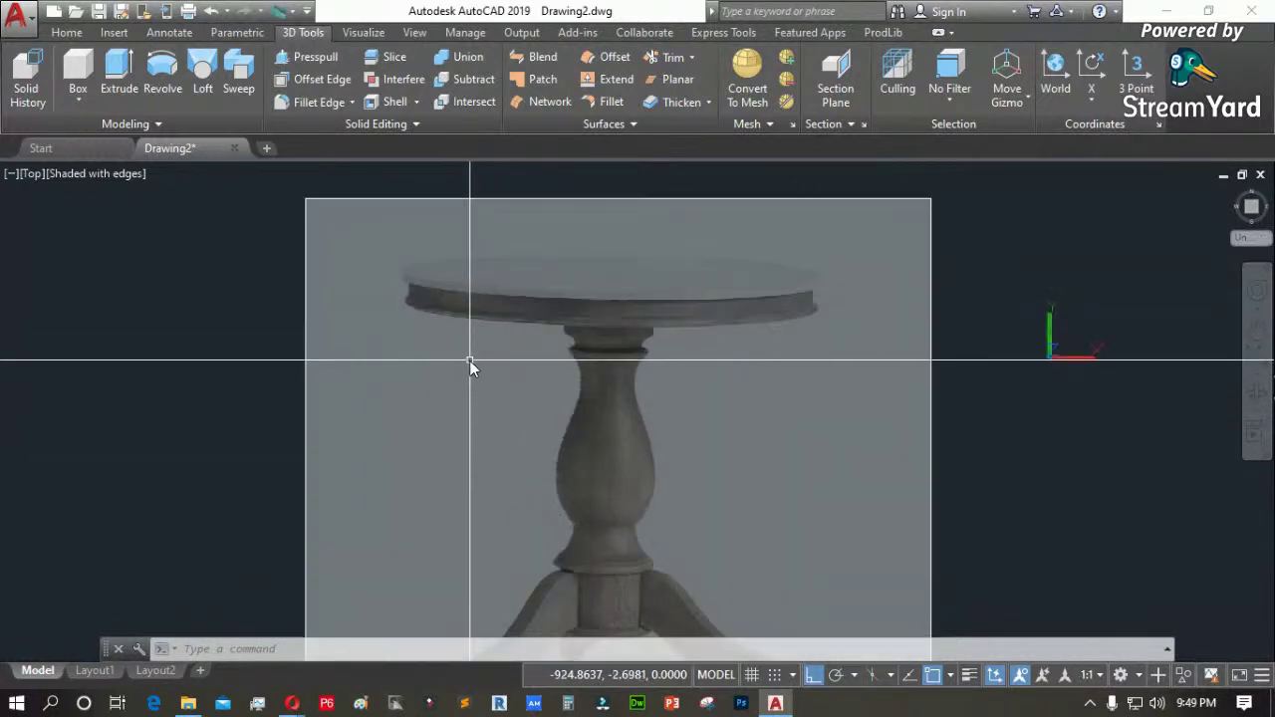
Draw a polyline along the tabletop's top edge, running leftward past the table
text(pl)
key(Return)
scroll(619, 324, up, 3)
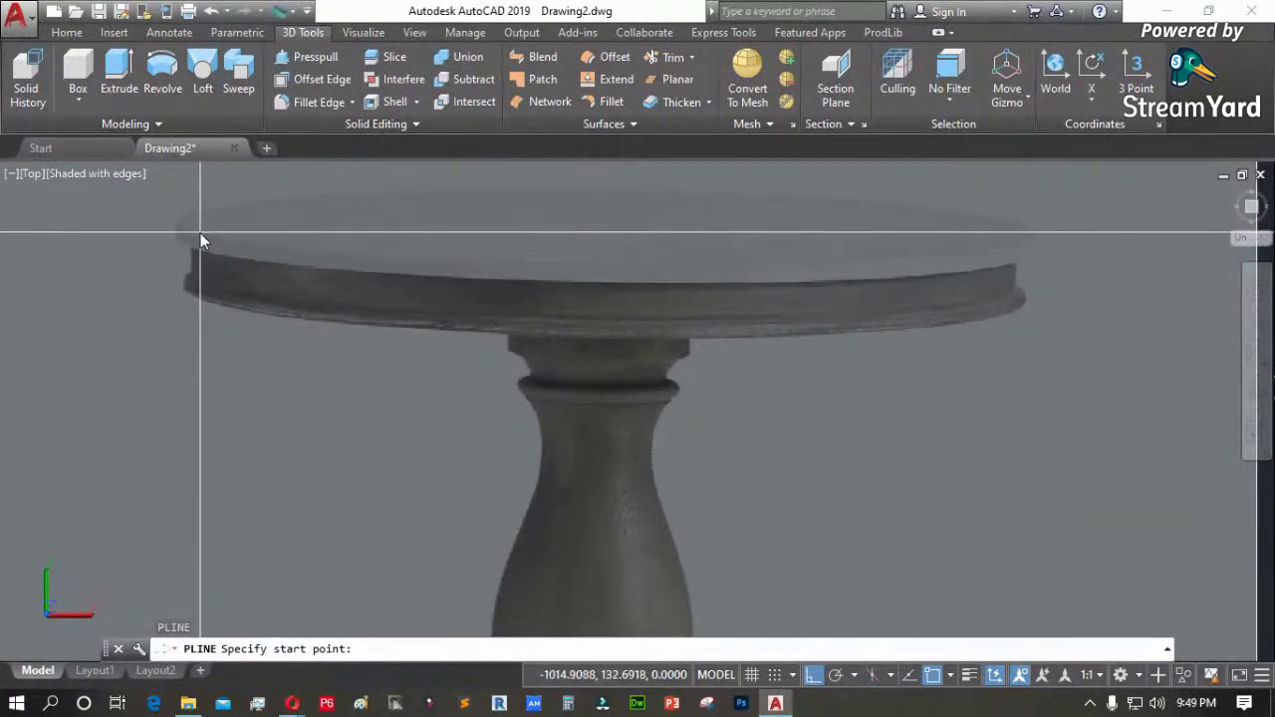
scroll(178, 235, up, 3)
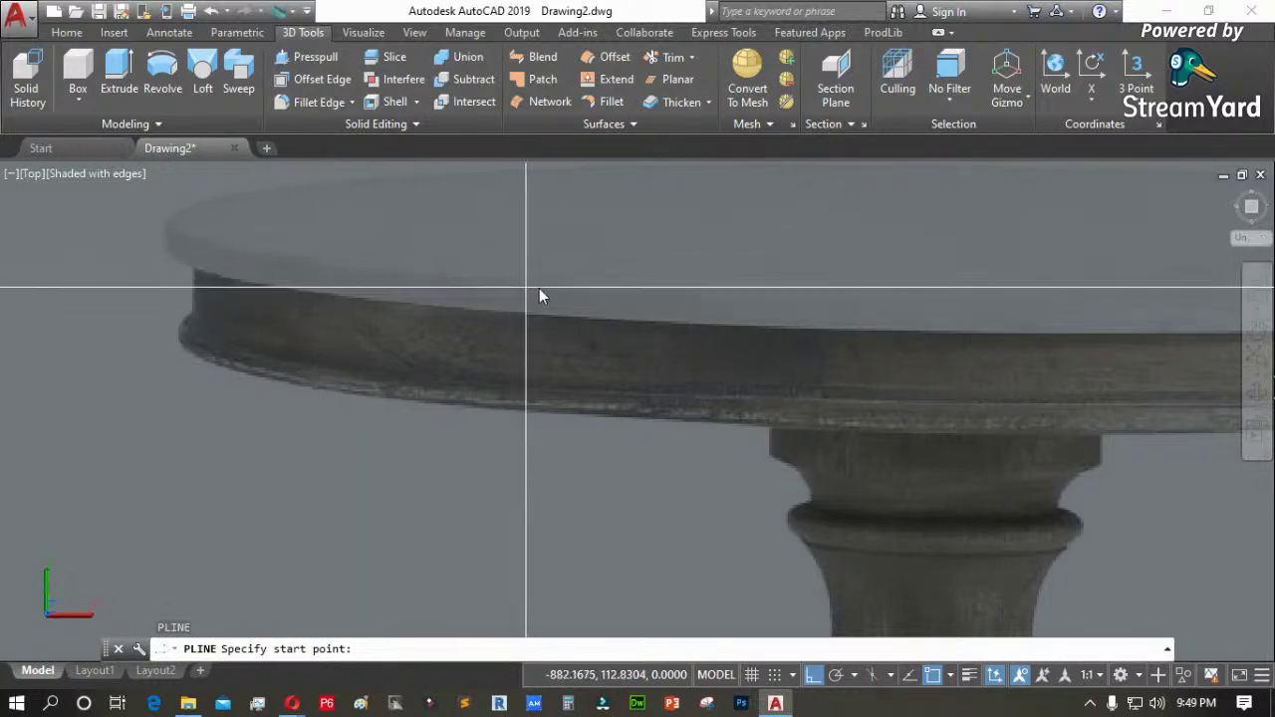
click(1011, 295)
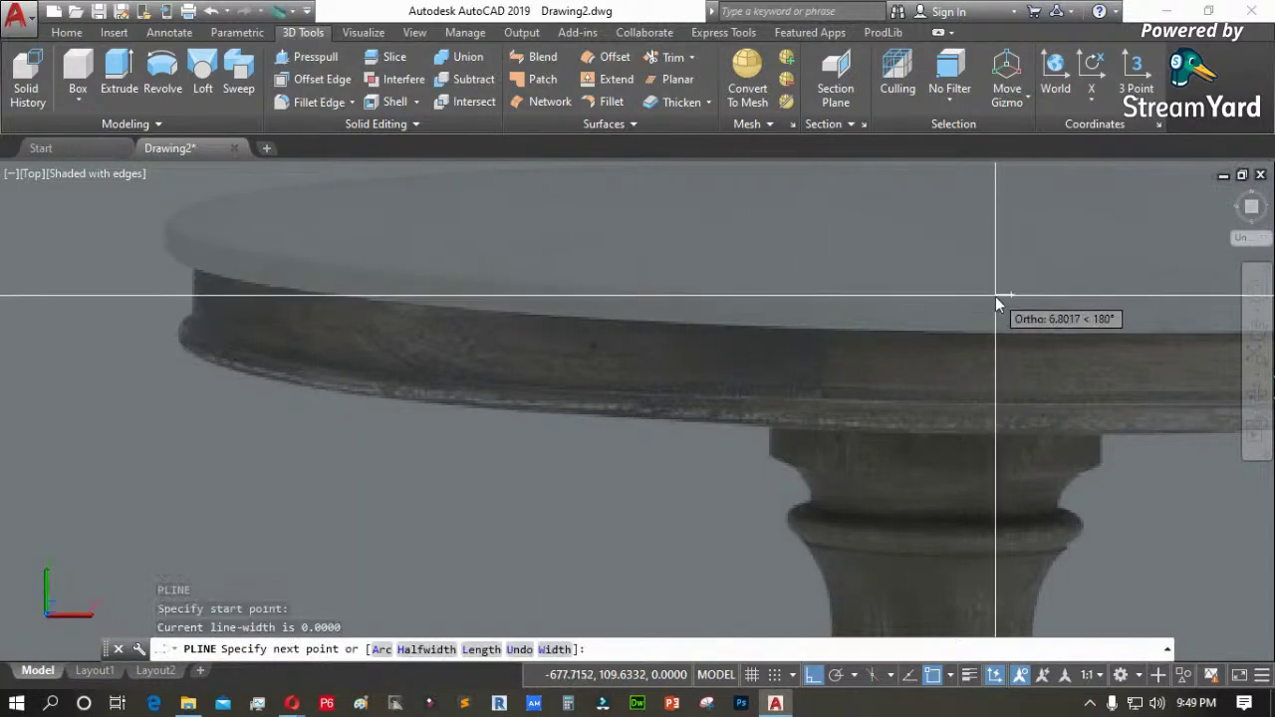
scroll(996, 296, down, 5)
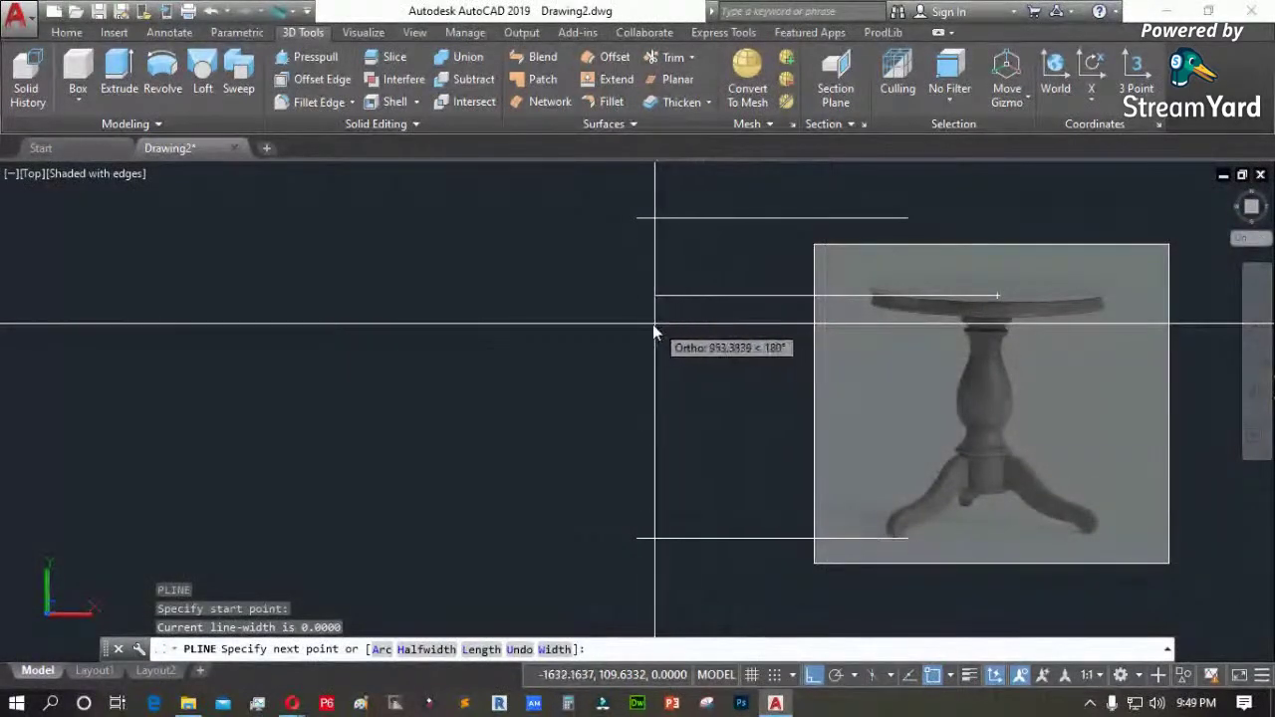
click(637, 275)
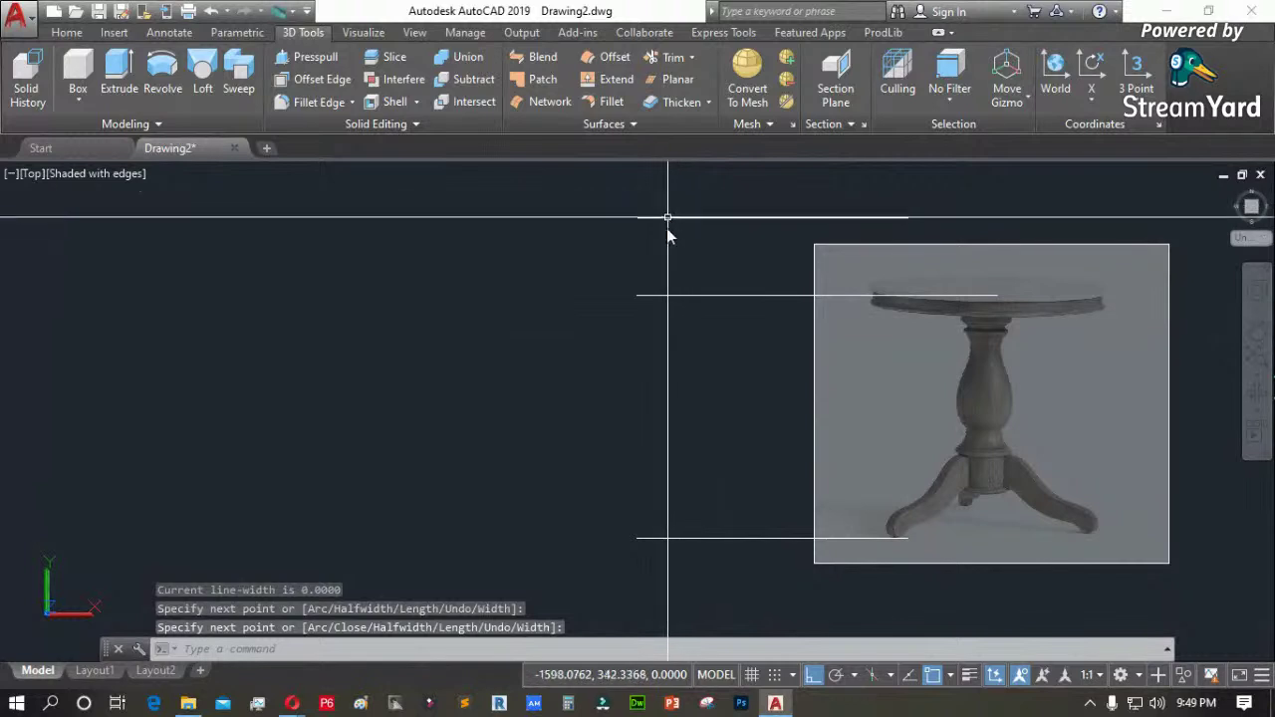
click(167, 33)
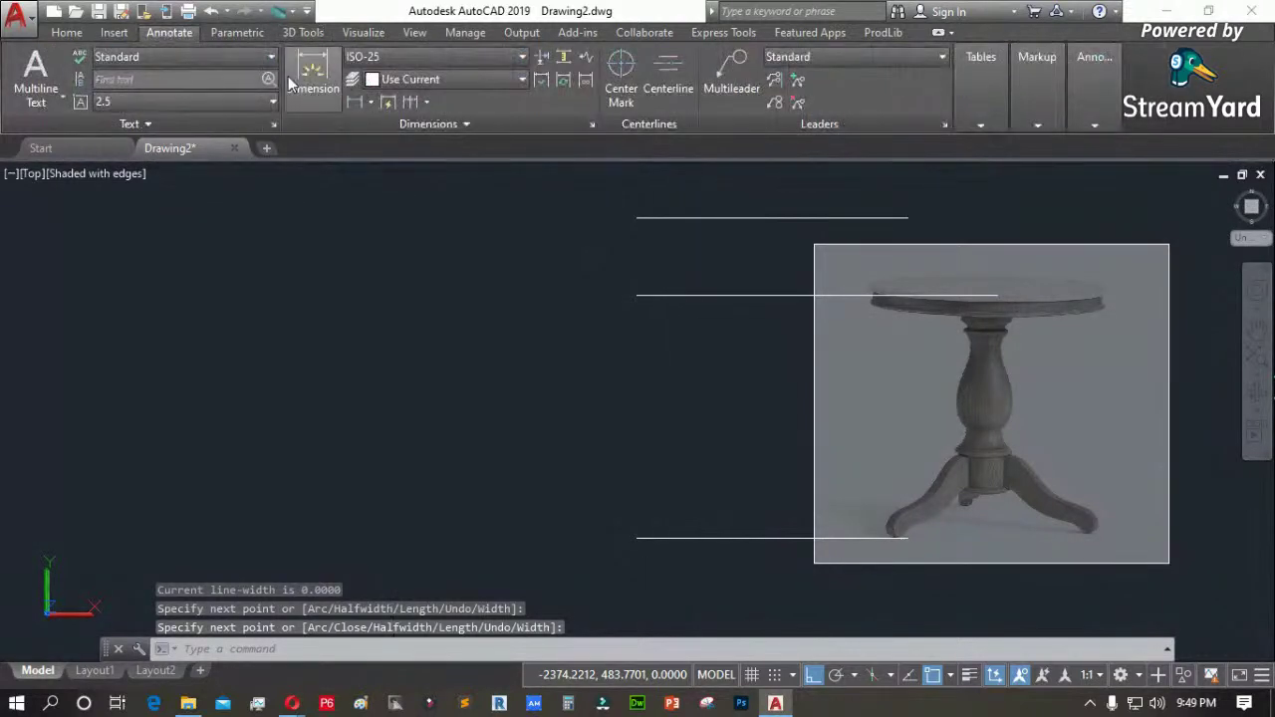
Add a vertical 900 linear dimension between the top guide line and floor line
click(363, 106)
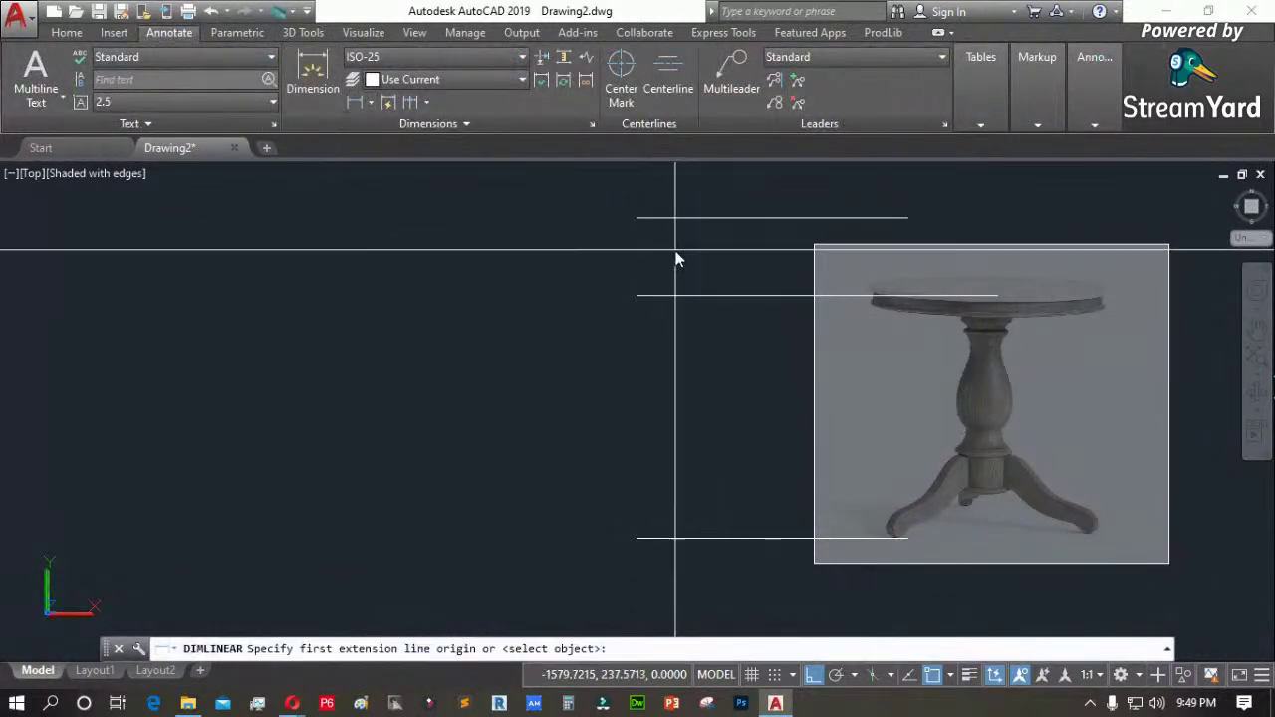
click(638, 219)
click(638, 538)
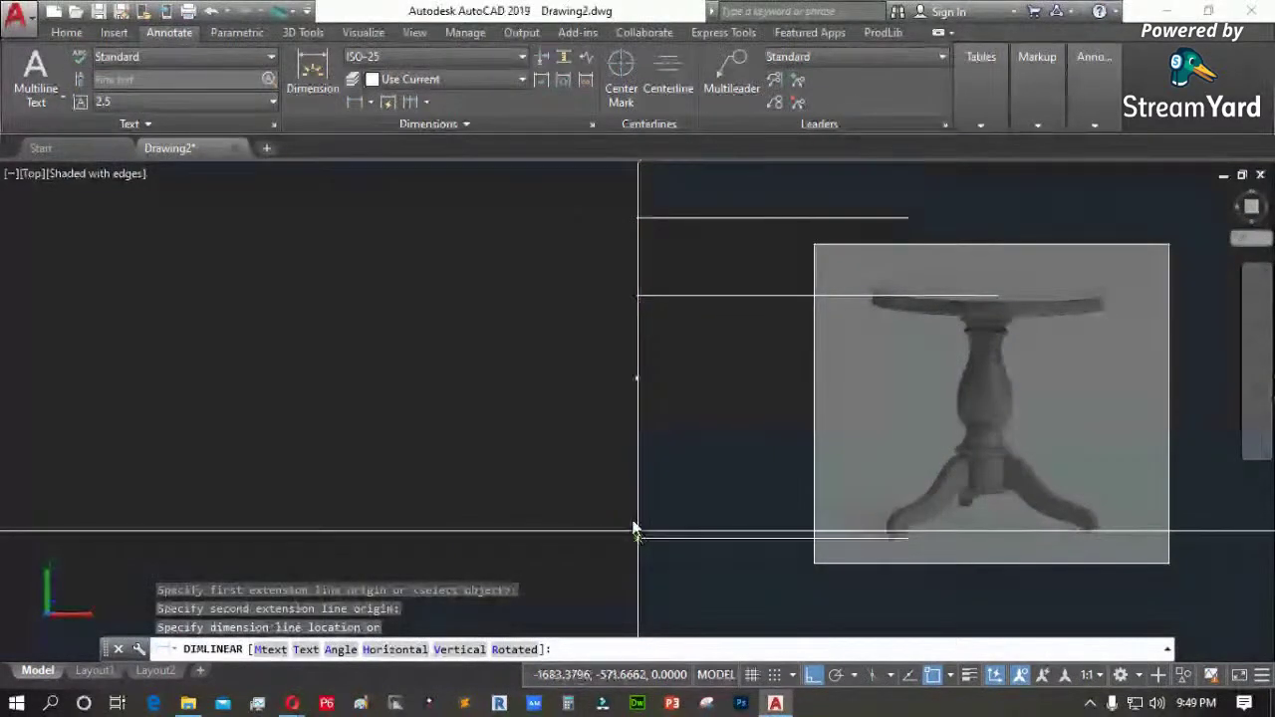
click(618, 456)
scroll(615, 379, up, 6)
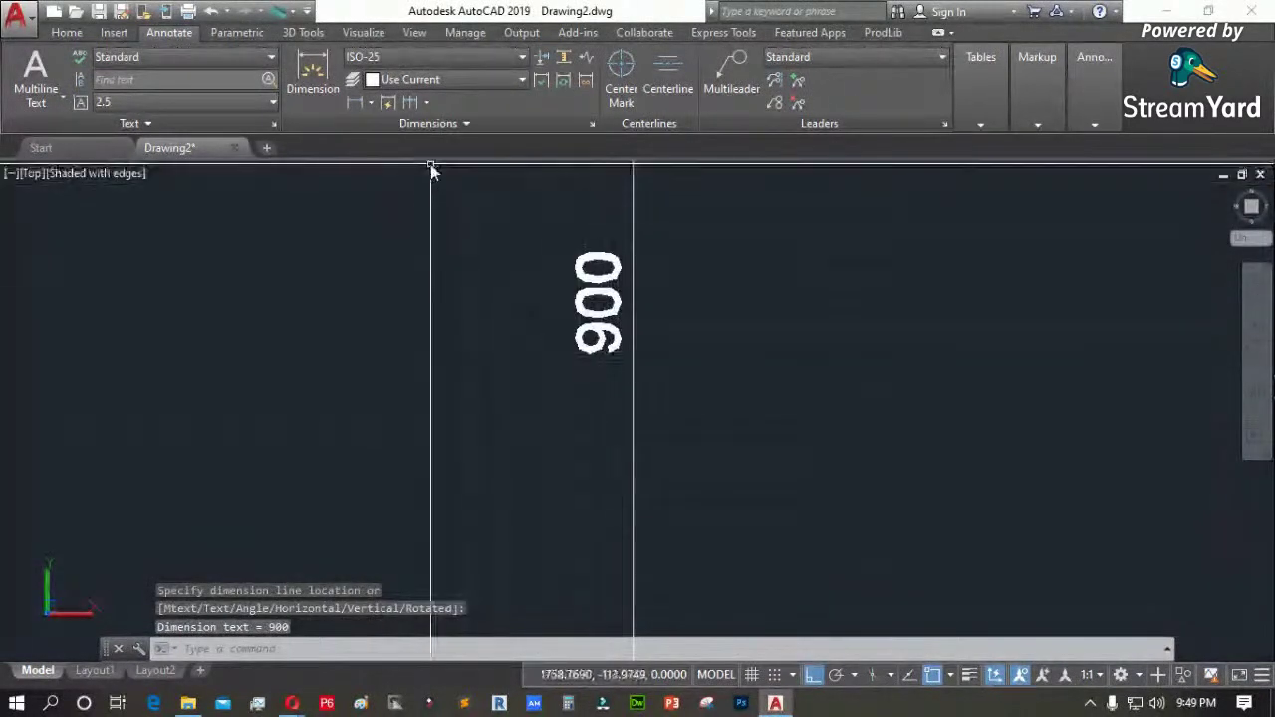
Set the ISO-25 dimension style's overall scale to 10 on the Fit tab
click(467, 123)
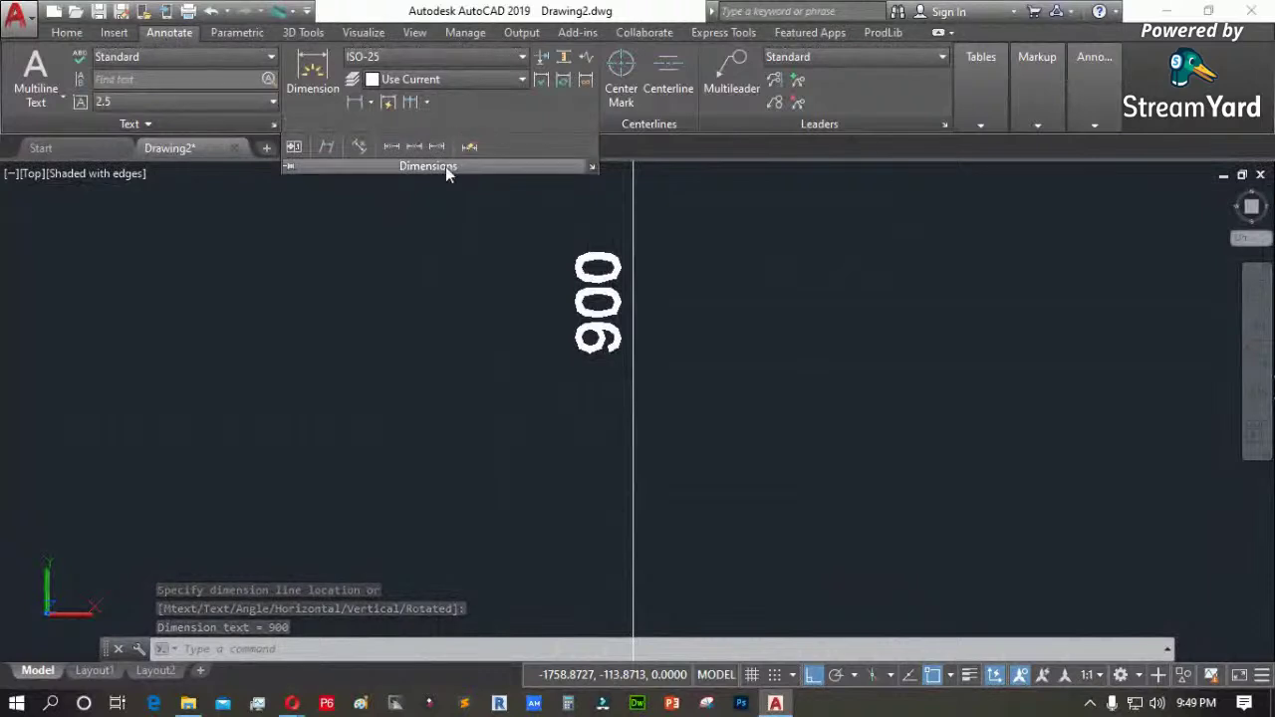
click(414, 235)
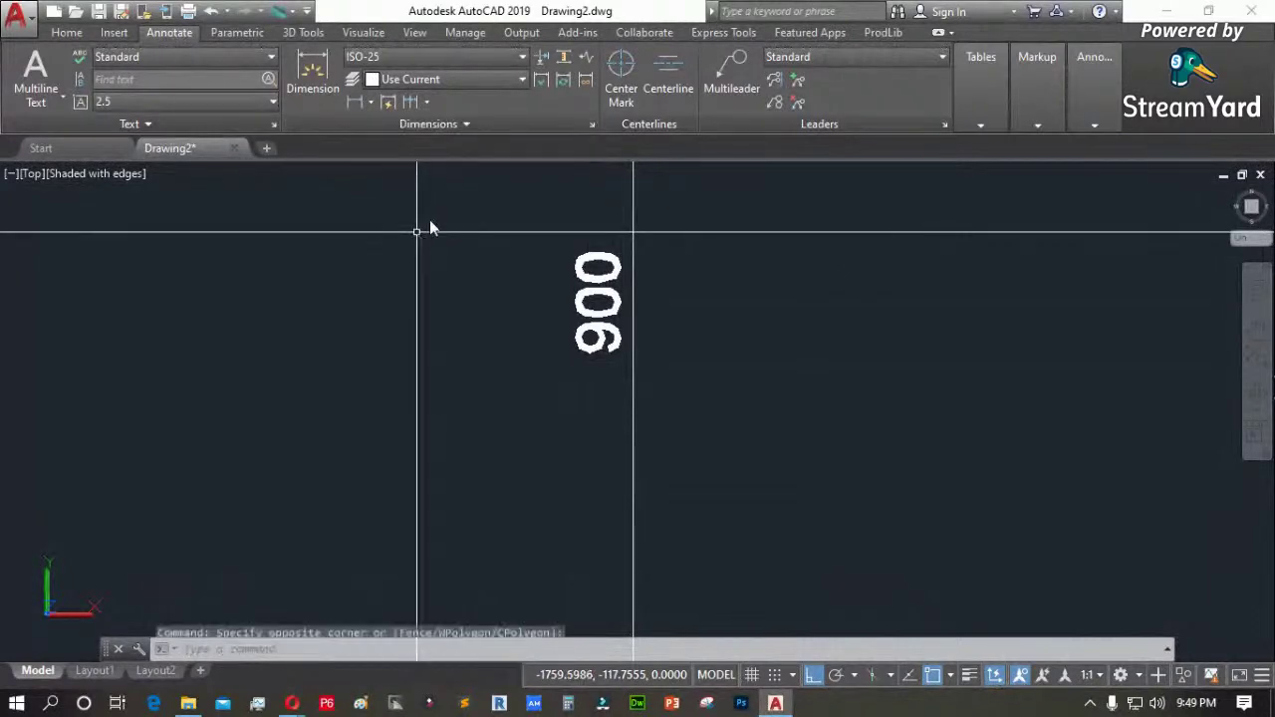
click(524, 57)
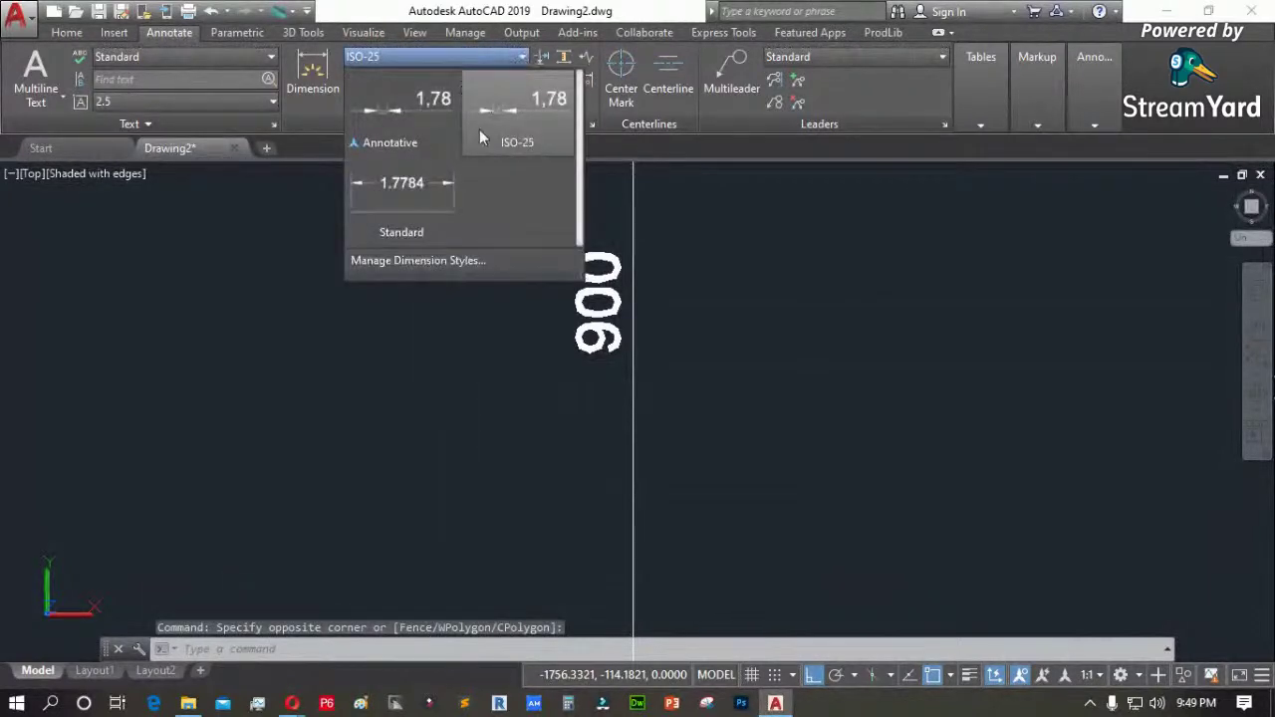
click(437, 257)
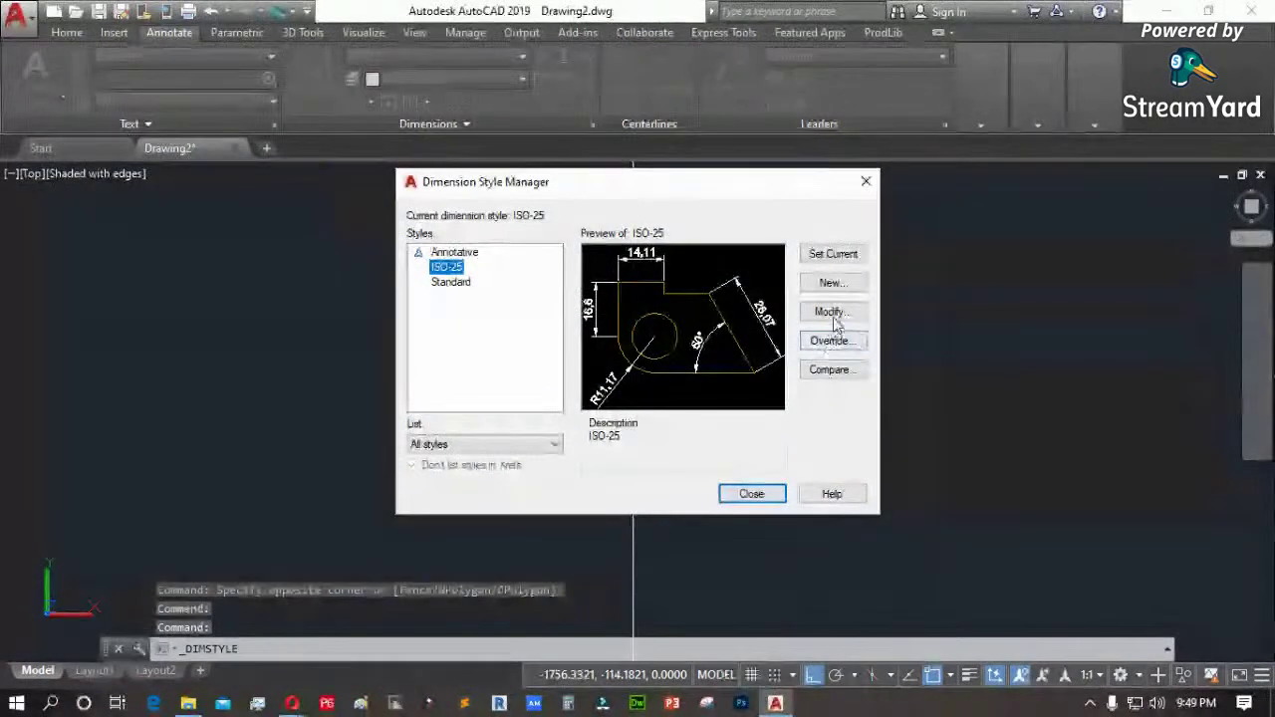
click(833, 313)
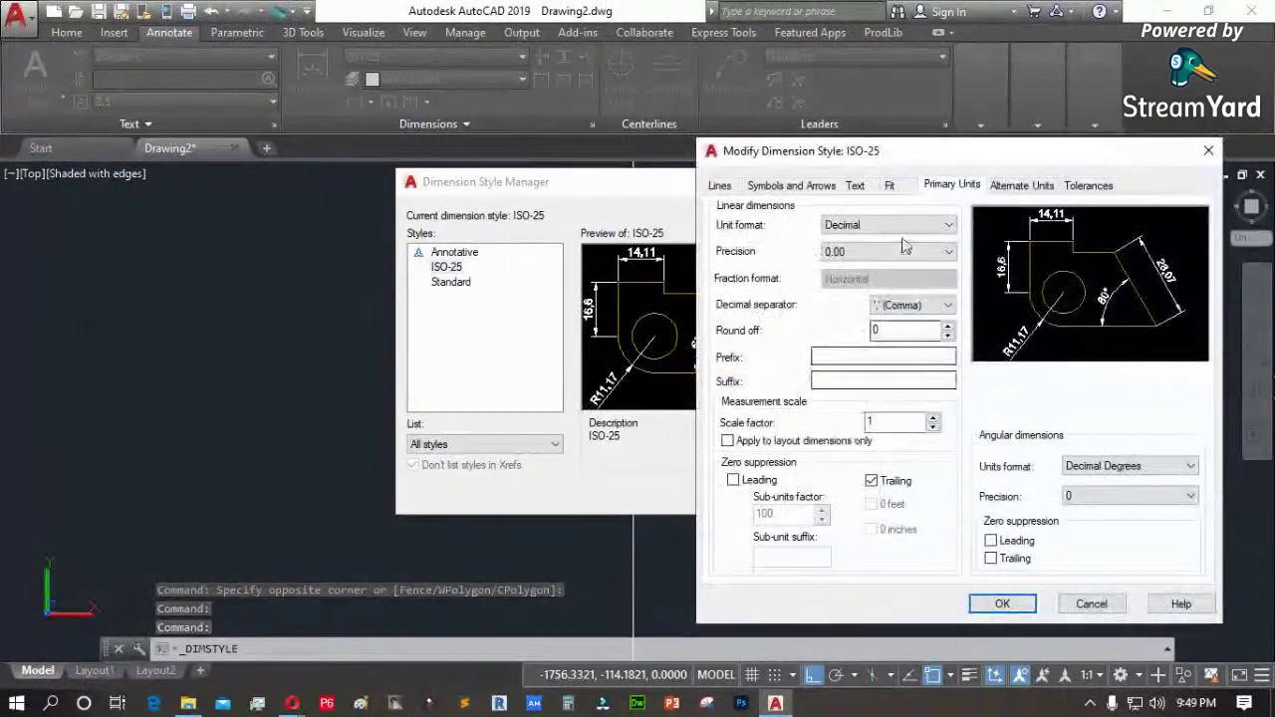
click(891, 186)
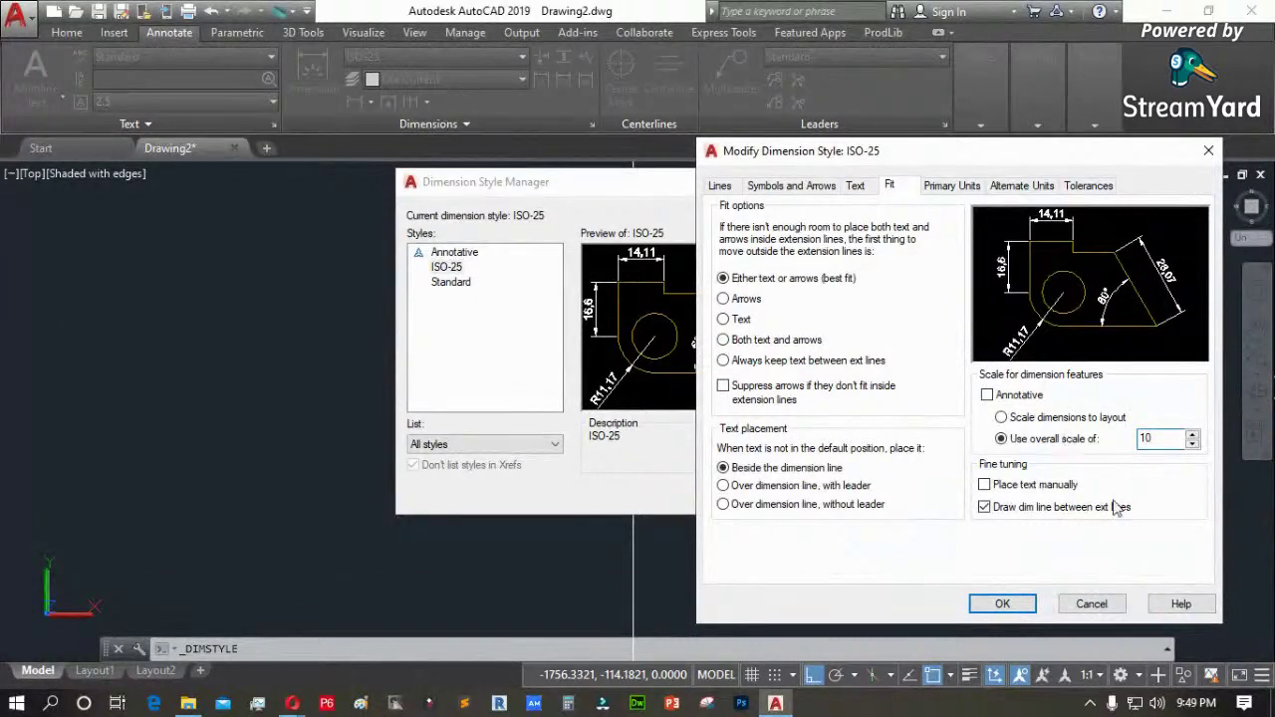
click(1001, 604)
click(758, 492)
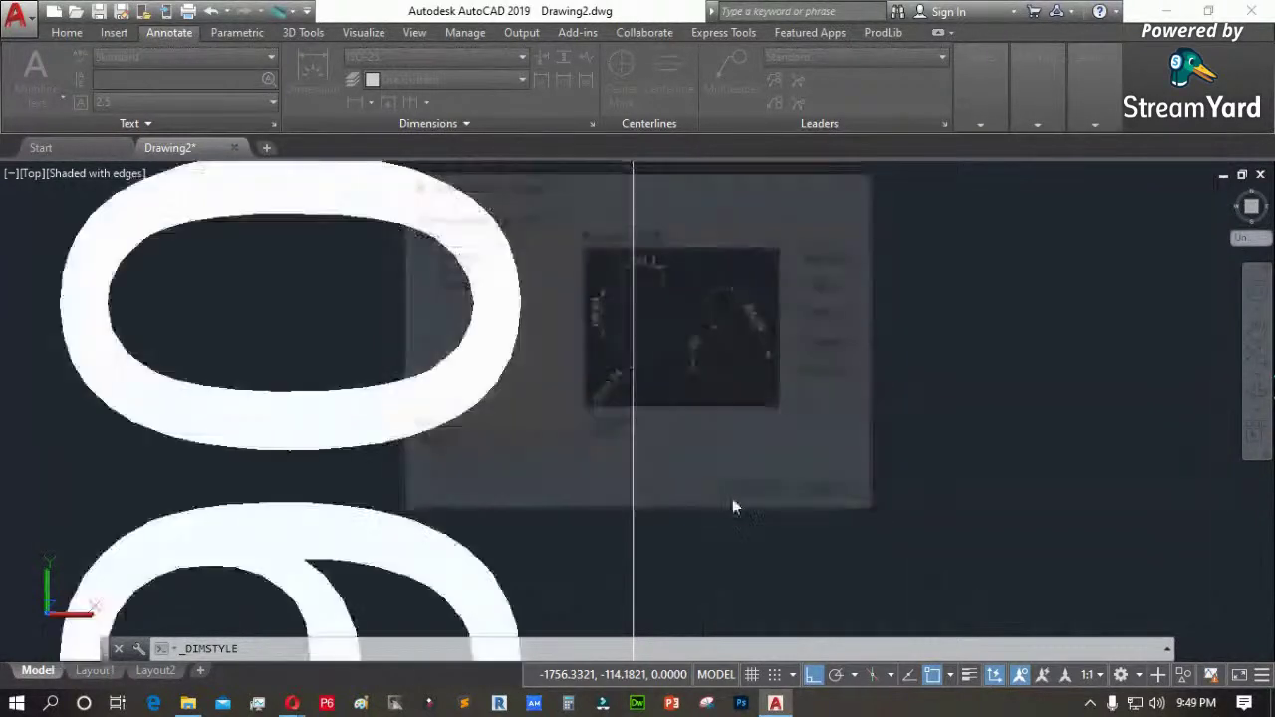
scroll(500, 466, down, 10)
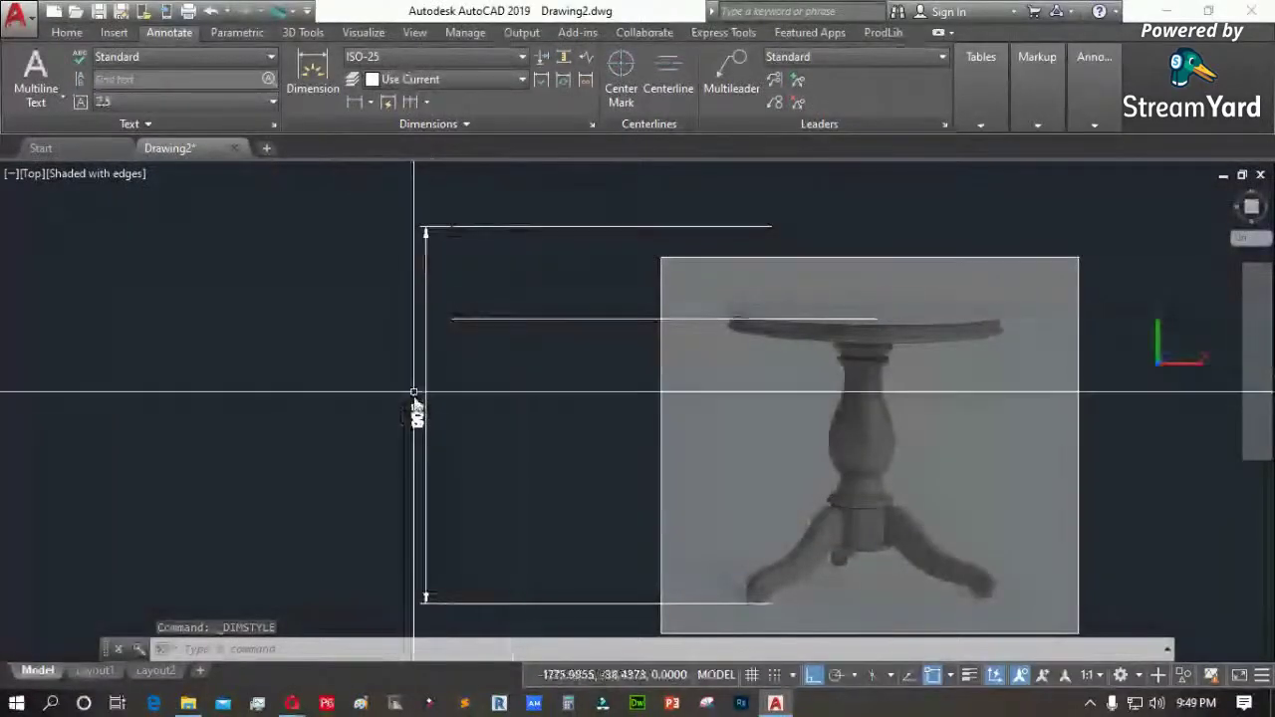
scroll(419, 450, up, 3)
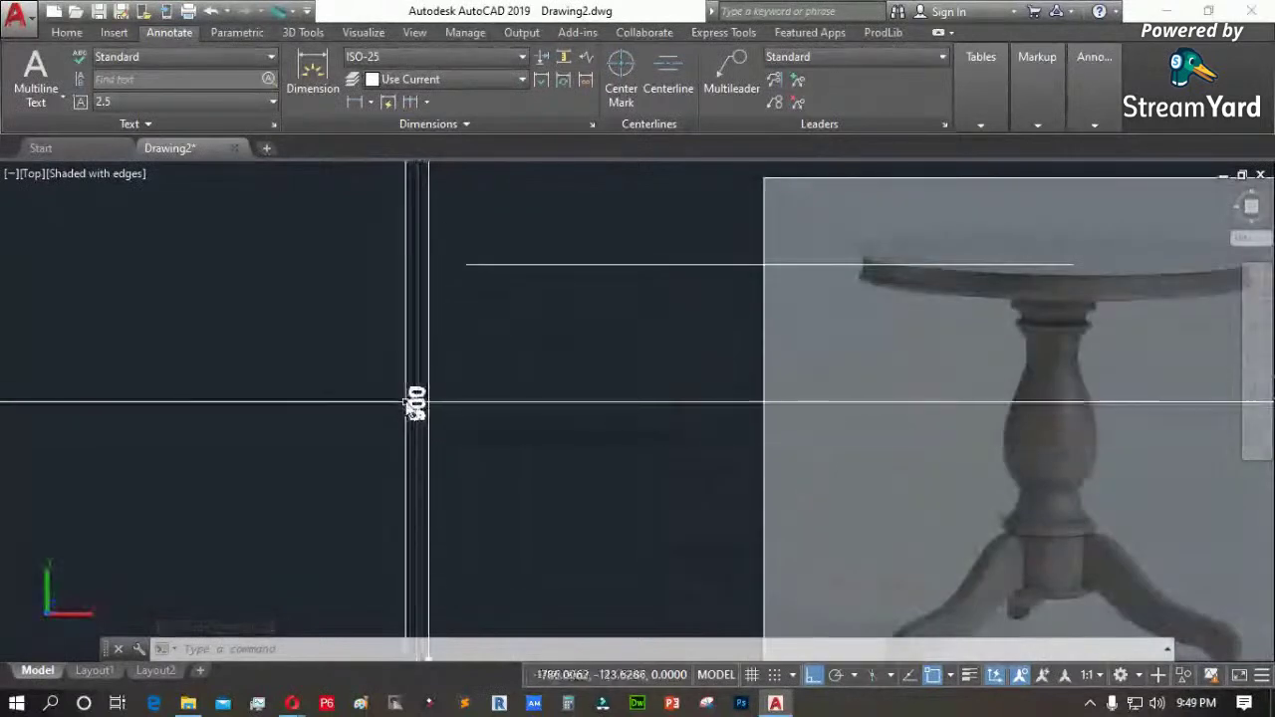
scroll(423, 409, down, 4)
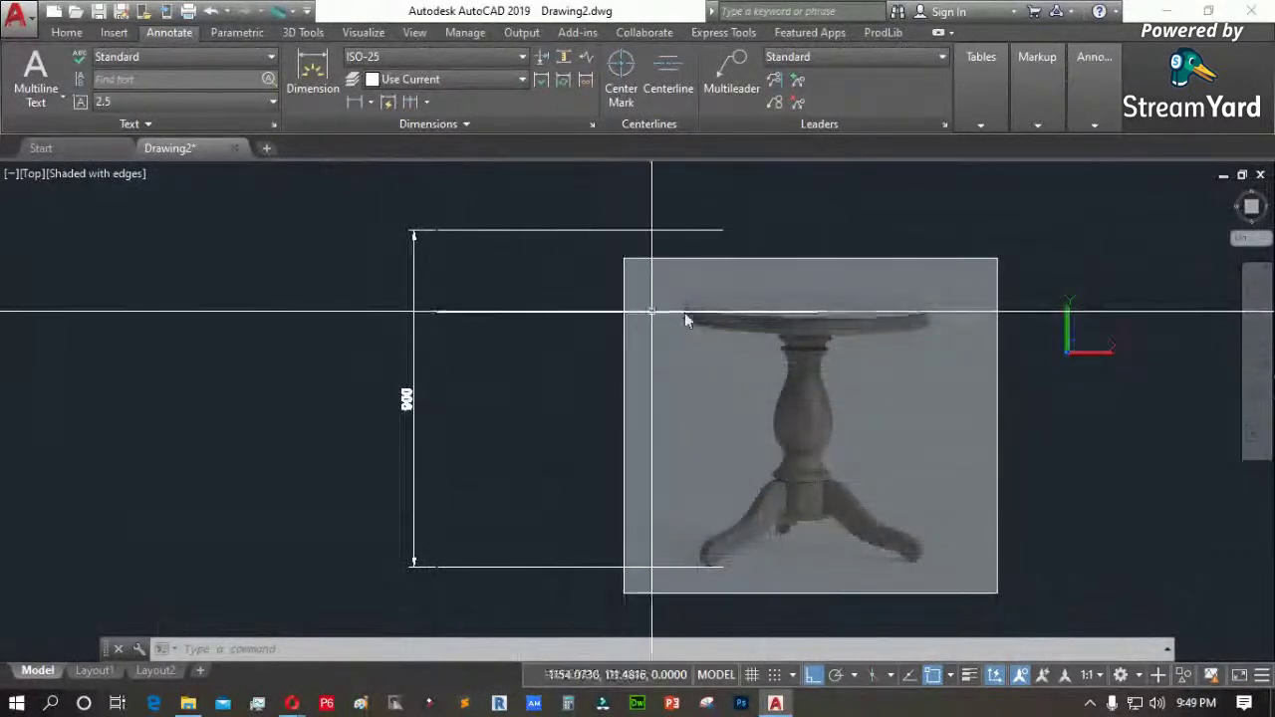
scroll(843, 339, up, 5)
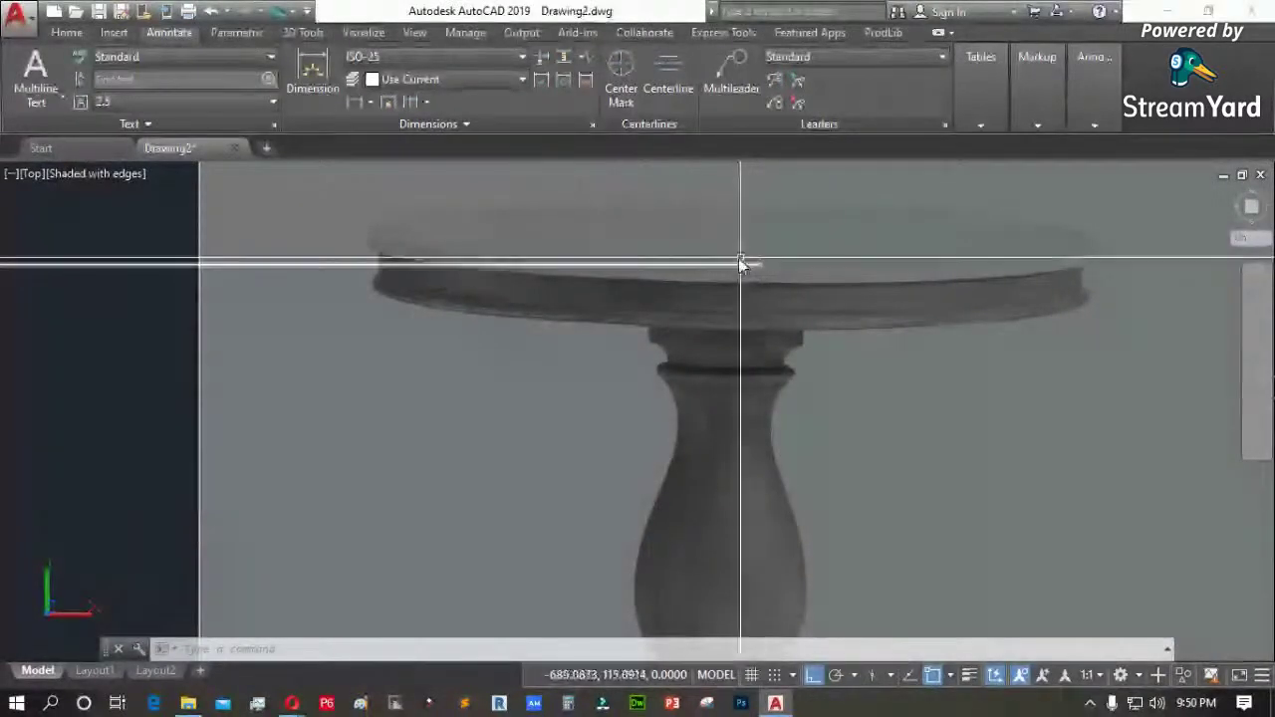
scroll(748, 264, down, 6)
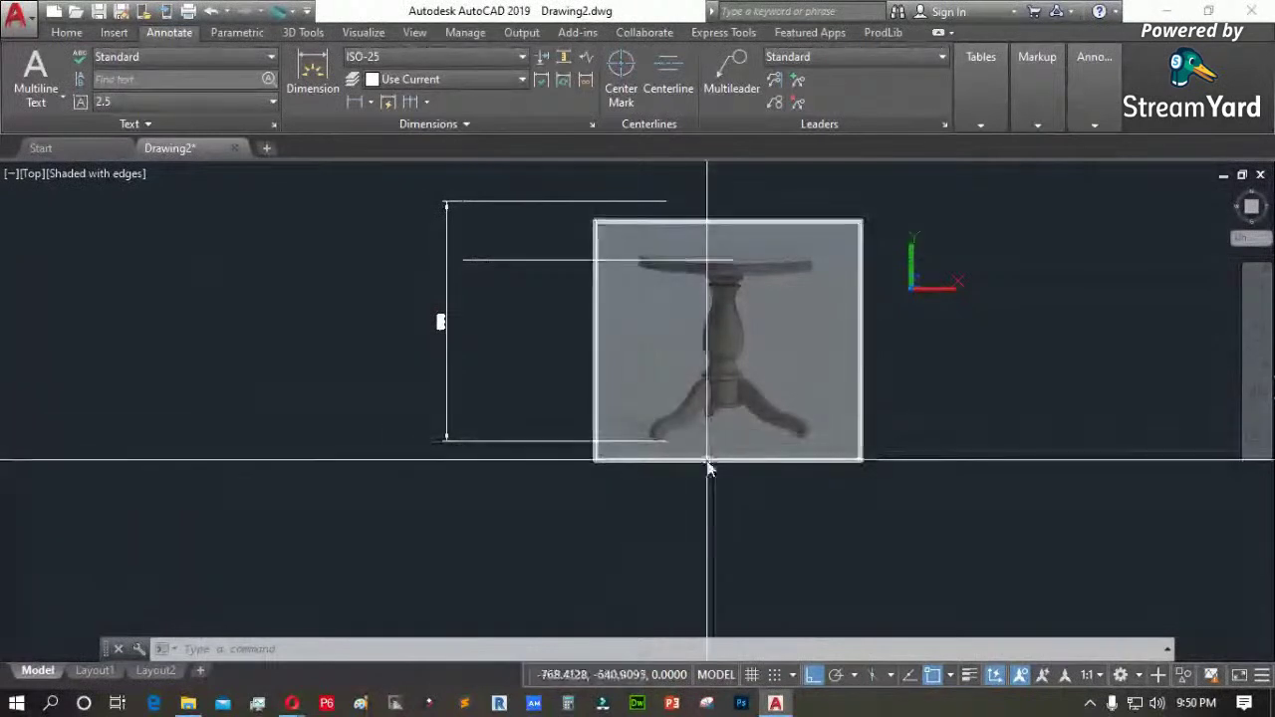
text(sc)
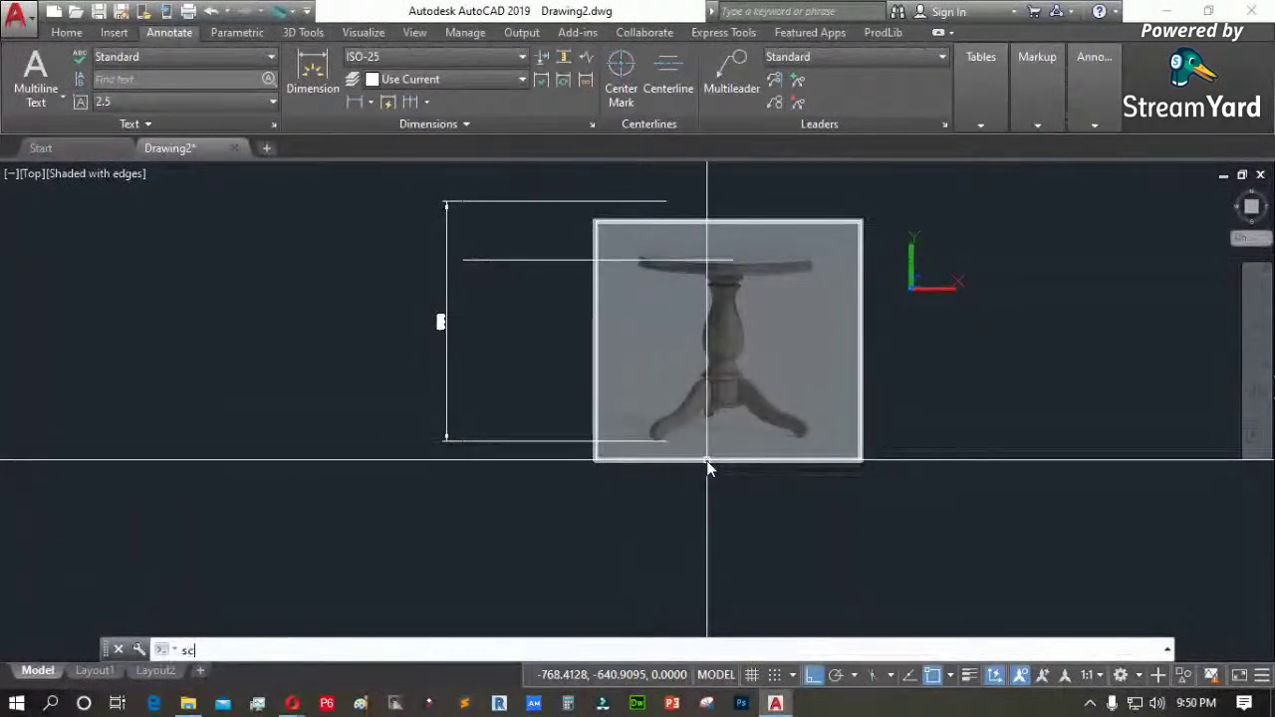
key(Return)
click(847, 461)
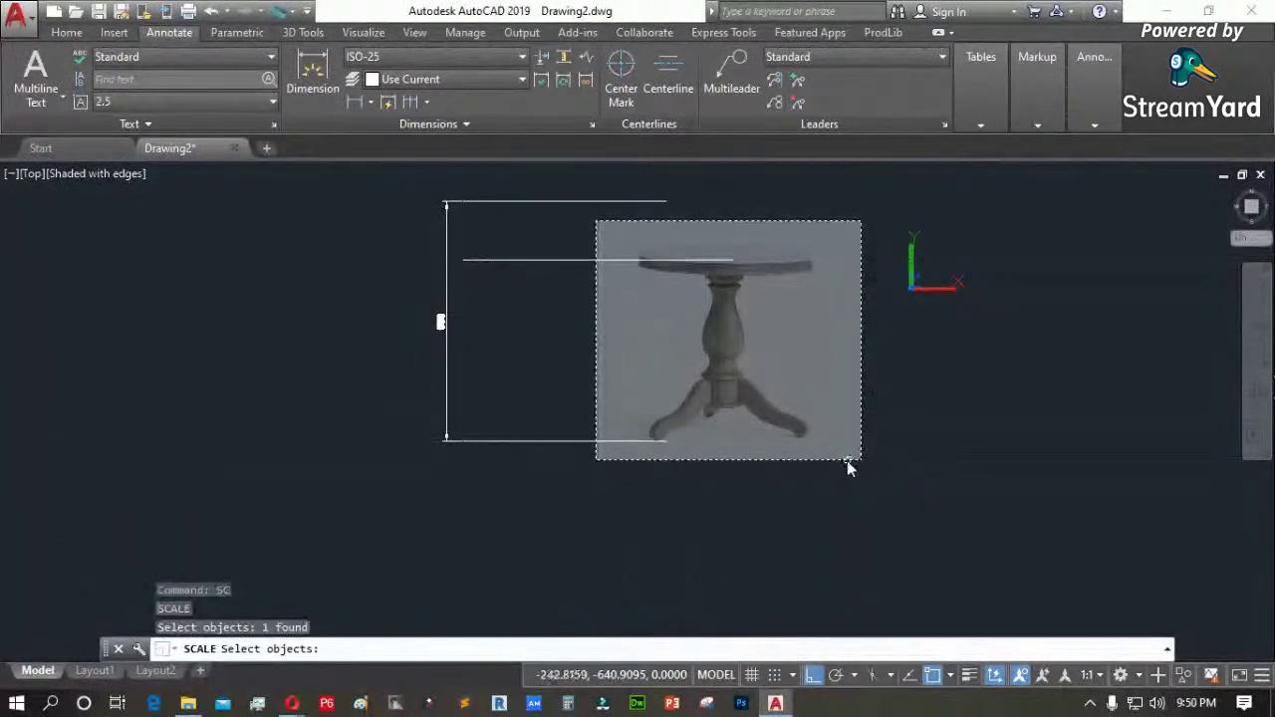
key(Return)
scroll(563, 426, up, 5)
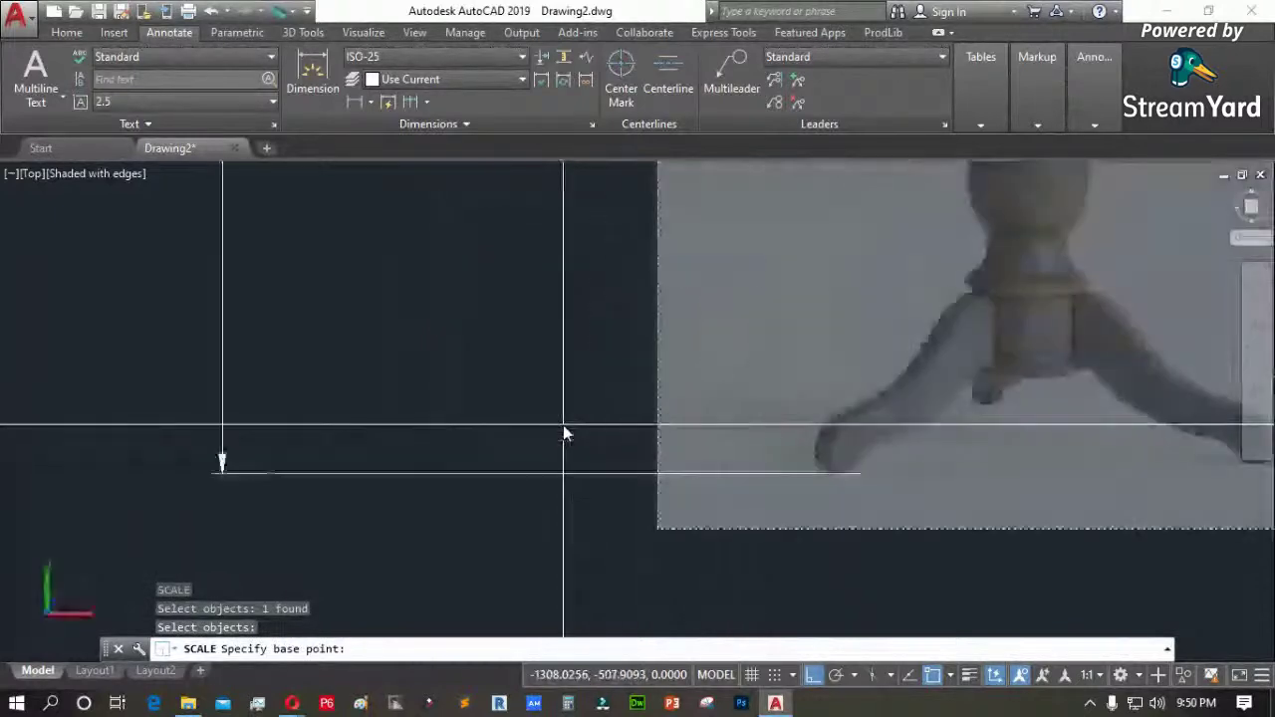
click(544, 477)
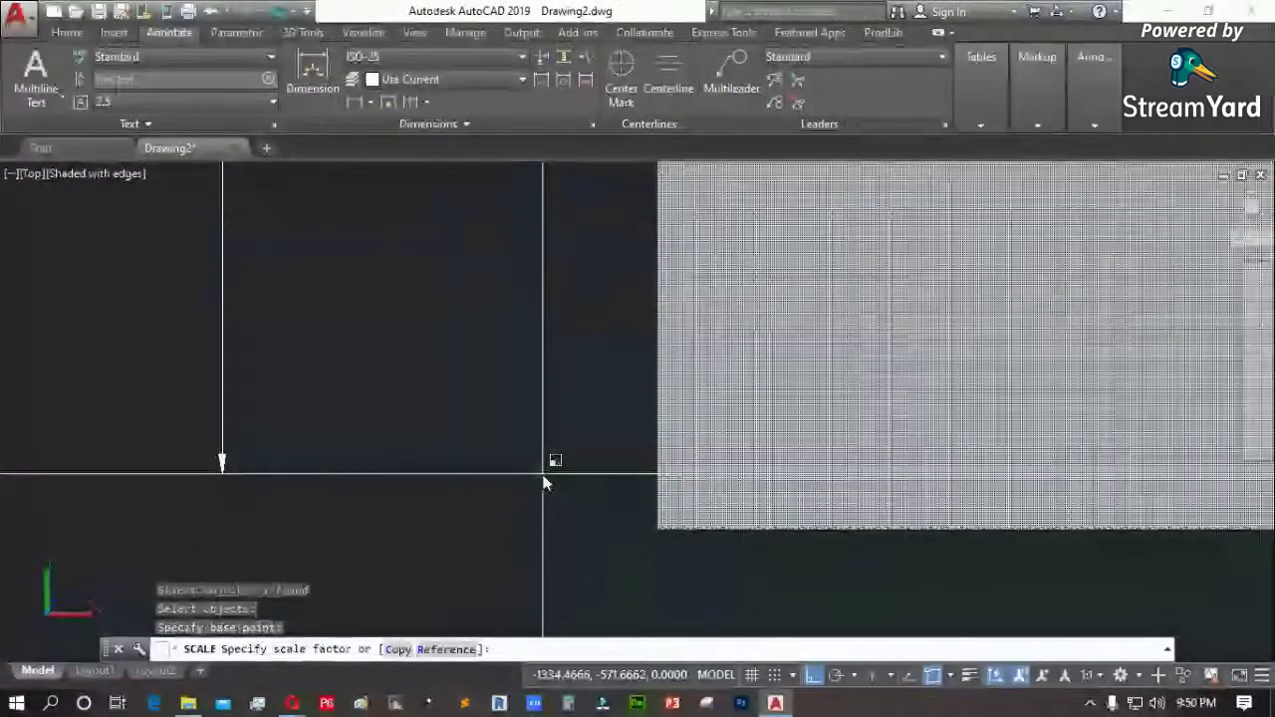
scroll(544, 483, down, 4)
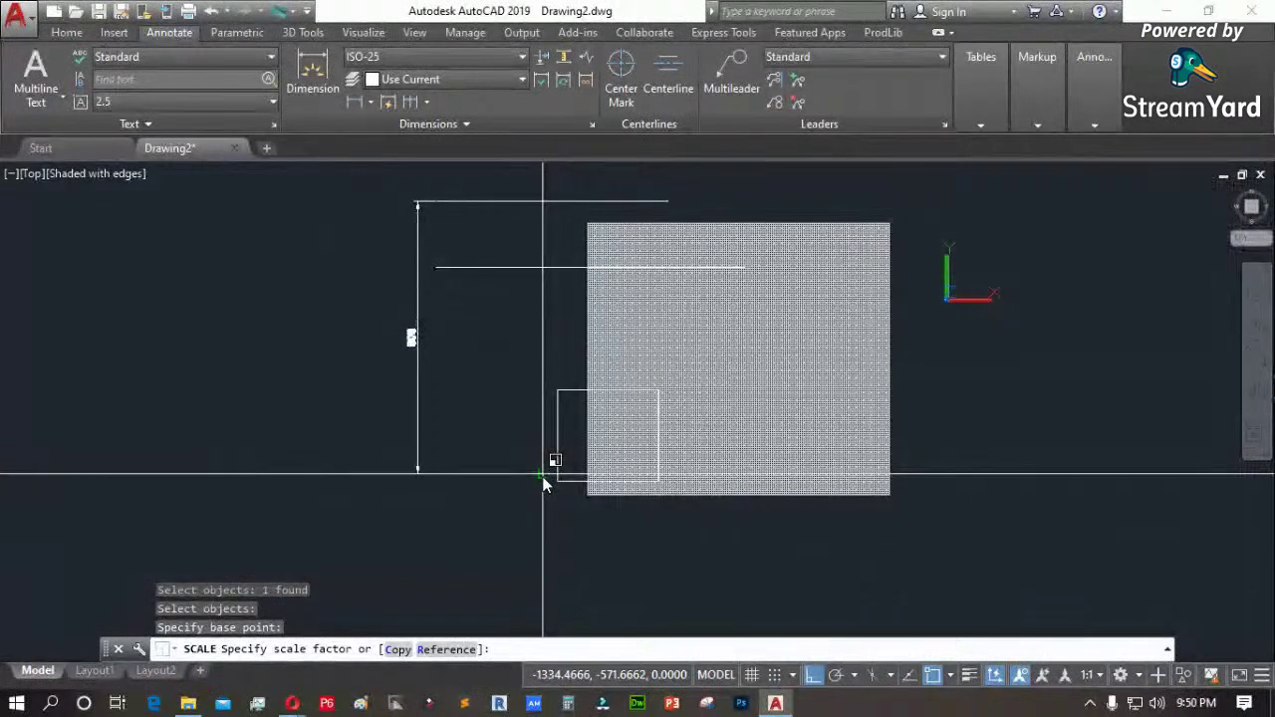
click(544, 270)
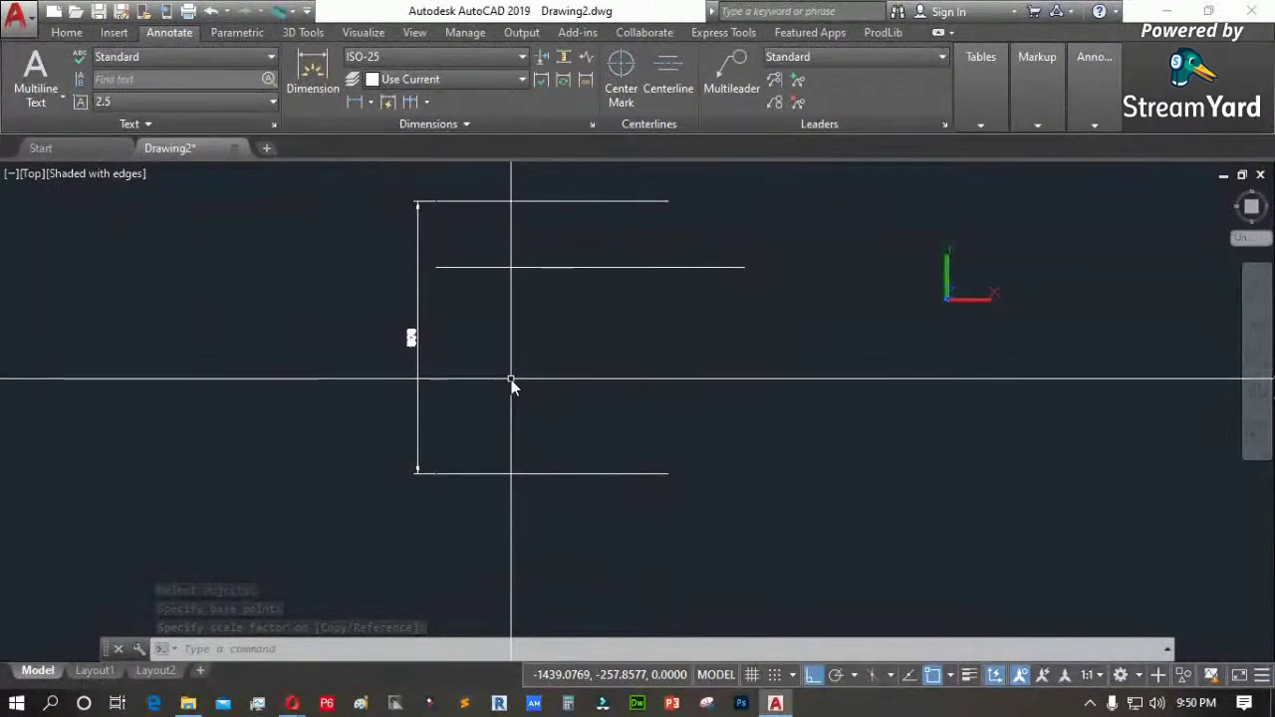
text(u)
key(Return)
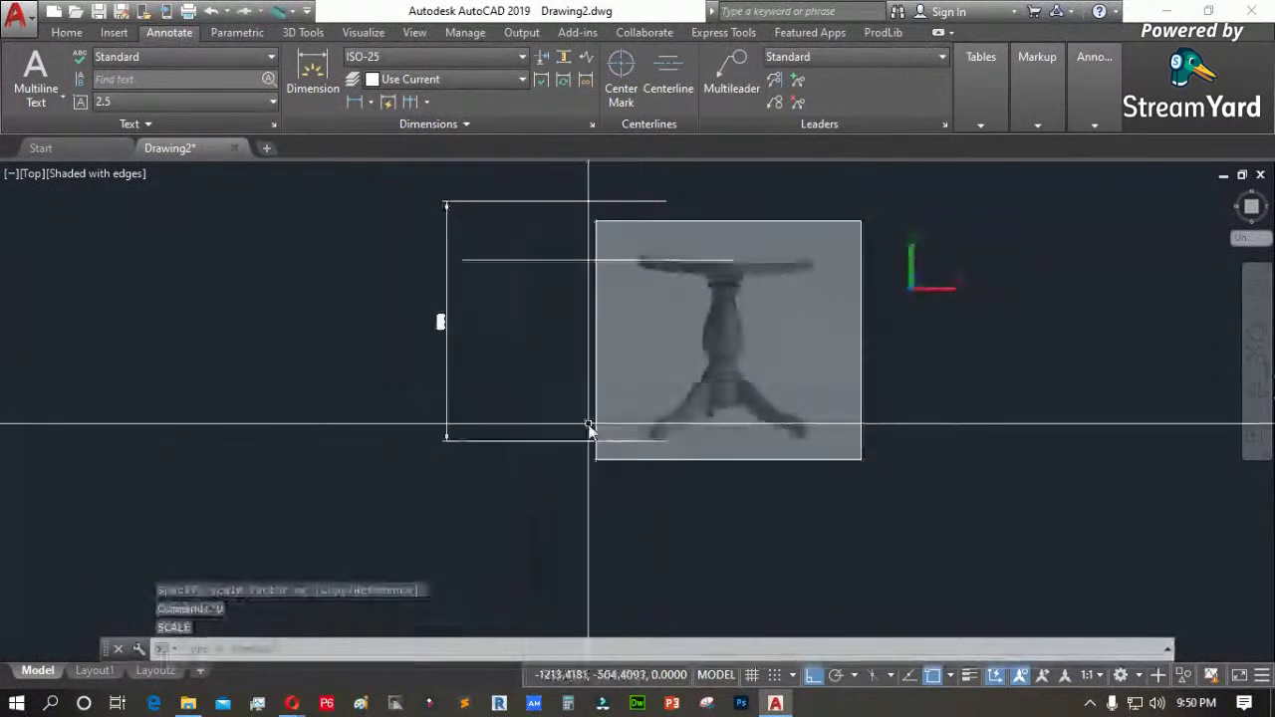
text(sc)
key(Return)
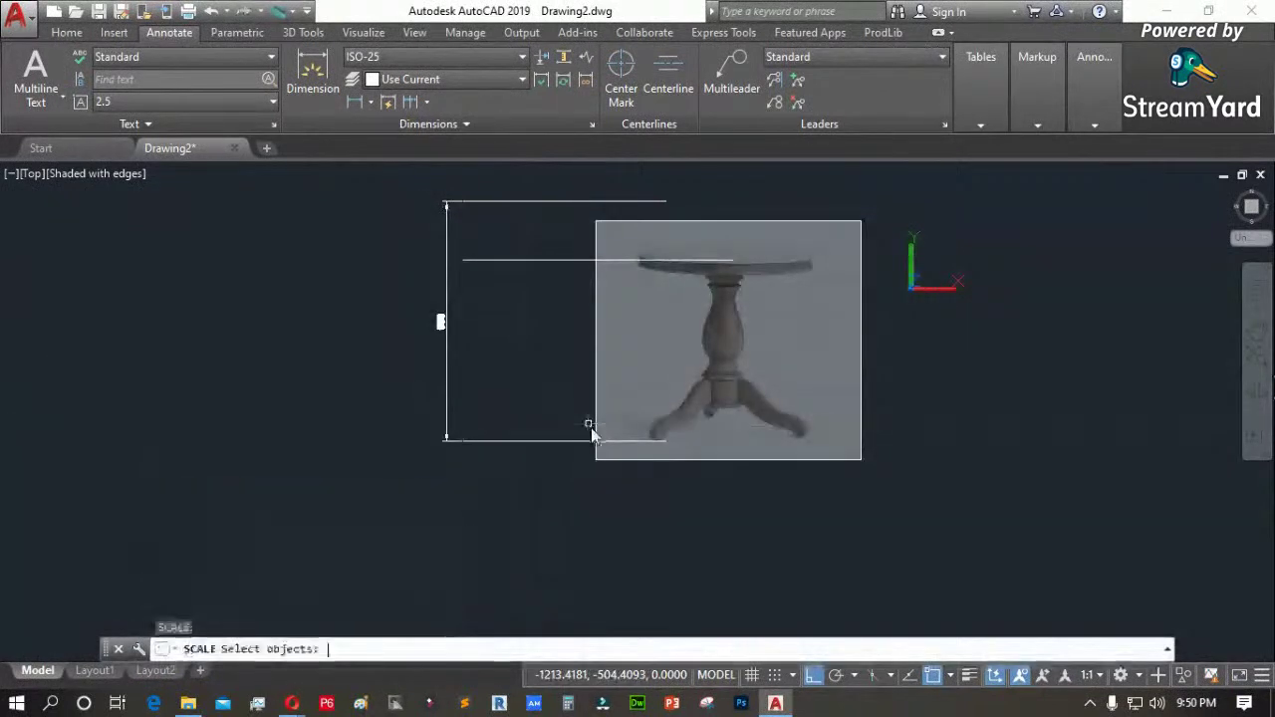
click(890, 419)
click(833, 392)
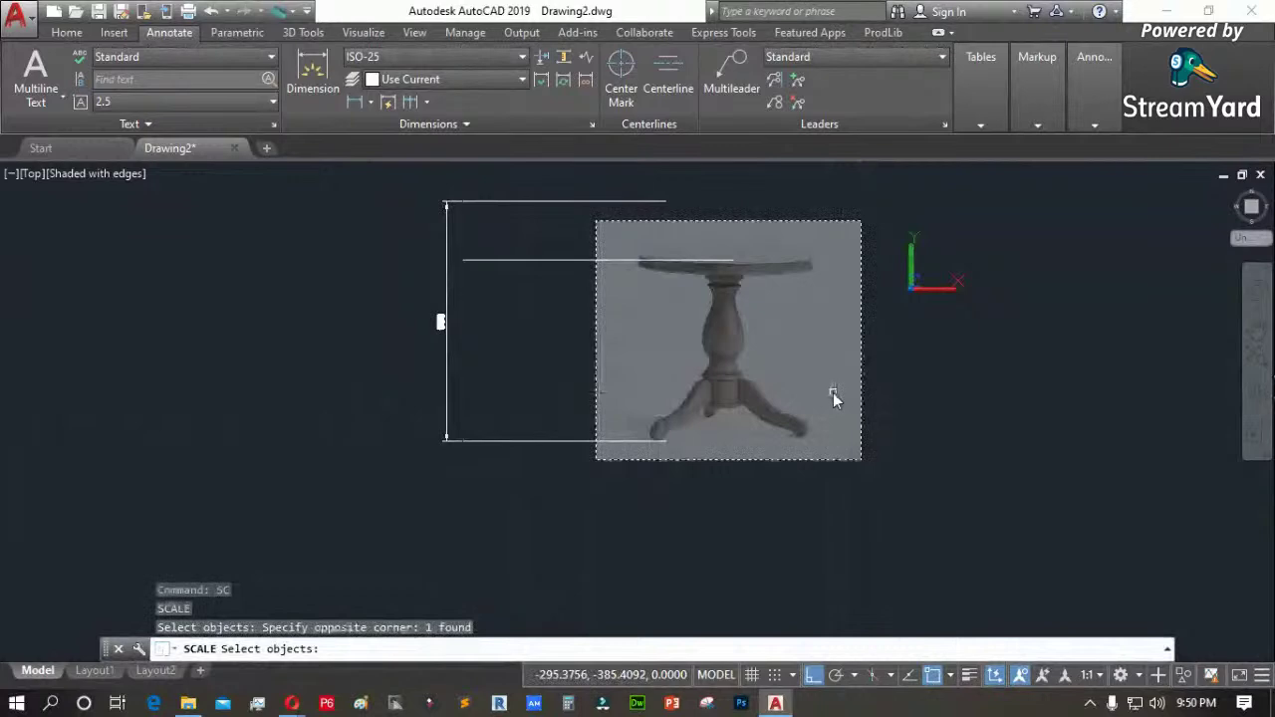
key(Return)
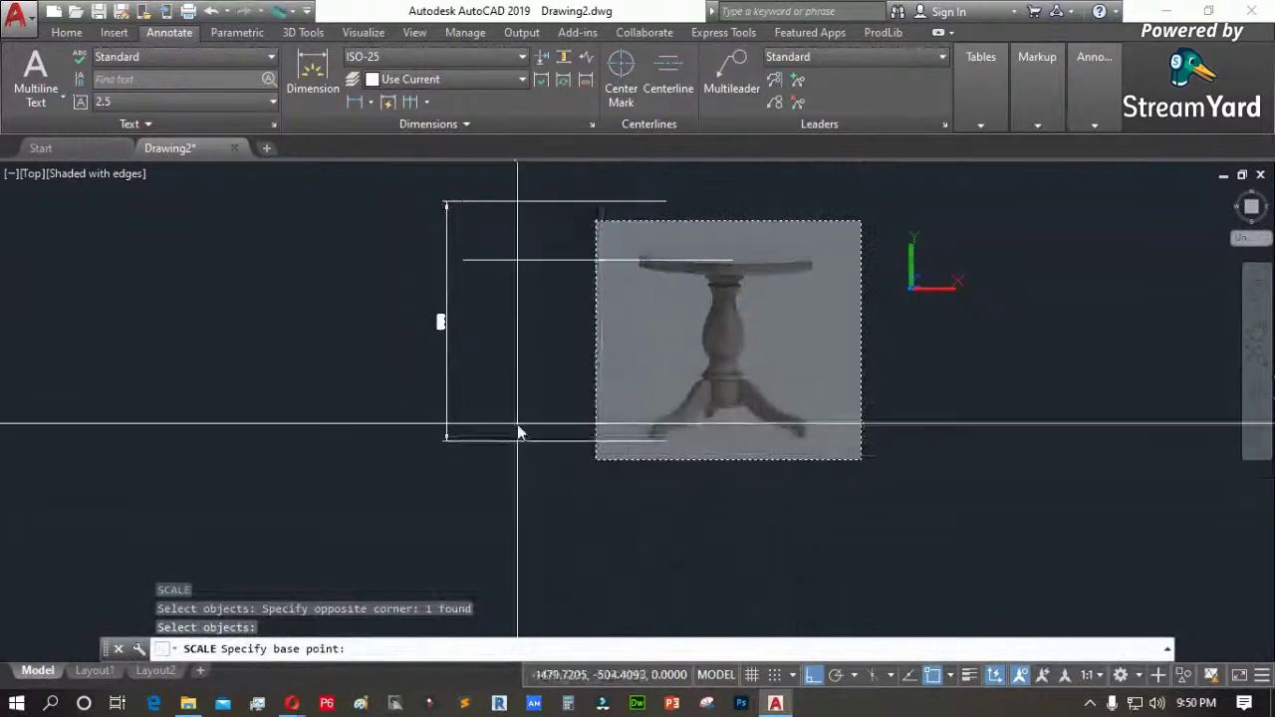
scroll(521, 427, up, 2)
click(561, 449)
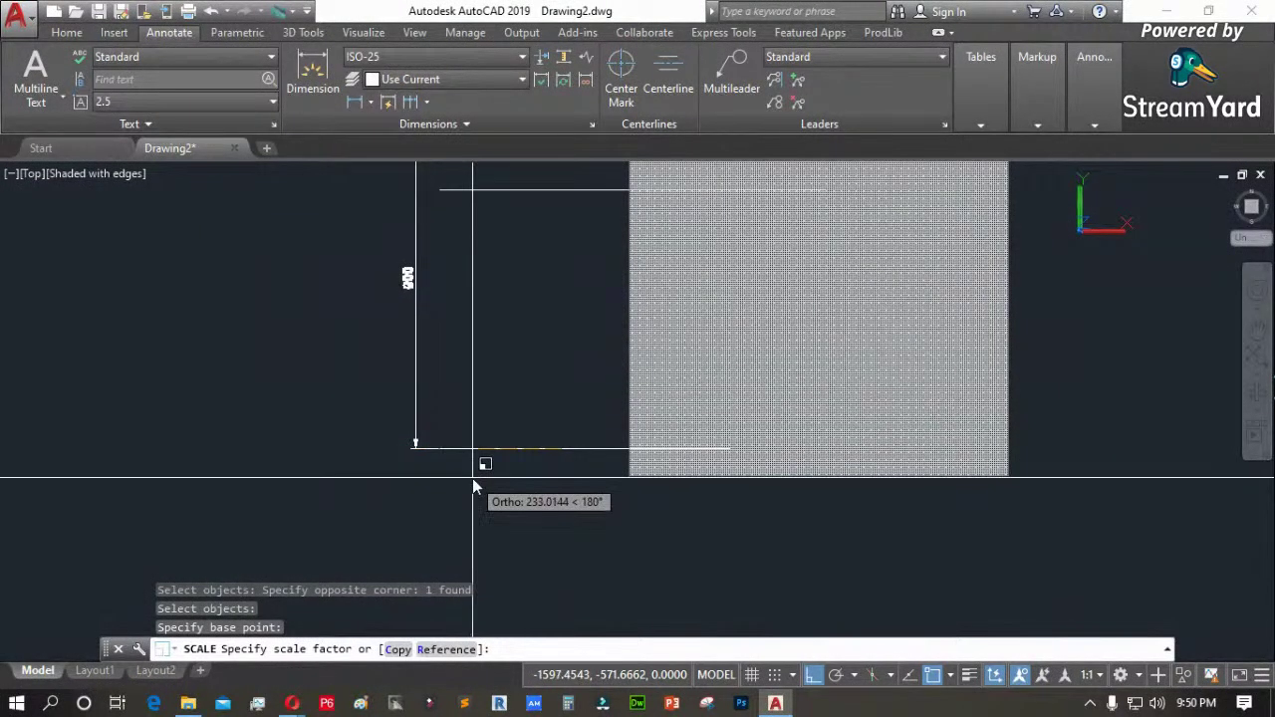
scroll(524, 462, down, 2)
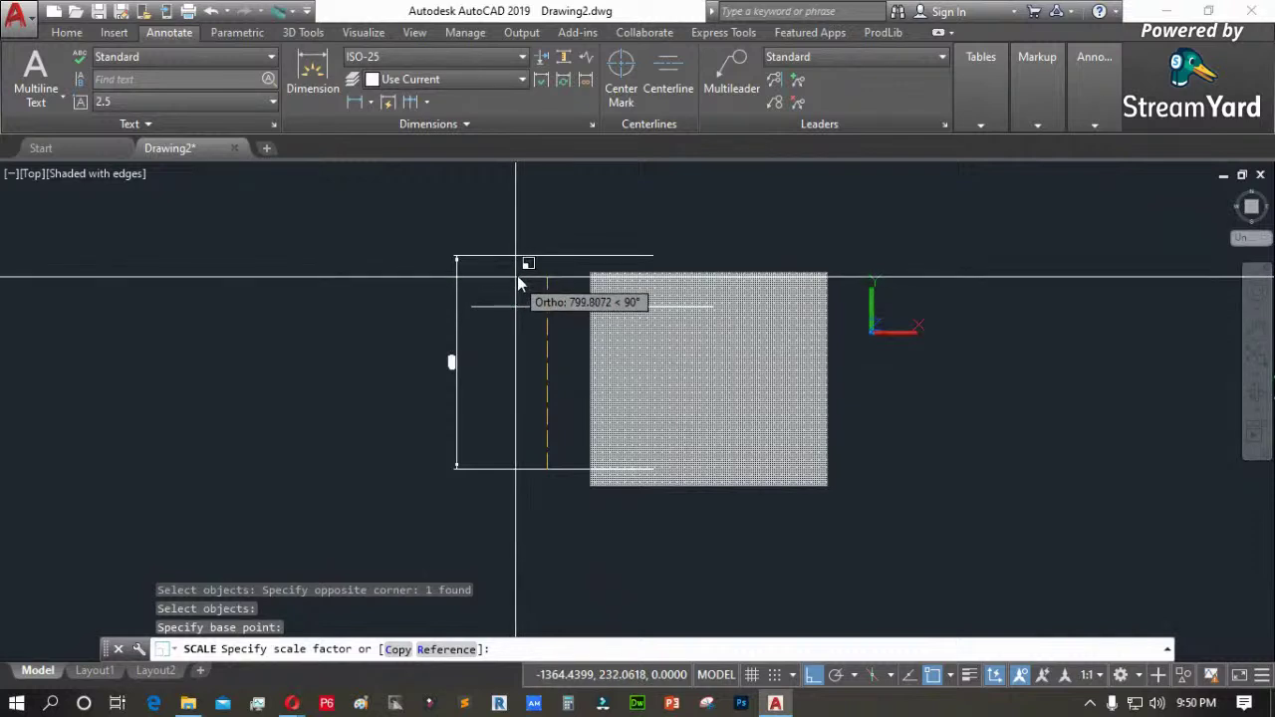
scroll(553, 257, up, 2)
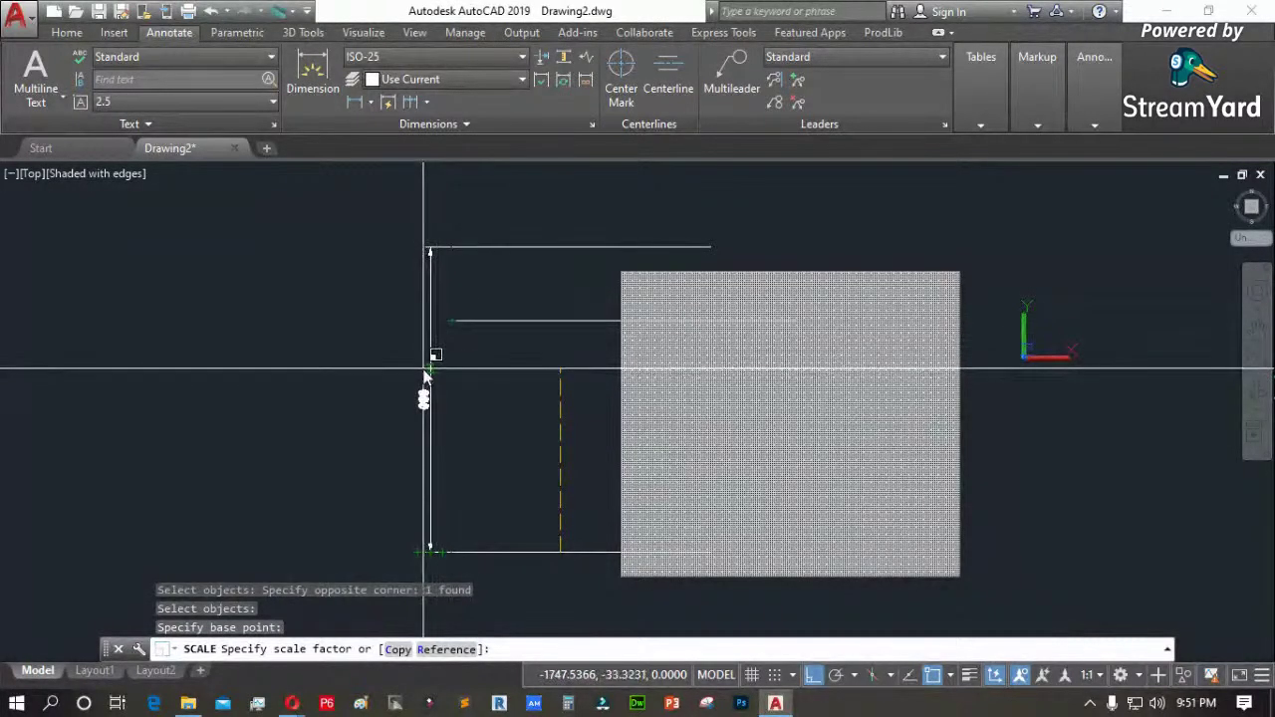
key(Escape)
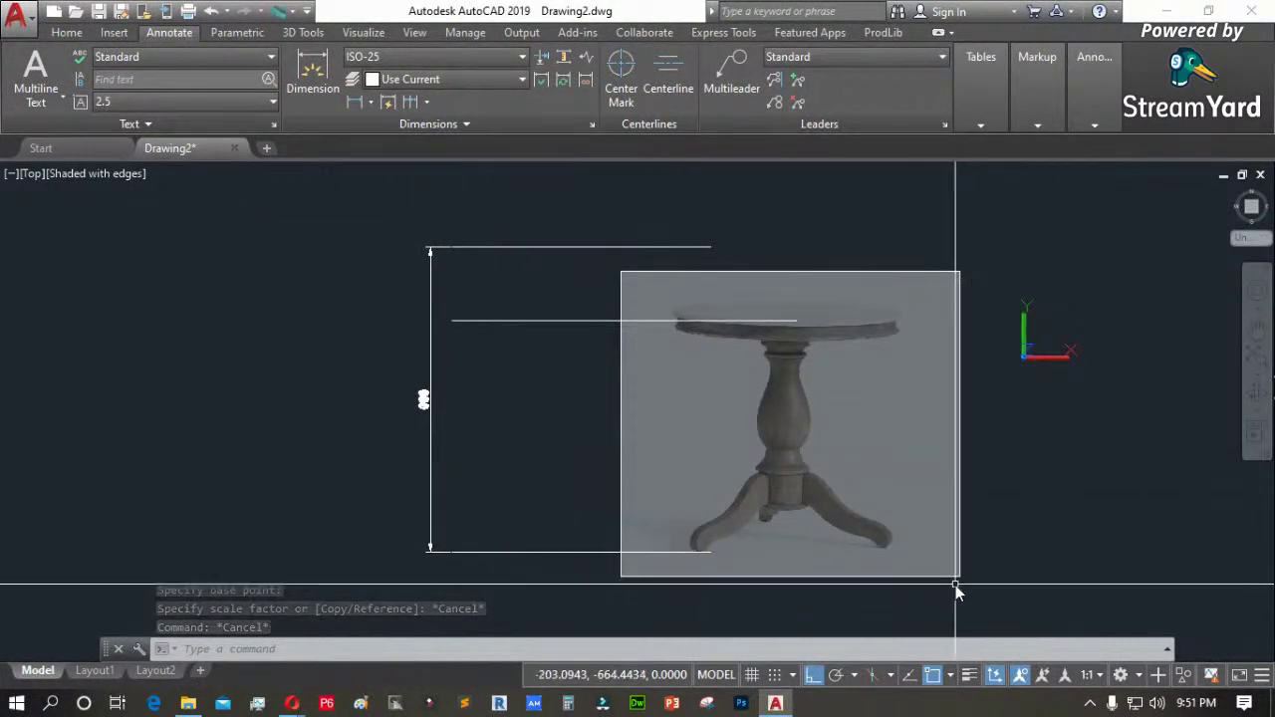
Start scaling the table image from a base point on the bottom guide line
text(sc)
key(Return)
click(989, 522)
click(894, 482)
key(Return)
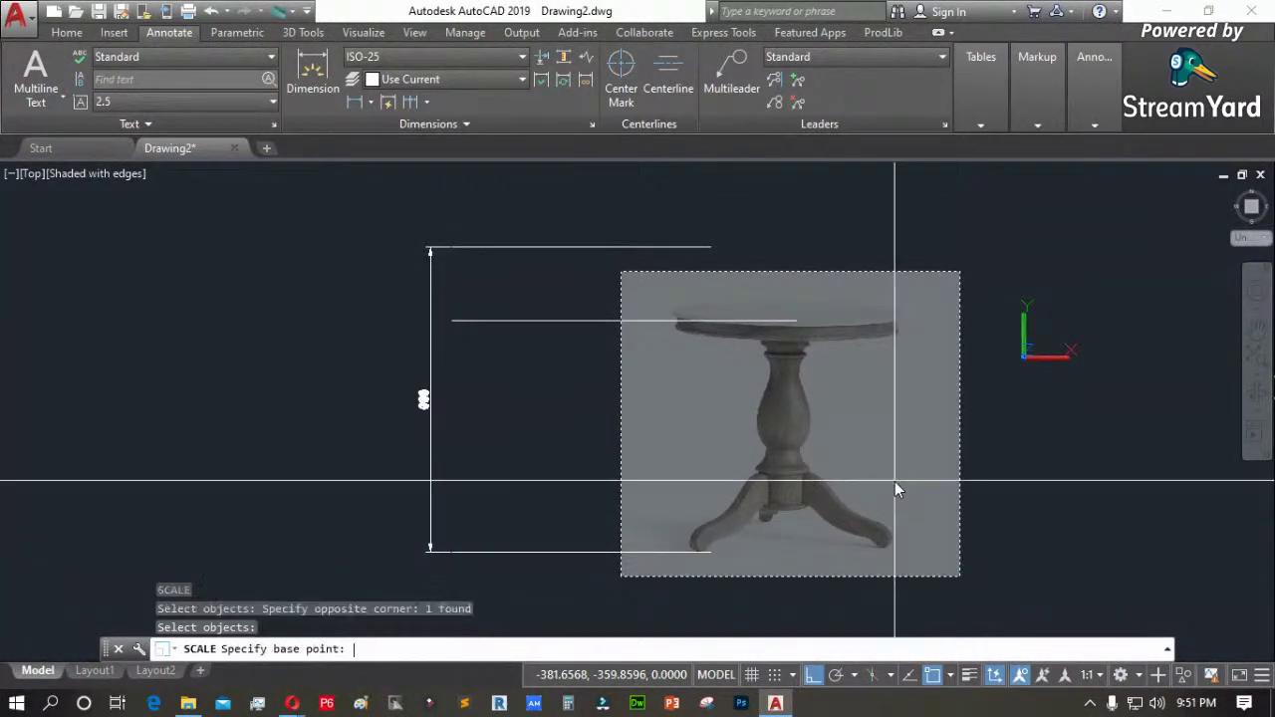
scroll(601, 571, up, 2)
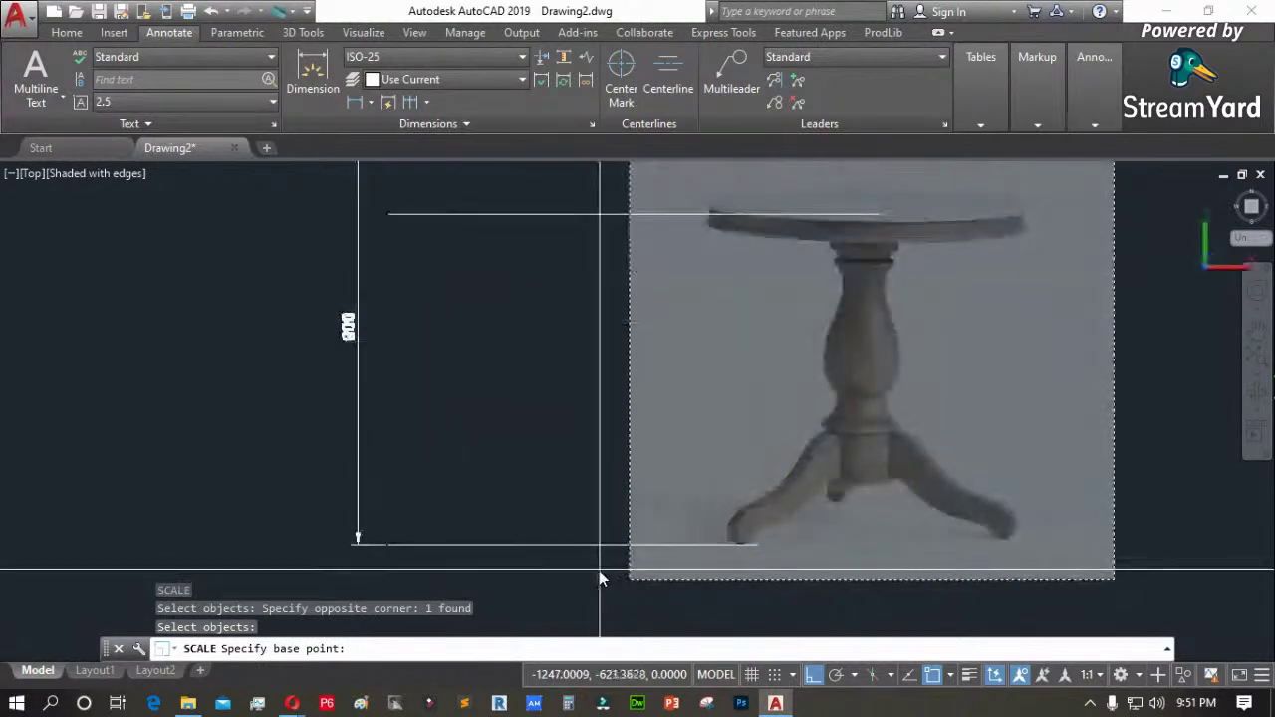
click(577, 545)
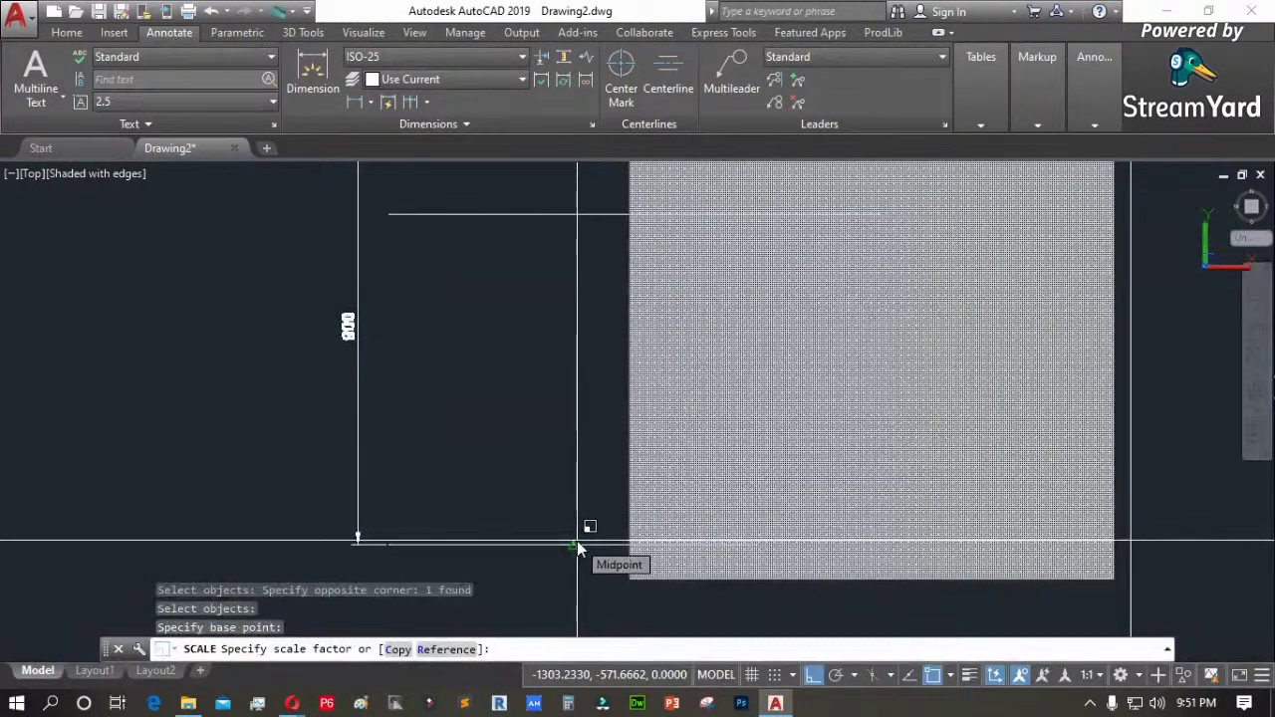
Rescale by reference so the image's foot-to-tabletop height meets the top guide line
text(r)
key(Return)
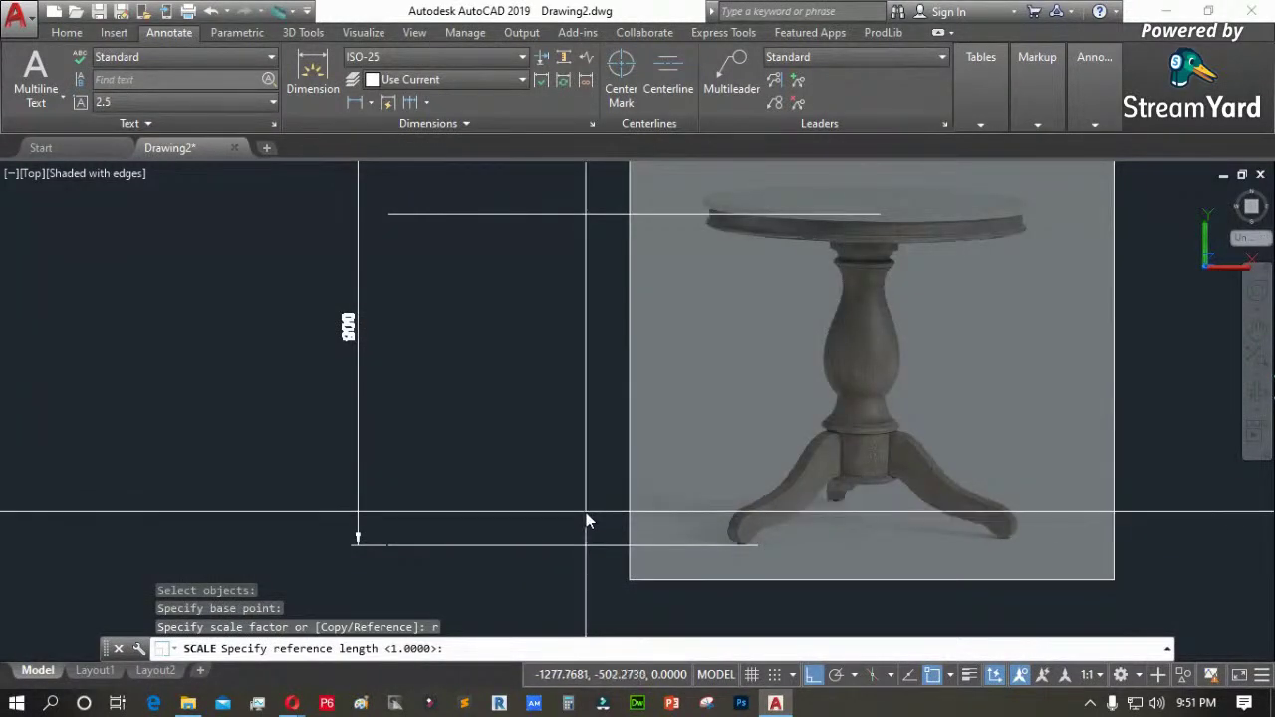
click(586, 541)
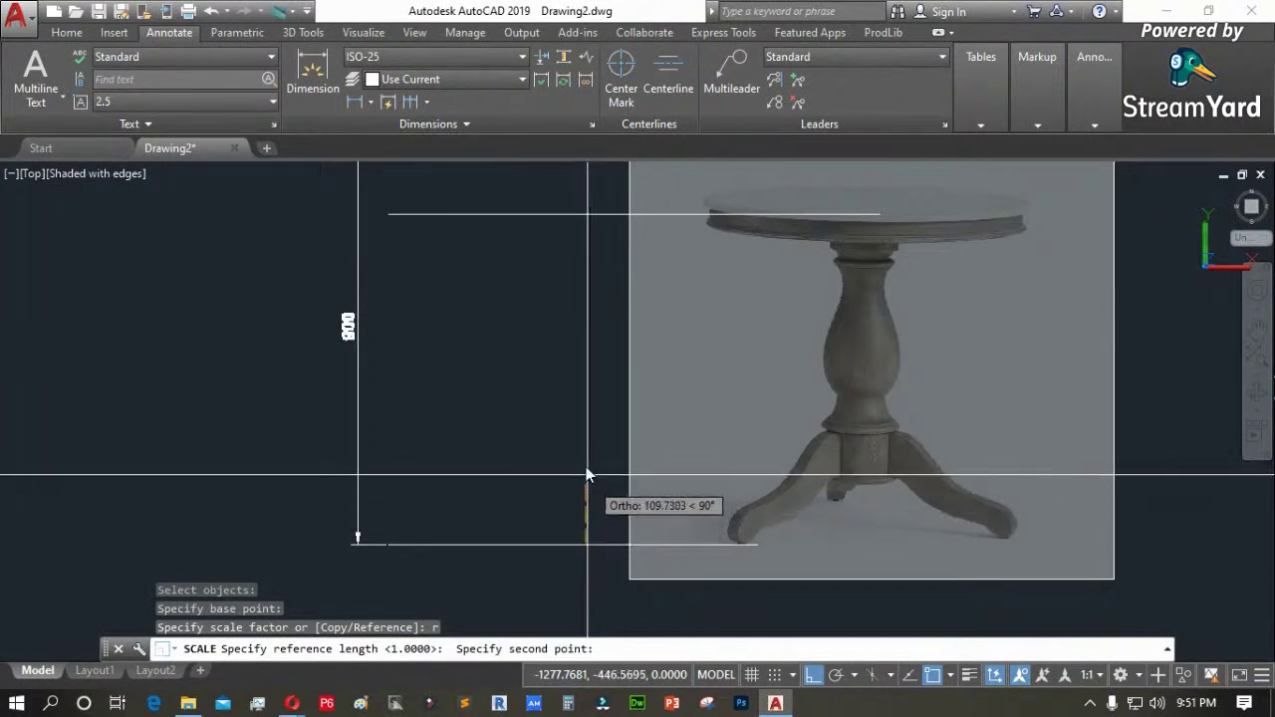
click(583, 214)
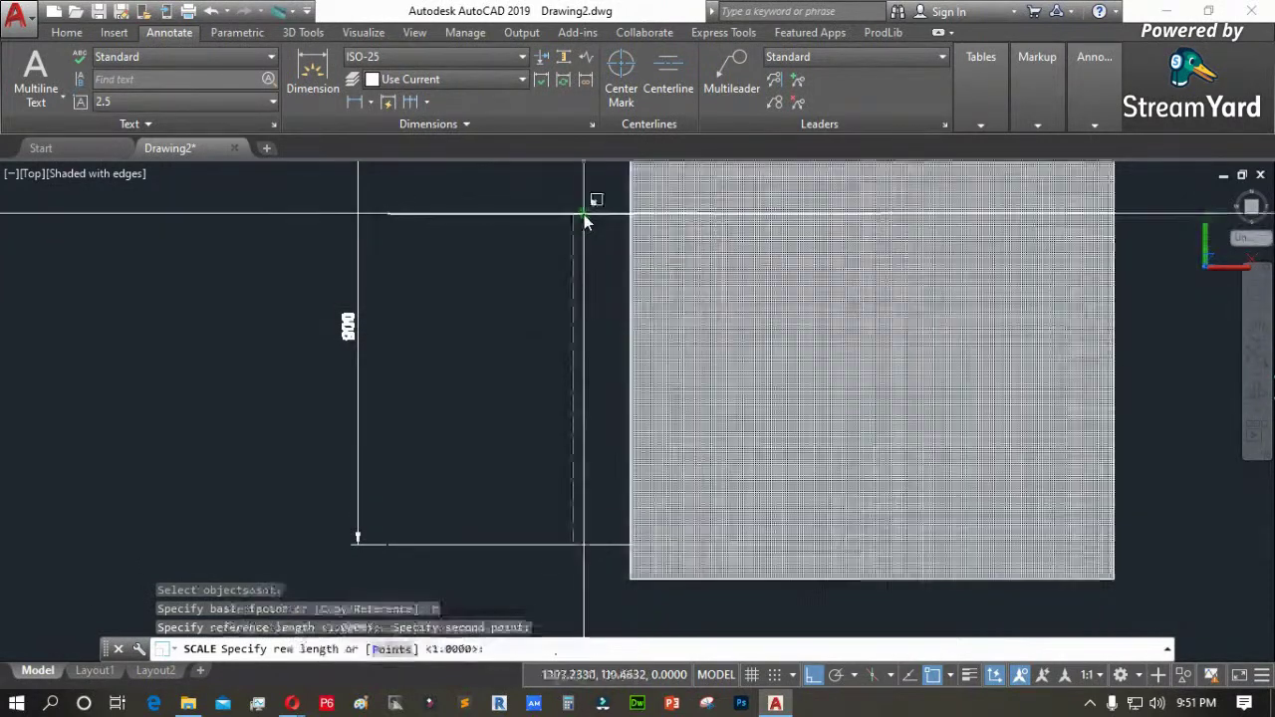
scroll(592, 379, down, 2)
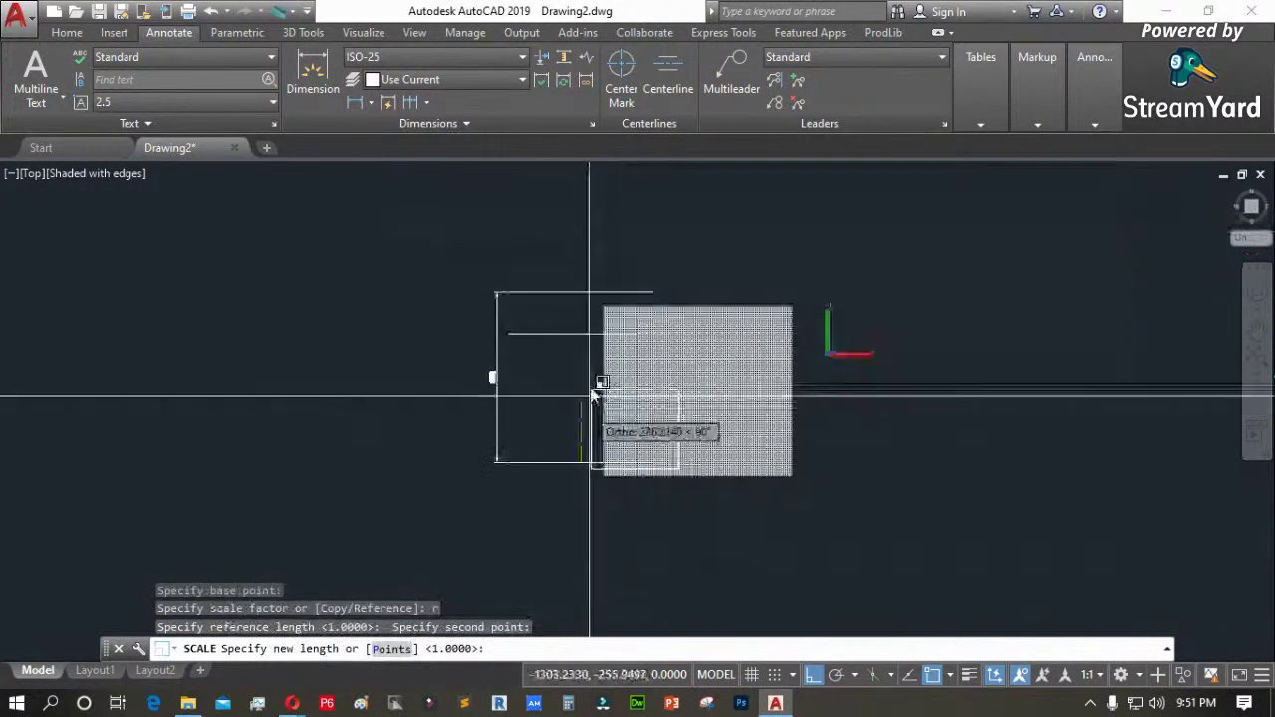
click(581, 287)
scroll(632, 327, up, 3)
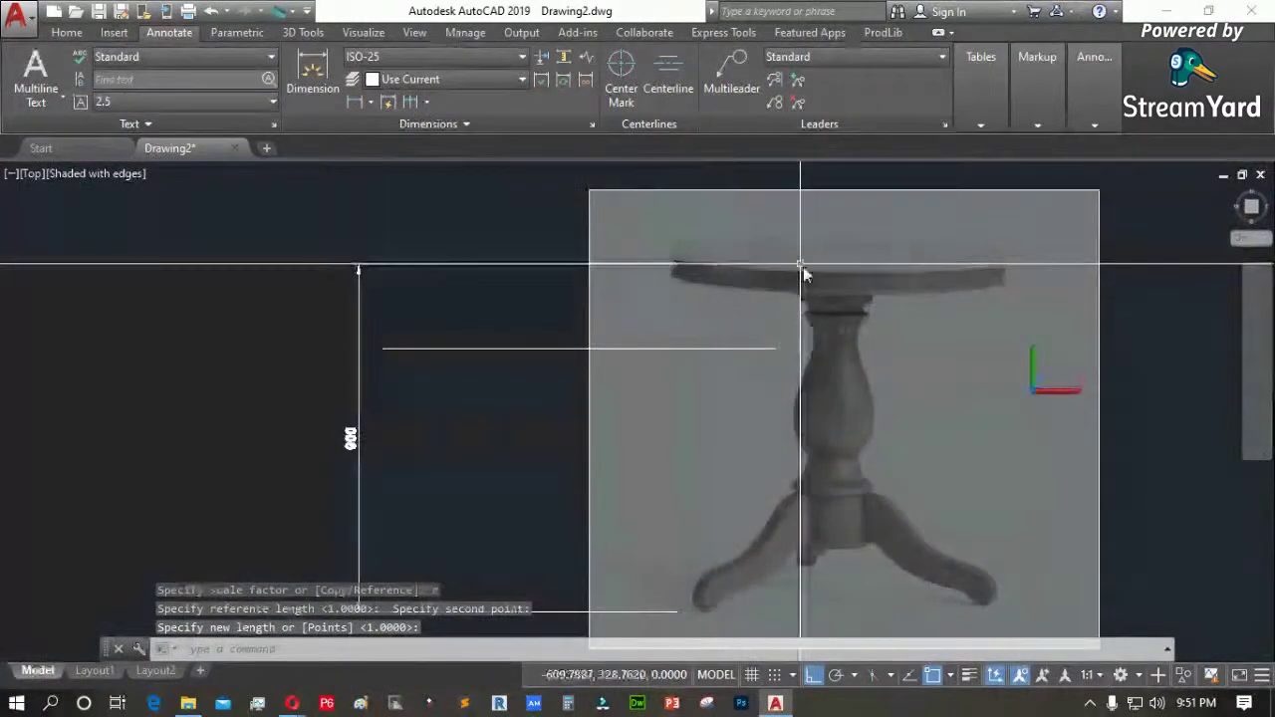
Select the top guide line and grab its right-end grip
click(673, 267)
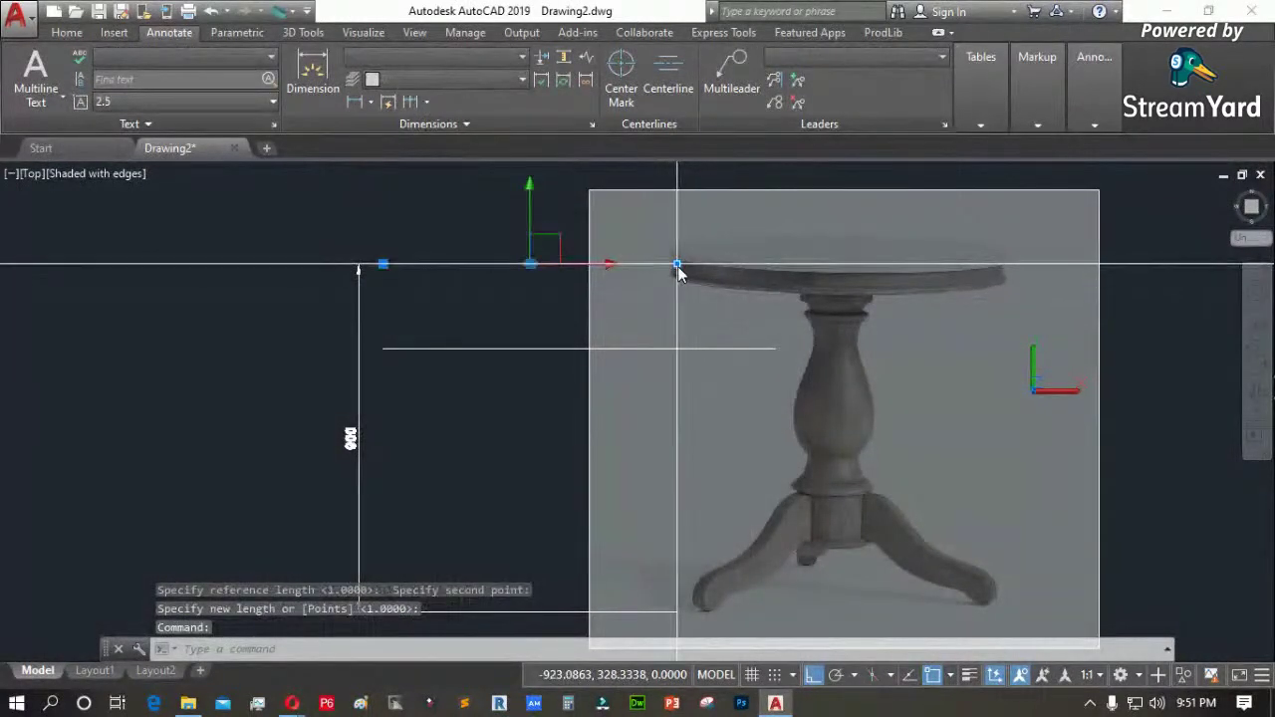
click(677, 265)
scroll(837, 249, up, 4)
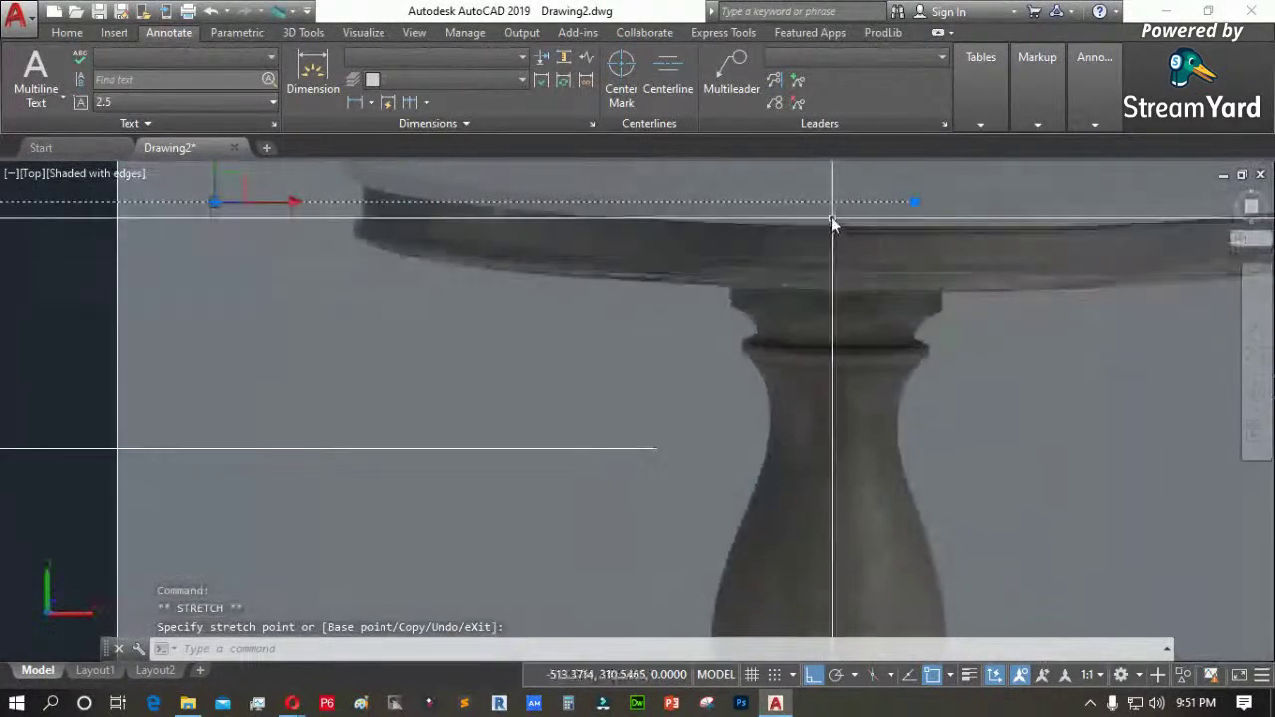
Stretch the top and bottom guide lines' right ends across the table image
scroll(797, 226, down, 5)
click(682, 466)
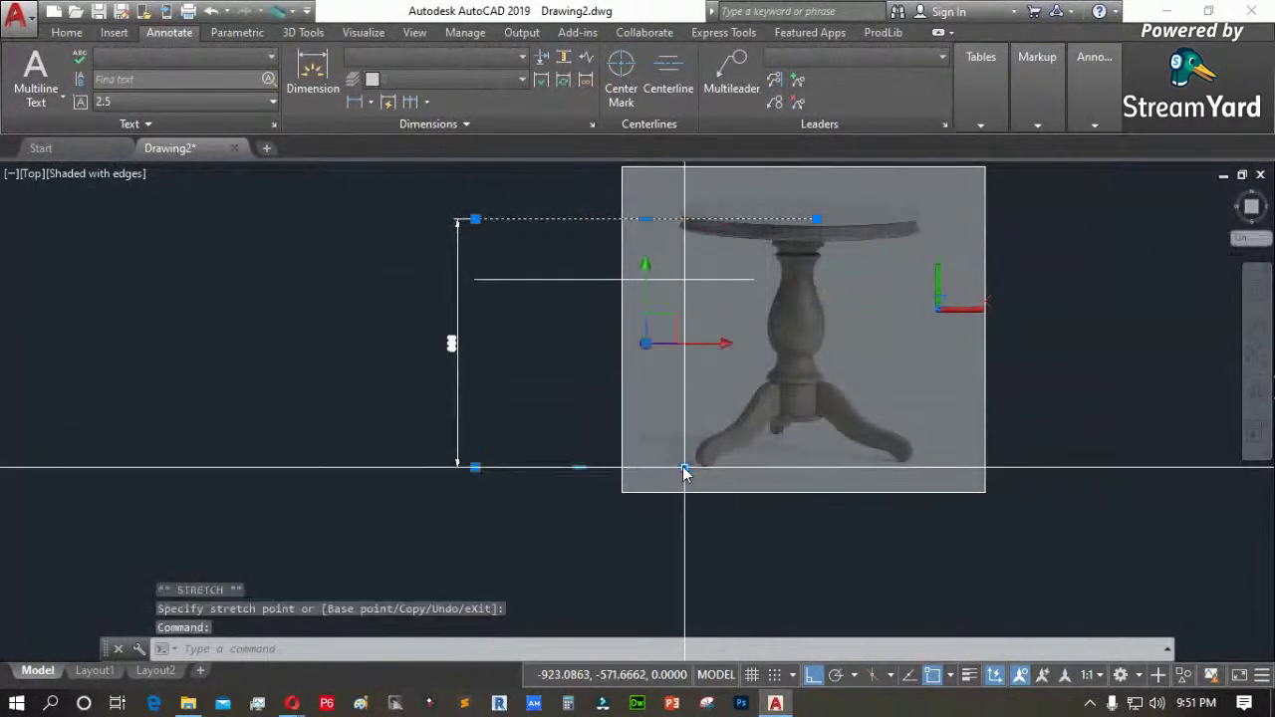
click(684, 466)
click(900, 467)
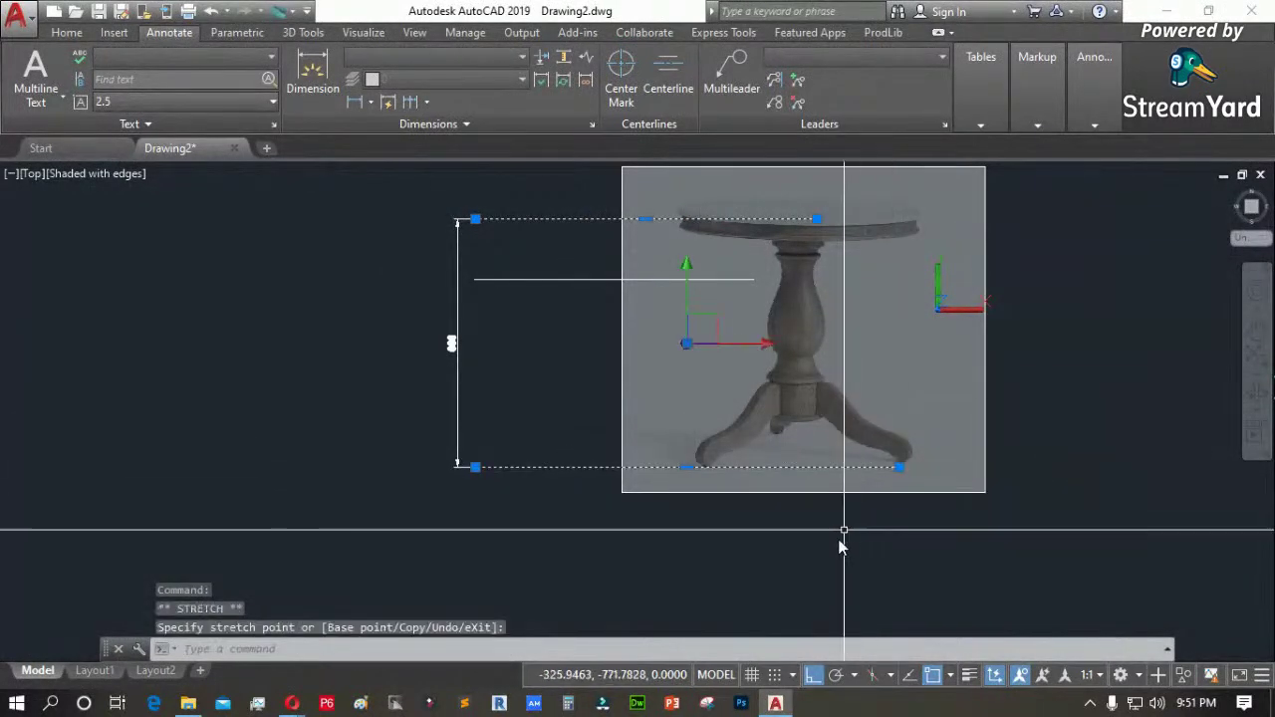
key(Escape)
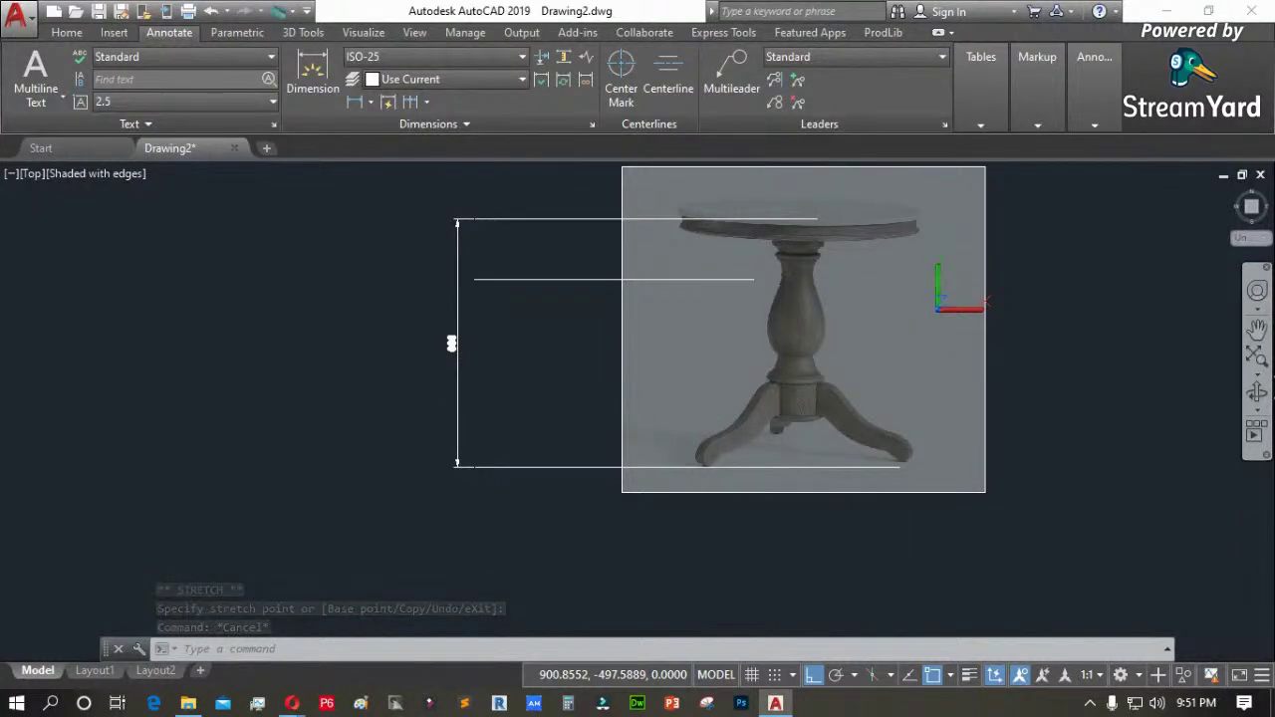
Briefly switch to the Opera browser and back, then cancel any pending command
click(182, 649)
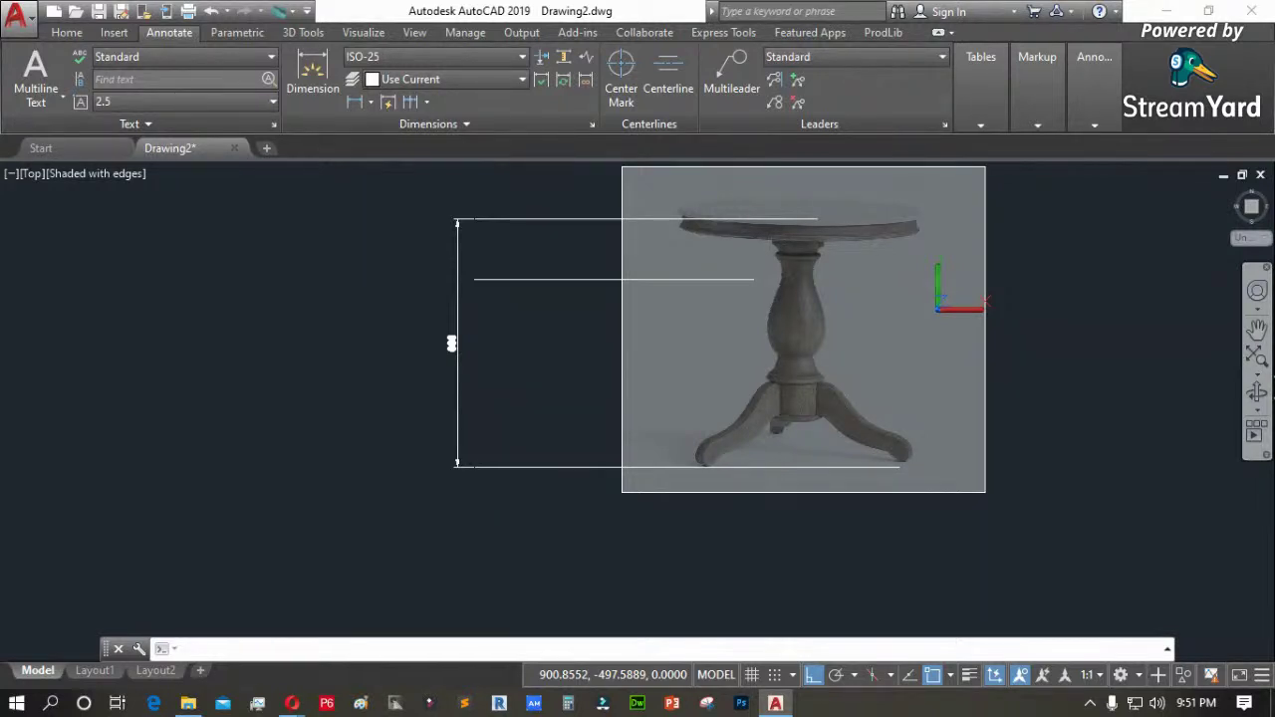
key(alt+Tab)
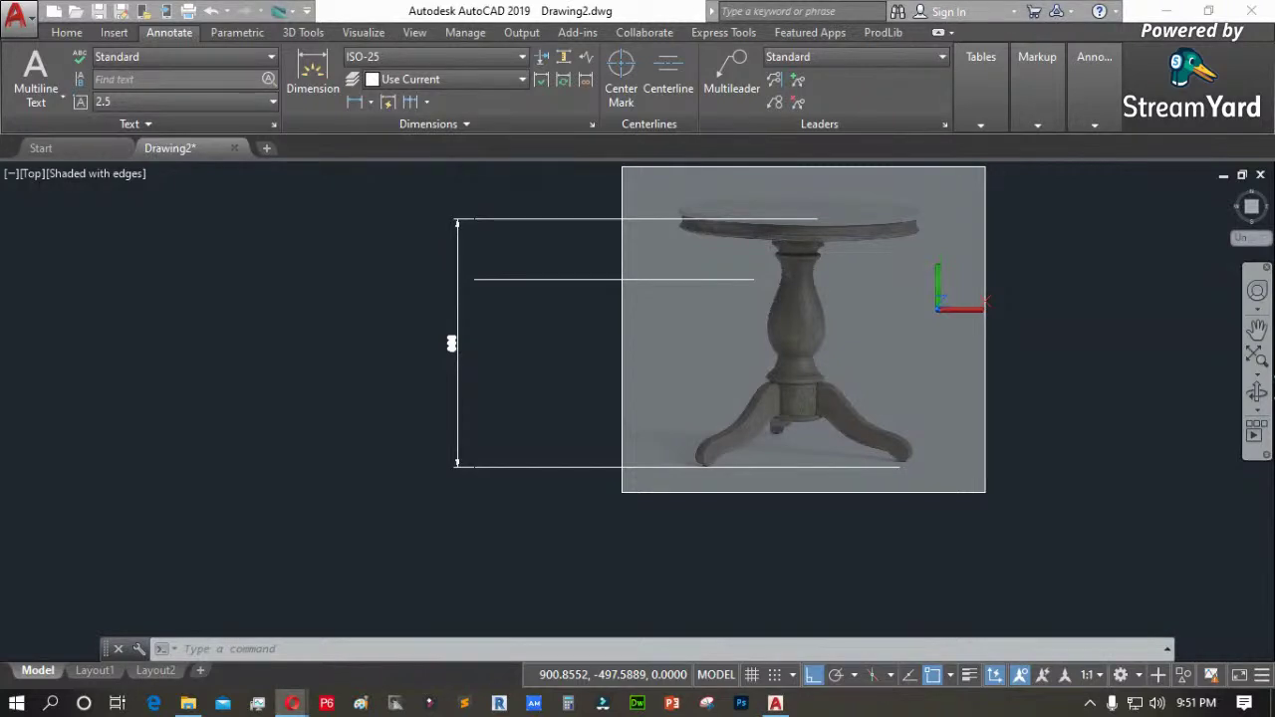
key(alt+Tab)
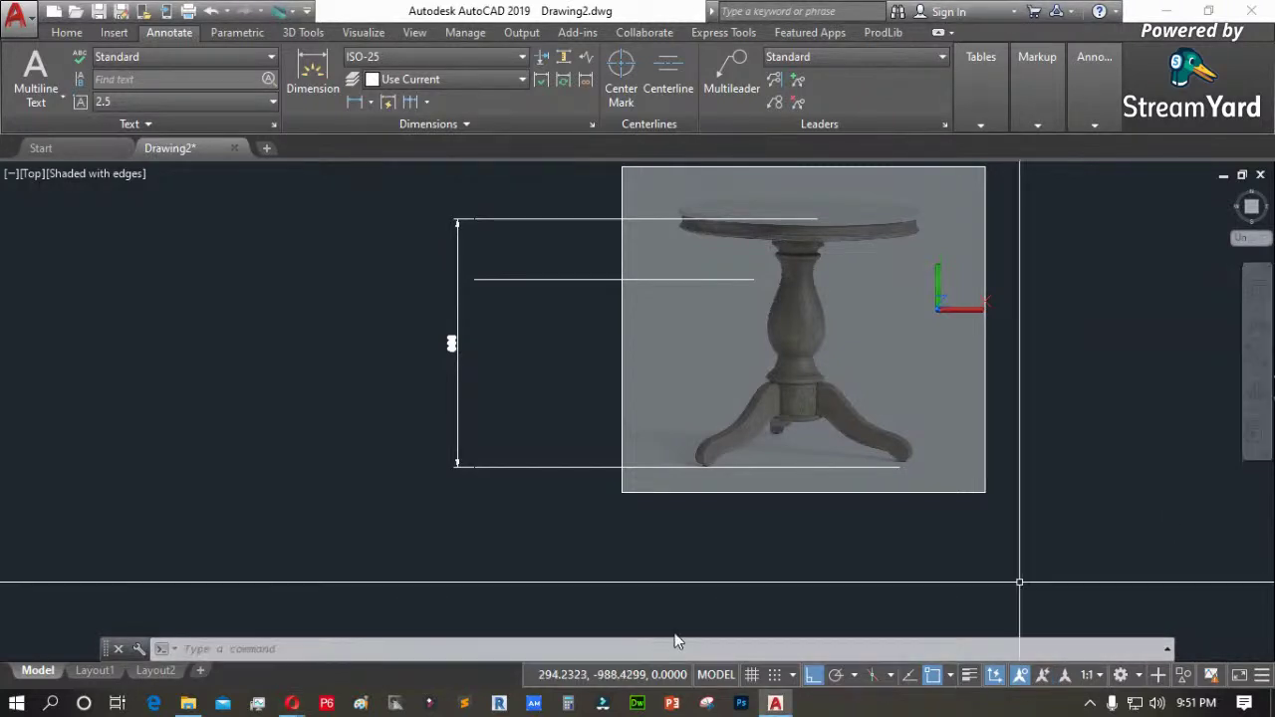
mouse_move(289, 705)
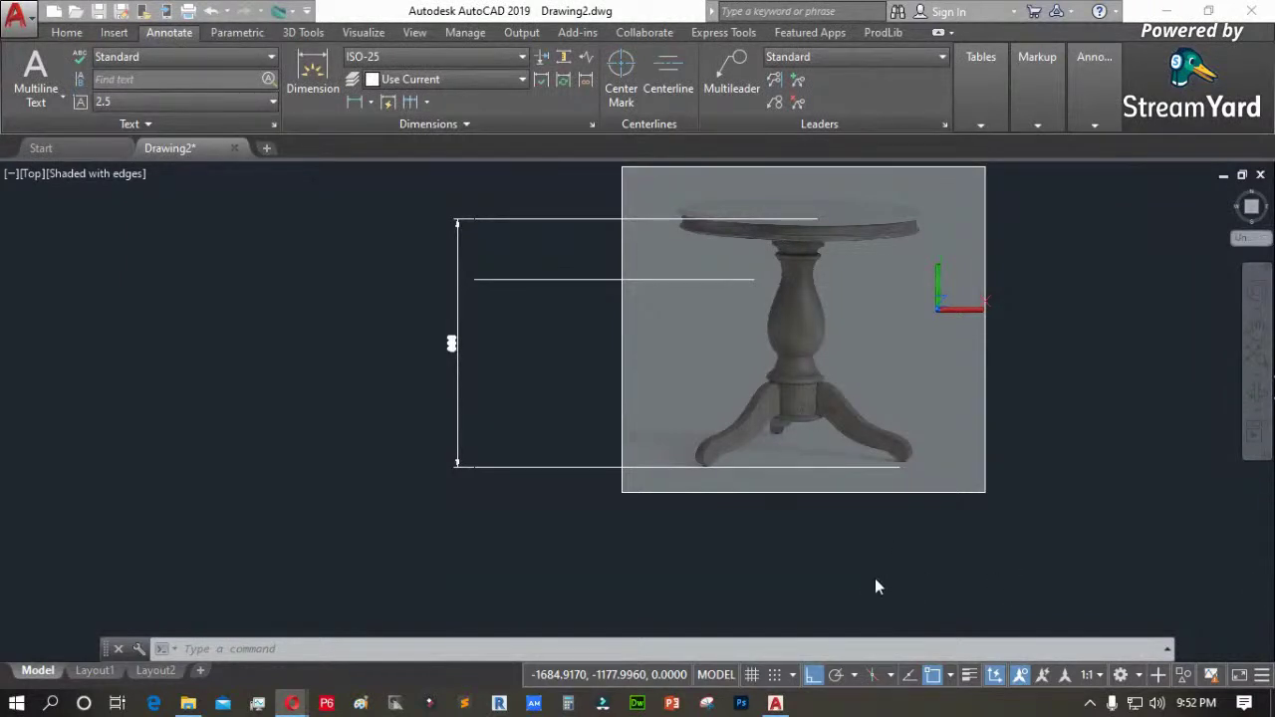
key(Escape)
key(Escape)
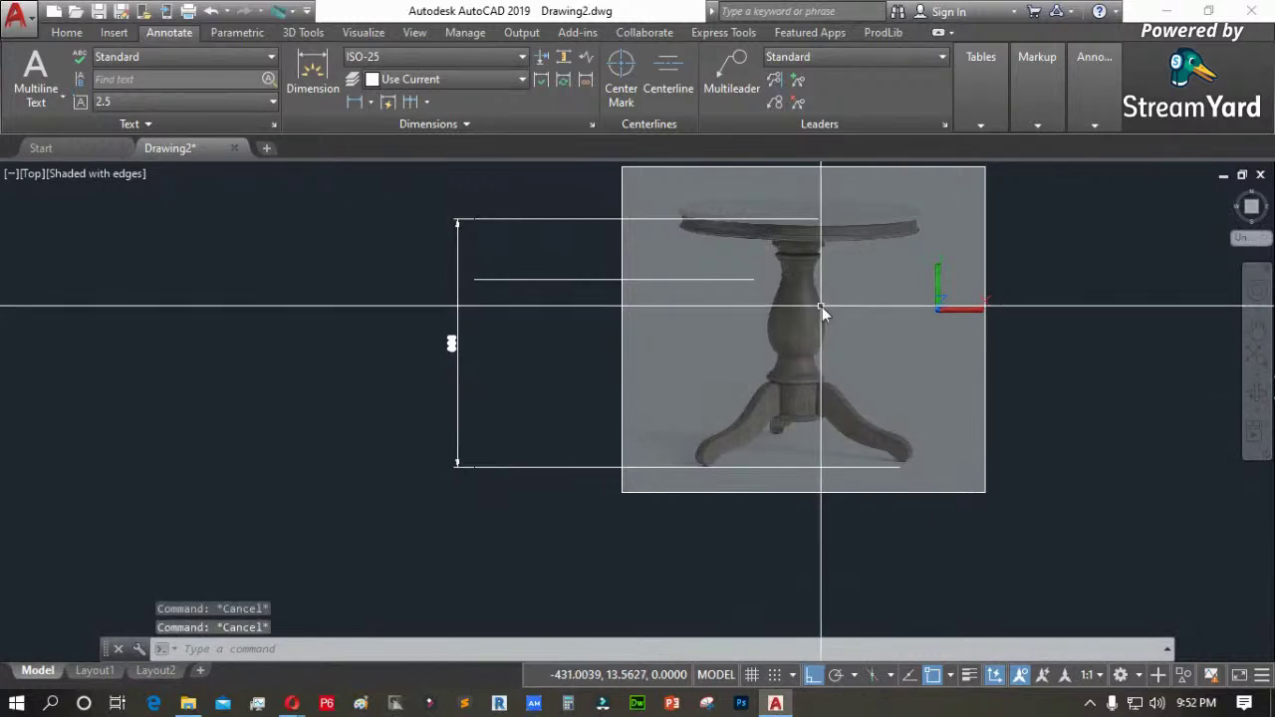
Draw a vertical polyline rising from the tabletop's left edge with PL
scroll(842, 202, up, 1)
scroll(1002, 248, up, 2)
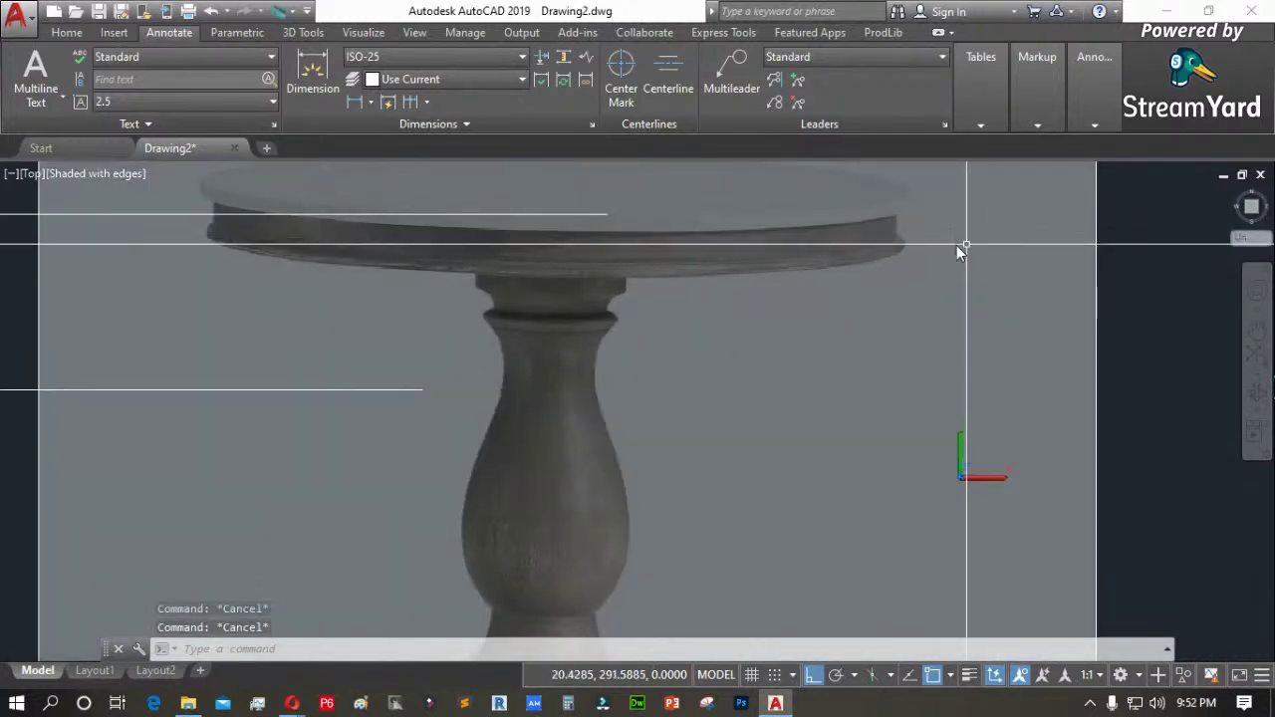
scroll(749, 414, down, 2)
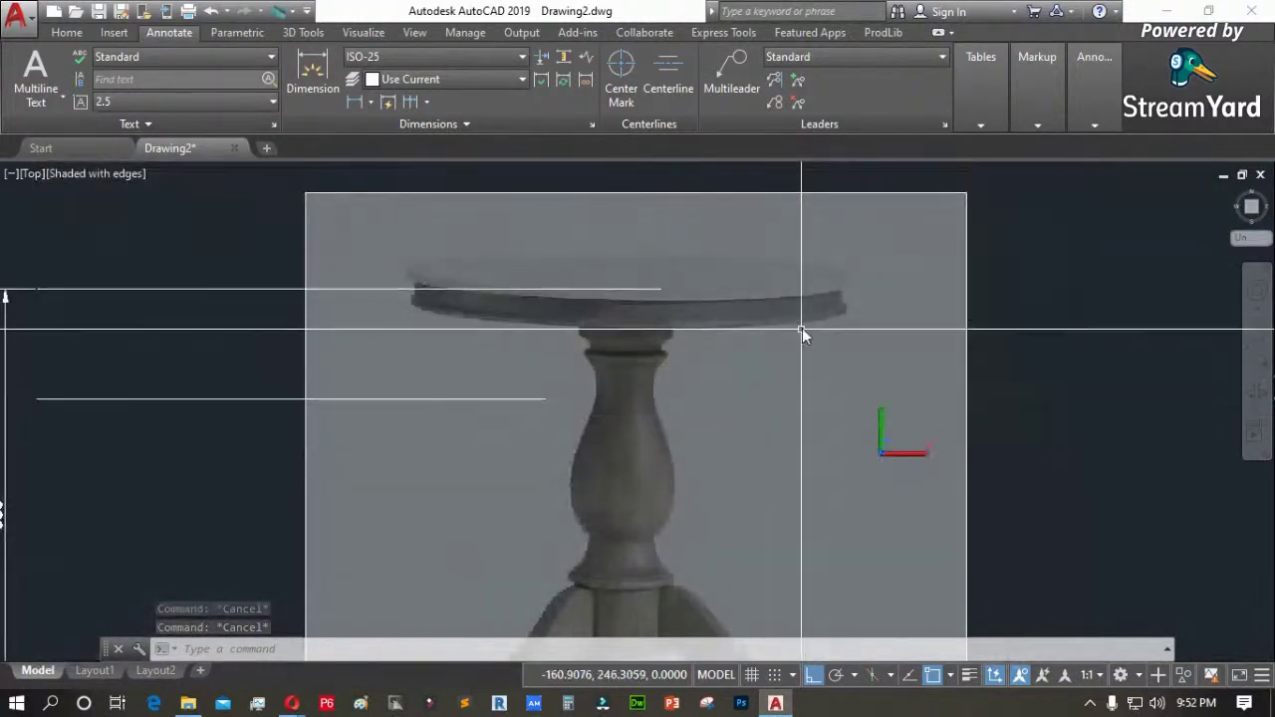
text(pl)
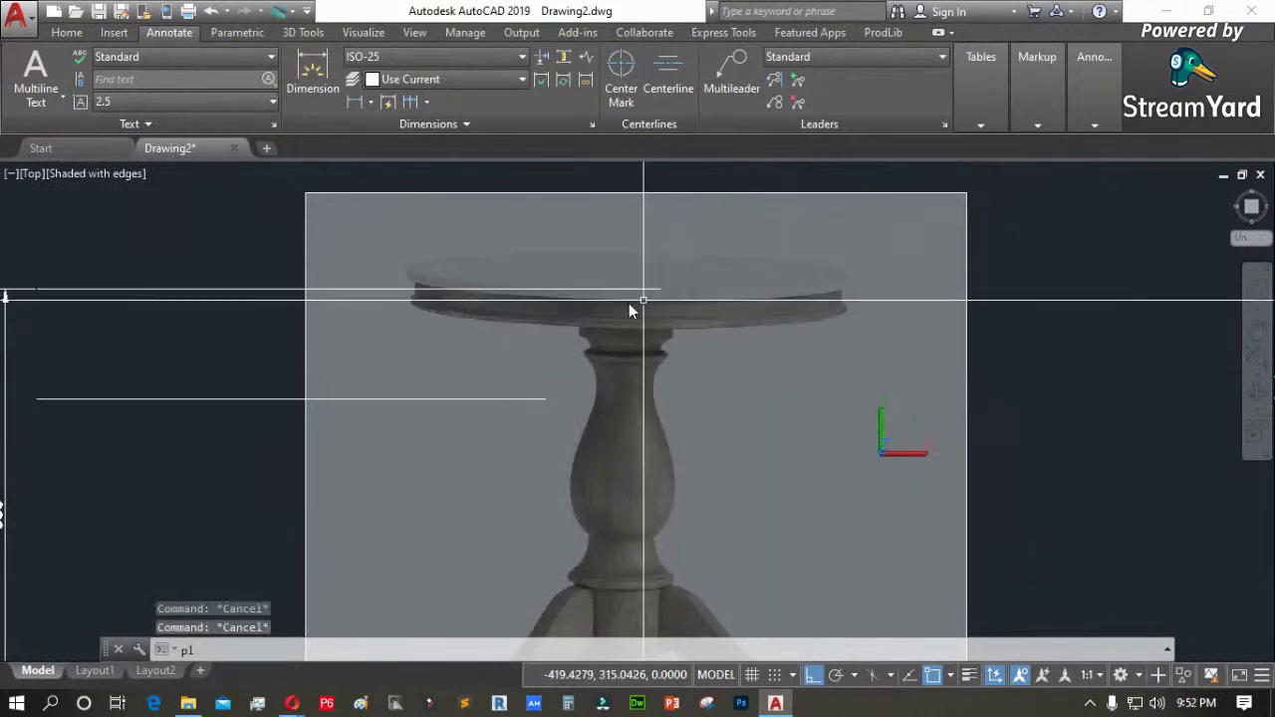
key(Return)
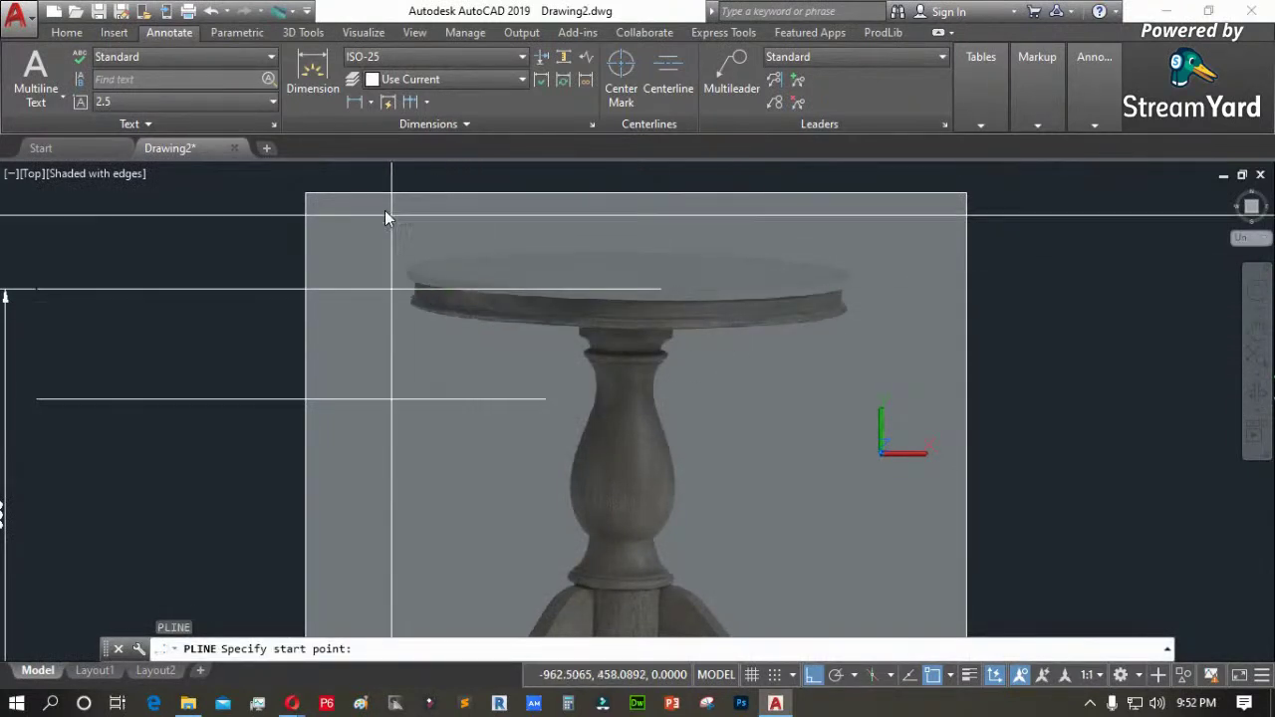
scroll(382, 199, up, 3)
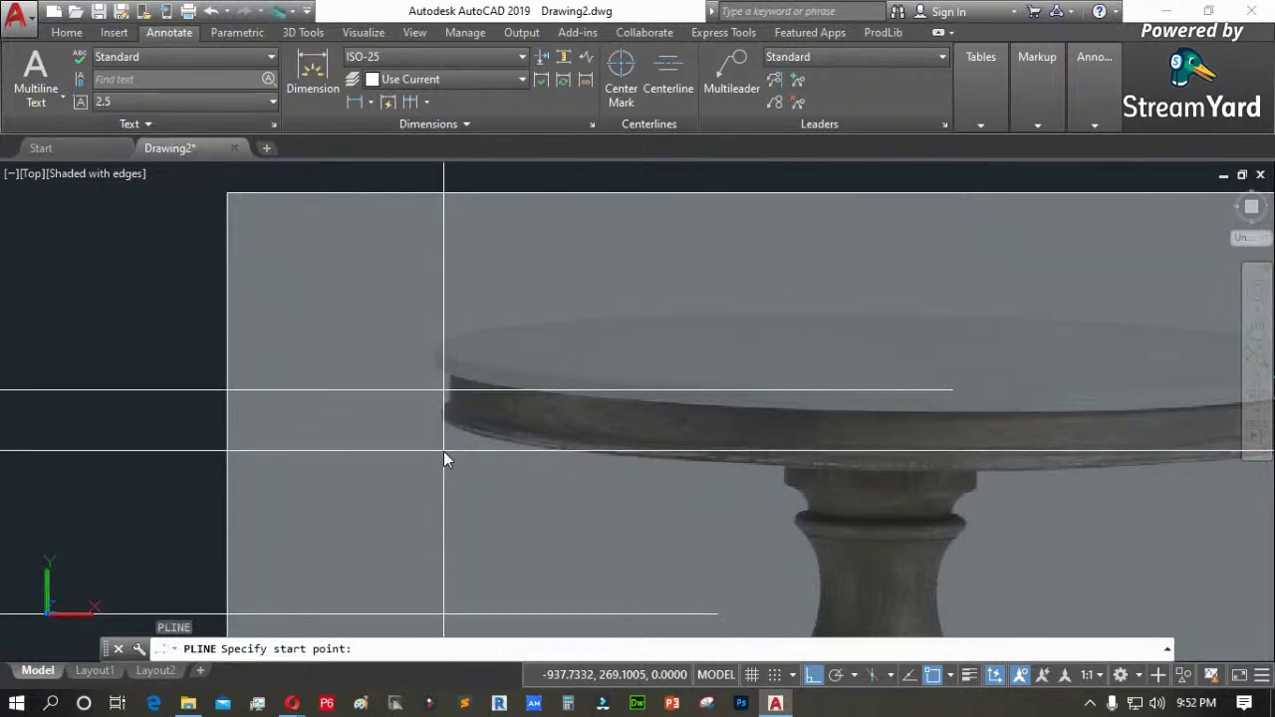
click(443, 452)
scroll(443, 451, down, 3)
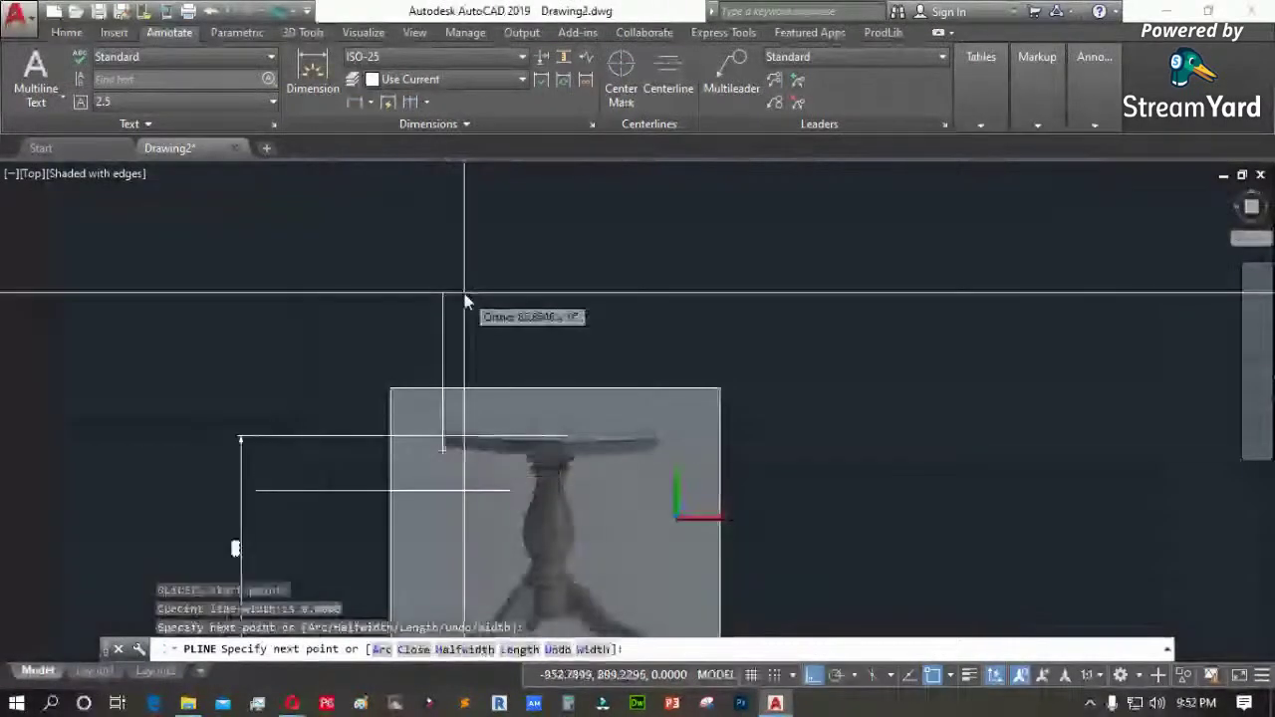
key(Return)
Draw a second vertical polyline up from the tabletop's right edge
scroll(453, 459, up, 2)
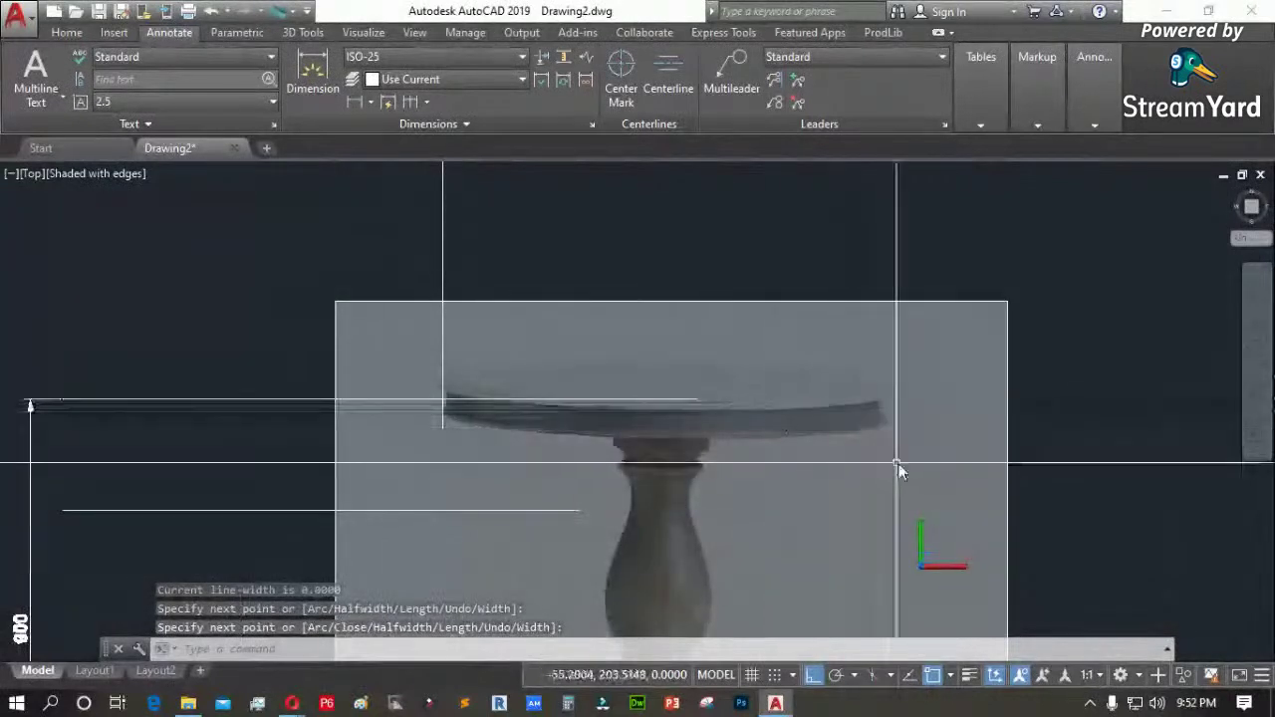
key(Return)
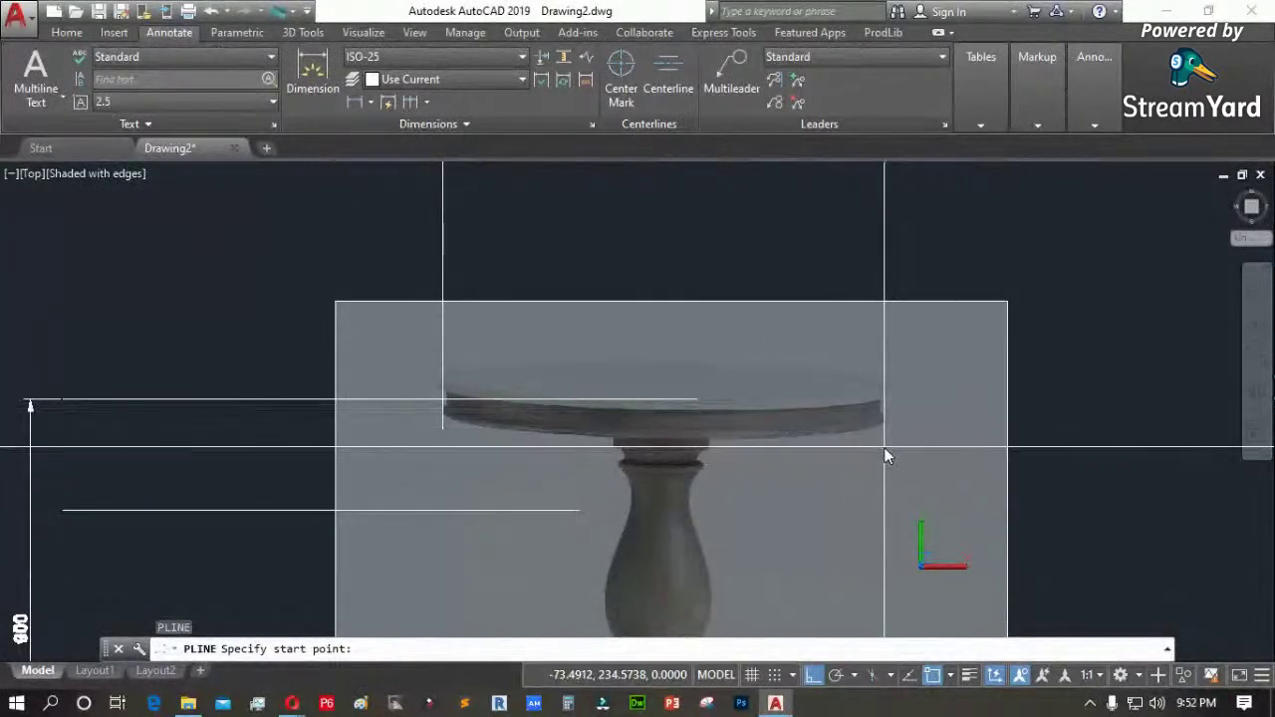
click(884, 444)
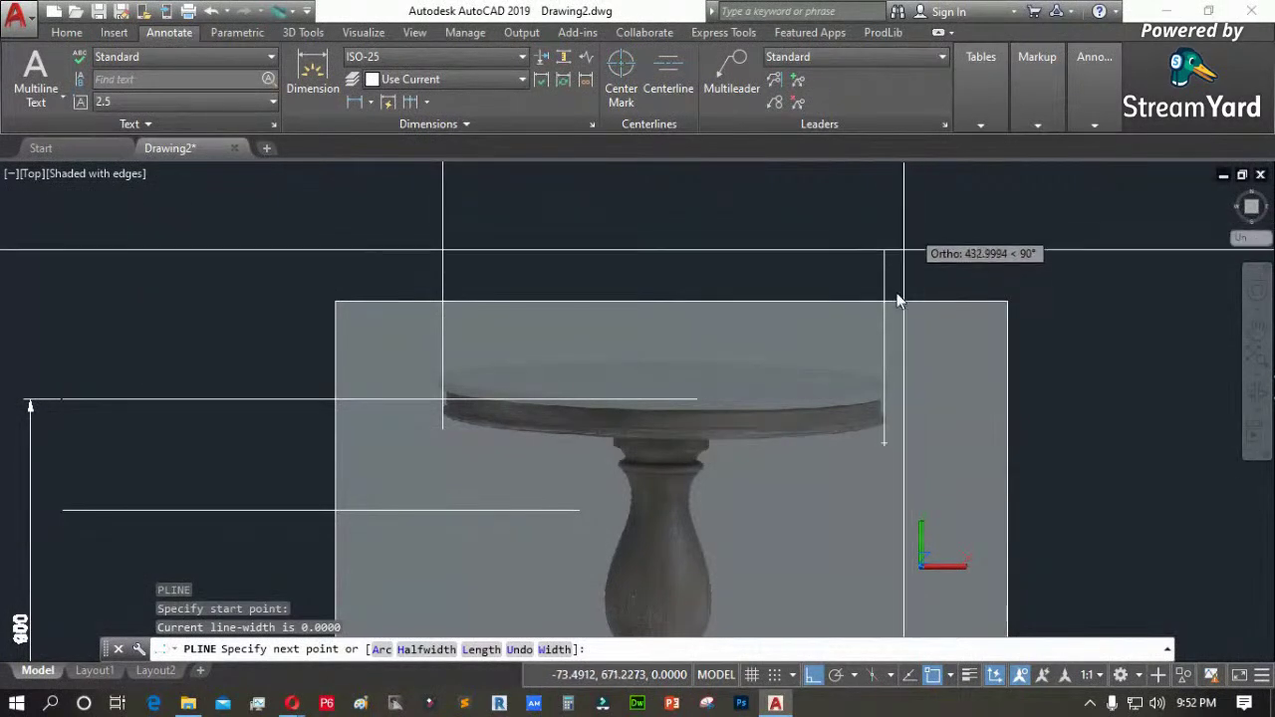
scroll(915, 279, down, 3)
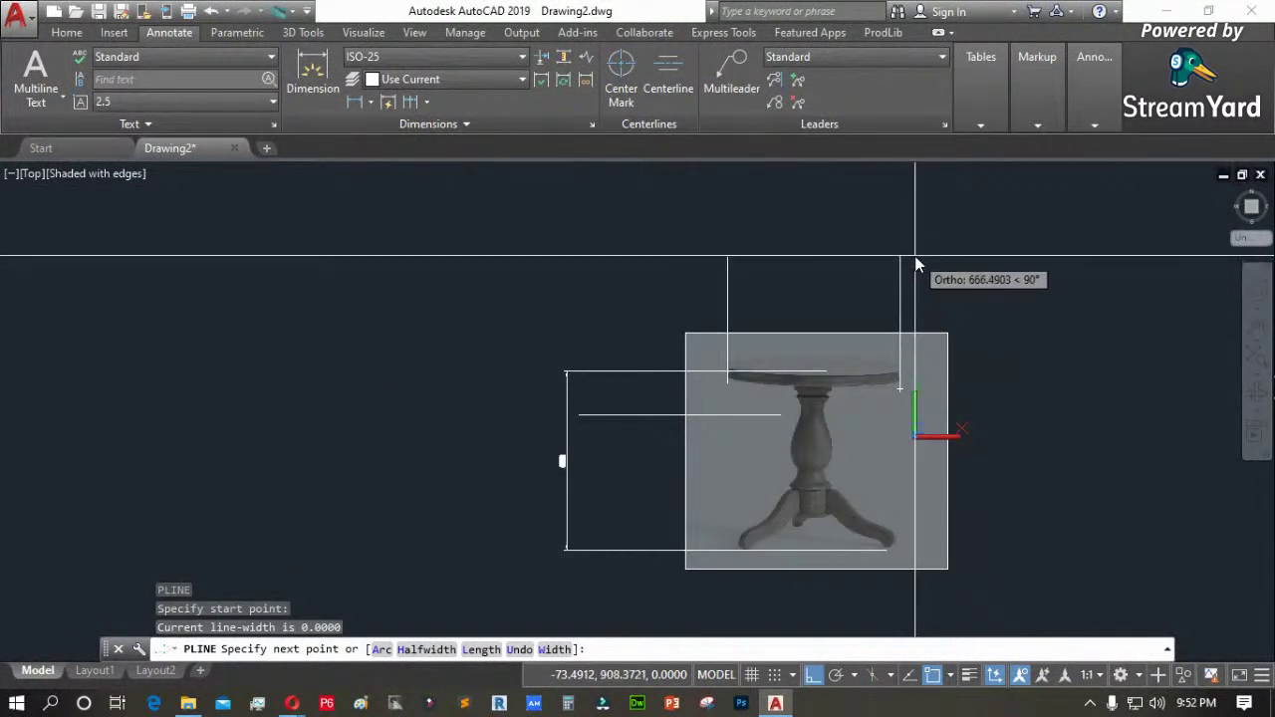
click(916, 258)
scroll(929, 365, up, 3)
key(Return)
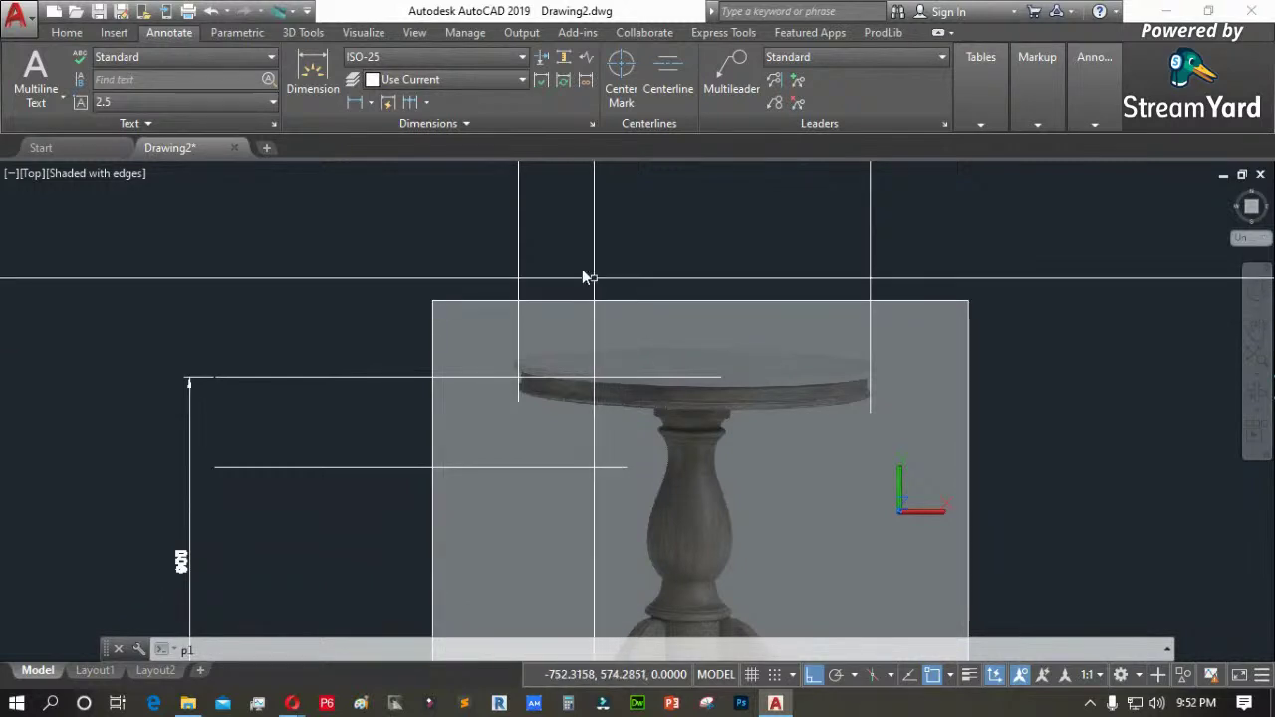
Join the two verticals' tops with a horizontal polyline, then window-select the three lines
key(Return)
click(521, 256)
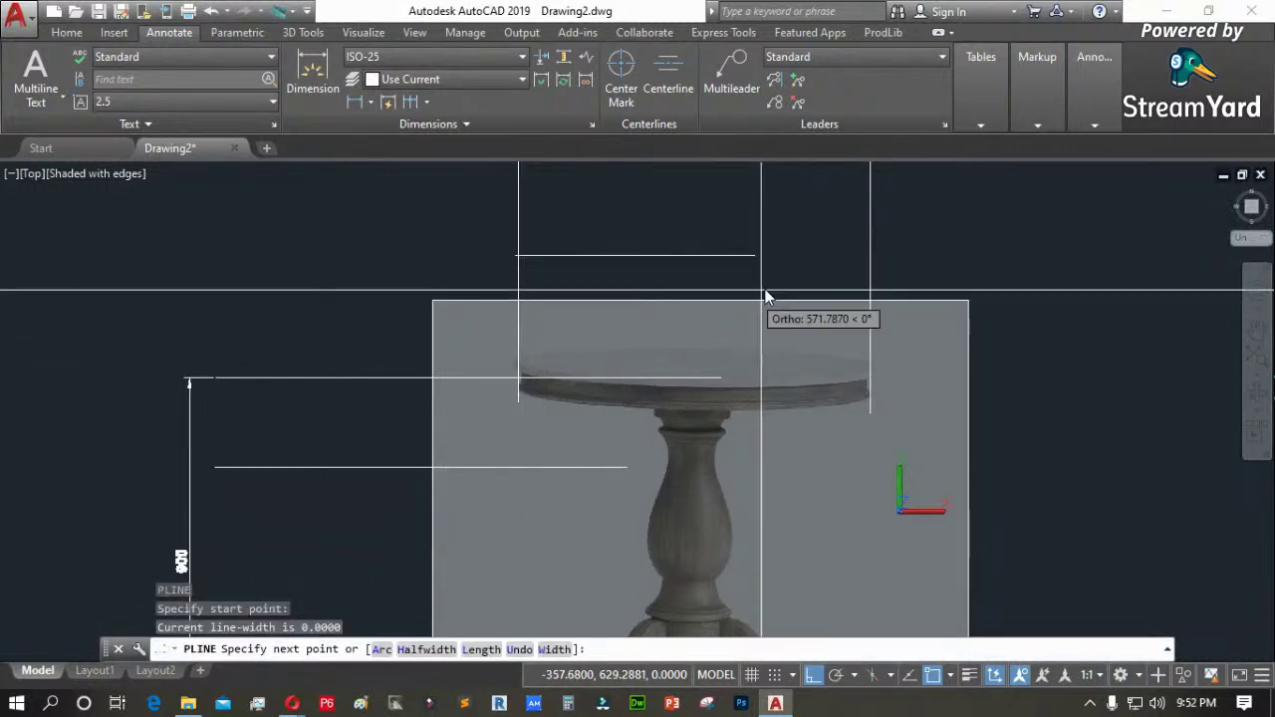
click(870, 256)
key(Return)
click(840, 276)
click(501, 267)
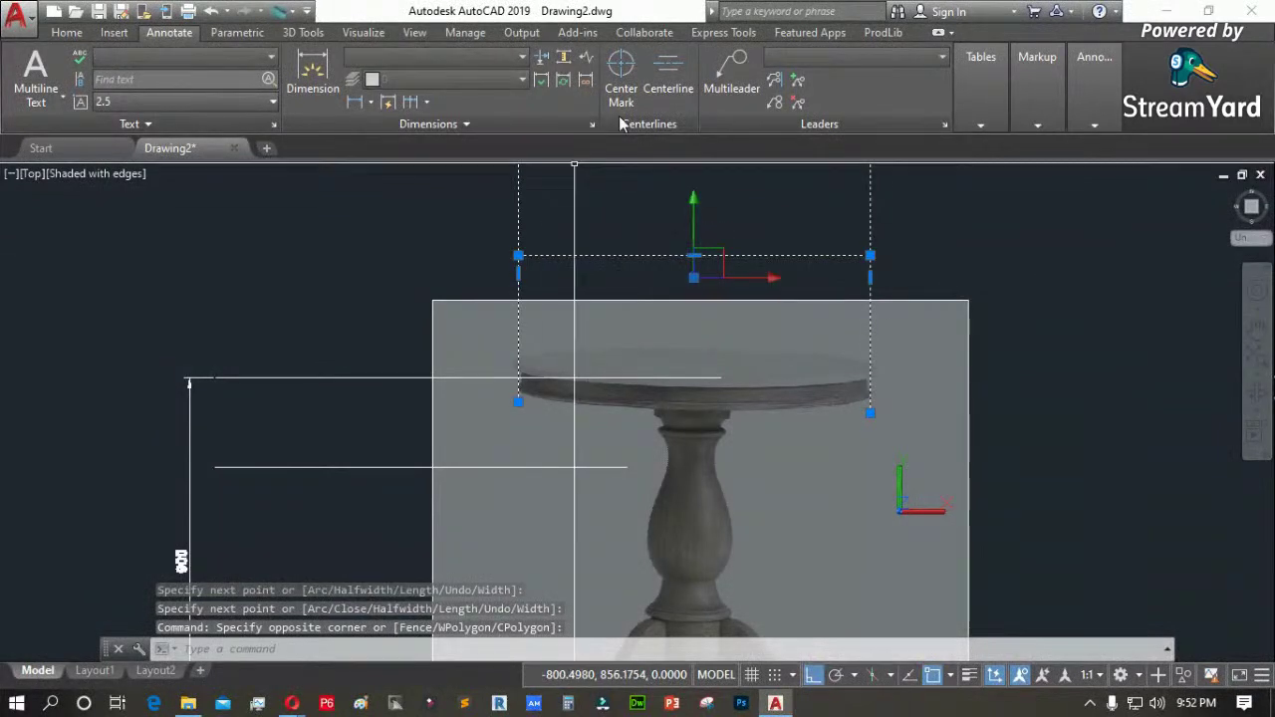
Set the three selected polylines' colour to Red in Properties, then clear the selection
click(68, 34)
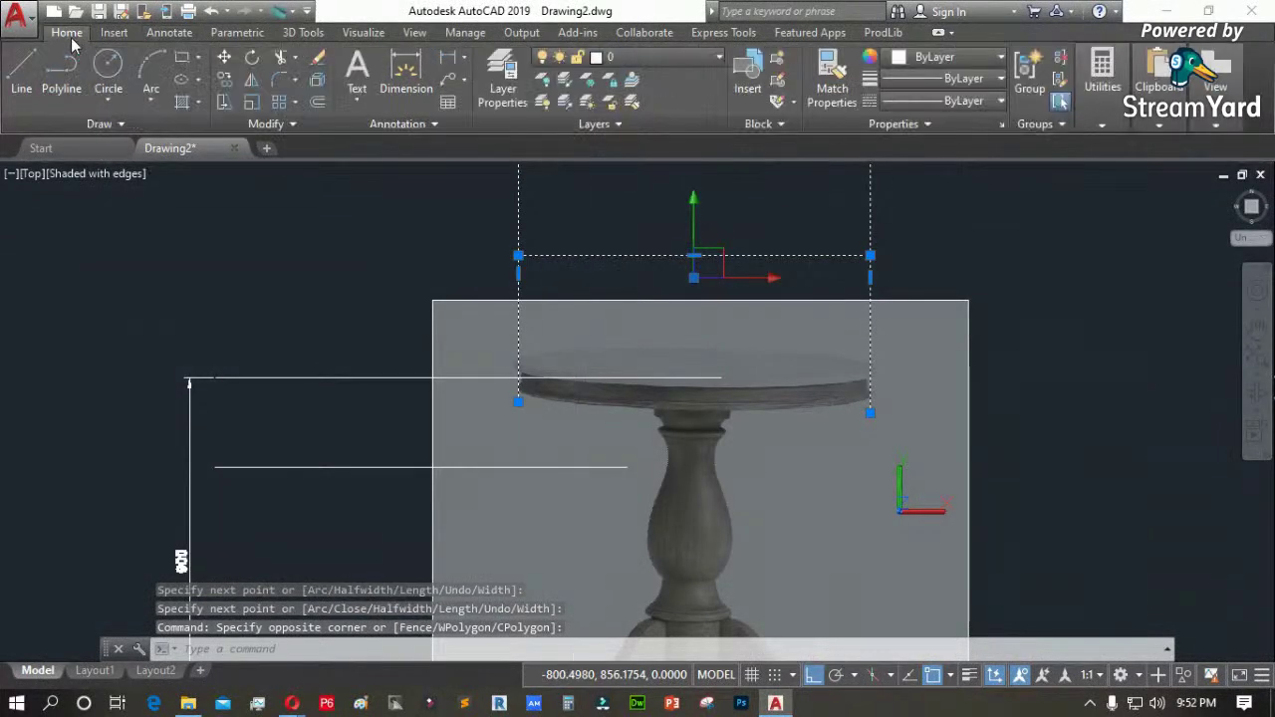
click(931, 58)
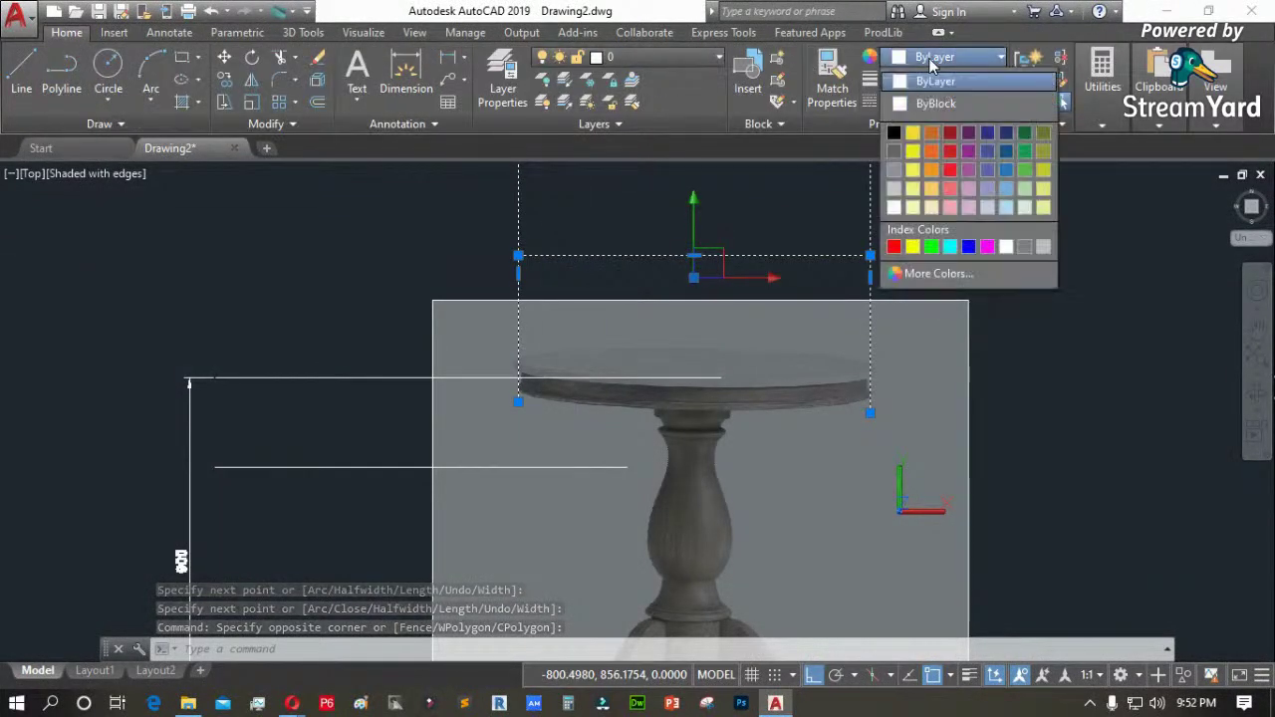
click(895, 246)
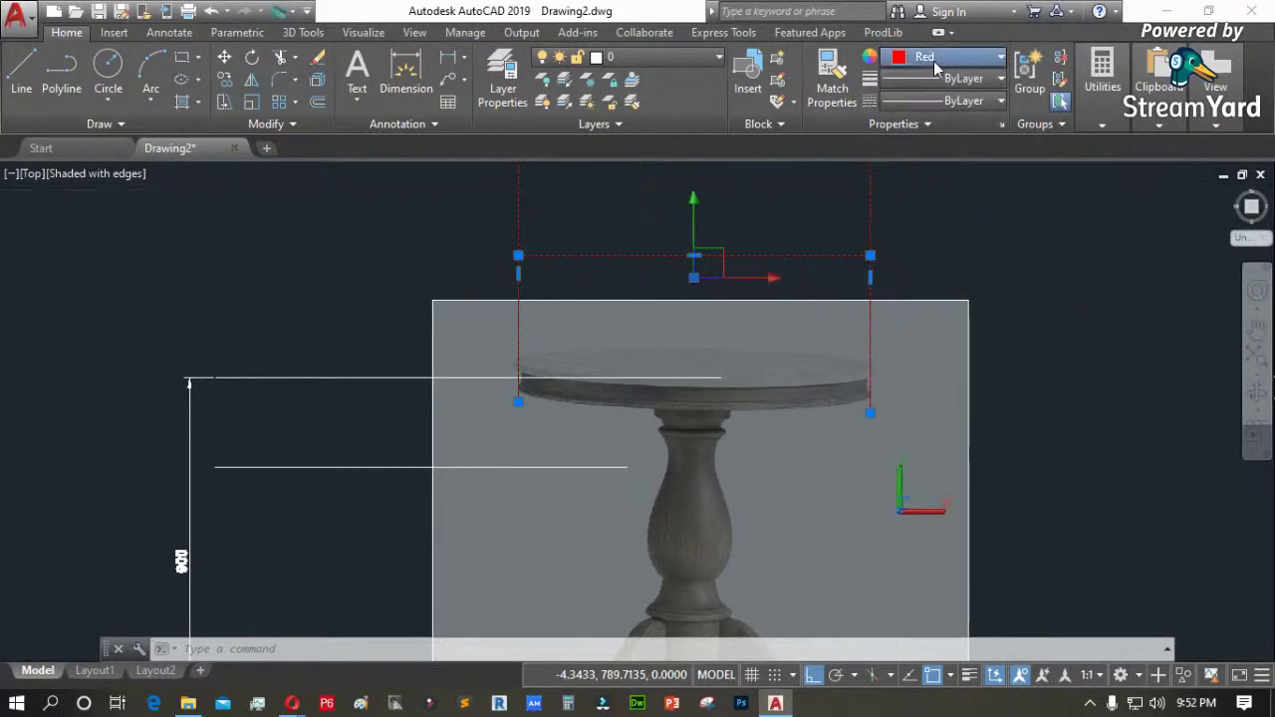
click(933, 60)
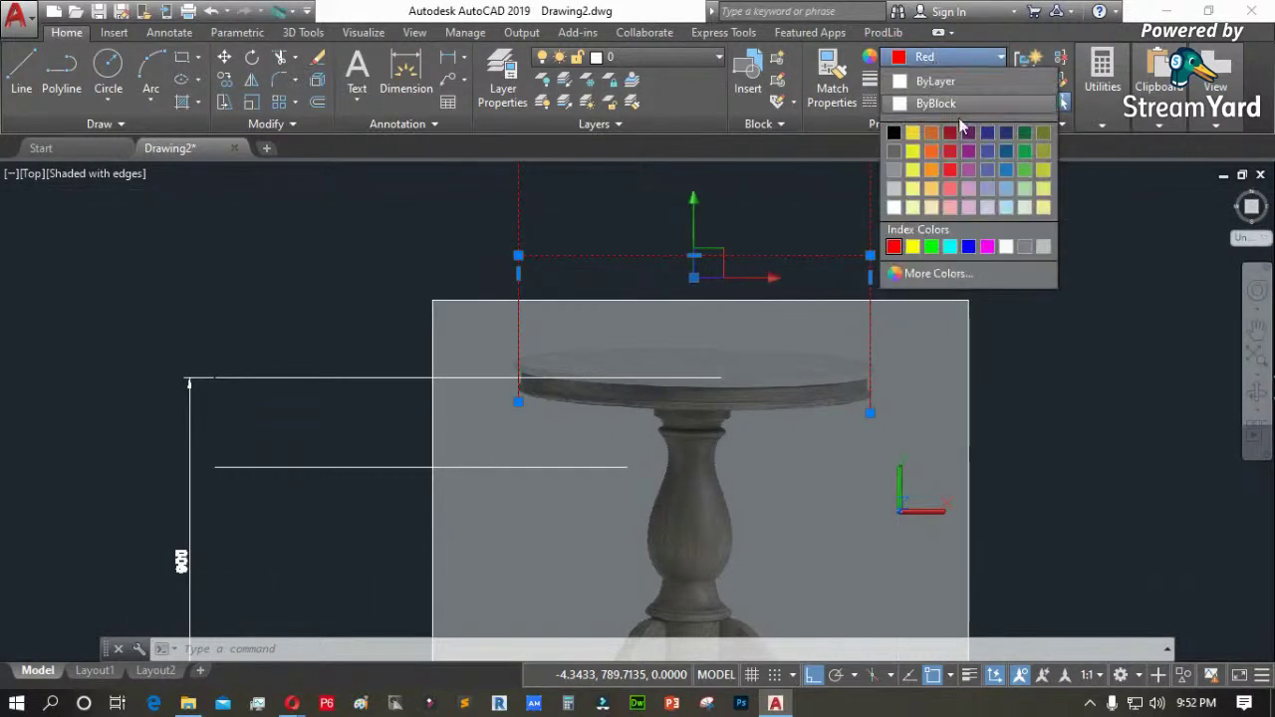
click(894, 246)
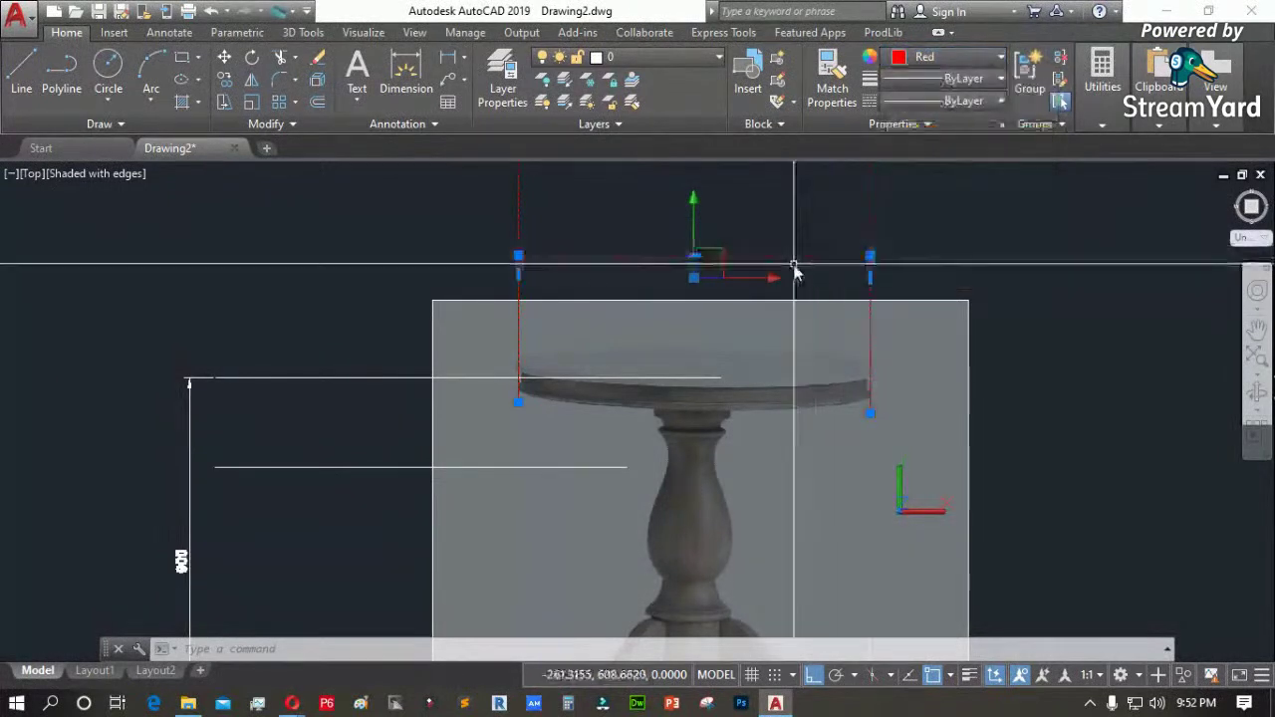
click(680, 264)
key(Escape)
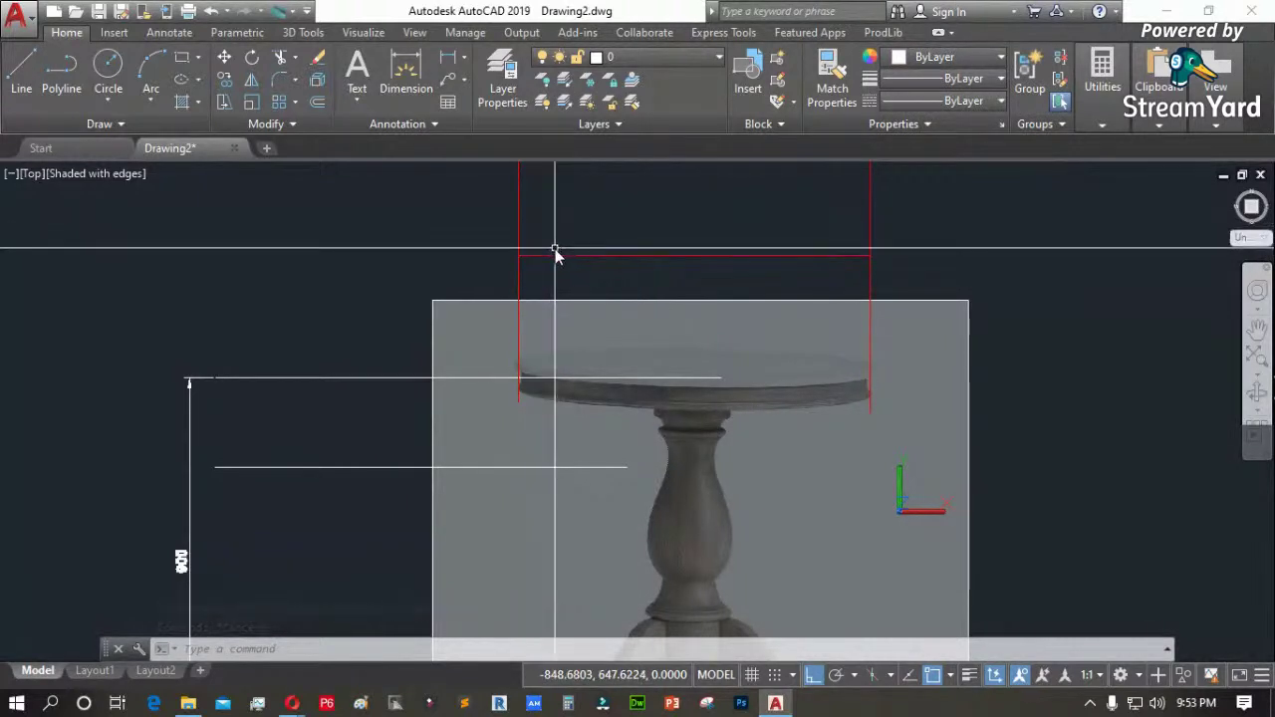
Draw a vertical polyline straight down from the top guide's midpoint through the pedestal
key(Return)
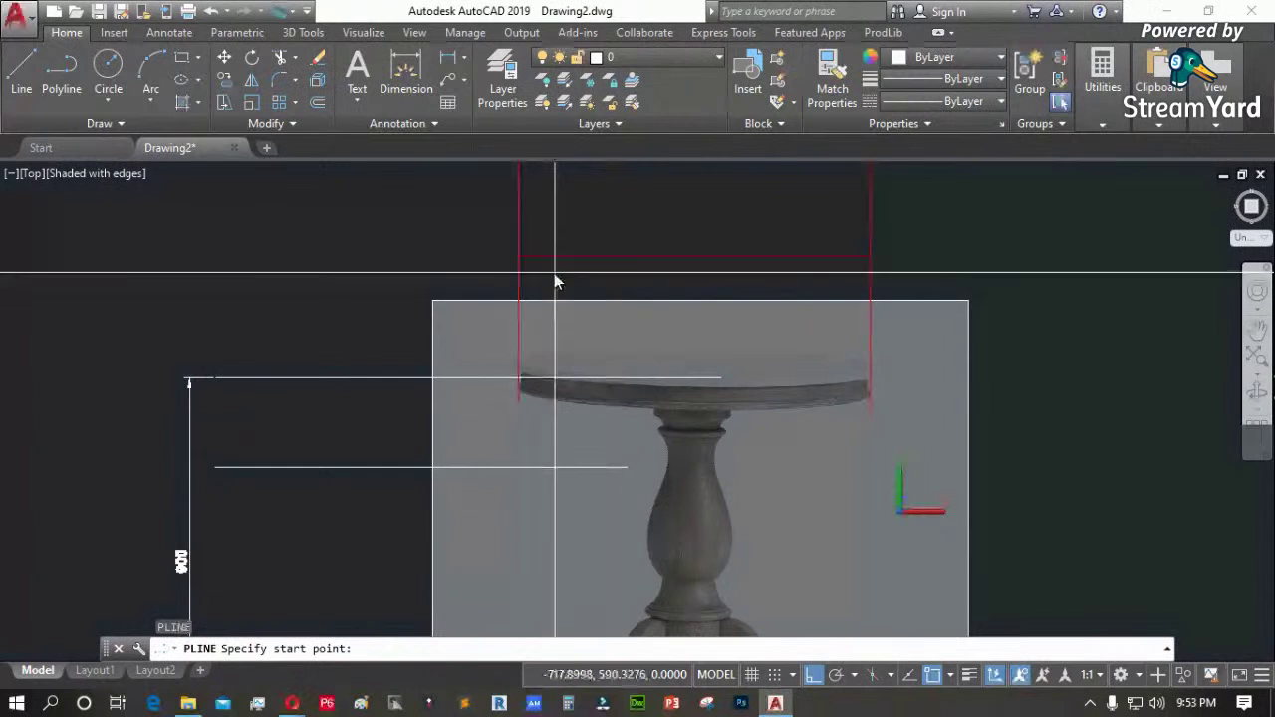
click(692, 259)
scroll(692, 257, down, 6)
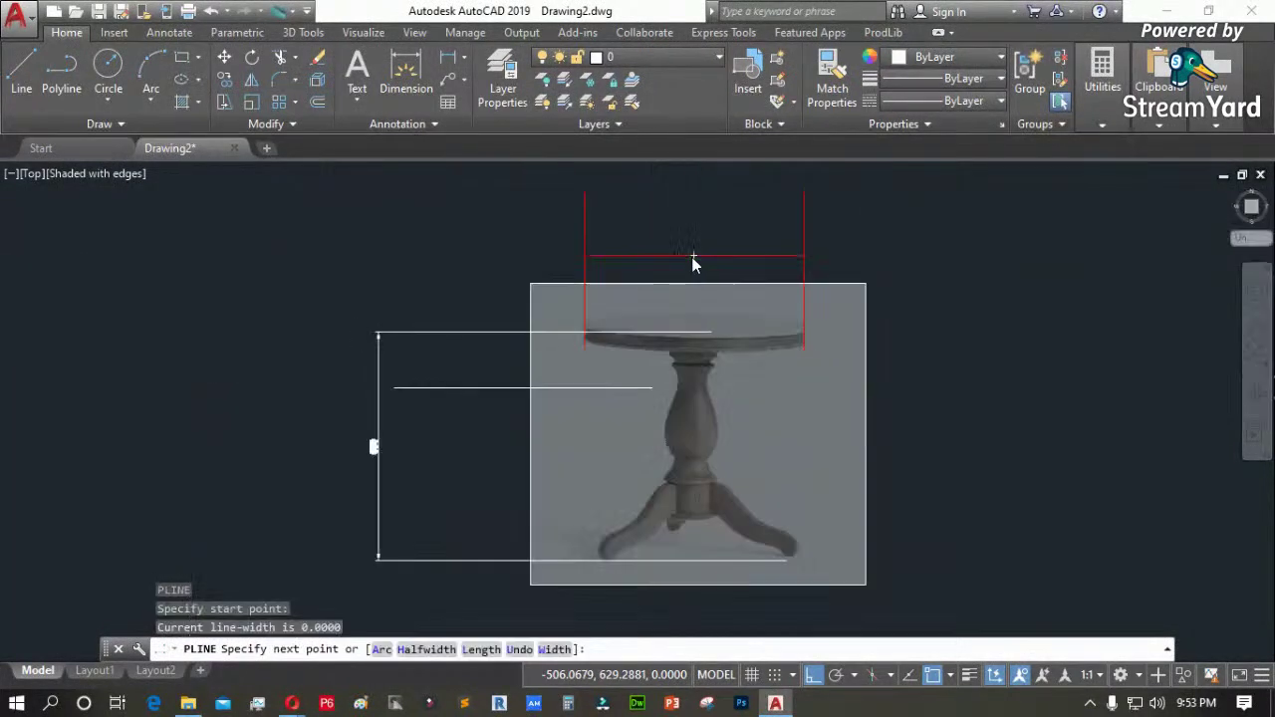
click(722, 412)
scroll(692, 297, up, 5)
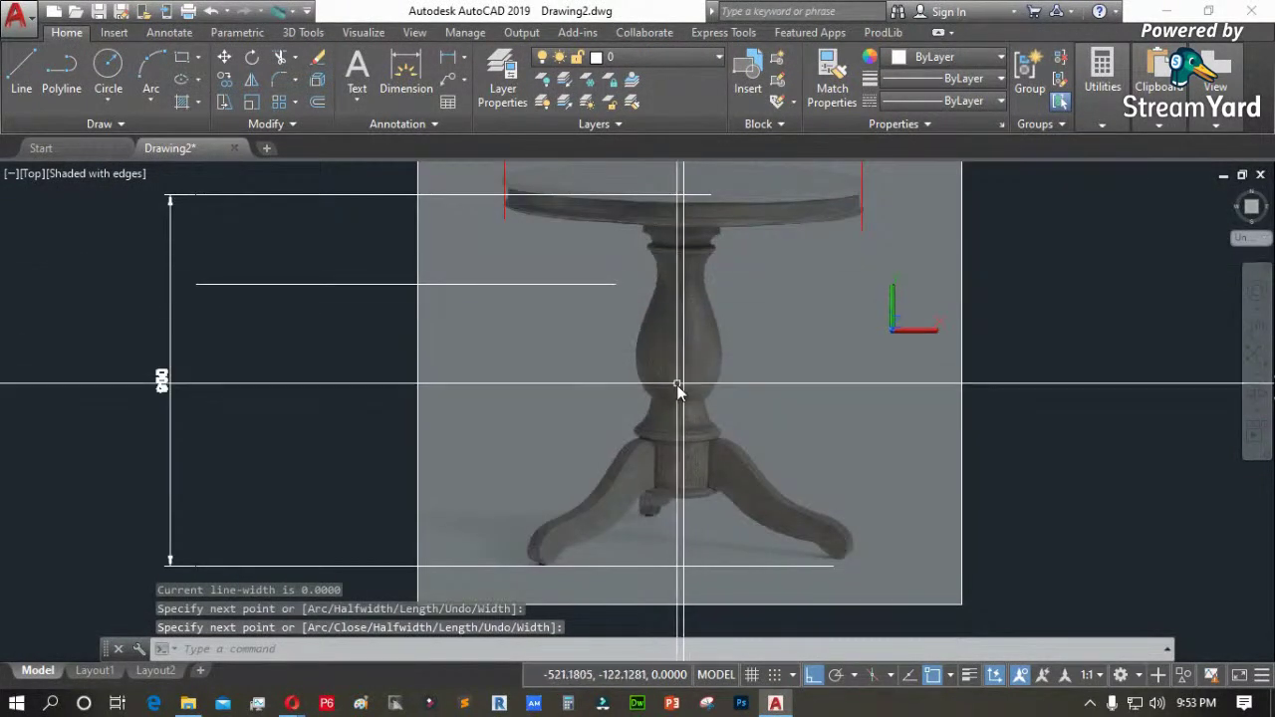
scroll(678, 388, down, 3)
scroll(693, 204, up, 2)
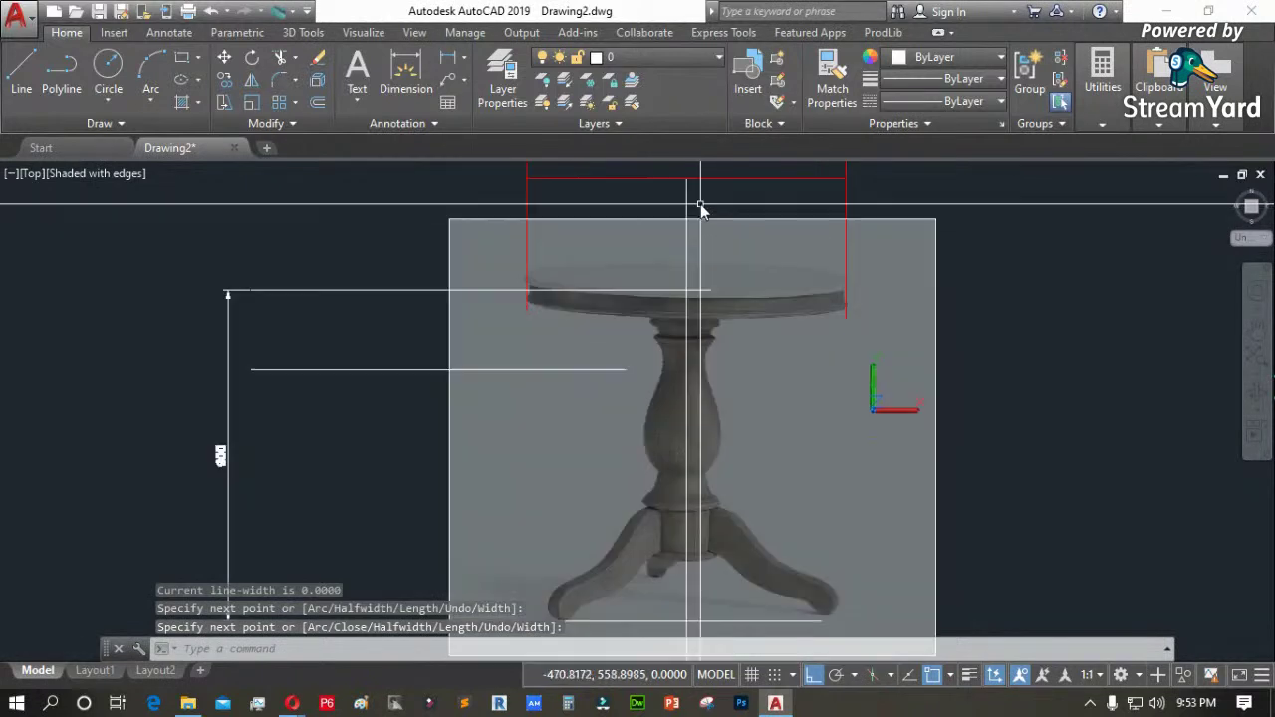
key(Return)
Make the new vertical centre line red and deselect it
click(700, 207)
click(910, 62)
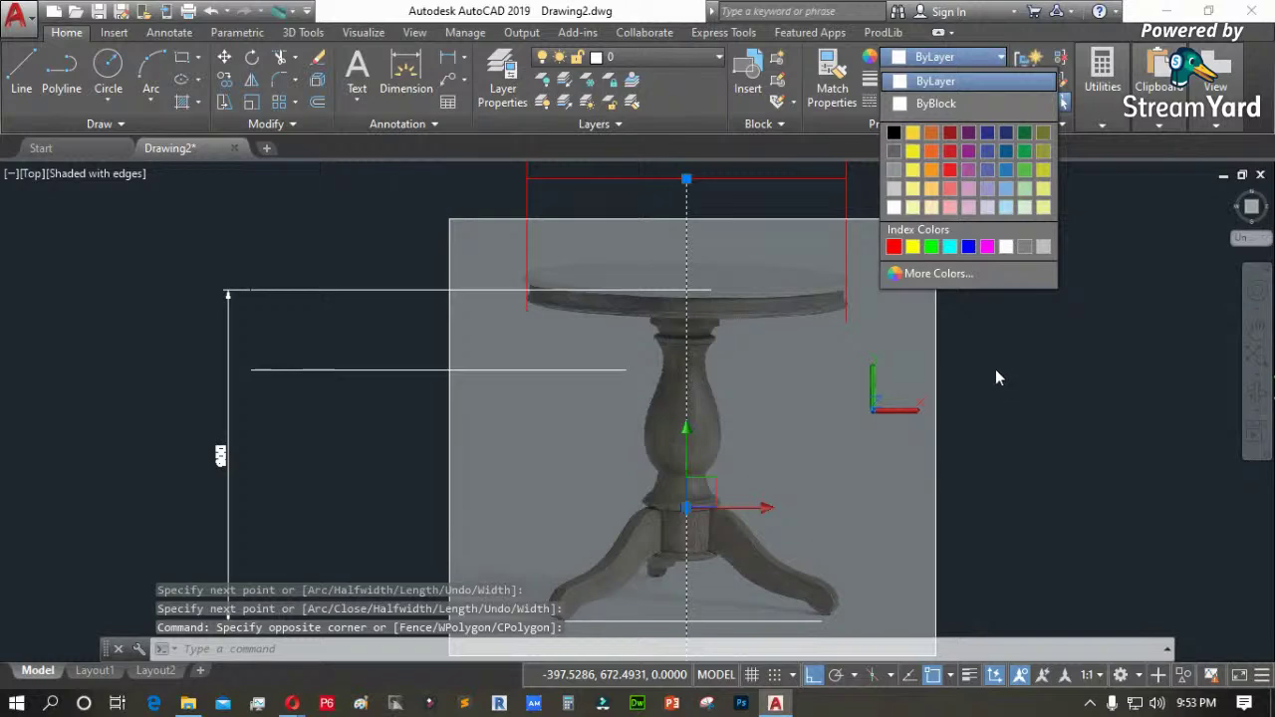
click(894, 246)
click(1013, 378)
key(Escape)
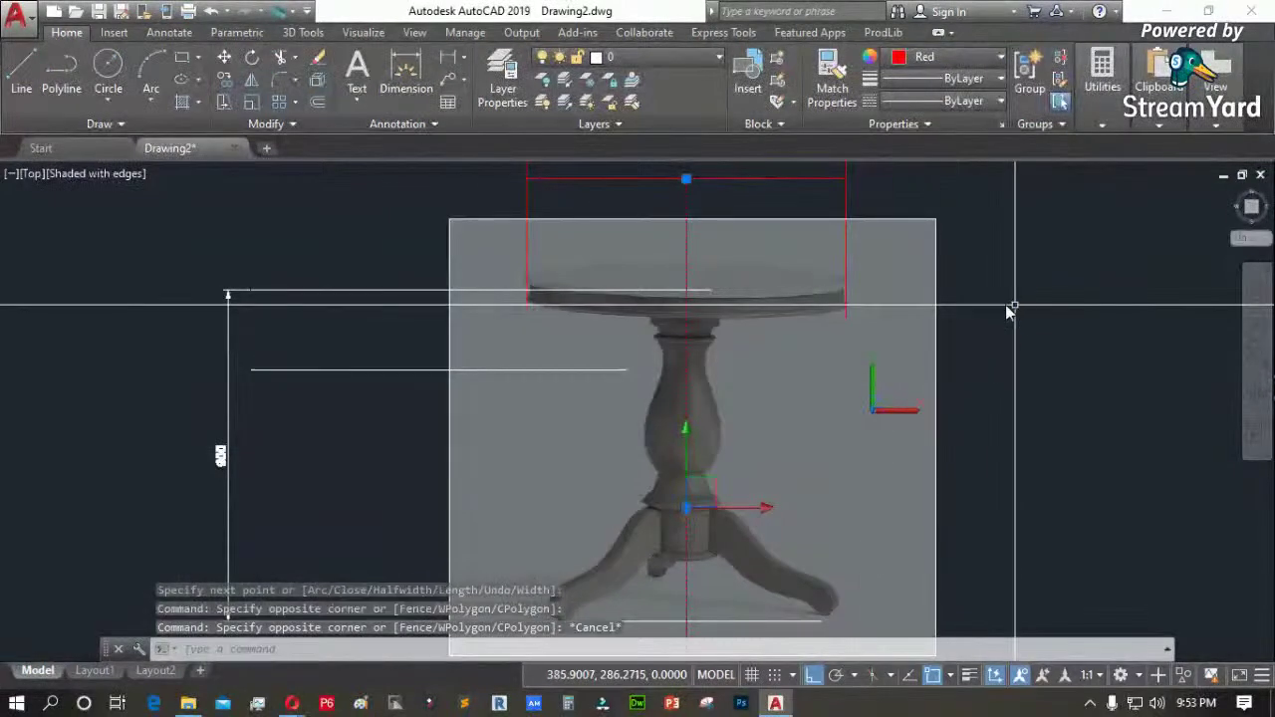
key(Escape)
scroll(857, 304, up, 3)
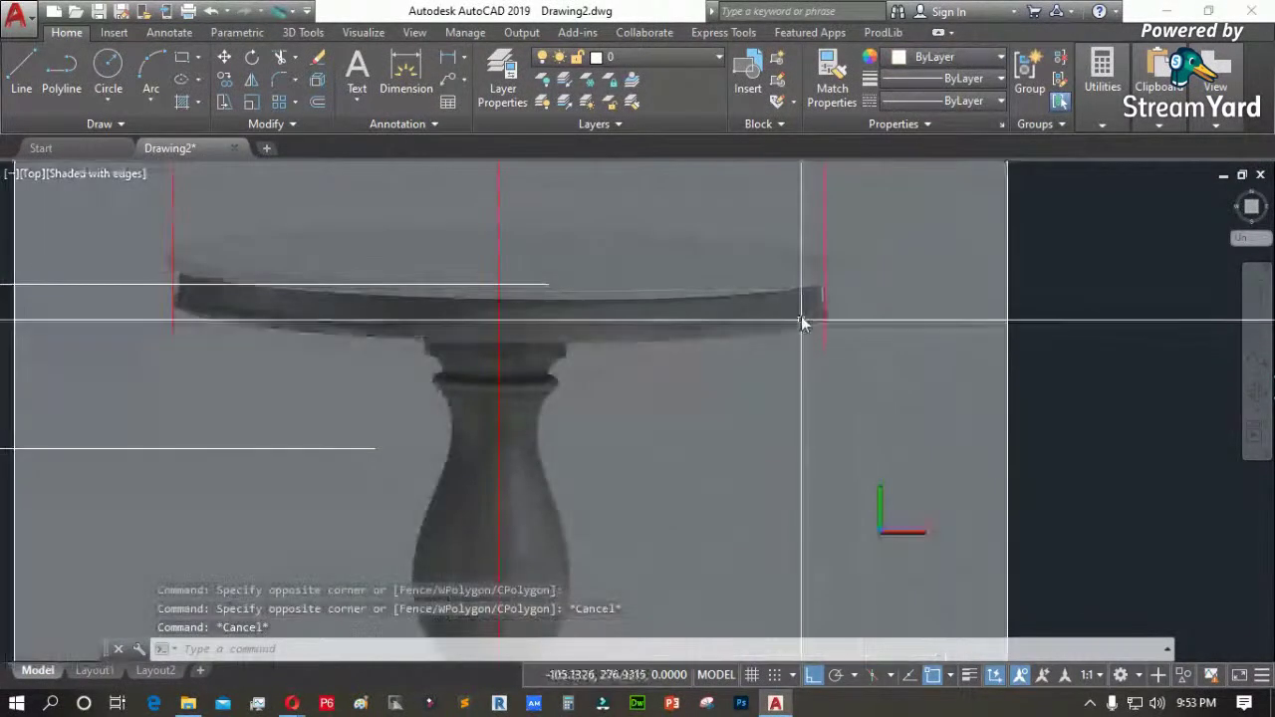
Start a polyline at the pedestal top, then cancel it
scroll(805, 299, up, 4)
scroll(817, 344, down, 3)
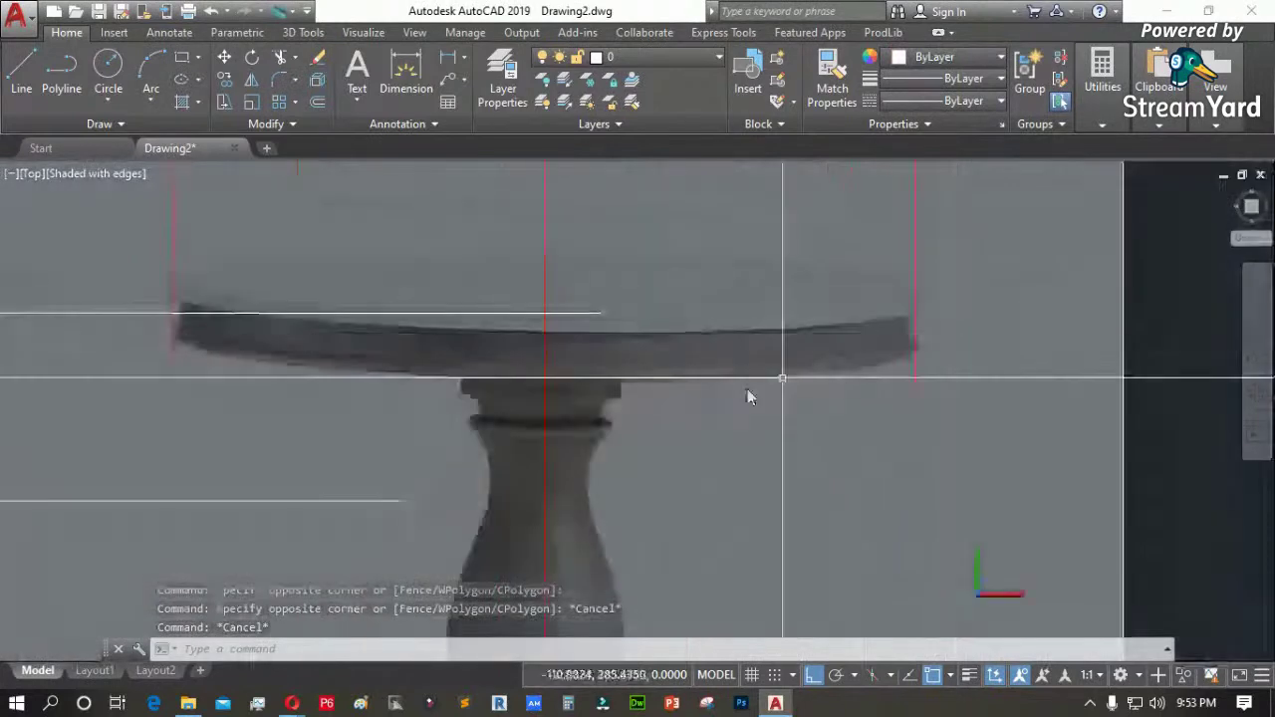
scroll(558, 388, up, 2)
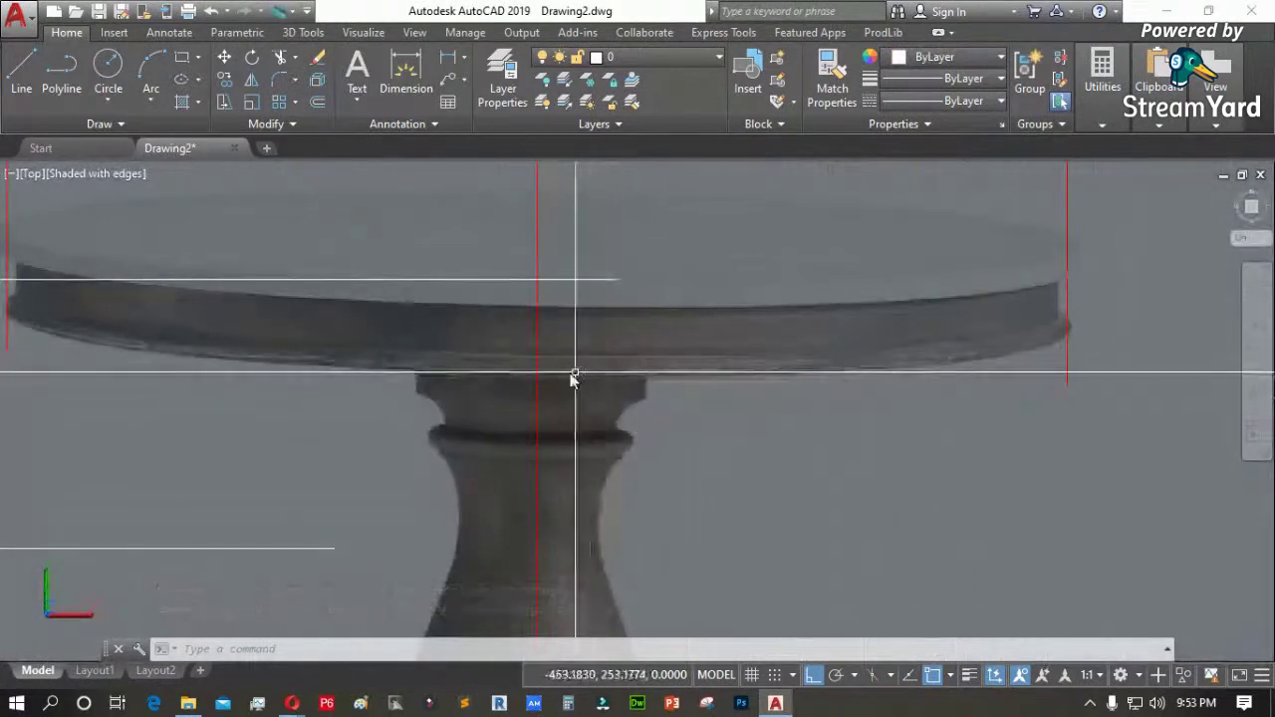
scroll(560, 381, up, 2)
text(pl)
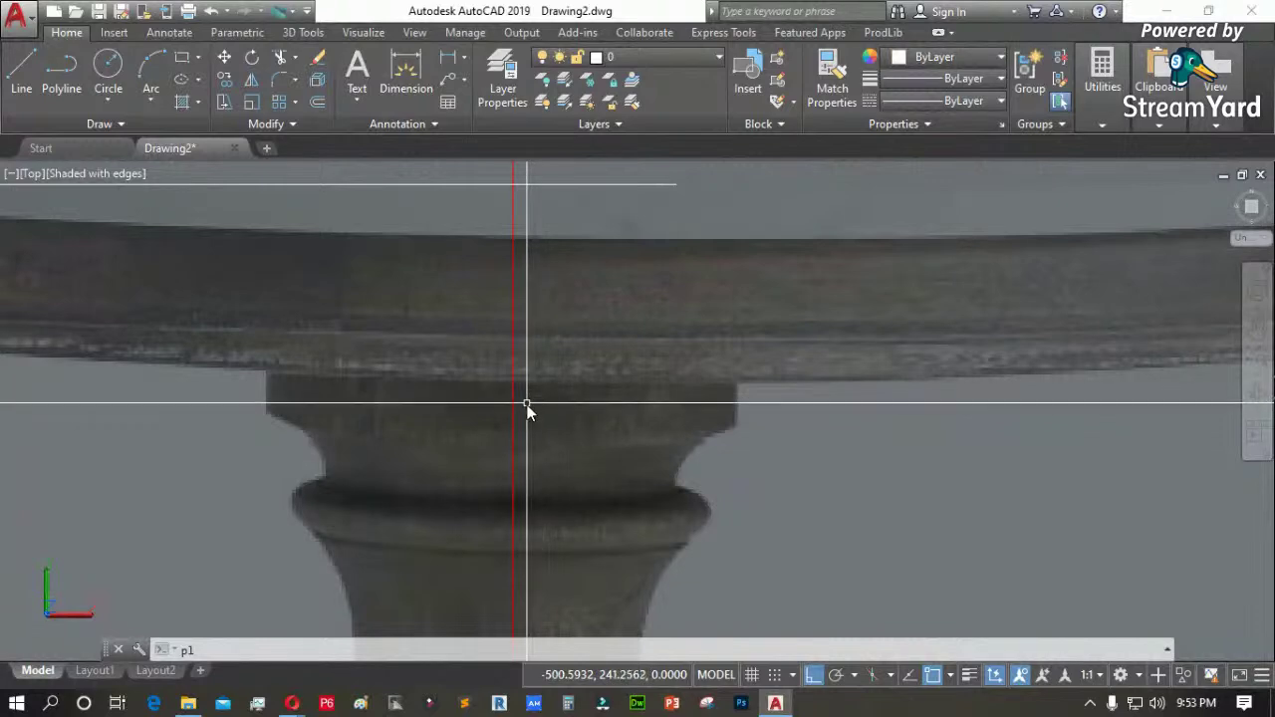
key(Return)
click(514, 385)
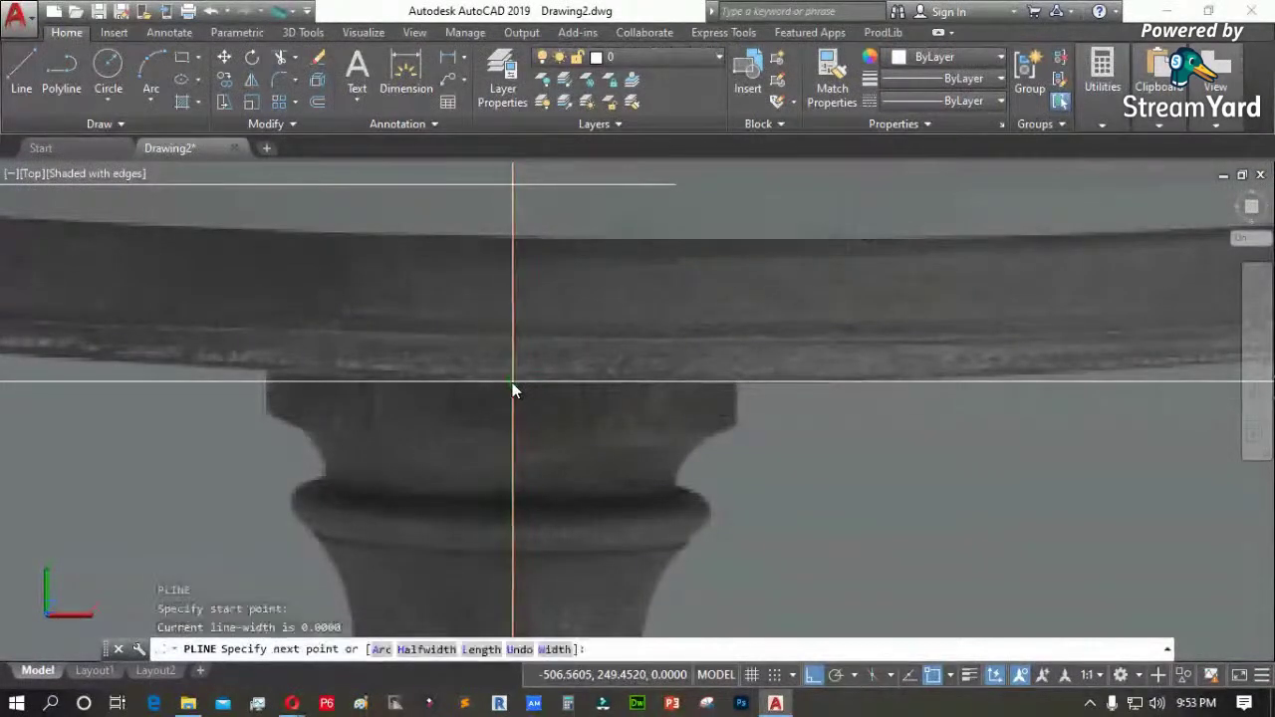
scroll(496, 387, down, 3)
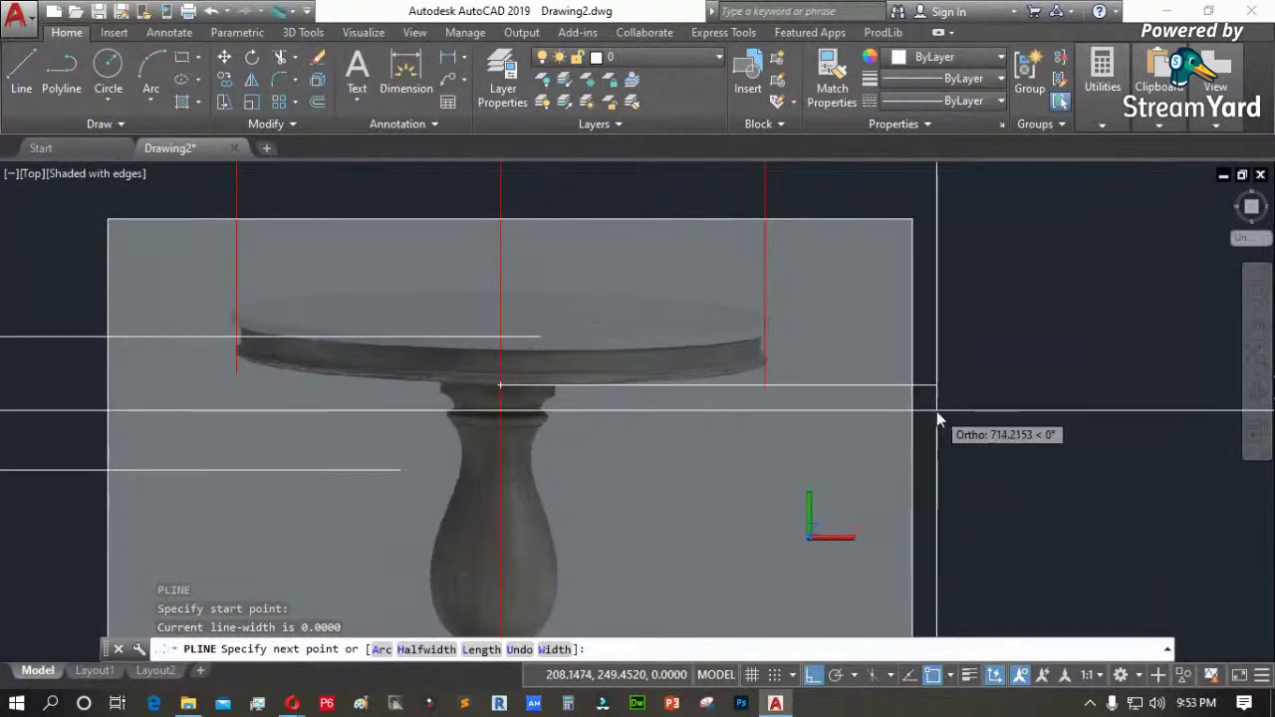
key(Escape)
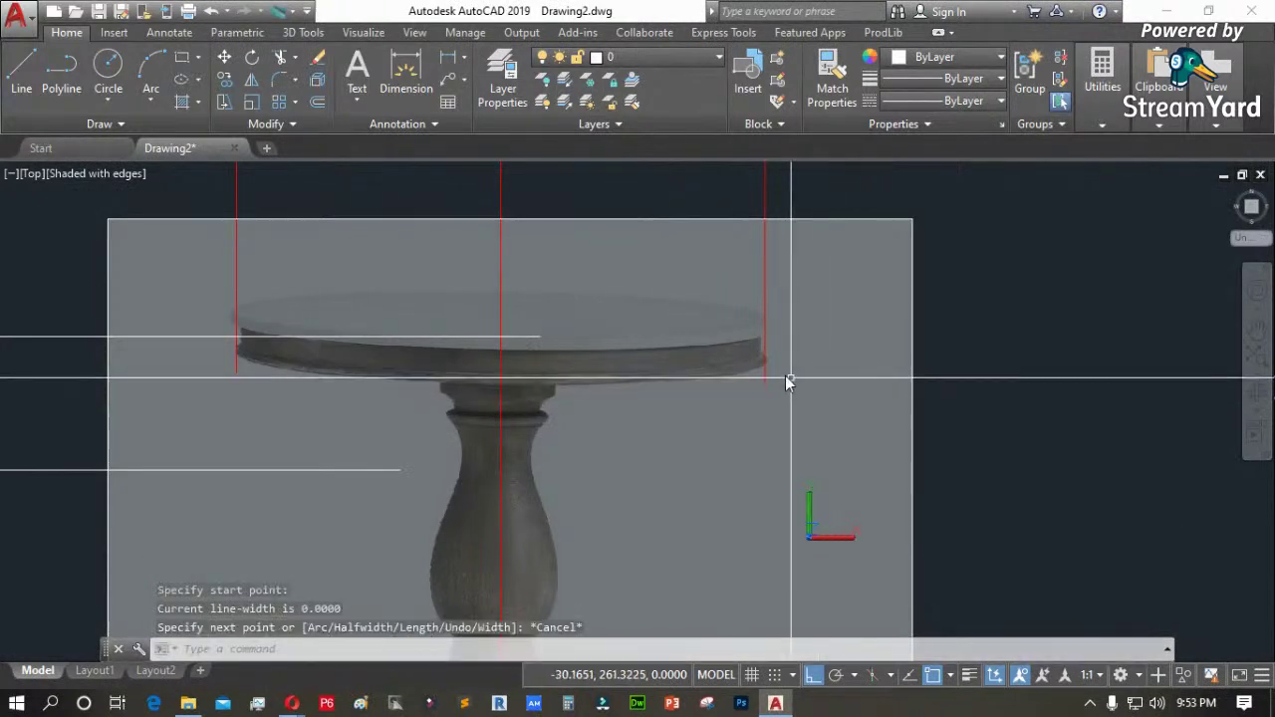
Draw a horizontal polyline rightward from the tabletop's lower right edge
scroll(767, 363, up, 3)
scroll(750, 359, up, 2)
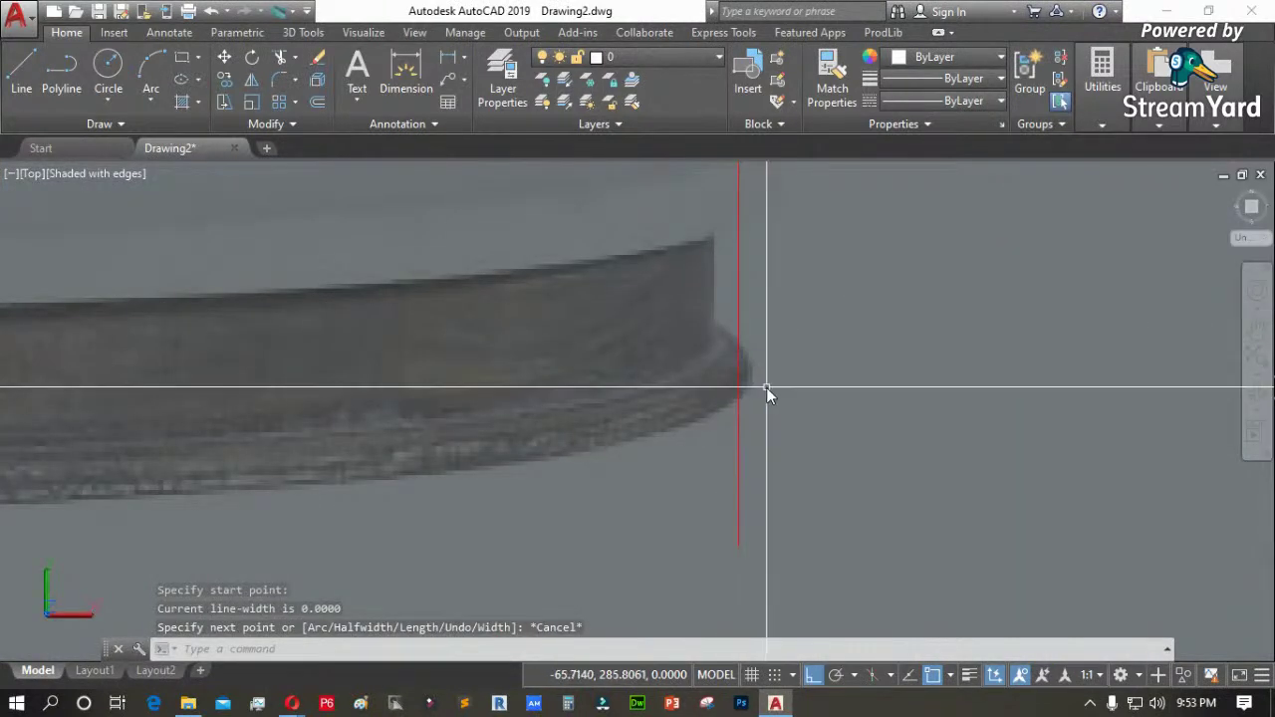
key(space)
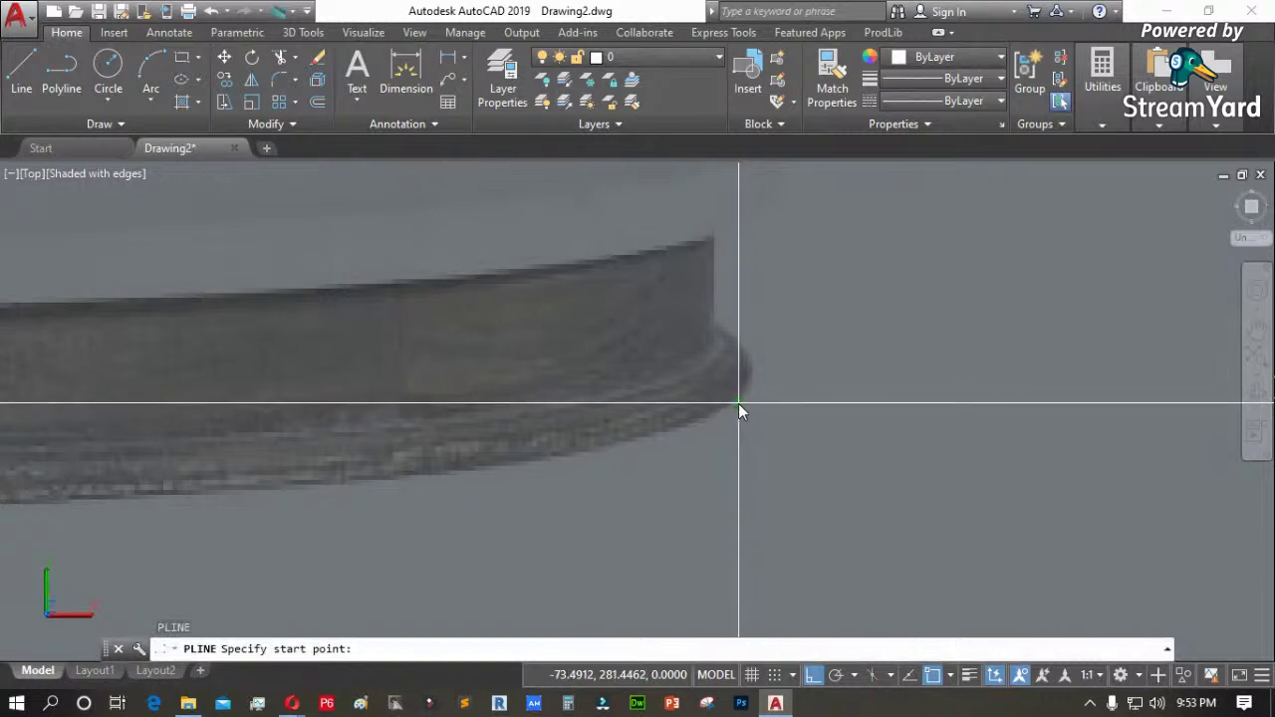
click(738, 404)
click(994, 403)
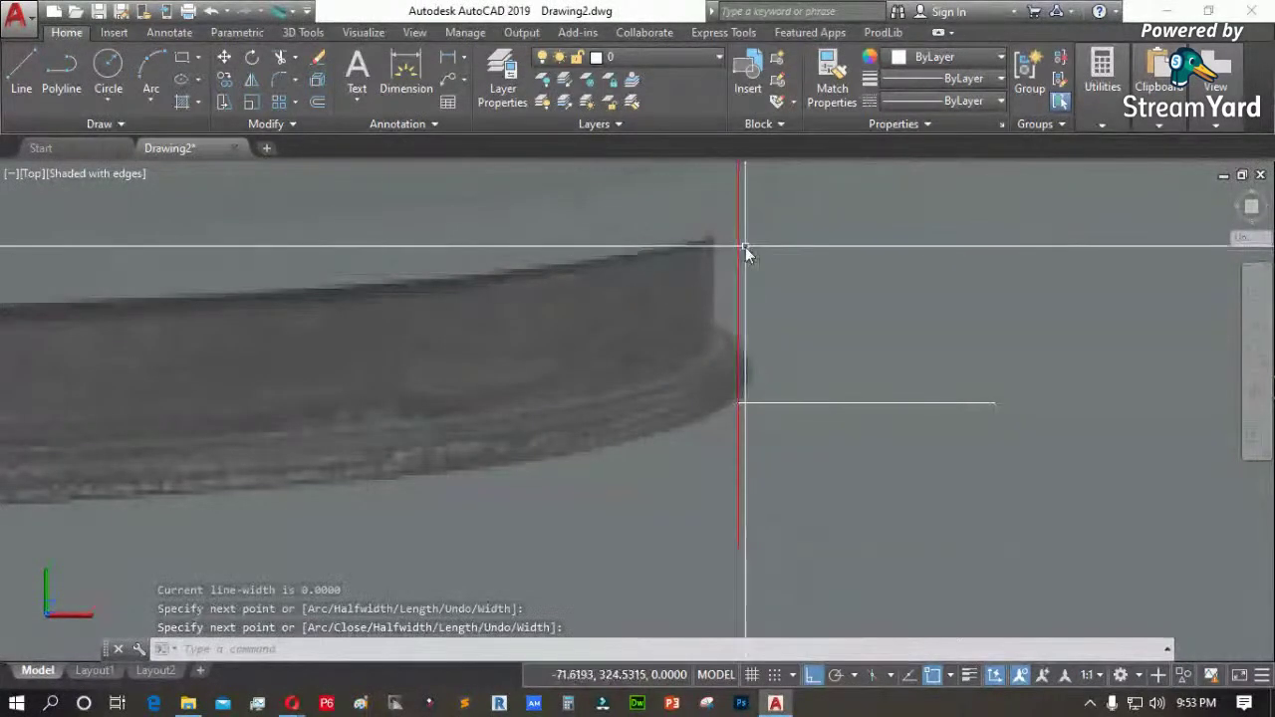
key(space)
key(space)
click(748, 216)
Extend a horizontal line rightward from the tabletop's upper right edge
click(992, 267)
key(space)
scroll(1006, 267, down, 4)
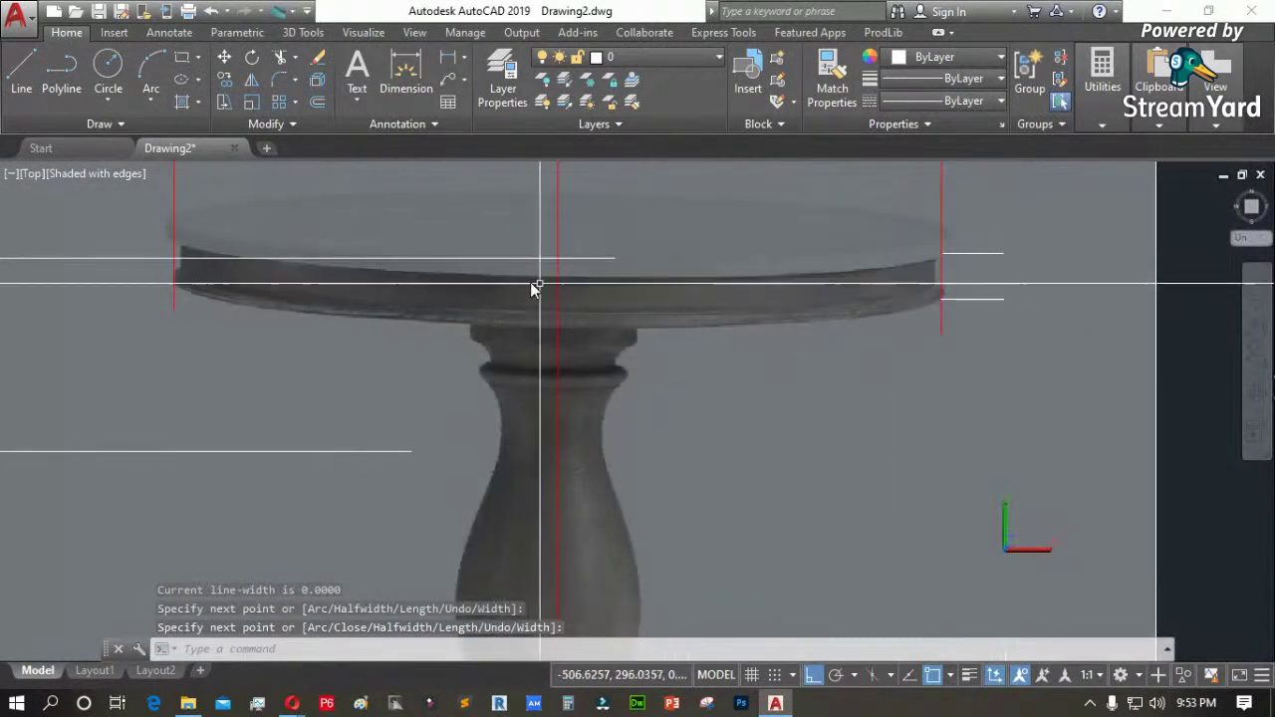
scroll(554, 294, up, 2)
Copy the top horizontal guide slightly down onto the tabletop's top surface with CO
text(co)
key(space)
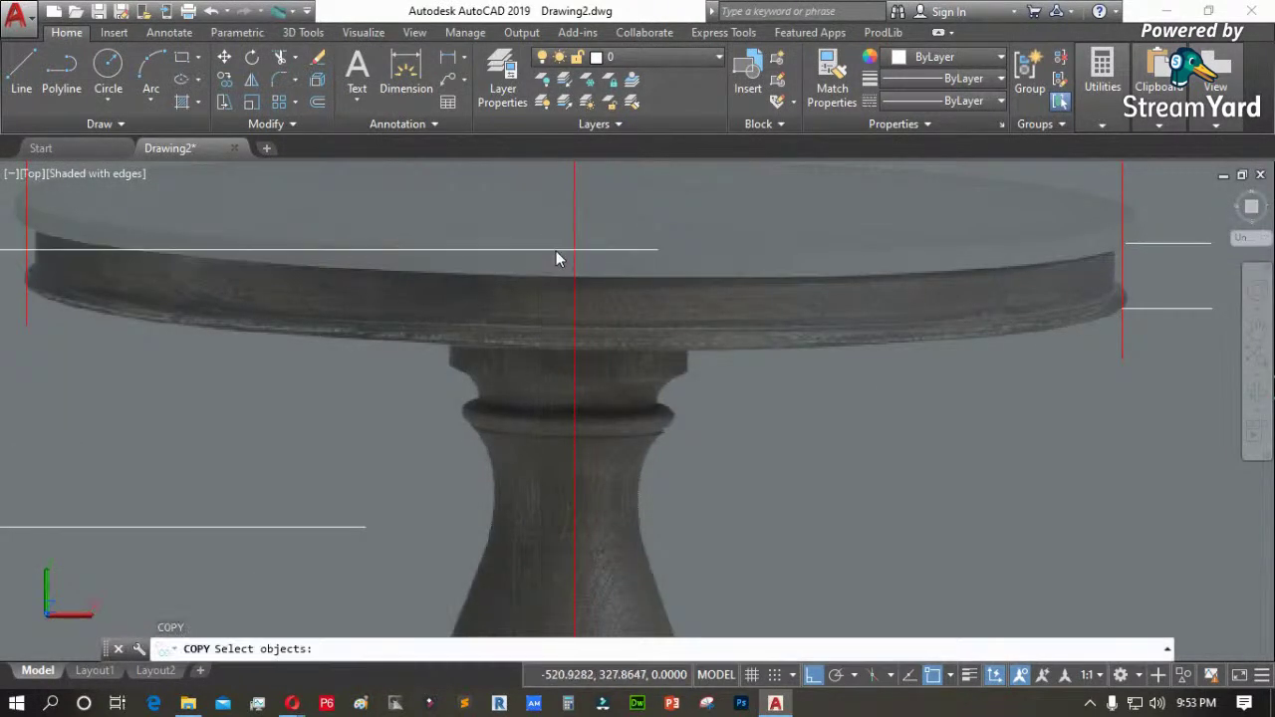
key(space)
scroll(598, 257, up, 3)
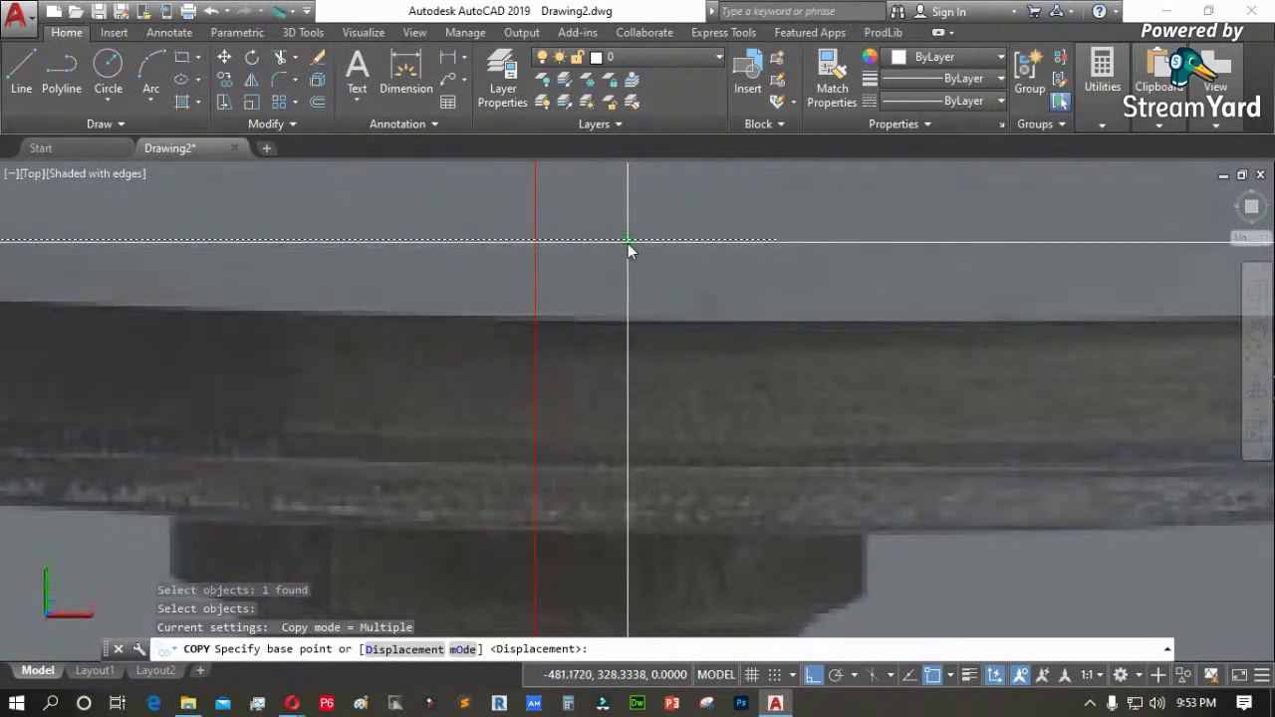
click(627, 241)
click(643, 259)
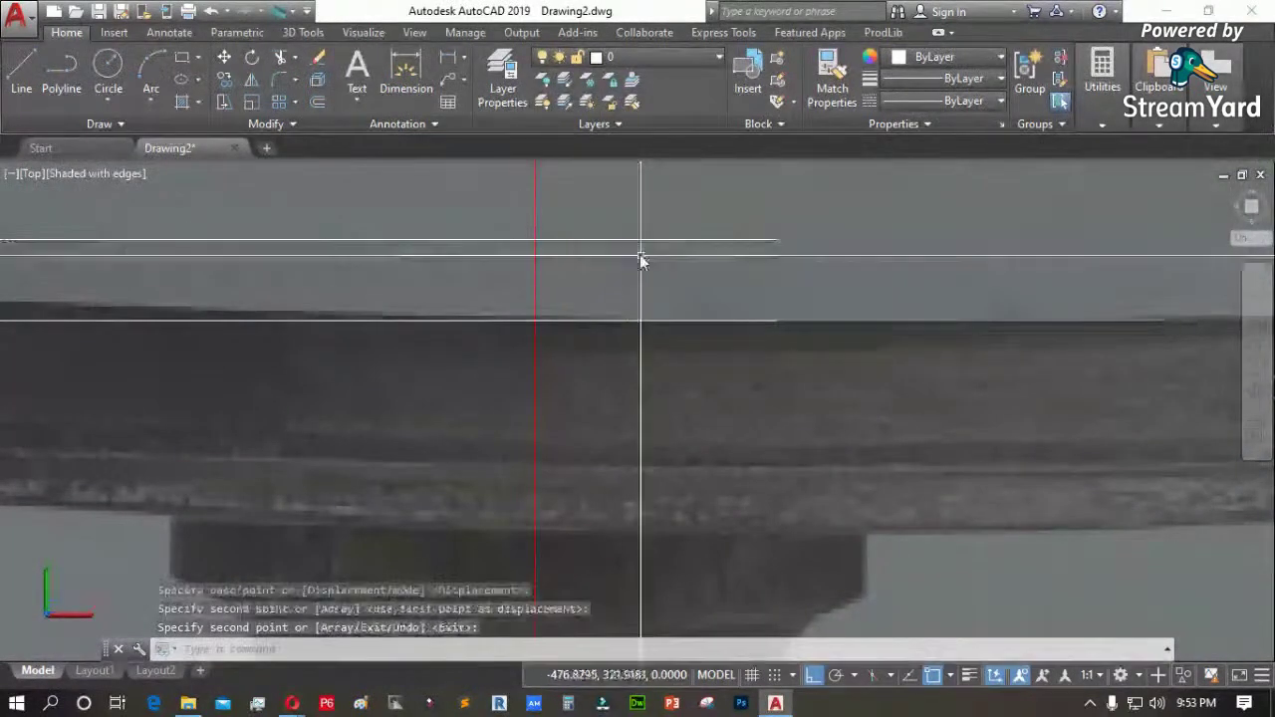
key(space)
scroll(658, 251, down, 3)
scroll(657, 251, down, 5)
scroll(382, 250, up, 4)
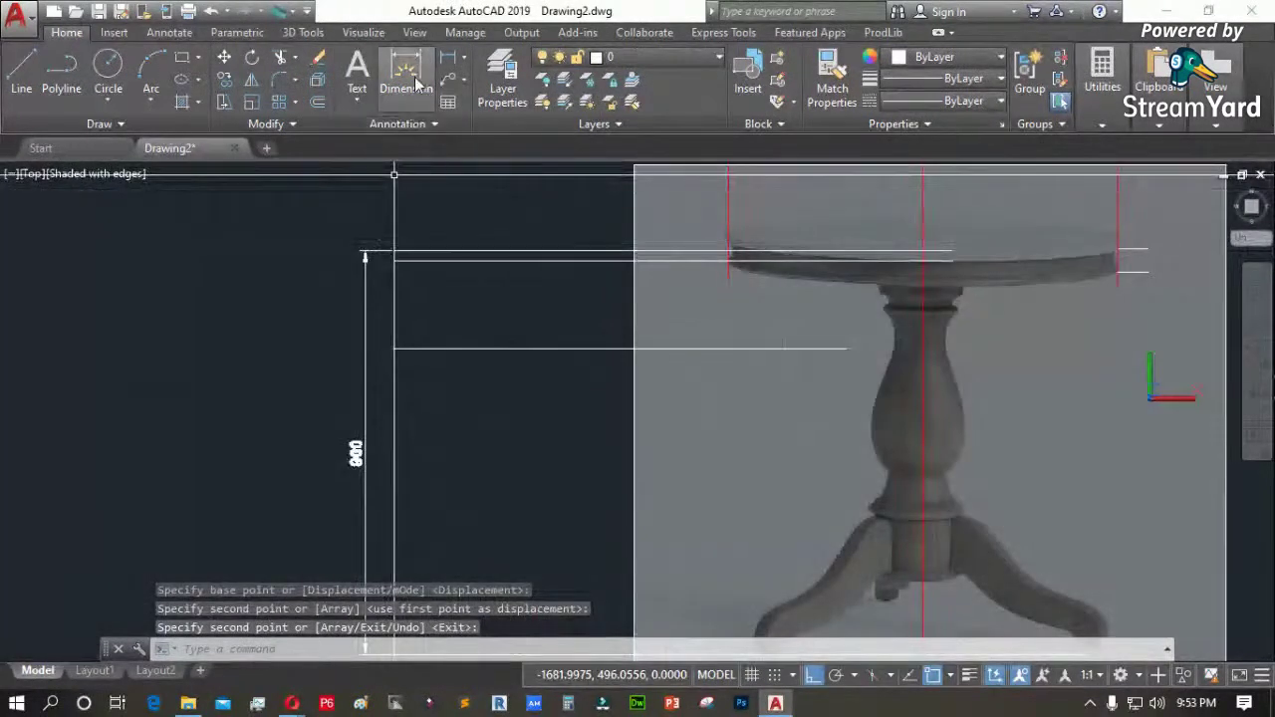
Add a linear dimension between the top guide and its copy at the tabletop
click(445, 62)
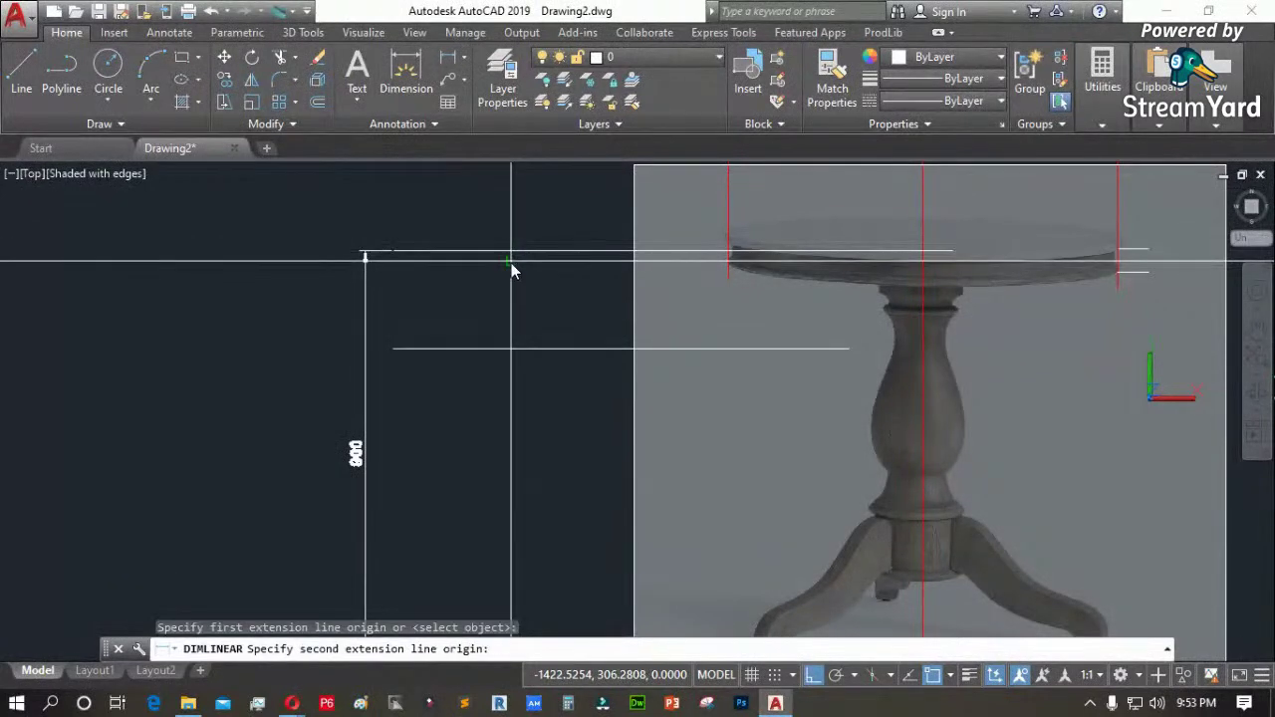
click(511, 261)
click(464, 287)
scroll(433, 362, up, 2)
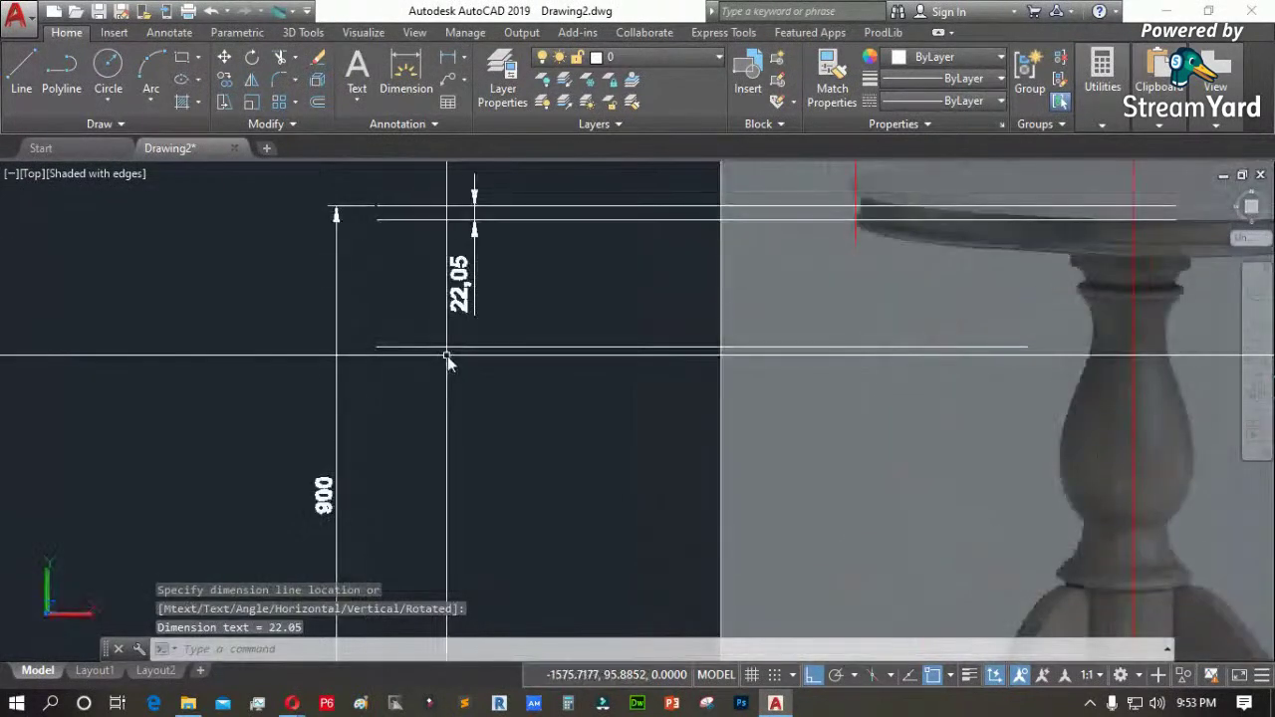
scroll(485, 199, down, 2)
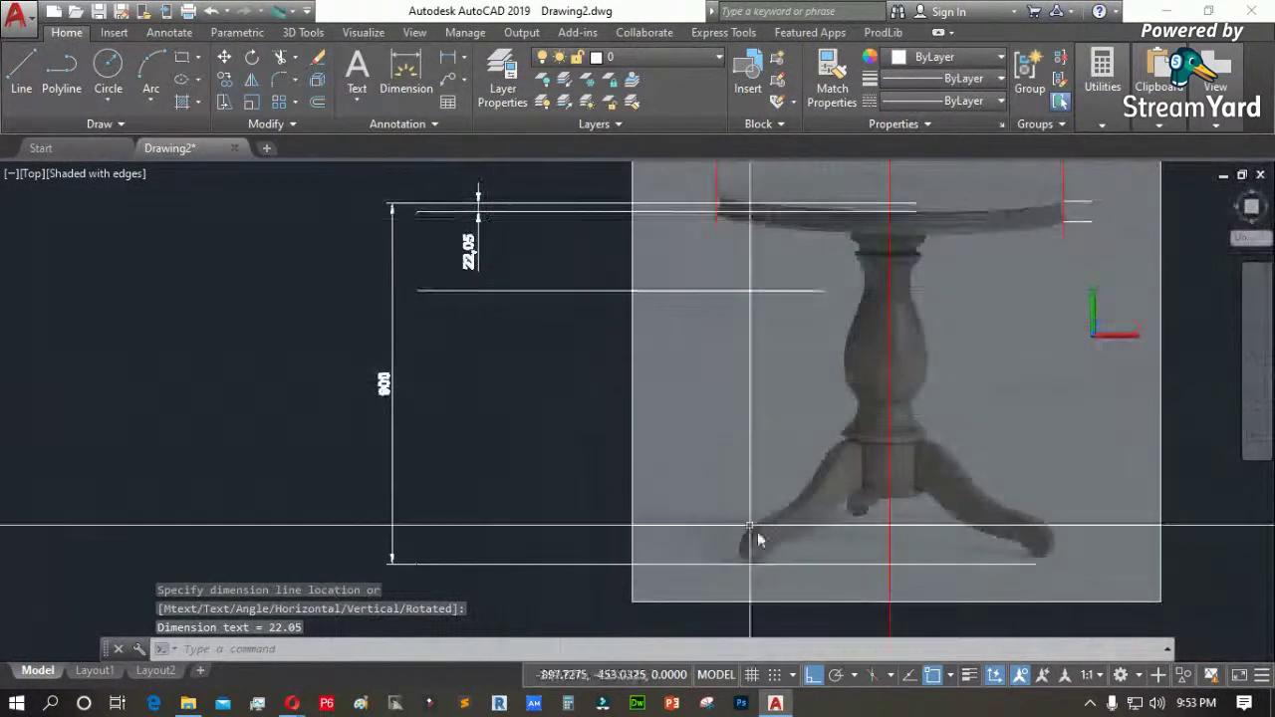
scroll(745, 576, up, 6)
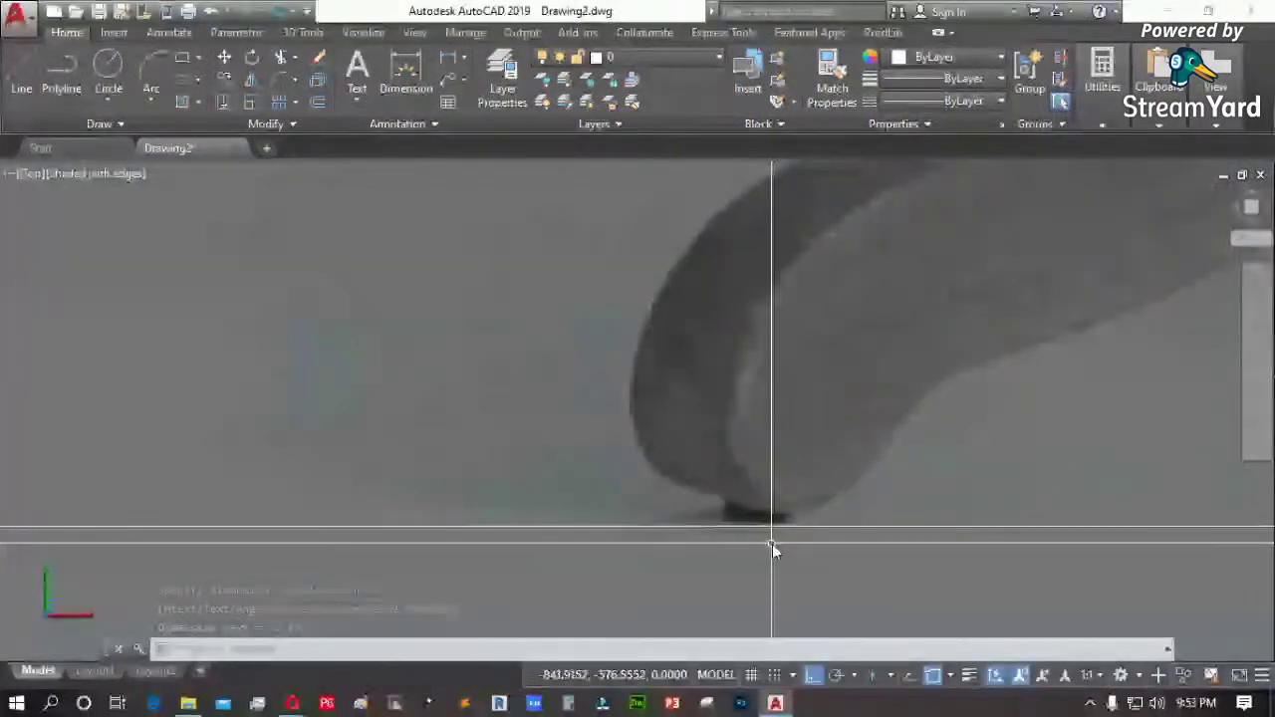
Copy the bottom line up to the foot's bottom edge as a floor line
text(co)
key(Return)
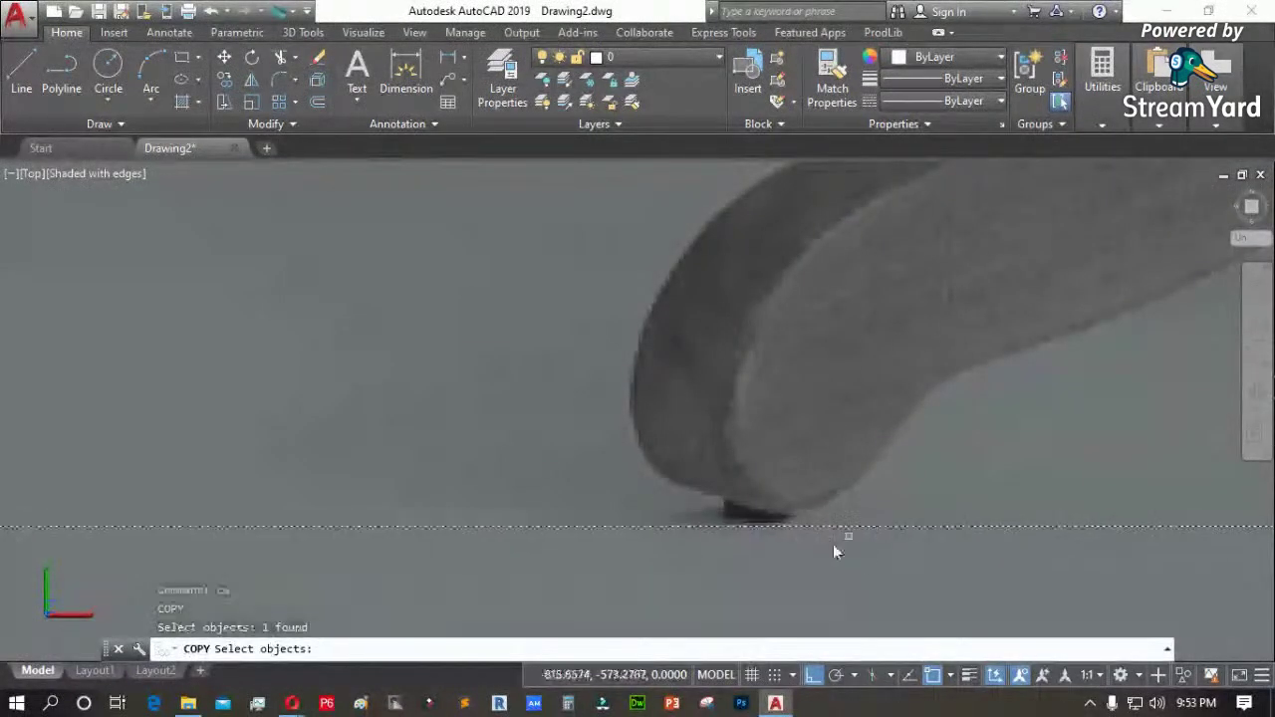
scroll(817, 556, up, 2)
key(Return)
click(783, 549)
scroll(782, 536, up, 2)
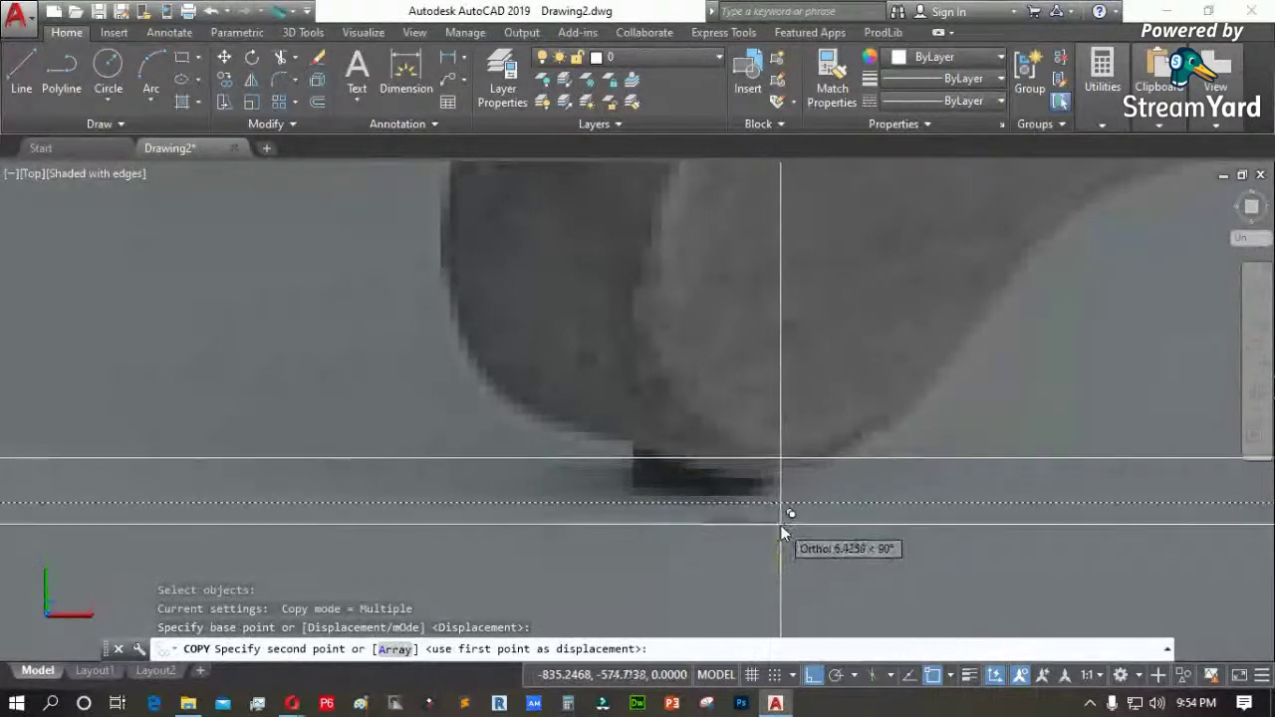
click(780, 522)
key(Return)
scroll(797, 508, down, 2)
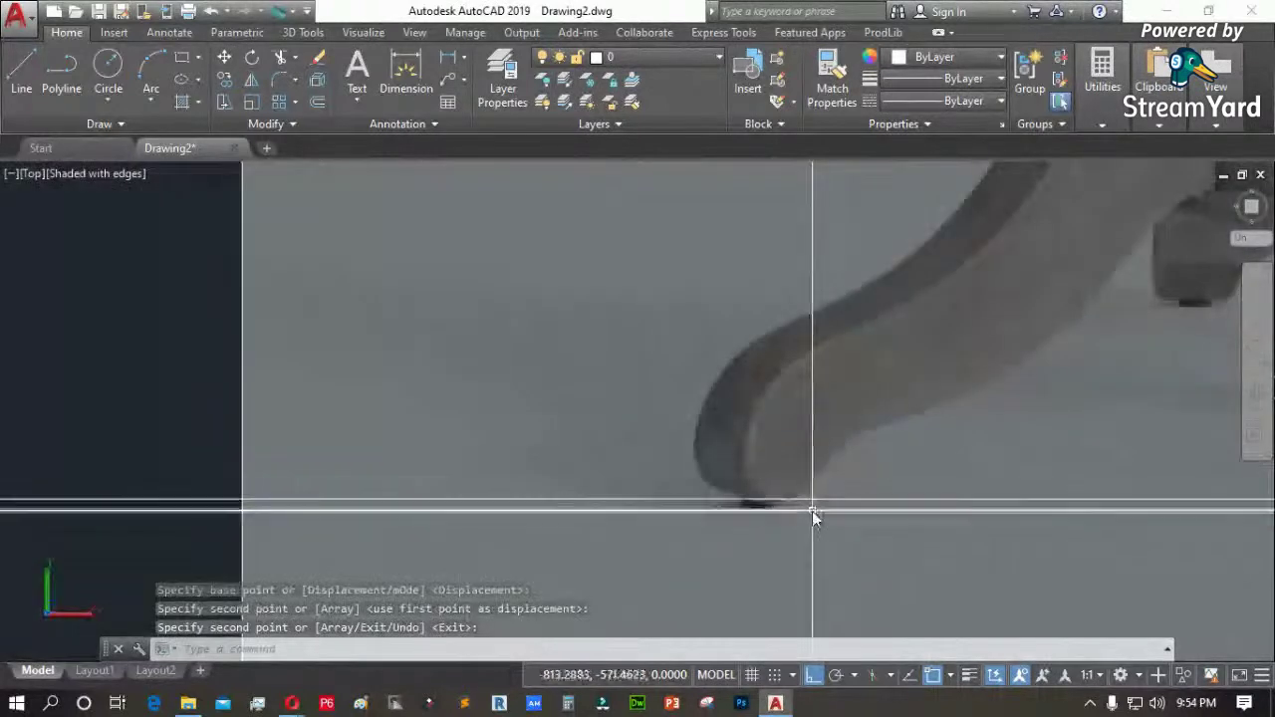
Place a 6.83 linear dimension between the two guide lines at the table's foot
click(449, 62)
scroll(723, 296, down, 3)
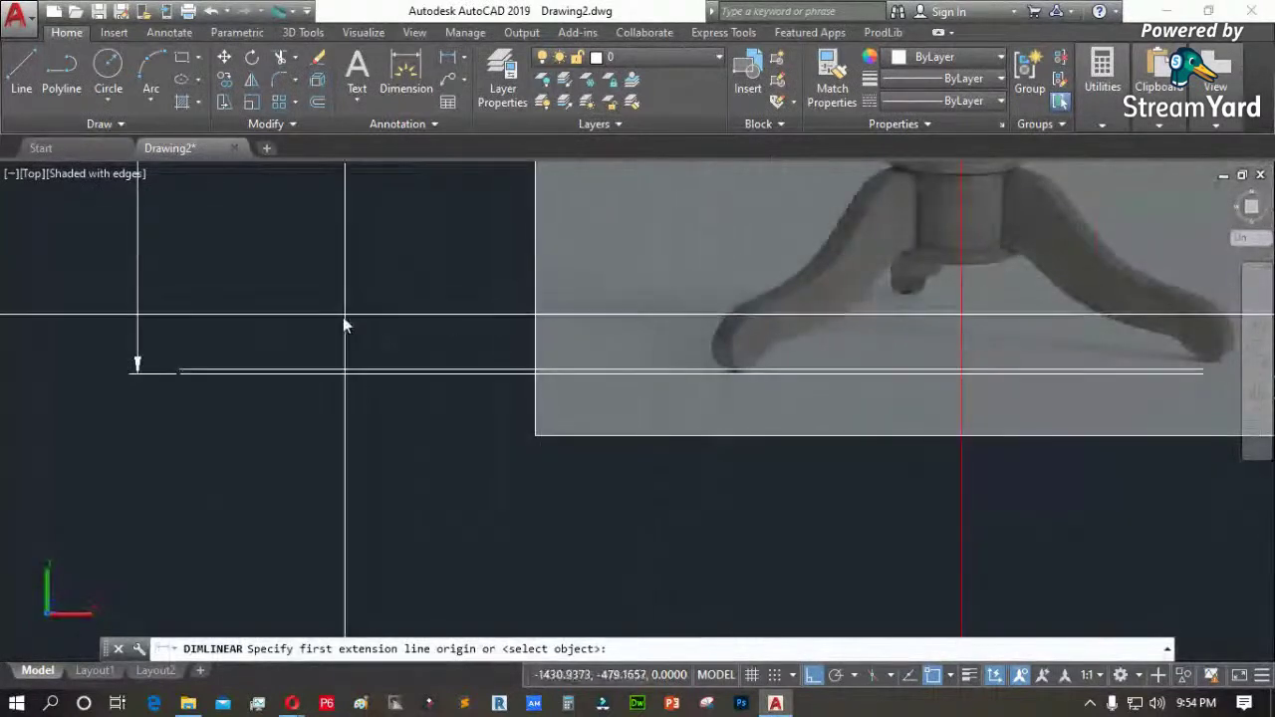
click(319, 375)
click(319, 371)
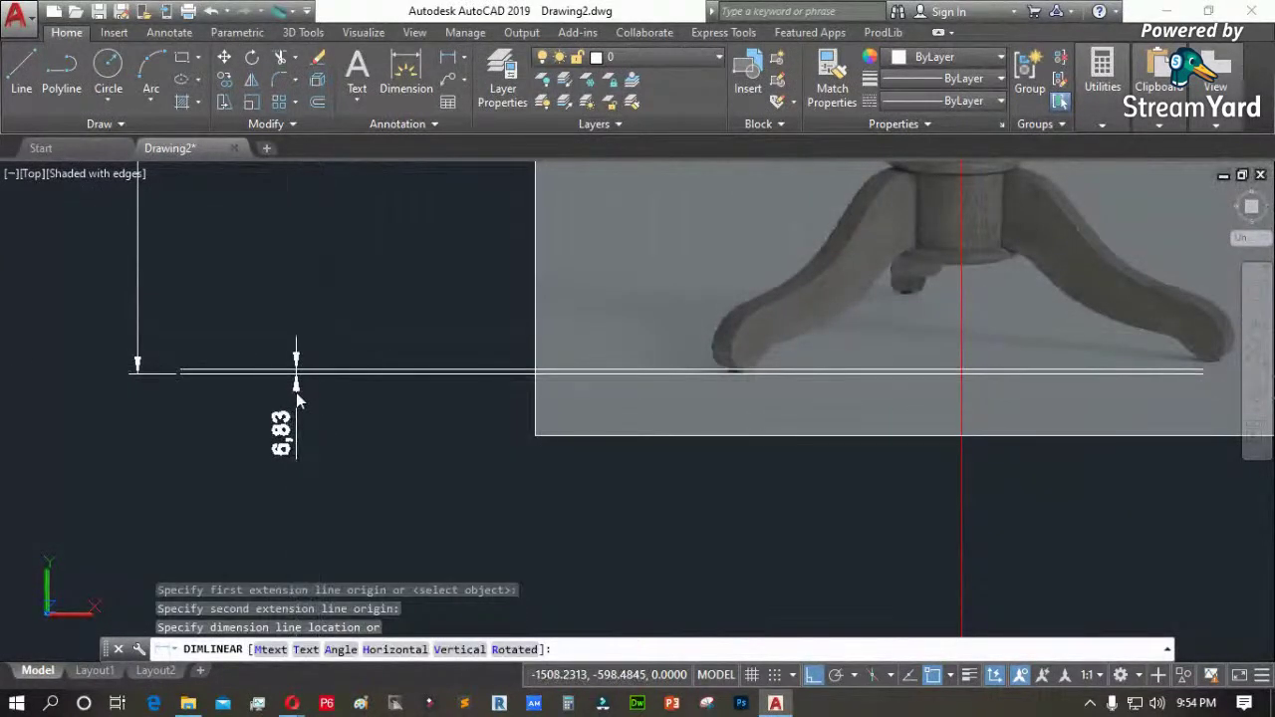
click(296, 393)
scroll(319, 459, up, 3)
scroll(335, 468, down, 2)
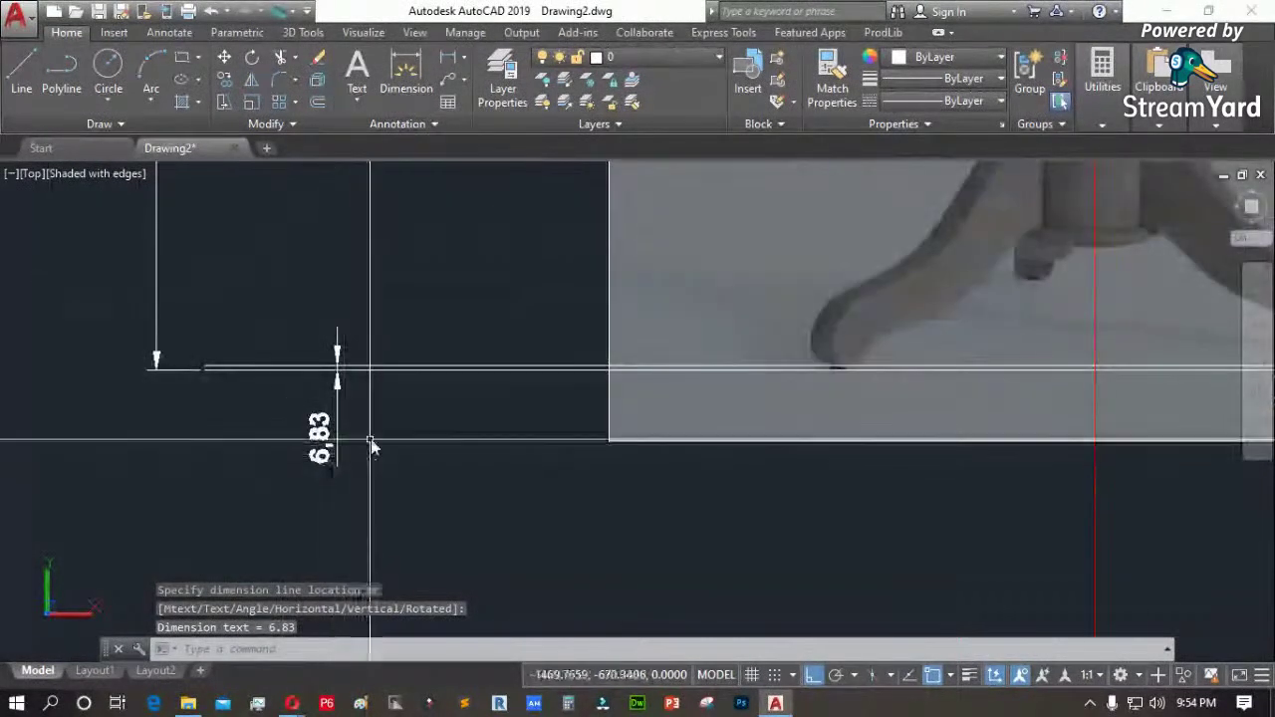
scroll(342, 415, up, 2)
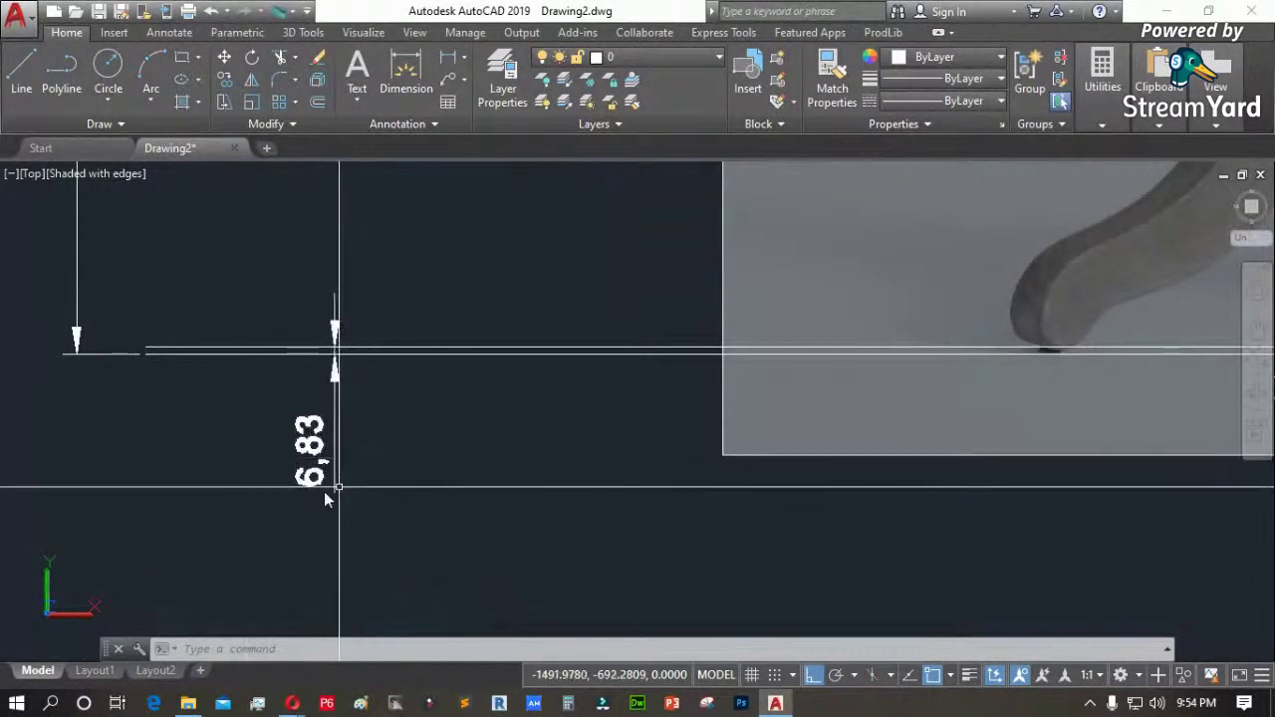
scroll(321, 496, down, 2)
scroll(735, 405, down, 3)
scroll(763, 352, up, 5)
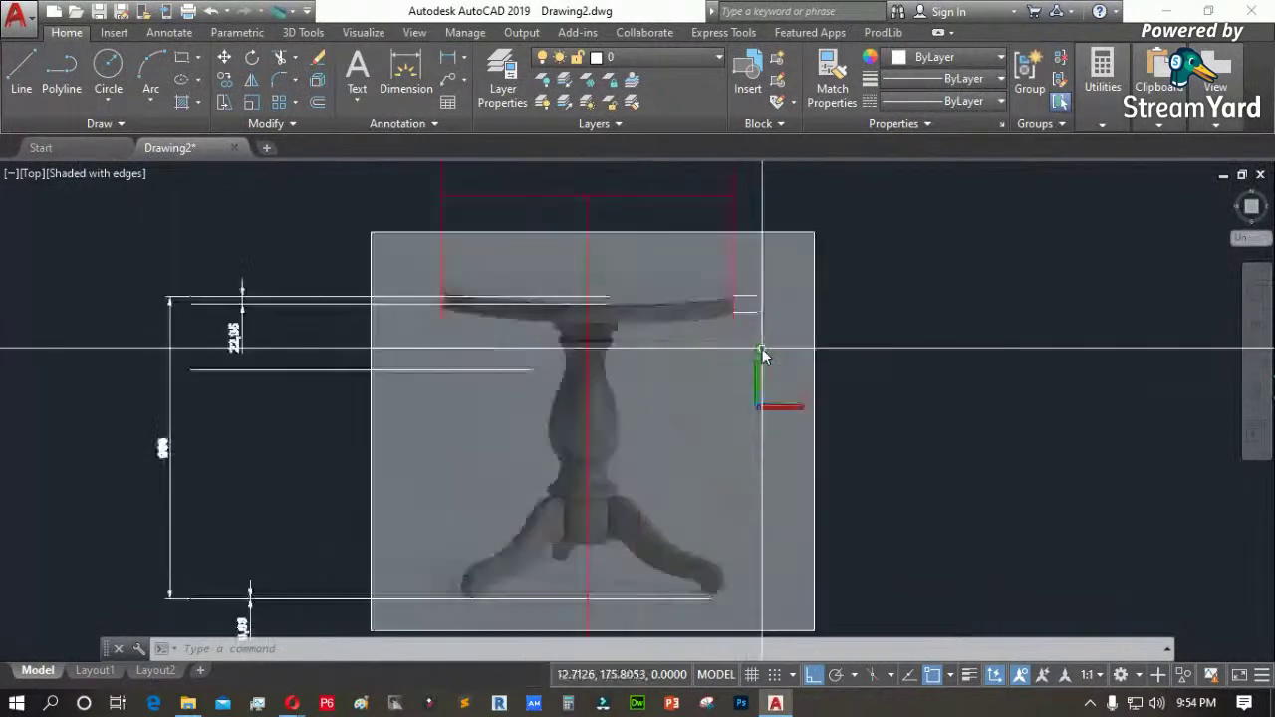
scroll(748, 304, up, 2)
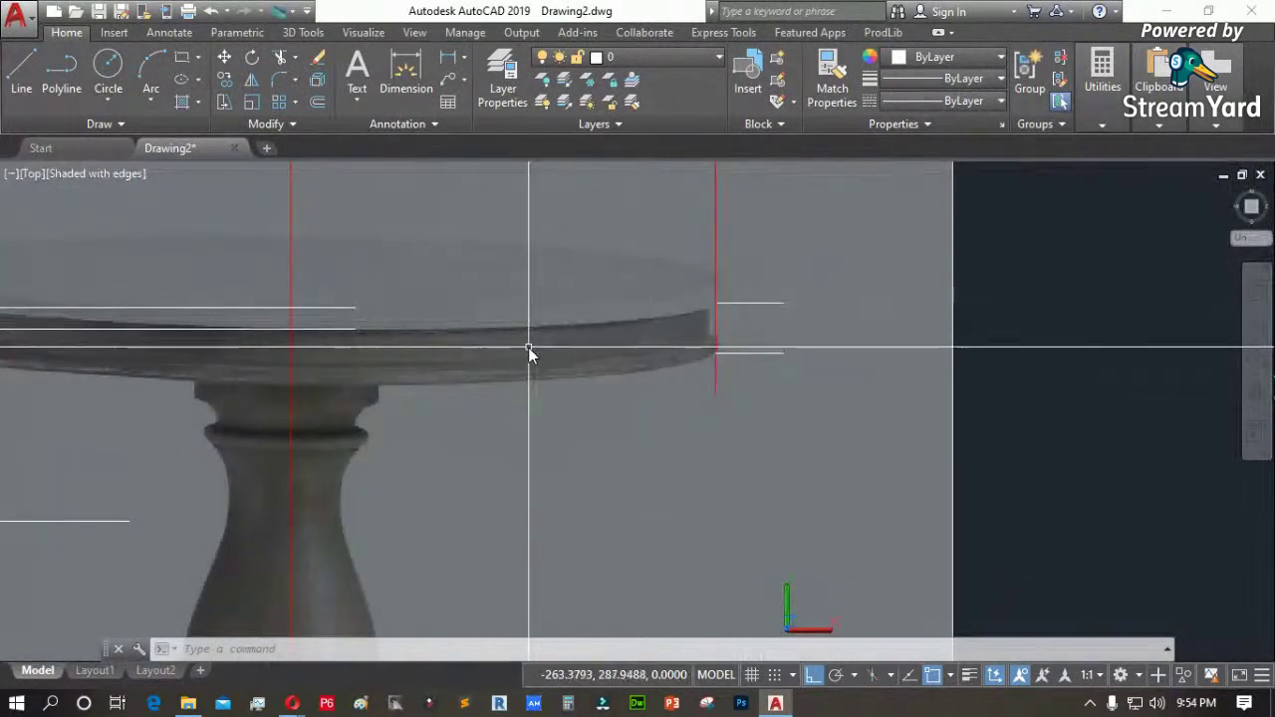
scroll(563, 346, up, 2)
scroll(794, 301, up, 3)
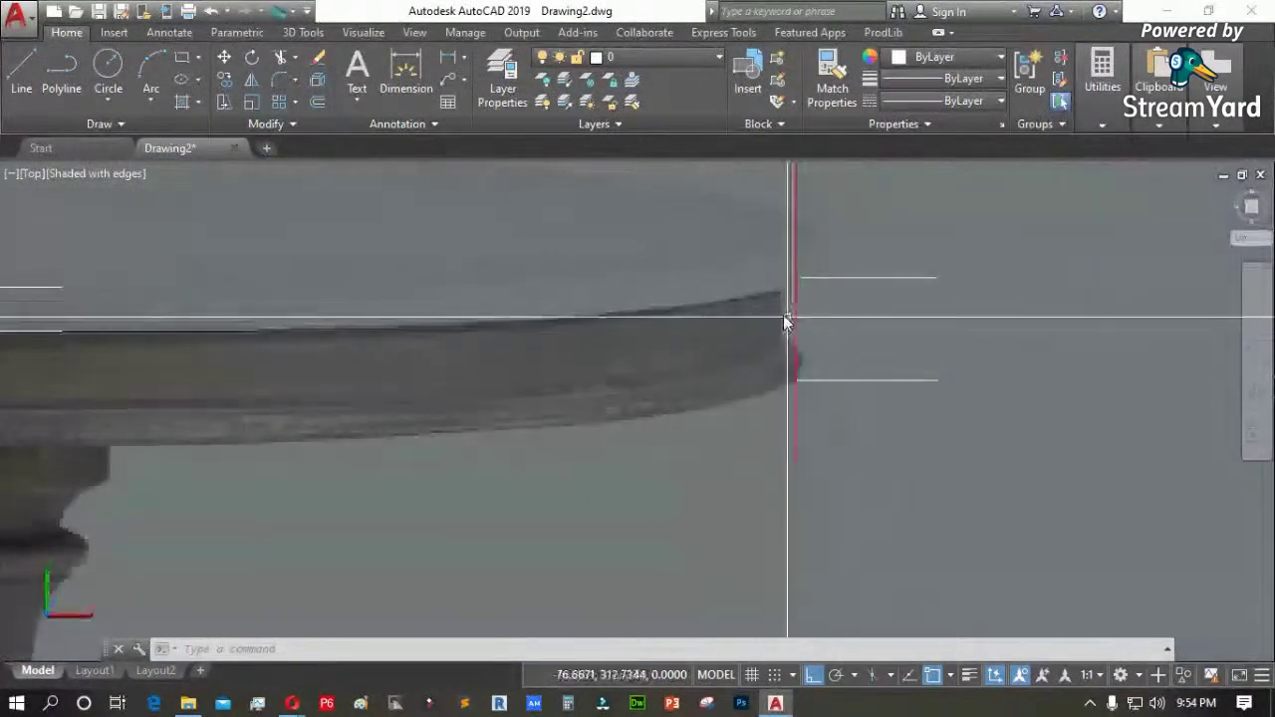
scroll(792, 325, up, 2)
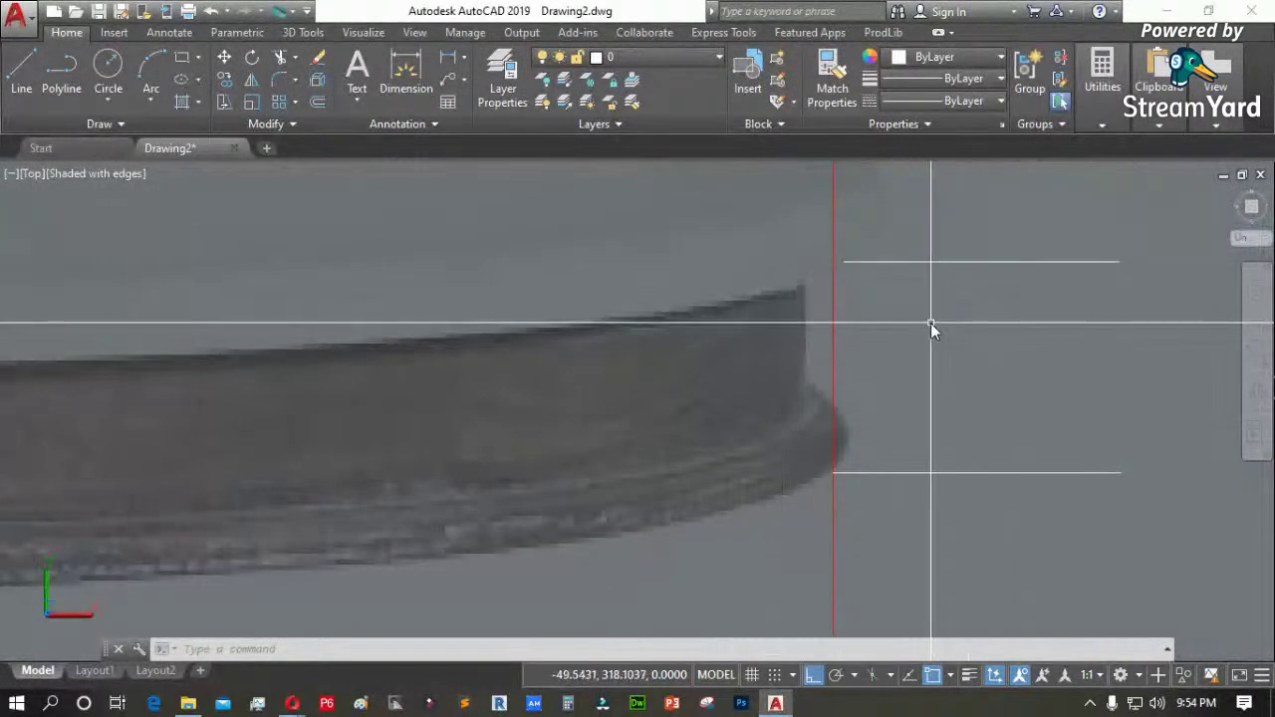
text(pl)
key(Return)
scroll(887, 358, down, 3)
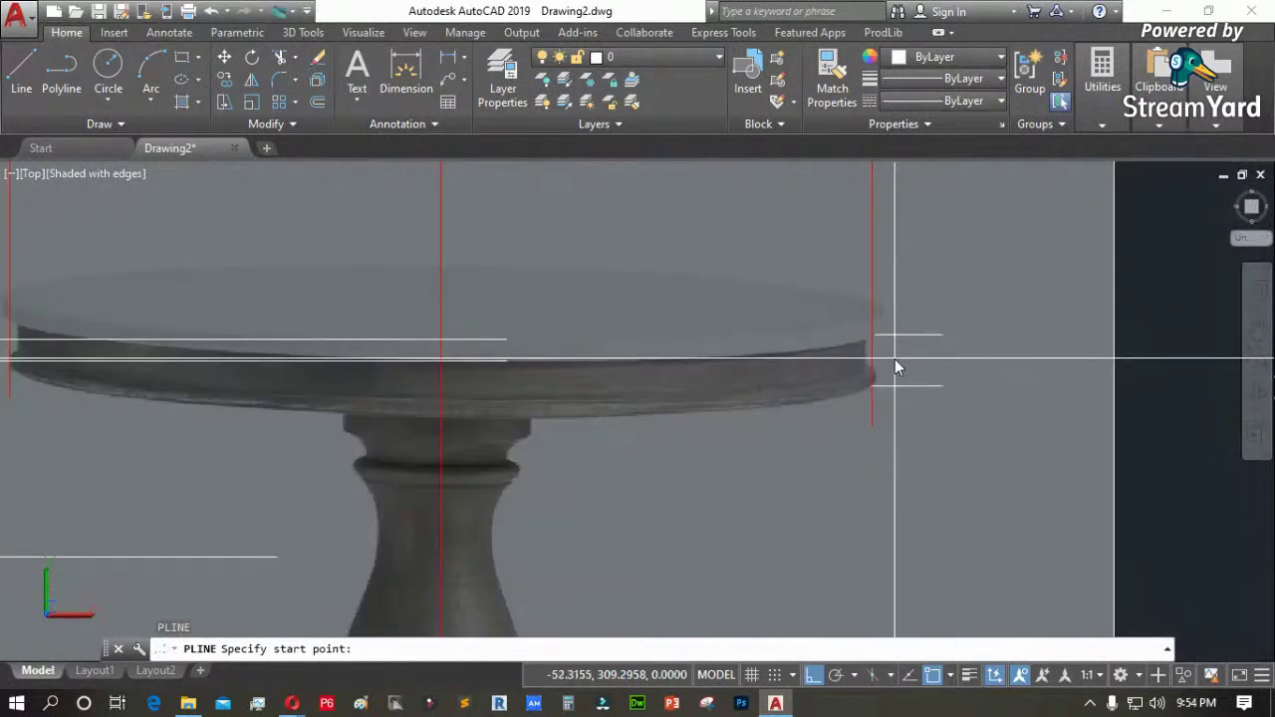
key(Escape)
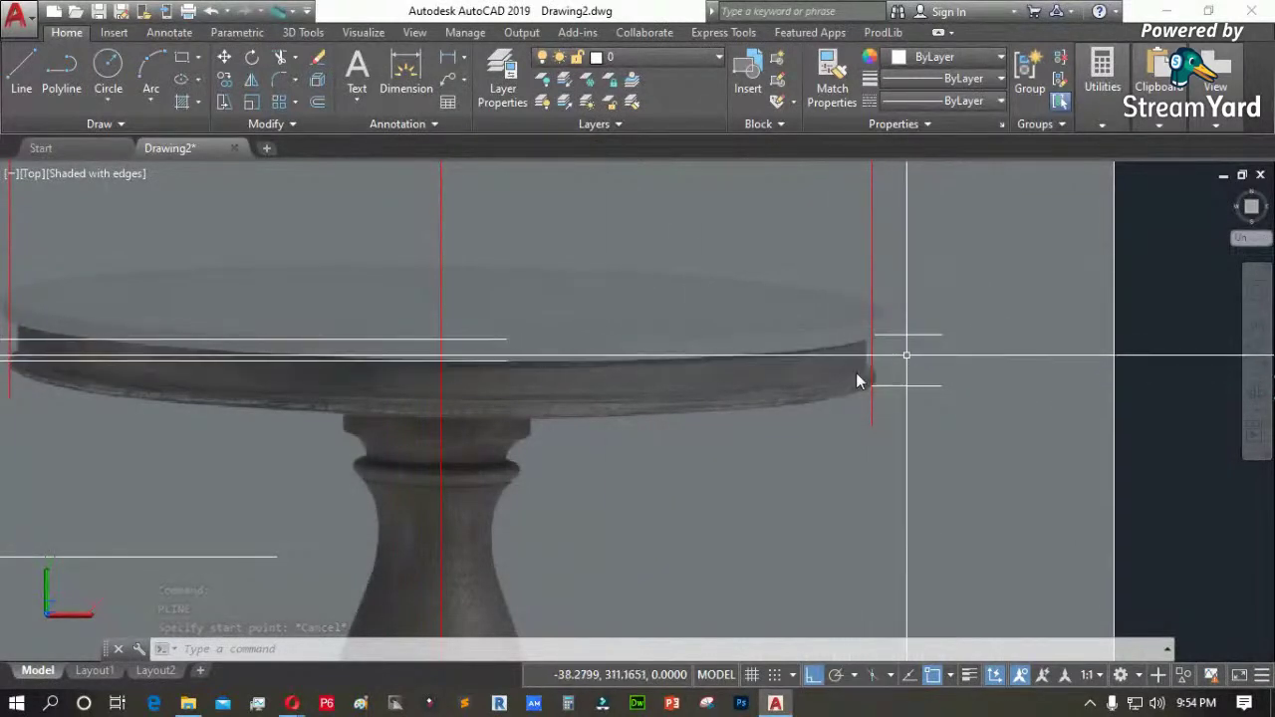
scroll(879, 340, down, 4)
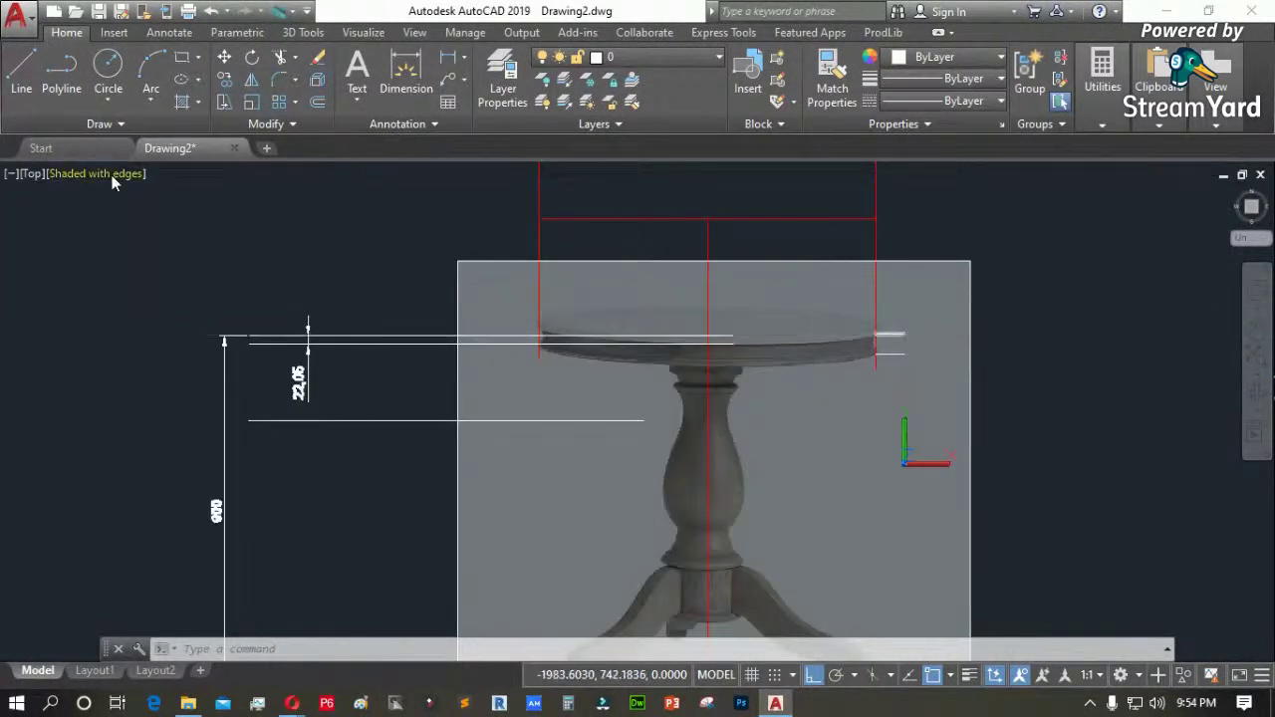
Switch the viewport to the SW Isometric view
click(32, 174)
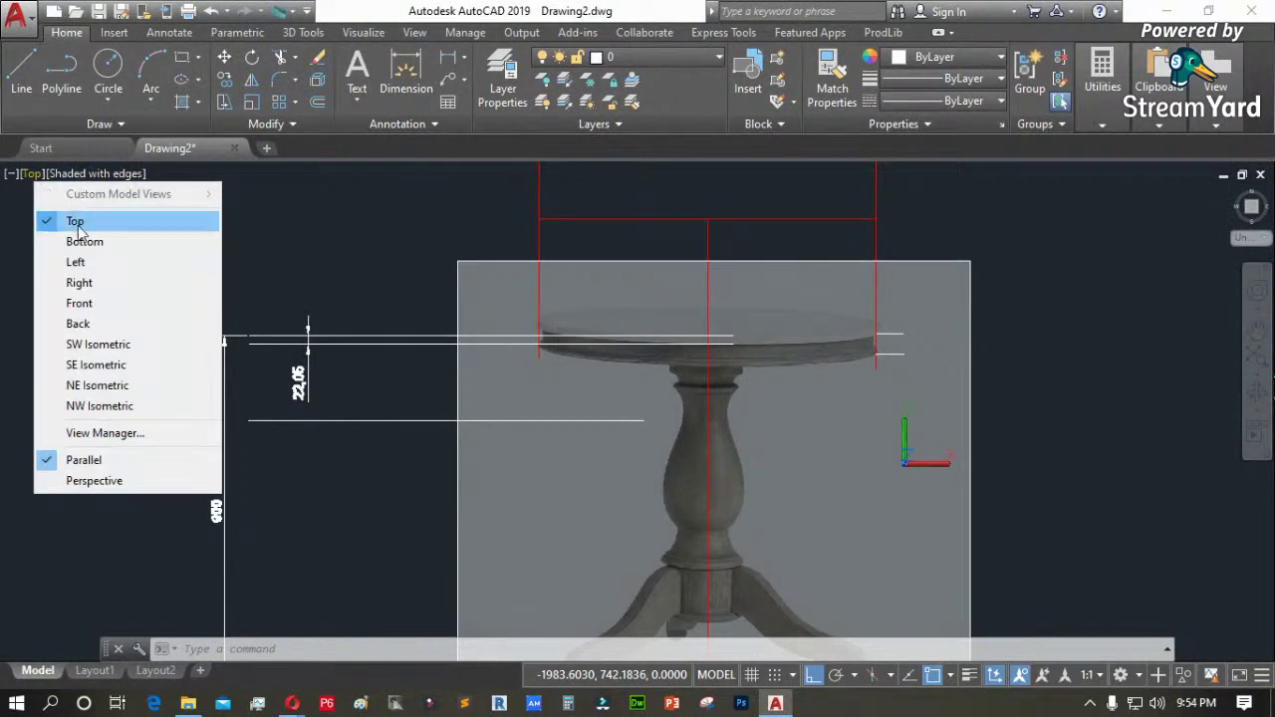
click(98, 344)
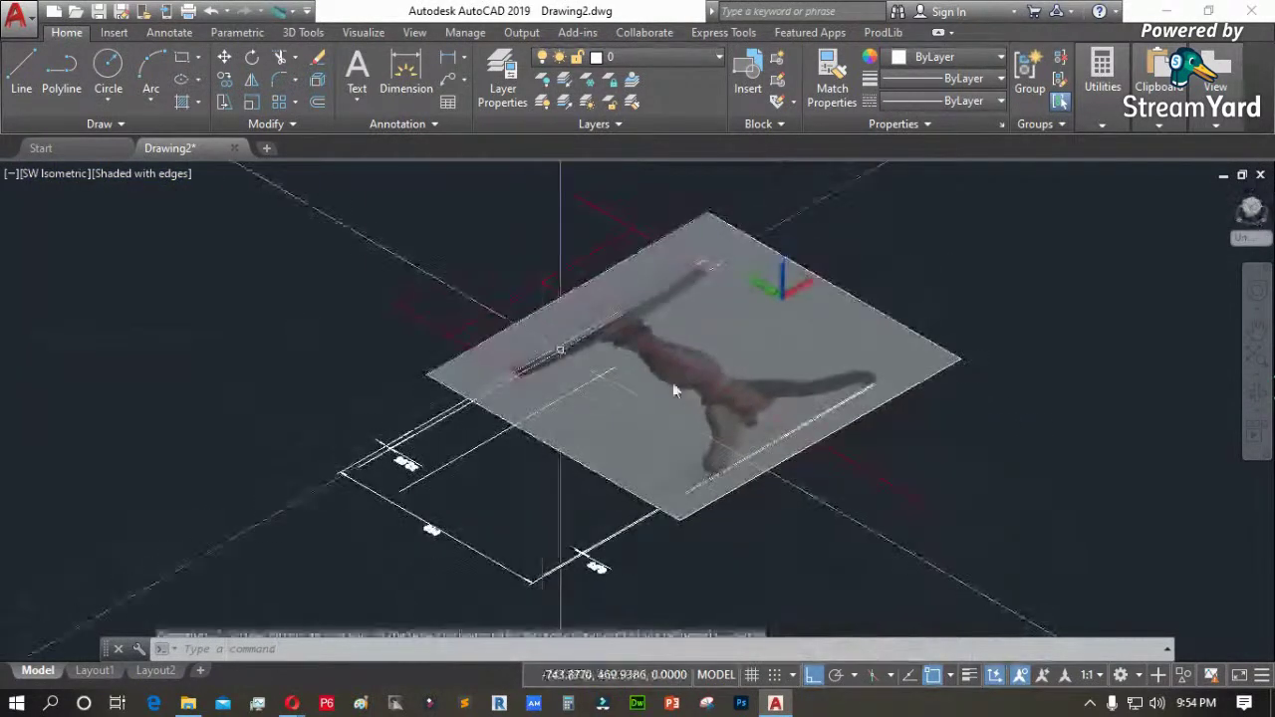
scroll(957, 296, up, 2)
Draw an open square polyline whose last side stops short, leaving a gap
text(pl)
key(Return)
click(741, 297)
click(684, 328)
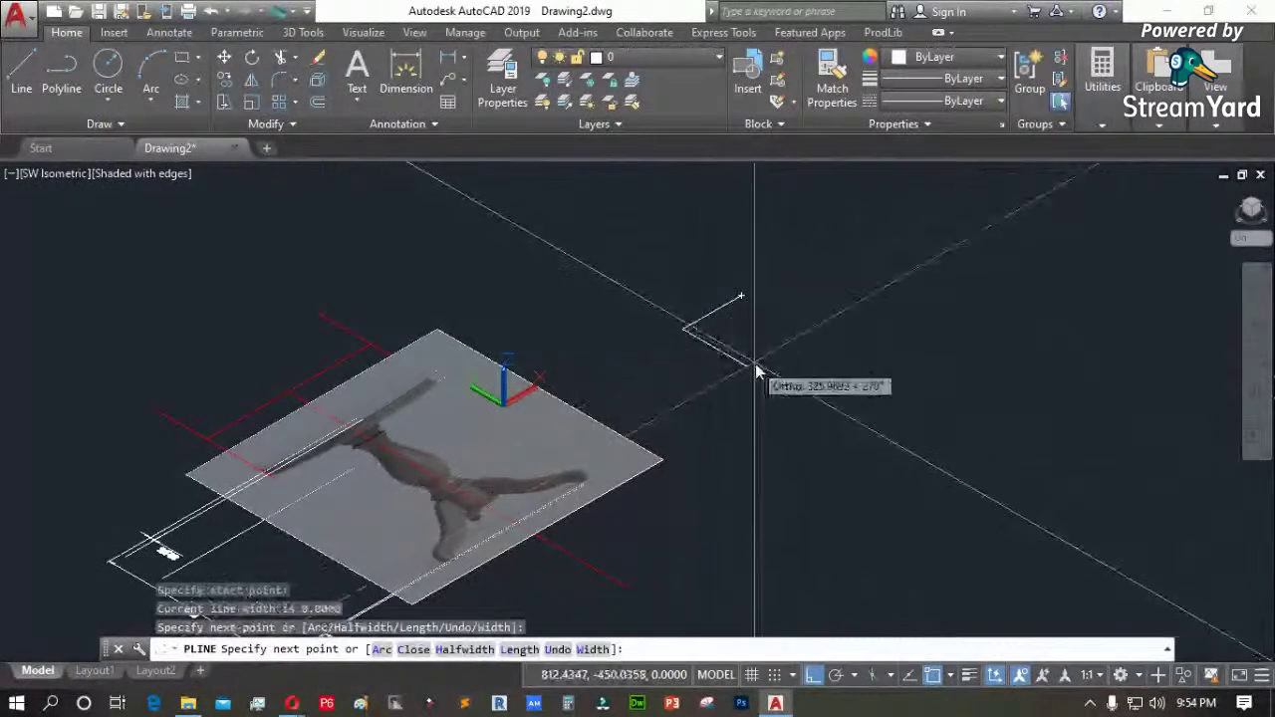
click(745, 365)
click(797, 335)
click(769, 316)
key(Return)
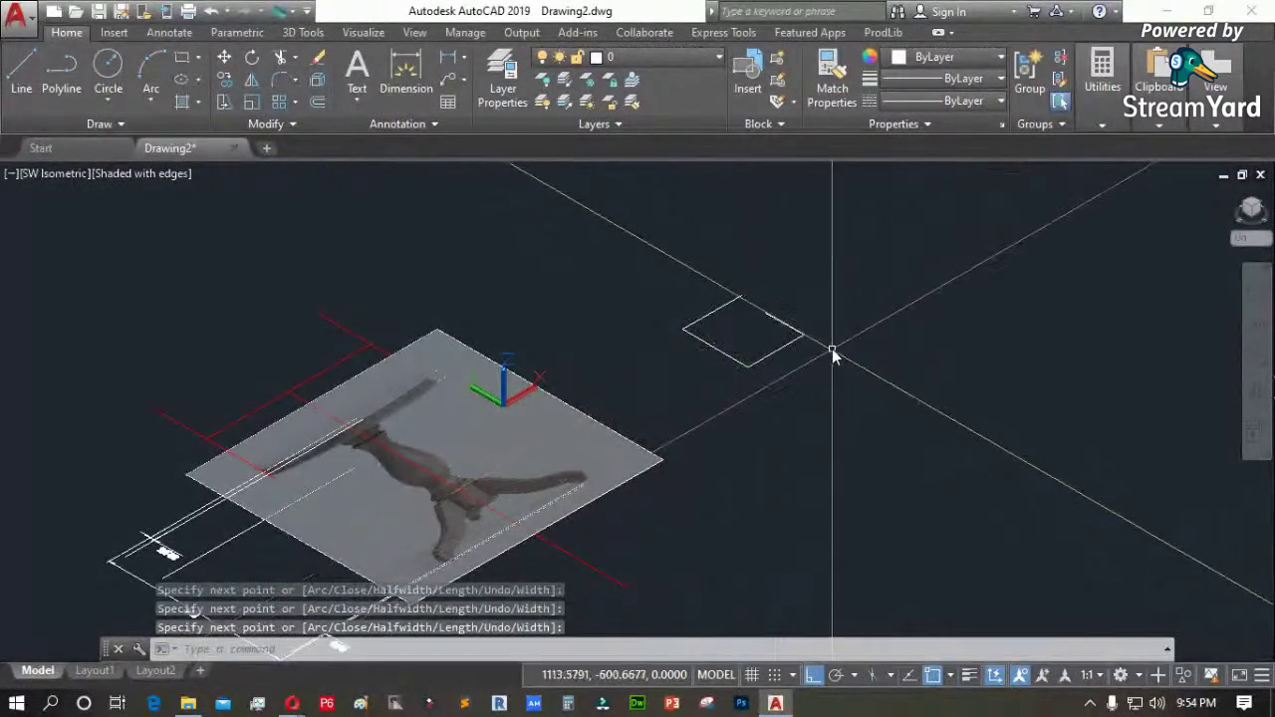
Draw a four-corner diamond polyline beside it, closed with the Close option
key(Return)
click(927, 281)
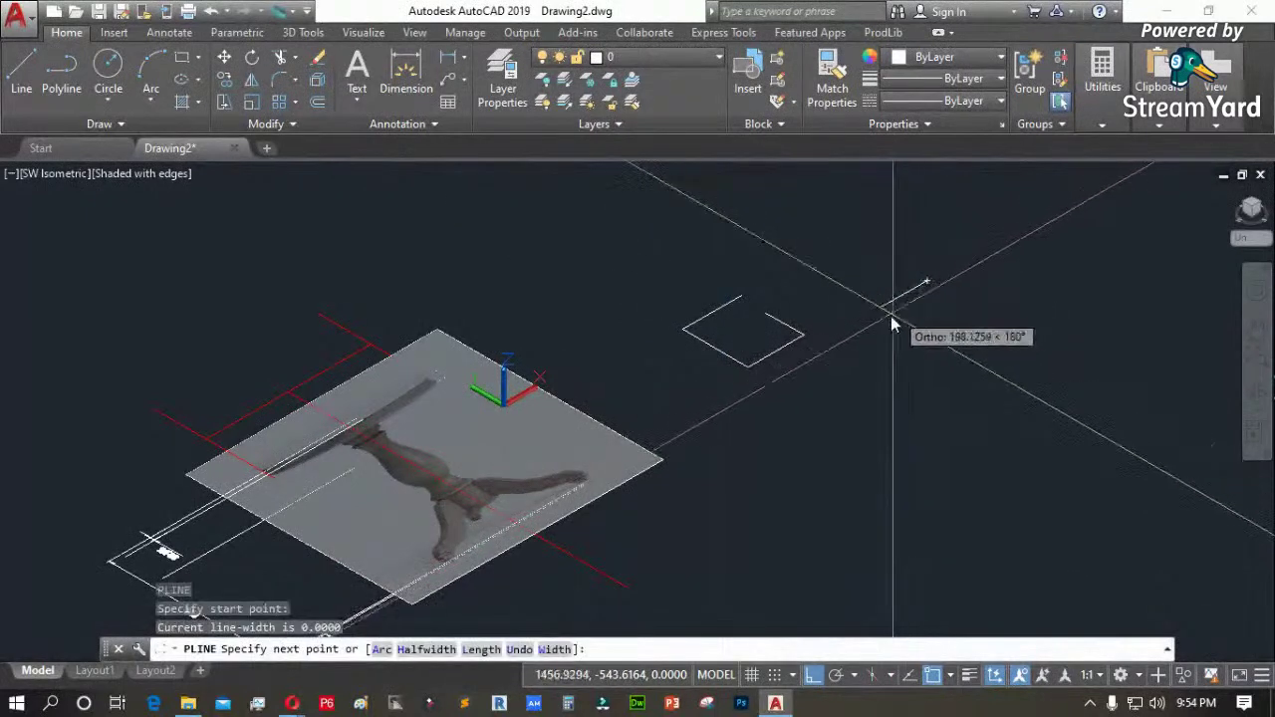
click(871, 315)
click(923, 343)
click(986, 311)
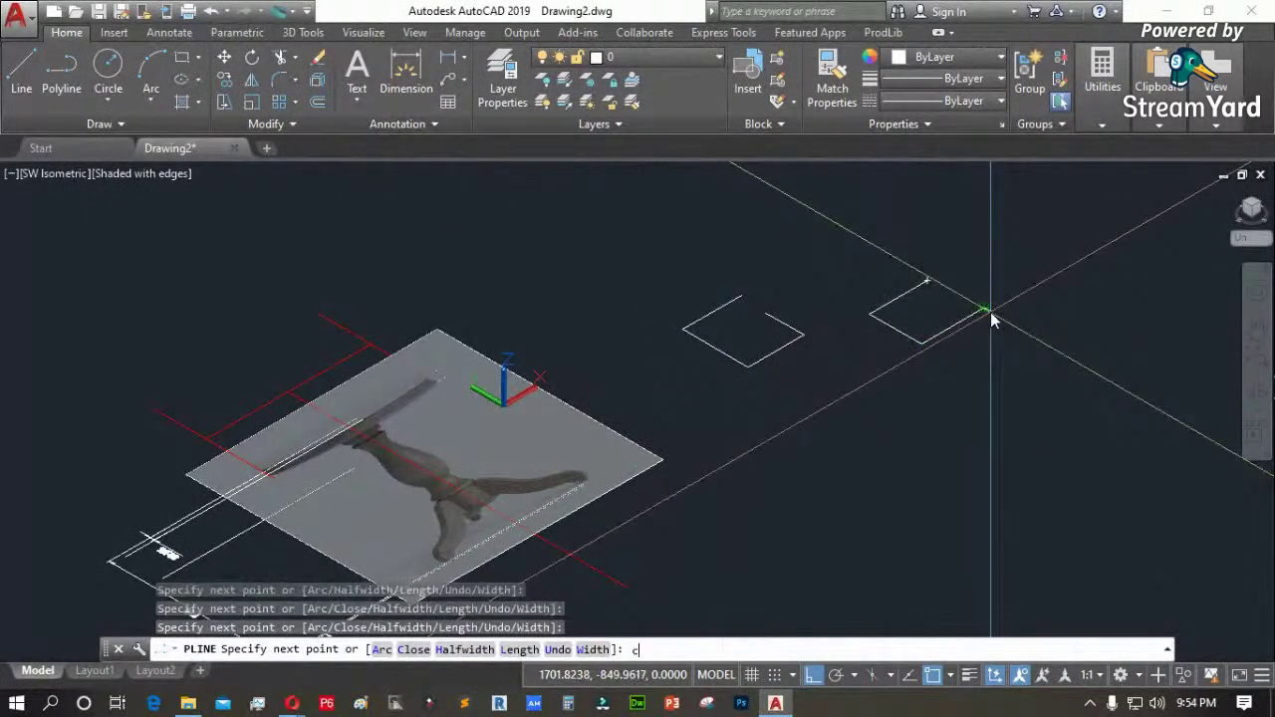
text(cl)
key(Return)
scroll(1008, 244, up, 3)
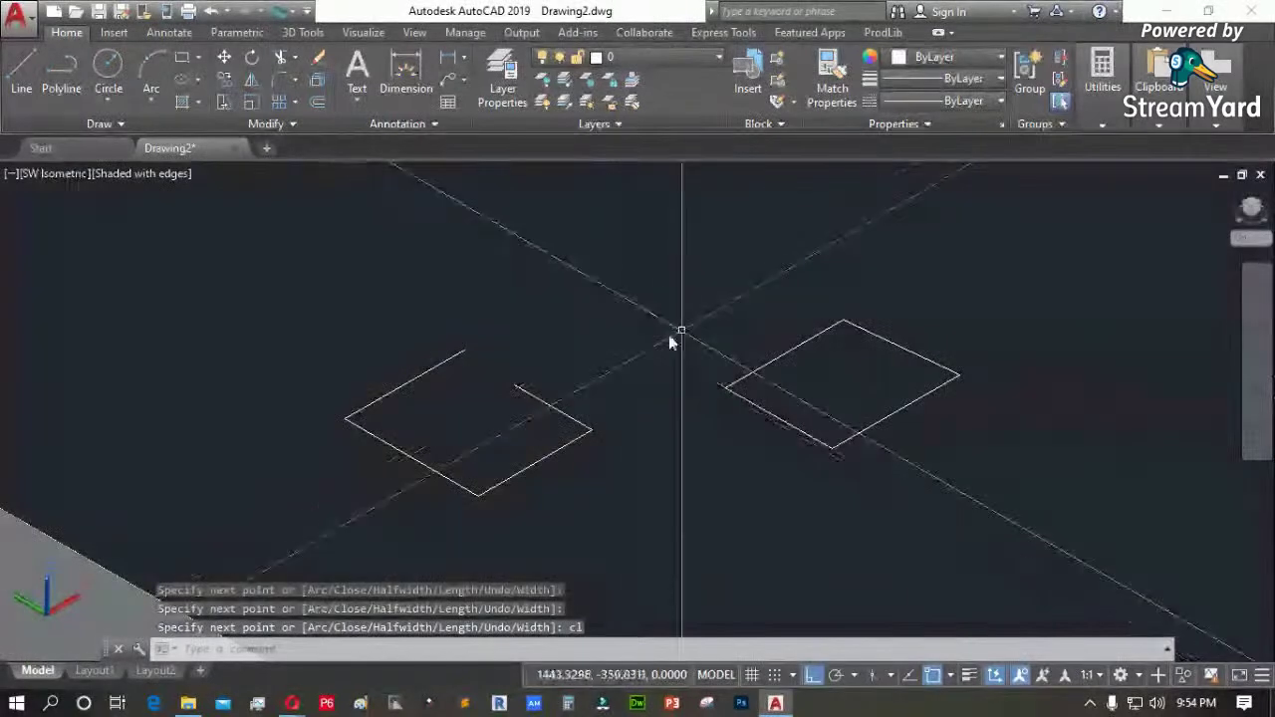
click(285, 33)
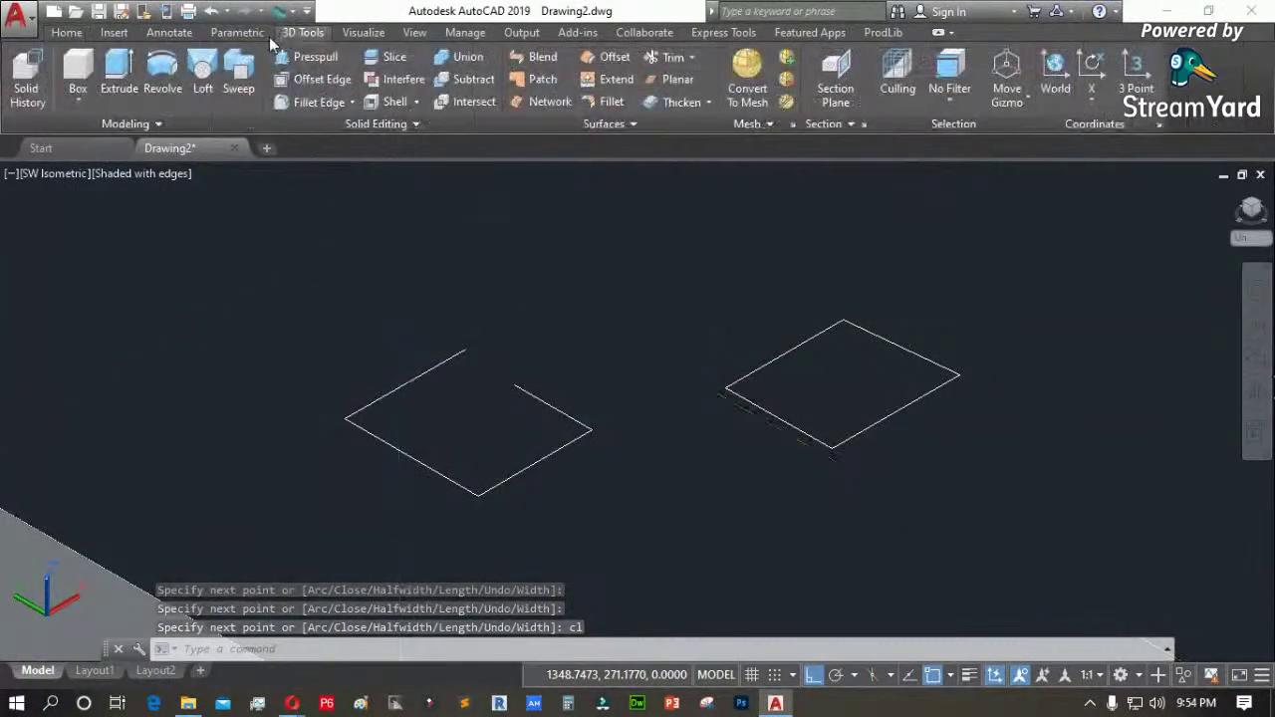
Extrude the open polyline upward into thin open-sided walls
click(118, 67)
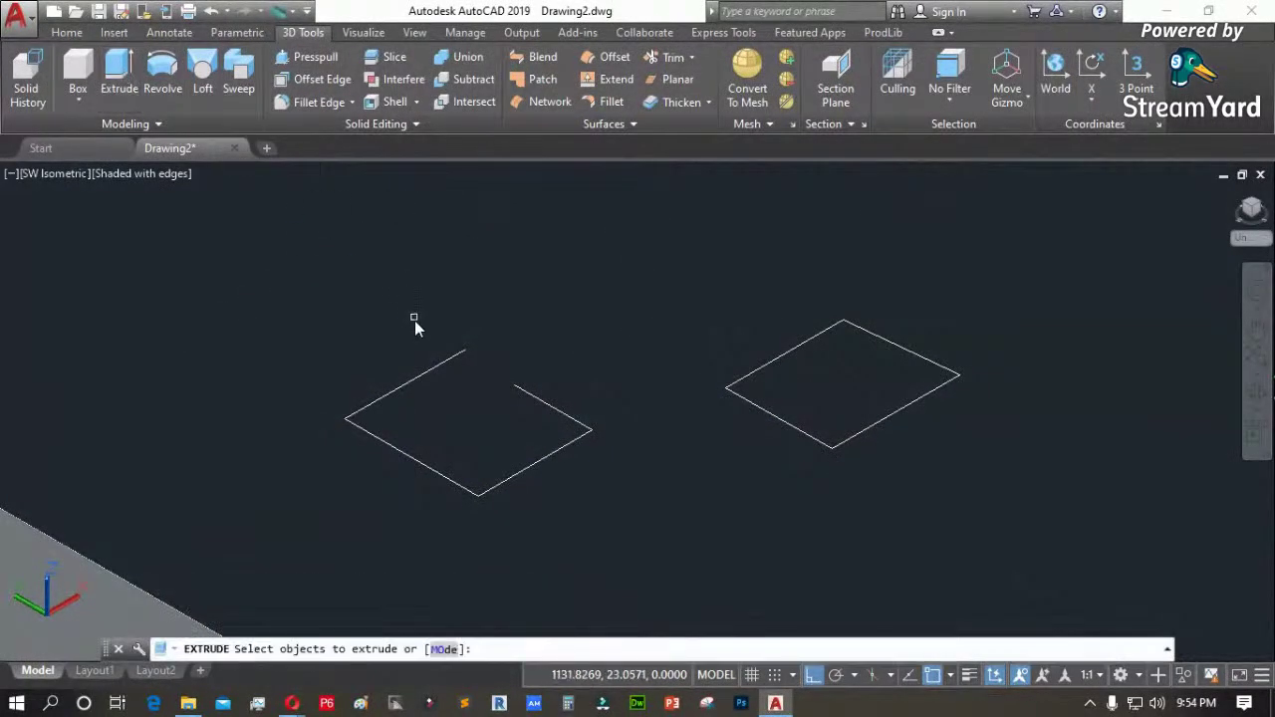
click(424, 369)
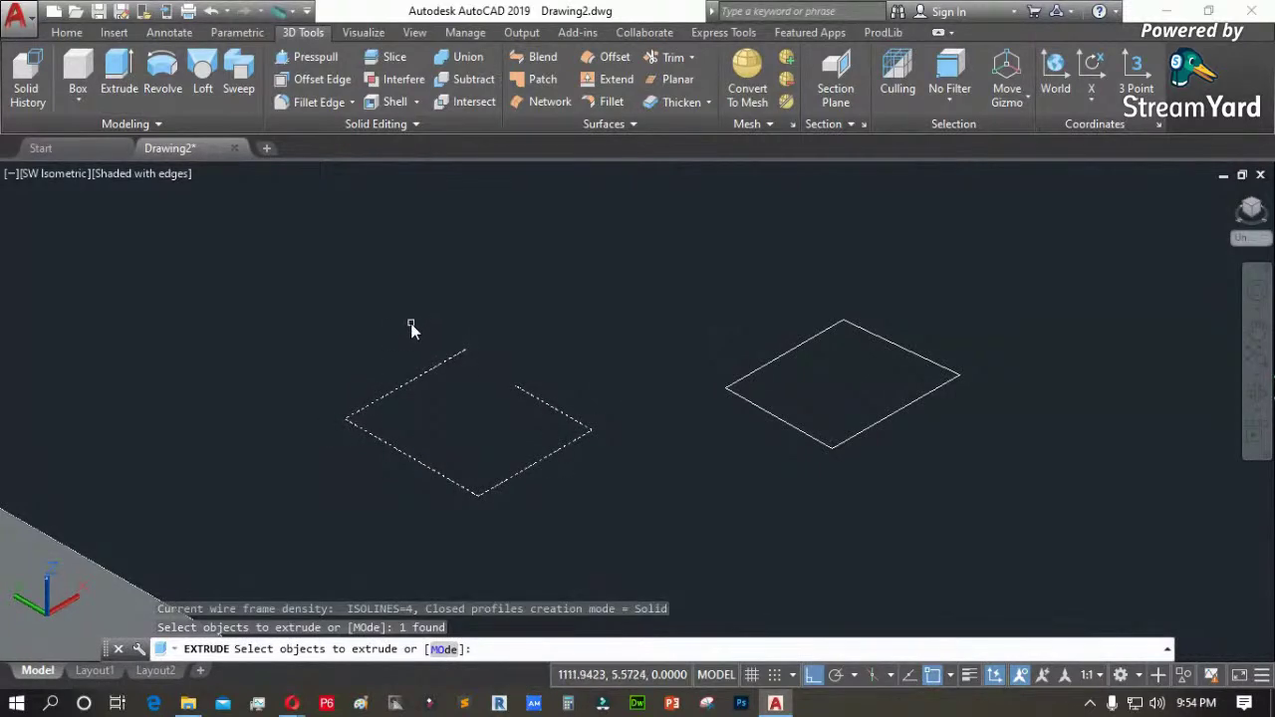
key(Return)
scroll(401, 279, down, 3)
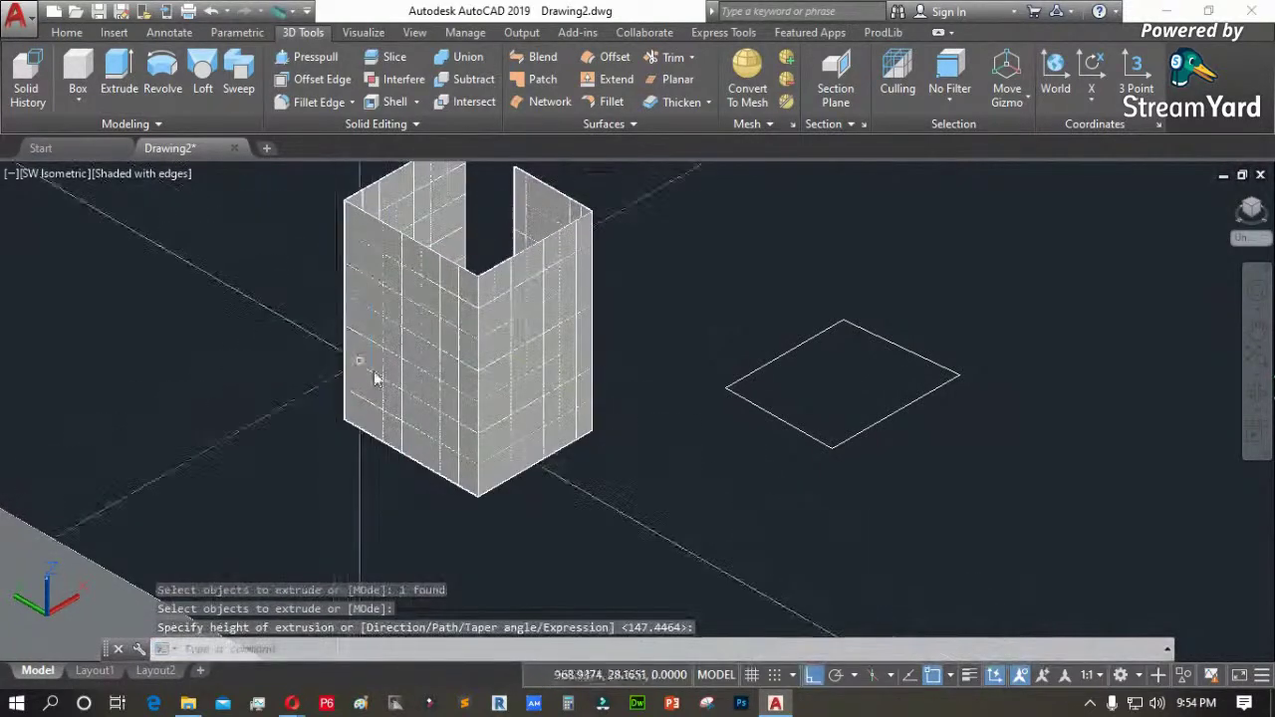
scroll(438, 442, up, 1)
scroll(620, 370, up, 3)
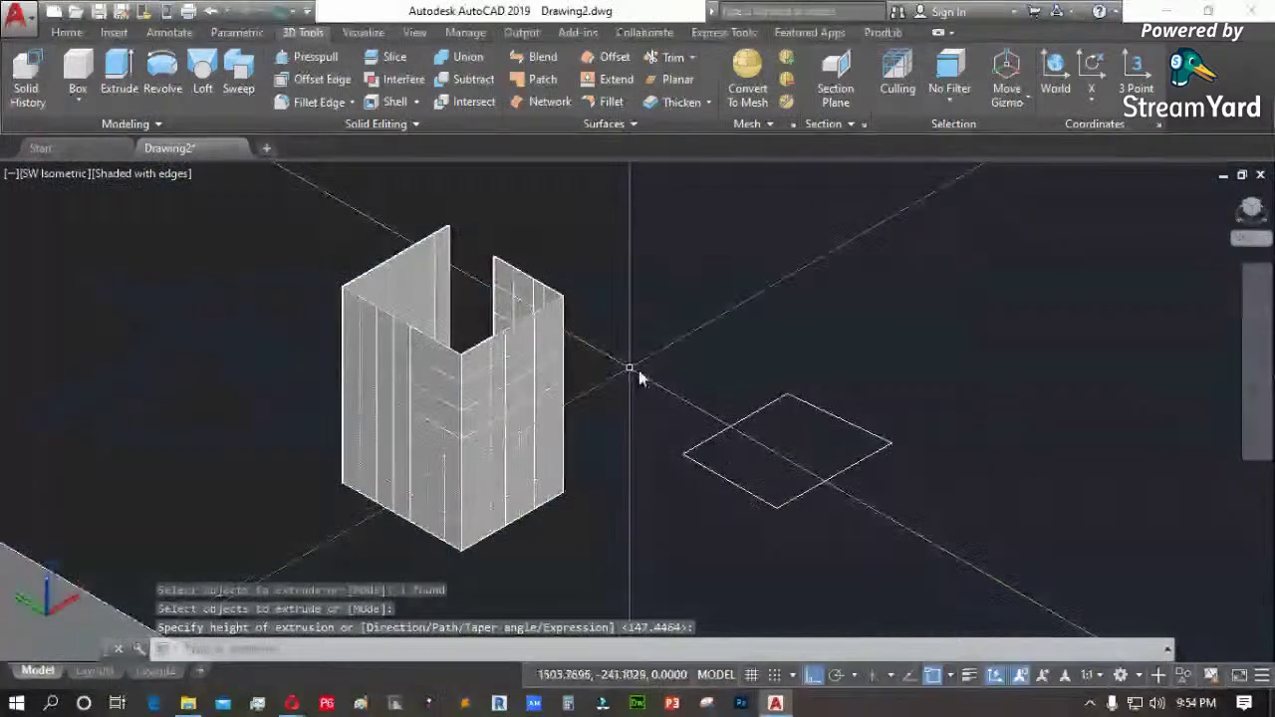
click(753, 413)
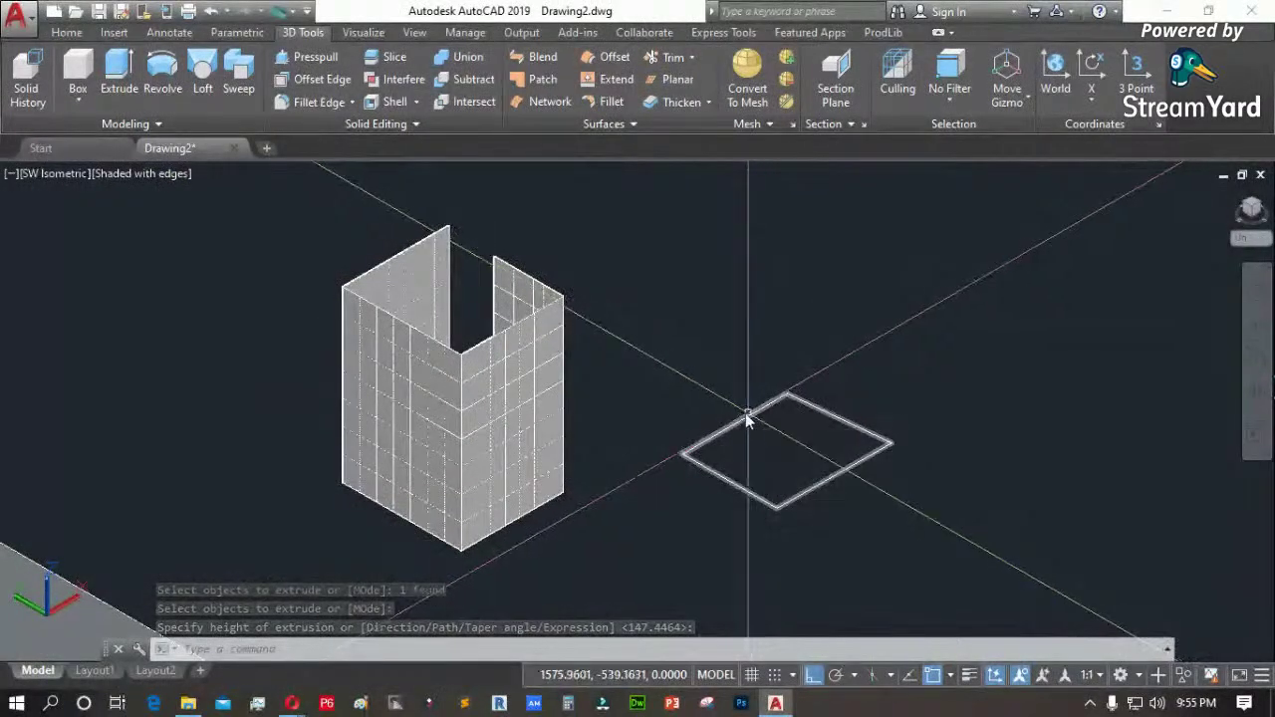
Extrude the closed diamond polyline into a solid block
key(Return)
click(731, 426)
key(Return)
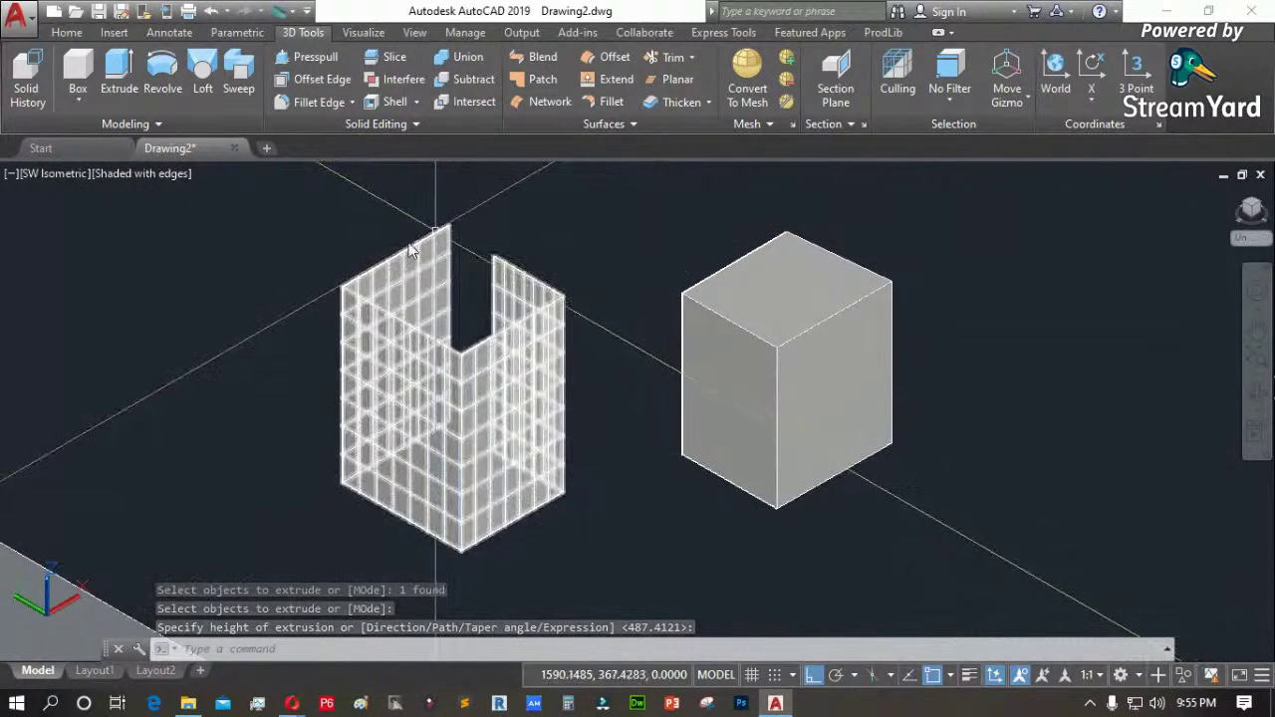
click(444, 217)
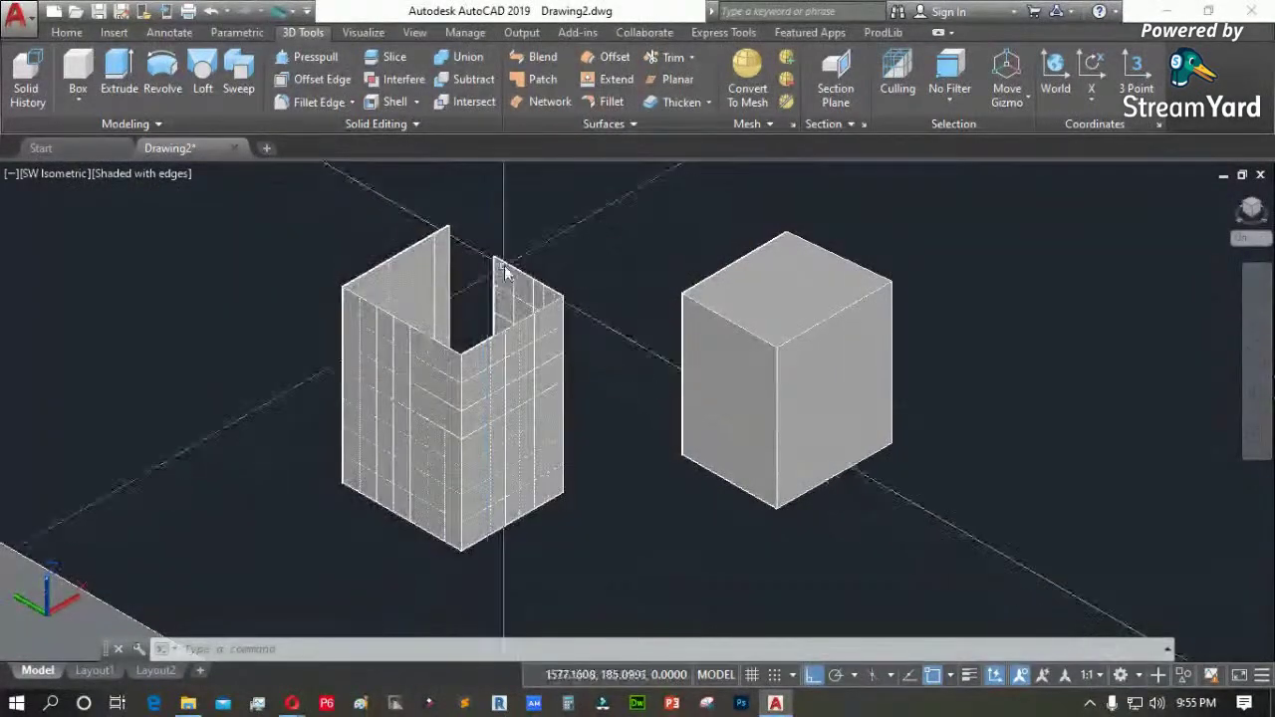
scroll(506, 271, up, 2)
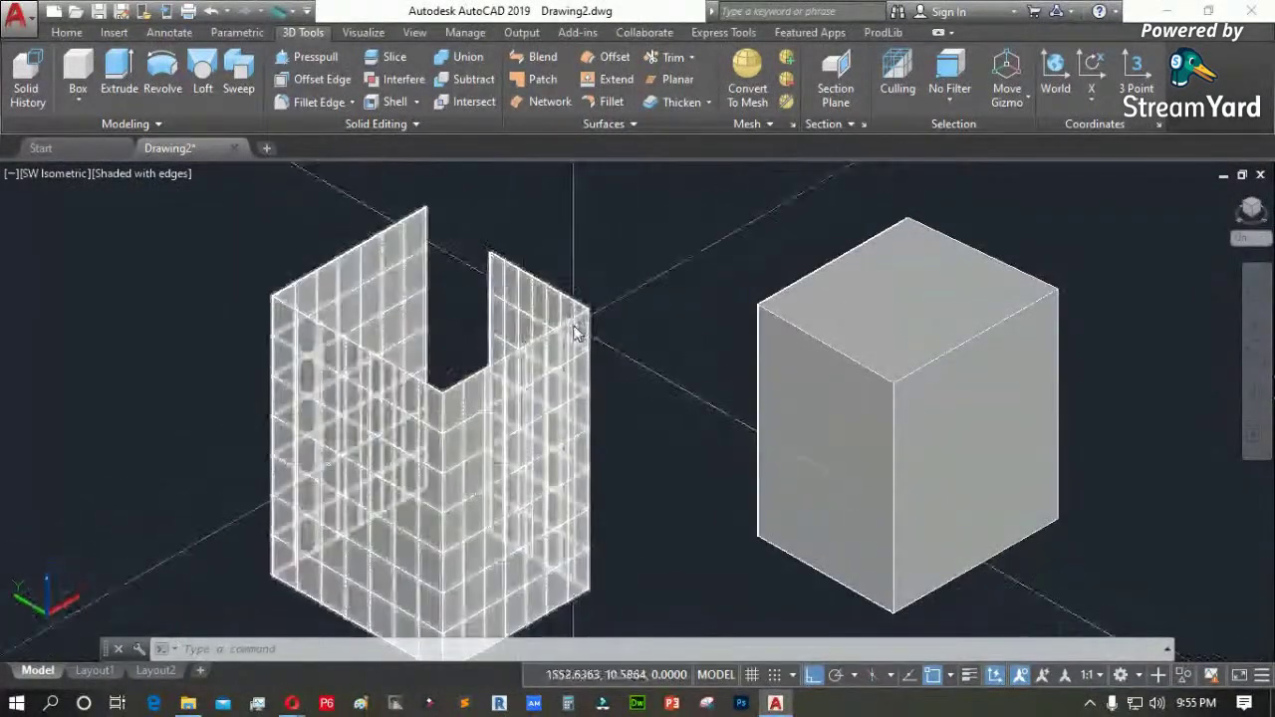
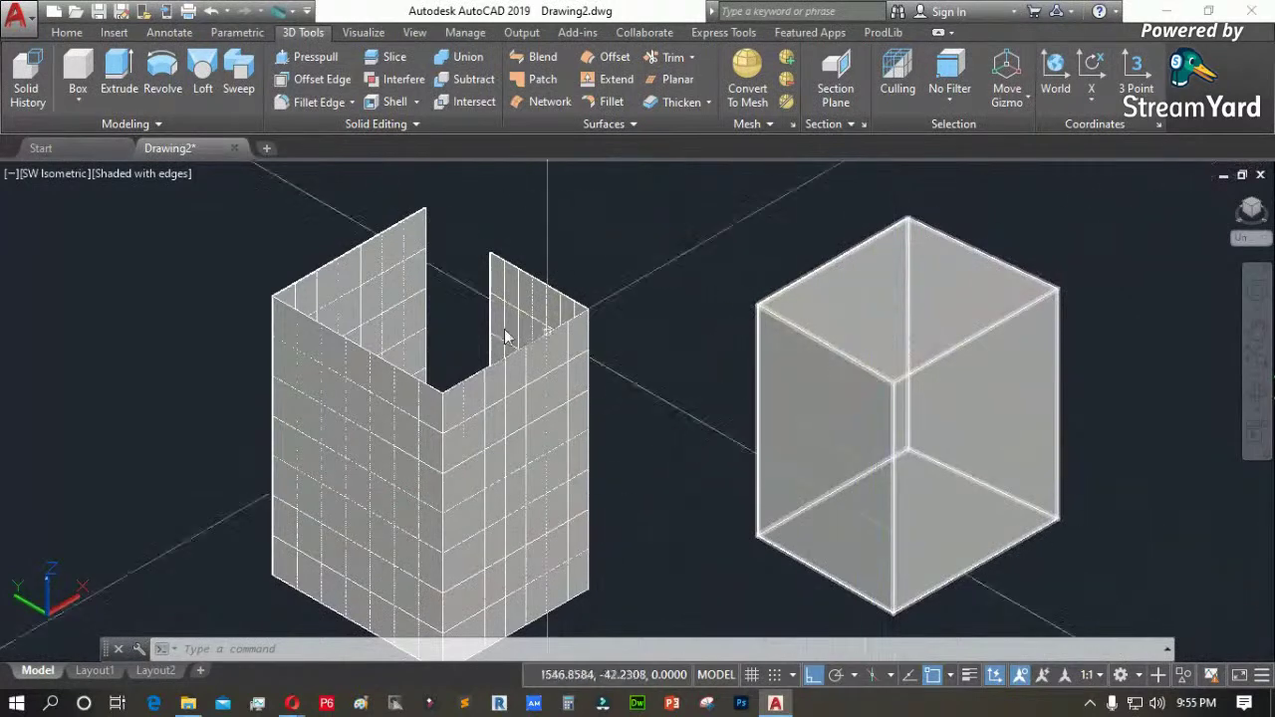
Undo the two earlier extrusions with U, leaving the square outlines flat
scroll(485, 332, down, 2)
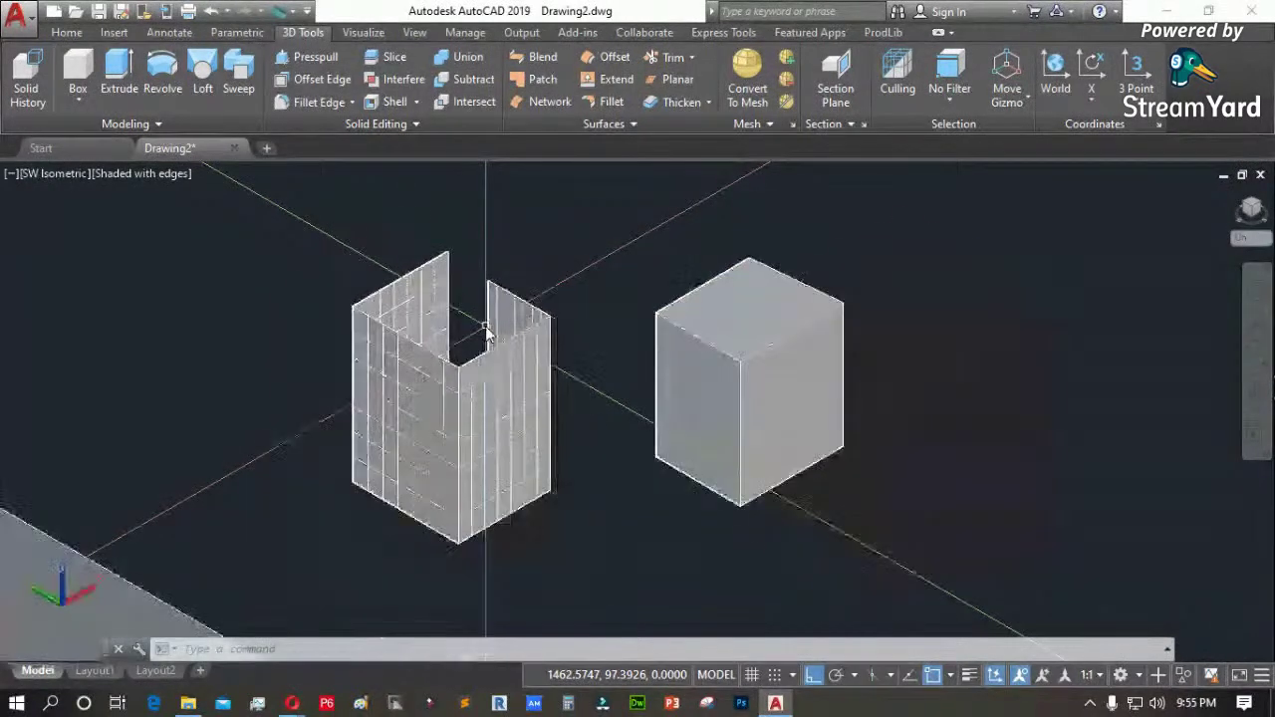
text(u)
key(Return)
key(Return)
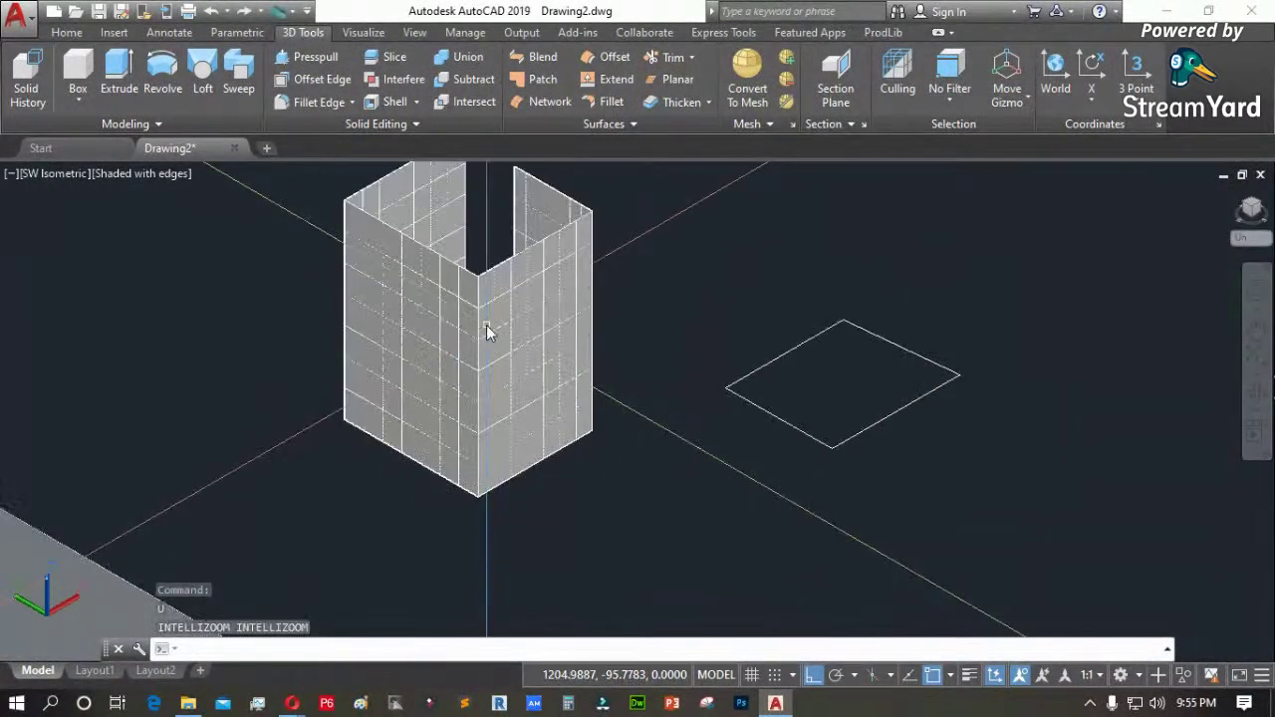
key(Return)
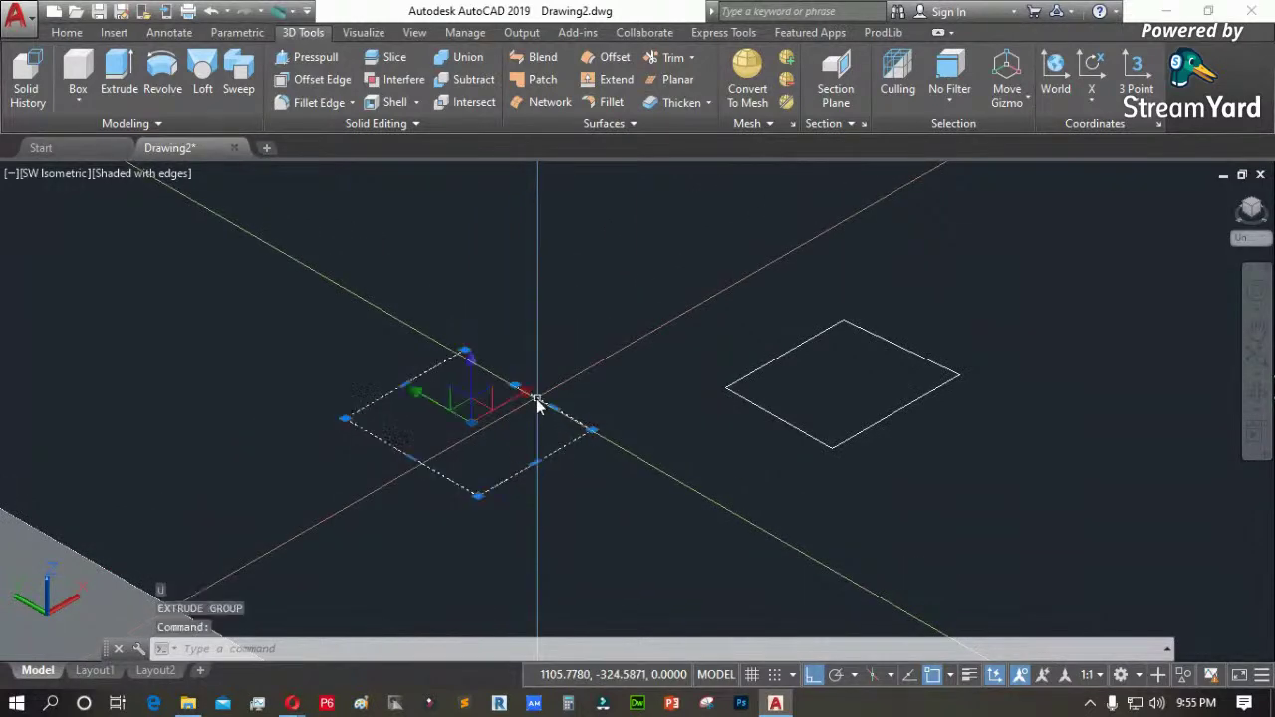
scroll(517, 392, up, 4)
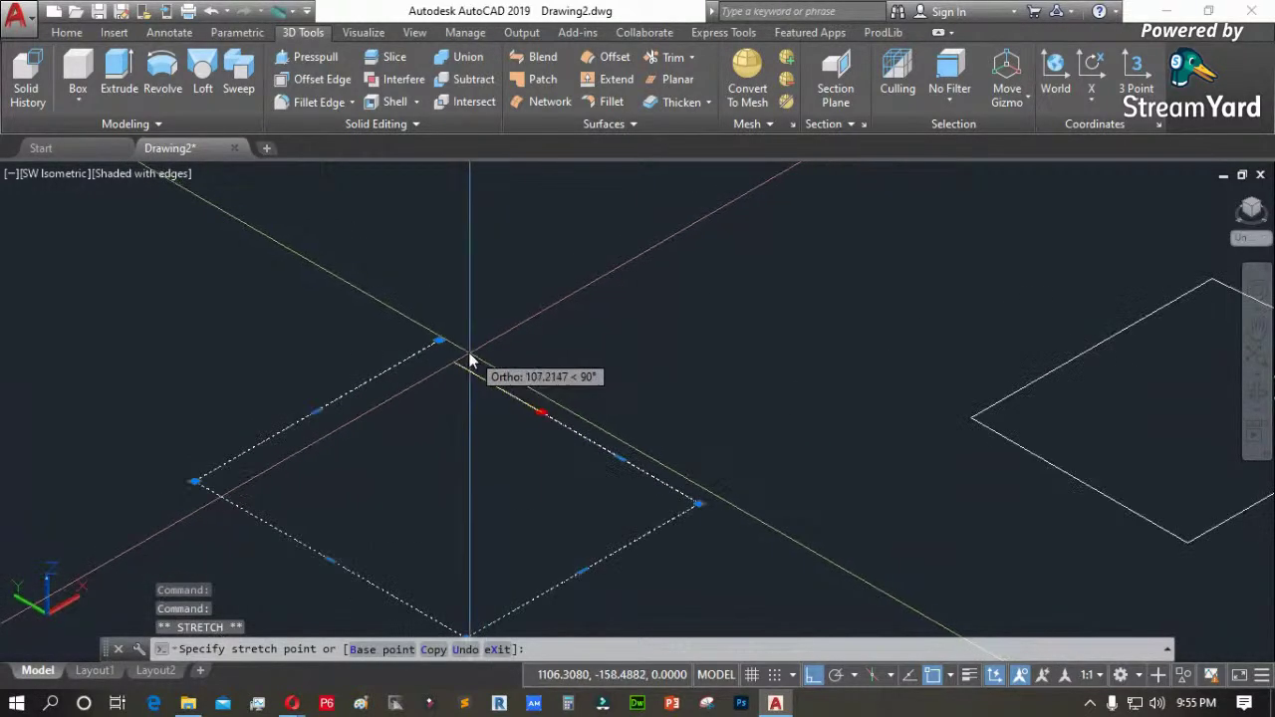
scroll(468, 353, down, 3)
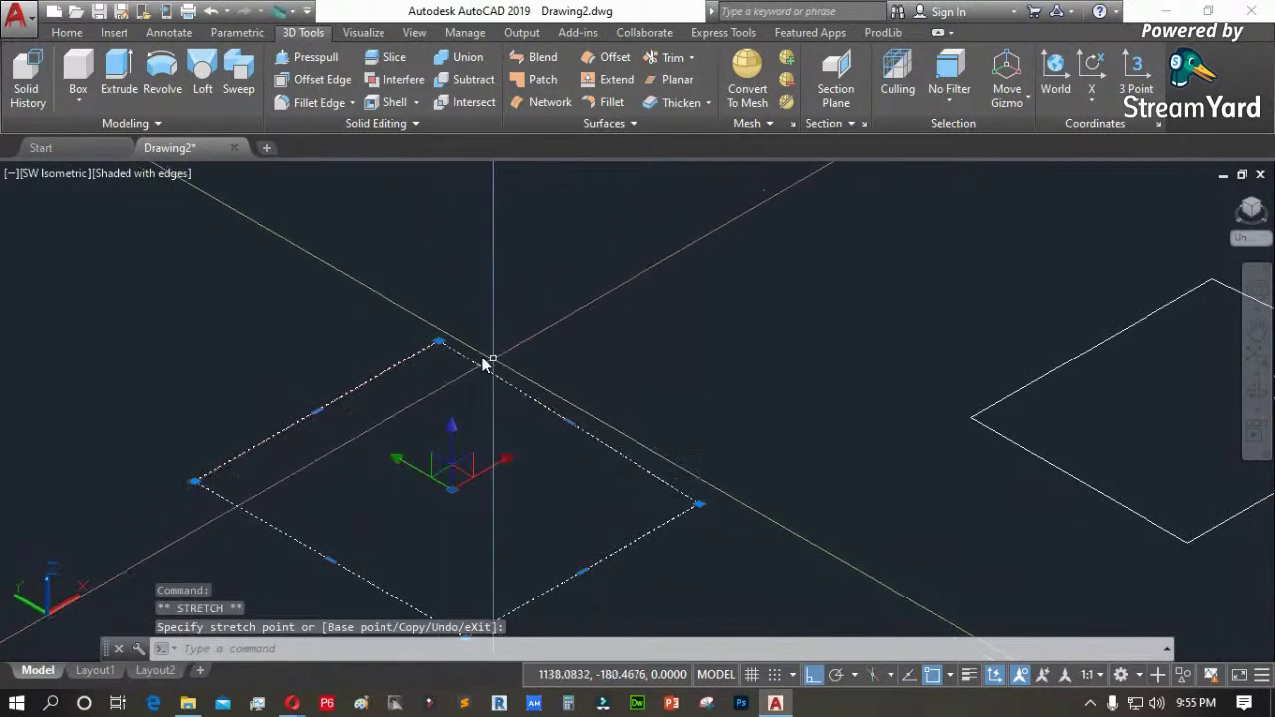
key(Escape)
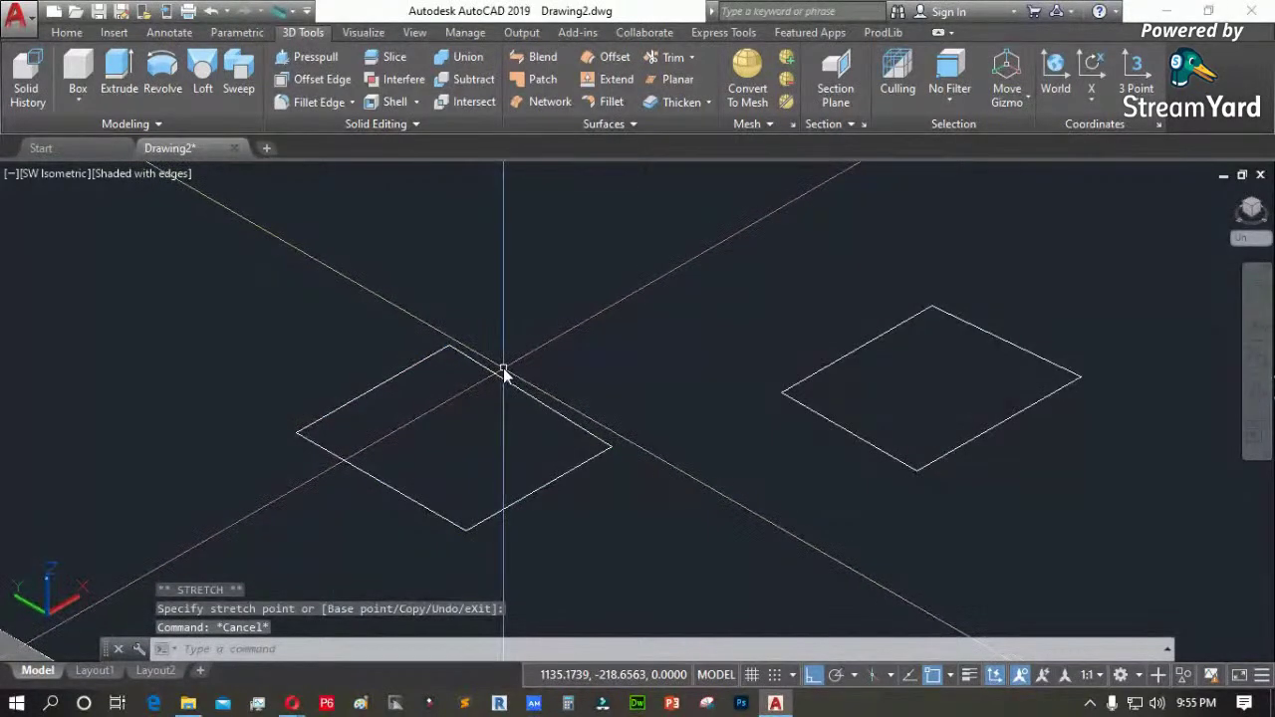
Extrude the left square into a cube-shaped solid at height 401.264
click(119, 70)
click(404, 374)
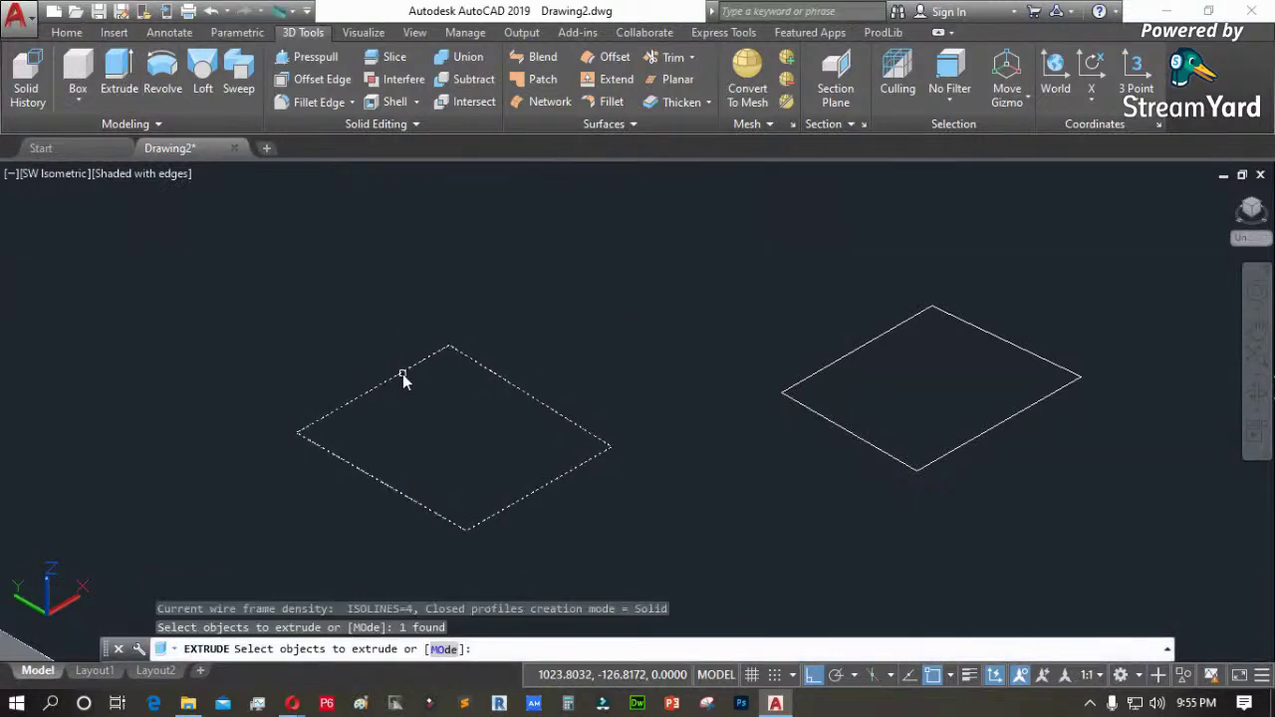
right_click(374, 309)
click(387, 321)
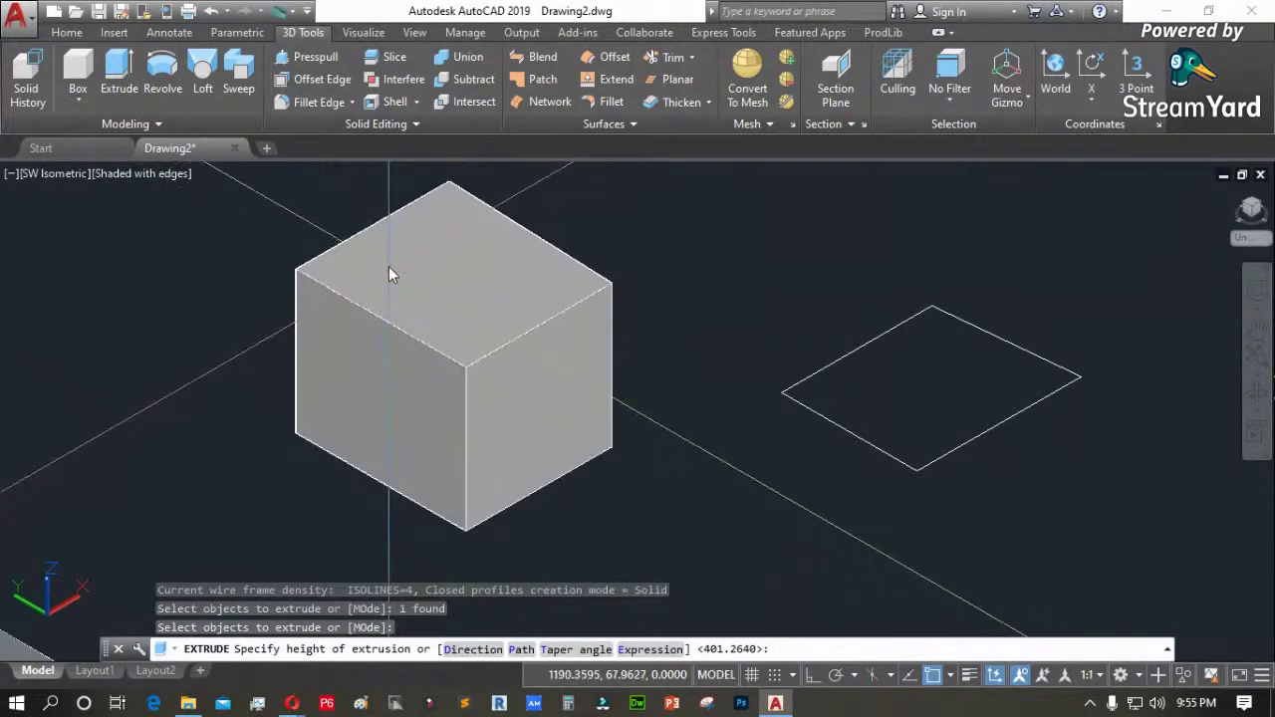
click(373, 305)
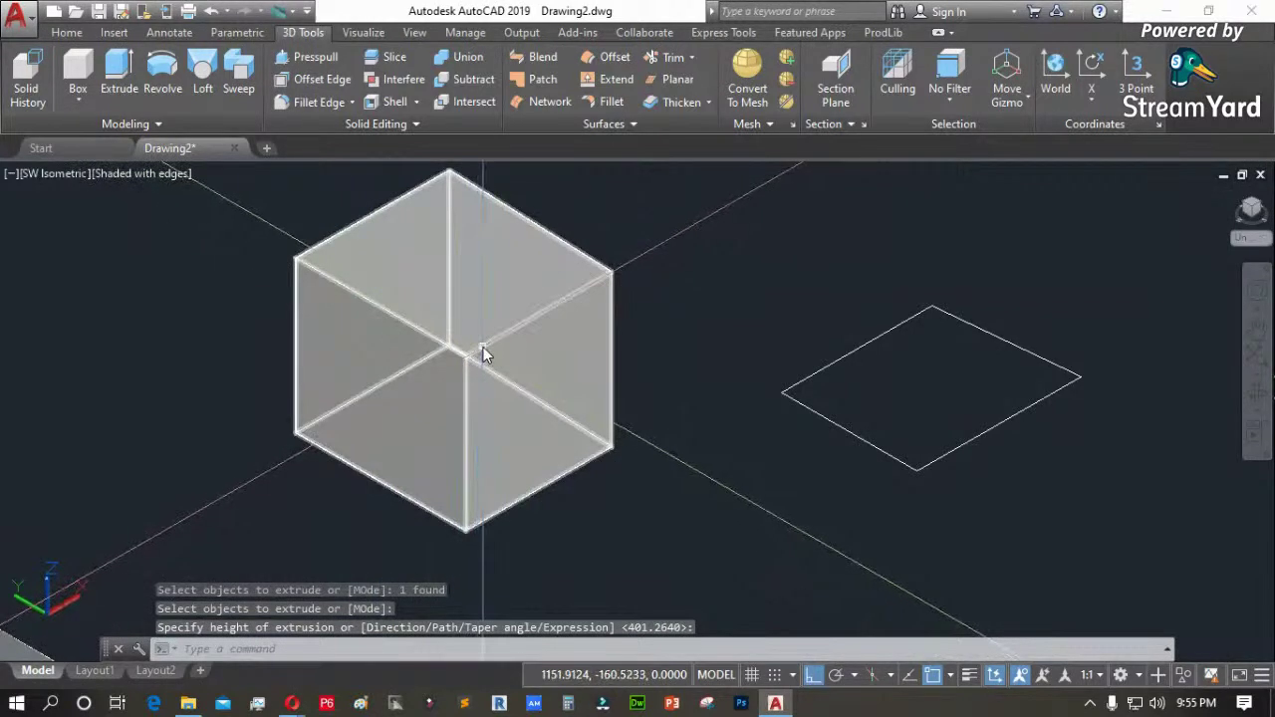
click(441, 376)
scroll(419, 386, down, 2)
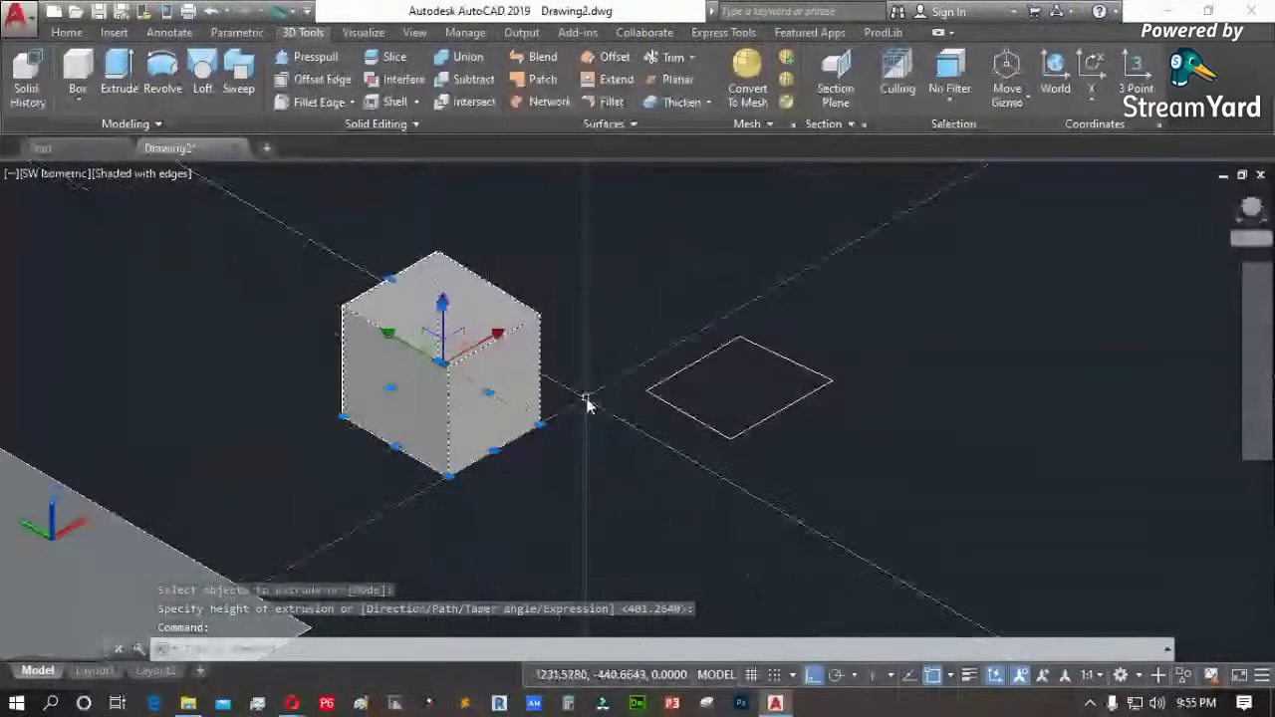
Delete the box solid, leaving only the flat rectangle outline
key(Delete)
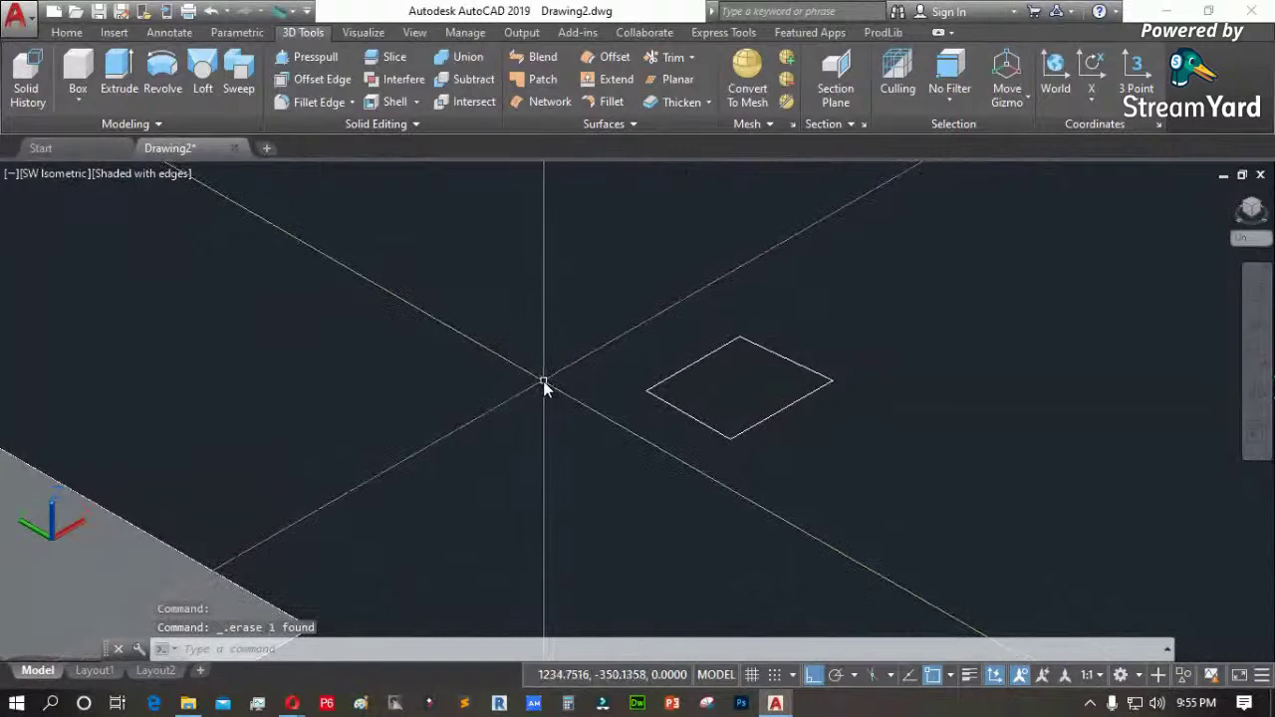
text(ct o)
key(Return)
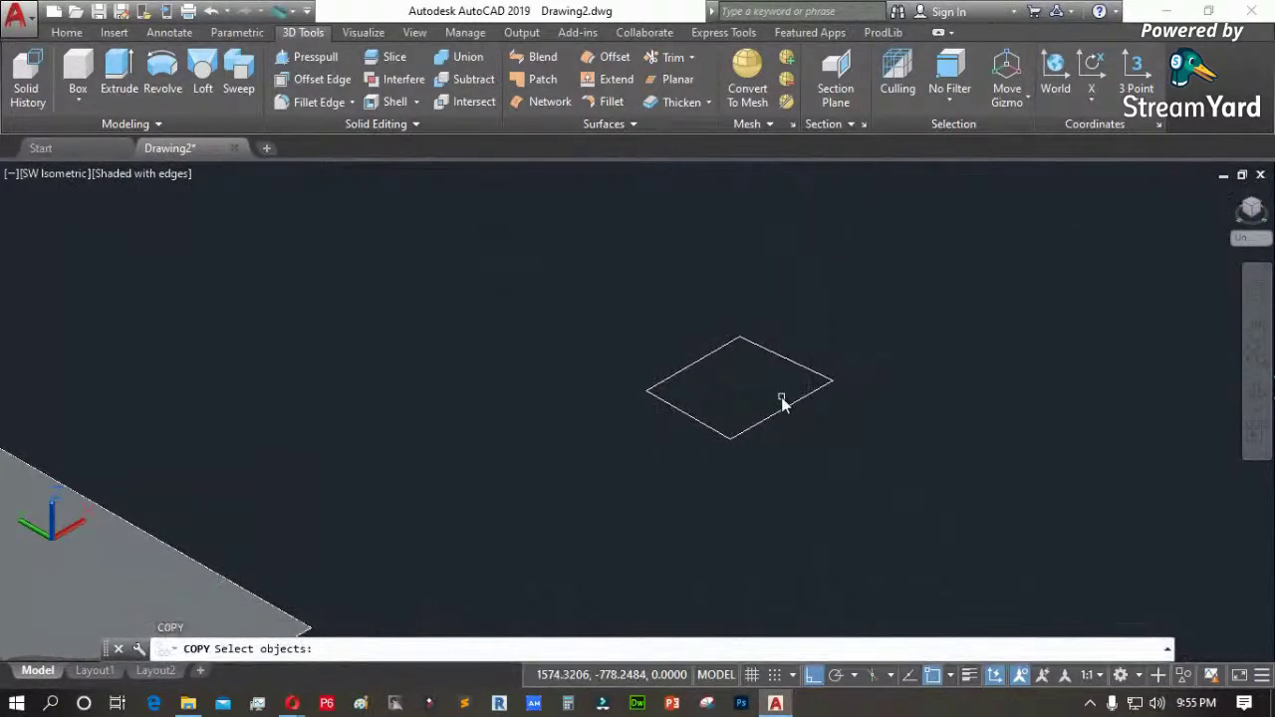
key(Return)
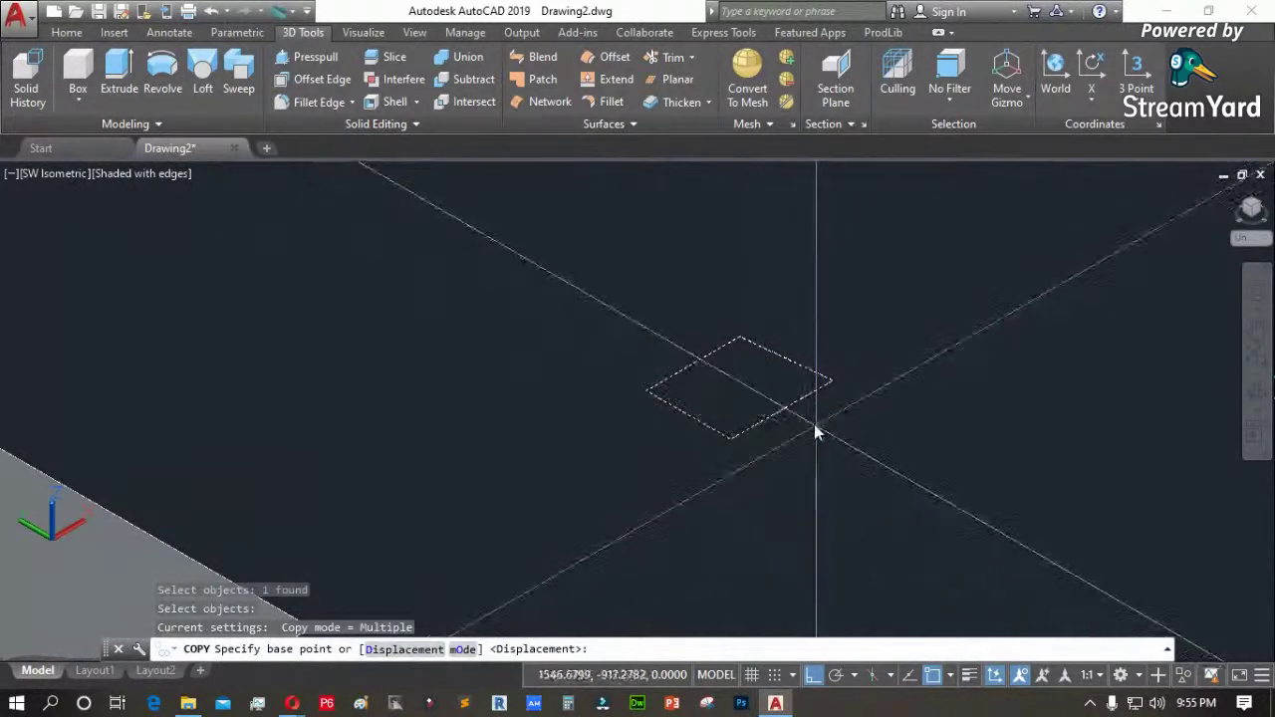
scroll(789, 408, up, 2)
key(Escape)
click(789, 408)
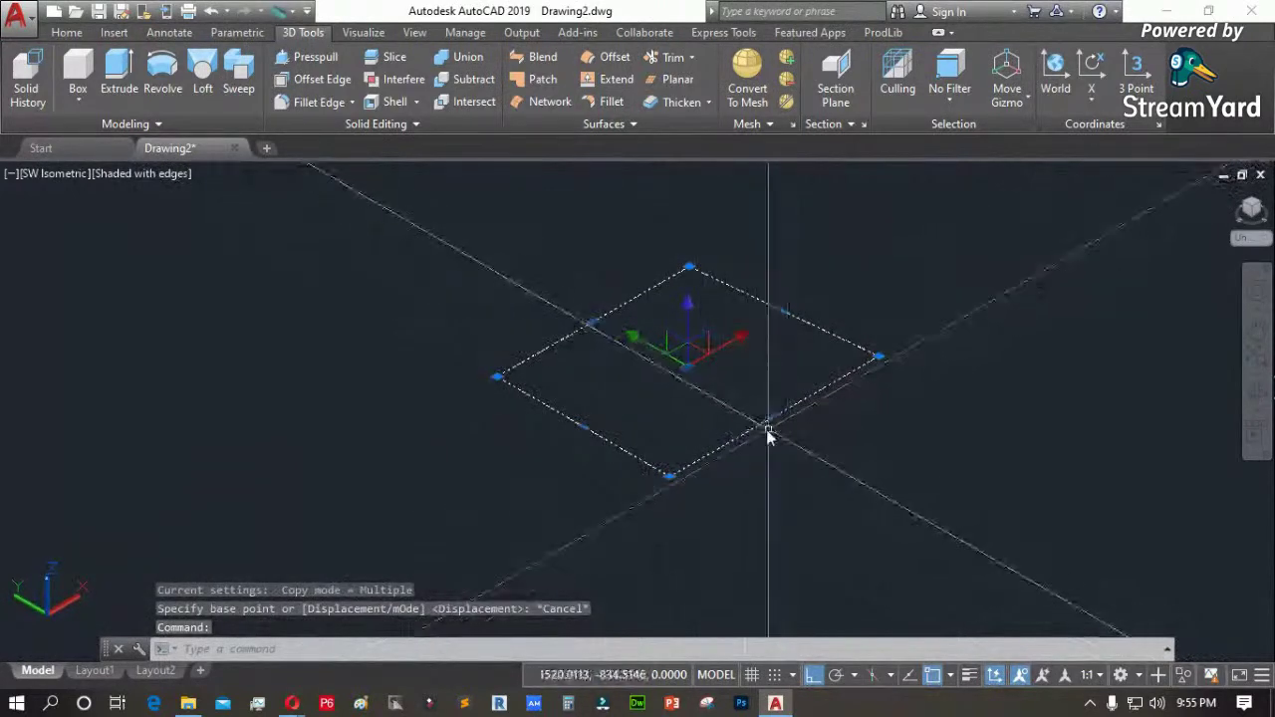
key(Escape)
Draw a polyline from inside the rectangle across its edge as a cutting line
text(pl)
key(Return)
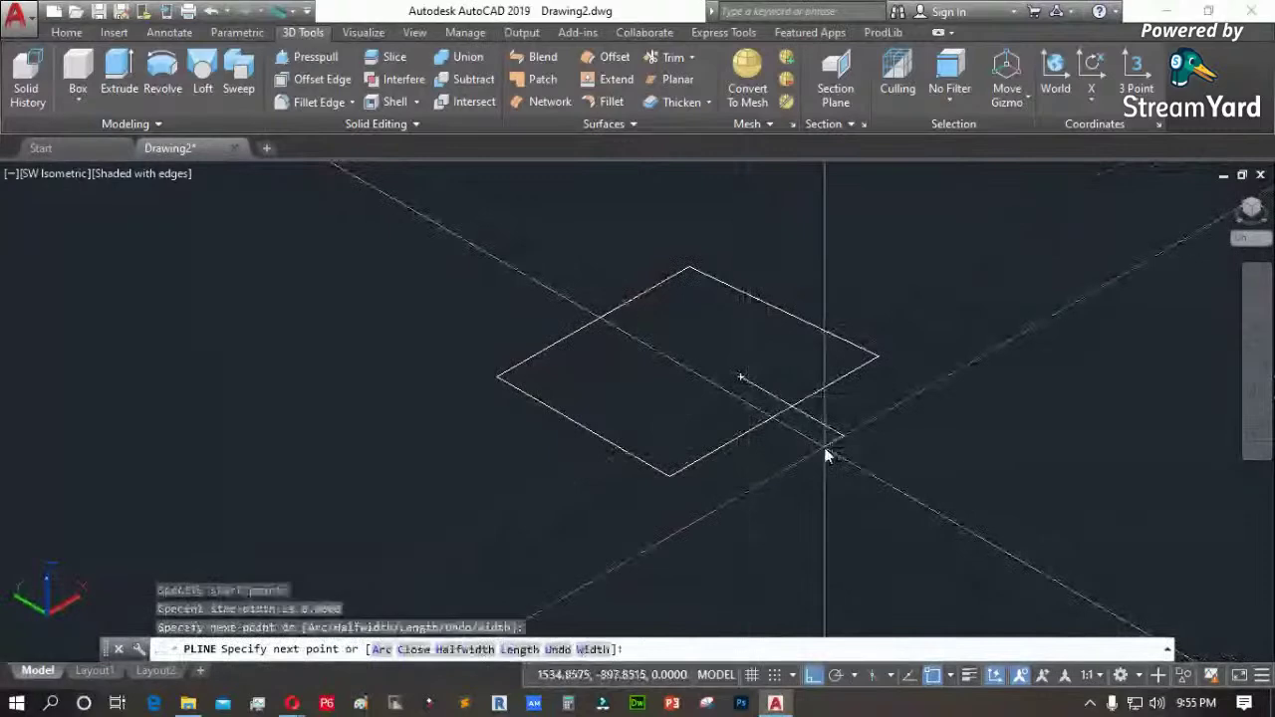
click(712, 401)
click(803, 451)
scroll(837, 409, up, 6)
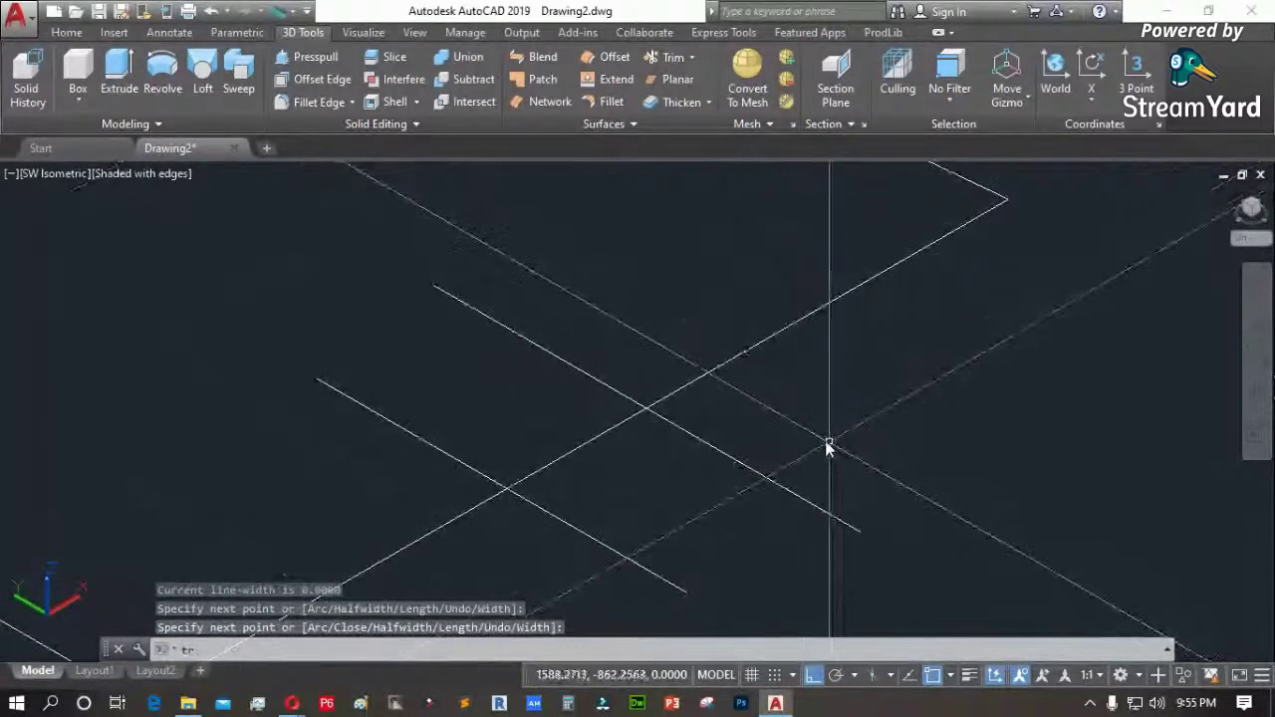
key(Return)
Trim a doorway gap into the square outline and erase the two crossing lines
text(tr)
key(Return)
click(821, 452)
click(641, 580)
key(Return)
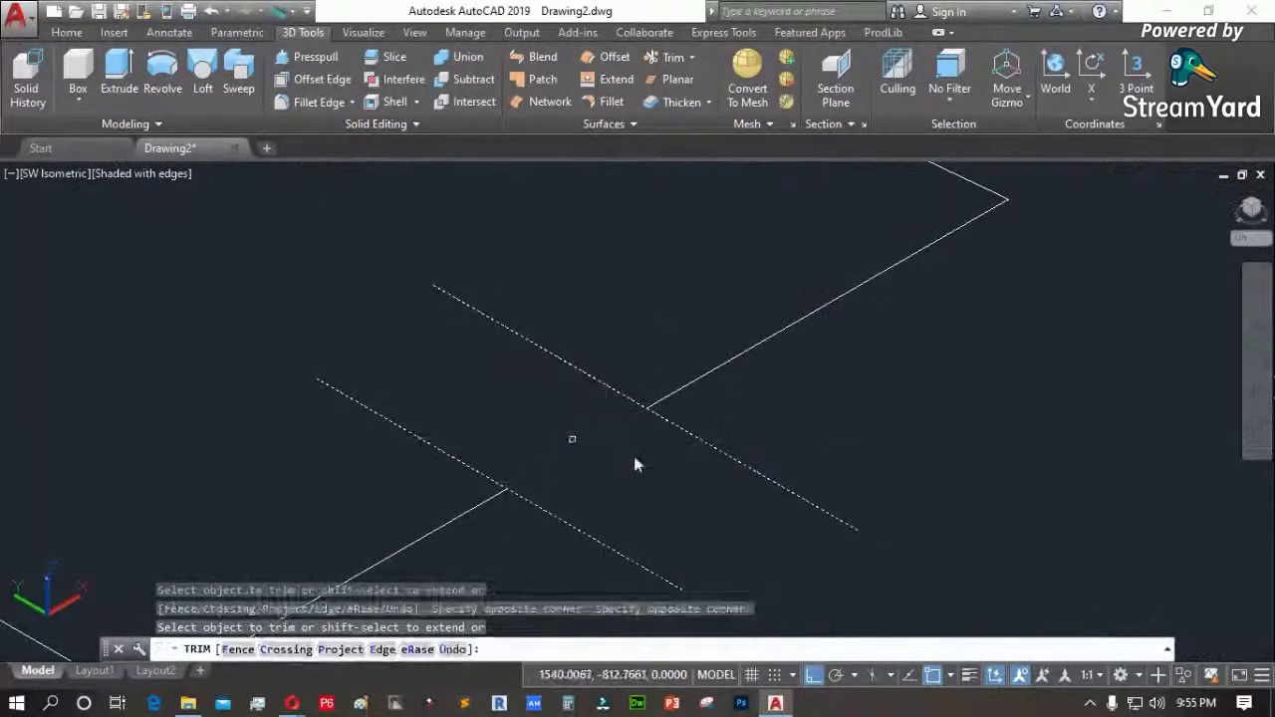
scroll(710, 463, down, 4)
click(784, 459)
click(700, 535)
key(Delete)
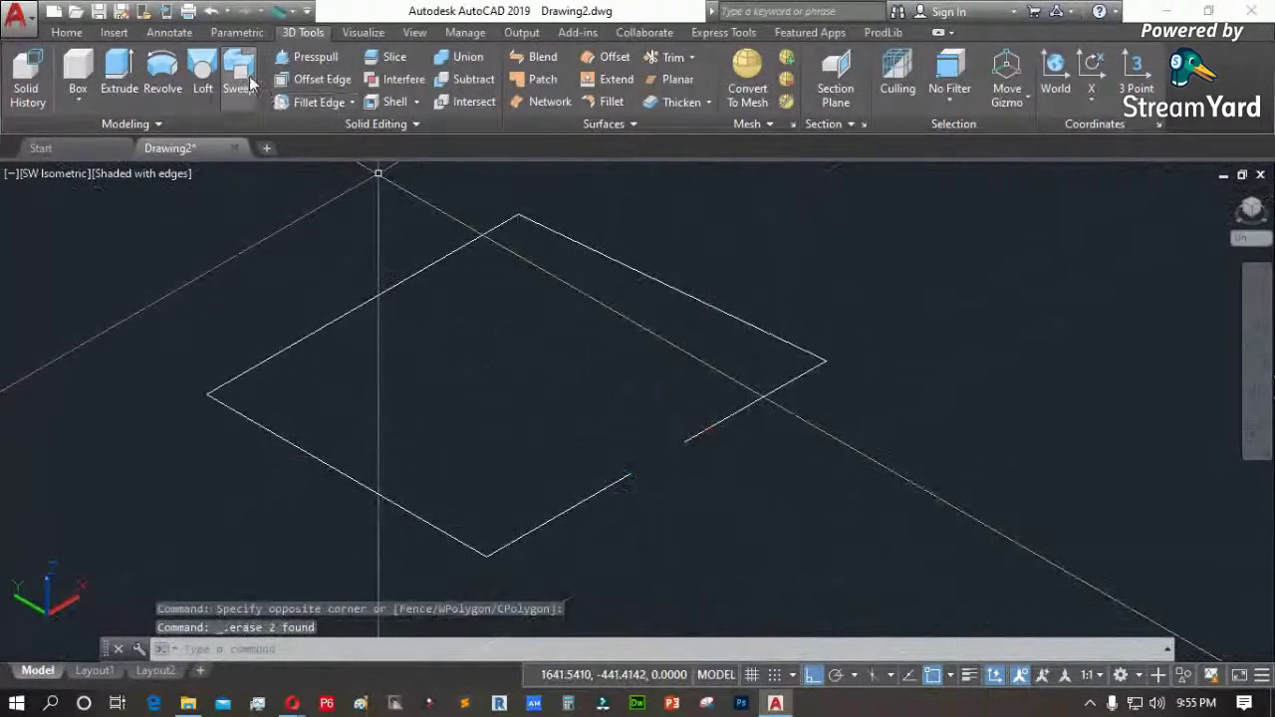
Extrude the open outline into walls 305.2723 high, then undo the extrusion
click(136, 80)
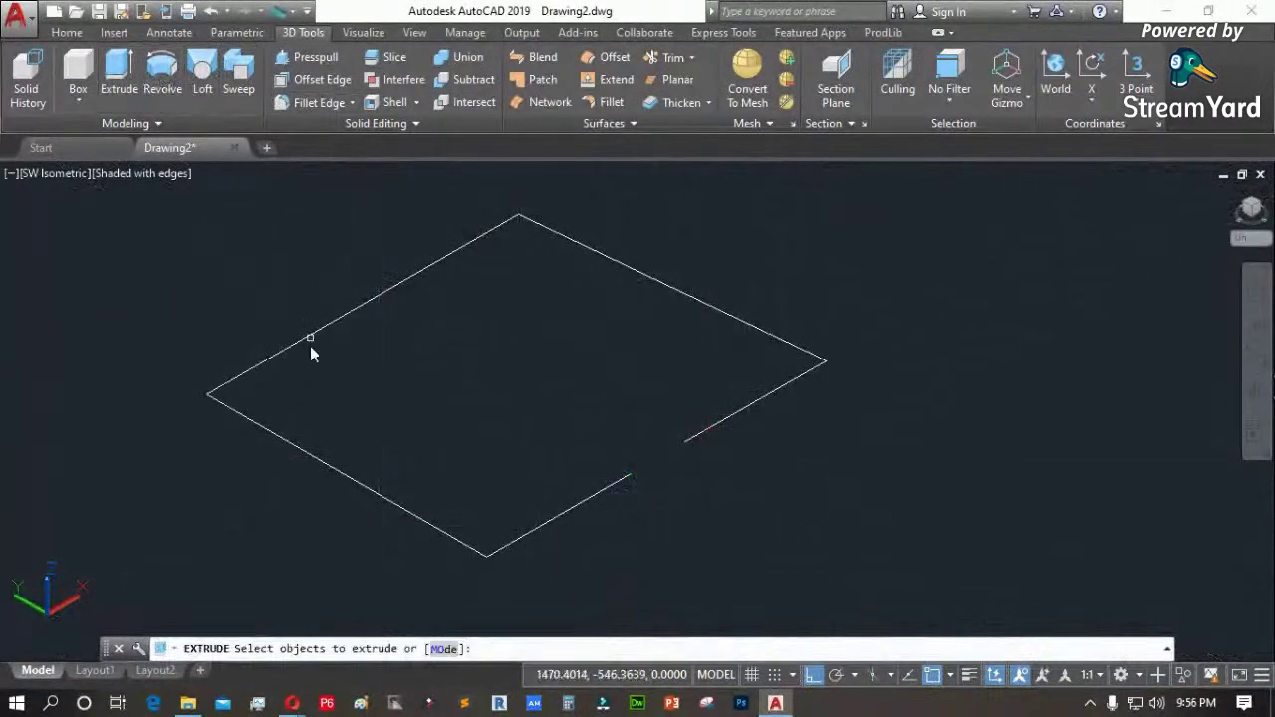
click(298, 432)
key(Return)
scroll(319, 389, down, 3)
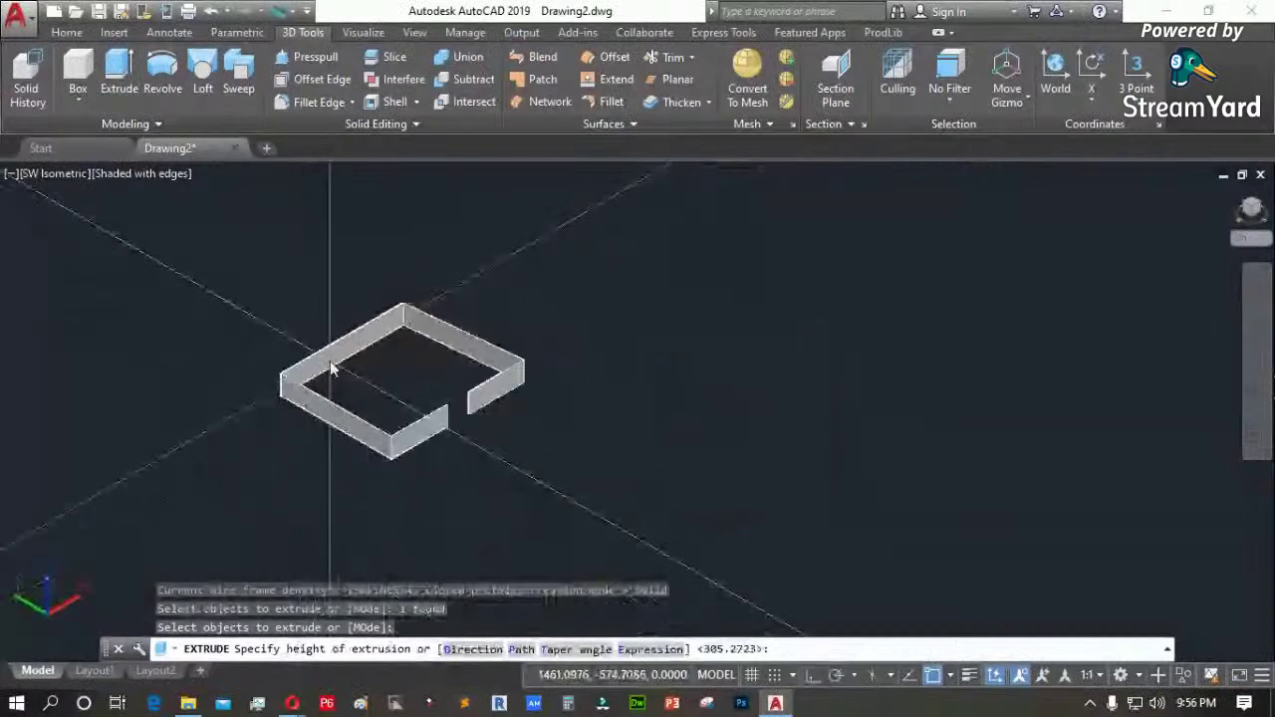
click(321, 249)
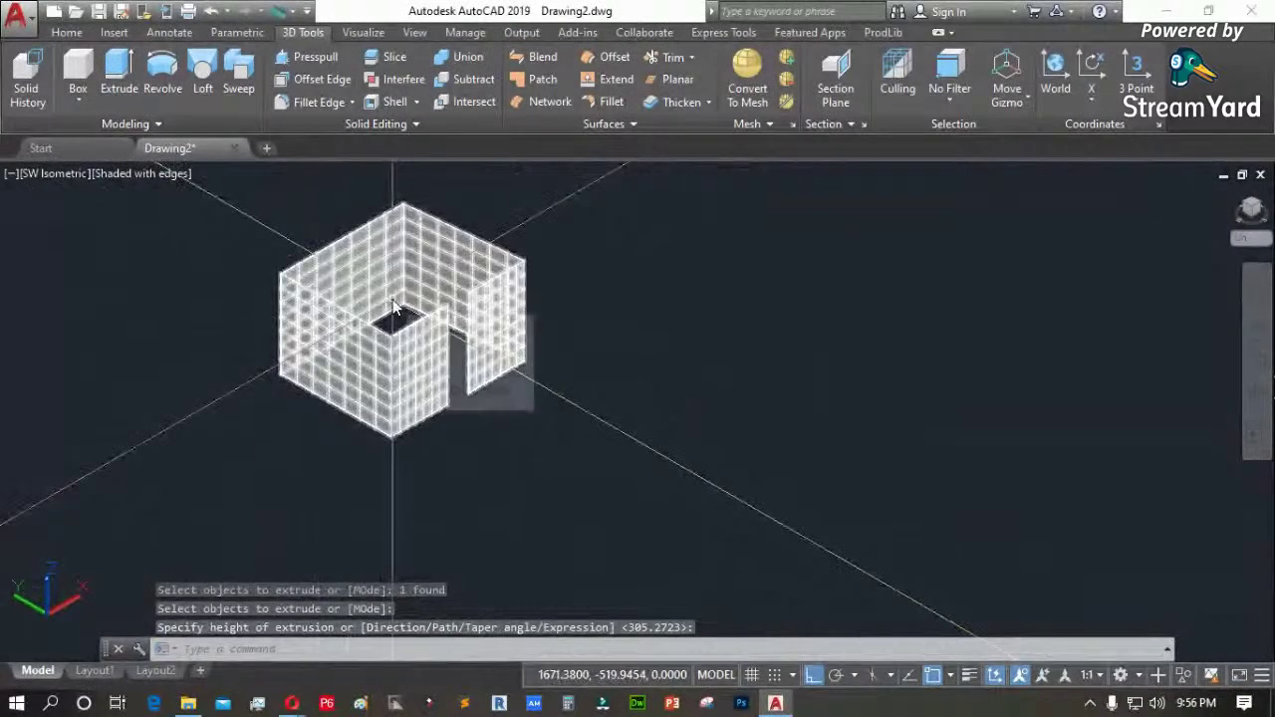
key(ctrl+z)
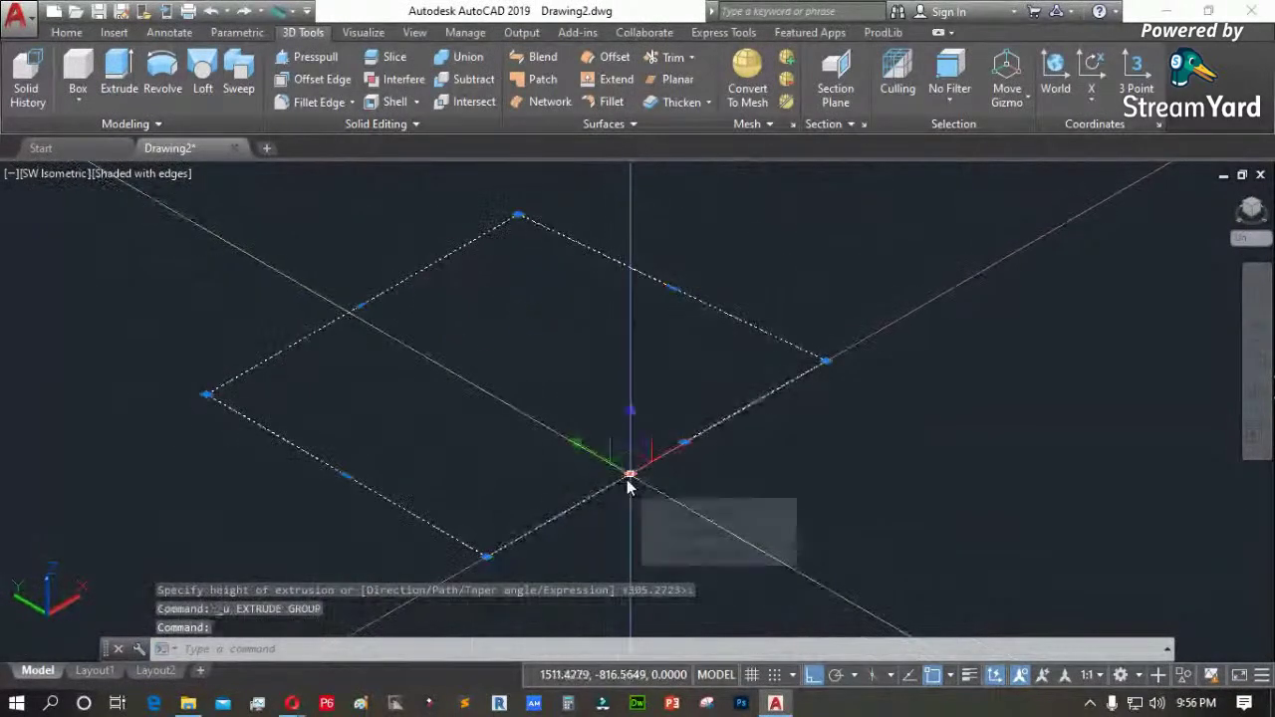
Try stretching and extruding the rectangle, cancelling both so it stays flat
click(629, 477)
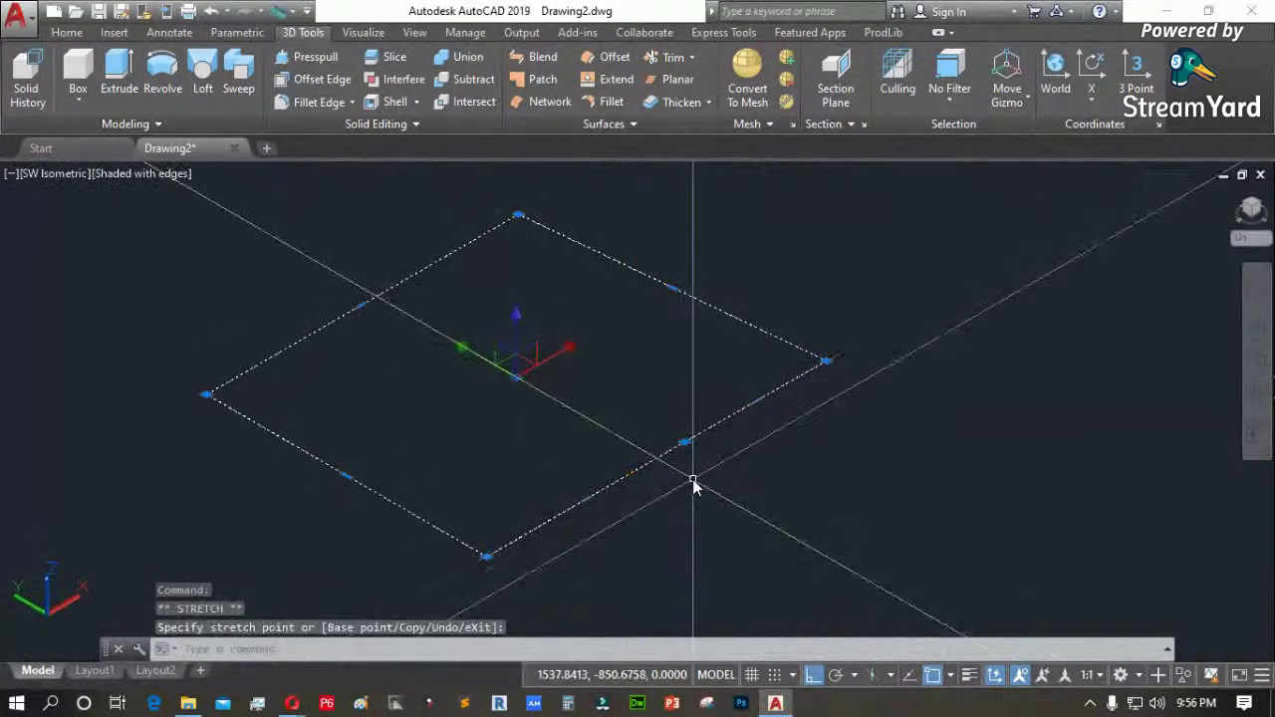
key(Escape)
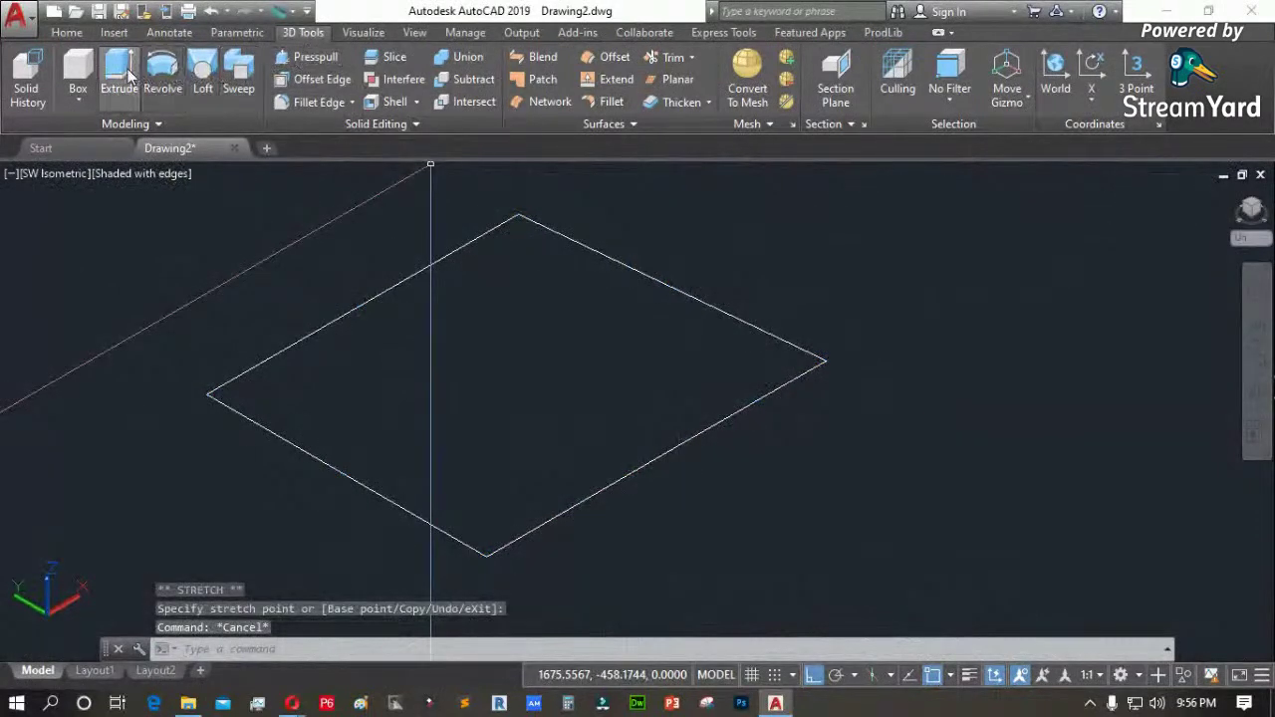
click(121, 79)
click(309, 452)
right_click(314, 409)
click(344, 418)
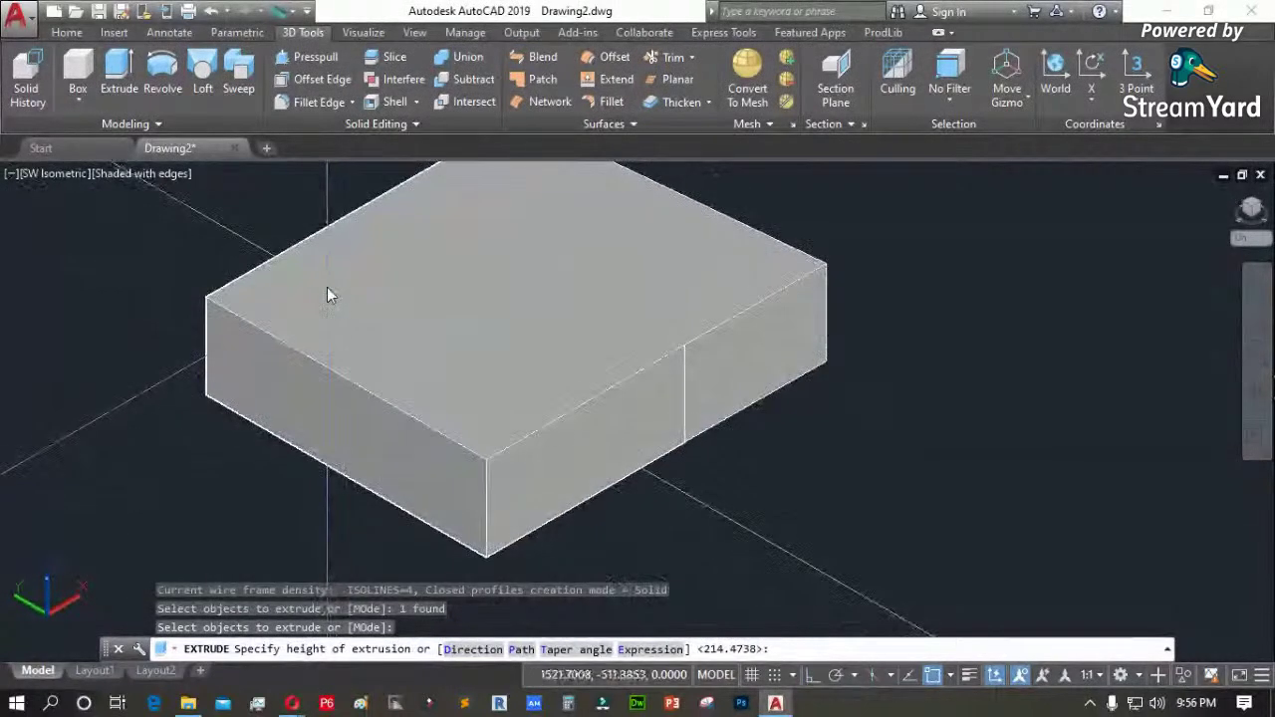
scroll(331, 284, down, 4)
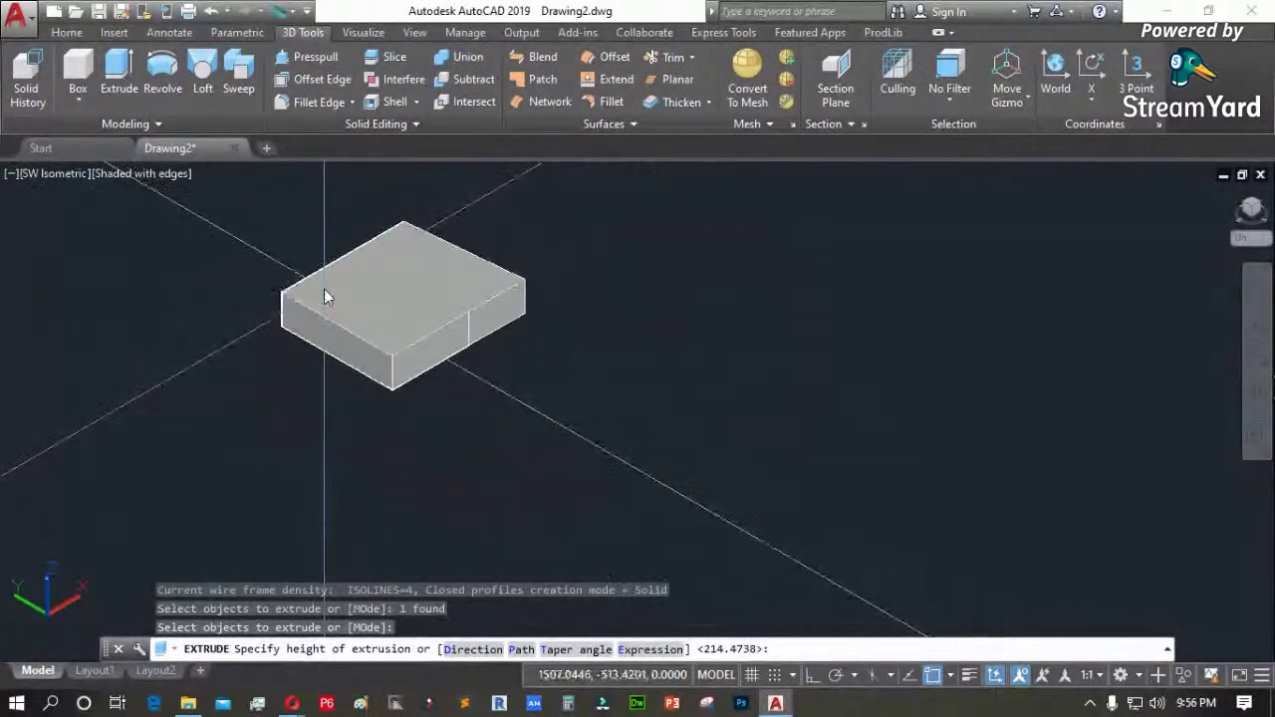
key(Escape)
Copy the square outline to two new positions with Ortho turned off
text(co)
key(Return)
drag(467, 373, 450, 370)
key(Return)
click(456, 384)
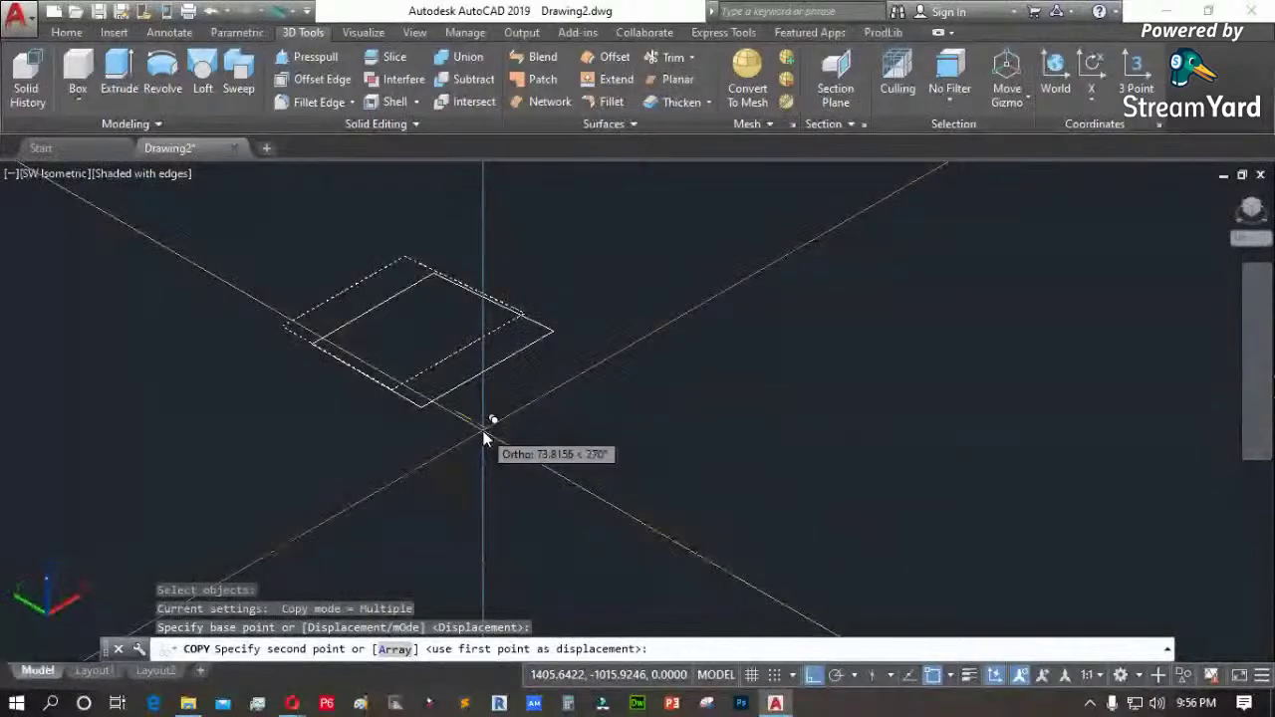
key(F8)
click(513, 410)
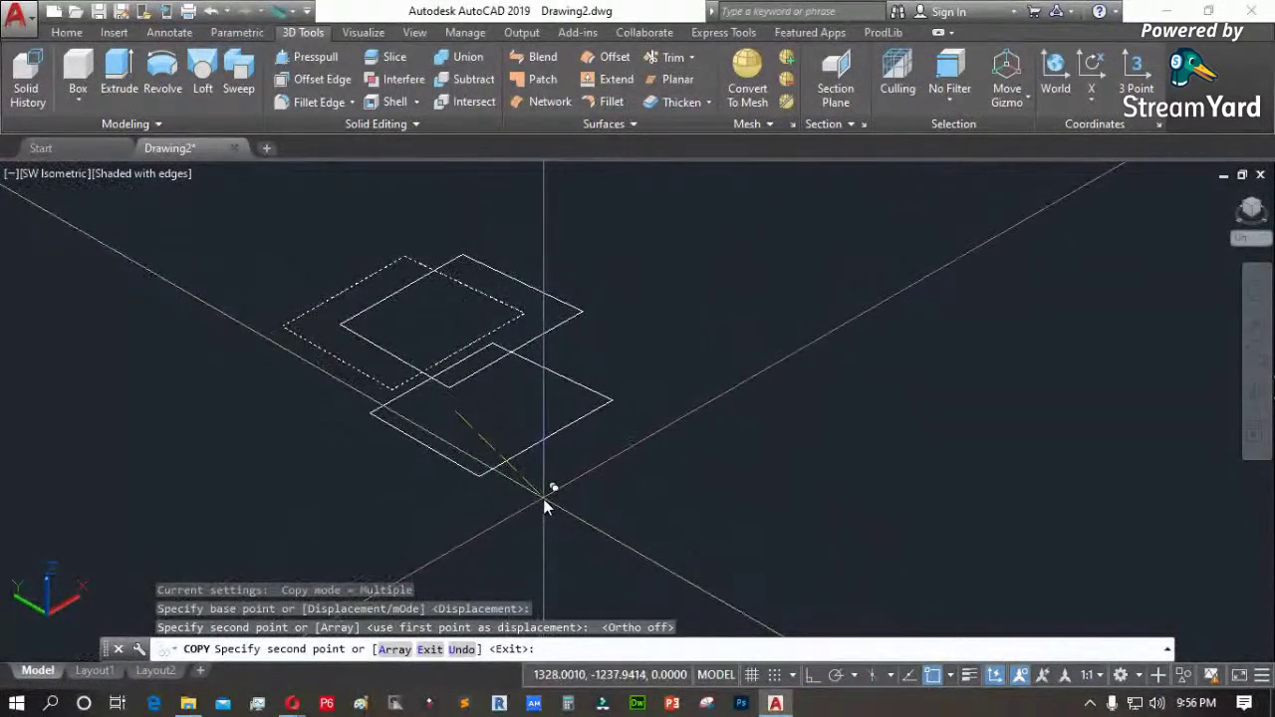
click(543, 499)
key(Return)
Erase all three rectangle outlines using a crossing window
scroll(359, 299, up, 3)
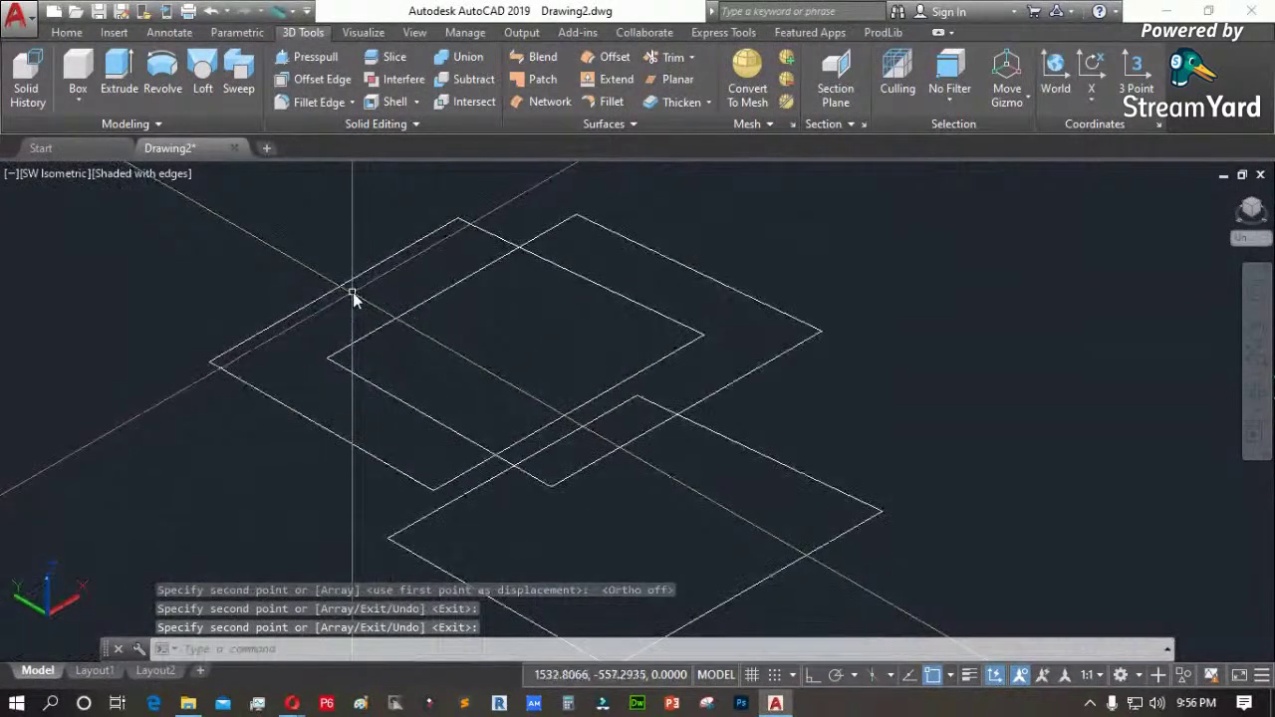
scroll(455, 304, down, 3)
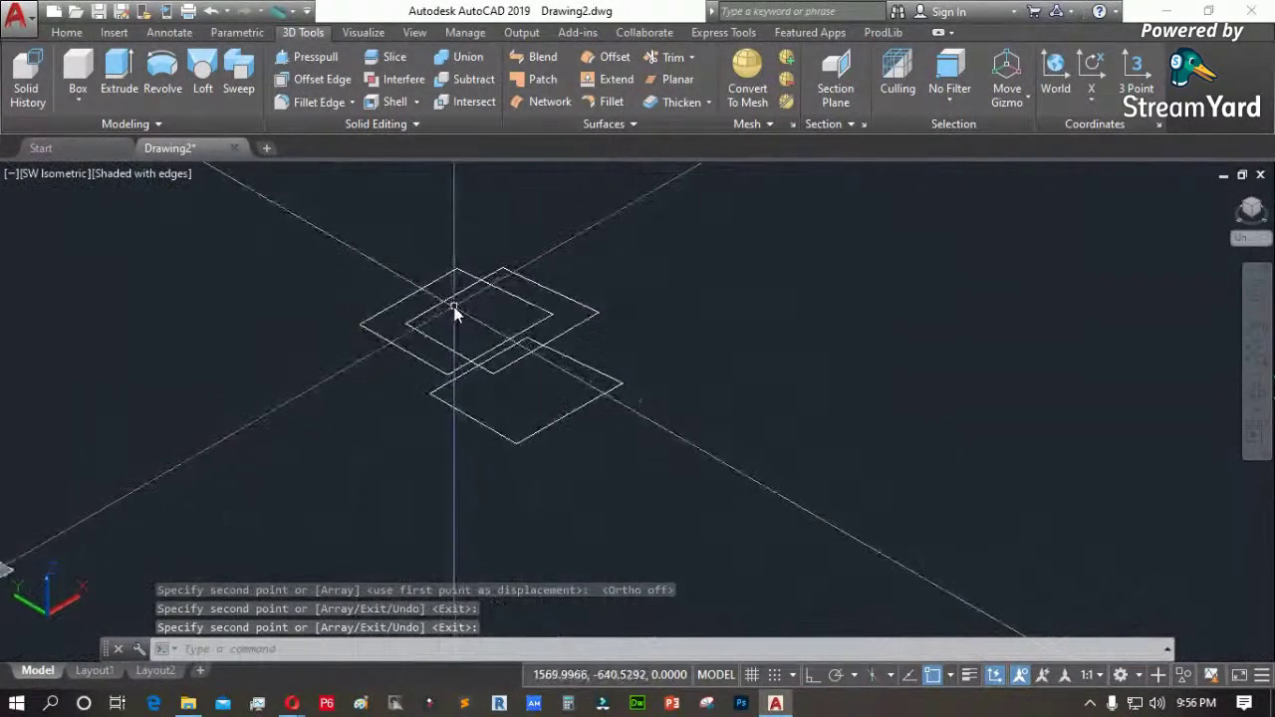
scroll(476, 259, up, 3)
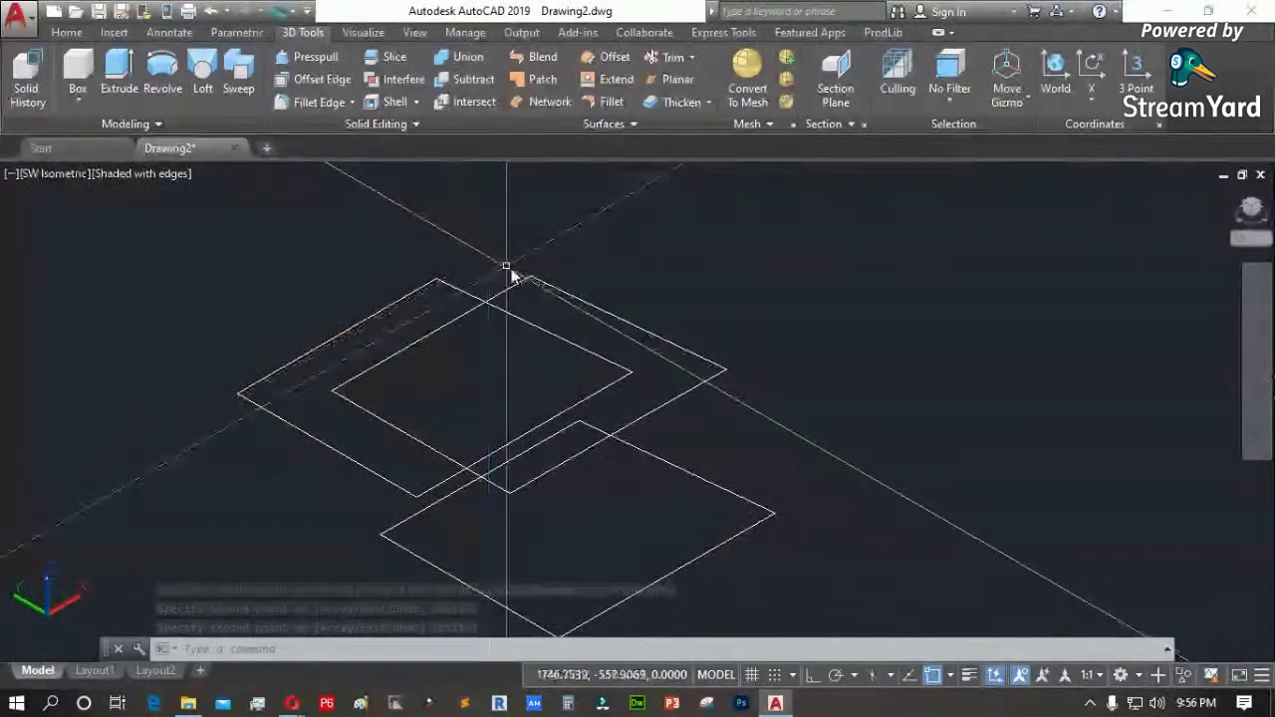
scroll(478, 284, down, 4)
click(589, 290)
click(328, 456)
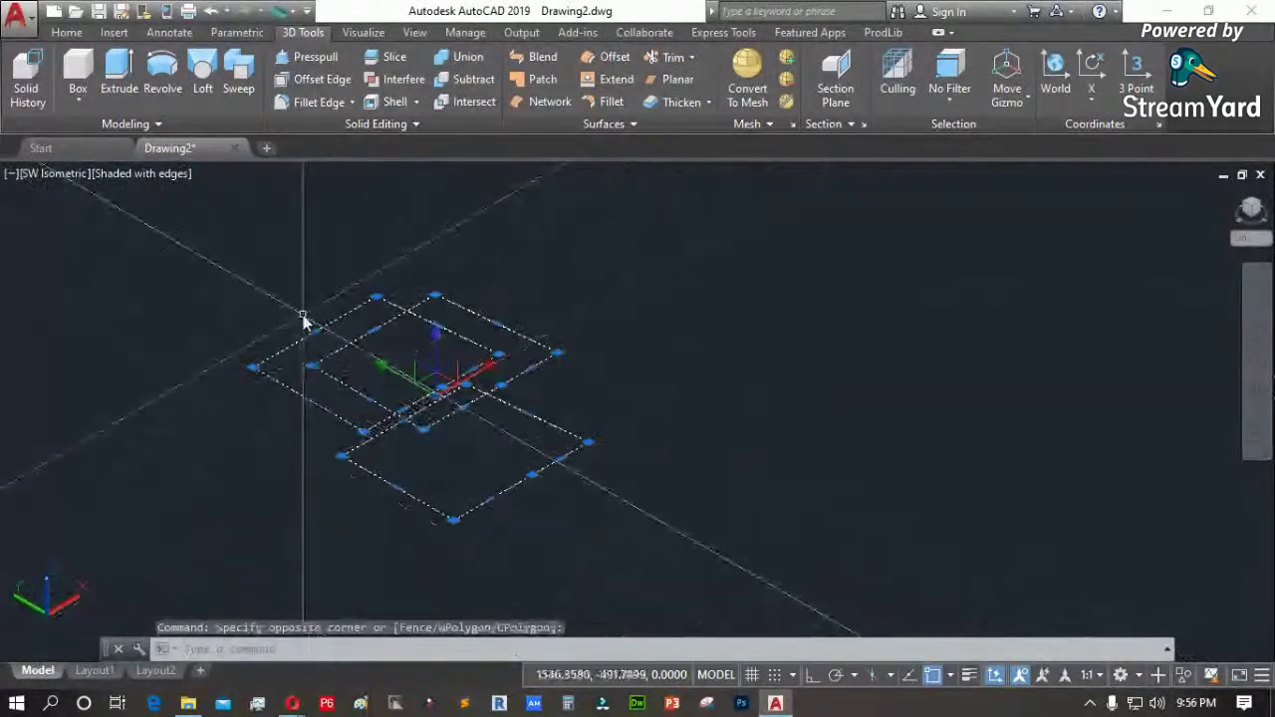
key(Delete)
click(53, 173)
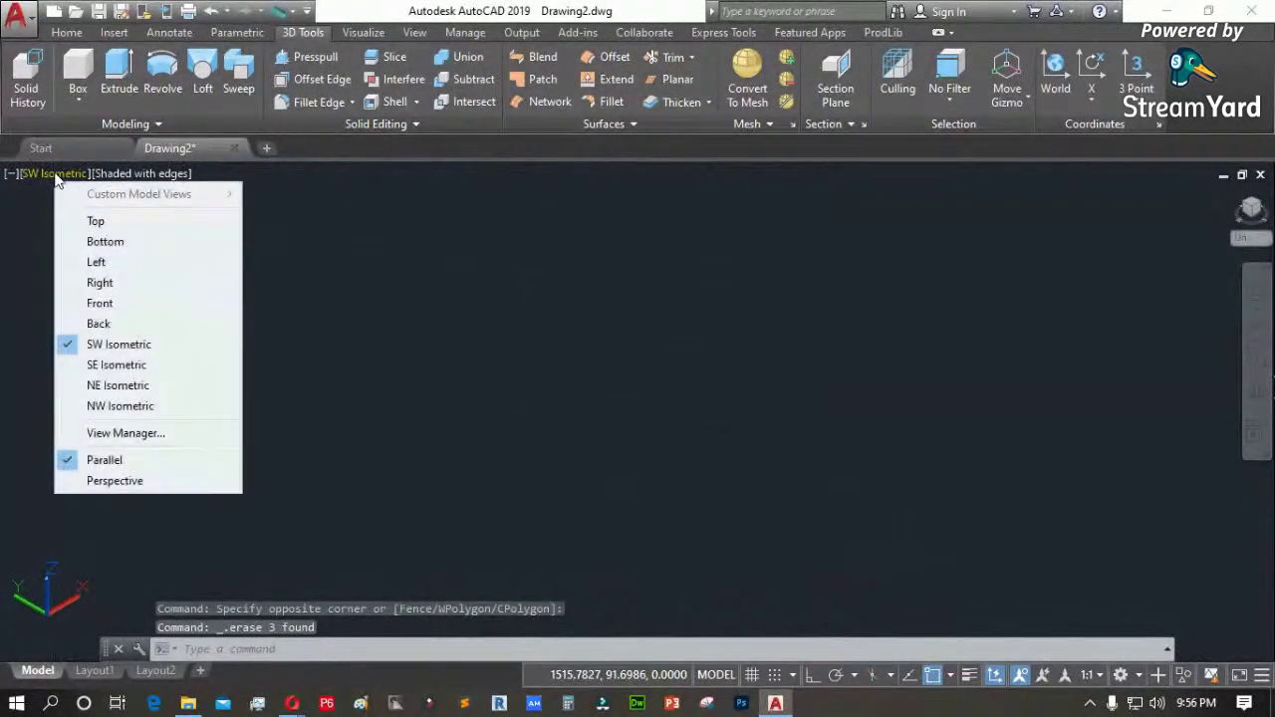
In Top view, draw the outer tabletop and column polyline with Ortho on
click(100, 221)
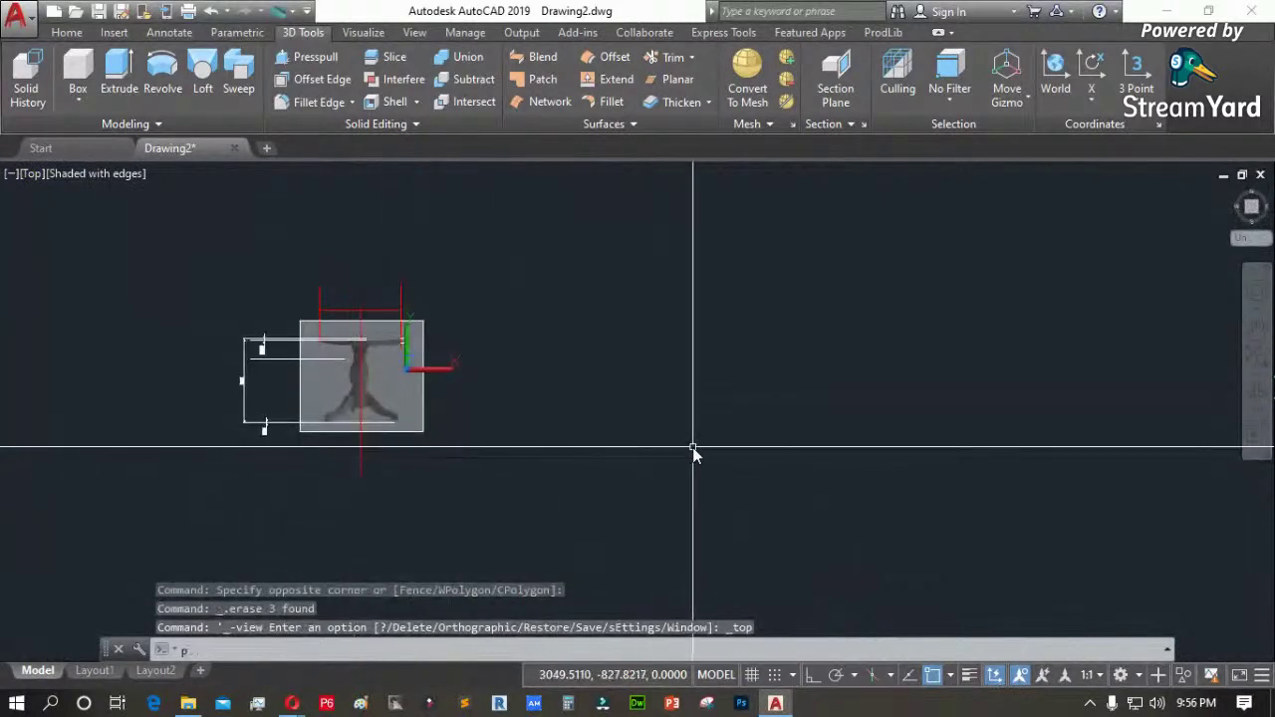
text(l)
key(Return)
click(667, 368)
scroll(755, 394, up, 3)
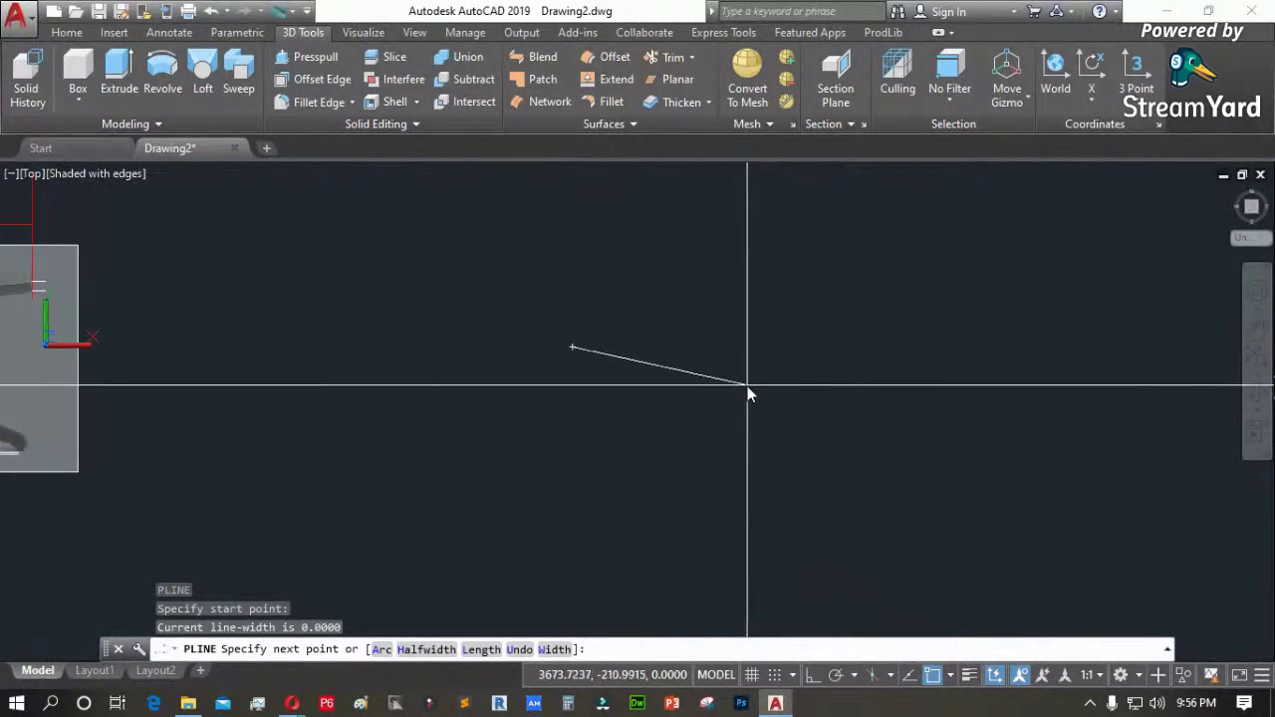
key(F8)
click(776, 393)
click(797, 496)
key(Return)
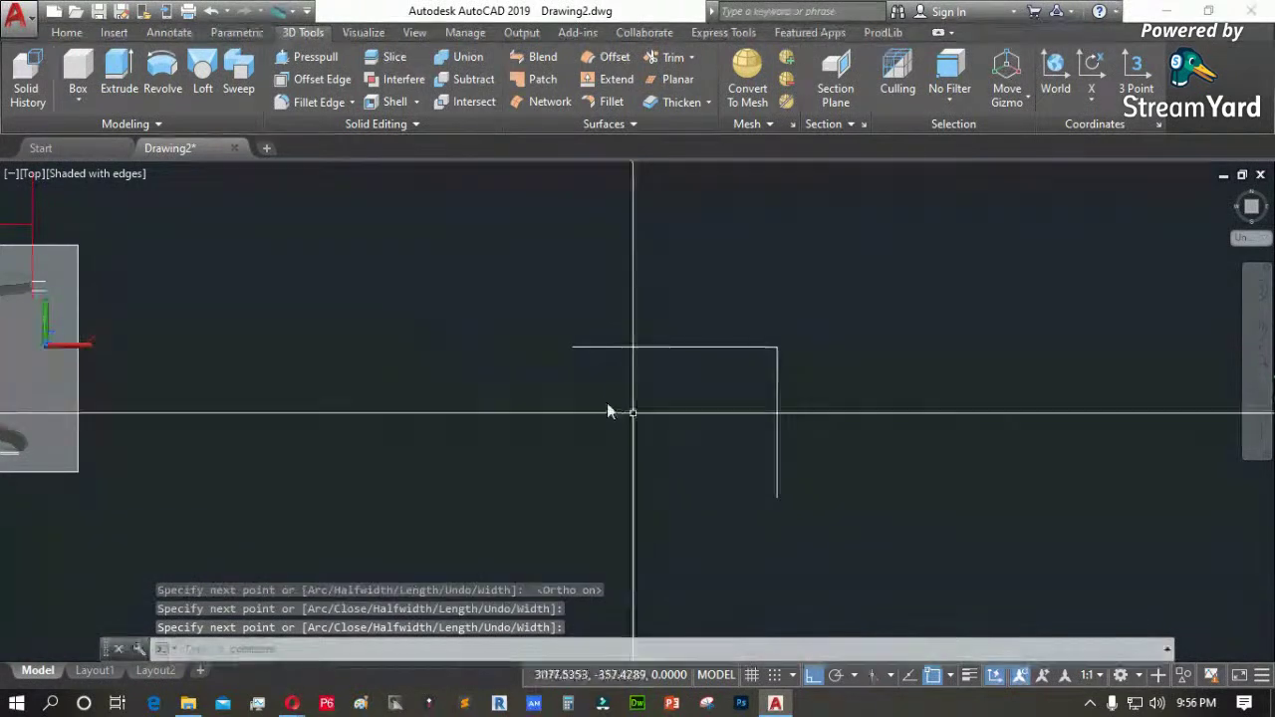
Draw a second polyline along the tabletop's inner edge and down the column
key(Return)
click(573, 348)
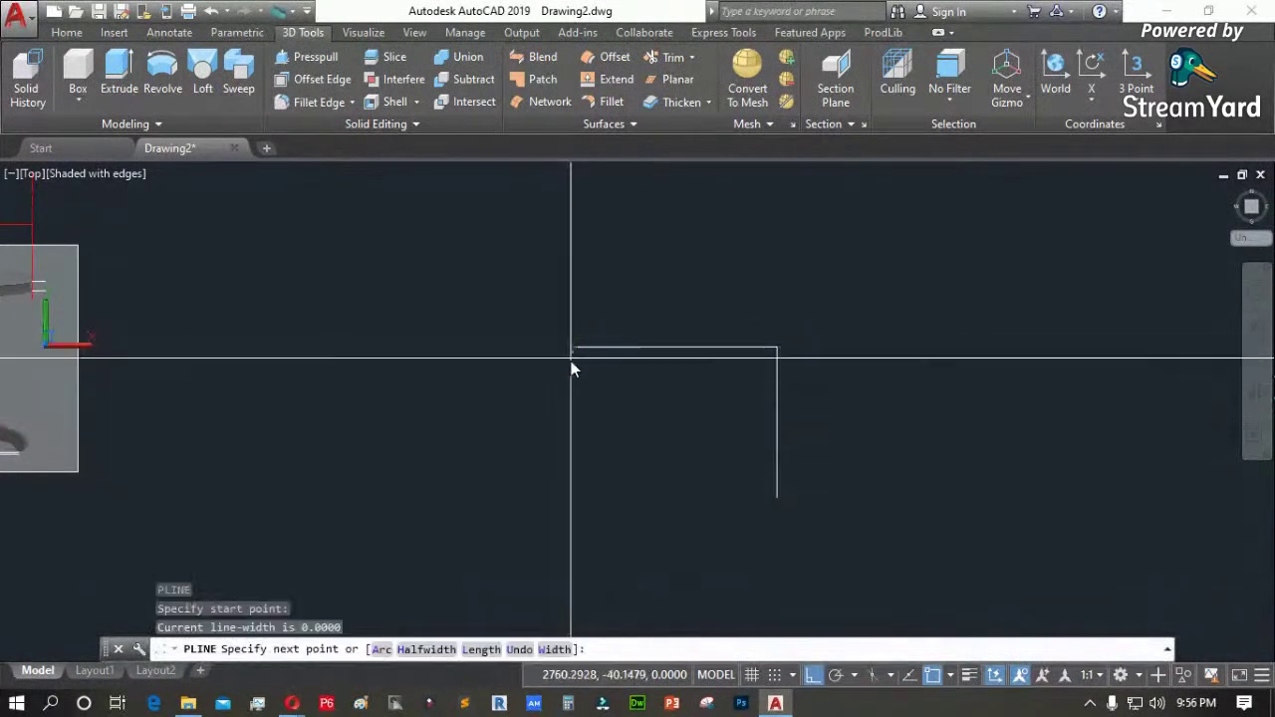
click(743, 375)
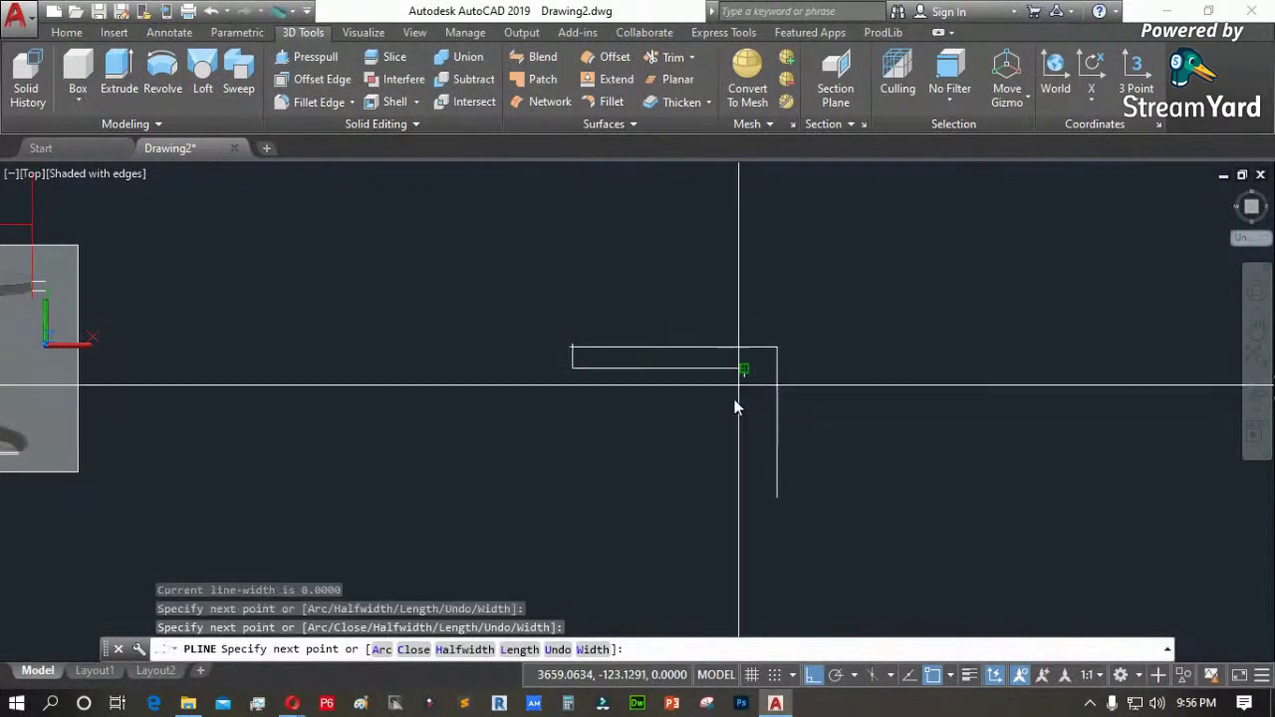
click(770, 497)
scroll(757, 374, up, 3)
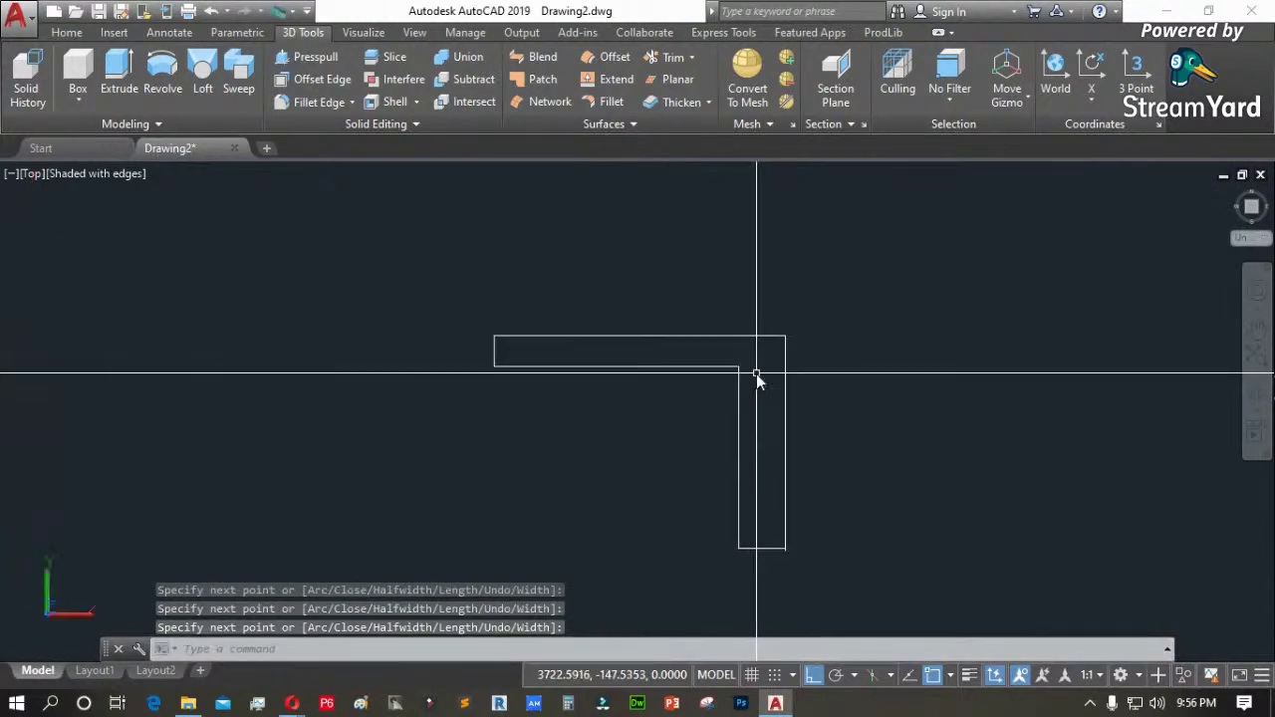
key(Return)
key(Return)
key(Escape)
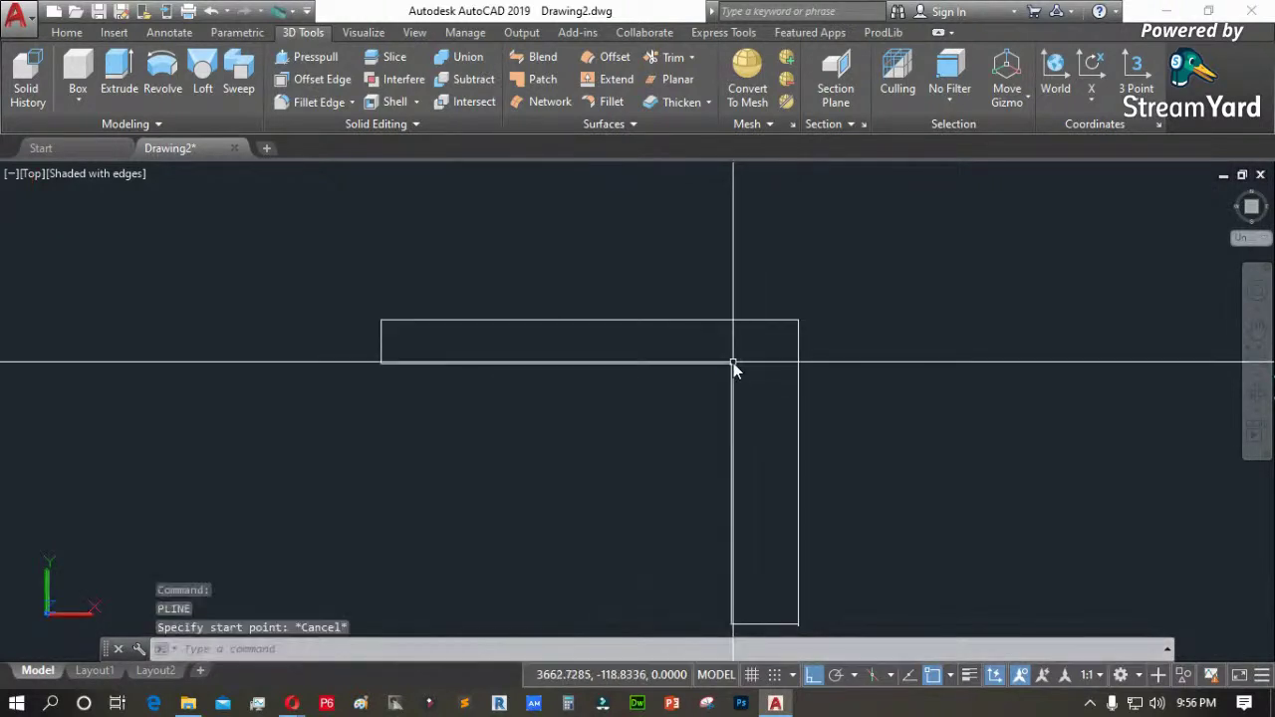
Draw a short polyline joining the rectangle's top-left and top-right corners
text(pl)
key(Return)
click(733, 363)
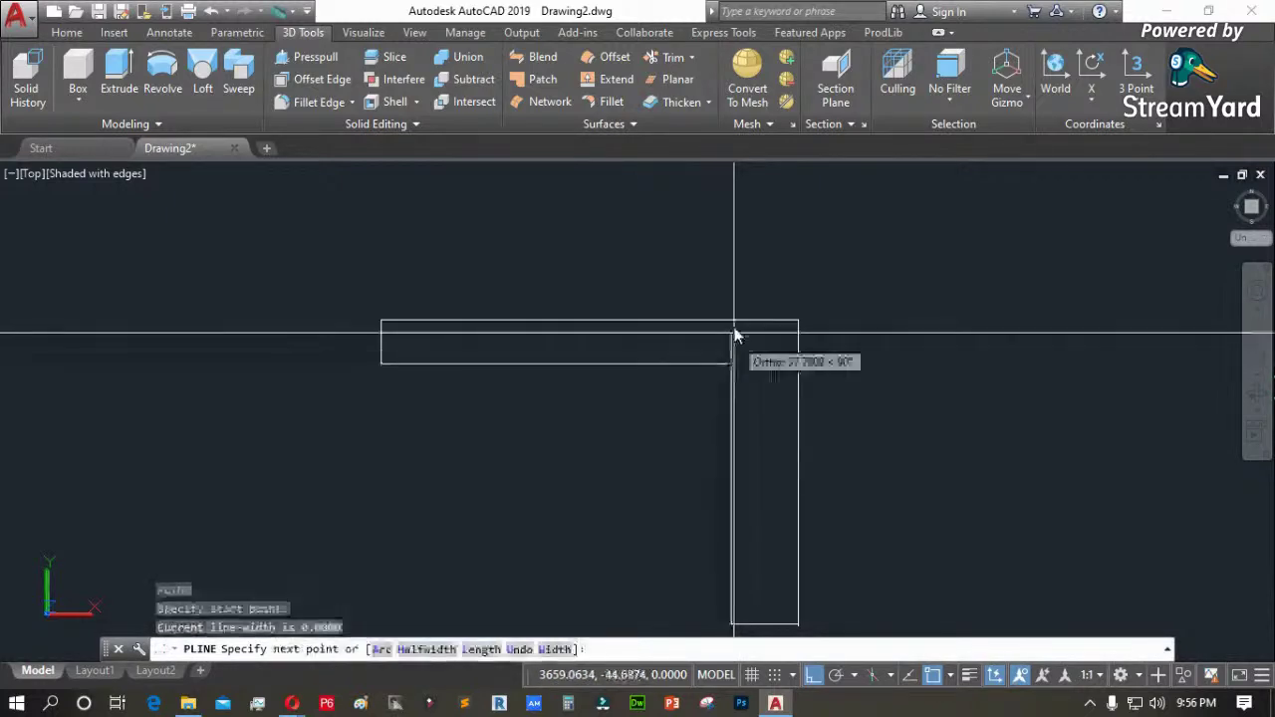
key(Return)
key(Return)
click(733, 364)
click(795, 367)
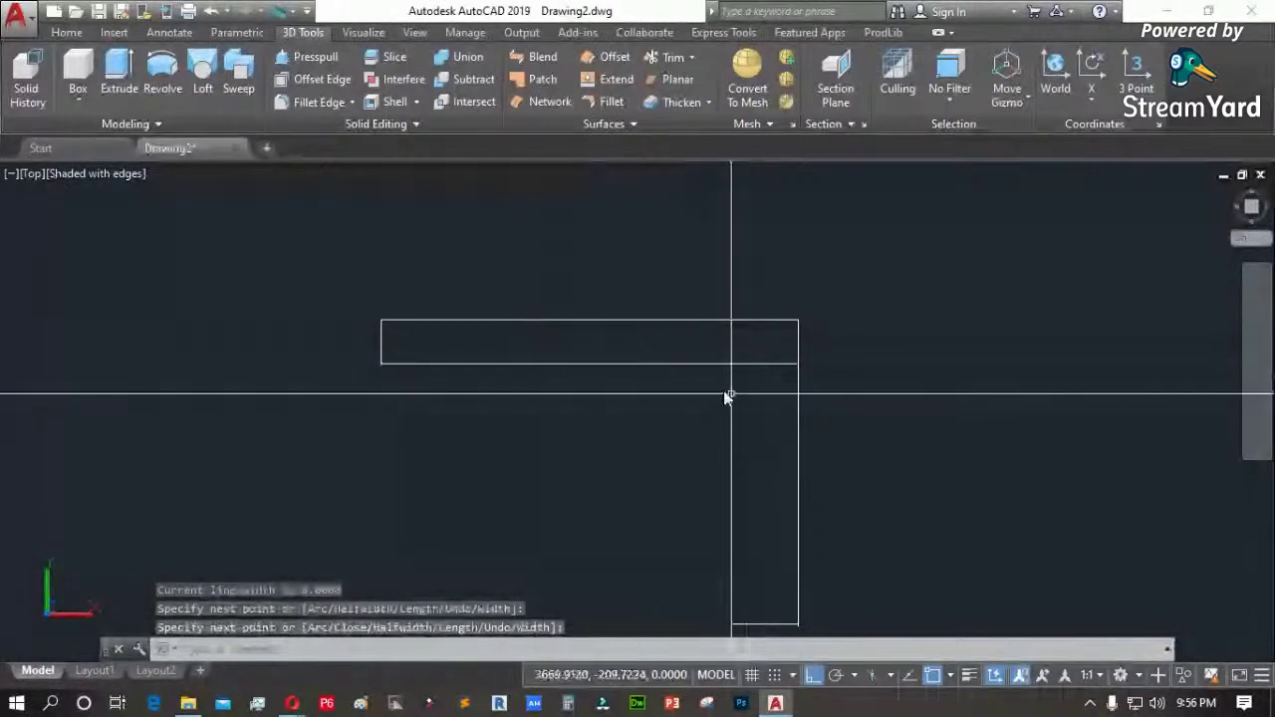
key(Return)
Stretch the column's left edge to the right to narrow the column
text(s)
key(Return)
scroll(712, 299, down, 2)
click(731, 279)
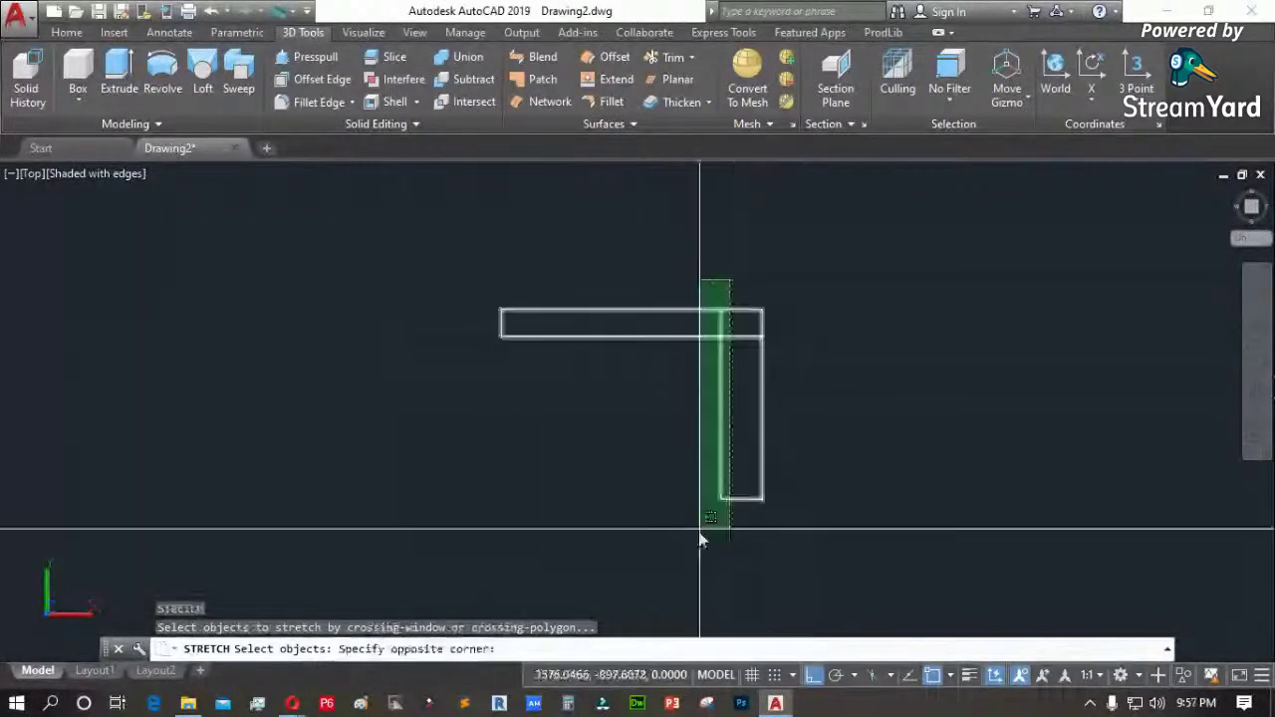
click(707, 531)
click(723, 532)
click(738, 532)
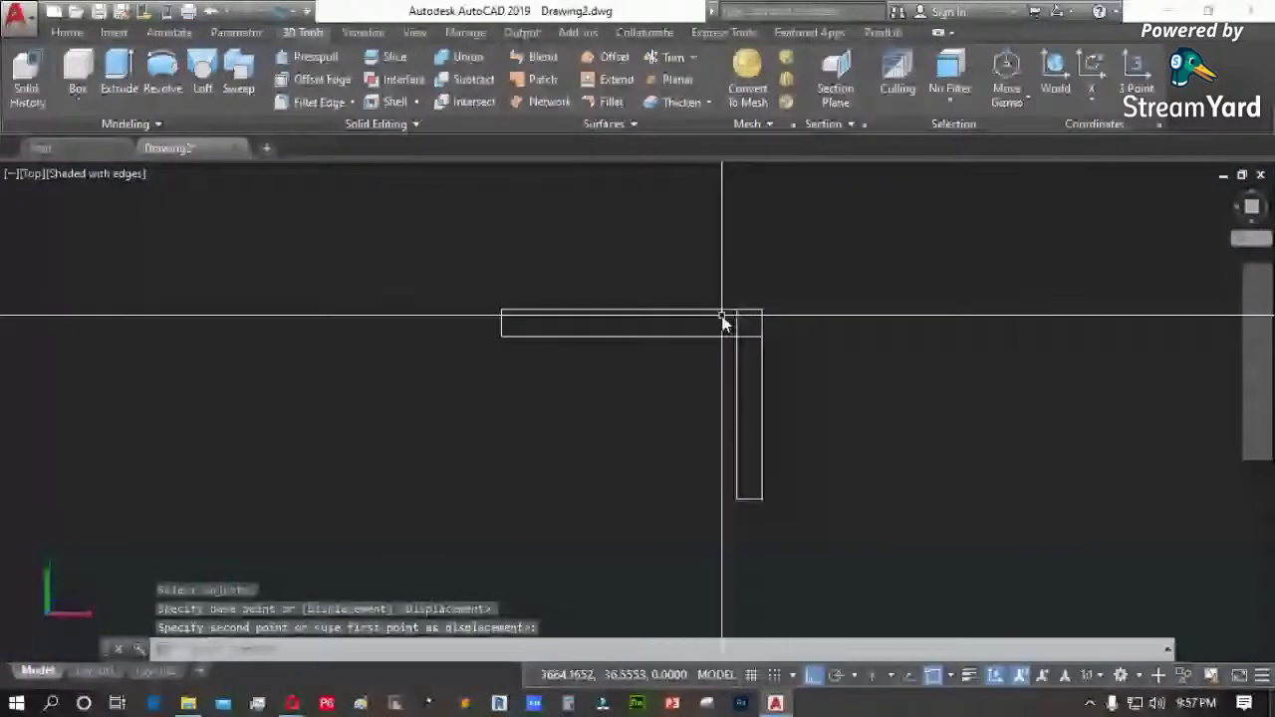
scroll(724, 322, up, 1)
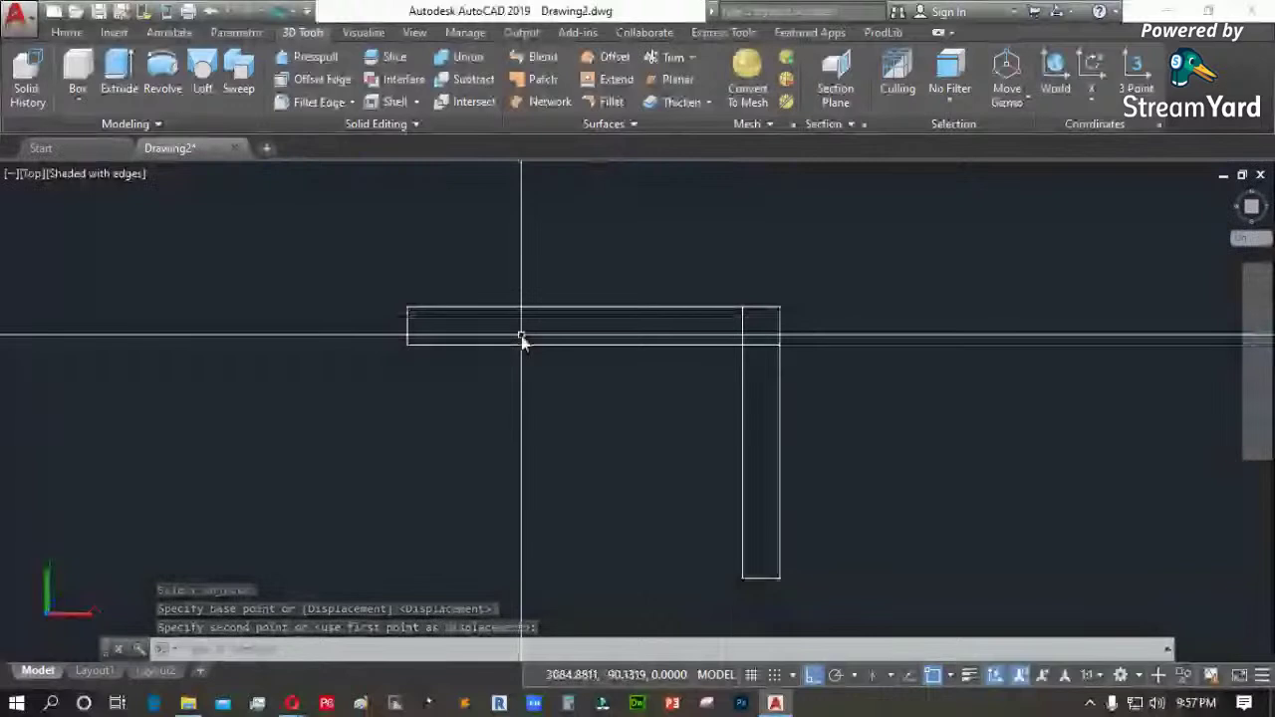
click(409, 326)
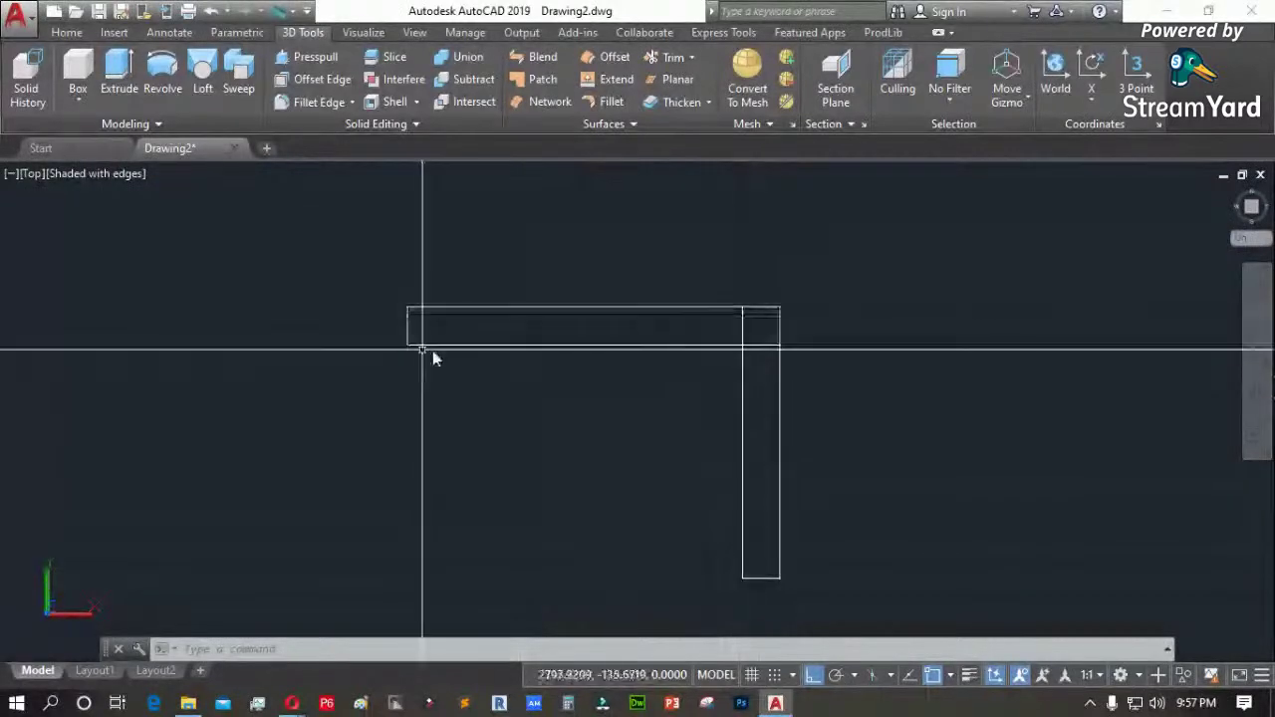
Make Red the current drawing color in the Properties panel
click(66, 32)
click(946, 56)
click(898, 247)
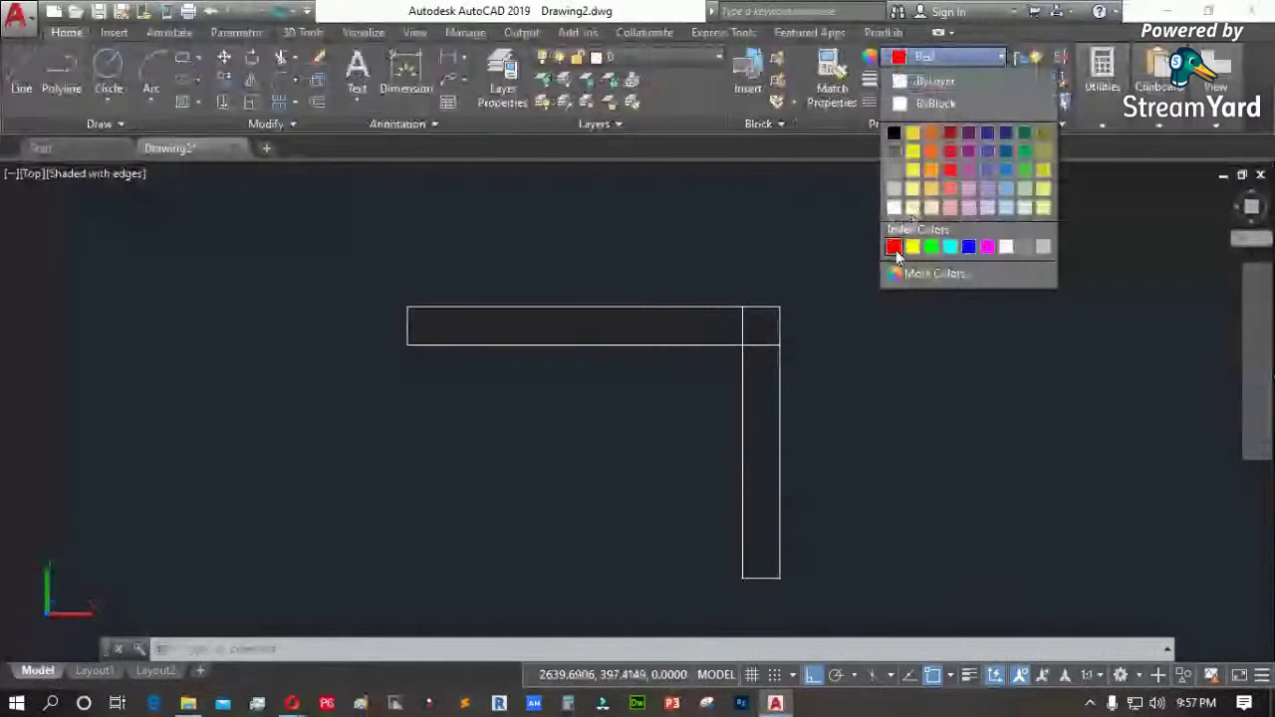
Trace a closed polyline around the L shape's six outer corners, then view SW Isometric
text(pl)
key(Return)
click(407, 308)
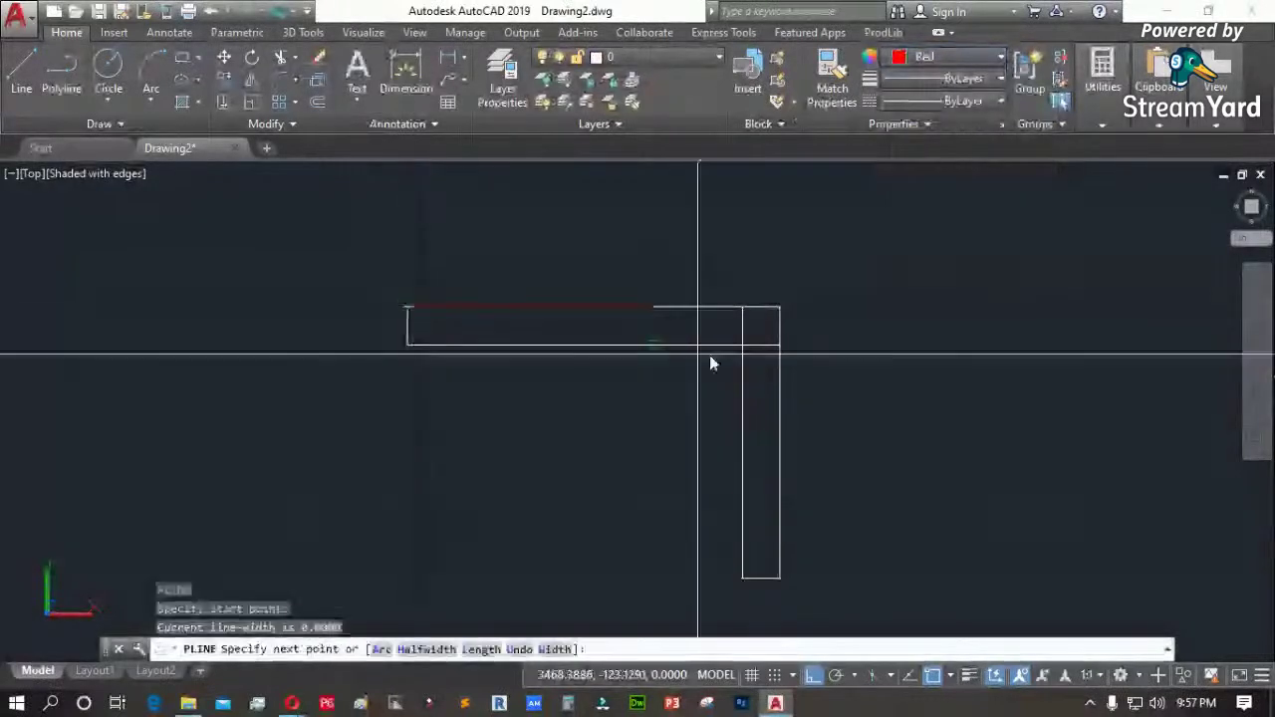
click(780, 308)
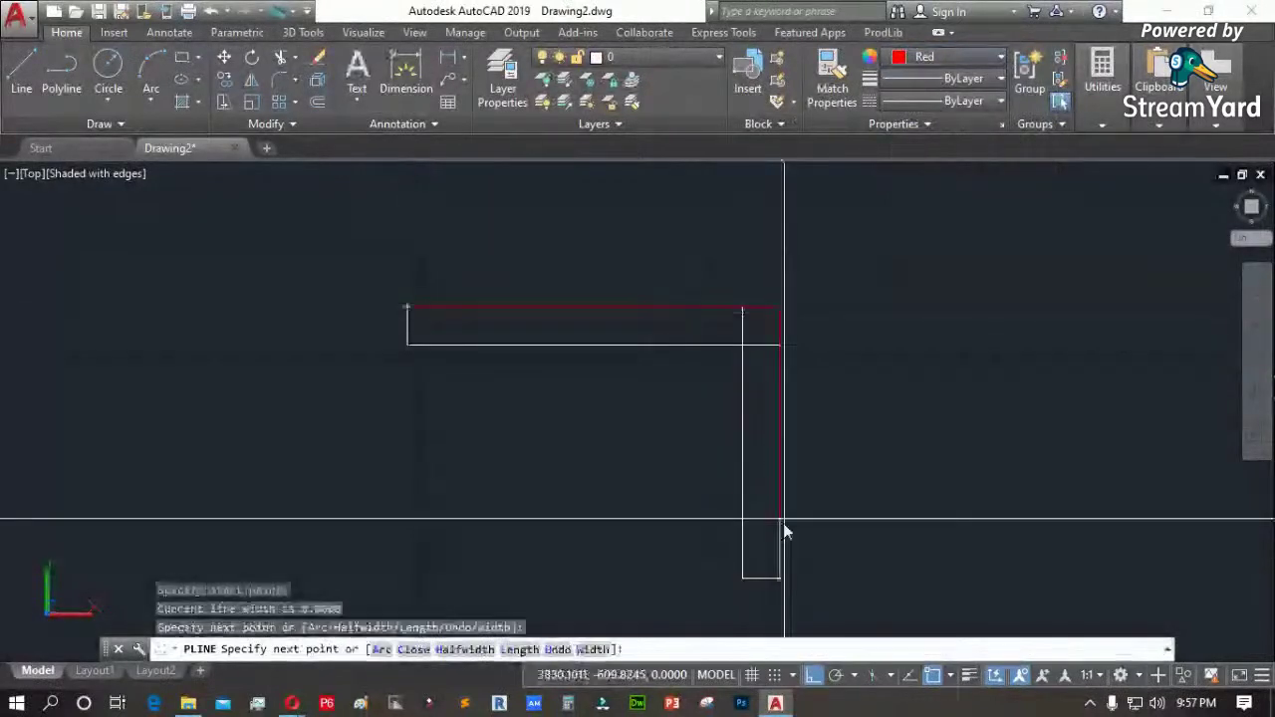
click(780, 575)
click(743, 576)
click(742, 344)
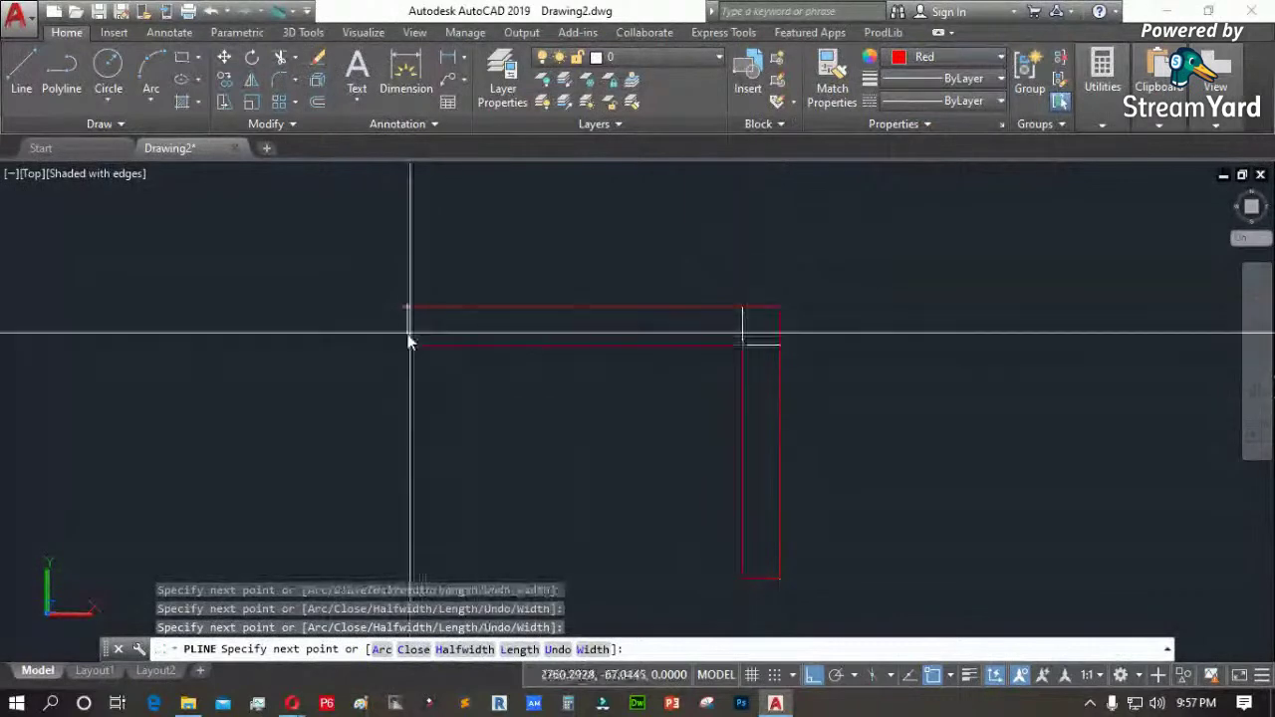
click(406, 347)
text(cl)
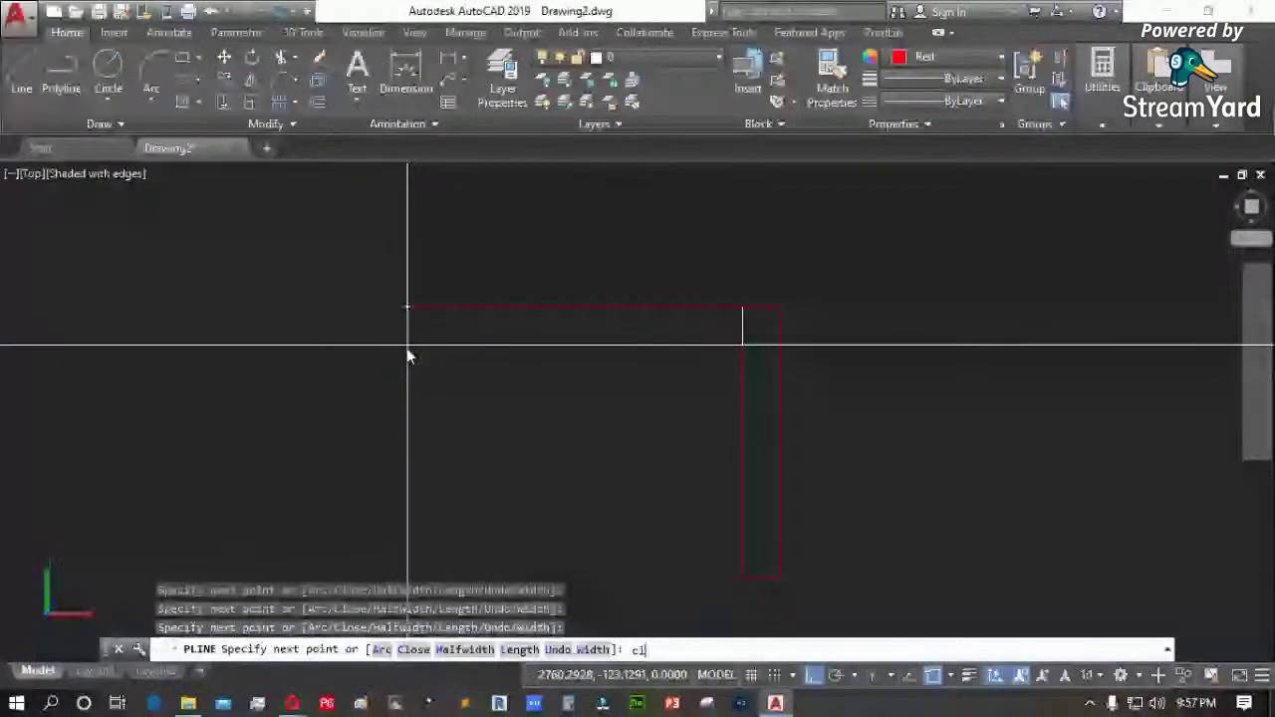
key(Return)
click(35, 176)
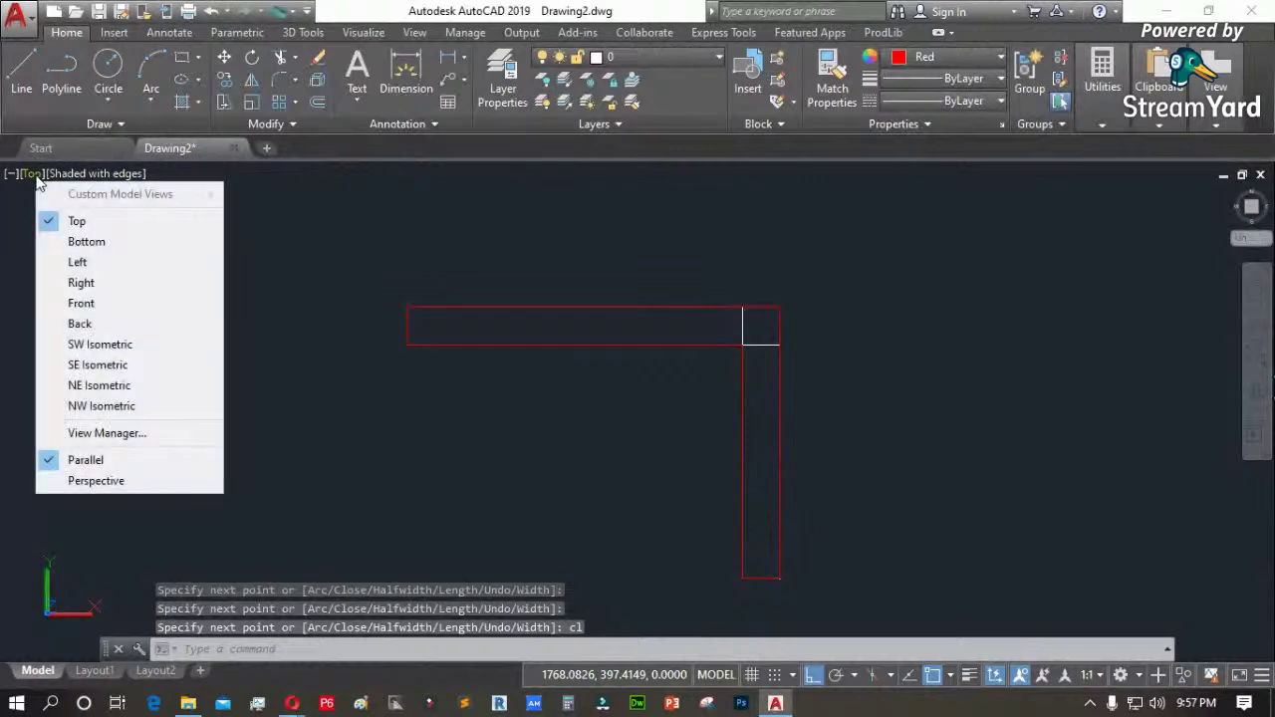
click(70, 345)
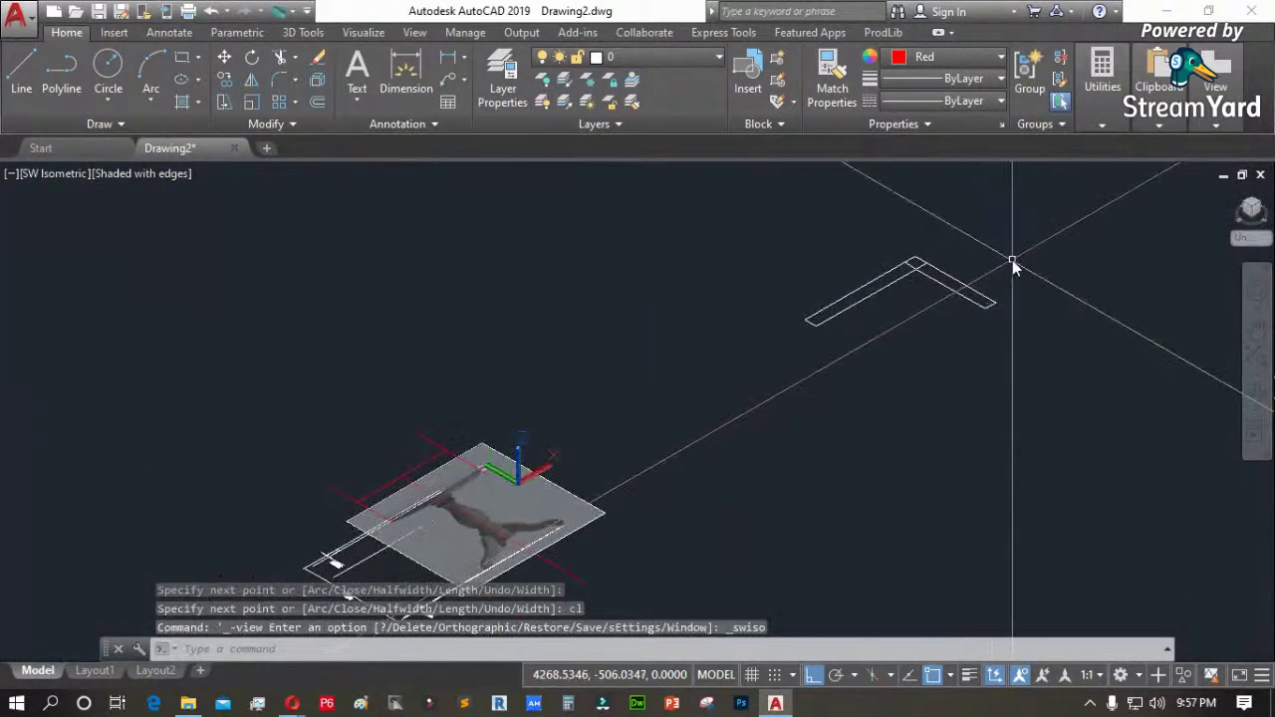
Move the red L-shaped outline clear of the white rectangles
click(304, 32)
click(119, 77)
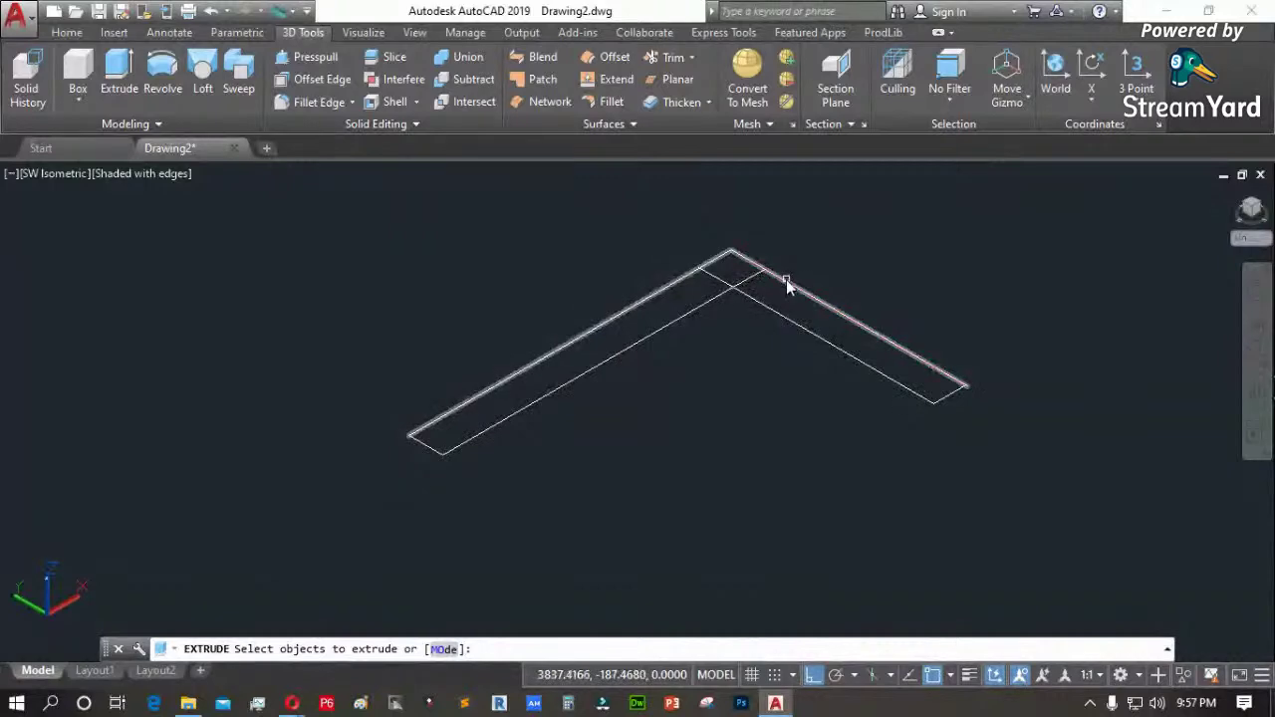
key(Escape)
text(m)
key(Return)
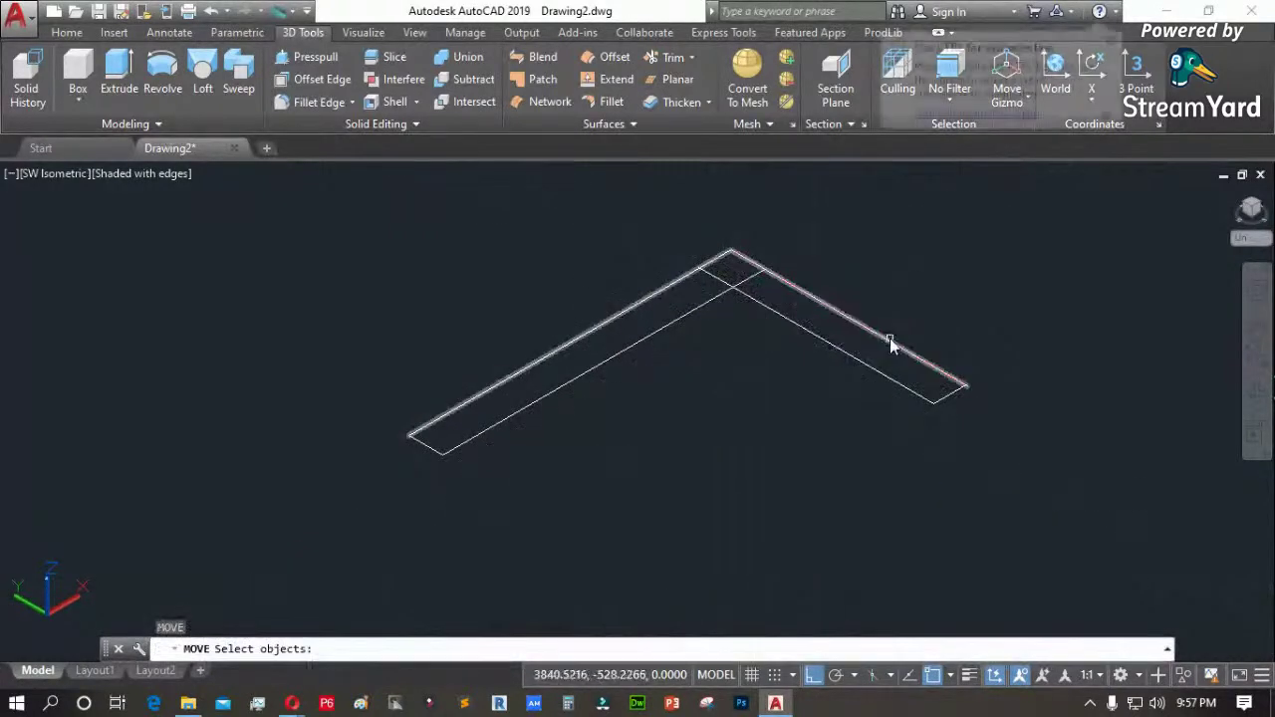
click(896, 337)
click(879, 351)
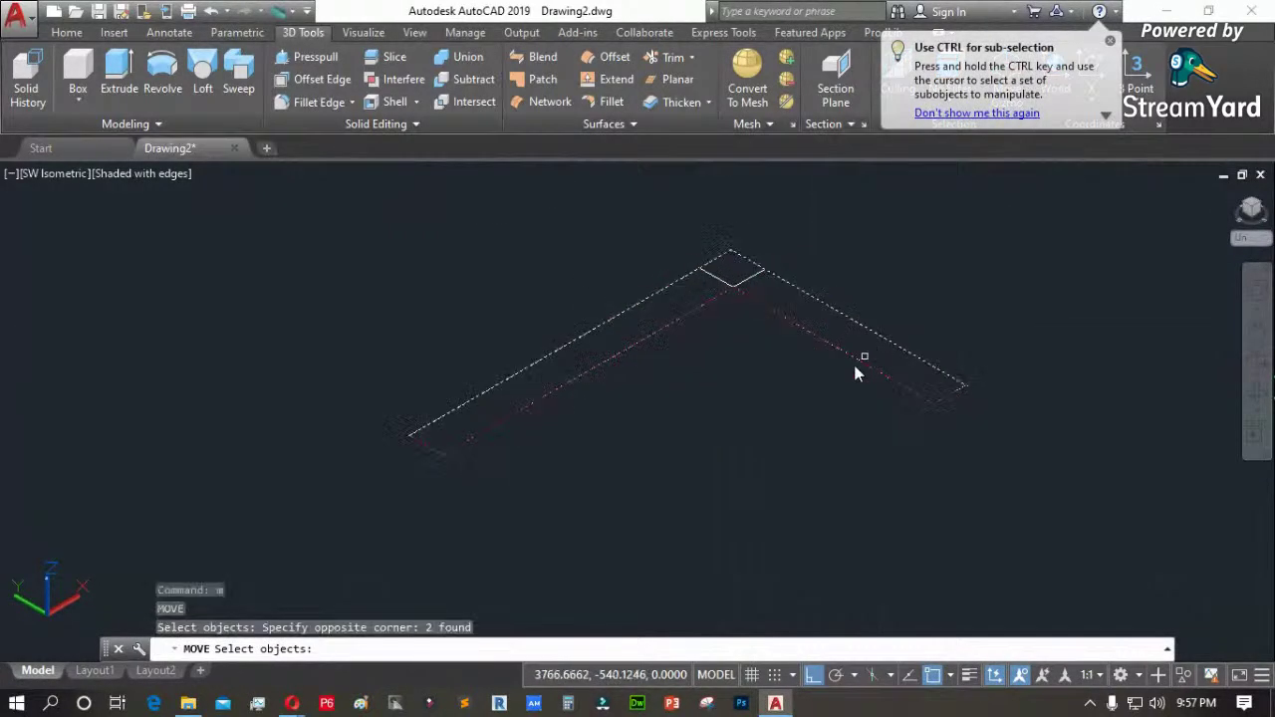
key(Return)
click(785, 418)
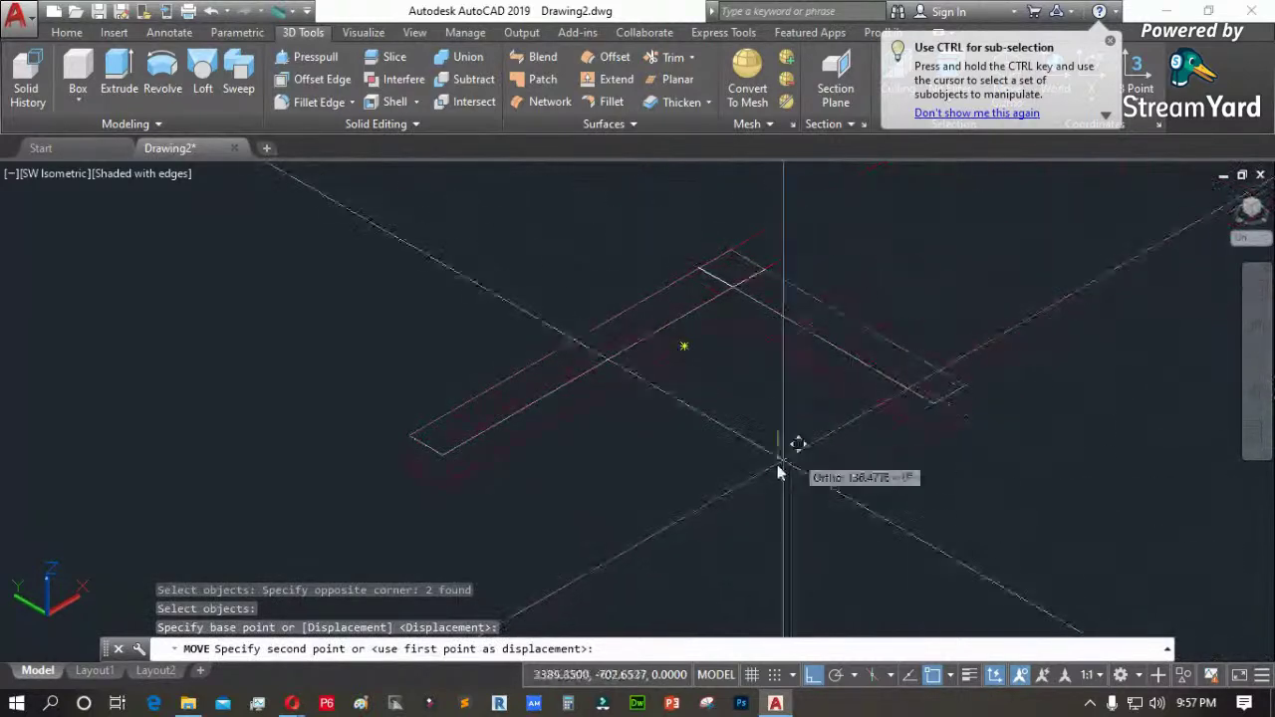
click(980, 333)
key(Return)
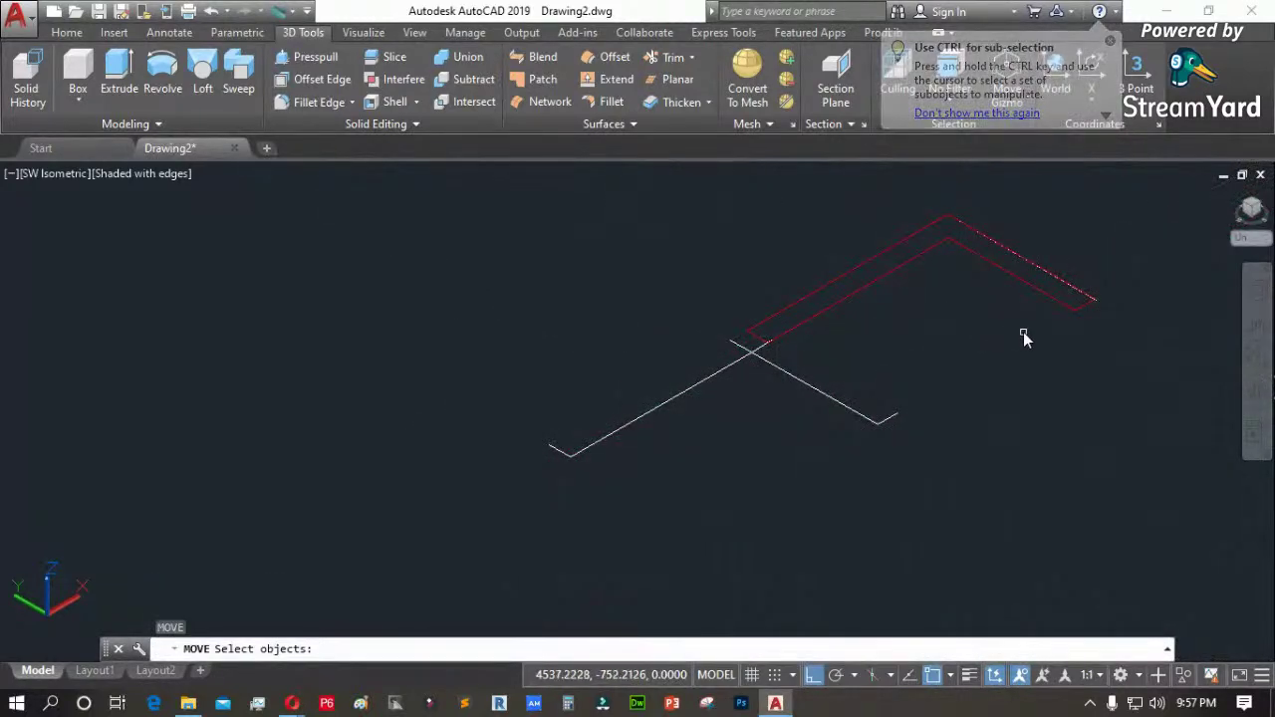
key(Return)
Extrude the red L-shaped outline into a solid block
scroll(1082, 291, up, 3)
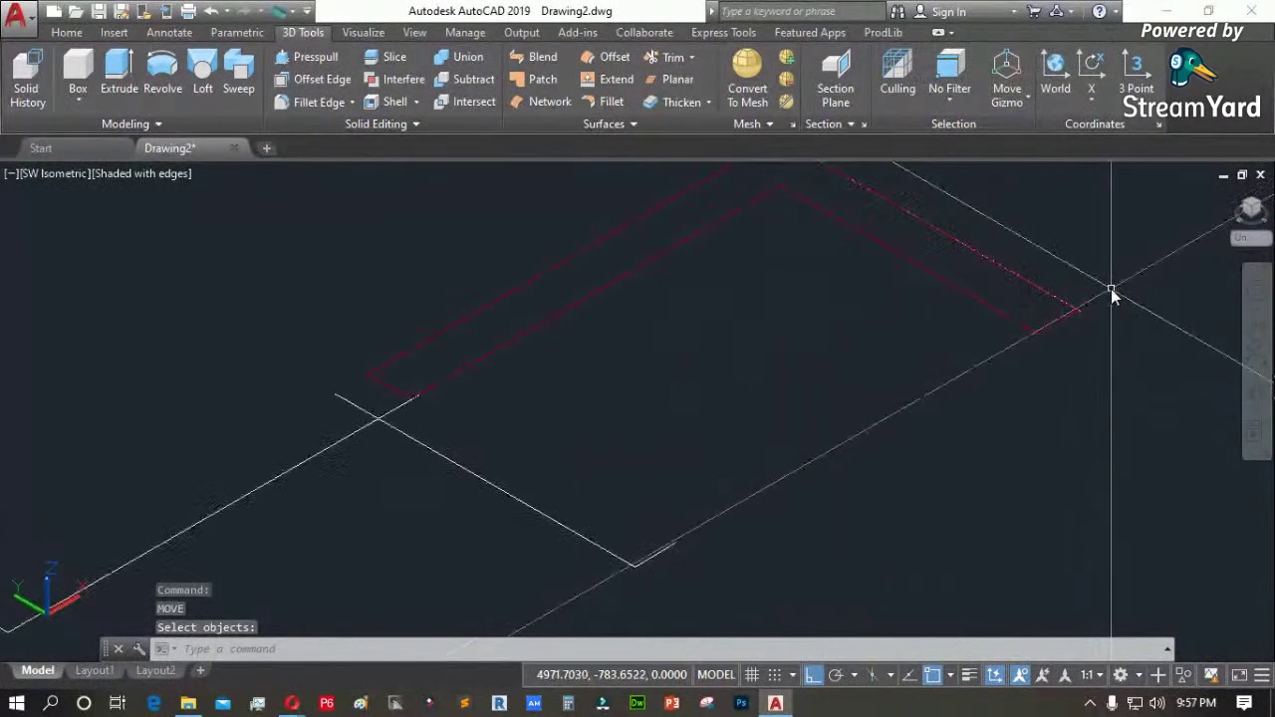
click(118, 75)
click(692, 241)
scroll(686, 368, down, 2)
key(Return)
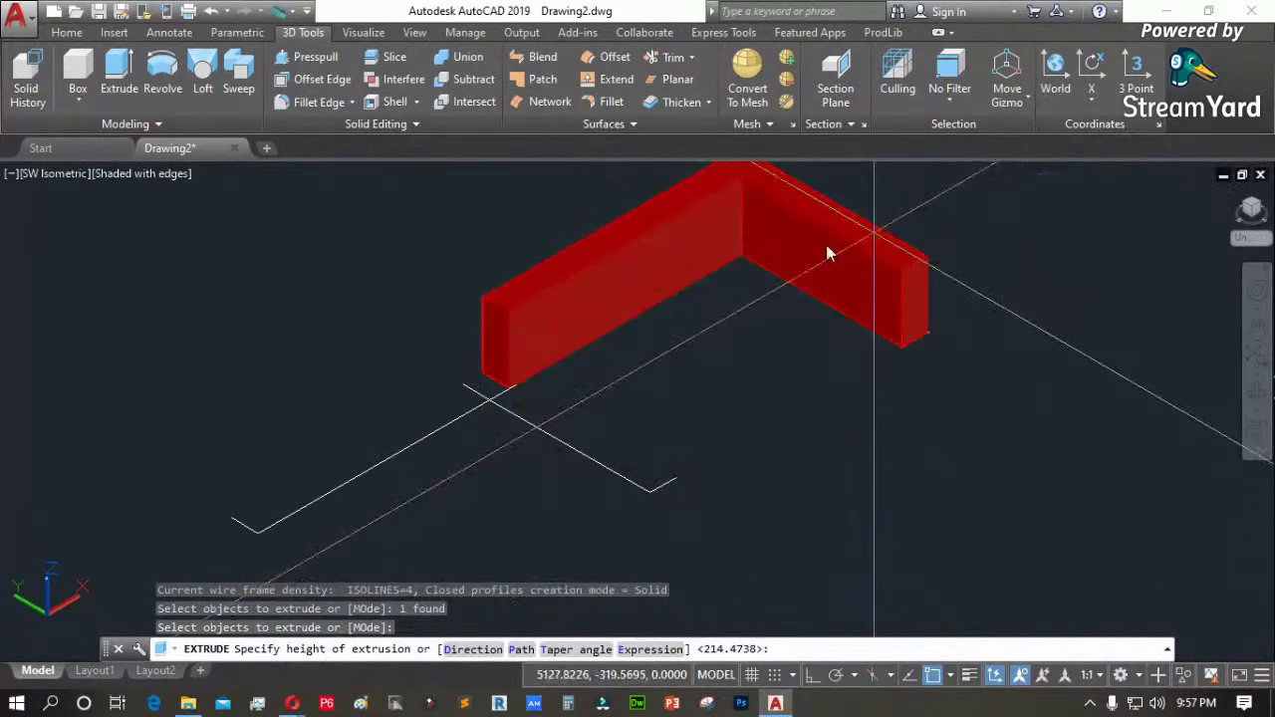
click(797, 265)
click(635, 264)
click(635, 264)
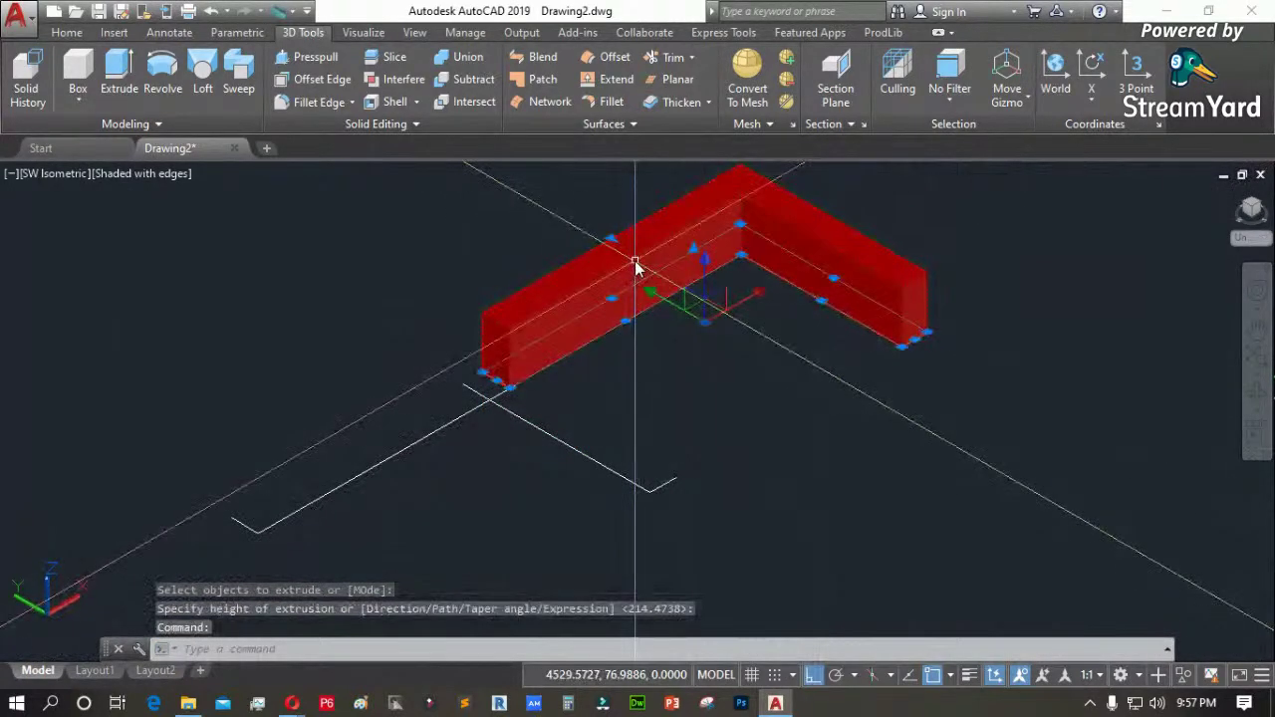
Delete the red solid and undo back to the two joined white outlines
key(Delete)
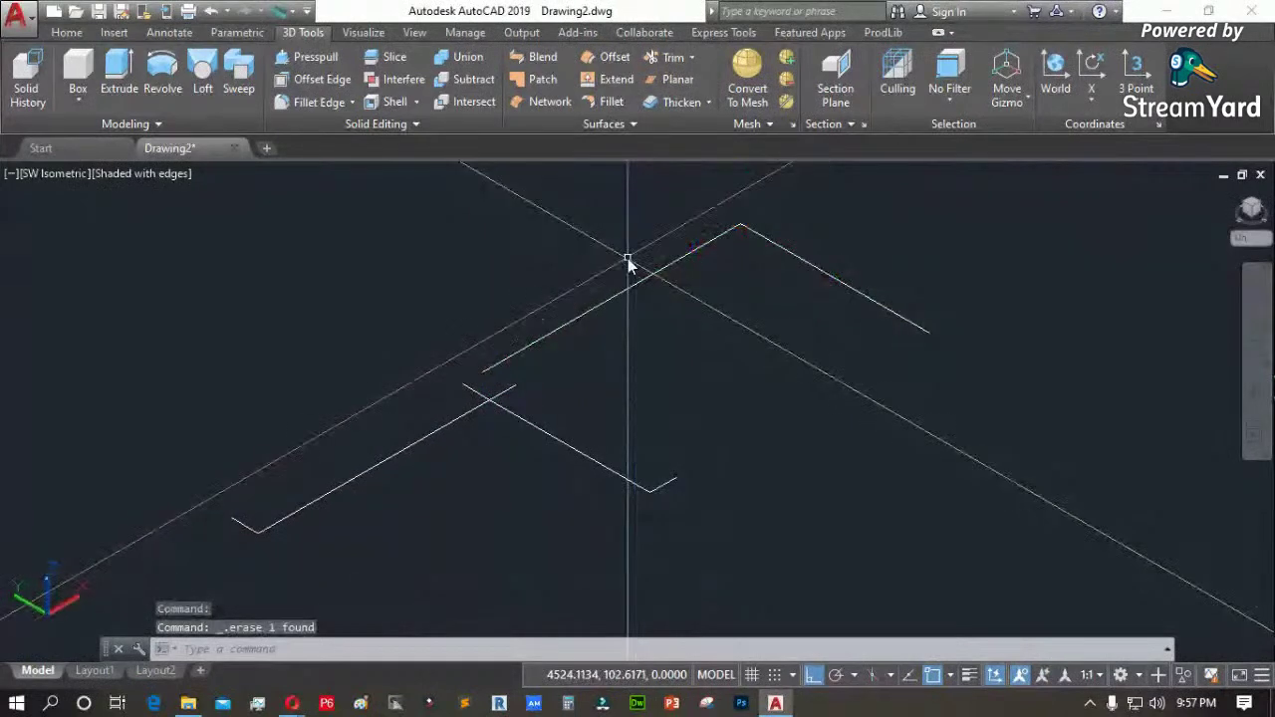
key(ctrl+z)
key(ctrl+z)
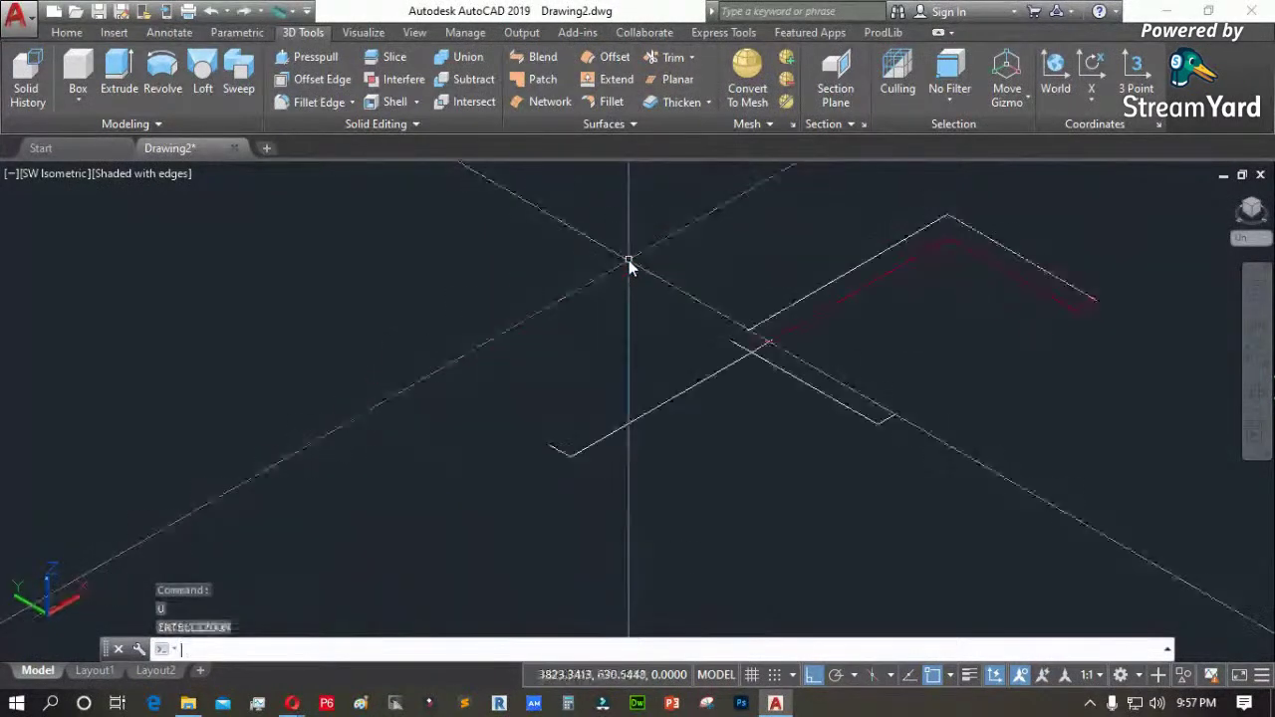
scroll(631, 265, down, 3)
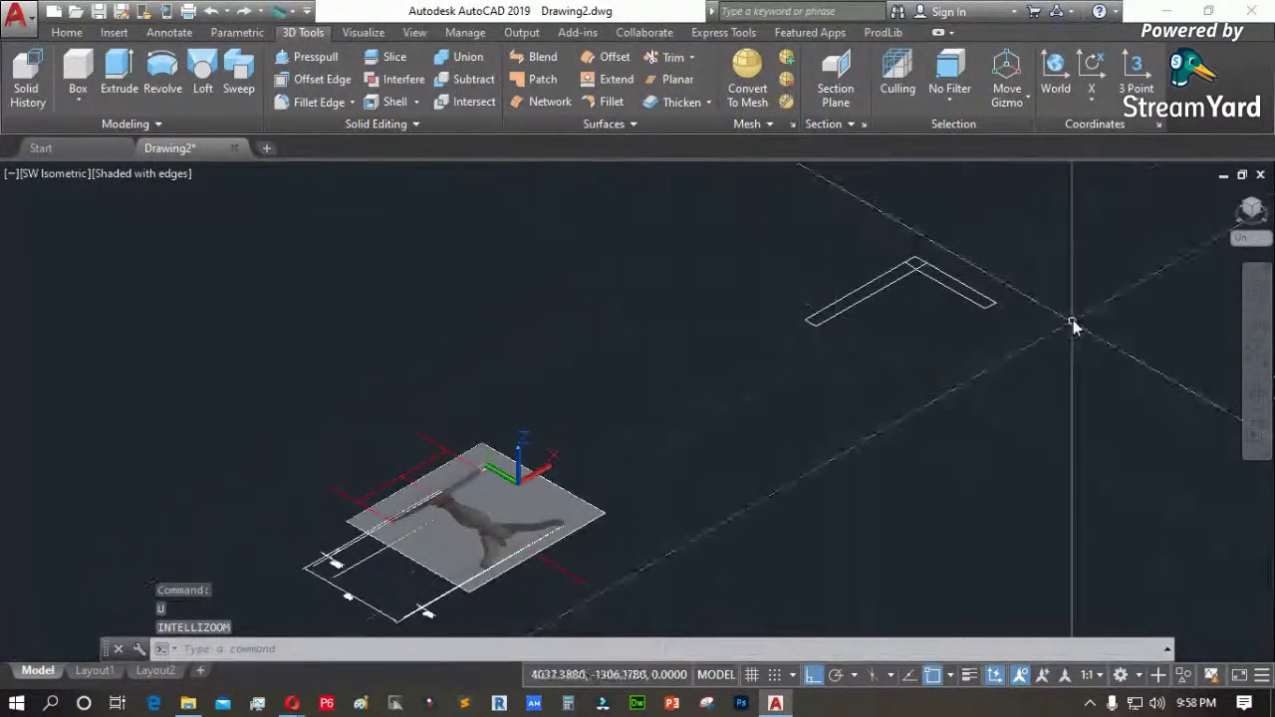
scroll(1056, 298, up, 3)
key(ctrl+z)
key(ctrl+z)
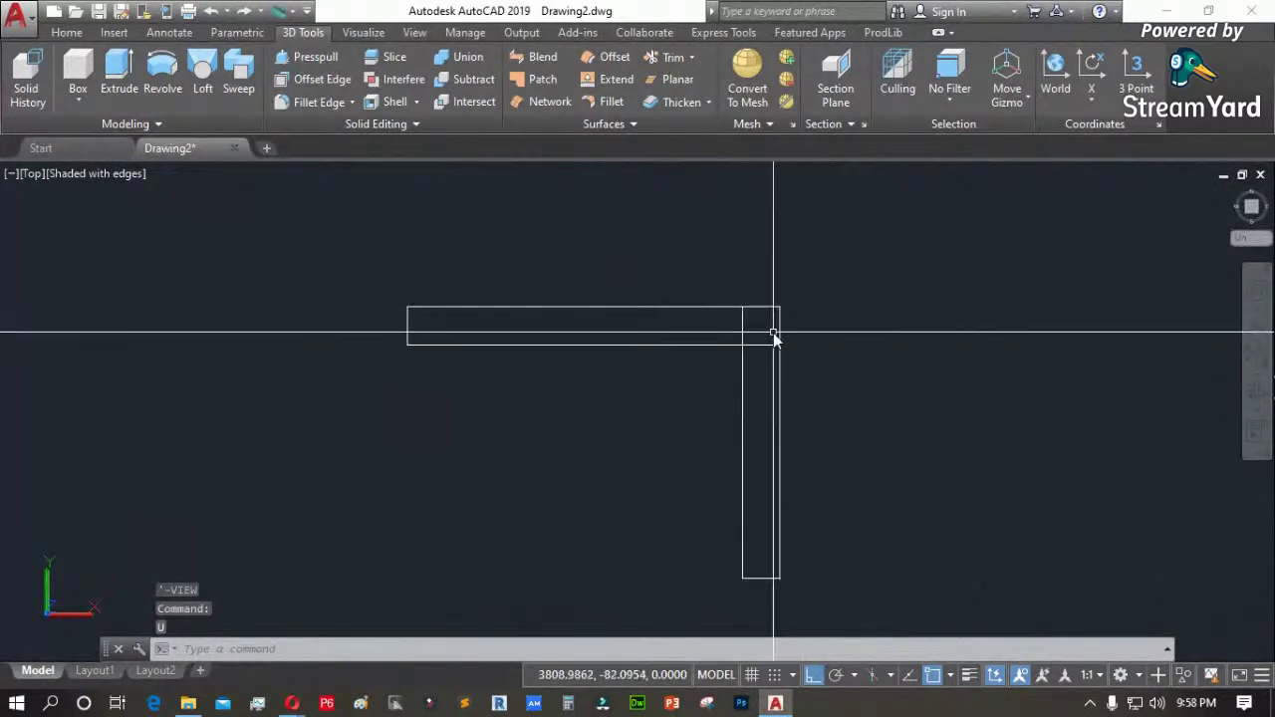
Switch the viewport to the SW Isometric view
click(33, 174)
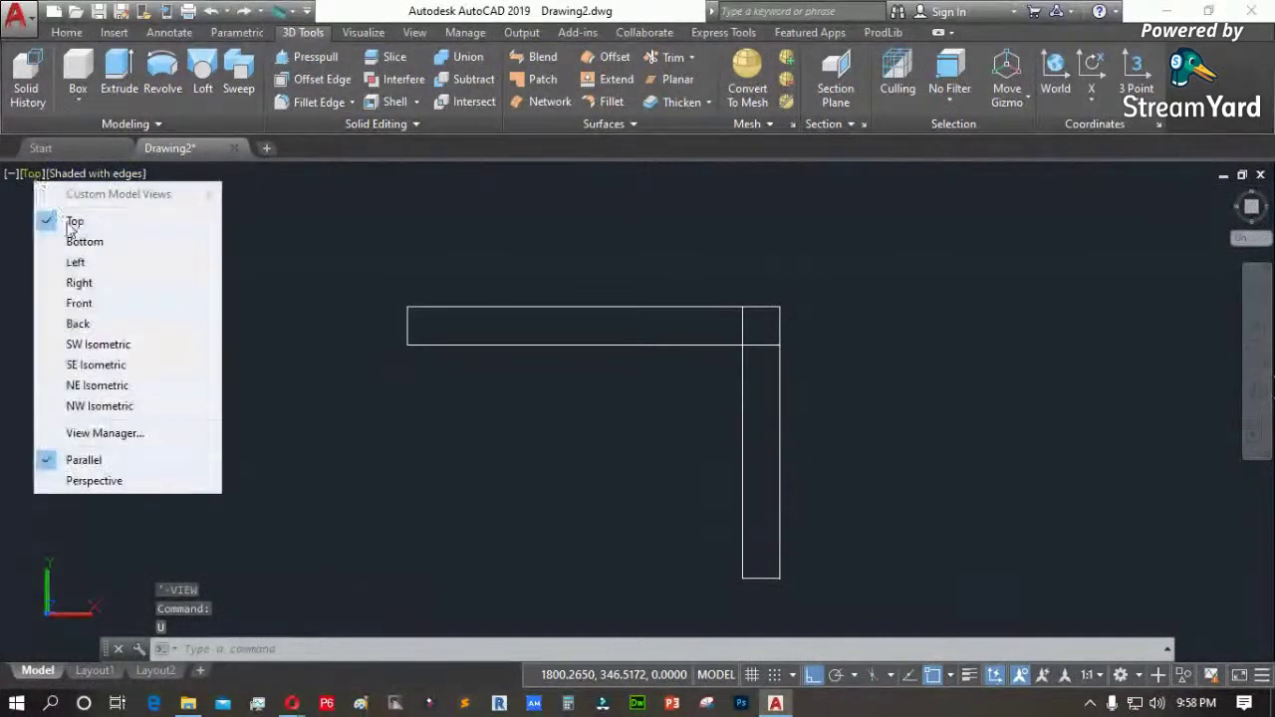
click(103, 345)
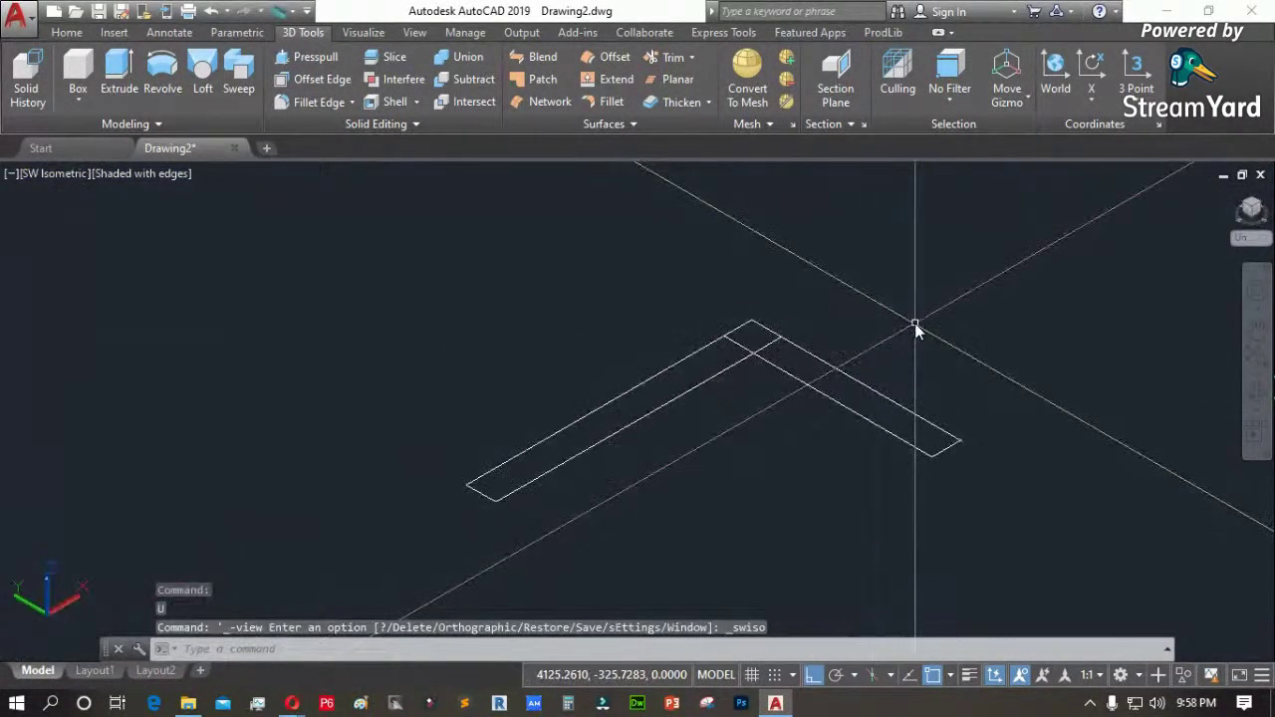
click(306, 59)
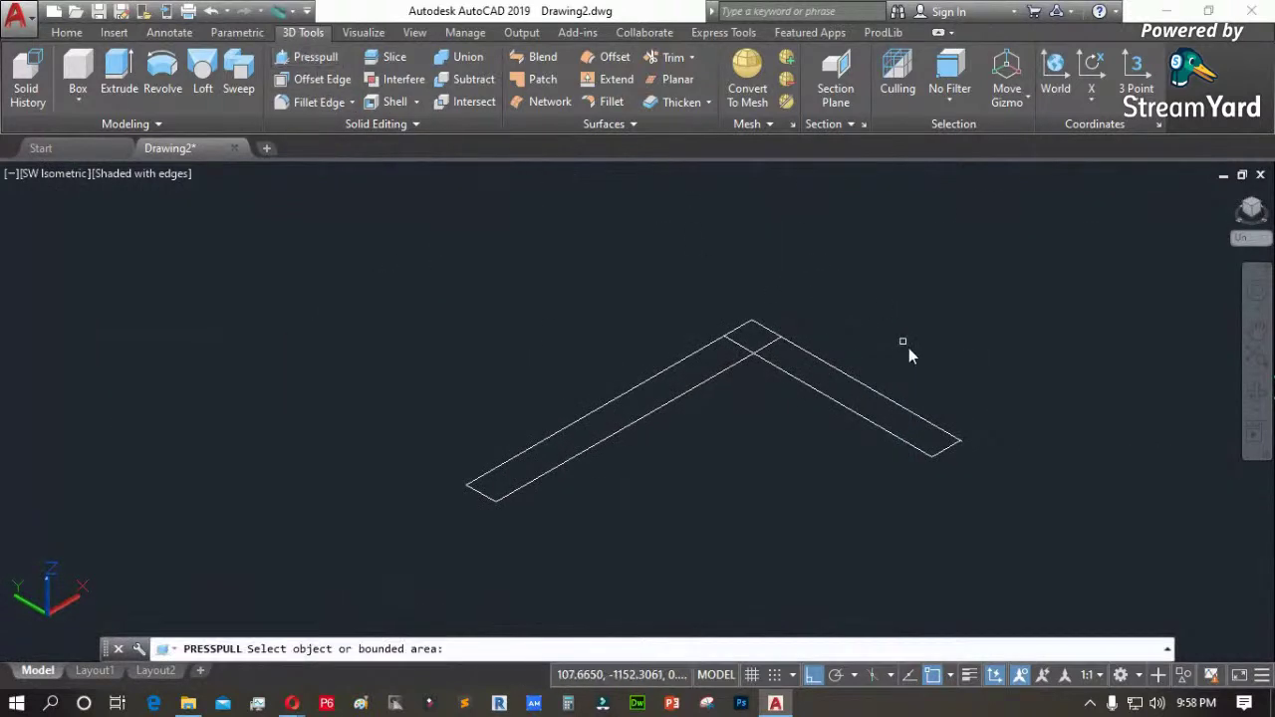
scroll(990, 389, up, 2)
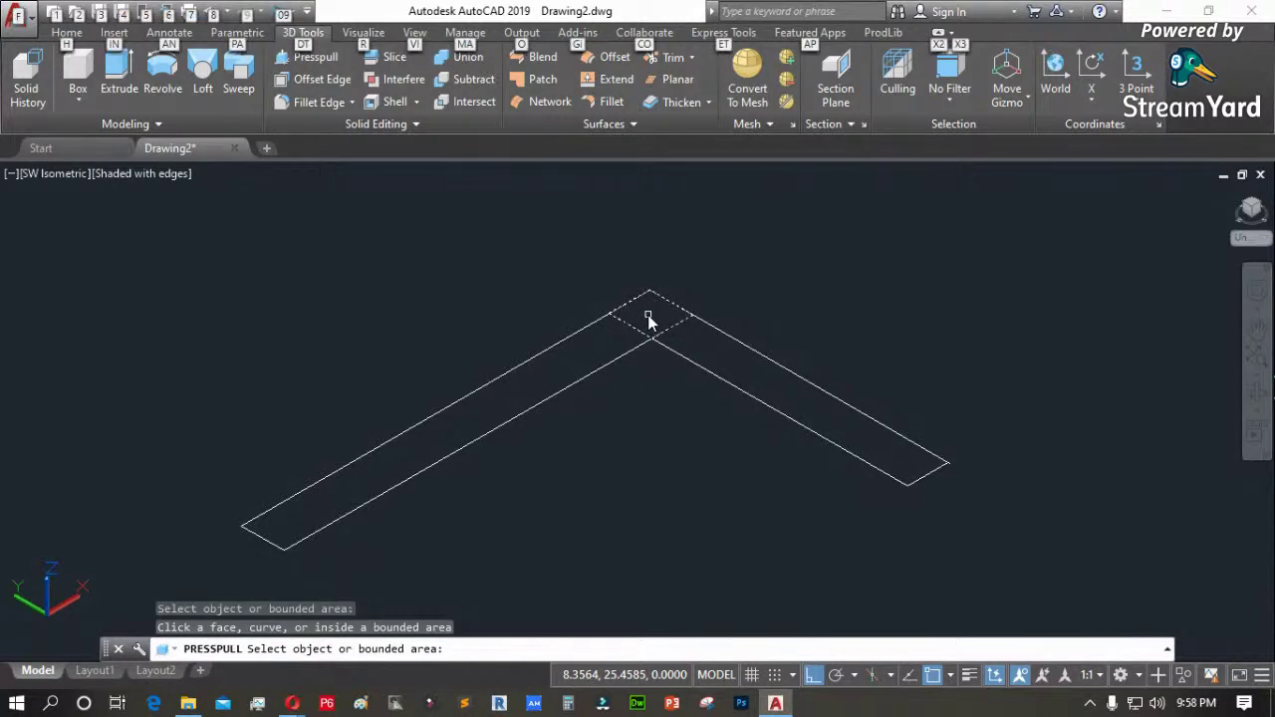
click(718, 343)
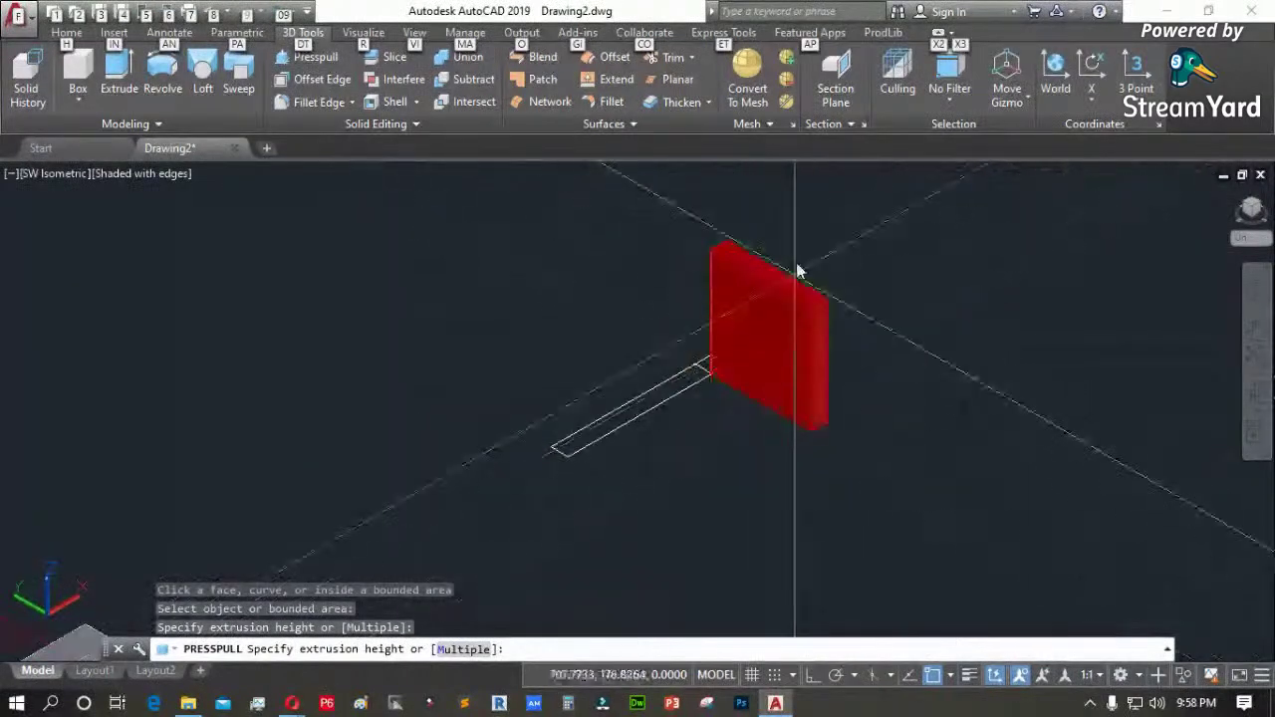
click(802, 256)
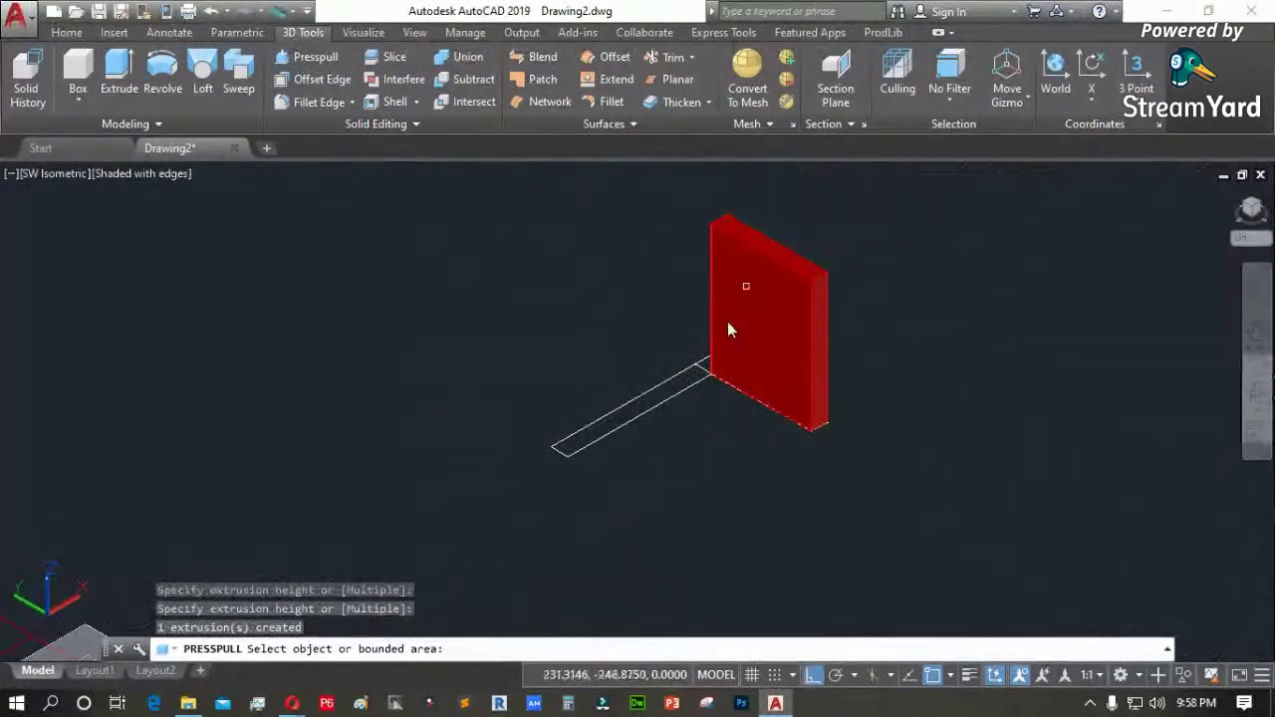
click(704, 367)
click(763, 255)
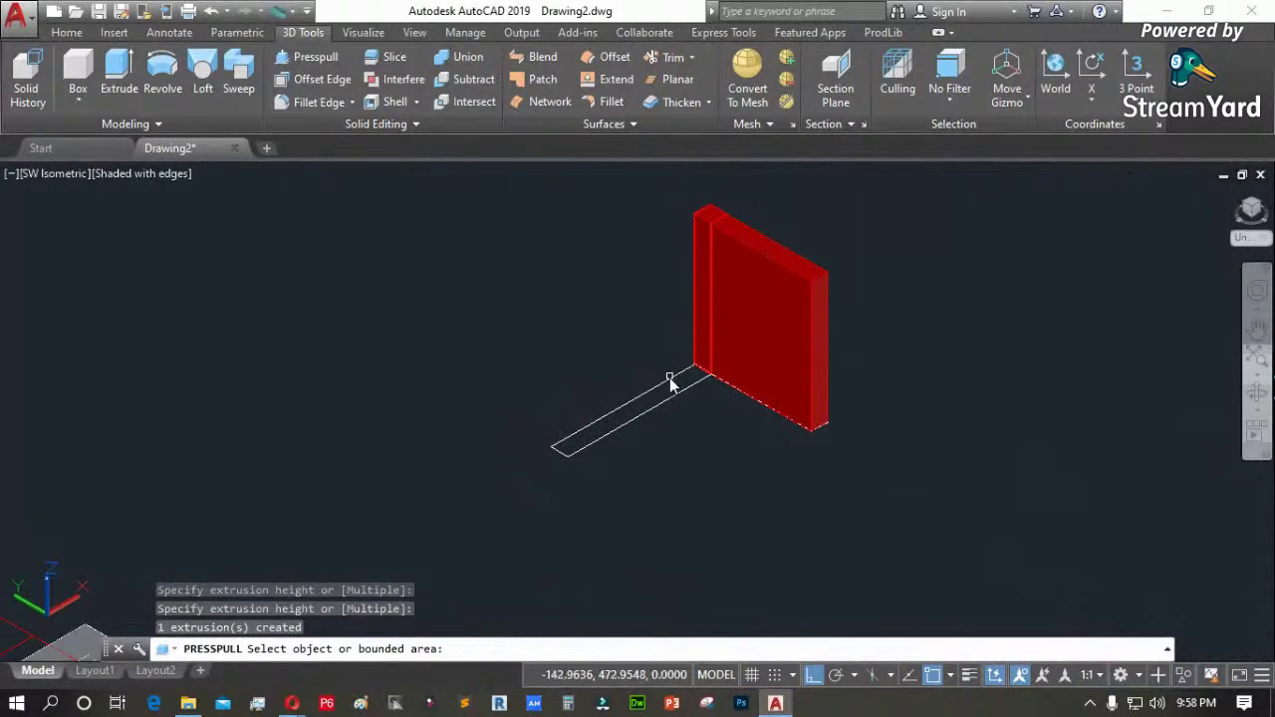
click(671, 382)
click(757, 256)
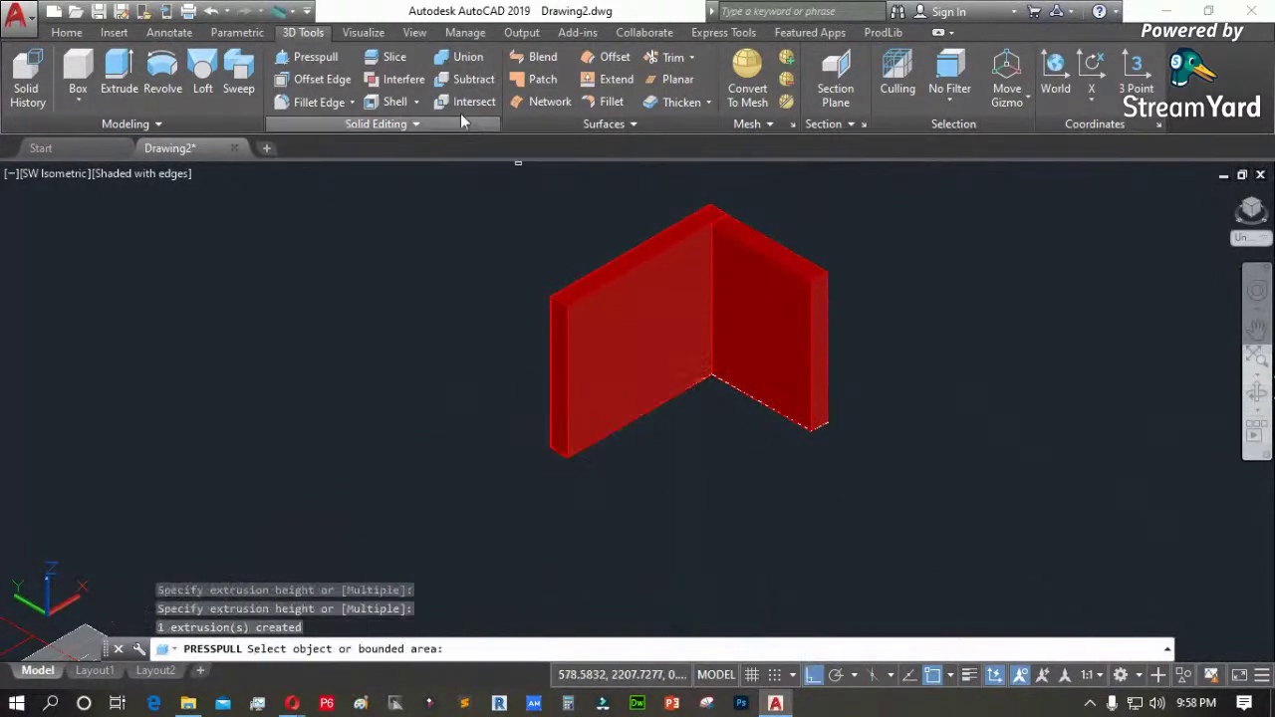
click(461, 62)
click(867, 225)
click(532, 356)
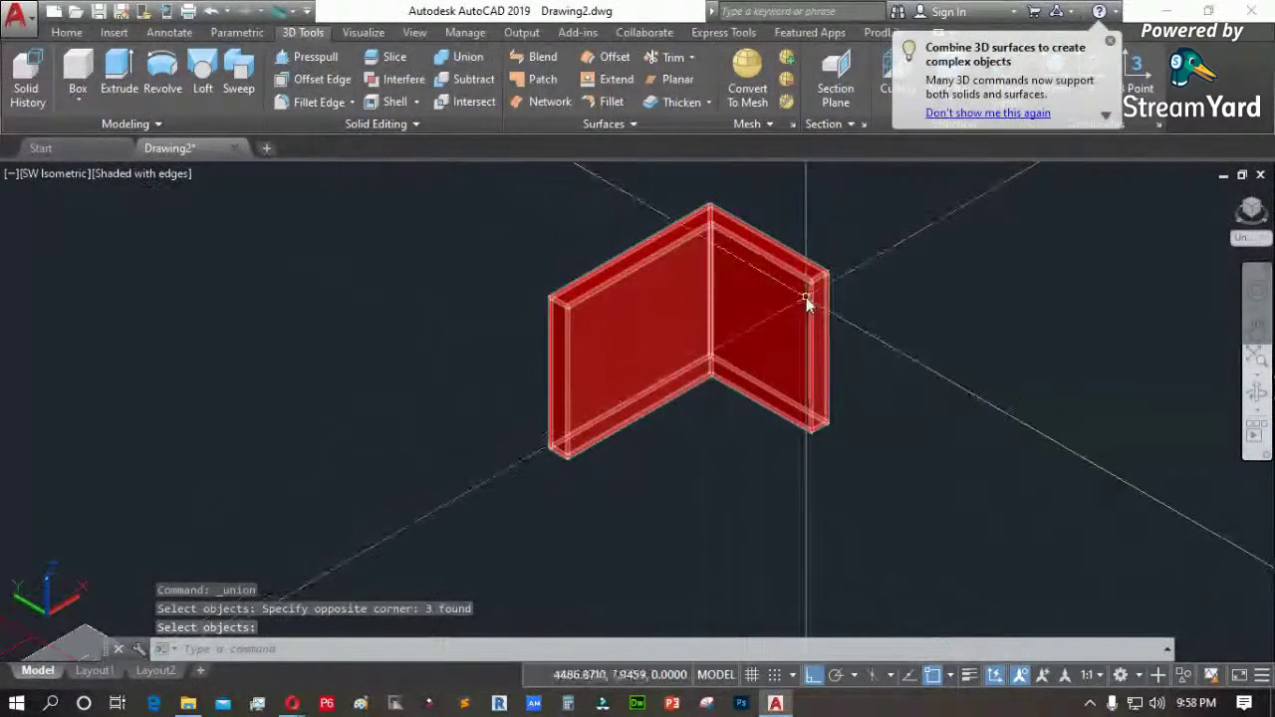
key(Return)
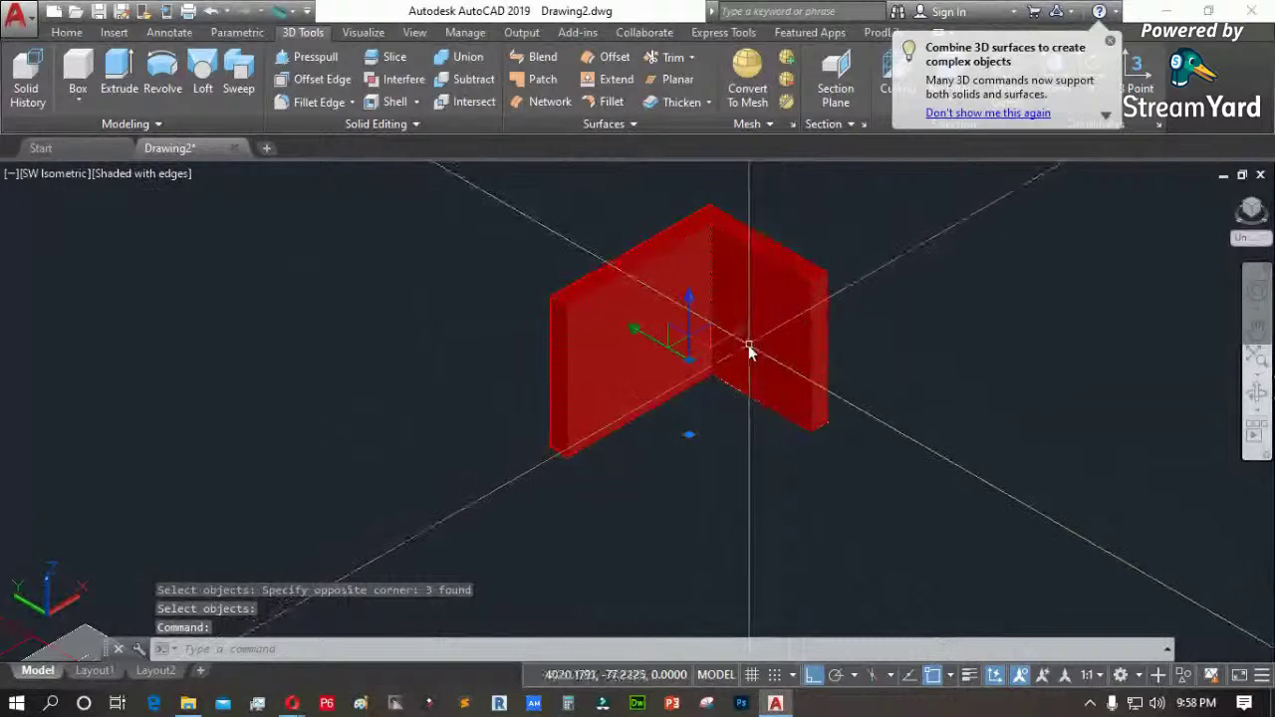
key(Delete)
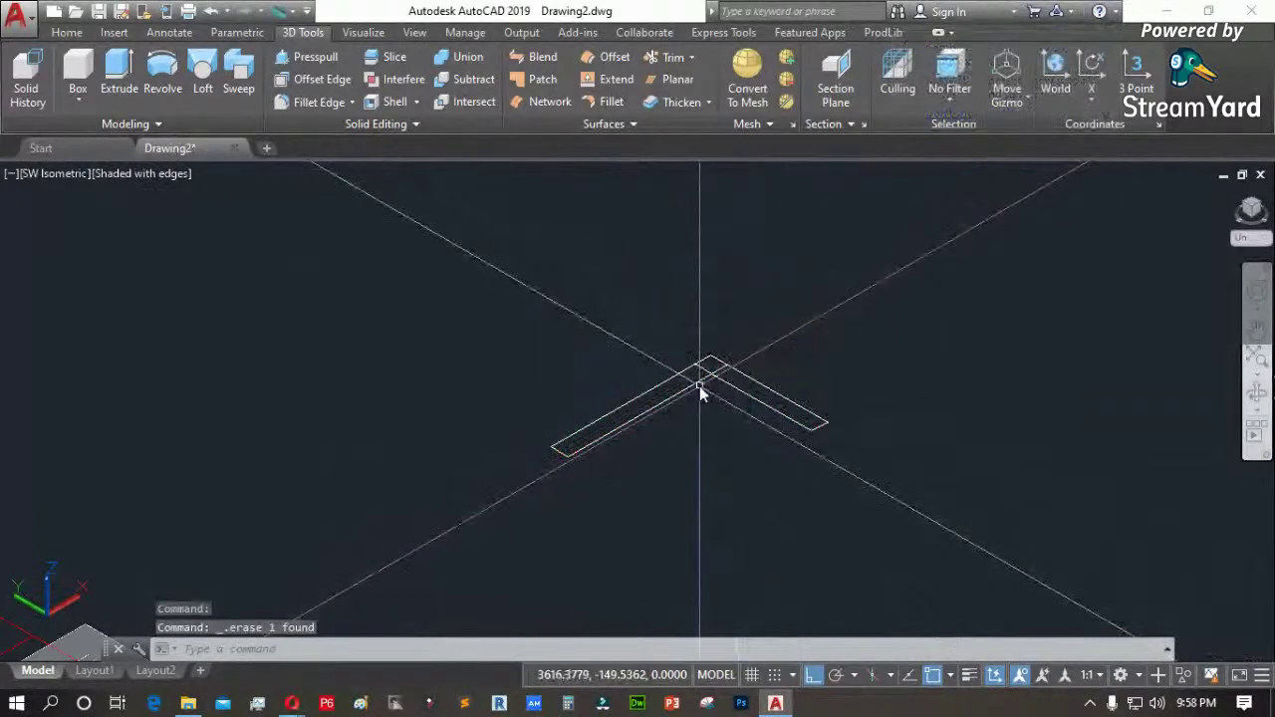
Erase the remaining L-shaped outline profiles, leaving the drawing empty
scroll(765, 410, up, 3)
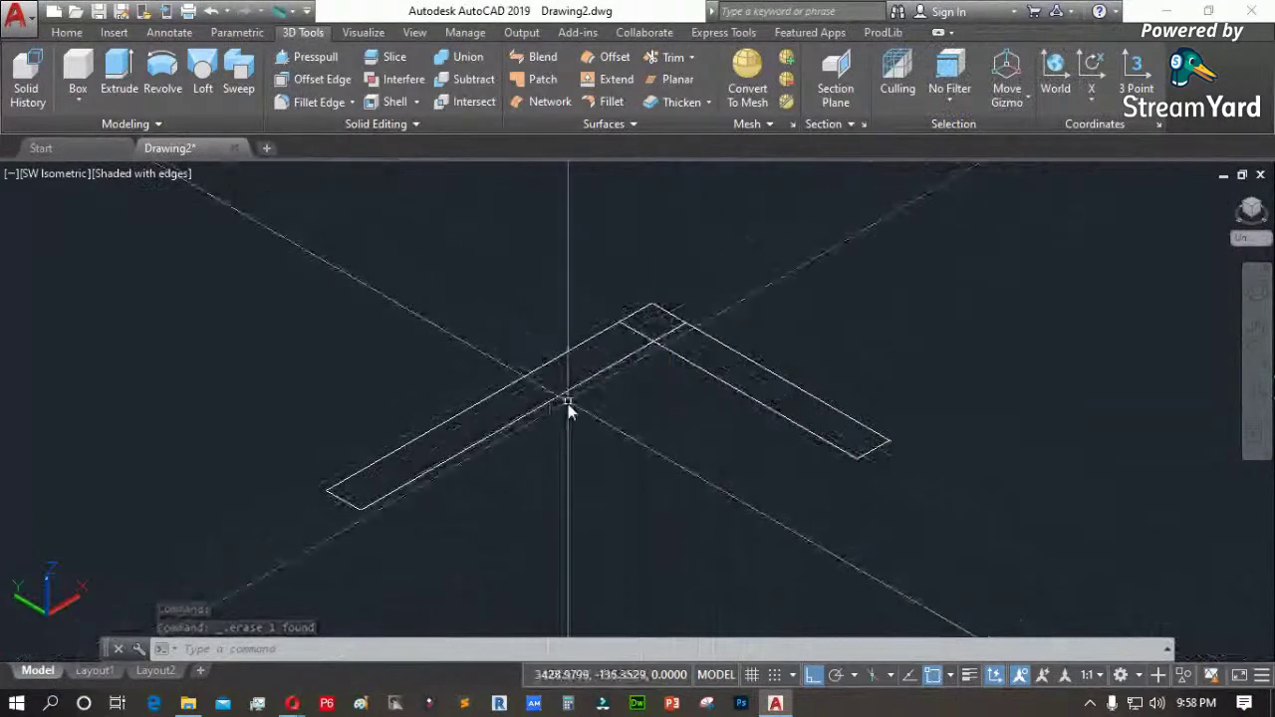
scroll(569, 404, down, 2)
click(503, 425)
key(Delete)
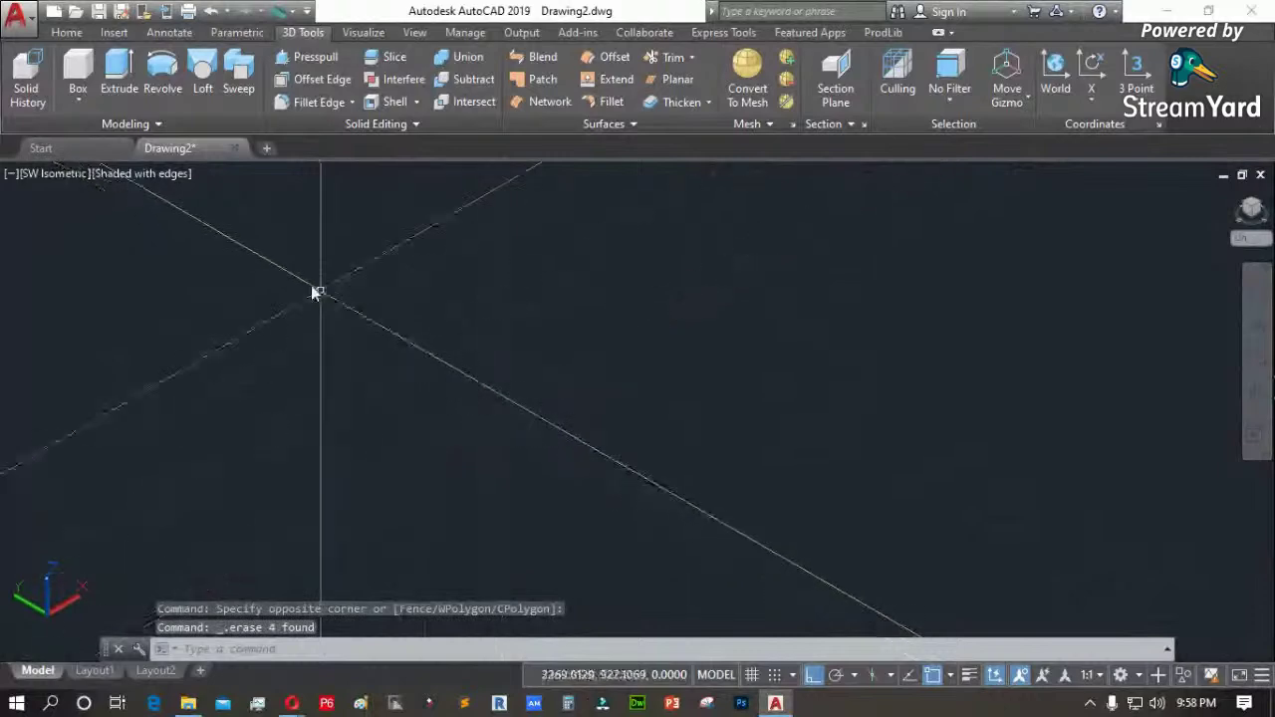
click(57, 175)
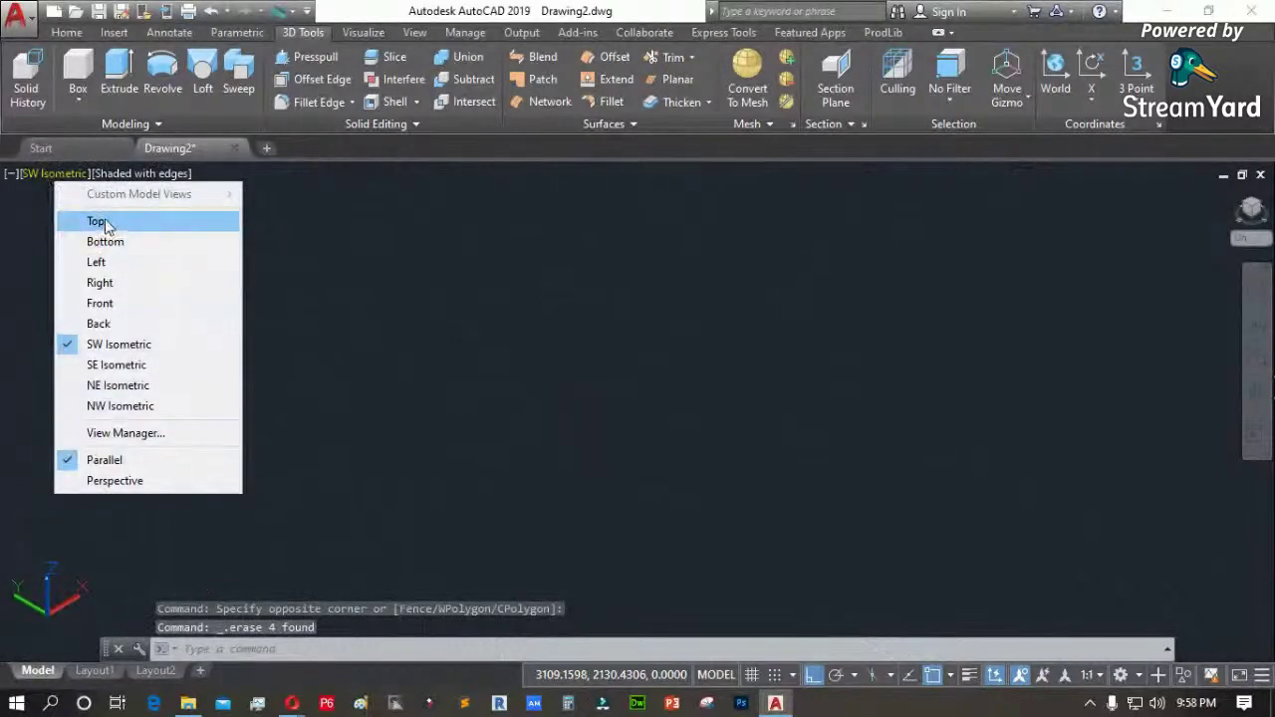
Switch to Top view and window-select the table image and its outlines
click(97, 222)
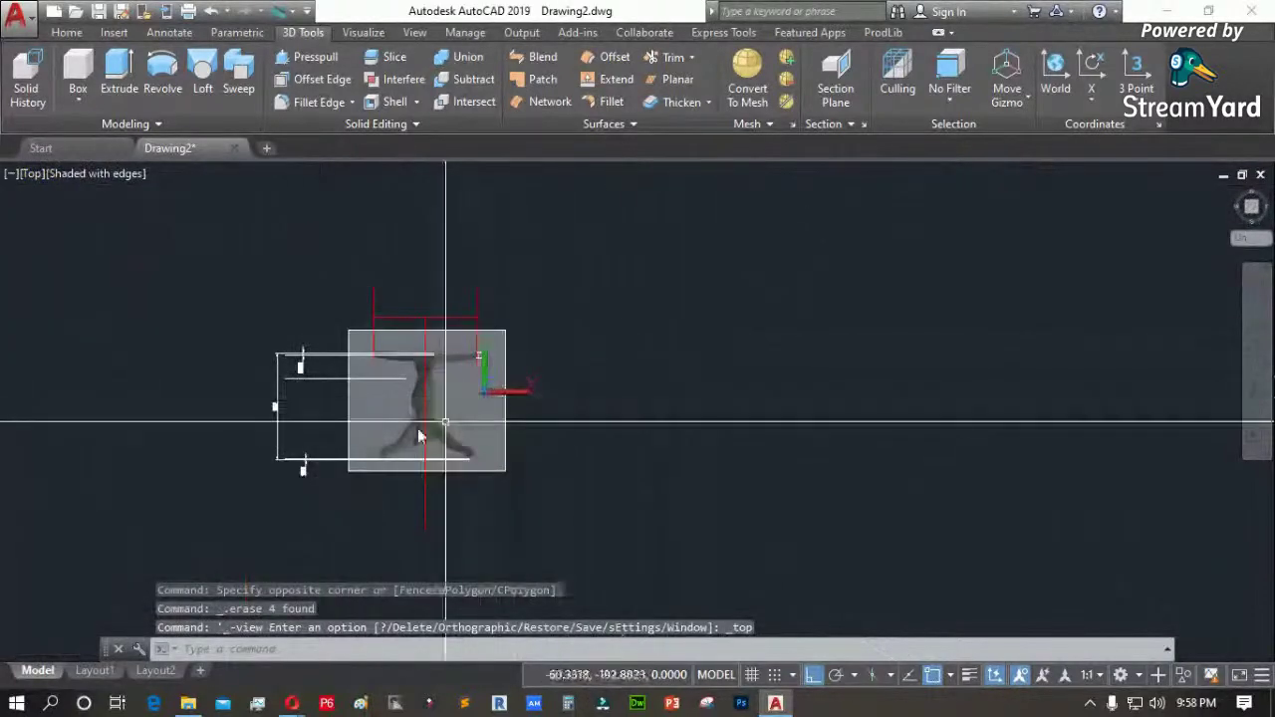
scroll(513, 349, up, 4)
scroll(692, 313, down, 4)
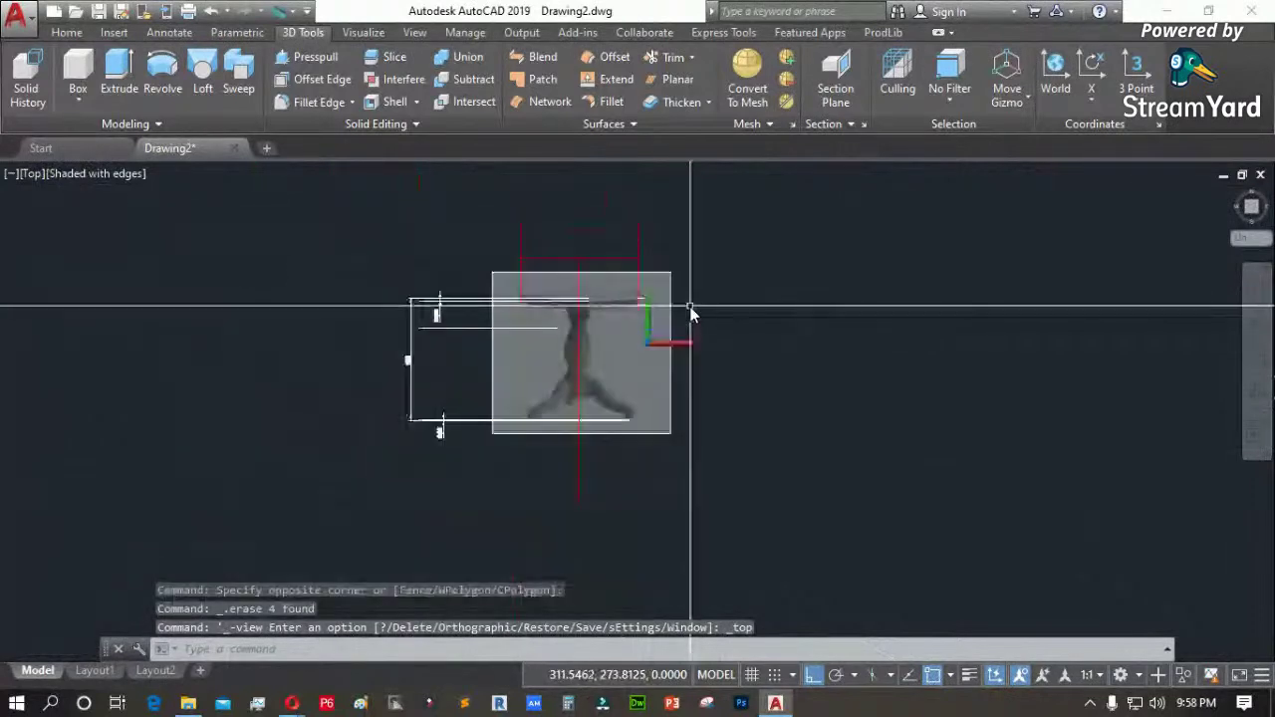
click(754, 194)
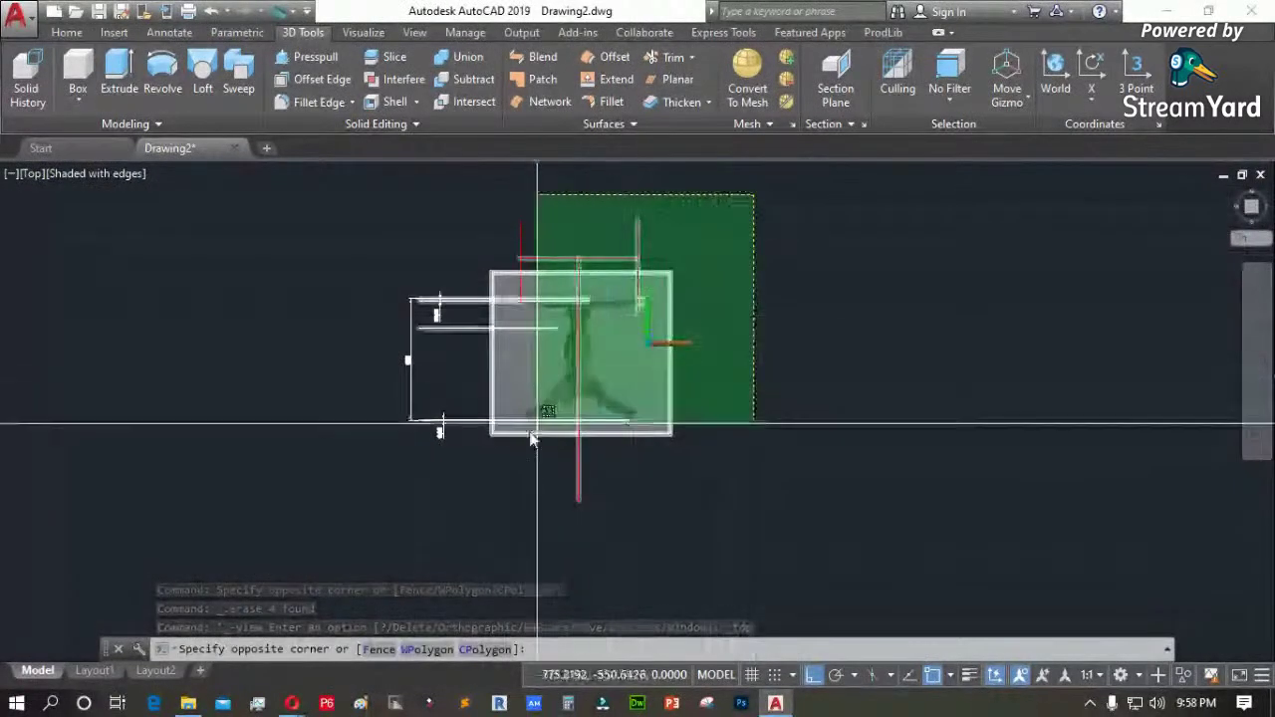
click(354, 545)
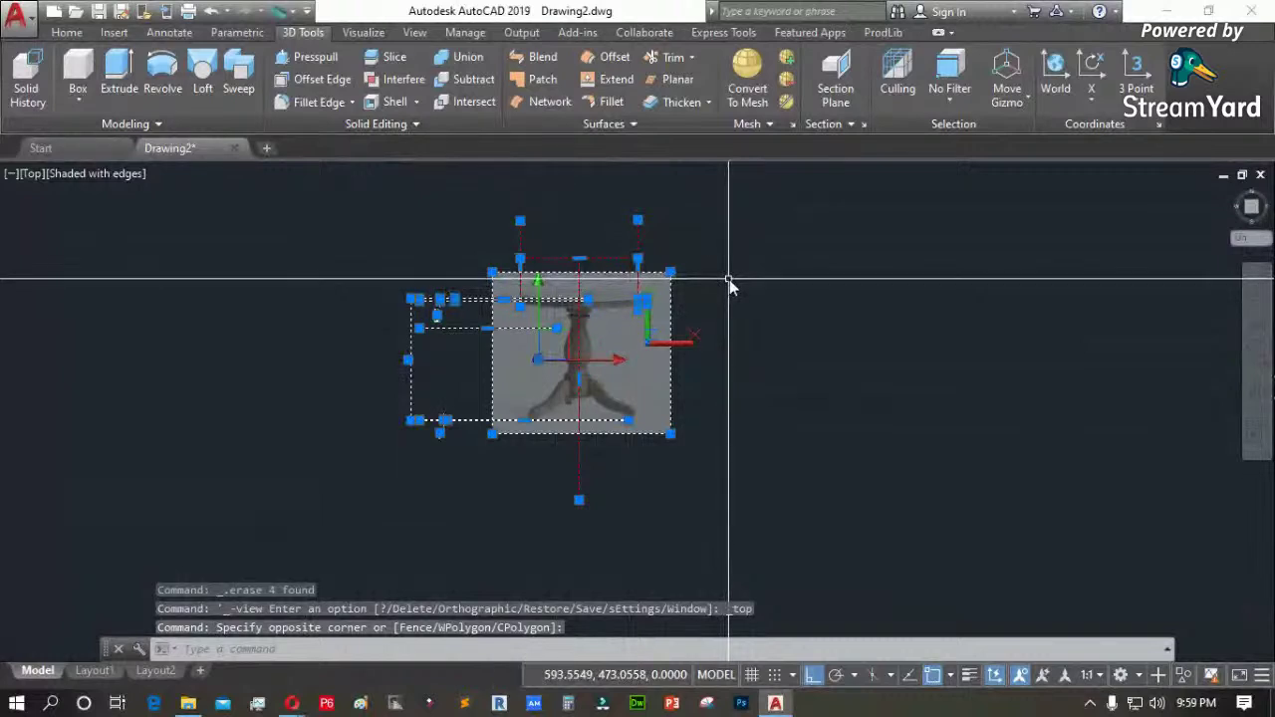
Reselect the table image and outlines, cut the 15 objects, and switch to Front view
key(Escape)
click(787, 196)
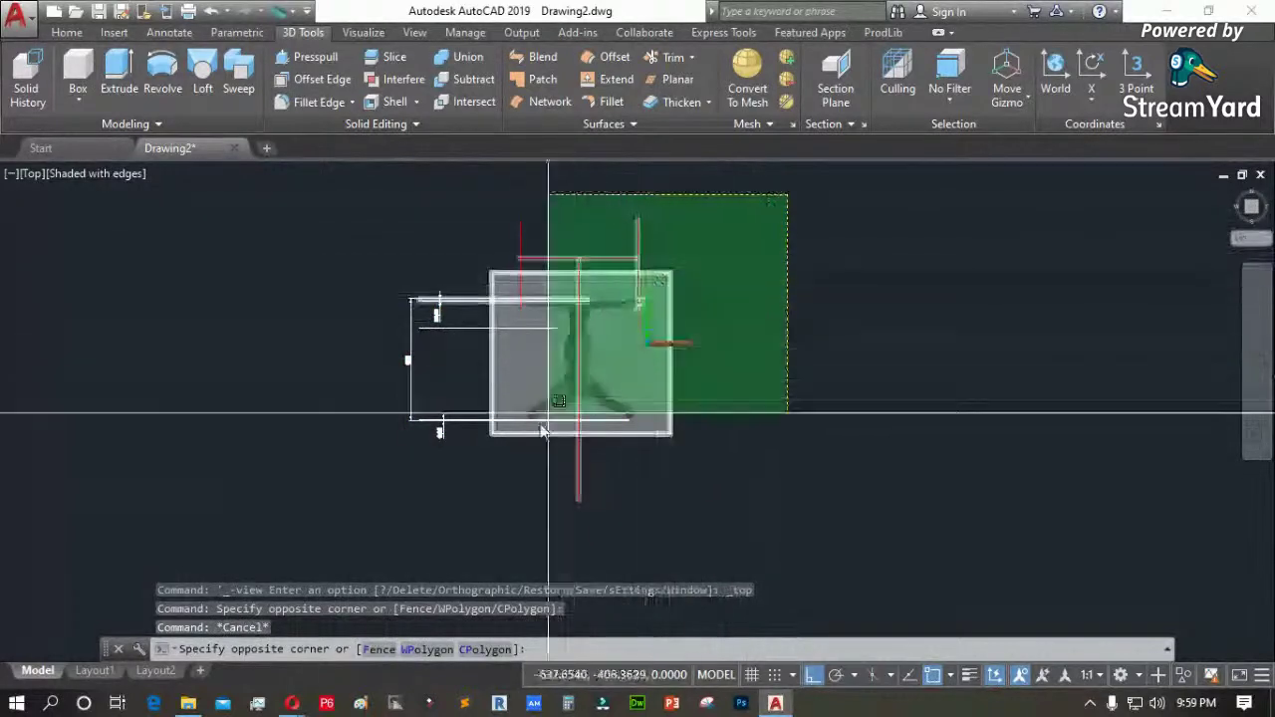
click(796, 215)
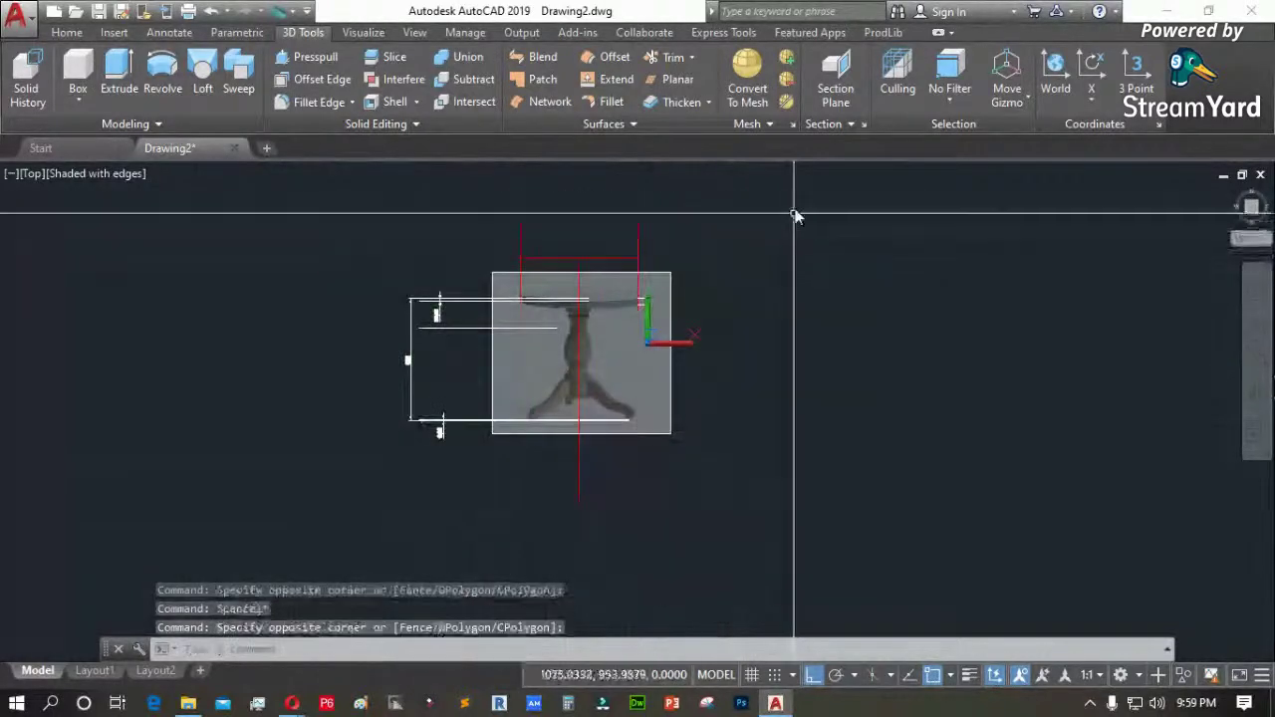
click(797, 188)
click(353, 514)
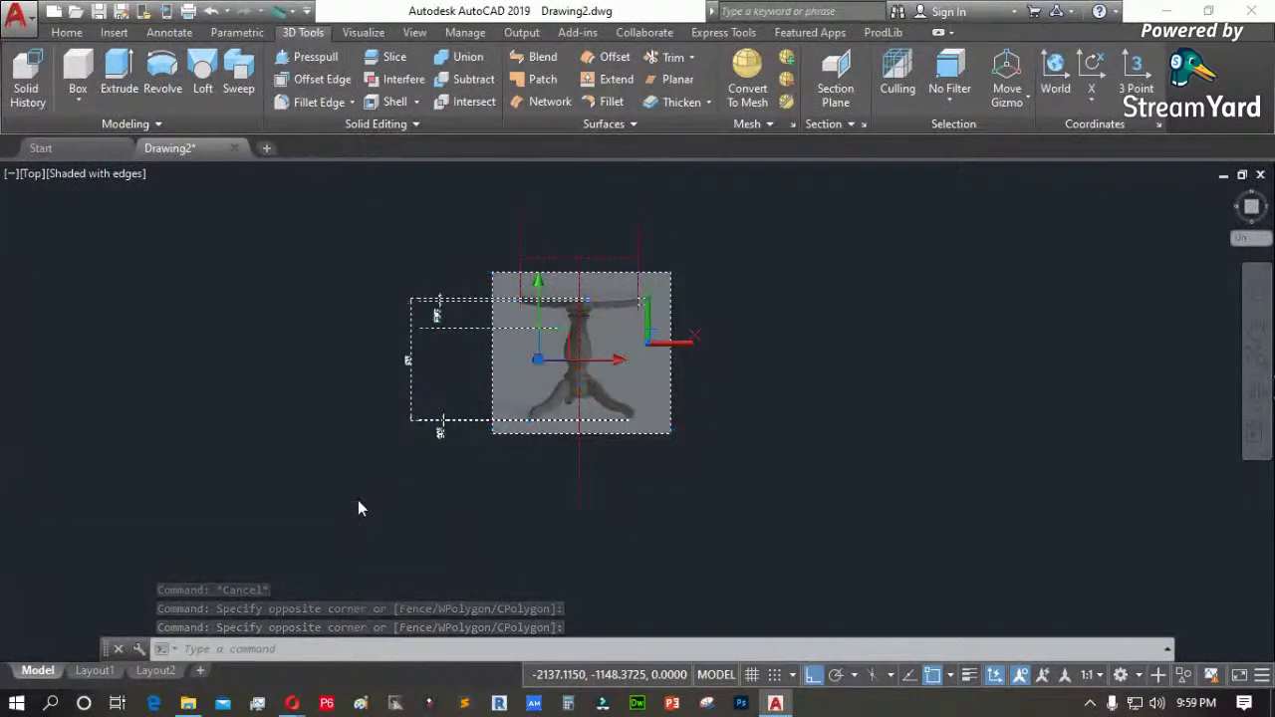
key(ctrl+x)
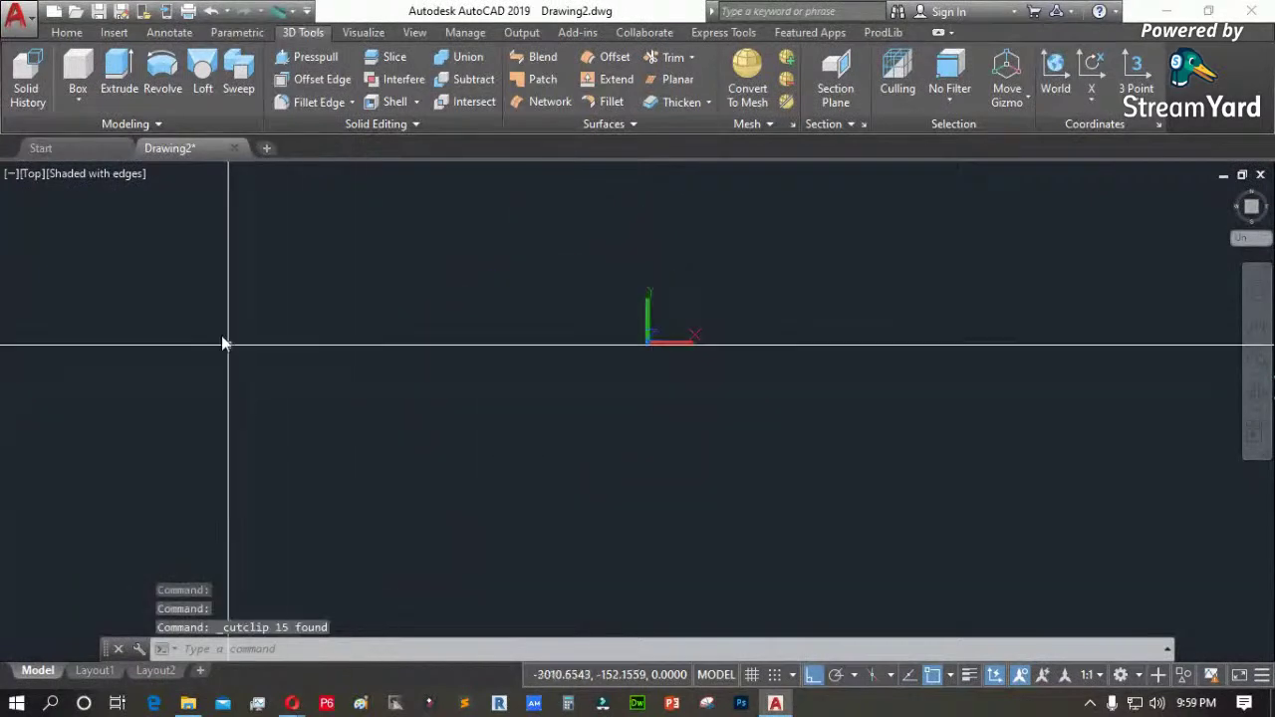
click(30, 175)
click(75, 304)
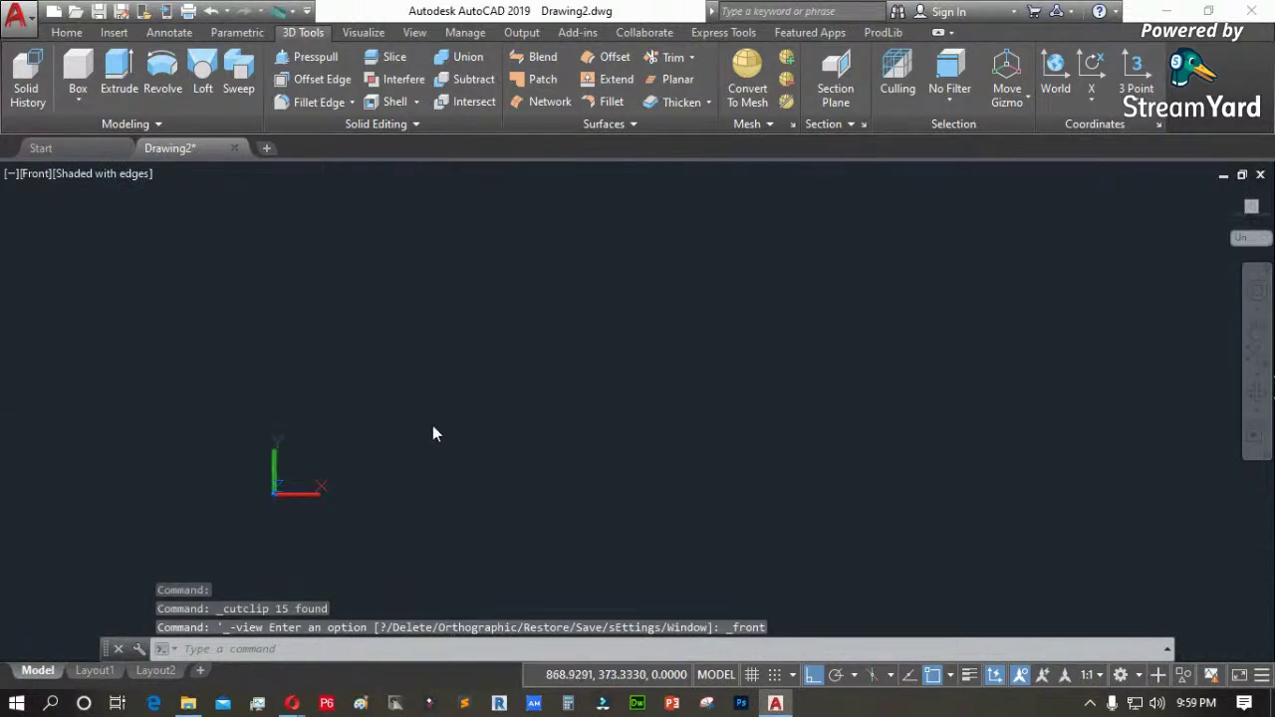
Paste the table back and draw a horizontal guide polyline from the origin
key(ctrl+v)
click(674, 438)
text(pl)
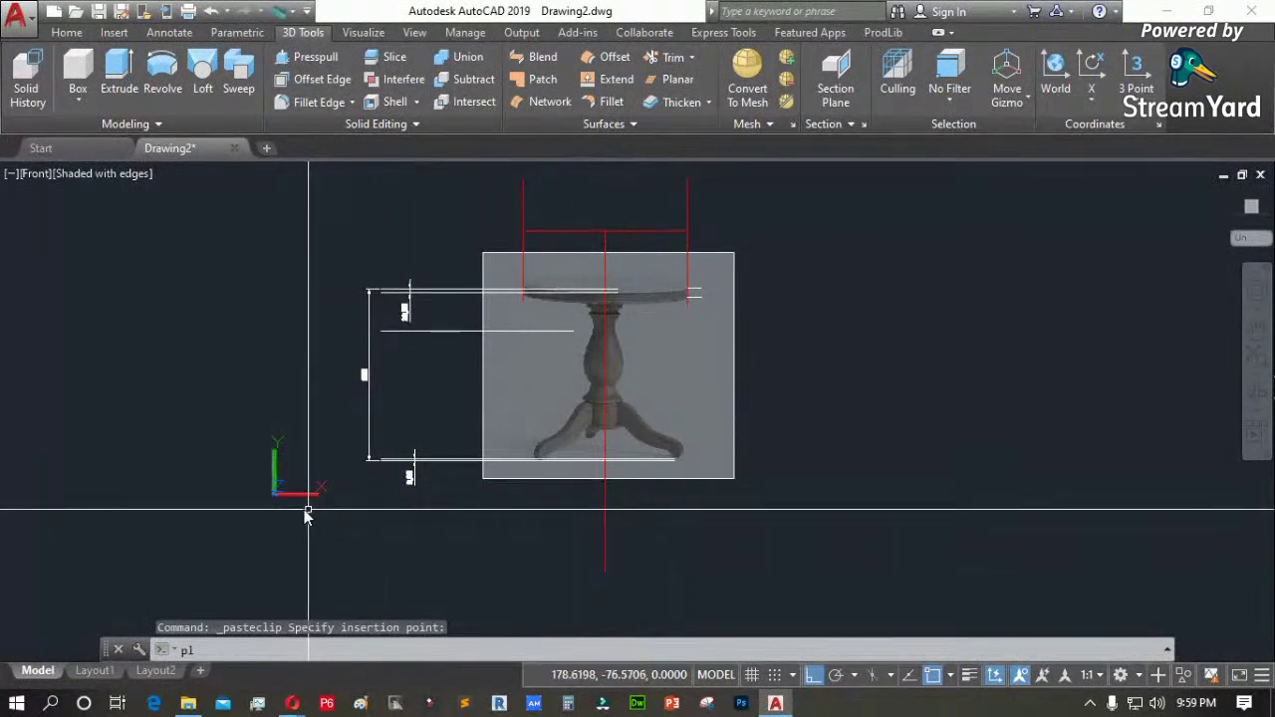
key(Return)
click(273, 492)
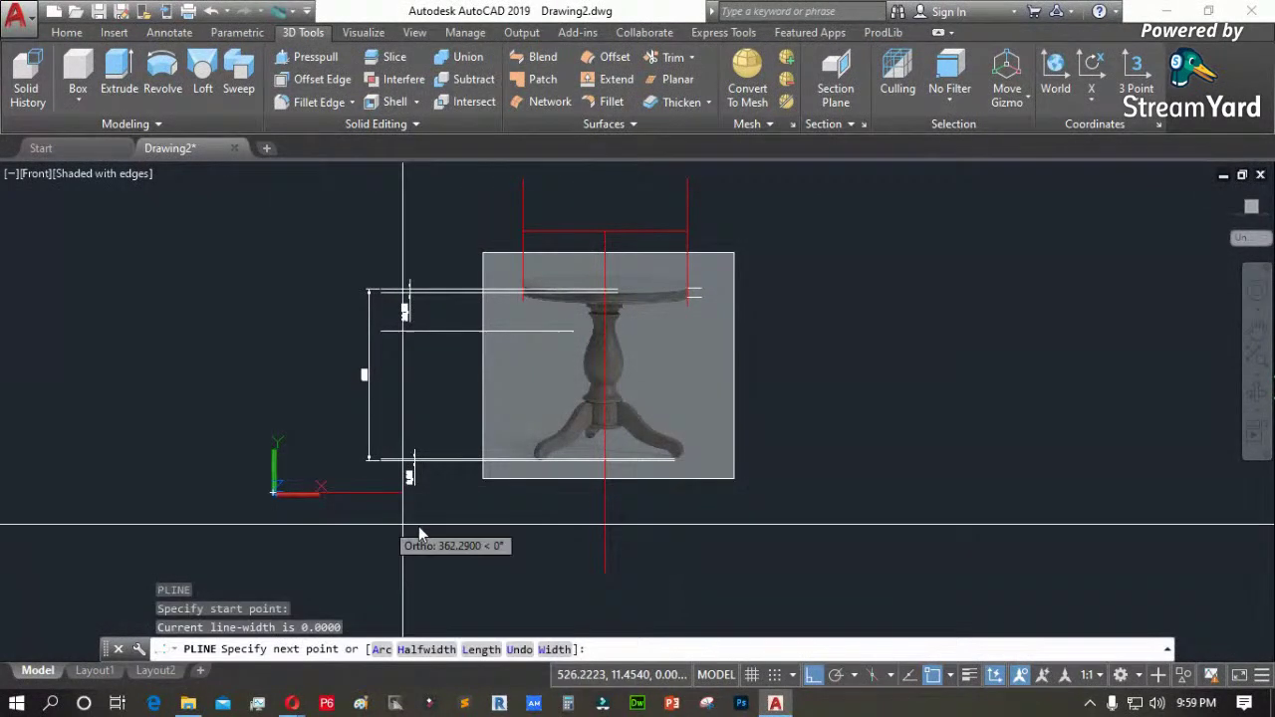
click(837, 535)
key(Return)
Move the table image and its dimensions down onto the guide line
text(m)
key(Return)
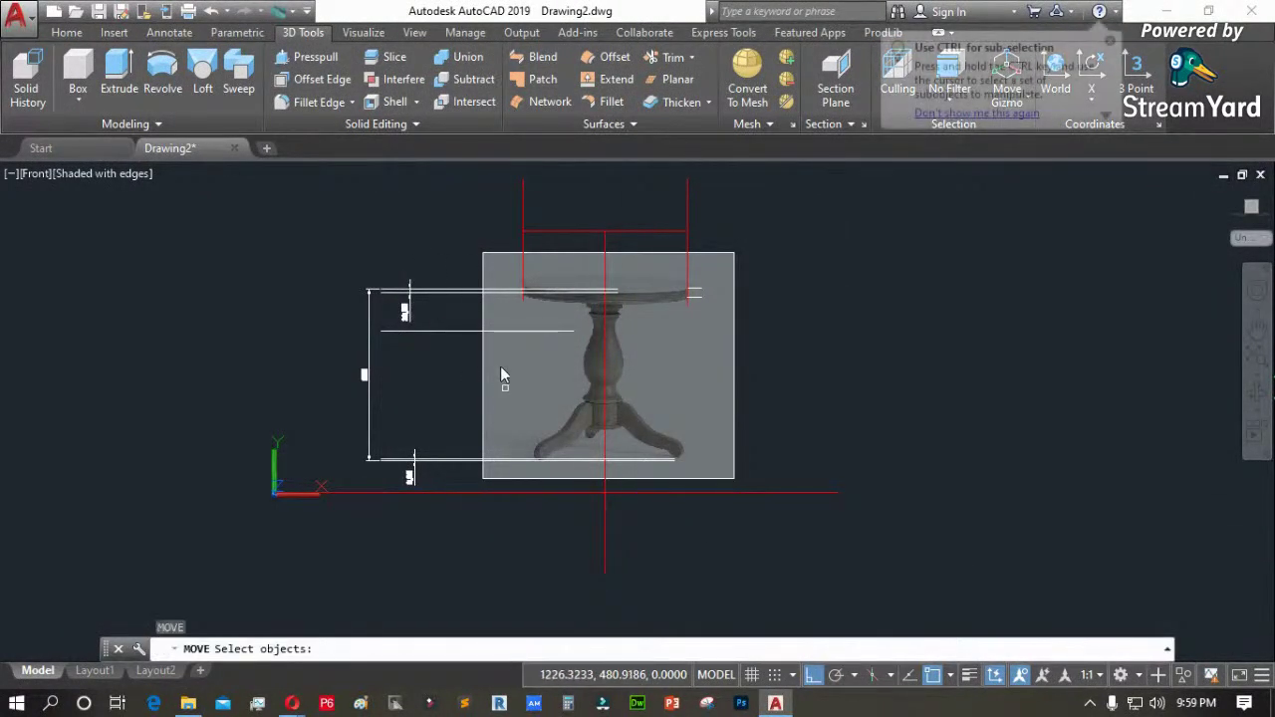
scroll(593, 354, down, 2)
click(443, 226)
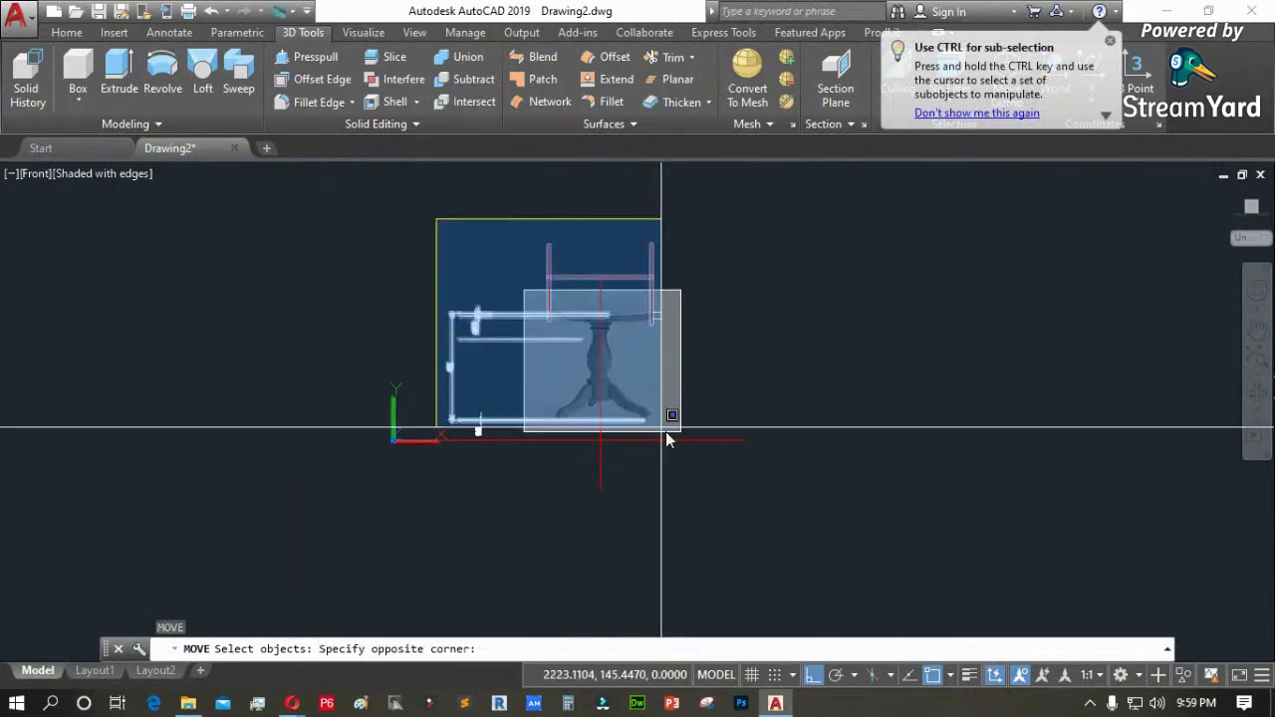
click(720, 468)
scroll(555, 420, up, 4)
key(Return)
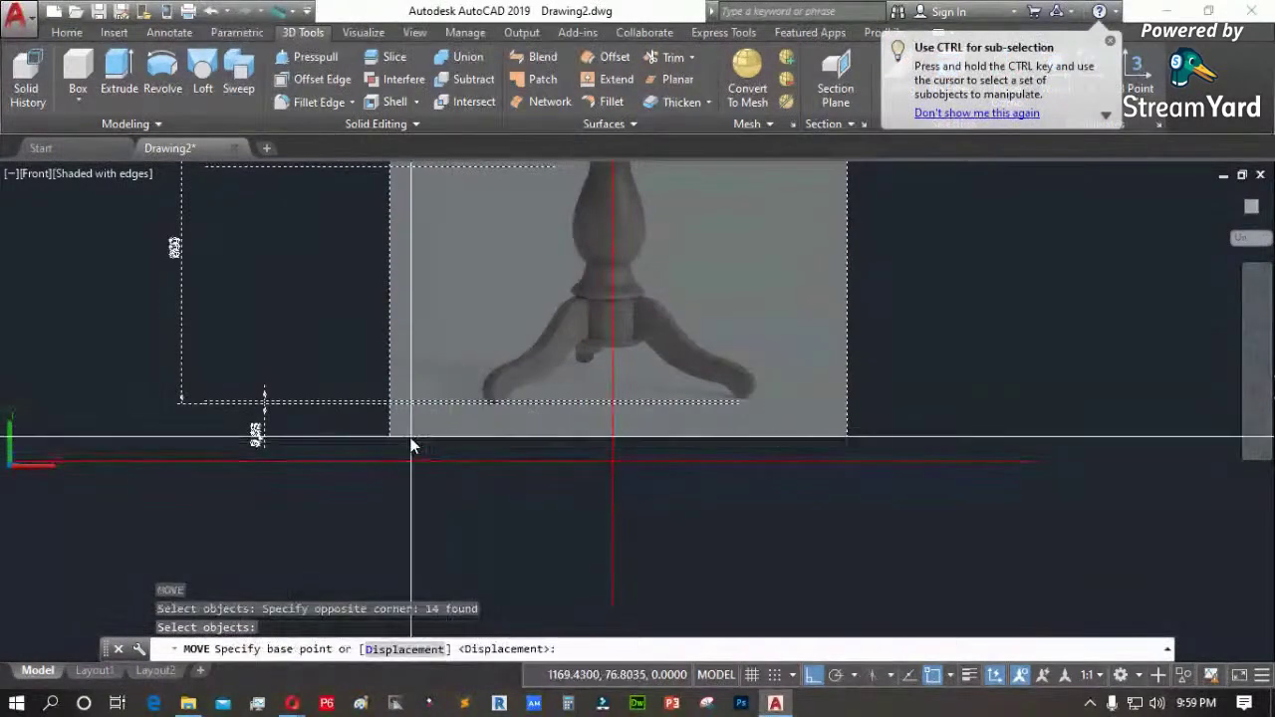
scroll(434, 404, up, 3)
click(439, 369)
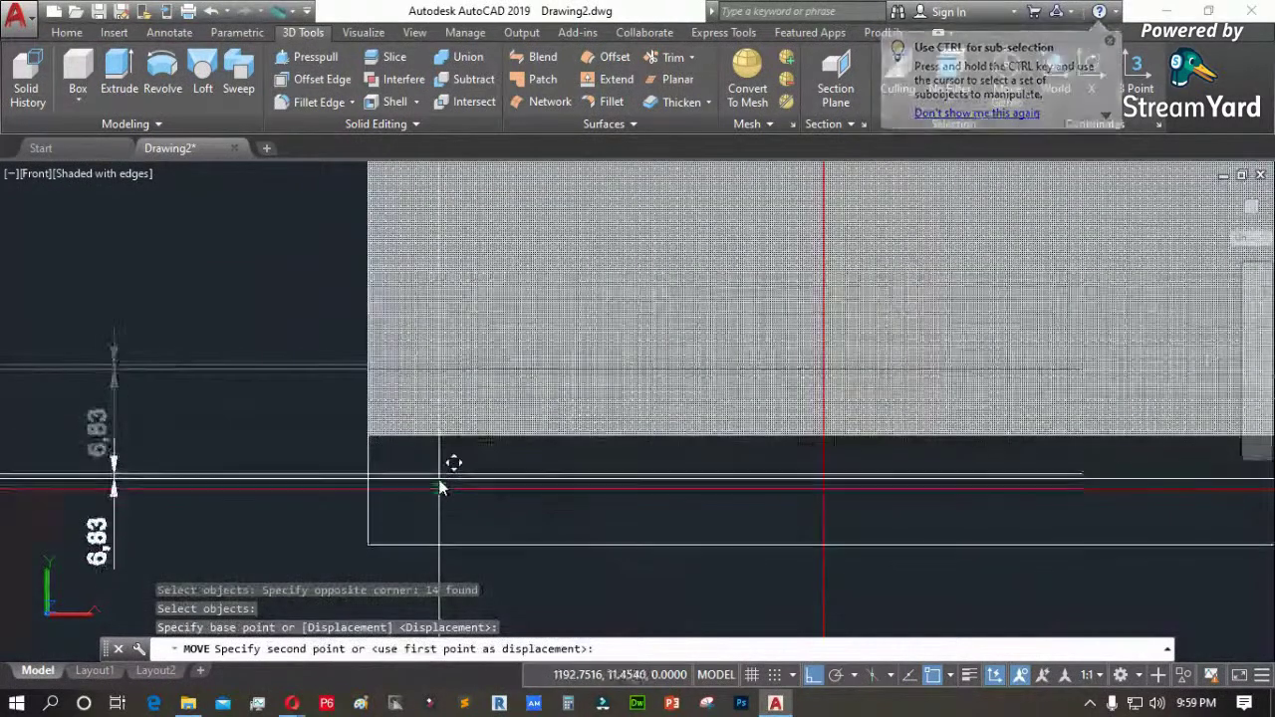
click(296, 461)
Delete the red horizontal guide line
scroll(299, 463, down, 2)
click(837, 508)
click(820, 464)
key(Delete)
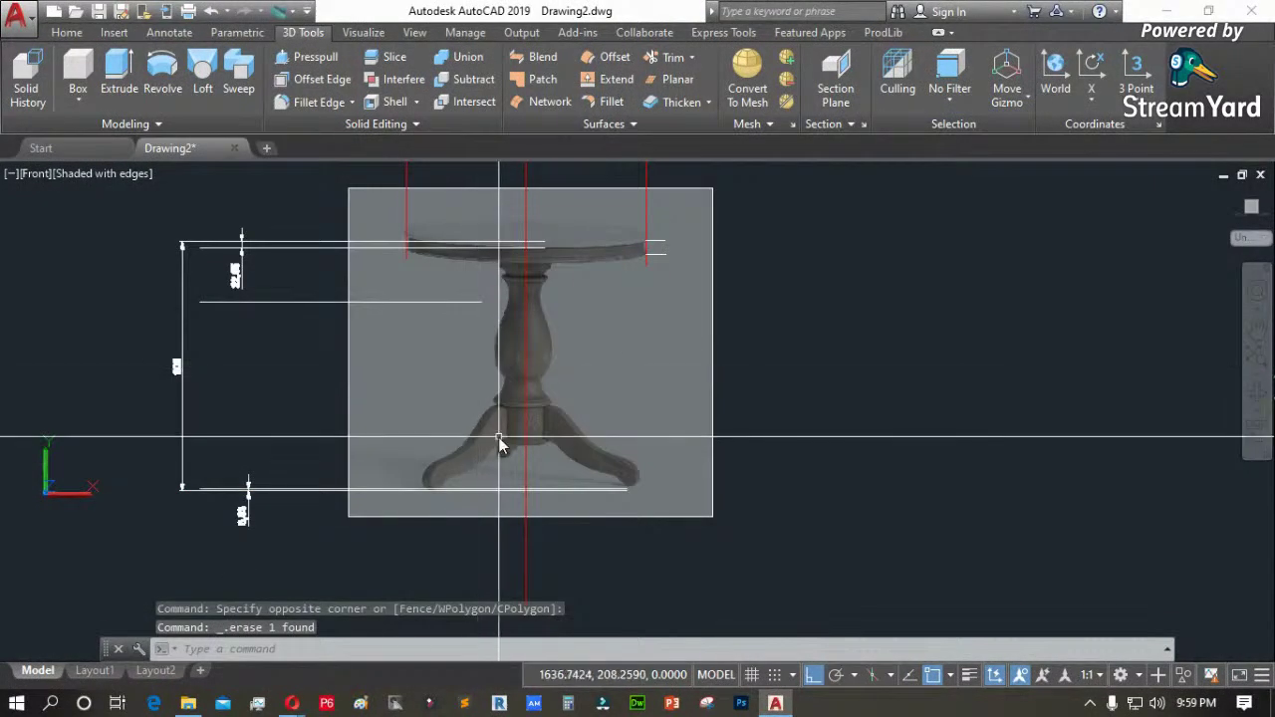
scroll(660, 216, up, 5)
scroll(618, 324, up, 4)
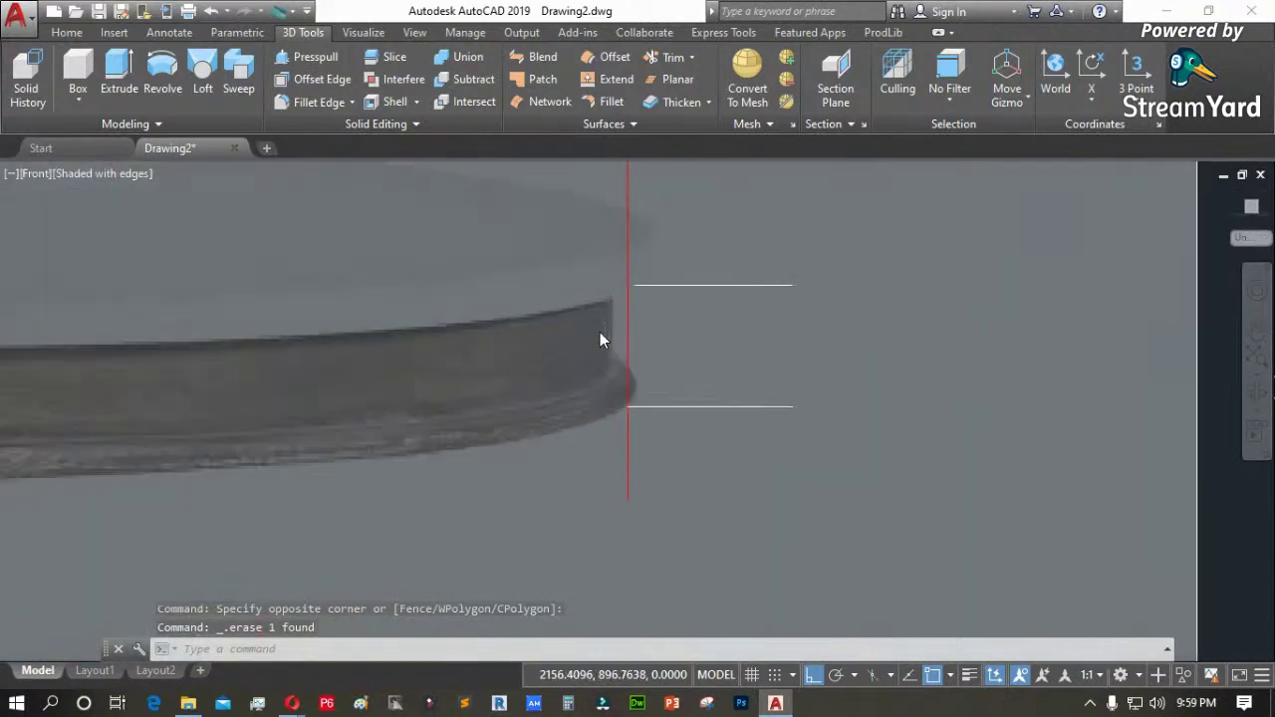
click(67, 32)
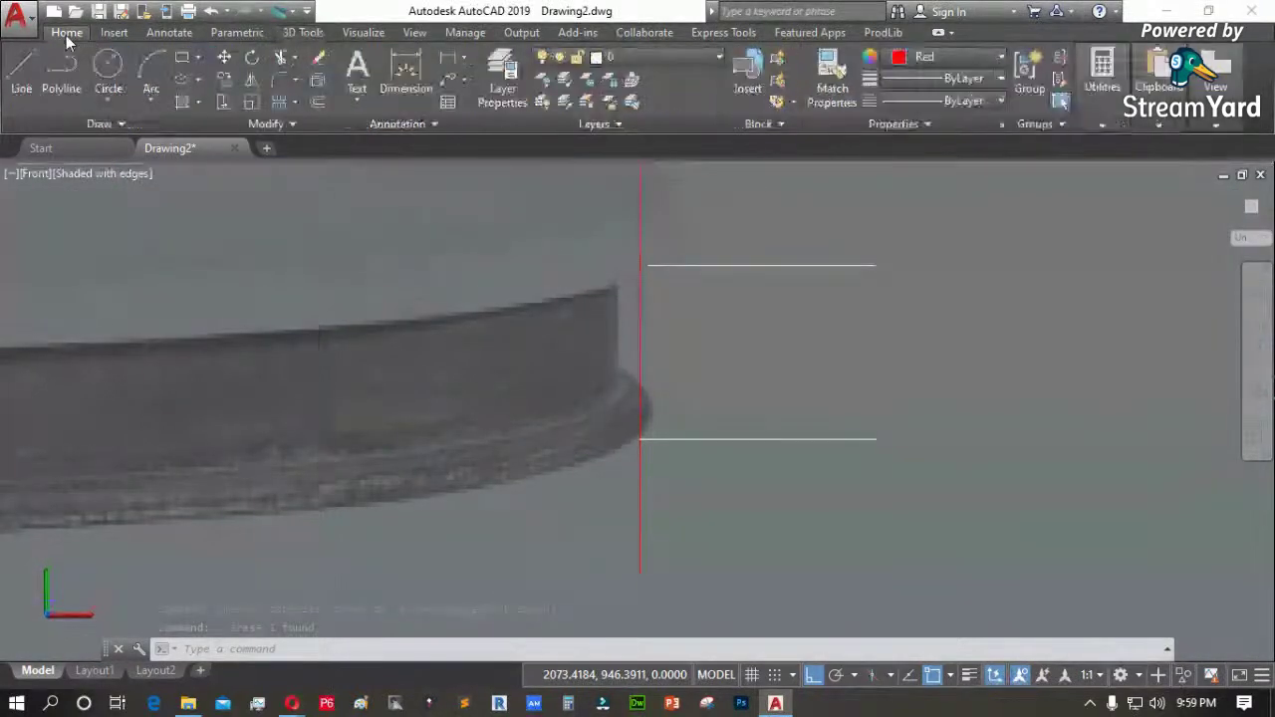
Set the new-object colour to orange 248,153,30 and try a first polyline along the top edge
click(922, 58)
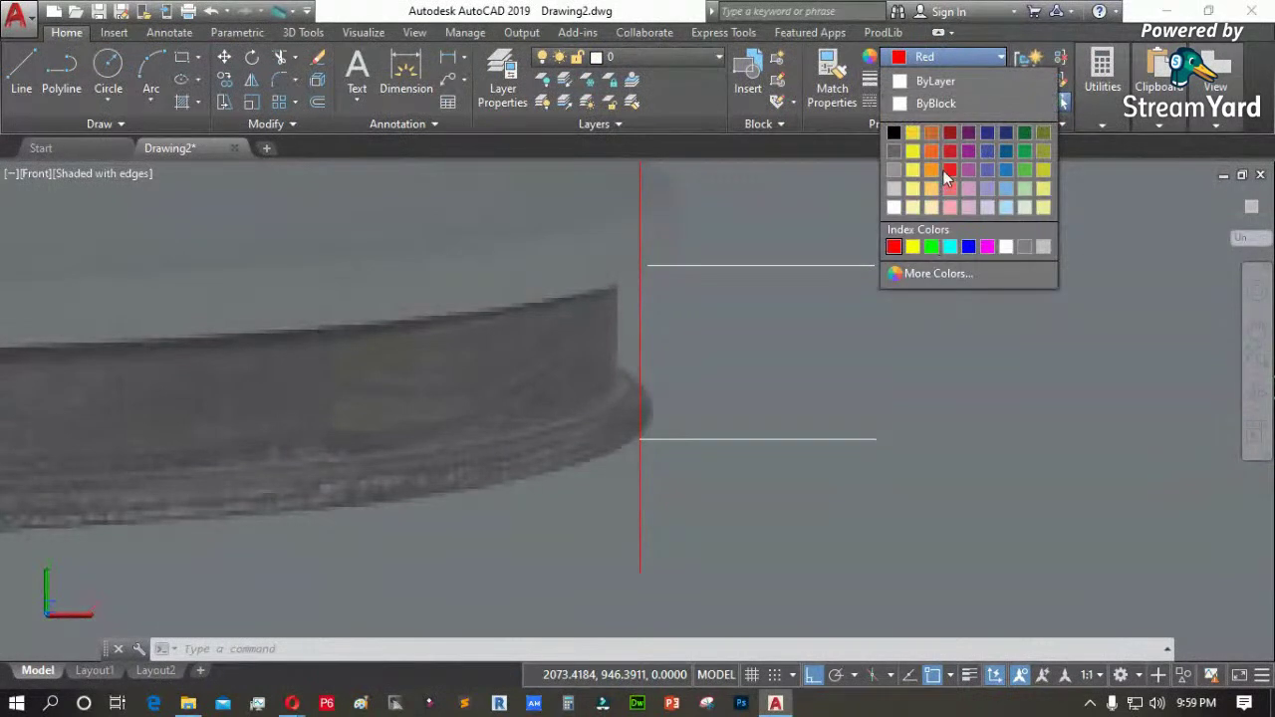
click(931, 173)
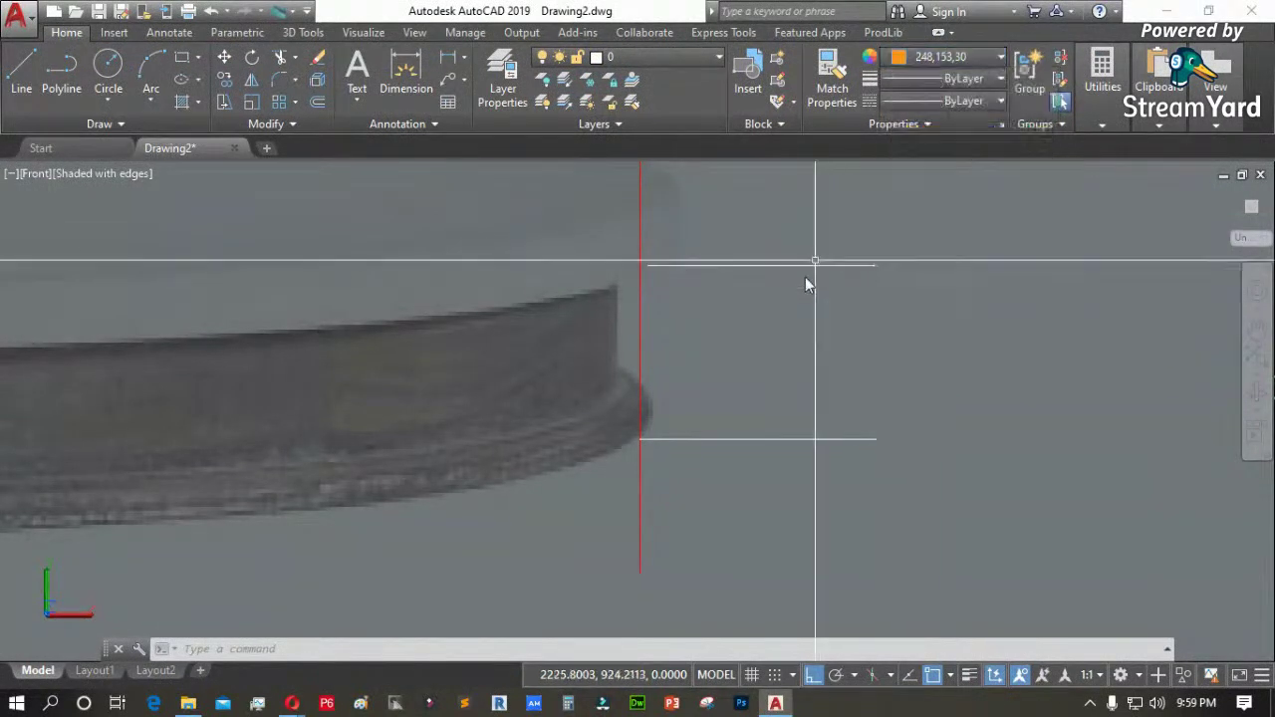
text(pl)
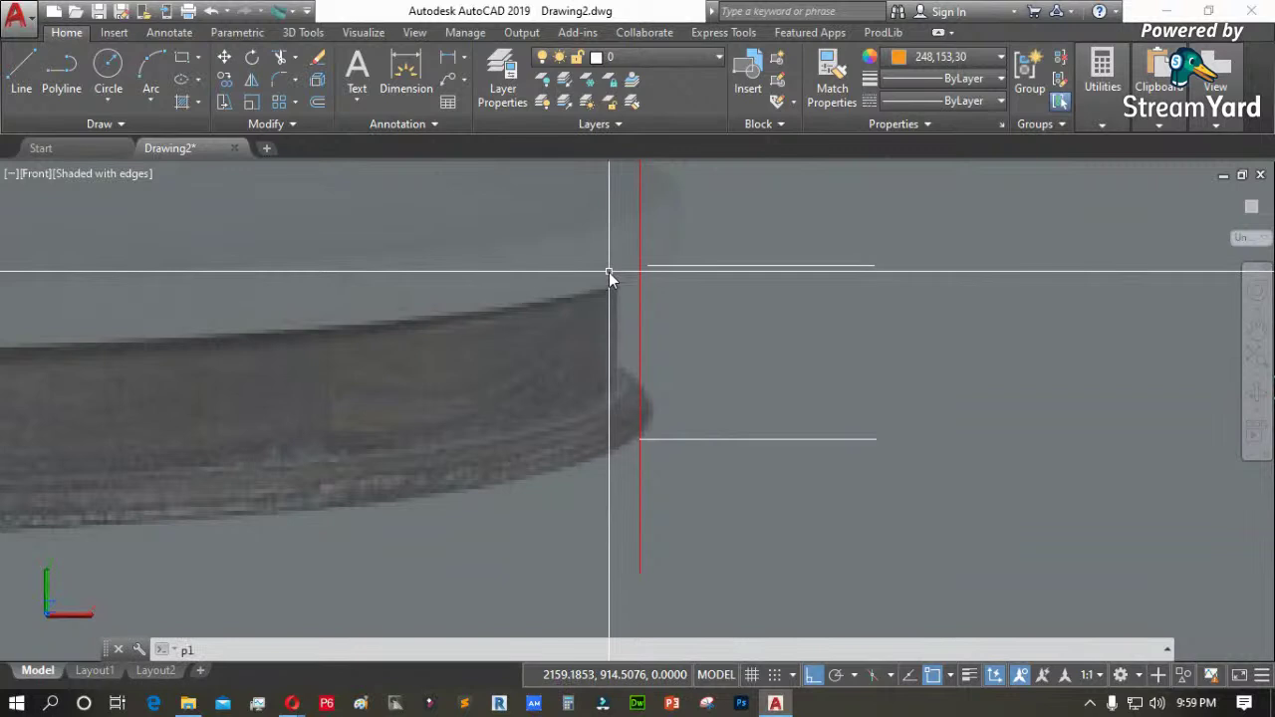
key(Return)
scroll(618, 288, up, 2)
click(659, 258)
click(500, 281)
key(Return)
key(Return)
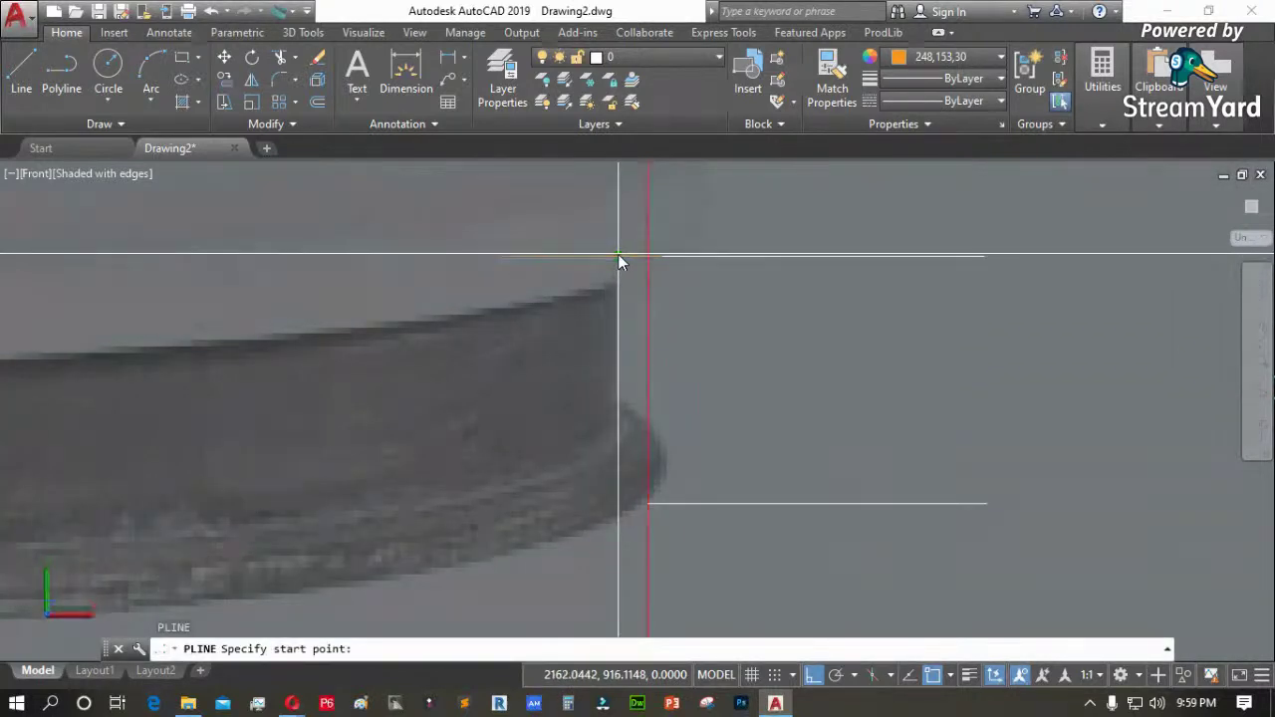
Trace the table top's right edge down, arc around the lip, and run the bottom edge left
click(617, 254)
scroll(609, 409, up, 3)
click(596, 426)
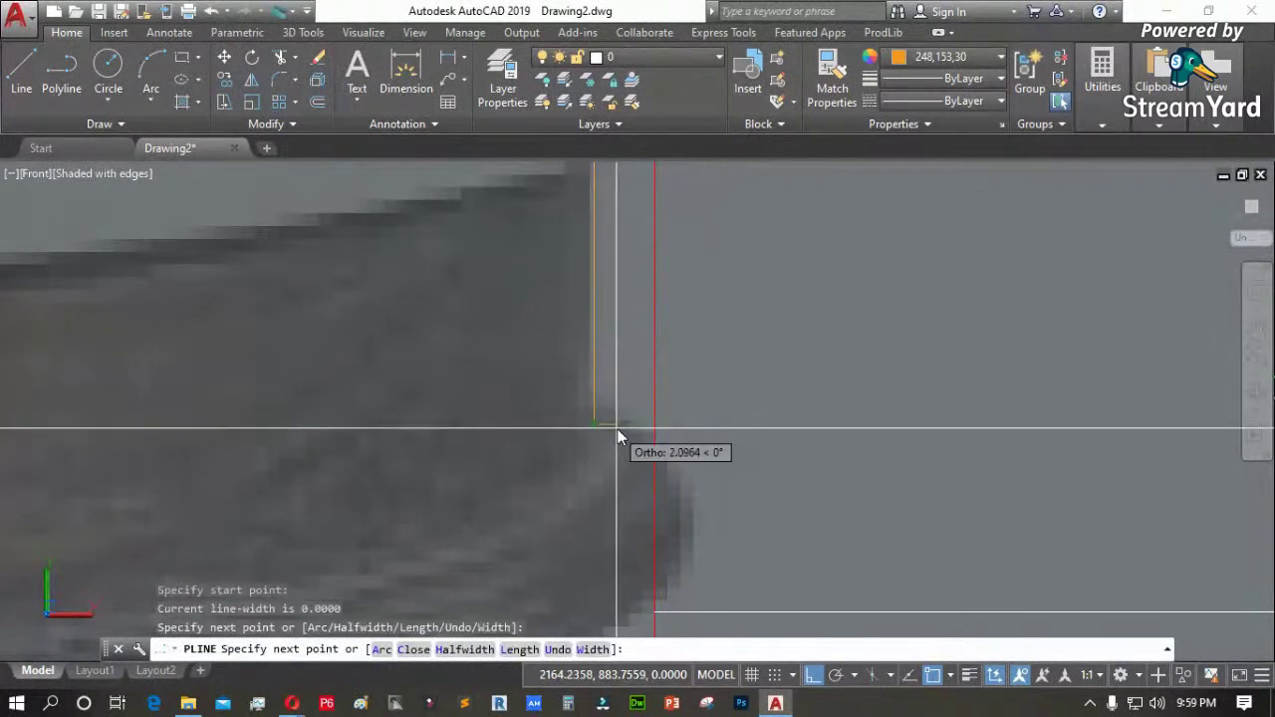
key(Return)
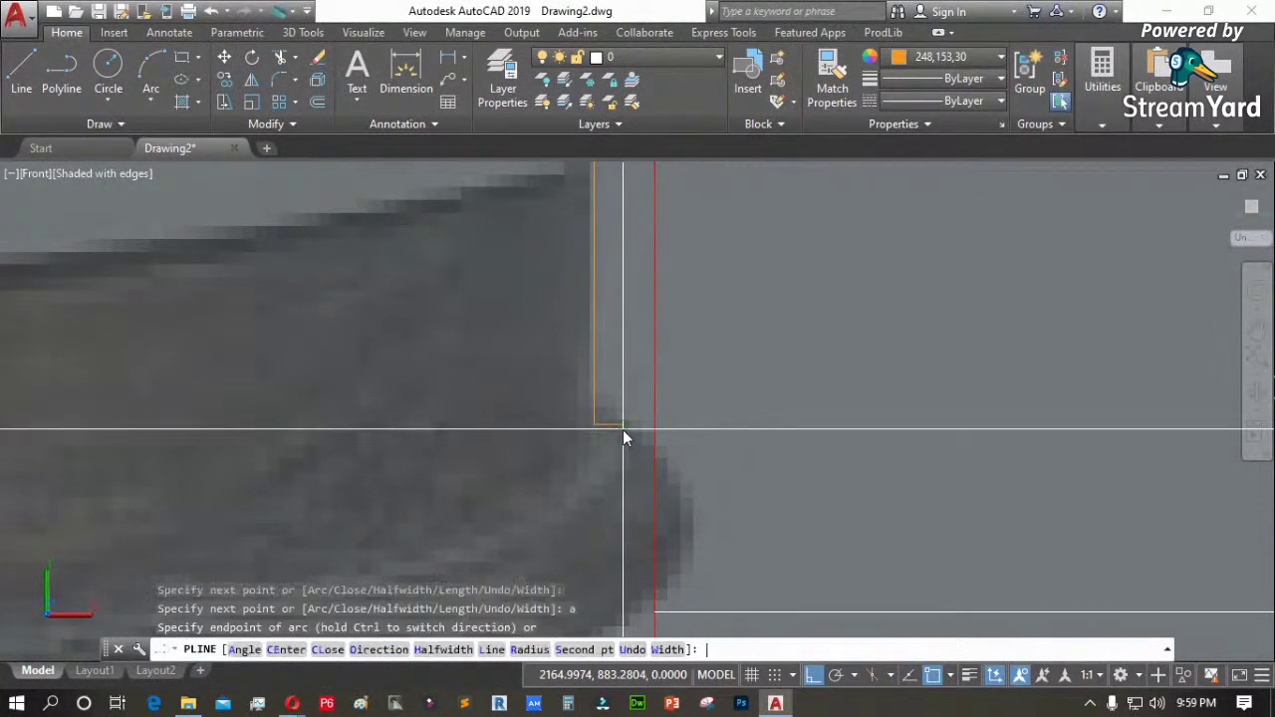
scroll(658, 512, down, 1)
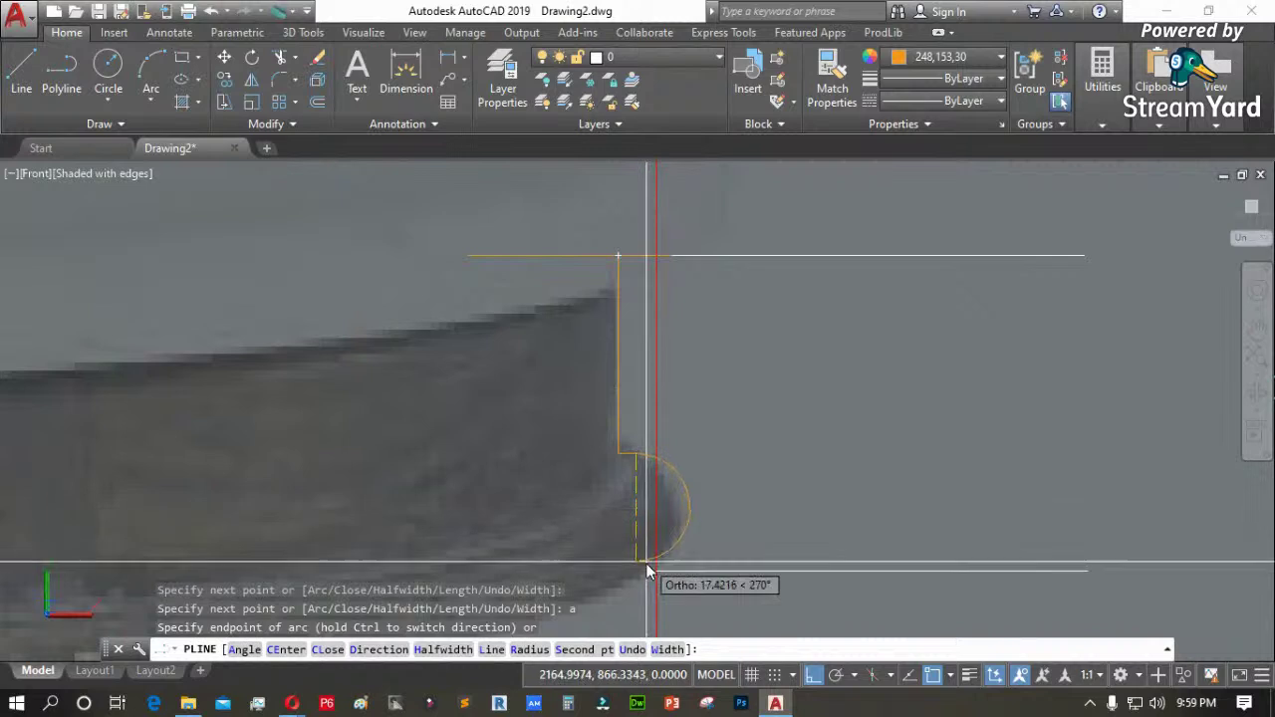
click(641, 574)
scroll(750, 451, down, 2)
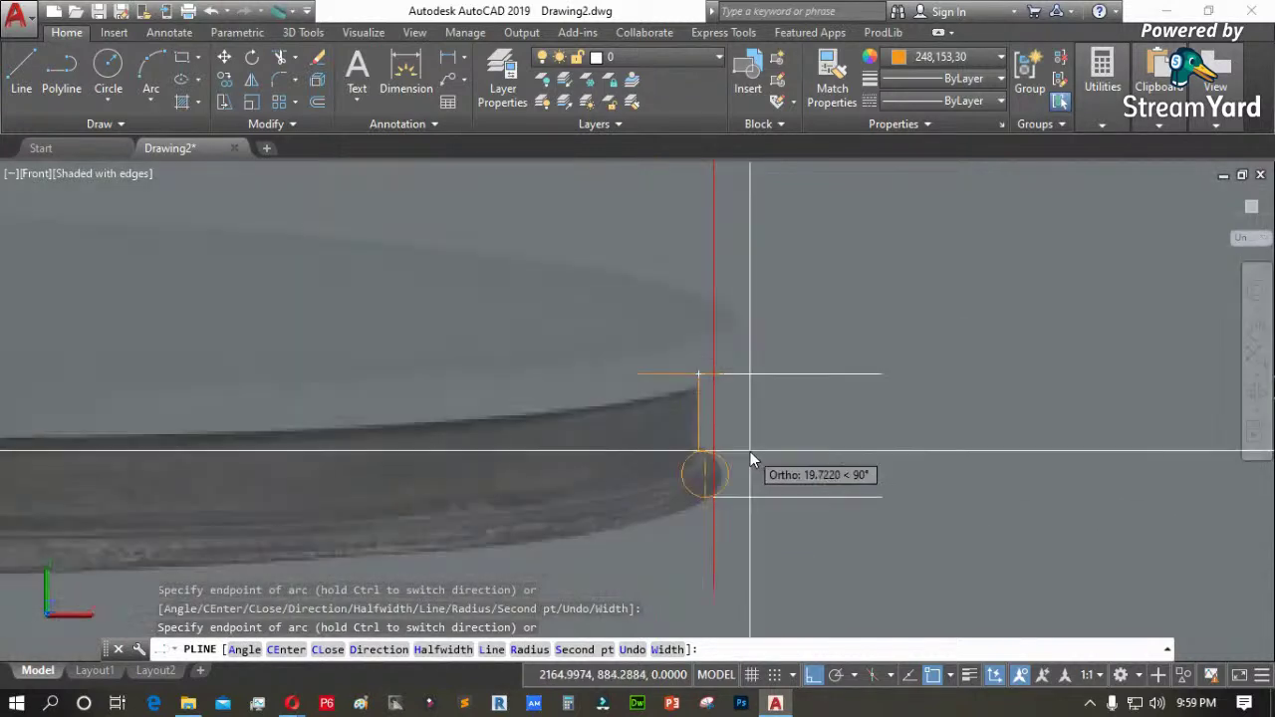
text(l)
key(Return)
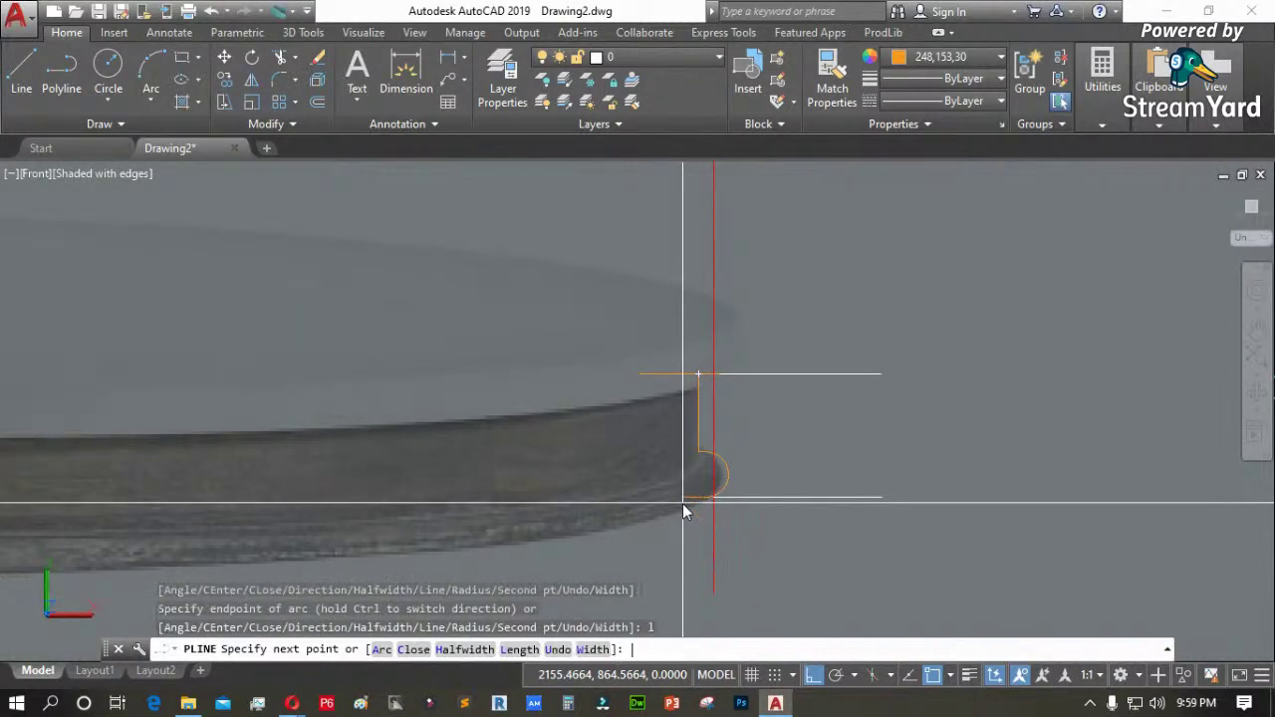
scroll(814, 450, down, 2)
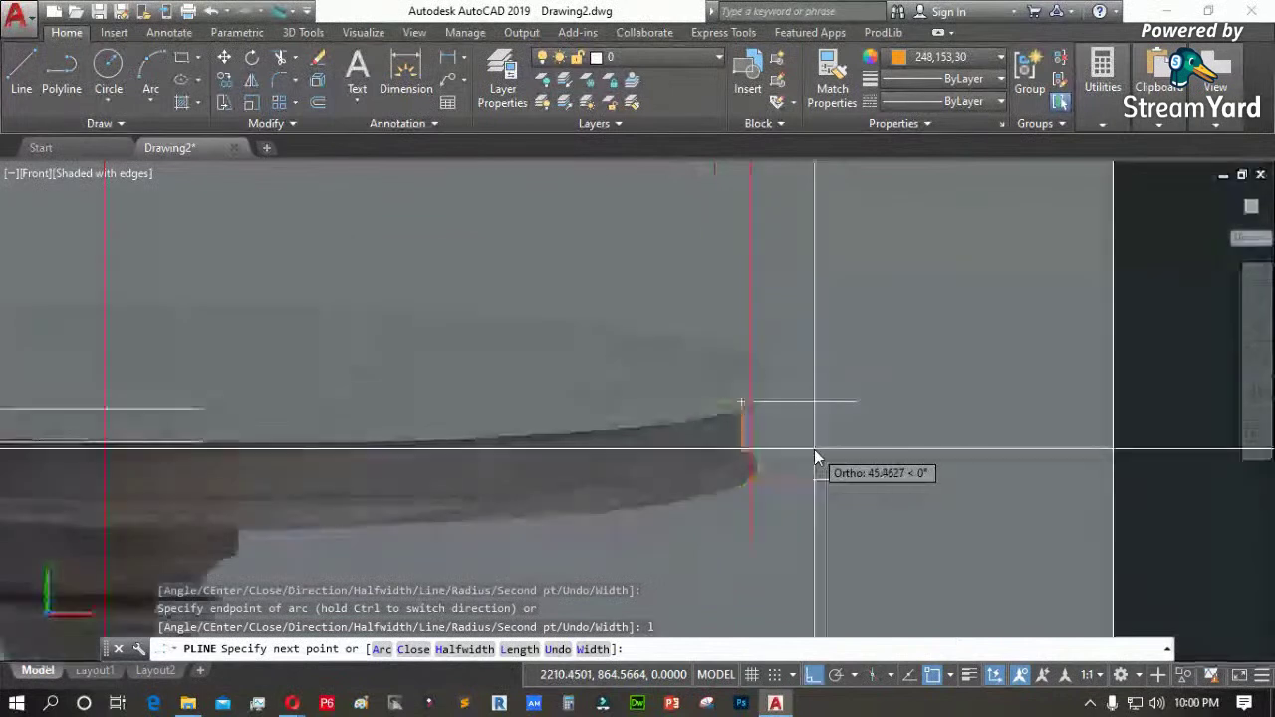
click(104, 473)
Take the outline up the left side, close it with cl, then delete it
scroll(103, 463, up, 2)
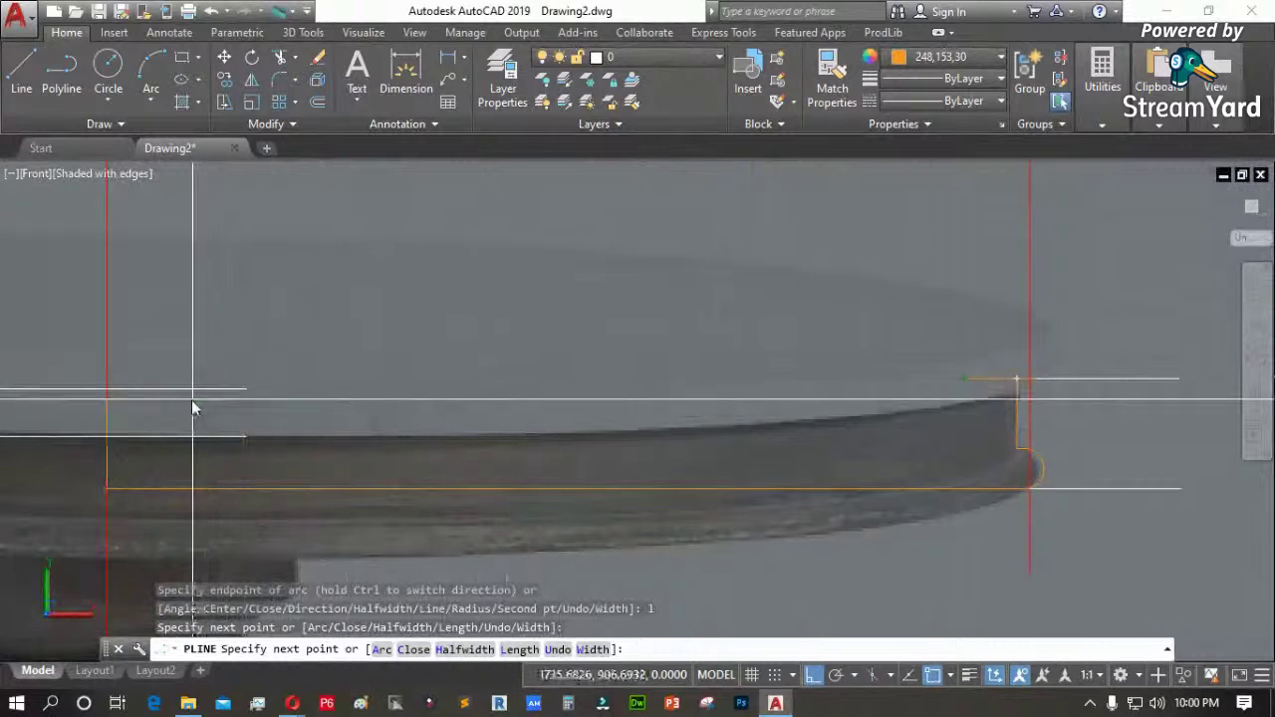
click(1018, 381)
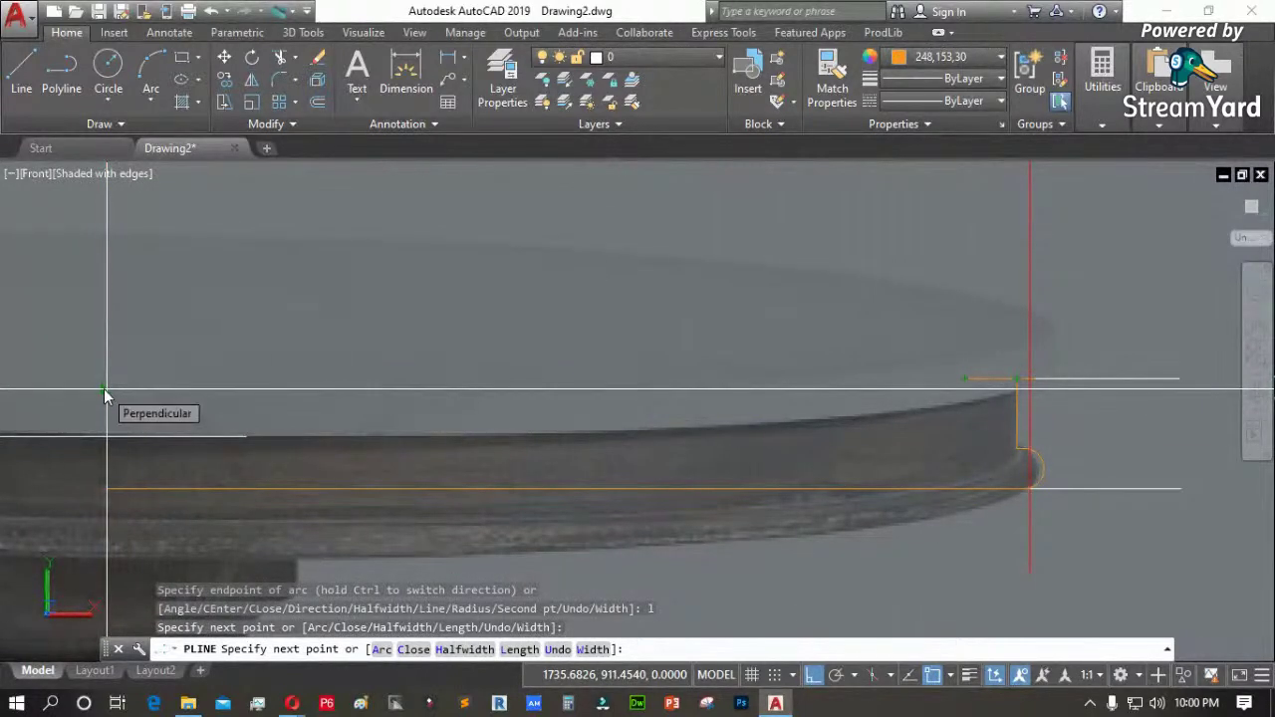
scroll(104, 387, up, 2)
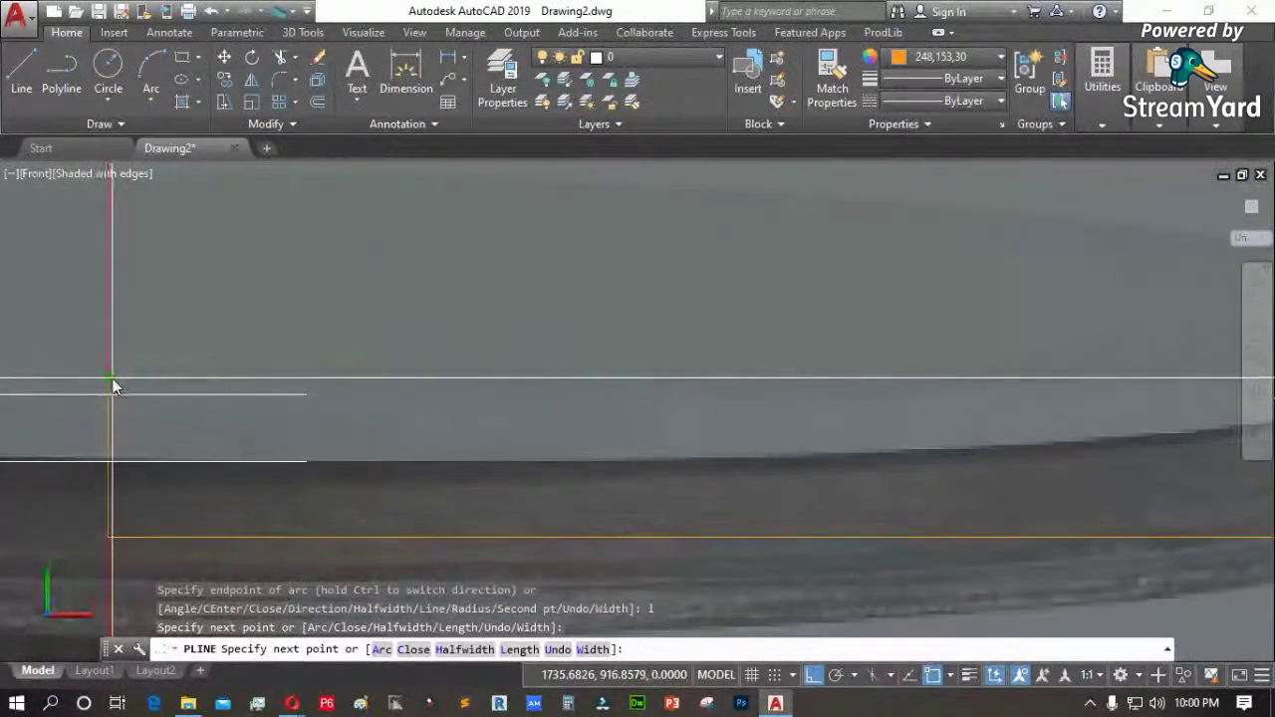
scroll(104, 386, down, 2)
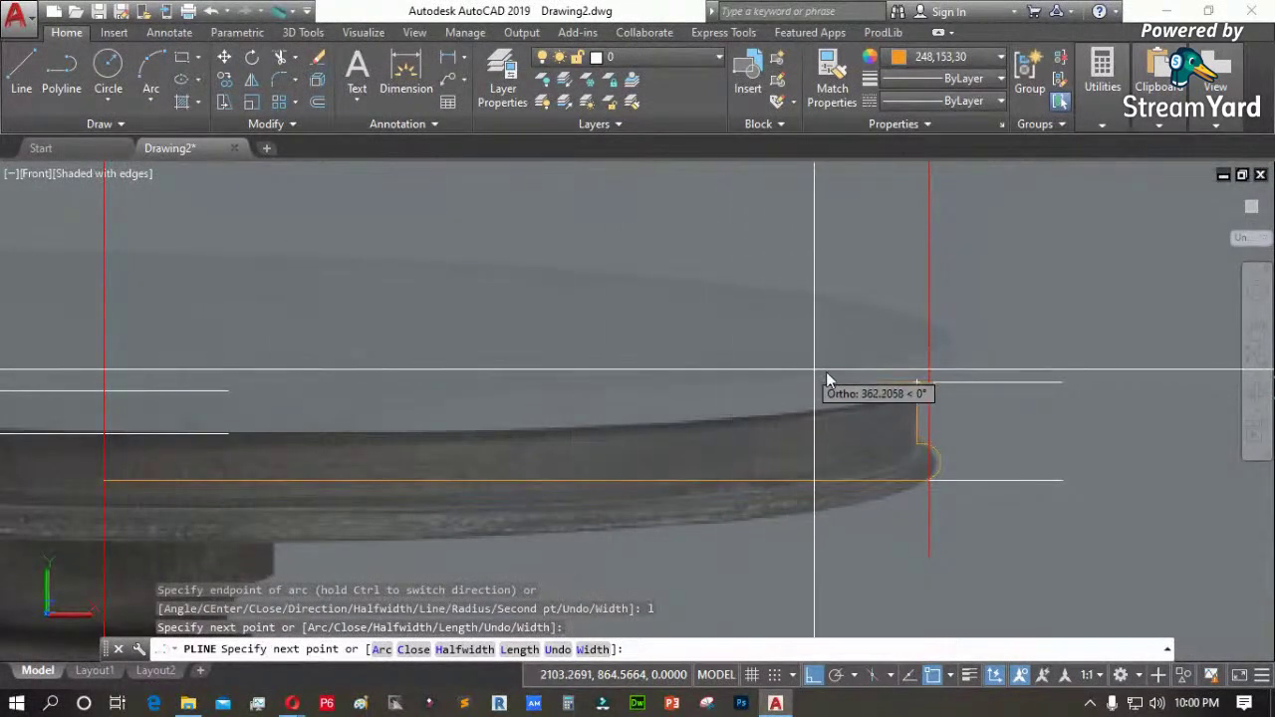
click(325, 383)
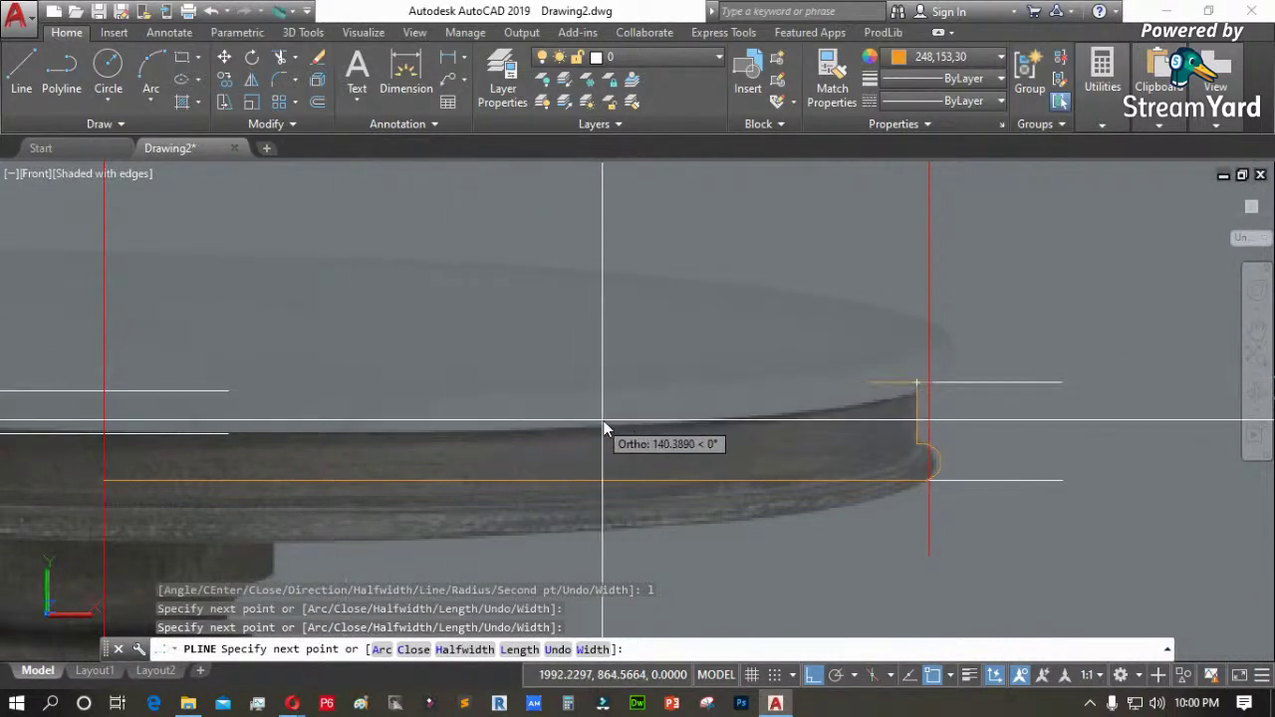
text(cl)
key(Return)
click(697, 412)
key(Delete)
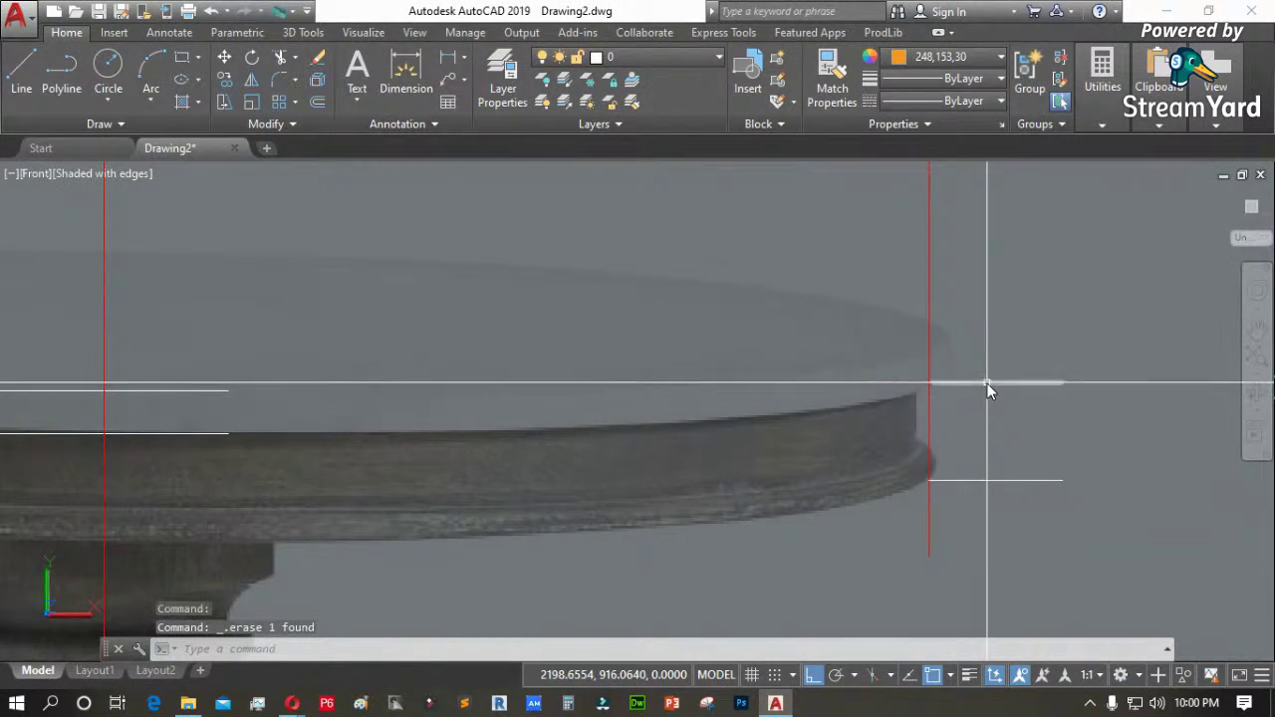
Try stretching the short horizontal guide line's left end, then cancel and deselect it
click(987, 384)
click(934, 382)
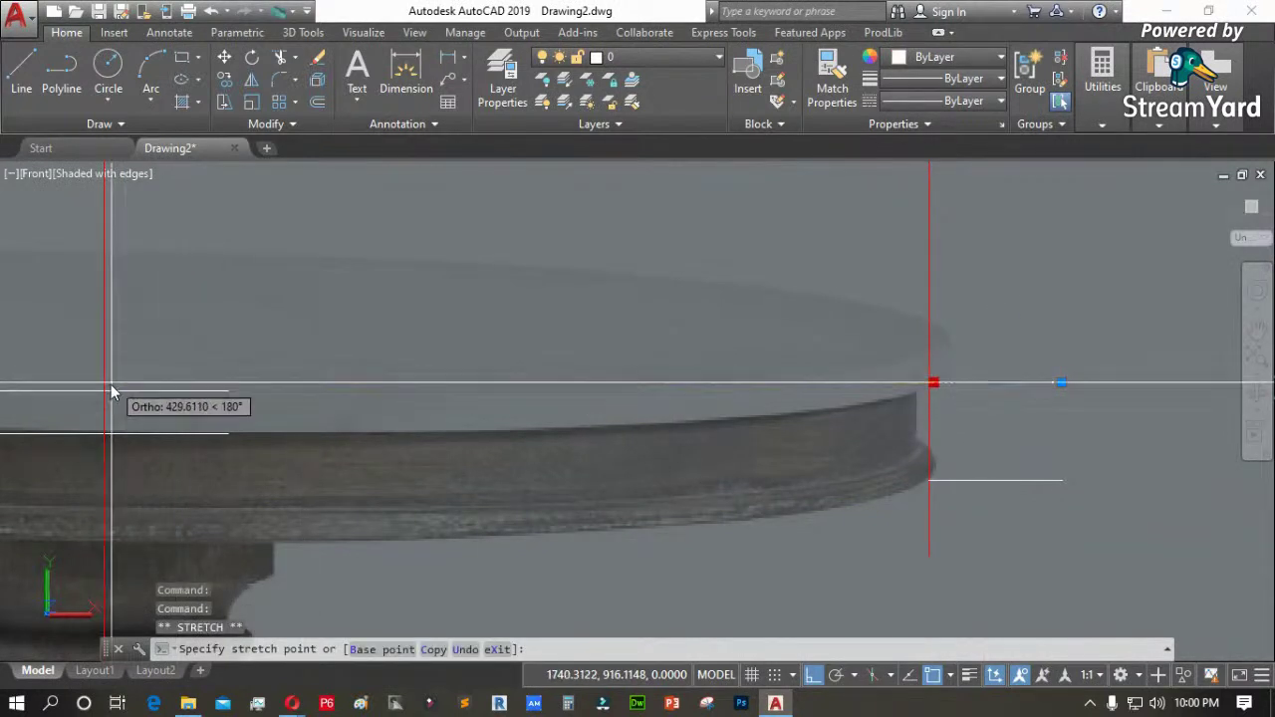
scroll(85, 383, up, 2)
scroll(85, 389, up, 2)
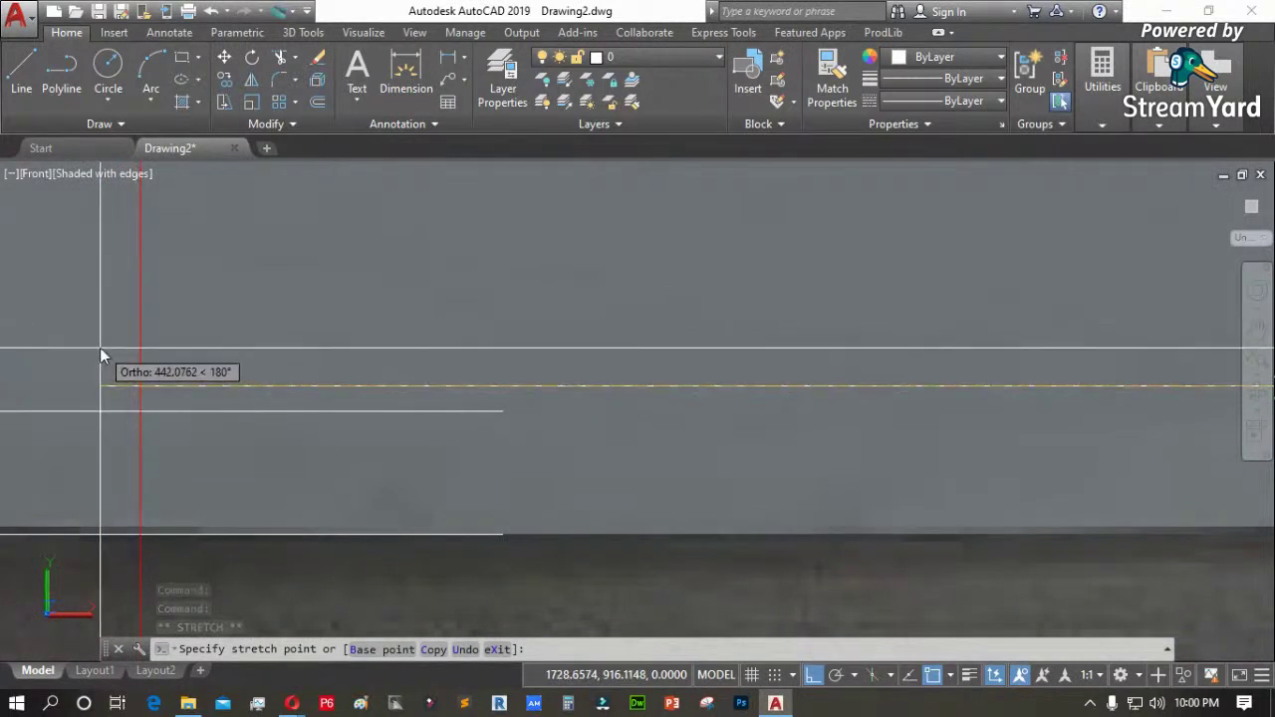
key(Escape)
scroll(102, 329, down, 2)
key(Escape)
scroll(1103, 412, up, 2)
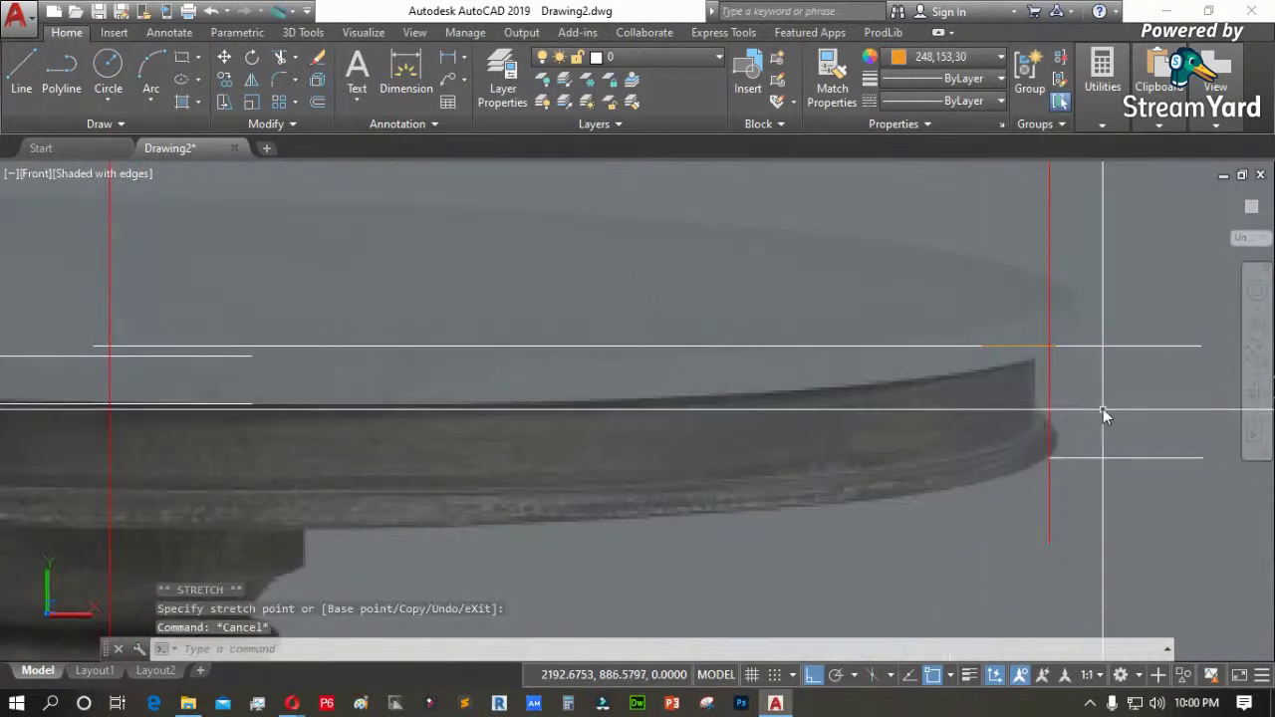
Start a new polyline at the table top's corner and trace the right edge down to the lip
text(pl)
key(Return)
scroll(1026, 369, up, 2)
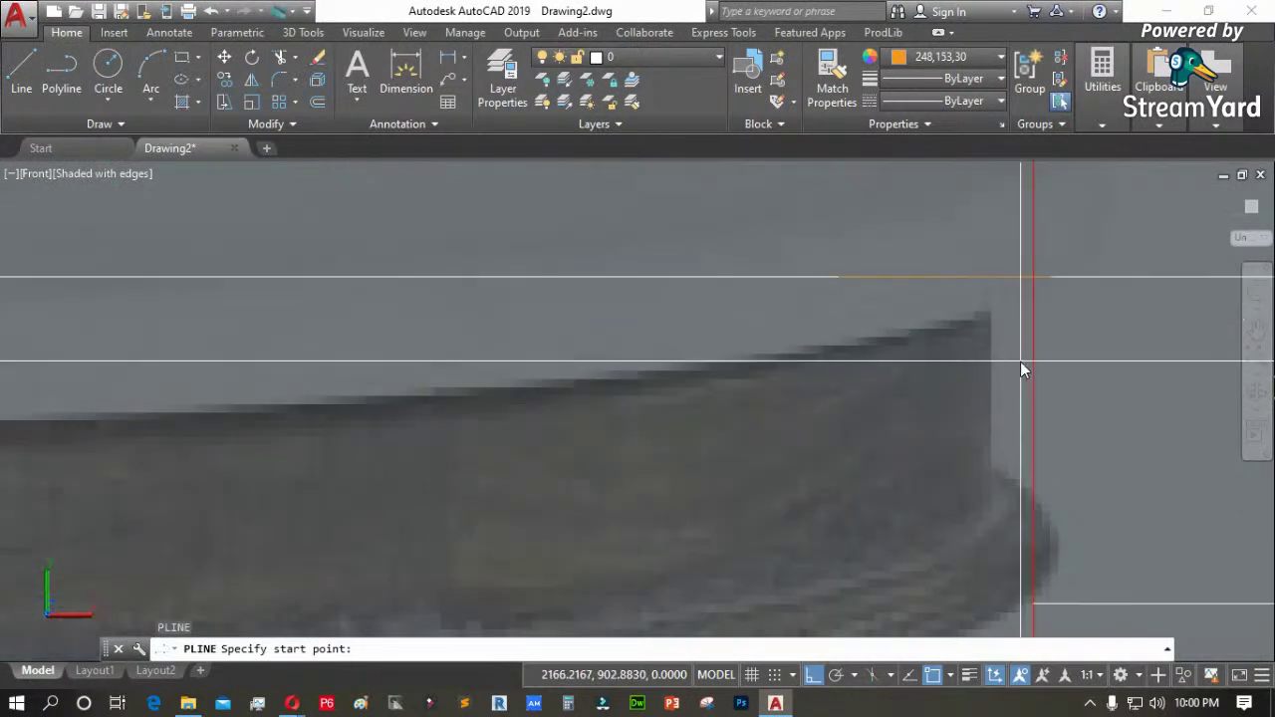
click(991, 276)
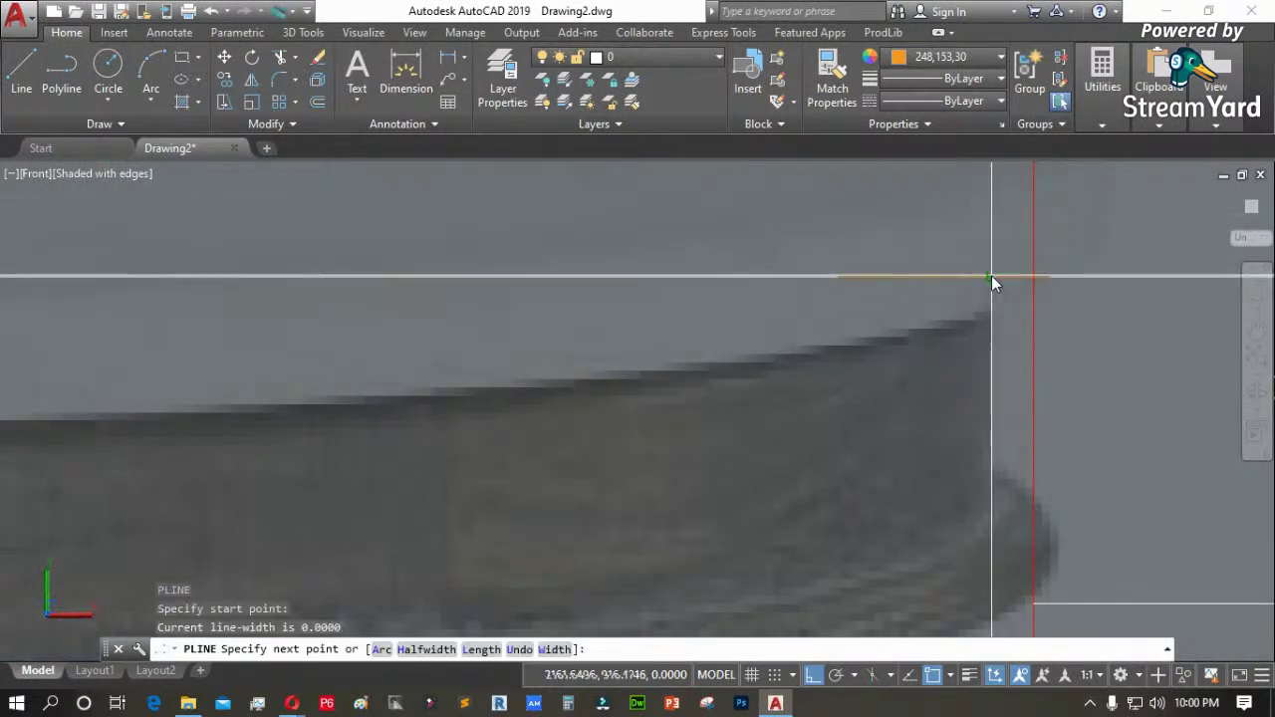
click(990, 479)
scroll(992, 482, up, 2)
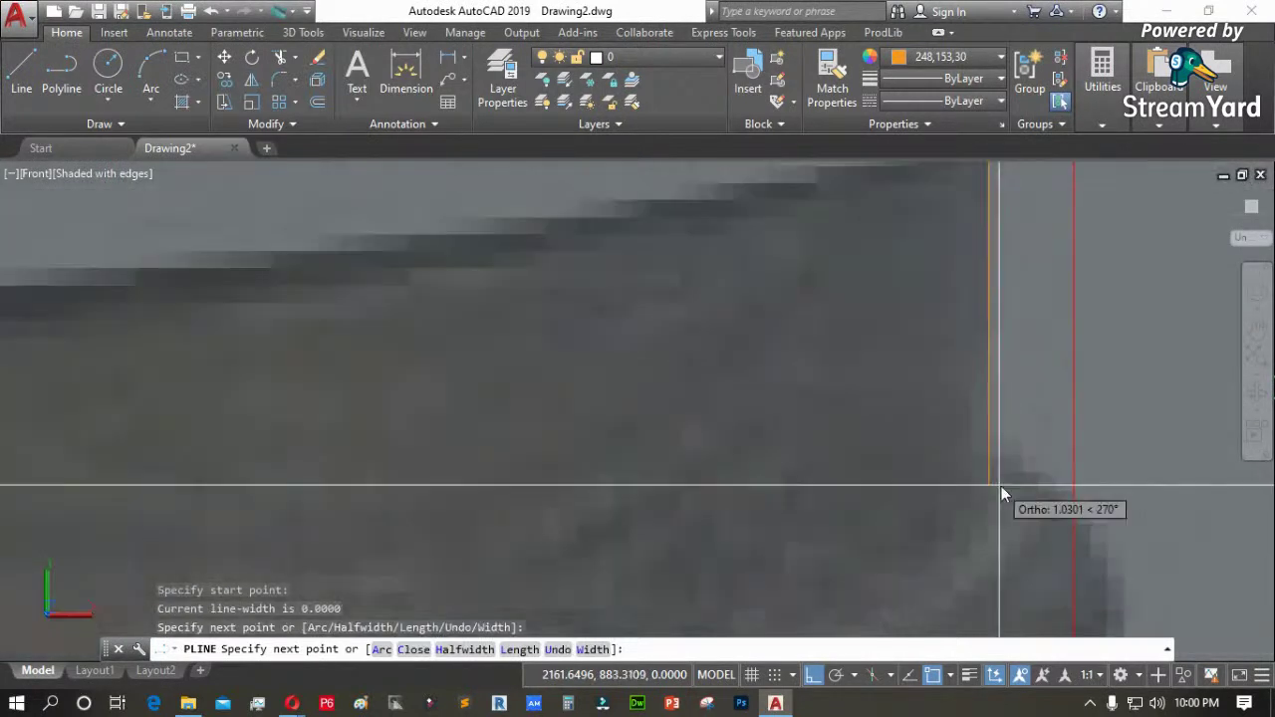
click(1004, 466)
scroll(1004, 468, down, 2)
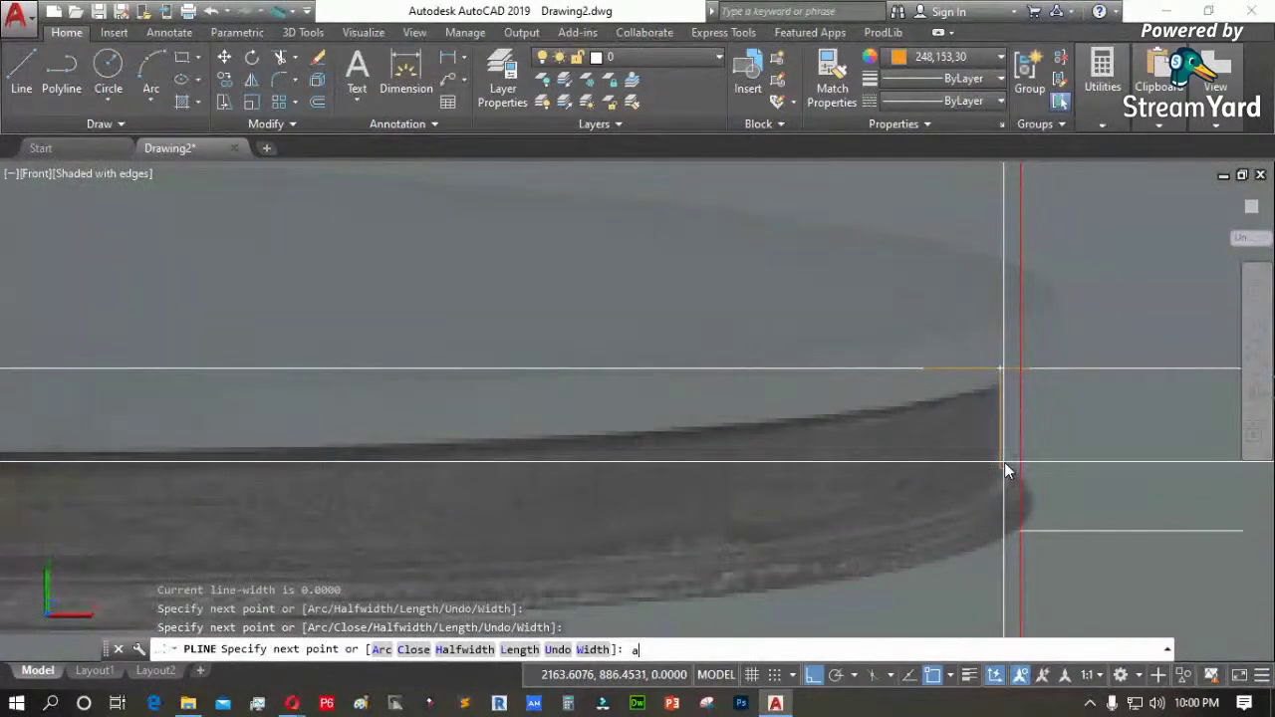
Arc around the rim's lip, then run the bottom edge left, up the side, and close it
text(a)
key(Return)
click(1011, 535)
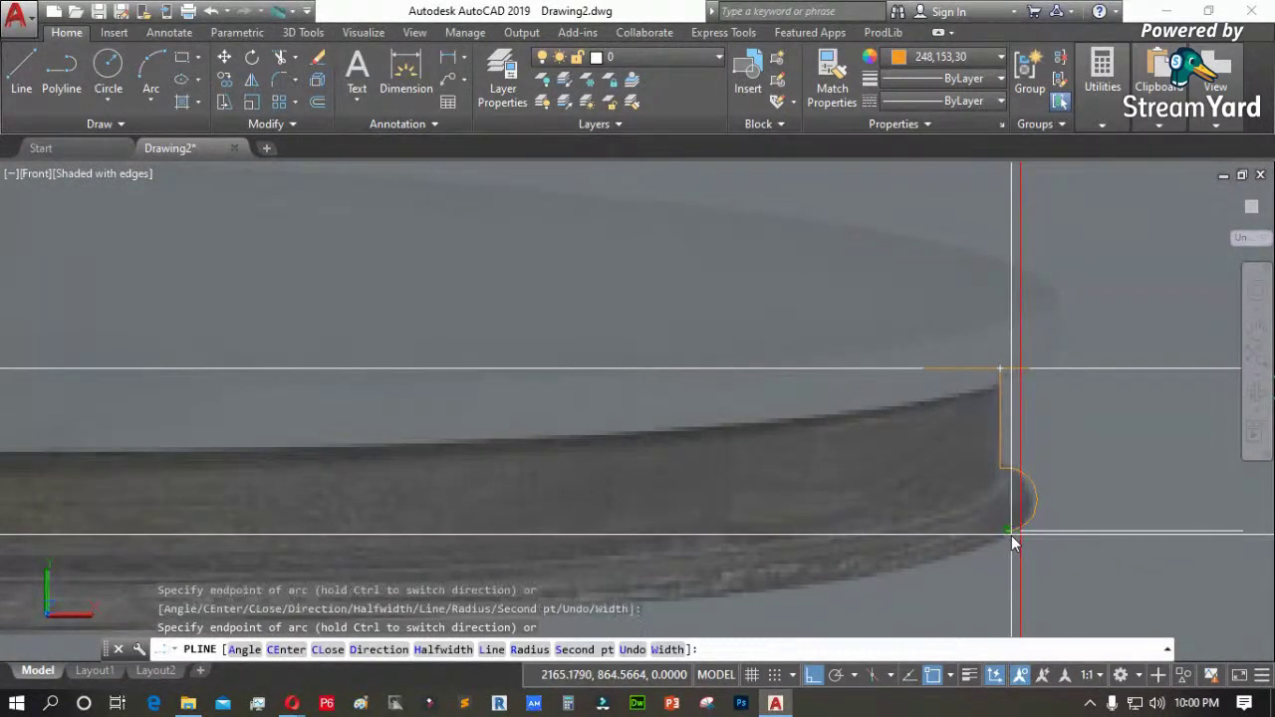
scroll(1006, 520, down, 3)
text(l)
key(Return)
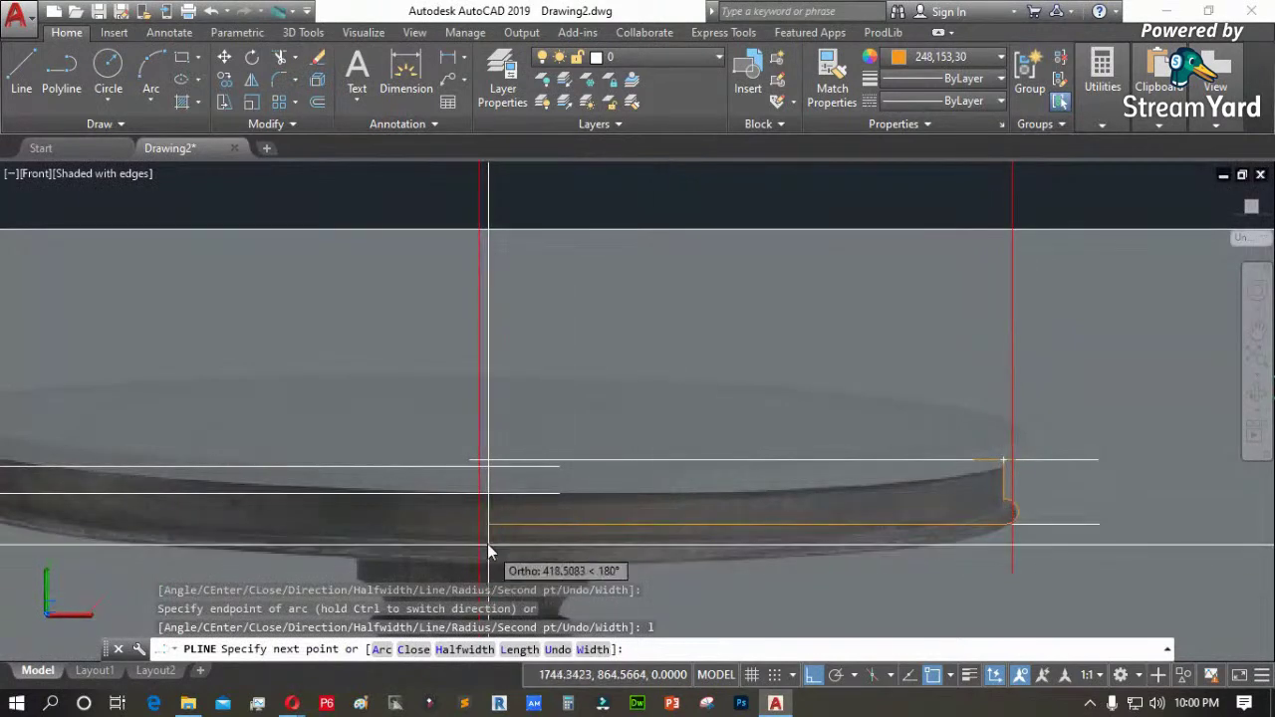
click(478, 516)
scroll(487, 488, up, 2)
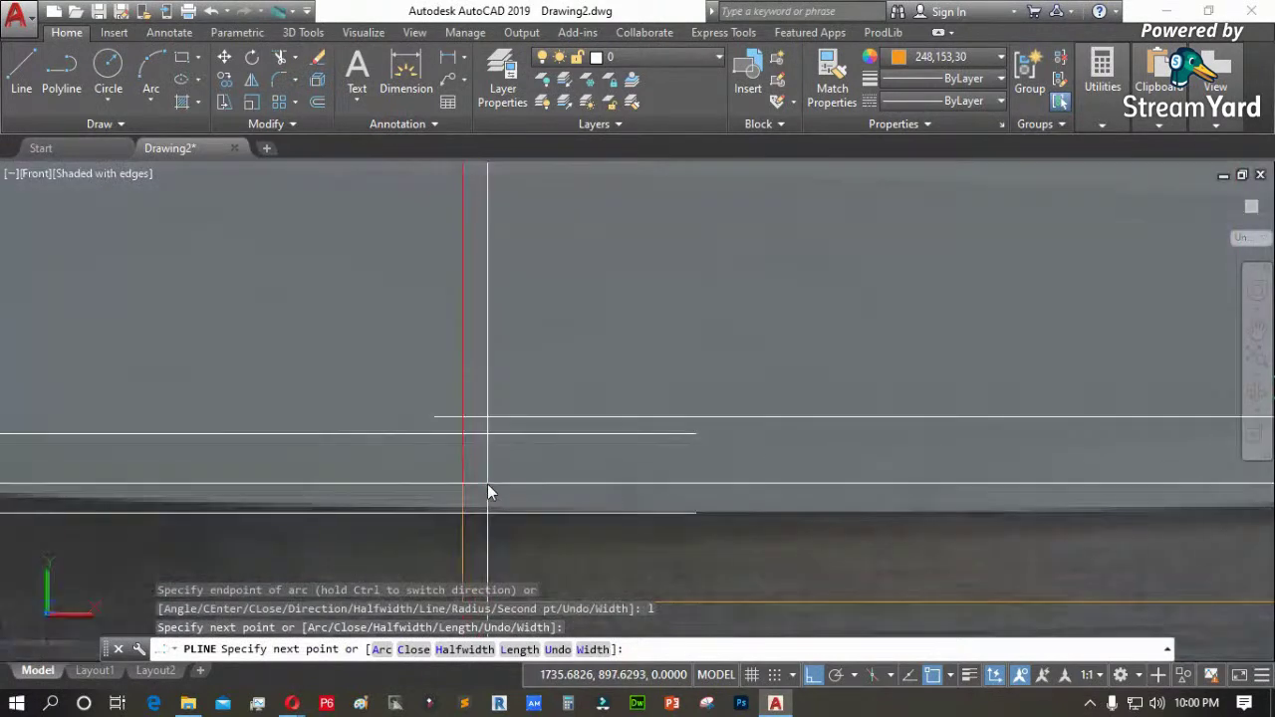
click(460, 420)
scroll(460, 421, down, 2)
text(cl)
key(Return)
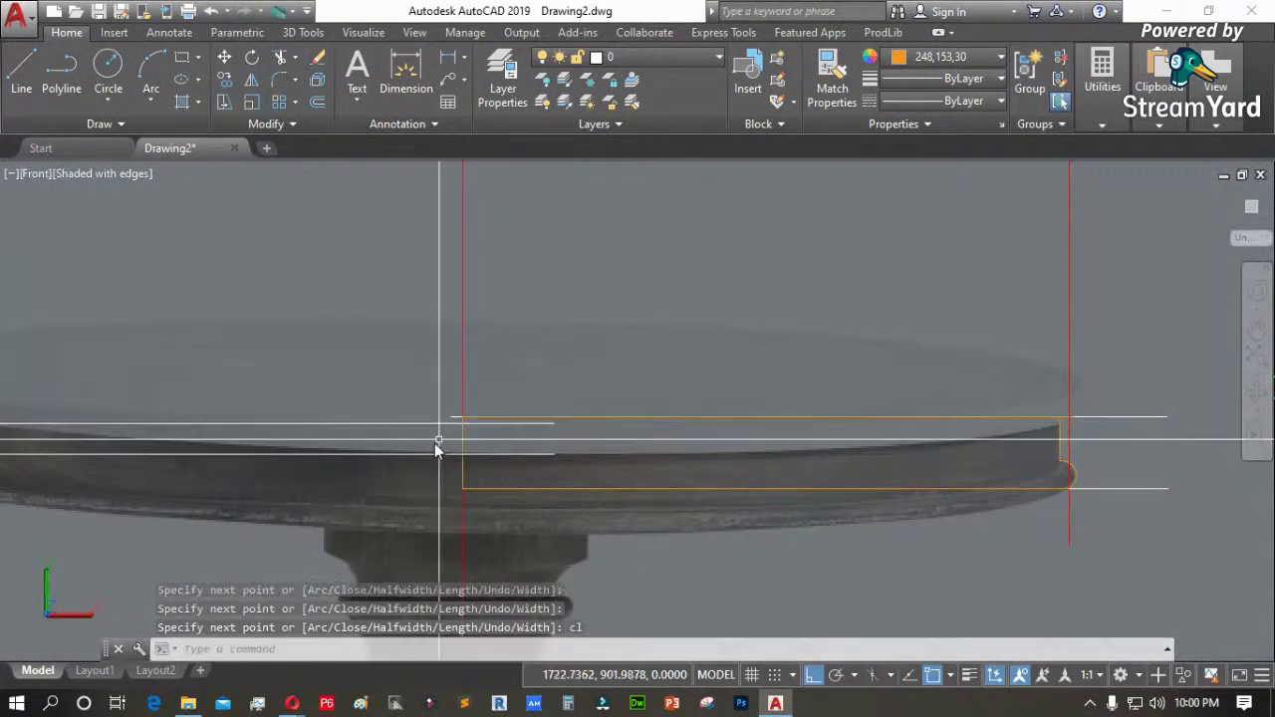
scroll(675, 486, down, 3)
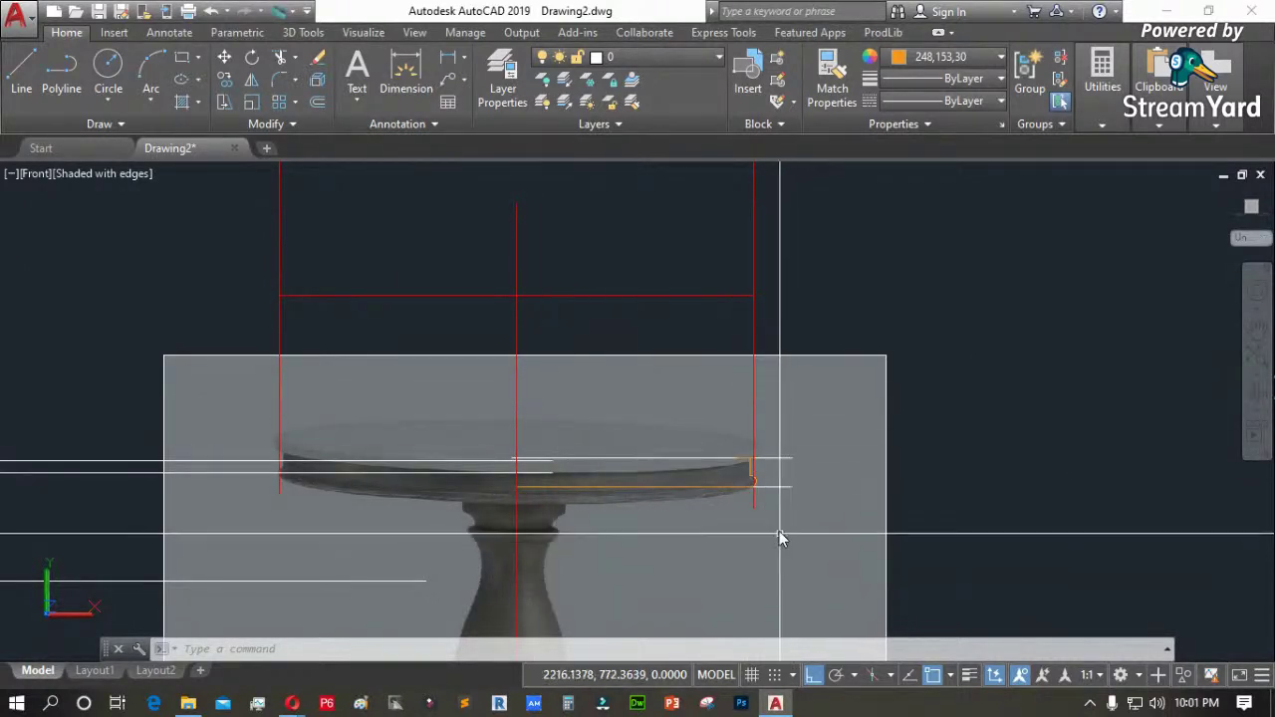
Window-select near the table edge and zoom around to inspect the traced outline
scroll(783, 538, up, 3)
click(805, 369)
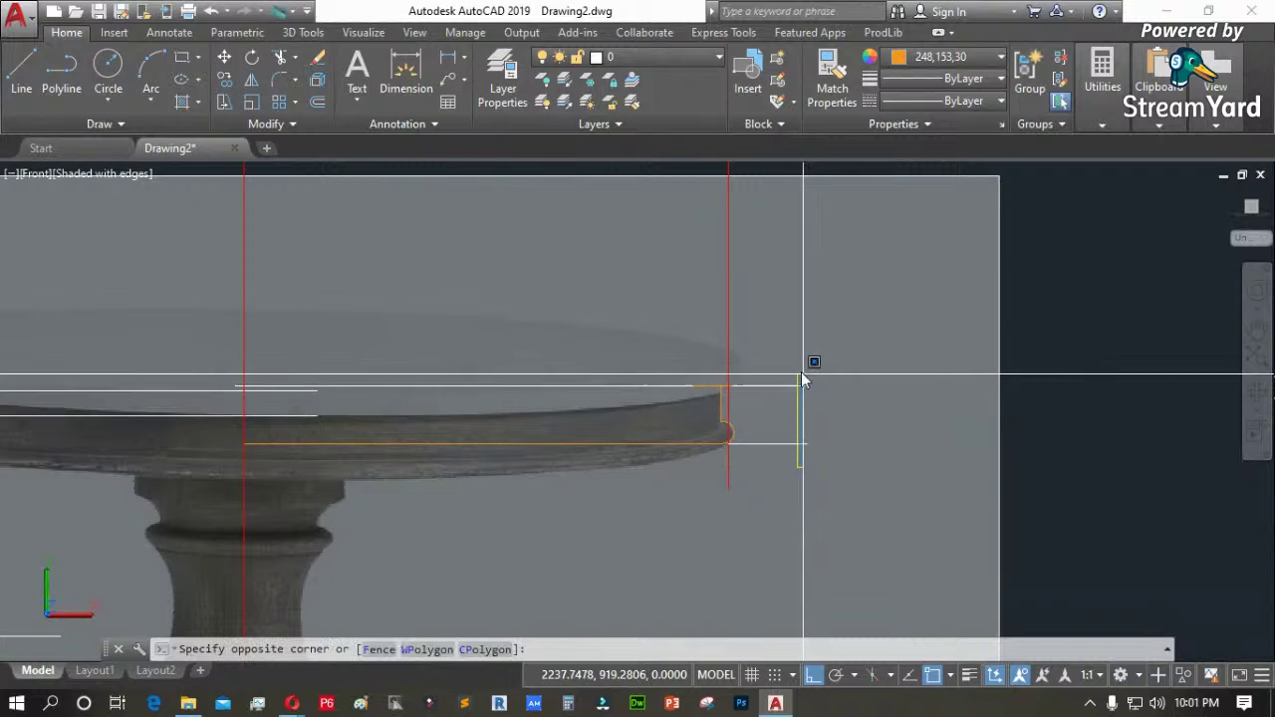
click(794, 431)
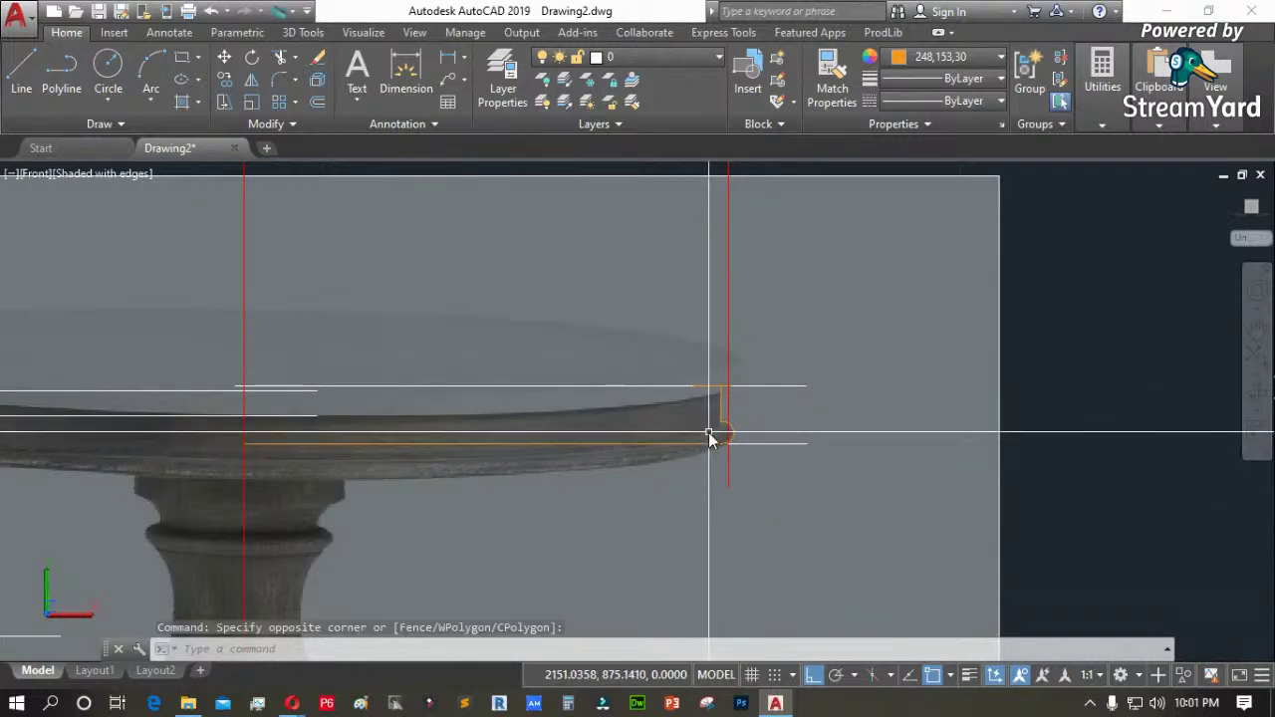
scroll(715, 432, up, 2)
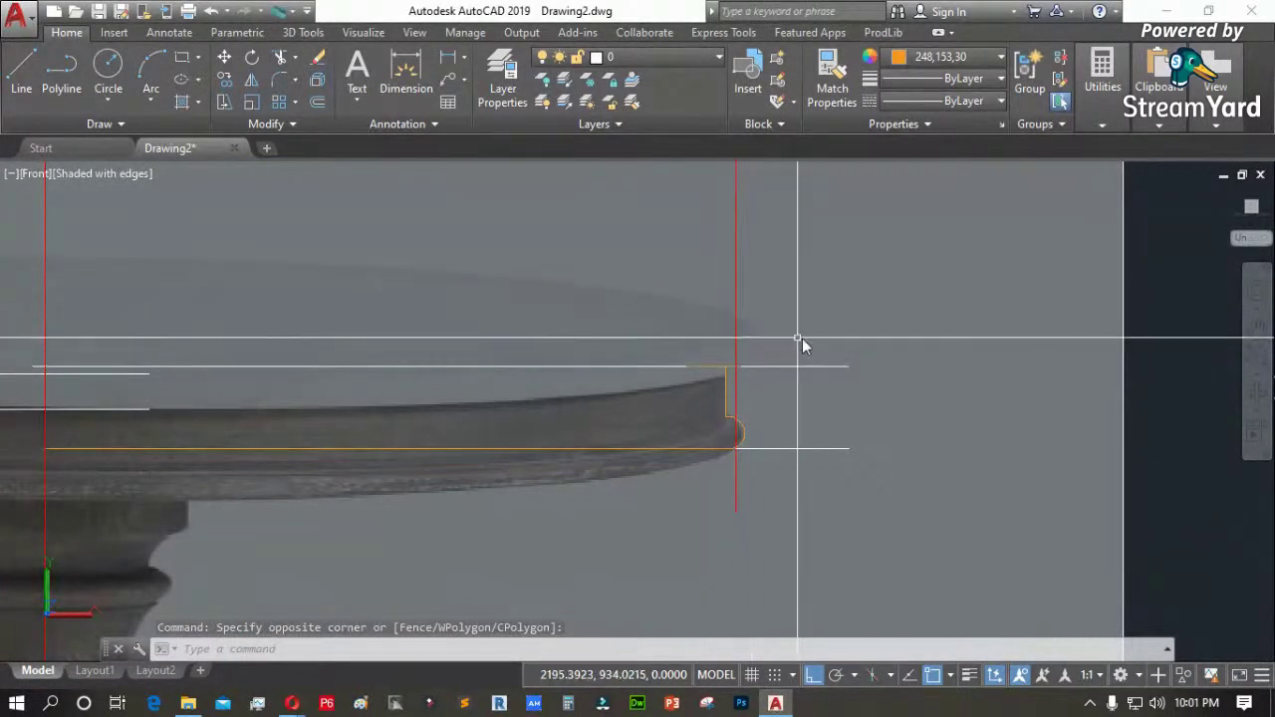
scroll(869, 338, down, 3)
scroll(569, 322, down, 3)
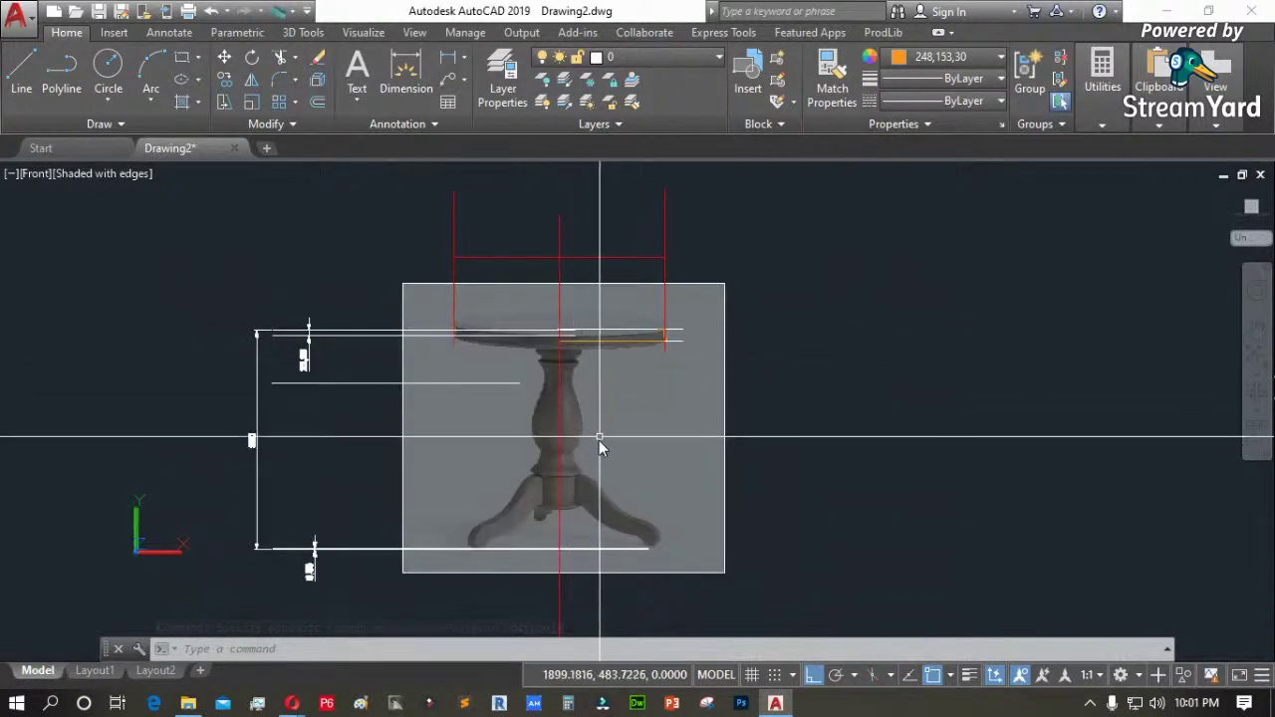
scroll(569, 356, up, 3)
scroll(546, 361, up, 3)
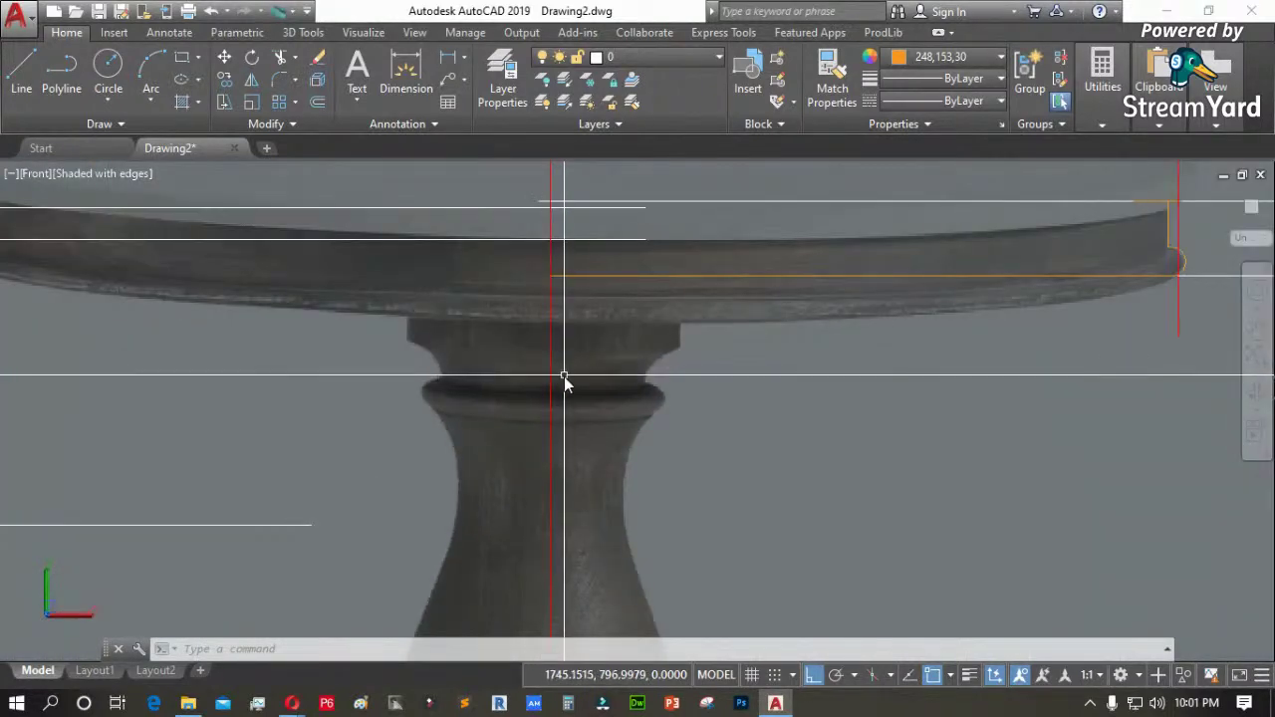
scroll(598, 344, down, 2)
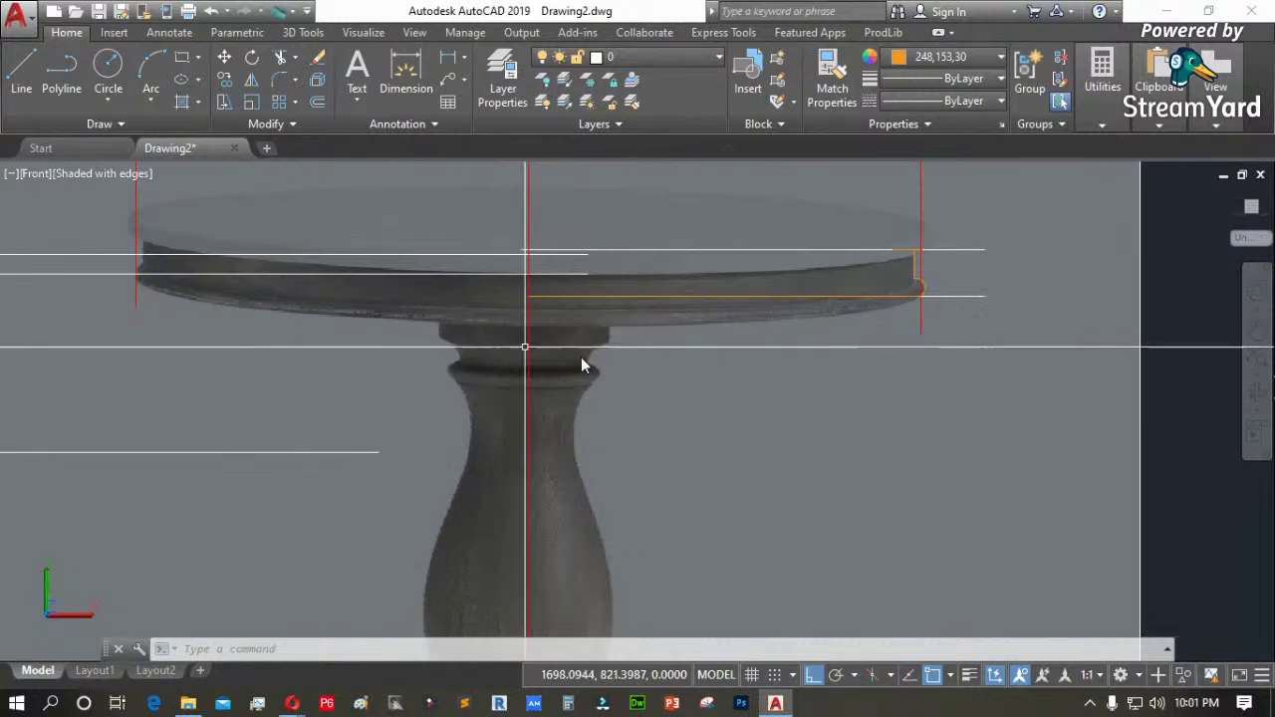
Move the orange table-top outline straight down onto the table top with M
text(m)
key(Return)
click(917, 288)
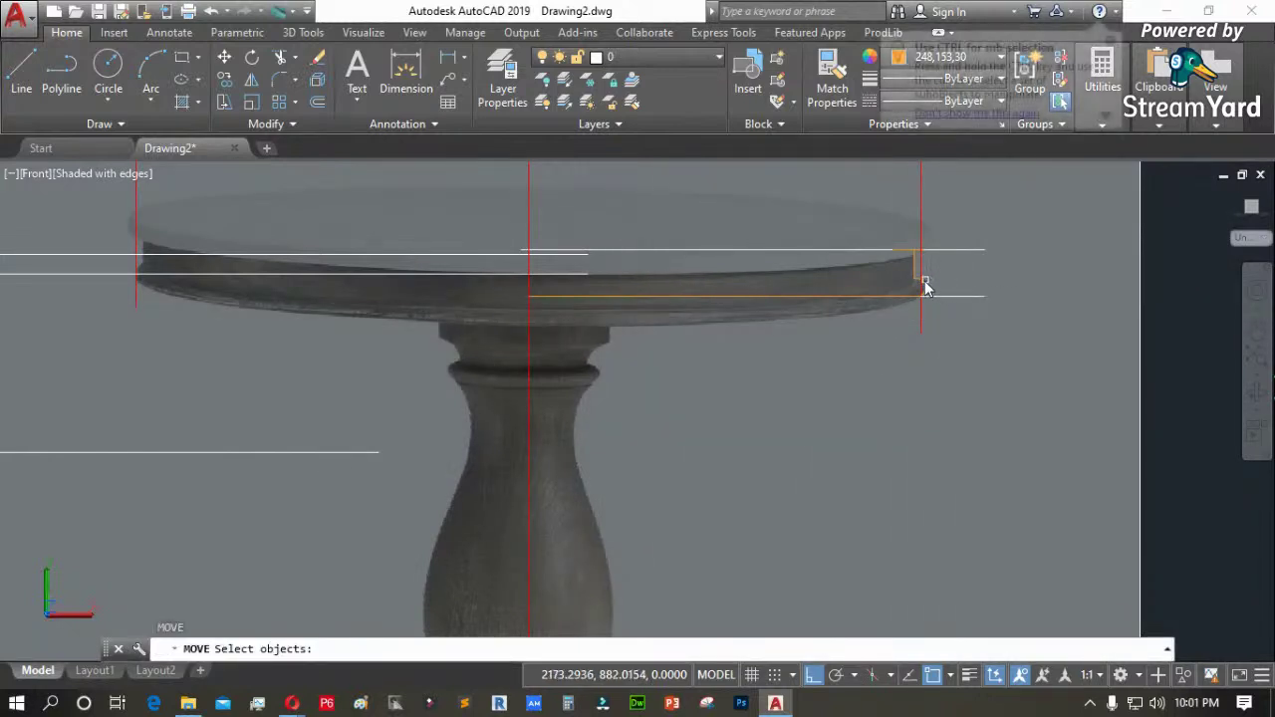
scroll(516, 347, up, 3)
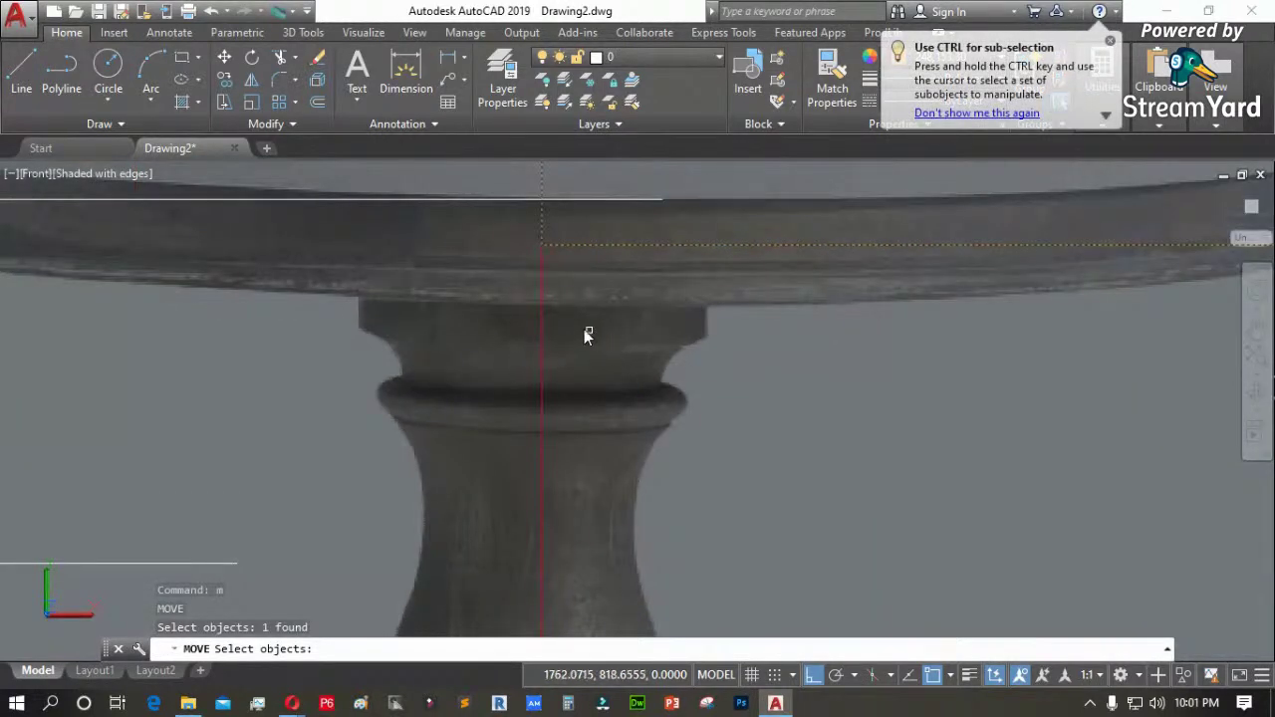
key(Return)
click(542, 206)
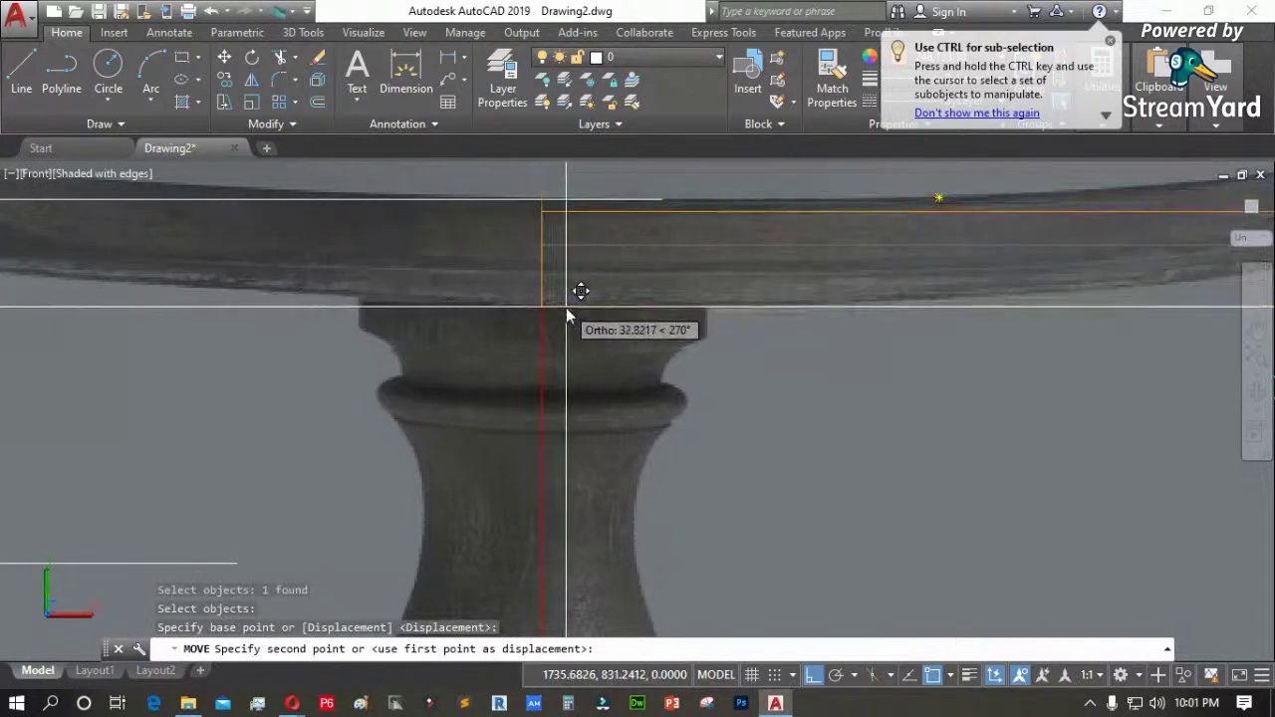
click(566, 308)
scroll(637, 408, down, 3)
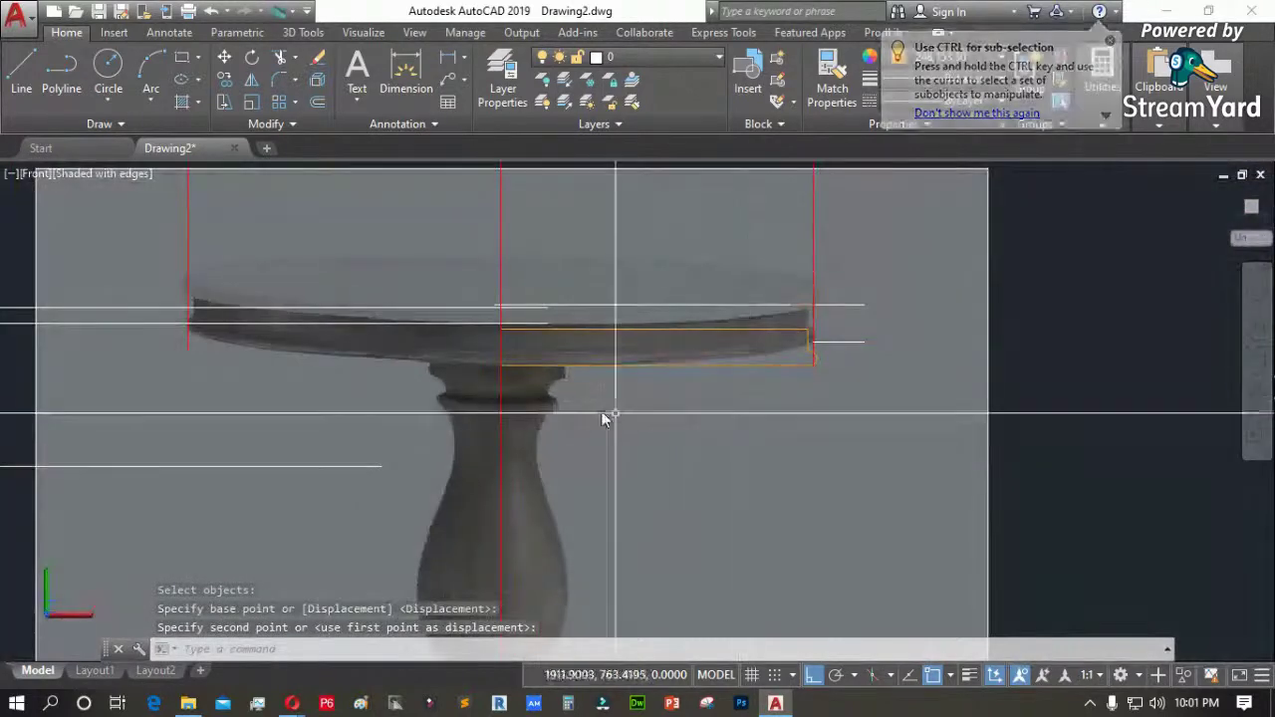
scroll(533, 398, up, 5)
Start a polyline under the table top with a short vertical collar edge, then arc to the collar's lower edge
text(pl)
key(Return)
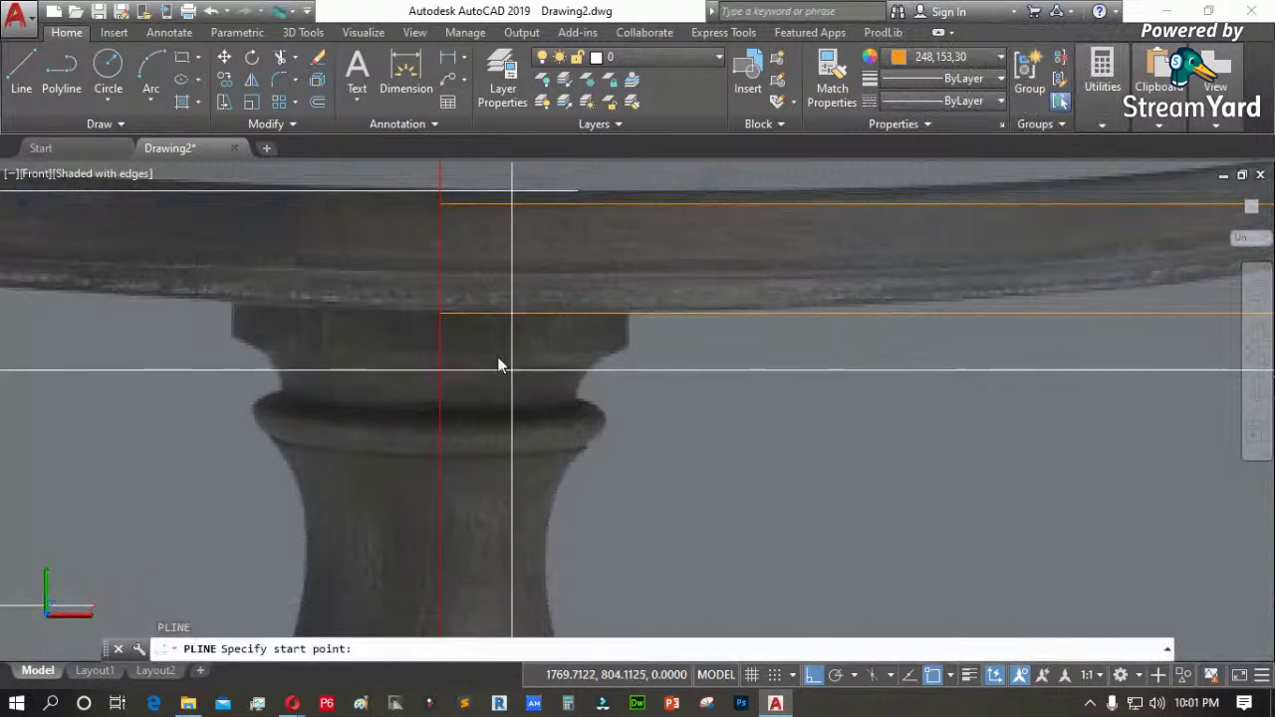
scroll(612, 335, up, 5)
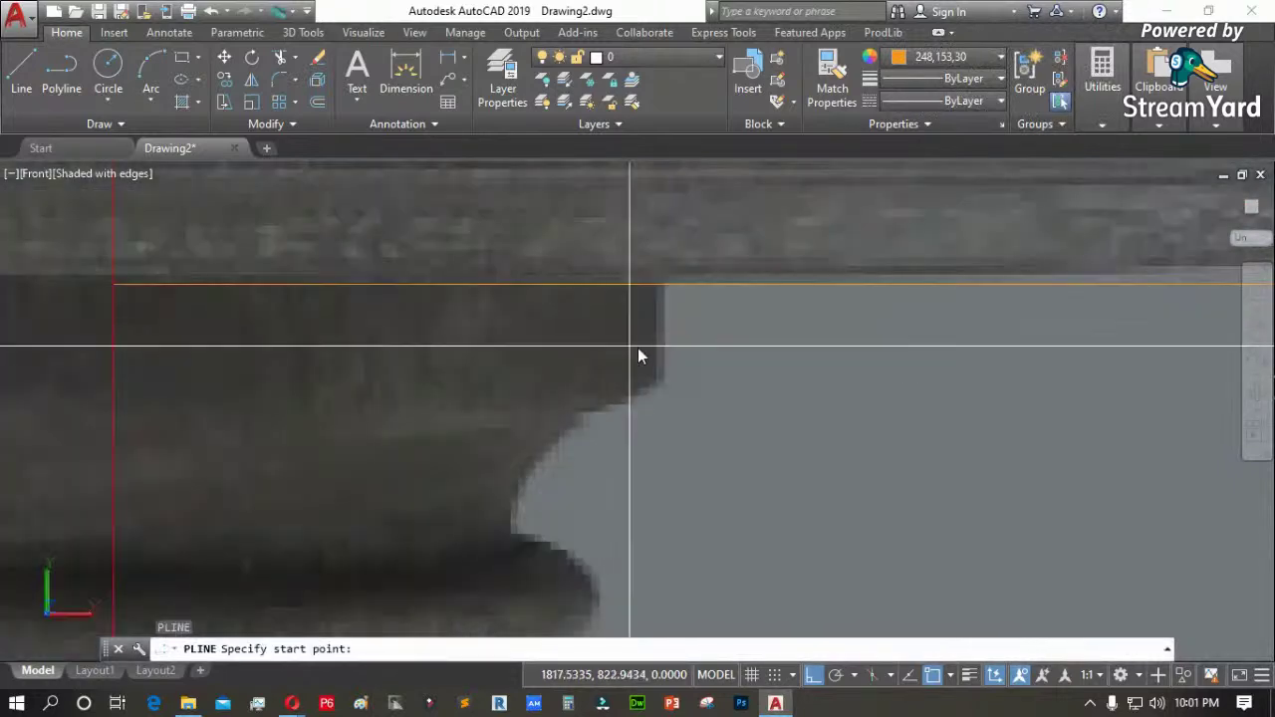
click(658, 286)
click(688, 384)
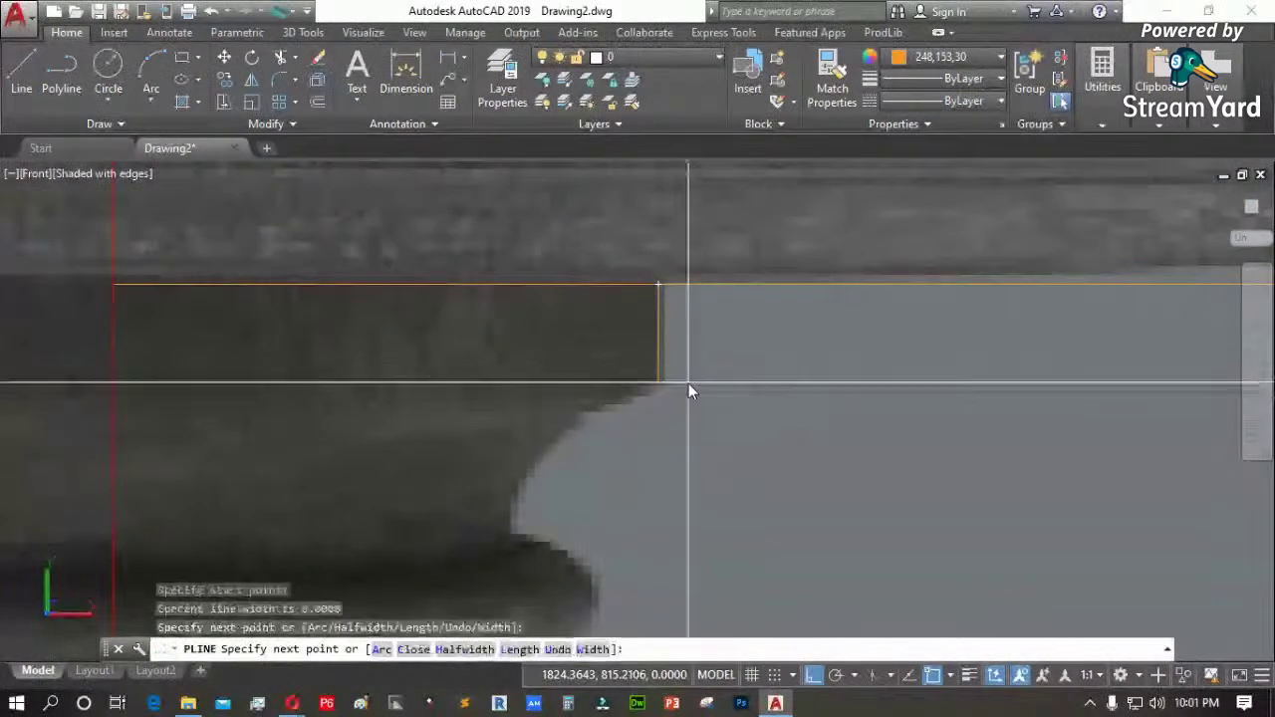
scroll(627, 398, up, 3)
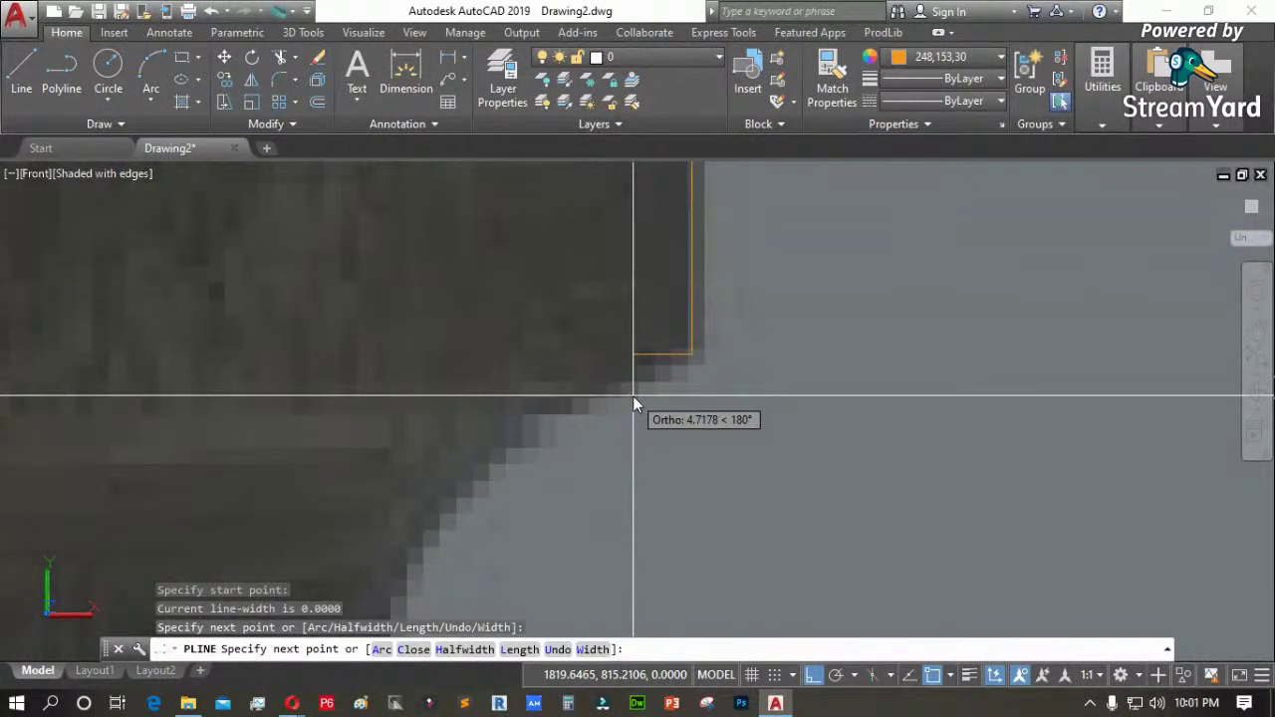
key(F8)
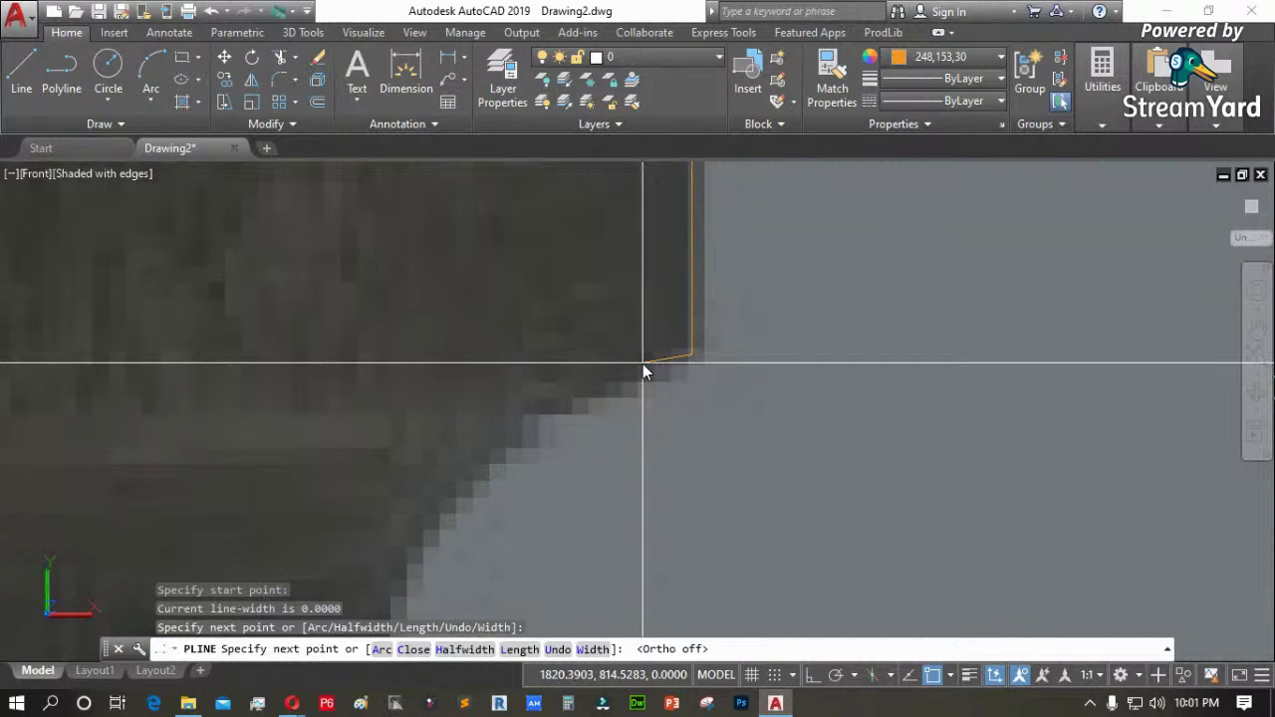
scroll(642, 363, down, 3)
text(a)
key(Return)
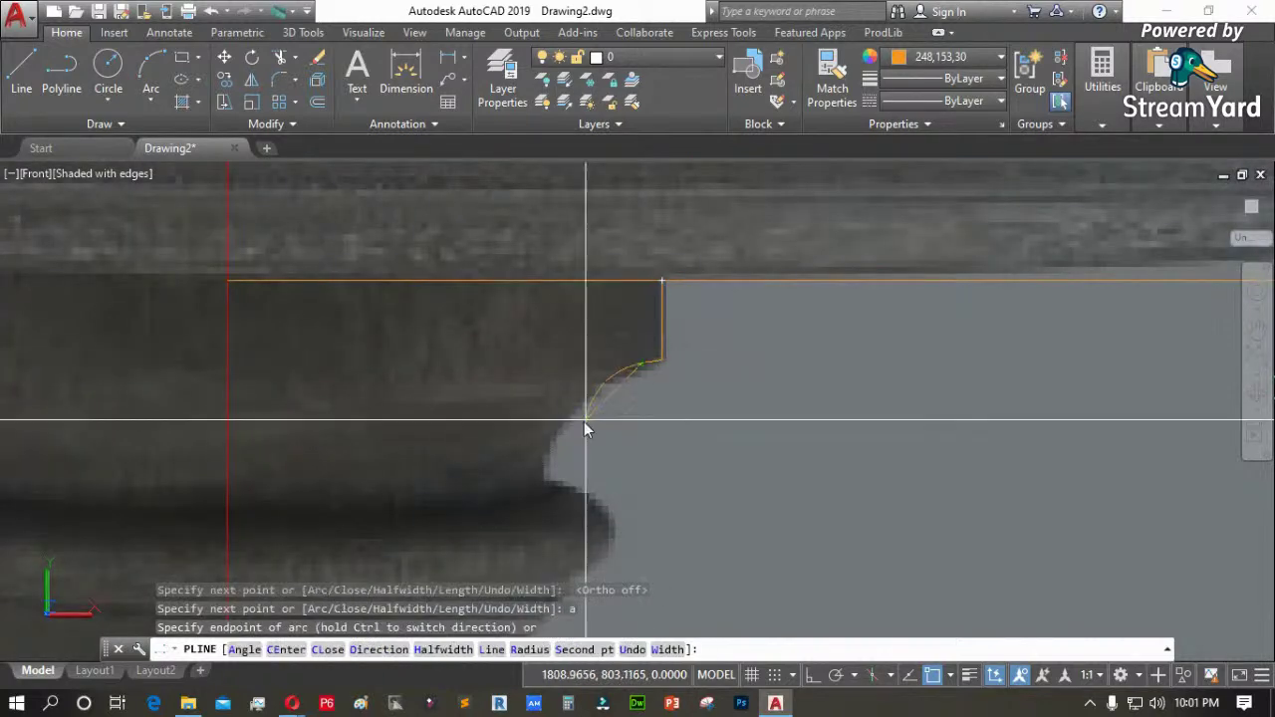
click(548, 487)
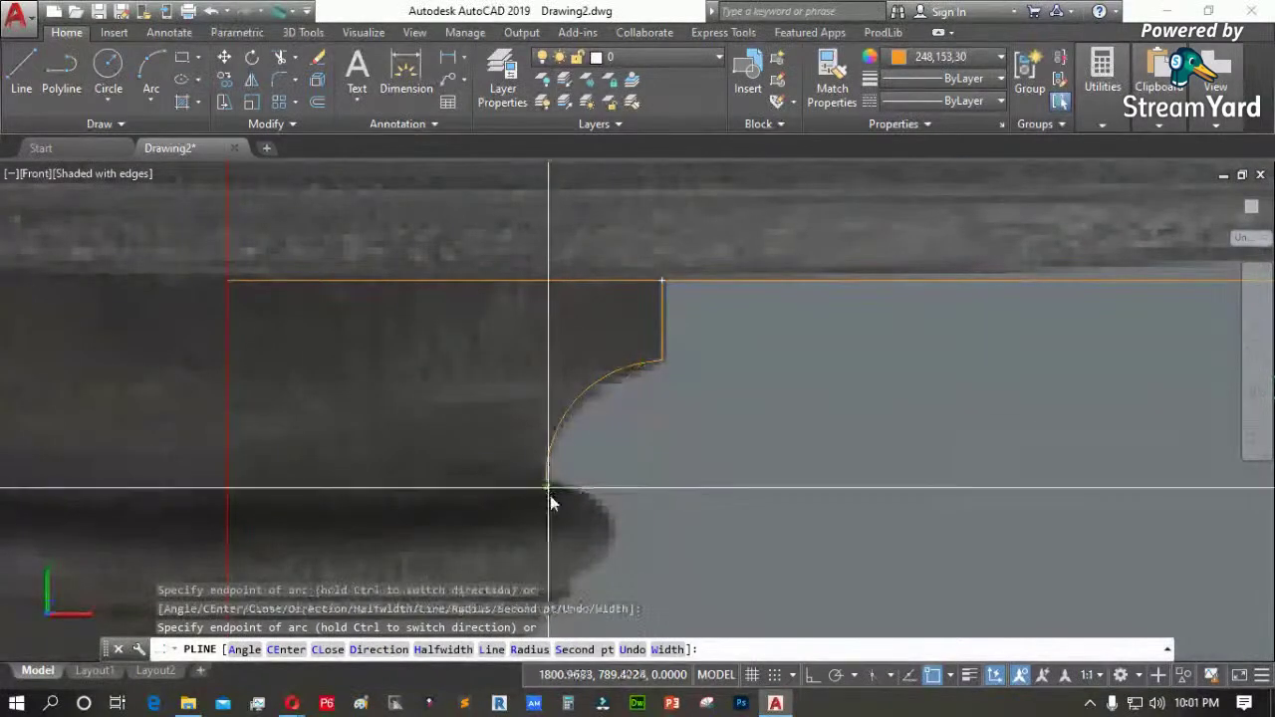
Continue the polyline with an arc around the collar's rounded bead
scroll(550, 501, up, 3)
text(l)
key(Return)
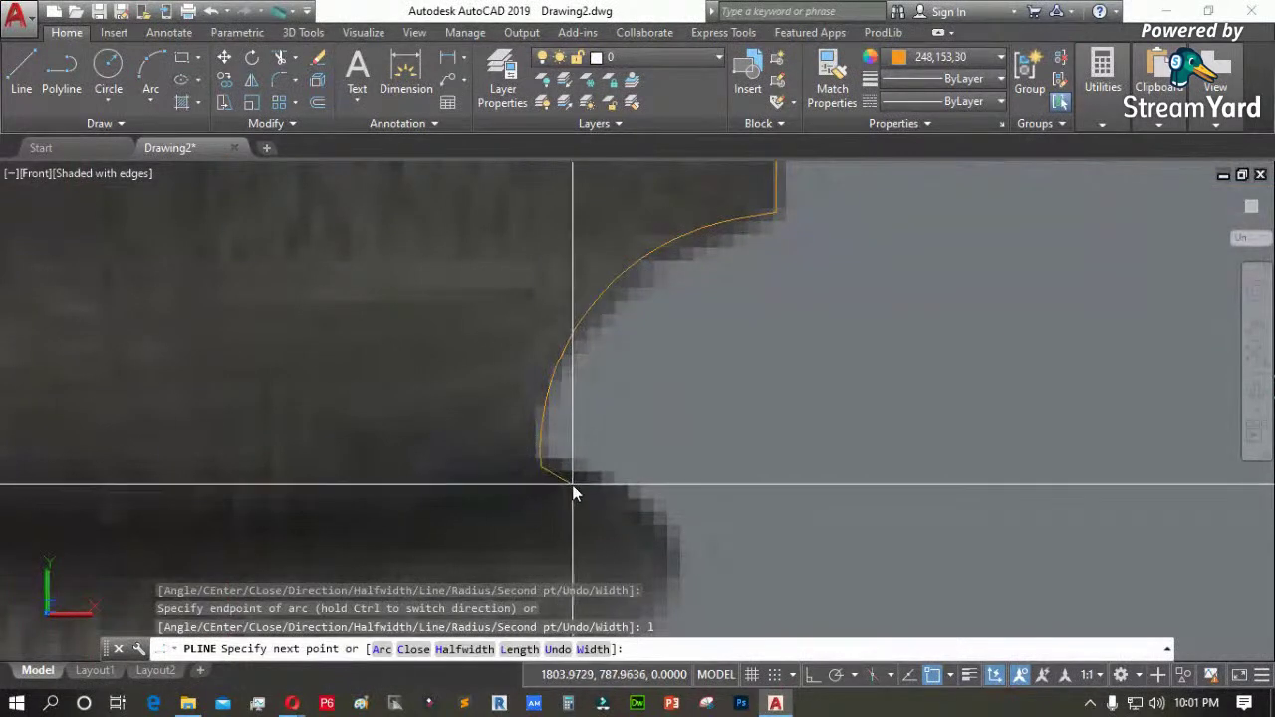
key(F8)
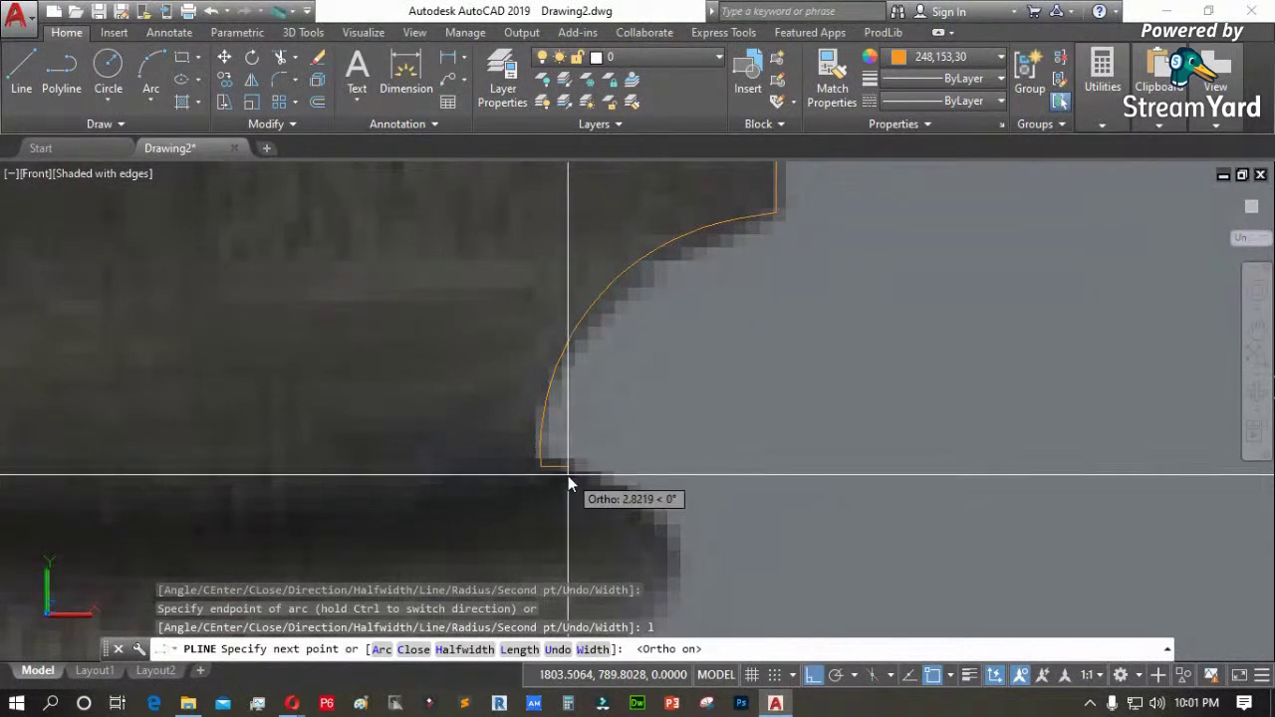
key(F8)
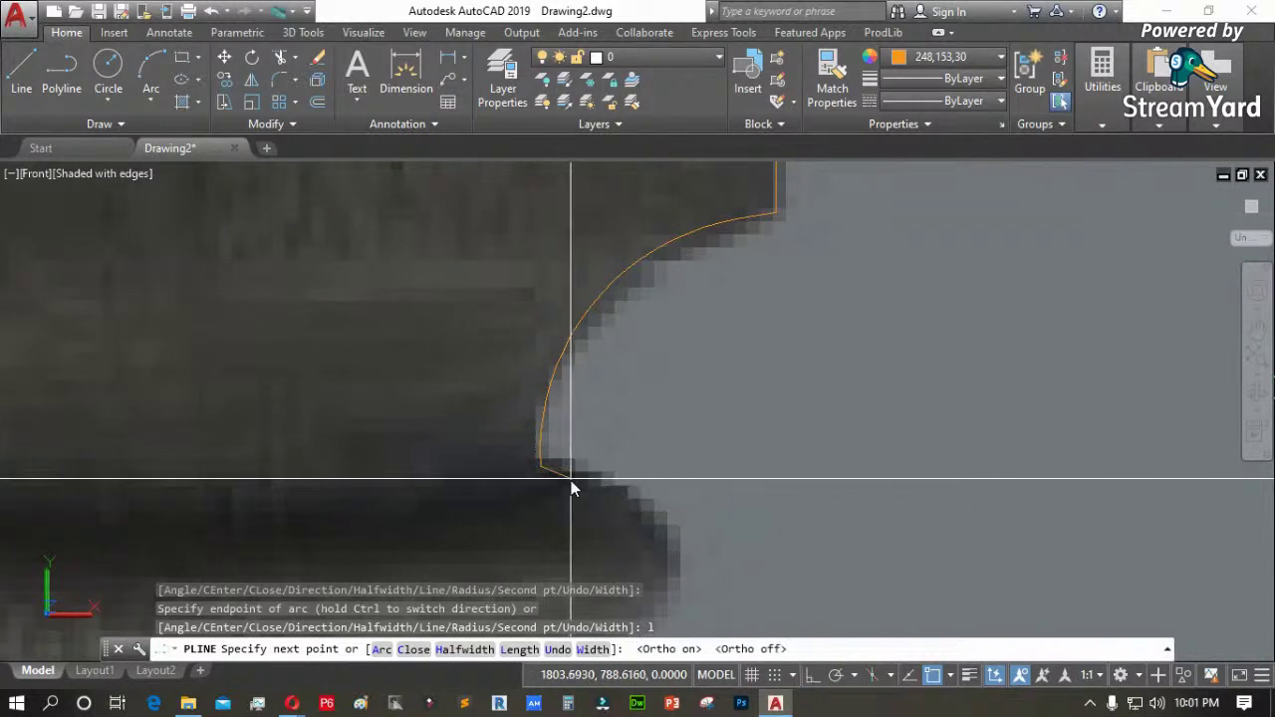
text(a)
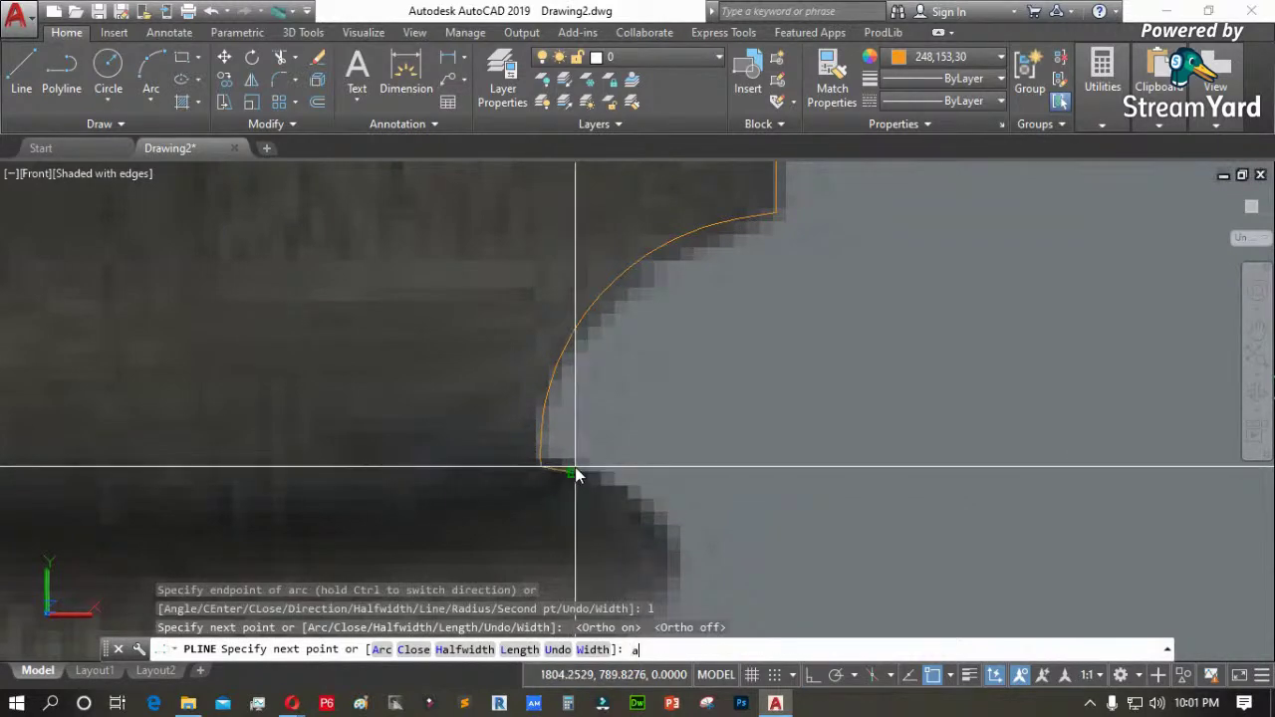
key(Return)
scroll(580, 431, down, 3)
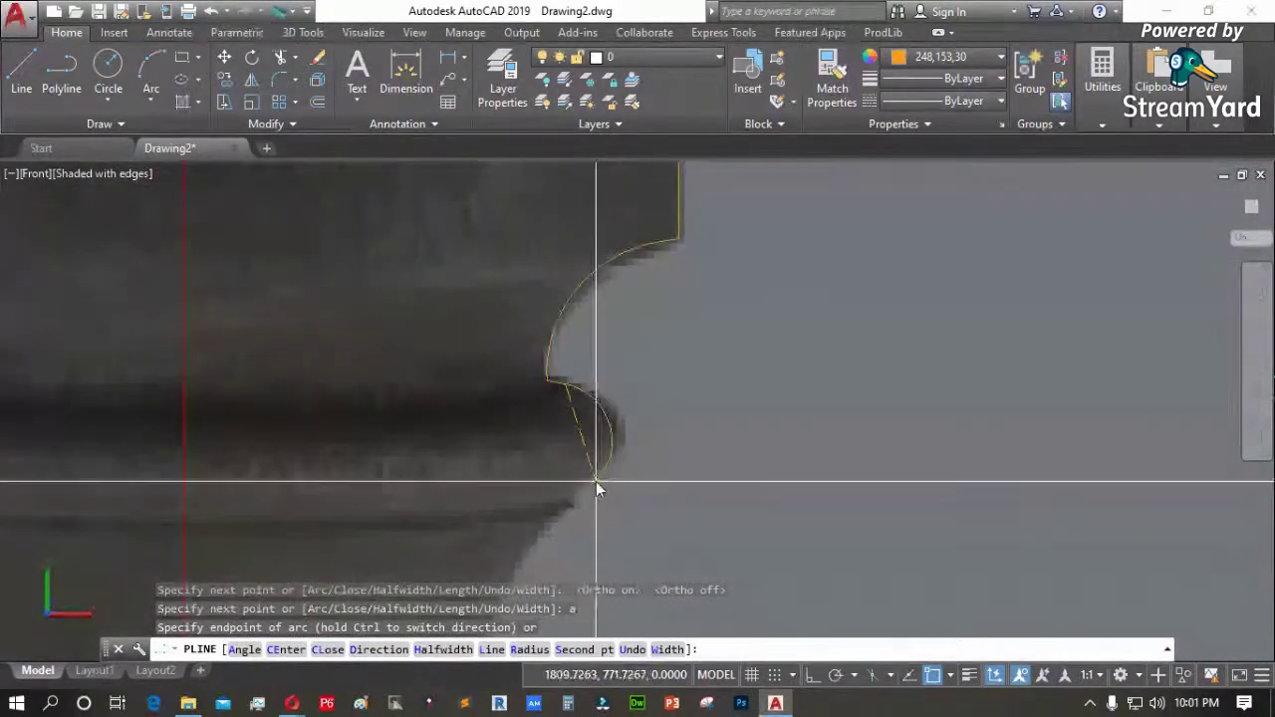
scroll(587, 488, up, 2)
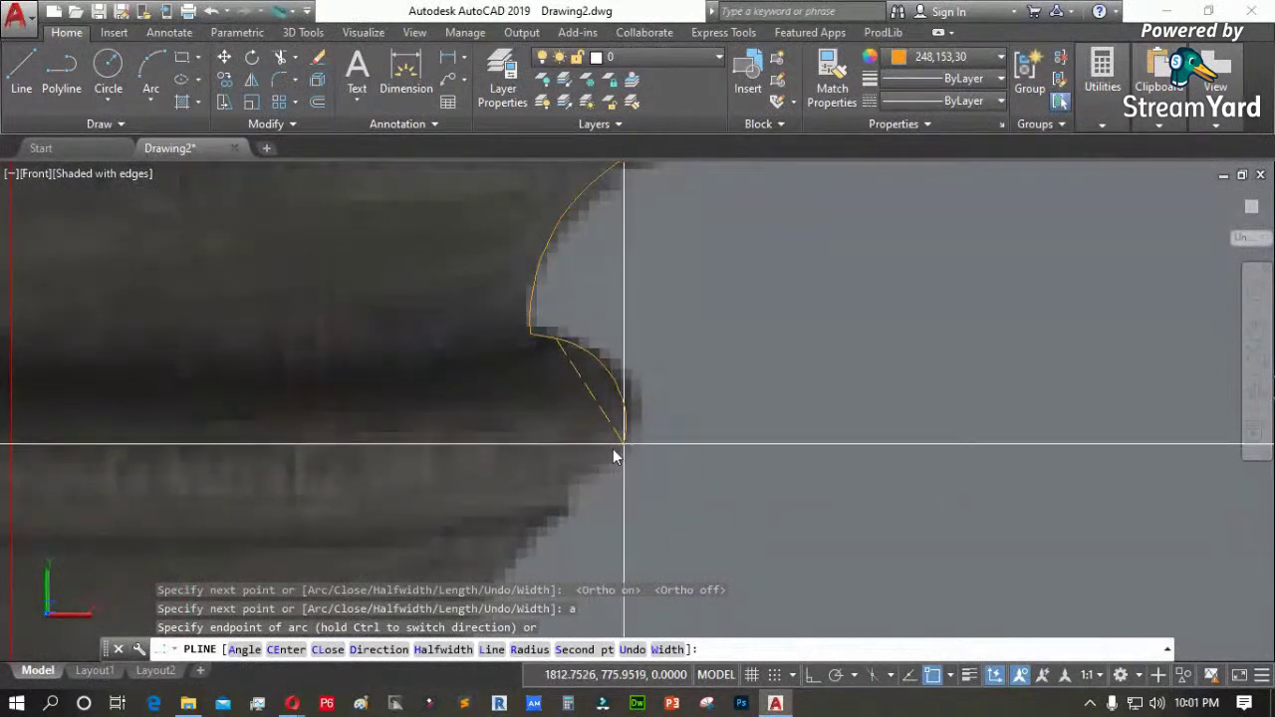
click(567, 482)
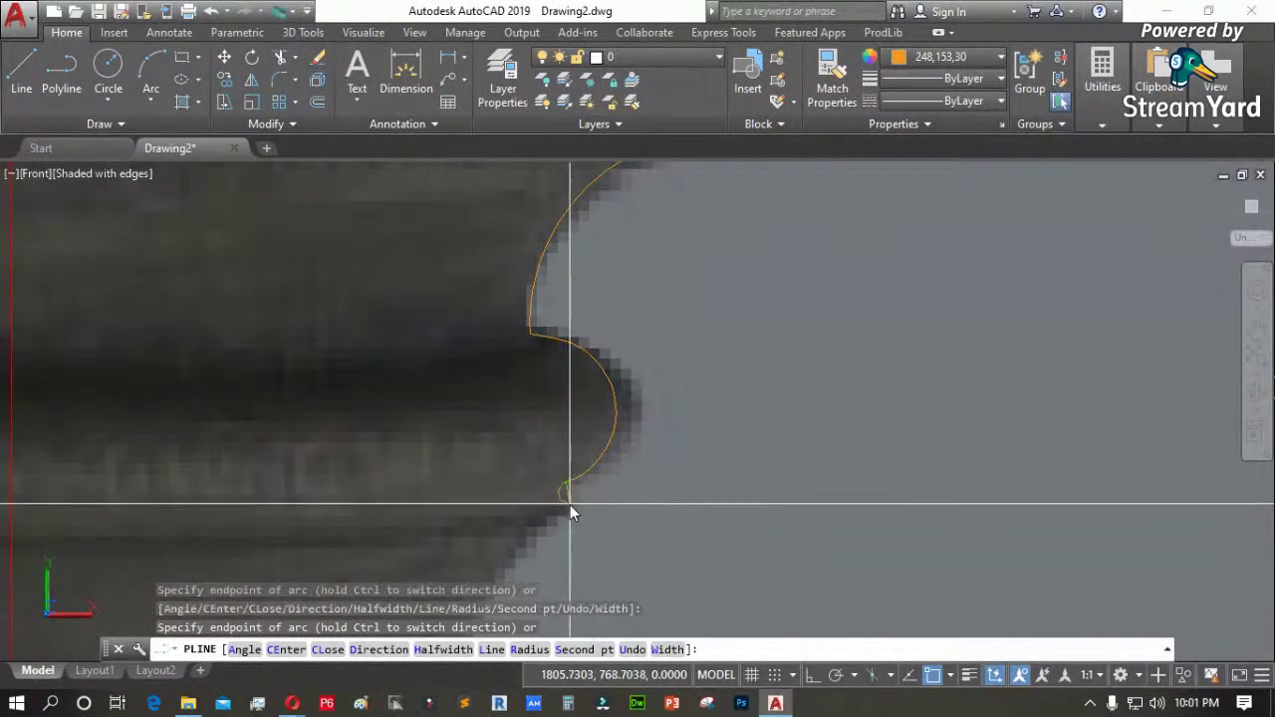
Add an Ortho vertical edge below the bead and a short horizontal step inward, then resume arcs
text(l)
key(Return)
scroll(573, 515, up, 5)
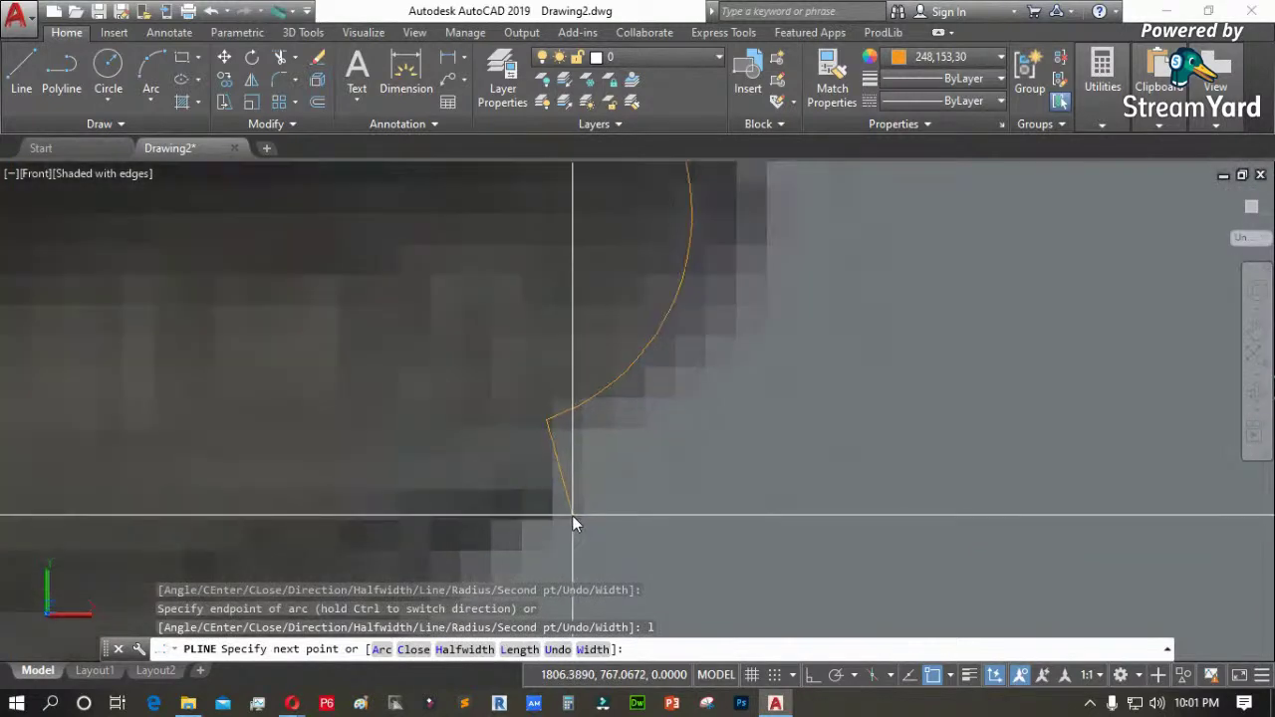
key(F8)
click(559, 513)
scroll(608, 424, down, 5)
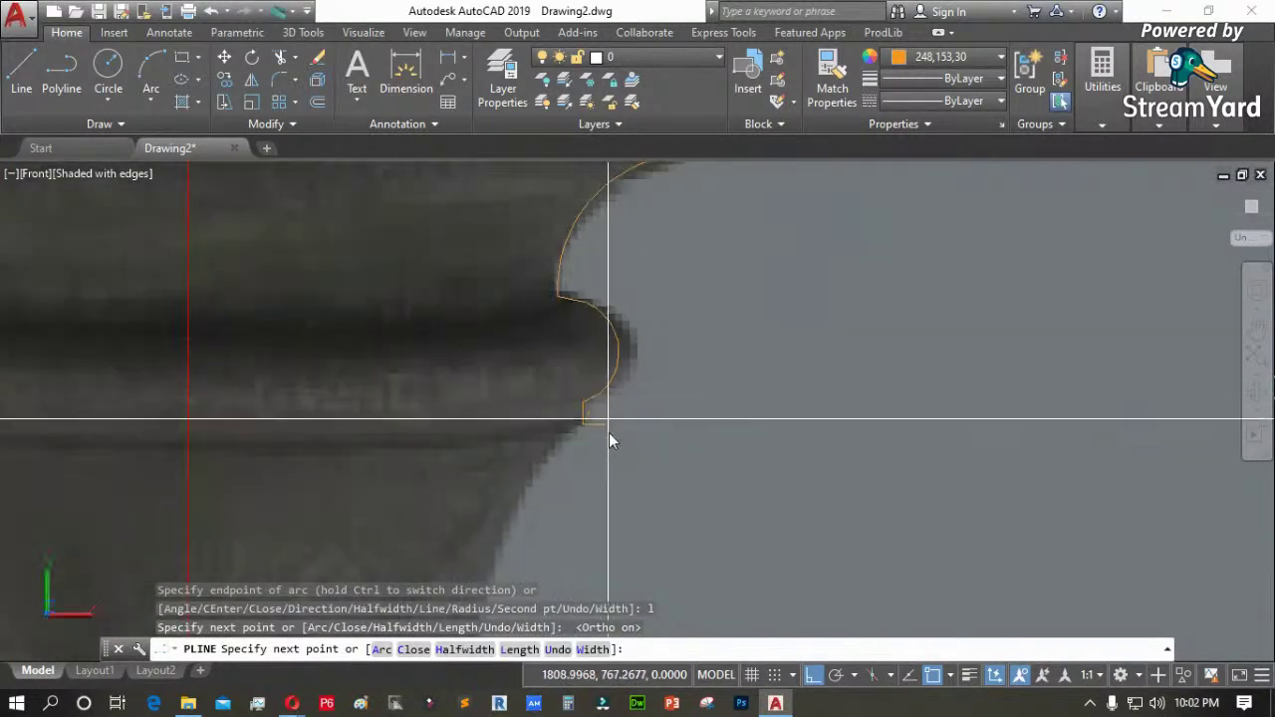
scroll(567, 439, up, 4)
click(566, 419)
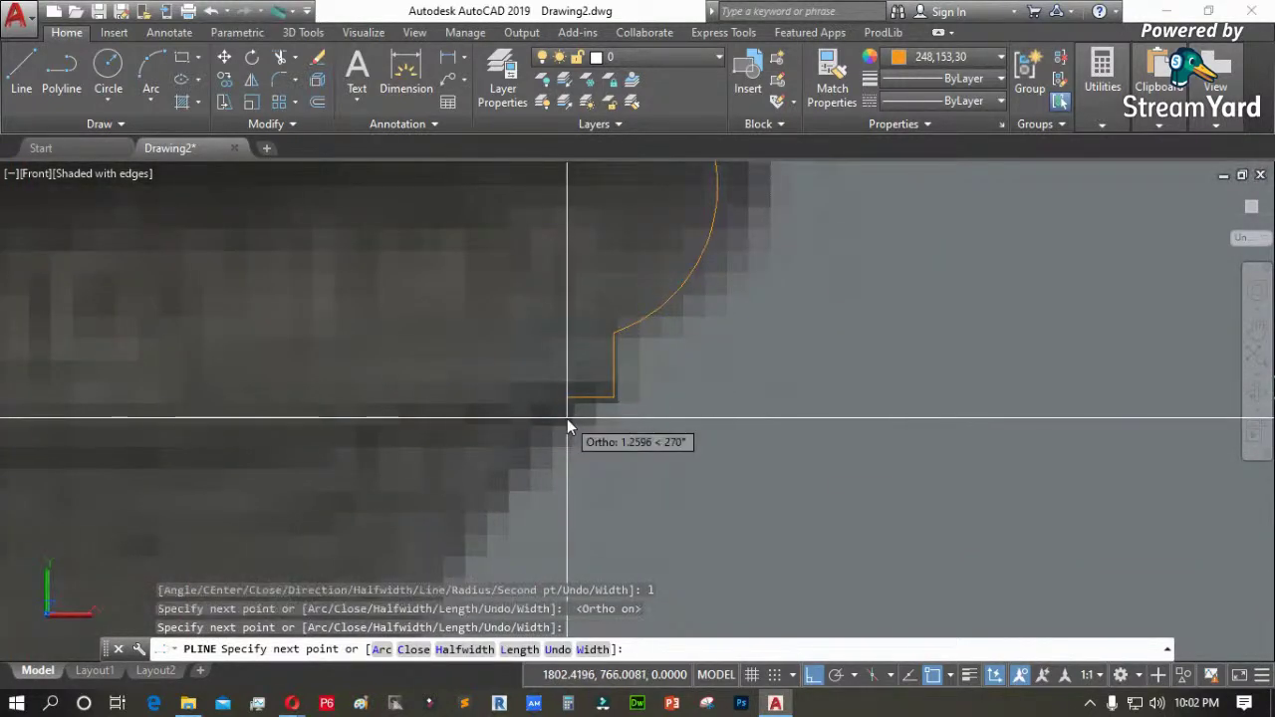
text(a)
key(Return)
scroll(532, 309, down, 4)
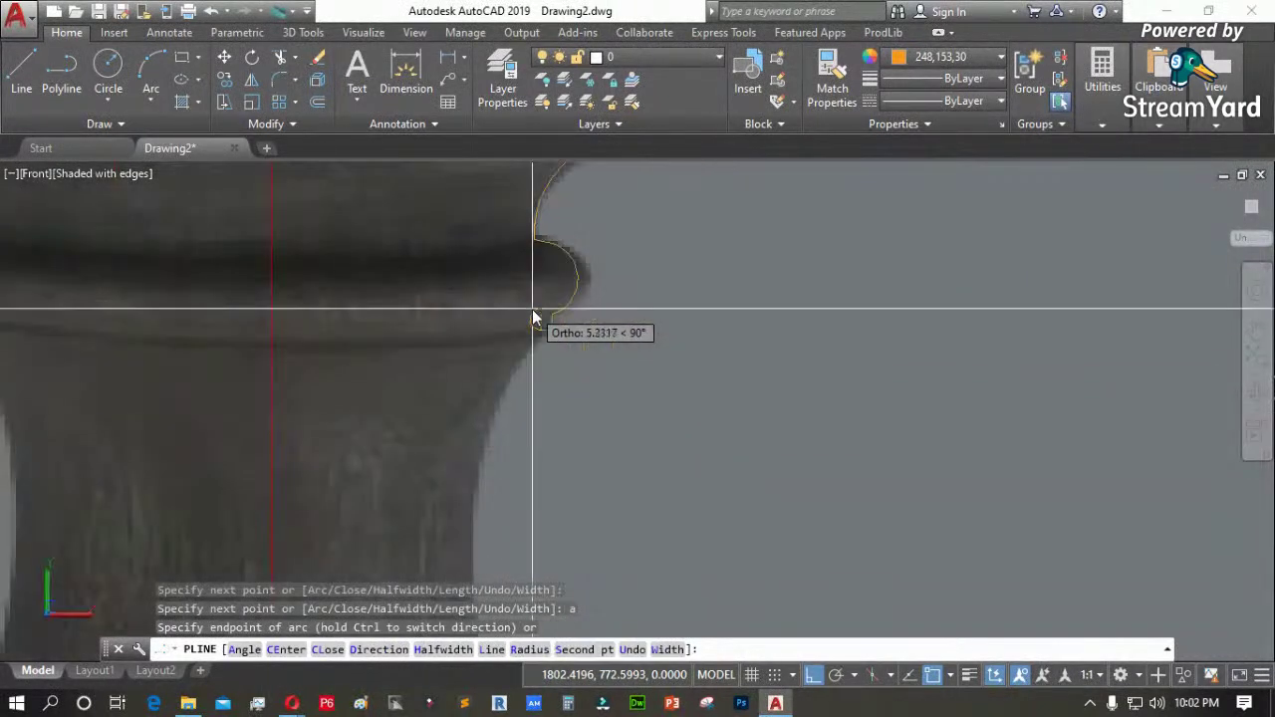
key(F8)
scroll(518, 430, down, 3)
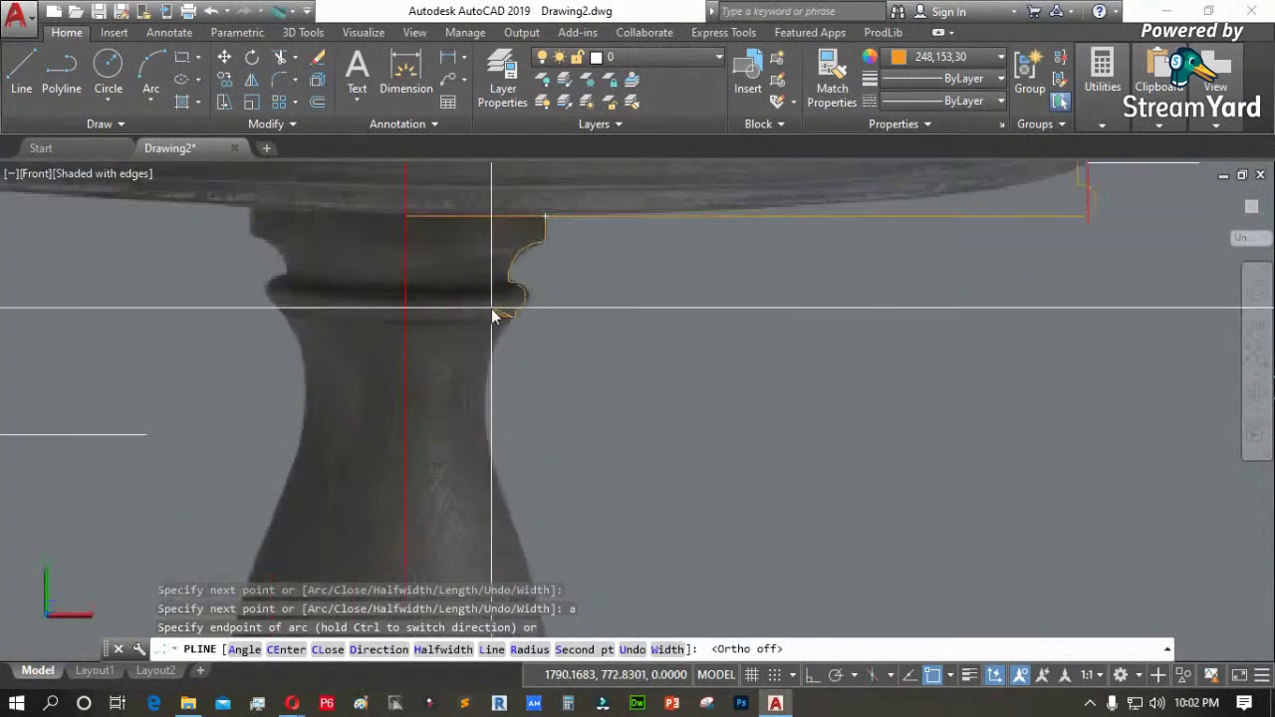
Trace arcs down the column's edge, around the bulb and lower ring to the collar's lower edge
click(500, 488)
scroll(485, 342, down, 3)
scroll(486, 341, down, 5)
scroll(513, 380, up, 6)
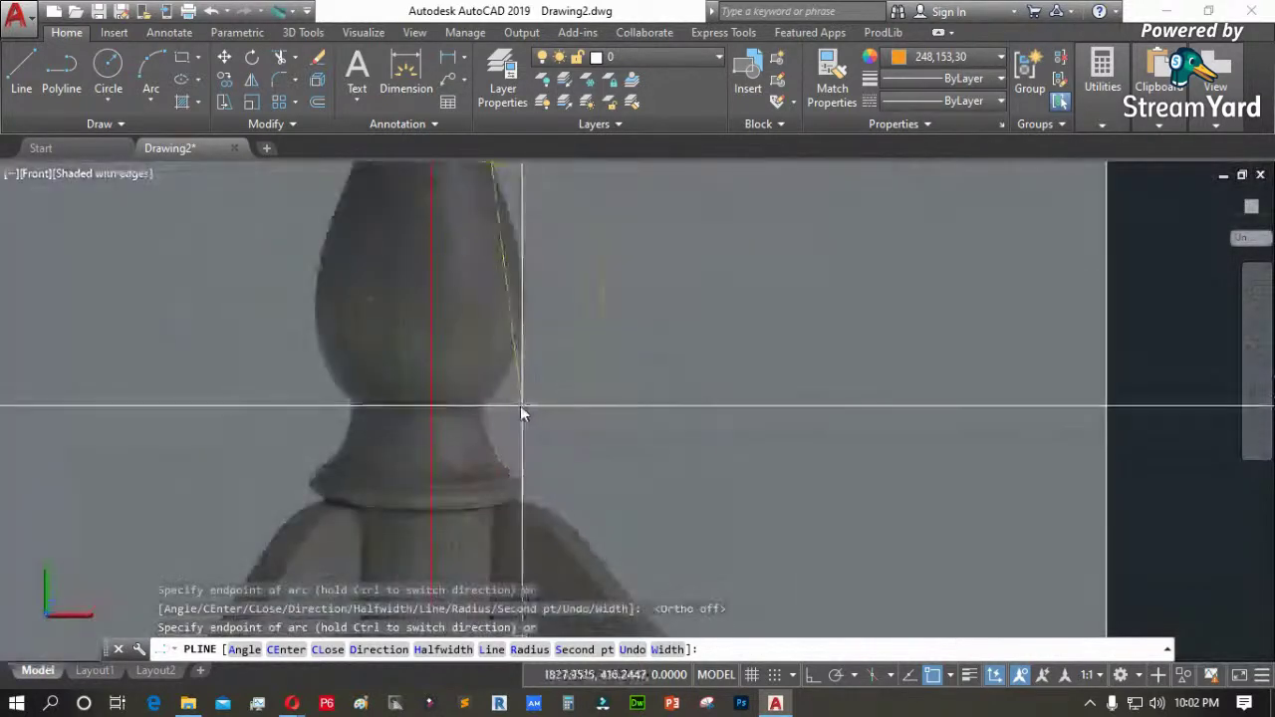
scroll(495, 409, up, 3)
click(469, 403)
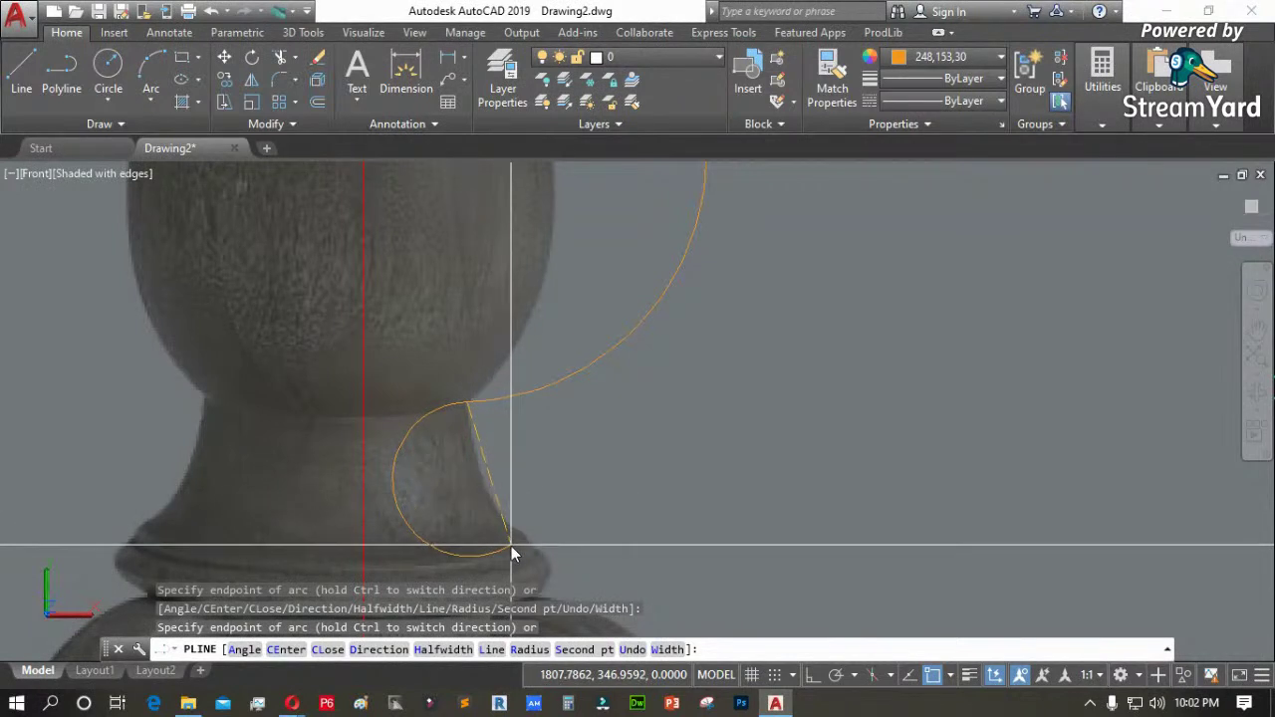
scroll(511, 546, up, 2)
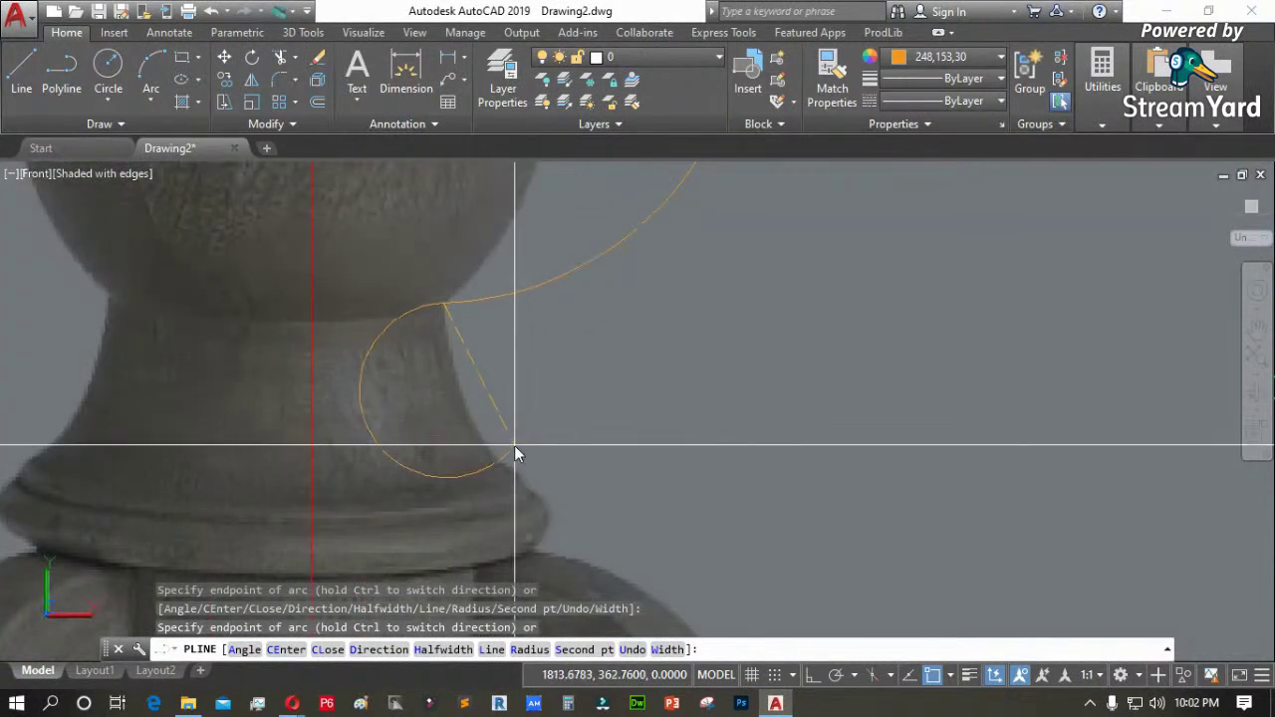
click(501, 465)
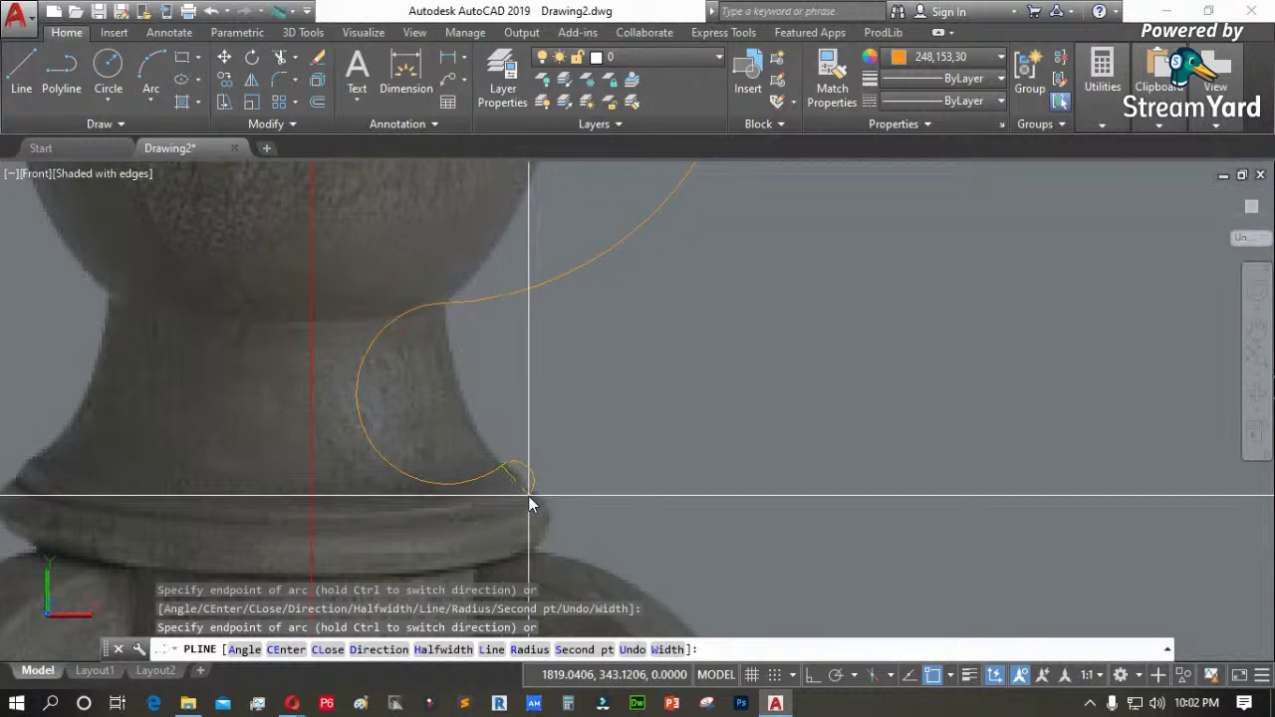
scroll(530, 498, up, 1)
scroll(535, 489, up, 2)
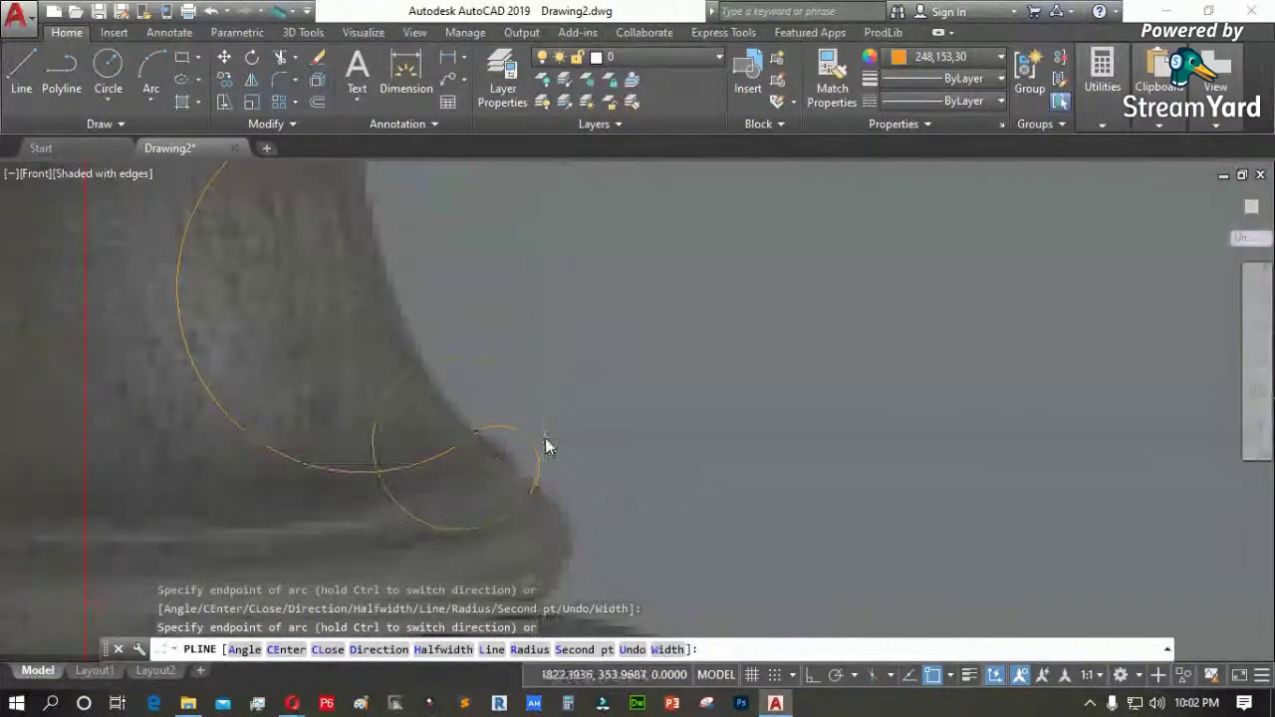
scroll(545, 446, down, 2)
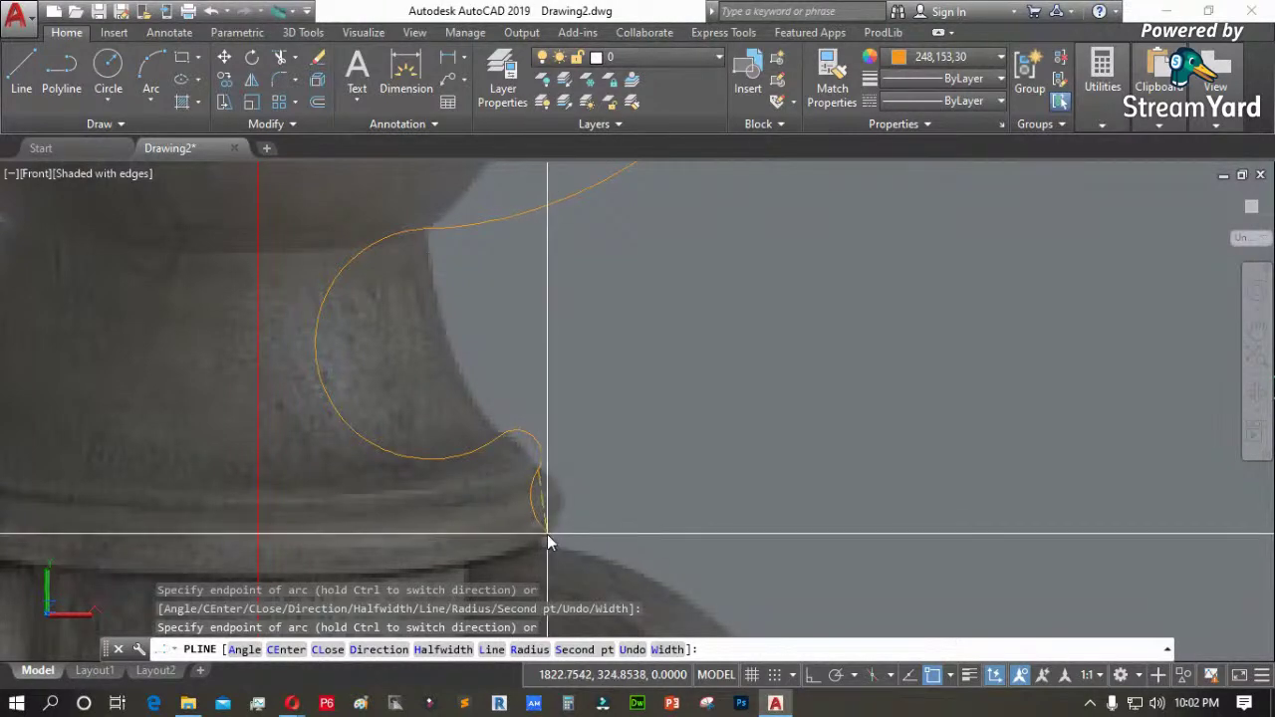
click(541, 543)
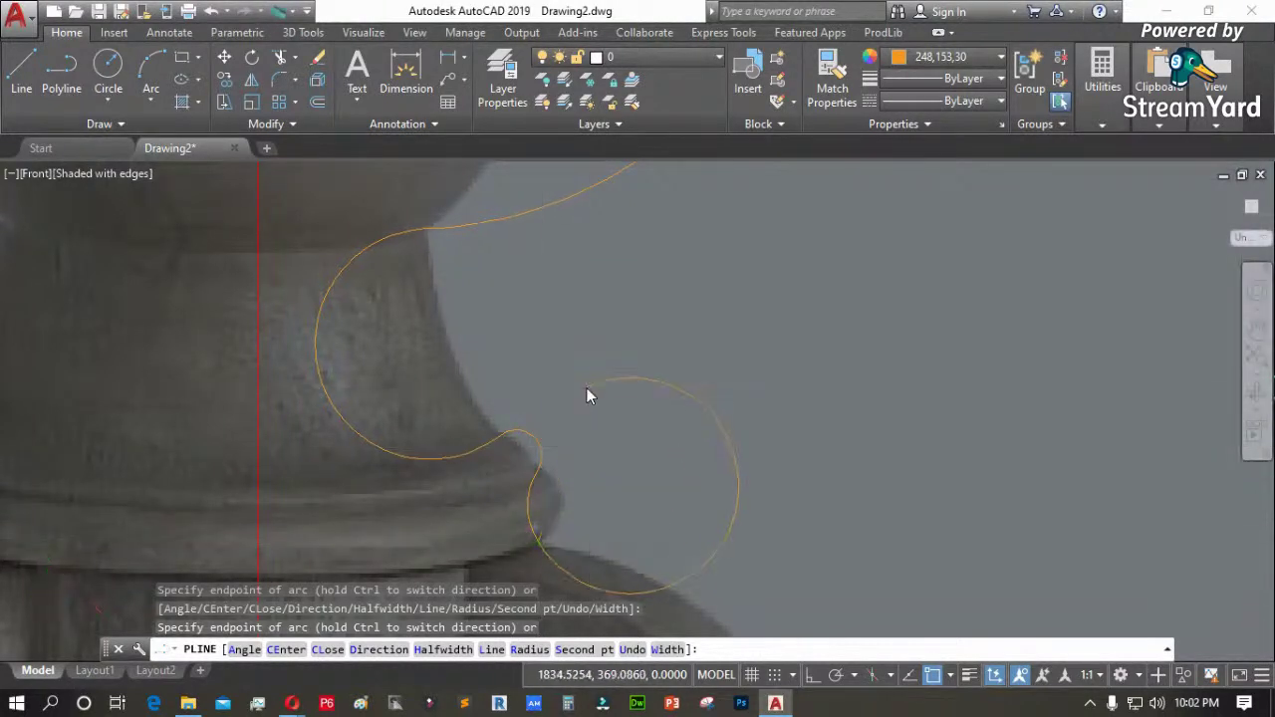
scroll(587, 388, down, 3)
Draw Ortho straight segments: a step under the collar and down the column side to the base
text(l)
key(Return)
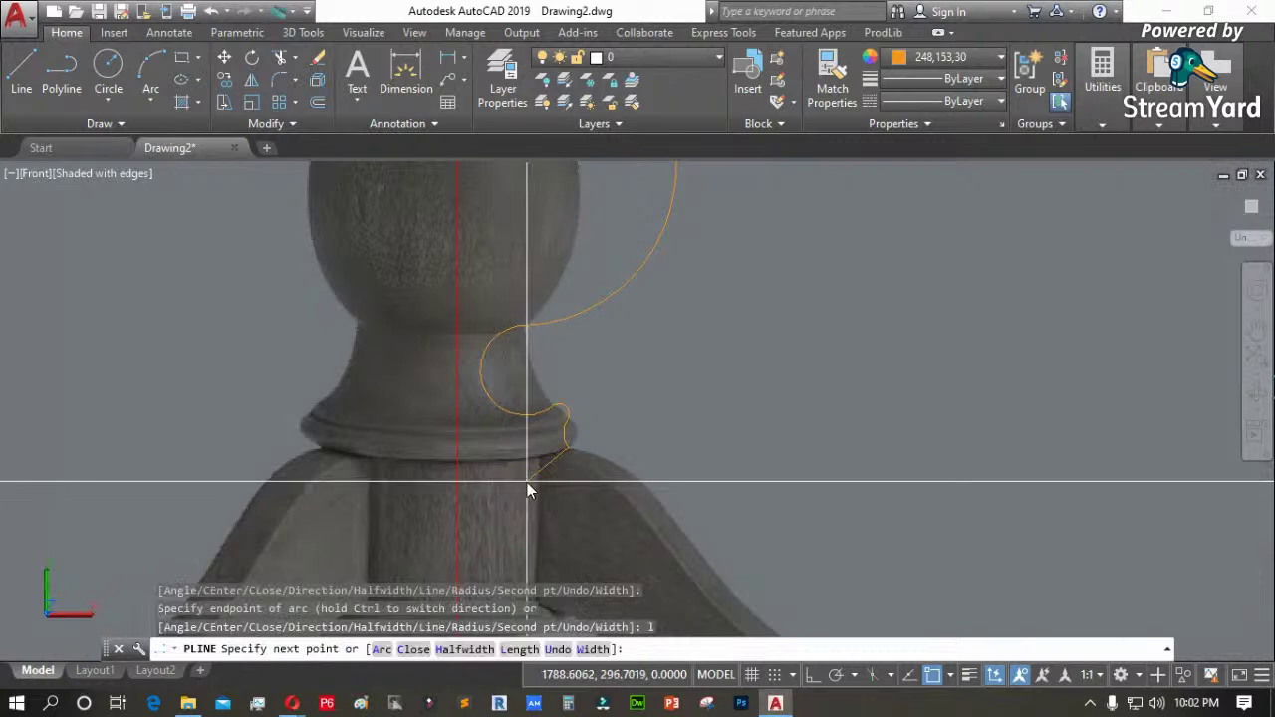
scroll(529, 484, up, 2)
key(F8)
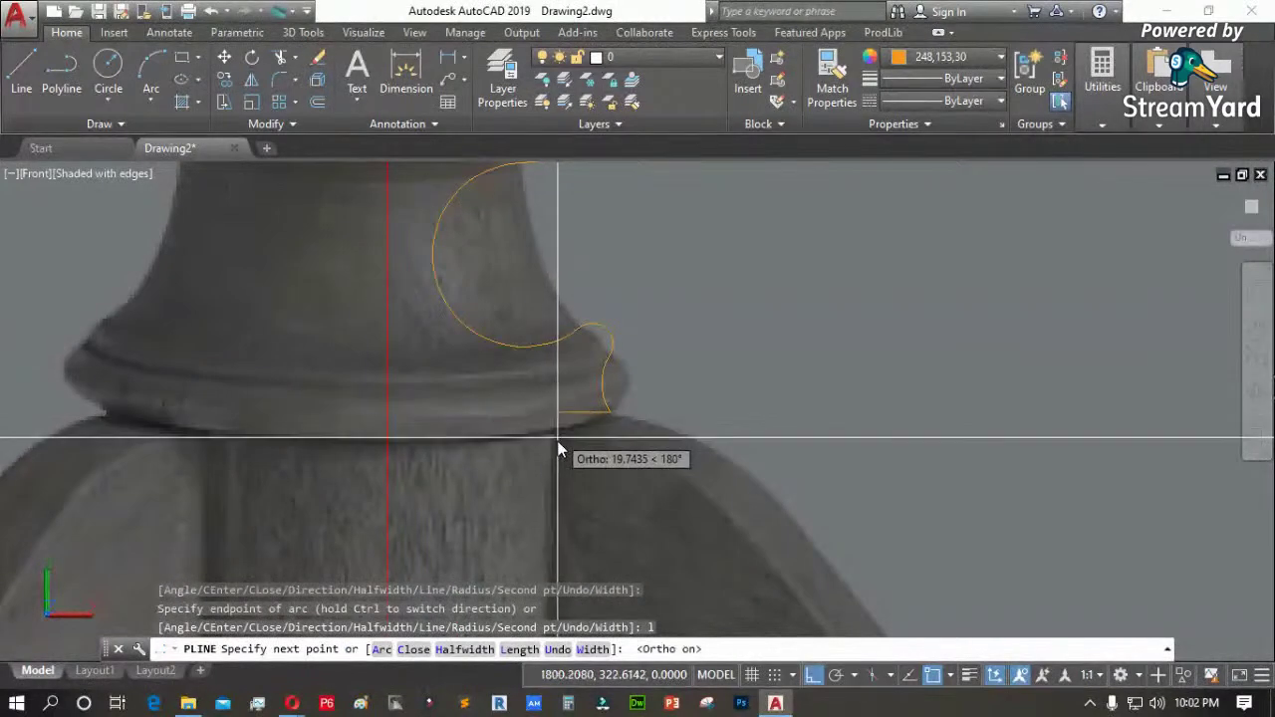
click(551, 441)
scroll(563, 498, down, 4)
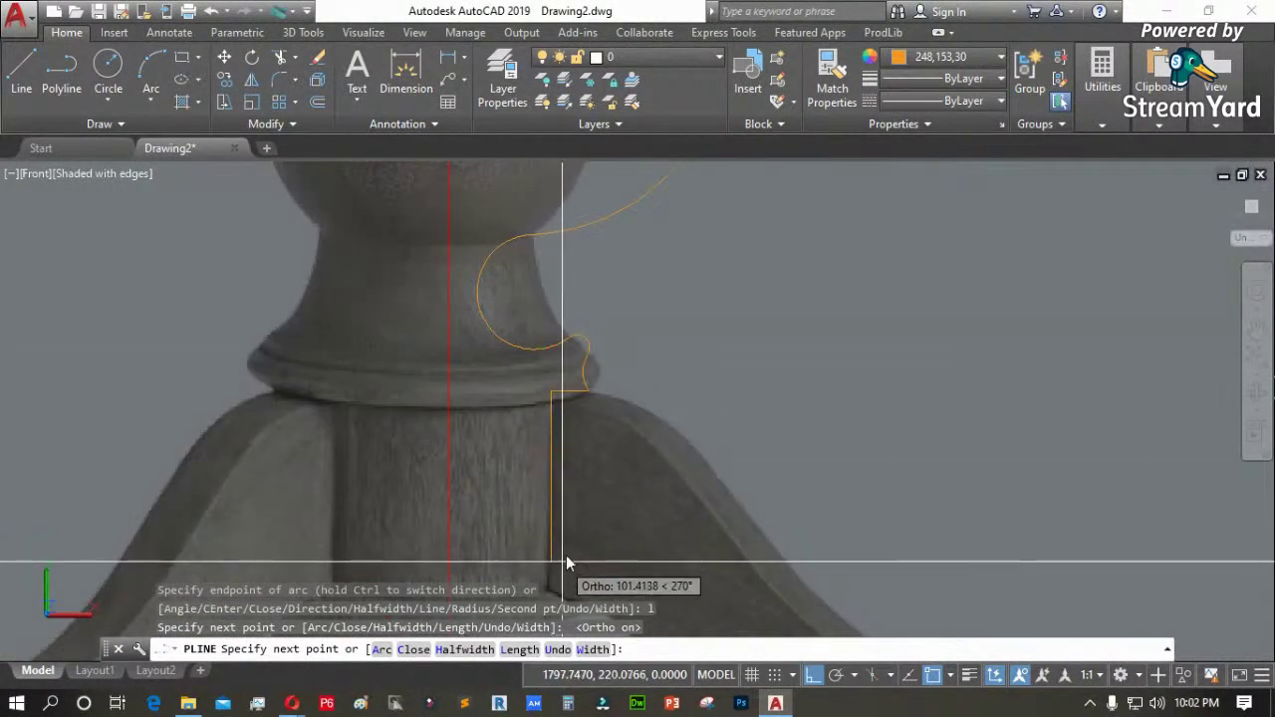
scroll(573, 447, up, 2)
click(546, 429)
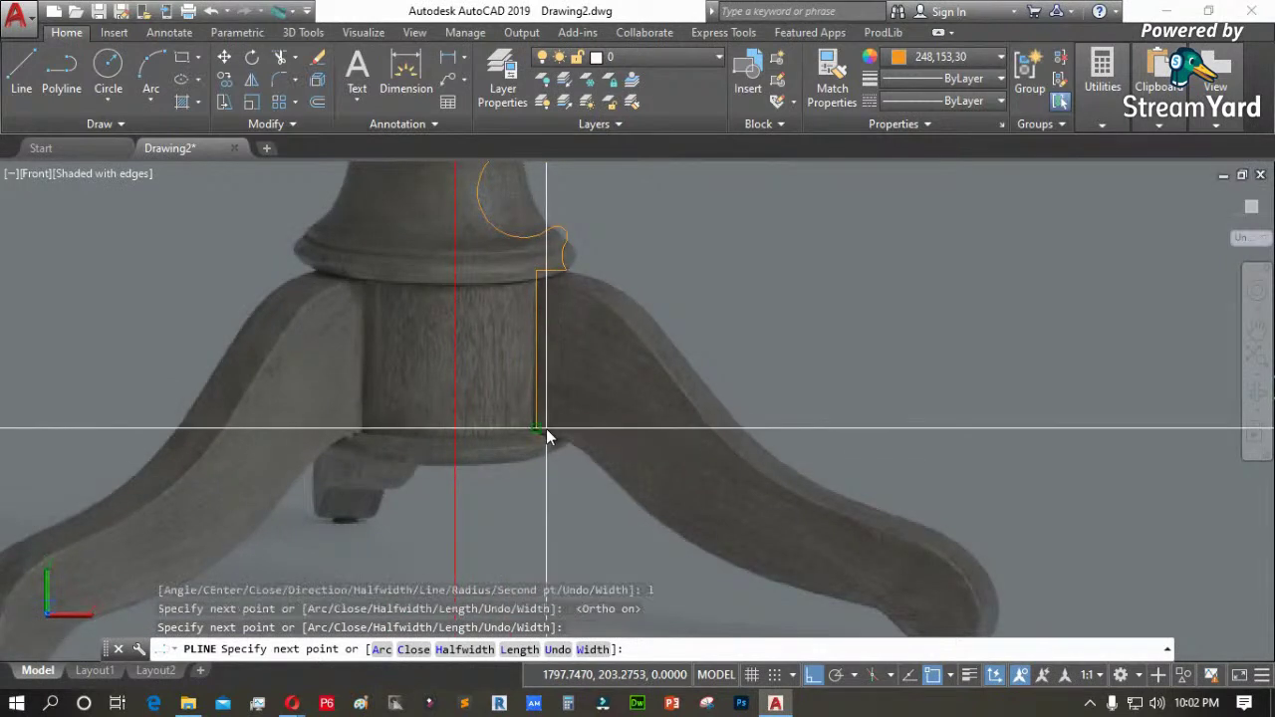
scroll(547, 431, up, 3)
click(556, 439)
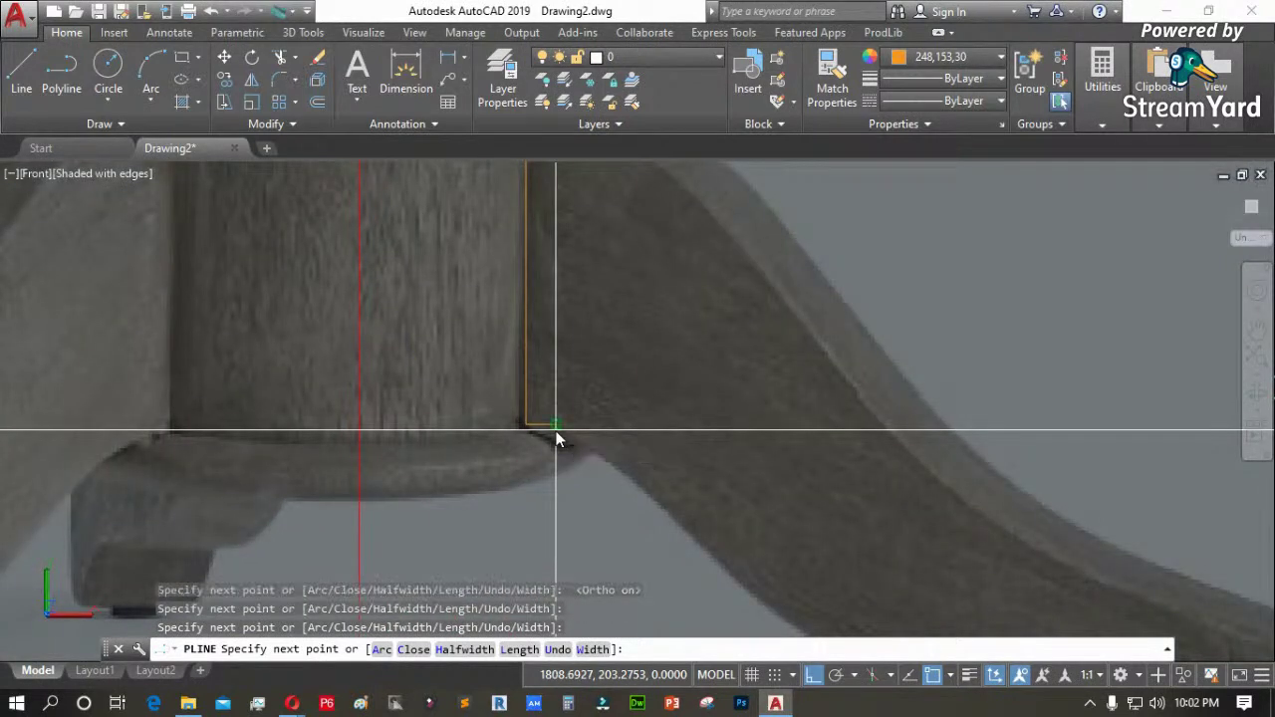
Run the bottom edge across to the centre line and close the outline with CL
key(Return)
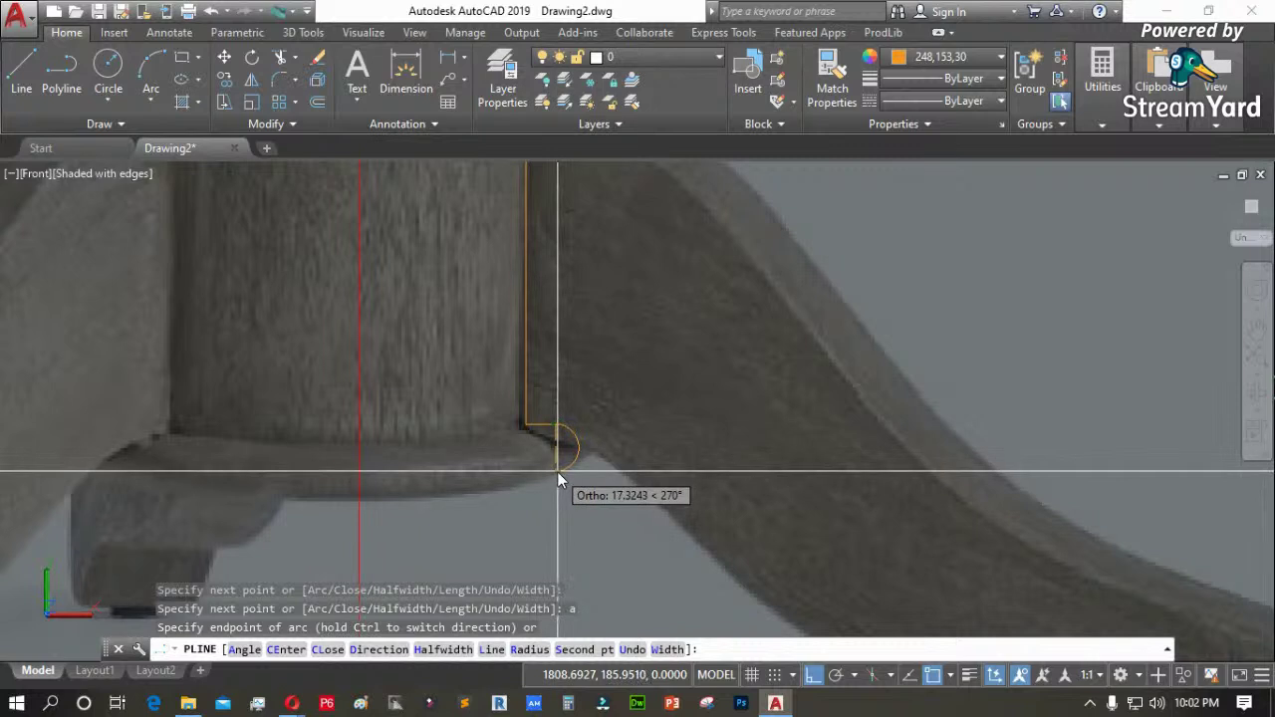
text(l)
key(Return)
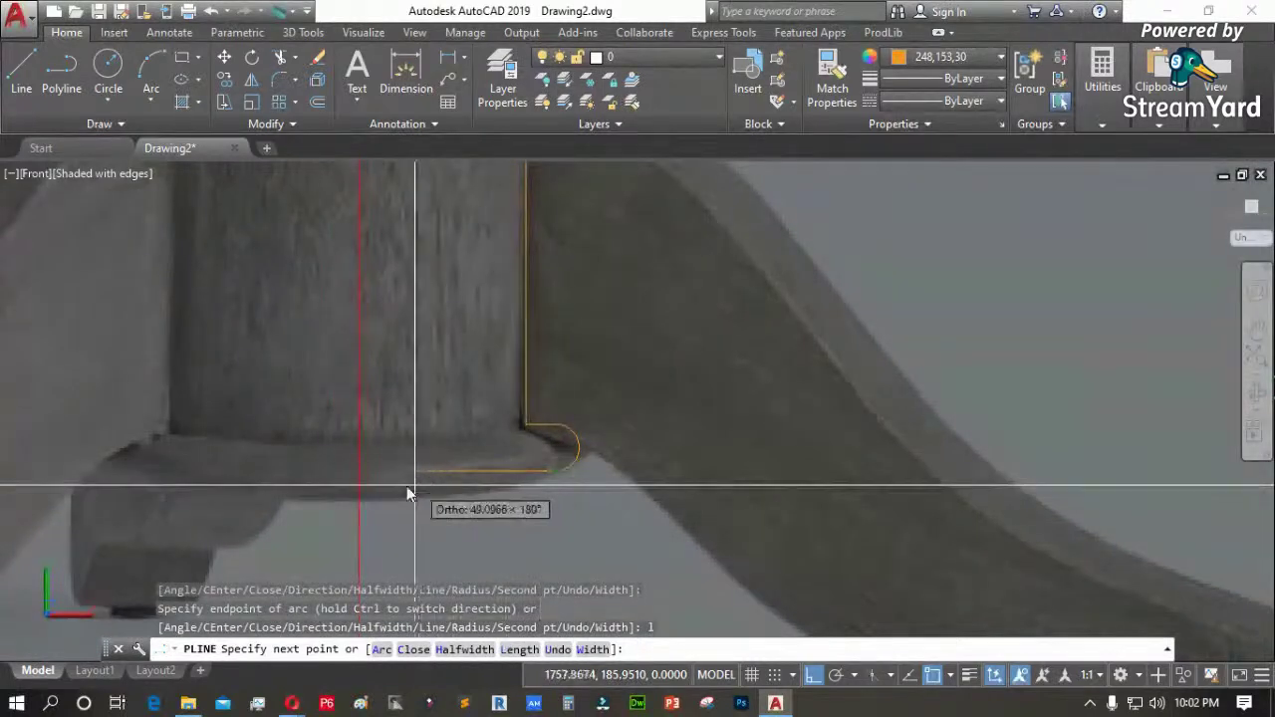
click(359, 470)
scroll(467, 511, down, 5)
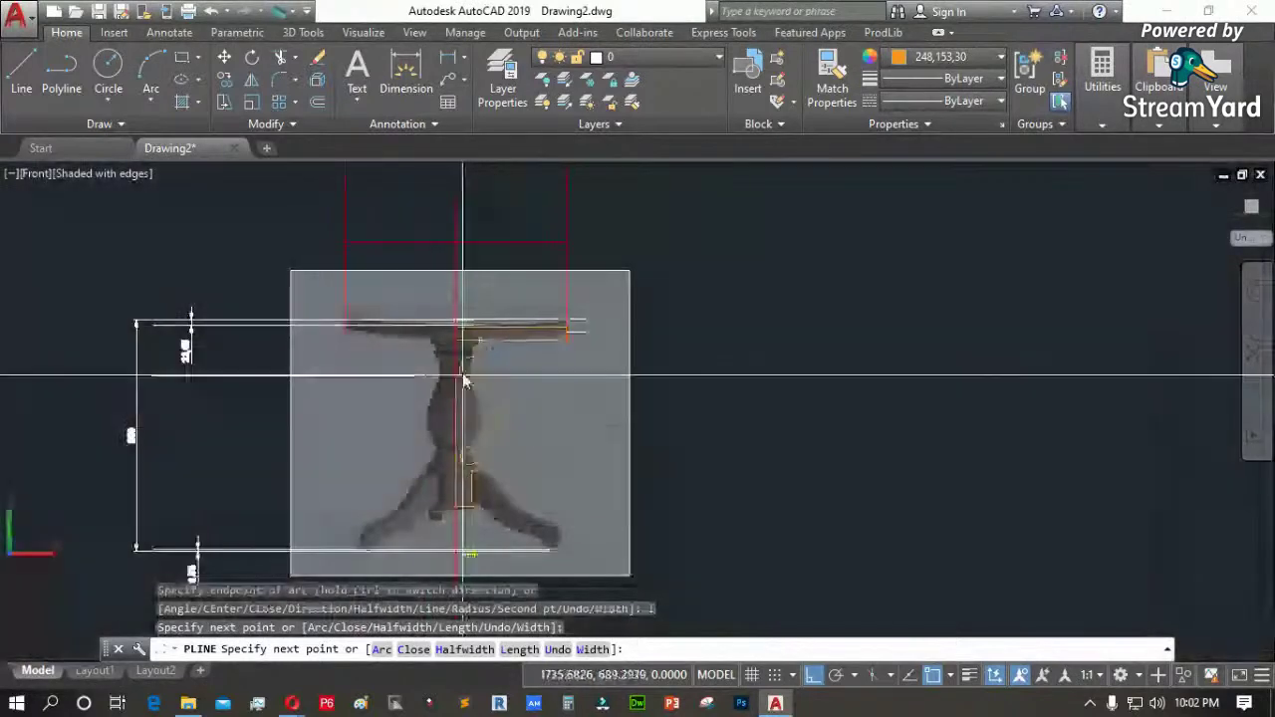
scroll(464, 350, up, 6)
scroll(465, 227, up, 3)
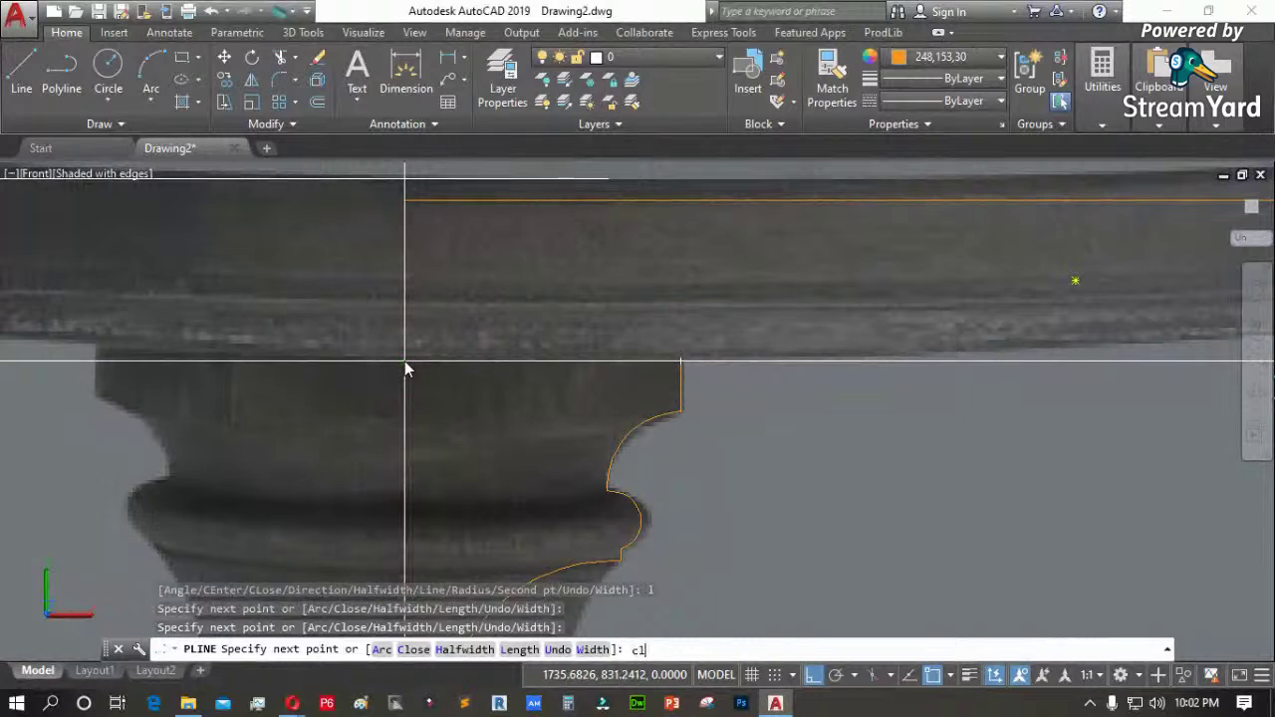
text(cl)
key(Return)
scroll(508, 344, down, 3)
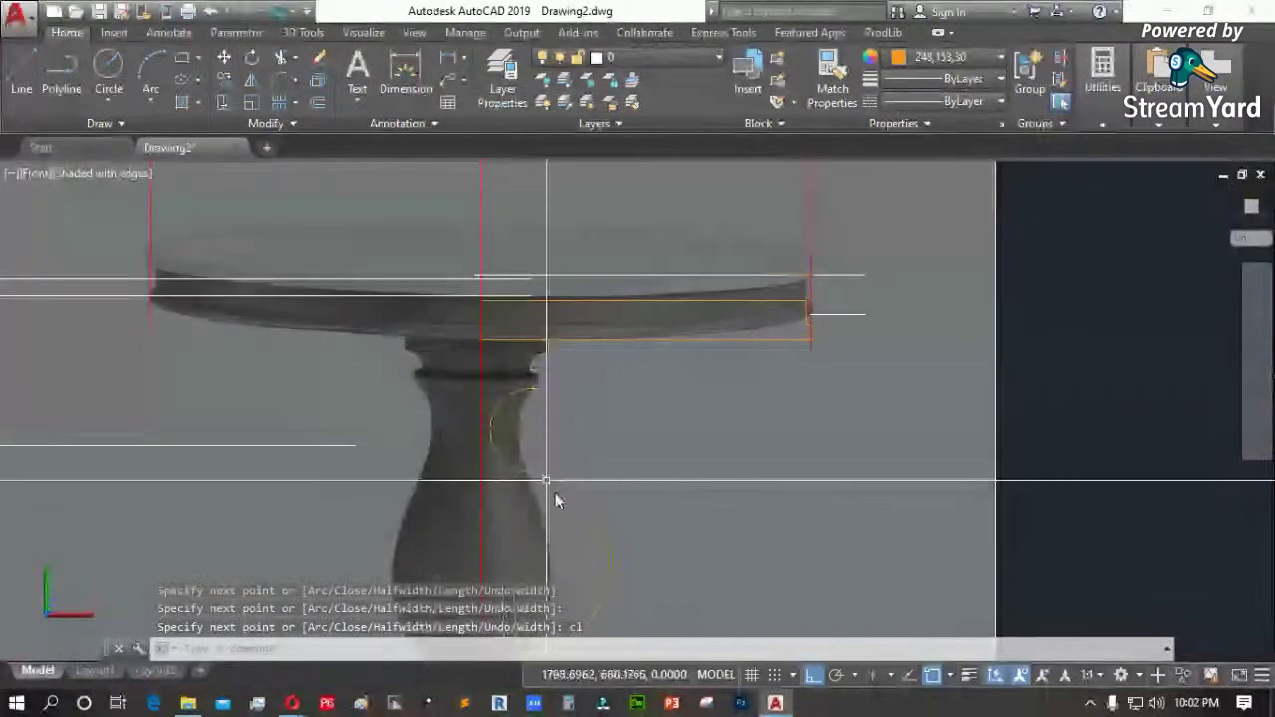
Grip-stretch the outline's curve, collar and upper neck points onto the image edges
scroll(521, 421, up, 3)
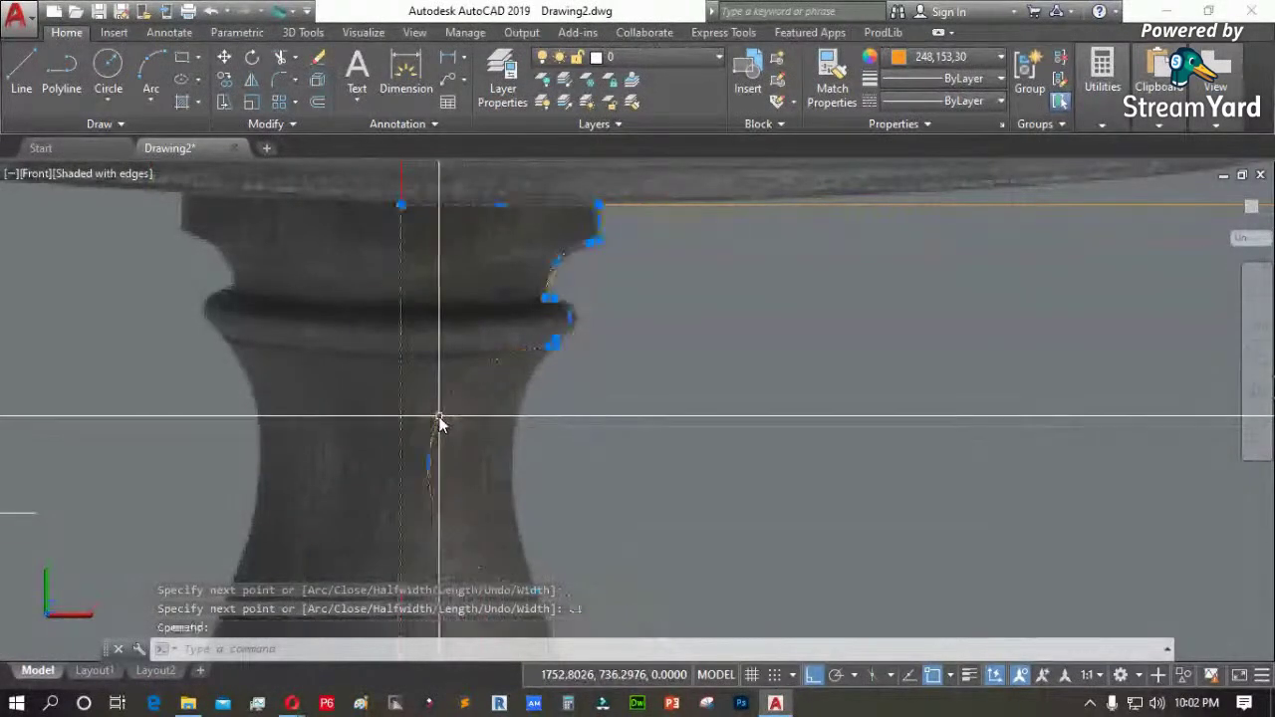
click(428, 461)
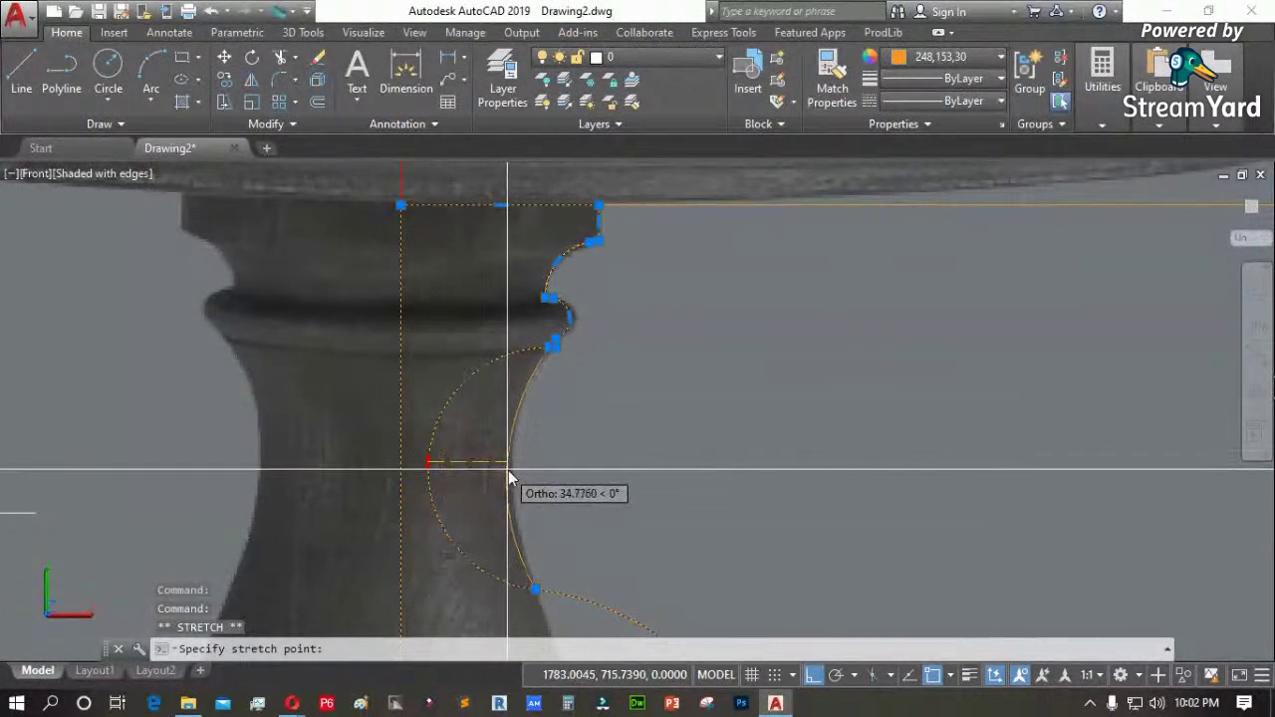
click(509, 471)
scroll(588, 294, up, 5)
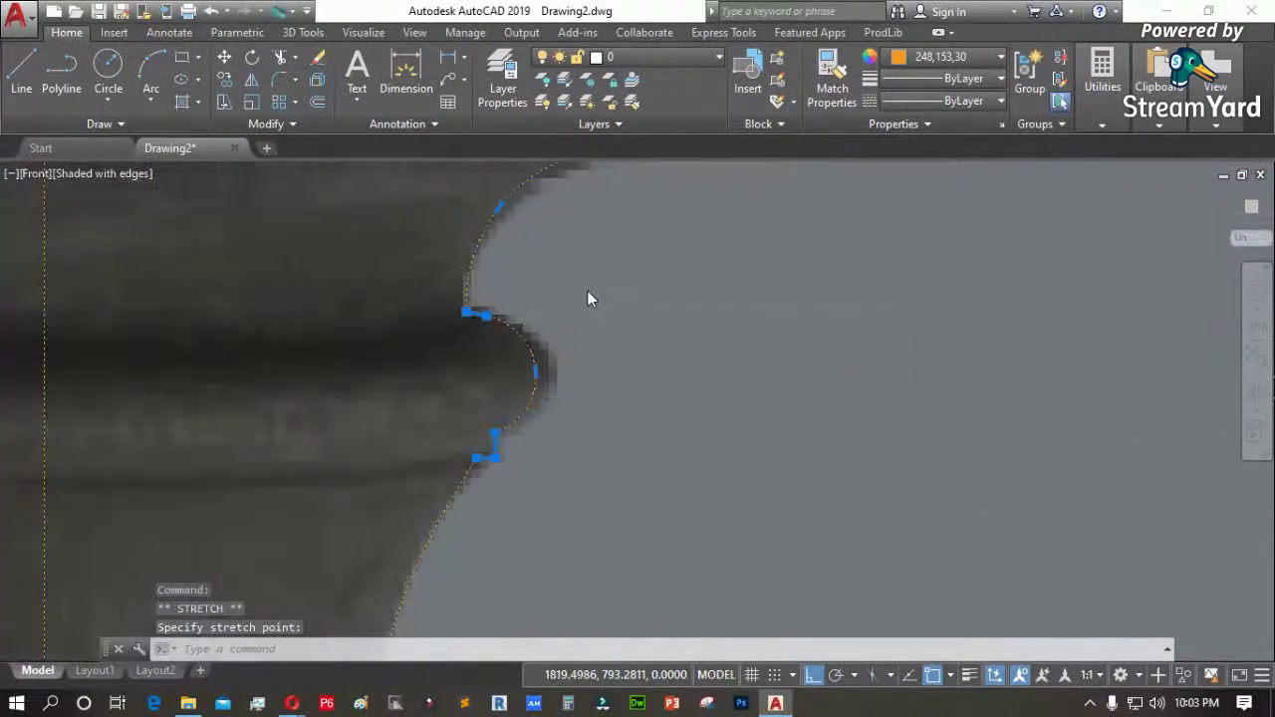
click(539, 375)
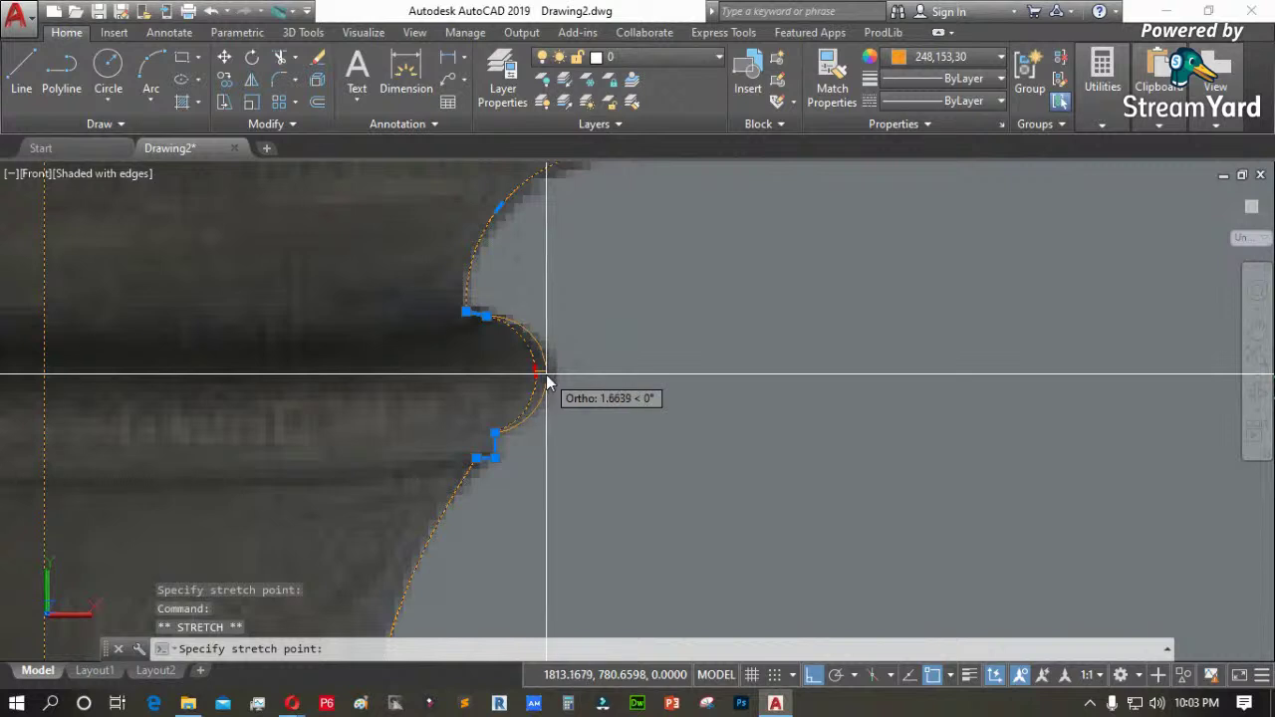
click(546, 382)
scroll(547, 390, down, 3)
scroll(511, 281, up, 3)
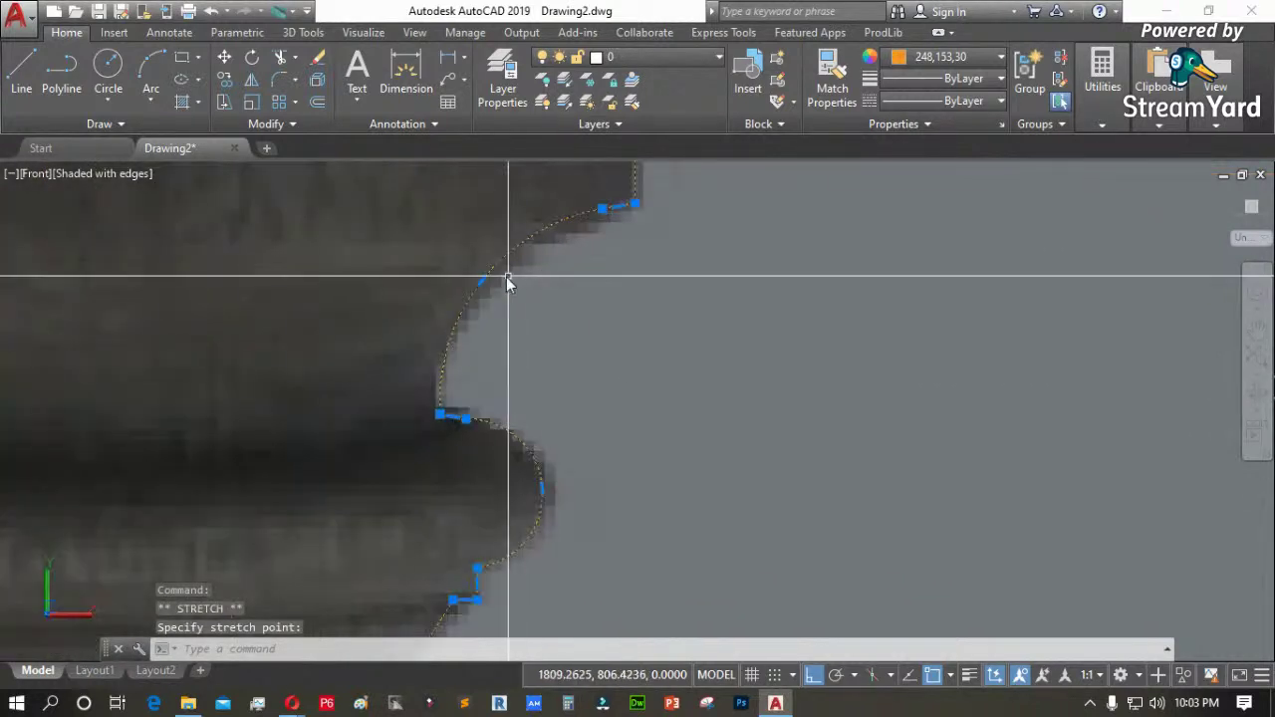
click(488, 288)
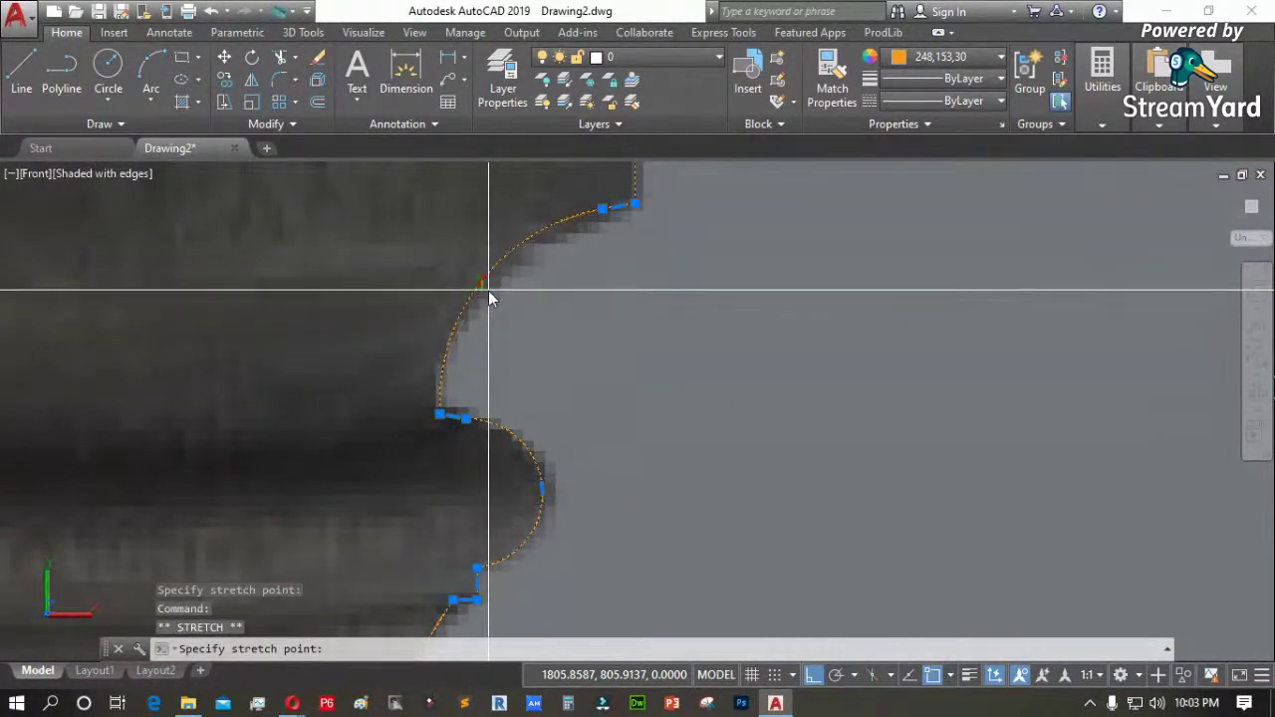
click(476, 255)
Pull the bulb curve inward and move the lower neck point freely with Ortho and Osnap off
scroll(478, 251, down, 4)
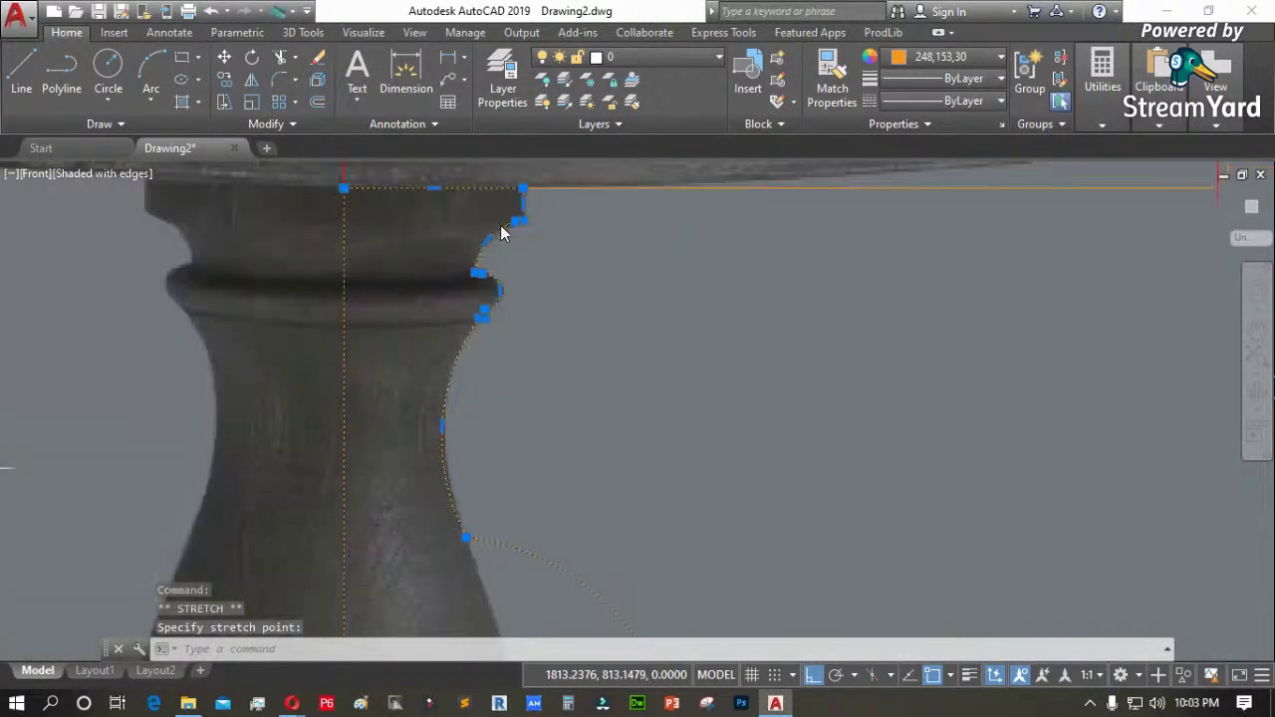
scroll(512, 390, down, 3)
scroll(494, 337, up, 3)
scroll(471, 267, down, 4)
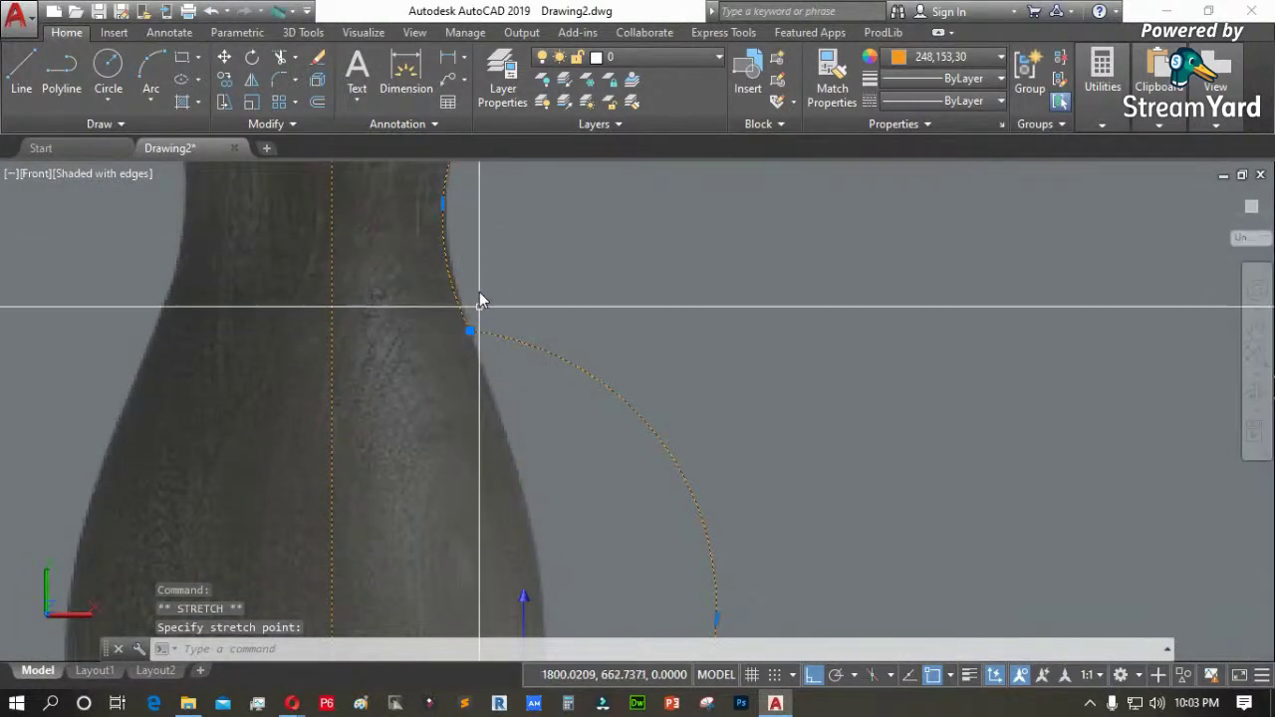
click(565, 402)
scroll(569, 401, up, 3)
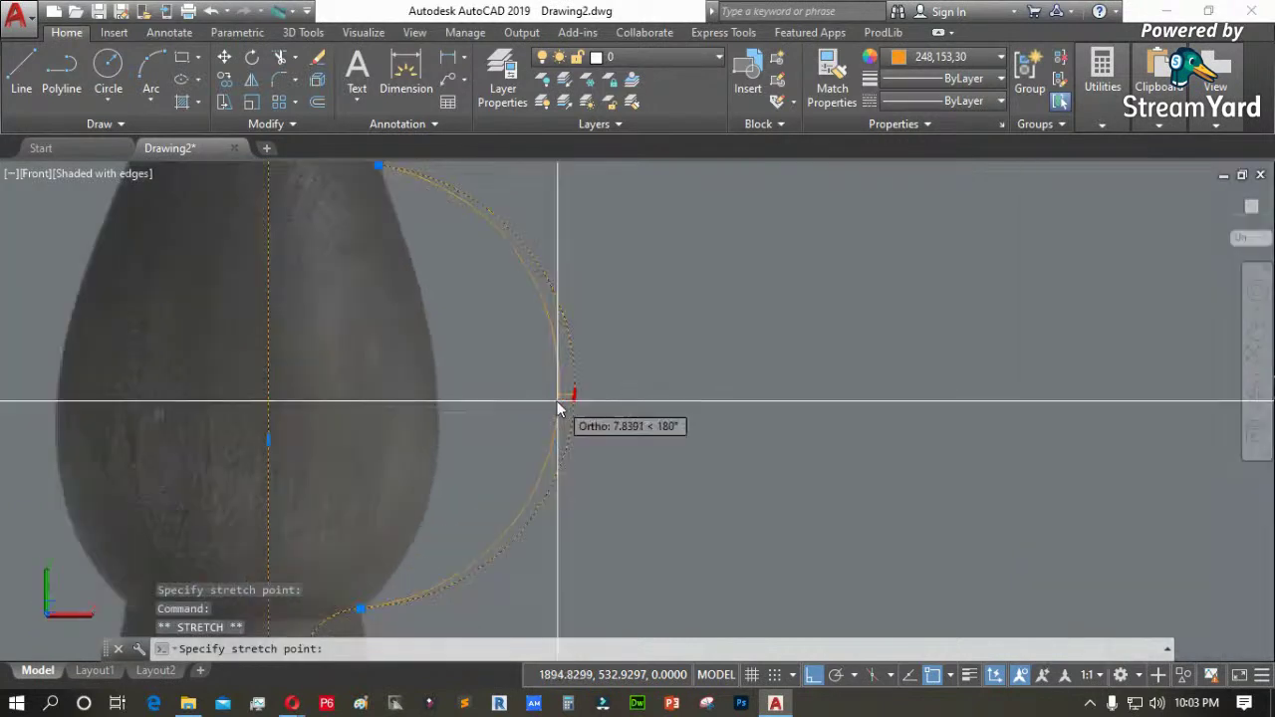
click(439, 380)
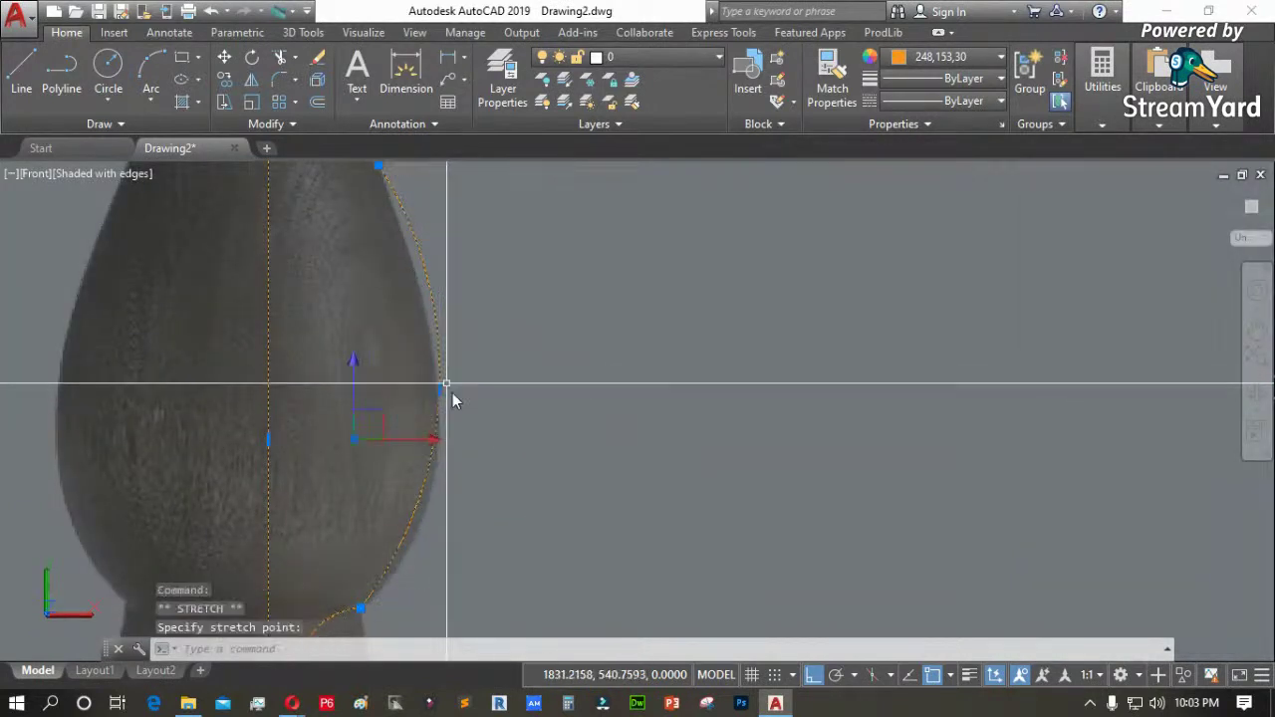
scroll(439, 299, down, 2)
scroll(435, 287, up, 4)
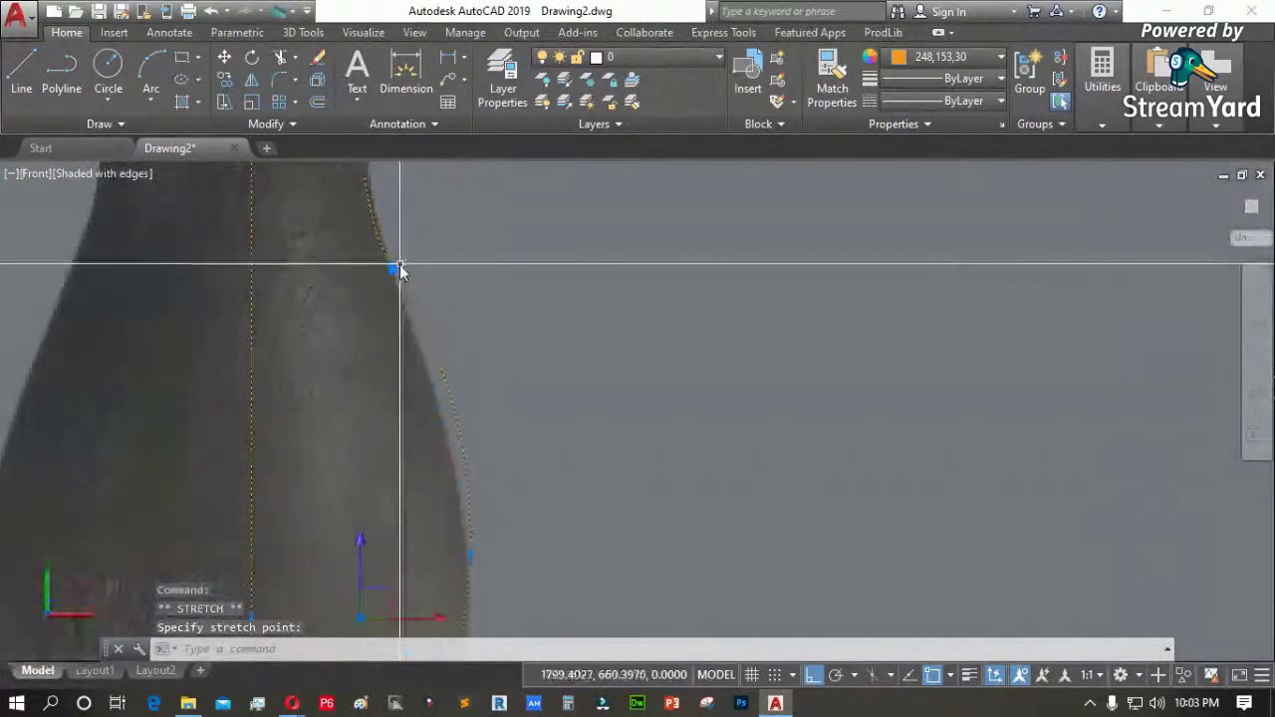
scroll(398, 269, down, 2)
click(403, 267)
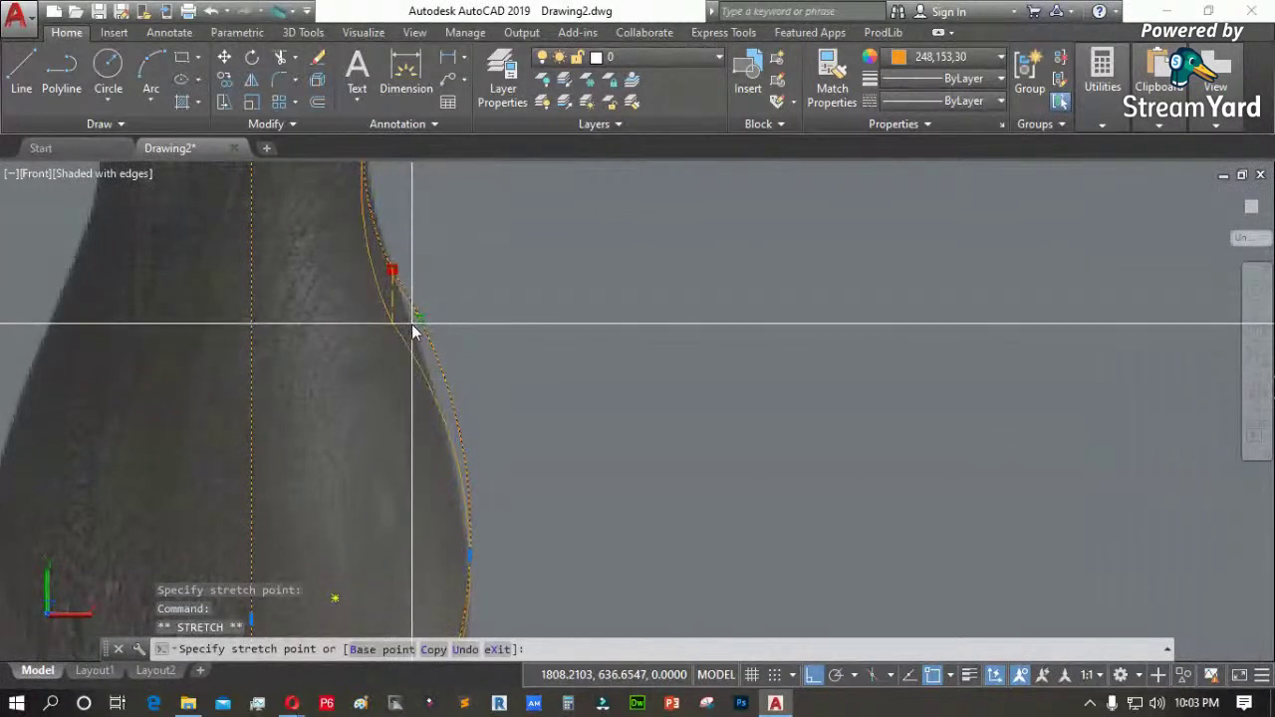
key(F8)
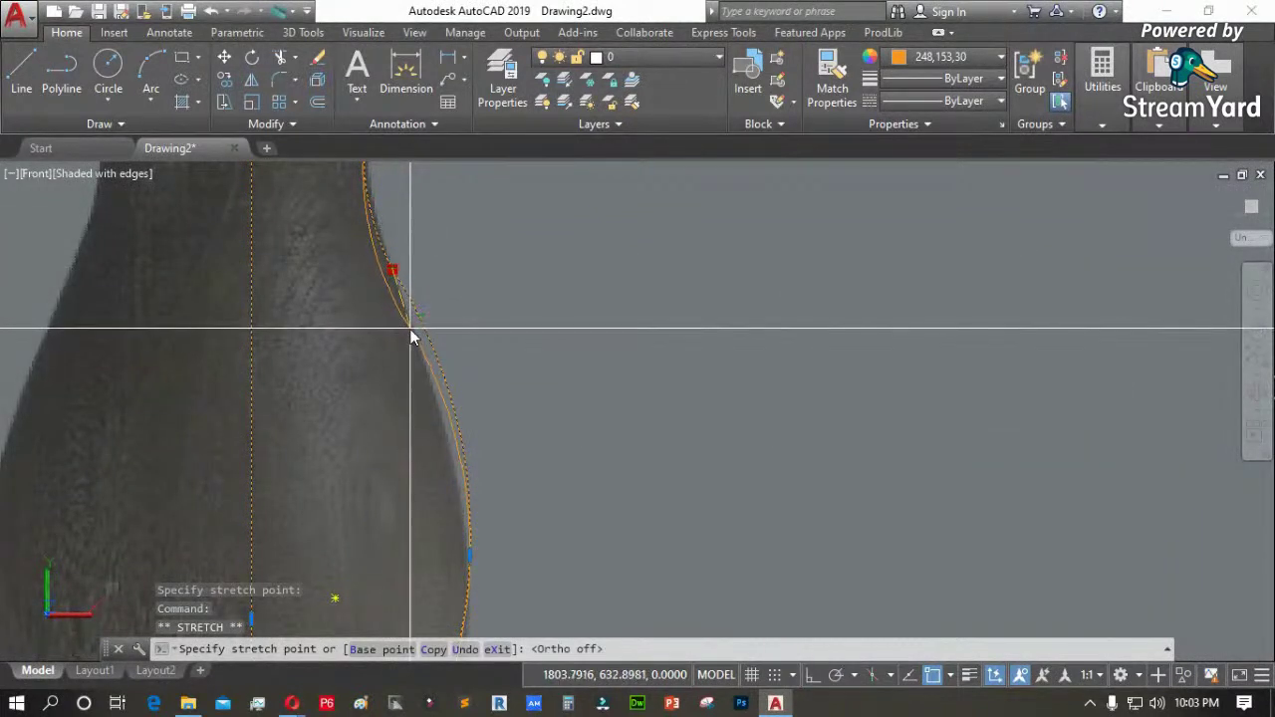
key(F3)
click(418, 338)
Refine the neck curve point again so it sits on the neck edge
scroll(431, 406, down, 2)
scroll(392, 273, up, 2)
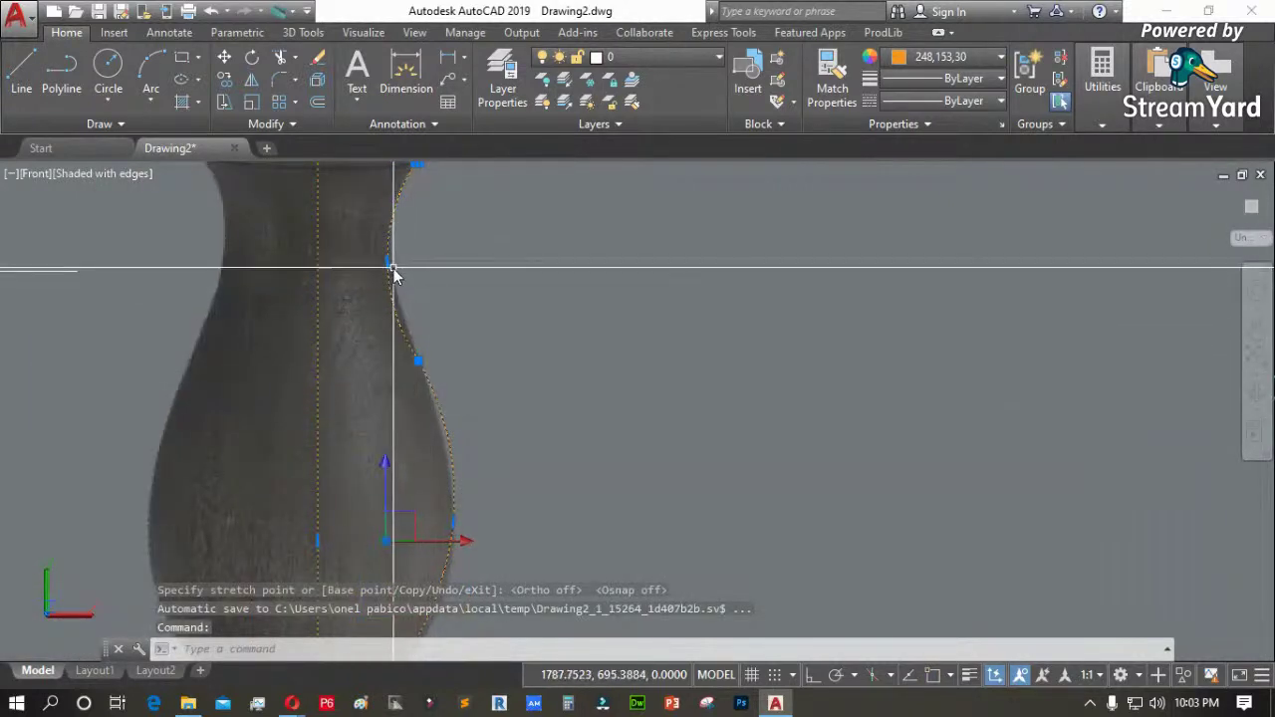
click(390, 268)
scroll(396, 265, up, 2)
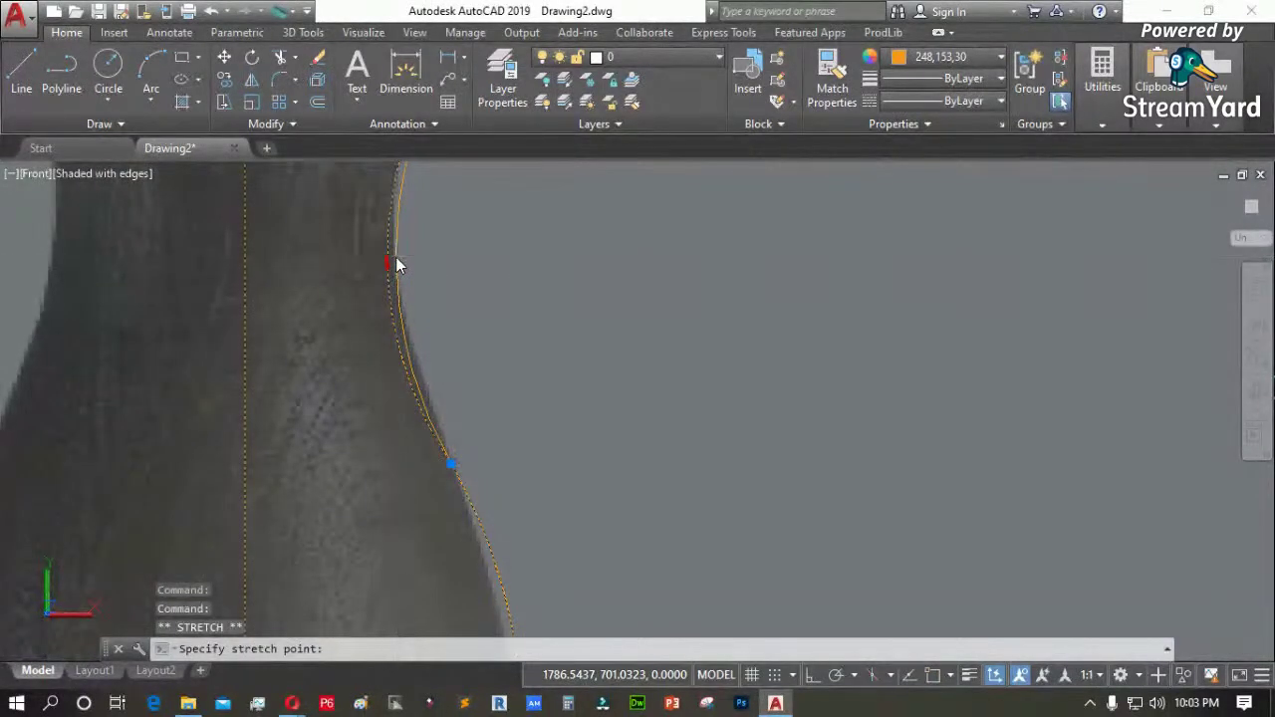
scroll(396, 264, down, 4)
scroll(467, 424, up, 4)
click(444, 341)
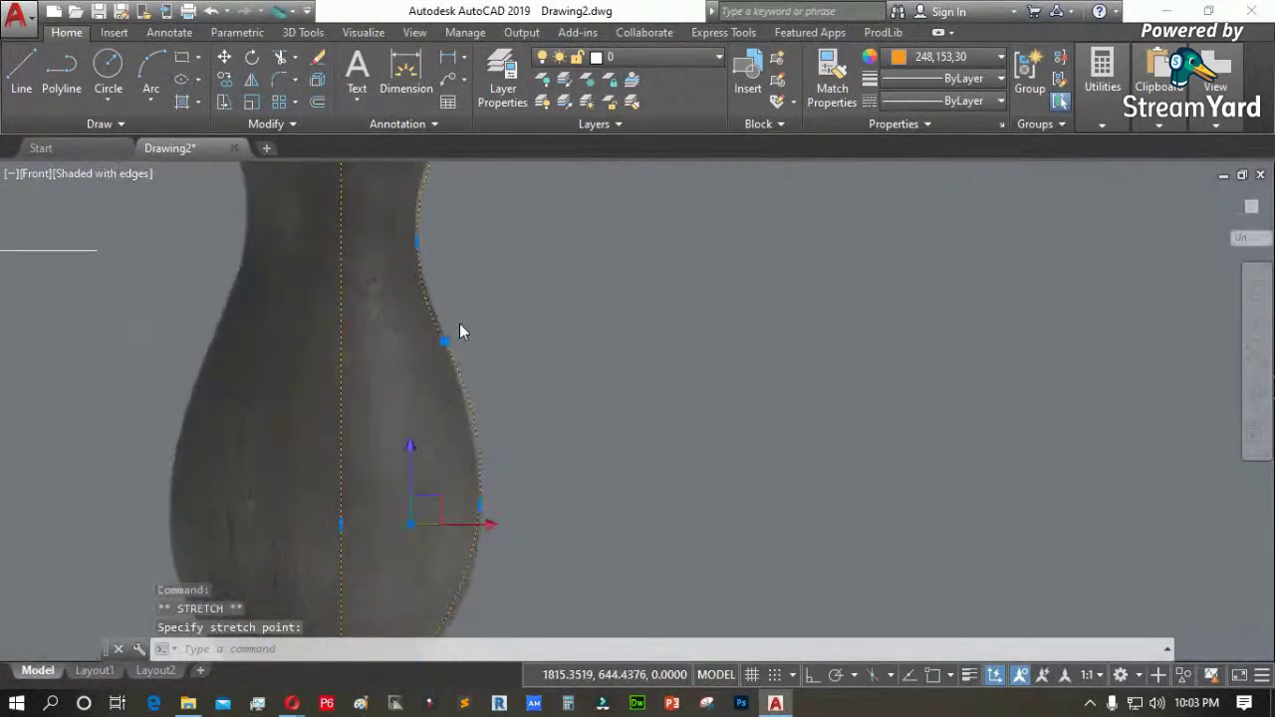
scroll(482, 446, down, 3)
scroll(476, 451, up, 6)
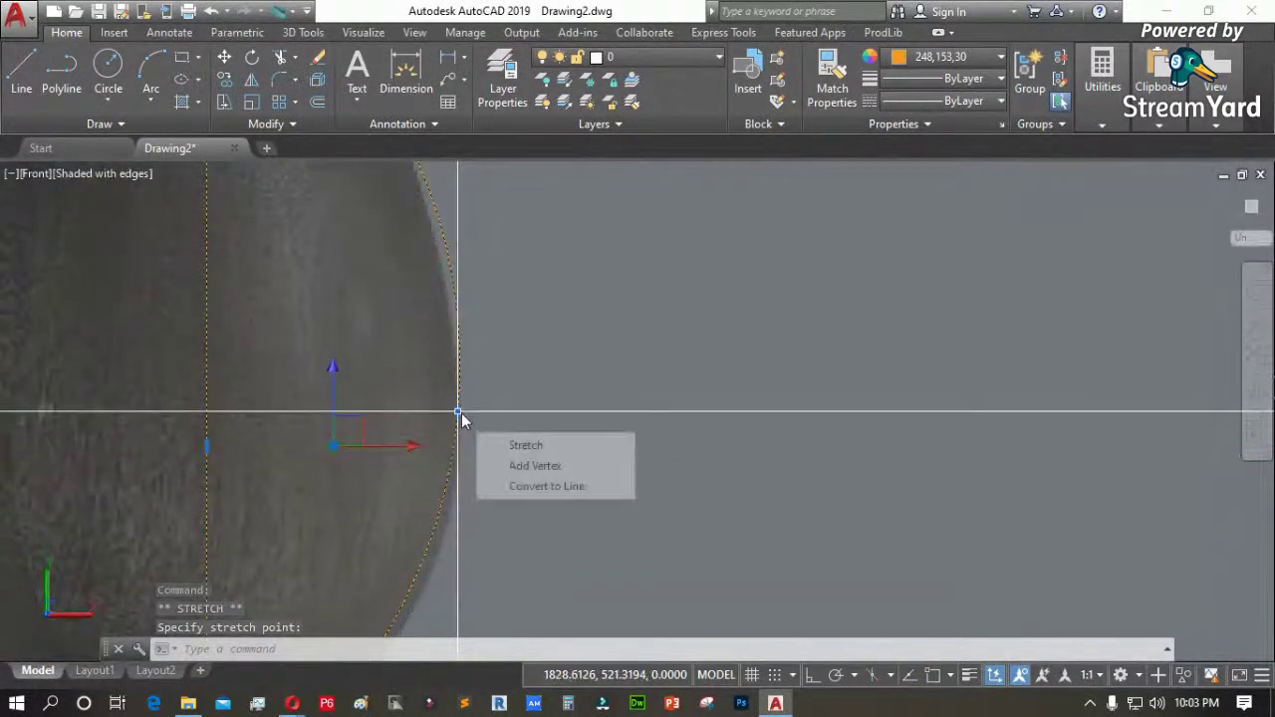
Adjust the bulb's widest point, then open the Color dropdown for the selected column outline
click(458, 413)
scroll(487, 341, down, 3)
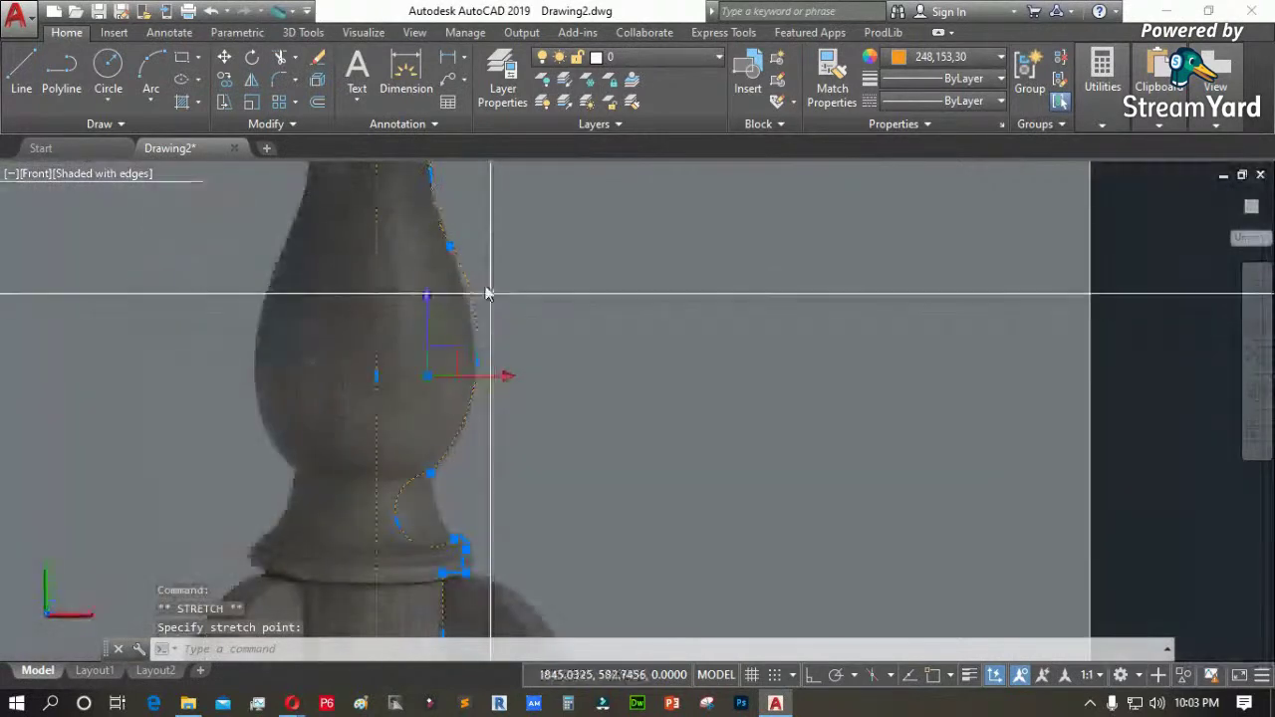
click(403, 533)
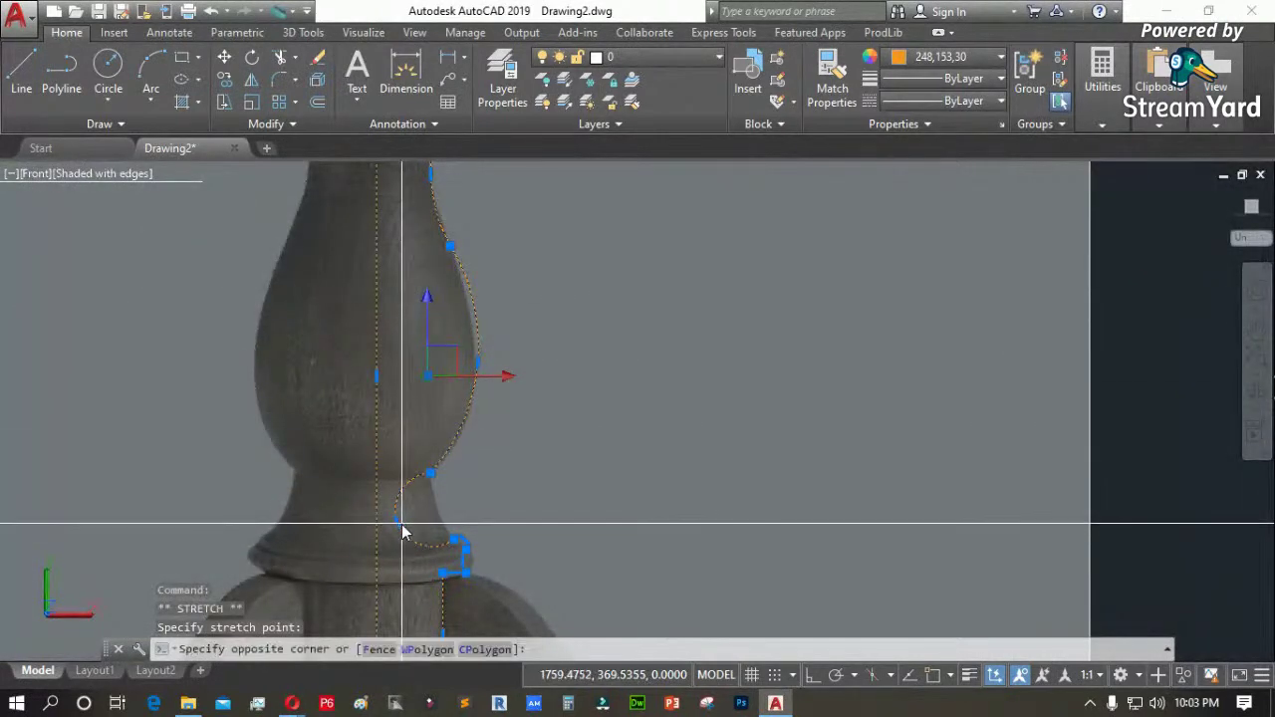
click(401, 533)
scroll(465, 512, up, 2)
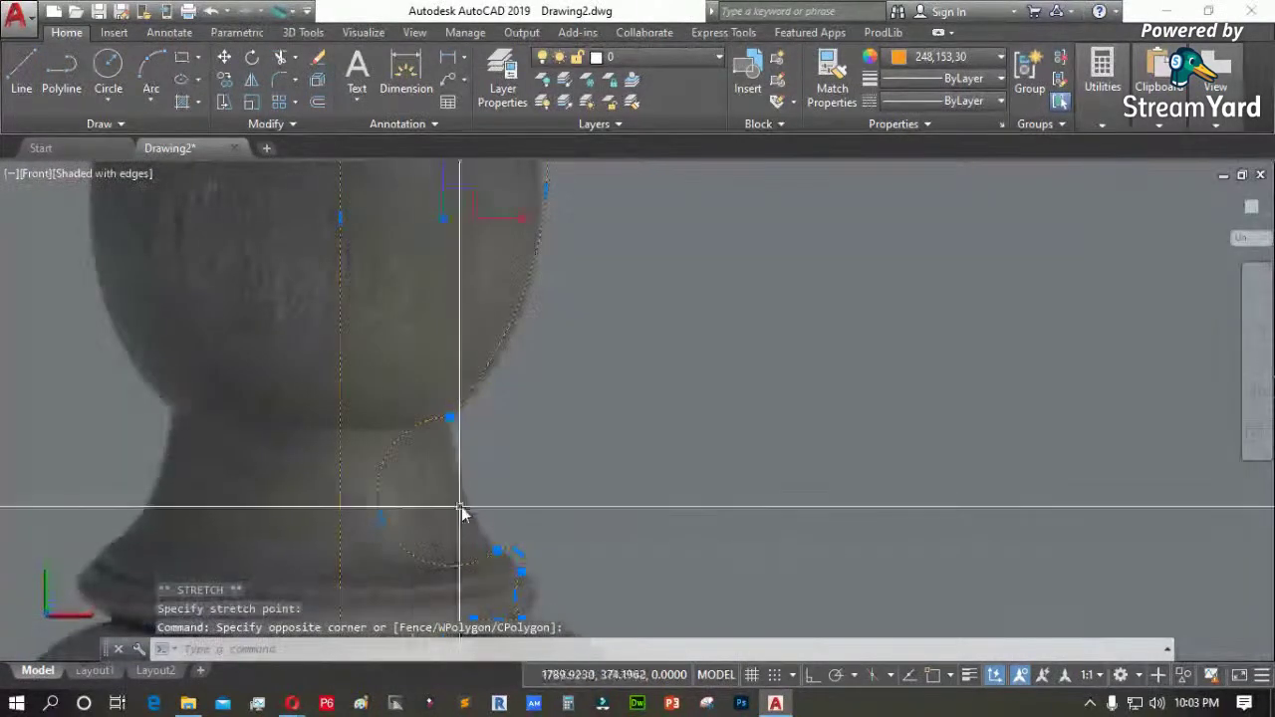
scroll(442, 507, down, 3)
click(413, 500)
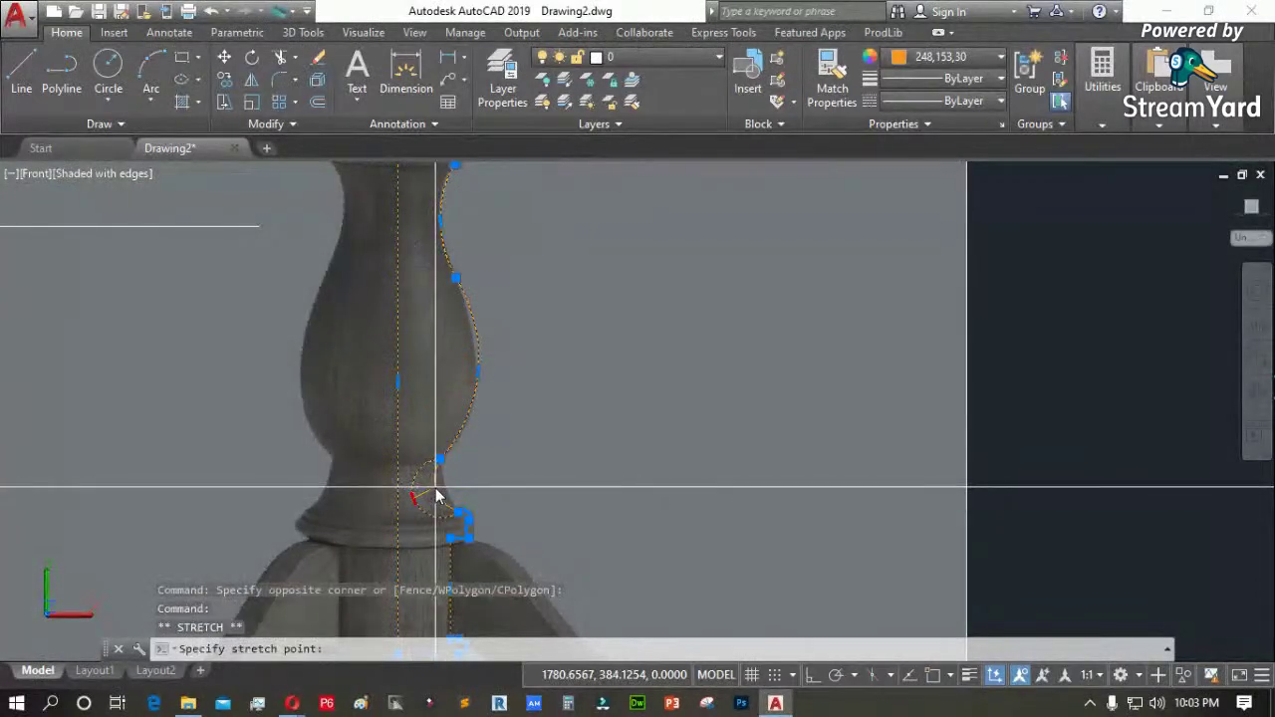
click(952, 56)
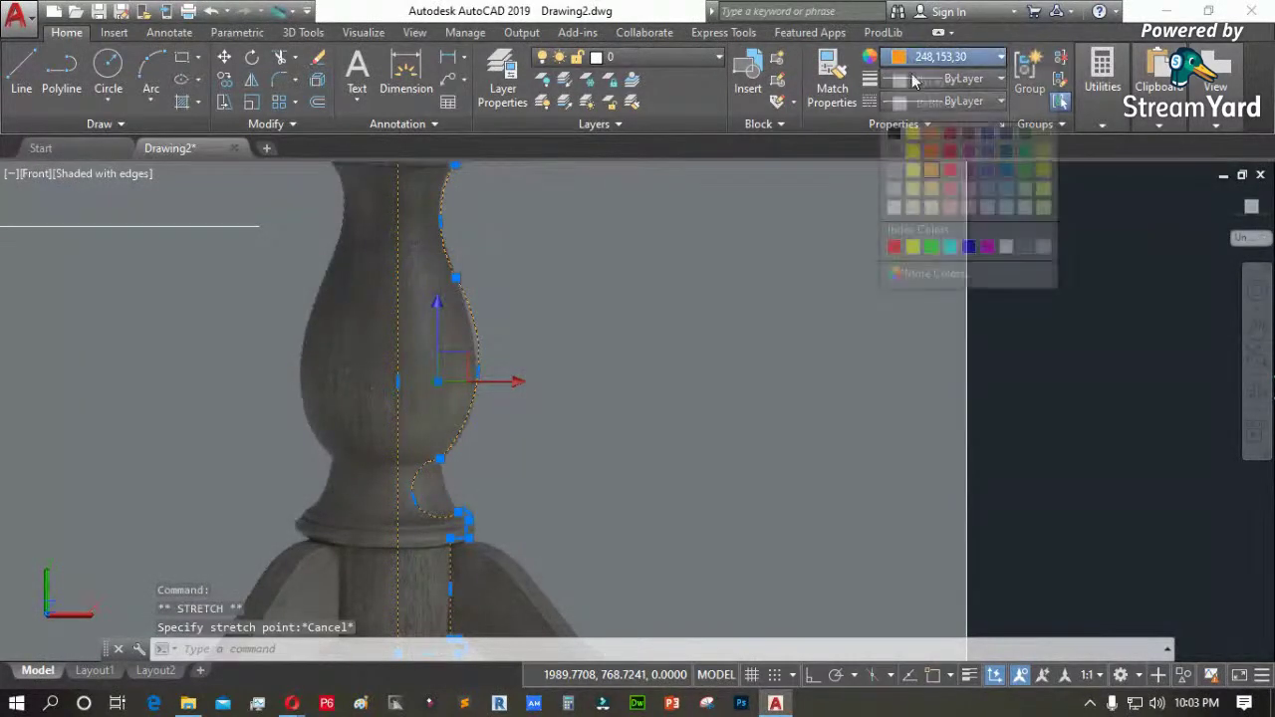
Color the column outline Blue and stretch its points onto the bulb and baluster neck edges
click(967, 248)
scroll(468, 266, up, 5)
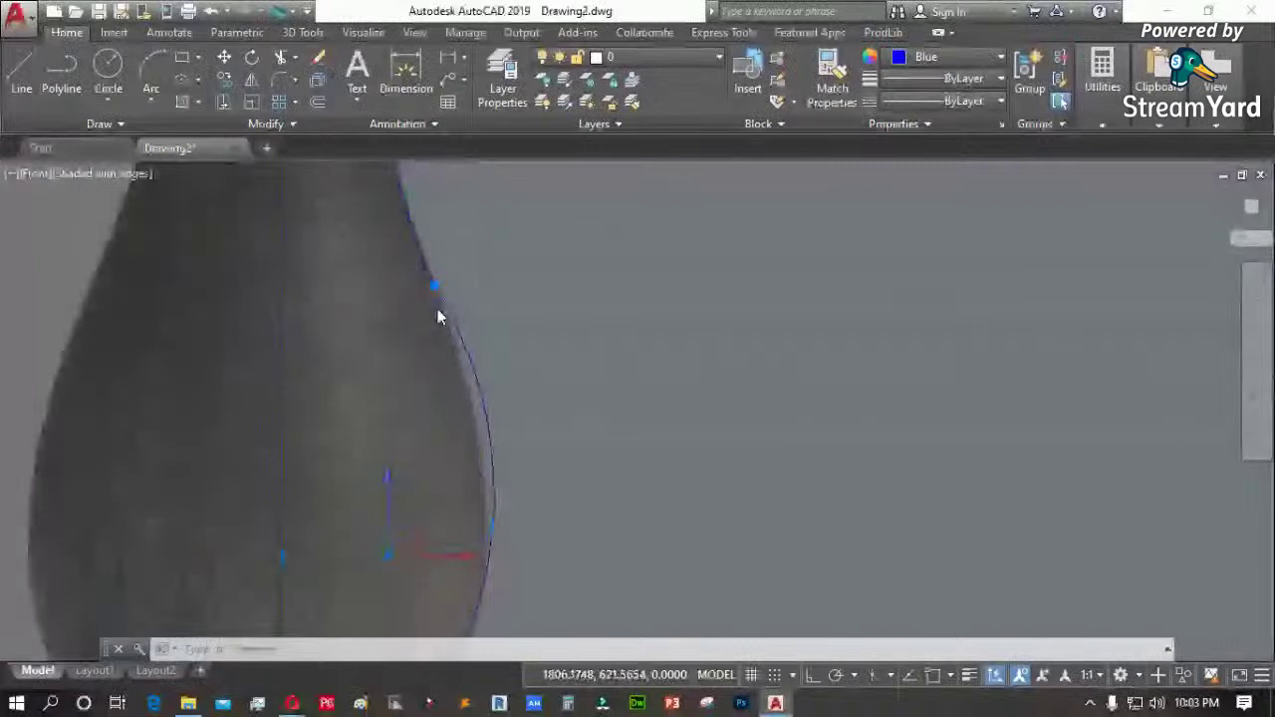
click(433, 277)
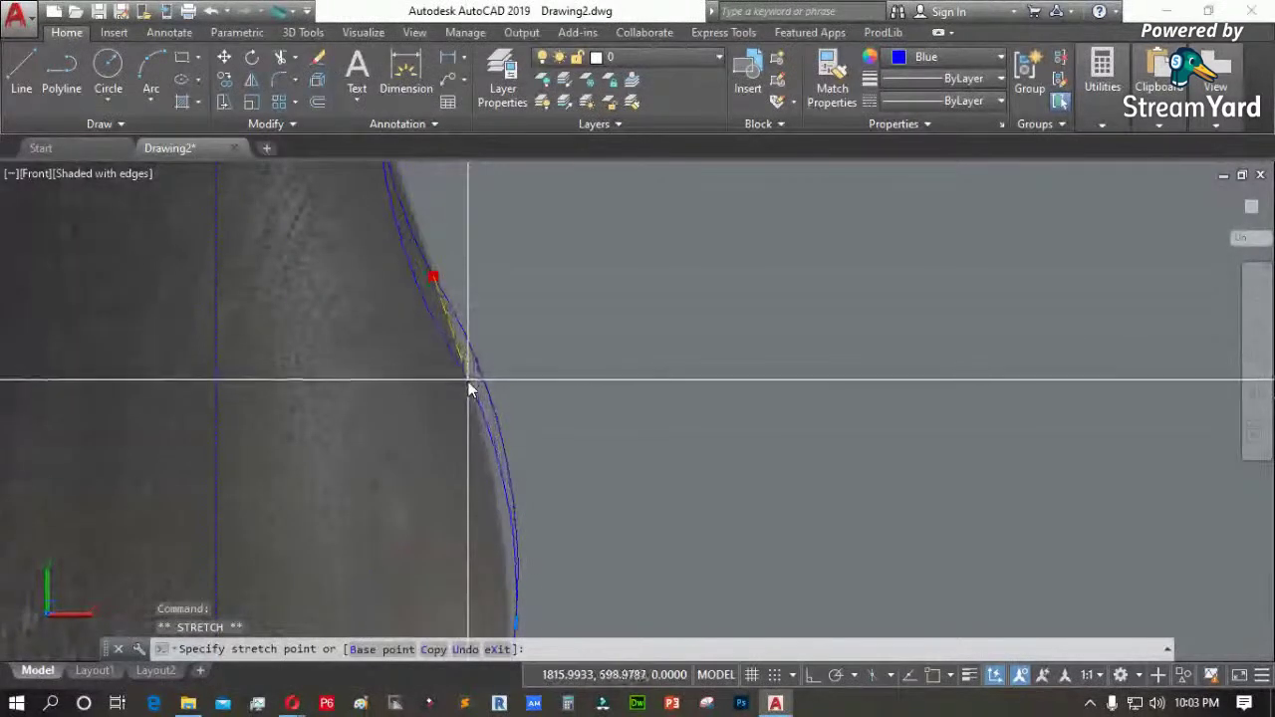
click(479, 353)
scroll(524, 504, down, 3)
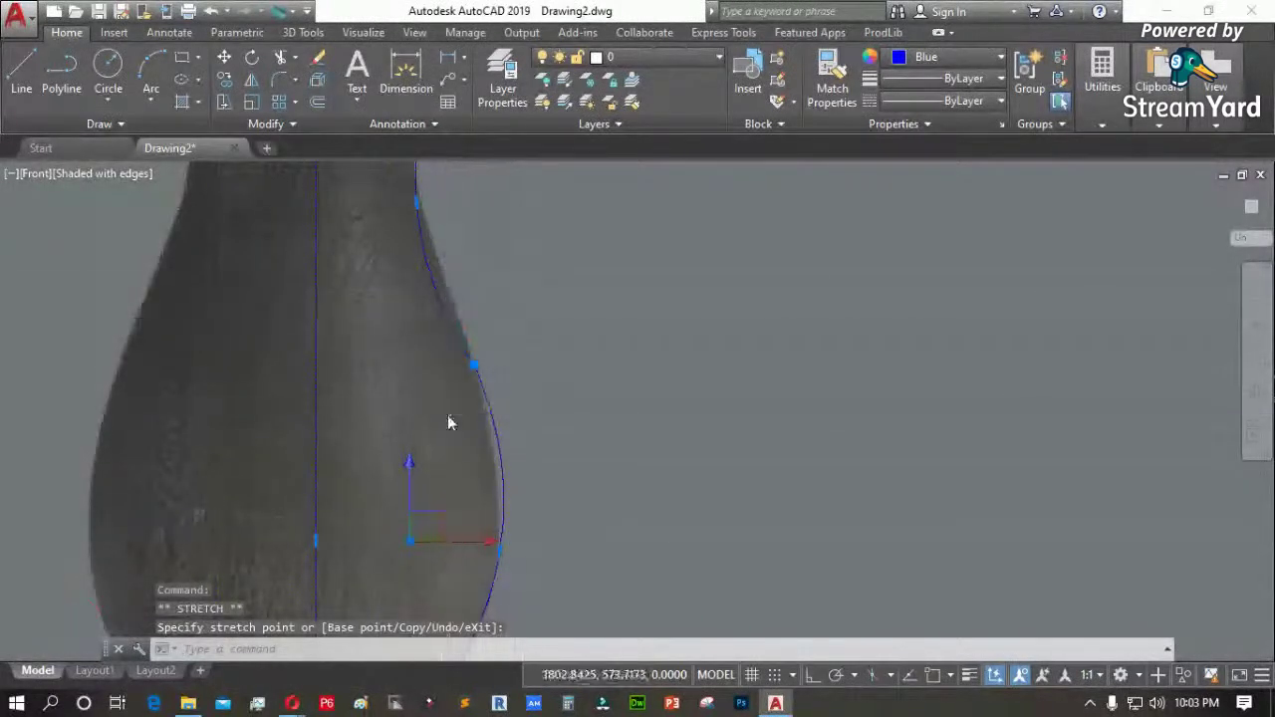
scroll(447, 420, down, 2)
scroll(454, 276, down, 1)
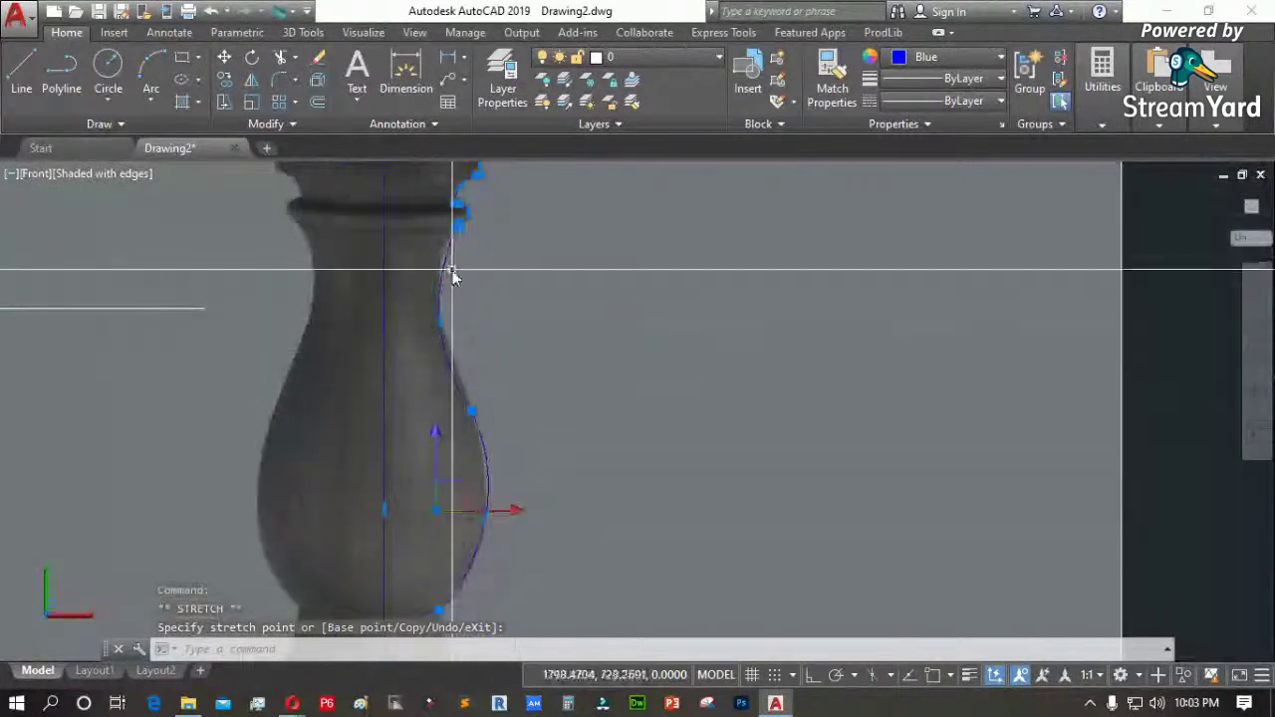
scroll(450, 269, up, 3)
click(431, 378)
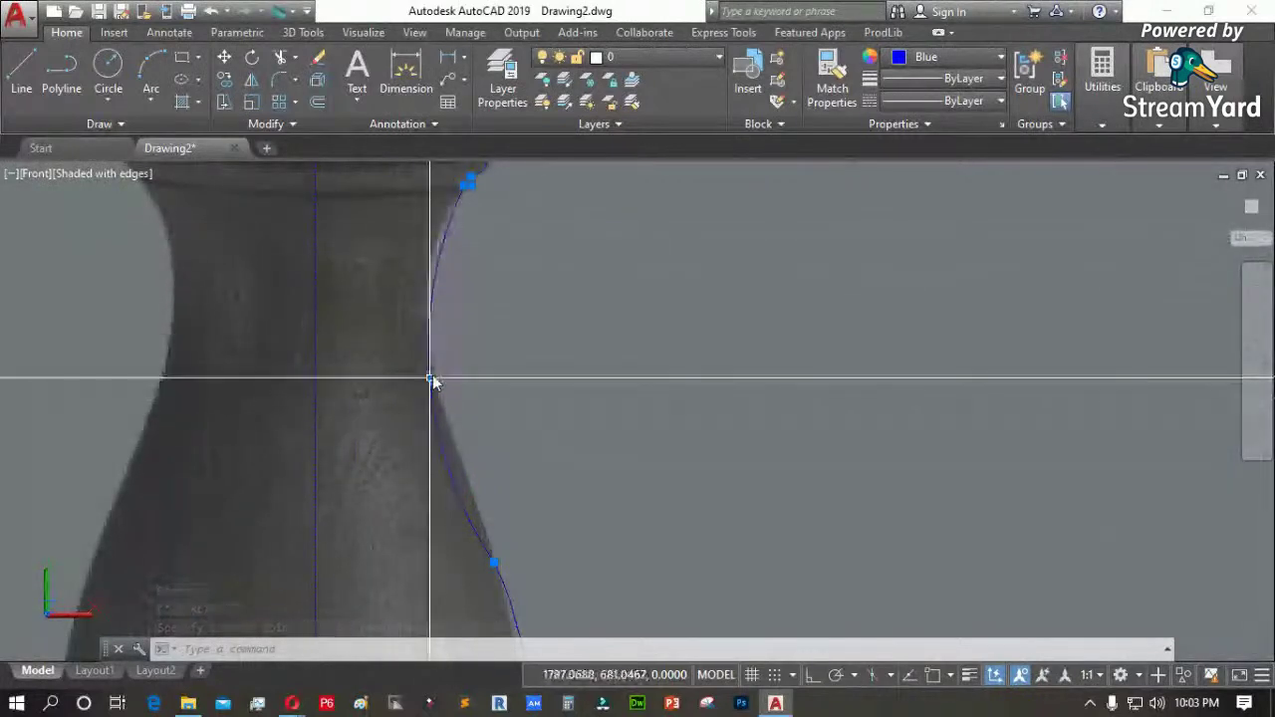
scroll(453, 319, down, 2)
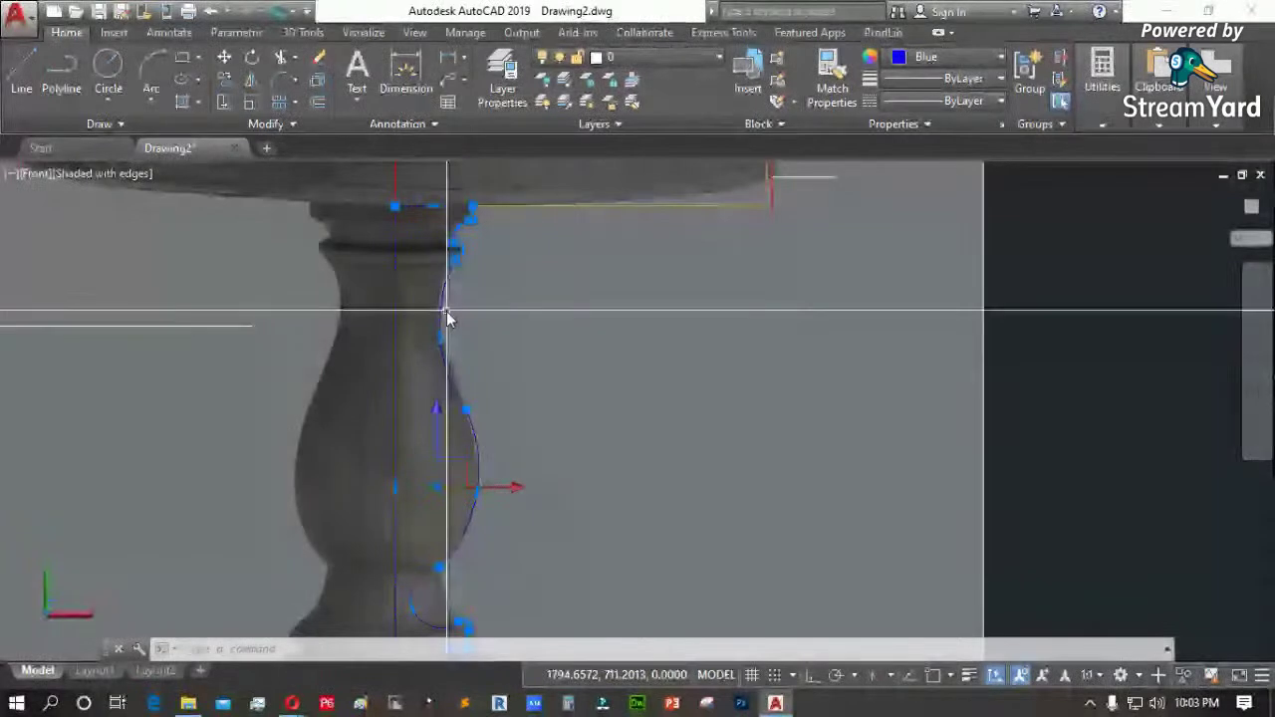
scroll(454, 439, up, 3)
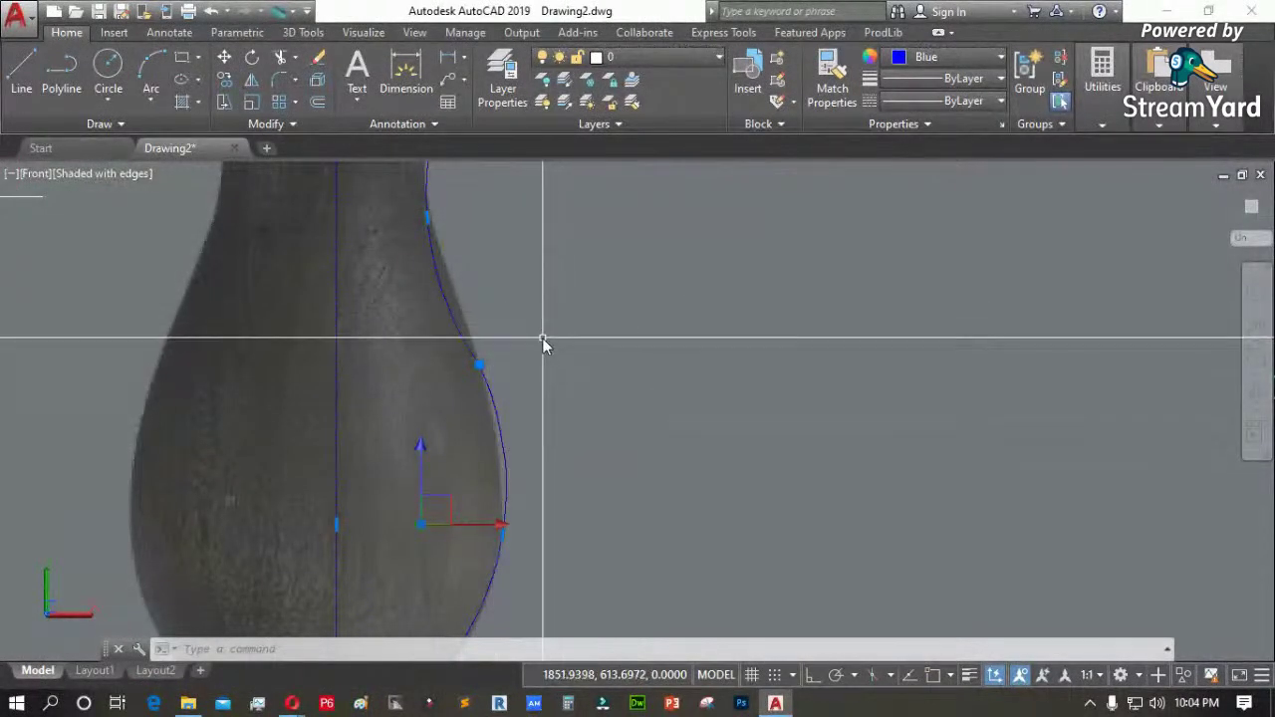
Add a new vertex on the bulb's edge and reposition it
mouse_move(479, 365)
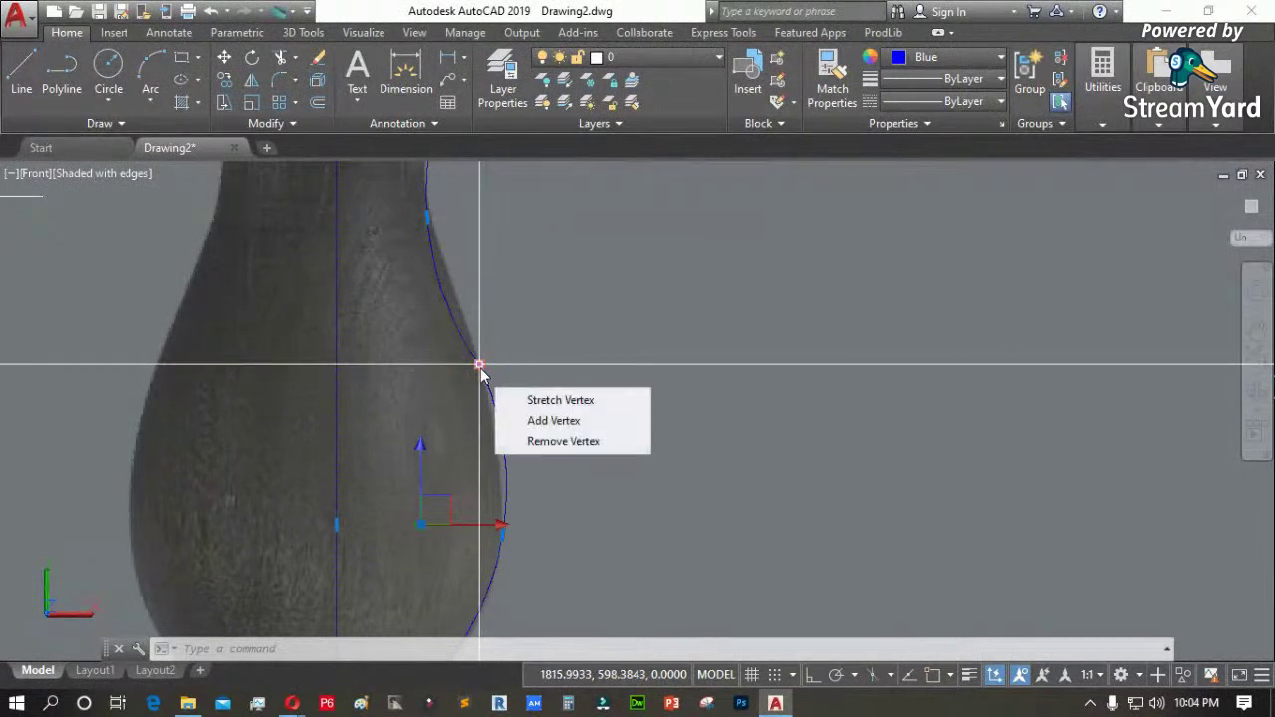
click(558, 421)
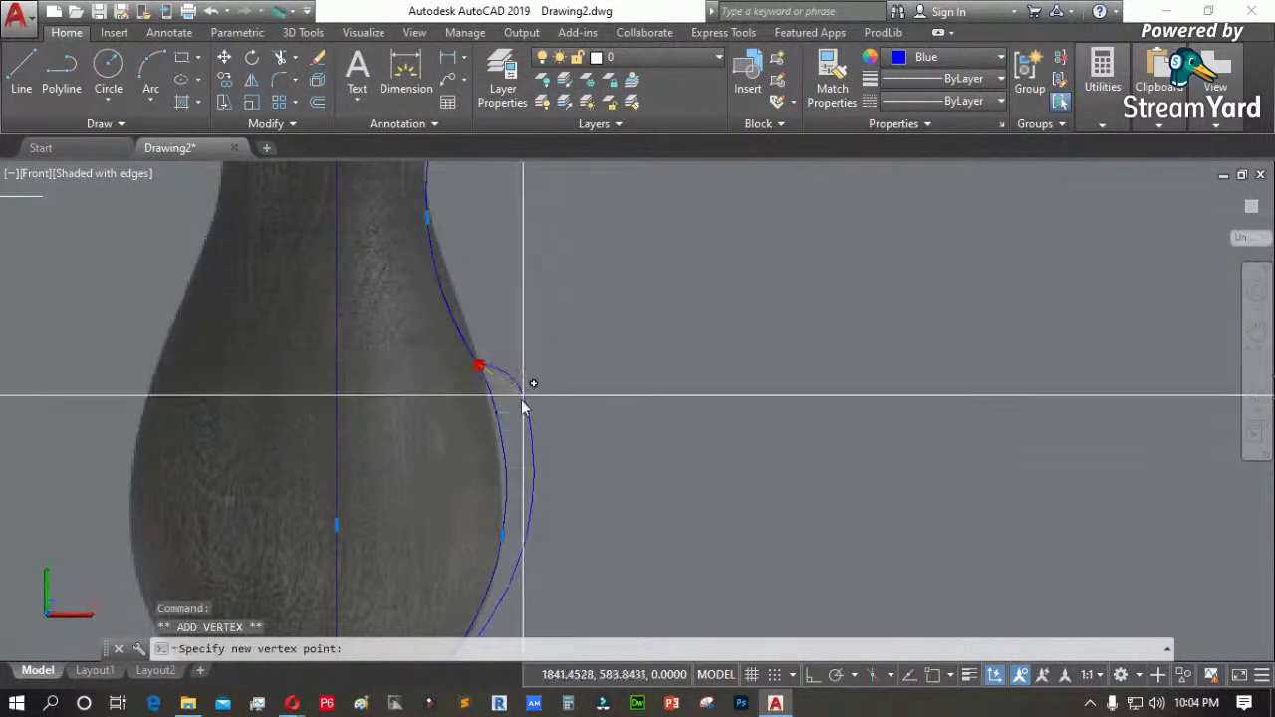
click(502, 439)
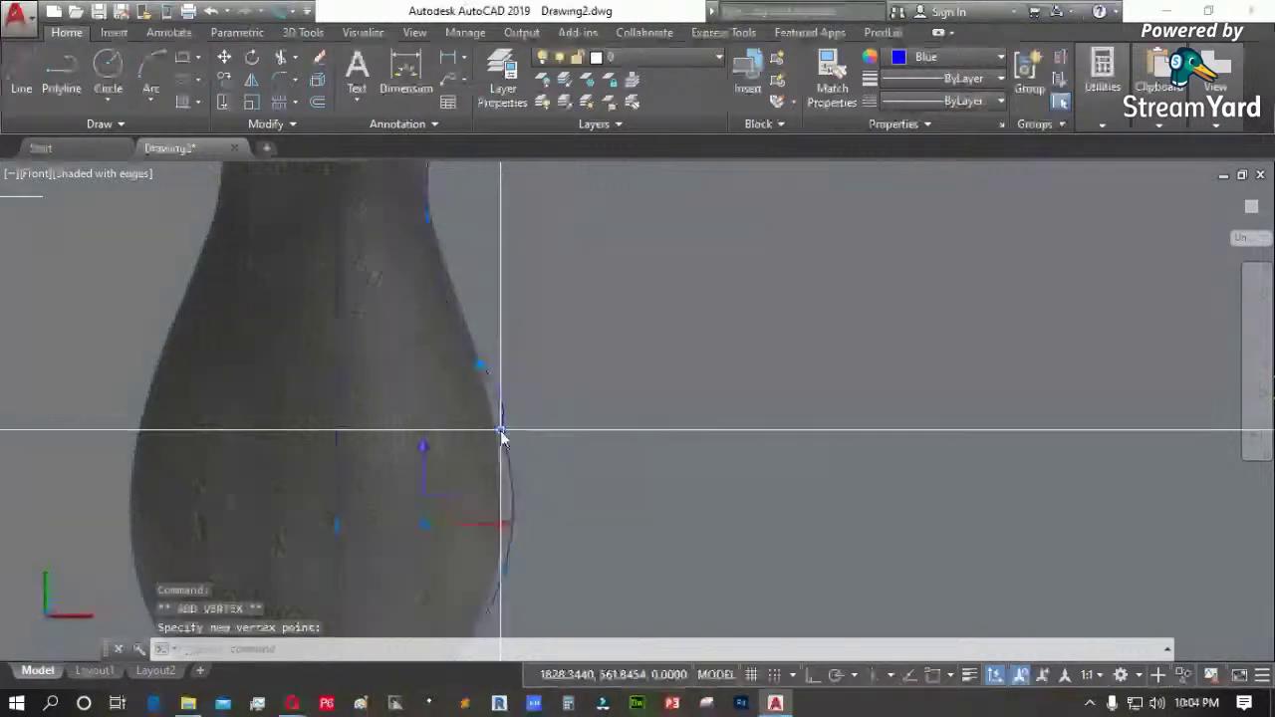
click(479, 366)
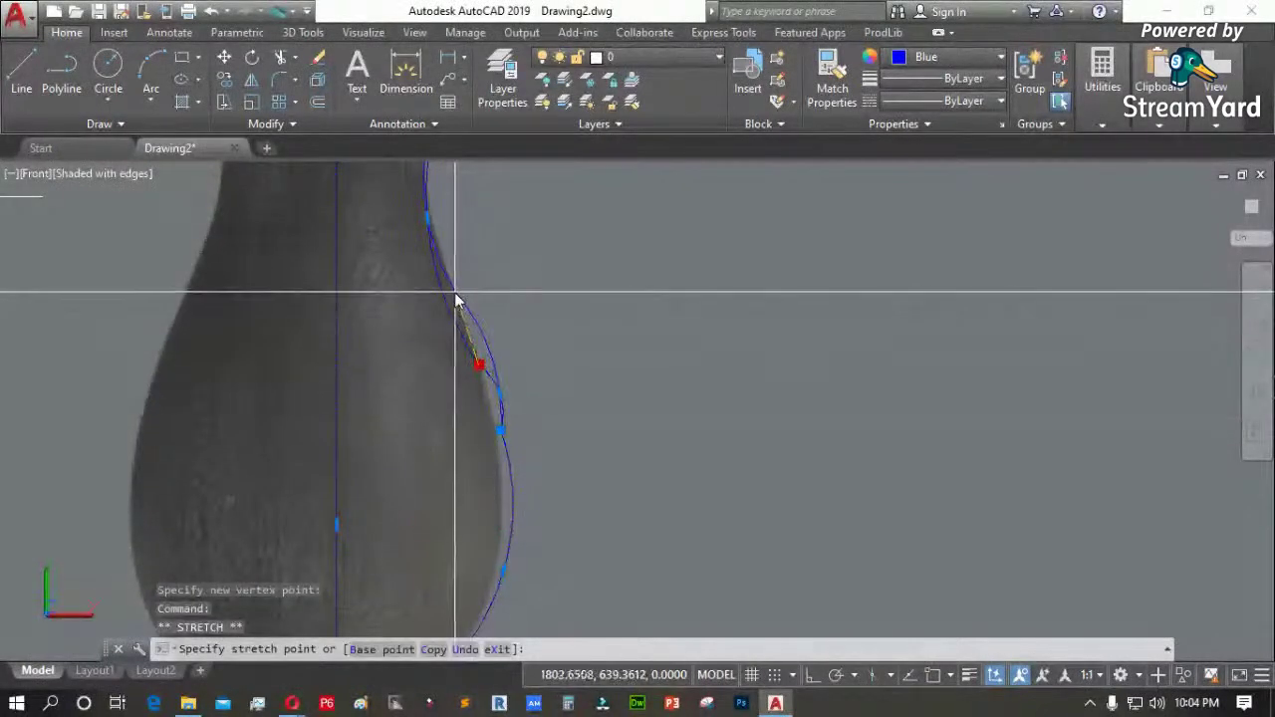
scroll(464, 308, down, 5)
scroll(484, 345, up, 4)
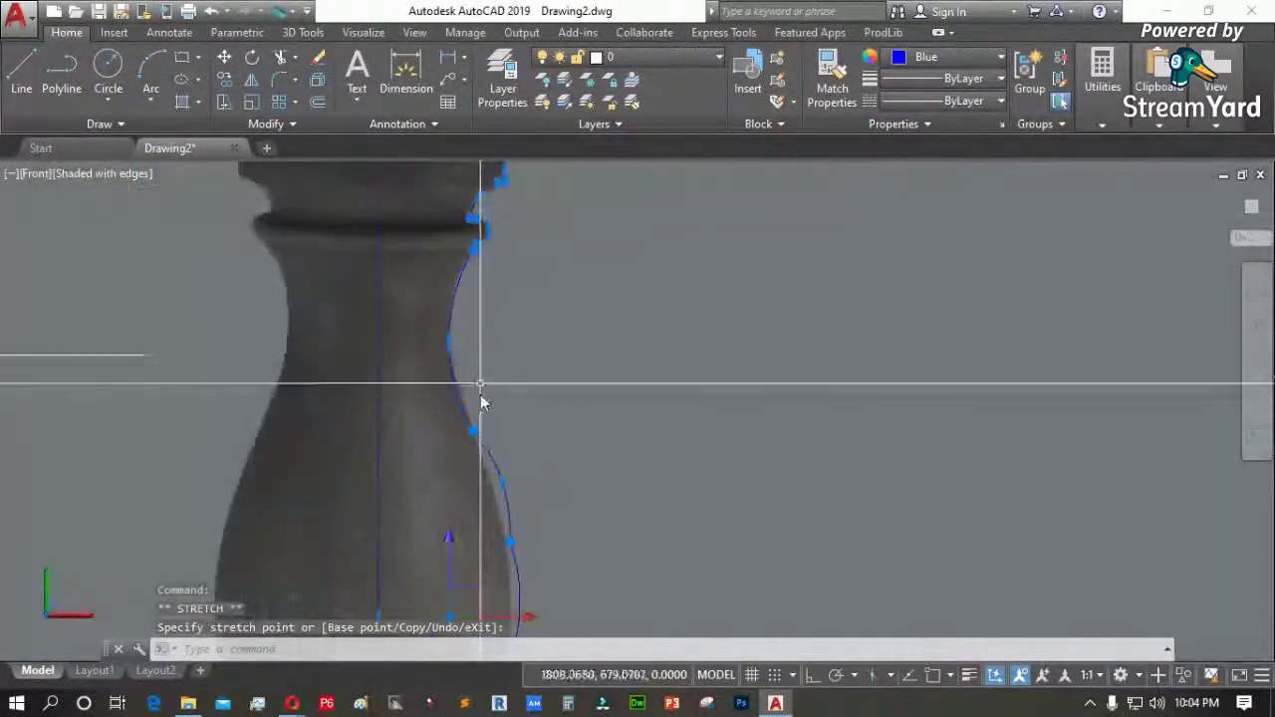
Stretch another outline point onto the neck's edge
click(475, 435)
click(474, 434)
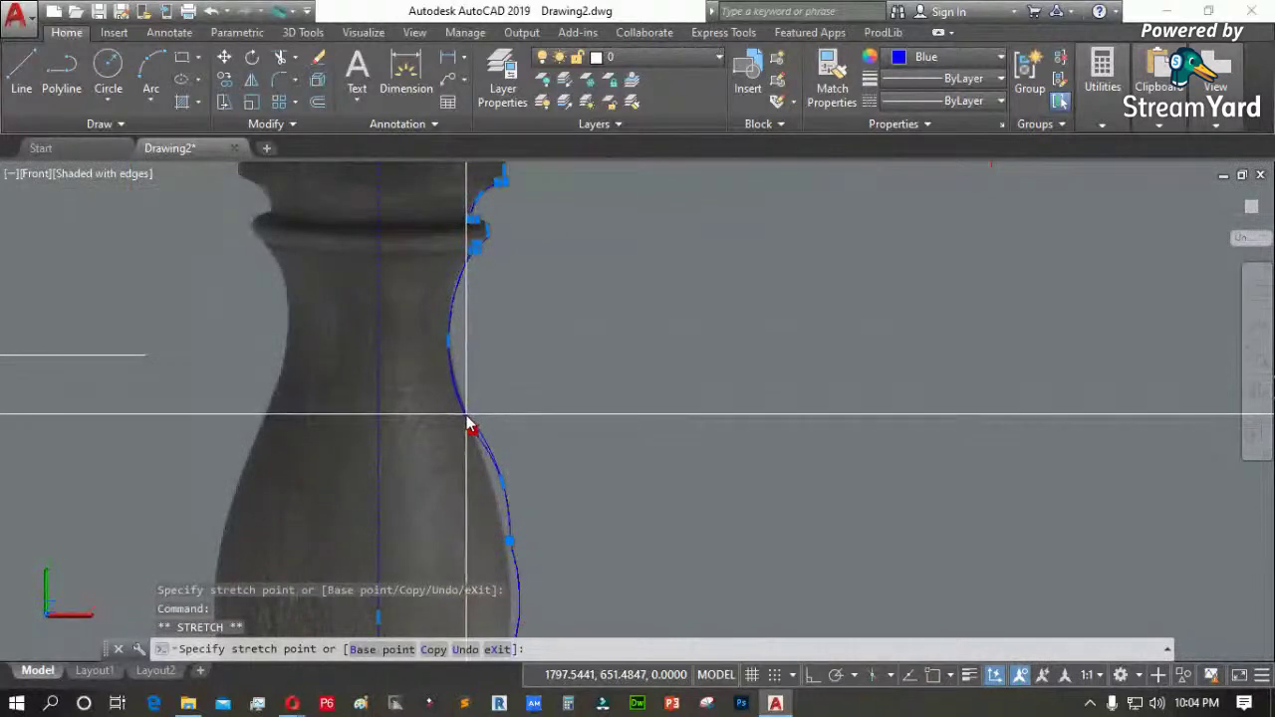
click(468, 417)
mouse_move(467, 414)
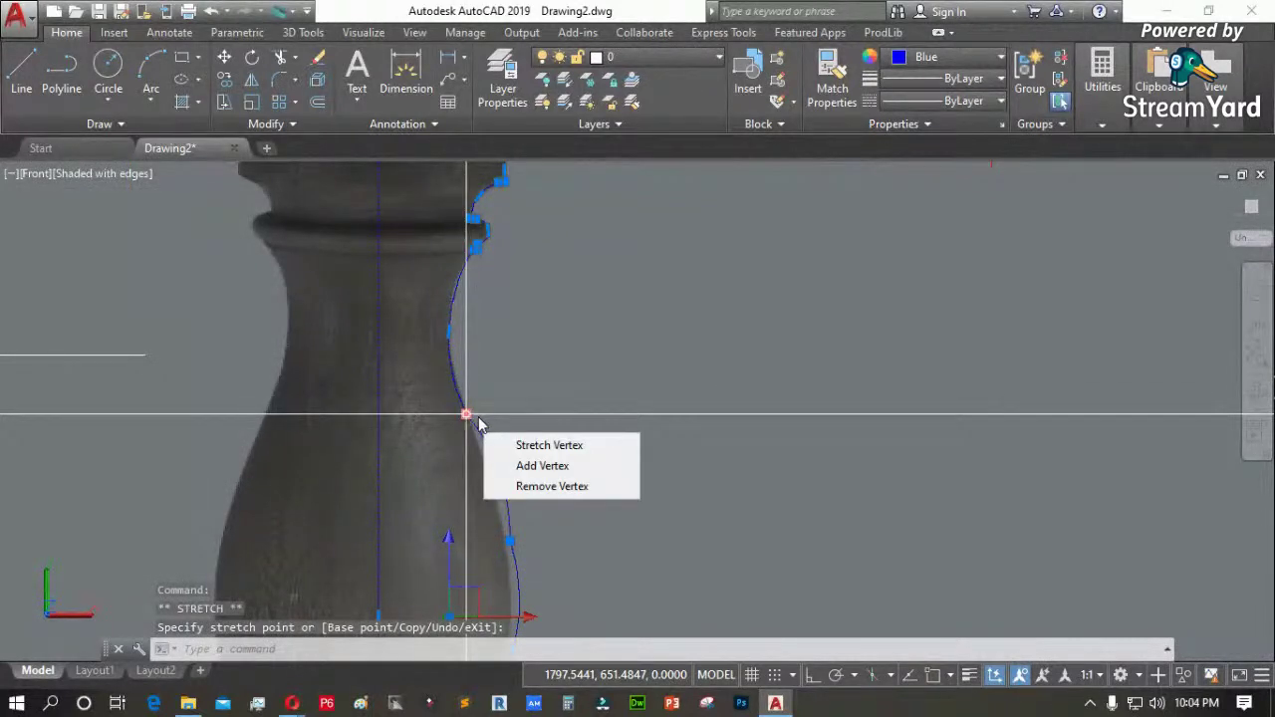
scroll(502, 485, up, 5)
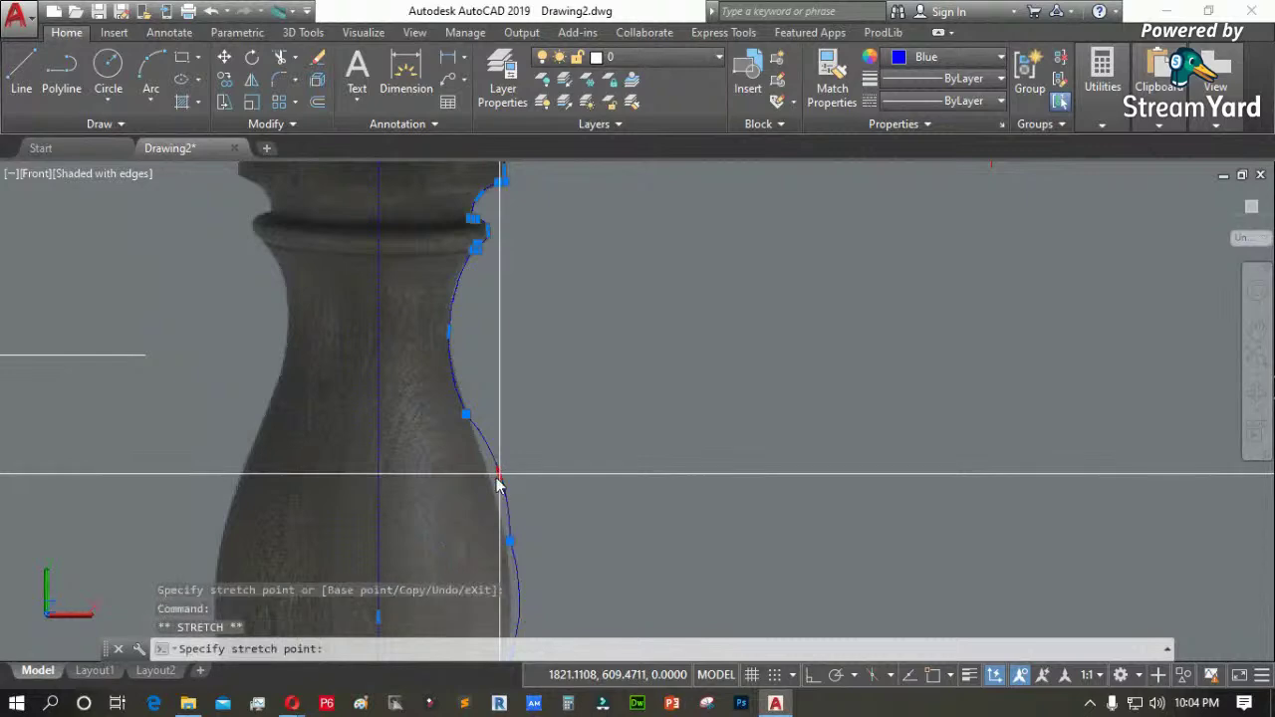
scroll(488, 480, down, 4)
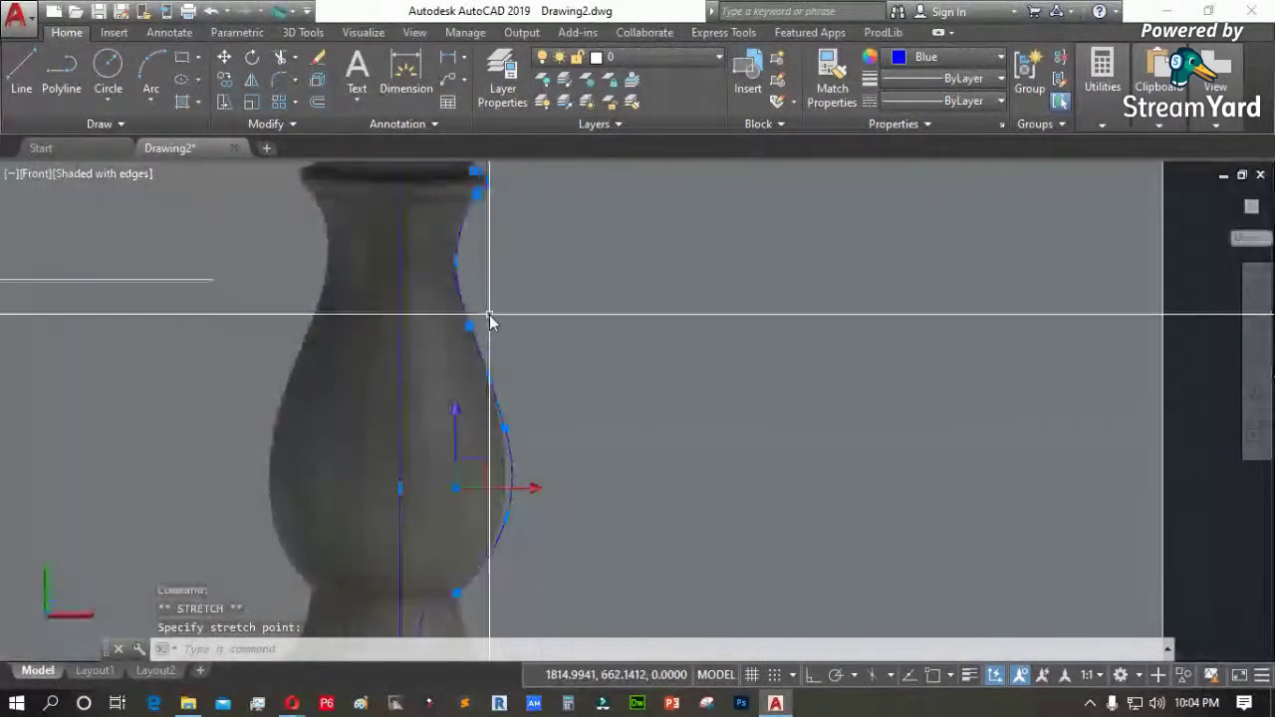
scroll(505, 541, up, 3)
Pull the bulb's curve points up and out onto the bulb's edge, then clear the grips
click(501, 538)
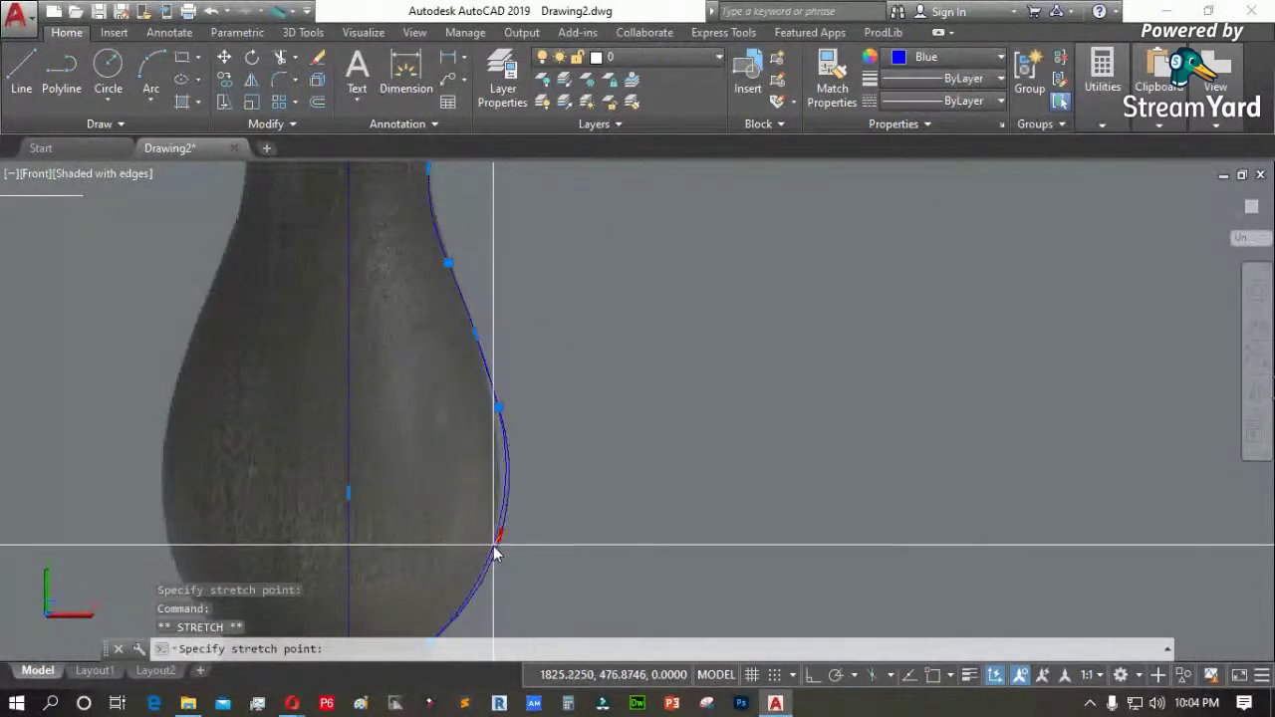
scroll(497, 423, up, 3)
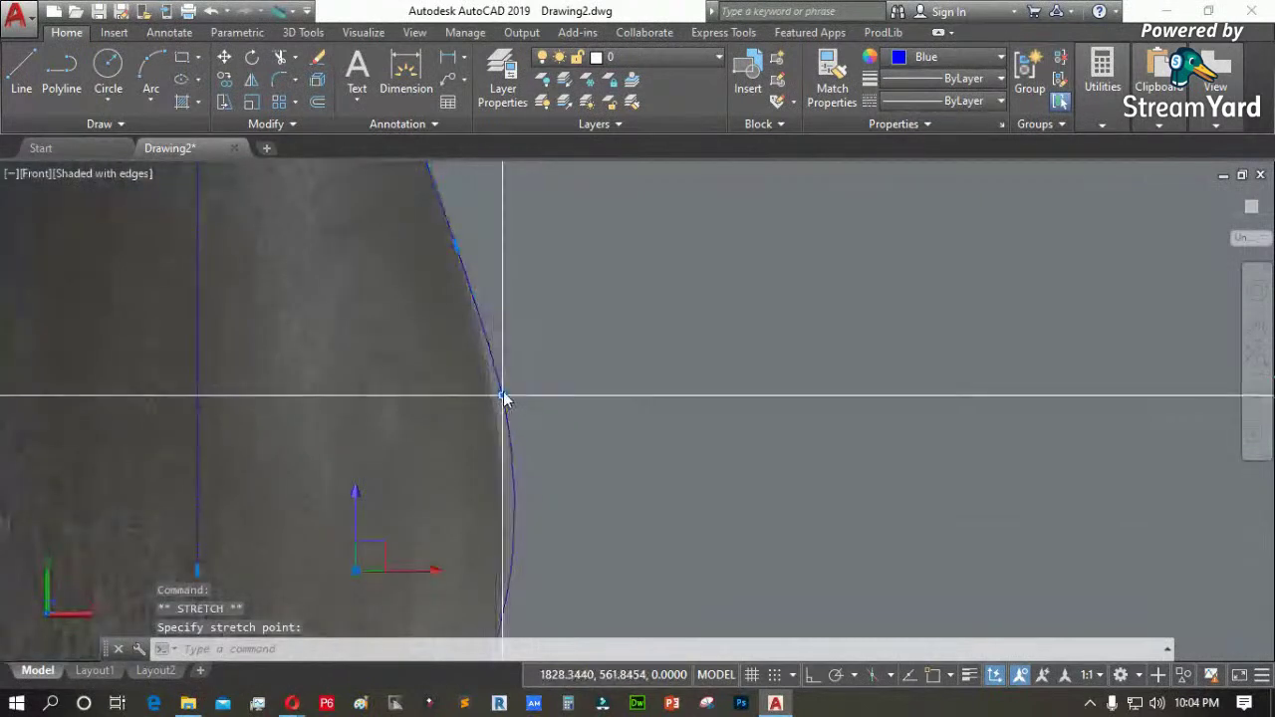
click(502, 395)
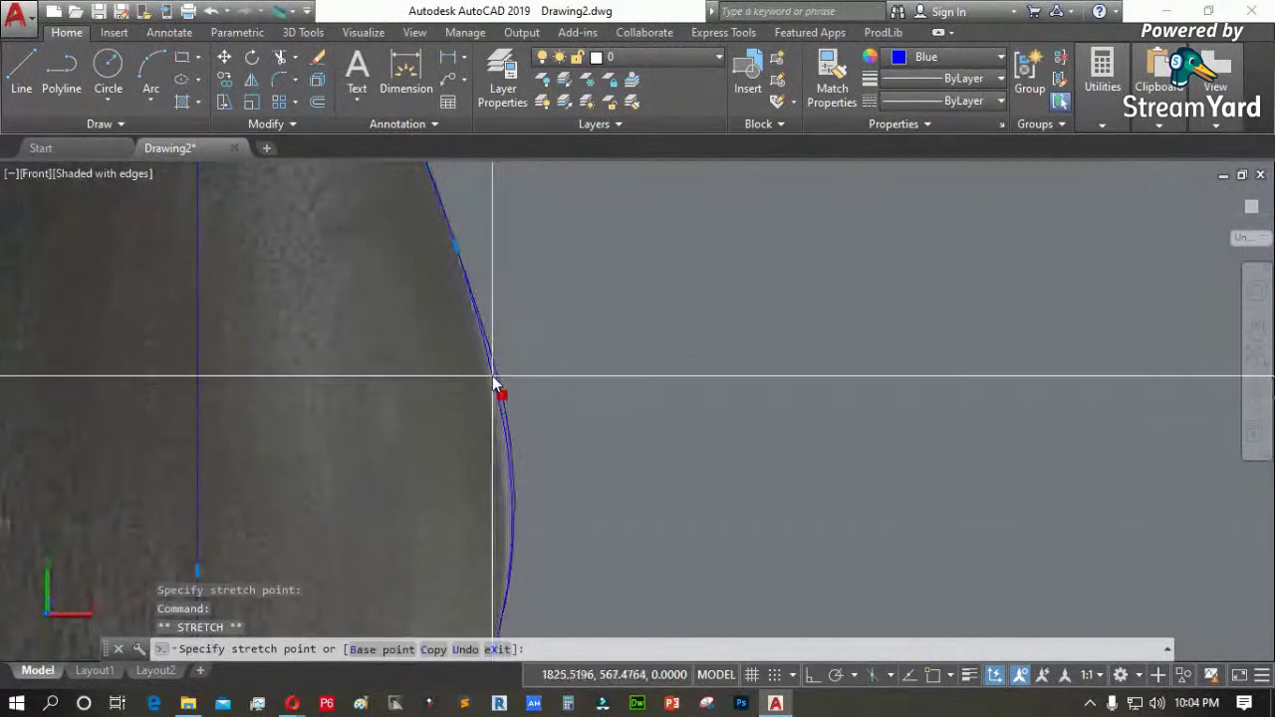
click(470, 304)
scroll(524, 409, down, 2)
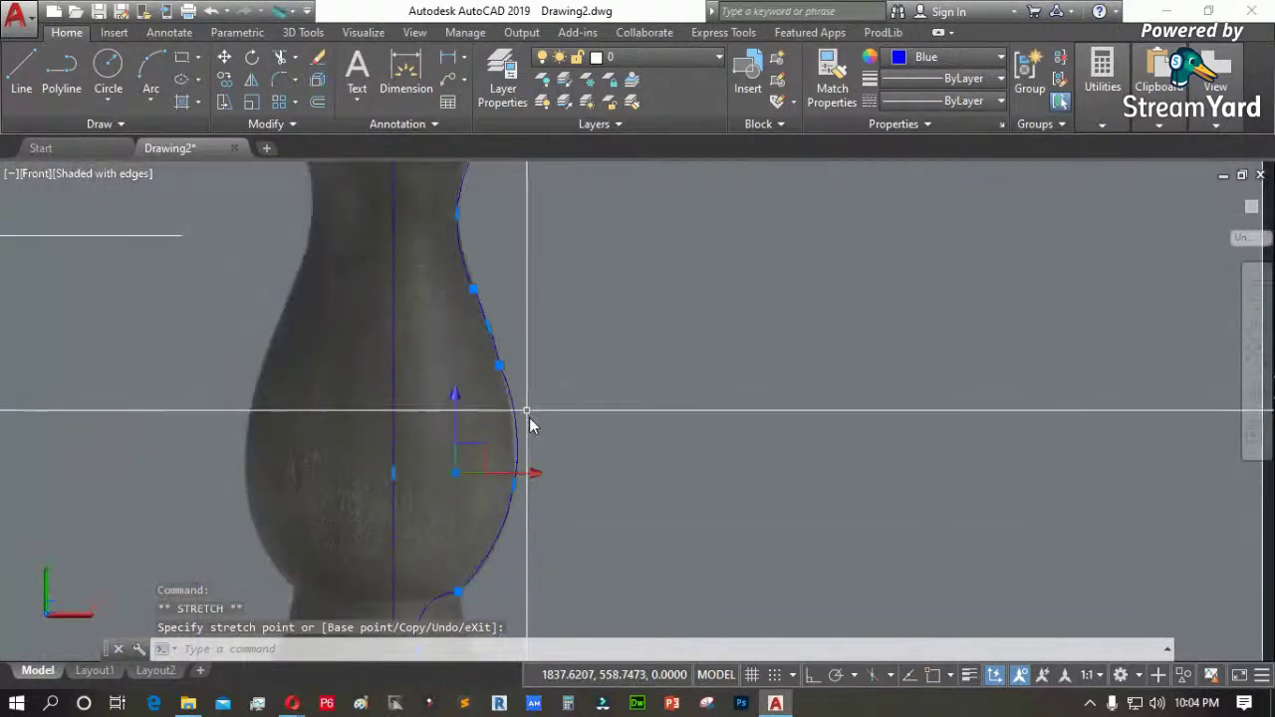
scroll(503, 384, up, 2)
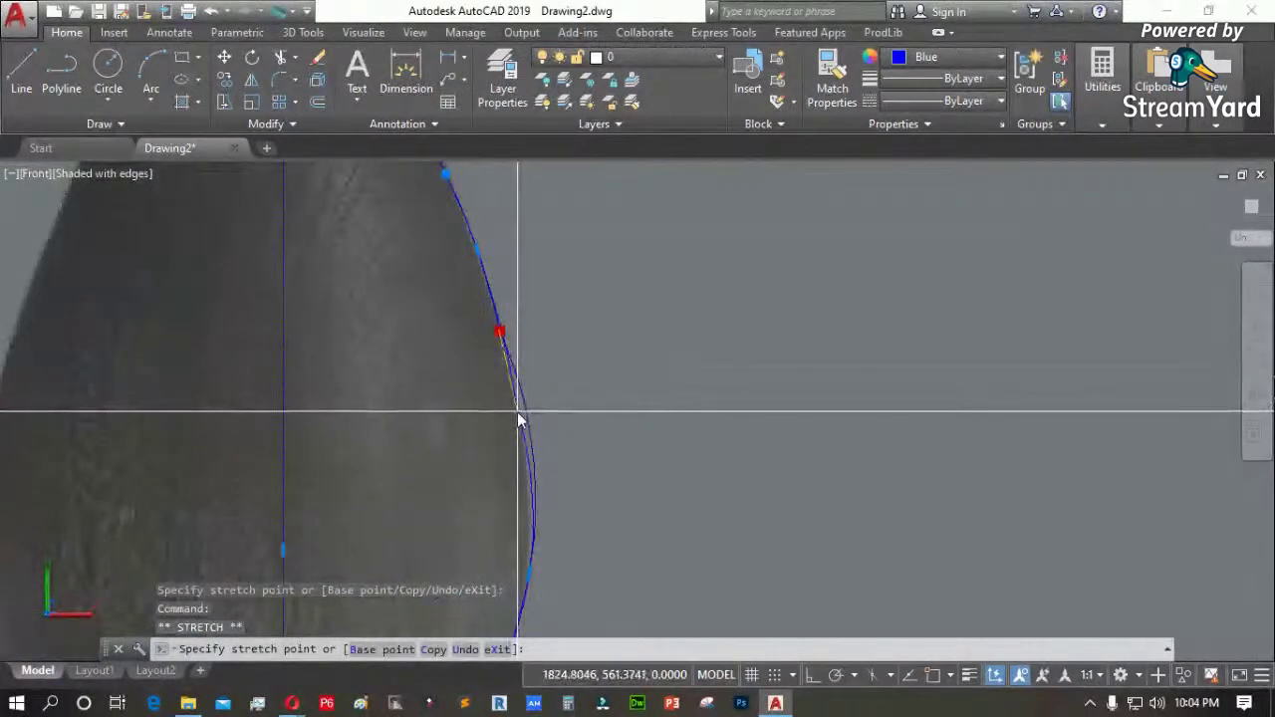
scroll(536, 429, down, 2)
scroll(512, 432, up, 3)
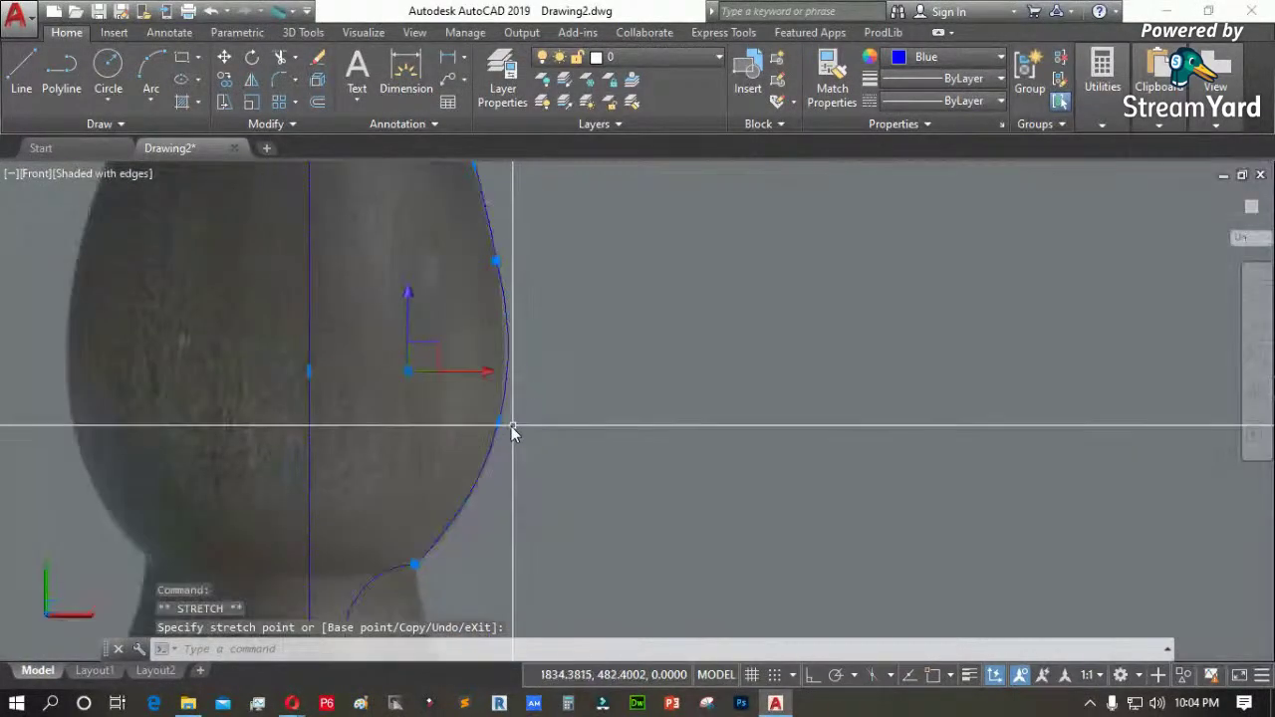
click(498, 425)
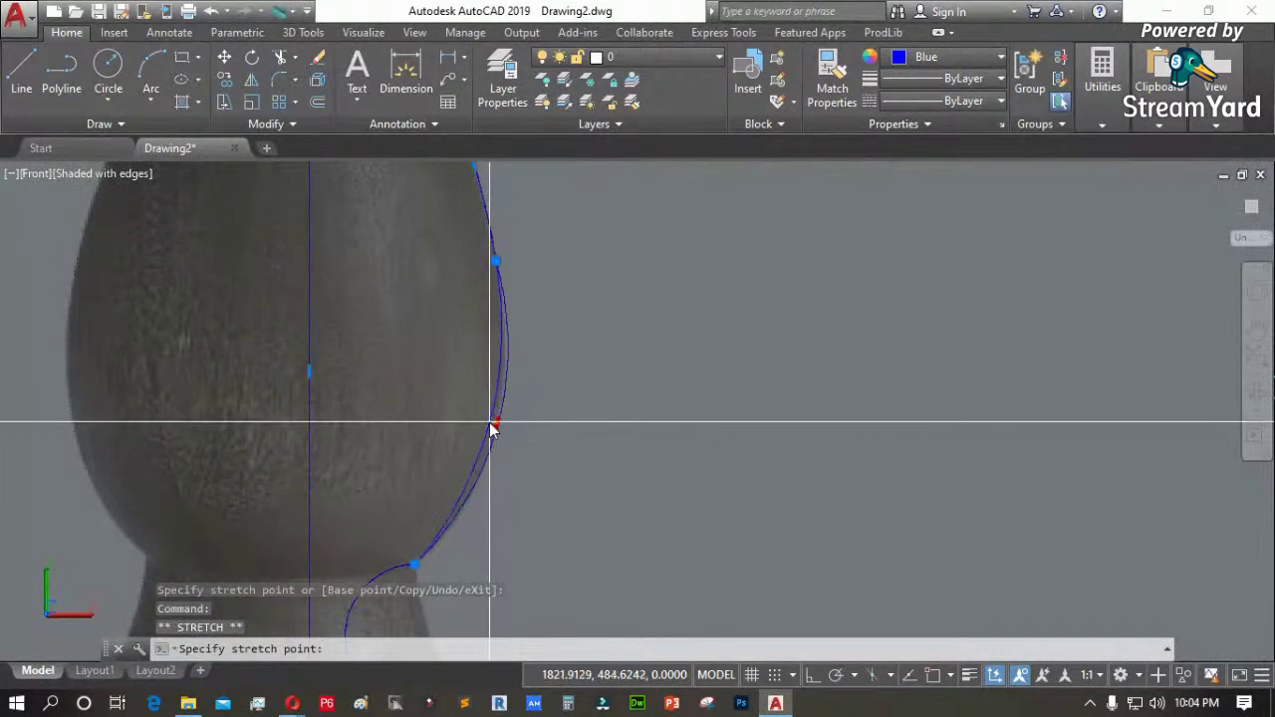
click(513, 431)
scroll(530, 439, down, 2)
scroll(475, 233, up, 3)
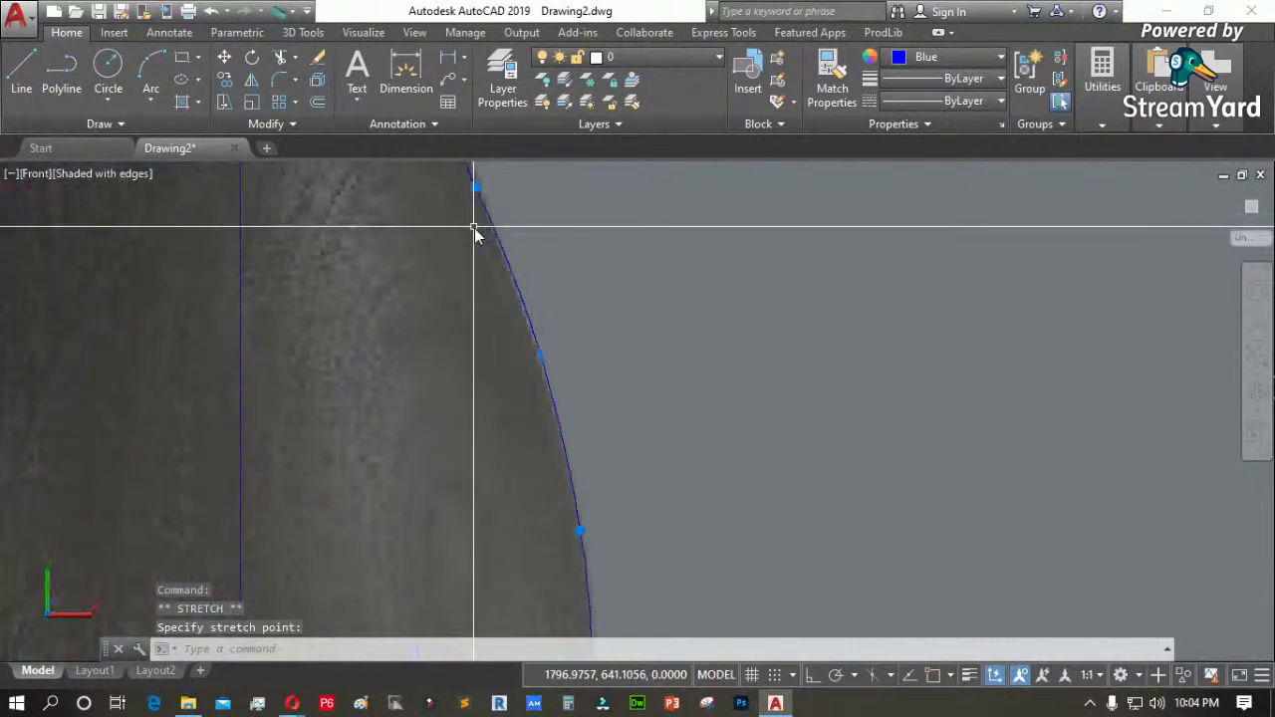
key(Escape)
Reselect the column outline, grab an edge point, then cancel the edit
click(546, 392)
scroll(543, 373, up, 3)
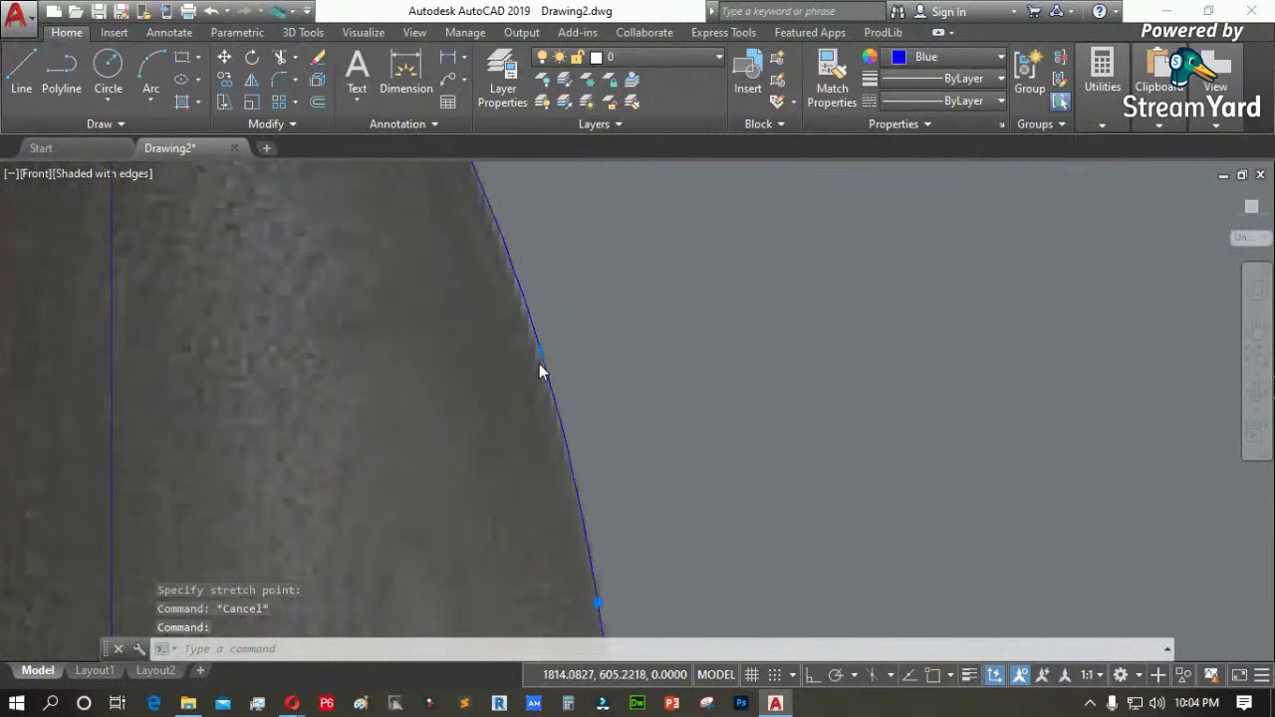
click(536, 349)
scroll(558, 368, down, 5)
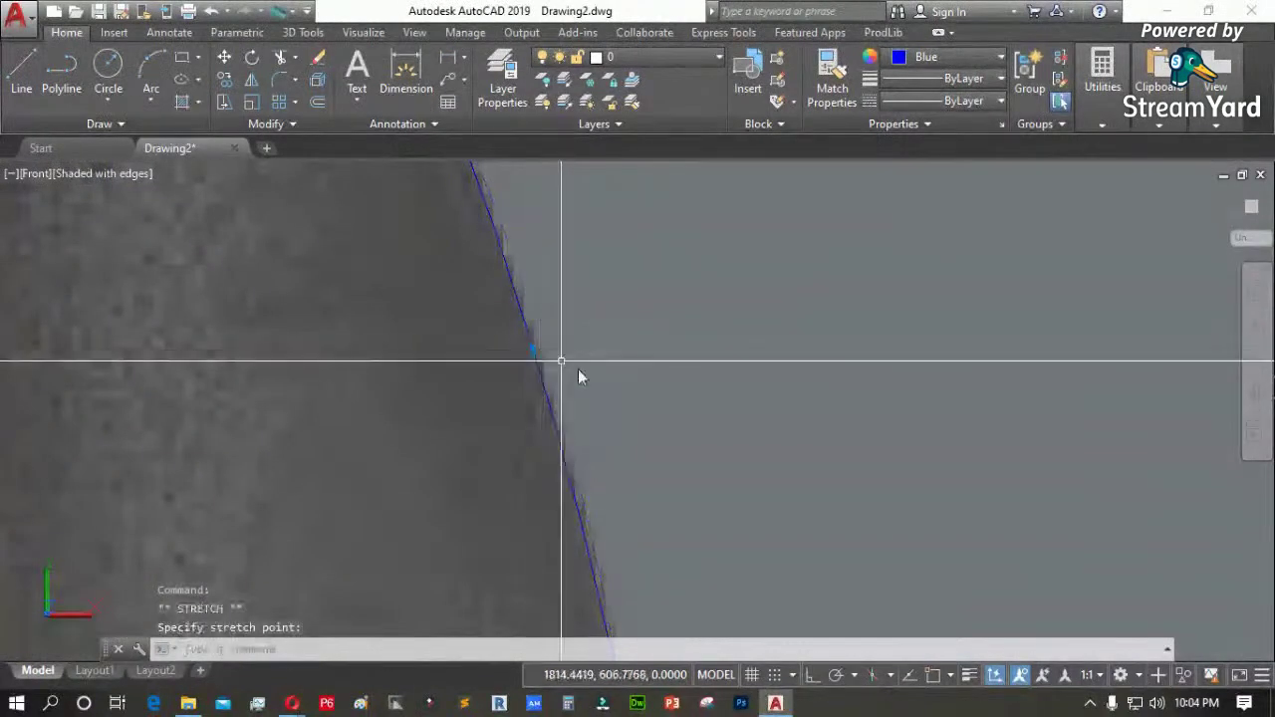
key(Escape)
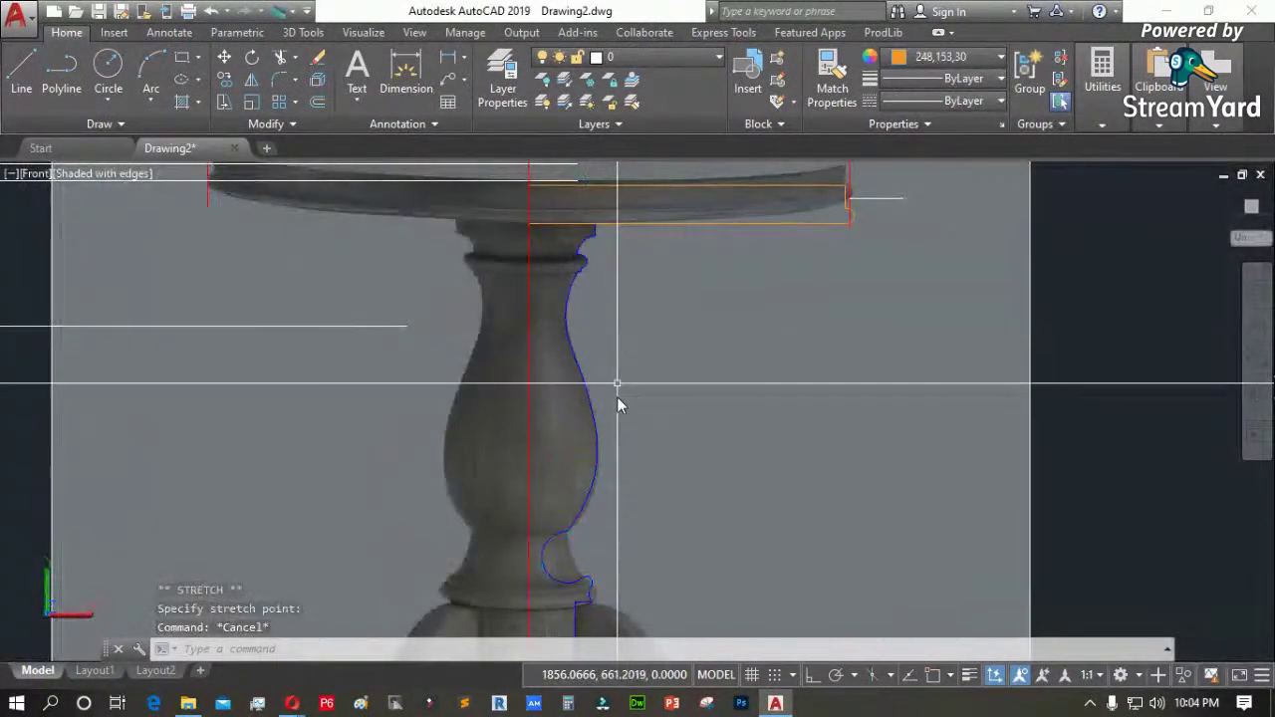
Window-select the profile's base and stretch its lower arc point onto the baluster base's edge
scroll(611, 573, up, 4)
click(502, 514)
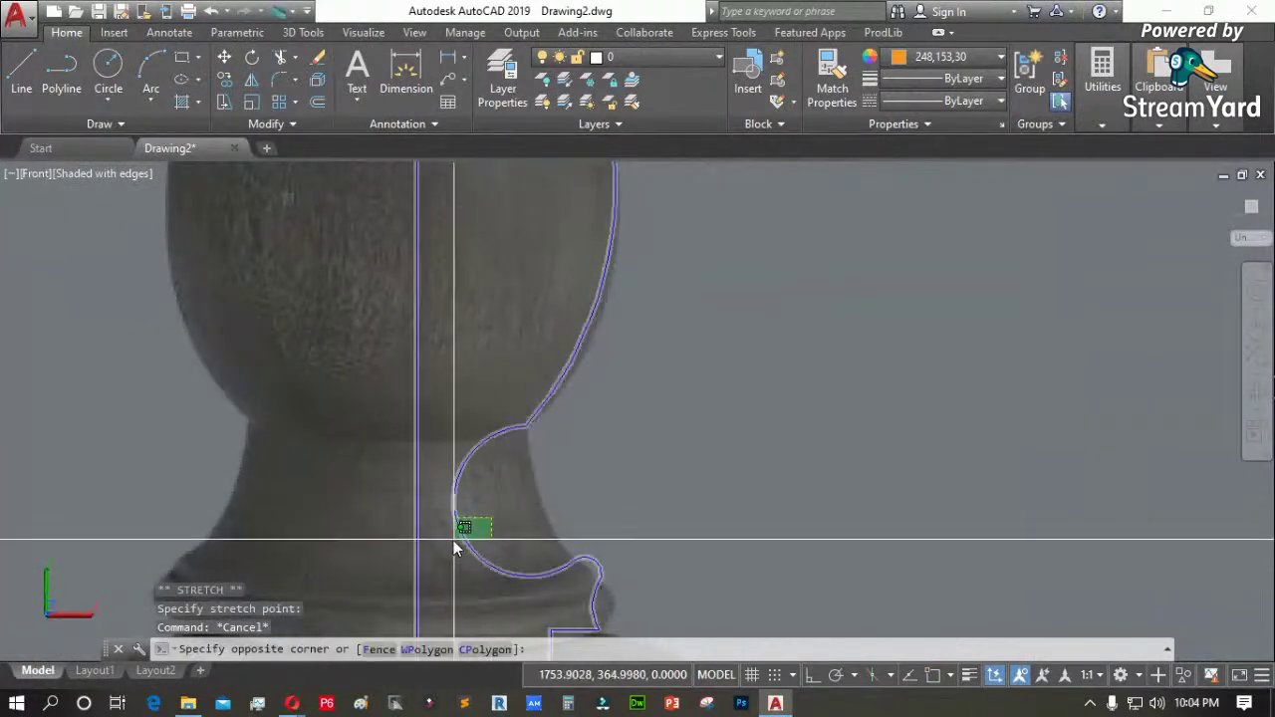
click(457, 532)
click(457, 530)
scroll(487, 524, up, 3)
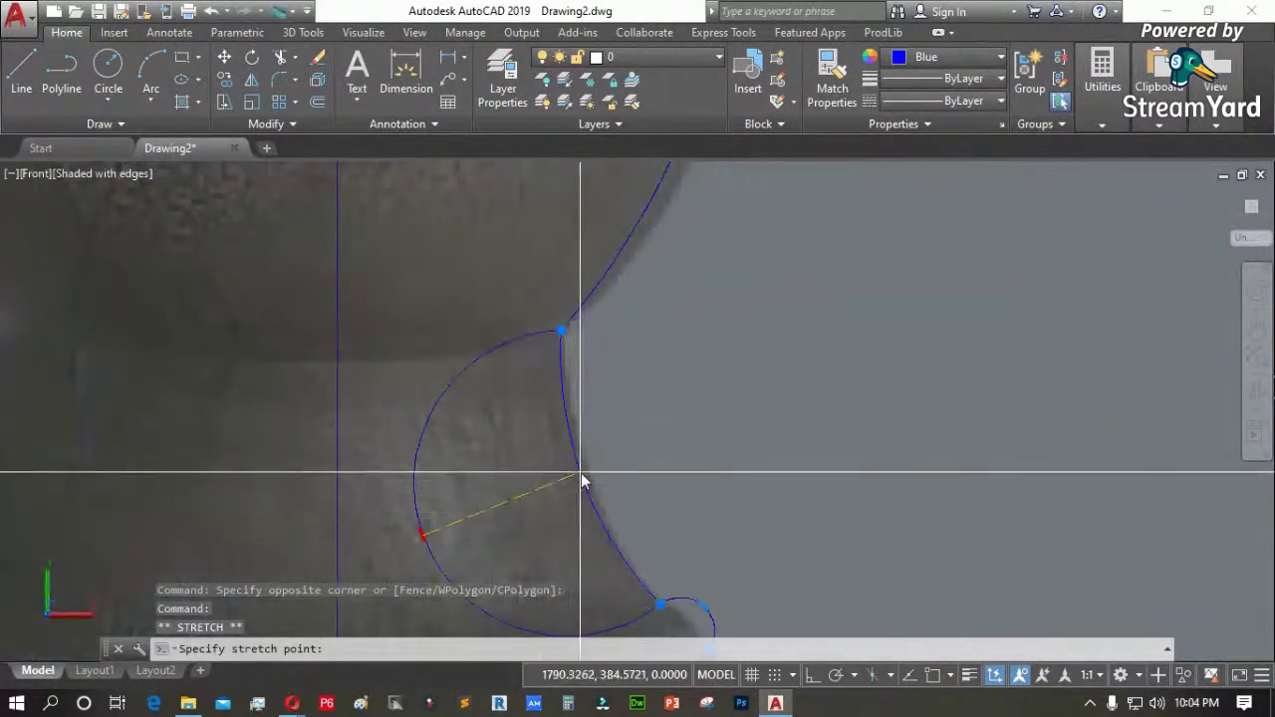
scroll(521, 322, up, 2)
scroll(601, 442, down, 3)
scroll(627, 501, up, 3)
click(643, 482)
click(618, 466)
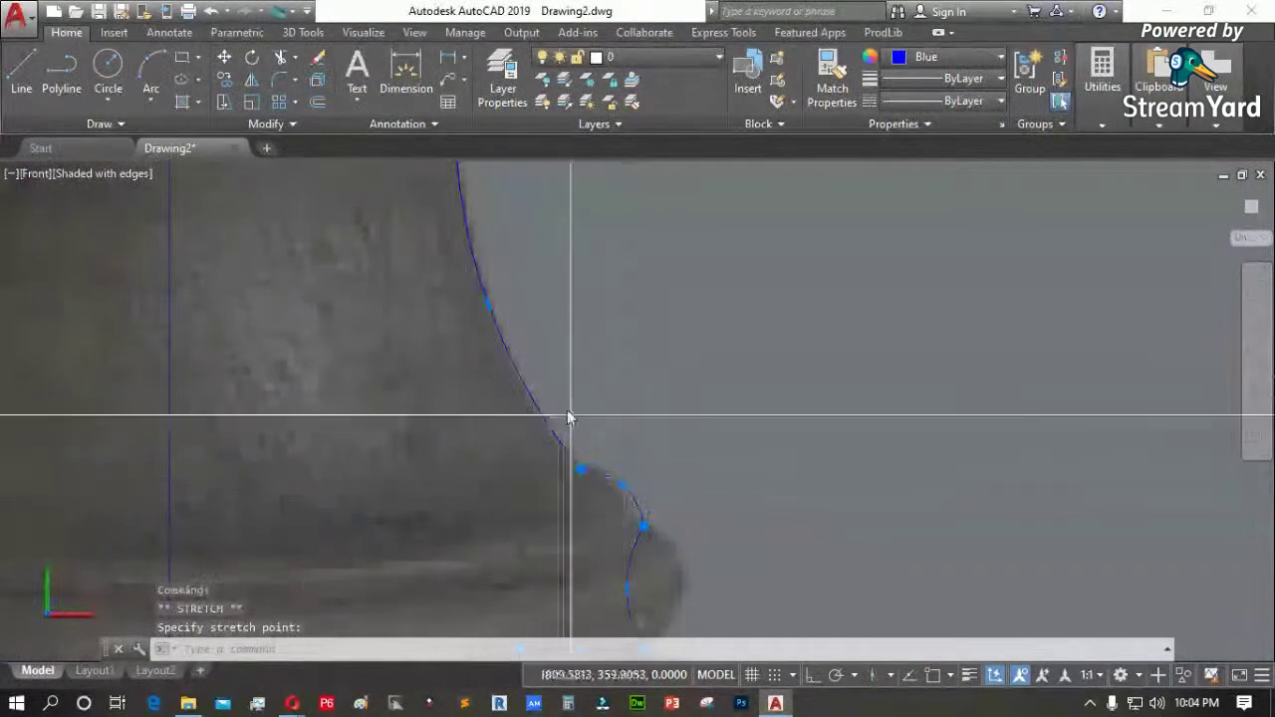
scroll(604, 488, down, 3)
Drag the bead curve's grip onto the image's edge
click(576, 457)
click(576, 458)
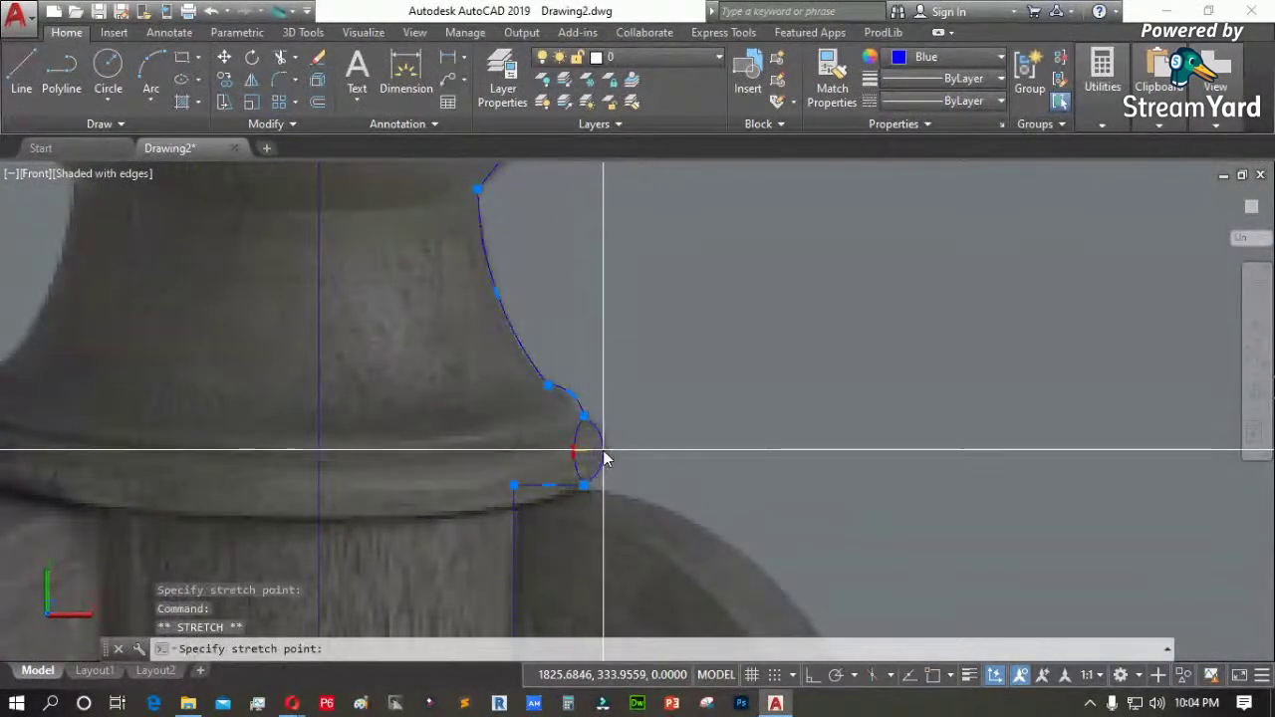
click(608, 456)
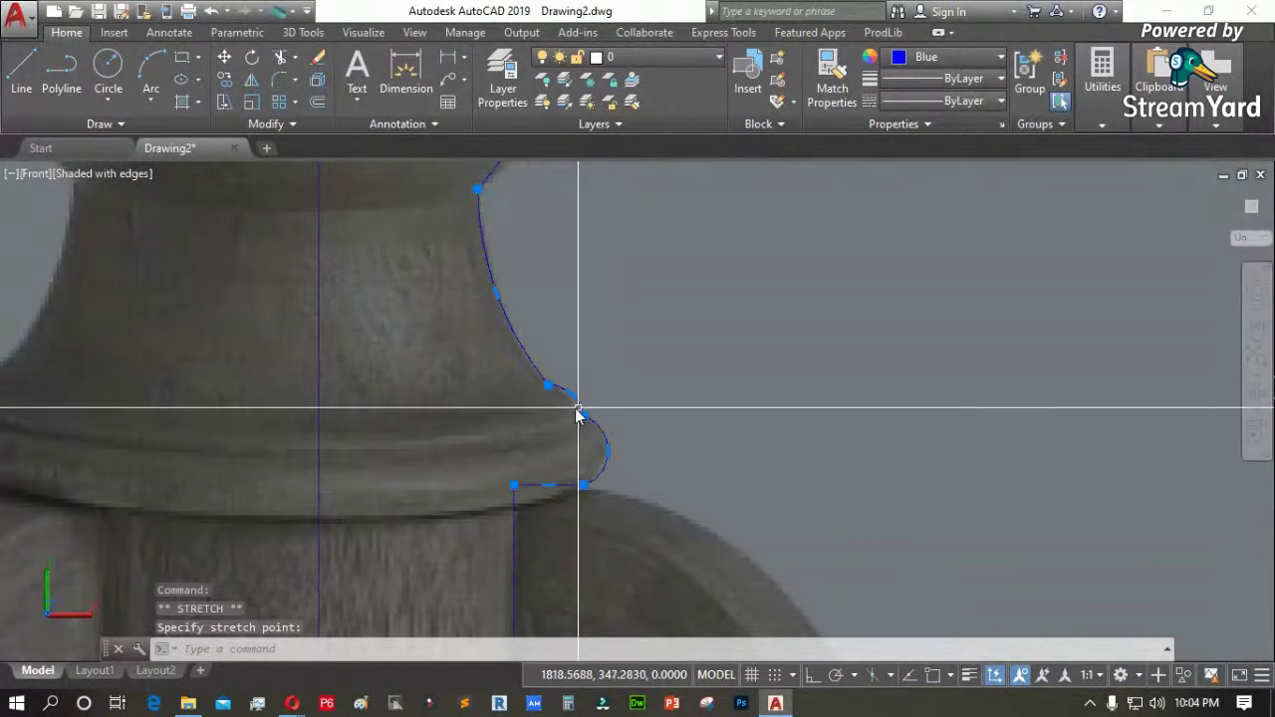
scroll(549, 509, up, 6)
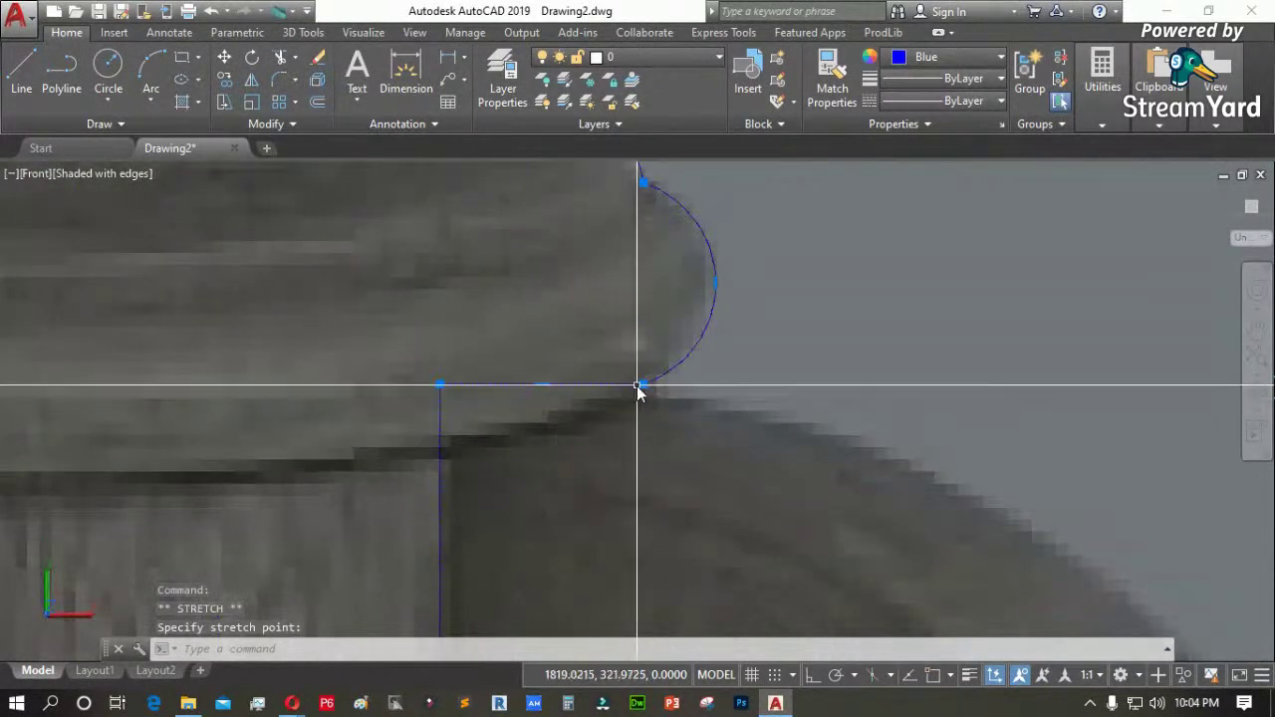
scroll(486, 444, down, 6)
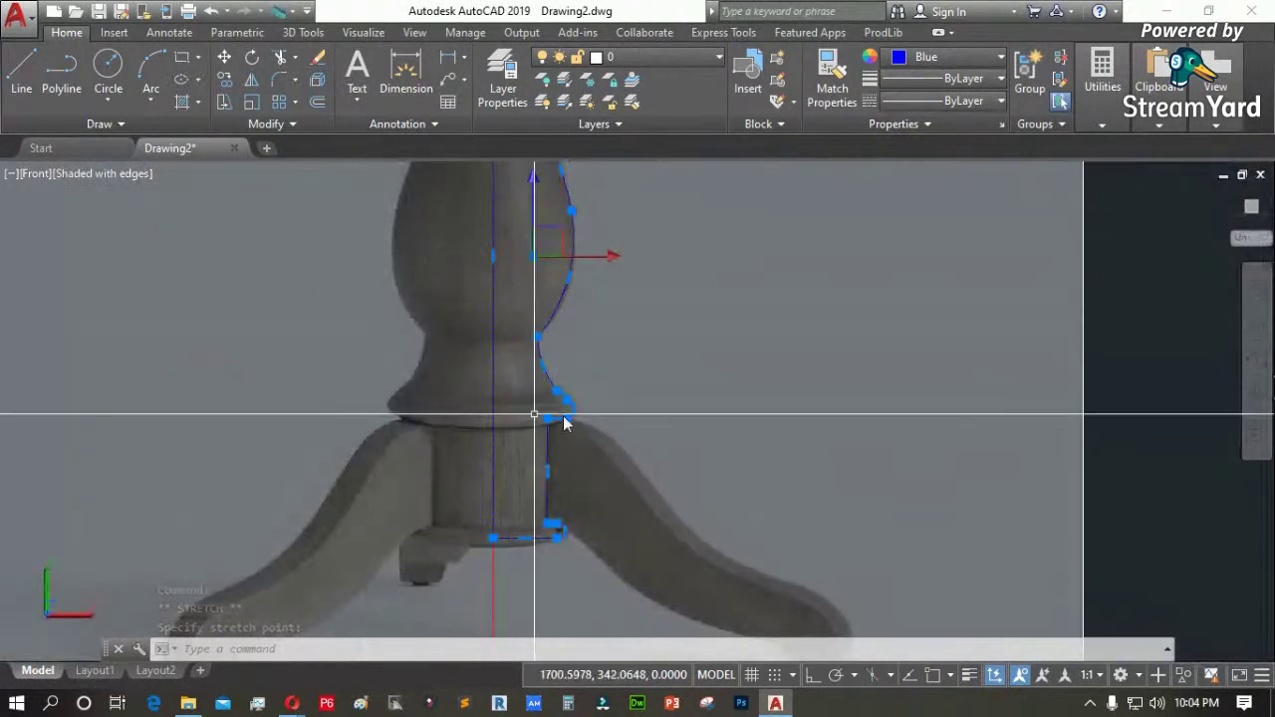
scroll(539, 452, up, 2)
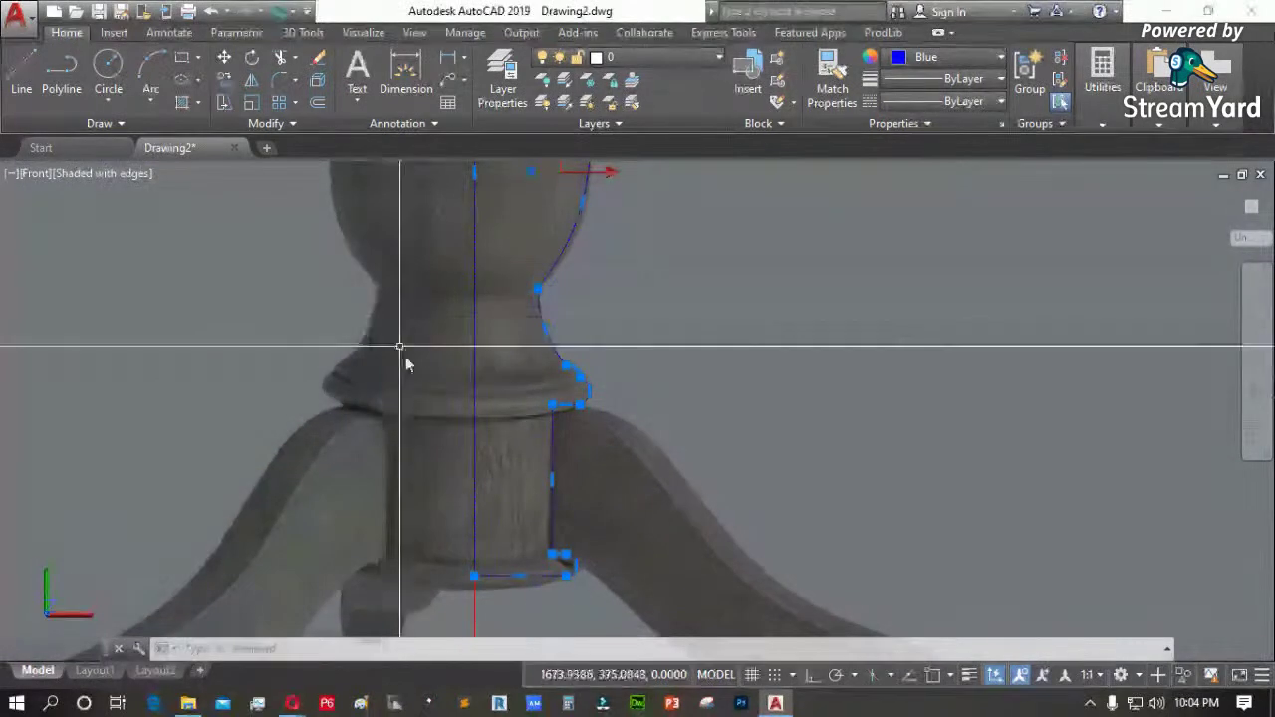
scroll(559, 439, down, 2)
scroll(559, 439, down, 2)
scroll(592, 447, up, 3)
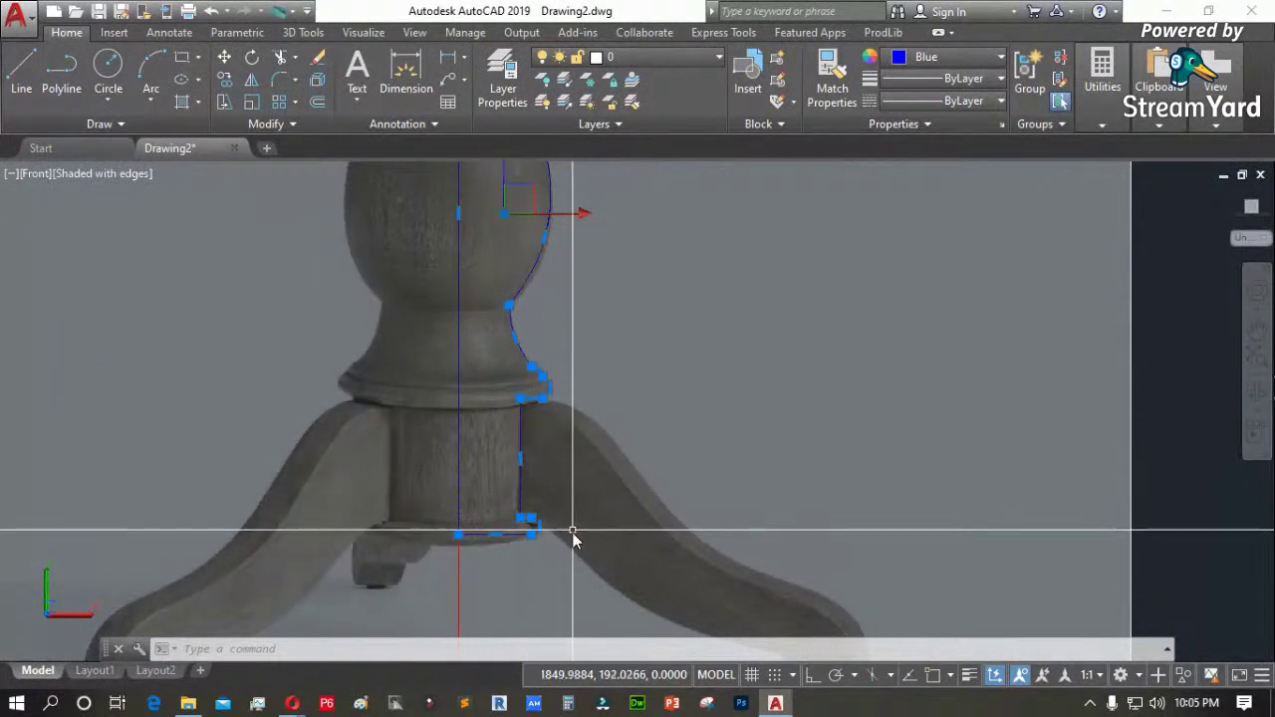
Refit the foot's rounded corner arc to the image edge, then clear the grips
click(489, 536)
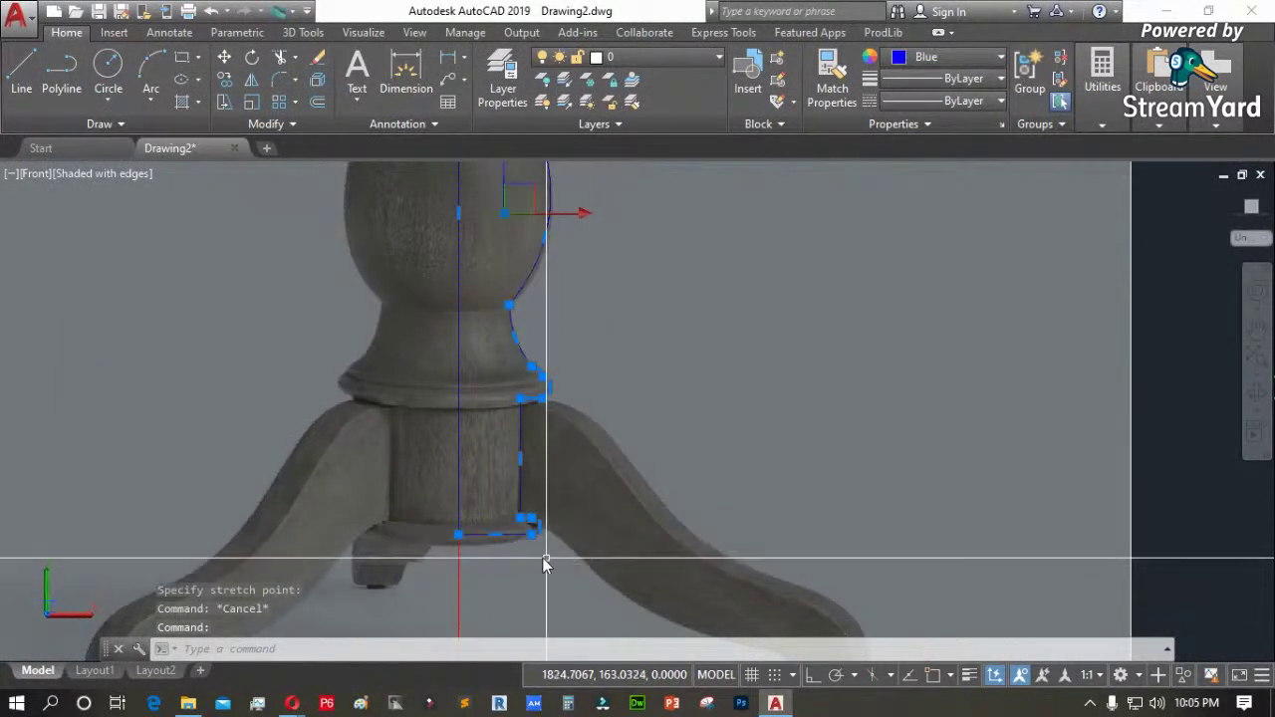
scroll(543, 558, up, 5)
scroll(536, 456, up, 8)
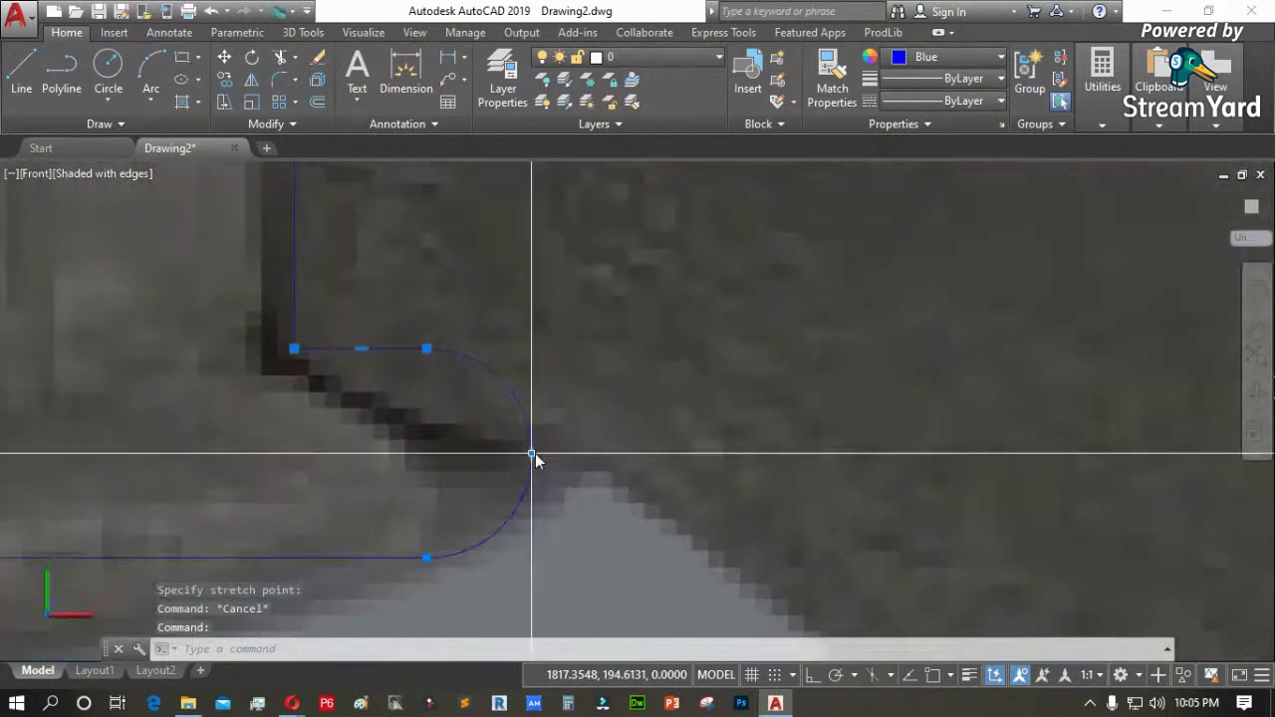
click(531, 455)
click(496, 454)
scroll(590, 497, down, 1)
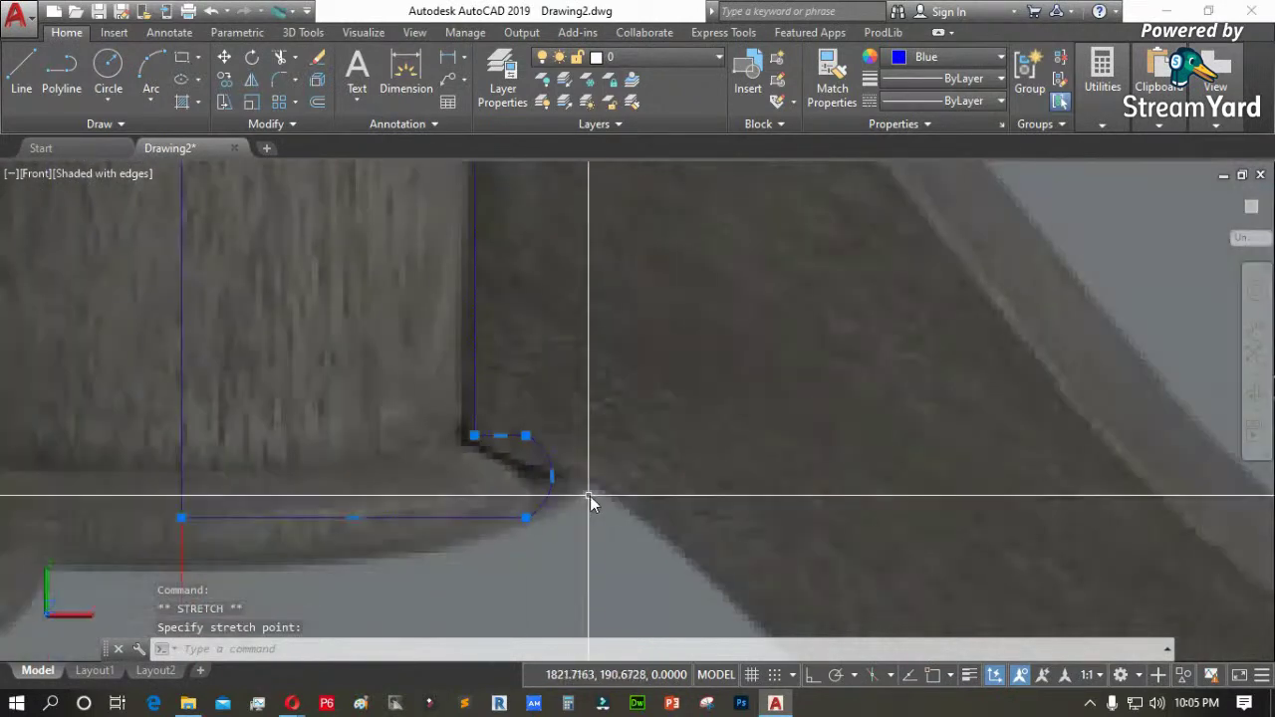
click(539, 430)
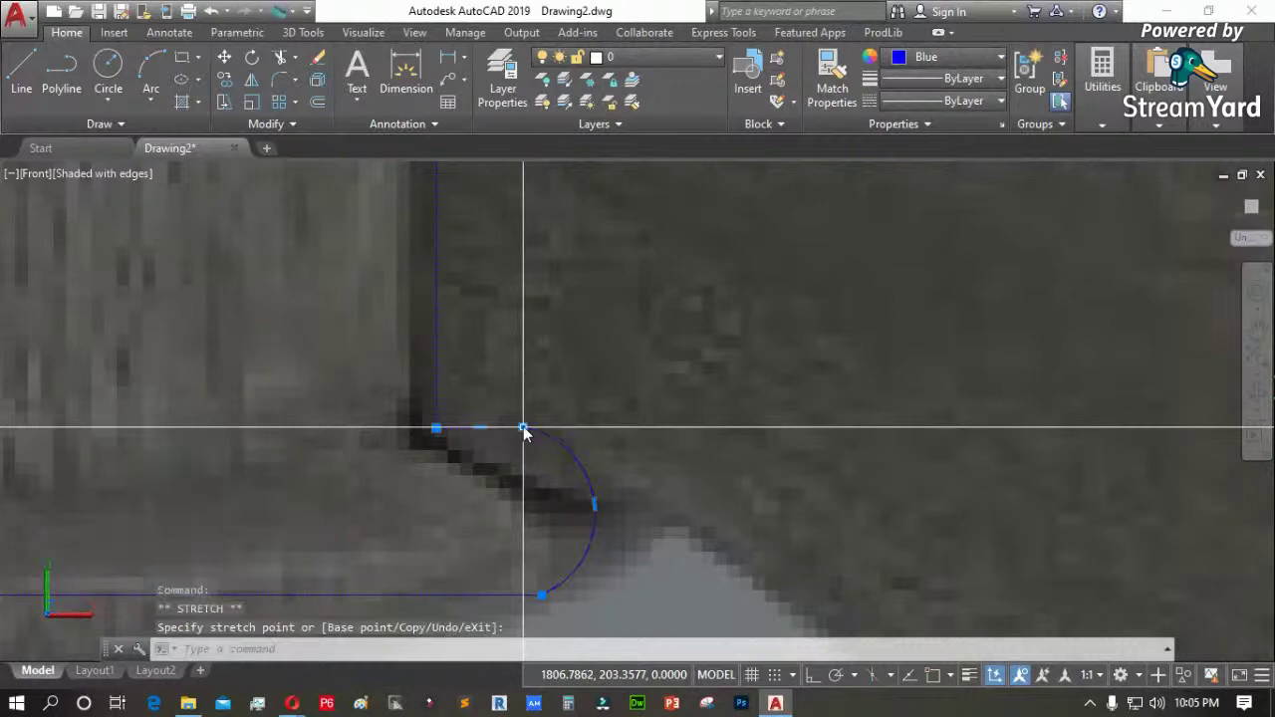
scroll(578, 463, down, 6)
key(Escape)
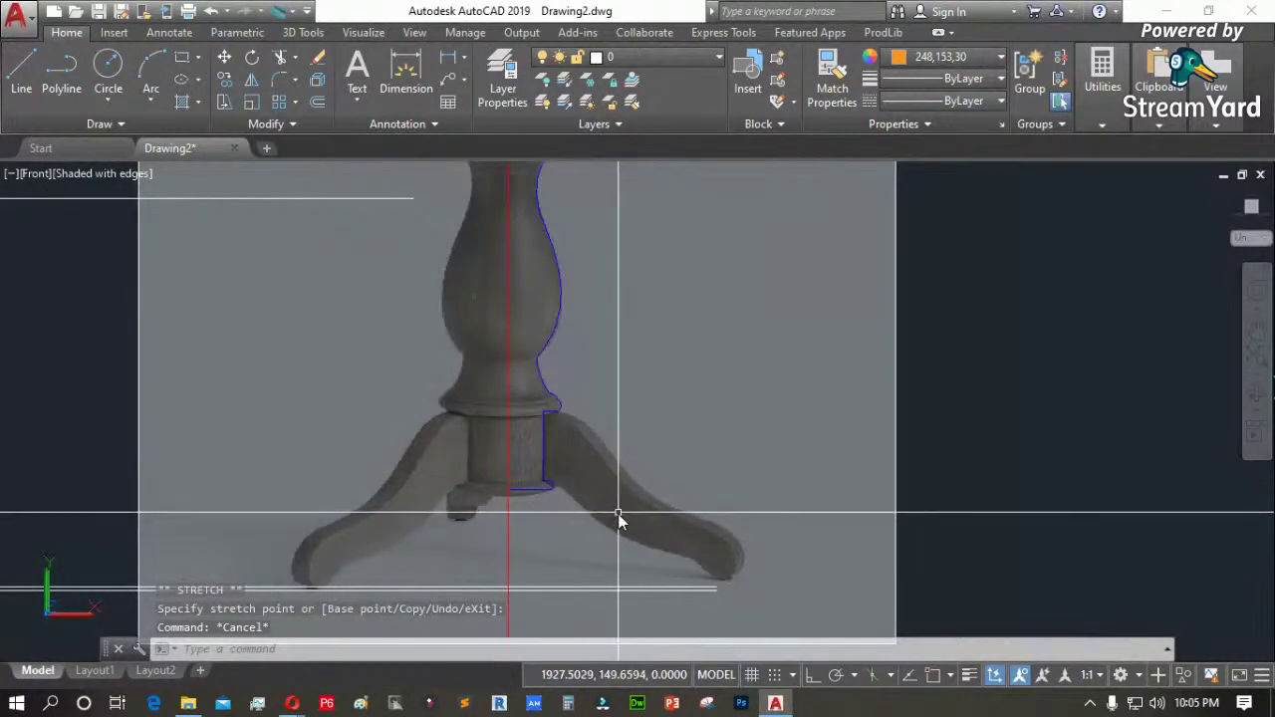
scroll(712, 590, up, 2)
scroll(498, 403, up, 2)
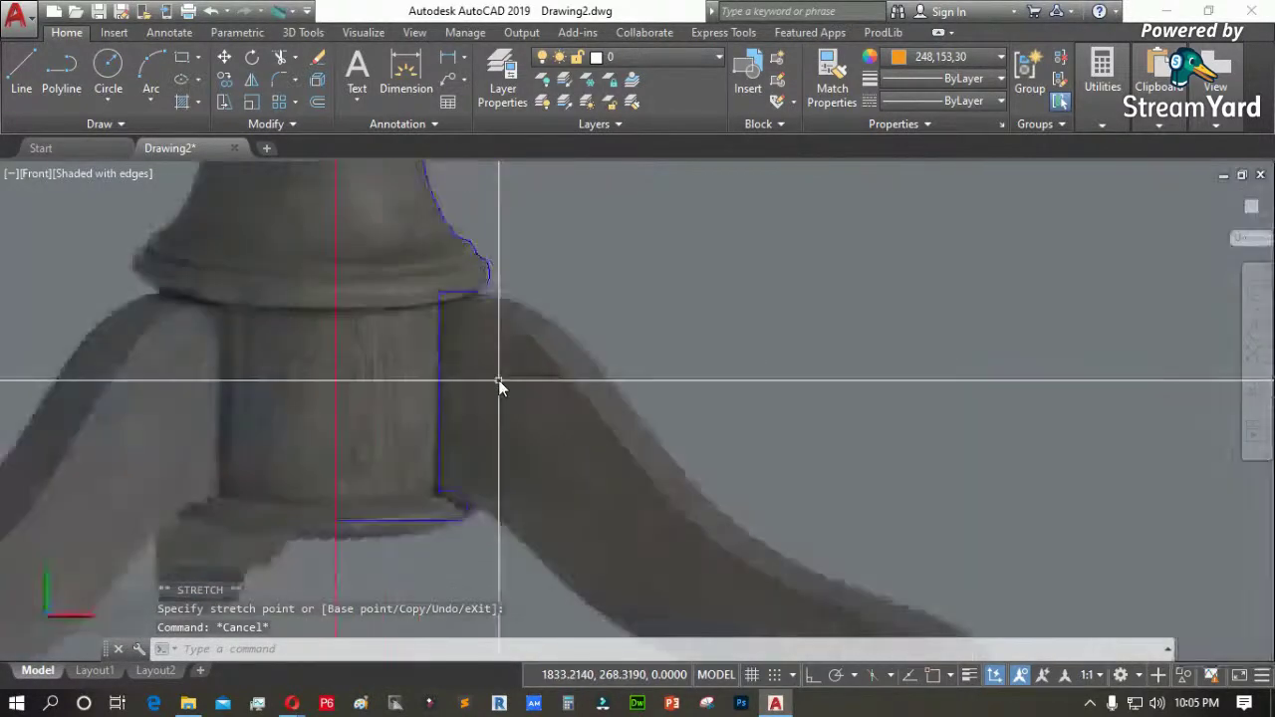
Turn on Osnap with F3 and start a polyline at the column corner with a short straight segment along the leg top
text(p)
scroll(432, 294, up, 5)
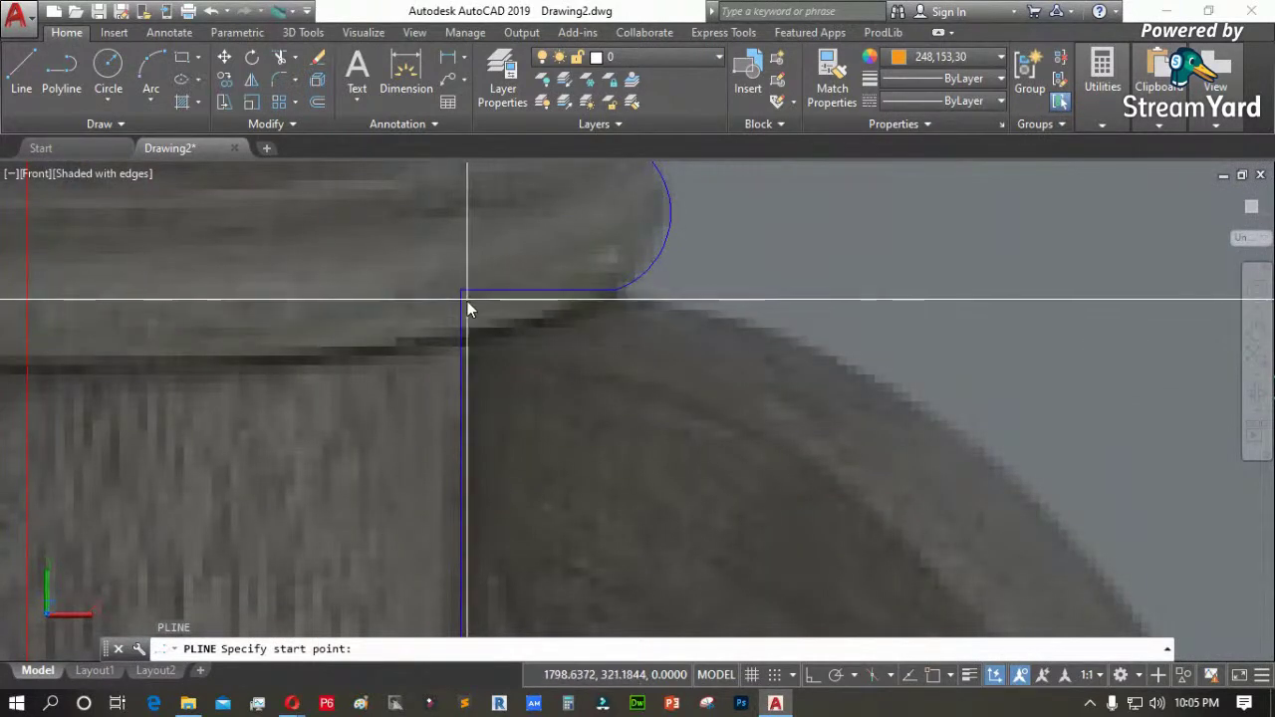
key(F3)
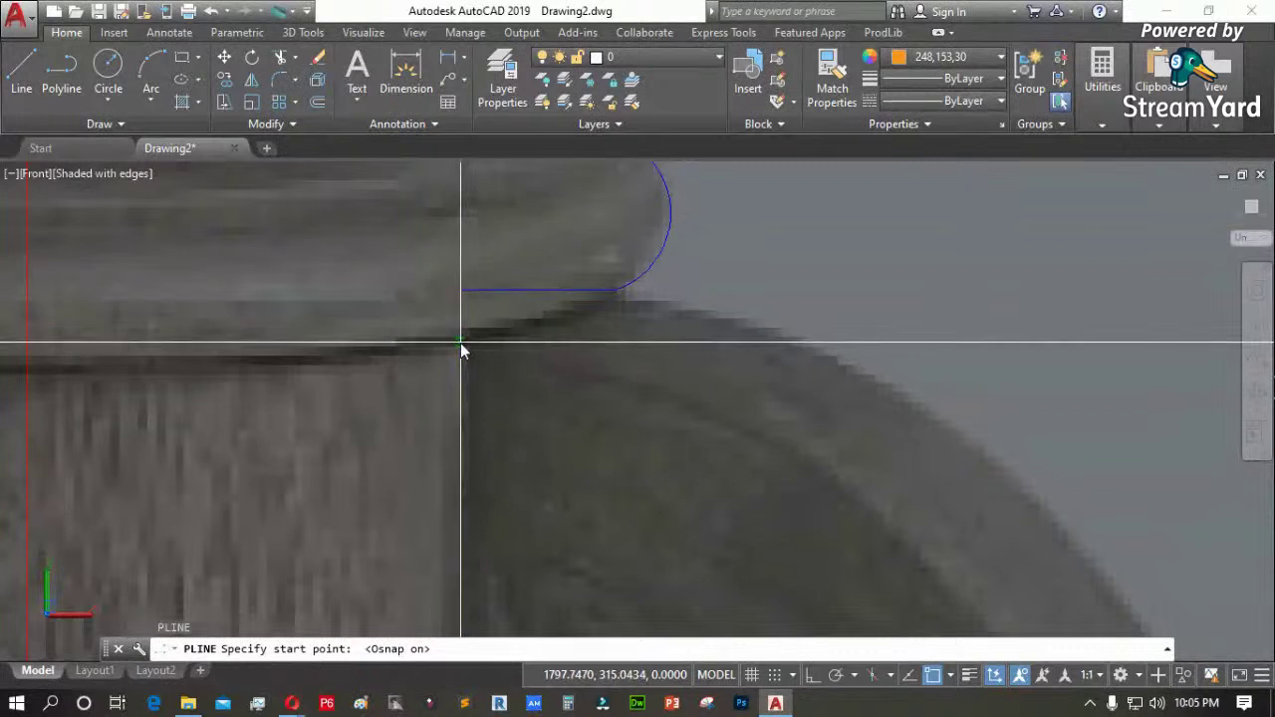
click(461, 350)
scroll(468, 347, down, 3)
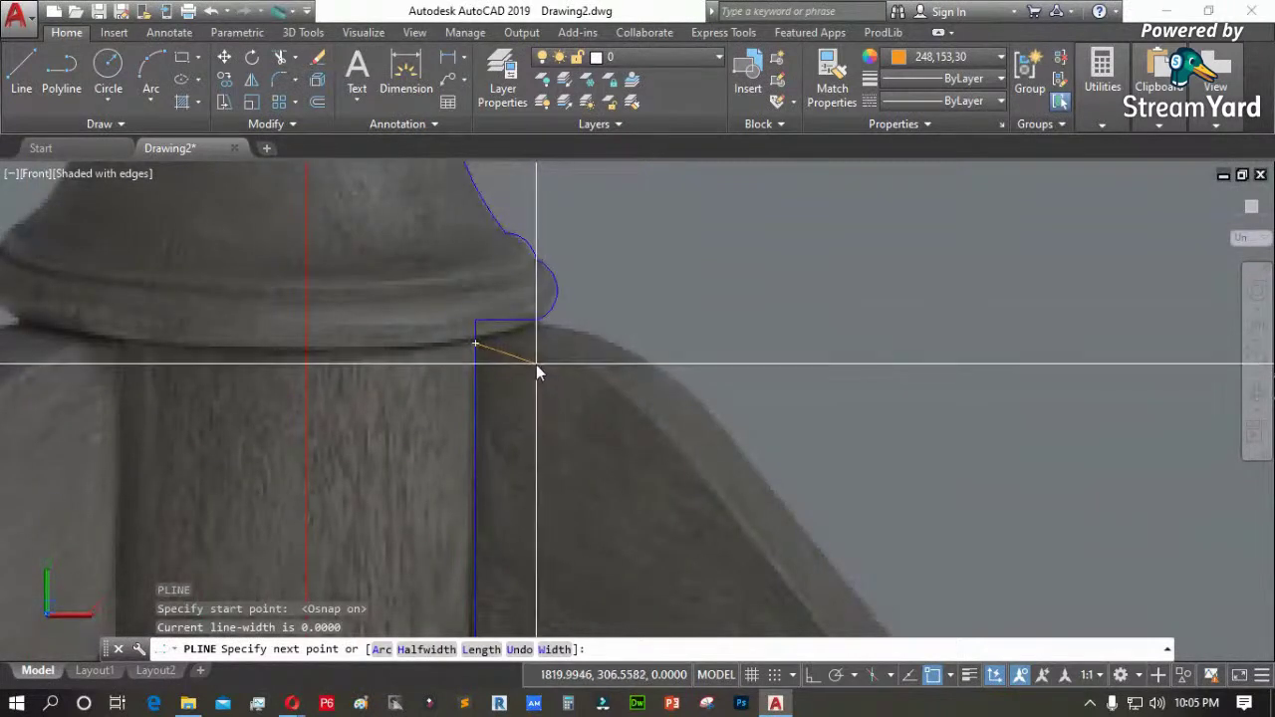
scroll(535, 365, up, 2)
click(529, 342)
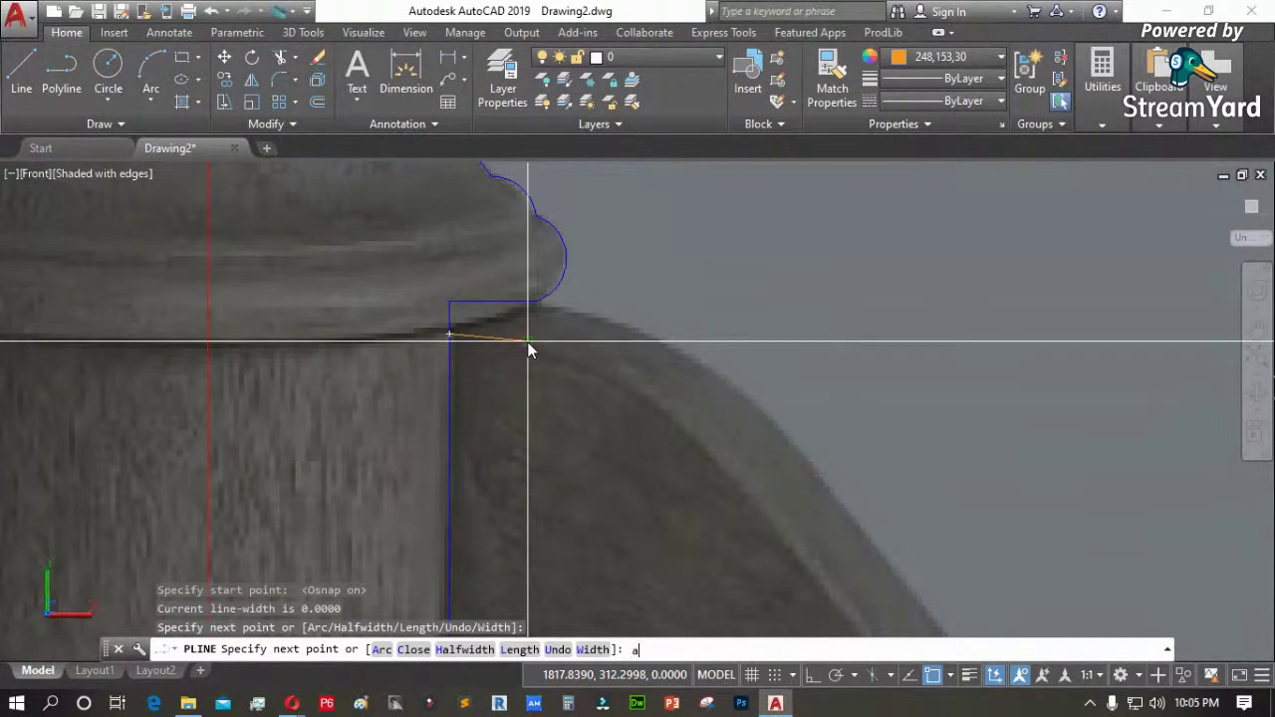
key(Return)
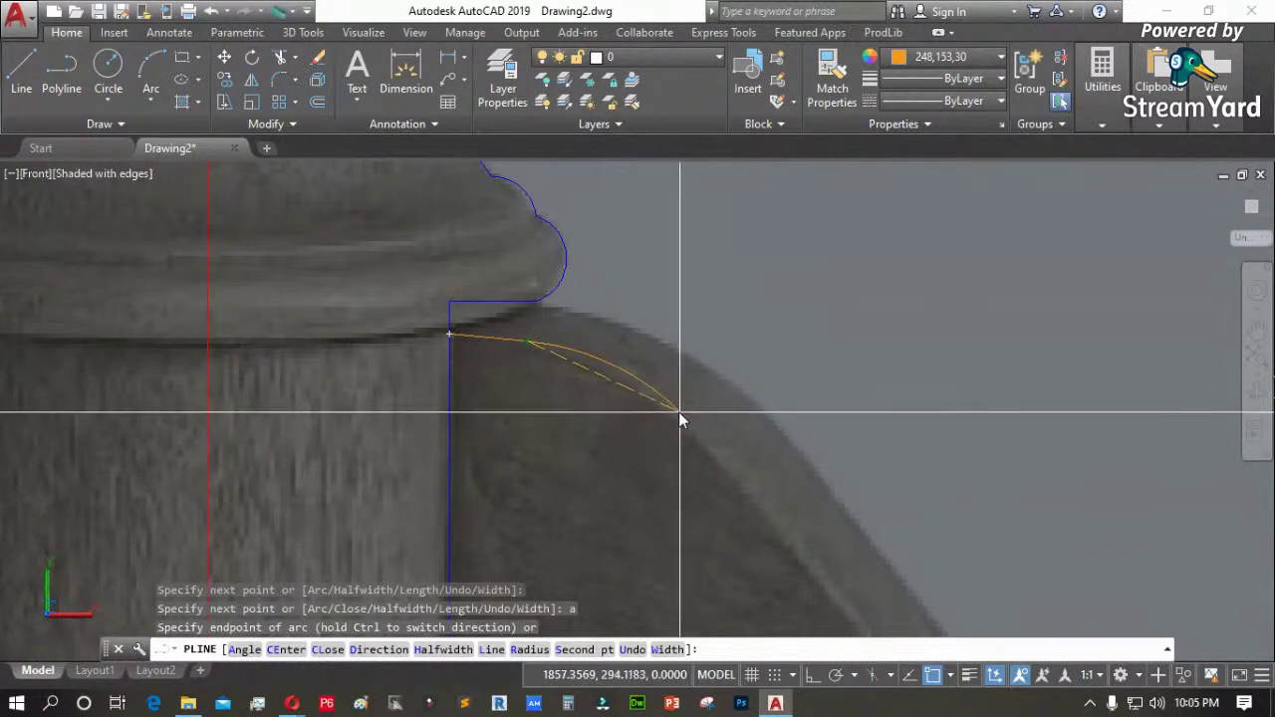
Draw arcs following the leg's upper curve down to its foot tip
click(672, 409)
scroll(666, 394, down, 4)
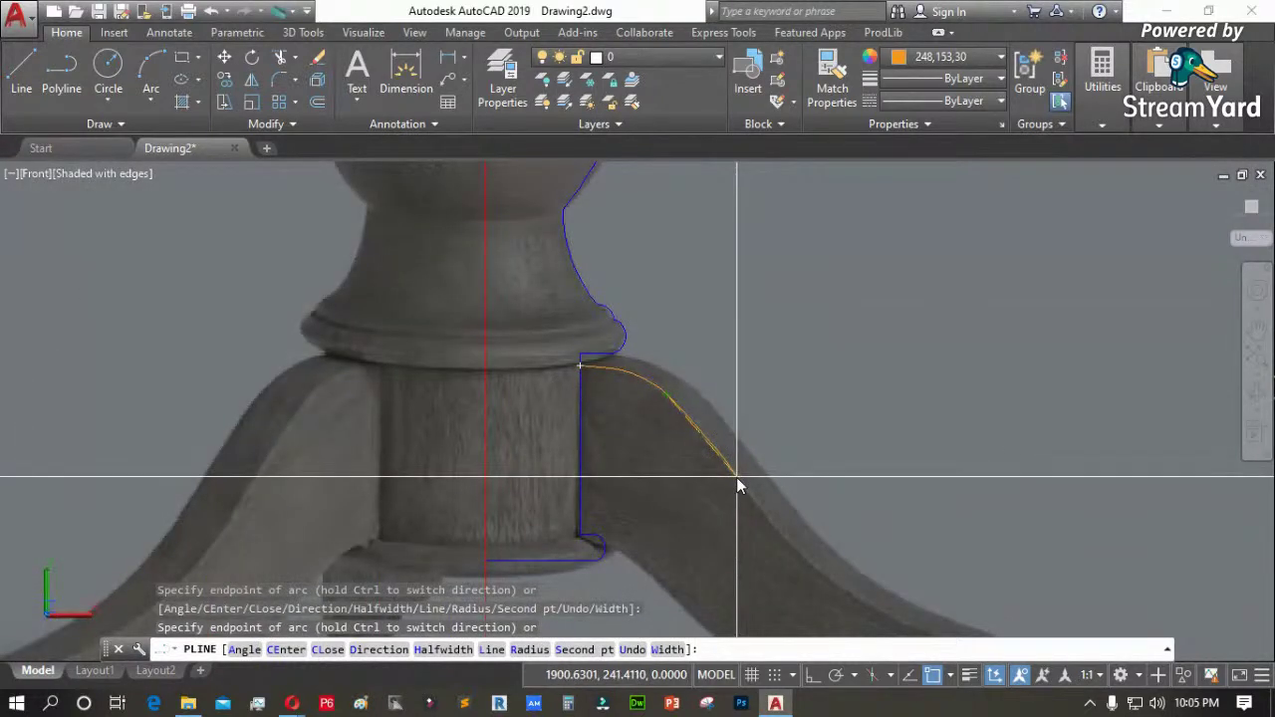
scroll(768, 529, down, 2)
scroll(768, 495, up, 3)
click(775, 485)
scroll(885, 538, down, 3)
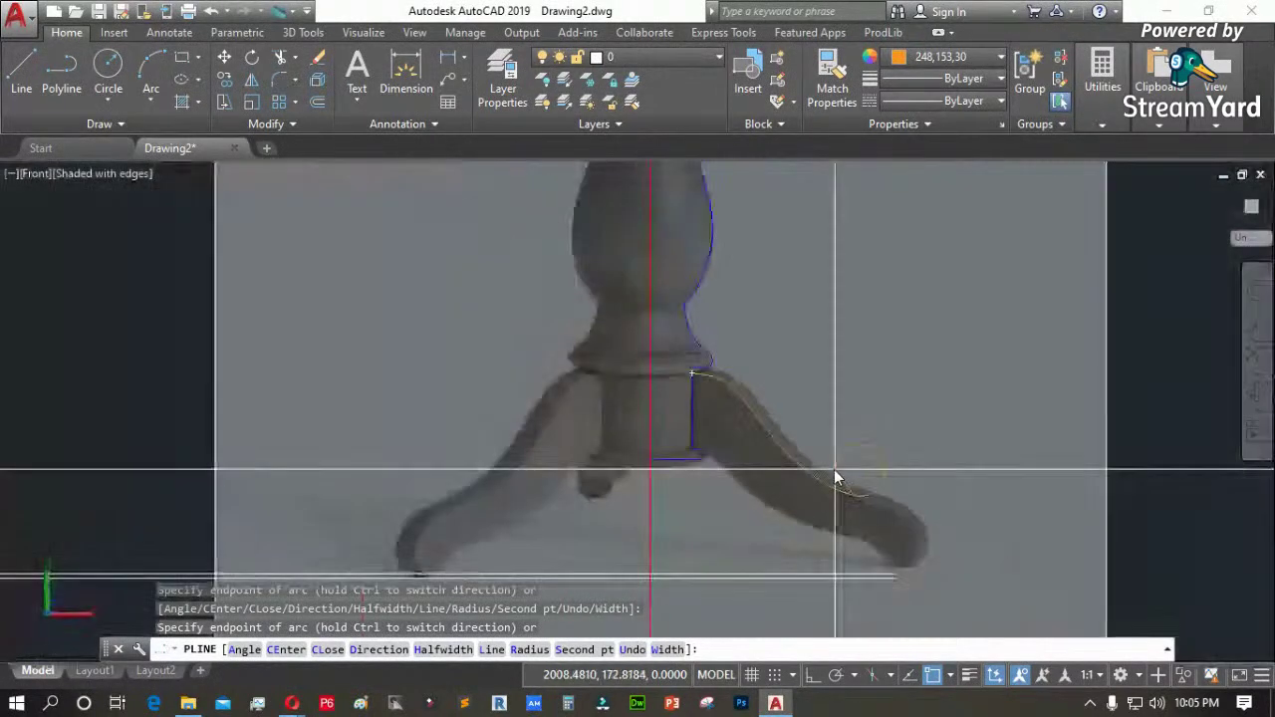
scroll(837, 475, up, 5)
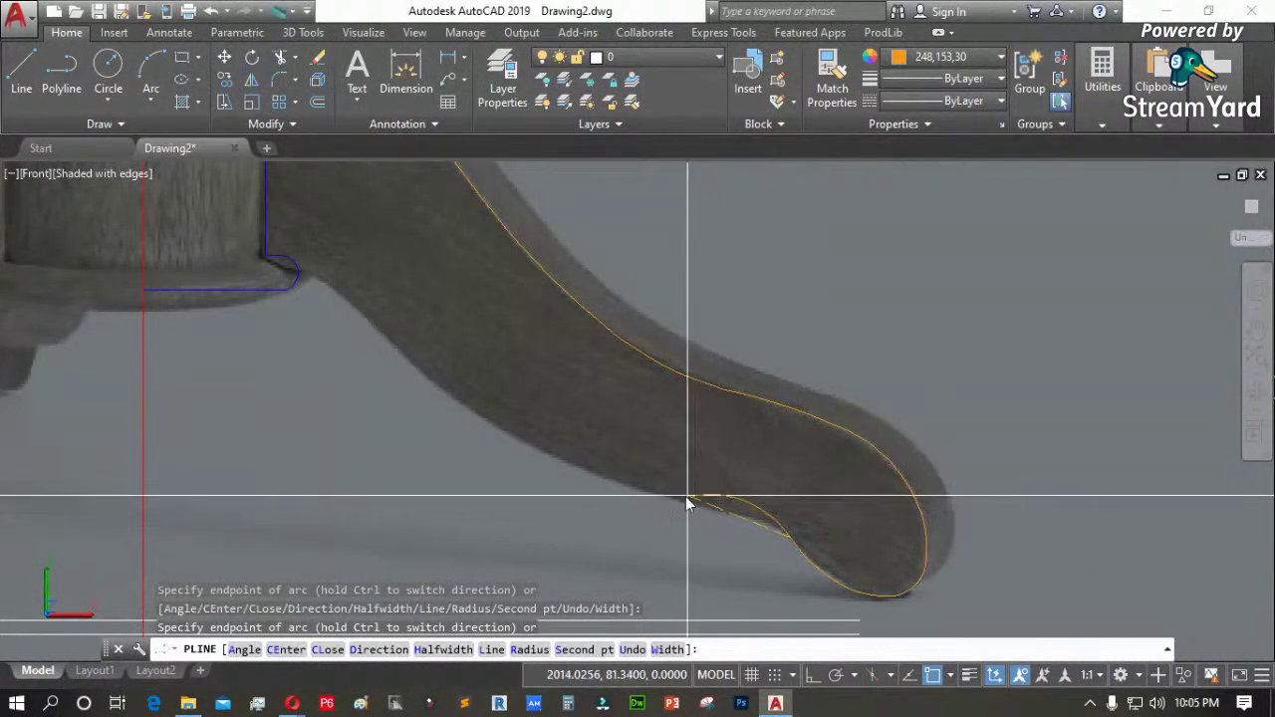
scroll(660, 503, up, 1)
scroll(658, 506, up, 1)
click(655, 494)
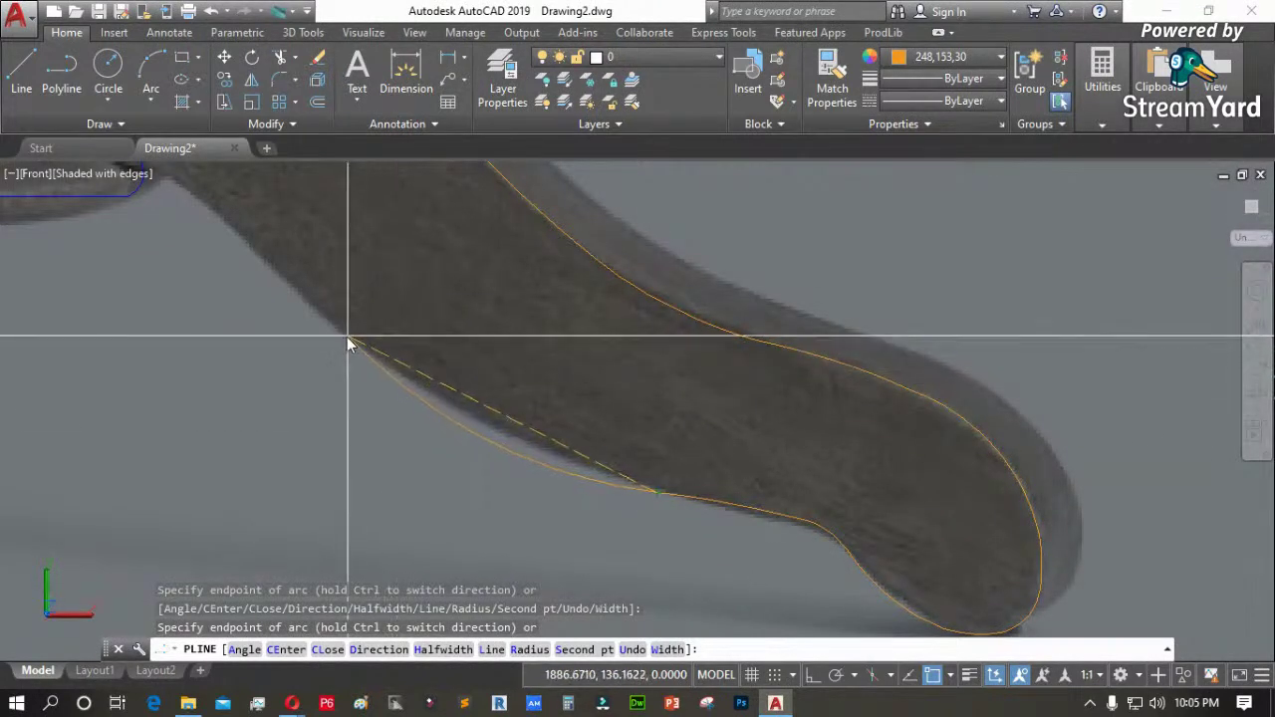
scroll(342, 313, down, 2)
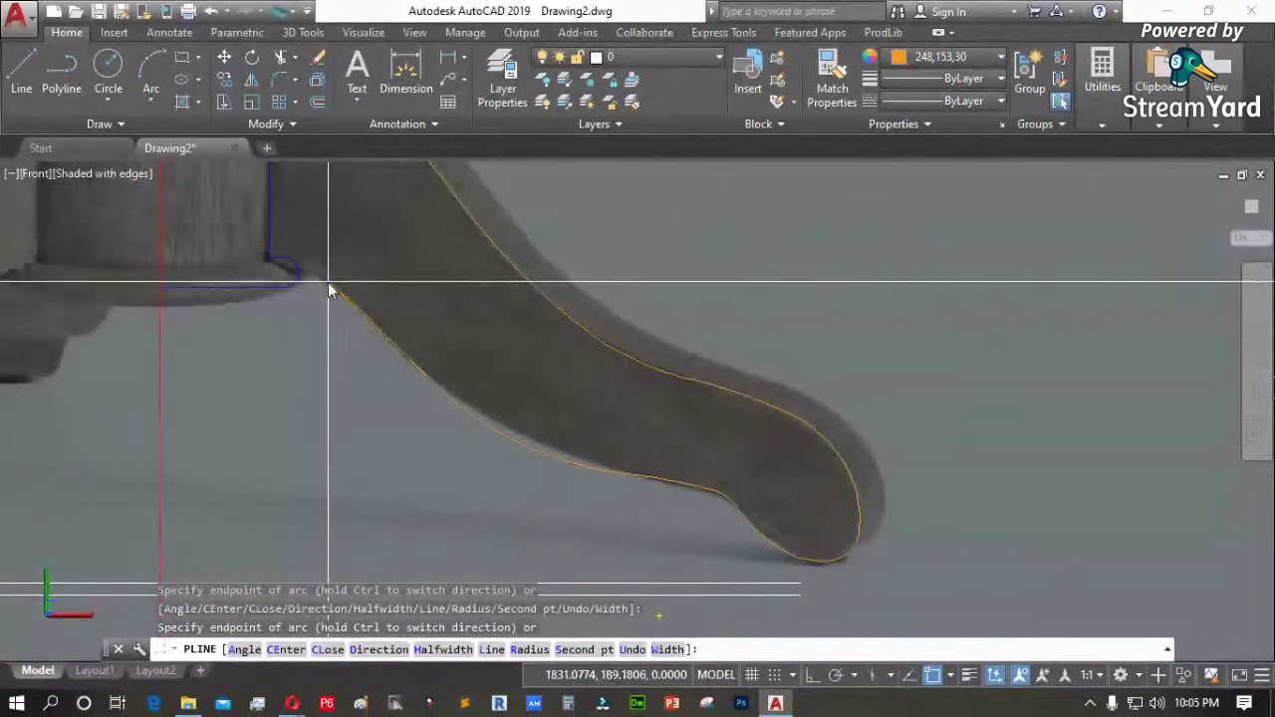
scroll(309, 261, up, 3)
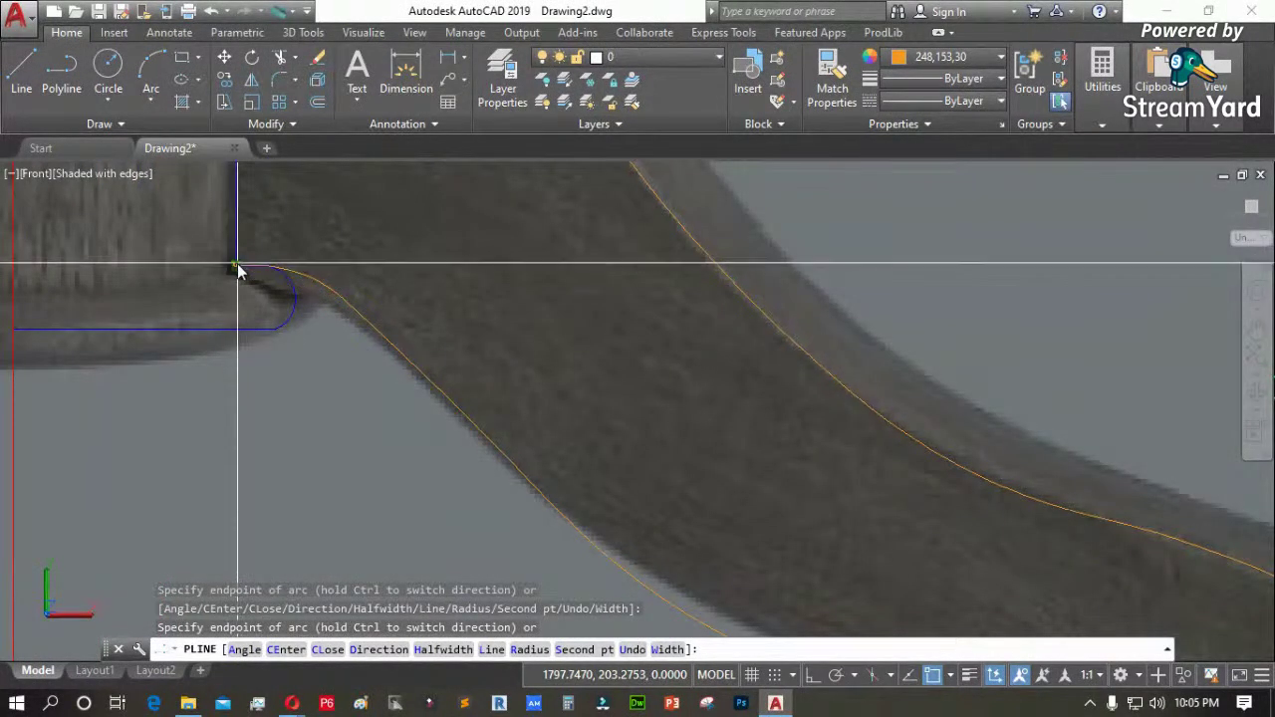
Close the leg polyline with CL back to its start and select it
key(Return)
text(cl)
key(Return)
scroll(666, 529, down, 4)
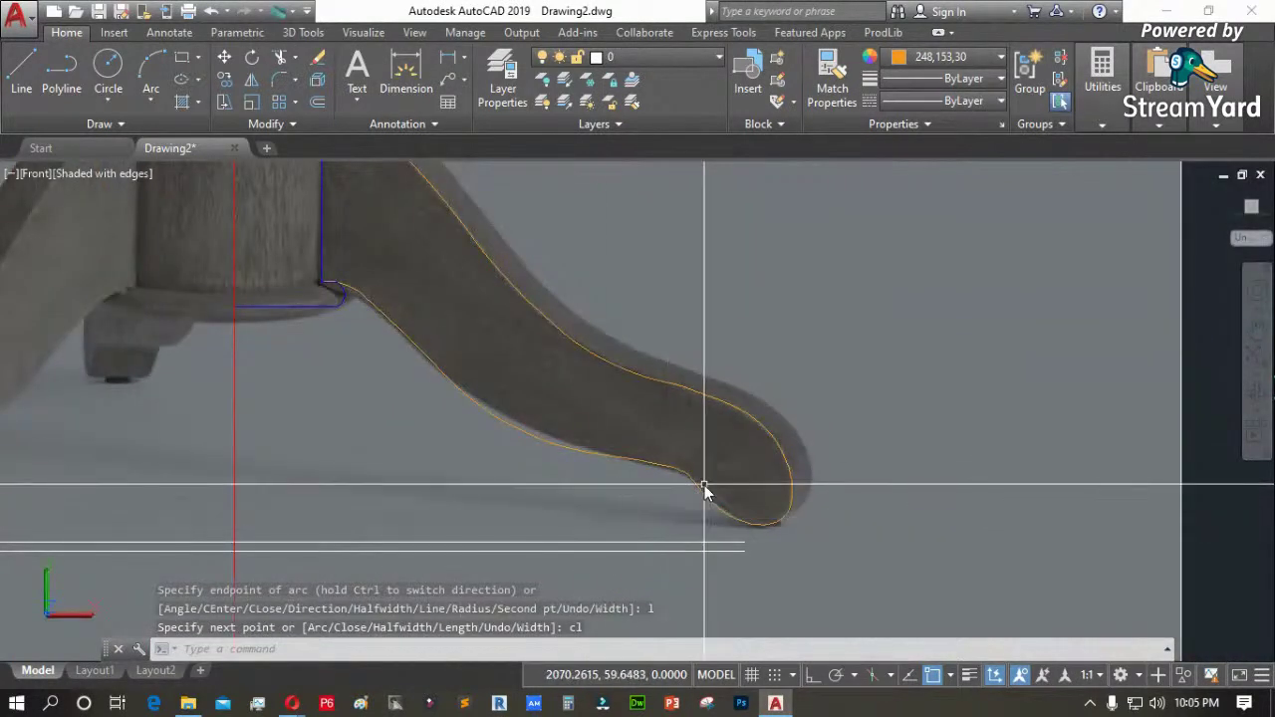
click(703, 494)
Move the leg outline's start point onto the column corner
scroll(518, 434, up, 3)
click(500, 432)
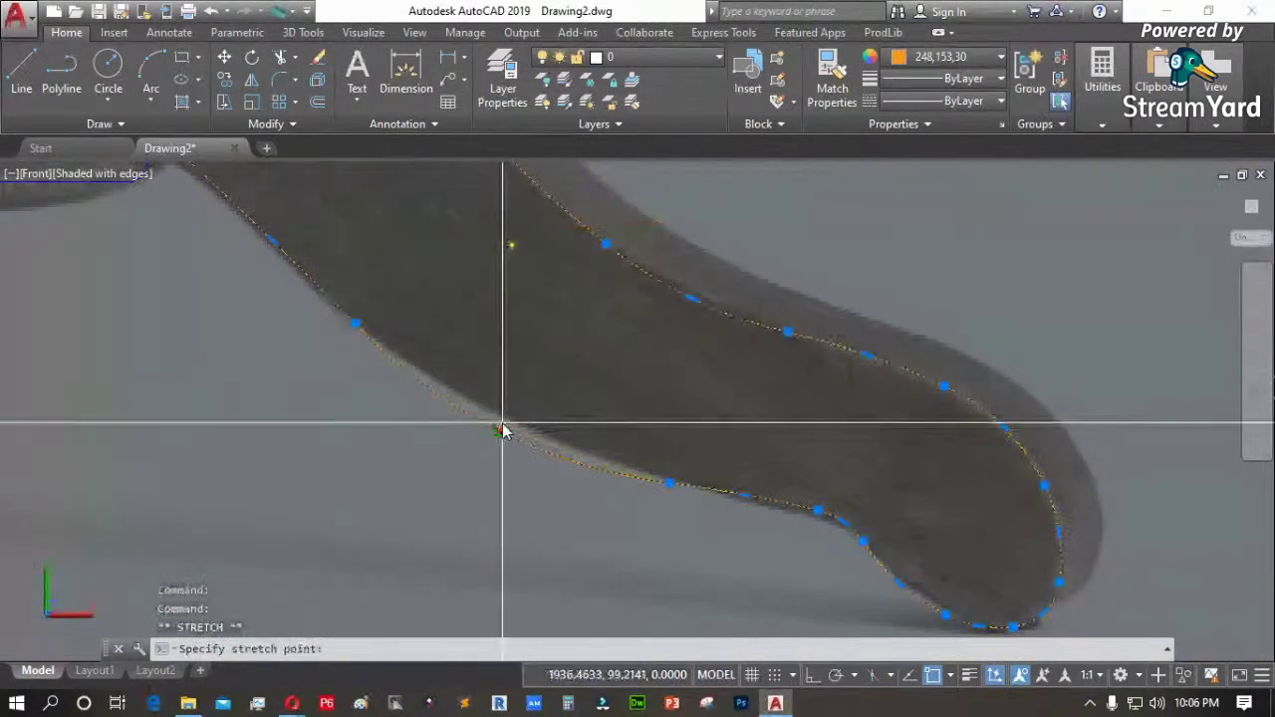
scroll(852, 513, down, 5)
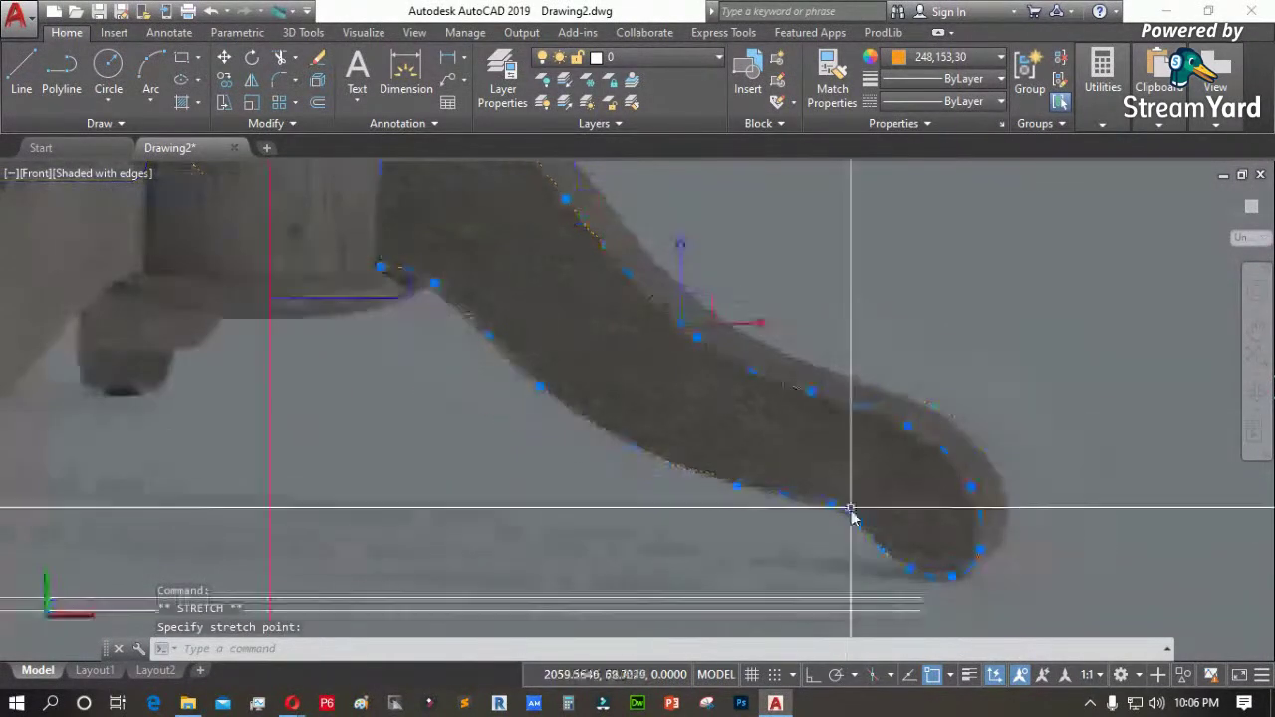
key(Escape)
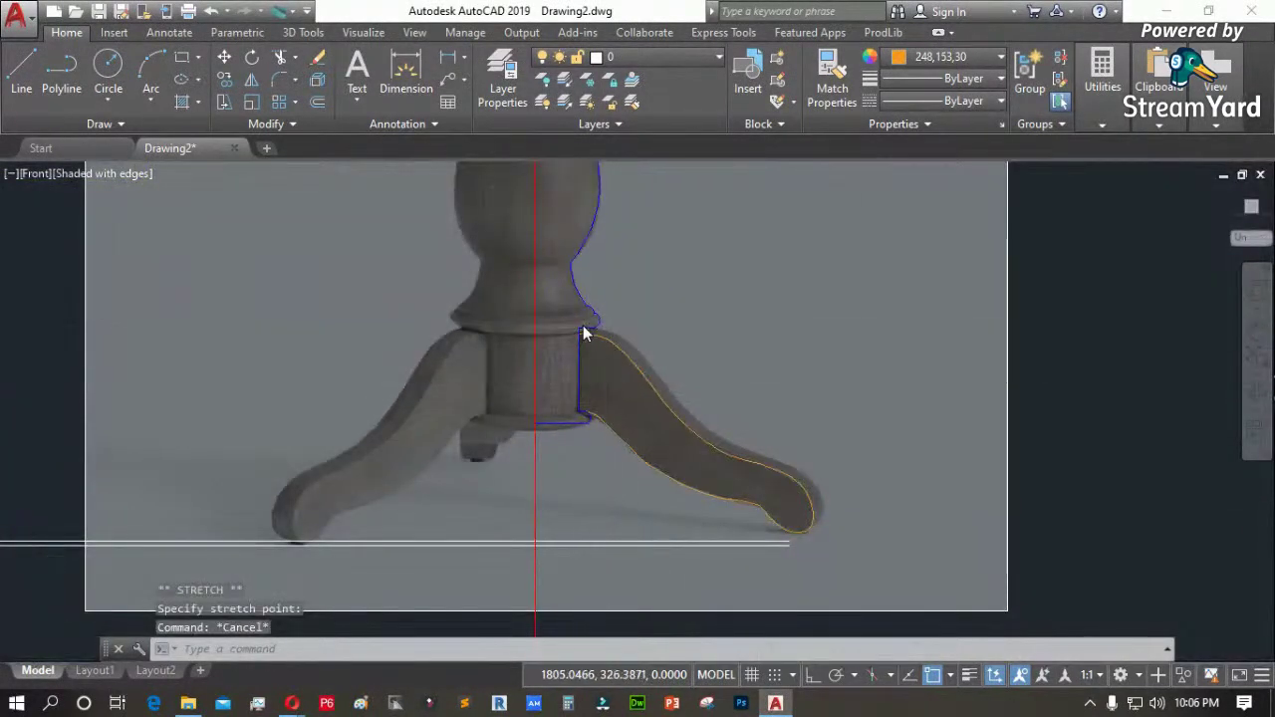
scroll(585, 332, up, 5)
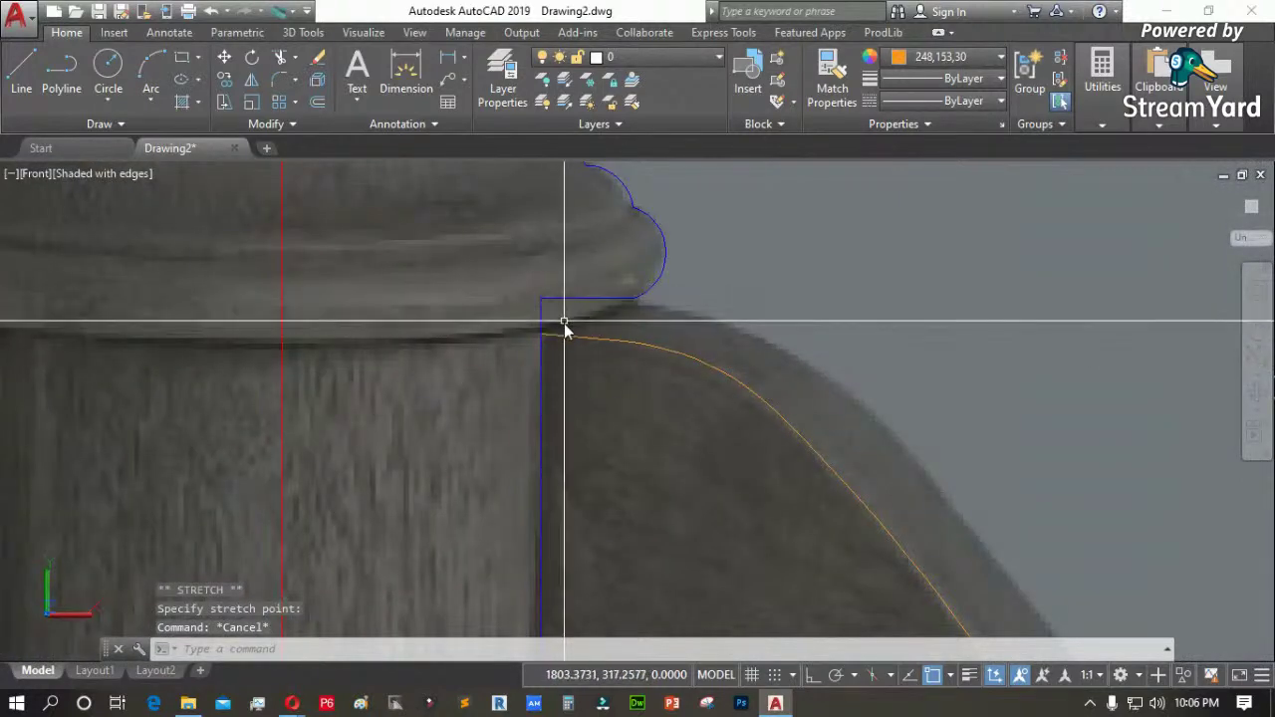
click(564, 336)
click(540, 334)
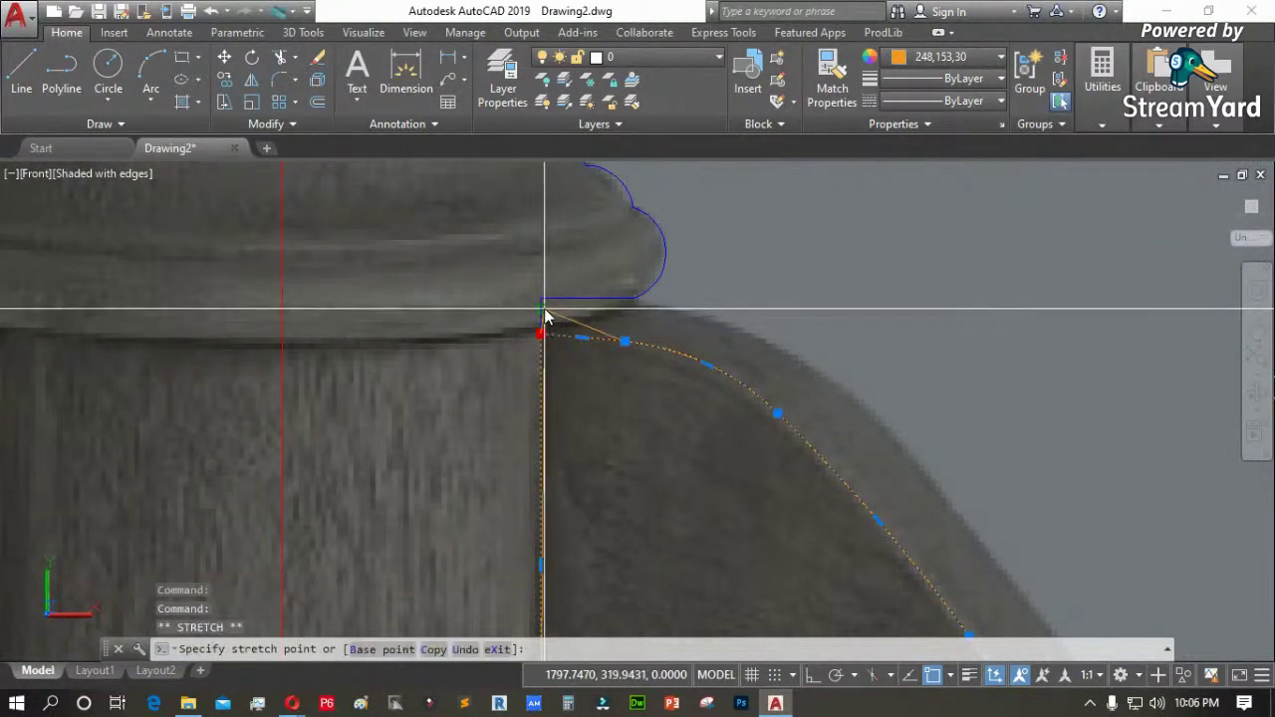
click(618, 340)
Drag the middle vertex of the leg's first curve onto the leg's upper edge
scroll(616, 346, up, 3)
click(621, 344)
click(642, 349)
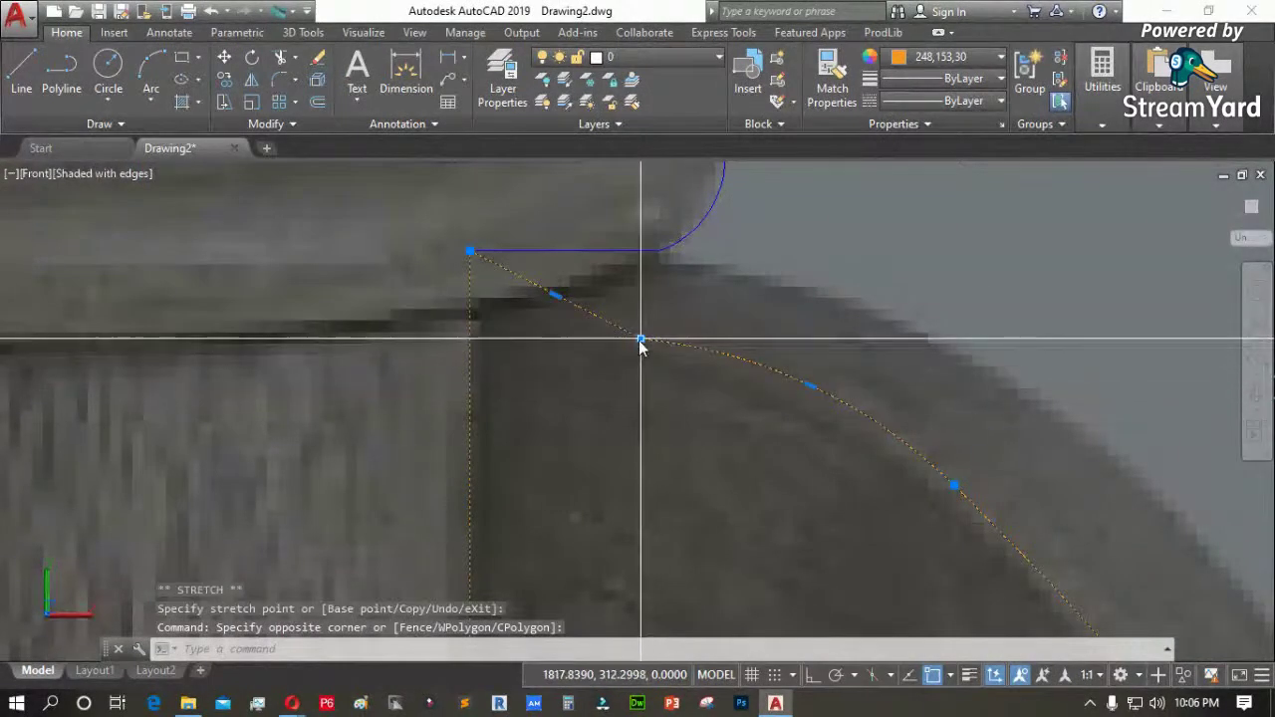
click(641, 338)
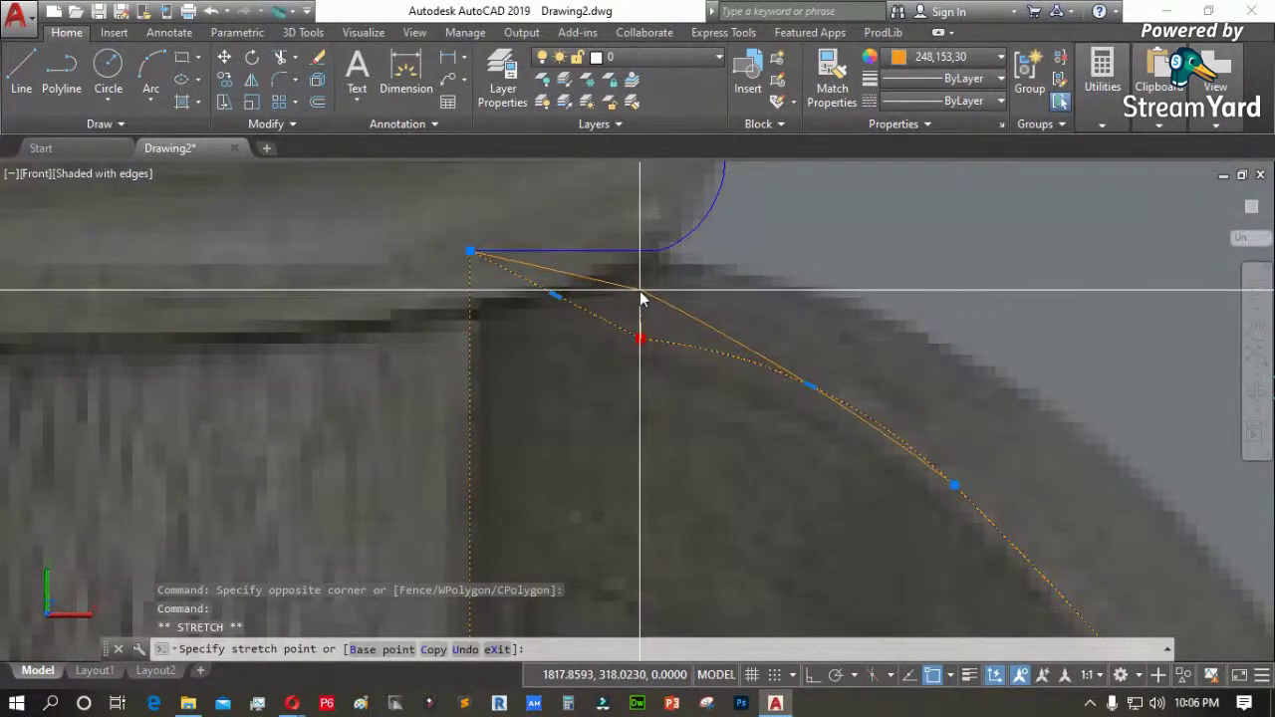
click(624, 278)
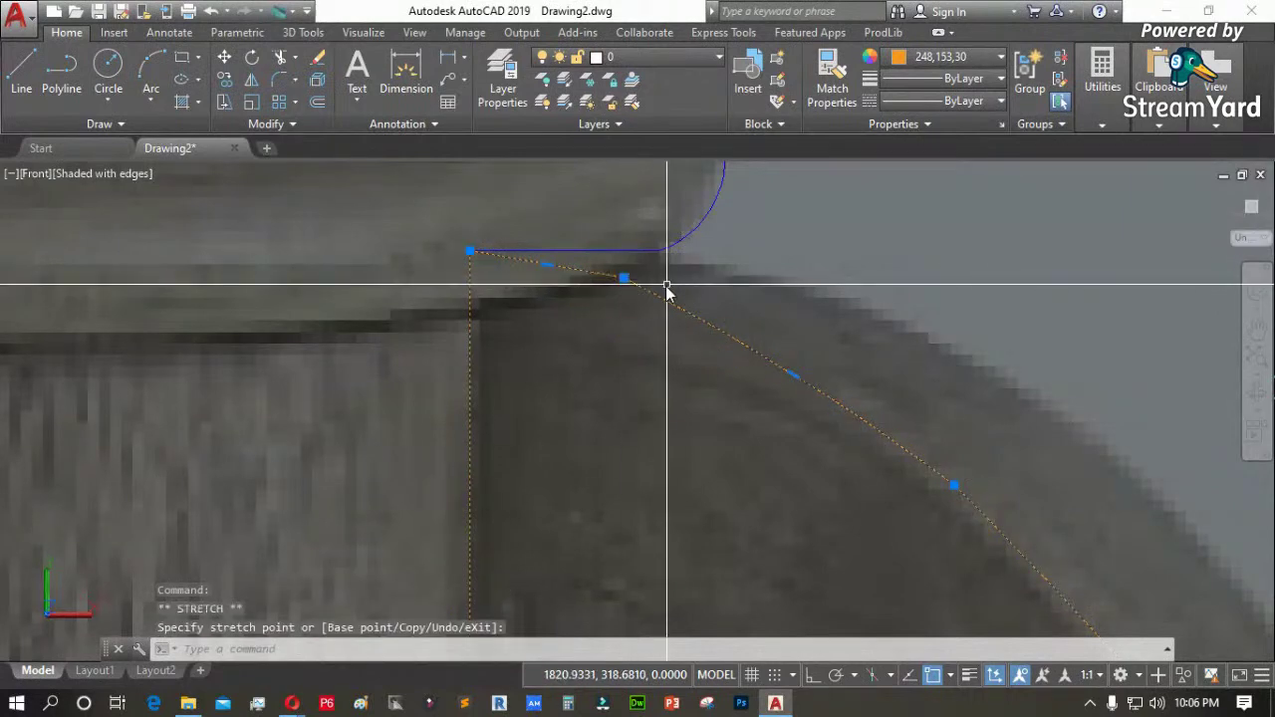
click(793, 376)
scroll(843, 336, down, 5)
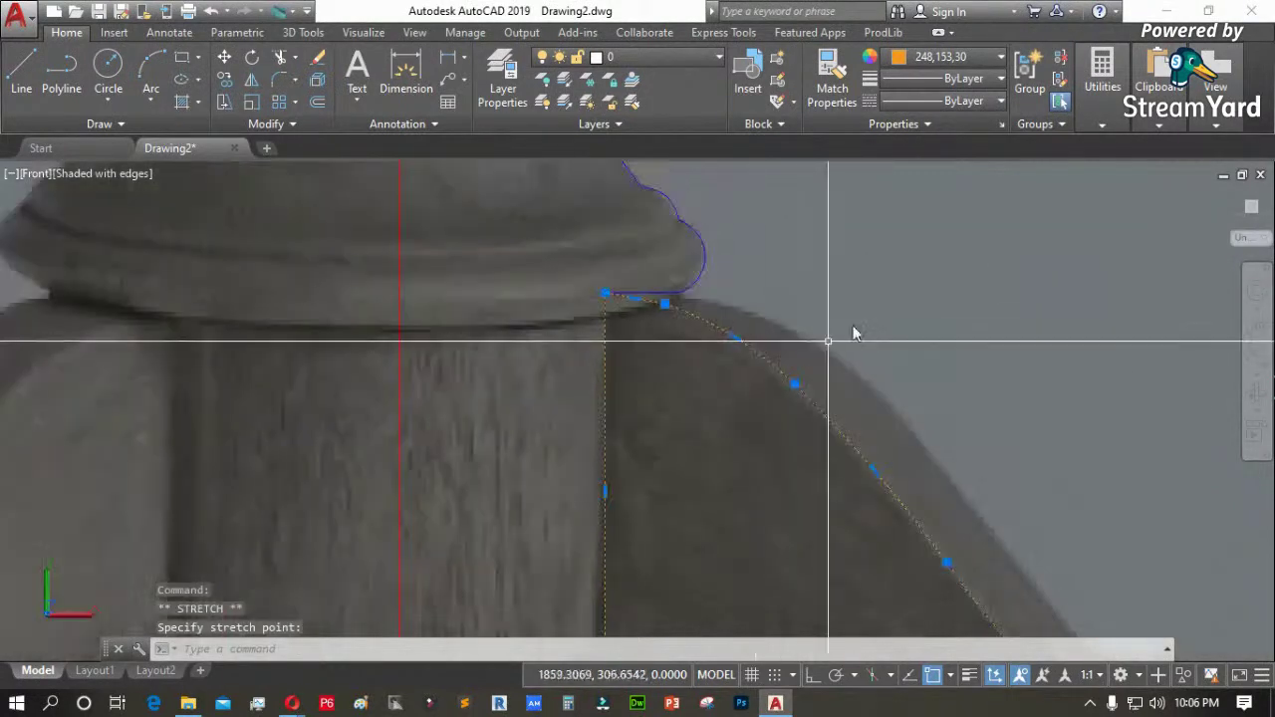
Change the leg outline's color to Blue
click(946, 57)
click(968, 246)
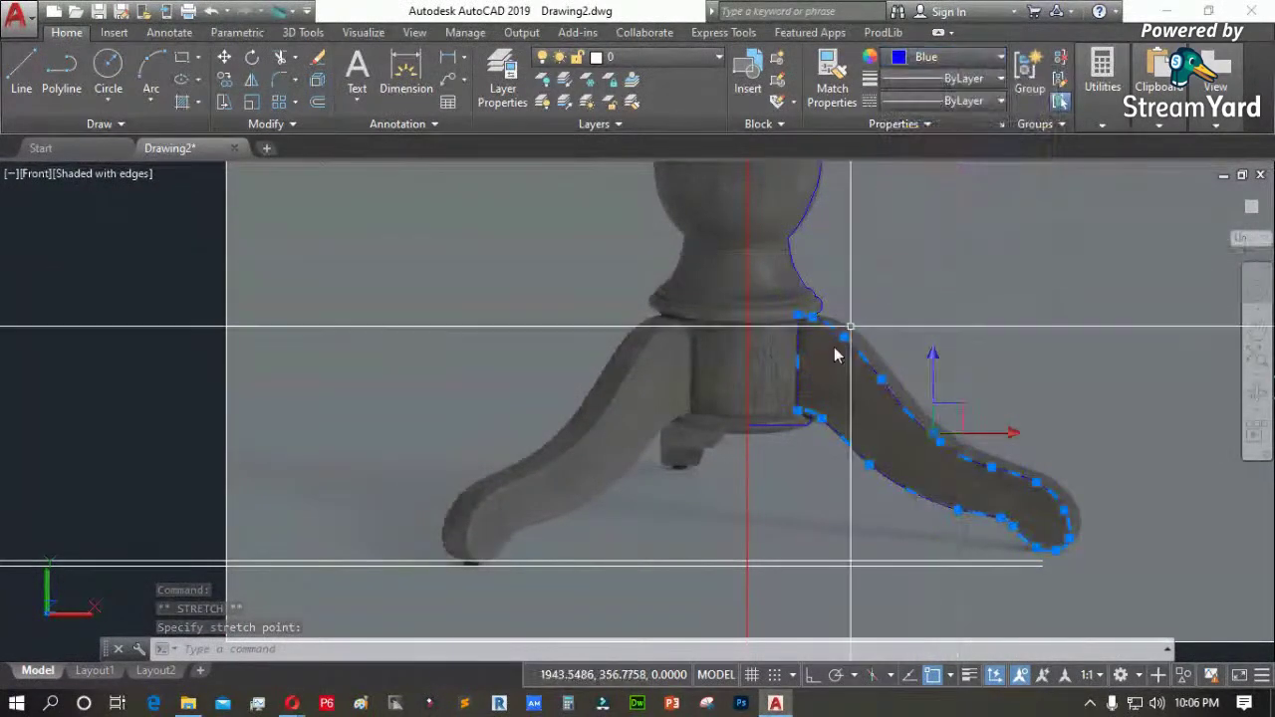
key(Escape)
scroll(834, 415, down, 4)
Change the tabletop outline's color to Blue
scroll(874, 288, up, 4)
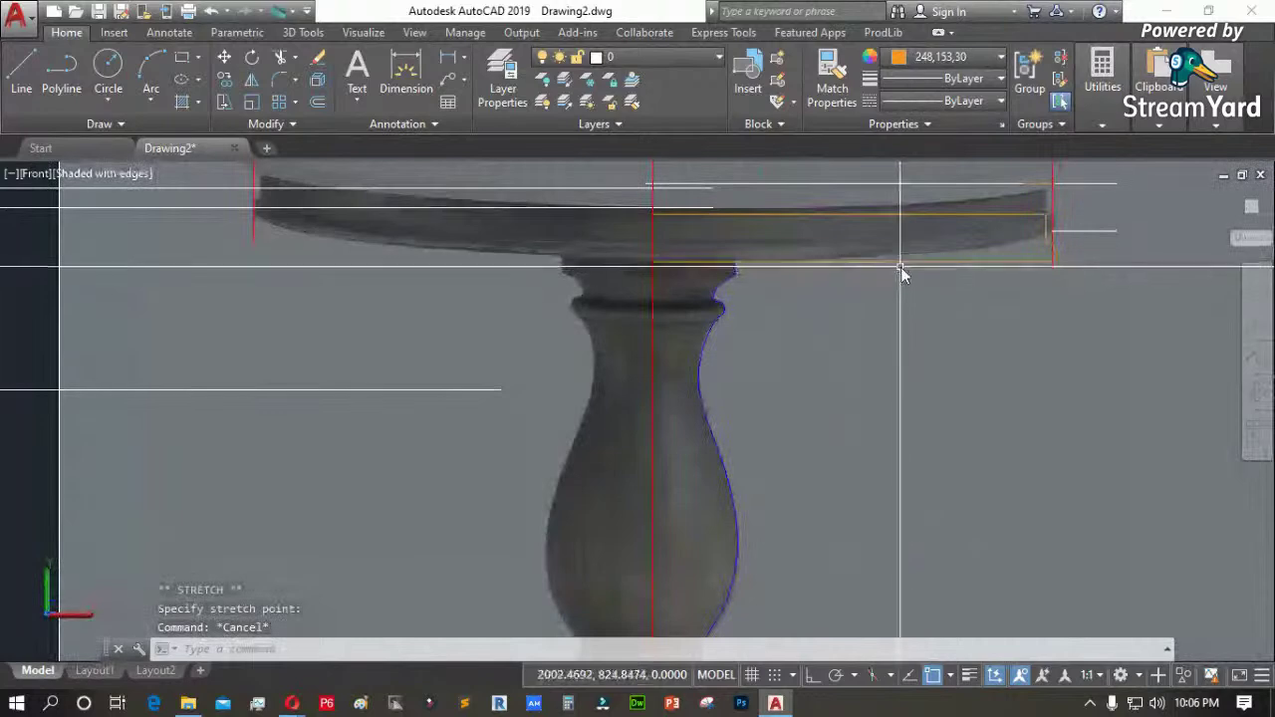
click(902, 262)
click(944, 59)
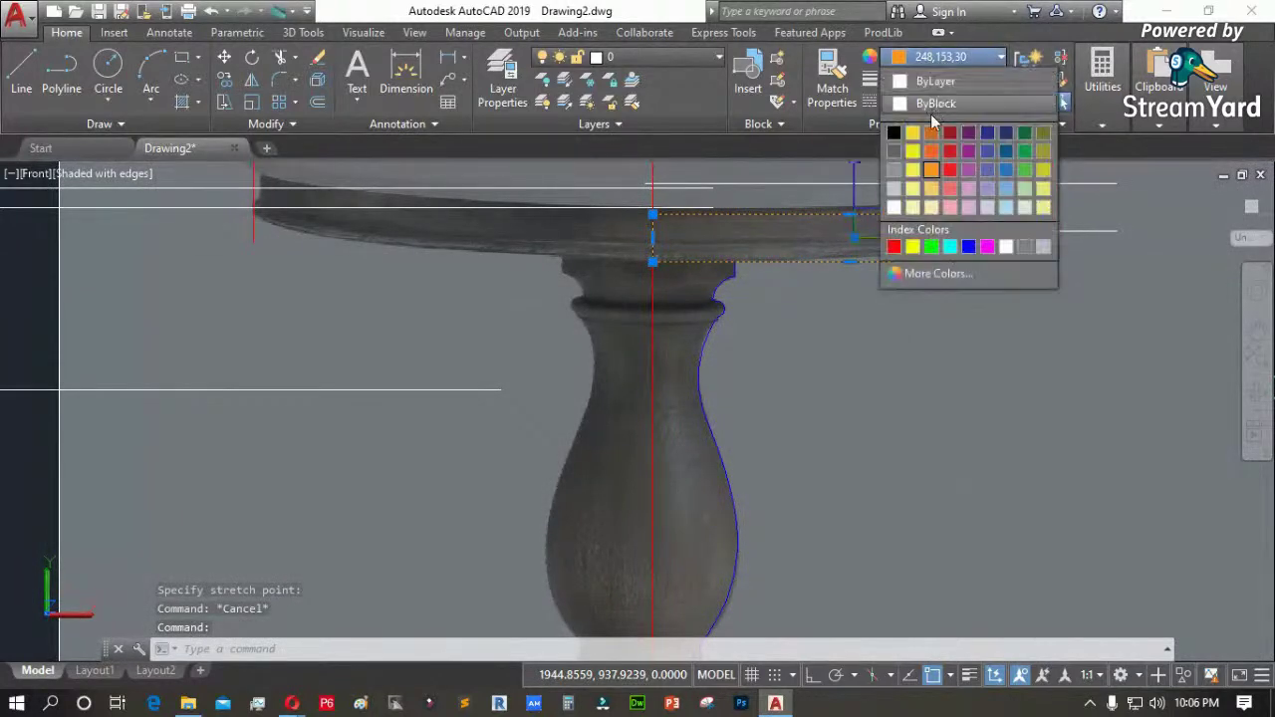
click(970, 247)
scroll(856, 342, down, 4)
key(Escape)
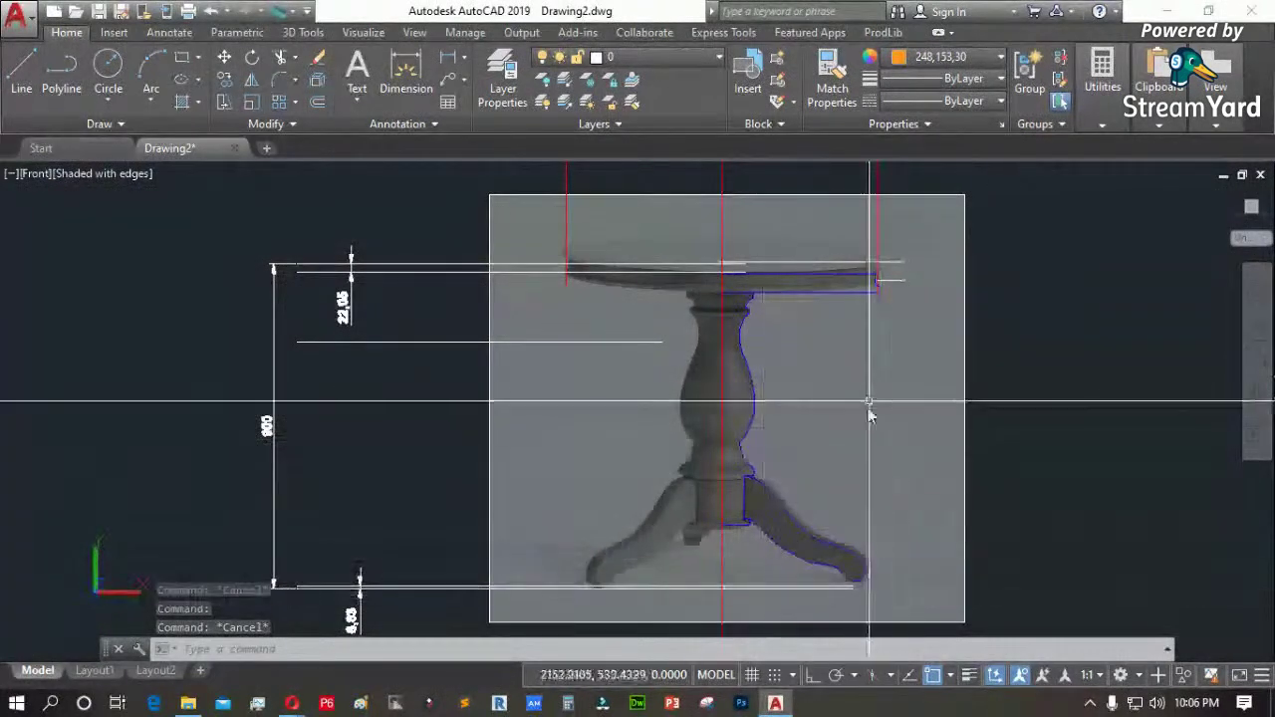
Extend the horizontal ground line past the leg tip
scroll(857, 609, up, 5)
scroll(872, 588, up, 3)
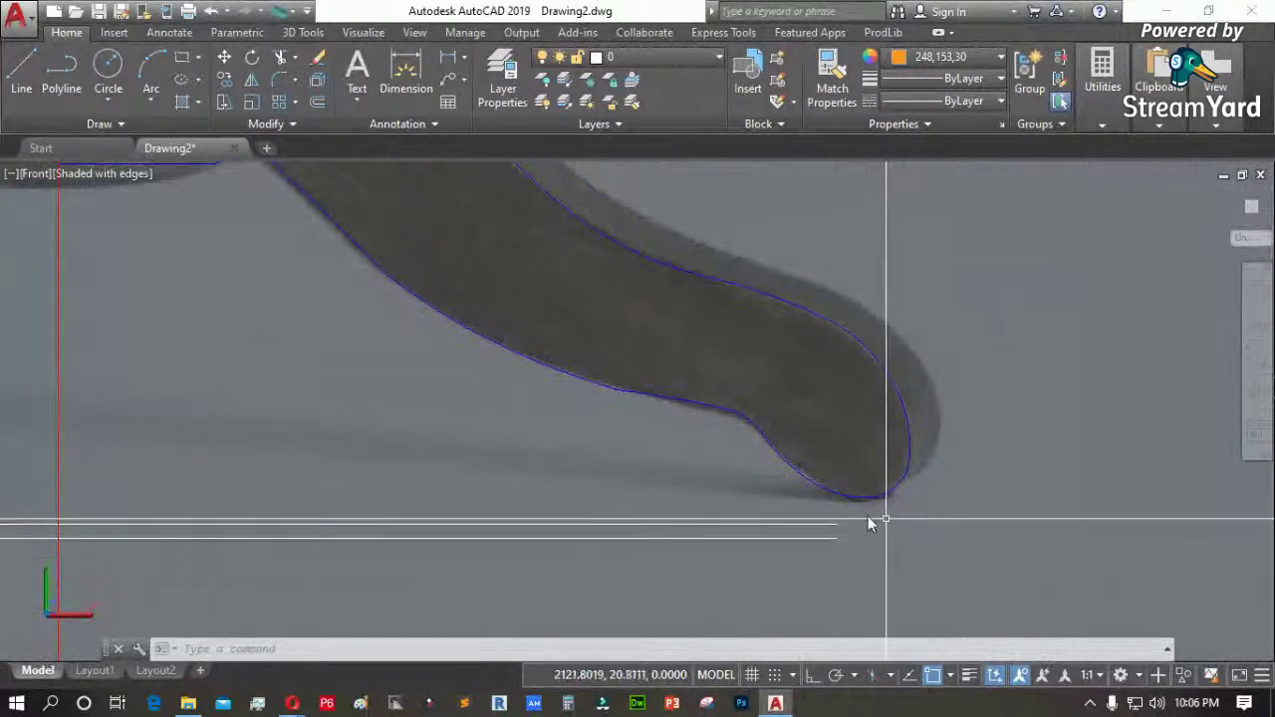
click(836, 529)
click(833, 528)
click(838, 527)
click(918, 523)
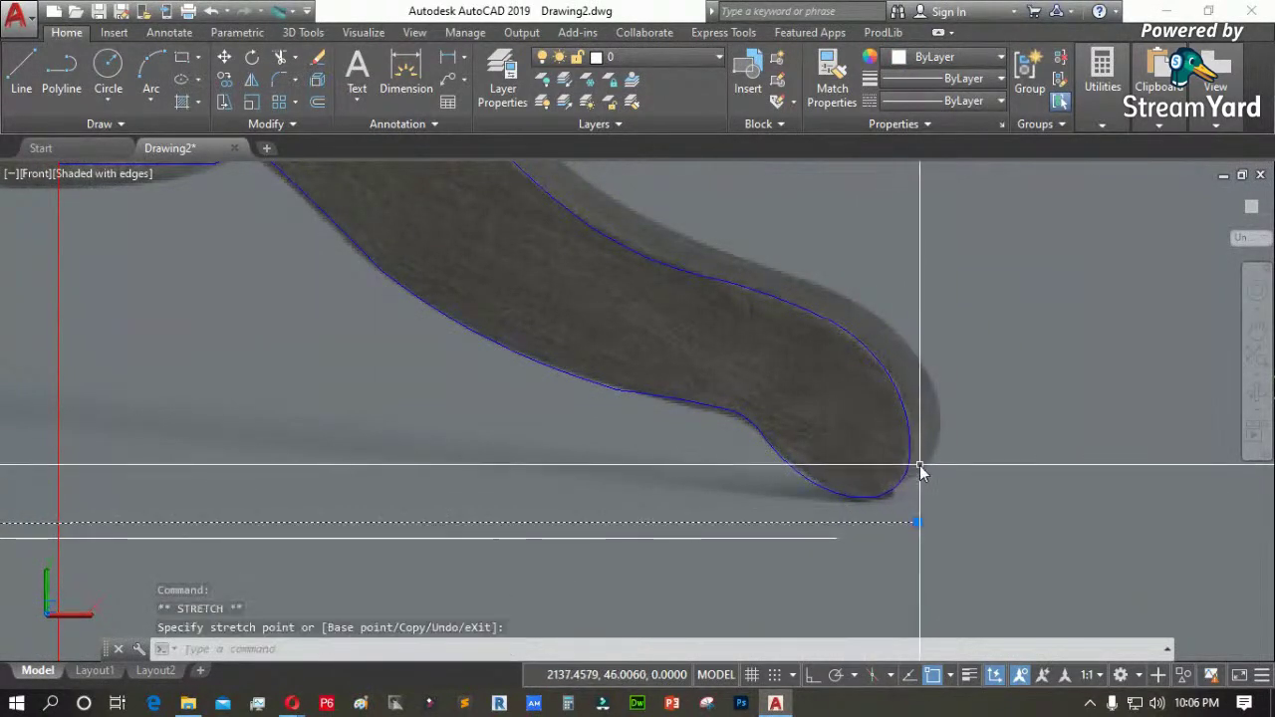
key(Escape)
Stretch the leg tip down to meet the ground line
text(s)
key(Return)
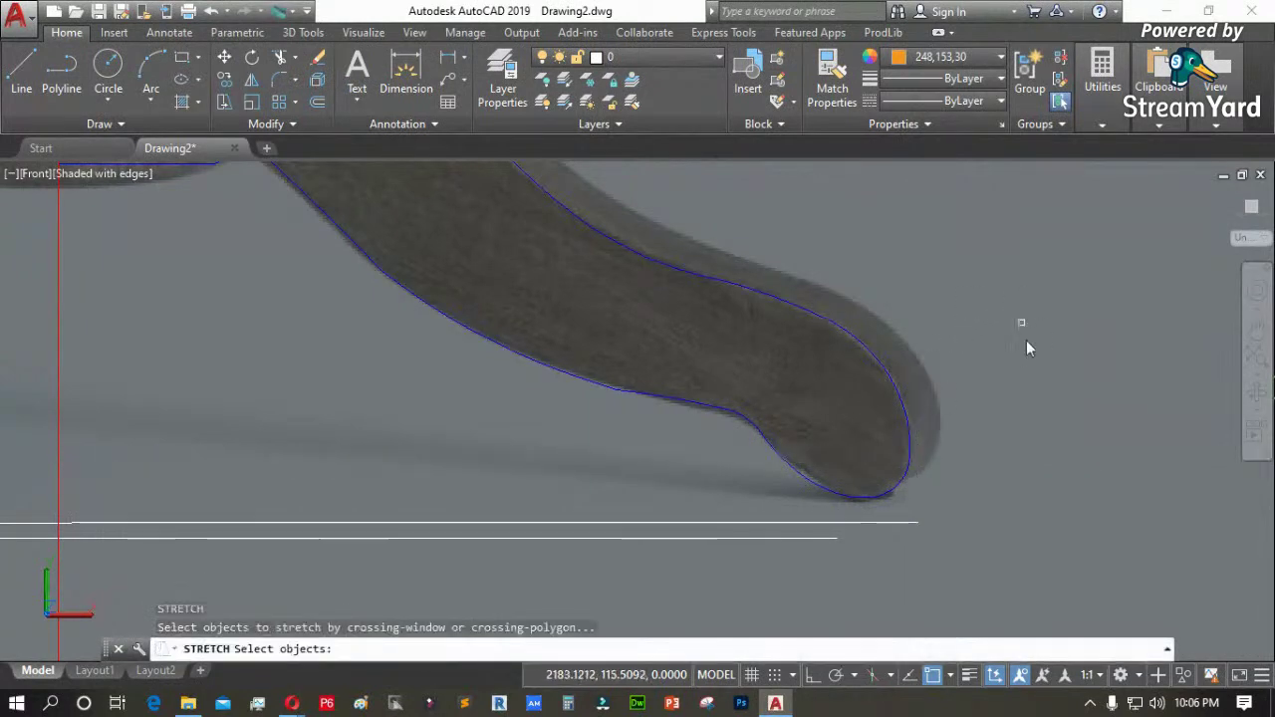
click(999, 425)
click(781, 514)
key(Return)
click(955, 505)
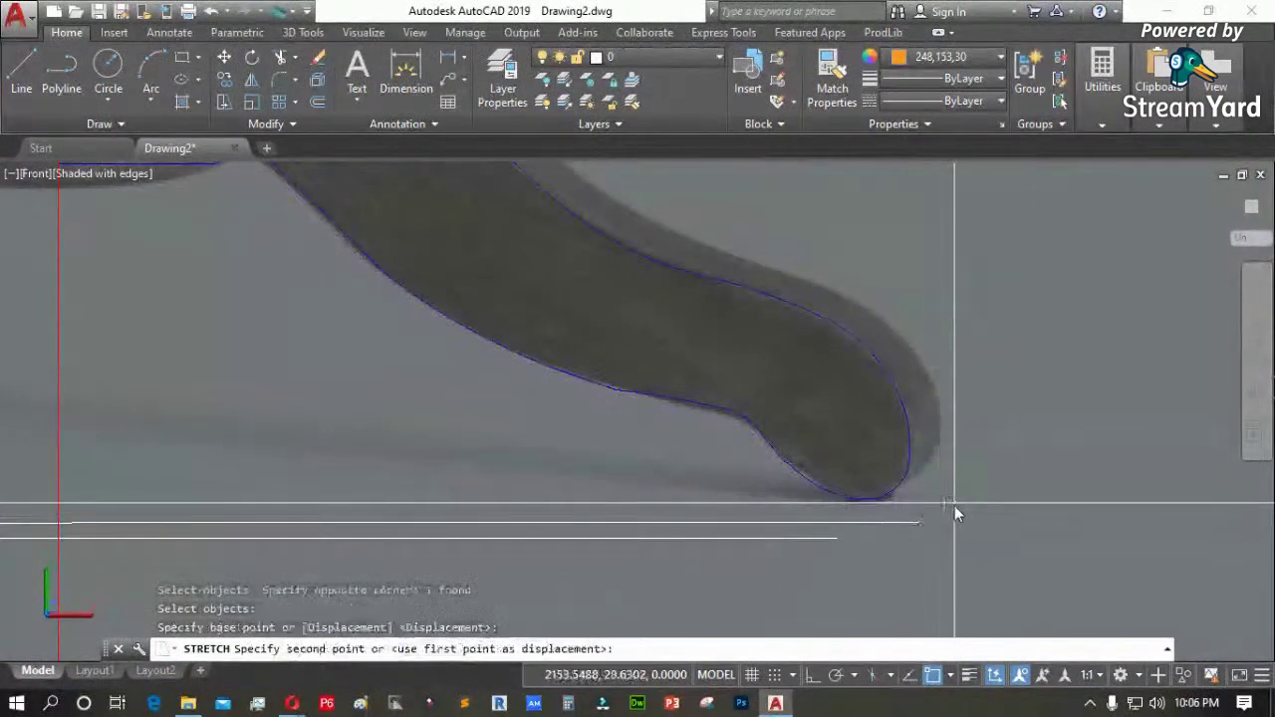
click(954, 527)
Reshape the leg-tip curve by moving its right-edge point down to match the rounded end
scroll(927, 468, up, 3)
click(934, 470)
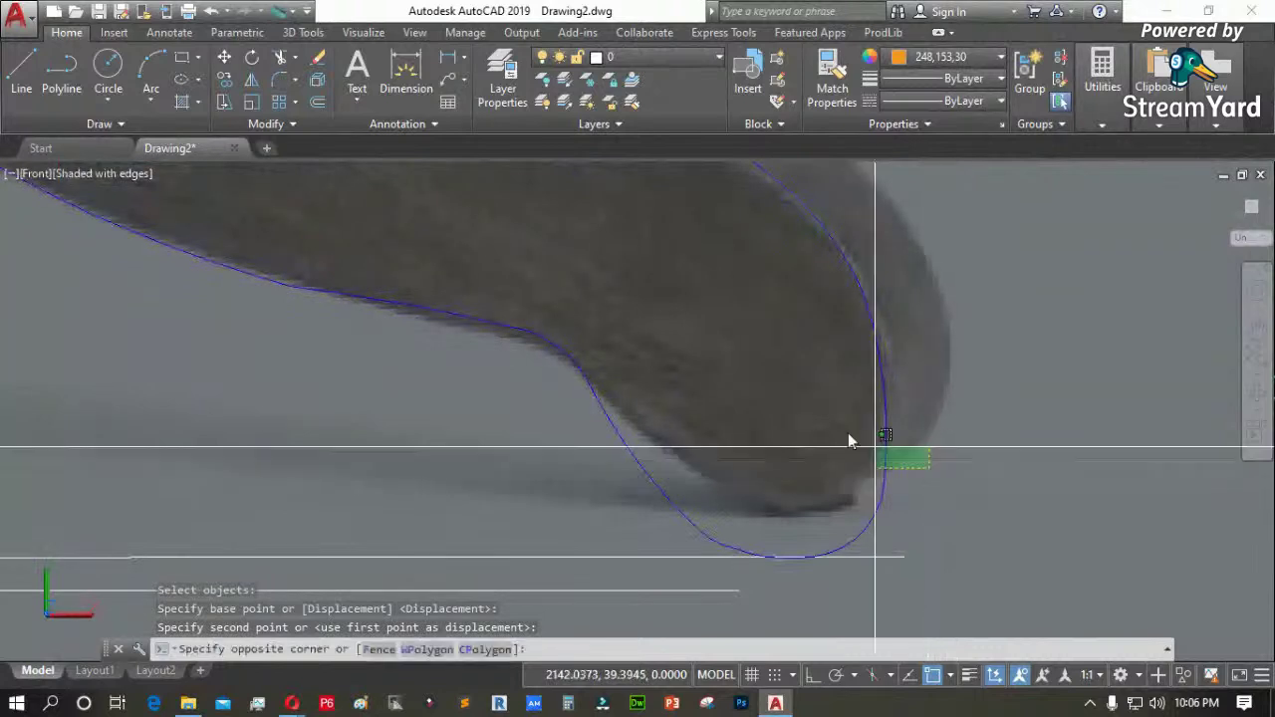
click(877, 430)
click(883, 389)
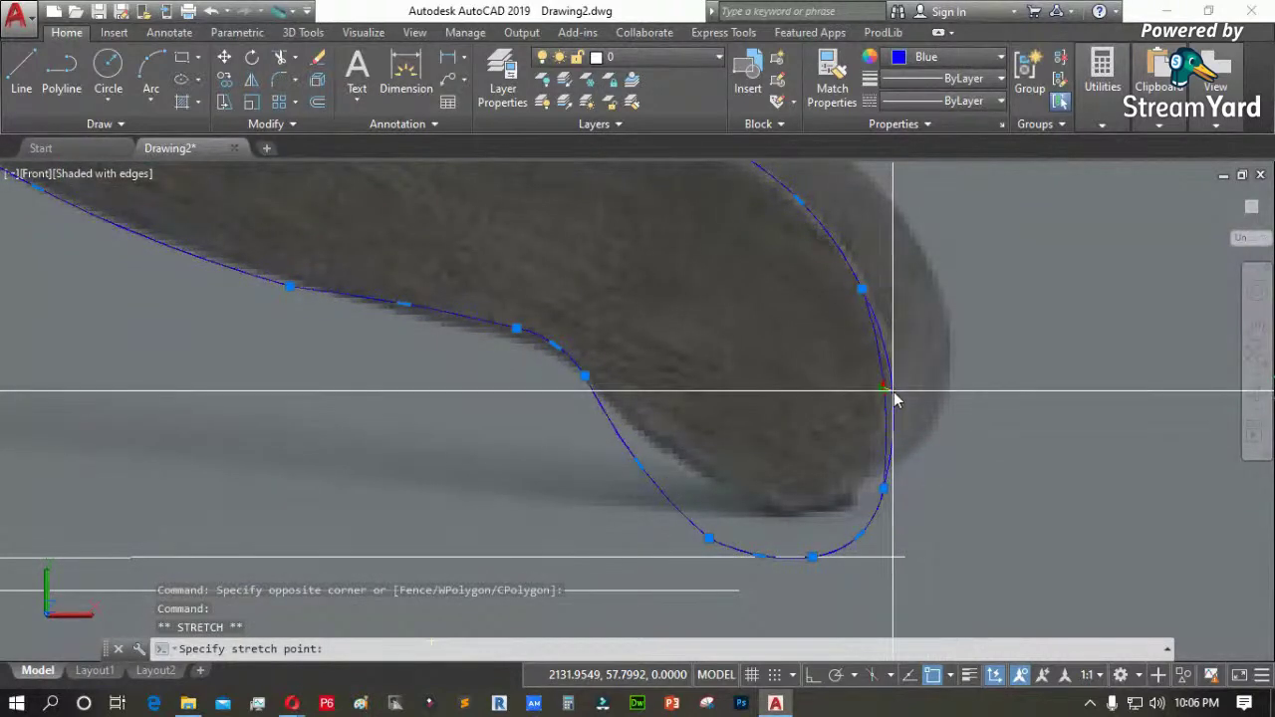
click(884, 489)
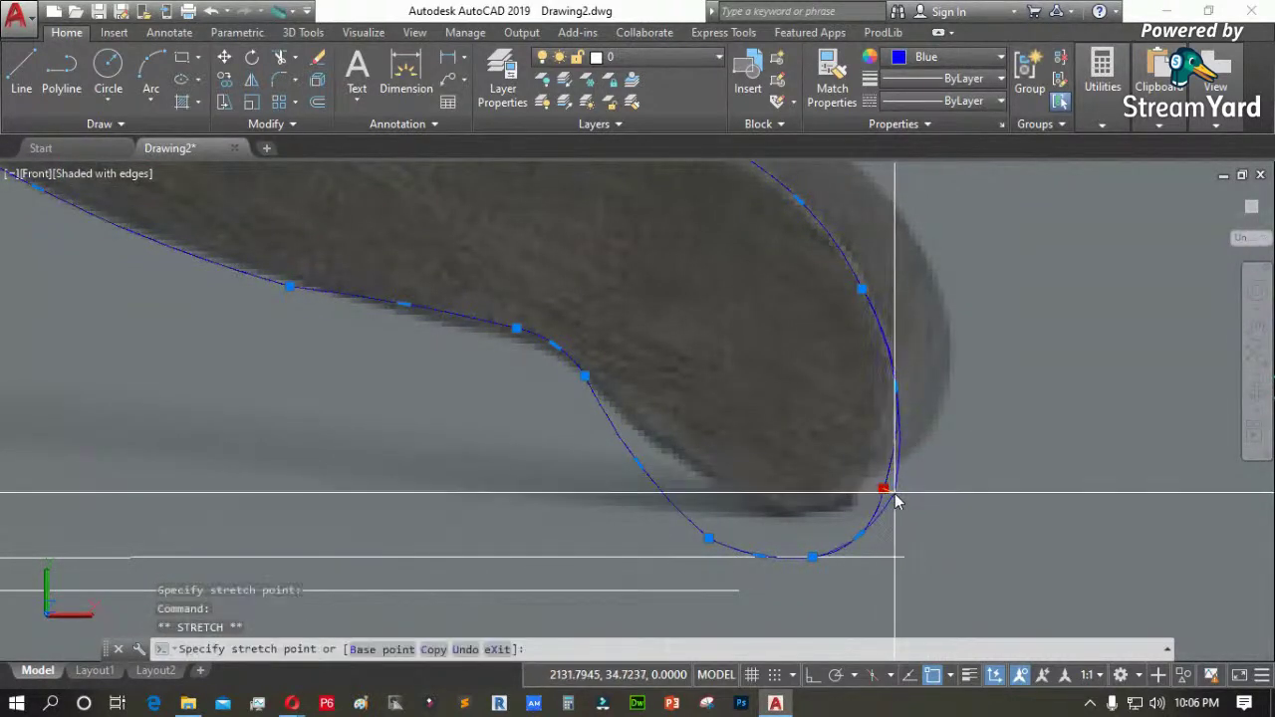
scroll(893, 496, up, 4)
click(878, 493)
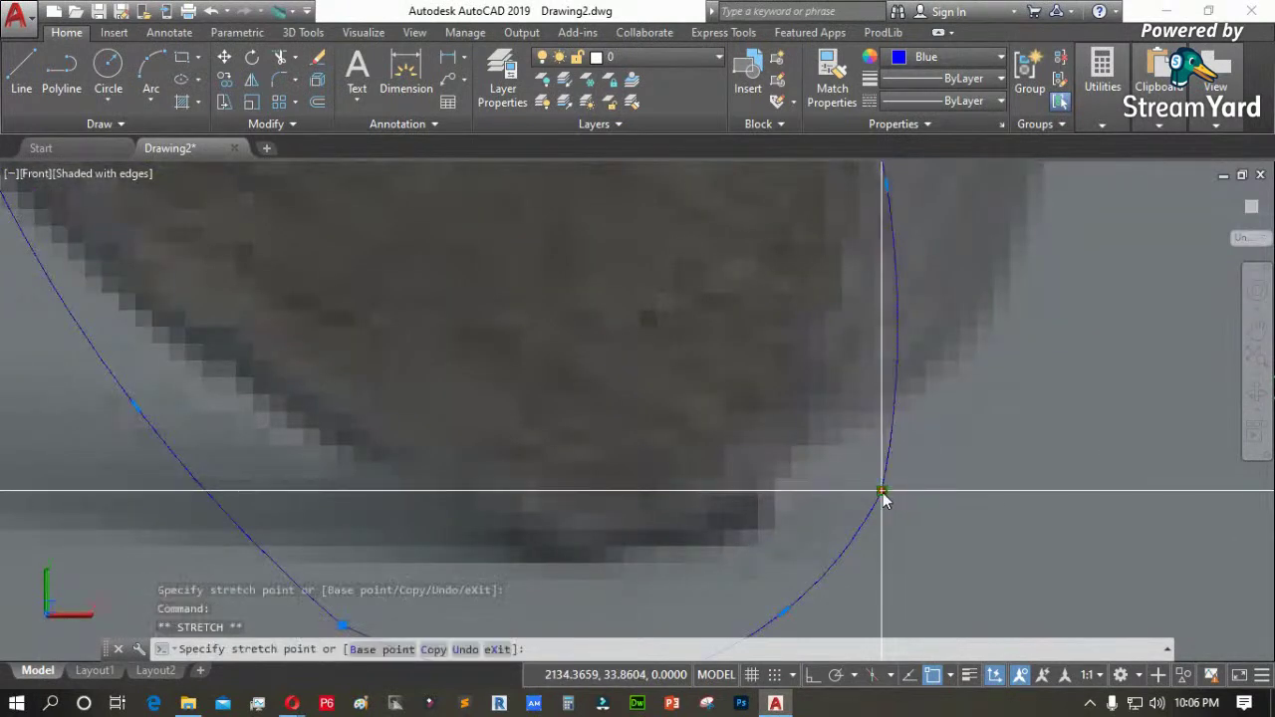
key(Escape)
scroll(831, 489, down, 5)
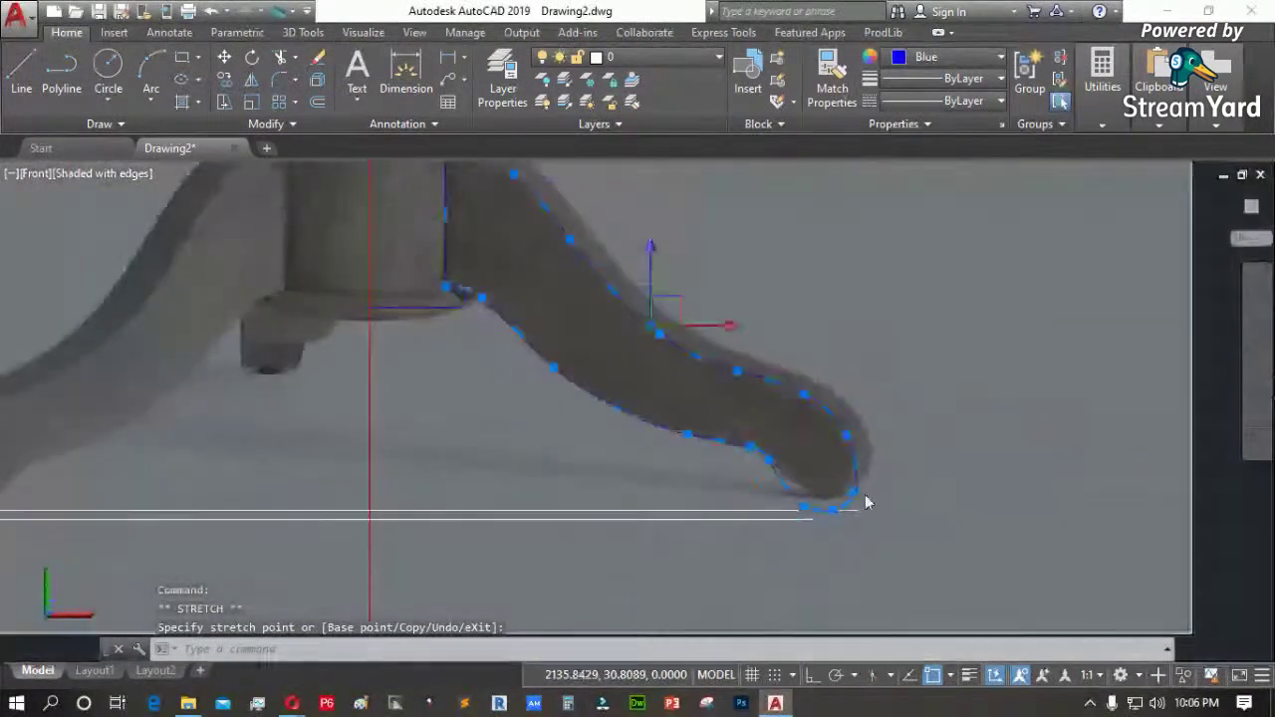
key(Escape)
scroll(737, 530, down, 5)
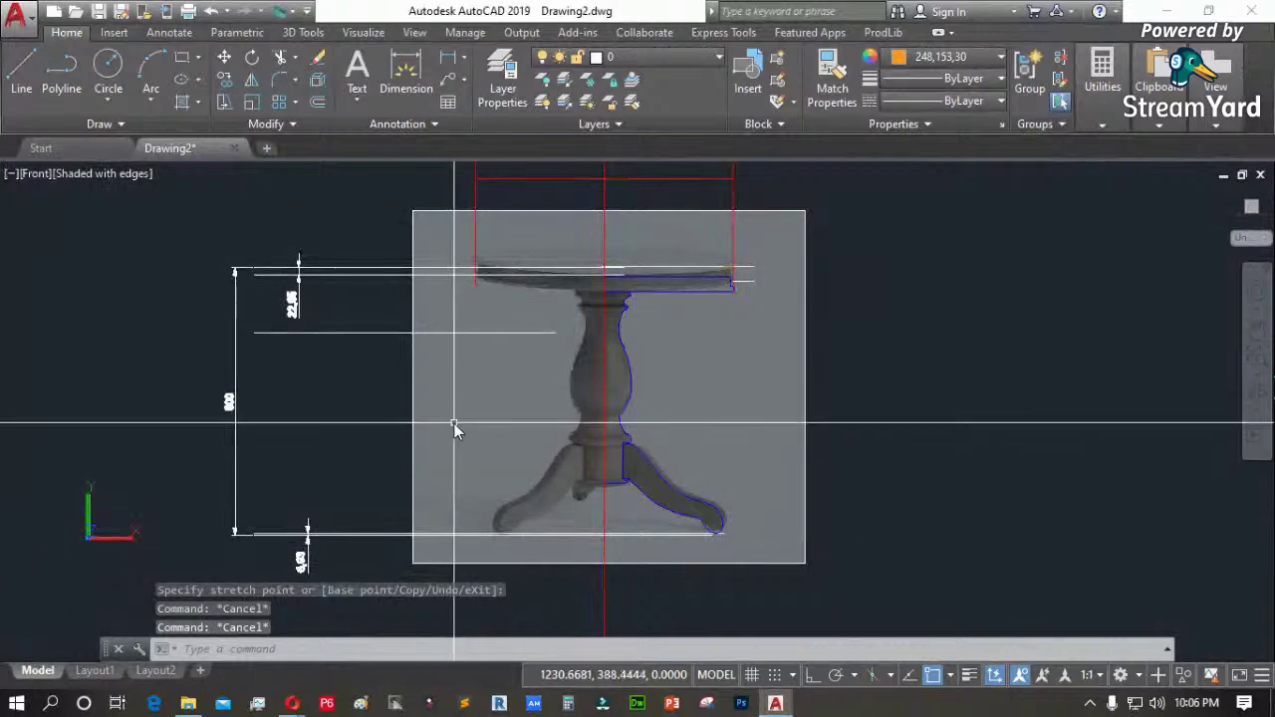
Move the reference image horizontally off to the right with Ortho on
click(673, 389)
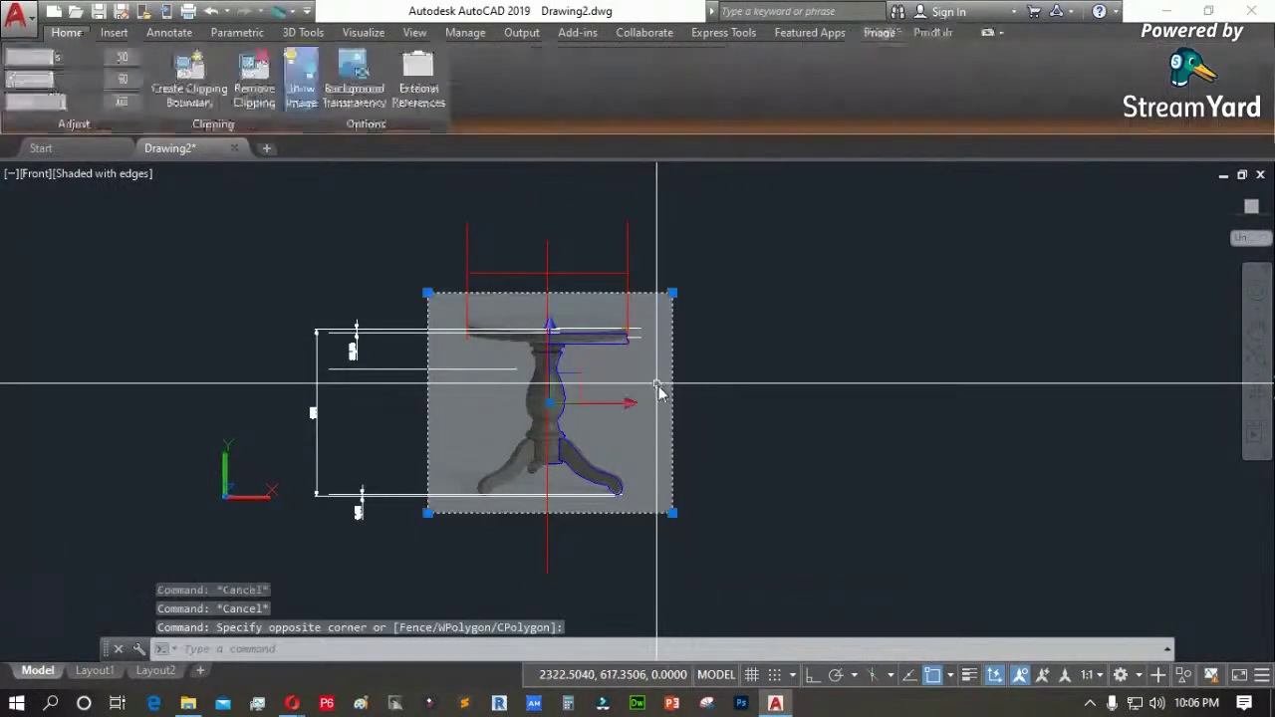
text(m)
key(Return)
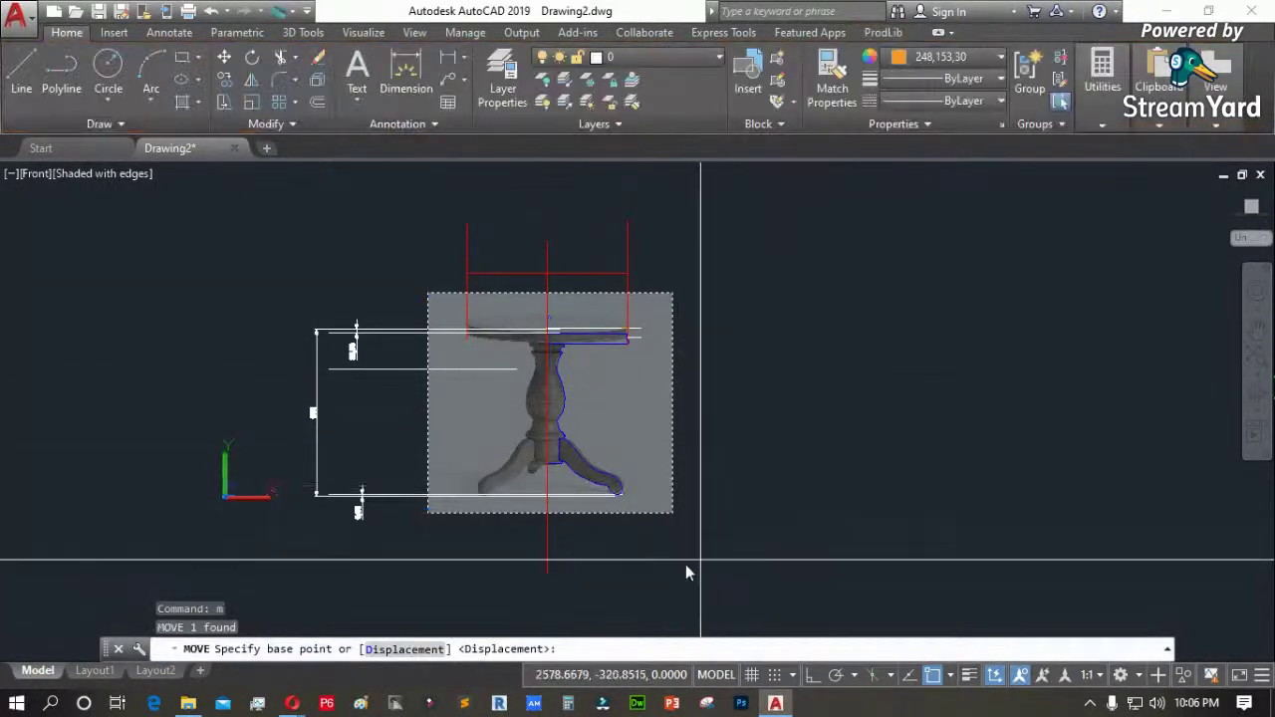
click(637, 574)
key(F8)
click(1005, 573)
scroll(501, 354, up, 3)
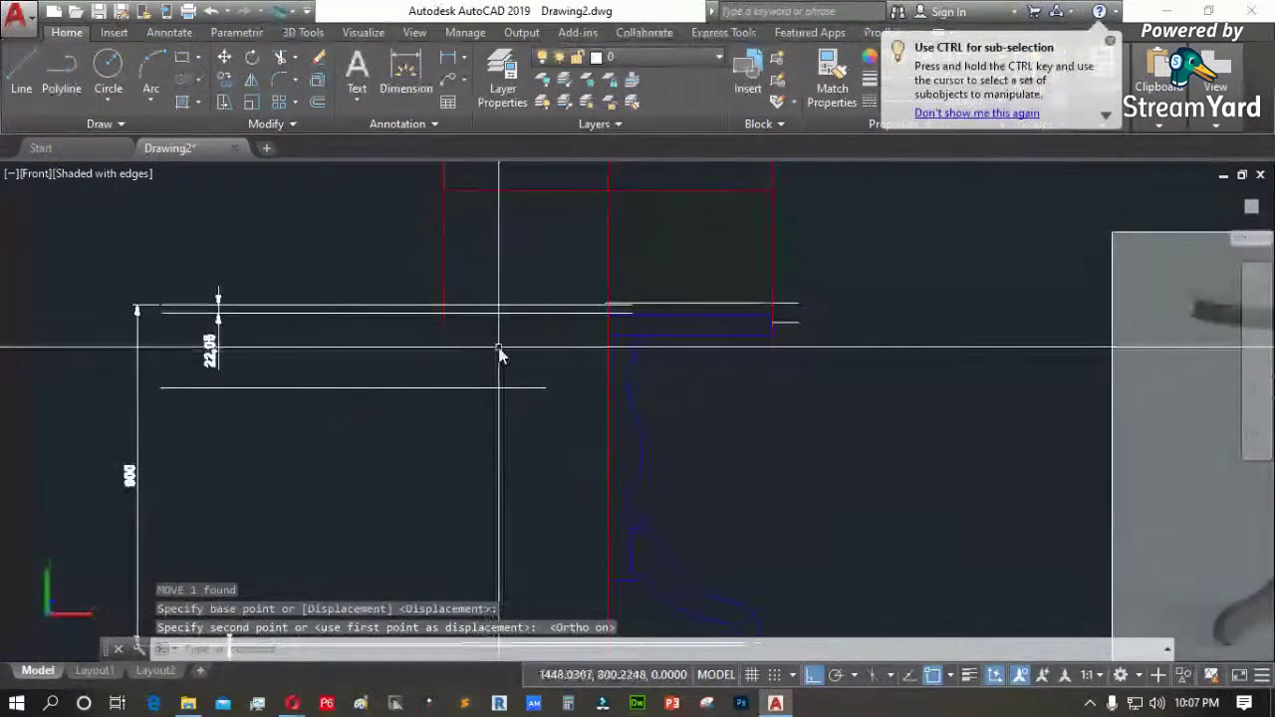
scroll(597, 428, down, 2)
scroll(629, 435, up, 2)
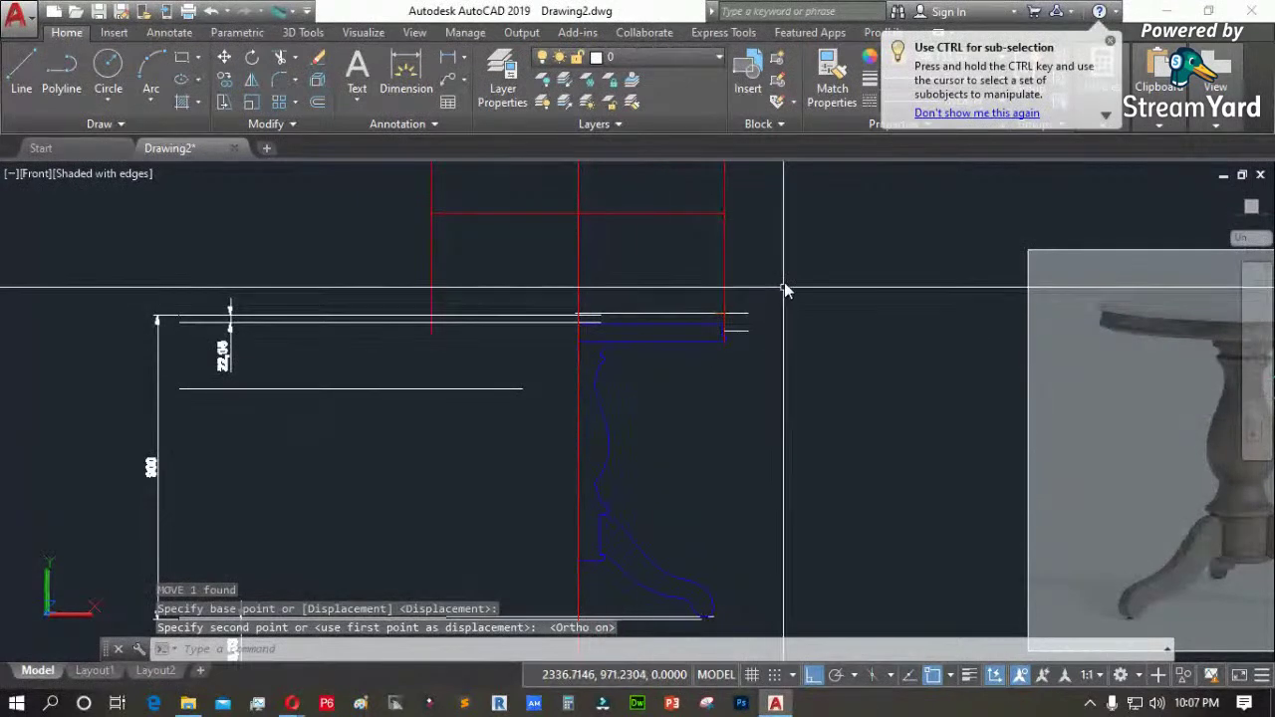
Erase the three red guide lines
click(763, 250)
click(683, 204)
key(Delete)
click(483, 235)
click(426, 242)
key(Delete)
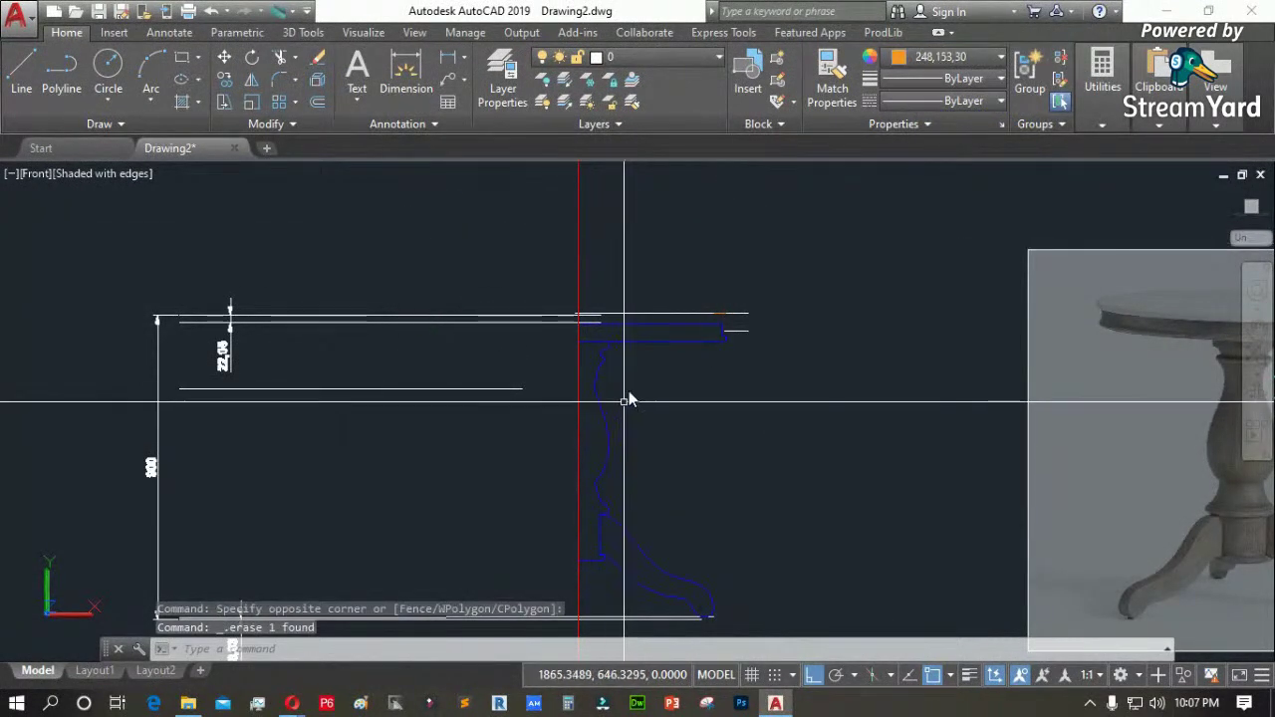
Recolor the tabletop, pedestal and leg outlines orange (248,153,30)
click(643, 339)
click(632, 456)
click(609, 541)
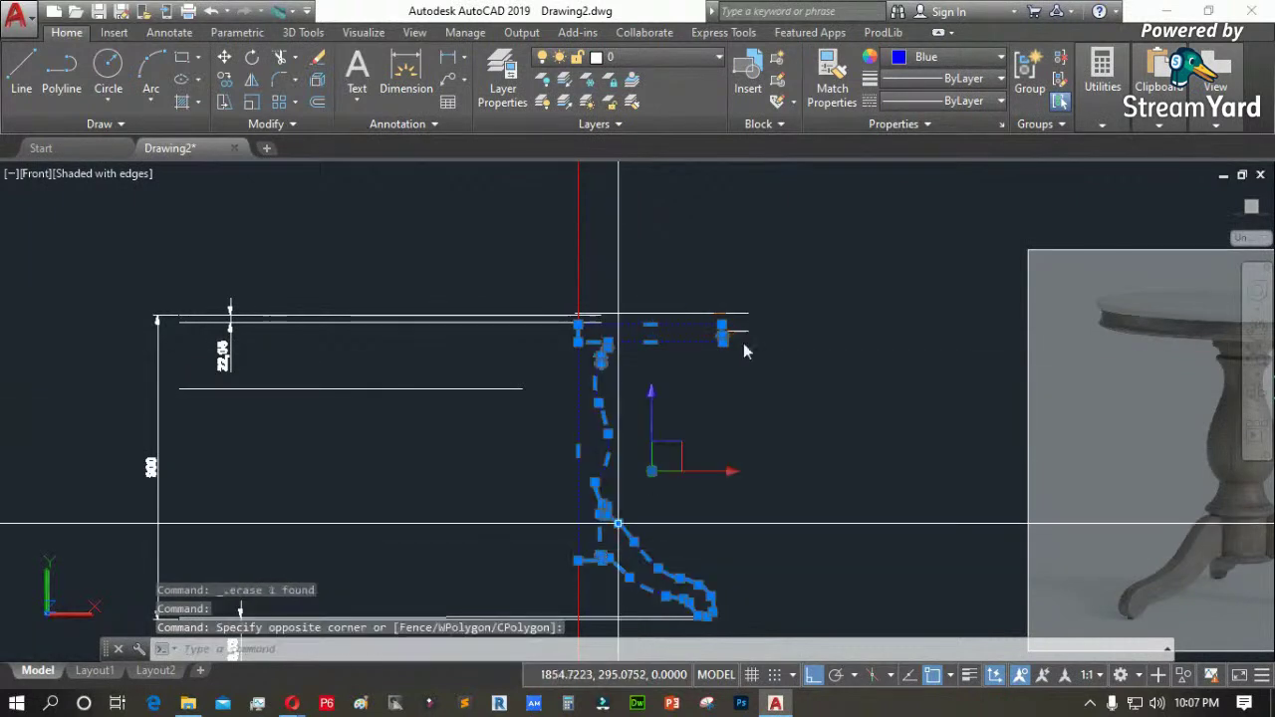
click(925, 57)
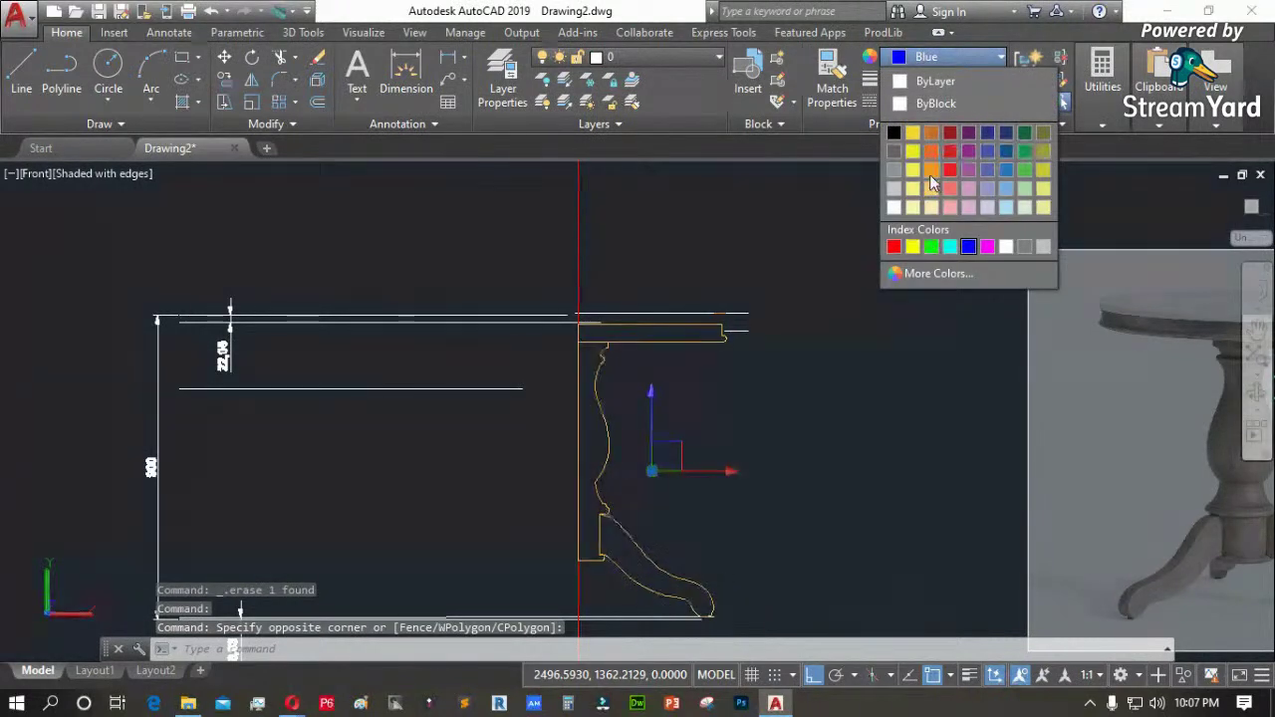
click(931, 132)
key(Escape)
scroll(622, 343, up, 2)
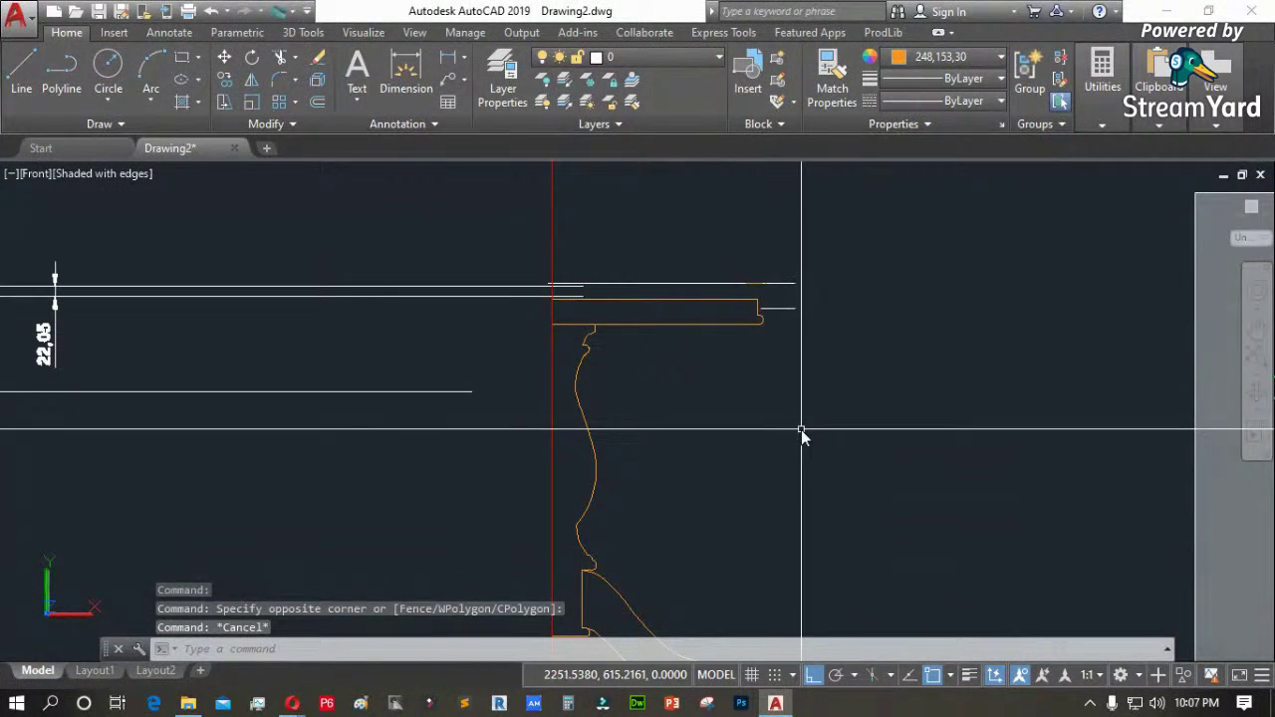
text(surftab1)
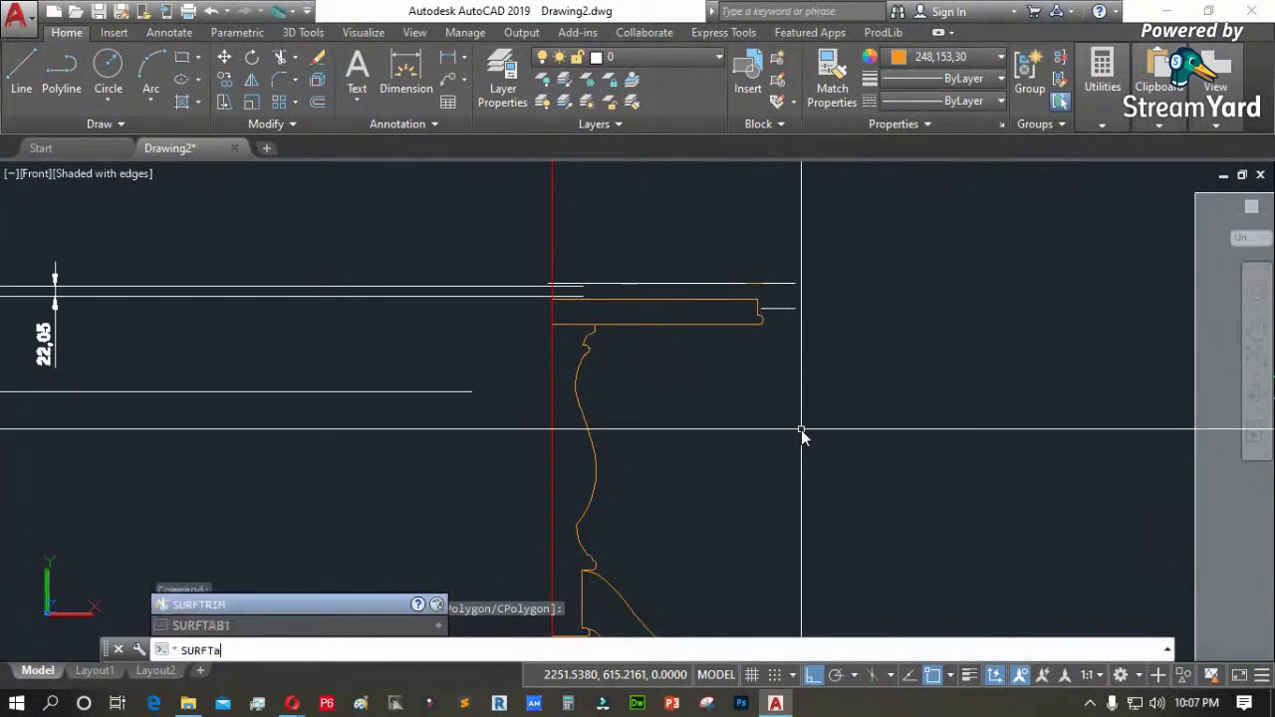
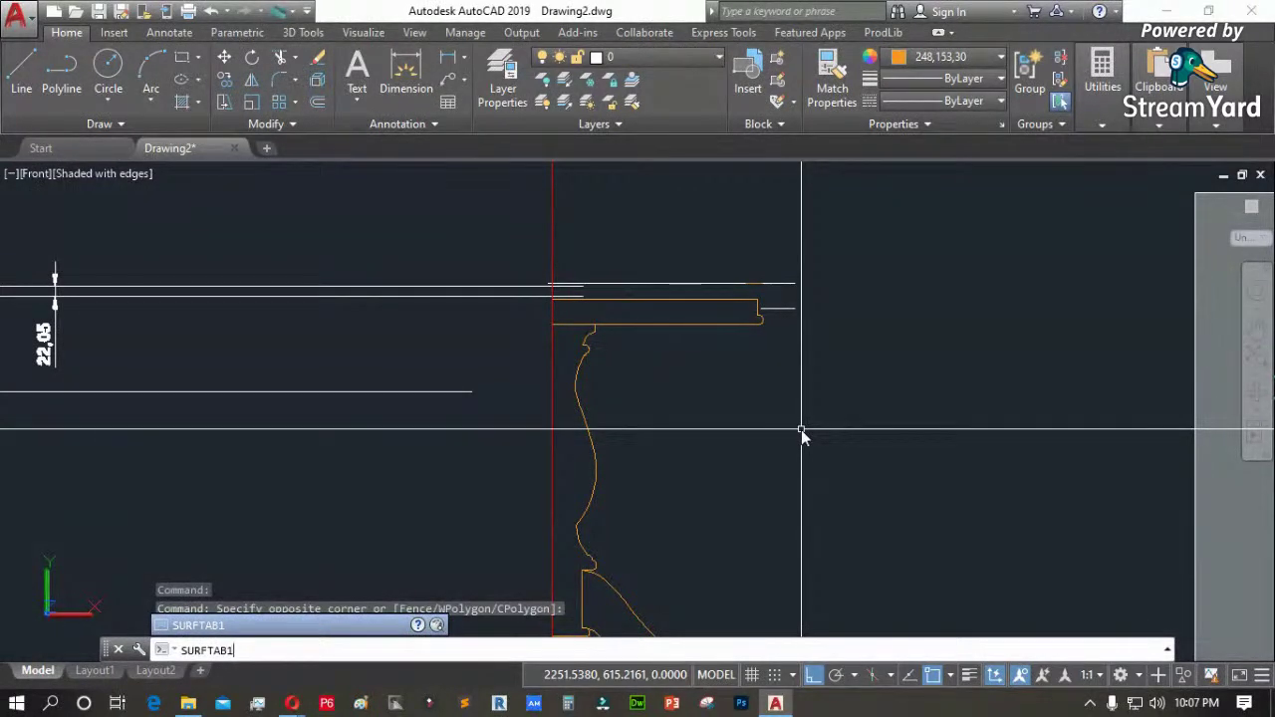
Run the SURFTAB1 and SURFTAB2 mesh density settings, leaving both values unchanged
key(Return)
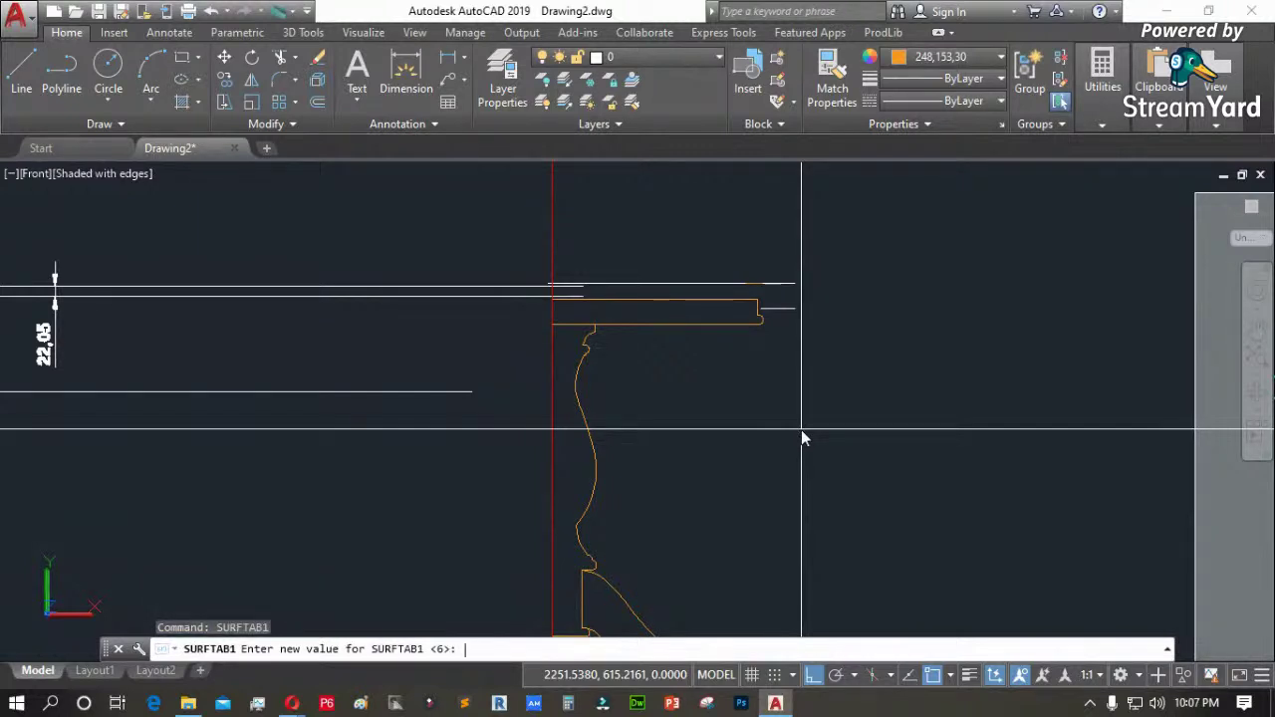
key(Return)
text(surfat)
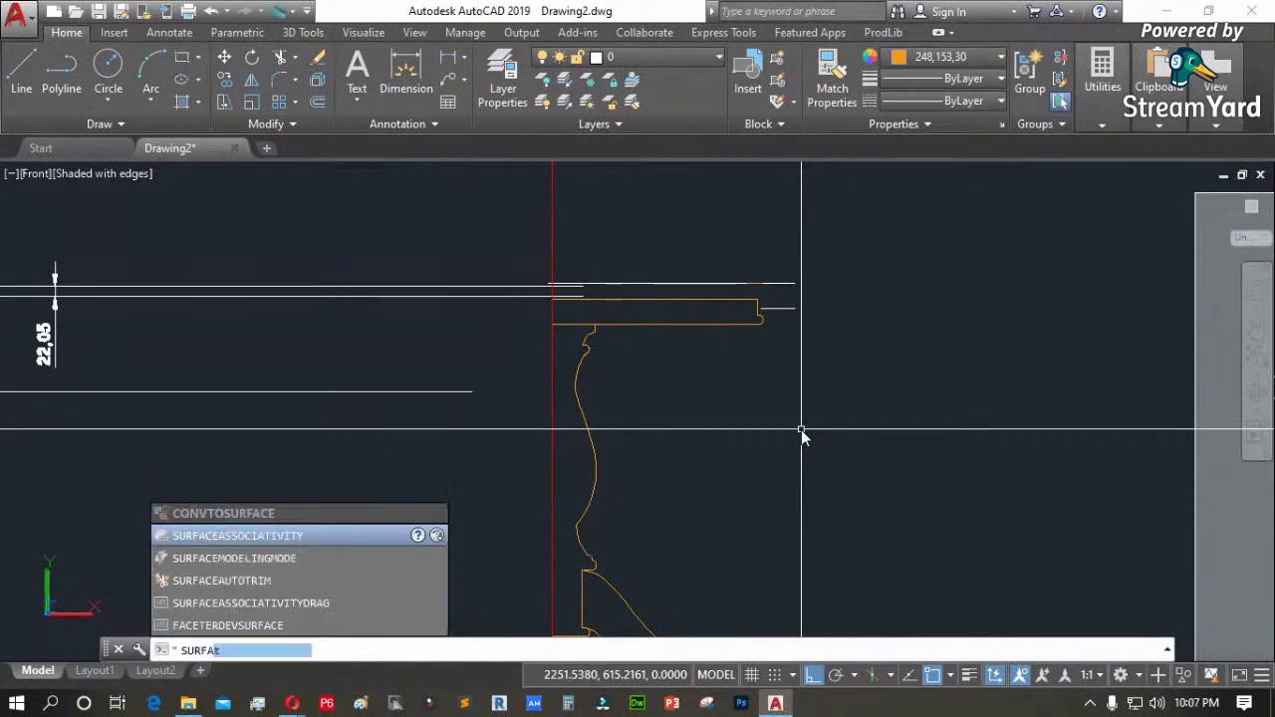
key(BackSpace)
key(BackSpace)
text(tab)
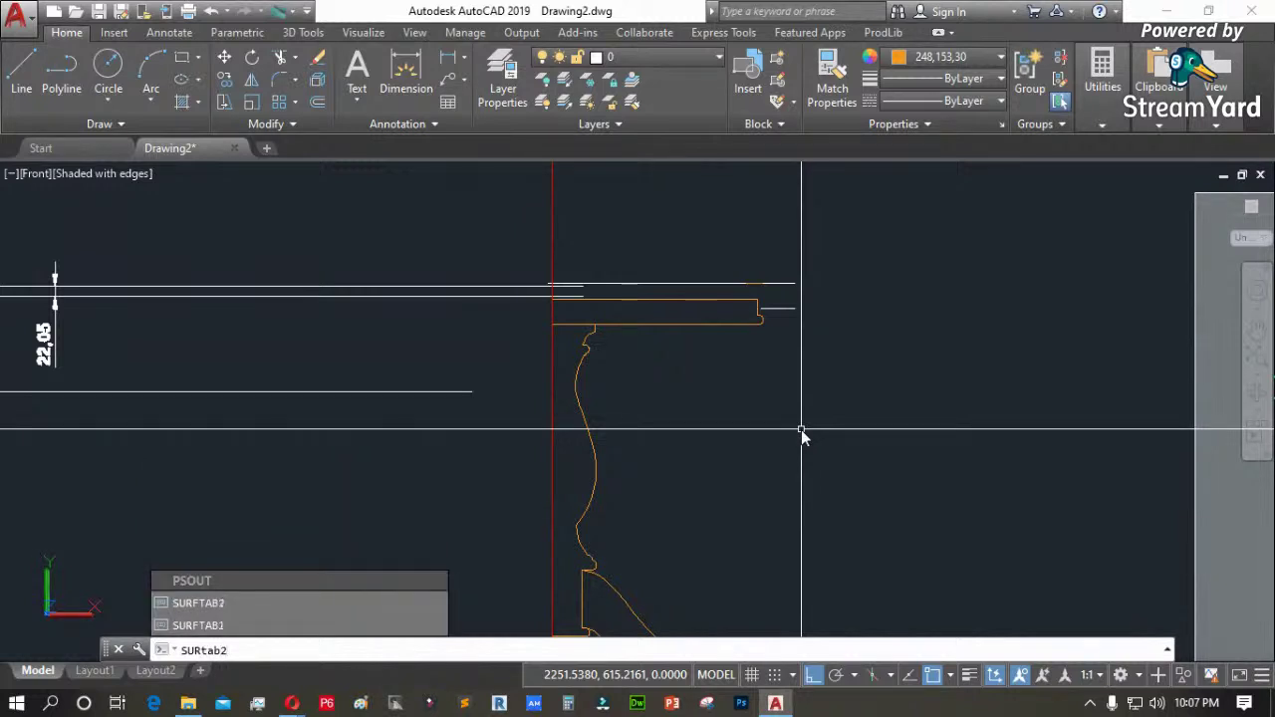
text(2)
key(Return)
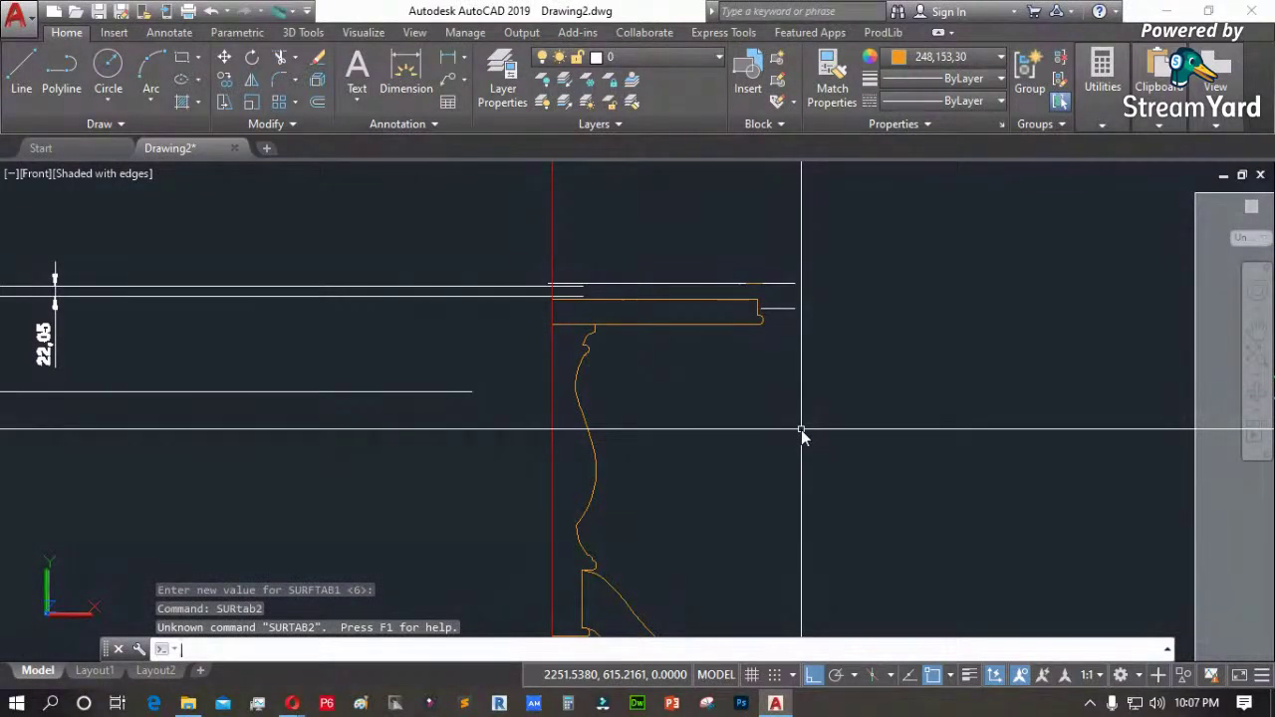
text(surf)
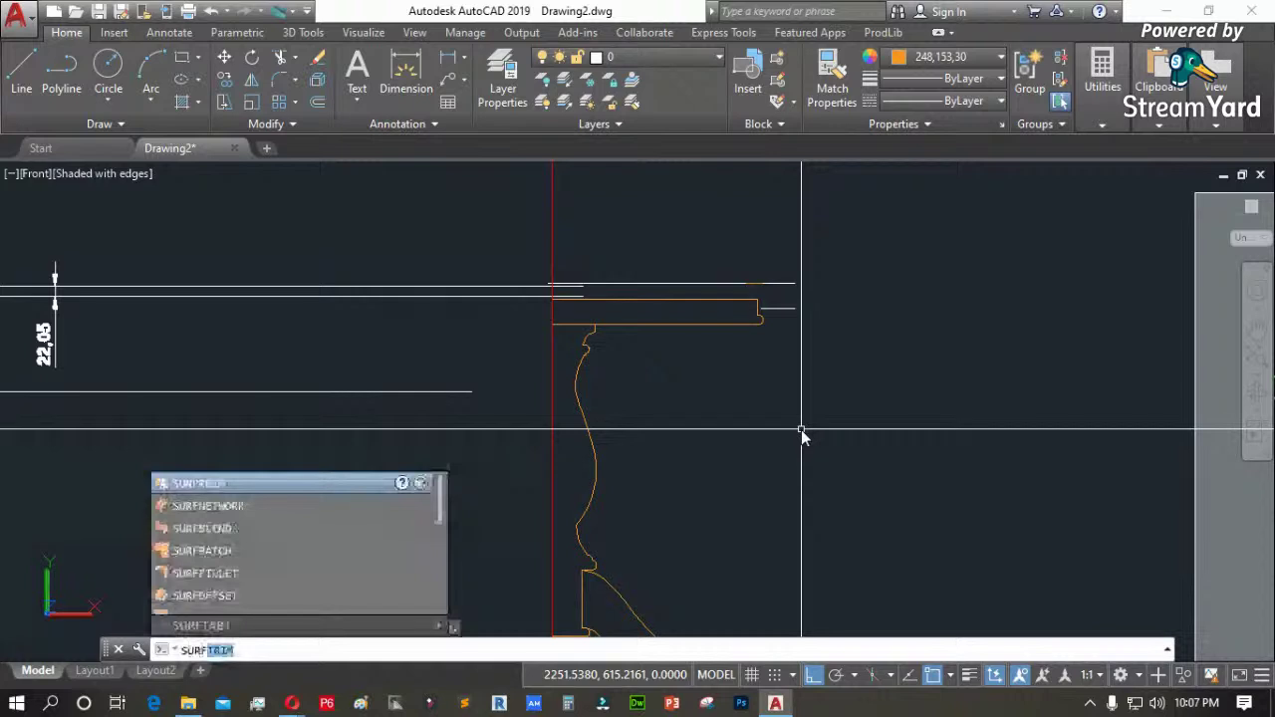
text(ta)
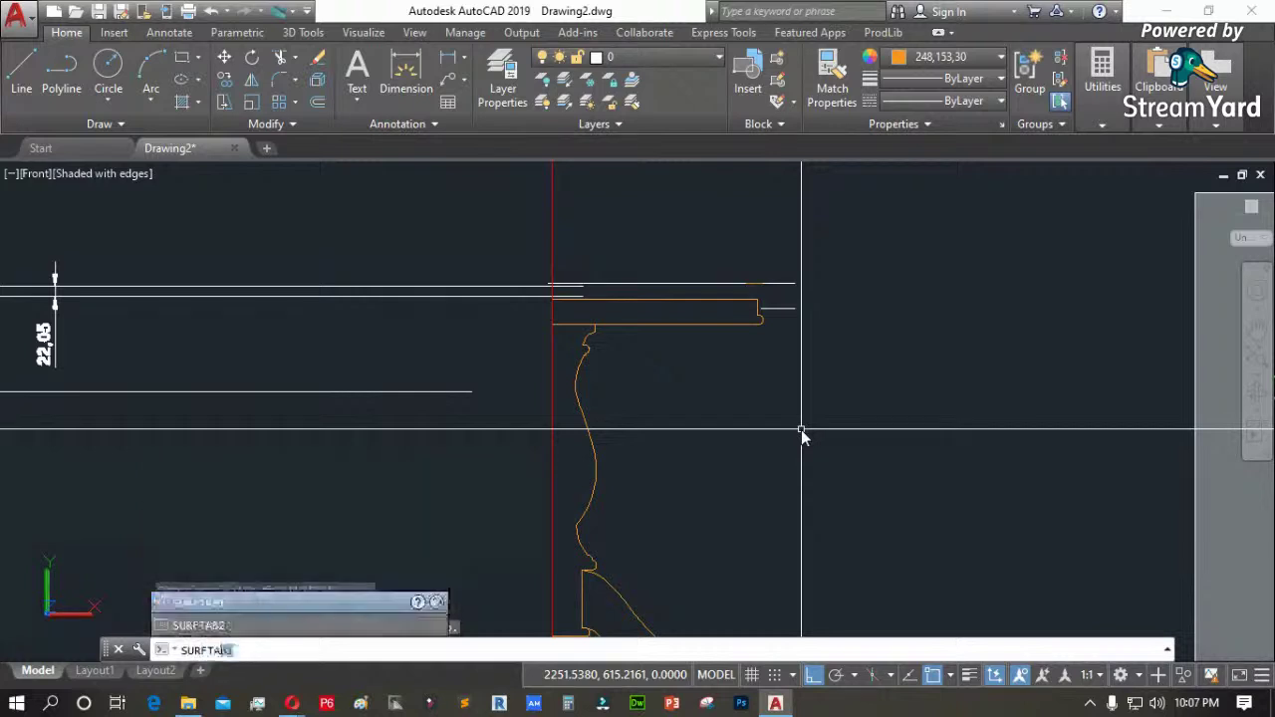
key(Down)
key(Return)
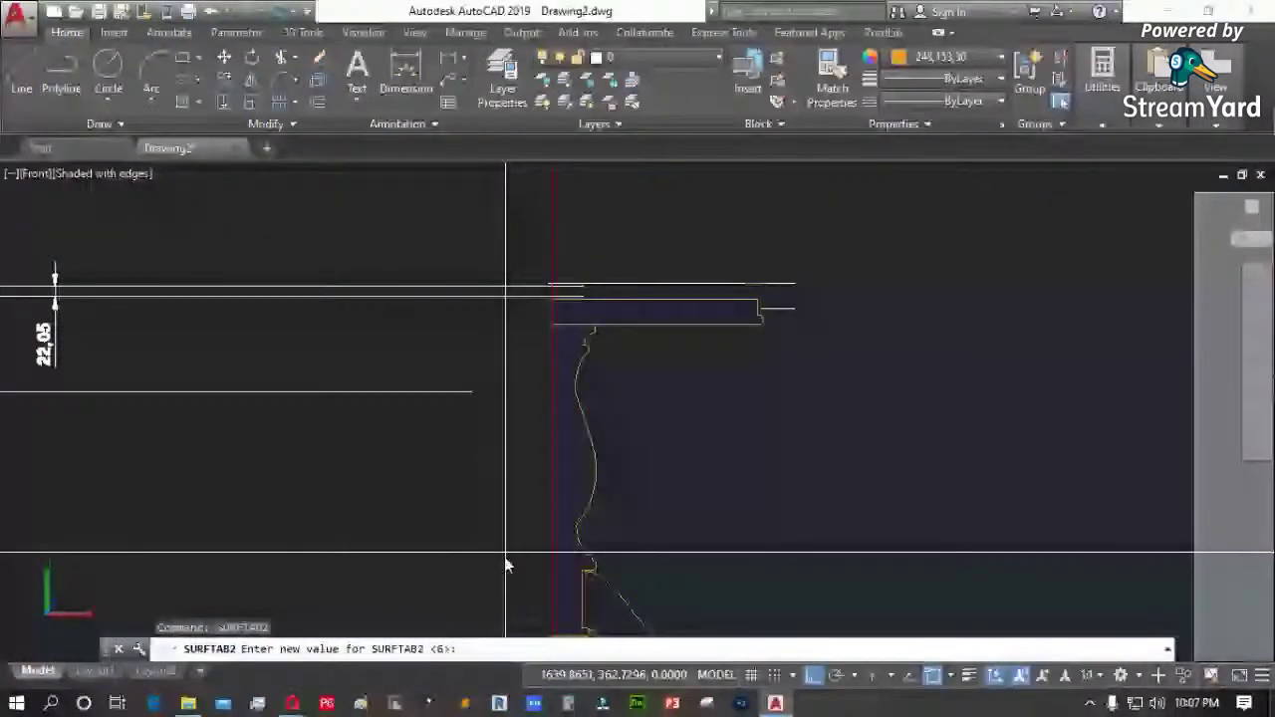
key(Escape)
key(Escape)
Revolve the table-top slab profile 360° about the red axis line with REVSURF
text(REVs)
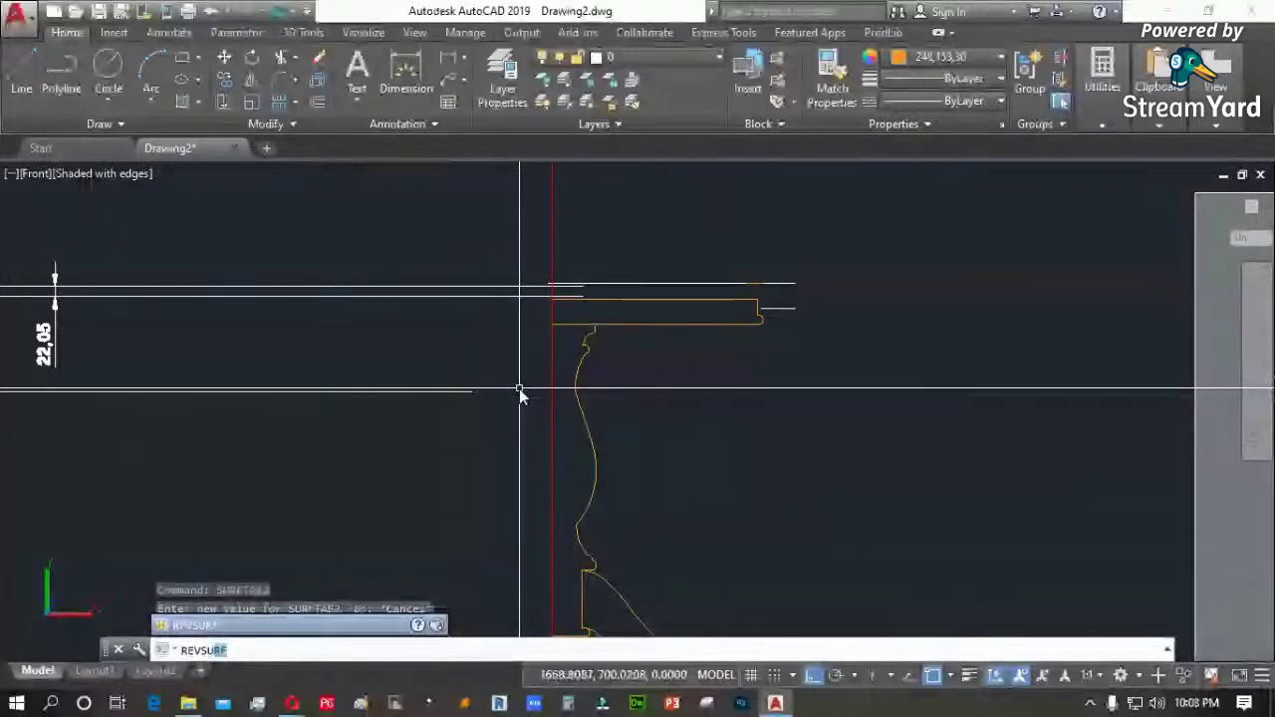
key(Return)
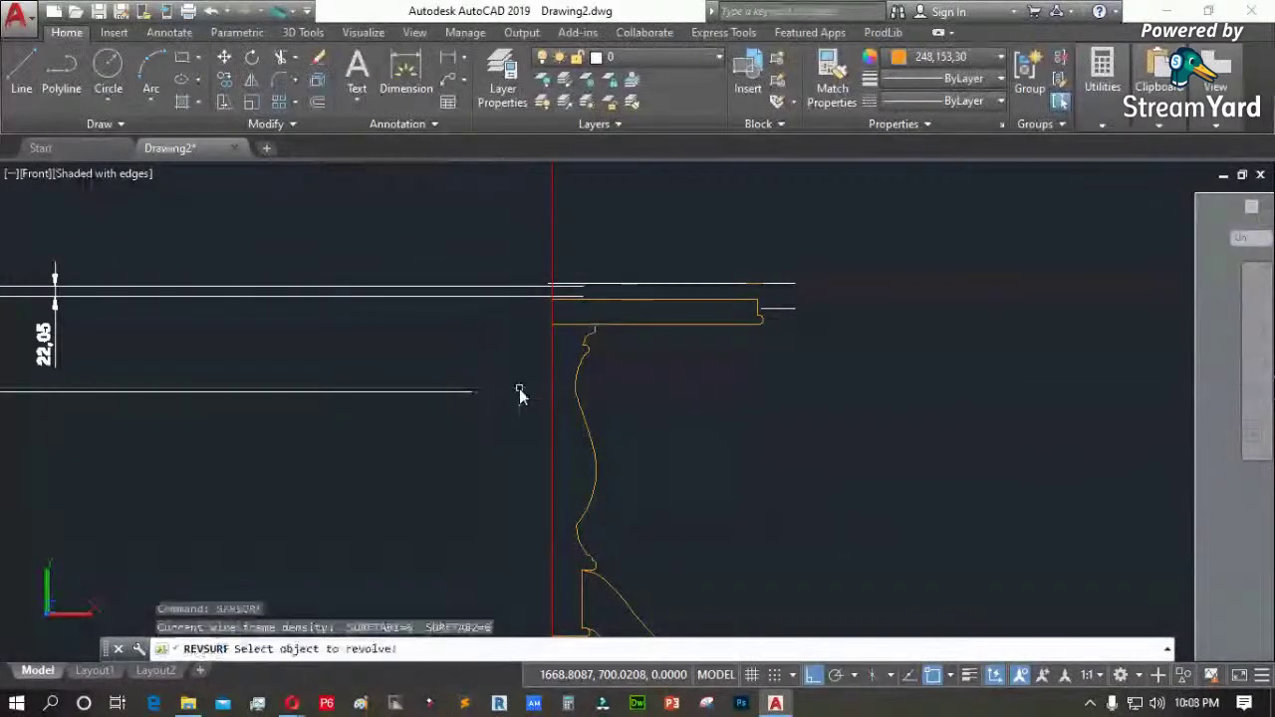
scroll(767, 319, up, 3)
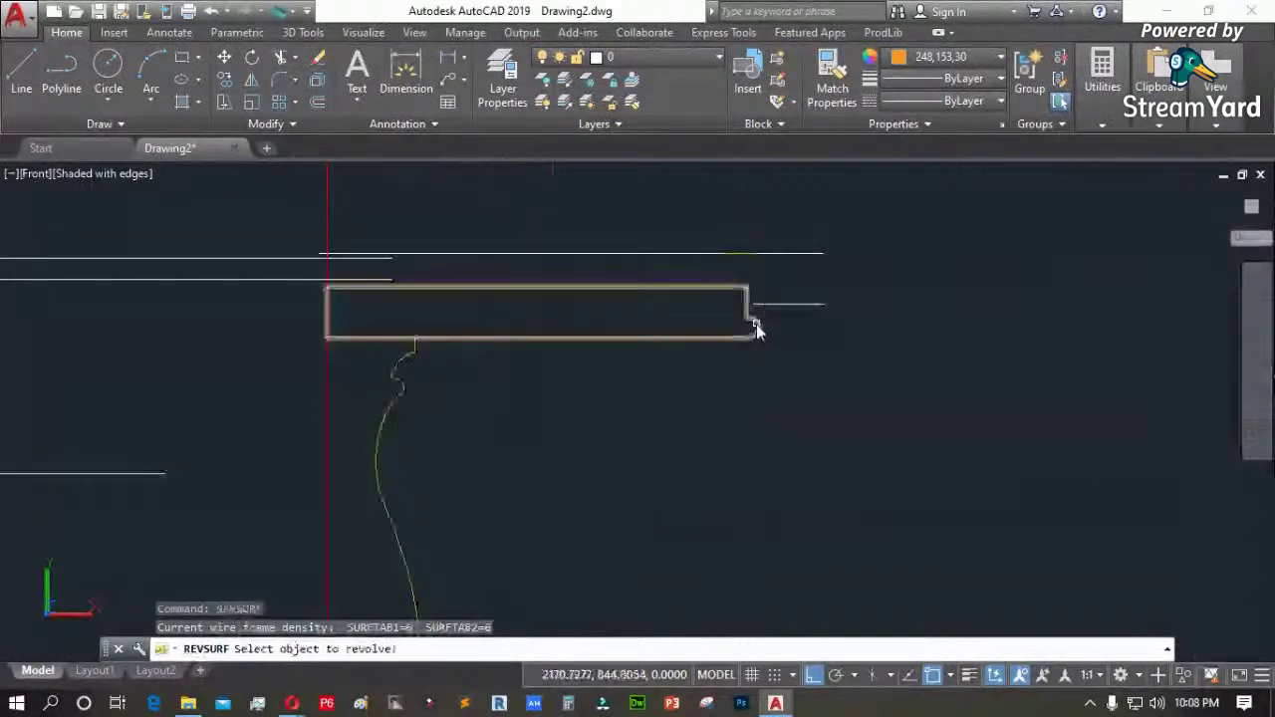
click(756, 323)
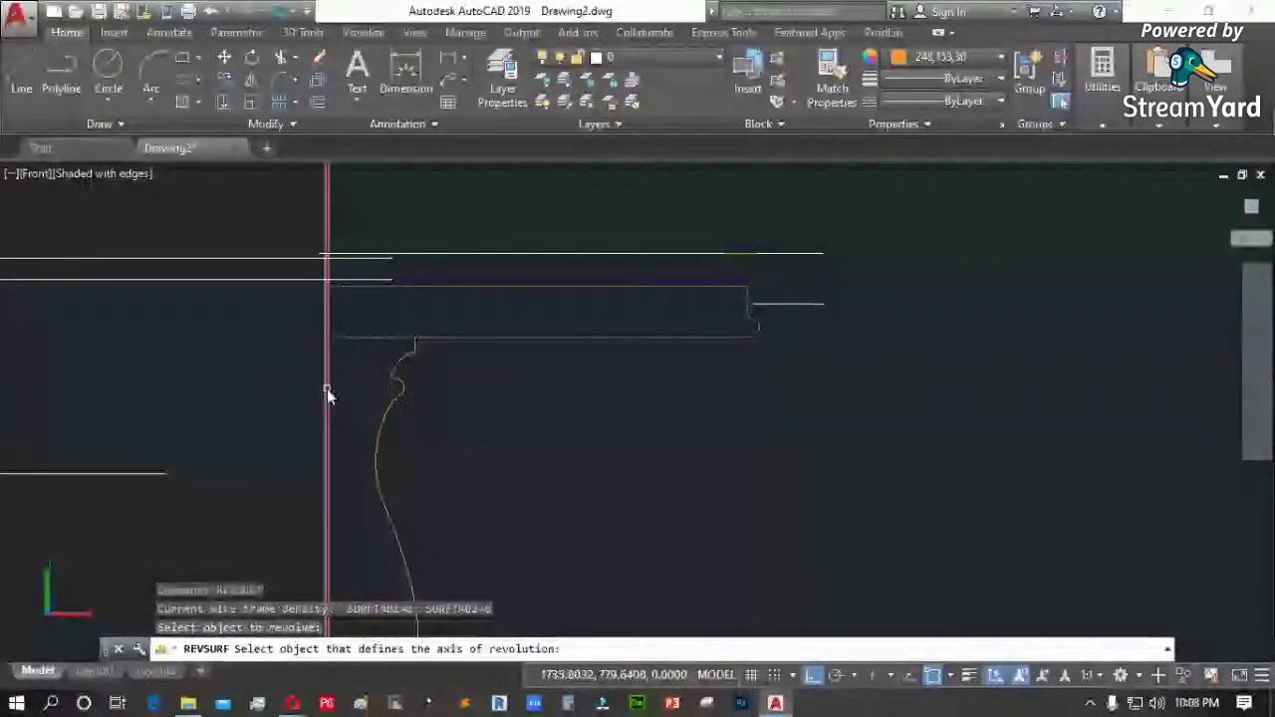
click(327, 389)
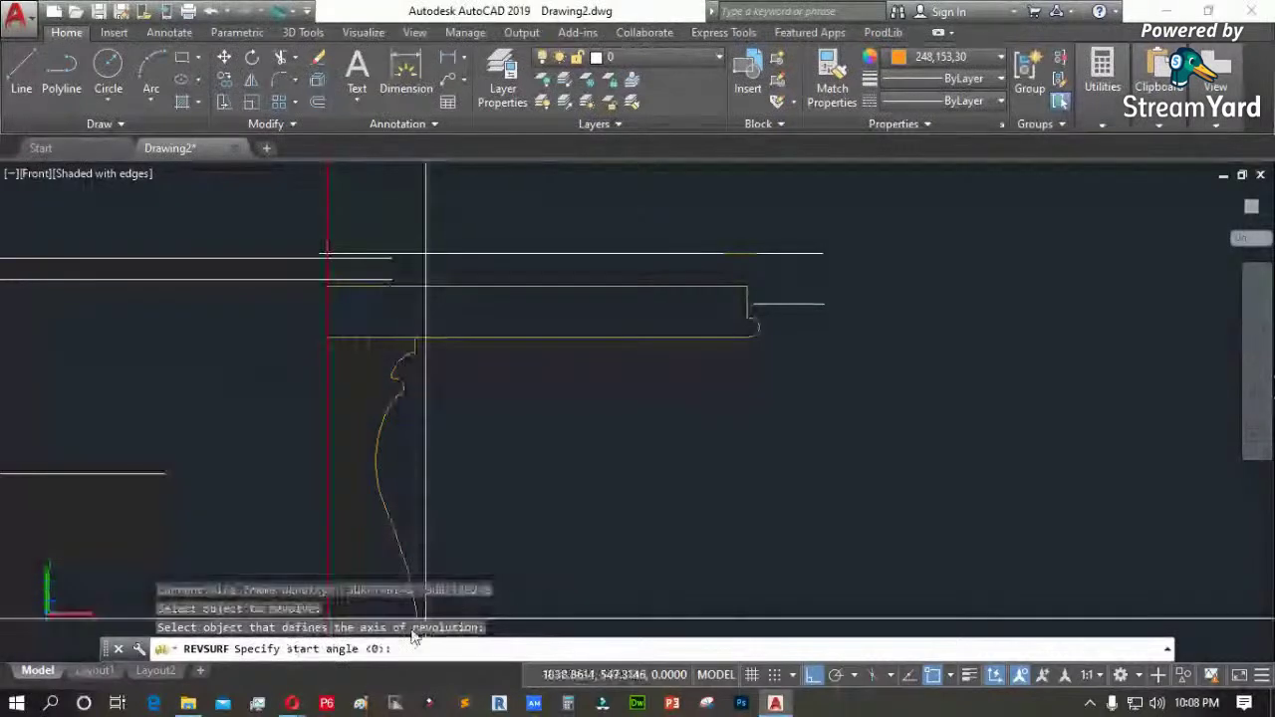
key(Return)
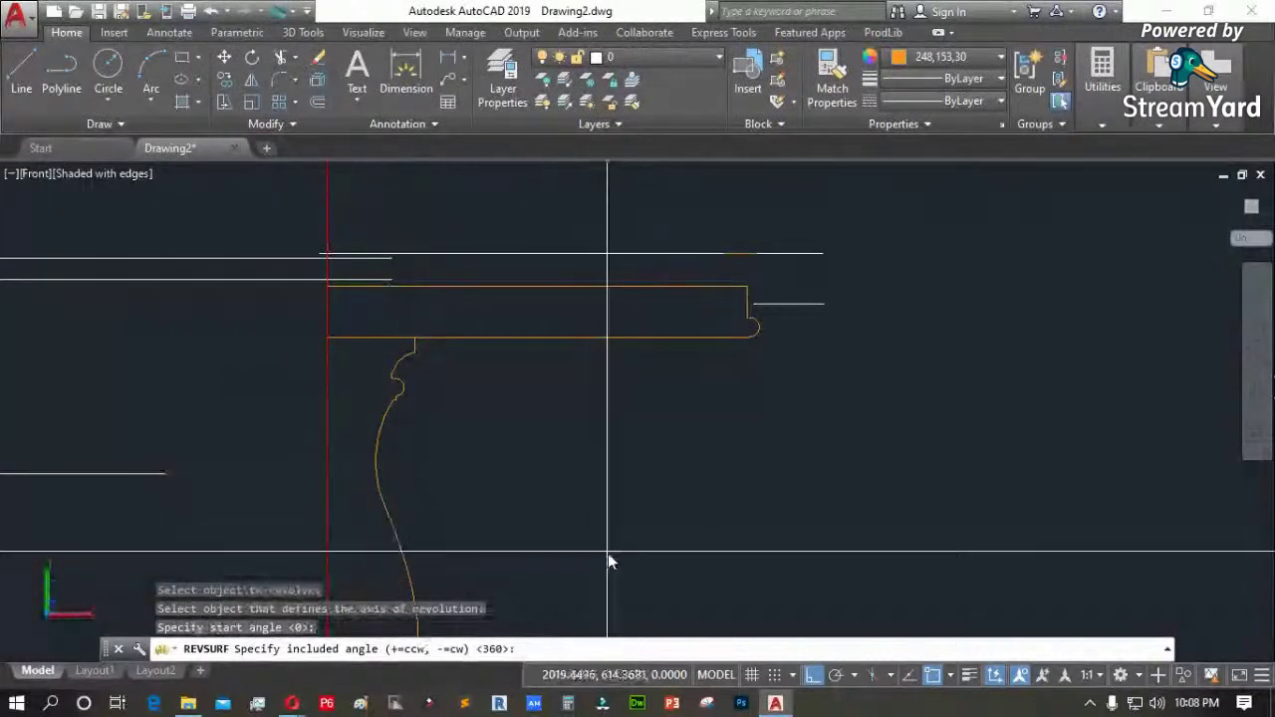
key(Return)
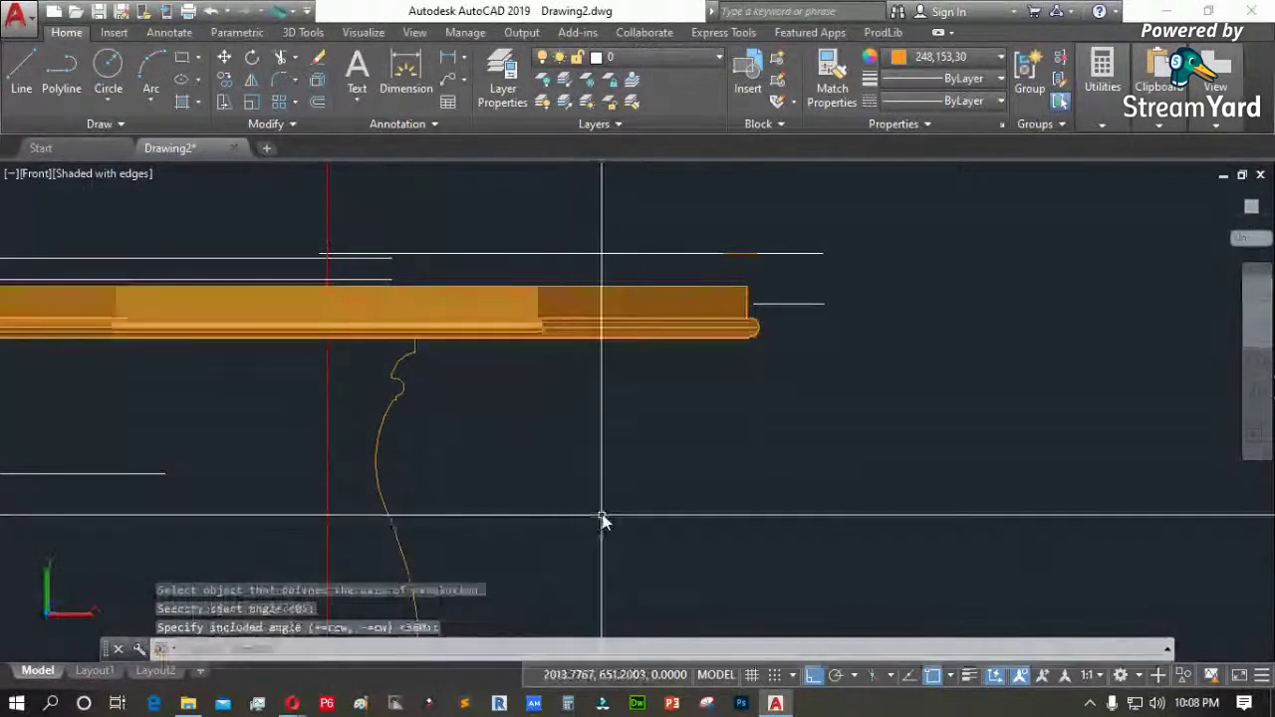
scroll(680, 400, down, 3)
scroll(680, 400, down, 2)
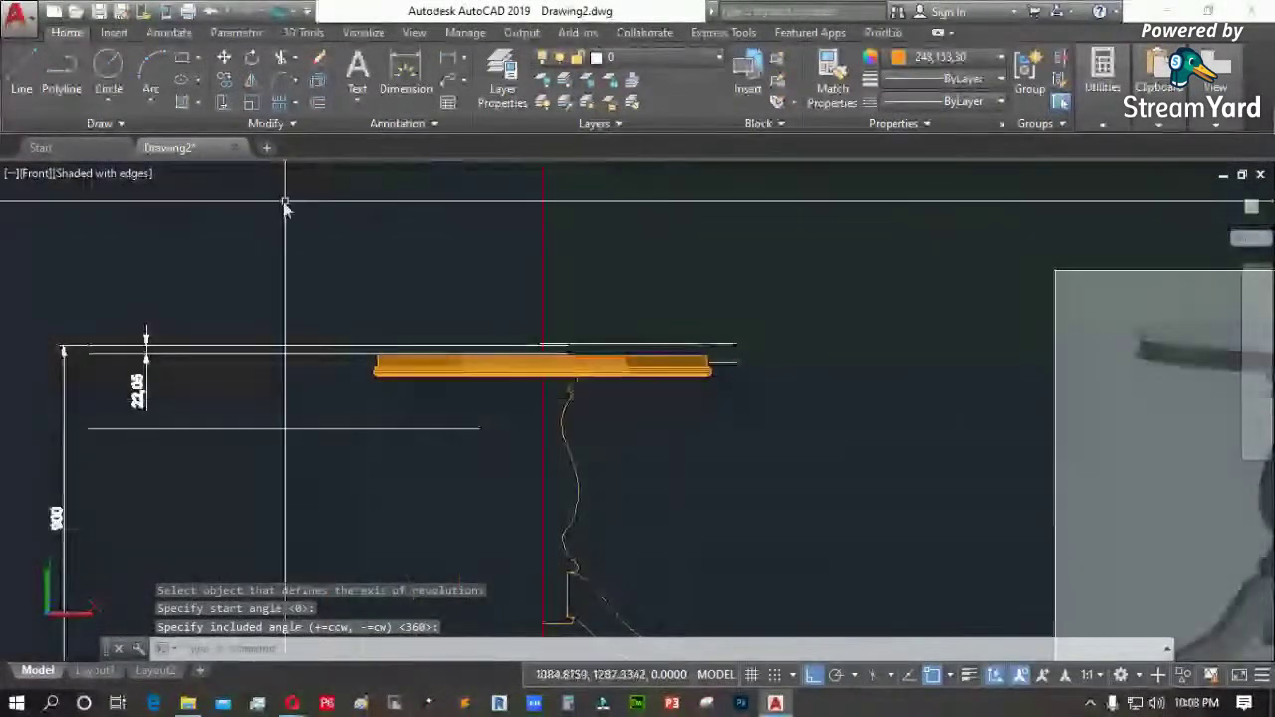
click(37, 175)
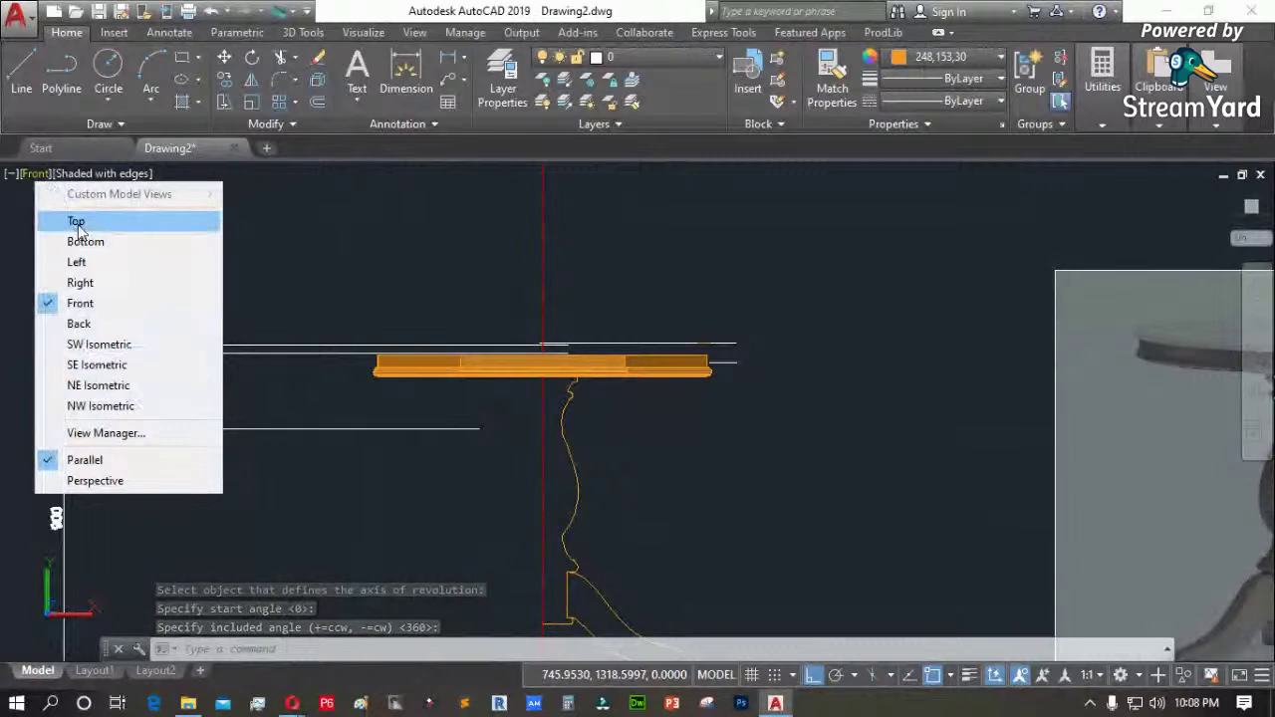
click(80, 219)
scroll(514, 409, up, 2)
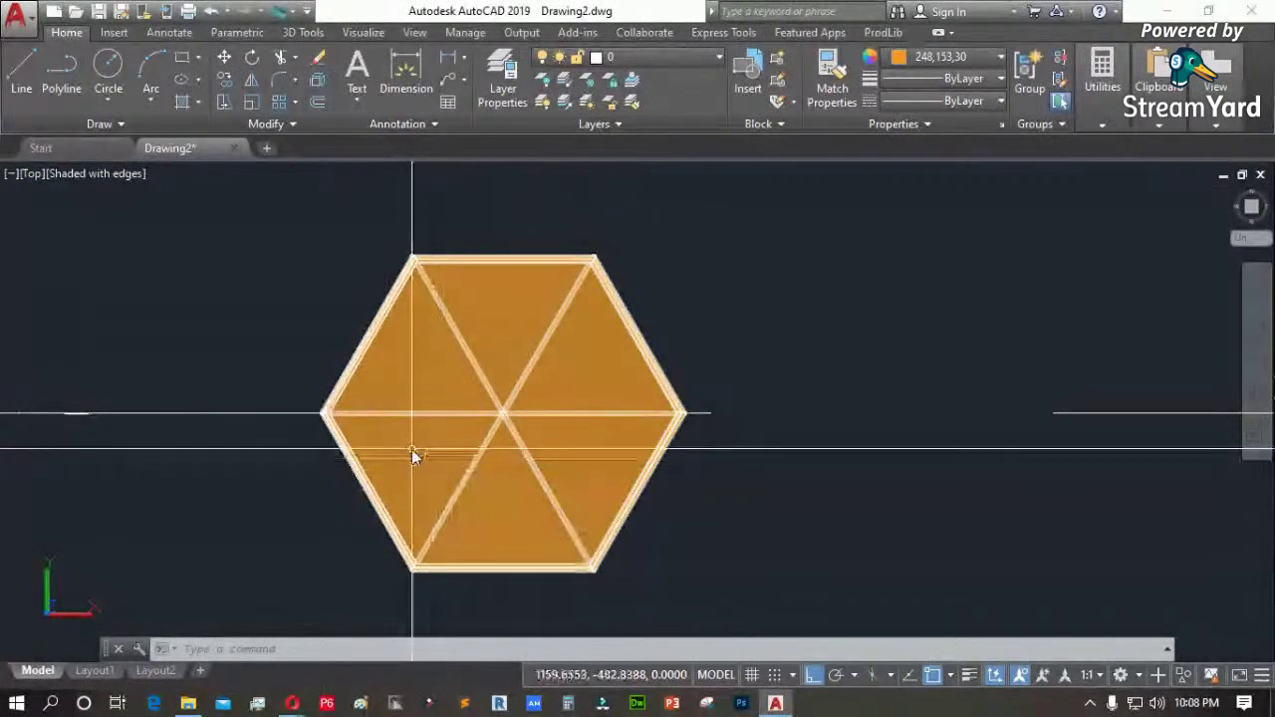
text(surftab)
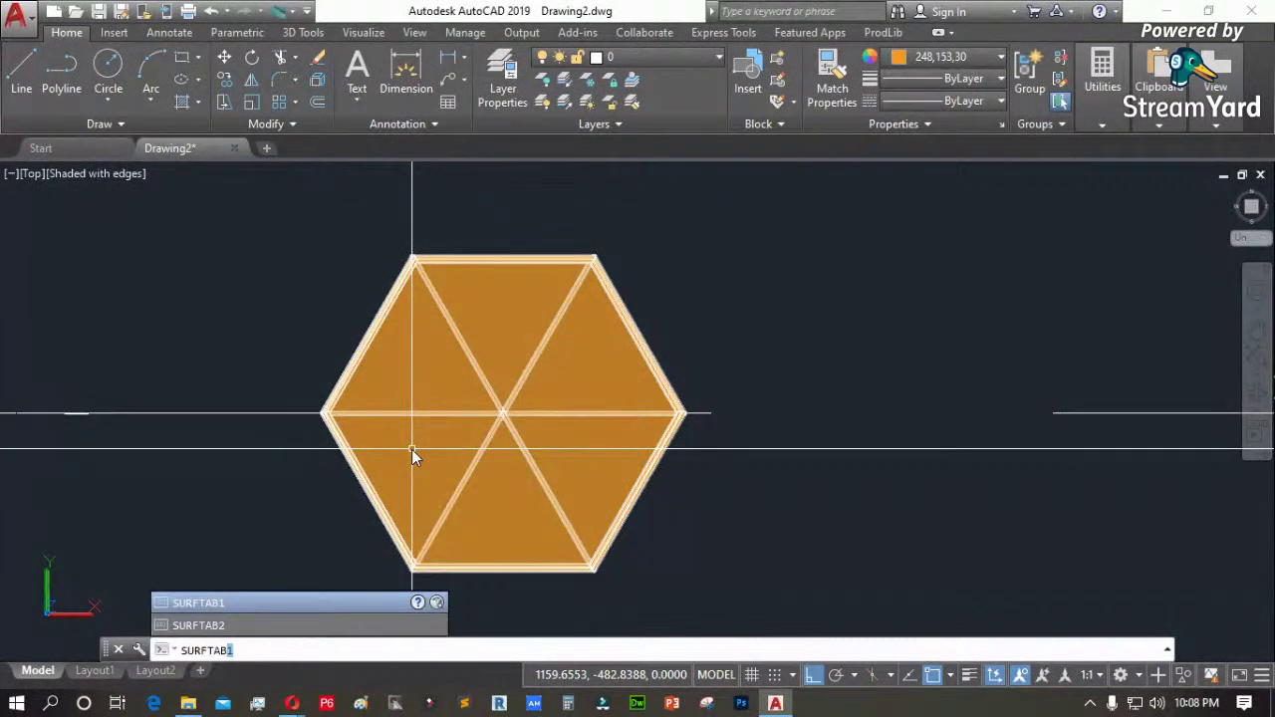
key(Return)
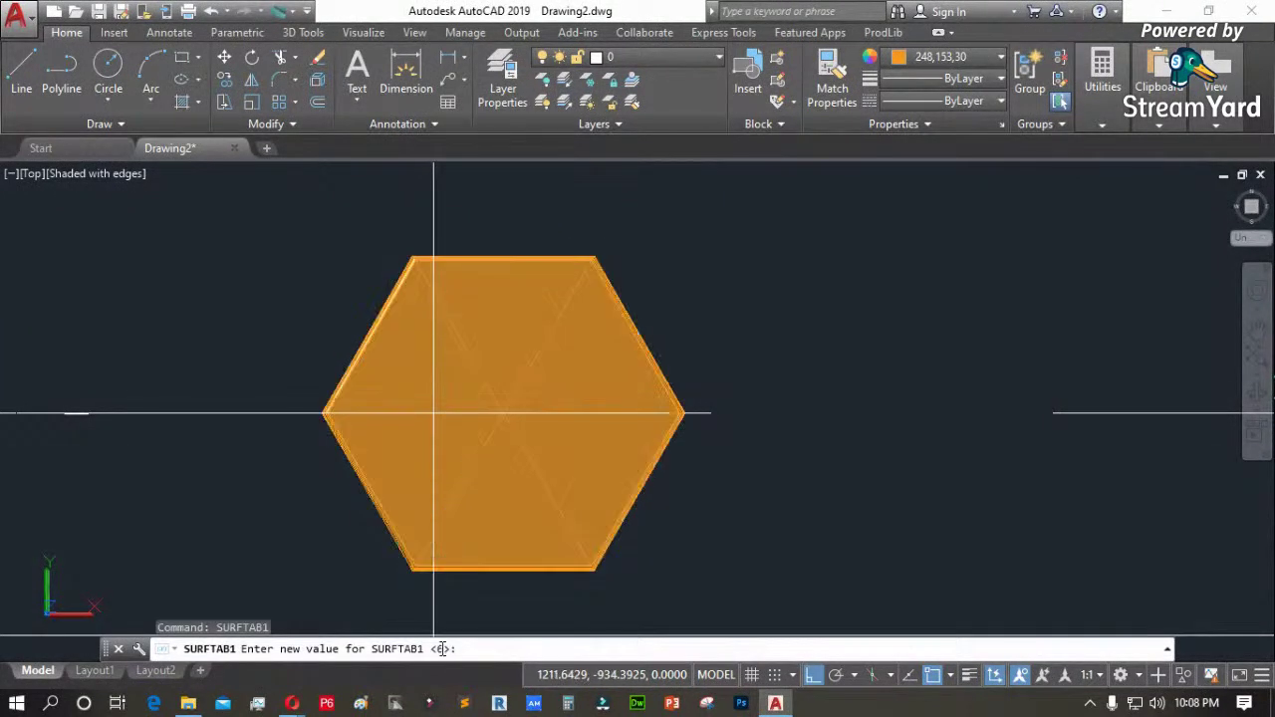
click(32, 174)
click(75, 303)
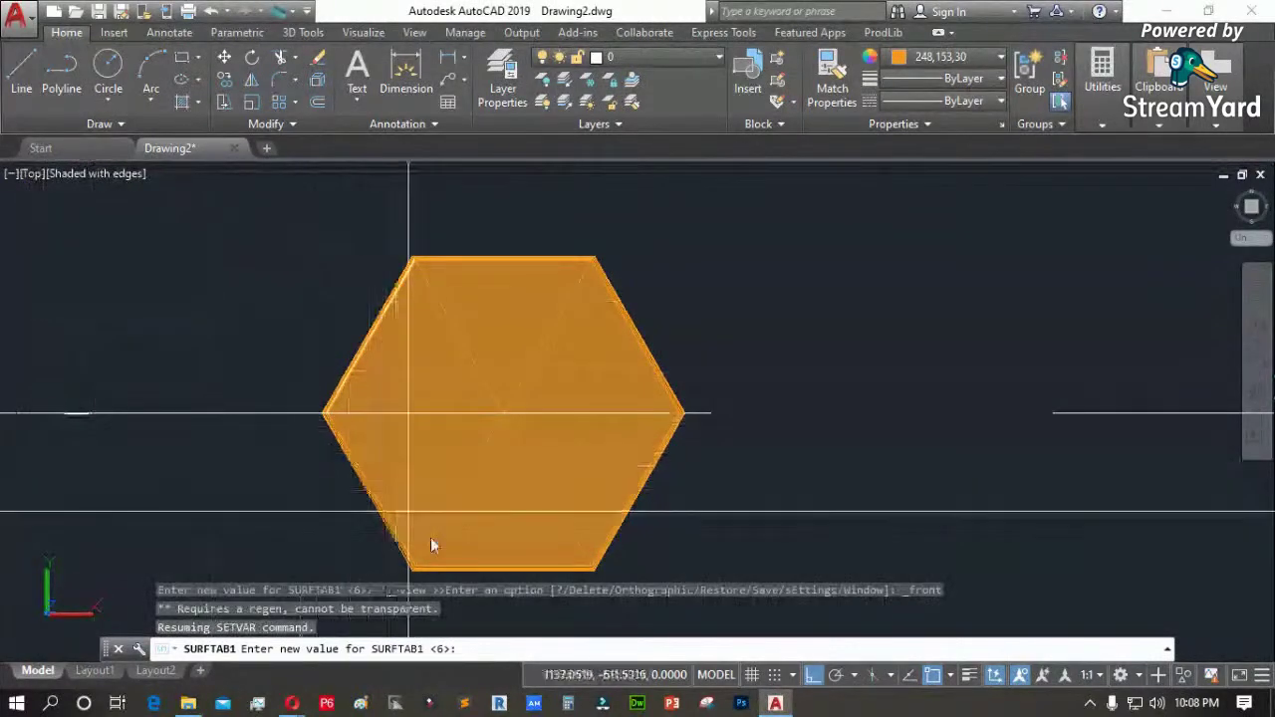
click(33, 175)
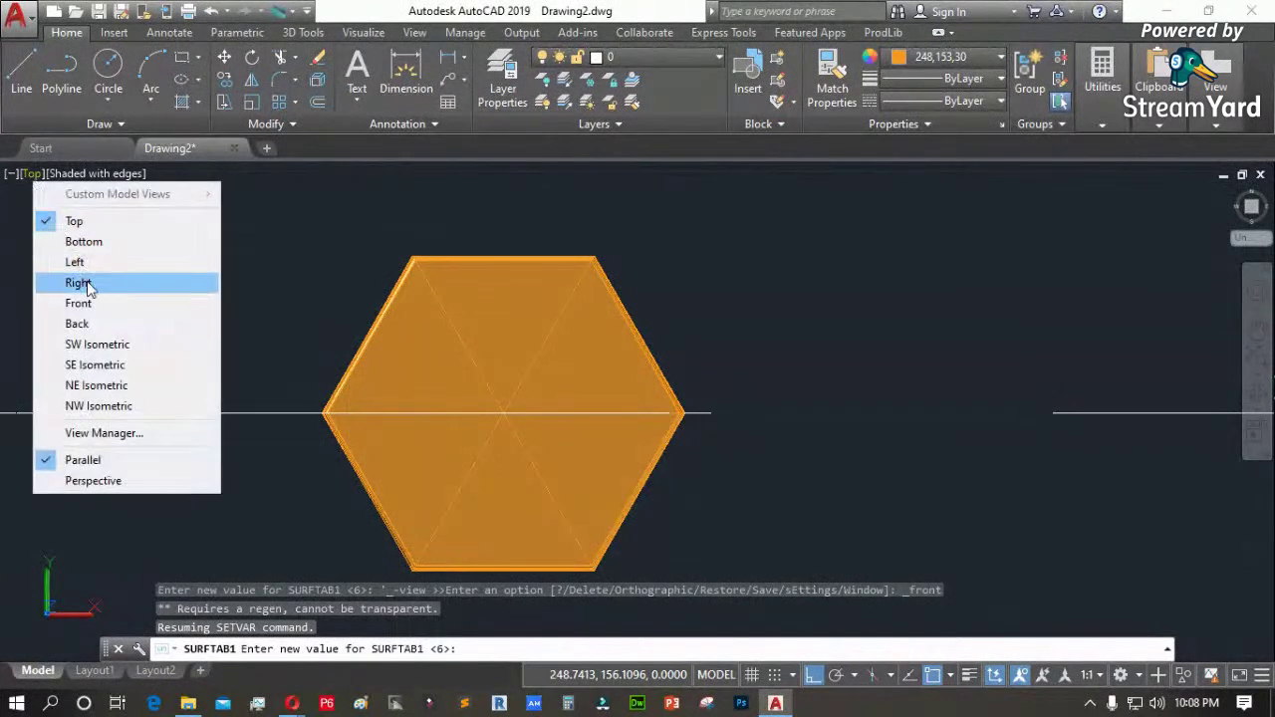
click(87, 304)
key(Escape)
key(Escape)
click(30, 174)
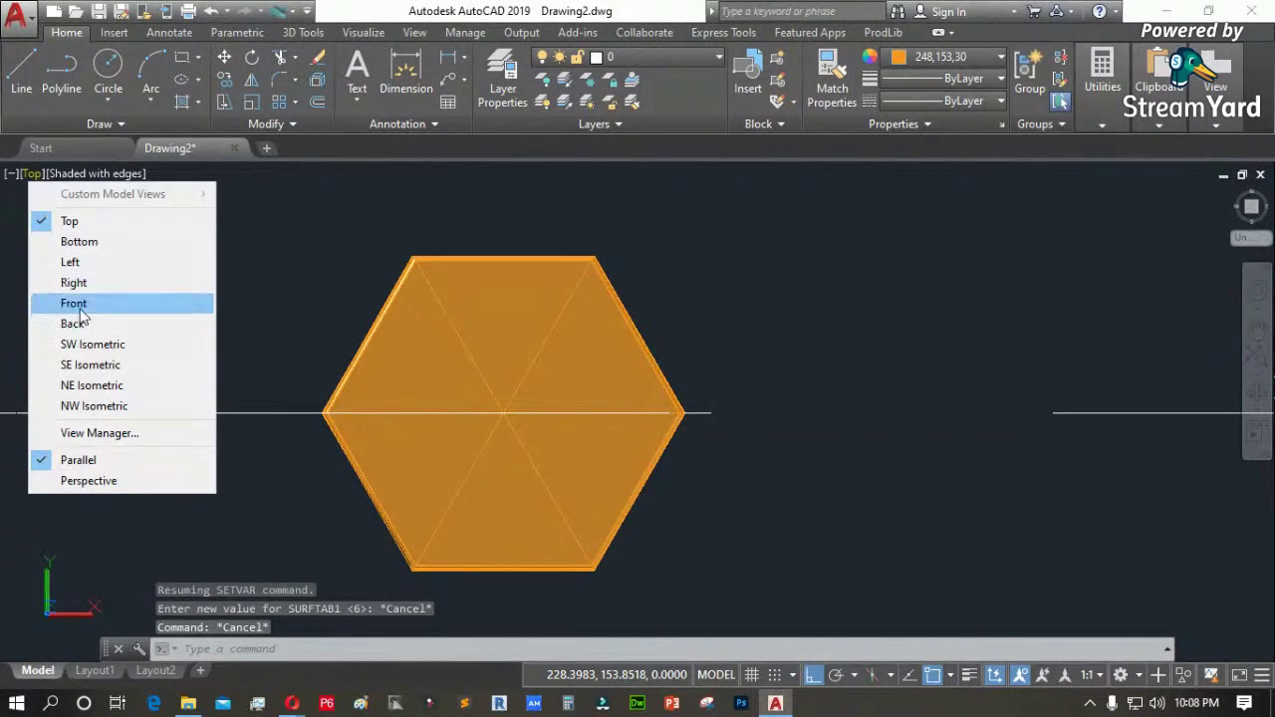
click(85, 304)
scroll(630, 367, up, 5)
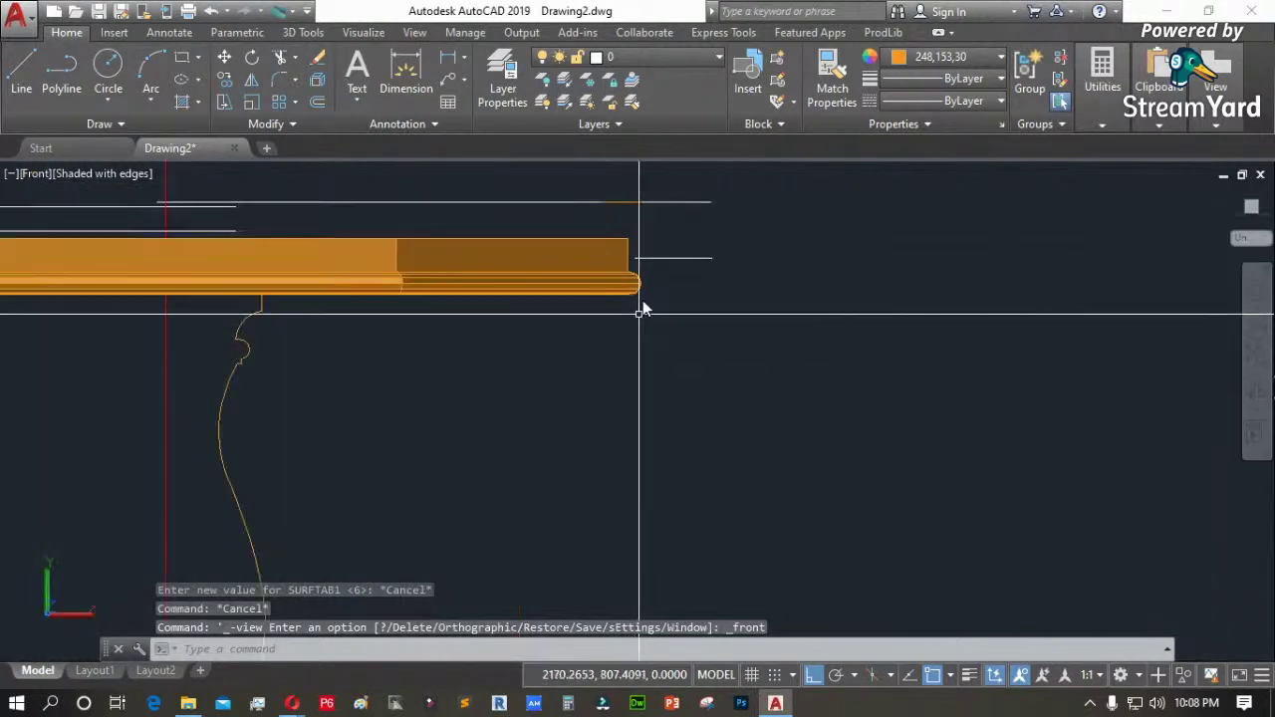
scroll(622, 237, up, 5)
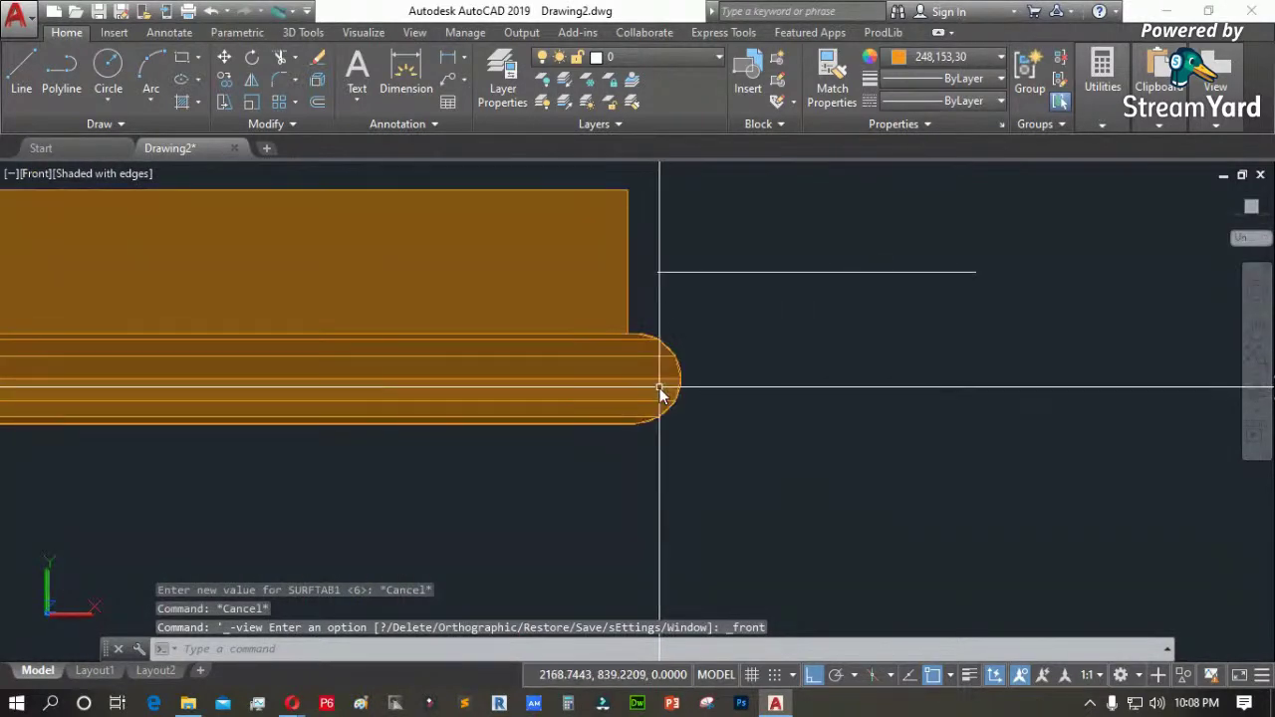
scroll(674, 289, down, 8)
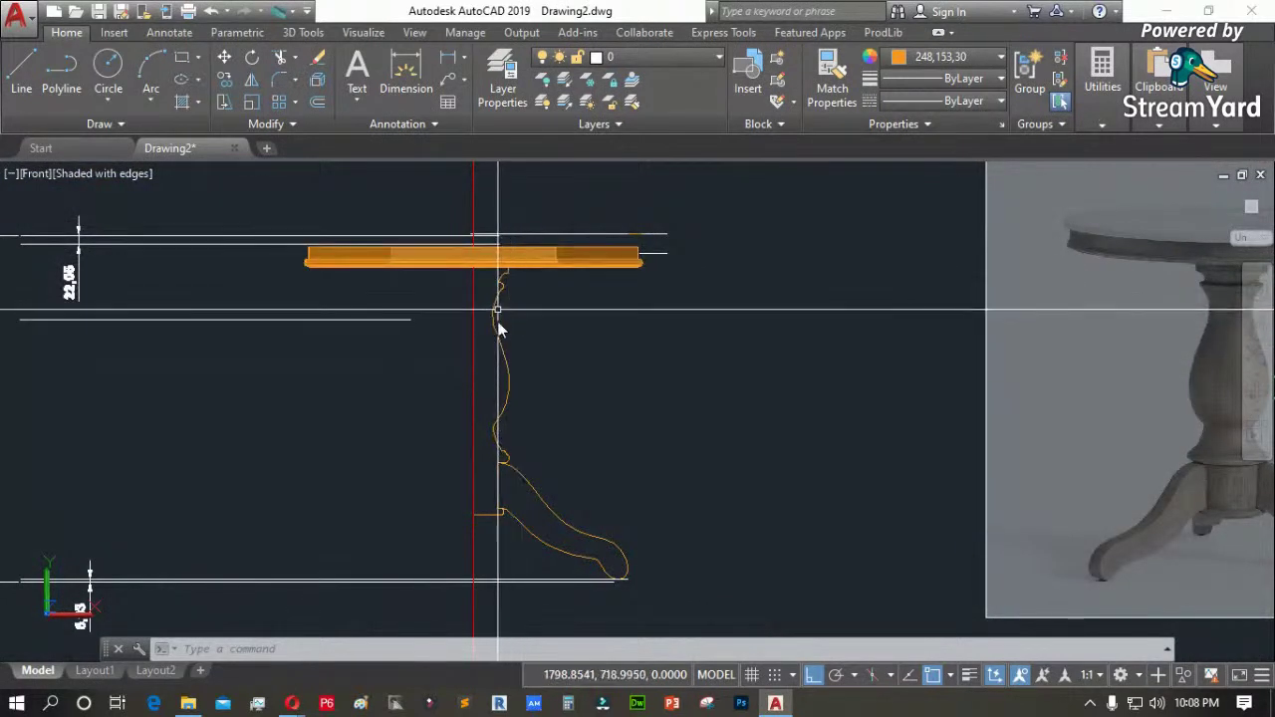
scroll(506, 281, up, 3)
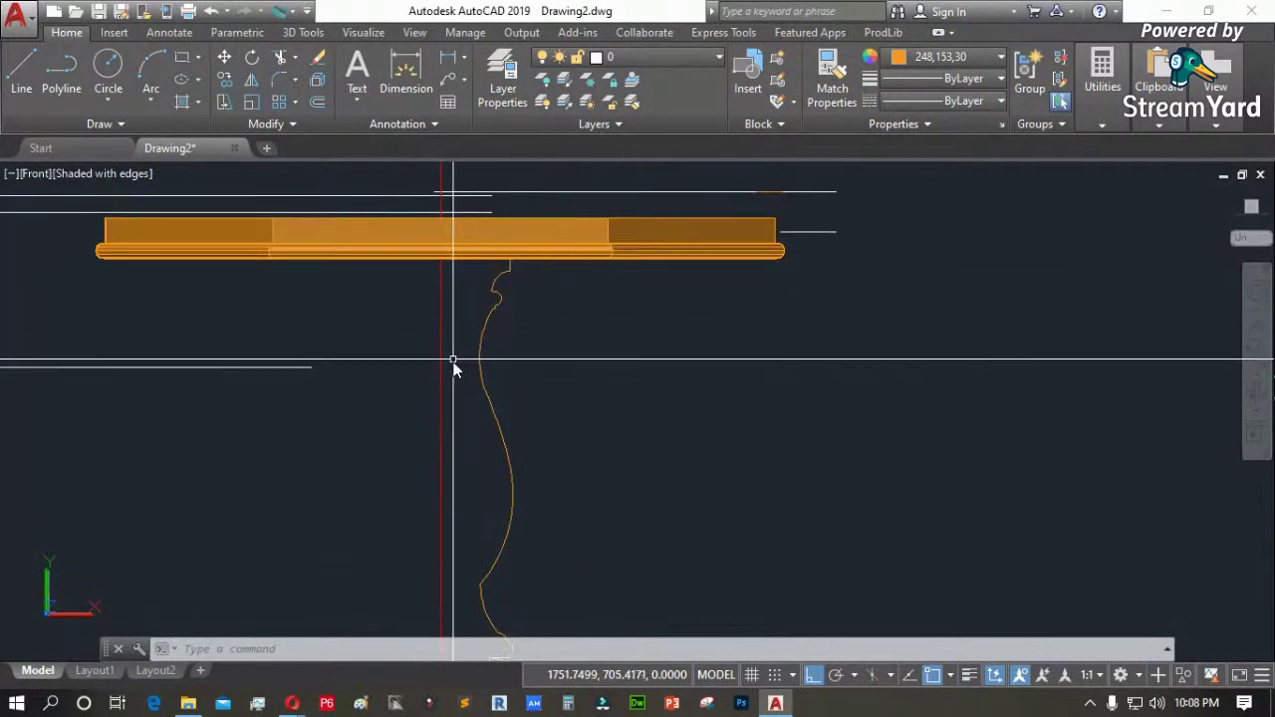
scroll(470, 384, down, 2)
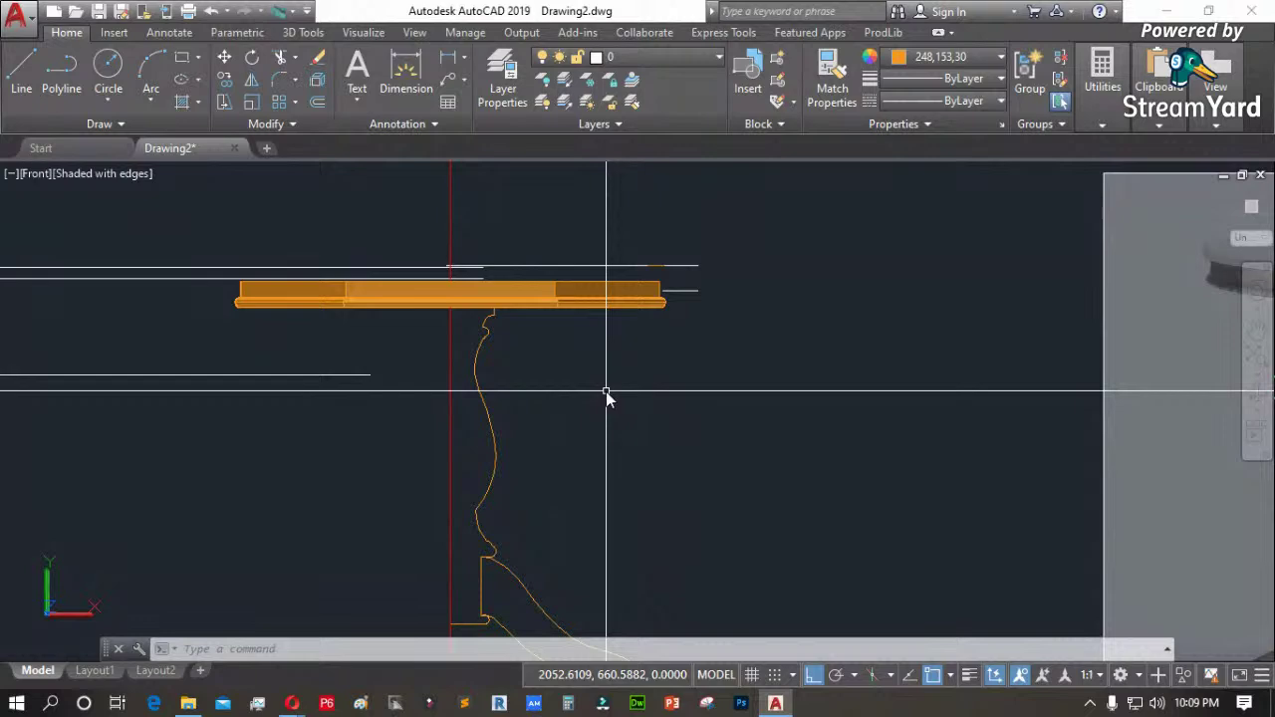
Undo back to the earlier top view, removing the revolved table-top surface
key(ctrl+z)
key(Return)
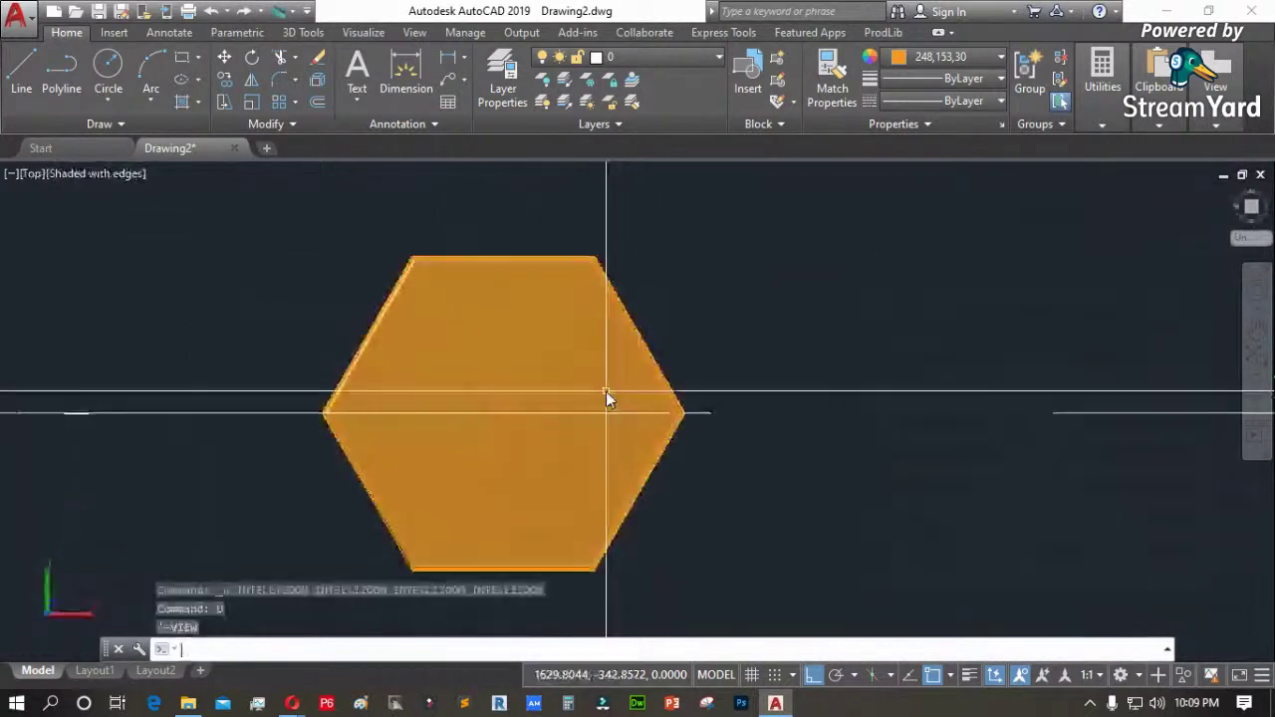
key(Return)
key(Return)
key(Return)
key(Return)
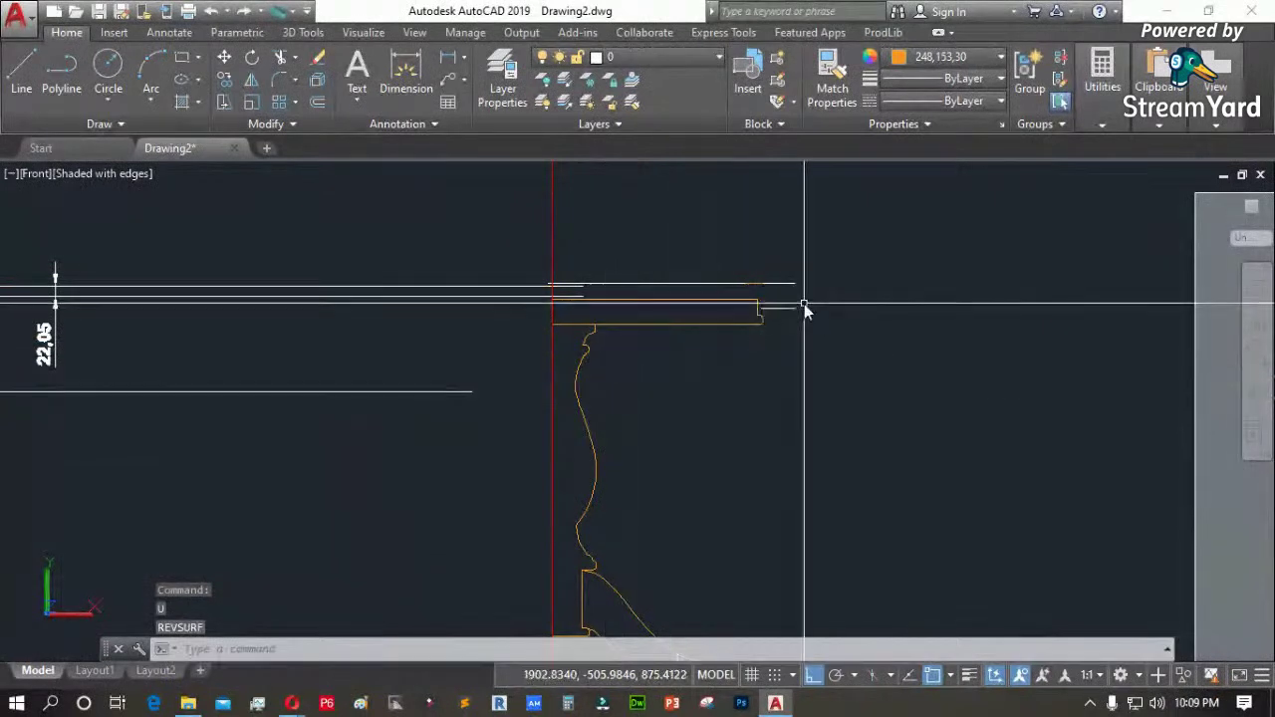
scroll(803, 303, up, 3)
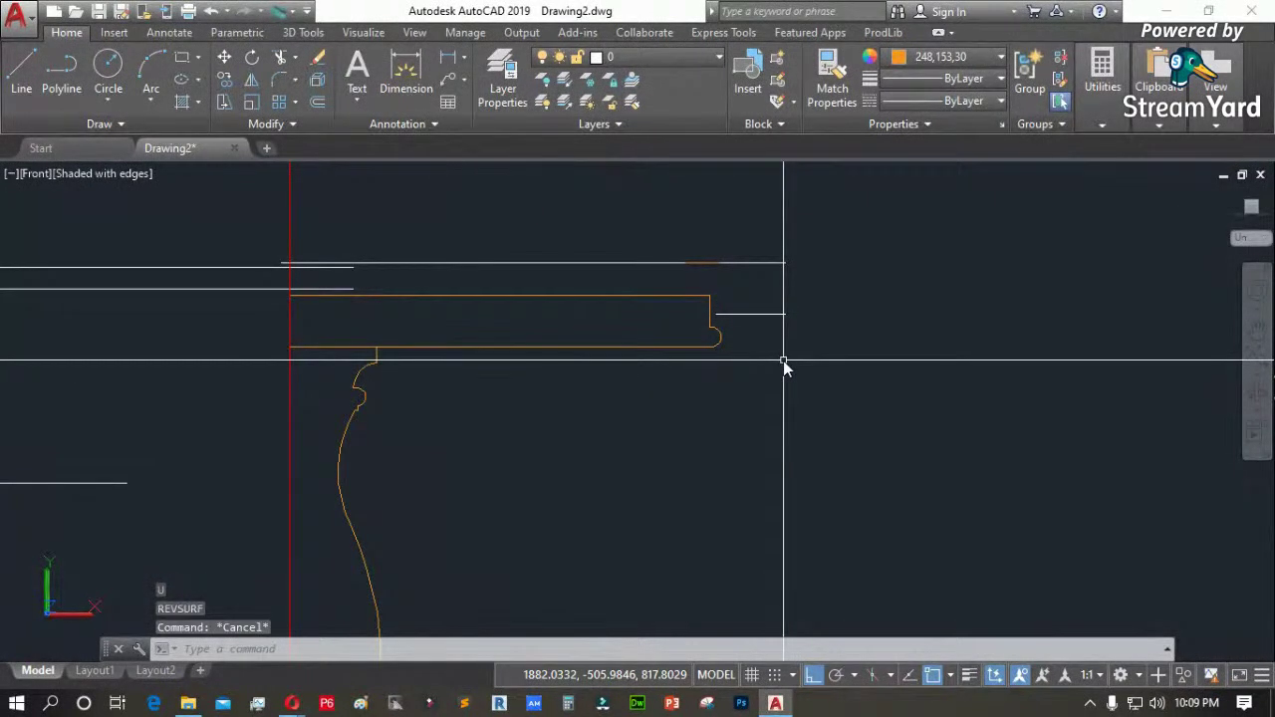
Set SURFTAB1 to 60 and keep SURFTAB2 at its default of 6
text(urfatb)
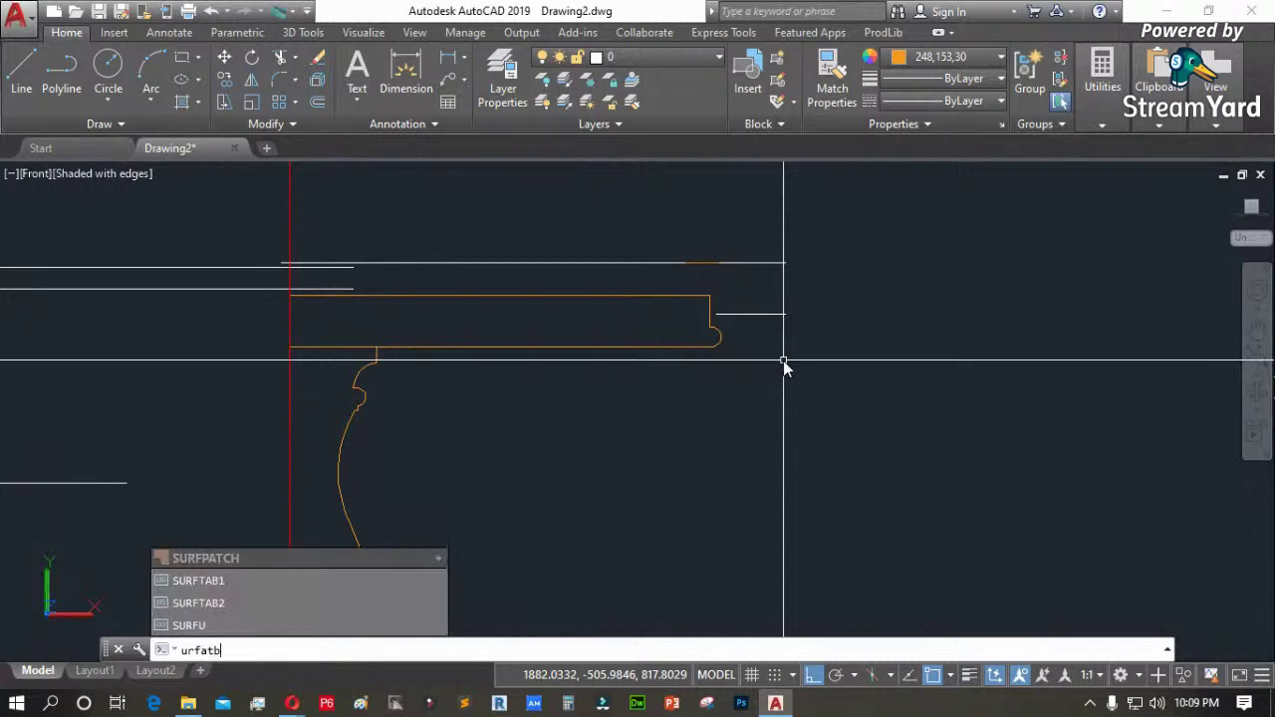
key(Down)
key(Return)
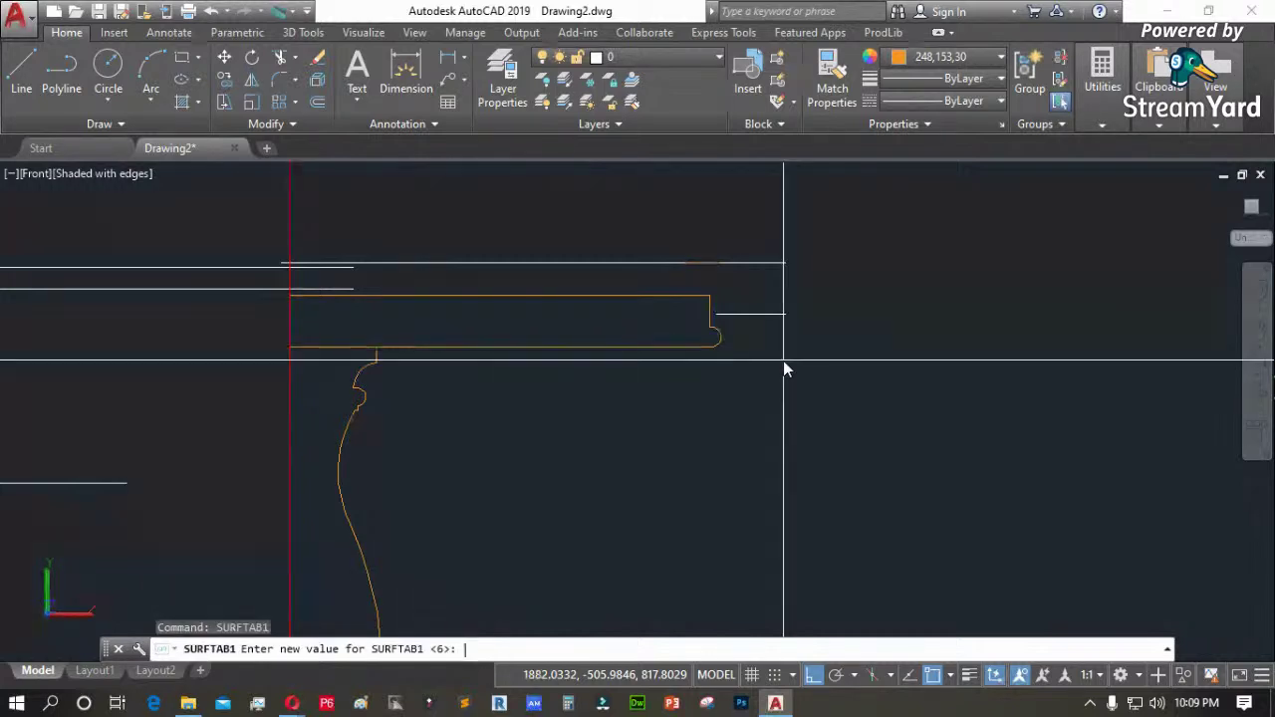
text(60)
key(Return)
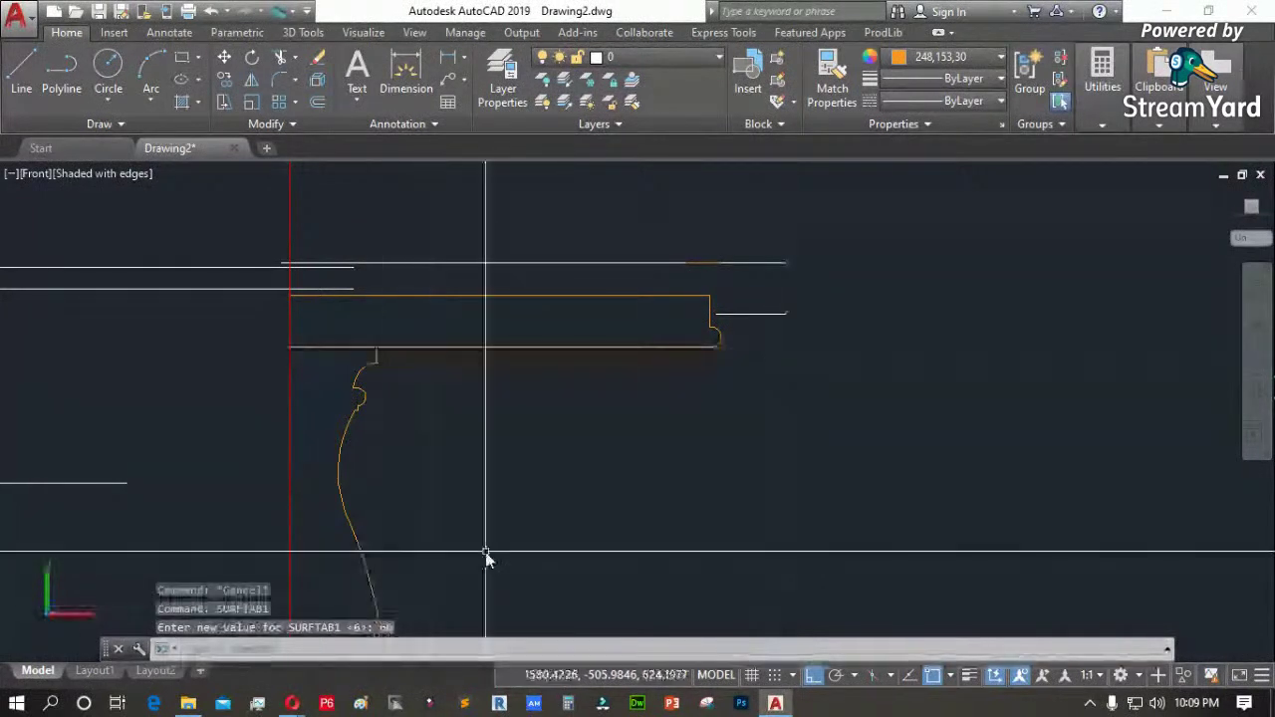
text(surftab2)
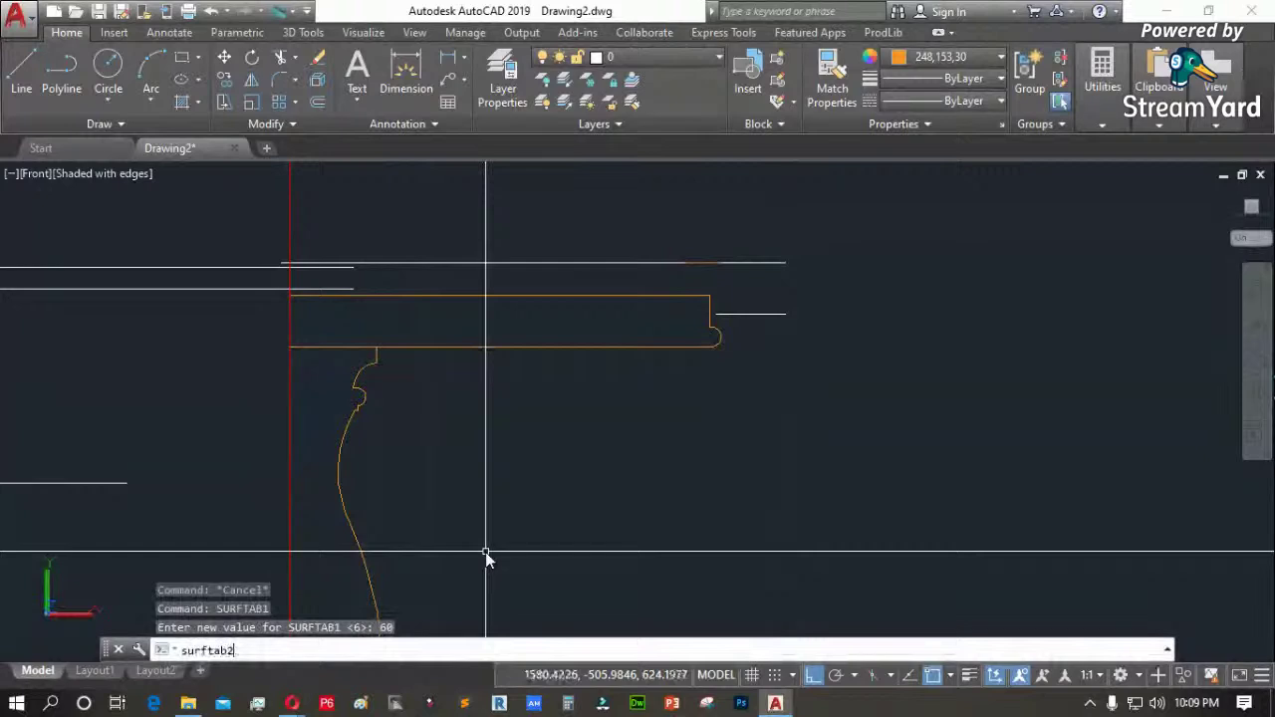
key(Return)
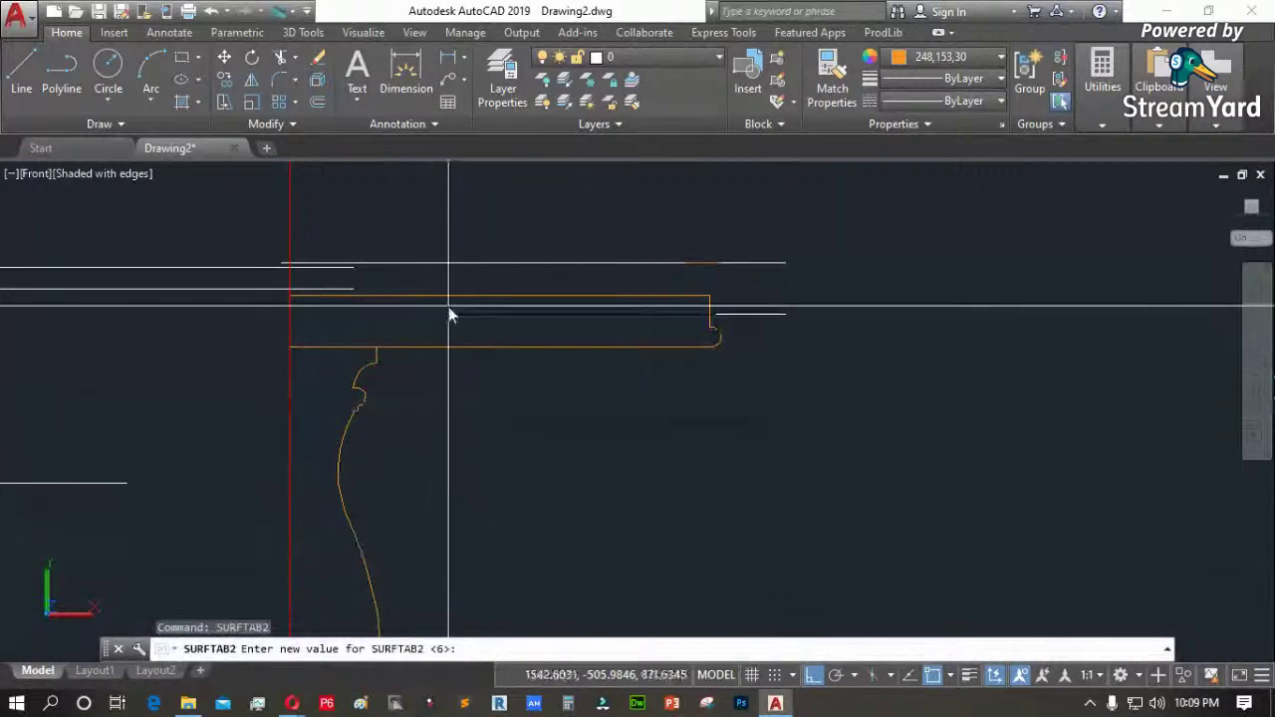
scroll(349, 320, down, 3)
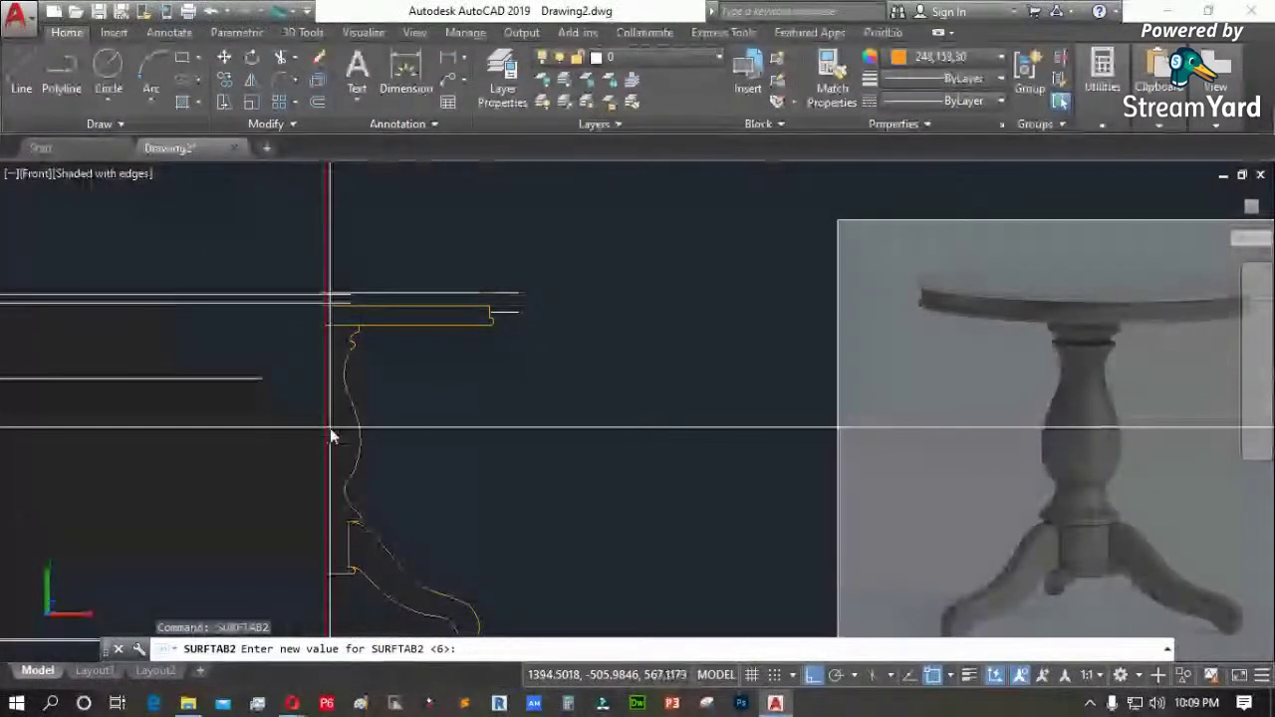
key(Return)
Revolve the tabletop rectangle 360° about the vertical red line with REVSURF
text(revs)
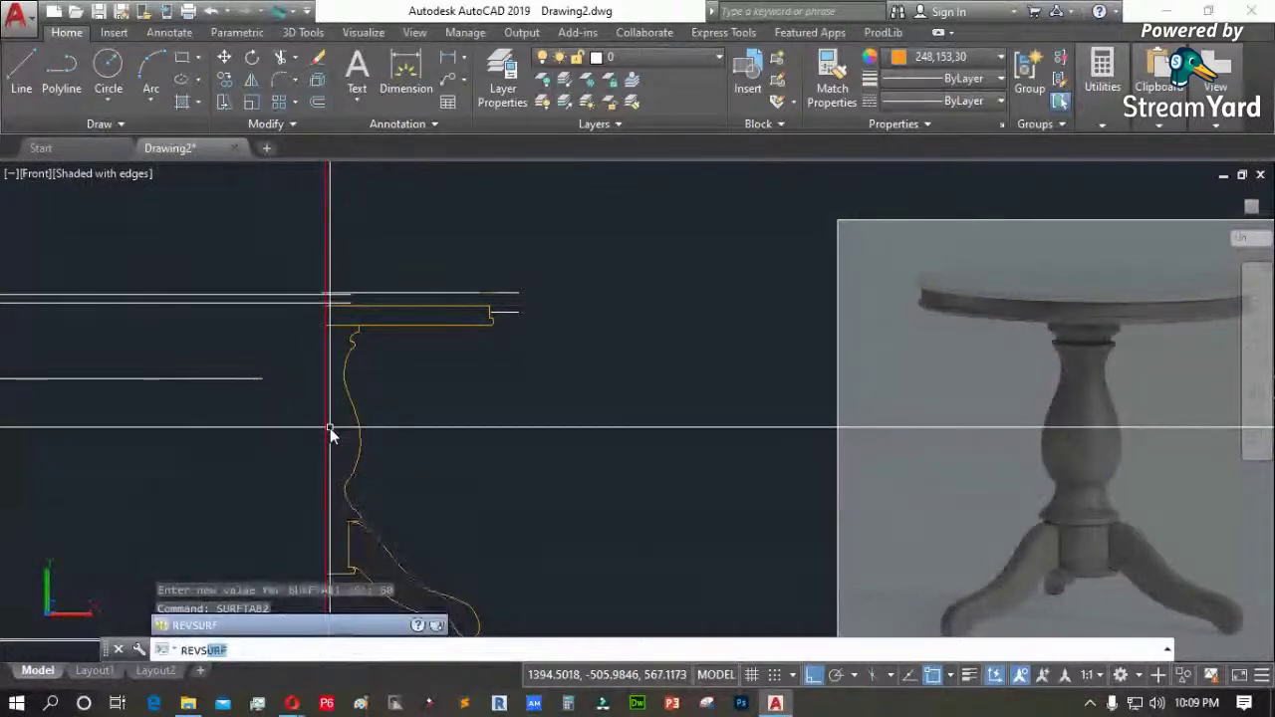
key(Return)
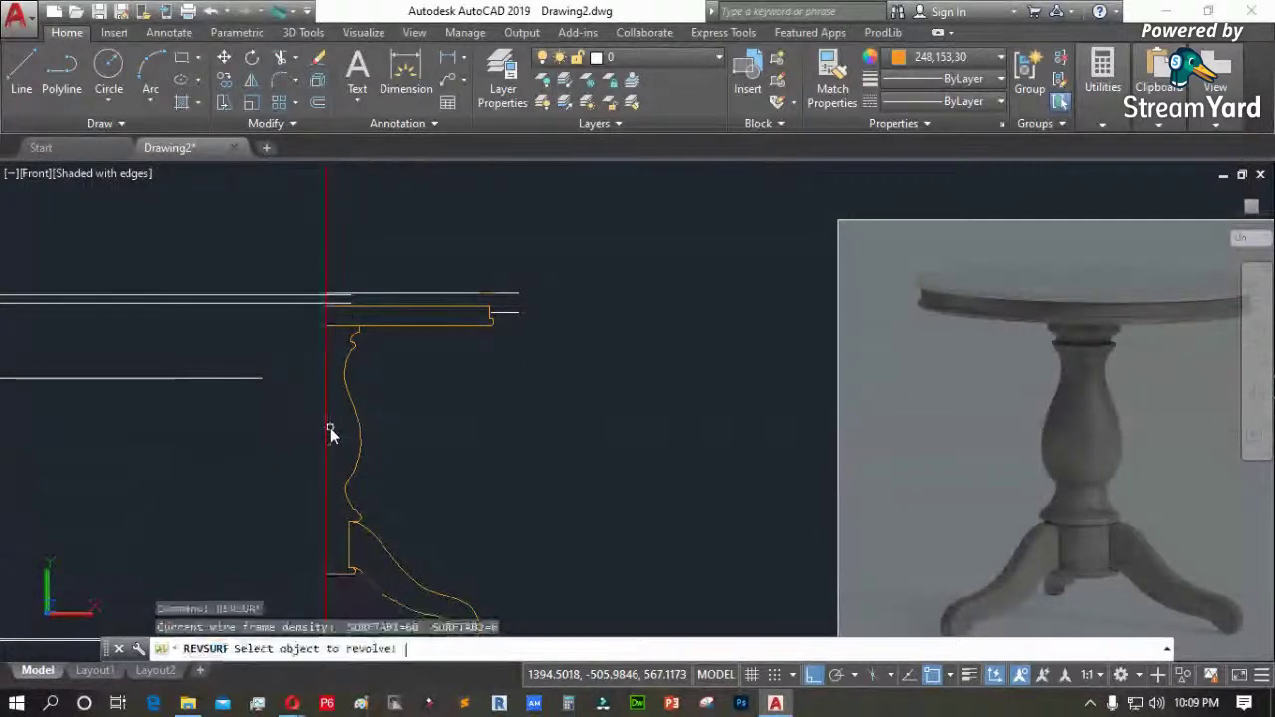
scroll(410, 328, up, 2)
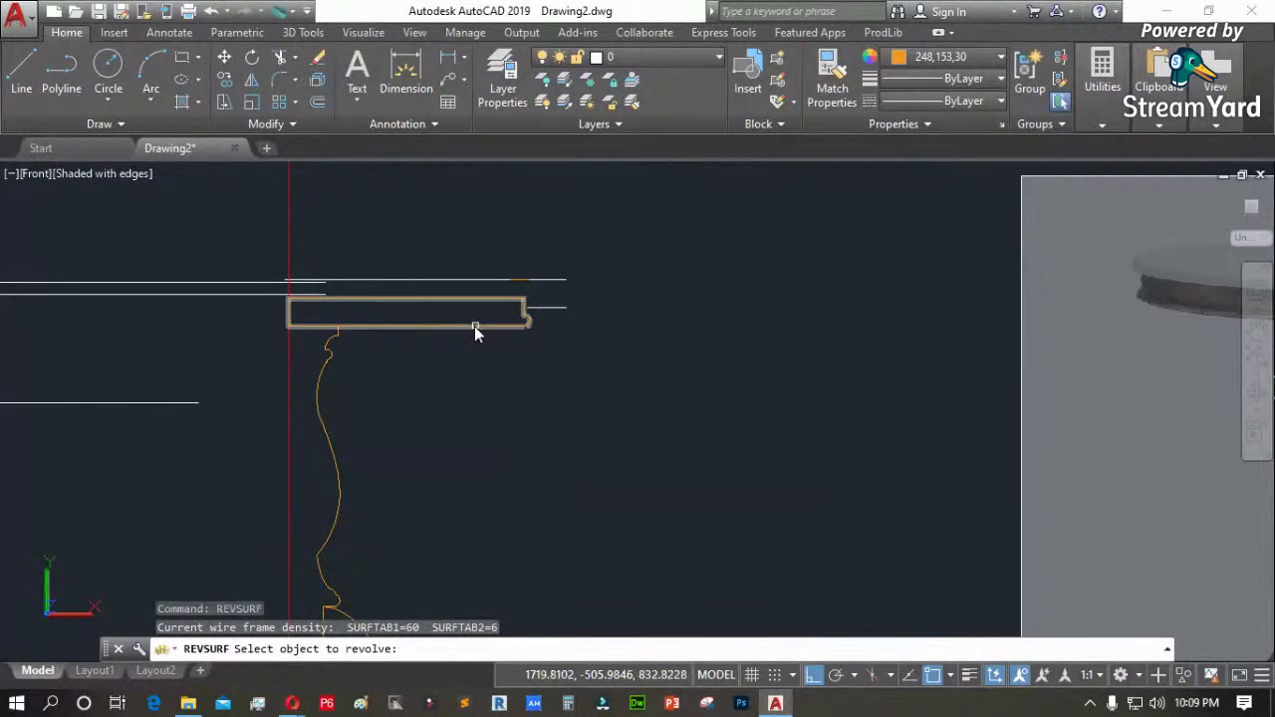
click(475, 326)
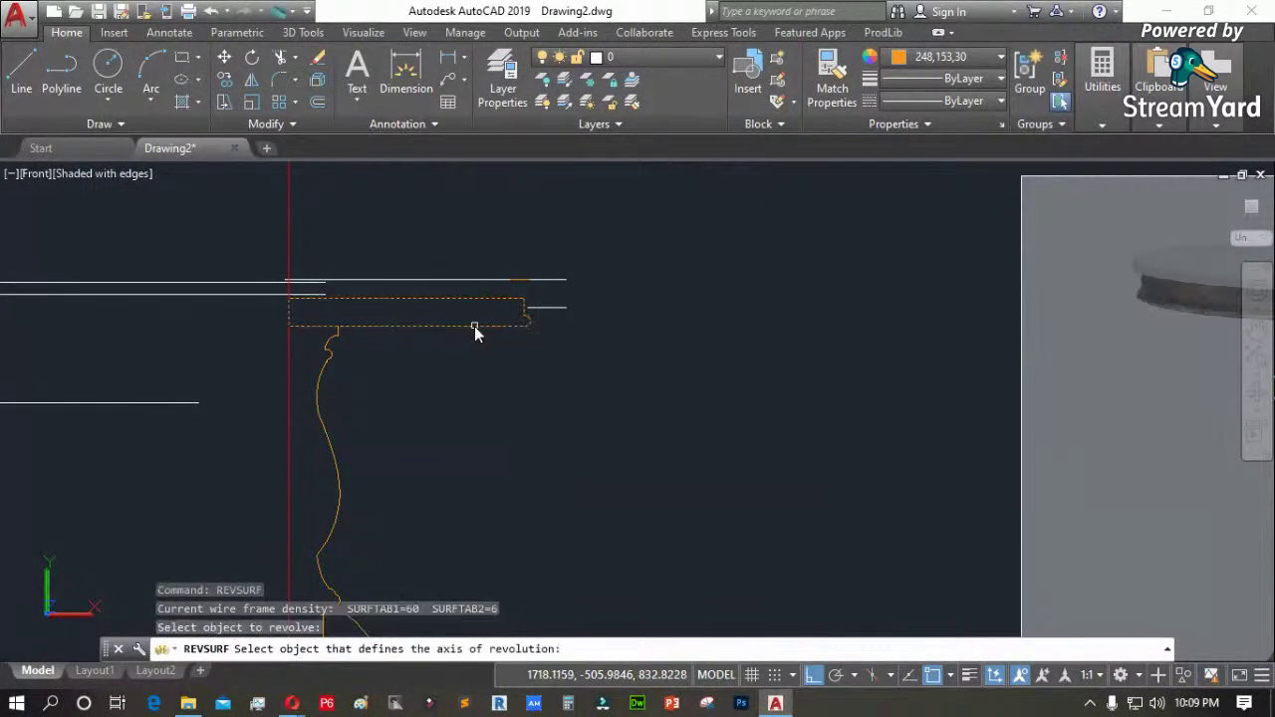
click(290, 245)
key(Return)
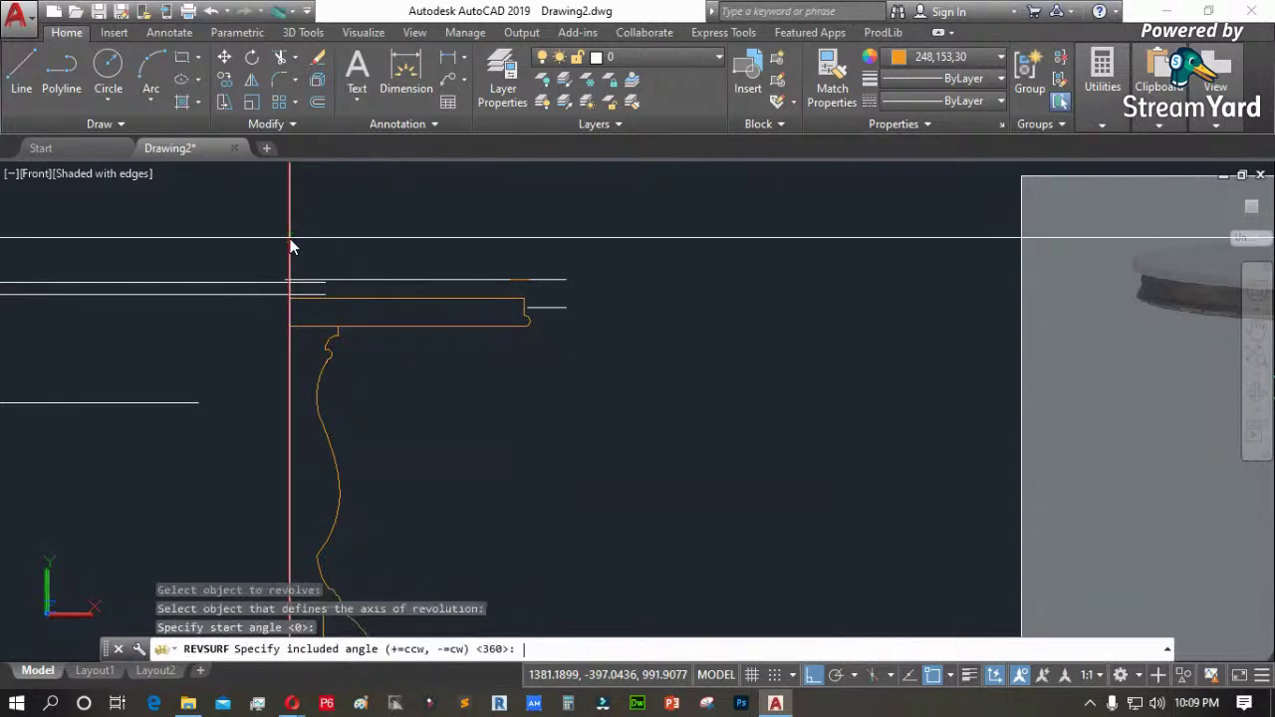
key(Return)
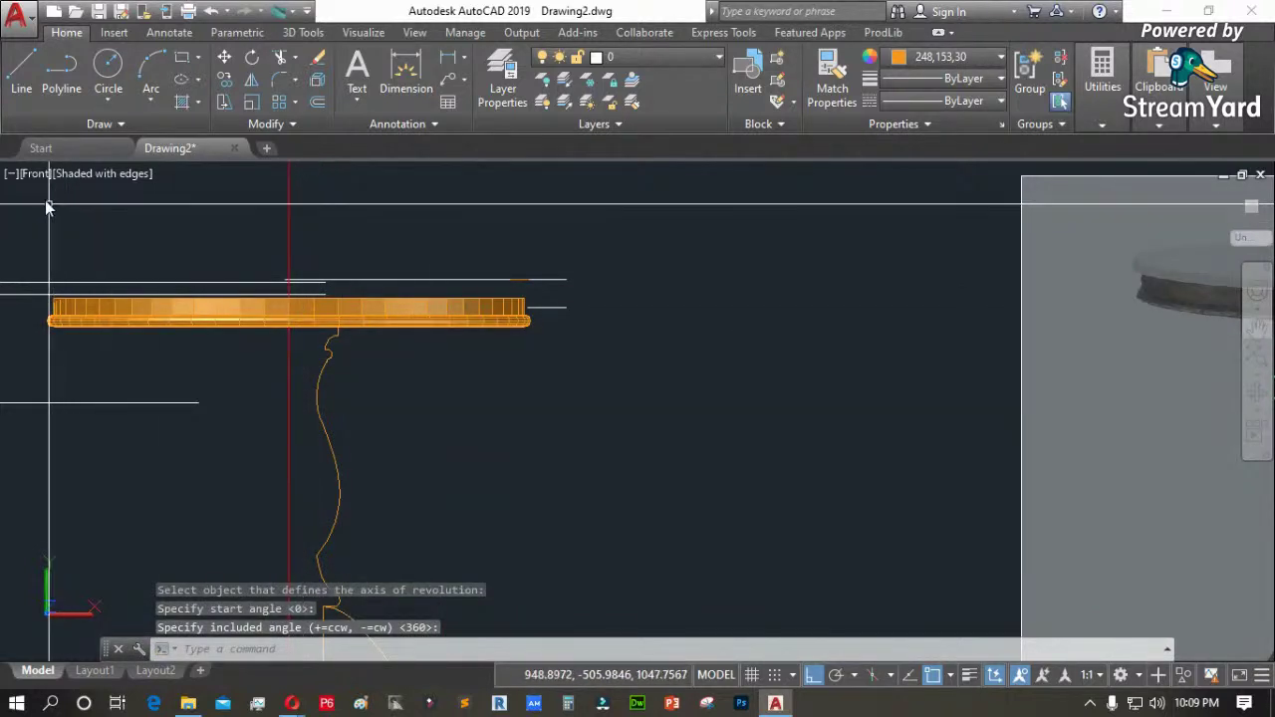
Check the round top in Top view, then return to Front view
click(36, 175)
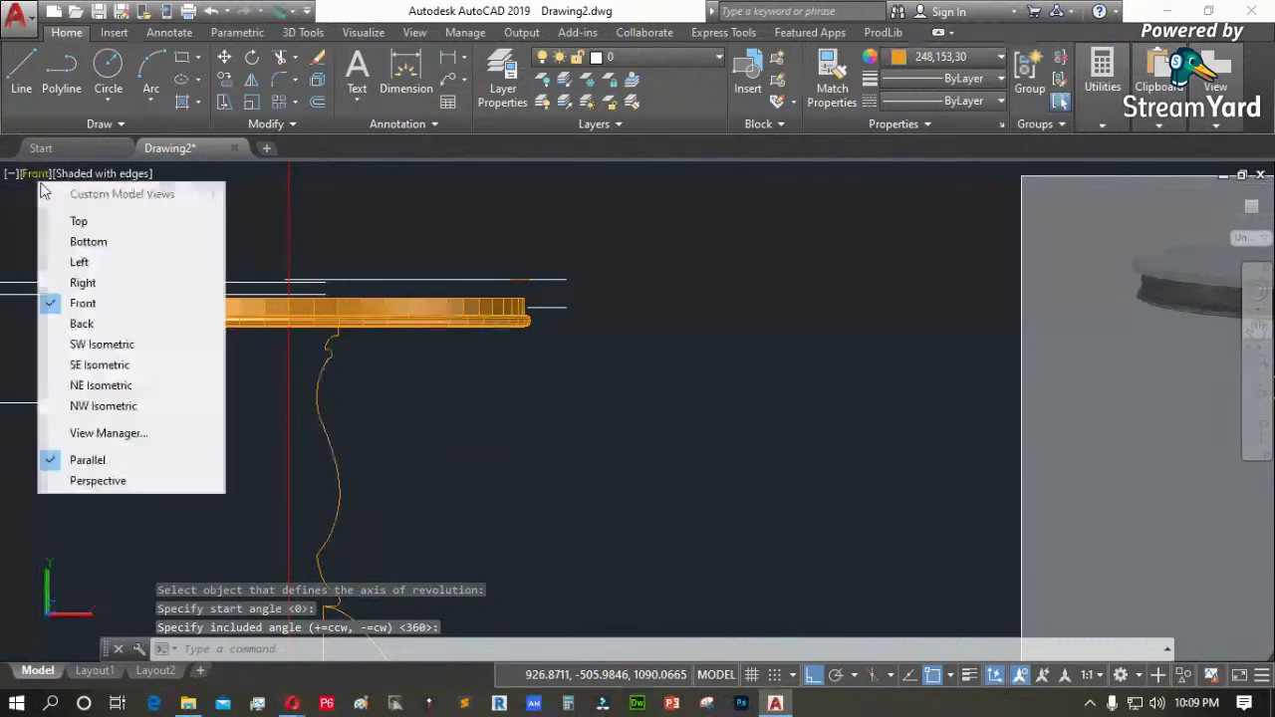
click(84, 221)
scroll(593, 427, up, 5)
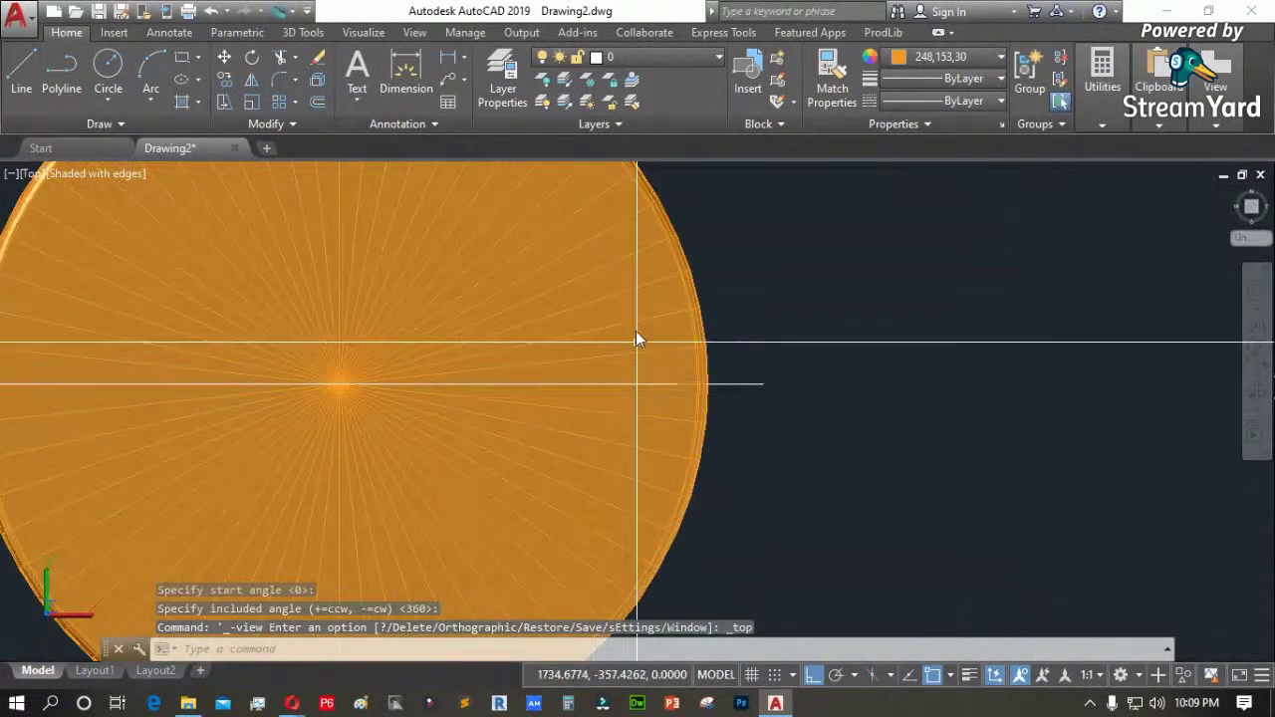
scroll(744, 457, down, 4)
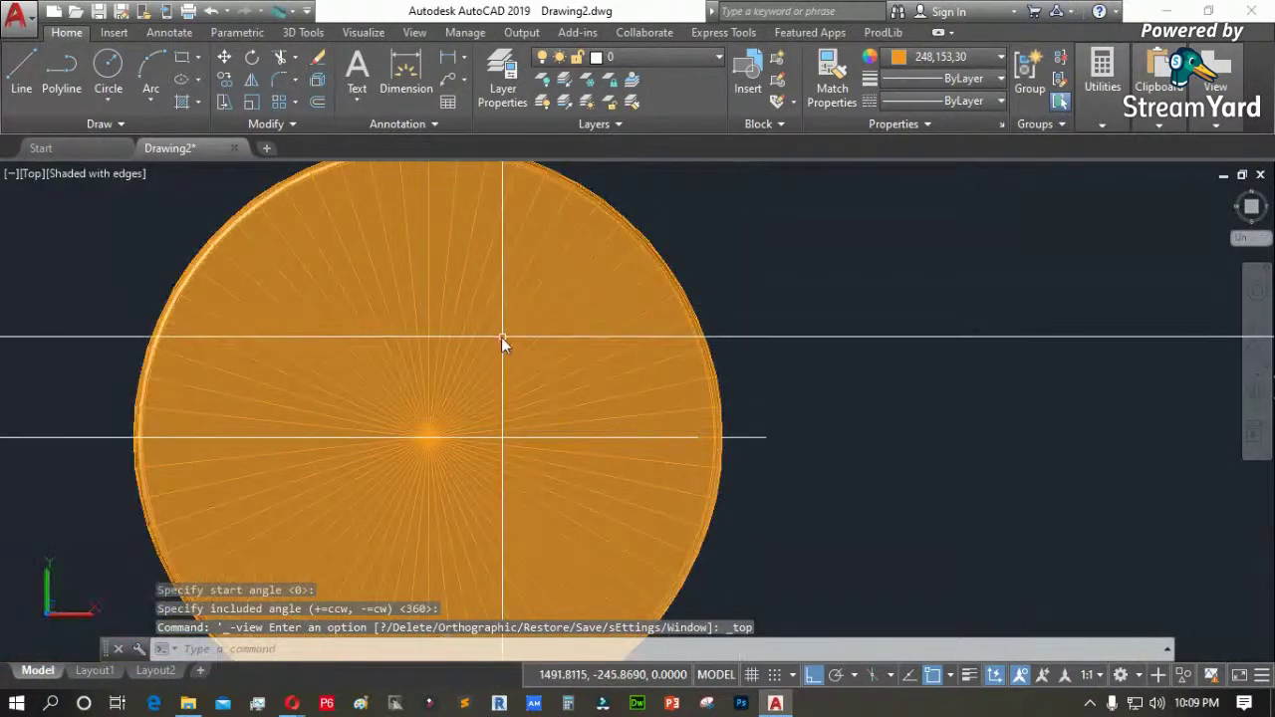
click(33, 174)
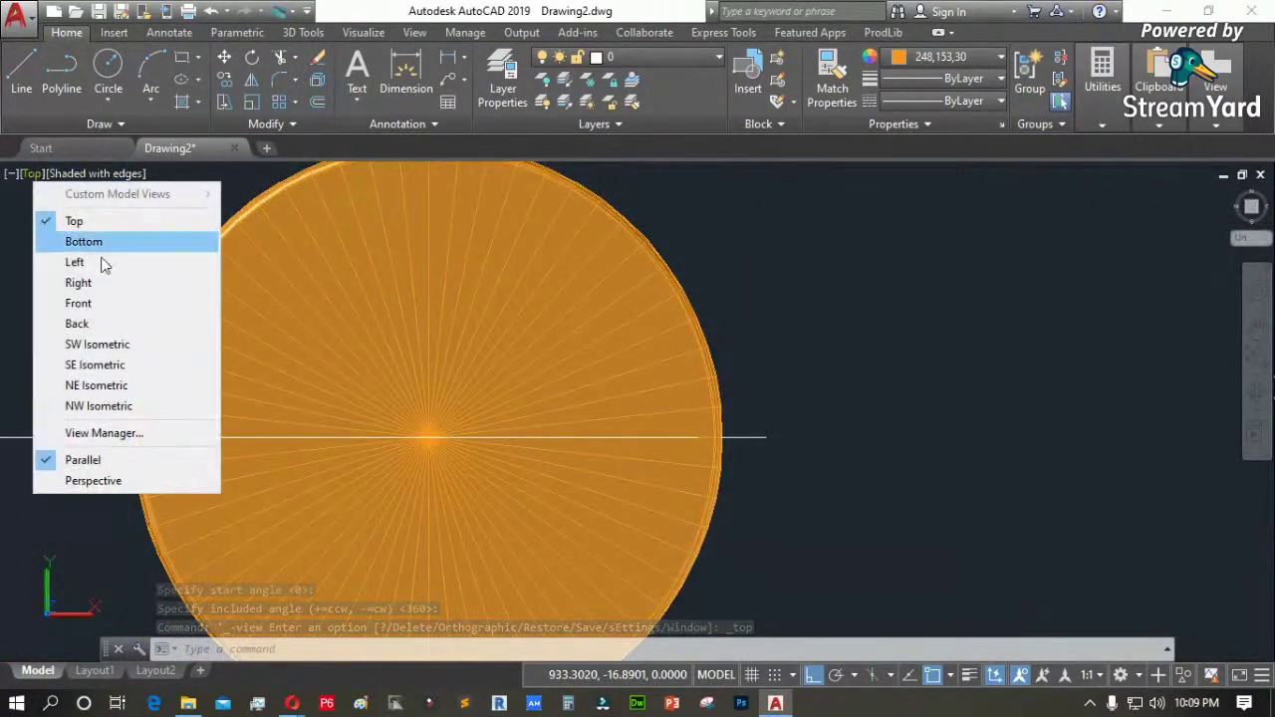
click(93, 297)
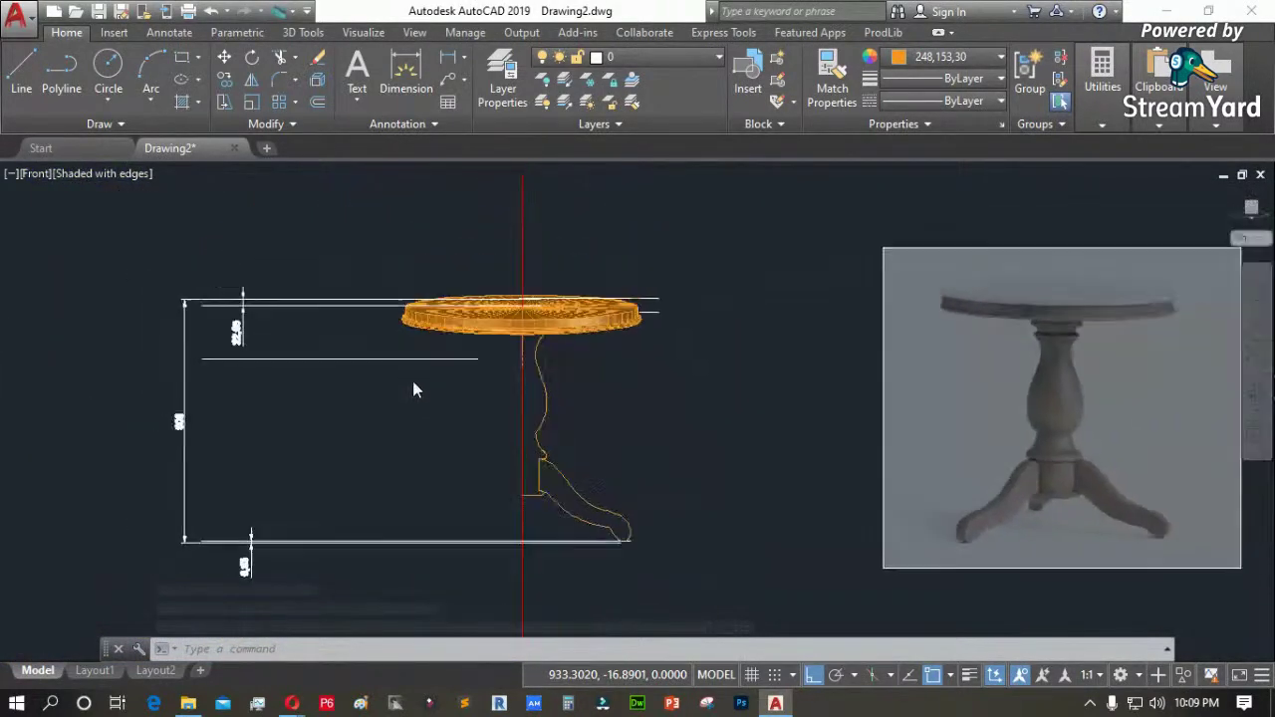
Revolve the column profile polyline 360° about the red vertical axis, accepting default angles
scroll(492, 408, up, 5)
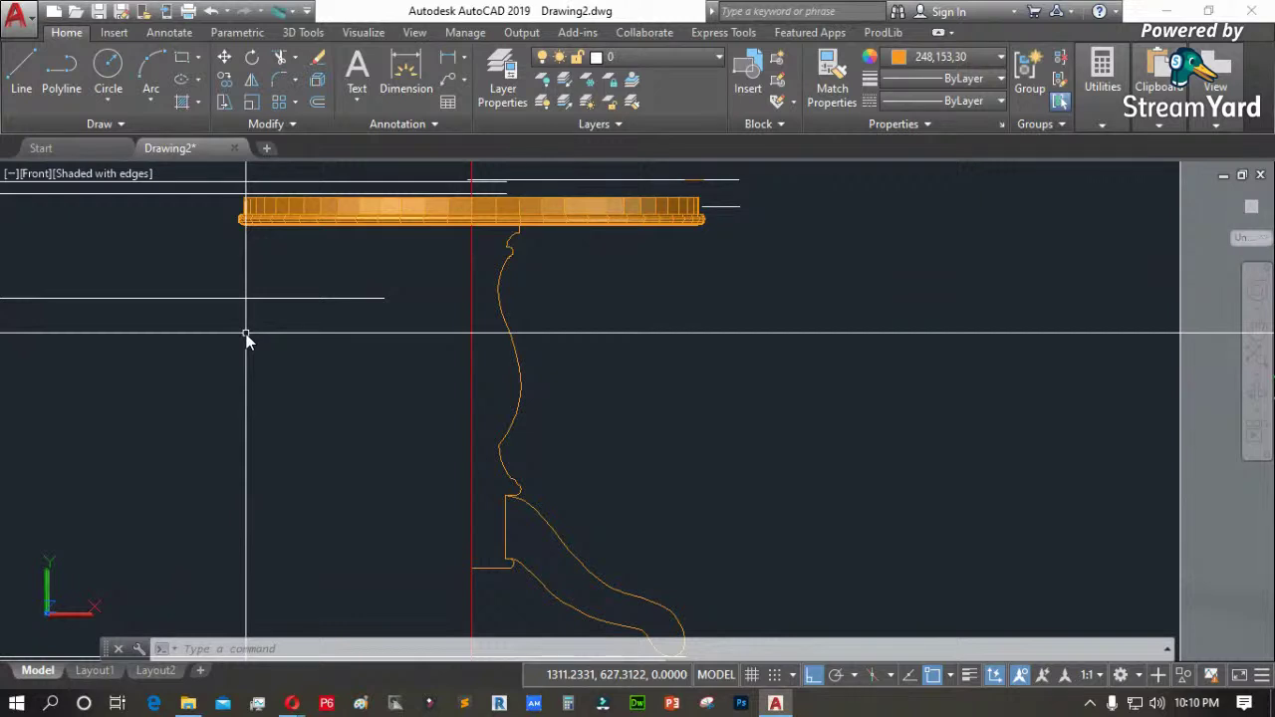
text(re)
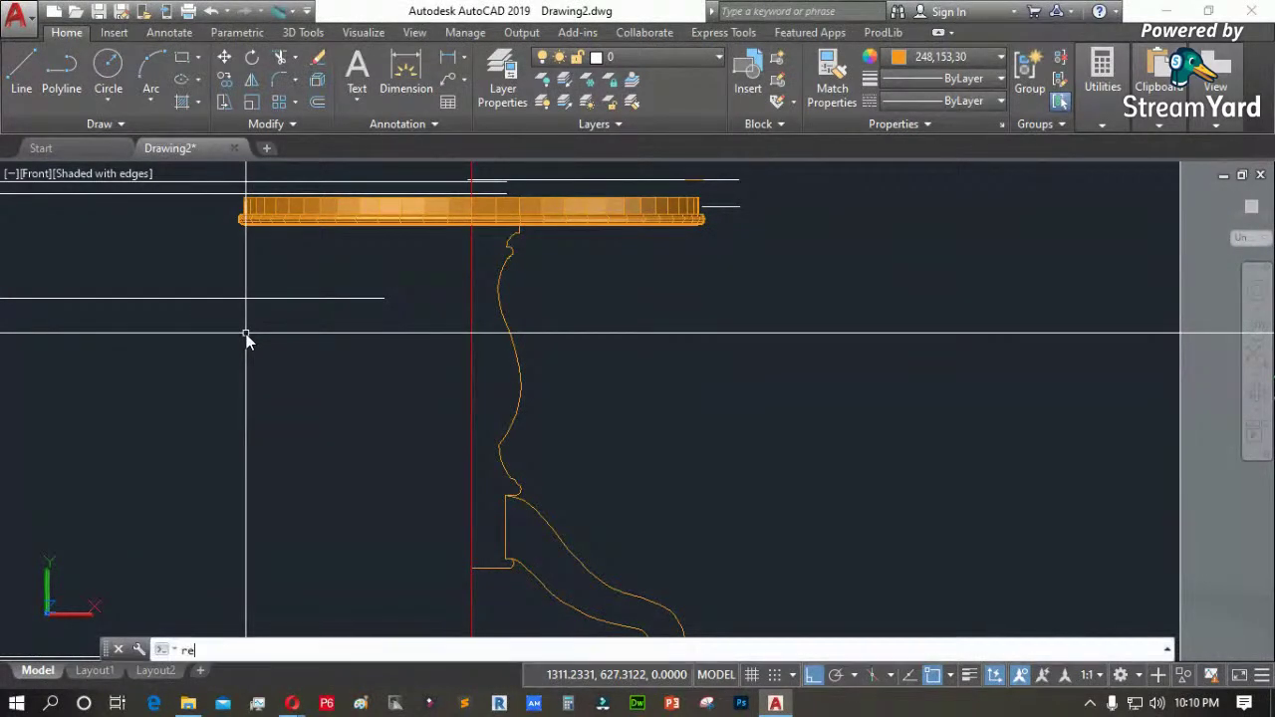
key(Return)
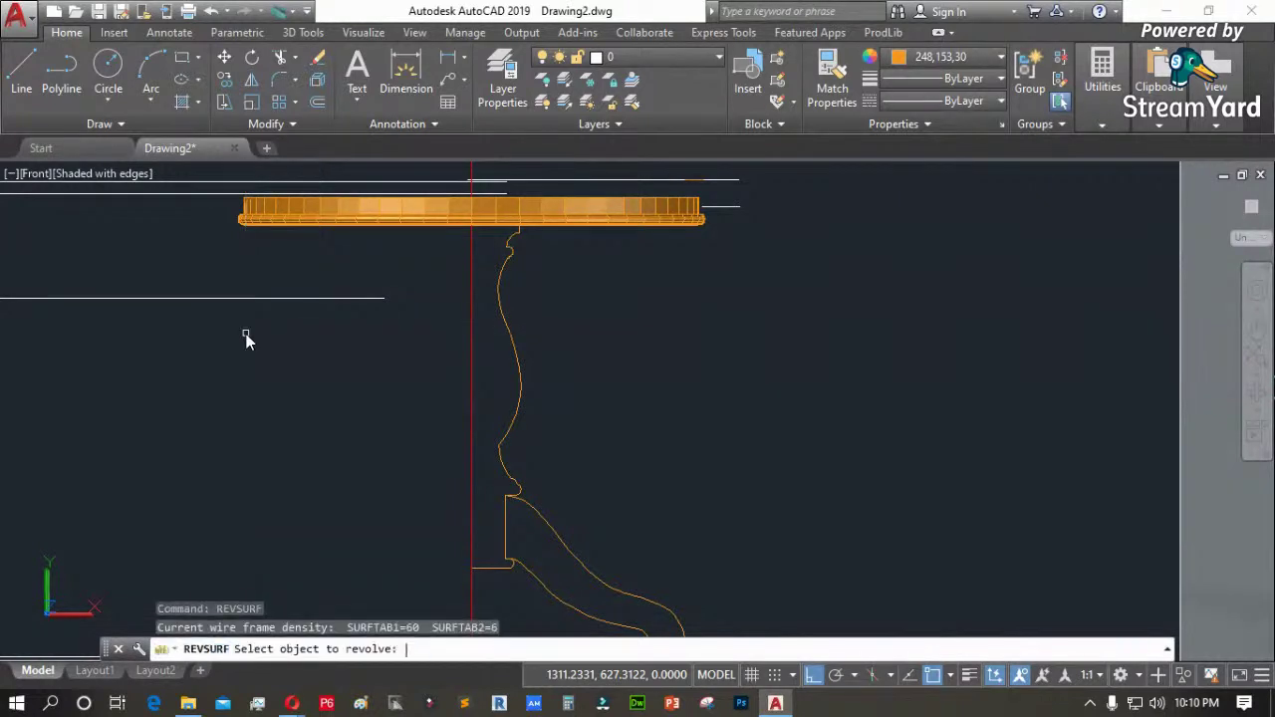
click(521, 396)
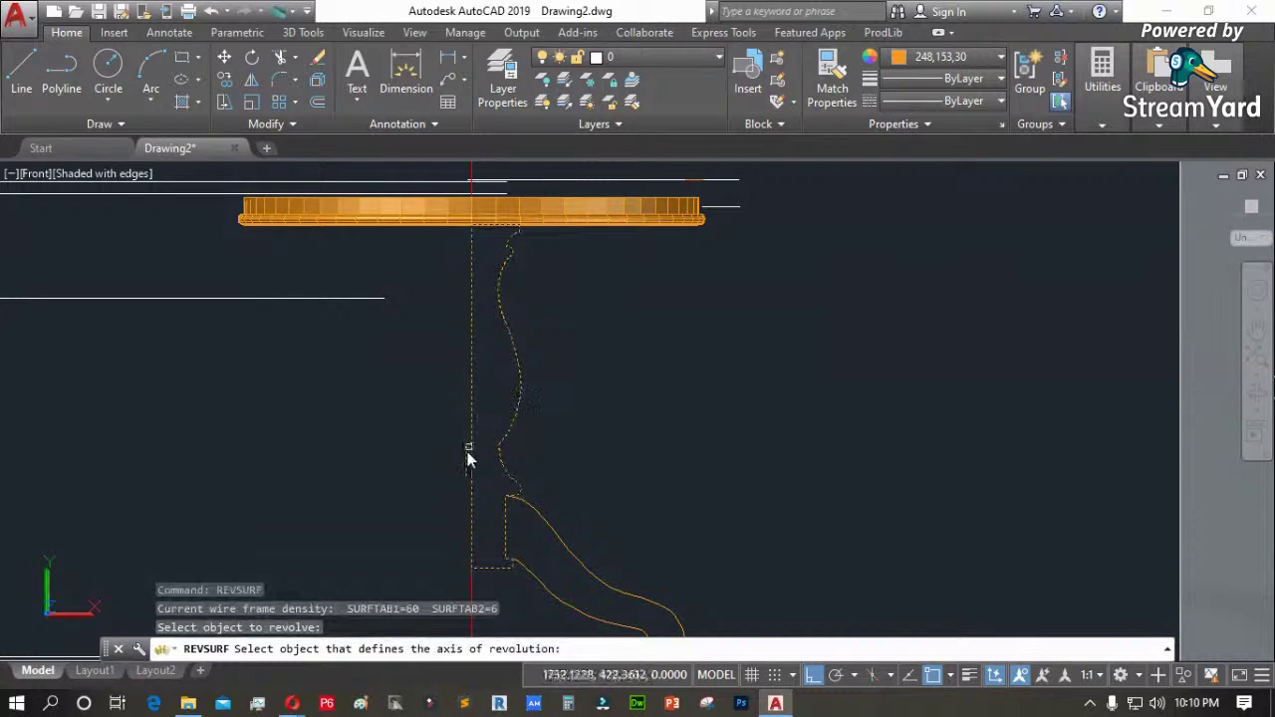
click(471, 583)
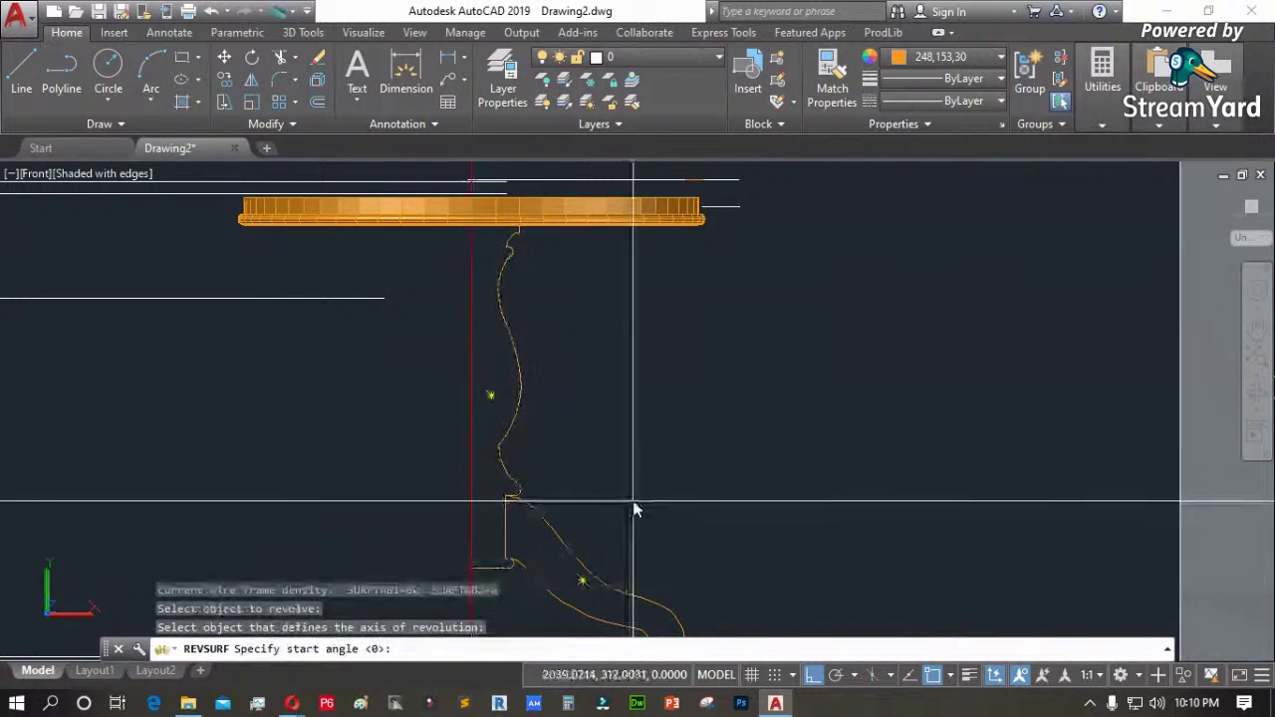
key(Return)
key(Return)
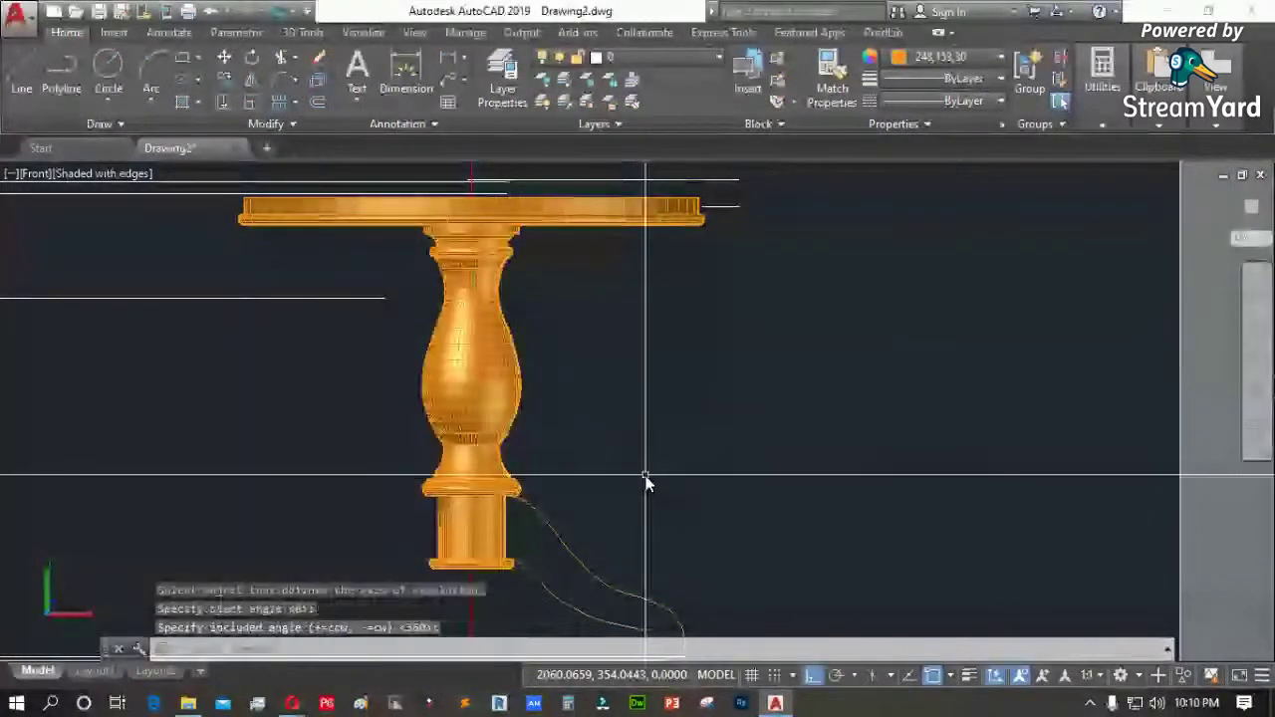
scroll(589, 355, up, 3)
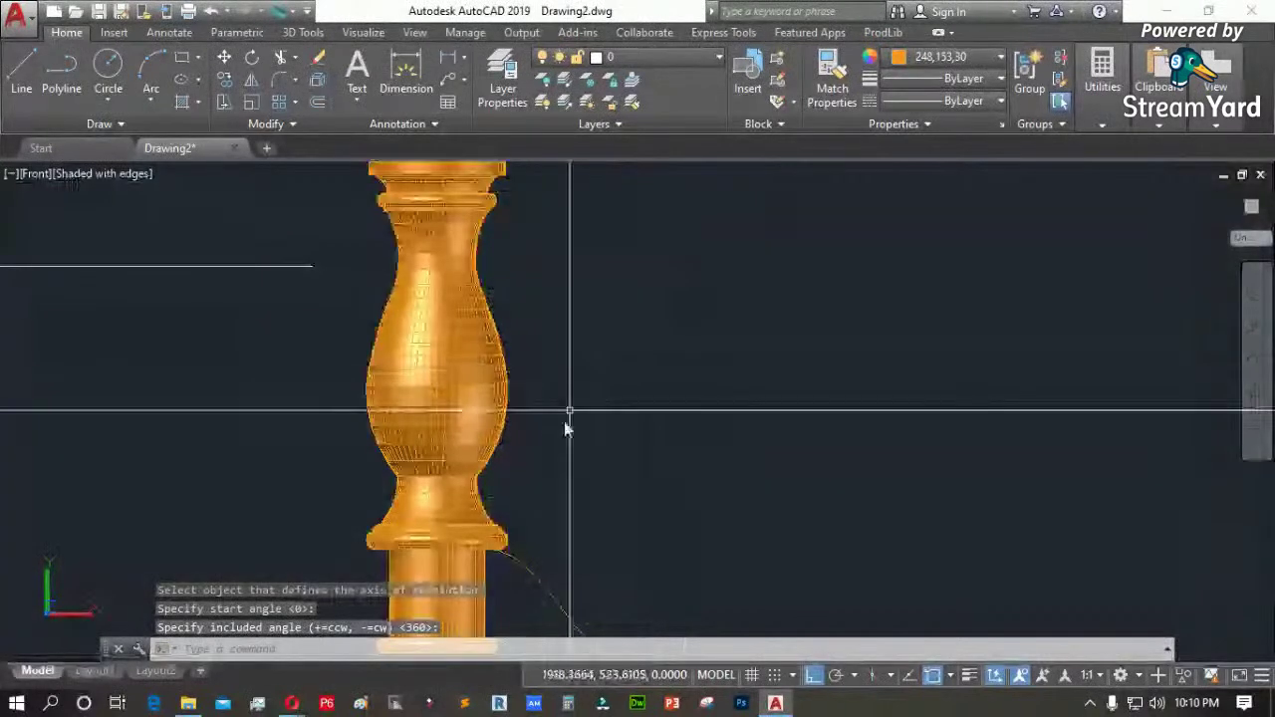
scroll(564, 421, up, 4)
scroll(370, 427, down, 1)
scroll(333, 464, up, 4)
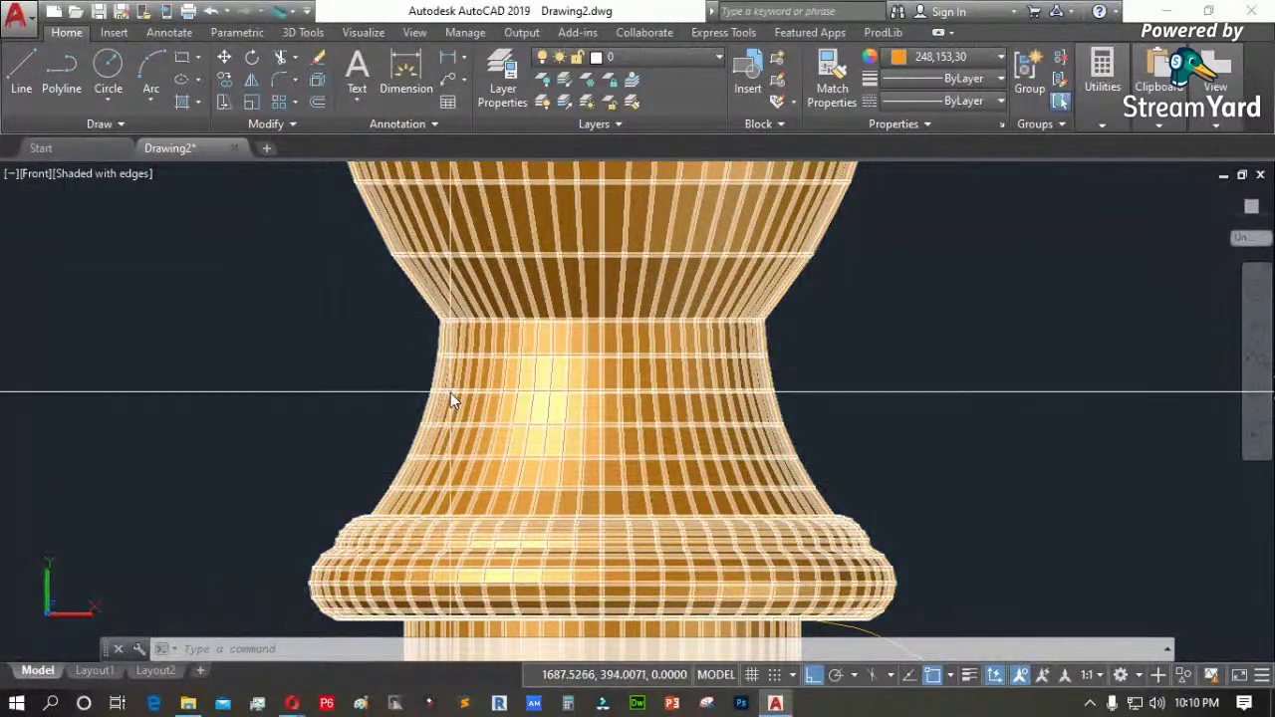
scroll(450, 360, down, 3)
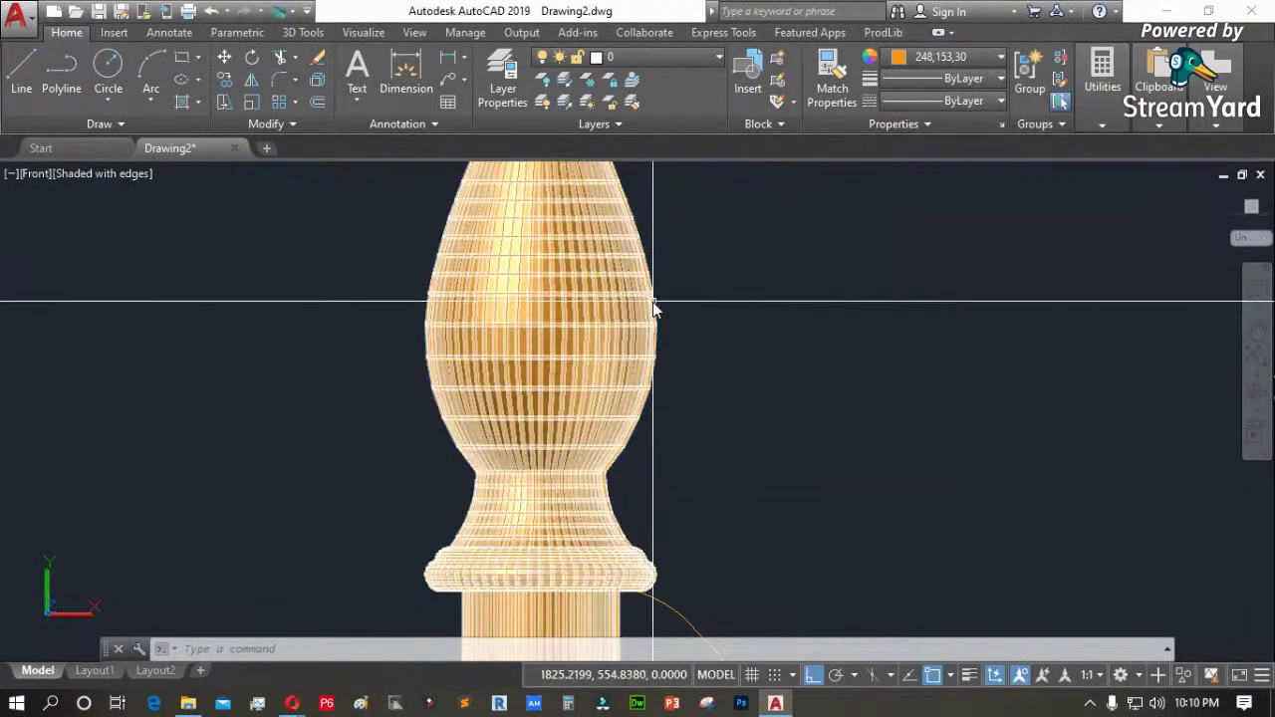
Move the revolved column to the right of its profile
scroll(538, 356, down, 2)
text(m)
key(Return)
click(538, 369)
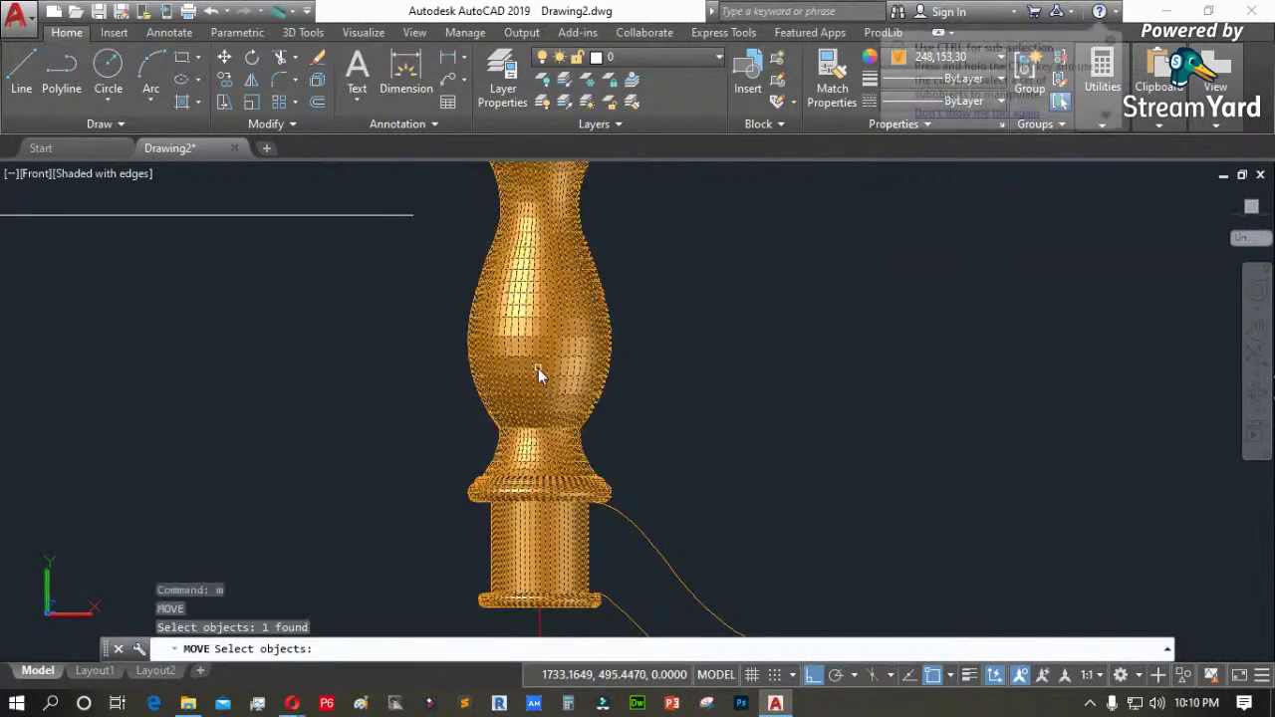
key(Return)
click(635, 418)
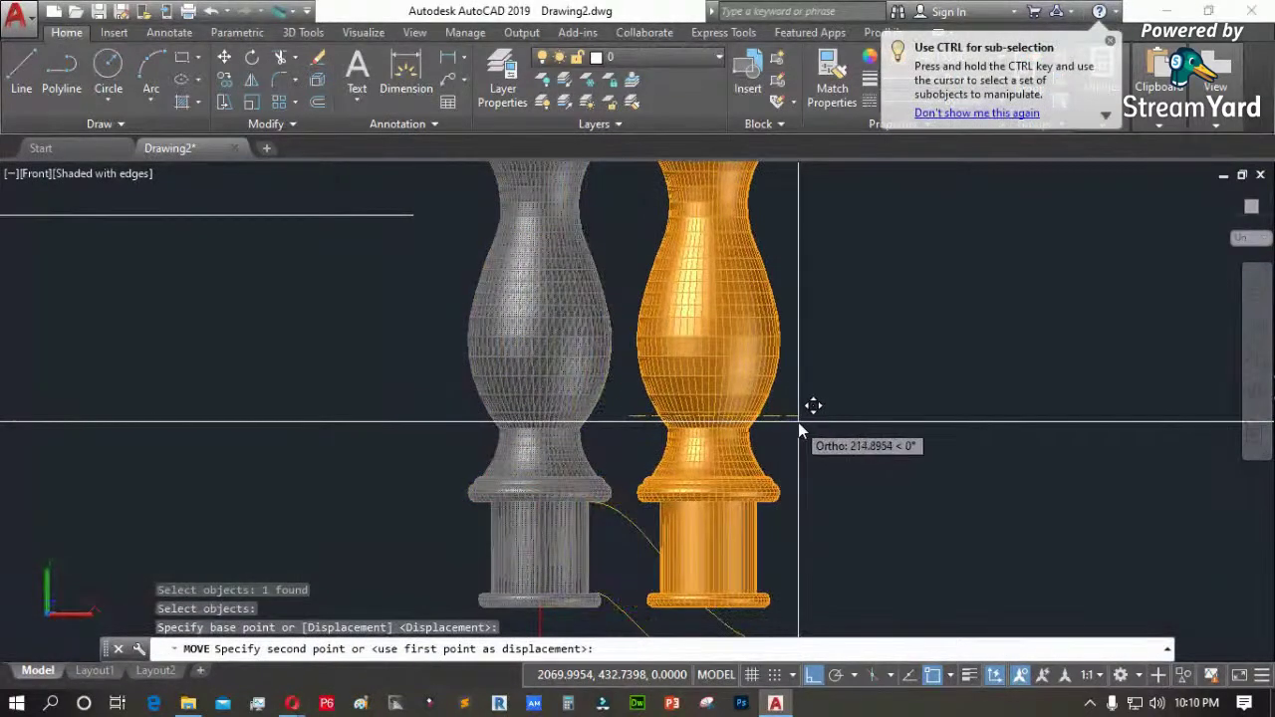
click(800, 427)
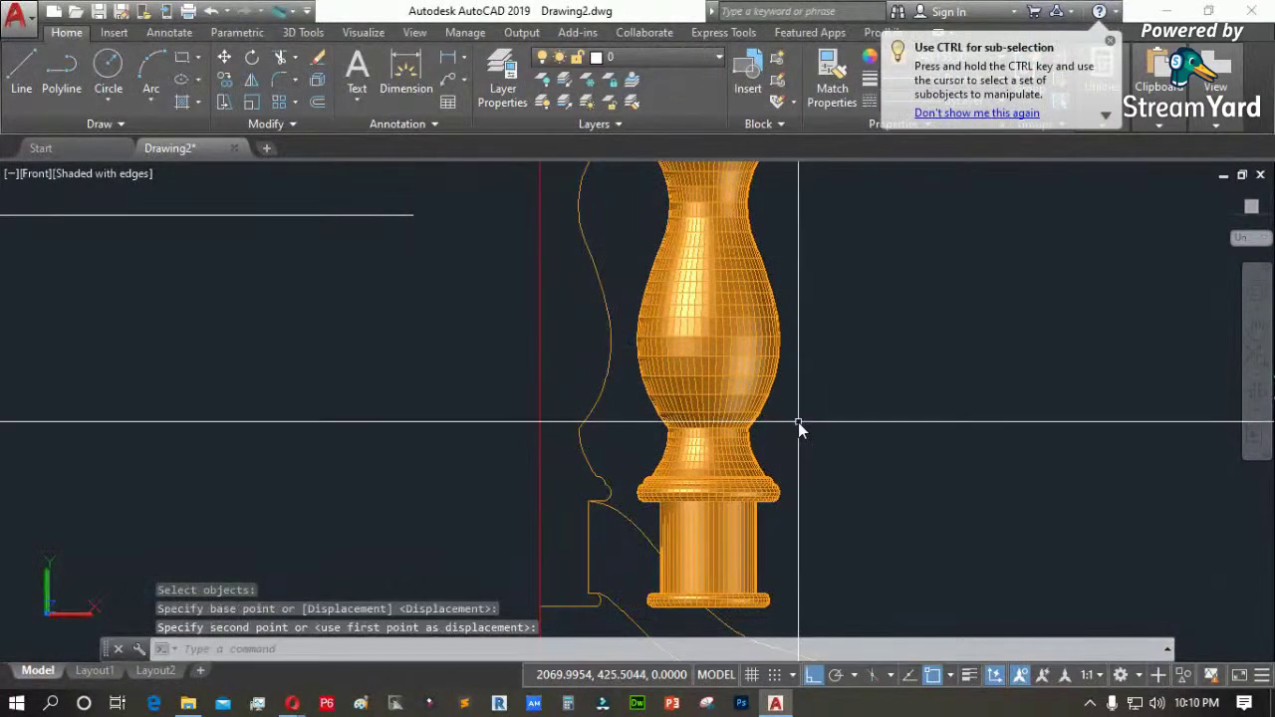
Select the column profile curve and draw a short horizontal polyline near its top
click(608, 391)
scroll(622, 351, up, 1)
scroll(619, 340, up, 3)
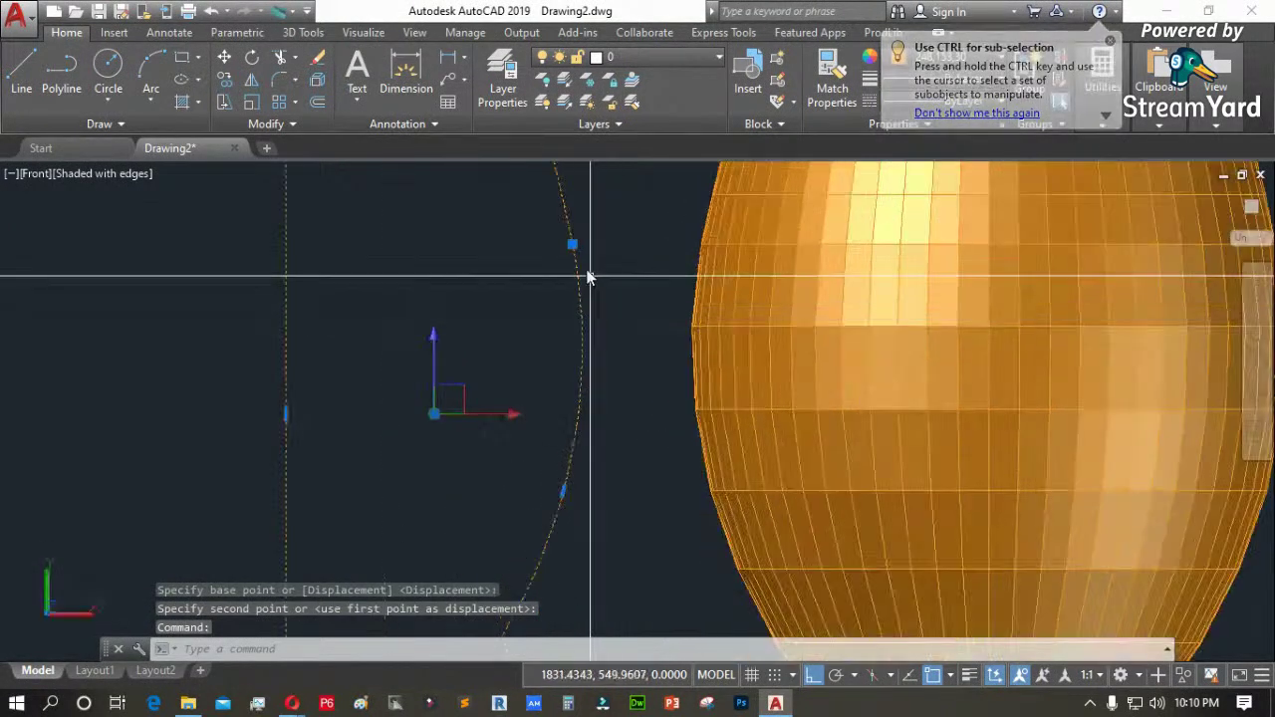
mouse_move(575, 248)
scroll(632, 448, down, 4)
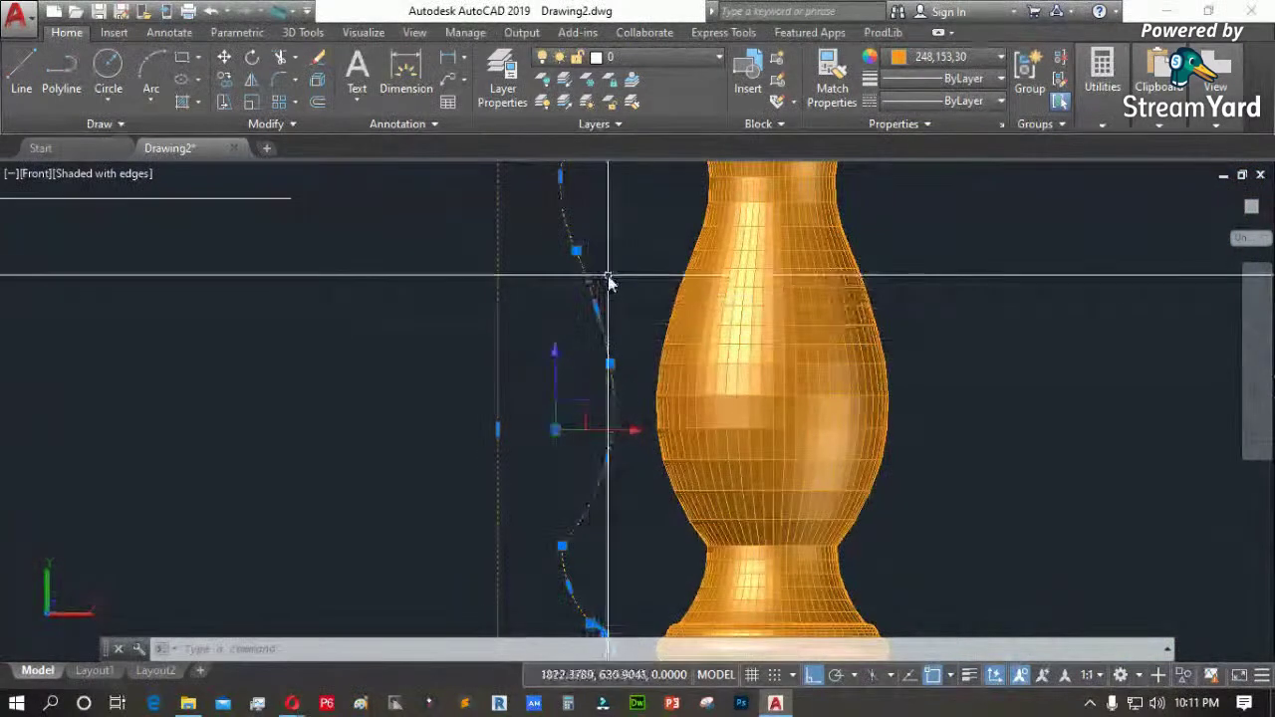
scroll(605, 276, up, 3)
text(p)
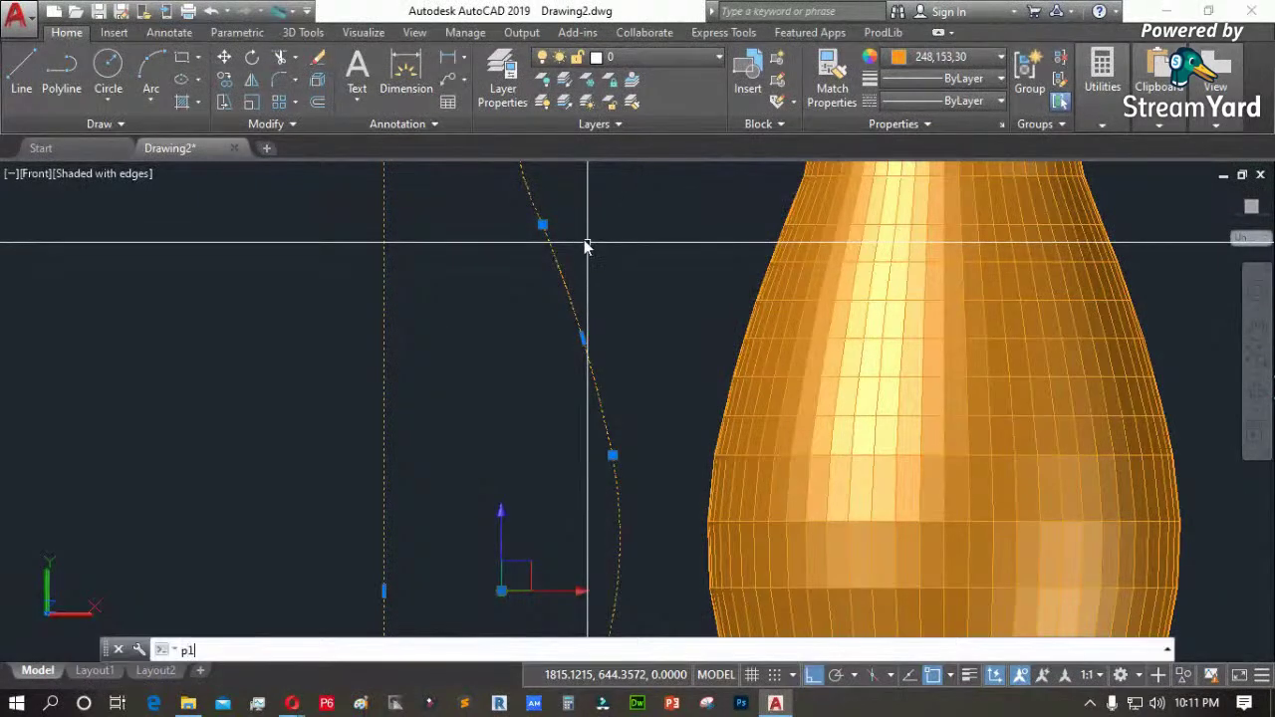
text(l)
key(Return)
click(567, 225)
click(652, 224)
key(Return)
click(609, 284)
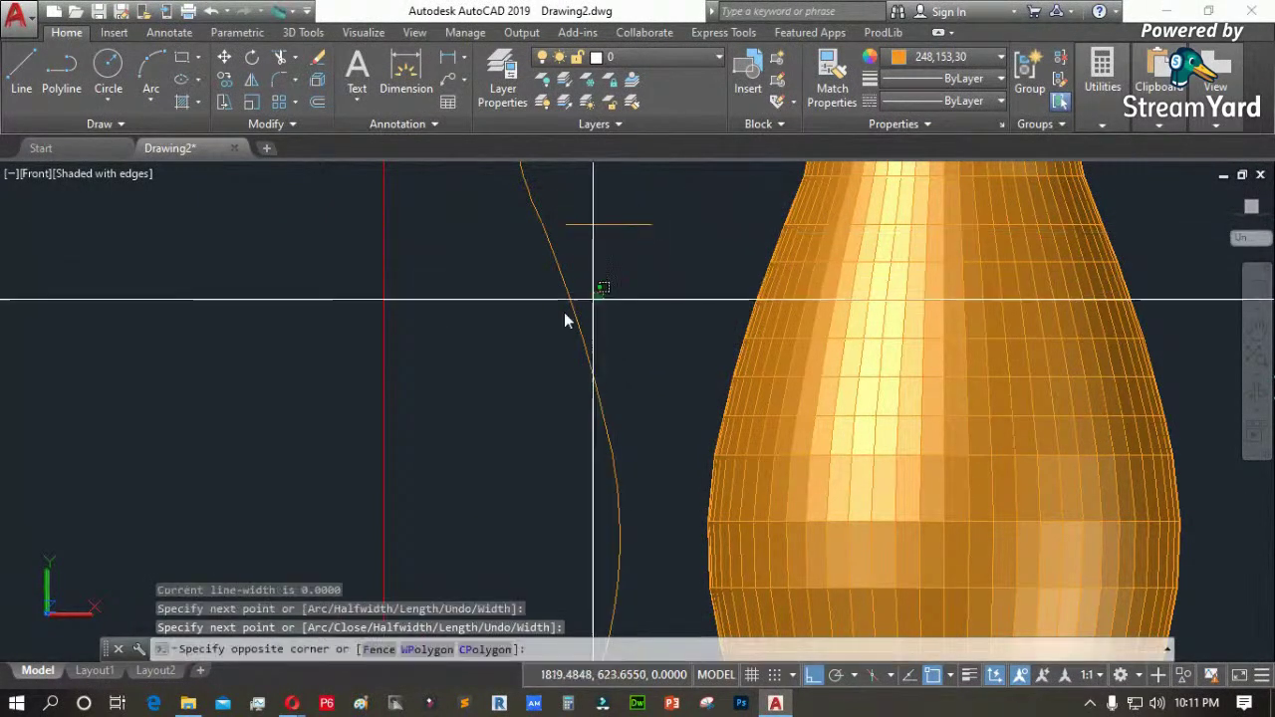
click(304, 617)
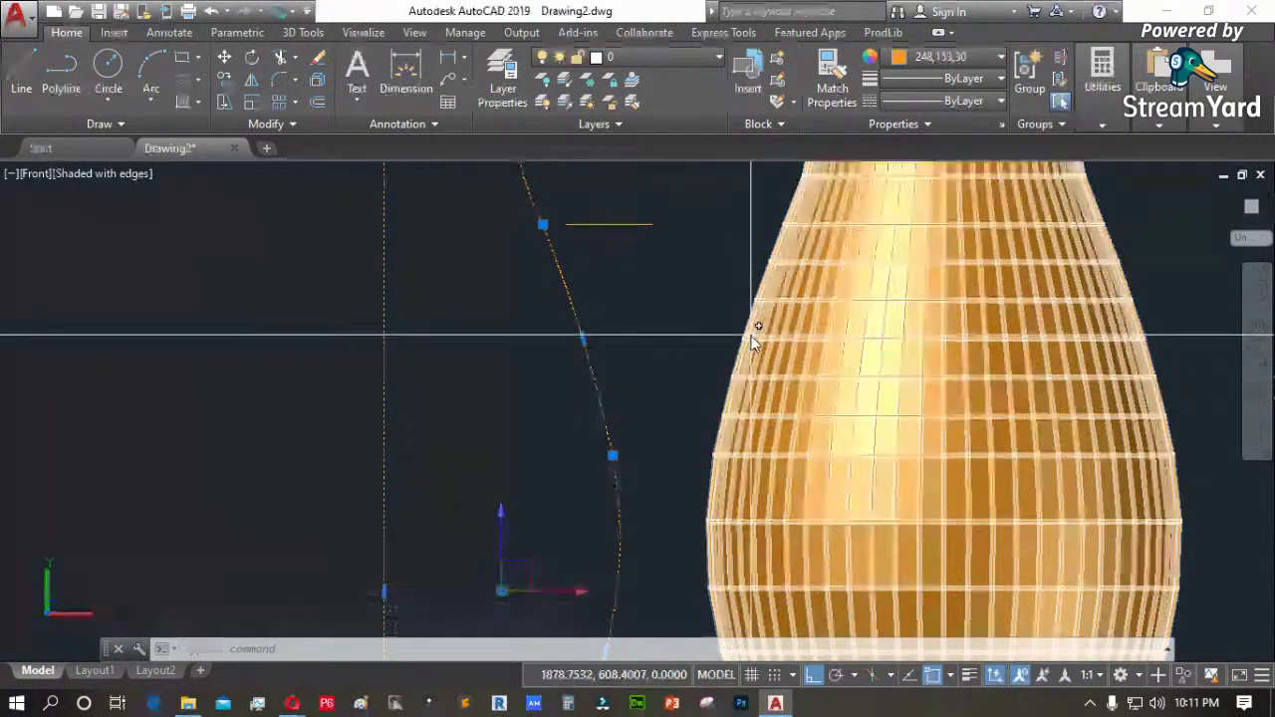
Clear the selection and undo the recent view zooms with U
scroll(589, 299, down, 4)
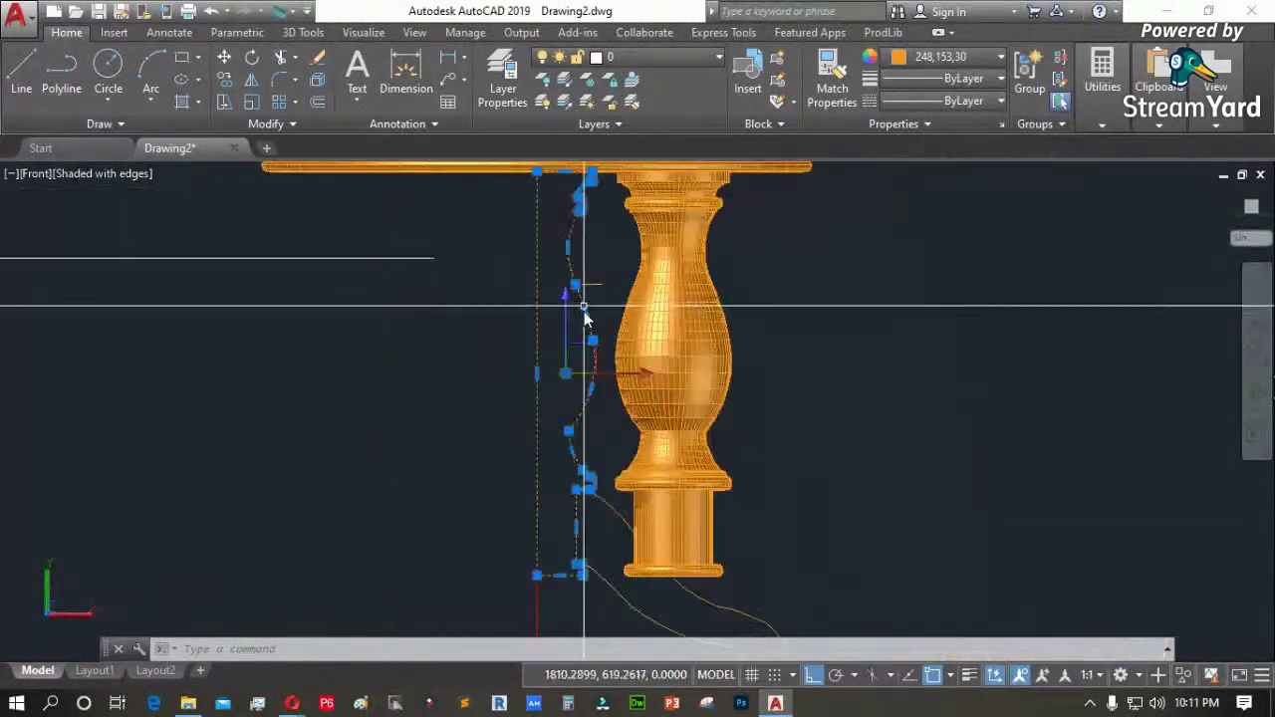
click(654, 573)
key(Escape)
scroll(644, 588, up, 7)
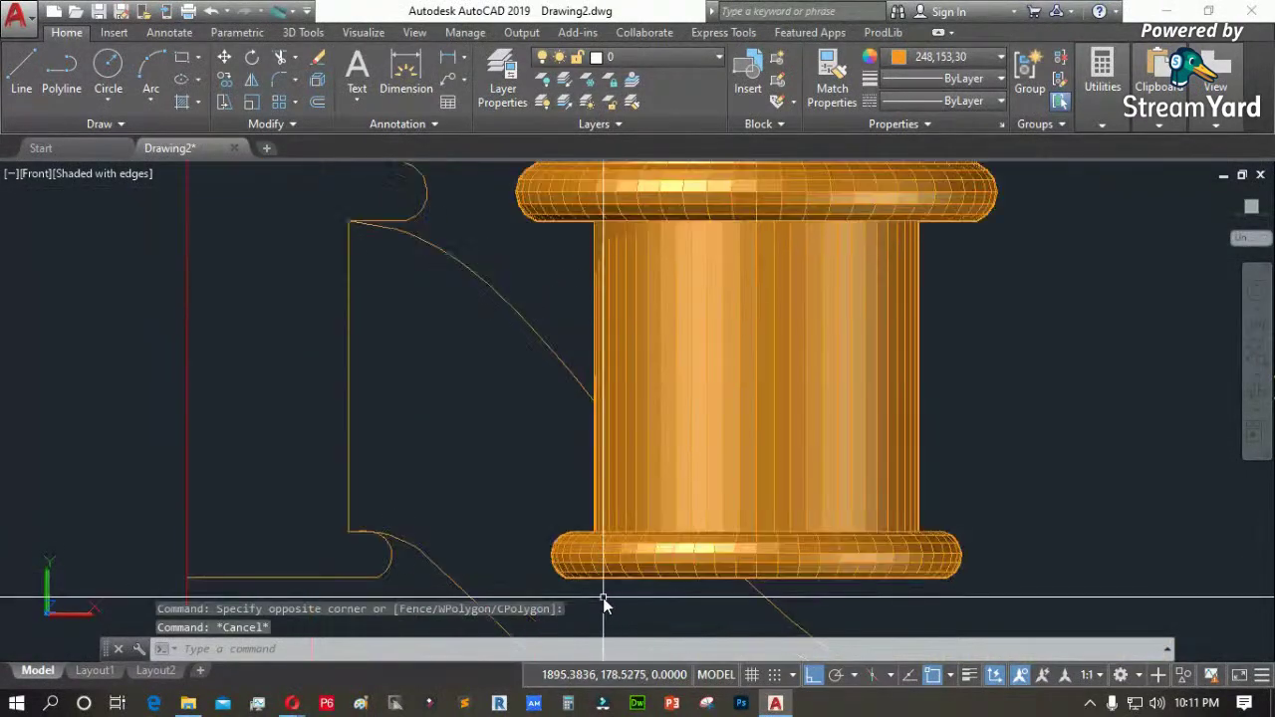
scroll(634, 478, down, 3)
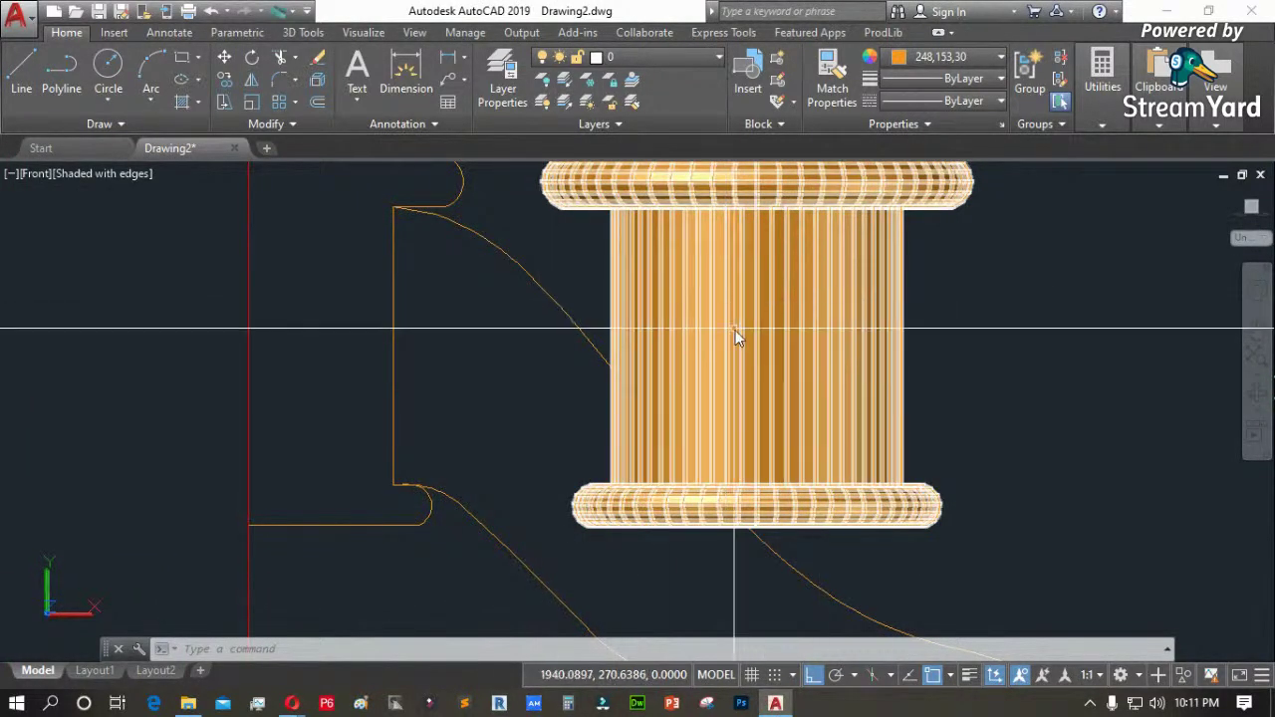
scroll(596, 515, up, 2)
scroll(597, 517, up, 4)
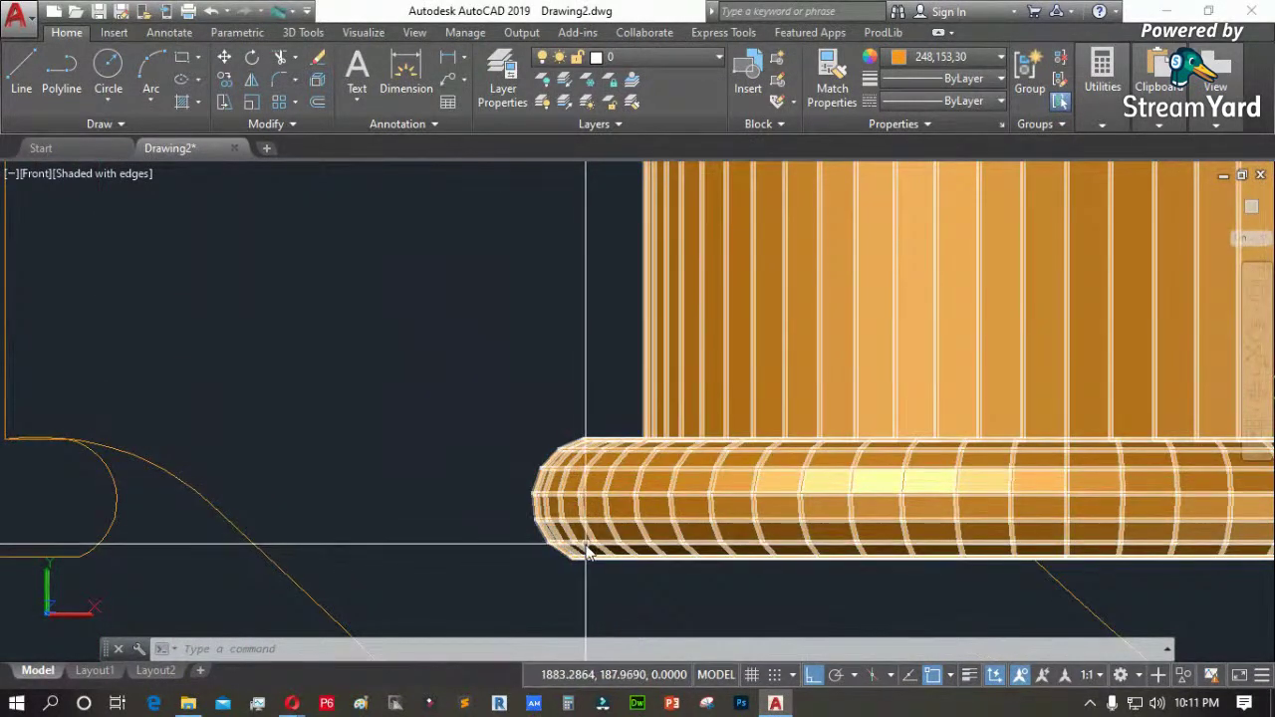
scroll(568, 559, up, 2)
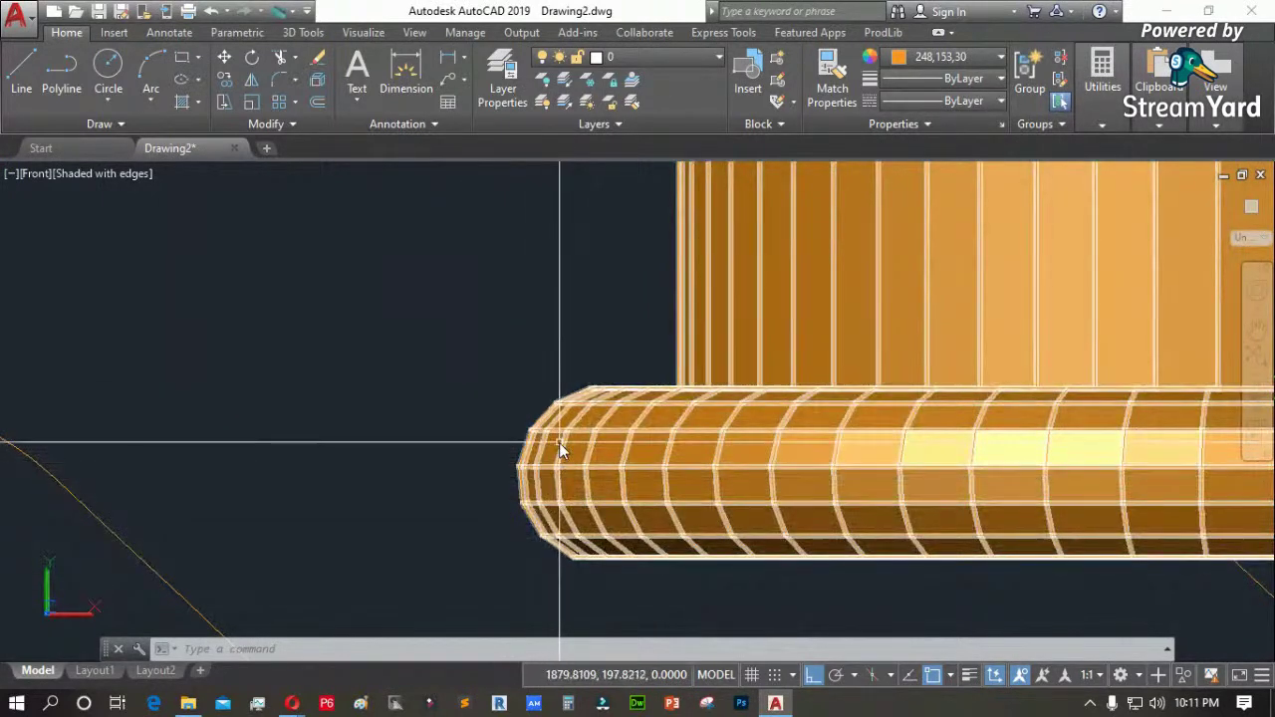
scroll(422, 506, down, 2)
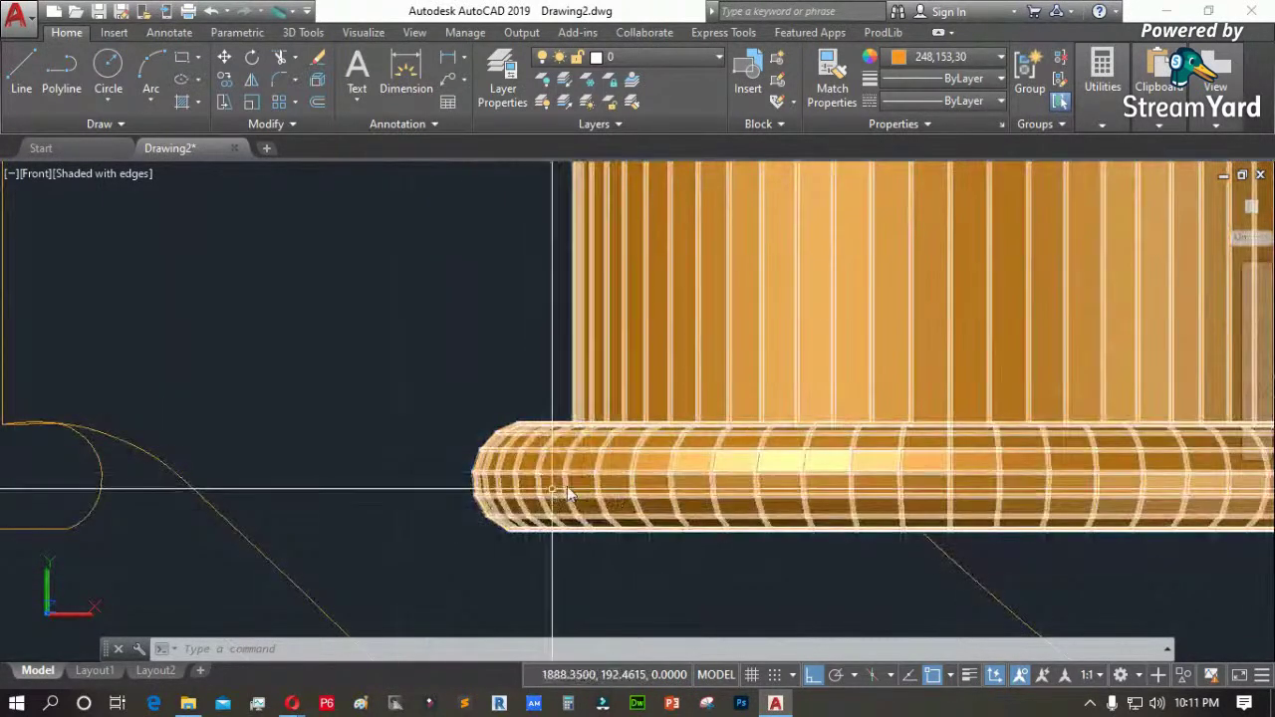
scroll(503, 482, down, 4)
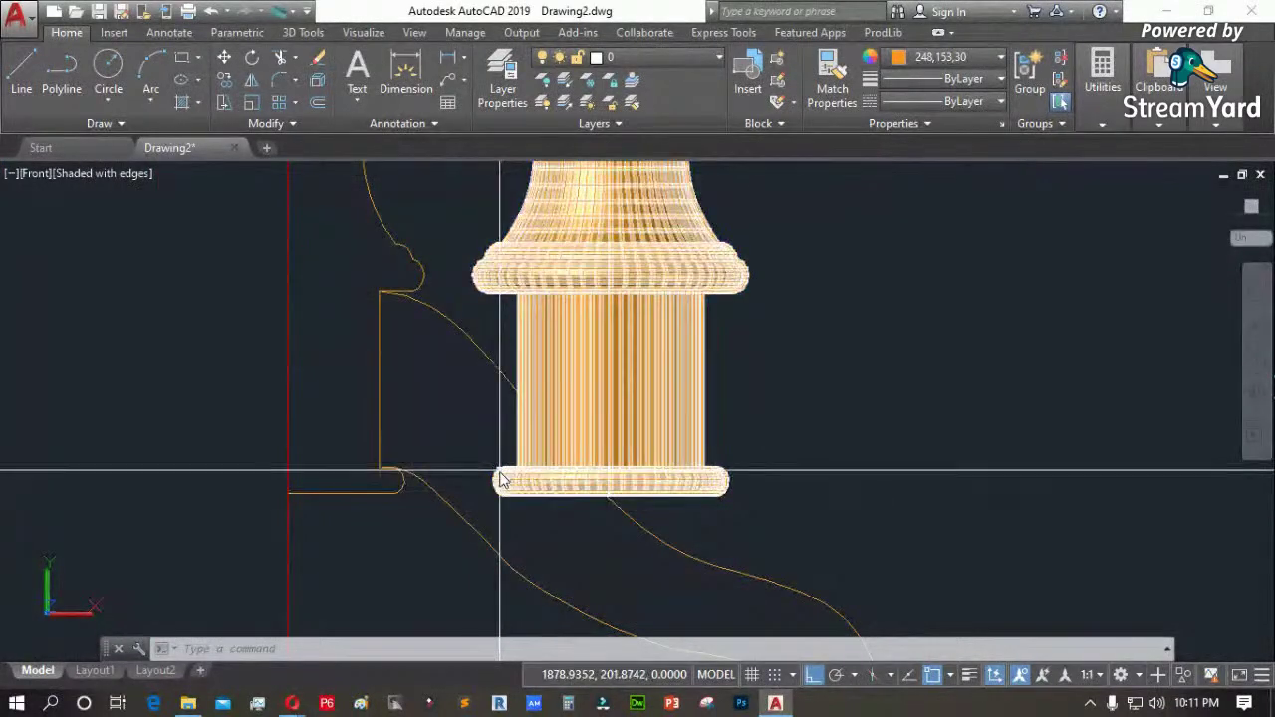
scroll(549, 584, down, 3)
scroll(642, 523, down, 2)
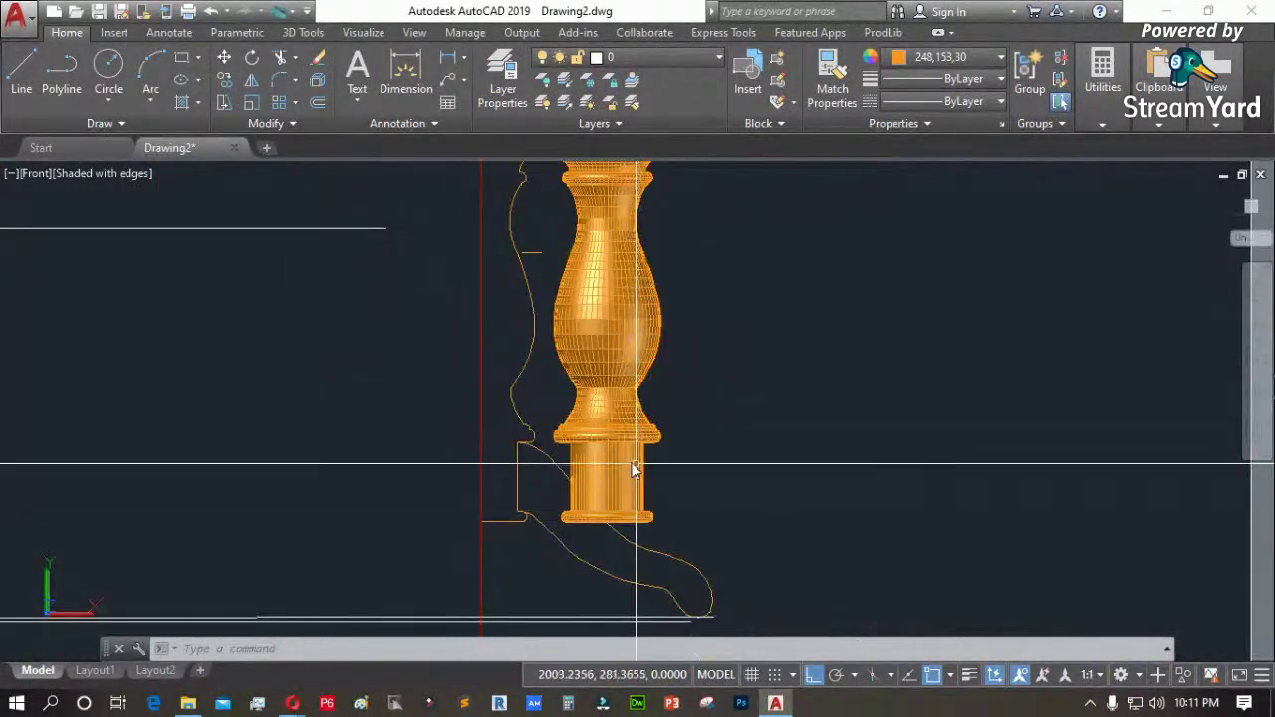
text(u)
key(Return)
key(Return)
key(Return)
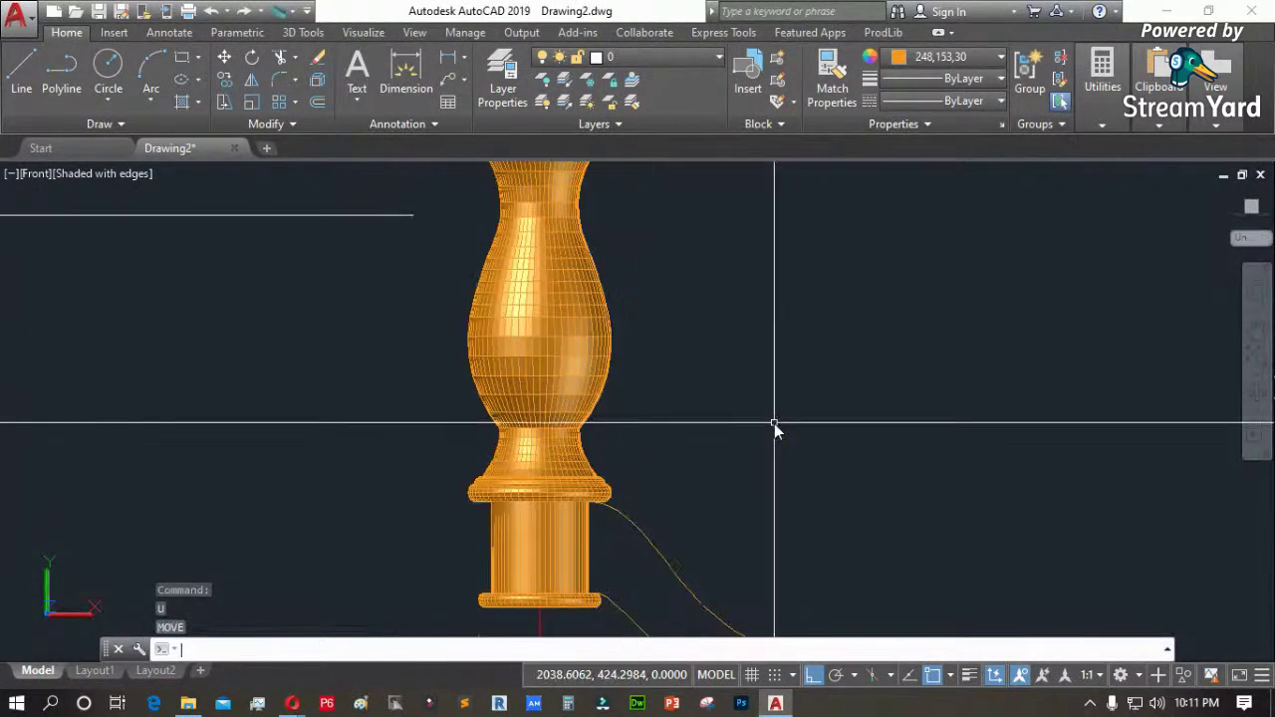
Undo the leg curve's last move and the earlier view changes
key(Return)
key(Return)
key(Return)
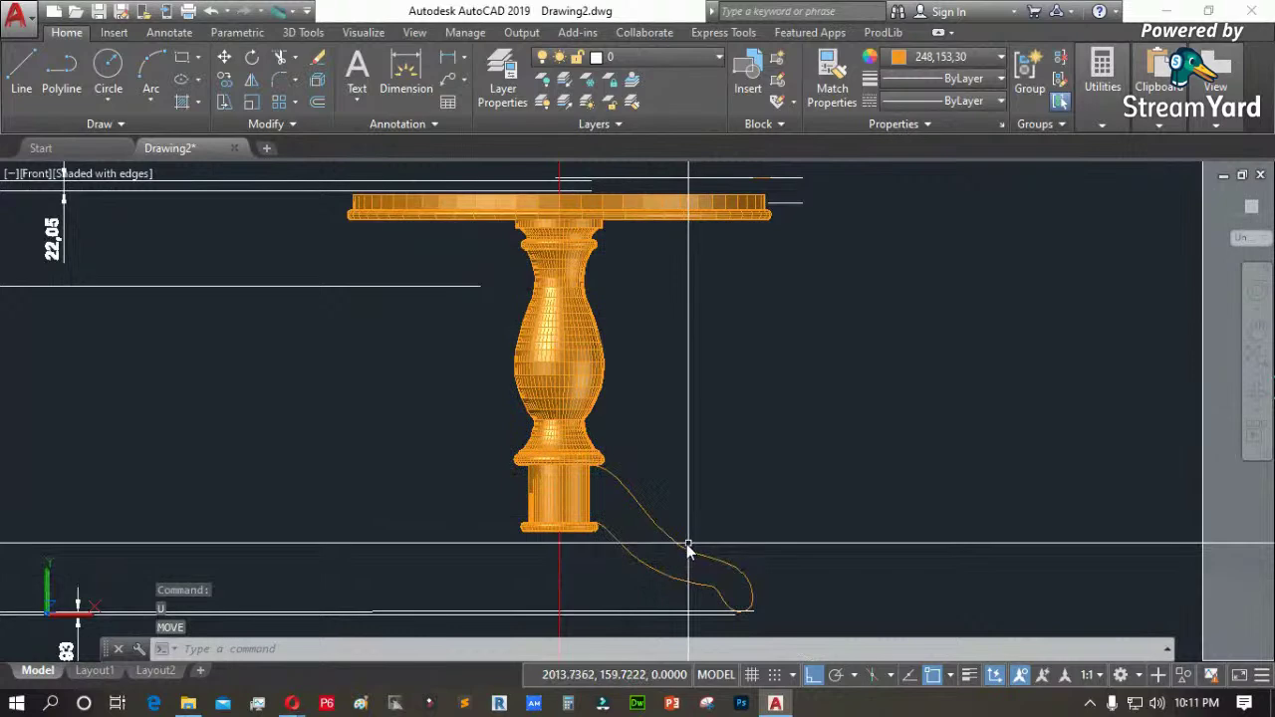
key(Return)
key(Return)
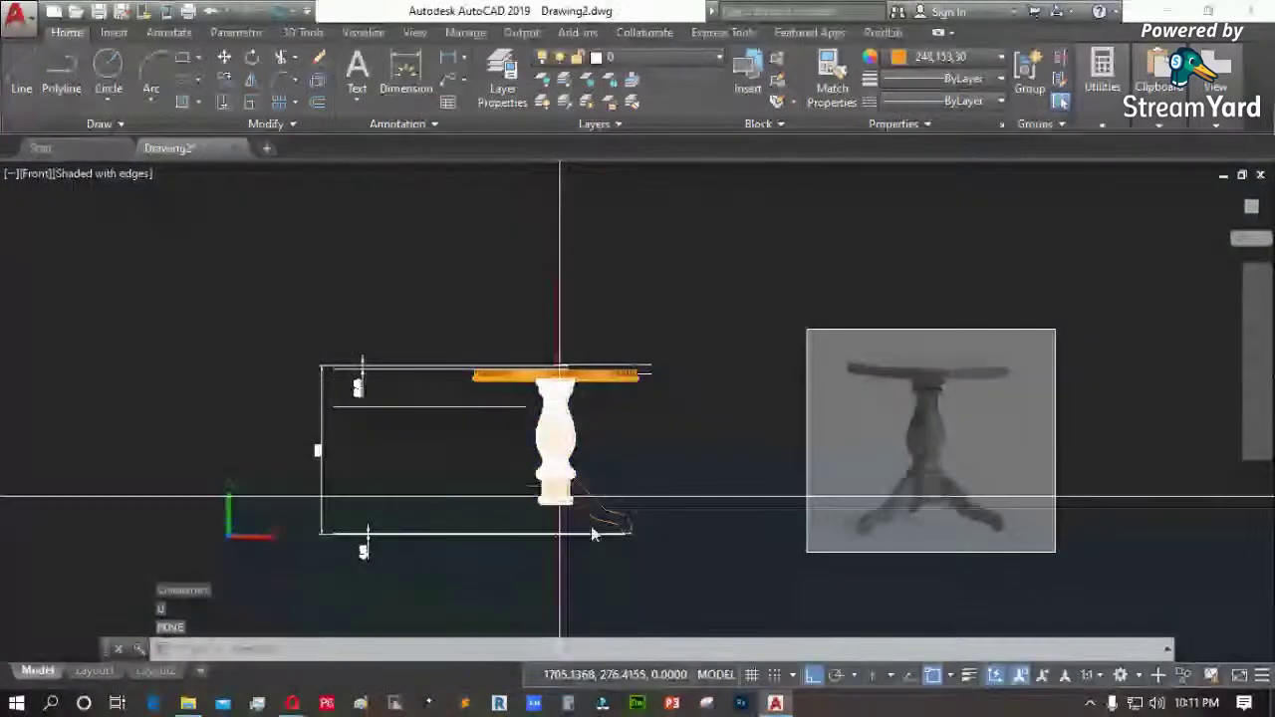
key(Return)
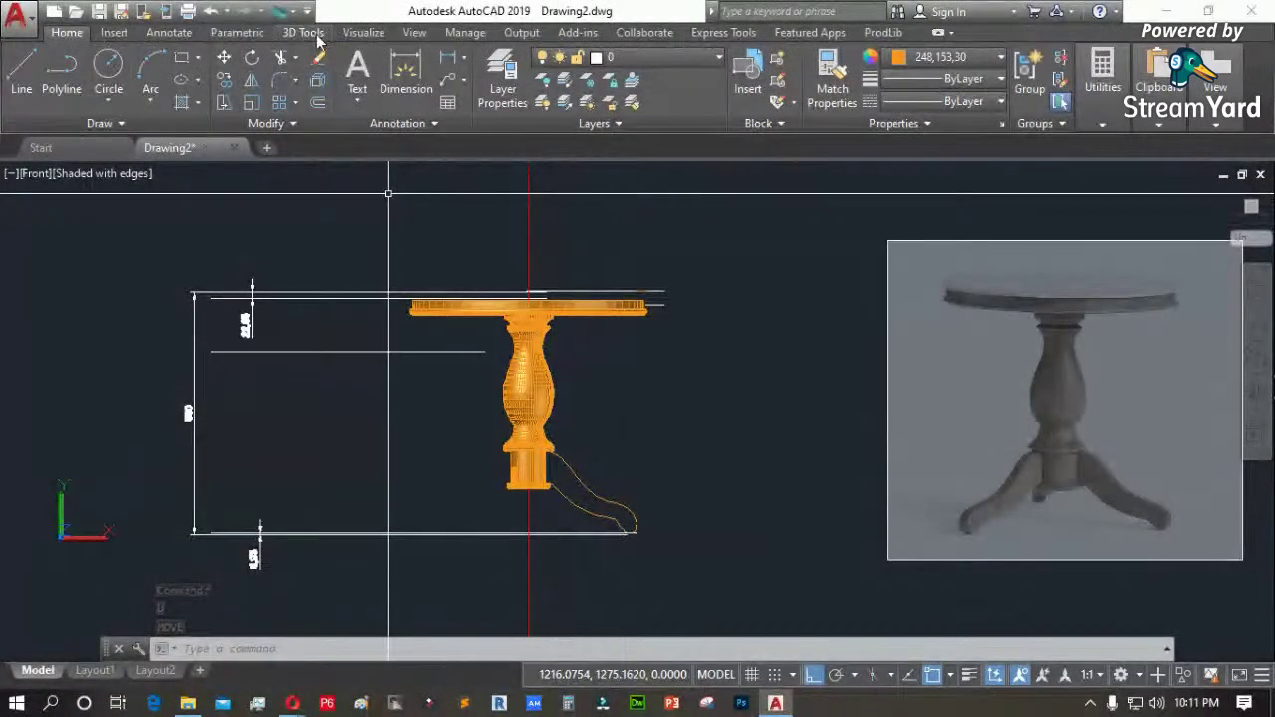
Extrude the curved leg profile to a height of 35 from the 3D Tools tab
click(304, 33)
click(119, 75)
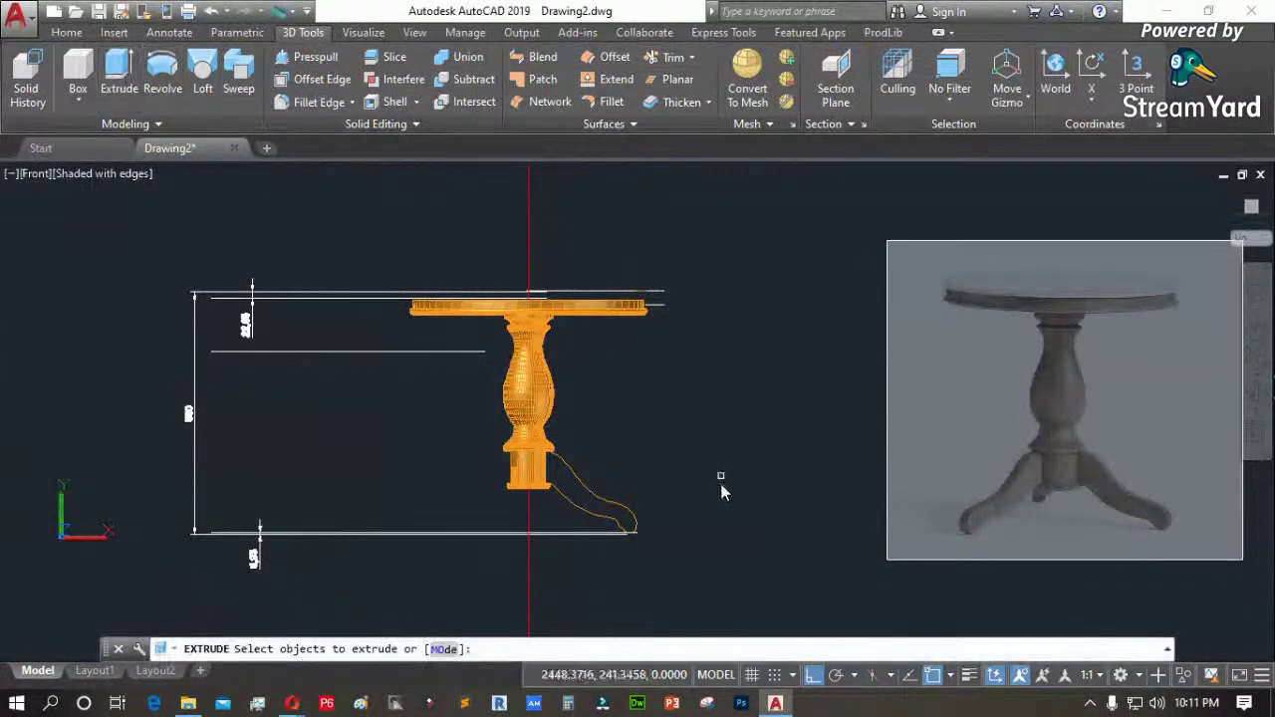
click(635, 524)
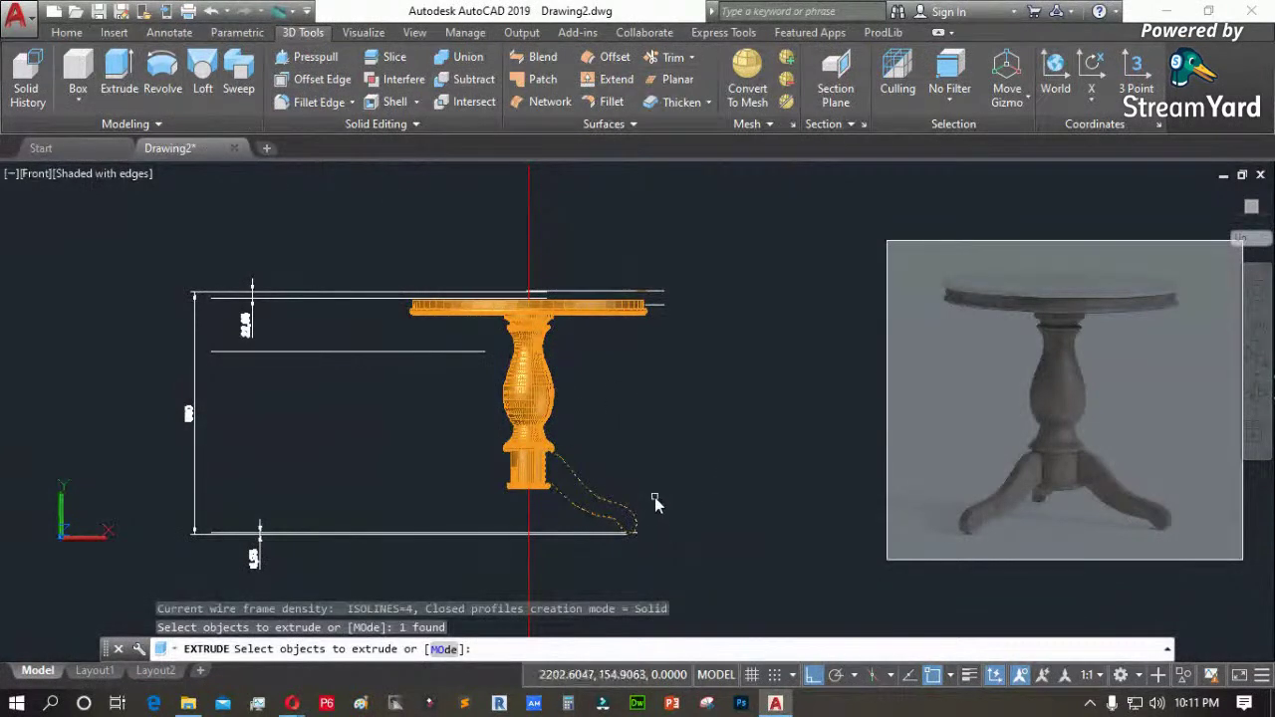
key(Return)
text(35)
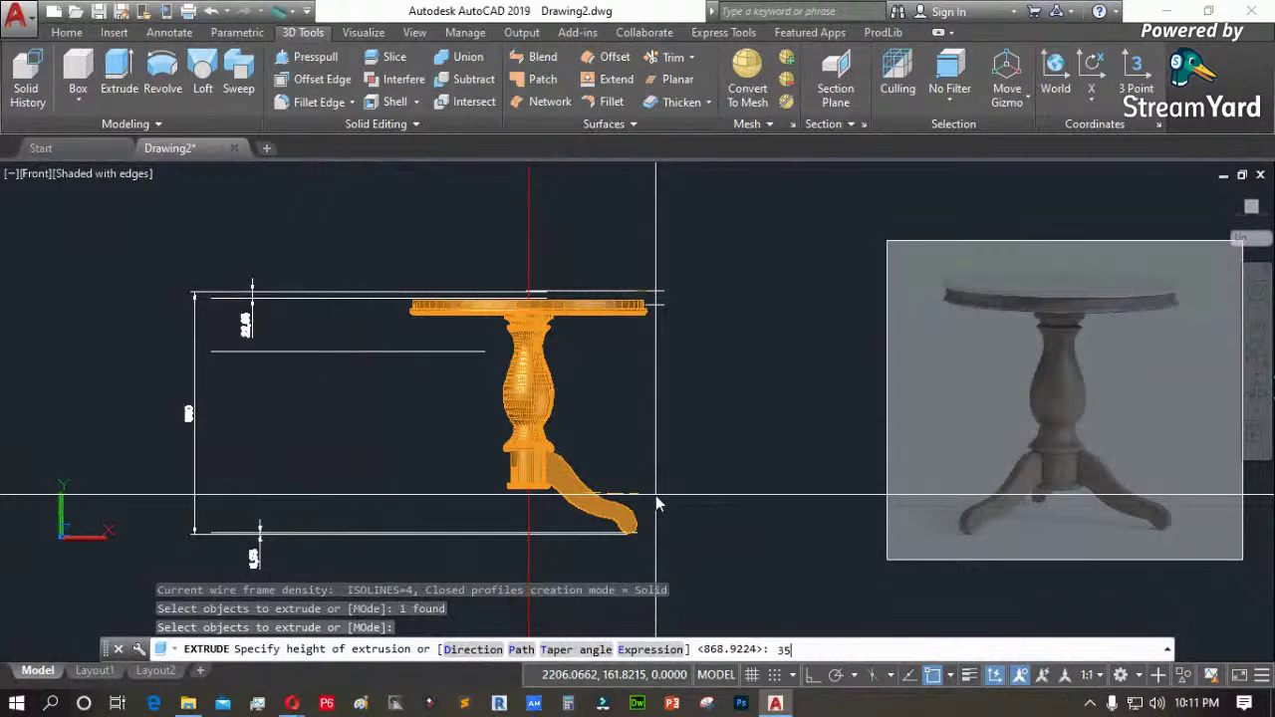
key(Return)
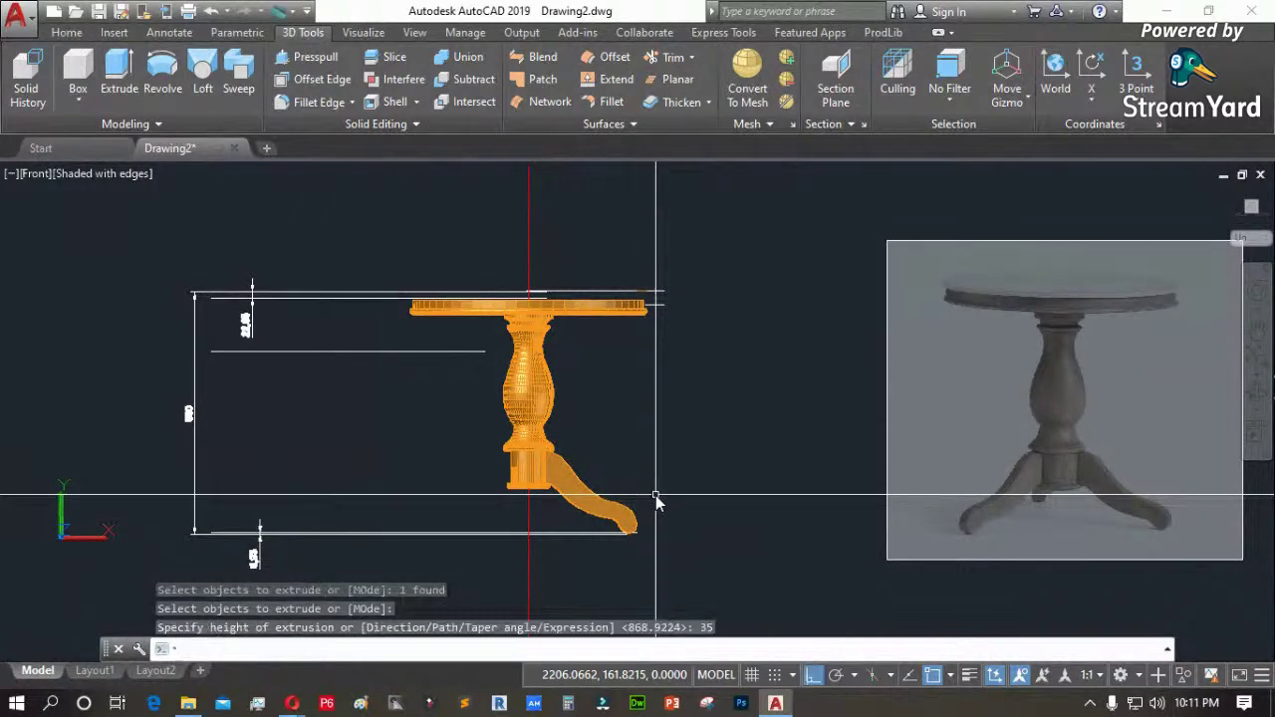
scroll(754, 578, up, 2)
scroll(753, 575, up, 3)
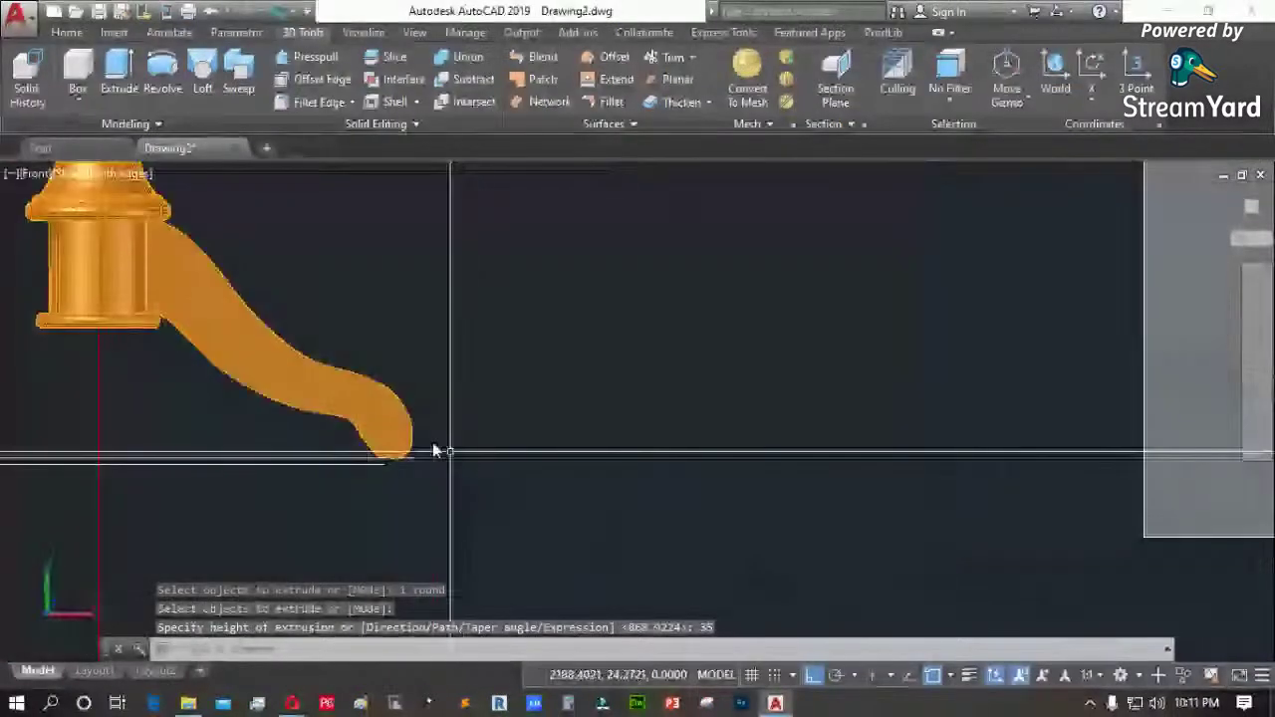
scroll(514, 470, down, 2)
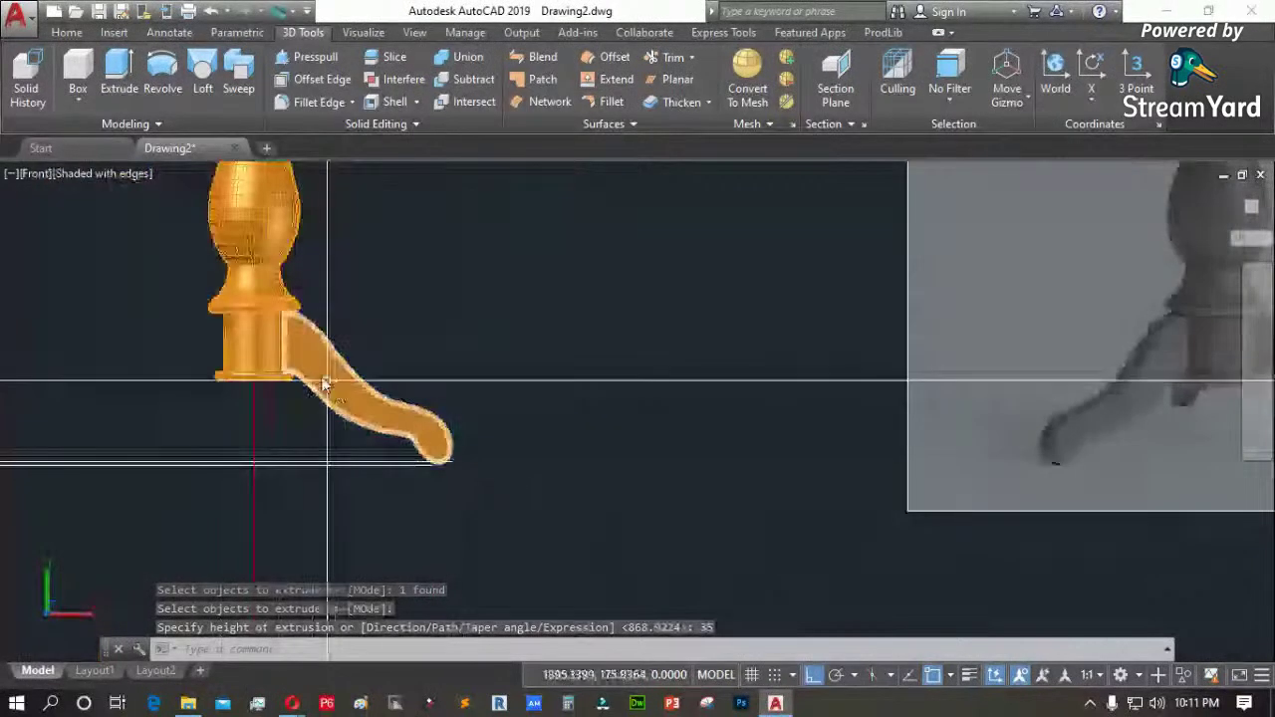
Start a selection window around the reference photo of the table
click(38, 175)
click(569, 328)
click(563, 317)
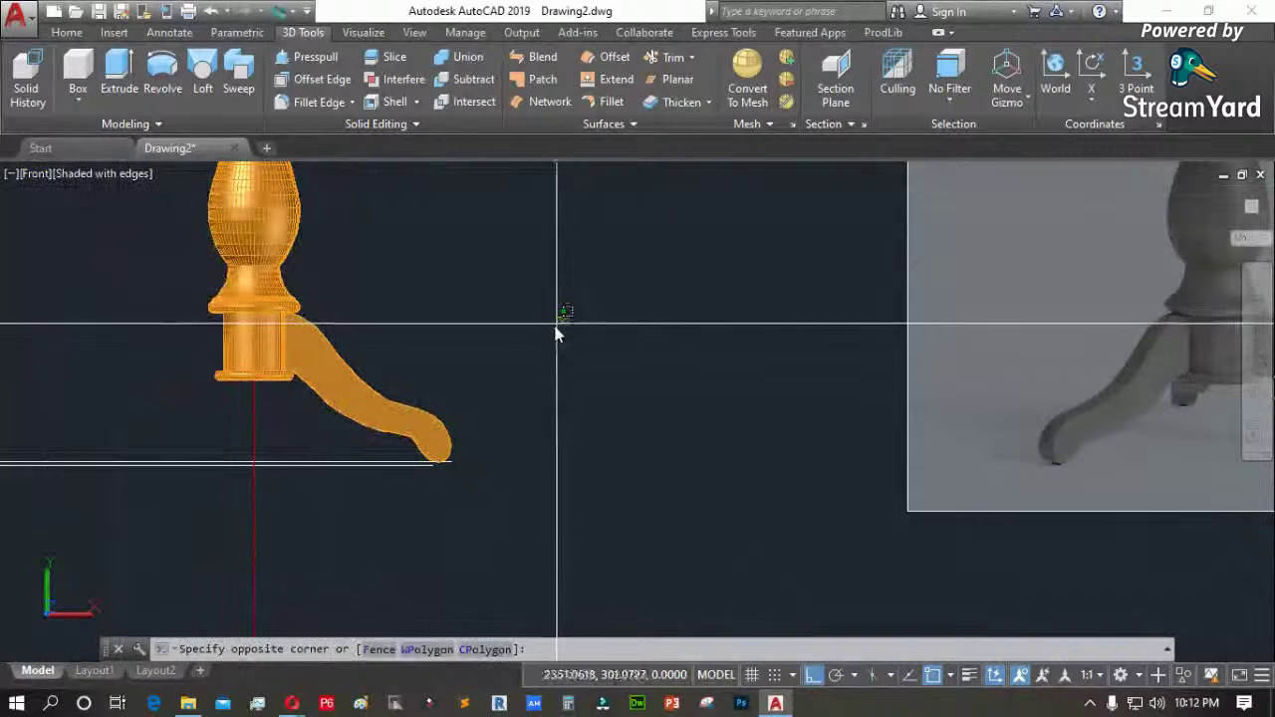
key(Escape)
scroll(478, 387, down, 2)
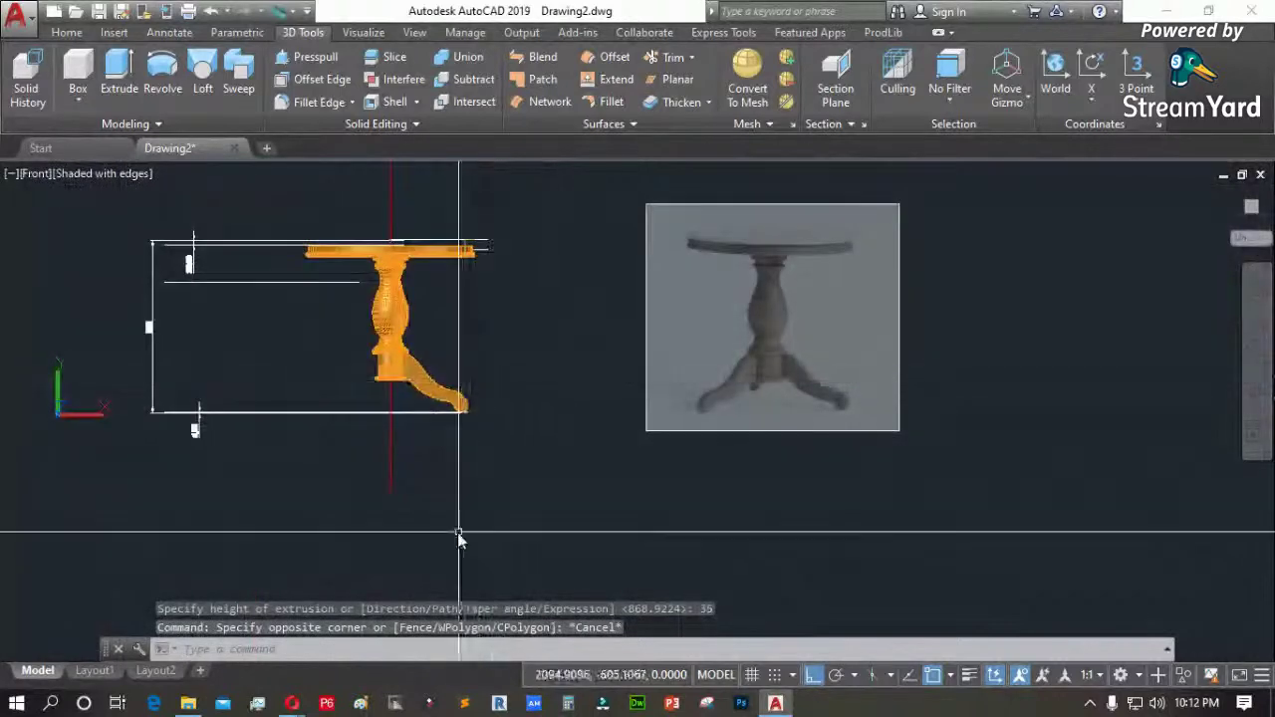
scroll(466, 528, down, 1)
click(756, 477)
Delete the reference photo and split the drawing into three viewports, large one right
click(684, 399)
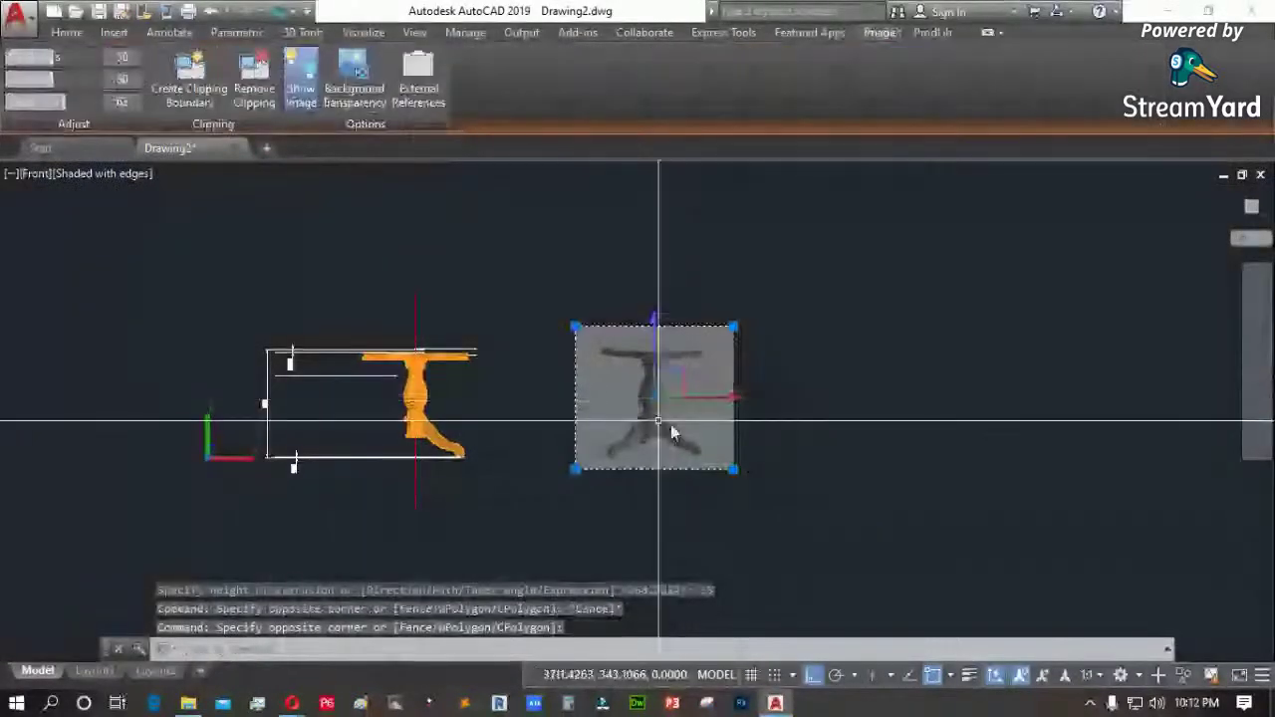
key(Delete)
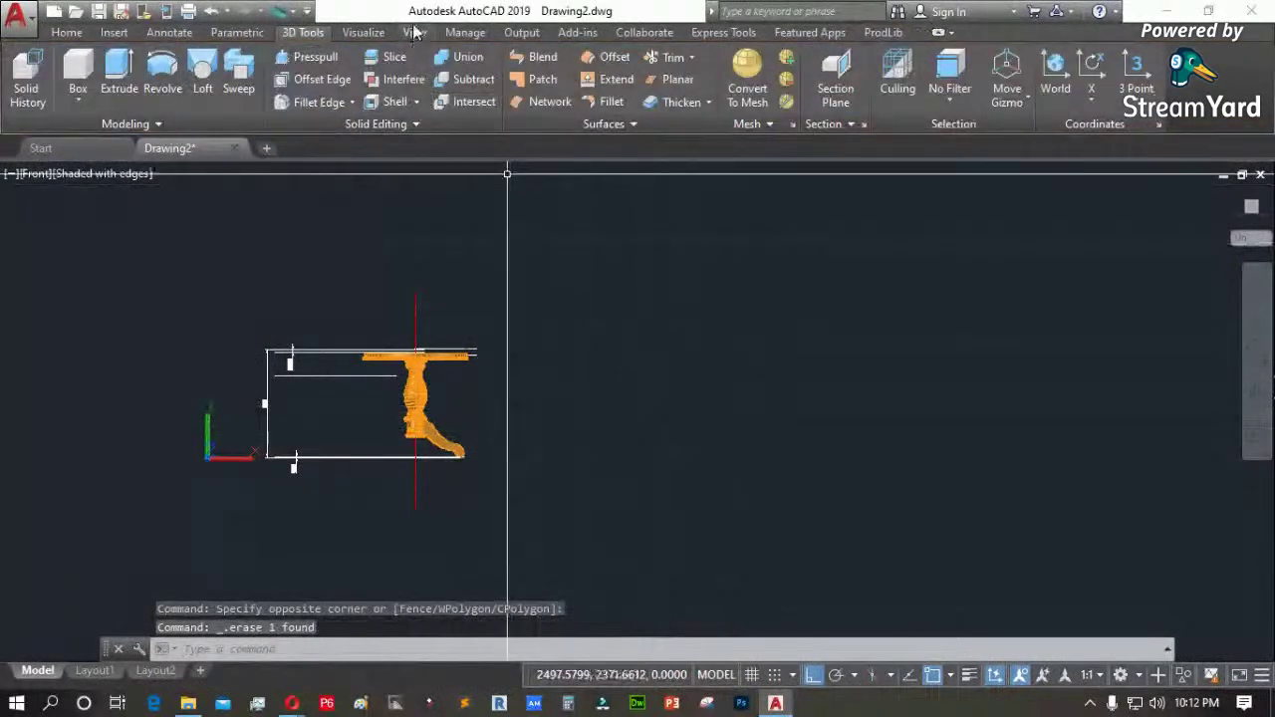
click(415, 32)
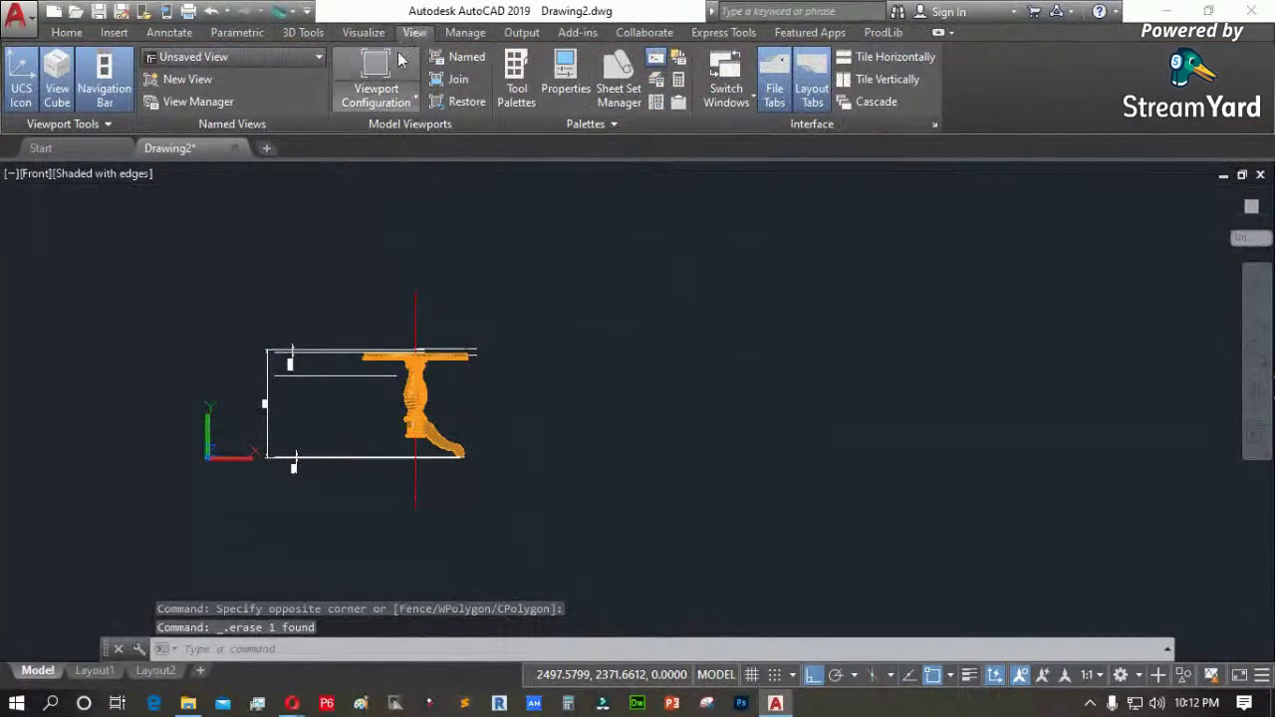
click(411, 107)
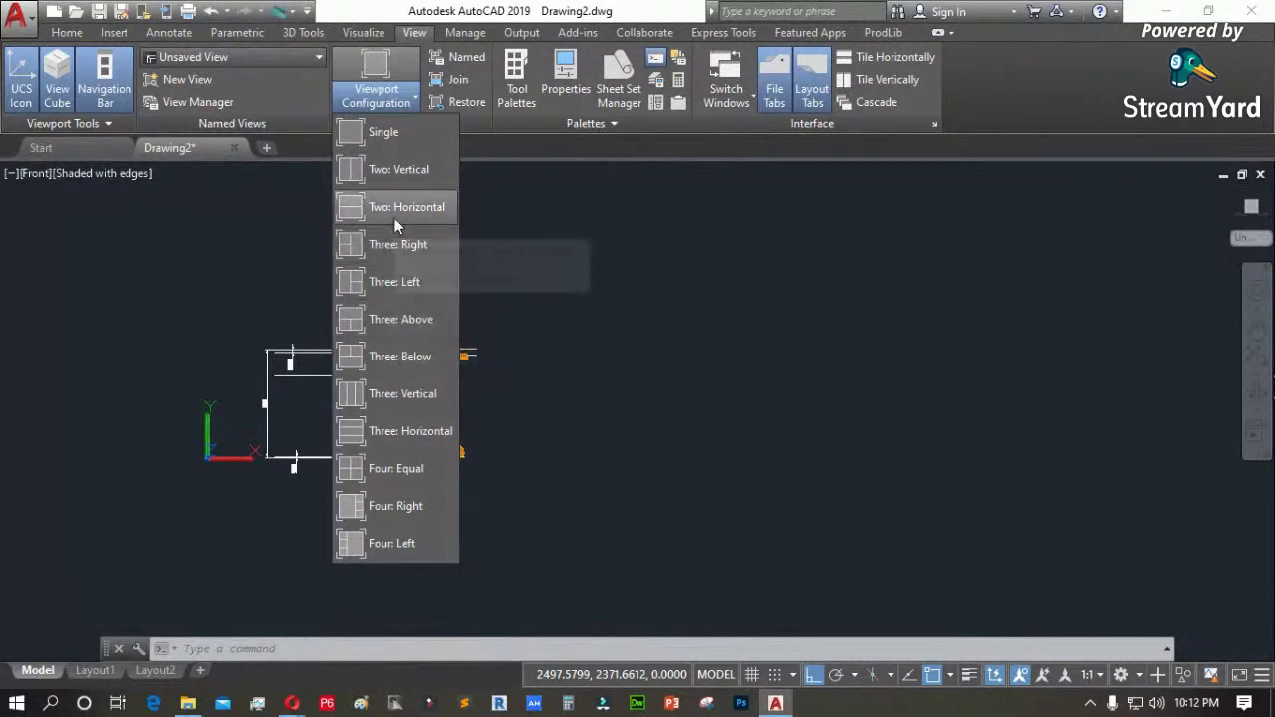
click(383, 247)
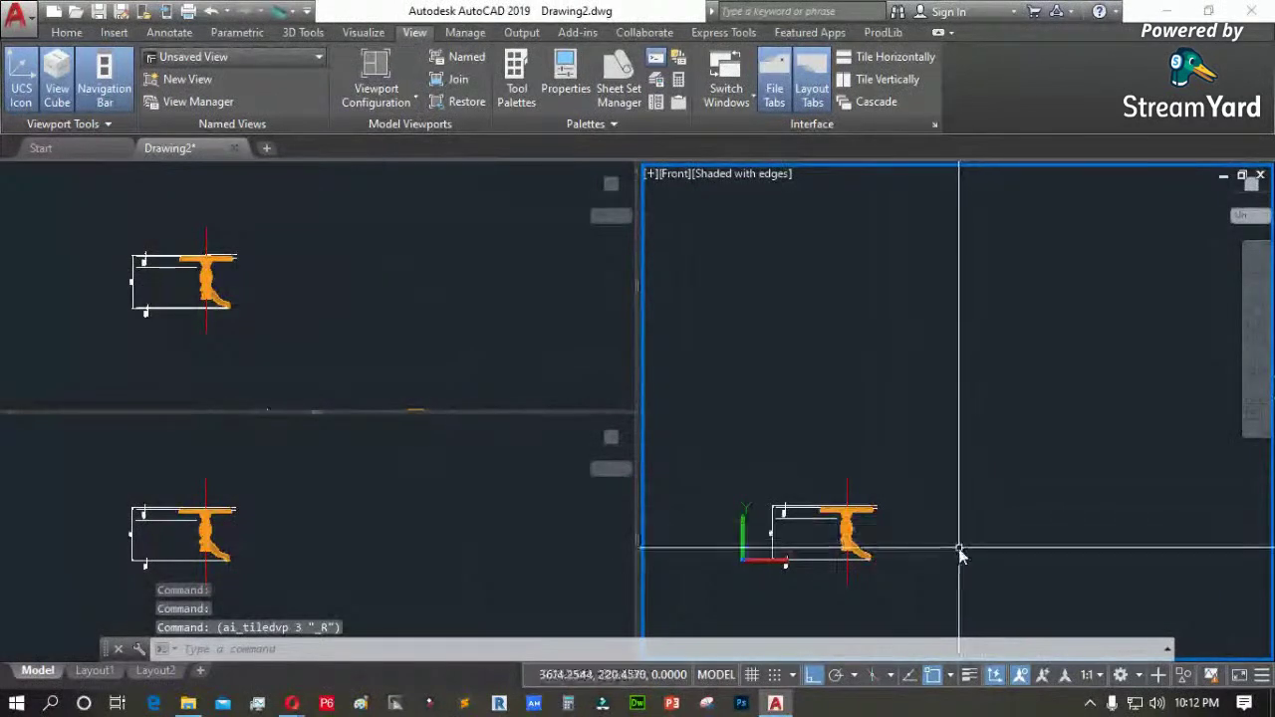
Pan the table into place and switch the right viewport to perspective
text(p)
key(Return)
drag(883, 519, 911, 402)
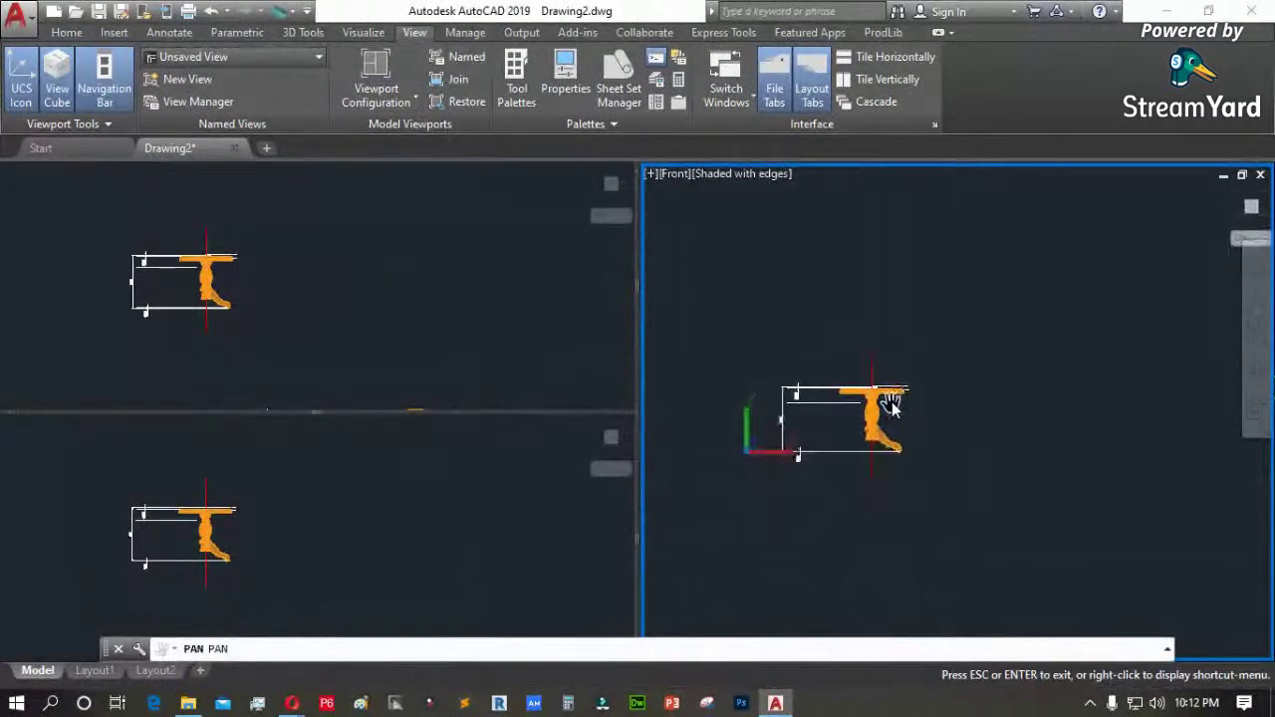
scroll(843, 424, up, 2)
key(Escape)
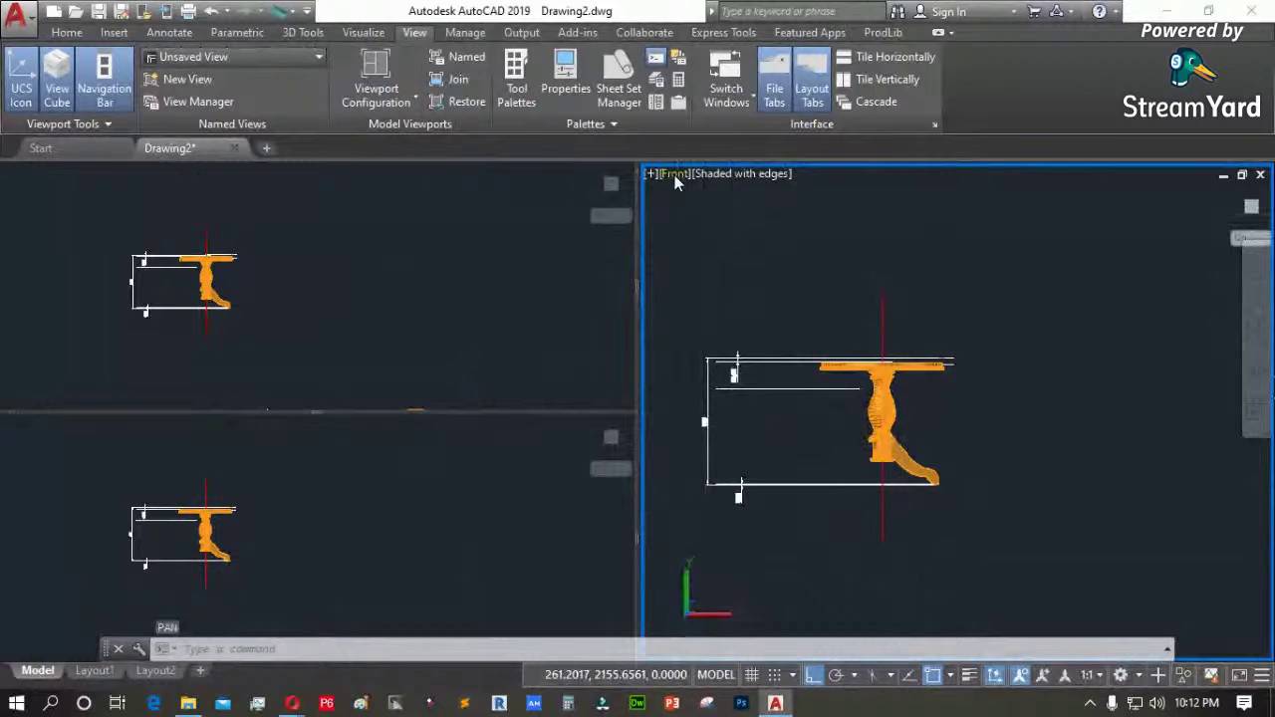
click(675, 176)
click(753, 489)
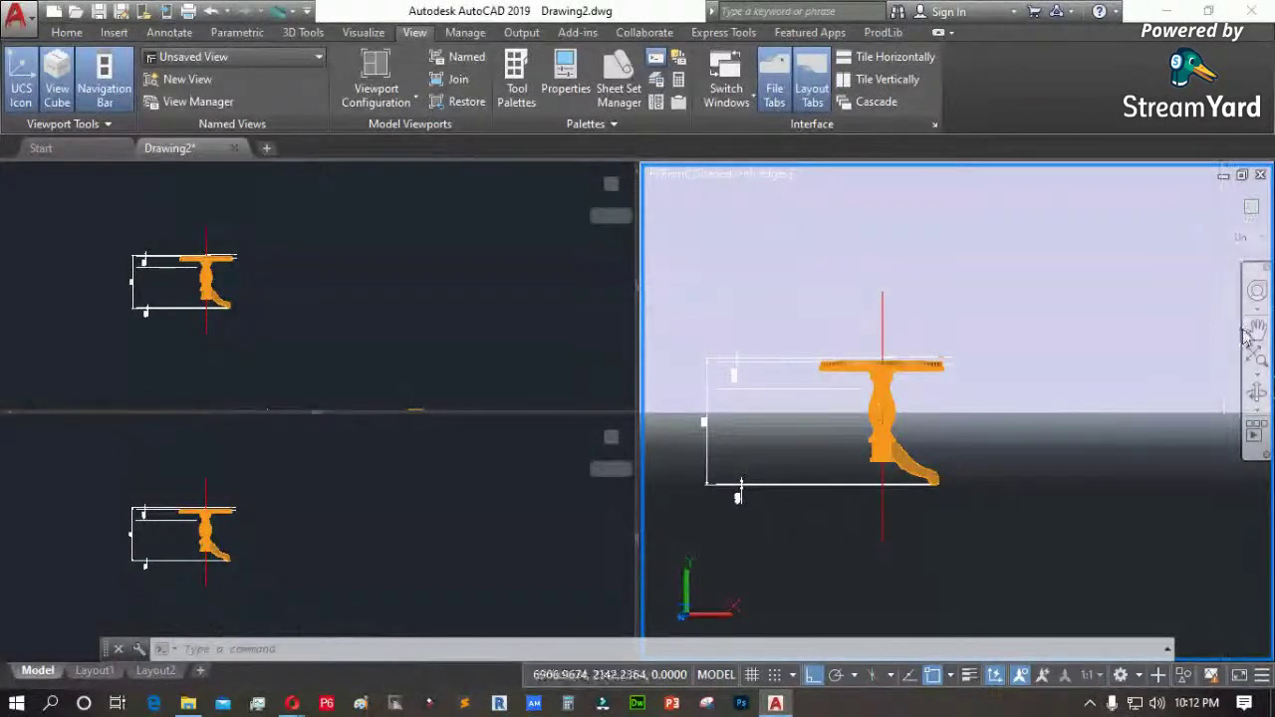
Orbit and zoom the right viewport to a custom view of the table top and leg
click(1258, 396)
drag(927, 476, 852, 430)
scroll(853, 431, up, 4)
middle_drag(1033, 435, 770, 436)
right_click(818, 423)
key(Escape)
drag(869, 428, 1036, 427)
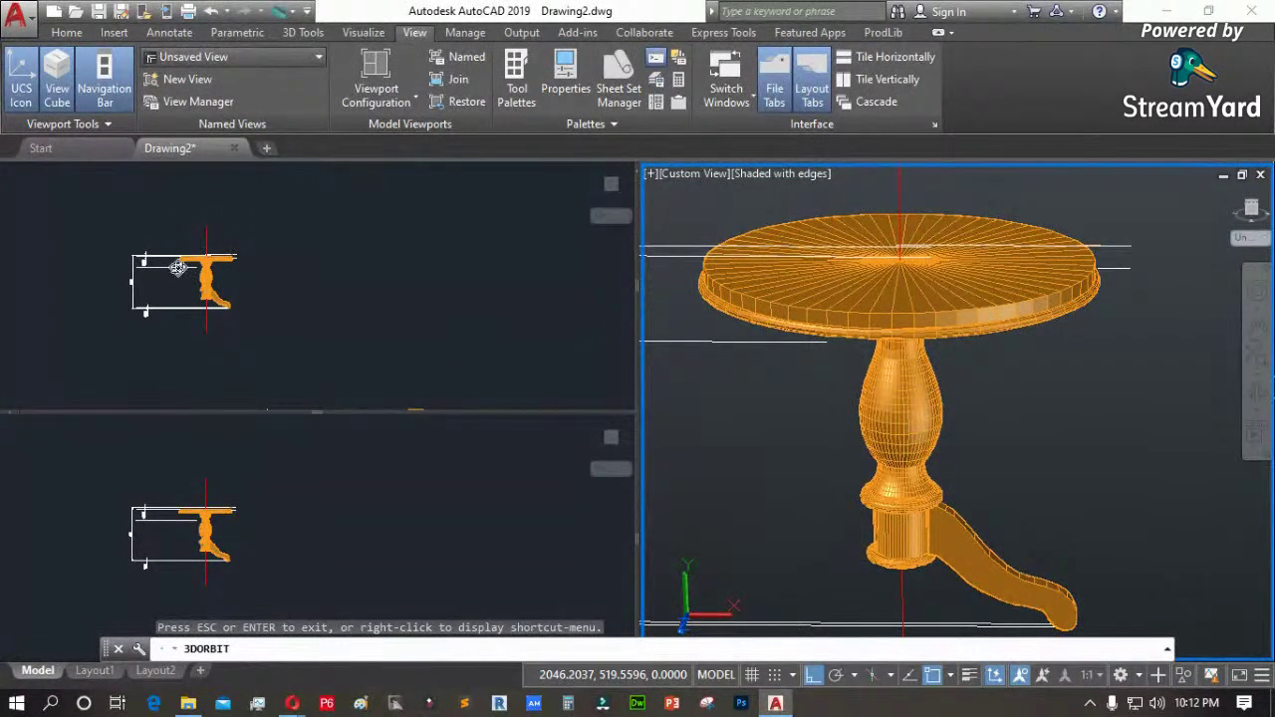
scroll(964, 431, up, 2)
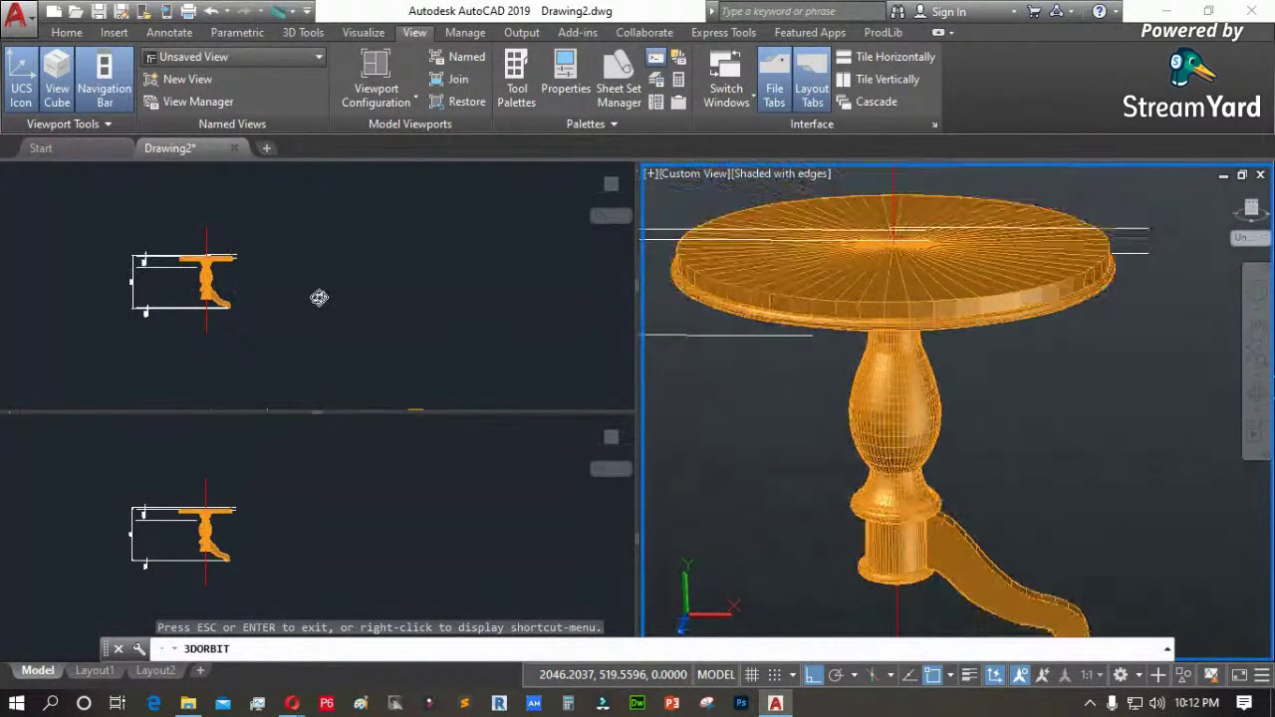
Exit orbiting and set the top-left viewport to the Top view
right_click(293, 271)
click(334, 284)
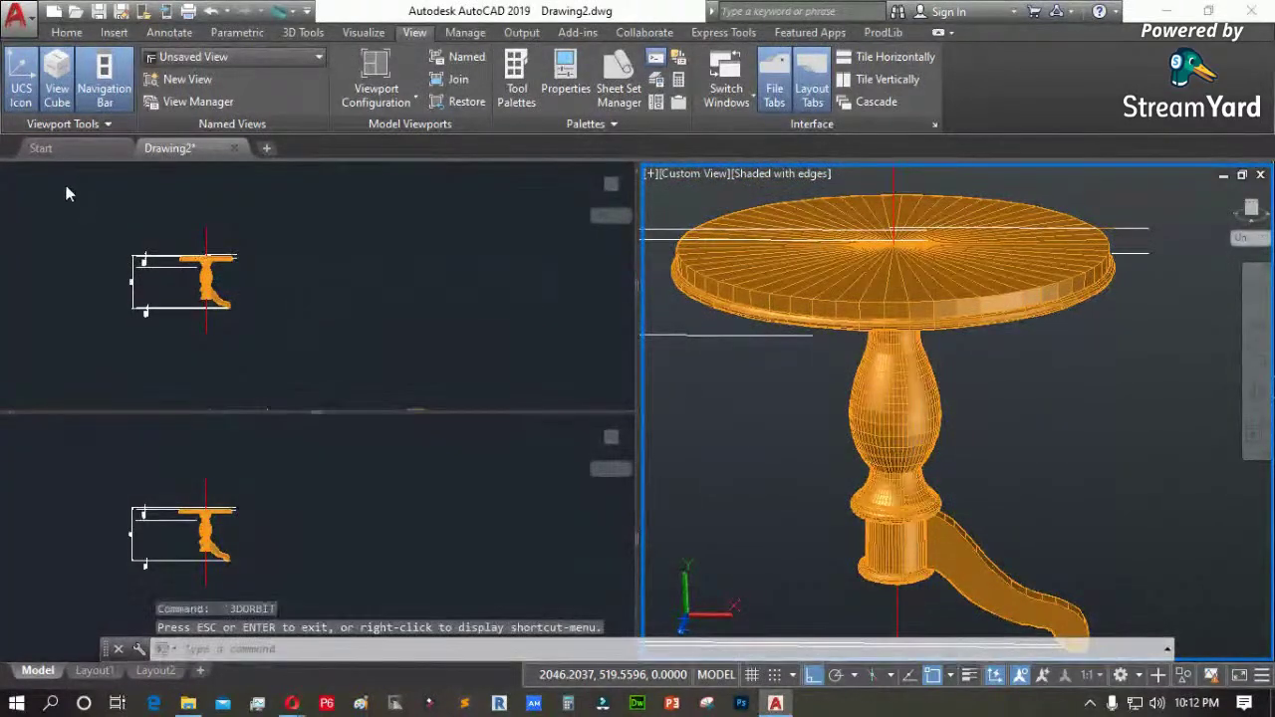
click(30, 239)
click(36, 175)
click(79, 222)
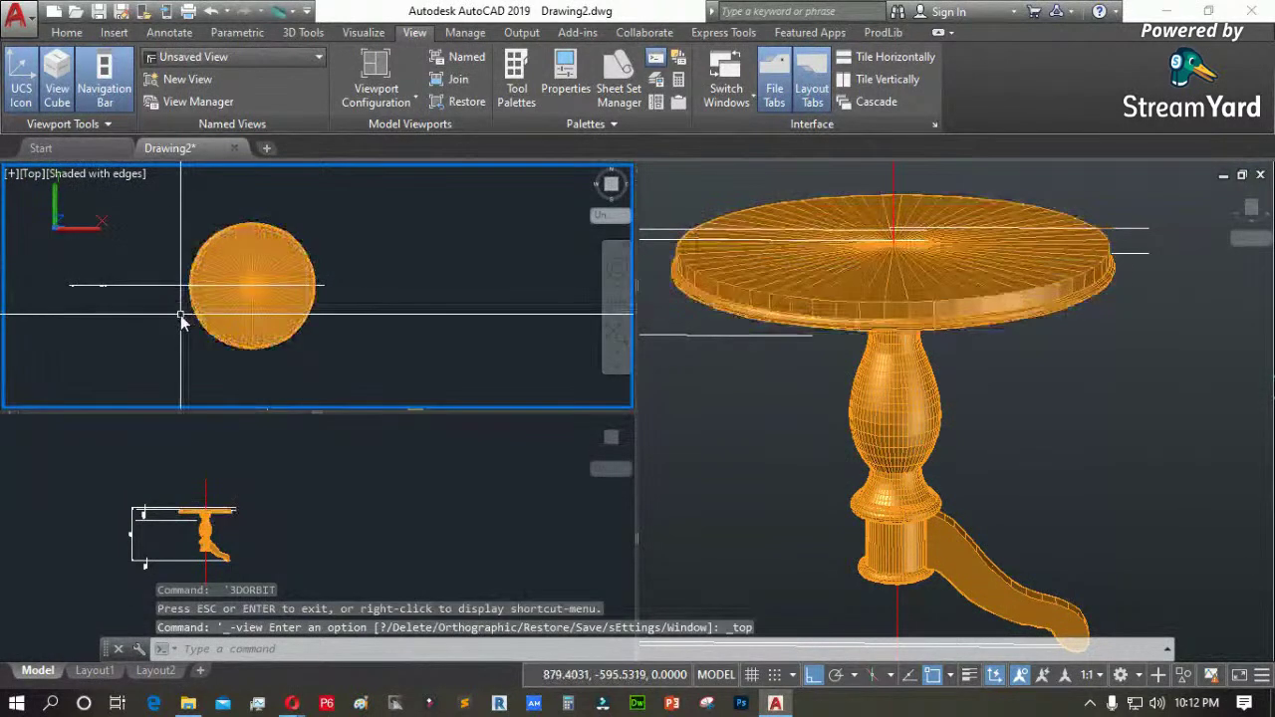
Pan and zoom the Front viewport onto the pedestal and leg
click(264, 516)
mouse_move(245, 532)
middle_down()
mouse_move(345, 521)
mouse_move(396, 469)
middle_up()
scroll(349, 523, up, 6)
key(Escape)
click(411, 354)
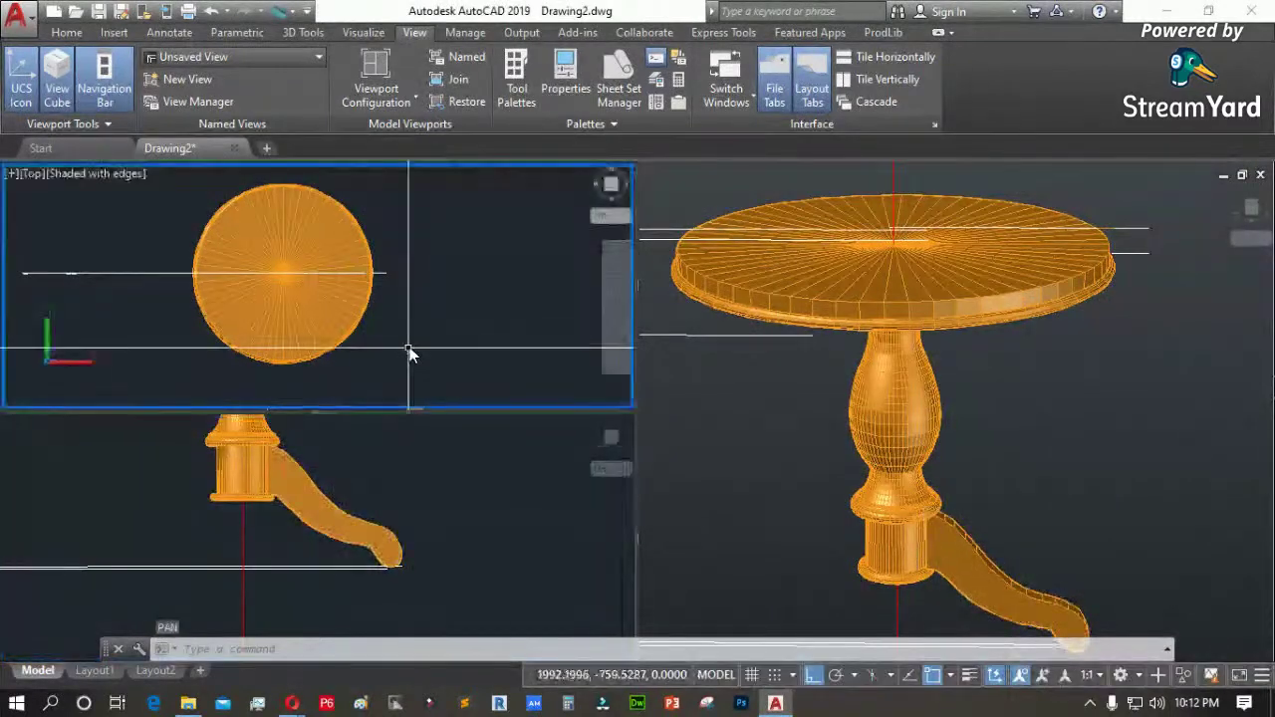
click(63, 173)
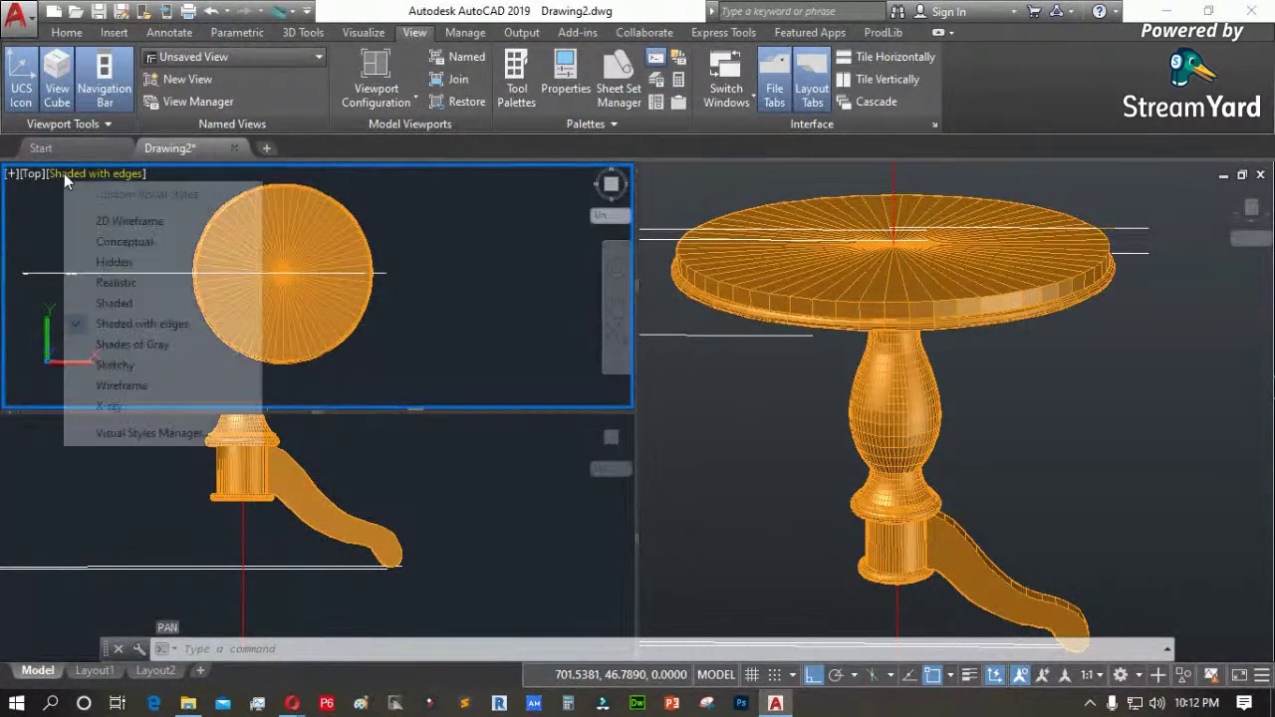
Show the Top viewport in 2D Wireframe and start MOVE with the curved leg crossing-selected
click(111, 220)
scroll(323, 281, up, 6)
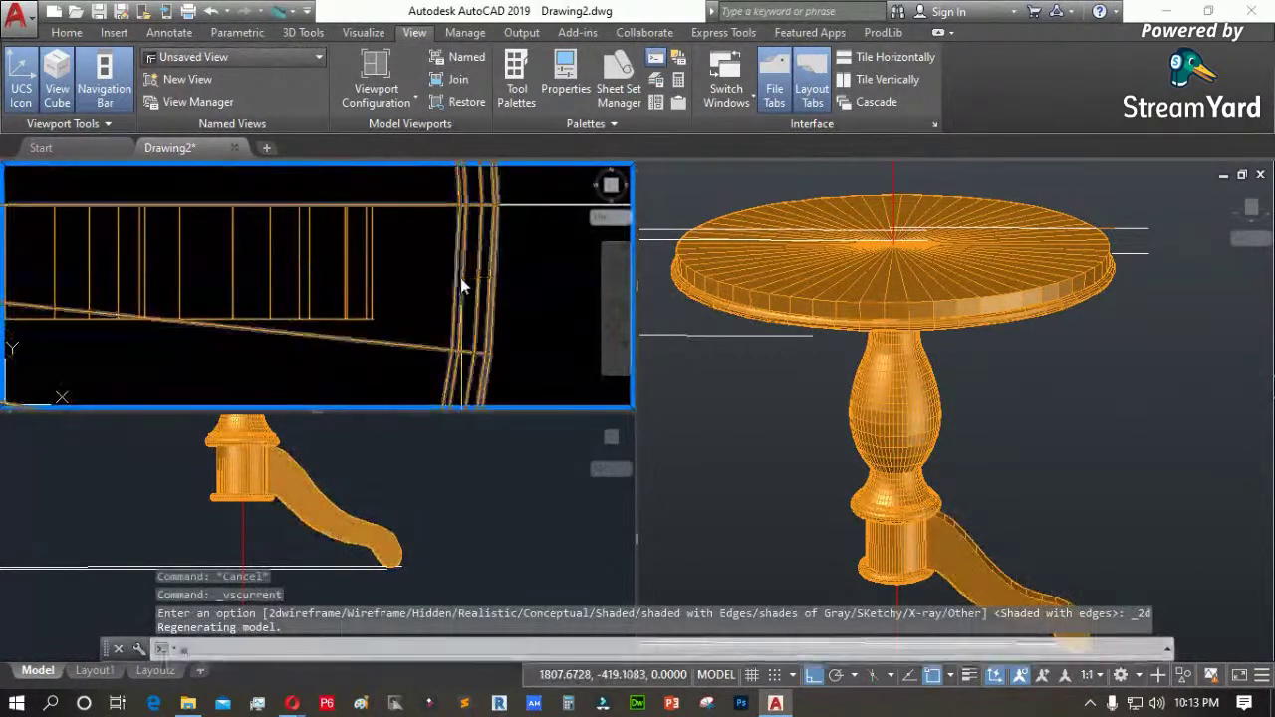
text(m)
key(Return)
drag(413, 282, 307, 274)
key(Return)
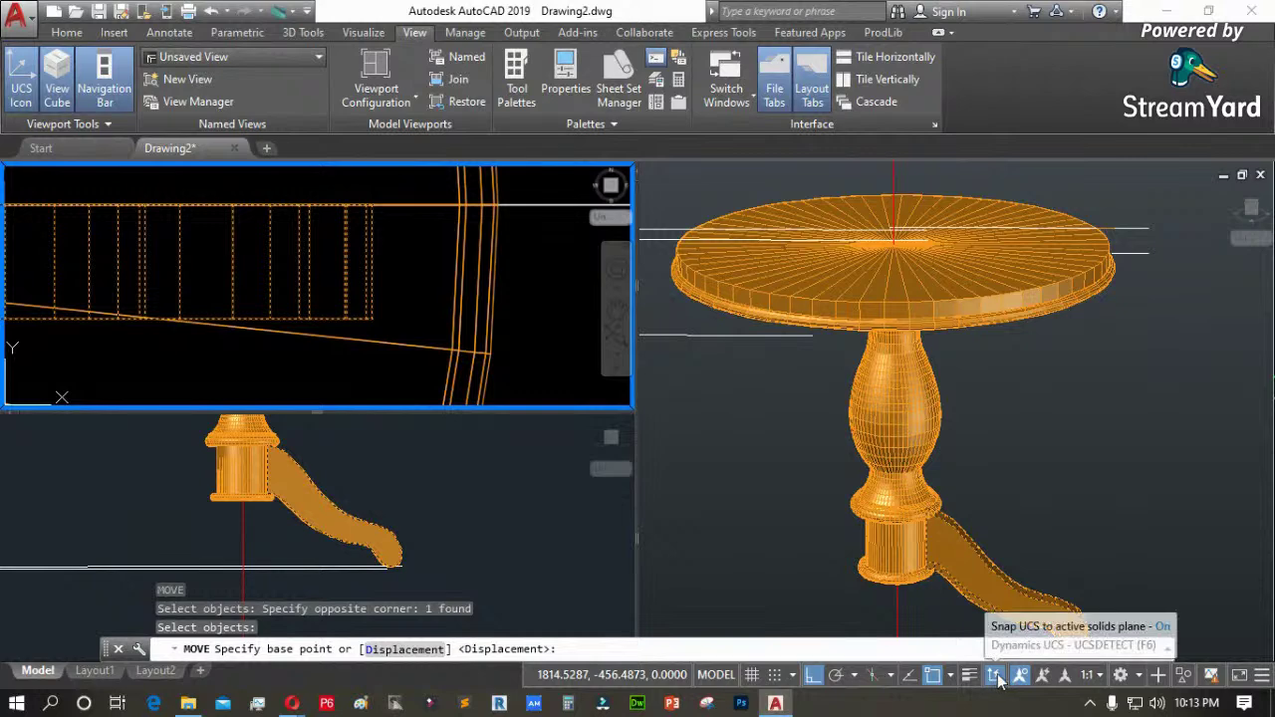
click(810, 676)
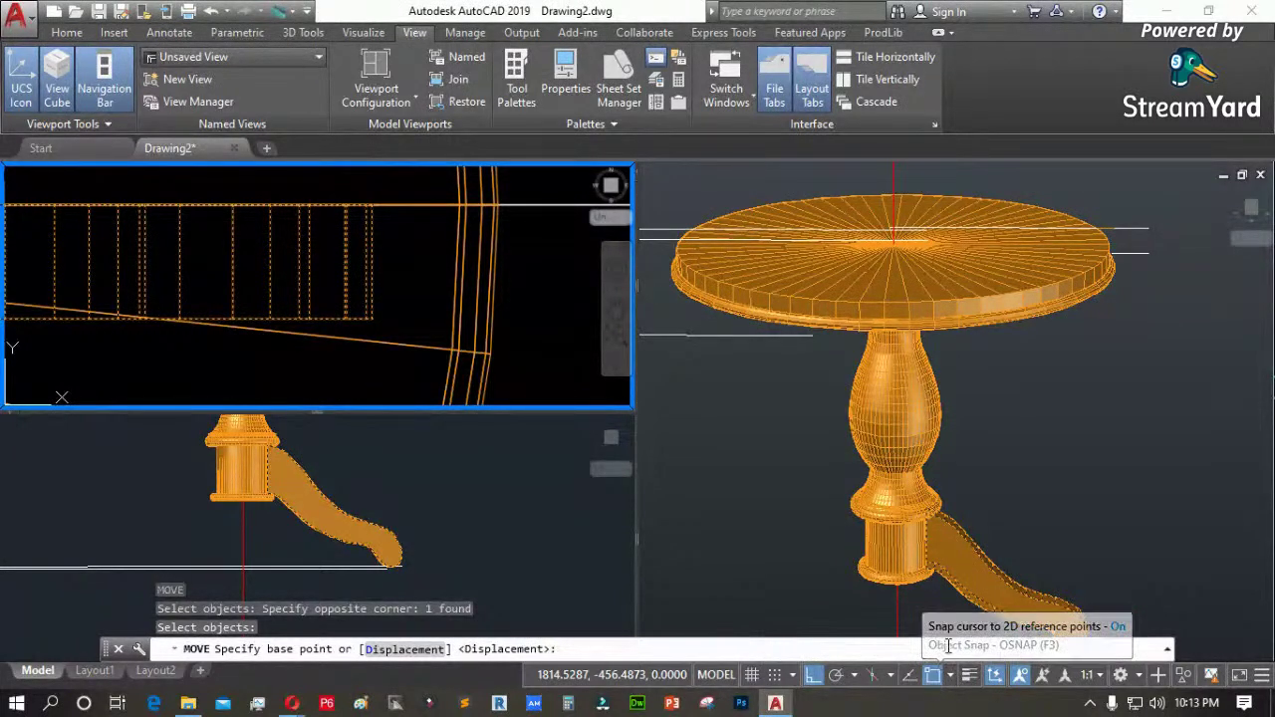
click(792, 678)
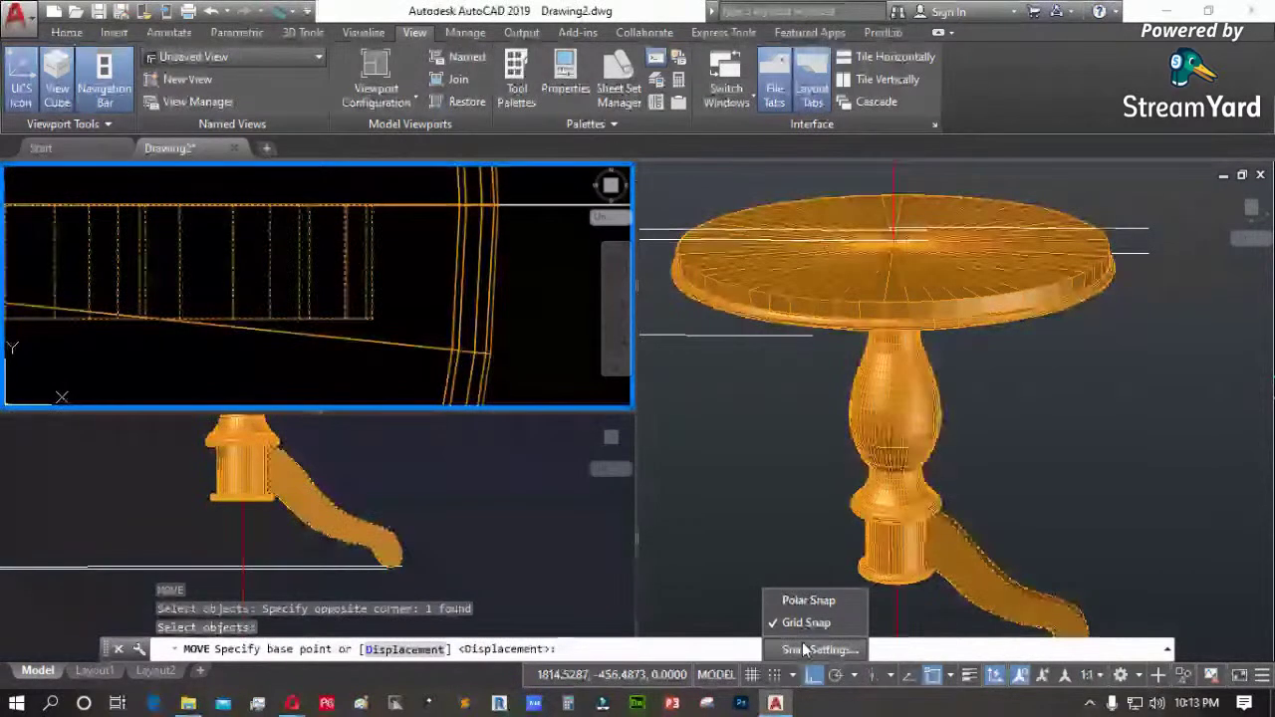
Review the Object Snap modes in Drafting Settings and accept them
click(805, 650)
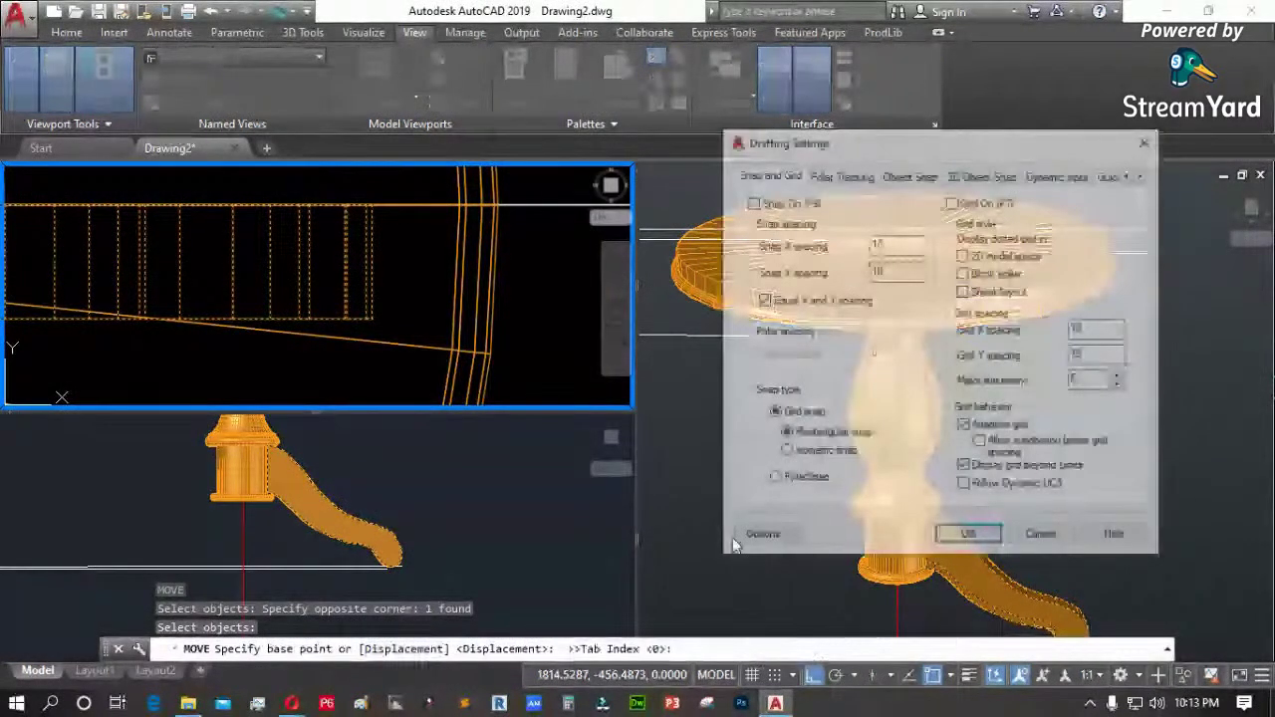
click(911, 174)
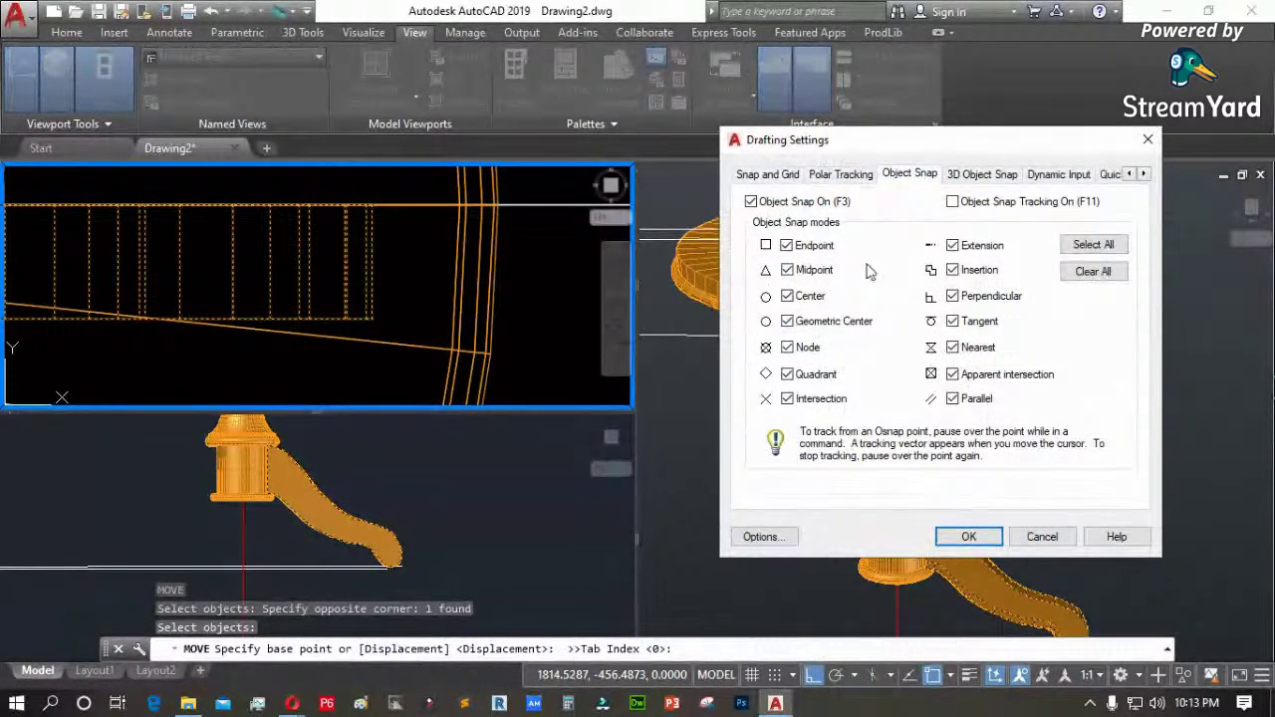
click(968, 537)
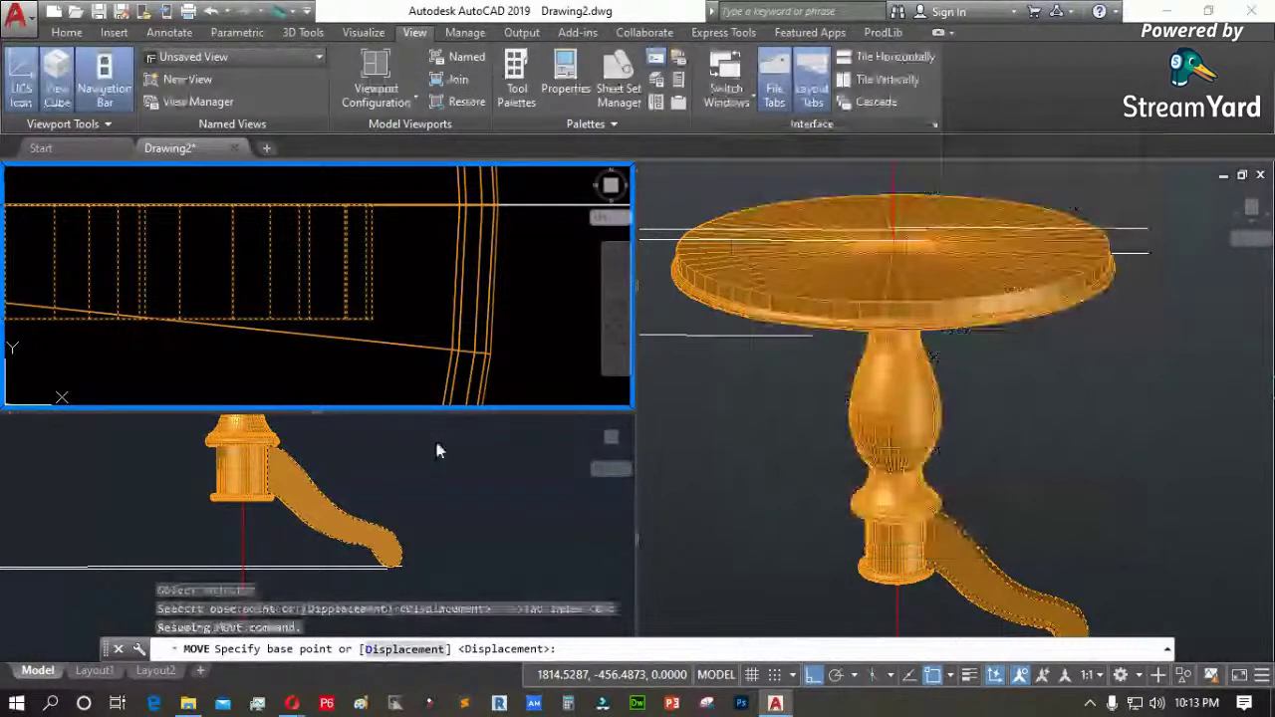
Move the curved leg by base and second points so it lines up with the column
click(369, 267)
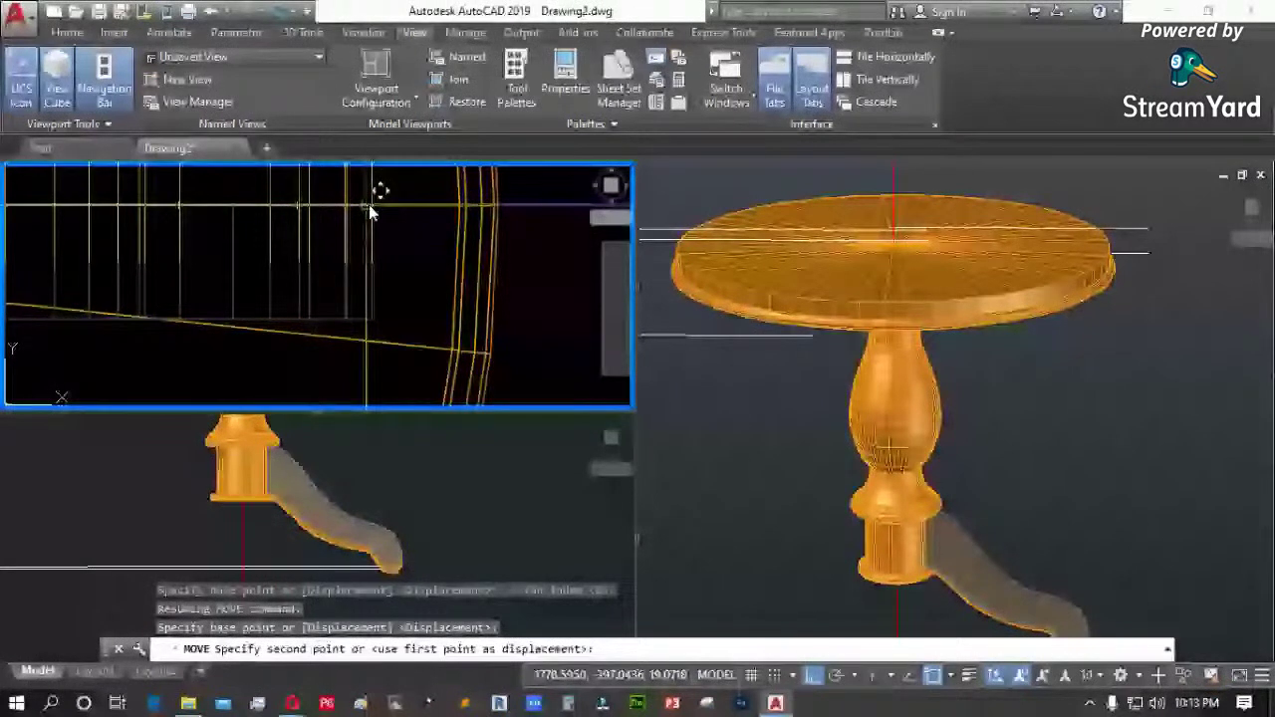
click(434, 267)
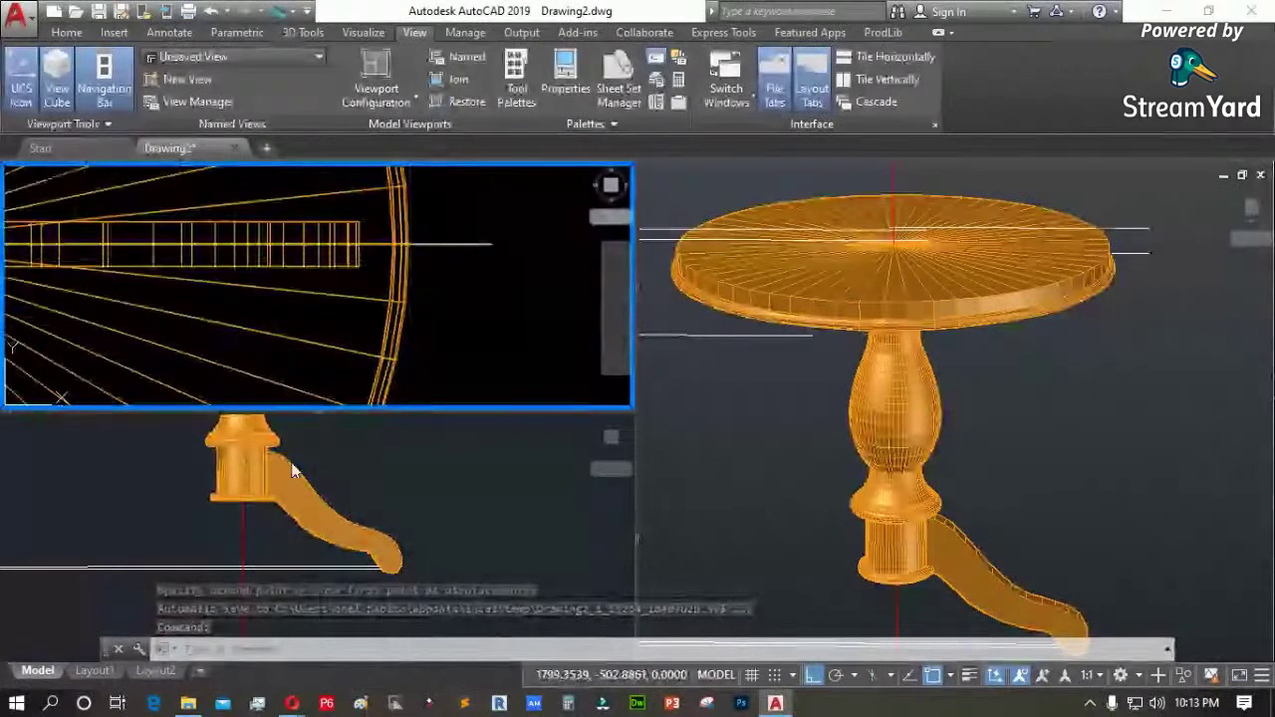
scroll(446, 306, down, 2)
click(399, 488)
click(475, 313)
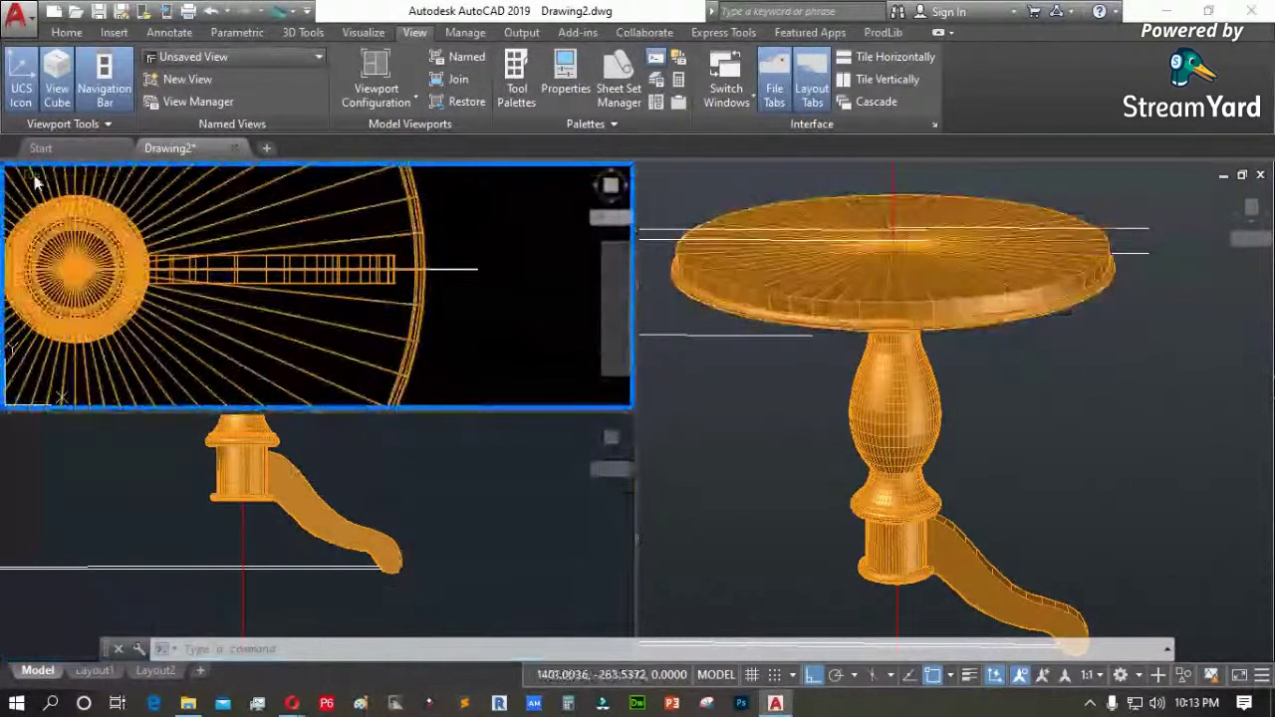
Switch one viewport to the Left view and pick the tabletop in the 3D viewport
click(35, 179)
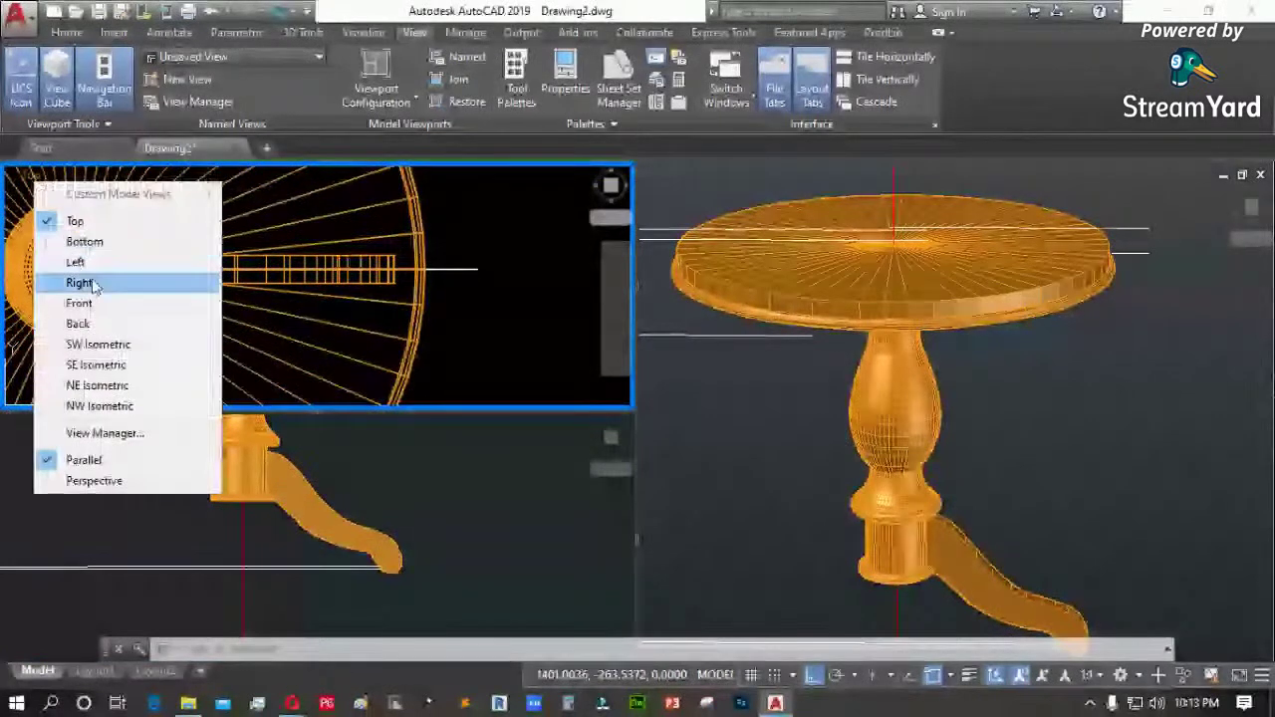
click(82, 263)
scroll(366, 342, up, 6)
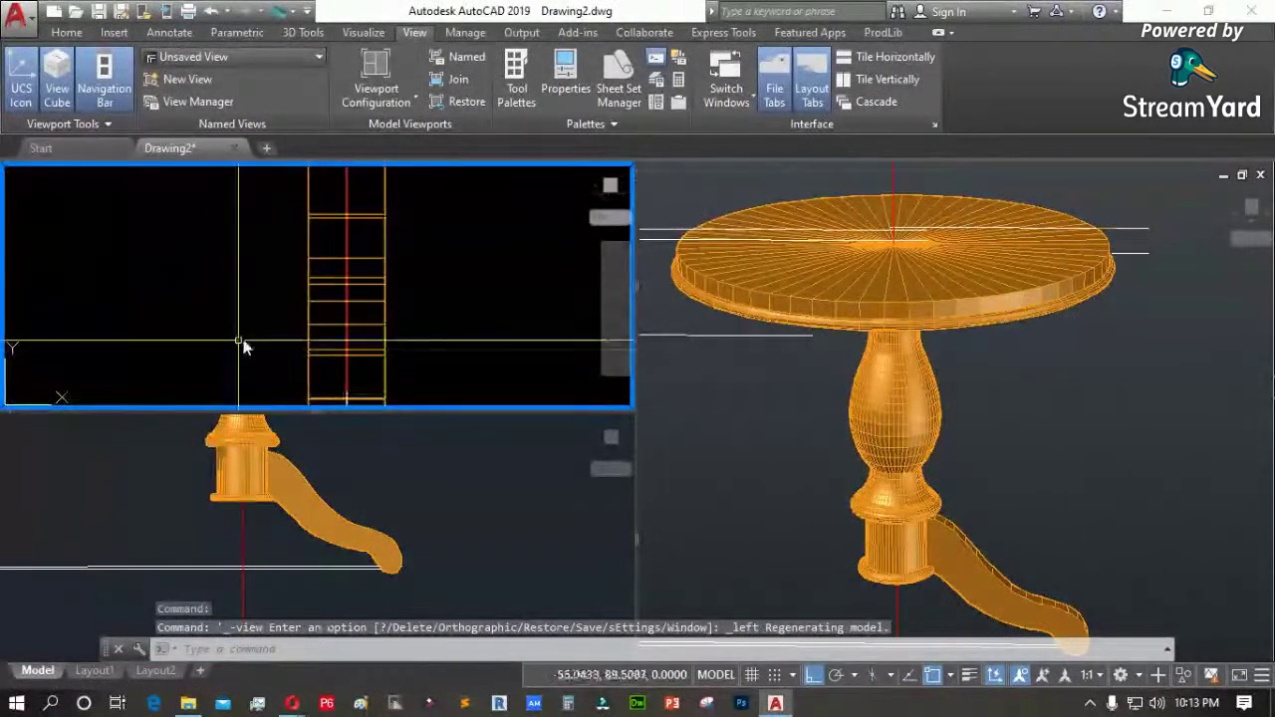
scroll(361, 287, down, 4)
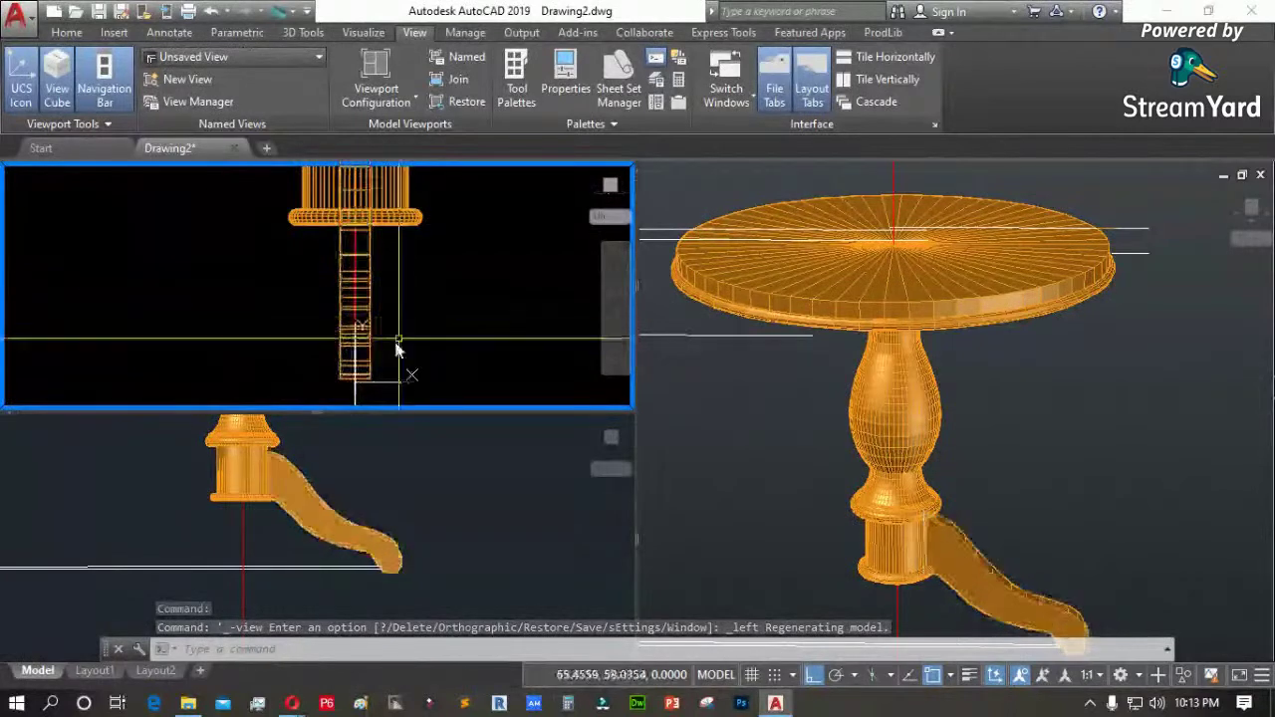
click(456, 512)
click(757, 498)
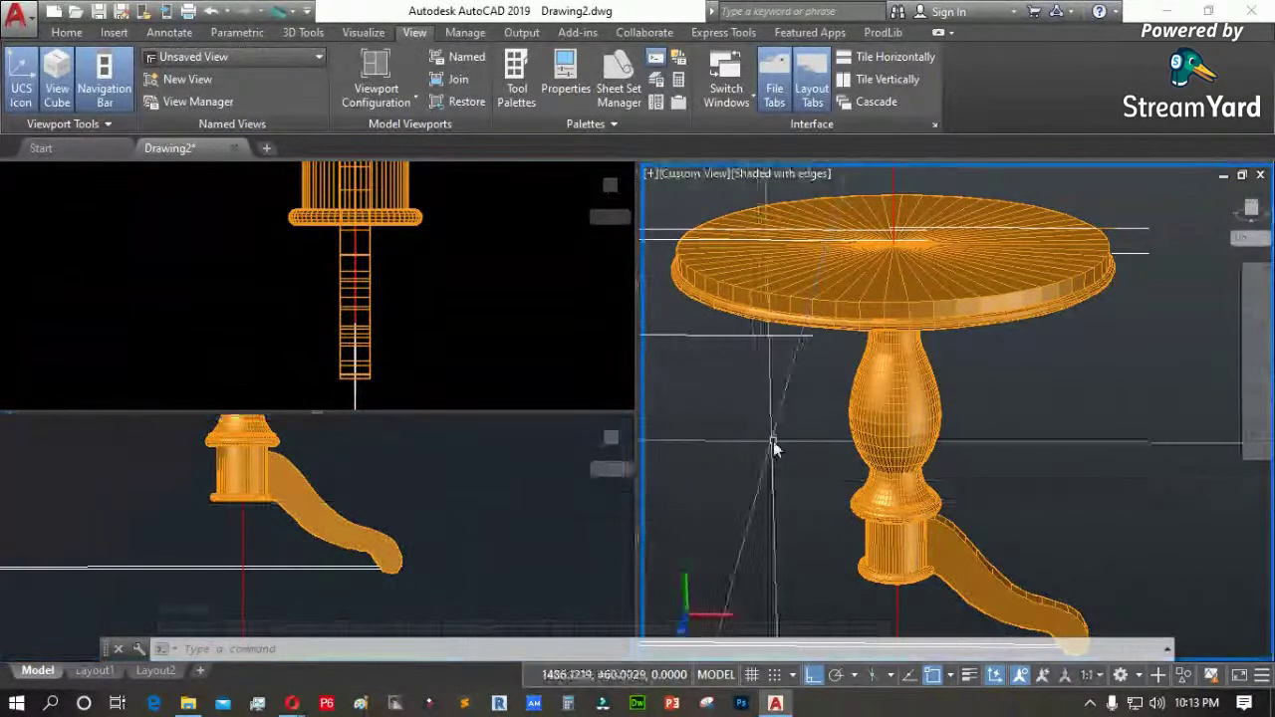
click(964, 212)
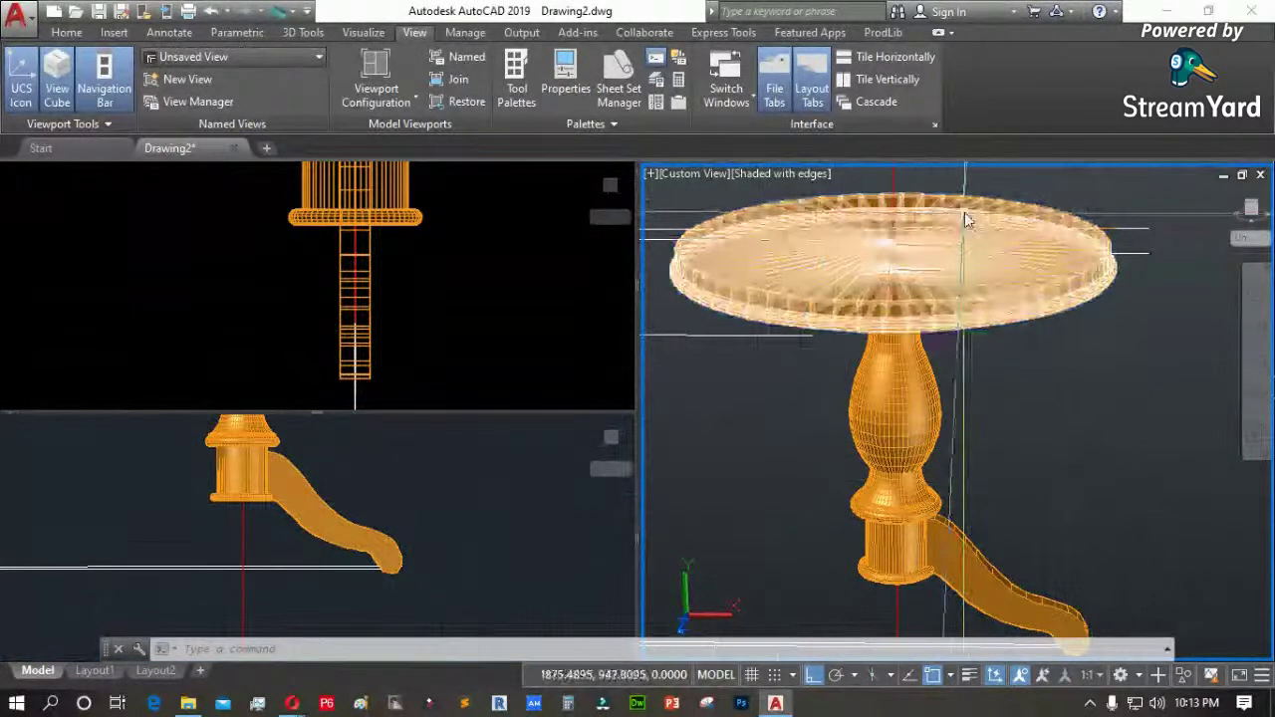
scroll(947, 576, up, 3)
scroll(988, 589, down, 3)
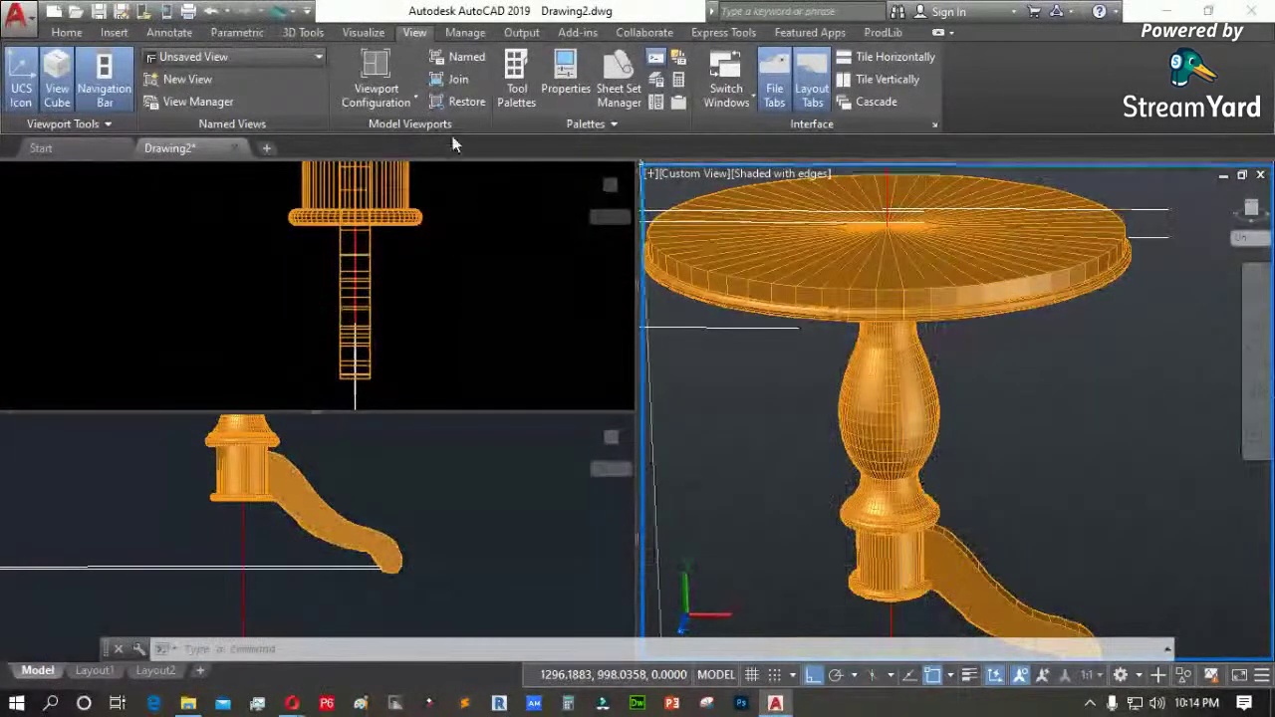
Merge the viewports into a single viewport and frame the table
click(413, 97)
click(388, 128)
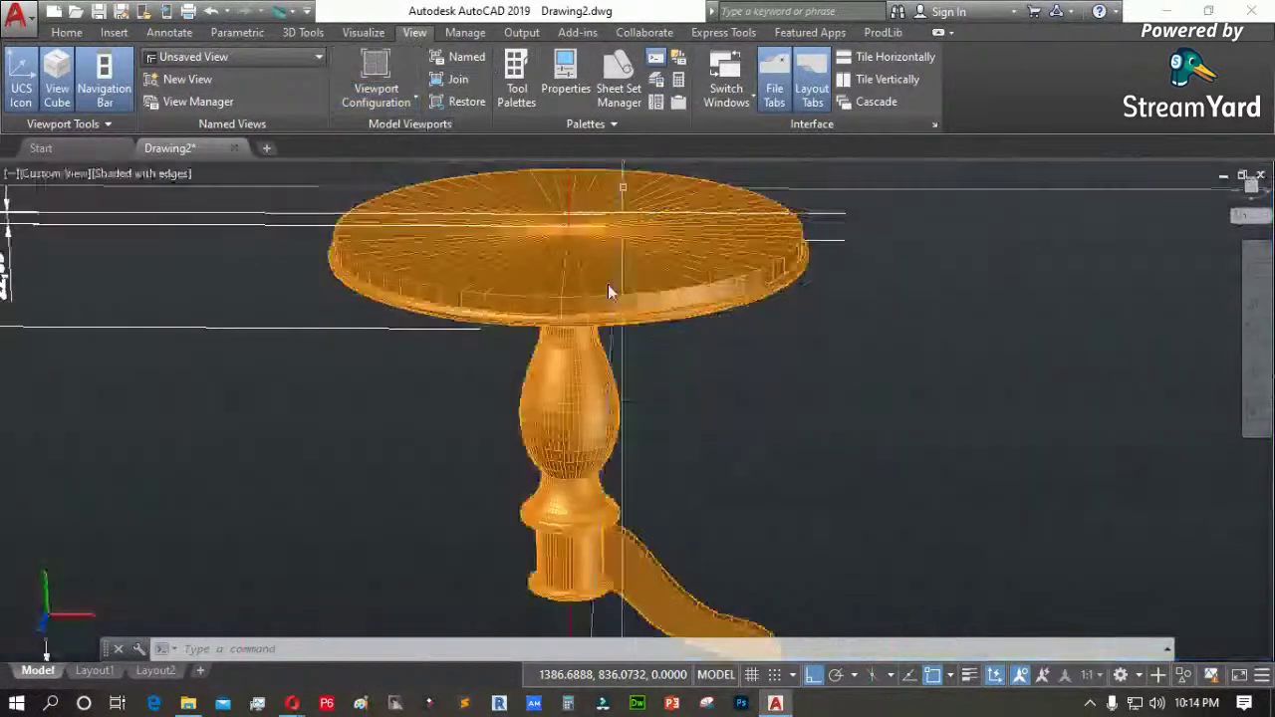
scroll(637, 568, down, 2)
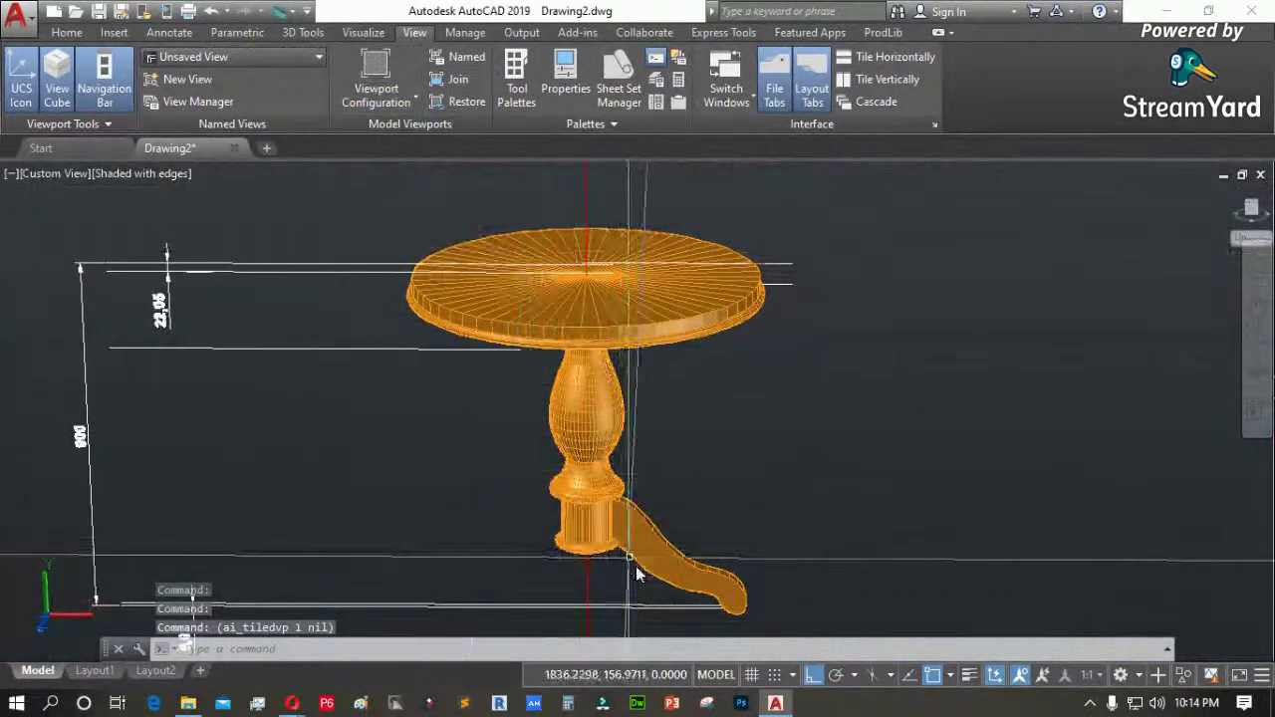
scroll(662, 618, up, 4)
scroll(703, 433, down, 4)
middle_drag(766, 400, 754, 412)
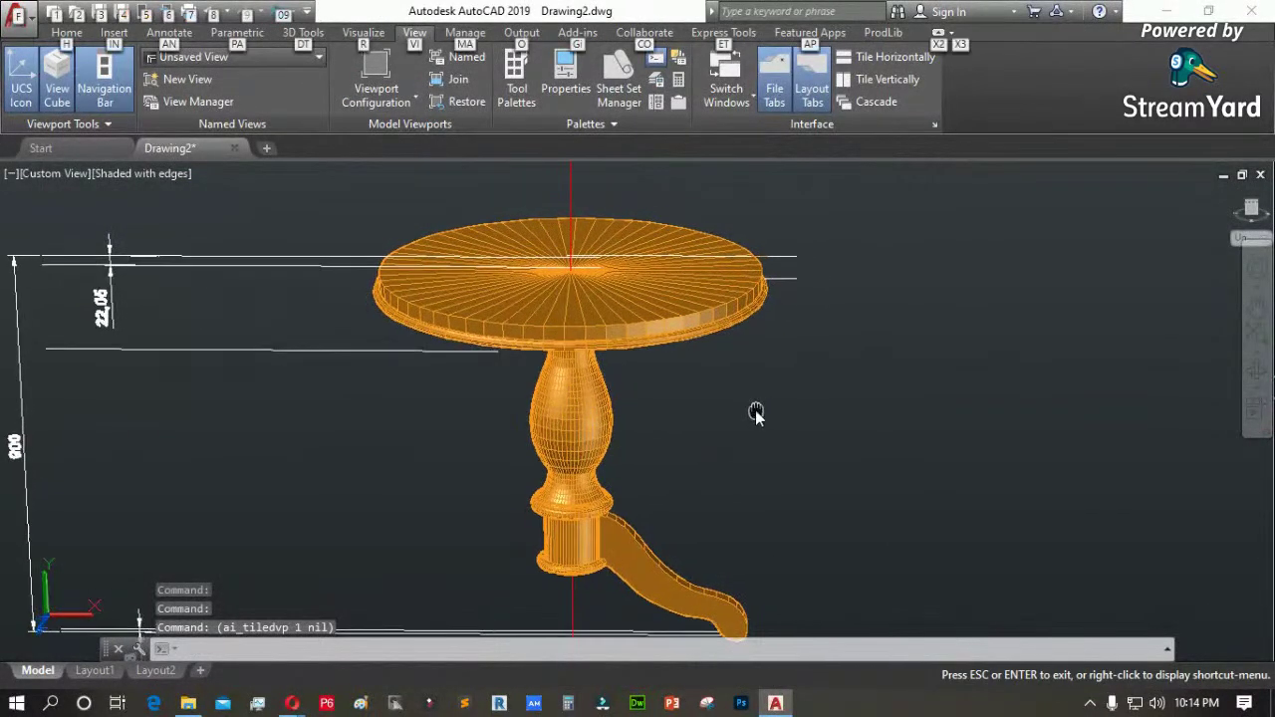
middle_drag(810, 351, 823, 253)
scroll(643, 423, up, 2)
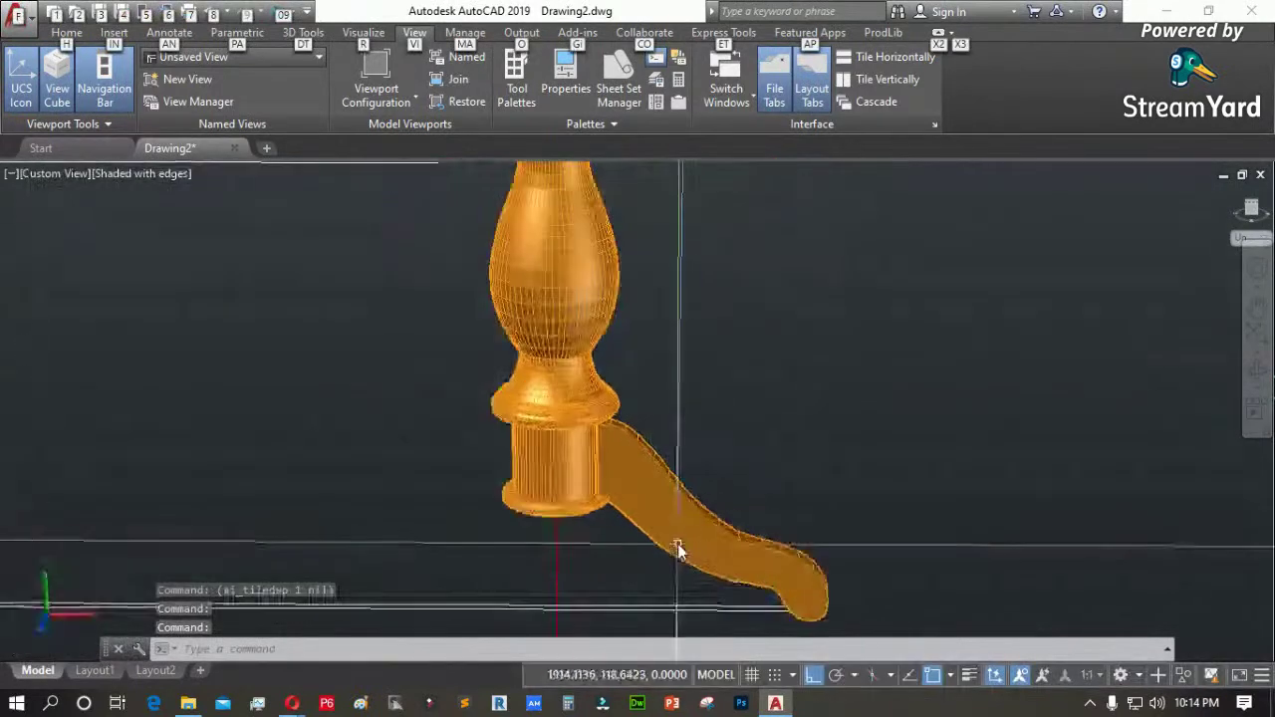
Set the view to SE Isometric after trying SW Isometric, and zoom in on the leg
click(39, 174)
click(102, 344)
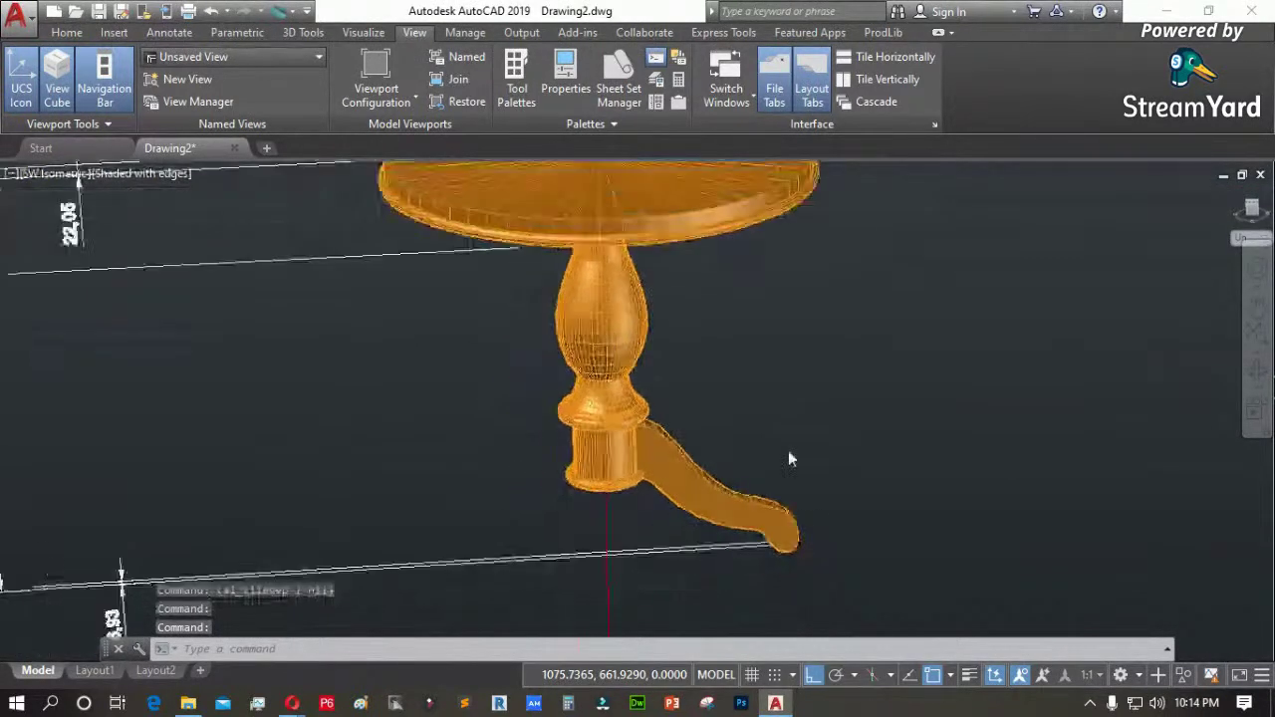
click(52, 174)
click(102, 365)
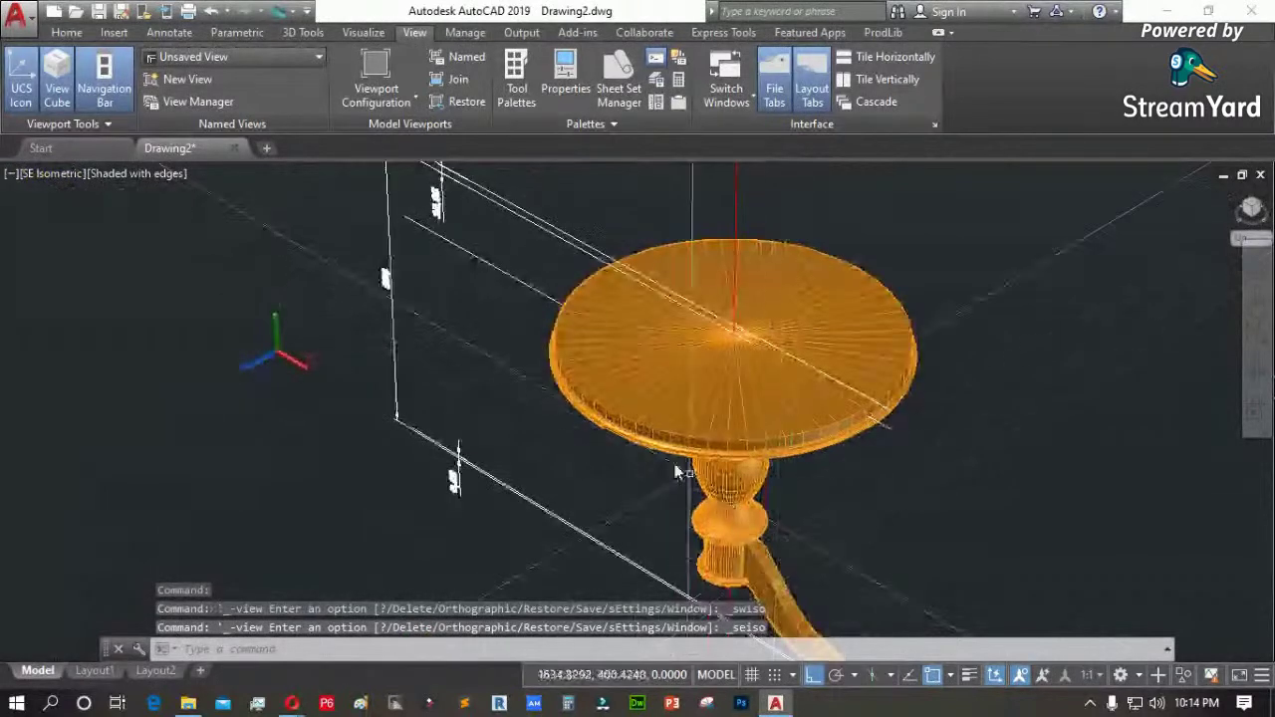
middle_drag(805, 549, 706, 419)
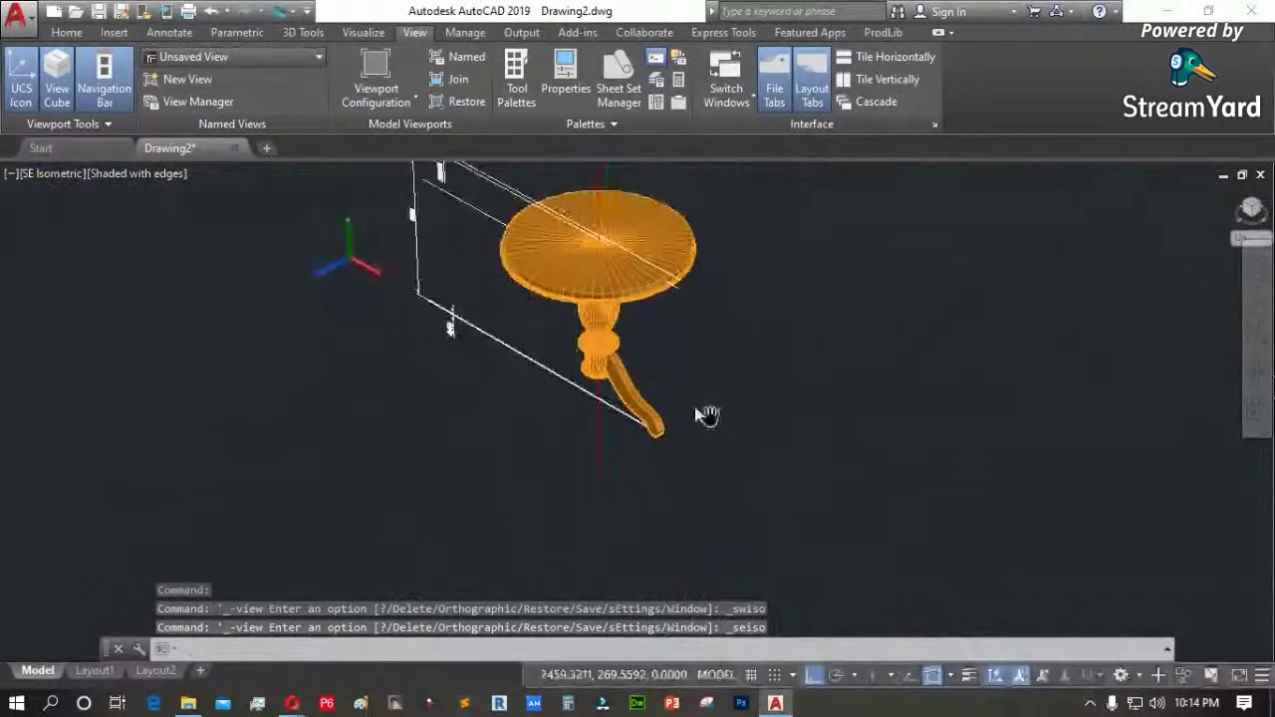
scroll(688, 404, up, 3)
scroll(665, 386, up, 2)
text(fill)
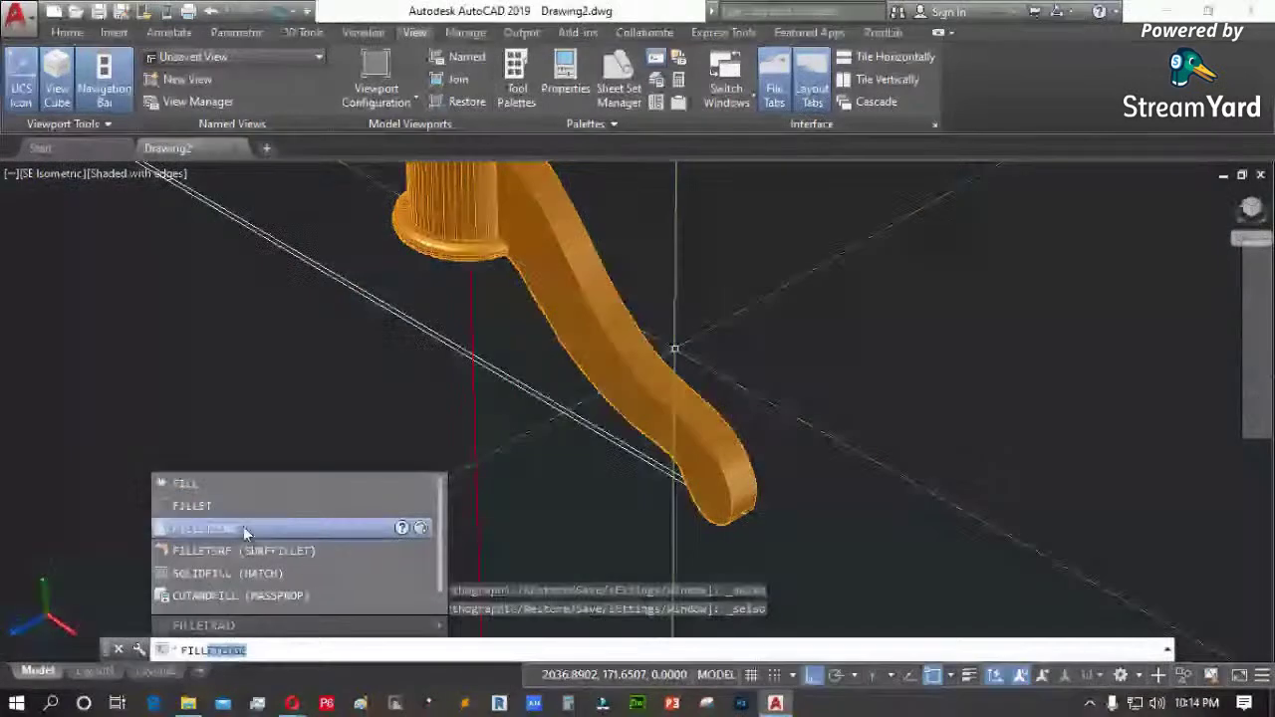
Start FILLETEDGE on the leg, discarding the first edge pick
click(245, 529)
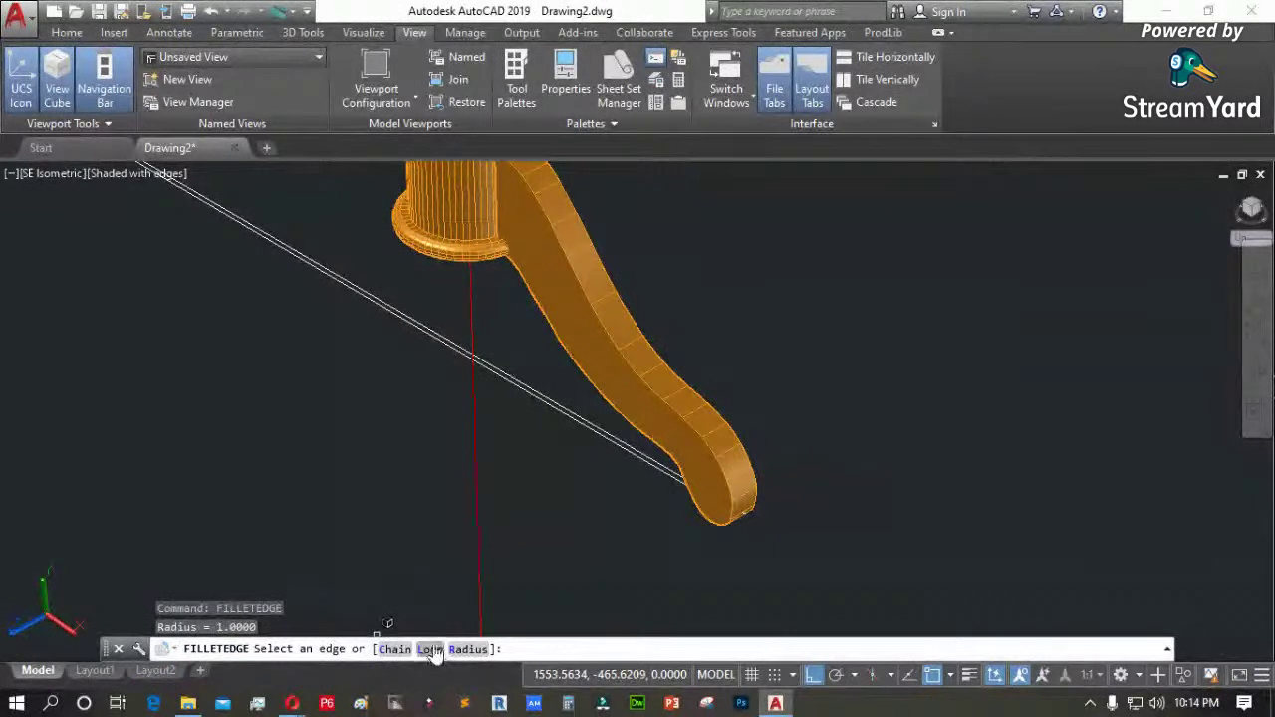
scroll(619, 303, up, 1)
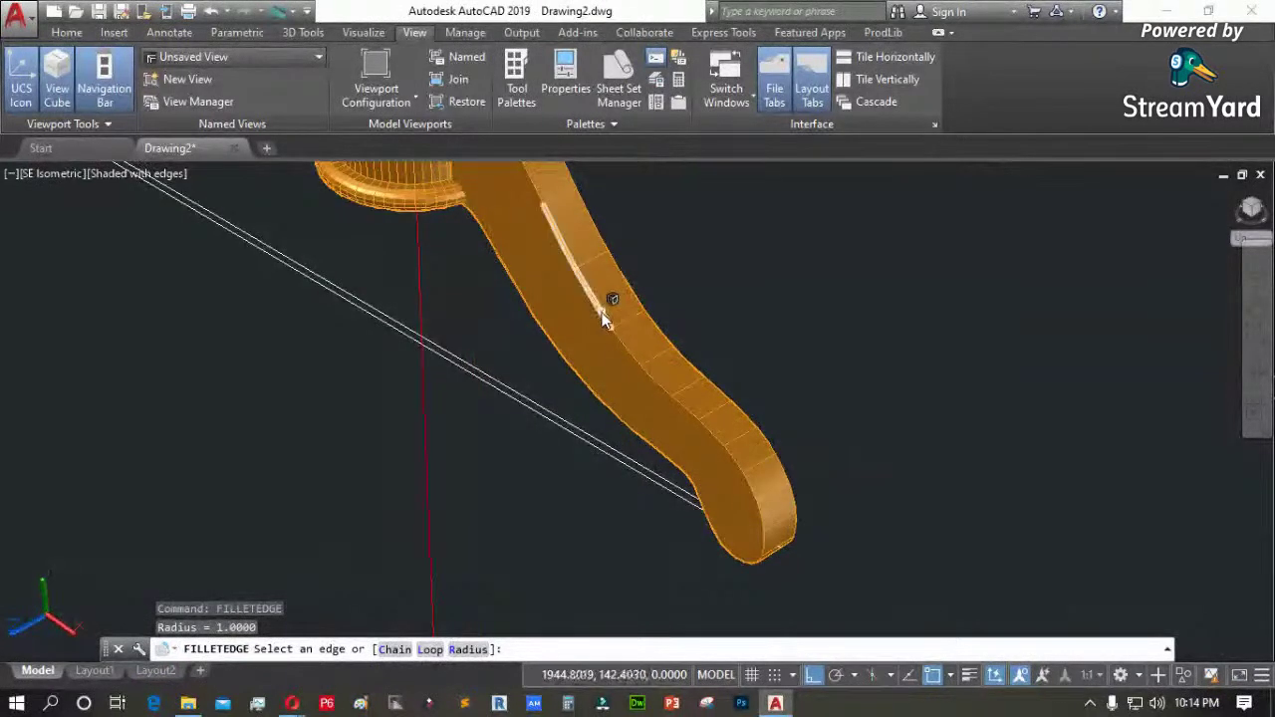
click(605, 319)
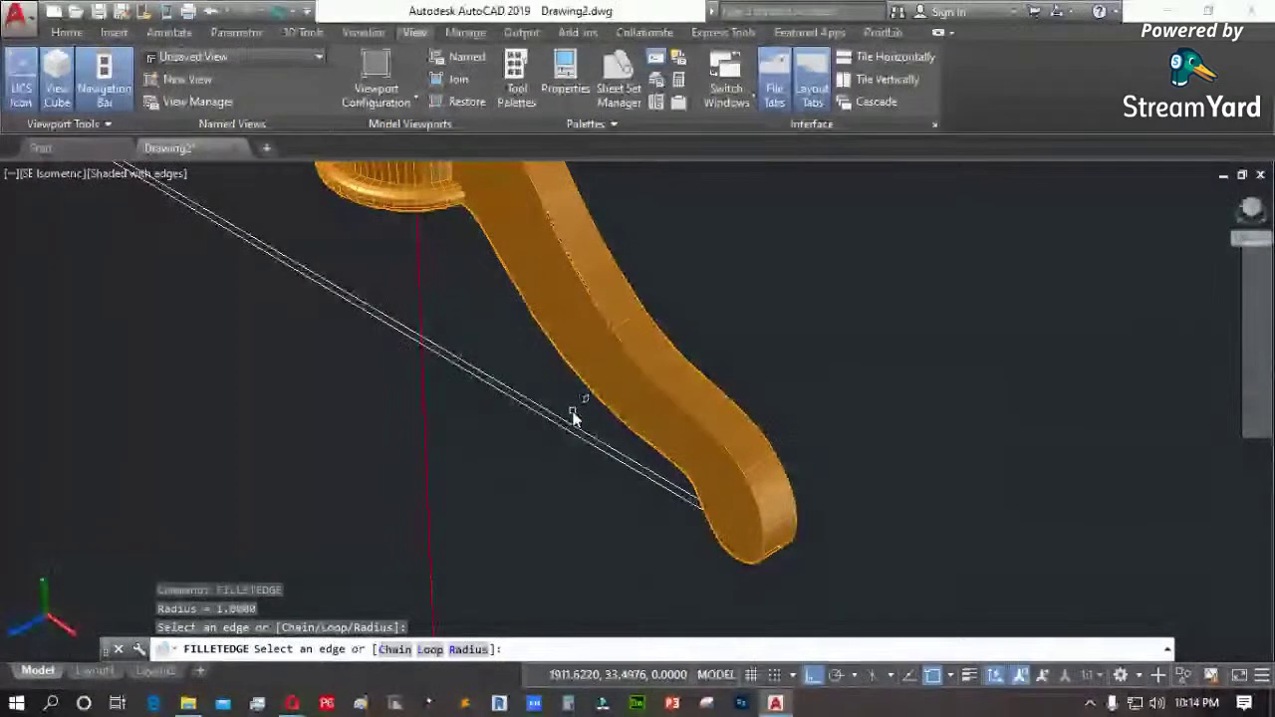
key(Return)
key(Escape)
key(Return)
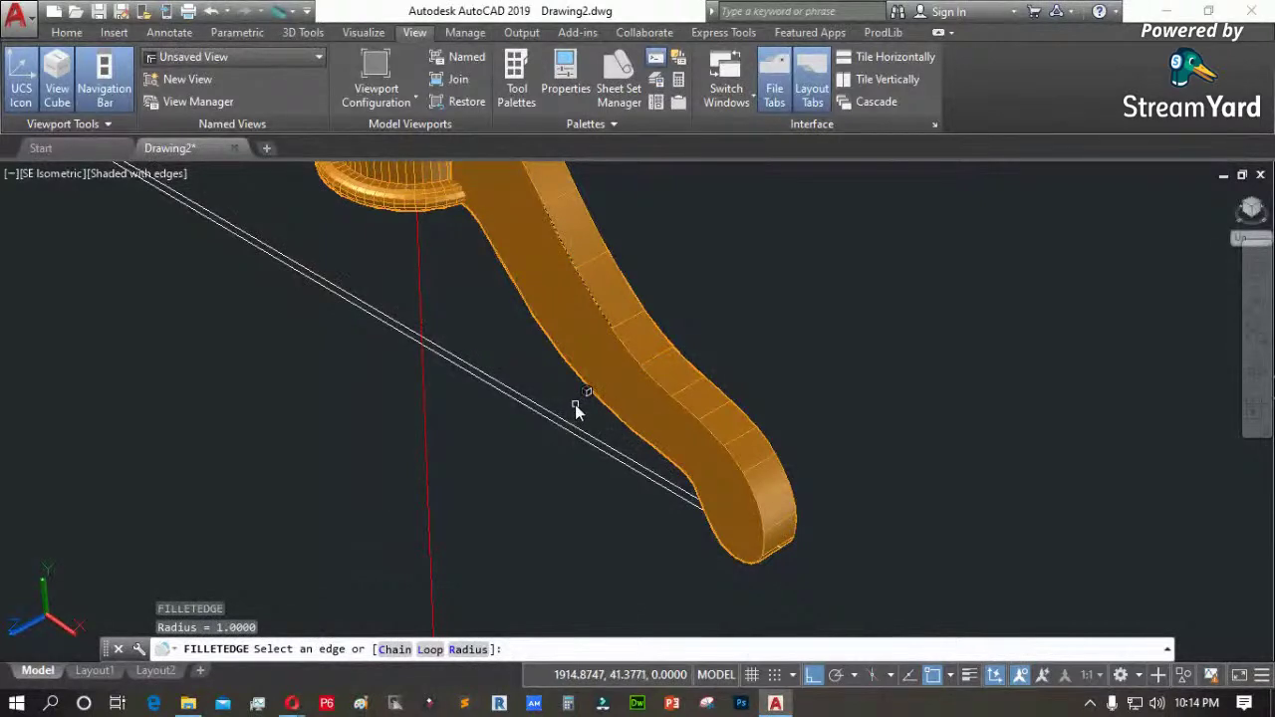
Switch to Loop selection, pick a leg edge and cycle through candidate loops
key(Return)
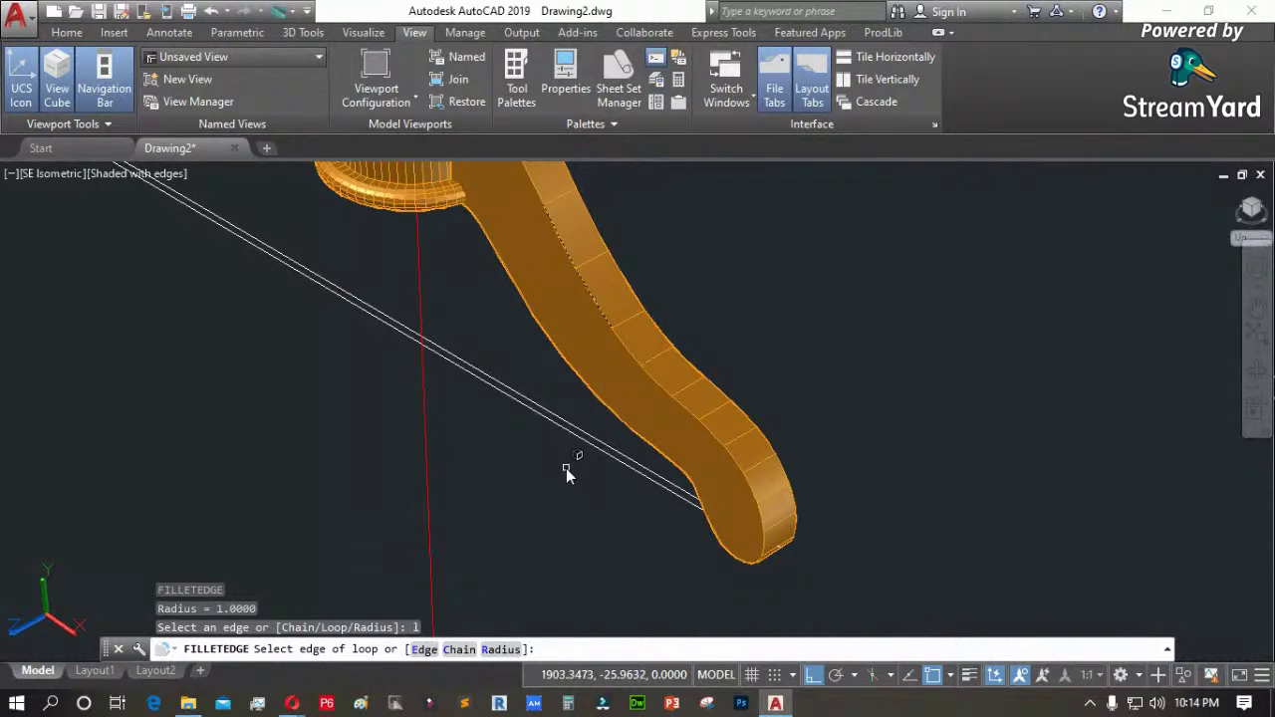
click(629, 354)
scroll(617, 387, up, 3)
scroll(626, 387, down, 3)
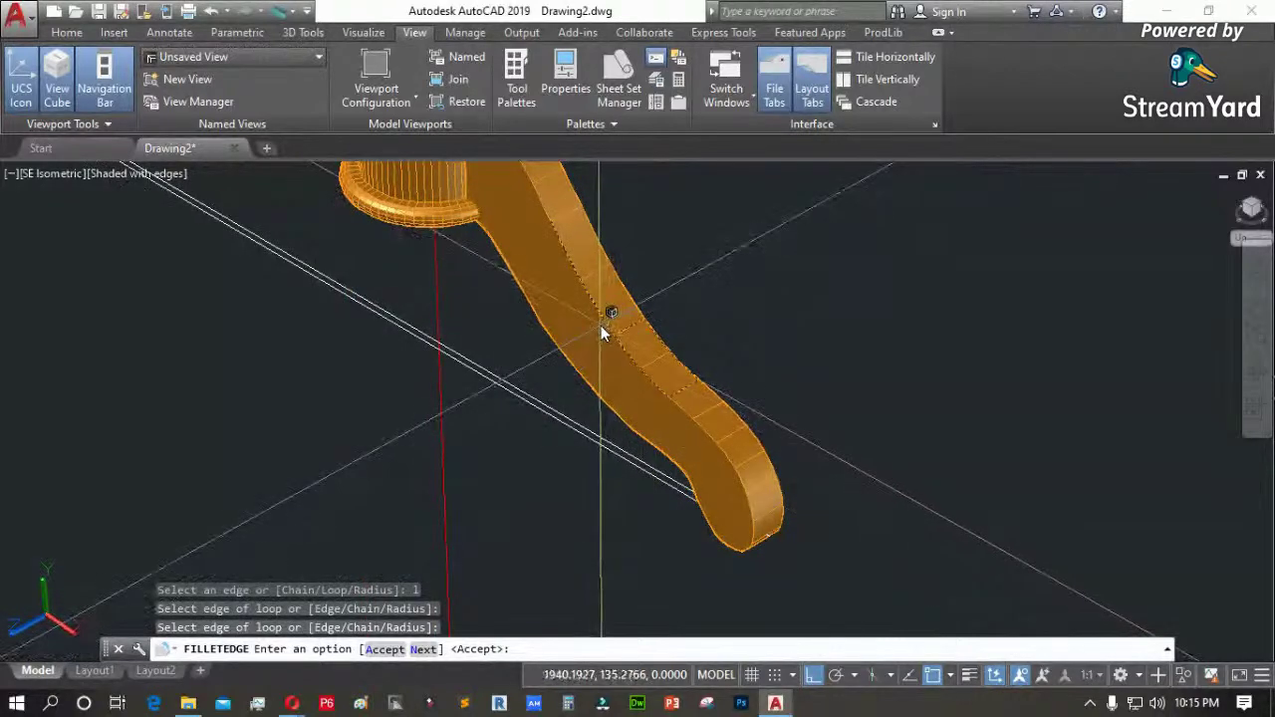
scroll(600, 328, up, 2)
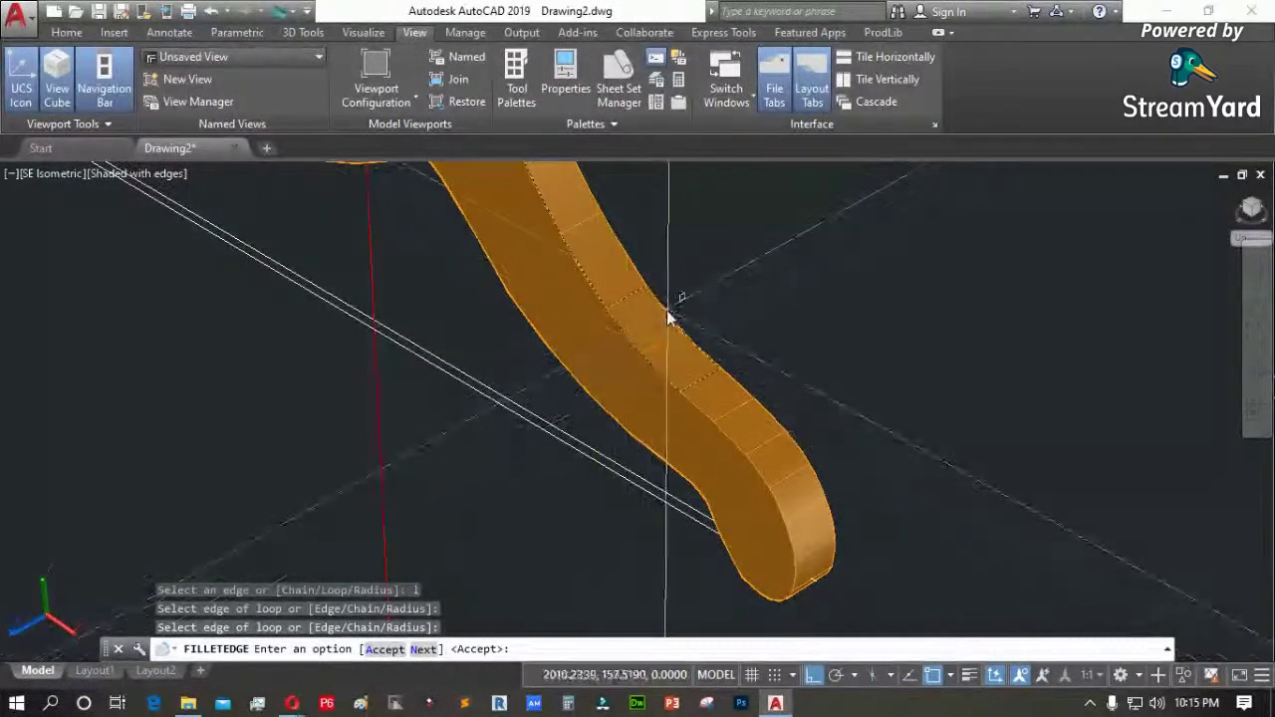
scroll(665, 315, up, 2)
scroll(685, 294, down, 1)
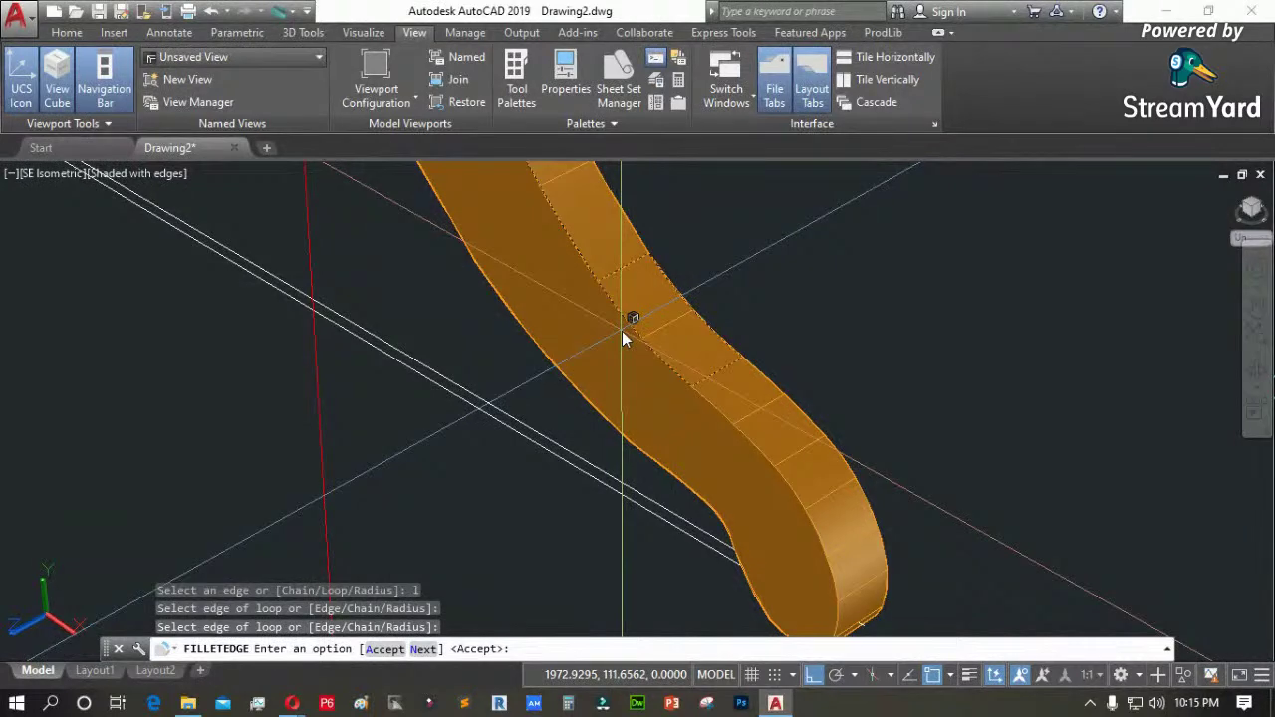
key(Return)
shift+middle_drag(622, 331, 579, 304)
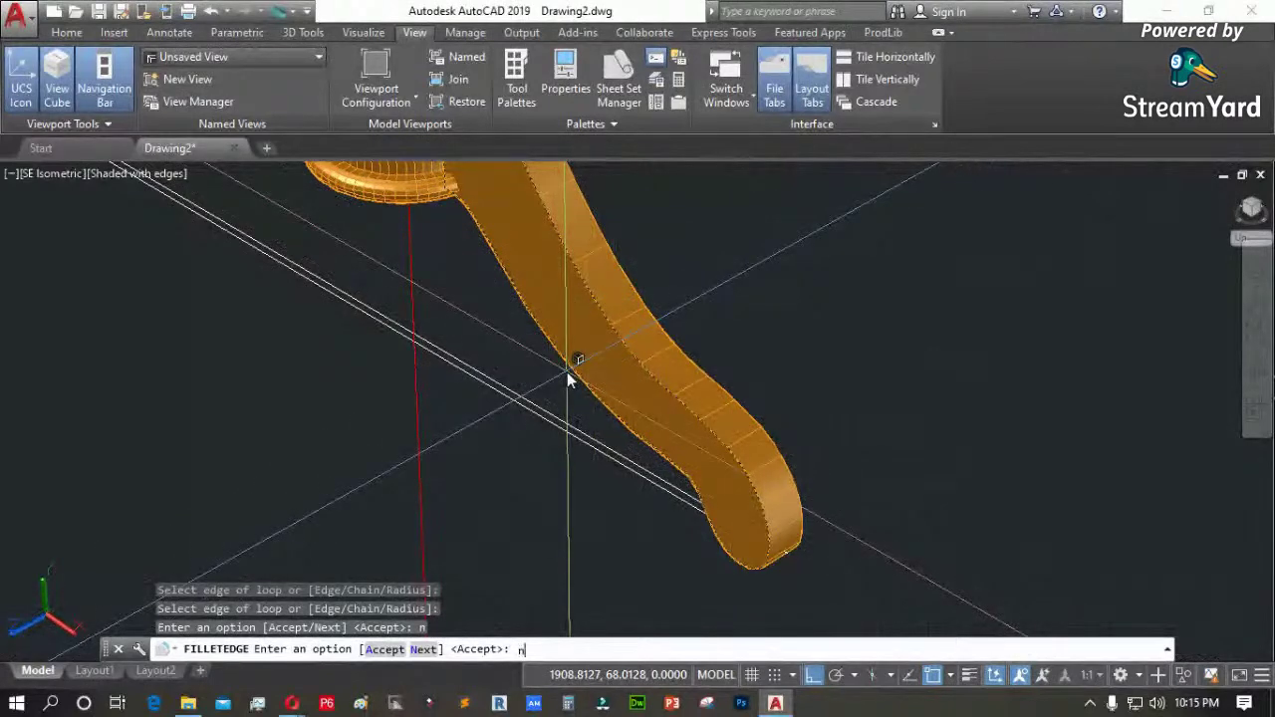
key(Return)
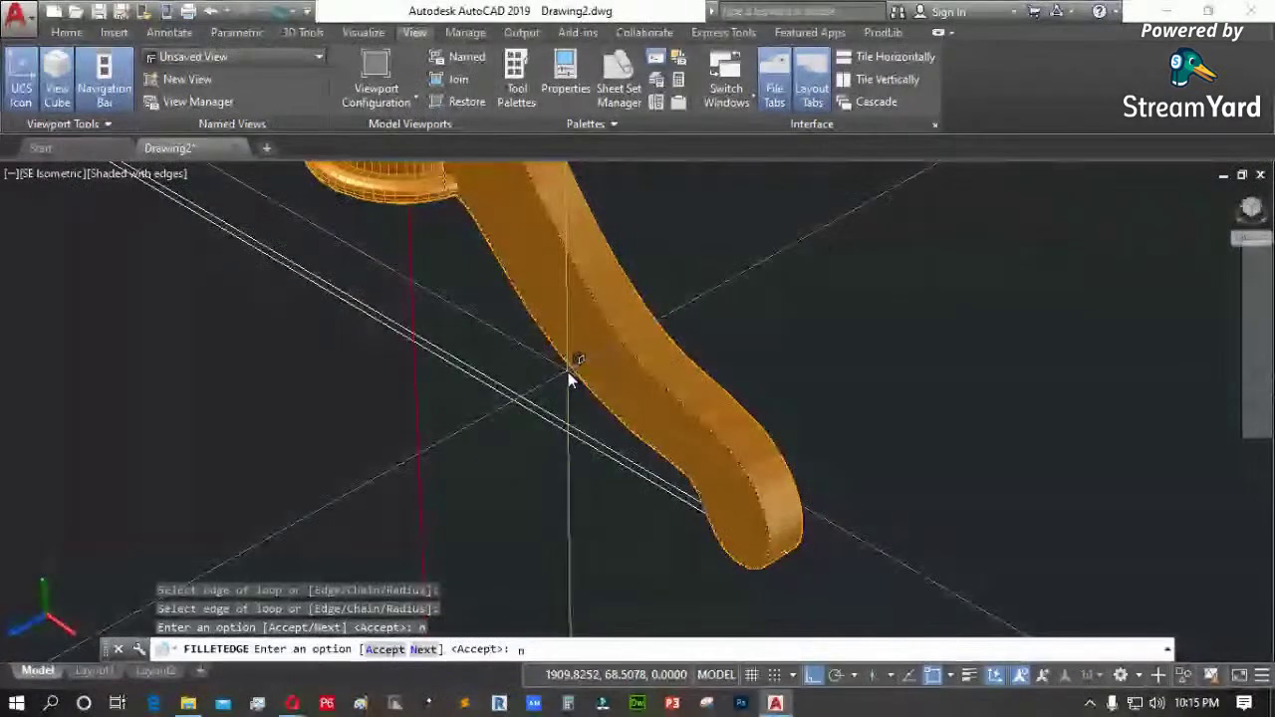
scroll(670, 358, up, 3)
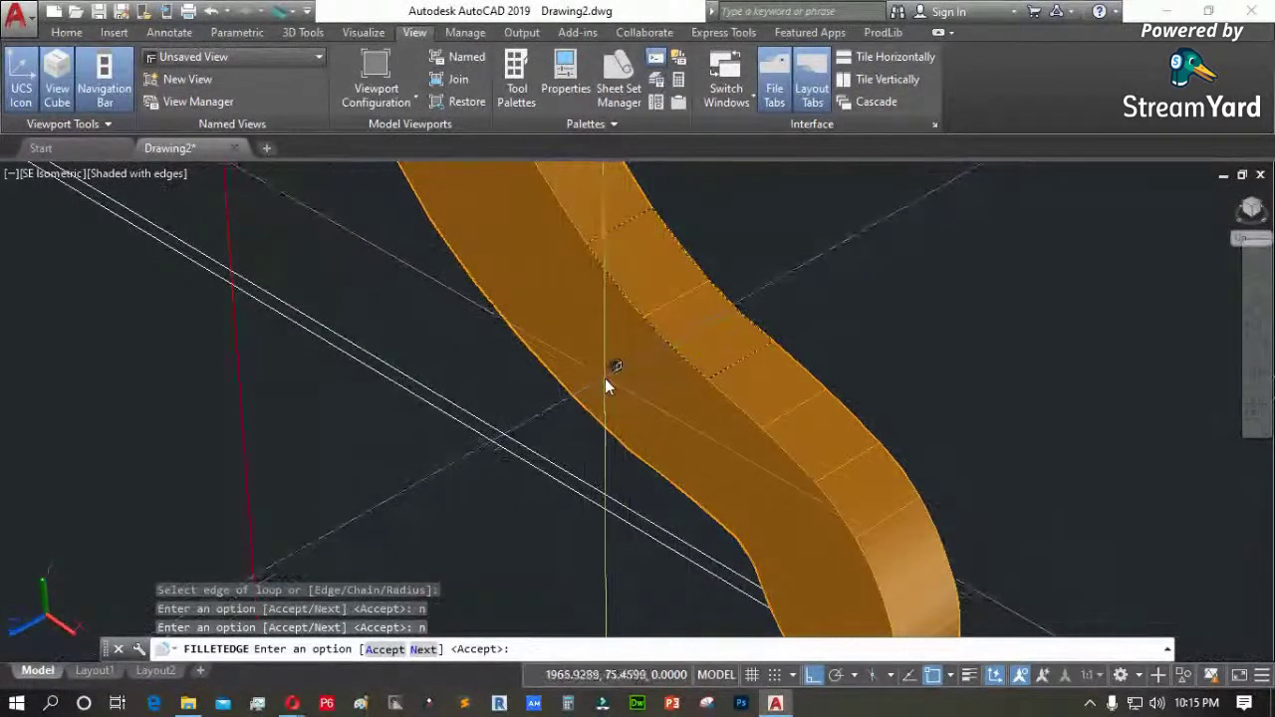
Cycle with N to the leg's side edge loop and accept it
text(n)
key(Return)
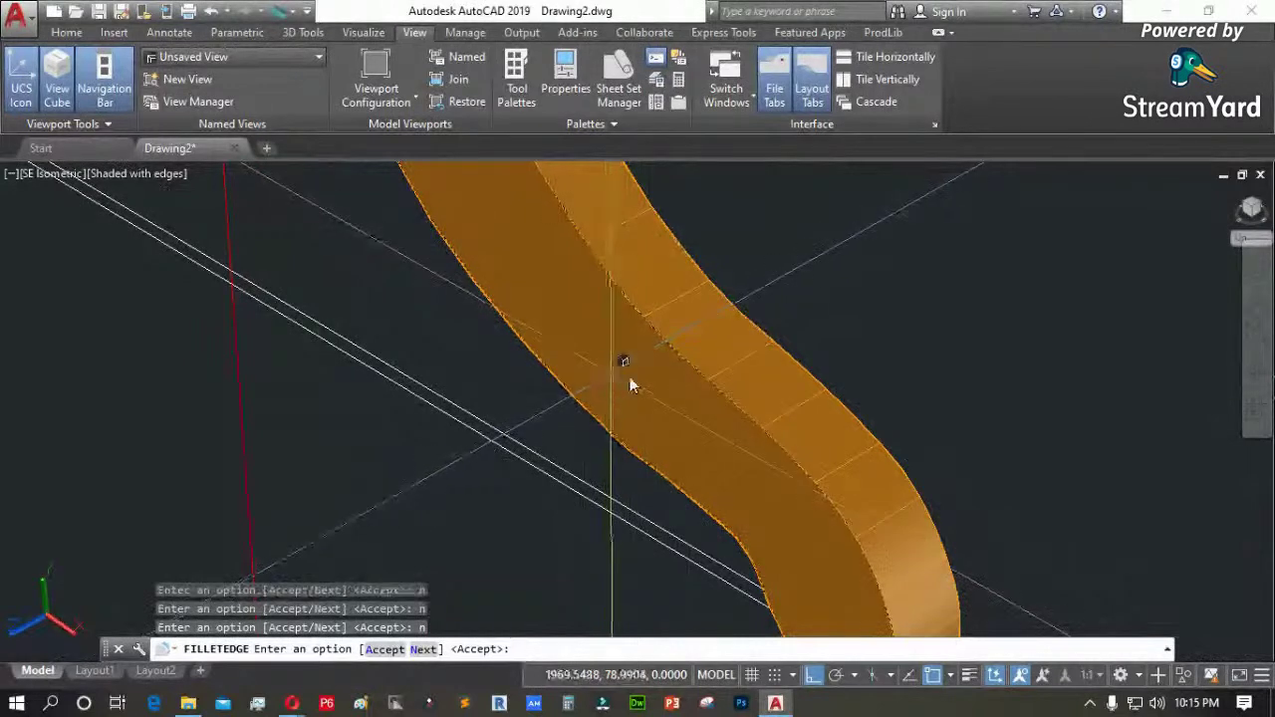
text(n)
key(Return)
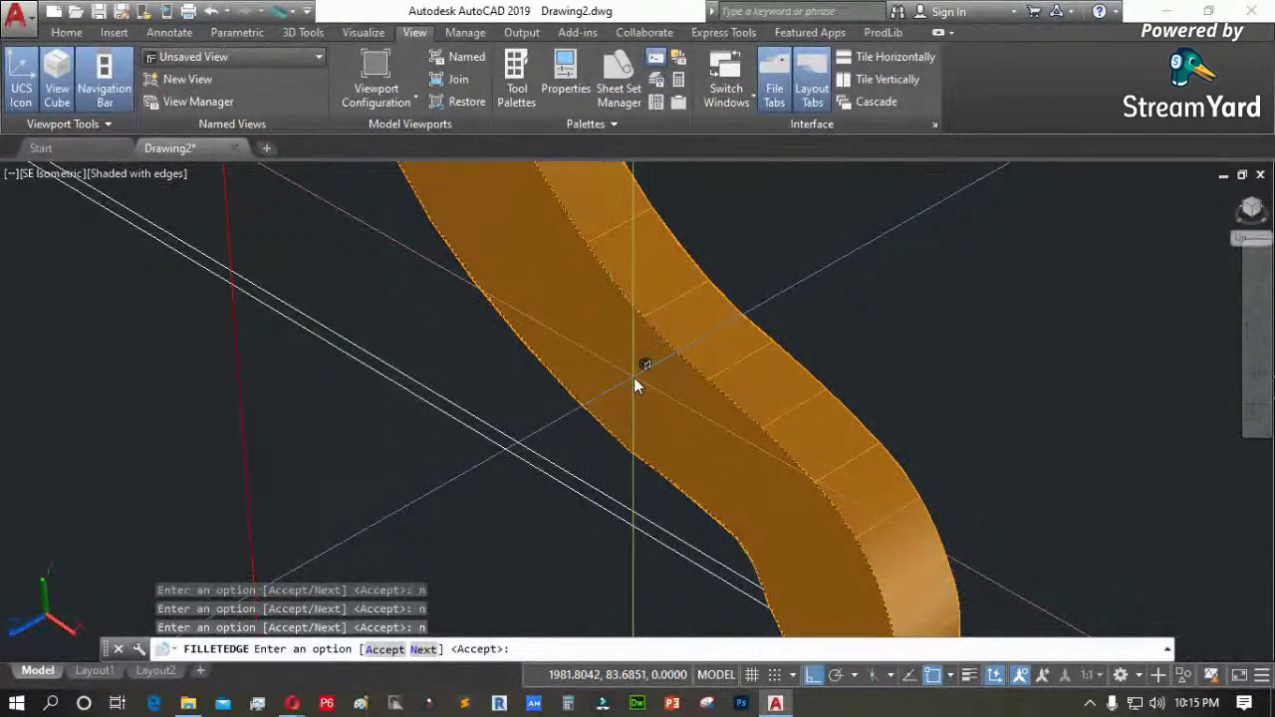
key(Return)
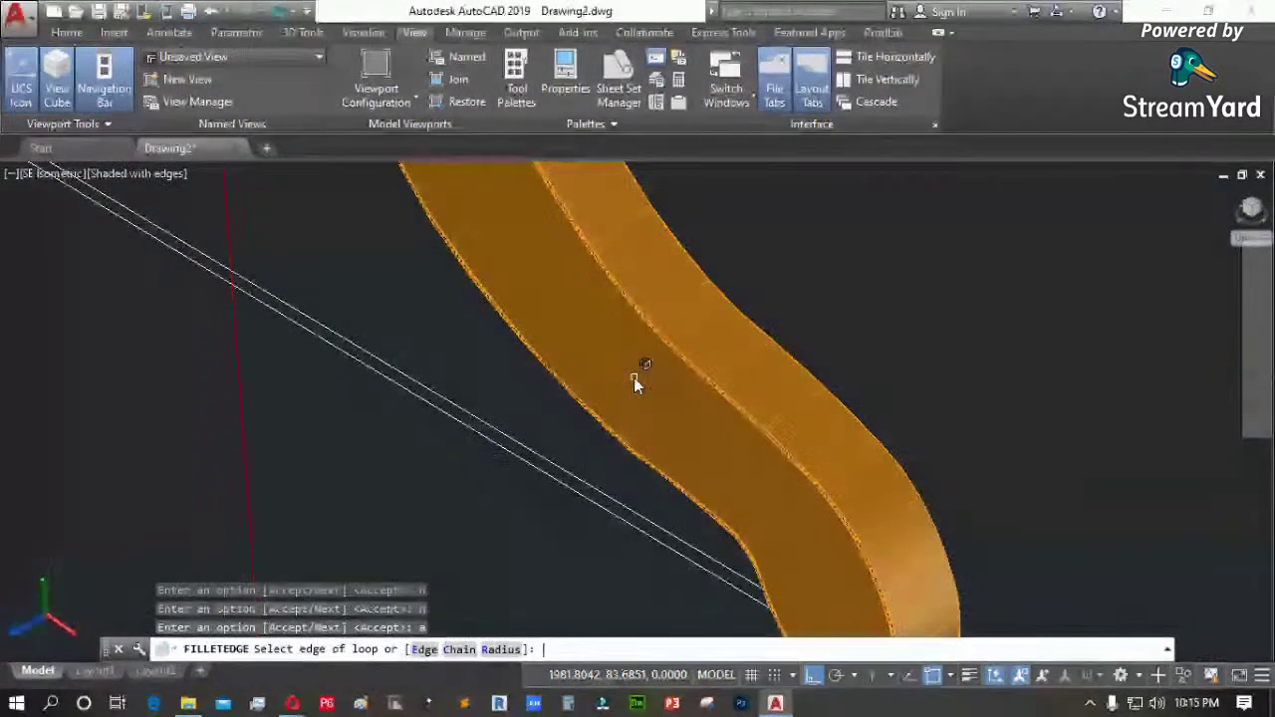
scroll(688, 396, up, 5)
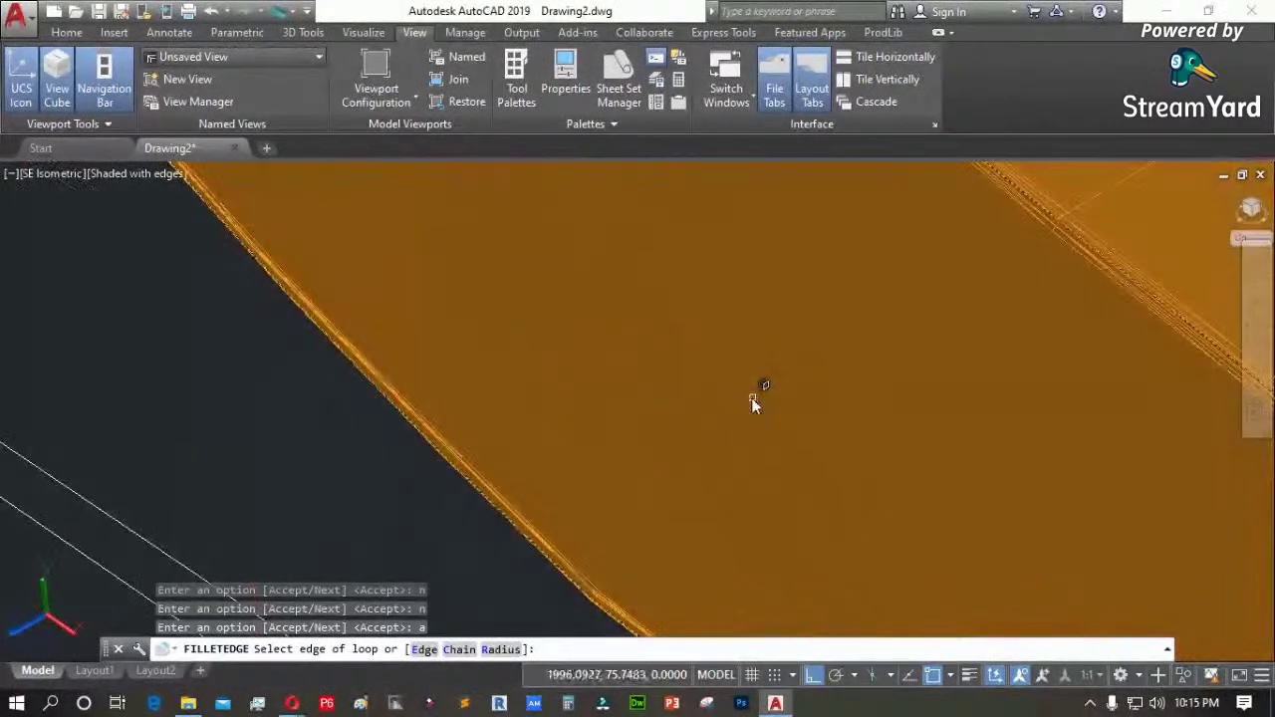
scroll(752, 398, down, 3)
Set the fillet radius to 2 and apply it to the loop's 17 edges
text(r)
key(Return)
text(2)
key(Return)
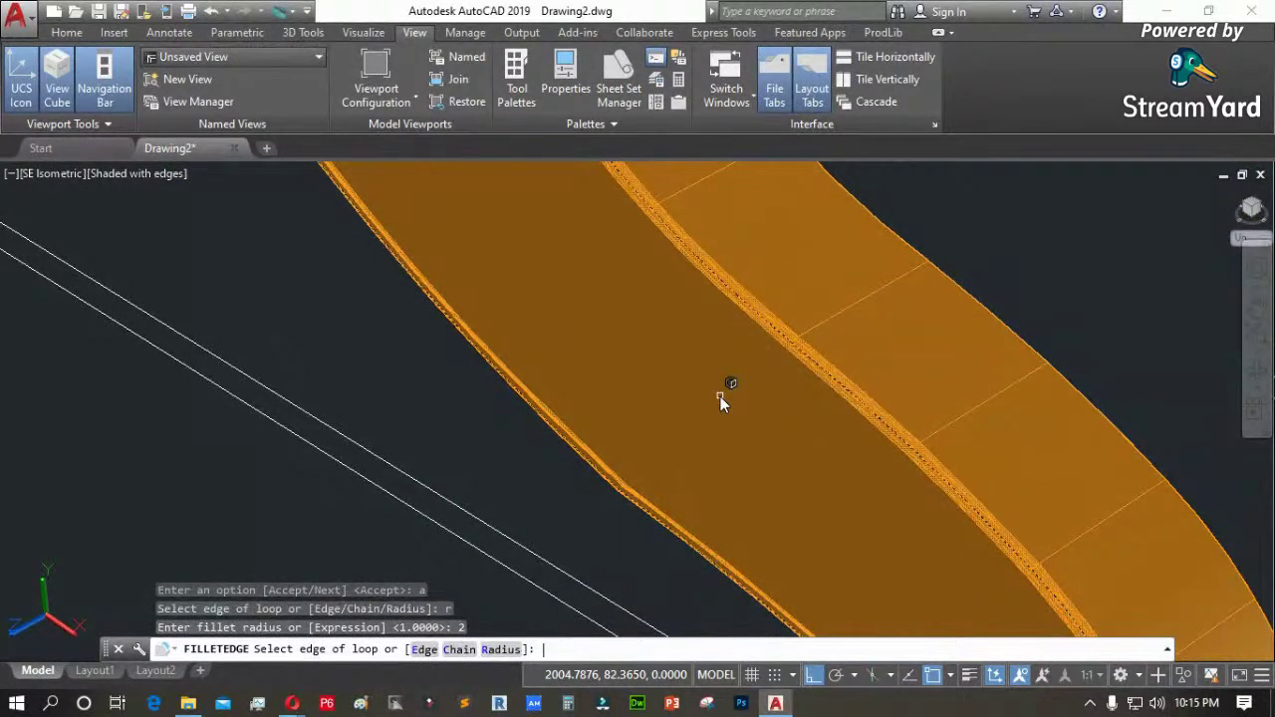
click(721, 397)
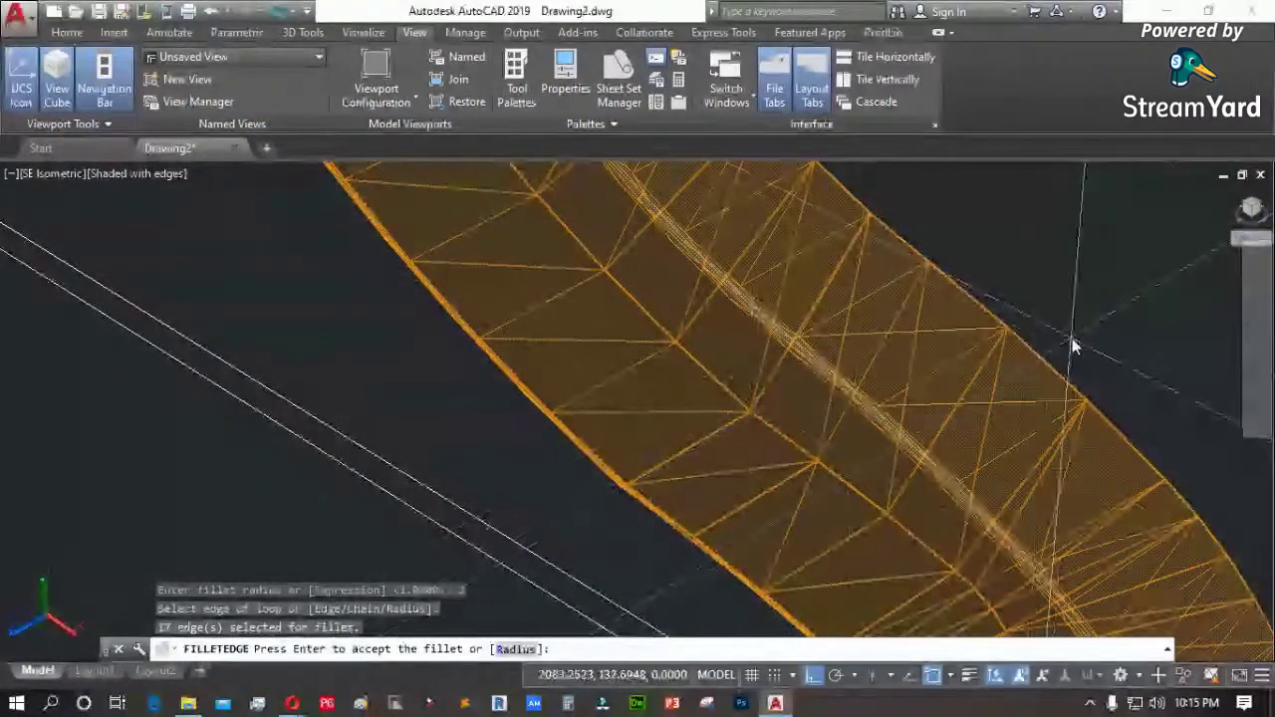
key(Return)
scroll(792, 433, down, 3)
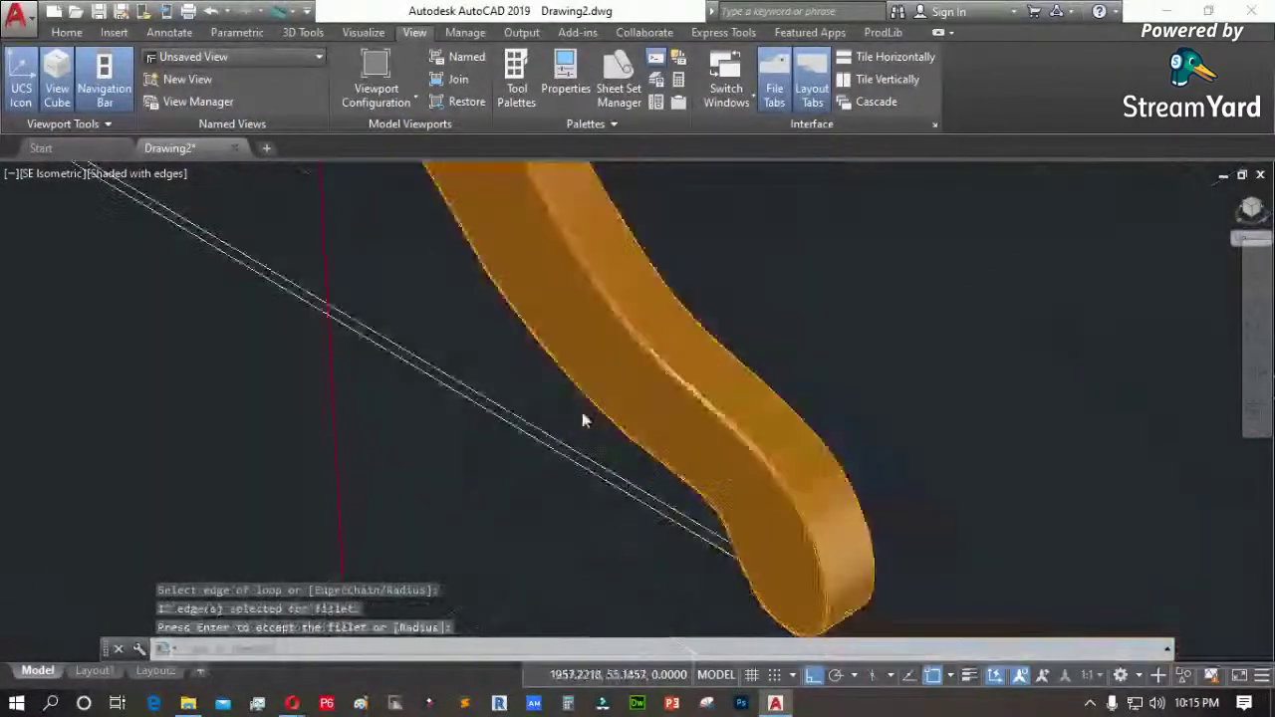
scroll(843, 594, up, 5)
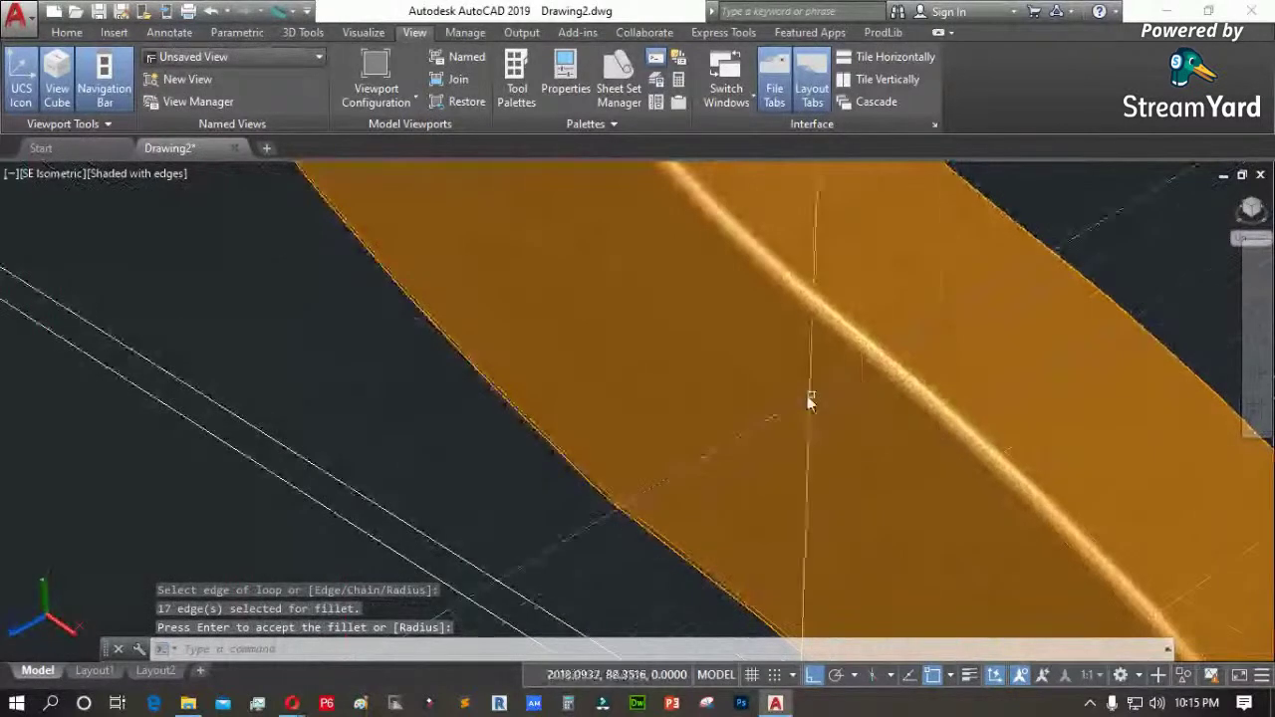
scroll(797, 399, down, 5)
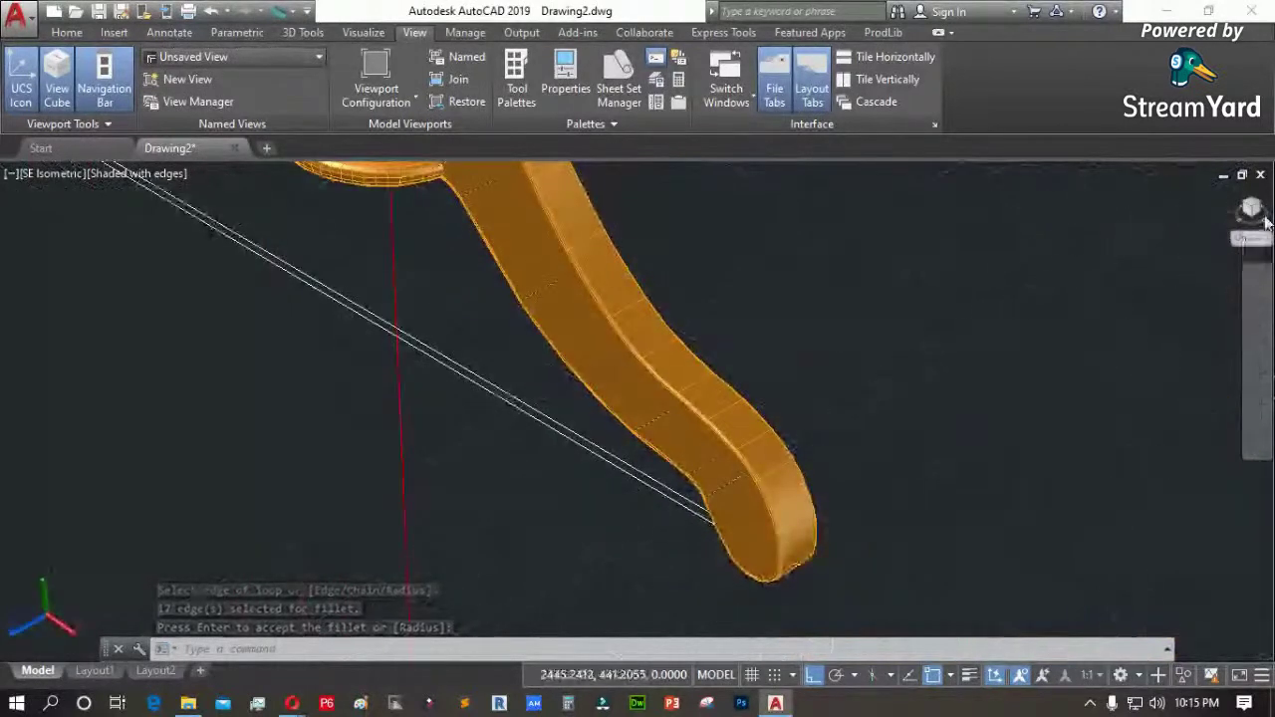
drag(1266, 221, 137, 217)
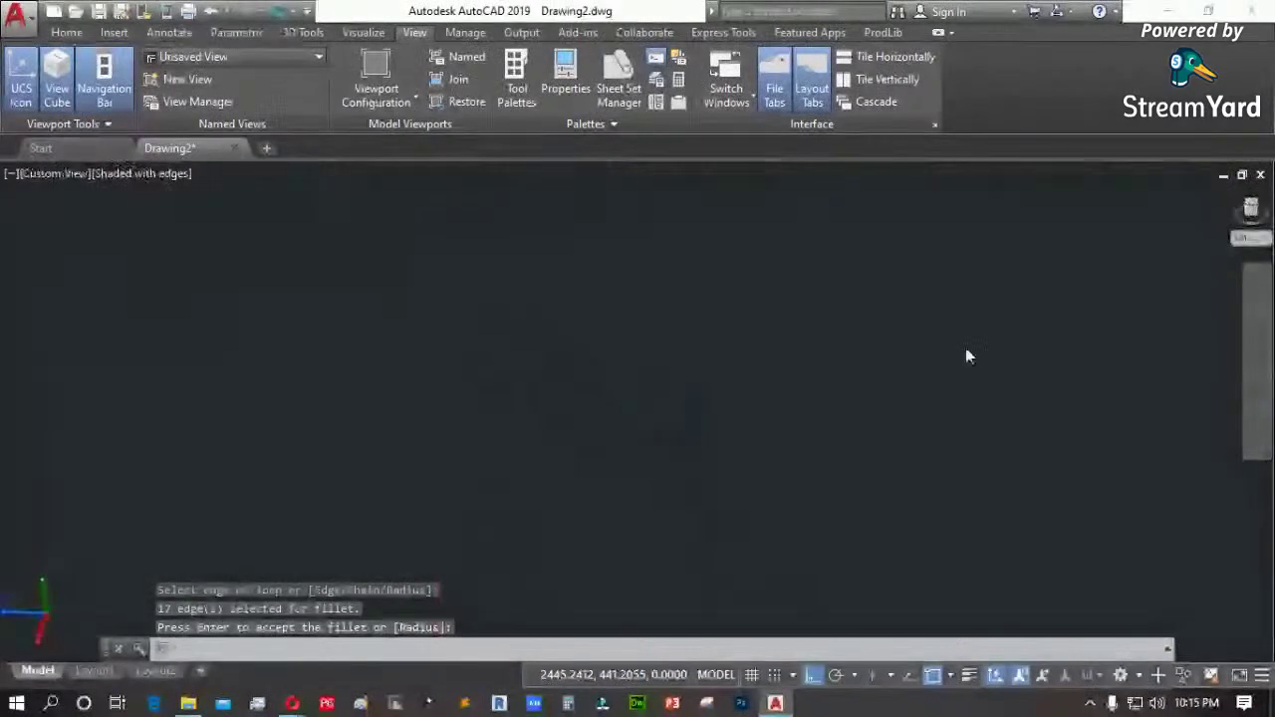
key(Return)
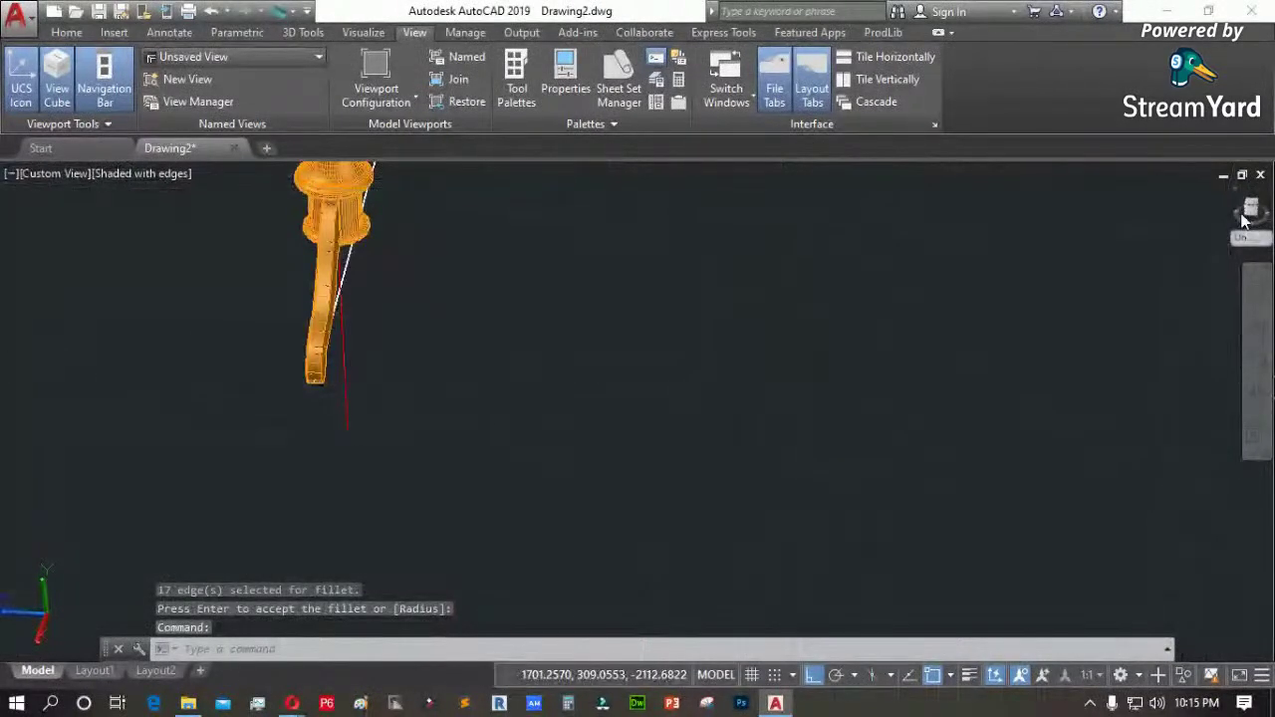
Orbit around the table to inspect the filleted leg
mouse_move(1260, 231)
mouse_down()
mouse_move(1113, 206)
mouse_move(1026, 214)
mouse_up()
shift+middle_drag(409, 202, 442, 448)
scroll(368, 405, up, 2)
shift+middle_drag(368, 405, 428, 398)
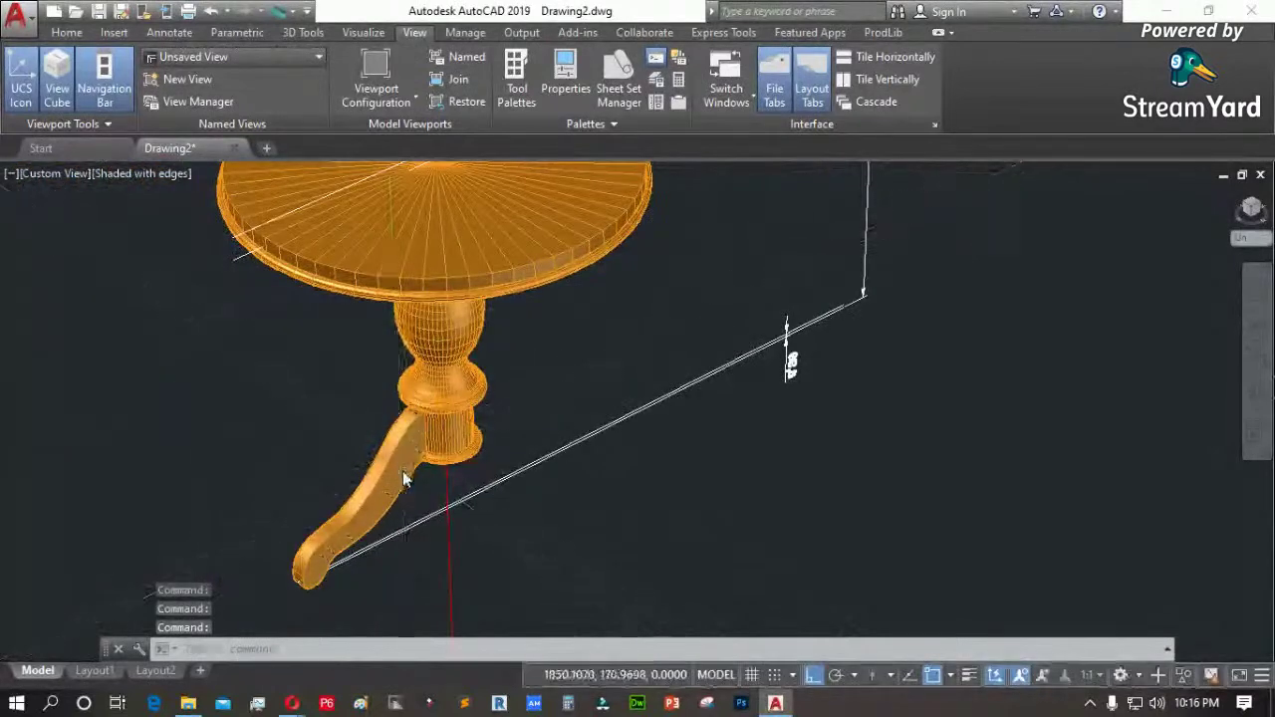
scroll(403, 480, up, 2)
shift+middle_drag(403, 481, 481, 484)
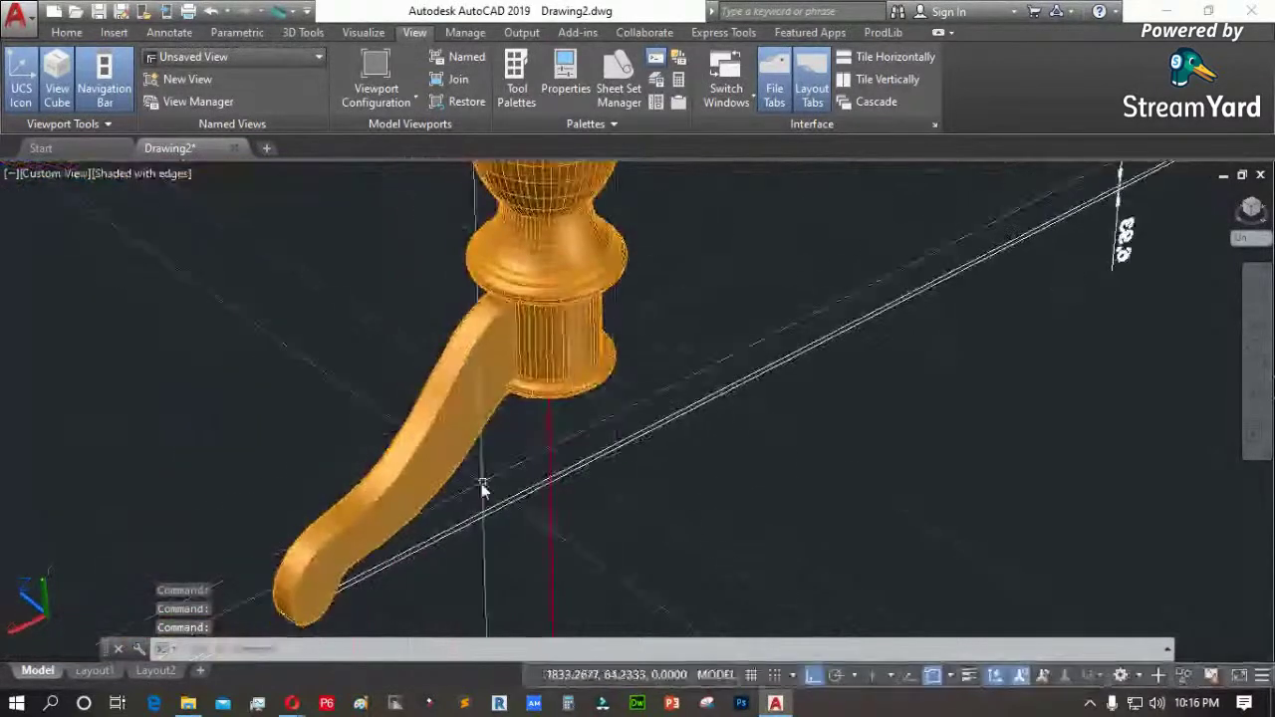
text(FILLETEDGE)
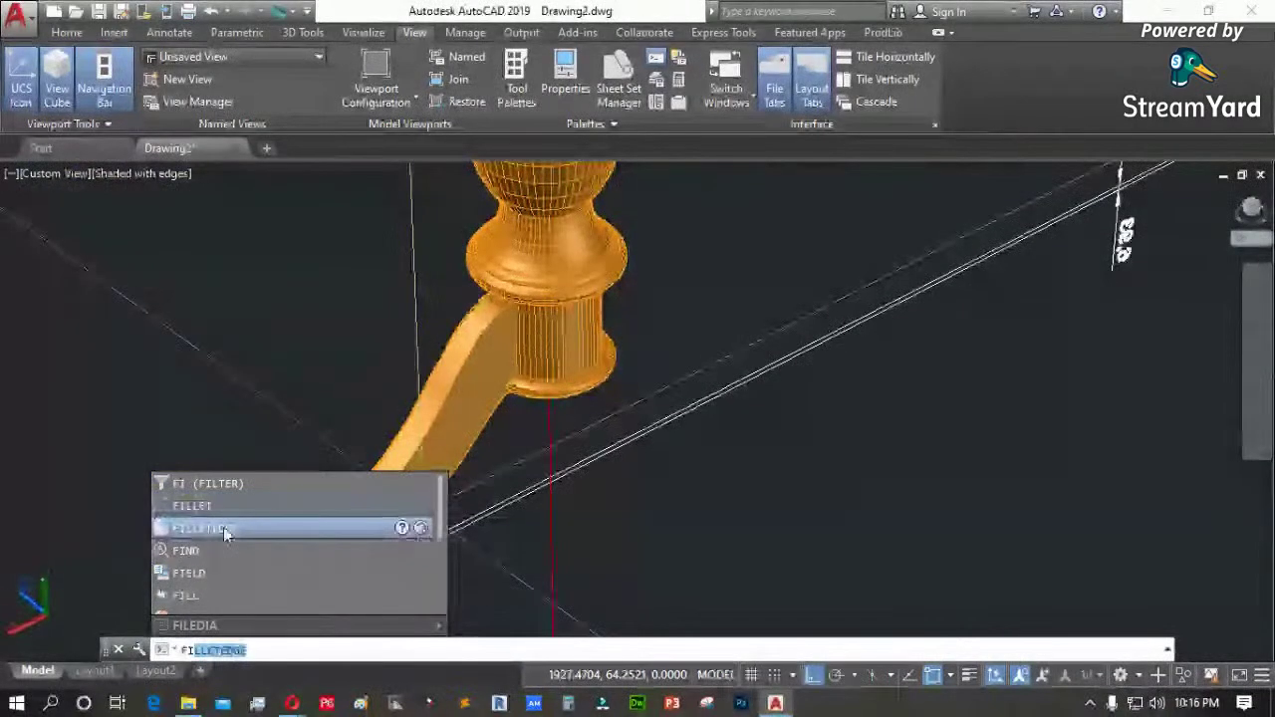
Fillet the 17-edge loop on the leg's other side using FILLETEDGE Loop selection
click(414, 527)
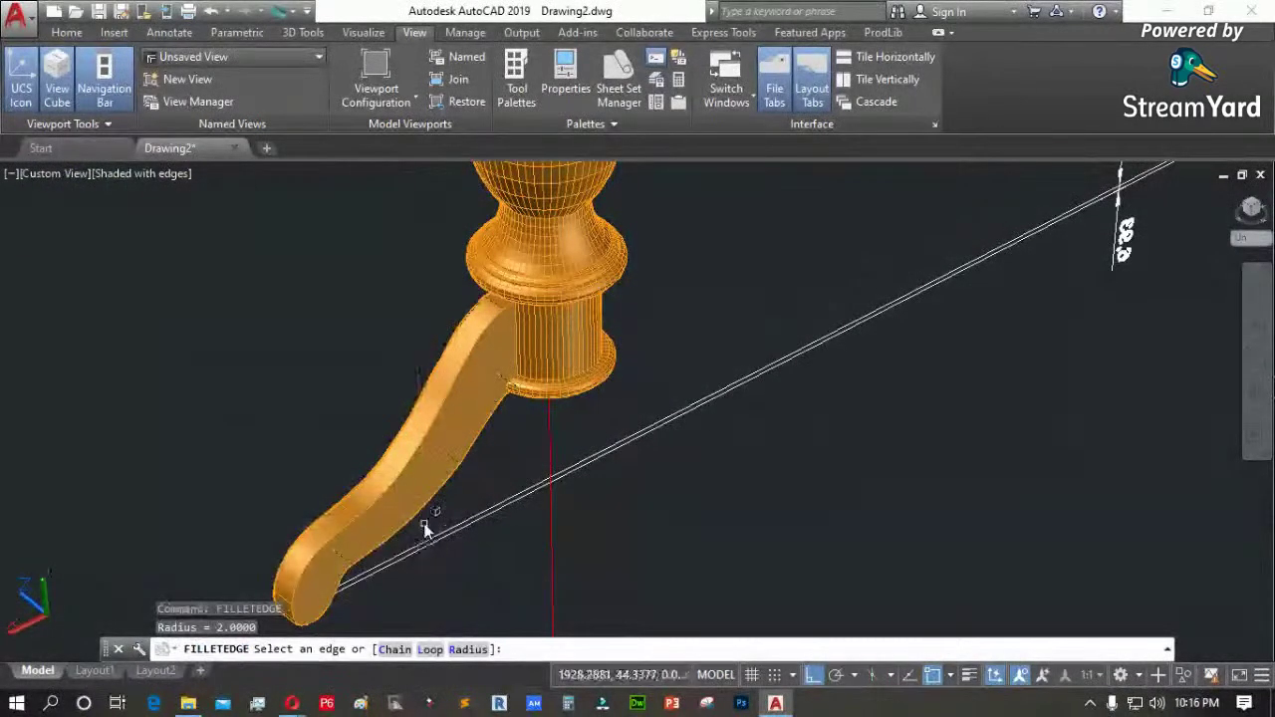
key(Return)
scroll(429, 496, up, 2)
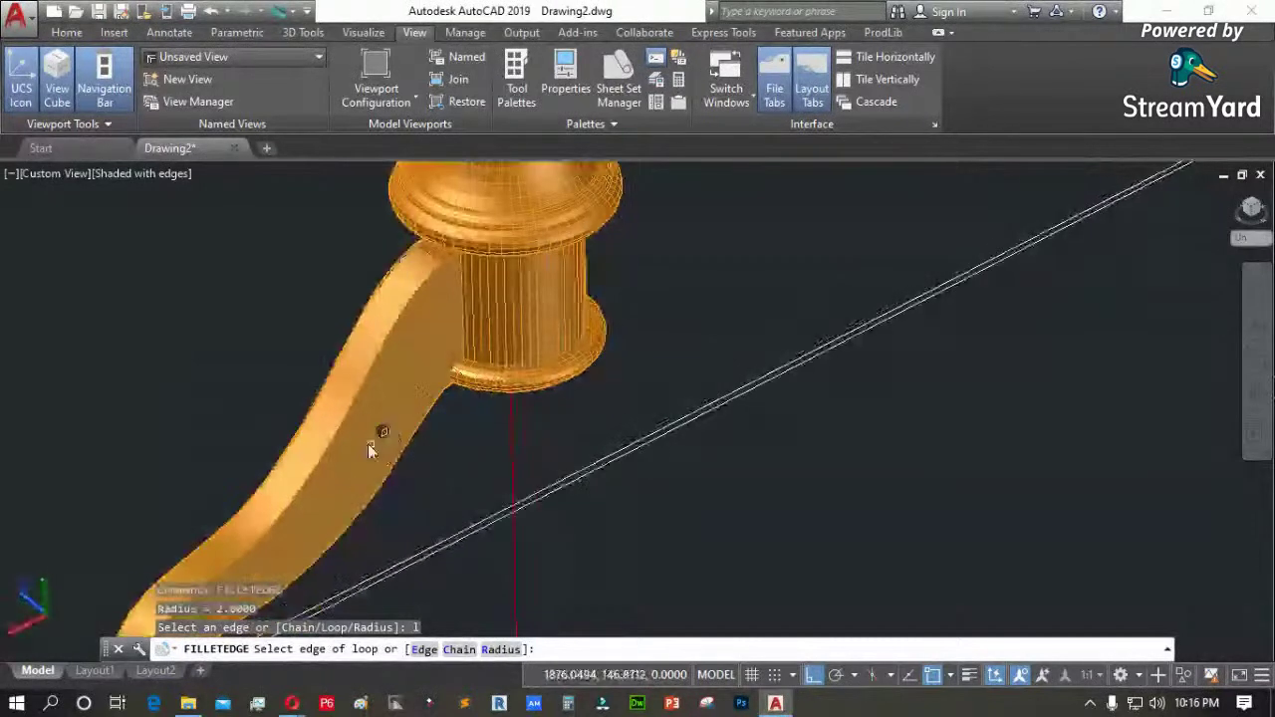
click(343, 427)
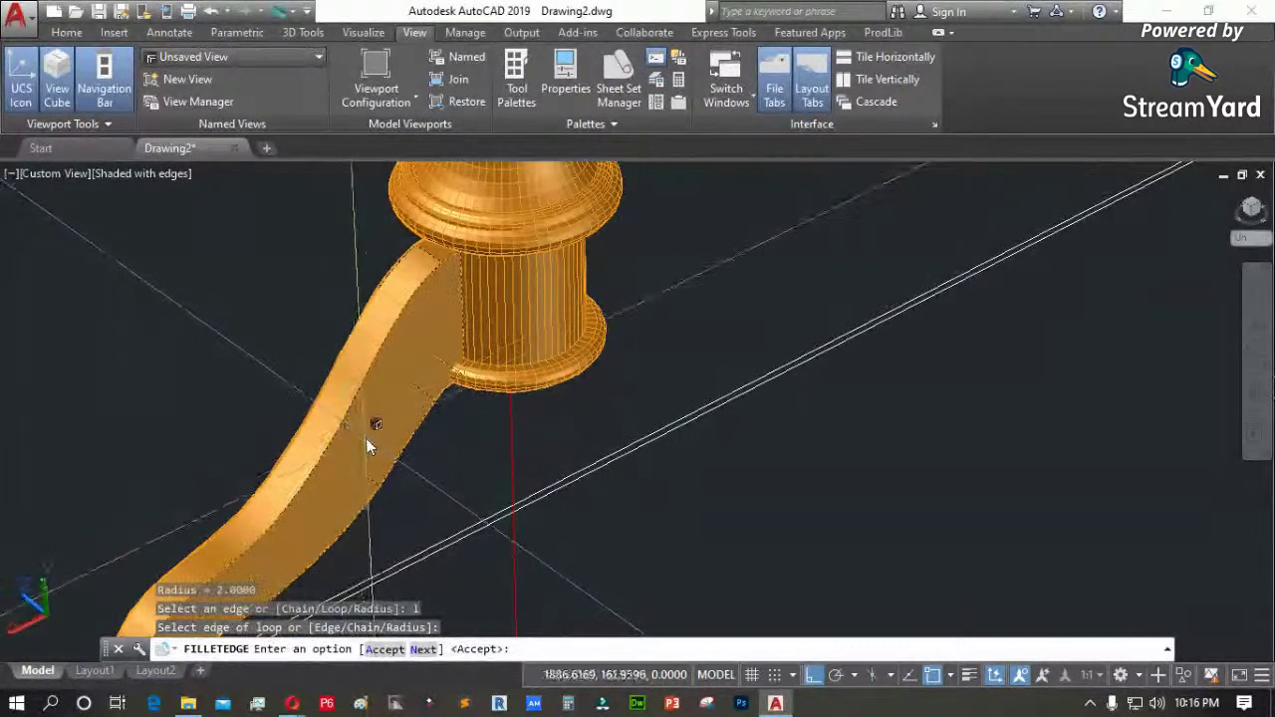
shift+middle_drag(369, 446, 381, 440)
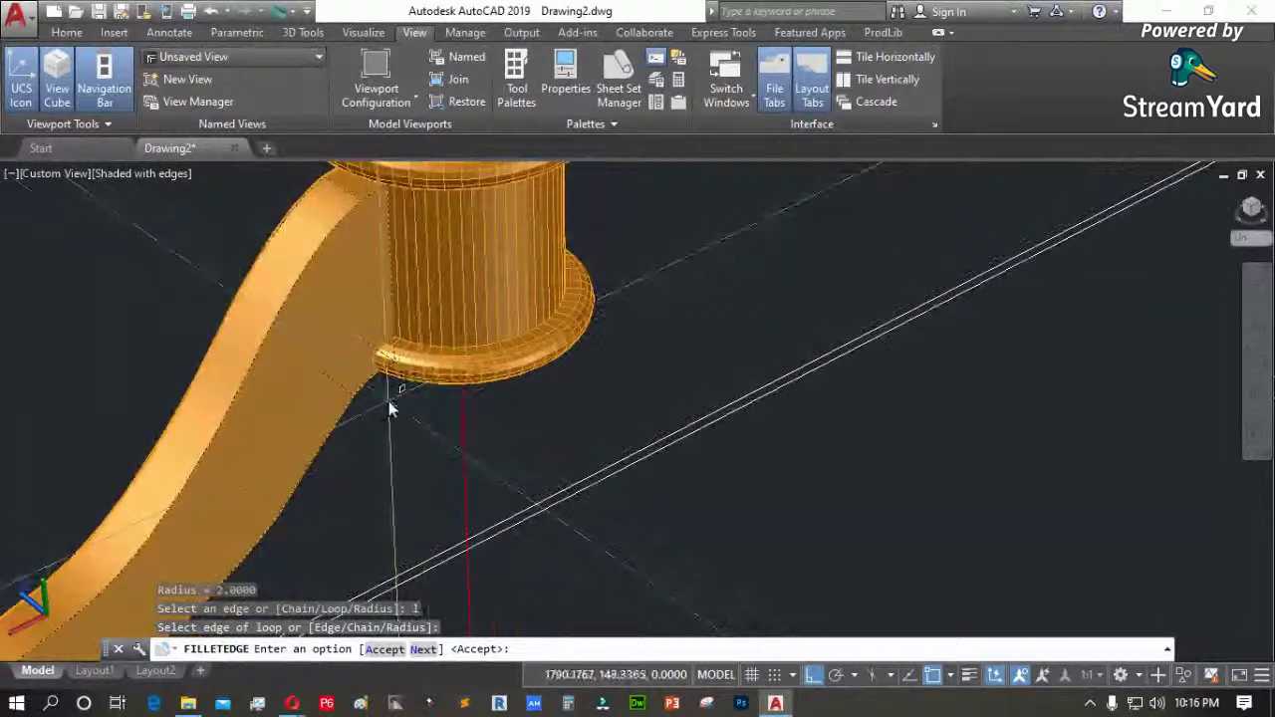
text(a)
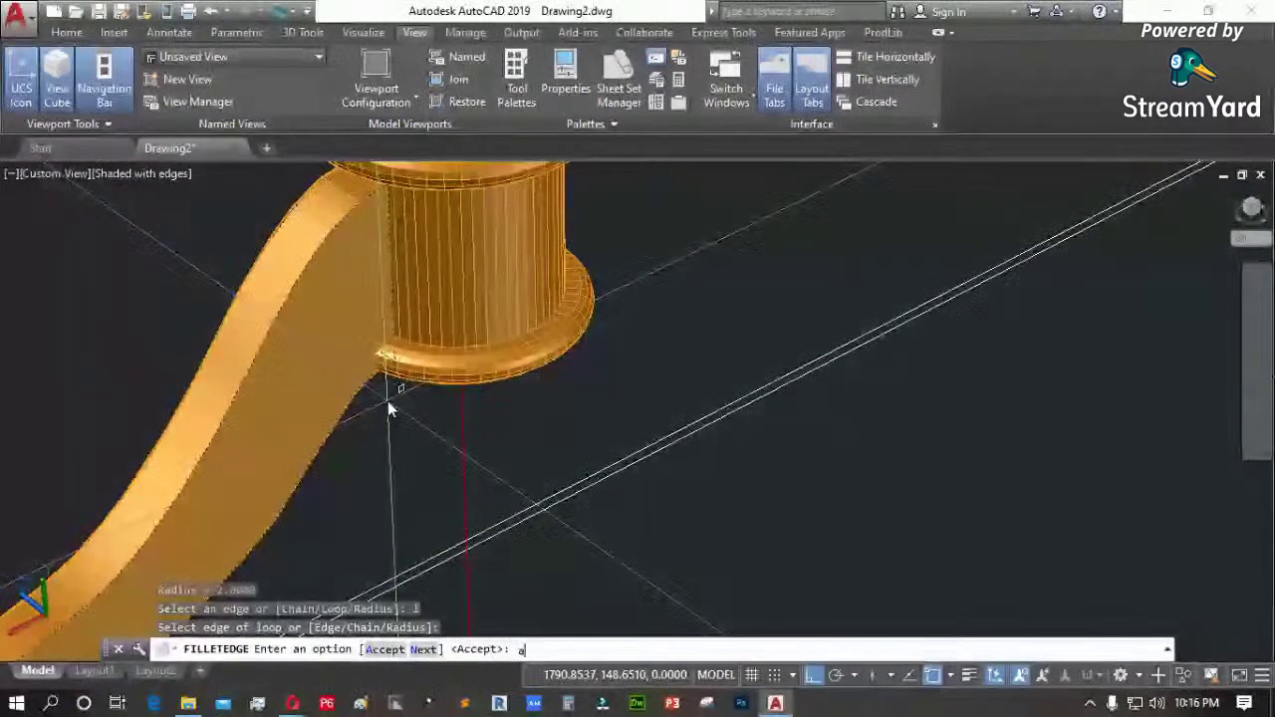
key(Return)
key(Return)
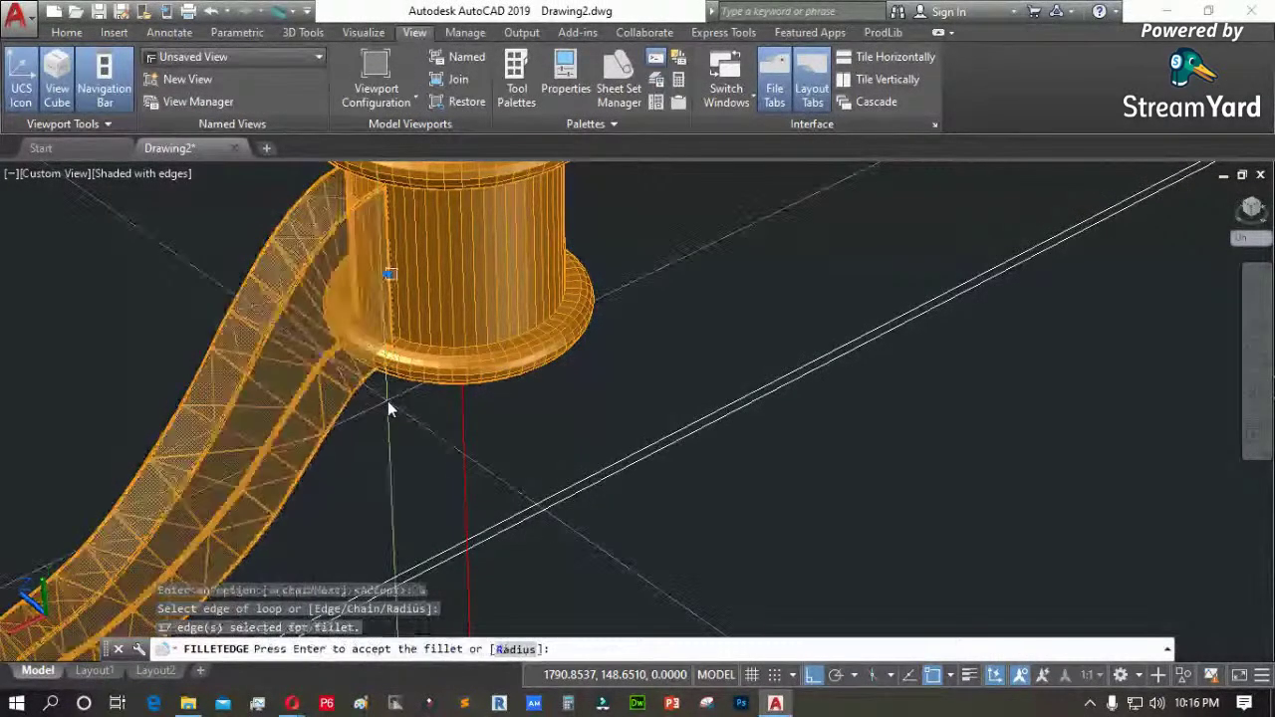
key(Return)
shift+middle_drag(612, 415, 571, 439)
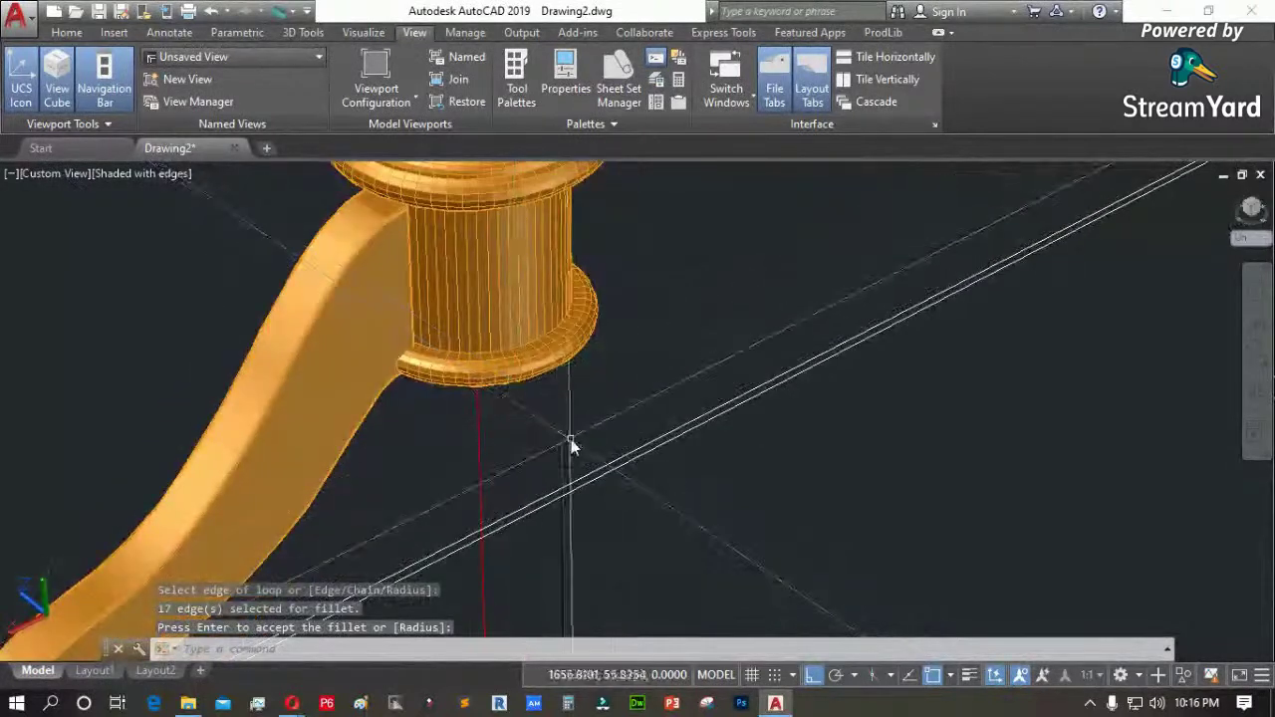
shift+middle_drag(366, 480, 359, 272)
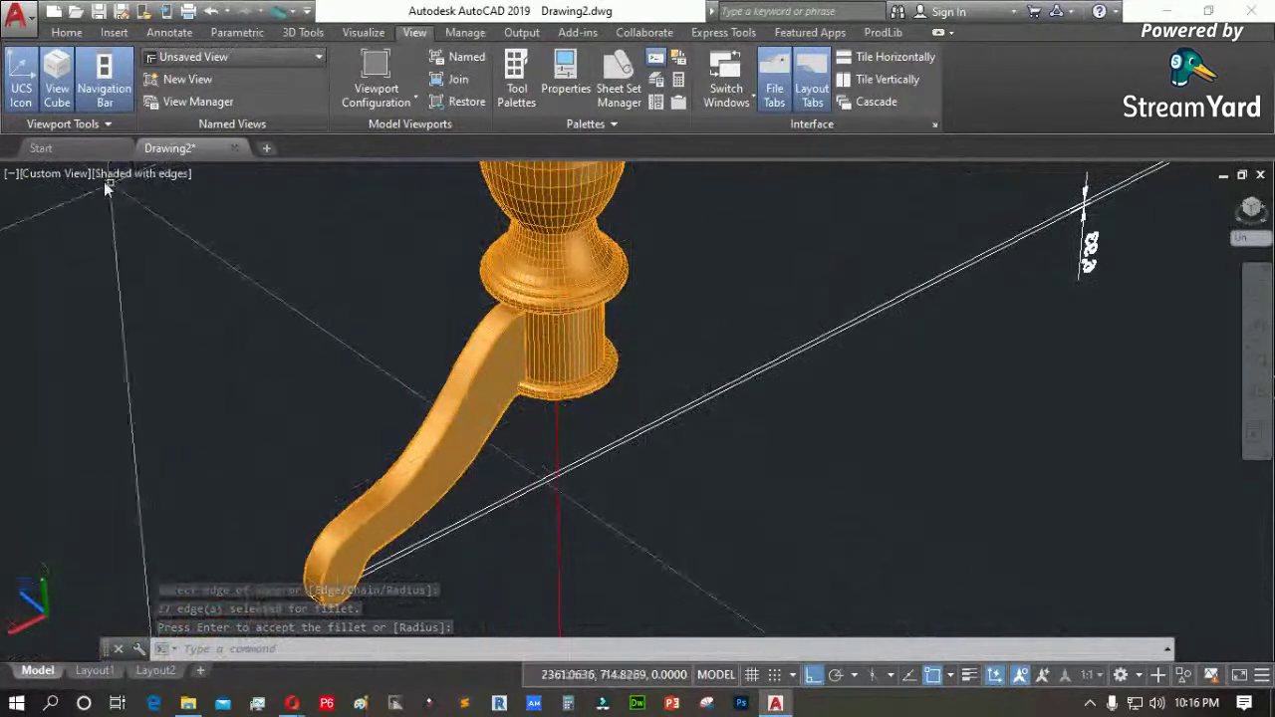
click(53, 178)
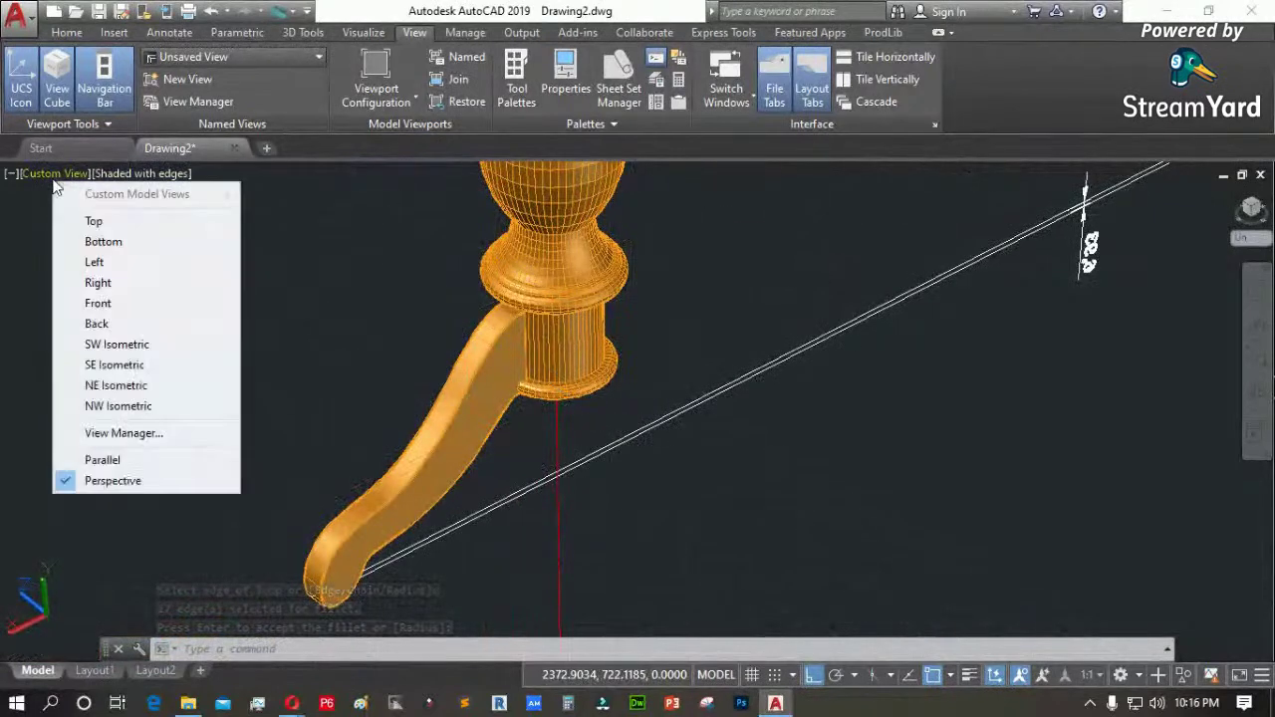
Switch to the Front view in 2D Wireframe and centre the column base
click(109, 304)
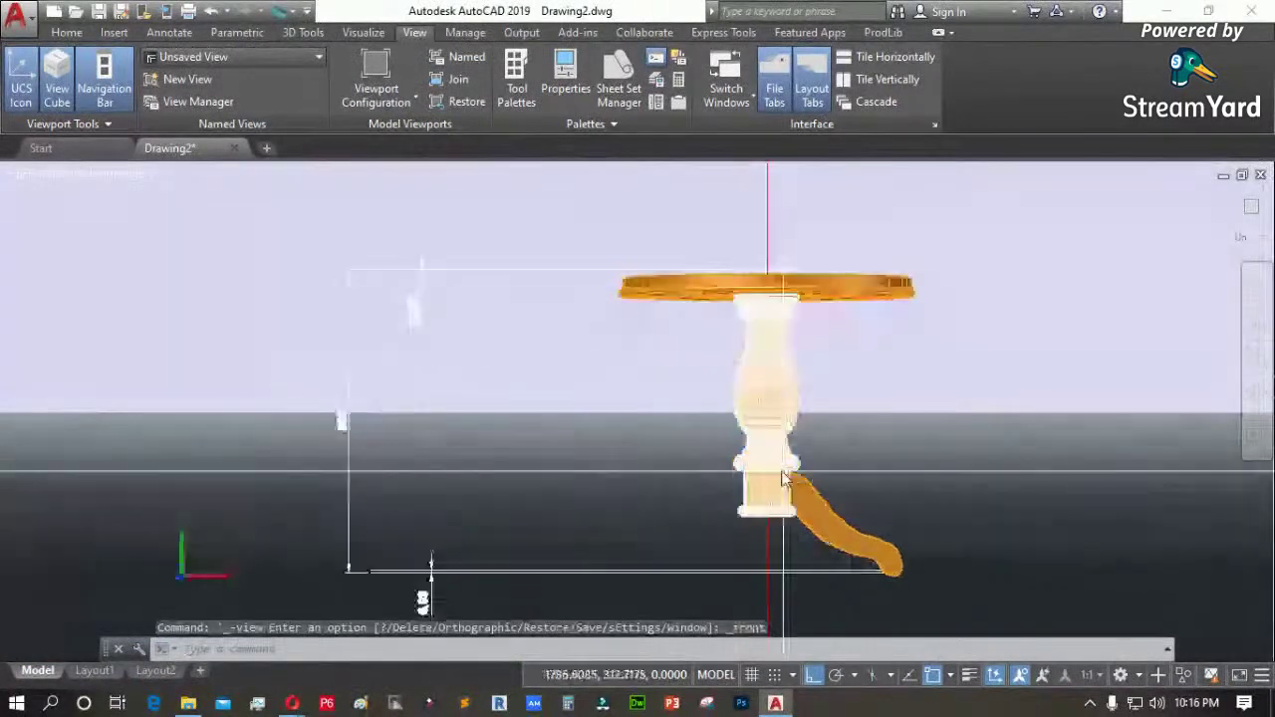
scroll(823, 494, up, 3)
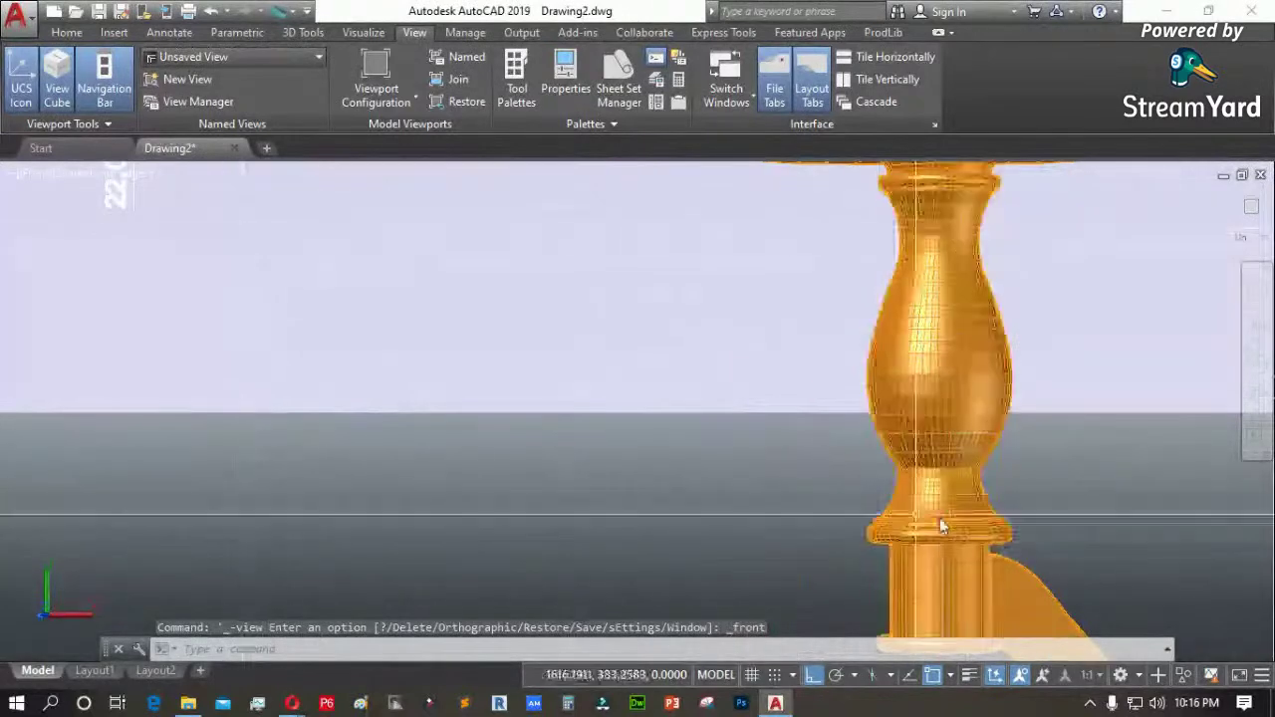
scroll(757, 349, down, 3)
scroll(951, 562, up, 3)
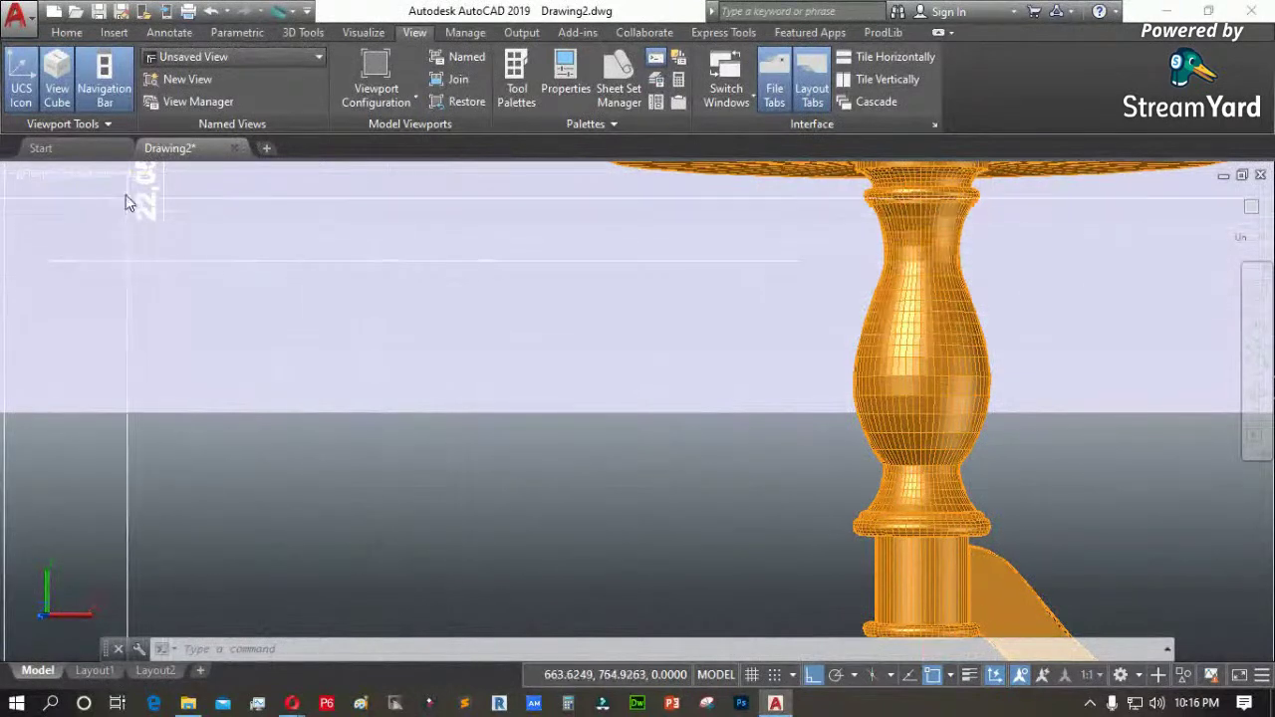
click(107, 174)
click(175, 219)
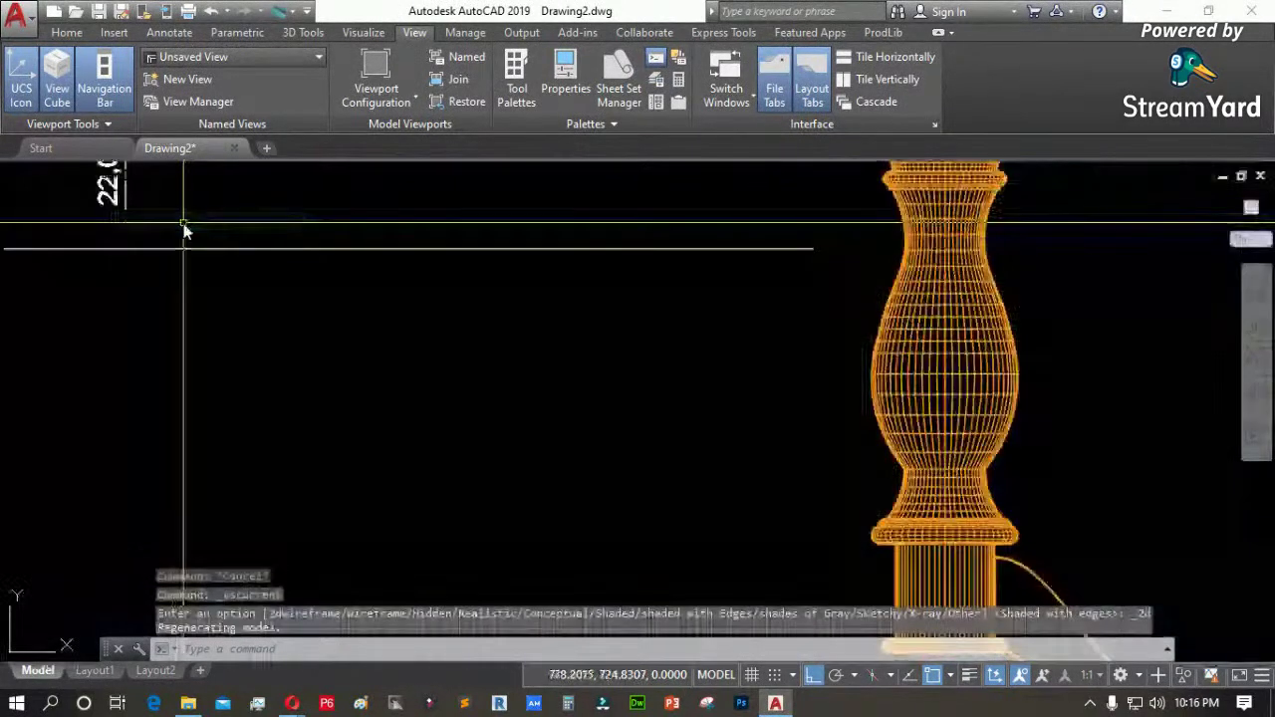
middle_drag(794, 397, 566, 318)
scroll(581, 381, up, 3)
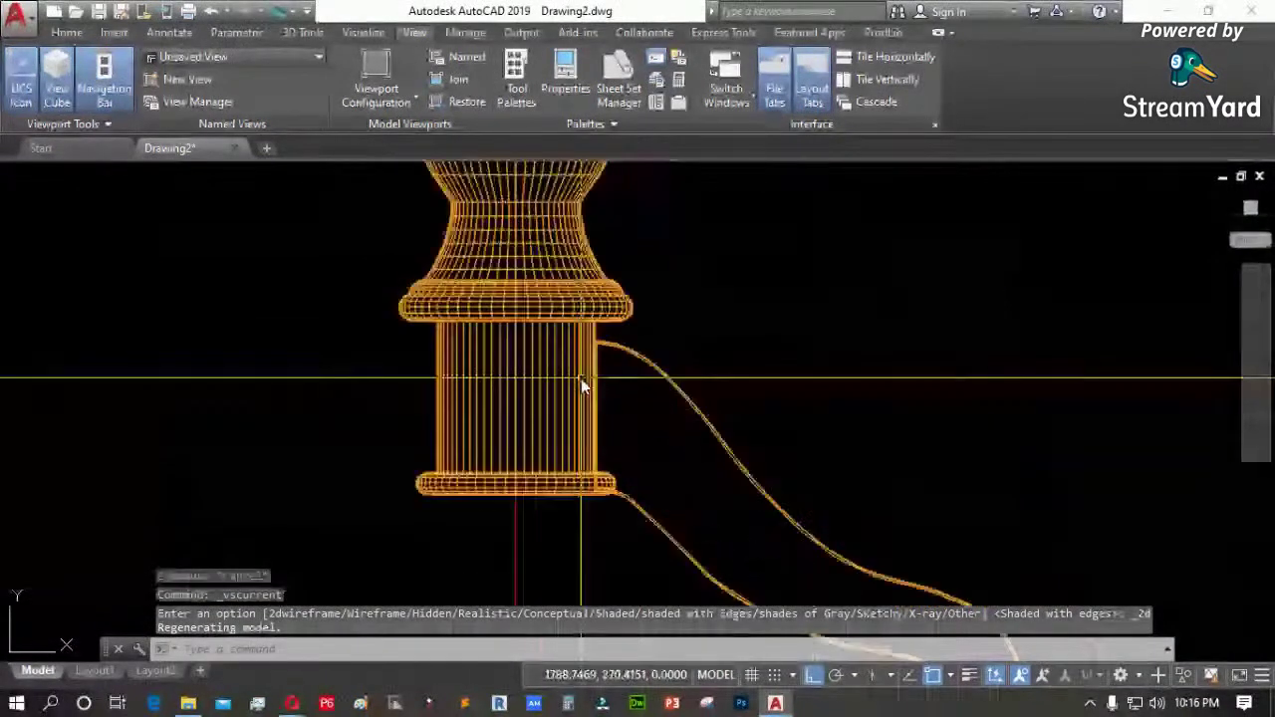
Move the curved leg straight up so its foot meets the ground line
text(m)
key(Return)
click(768, 379)
click(658, 433)
scroll(663, 339, up, 3)
key(Return)
click(678, 347)
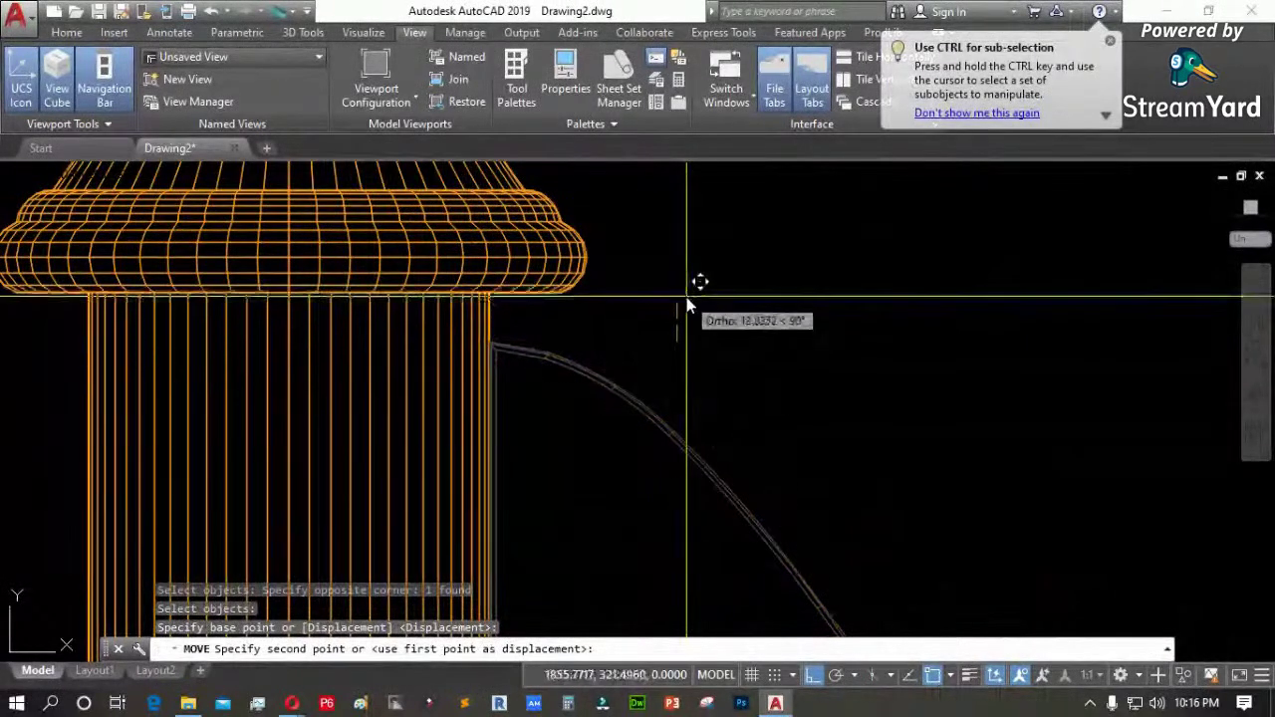
click(686, 296)
Pan up along the column and switch to the Top view
scroll(508, 299, down, 5)
middle_drag(797, 633, 805, 523)
scroll(807, 530, up, 5)
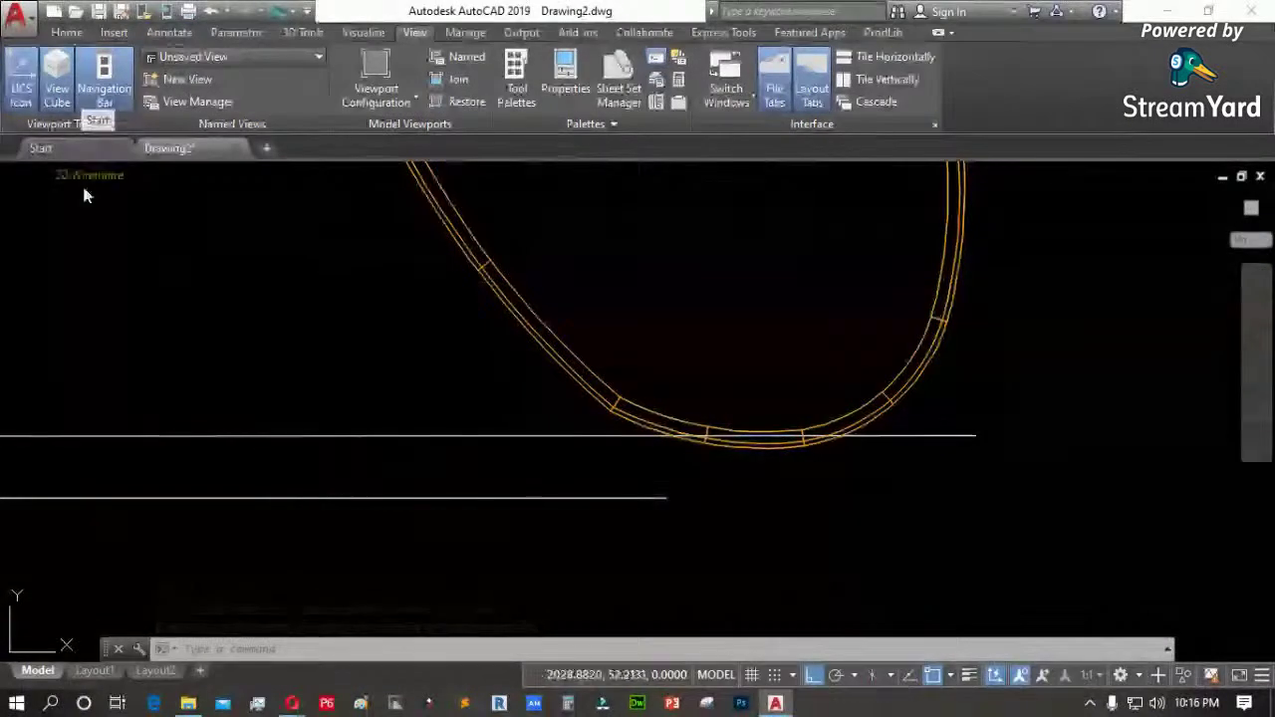
click(36, 177)
click(88, 220)
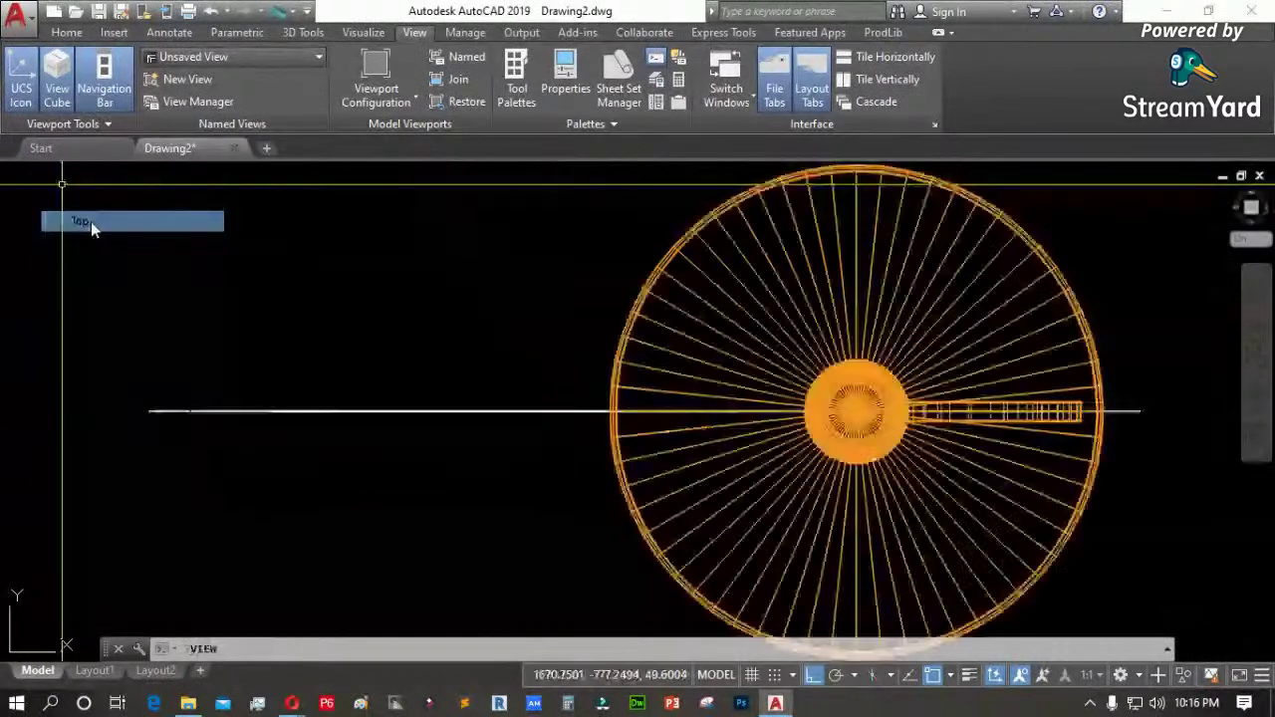
Draw a small cylinder of height 35 at the outer end of the curved leg
scroll(1136, 424, up, 8)
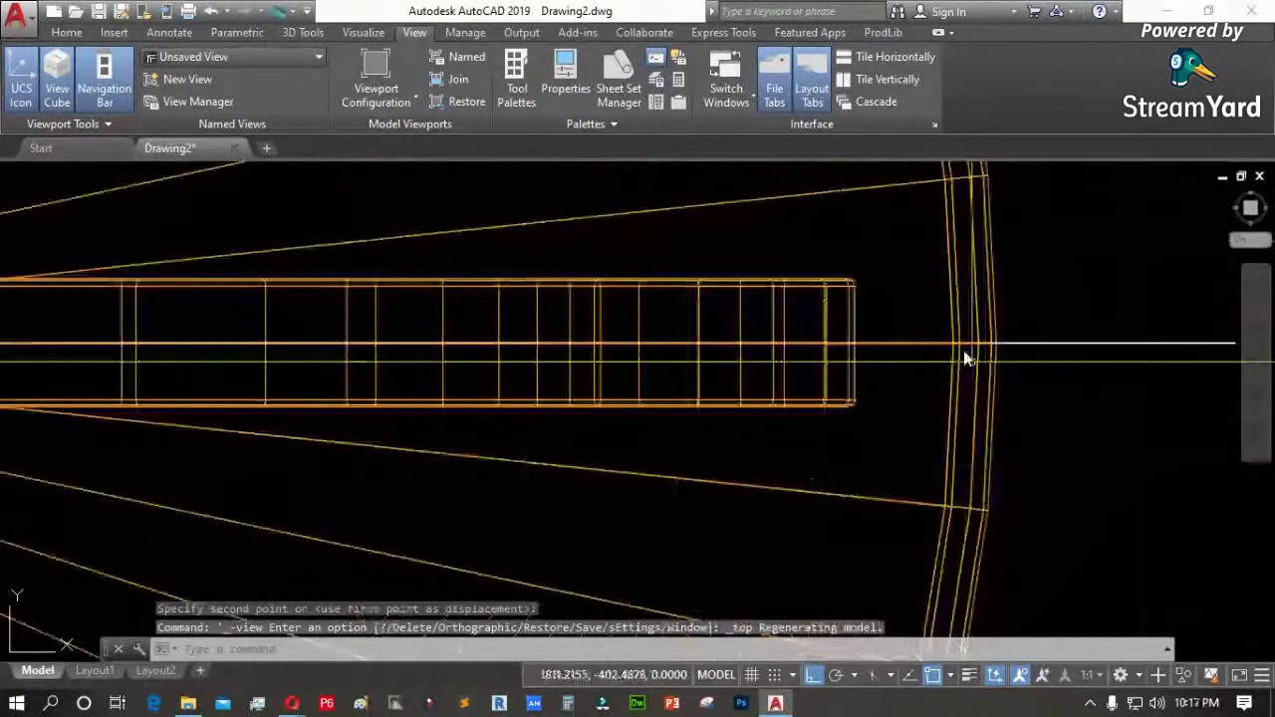
click(303, 32)
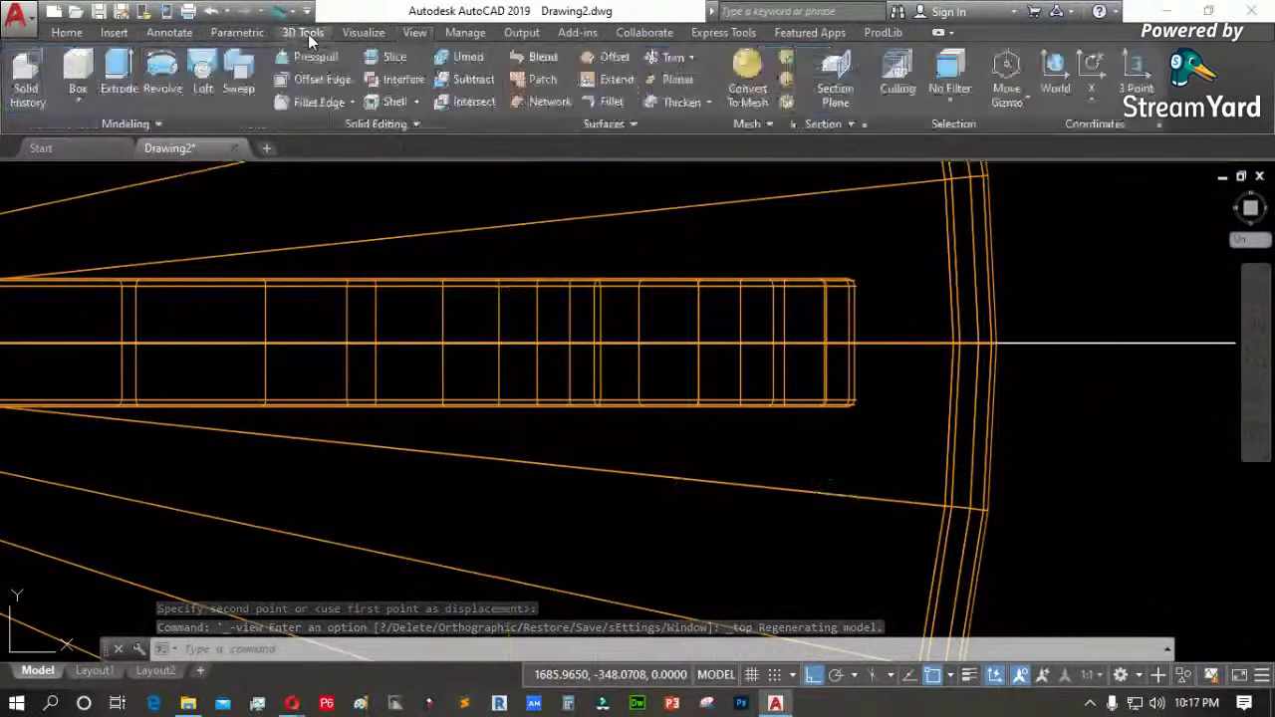
click(77, 99)
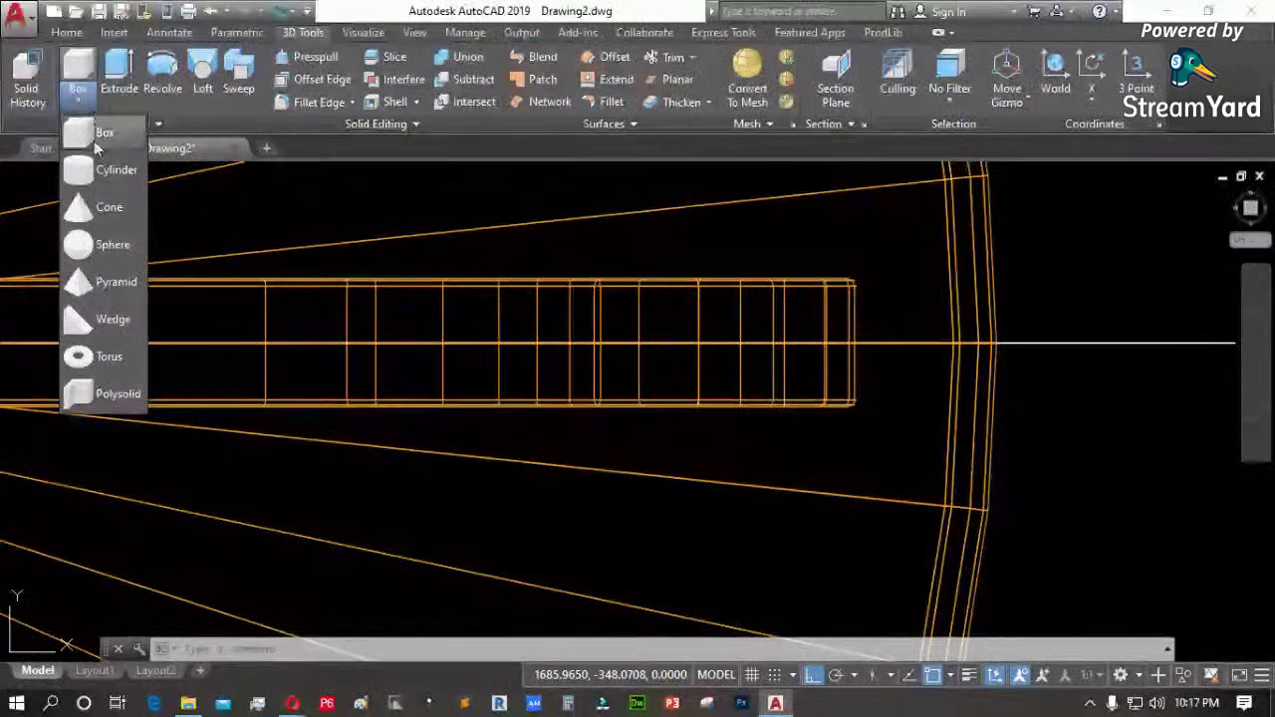
click(100, 171)
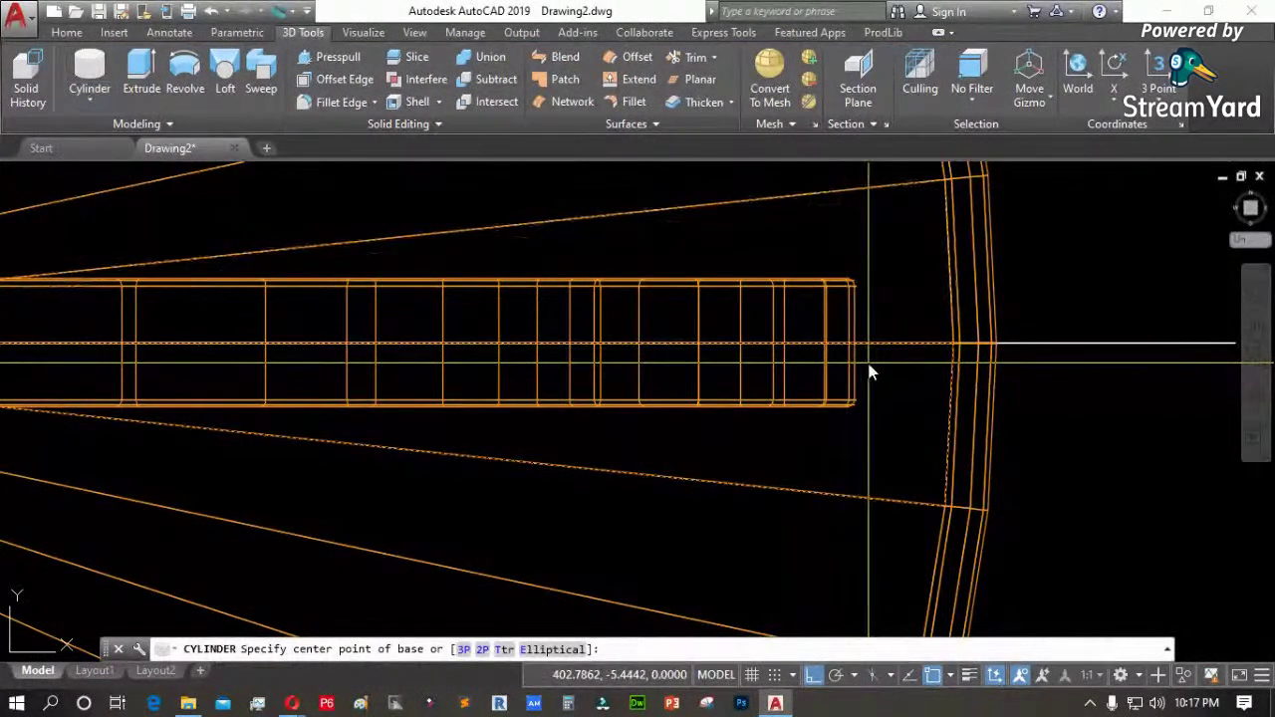
scroll(772, 359, down, 2)
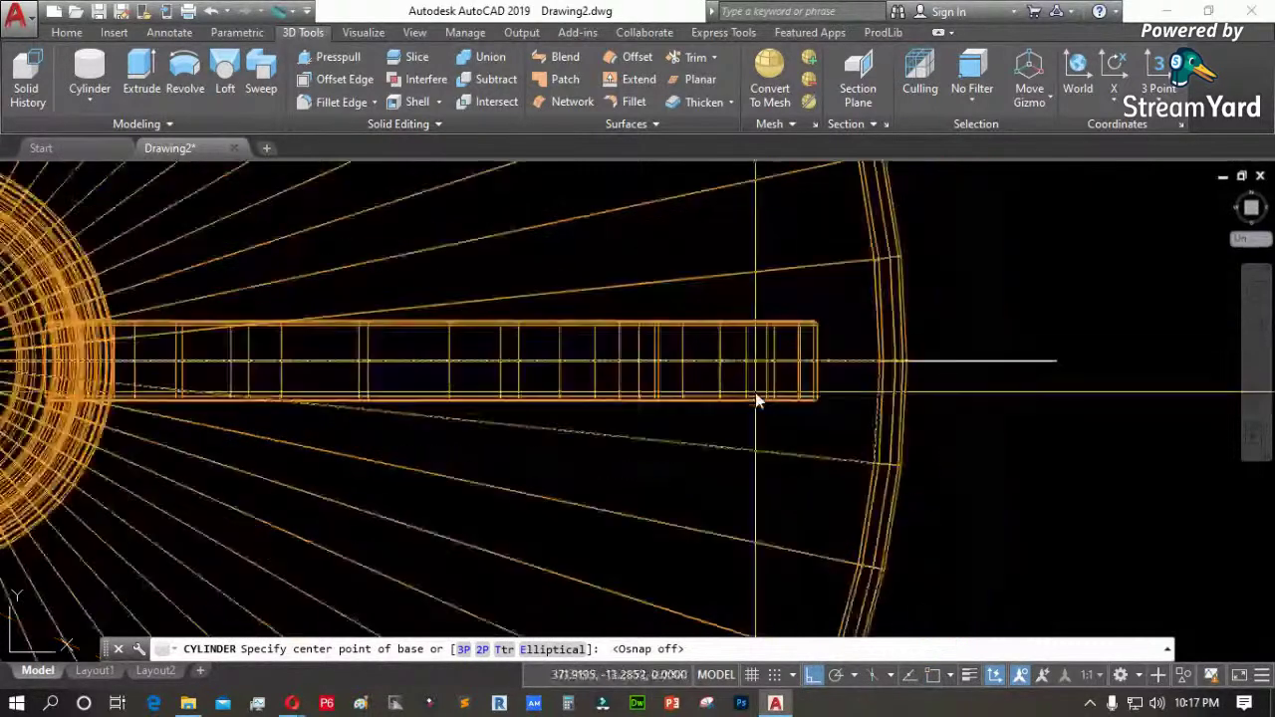
scroll(769, 360, up, 2)
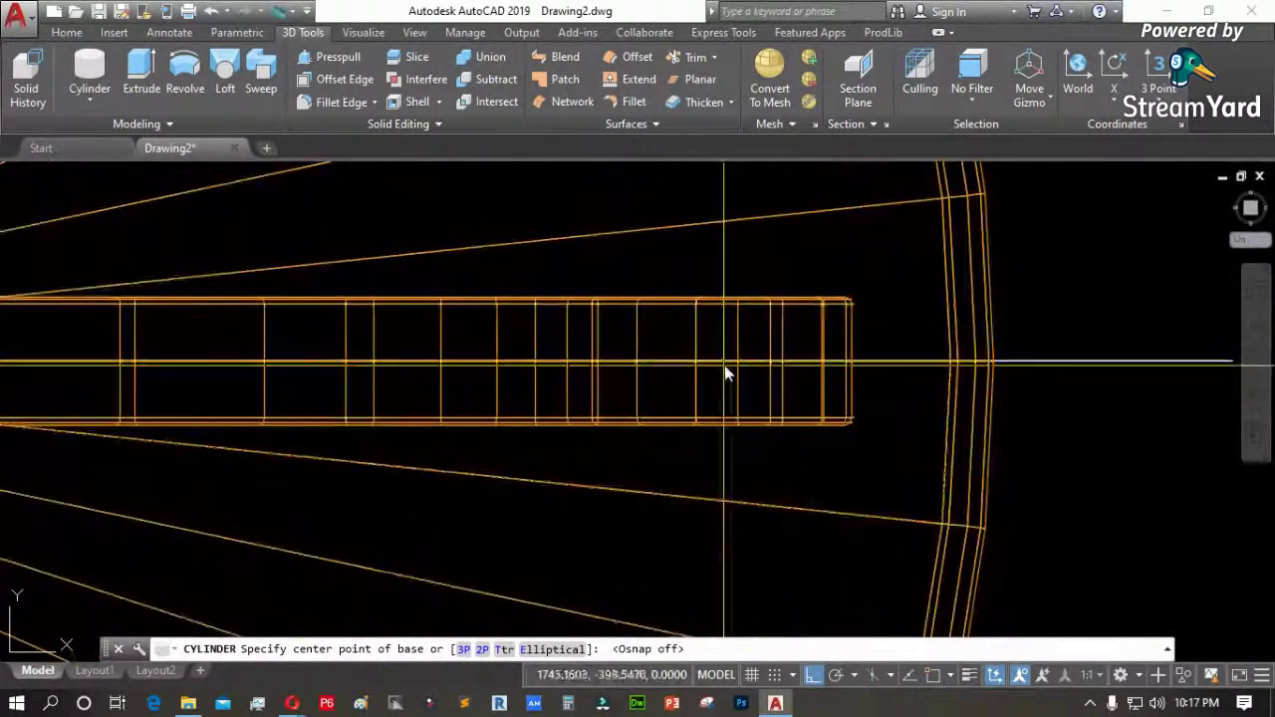
click(732, 366)
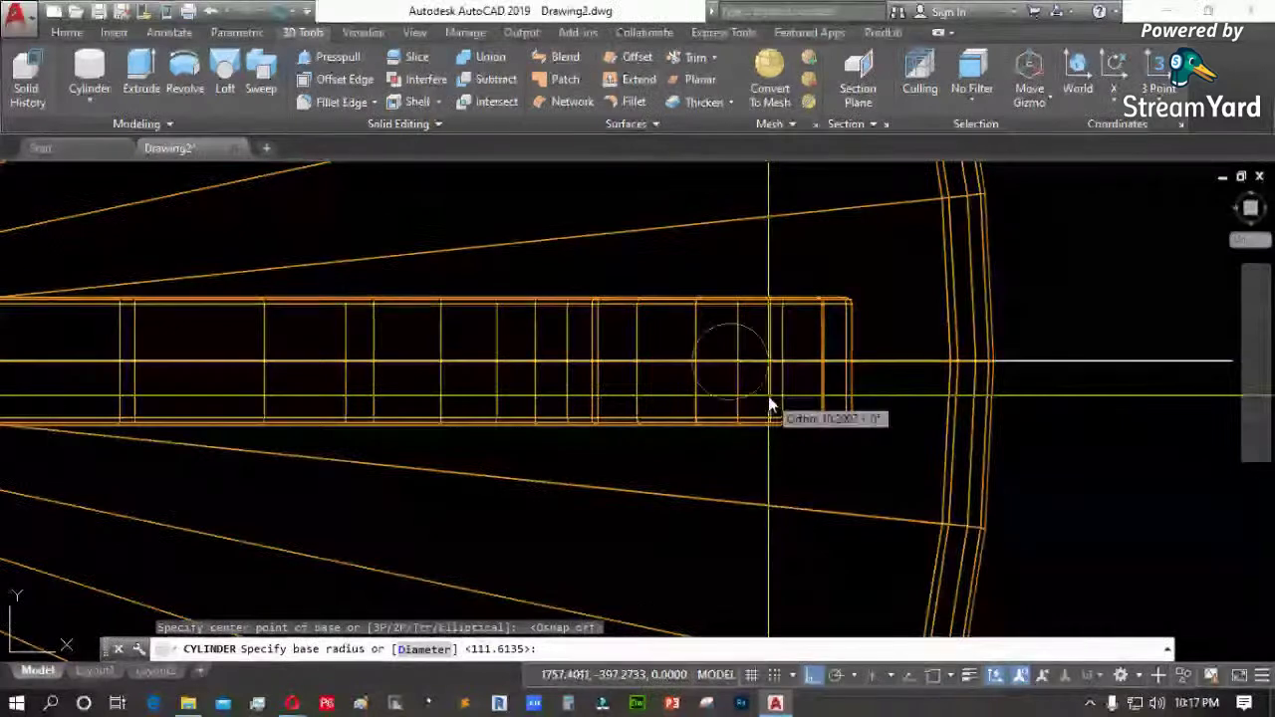
click(769, 395)
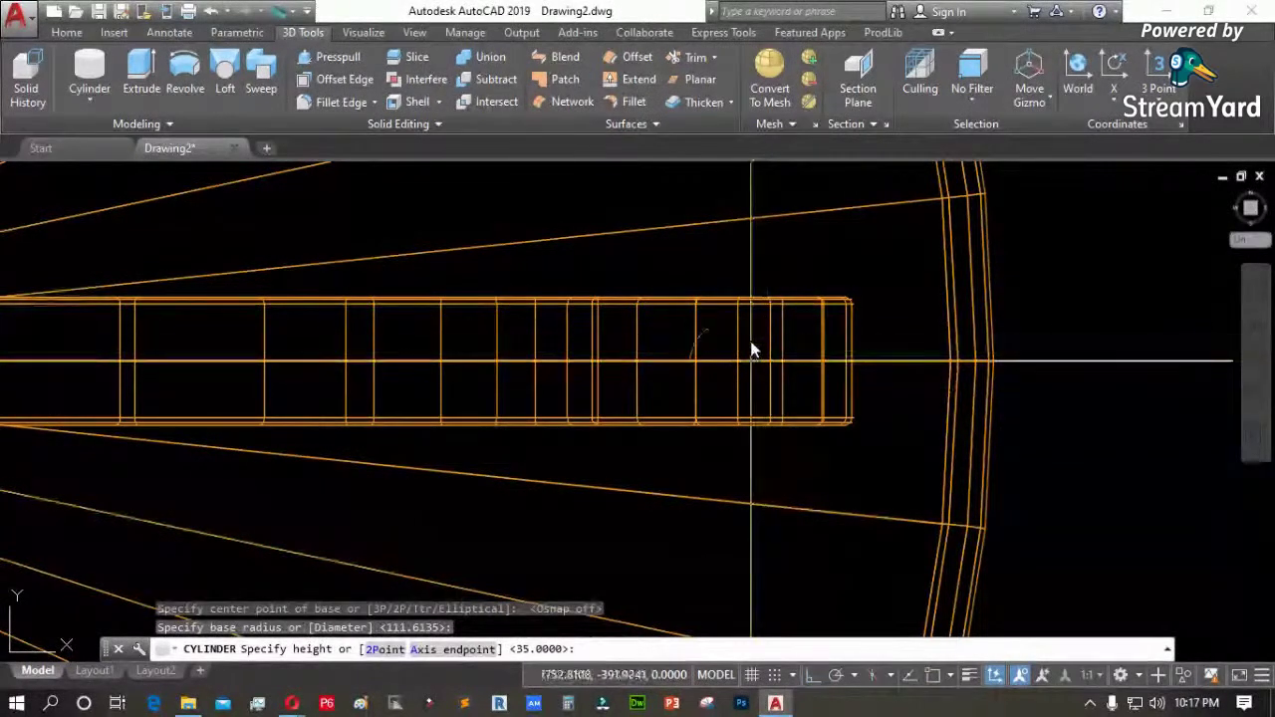
click(753, 347)
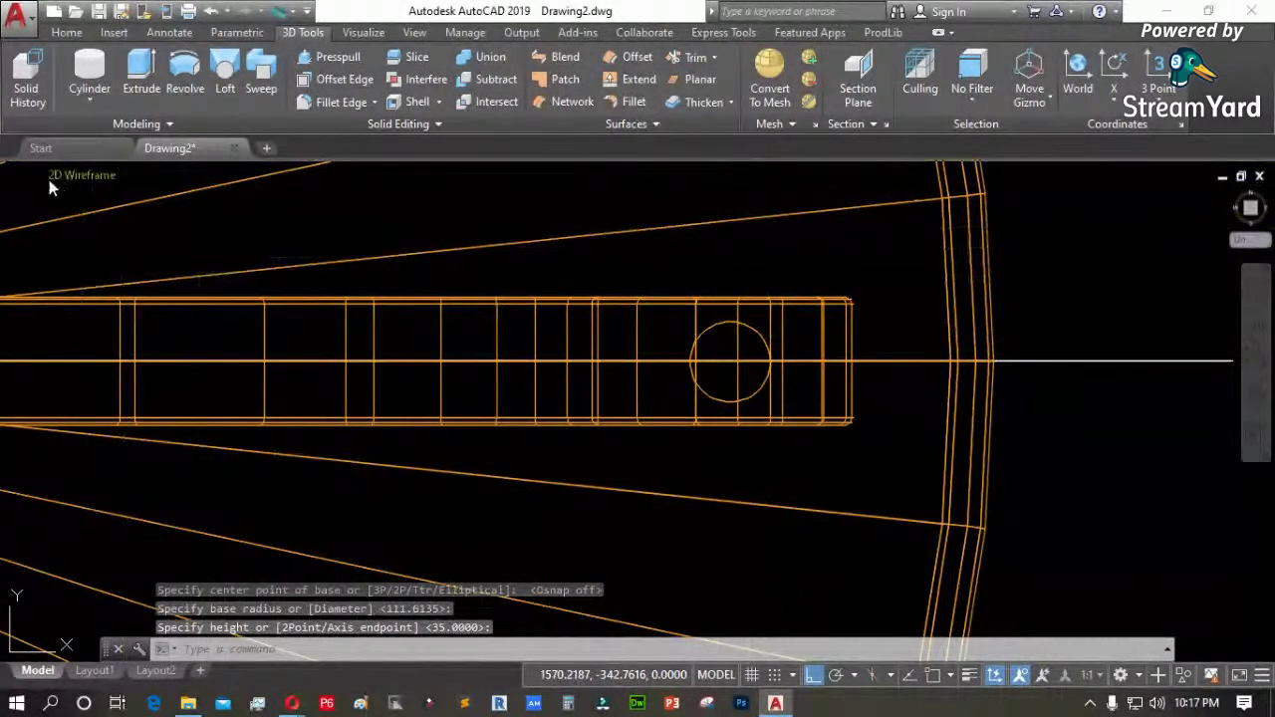
click(31, 175)
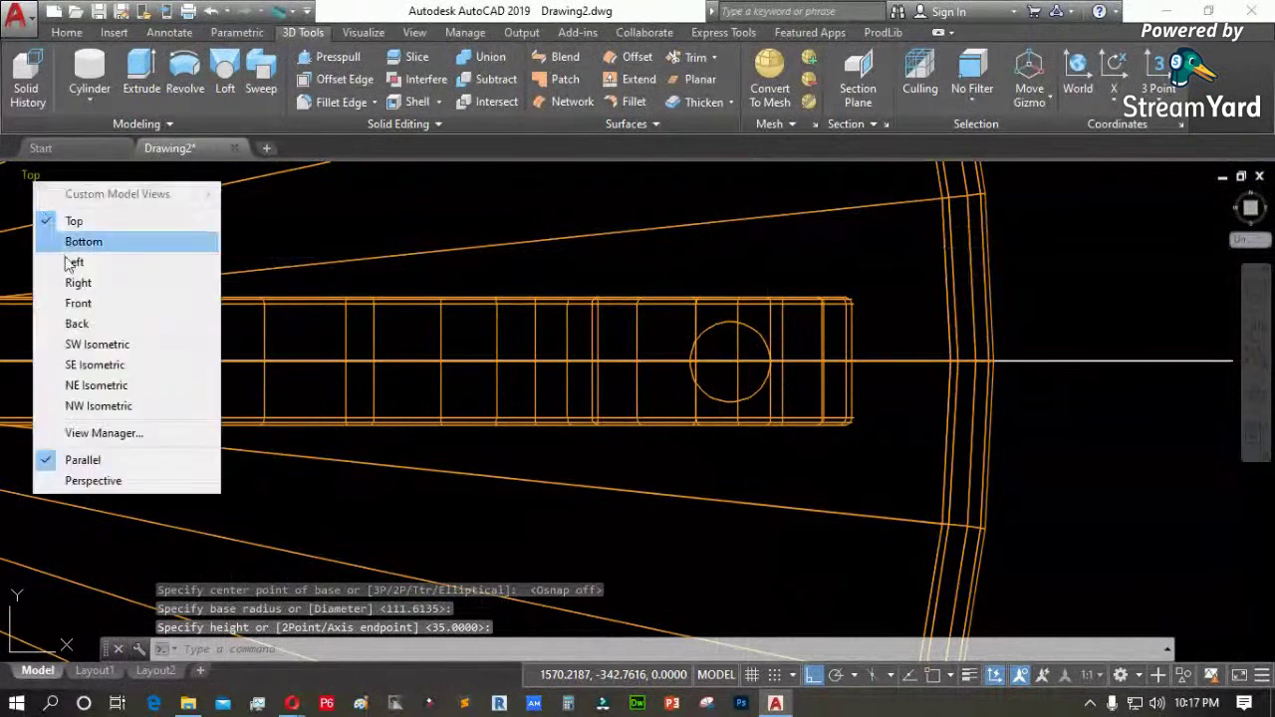
In front view, move the small foot cylinder up under the leg's foot curve
click(96, 299)
scroll(835, 531, up, 6)
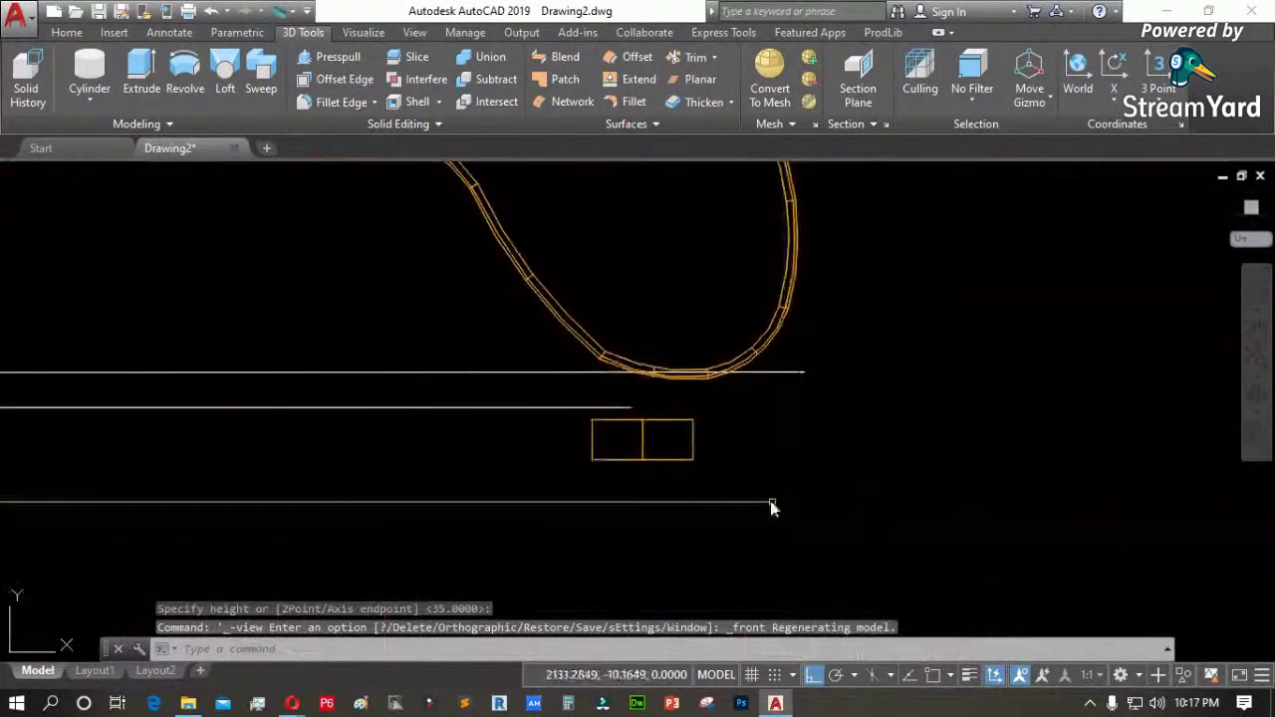
text(m)
key(Return)
click(711, 512)
click(674, 448)
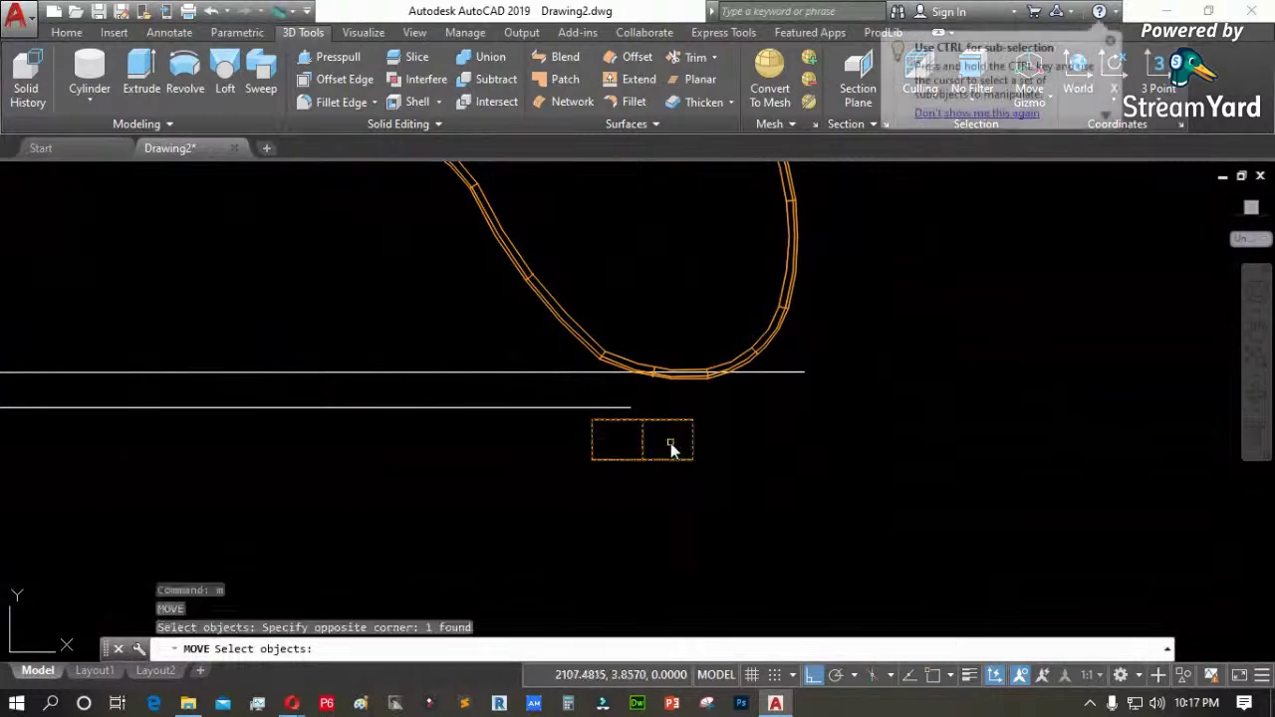
key(Return)
click(777, 490)
click(786, 428)
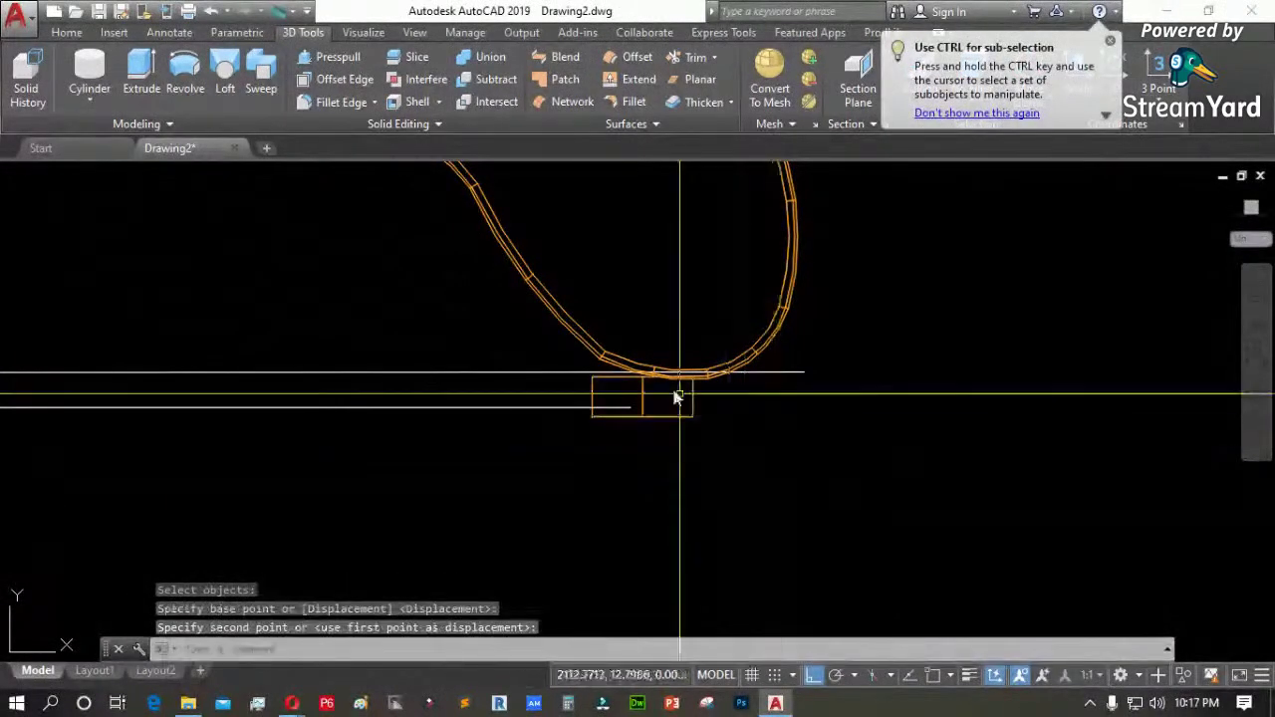
Shift the foot cylinder sideways so it sits beneath the leg's end
scroll(673, 393, up, 4)
key(Return)
click(780, 450)
click(765, 455)
key(Return)
click(890, 499)
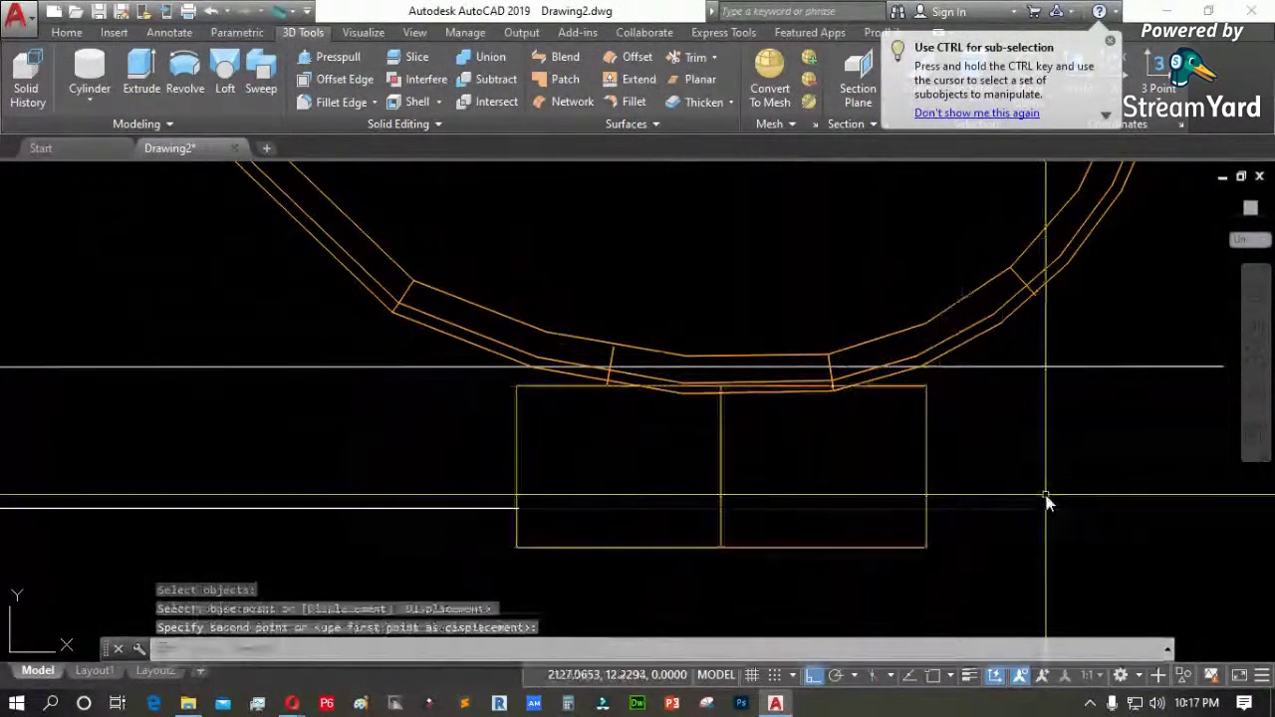
click(1047, 501)
Lift the foot cylinder up toward the foot curve
key(Return)
click(926, 472)
click(927, 472)
key(Return)
click(1046, 505)
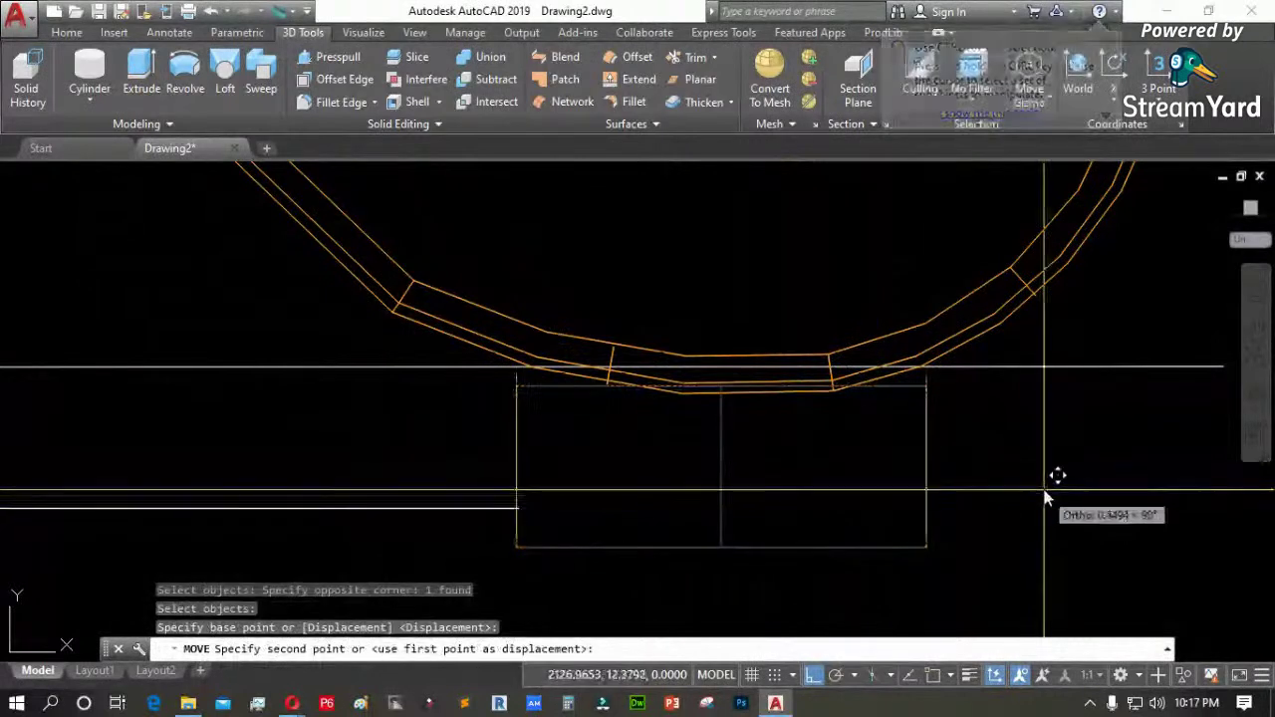
click(1044, 484)
Nudge the foot cylinder to rest just below the foot curve
key(Return)
click(987, 455)
click(917, 443)
key(Return)
click(1003, 471)
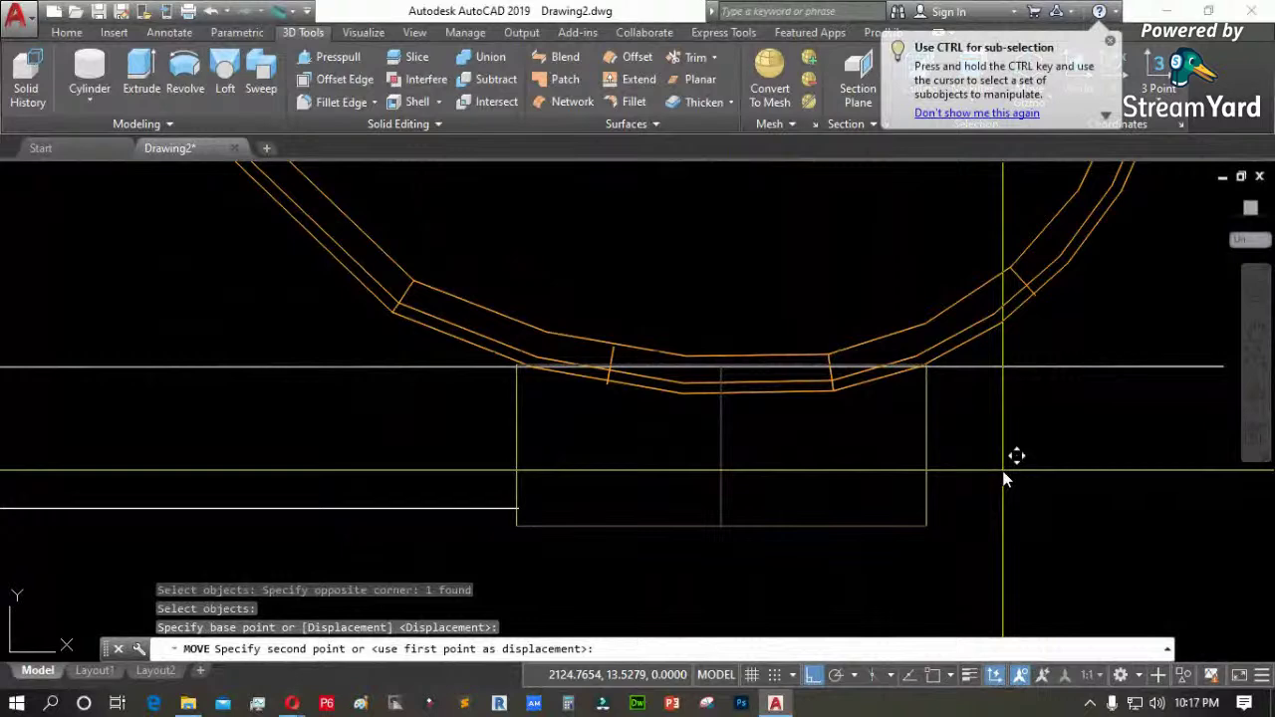
click(1014, 456)
scroll(926, 410, up, 2)
scroll(742, 410, down, 4)
Union the curved leg and the foot cylinder into one solid
text(sl)
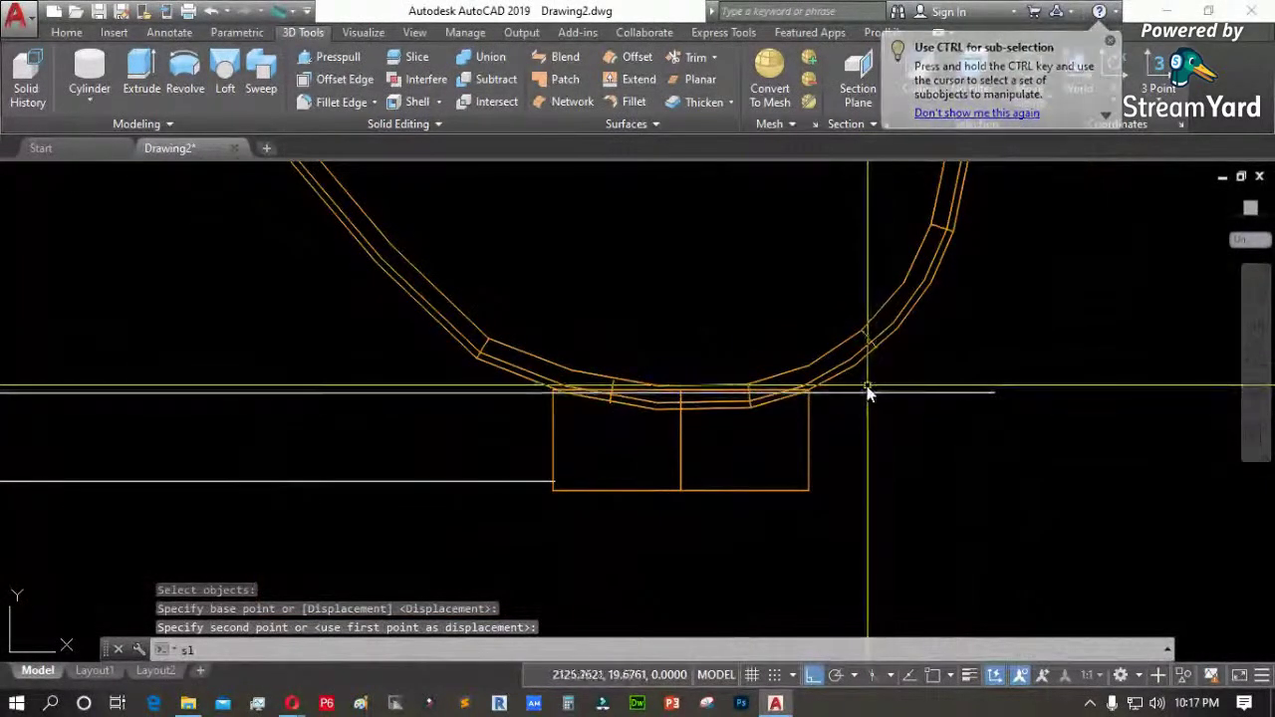
key(Return)
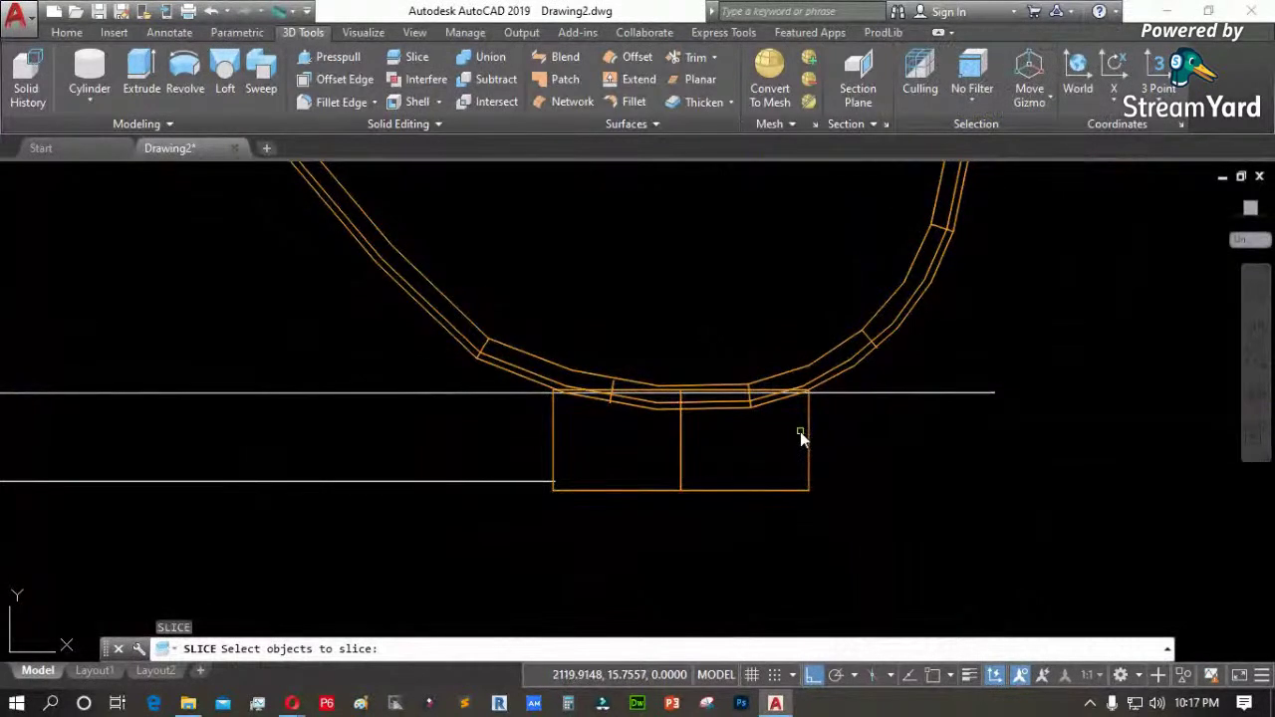
key(Escape)
click(491, 57)
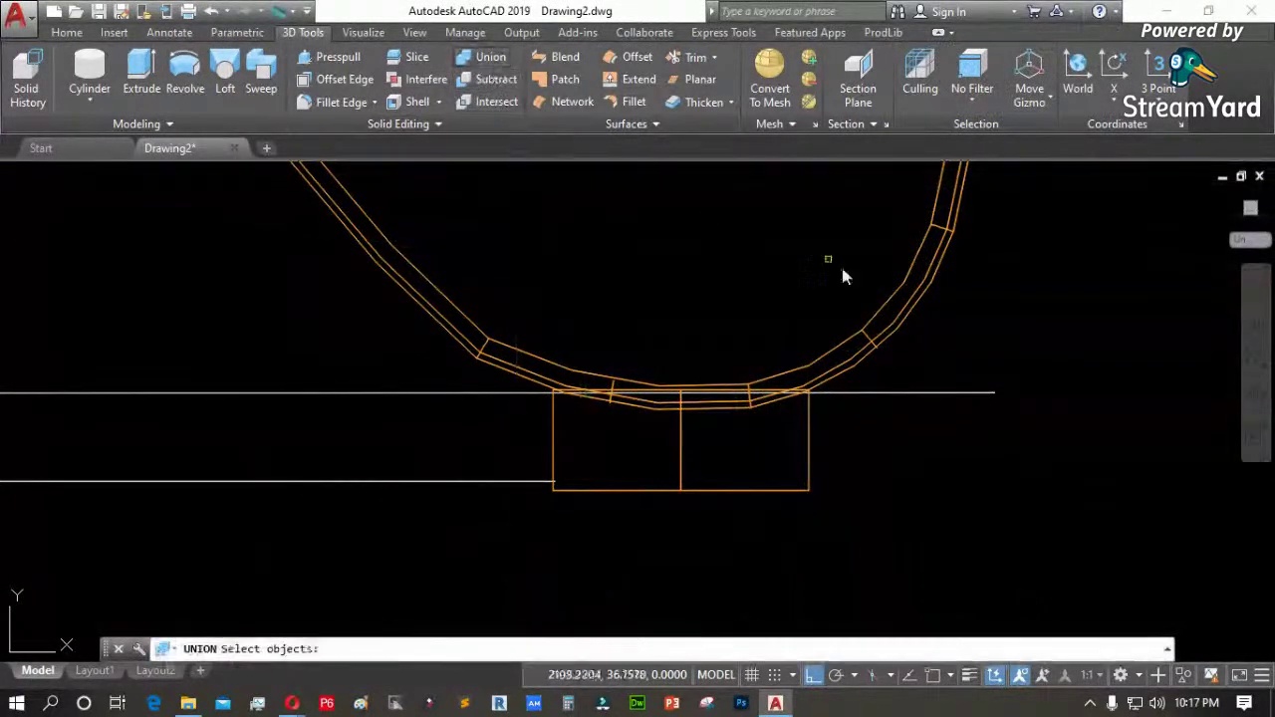
click(872, 320)
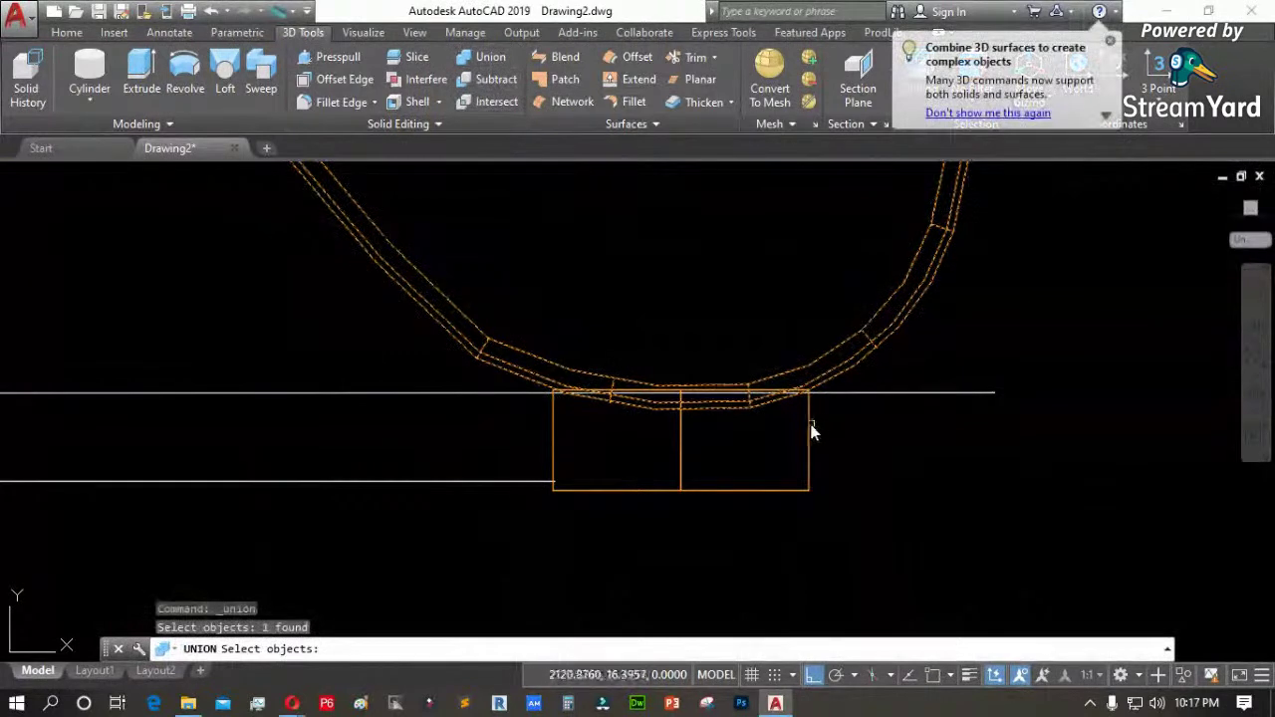
click(810, 431)
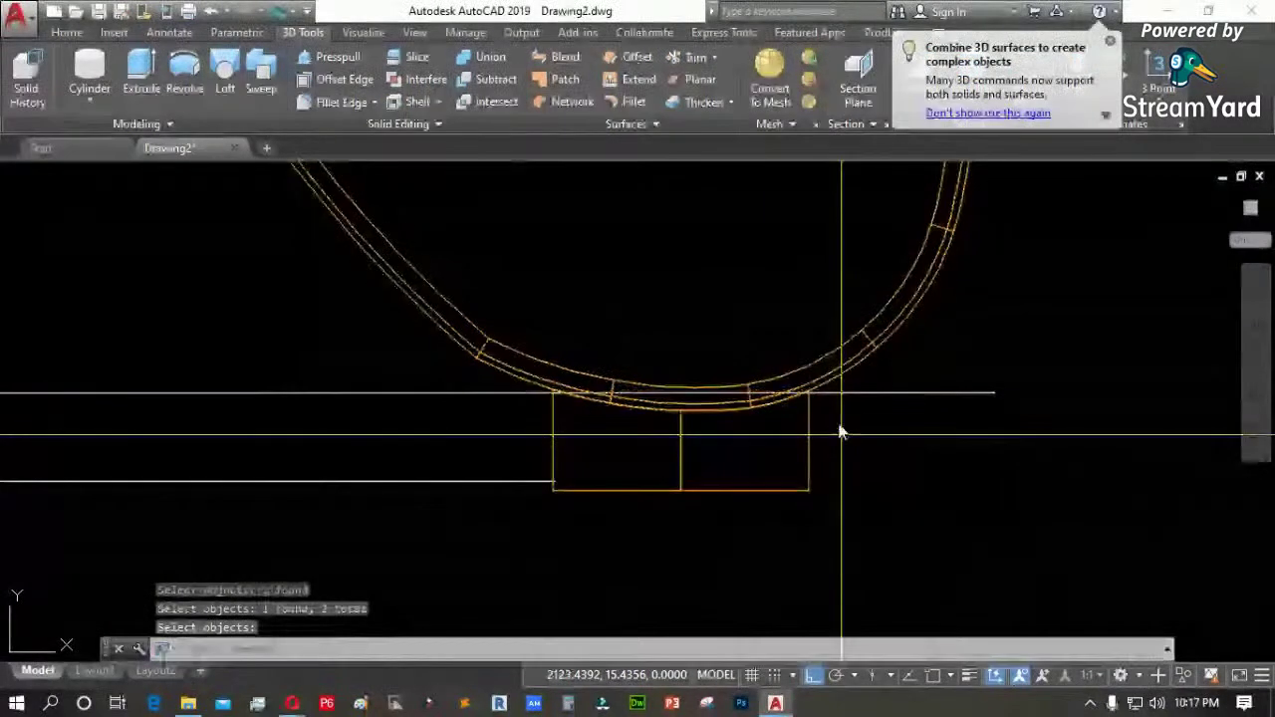
Switch to the Top view looking straight down on the table
scroll(465, 294, down, 2)
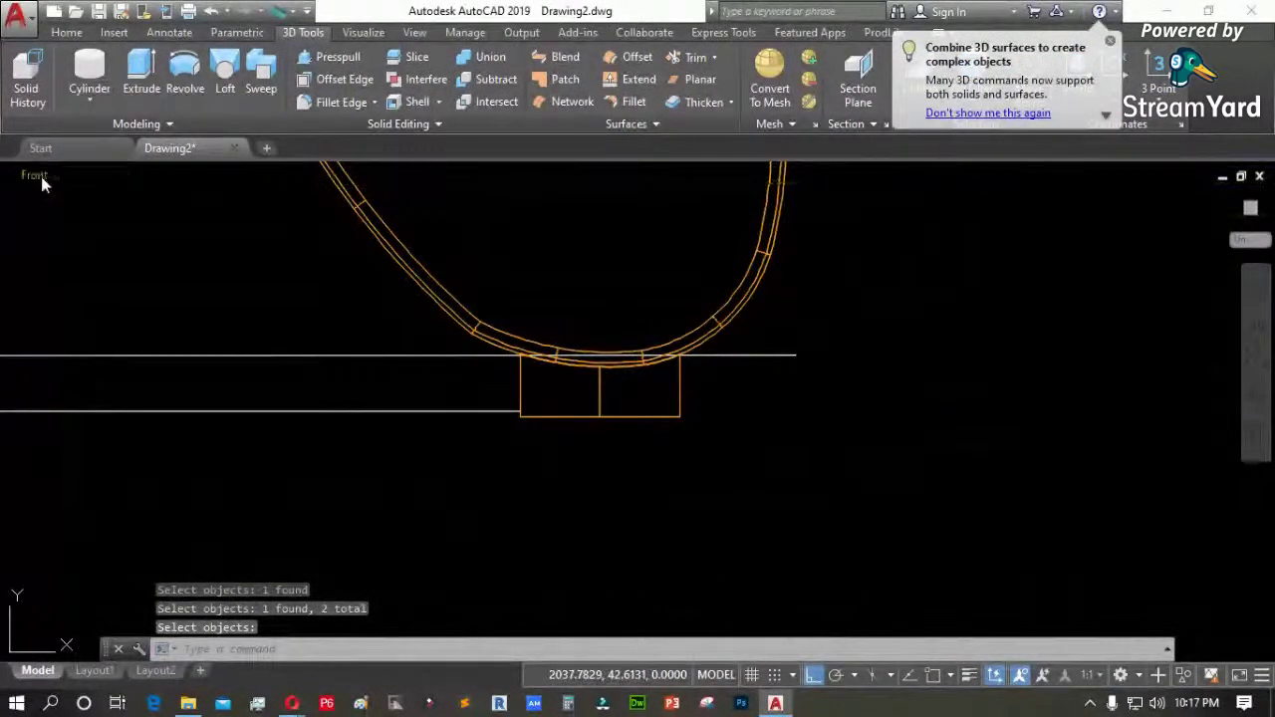
click(38, 176)
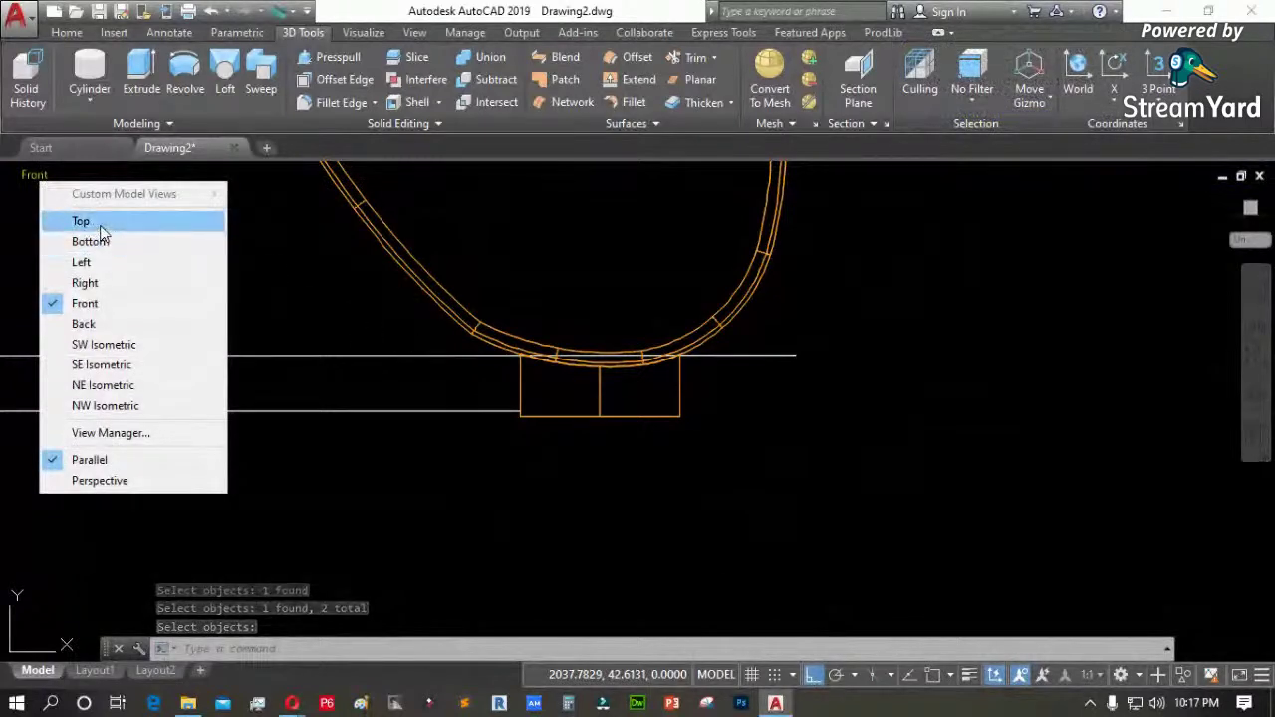
click(81, 222)
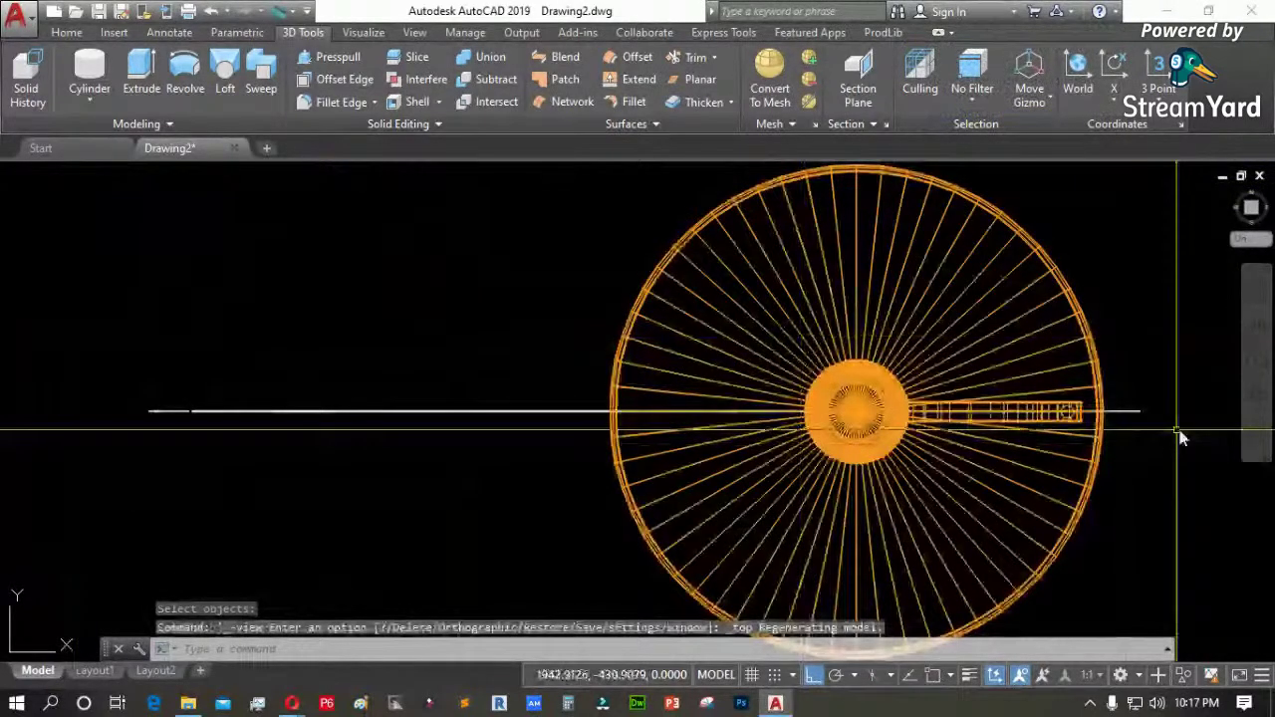
Start an ARRAY of the curved leg and choose the polar arrangement
scroll(1179, 436, up, 2)
text(array)
key(Return)
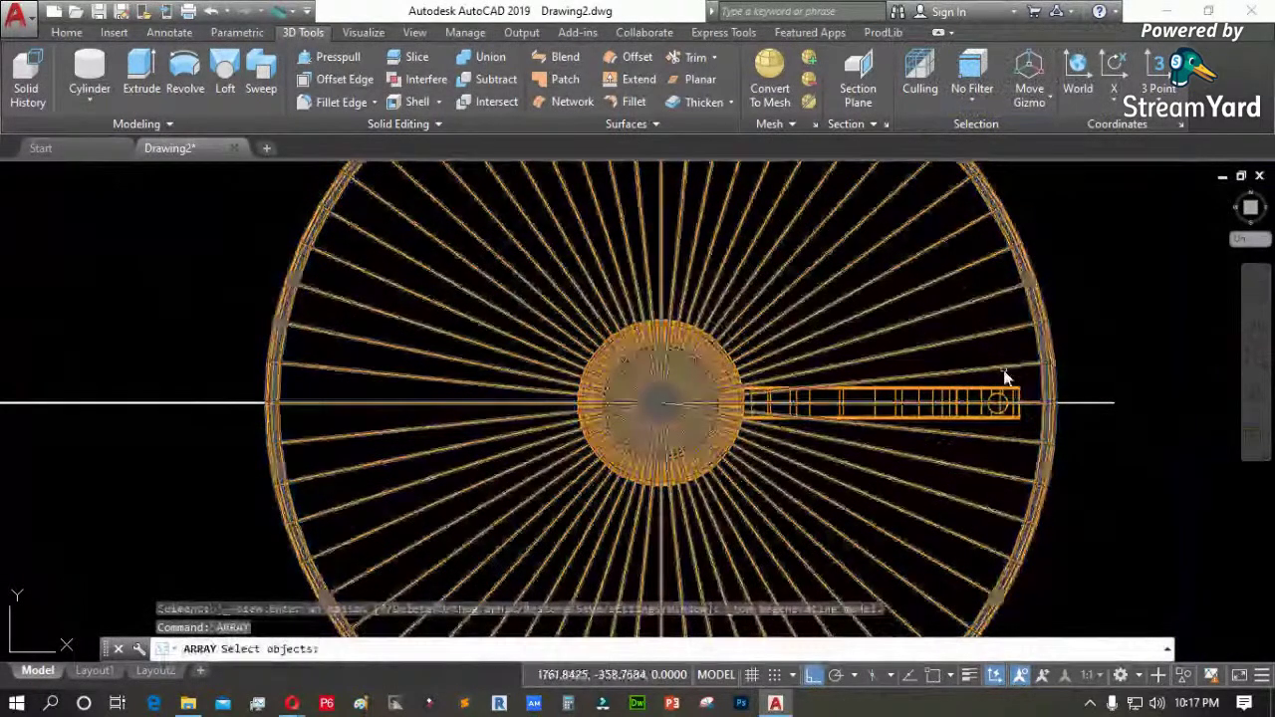
click(1004, 378)
key(Return)
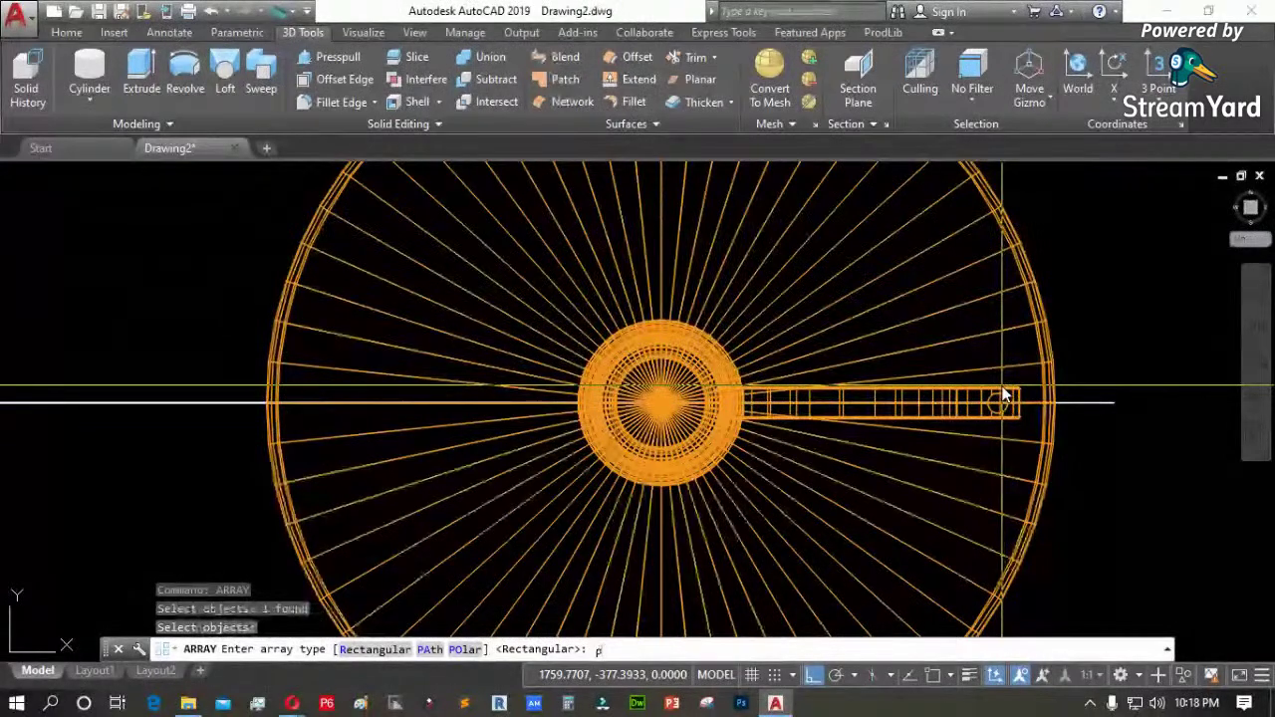
key(Return)
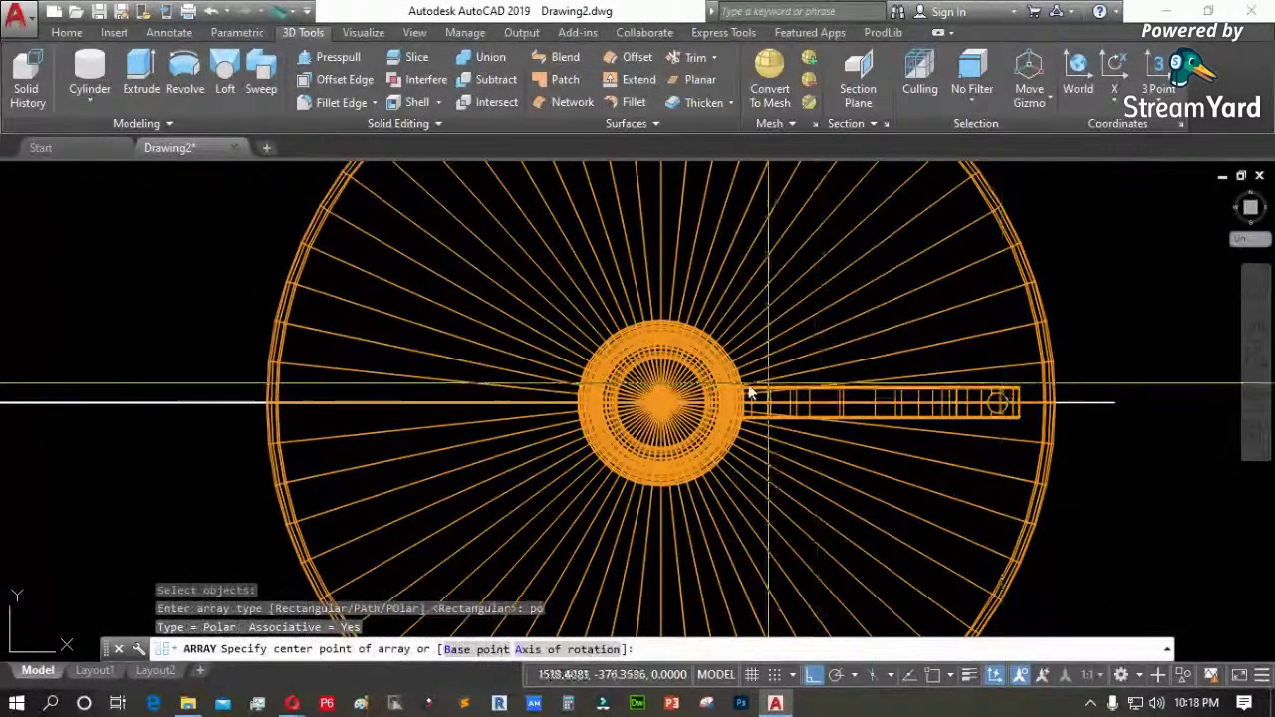
Place the polar array's centre point at the middle of the column
scroll(675, 407, up, 3)
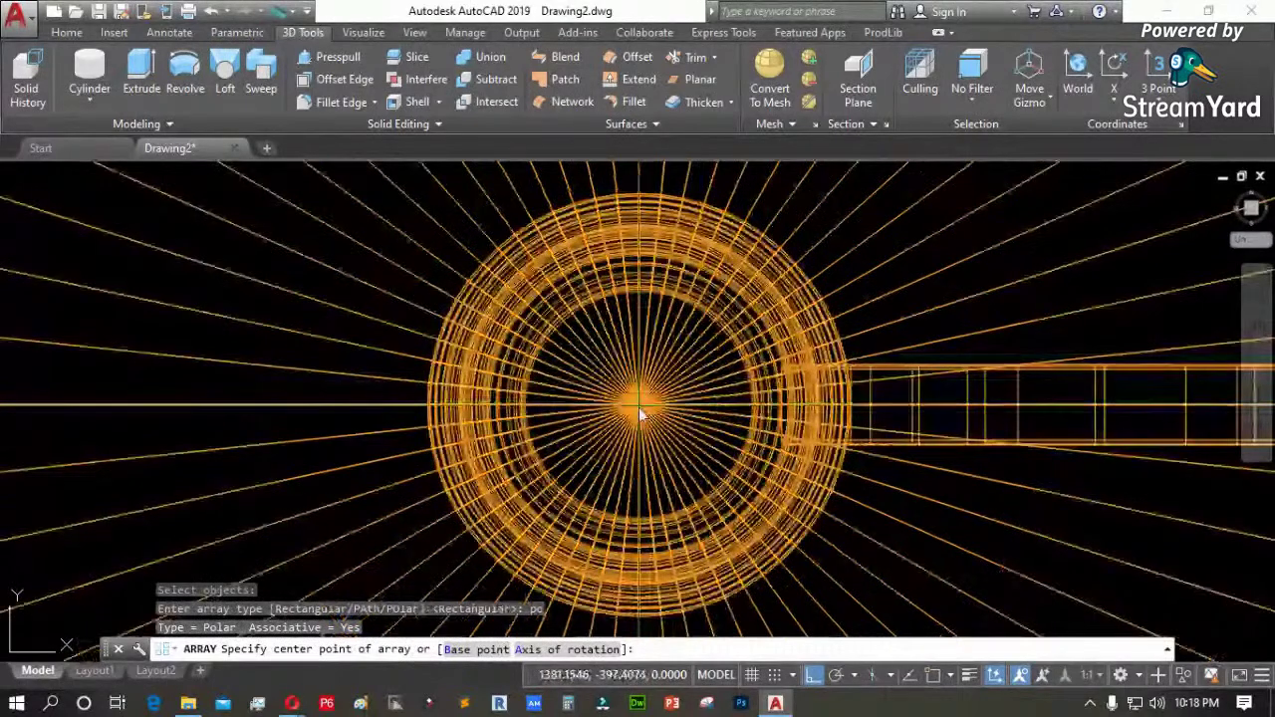
scroll(641, 415, up, 2)
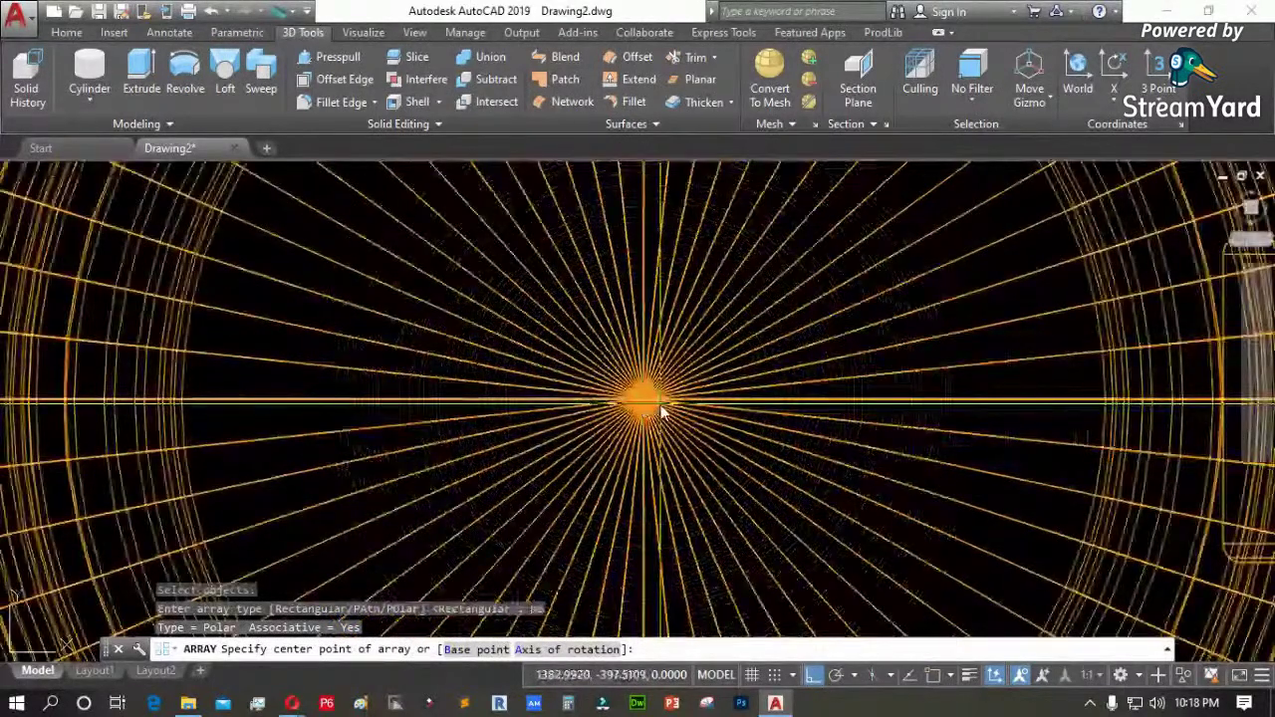
key(F3)
scroll(661, 405, up, 2)
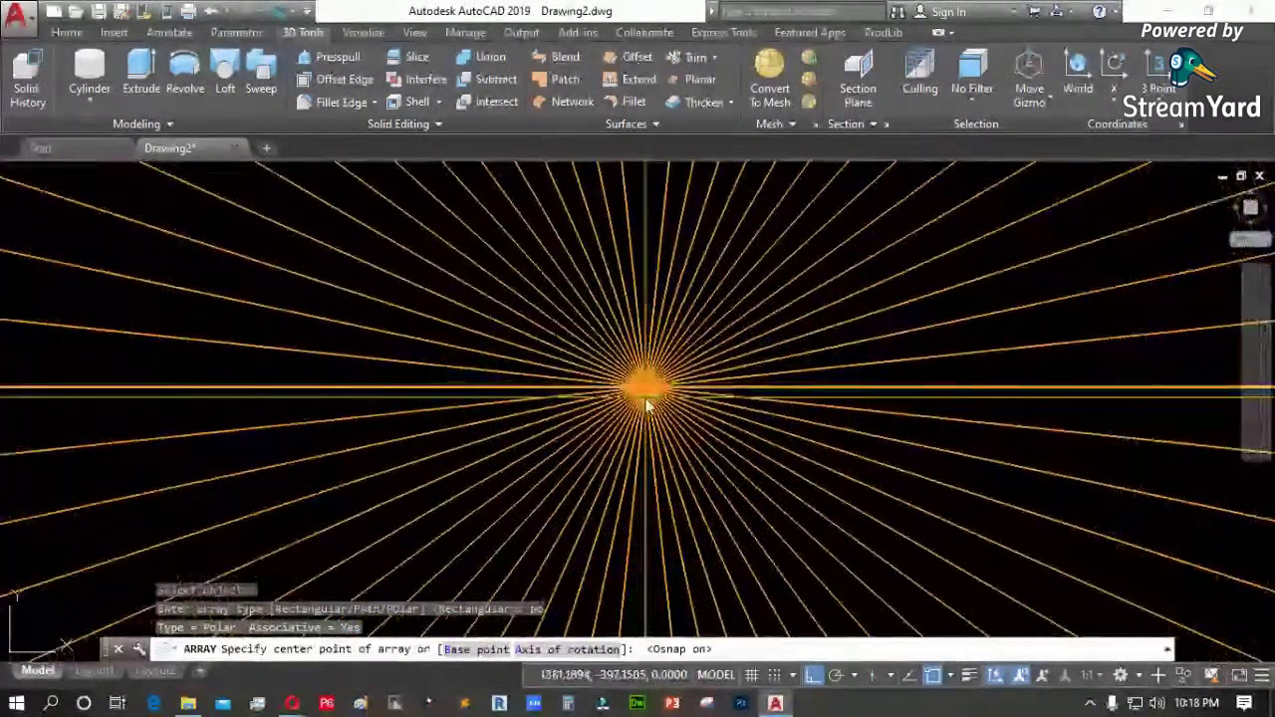
scroll(654, 398, up, 2)
scroll(644, 375, up, 2)
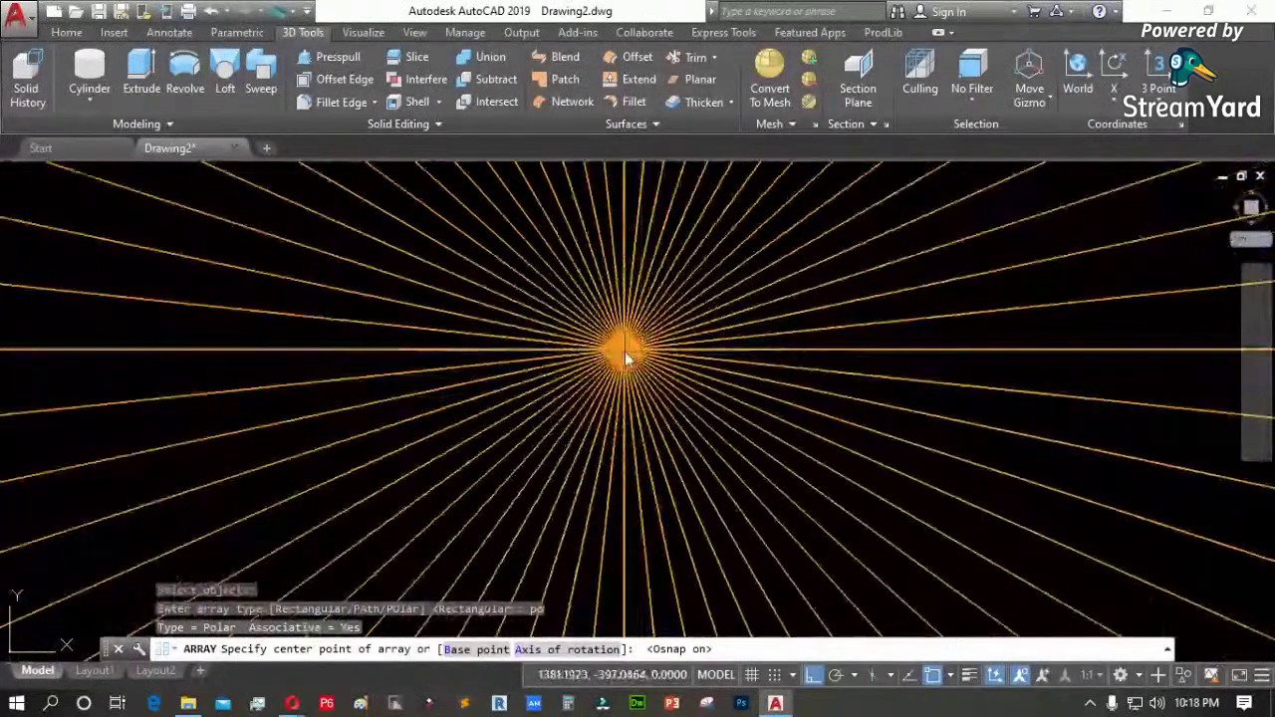
scroll(621, 371, down, 5)
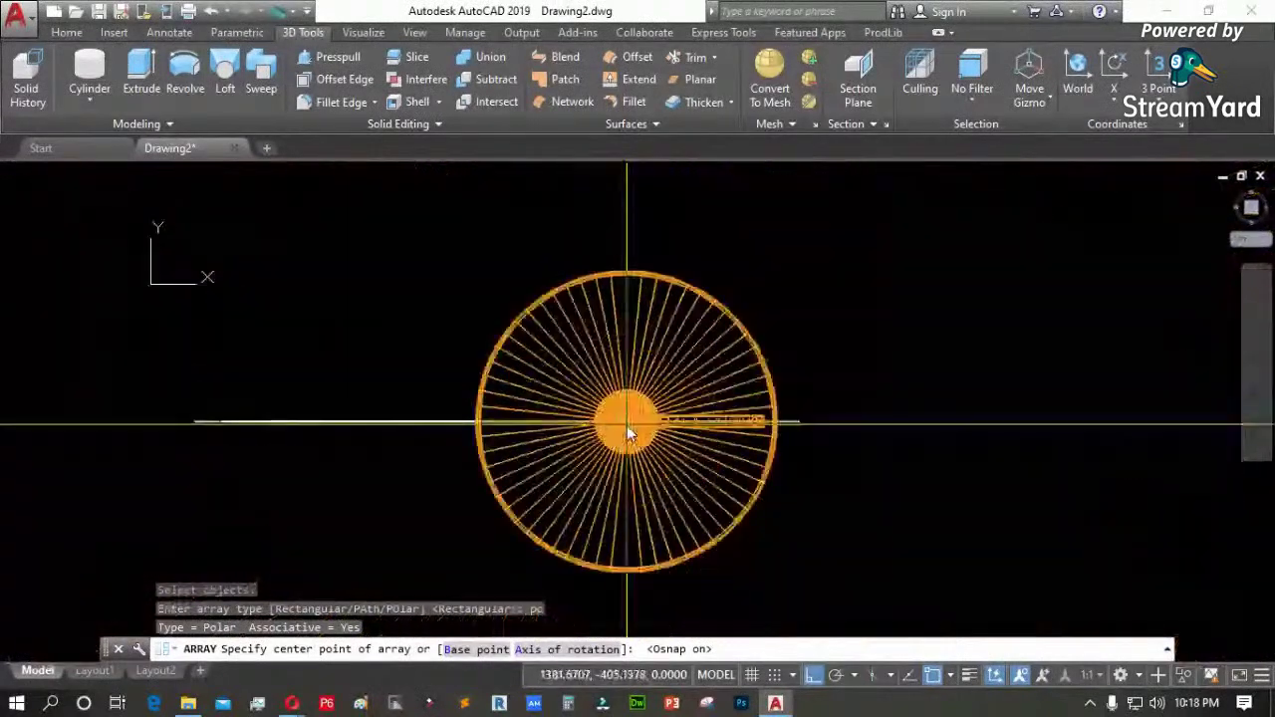
scroll(610, 440, up, 4)
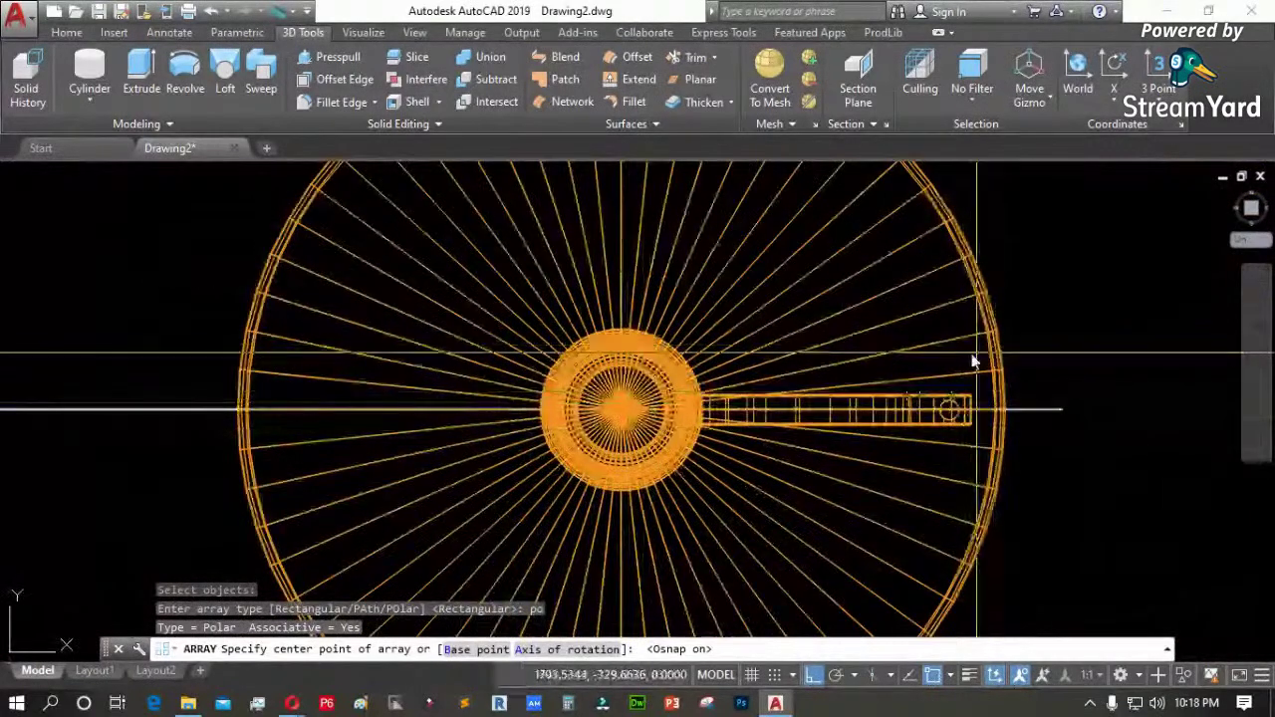
shift+right_click(948, 328)
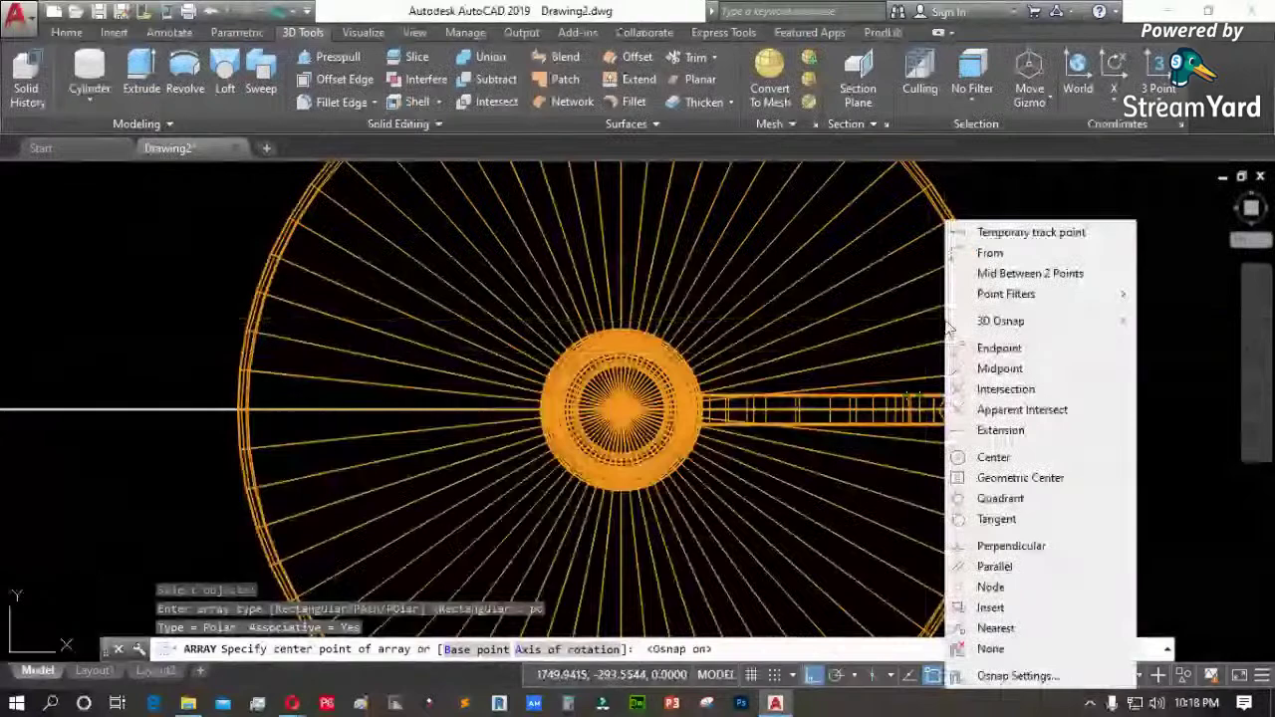
click(997, 458)
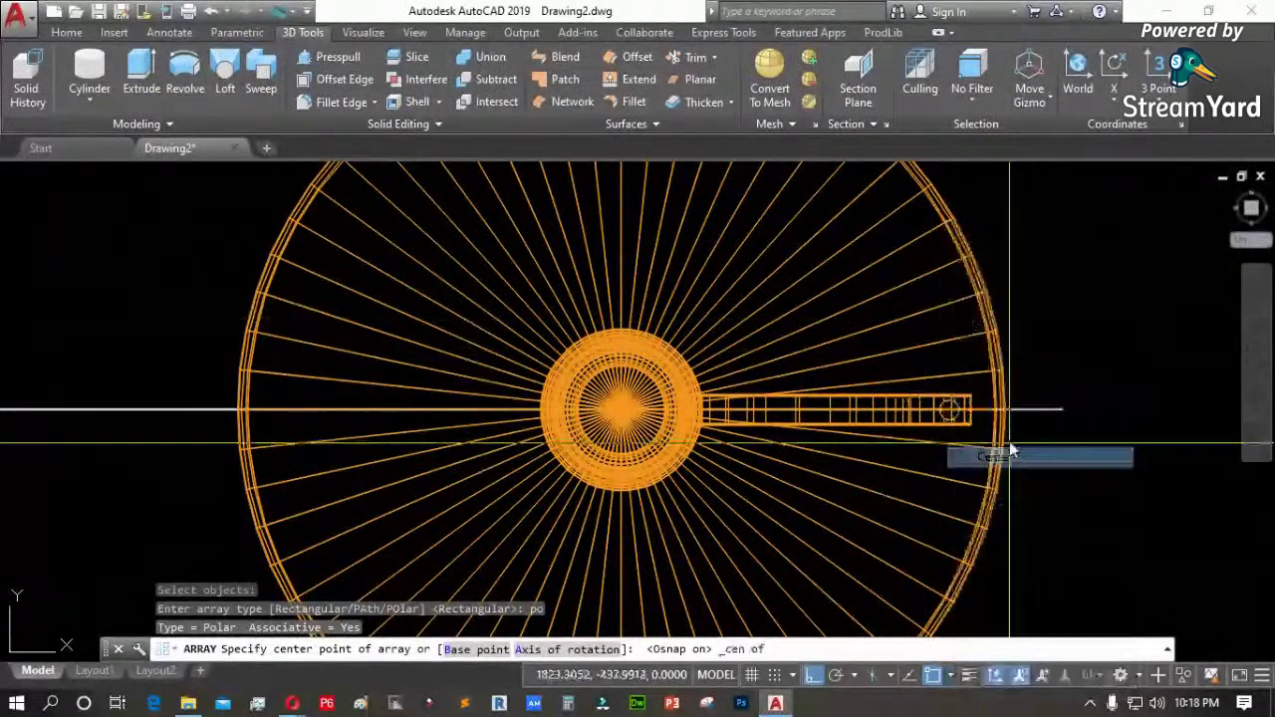
click(1000, 367)
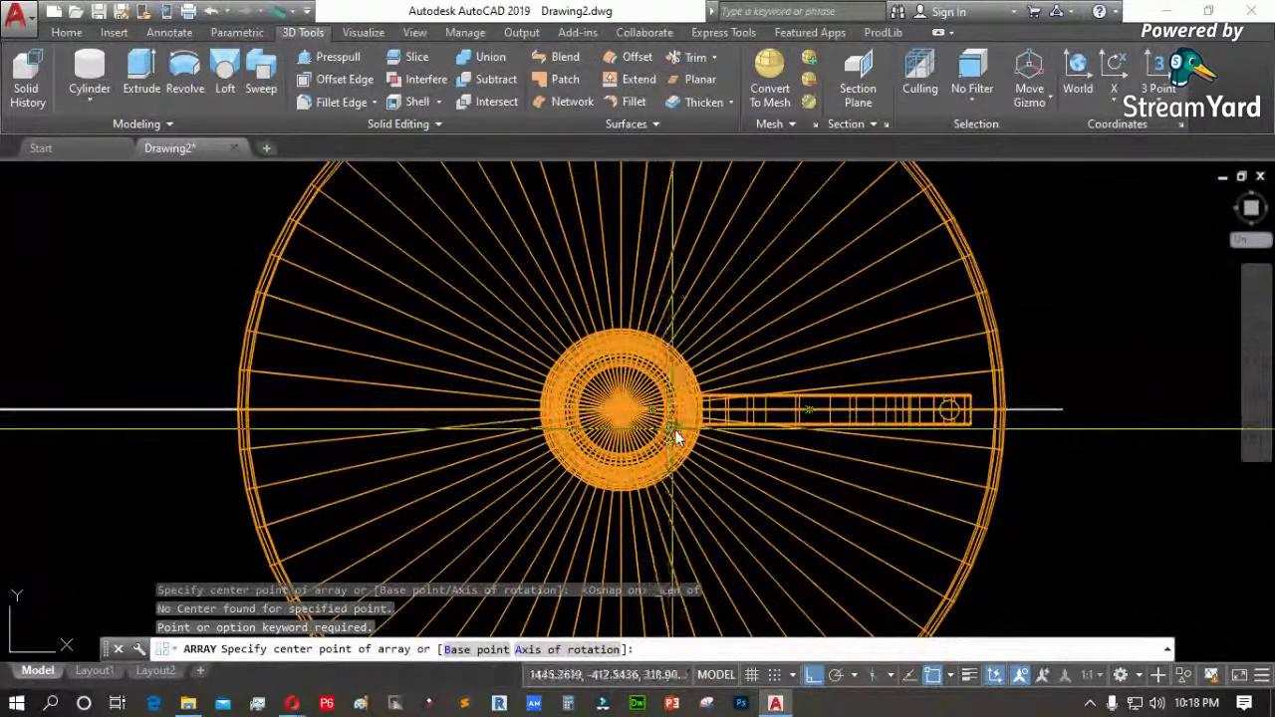
scroll(676, 436, down, 5)
scroll(626, 397, up, 5)
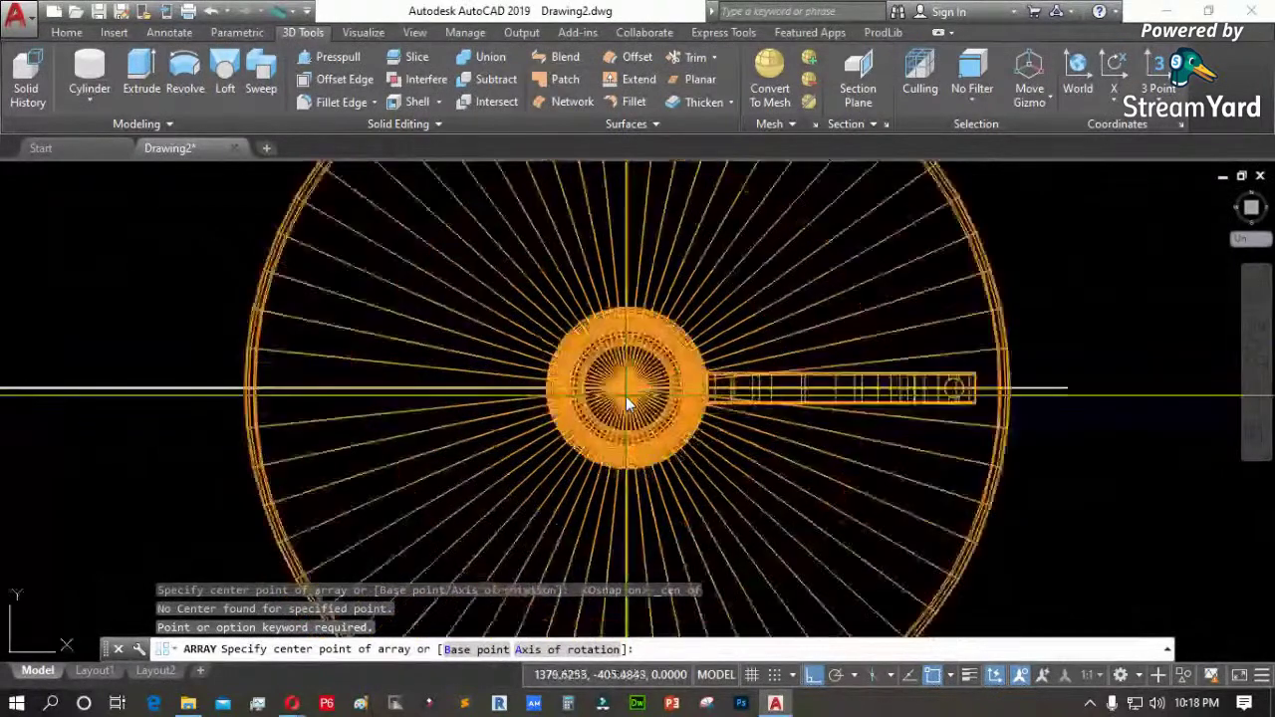
scroll(626, 397, up, 2)
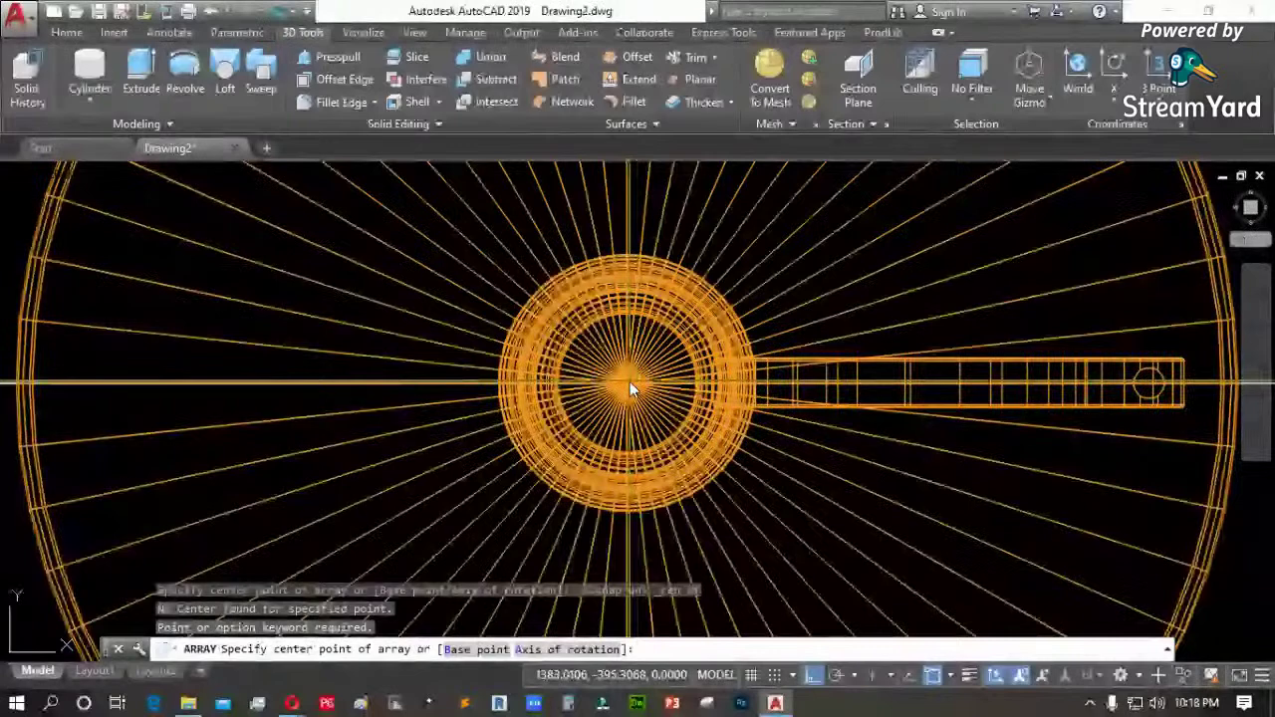
key(F3)
scroll(630, 382, up, 3)
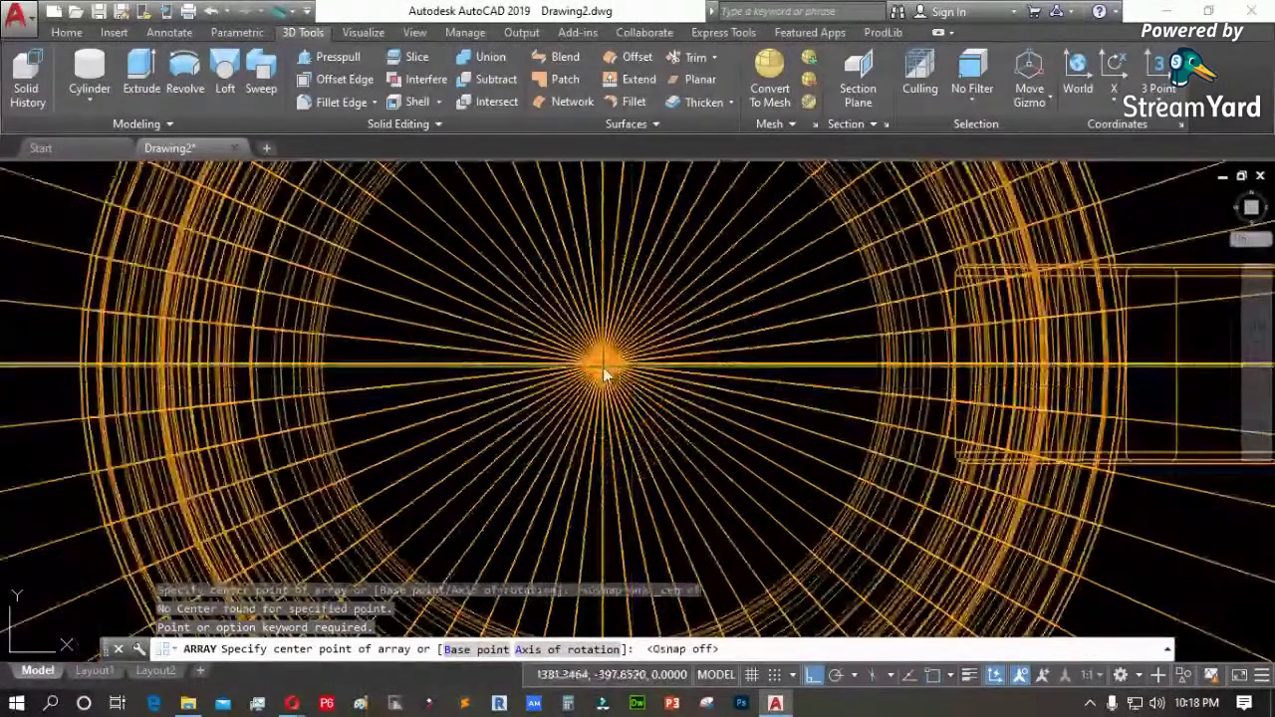
click(604, 371)
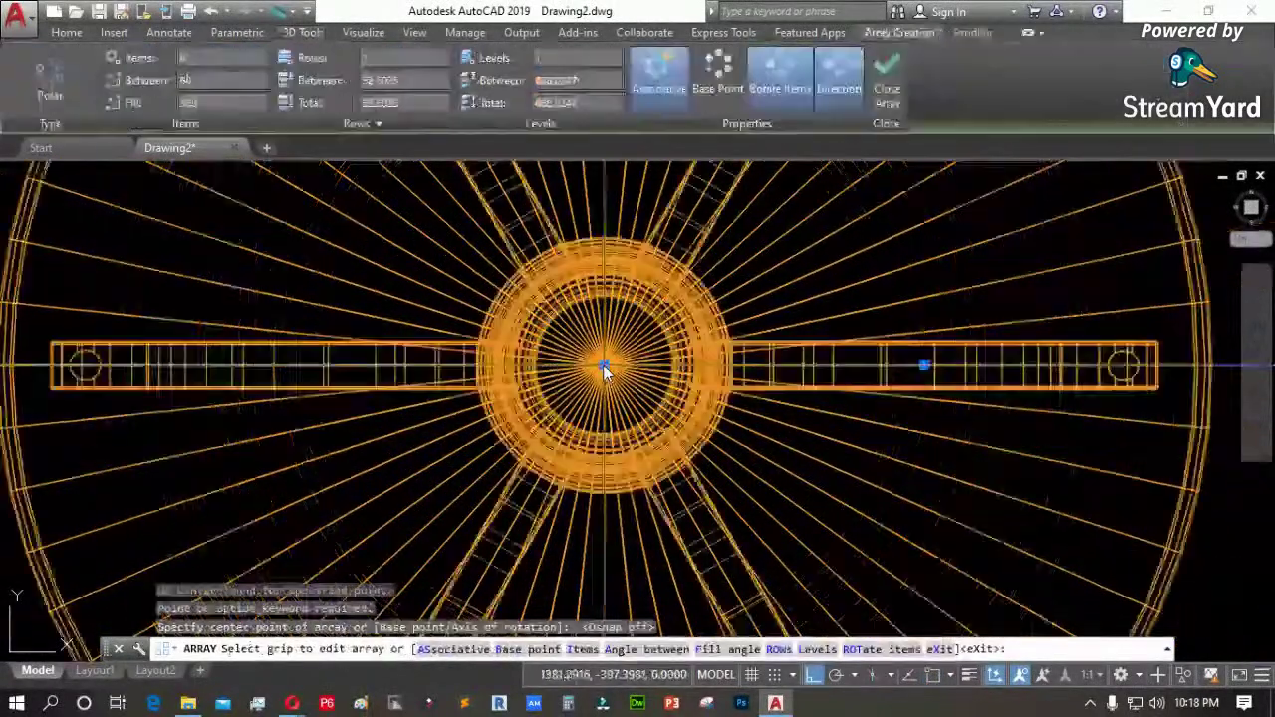
Change the array item count to 3 and close the polar array
scroll(604, 371, down, 8)
scroll(612, 281, up, 4)
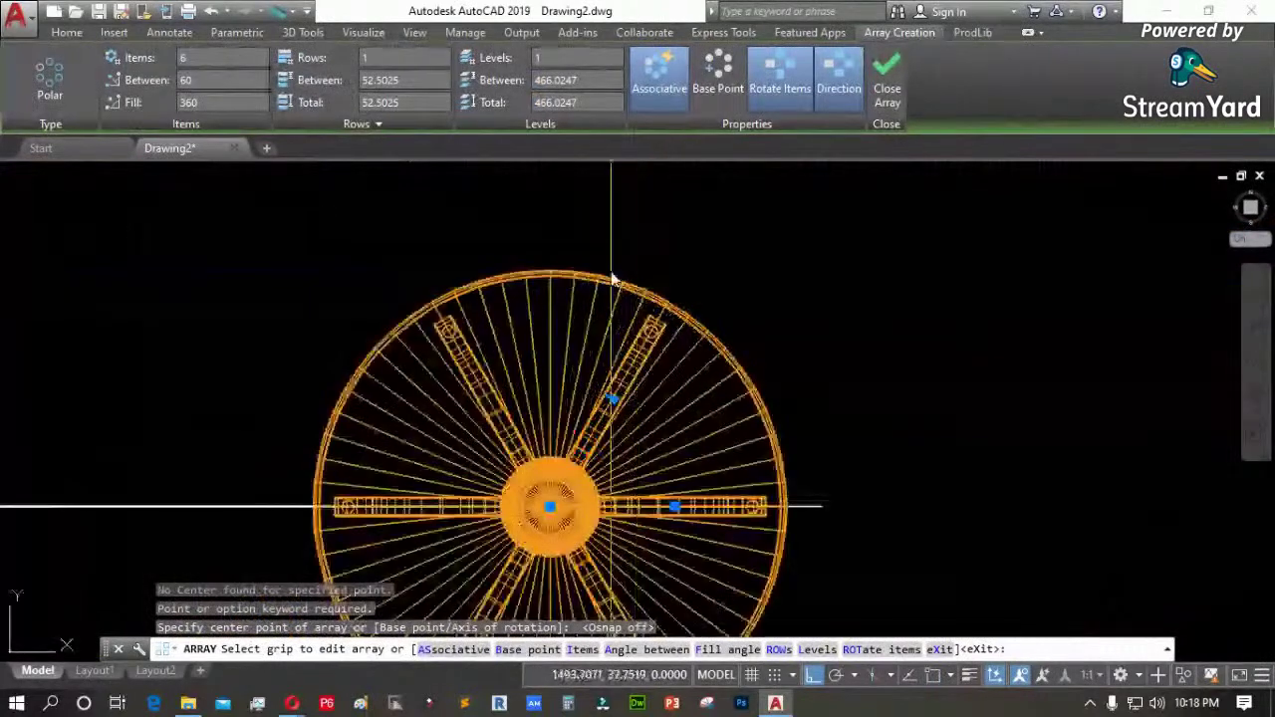
scroll(612, 281, down, 2)
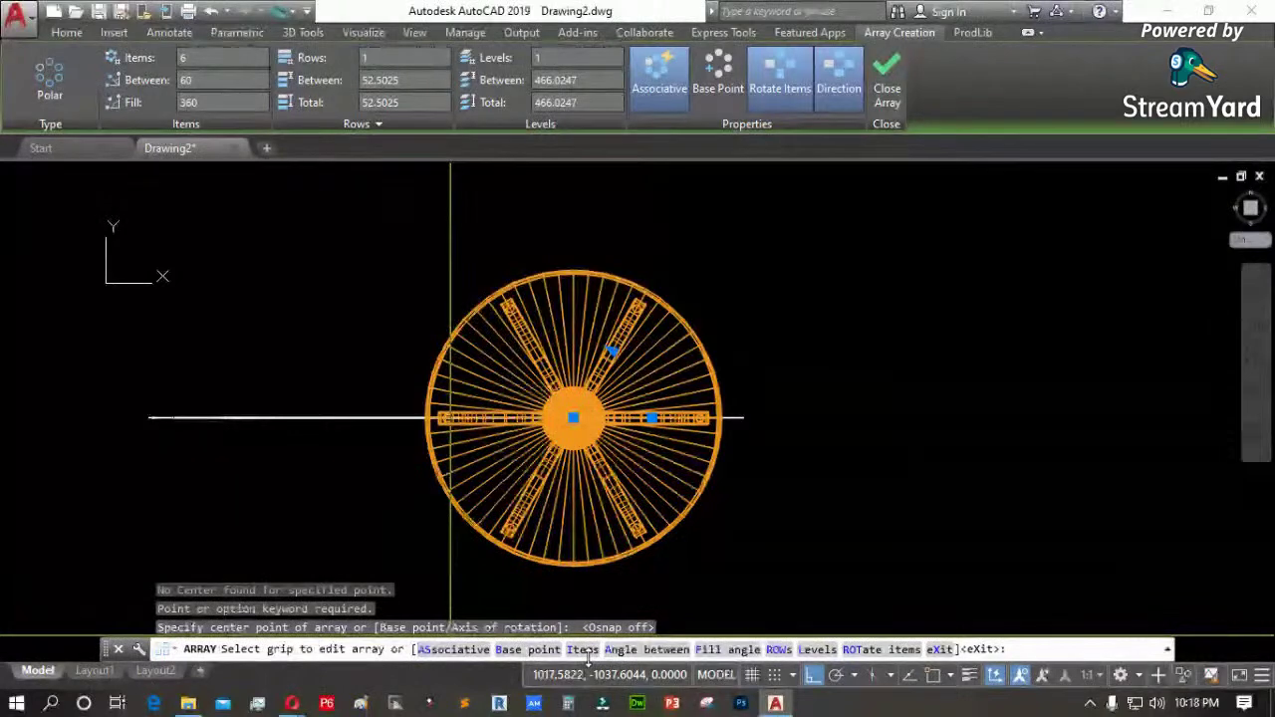
key(Return)
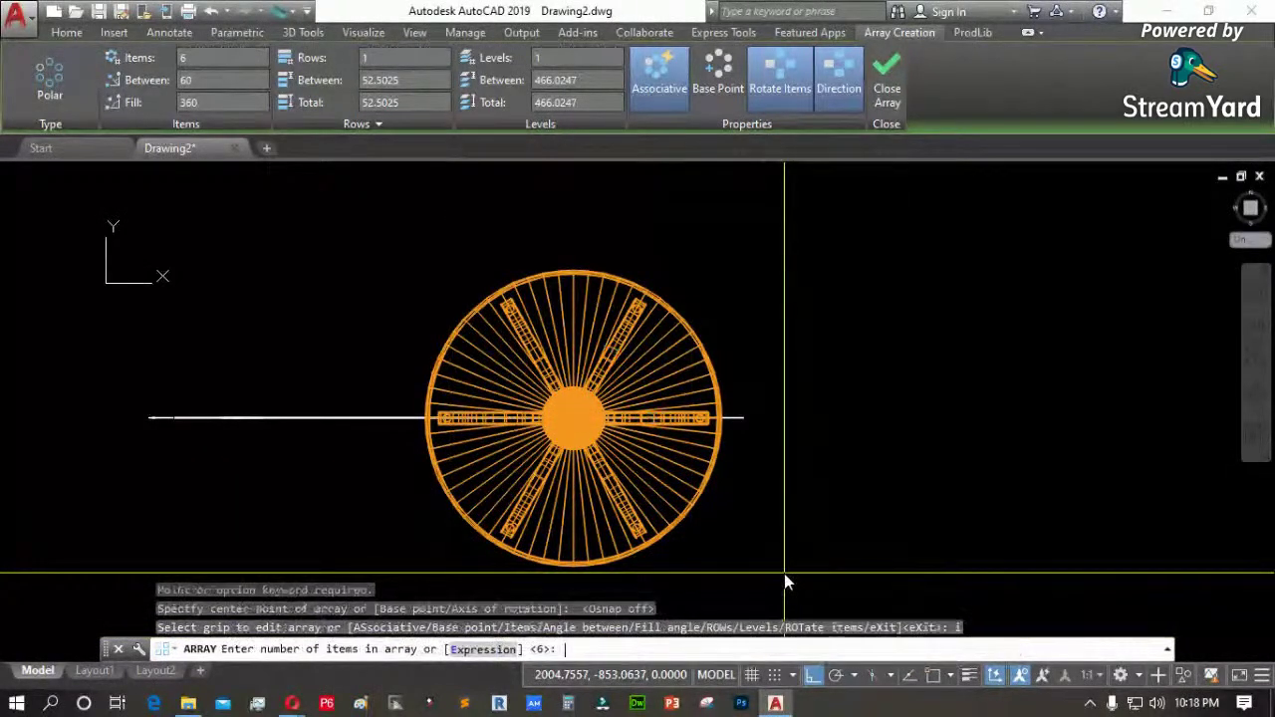
text(3)
key(Return)
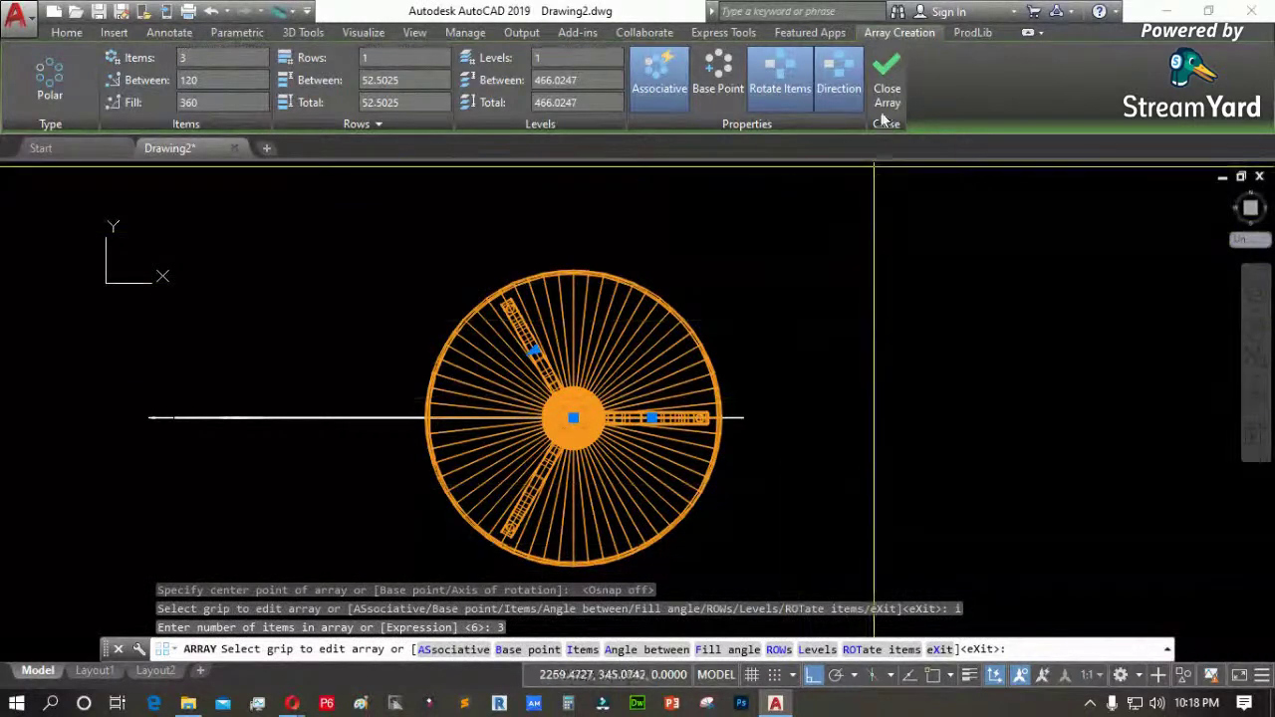
key(Return)
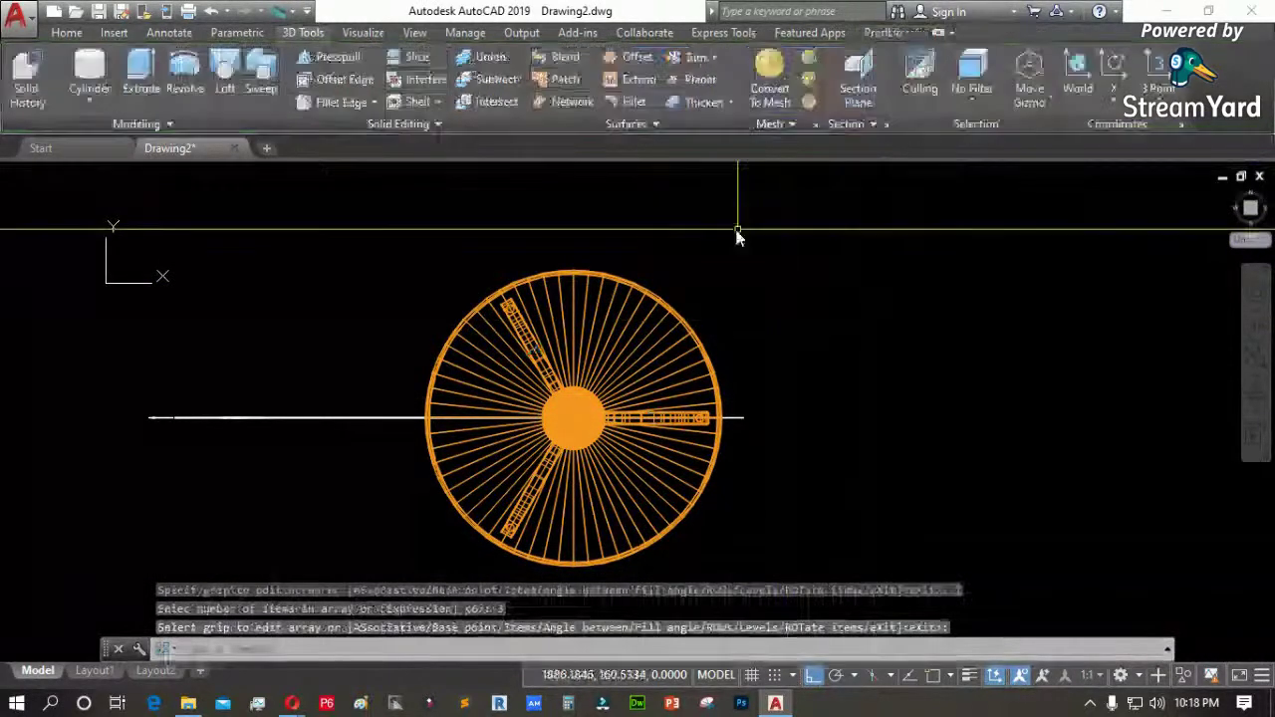
Show the table in perspective, shaded with edges, and orbit to view it in 3D
click(31, 178)
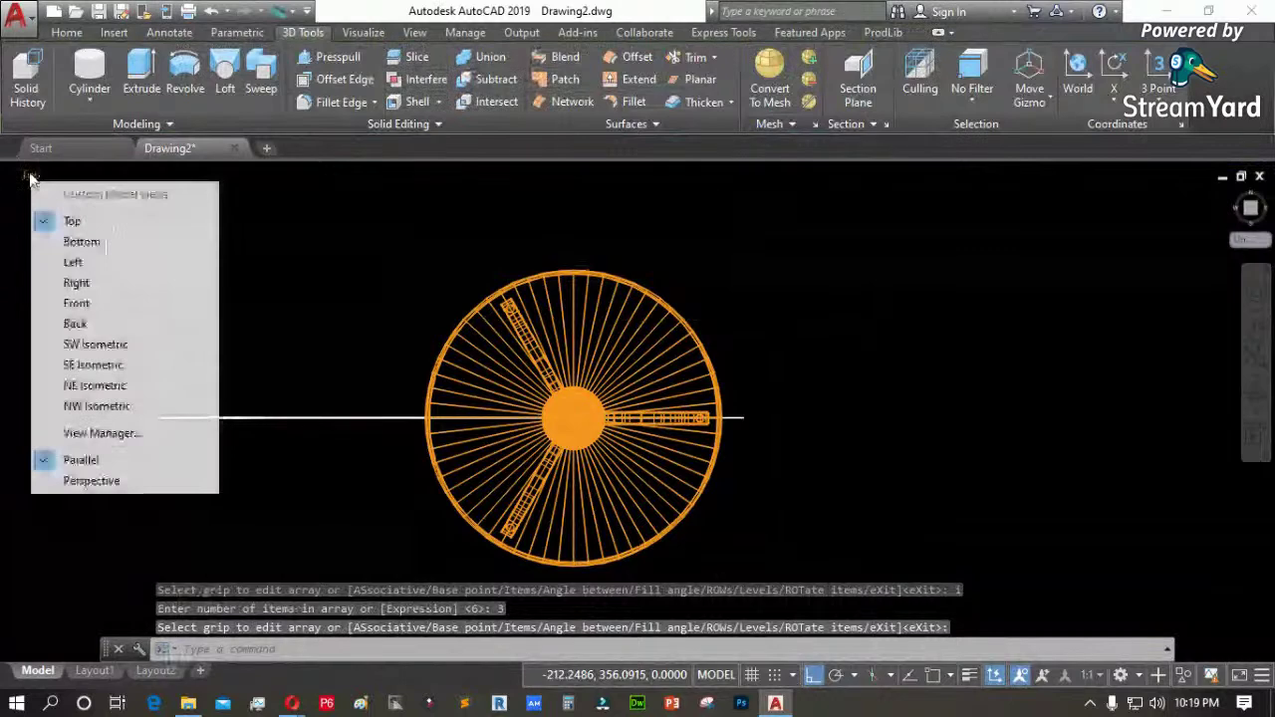
click(91, 481)
click(81, 175)
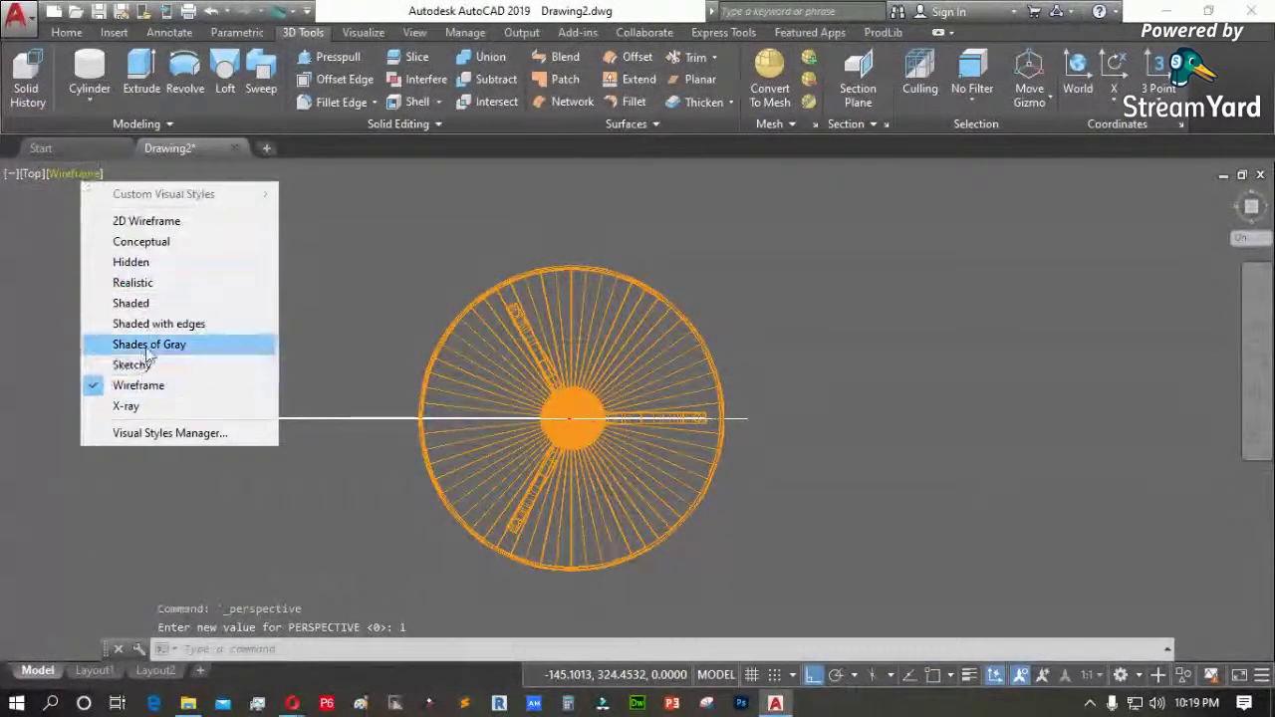
click(159, 325)
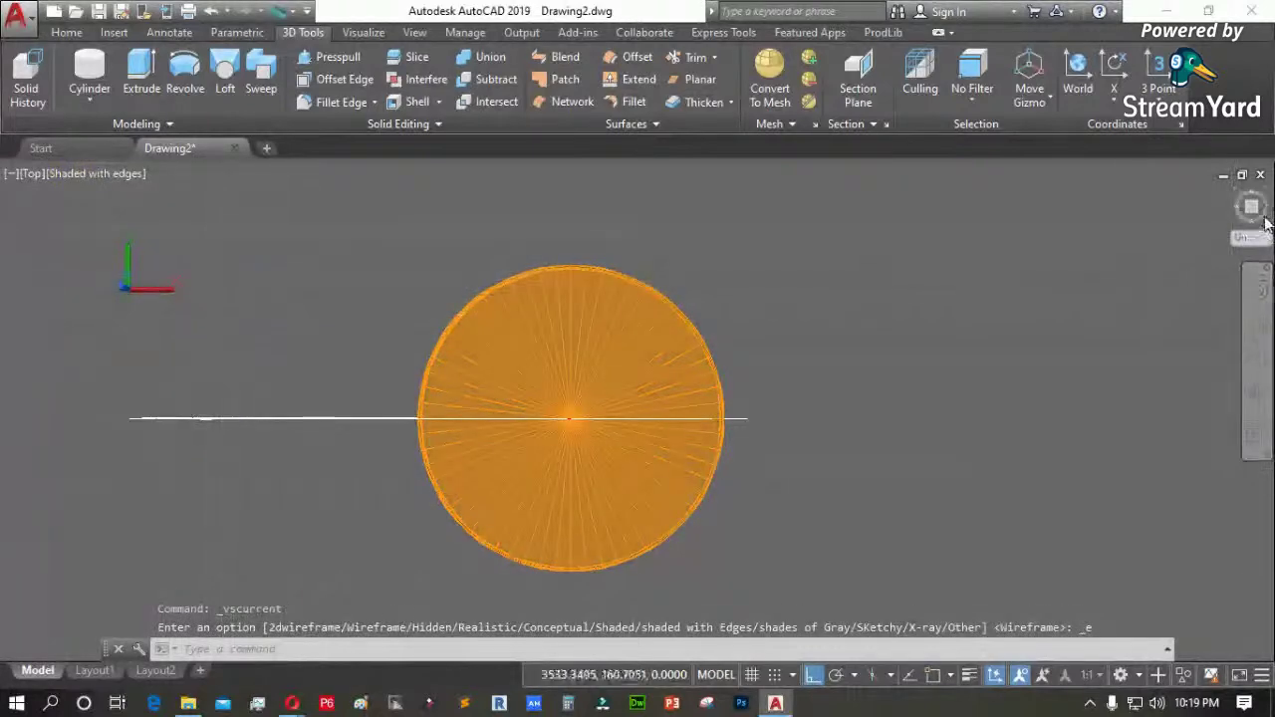
click(1257, 396)
drag(1110, 413, 571, 298)
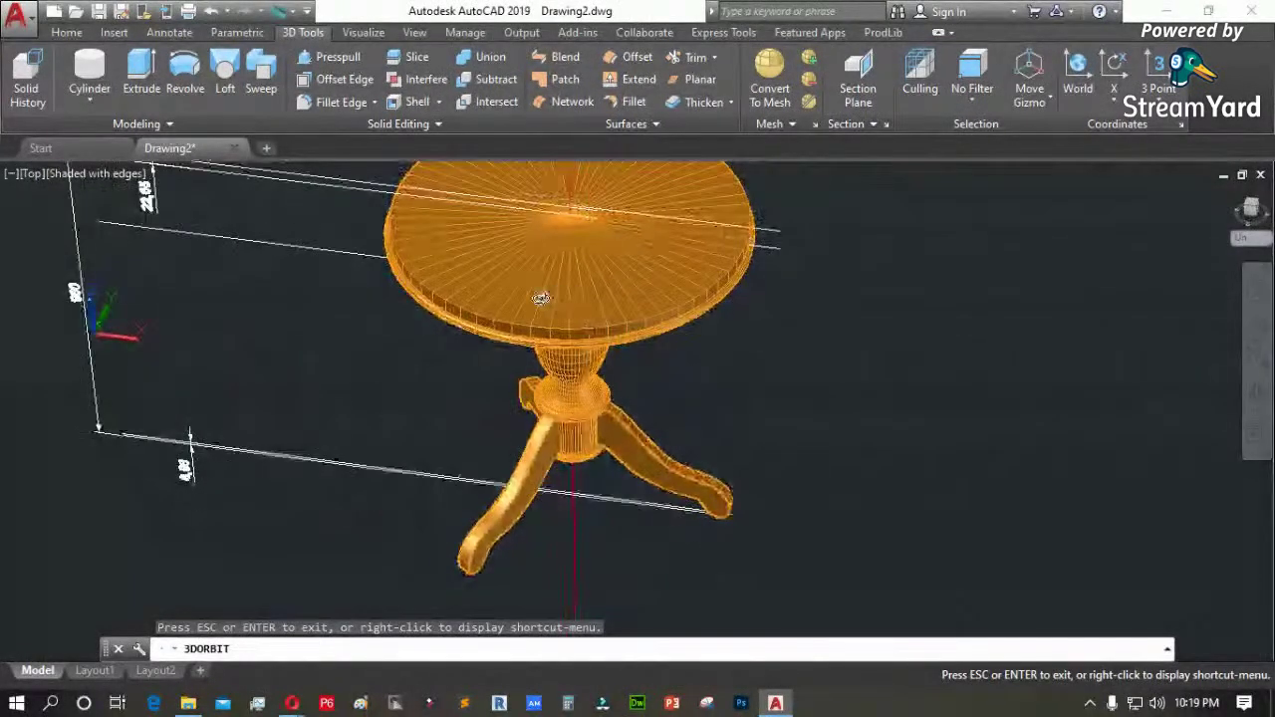
scroll(573, 275, up, 2)
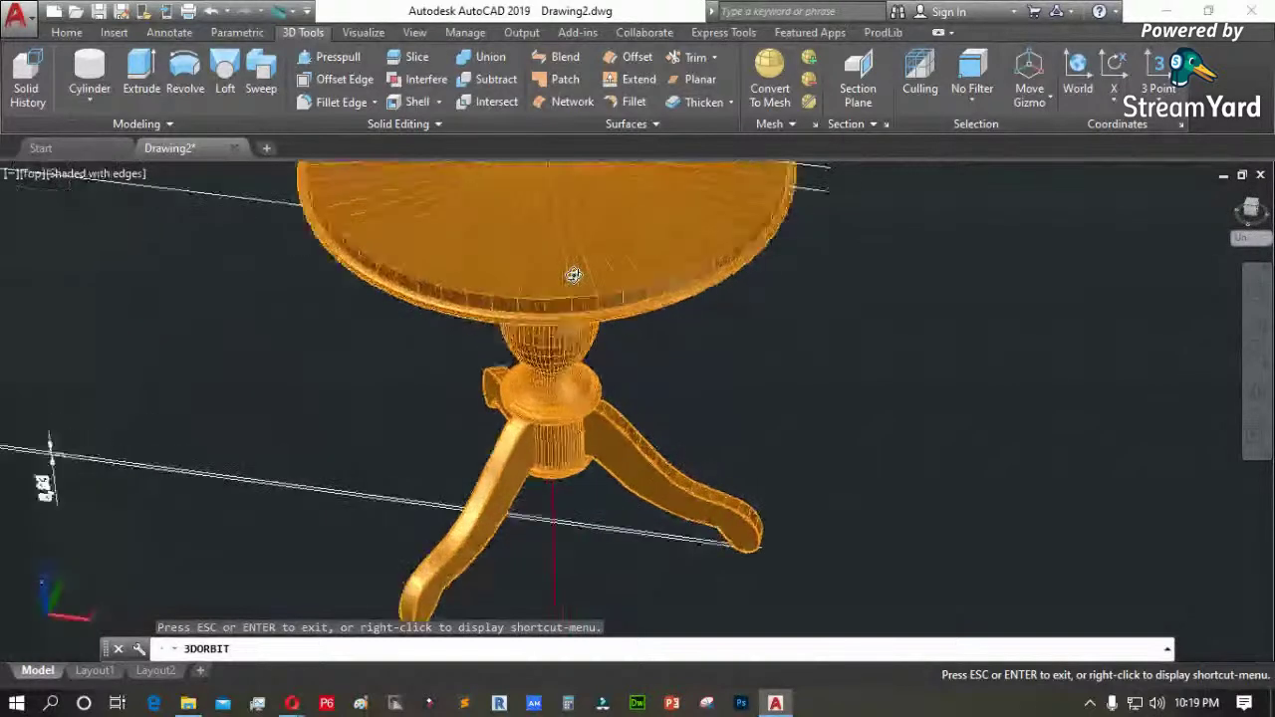
key(Escape)
Return to the Front view and set the visual style to 2D Wireframe
scroll(663, 298, up, 2)
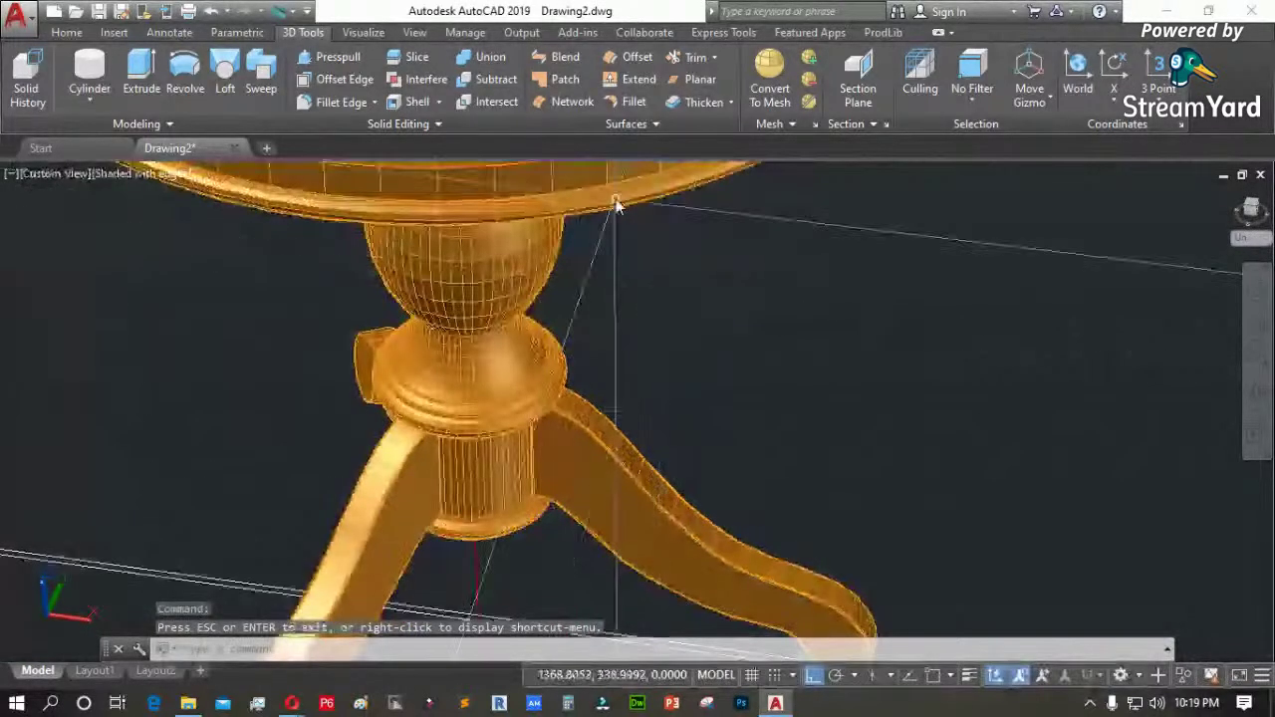
scroll(611, 208, up, 1)
scroll(592, 370, down, 4)
scroll(289, 219, up, 4)
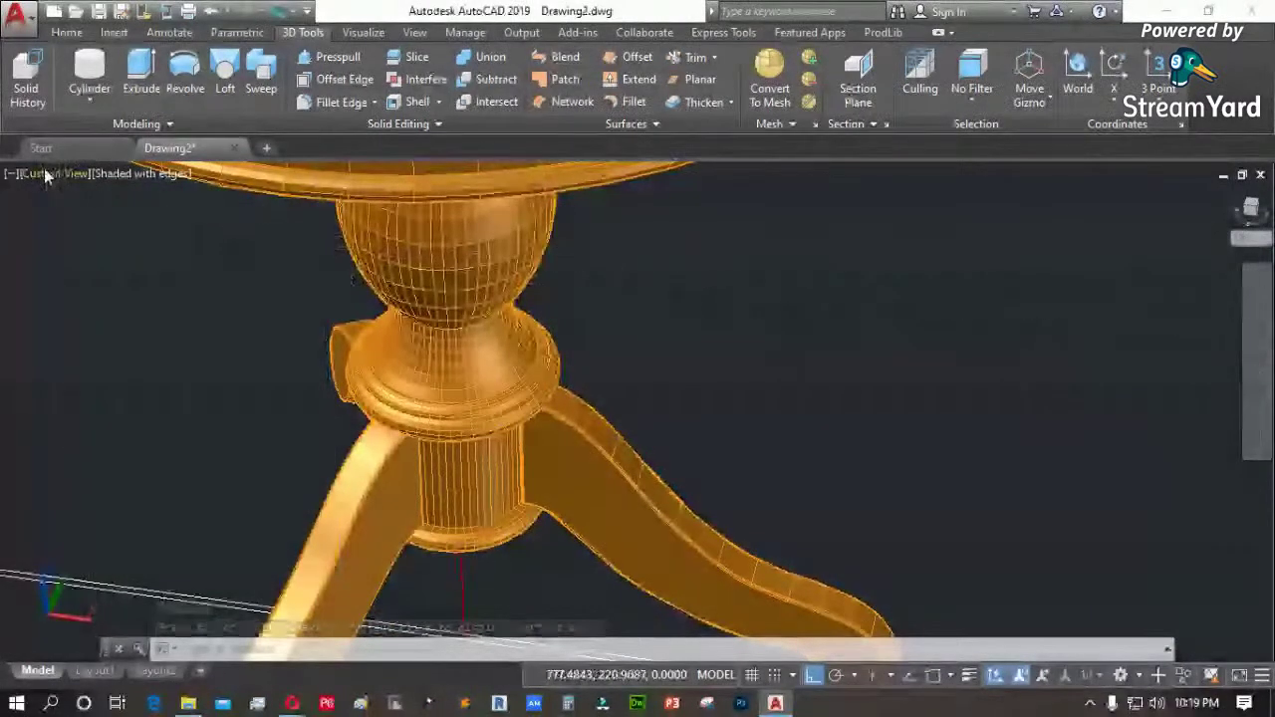
click(45, 175)
click(100, 298)
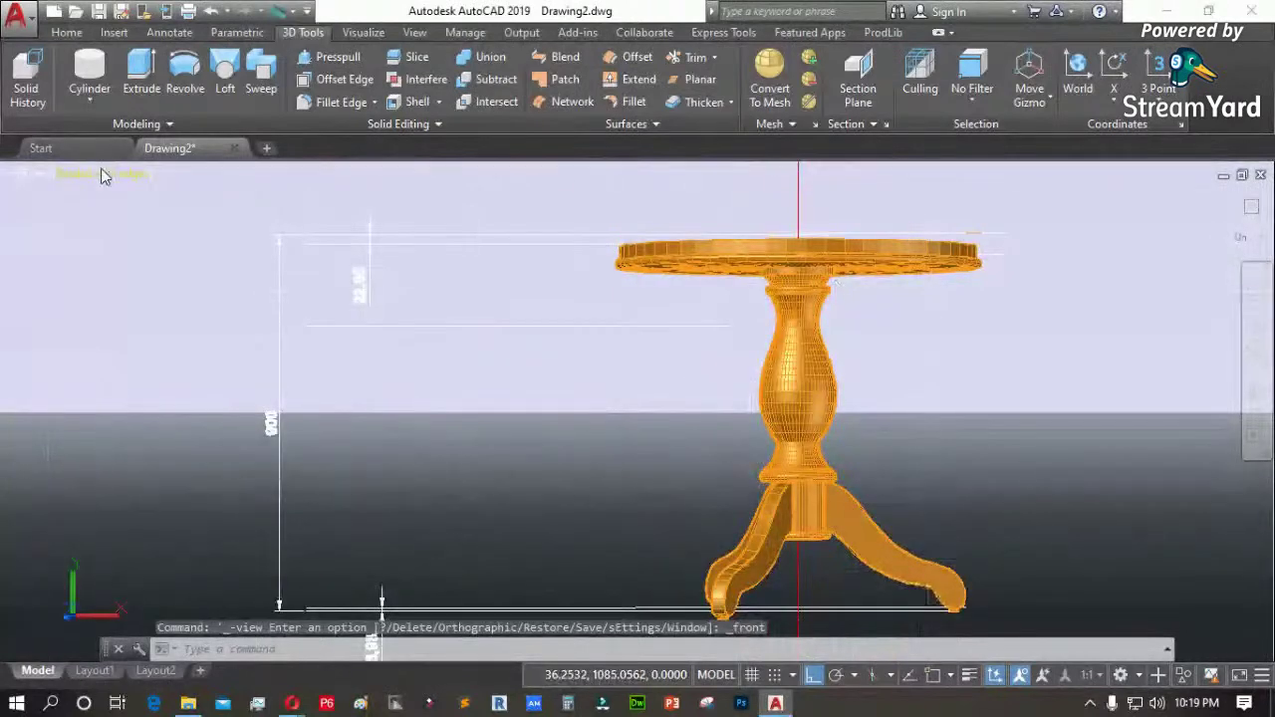
click(100, 175)
click(146, 221)
scroll(1023, 227, up, 6)
Zoom around the table and switch to the Top view showing tabletop and three legs
scroll(886, 455, down, 3)
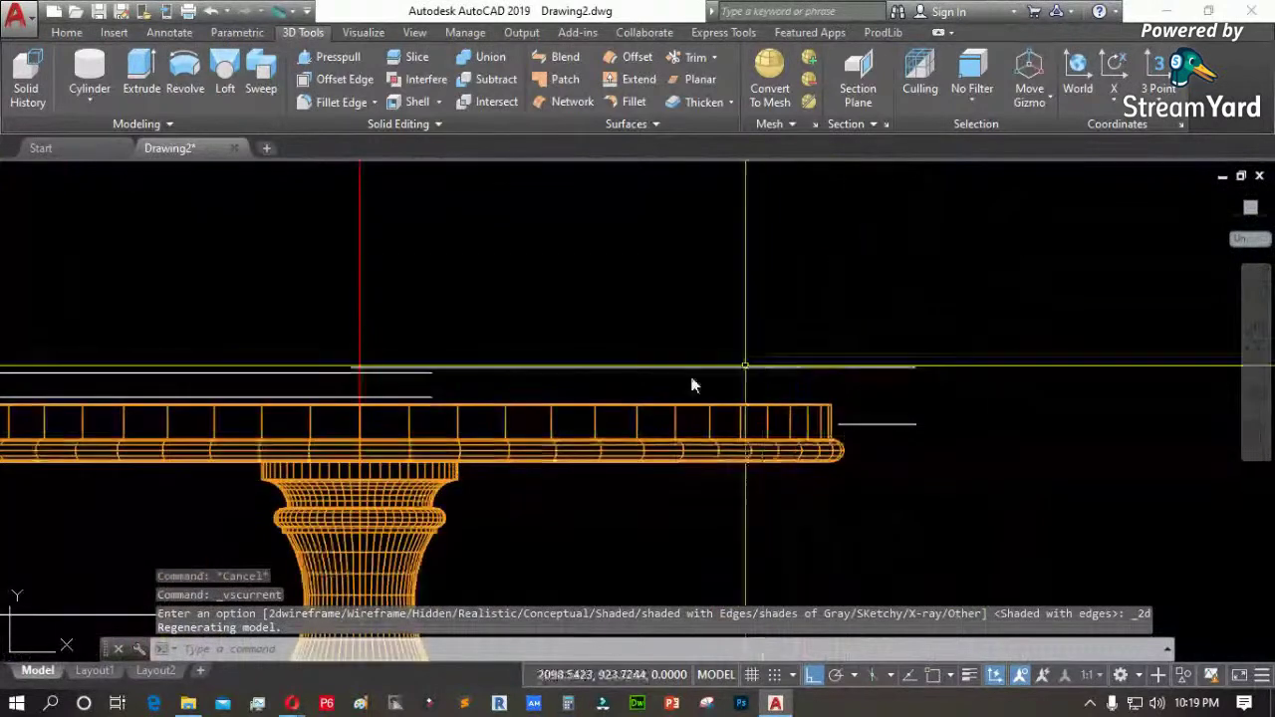
scroll(350, 392, up, 4)
scroll(498, 368, down, 4)
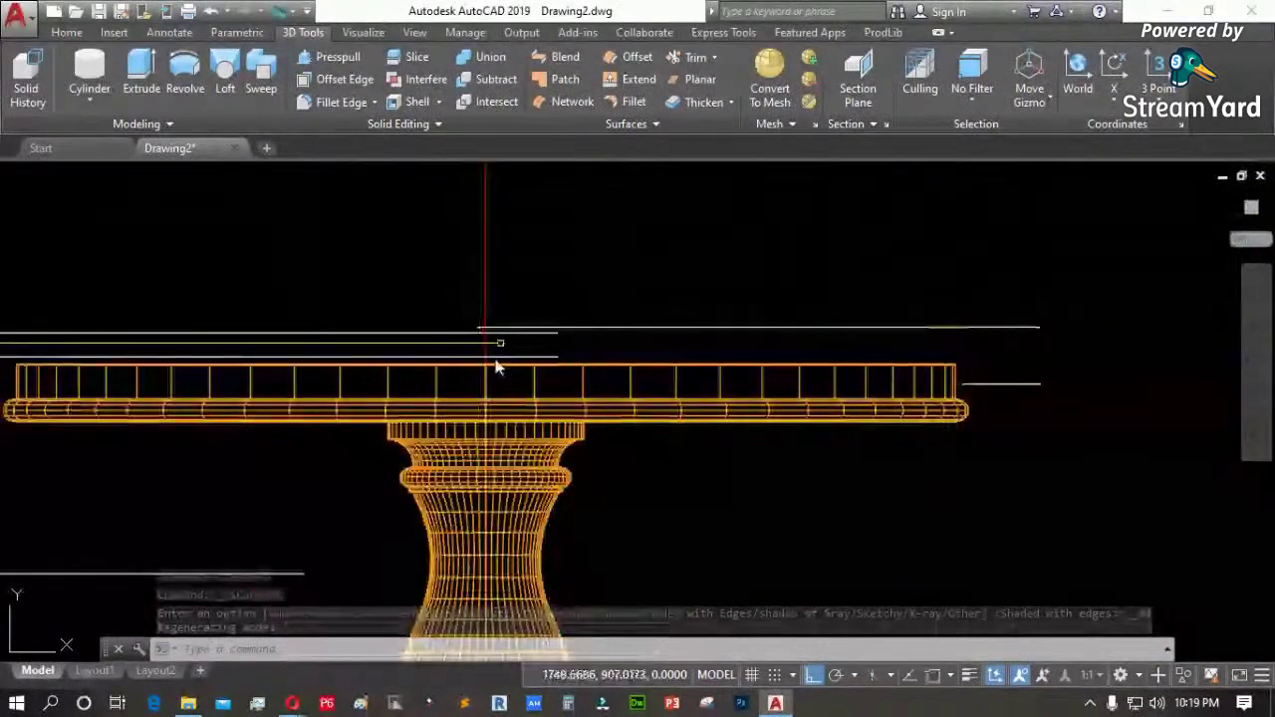
scroll(741, 431, down, 2)
scroll(826, 441, down, 6)
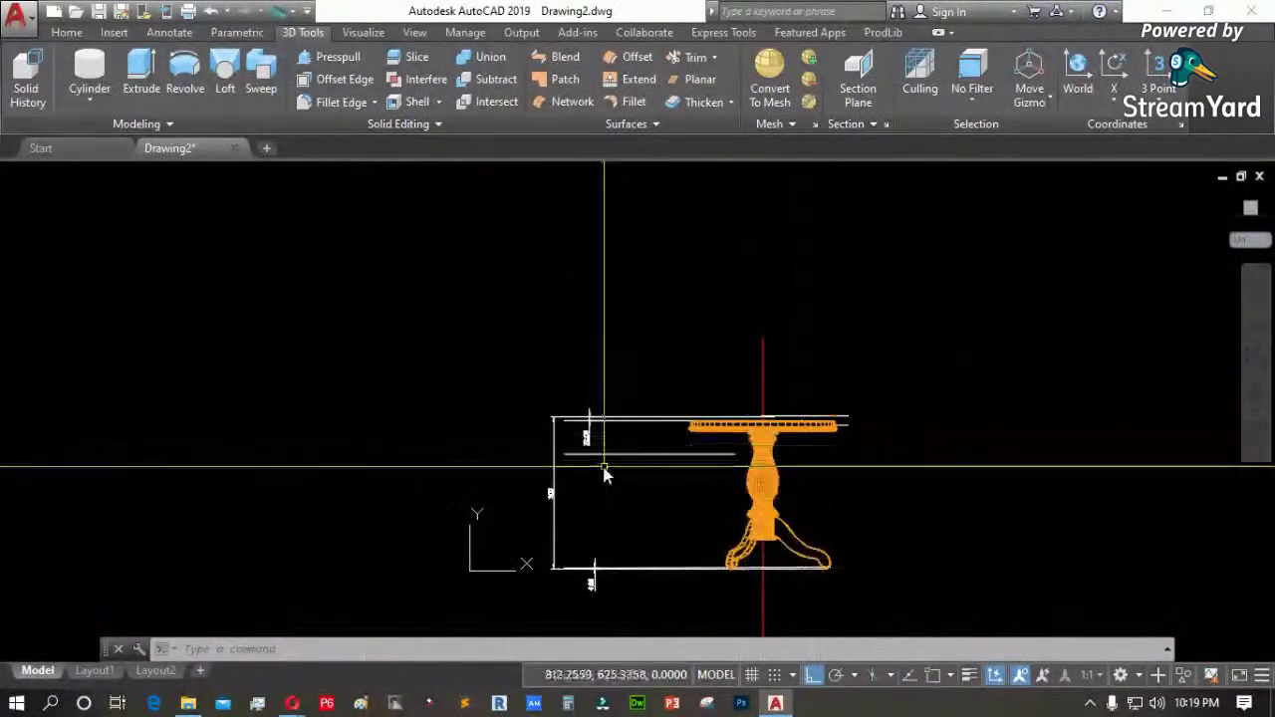
scroll(603, 475, up, 6)
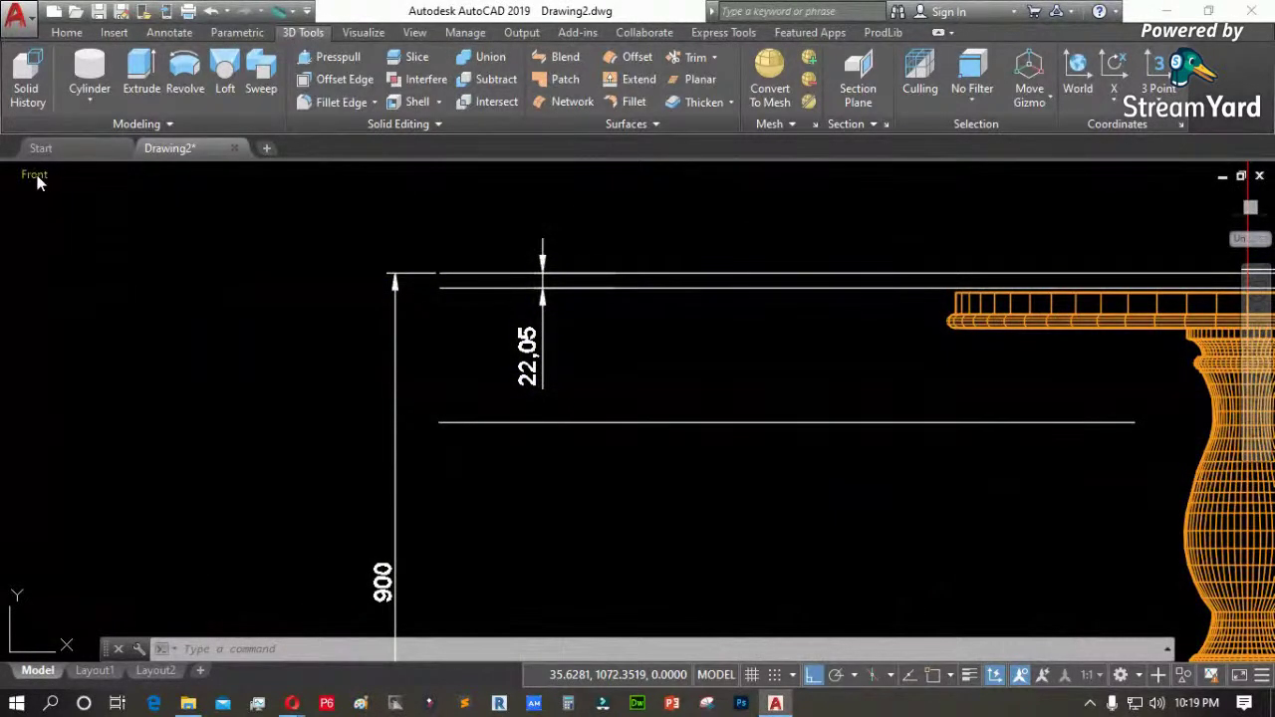
click(36, 177)
click(80, 223)
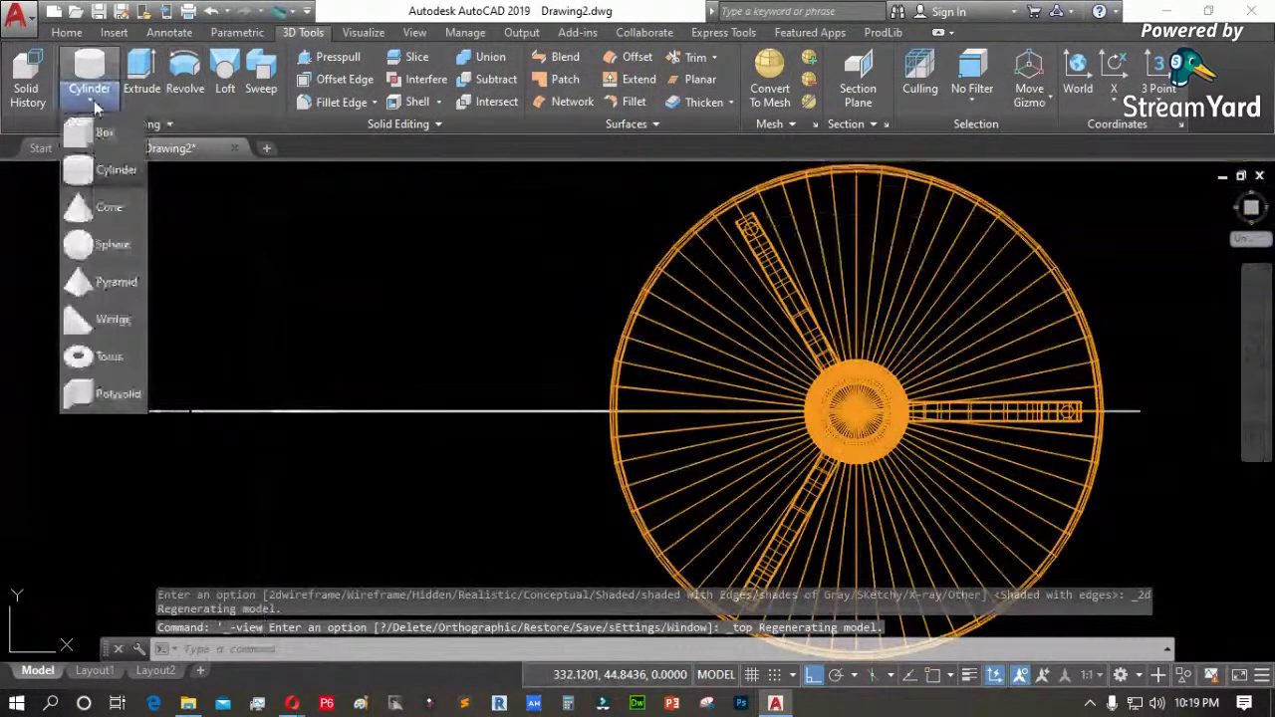
Draw a polyline from the horizontal line's right endpoint to a second point, with Osnap on
click(98, 170)
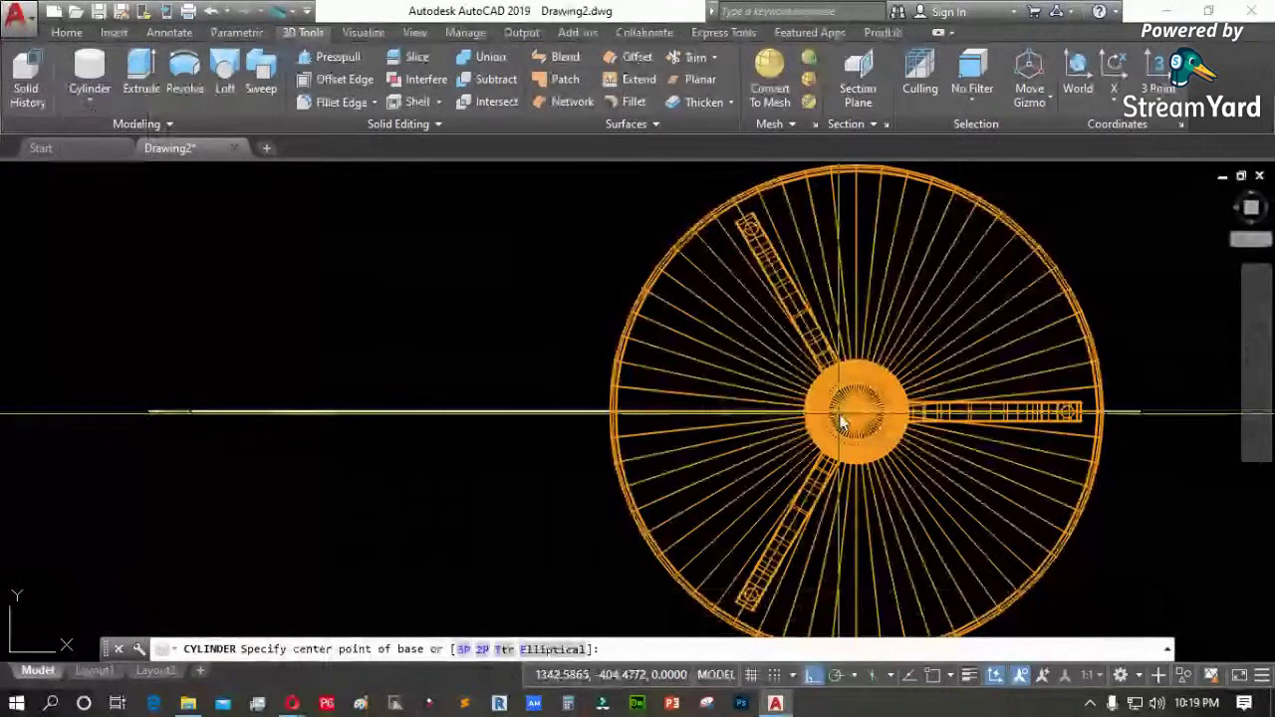
middle_drag(865, 419, 738, 416)
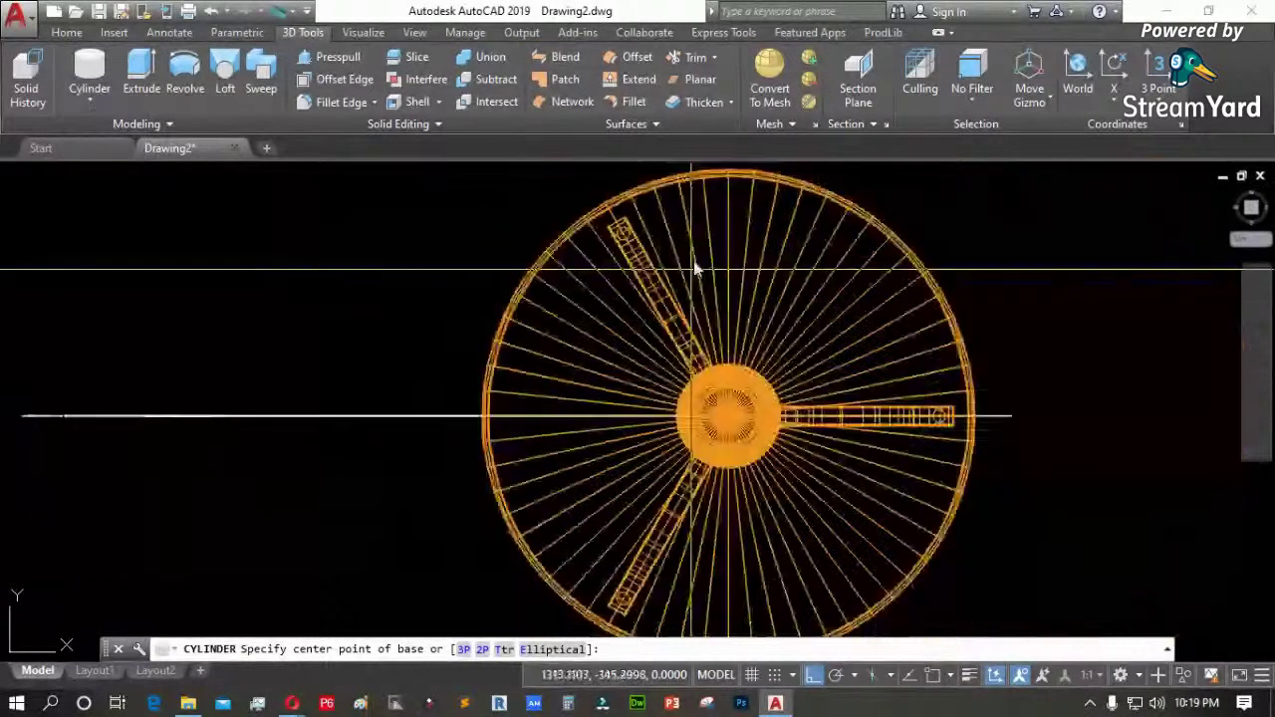
key(Escape)
text(pl)
key(Return)
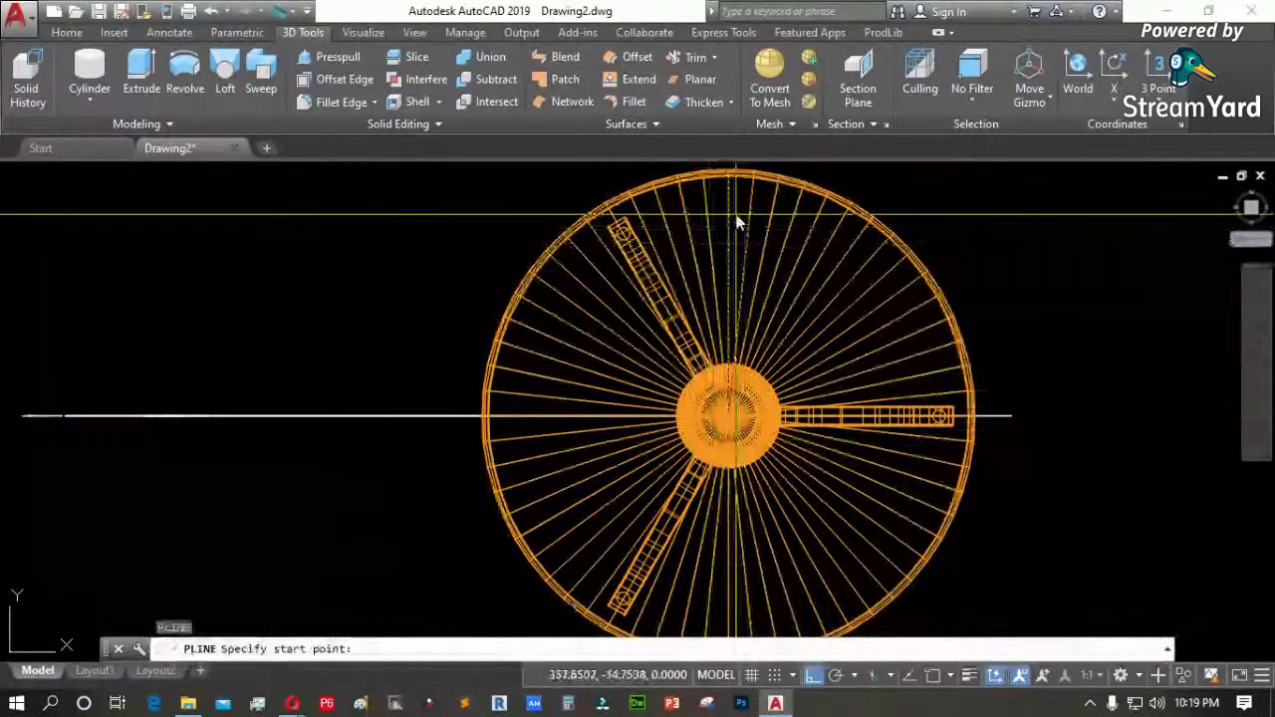
key(F3)
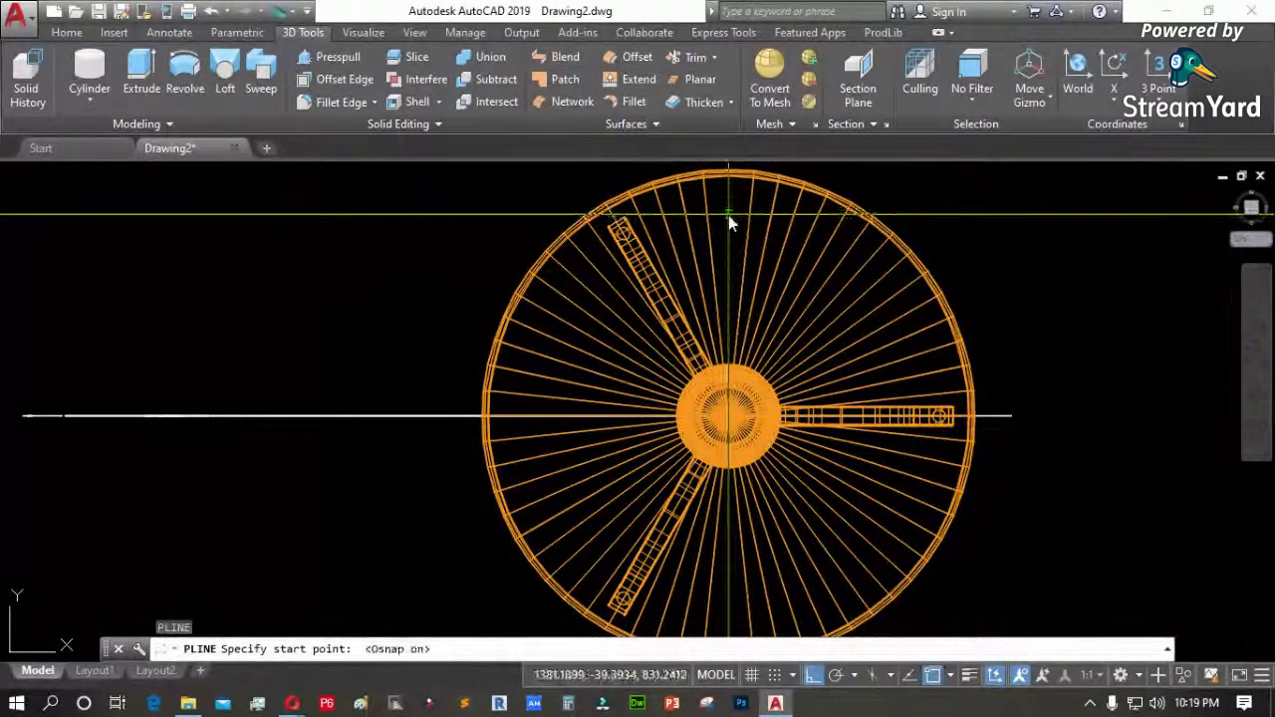
click(728, 215)
scroll(728, 215, down, 2)
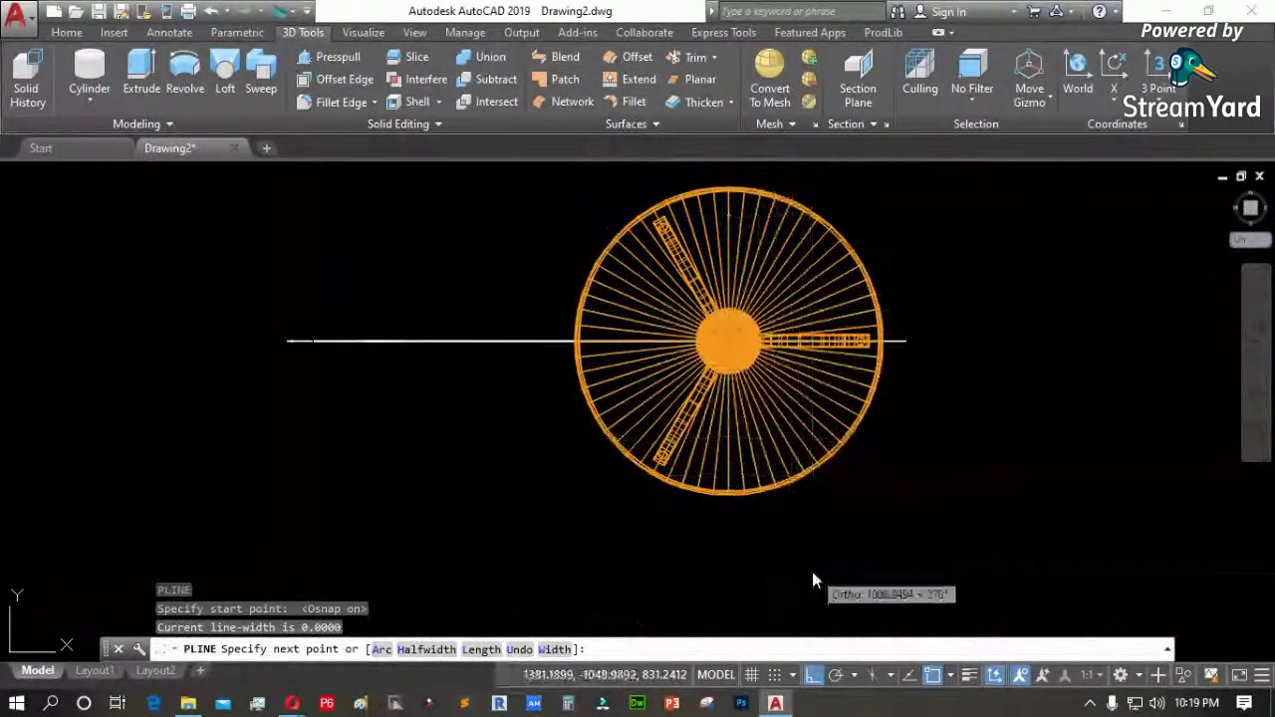
scroll(900, 369, up, 4)
key(Return)
key(Return)
click(902, 311)
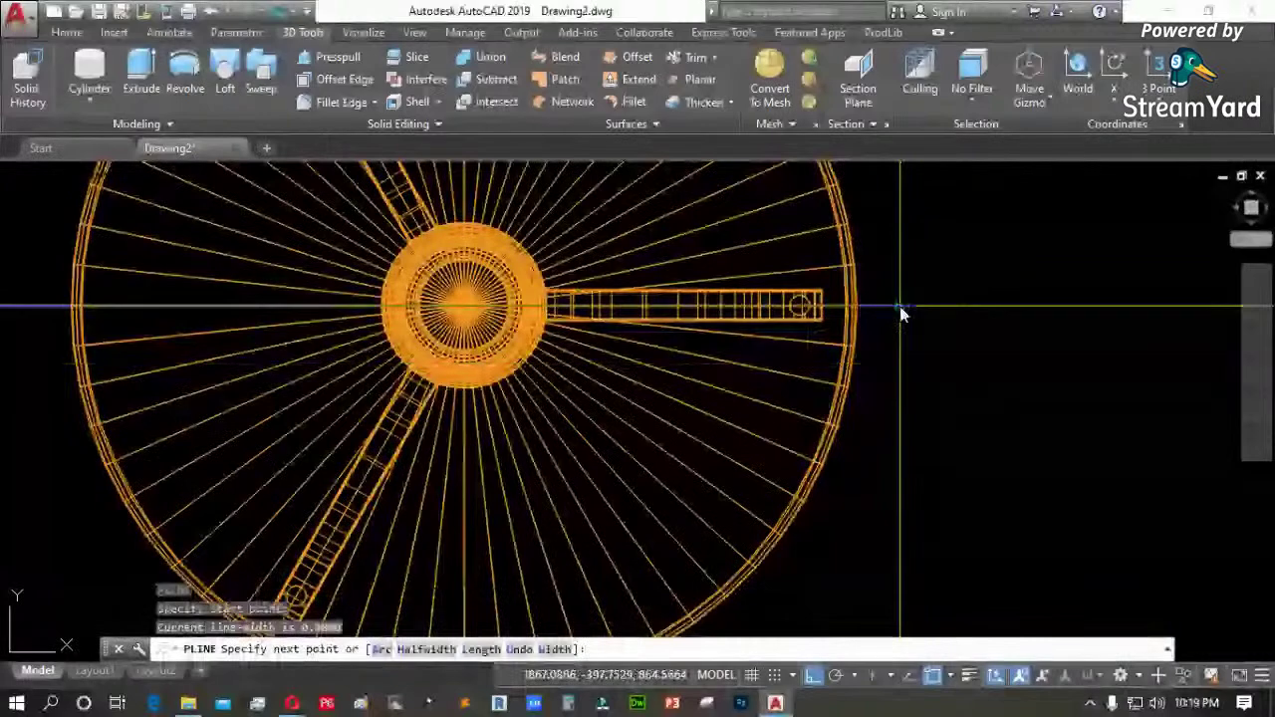
scroll(899, 313, down, 4)
click(531, 383)
key(Return)
scroll(743, 303, up, 2)
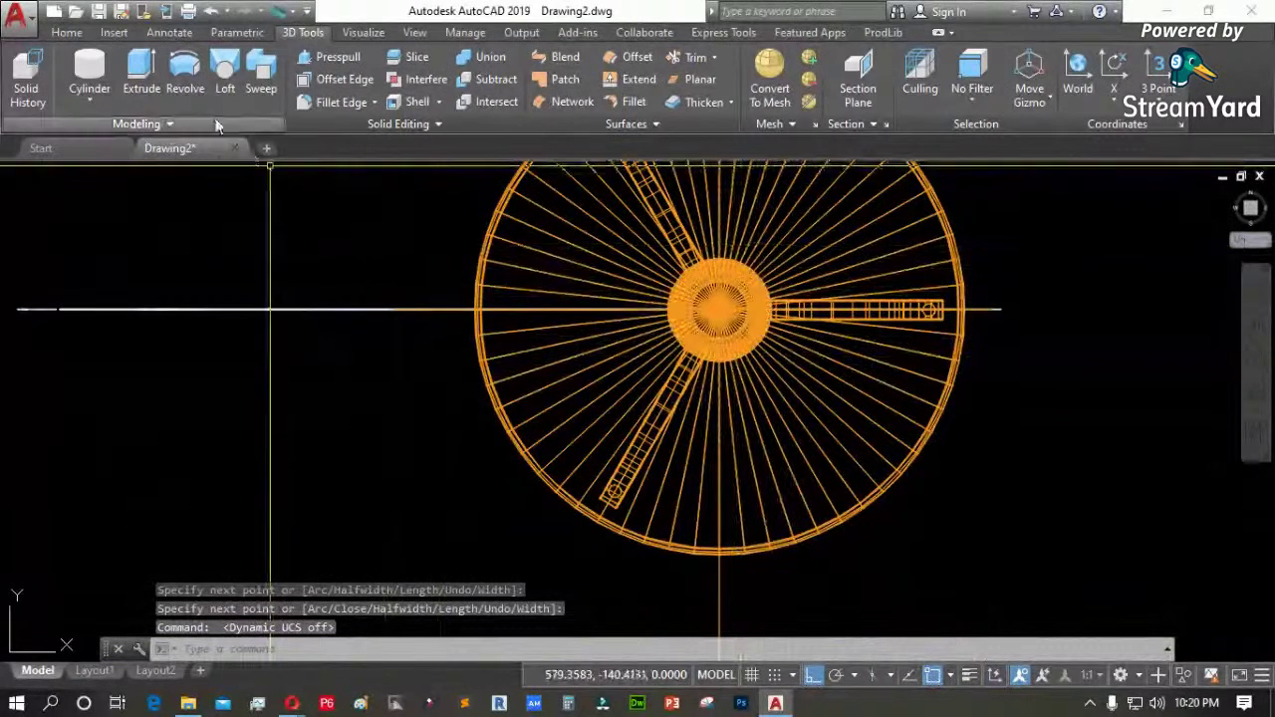
Create a cylinder centred on the column hub with radius to the tabletop rim, viewed from front
click(90, 76)
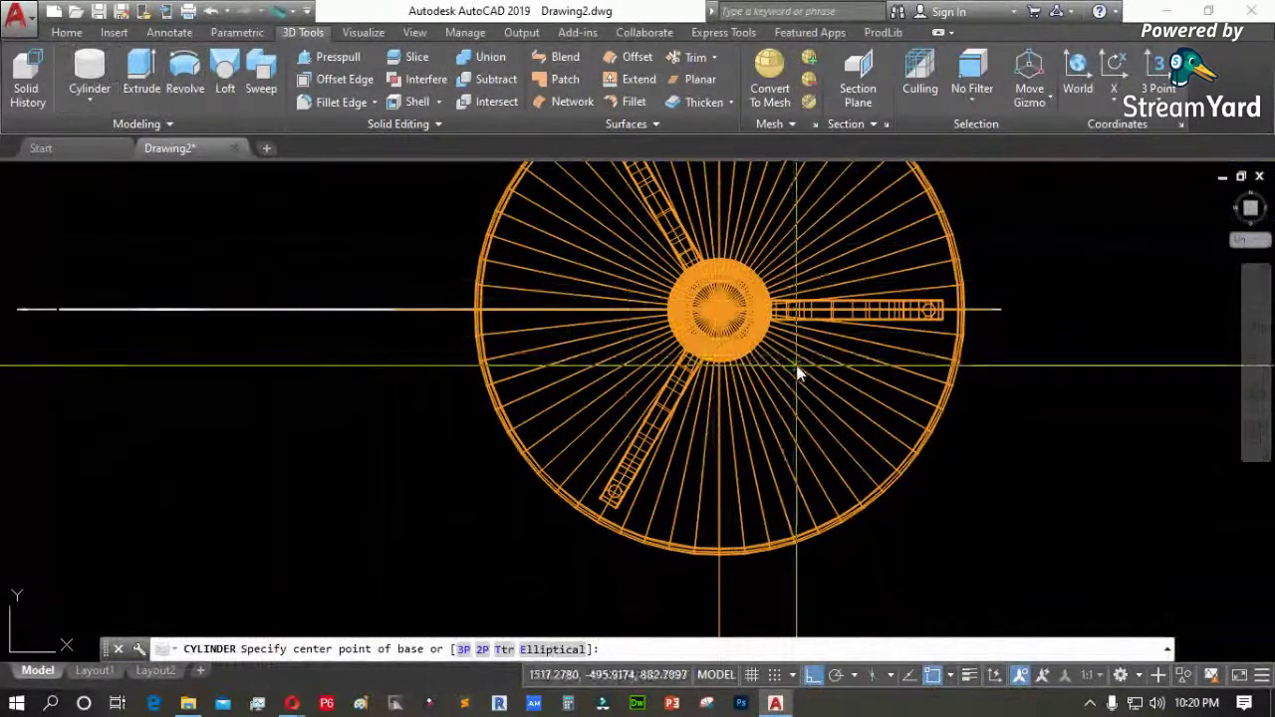
scroll(725, 317, up, 4)
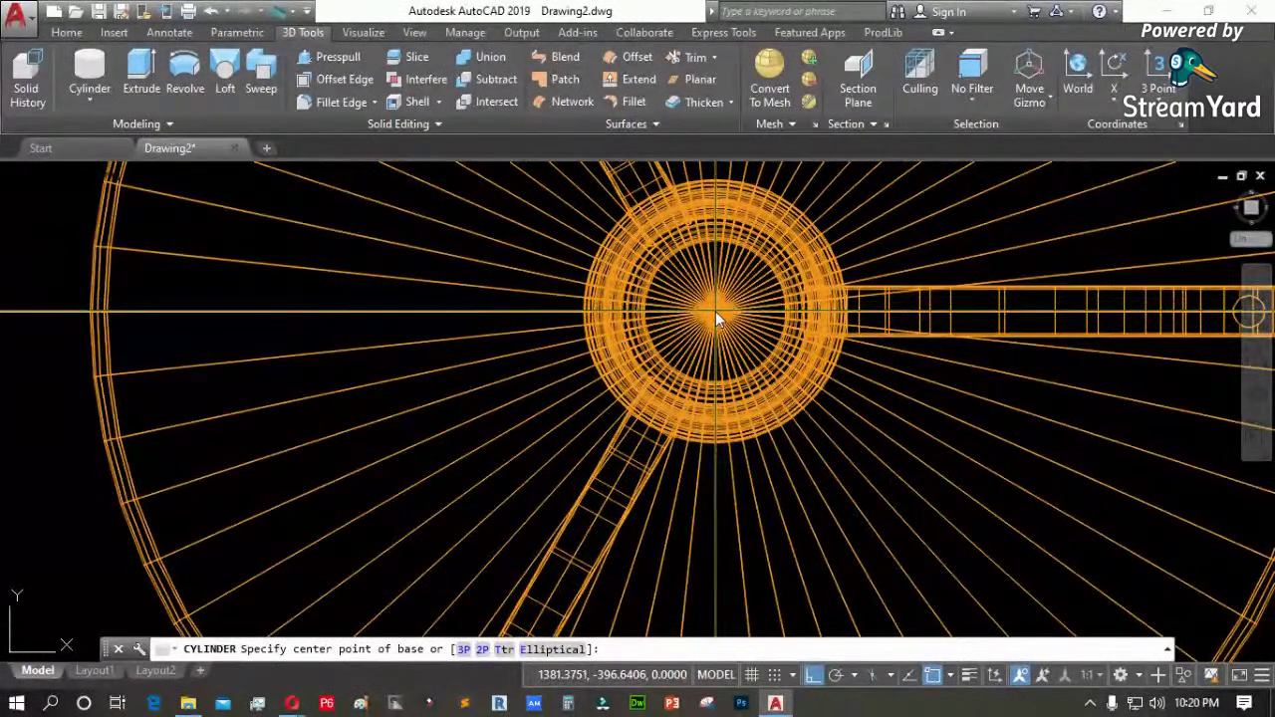
click(717, 319)
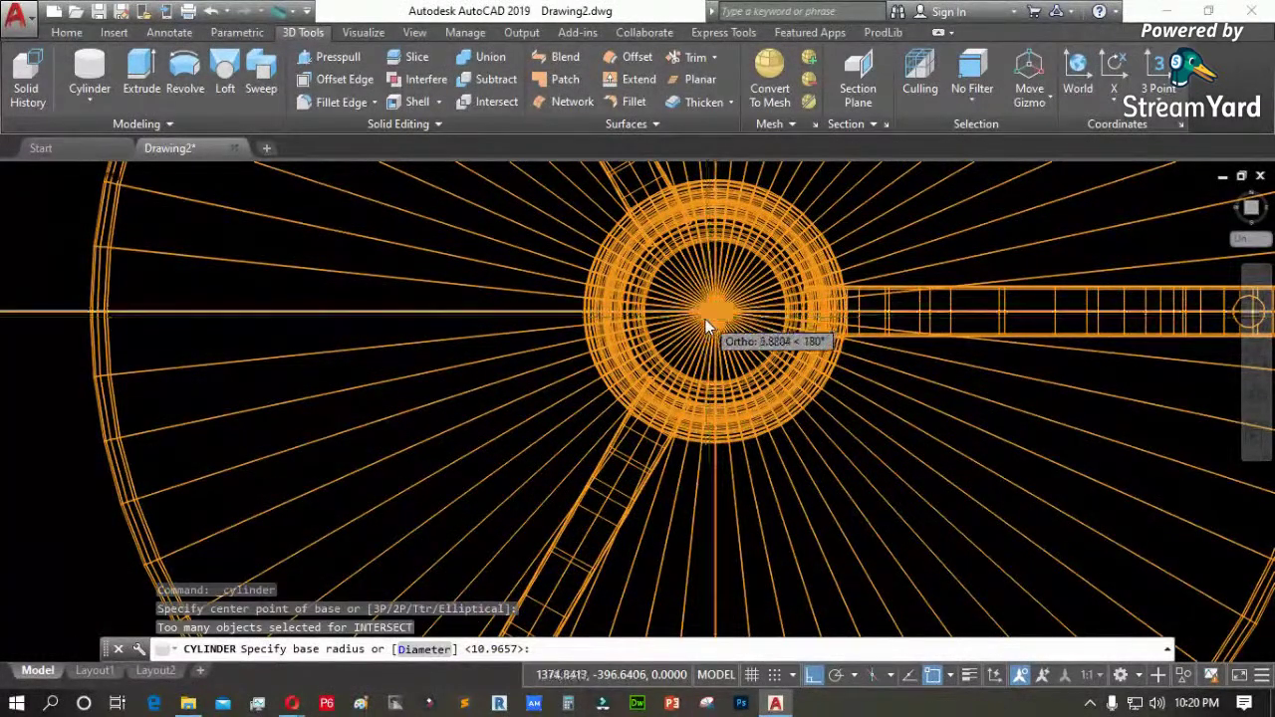
scroll(706, 319, down, 4)
scroll(483, 289, up, 4)
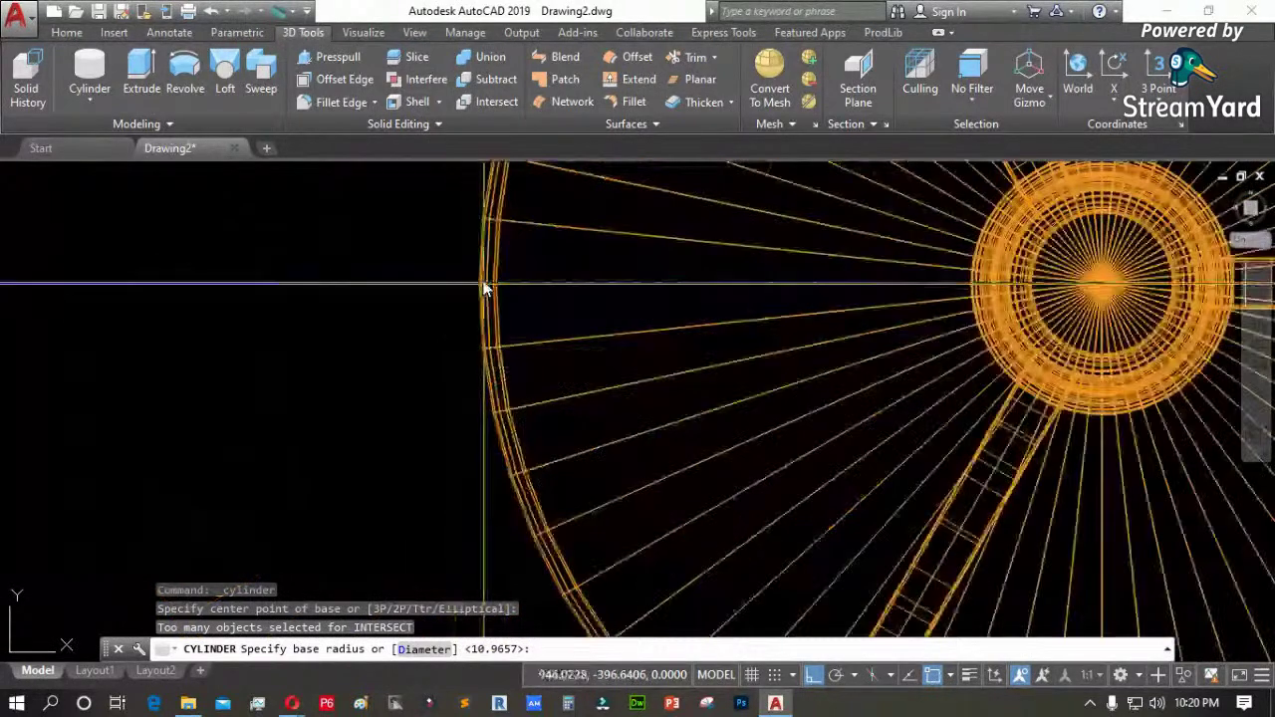
click(482, 288)
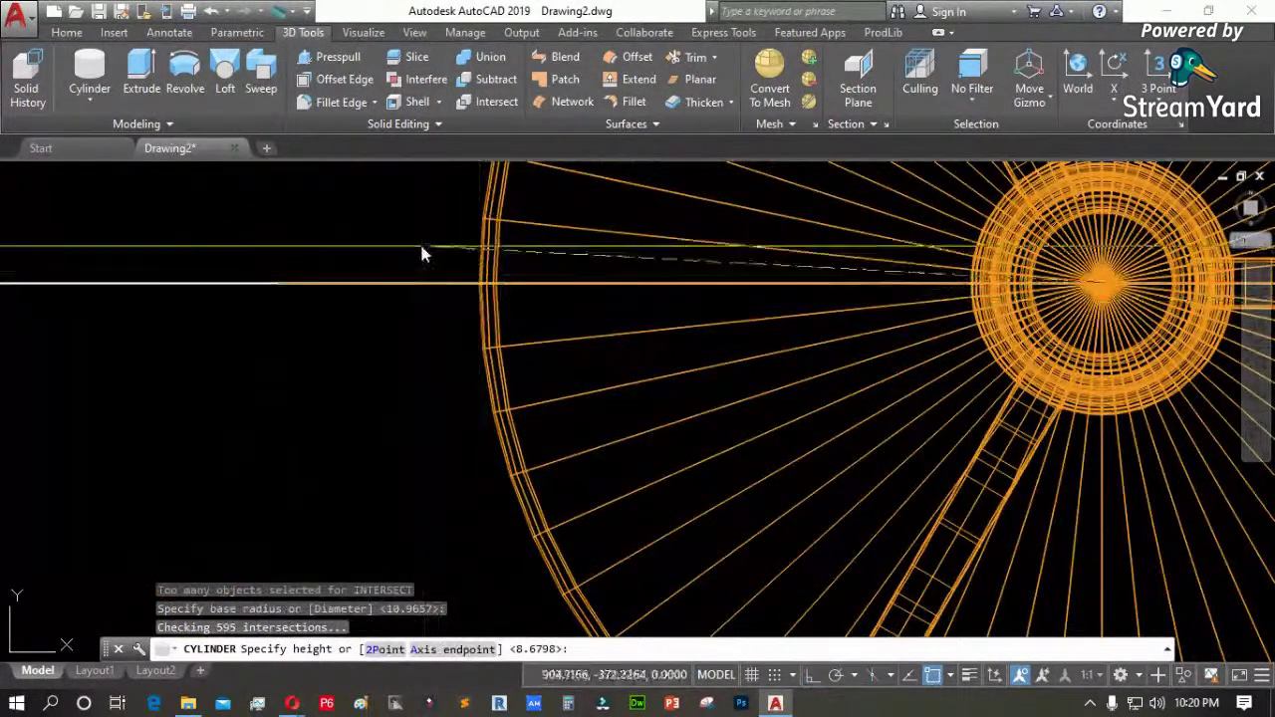
key(Return)
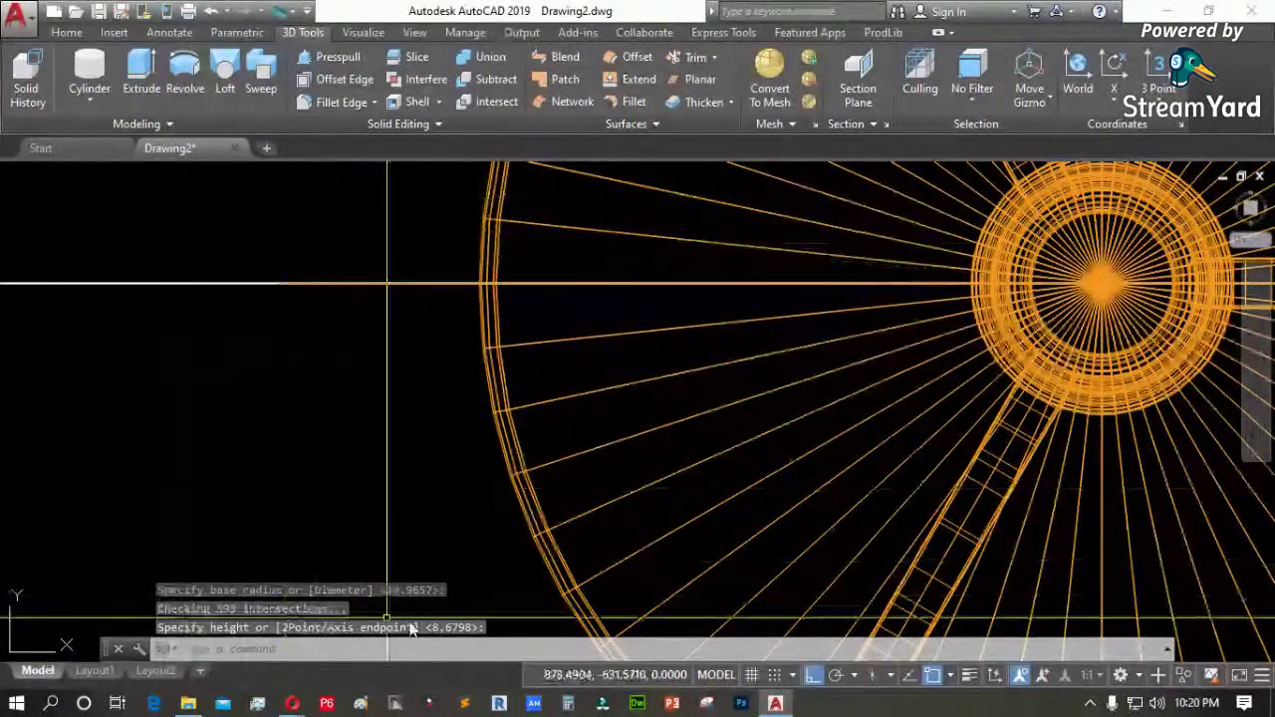
click(30, 177)
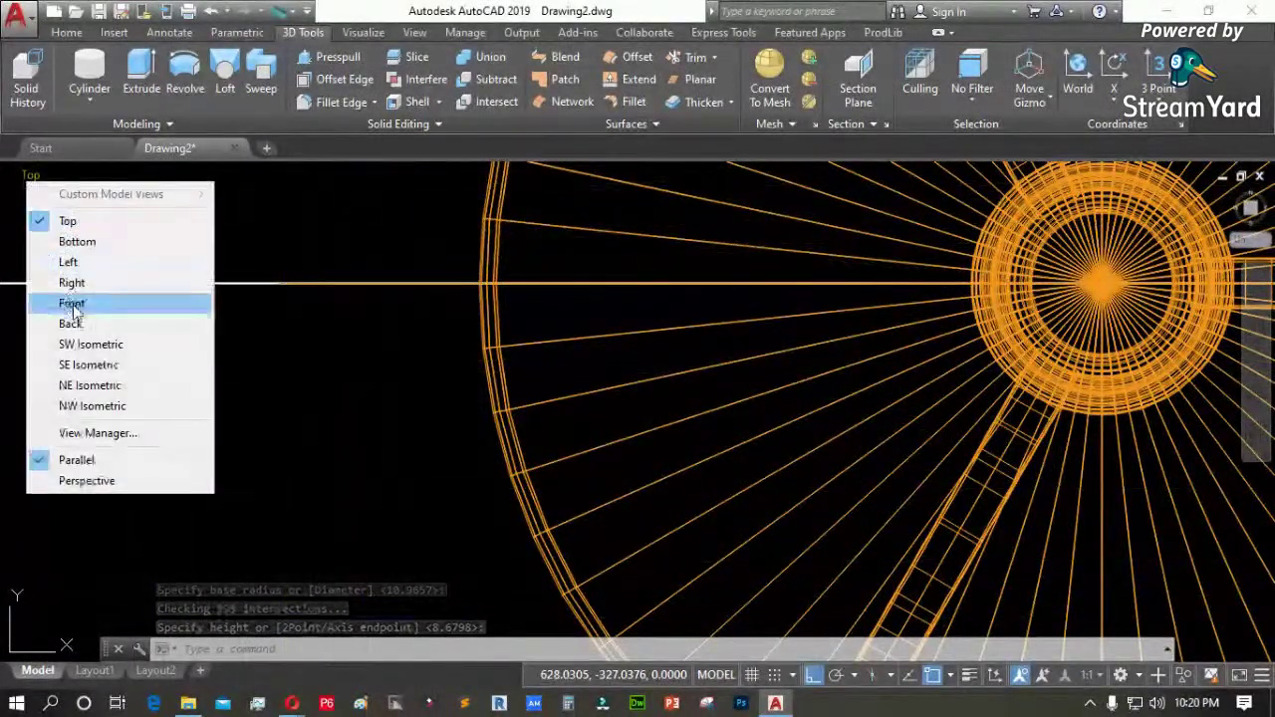
click(71, 304)
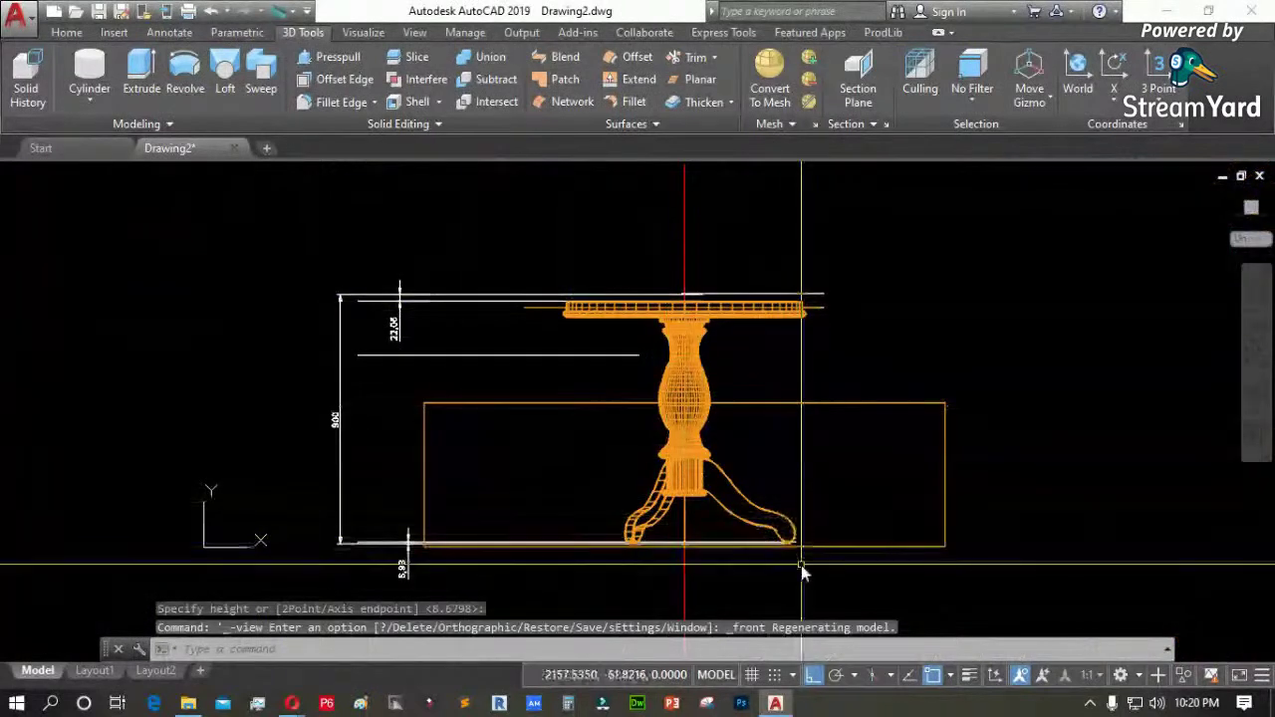
Move the new wide cylinder up by 900
scroll(704, 330, up, 2)
scroll(712, 485, down, 2)
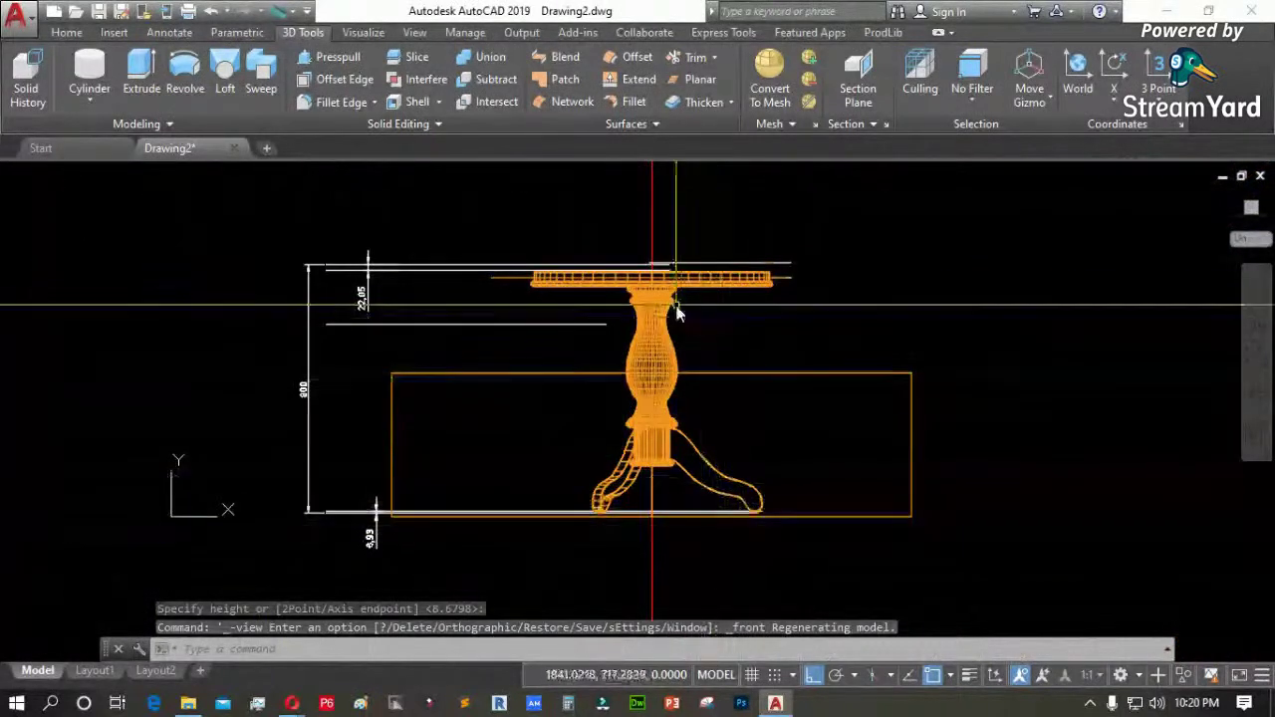
click(835, 383)
text(m)
key(Return)
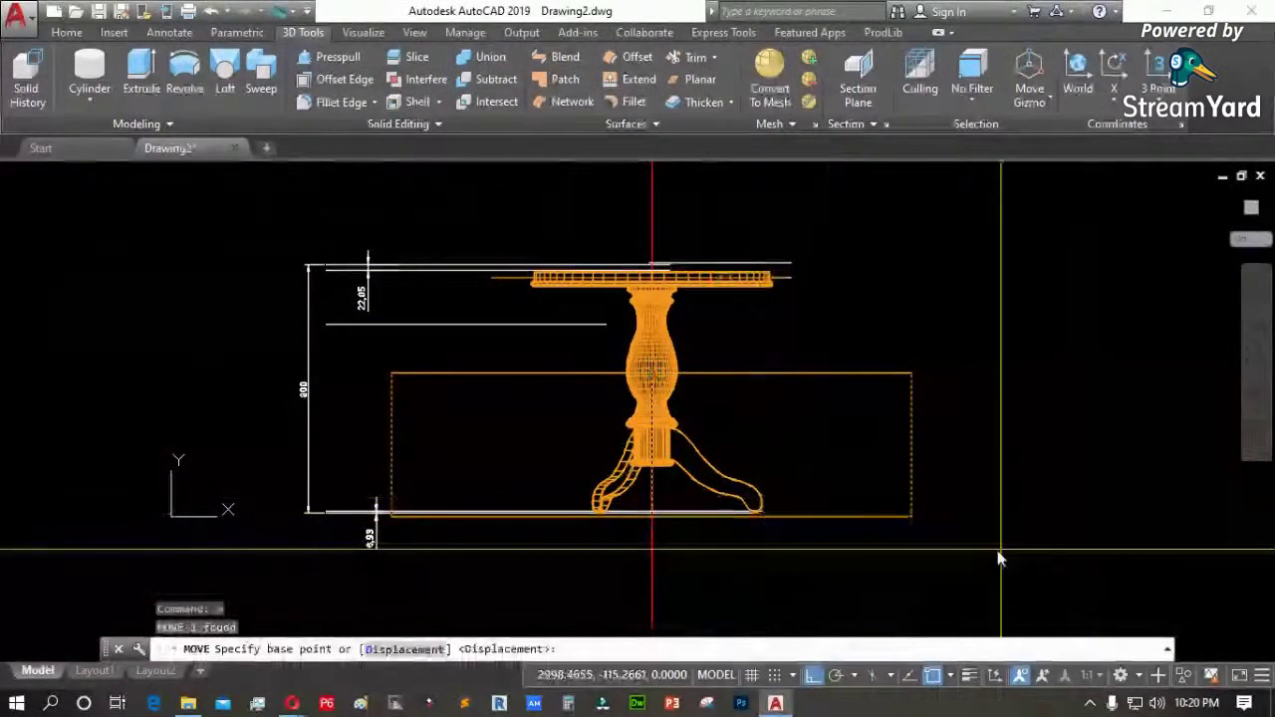
click(952, 522)
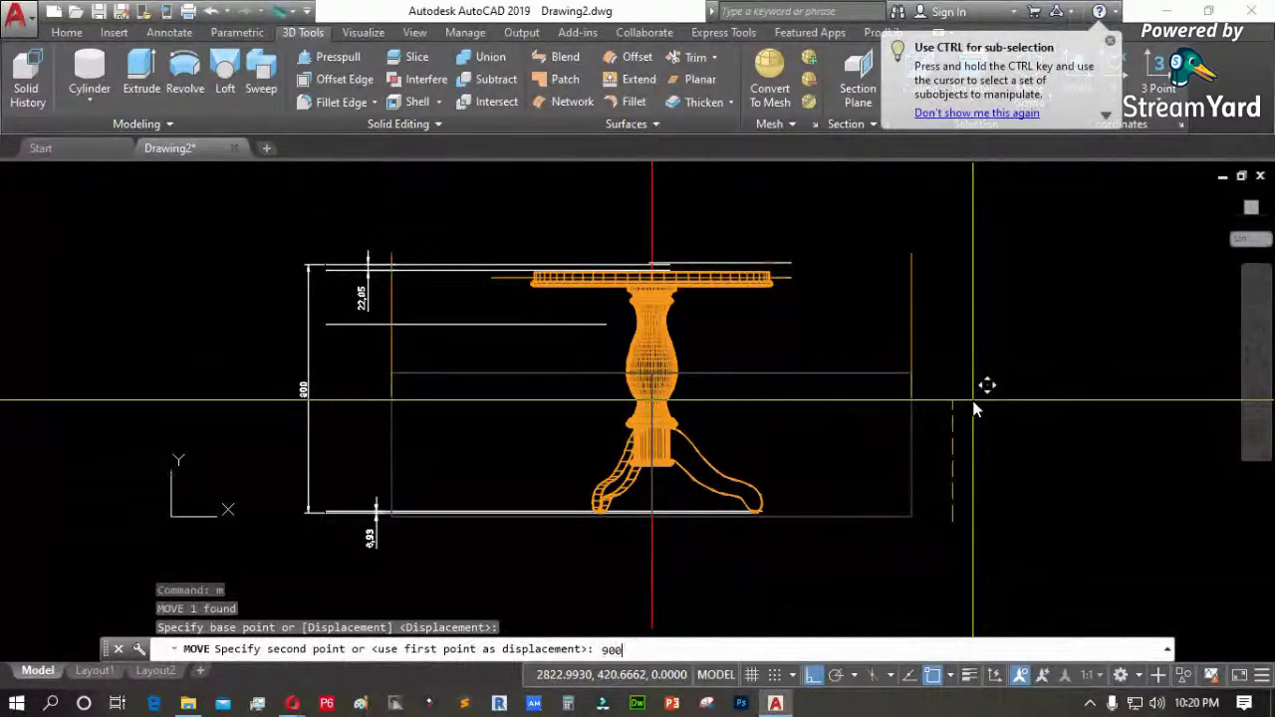
key(Return)
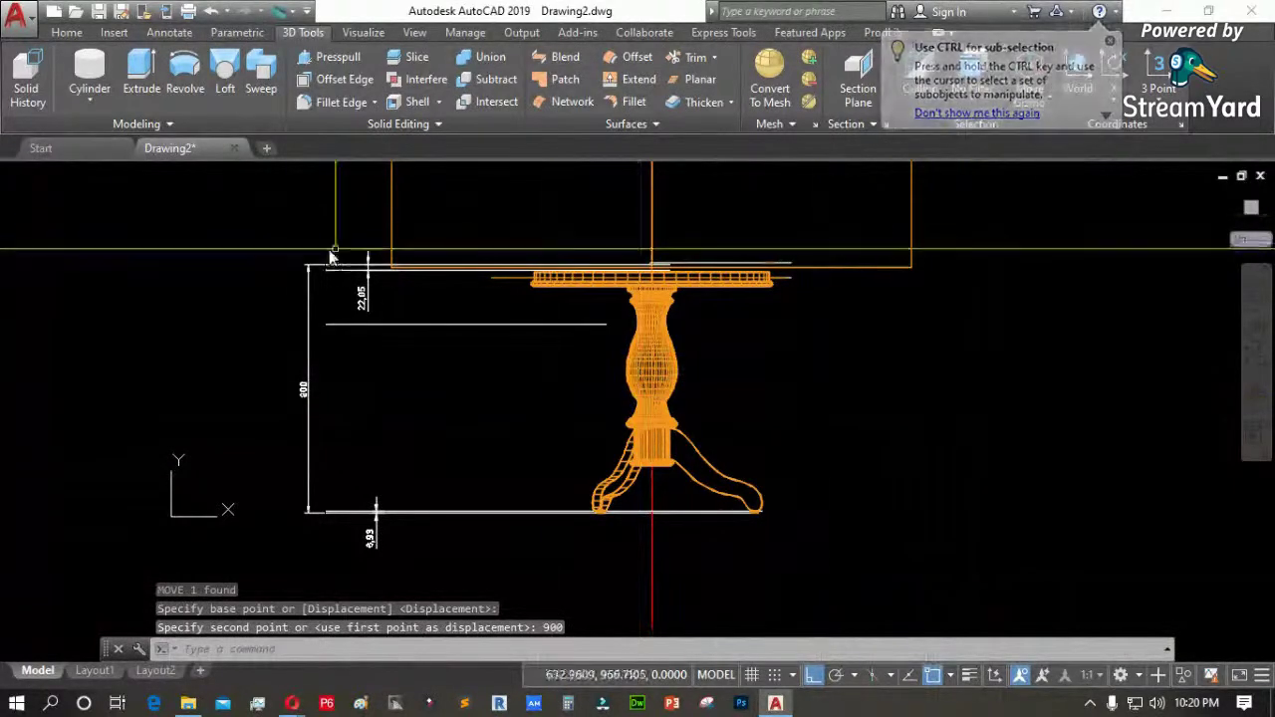
Window-select the object near the tabletop and move it to a new position
scroll(356, 257, up, 2)
scroll(374, 256, up, 2)
click(410, 253)
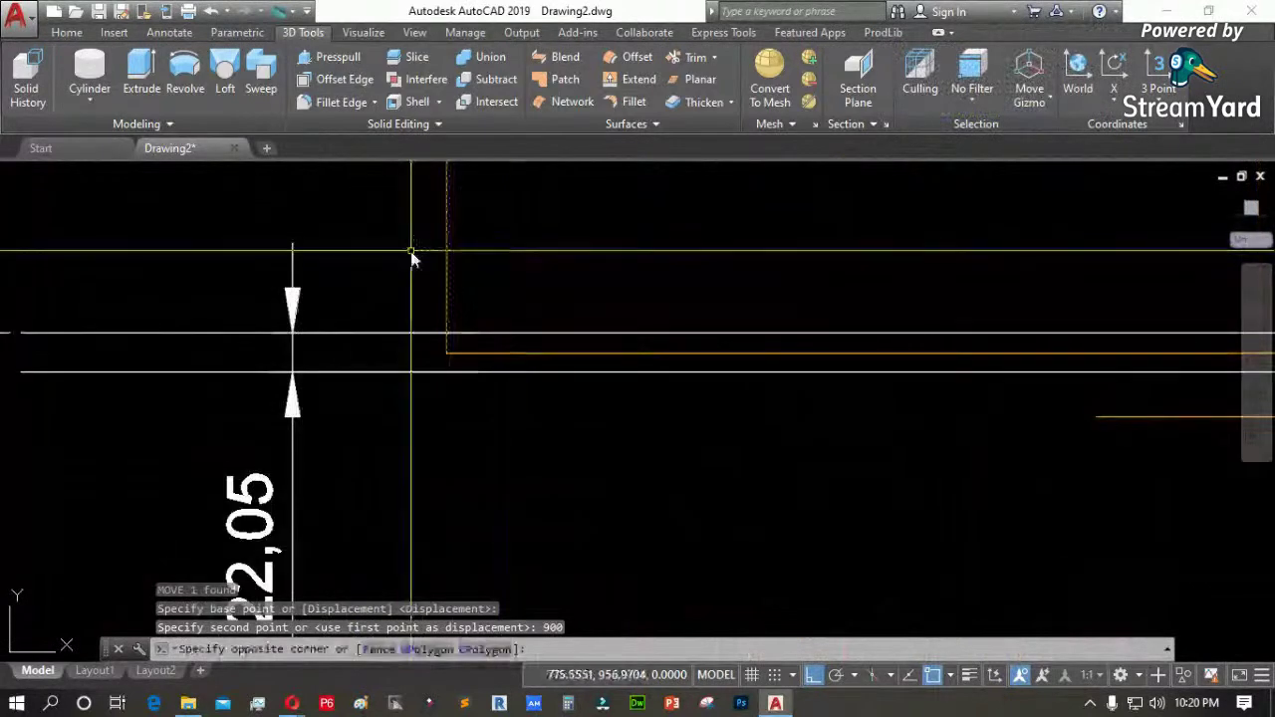
scroll(476, 378, up, 3)
click(473, 349)
text(m)
key(Return)
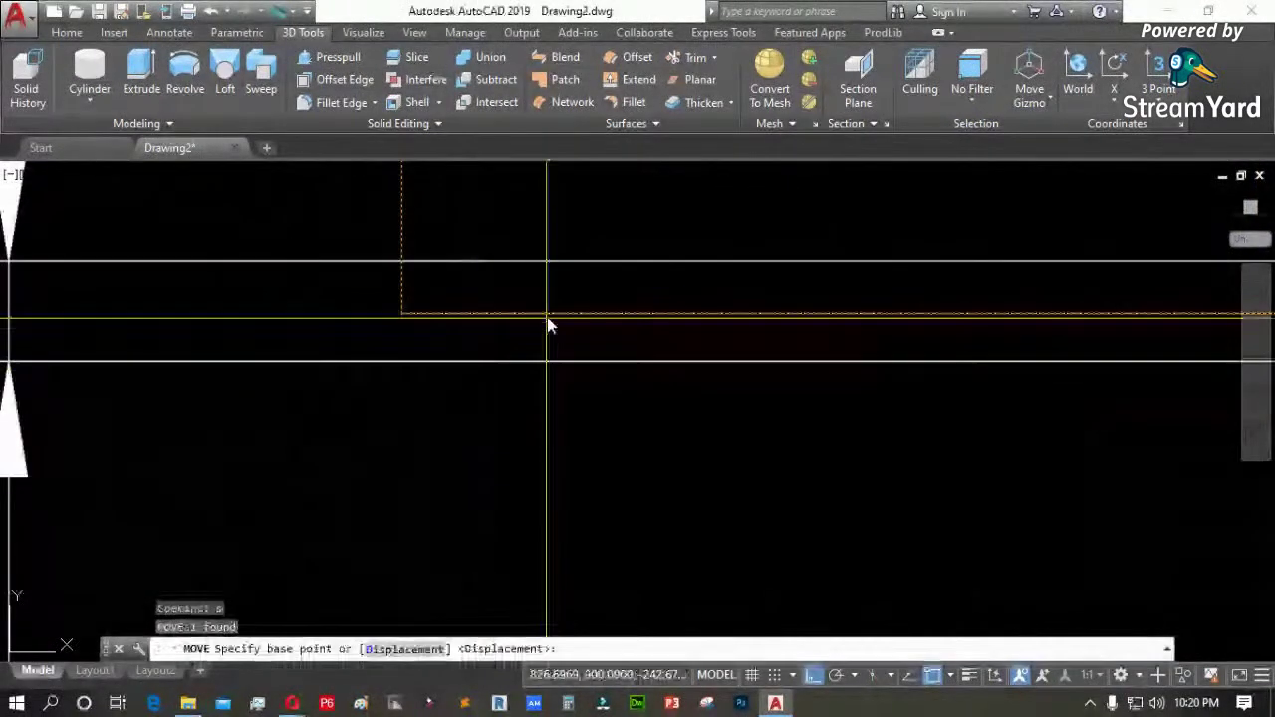
click(549, 315)
click(549, 361)
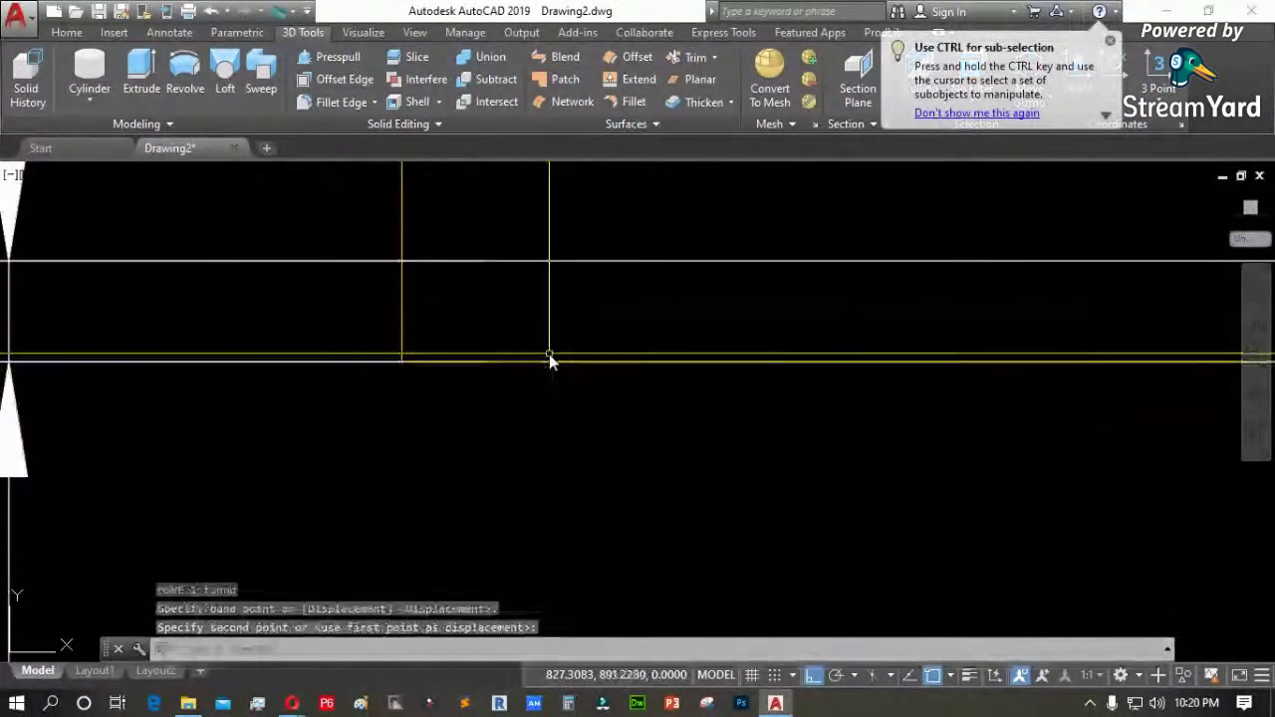
Erase the 22,05 dimension and switch back to the Top view
scroll(458, 389, down, 3)
click(423, 406)
click(338, 329)
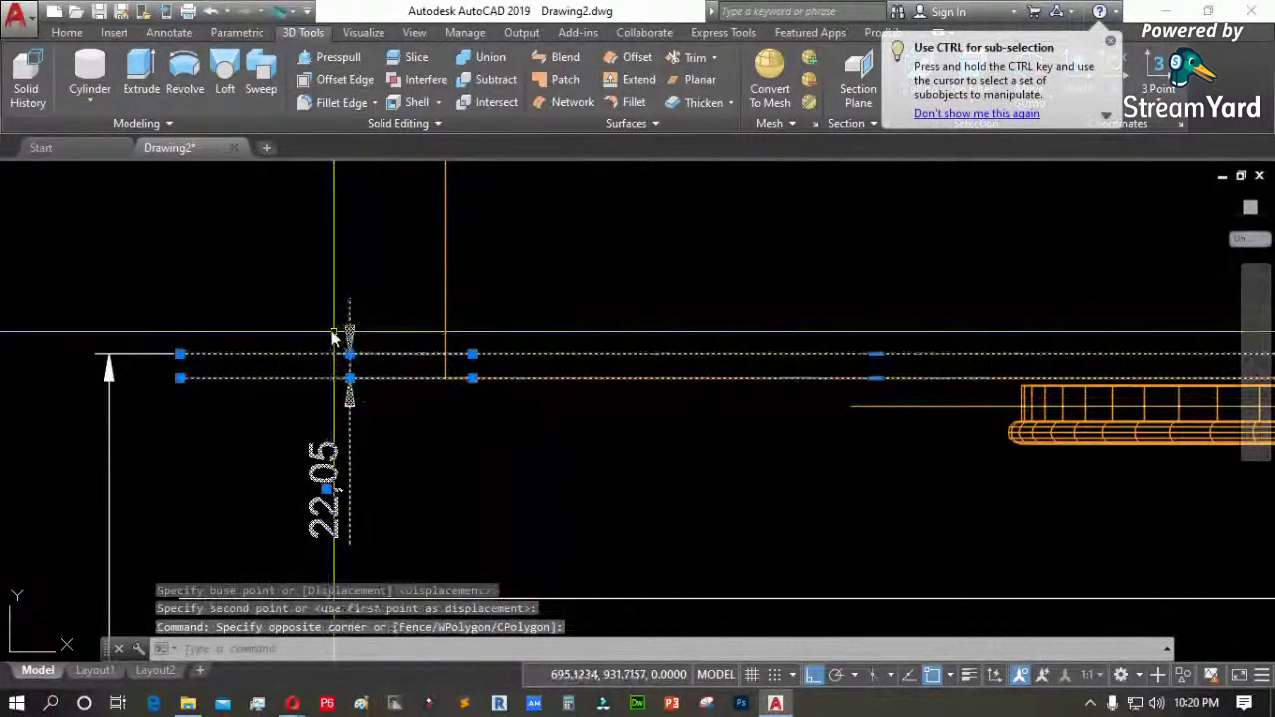
key(Delete)
click(35, 178)
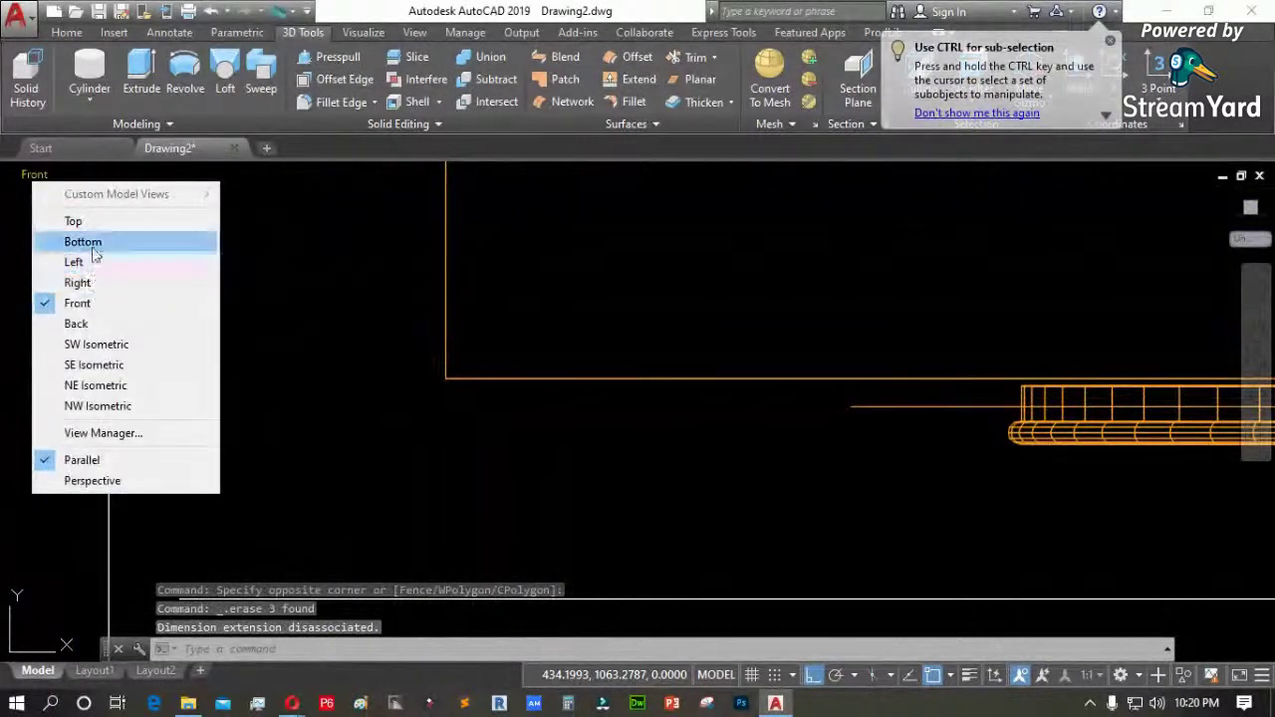
click(70, 220)
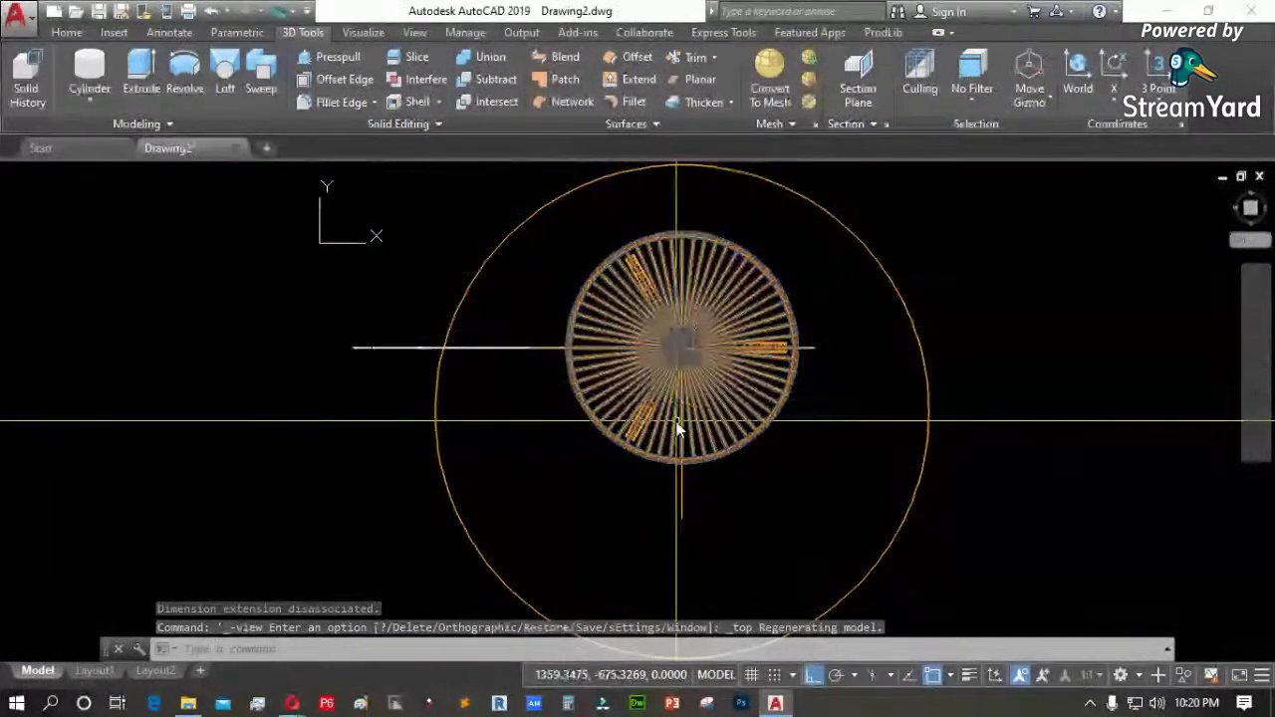
Undo the erase, zoom and earlier move to restore the 22,05 dimension and line
key(ctrl+z)
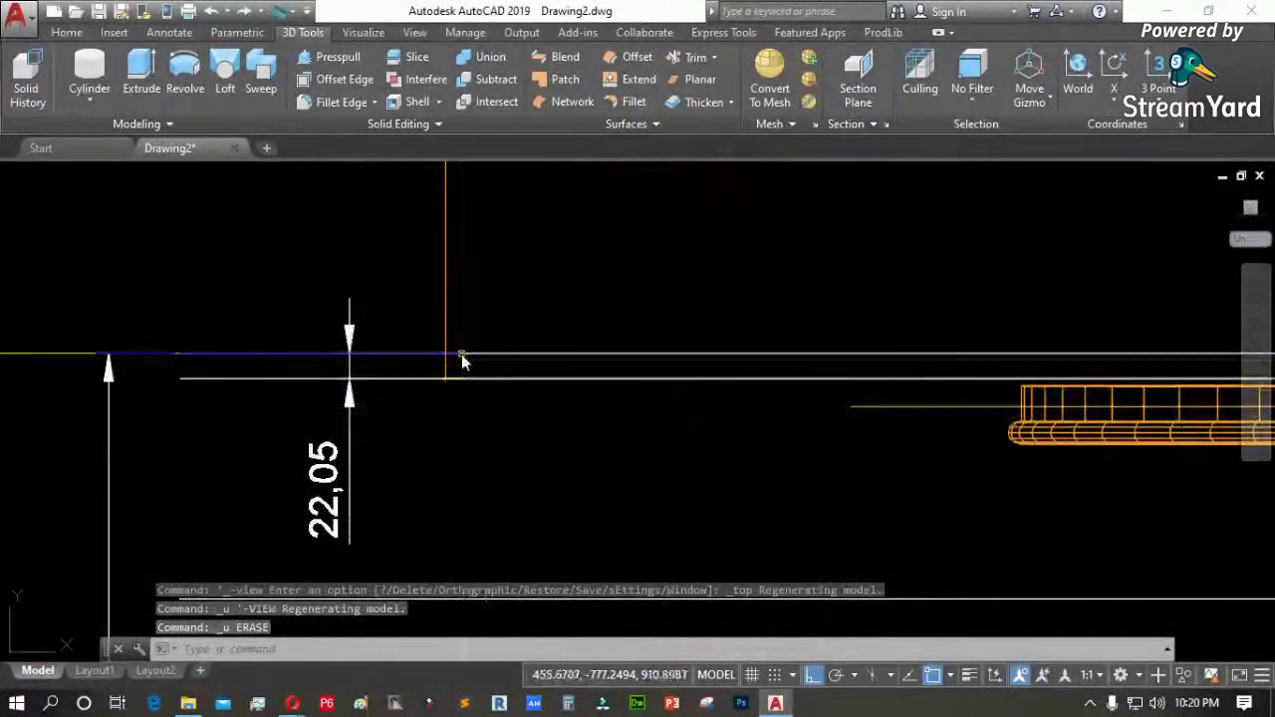
key(ctrl+z)
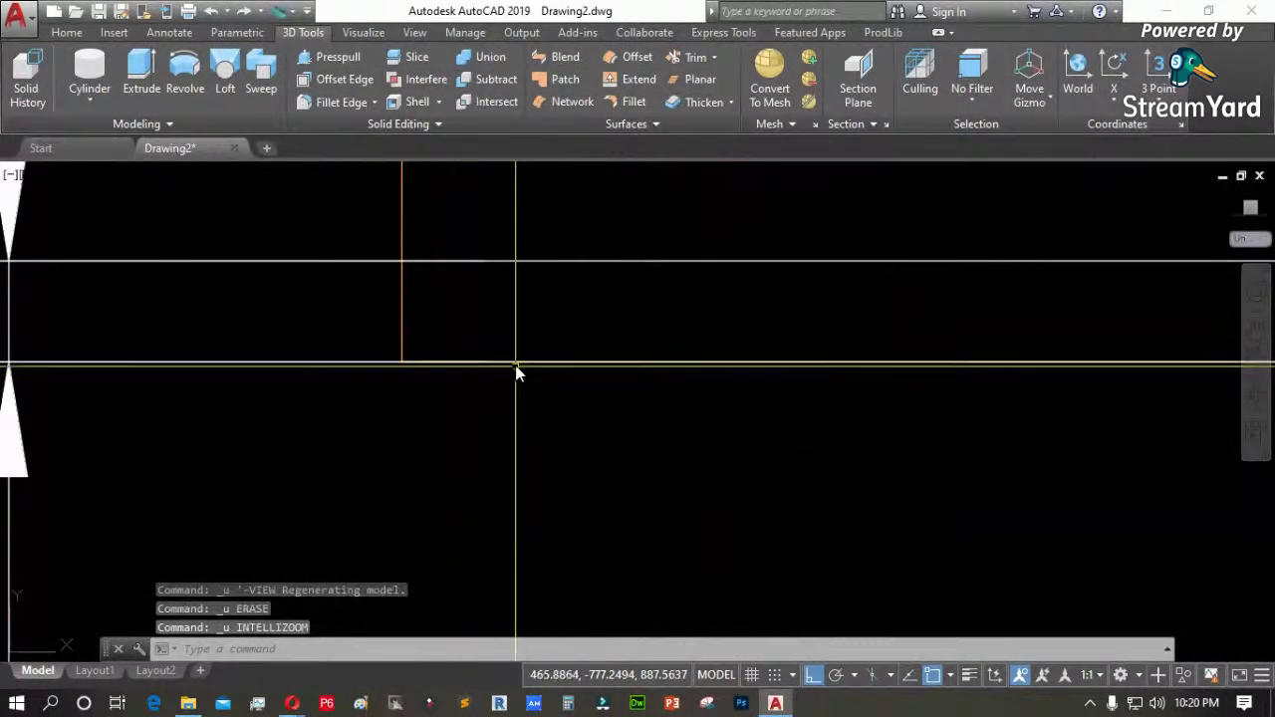
key(ctrl+z)
Start moving the orange polyline, then cancel the move
key(Return)
click(528, 314)
click(407, 285)
scroll(450, 404, up, 2)
key(Return)
click(595, 488)
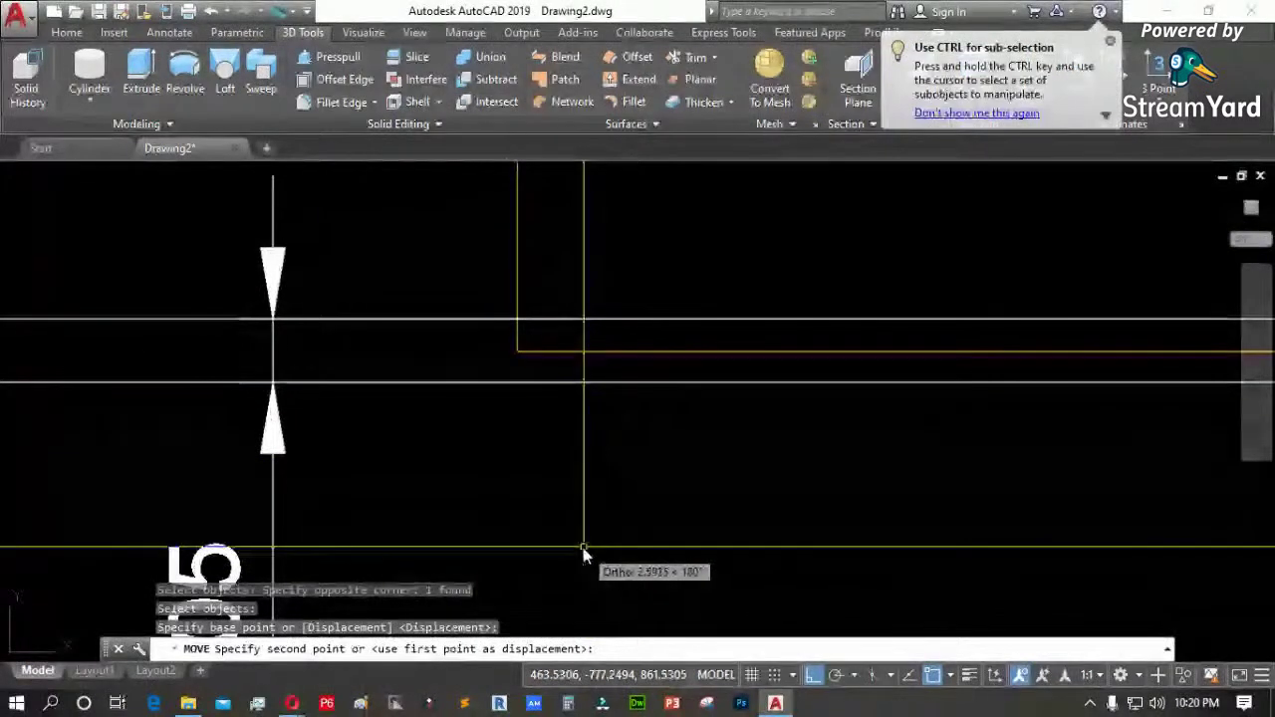
key(Escape)
click(34, 173)
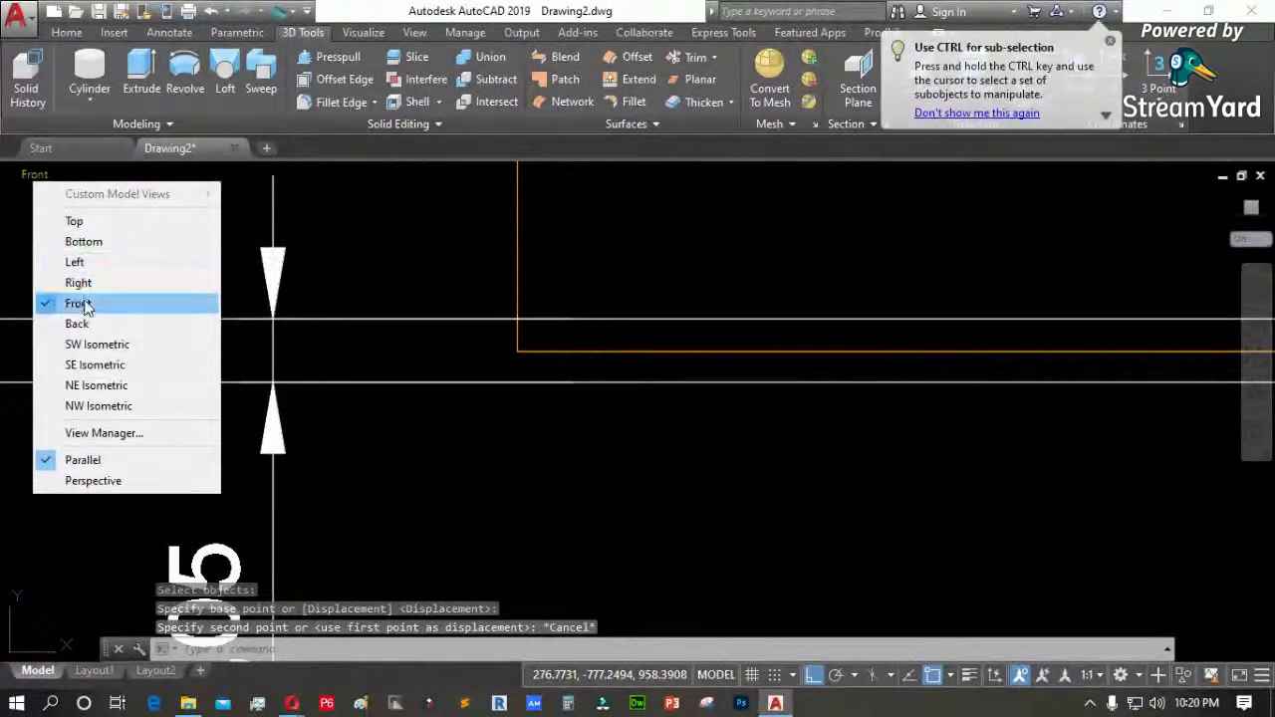
Check the table in the Top view, then return to the Front view
click(56, 217)
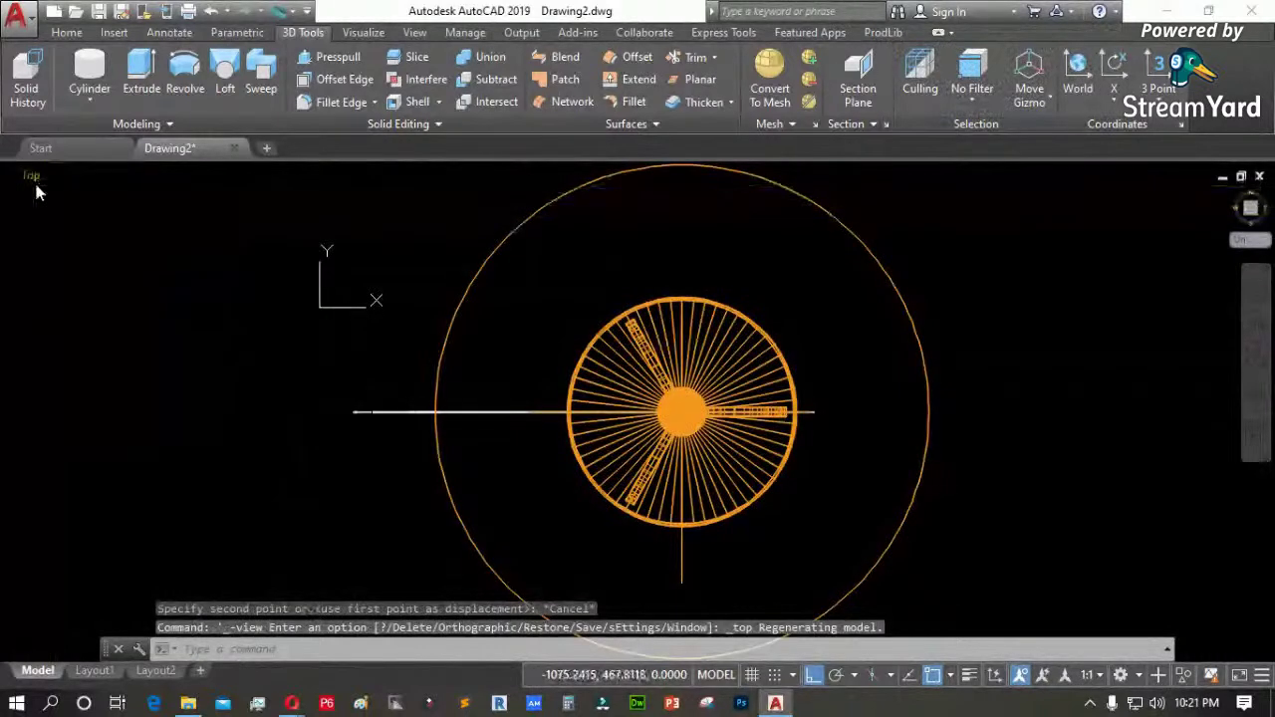
click(33, 178)
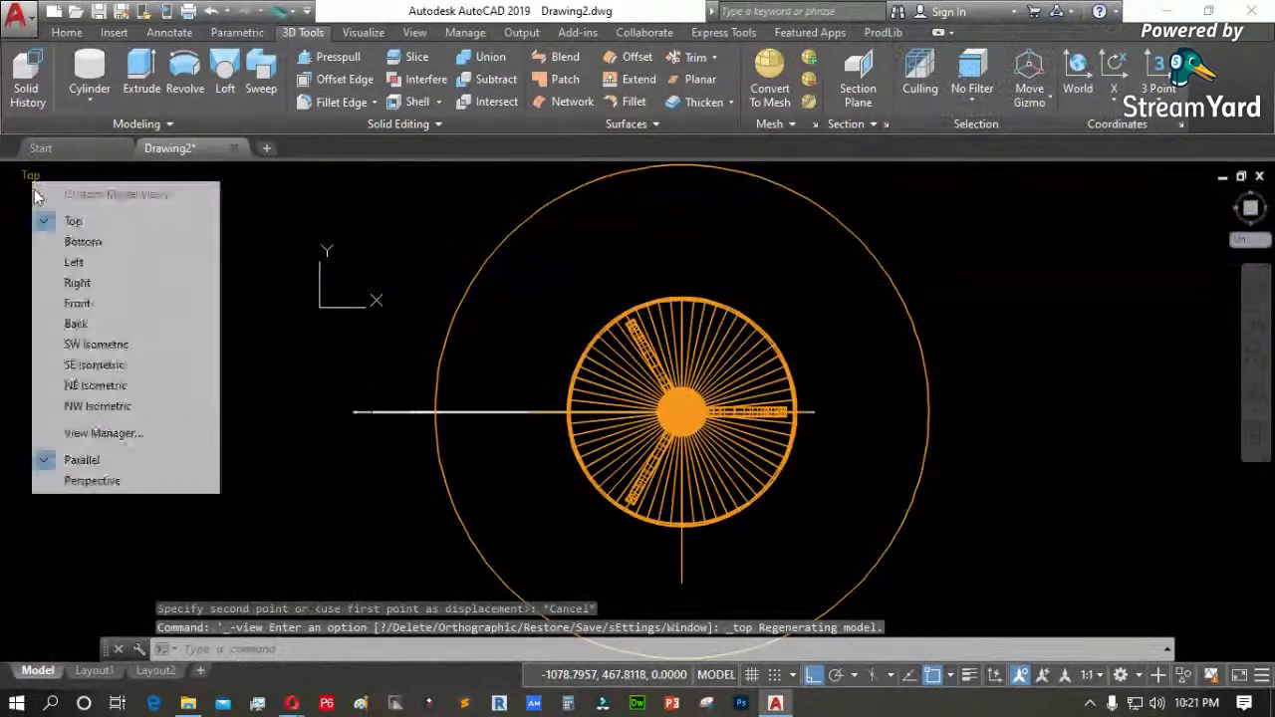
click(62, 299)
scroll(473, 347, up, 5)
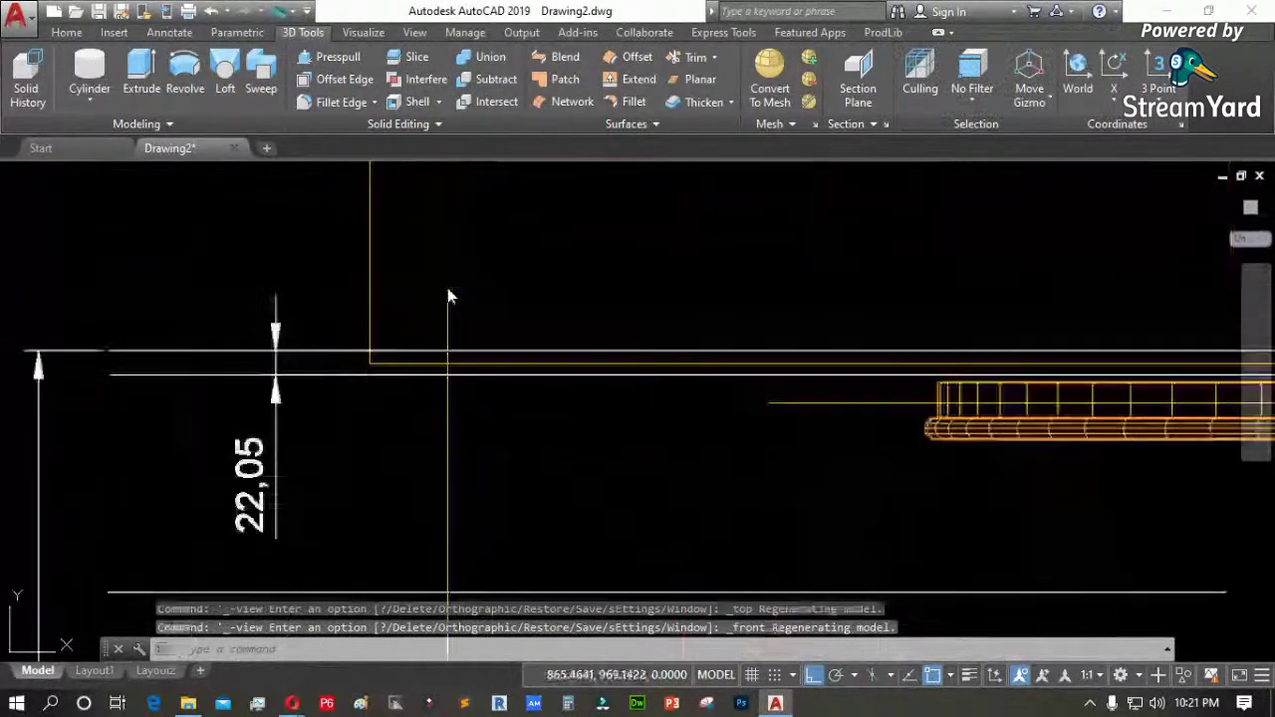
scroll(468, 299, down, 2)
Move the orange rectangle down into line with the table top
text(m)
key(Return)
click(475, 276)
click(370, 253)
key(Return)
click(561, 428)
click(551, 498)
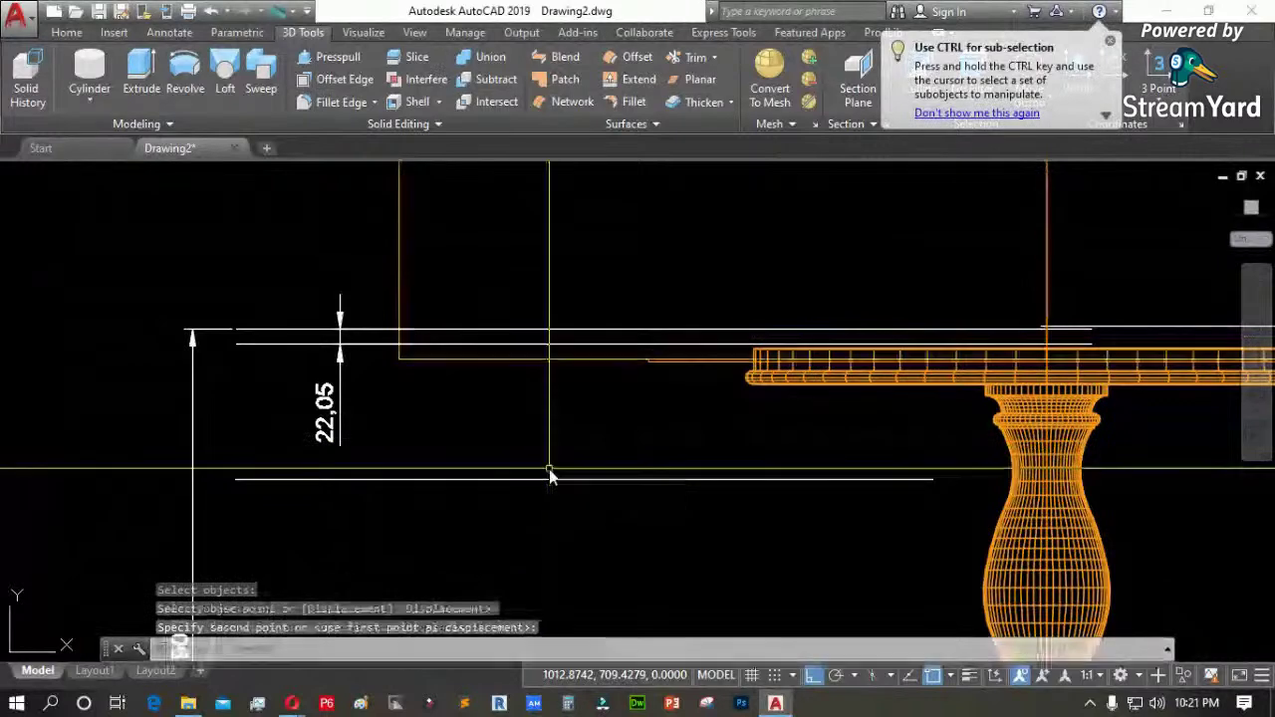
scroll(372, 346, up, 2)
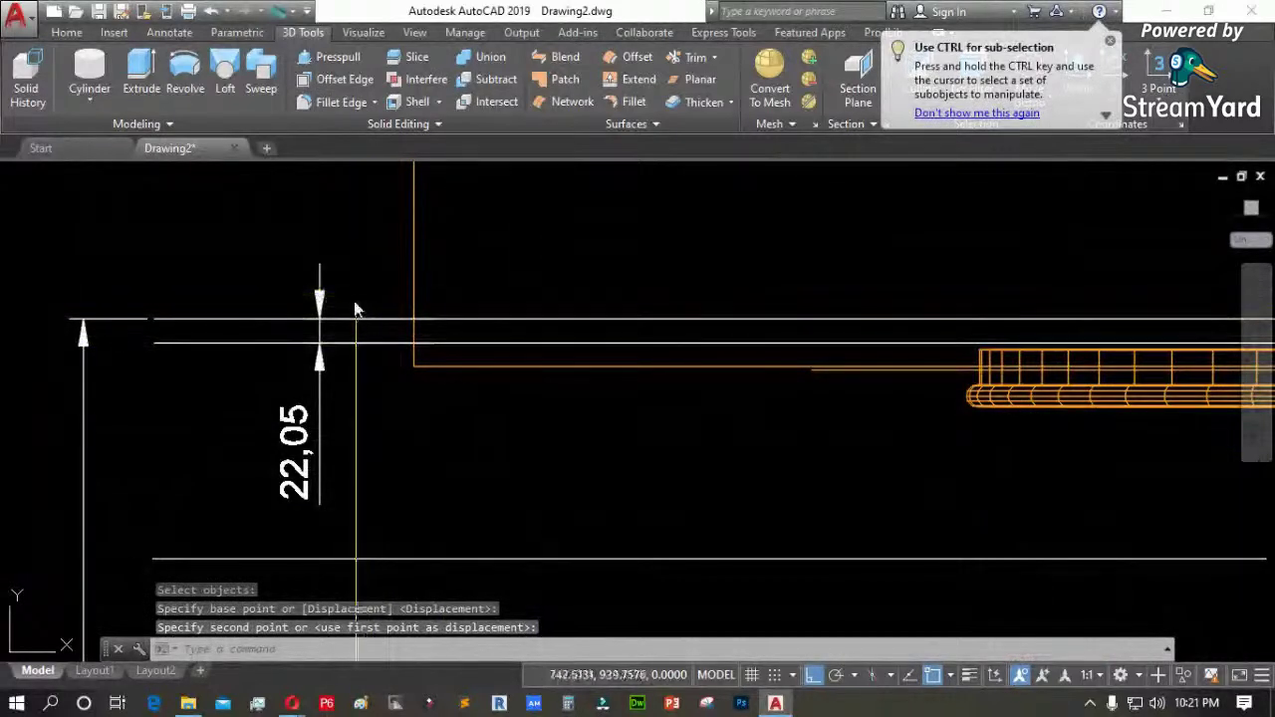
scroll(398, 368, down, 3)
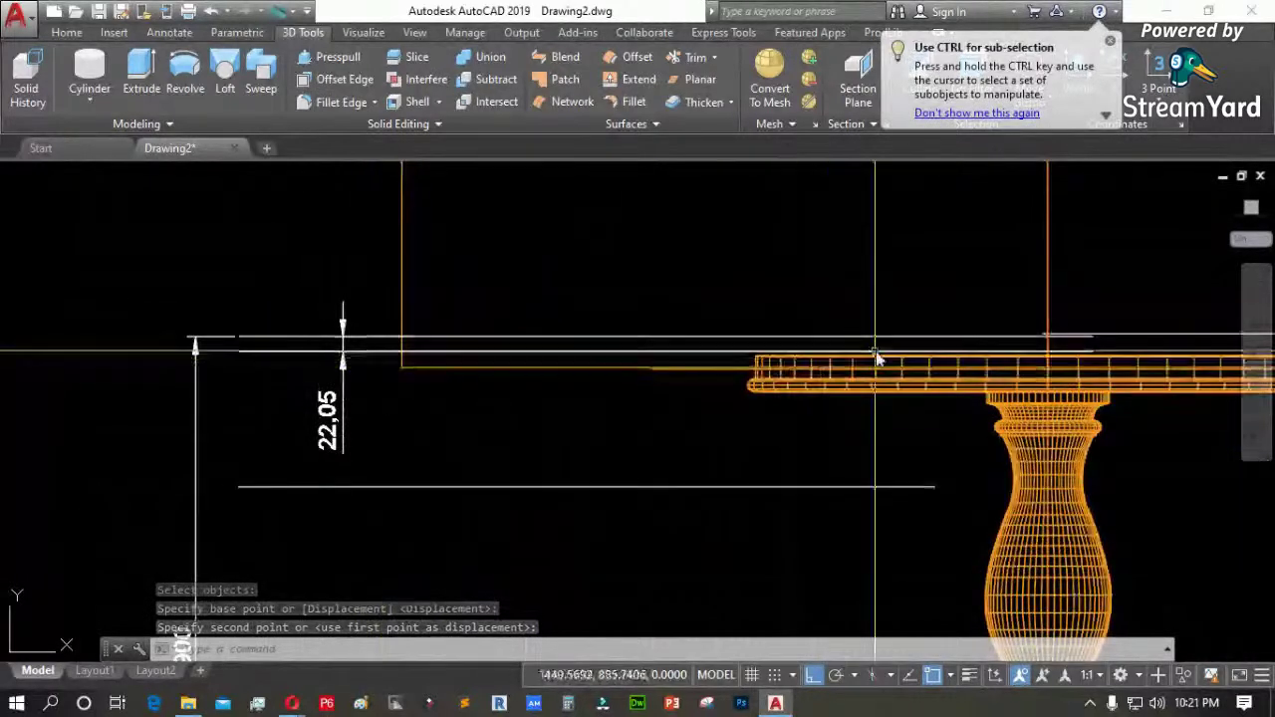
scroll(657, 382, up, 3)
scroll(584, 370, up, 2)
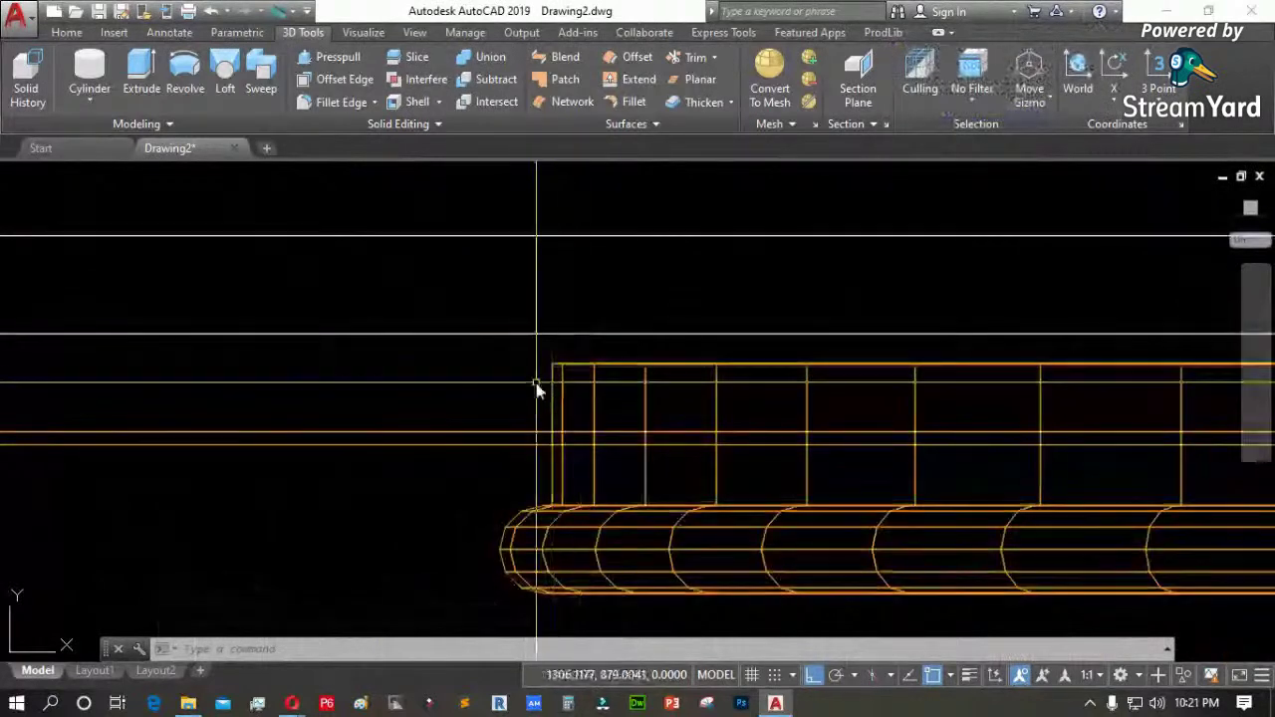
scroll(689, 464, down, 2)
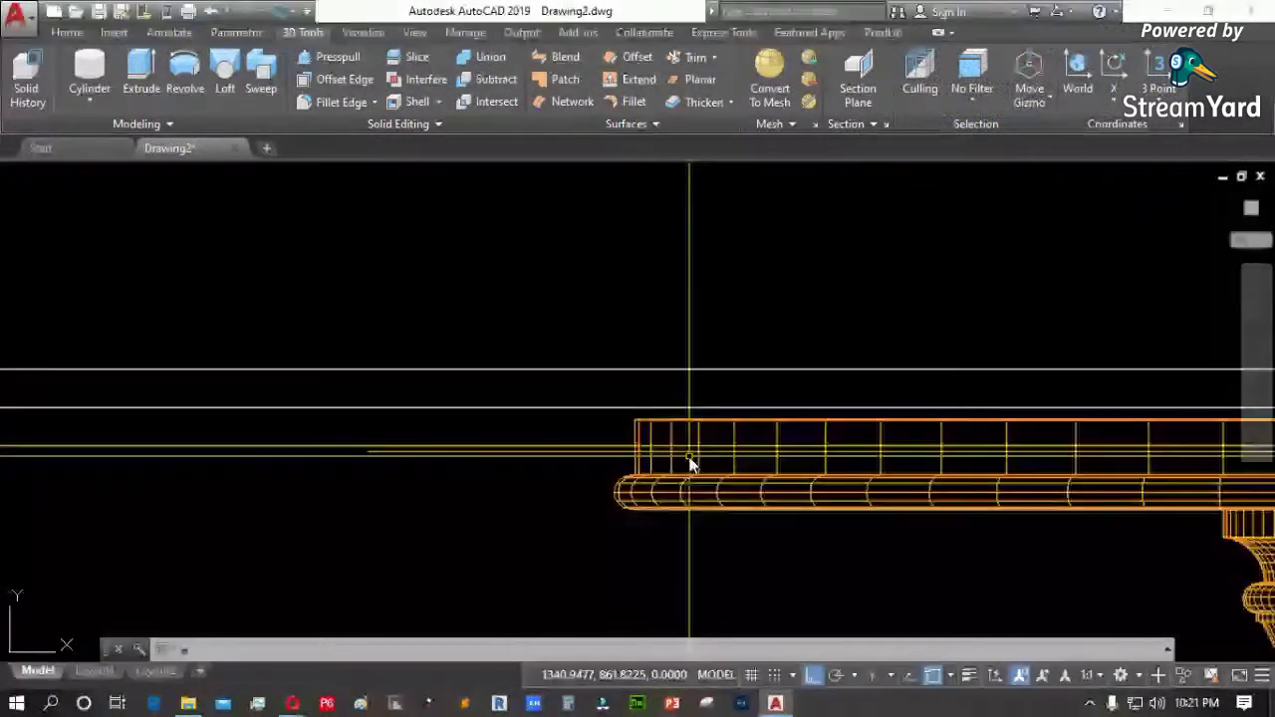
Move the guide line up so it is level with the table edge
text(m)
key(Return)
click(337, 445)
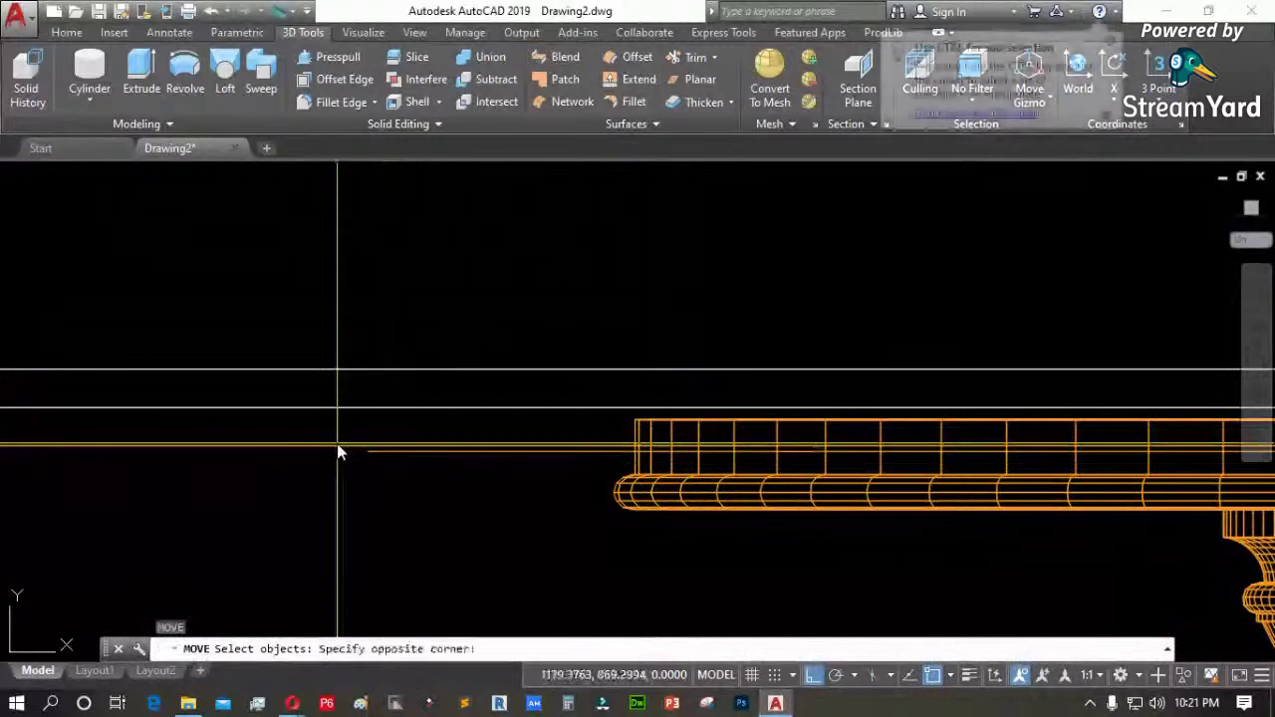
click(315, 492)
key(Return)
click(501, 584)
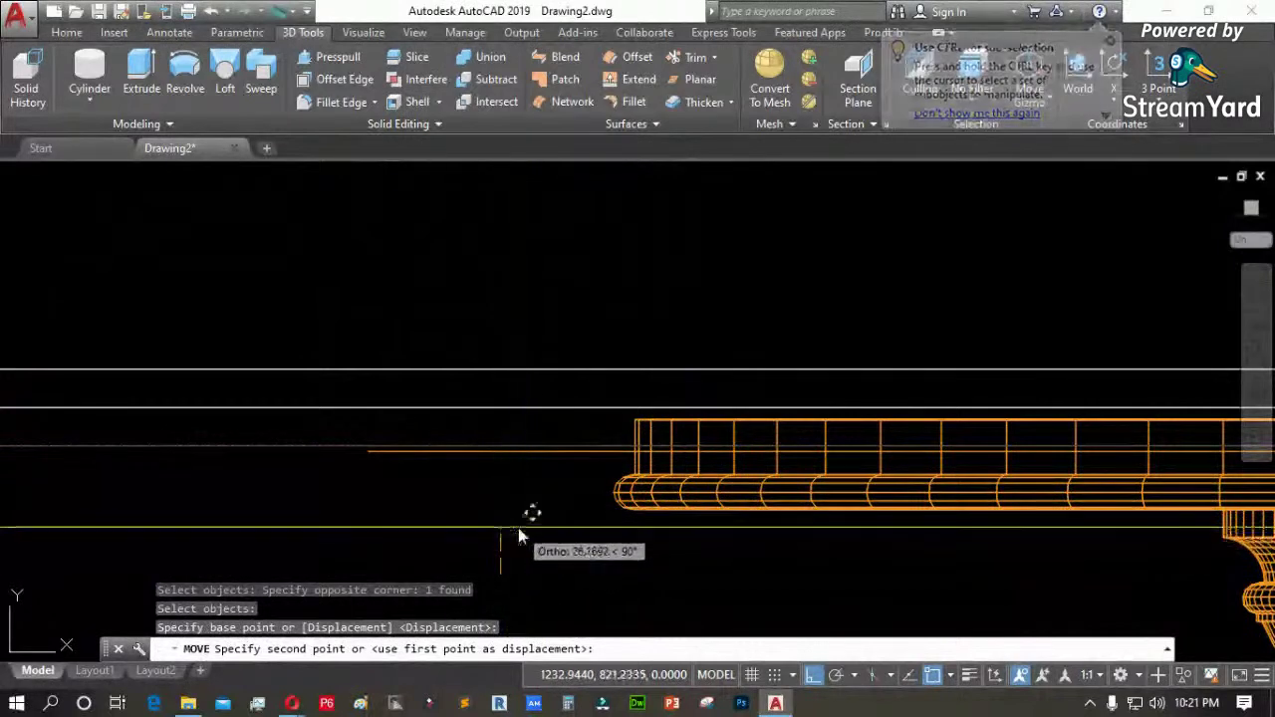
click(619, 427)
Erase the 22,05 dimension and the two helper lines
text(m)
key(Return)
scroll(697, 437, down, 4)
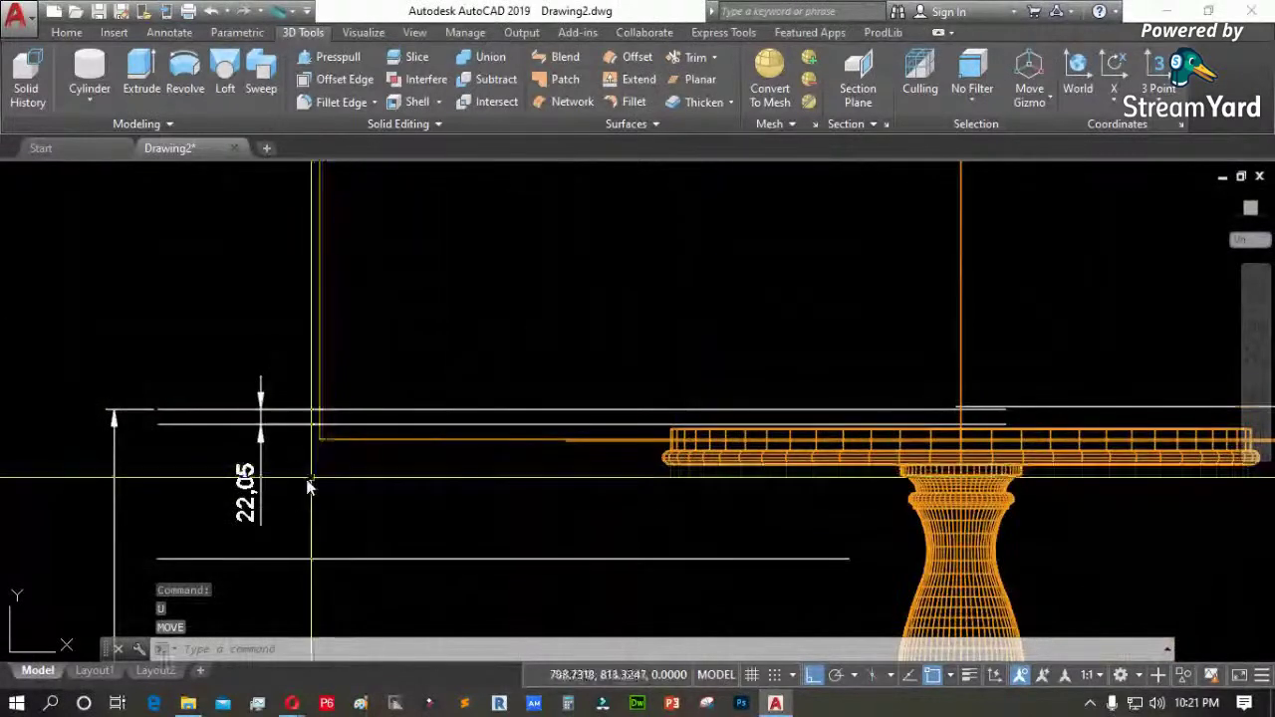
click(277, 495)
key(Delete)
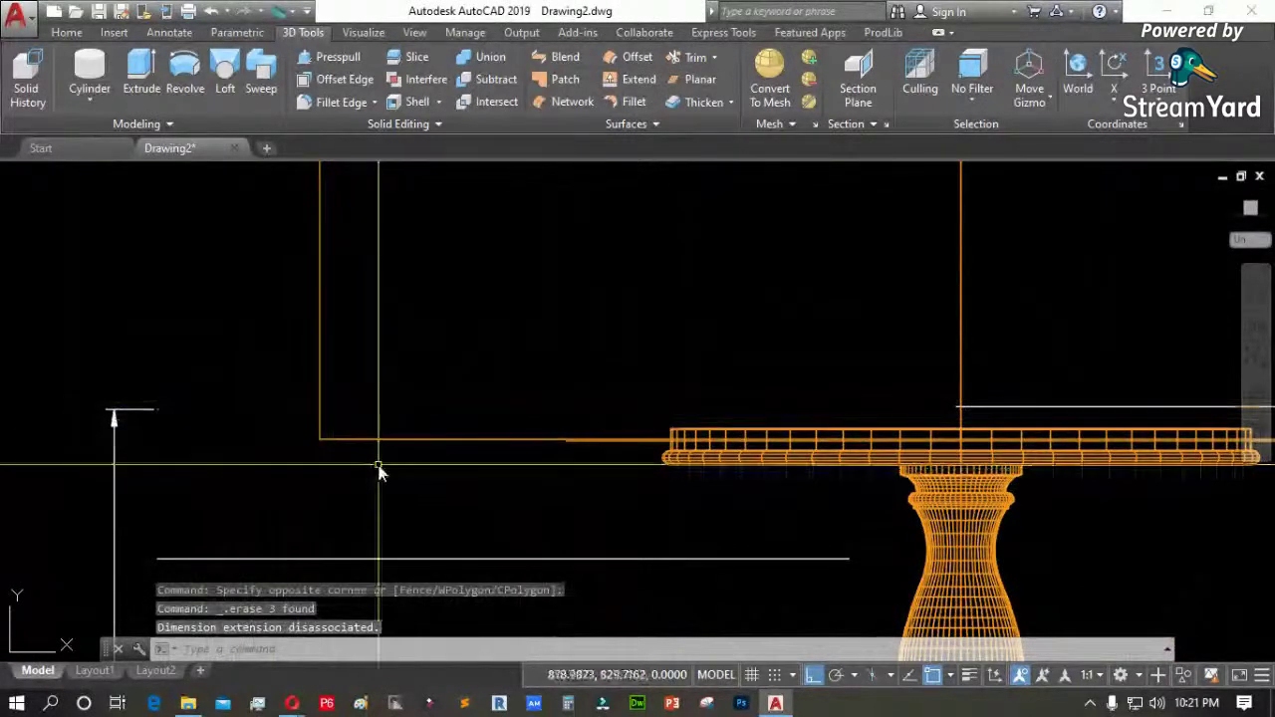
Start SLICE and select the table top as the object to cut
text(sl)
key(Return)
click(535, 464)
click(581, 410)
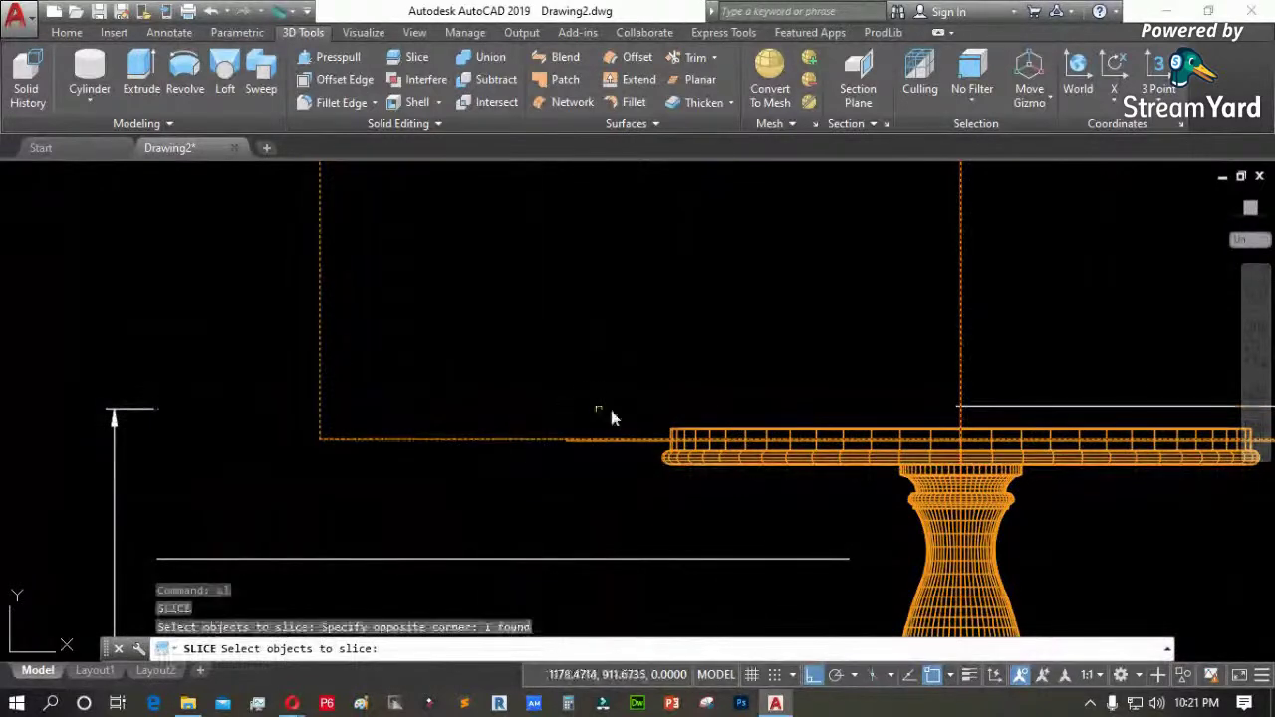
Slice the table top along a two-point plane and erase the cut-off piece
scroll(696, 396, up, 3)
scroll(667, 381, down, 3)
key(Return)
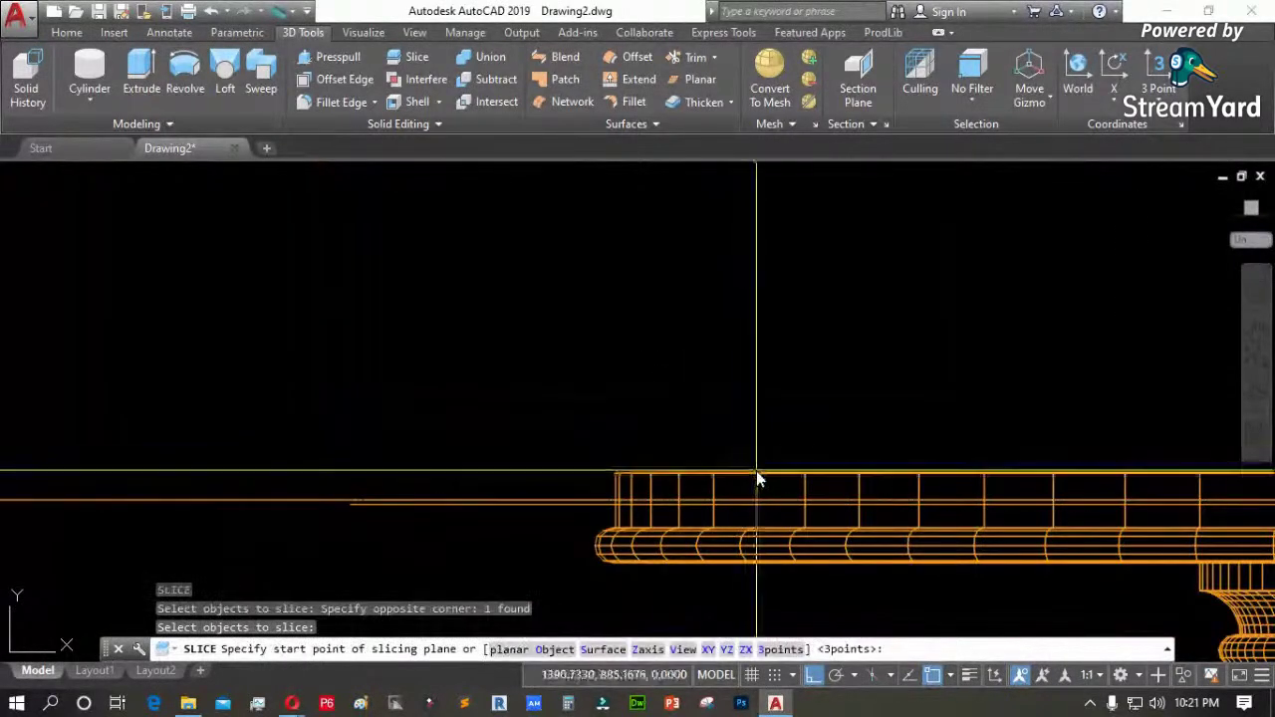
click(757, 475)
click(464, 472)
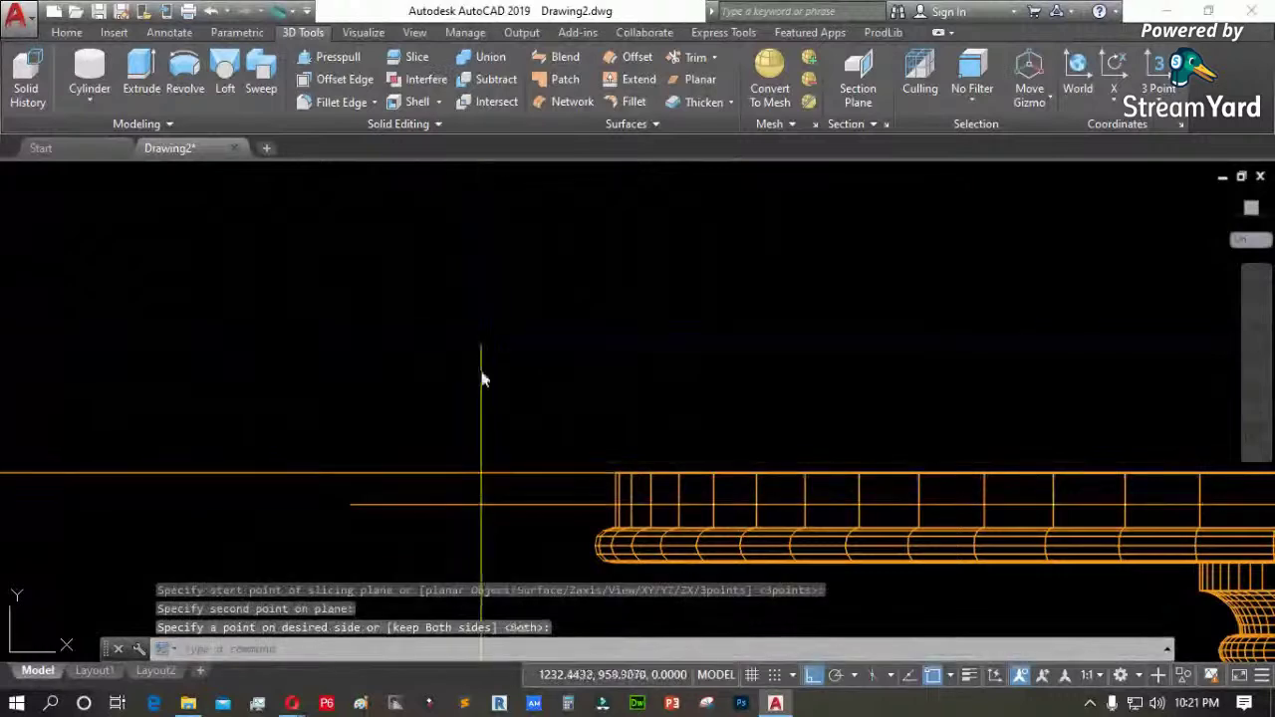
click(518, 518)
scroll(520, 508, down, 3)
click(521, 455)
key(Delete)
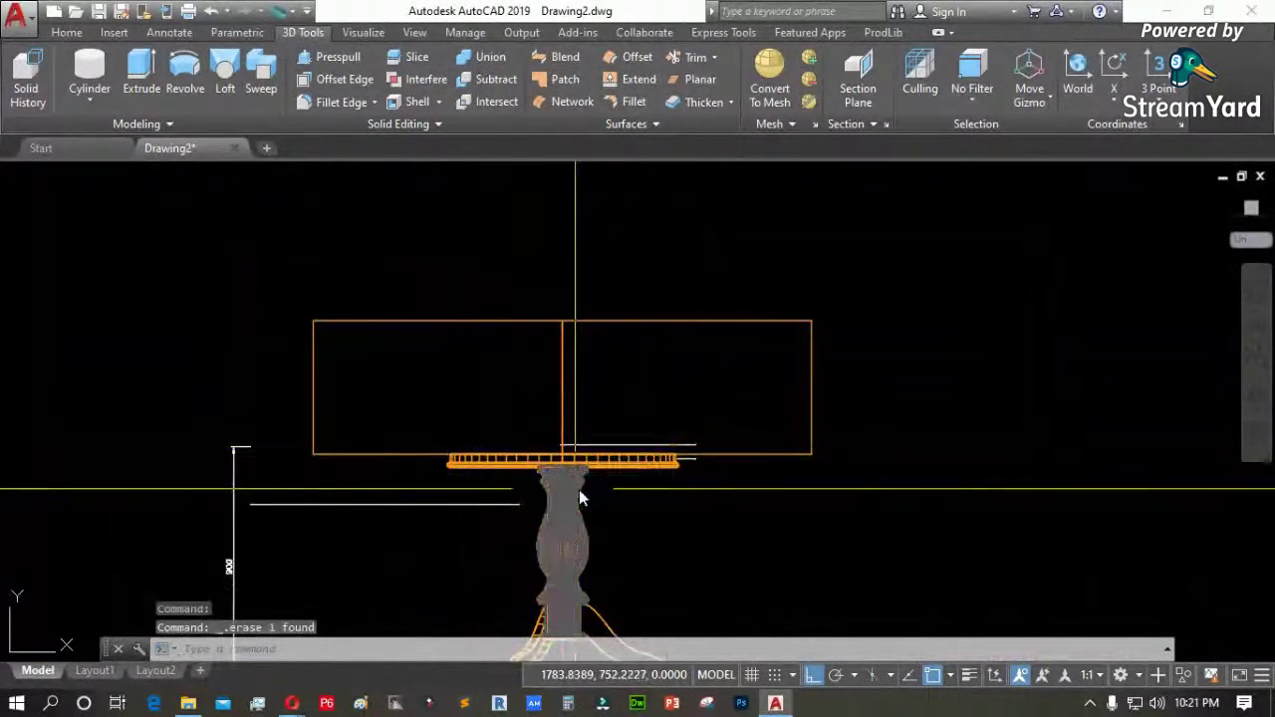
Draw a polyline from the rectangle's bottom edge with a 22-unit segment
scroll(513, 463, up, 2)
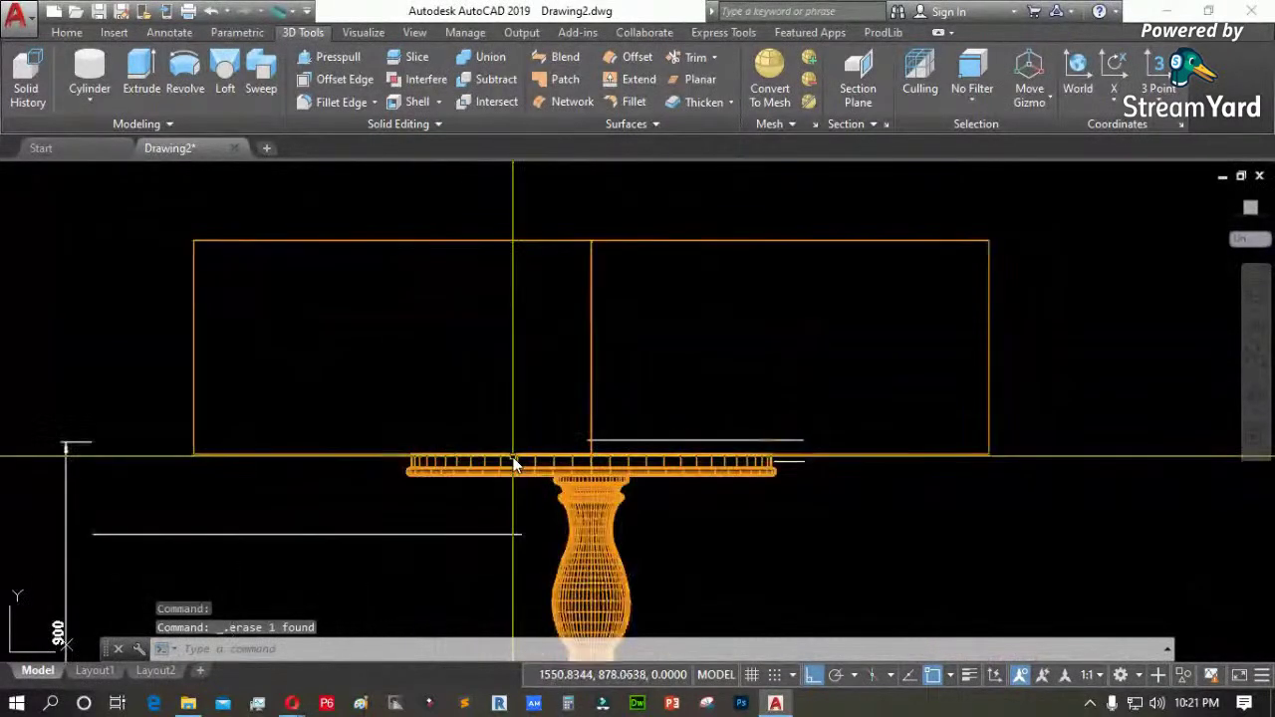
key(Return)
click(878, 452)
text(22)
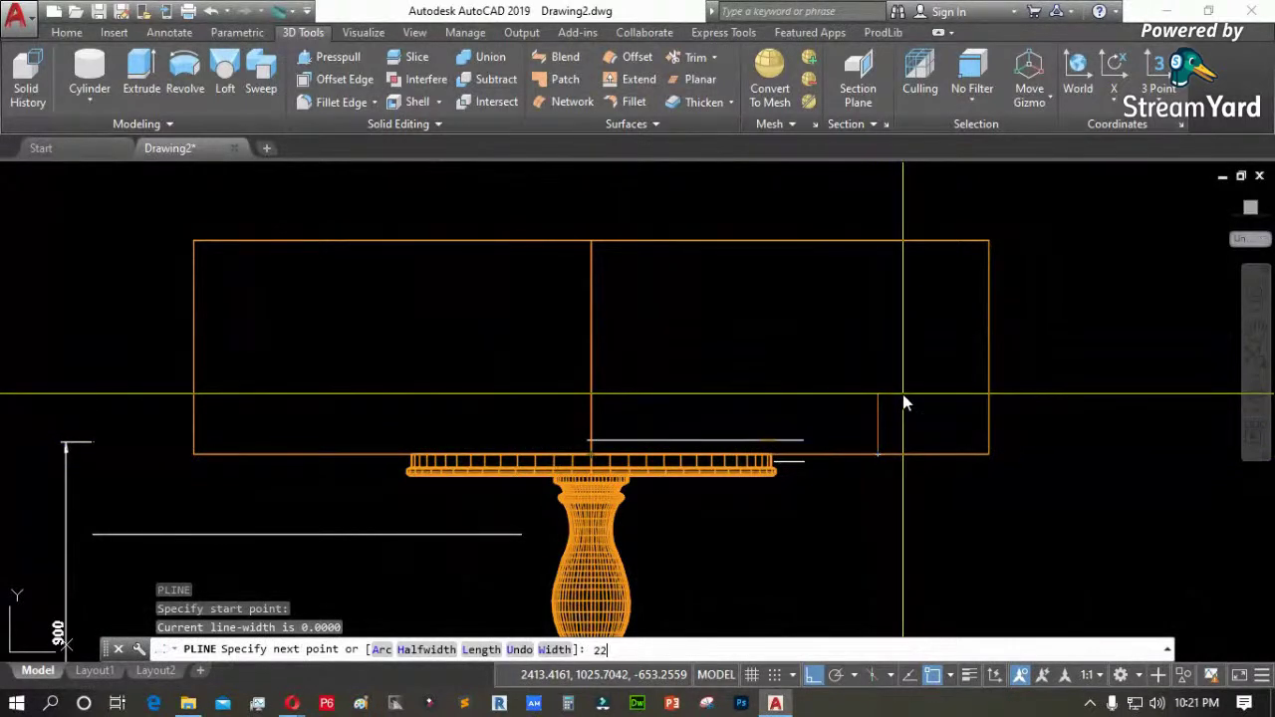
click(803, 395)
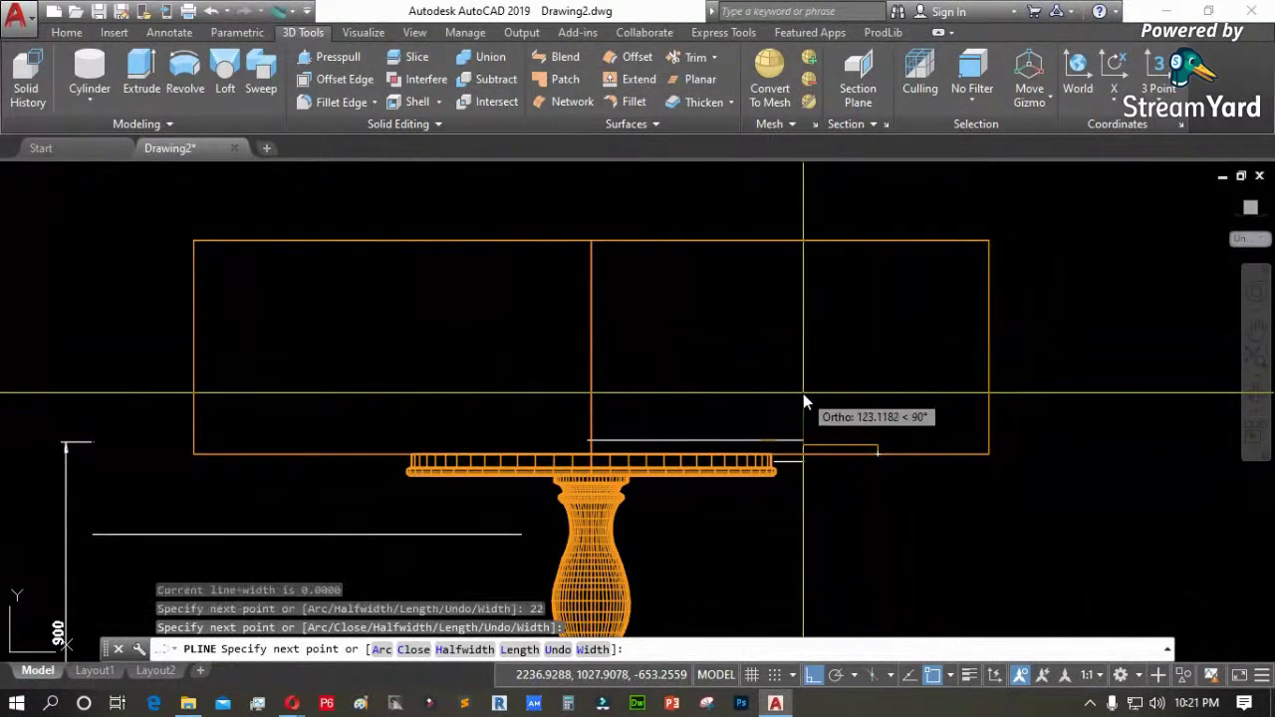
key(Return)
scroll(953, 461, up, 5)
Slice the table top again along a two-point plane, keeping both sides
text(sl)
key(Return)
click(951, 478)
click(713, 403)
key(Return)
click(604, 402)
click(653, 402)
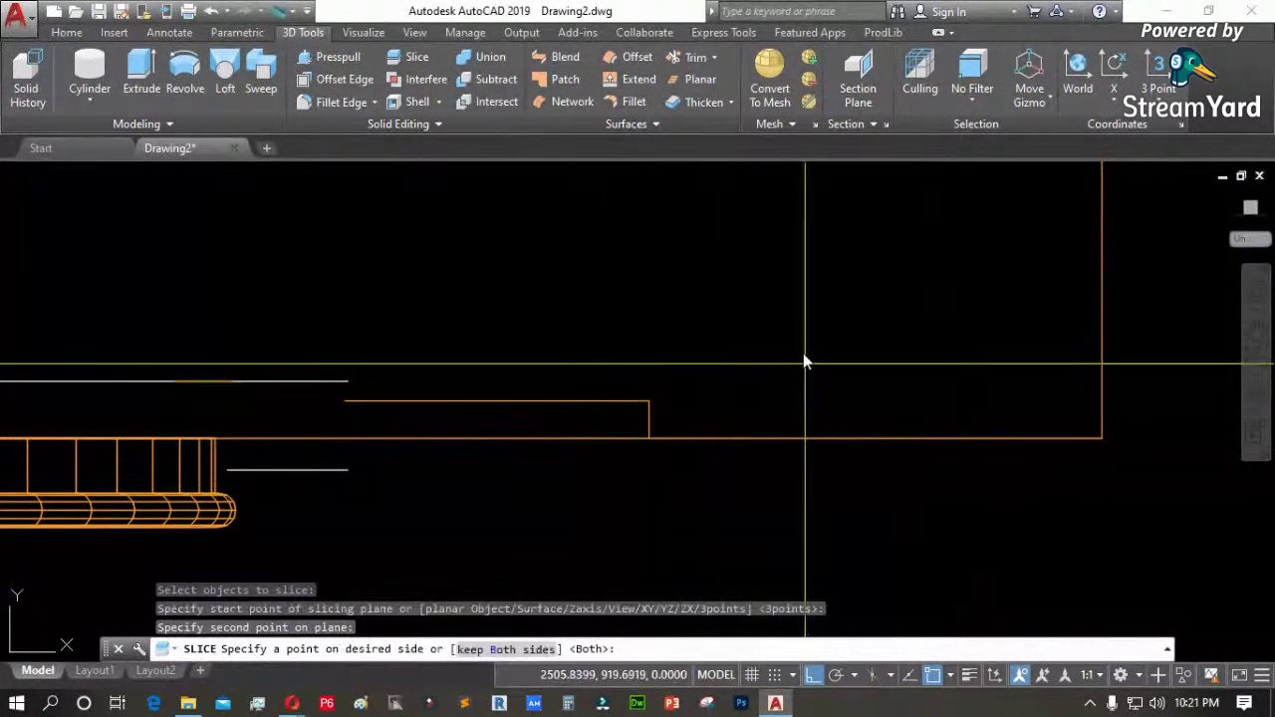
key(Return)
click(788, 475)
click(754, 393)
scroll(831, 412, down, 4)
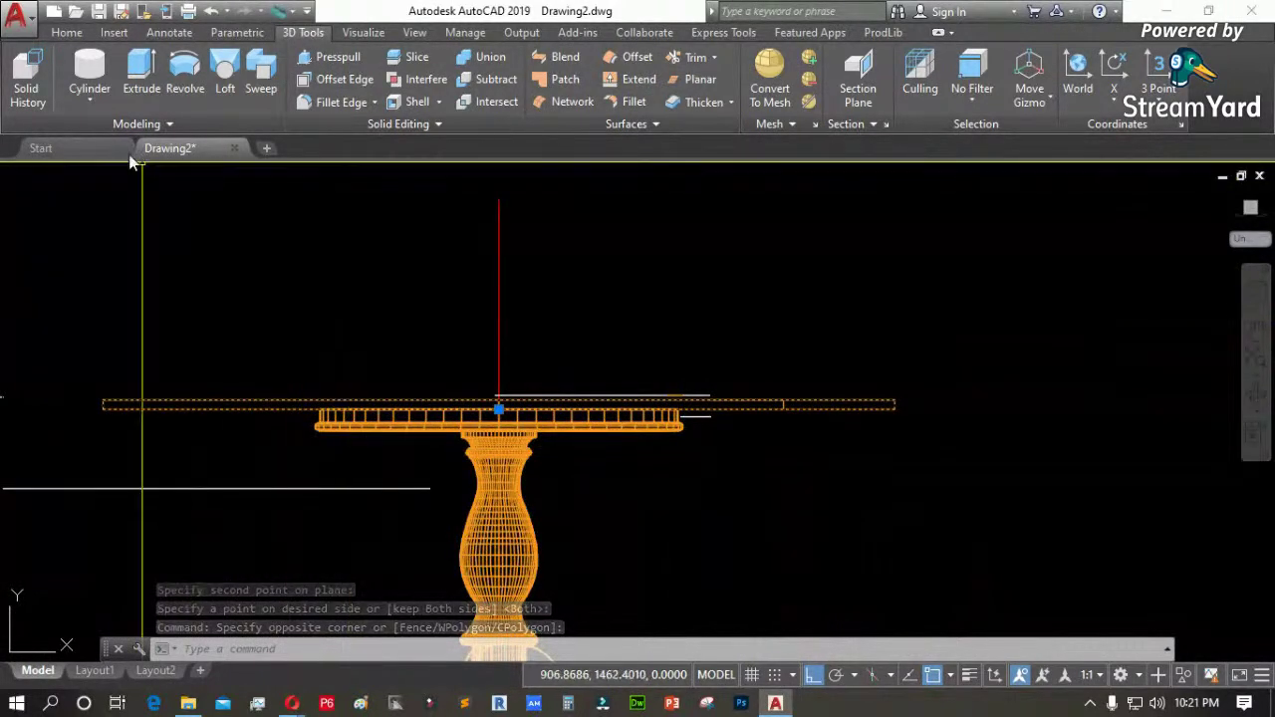
click(35, 178)
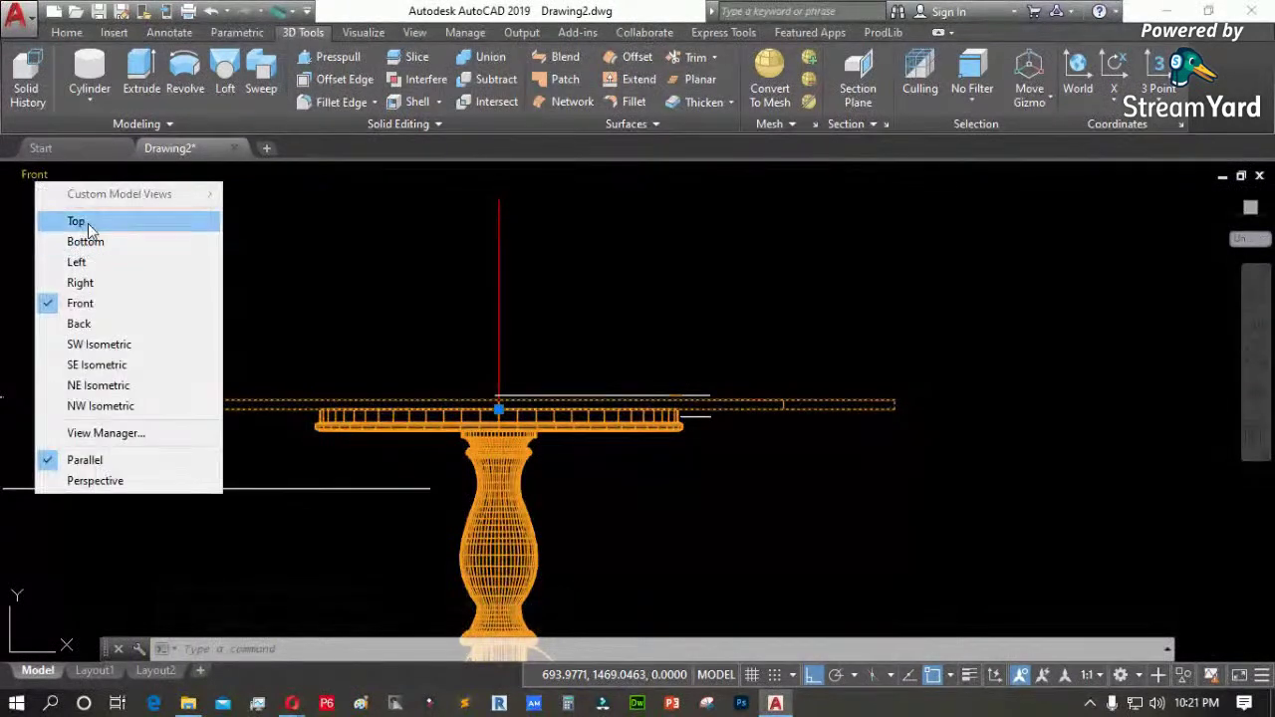
Switch to the Top view, zoom to the column hub and start a Cylinder
click(87, 224)
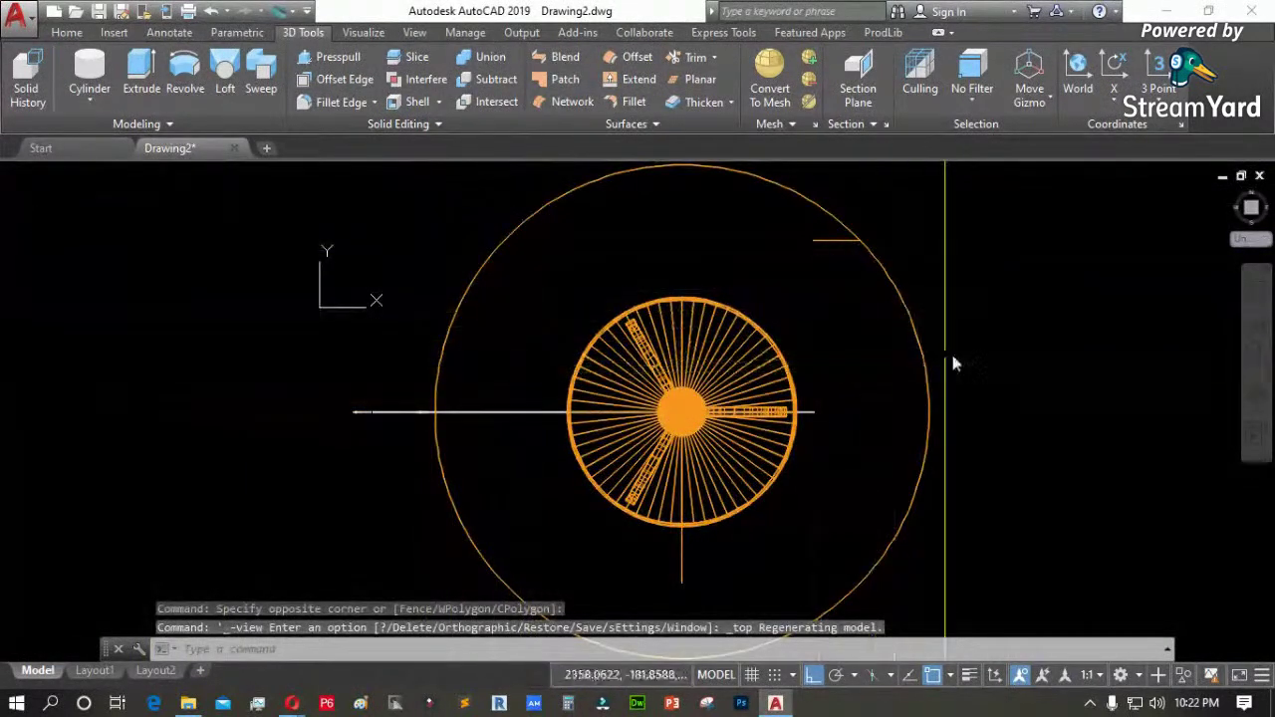
key(Escape)
scroll(625, 324, up, 2)
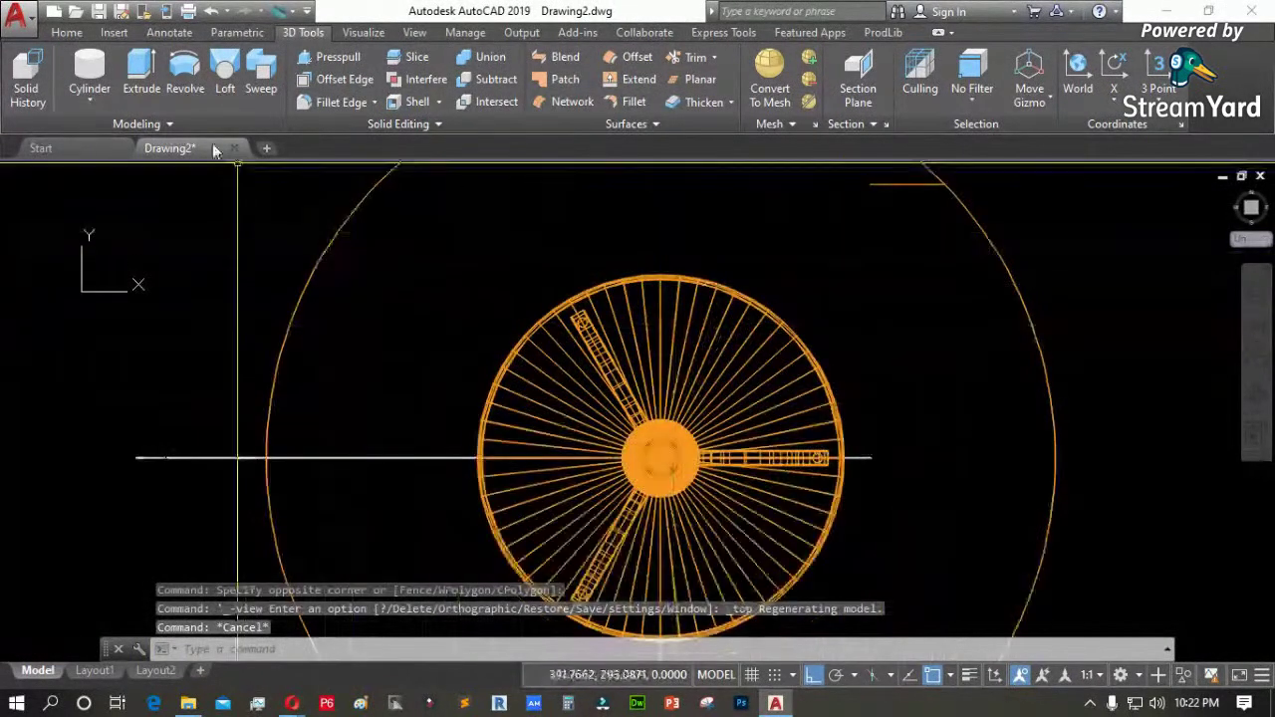
click(96, 106)
click(101, 172)
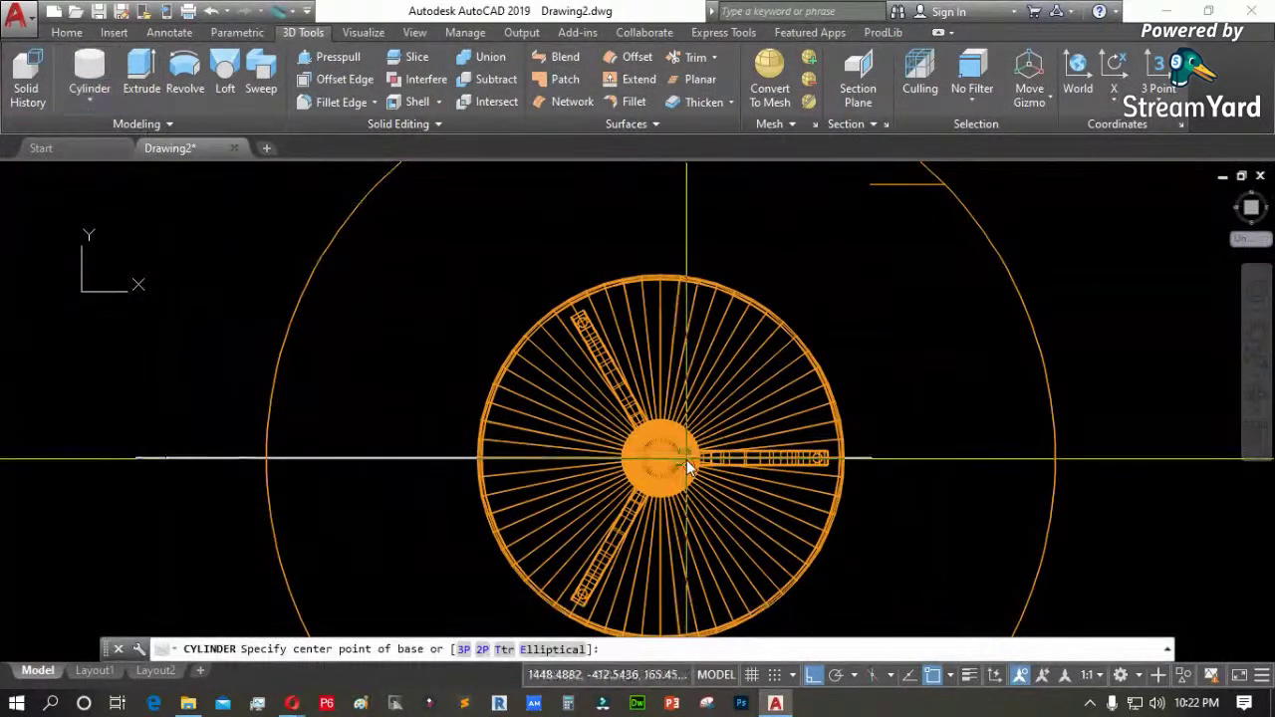
scroll(652, 464, up, 6)
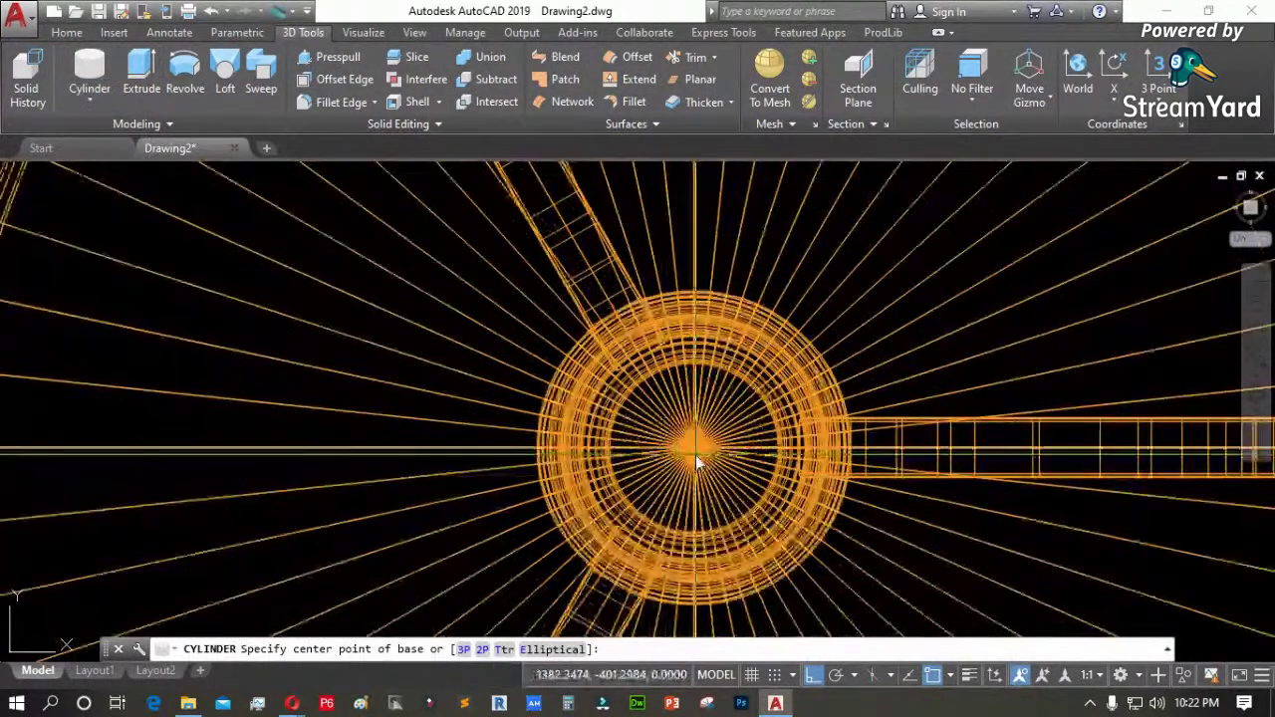
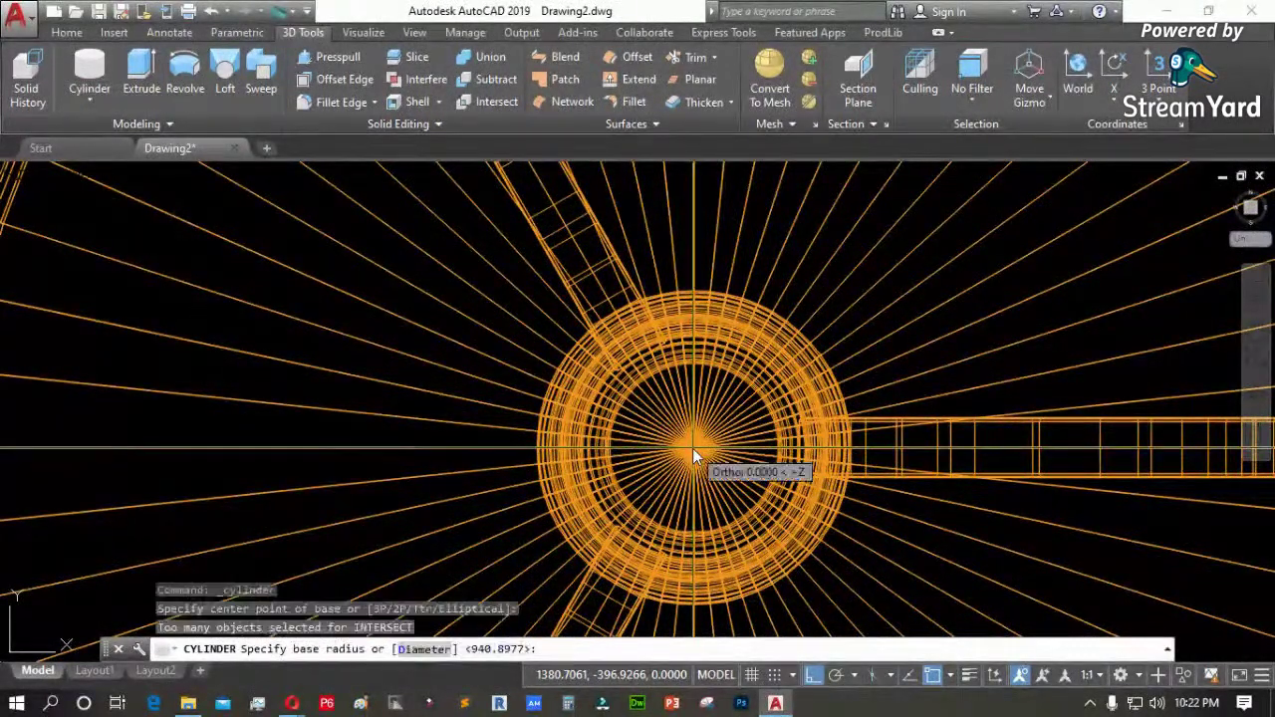
With Osnap off, size the cylinder radius to the wheel's outer rim and pick its height
scroll(625, 442, down, 4)
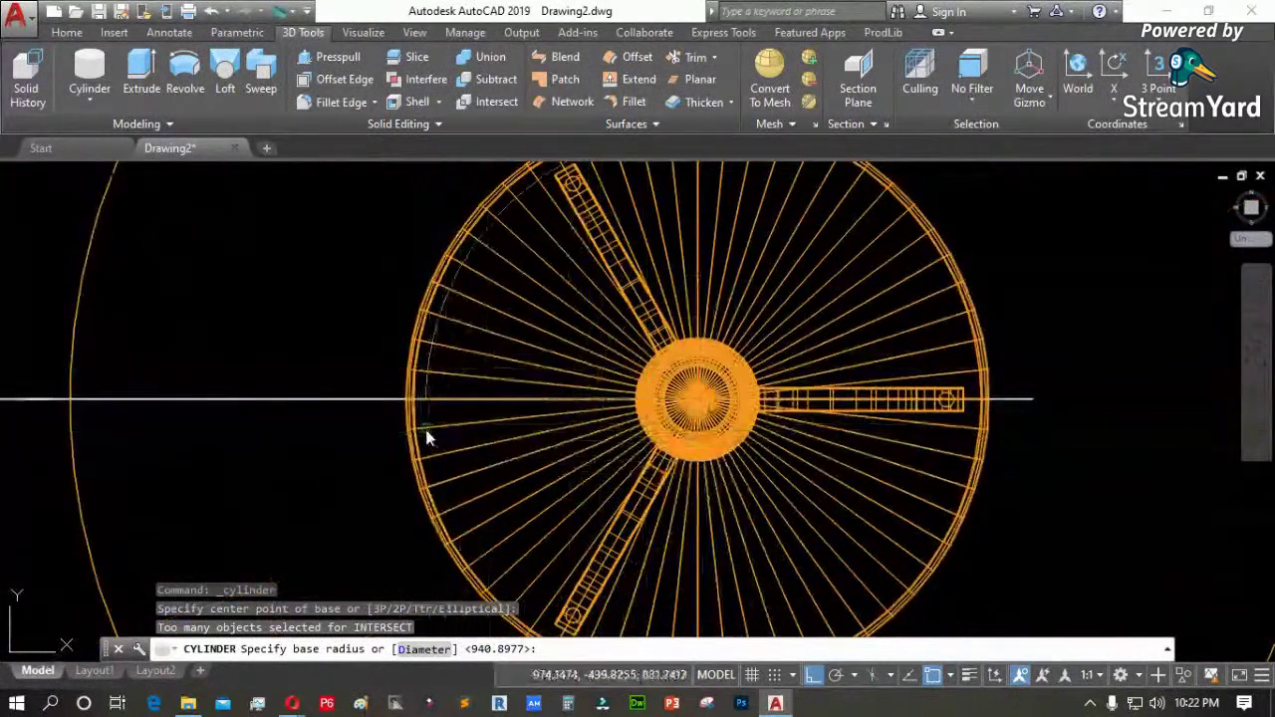
scroll(422, 424, up, 5)
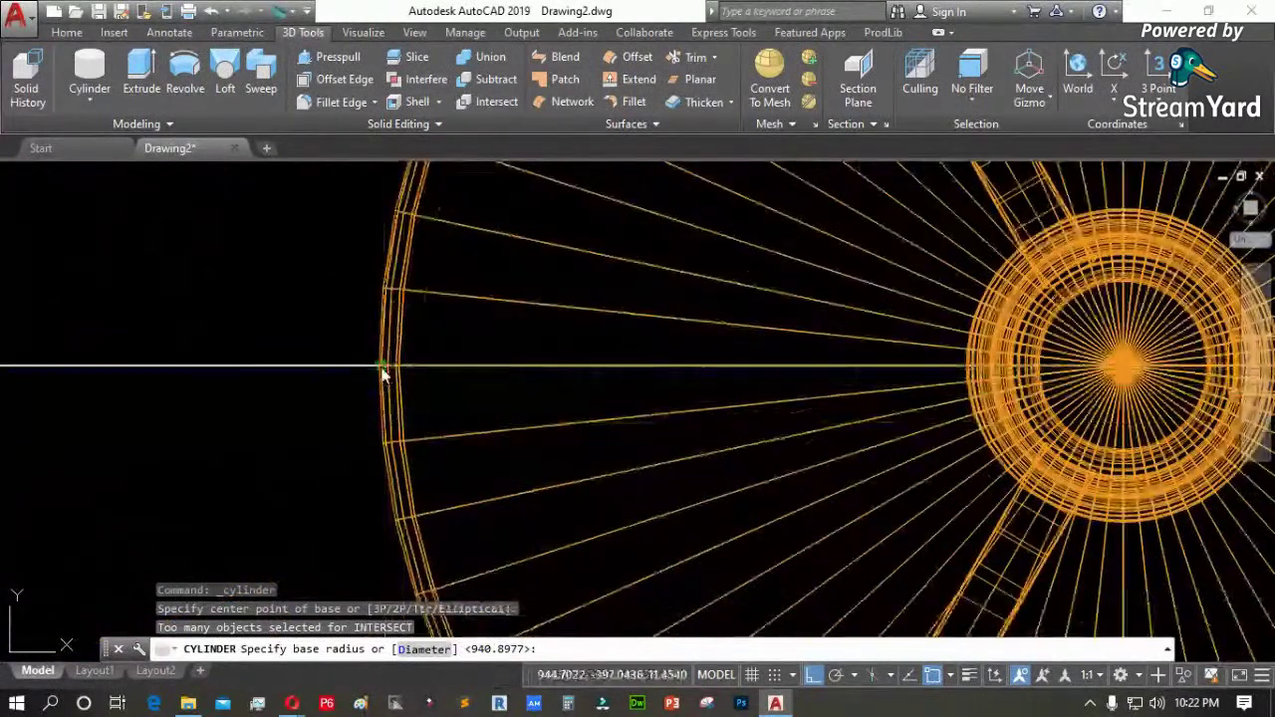
scroll(382, 370, up, 2)
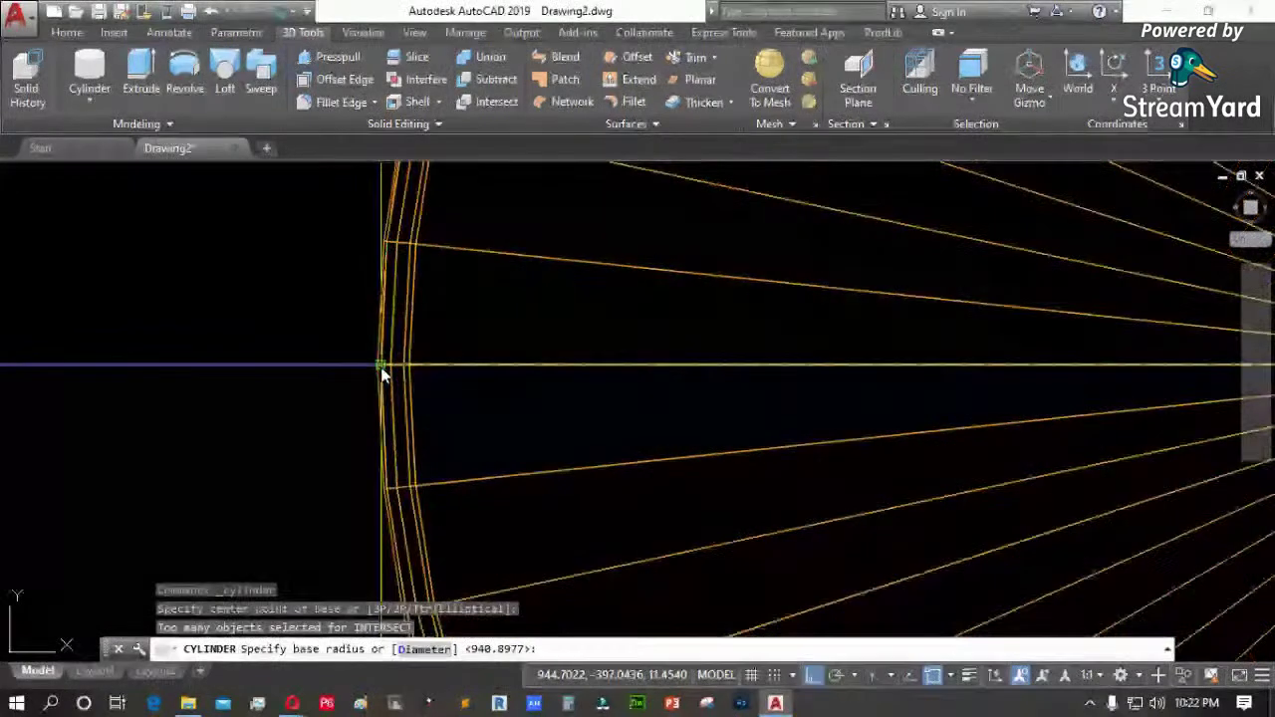
key(F3)
scroll(382, 370, up, 3)
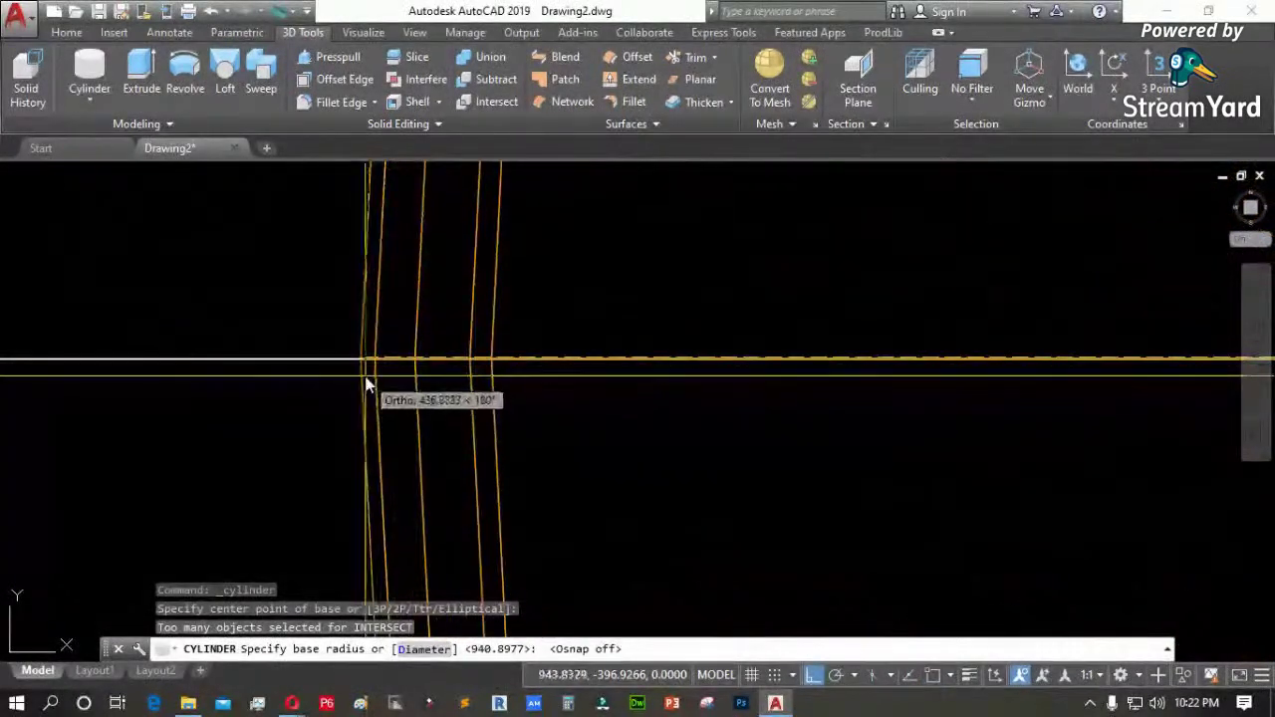
click(360, 373)
click(407, 263)
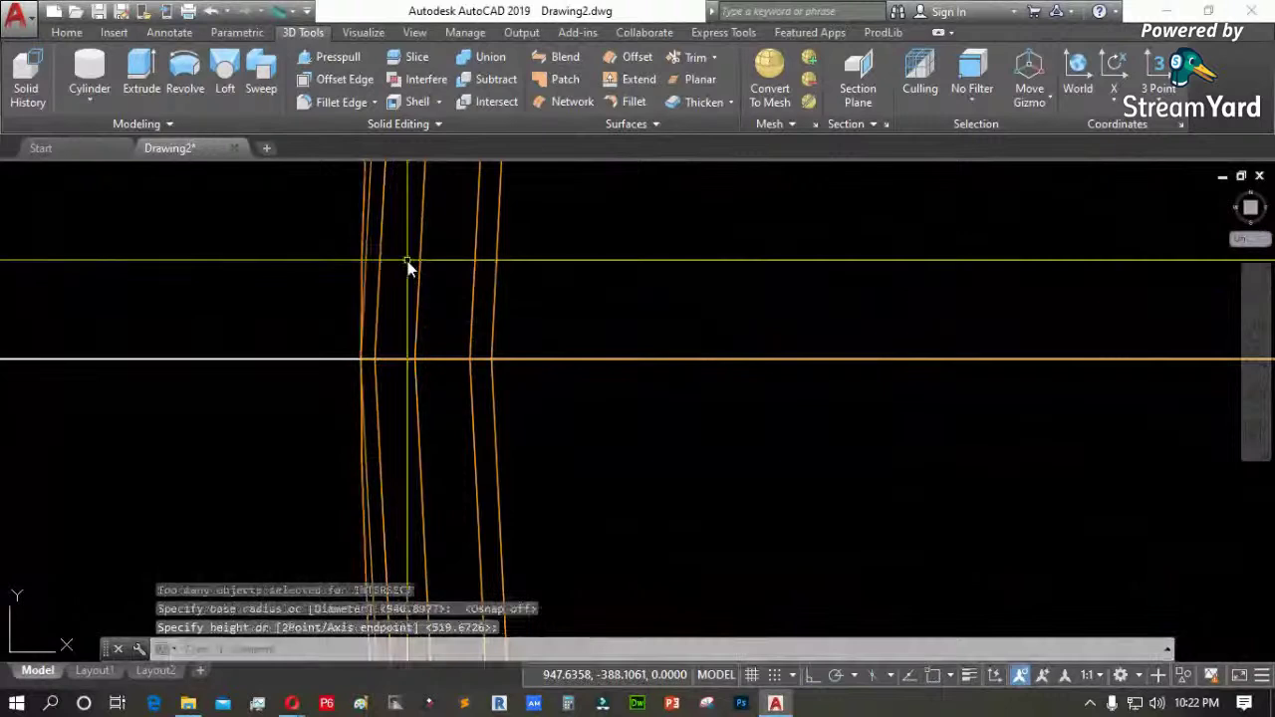
click(30, 177)
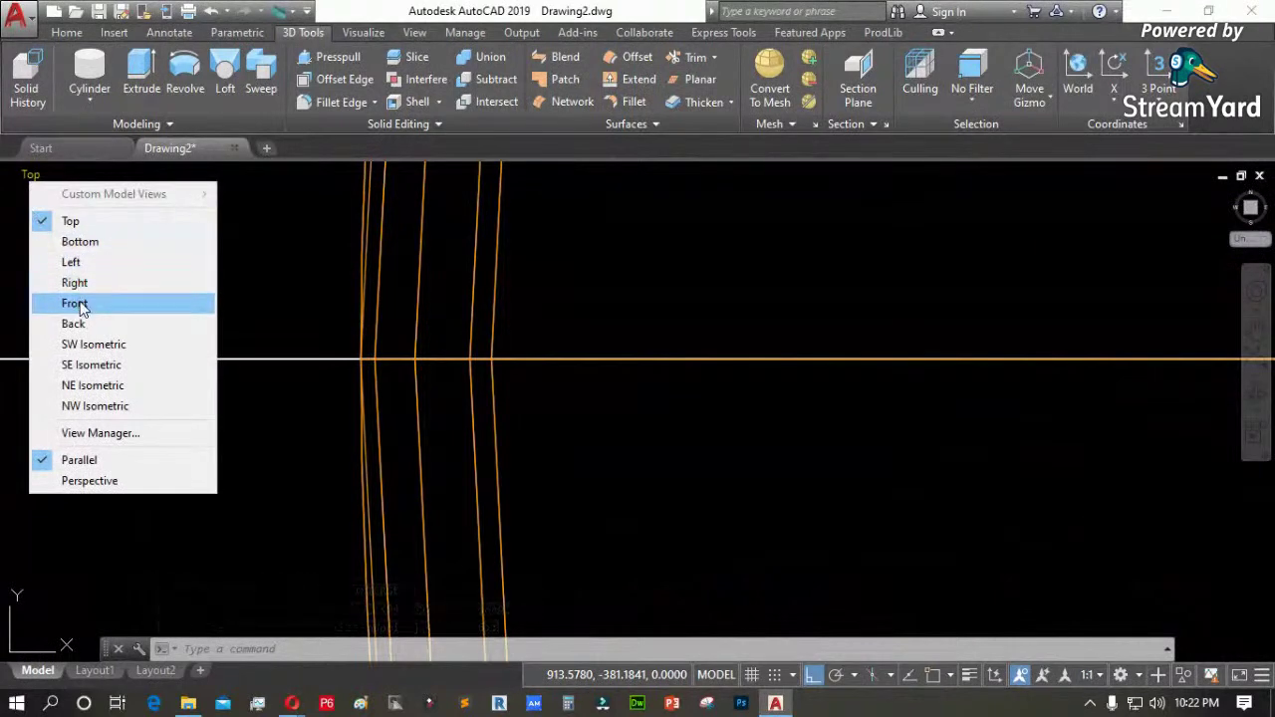
Switch to the Front view and move the reference box up above the tabletop
click(78, 304)
click(574, 513)
click(549, 500)
text(m)
key(Return)
click(991, 488)
click(986, 289)
Erase the three stray construction lines at the upper right
click(974, 269)
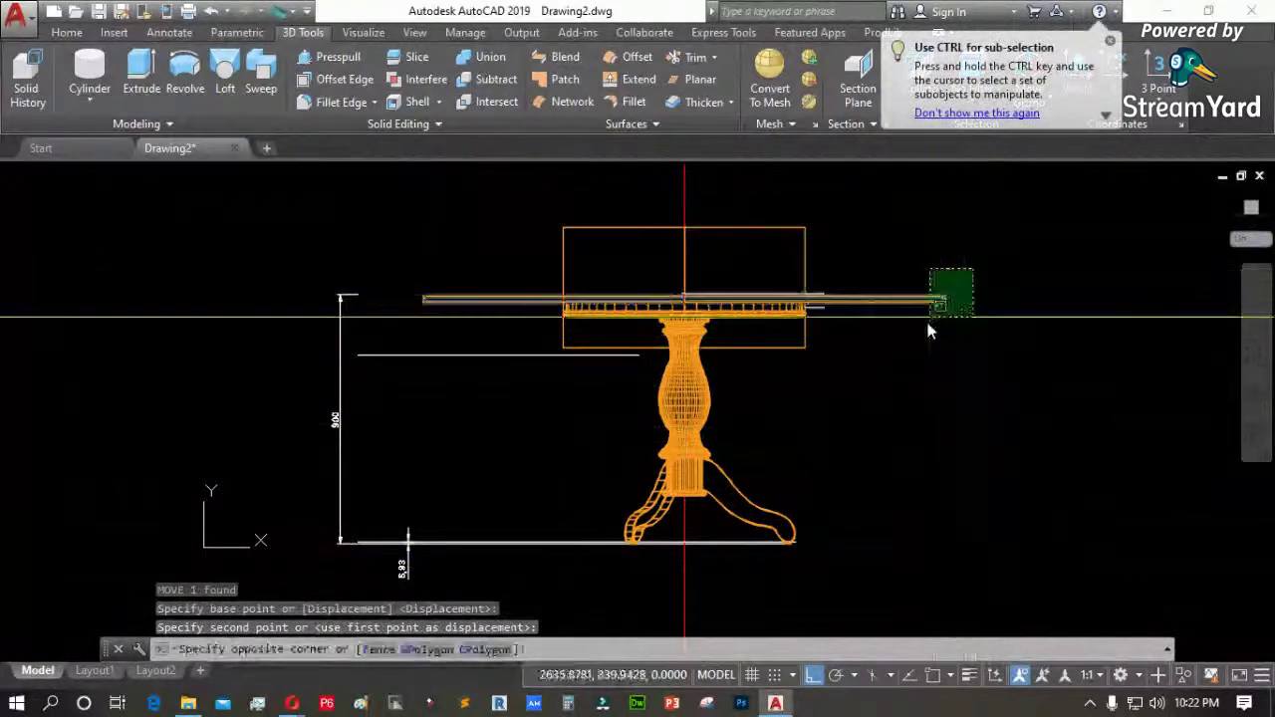
click(937, 324)
scroll(837, 269, up, 5)
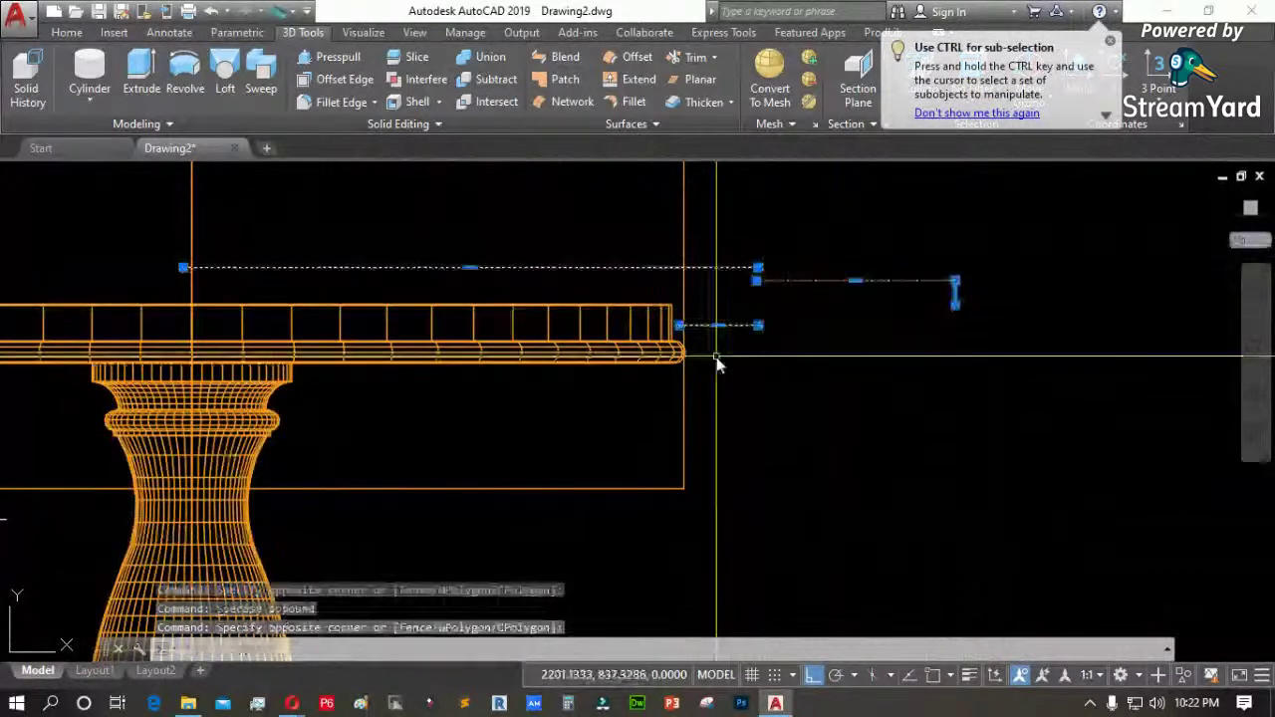
key(Delete)
scroll(883, 365, down, 2)
scroll(768, 322, up, 2)
Delete the two leftover lines and the floor line under the table
click(859, 333)
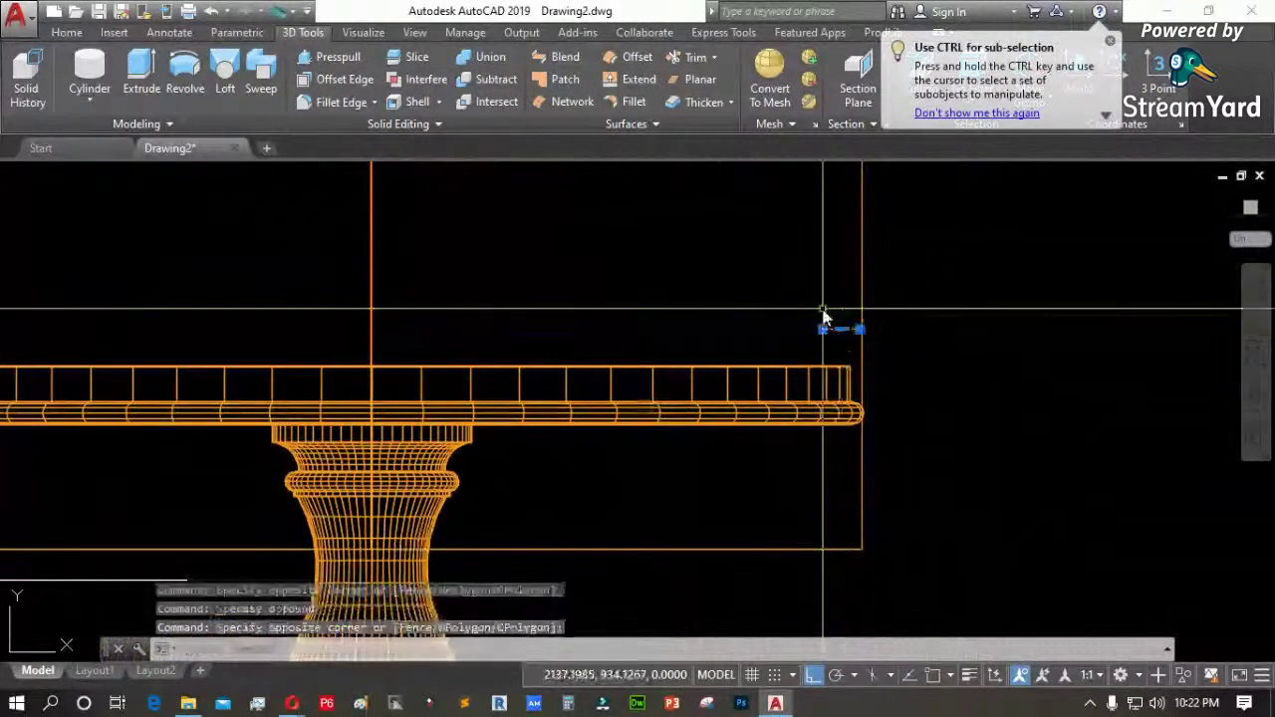
scroll(826, 317, down, 5)
click(459, 389)
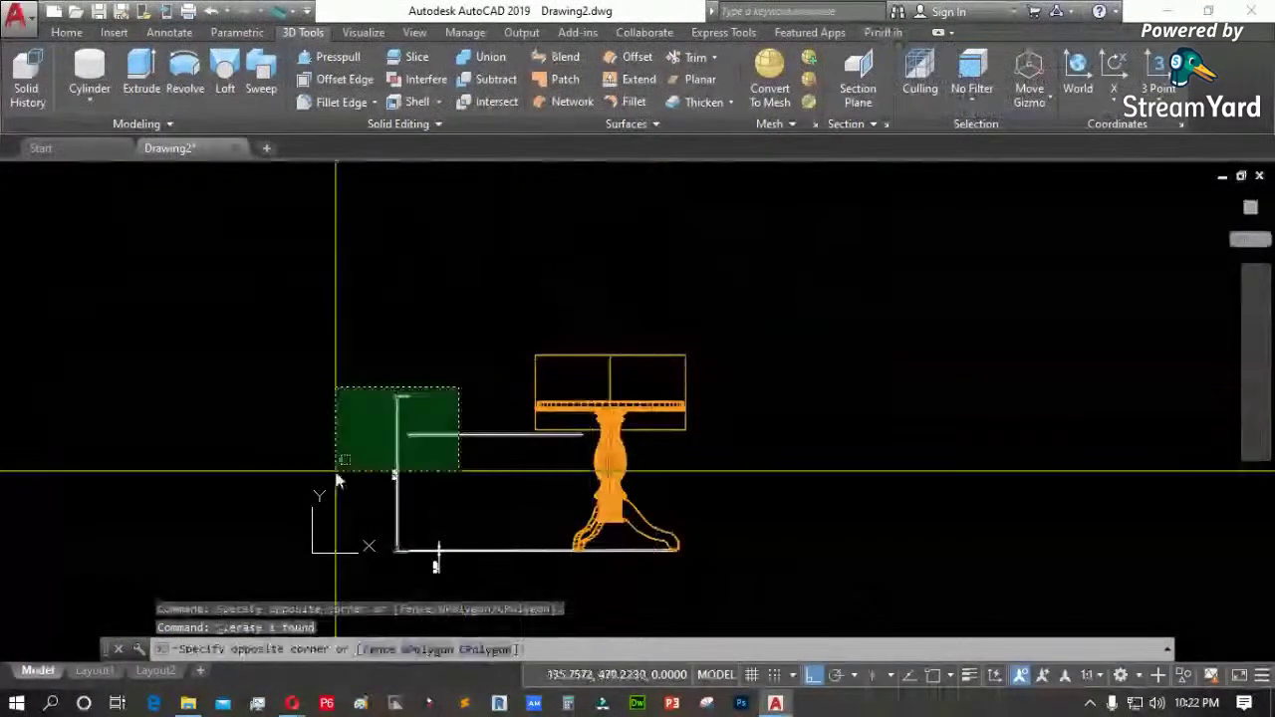
click(337, 480)
key(Delete)
scroll(528, 583, up, 3)
click(589, 558)
key(Delete)
Select the table solid and drag its base grip to the tabletop edge
scroll(612, 541, up, 3)
scroll(628, 524, down, 4)
scroll(608, 194, up, 4)
click(547, 276)
click(388, 321)
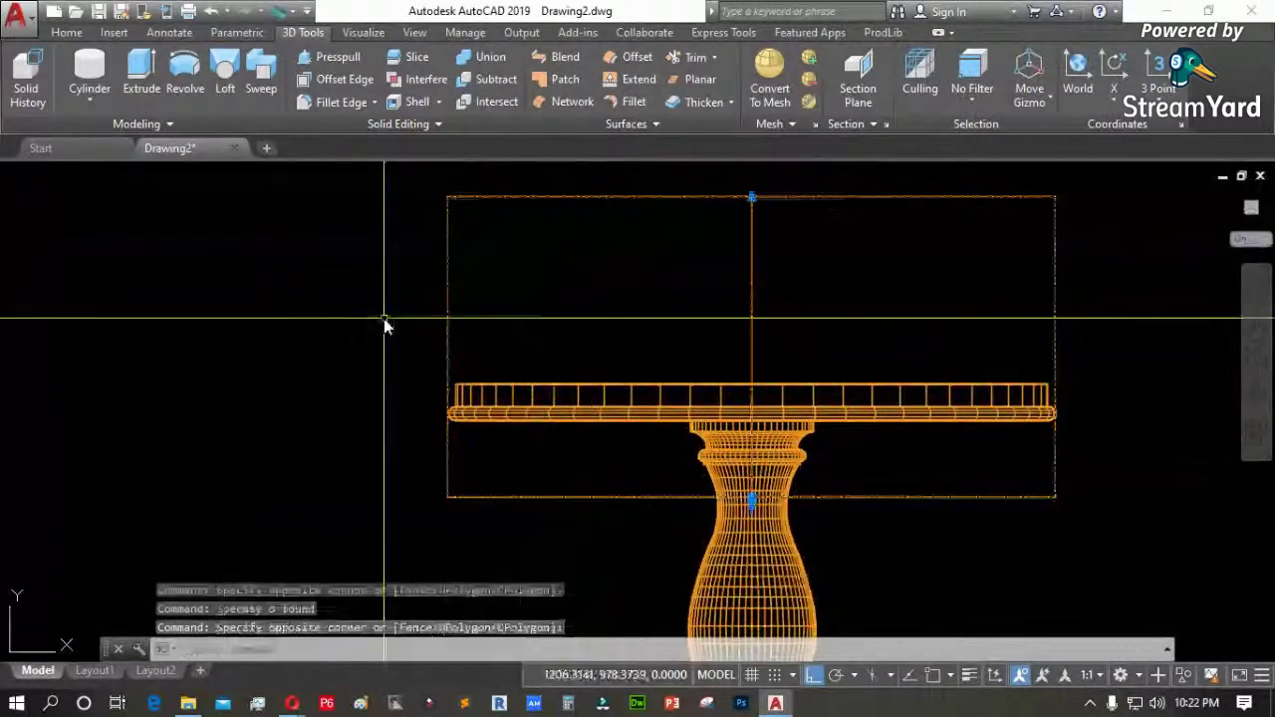
scroll(753, 504, up, 4)
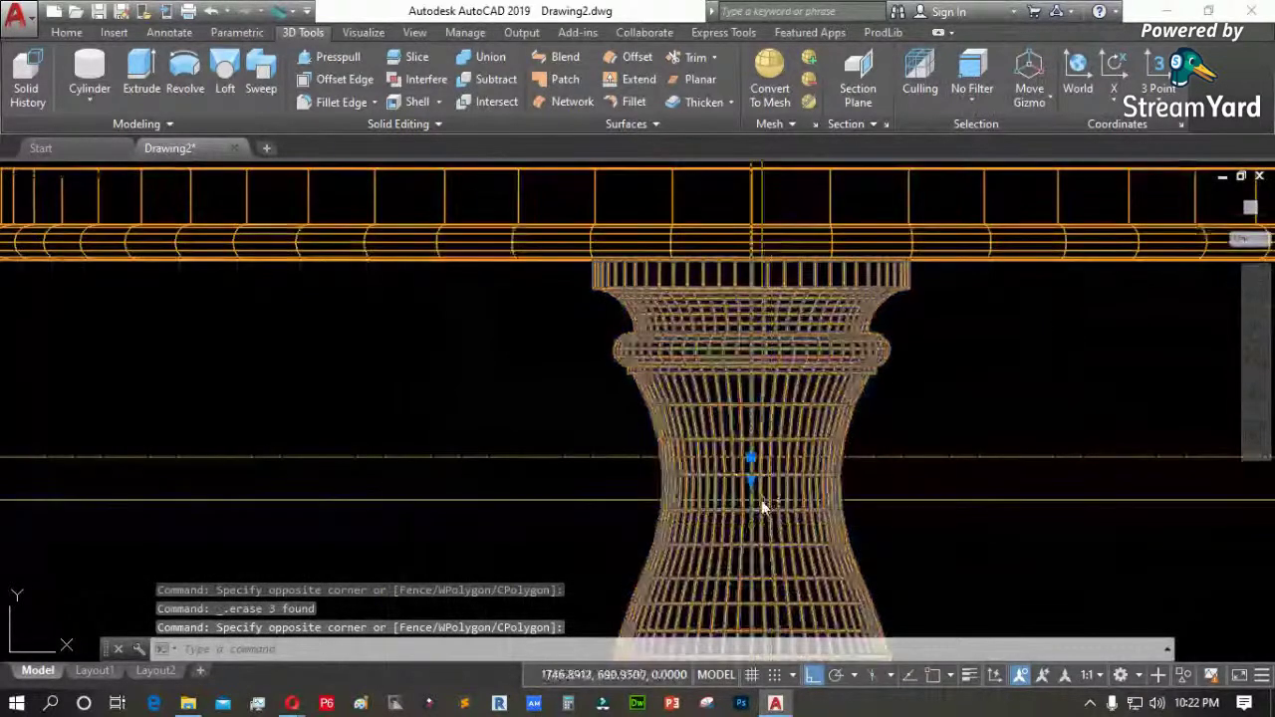
click(751, 480)
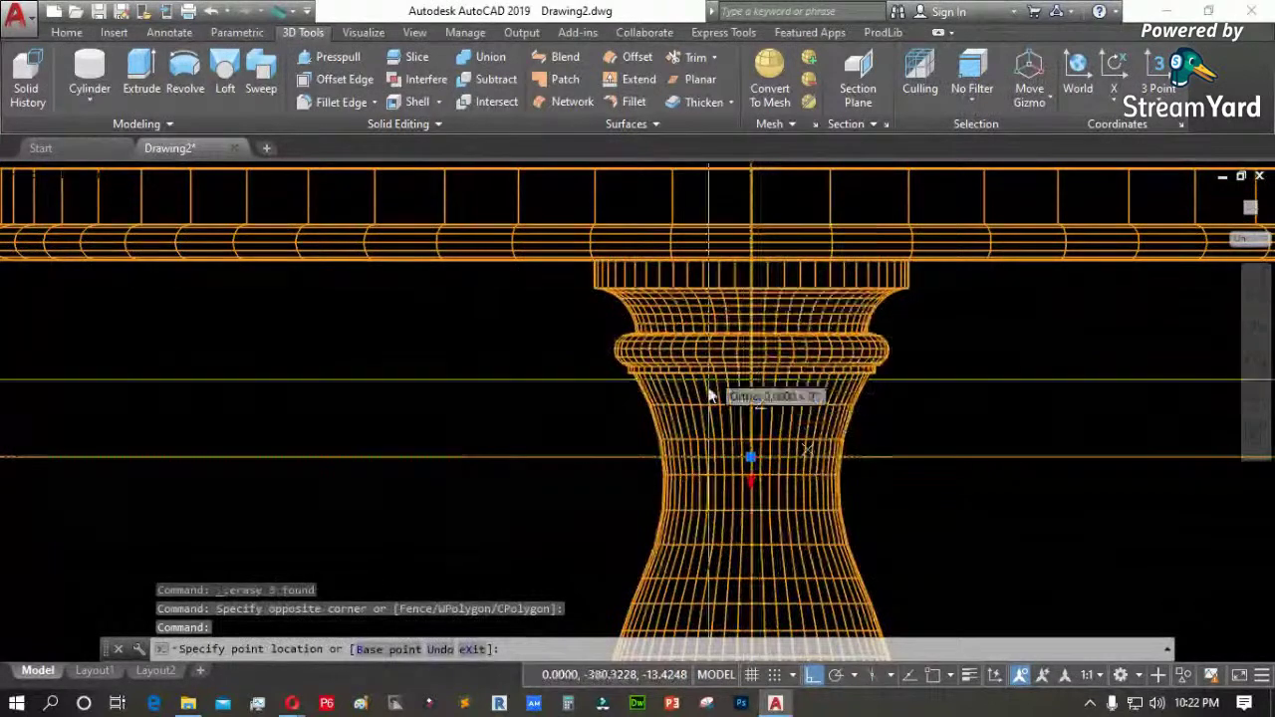
scroll(732, 339, down, 4)
scroll(711, 399, up, 6)
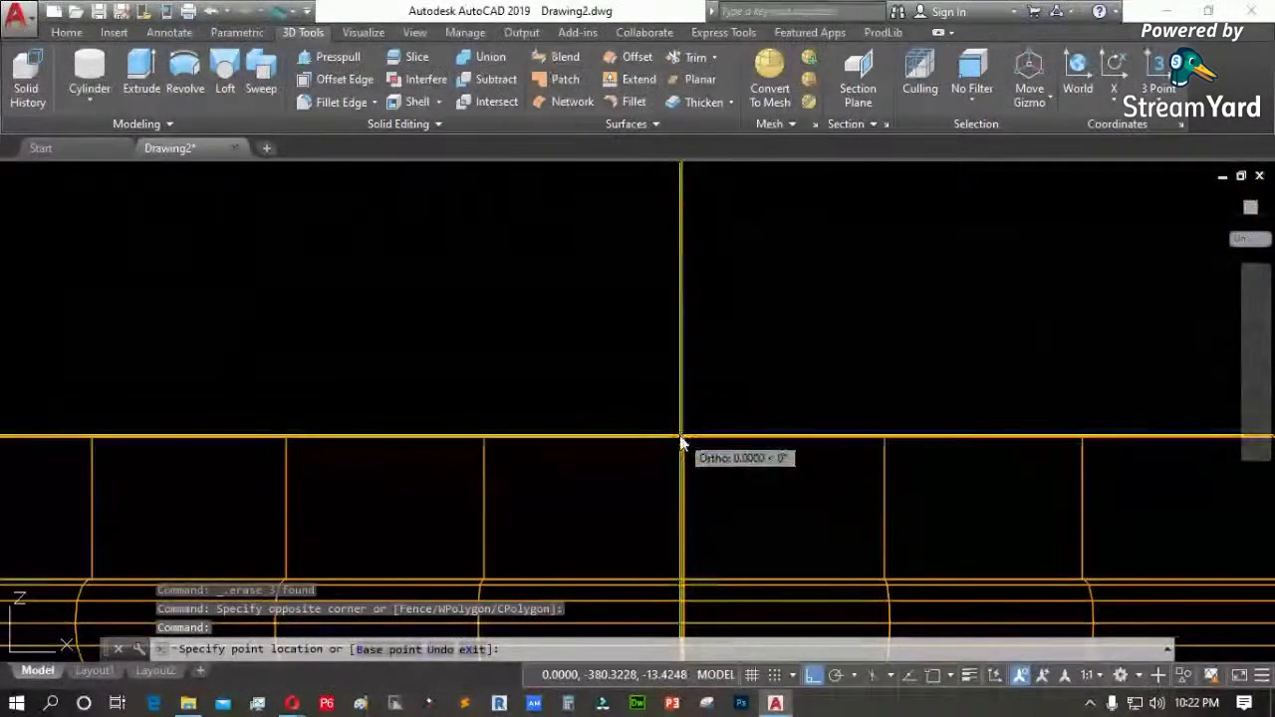
scroll(681, 426, up, 4)
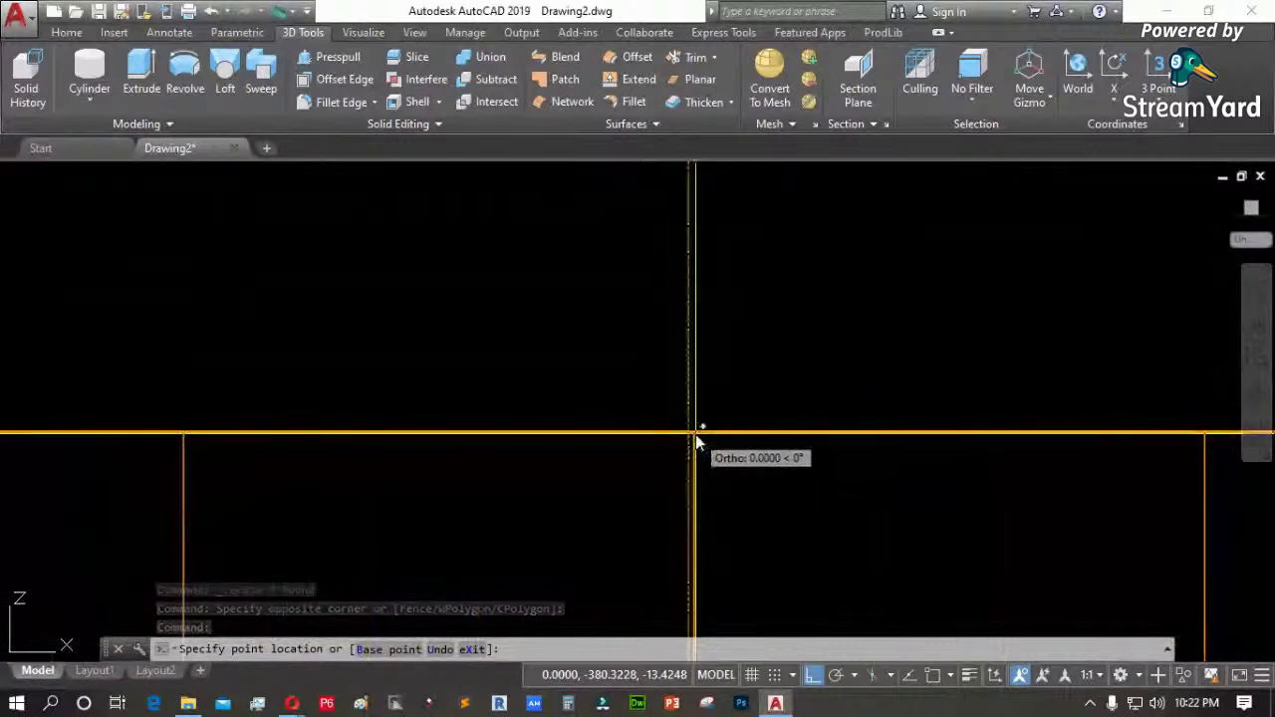
click(695, 433)
Try grip edits on the pedestal solid's points, then cancel them with Esc
scroll(564, 435, down, 6)
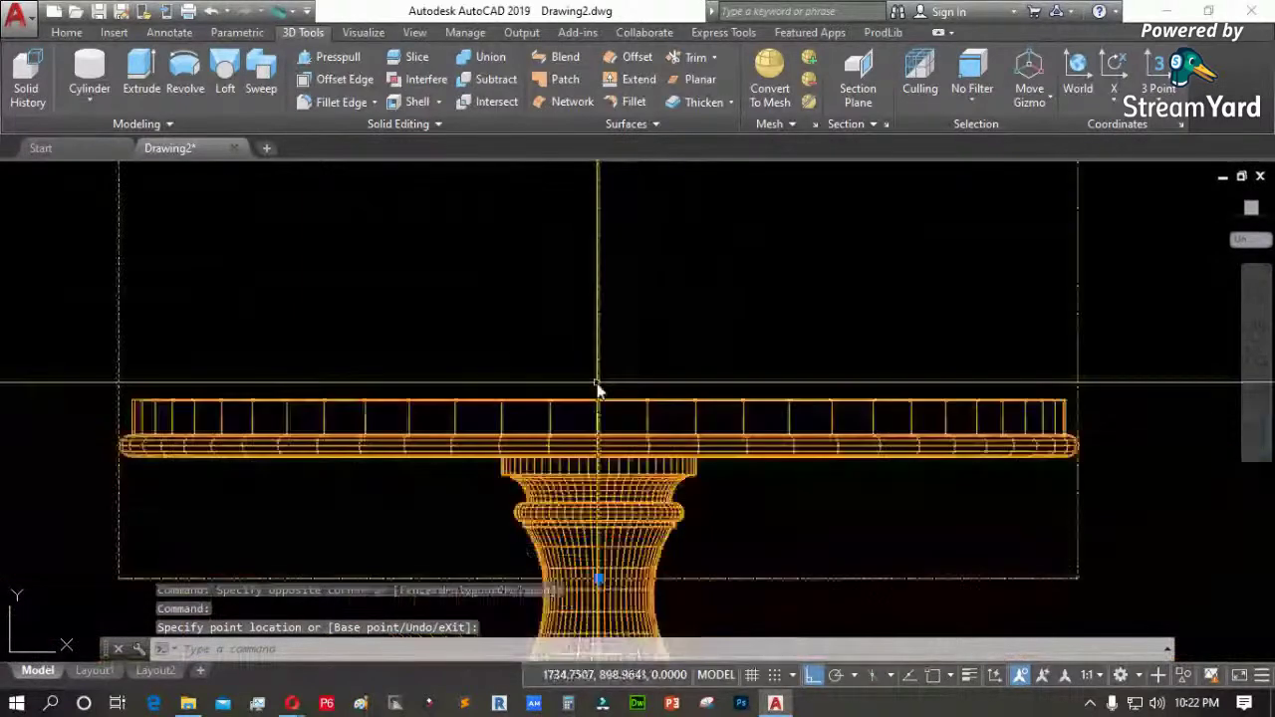
click(598, 496)
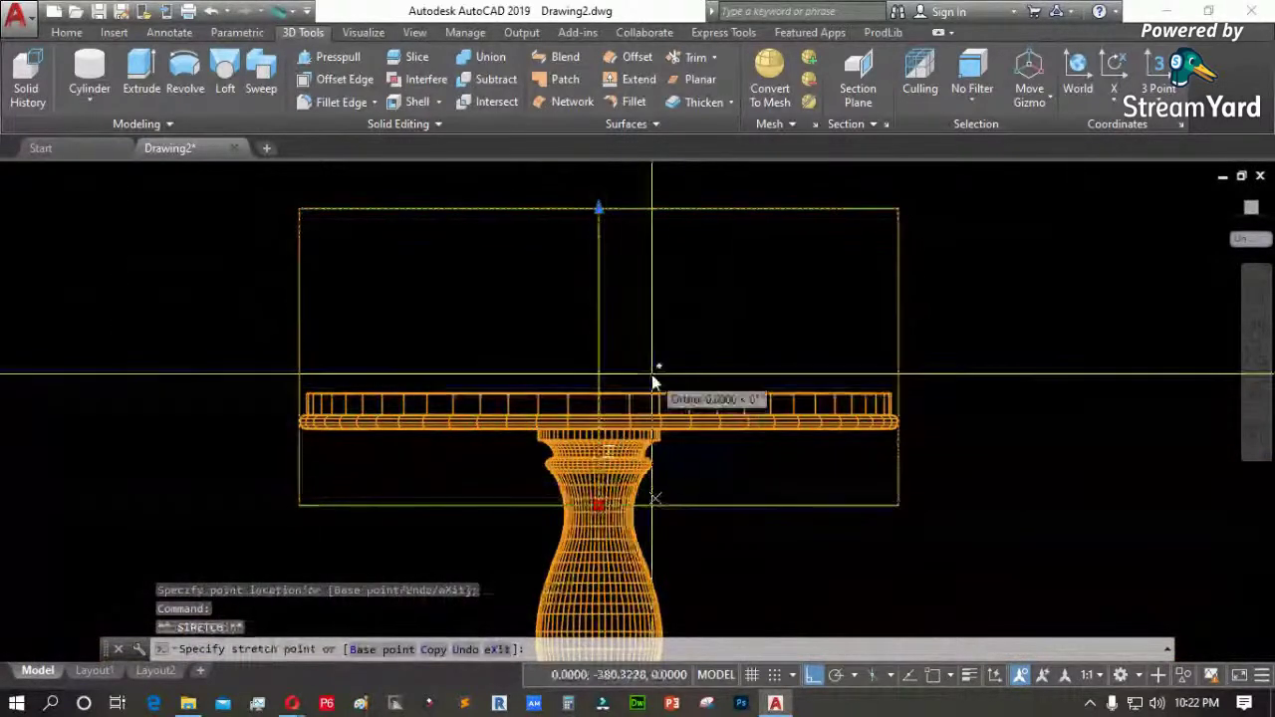
scroll(604, 510, up, 3)
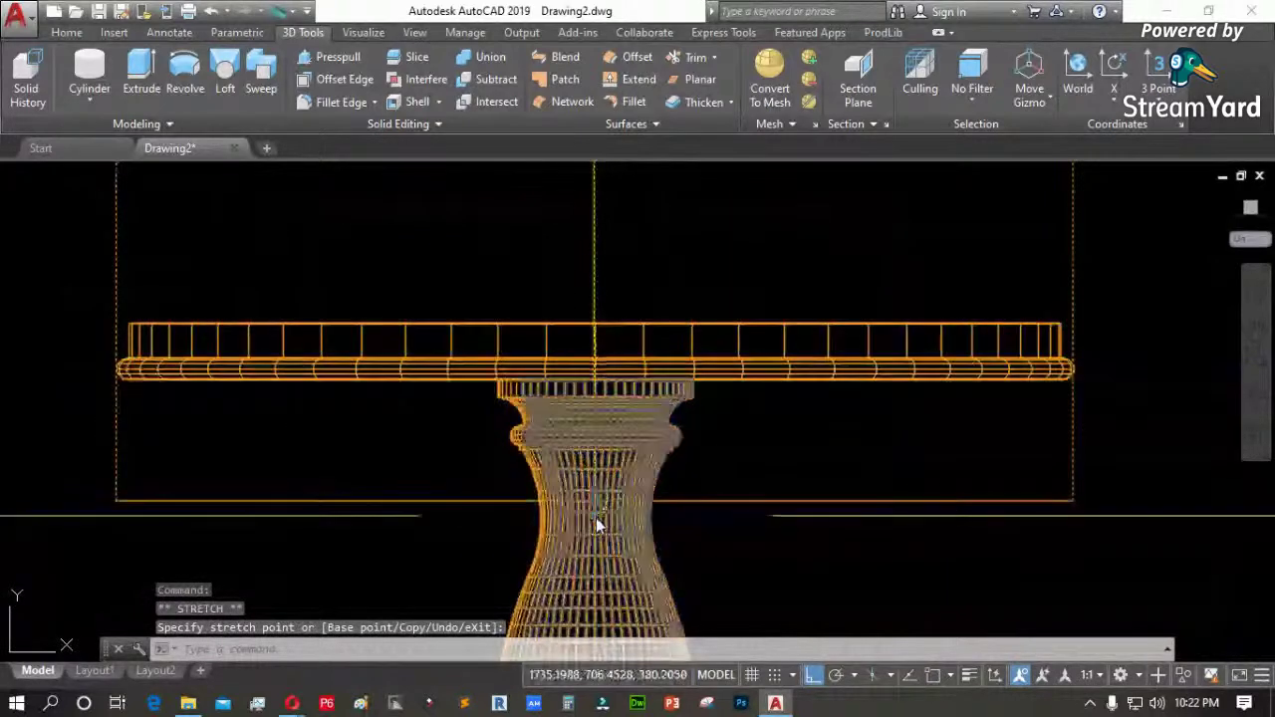
click(594, 502)
key(Escape)
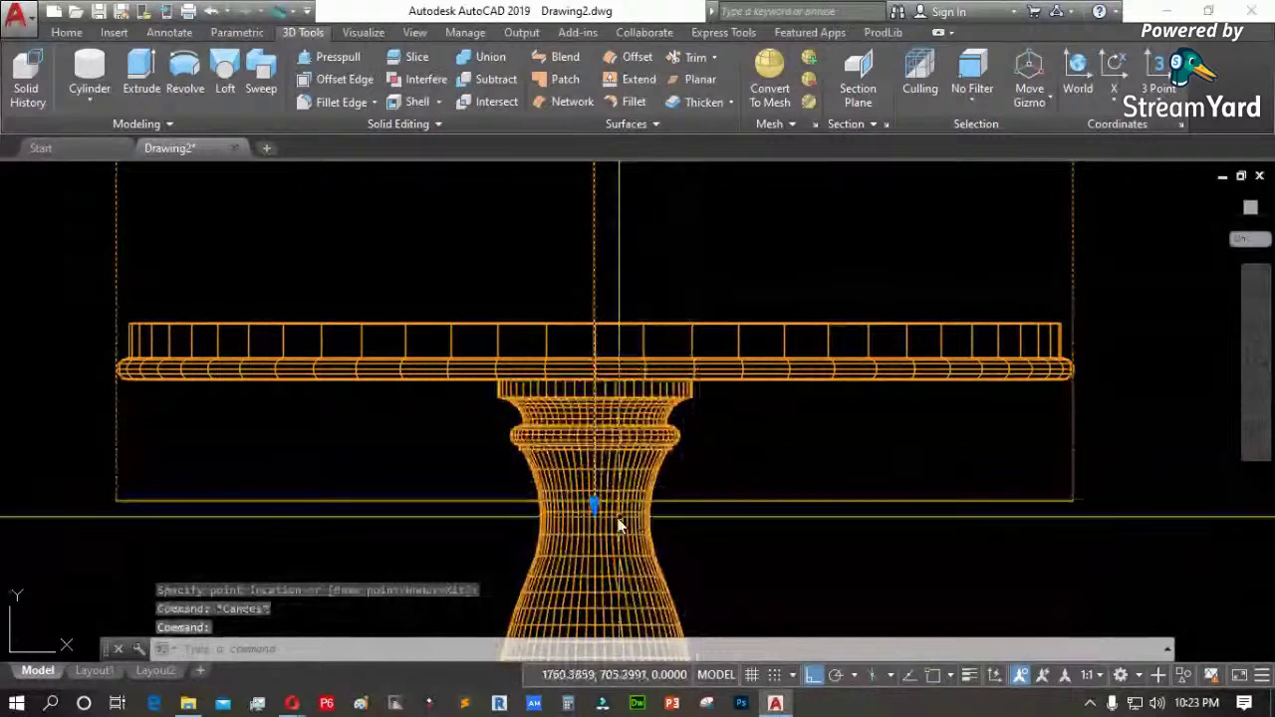
click(597, 510)
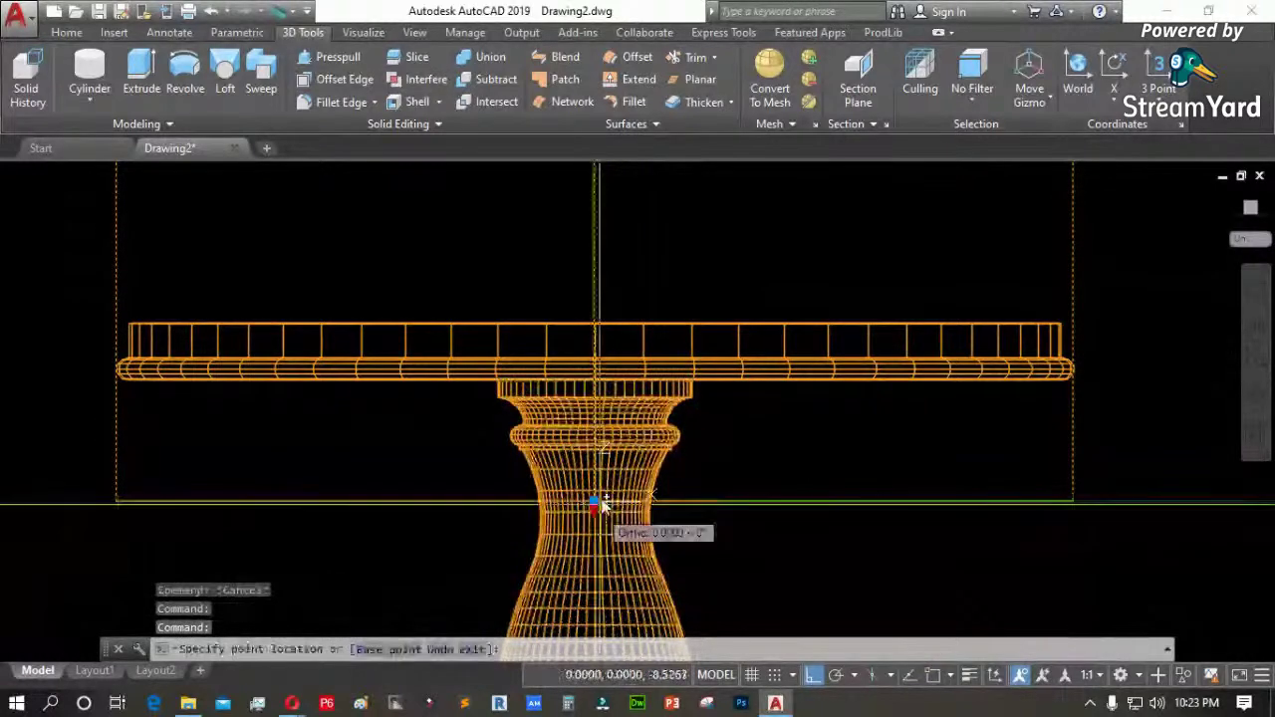
scroll(599, 536, up, 4)
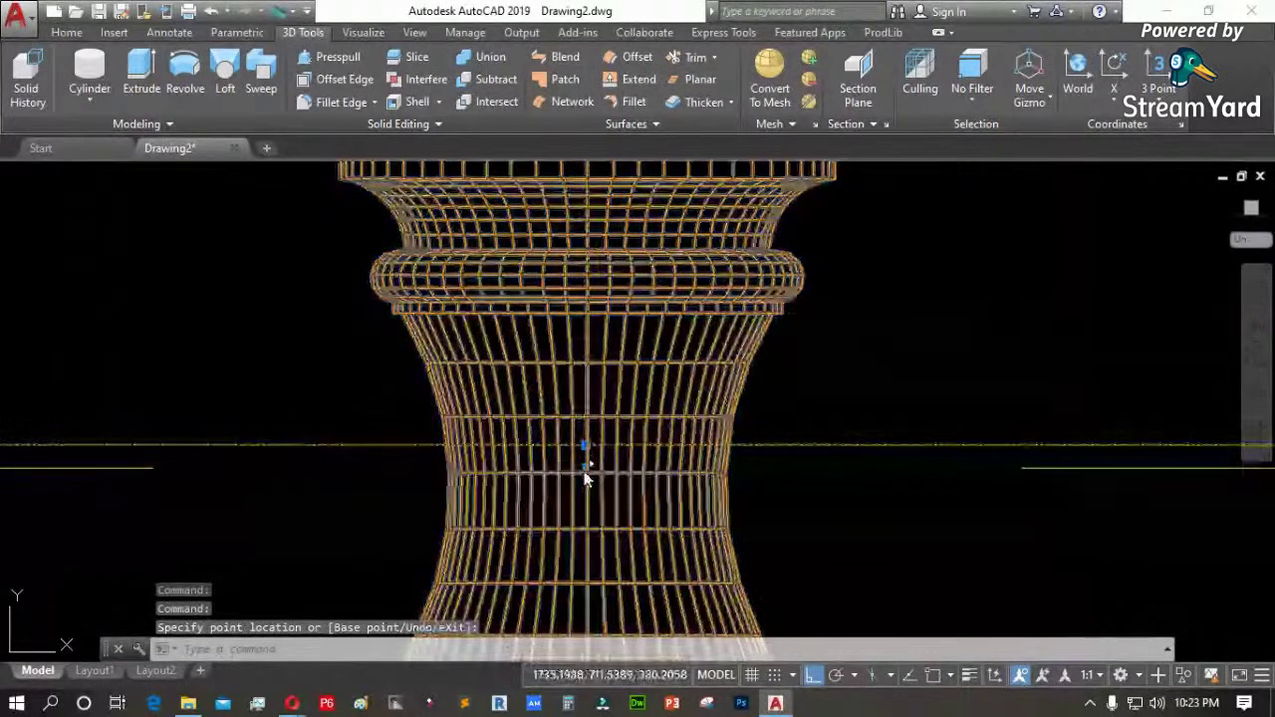
click(586, 469)
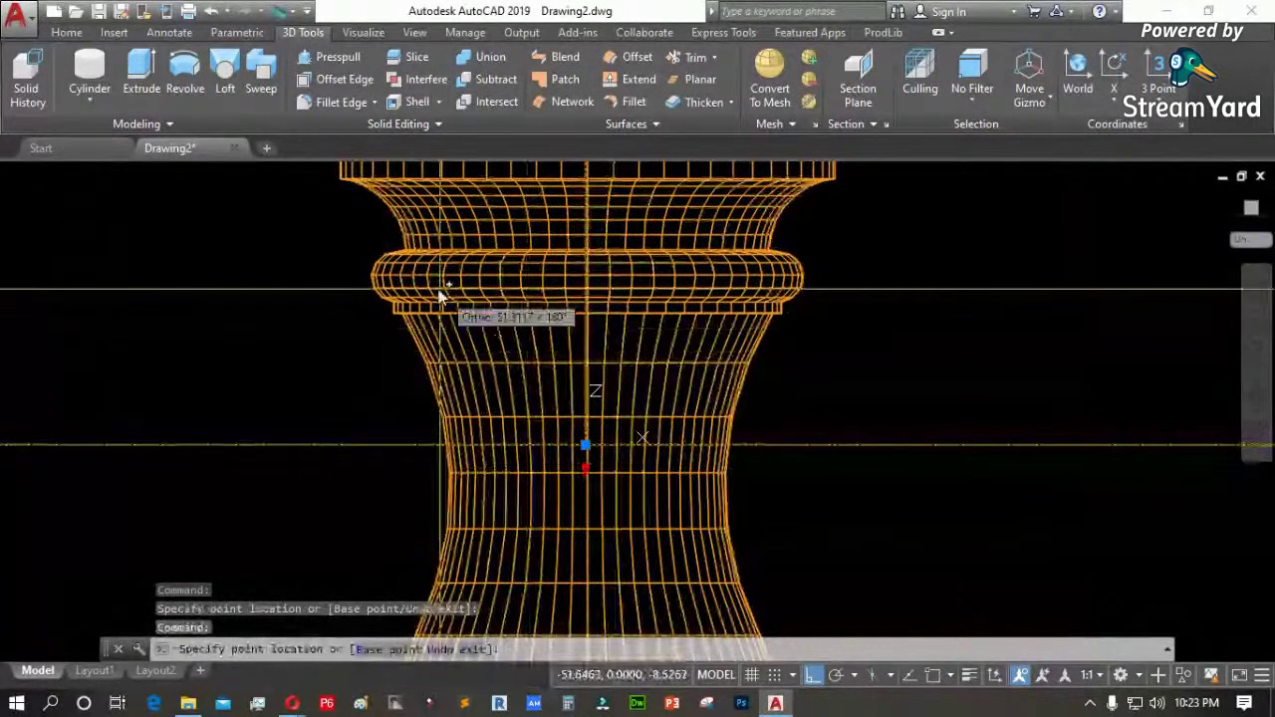
scroll(432, 285, down, 5)
key(Escape)
click(558, 364)
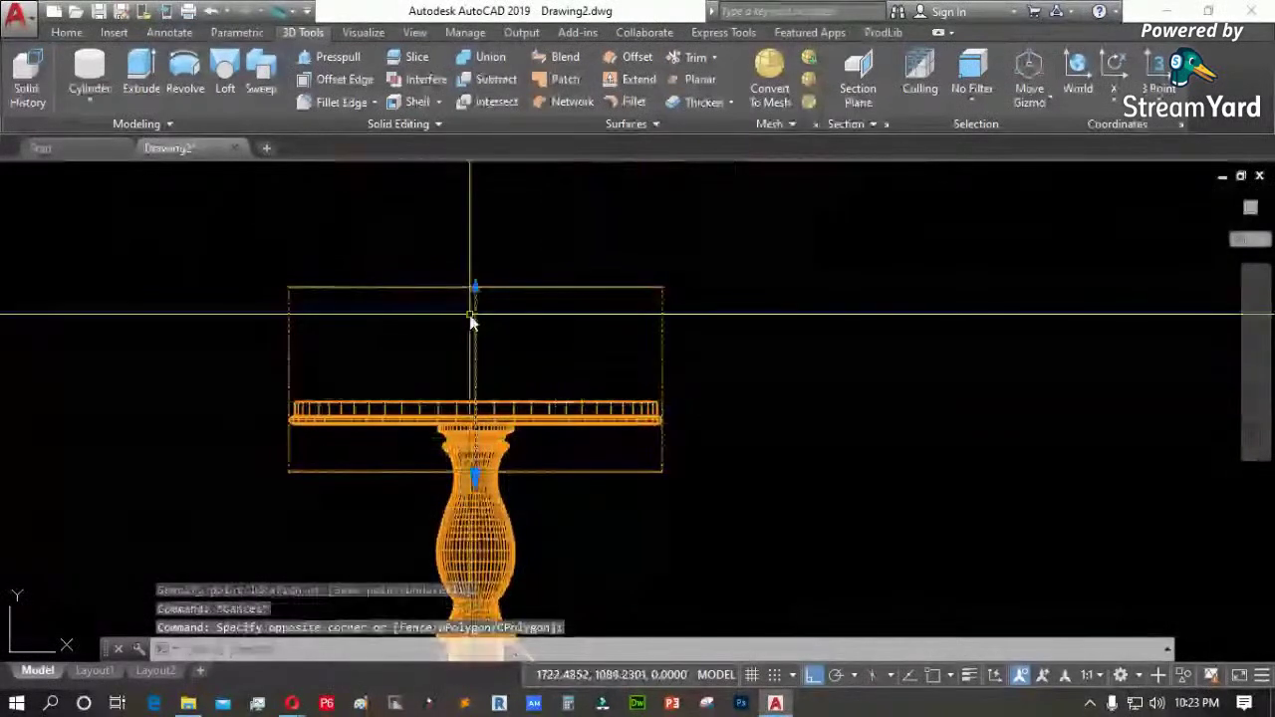
Move the selected box slightly to a new position
click(717, 469)
text(m)
key(space)
click(734, 480)
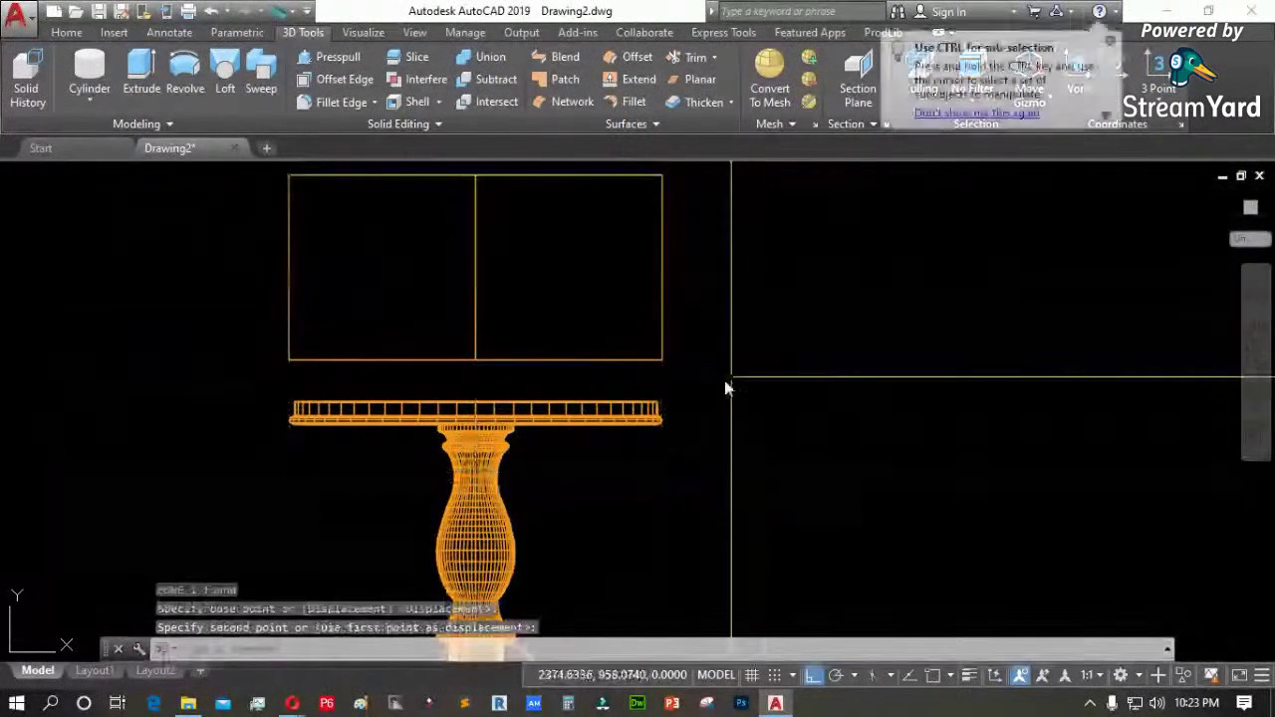
scroll(688, 368, up, 7)
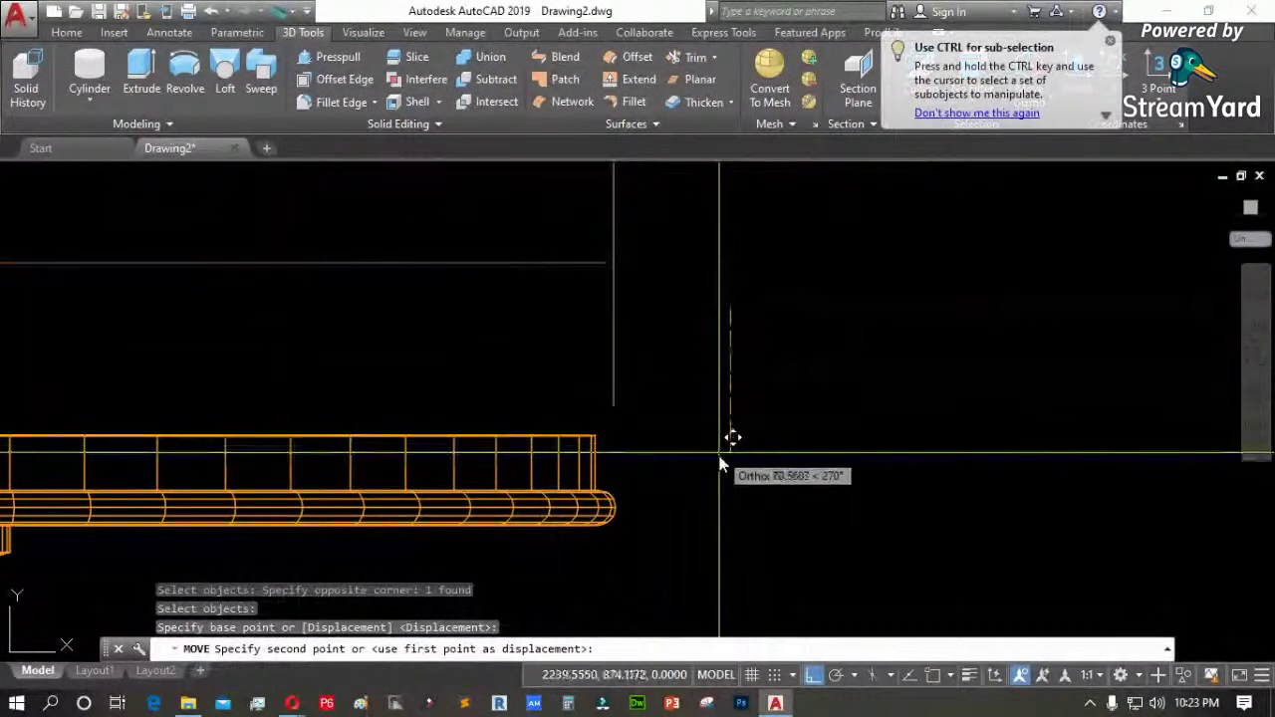
click(722, 459)
scroll(604, 432, up, 3)
key(space)
With Osnap on, move the box so its corner snaps onto the tabletop edge
click(628, 410)
click(610, 343)
key(space)
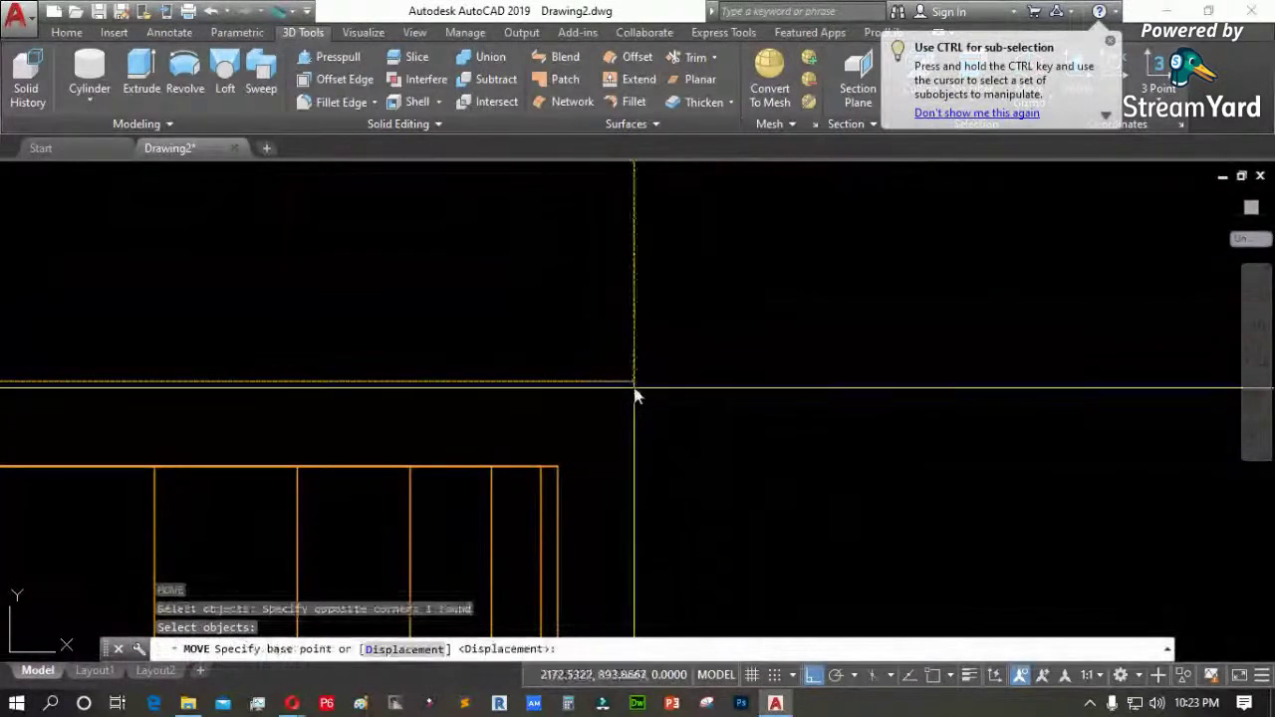
key(F3)
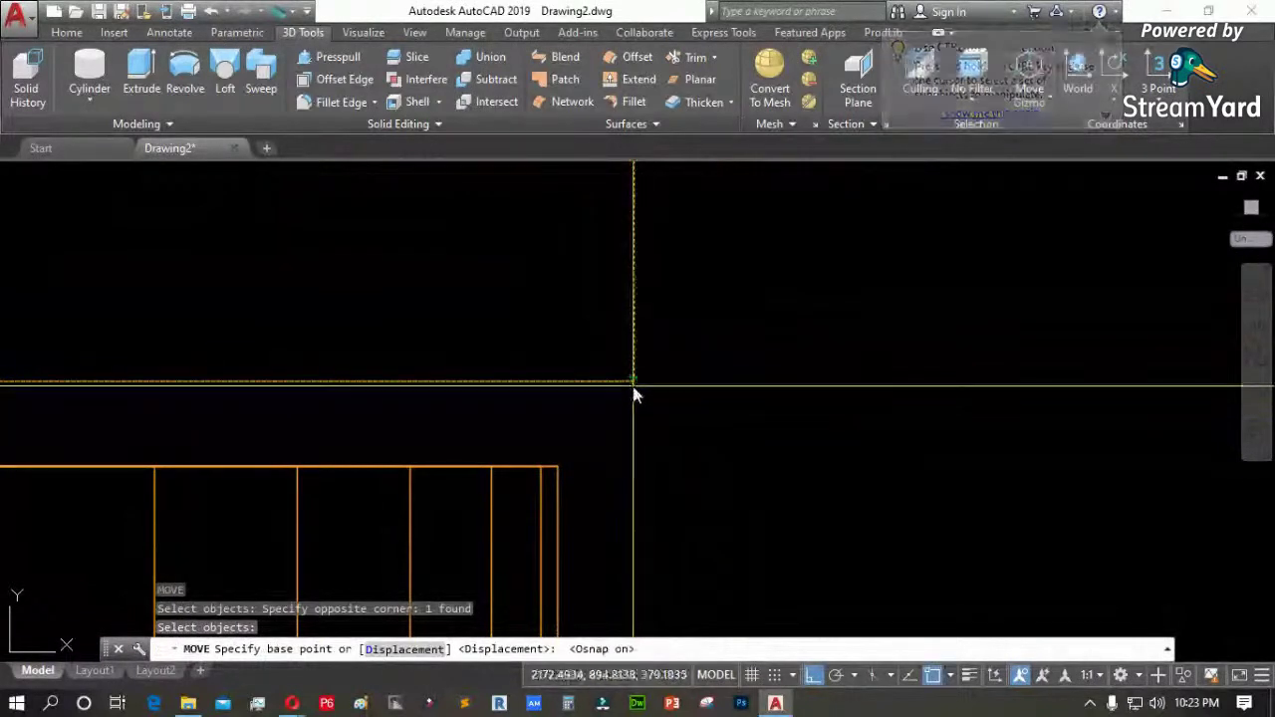
click(636, 383)
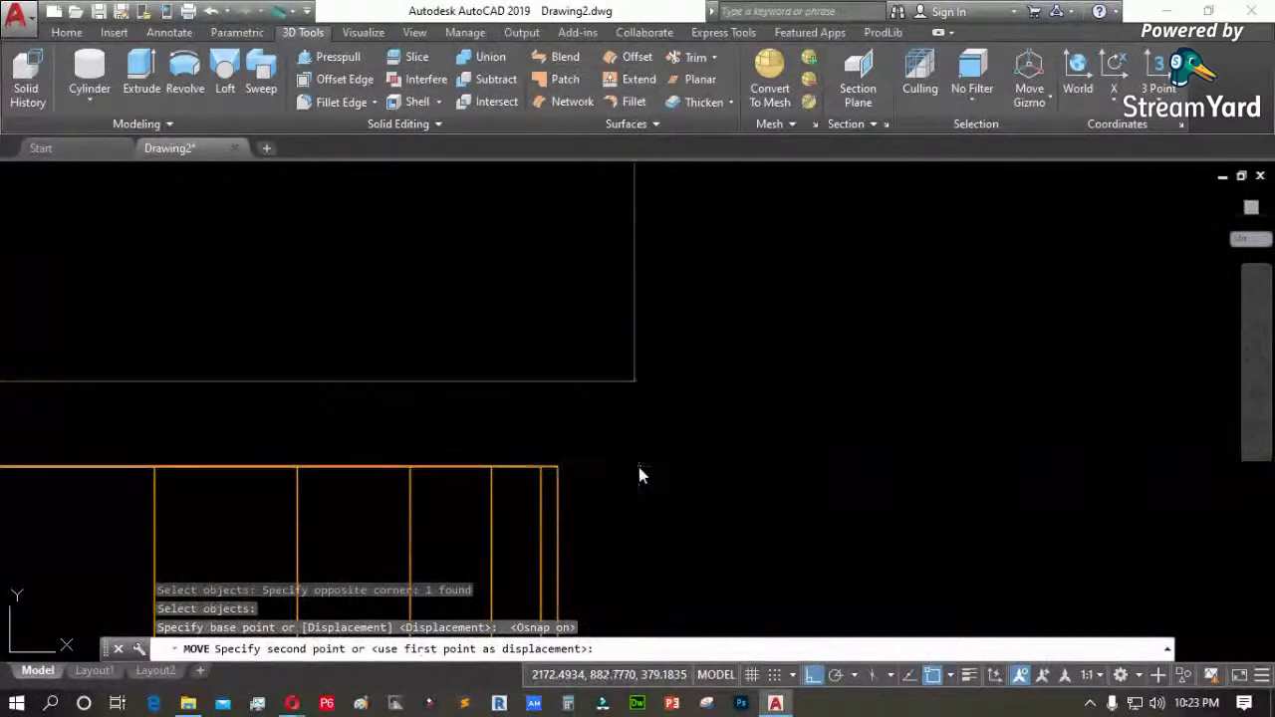
click(639, 468)
scroll(728, 464, down, 3)
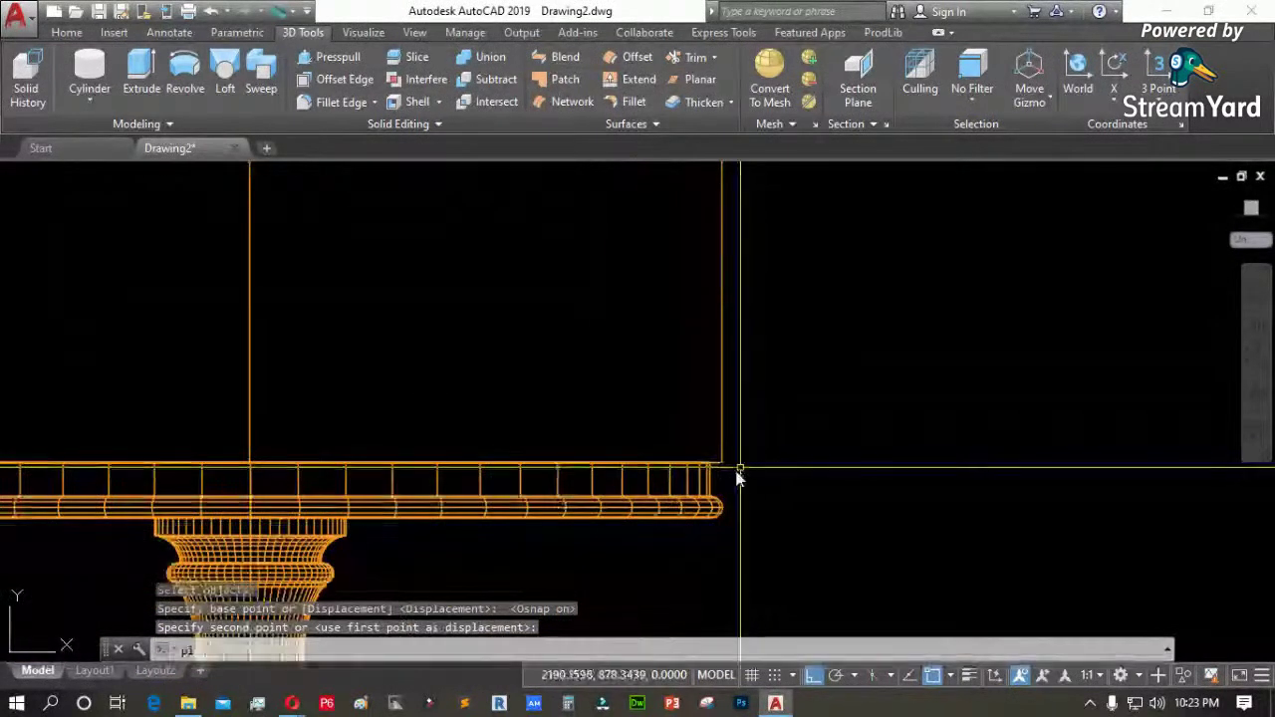
Abandon a started polyline and window-select the tall cylinder above the tabletop
text(pl)
key(space)
key(Escape)
click(790, 377)
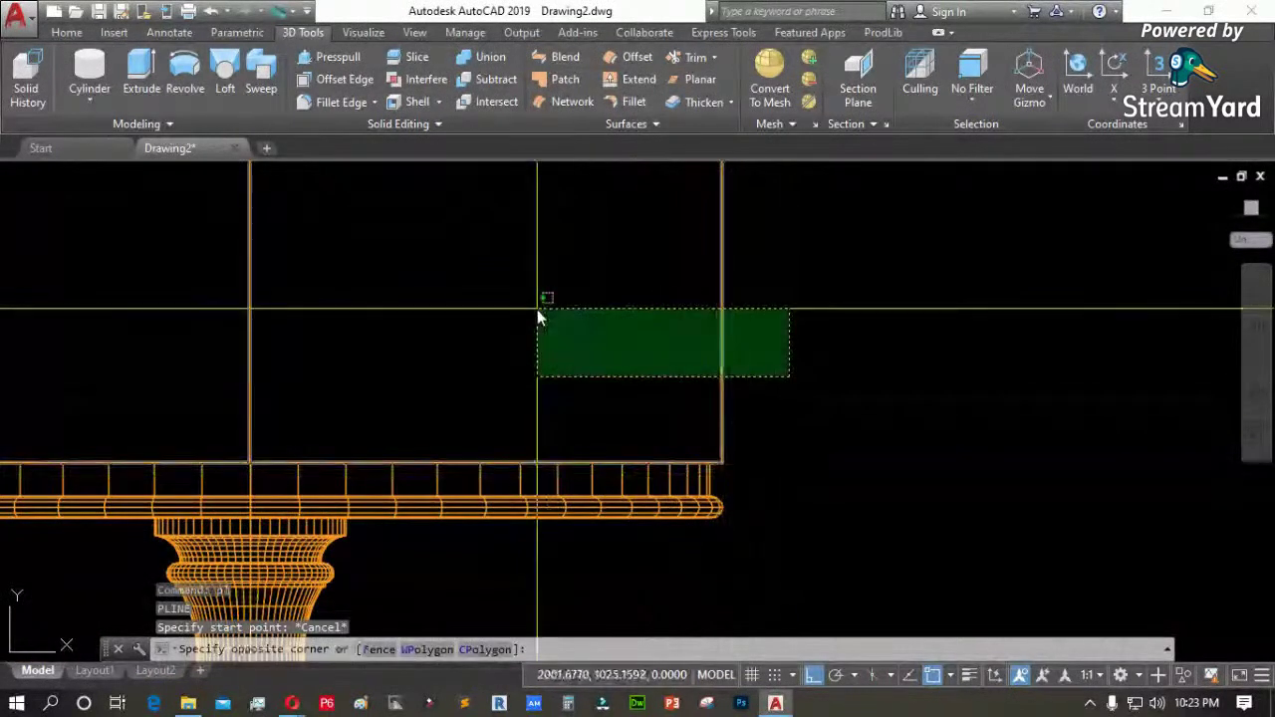
key(Escape)
scroll(712, 370, down, 4)
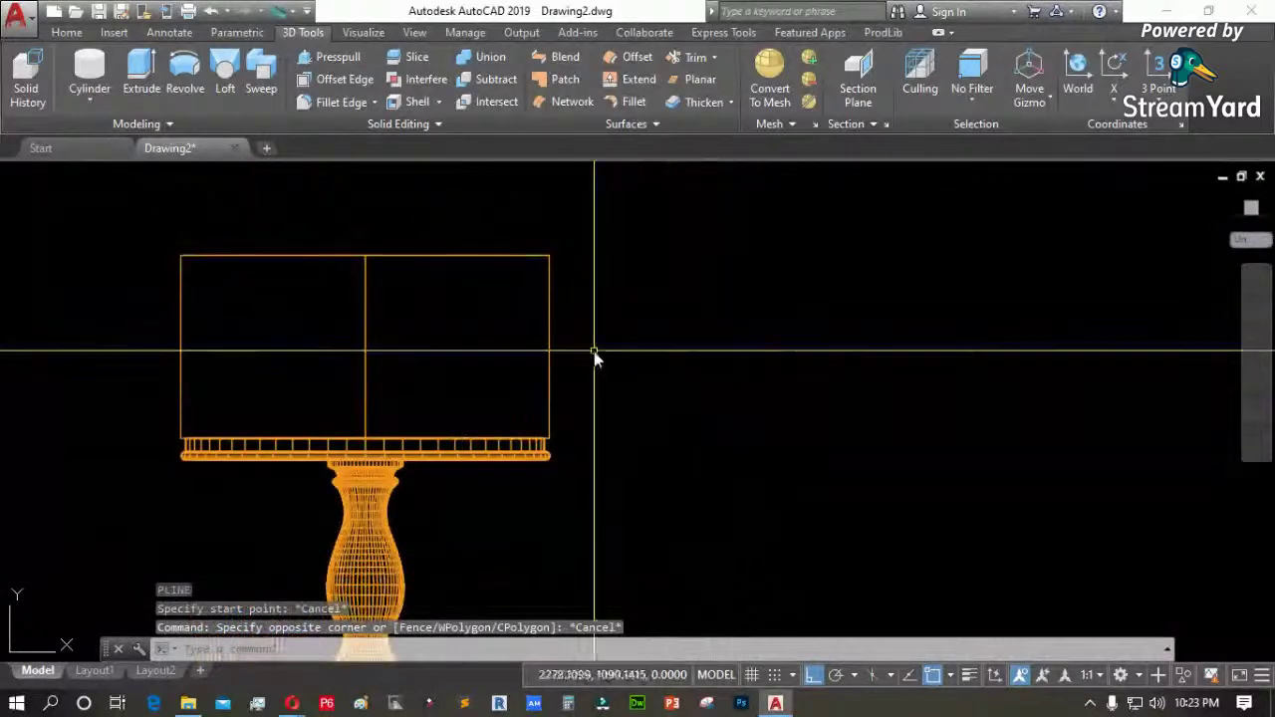
click(606, 342)
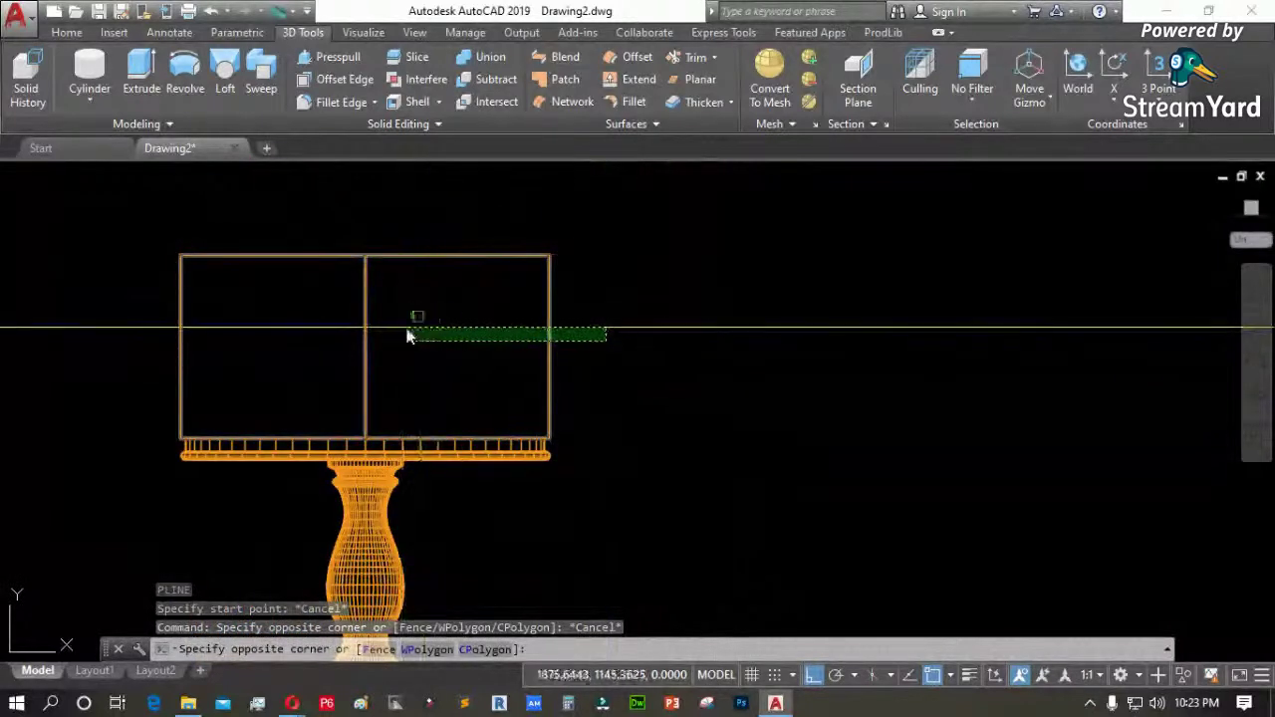
click(360, 333)
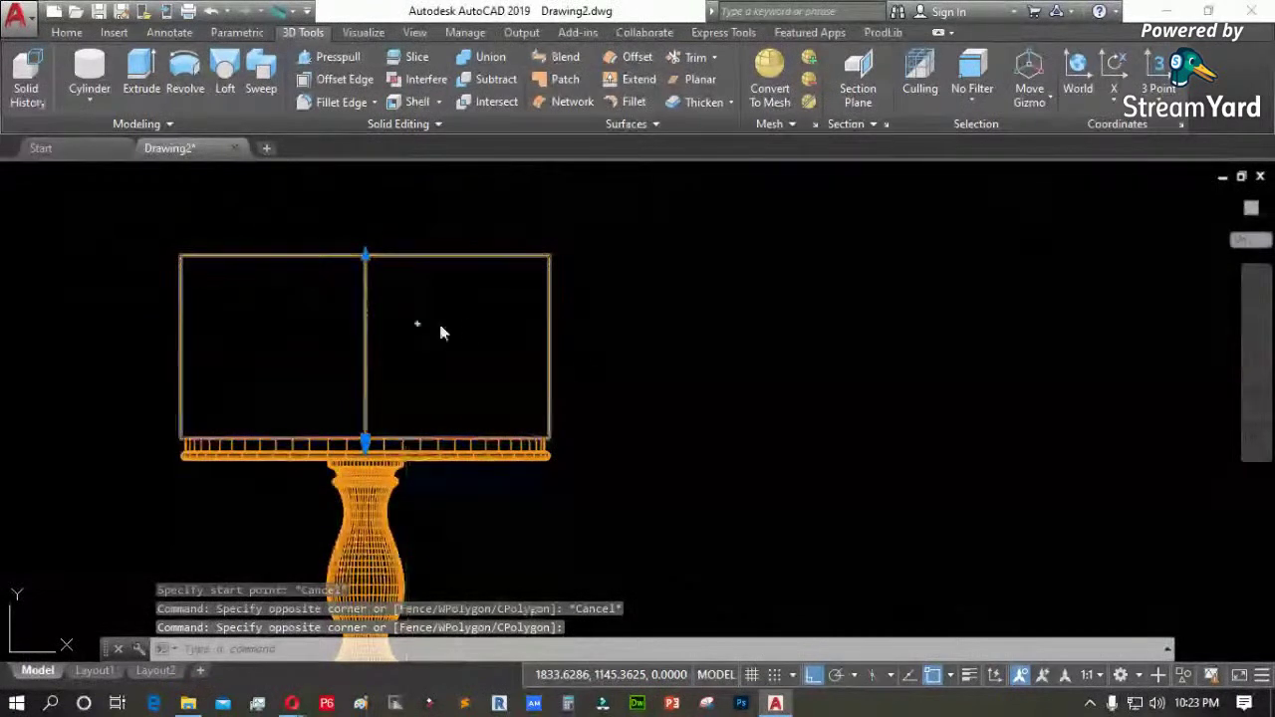
Set the selected cylinder's Height to 22 in Properties, then close the palette and deselect
key(ctrl+1)
click(955, 476)
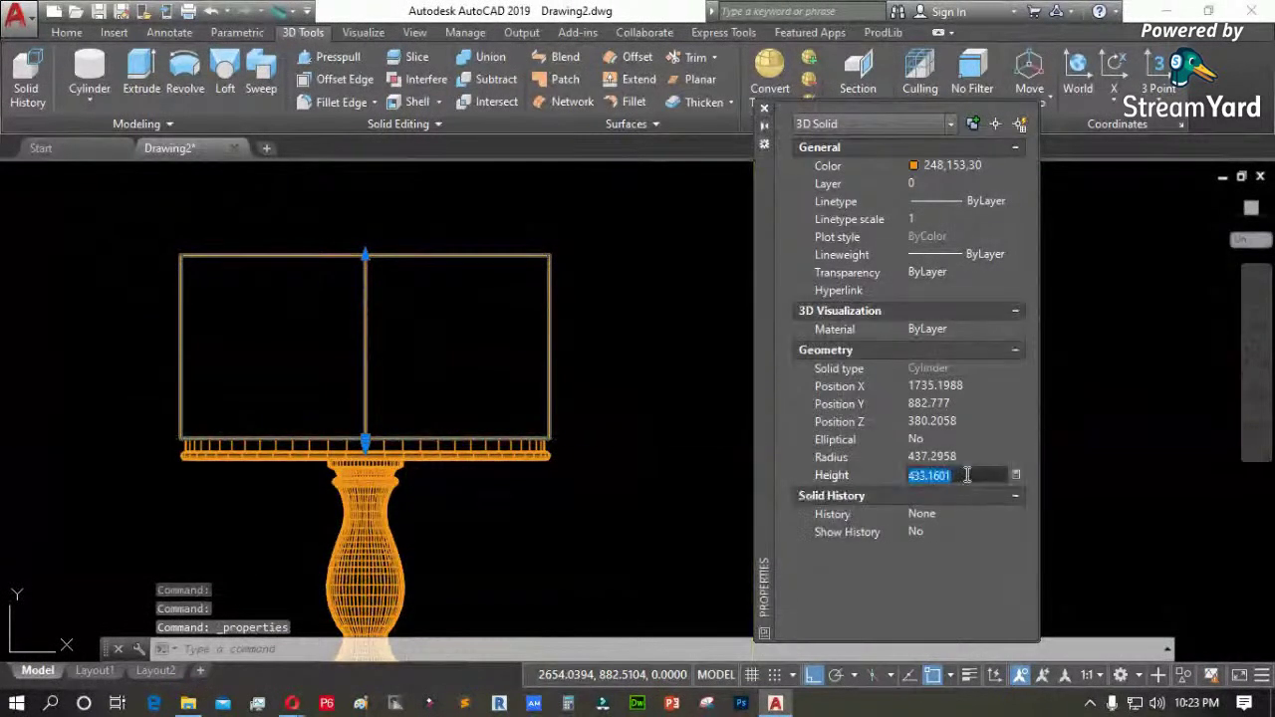
text(22)
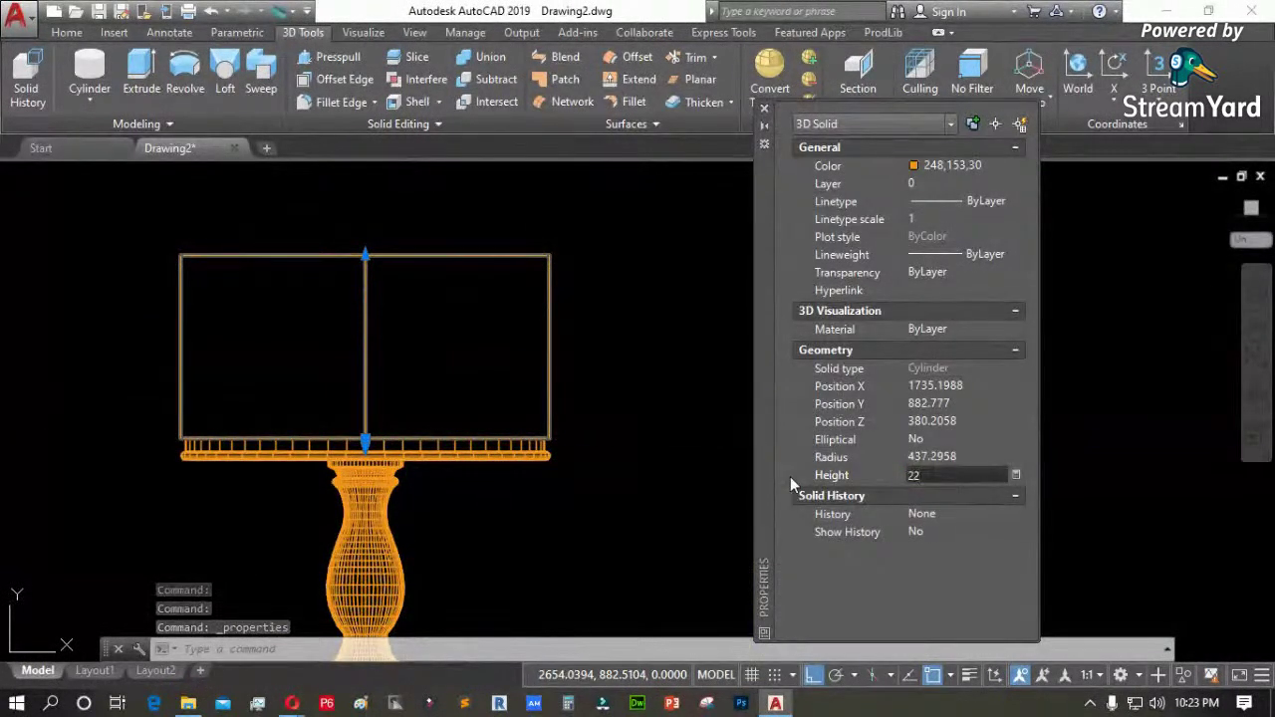
key(Return)
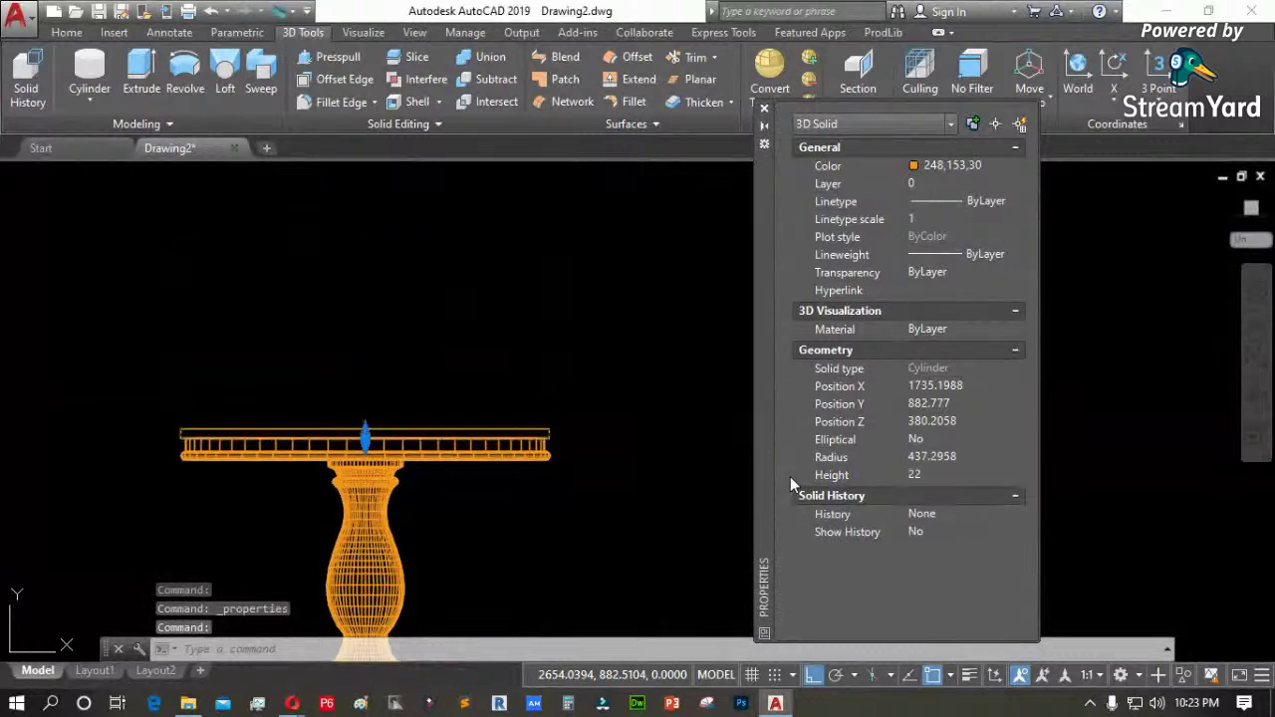
click(765, 111)
key(Escape)
key(Escape)
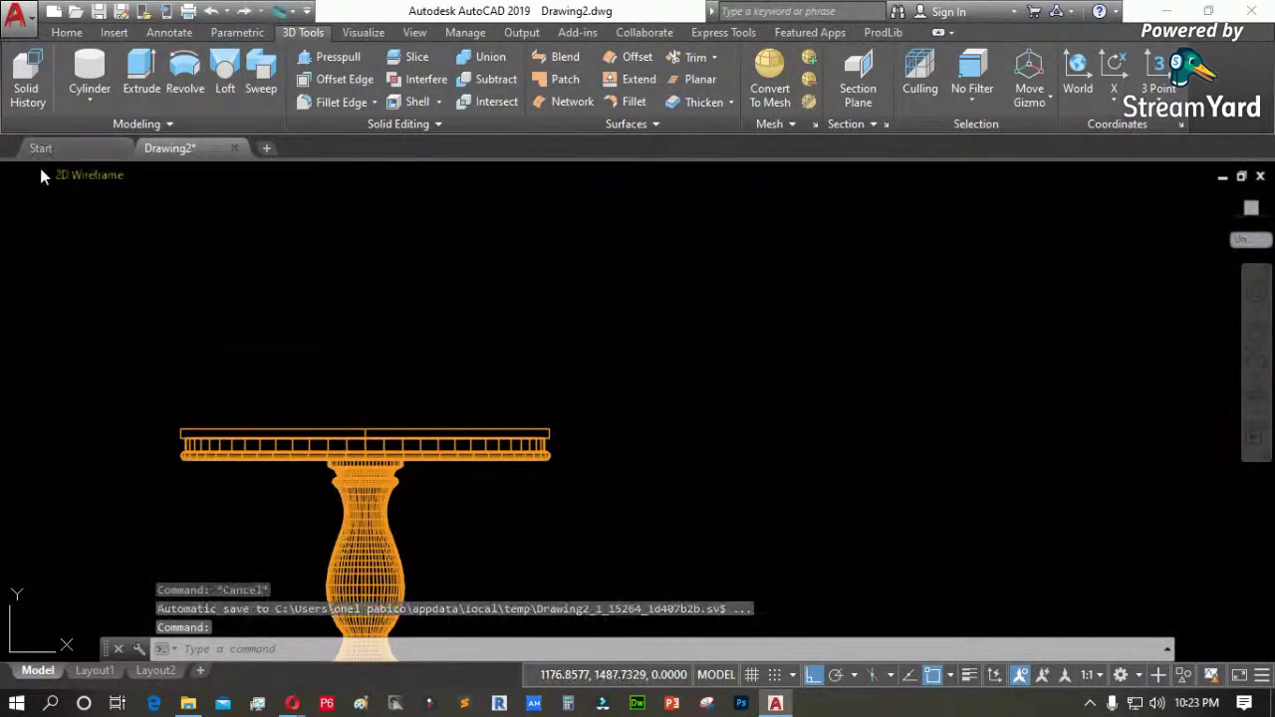
click(36, 176)
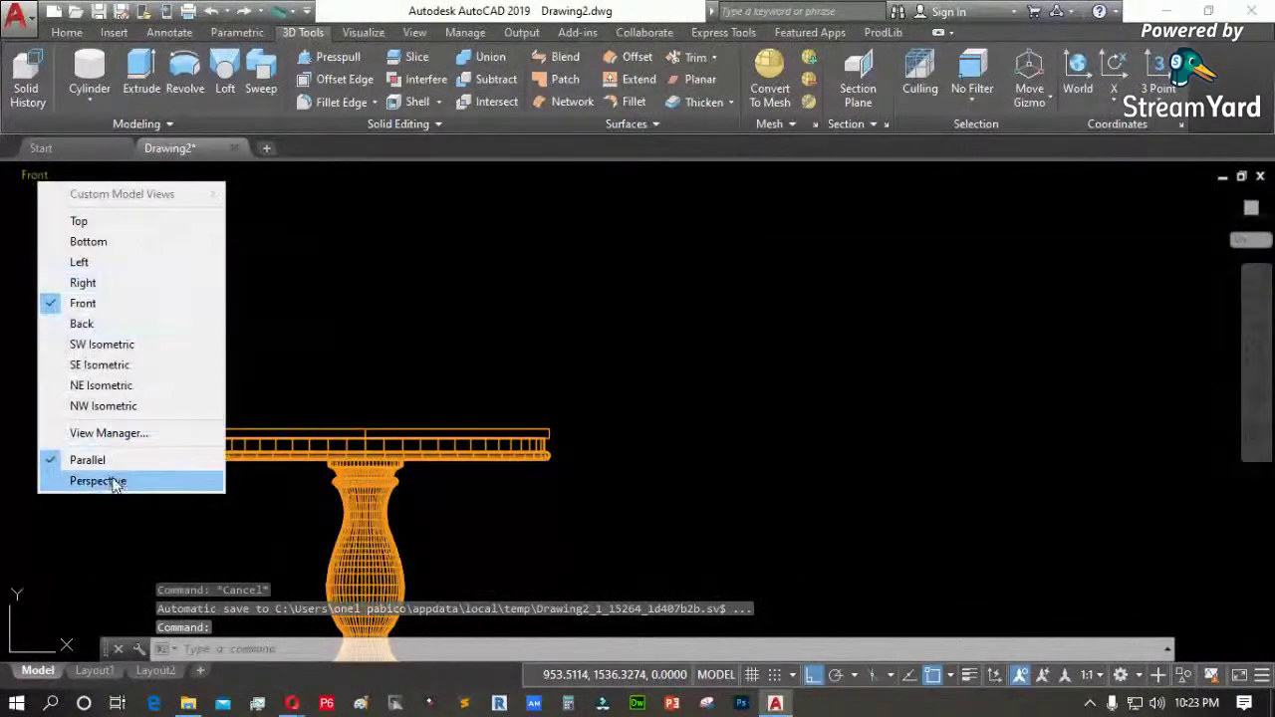
Switch to Perspective projection and orbit the table into a tilted 3D view
click(112, 479)
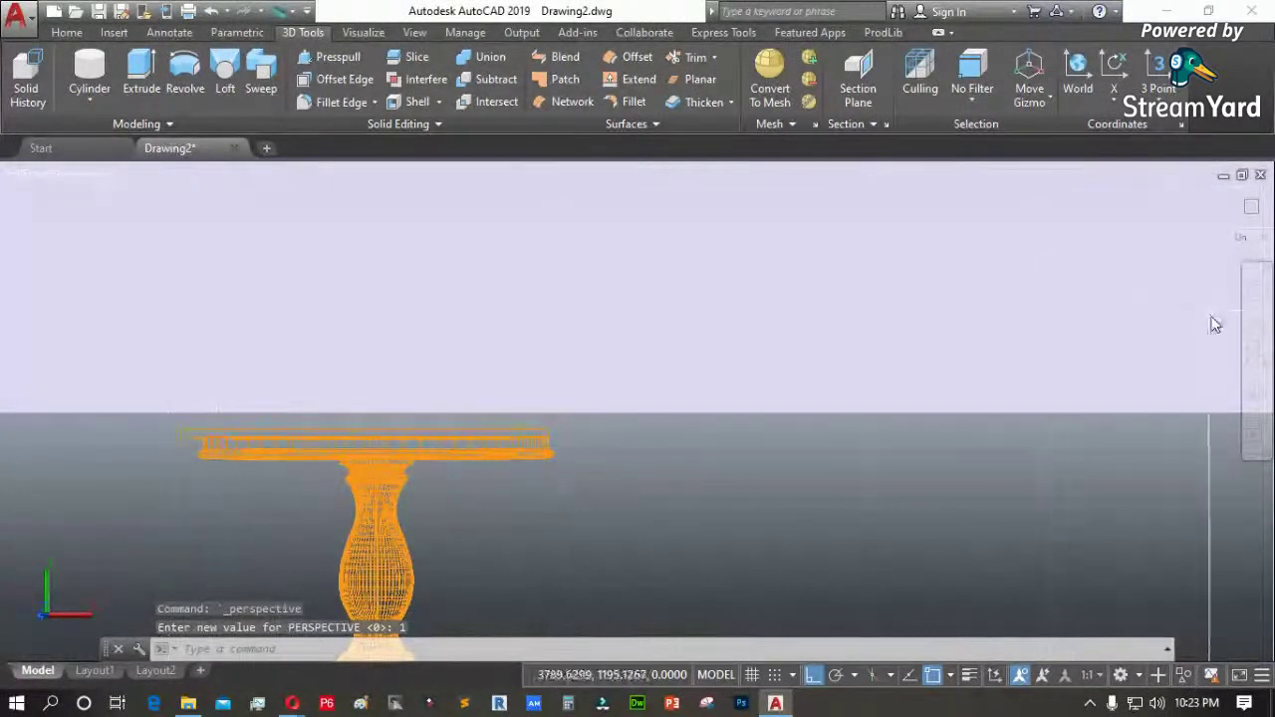
click(1256, 414)
drag(979, 388, 437, 433)
key(Escape)
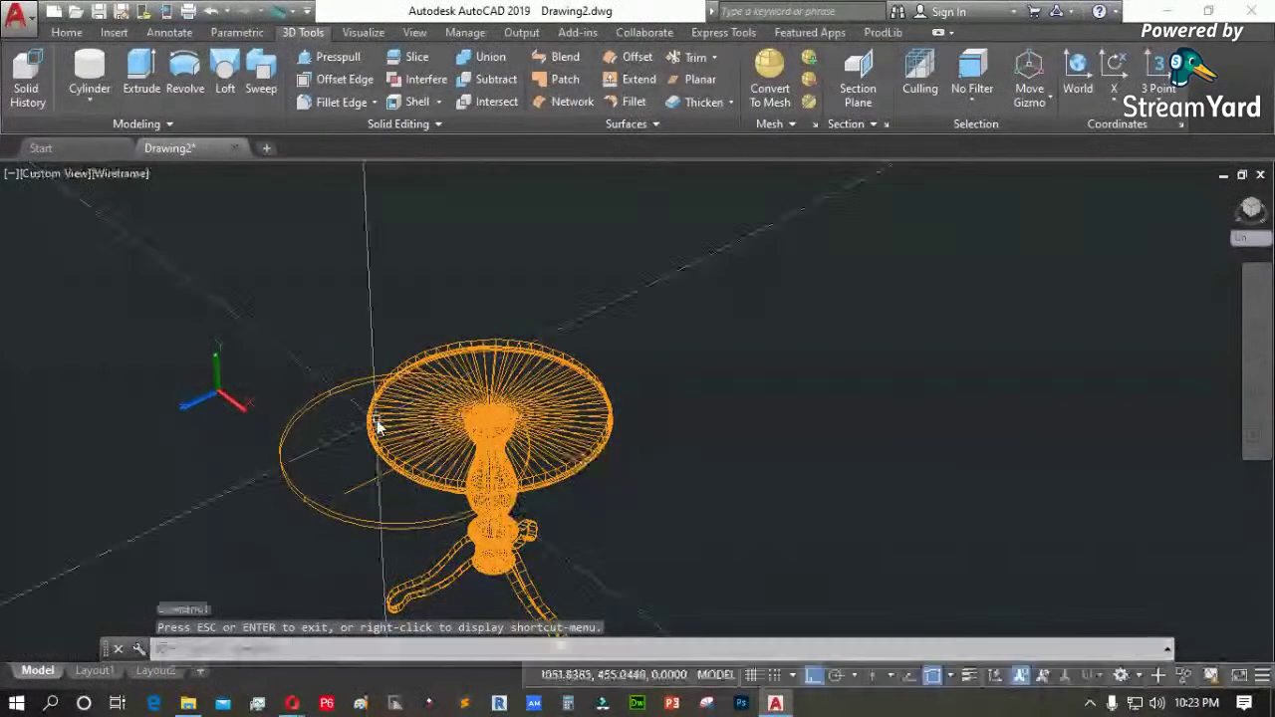
click(39, 175)
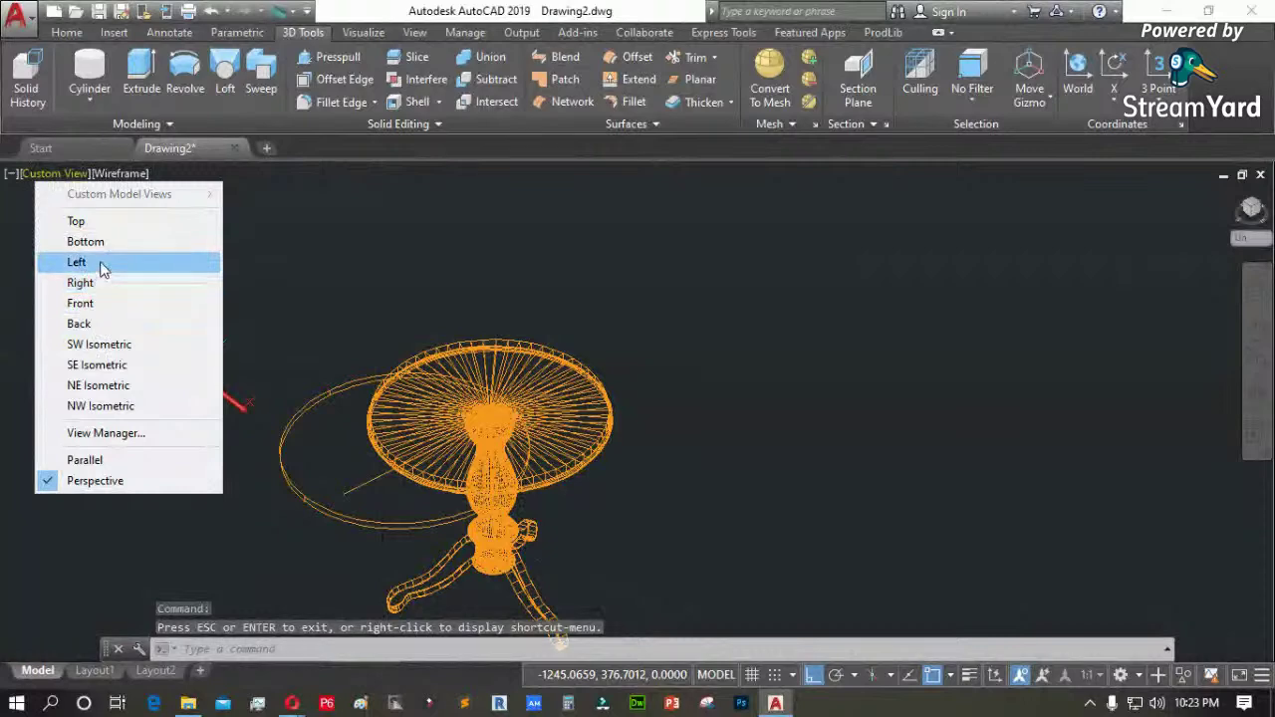
Show the Left view in the 2D Wireframe visual style
click(99, 262)
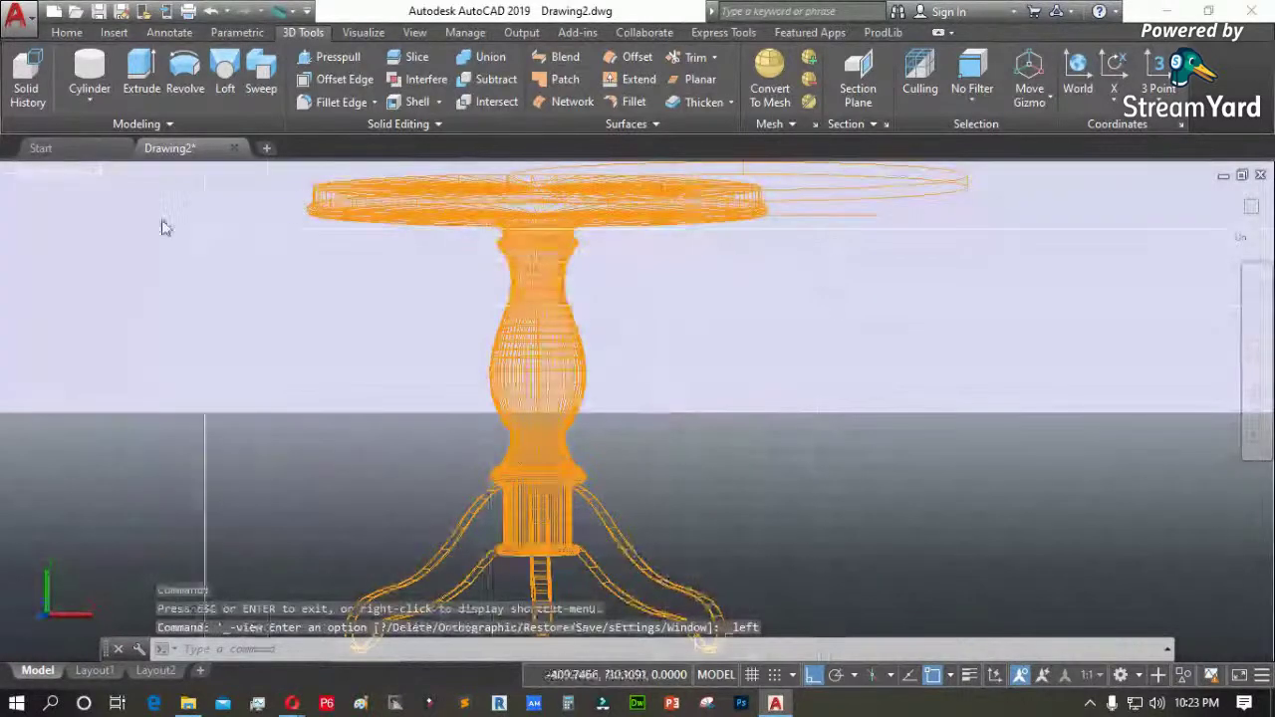
click(149, 181)
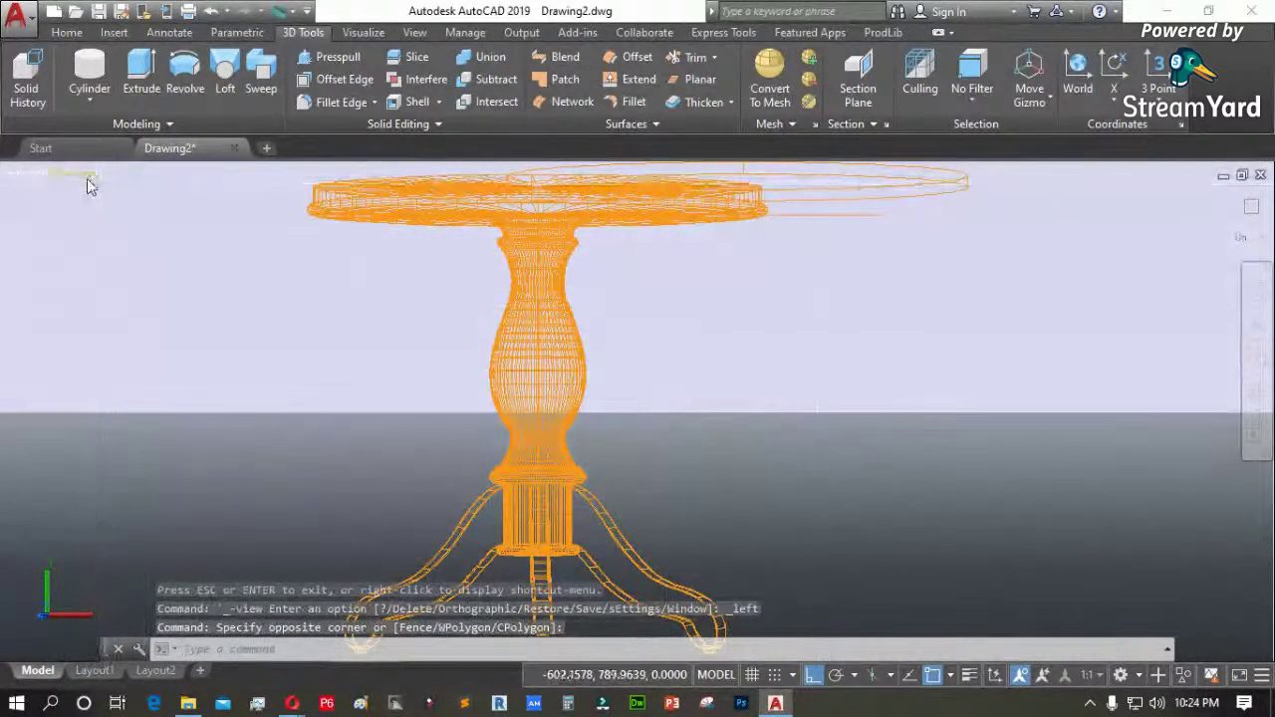
click(87, 179)
click(142, 222)
scroll(763, 273, down, 2)
scroll(694, 223, up, 6)
scroll(666, 319, down, 2)
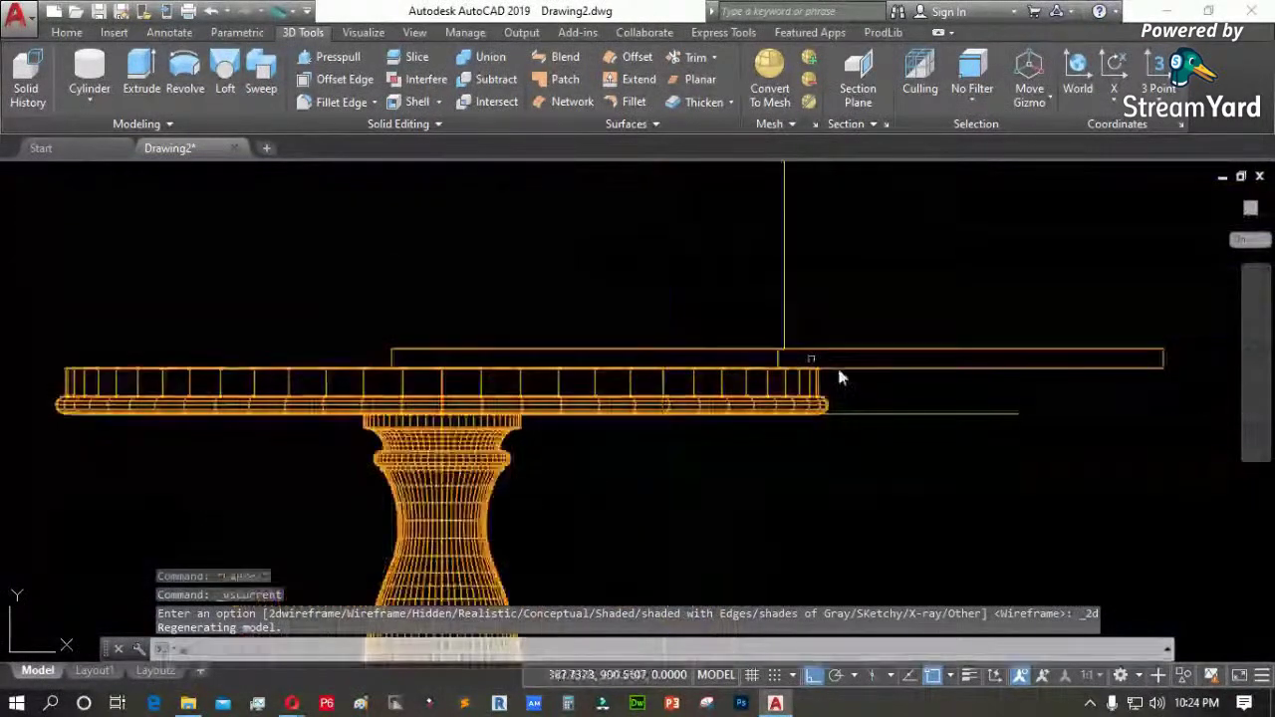
Move the thin top slab left so it sits squarely over the tabletop
text(m)
key(Return)
click(987, 404)
click(837, 329)
key(Return)
click(782, 356)
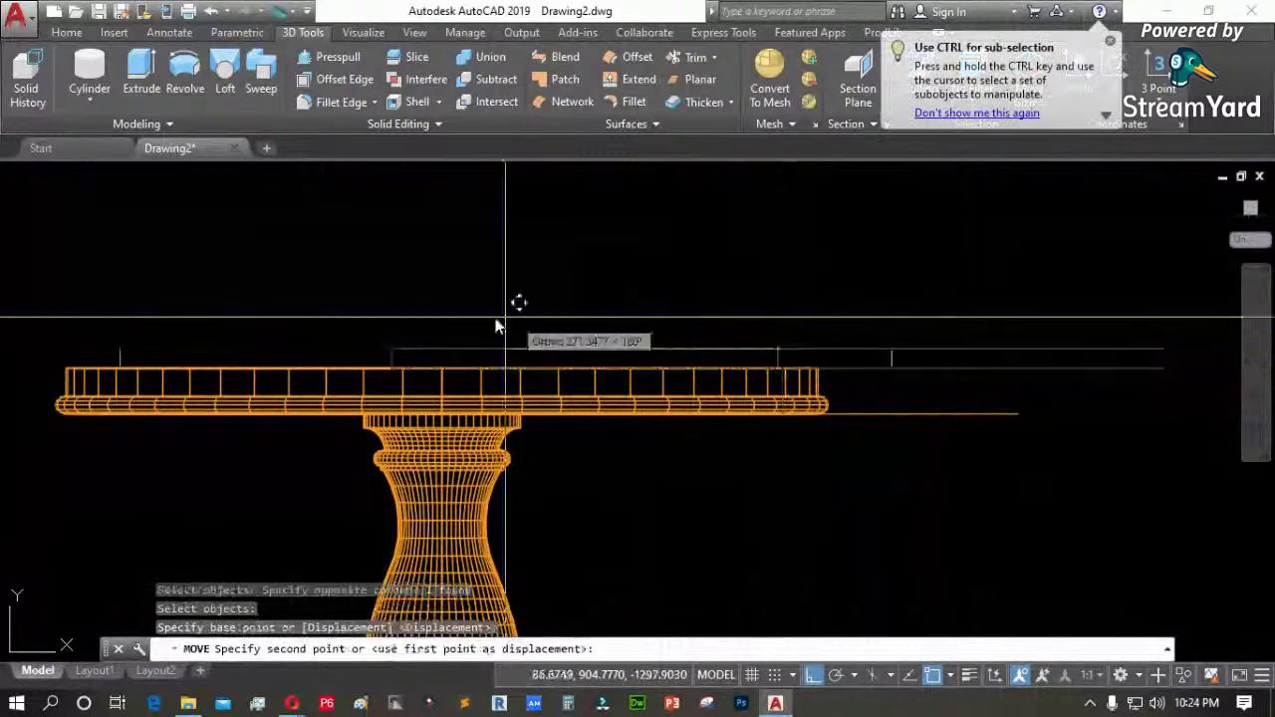
click(443, 315)
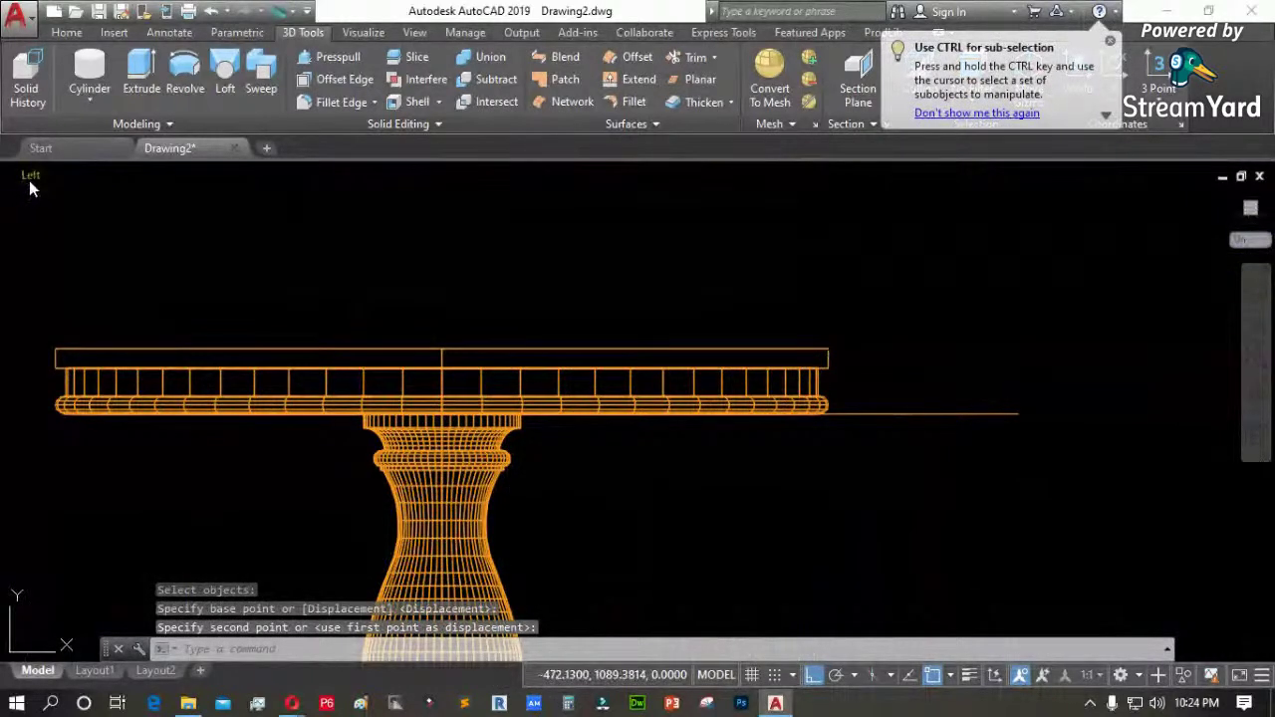
Switch back to Perspective and orbit the table into an oblique view
click(30, 177)
click(92, 484)
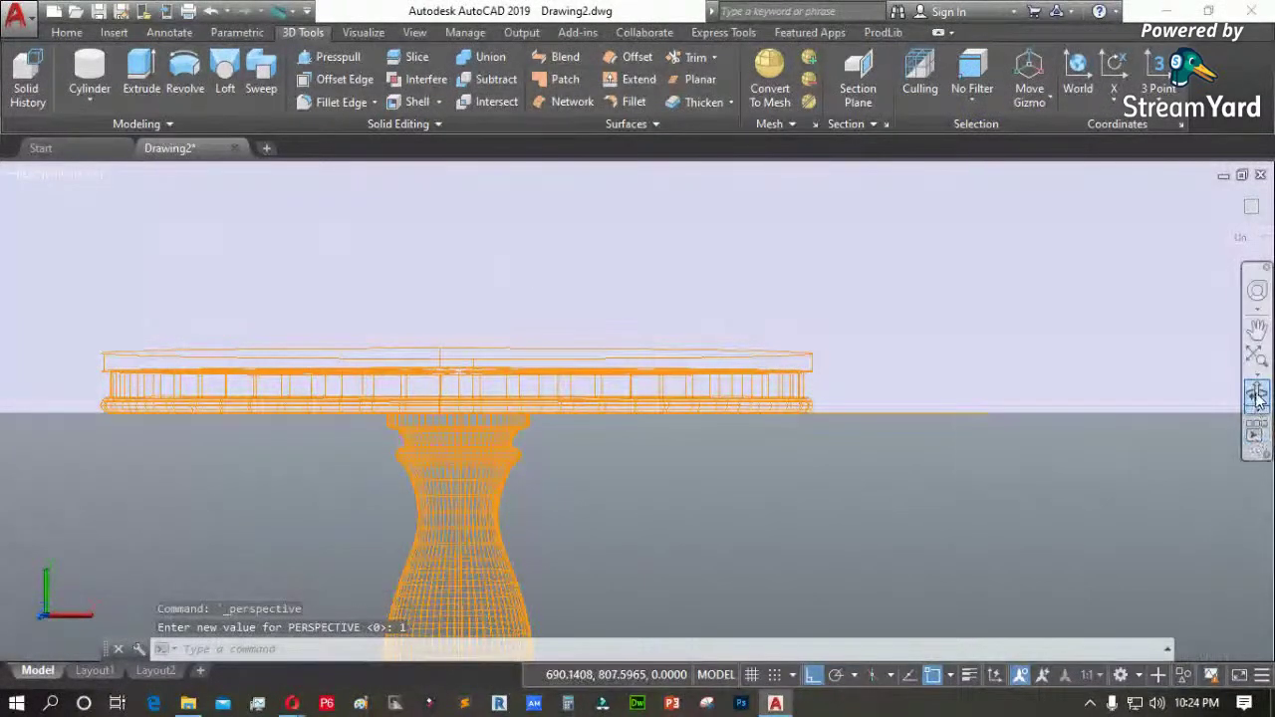
click(1257, 397)
mouse_move(575, 450)
mouse_down()
mouse_move(515, 509)
mouse_move(605, 387)
mouse_move(558, 439)
mouse_up()
key(Escape)
click(128, 176)
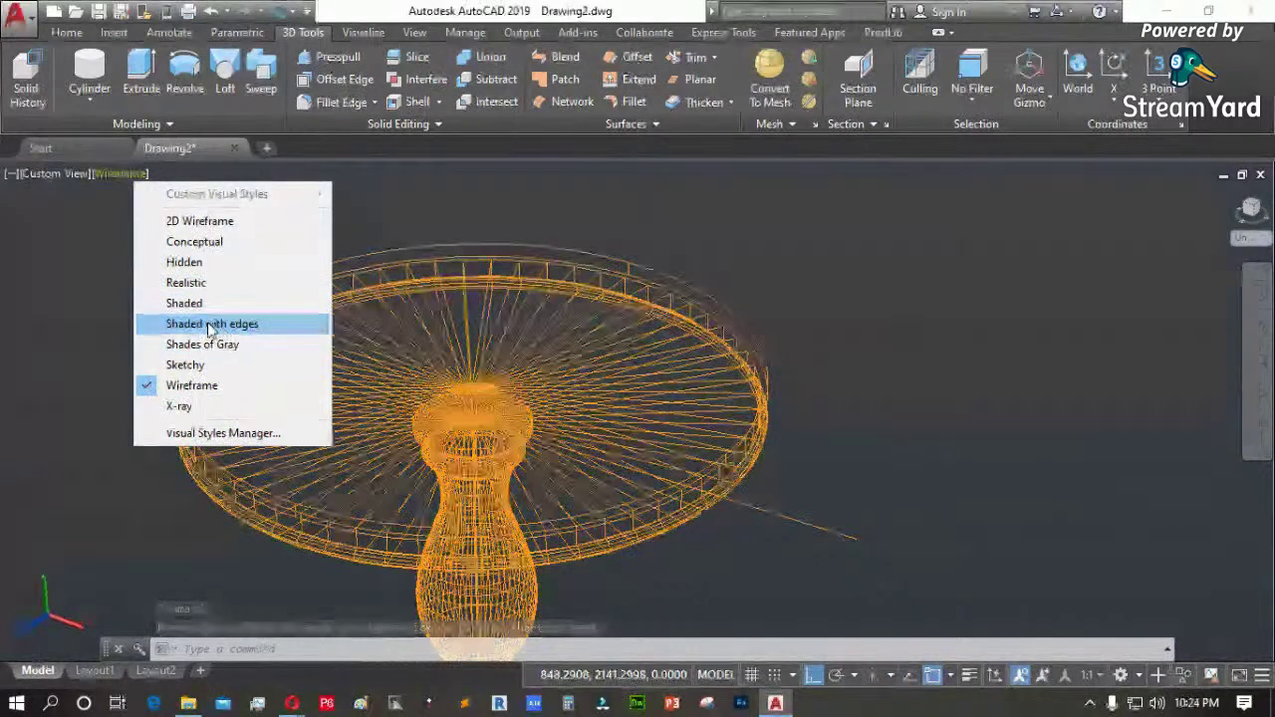
Apply Shaded with edges, then zoom, orbit and pan to look down on the table at an angle
click(217, 325)
scroll(735, 378, down, 3)
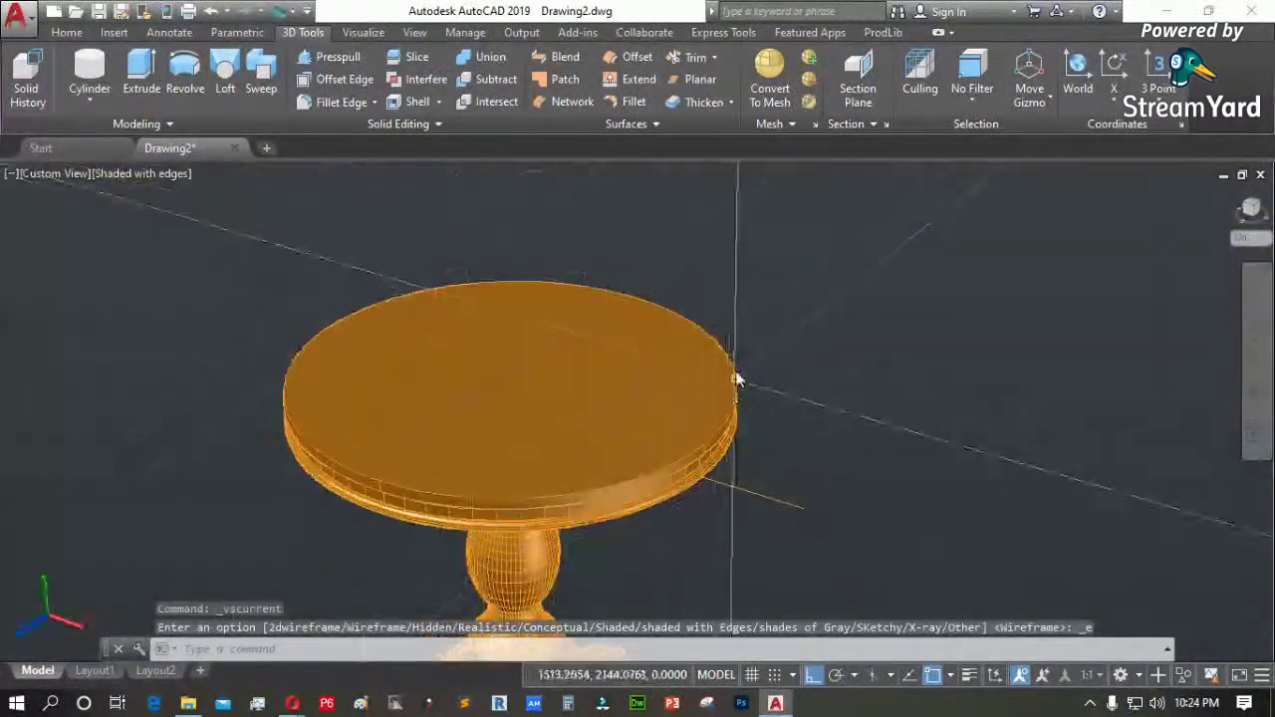
scroll(583, 418, down, 1)
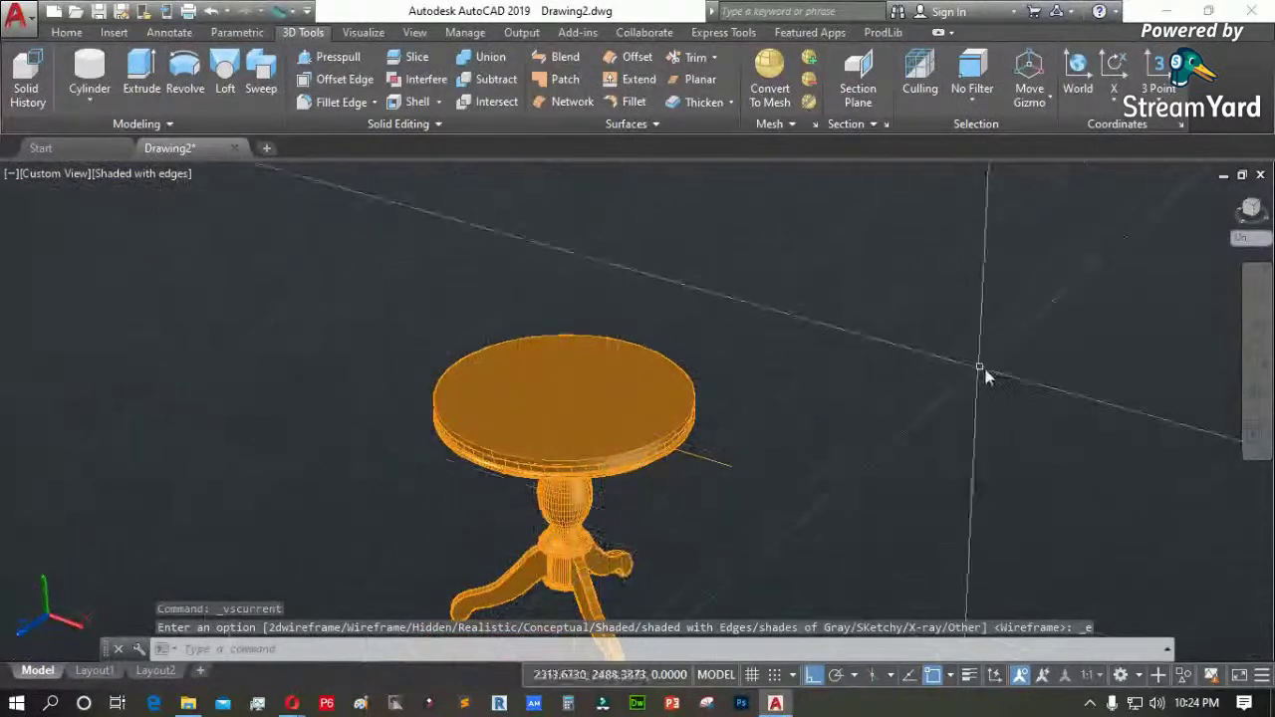
click(1259, 390)
drag(741, 404, 511, 396)
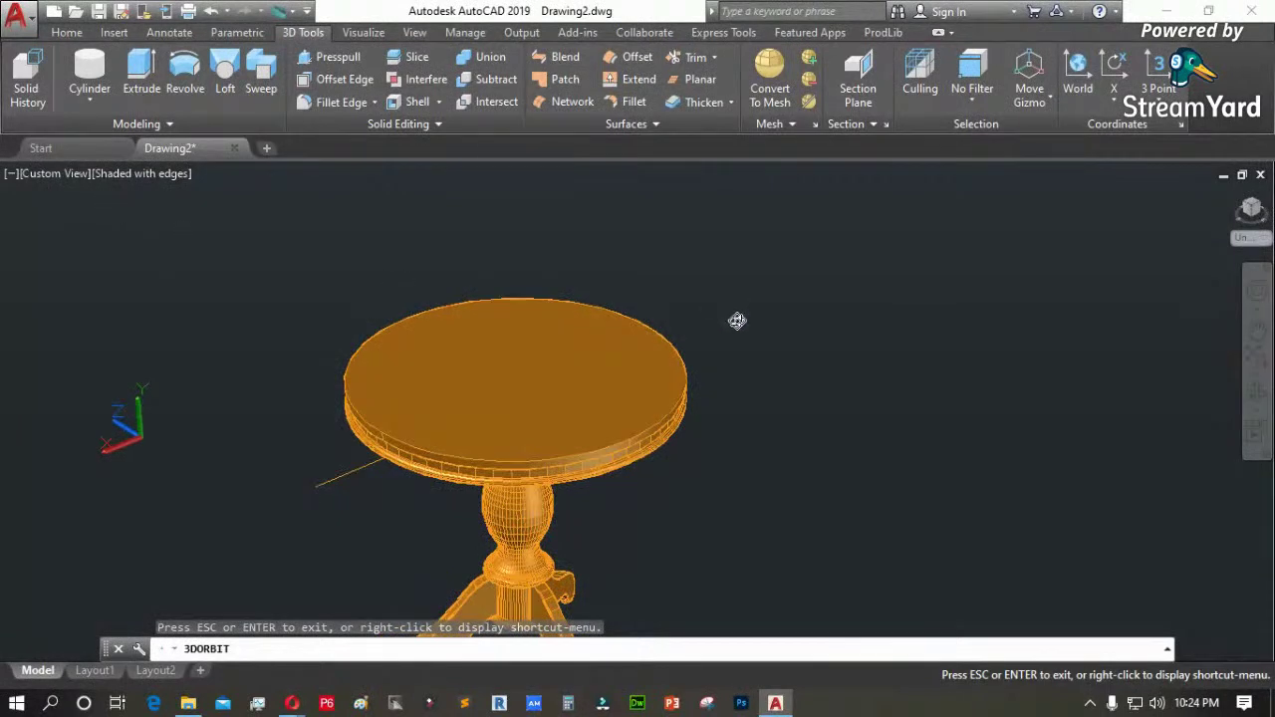
click(1257, 332)
drag(723, 448, 767, 395)
right_click(802, 331)
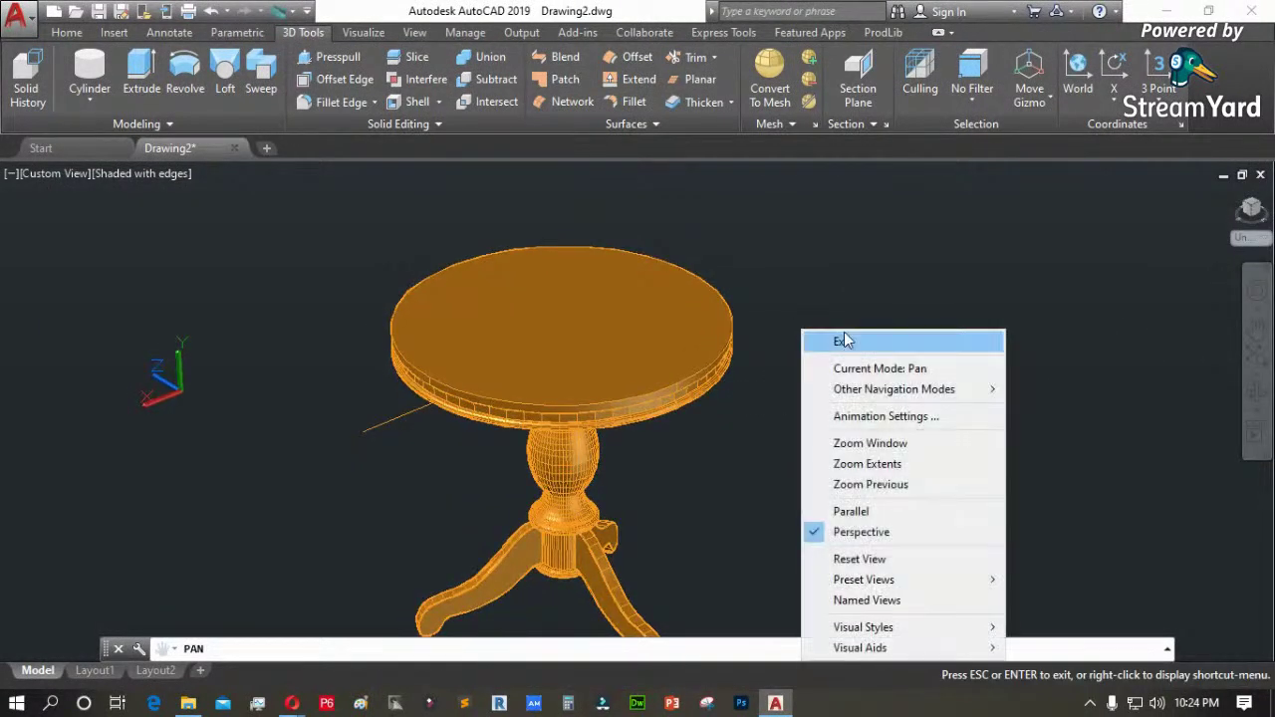
click(843, 342)
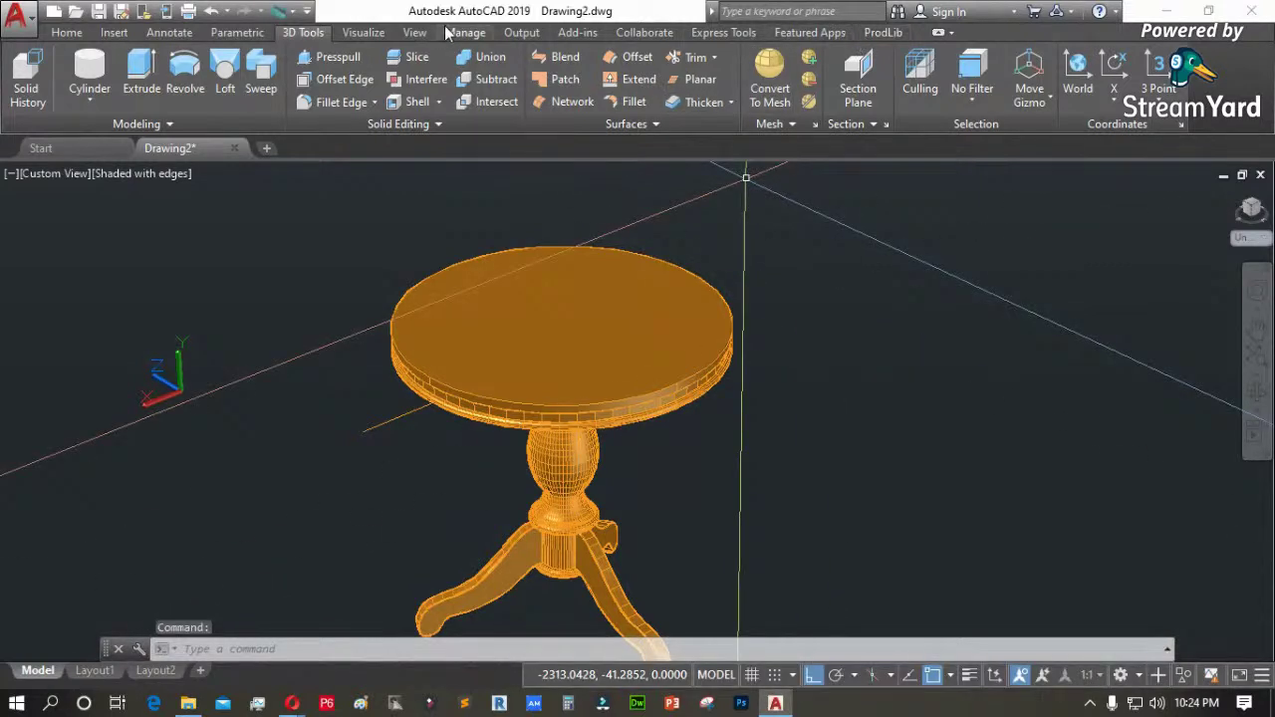
Browse the Visualize, View and Manage ribbon tabs and the ribbon display options menu
click(365, 32)
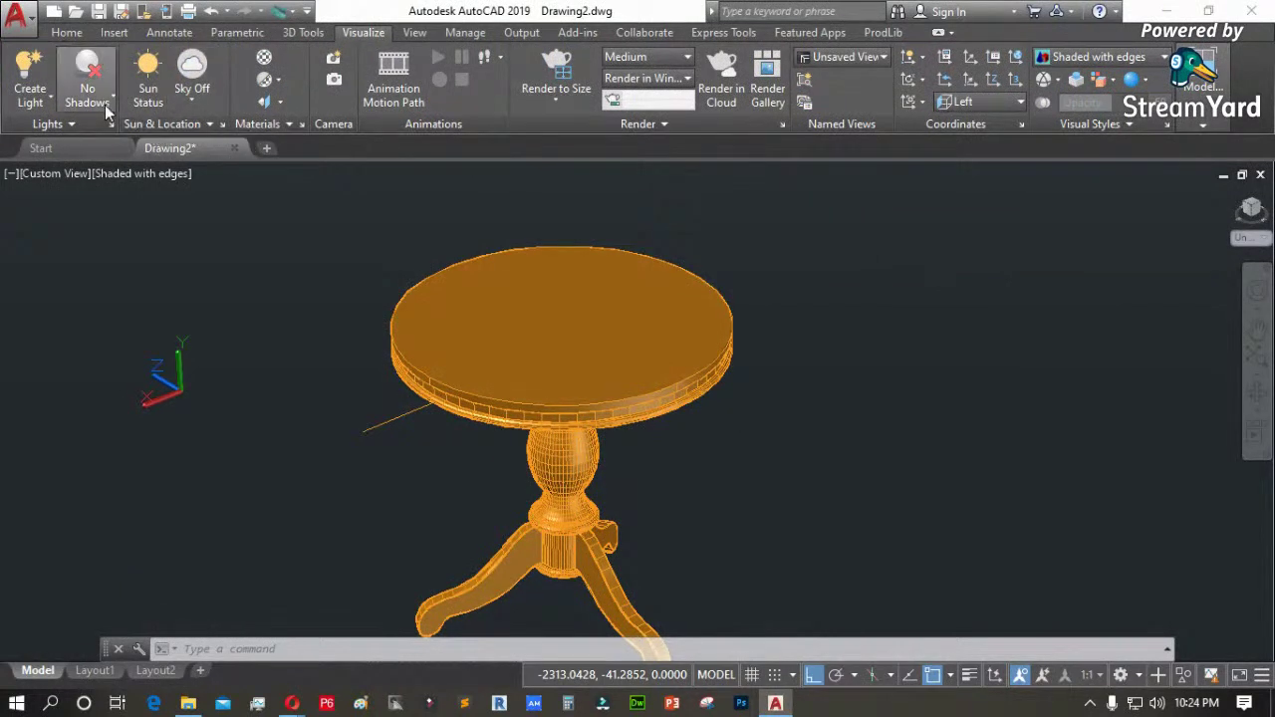
click(414, 33)
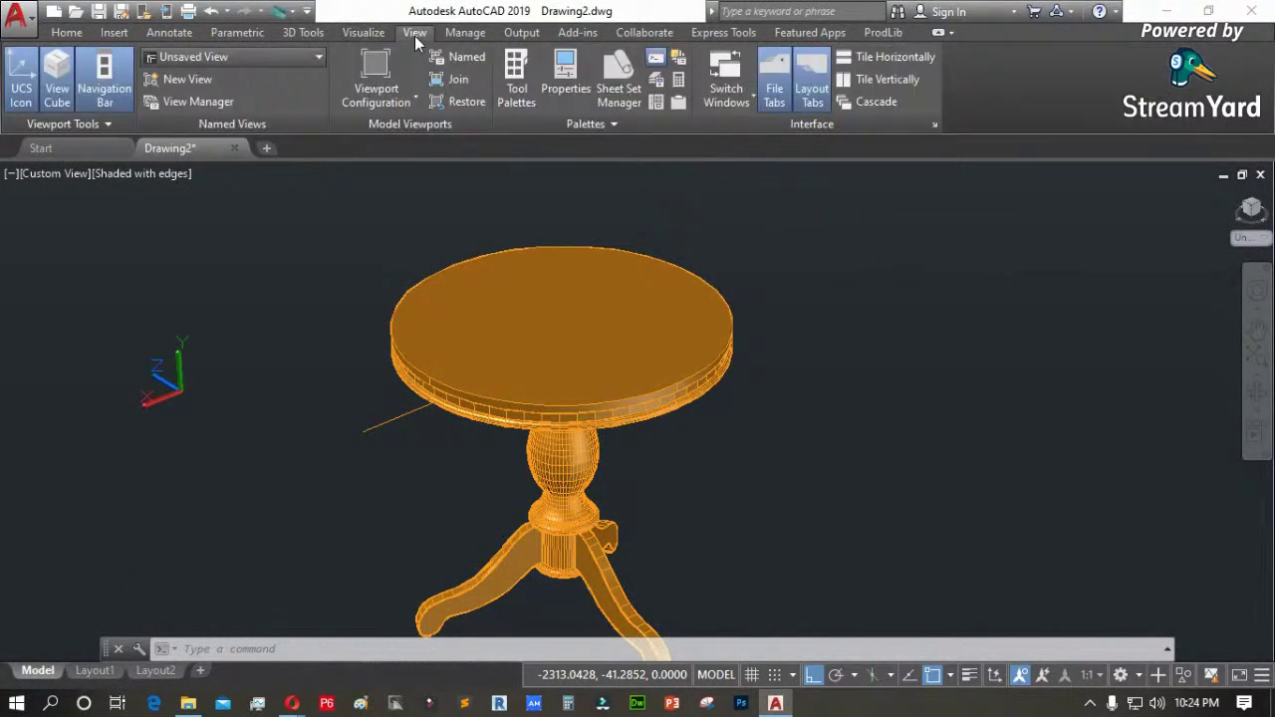
click(474, 34)
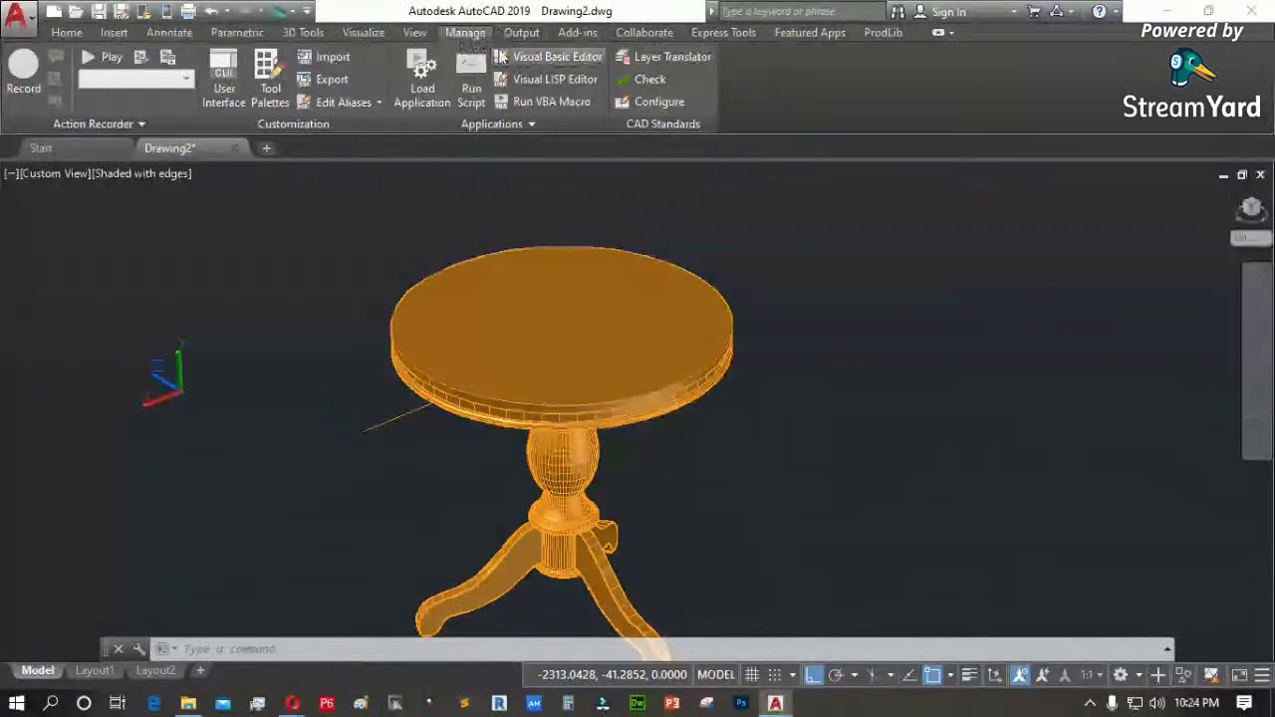
right_click(1011, 40)
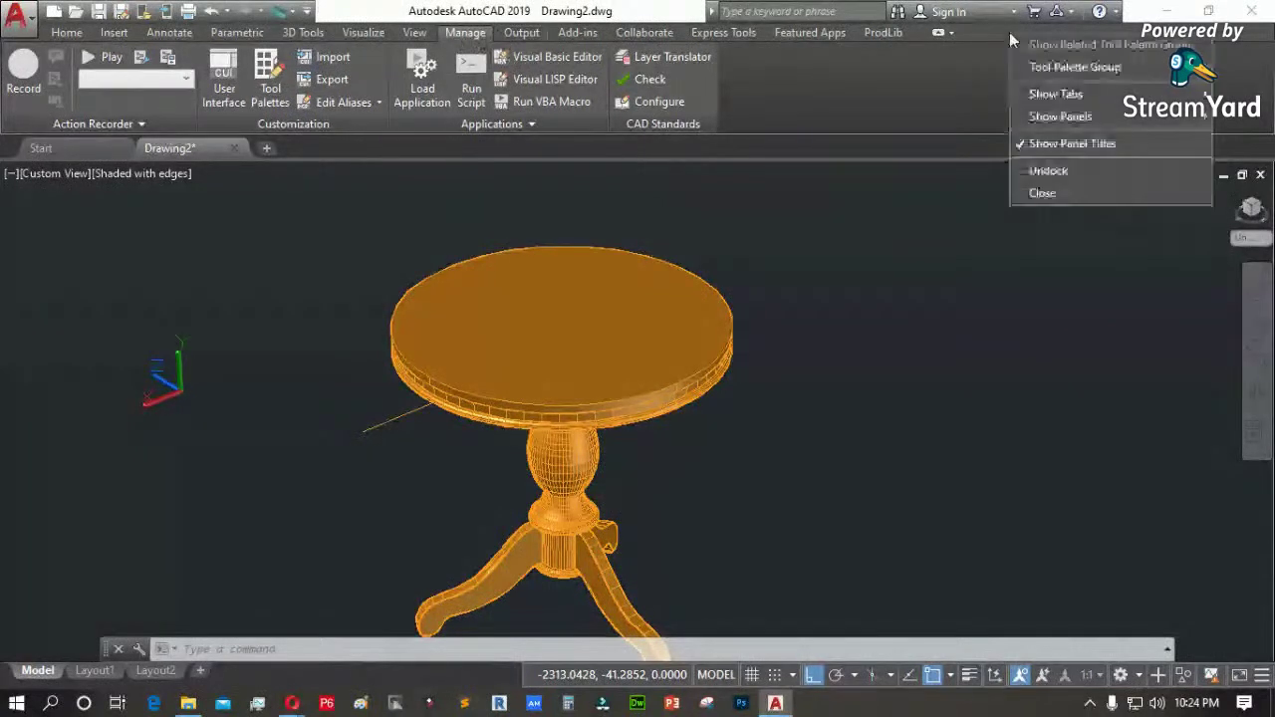
mouse_move(1048, 96)
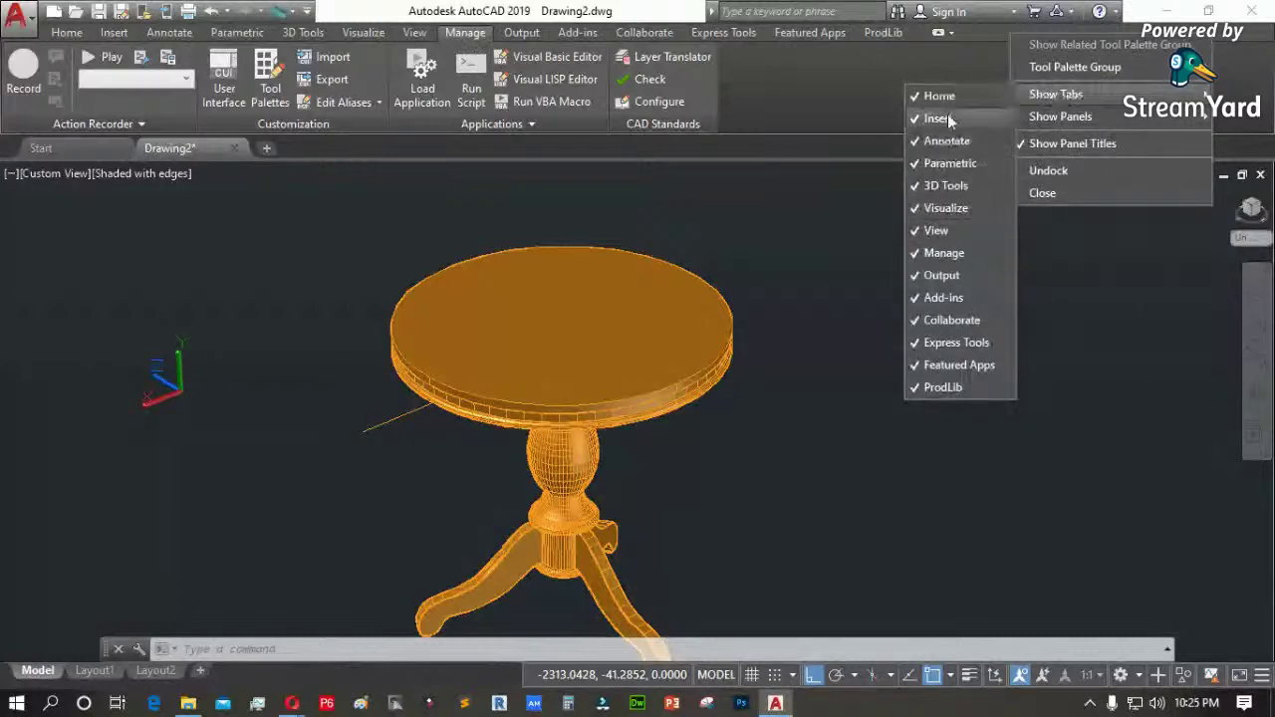
click(783, 240)
Open the Materials Browser from the Visualize tab
click(303, 32)
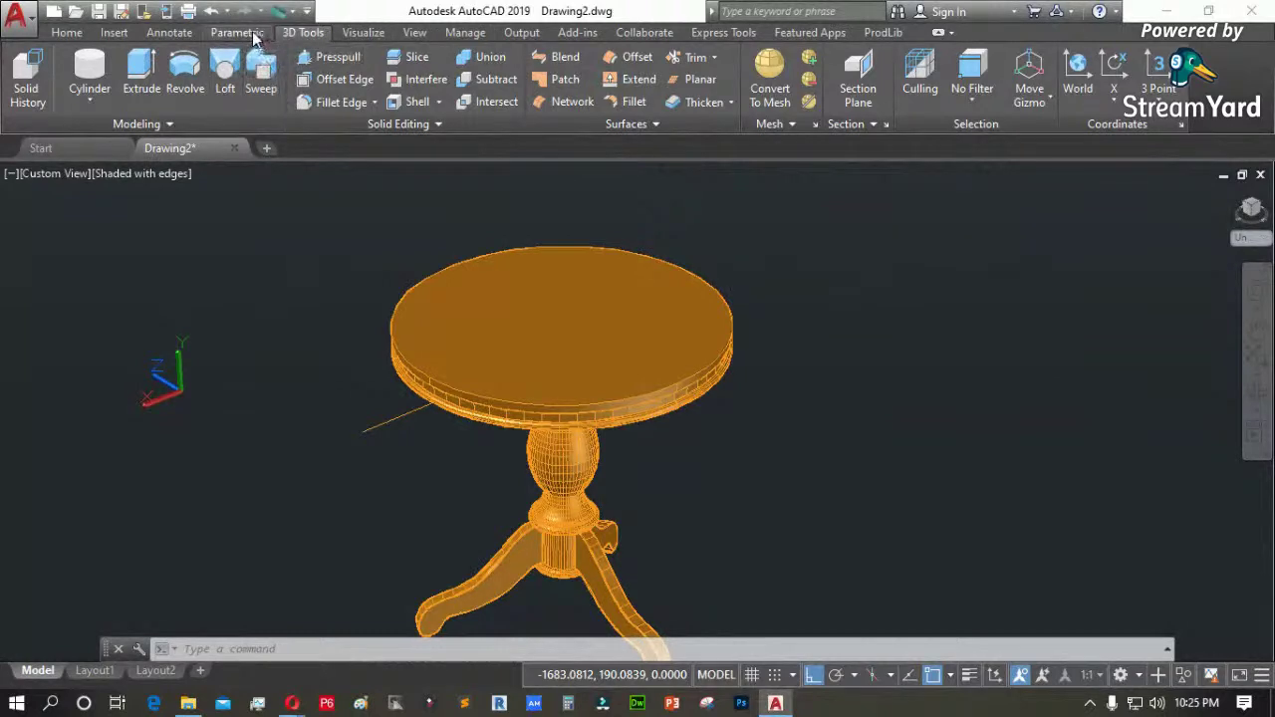
click(361, 32)
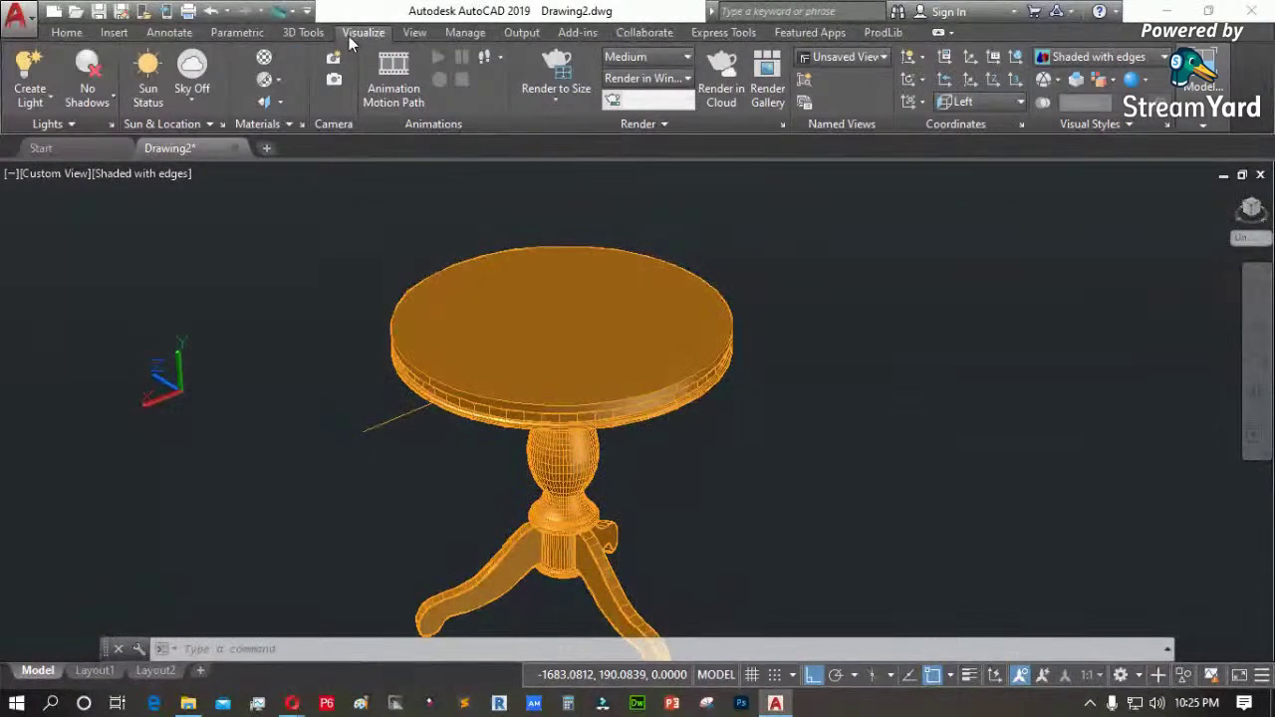
click(265, 58)
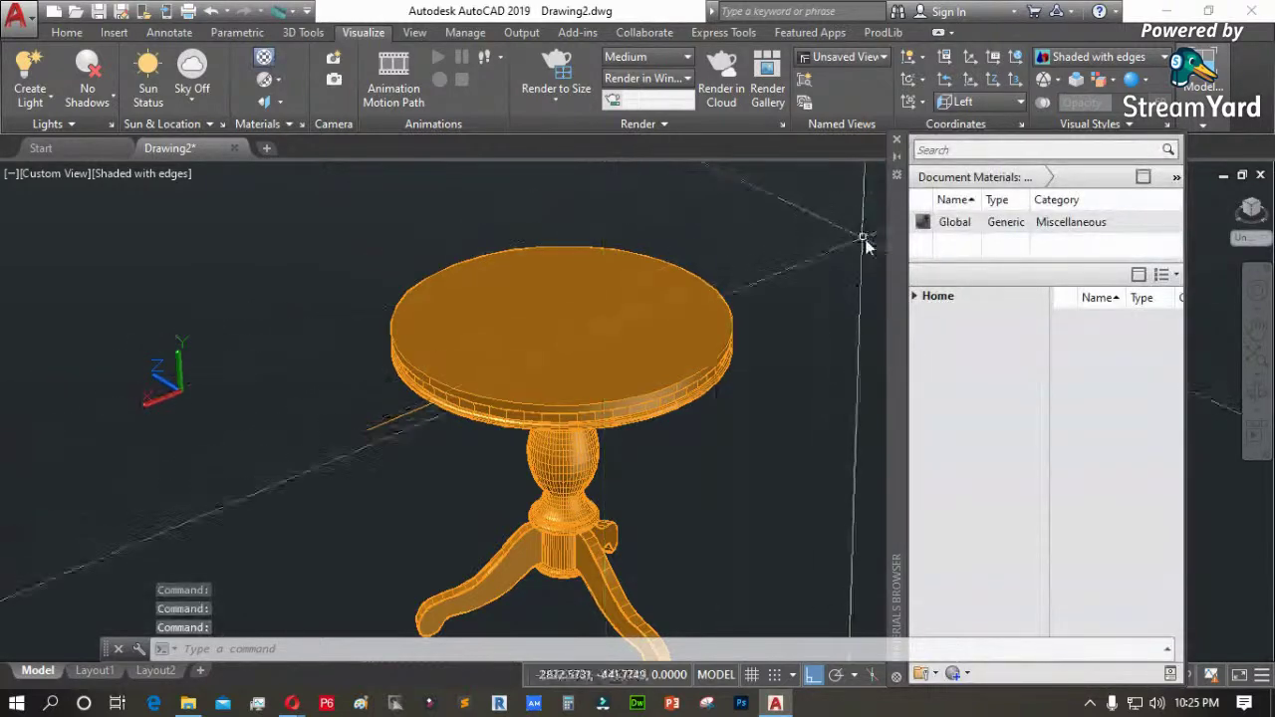
Create a new Default Wood material and close the Materials Editor
drag(897, 332, 895, 271)
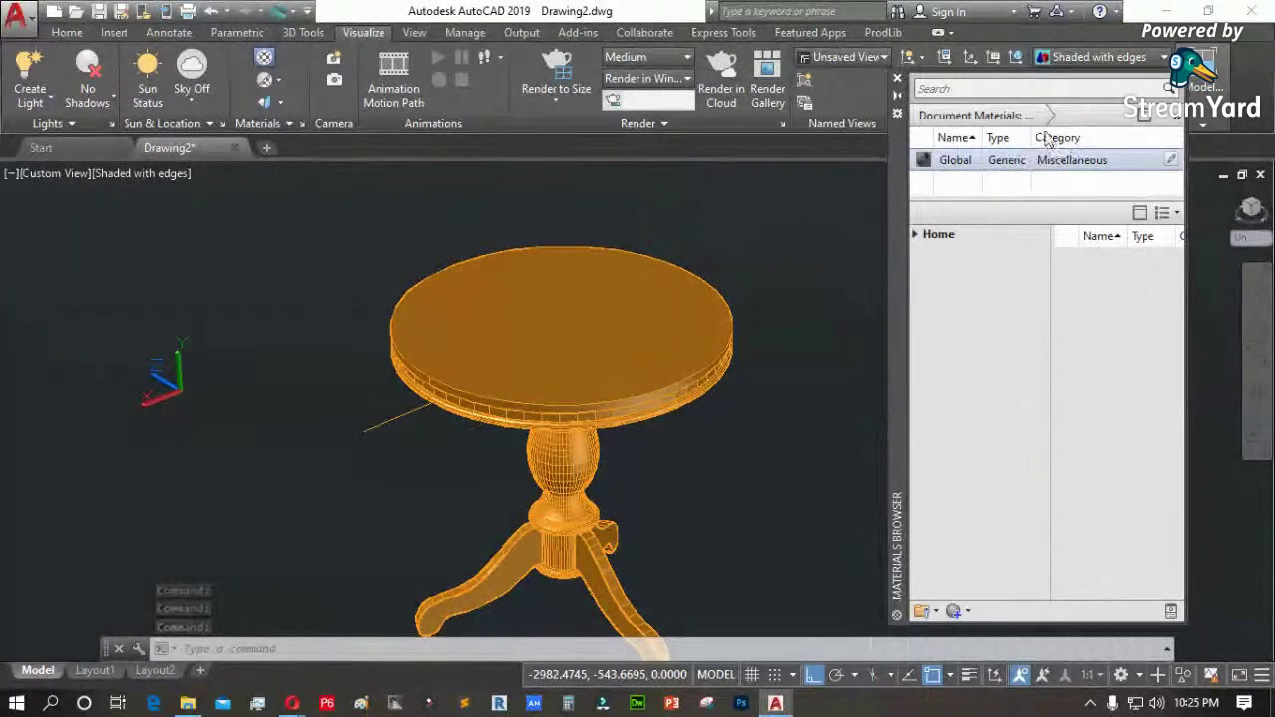
click(960, 612)
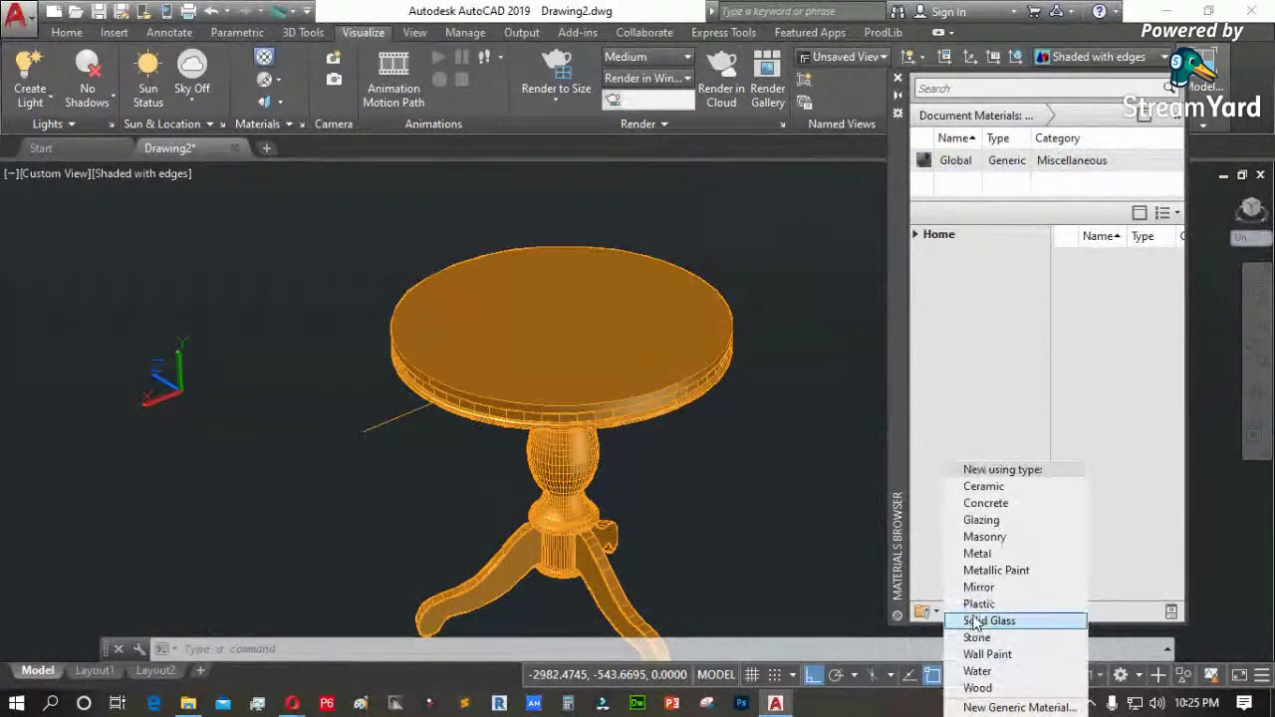
click(990, 693)
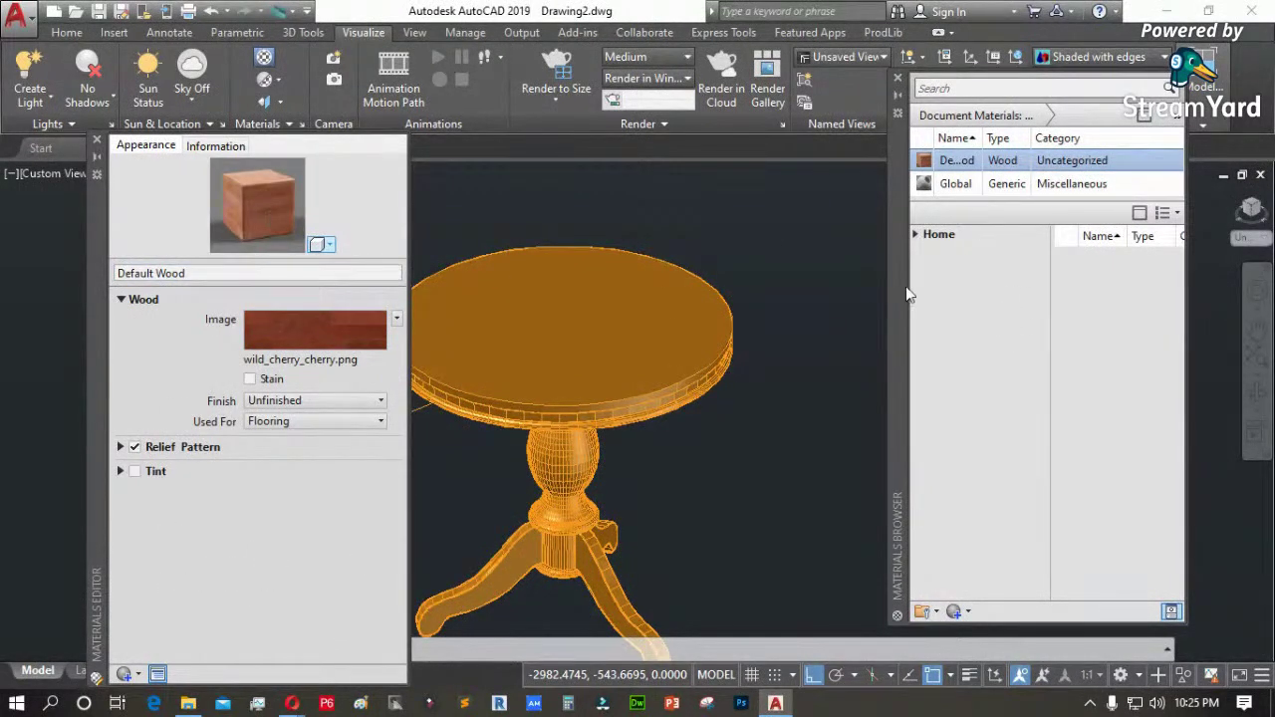
click(98, 140)
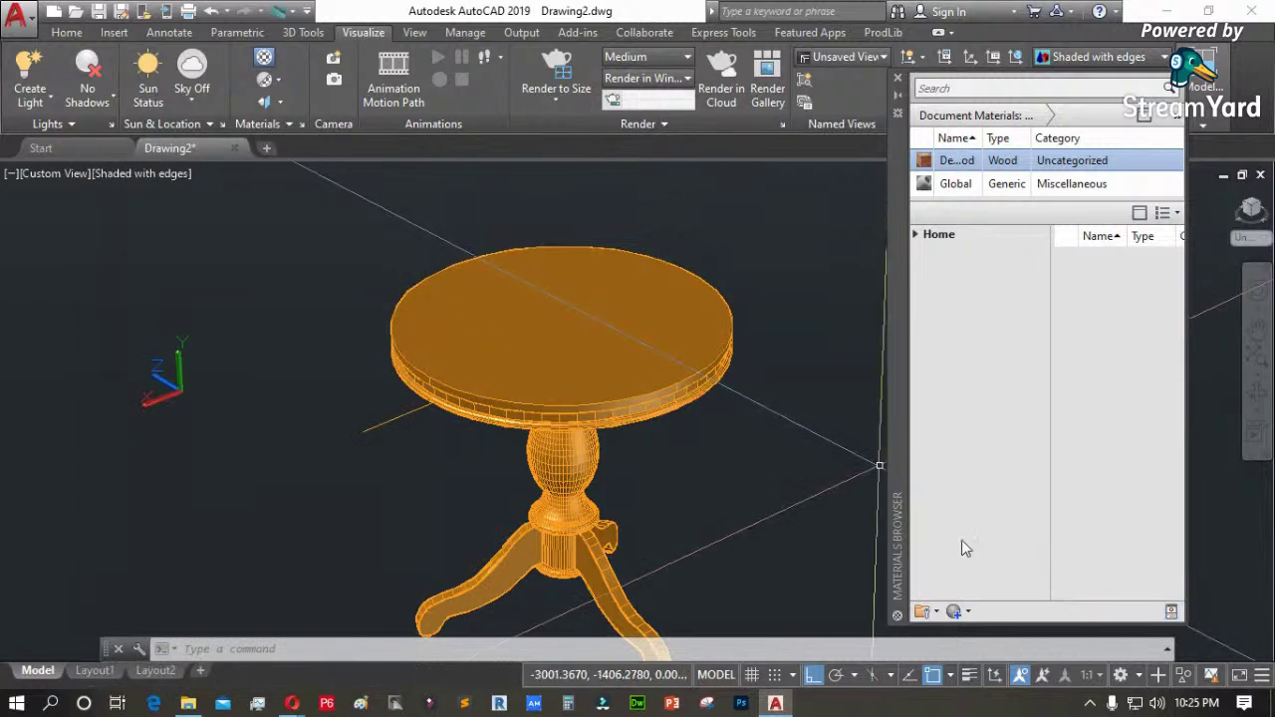
Create a second wood material, Default Wood(1)
click(936, 612)
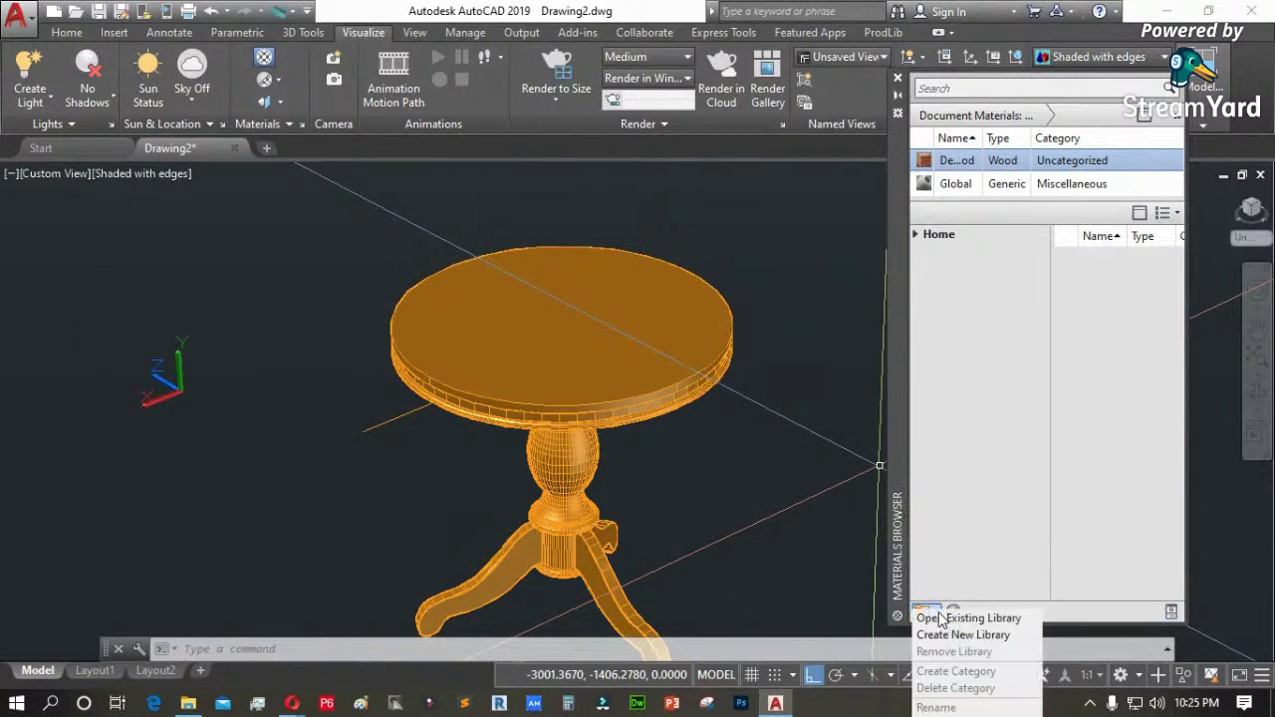
click(996, 543)
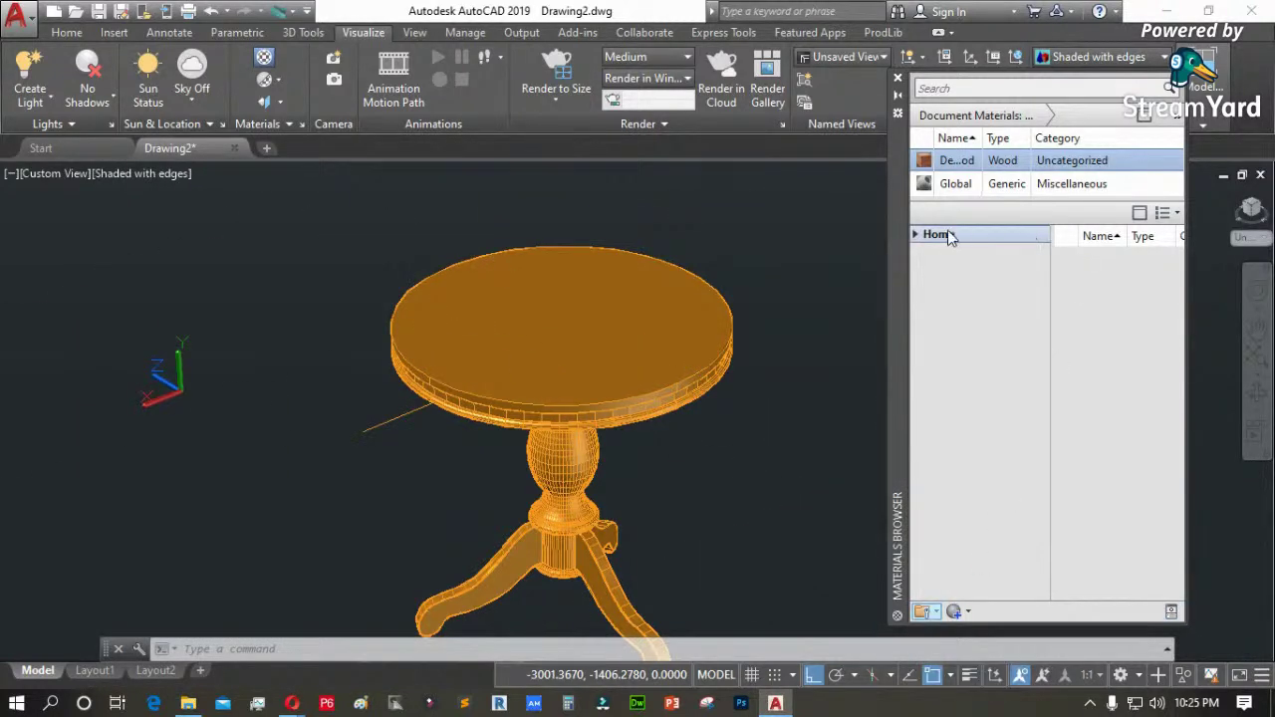
click(942, 235)
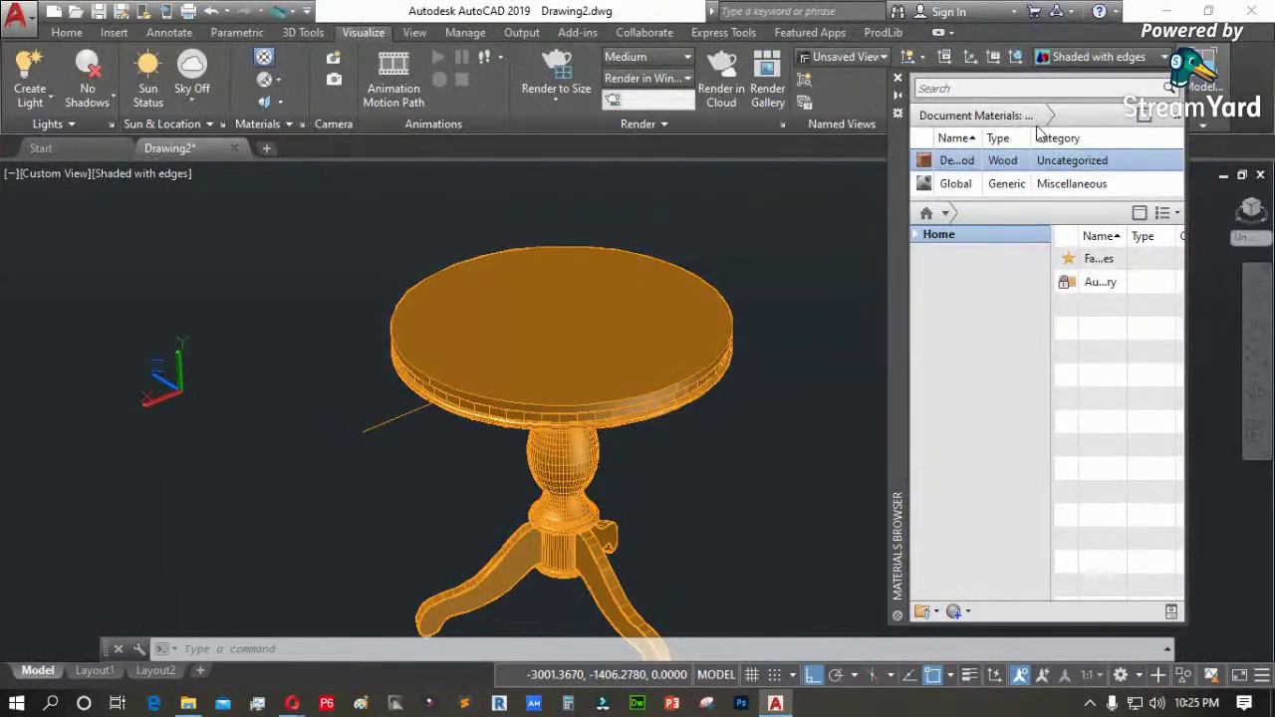
click(957, 612)
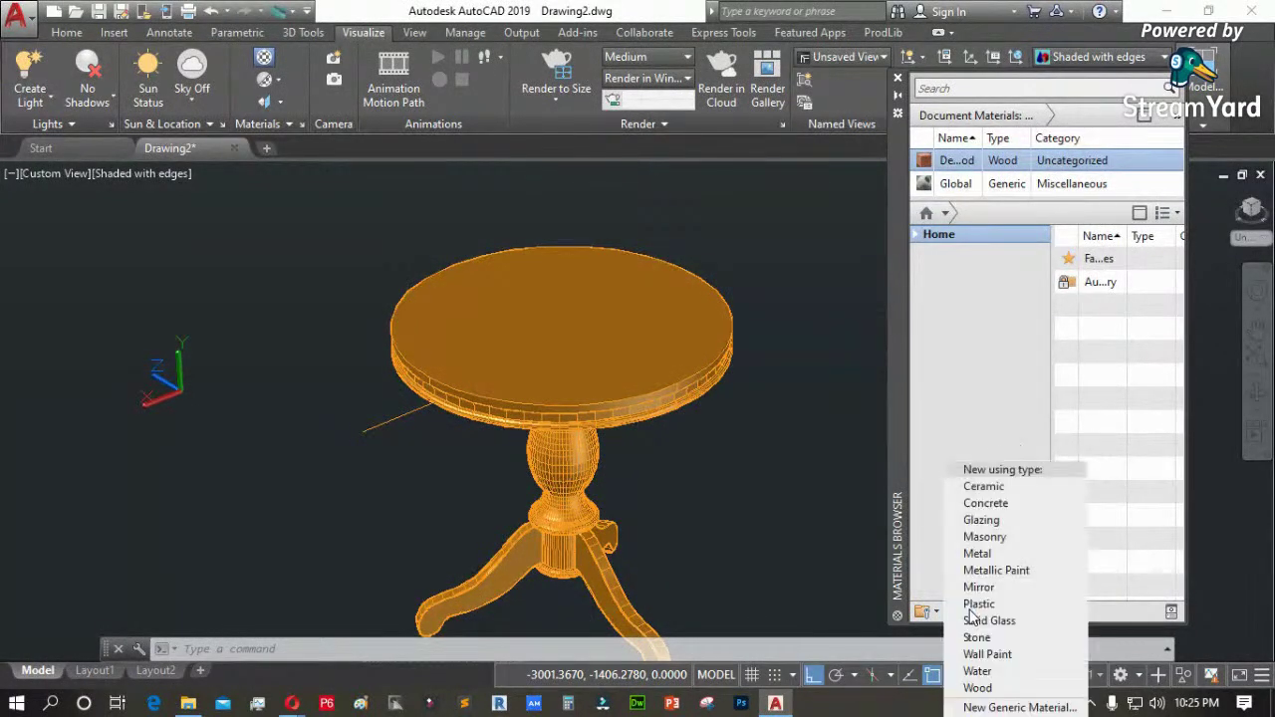
click(978, 688)
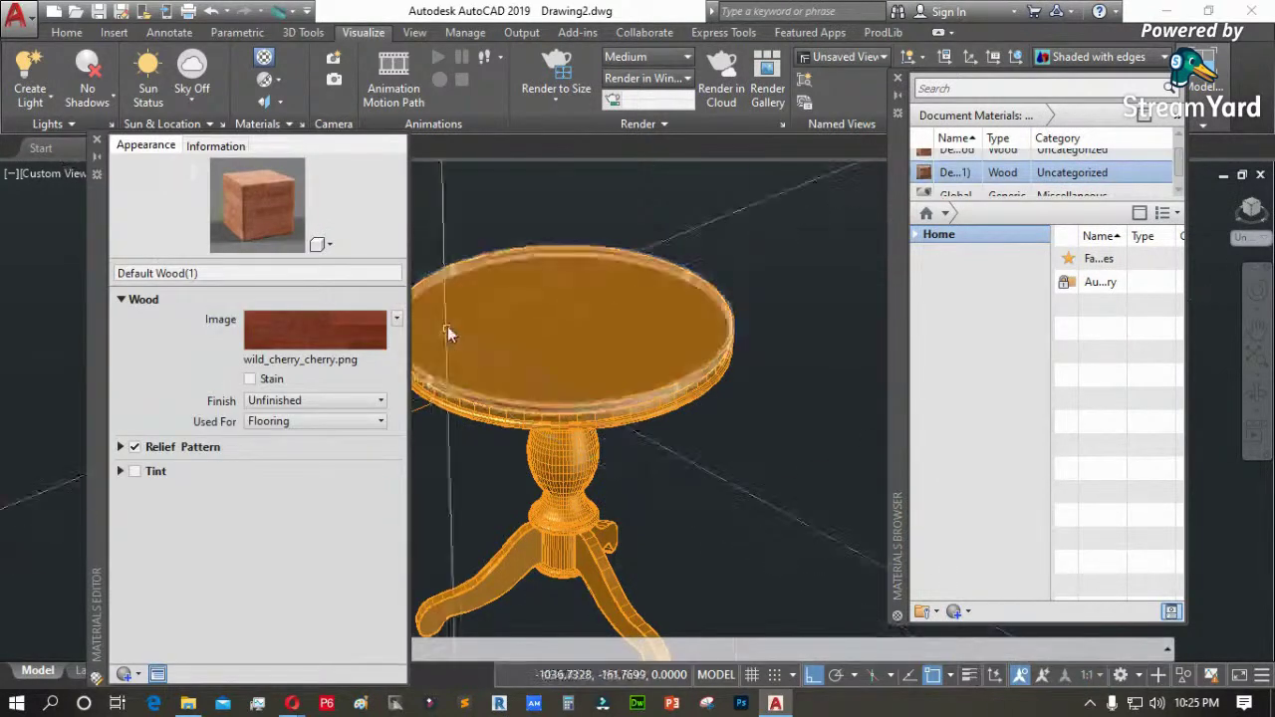
Switch the browser to the Autodesk Library and create a third Wood material, Default Wood(2)
click(98, 143)
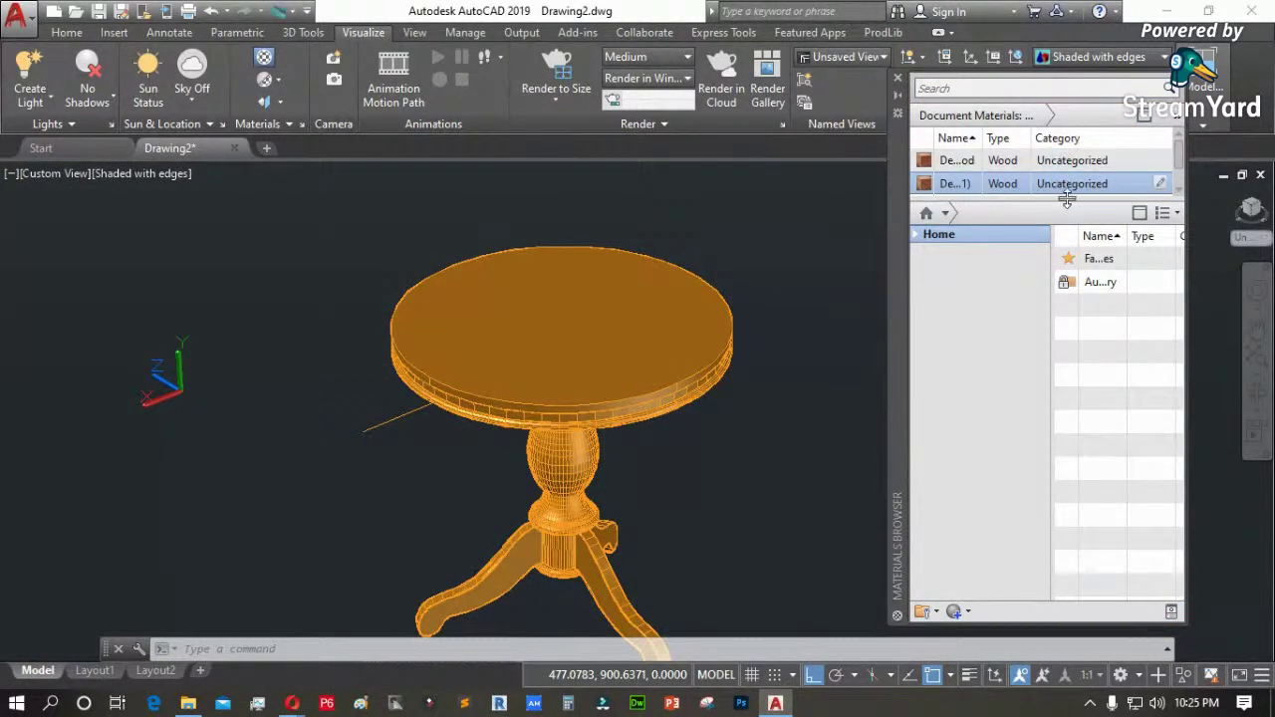
scroll(1086, 184, down, 1)
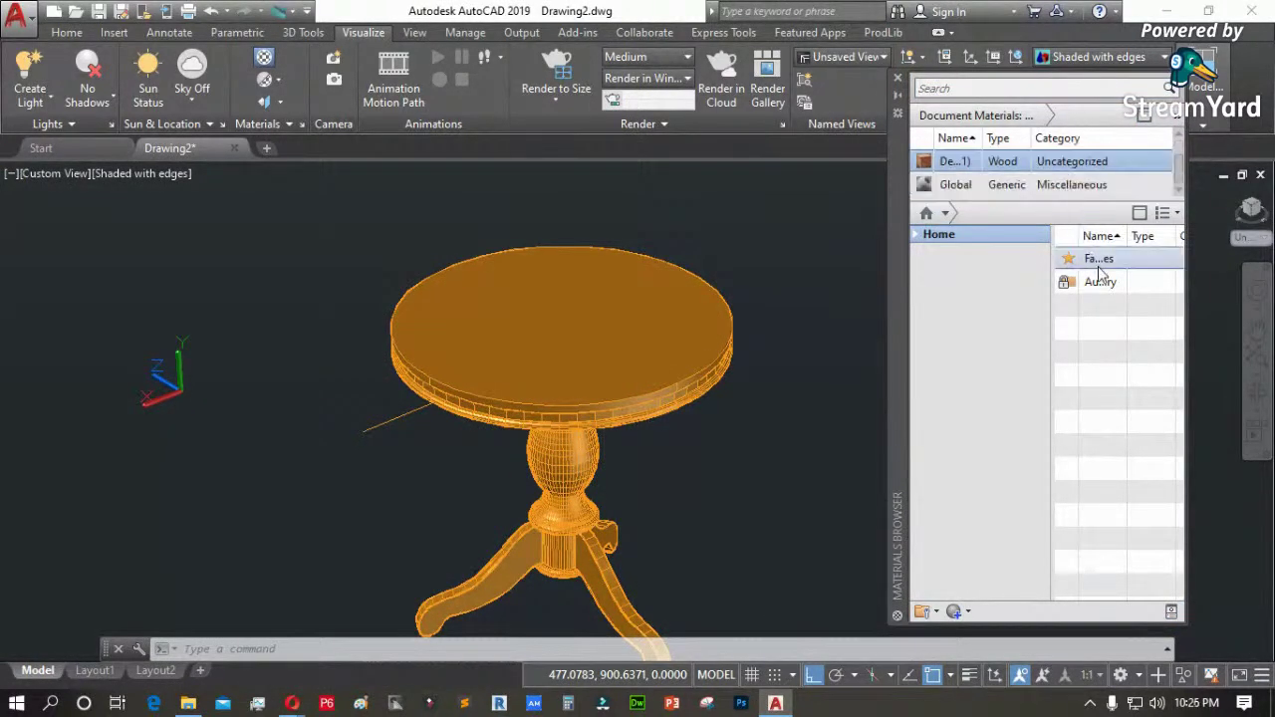
click(947, 212)
click(899, 251)
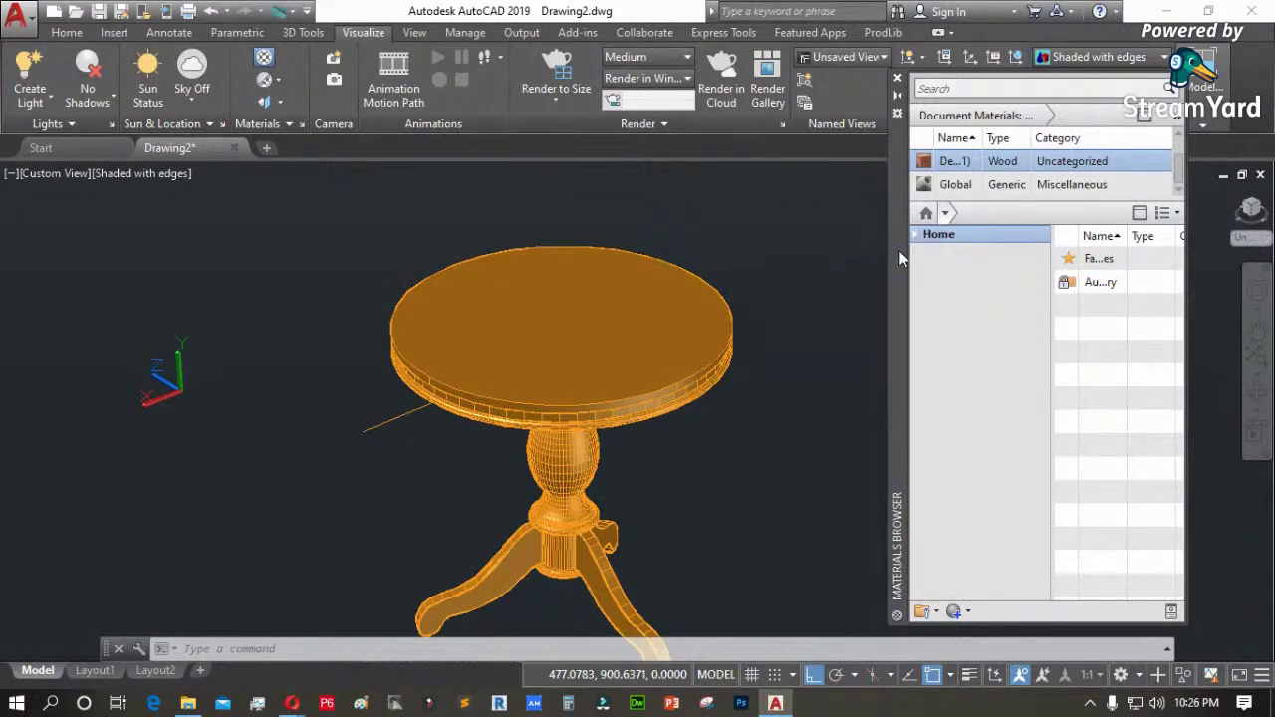
scroll(1079, 453, down, 3)
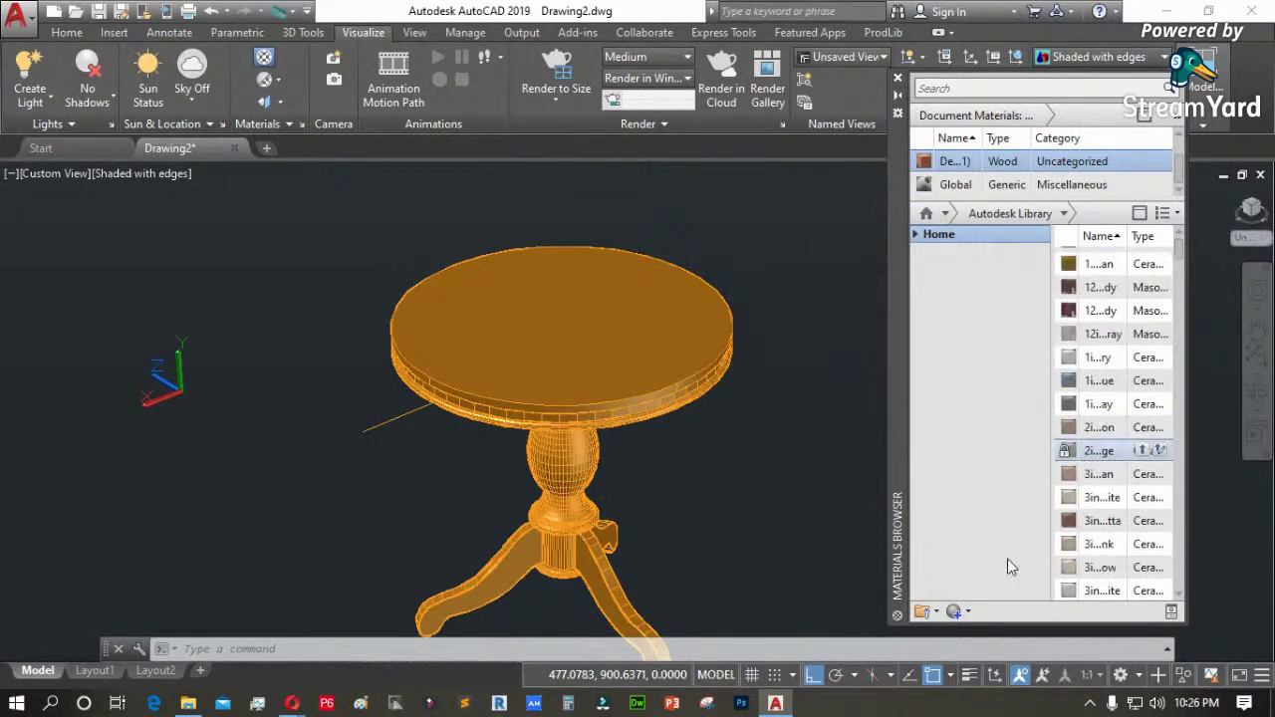
click(935, 612)
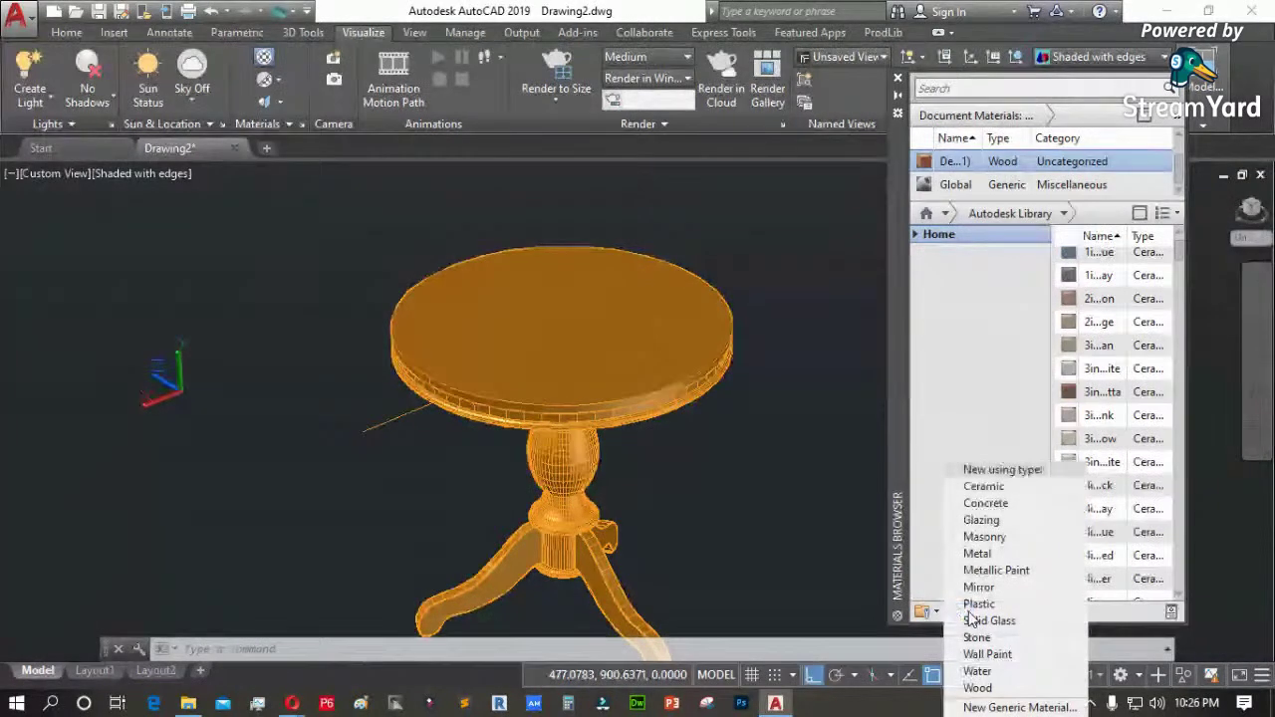
click(977, 687)
Filter the library to Wood materials and preview Elm - Burl Stained Light No Gloss
scroll(1153, 299, down, 3)
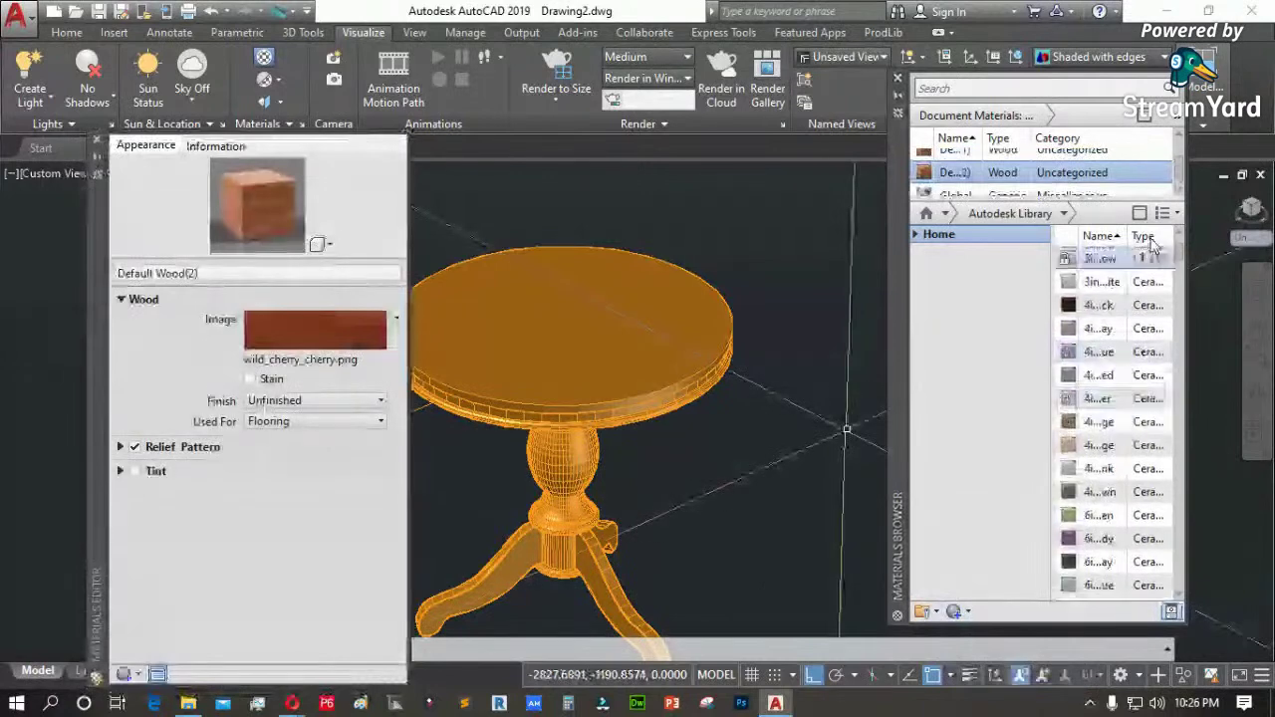
click(1073, 217)
key(Escape)
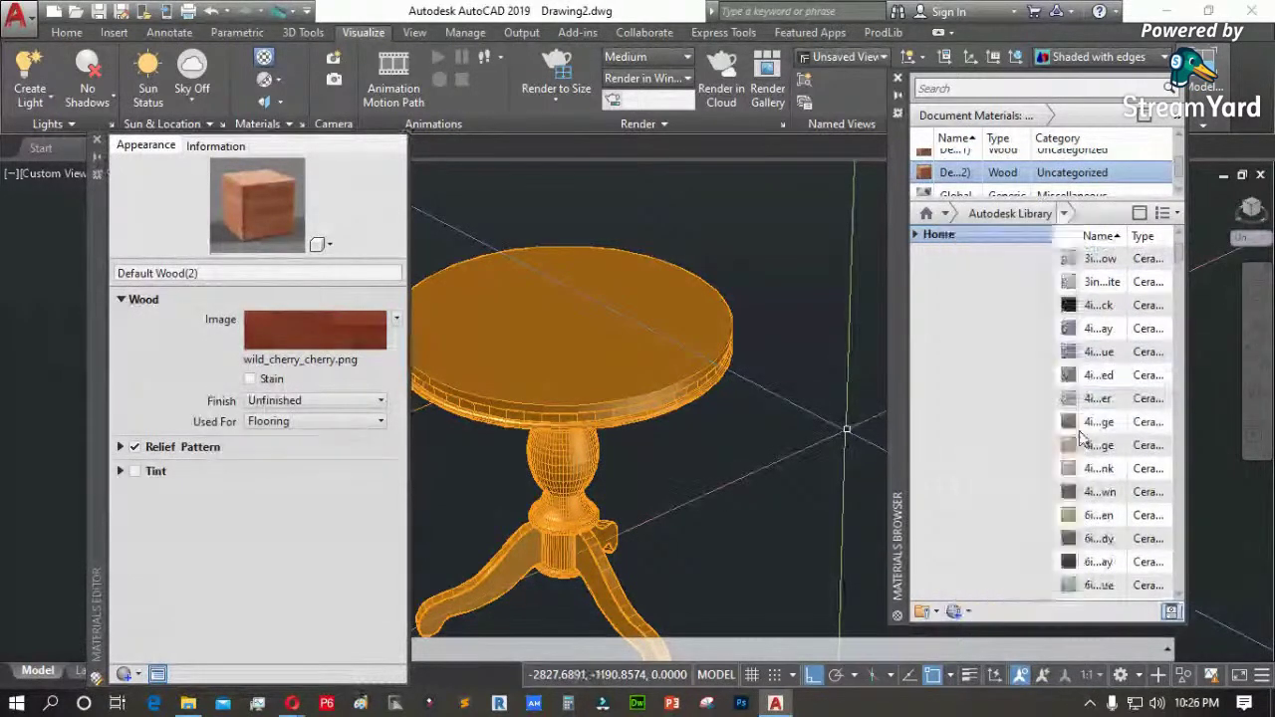
scroll(1105, 458, down, 4)
scroll(1107, 463, down, 6)
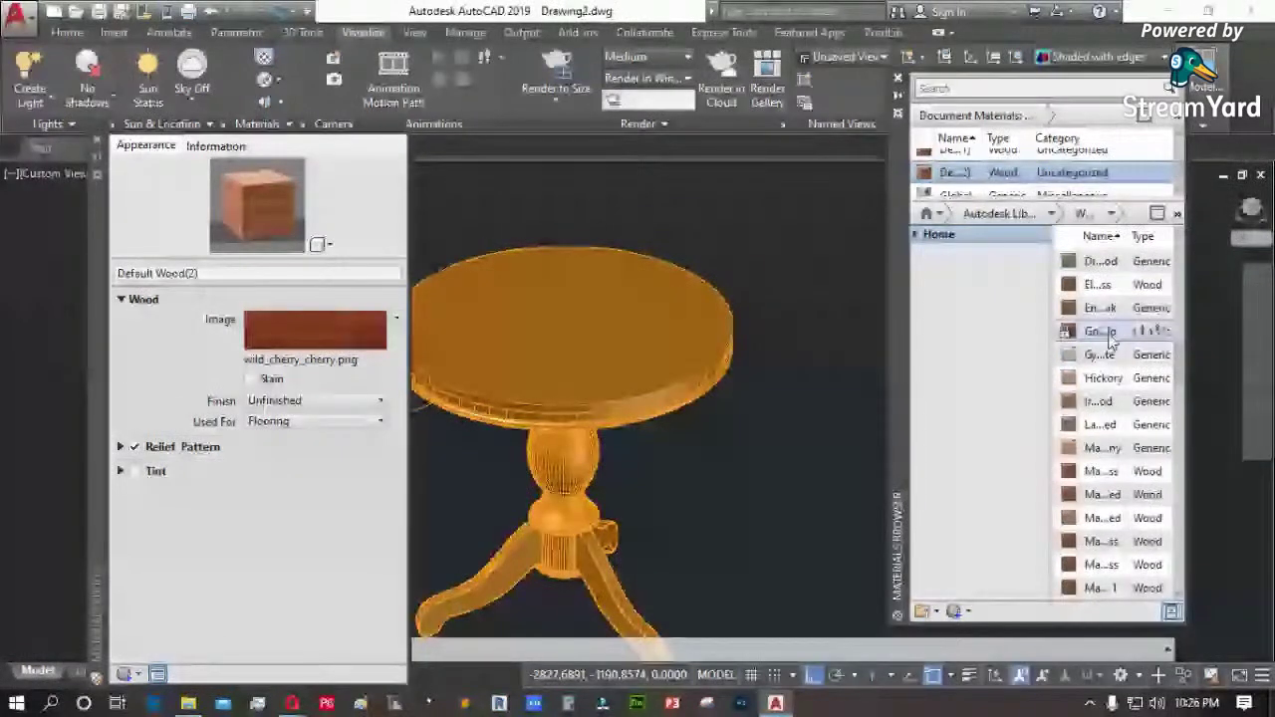
double_click(1111, 289)
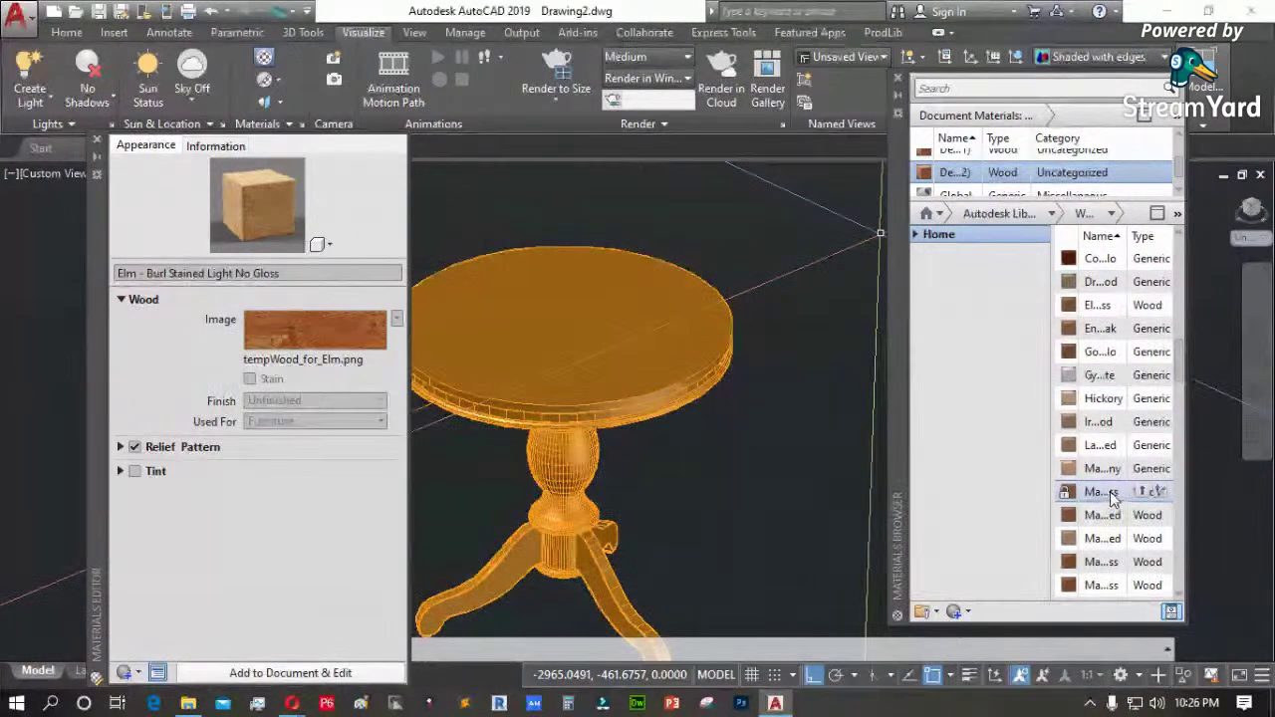
Cancel a stray material drop, then explode the legs array with X into separate pieces
drag(1093, 261, 566, 472)
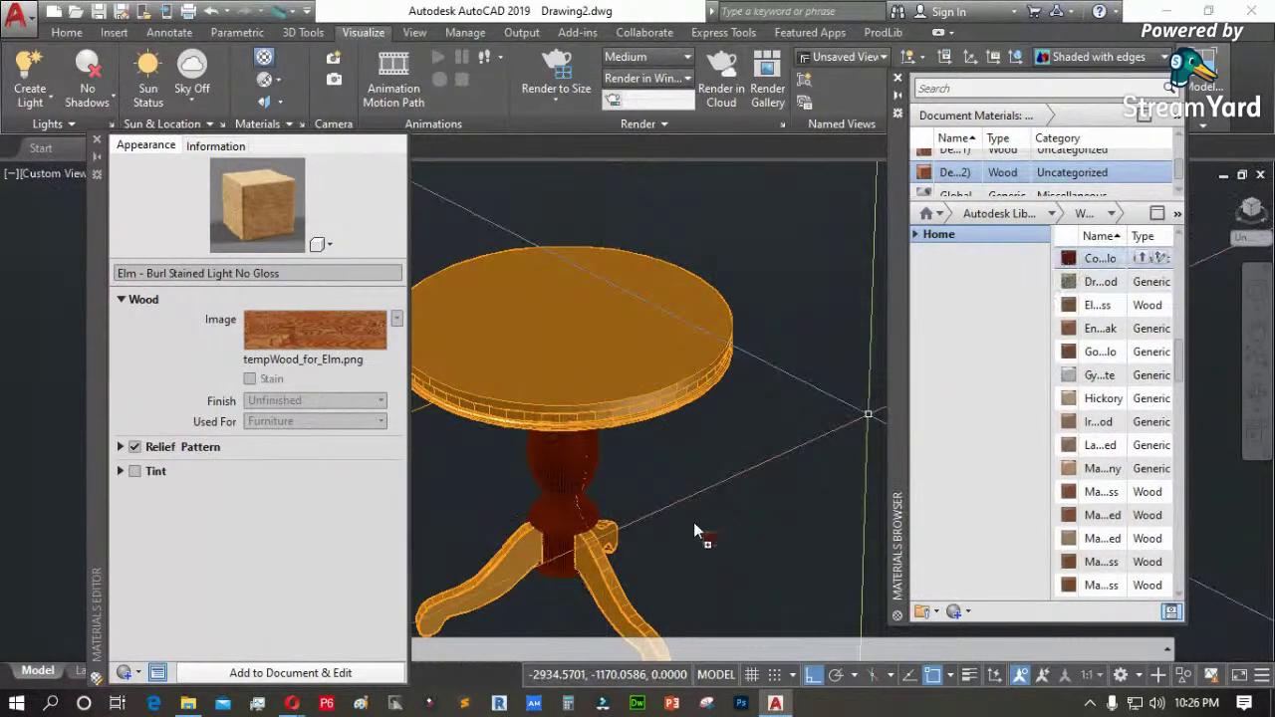
drag(592, 550, 708, 477)
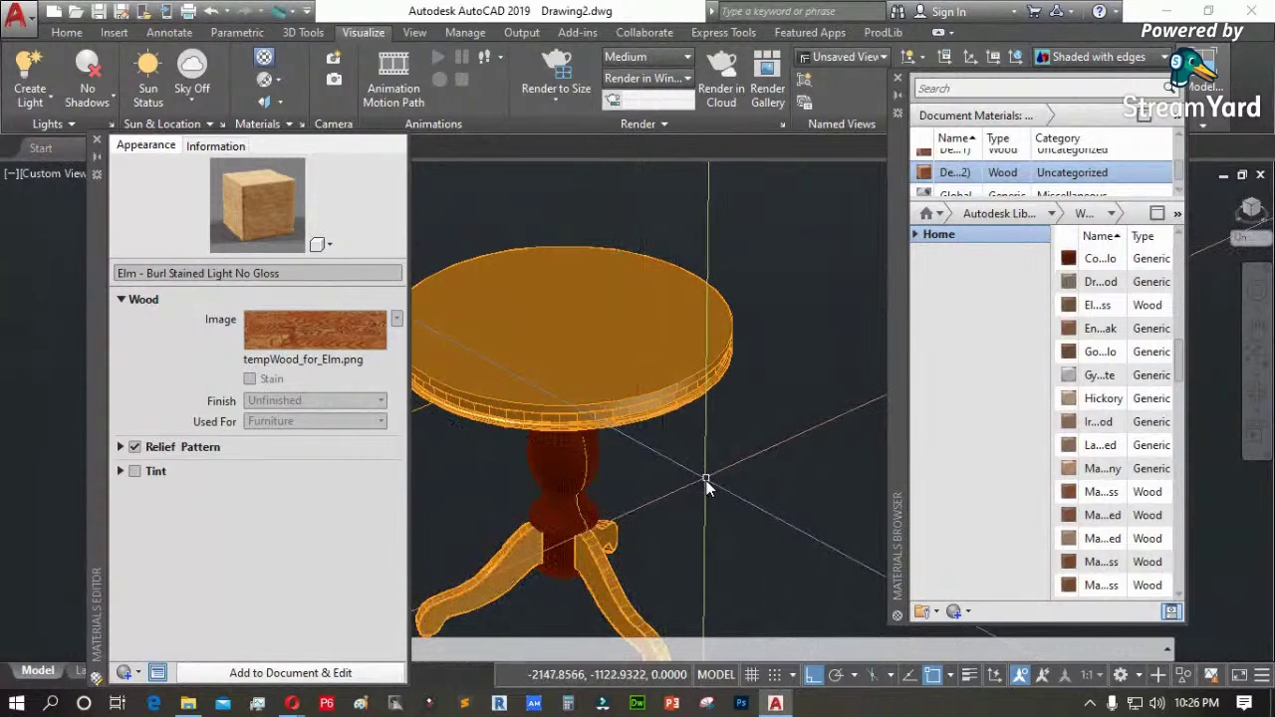
click(606, 566)
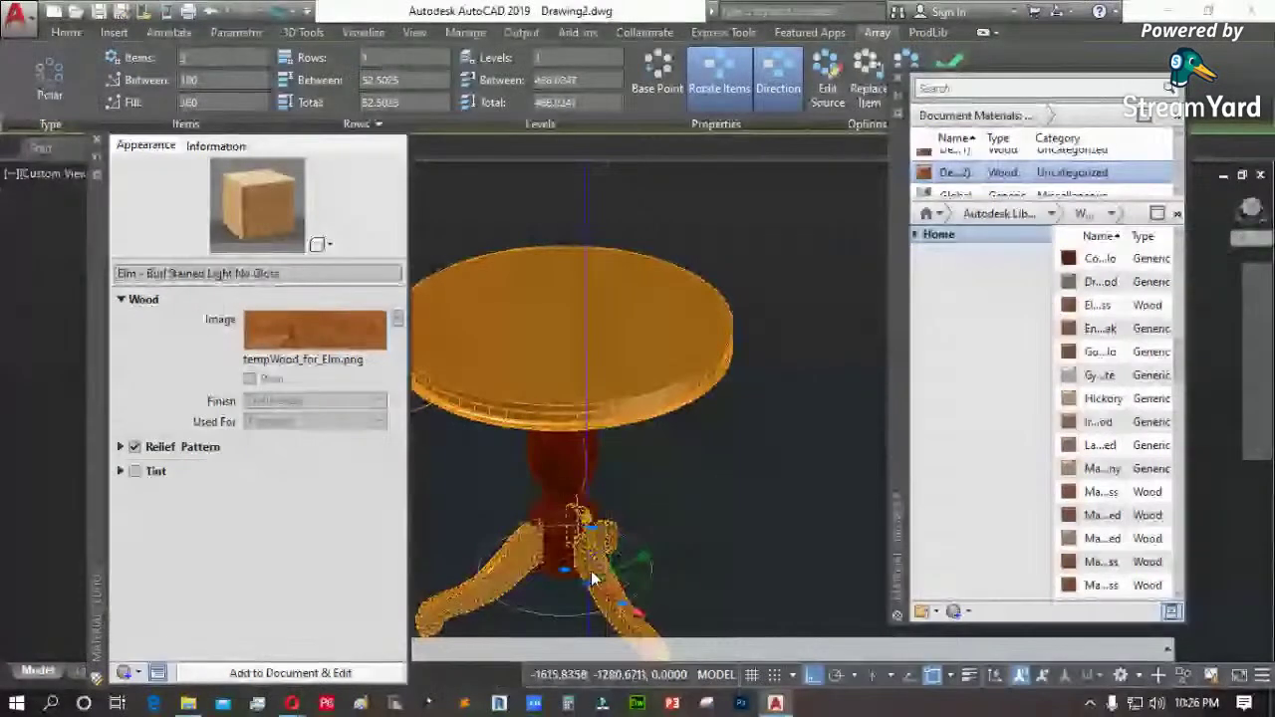
text(x)
key(Return)
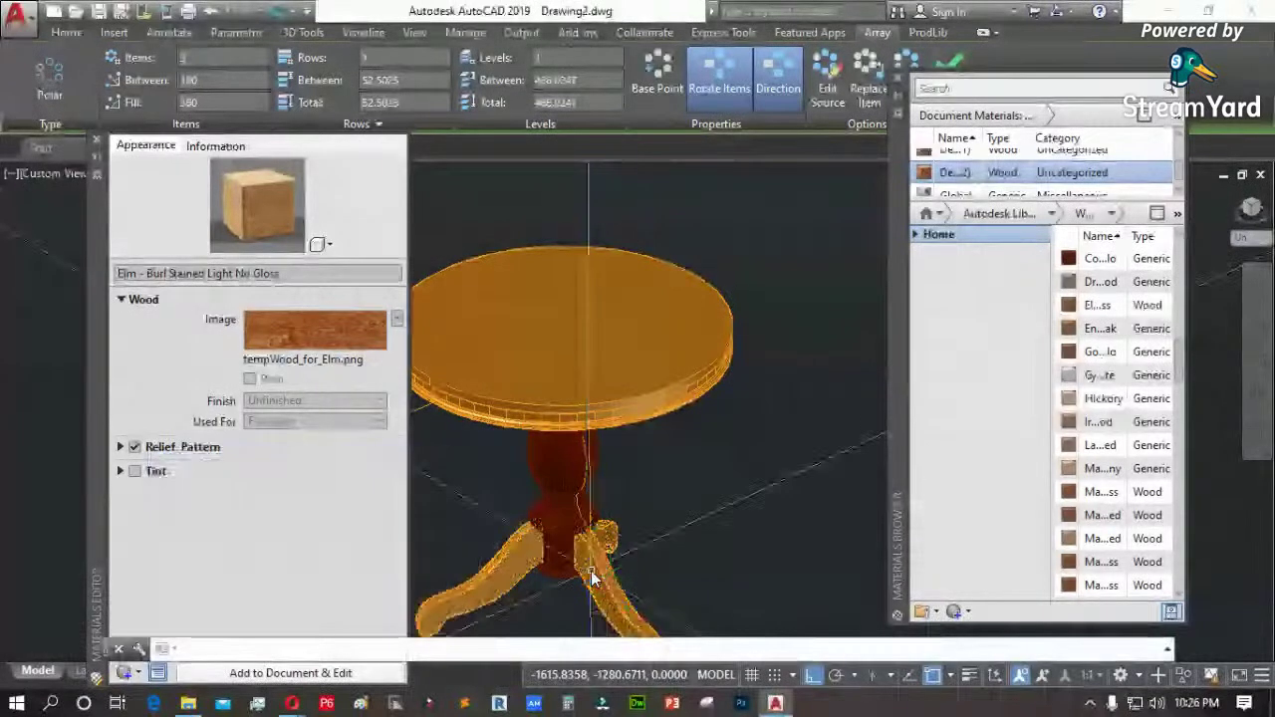
Apply the dark red library wood to the pedestal, a leg and the tabletop rim
mouse_move(1103, 267)
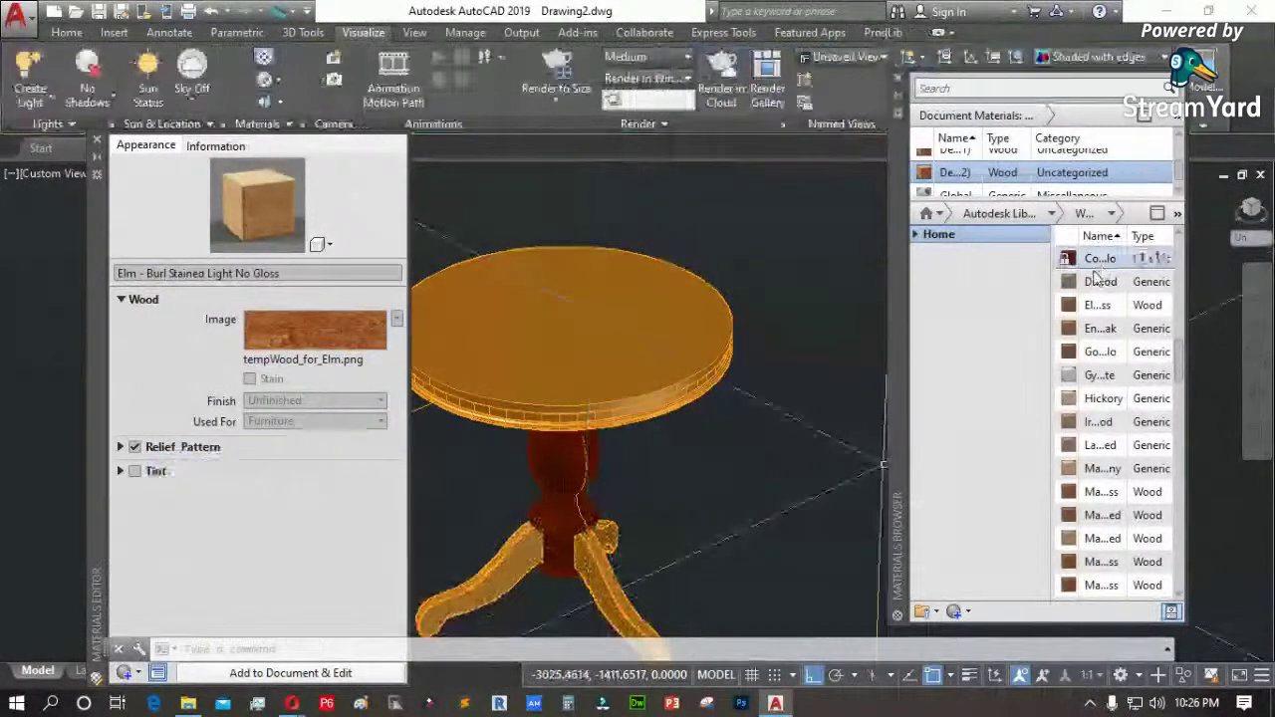
click(563, 498)
drag(1103, 271, 842, 486)
drag(611, 582, 606, 583)
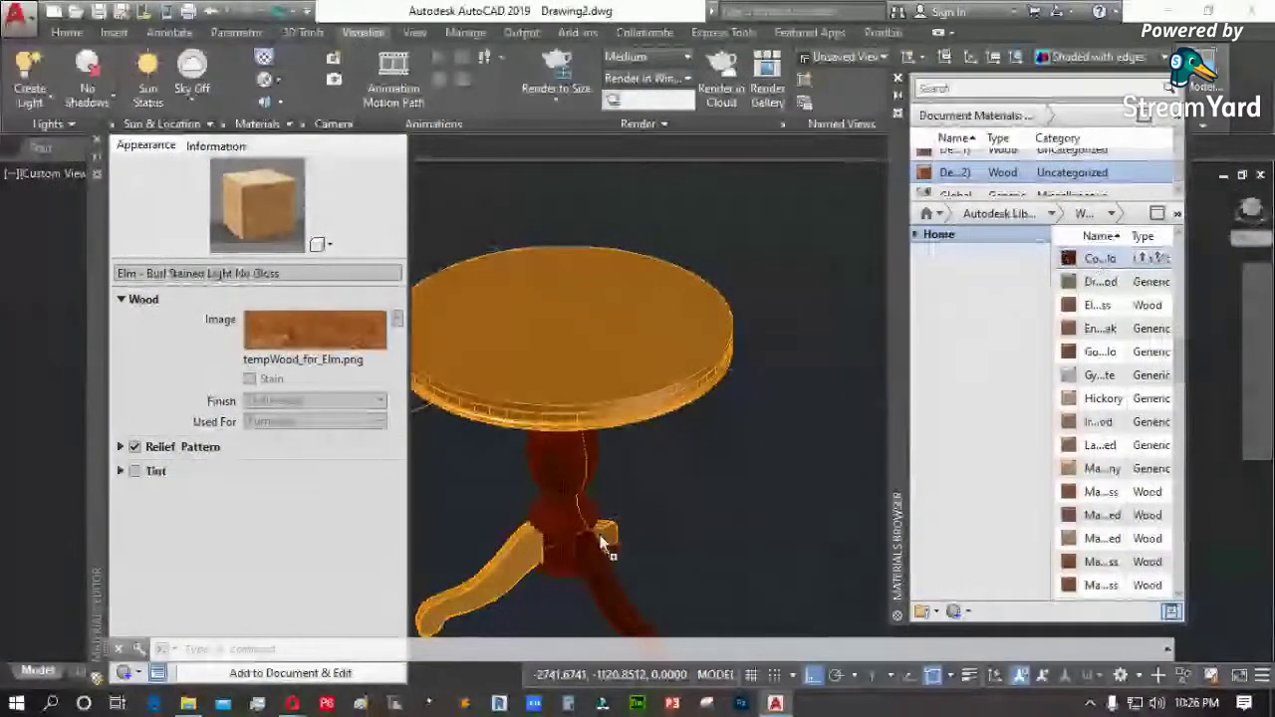
drag(531, 566, 538, 558)
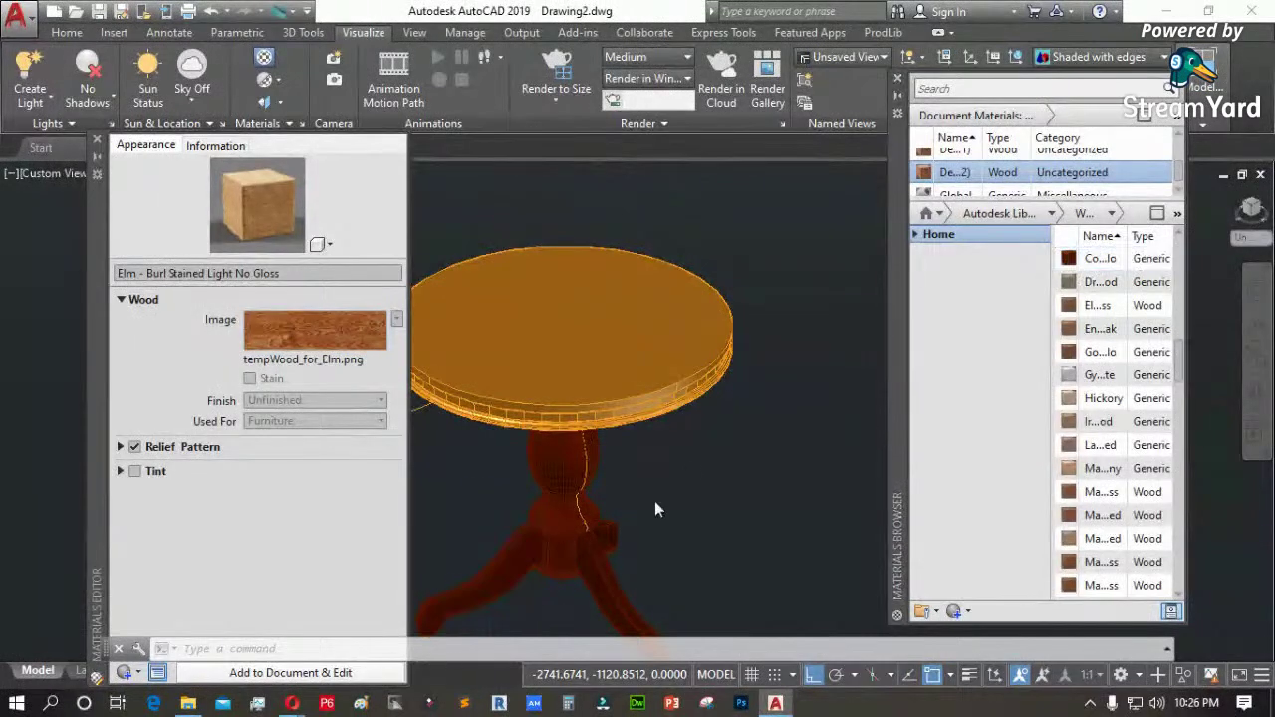
scroll(713, 426, up, 3)
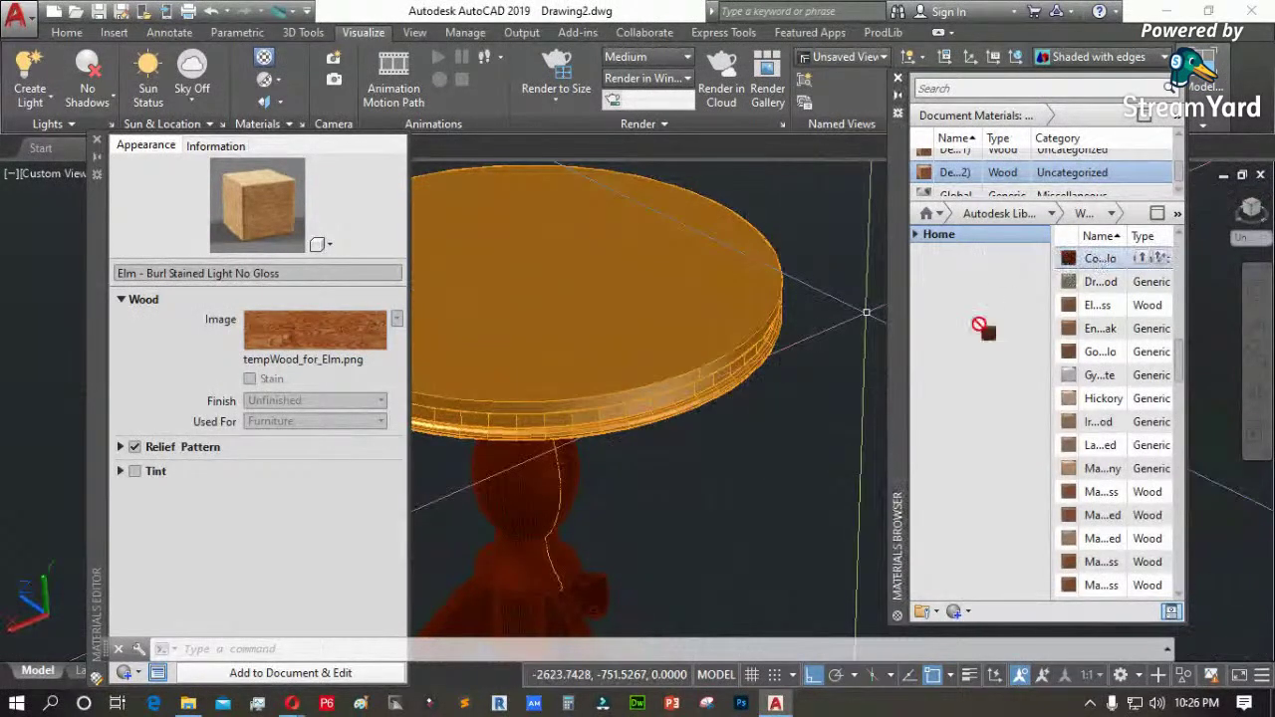
drag(727, 394, 714, 394)
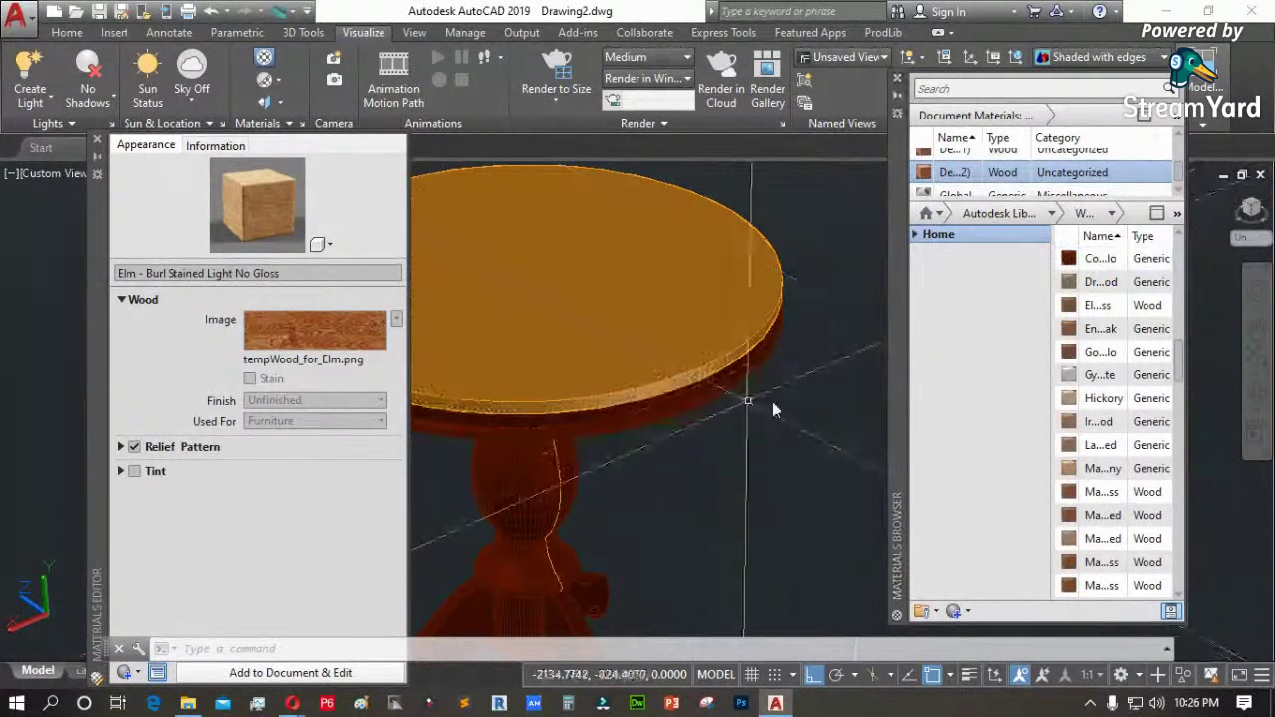
Apply a dark Stone library material to the tabletop and close the Materials Editor
click(1052, 215)
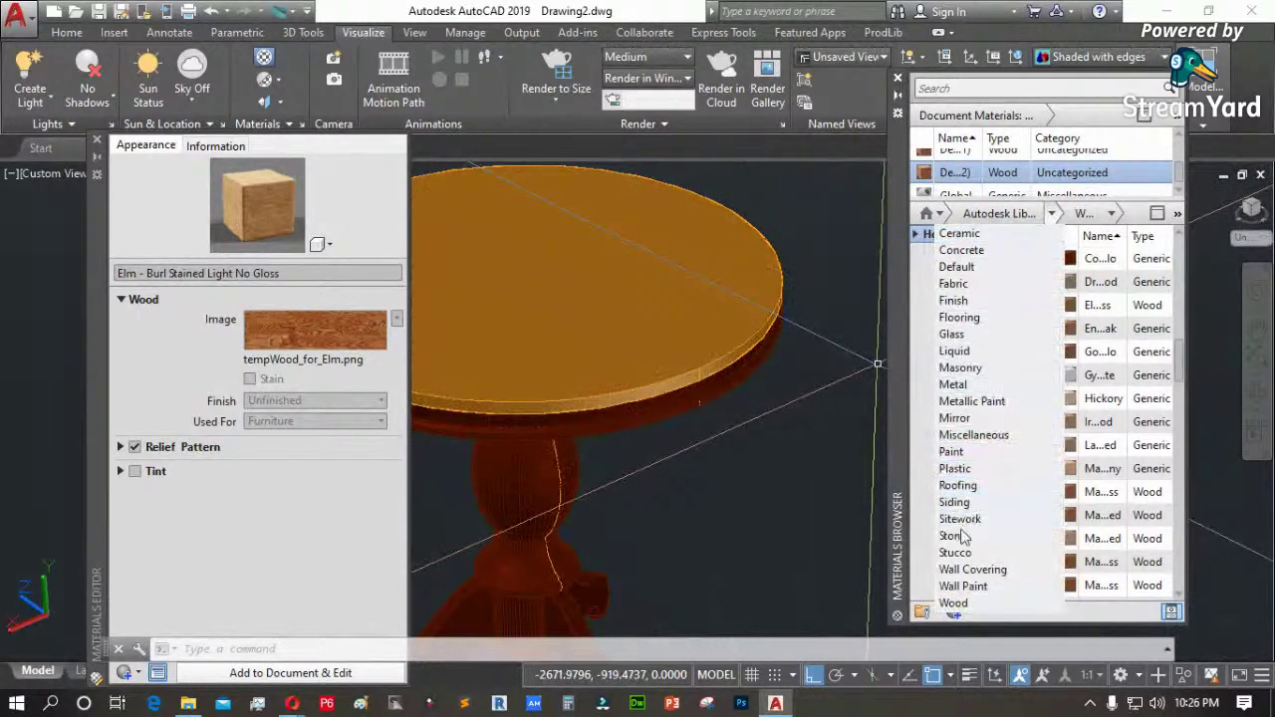
key(Escape)
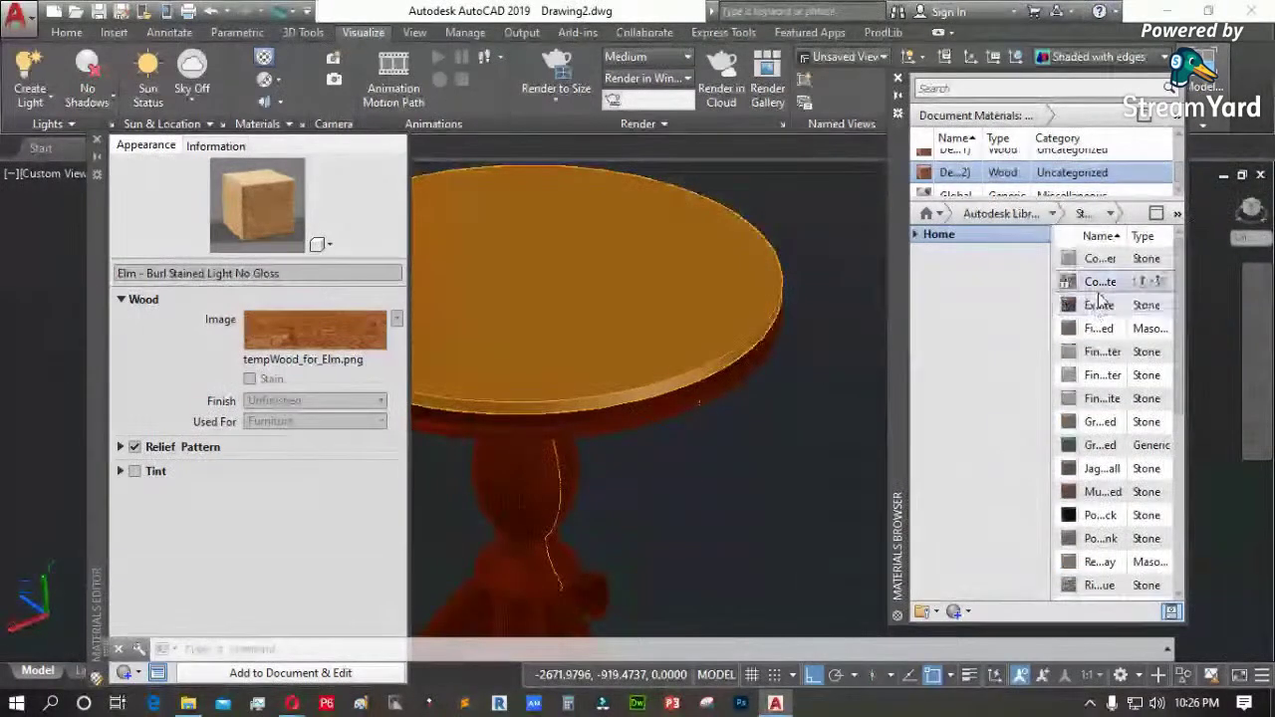
drag(1097, 453, 678, 327)
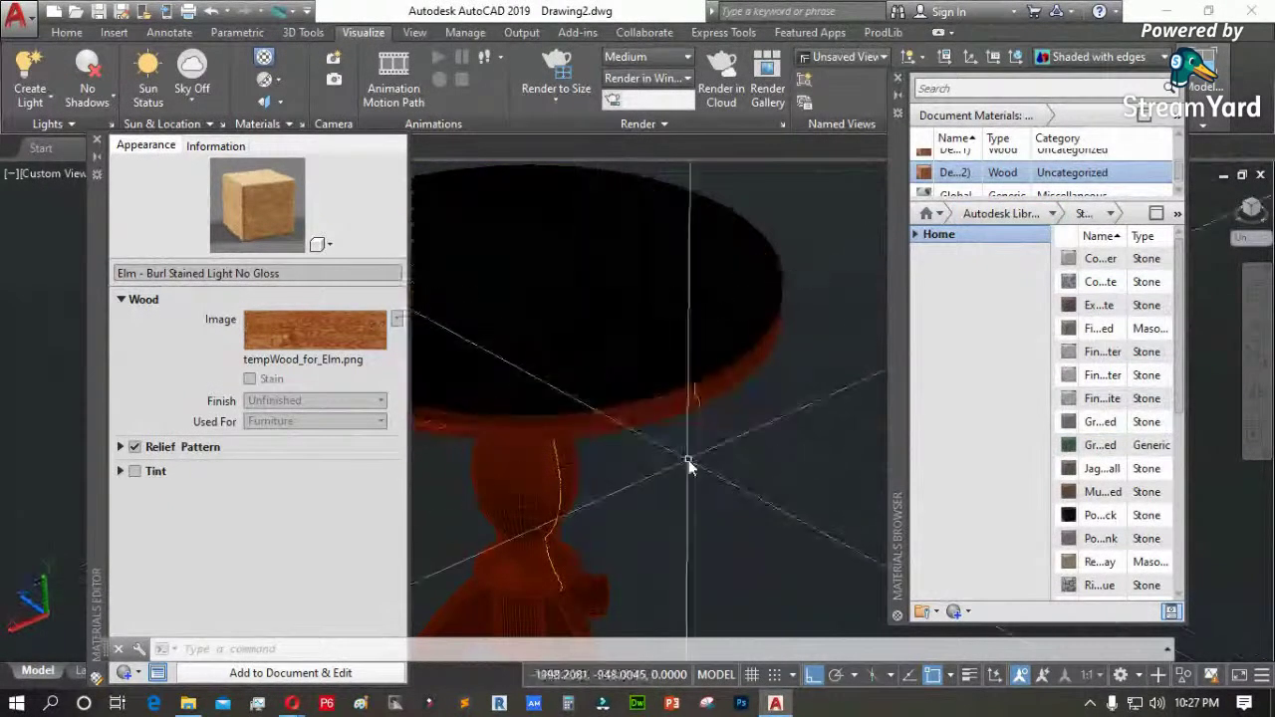
click(97, 141)
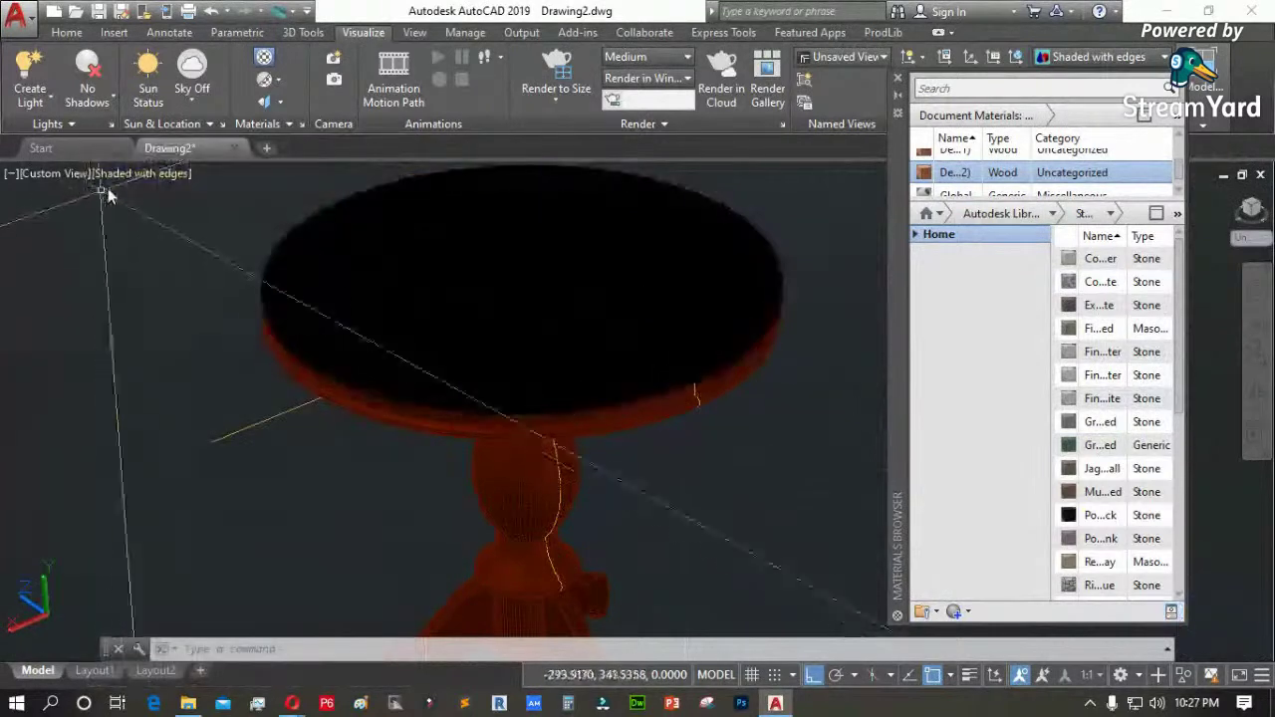
Set the viewport to the Realistic visual style, close the Materials Browser and select the tabletop
click(125, 174)
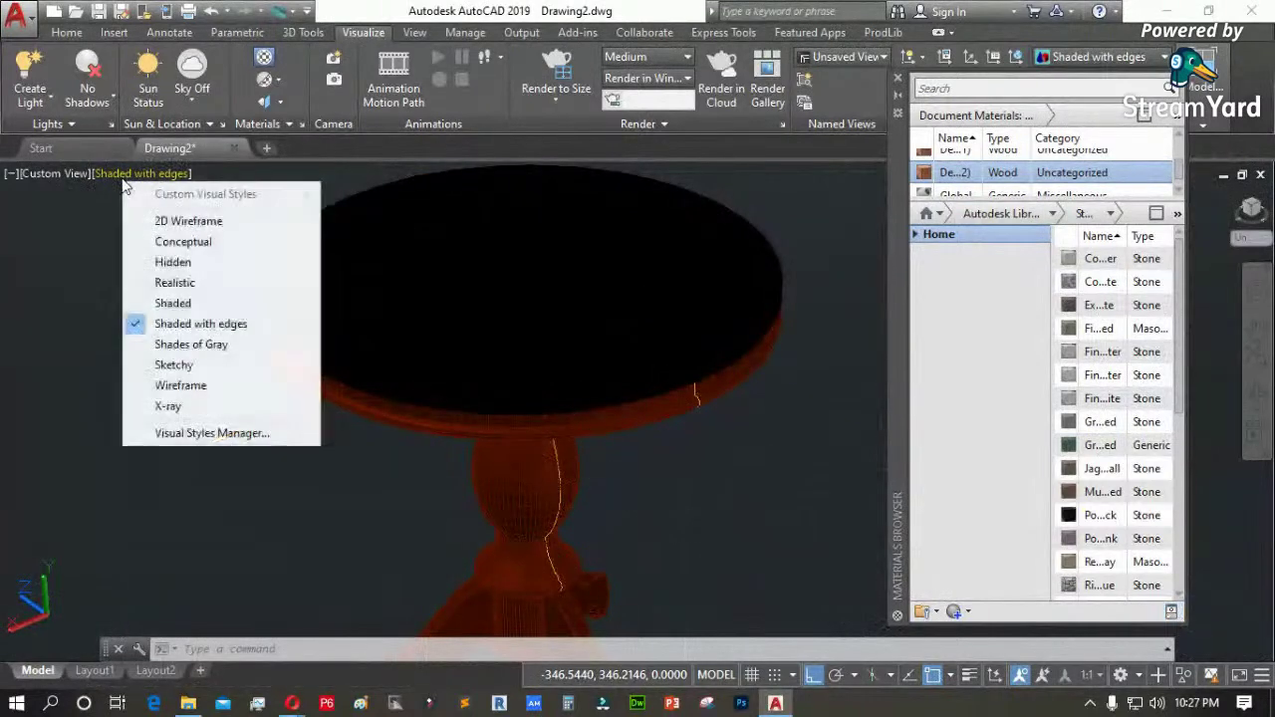
click(195, 285)
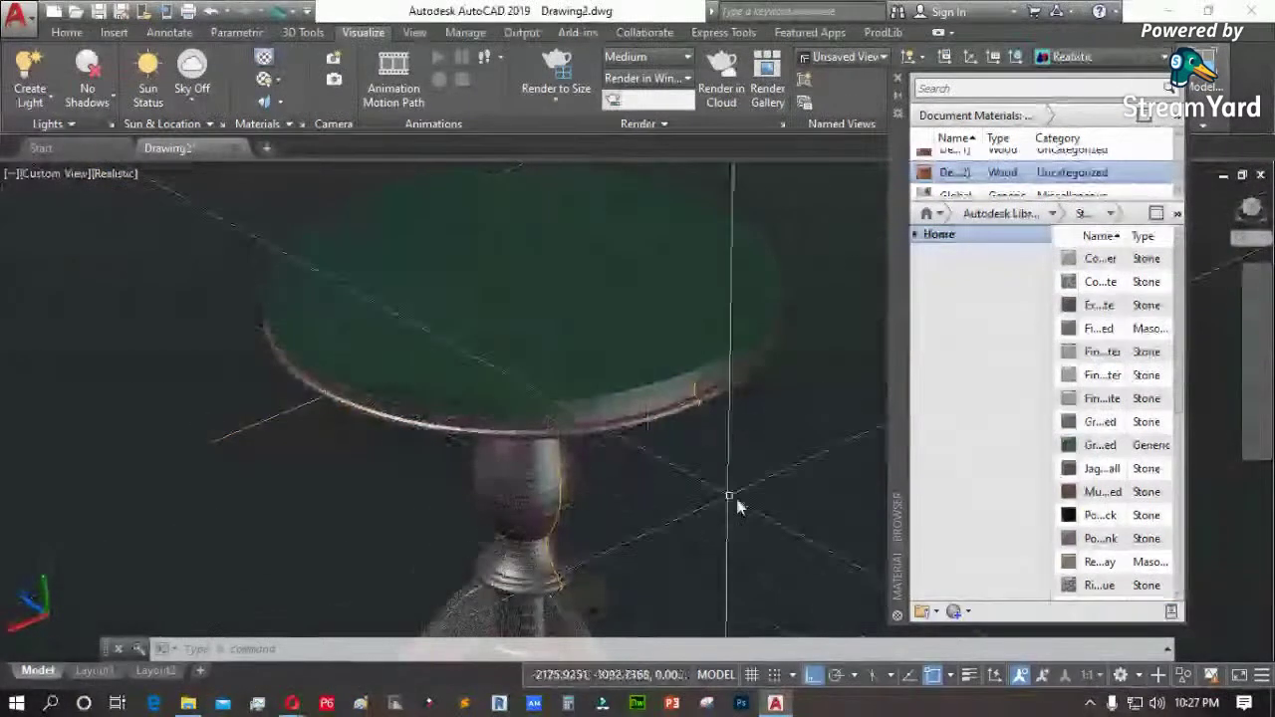
click(898, 79)
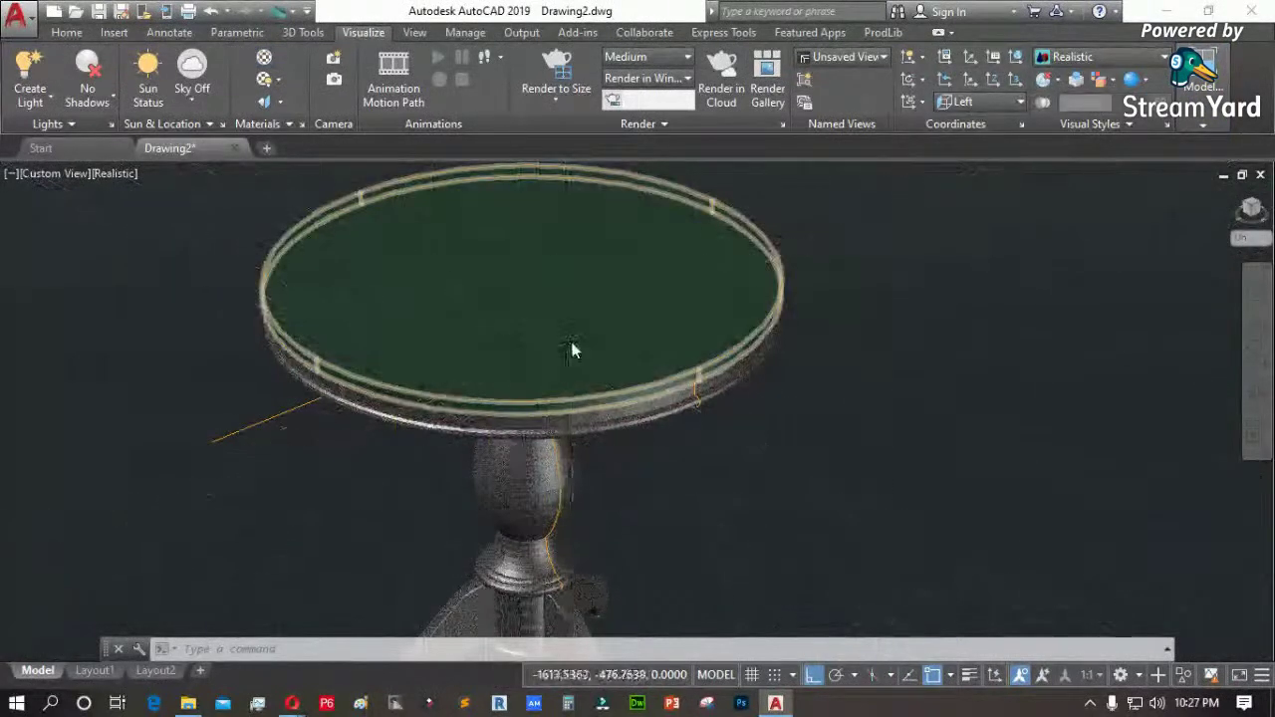
scroll(573, 350, up, 6)
scroll(645, 290, down, 10)
scroll(686, 346, down, 8)
scroll(846, 348, down, 3)
scroll(476, 299, up, 5)
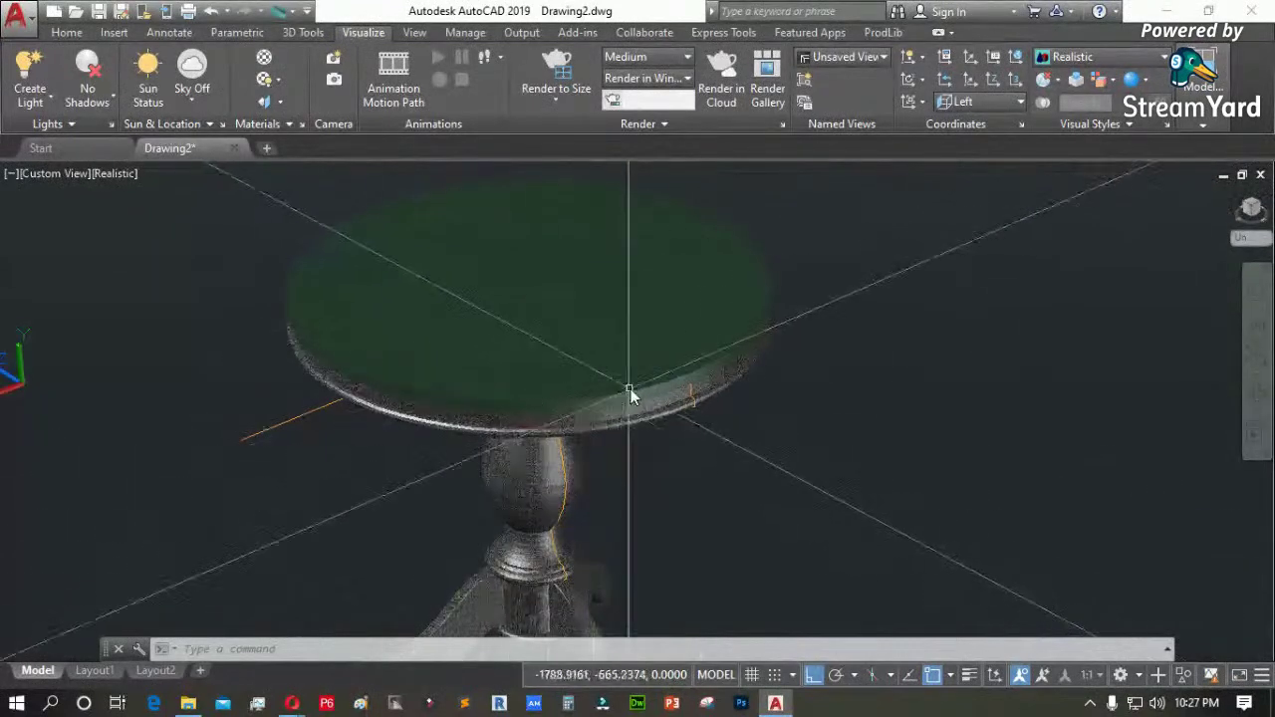
click(663, 383)
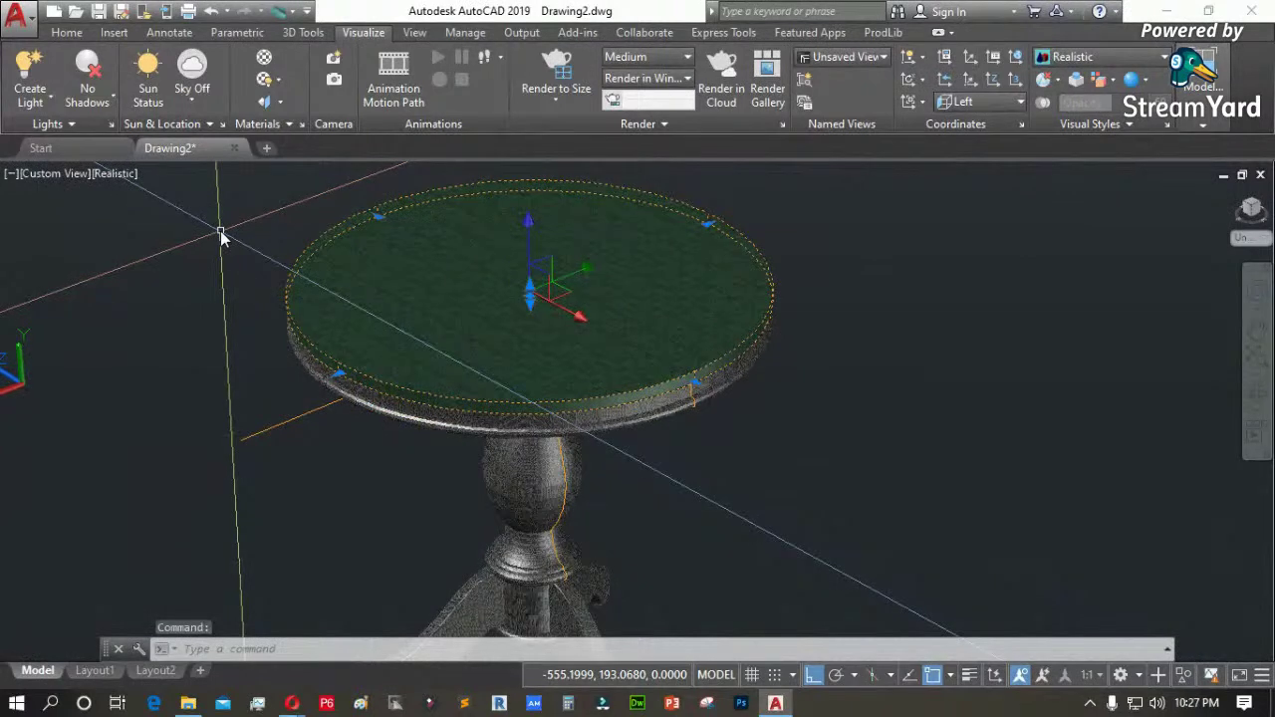
Start FILLETEDGE and use the Loop option to pick and accept the tabletop rim
text(fill)
click(198, 528)
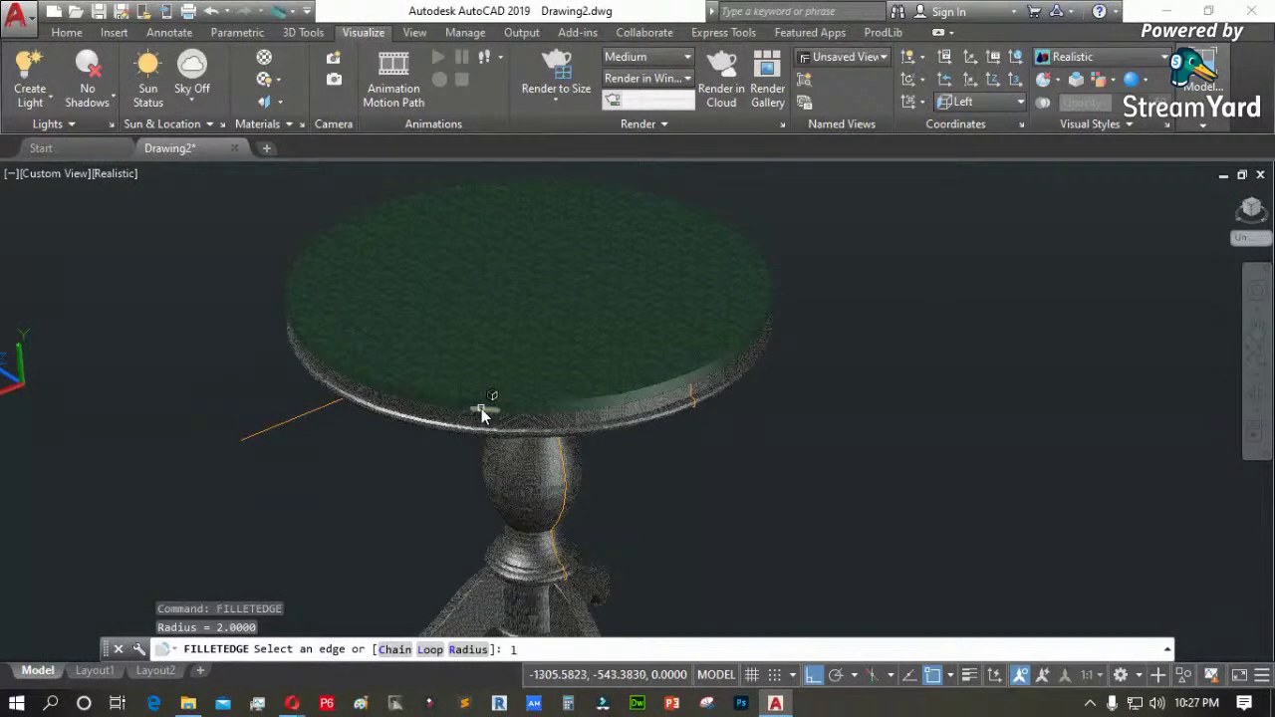
key(Return)
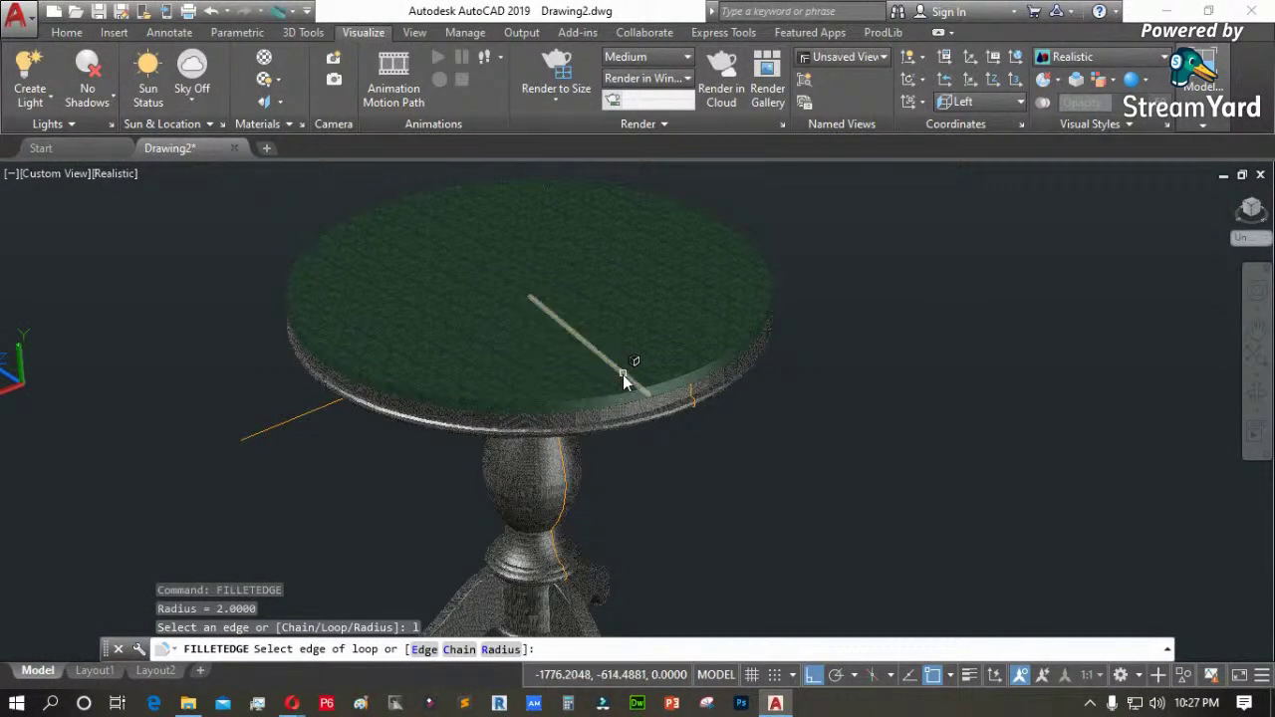
scroll(623, 375, up, 2)
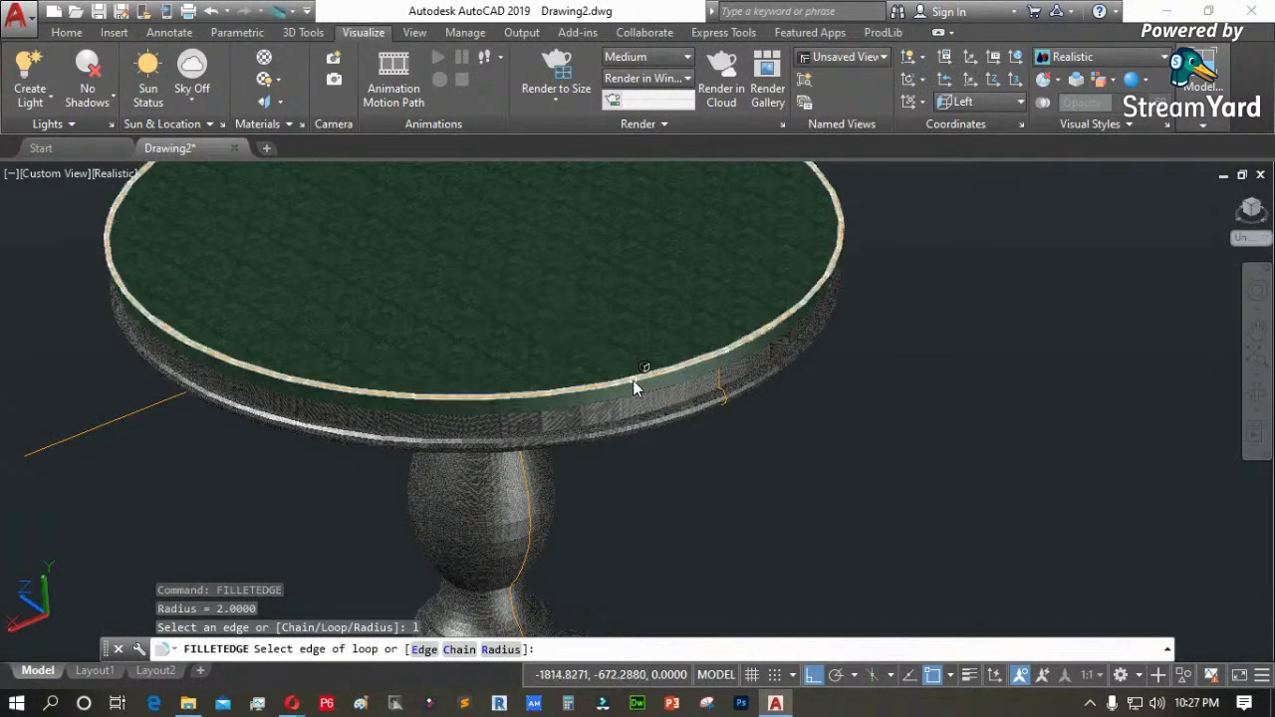
click(633, 379)
scroll(619, 401, up, 3)
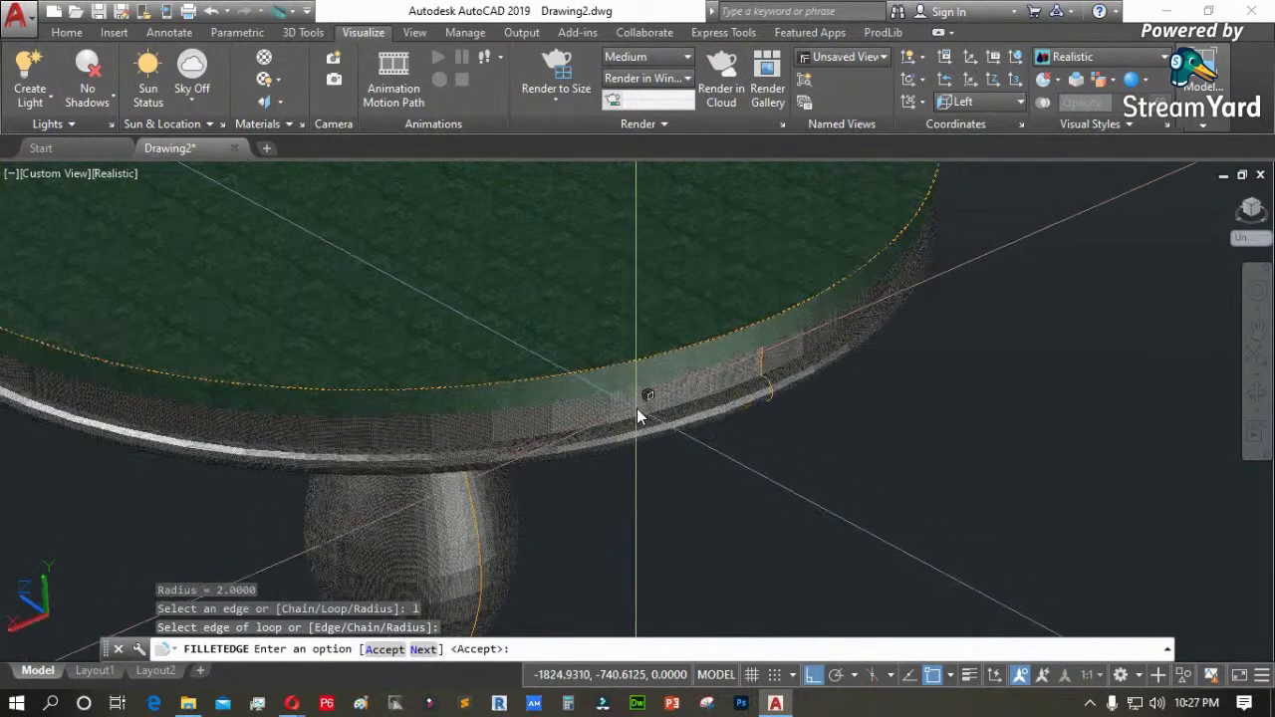
text(a)
key(Return)
Set the fillet radius to 2 and pick the rim edge to fillet
text(r)
key(Return)
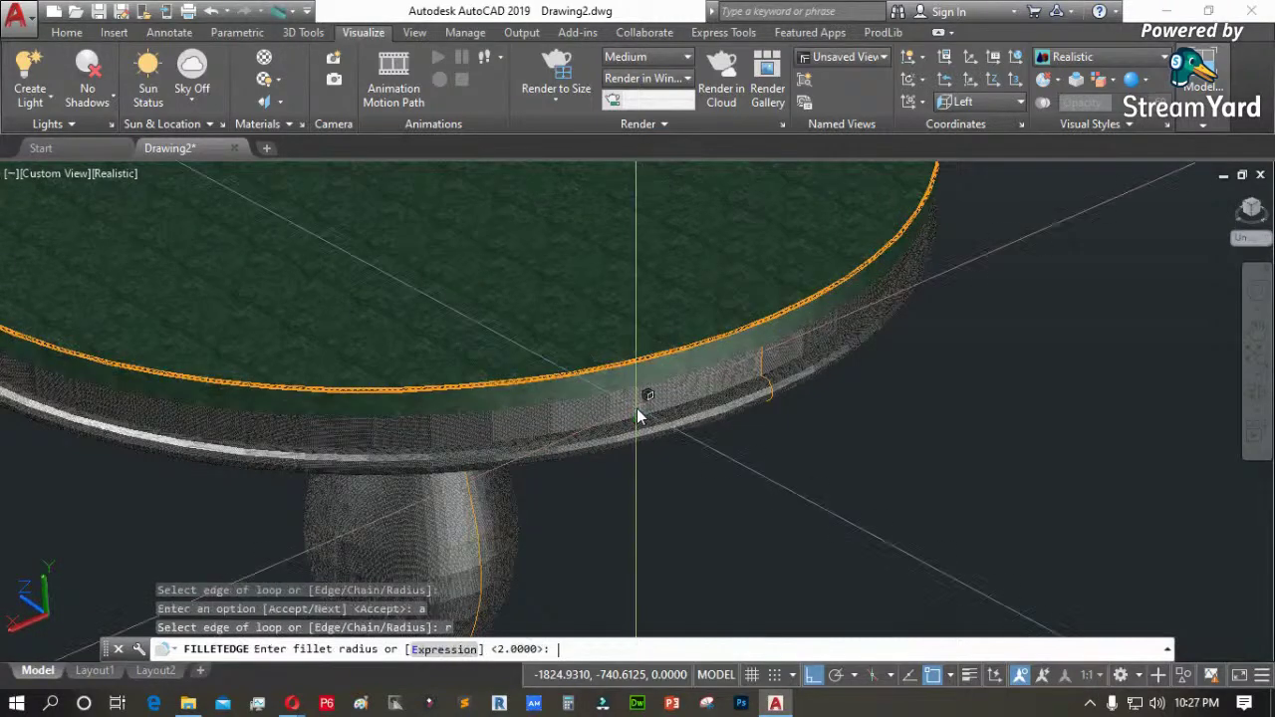
key(Return)
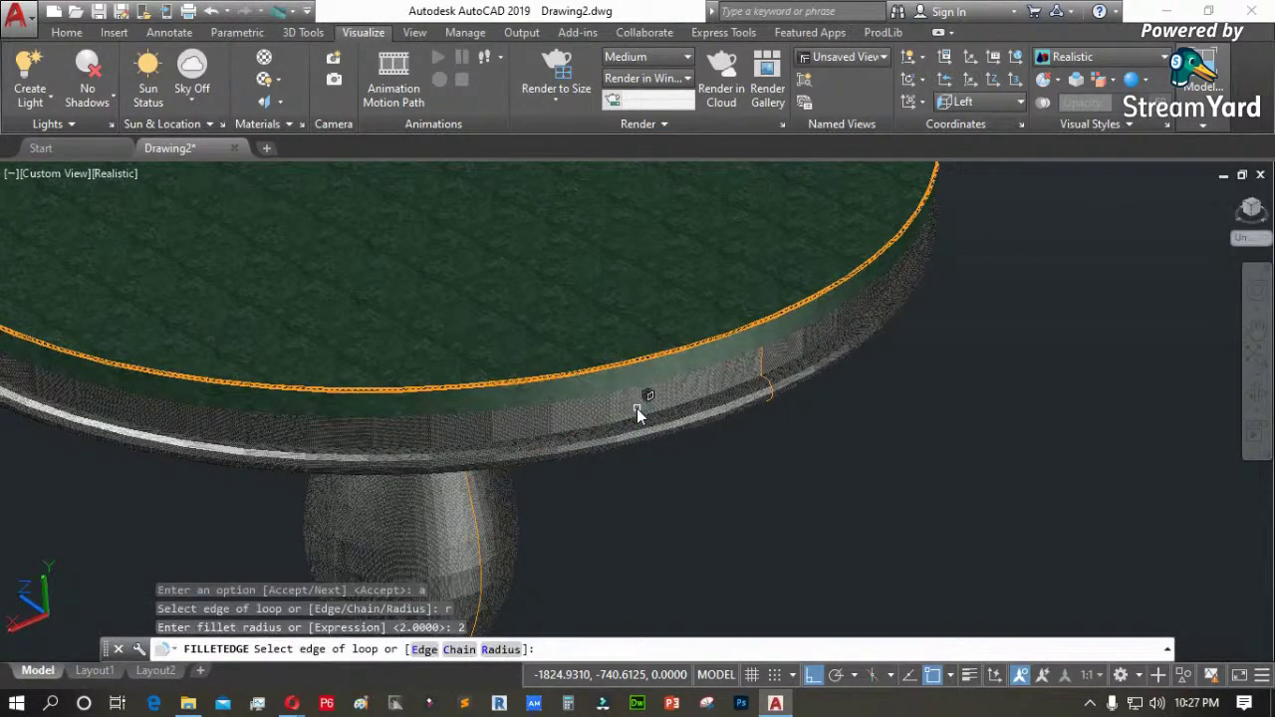
scroll(637, 389, up, 4)
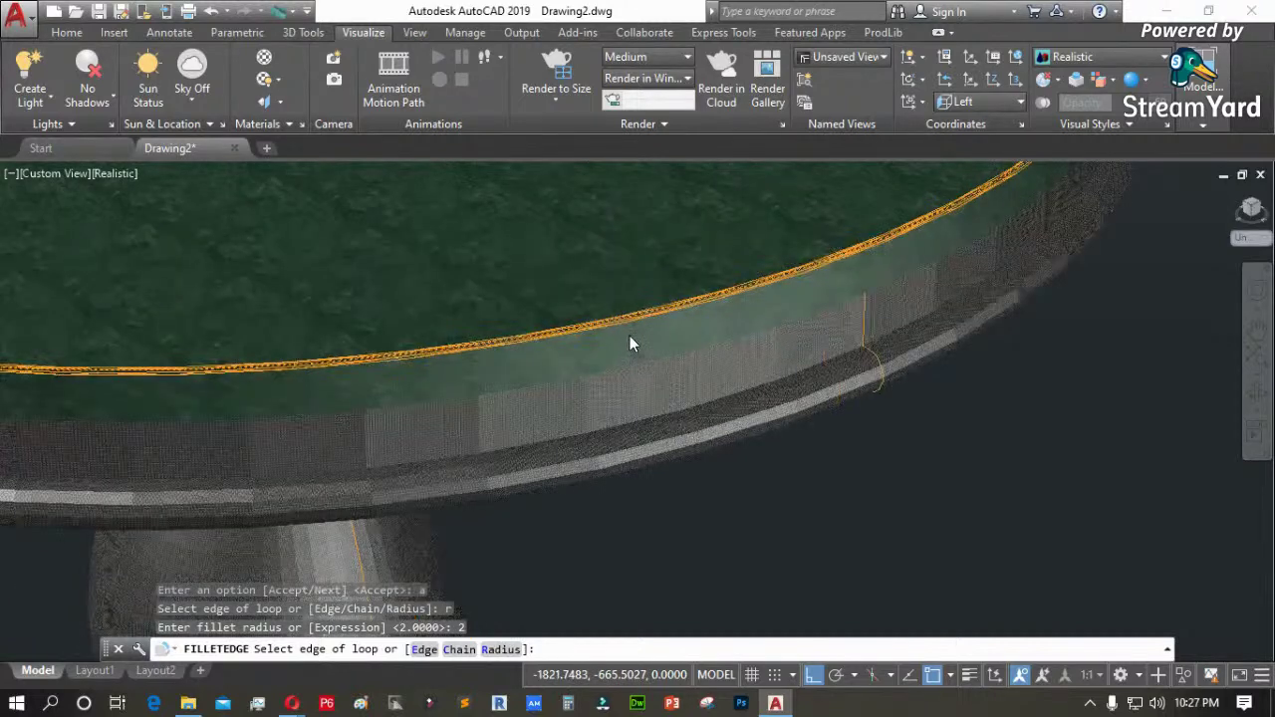
scroll(630, 336, up, 3)
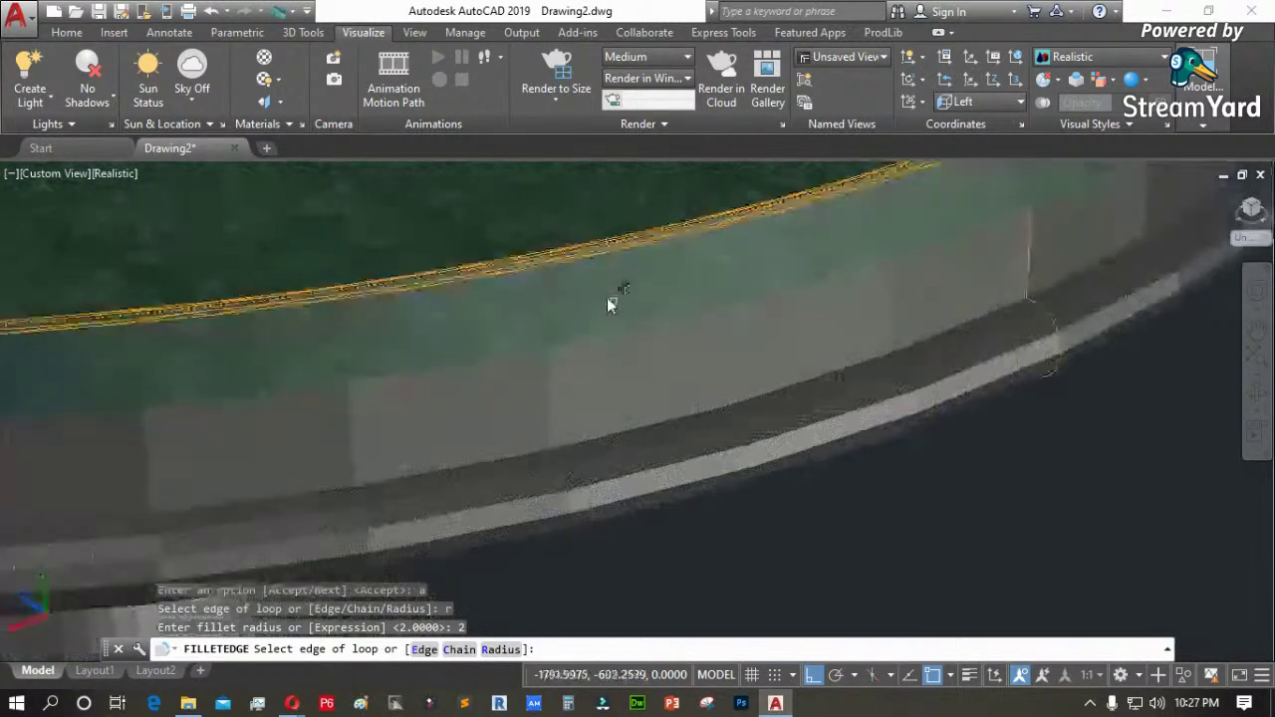
click(597, 322)
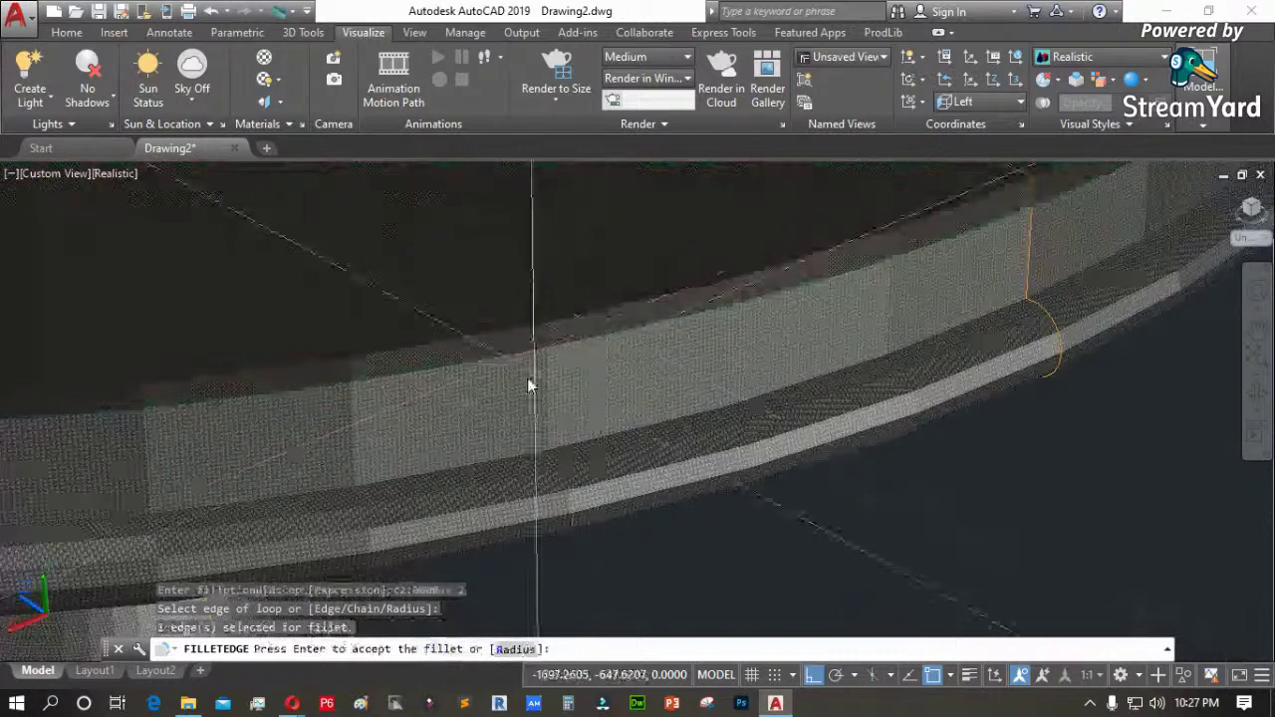
scroll(598, 425, down, 5)
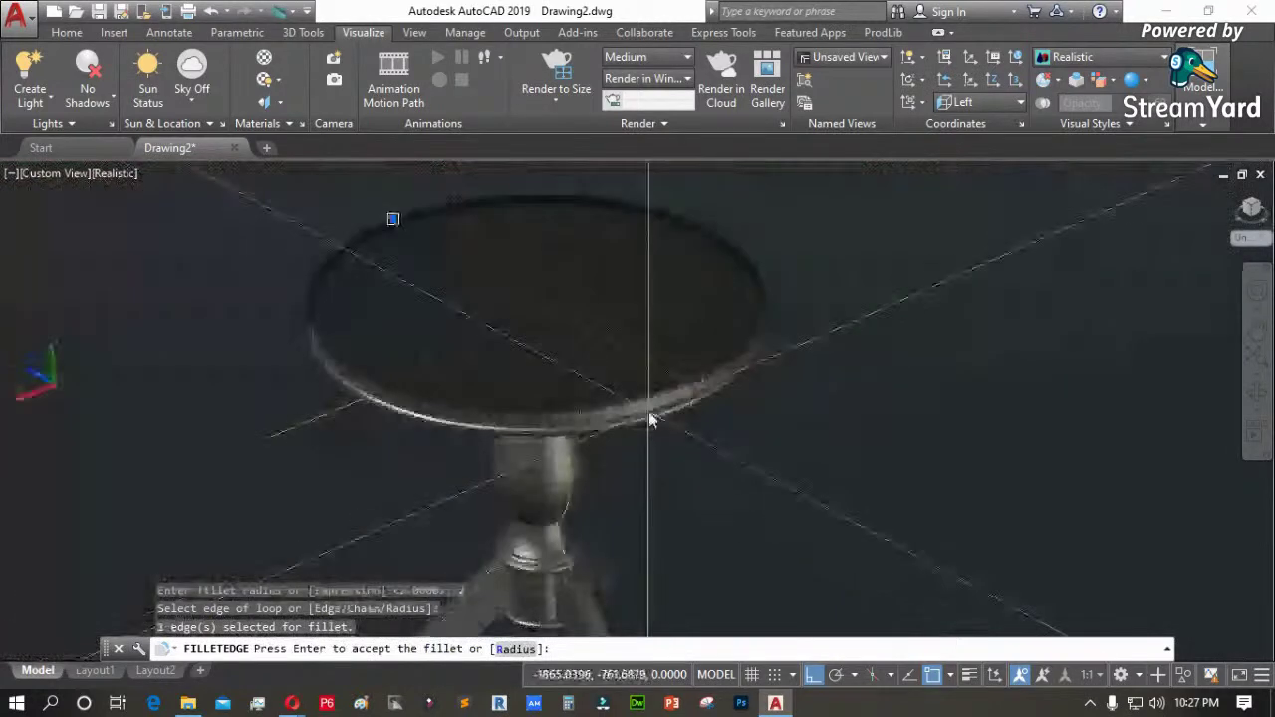
scroll(757, 323, up, 5)
scroll(794, 332, down, 3)
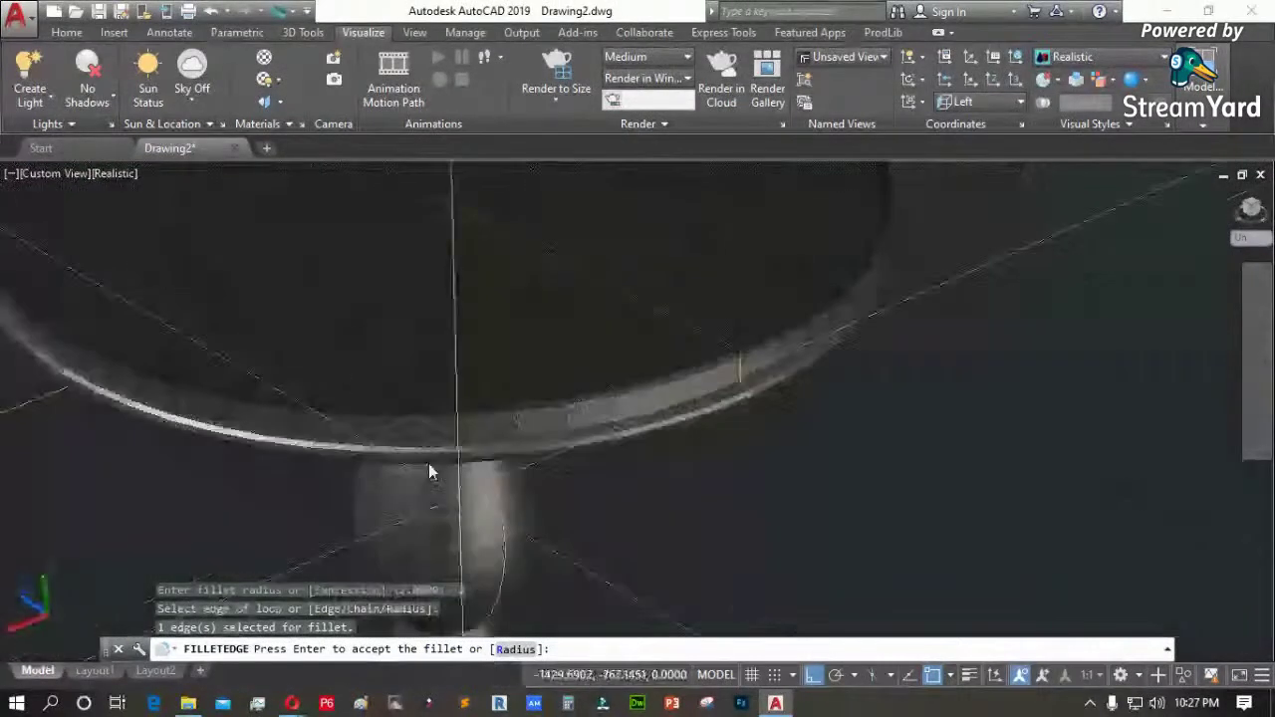
Try Shaded with edges, then switch to Conceptual and orbit to frame the whole table
click(115, 174)
click(202, 324)
scroll(558, 416, up, 2)
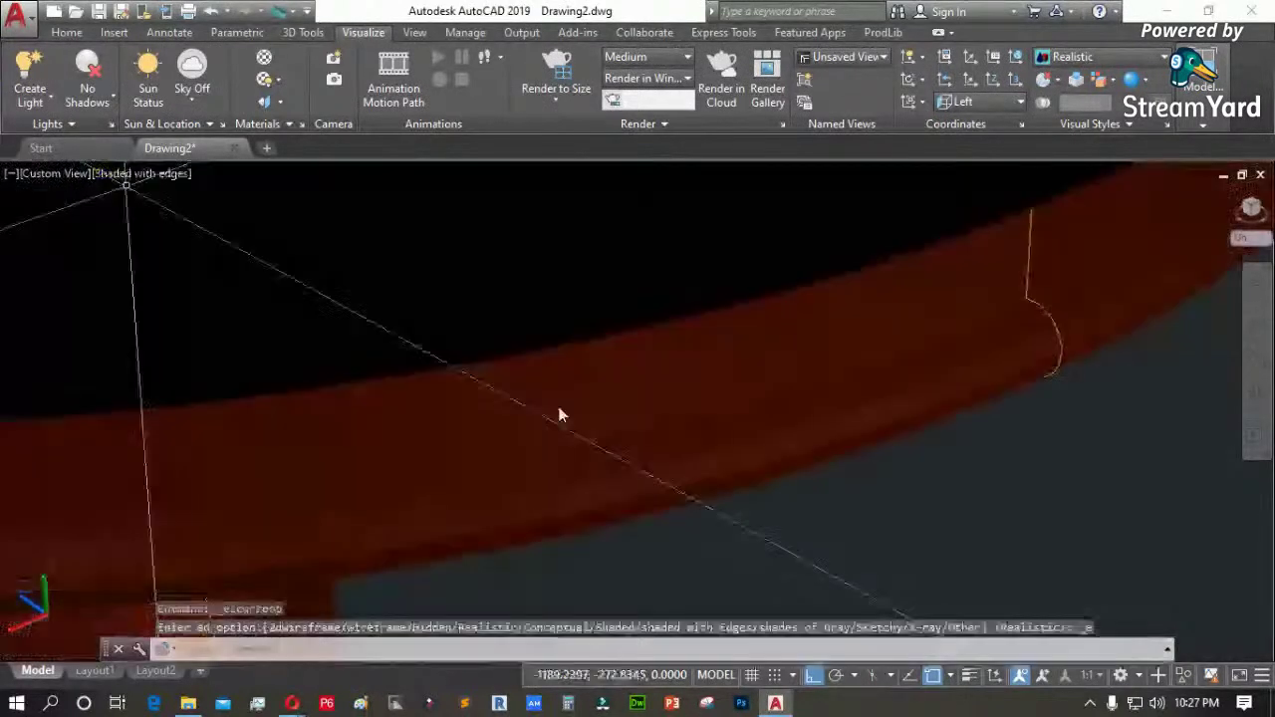
scroll(615, 412, down, 5)
scroll(655, 416, down, 3)
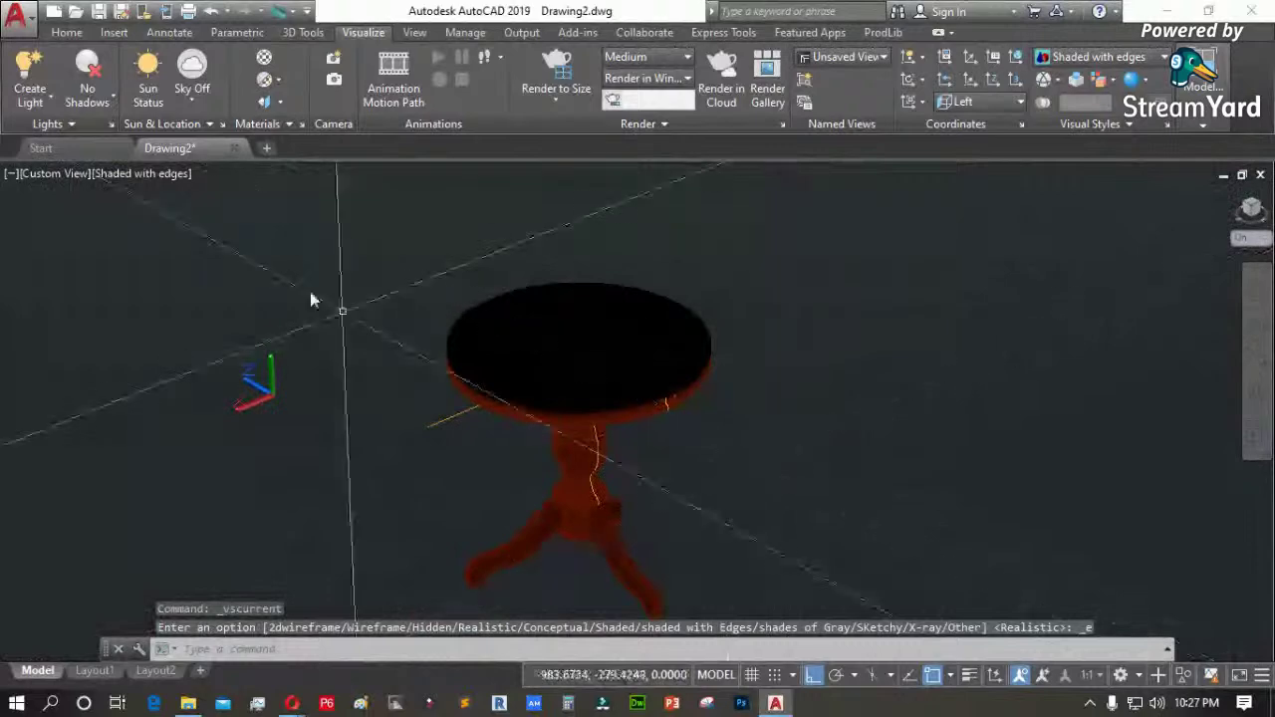
click(159, 175)
click(221, 242)
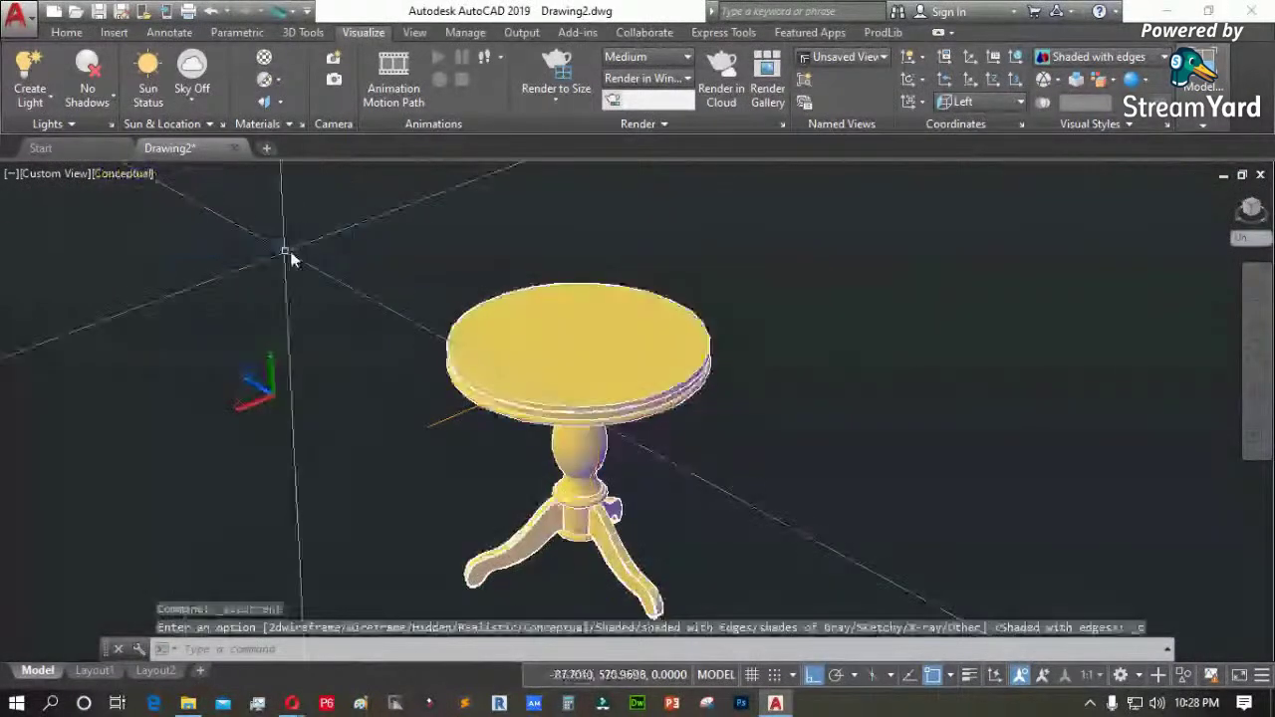
scroll(803, 535, up, 2)
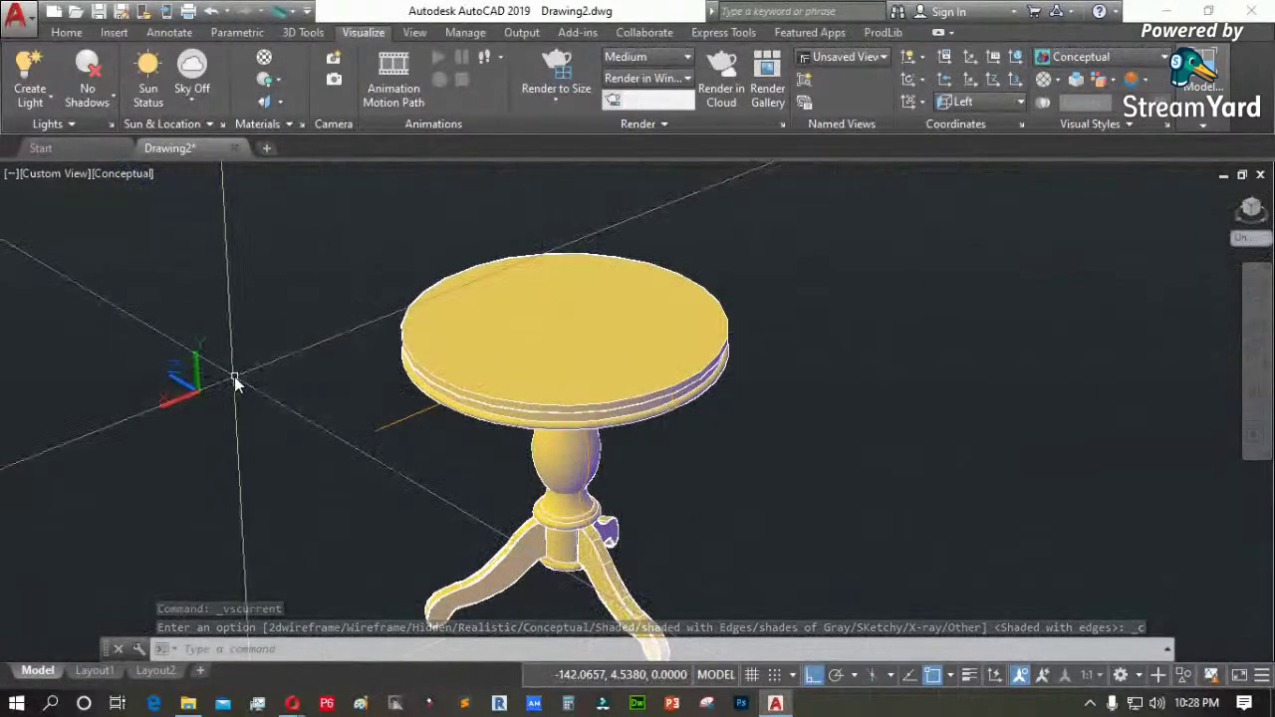
shift+middle_drag(276, 348, 476, 429)
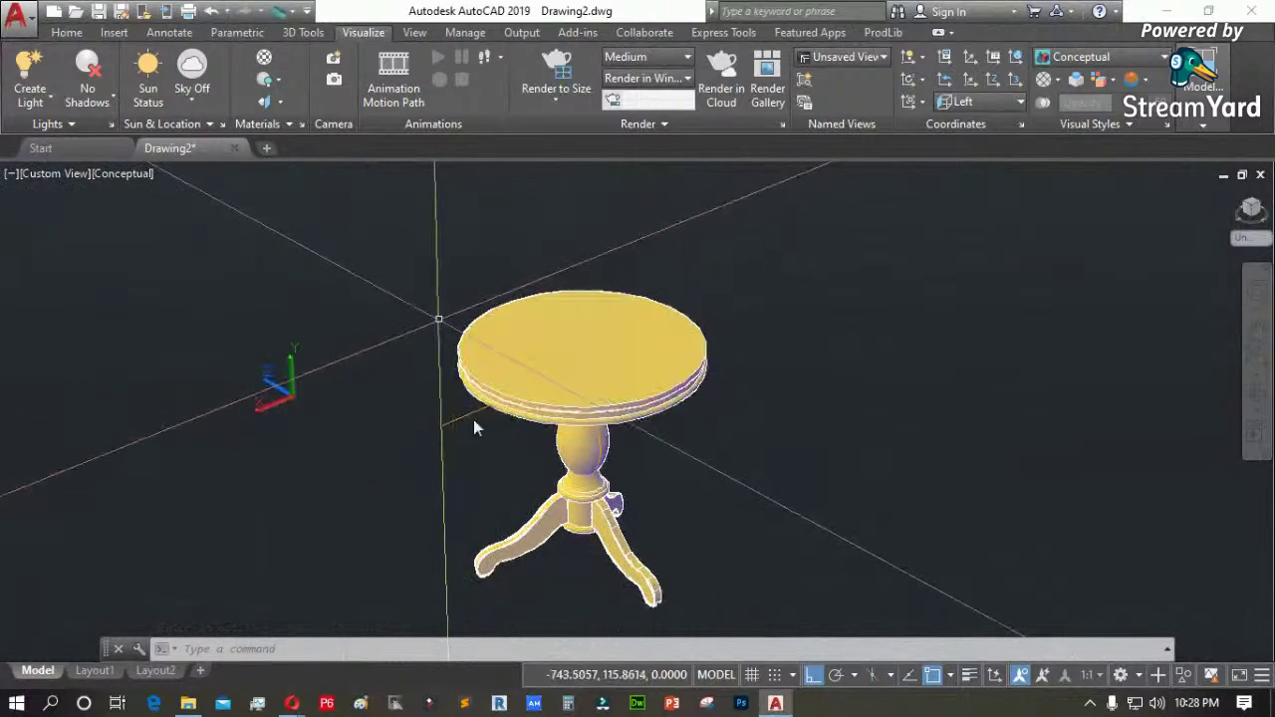
Open END TABLE.jpg from the reference images folder to view it, then minimize Photos
click(188, 703)
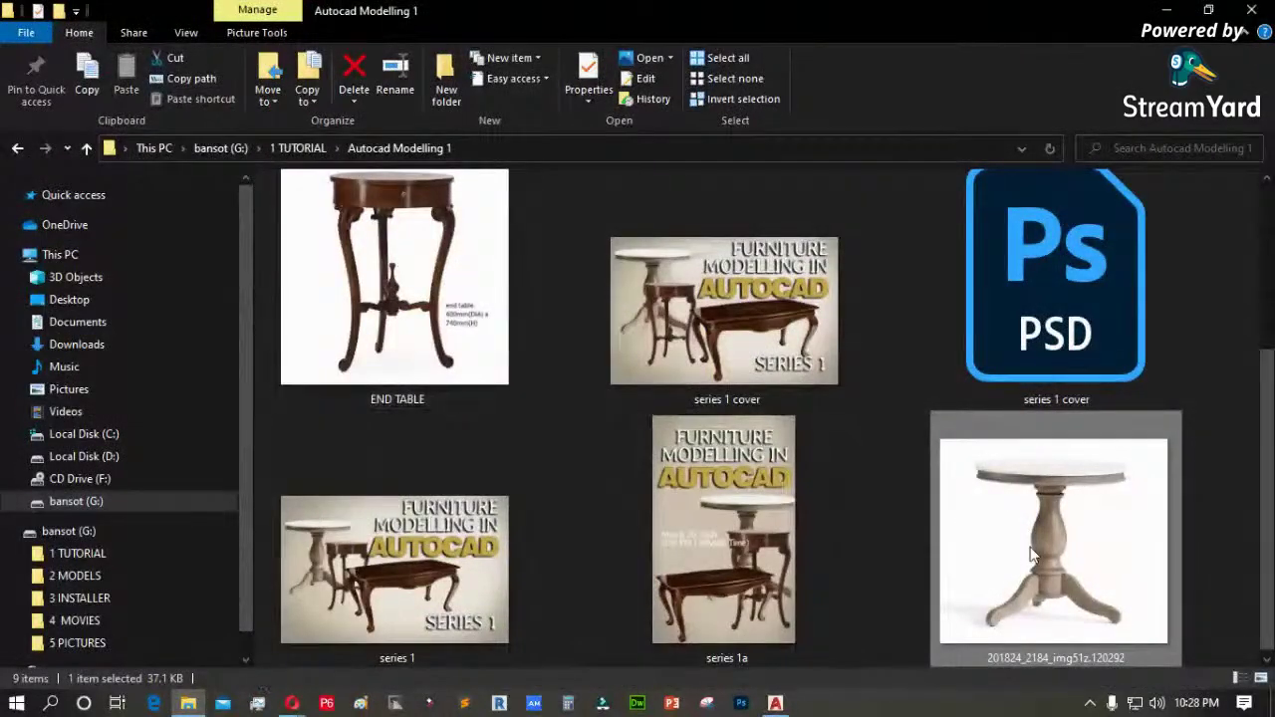
click(399, 265)
double_click(398, 265)
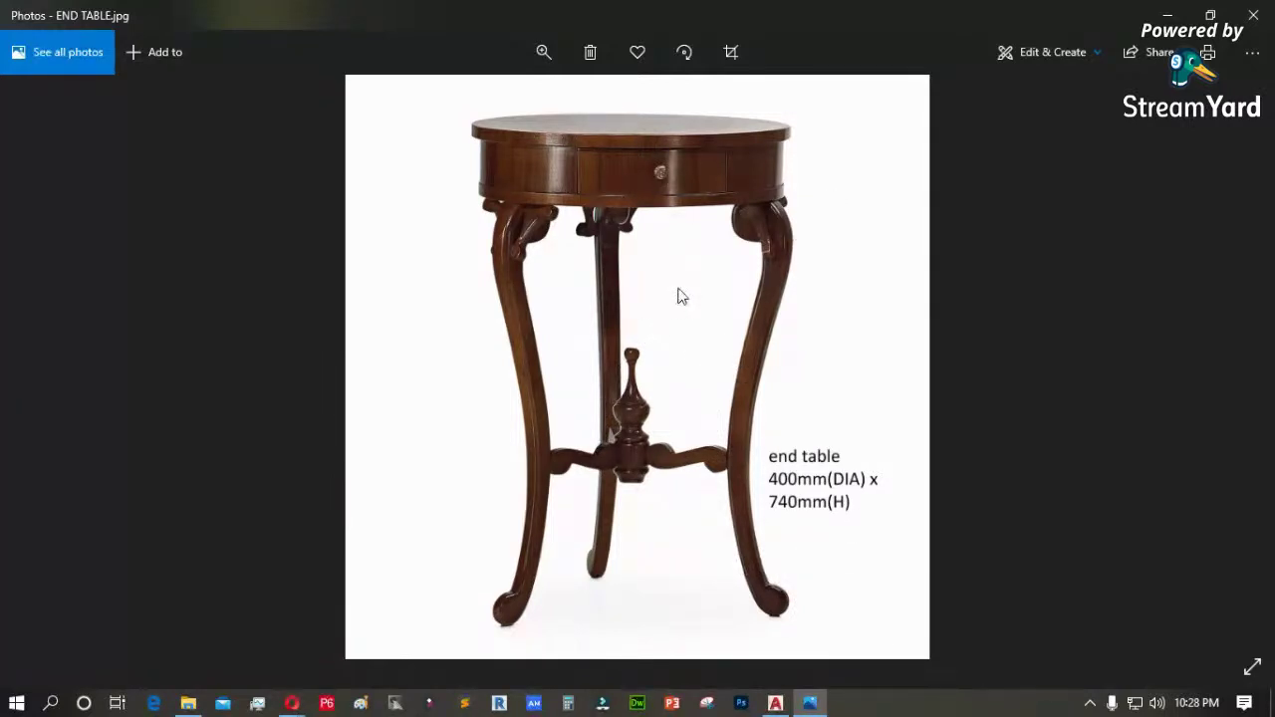
click(1165, 16)
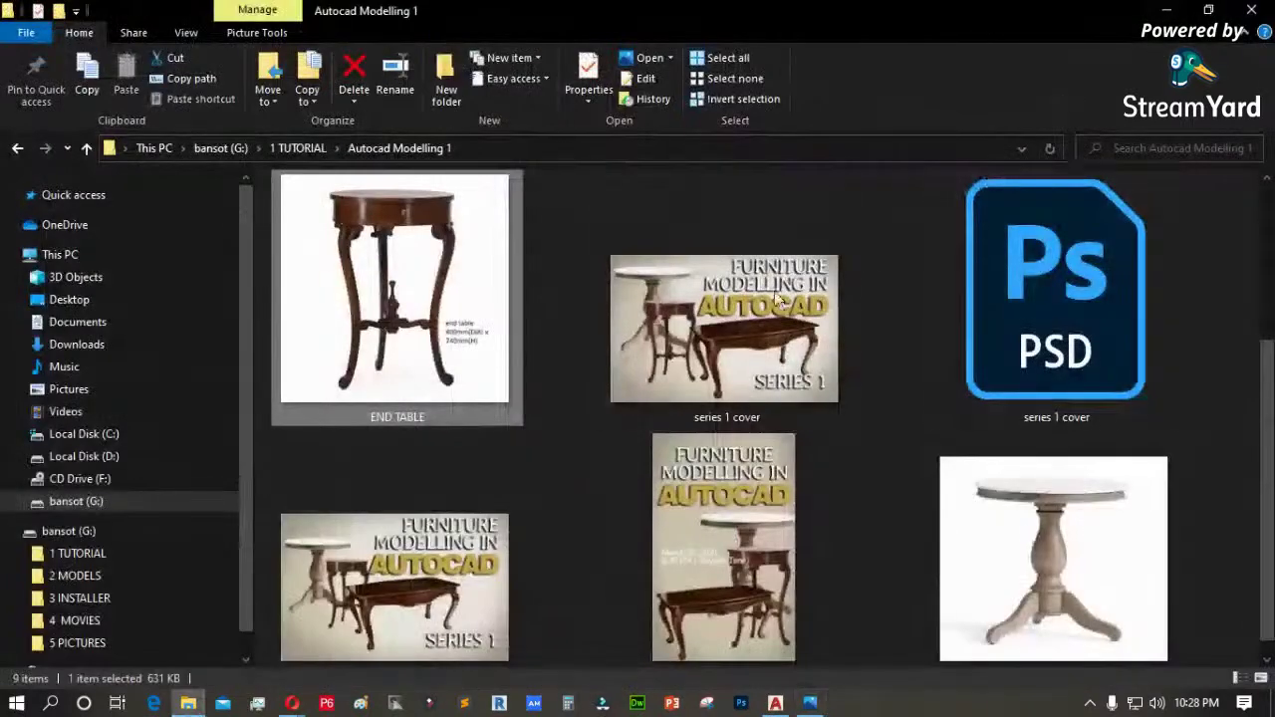
Copy the END TABLE image and minimize File Explorer to return to AutoCAD
right_click(395, 292)
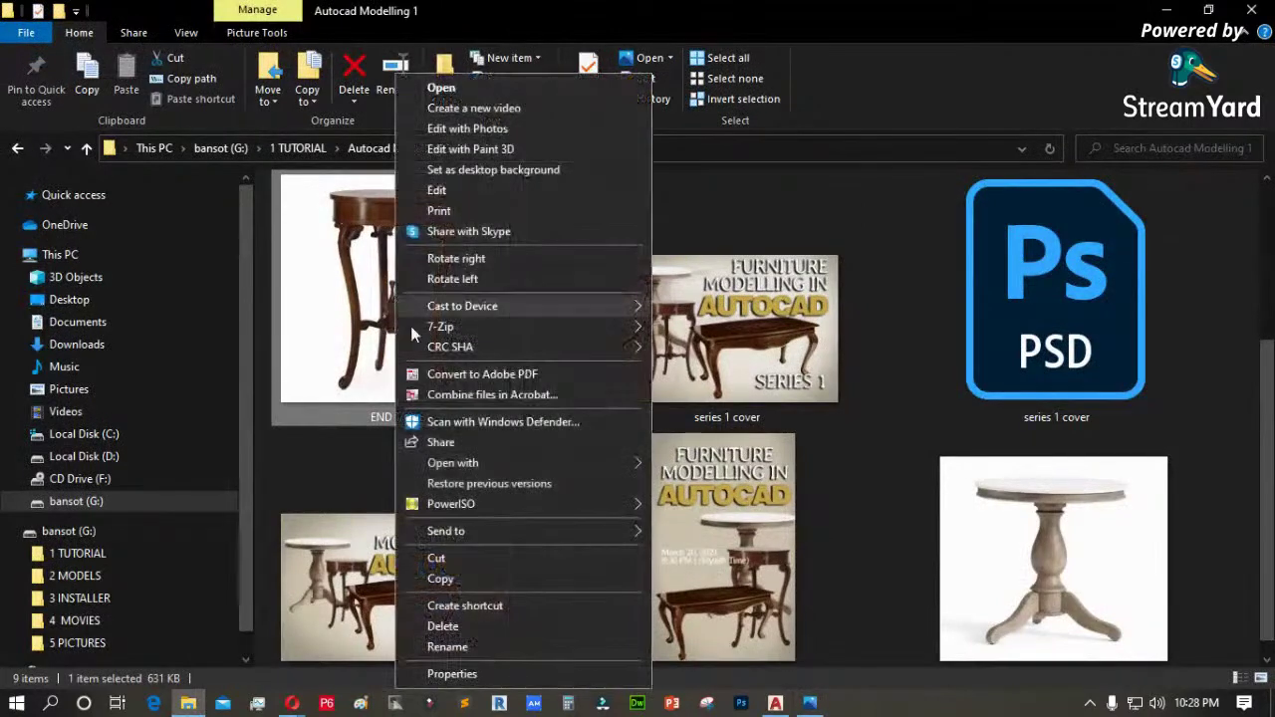
click(449, 578)
click(1170, 8)
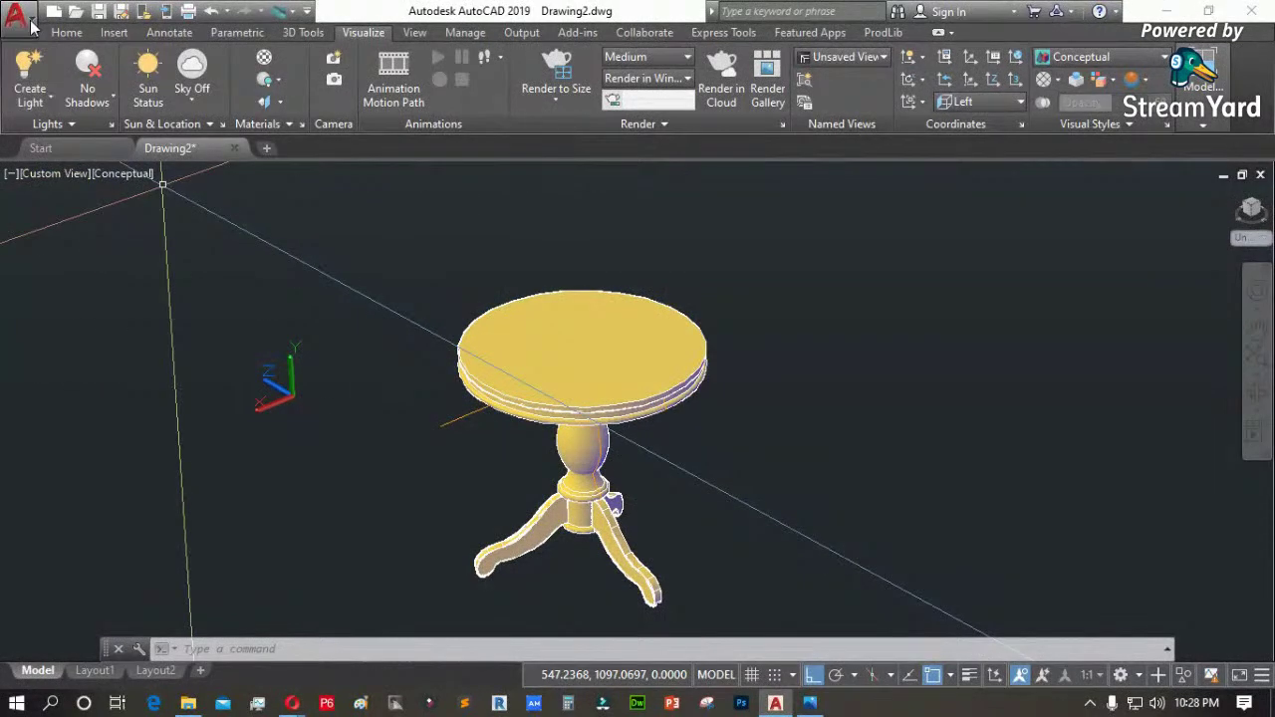
Save the drawing as 'round table' in AutoCAD 2007/LT2007 format and start a new drawing
click(22, 18)
mouse_move(80, 250)
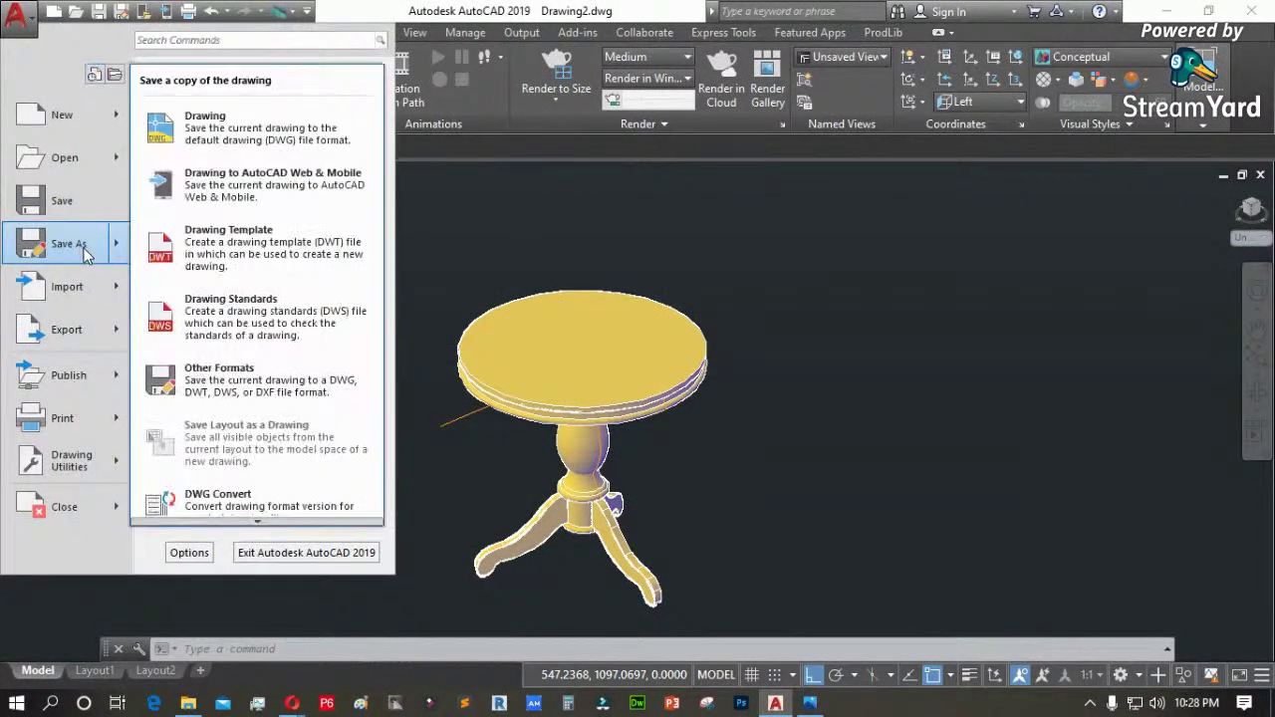
click(223, 143)
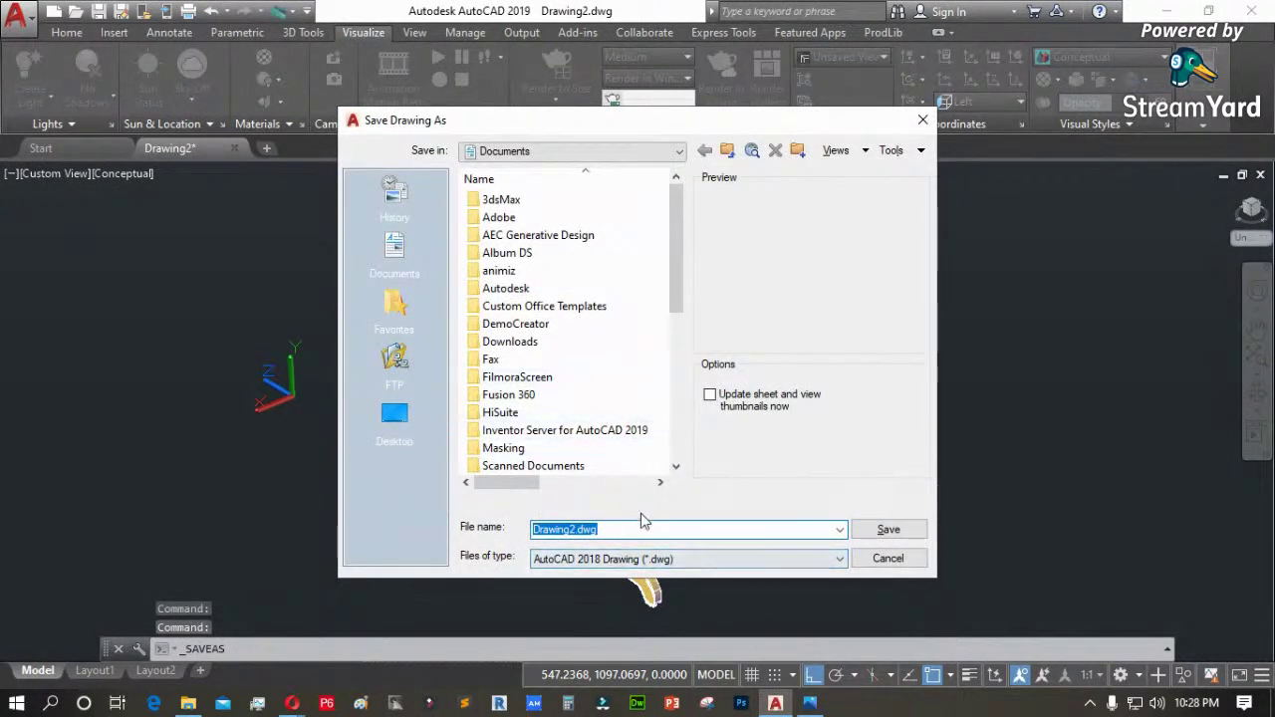
click(646, 561)
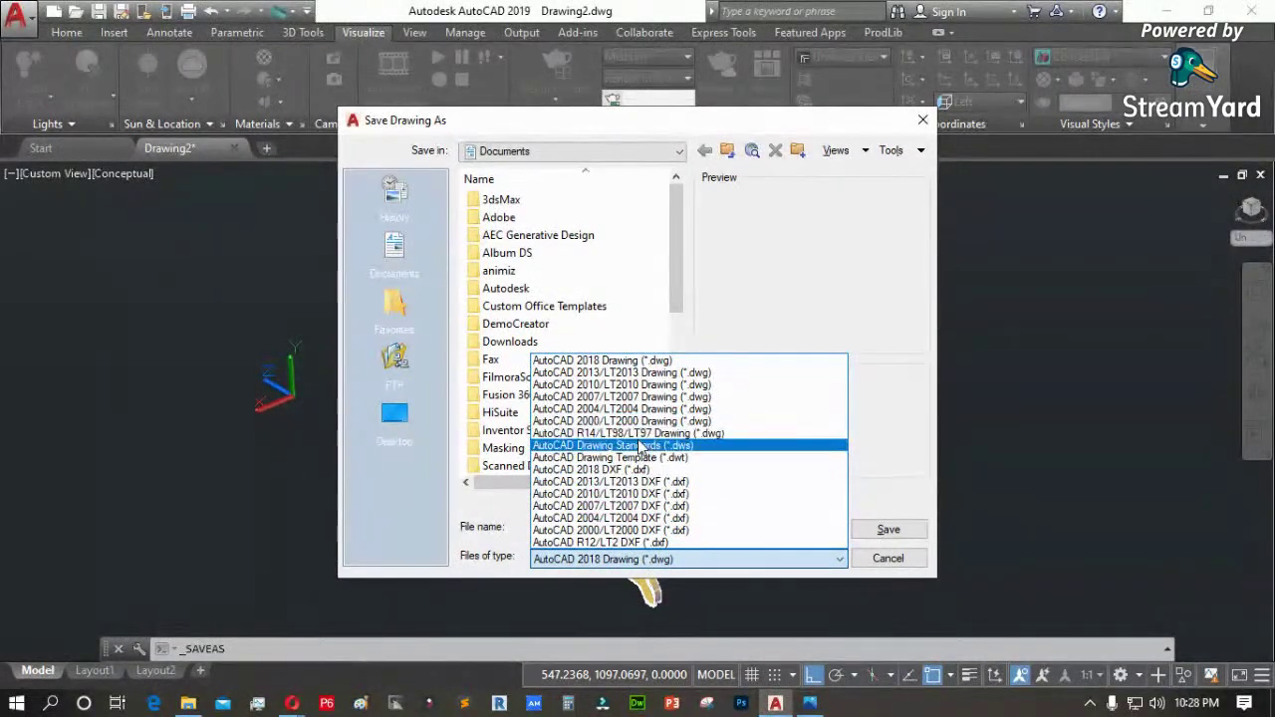
click(626, 398)
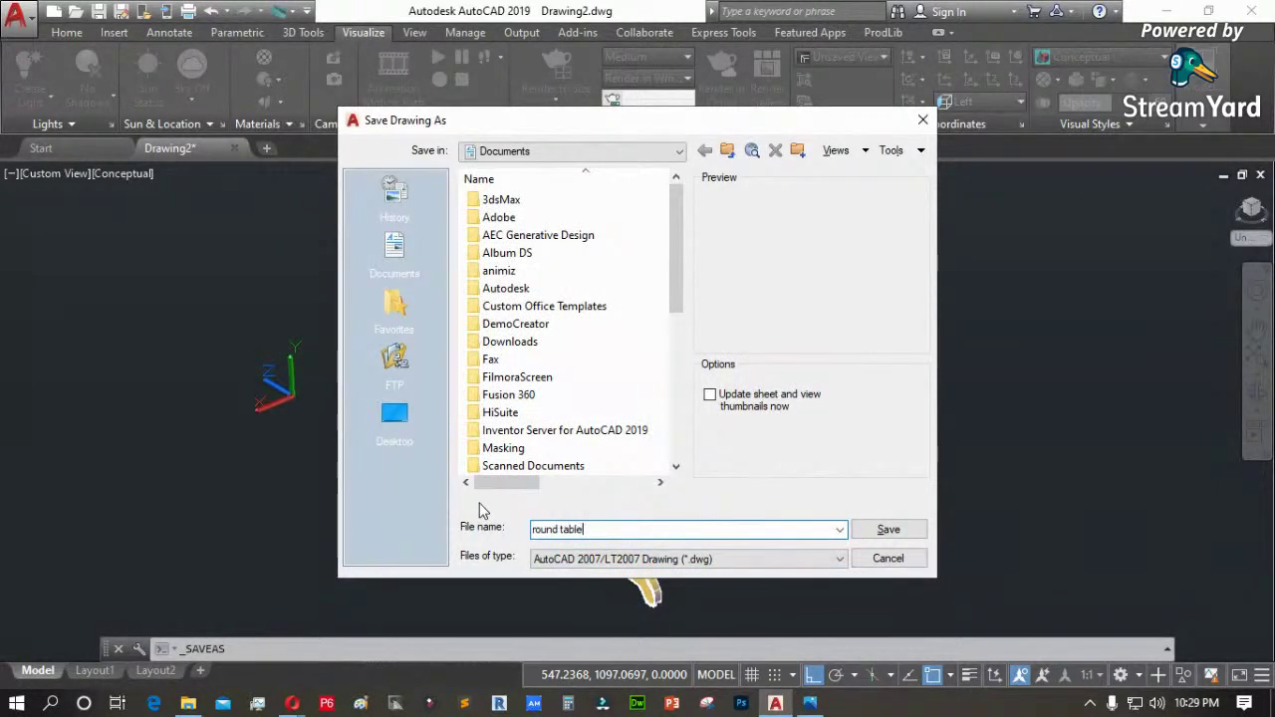
click(885, 534)
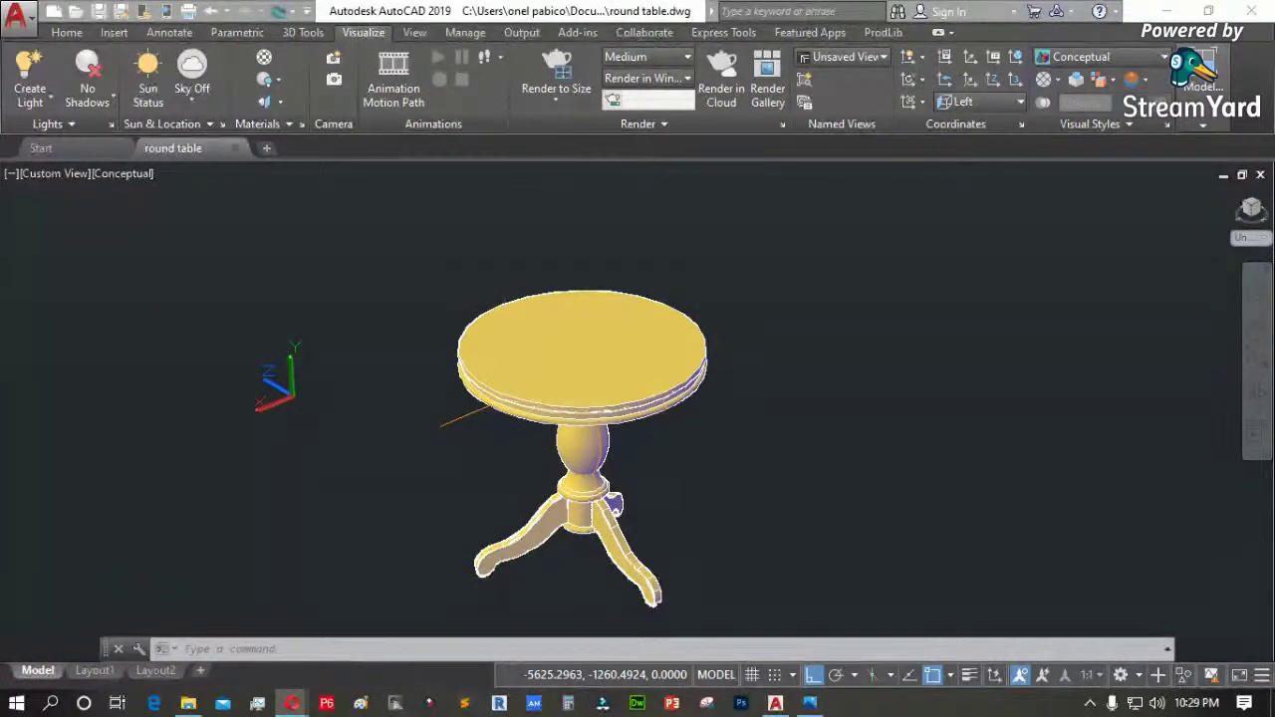
click(267, 148)
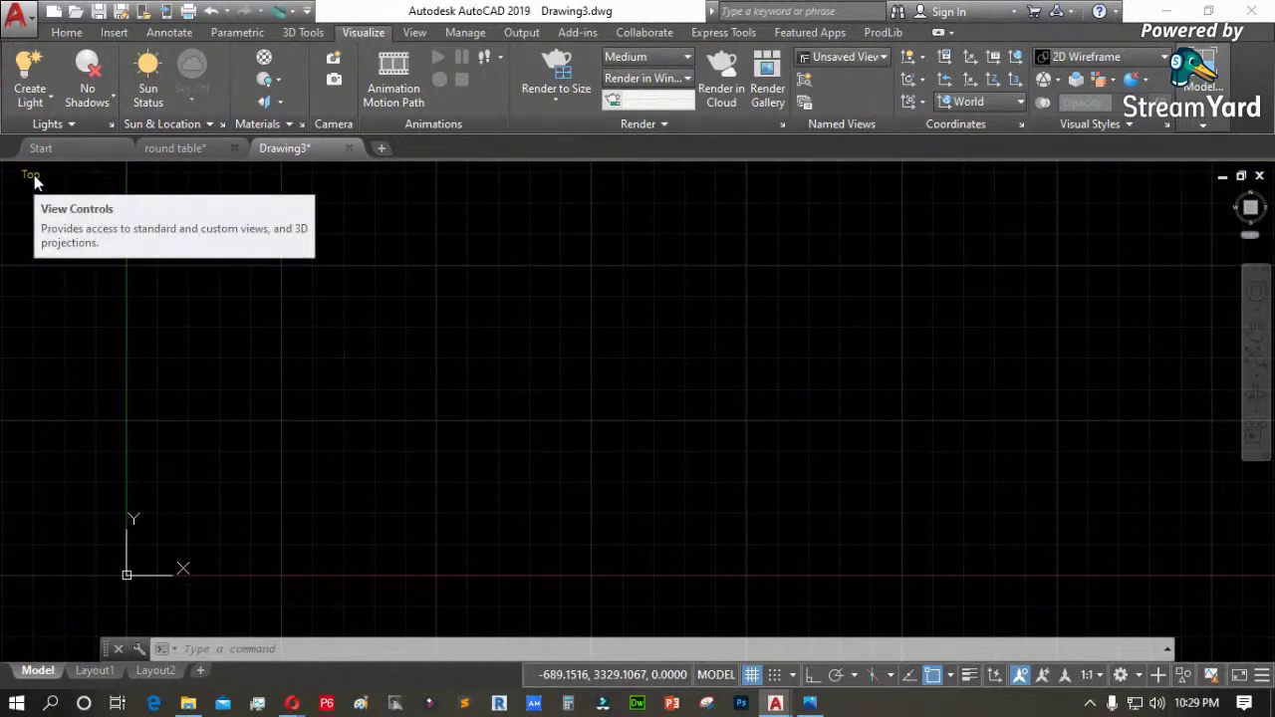
Switch to Front view and paste the END TABLE photo at 0,0 with scale 1, rotation 0
click(31, 177)
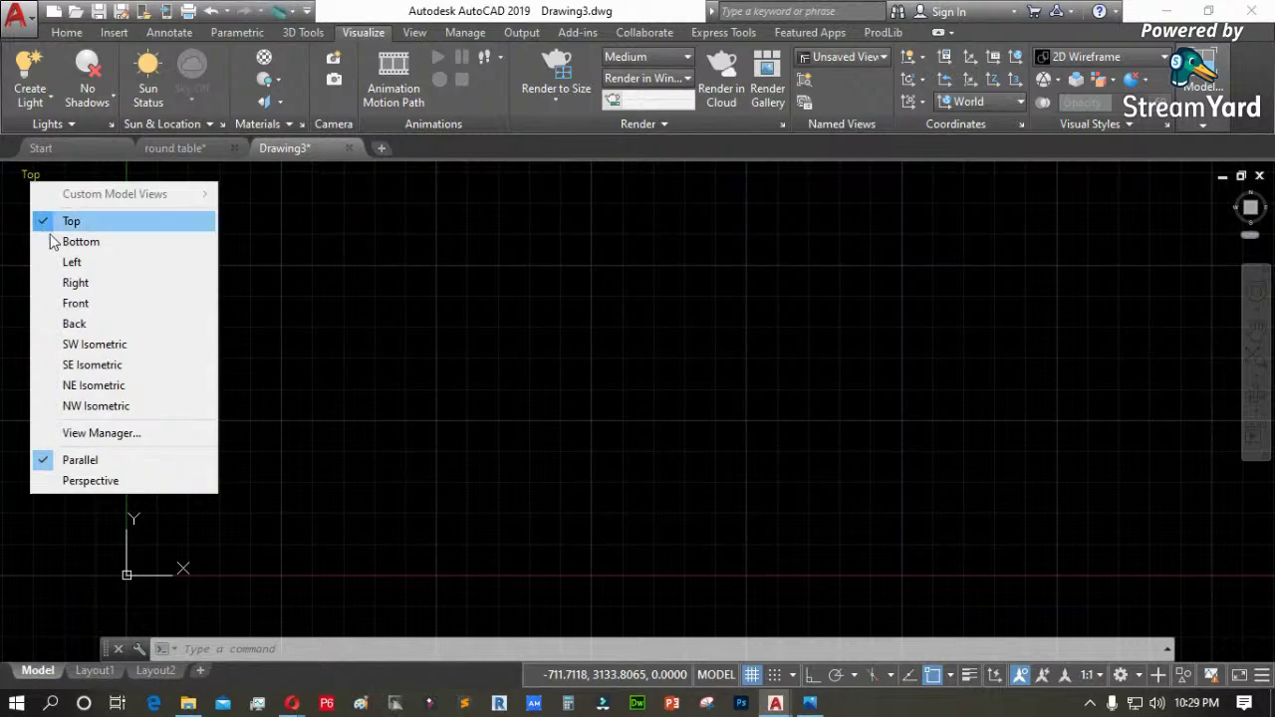
click(77, 303)
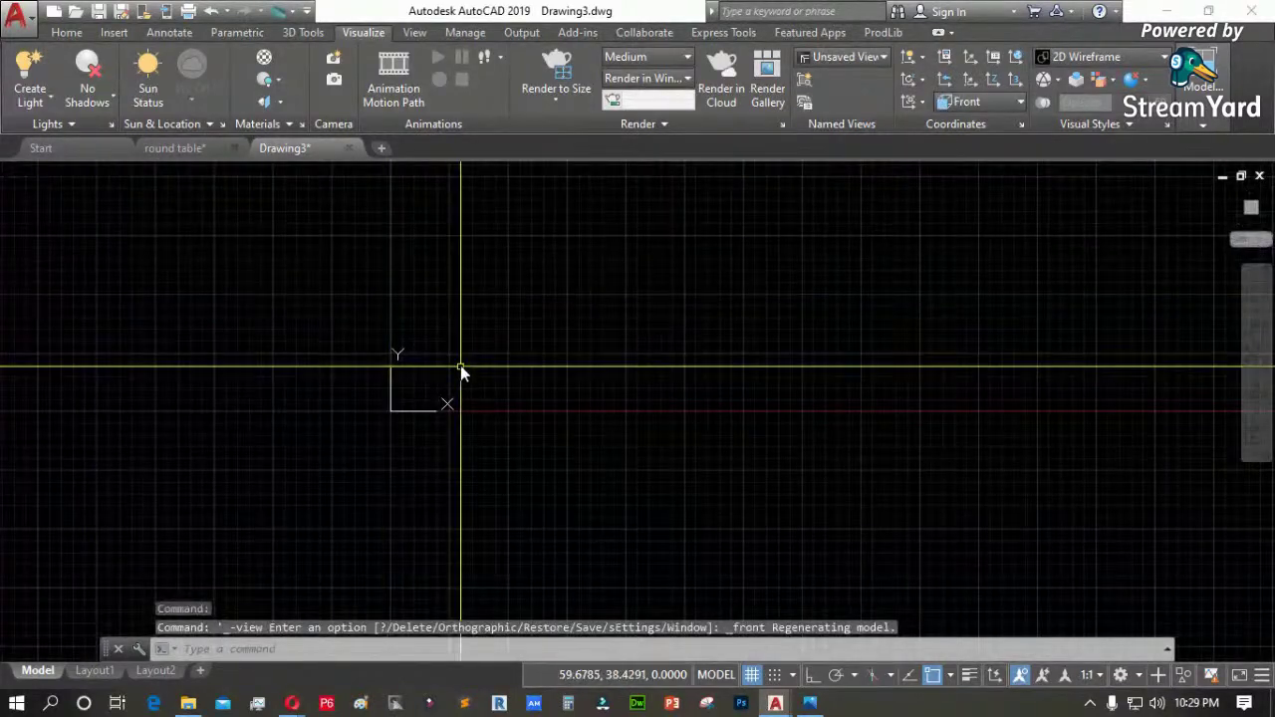
key(ctrl+v)
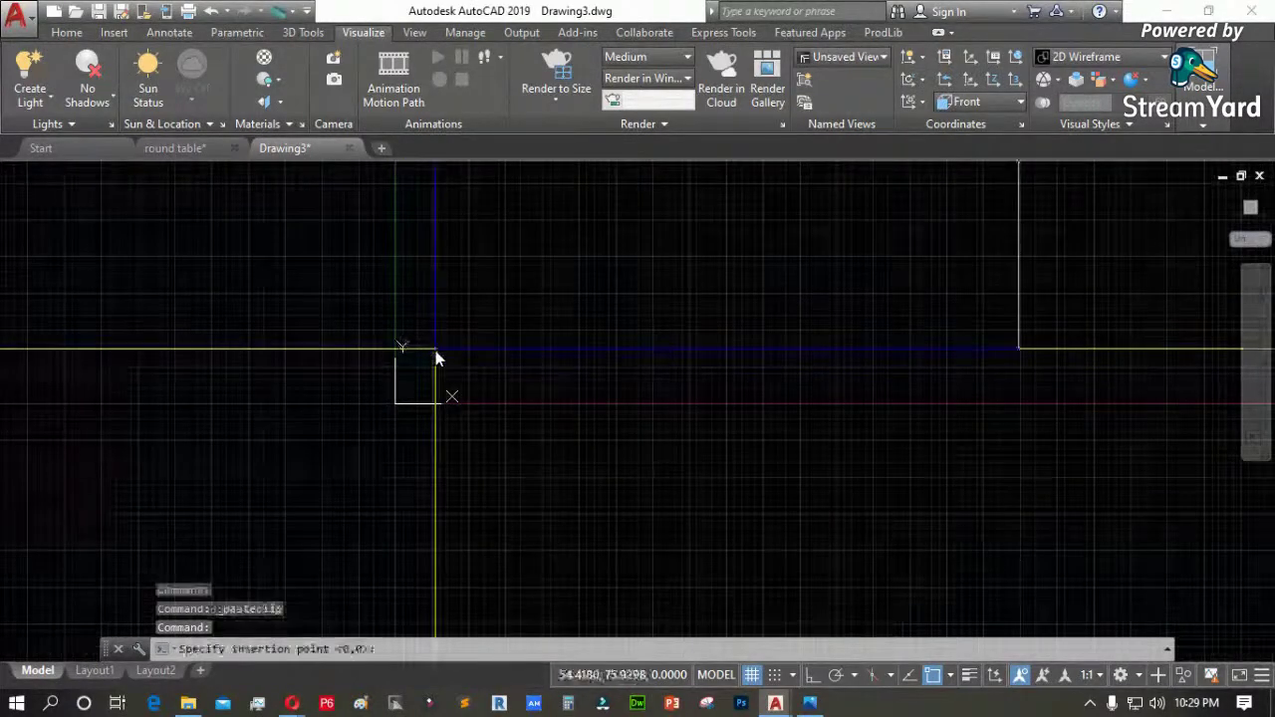
click(417, 399)
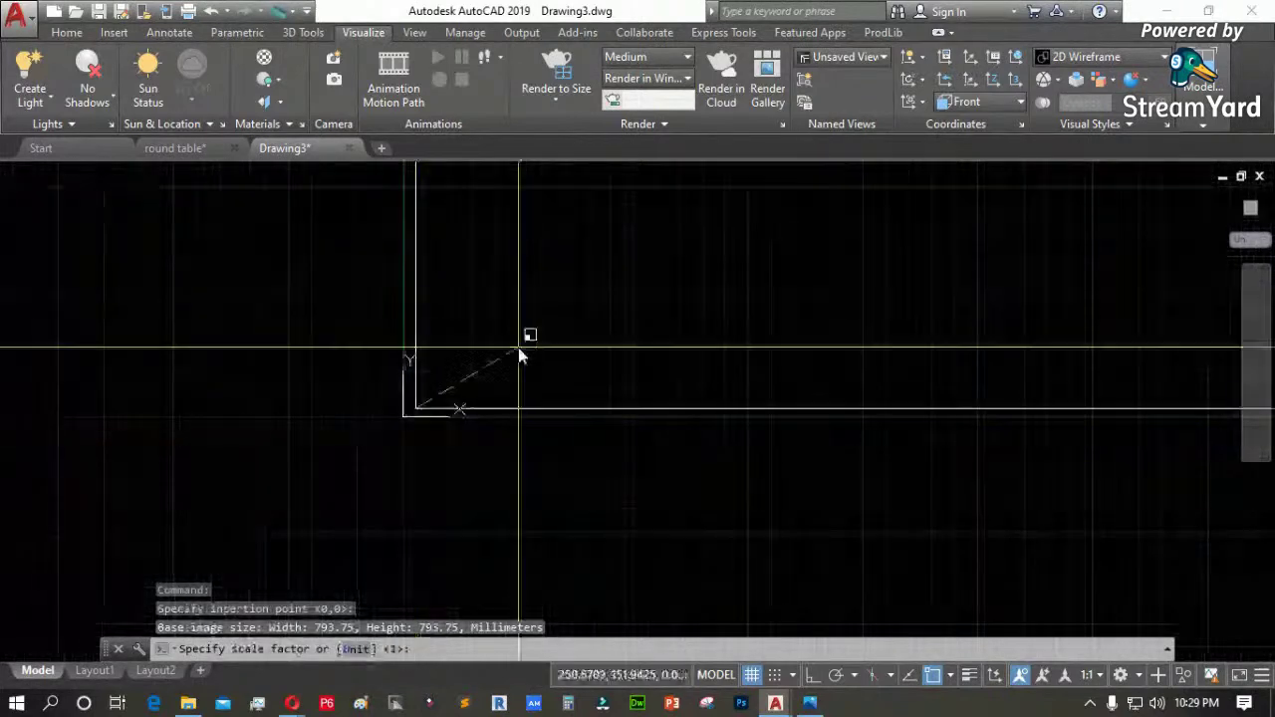
click(520, 336)
key(Return)
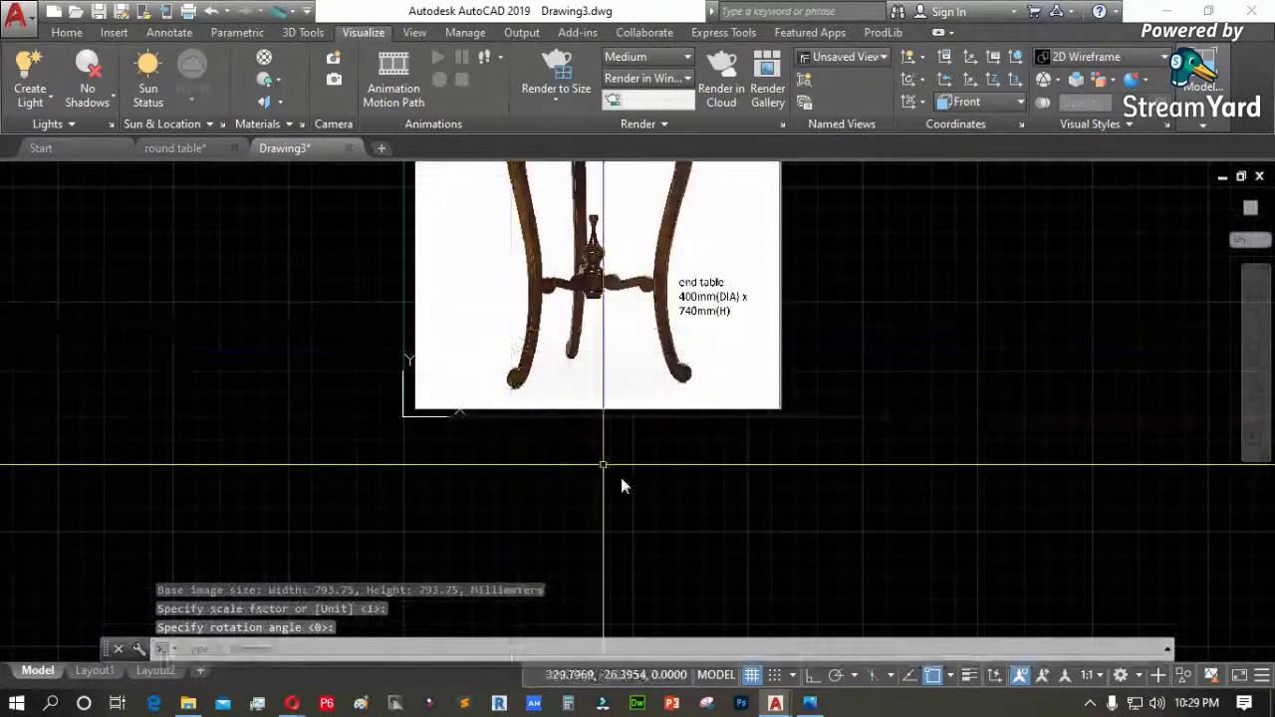
scroll(617, 478, down, 3)
scroll(638, 459, up, 3)
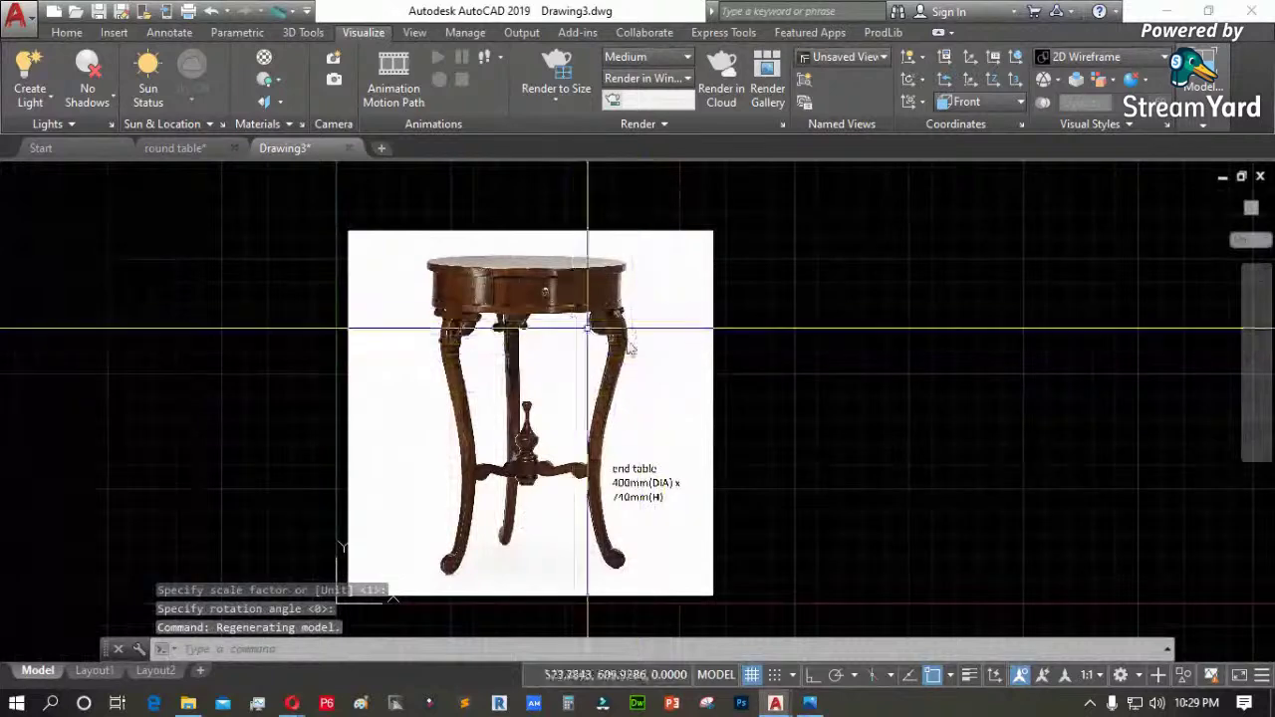
scroll(538, 309, down, 4)
scroll(500, 507, up, 8)
scroll(500, 506, down, 2)
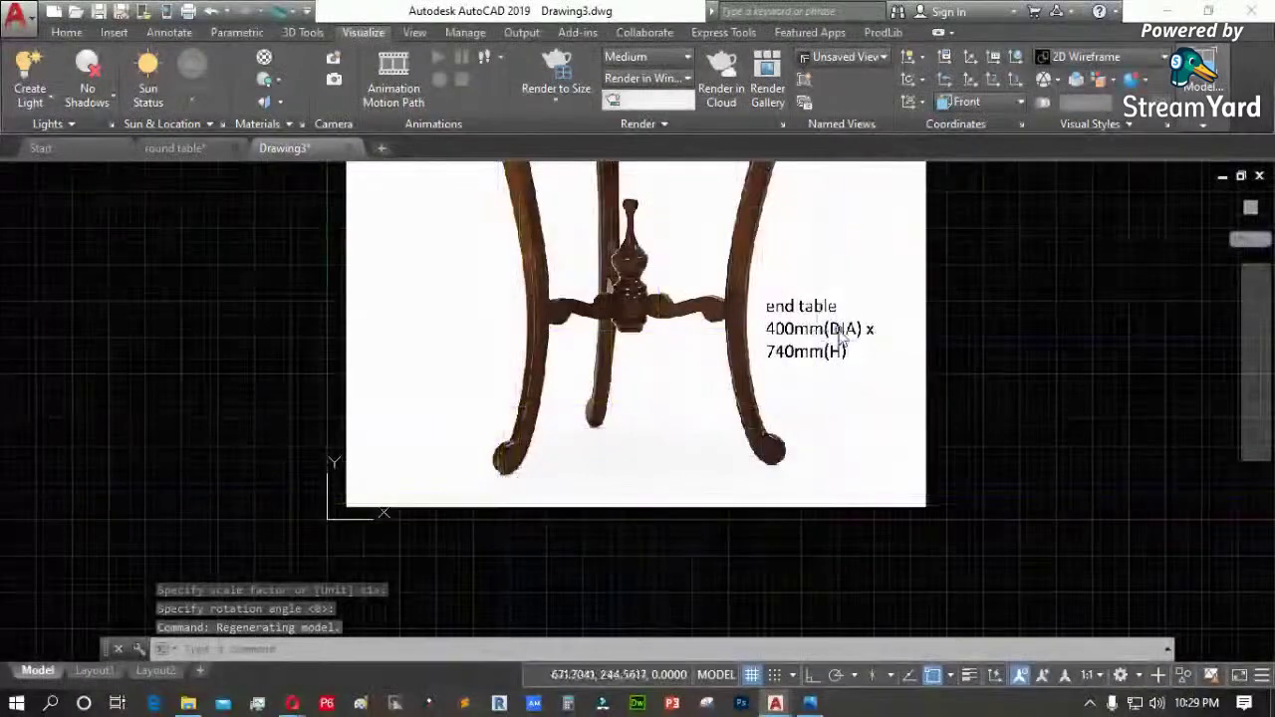
scroll(774, 279, up, 5)
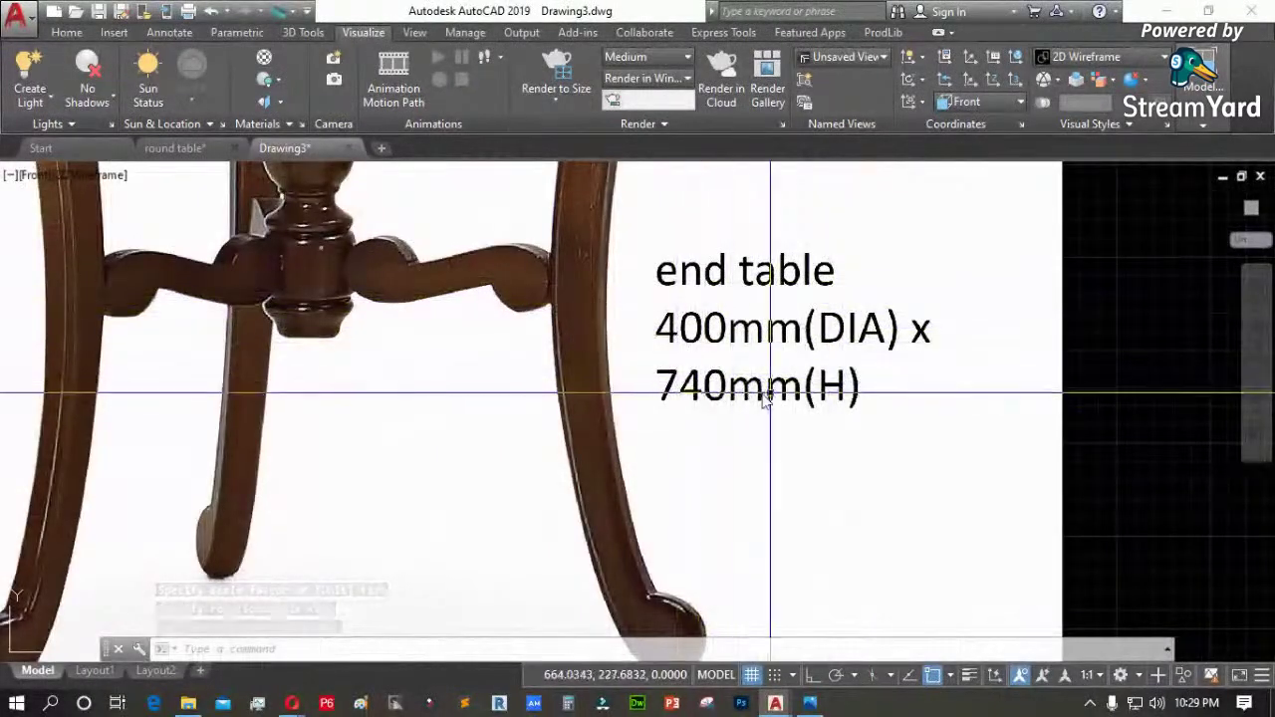
scroll(889, 409, down, 2)
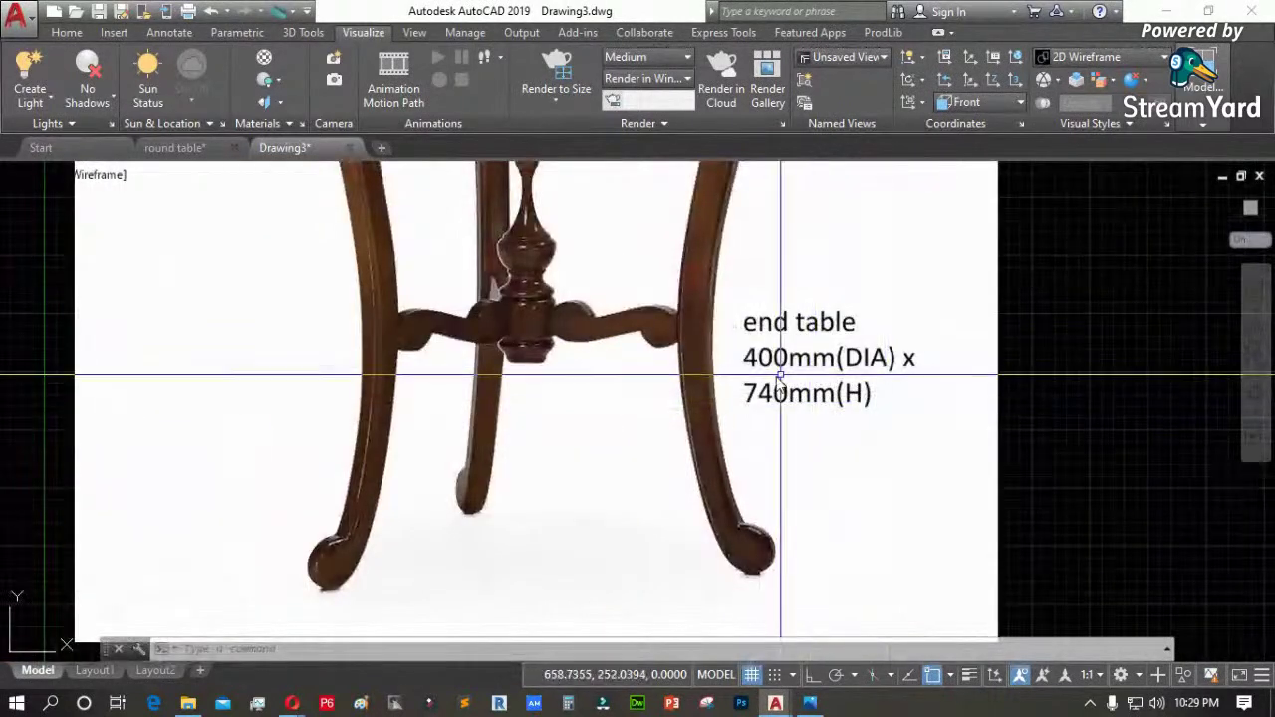
scroll(811, 342, up, 2)
scroll(746, 449, down, 4)
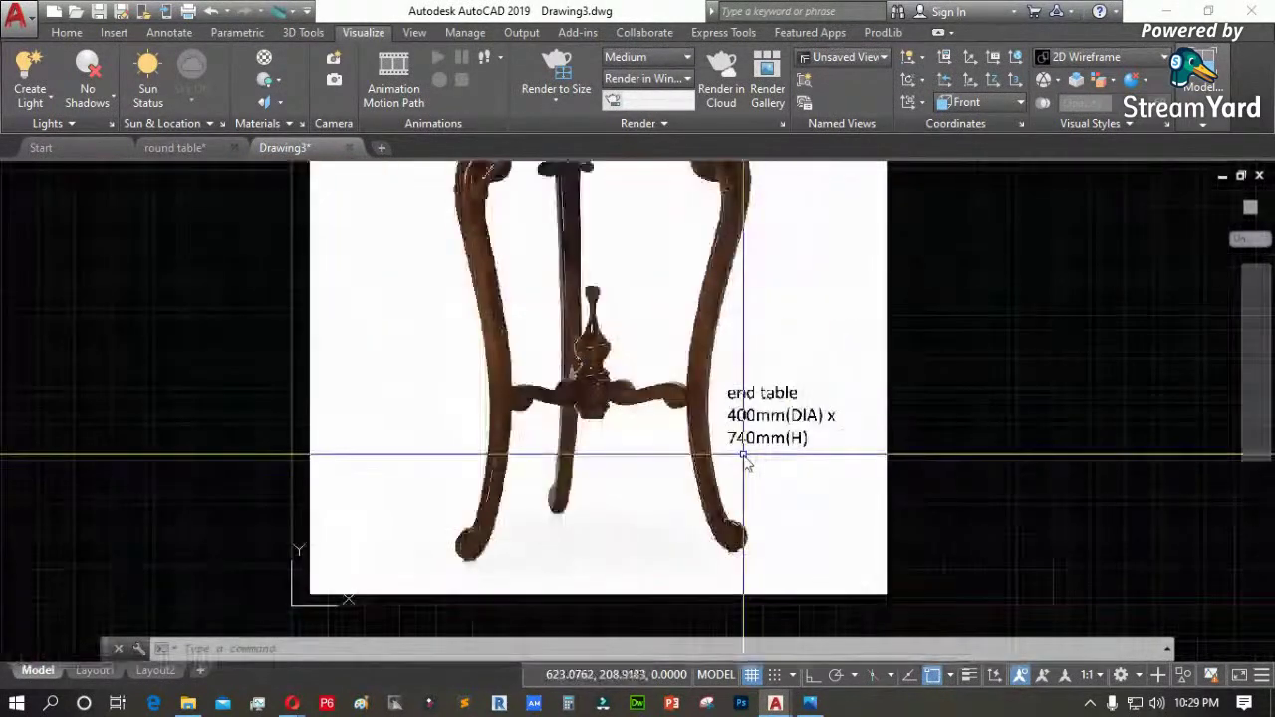
scroll(538, 448, down, 2)
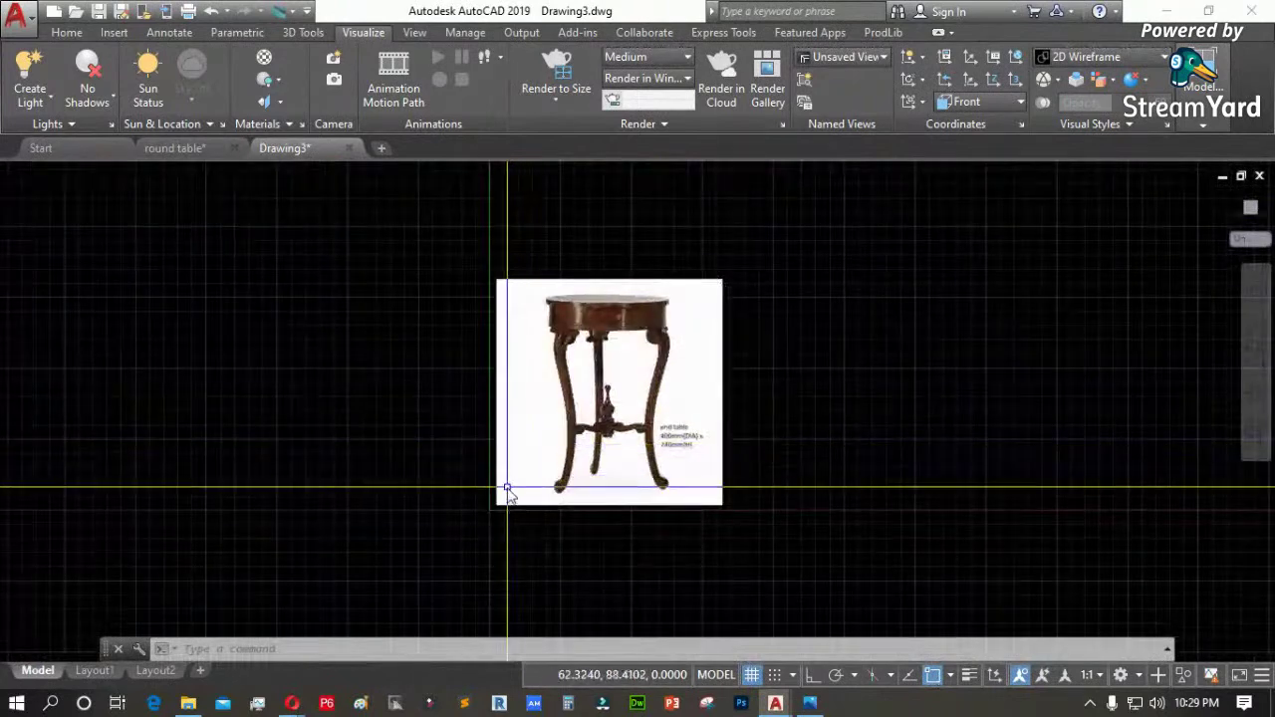
scroll(507, 493, up, 4)
Draw a horizontal polyline base line leftward from the leg's foot with Ortho on, grid off
text(pl)
key(Return)
scroll(657, 478, up, 4)
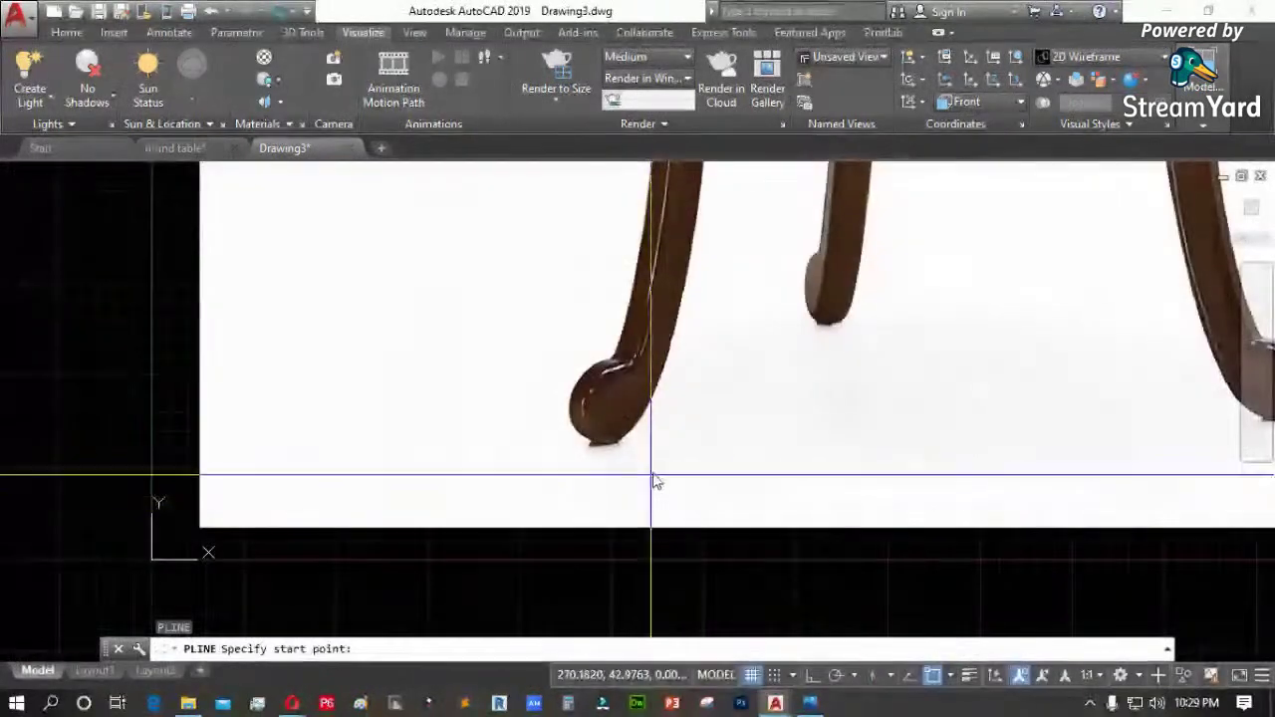
click(671, 447)
scroll(674, 447, down, 3)
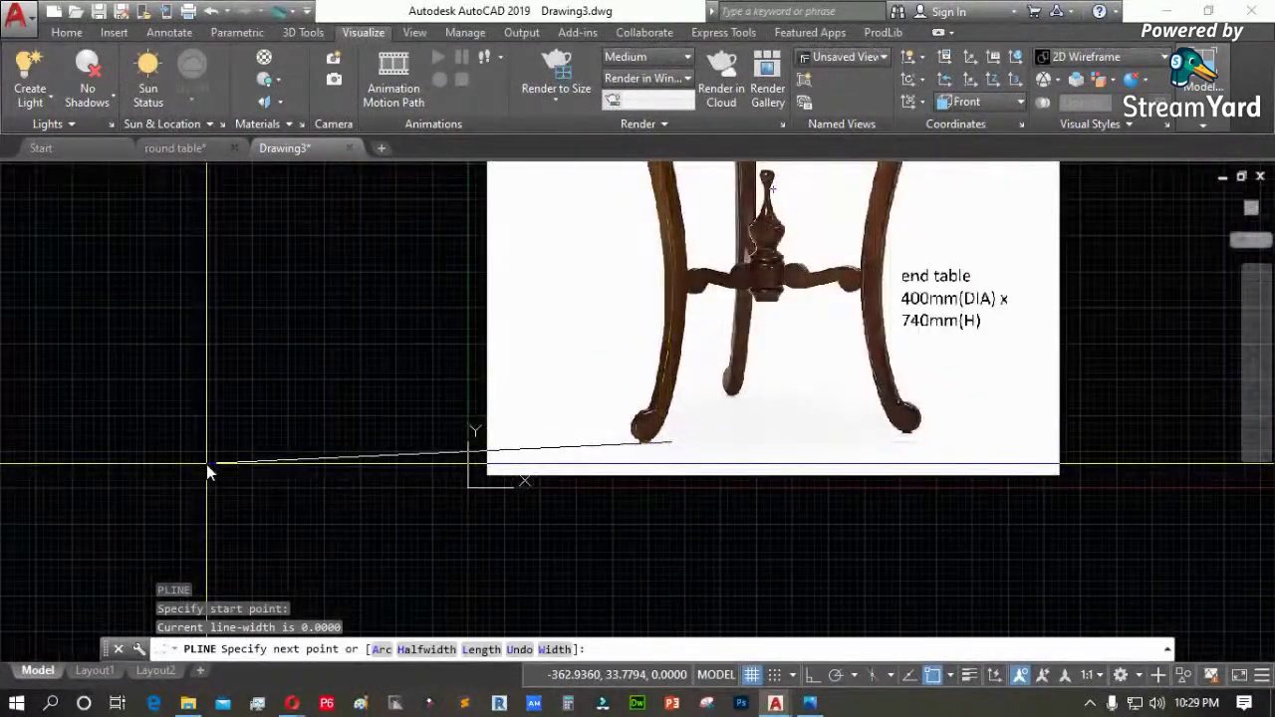
key(F8)
click(179, 454)
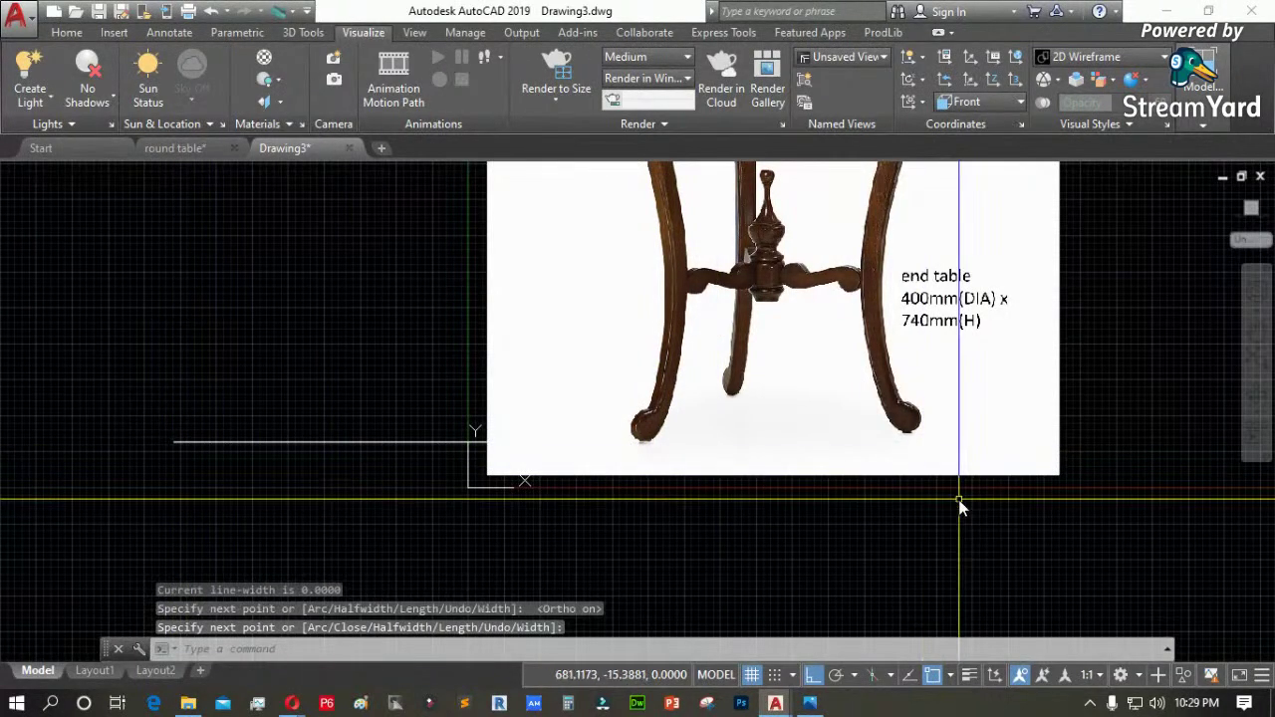
key(F7)
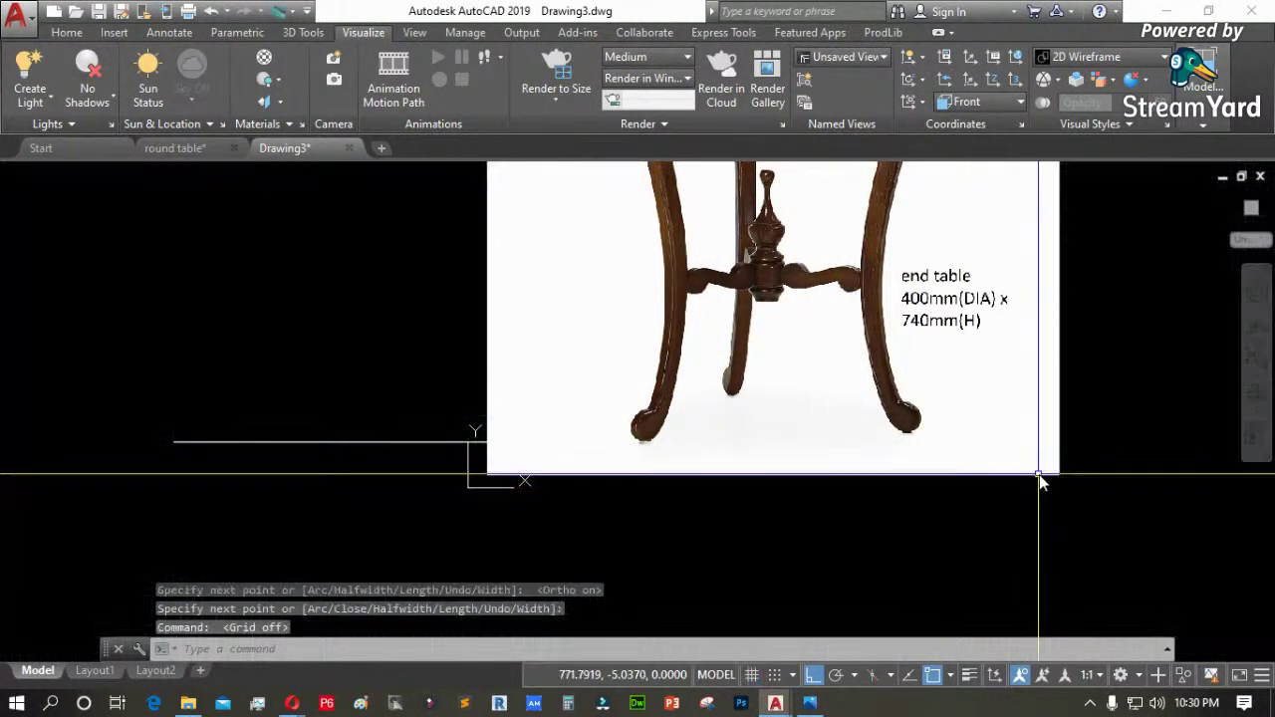
scroll(794, 551, down, 2)
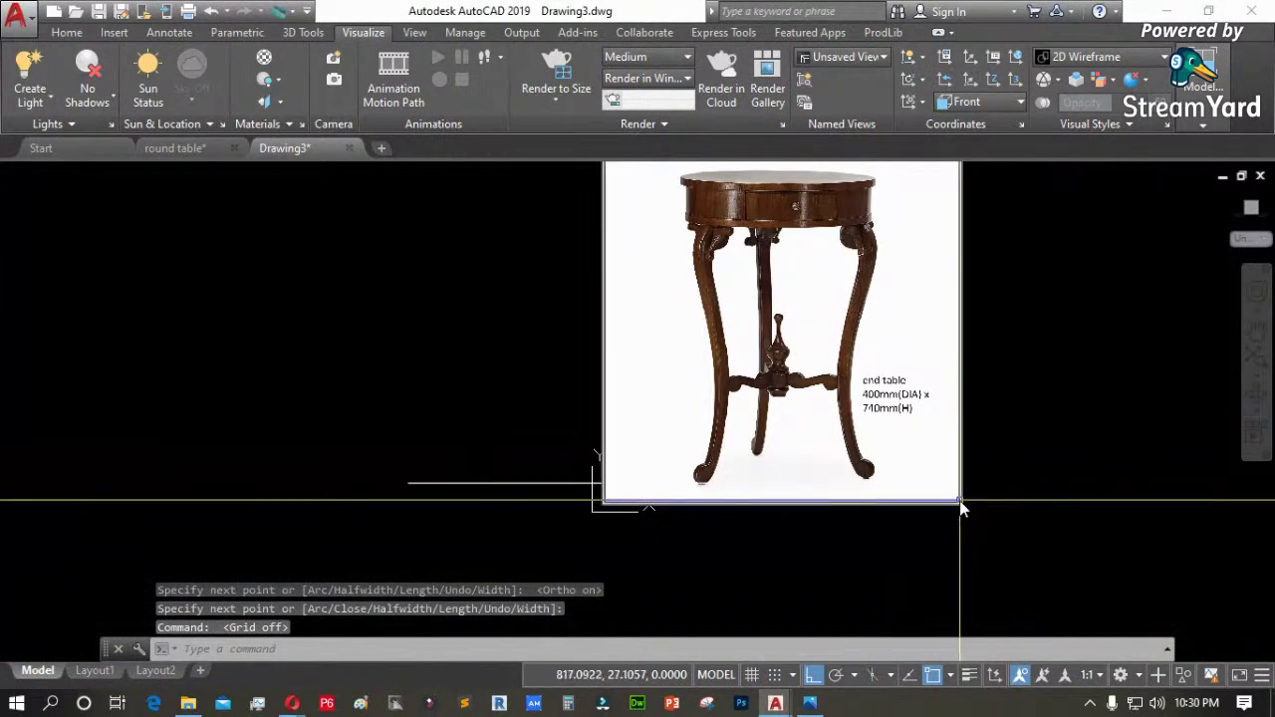
key(Escape)
Fade the END TABLE reference photo to 60 and deselect it
click(959, 503)
drag(14, 101, 85, 102)
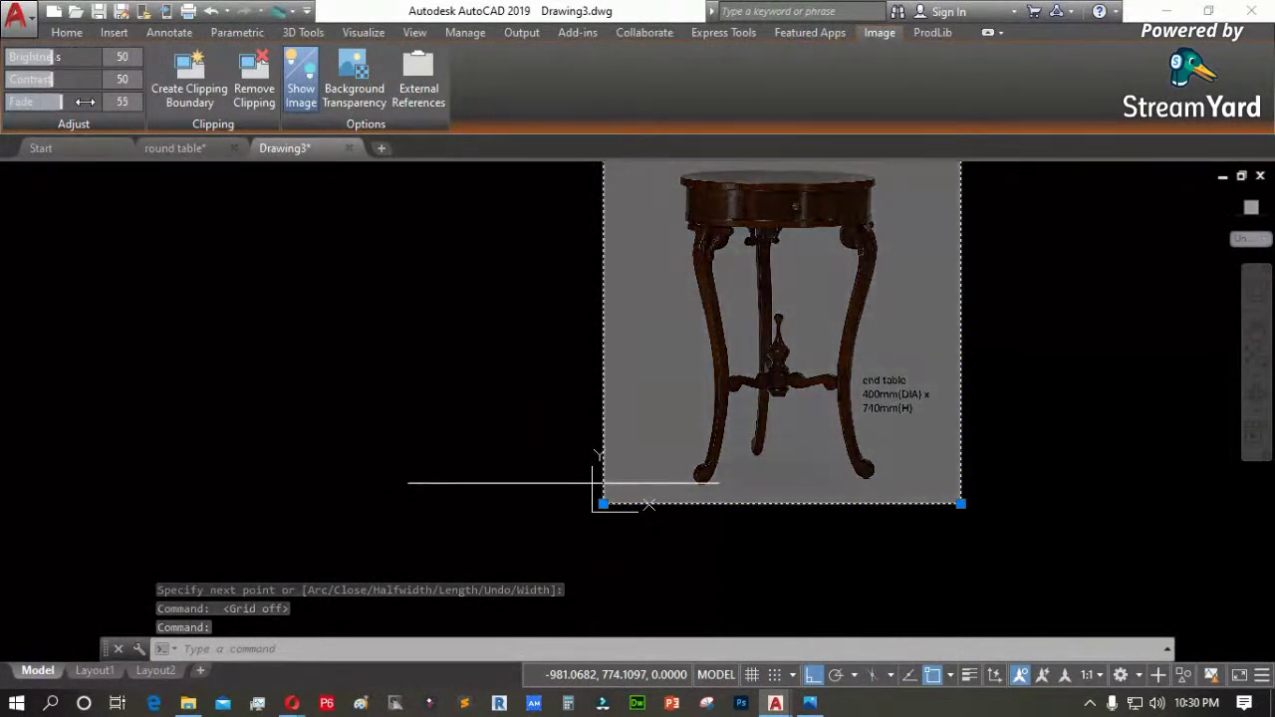
click(374, 395)
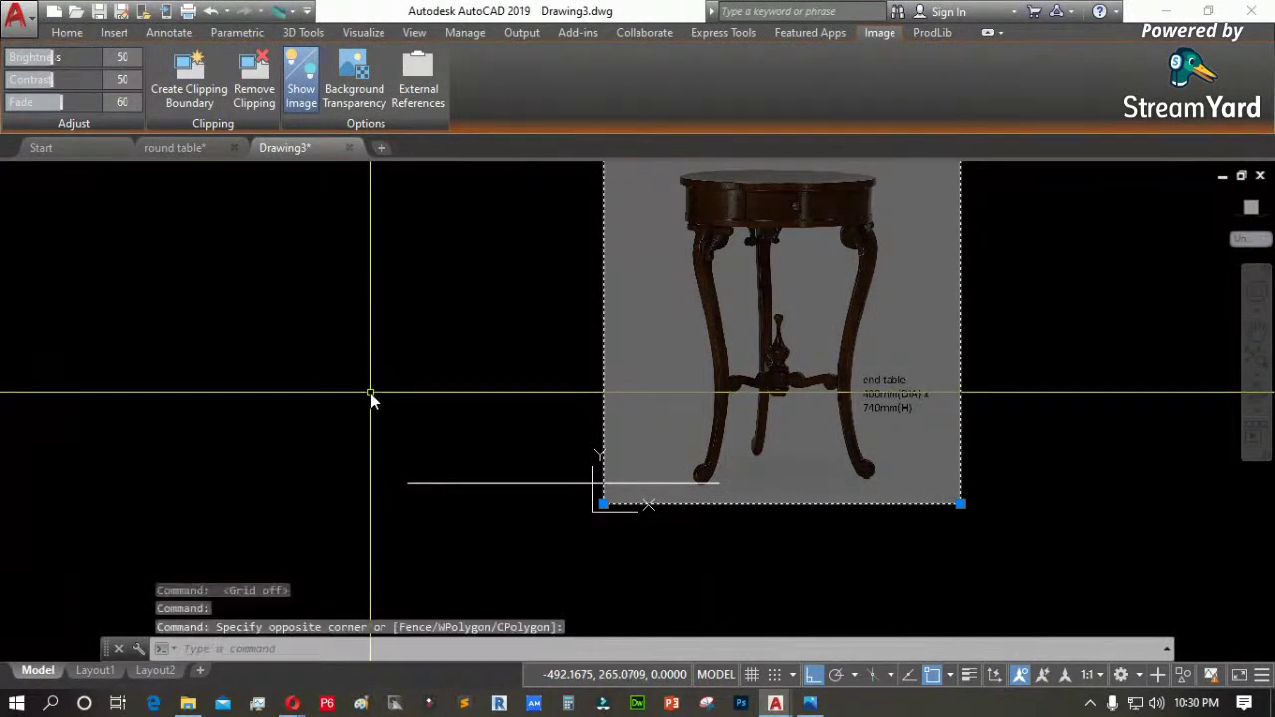
key(Escape)
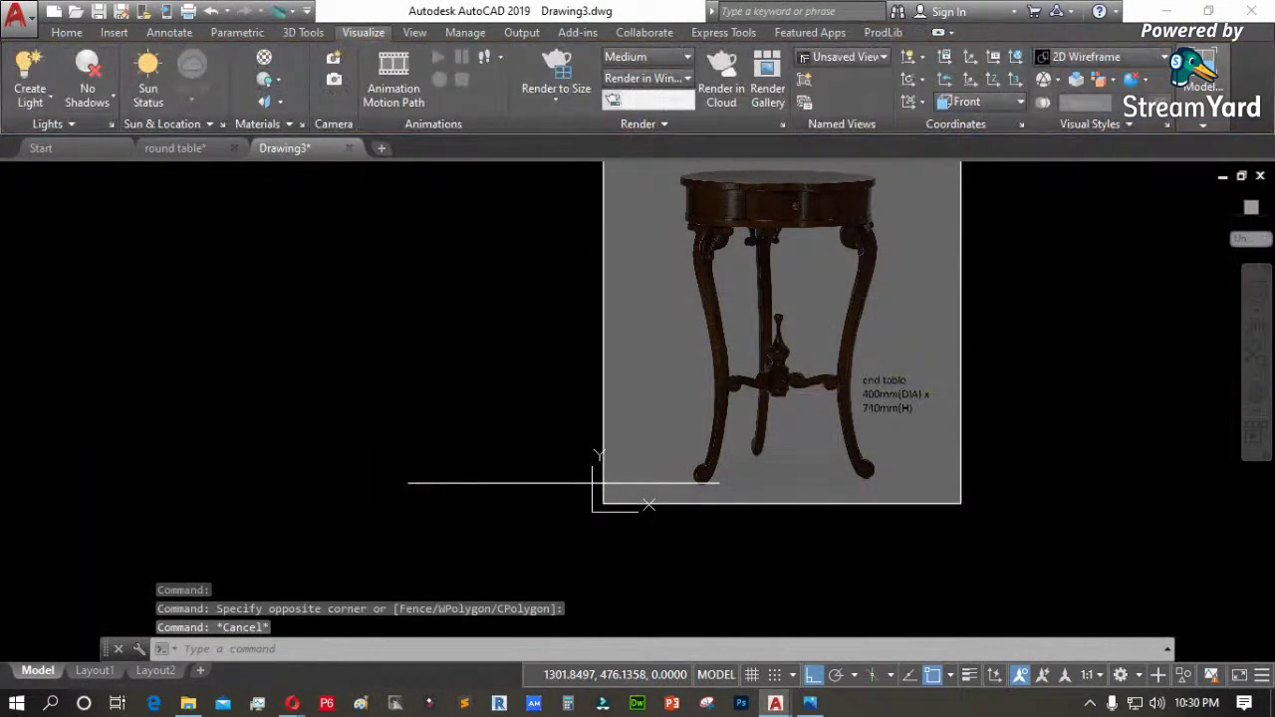
click(181, 649)
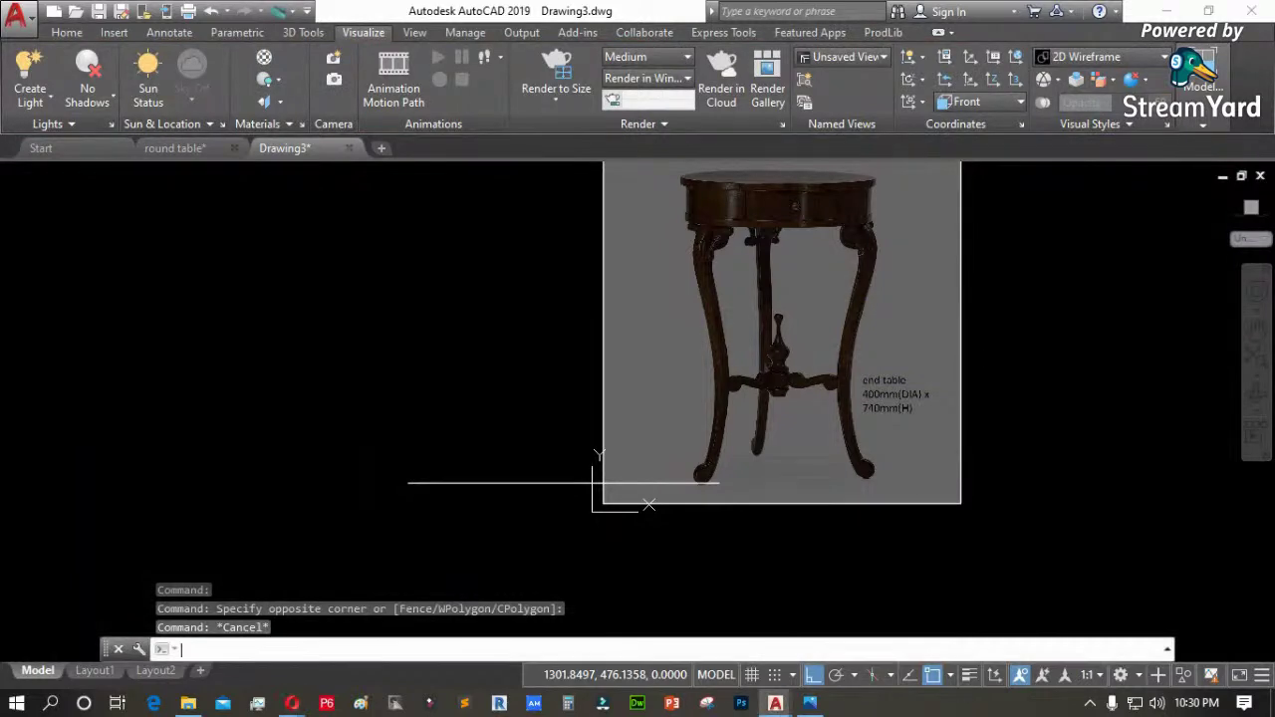
Offset the base line 740 upward to mark the tabletop's top height
scroll(901, 408, up, 4)
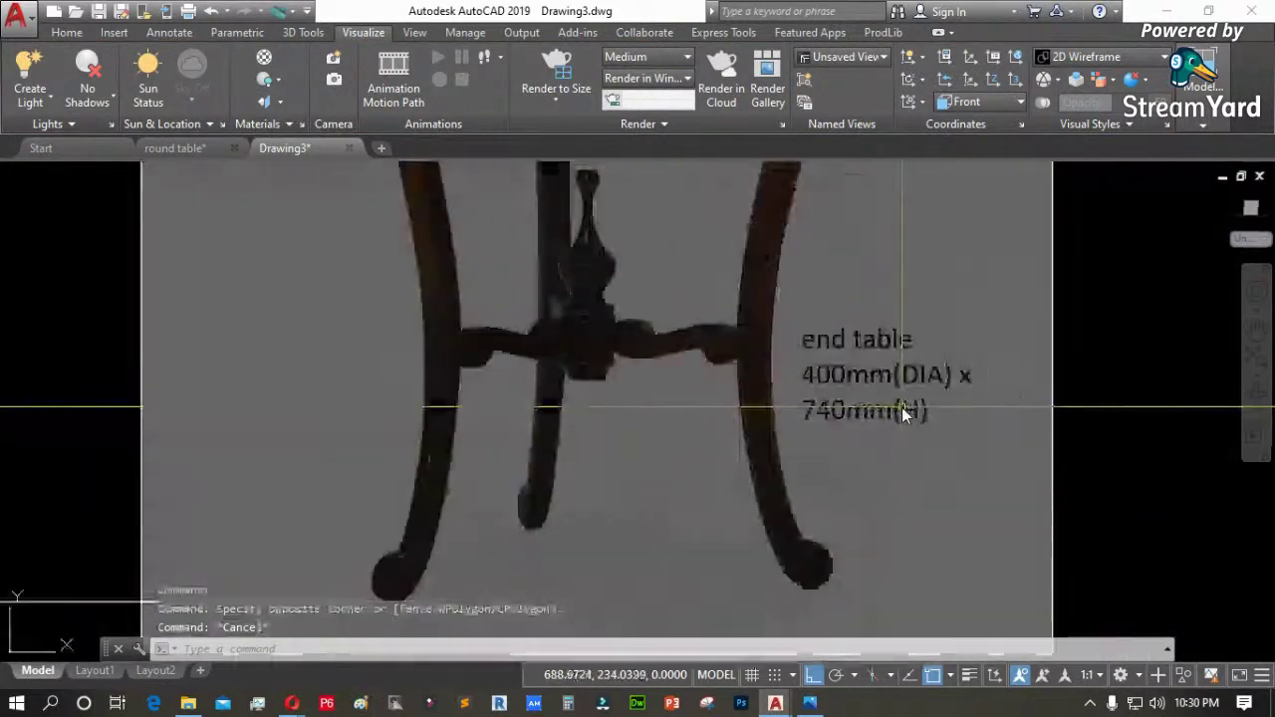
scroll(808, 413, down, 2)
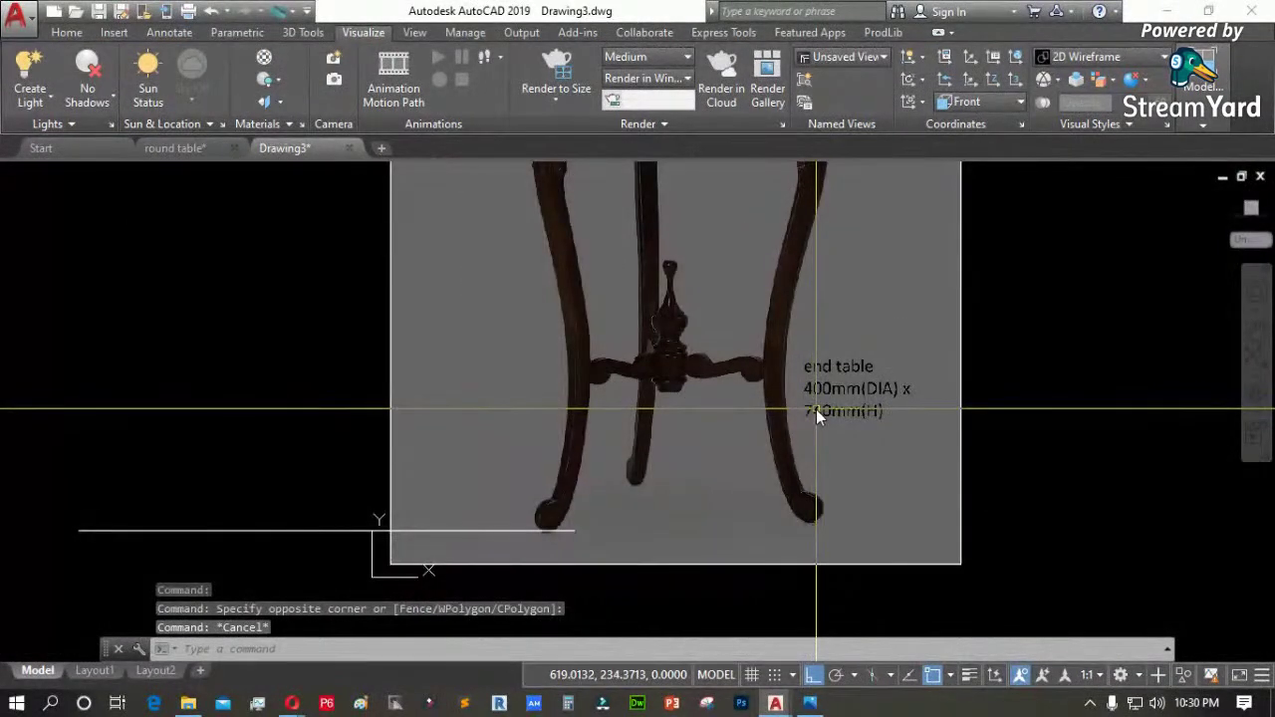
text(o)
key(Return)
text(7)
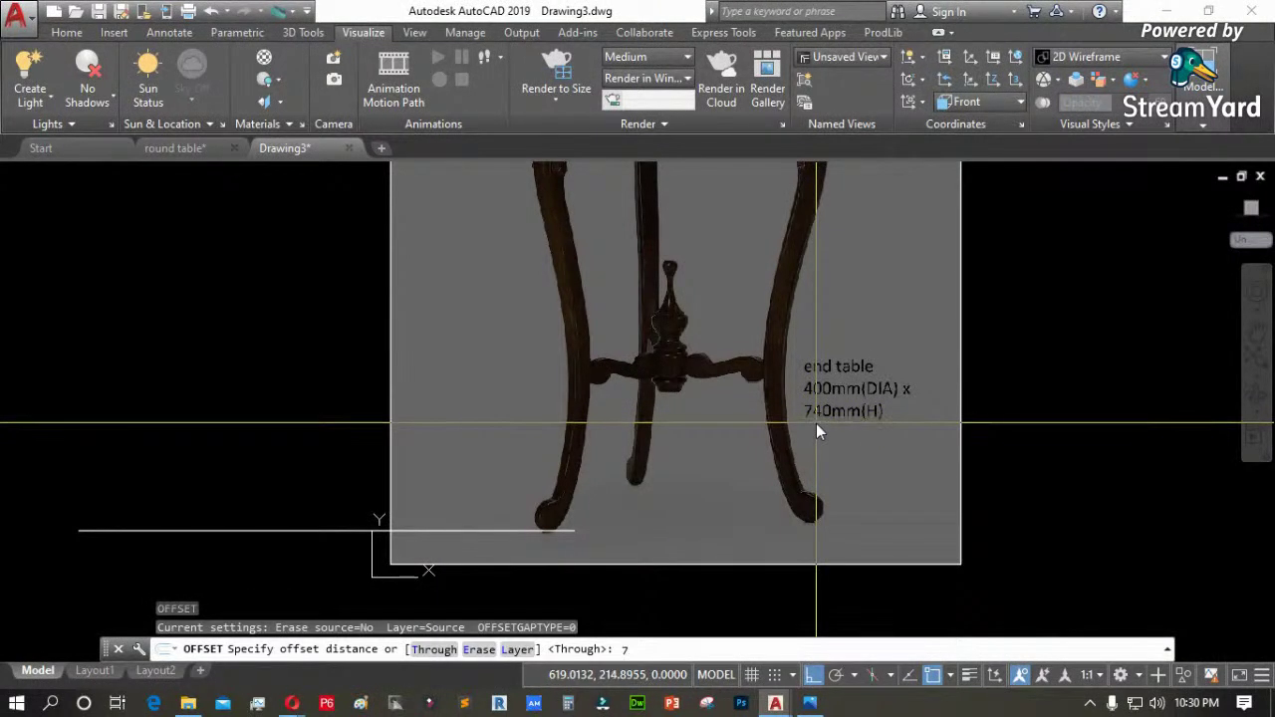
text(40)
key(Return)
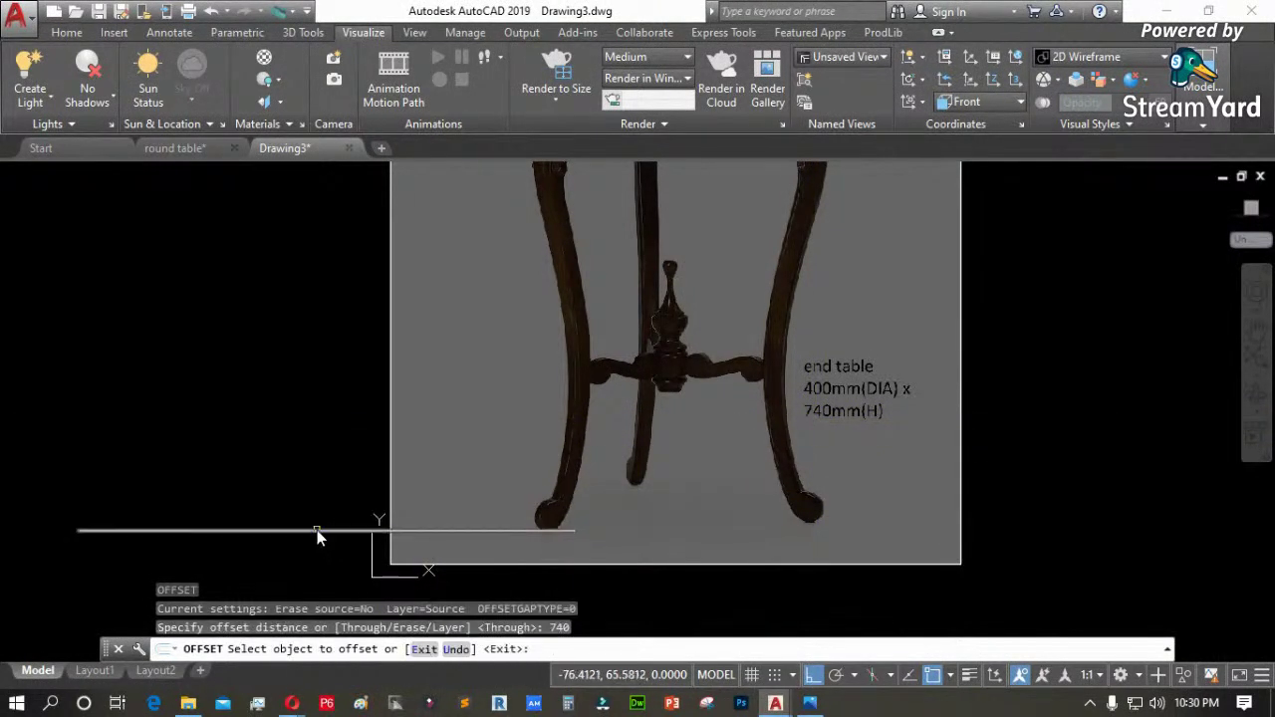
click(317, 531)
click(322, 455)
key(Return)
scroll(470, 498, down, 3)
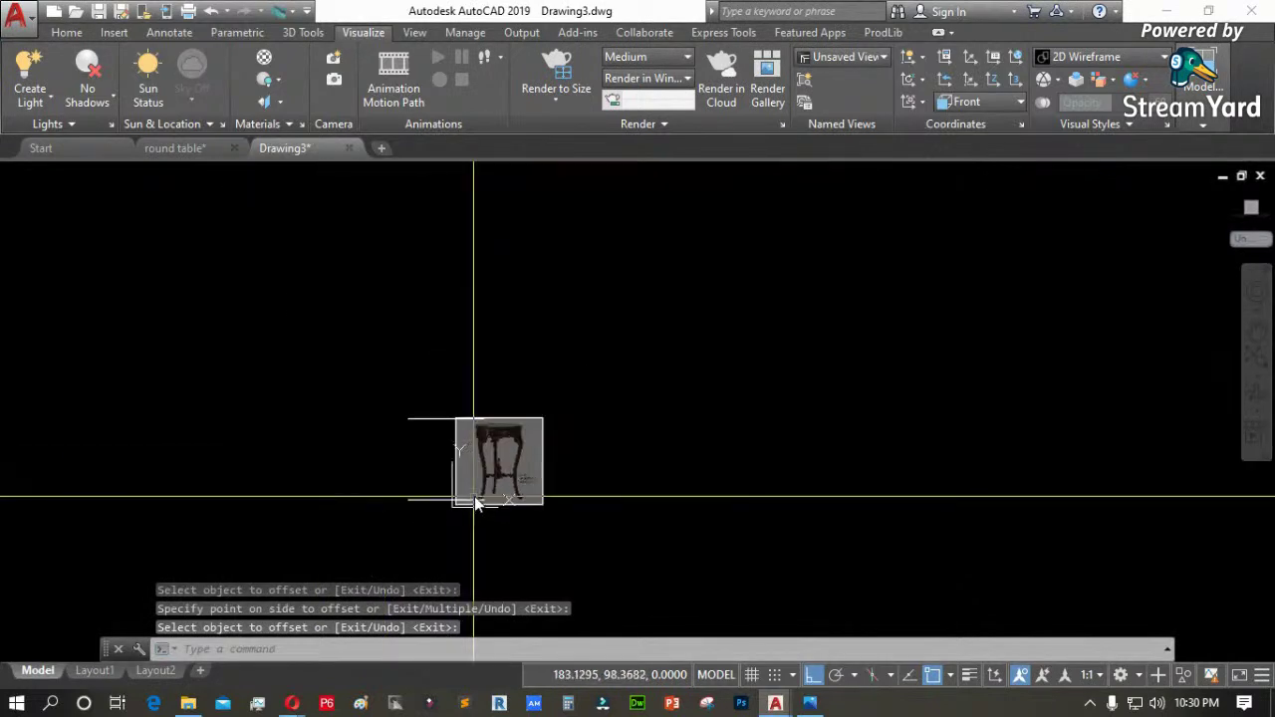
scroll(450, 459, up, 2)
scroll(554, 345, down, 2)
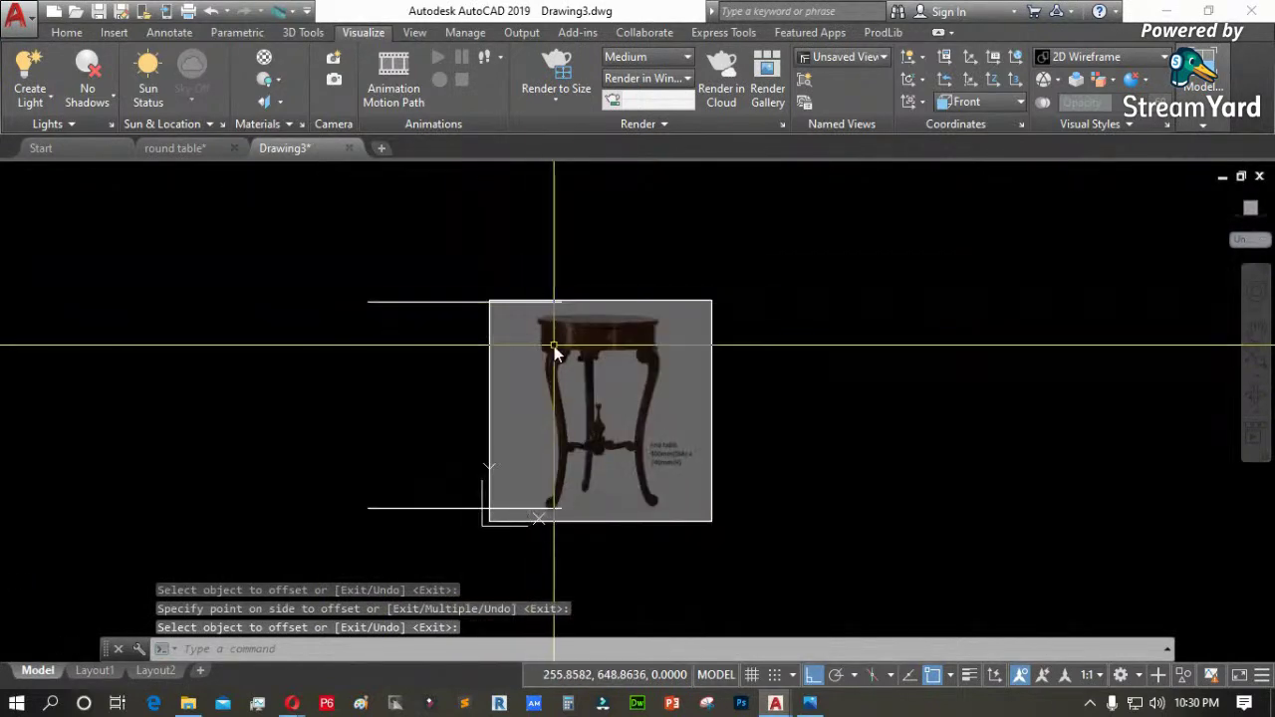
scroll(554, 345, up, 4)
scroll(540, 270, down, 2)
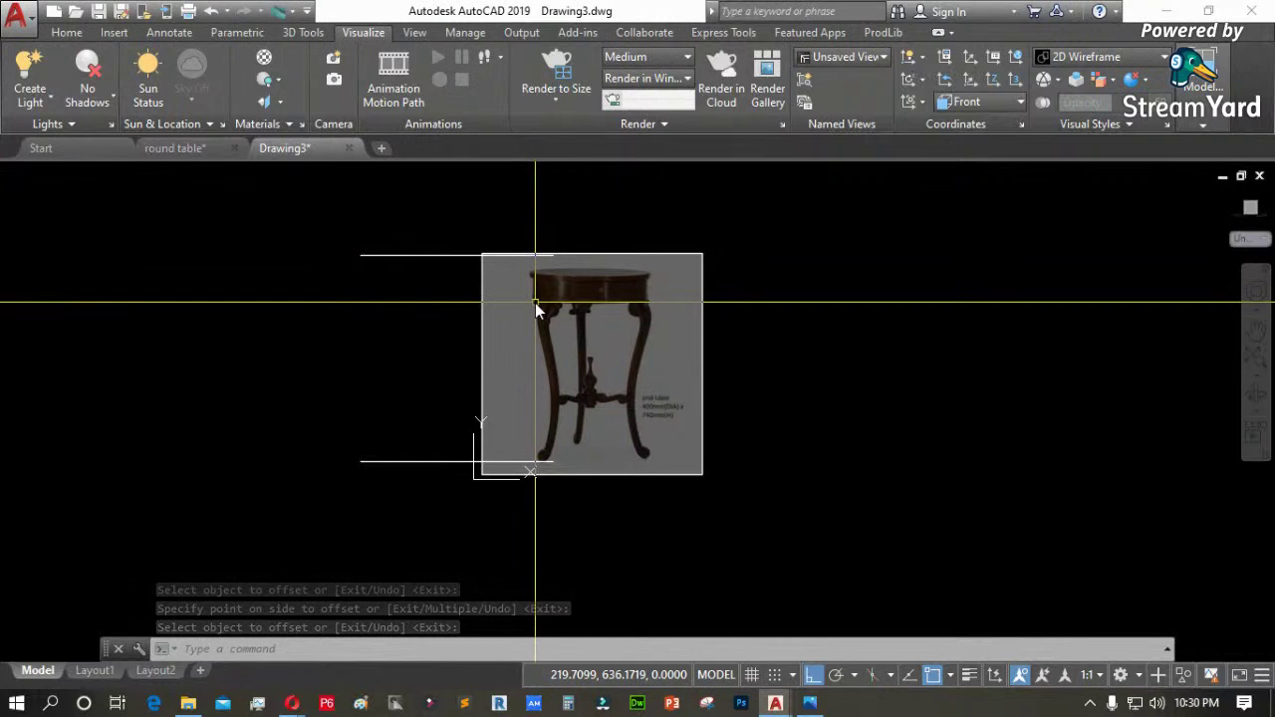
Copy the top horizontal line down to the underside of the tabletop in the photo
text(pl)
key(Return)
scroll(558, 306, up, 4)
key(Escape)
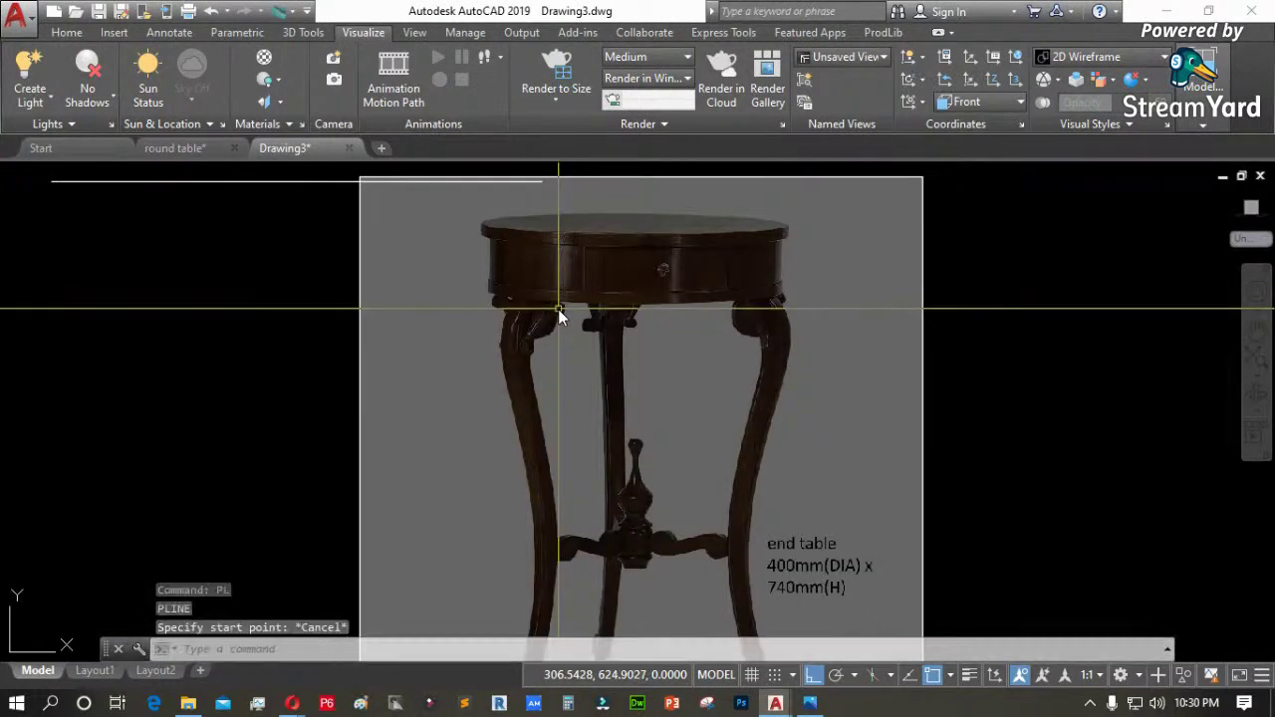
text(c)
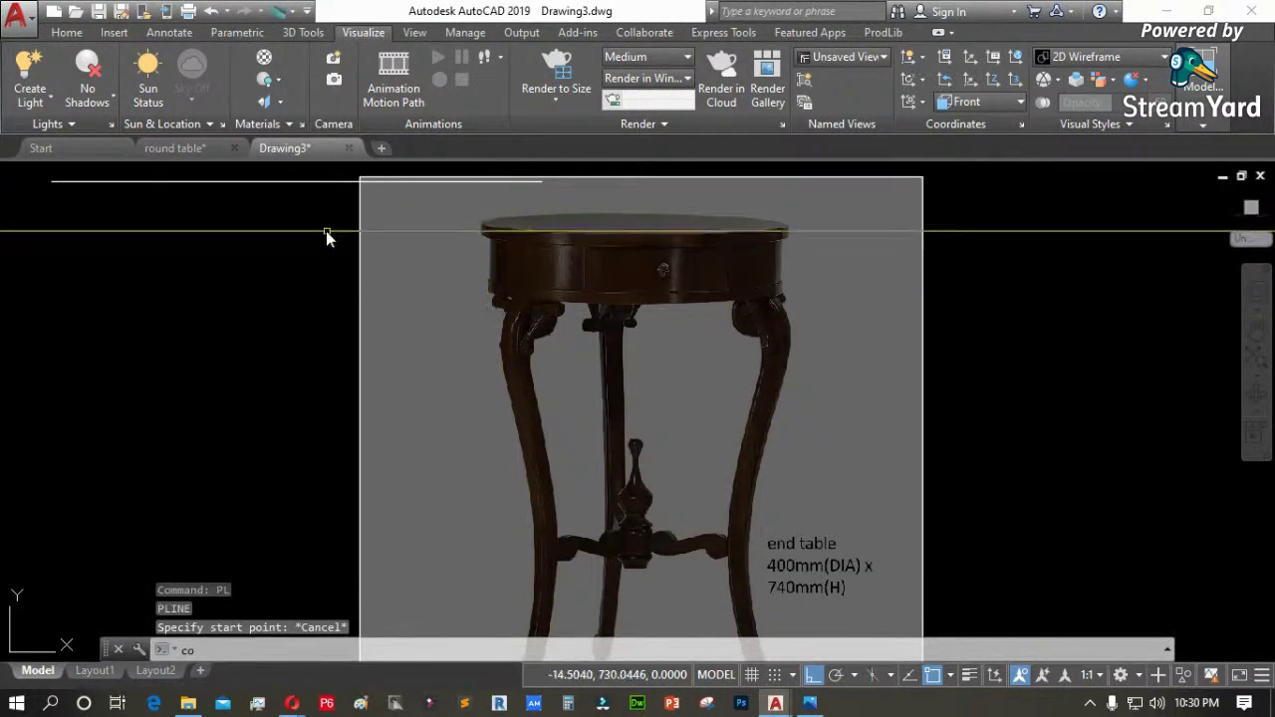
text(o)
key(Return)
click(288, 184)
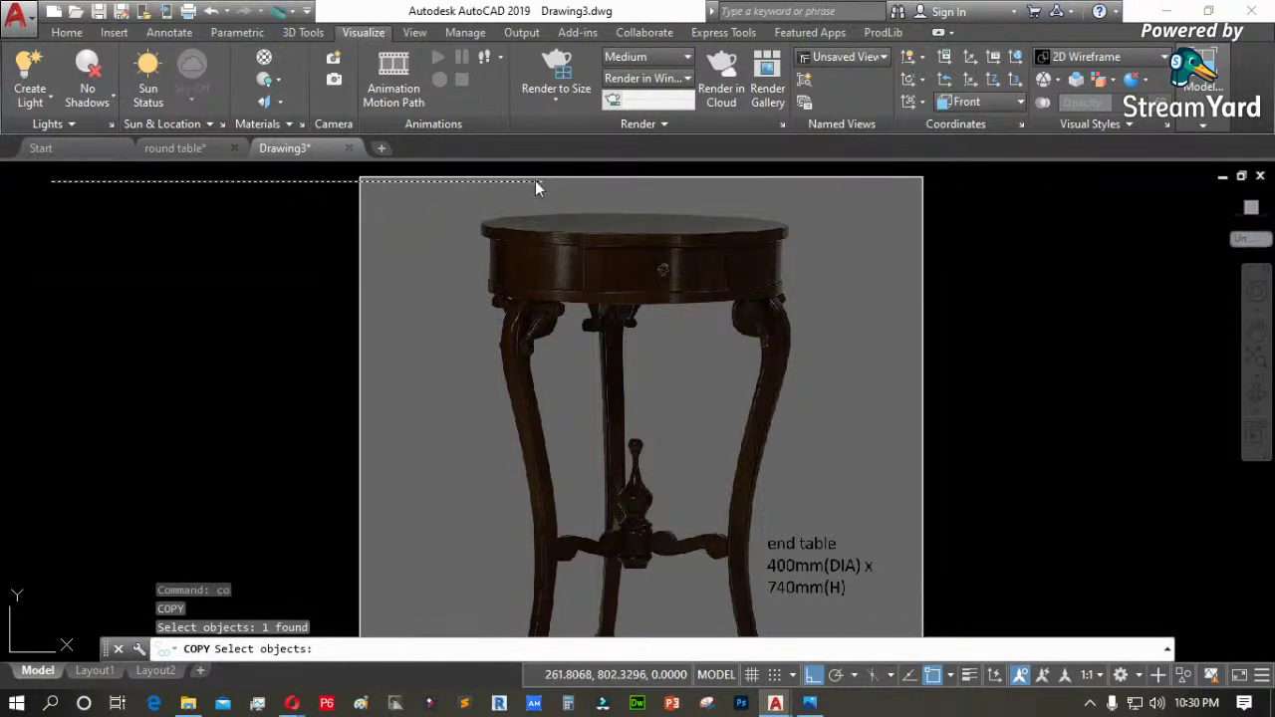
key(Return)
scroll(543, 179, up, 3)
click(477, 206)
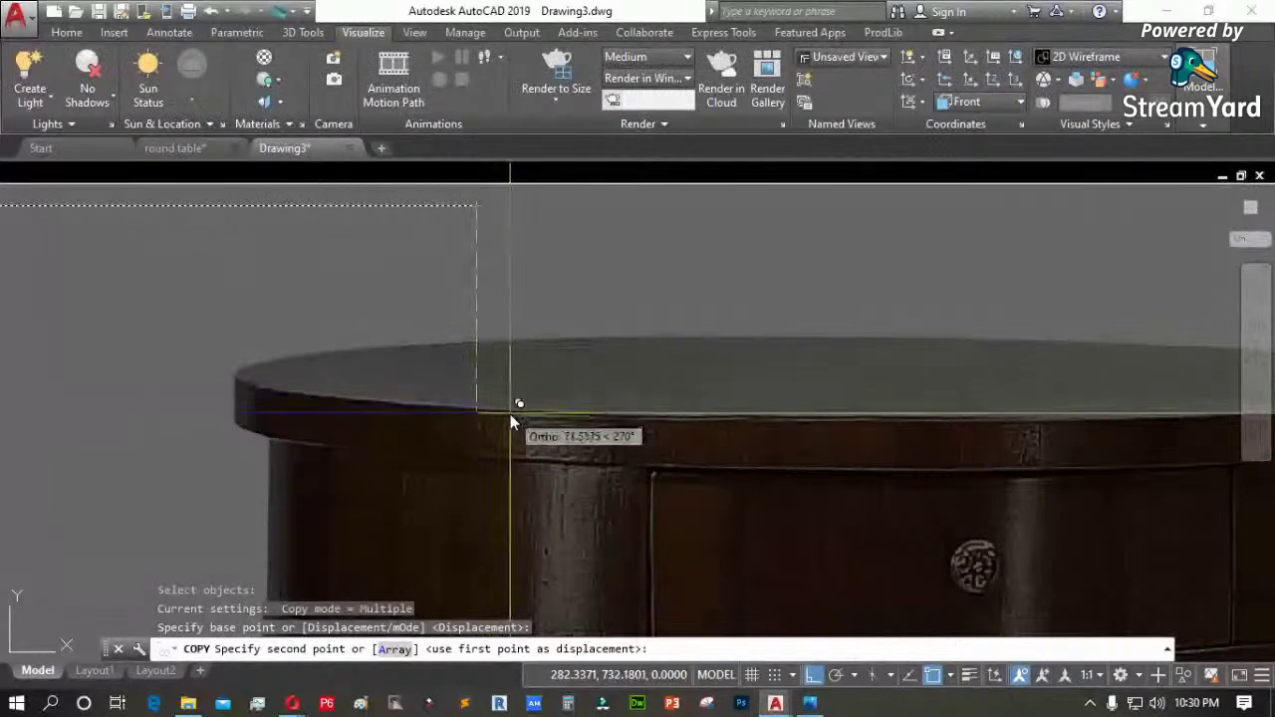
click(510, 417)
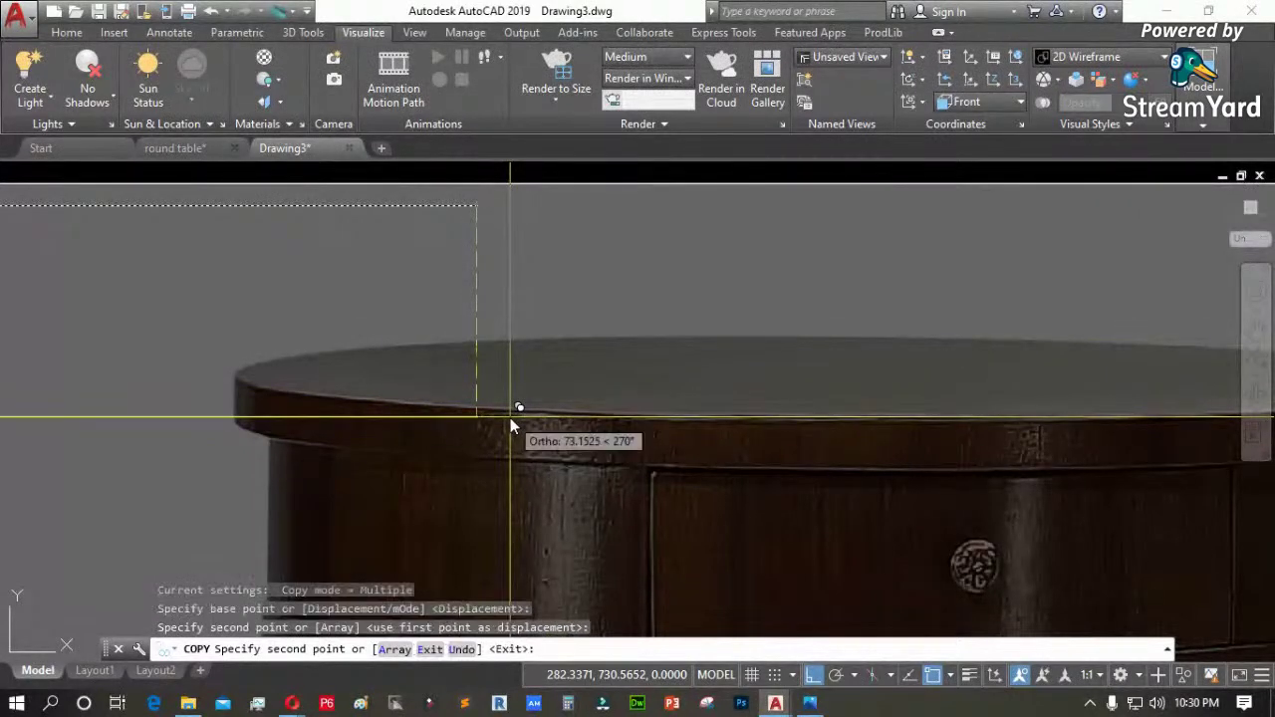
key(Return)
Shorten the lower guide line by dragging its left endpoint to the right
scroll(781, 362, down, 3)
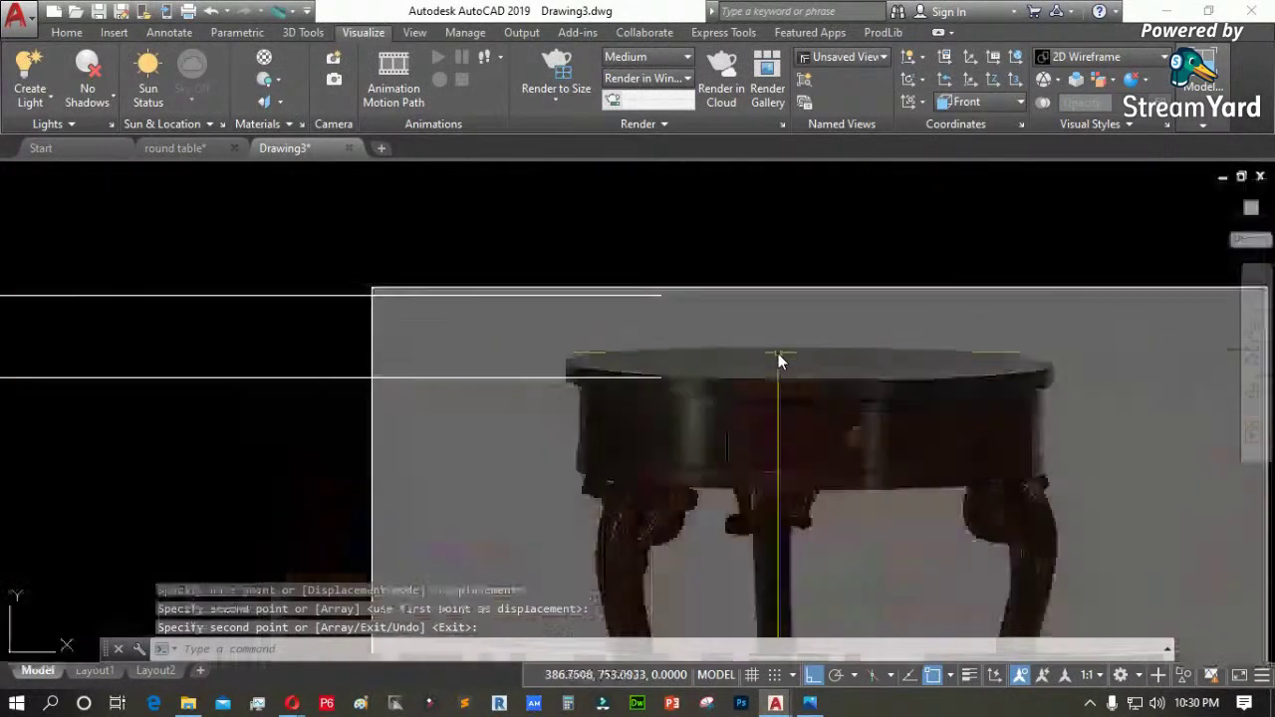
scroll(469, 299, down, 4)
scroll(372, 331, up, 3)
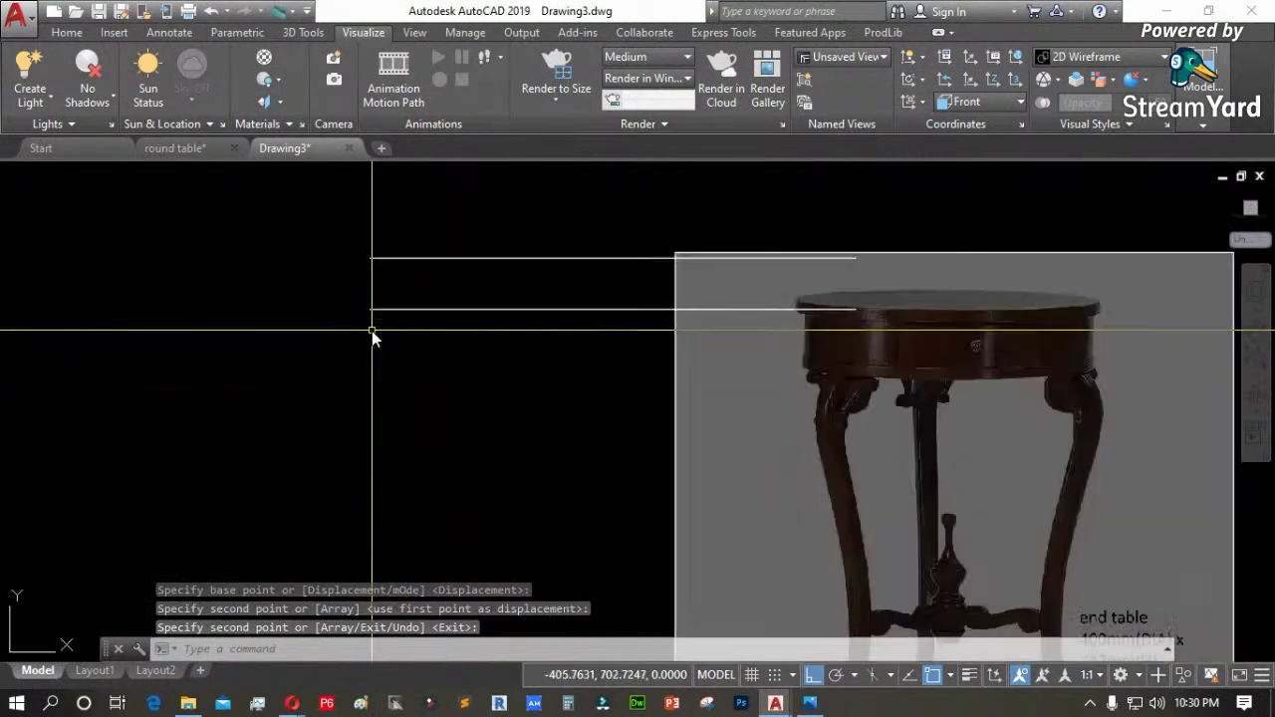
click(386, 311)
click(370, 310)
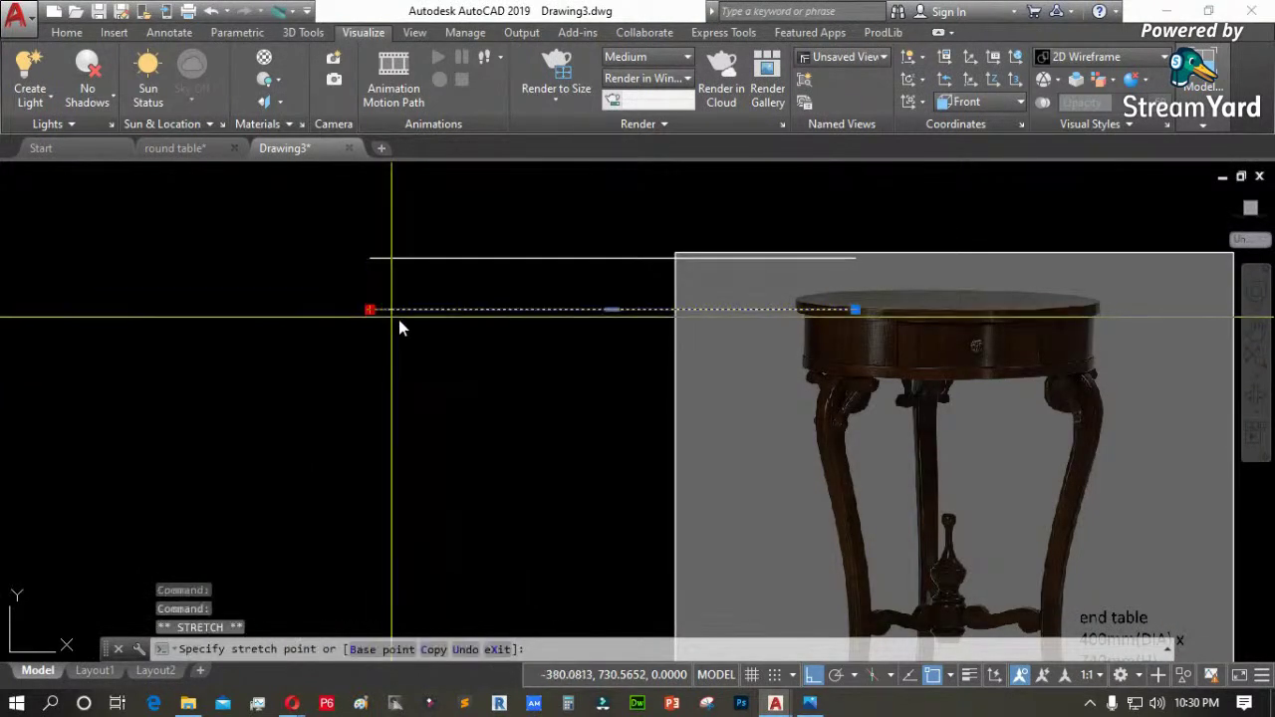
click(438, 339)
scroll(488, 341, down, 2)
key(Escape)
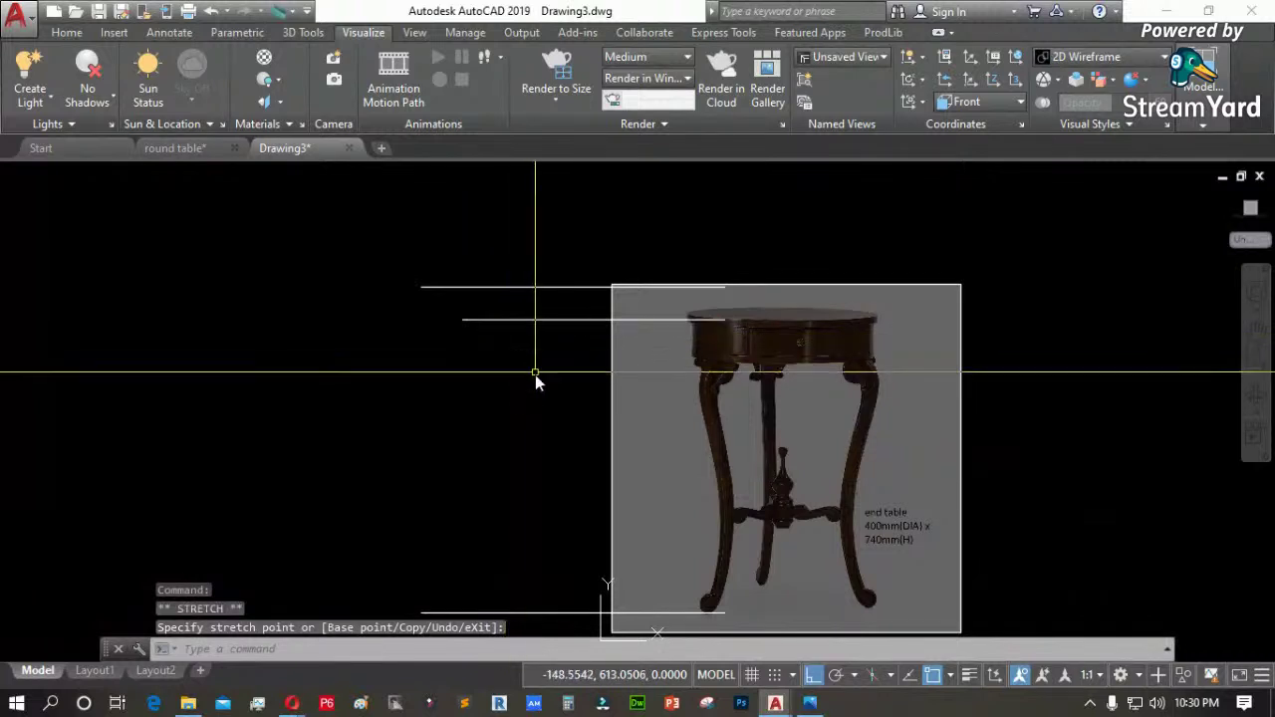
scroll(518, 328, down, 2)
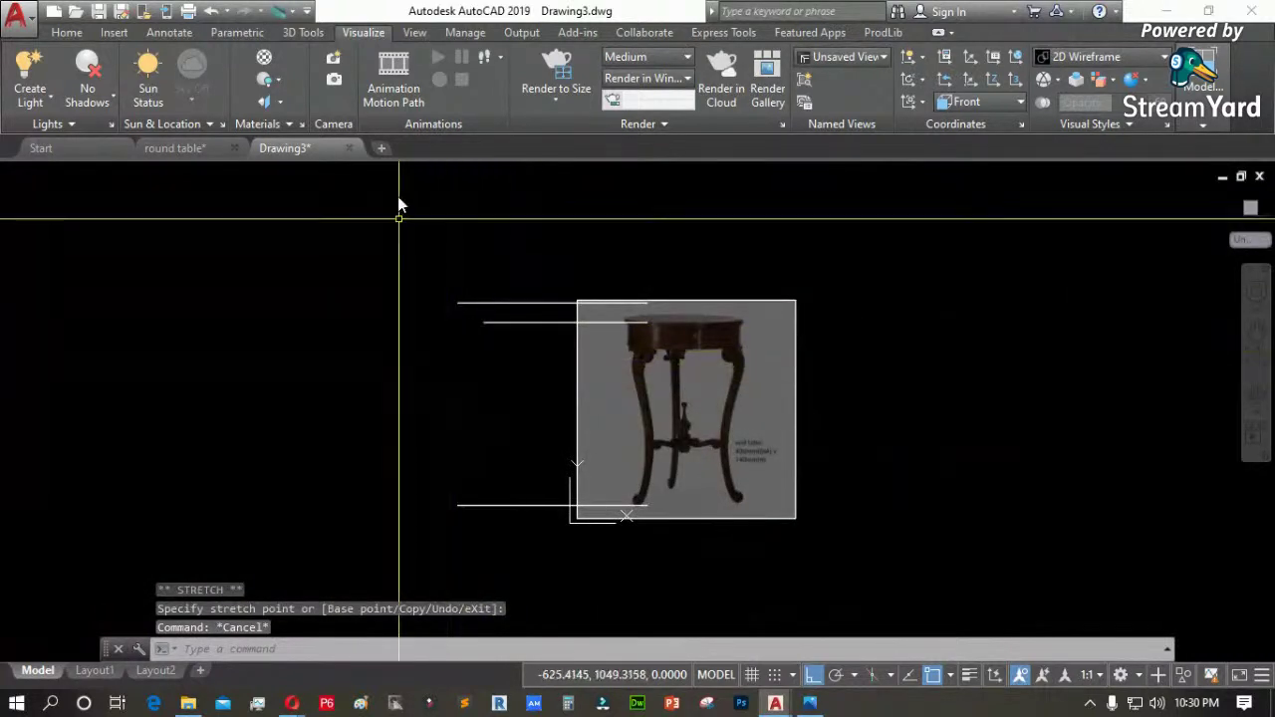
click(169, 32)
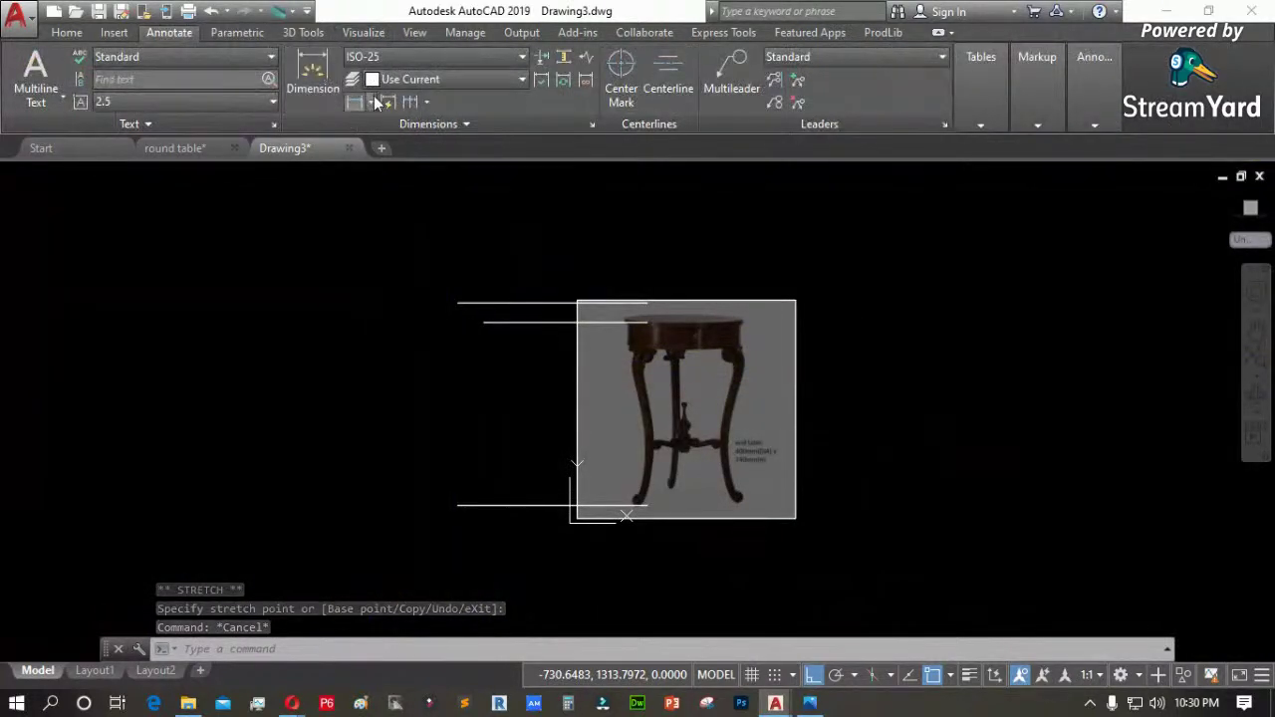
Add a vertical 740 linear dimension from the base line to the tabletop line
click(498, 321)
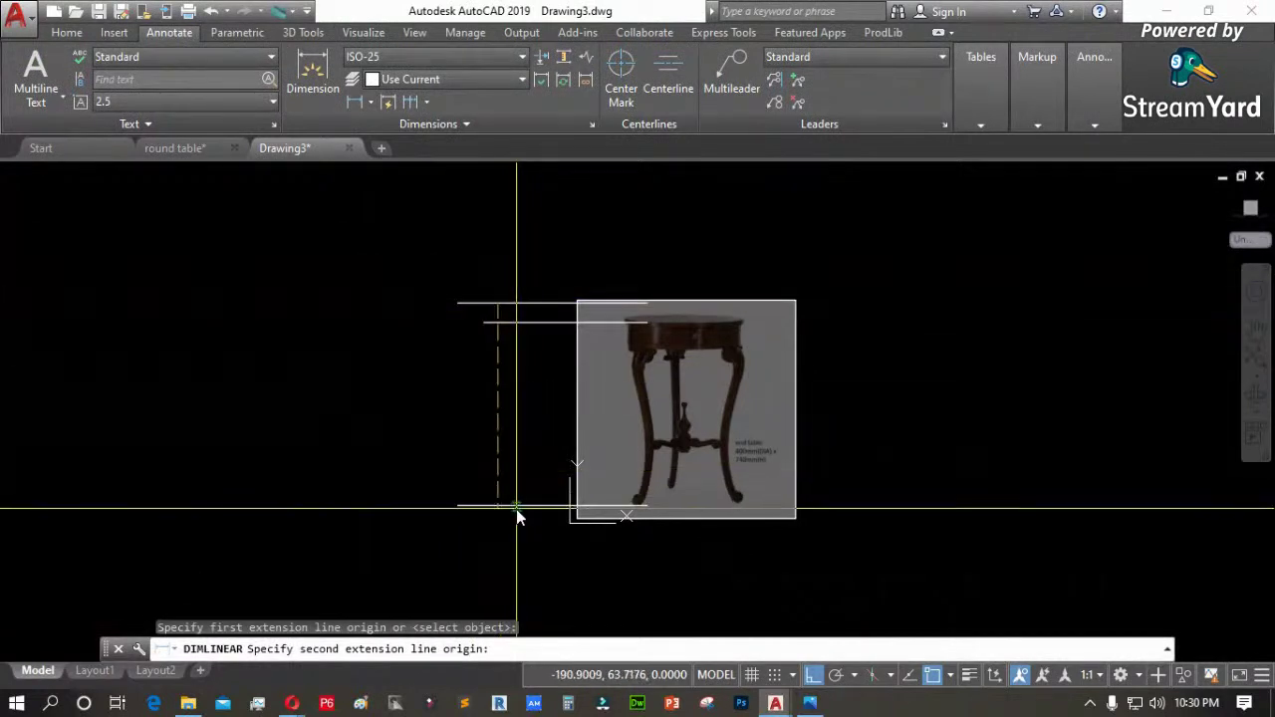
click(502, 506)
click(467, 463)
scroll(465, 418, up, 5)
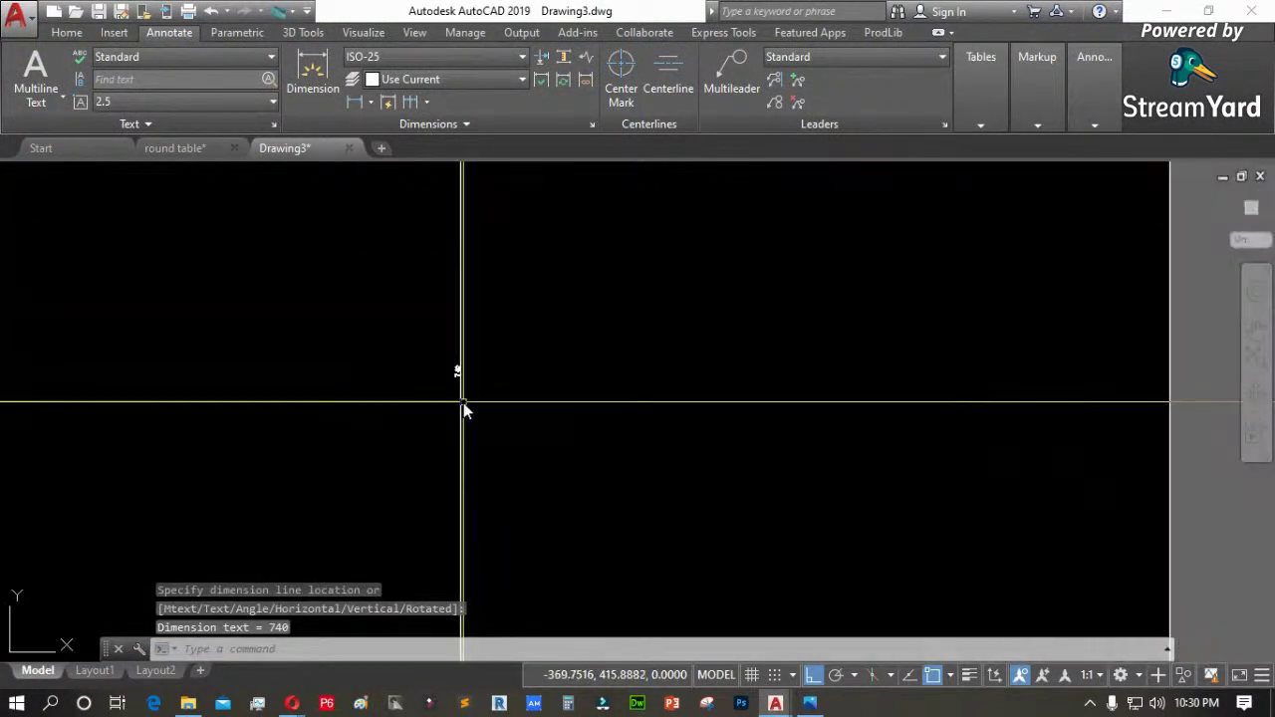
scroll(428, 363, down, 2)
scroll(406, 380, up, 2)
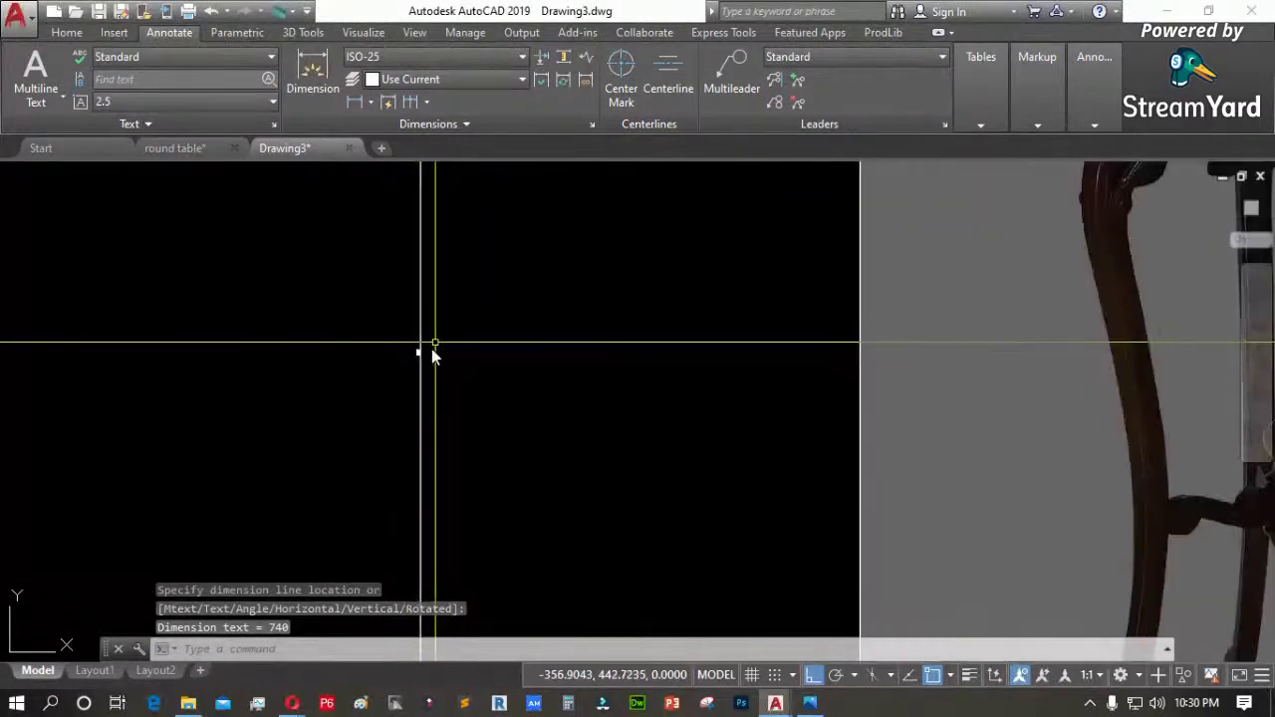
Set the ISO-25 dimension style's overall scale to 10
click(519, 57)
click(421, 260)
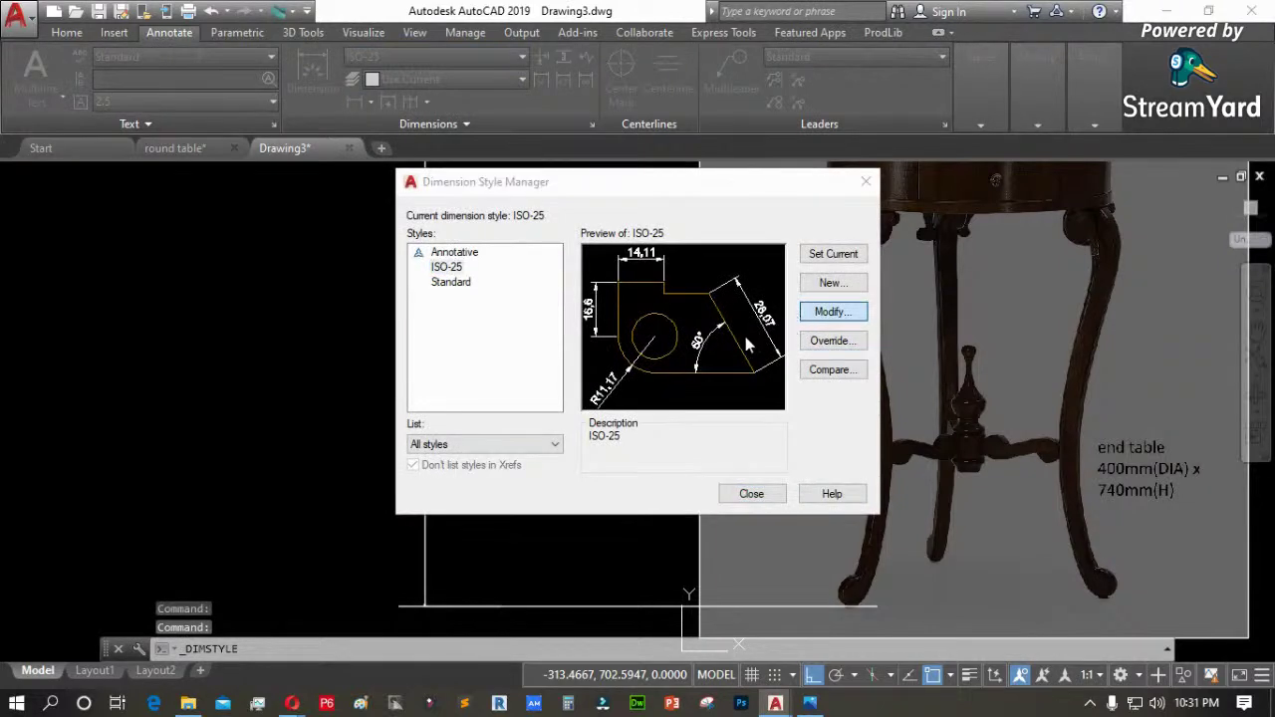
key(Return)
click(1041, 440)
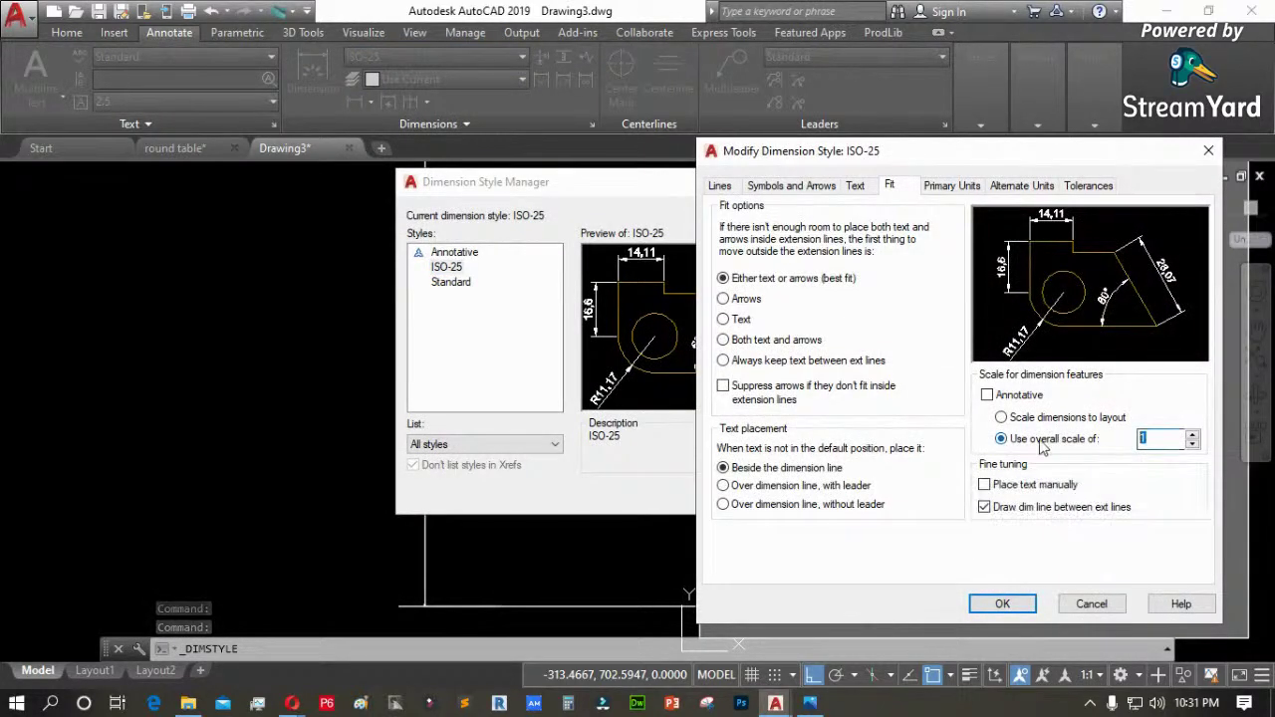
text(0)
click(1002, 604)
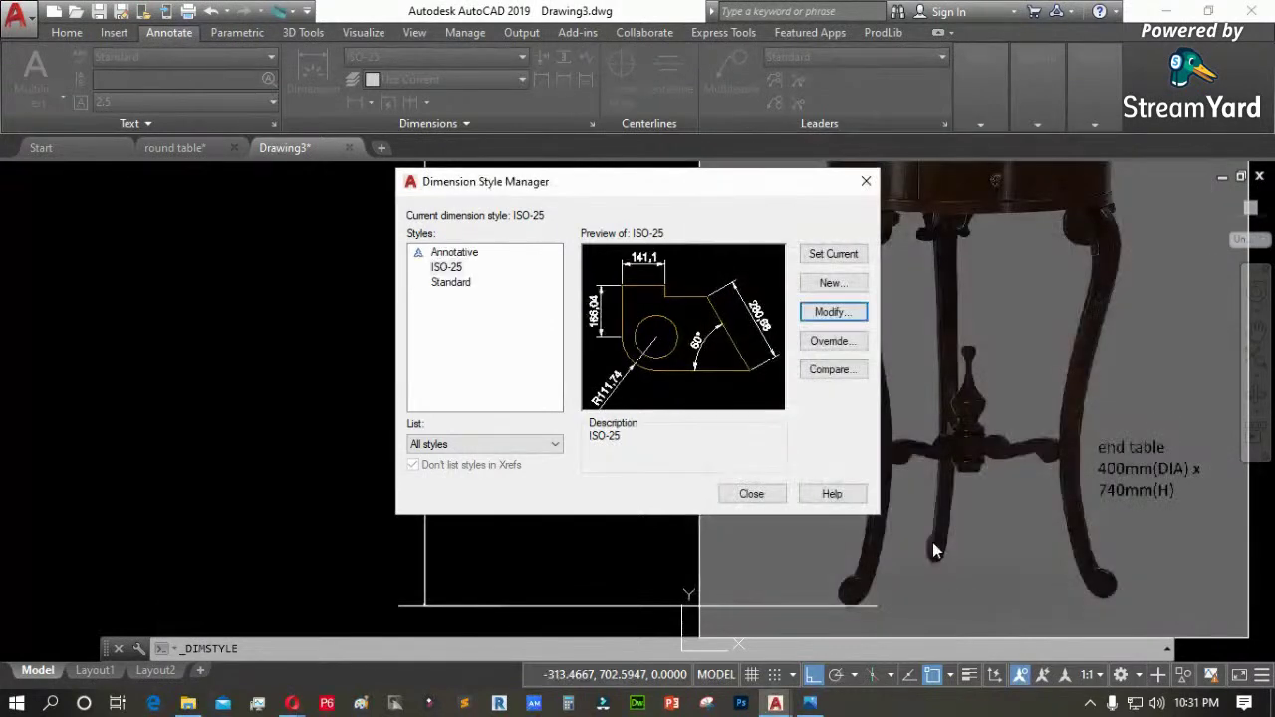
click(750, 494)
scroll(498, 379, down, 2)
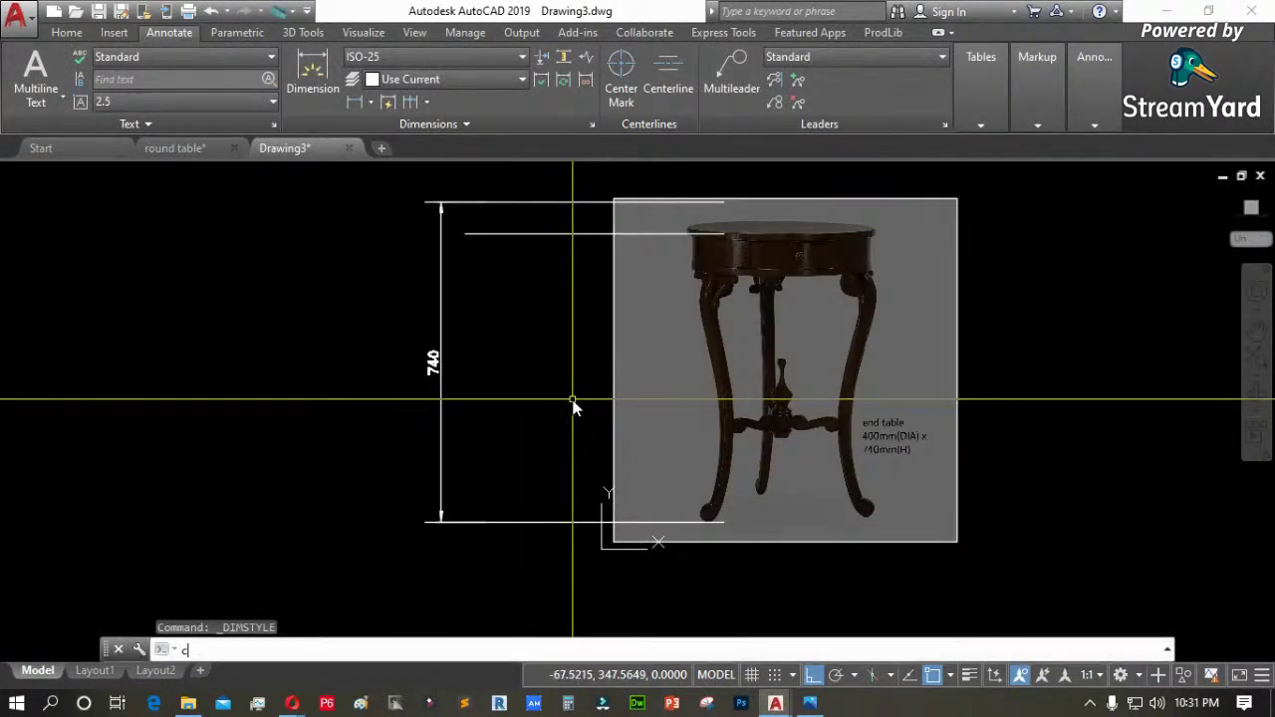
Scale the reference photo by reference so the pictured table height matches 740
text(c)
key(BackSpace)
text(sc)
click(1001, 394)
key(Return)
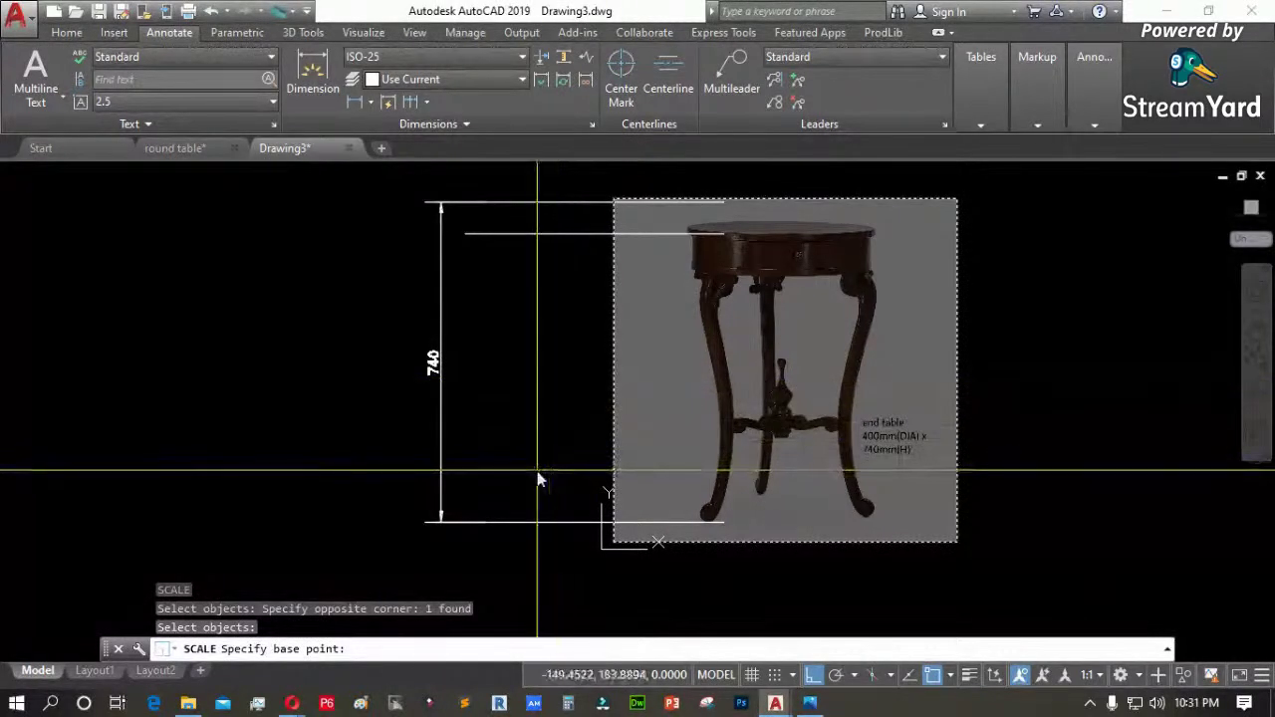
click(555, 520)
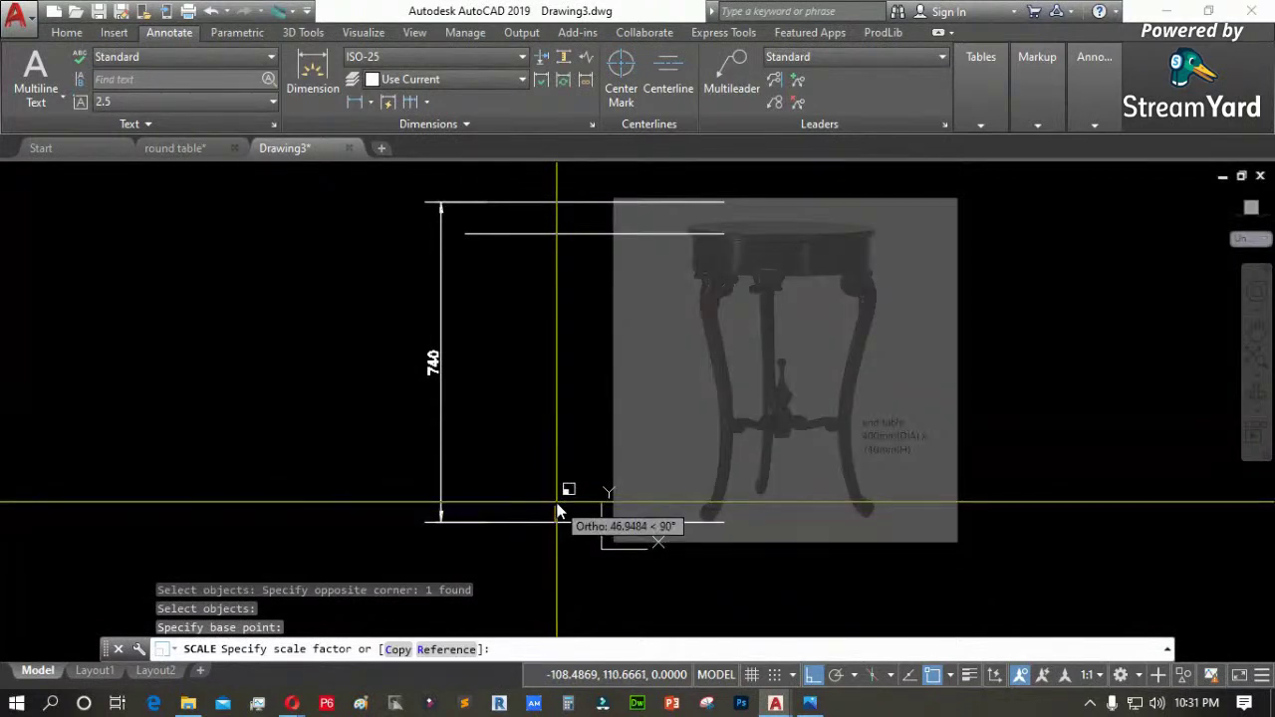
text(r)
key(Return)
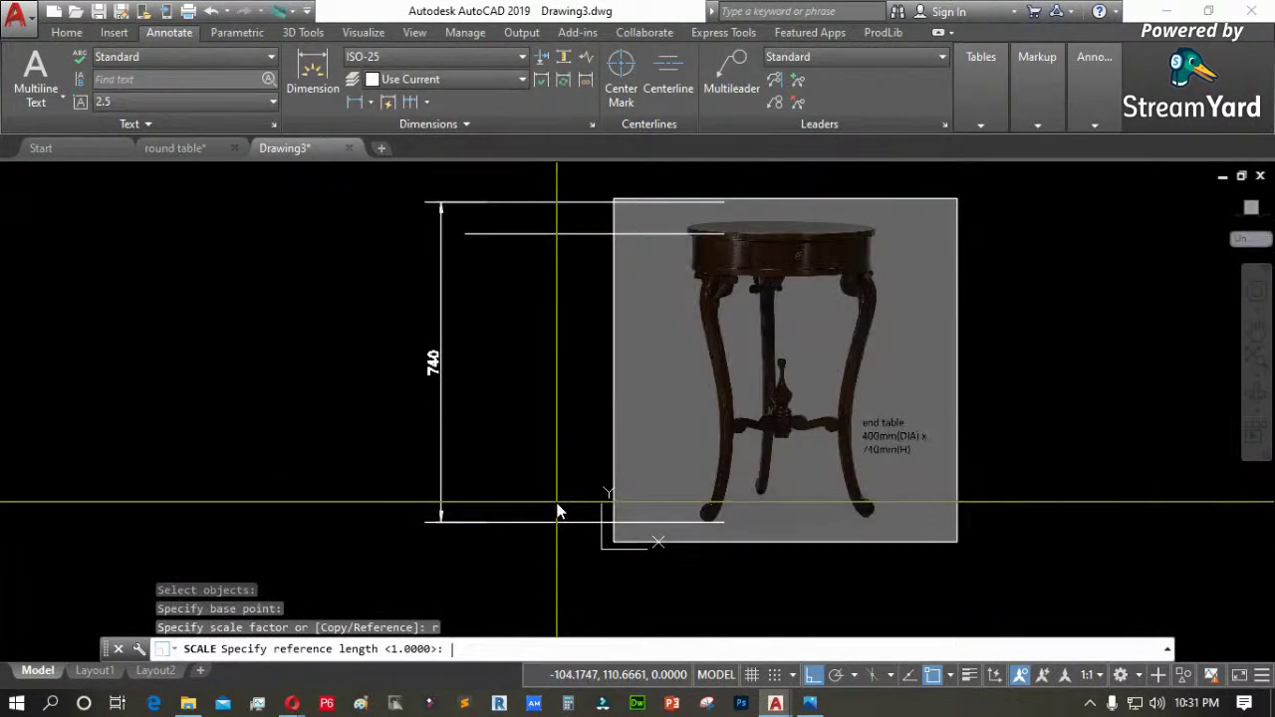
click(561, 527)
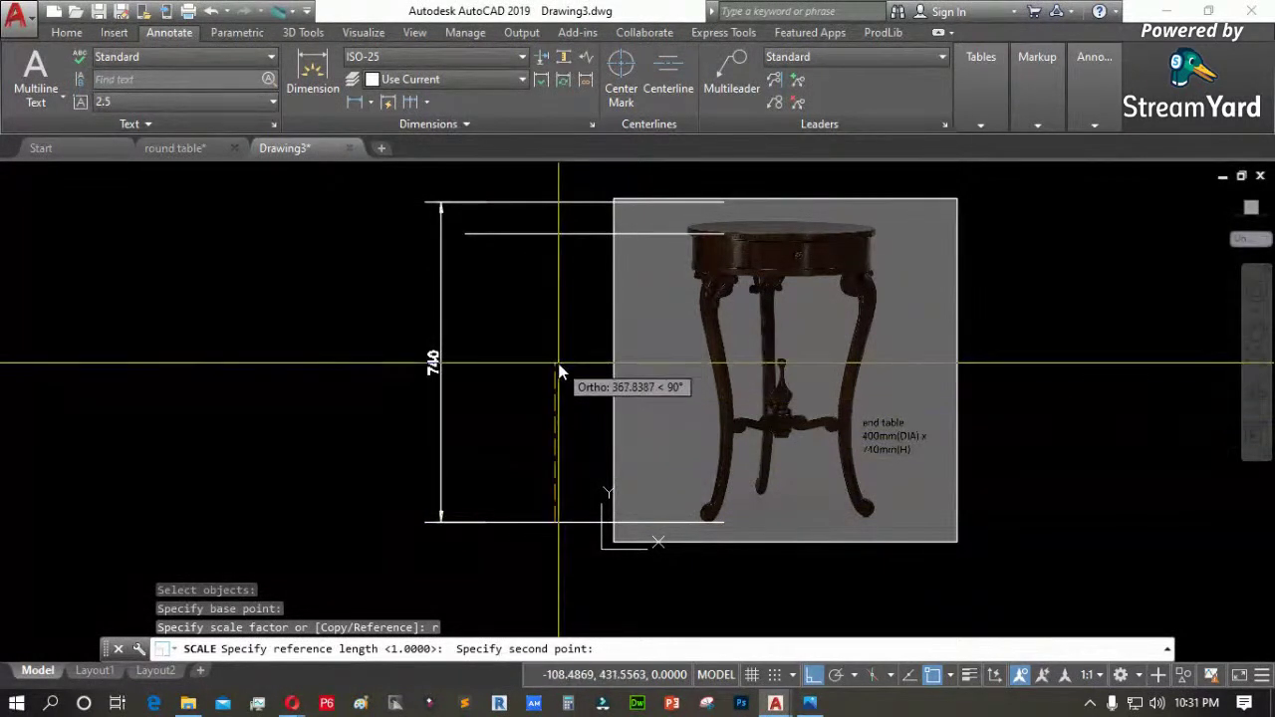
click(553, 230)
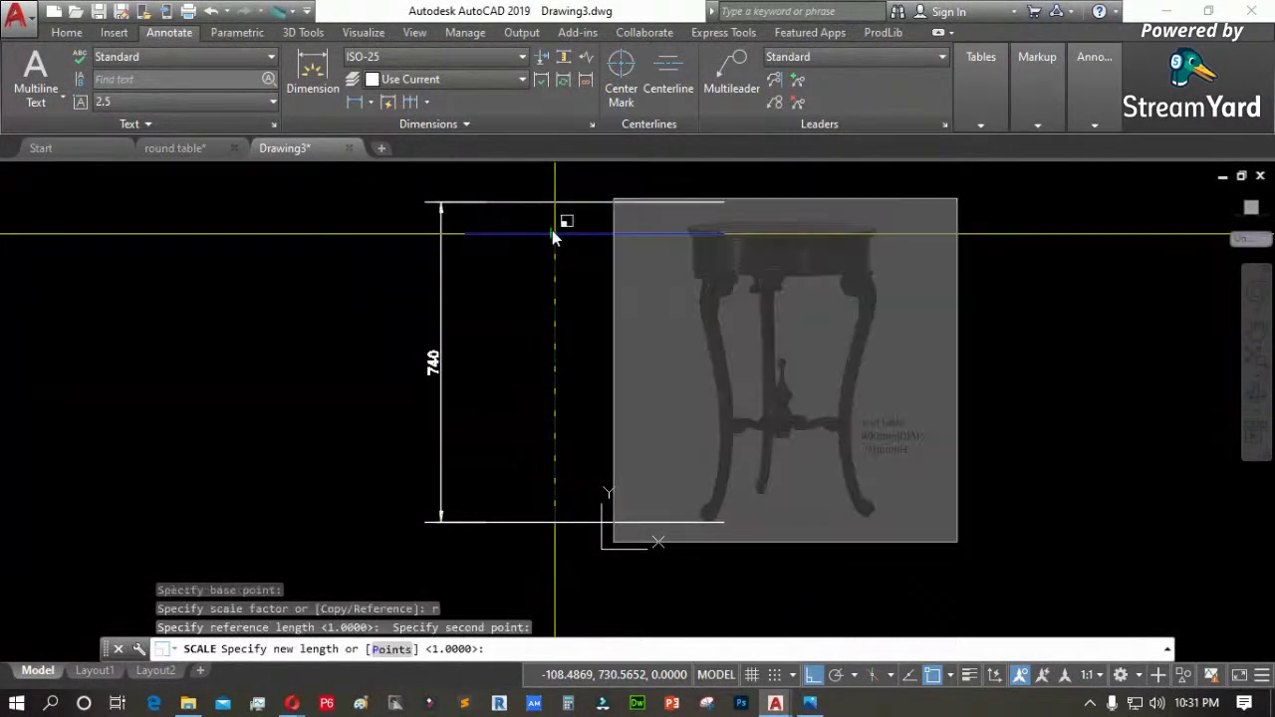
click(613, 240)
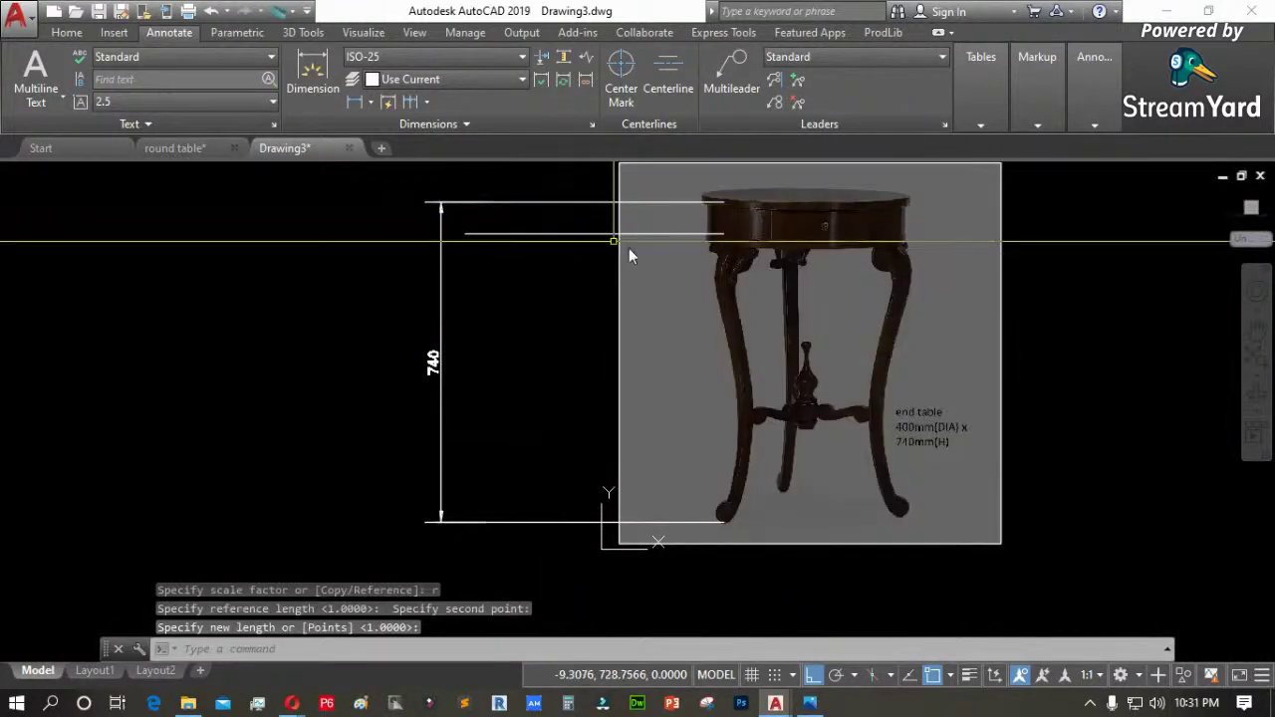
Add a trial 477,02 linear dimension across the tabletop's width
scroll(524, 443, down, 2)
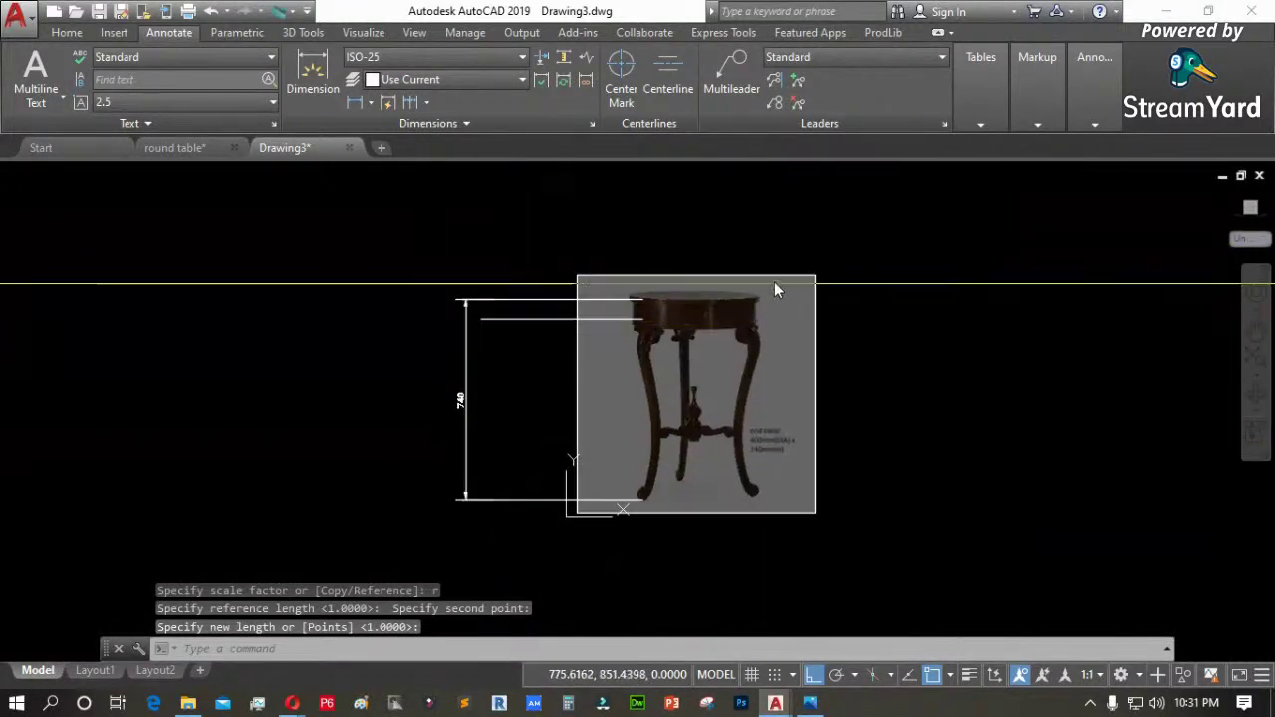
scroll(711, 276, up, 4)
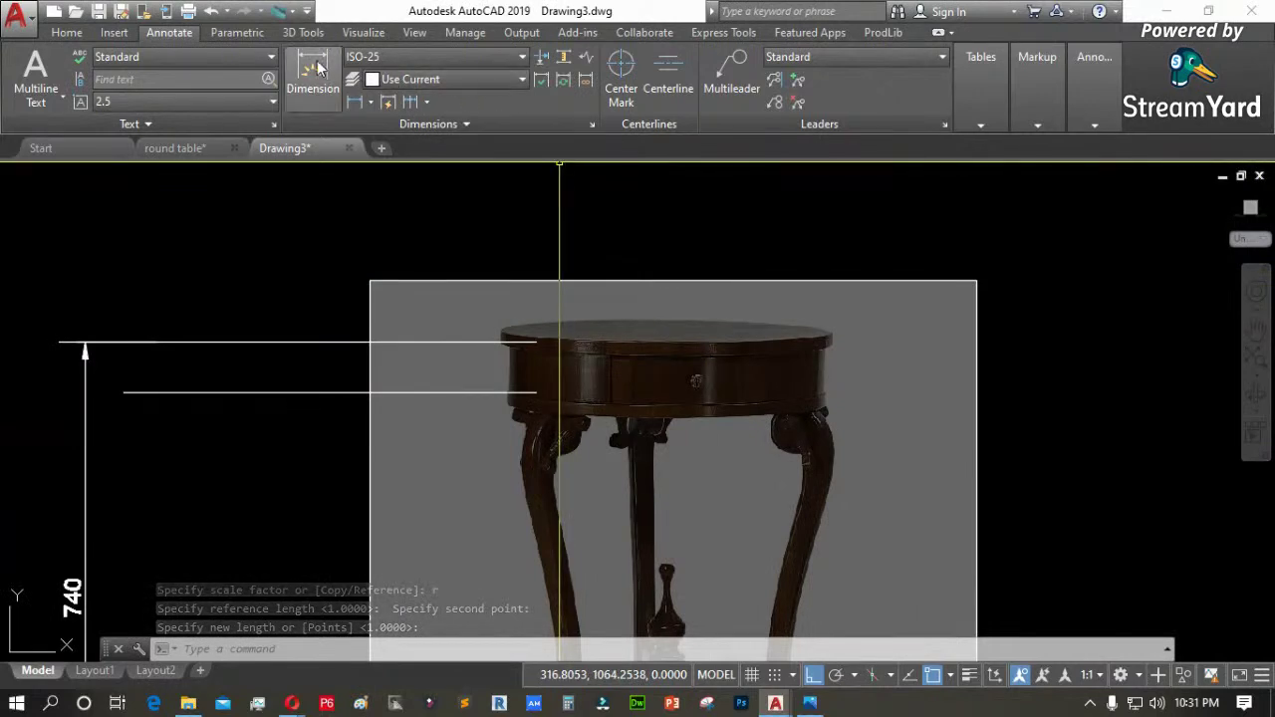
scroll(524, 250, down, 2)
scroll(750, 528, up, 2)
scroll(742, 533, up, 1)
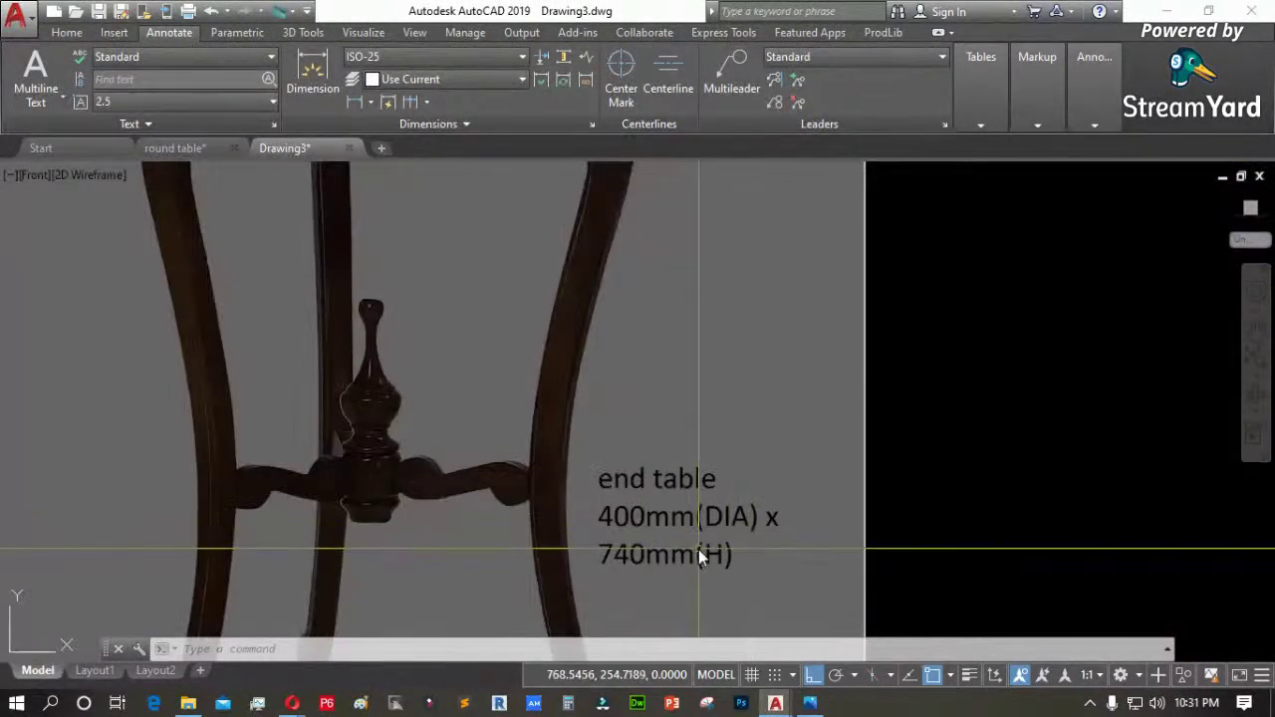
scroll(702, 548, down, 3)
click(345, 100)
scroll(501, 321, up, 4)
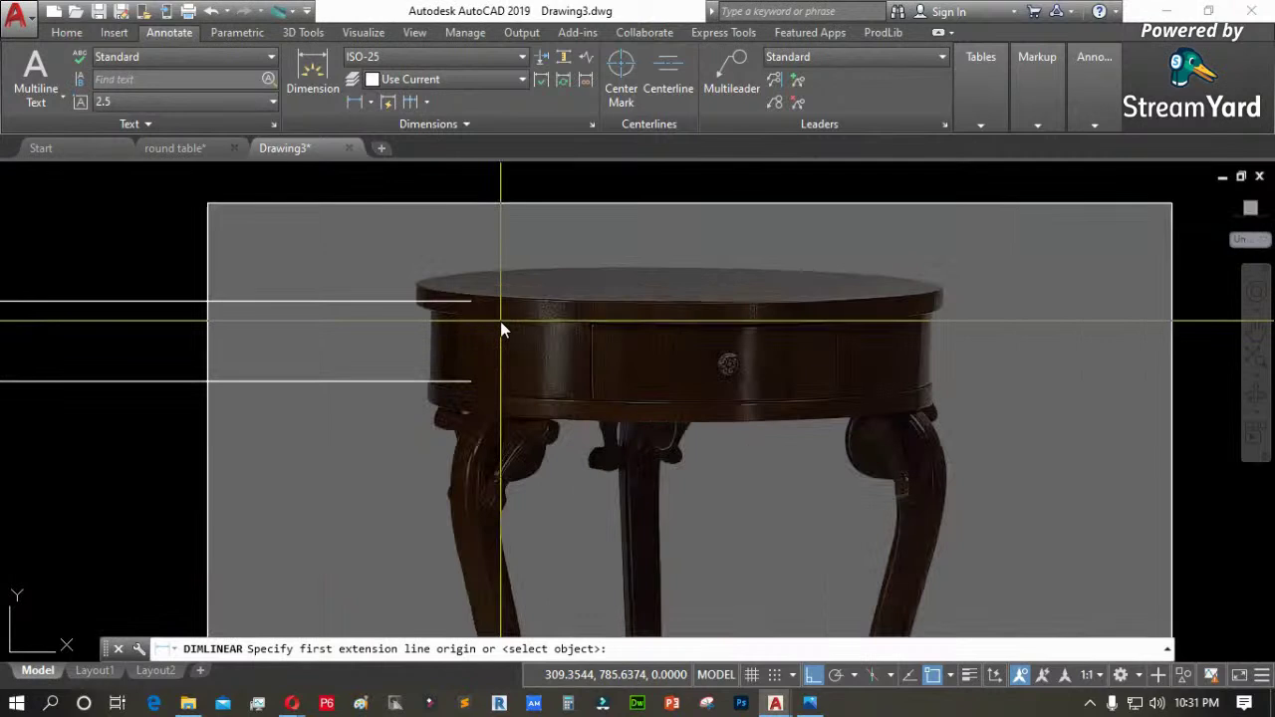
click(420, 249)
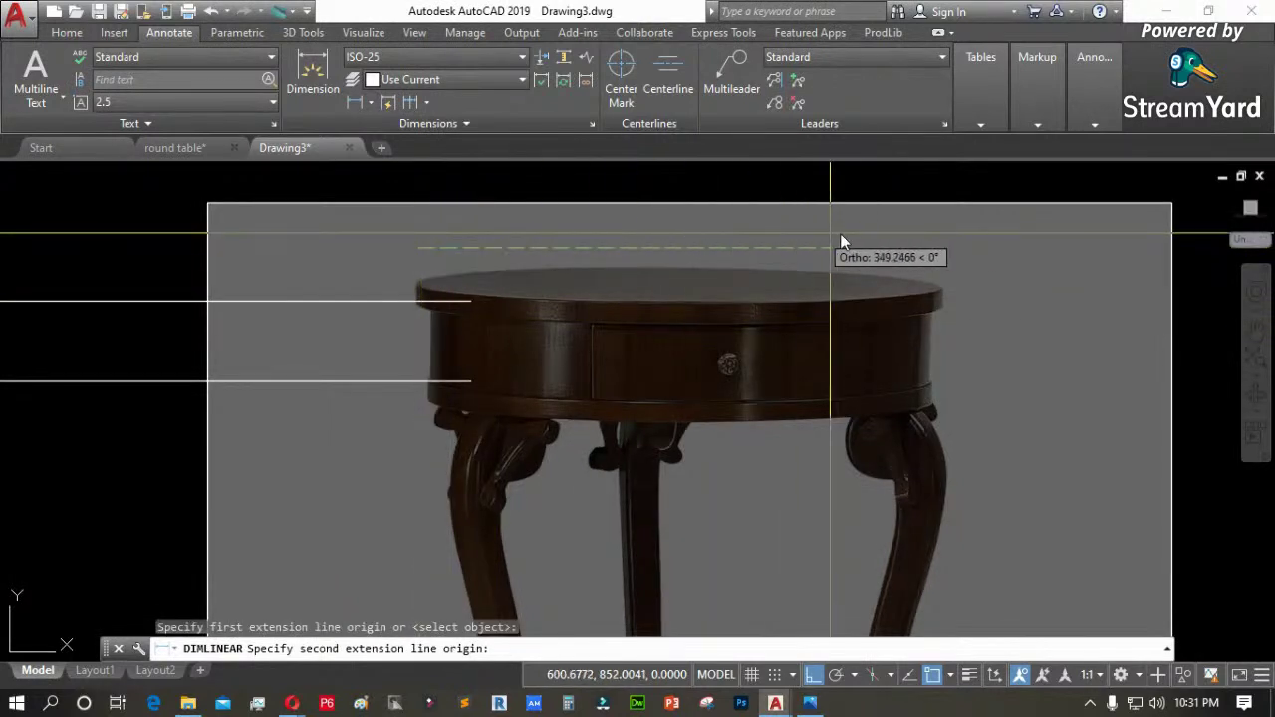
click(939, 239)
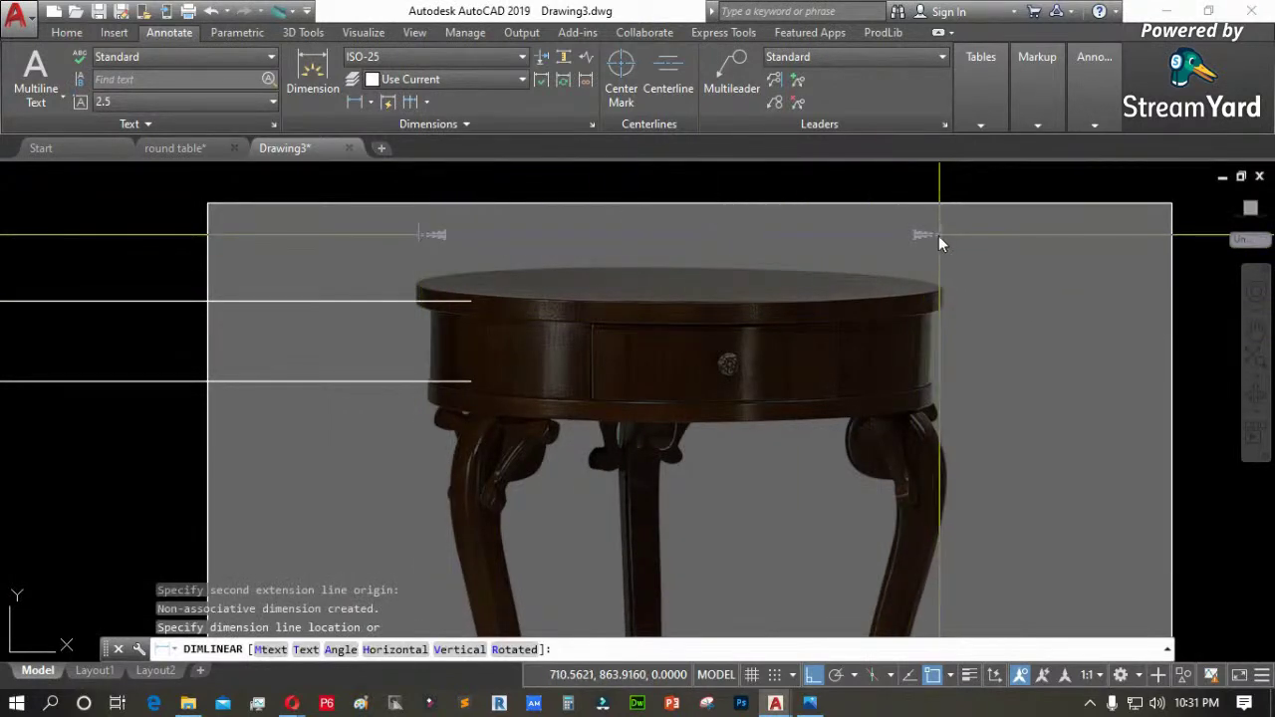
scroll(923, 244, down, 4)
click(854, 208)
Delete the 477,02 width dimension
scroll(853, 214, up, 4)
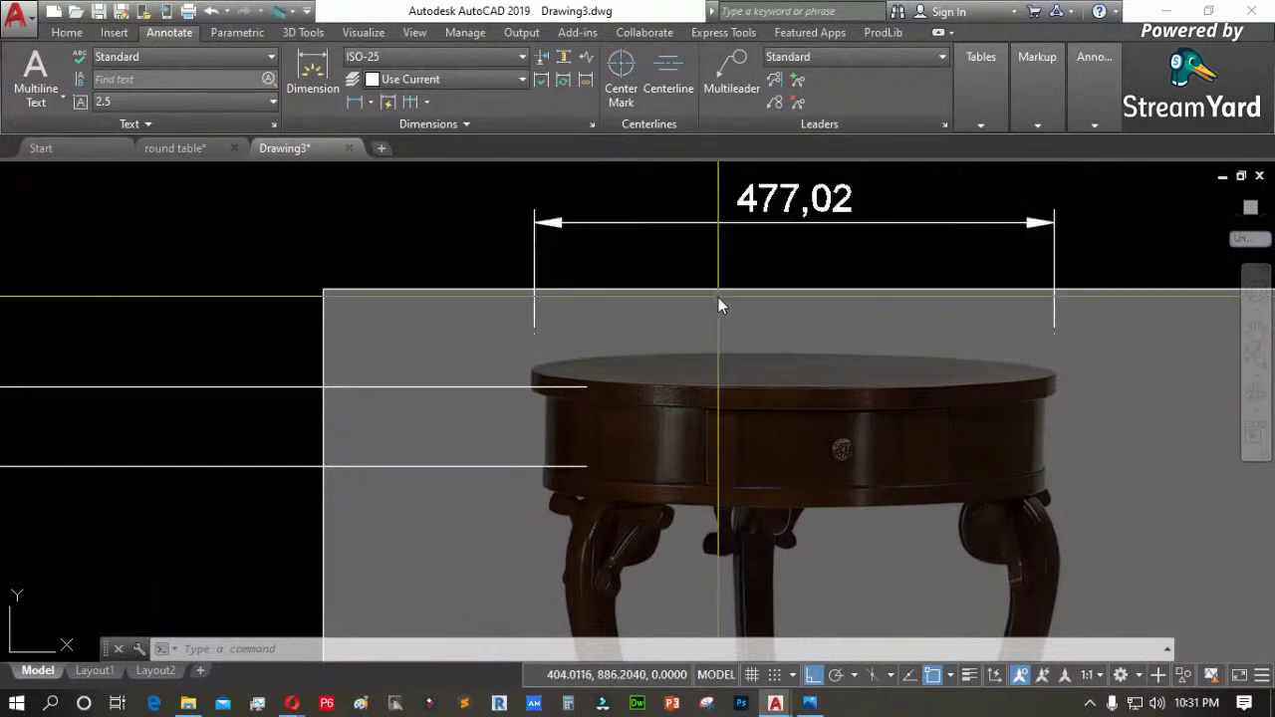
scroll(750, 289, down, 2)
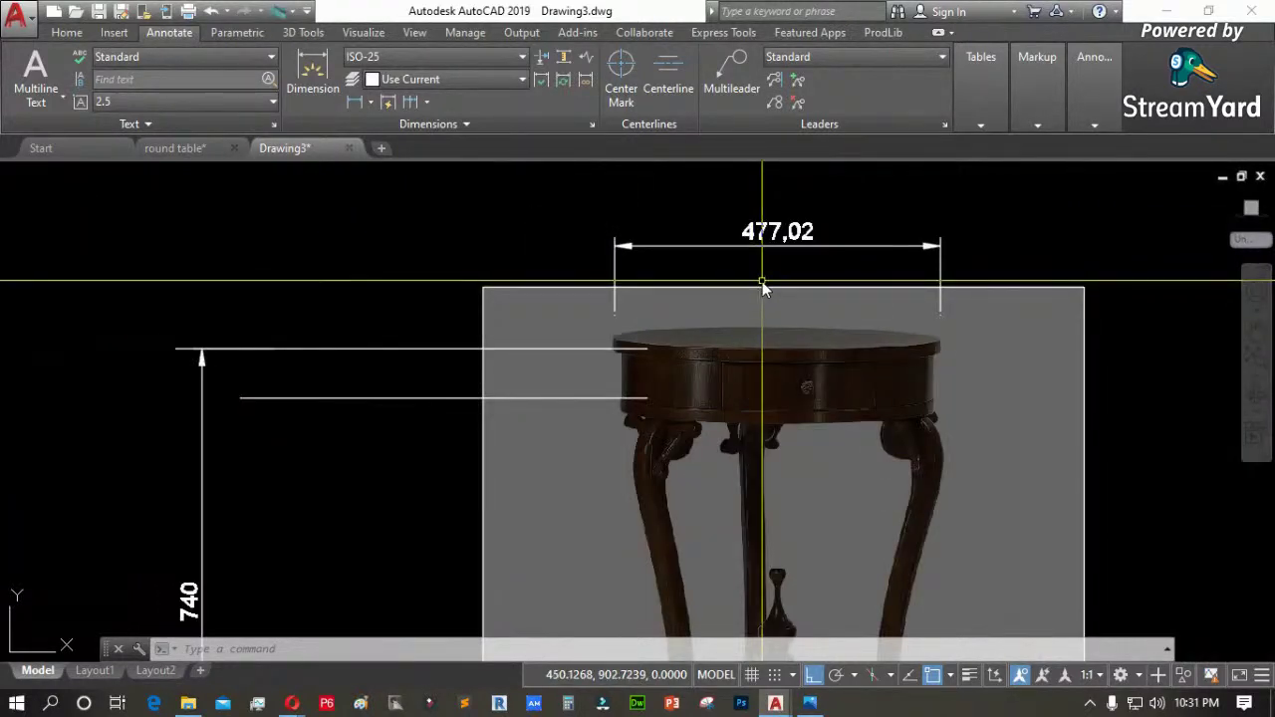
click(979, 256)
key(Delete)
scroll(572, 304, down, 2)
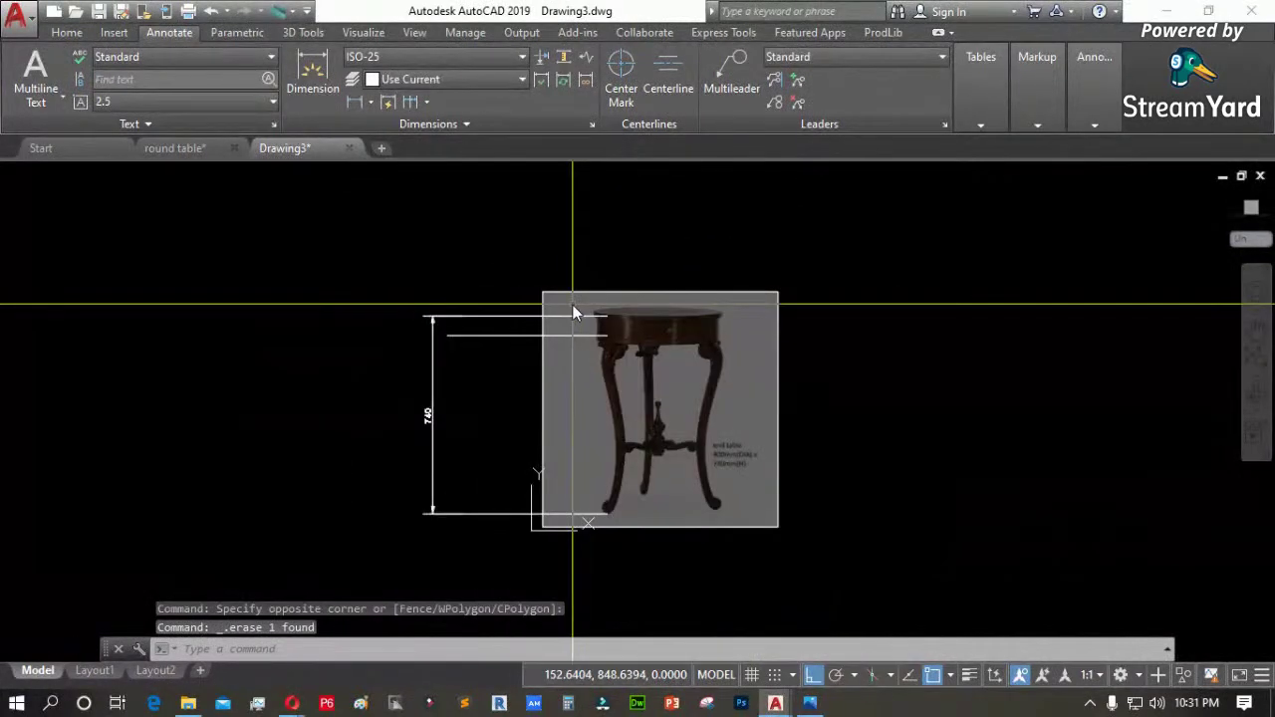
Stretch the horizontal guide lines' ends out to the tabletop's edge
scroll(485, 481, up, 2)
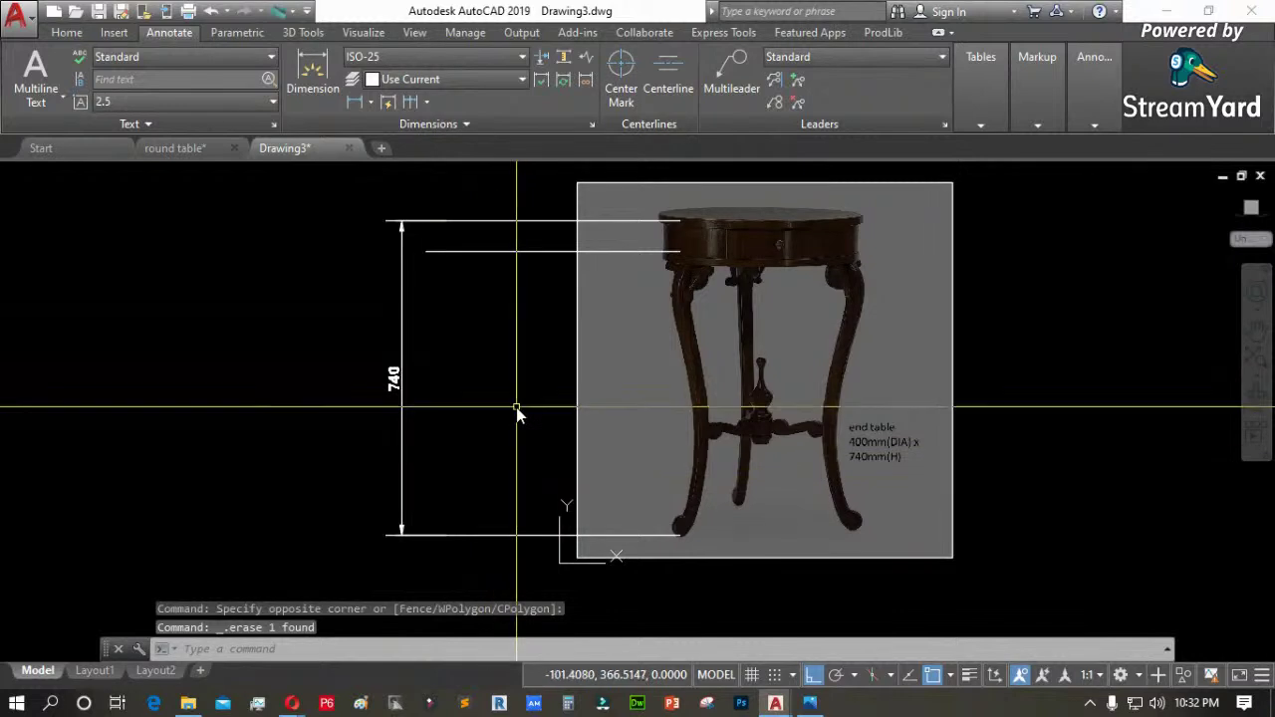
scroll(673, 209, up, 3)
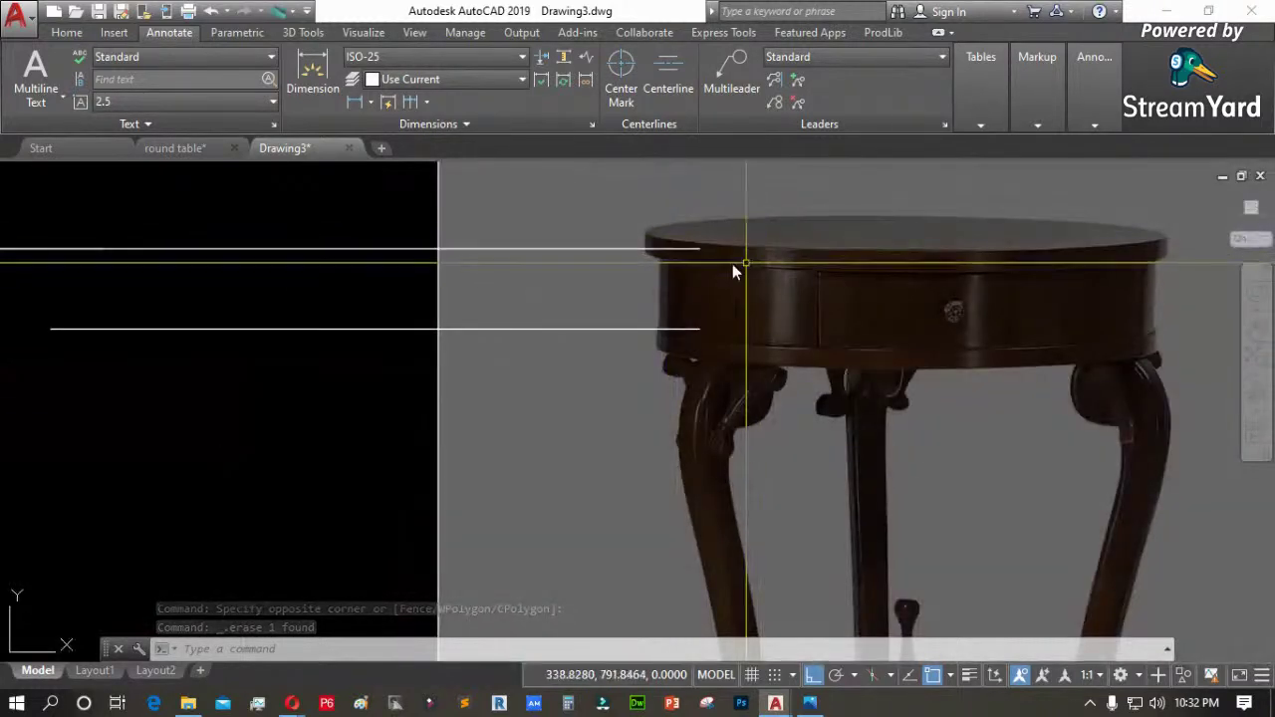
click(356, 218)
click(296, 336)
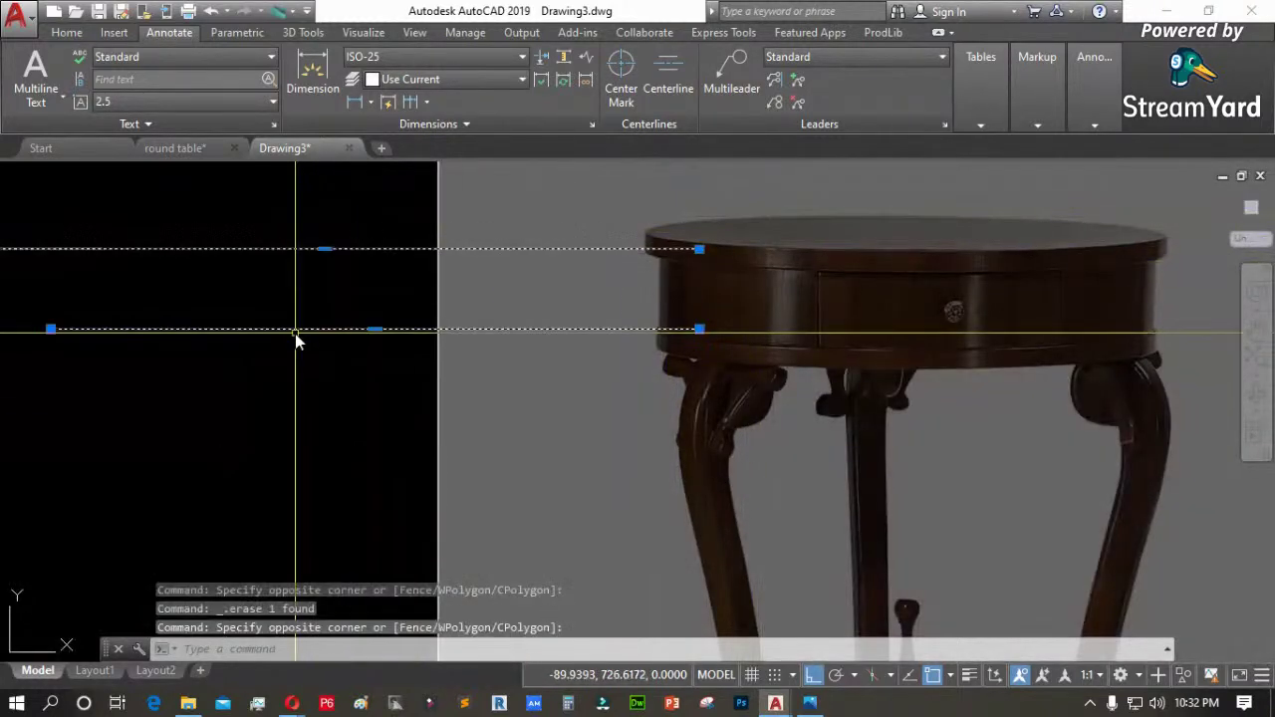
click(700, 249)
click(880, 290)
click(701, 328)
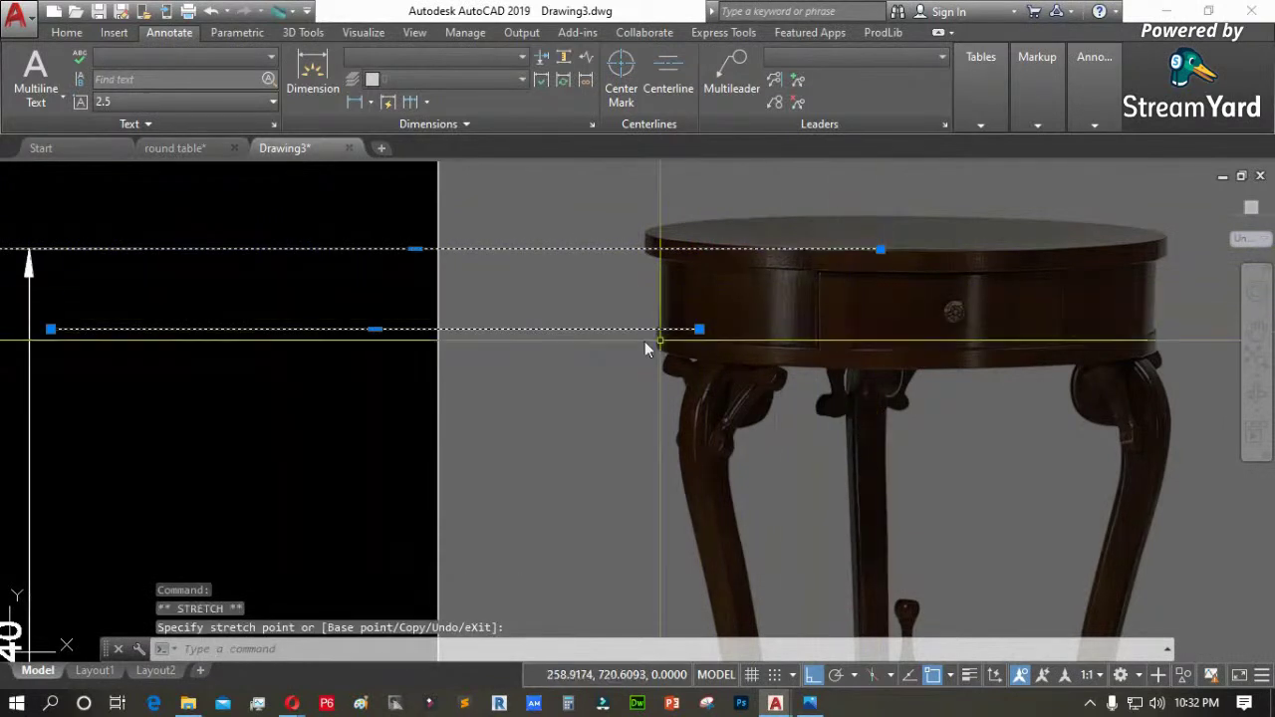
key(Escape)
key(Escape)
click(24, 305)
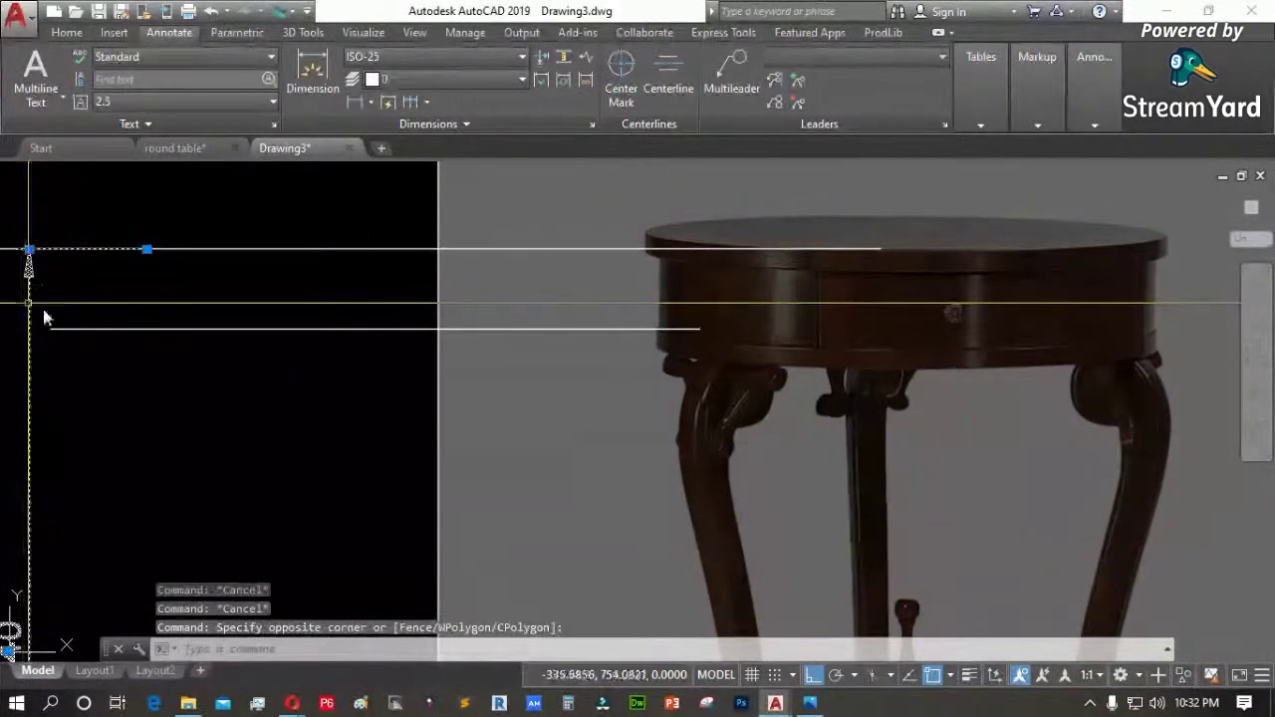
key(Escape)
click(465, 328)
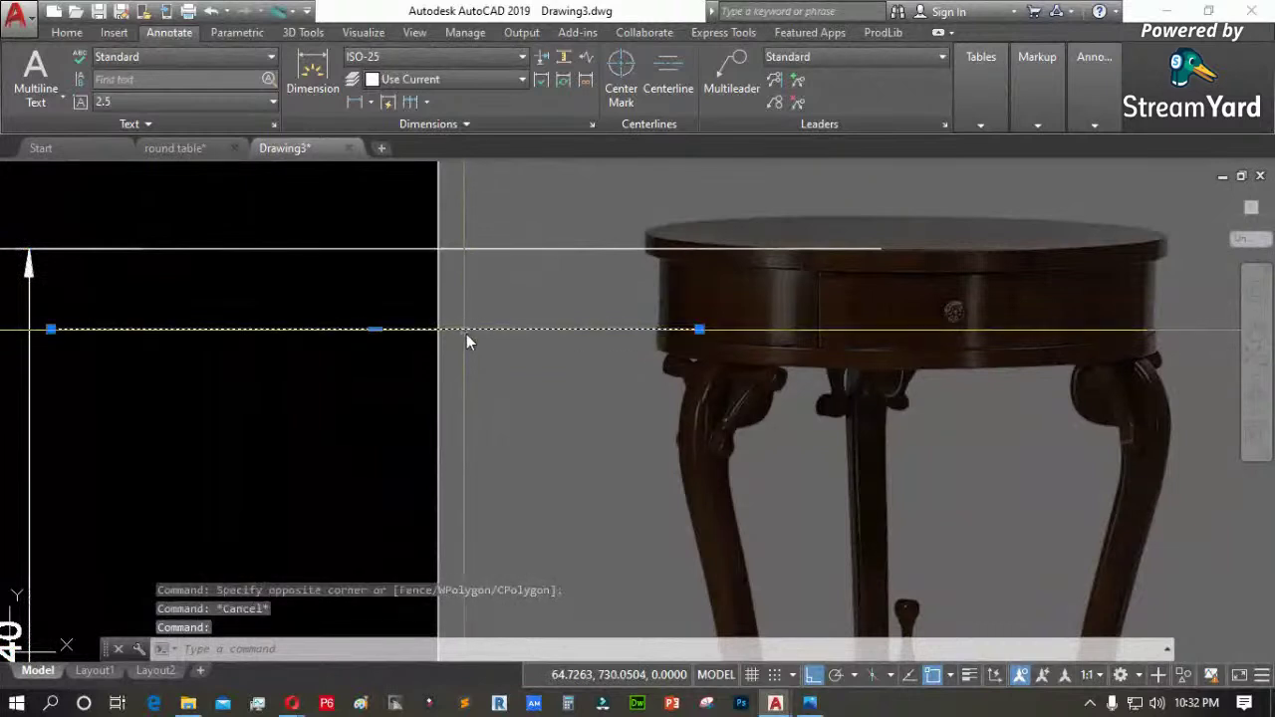
text(m)
key(space)
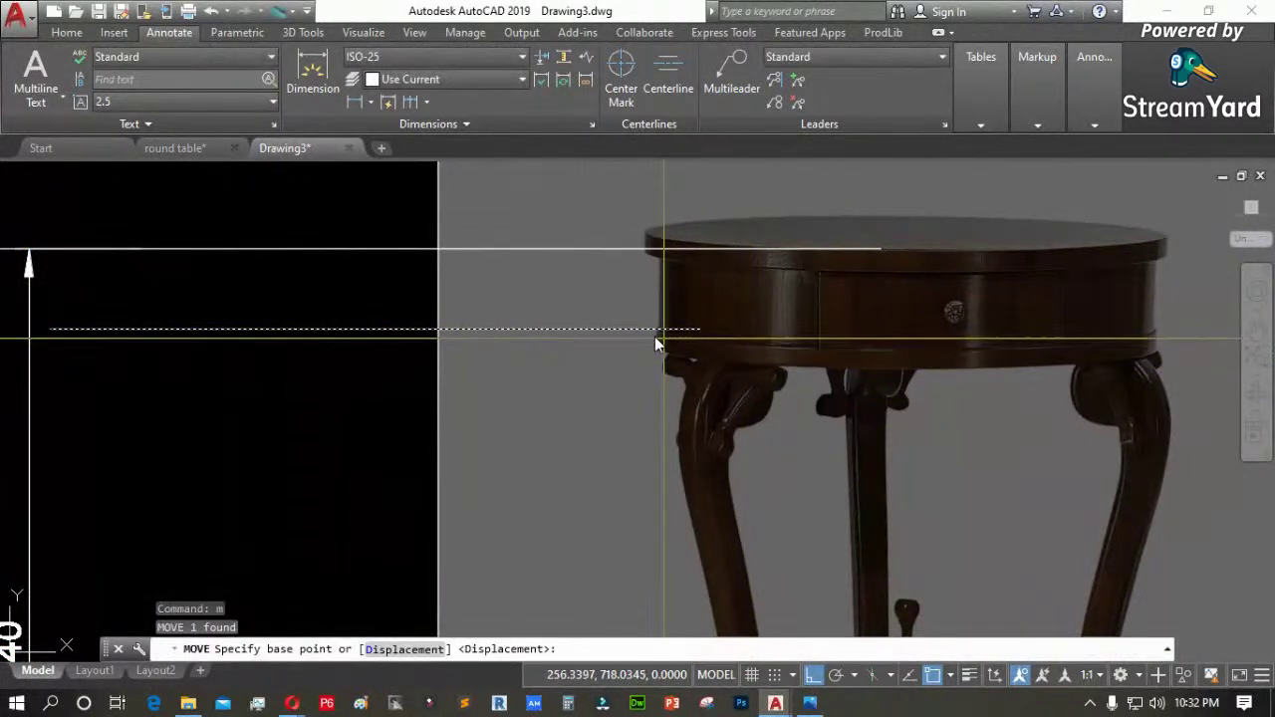
key(Escape)
Copy the top guide line down twice to mark the apron edges
text(co)
key(space)
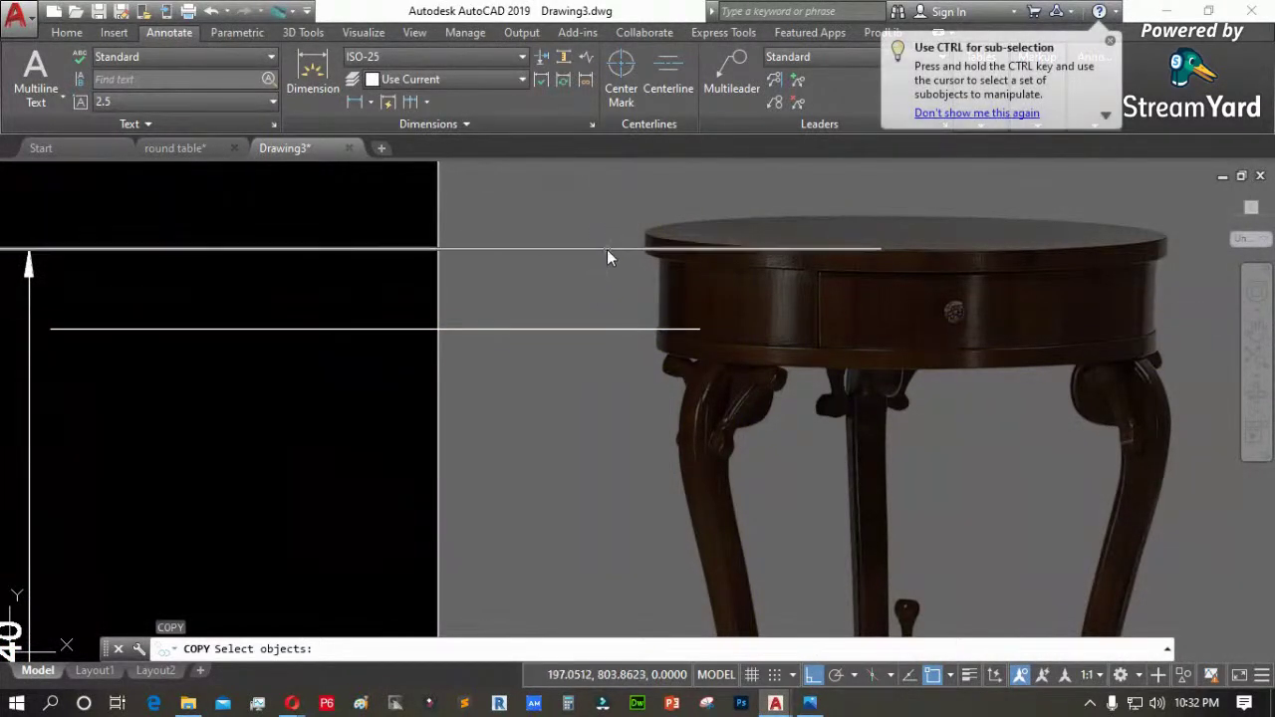
click(607, 248)
scroll(878, 242, up, 6)
key(space)
click(887, 273)
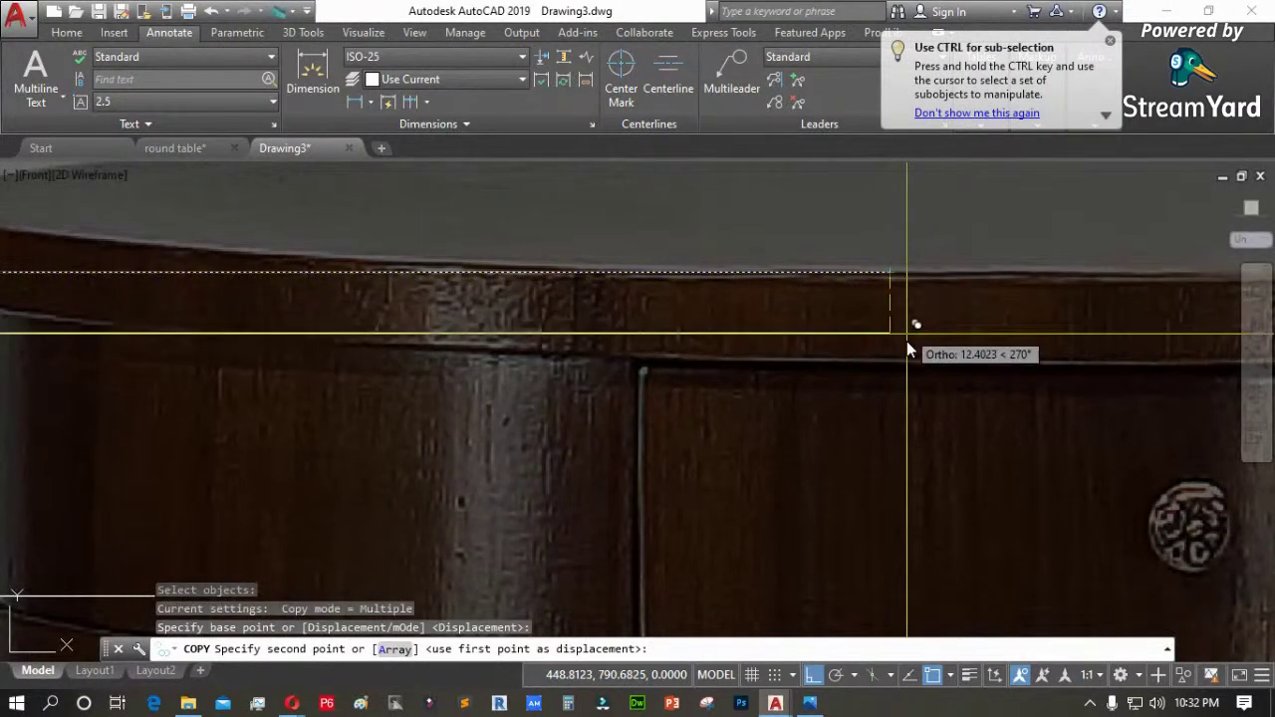
scroll(872, 280, down, 5)
scroll(918, 398, up, 4)
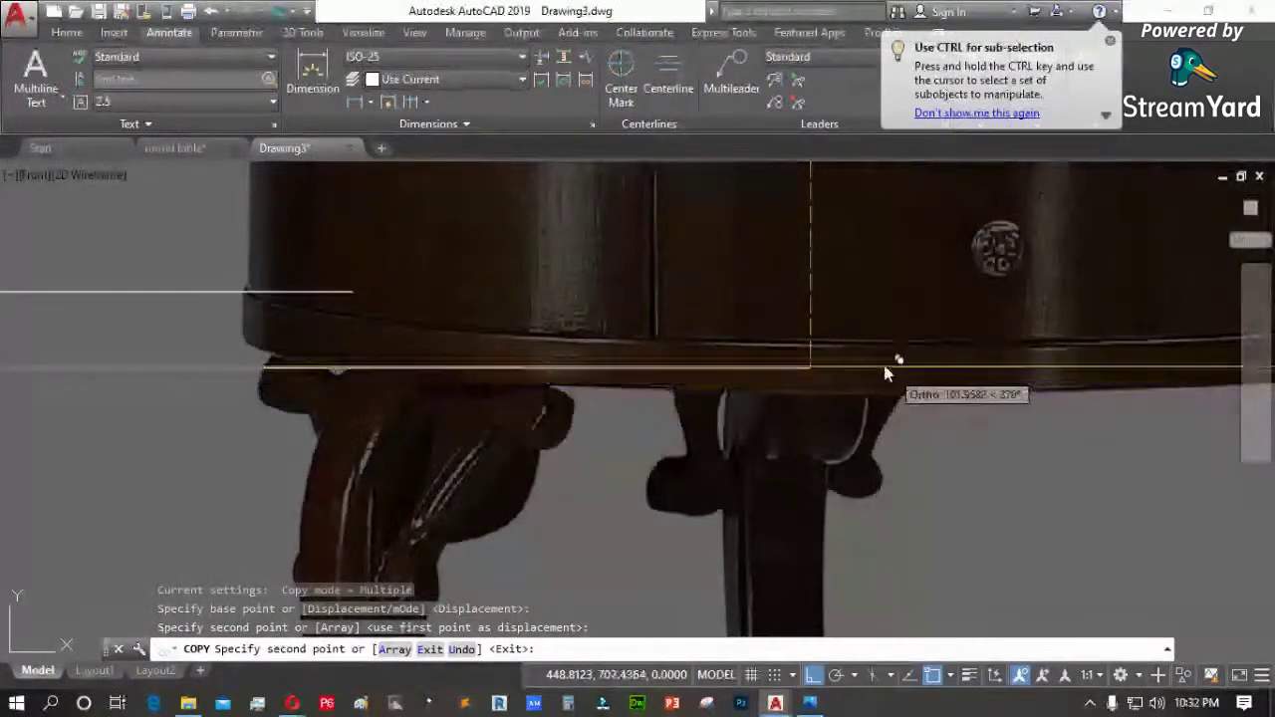
click(888, 339)
click(880, 389)
key(space)
scroll(878, 380, down, 4)
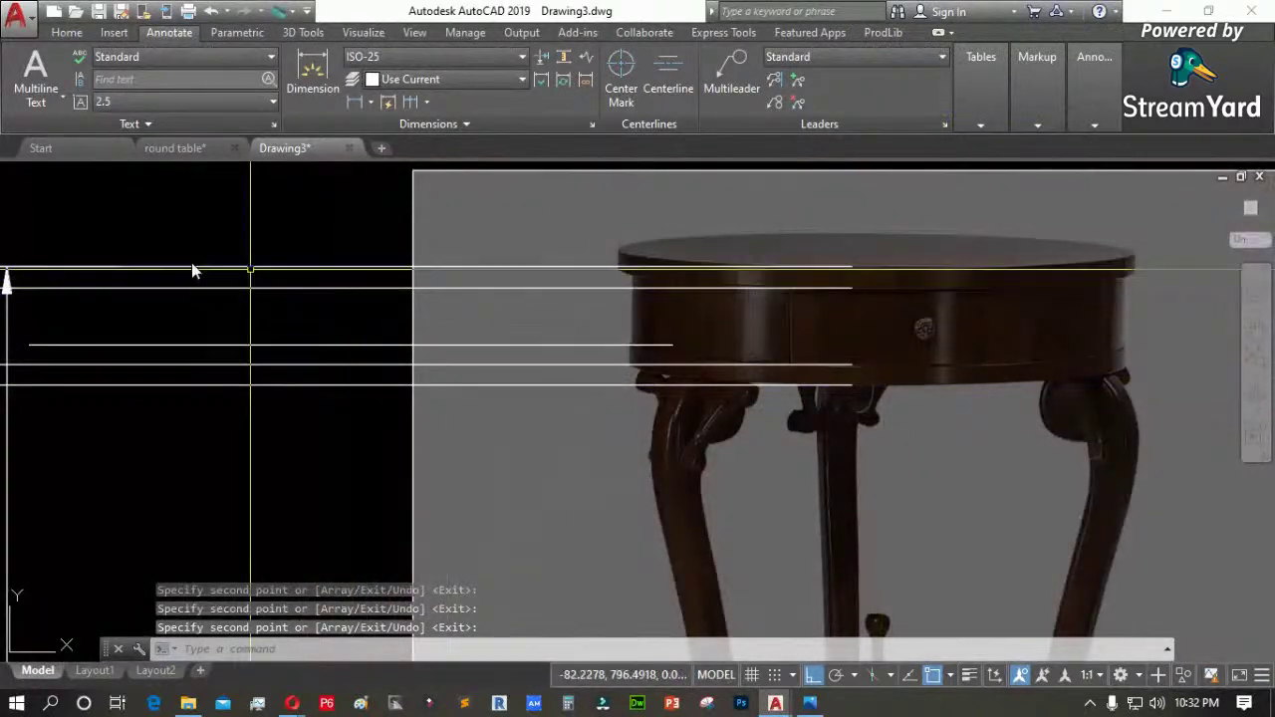
Erase the extra topmost guide line
click(89, 271)
key(Delete)
scroll(512, 361, down, 4)
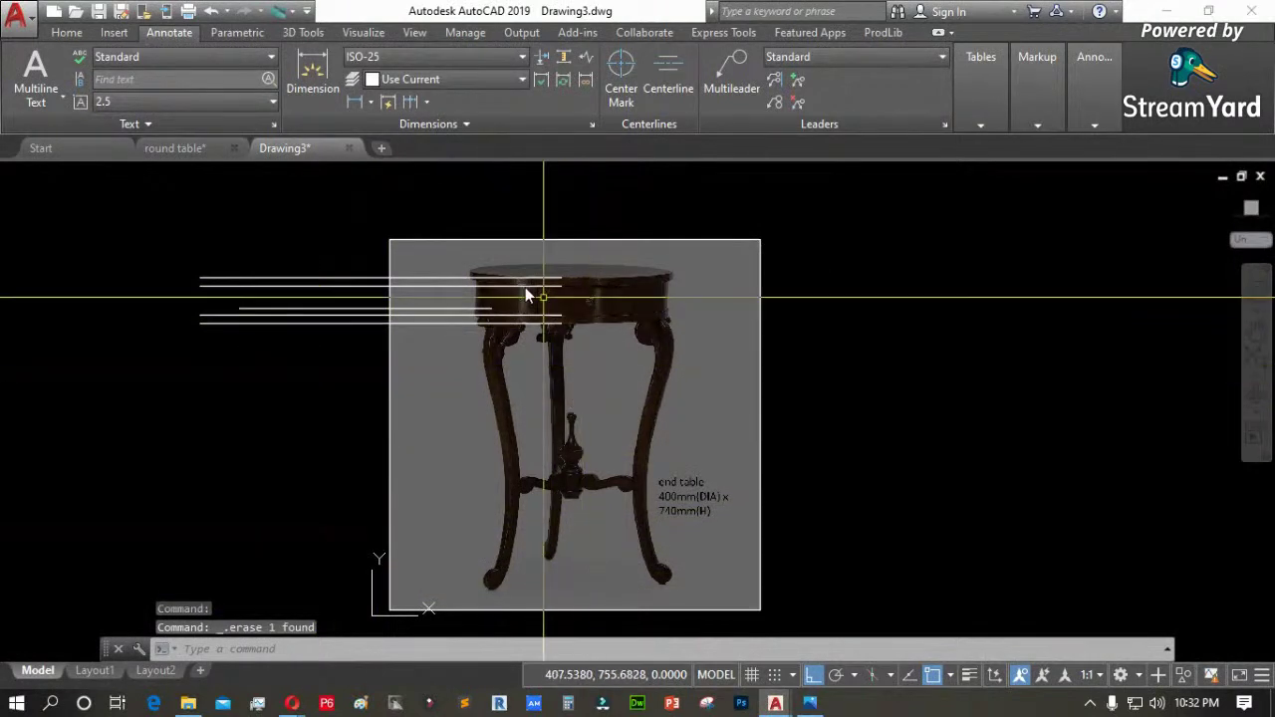
Draw vertical polylines at the tabletop's left and right edges
scroll(463, 263, up, 4)
text(pl)
key(Return)
scroll(453, 271, up, 3)
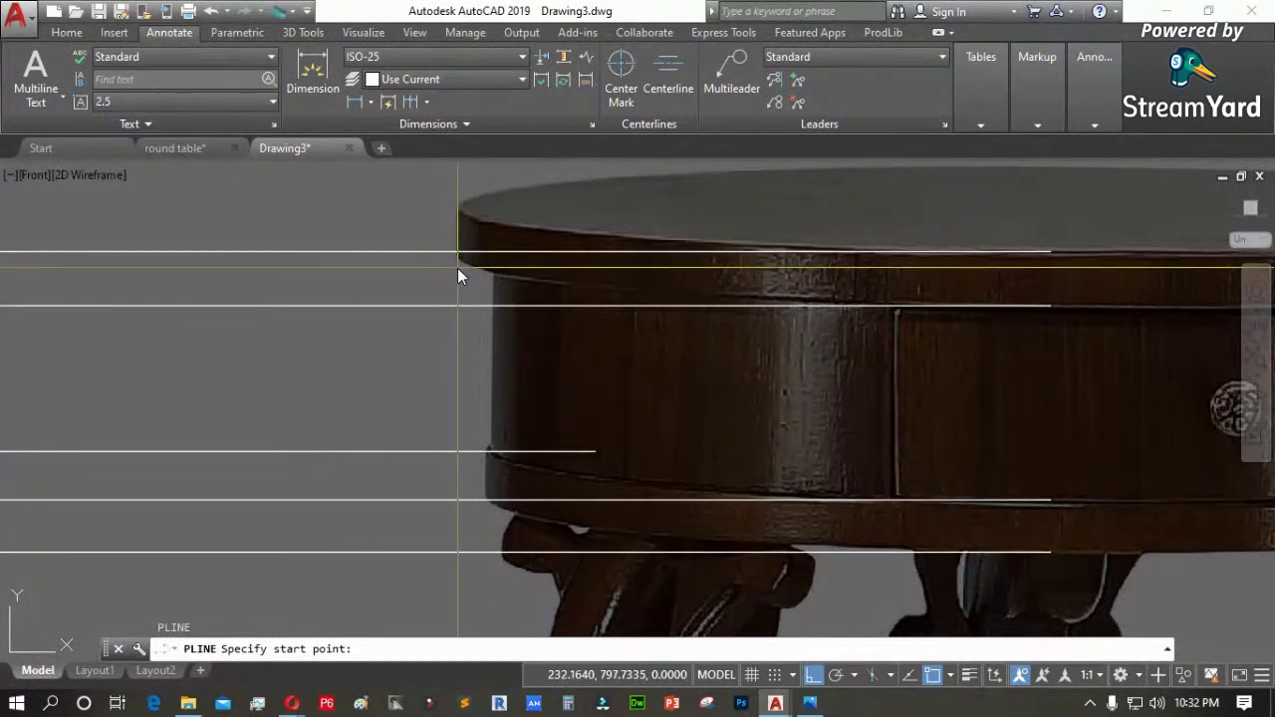
click(456, 268)
scroll(455, 281, down, 7)
click(503, 252)
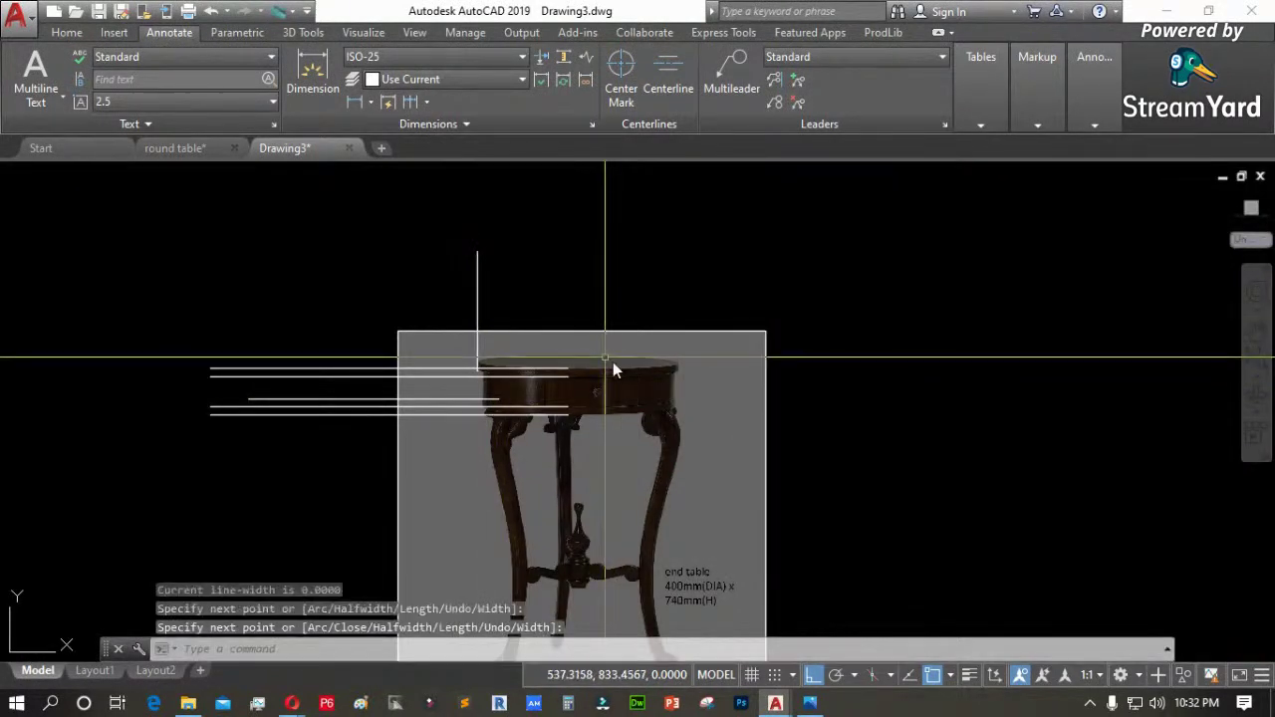
scroll(687, 383, up, 7)
key(Return)
key(Return)
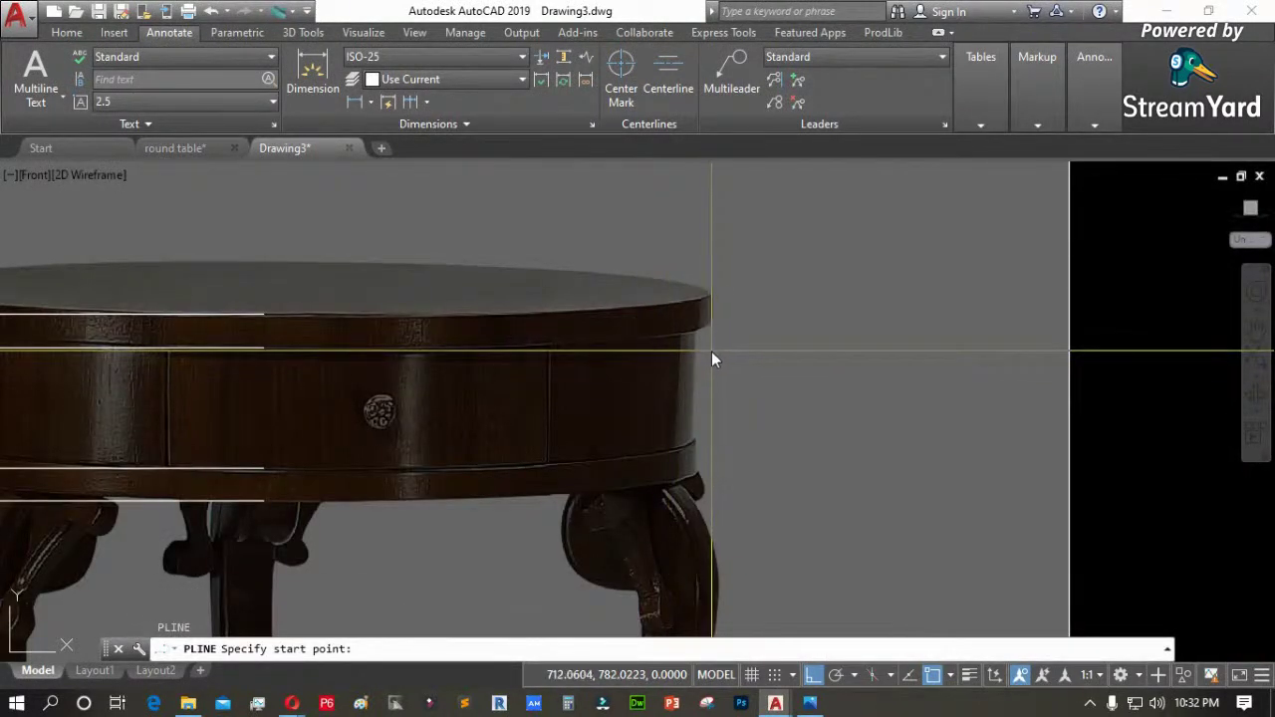
click(711, 351)
scroll(711, 351, down, 5)
key(Return)
key(Return)
Draw a helper segment to the table's centre, then a vertical centre line through the table
click(713, 271)
click(513, 271)
key(Return)
key(Return)
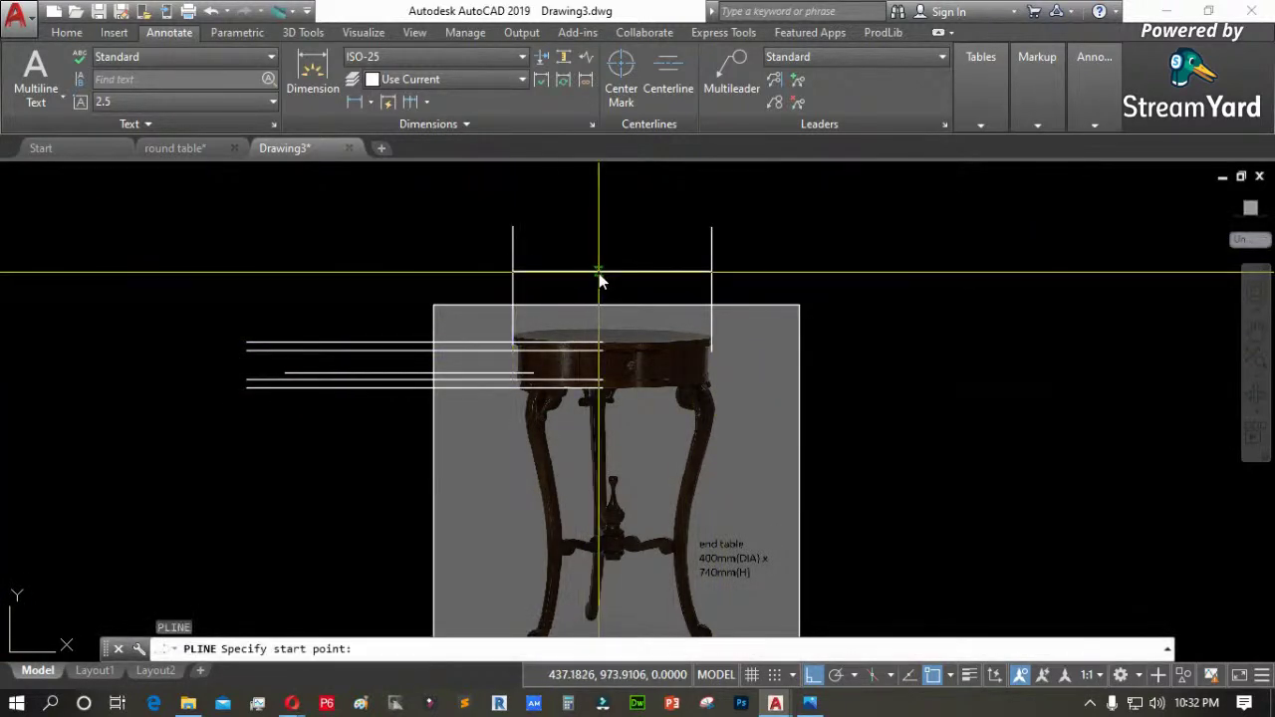
click(608, 272)
scroll(610, 274, down, 5)
click(638, 450)
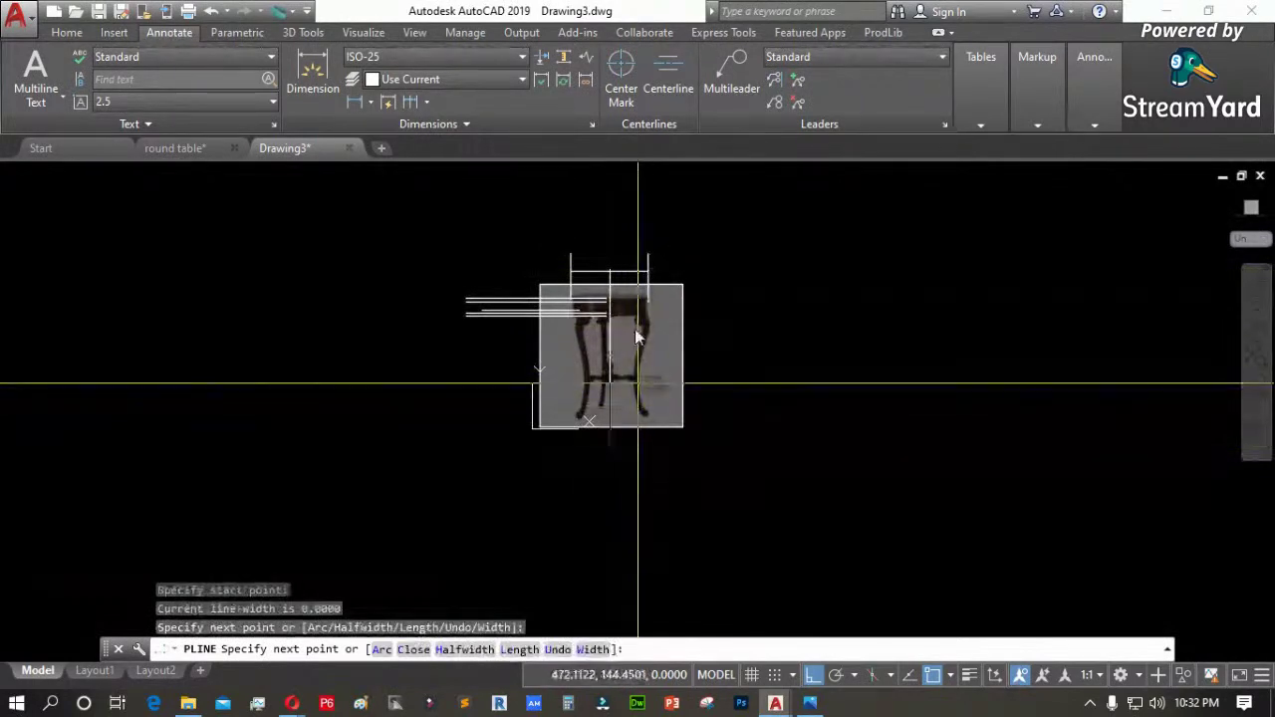
scroll(623, 289, up, 5)
key(Return)
Erase the short top helper segment and select the centre line
scroll(598, 274, down, 4)
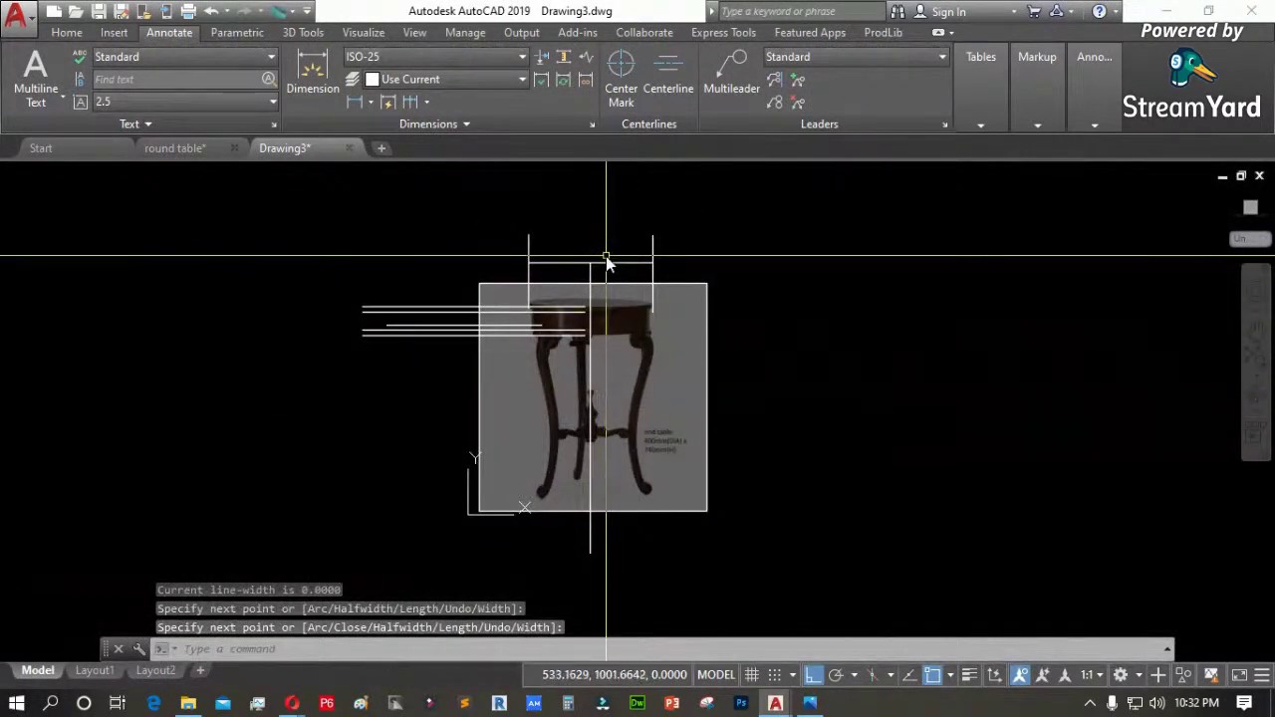
scroll(608, 262, up, 3)
click(663, 265)
click(584, 293)
key(Delete)
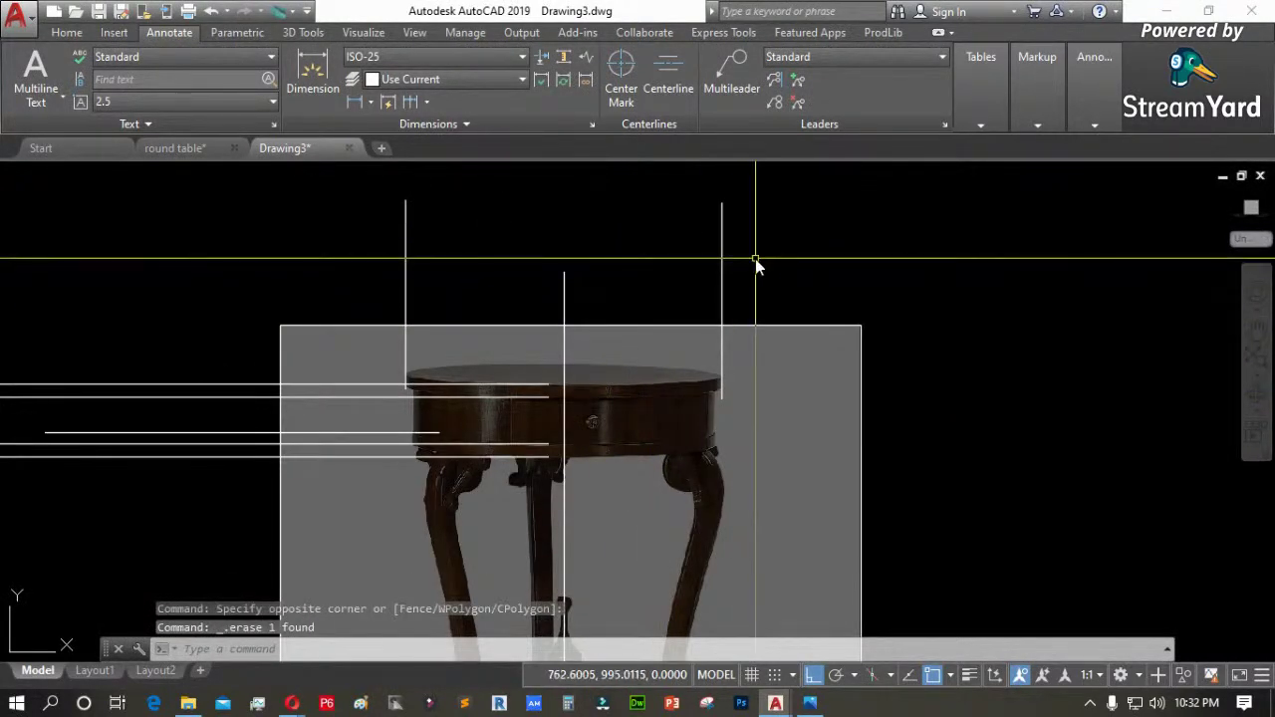
click(584, 264)
click(510, 307)
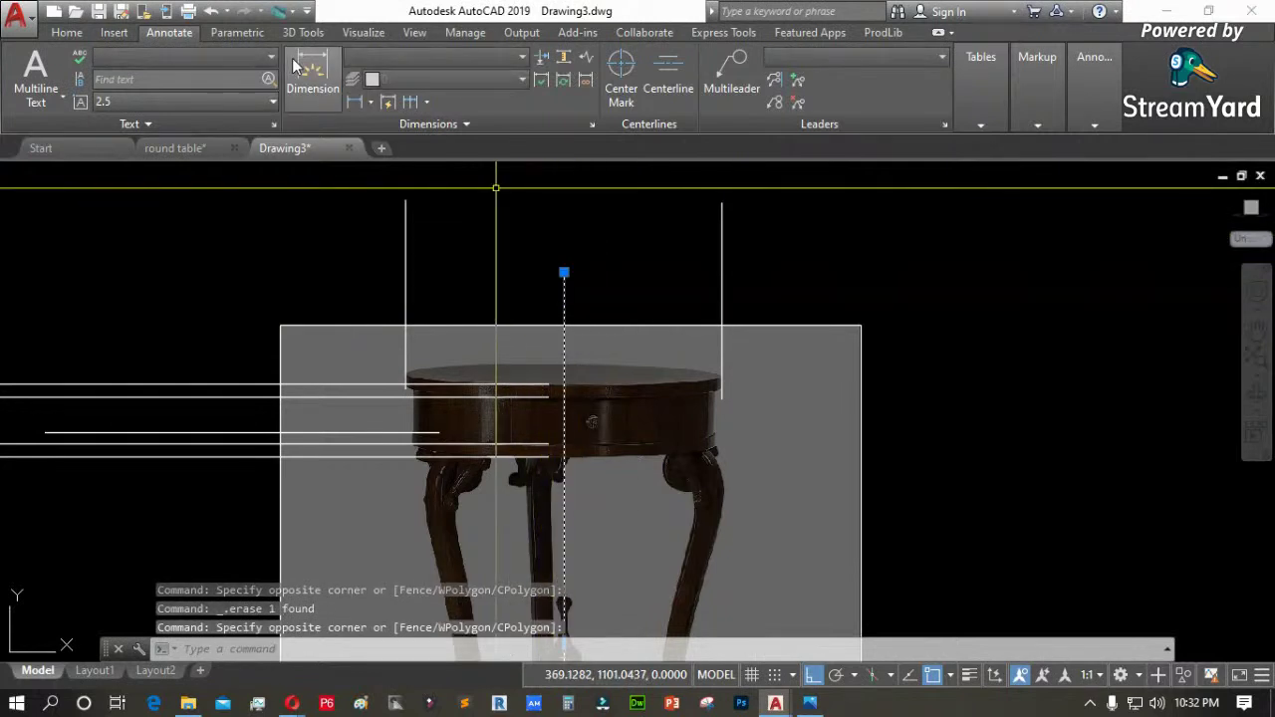
click(84, 32)
click(942, 60)
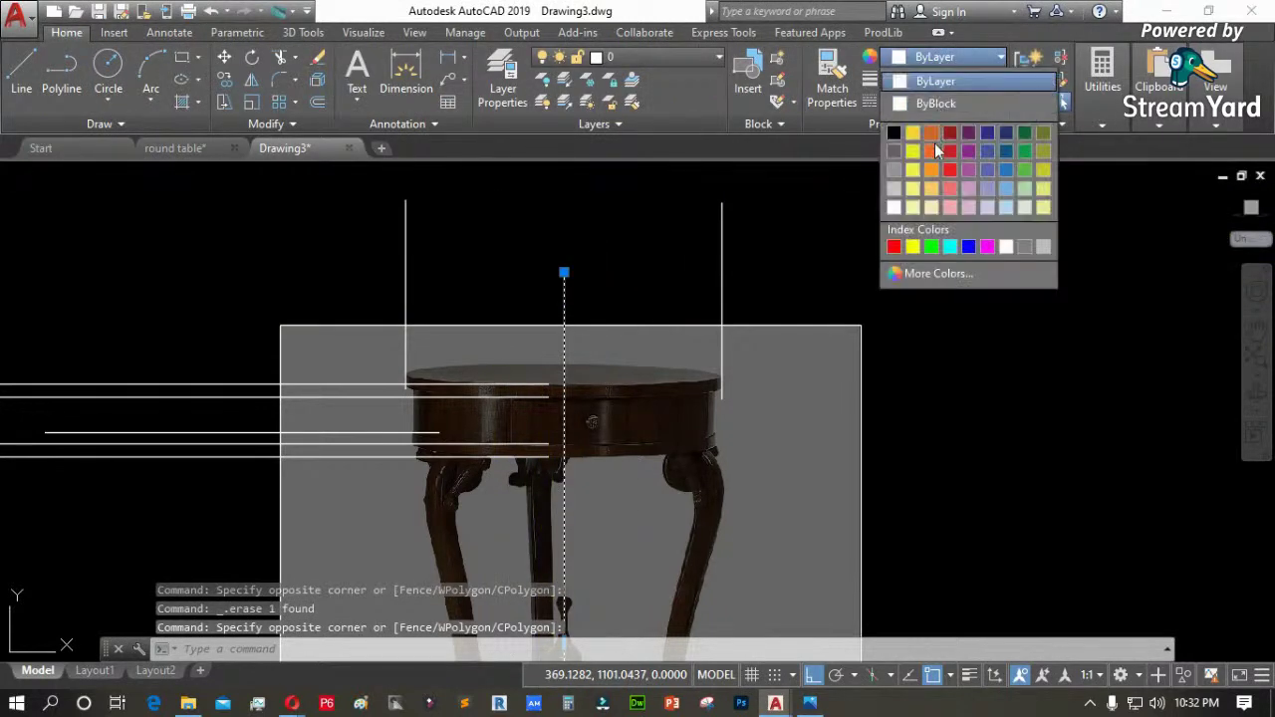
Set the selected centre line's colour to Red and return to the AutoCAD window
click(895, 247)
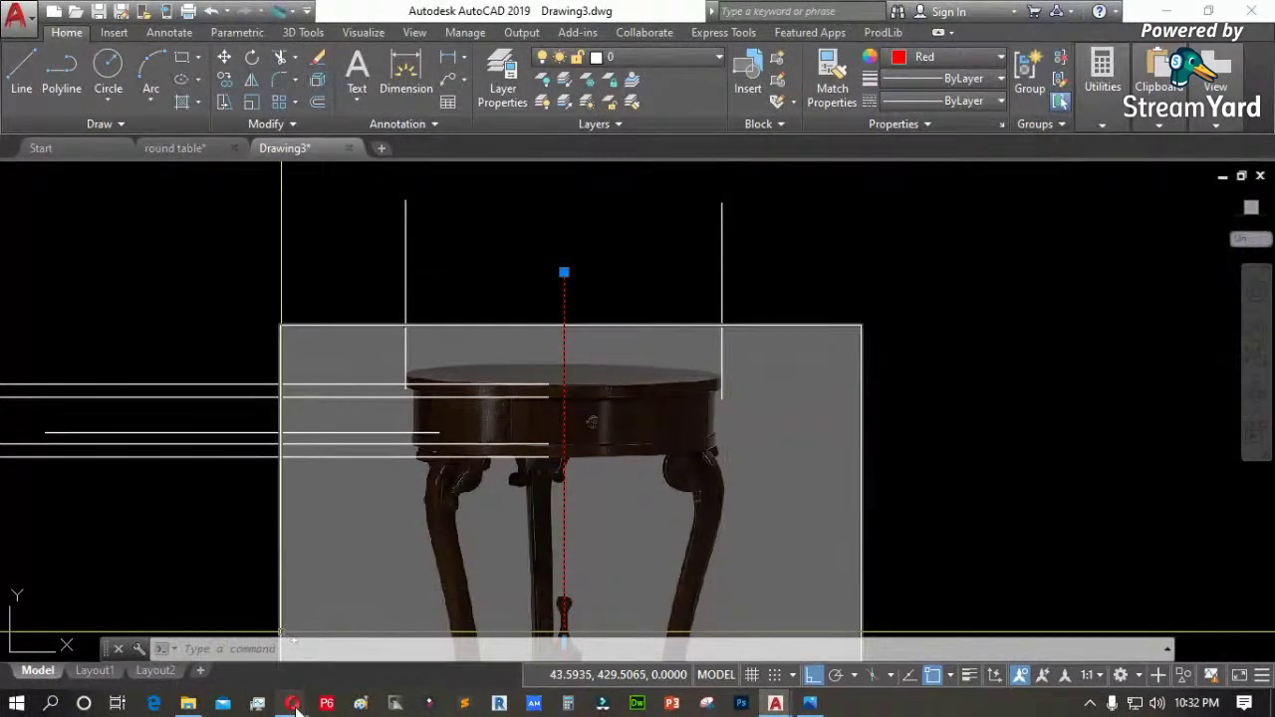
mouse_move(294, 705)
mouse_move(307, 641)
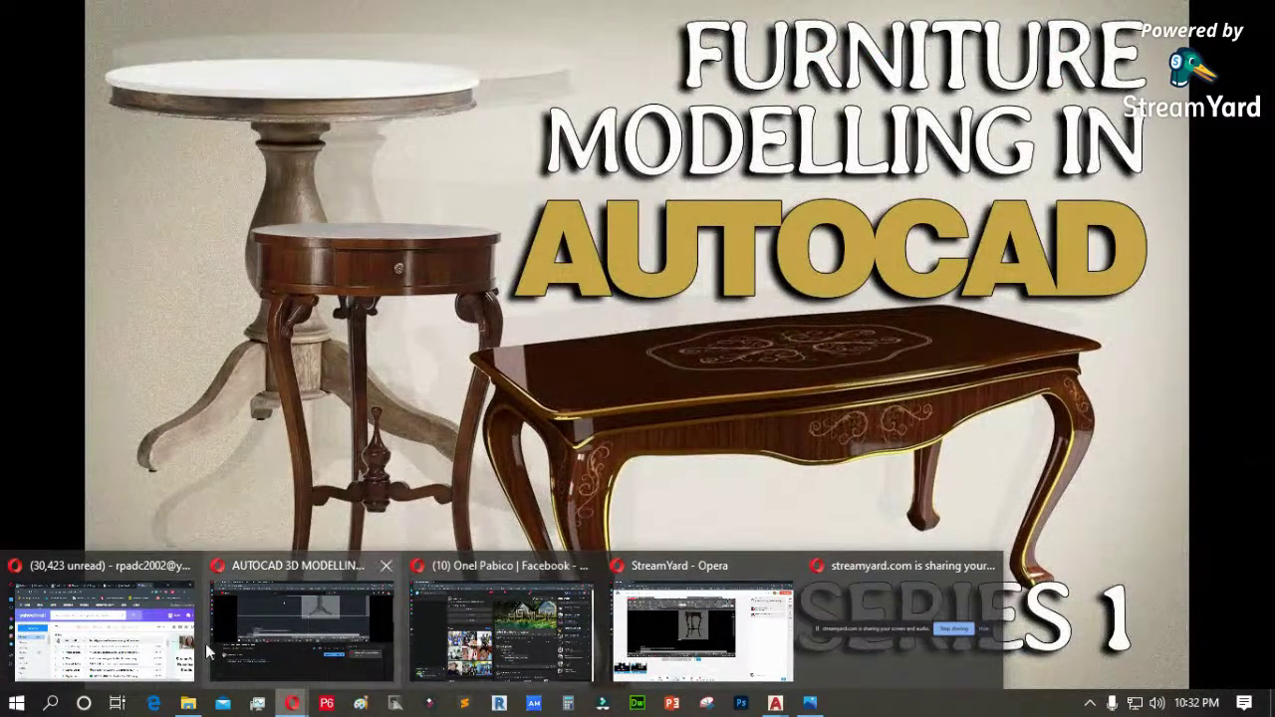
click(310, 636)
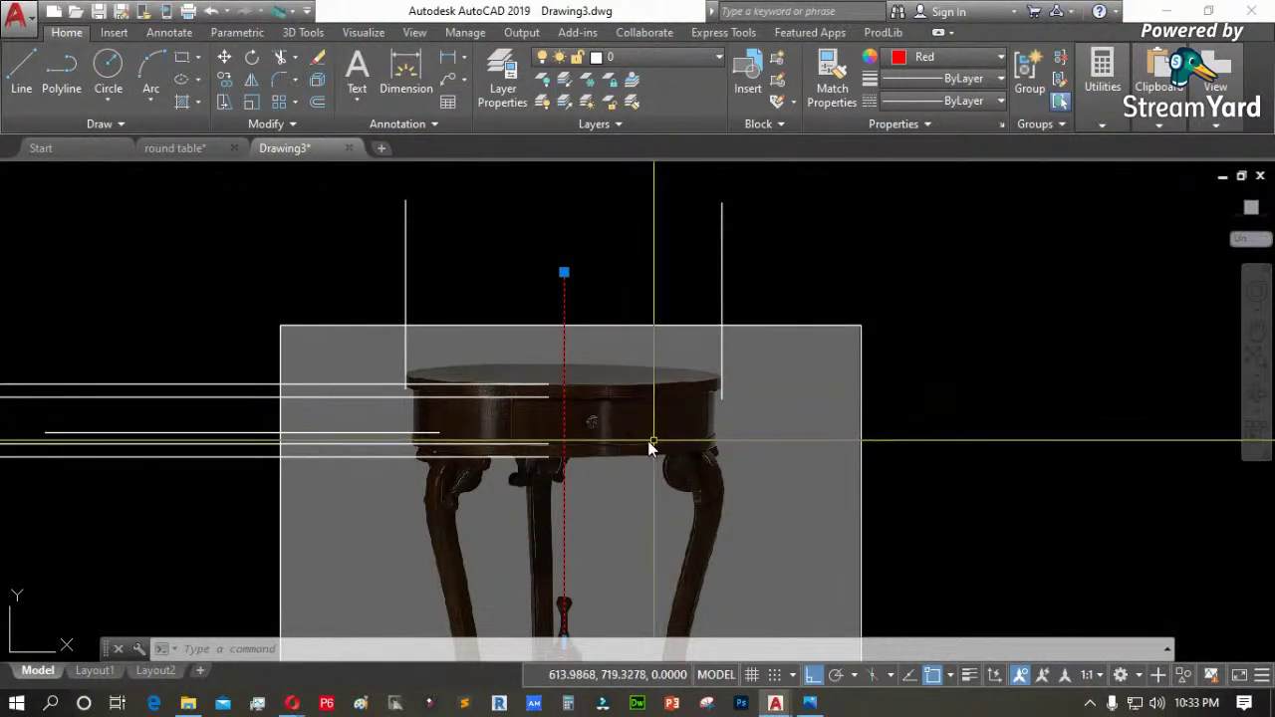
Deselect the red centre line and abandon an initial polyline attempt
key(Escape)
scroll(638, 438, up, 5)
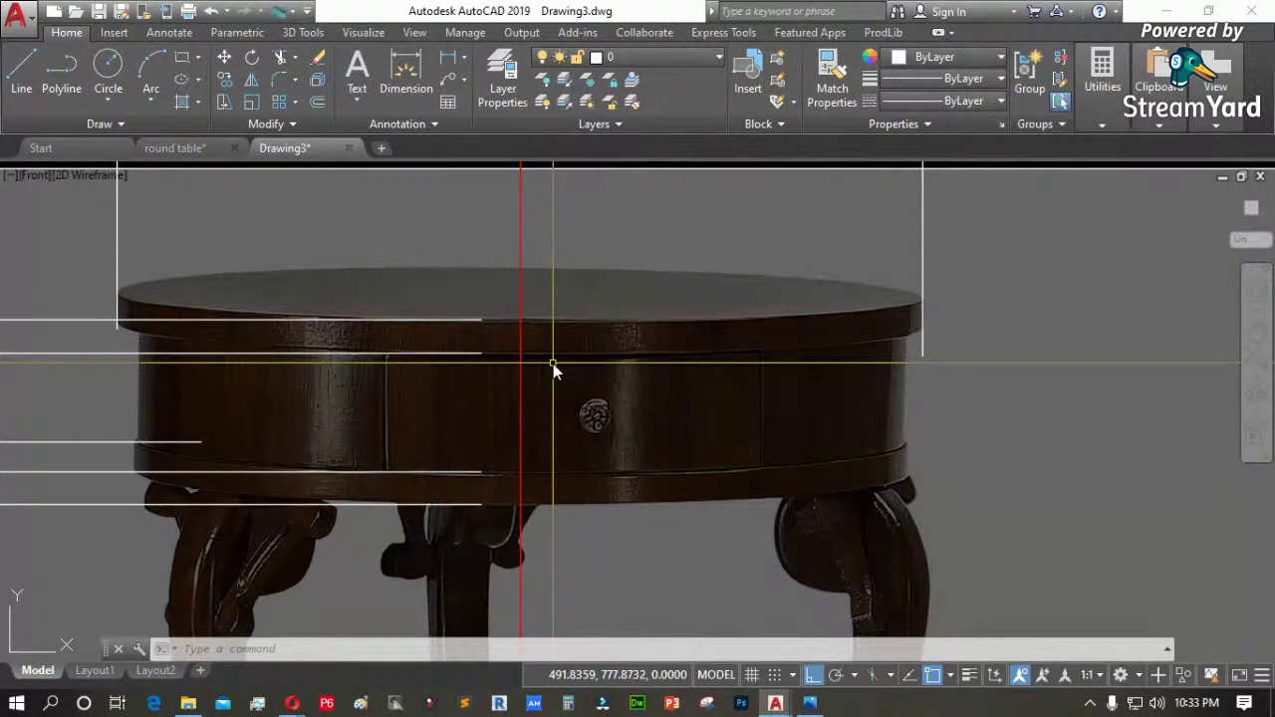
text(pl)
key(Return)
scroll(546, 359, up, 3)
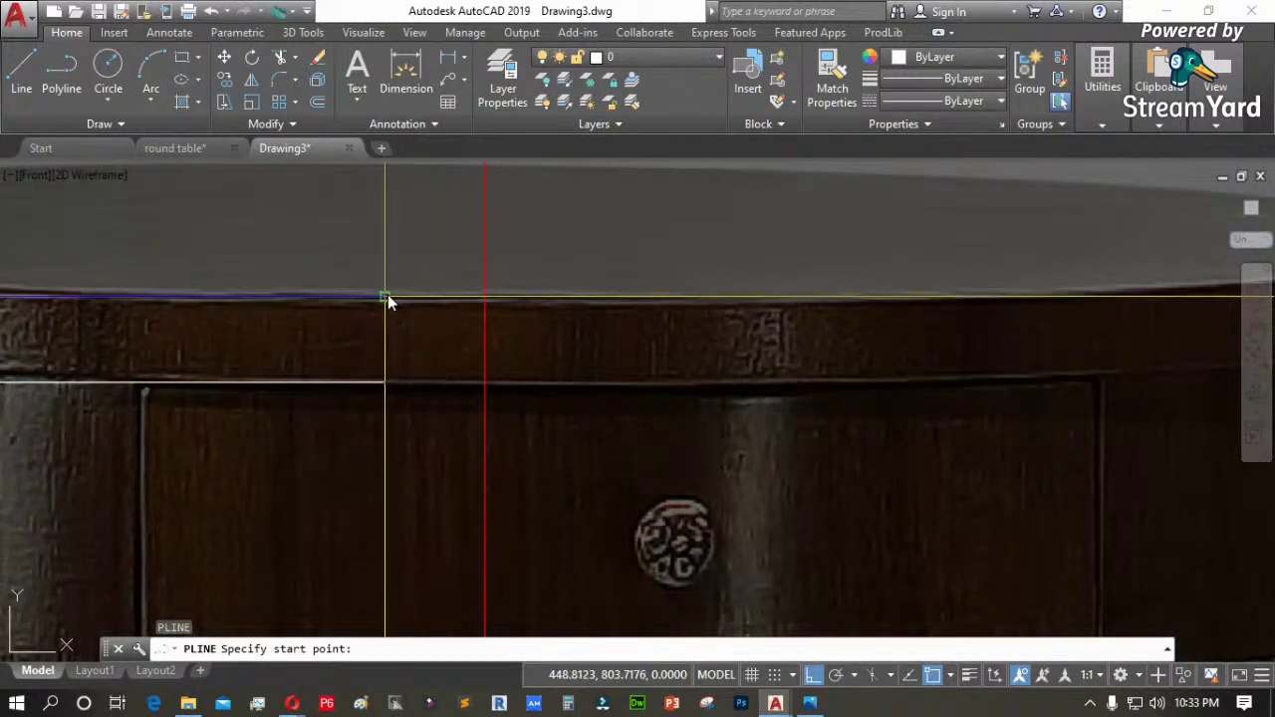
key(Escape)
Stretch the four guide-line ends across to the red centre line
scroll(399, 266, down, 3)
text(s)
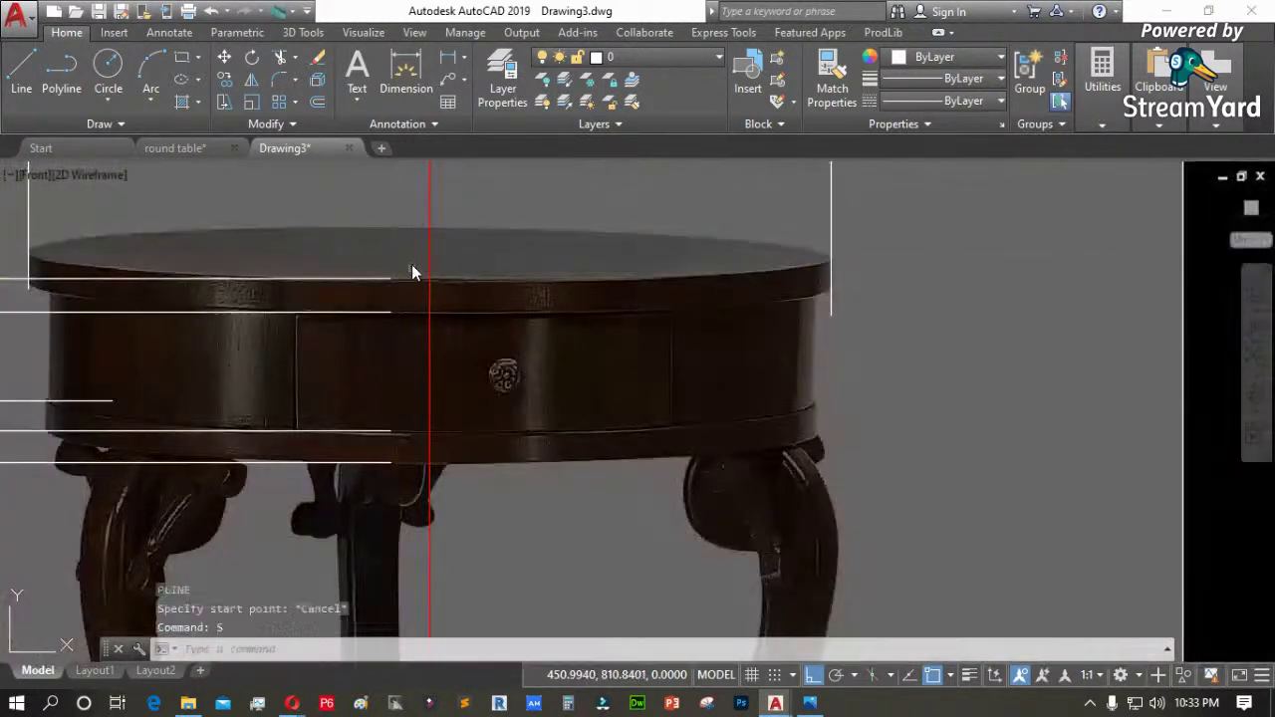
key(Return)
click(411, 267)
click(367, 486)
key(Return)
click(391, 462)
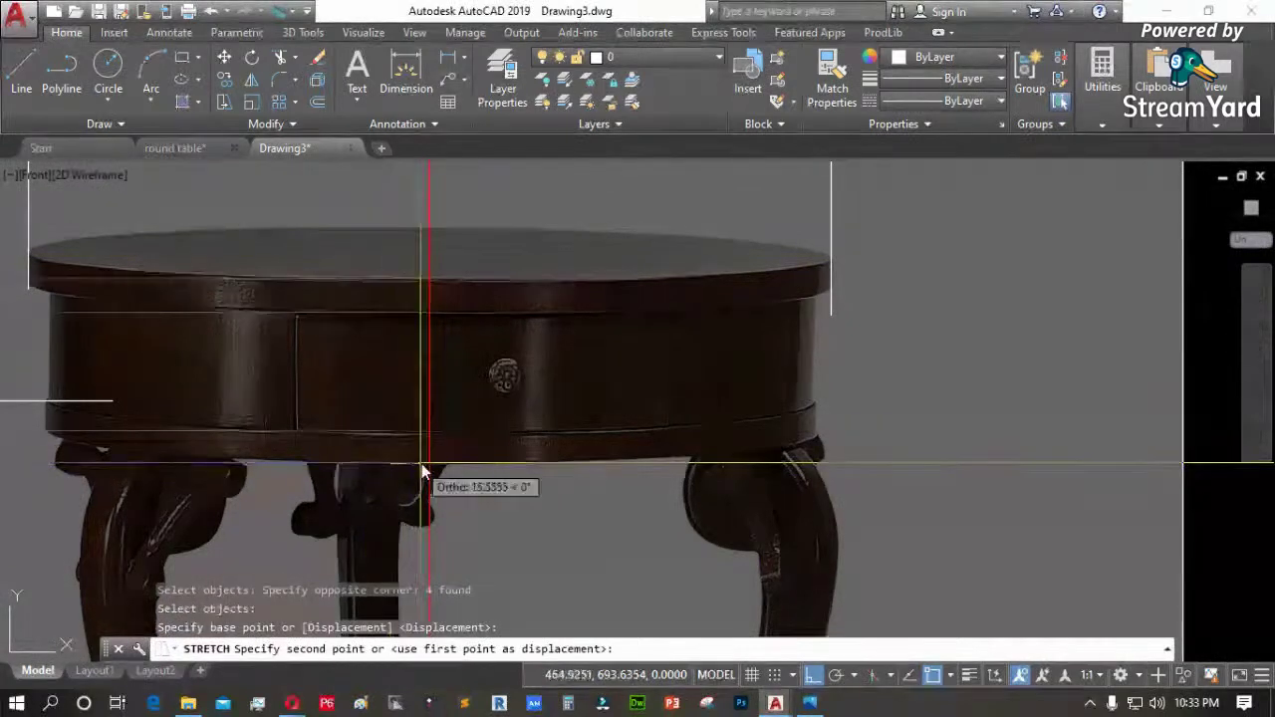
click(428, 462)
key(Escape)
key(Escape)
Start the profile polyline on the centre line and run it along the tabletop to the right edge
text(pl)
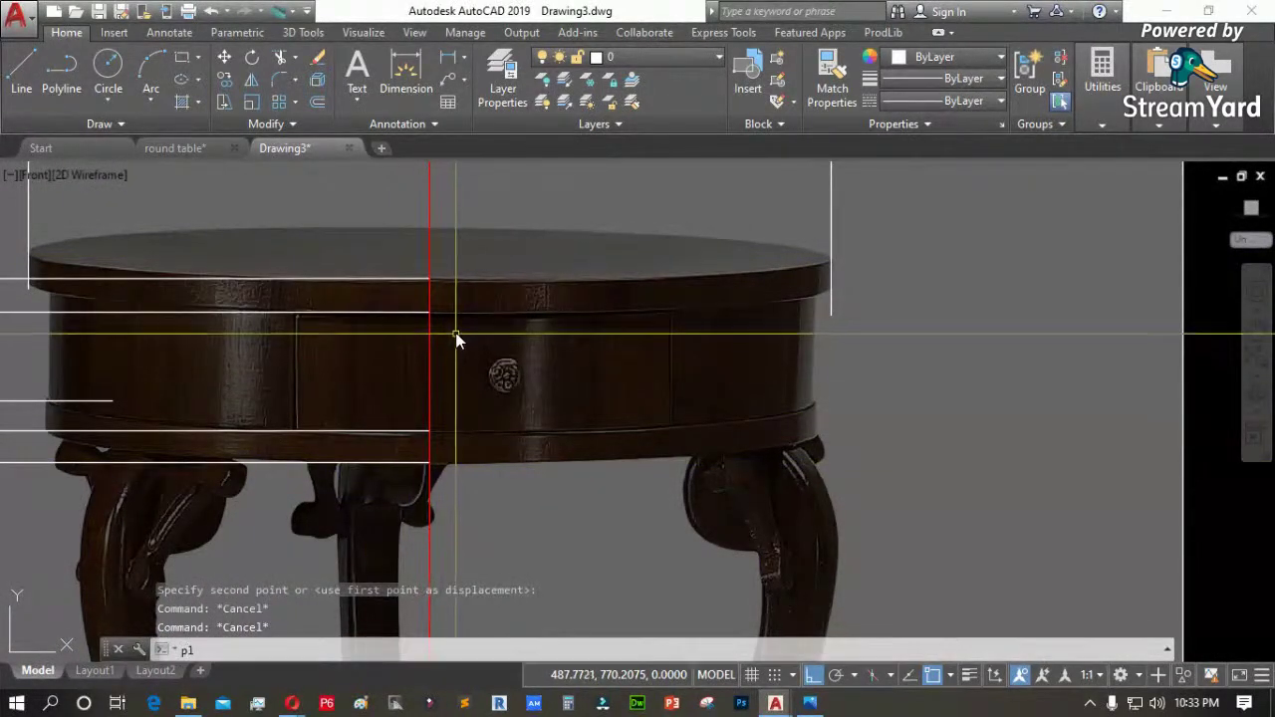
key(Return)
scroll(442, 294, up, 2)
click(424, 281)
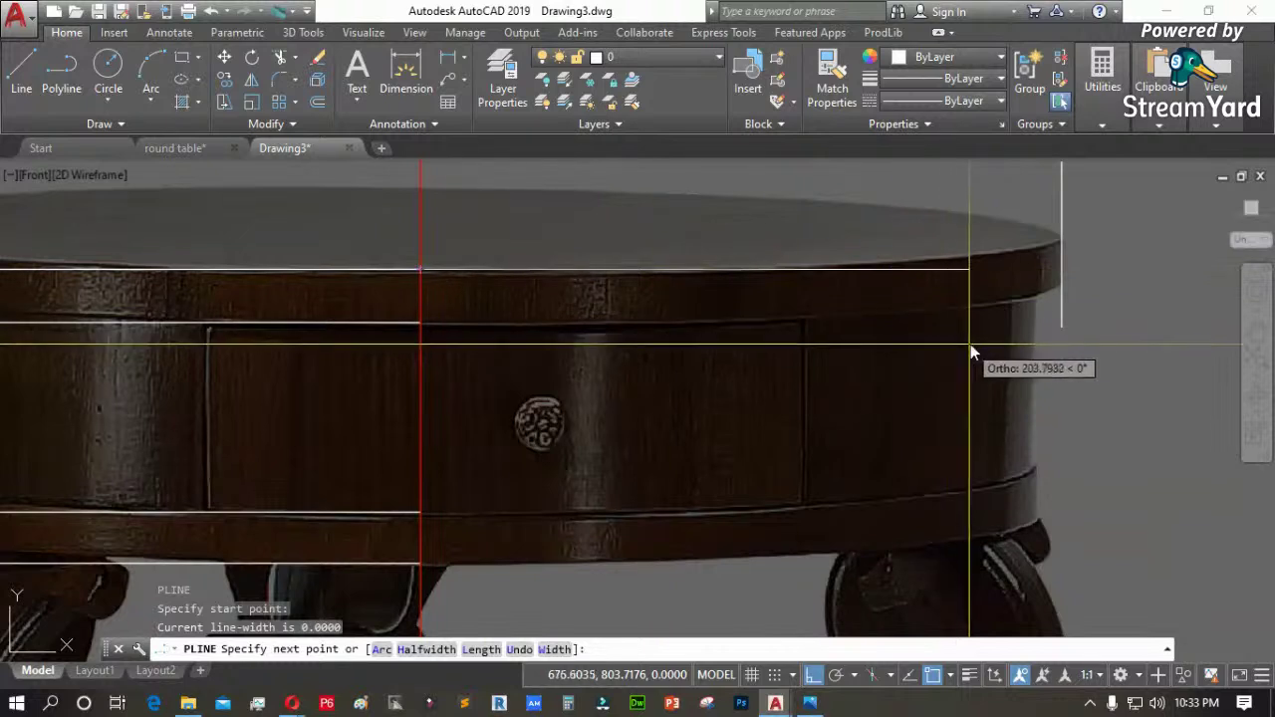
click(1065, 273)
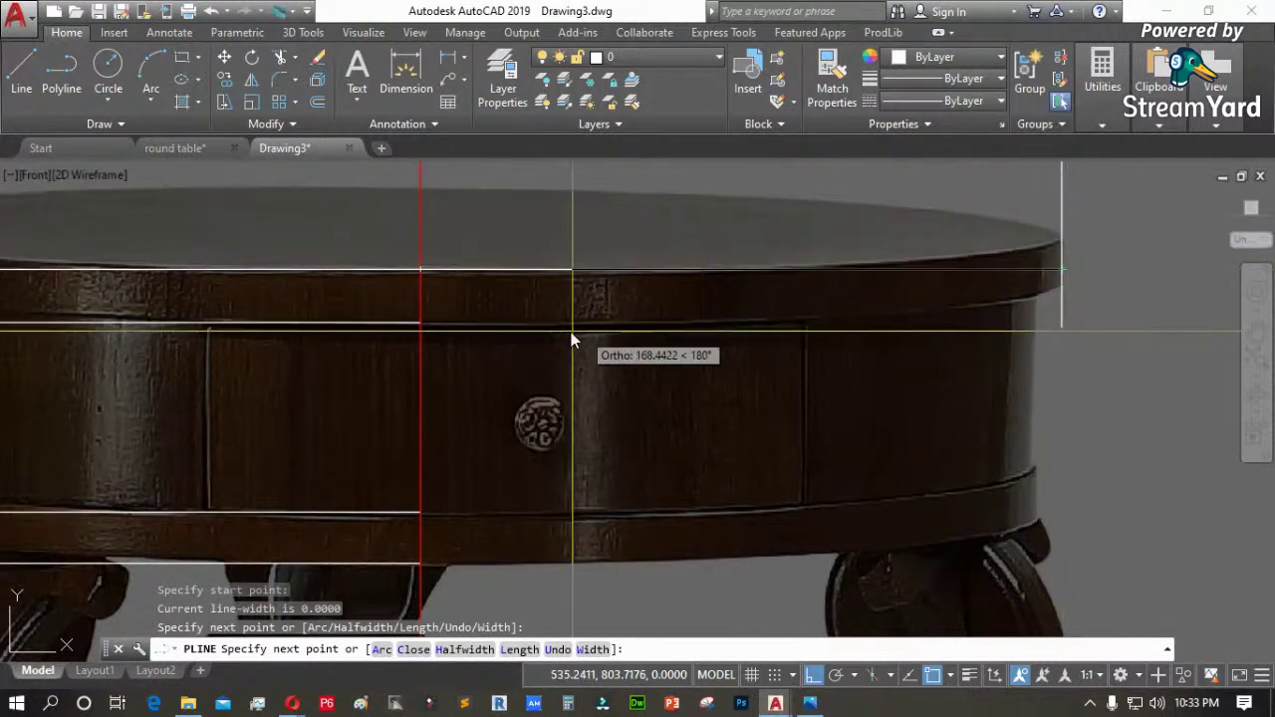
click(420, 323)
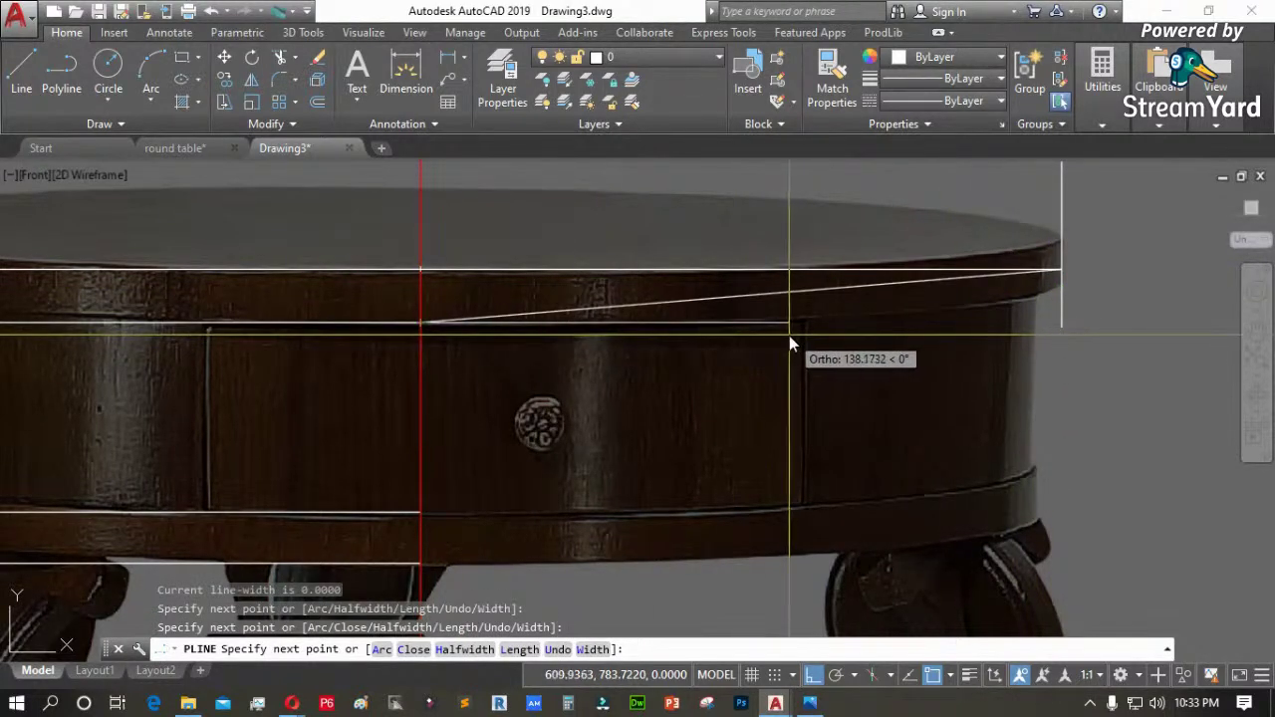
text(u)
key(Return)
Continue the profile down the tabletop's right edge and in along its underside
click(420, 324)
click(1017, 321)
scroll(1020, 322, up, 2)
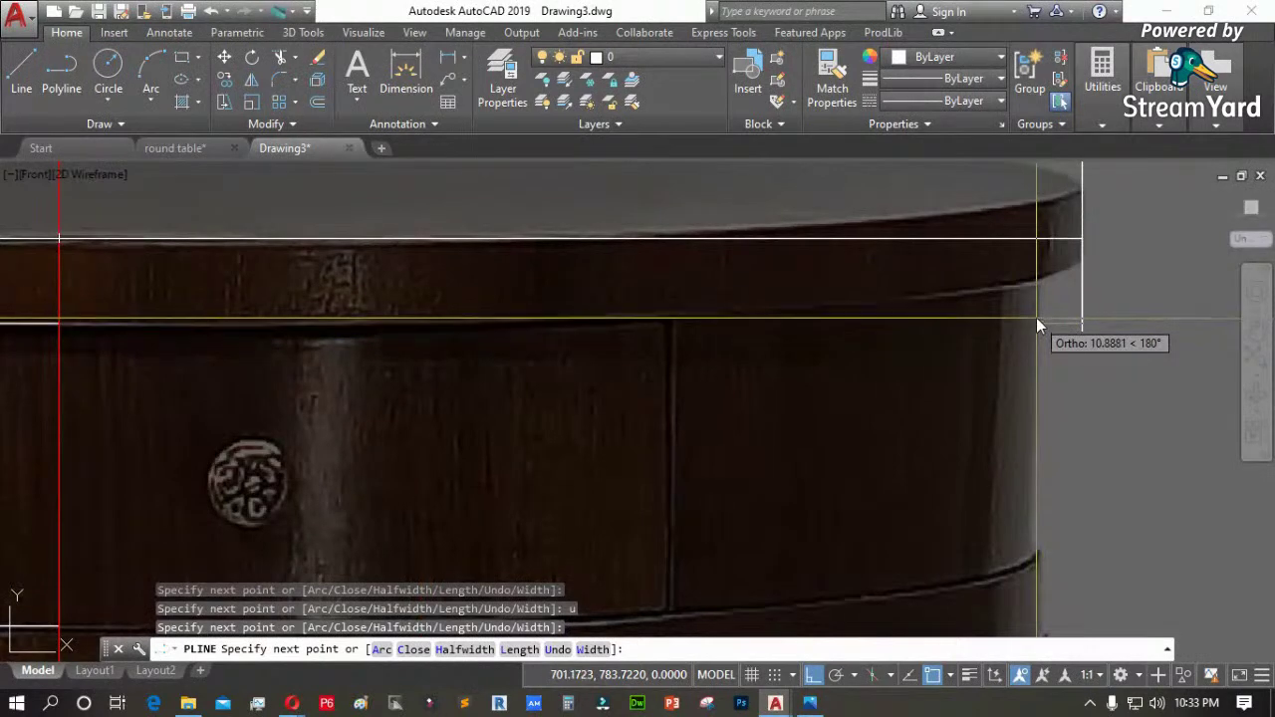
scroll(1016, 334, down, 2)
scroll(1021, 320, up, 3)
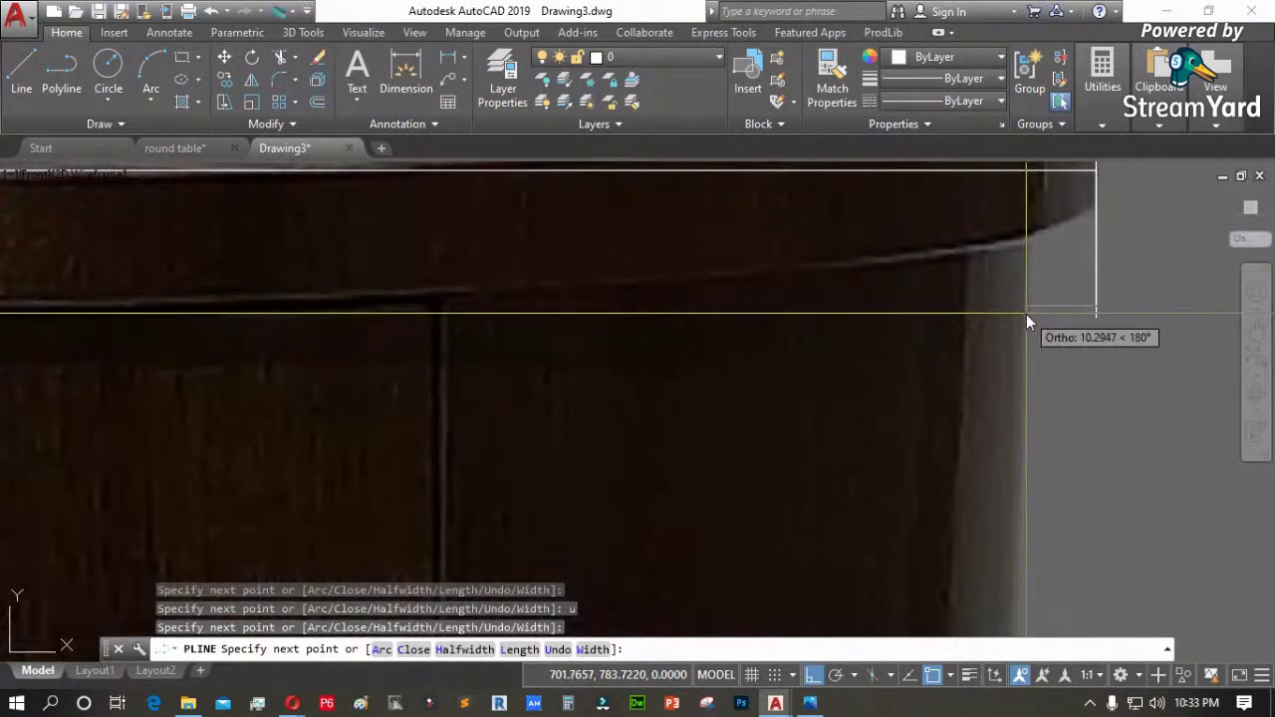
click(1026, 314)
scroll(1026, 313, down, 3)
scroll(1075, 447, up, 2)
scroll(1036, 458, down, 3)
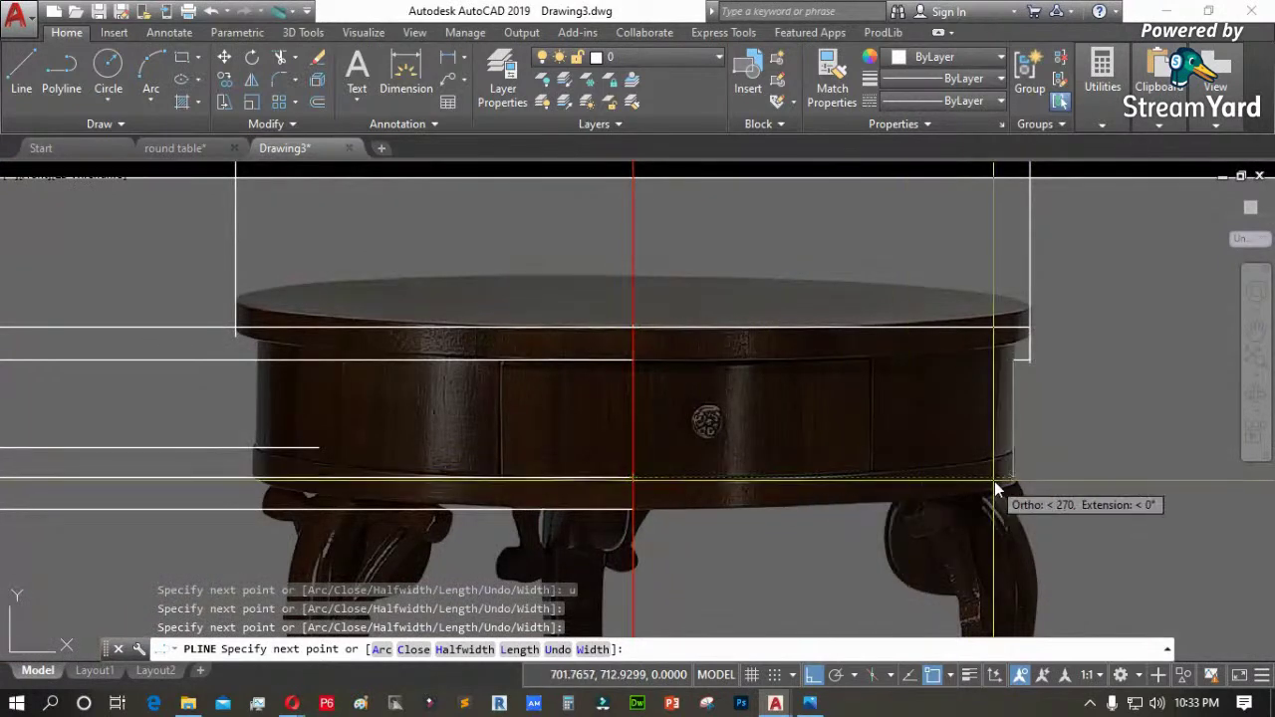
scroll(1000, 482, up, 2)
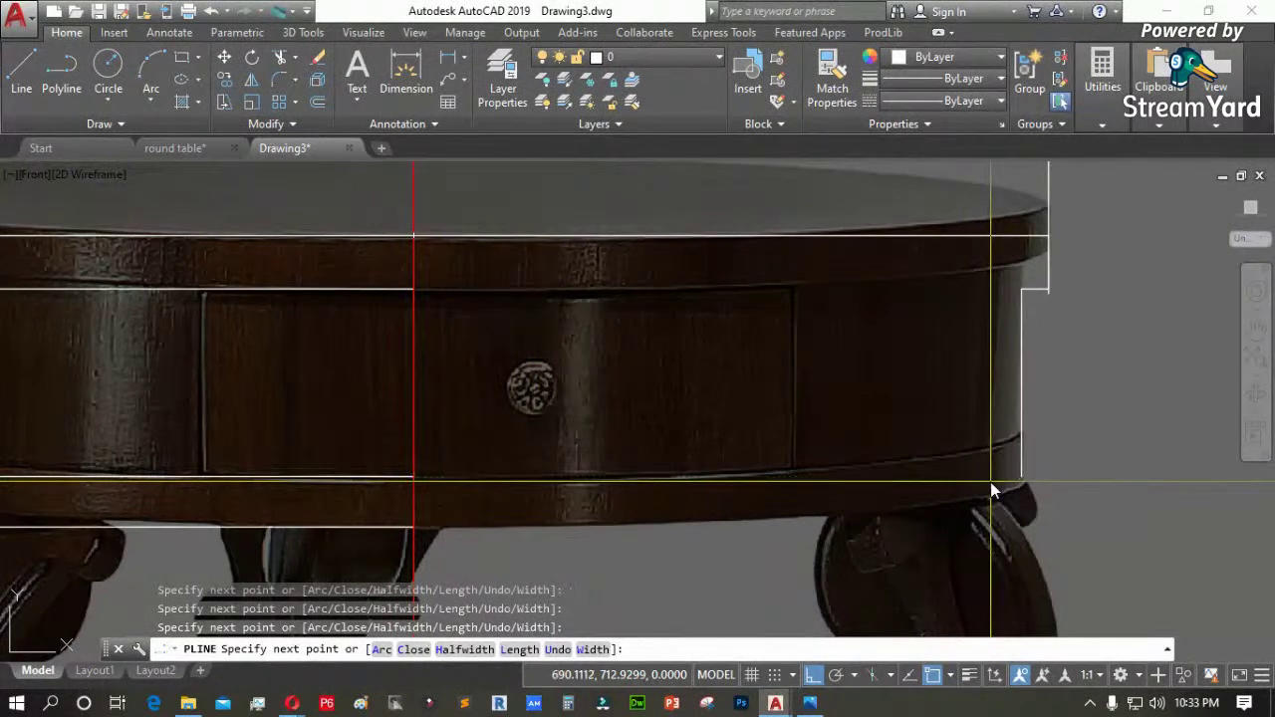
scroll(1046, 460, up, 3)
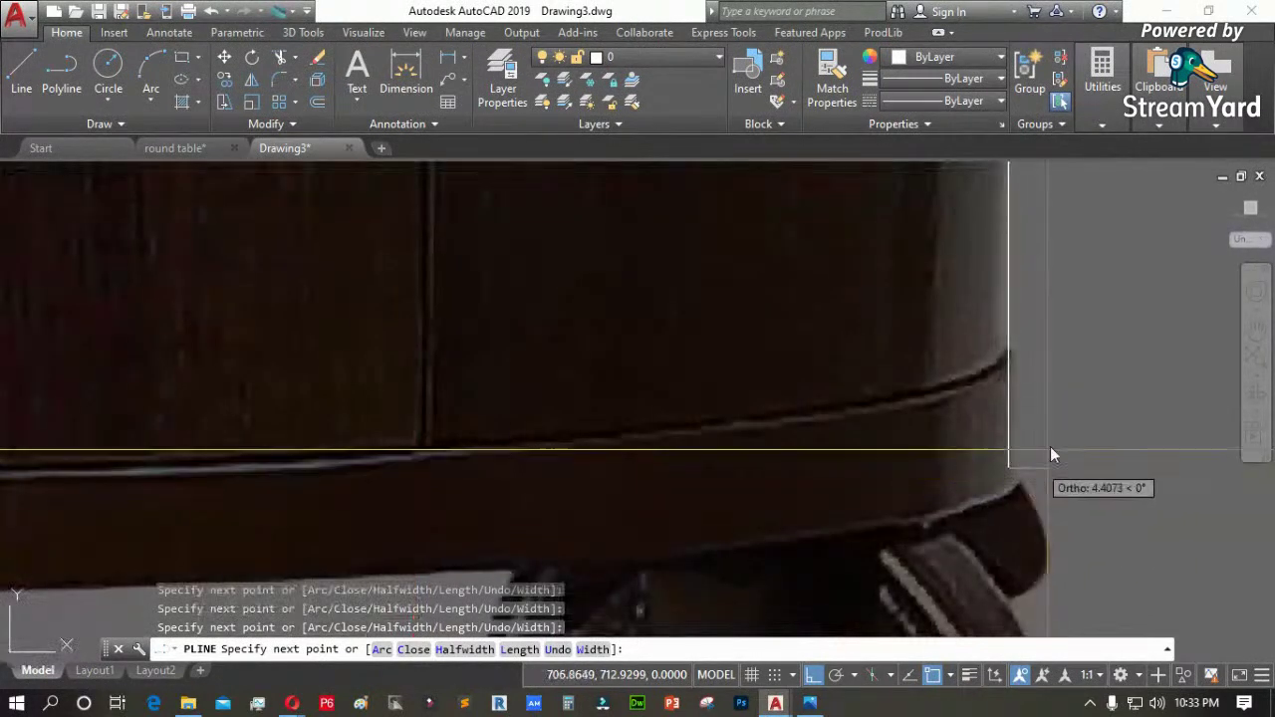
scroll(1050, 456, up, 2)
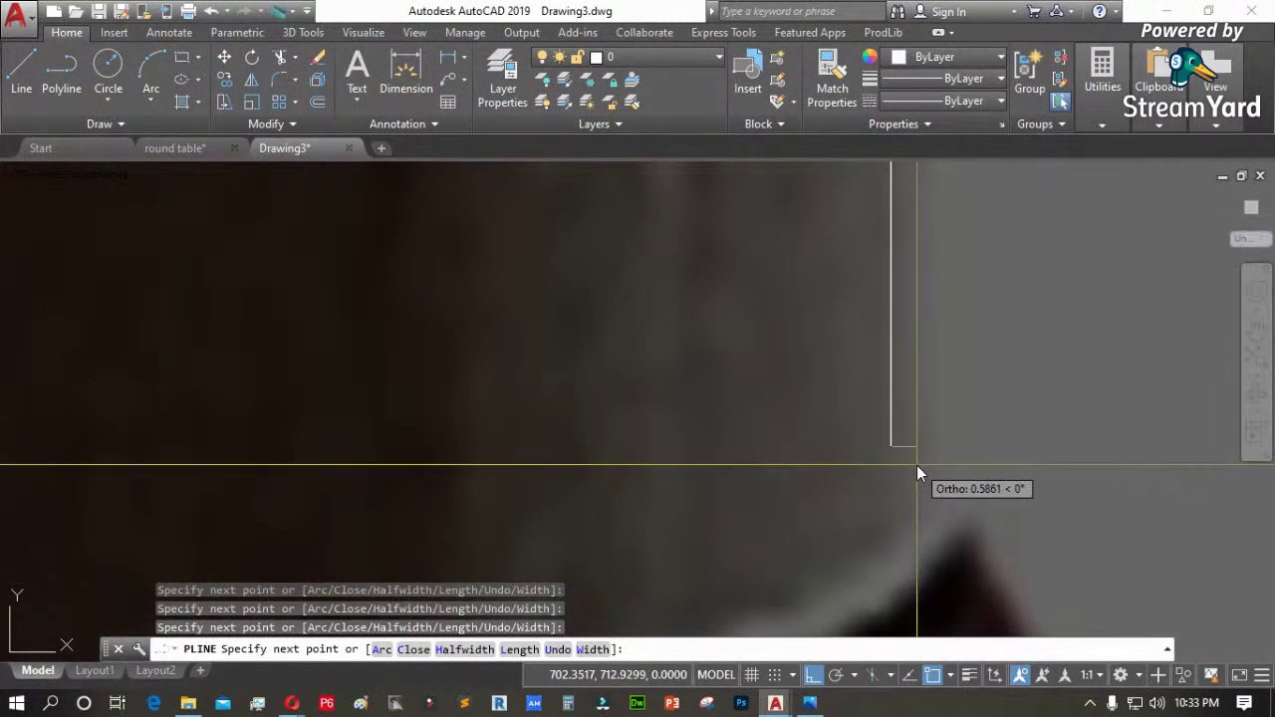
scroll(930, 419, down, 4)
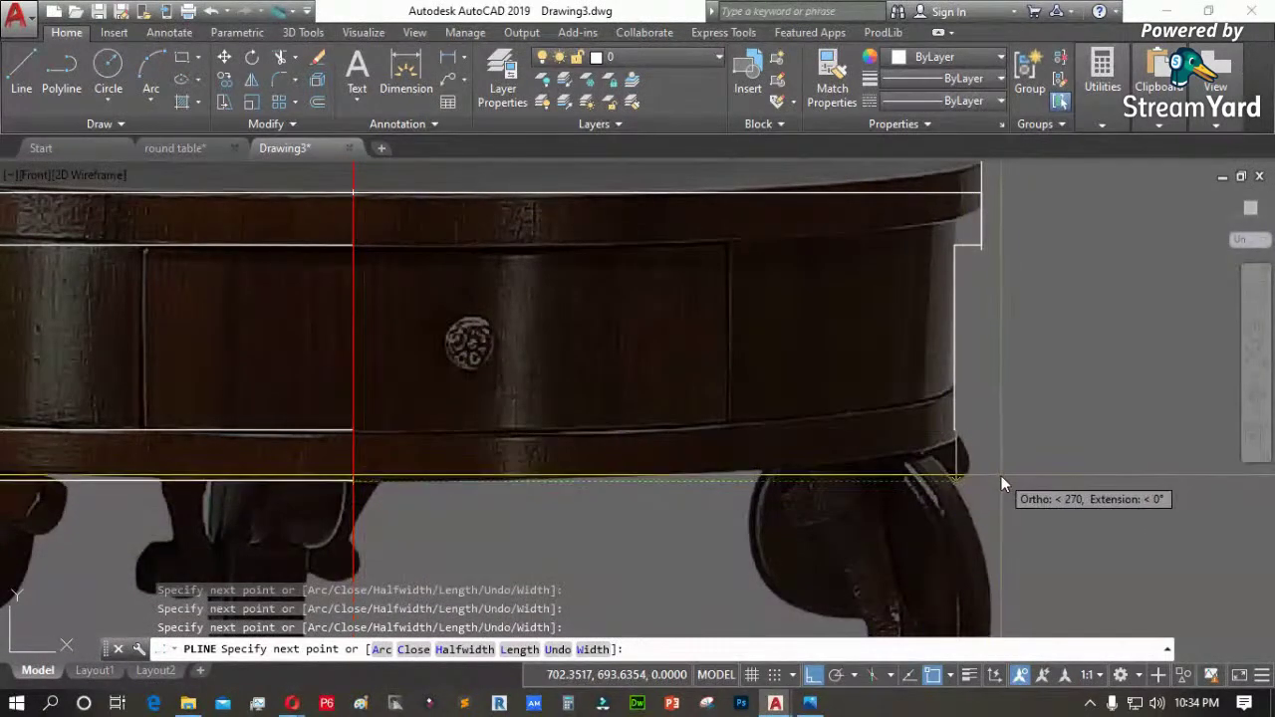
Place the last point at the apron bottom and close the half-profile with CL
click(354, 483)
text(cl)
key(Return)
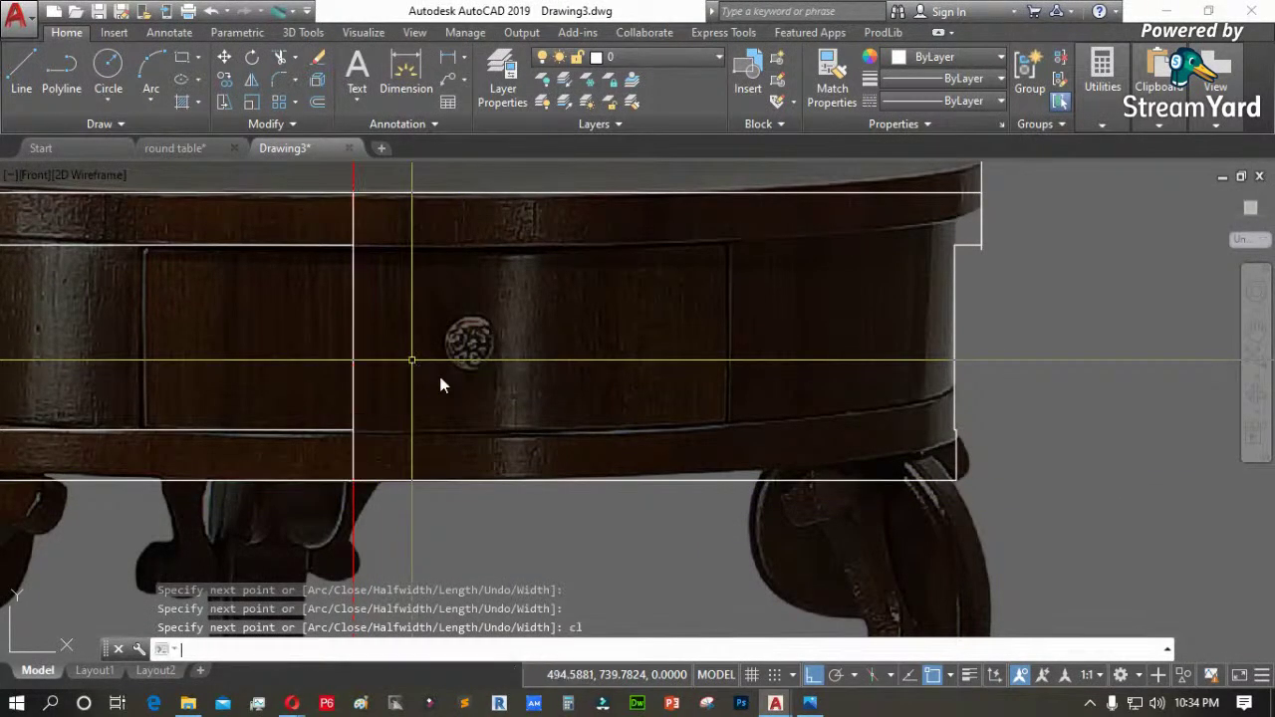
scroll(718, 469, down, 2)
scroll(319, 350, down, 2)
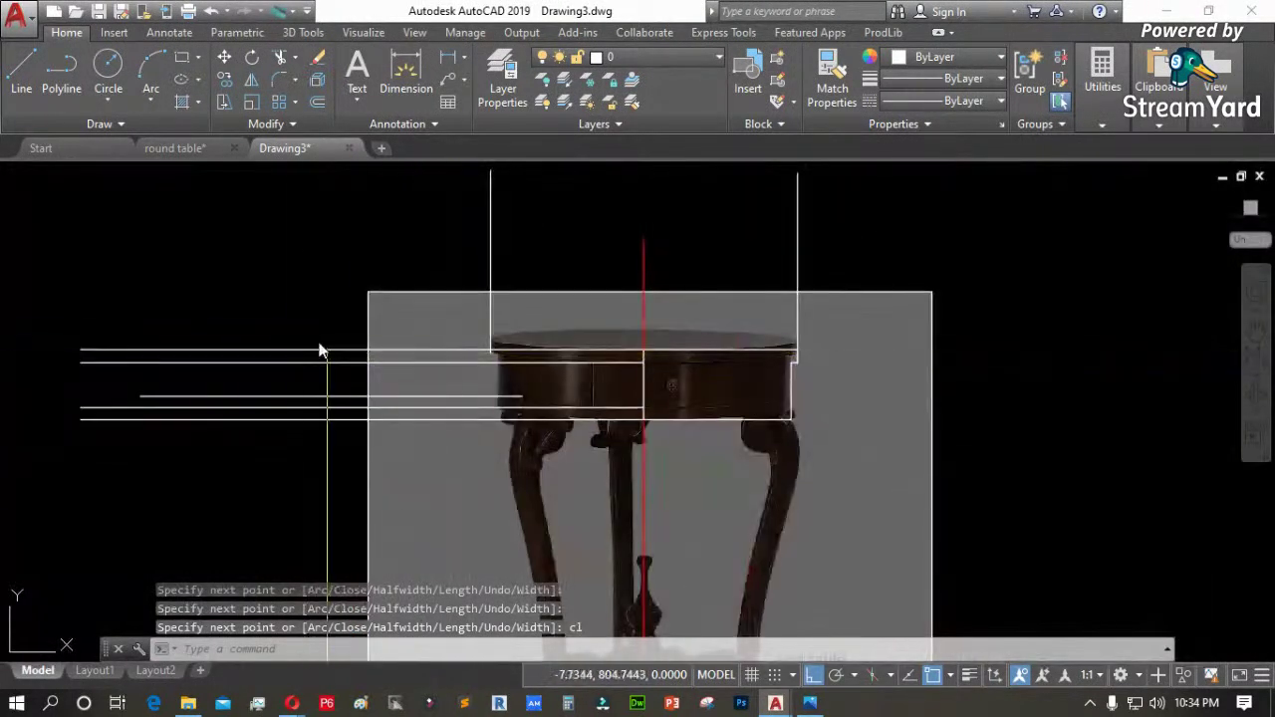
Erase the leftover horizontal guide lines and the right vertical guide line
click(289, 331)
click(220, 431)
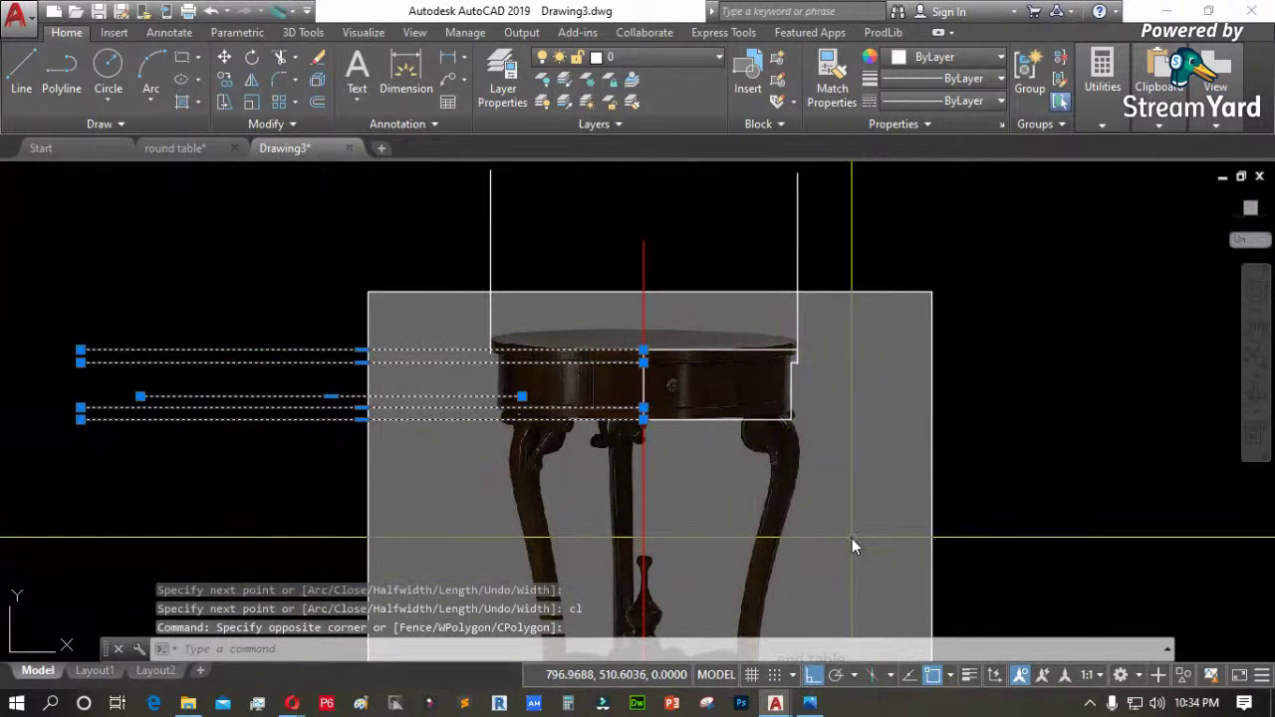
key(Delete)
click(832, 254)
click(586, 263)
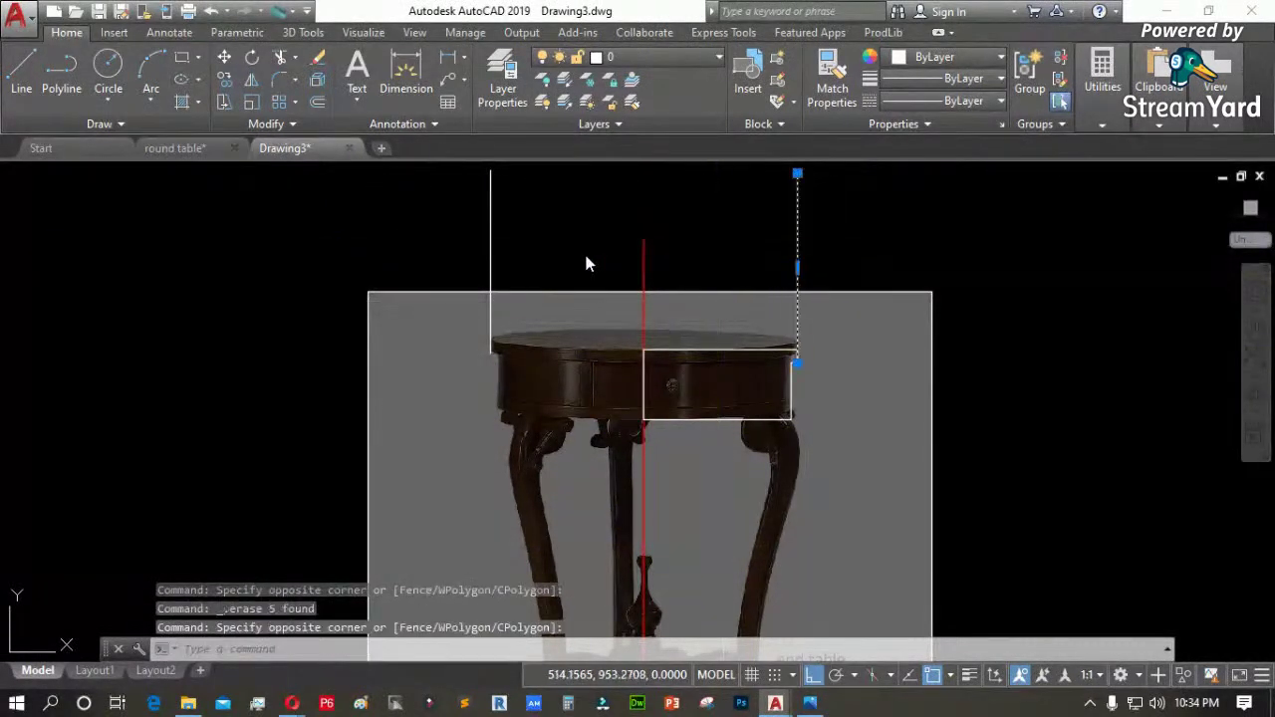
key(Delete)
scroll(768, 426, up, 2)
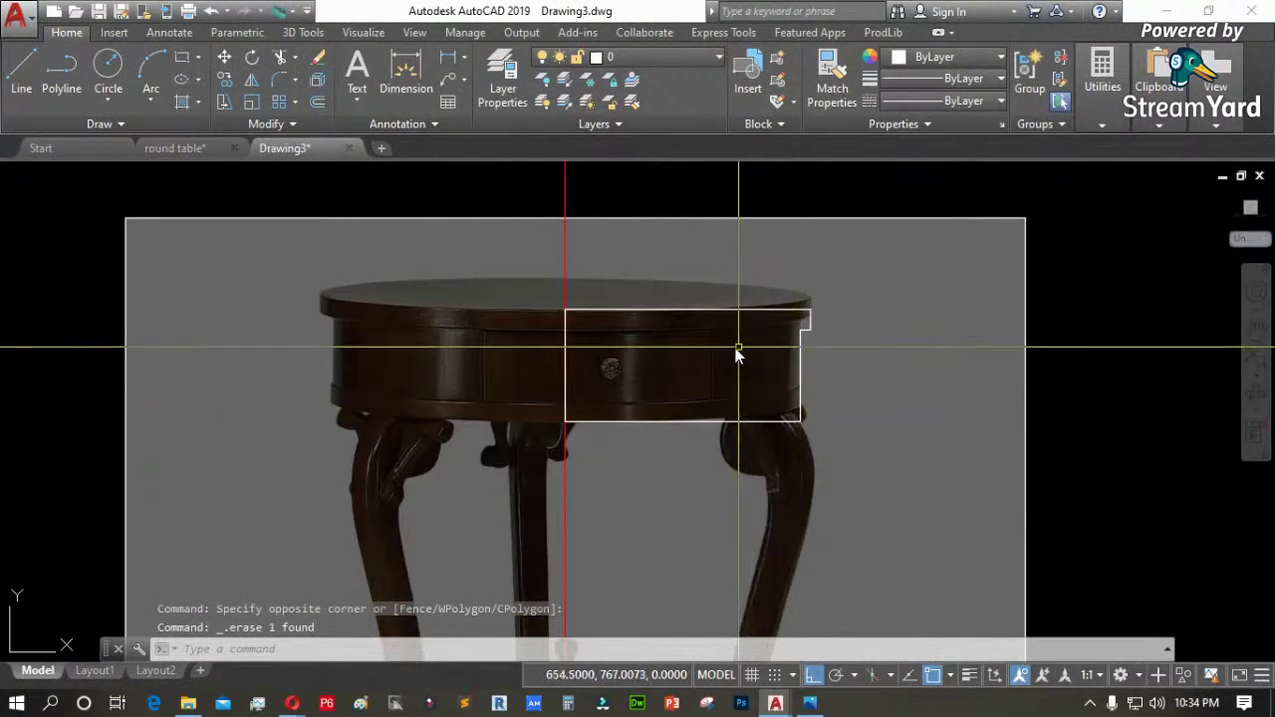
scroll(780, 479, up, 2)
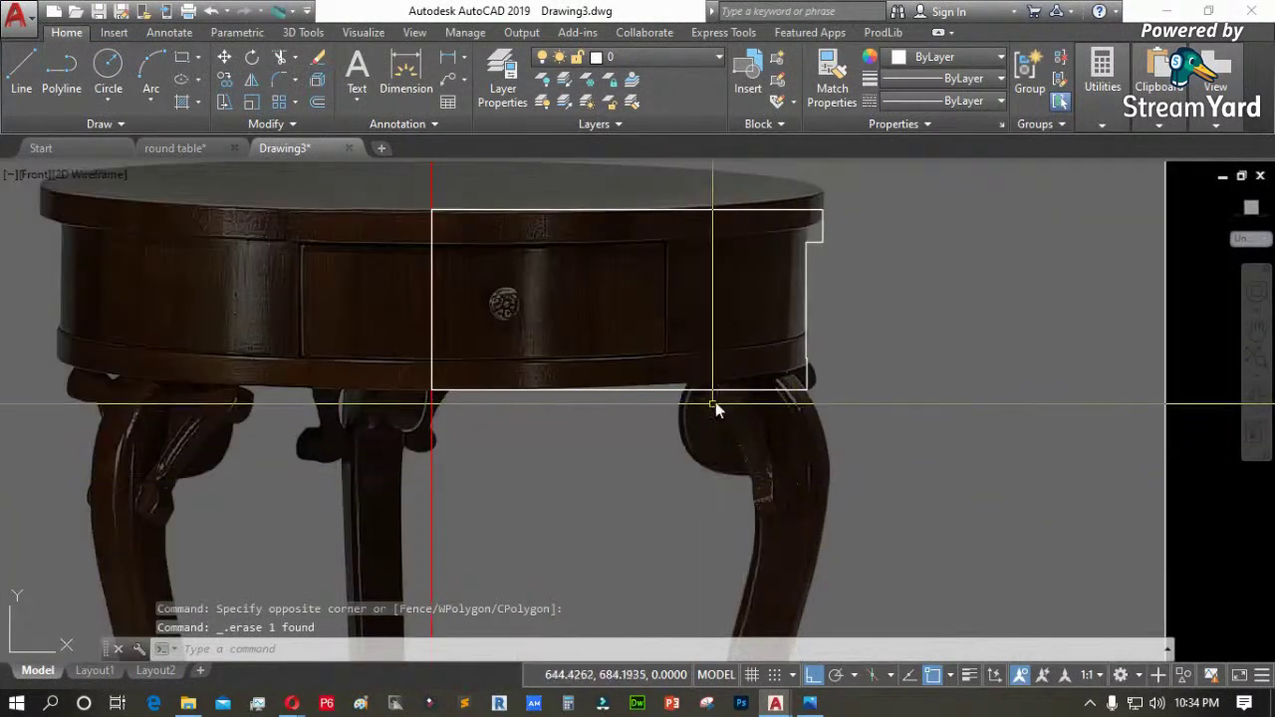
scroll(718, 349, down, 6)
scroll(738, 373, up, 4)
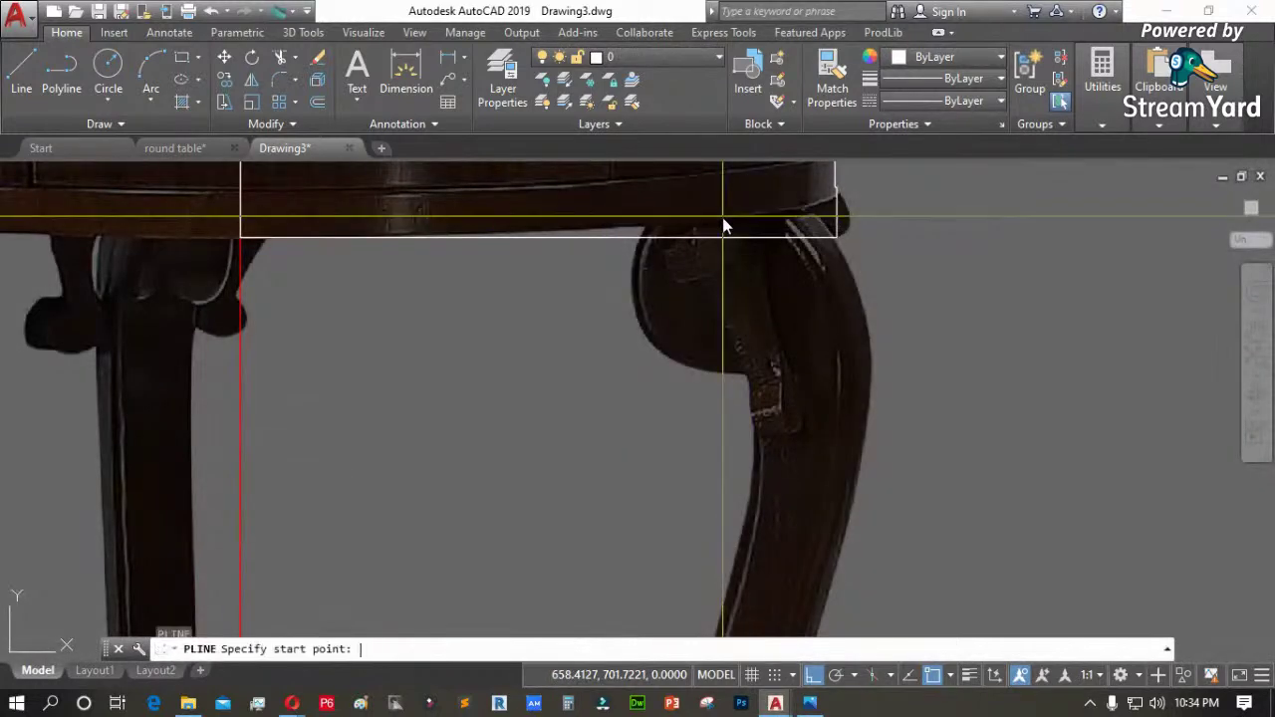
Start the leg polyline under the apron corner and, with Ortho off, add a point on the outer edge
scroll(670, 275, up, 3)
scroll(624, 288, down, 3)
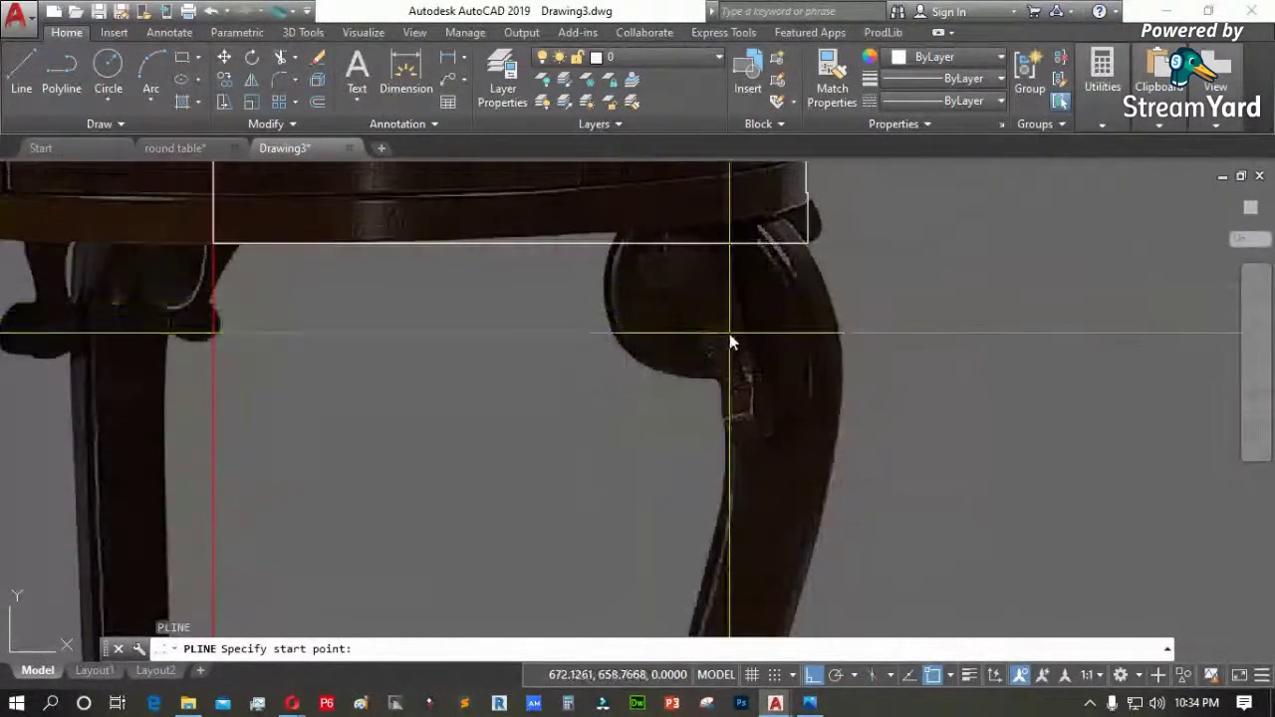
scroll(807, 287, up, 3)
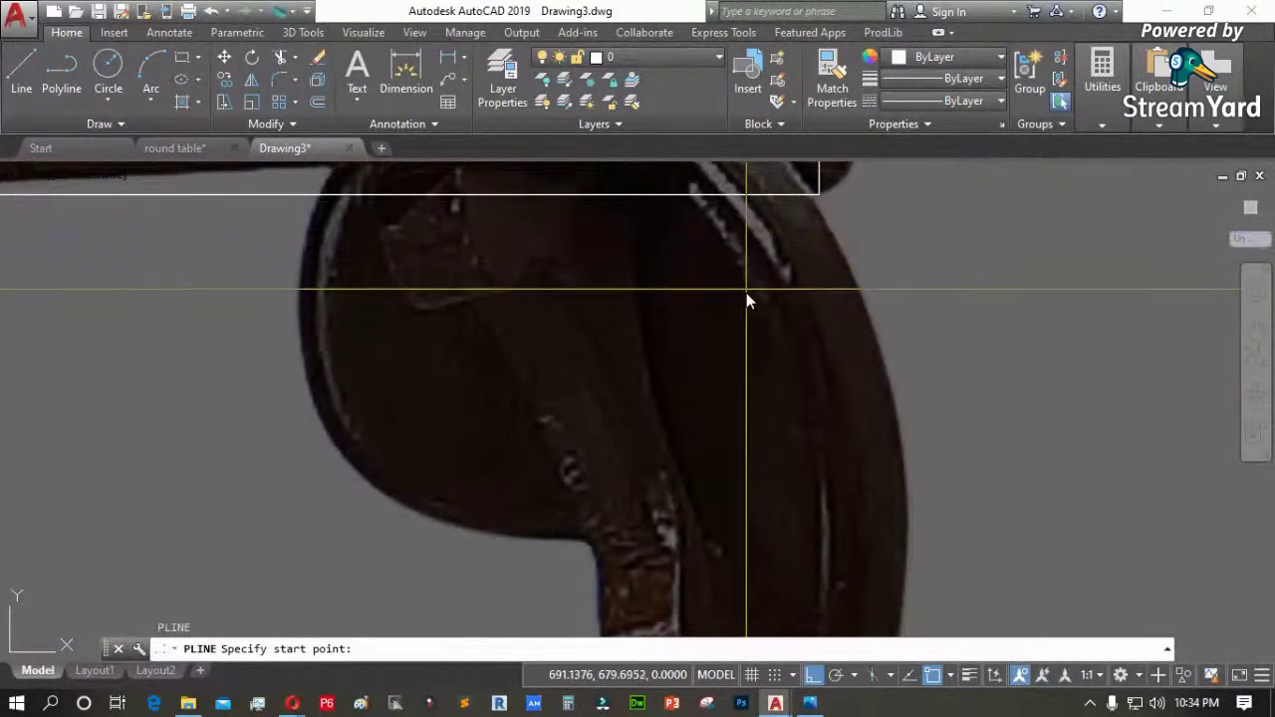
scroll(725, 249, down, 2)
scroll(717, 235, up, 2)
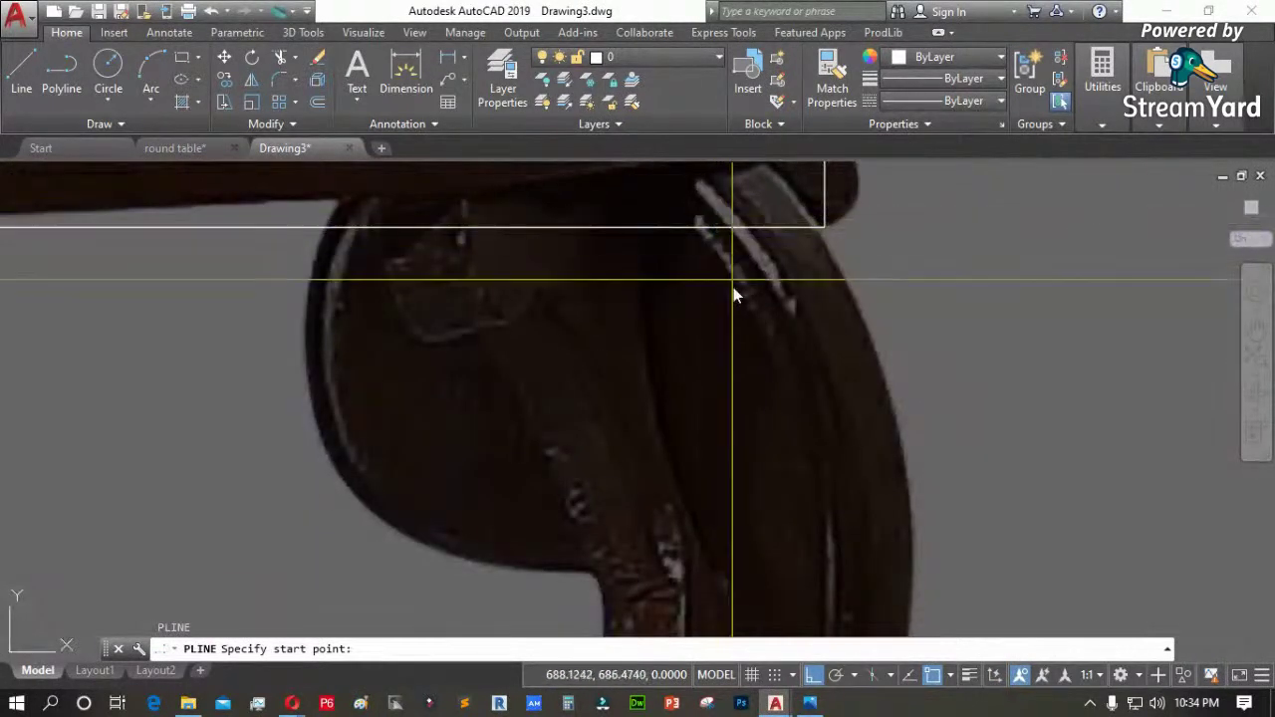
scroll(731, 275, down, 2)
click(708, 222)
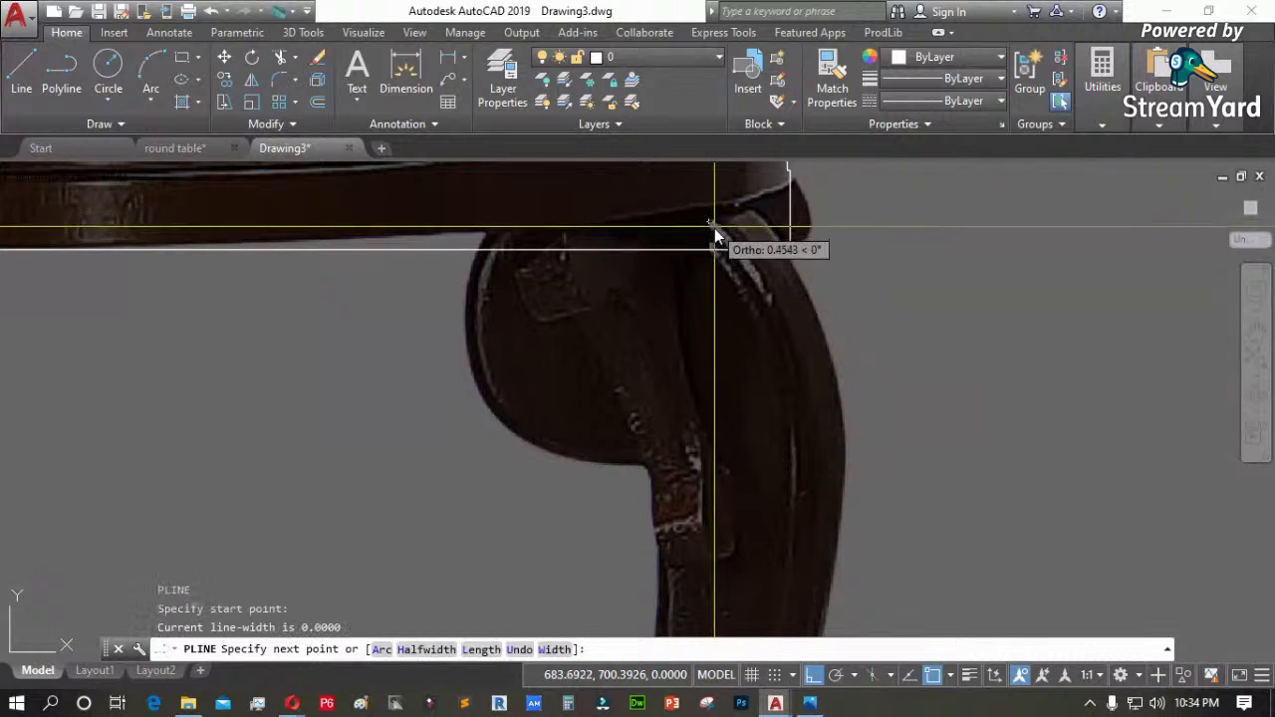
scroll(723, 235, up, 2)
key(F8)
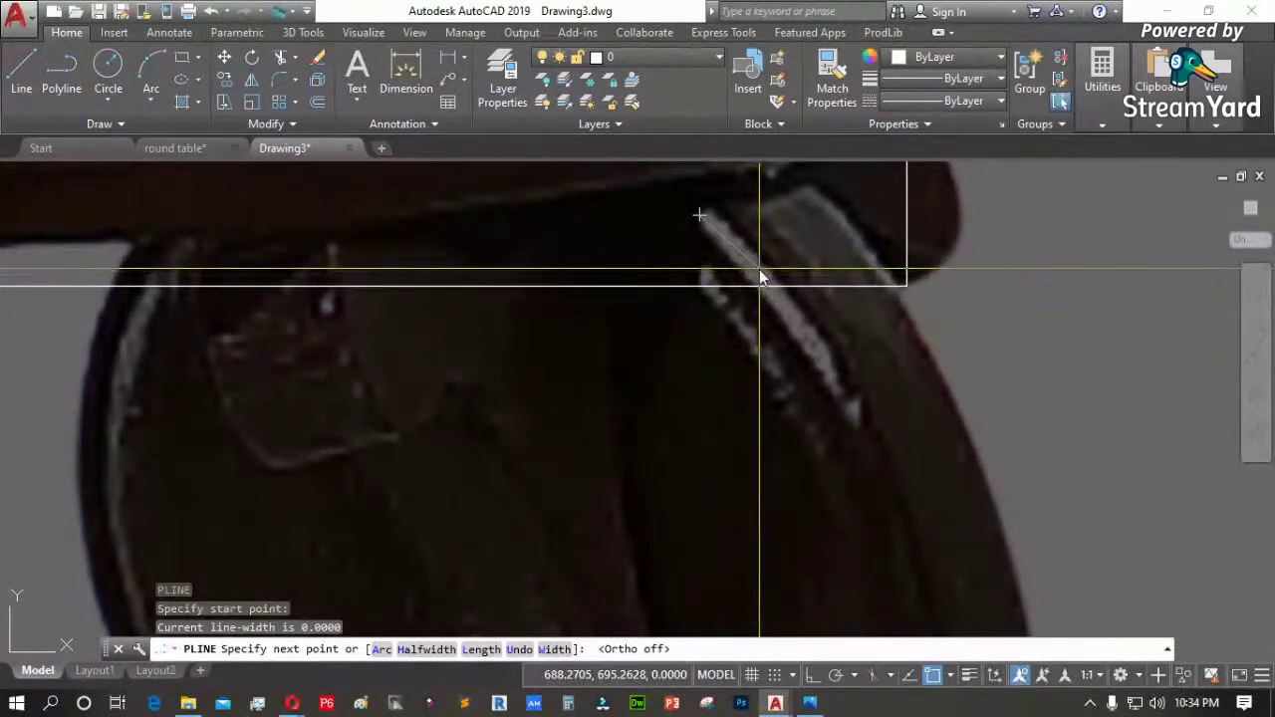
click(760, 275)
Switch to arc mode and sweep the first arc partway down the leg's outer edge
scroll(757, 264, down, 2)
text(a)
key(Return)
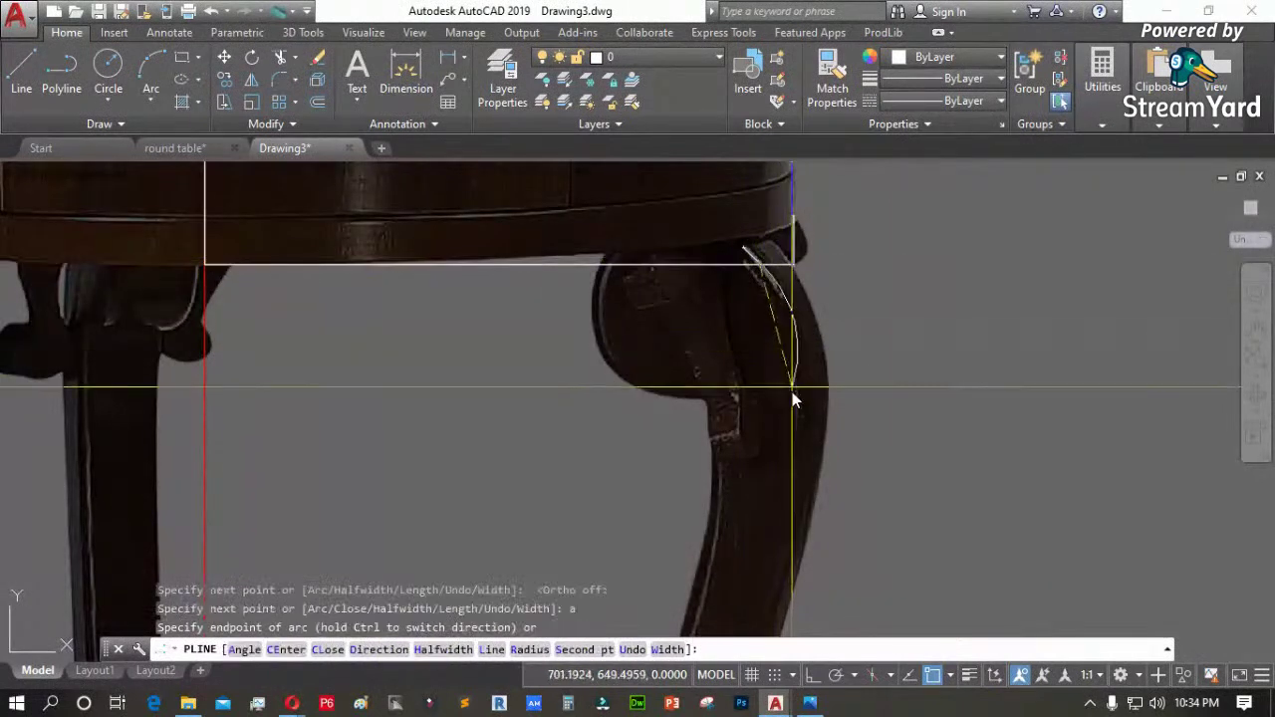
click(809, 379)
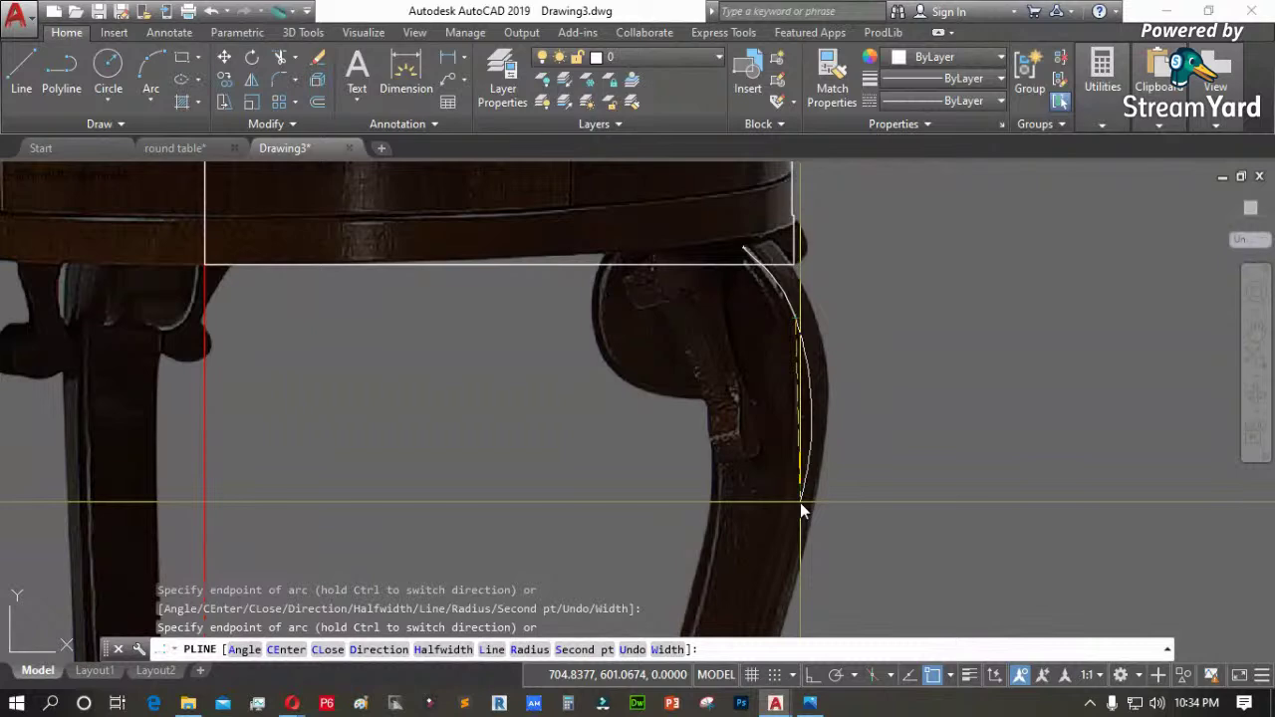
scroll(771, 297, down, 2)
scroll(773, 526, up, 2)
scroll(741, 356, up, 2)
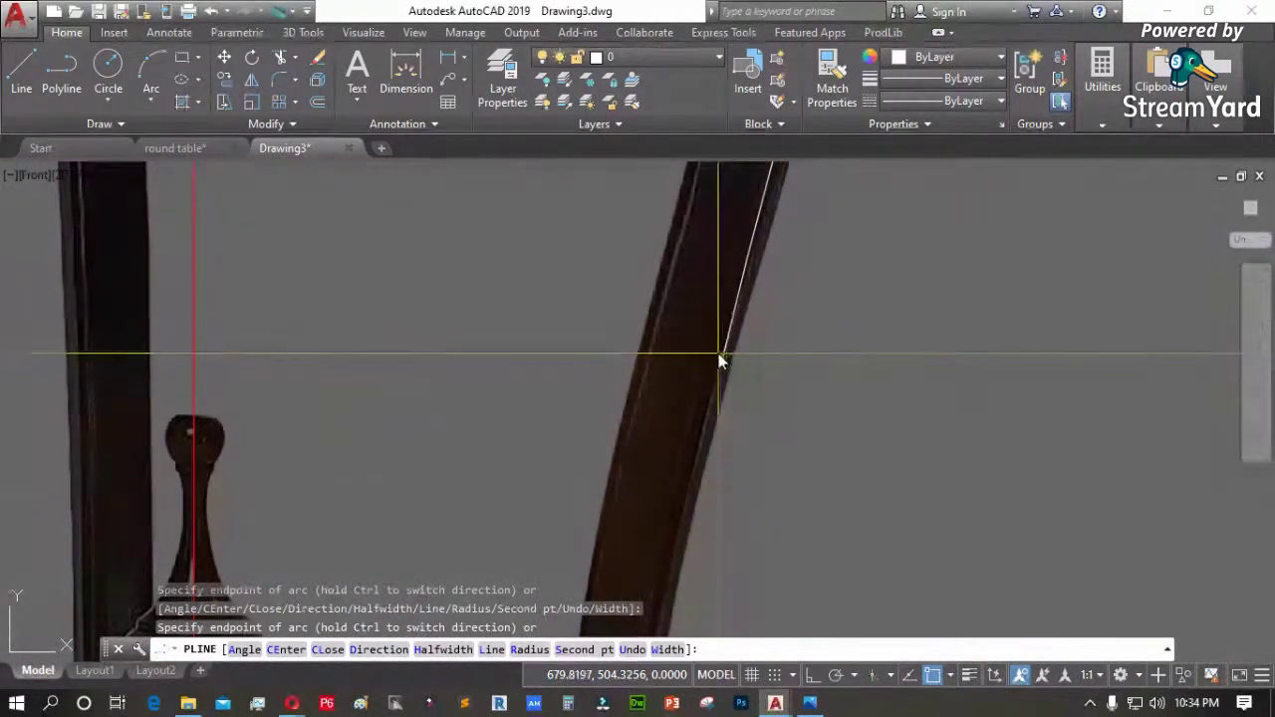
scroll(717, 350, down, 2)
scroll(691, 528, up, 2)
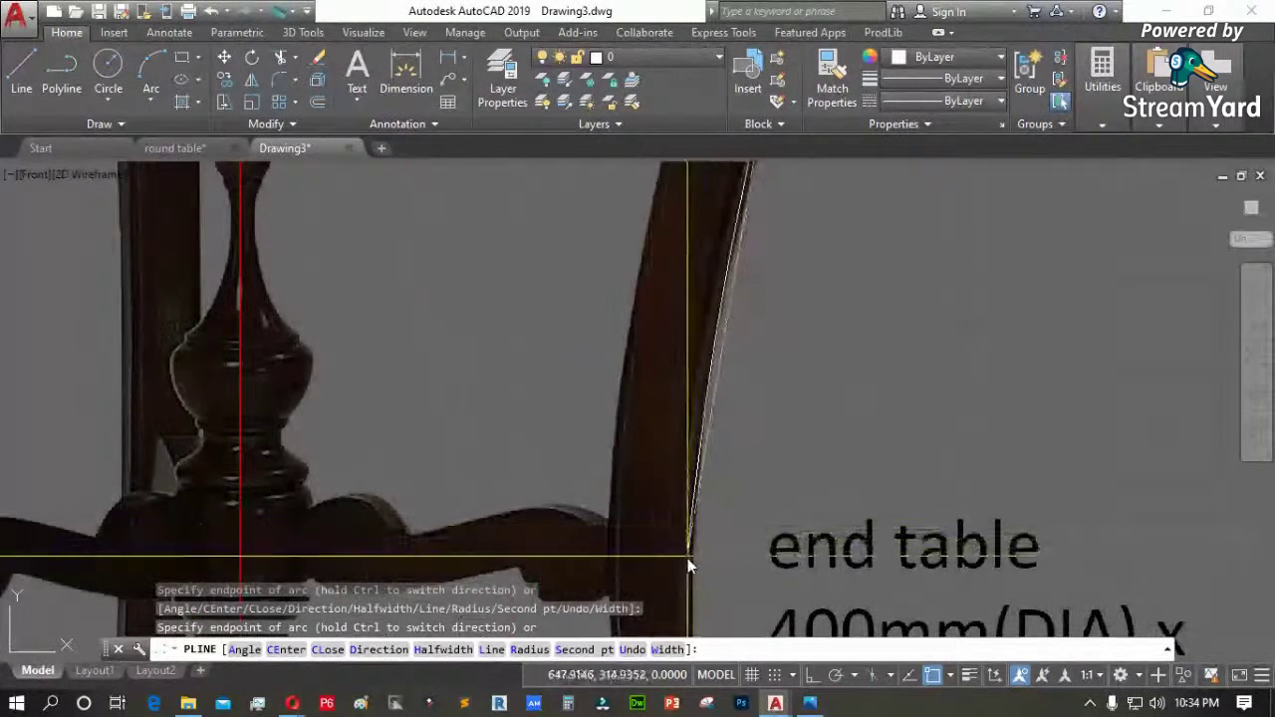
scroll(672, 355, down, 2)
scroll(693, 488, up, 2)
scroll(672, 322, down, 3)
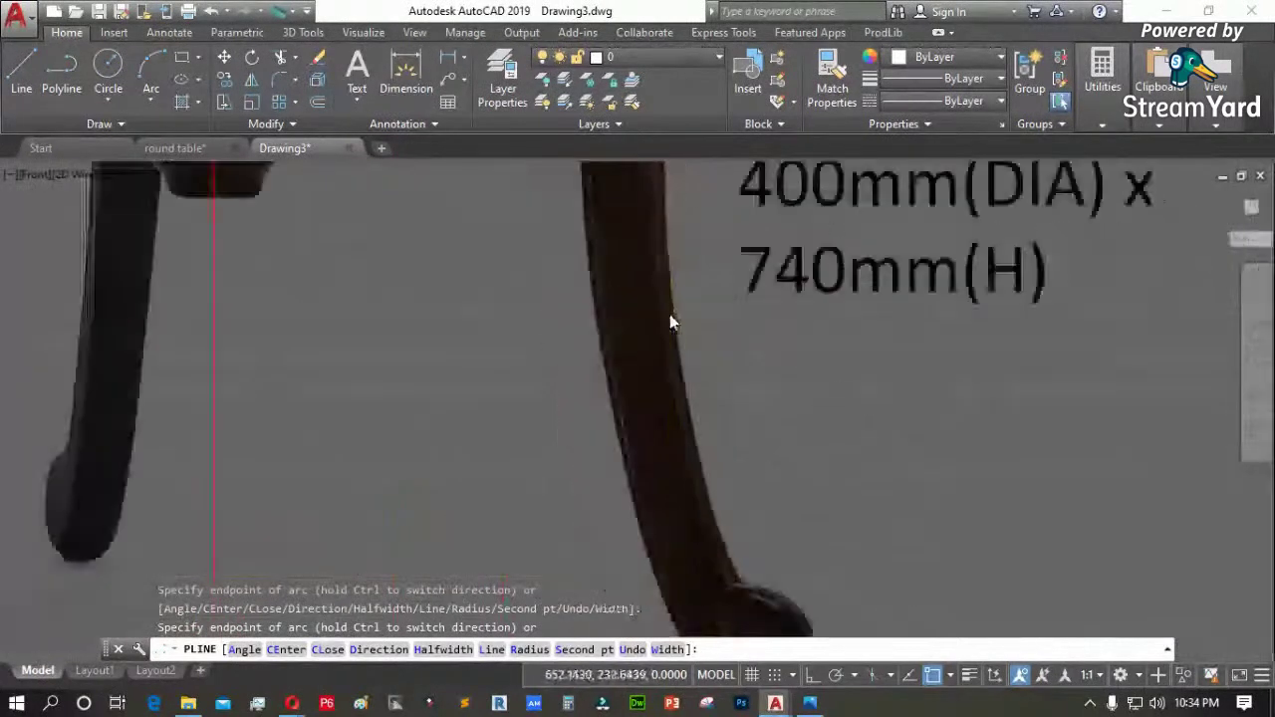
scroll(713, 503, up, 3)
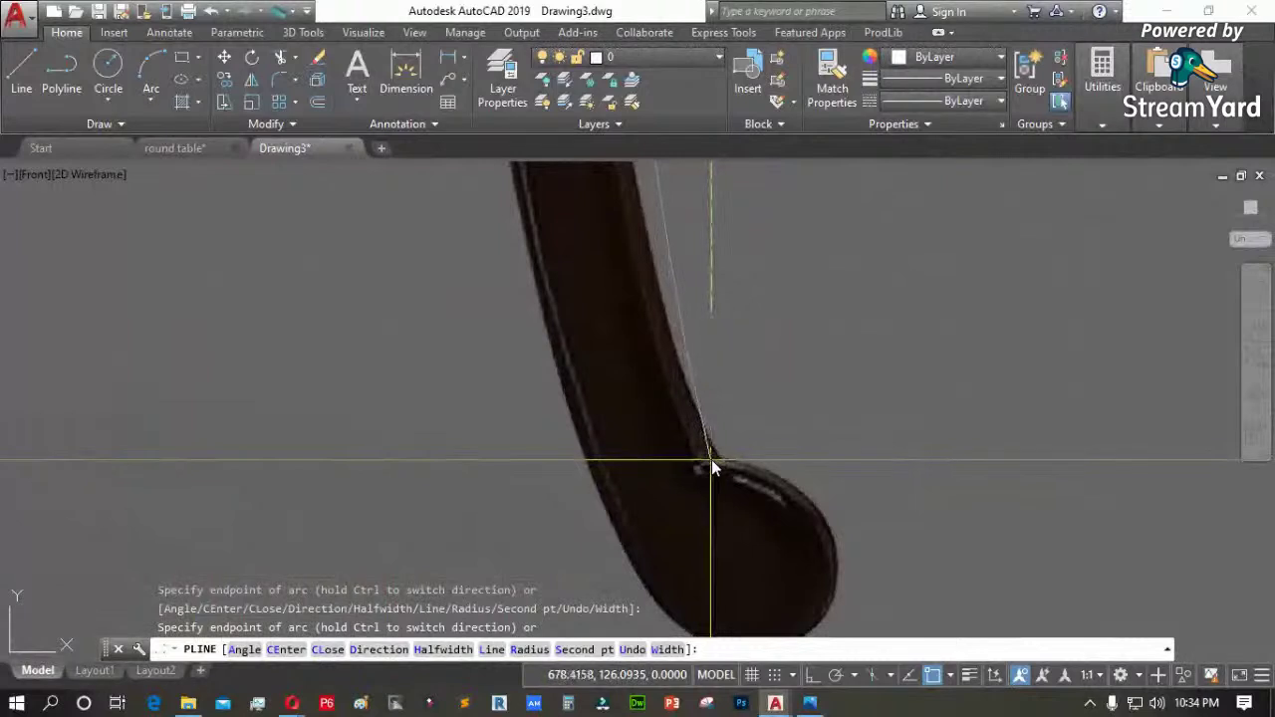
scroll(714, 459, up, 2)
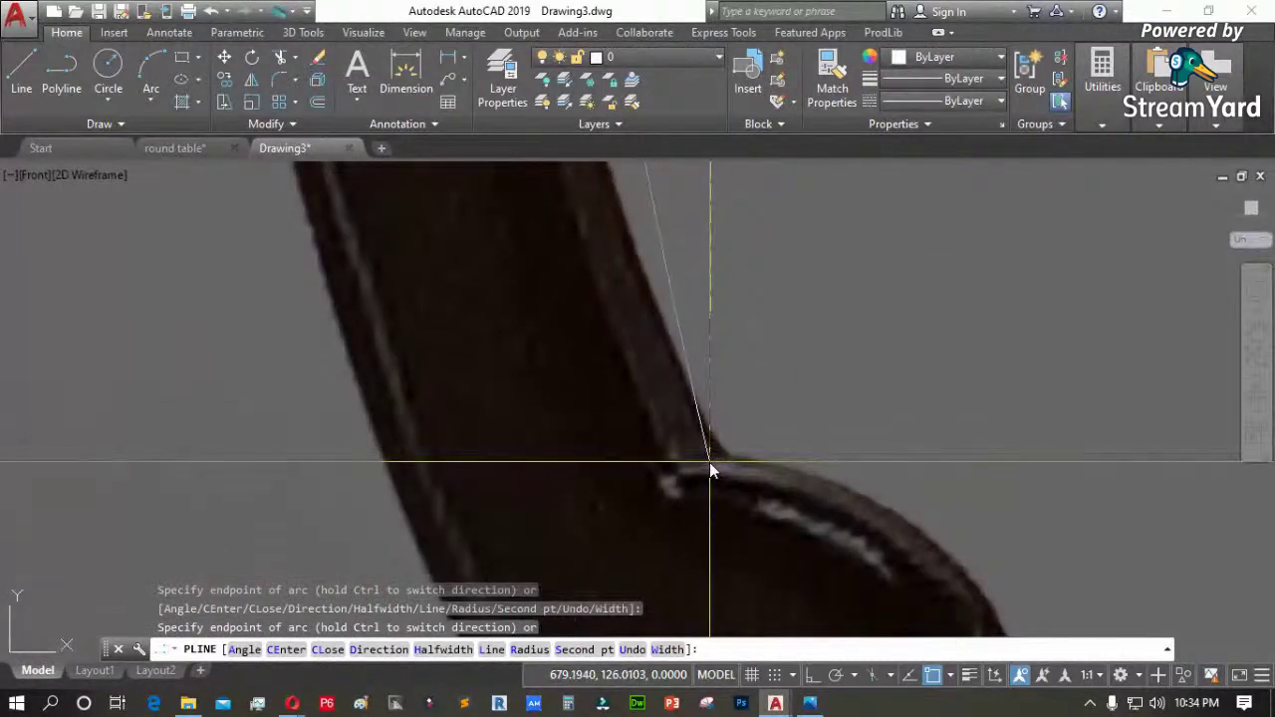
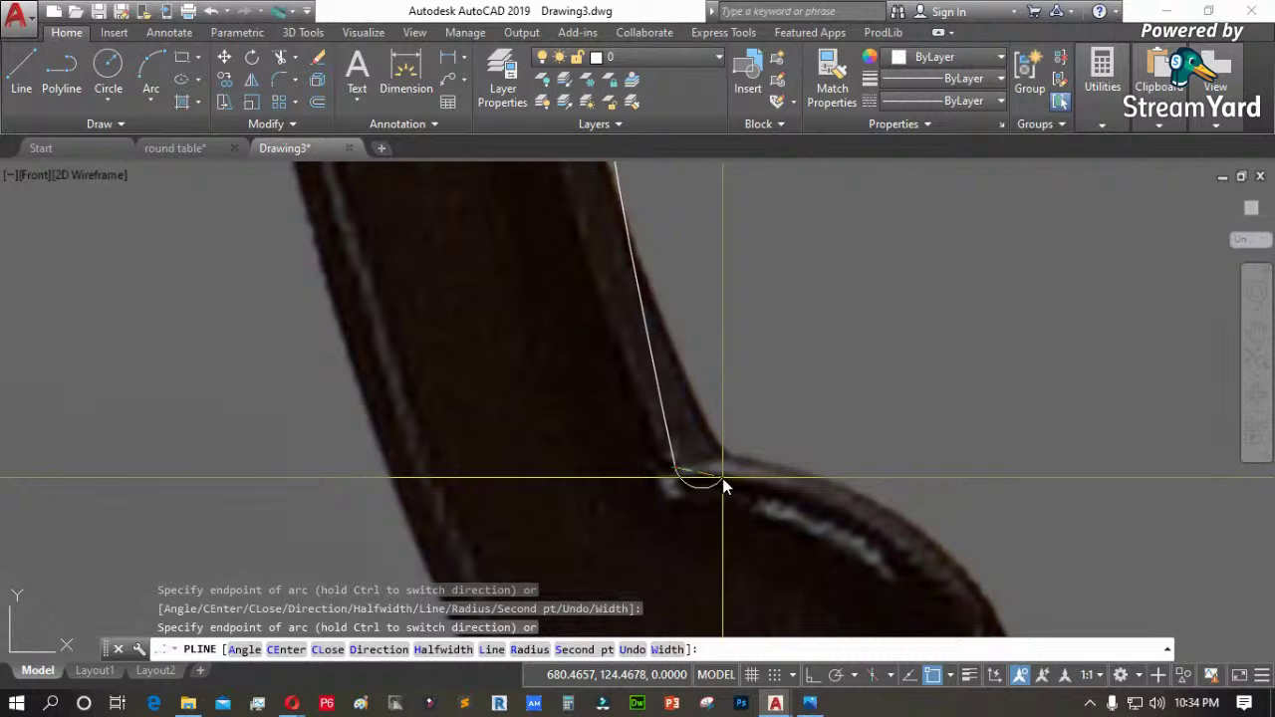
Trace a straight segment, then arcs to the foot's curl and down to the bottom of the foot
scroll(693, 478, up, 2)
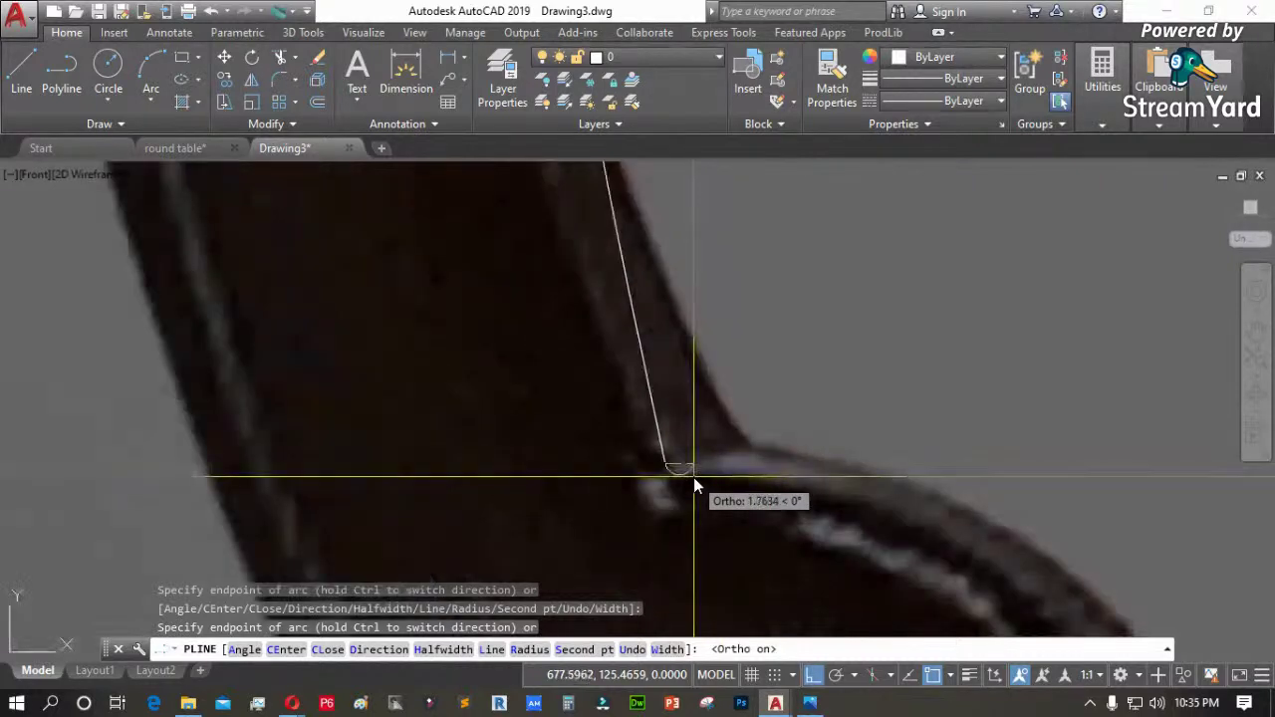
text(1)
key(Return)
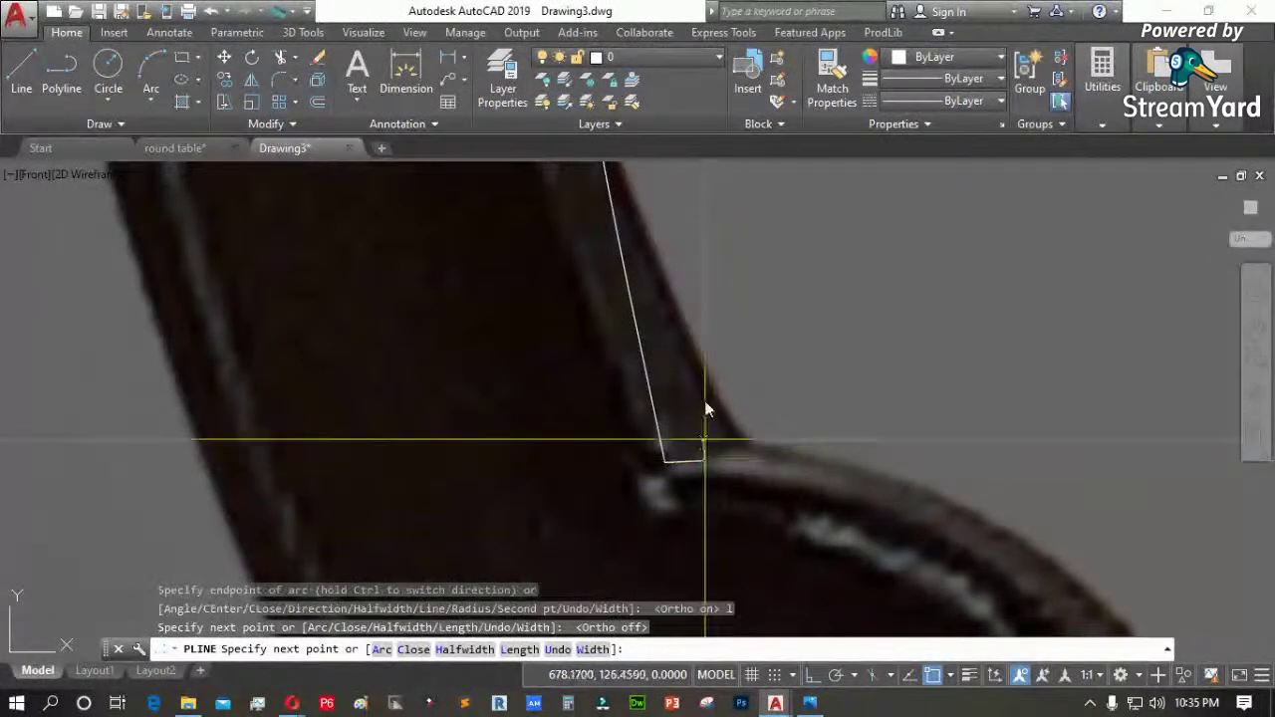
scroll(718, 313, down, 3)
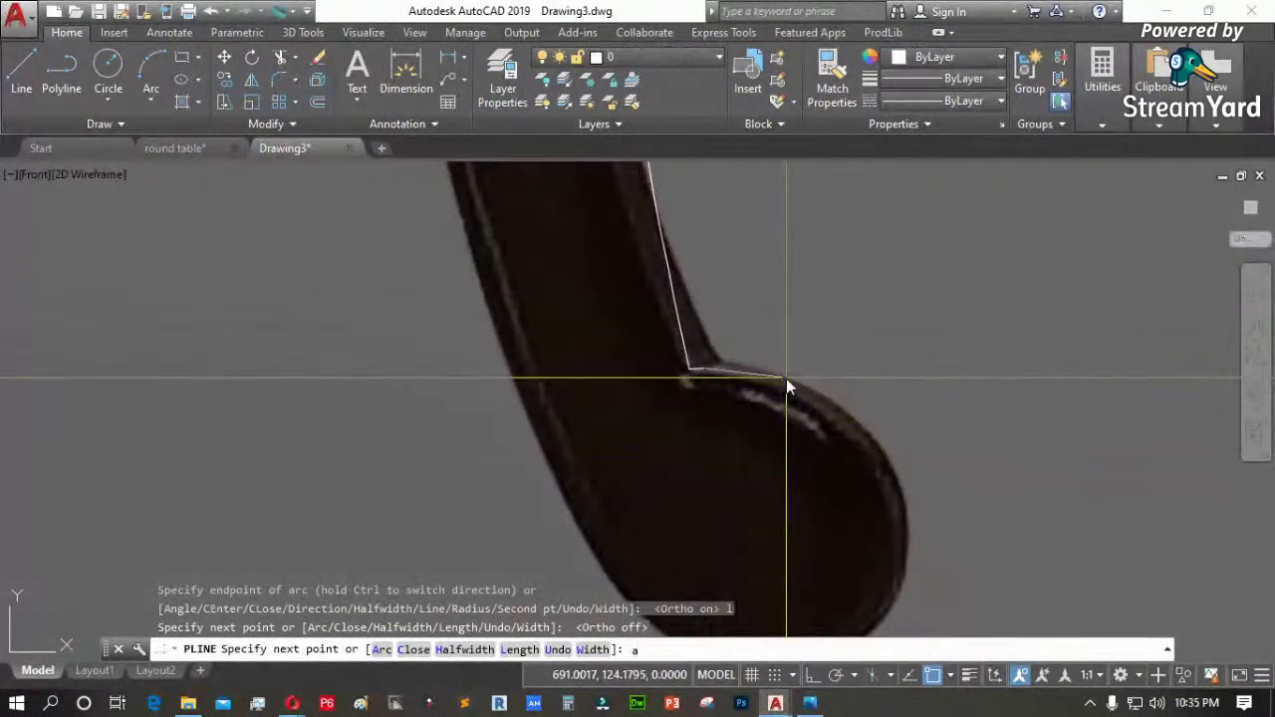
text(a)
key(Return)
scroll(788, 377, down, 2)
click(850, 452)
scroll(861, 517, up, 3)
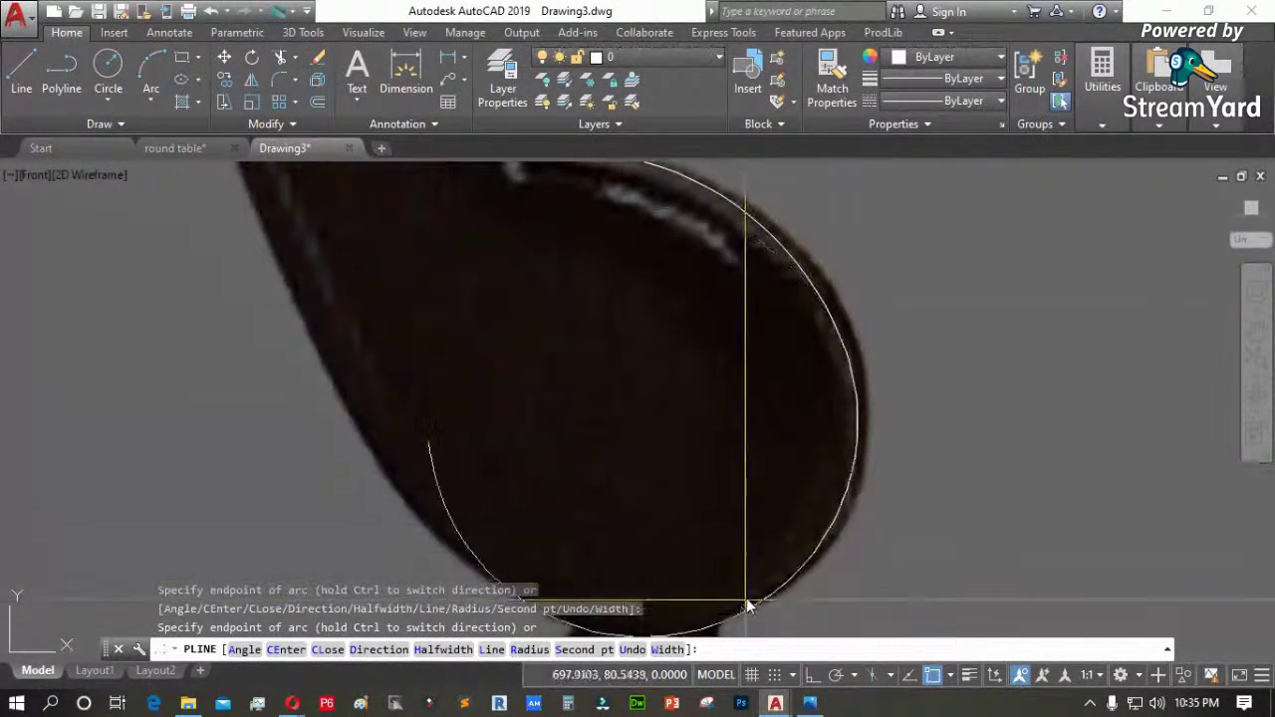
scroll(742, 602, down, 2)
scroll(634, 580, down, 1)
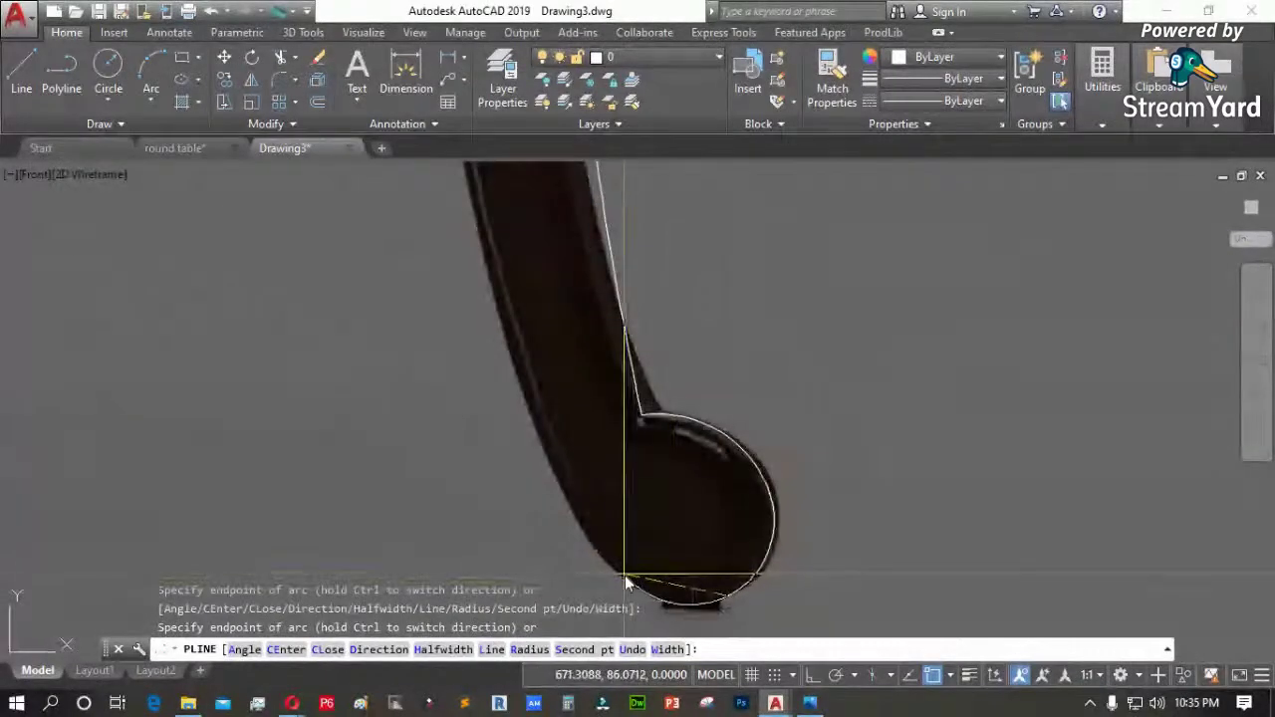
click(641, 592)
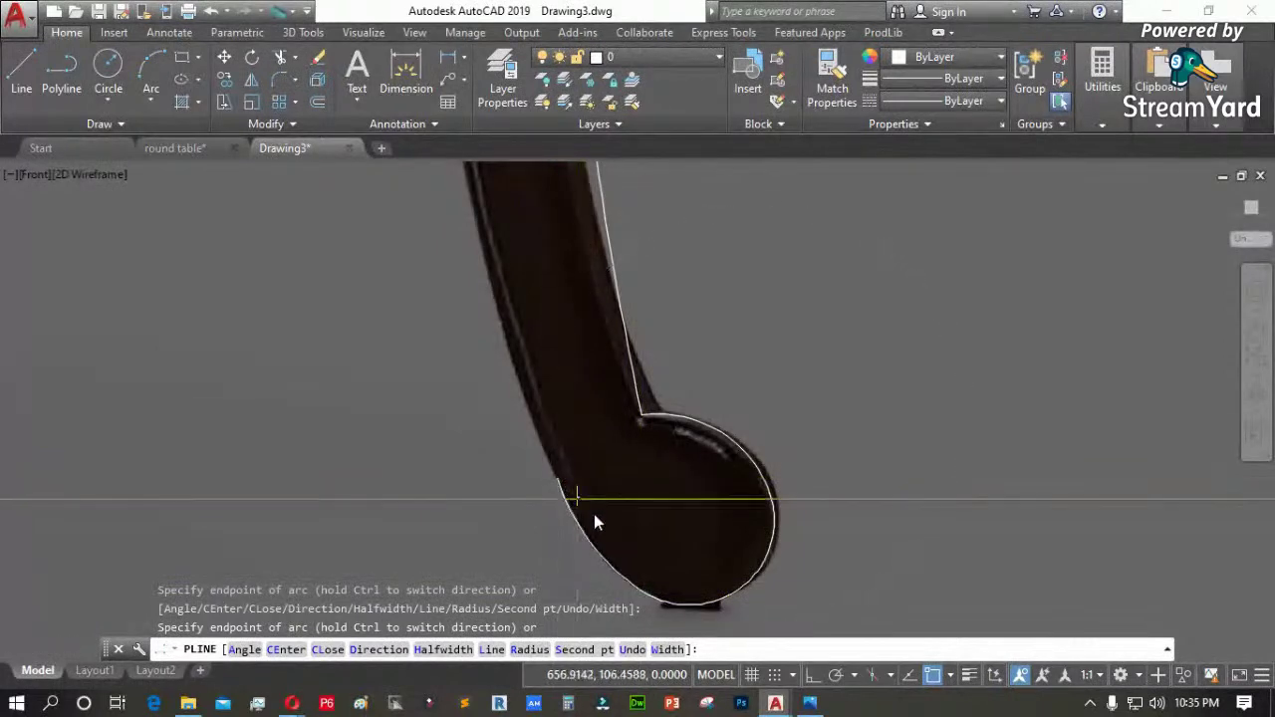
Carry an arc up the leg's outer edge toward the knee
scroll(592, 512, up, 3)
scroll(541, 398, down, 1)
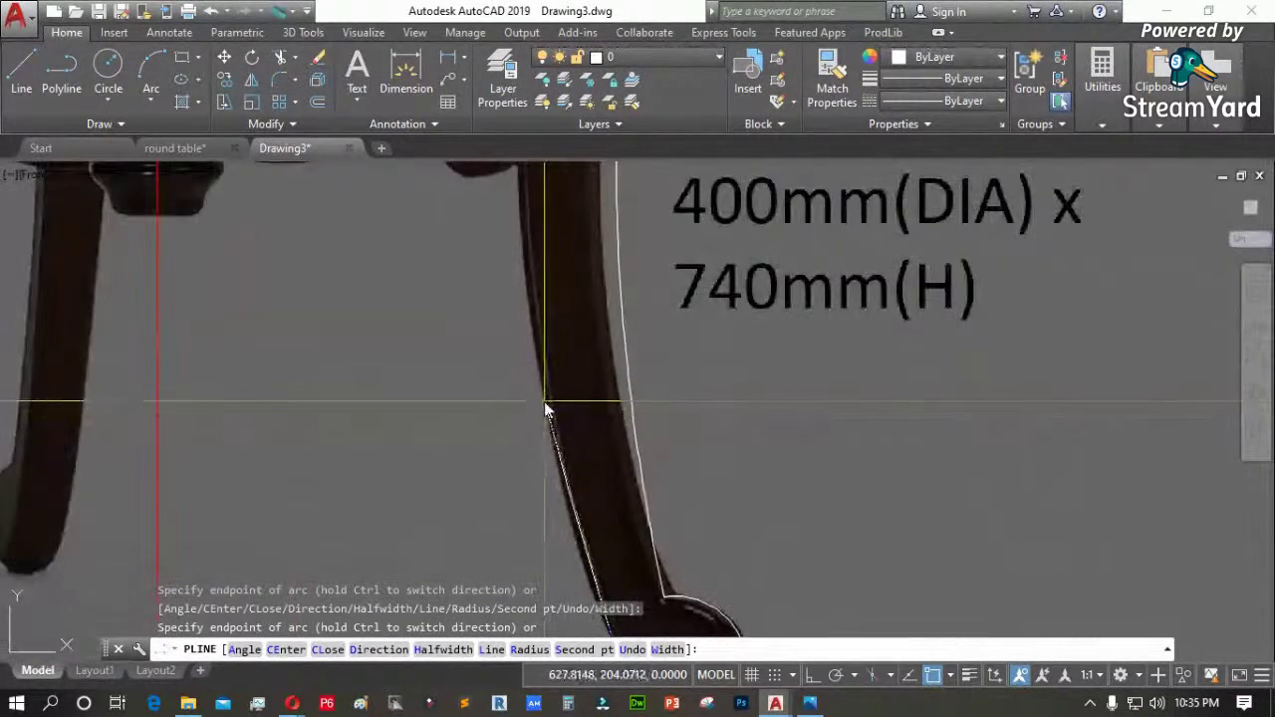
scroll(551, 419, down, 3)
scroll(555, 351, up, 3)
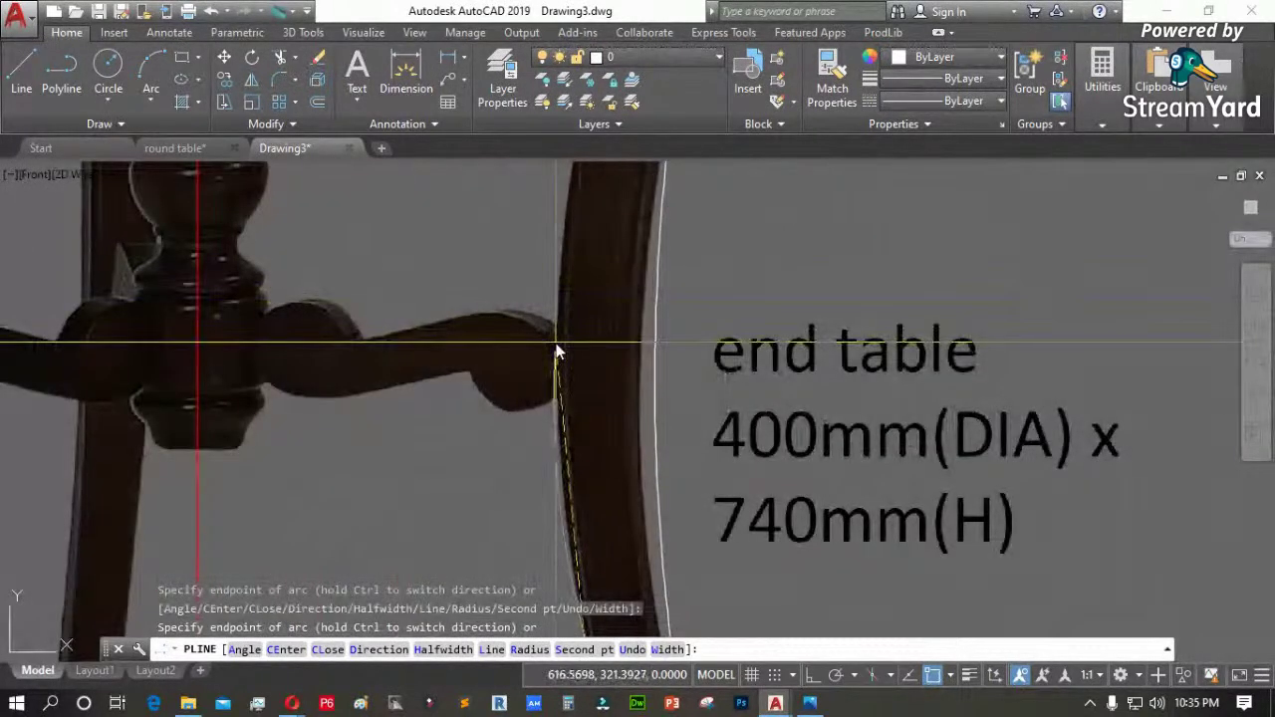
scroll(592, 362, down, 3)
scroll(581, 245, up, 5)
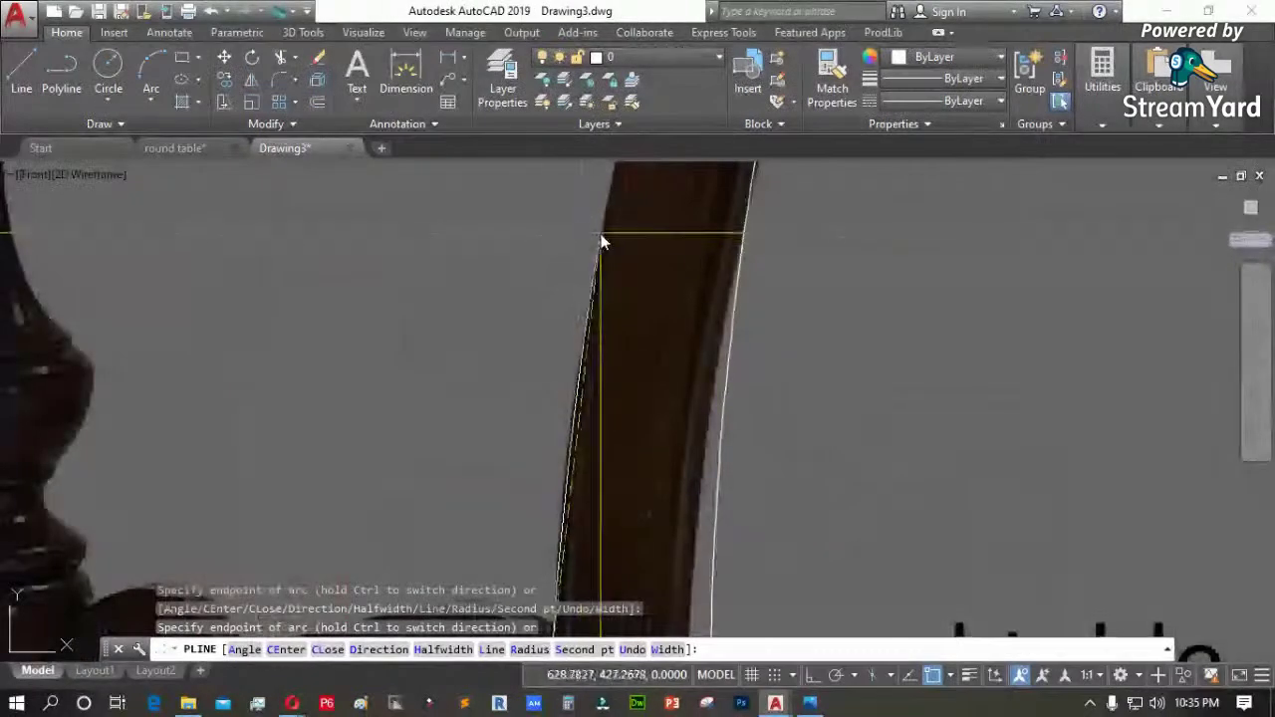
scroll(632, 490, down, 3)
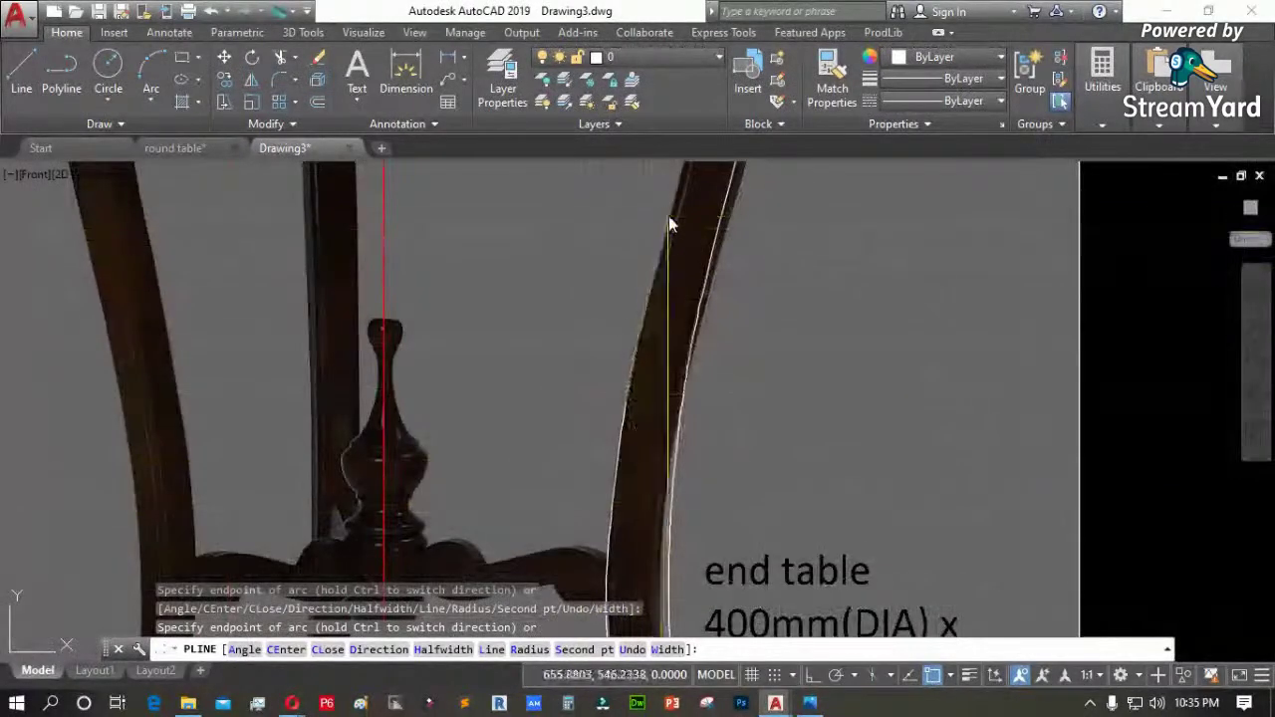
scroll(668, 205, up, 4)
click(668, 206)
scroll(698, 496, down, 4)
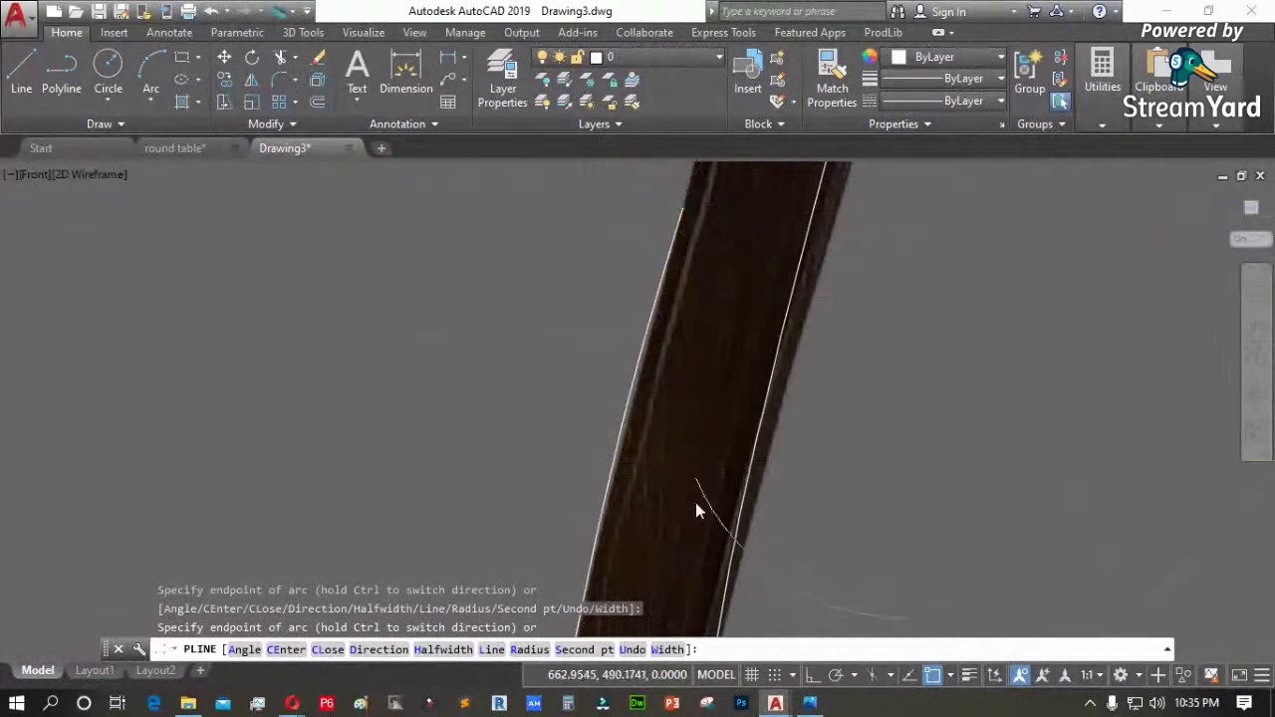
scroll(705, 418, up, 4)
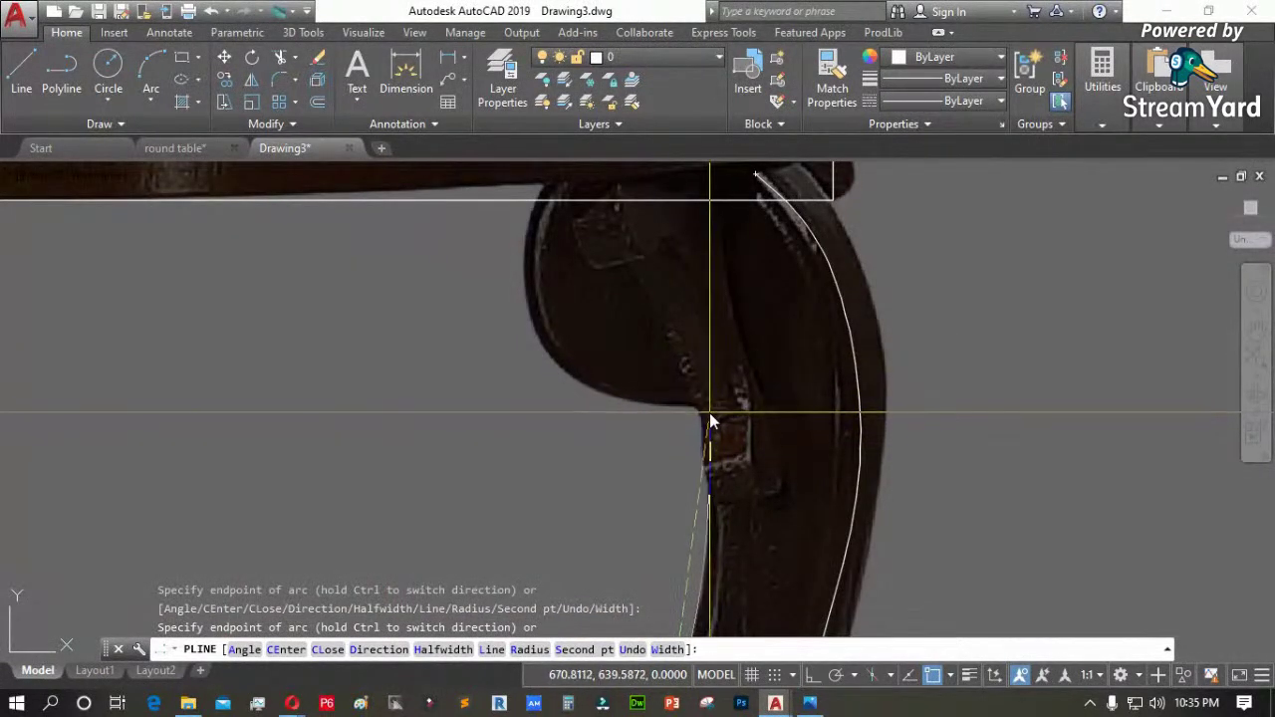
scroll(706, 416, up, 3)
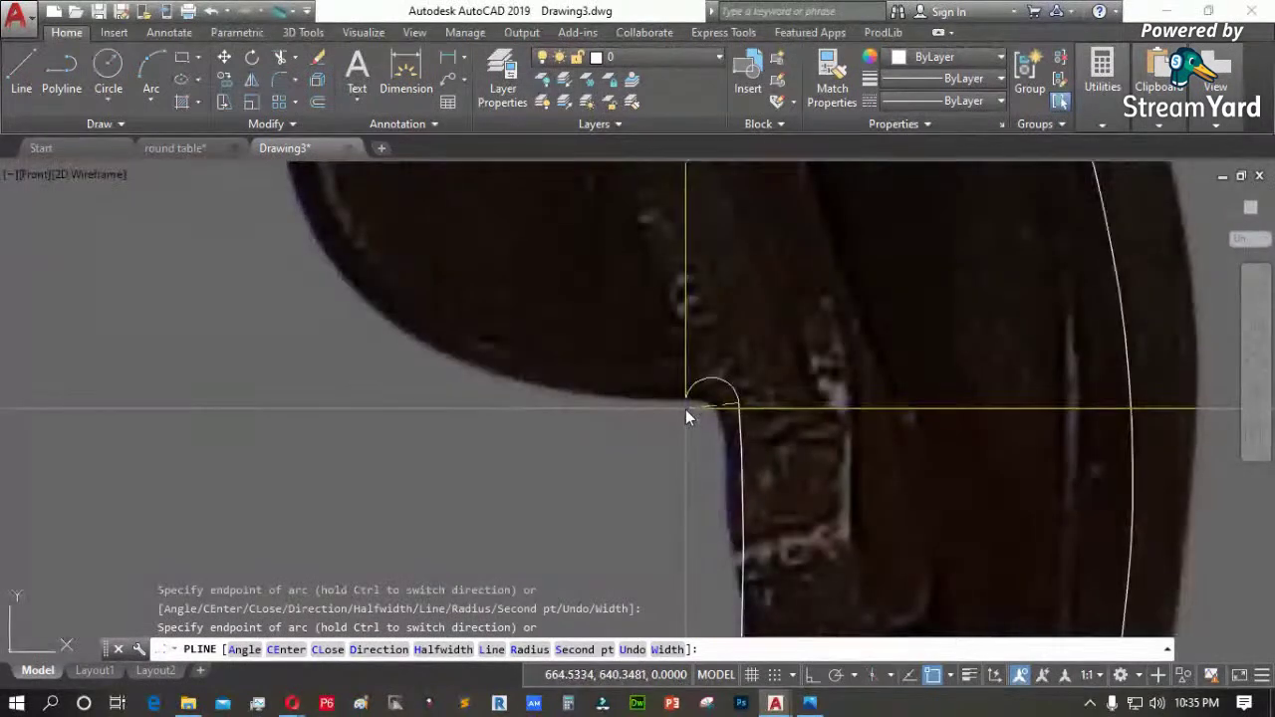
Add a short straight piece under the knee, arc around the curl, and close the outline
text(l)
key(Return)
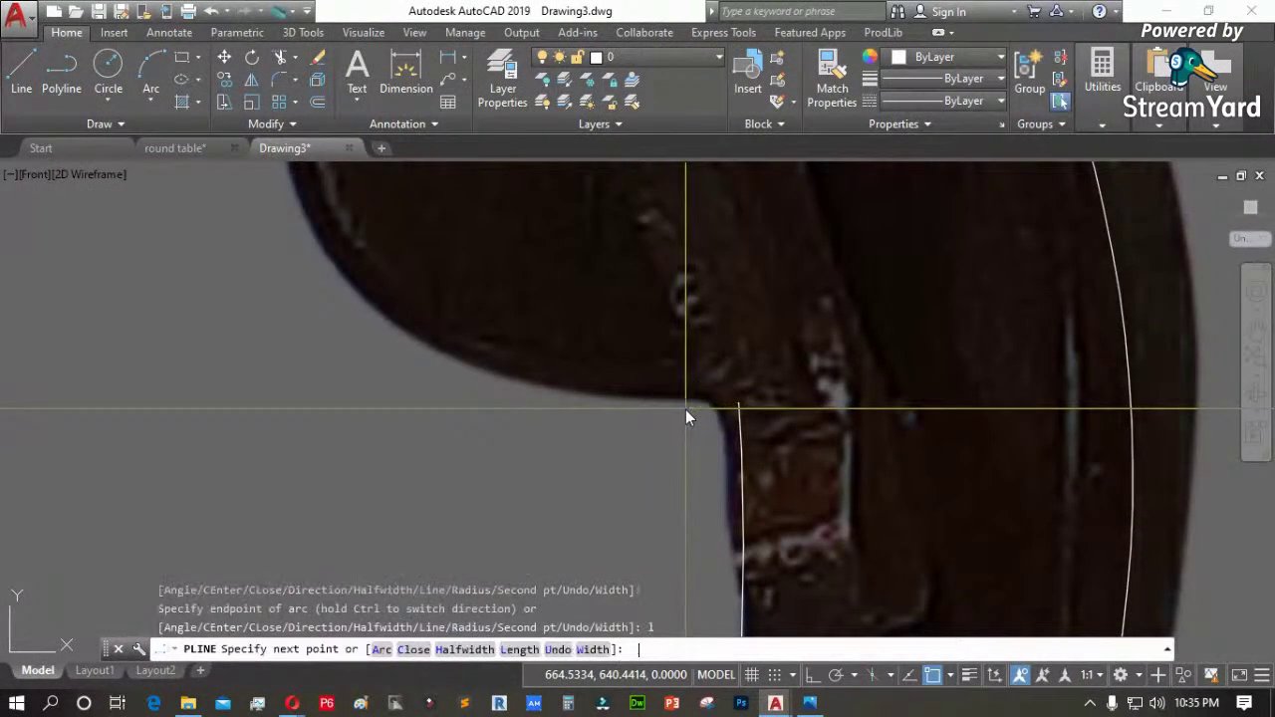
click(690, 402)
scroll(628, 485, down, 4)
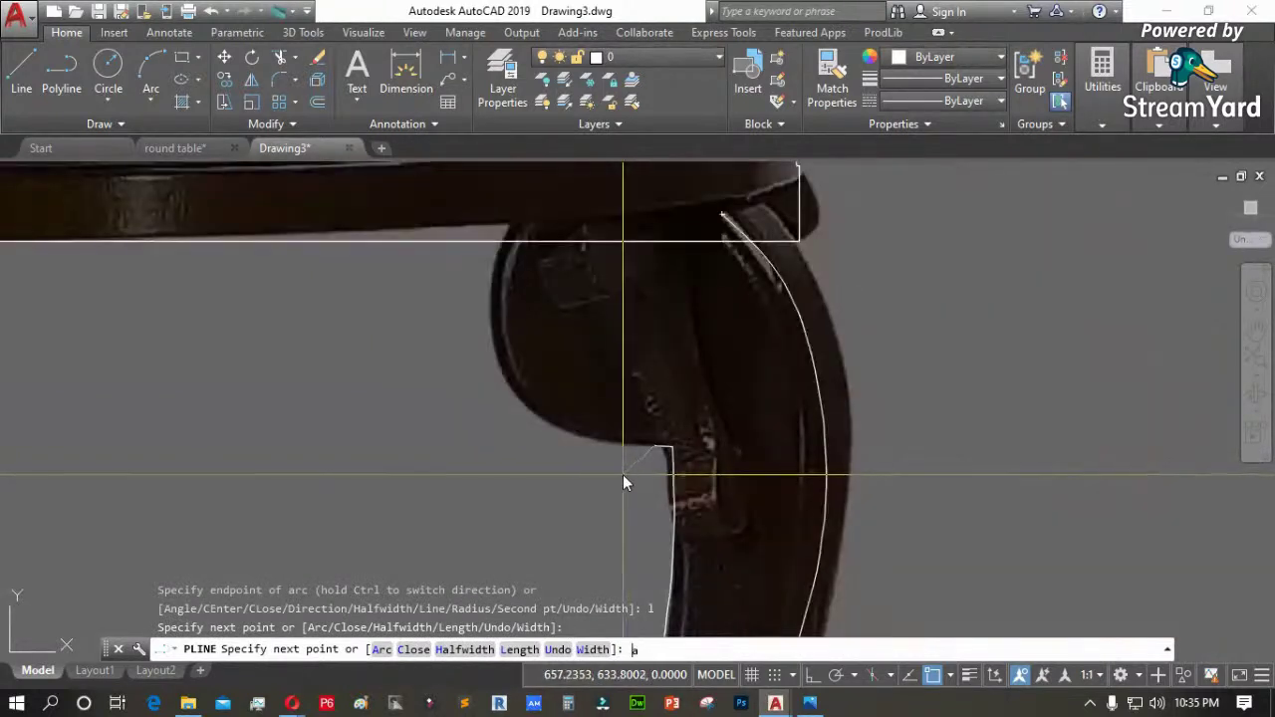
text(a)
key(Return)
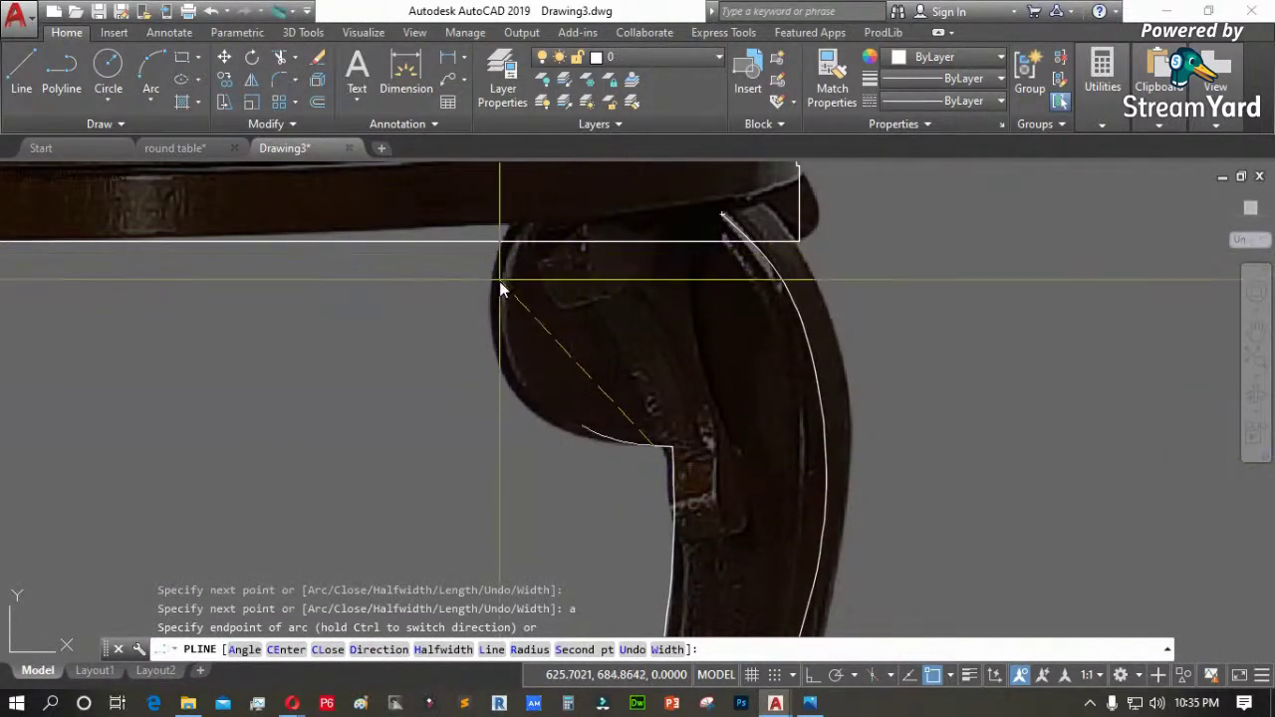
click(531, 409)
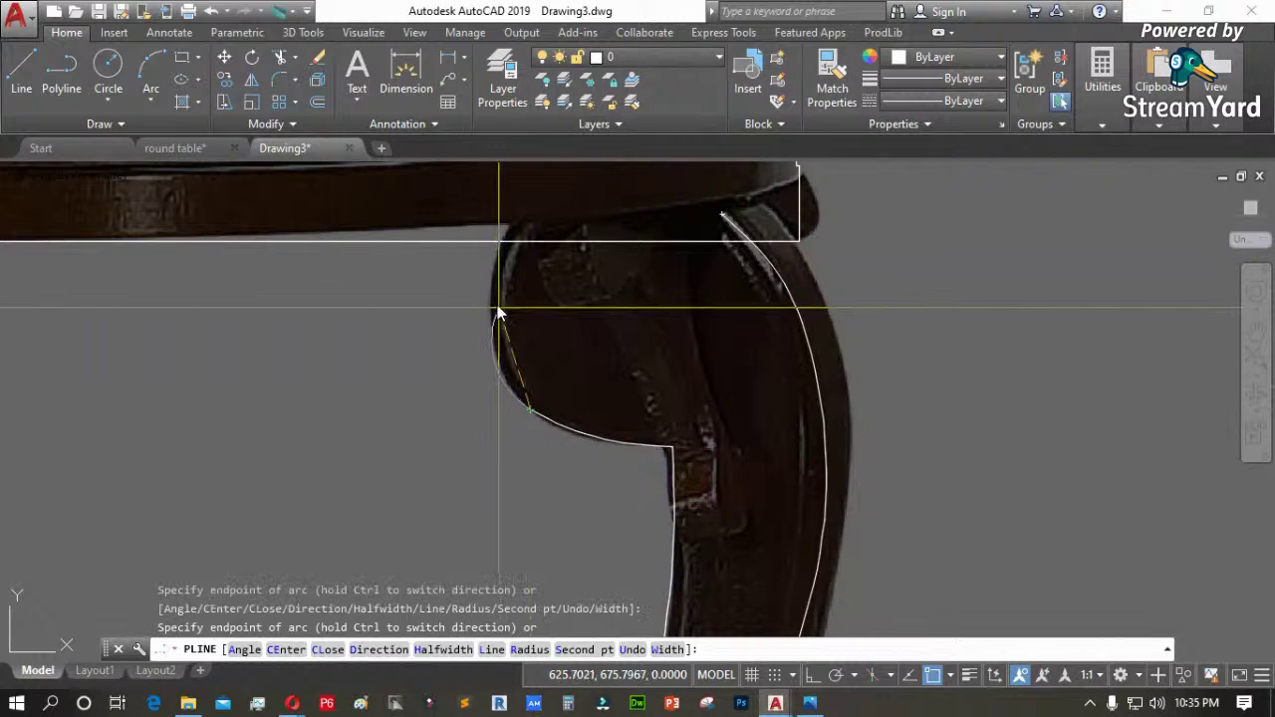
click(512, 229)
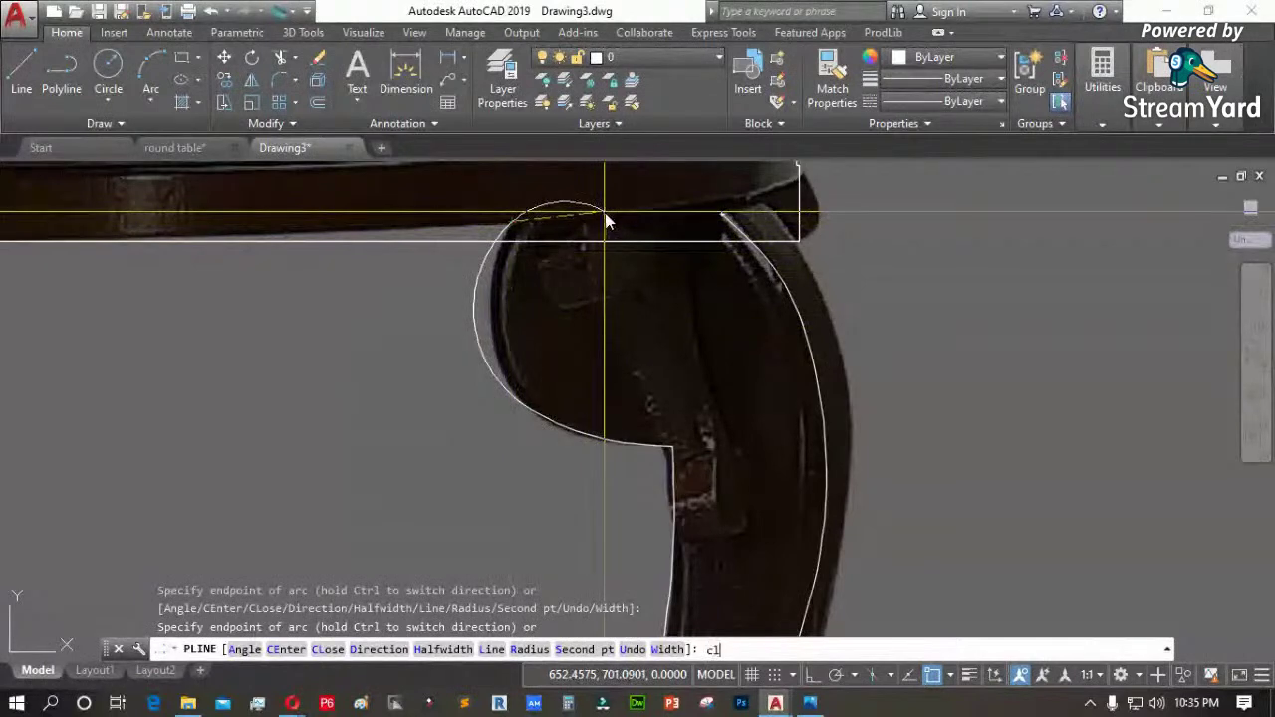
key(Return)
Move the leg outline from its top point toward the apron with MOVE
scroll(797, 251, down, 5)
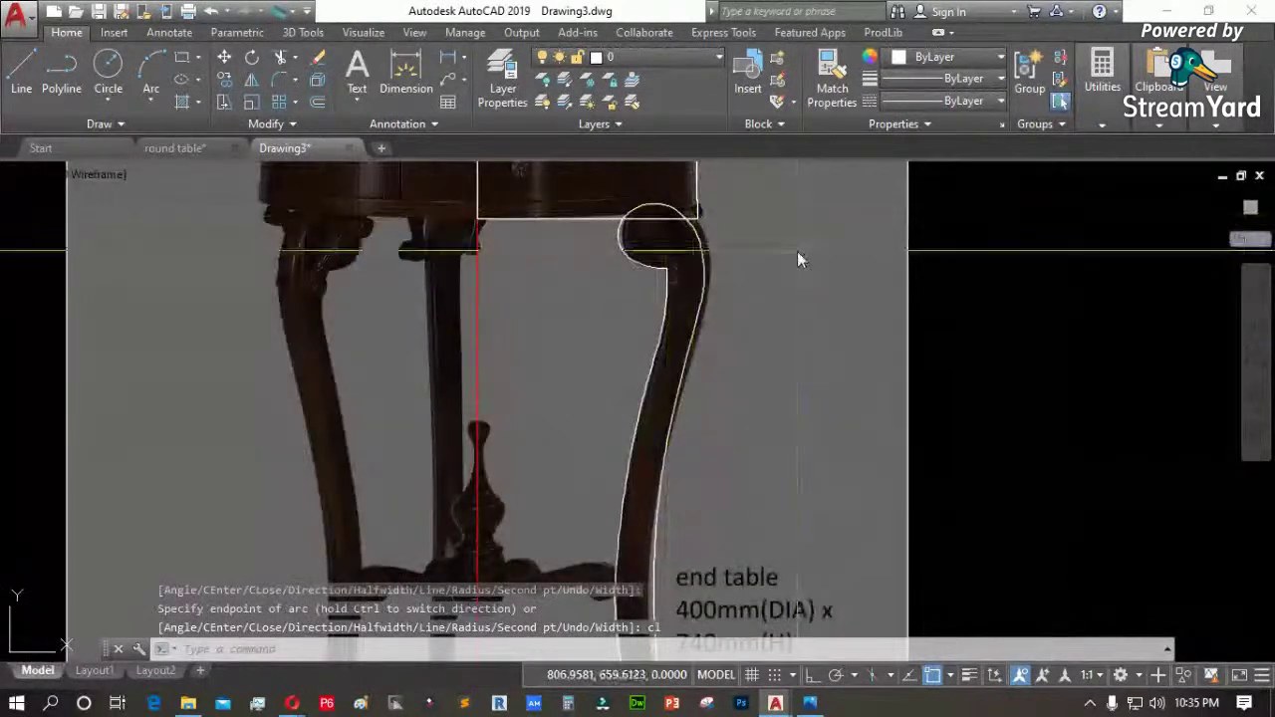
scroll(709, 238, up, 4)
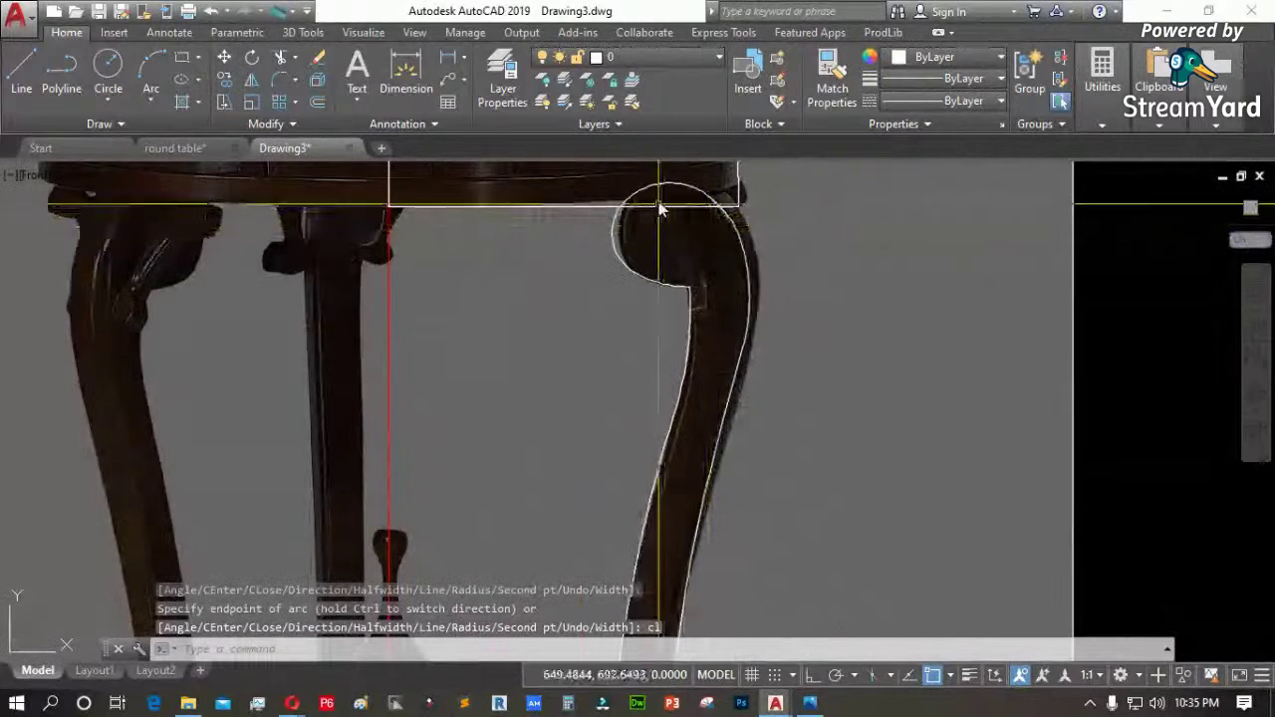
scroll(661, 214, up, 2)
scroll(674, 267, down, 2)
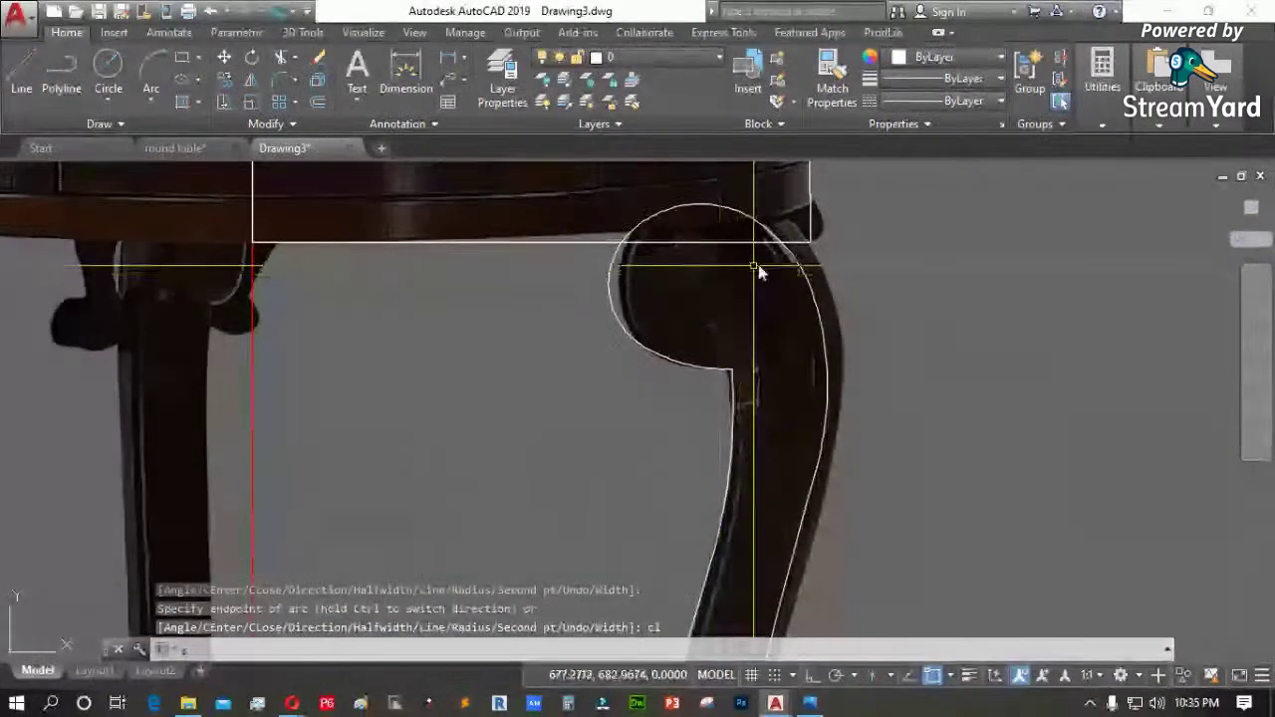
text(s)
key(Escape)
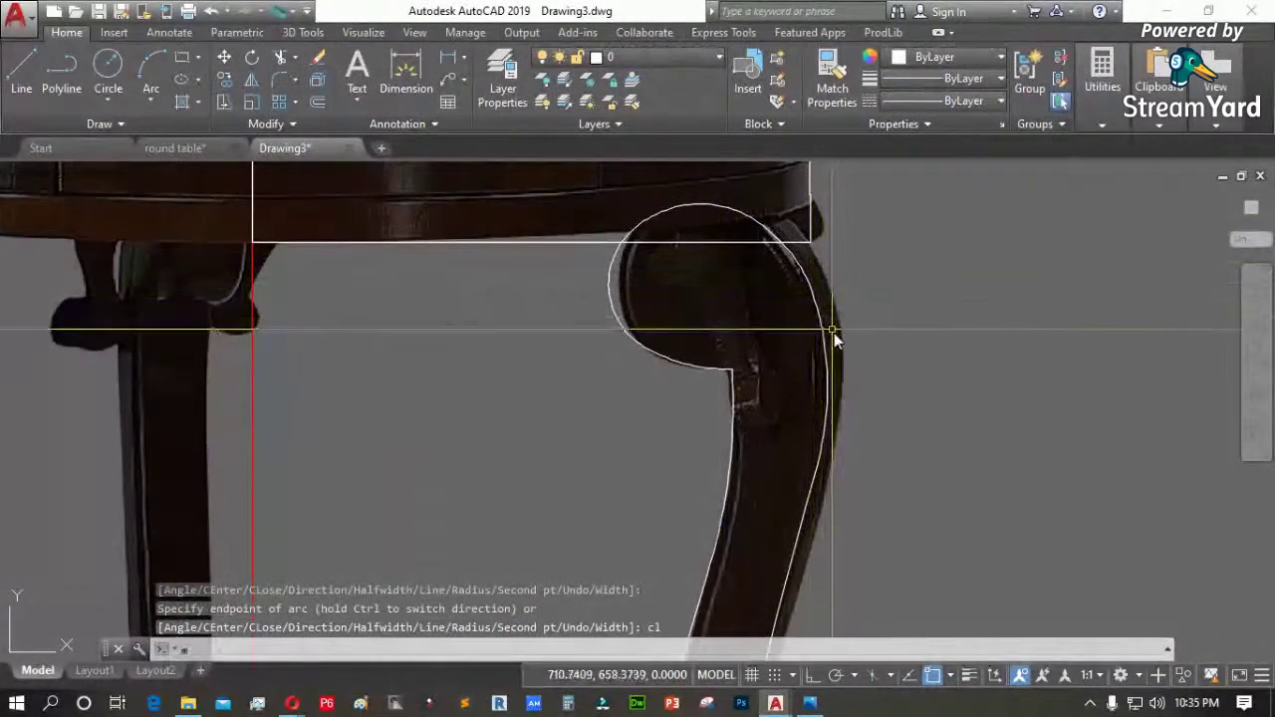
text(m)
key(Return)
click(850, 328)
click(815, 344)
key(Return)
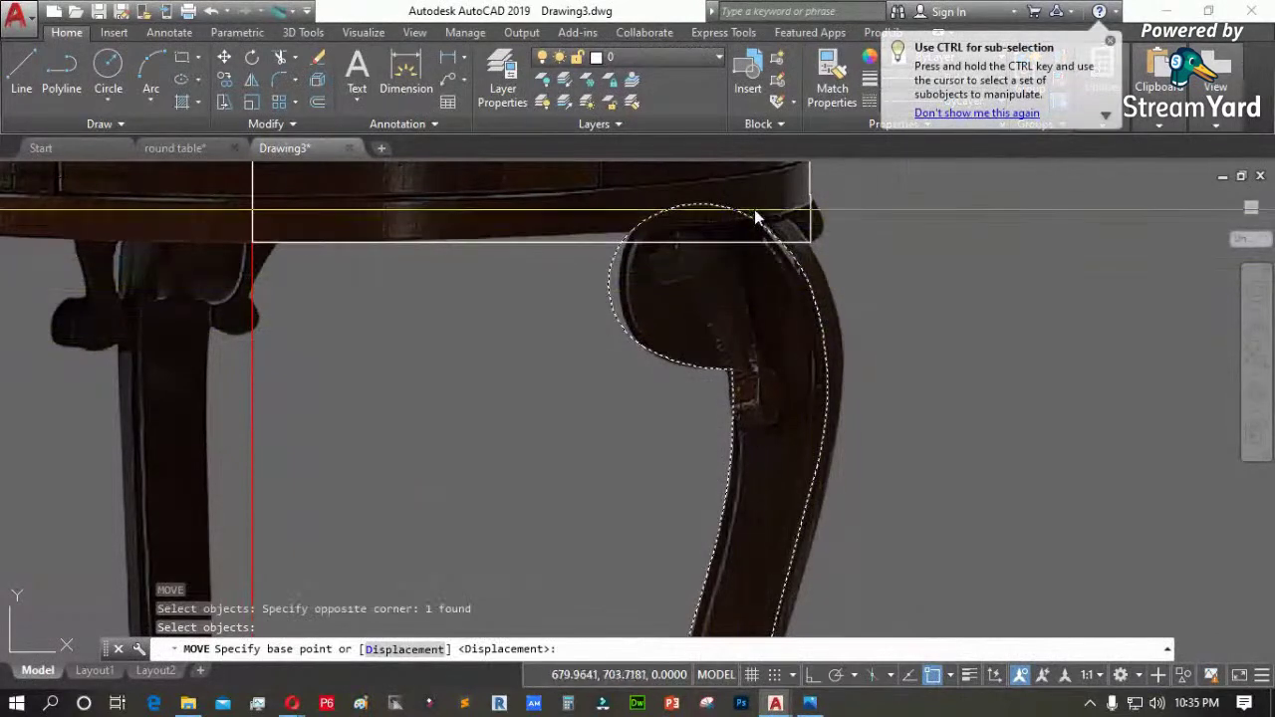
click(702, 207)
click(804, 286)
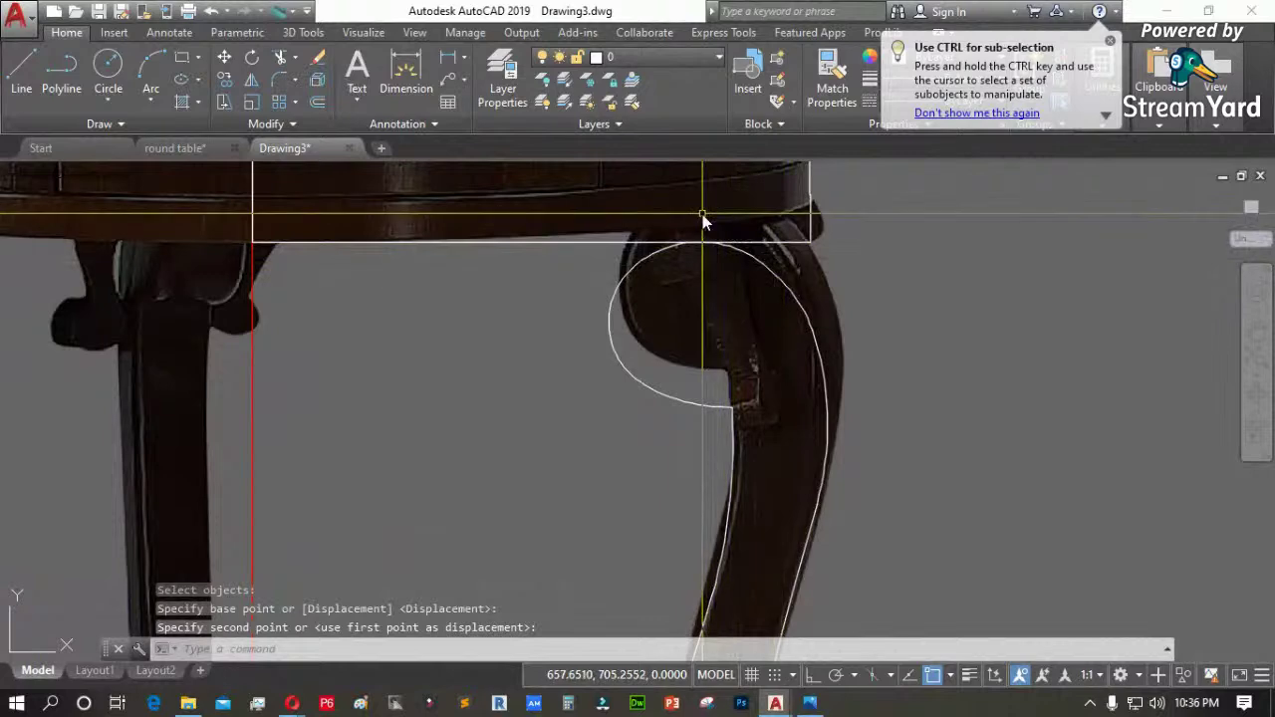
Move the outline straight up with Ortho on until its curl meets the tabletop underside
scroll(702, 219, up, 4)
key(Return)
click(896, 345)
click(847, 360)
key(Return)
click(717, 404)
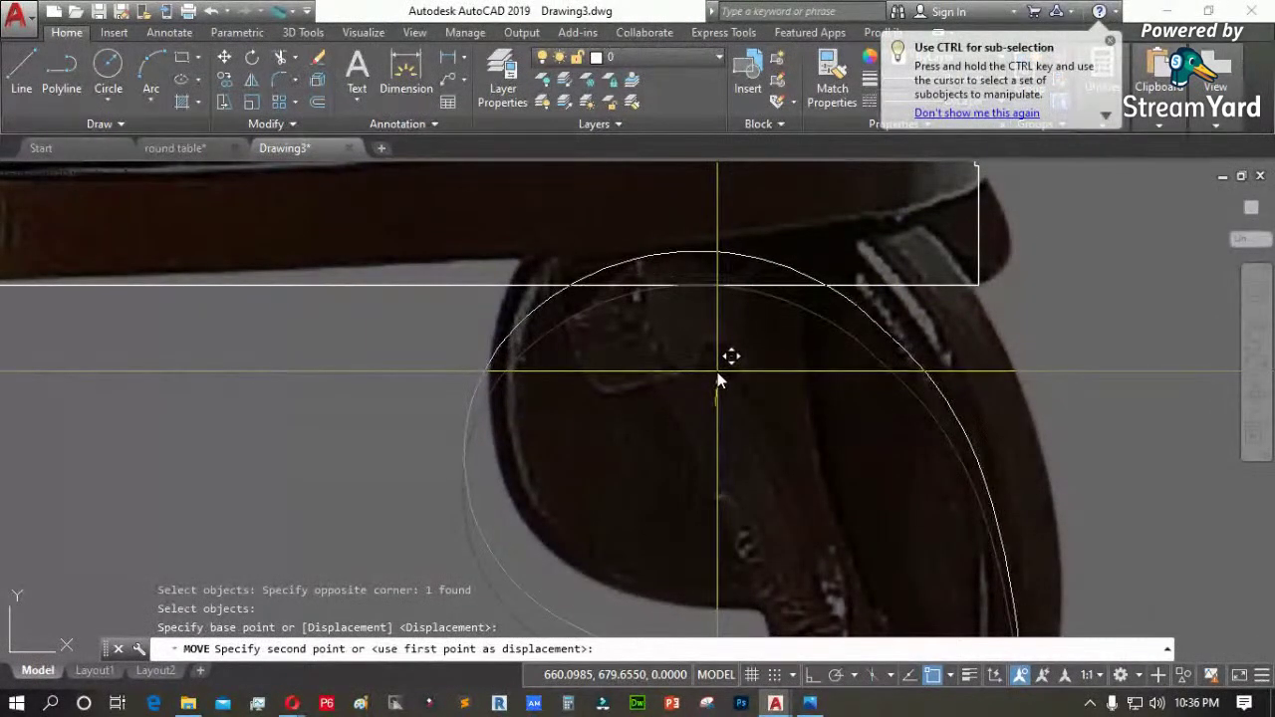
key(F8)
click(722, 301)
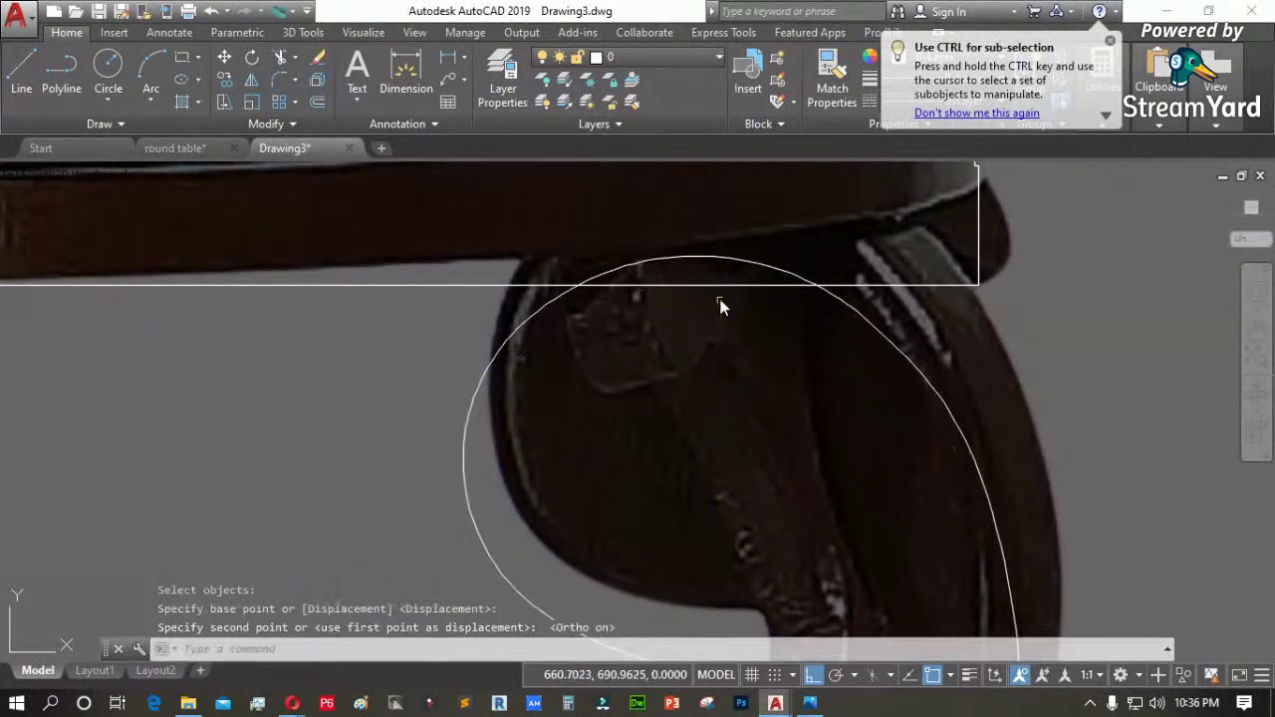
click(765, 275)
Add vertices to the table-top profile where its curves cross the horizontal line, undoing a misplaced one
scroll(753, 271, up, 3)
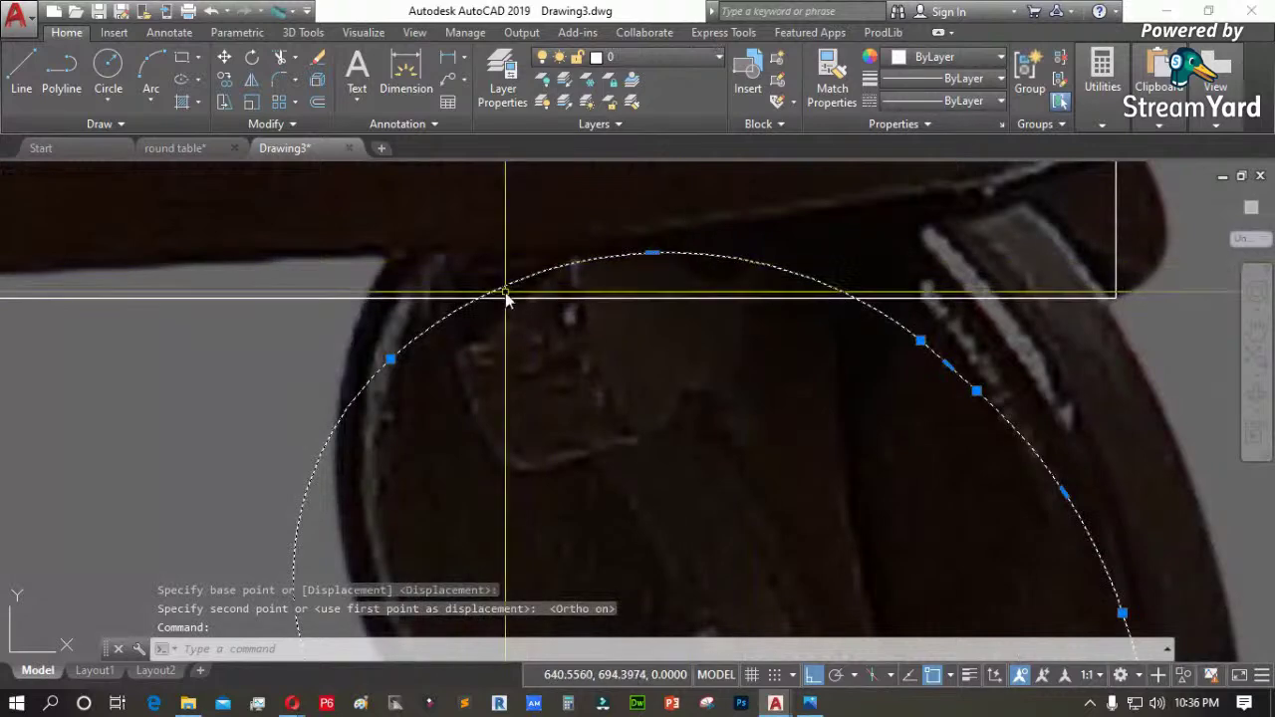
mouse_move(921, 341)
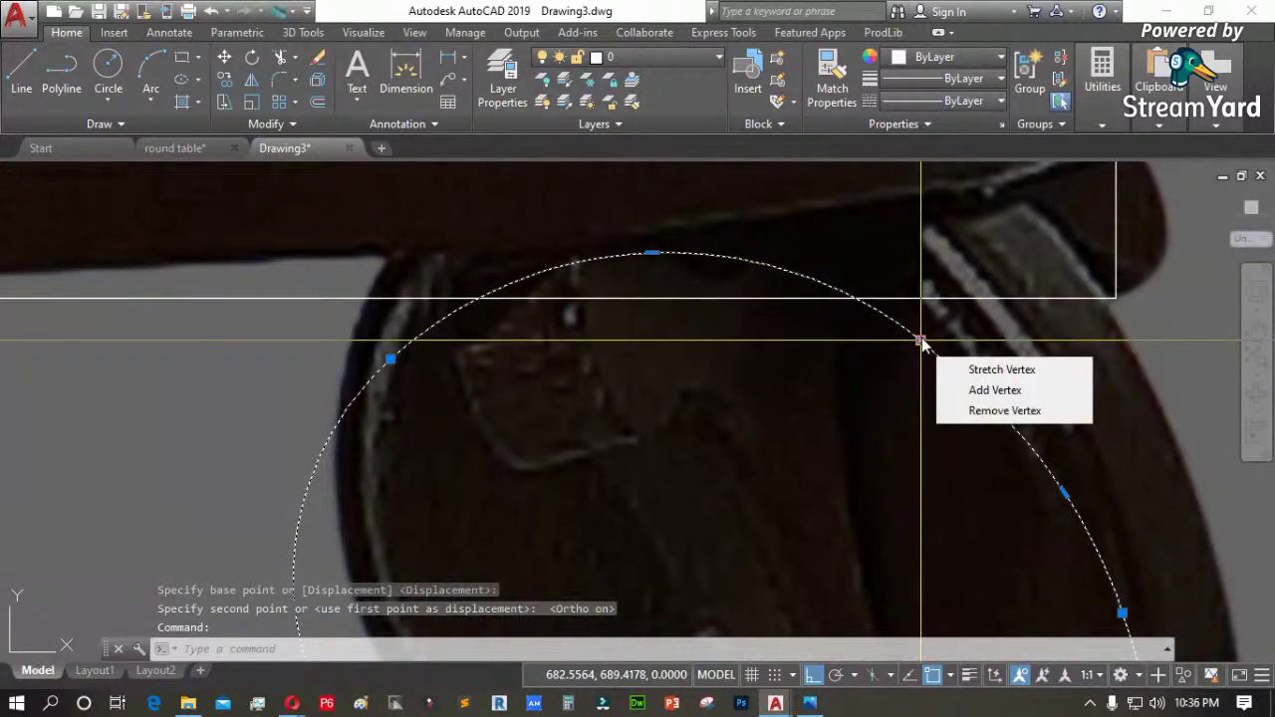
click(979, 389)
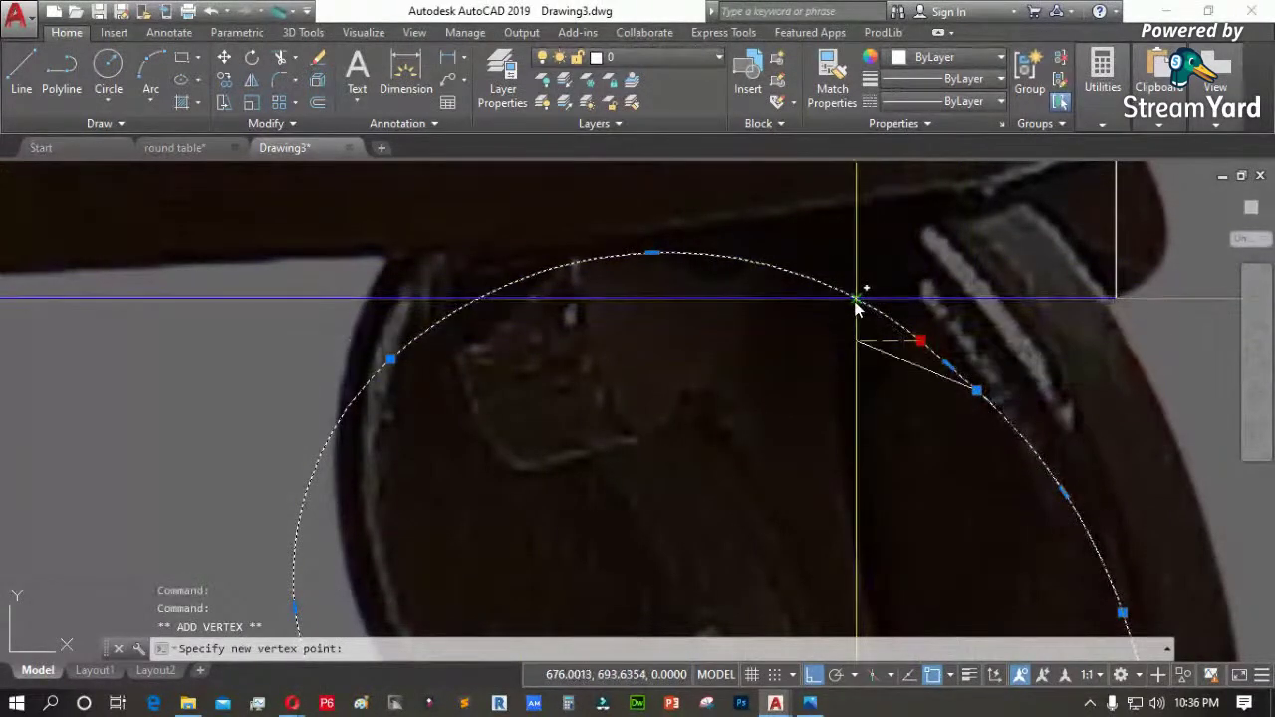
click(862, 315)
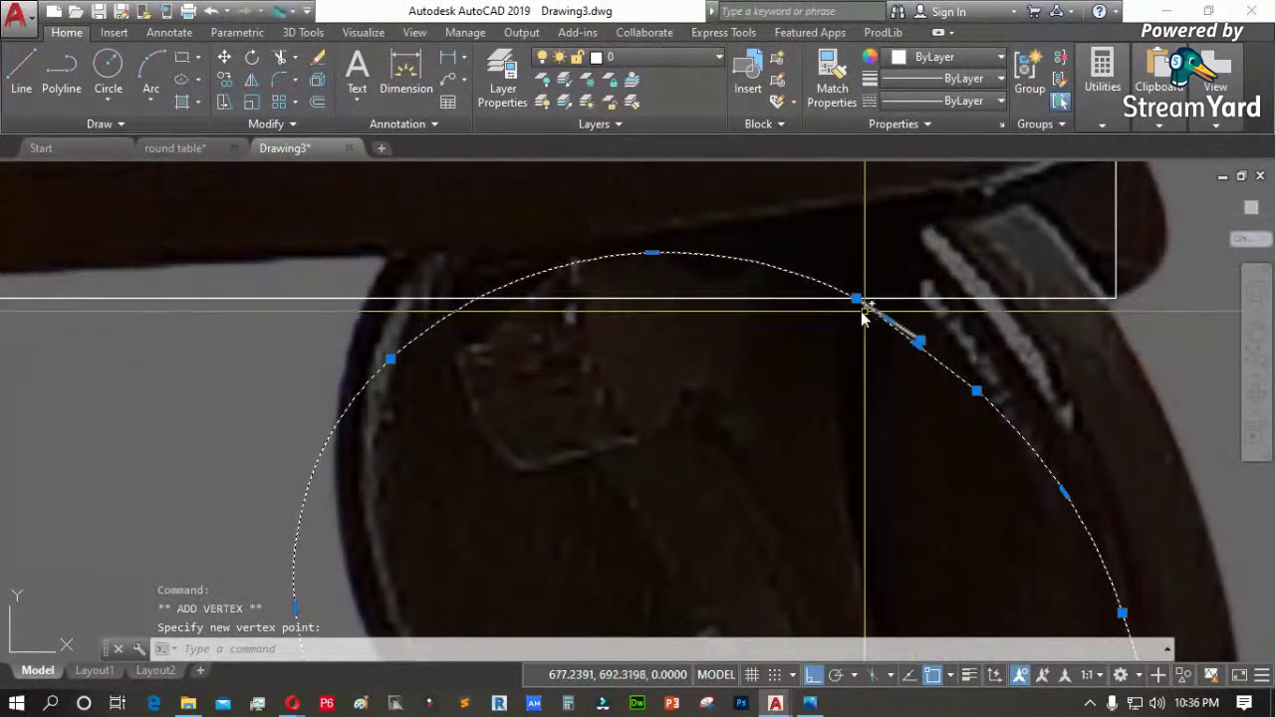
key(ctrl+z)
click(423, 332)
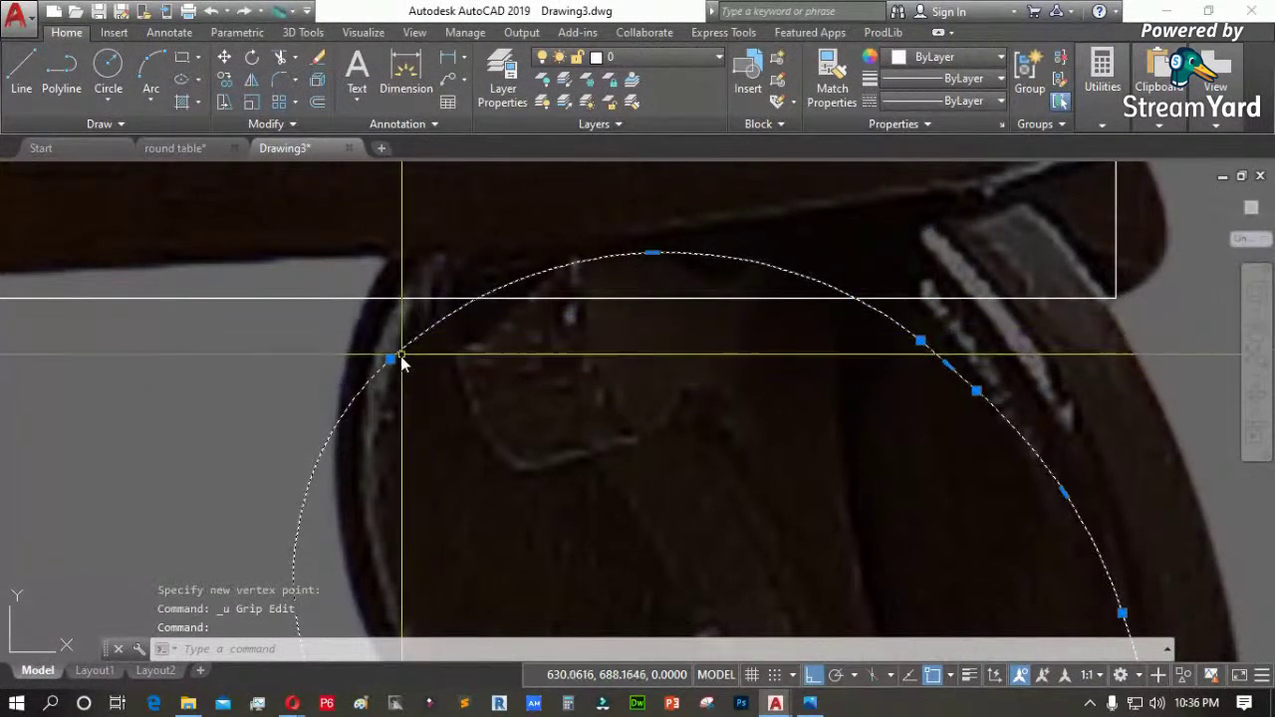
mouse_move(391, 360)
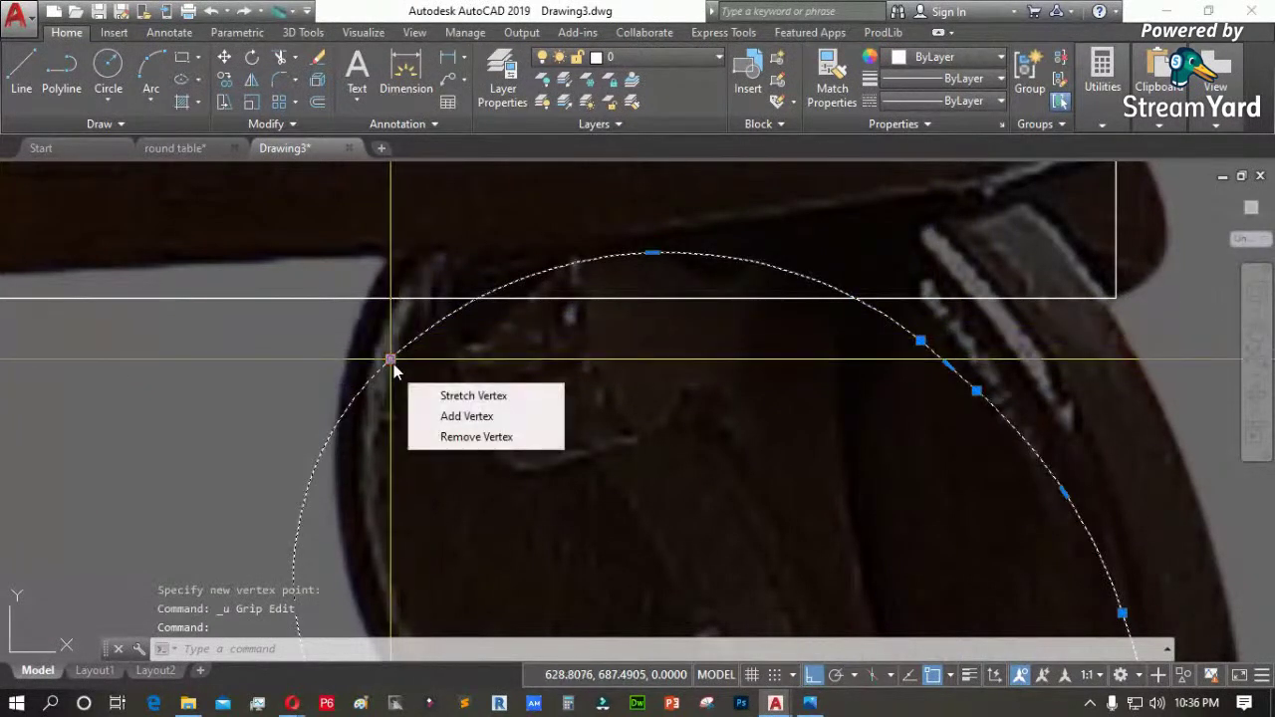
click(477, 302)
click(537, 356)
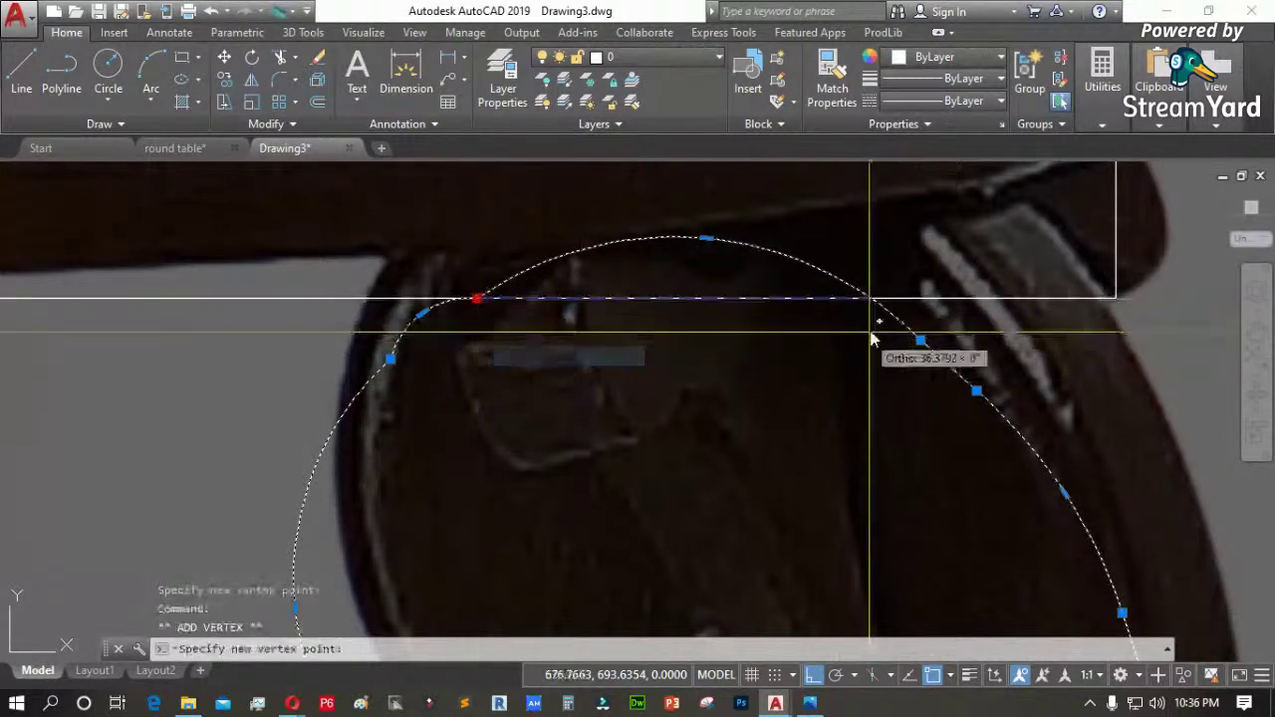
click(875, 298)
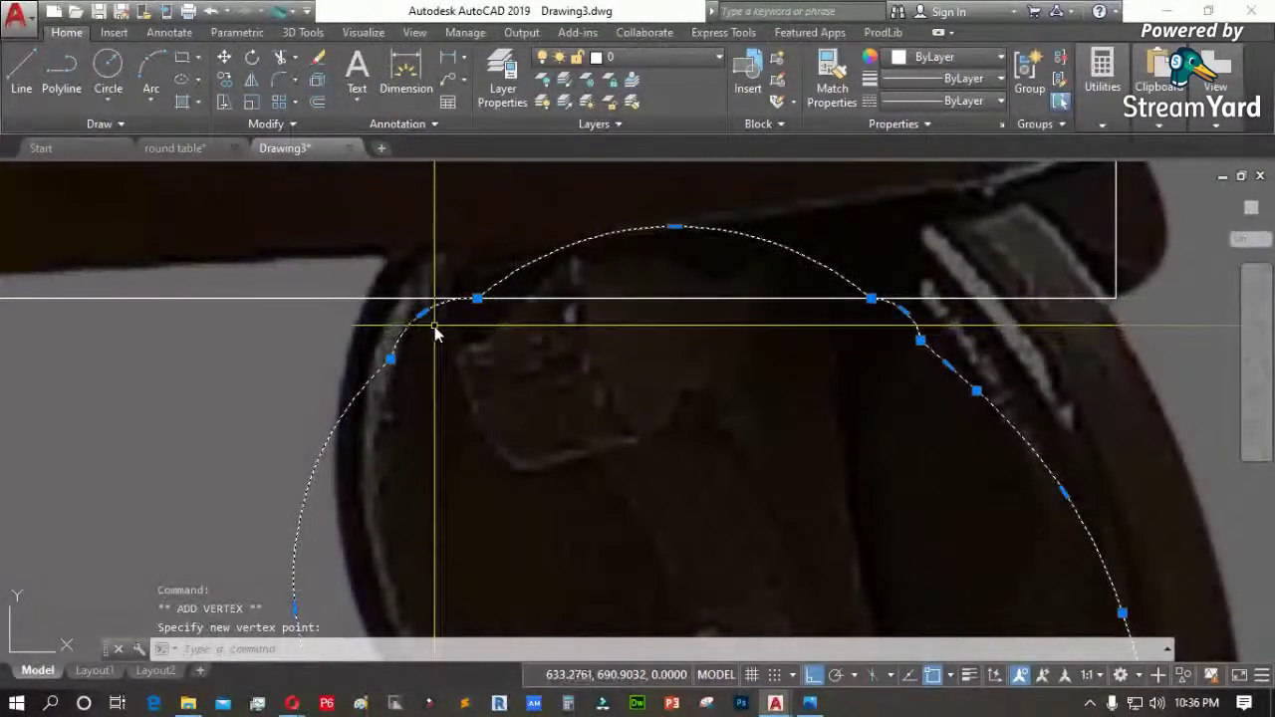
With Ortho off, stretch the left and right curve segments onto the photo's edges
scroll(432, 327, up, 3)
click(405, 293)
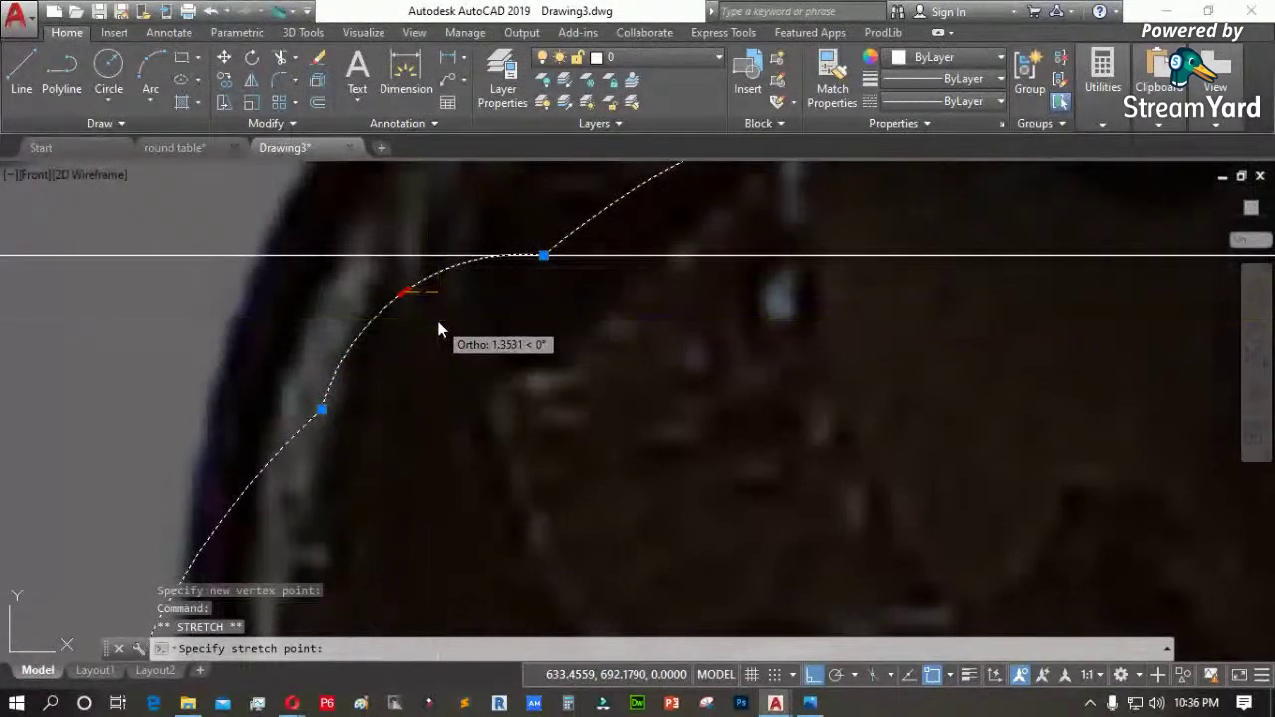
key(F8)
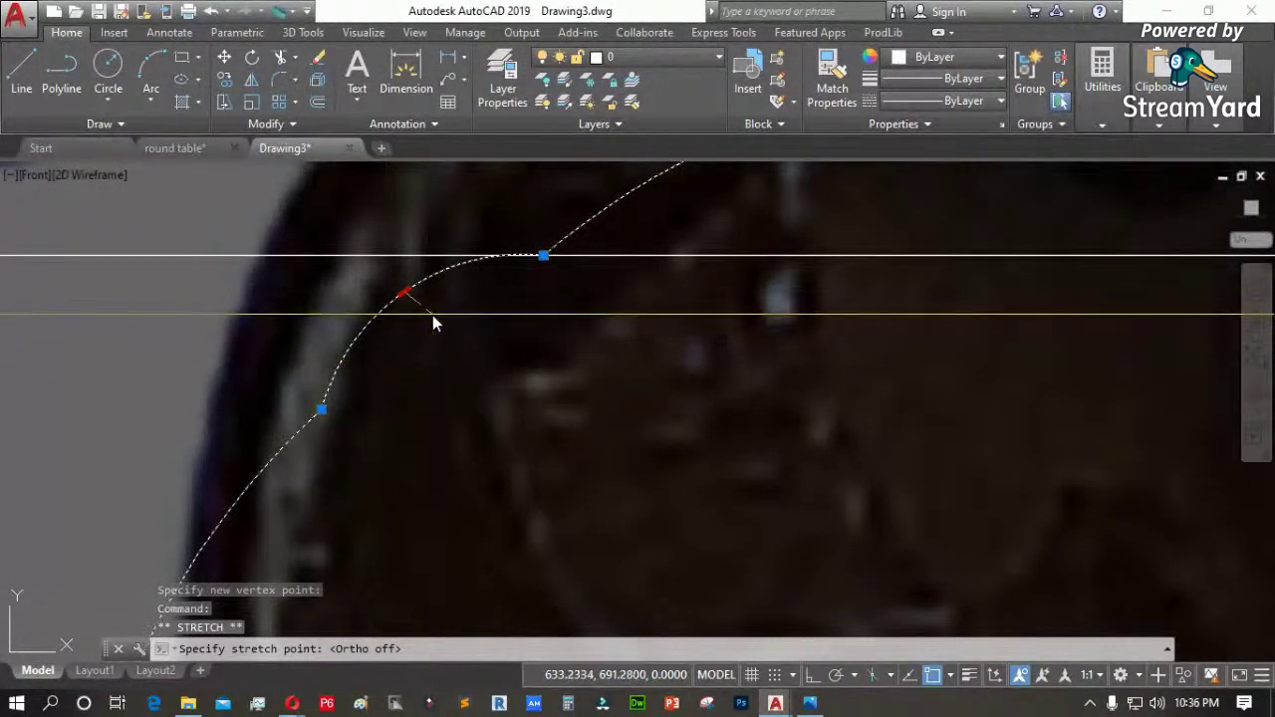
click(432, 321)
scroll(419, 322, down, 3)
scroll(896, 319, up, 5)
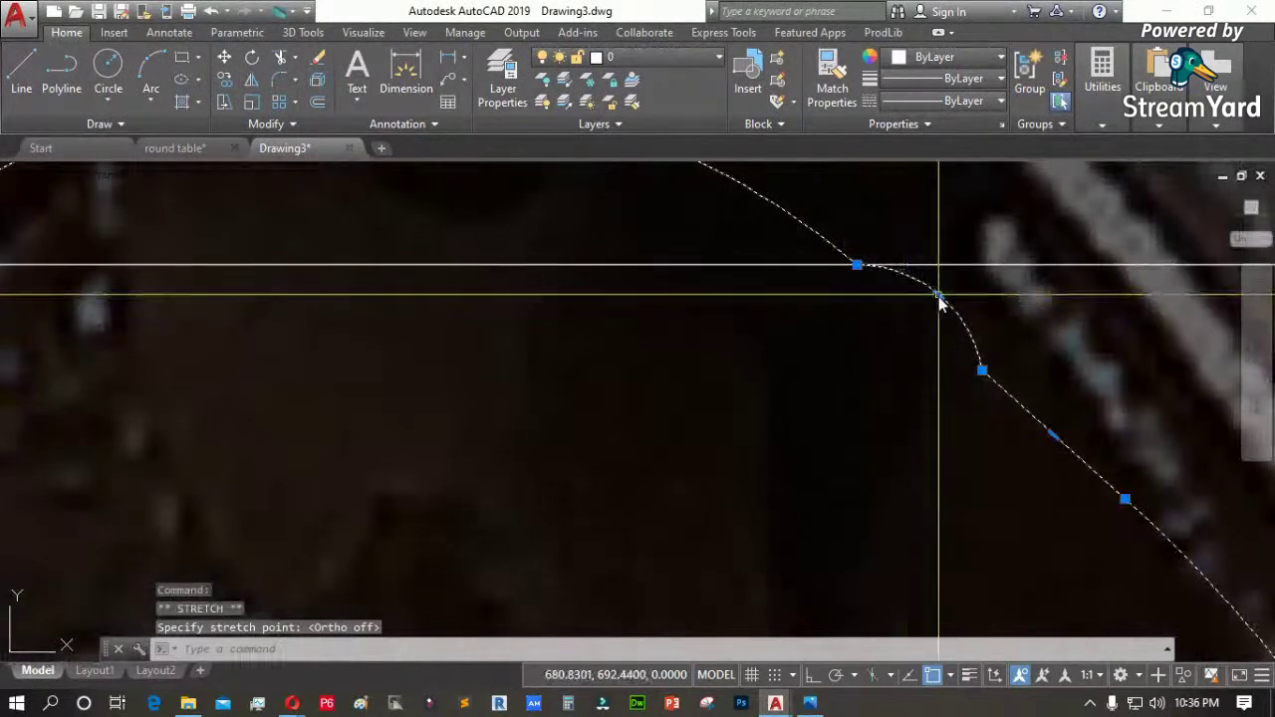
click(939, 296)
scroll(907, 329, down, 4)
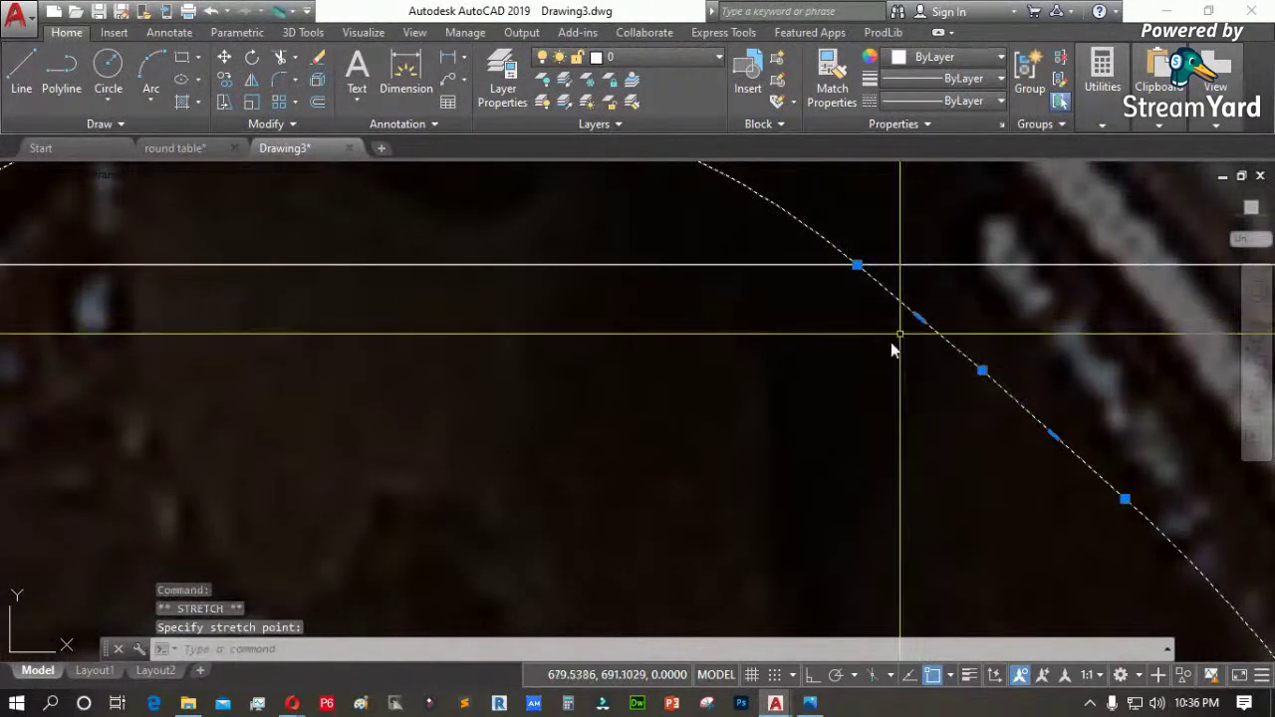
click(676, 250)
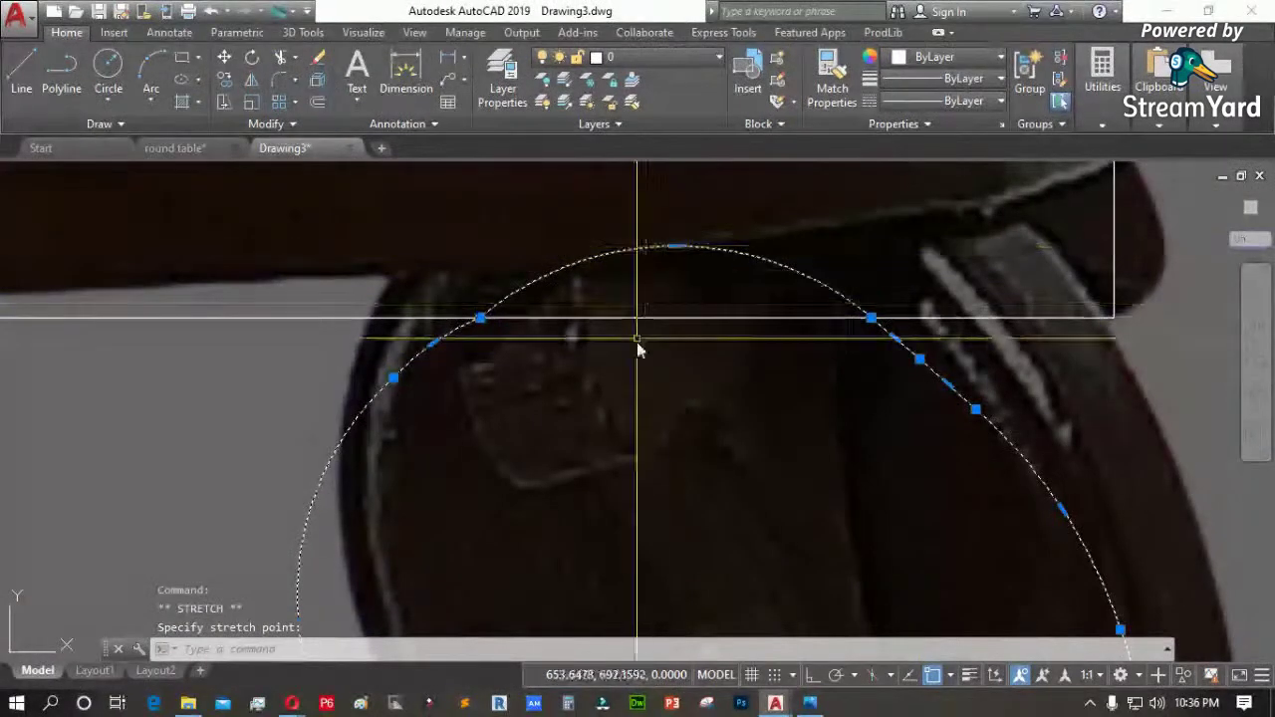
Turn the profile's top arc into a straight segment
scroll(678, 251, up, 5)
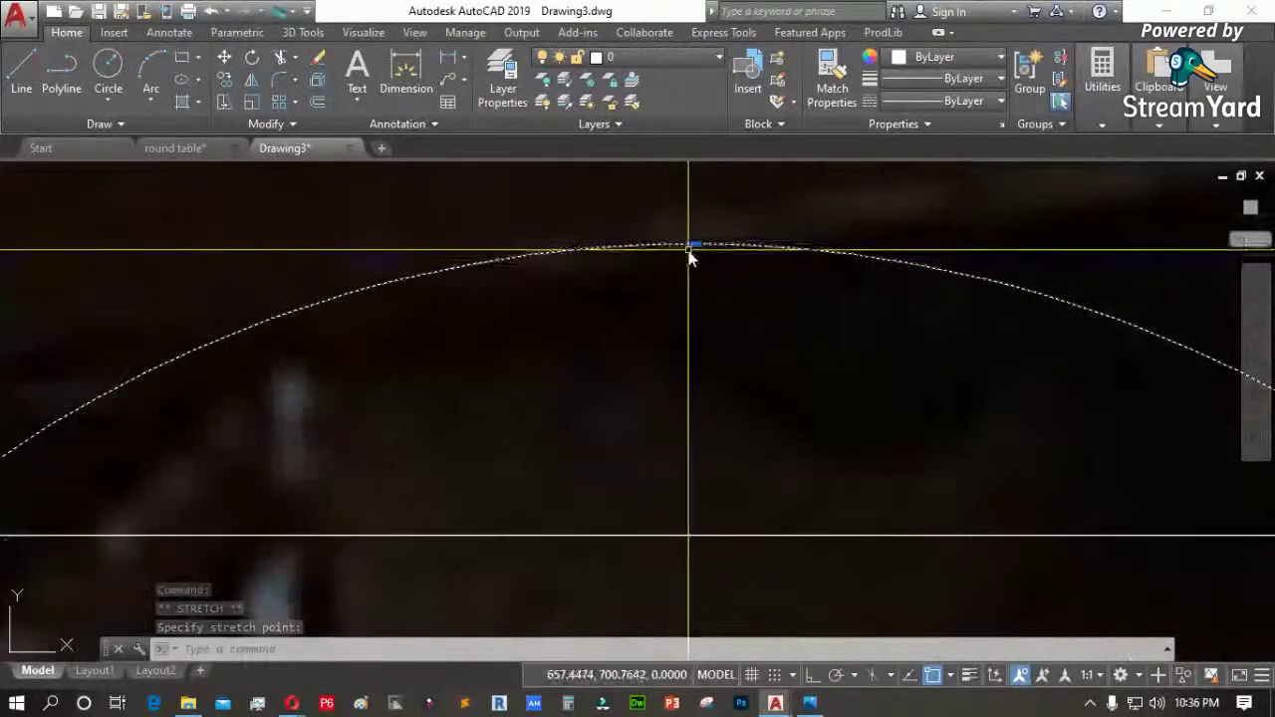
mouse_move(692, 248)
click(765, 319)
scroll(648, 308, down, 4)
scroll(564, 335, down, 1)
key(Escape)
scroll(772, 289, down, 3)
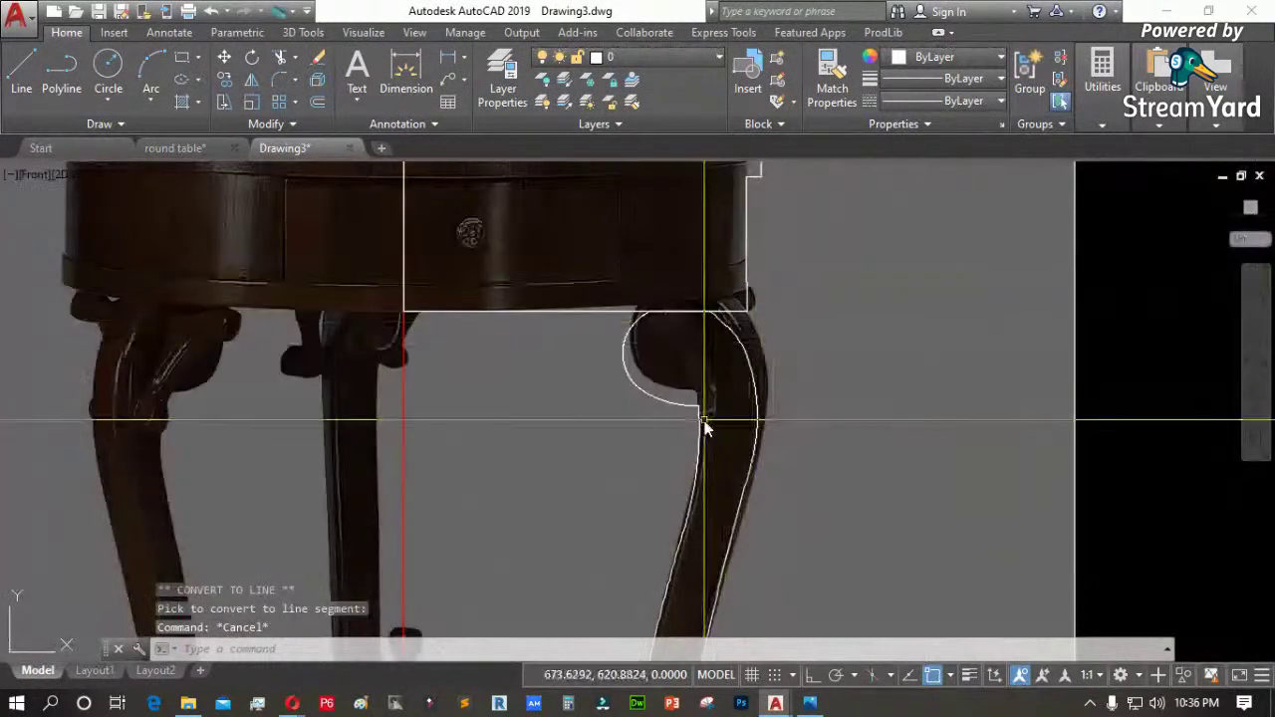
scroll(704, 427, up, 3)
scroll(715, 285, down, 5)
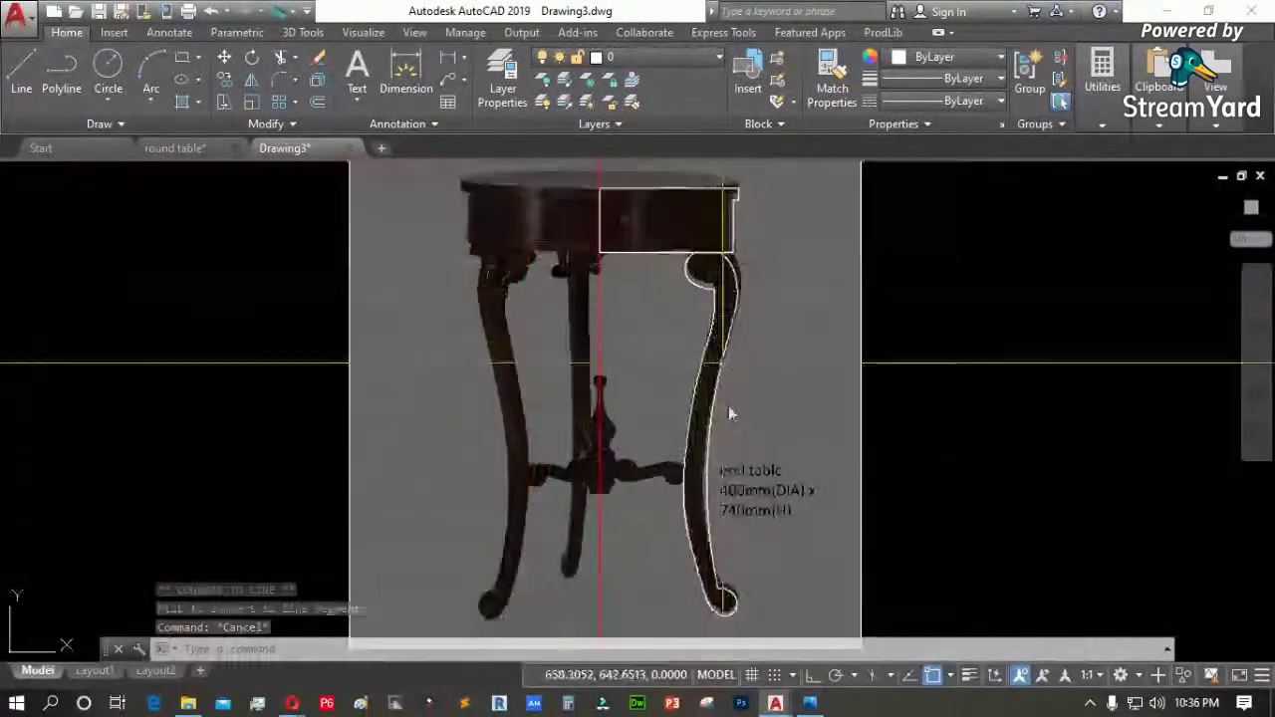
scroll(735, 618, up, 5)
text(s)
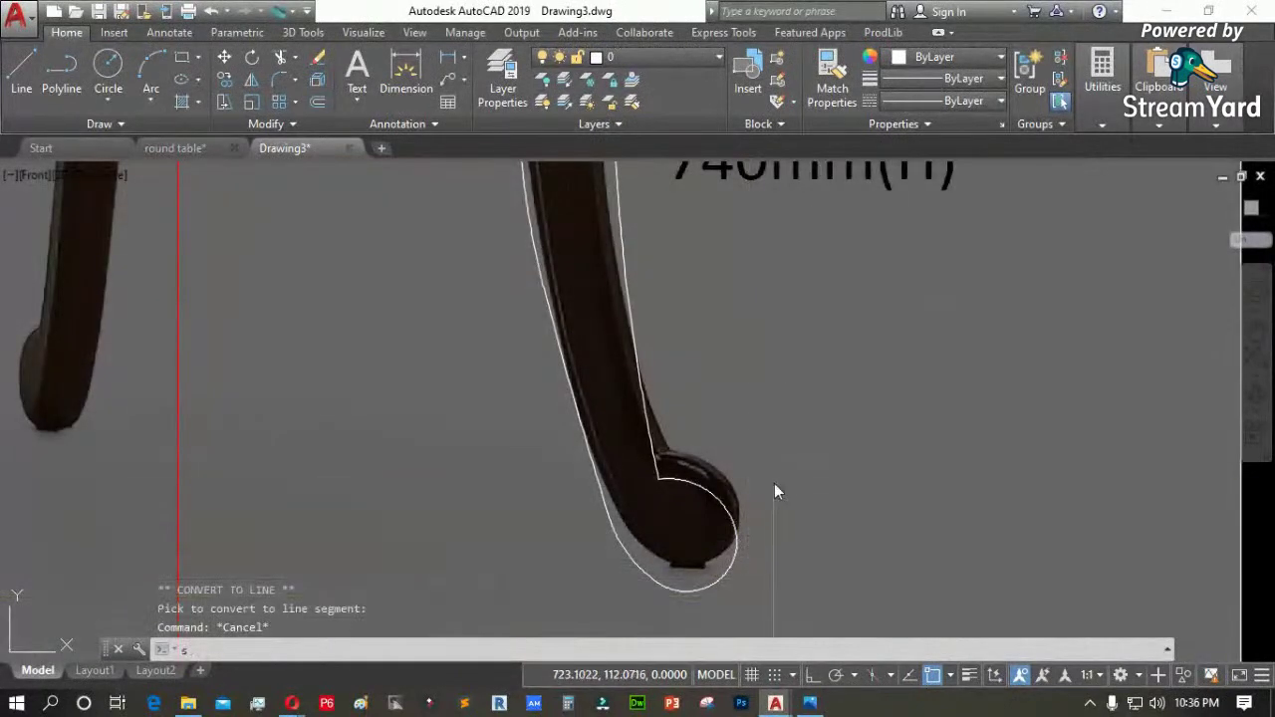
scroll(777, 492, down, 5)
key(Escape)
text(pl)
key(Return)
scroll(750, 518, up, 4)
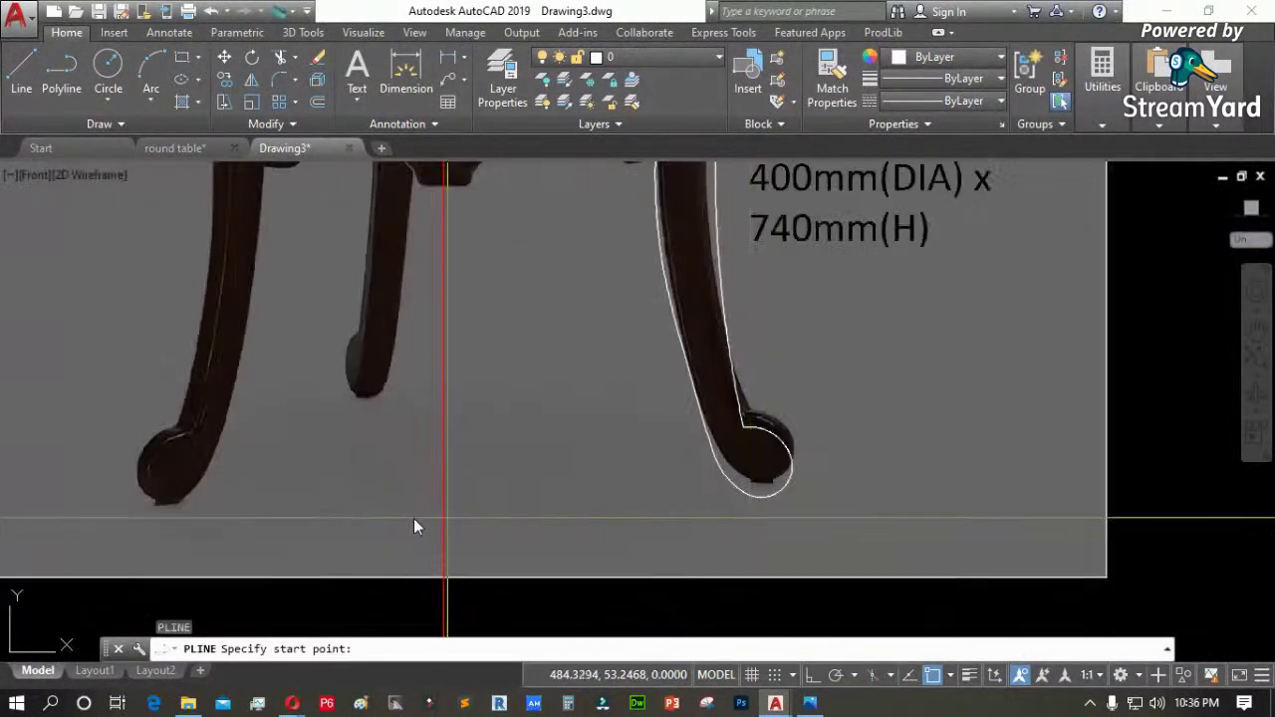
click(158, 500)
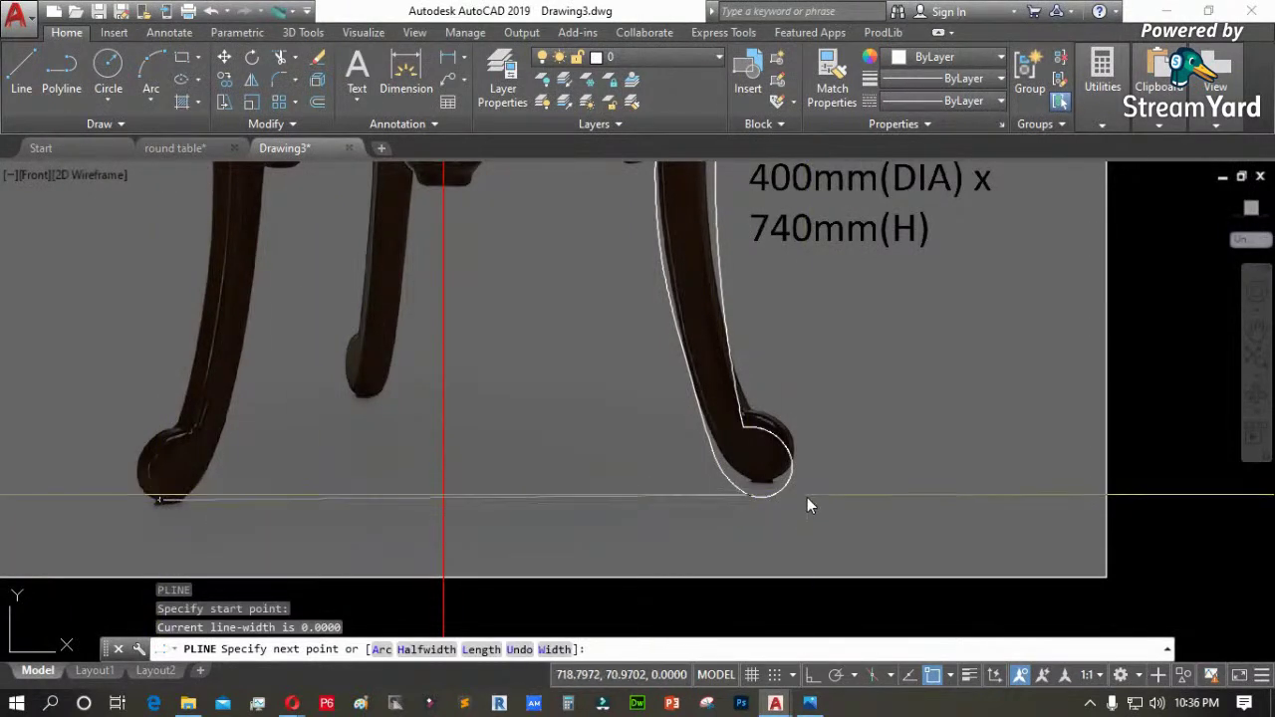
key(Escape)
scroll(717, 540, down, 5)
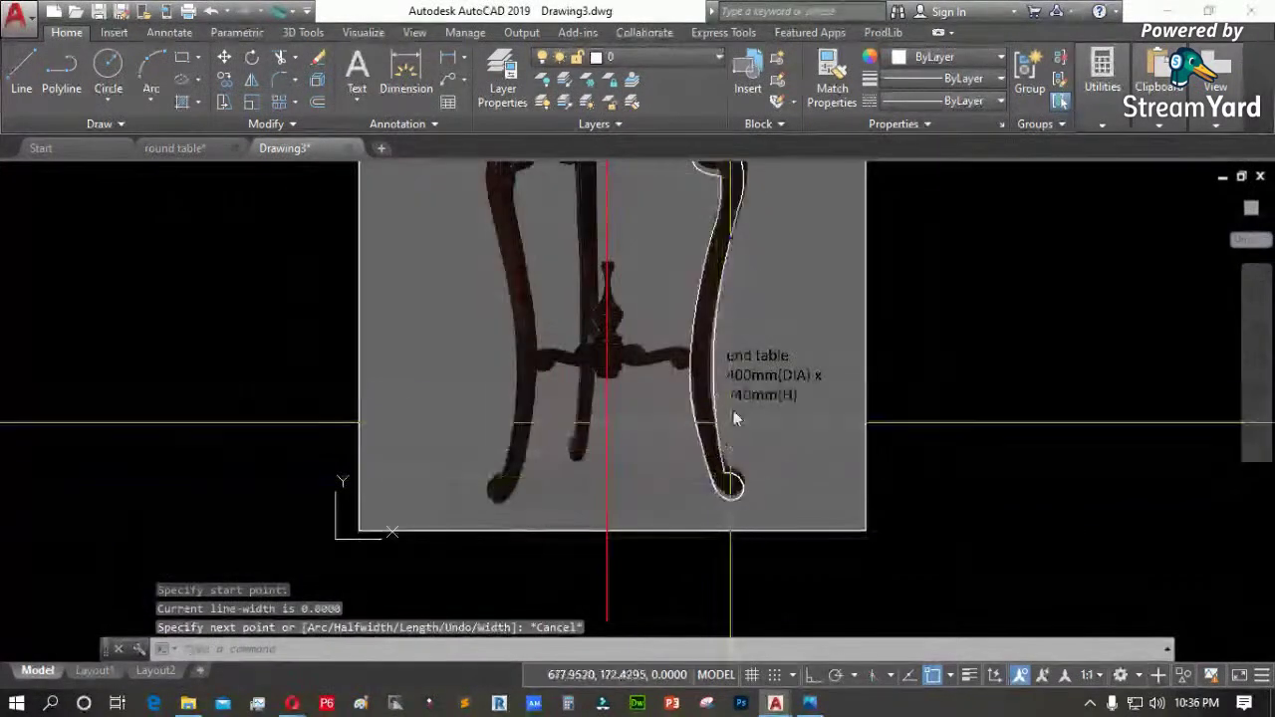
scroll(657, 428, down, 2)
scroll(700, 265, up, 2)
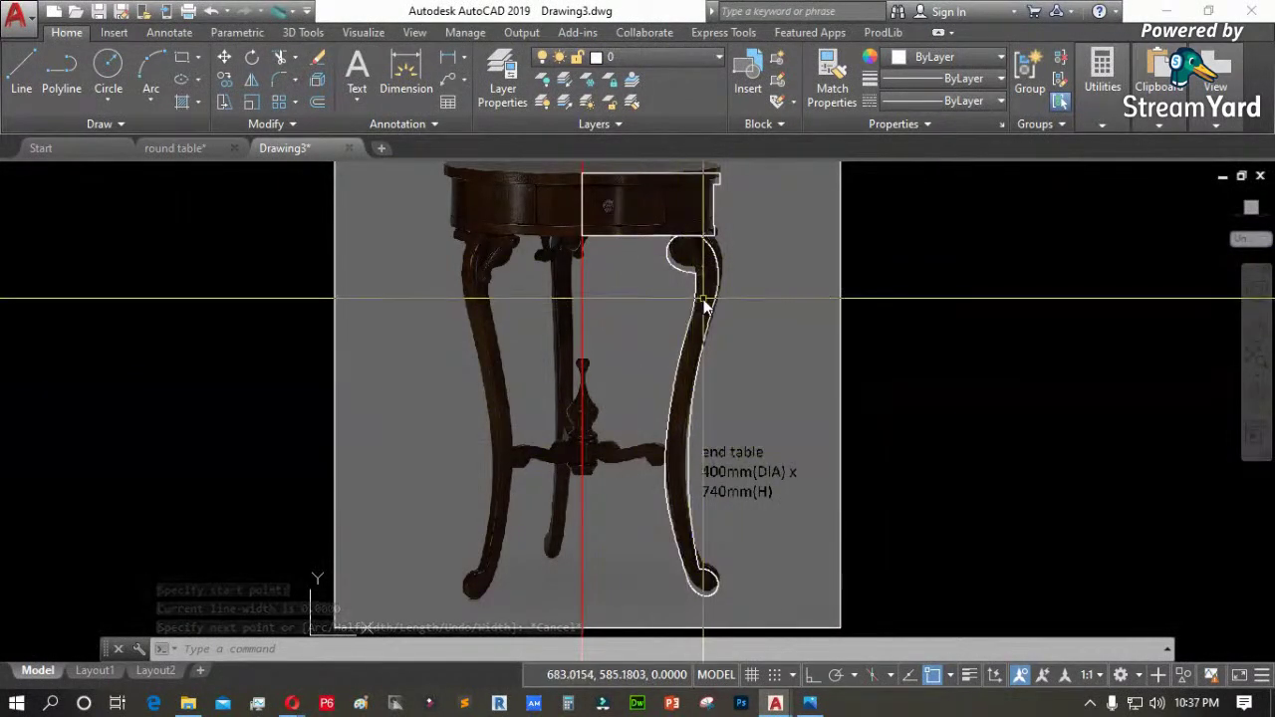
Start a polyline where the arm meets the knob and arc along the arm's underside
scroll(647, 455, up, 3)
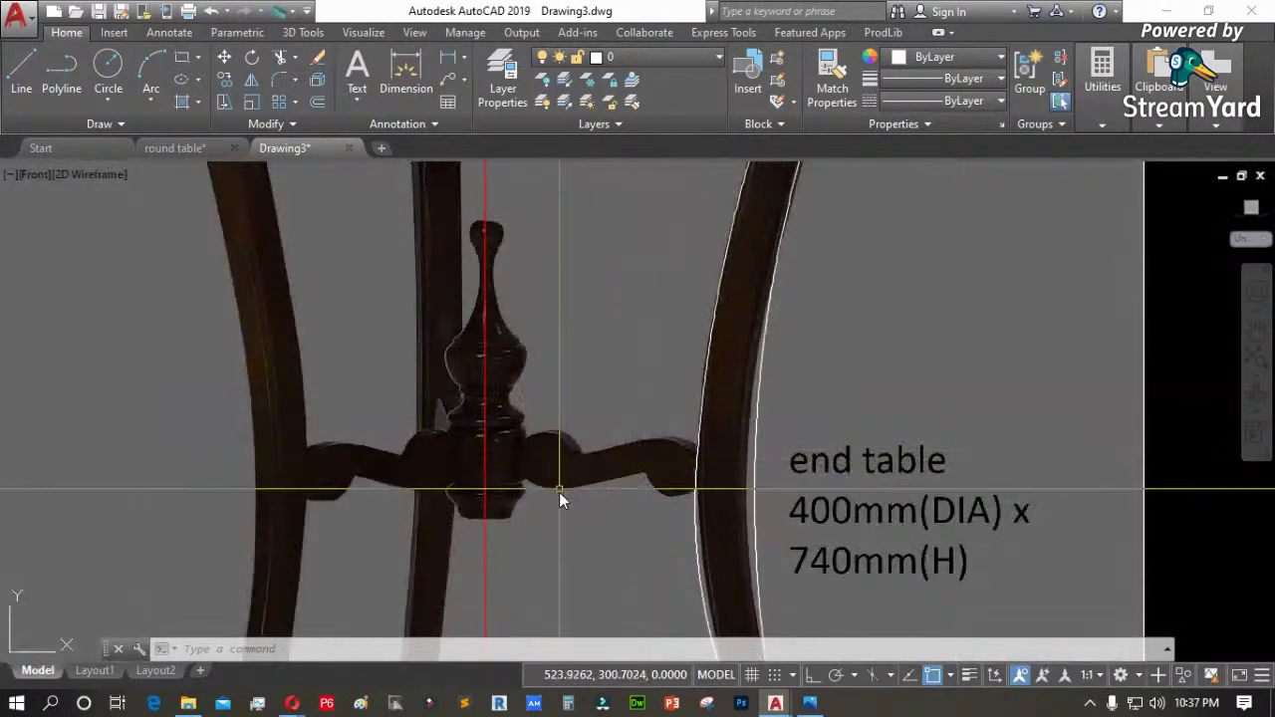
scroll(559, 490, up, 2)
text(pl)
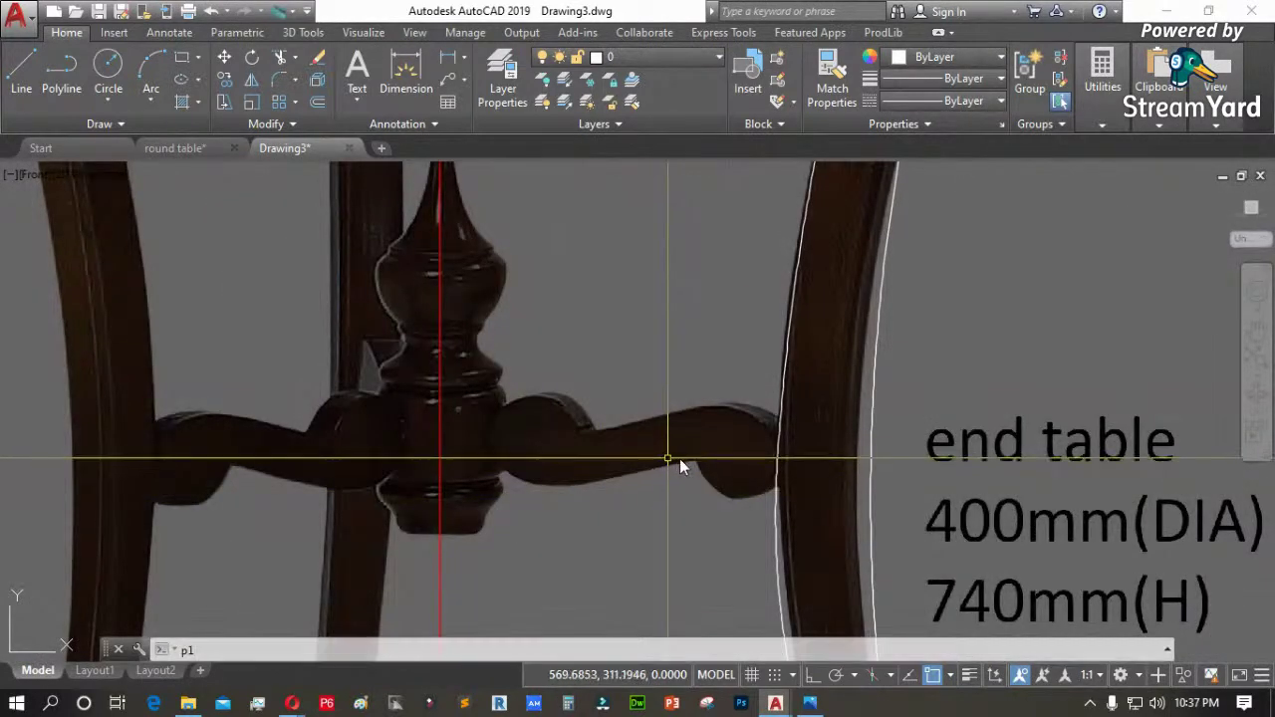
key(Return)
scroll(674, 453, up, 2)
click(531, 428)
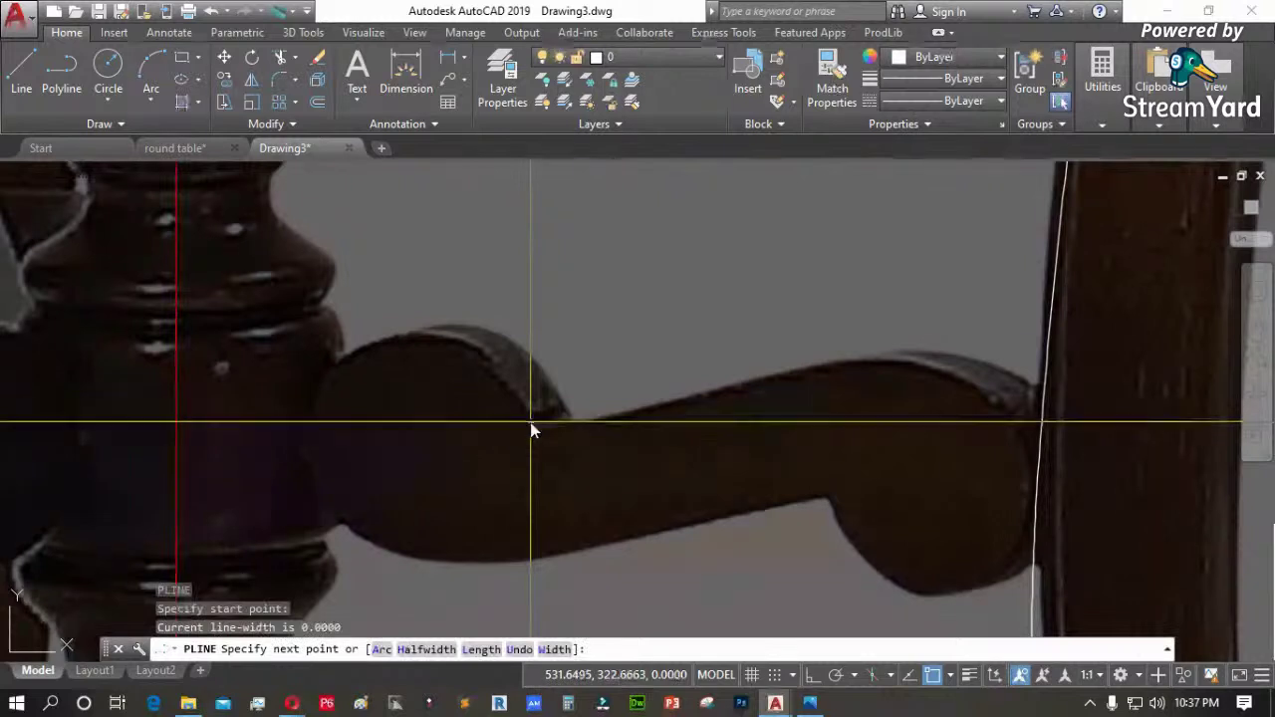
click(513, 391)
text(a)
key(Return)
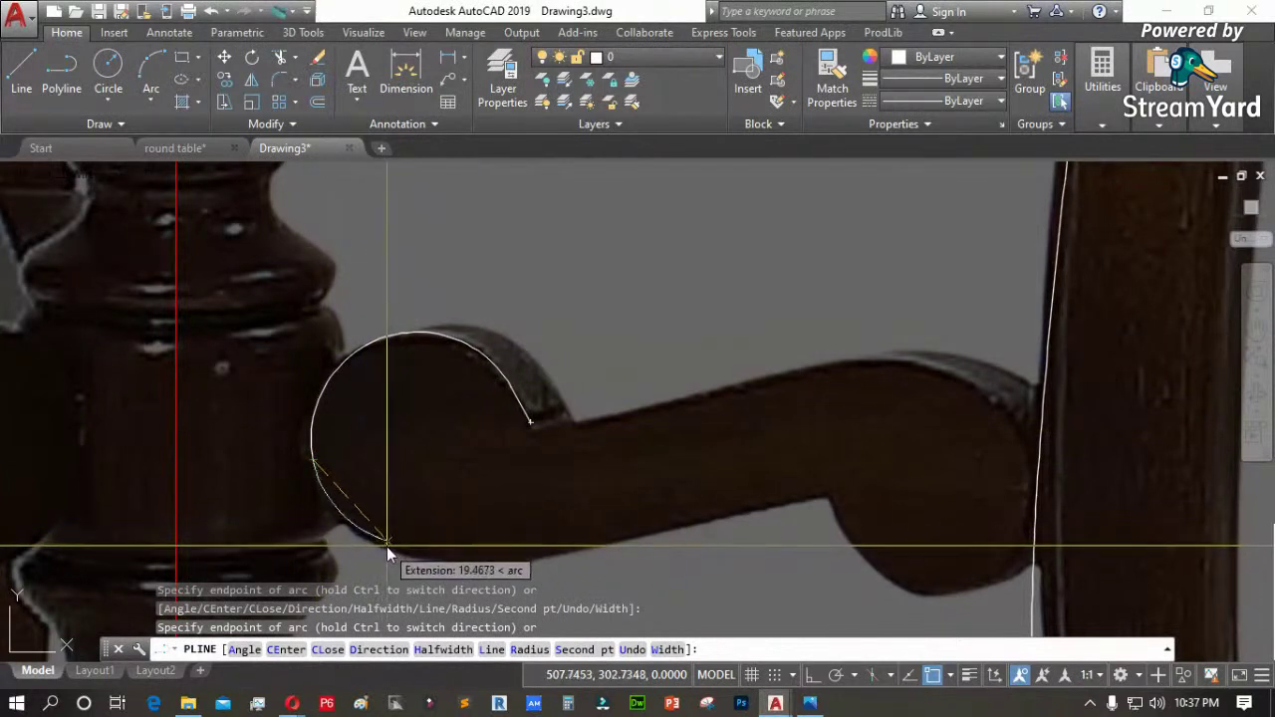
click(590, 554)
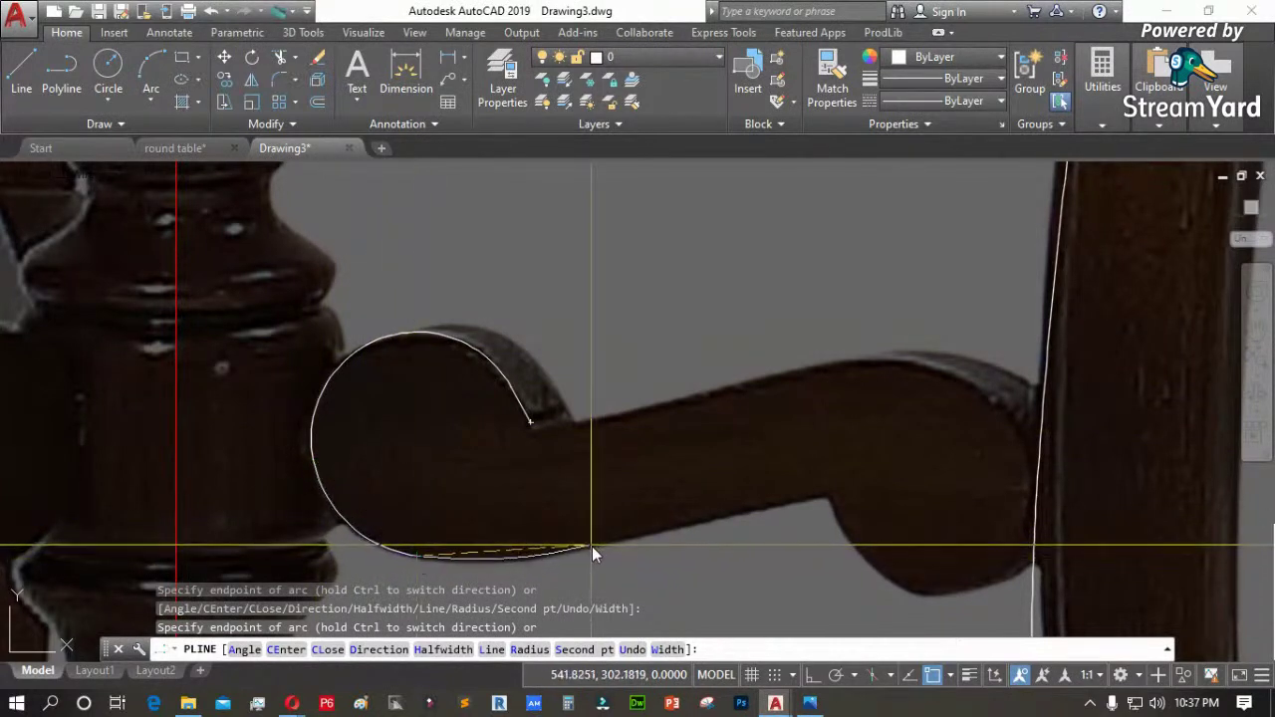
click(828, 495)
scroll(826, 517, up, 2)
Add a straight notch edge, arc around the outer knob to the leg, and close the outline
text(l)
key(Return)
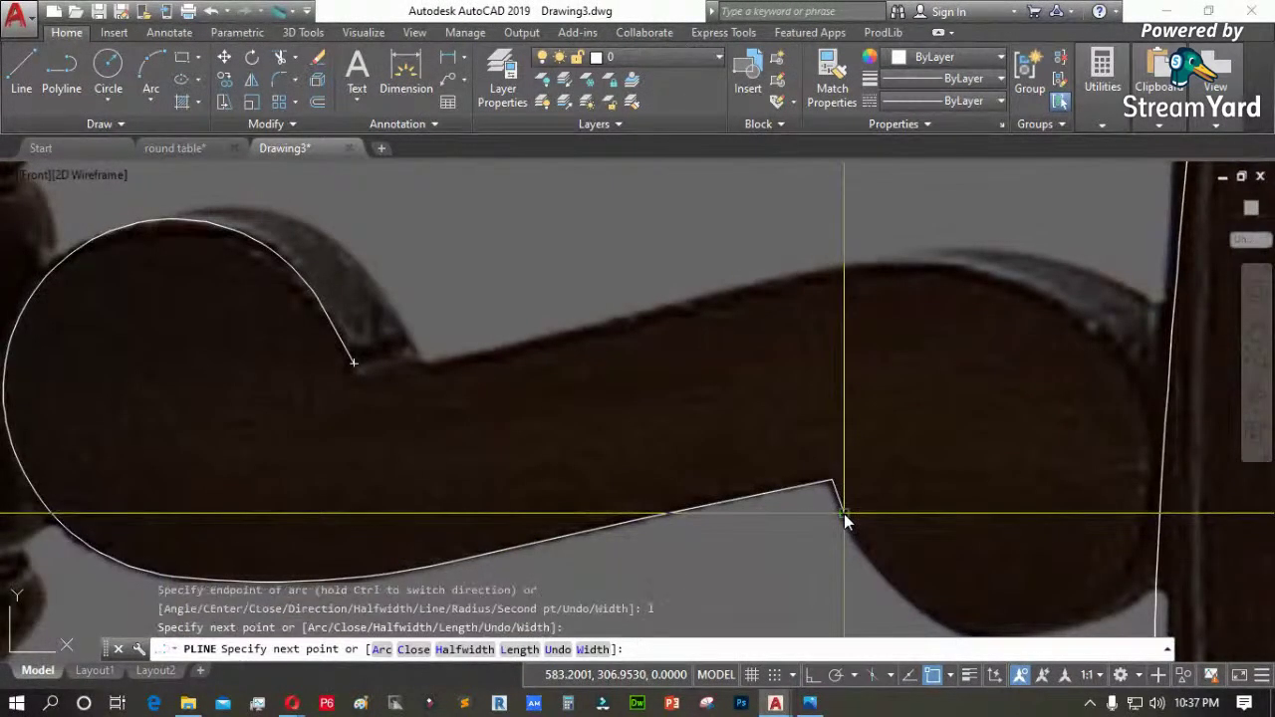
scroll(844, 514, down, 4)
click(874, 549)
text(a)
key(Return)
click(938, 552)
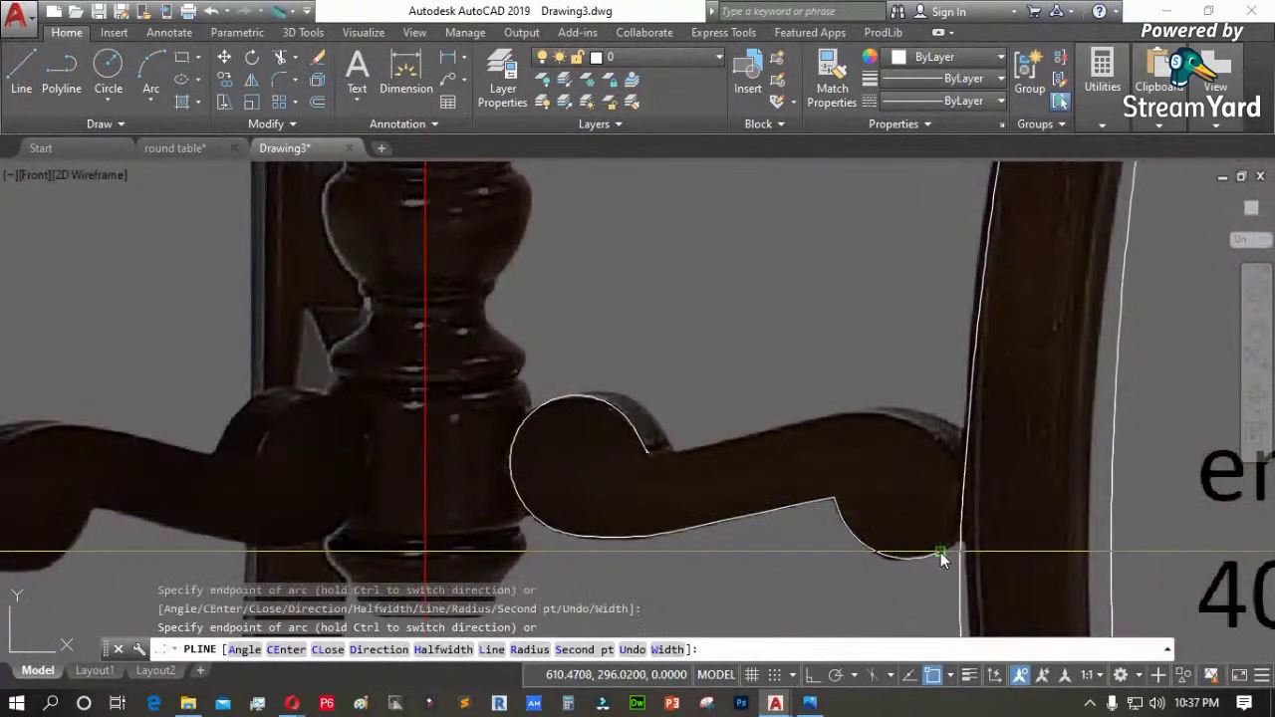
click(964, 511)
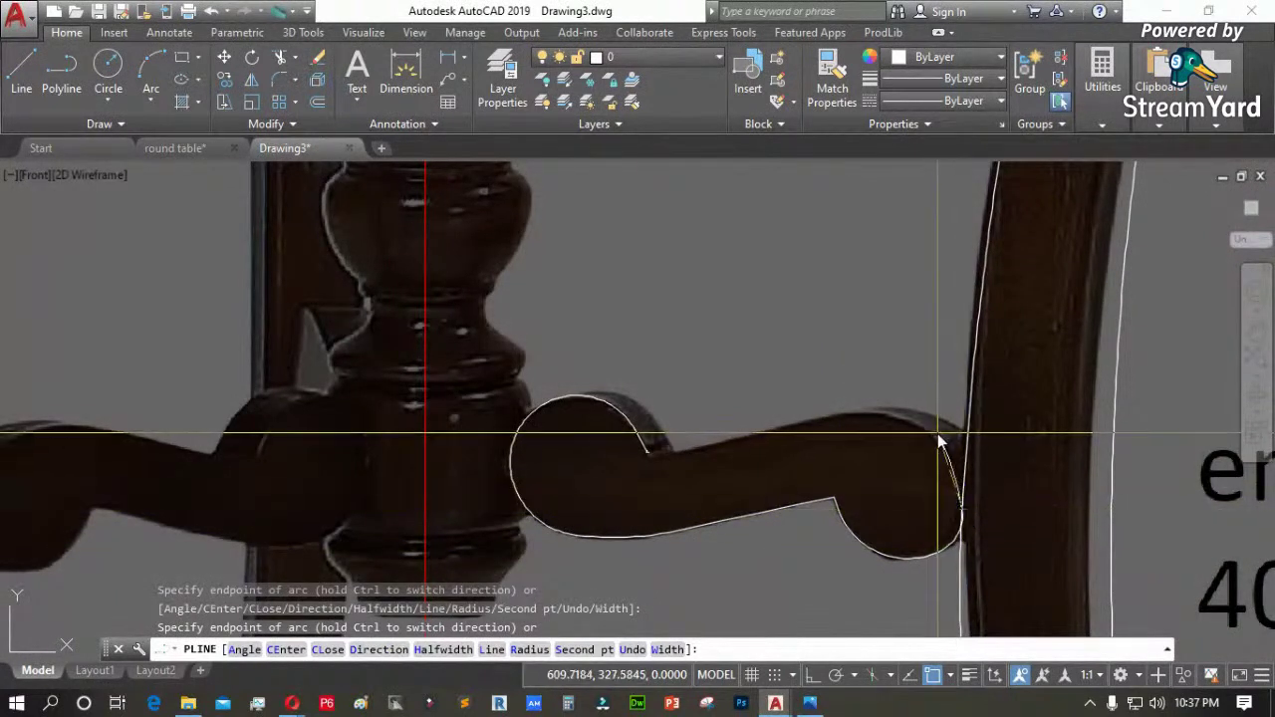
scroll(944, 443, up, 5)
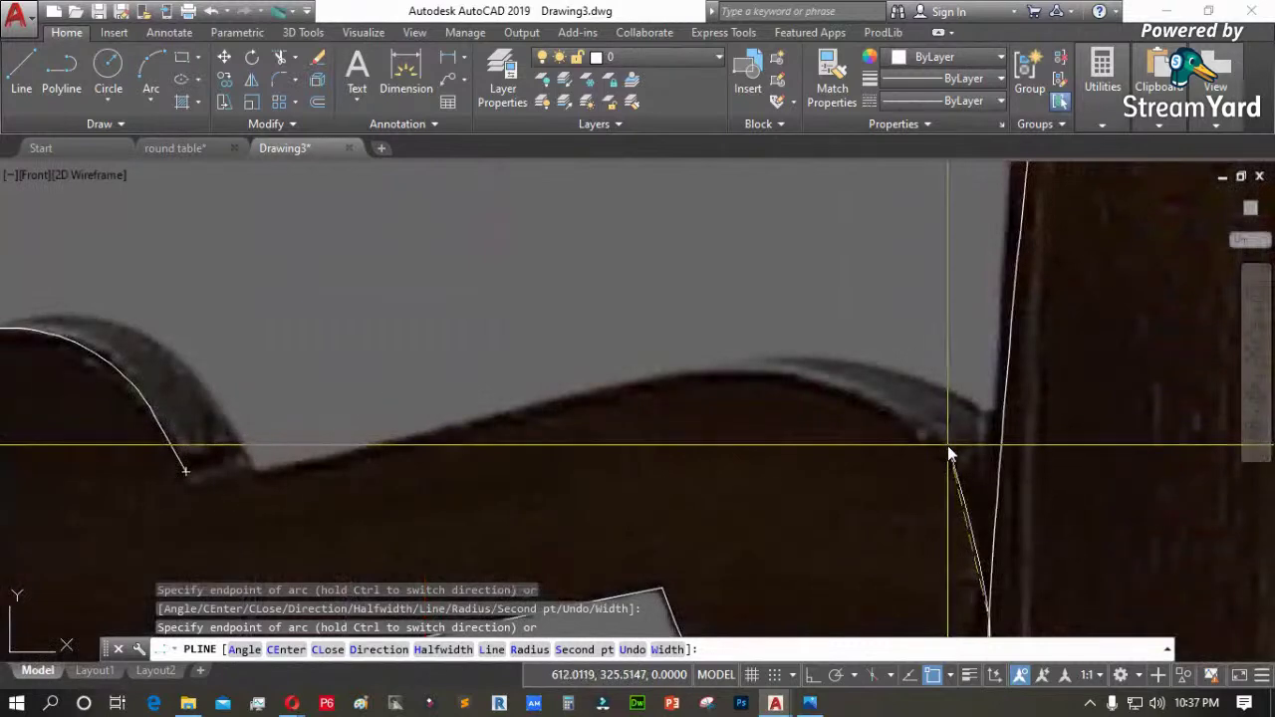
click(711, 369)
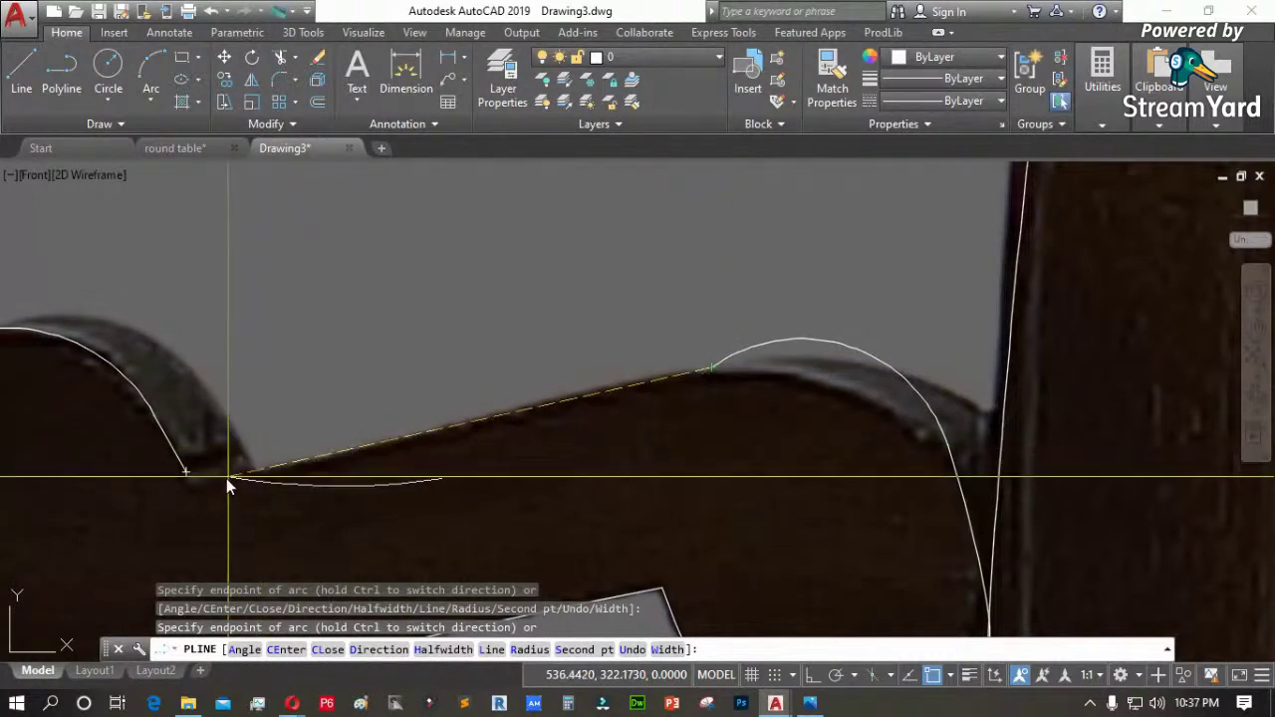
text(cl)
key(Return)
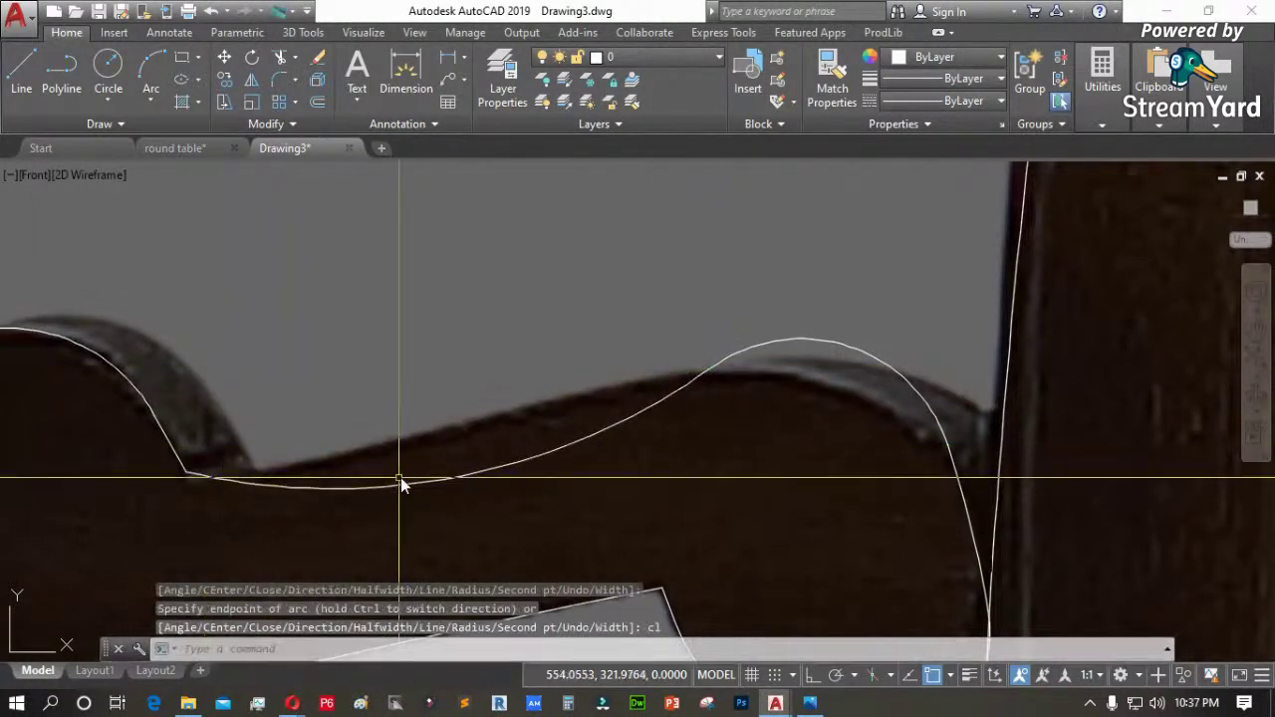
click(437, 482)
Stretch the arm outline's grips so its edges and rounded end match the photo
click(459, 477)
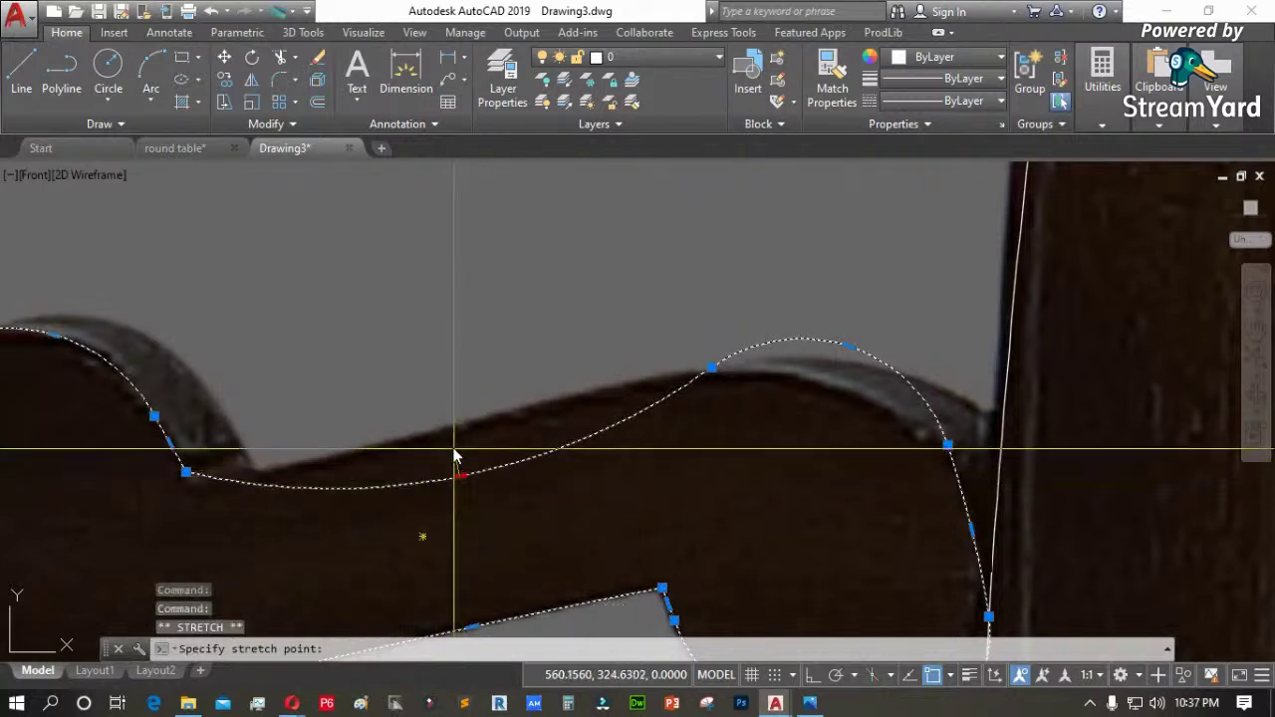
click(450, 432)
click(846, 345)
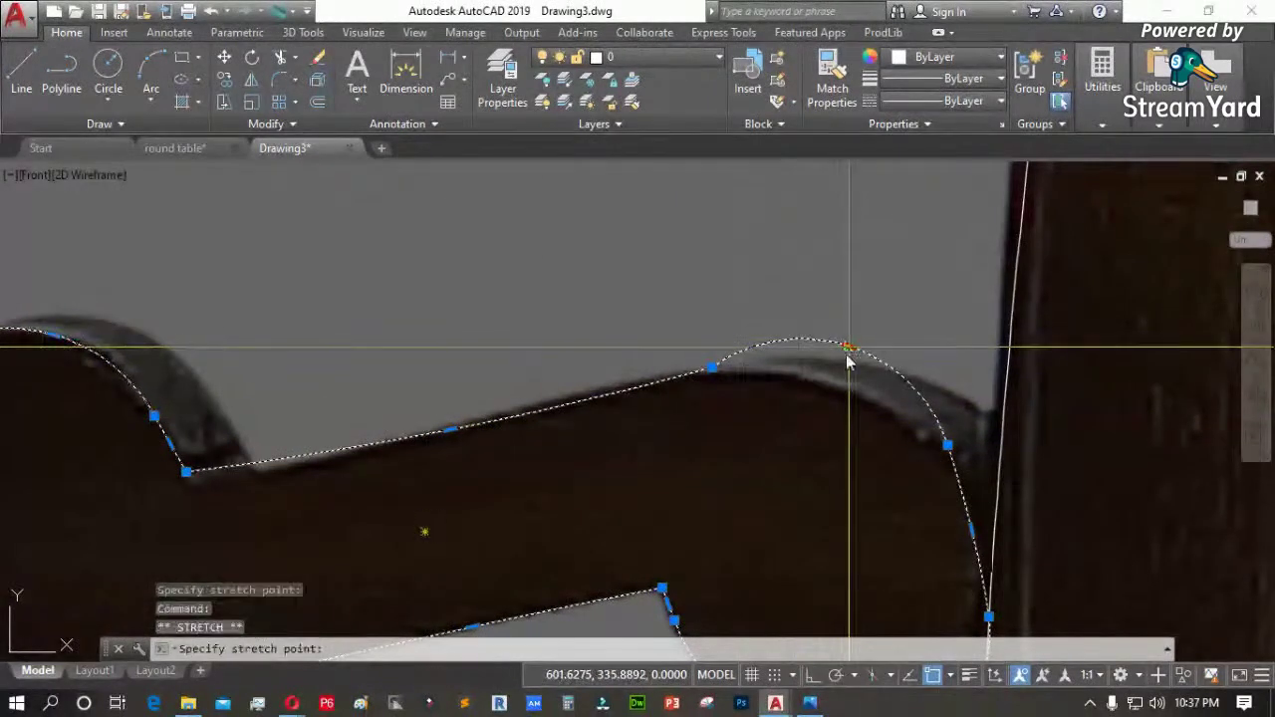
click(837, 384)
scroll(877, 322, down, 3)
scroll(940, 398, up, 3)
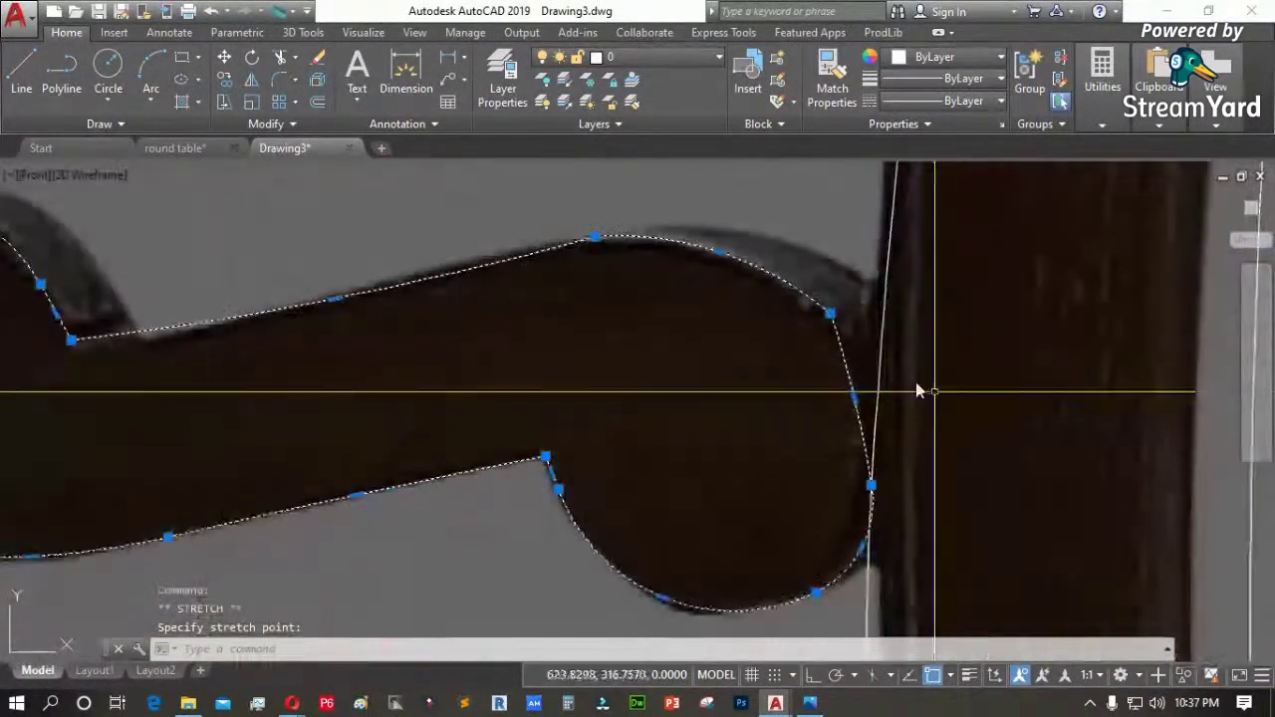
click(830, 315)
click(832, 319)
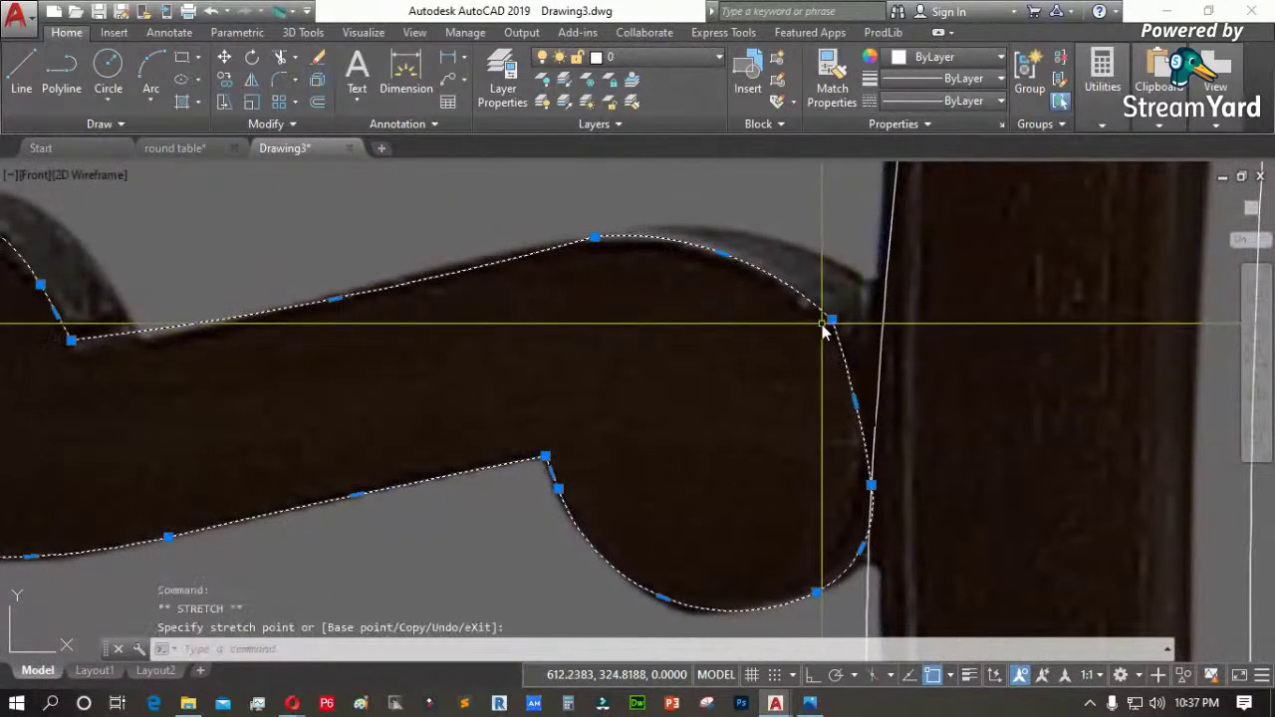
mouse_move(858, 409)
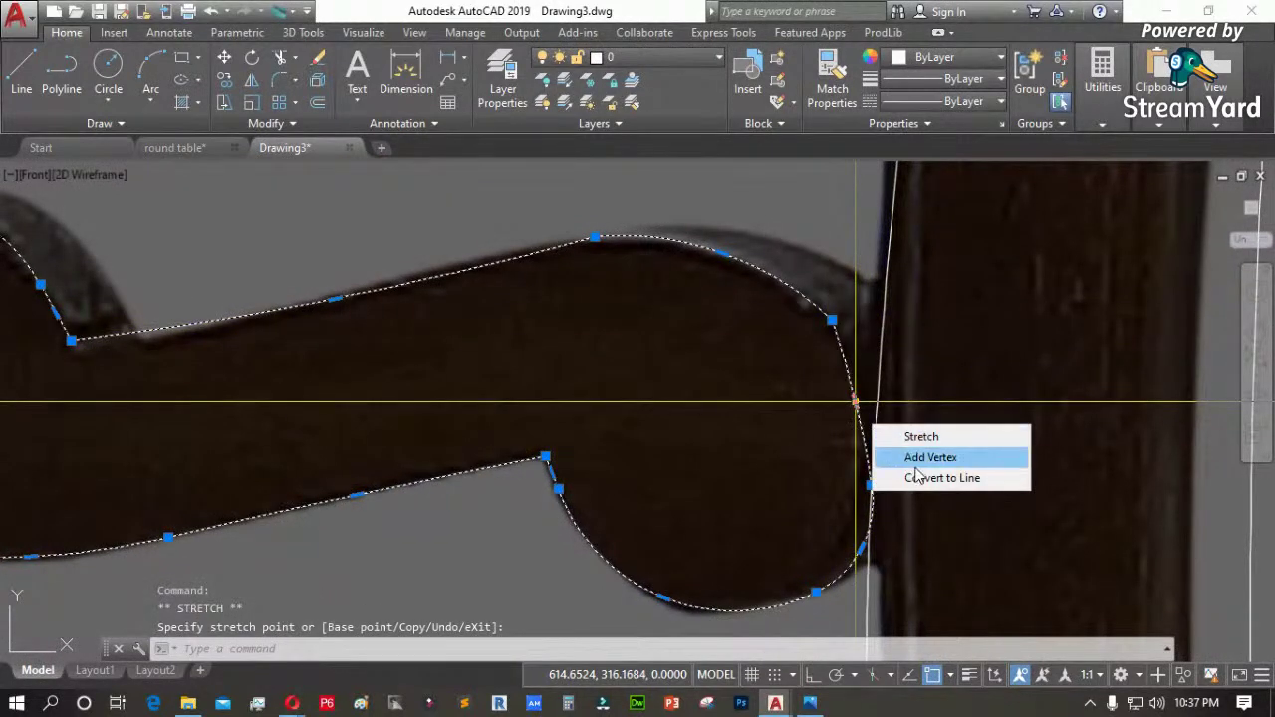
click(855, 403)
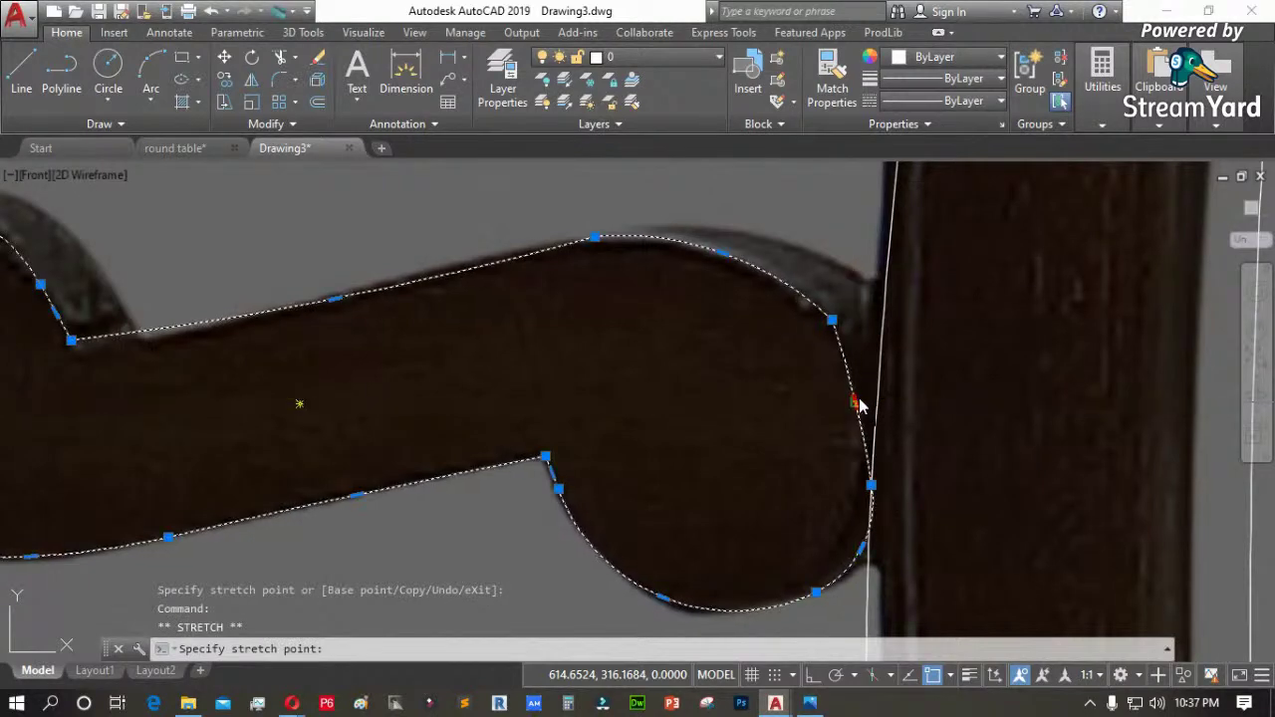
click(881, 399)
scroll(910, 384, down, 2)
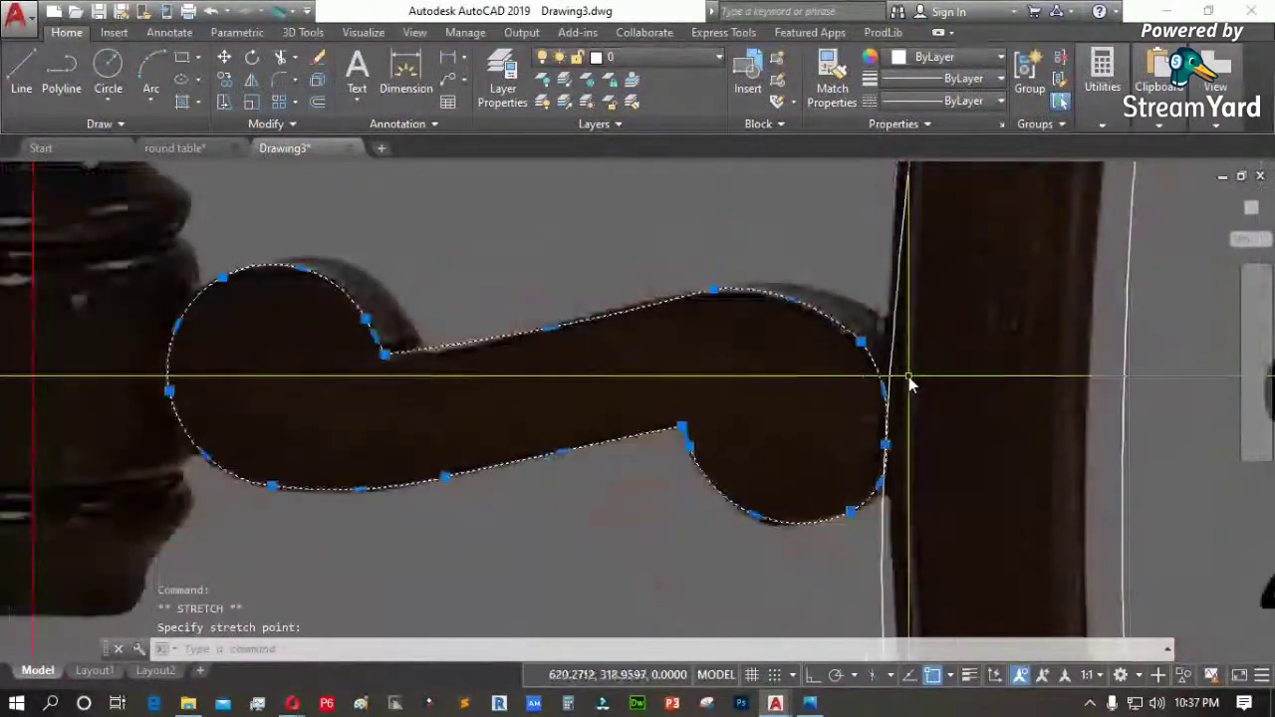
scroll(912, 381, down, 2)
key(Escape)
Convert the foot's bottom arc to a line and stretch its corner for a flat bottom
scroll(948, 424, down, 2)
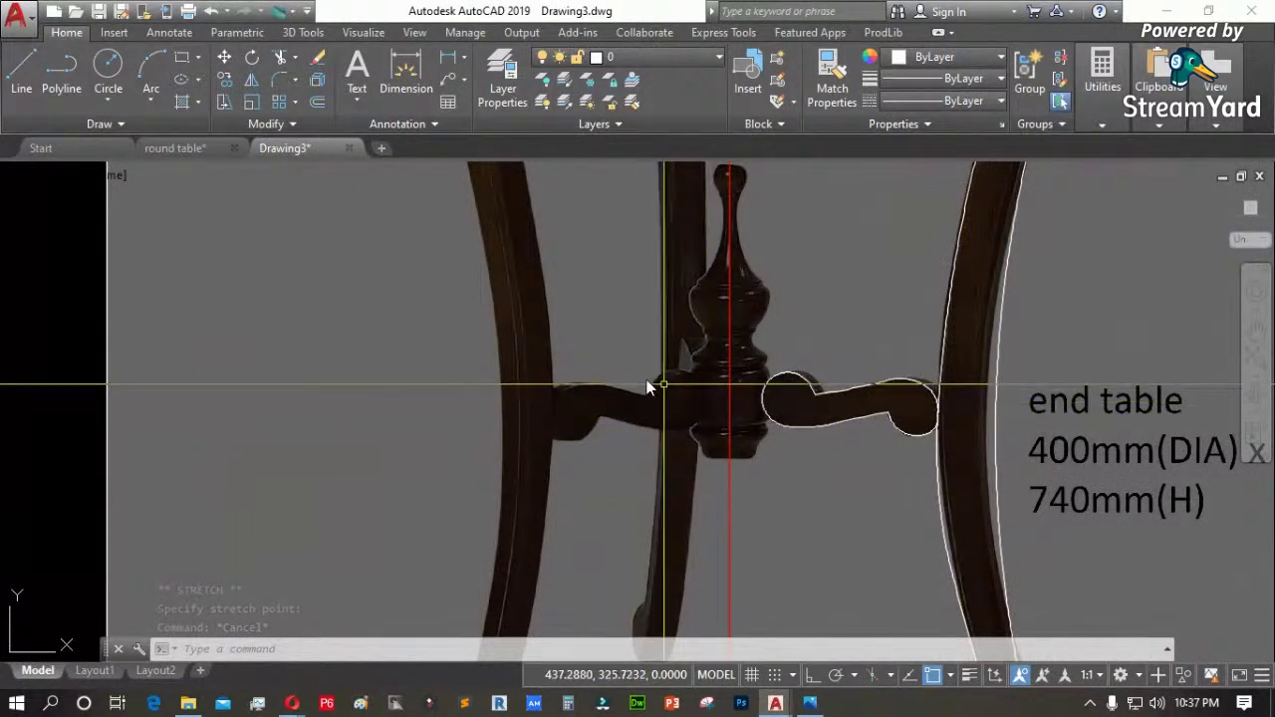
scroll(771, 538, down, 2)
scroll(780, 498, down, 2)
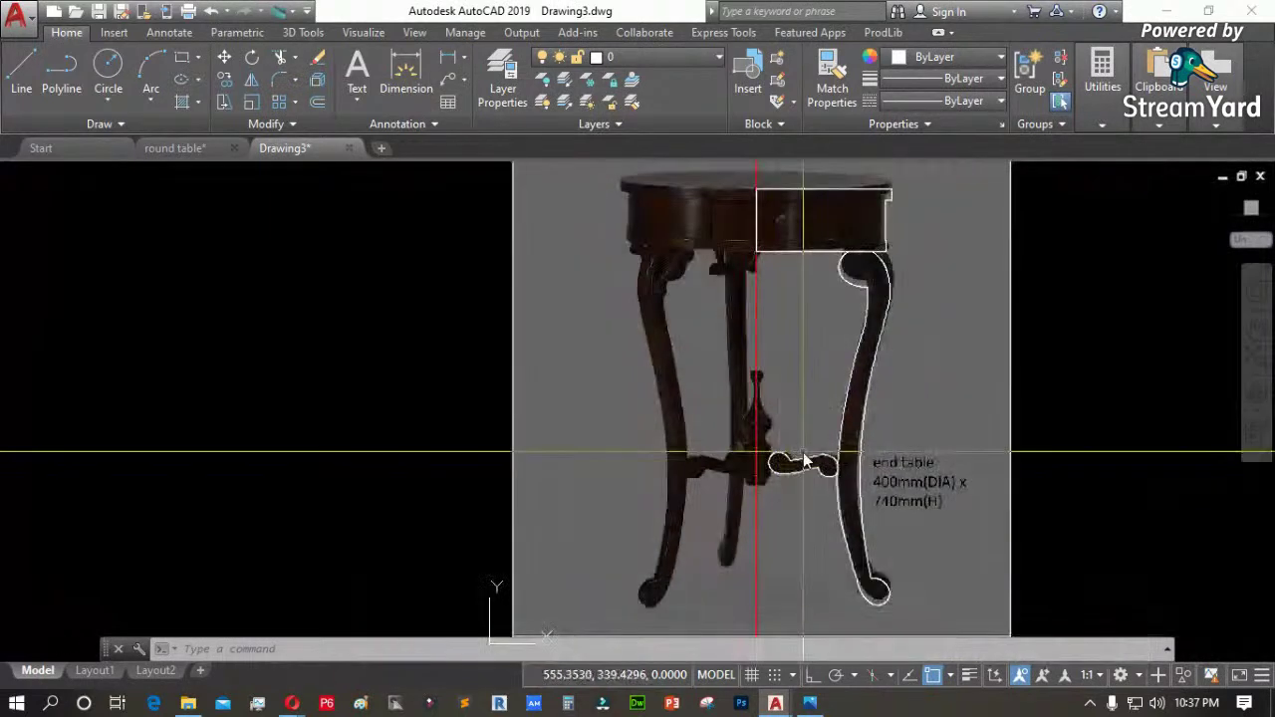
scroll(882, 608, up, 5)
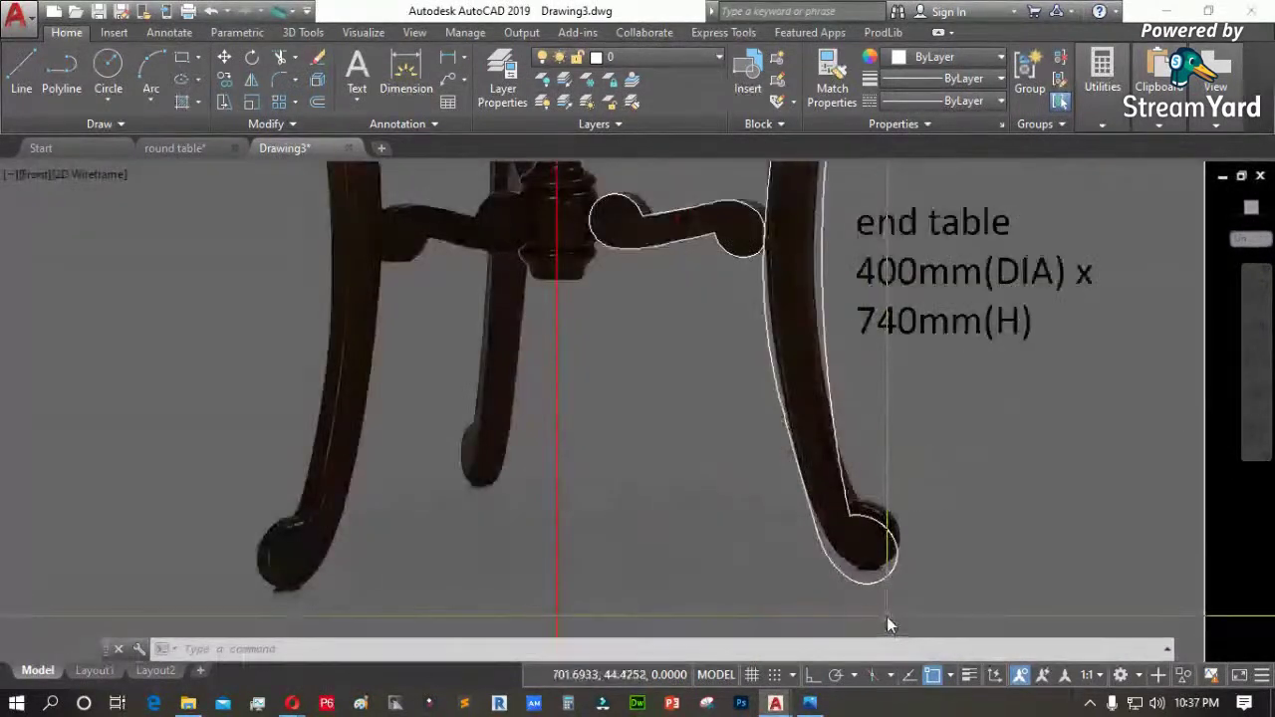
scroll(876, 488, up, 4)
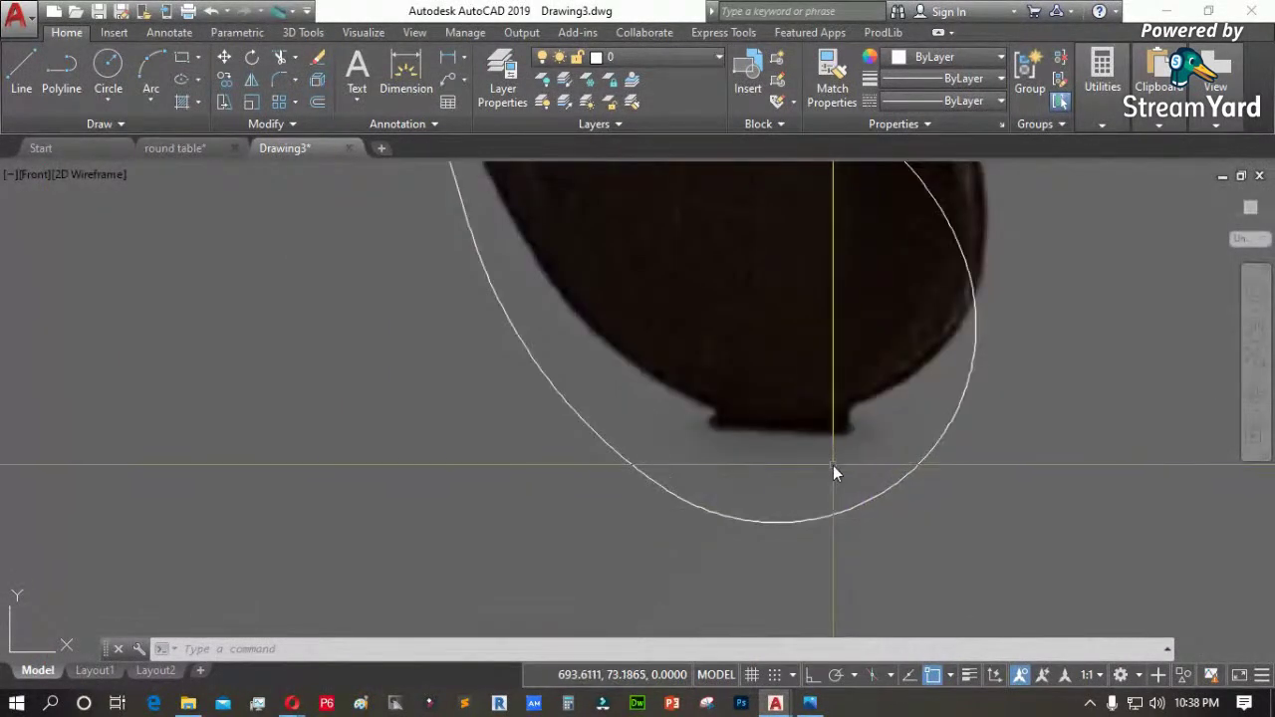
click(800, 521)
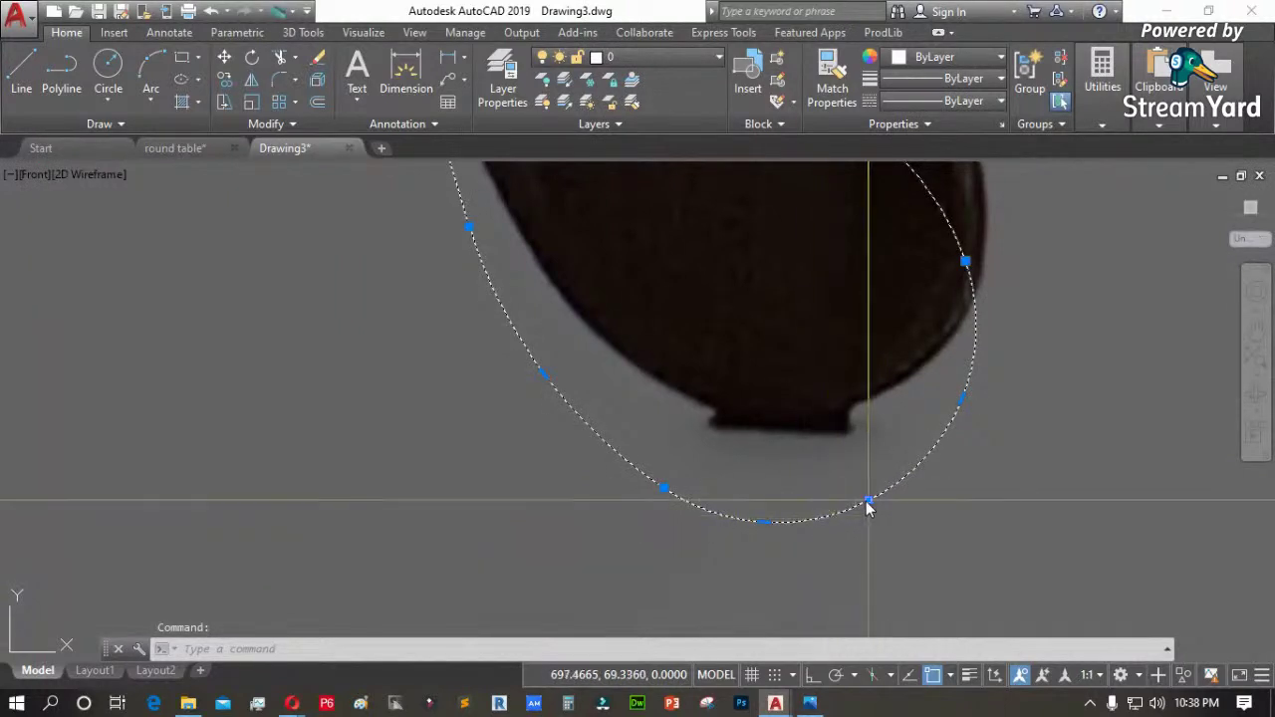
mouse_move(764, 521)
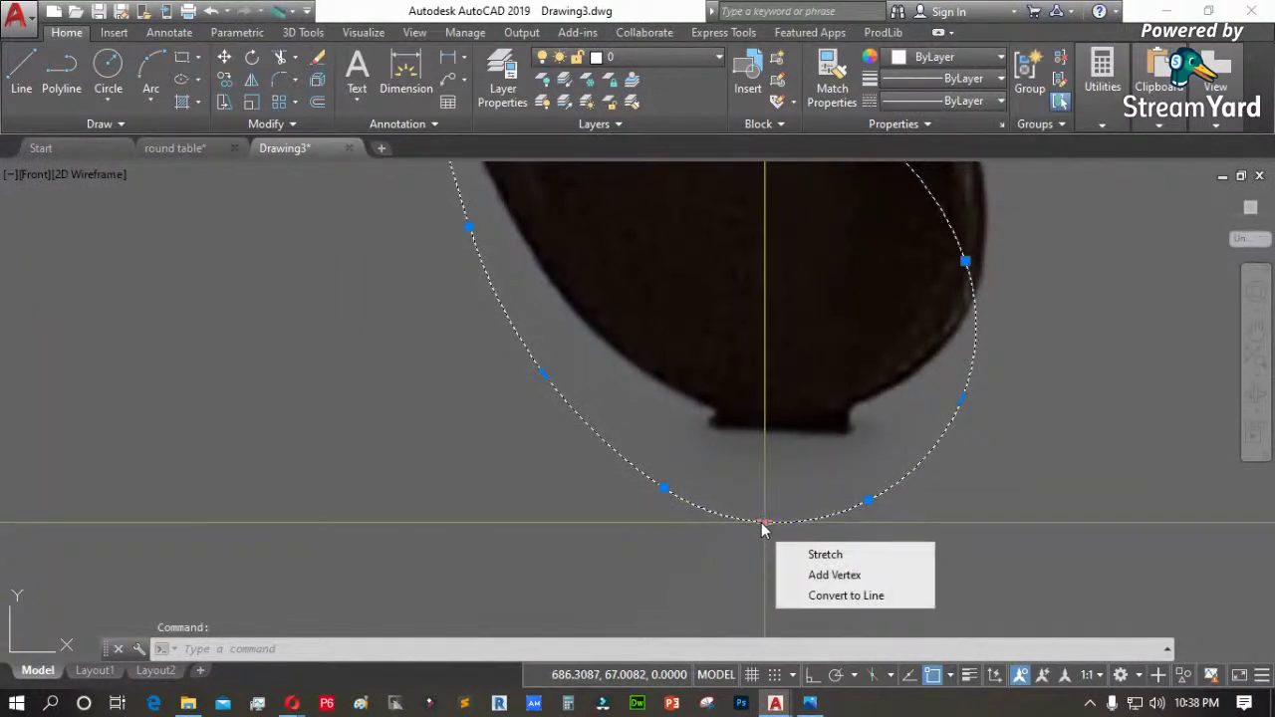
click(852, 596)
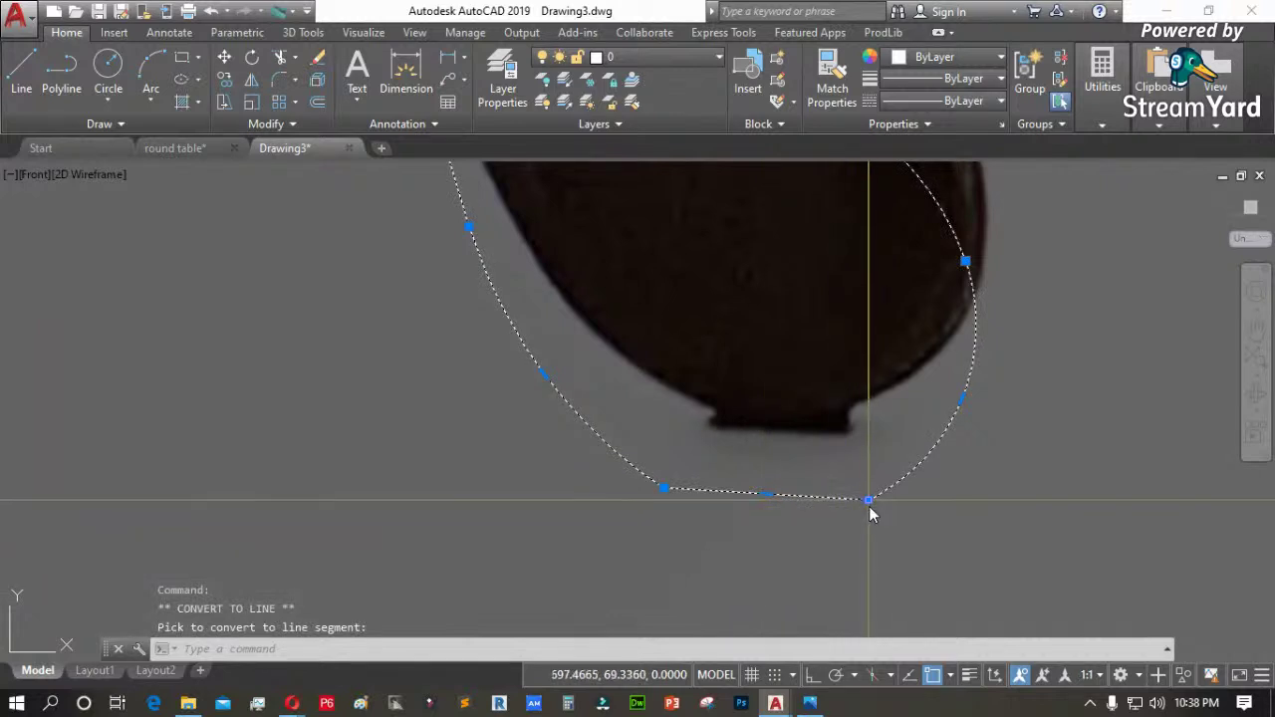
click(869, 500)
click(889, 488)
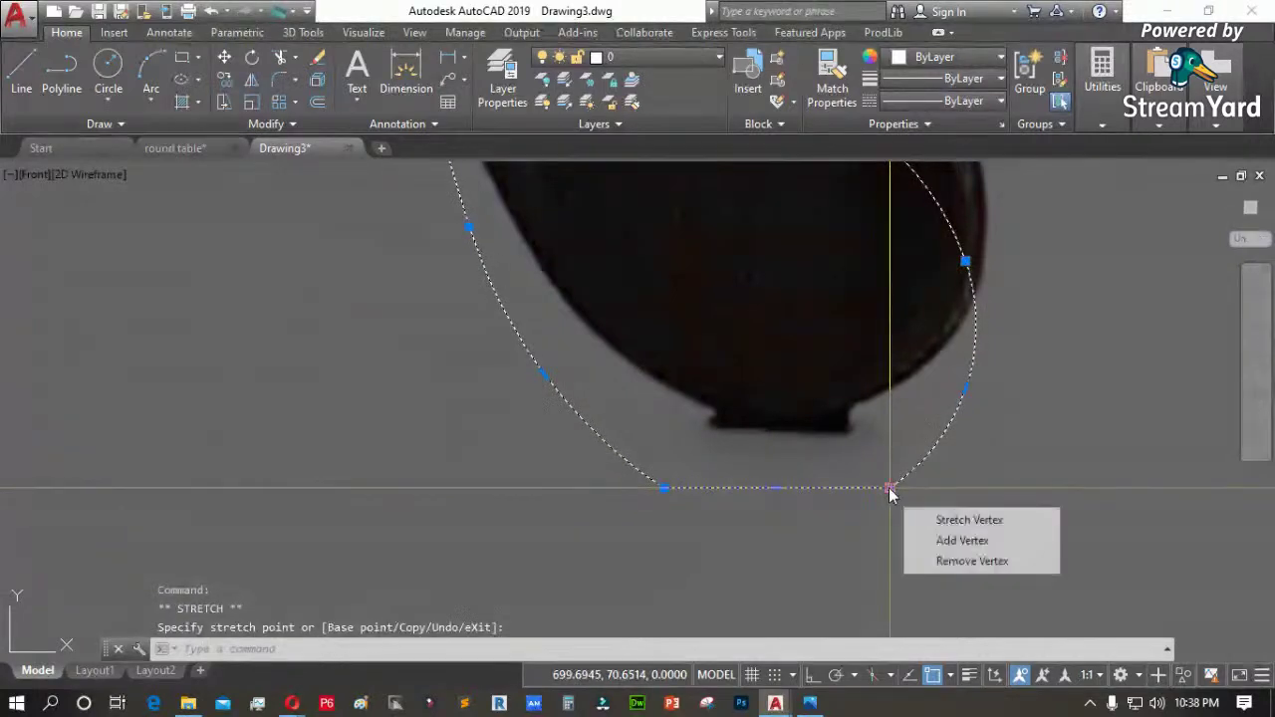
scroll(717, 498, down, 2)
key(Escape)
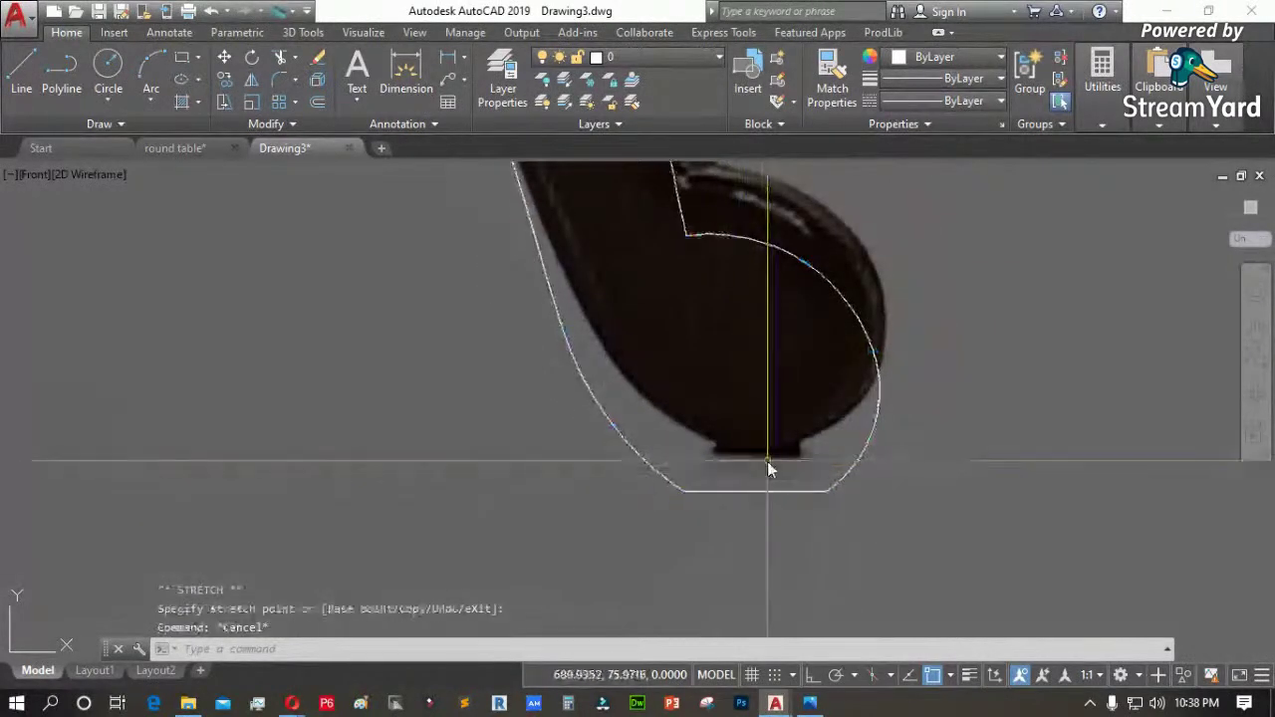
scroll(767, 464, down, 5)
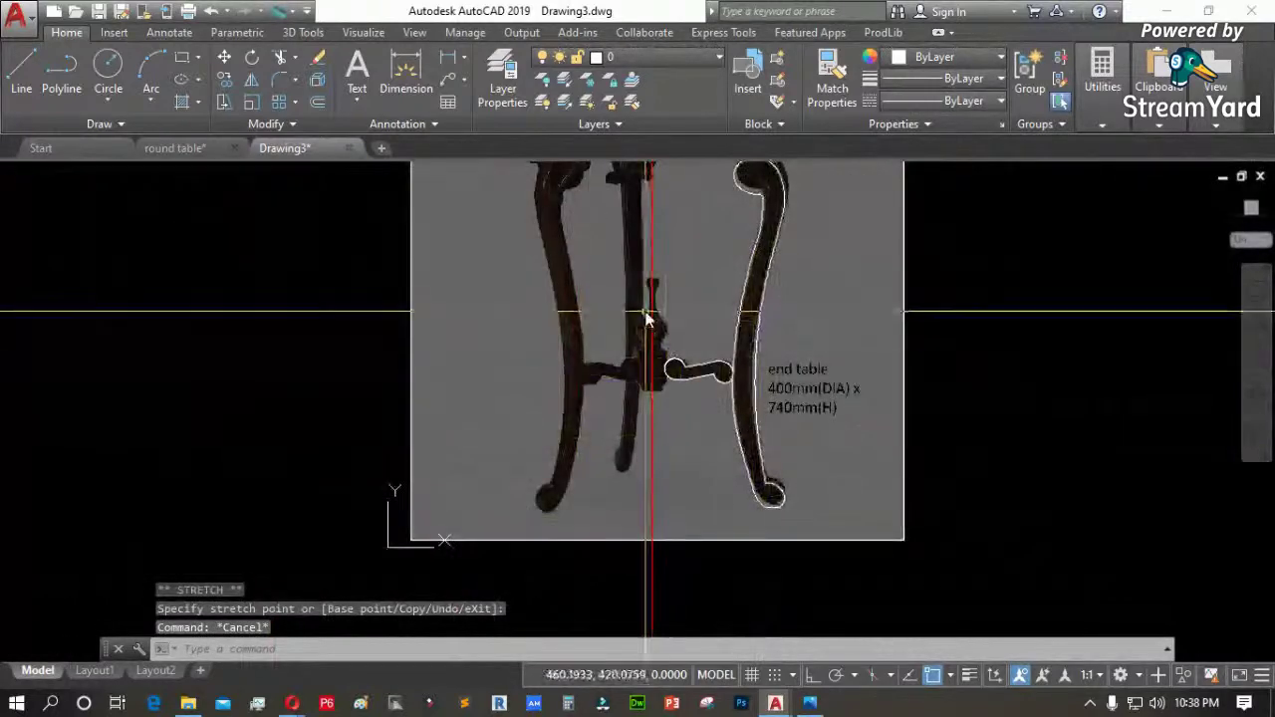
Start a polyline at the centre post's top with a short horizontal top edge
scroll(655, 299, up, 5)
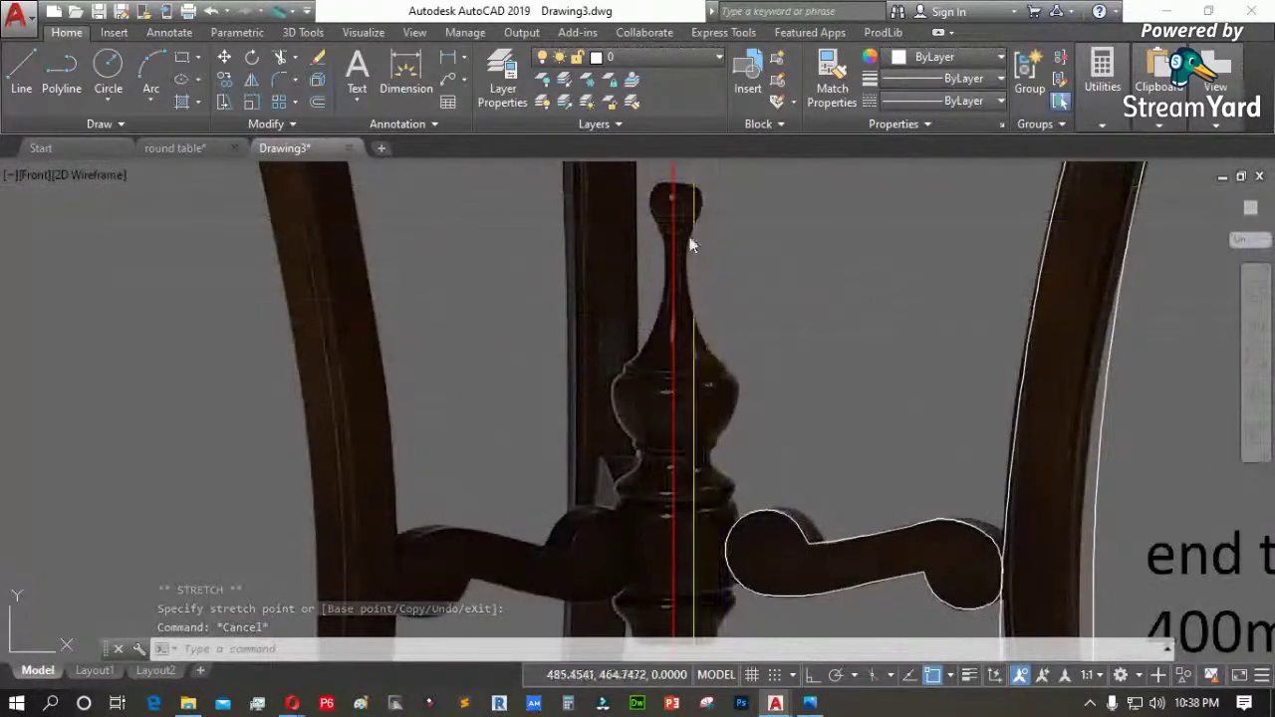
scroll(658, 478, down, 3)
scroll(659, 284, up, 5)
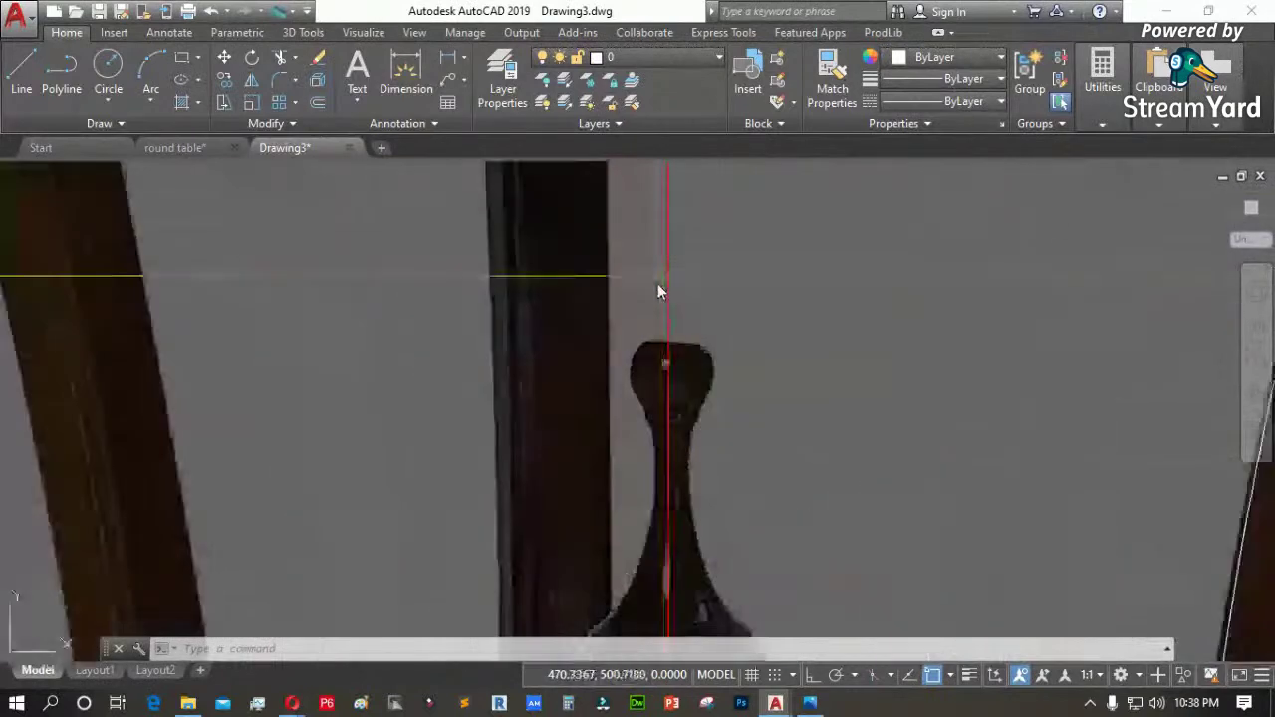
scroll(677, 383, up, 2)
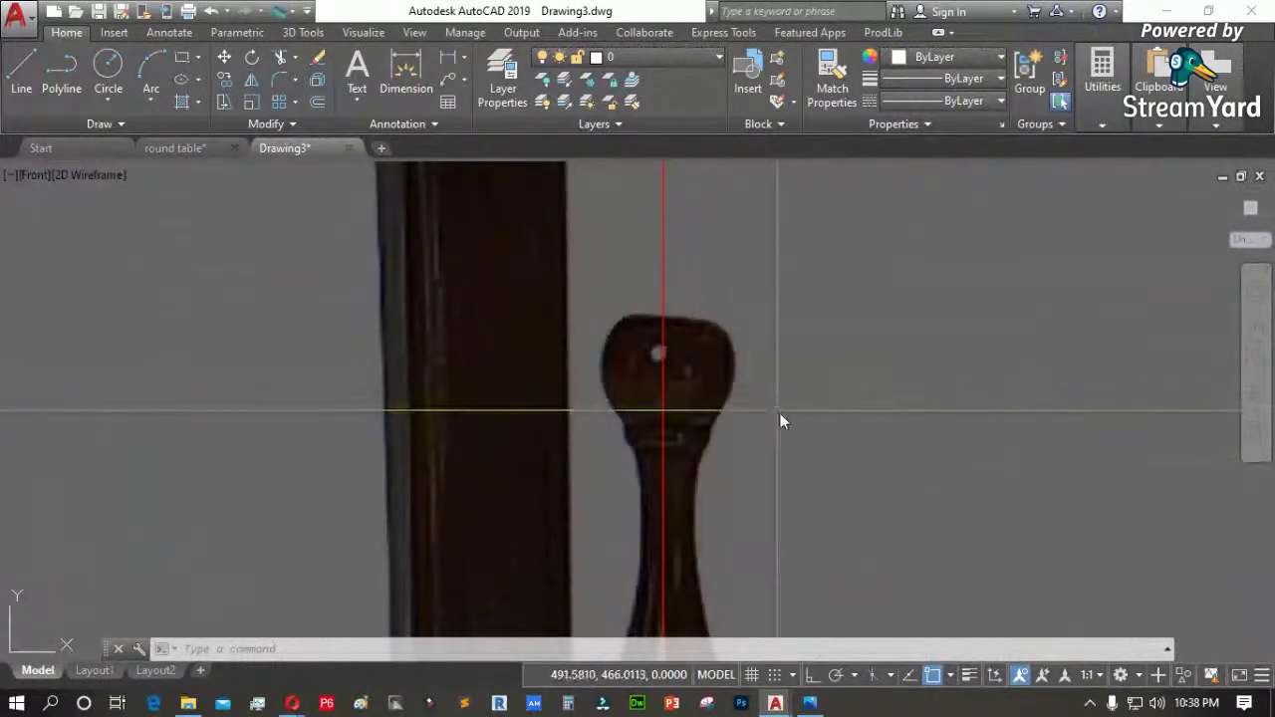
scroll(795, 406, up, 2)
text(pl)
key(Return)
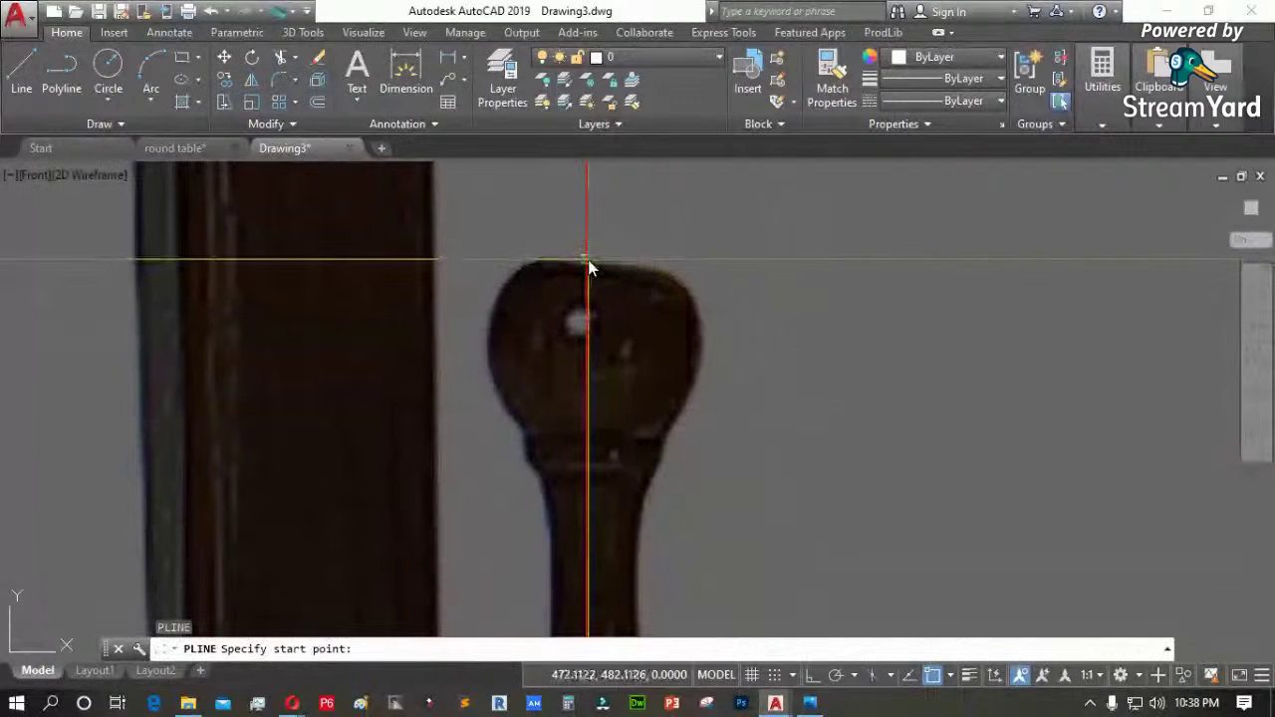
click(589, 261)
scroll(606, 265, up, 1)
key(F8)
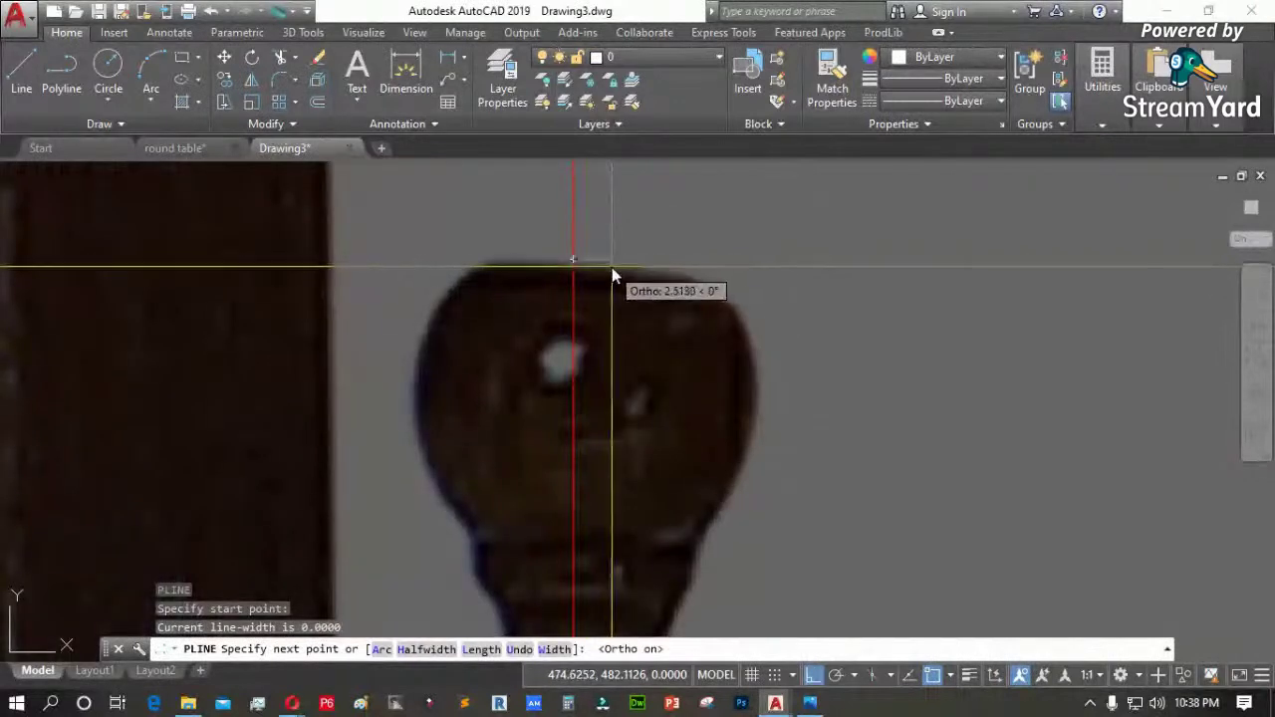
click(613, 276)
Switch to arc segments and curve the outline around the finial's knob
text(a)
key(Return)
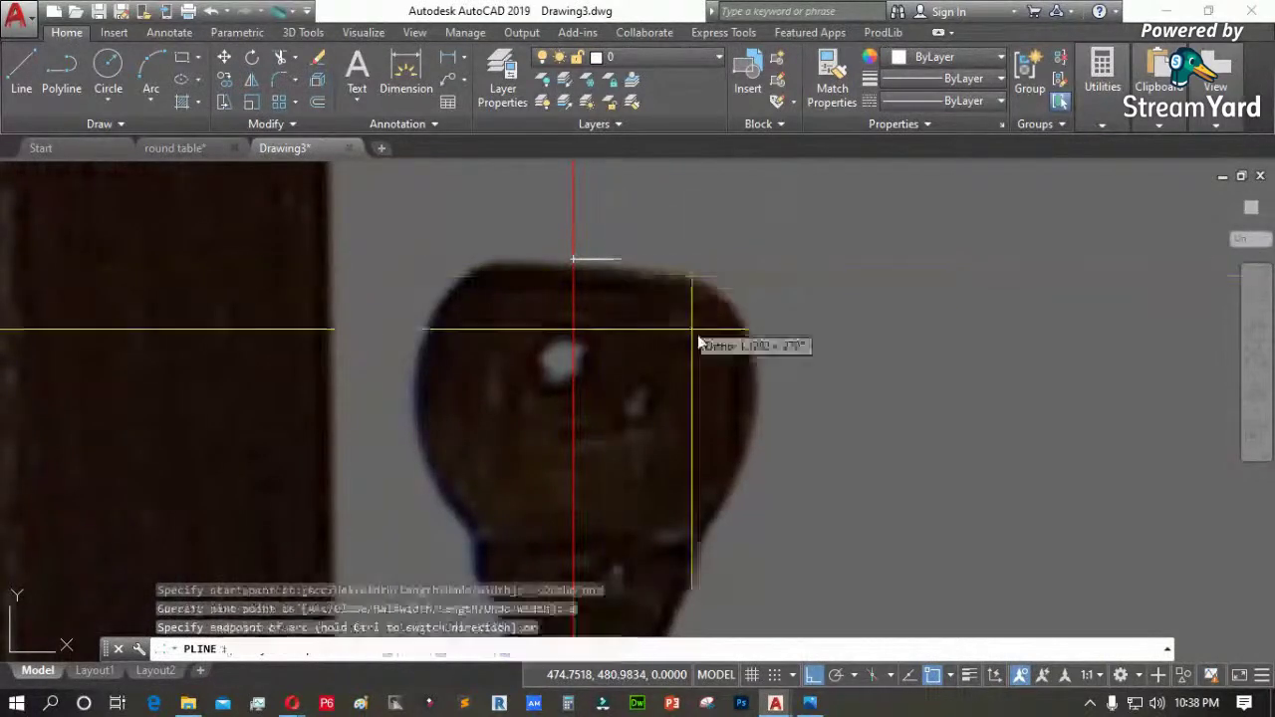
key(F8)
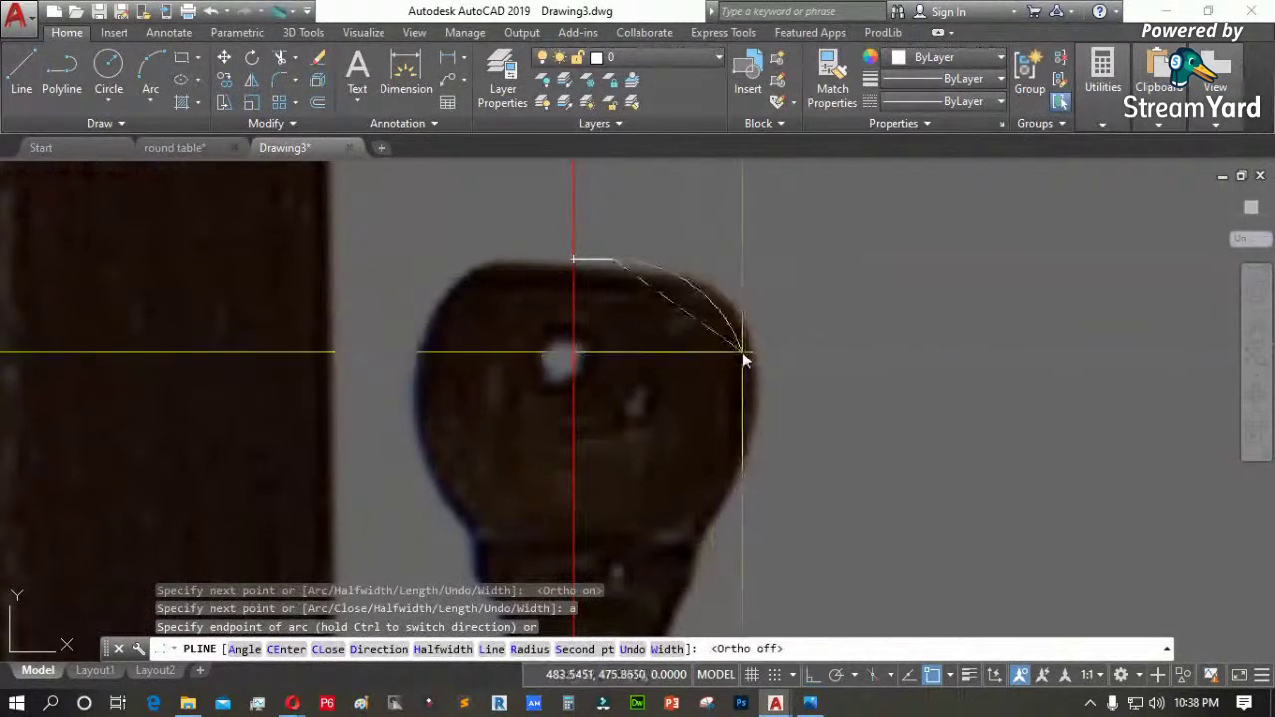
click(748, 343)
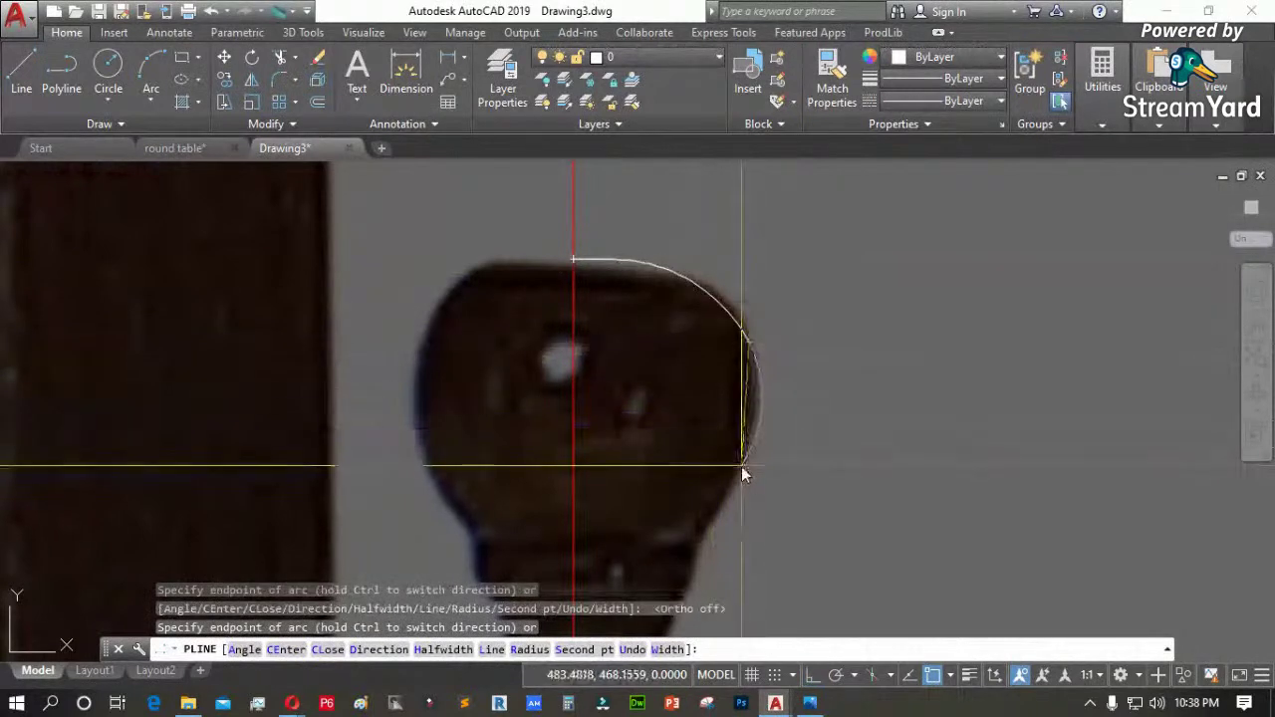
click(714, 516)
click(709, 535)
scroll(700, 489, down, 3)
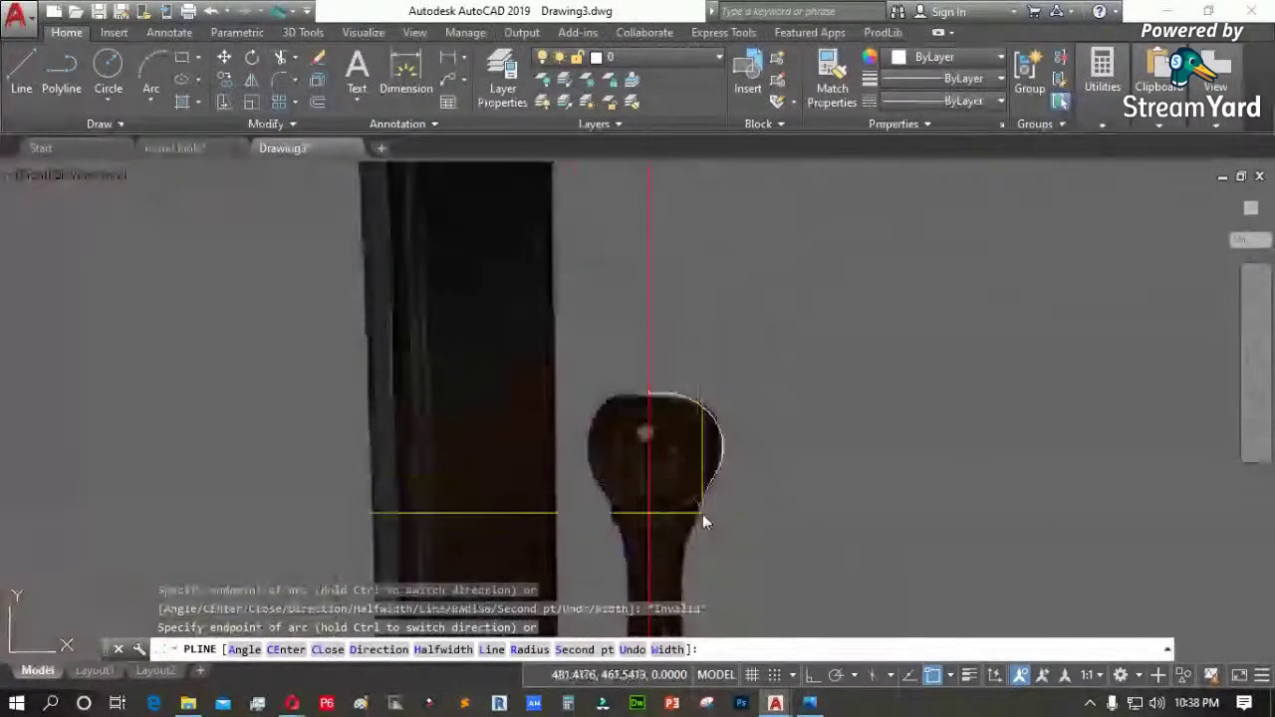
scroll(702, 514, up, 5)
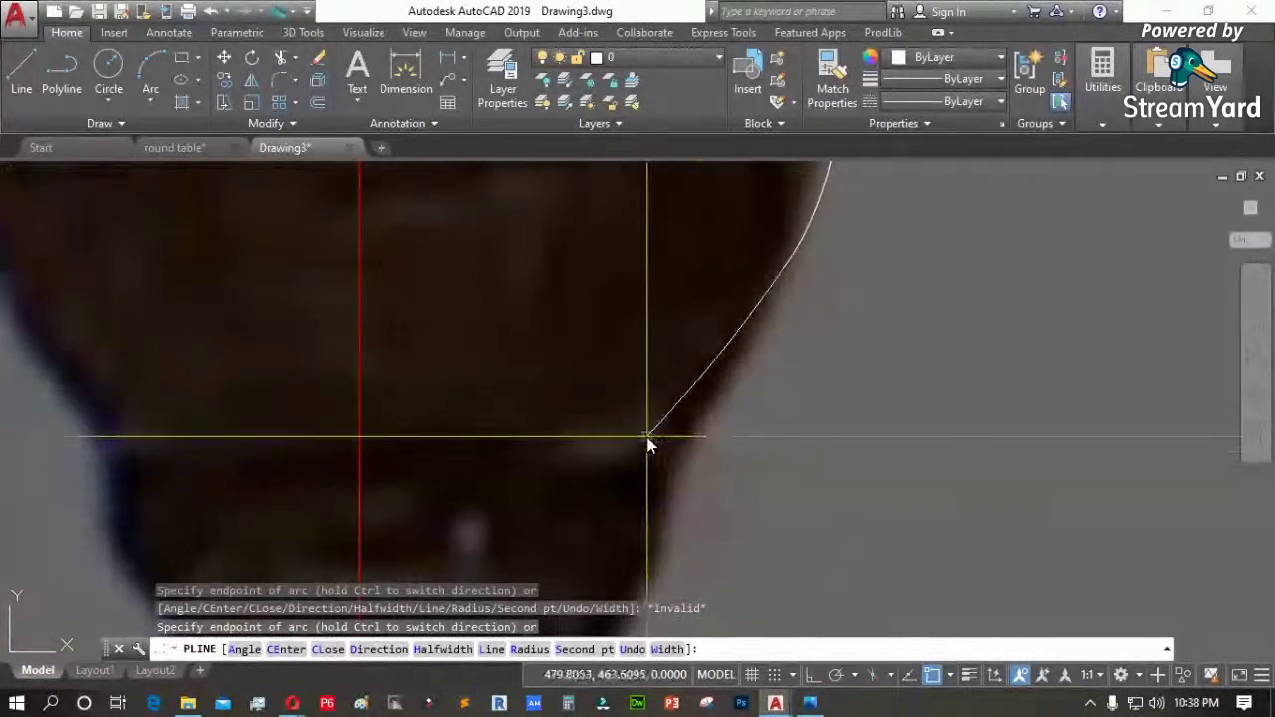
scroll(663, 453, down, 4)
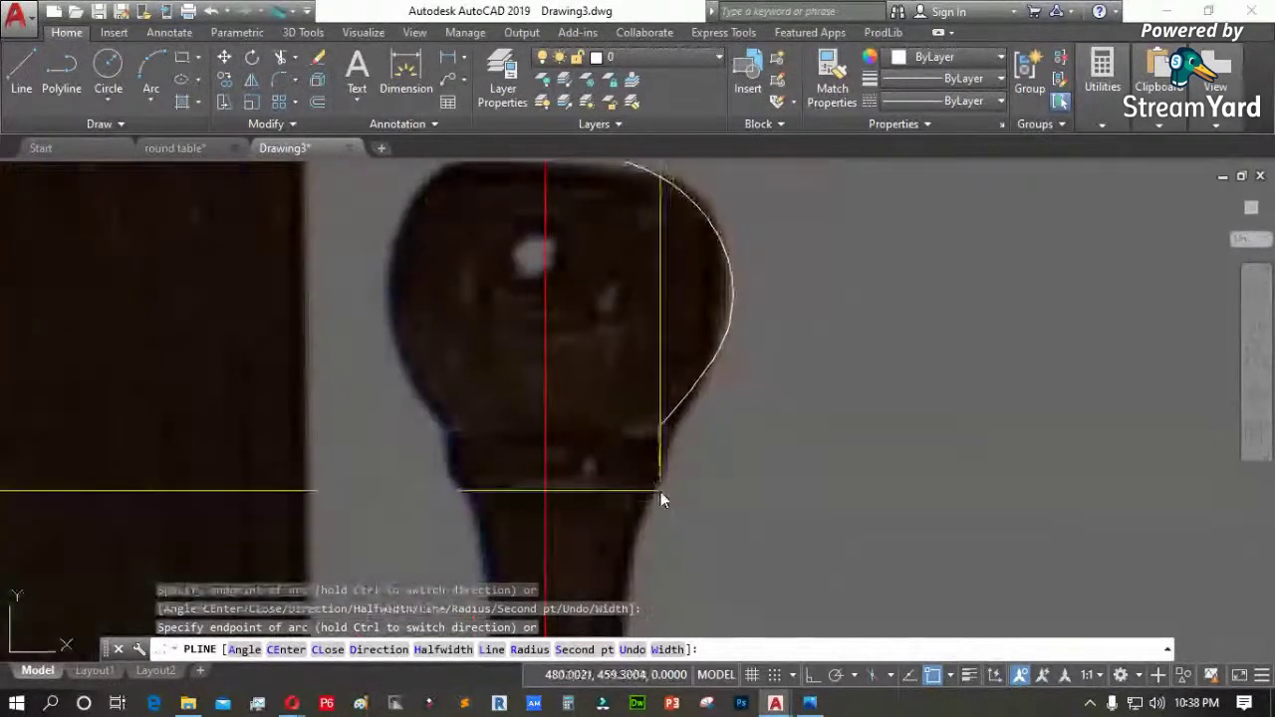
scroll(629, 397, down, 2)
scroll(648, 398, down, 3)
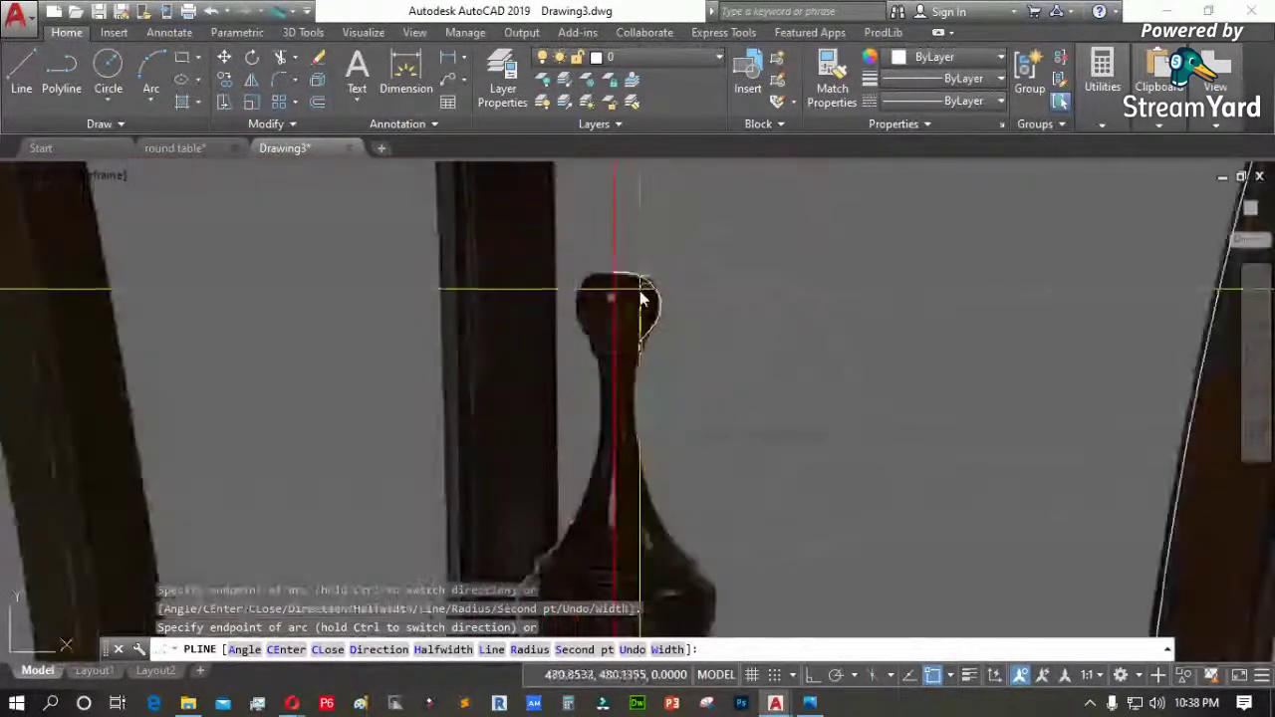
scroll(688, 576, up, 3)
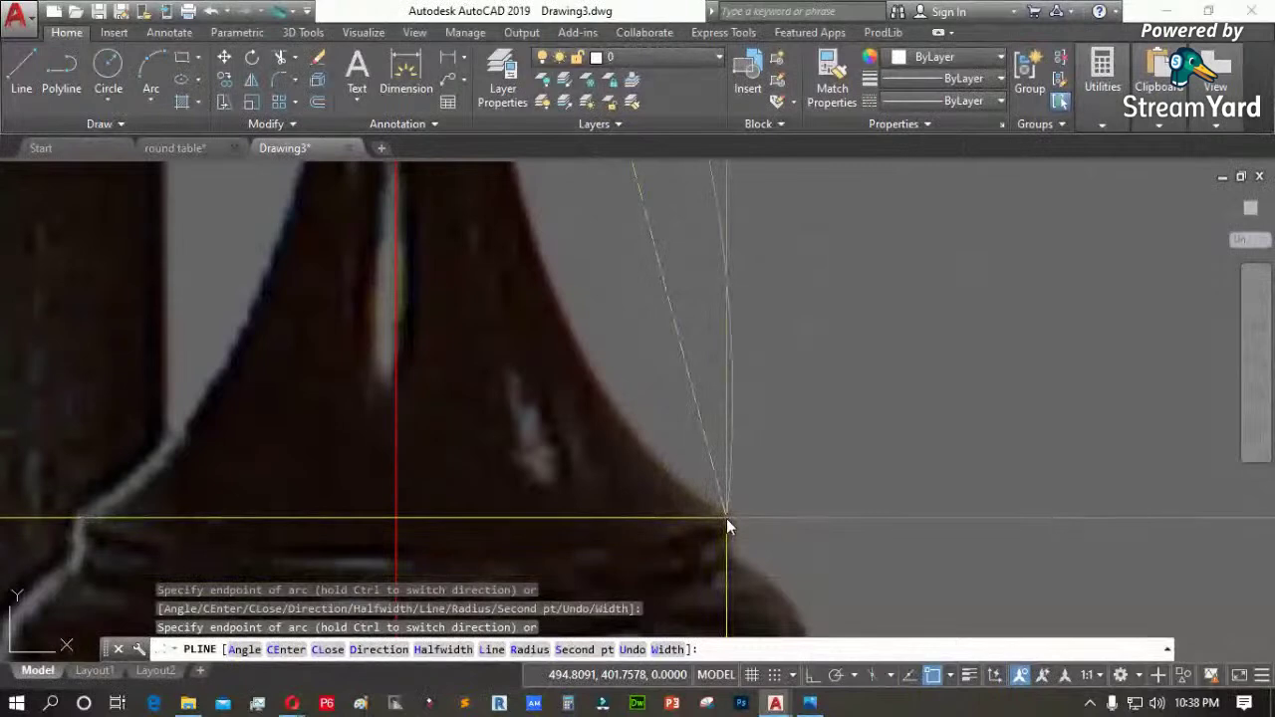
Add a straight vertical line segment down the finial with Ortho on
text(l)
key(Return)
key(F8)
scroll(741, 559, down, 2)
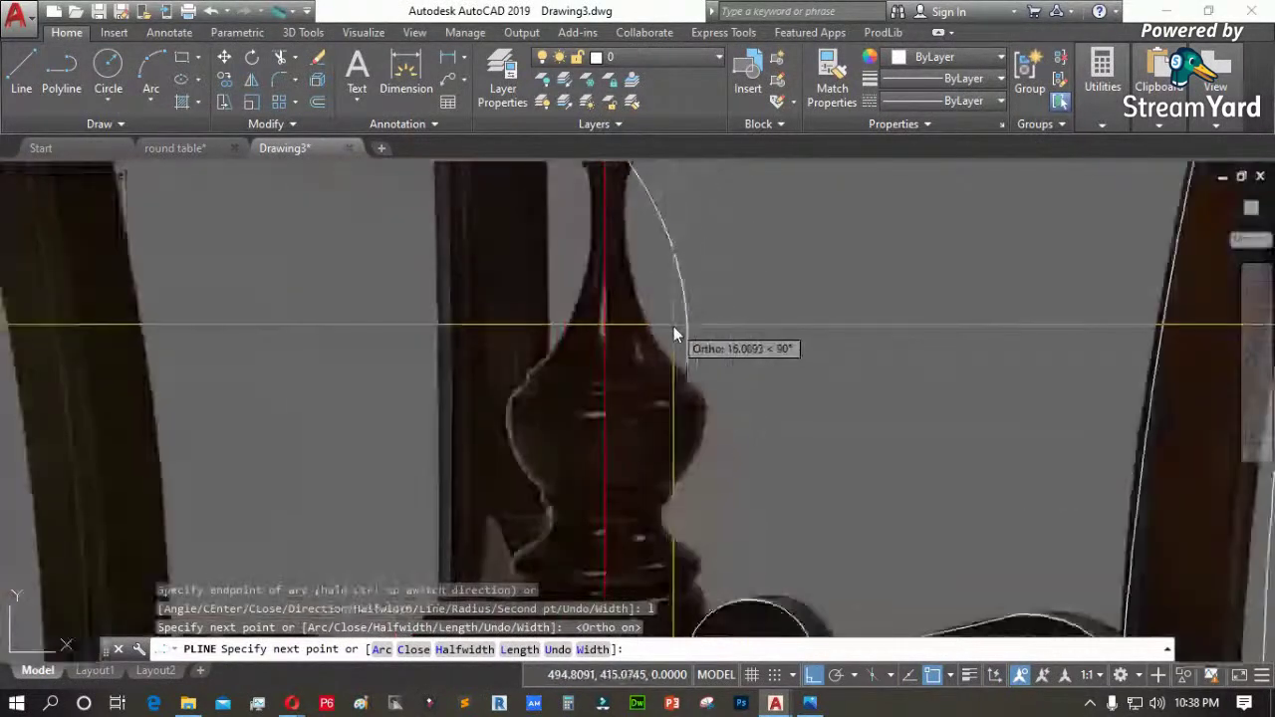
click(673, 326)
scroll(694, 344, up, 5)
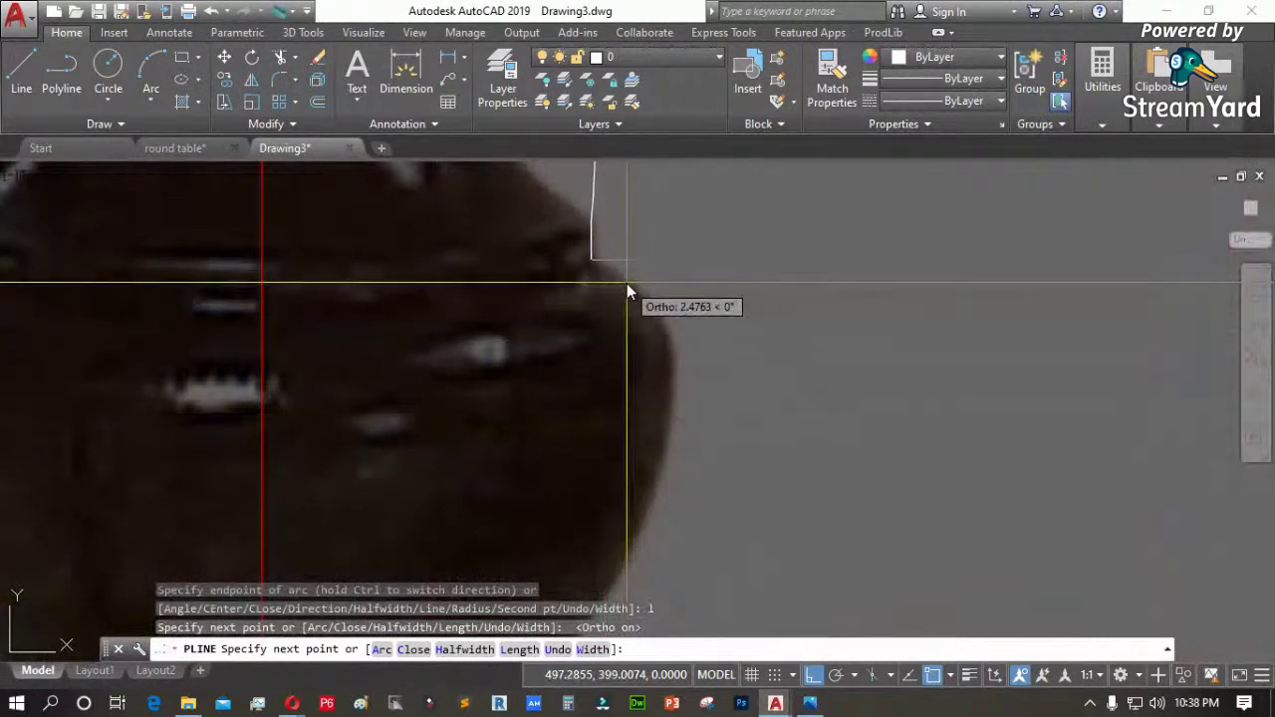
Trace arcs along the upper bulge, inward waist and small bead
key(F8)
text(a)
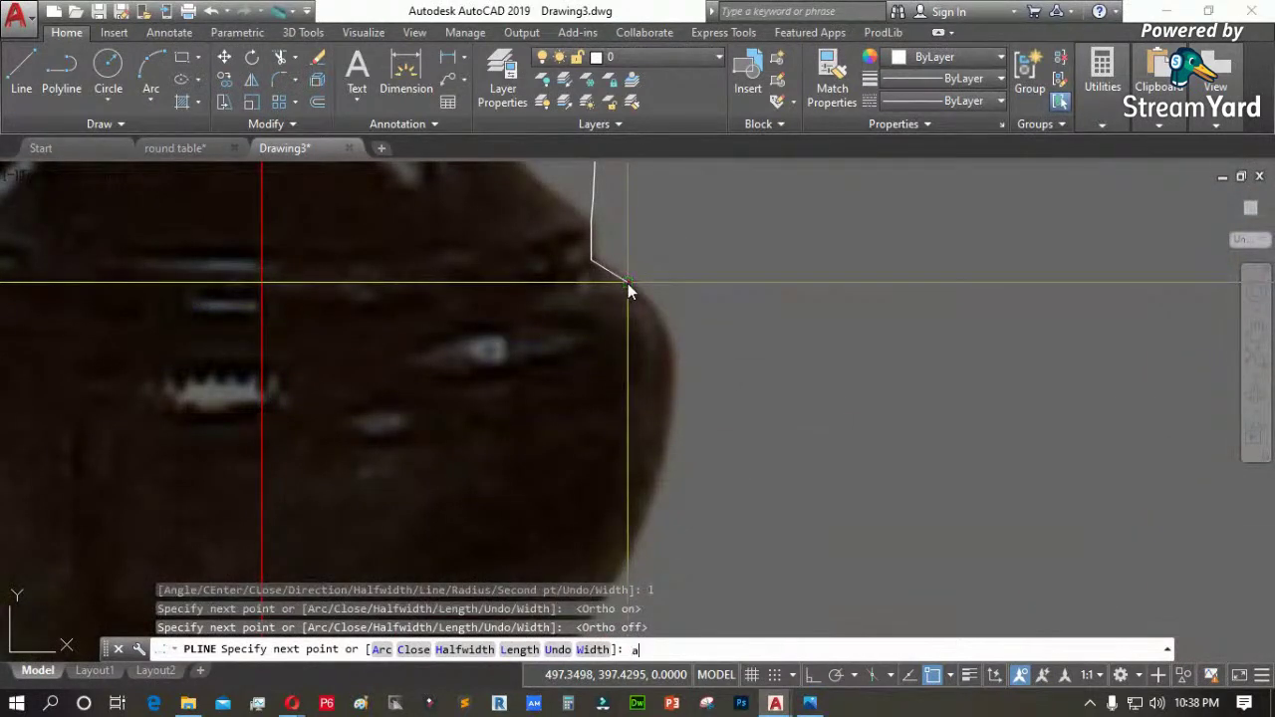
key(Return)
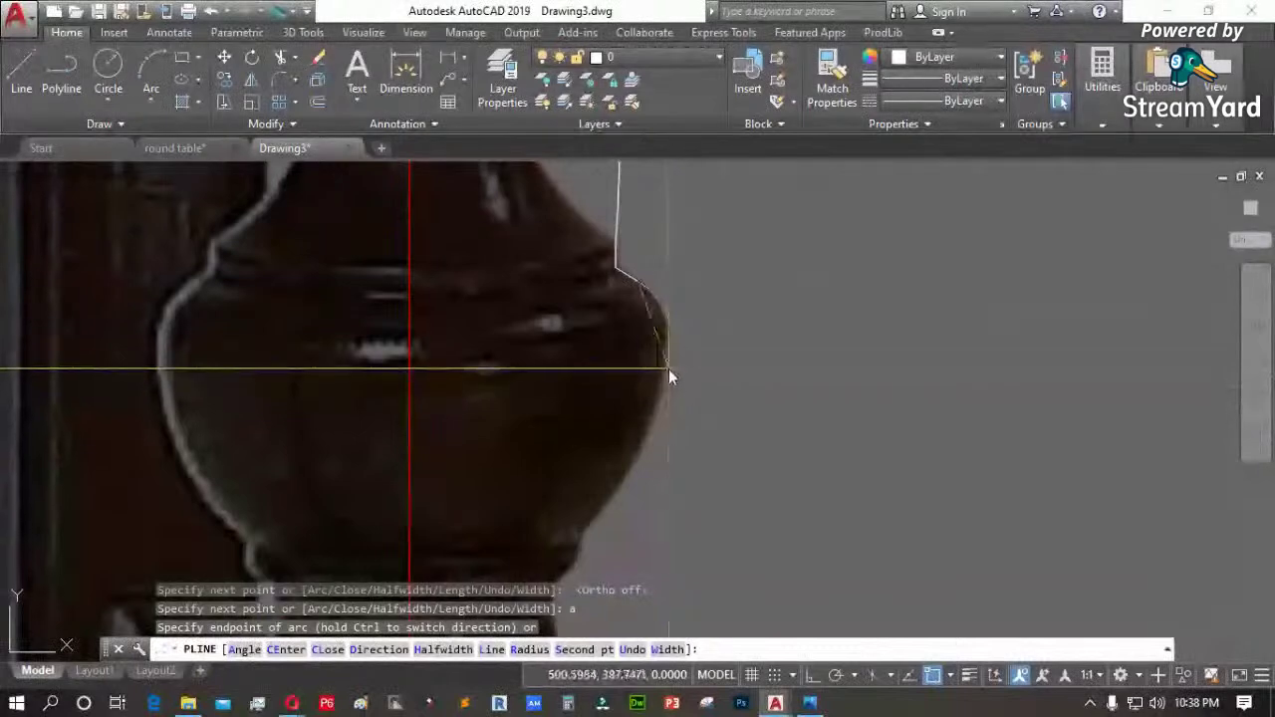
click(669, 361)
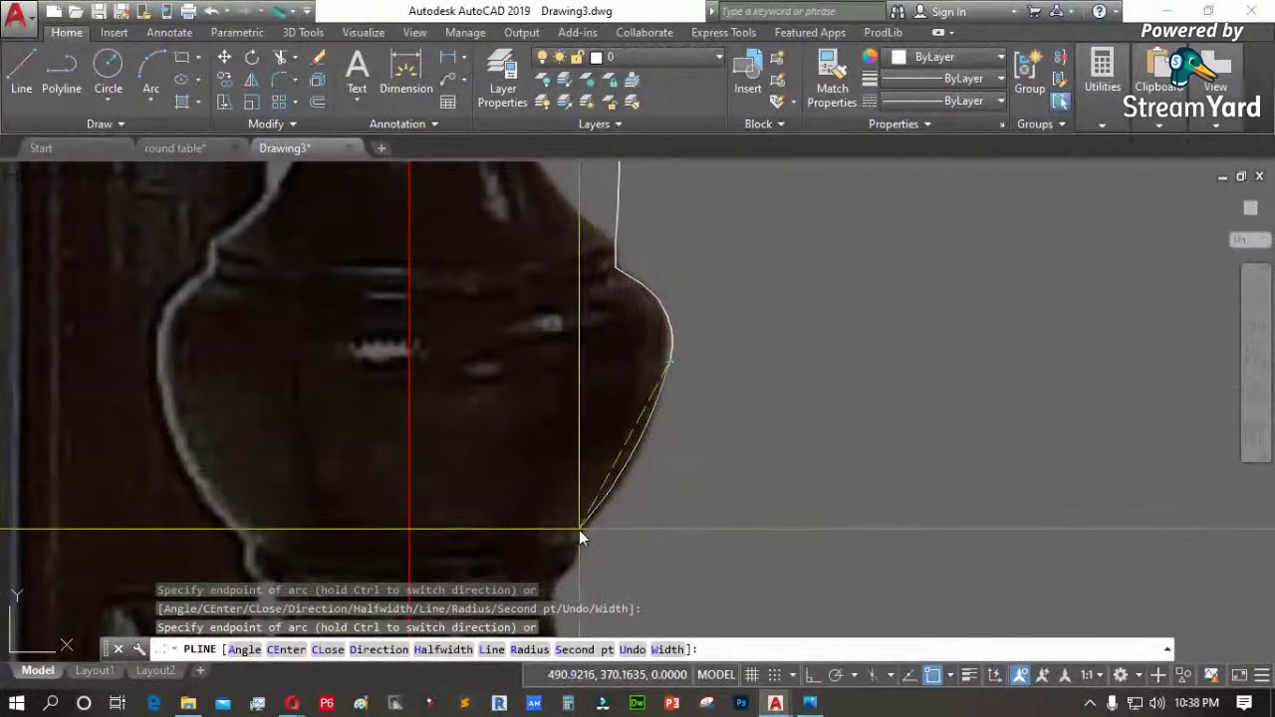
scroll(620, 421, down, 3)
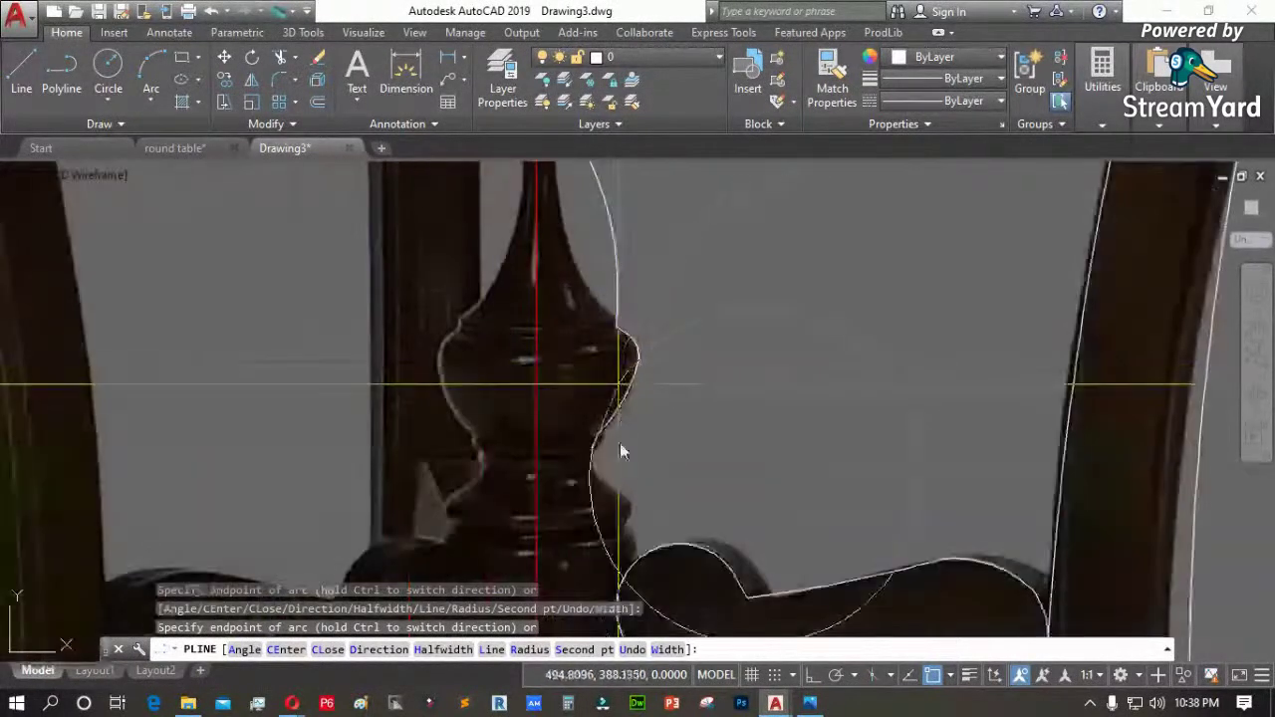
scroll(620, 423, up, 5)
click(598, 443)
click(709, 523)
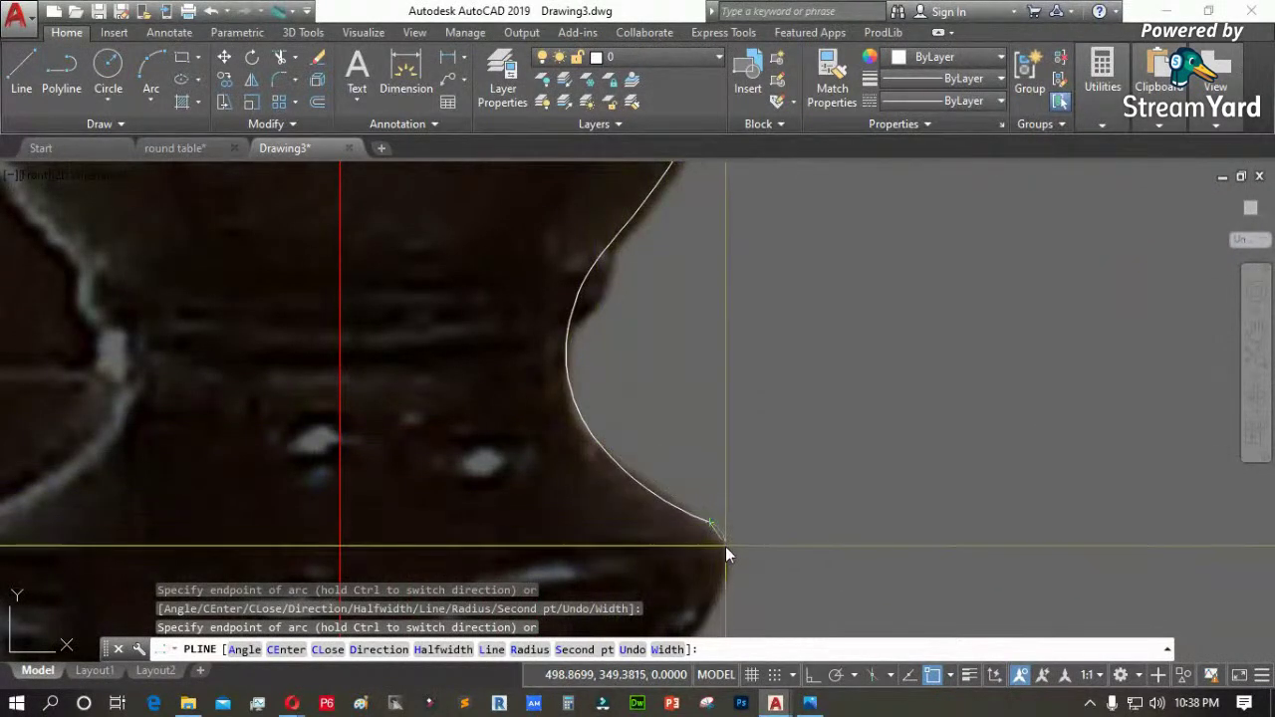
scroll(712, 489, down, 3)
scroll(714, 504, up, 5)
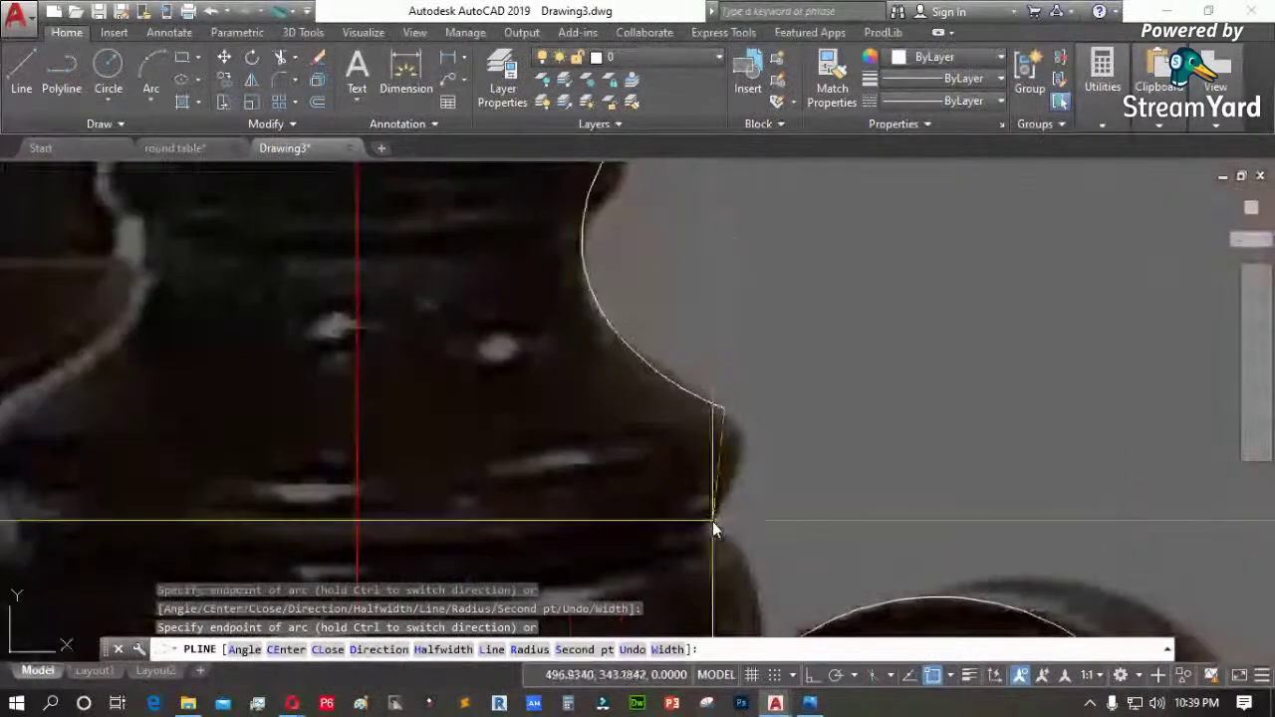
click(704, 543)
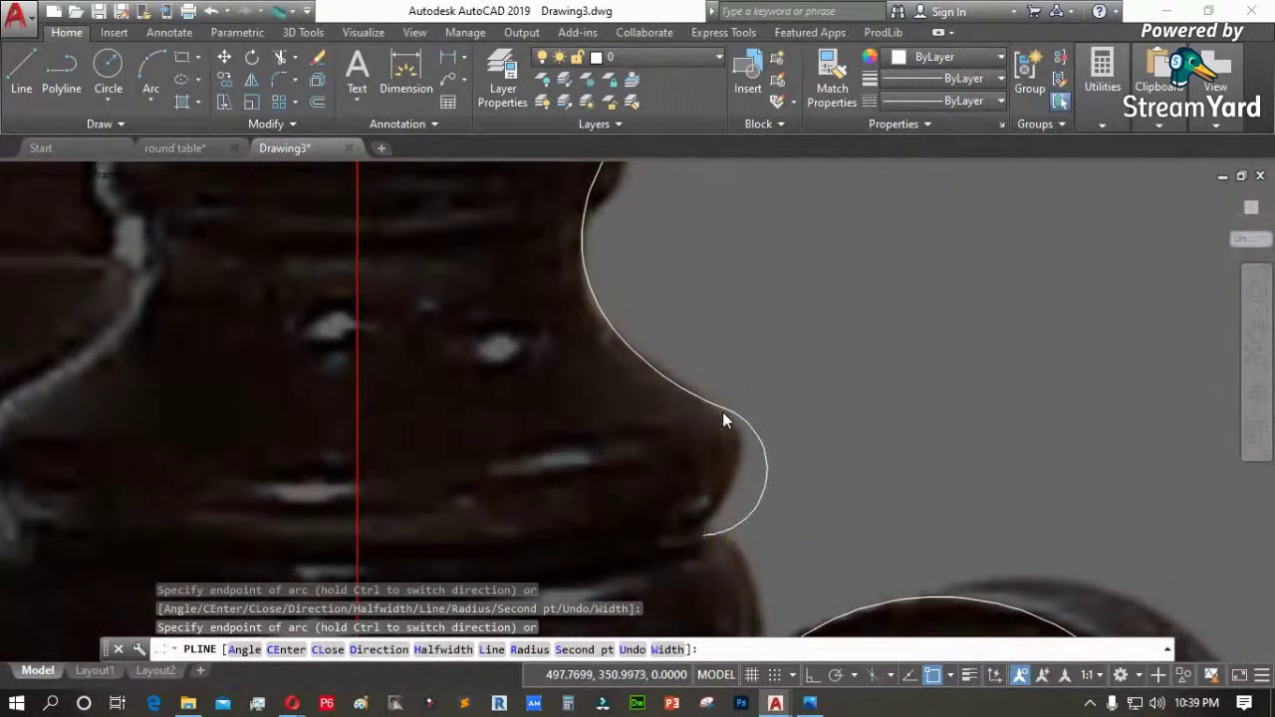
scroll(722, 411, down, 2)
scroll(743, 539, down, 4)
scroll(726, 486, up, 2)
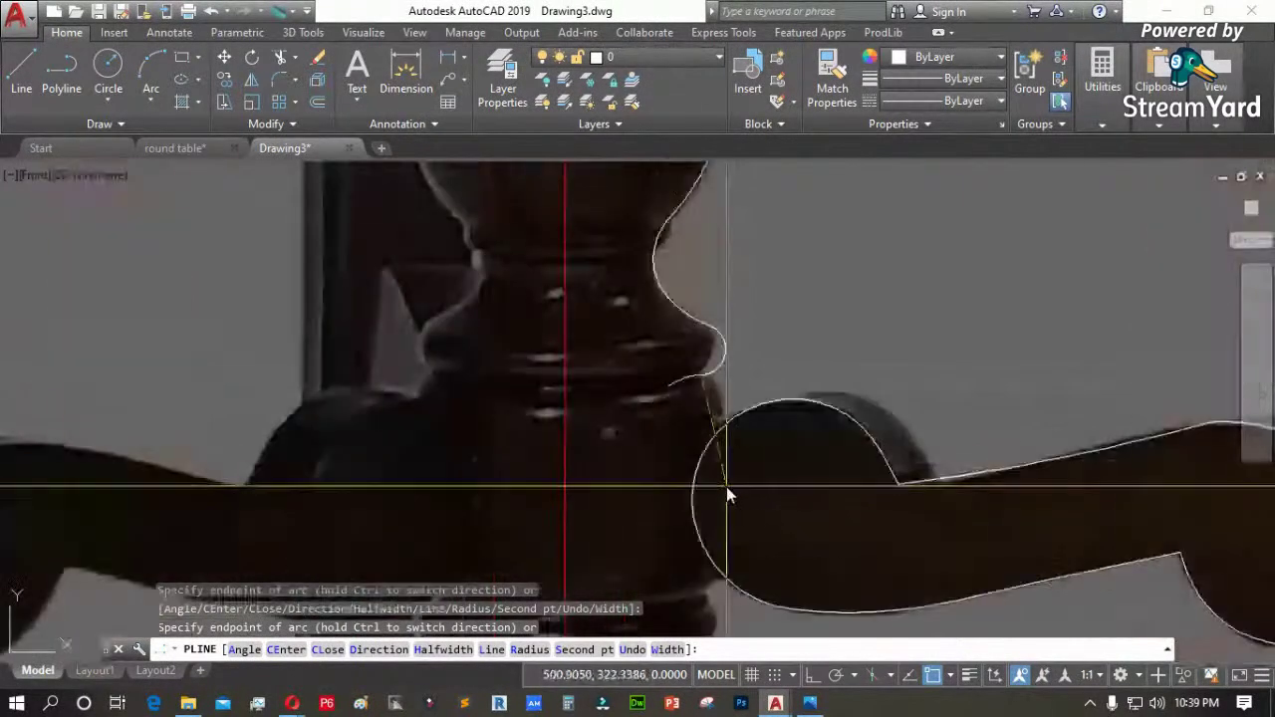
scroll(720, 409, up, 4)
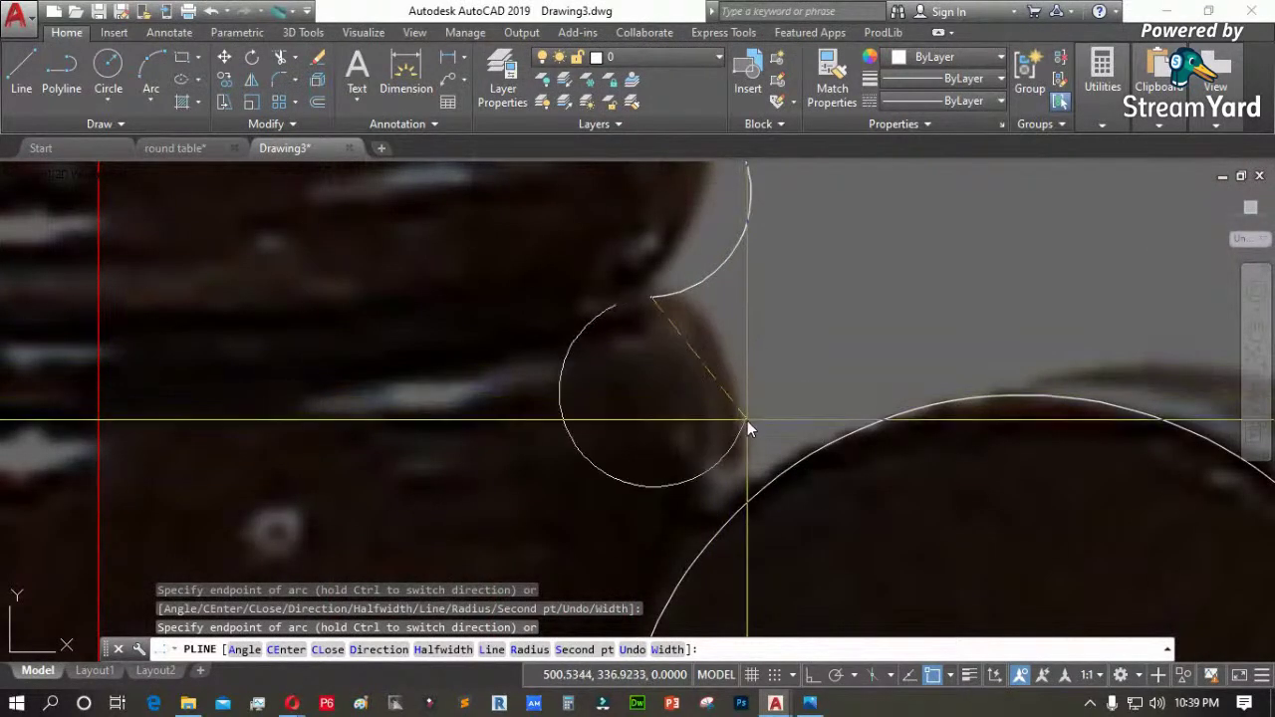
scroll(747, 286, down, 3)
Add a short straight vertical segment down the profile
text(l)
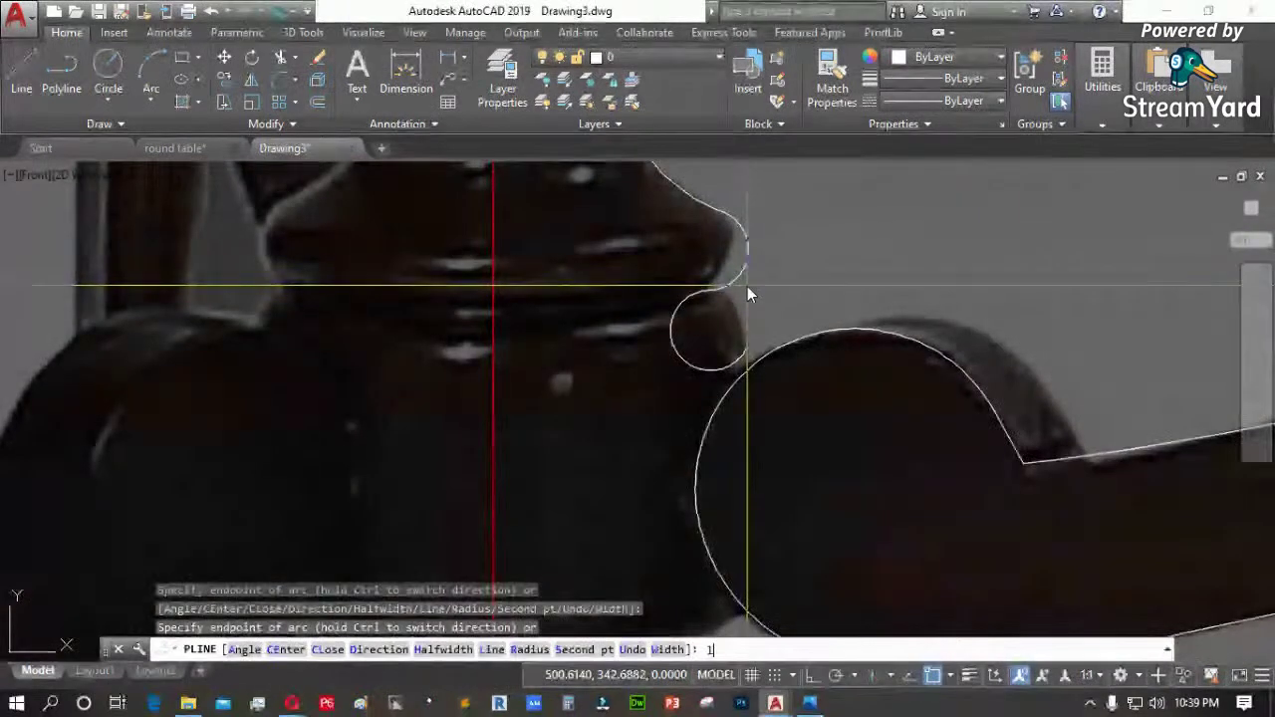
key(Return)
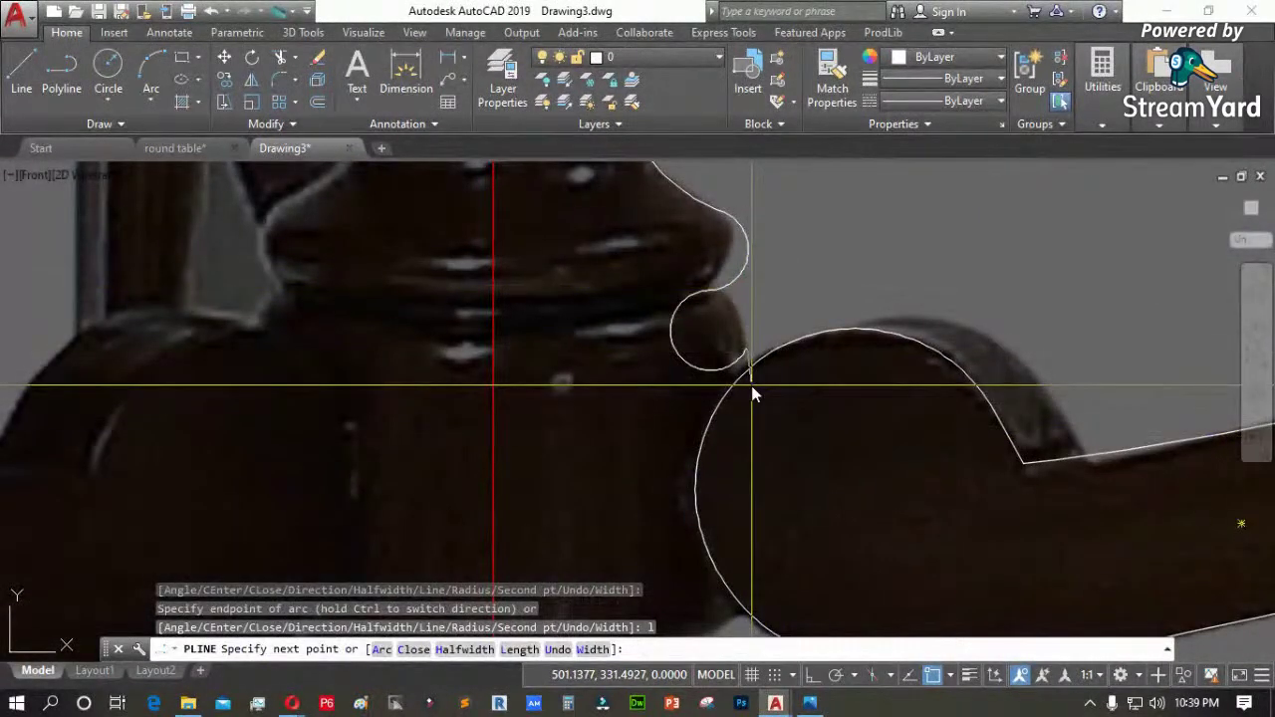
key(F8)
scroll(785, 369, down, 3)
scroll(780, 488, up, 3)
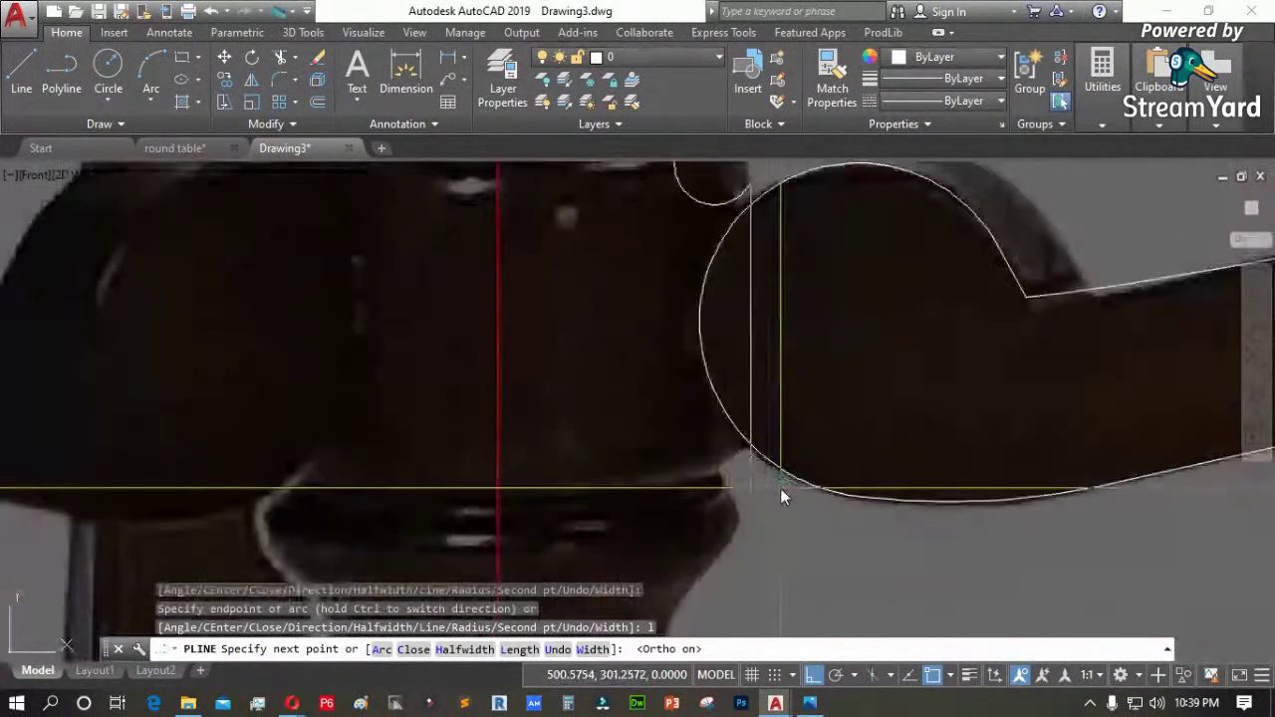
click(772, 434)
Curve the outline along the finial's lower edge to its bottom corner
text(a)
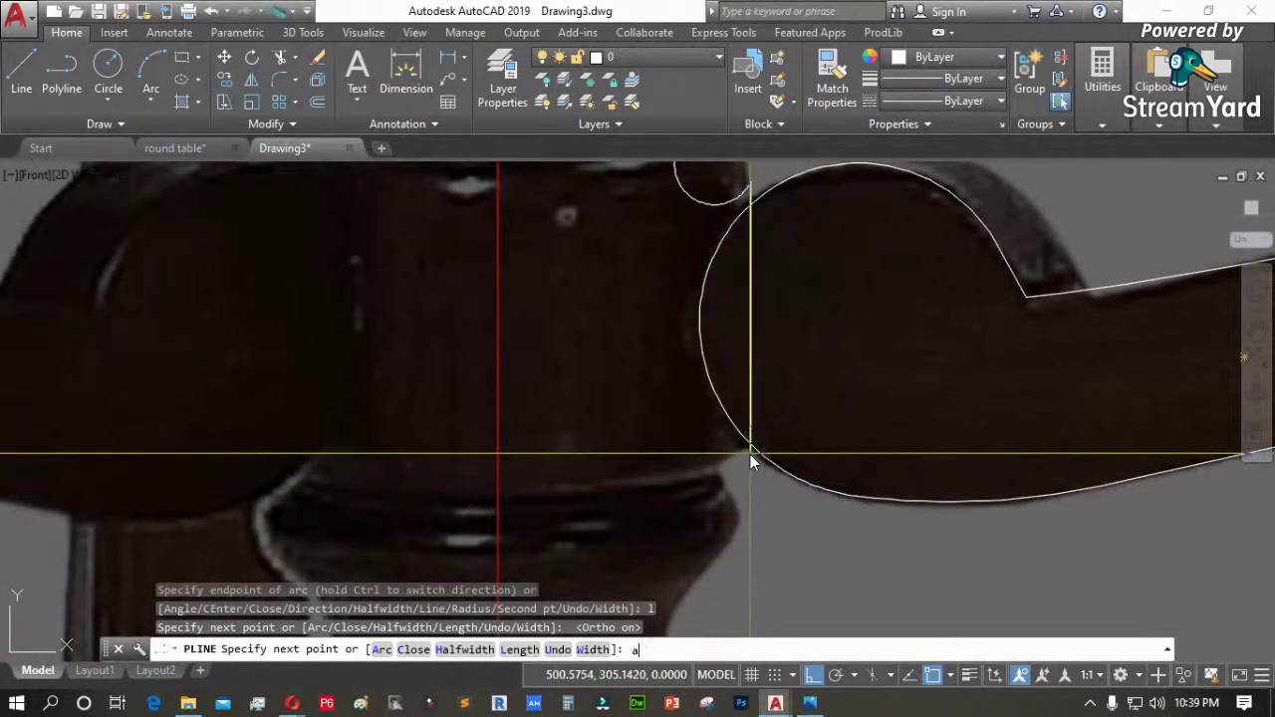
key(Return)
scroll(737, 468, up, 4)
key(F8)
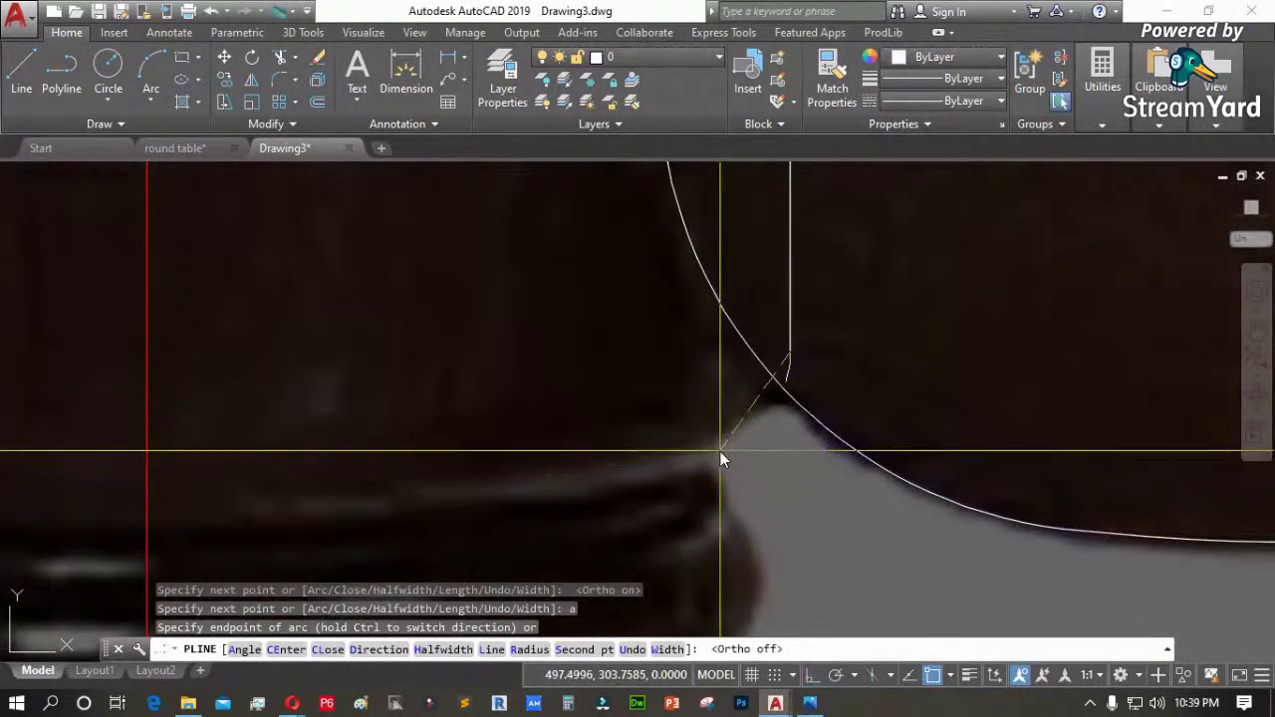
click(727, 440)
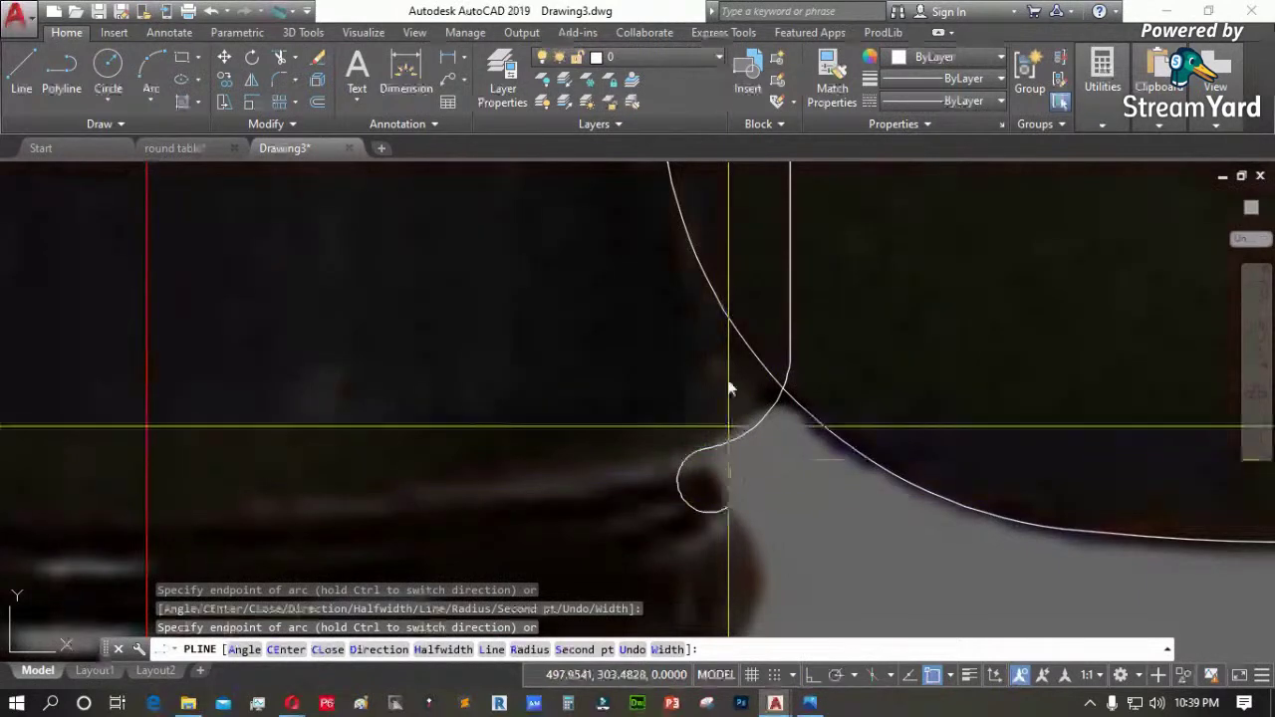
scroll(730, 439, down, 4)
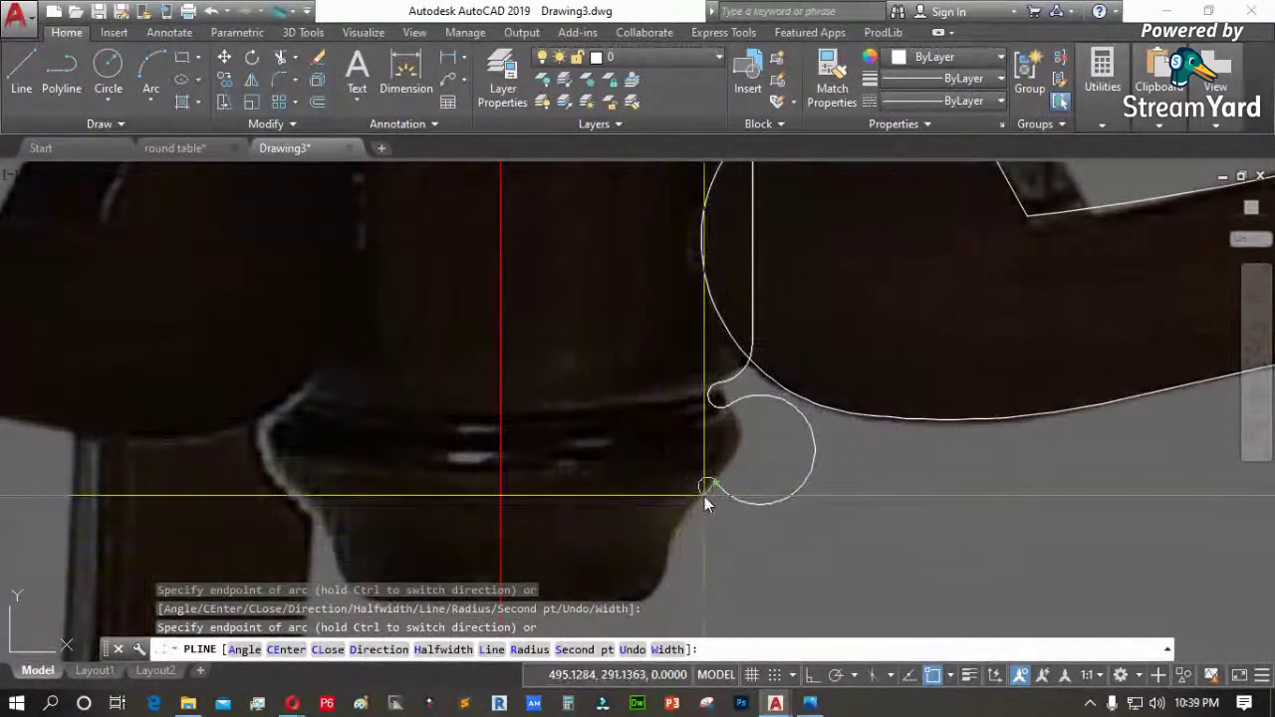
scroll(673, 561, up, 4)
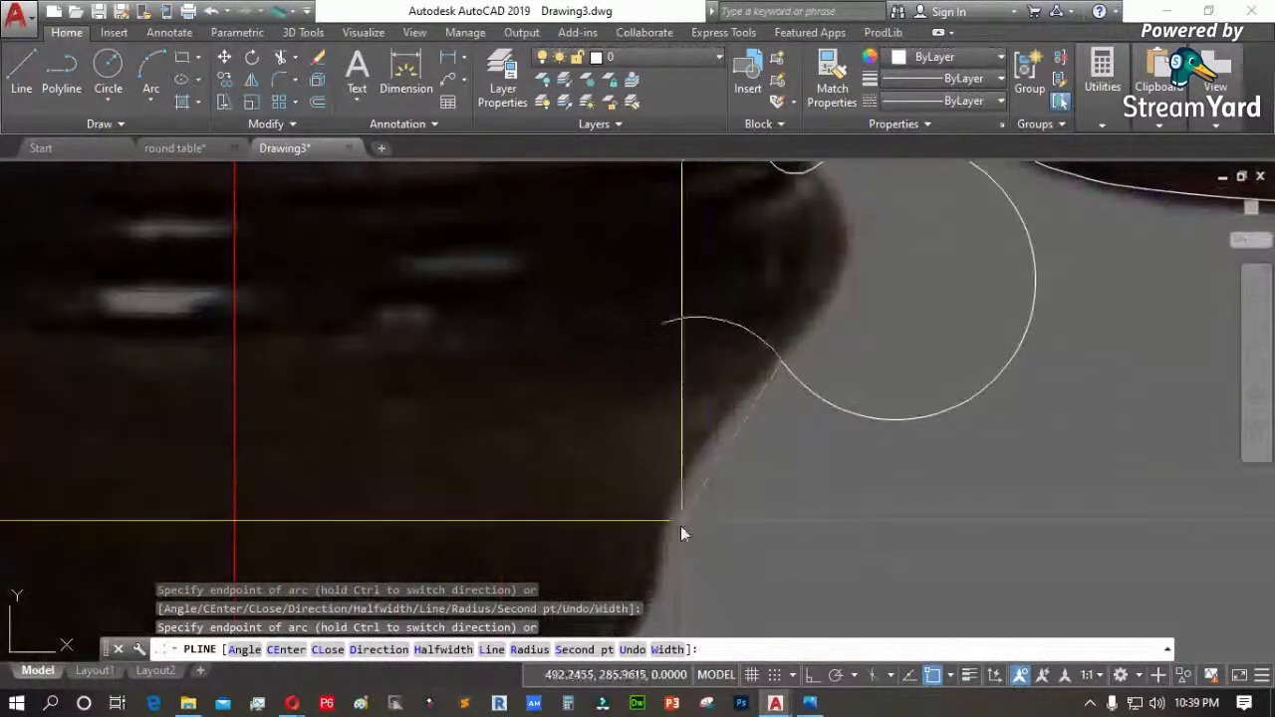
scroll(752, 396, down, 4)
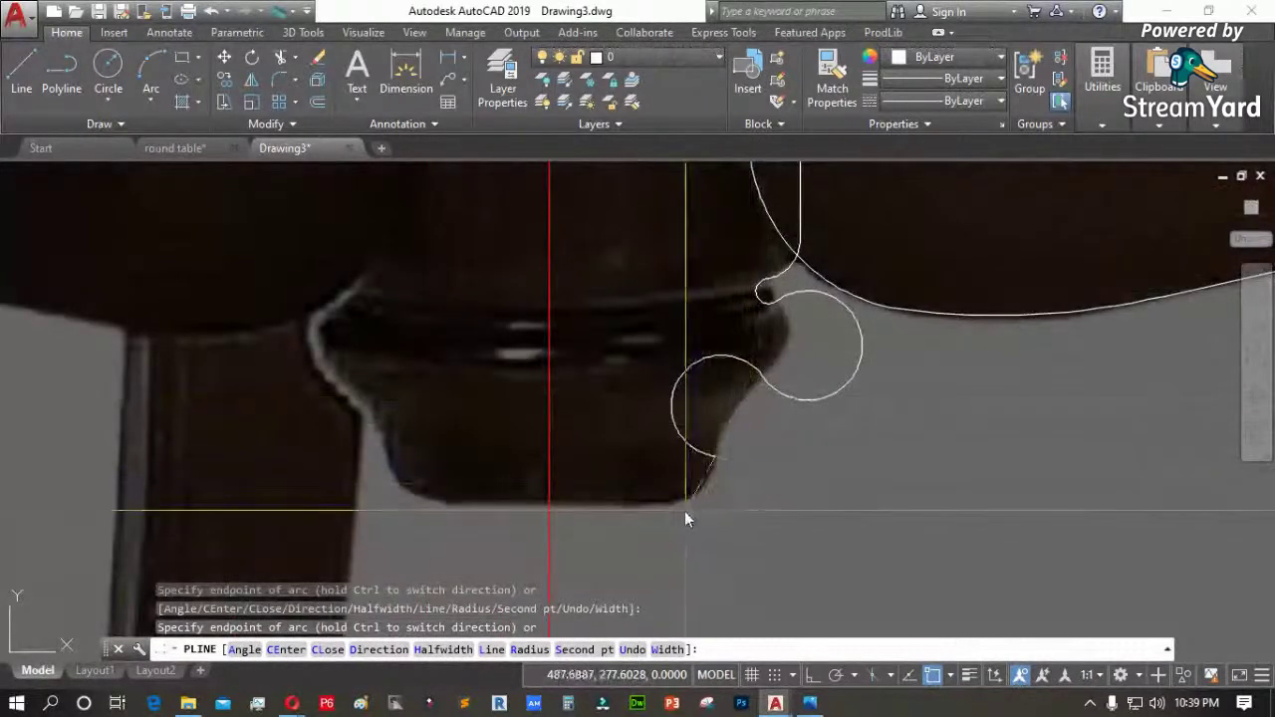
click(676, 504)
Draw the bottom edge back to the centre axis and close the polyline with CL
text(l)
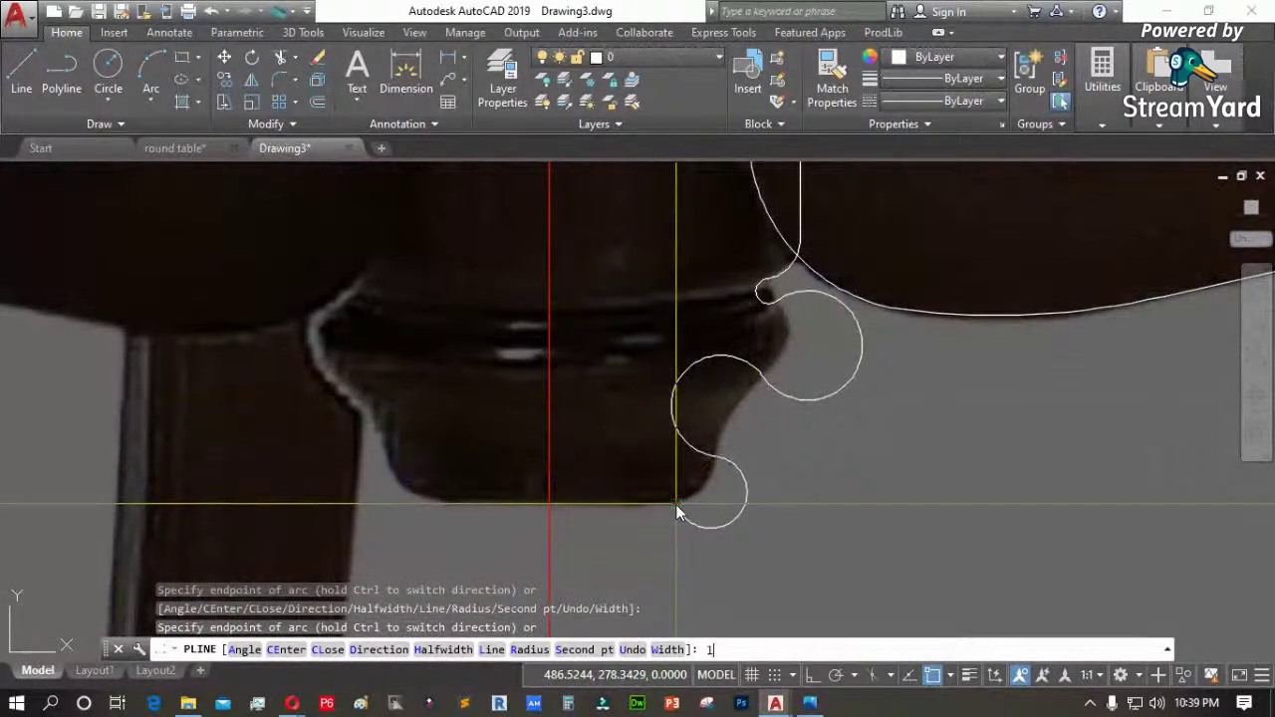
key(Return)
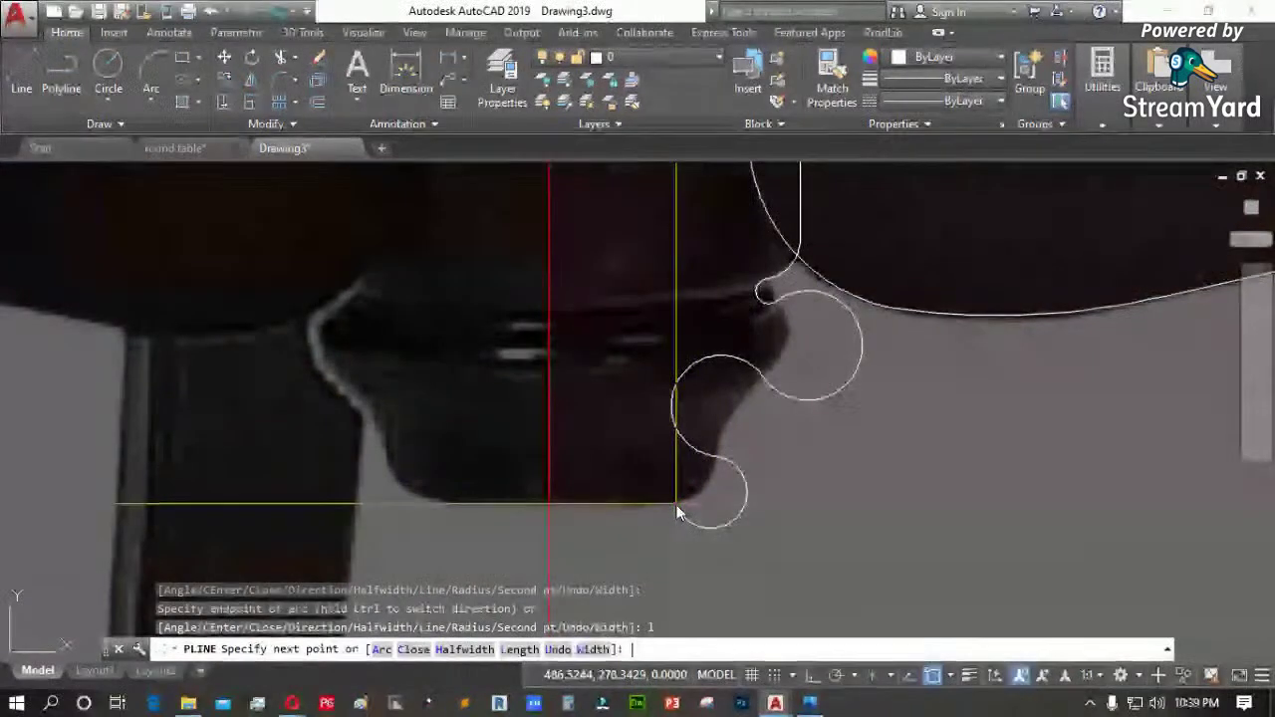
click(547, 502)
scroll(578, 523, down, 4)
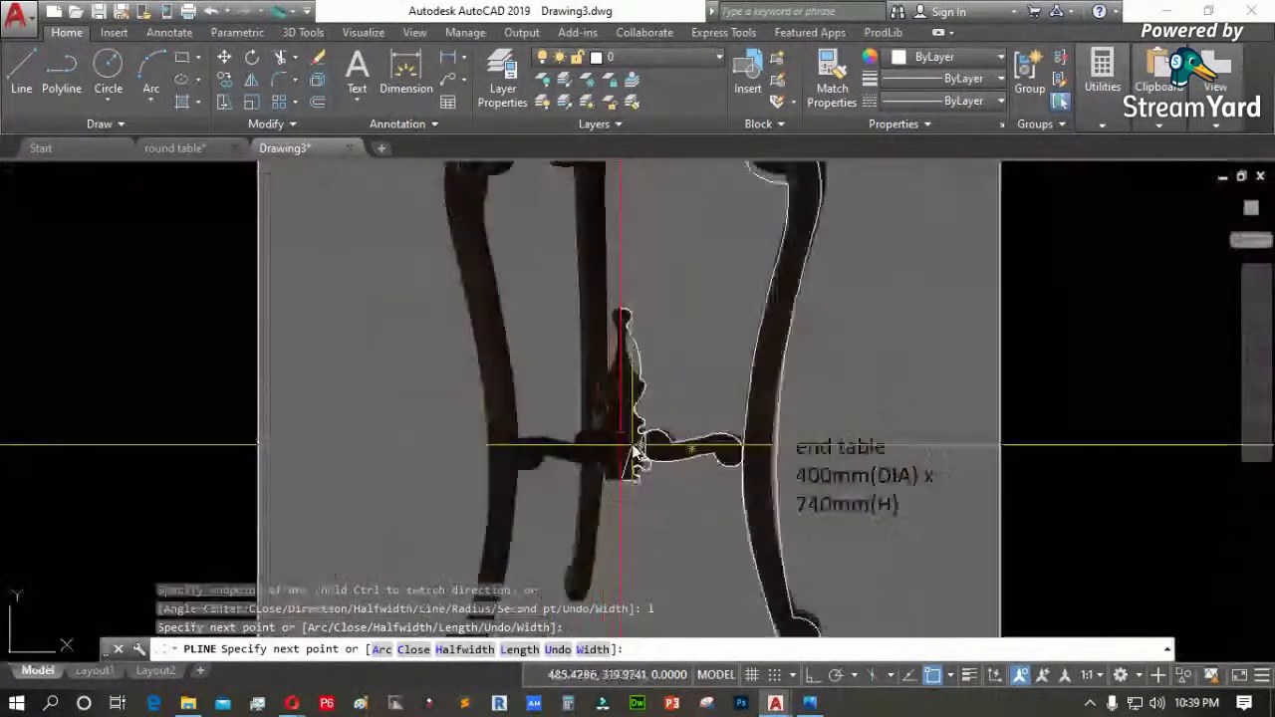
scroll(639, 283, up, 5)
scroll(606, 332, up, 4)
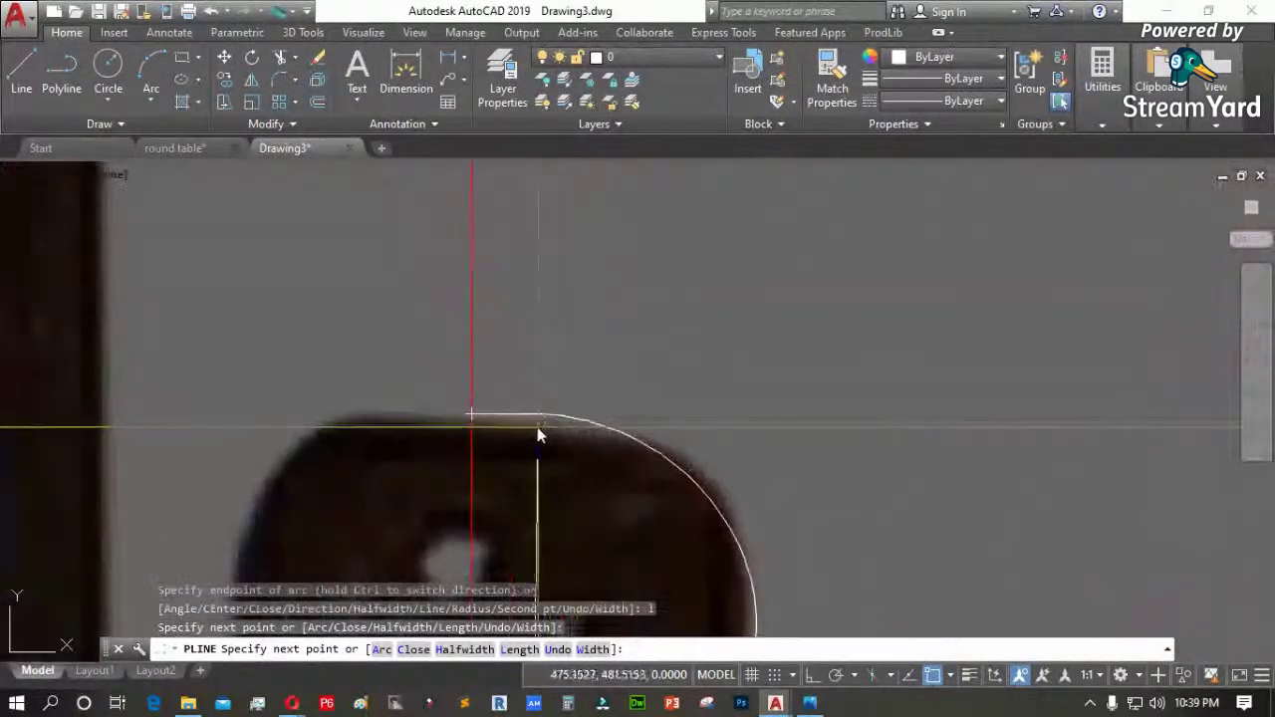
text(cl)
key(Return)
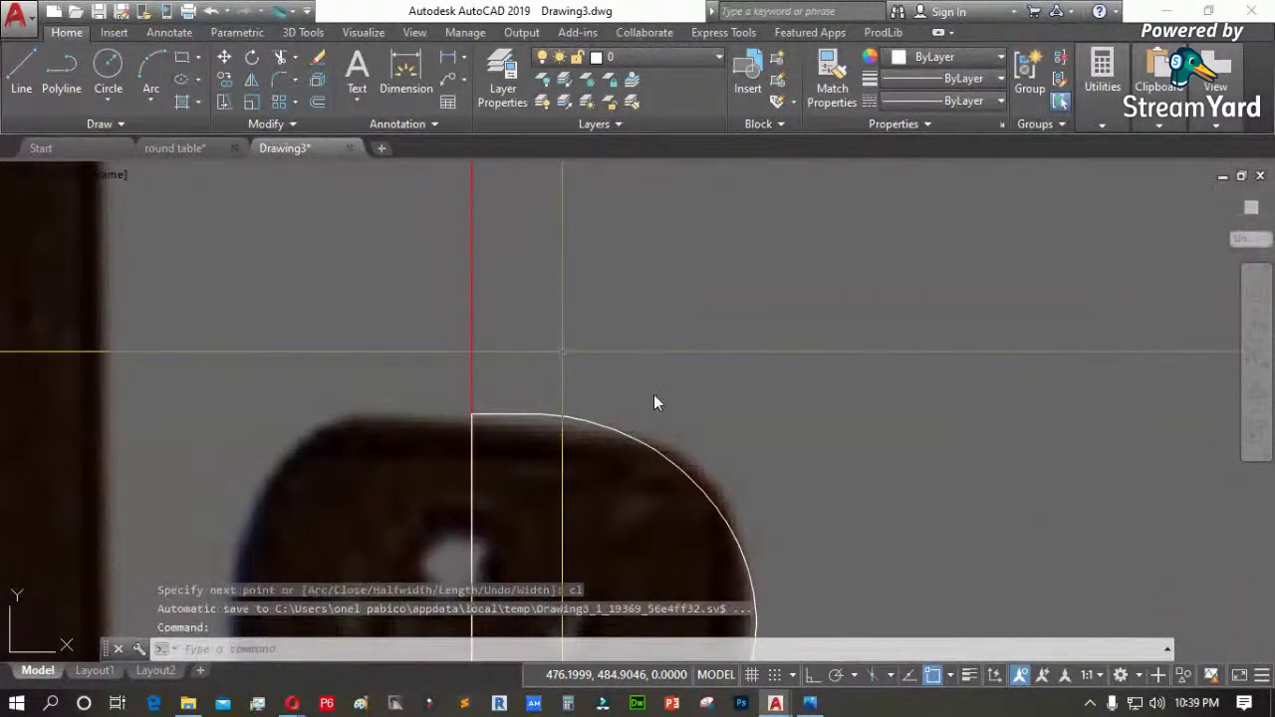
click(643, 468)
Drag the arc midpoint grips so the profile's curves follow the photo's edge
scroll(717, 276, down, 6)
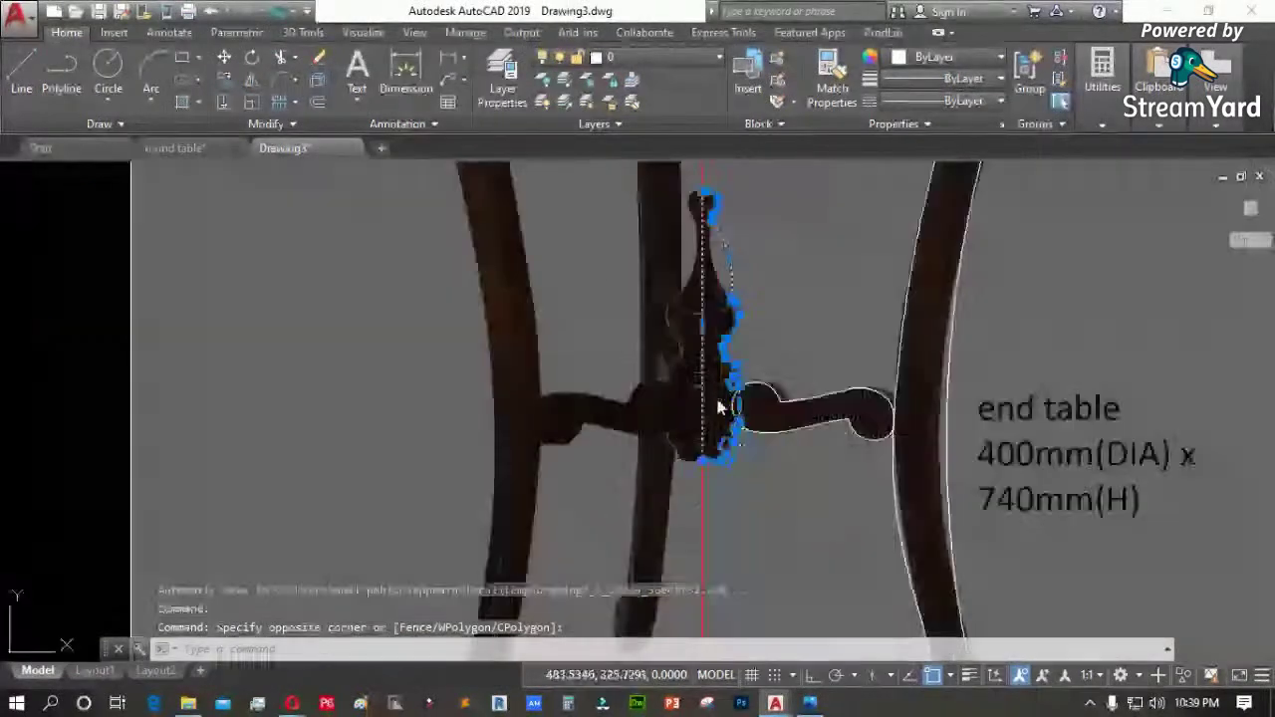
scroll(732, 409, up, 5)
click(779, 410)
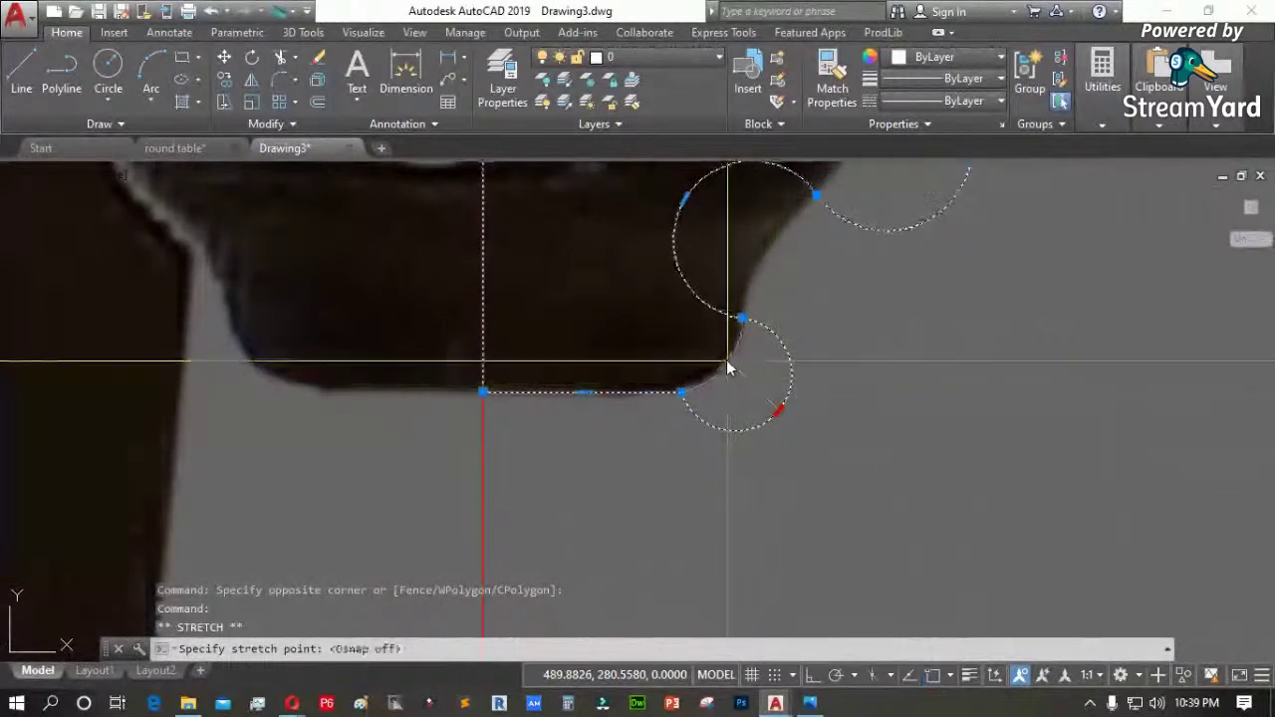
click(728, 365)
scroll(626, 470, down, 2)
scroll(666, 366, up, 4)
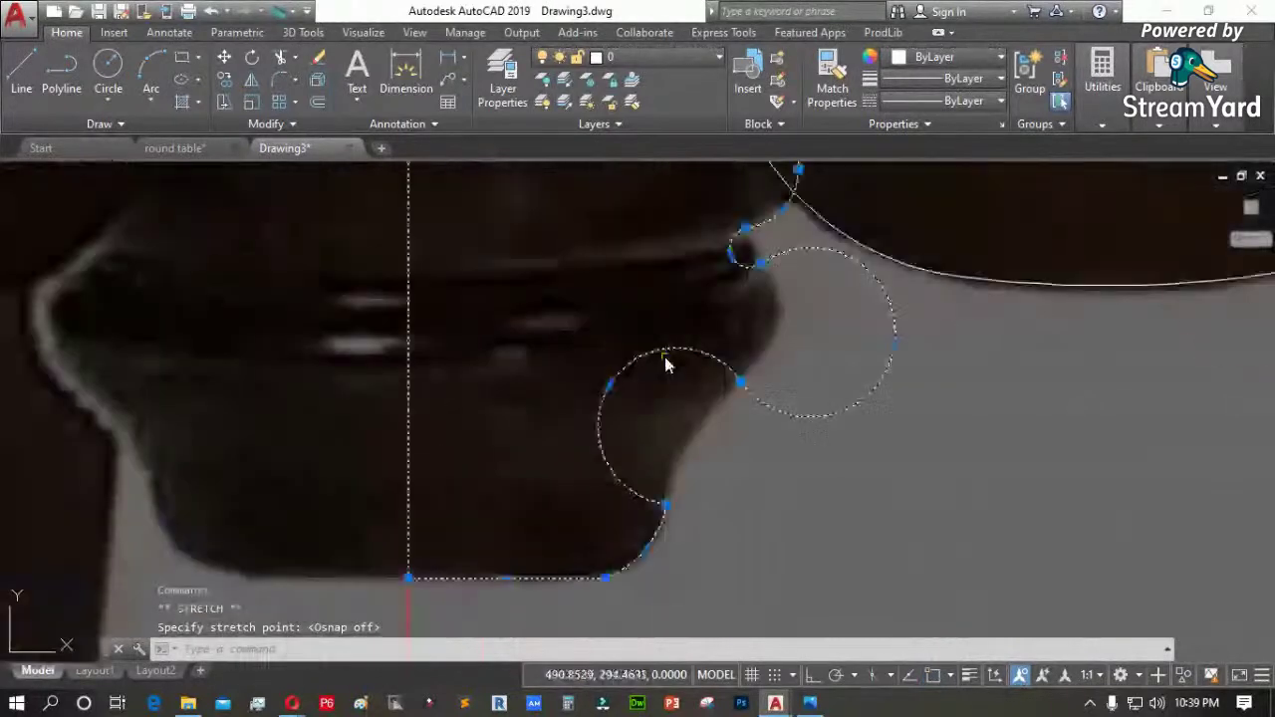
click(641, 371)
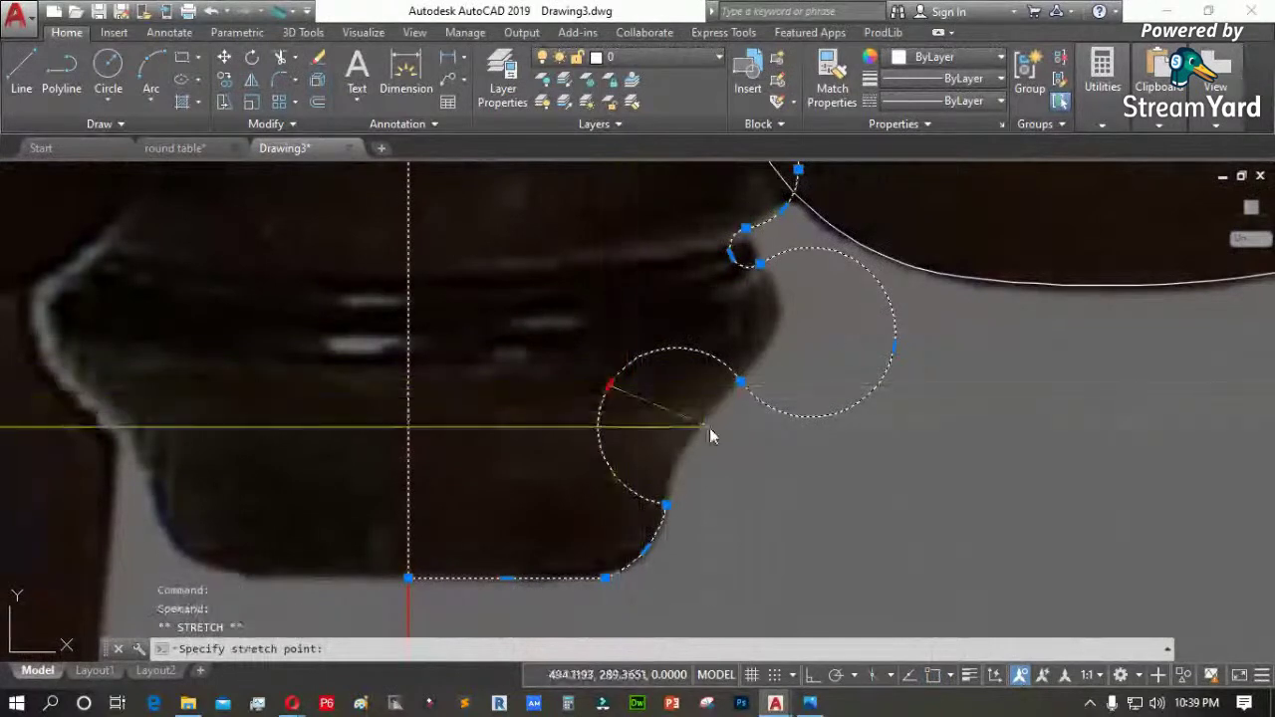
click(703, 422)
click(896, 350)
click(780, 332)
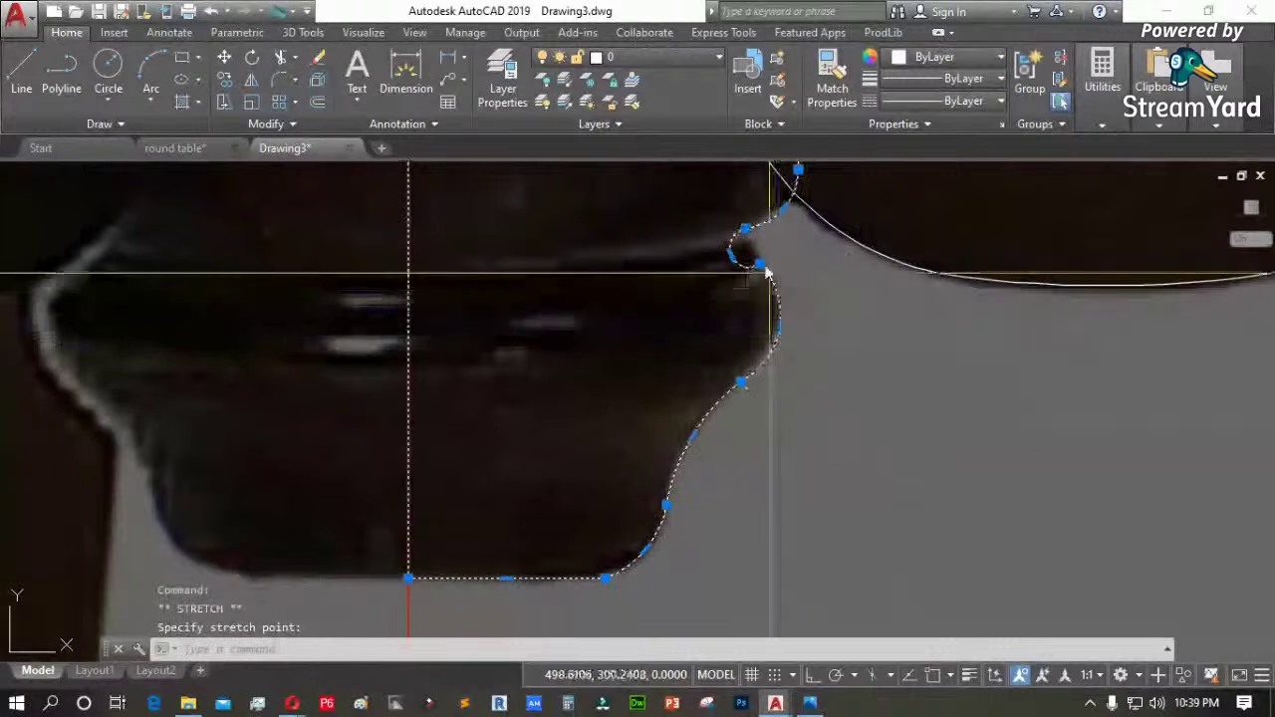
scroll(765, 271, up, 4)
click(681, 344)
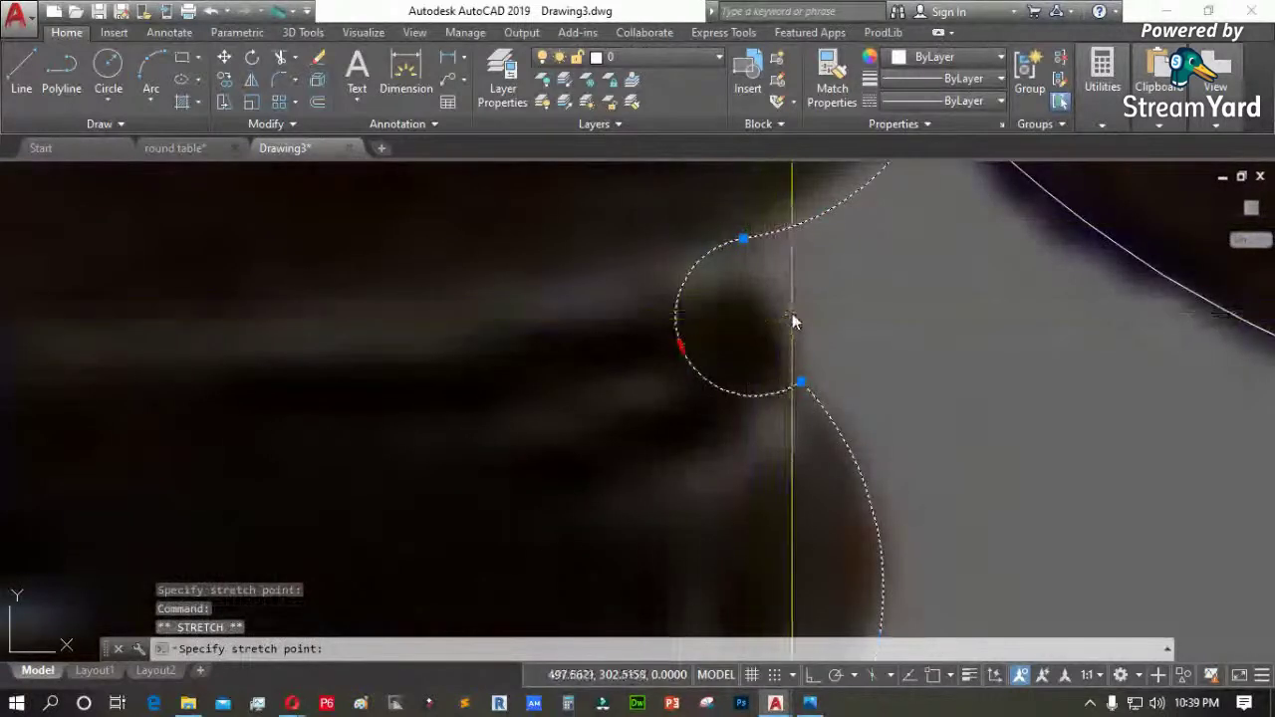
click(793, 302)
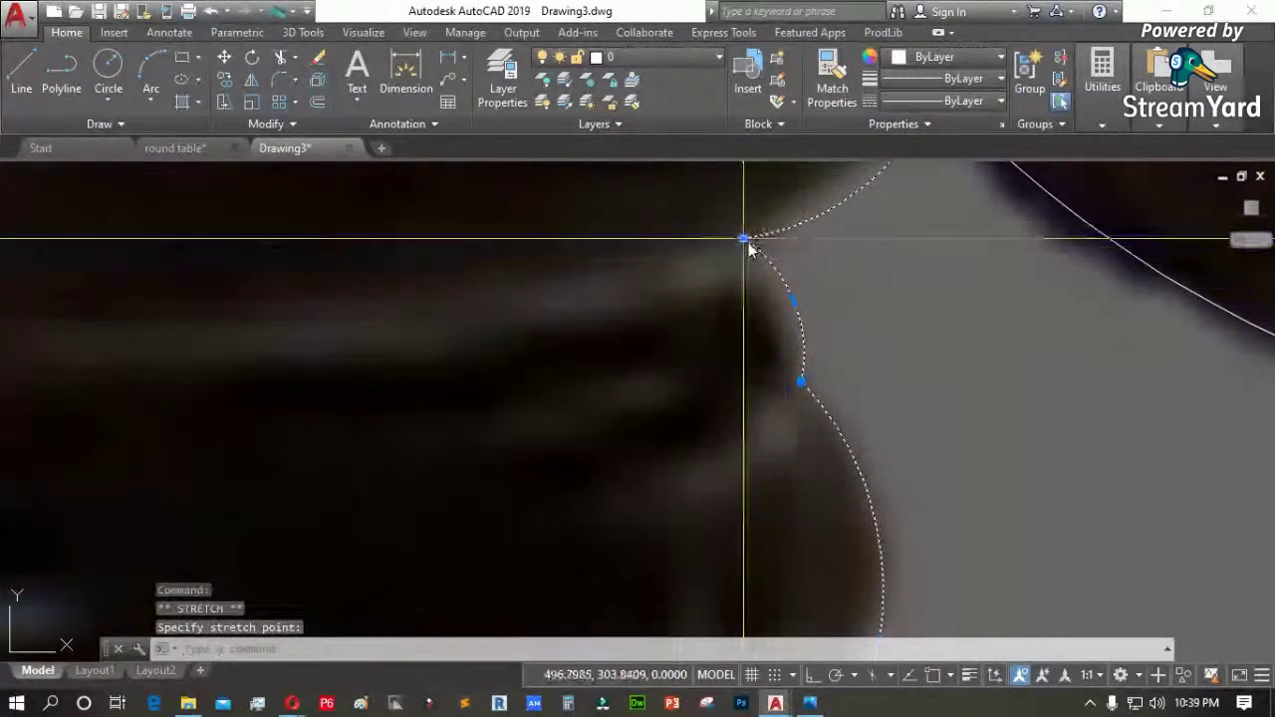
Pull the stray loop's point and the notch vertex onto the post's photo outline
click(745, 240)
scroll(754, 495, down, 3)
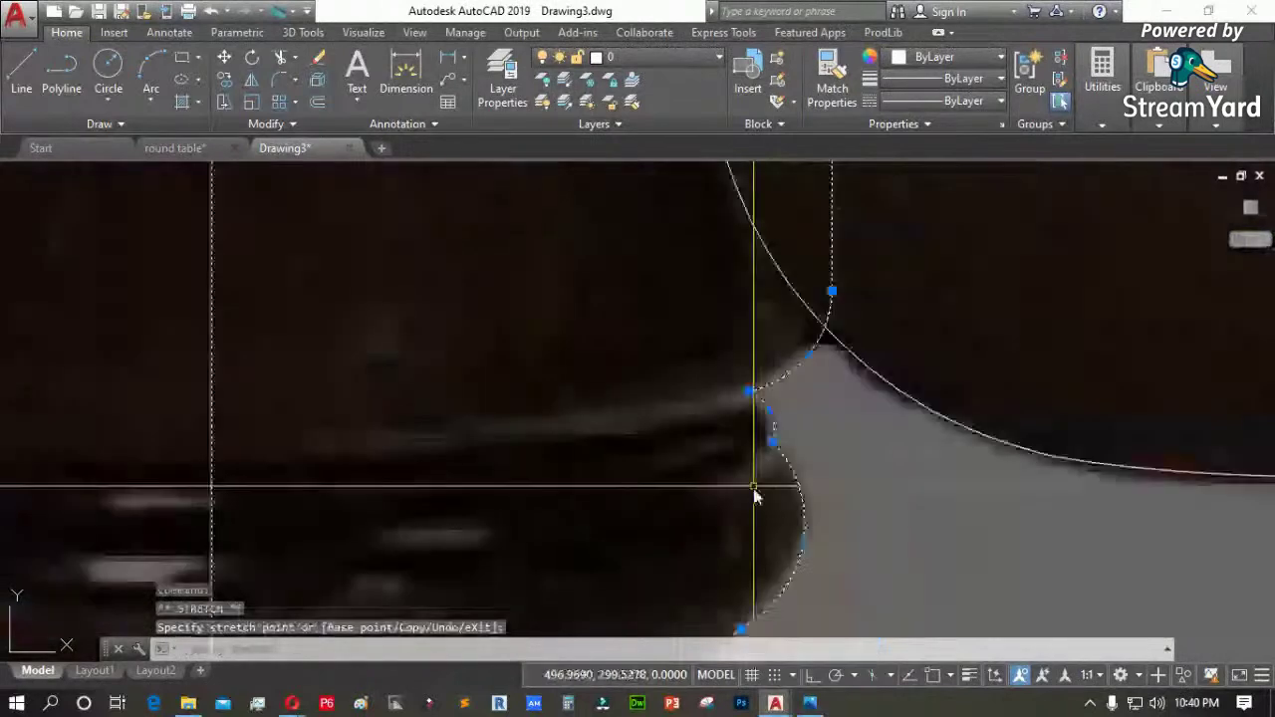
scroll(754, 495, down, 3)
scroll(768, 227, up, 5)
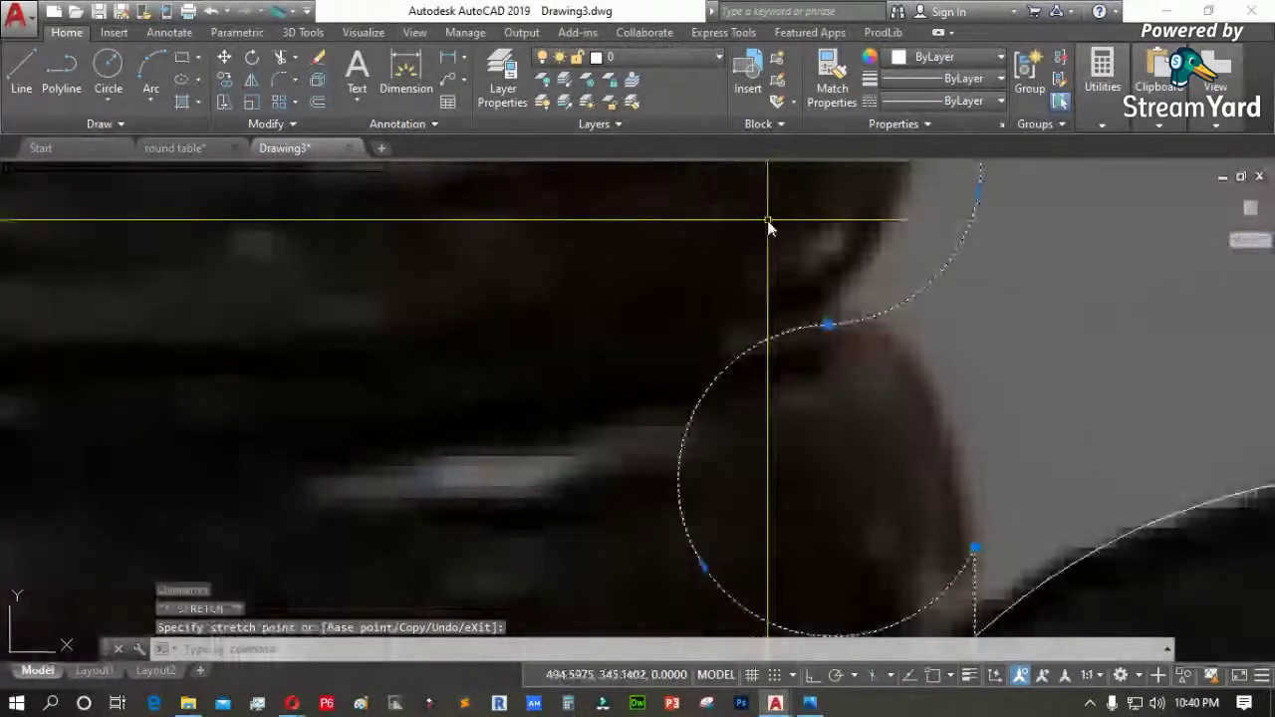
click(702, 565)
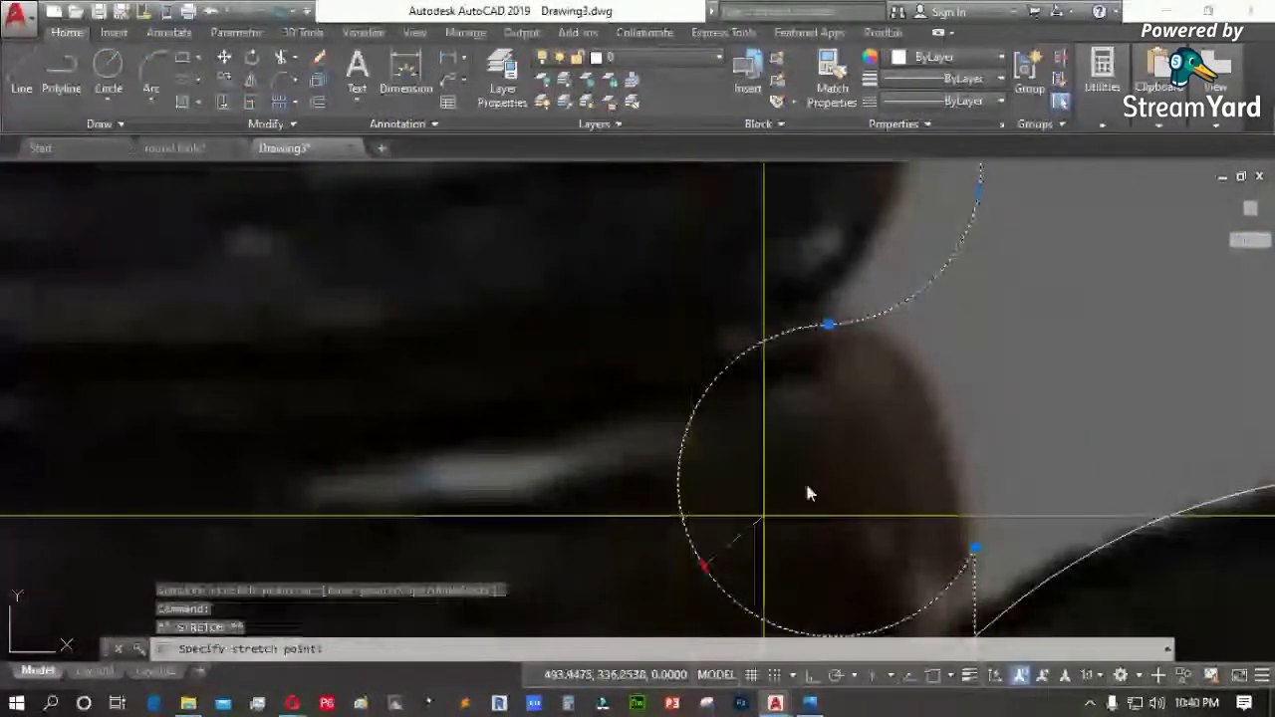
click(937, 398)
scroll(931, 396, down, 3)
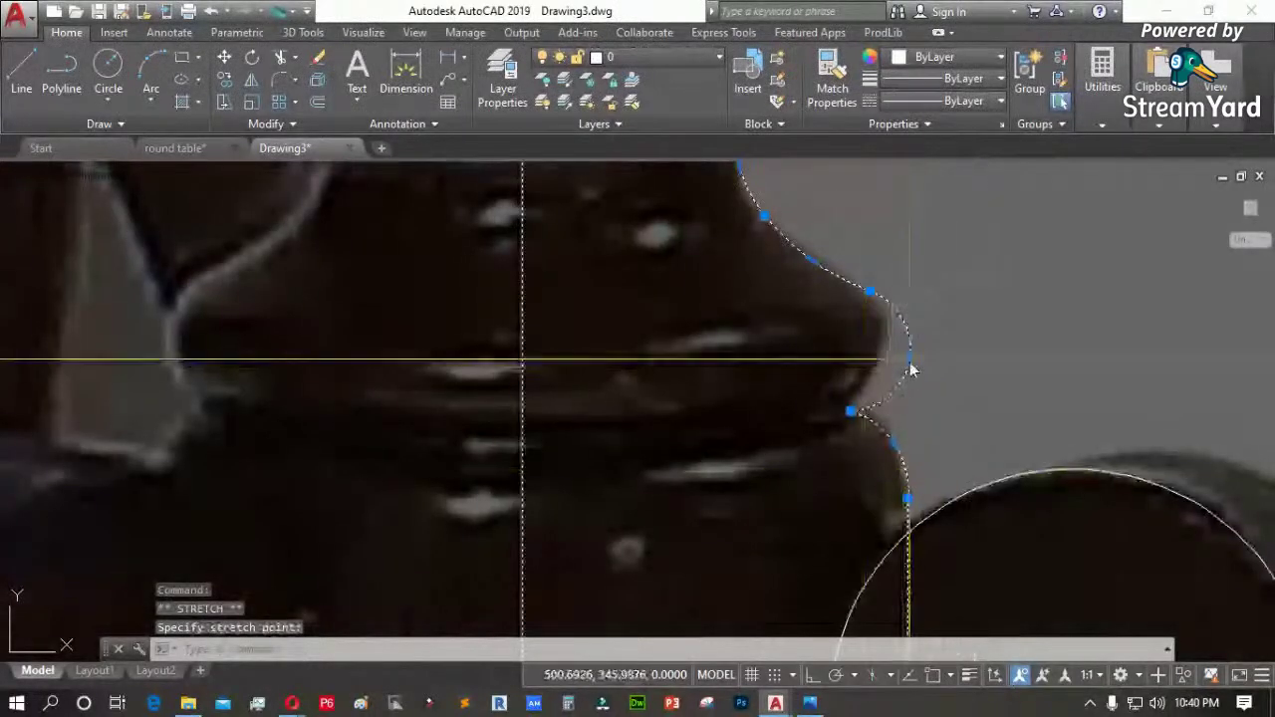
scroll(856, 417, up, 3)
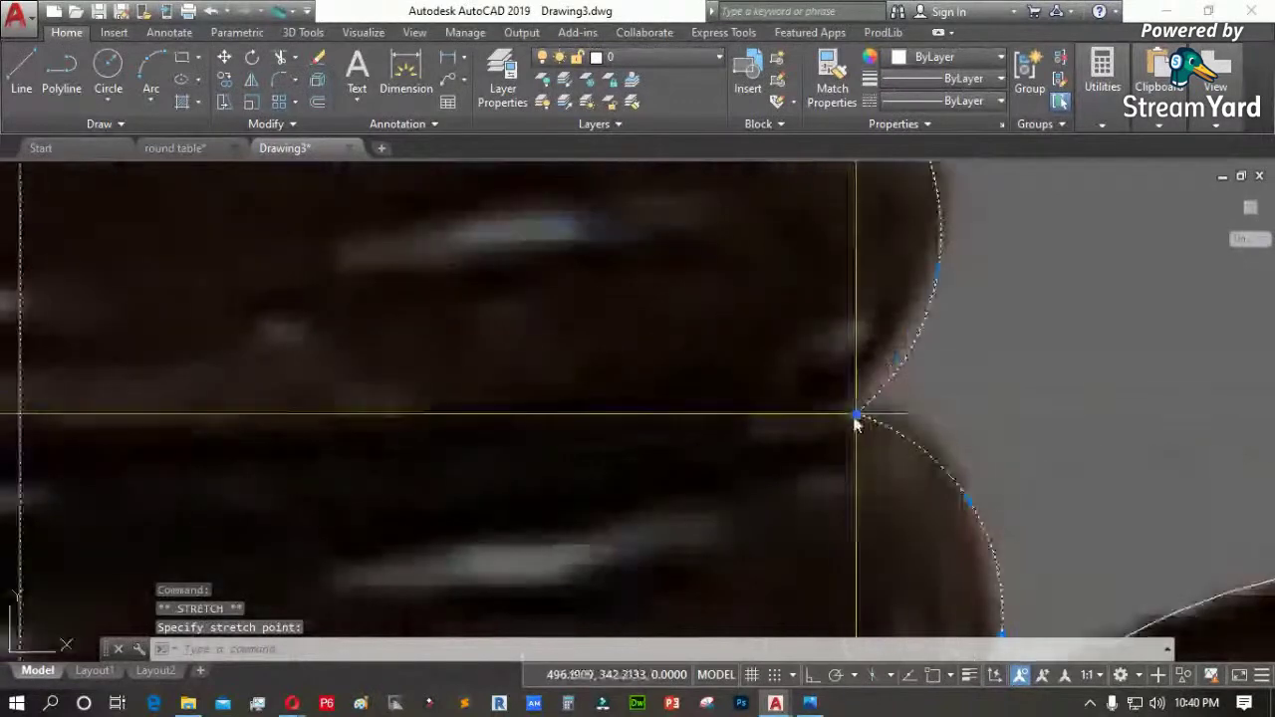
click(856, 418)
click(849, 428)
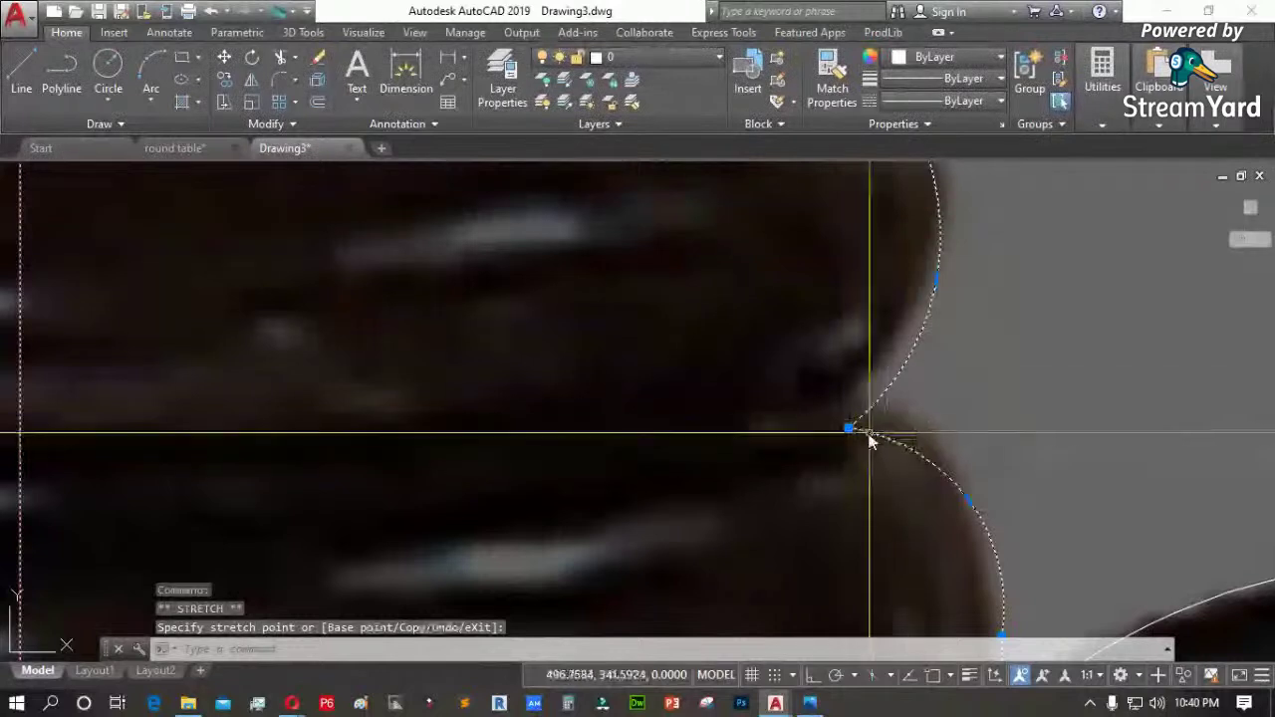
click(852, 431)
click(864, 418)
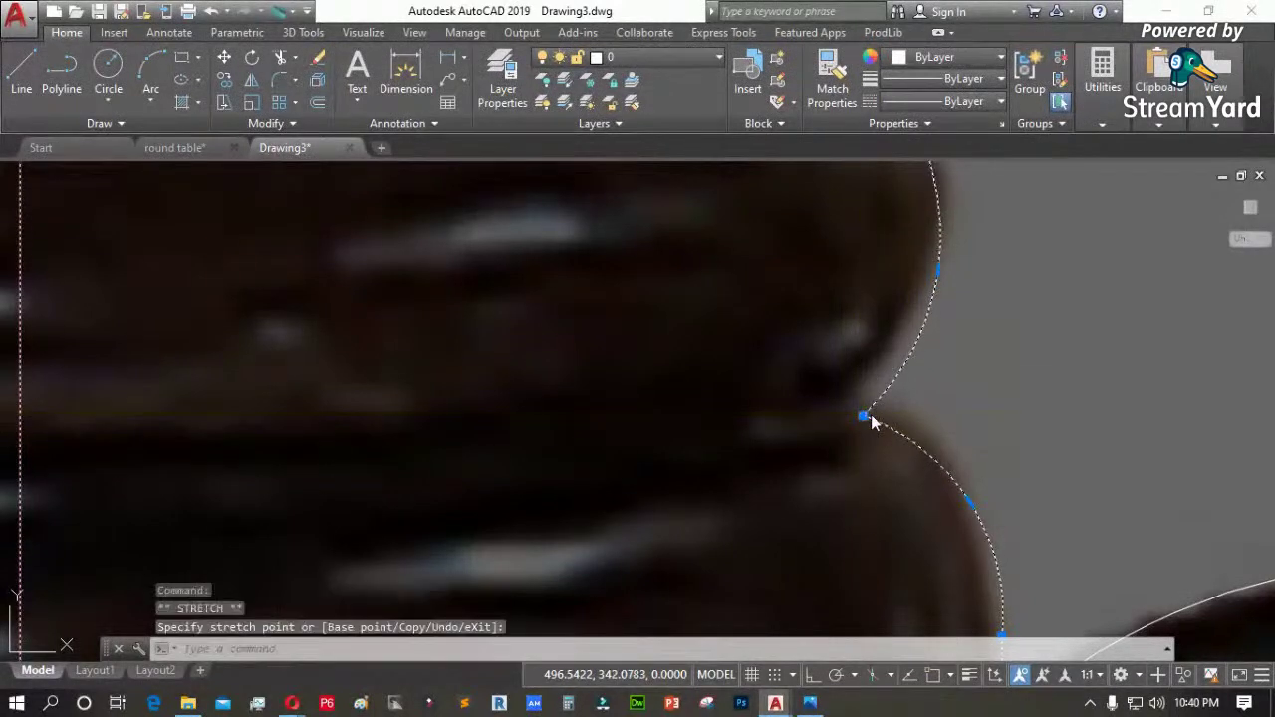
mouse_move(863, 418)
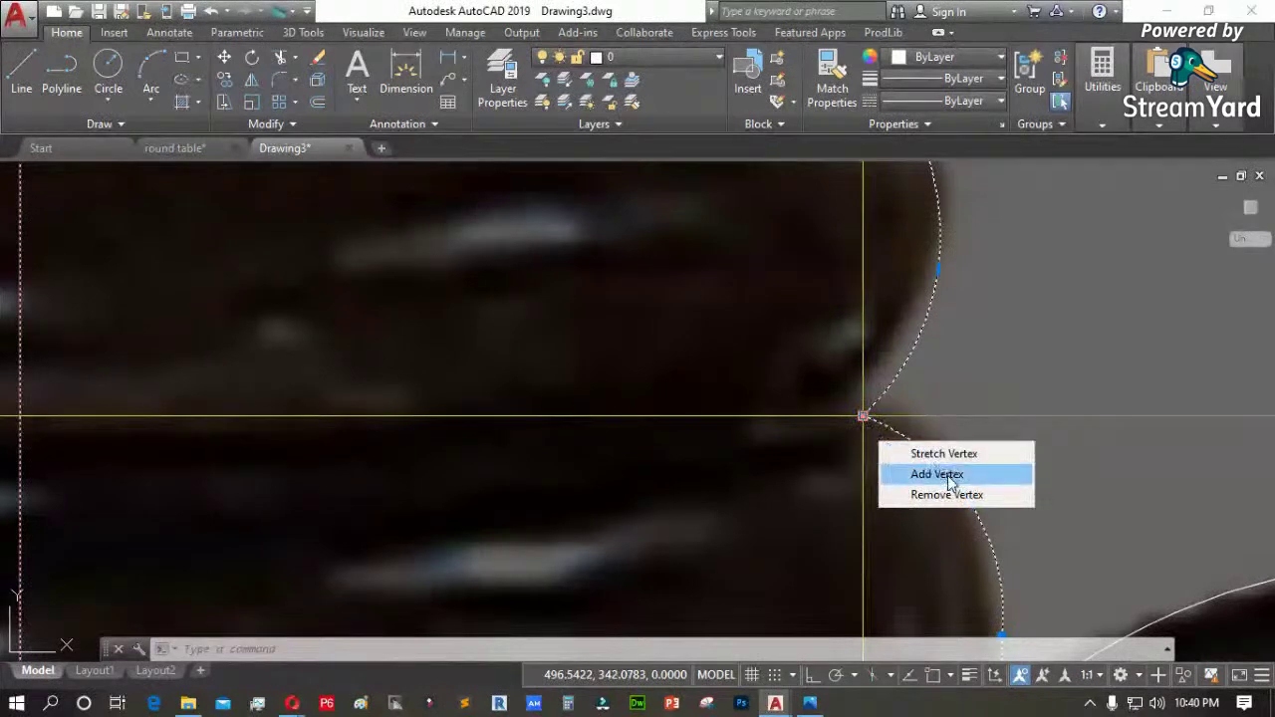
Add a fit point at the knob's notch corner and move the arc junction point to remove the stray loop
click(950, 483)
scroll(880, 404, up, 5)
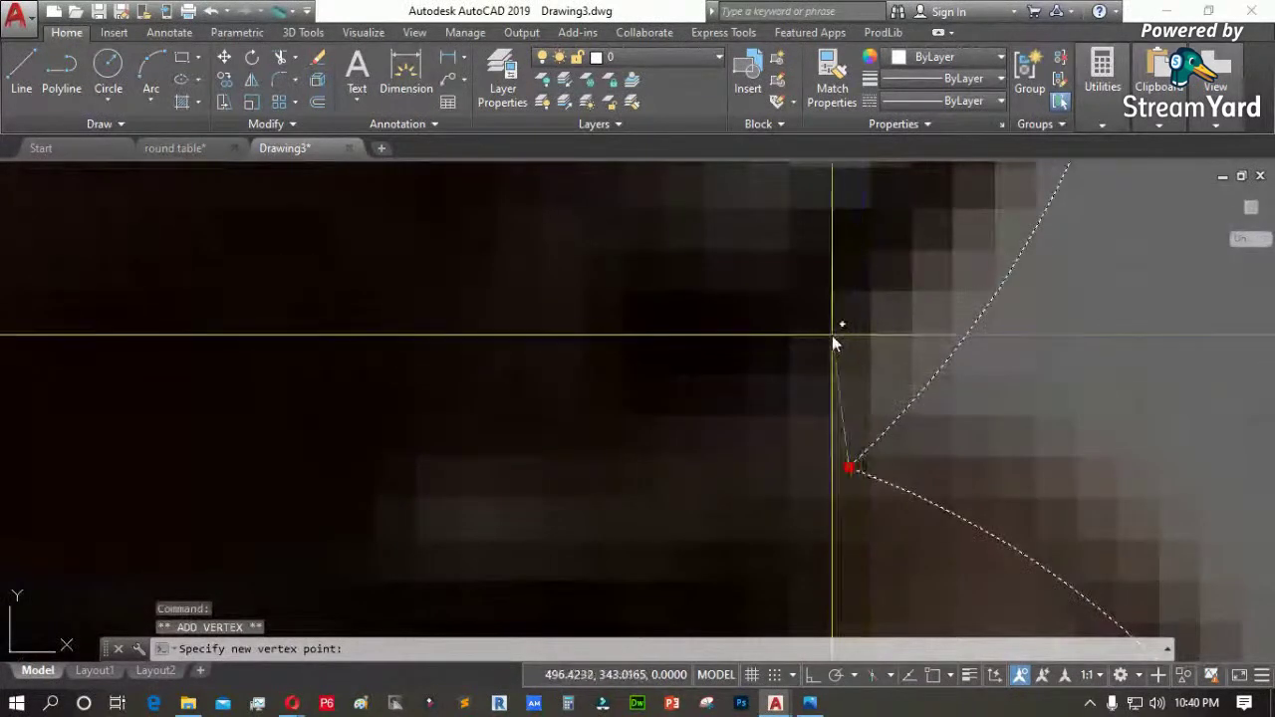
click(852, 297)
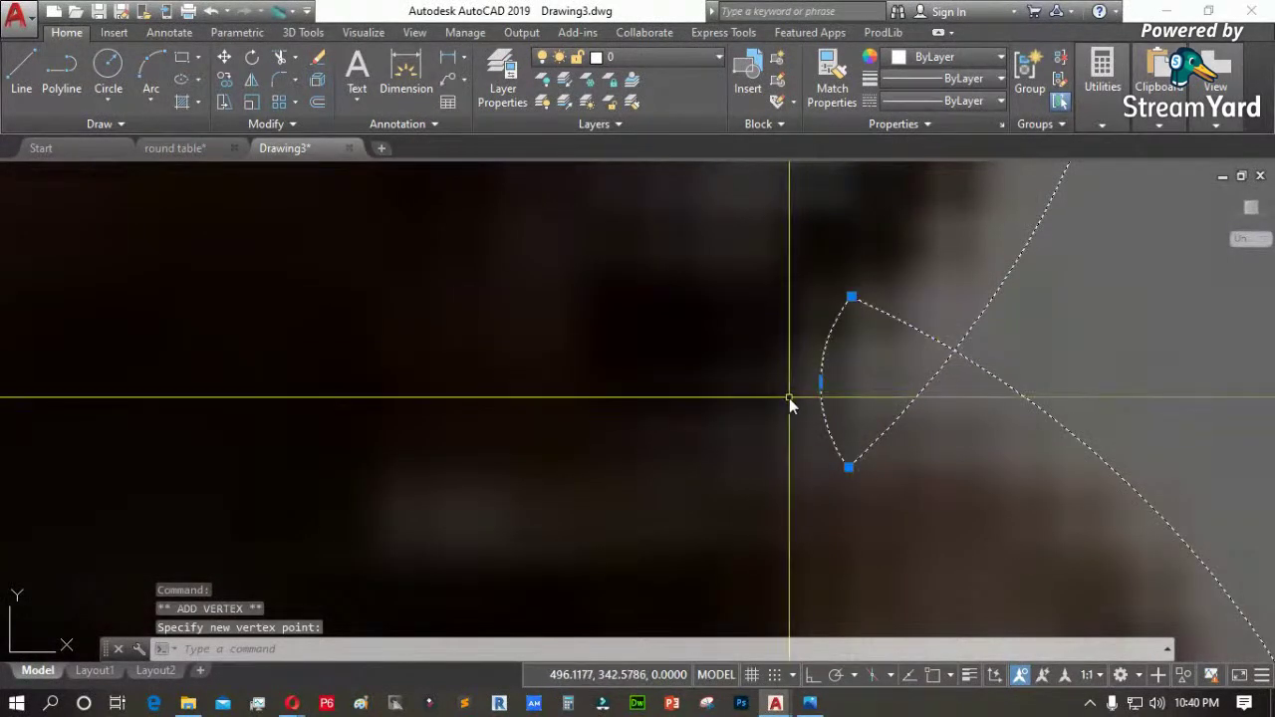
scroll(789, 398, down, 2)
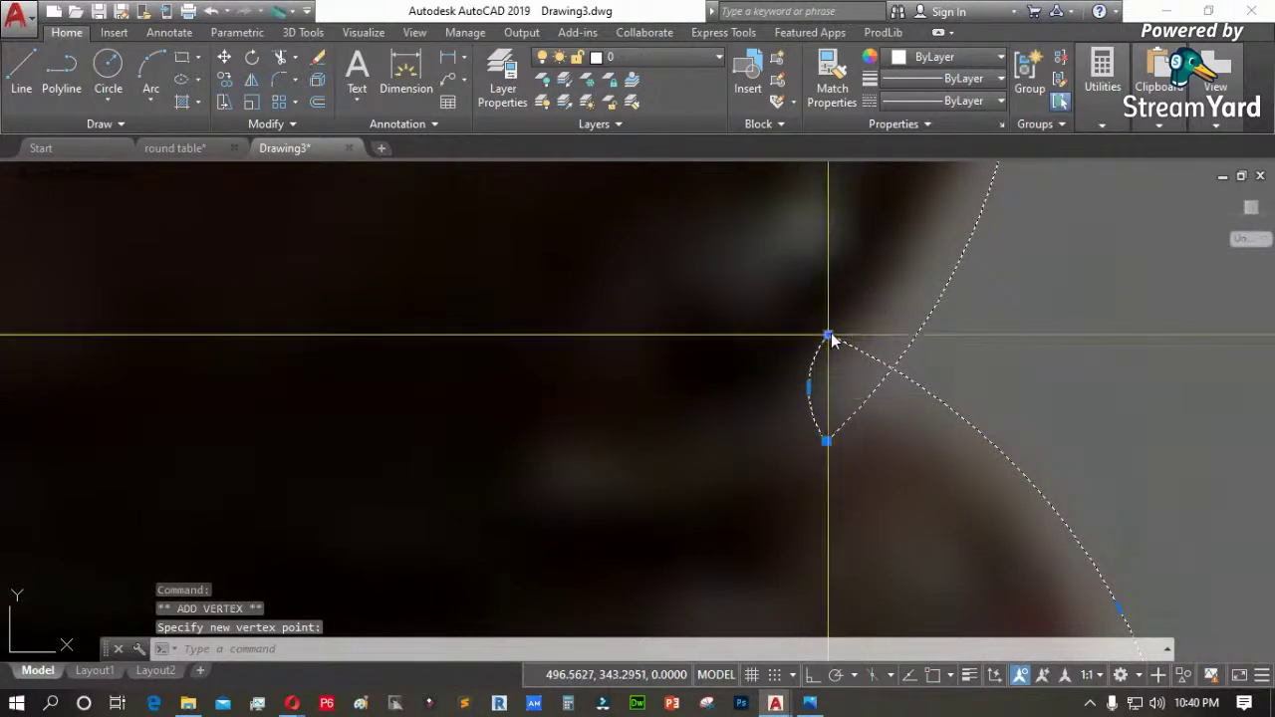
click(830, 338)
click(830, 338)
click(827, 441)
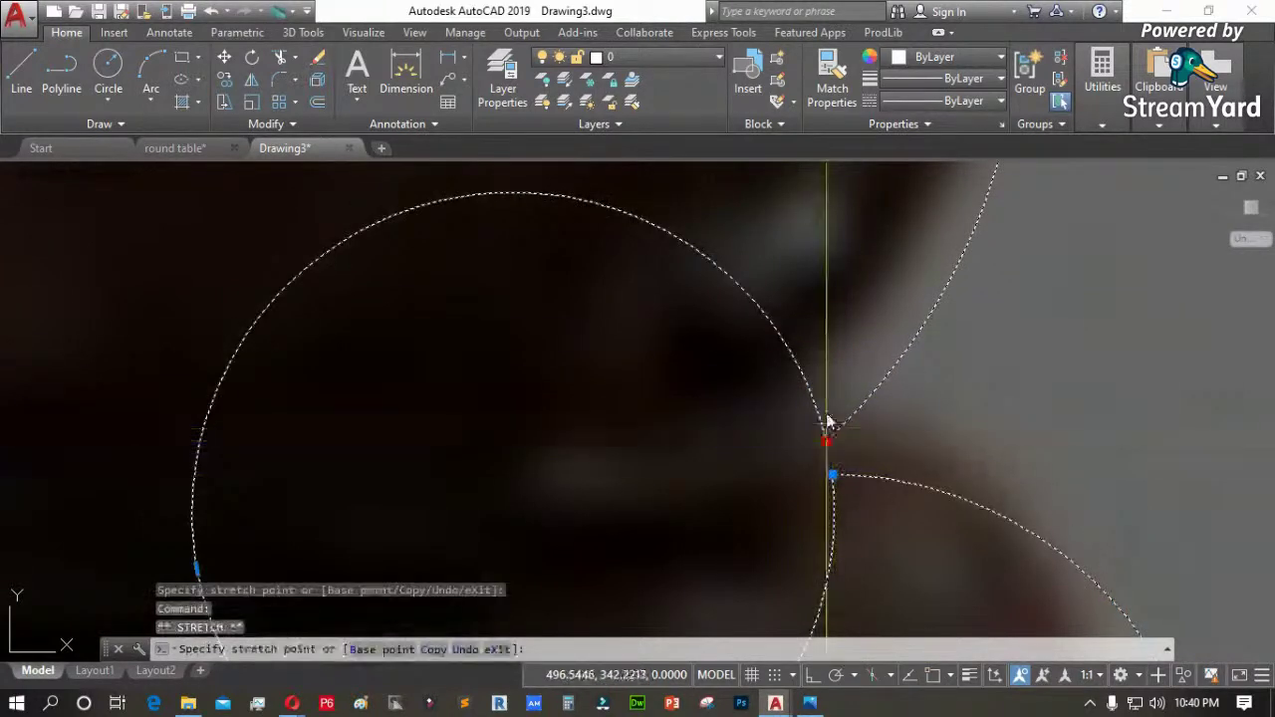
click(823, 360)
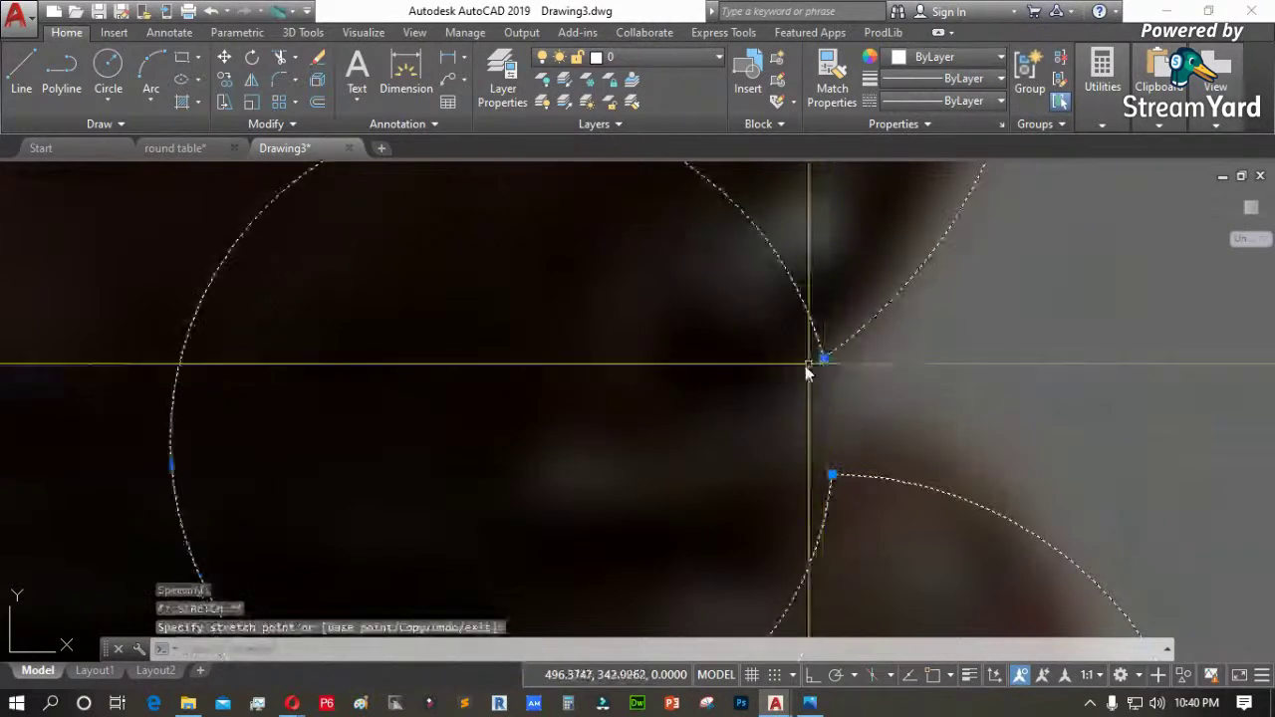
scroll(817, 356, down, 3)
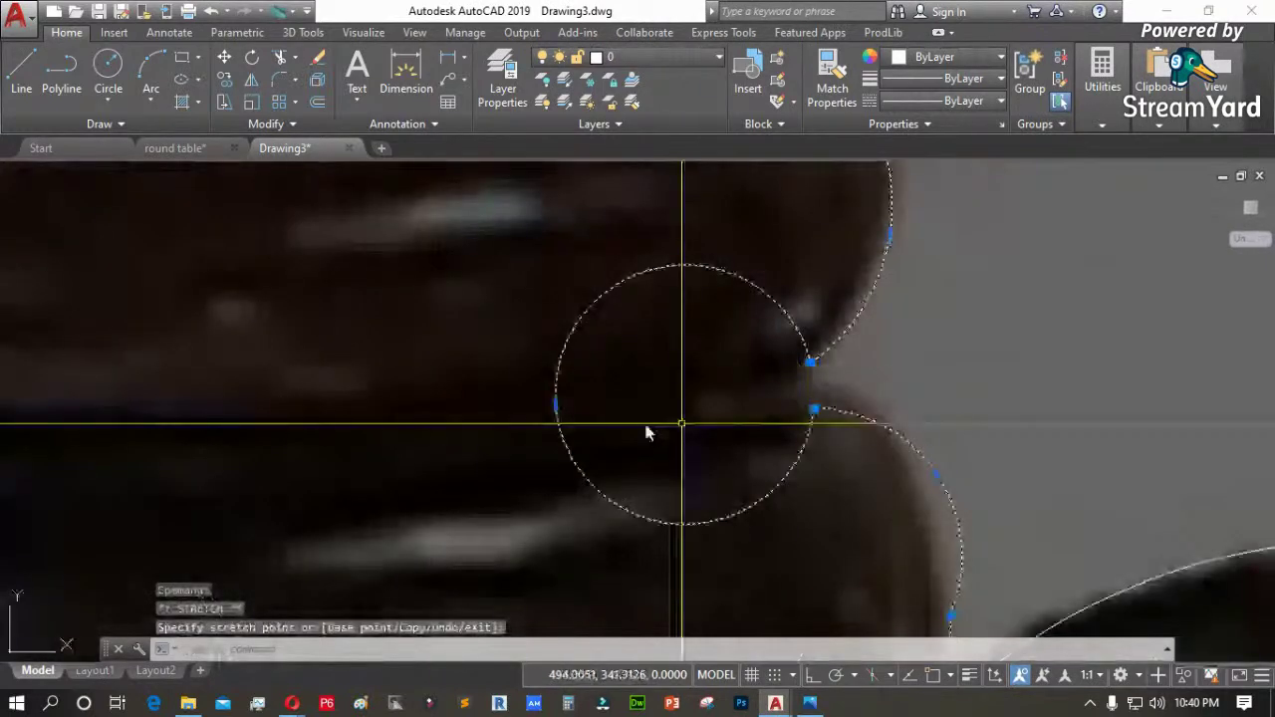
click(775, 431)
Bend the bulge through the photo's edge, align it with the post, and lower the corner point
scroll(826, 475, up, 3)
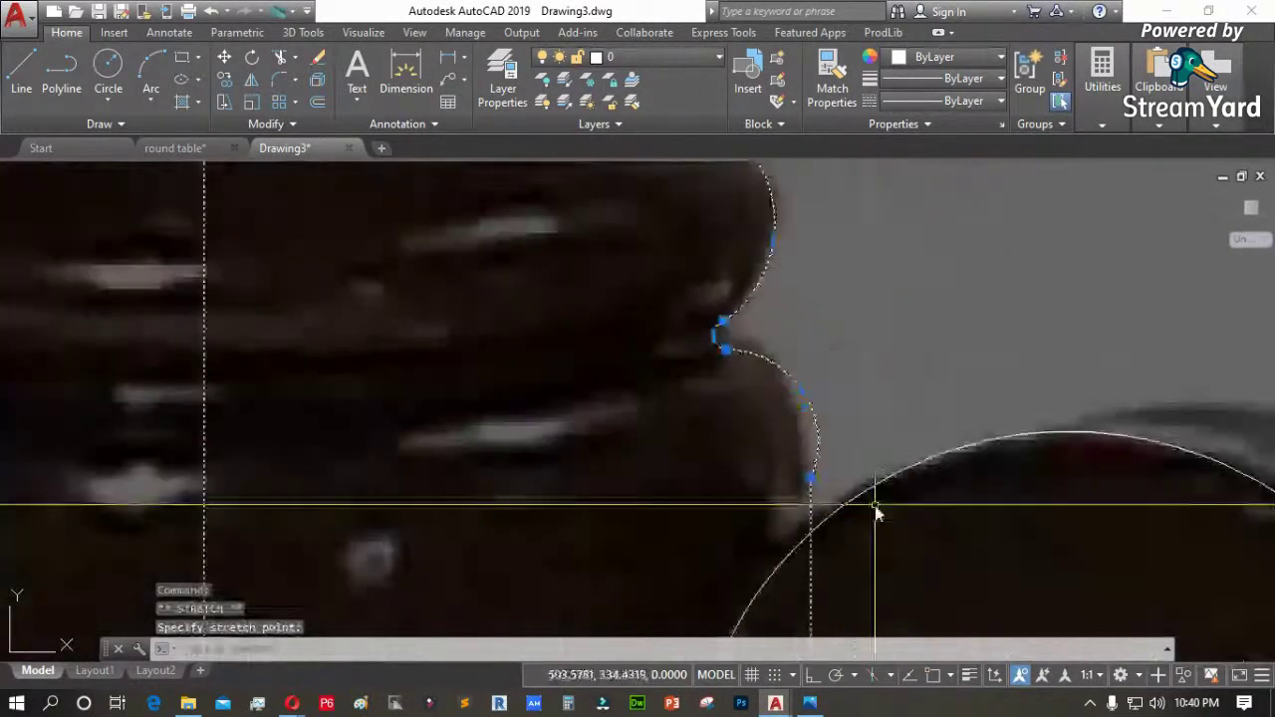
click(797, 391)
click(802, 392)
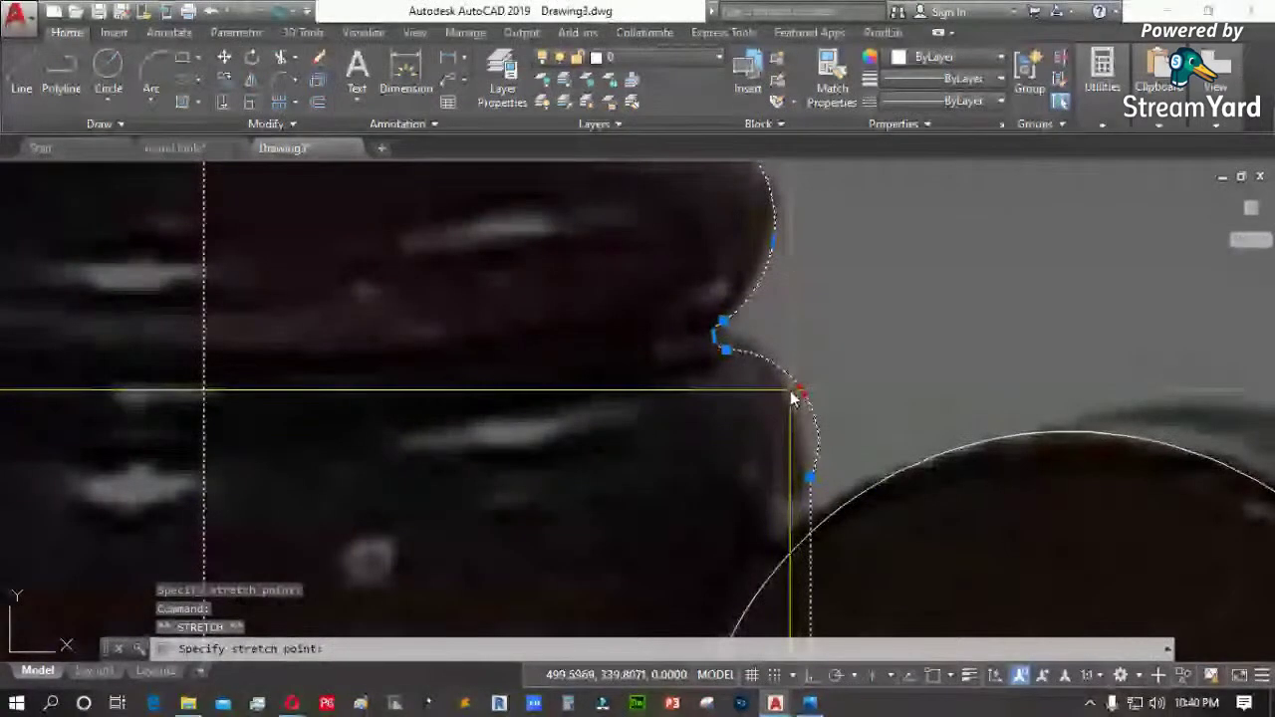
click(788, 391)
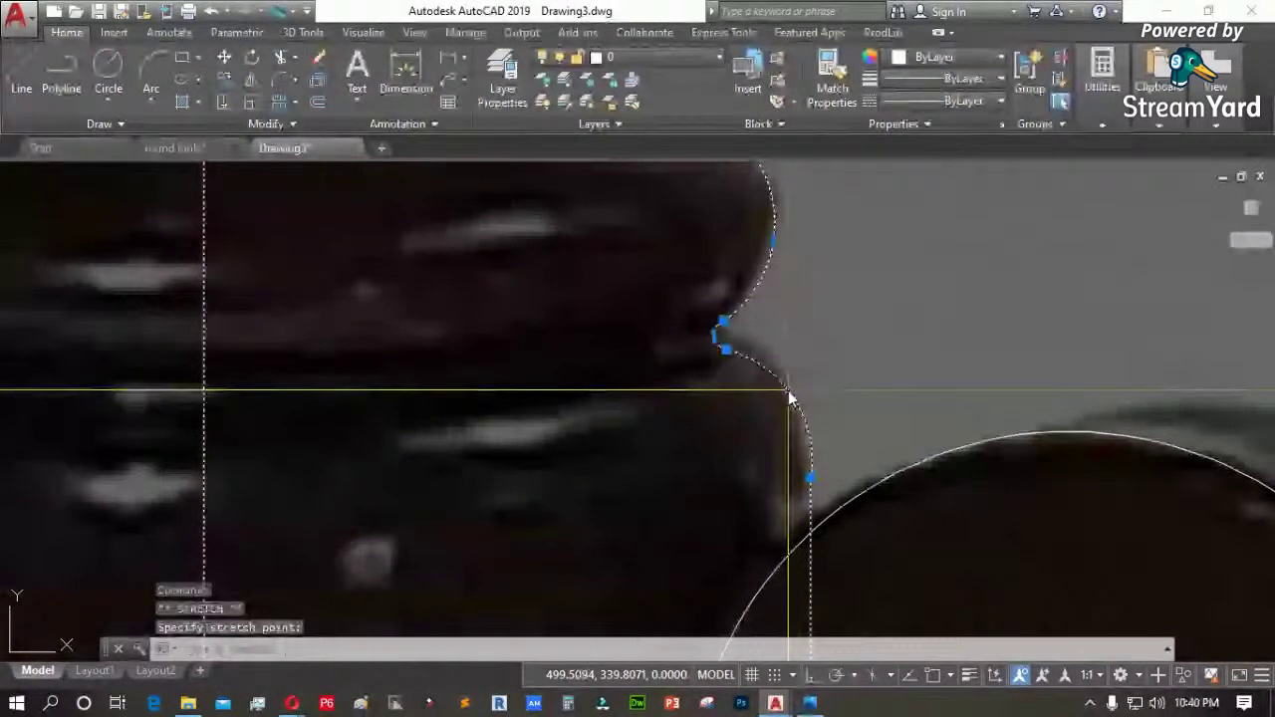
scroll(789, 398, down, 2)
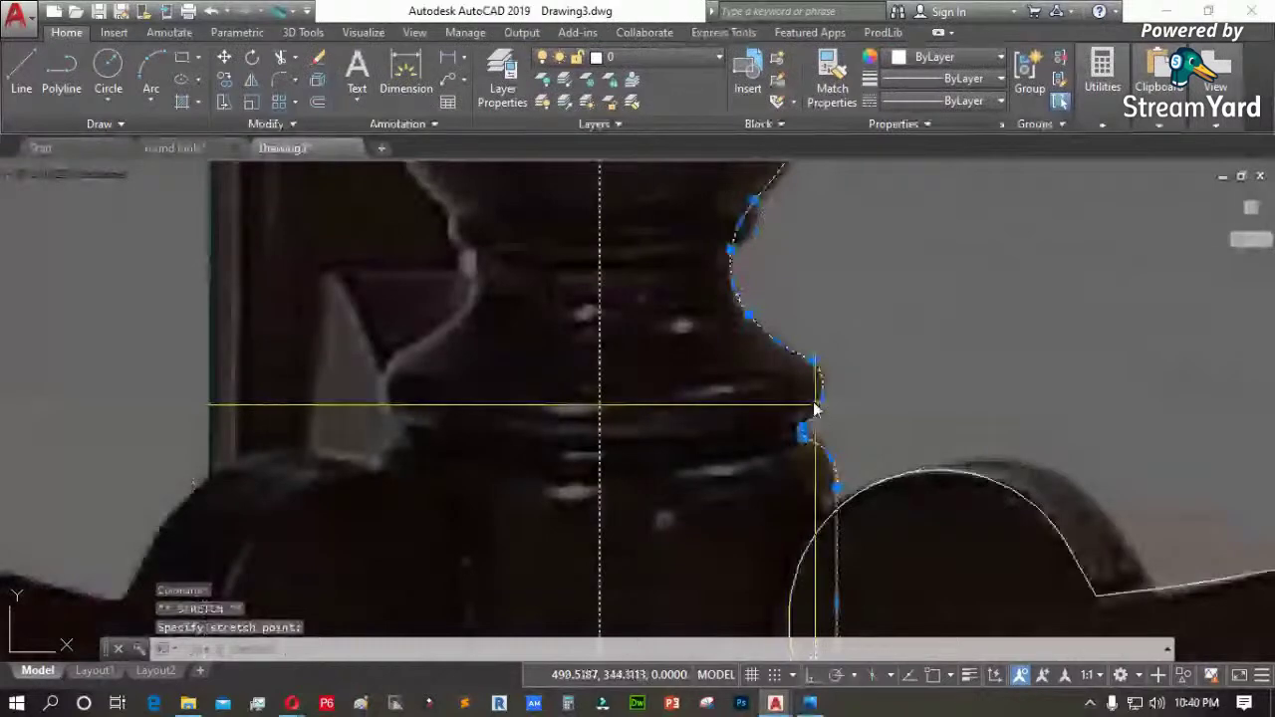
scroll(815, 409, up, 4)
click(738, 479)
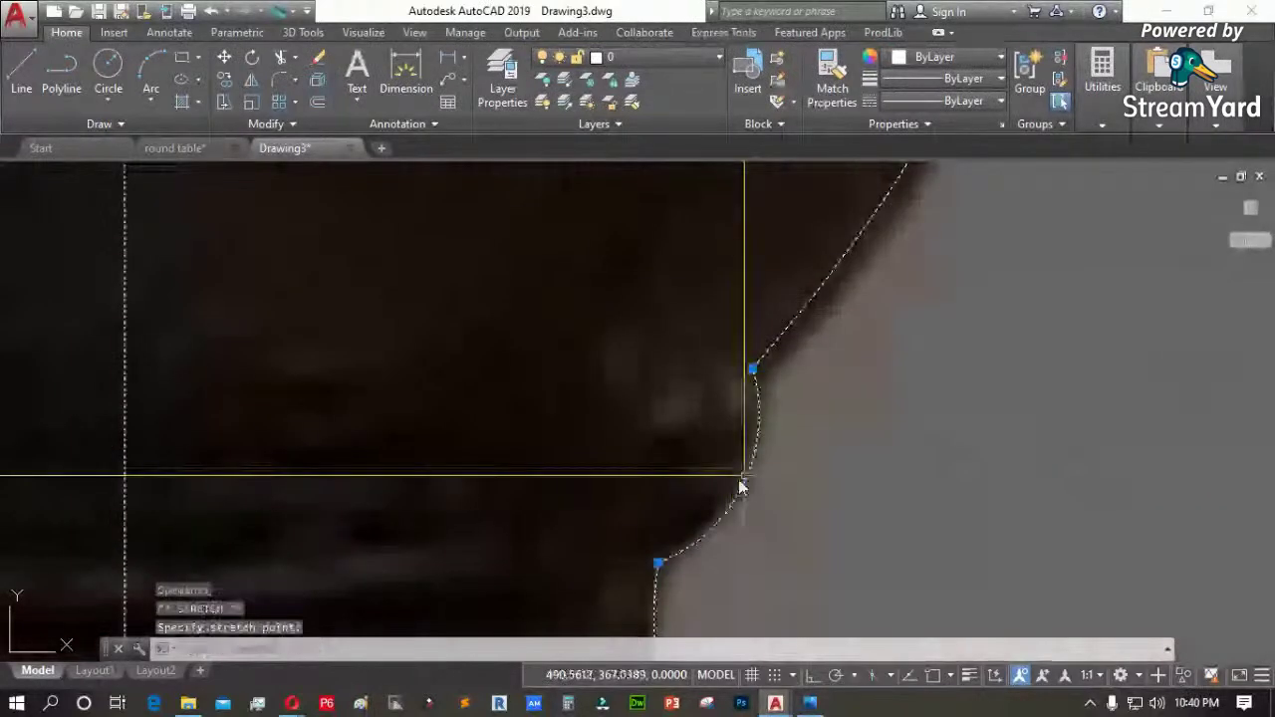
scroll(757, 484, down, 3)
scroll(778, 484, up, 5)
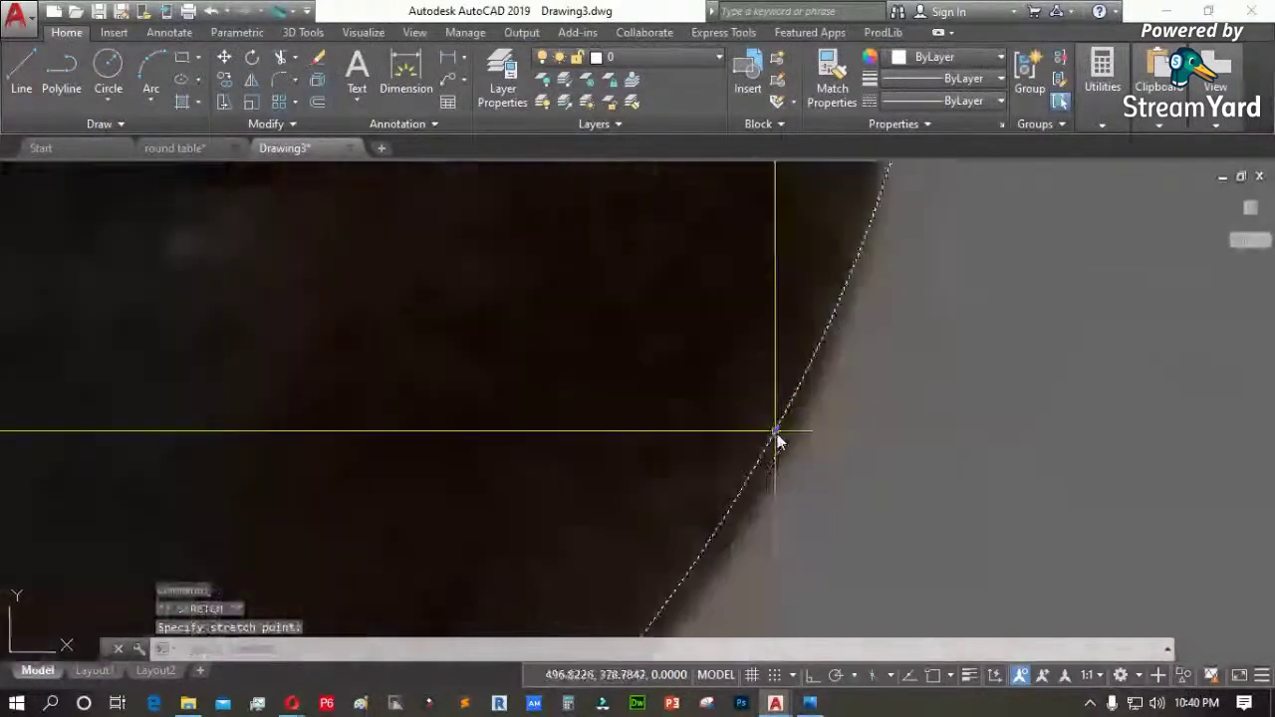
scroll(791, 455, down, 4)
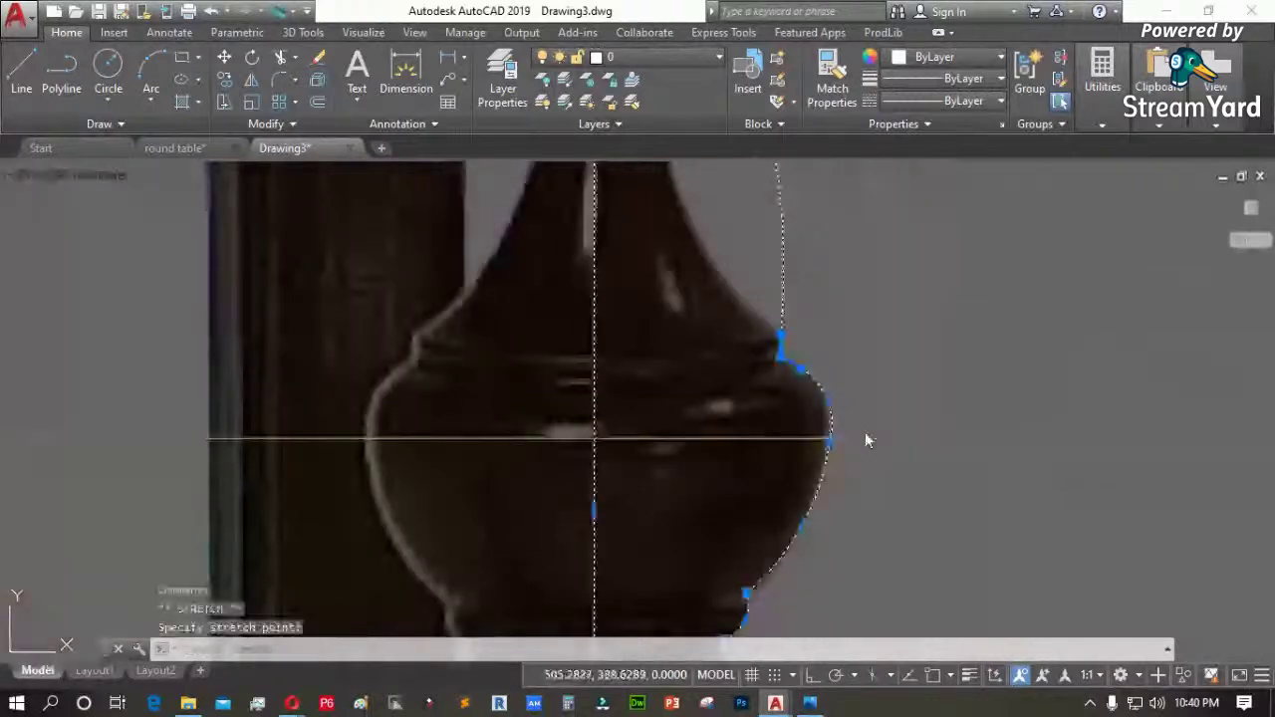
scroll(866, 438, up, 3)
scroll(700, 286, up, 2)
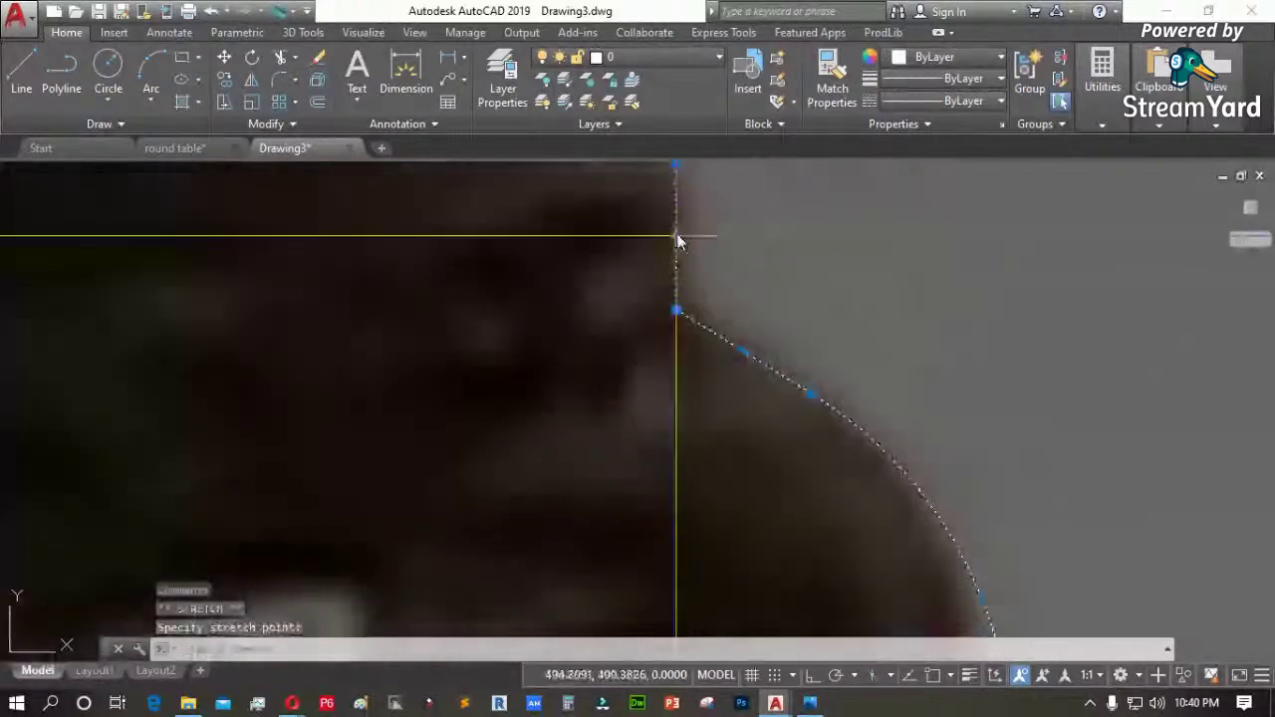
click(676, 311)
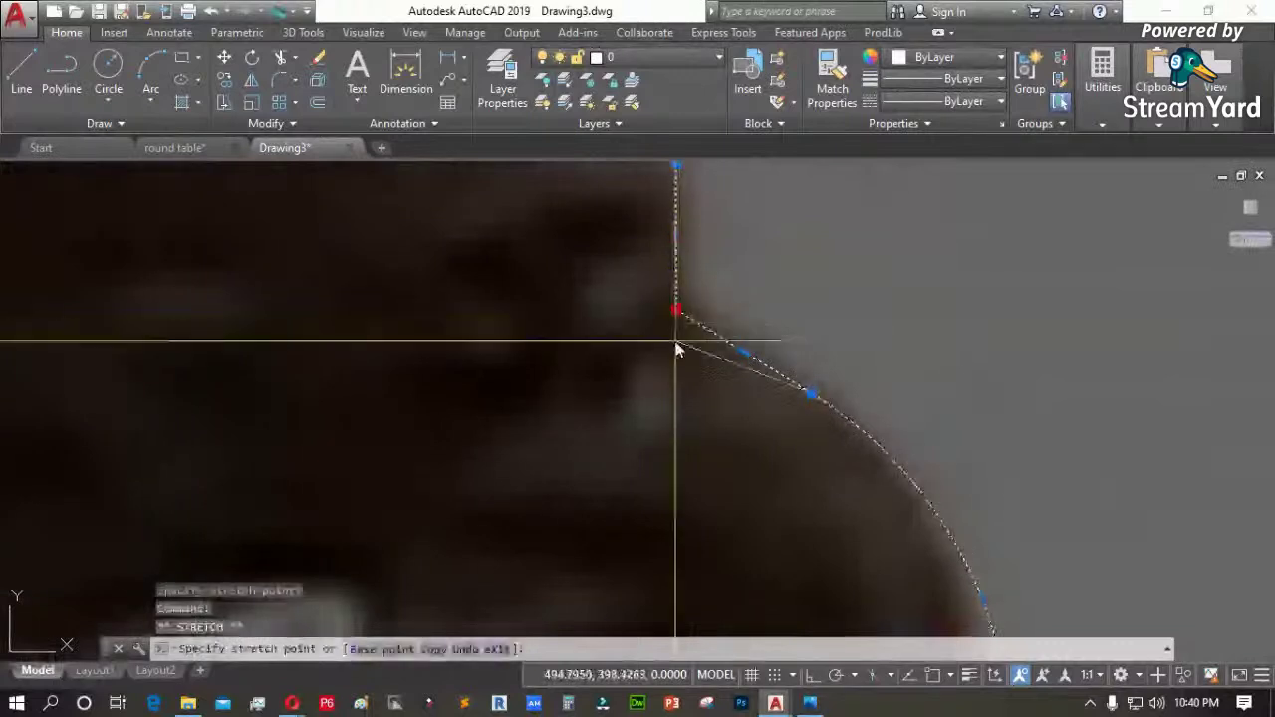
click(676, 342)
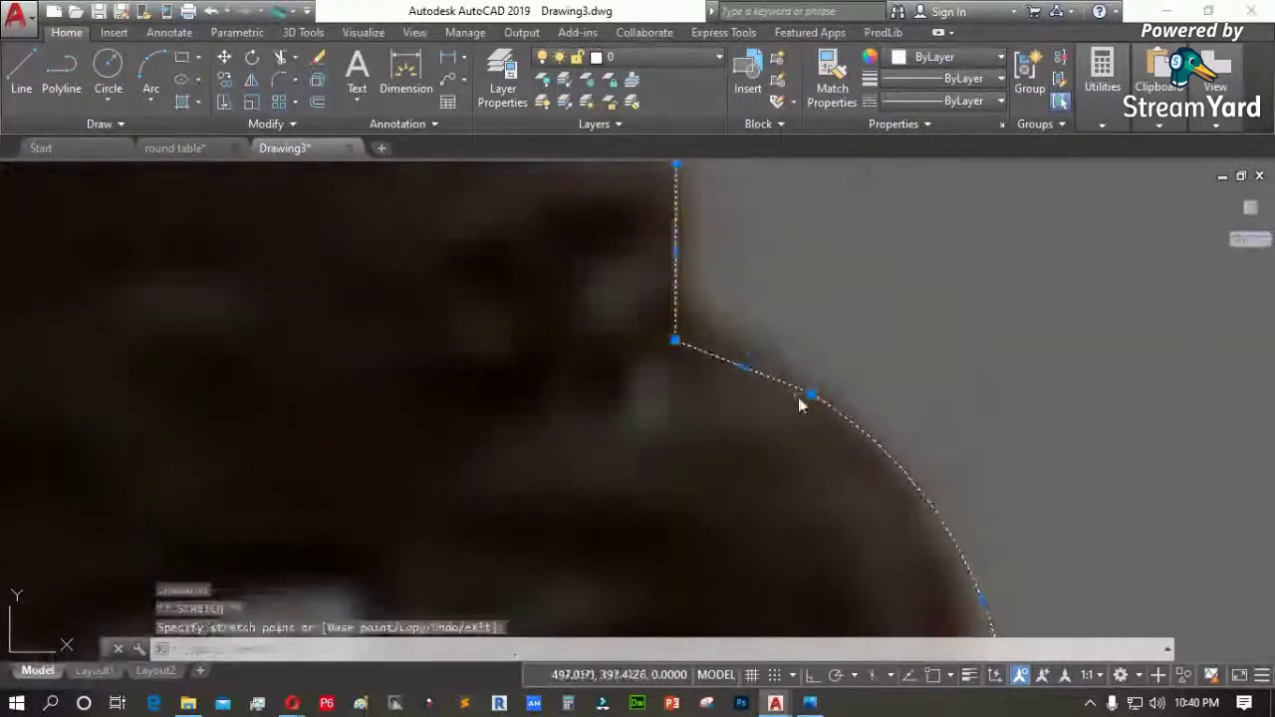
Curve the straight neck segment and snap the next fit point onto the post outline
mouse_move(750, 380)
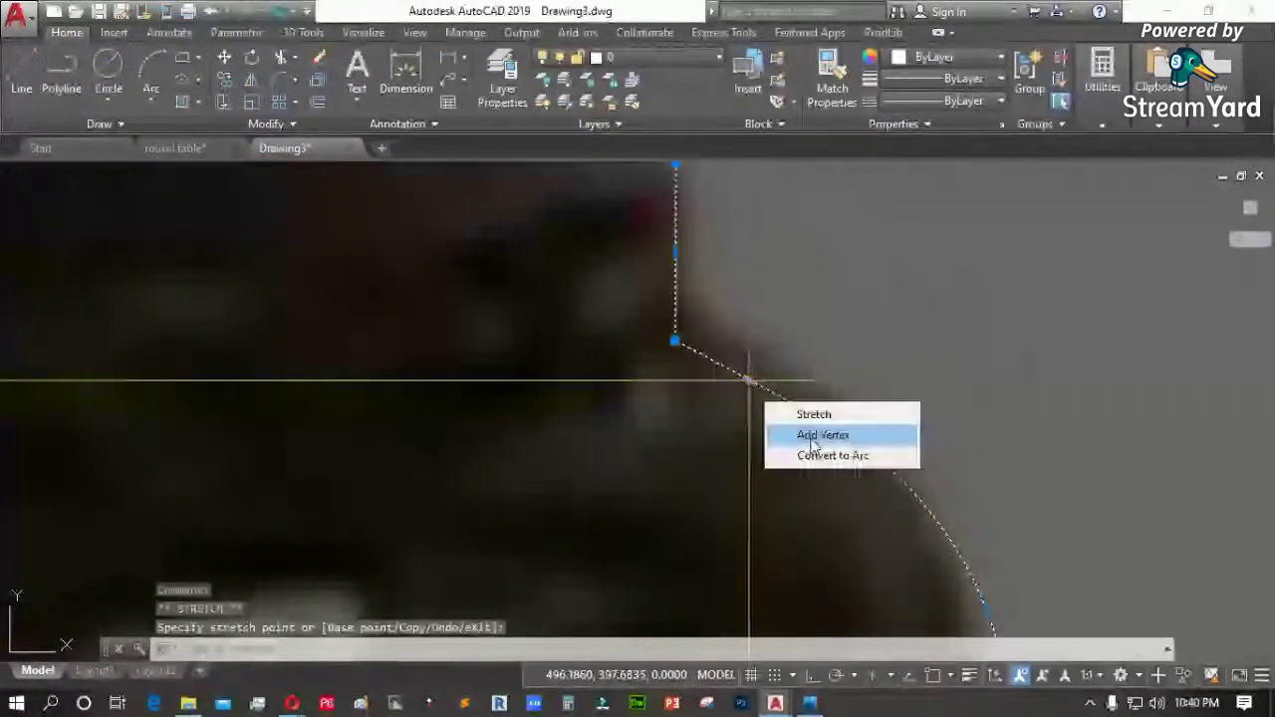
click(833, 455)
scroll(752, 379, up, 4)
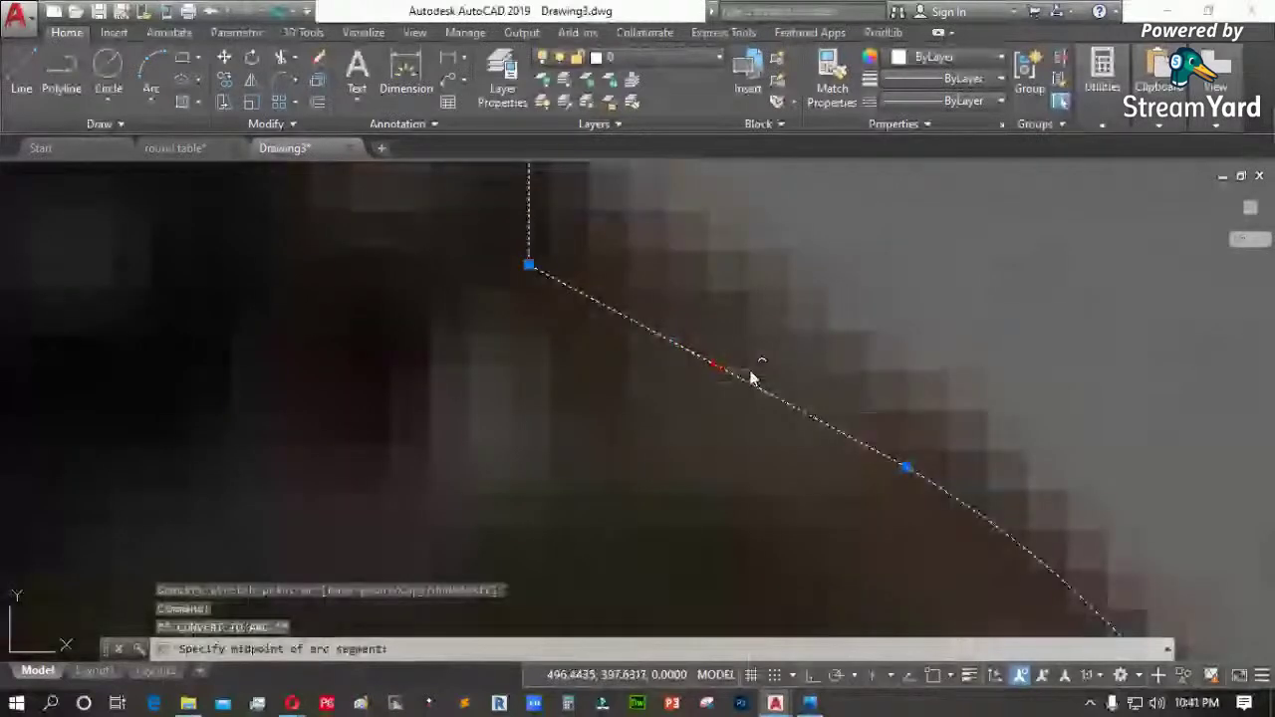
click(745, 351)
click(906, 468)
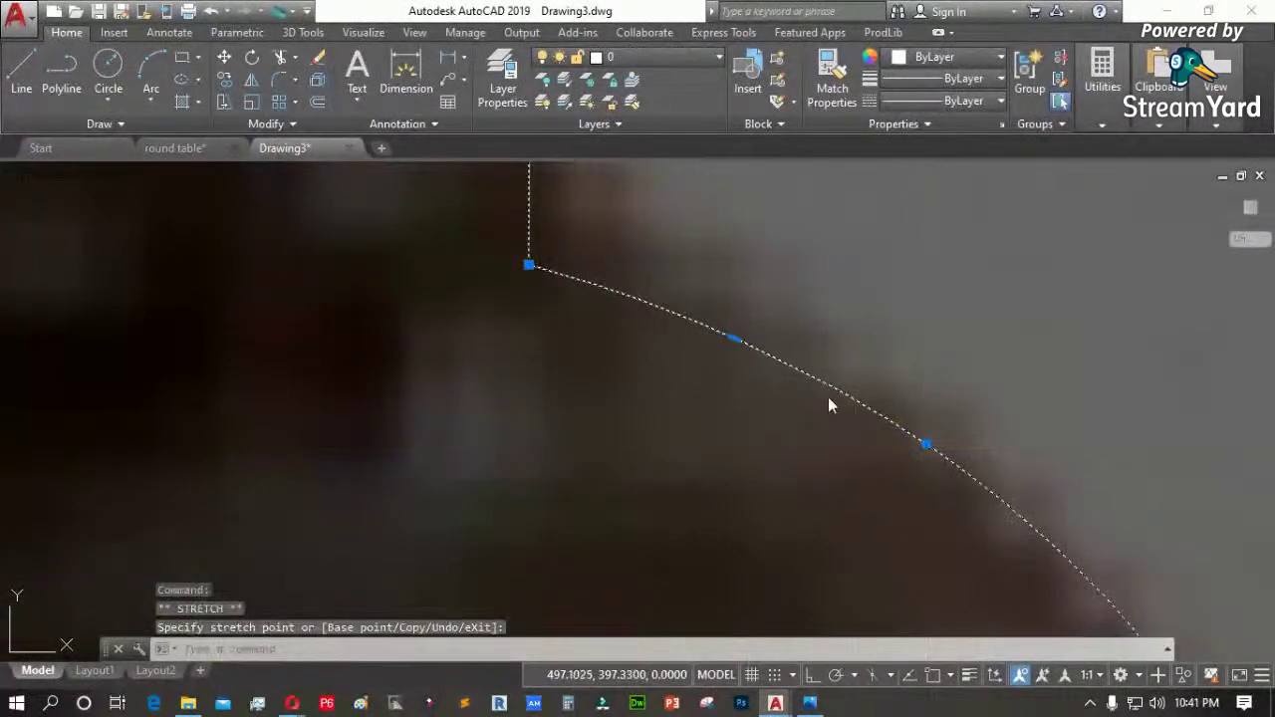
scroll(797, 428, down, 5)
scroll(803, 435, up, 3)
scroll(762, 452, down, 3)
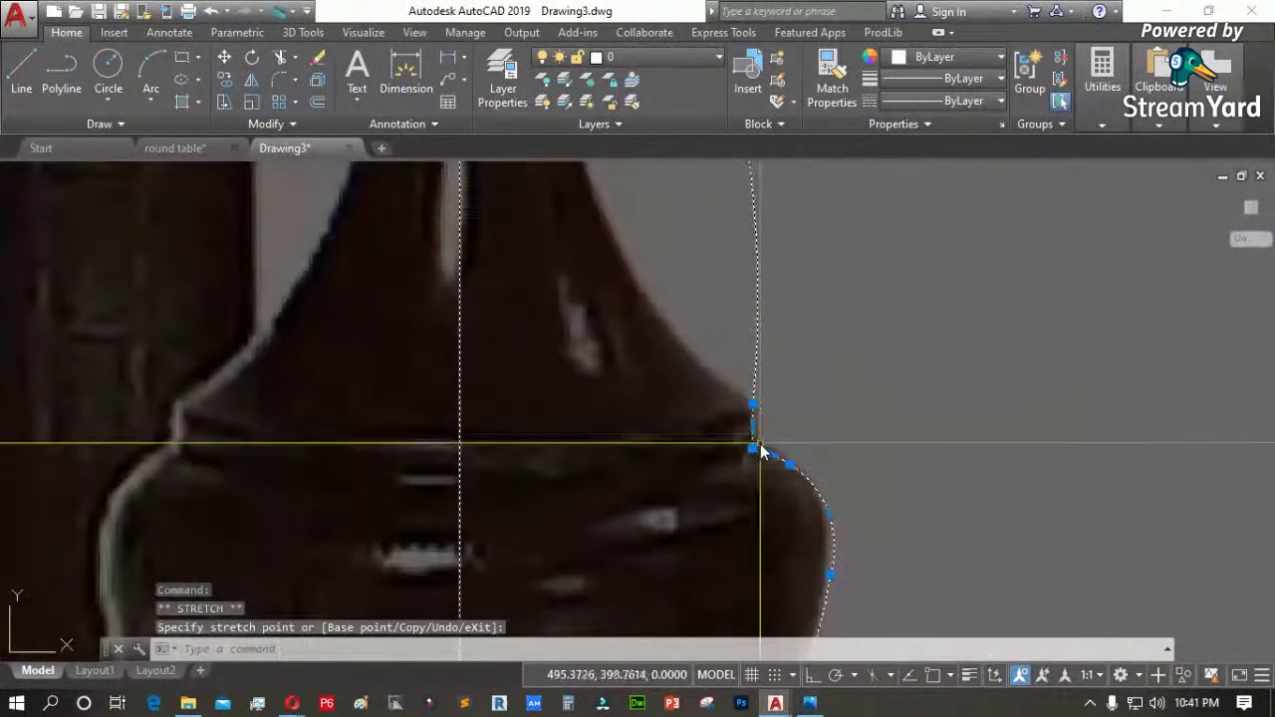
scroll(770, 391, down, 4)
click(751, 247)
click(749, 248)
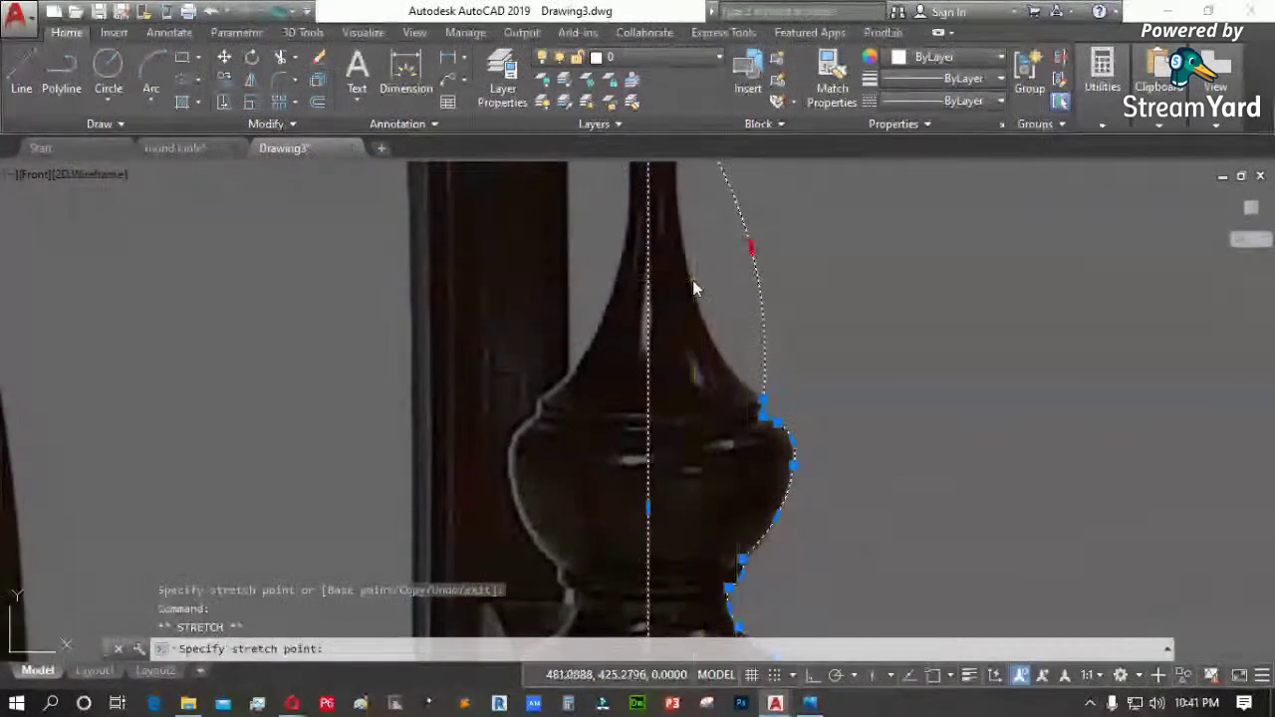
scroll(703, 398, down, 3)
scroll(726, 274, up, 6)
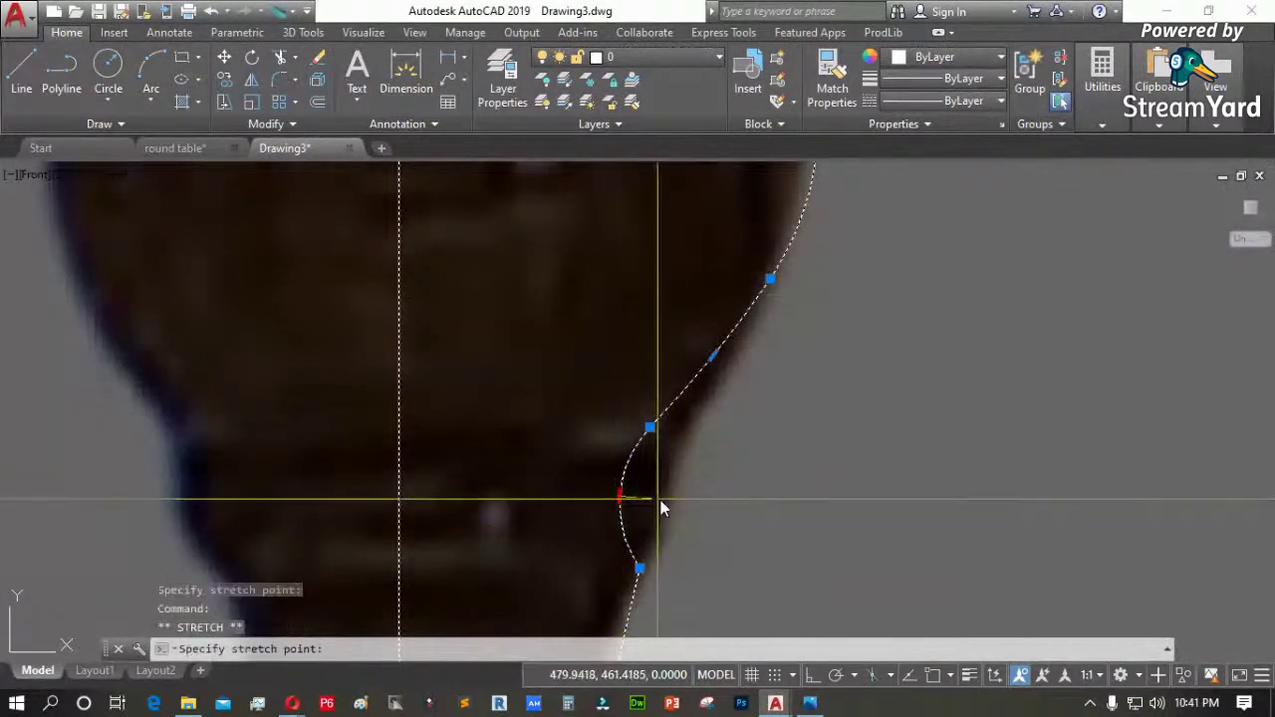
Fix the knob's outward bulge and drop its lower point onto the knob's edge, then finish
click(679, 501)
scroll(649, 535, up, 2)
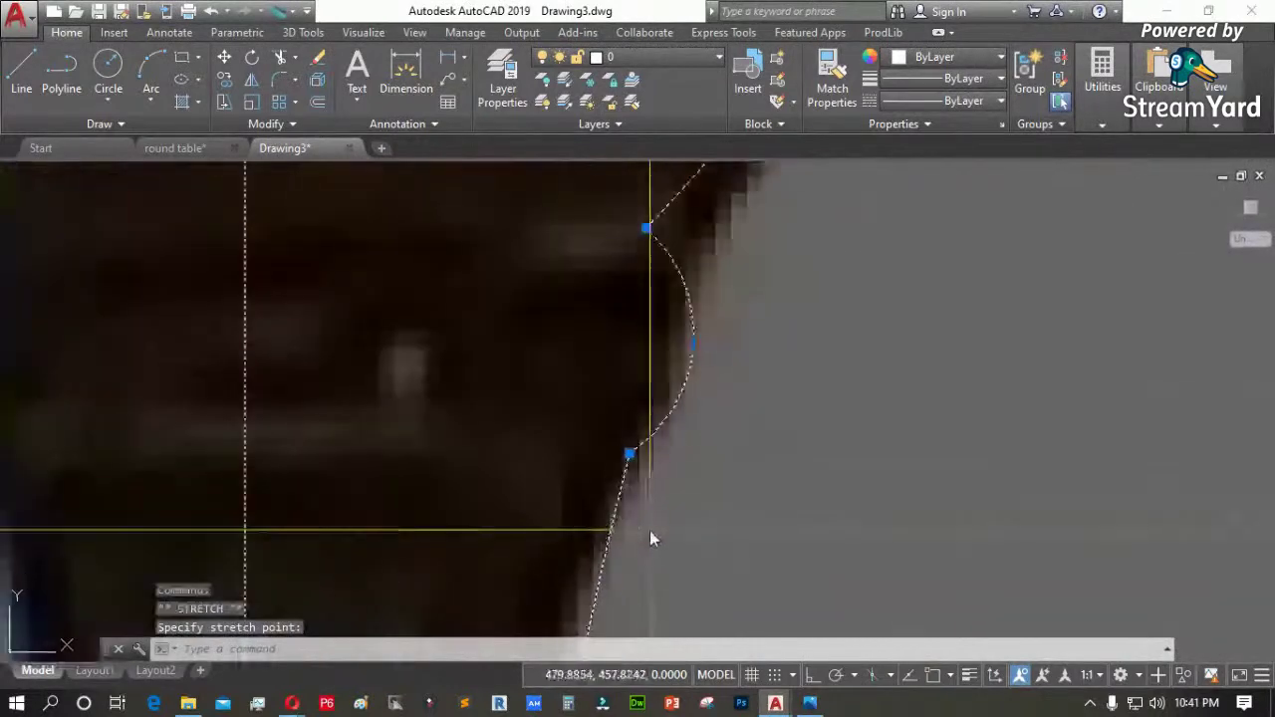
click(629, 456)
click(596, 464)
scroll(618, 310, down, 4)
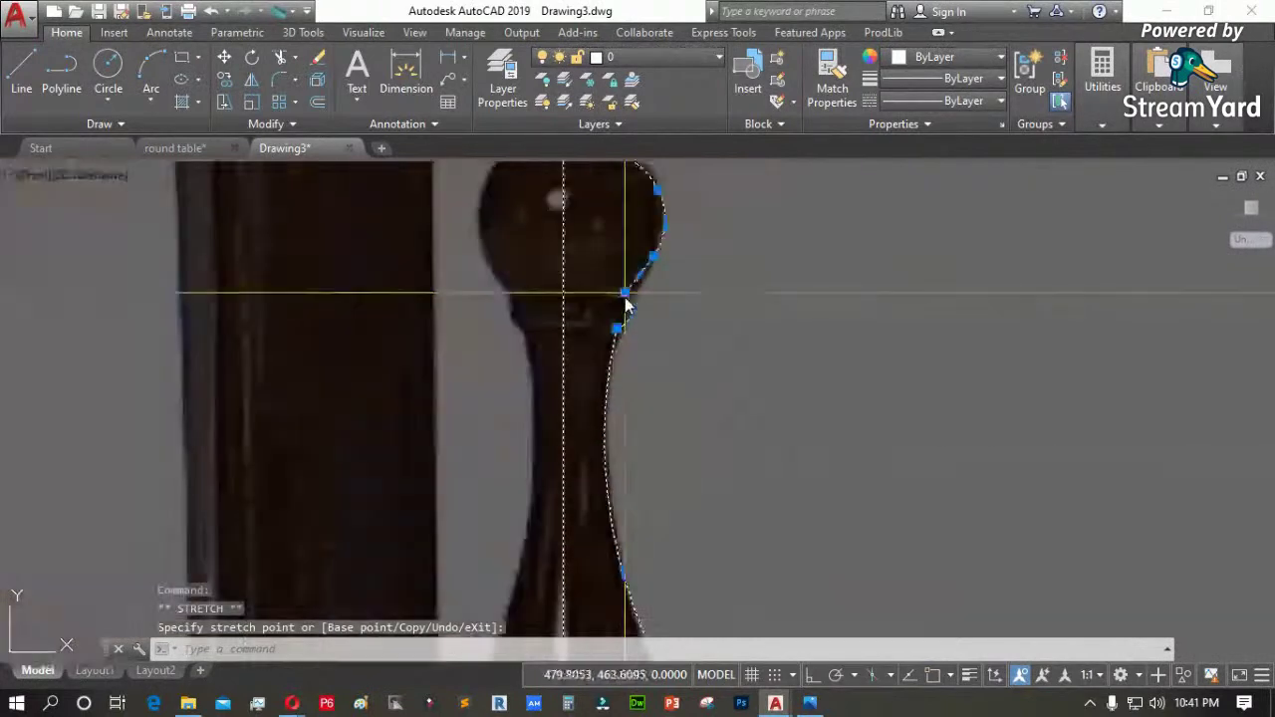
scroll(641, 312, up, 6)
scroll(643, 482, down, 3)
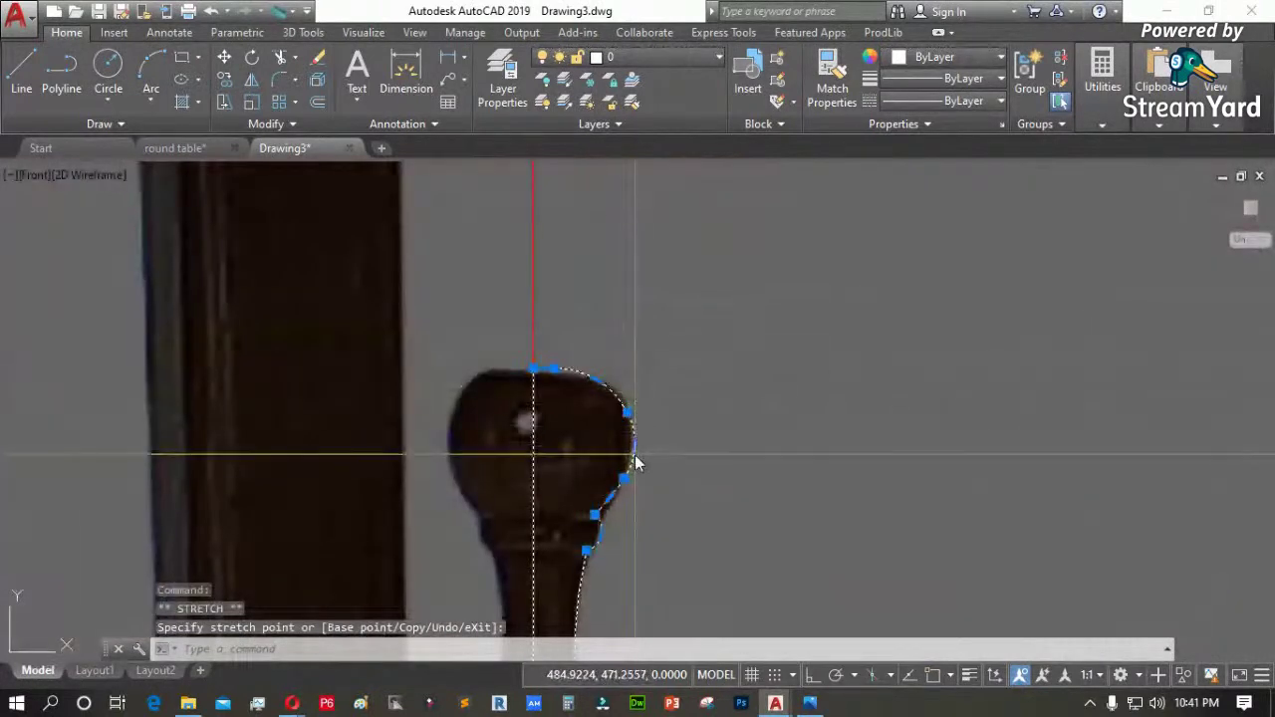
scroll(493, 348, down, 1)
key(Escape)
scroll(610, 339, down, 5)
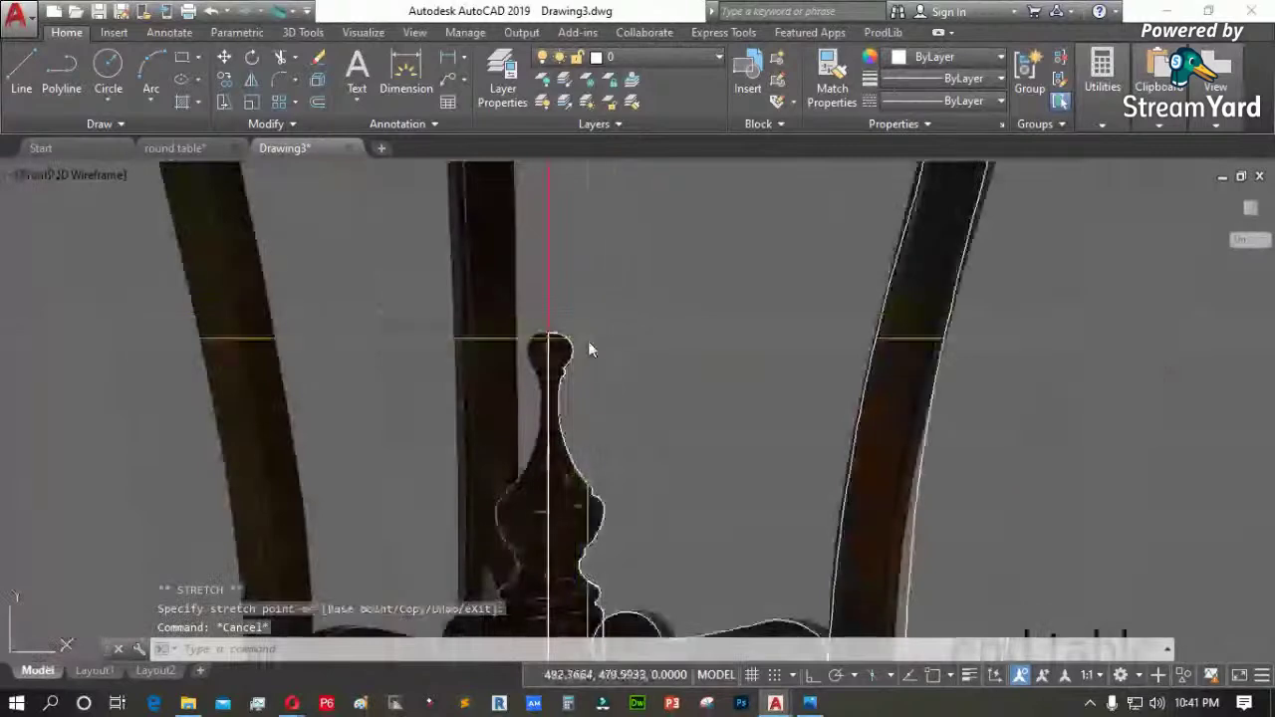
scroll(575, 430, up, 4)
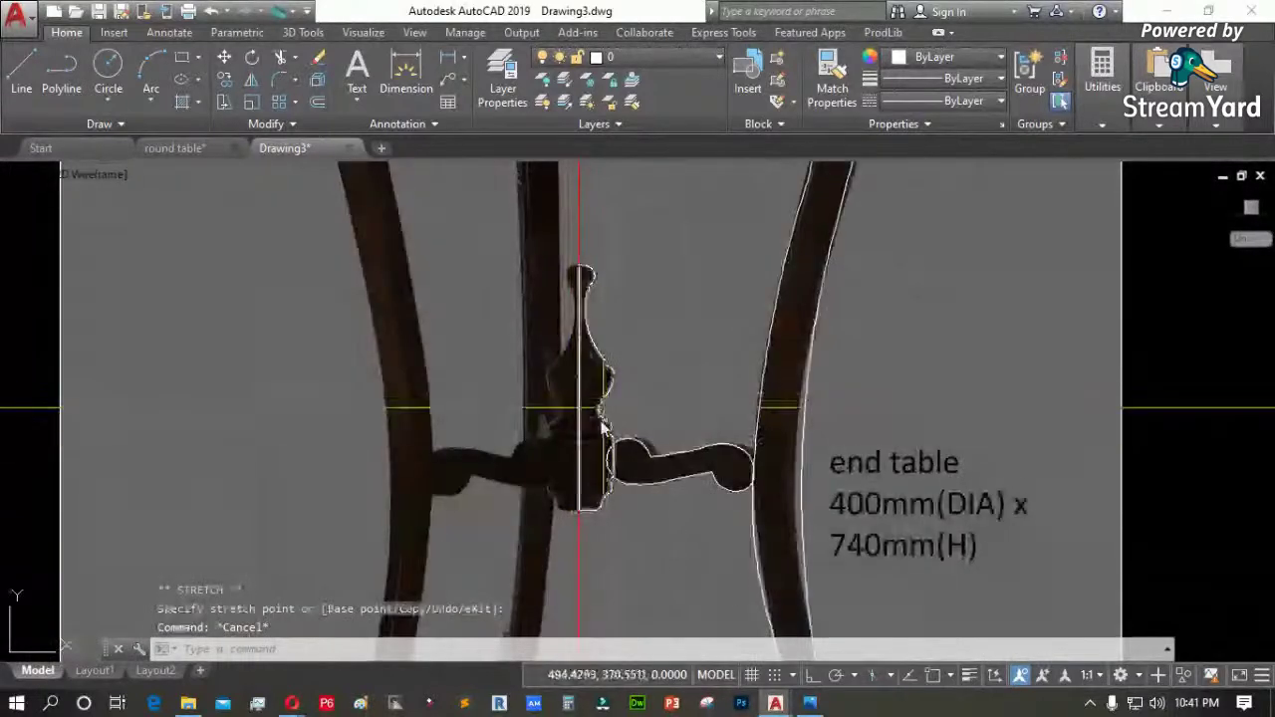
scroll(640, 495, down, 2)
scroll(639, 492, up, 10)
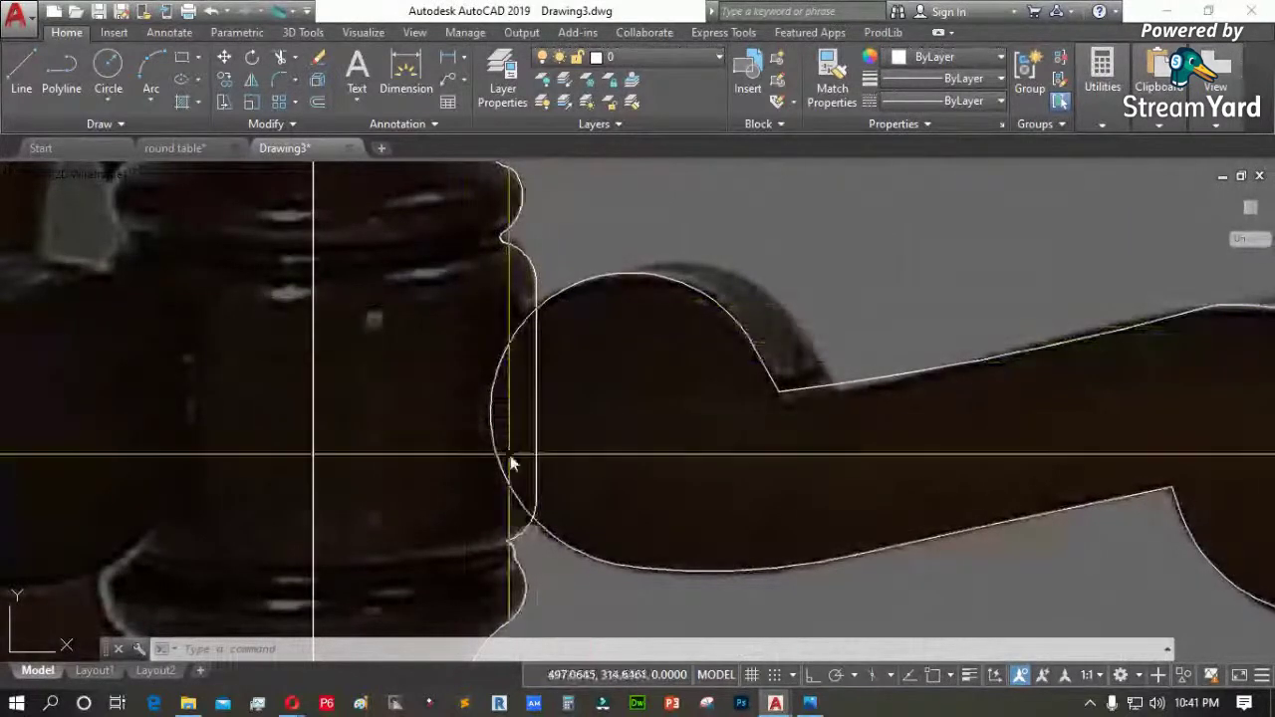
scroll(538, 506, down, 10)
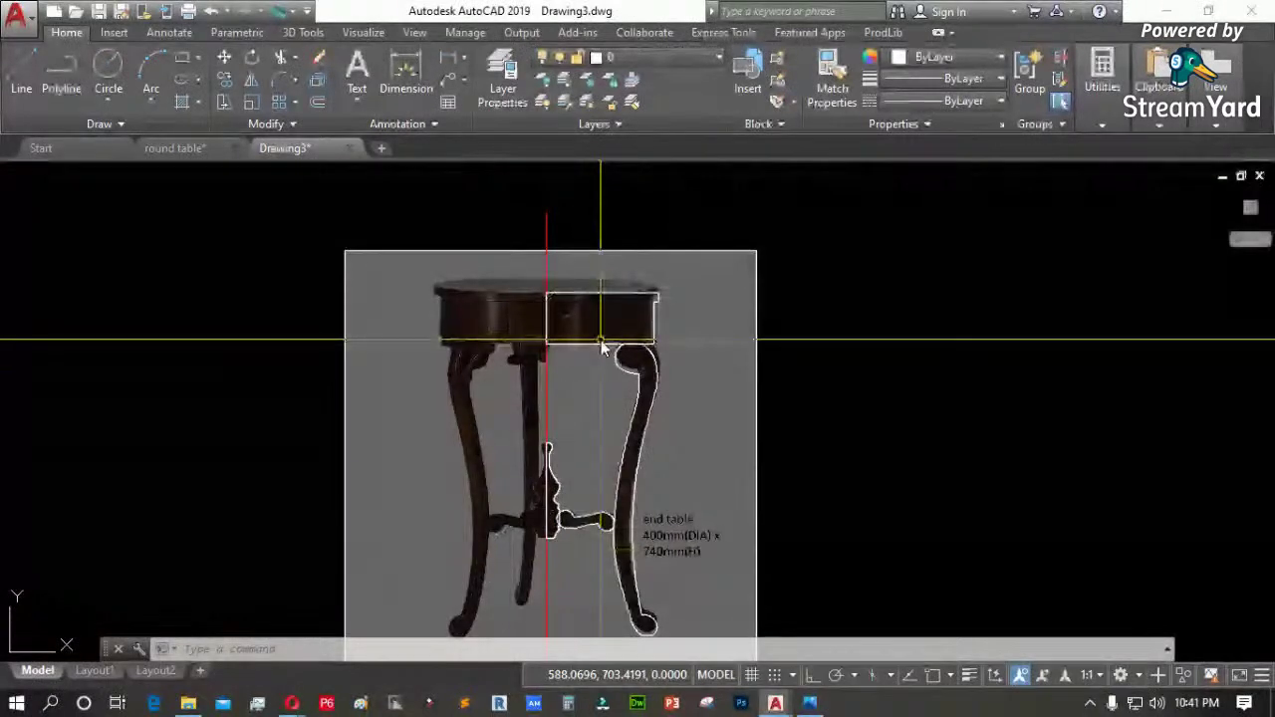
scroll(602, 347, up, 10)
scroll(394, 357, down, 5)
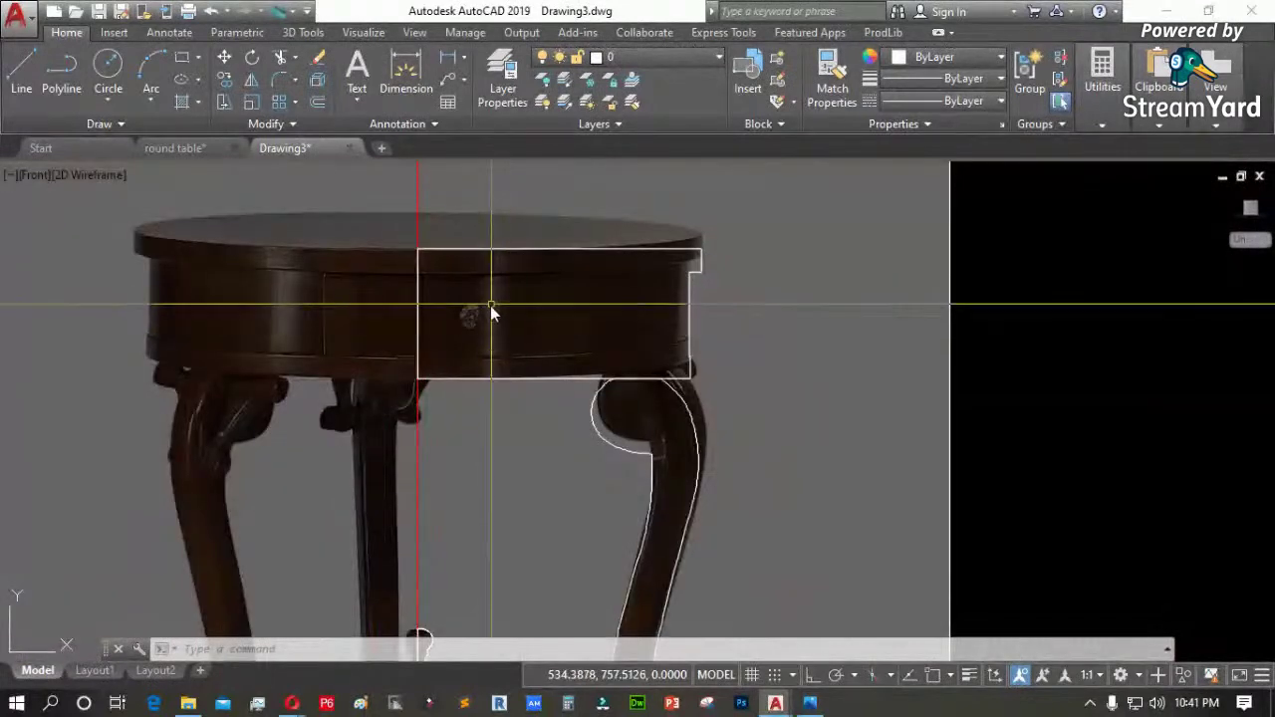
scroll(484, 328, up, 5)
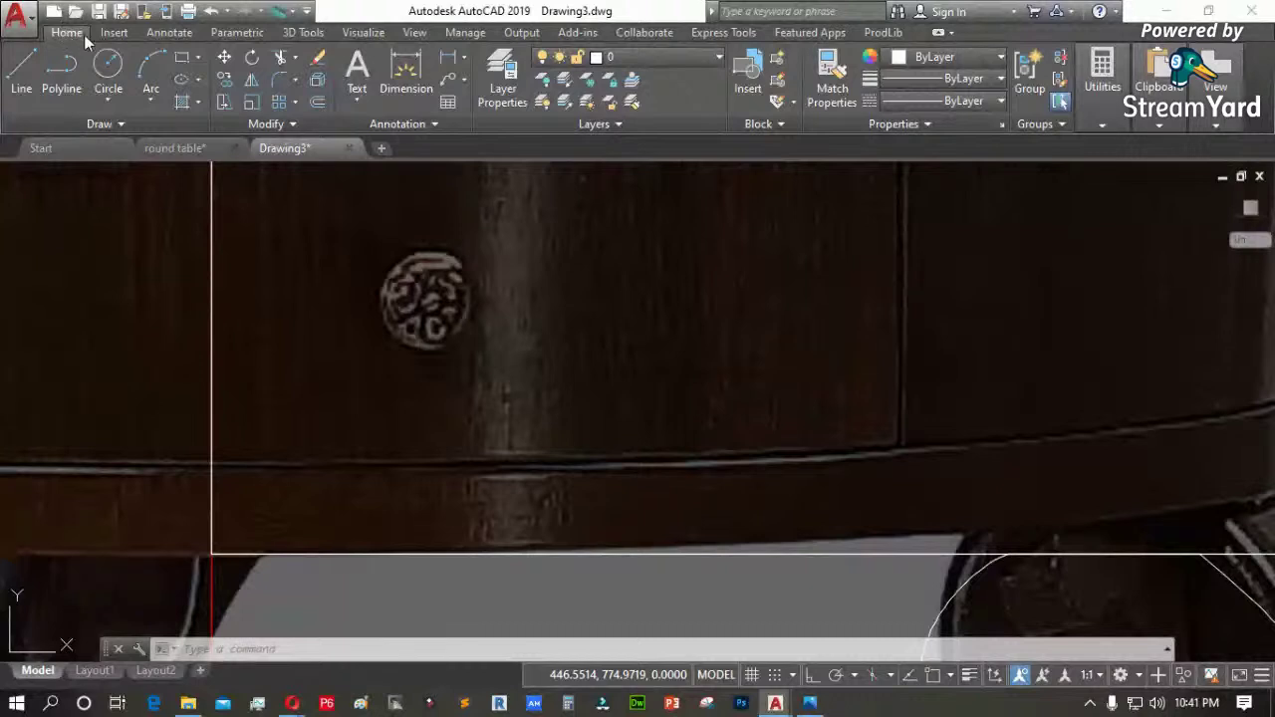
Draw a sphere centred on the table's axis at drawer-knob height with a small radius
click(302, 33)
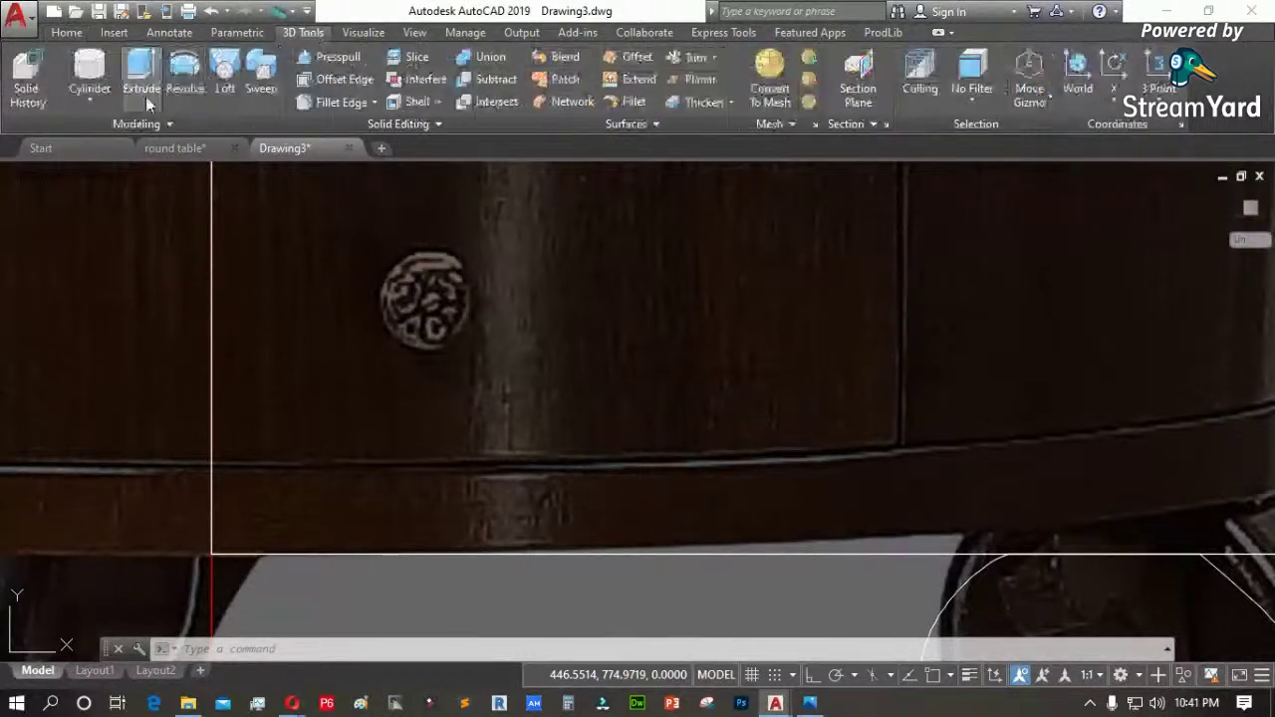
click(89, 98)
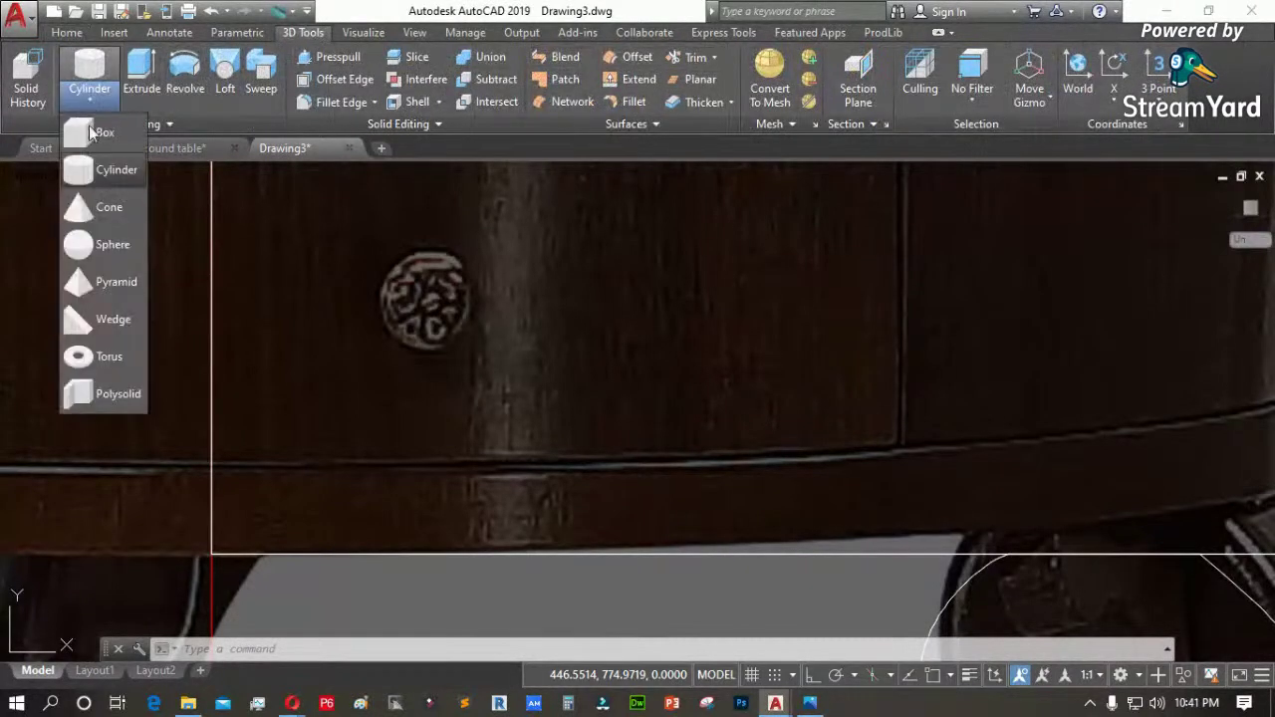
click(111, 245)
scroll(425, 306, down, 5)
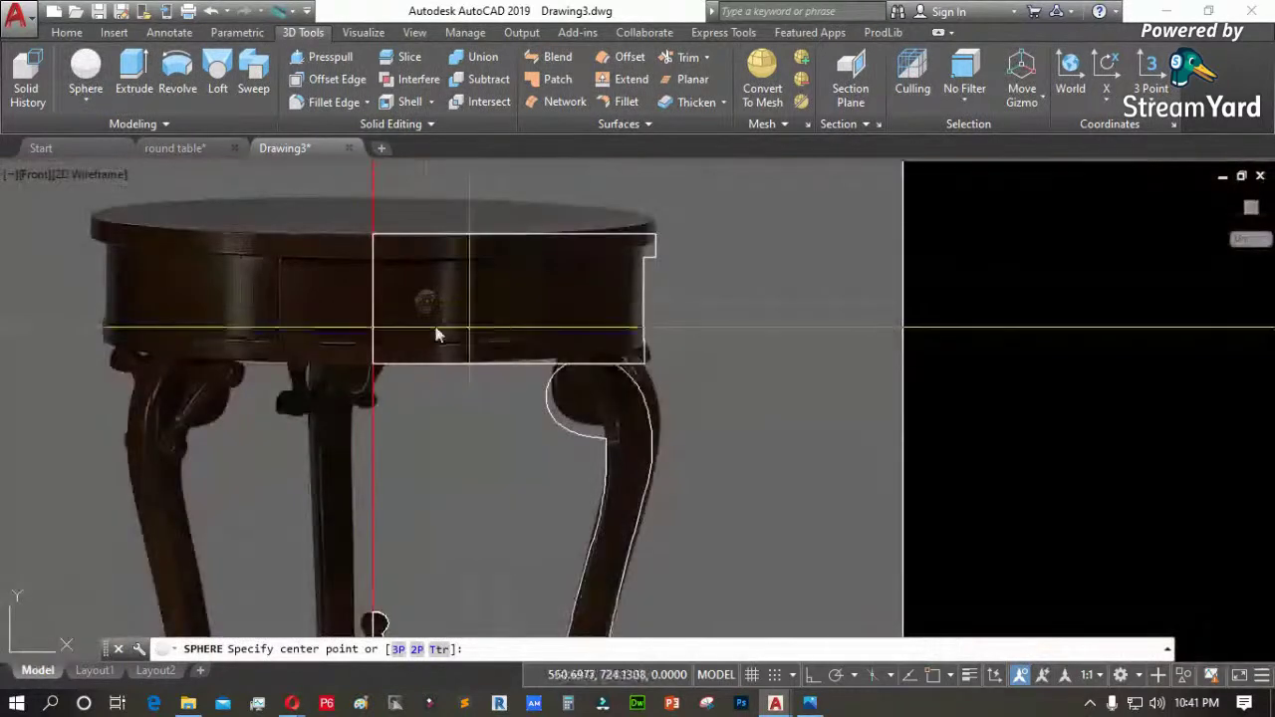
scroll(374, 309, up, 5)
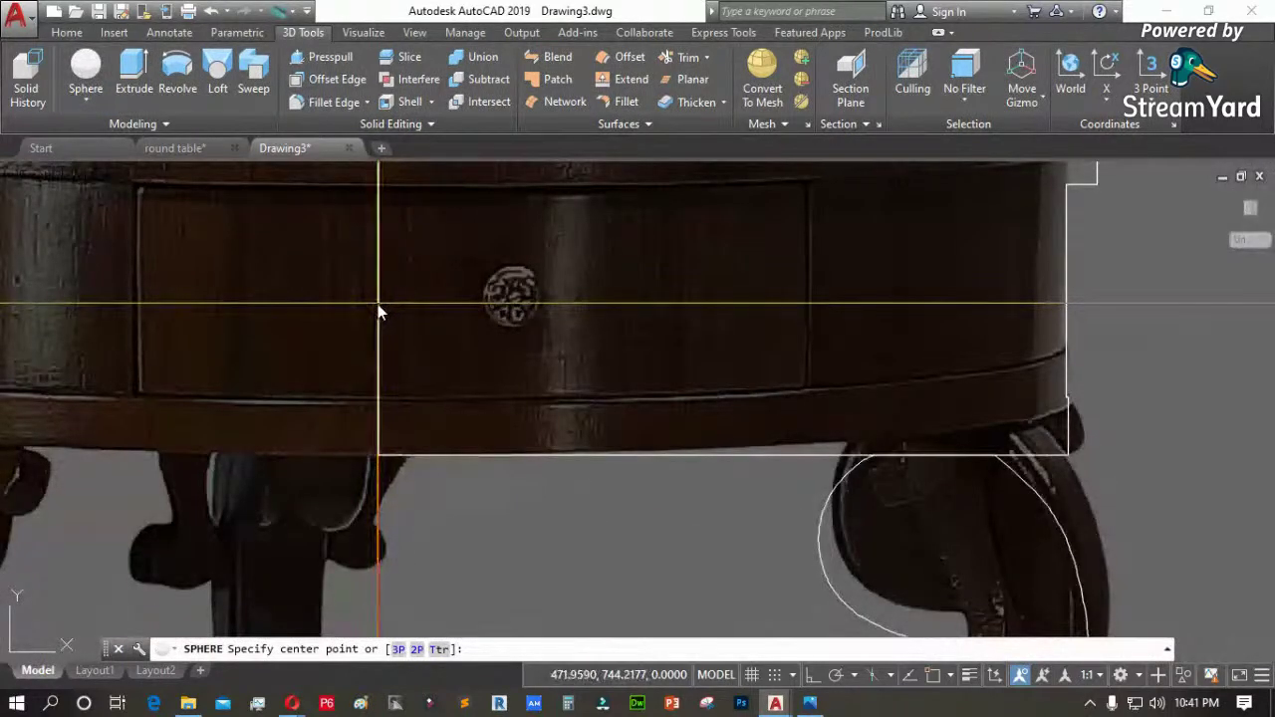
click(378, 311)
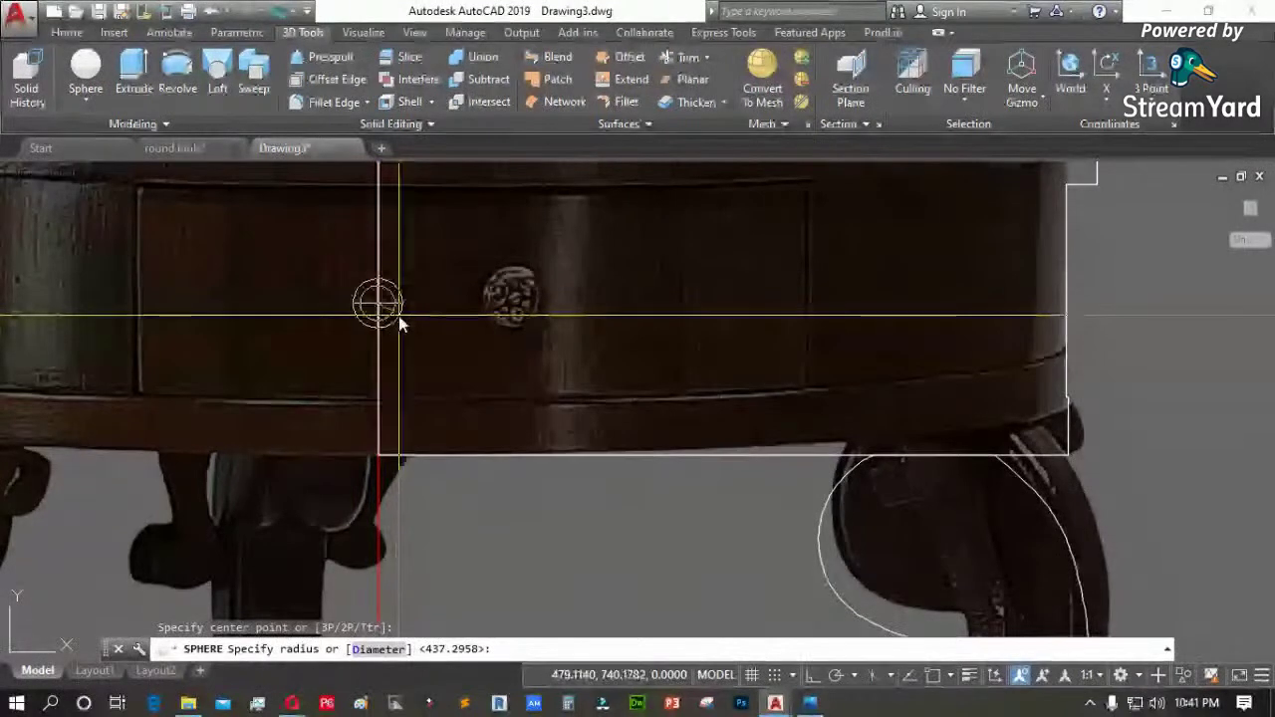
click(398, 316)
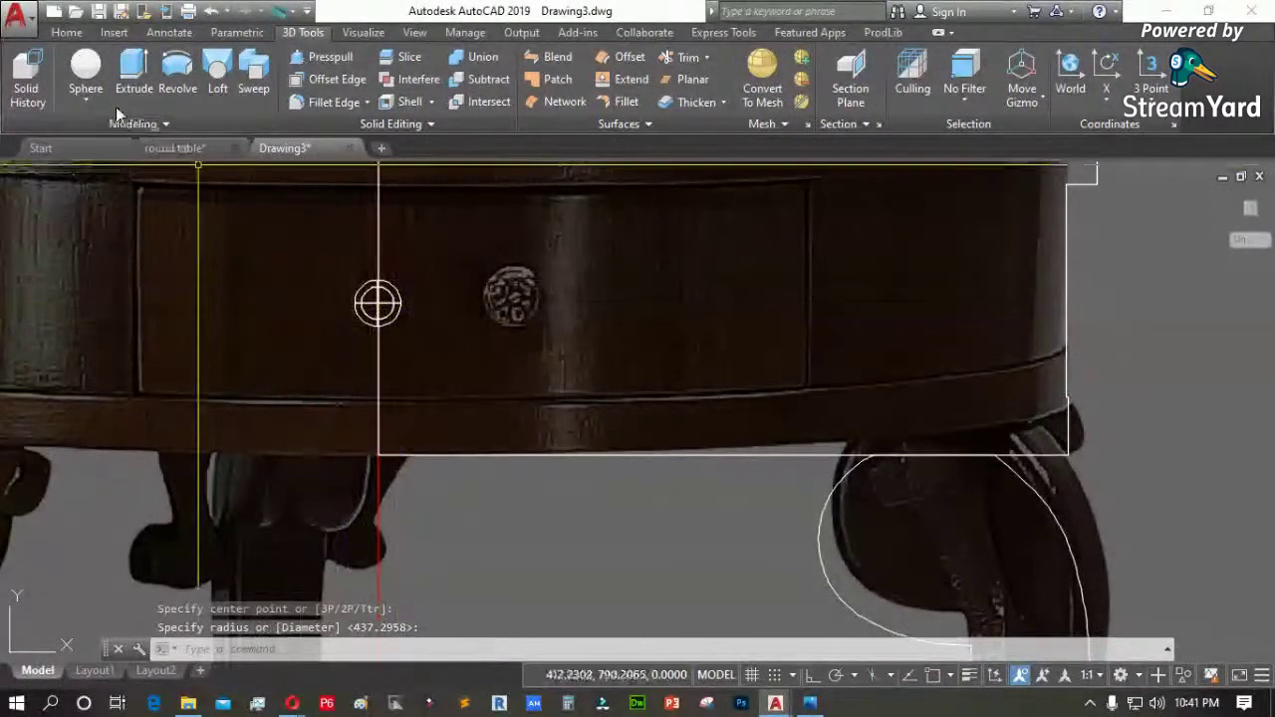
Start a cylinder centred on the sphere and set its base radius to the drawer apron
click(86, 99)
click(114, 187)
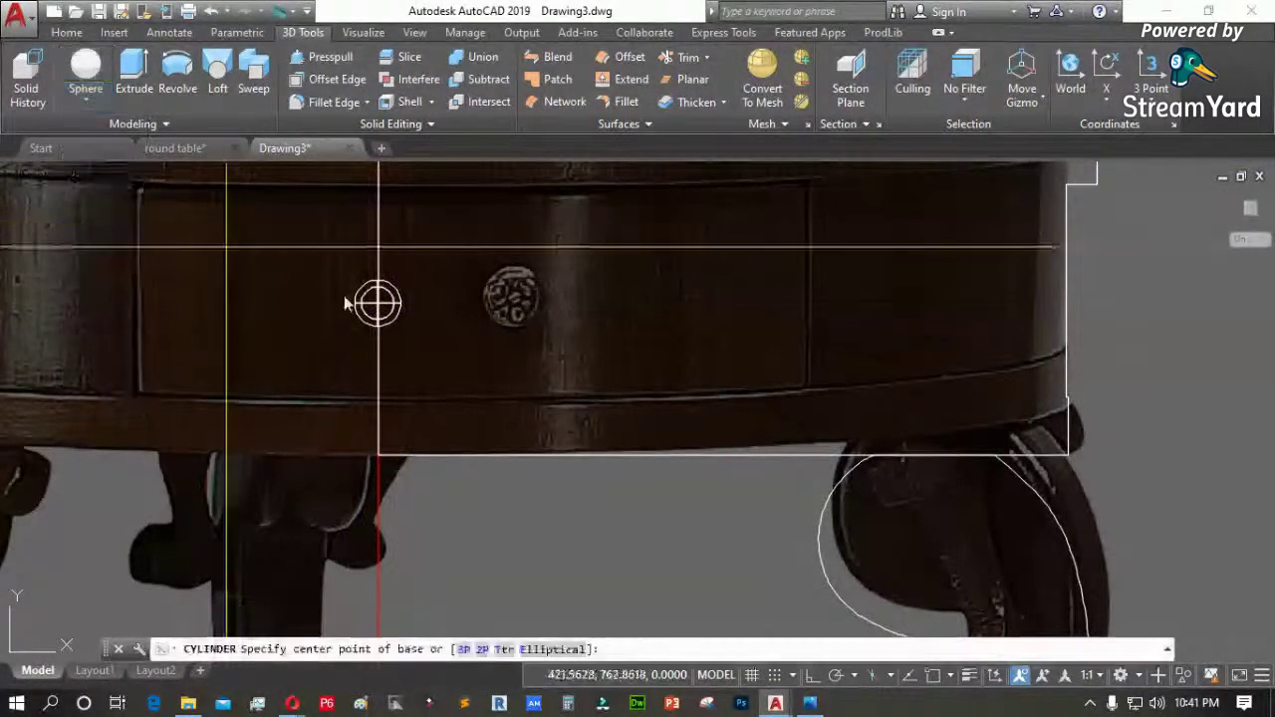
scroll(399, 304, up, 5)
click(442, 315)
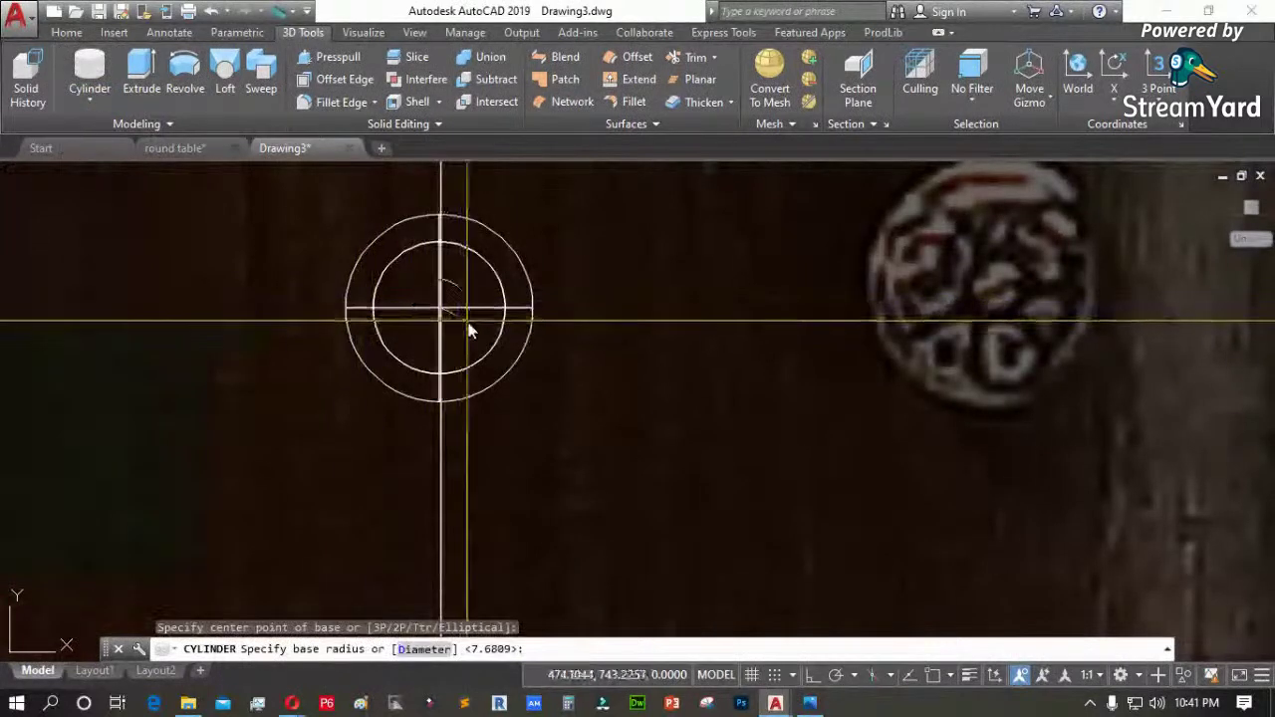
click(498, 333)
scroll(498, 333, down, 1)
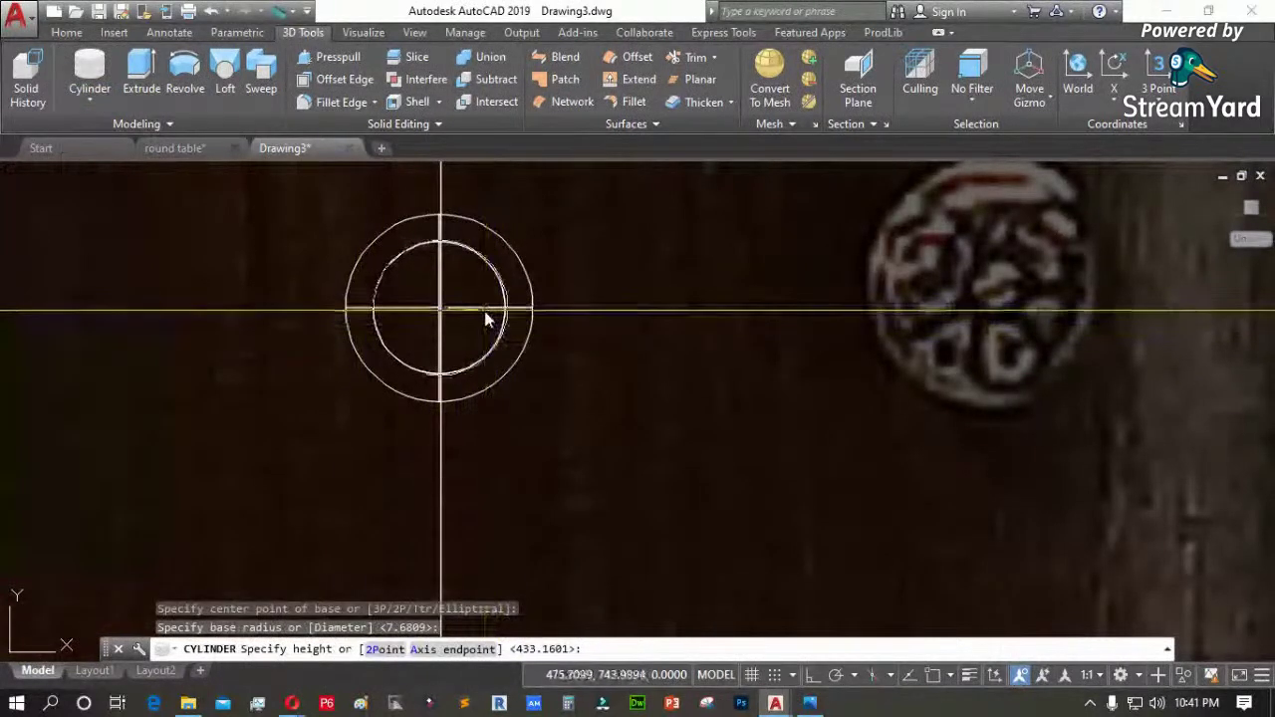
Check the model in Top view, return to Front view, and cancel the unfinished cylinder
shift+middle_drag(276, 242, 463, 324)
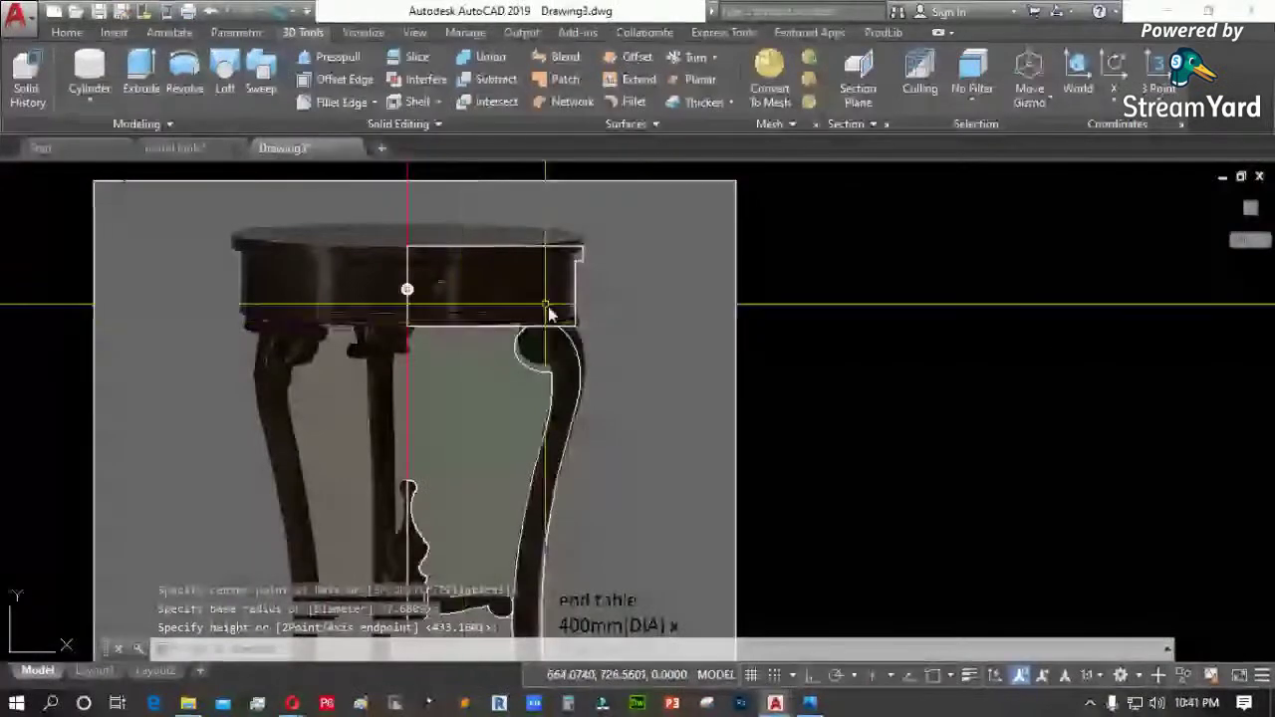
click(38, 175)
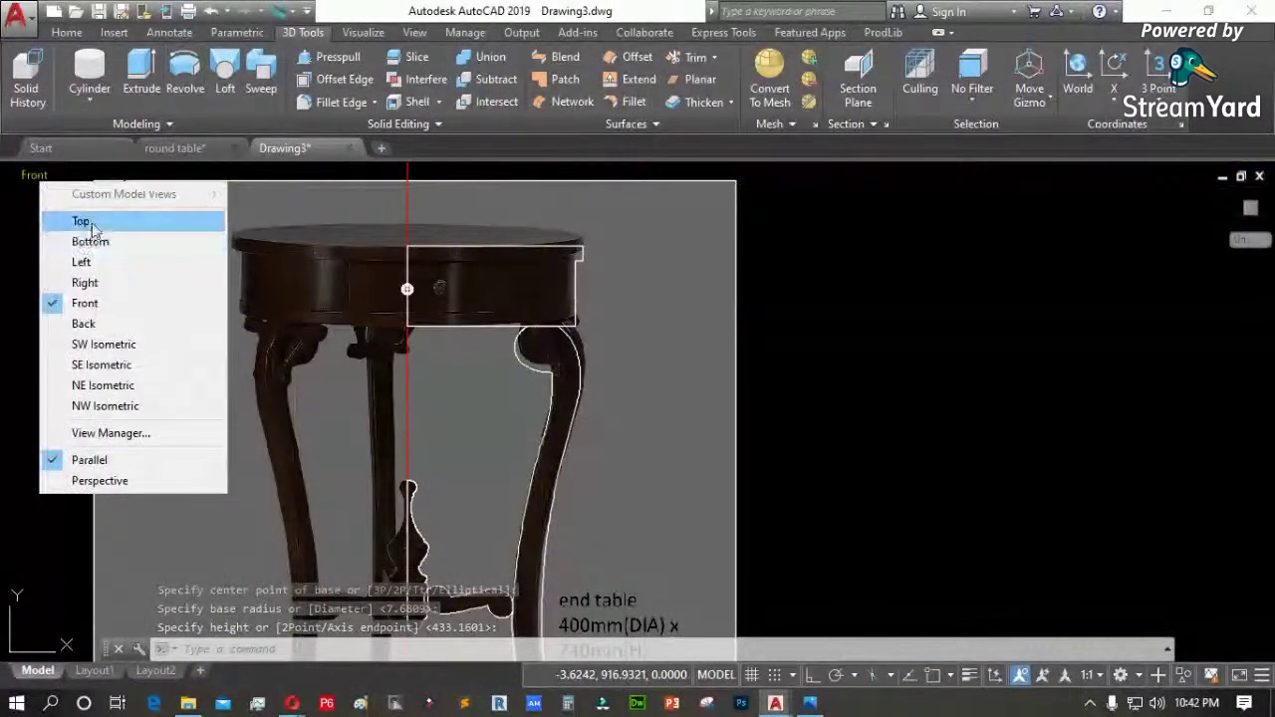
click(79, 221)
shift+middle_drag(604, 432, 445, 406)
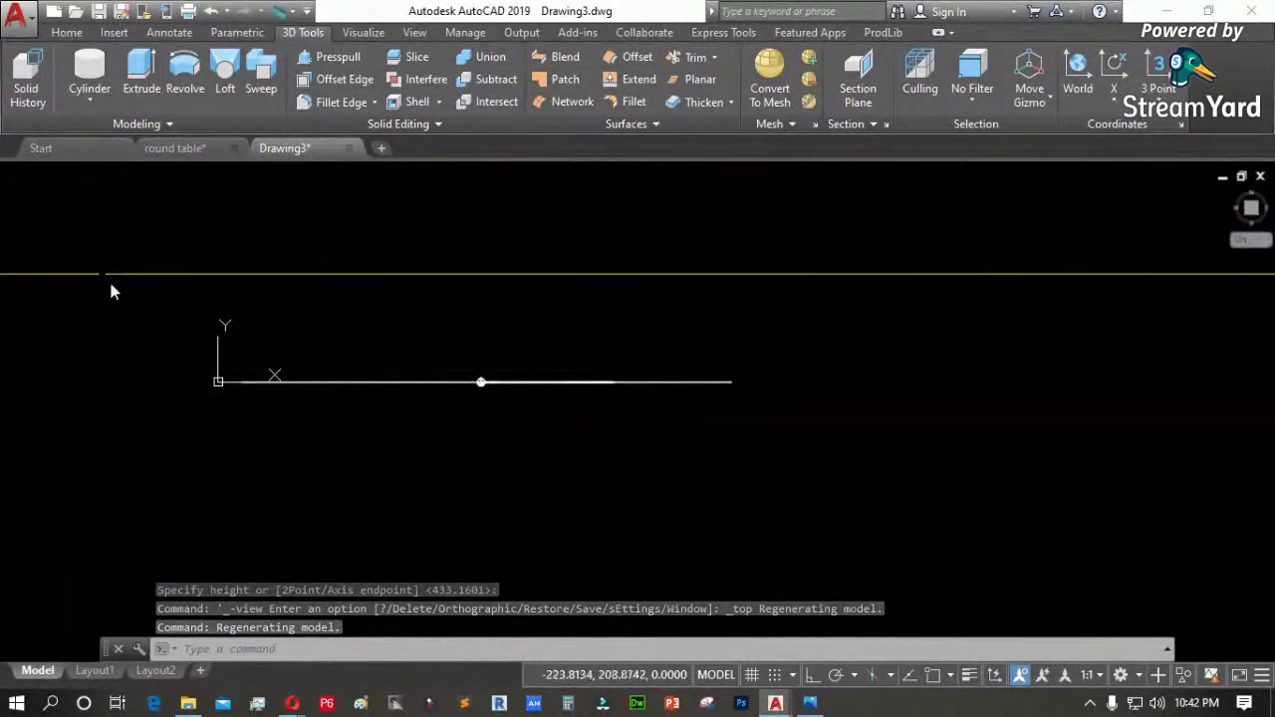
click(31, 177)
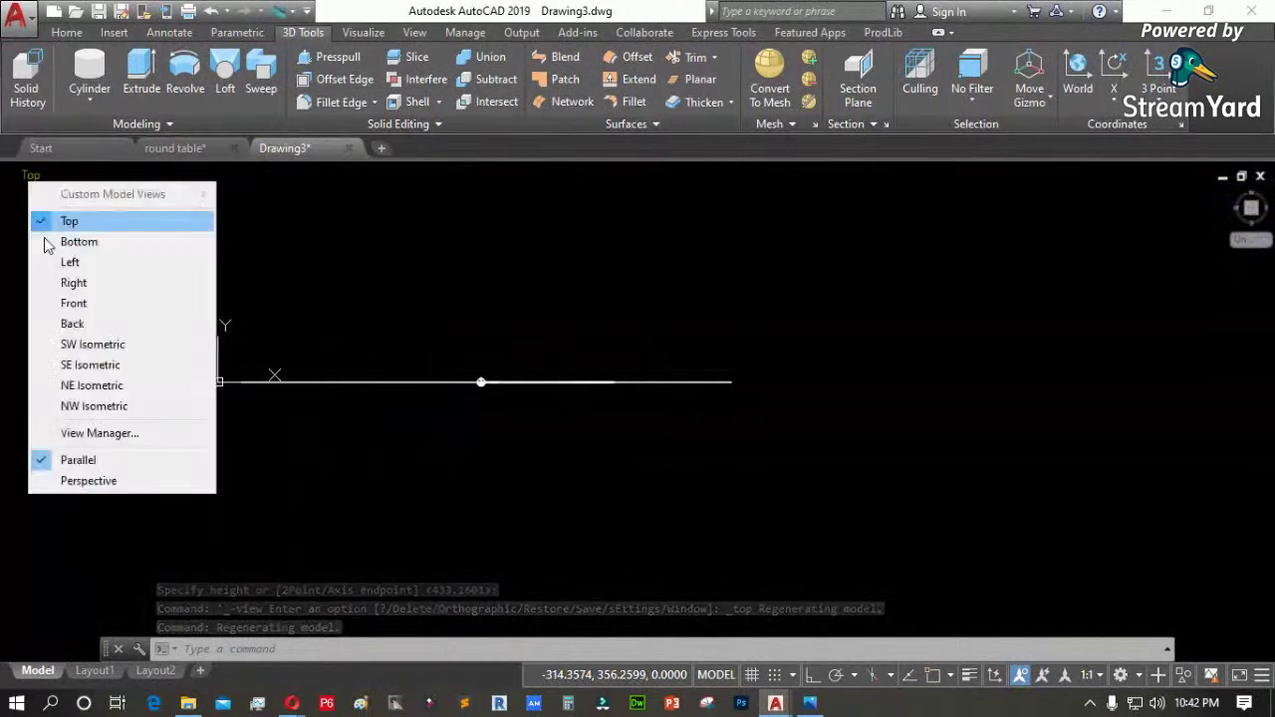
click(85, 313)
key(Escape)
scroll(697, 240, up, 2)
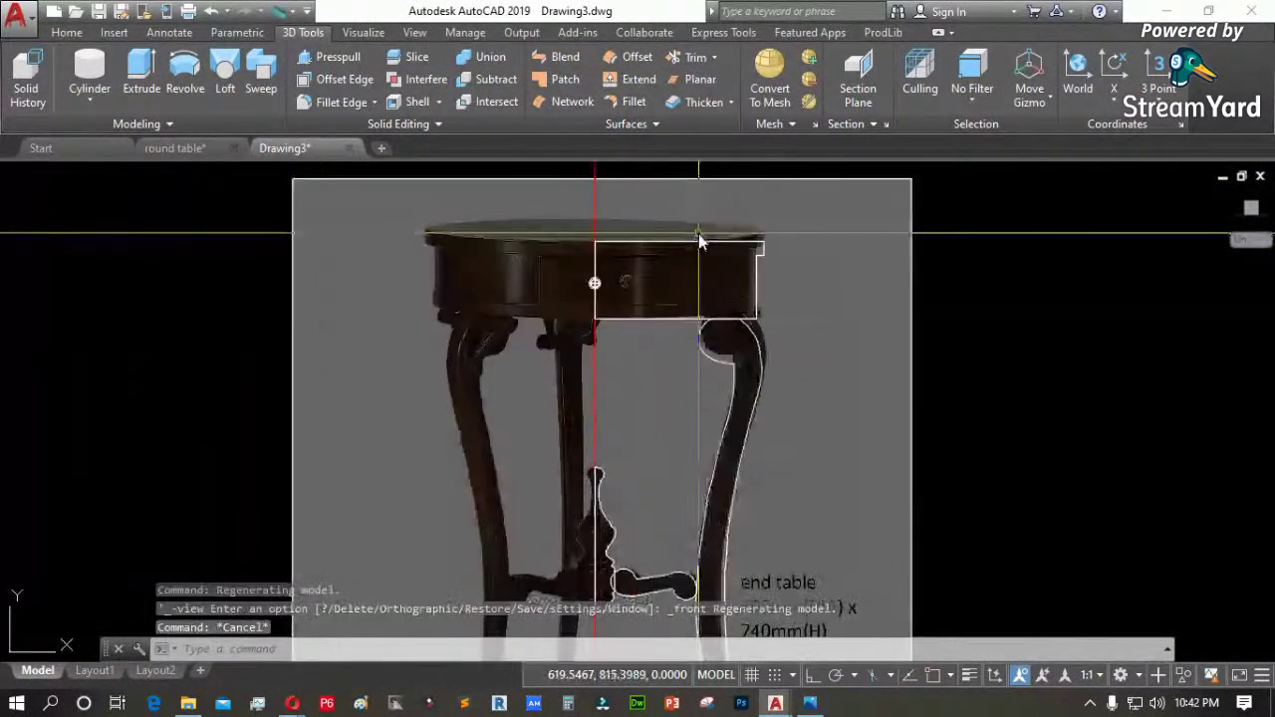
scroll(698, 239, up, 2)
Set the SURFTAB1 system variable to 60
text(SURF)
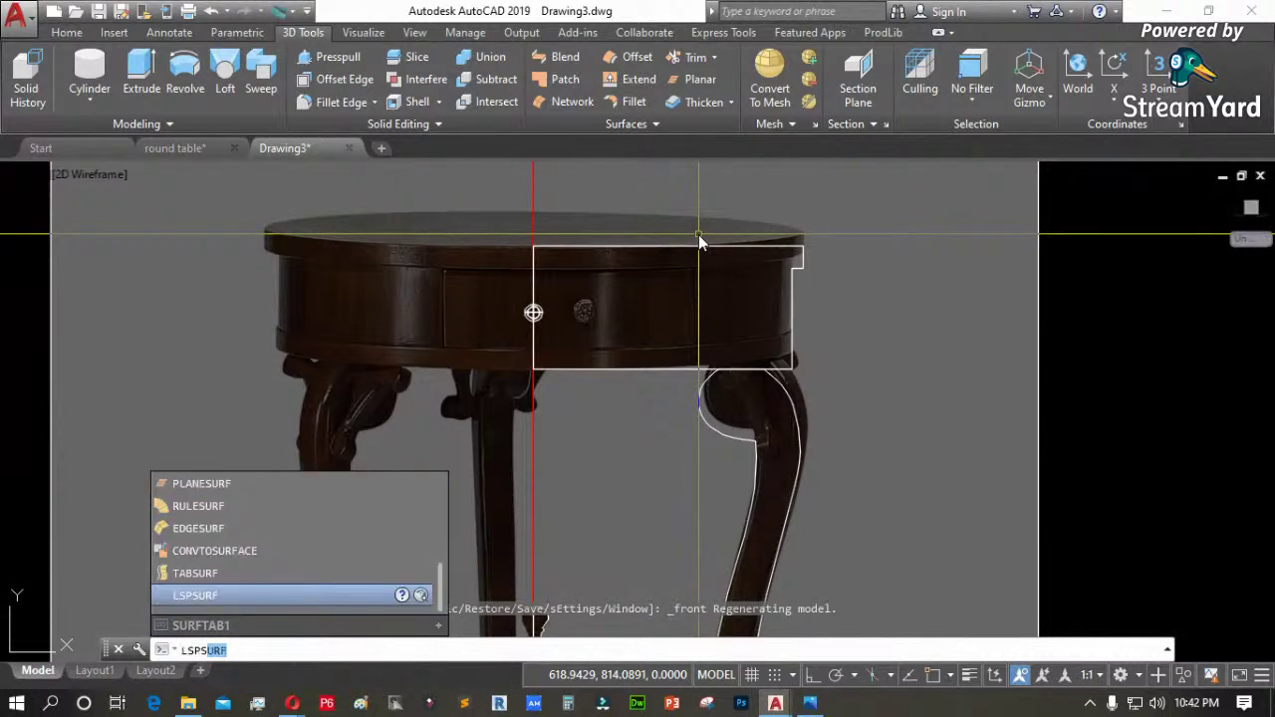
key(Up)
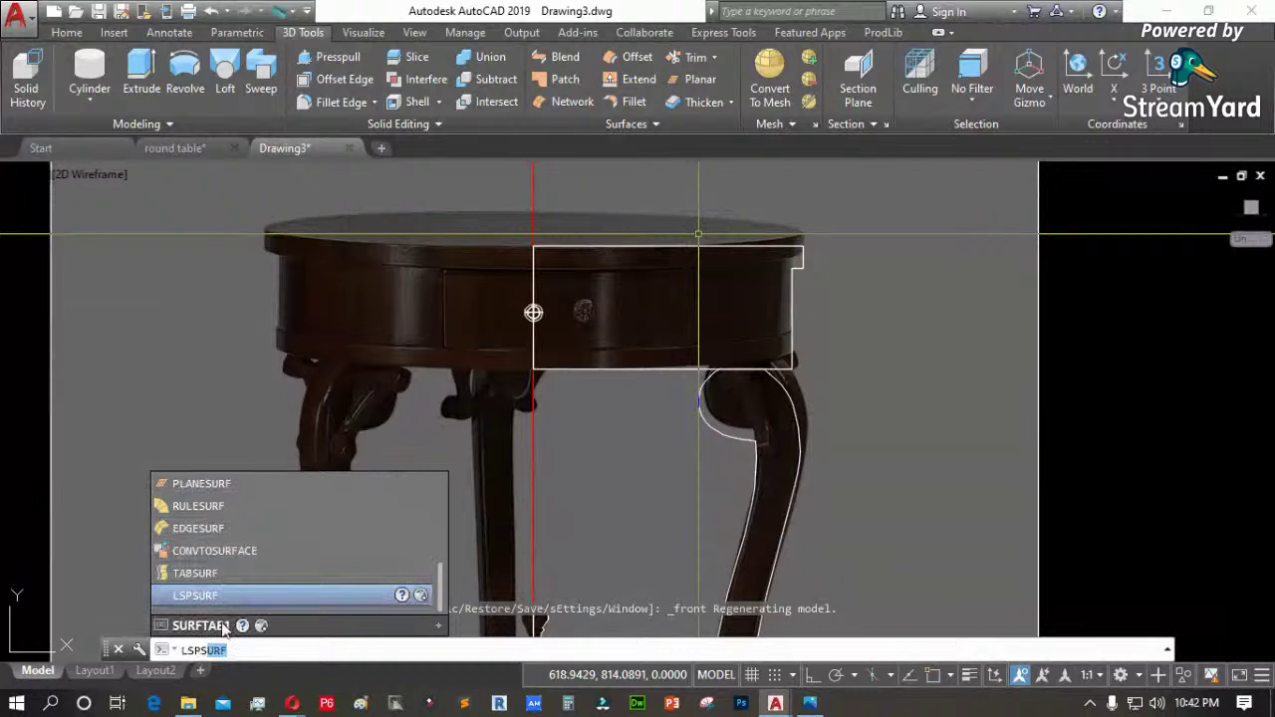
key(Escape)
text(SURFTAB1)
key(Return)
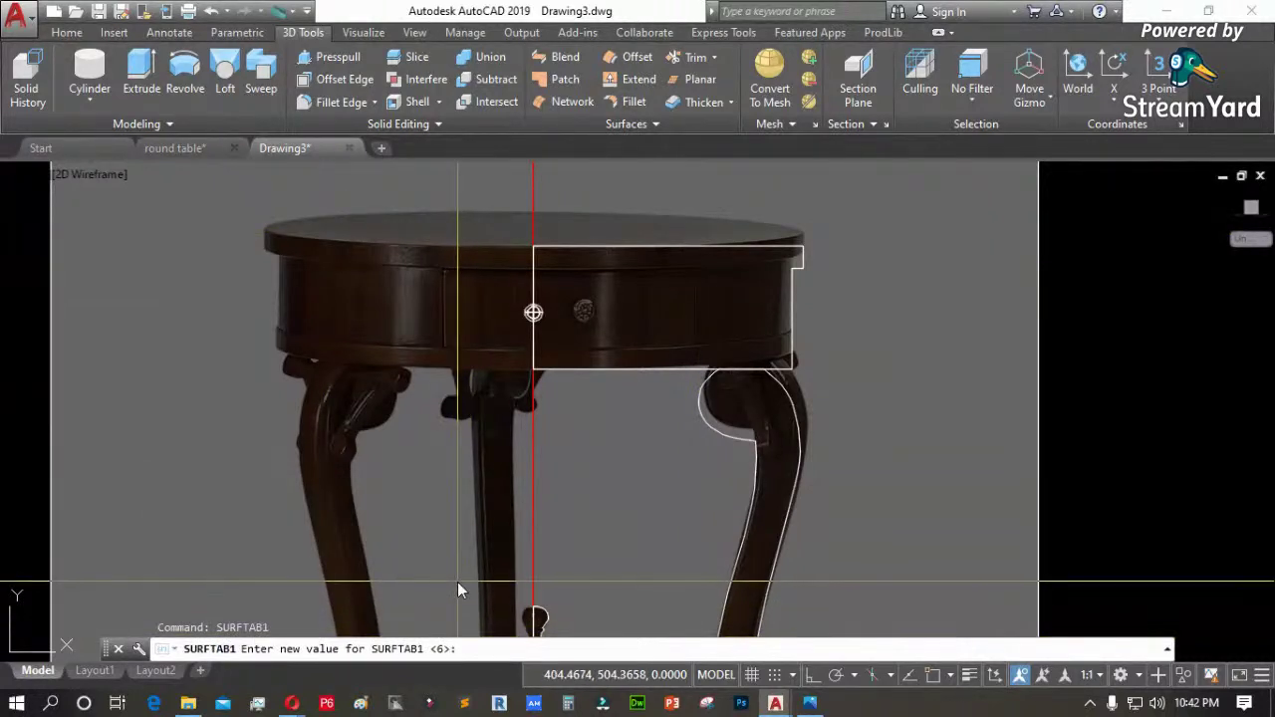
text(60)
key(Return)
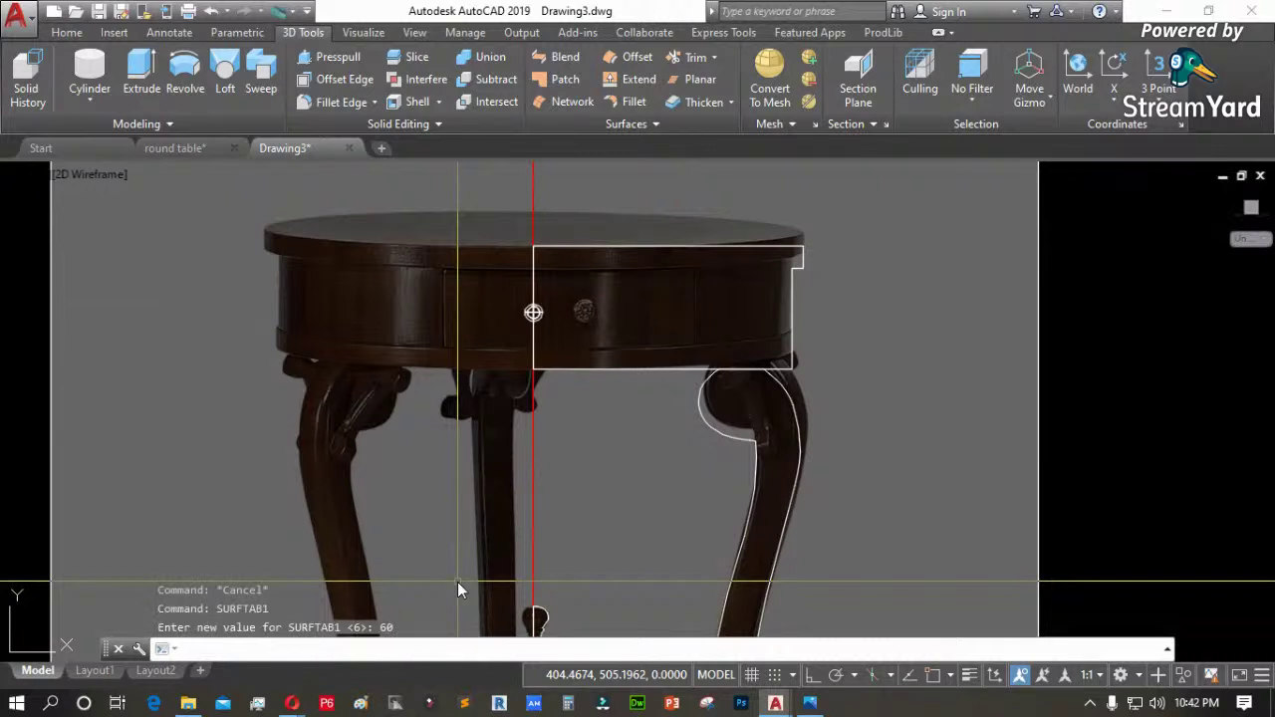
Leave SURFTAB2 at 6 and start REVSURF to revolve the apron profile
text(surftab2)
key(Return)
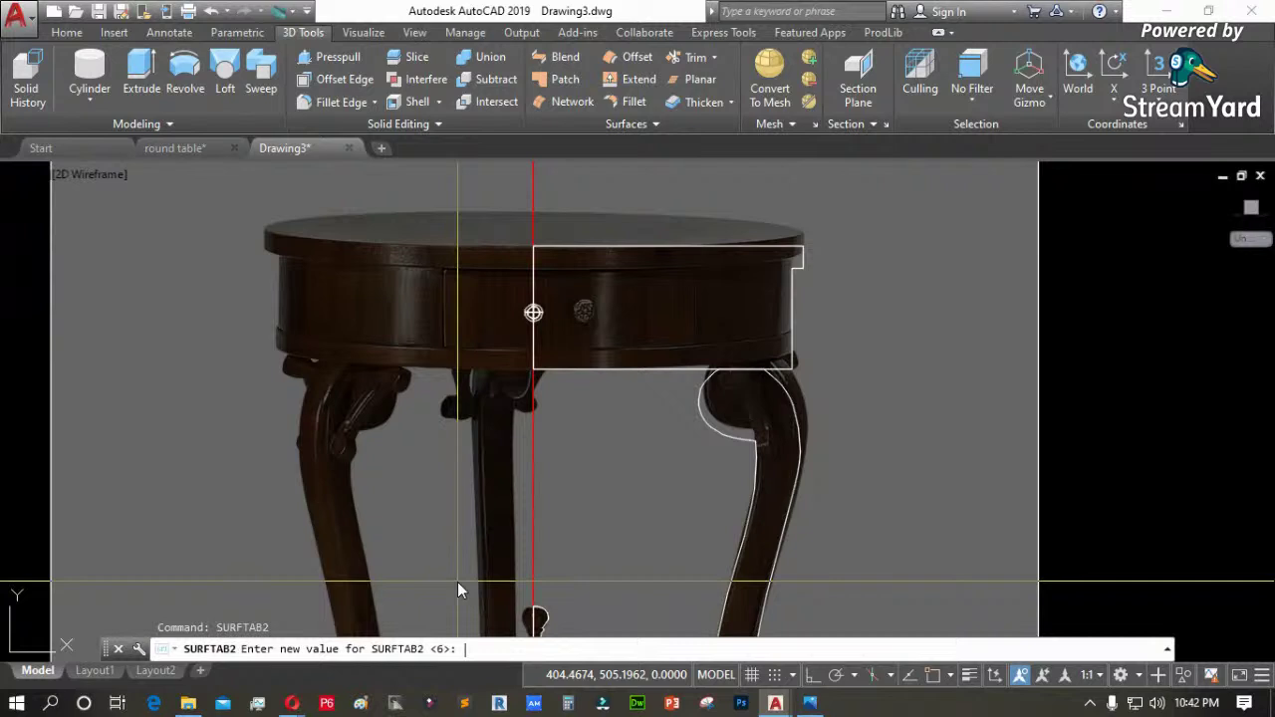
text(revsurf)
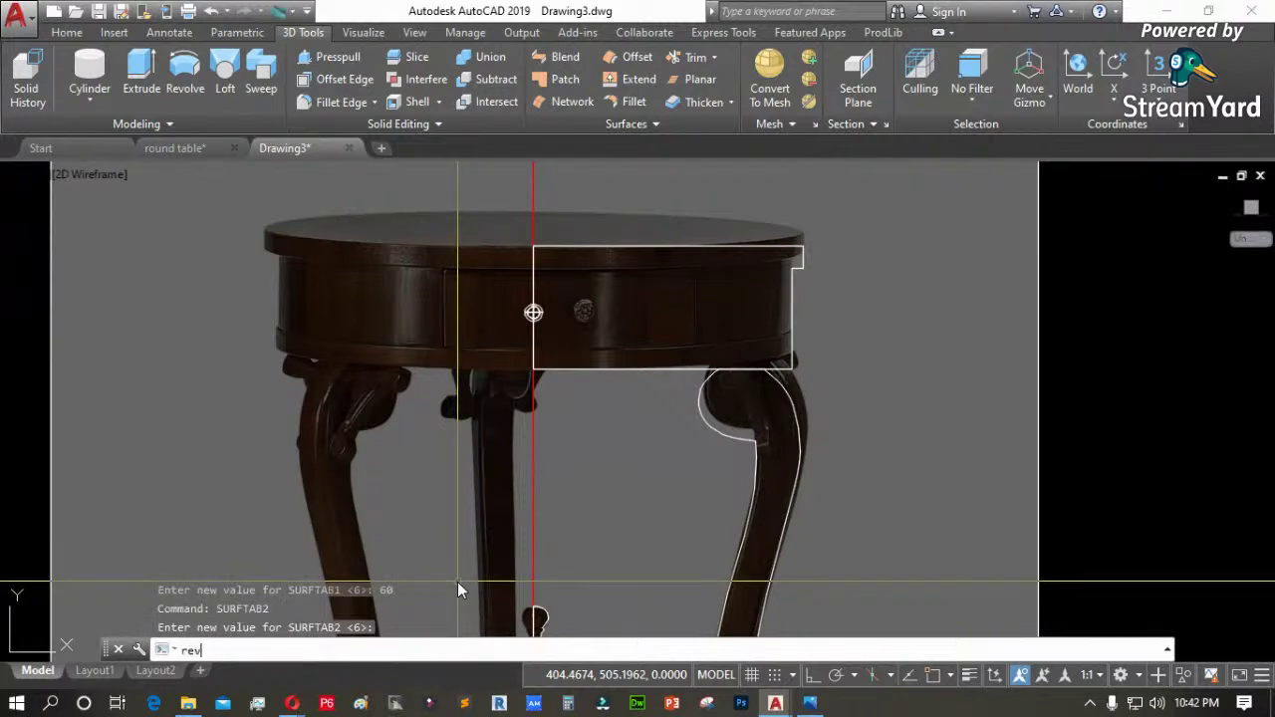
key(Return)
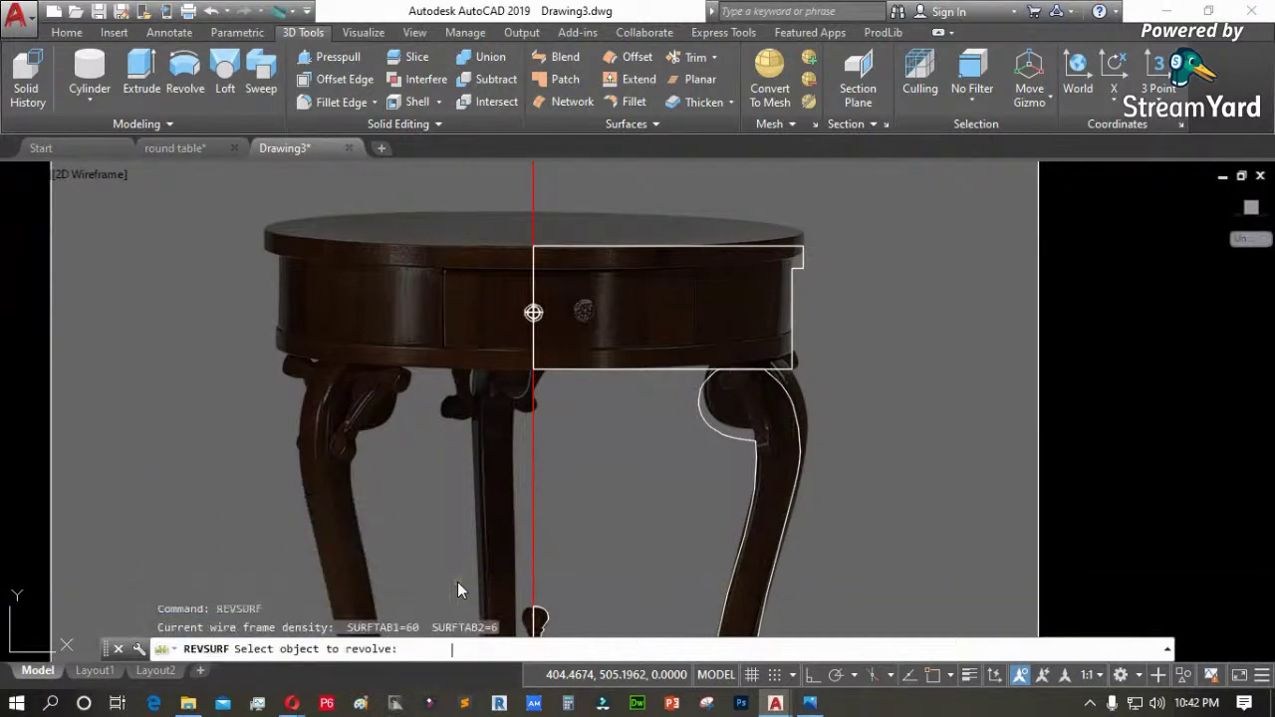
click(792, 299)
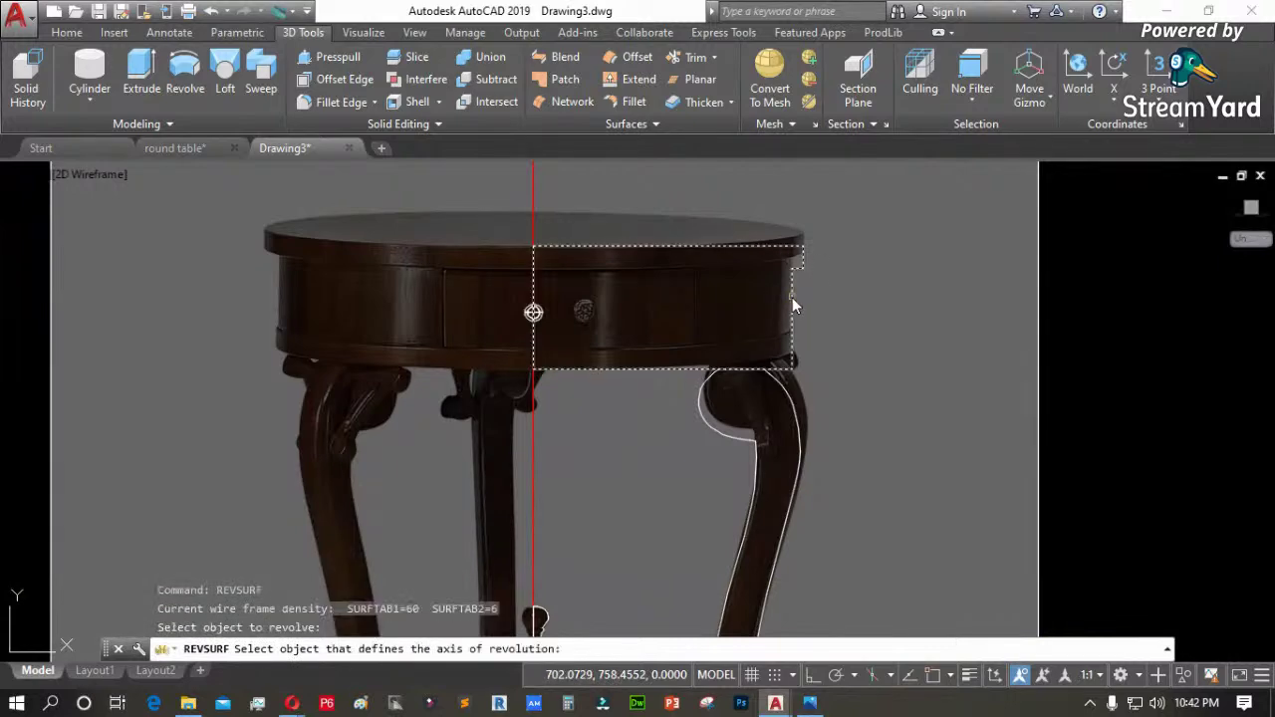
scroll(791, 343, up, 5)
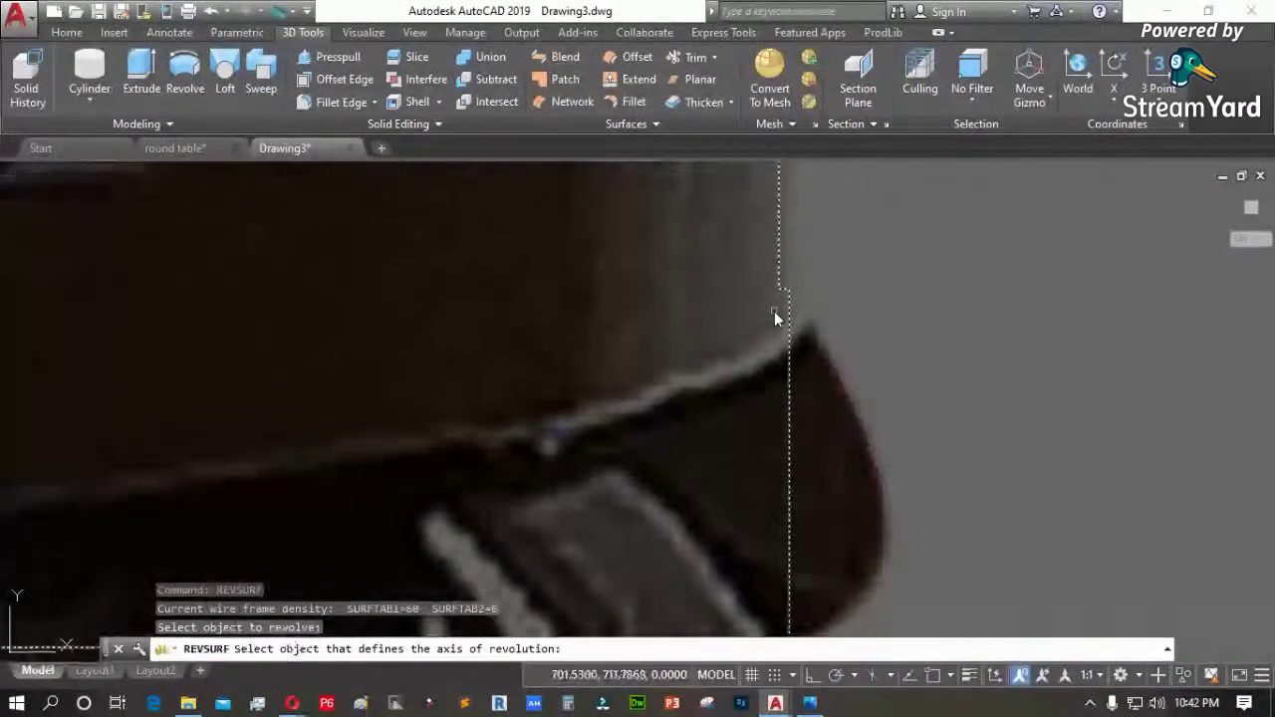
key(Escape)
scroll(764, 321, down, 2)
drag(775, 276, 721, 299)
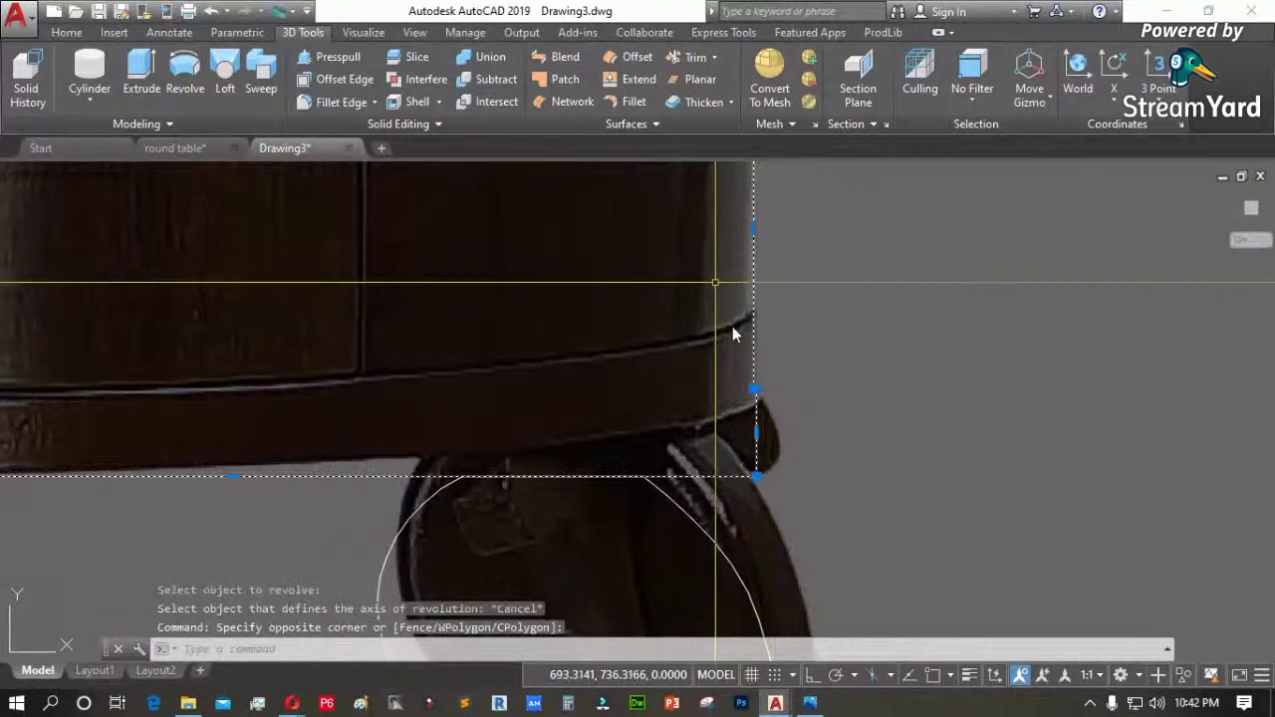
scroll(762, 244, up, 3)
click(749, 216)
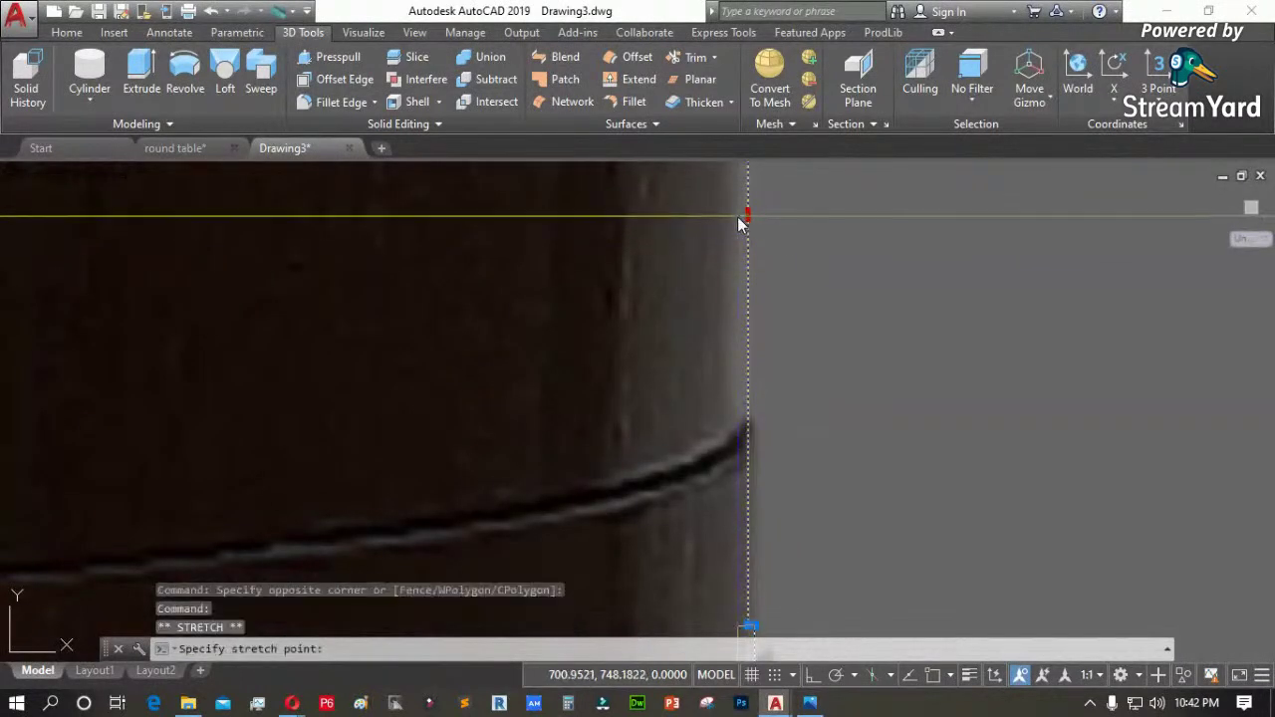
scroll(747, 249, down, 3)
key(Escape)
key(Escape)
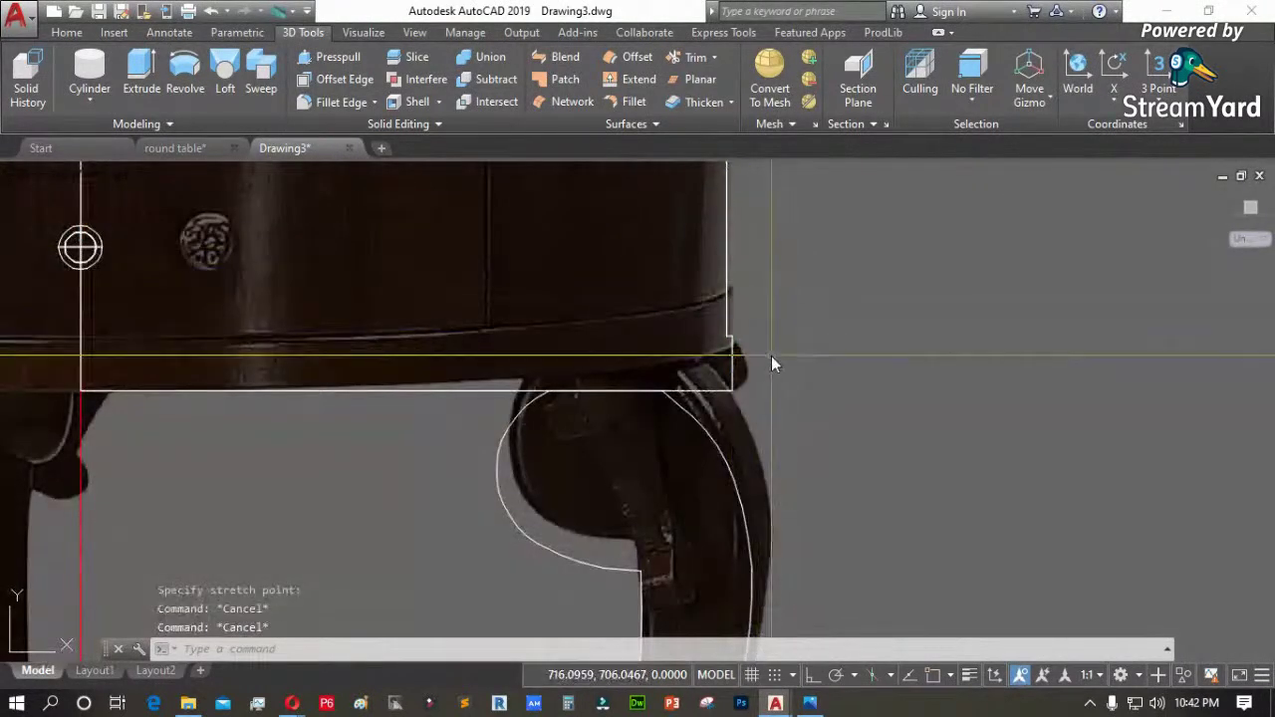
text(re)
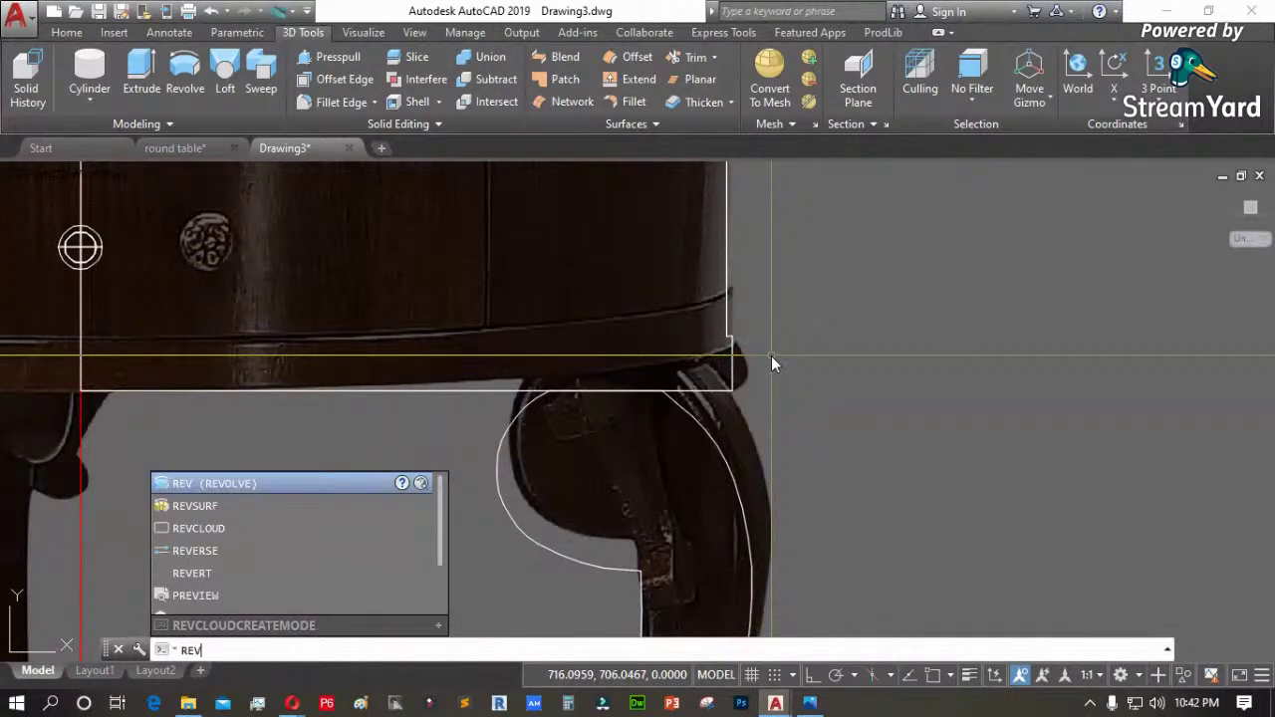
key(Escape)
scroll(745, 315, down, 4)
scroll(697, 276, up, 3)
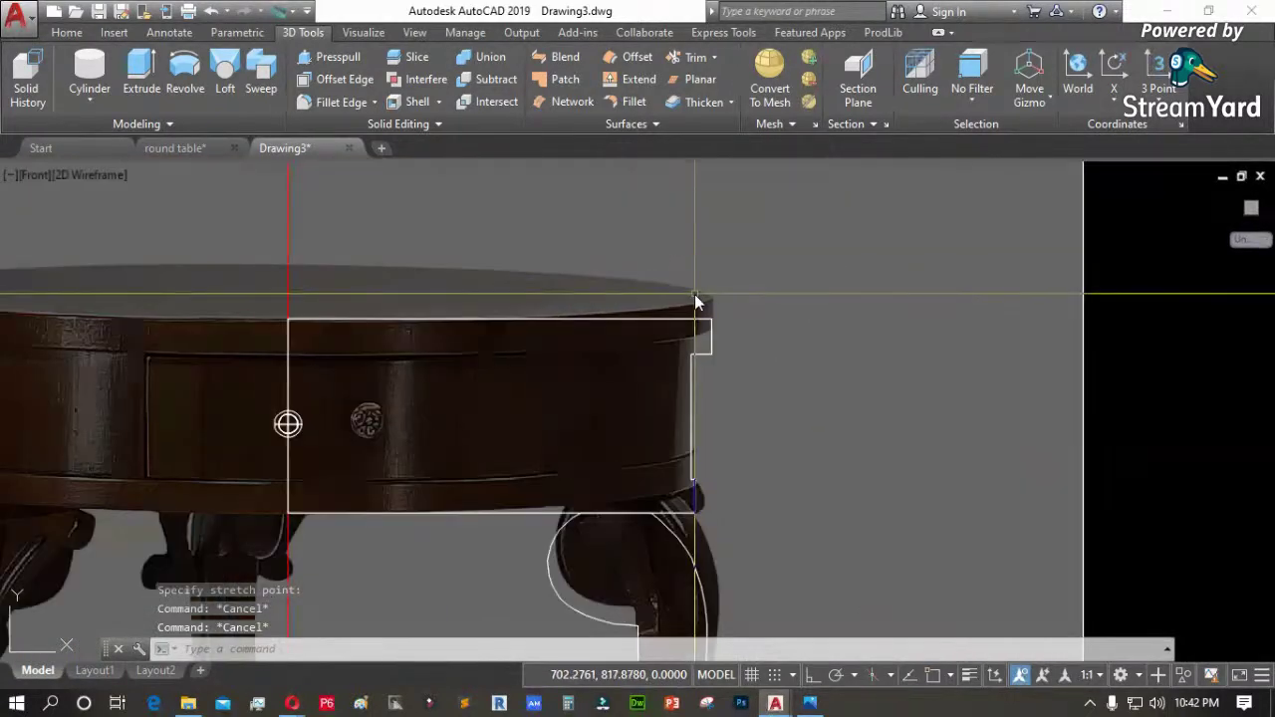
scroll(702, 319, up, 5)
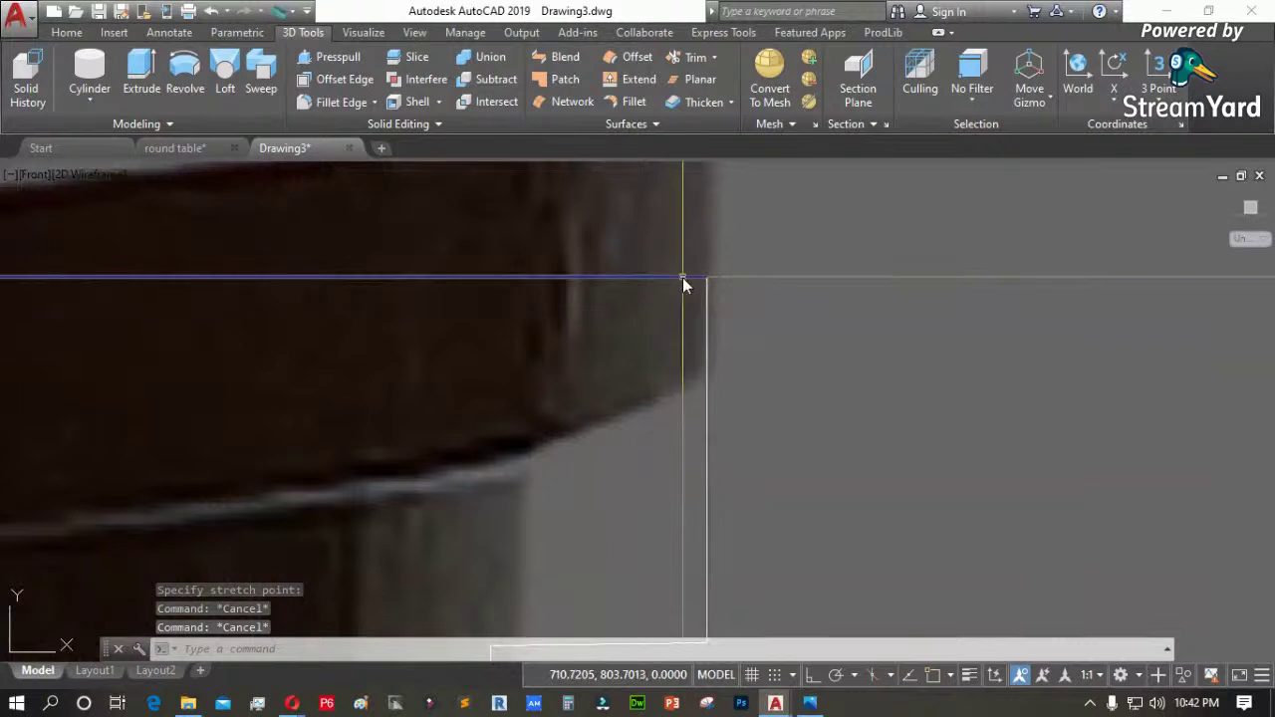
Try filleting the apron's top outer corner at the default radius, which leaves it sharp
text(filetab)
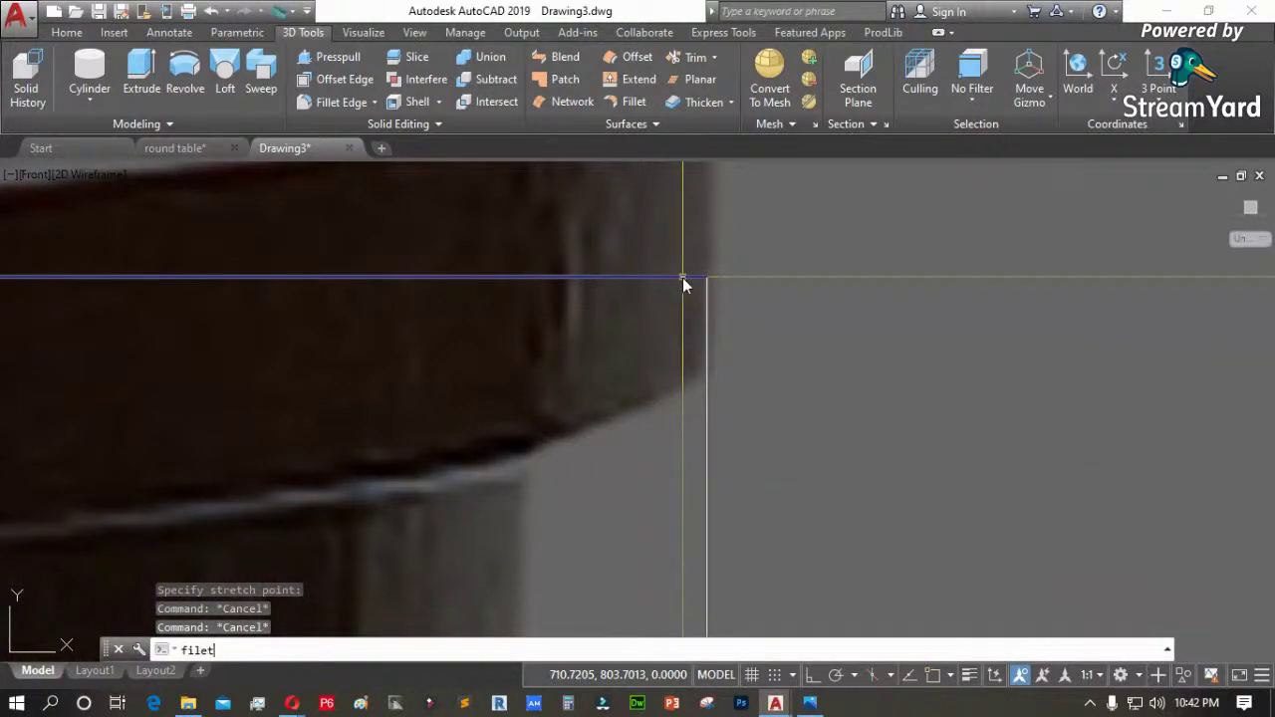
key(Return)
text(fillet)
key(Return)
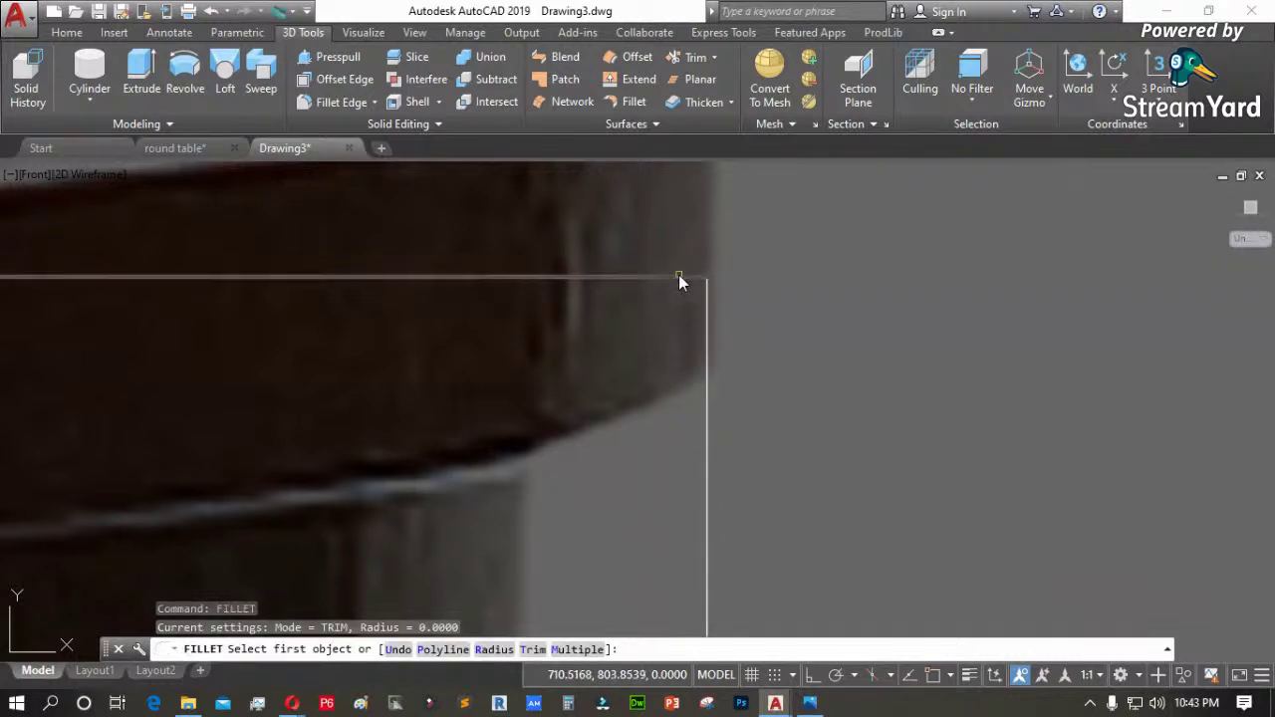
click(678, 279)
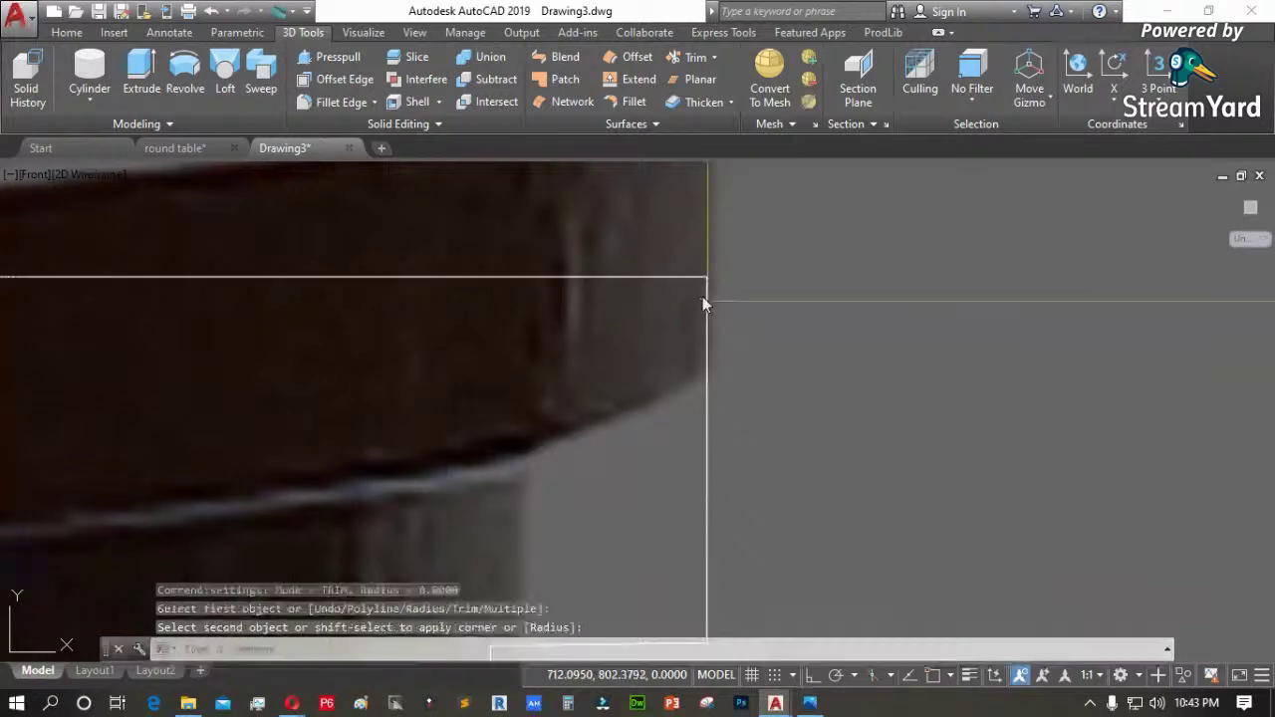
click(693, 299)
key(Return)
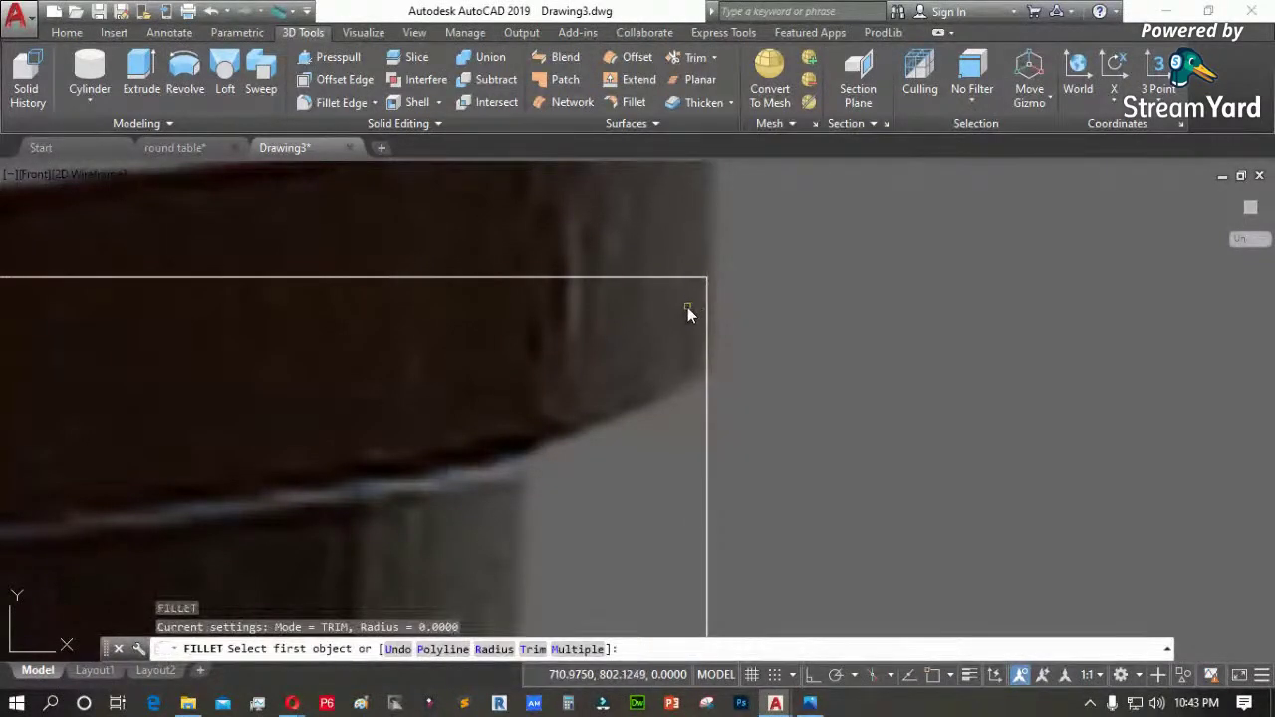
click(691, 280)
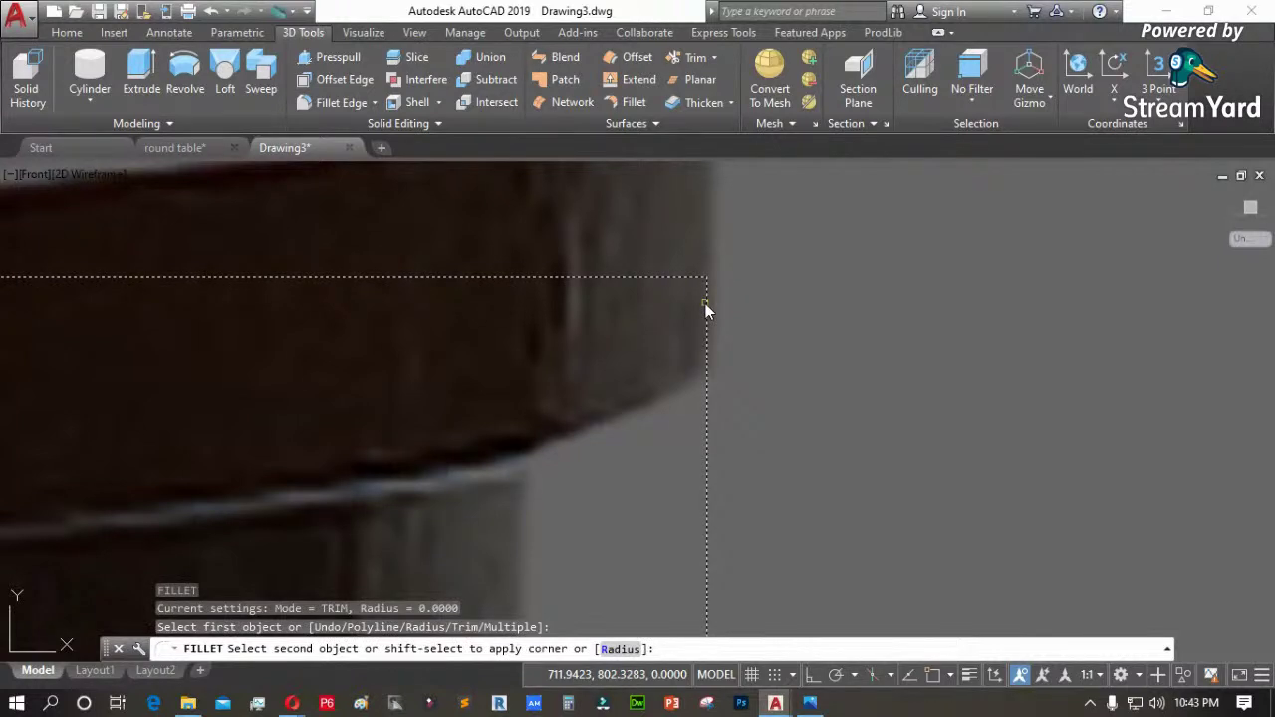
click(706, 302)
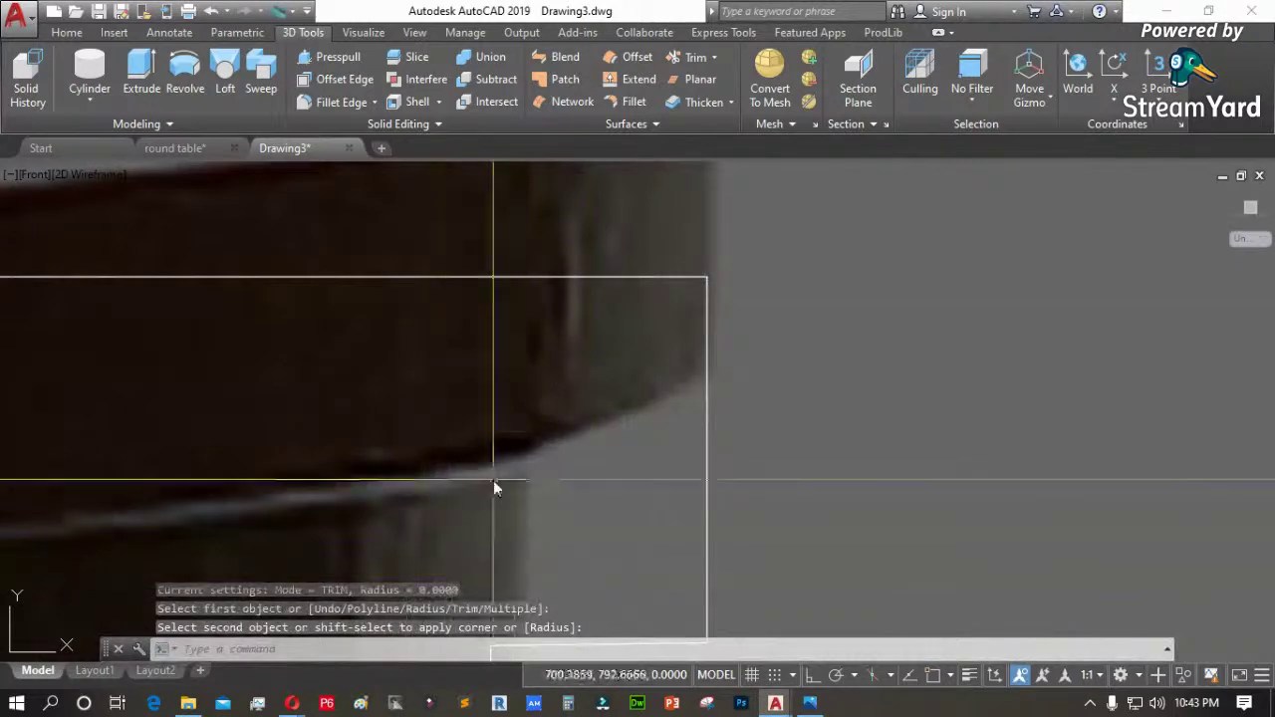
key(Escape)
key(Escape)
key(Escape)
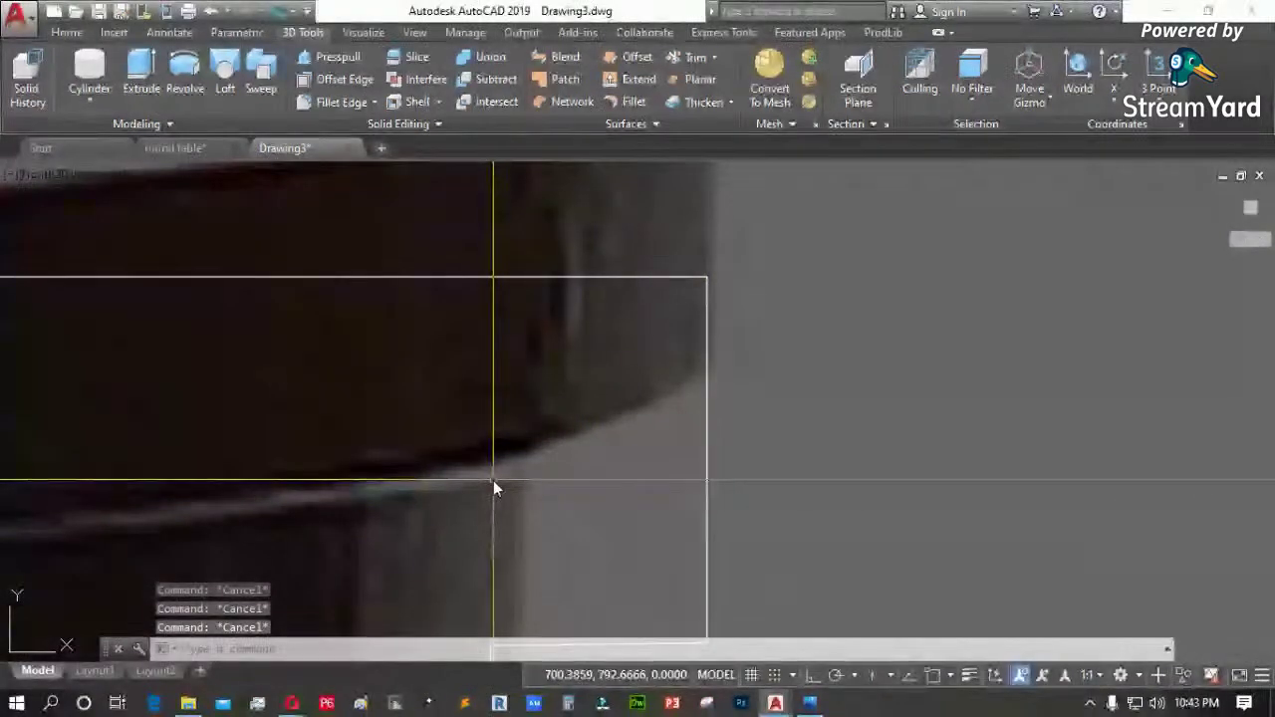
Fillet the top edge and right vertical edge of the apron profile with radius 2
text(fillet)
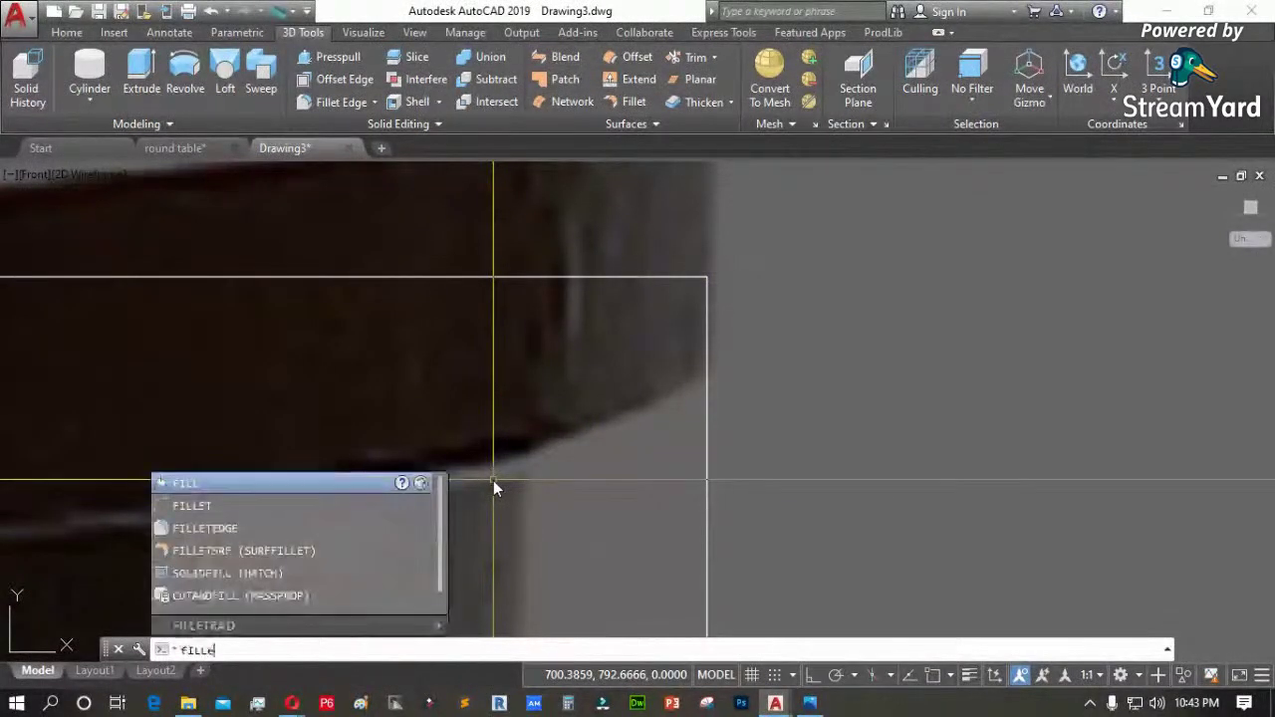
key(Return)
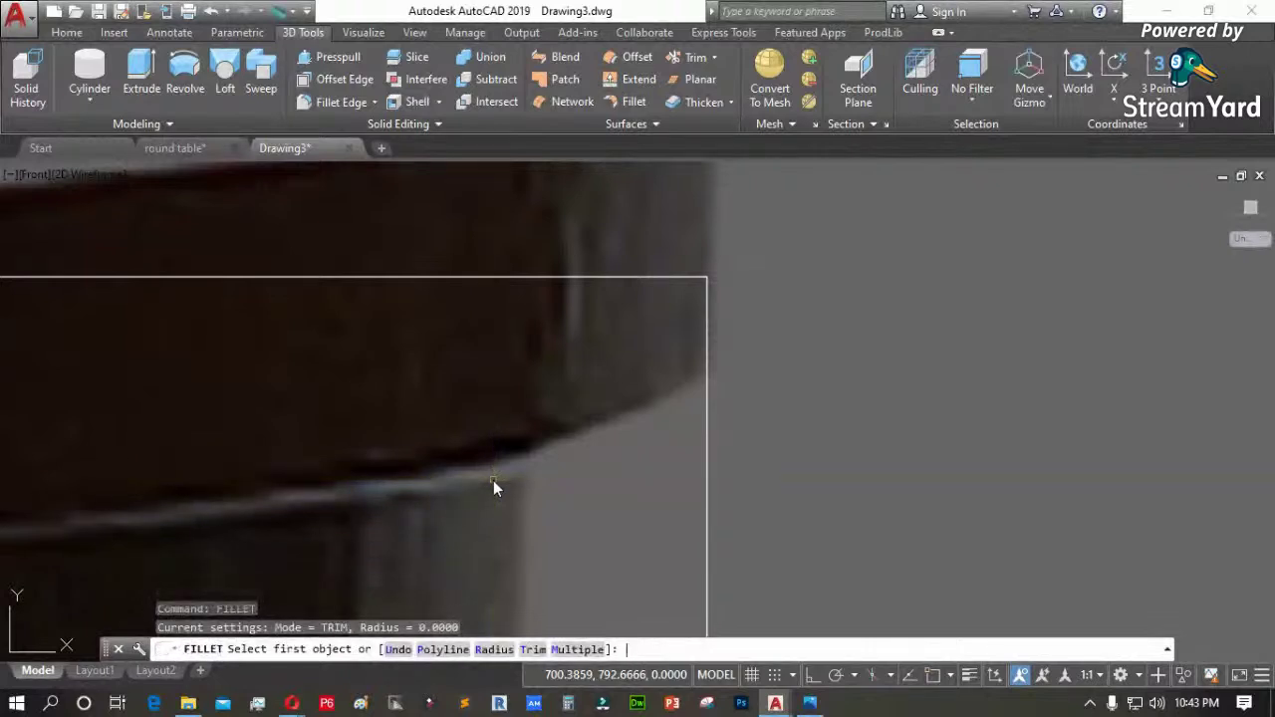
text(r)
key(Return)
text(2)
key(Return)
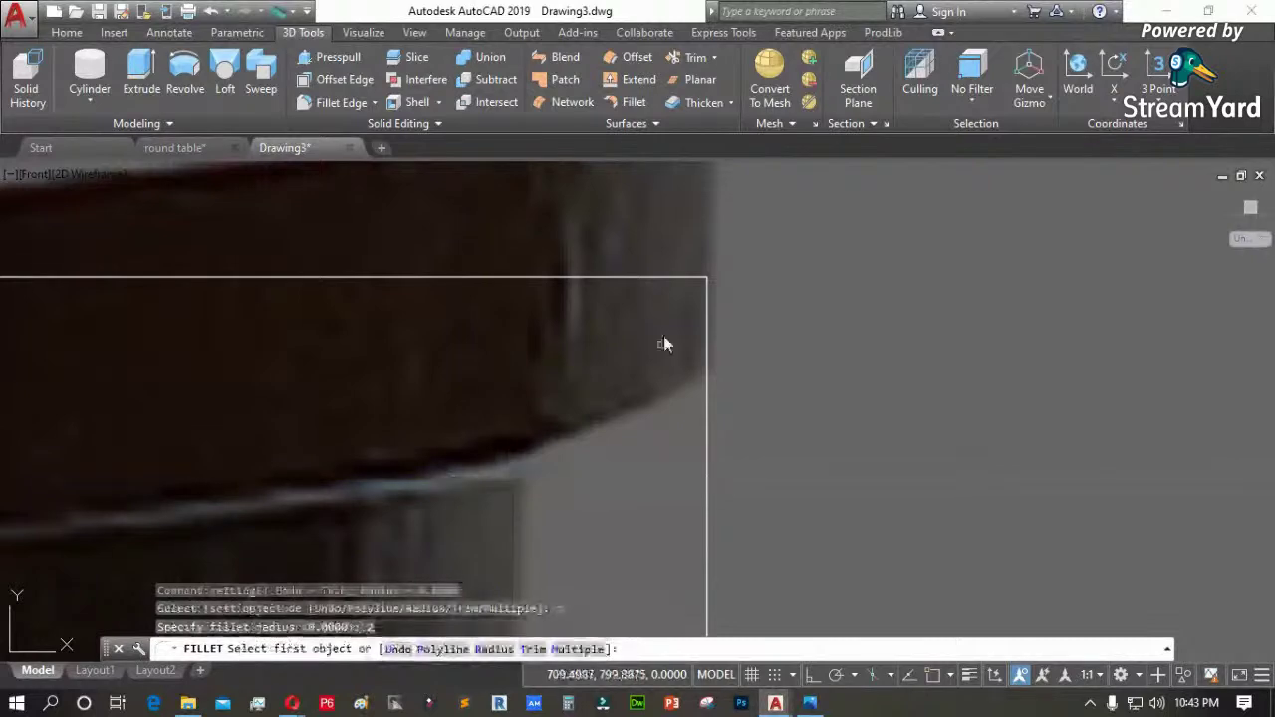
click(679, 280)
click(705, 309)
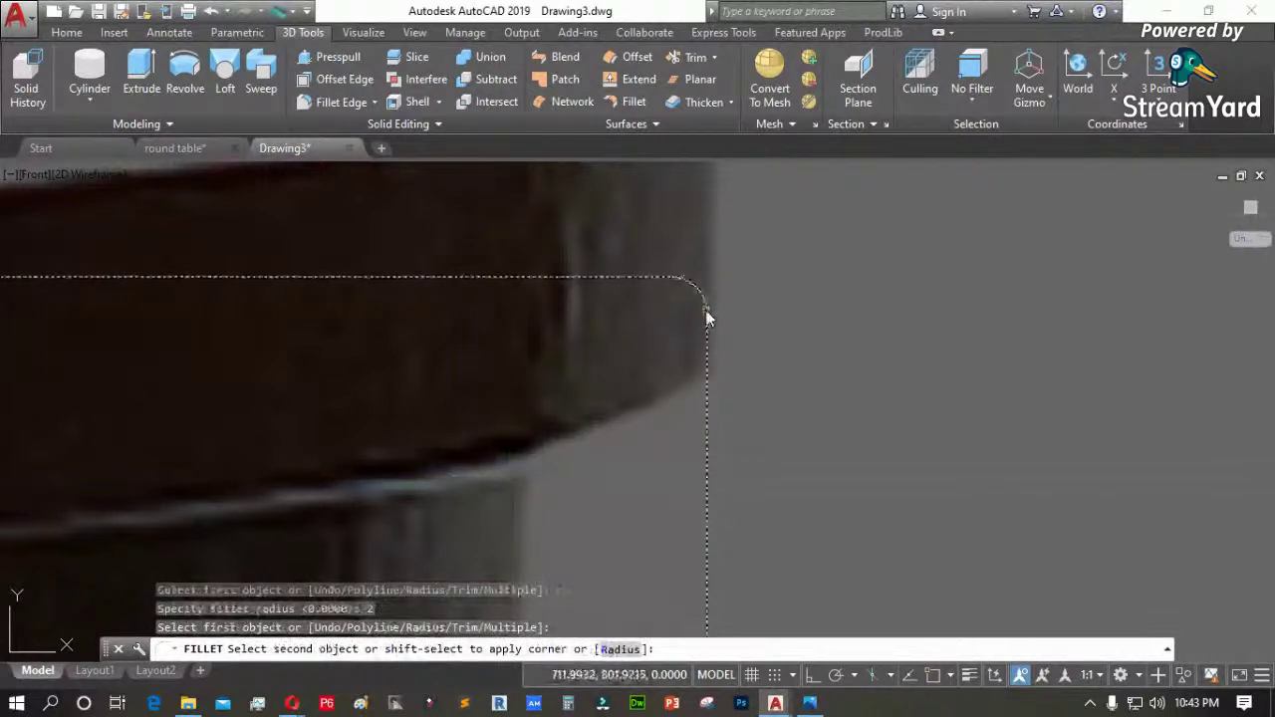
scroll(722, 310, down, 2)
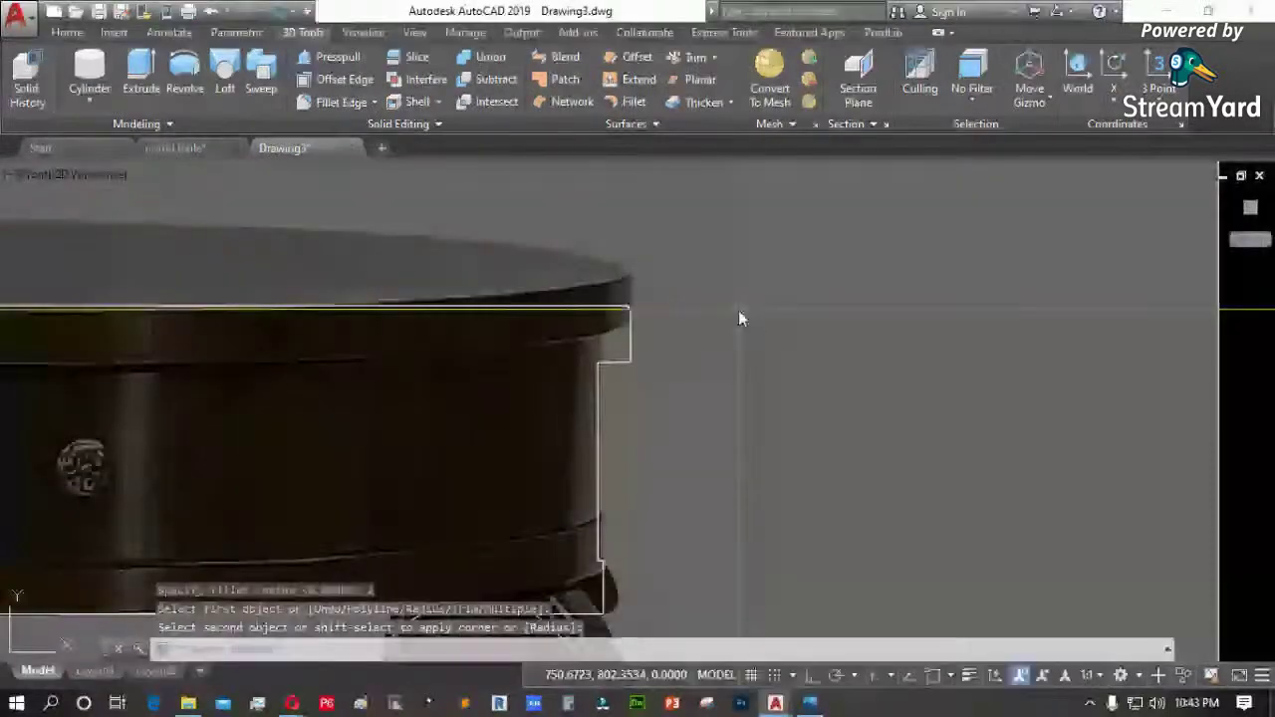
scroll(645, 329, up, 4)
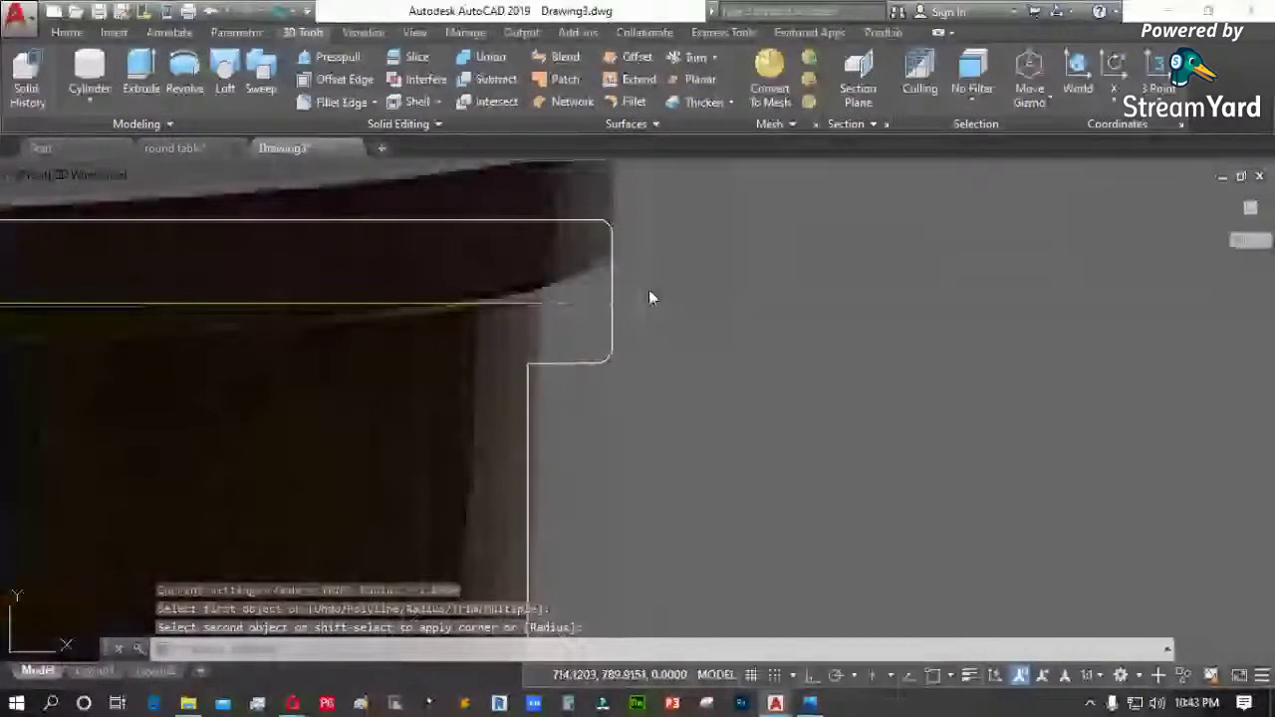
scroll(648, 297, down, 4)
scroll(552, 447, up, 4)
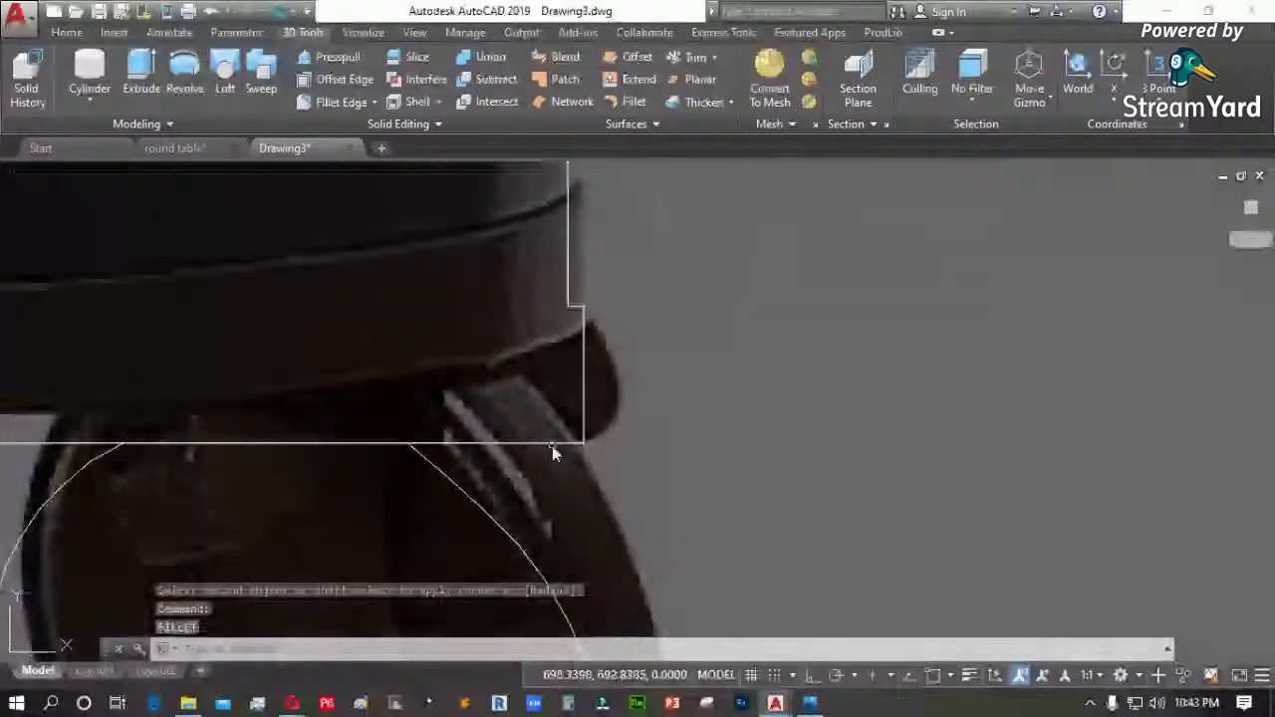
scroll(673, 412, down, 1)
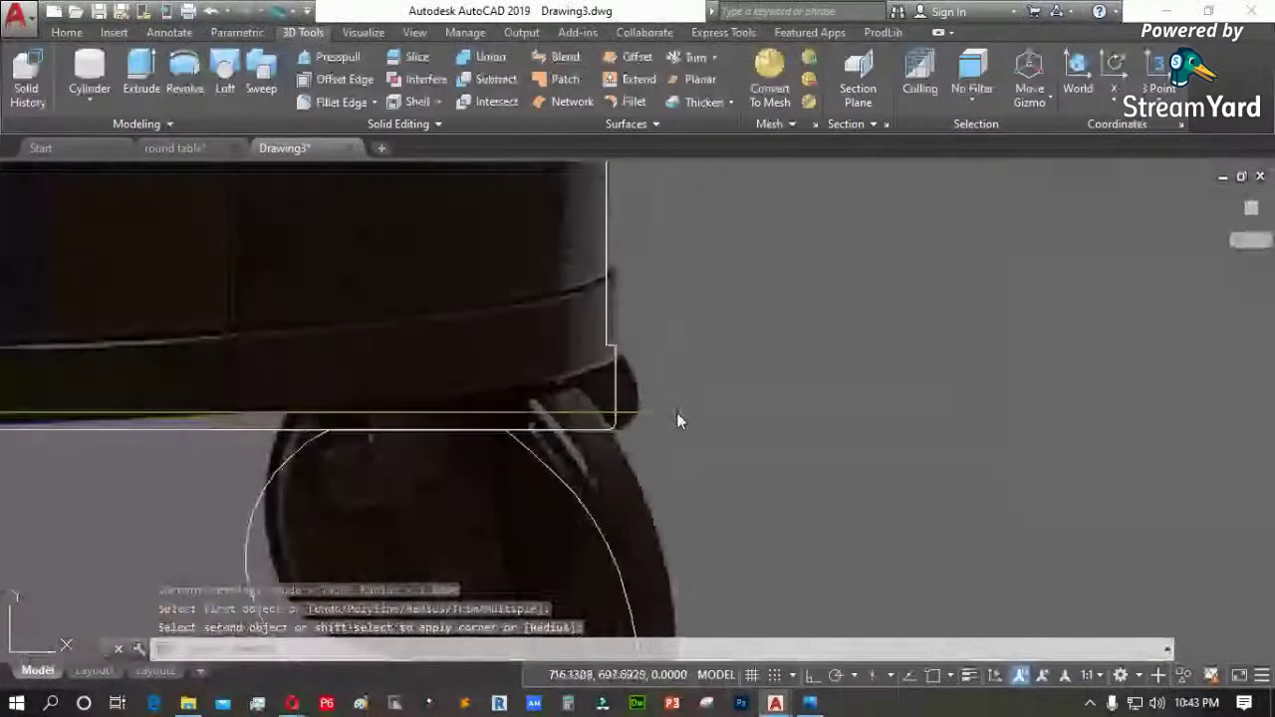
scroll(677, 416, down, 3)
text(REVSURF)
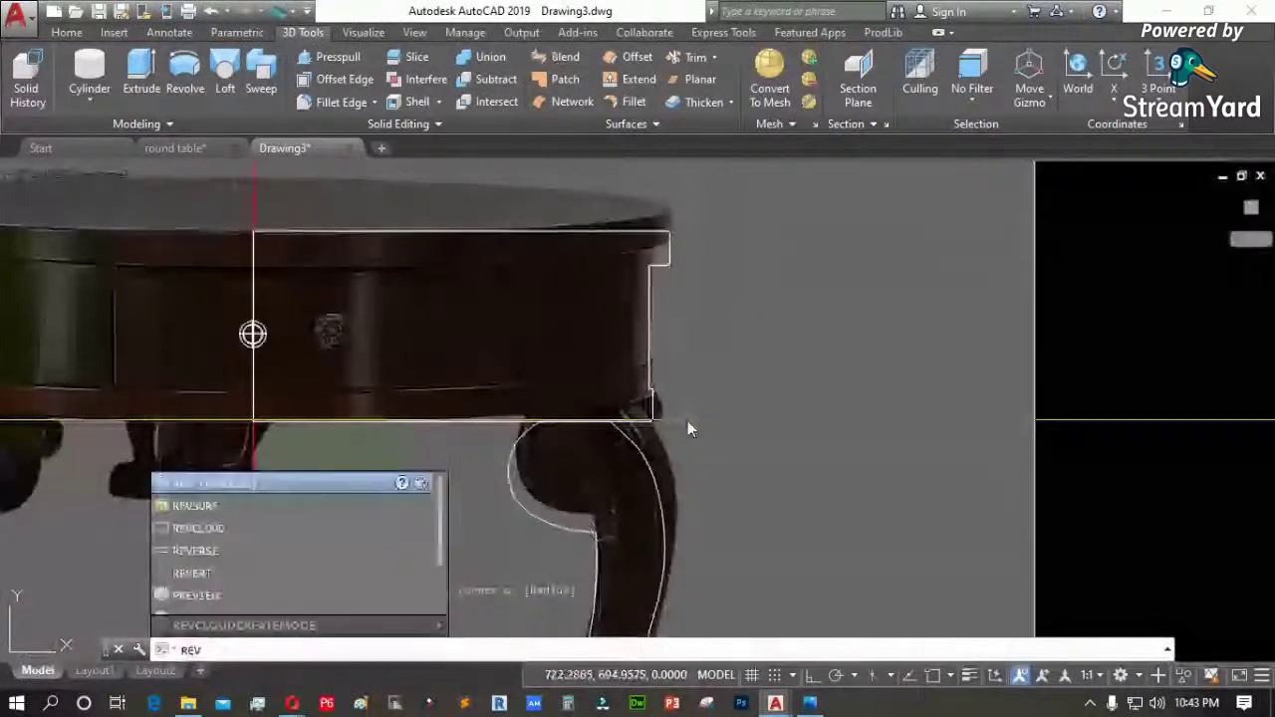
Make a first REVSURF attempt on the finial profile about the red vertical line, then cancel it
click(221, 508)
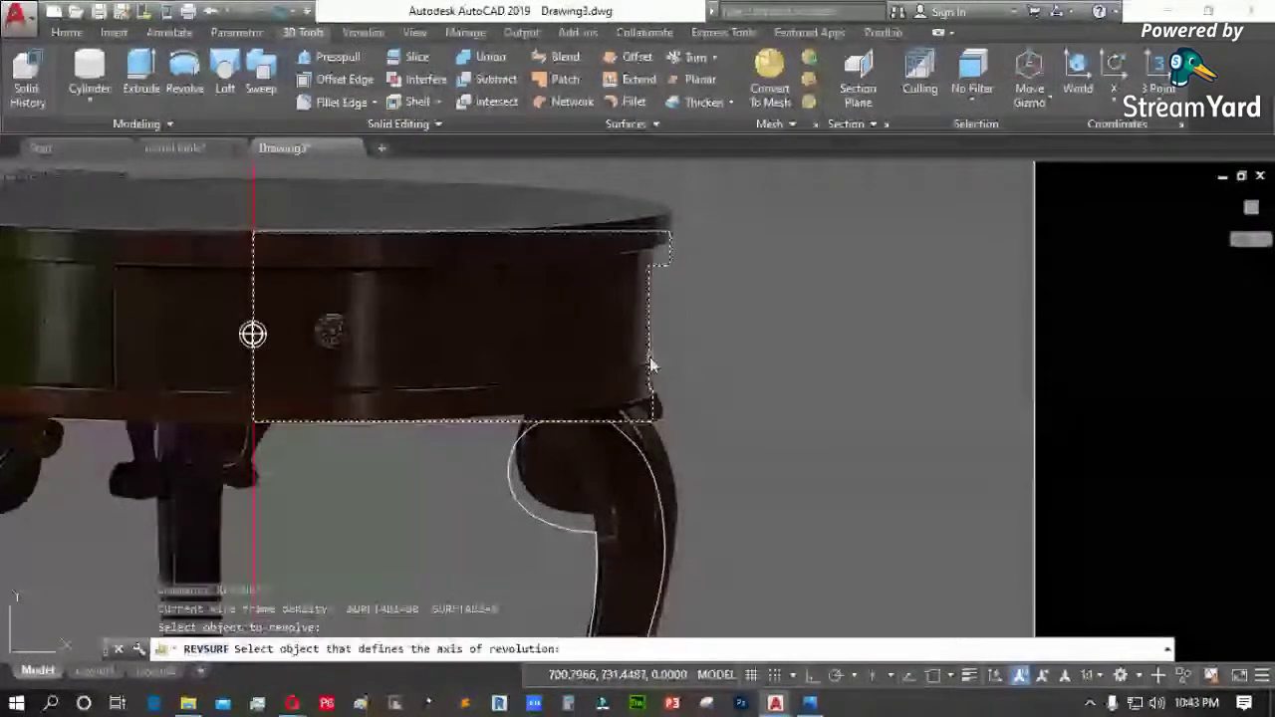
click(255, 469)
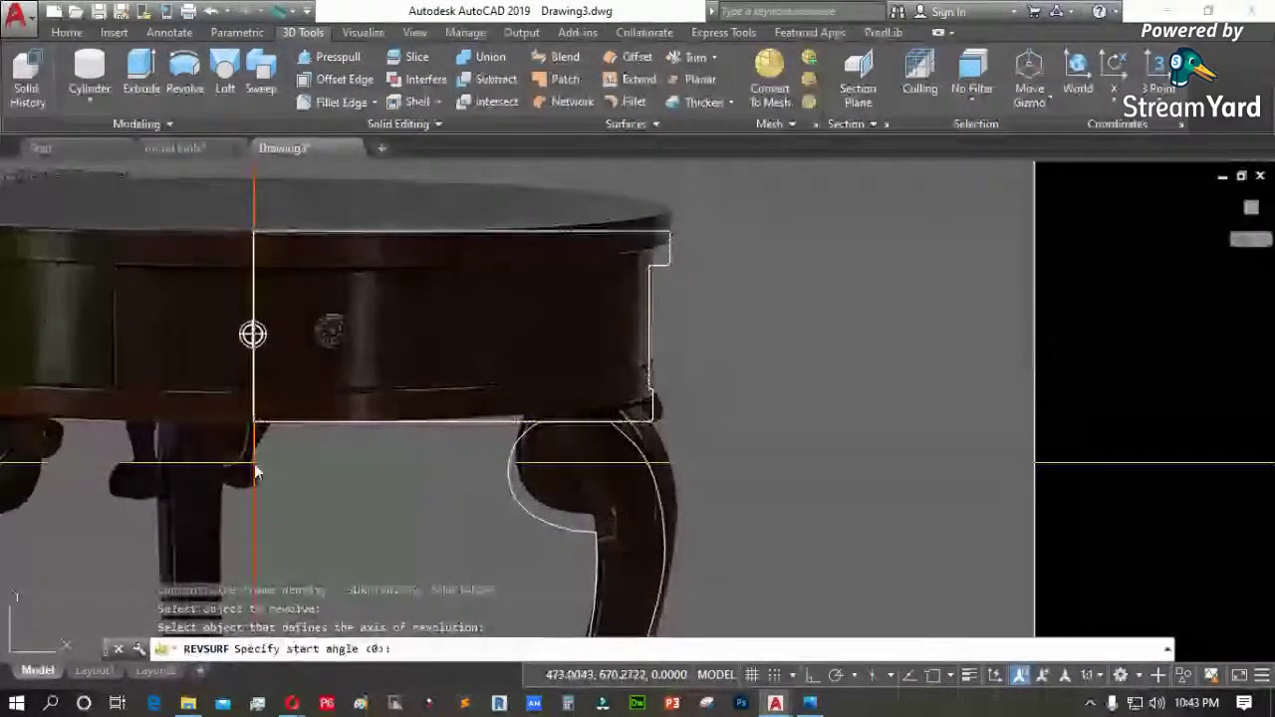
key(Return)
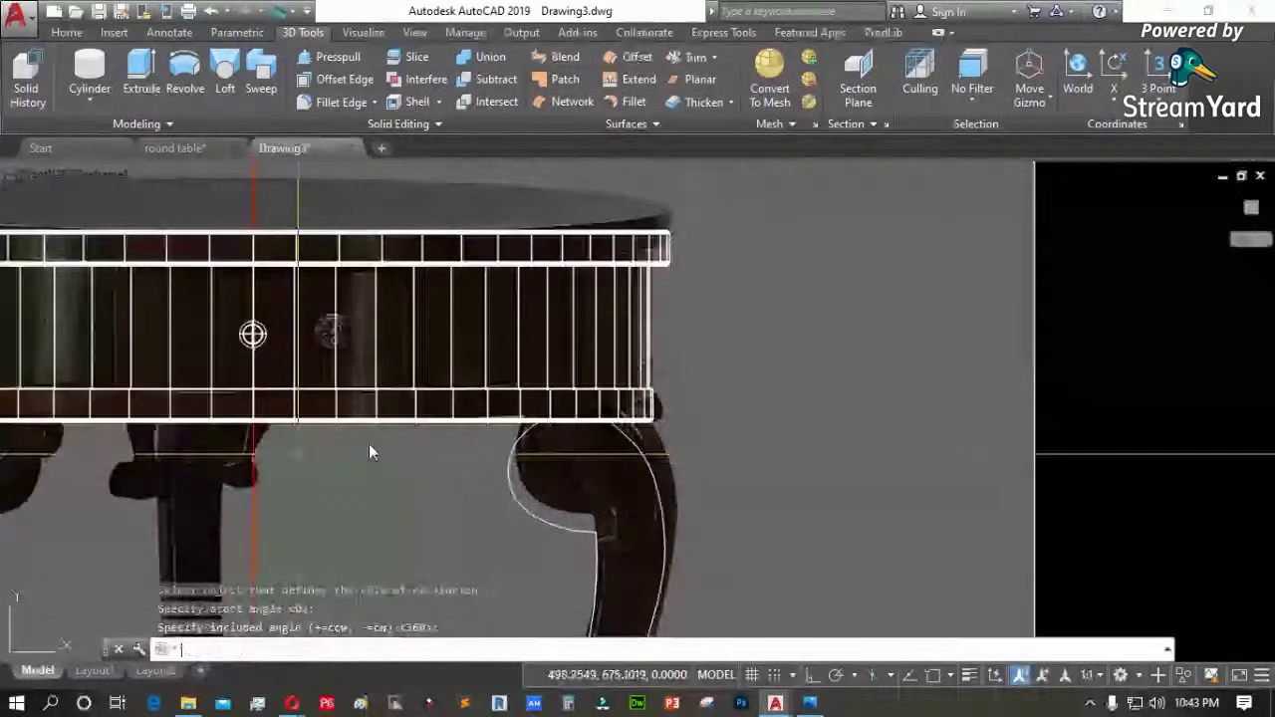
middle_drag(368, 444, 551, 408)
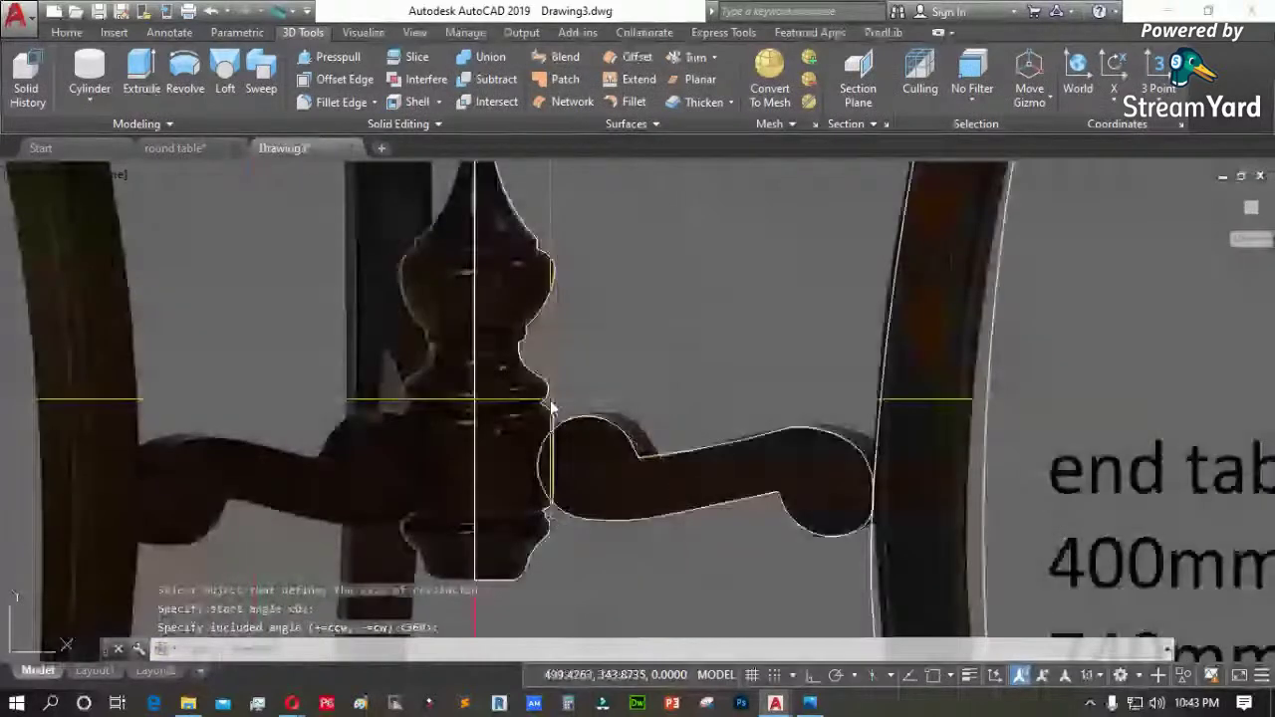
key(Return)
key(Return)
click(546, 400)
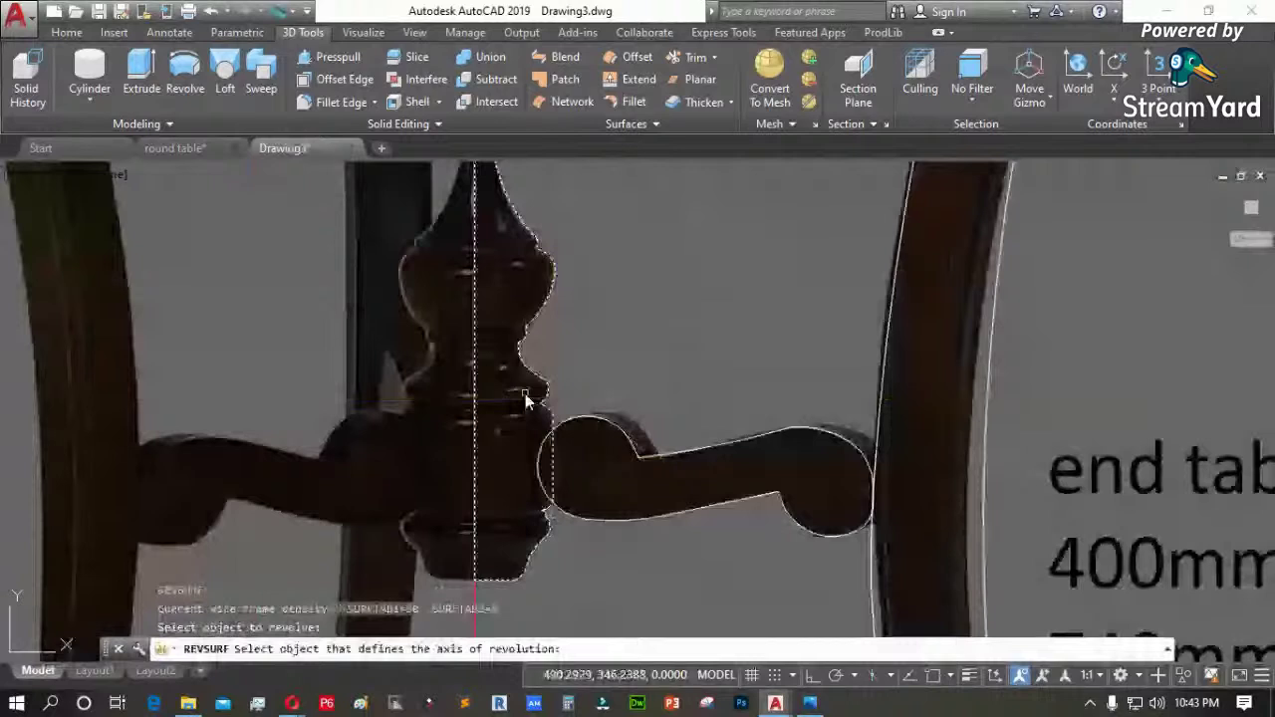
key(Escape)
key(Return)
Revolve the finial profile about the centre line from 0° through a full 360°
click(555, 426)
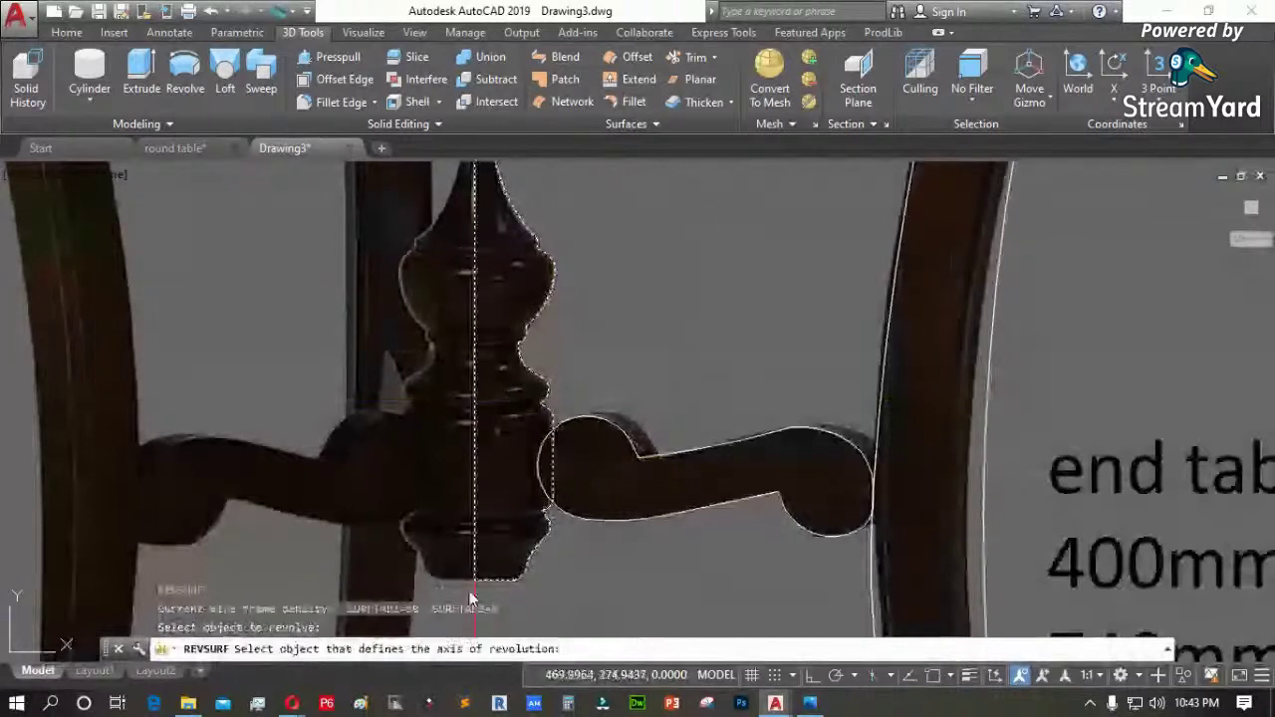
click(495, 580)
key(Return)
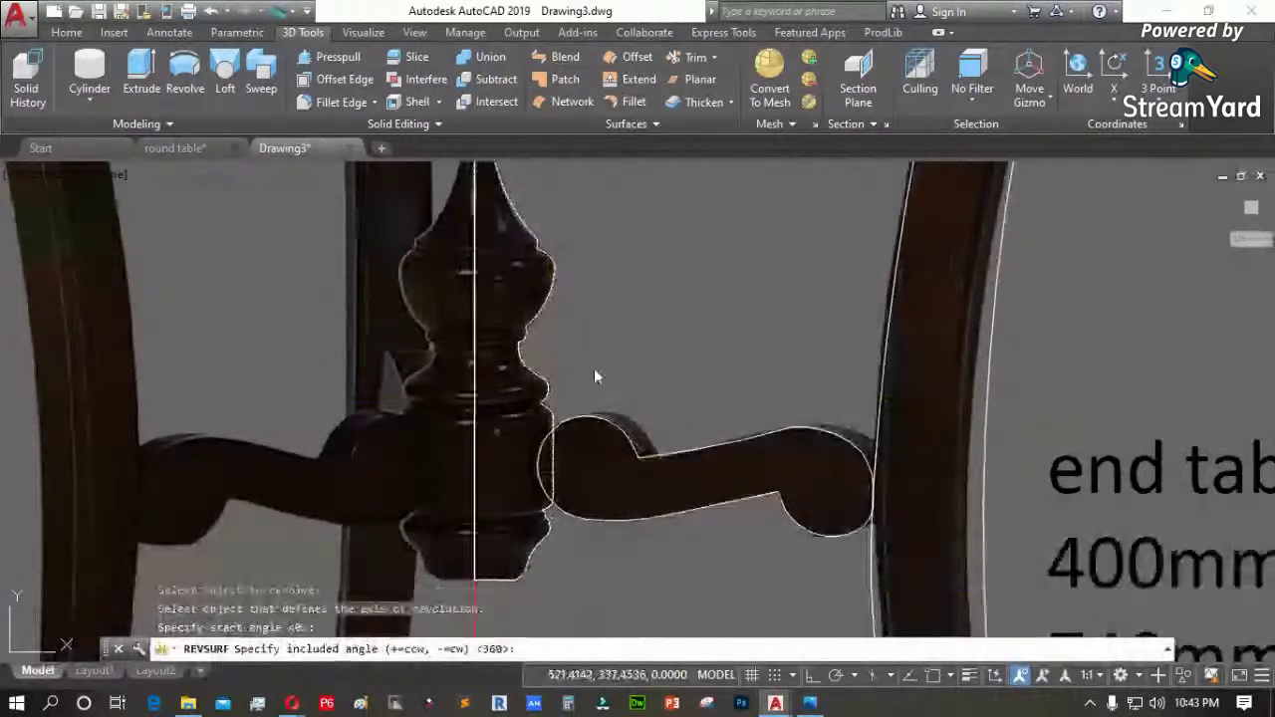
key(Return)
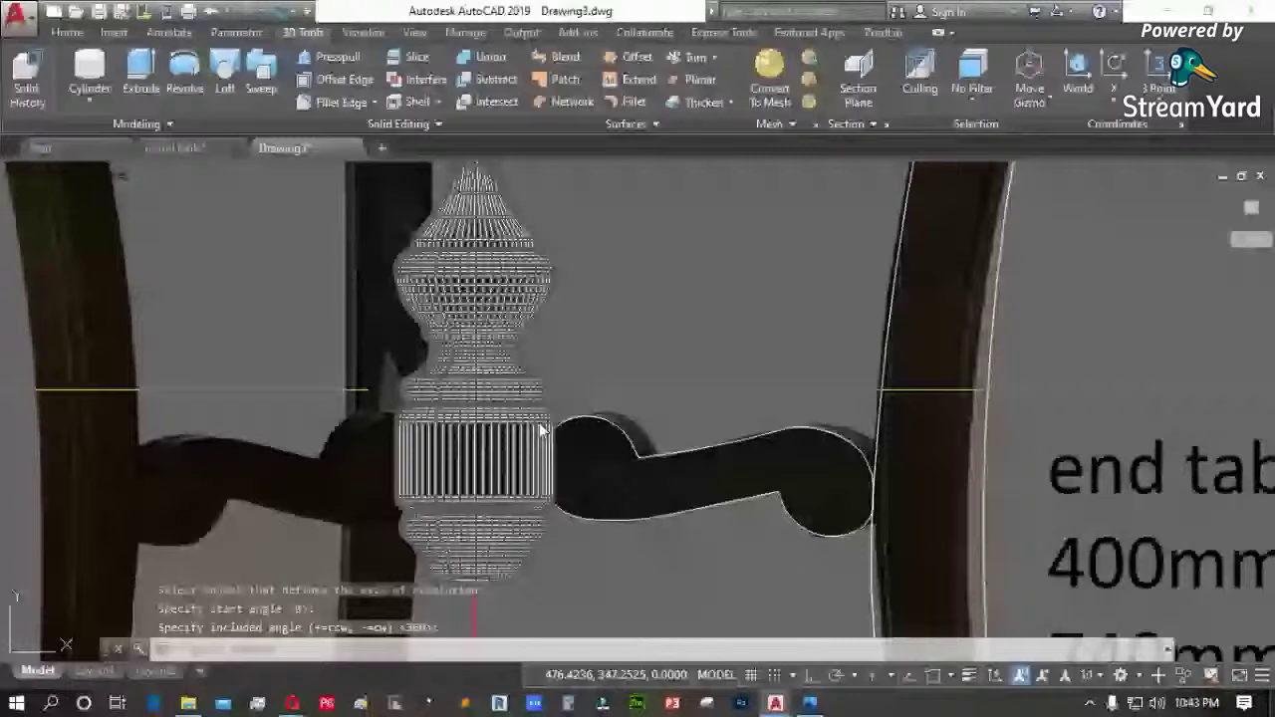
Start extruding the right leg profile into a solid
scroll(541, 431, down, 3)
click(142, 74)
click(600, 289)
key(Return)
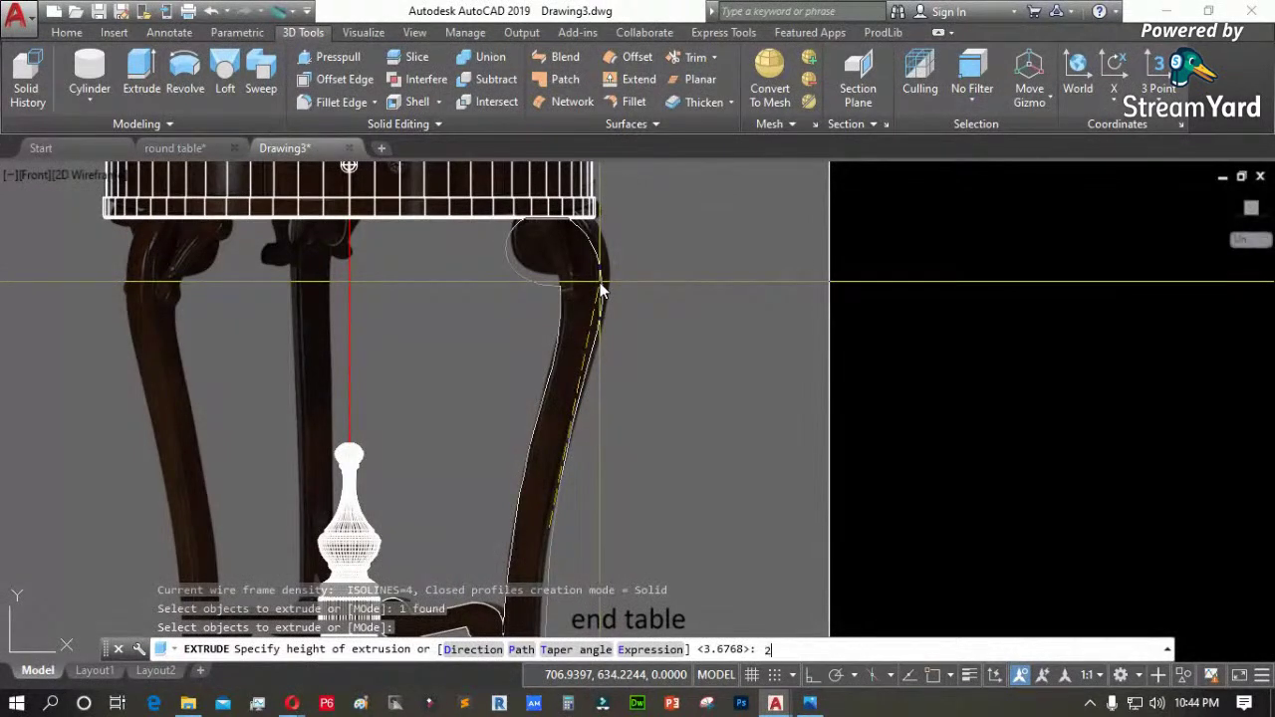
Extrude the right leg and the stretcher bar profiles 20 units
key(Return)
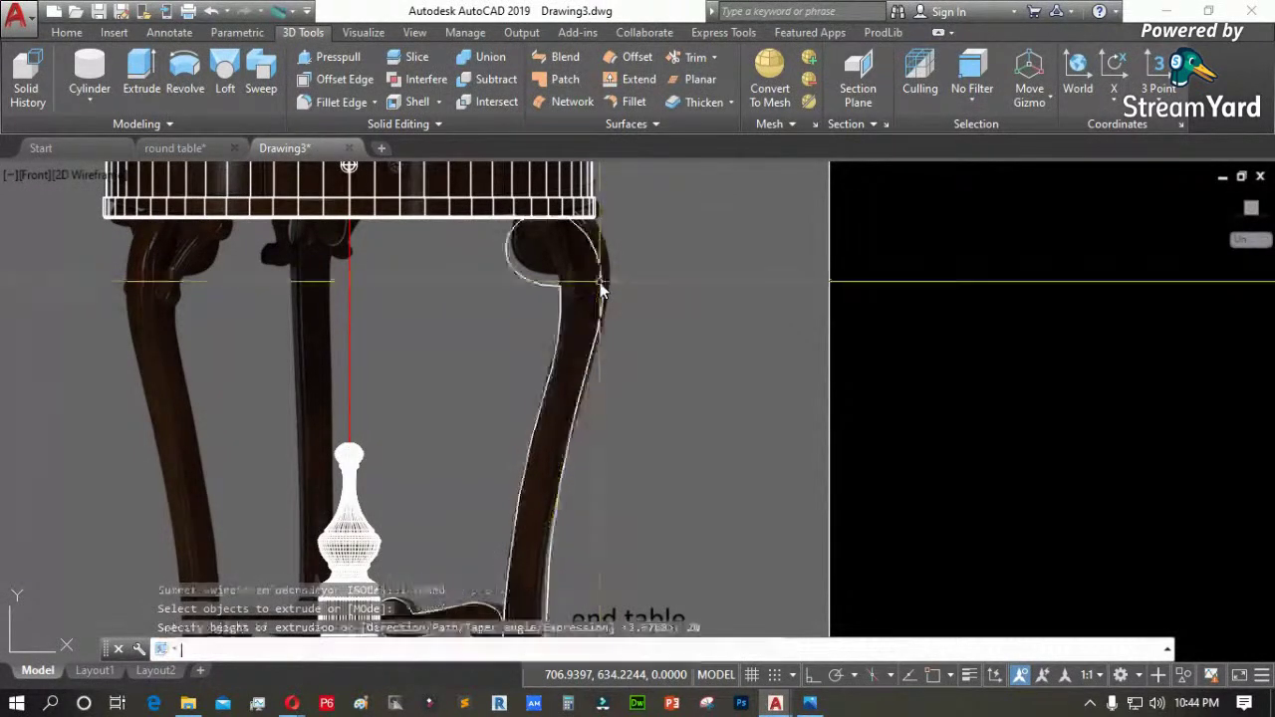
scroll(601, 288, down, 2)
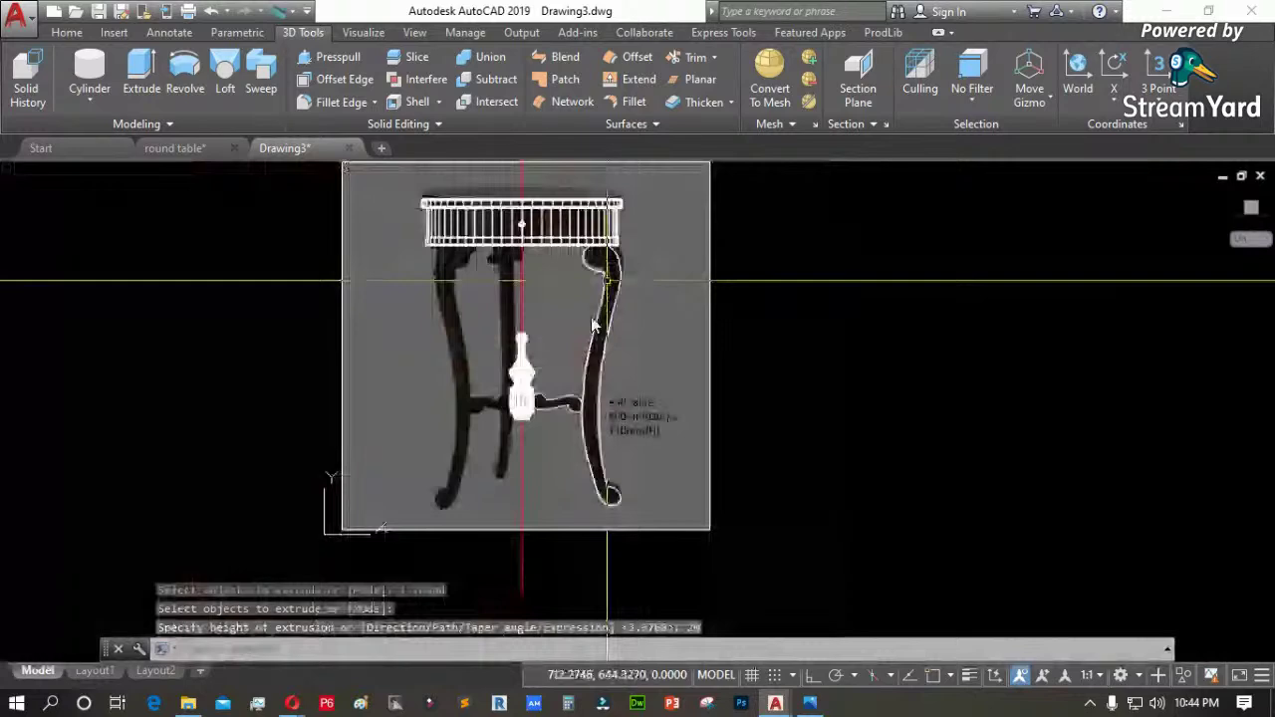
scroll(588, 399, up, 4)
key(Return)
click(585, 409)
key(Return)
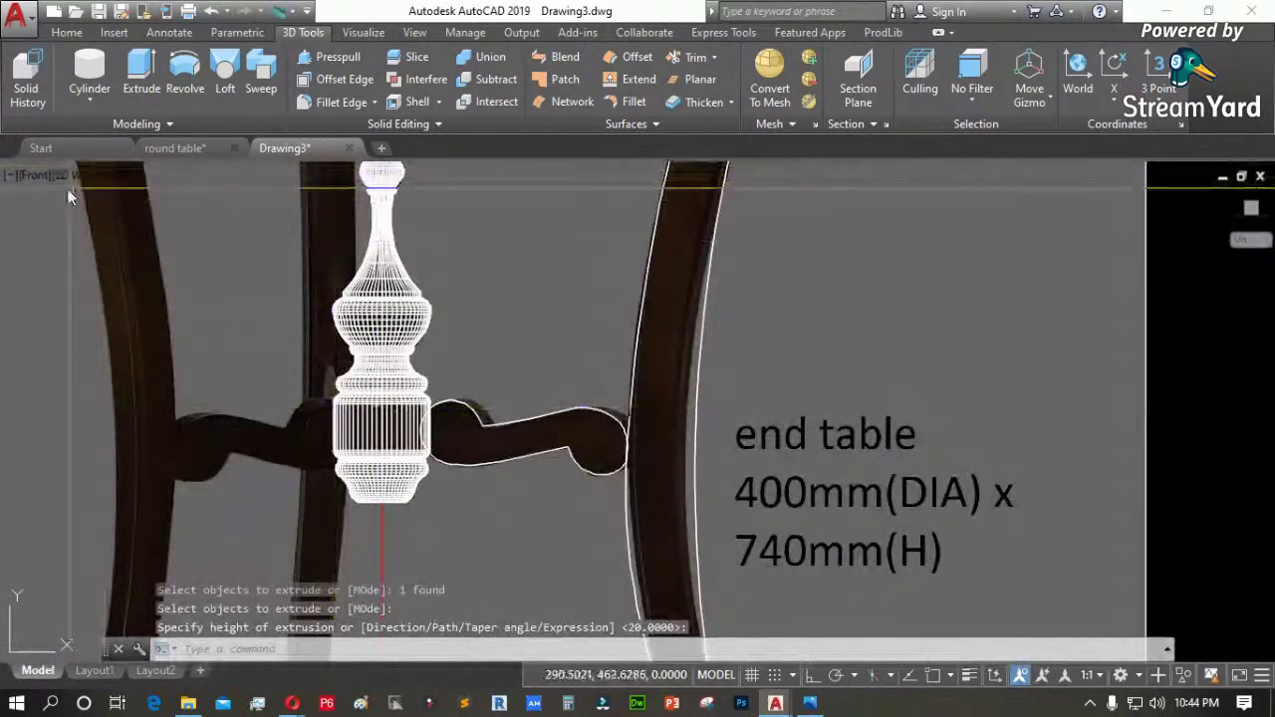
Switch to the Top view of the model
click(39, 176)
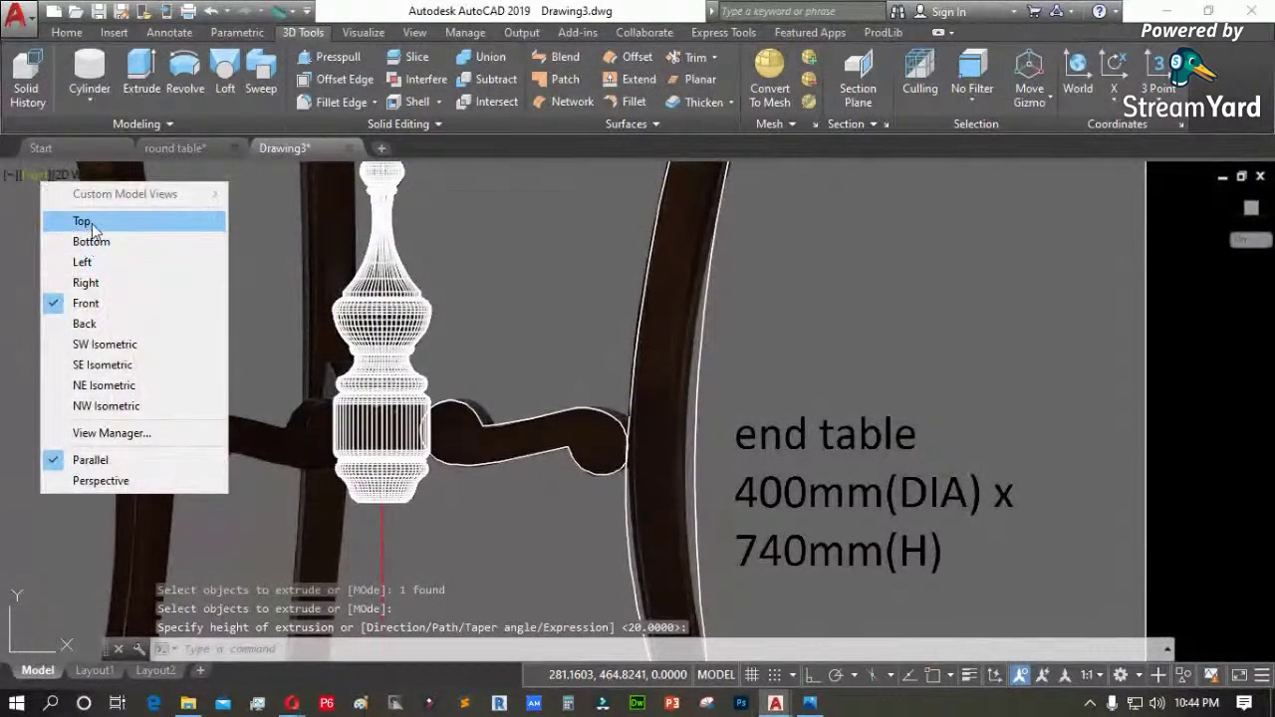
click(82, 221)
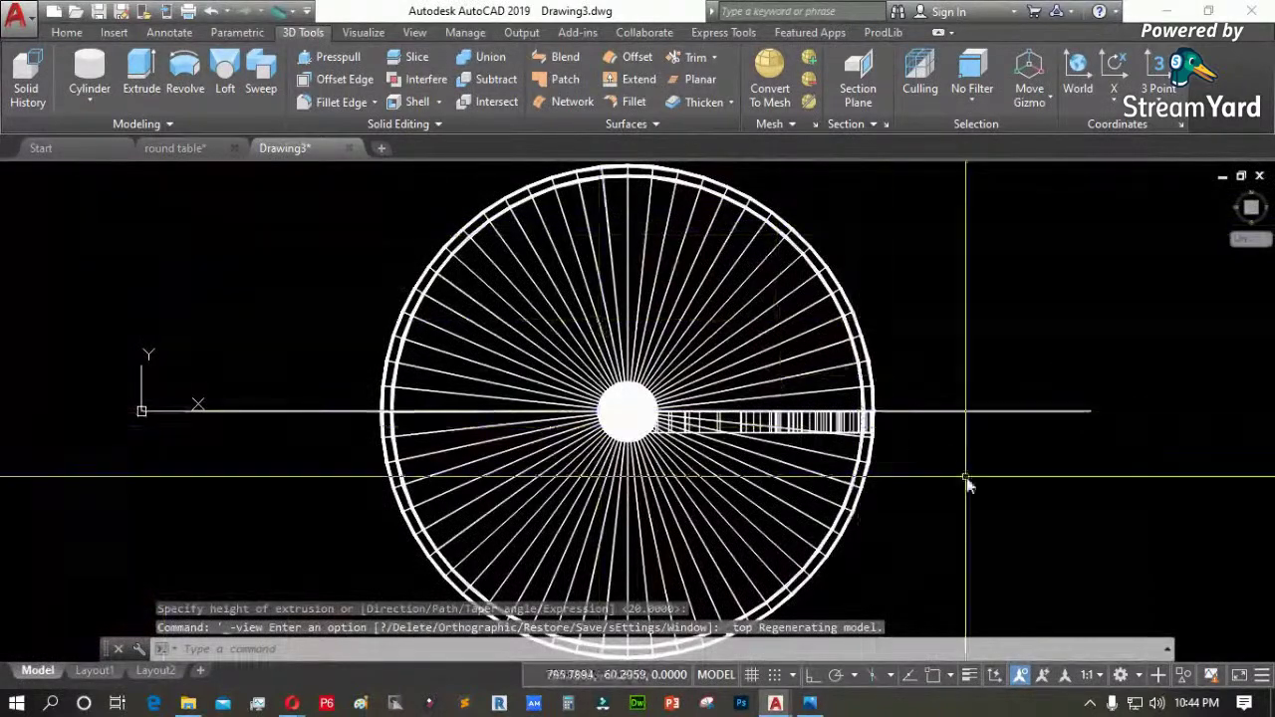
scroll(902, 450, up, 4)
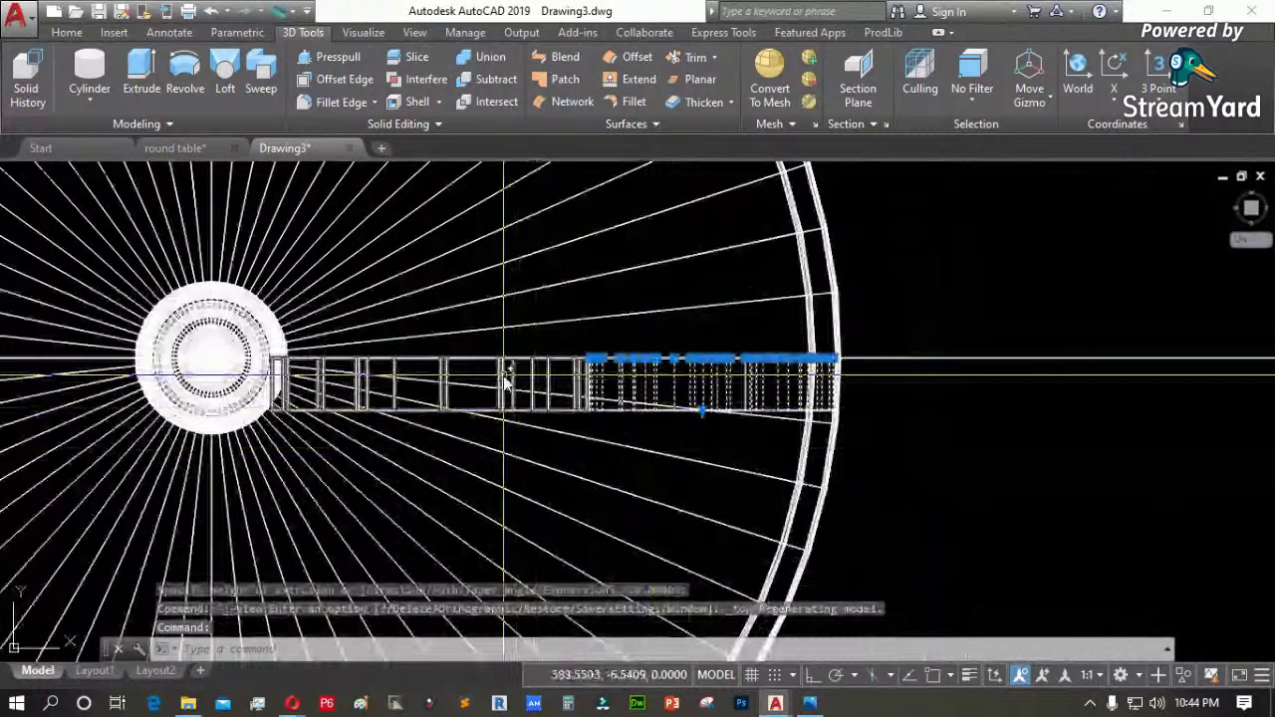
Move both extruded pieces 10 units orthogonally with Ortho on
key(Escape)
key(Escape)
text(m)
key(Return)
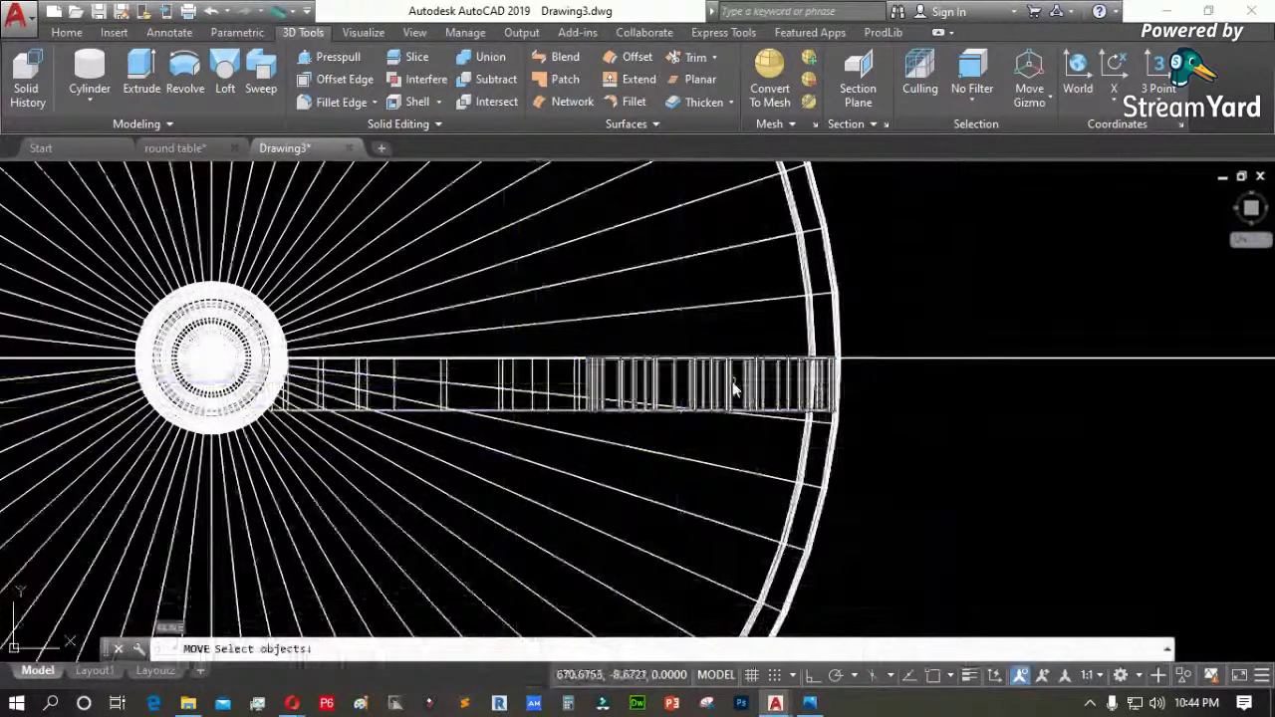
click(590, 384)
click(561, 384)
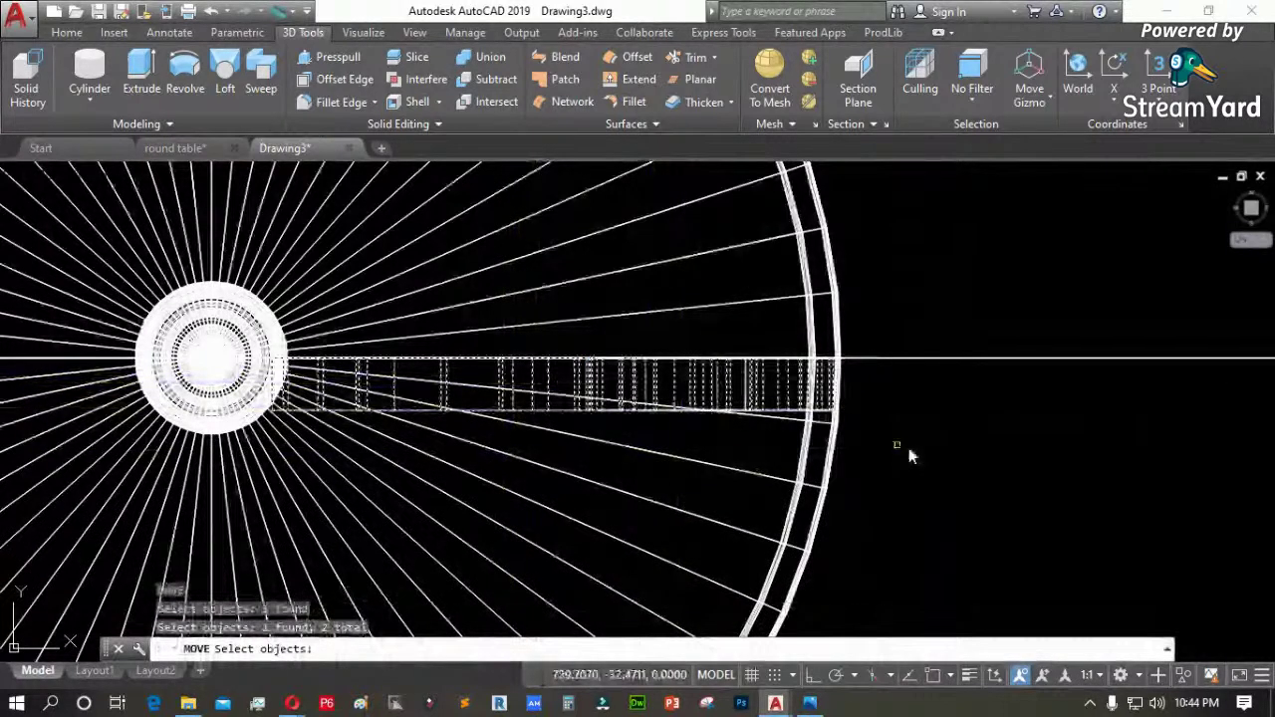
key(Return)
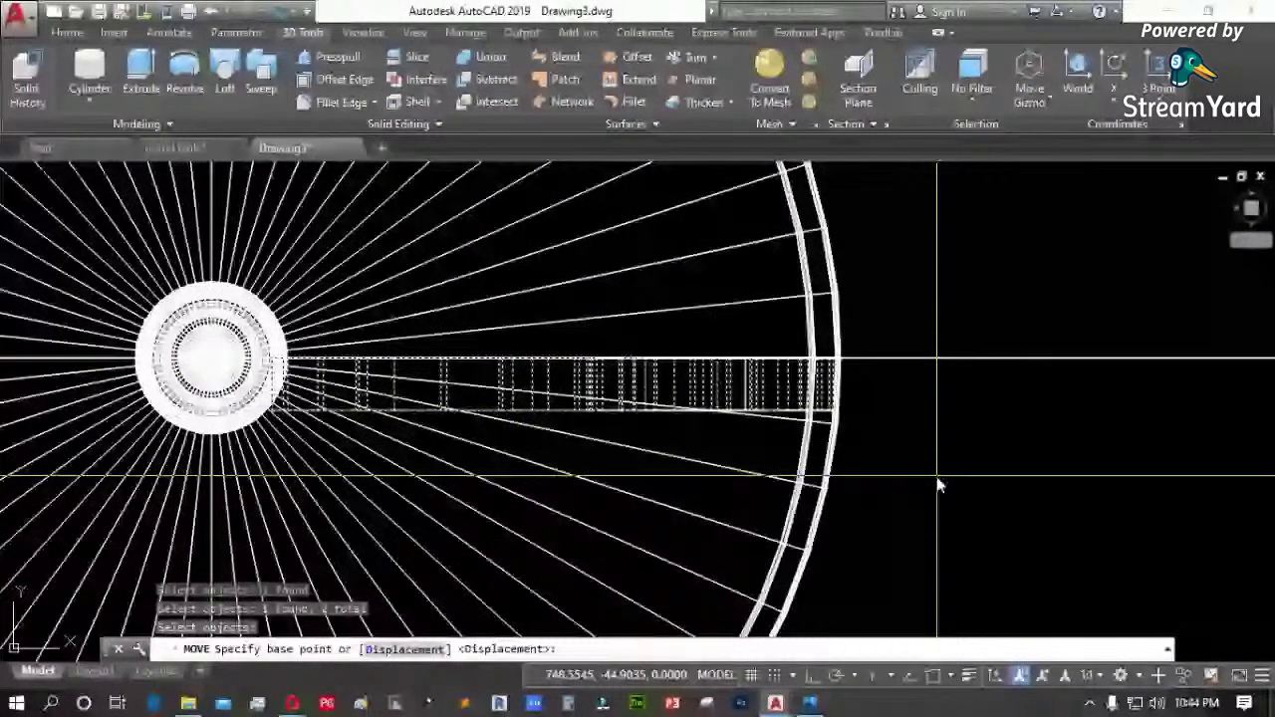
scroll(936, 486, down, 4)
click(937, 486)
key(F8)
text(10)
key(Return)
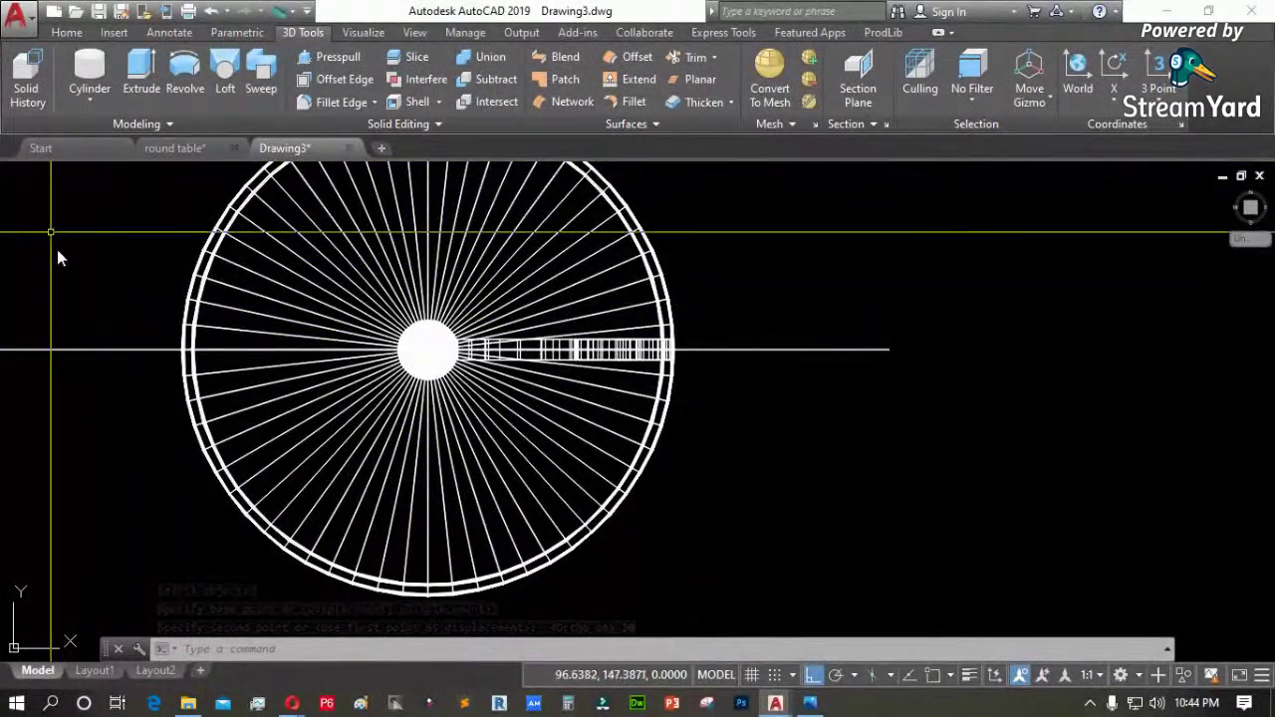
click(30, 174)
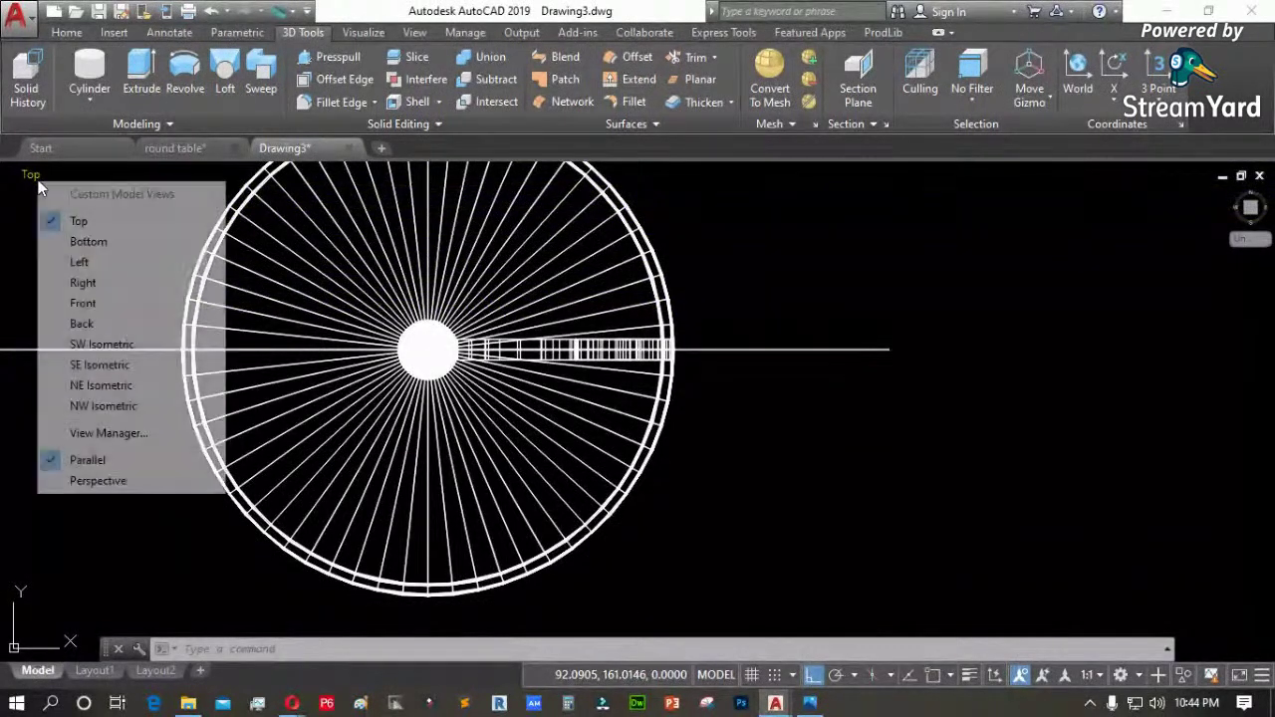
Switch to SE Isometric view and delete the reference photo
click(106, 364)
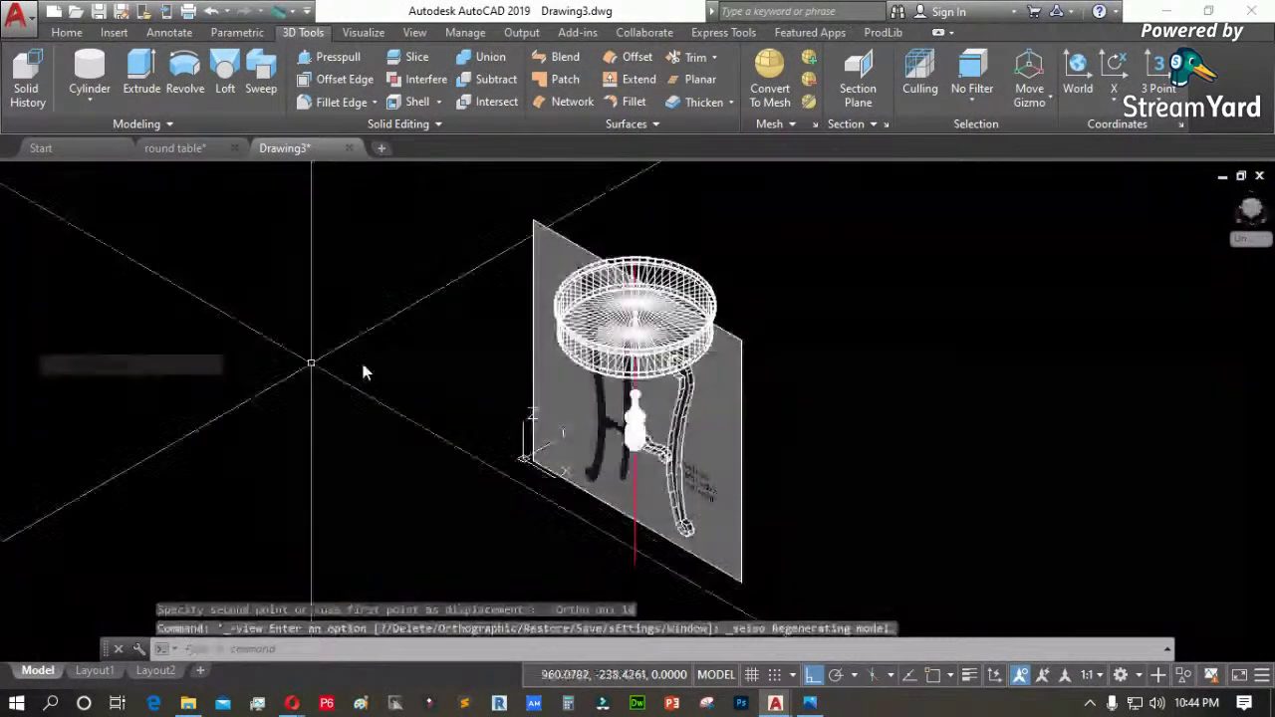
scroll(676, 528, up, 4)
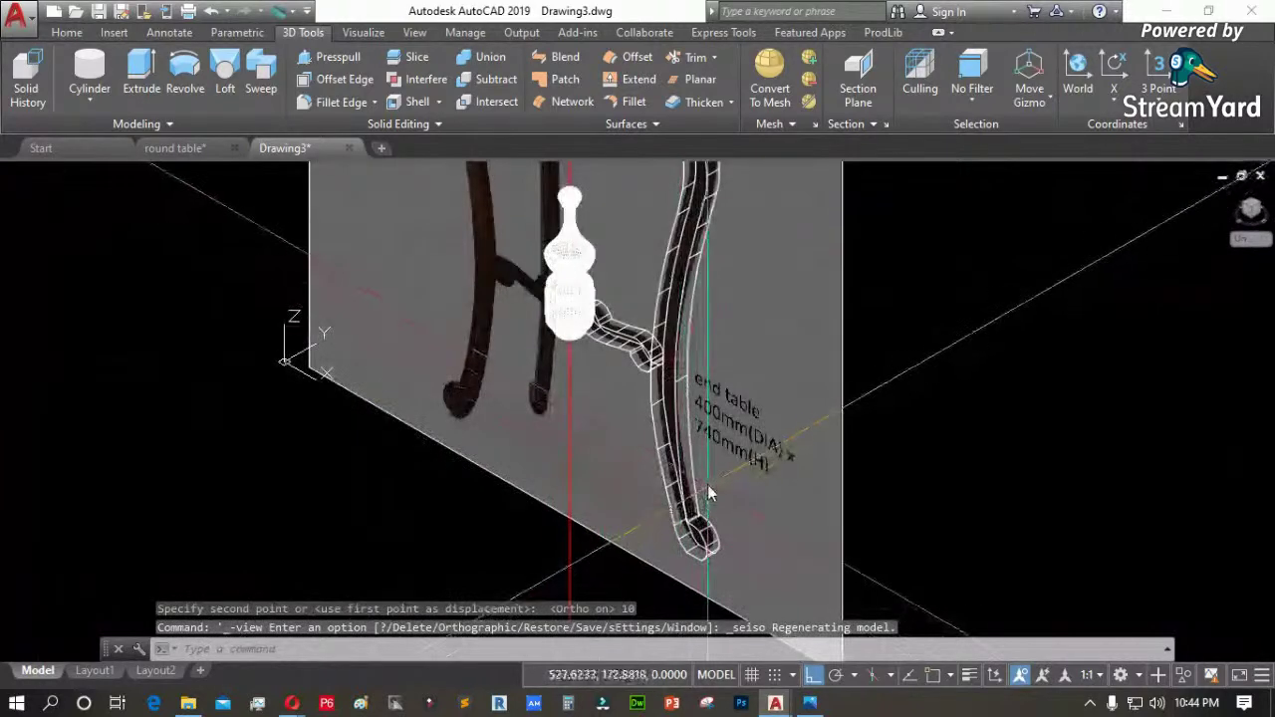
scroll(693, 452, up, 2)
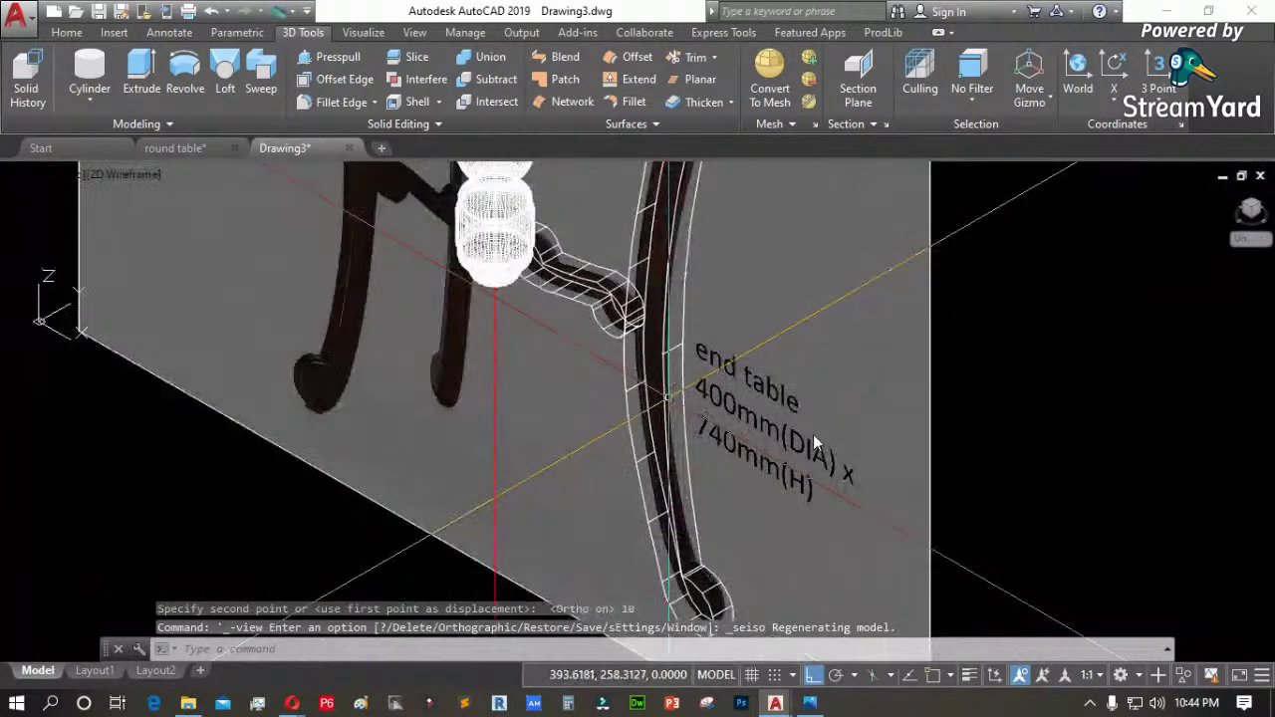
click(932, 440)
click(893, 439)
key(Delete)
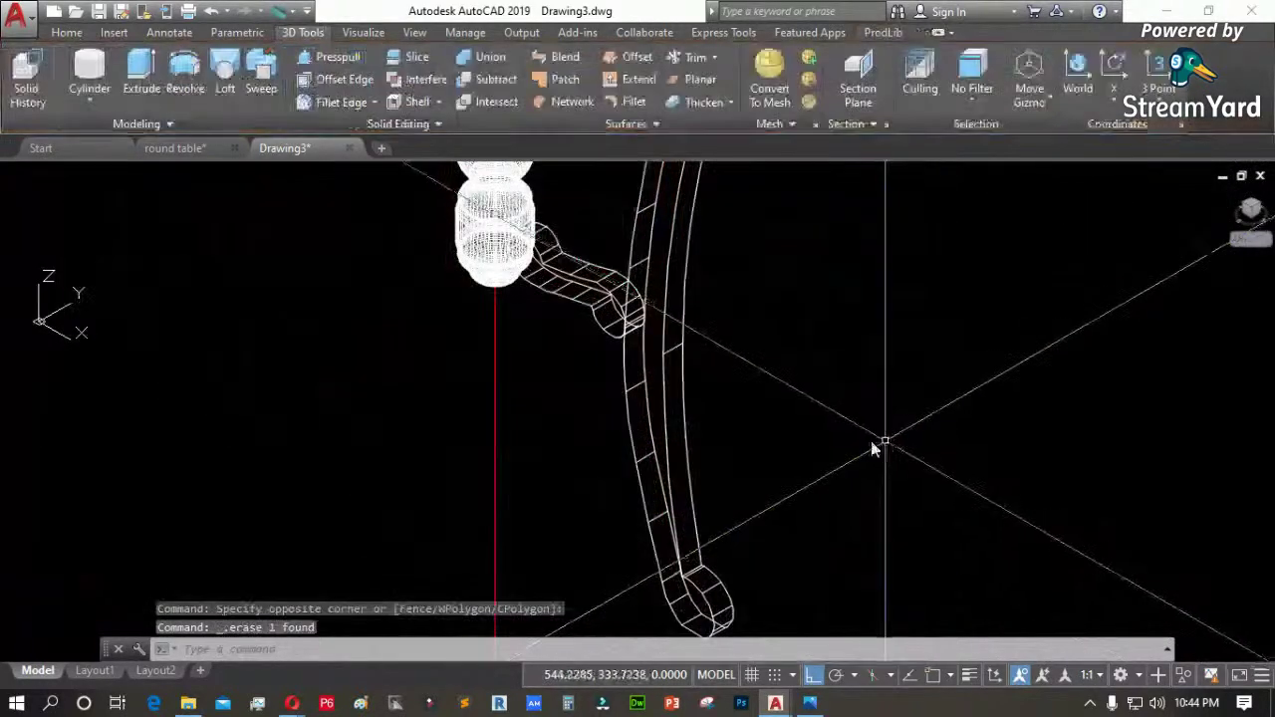
scroll(714, 468, down, 5)
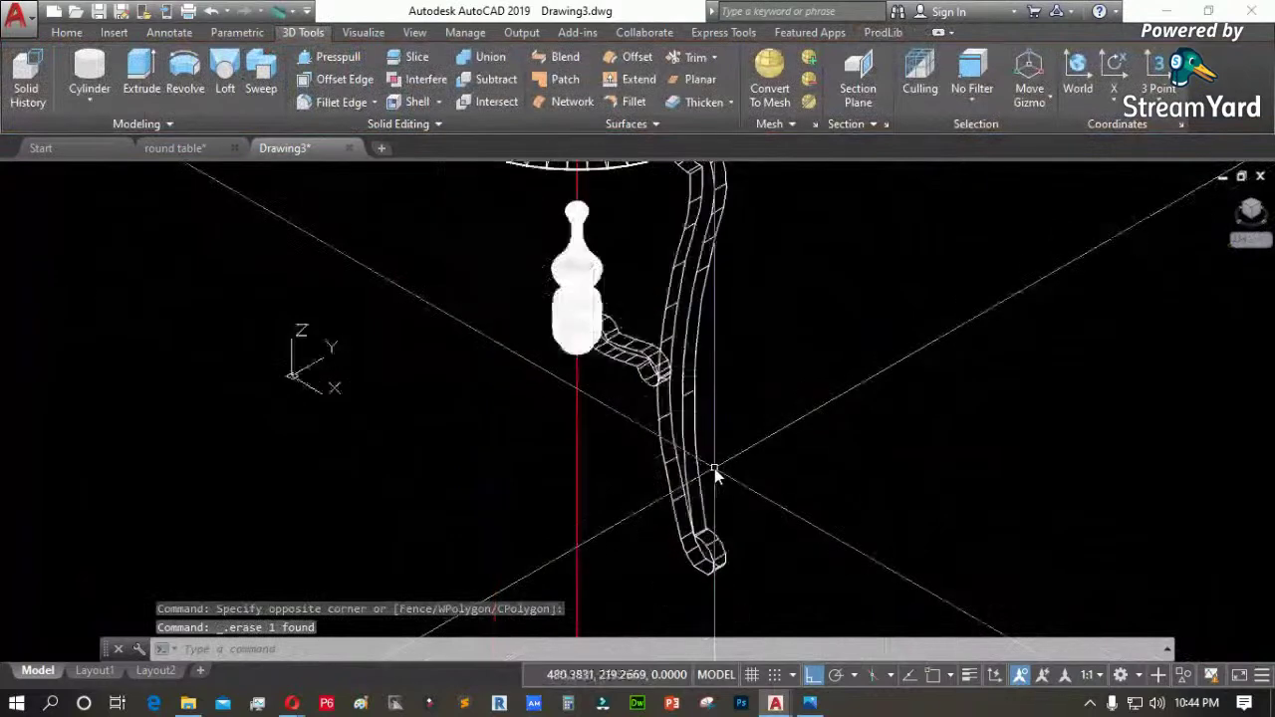
Render the table in the Shaded with Edges visual style
click(123, 175)
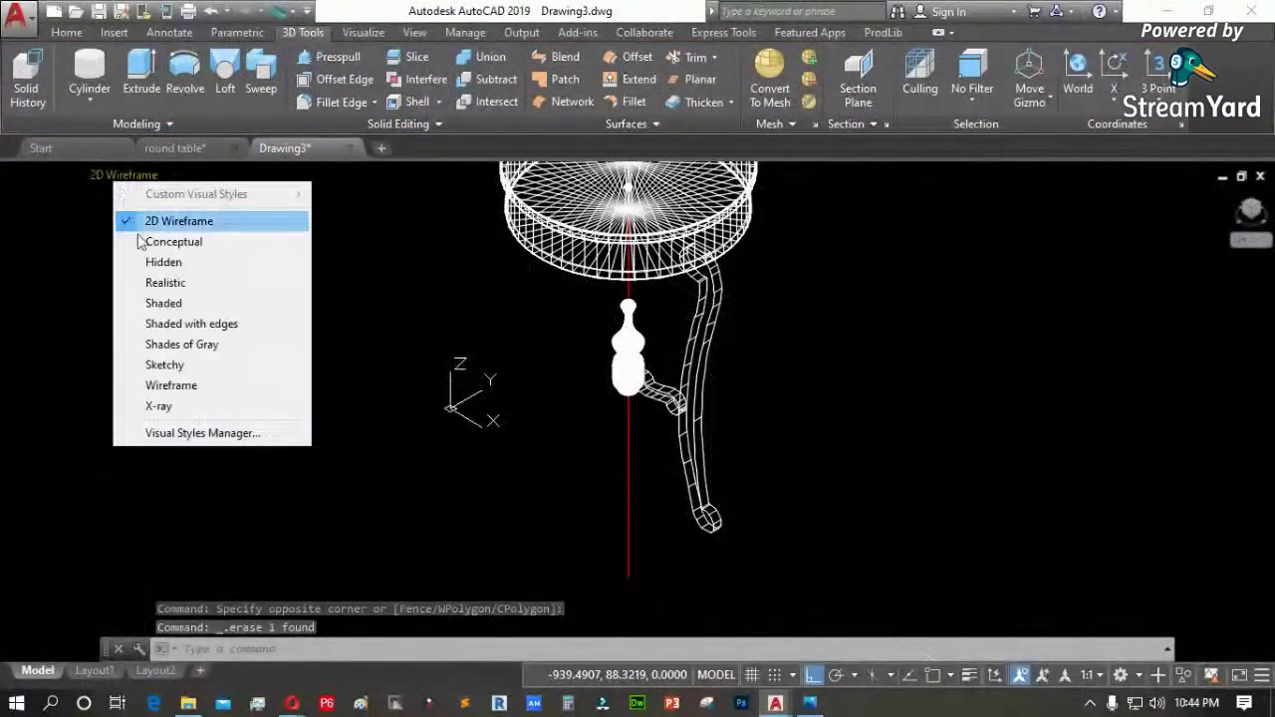
click(199, 324)
scroll(827, 281, up, 2)
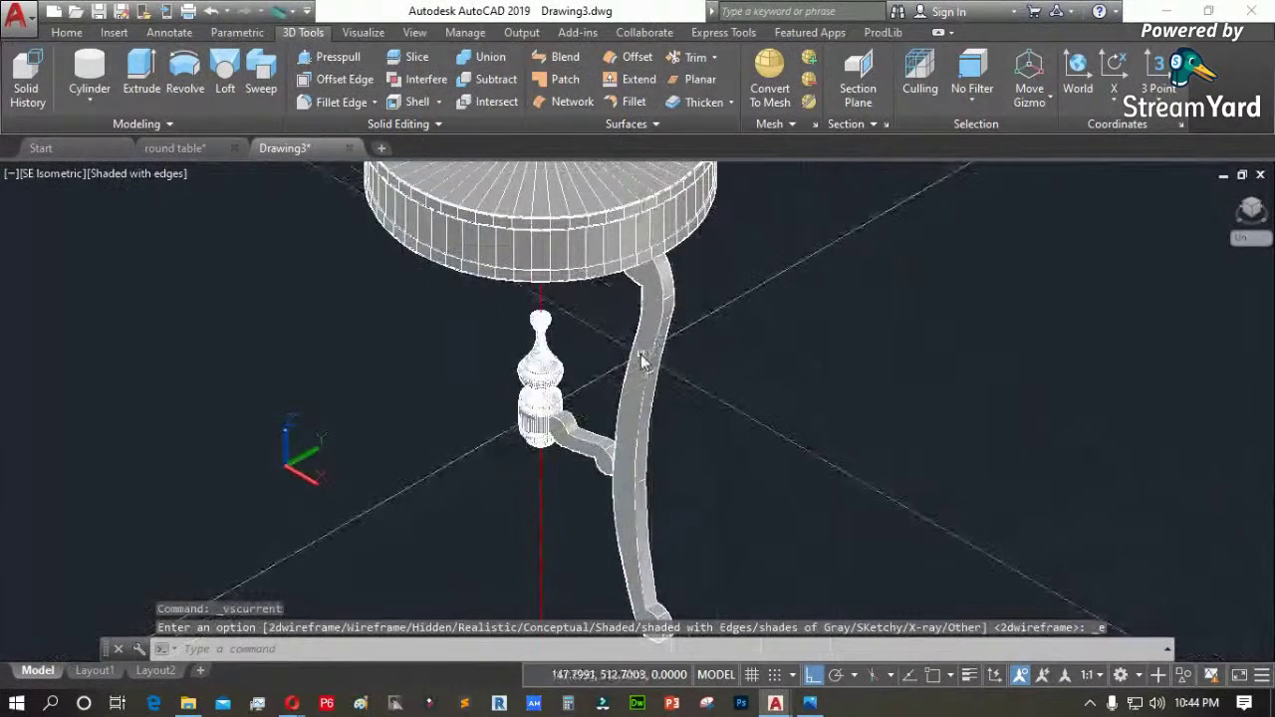
scroll(642, 339, up, 2)
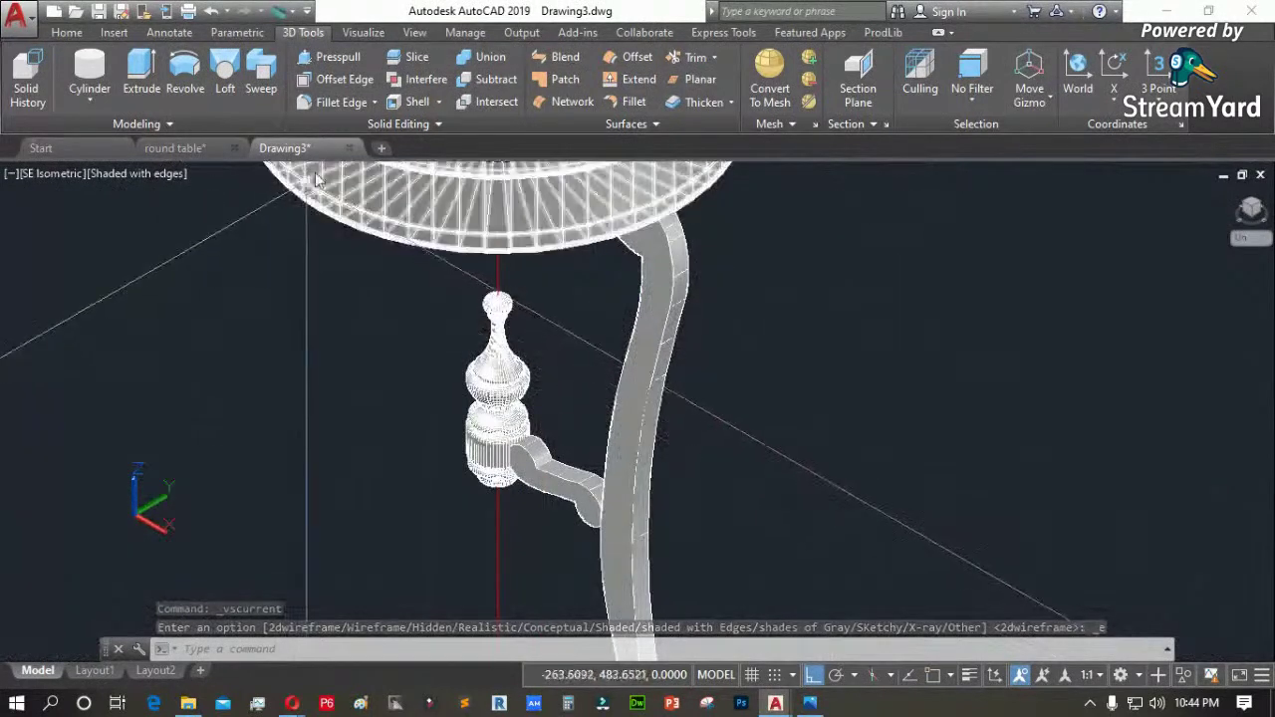
Start an Offset Edge on the leg face
click(348, 80)
scroll(670, 402, up, 2)
scroll(590, 358, up, 2)
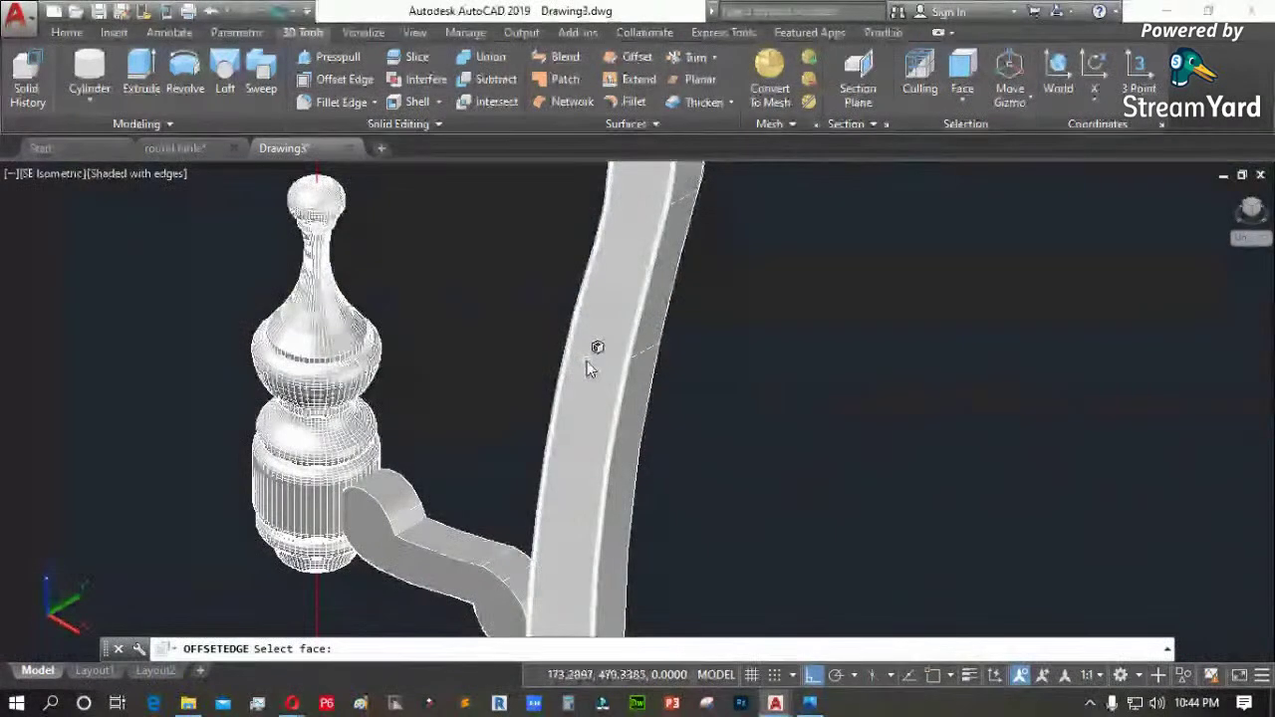
click(588, 365)
scroll(587, 369, up, 2)
scroll(588, 372, up, 2)
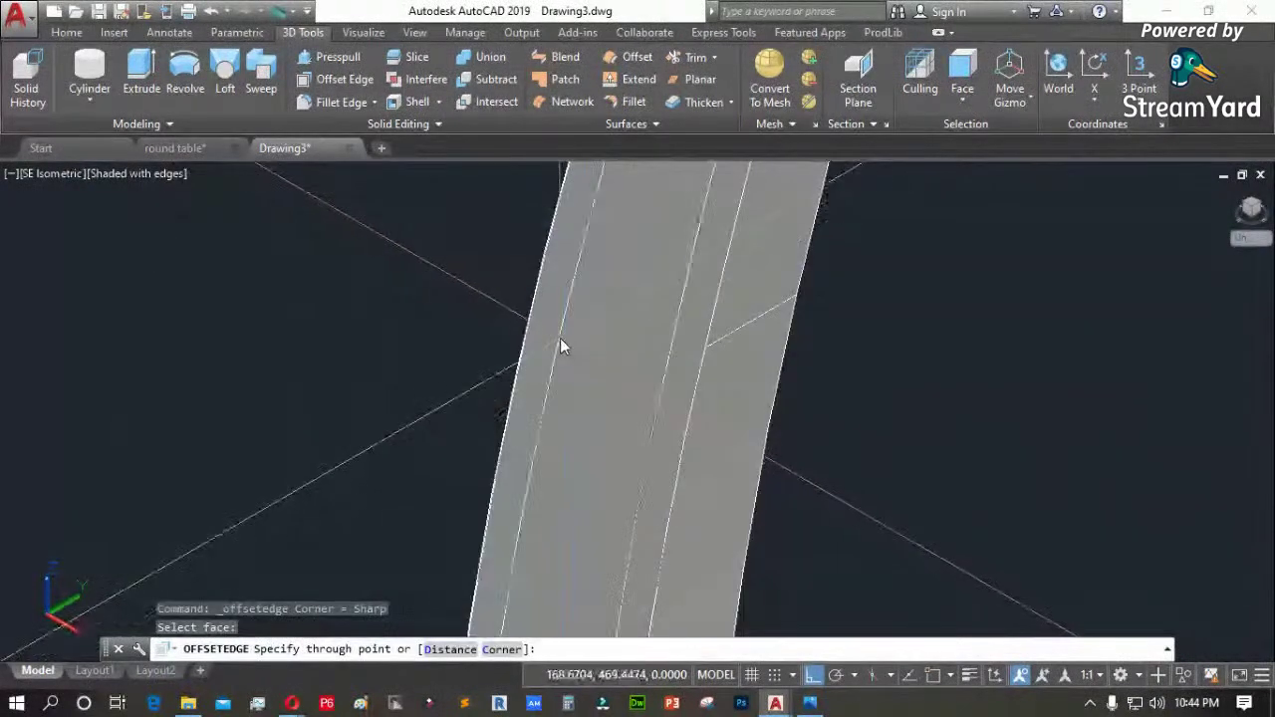
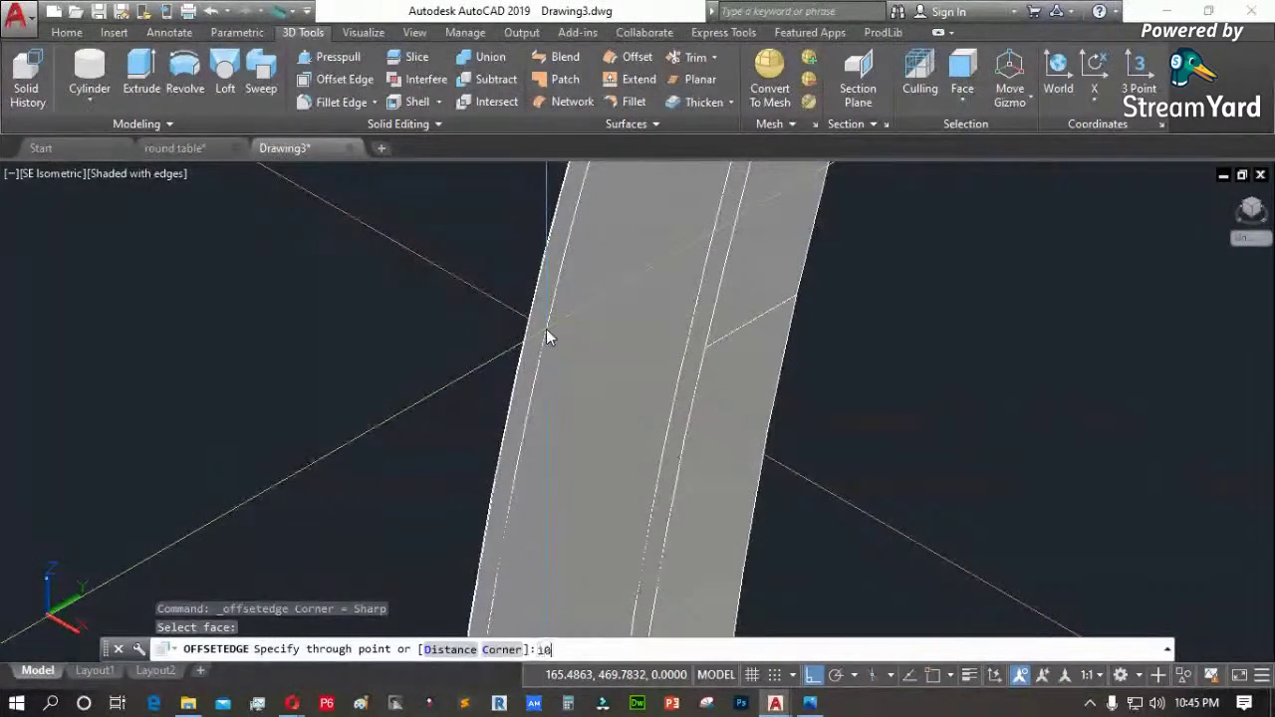
Try edge offsets of 10 and 20 on the leg face, undoing both attempts
key(Return)
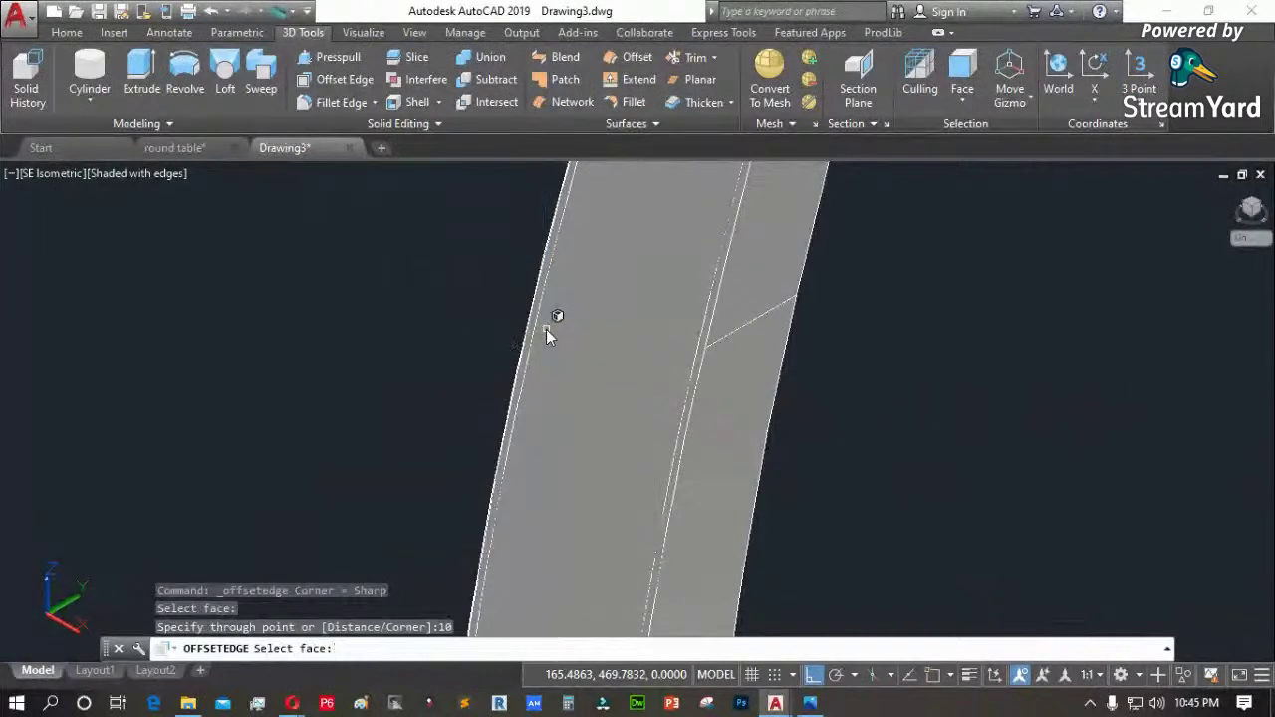
key(Escape)
key(ctrl+z)
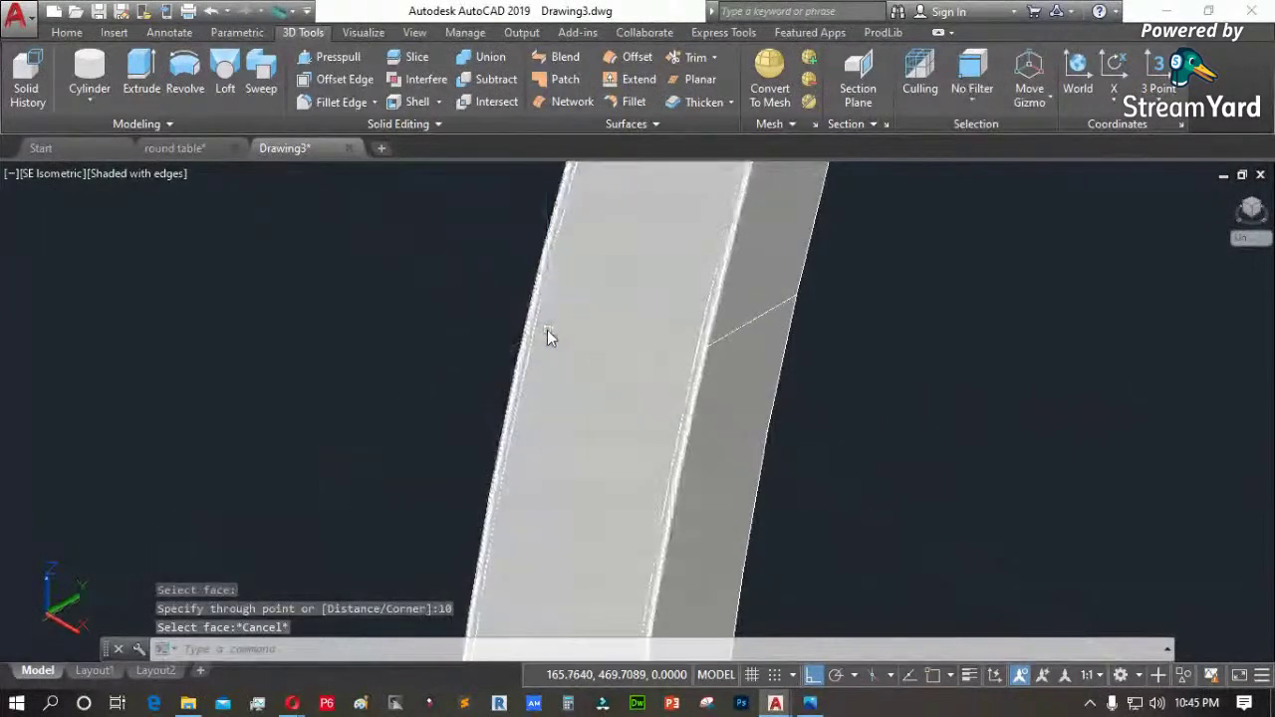
scroll(670, 383, up, 5)
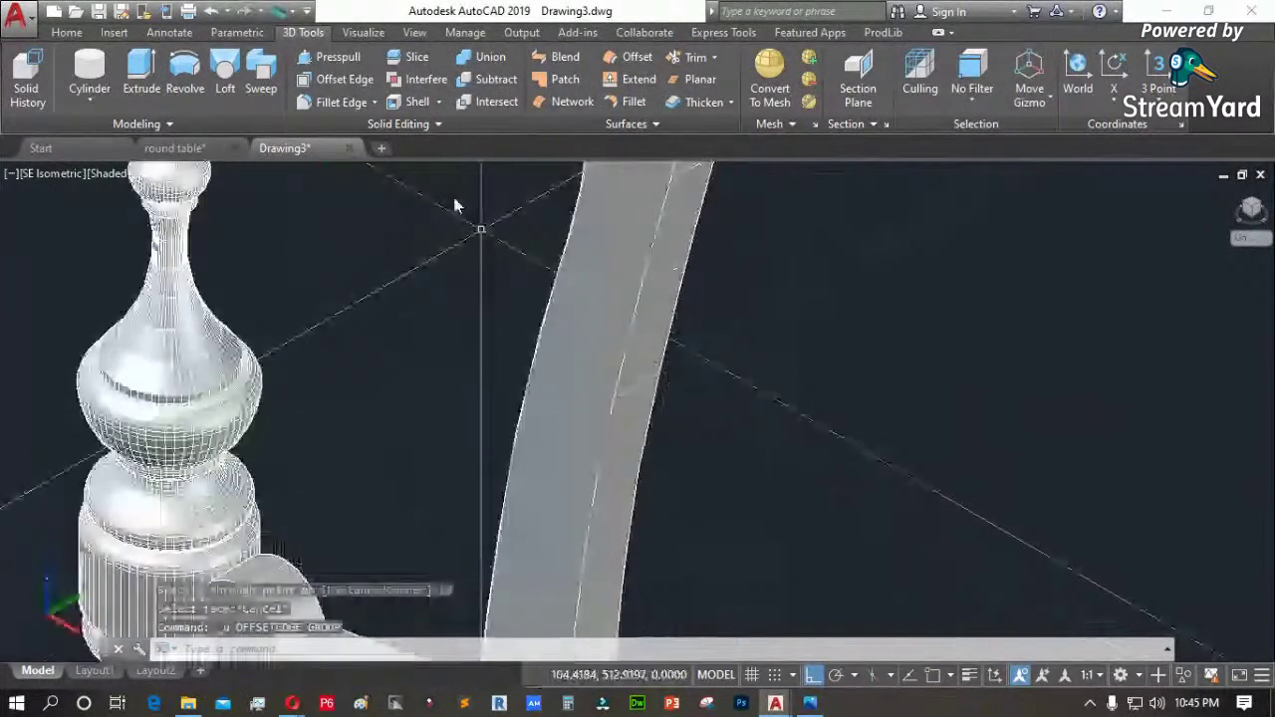
click(339, 80)
click(584, 341)
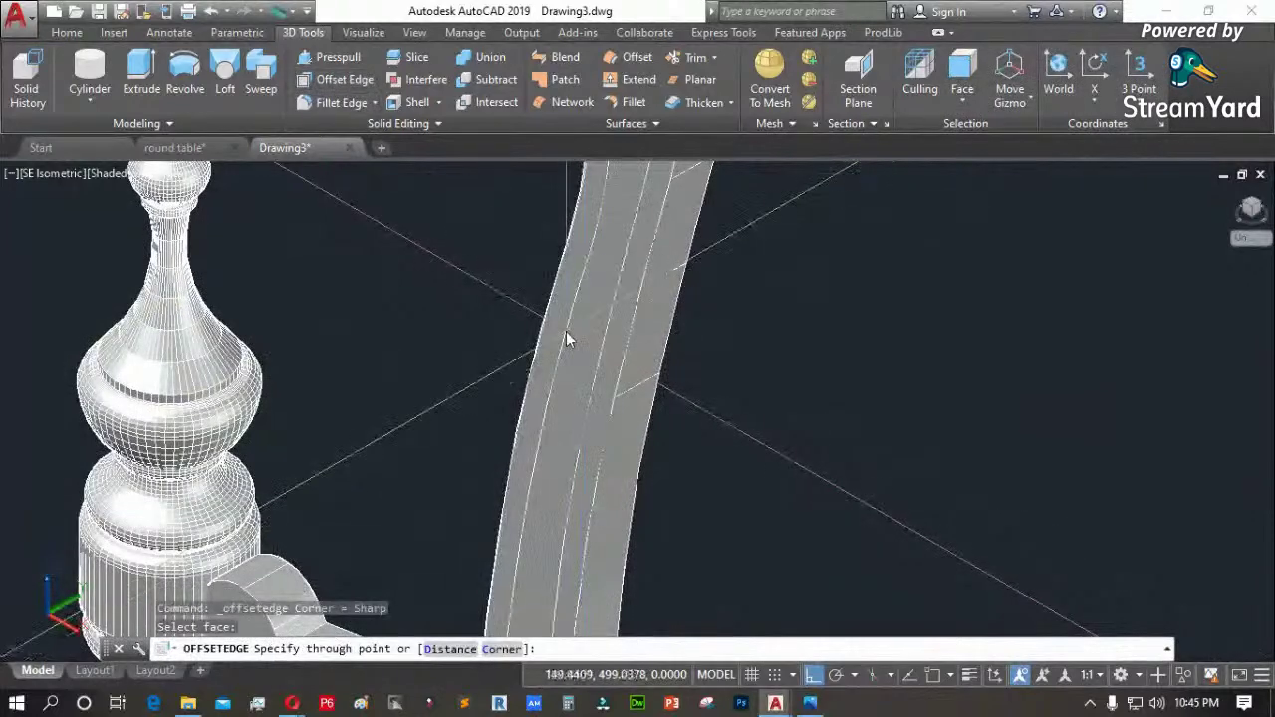
text(20)
key(Return)
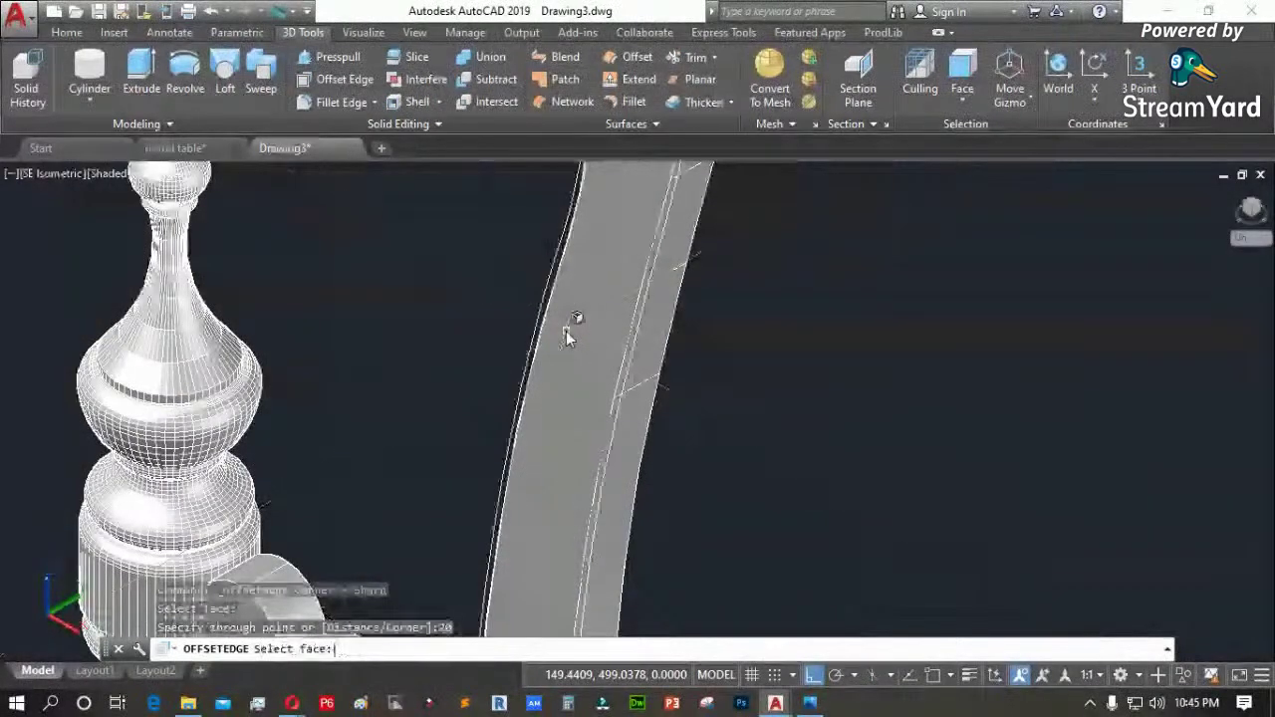
key(Escape)
key(ctrl+z)
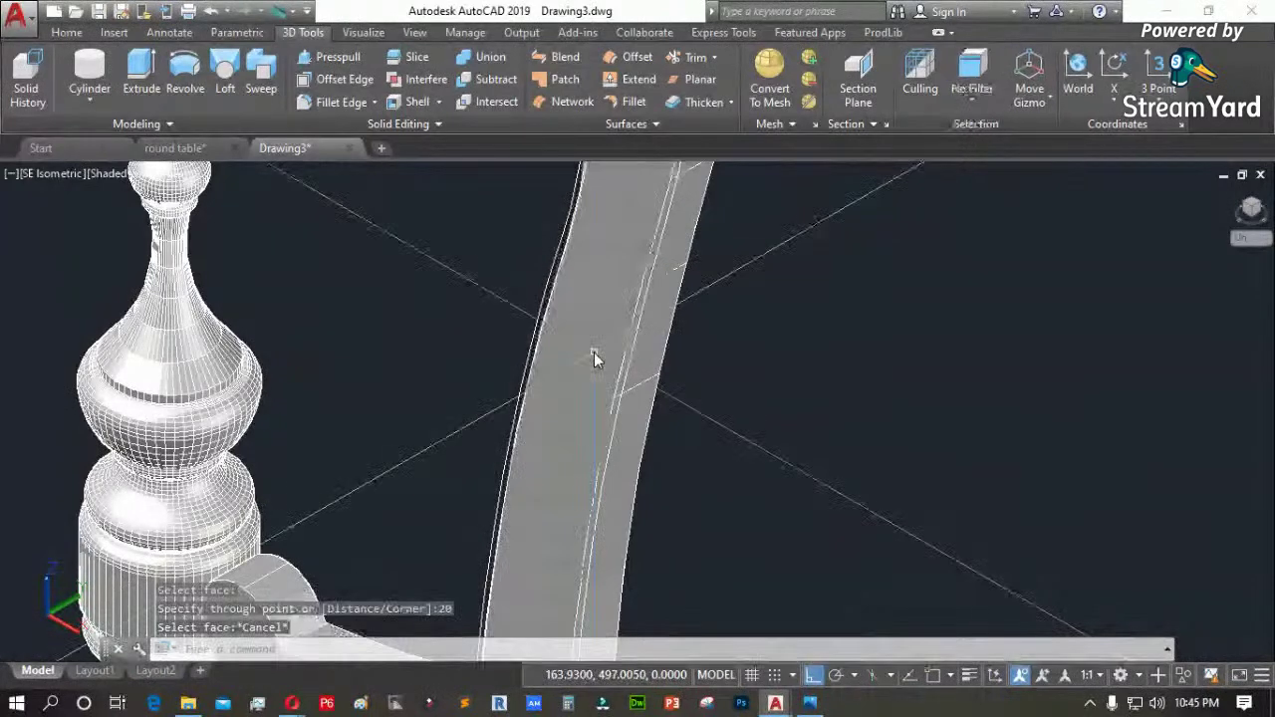
scroll(591, 389, up, 2)
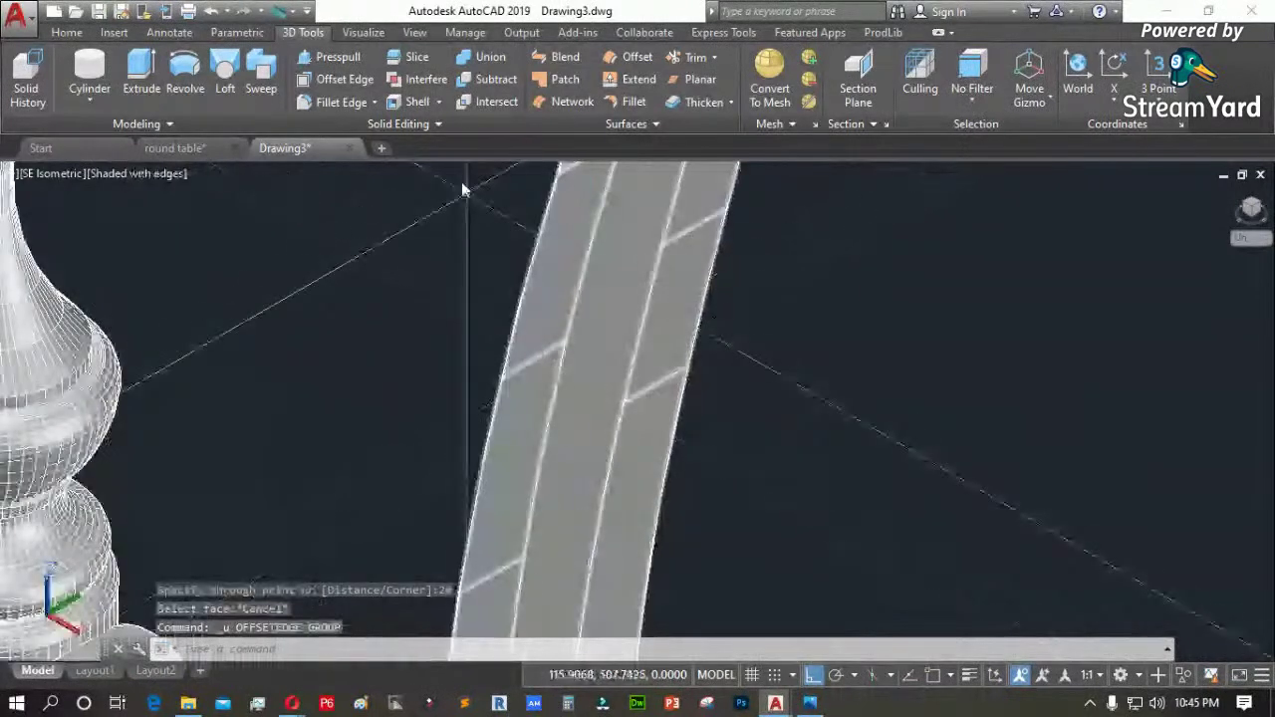
Offset the leg face's edges by 20, then by 5 on another pick
click(359, 80)
click(573, 322)
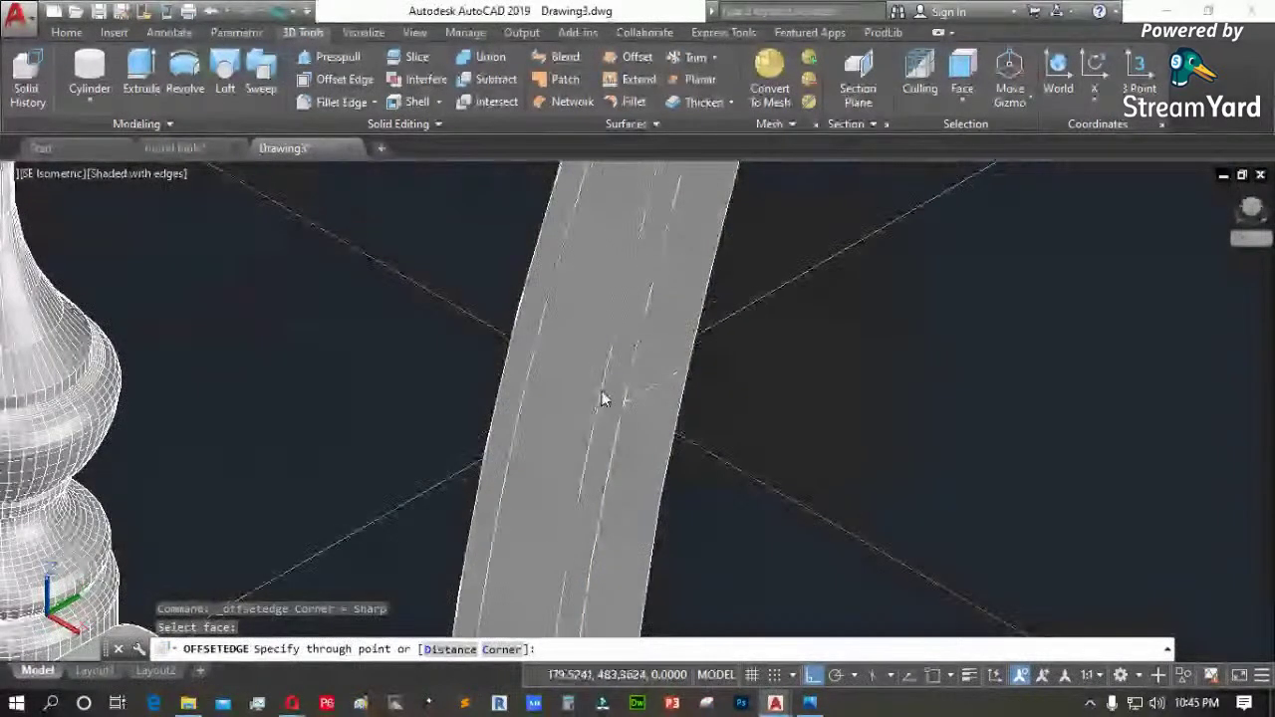
text(20)
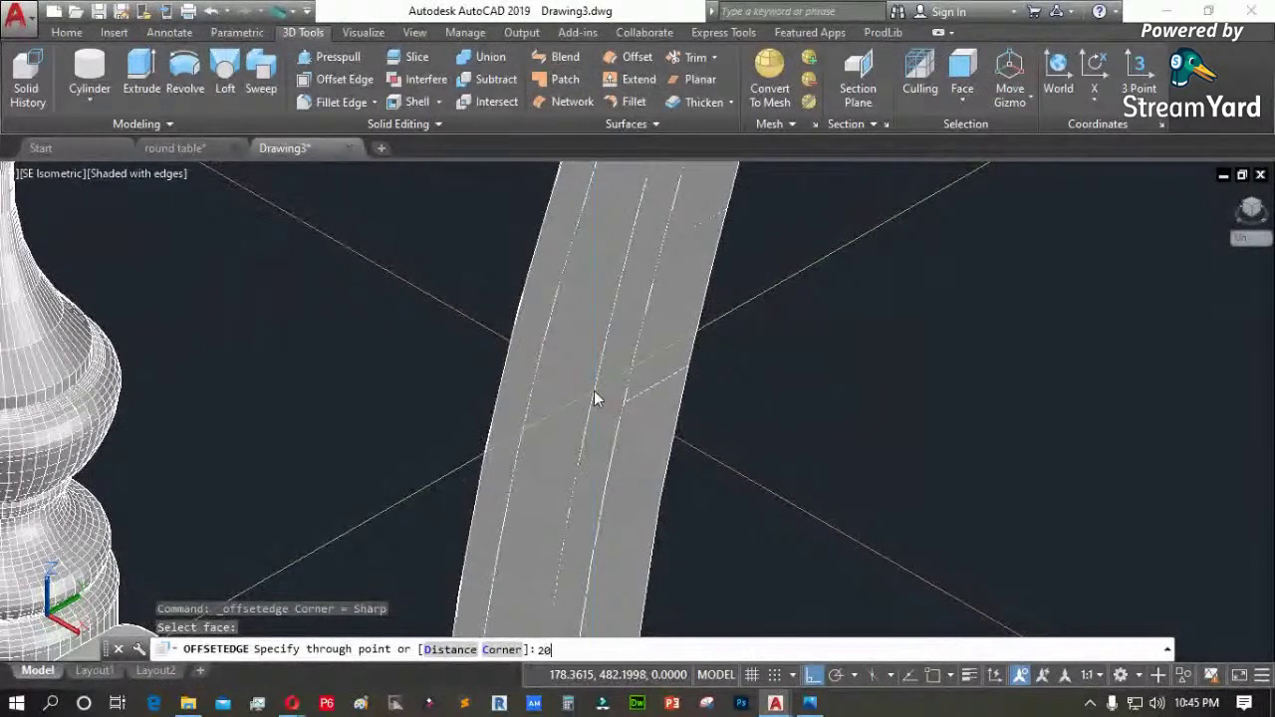
key(Return)
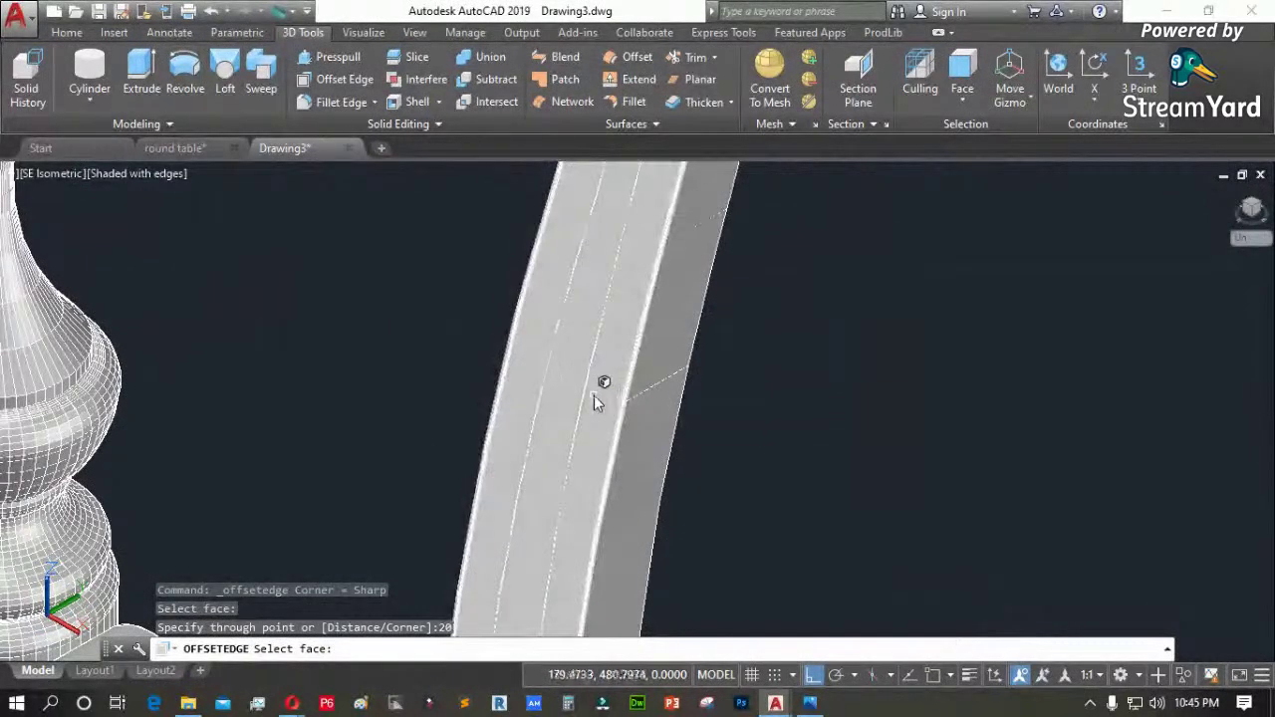
click(597, 395)
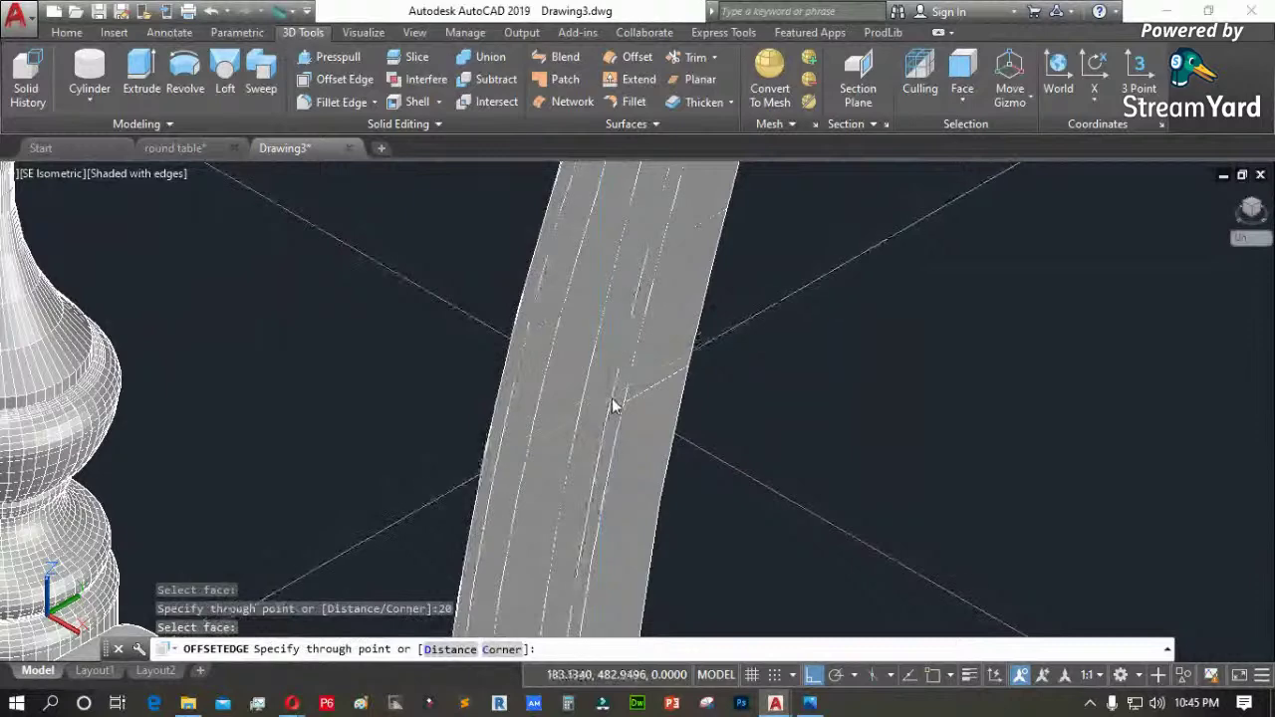
key(Return)
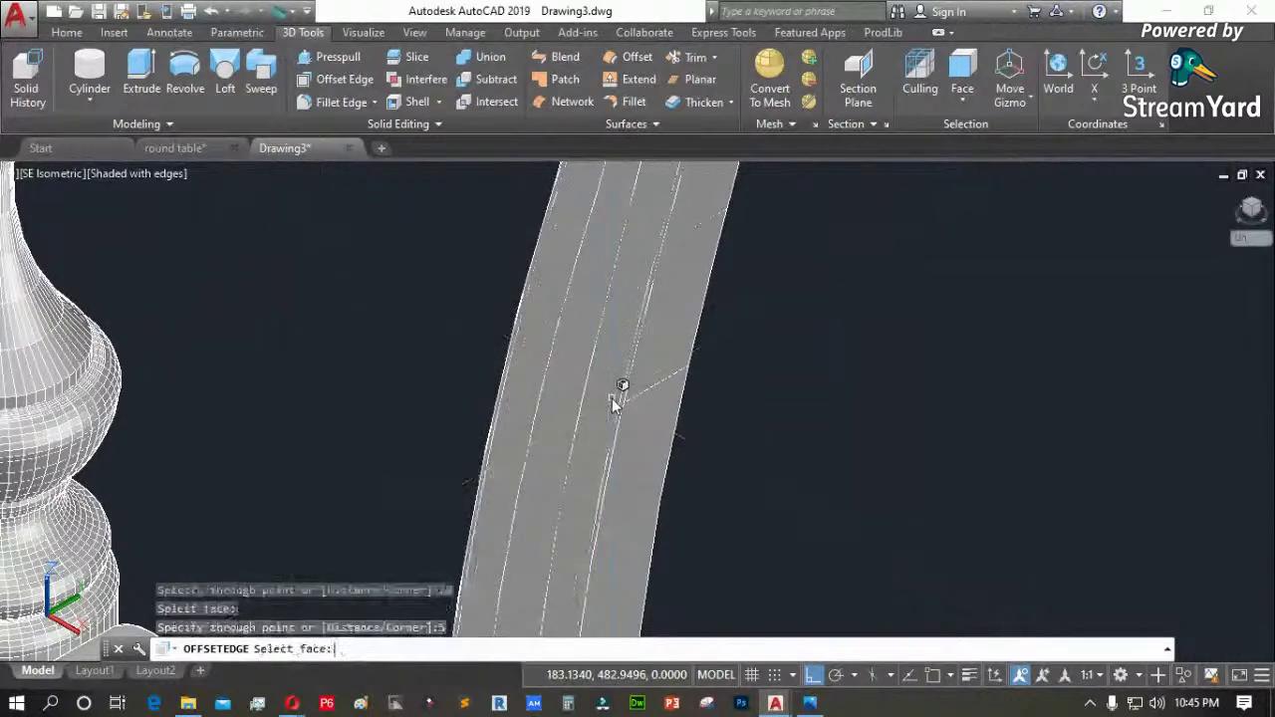
Exit the offset command and undo the last edge offset with U
scroll(606, 396, up, 4)
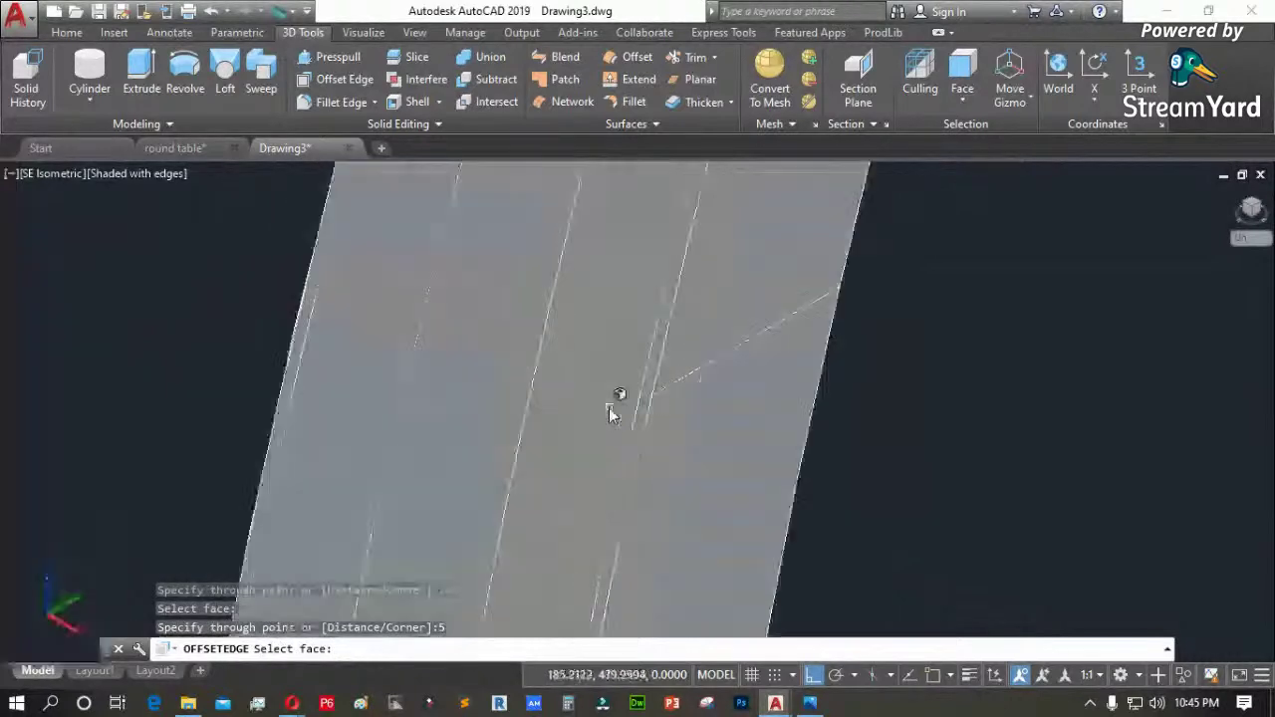
scroll(611, 413, up, 2)
key(Escape)
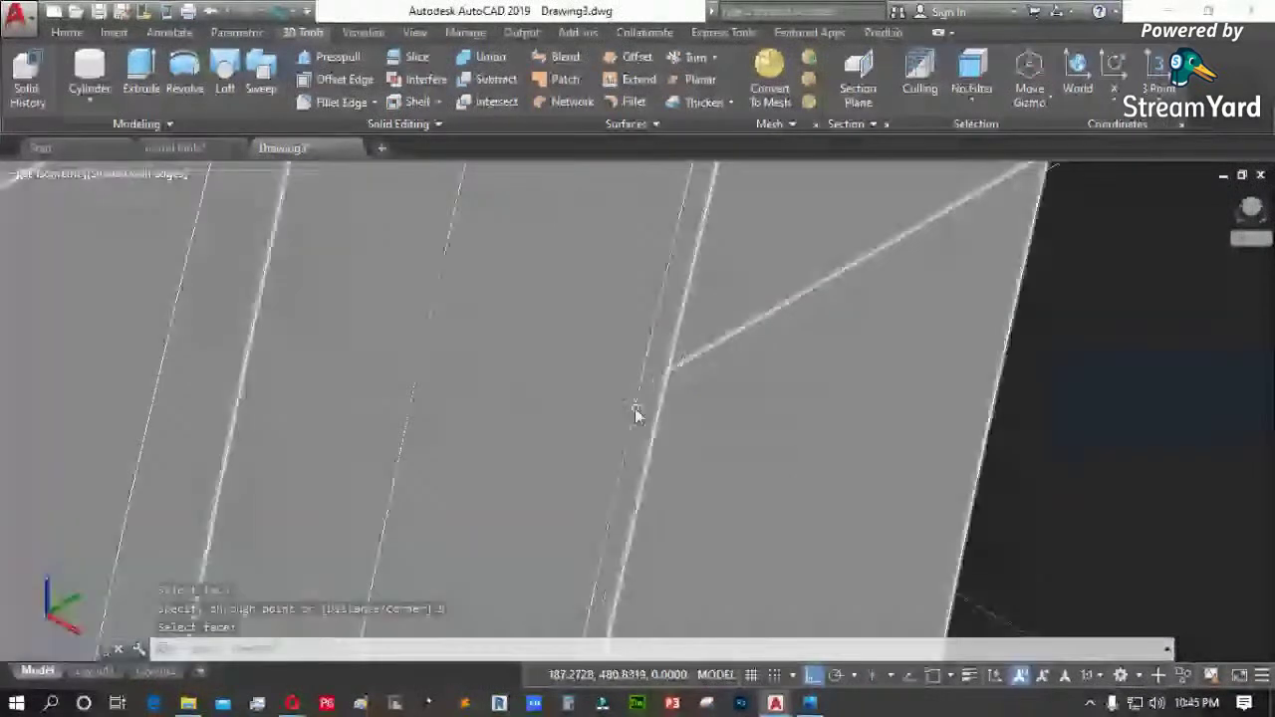
scroll(598, 403, down, 3)
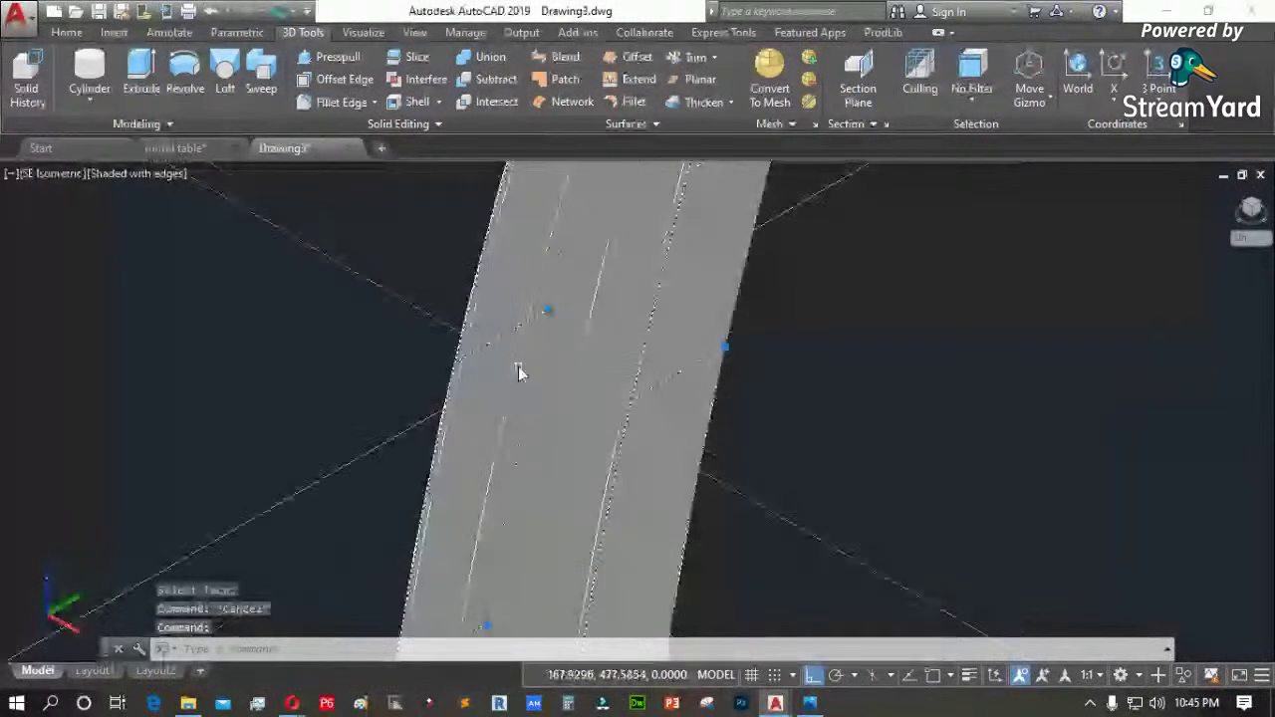
key(Escape)
scroll(553, 371, up, 1)
text(u)
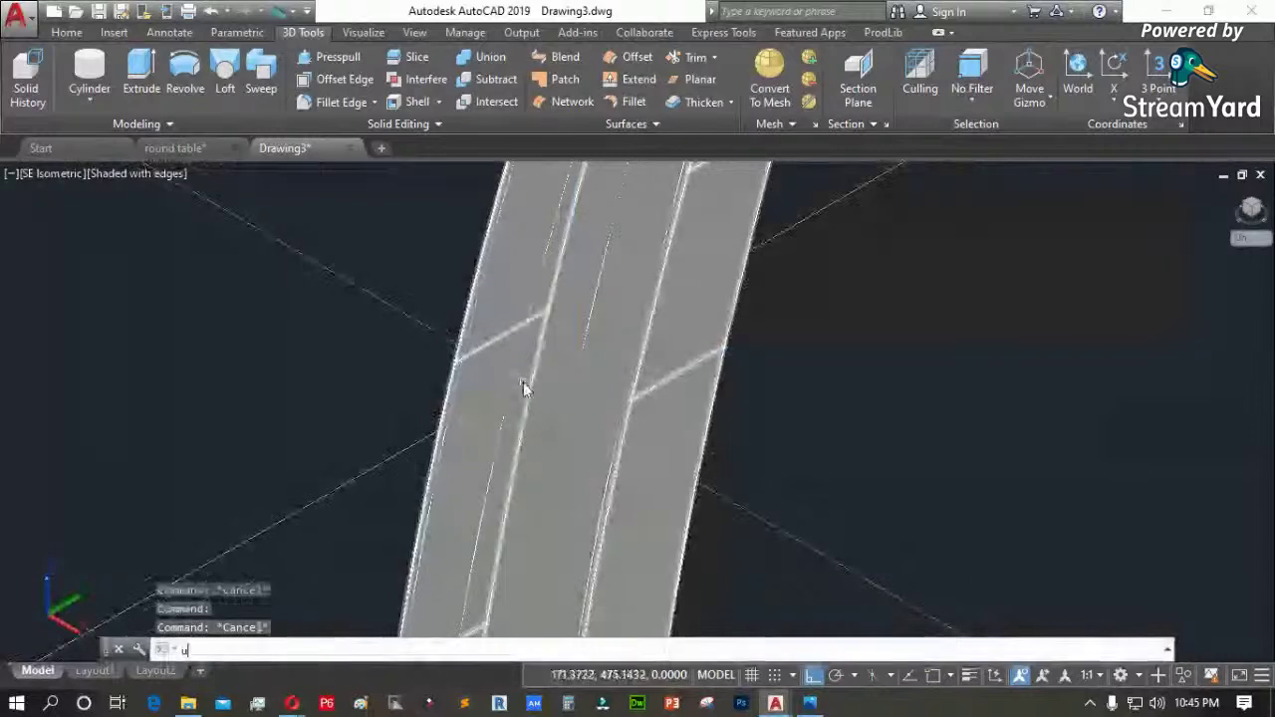
scroll(524, 385, up, 3)
key(Return)
Place a new 7-unit offset edge on the leg face and pick the bounded strip for press-pull
click(339, 78)
click(608, 399)
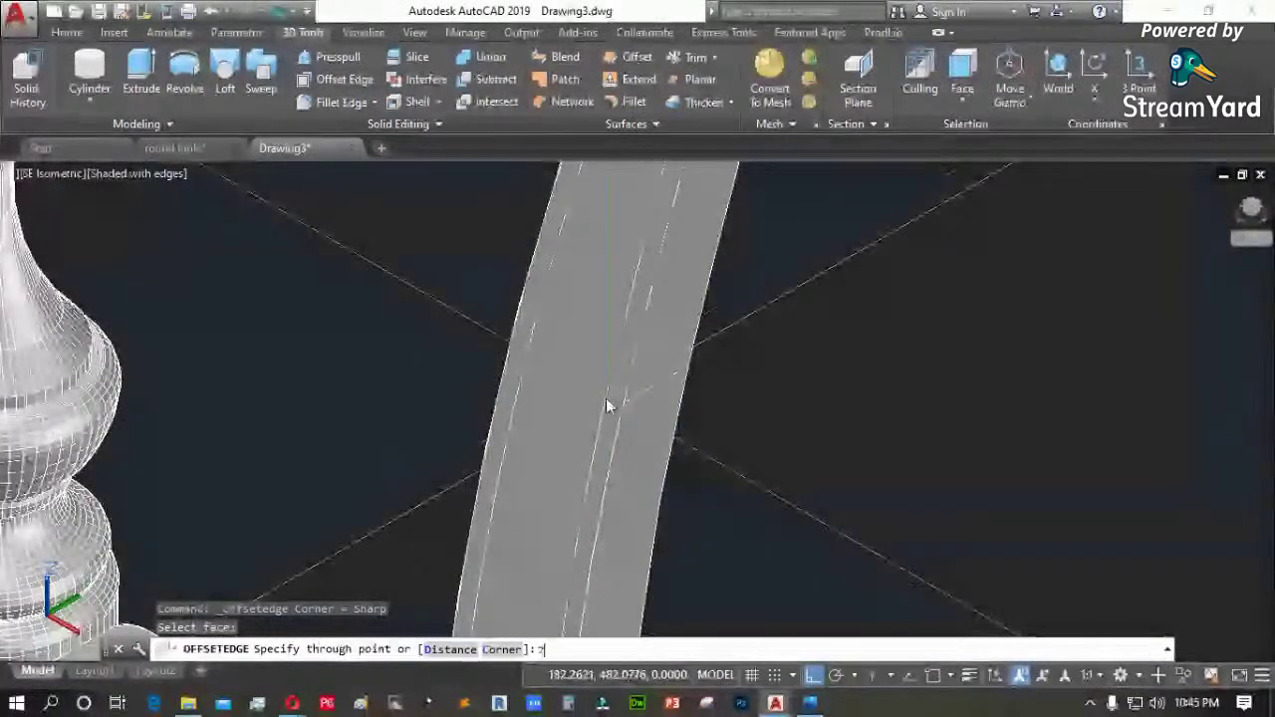
click(608, 405)
scroll(618, 408, up, 4)
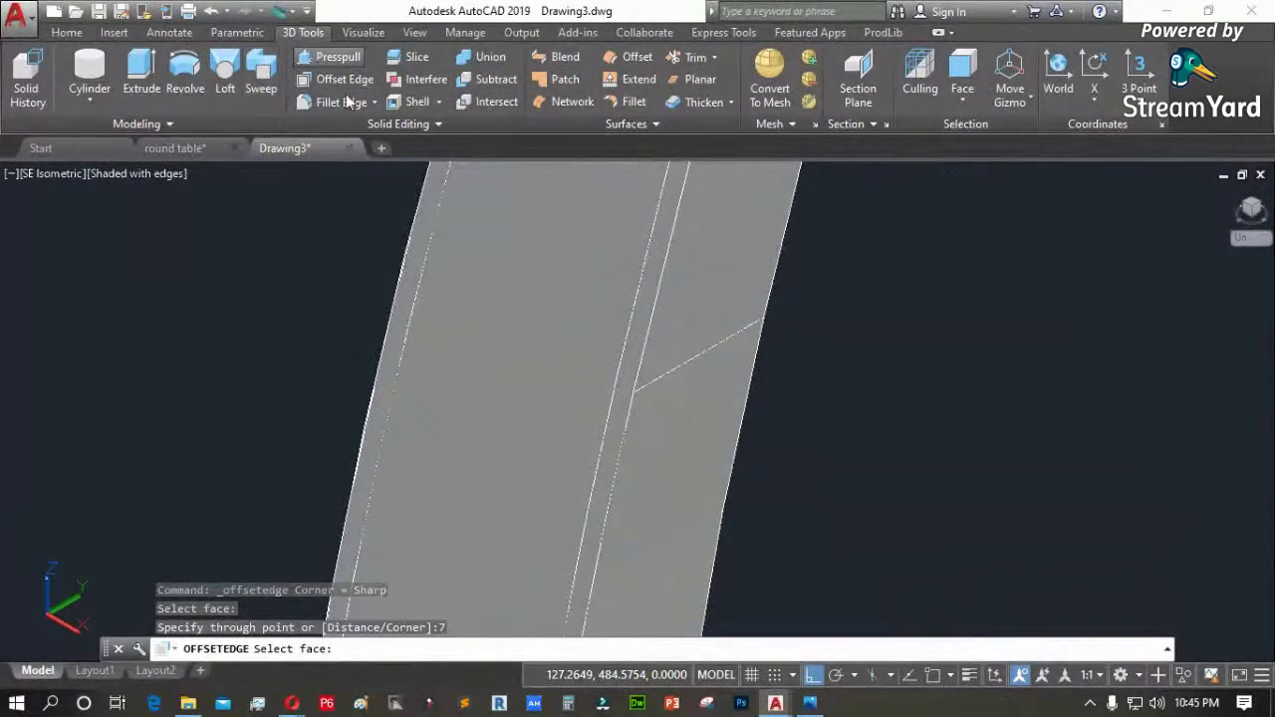
click(329, 57)
click(614, 385)
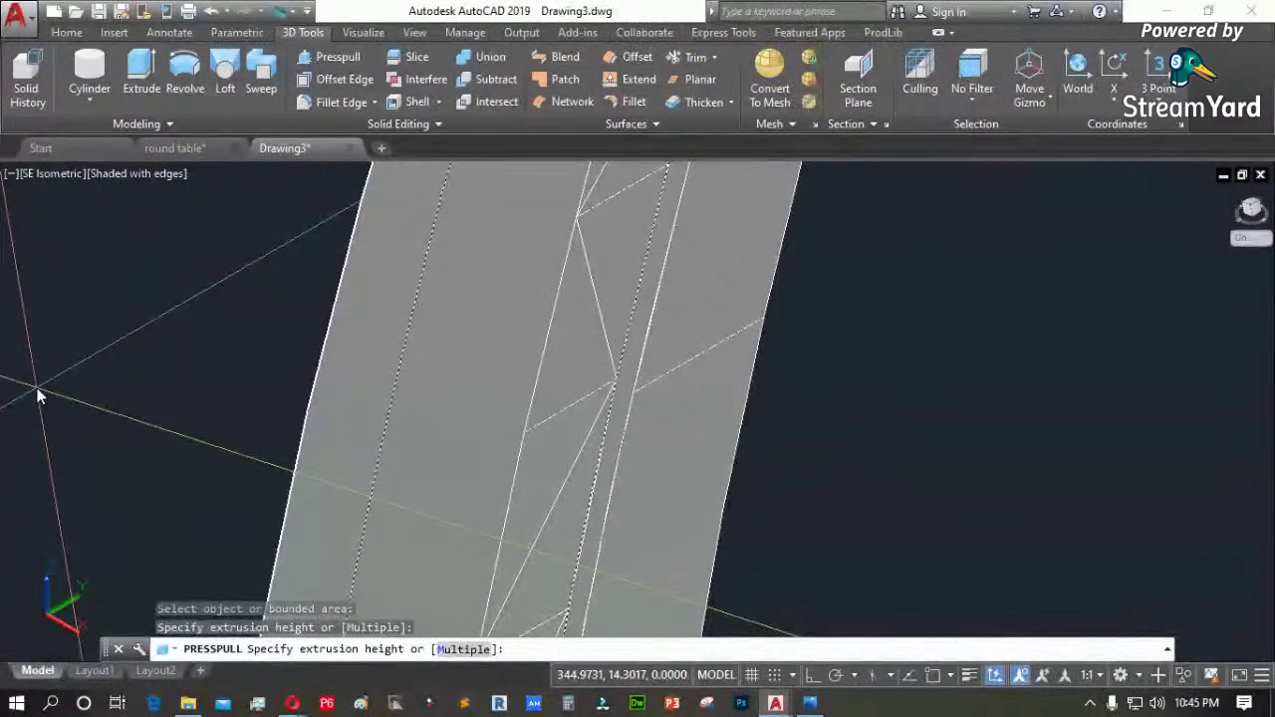
Press-pull the outlined strip on the curved leg out by 5 units
key(Return)
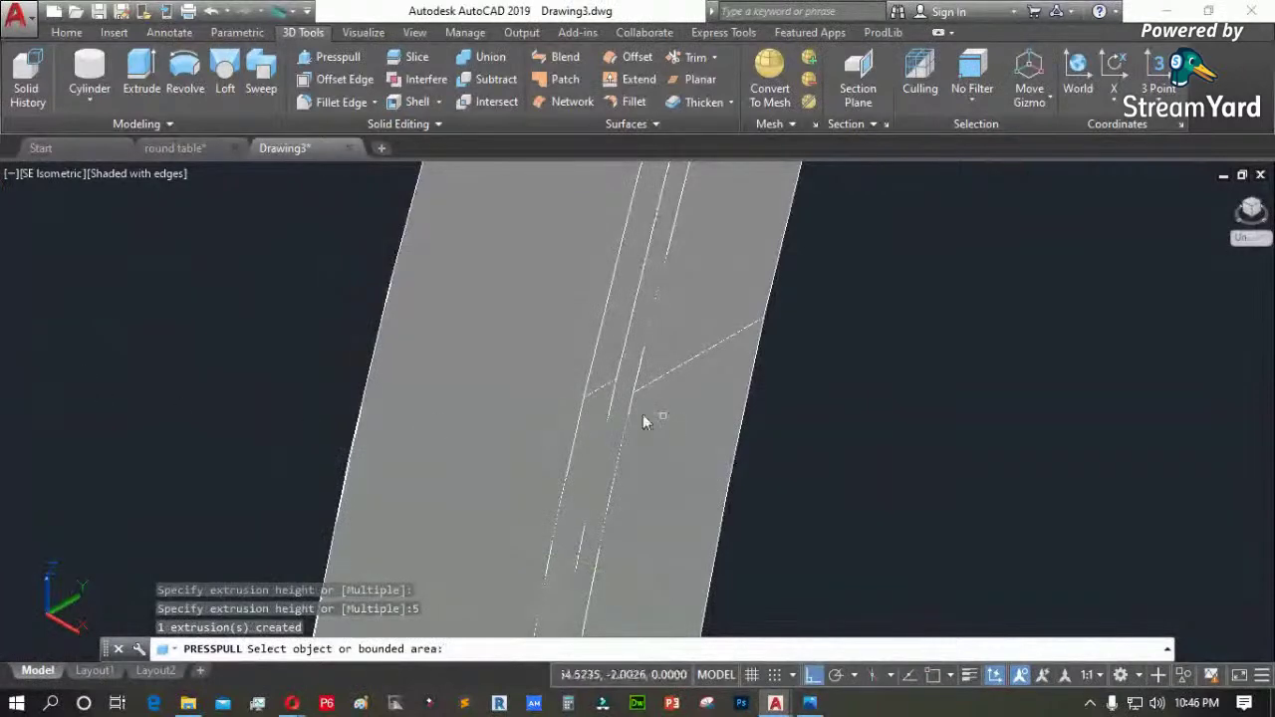
scroll(666, 422, down, 5)
scroll(609, 360, up, 5)
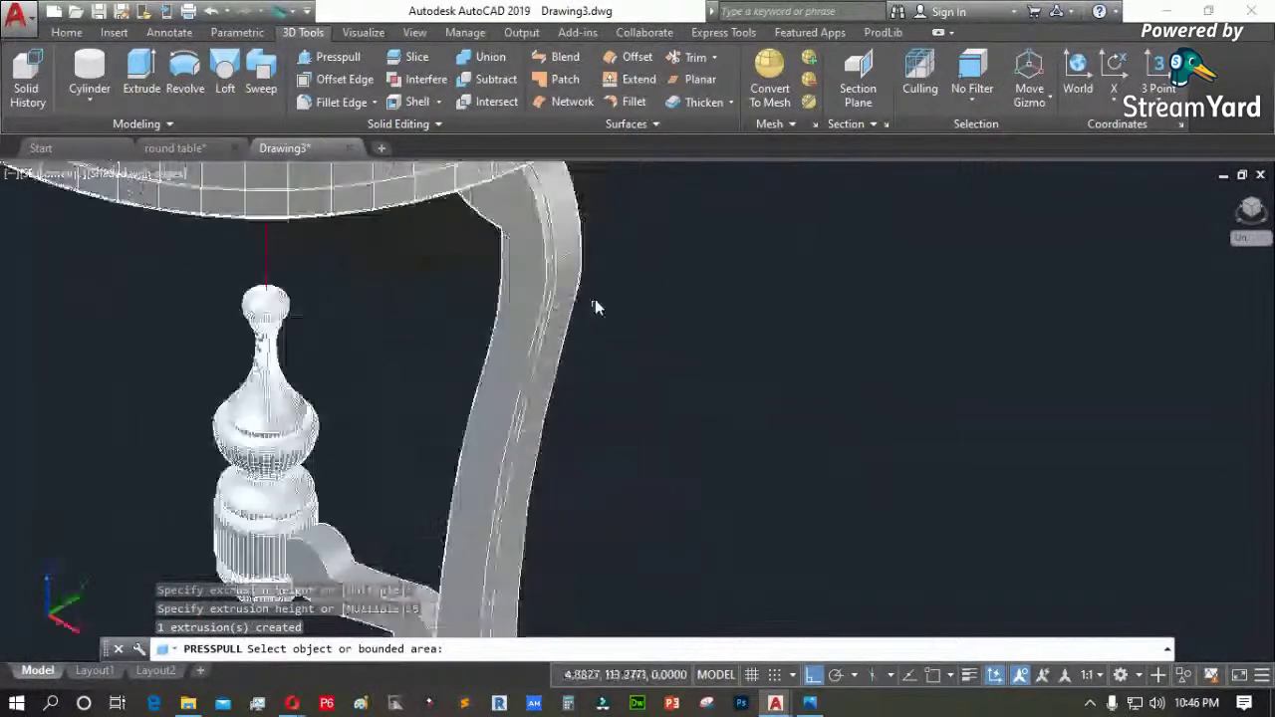
scroll(565, 271, down, 4)
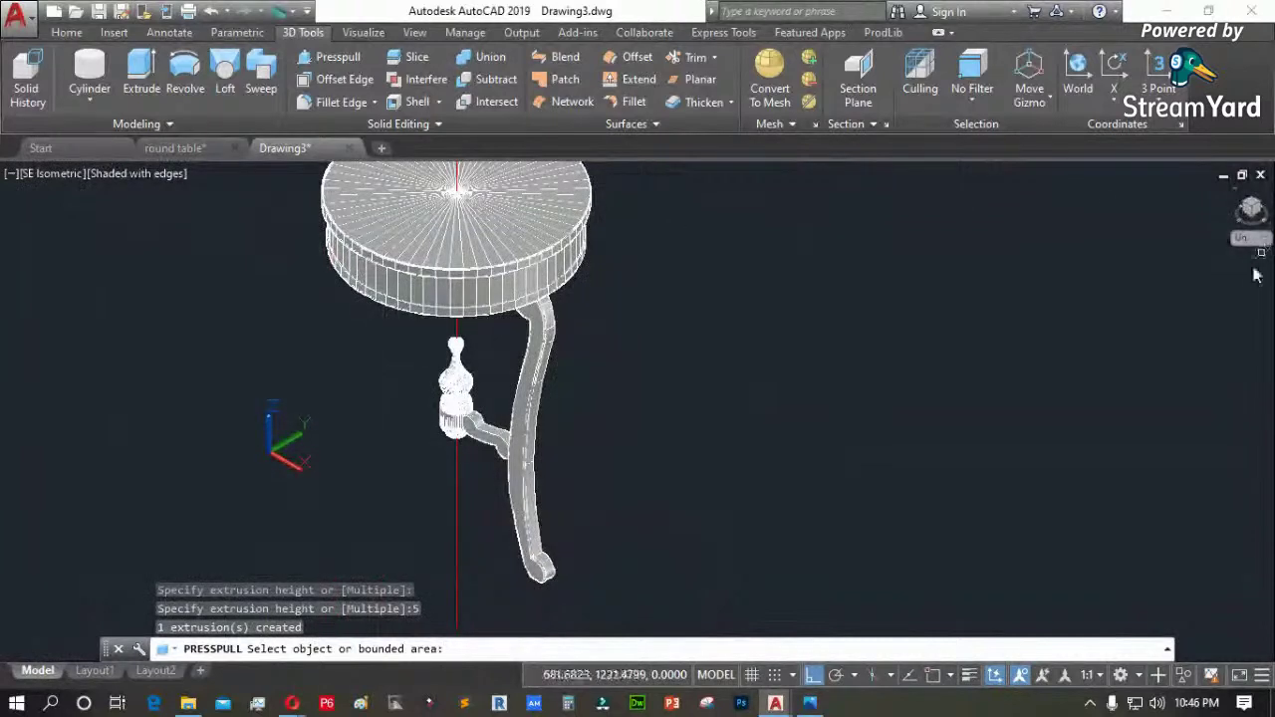
key(Return)
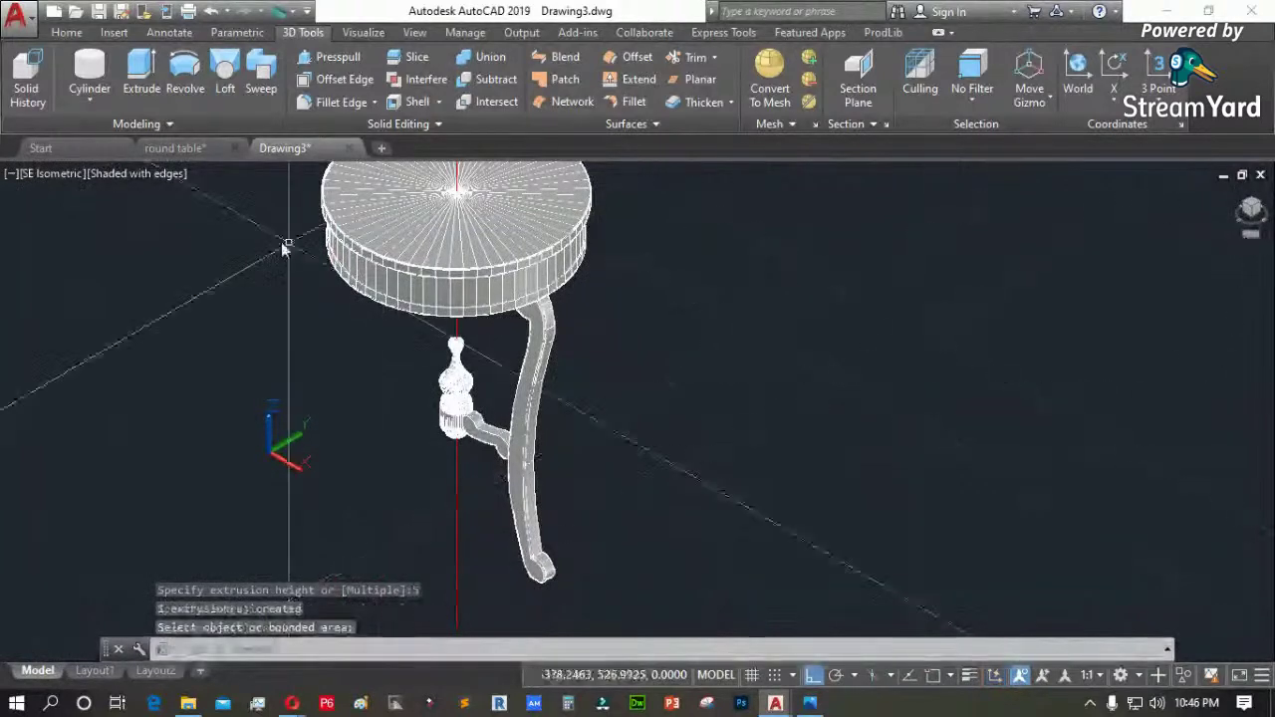
View the leg from the Right side, then tilt and rotate the view a quarter turn
click(149, 172)
click(62, 177)
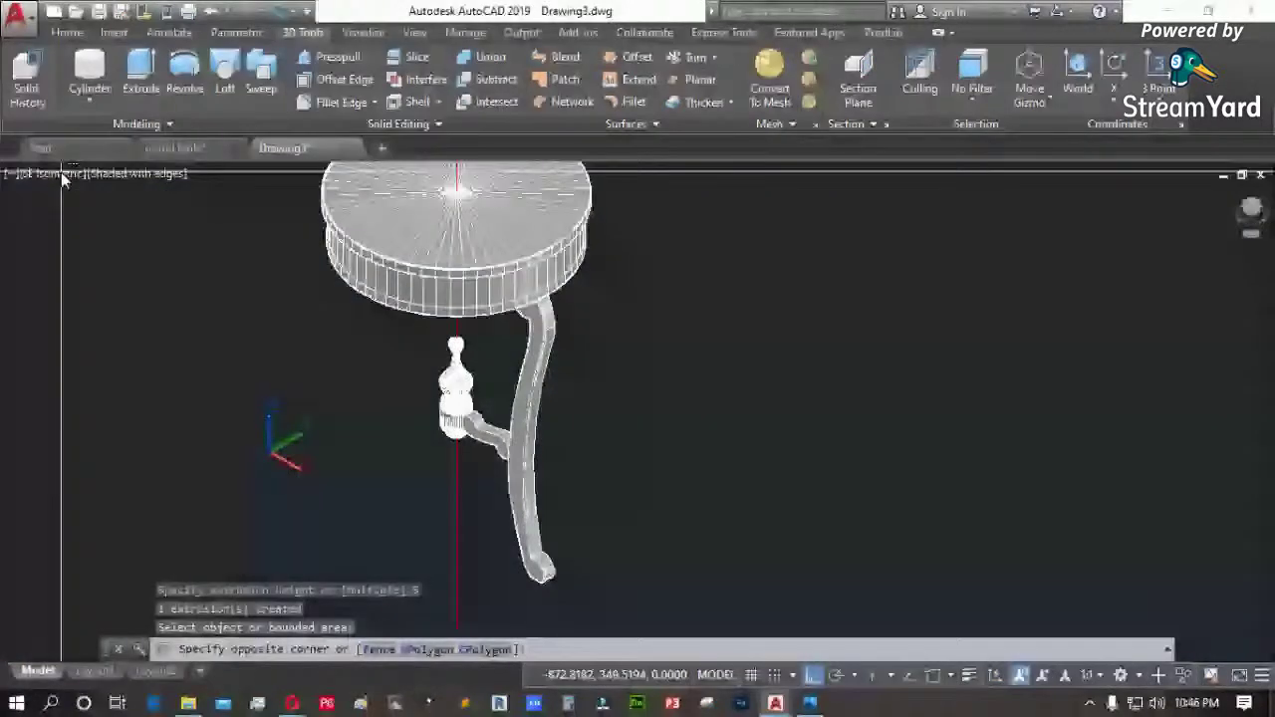
key(Escape)
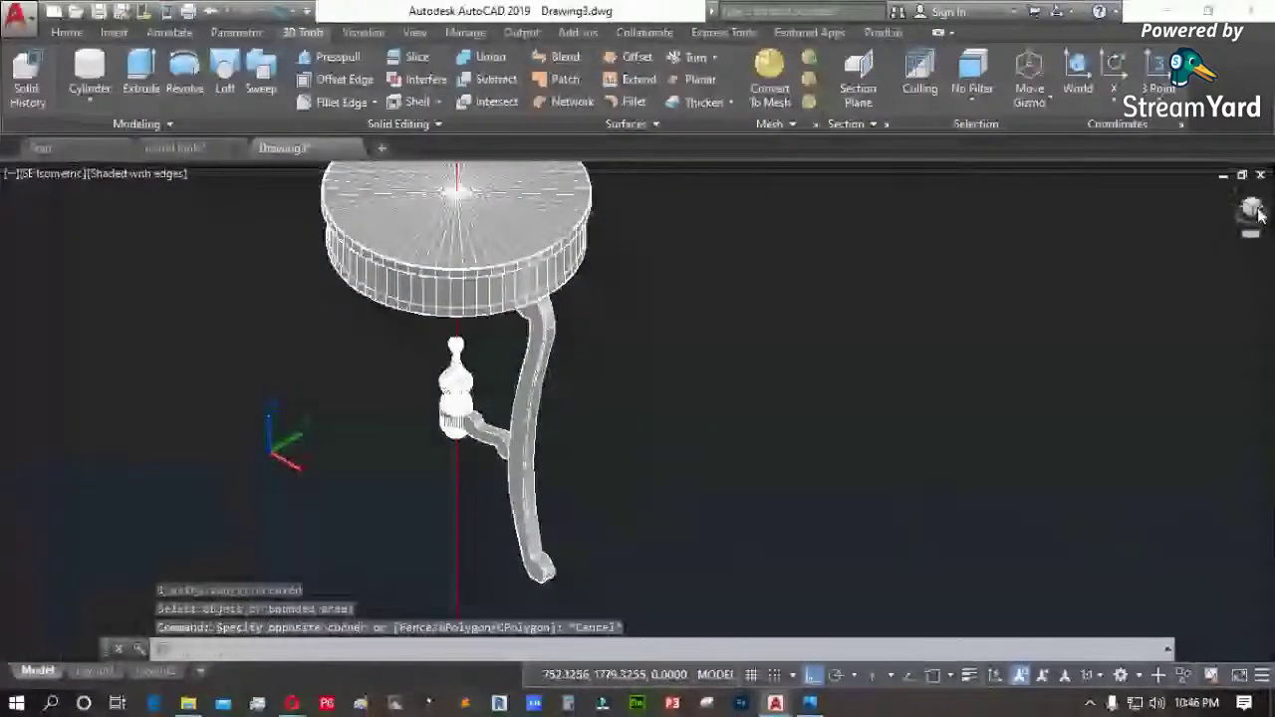
click(1259, 214)
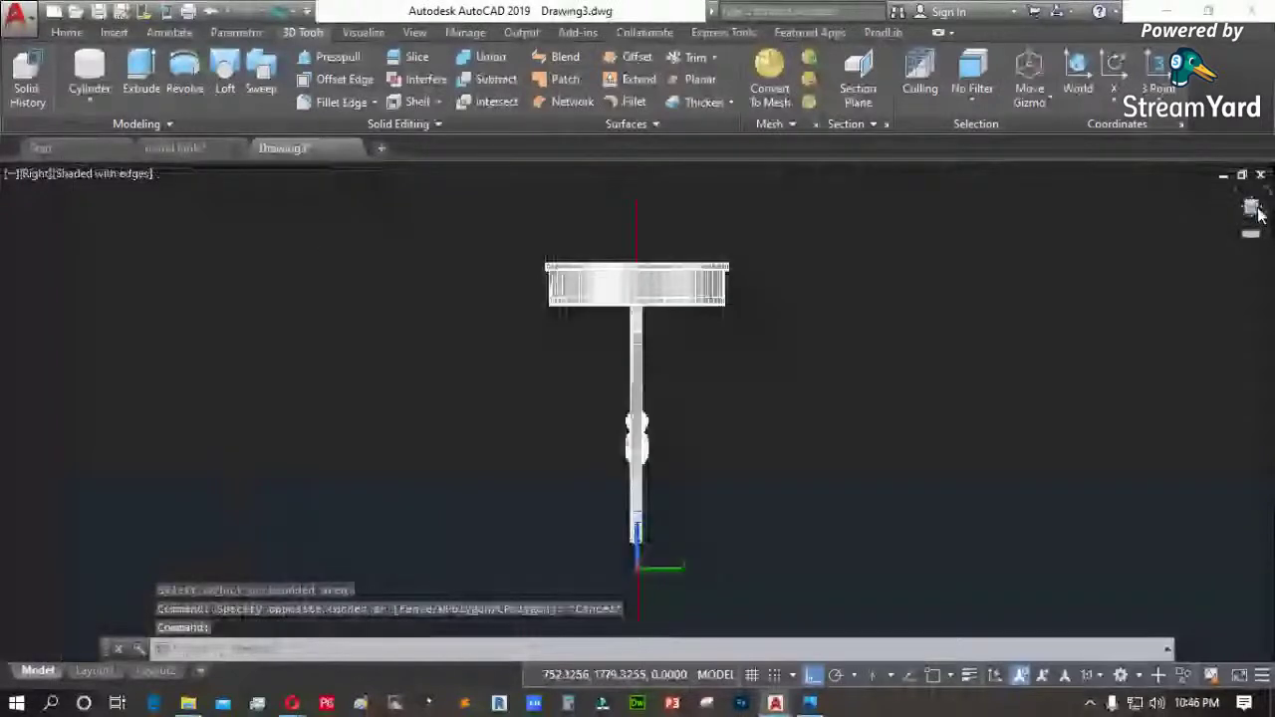
drag(1259, 214, 1272, 196)
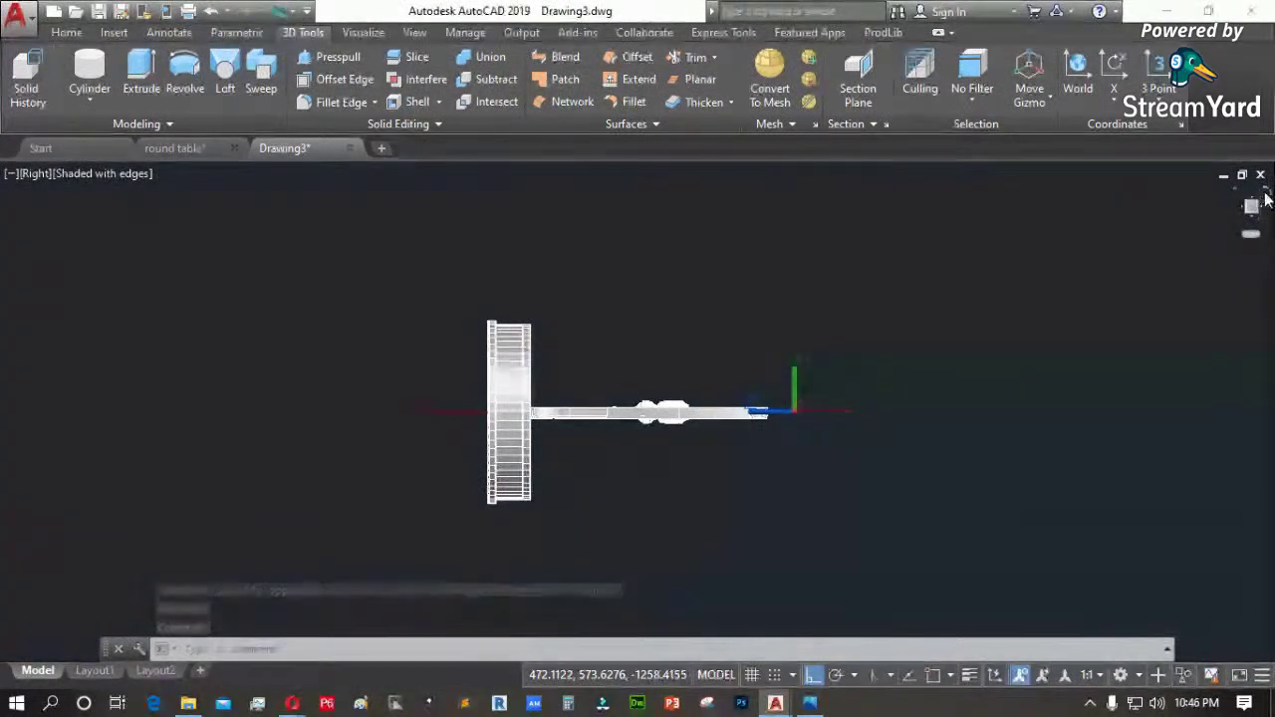
click(1268, 194)
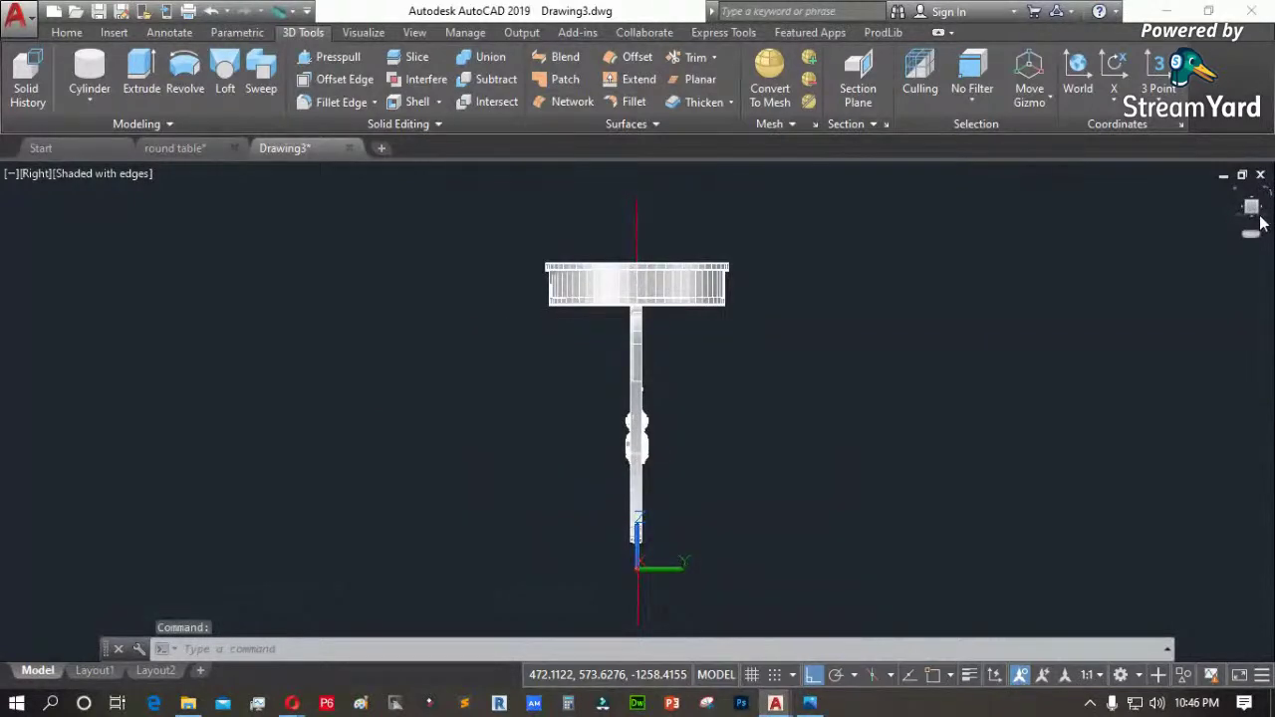
Orbit to an isometric-like angle, zoom in on the foot, then switch to the Top view
mouse_move(1254, 224)
mouse_down()
mouse_move(1246, 246)
mouse_move(1010, 256)
mouse_move(1079, 217)
mouse_up()
scroll(572, 553, up, 10)
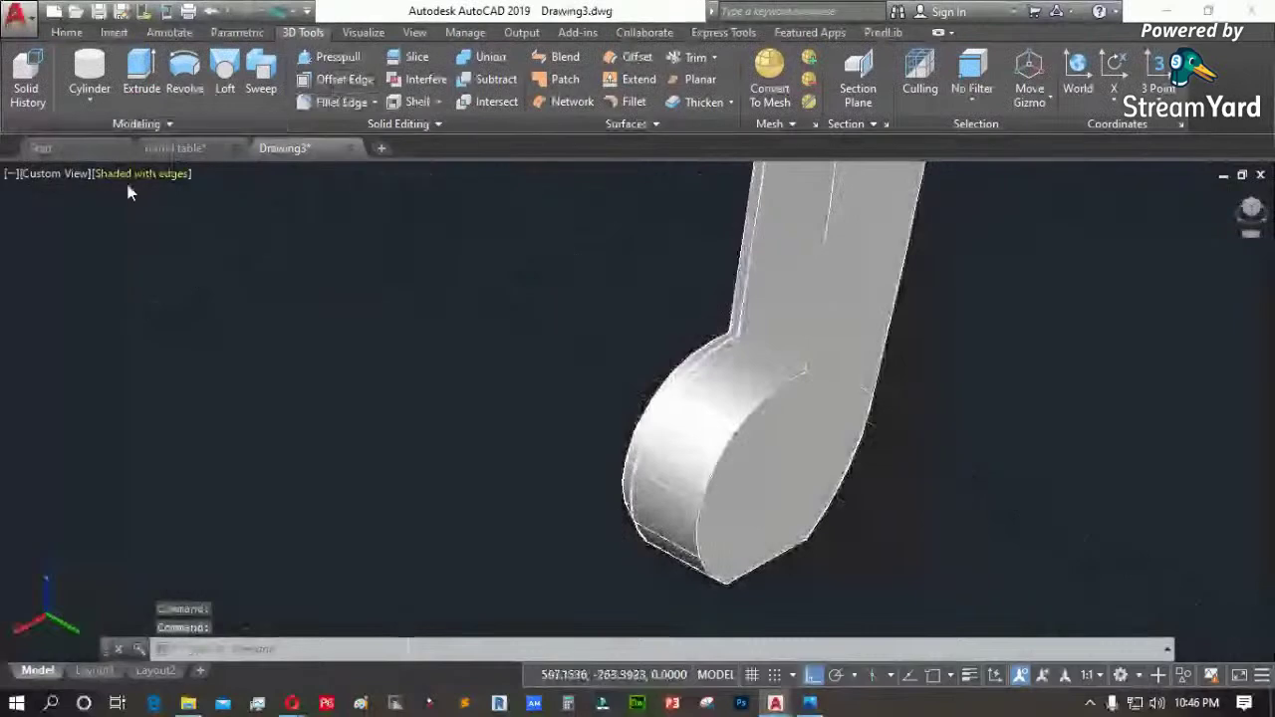
click(57, 175)
click(100, 221)
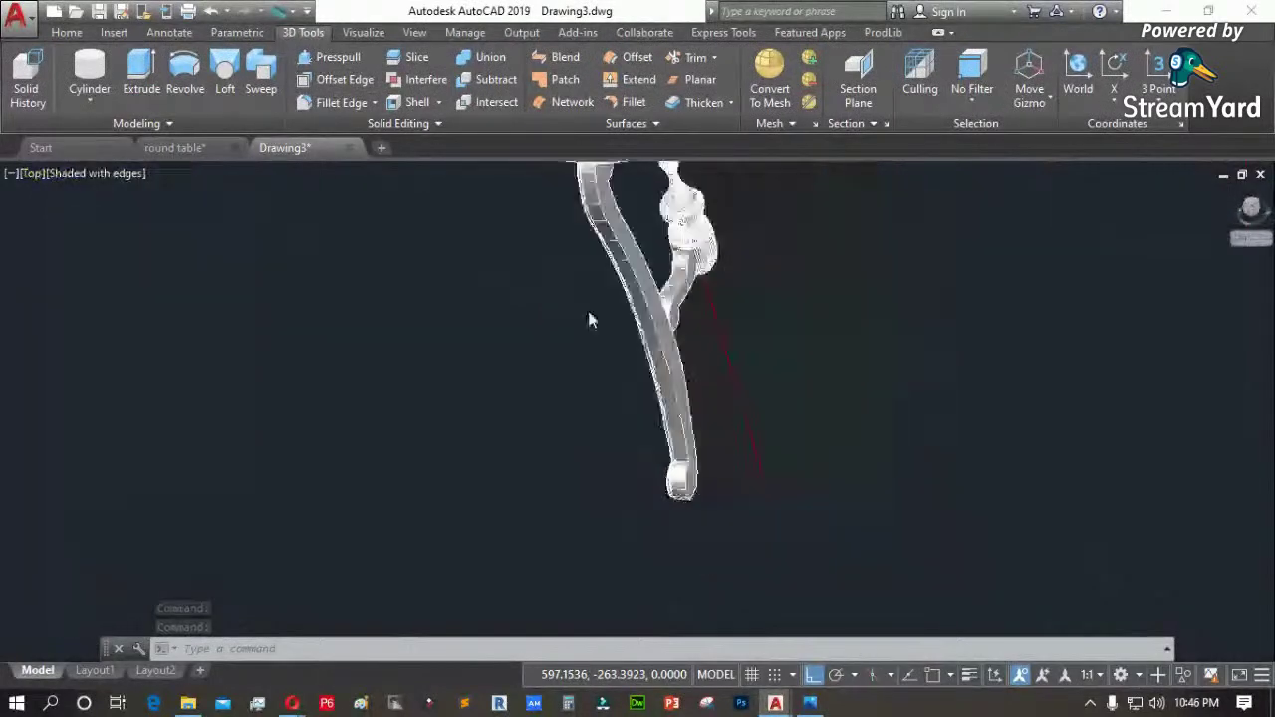
click(112, 174)
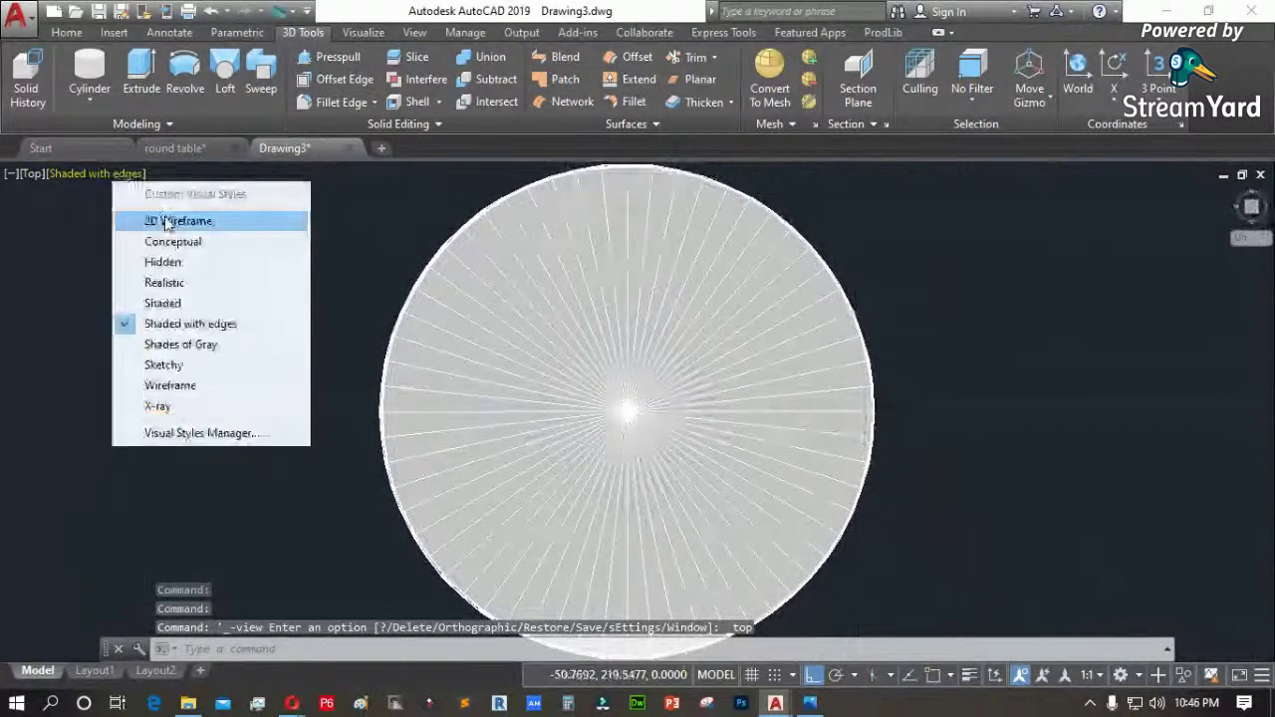
Switch the display to 2D Wireframe and clear the selection
click(167, 221)
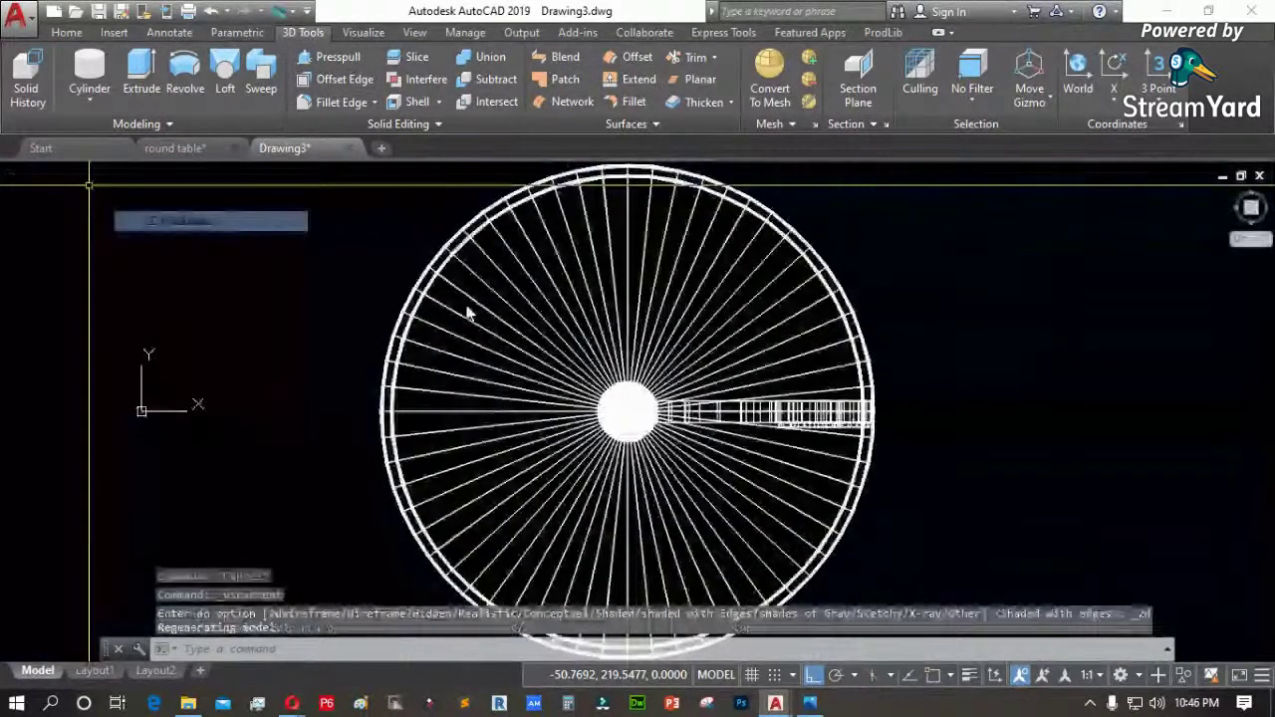
scroll(706, 397, up, 8)
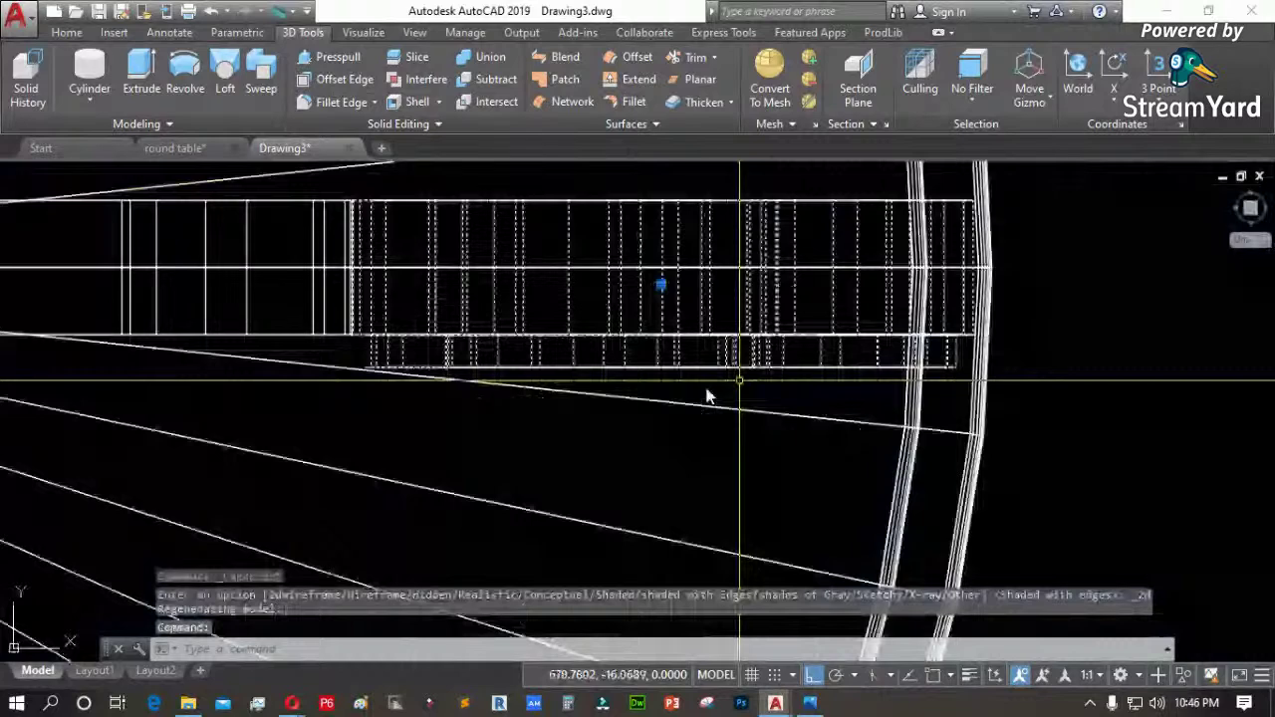
scroll(558, 404, down, 2)
key(Escape)
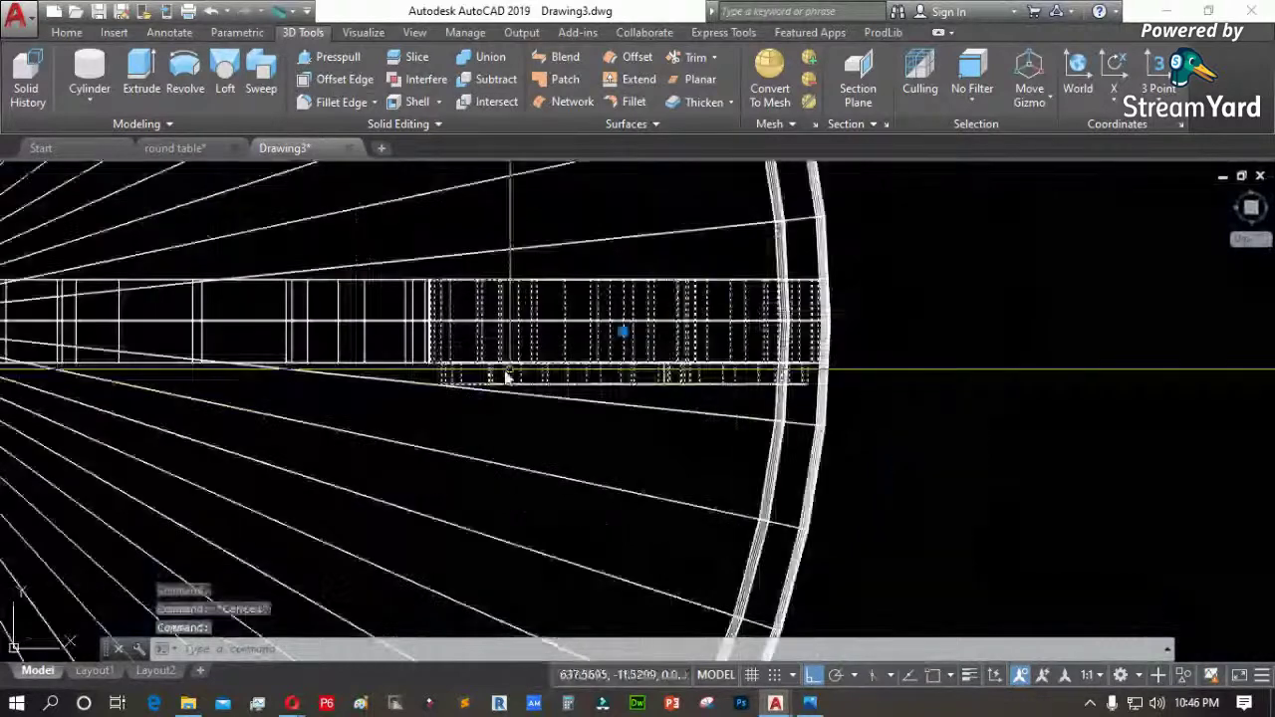
key(Escape)
Abandon a first SLICE attempt on the arm bar and turn object snap off
text(s)
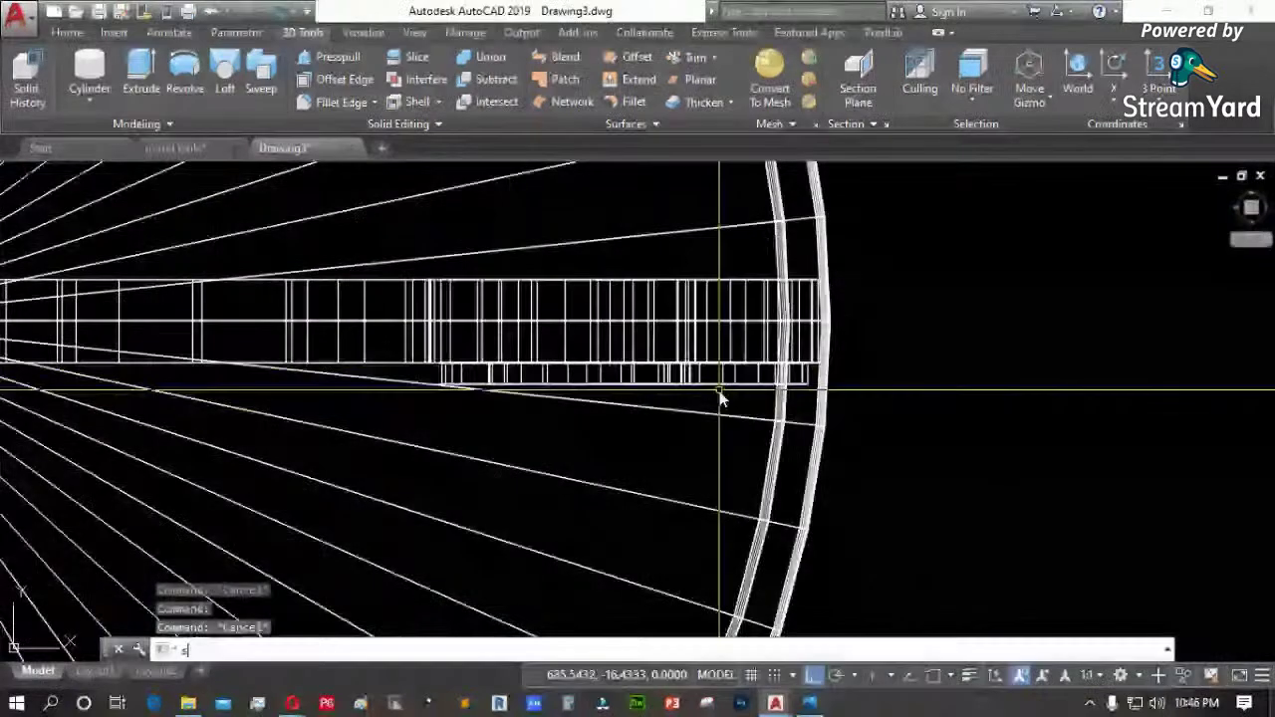
text(l)
key(Return)
click(755, 380)
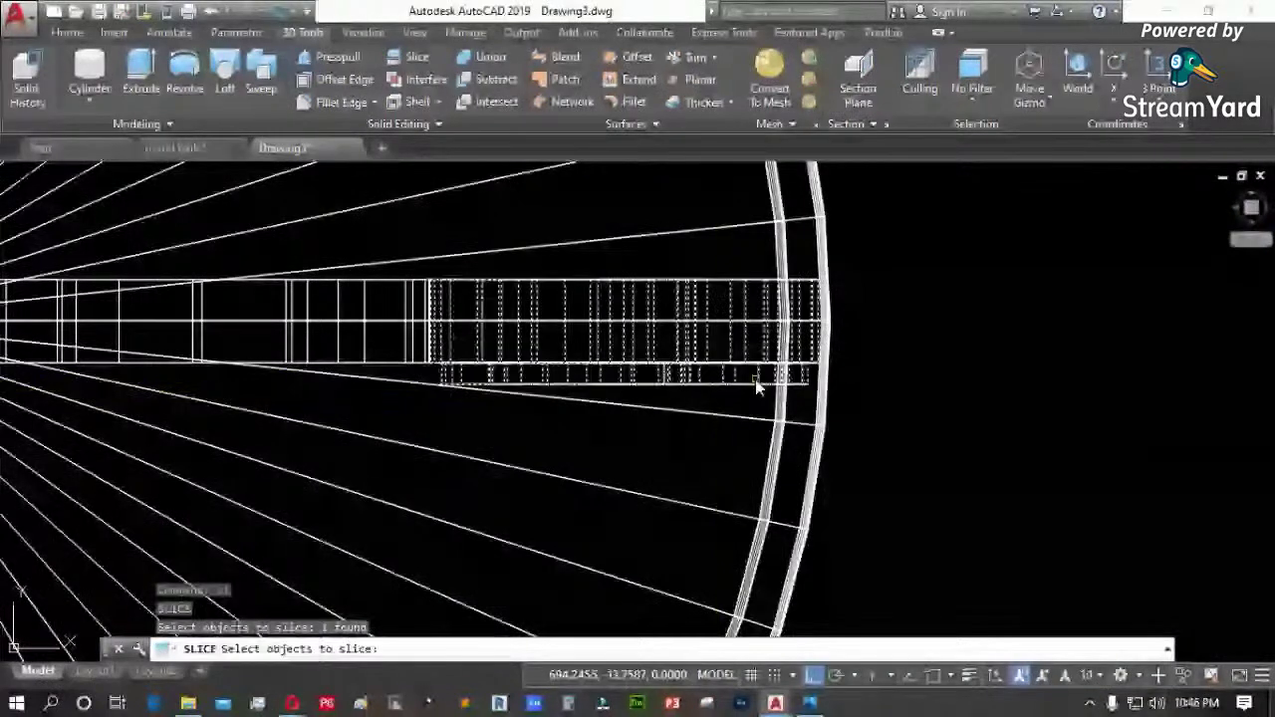
key(Return)
scroll(442, 319, up, 3)
text(s)
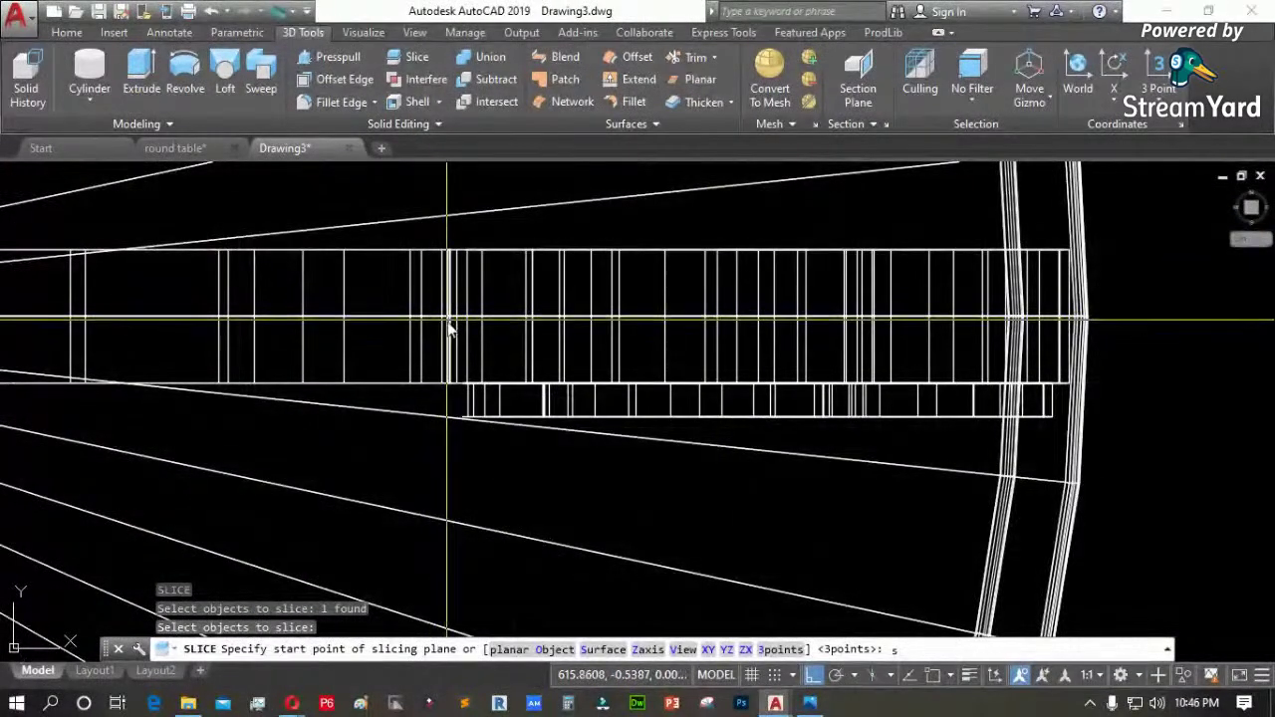
text(s)
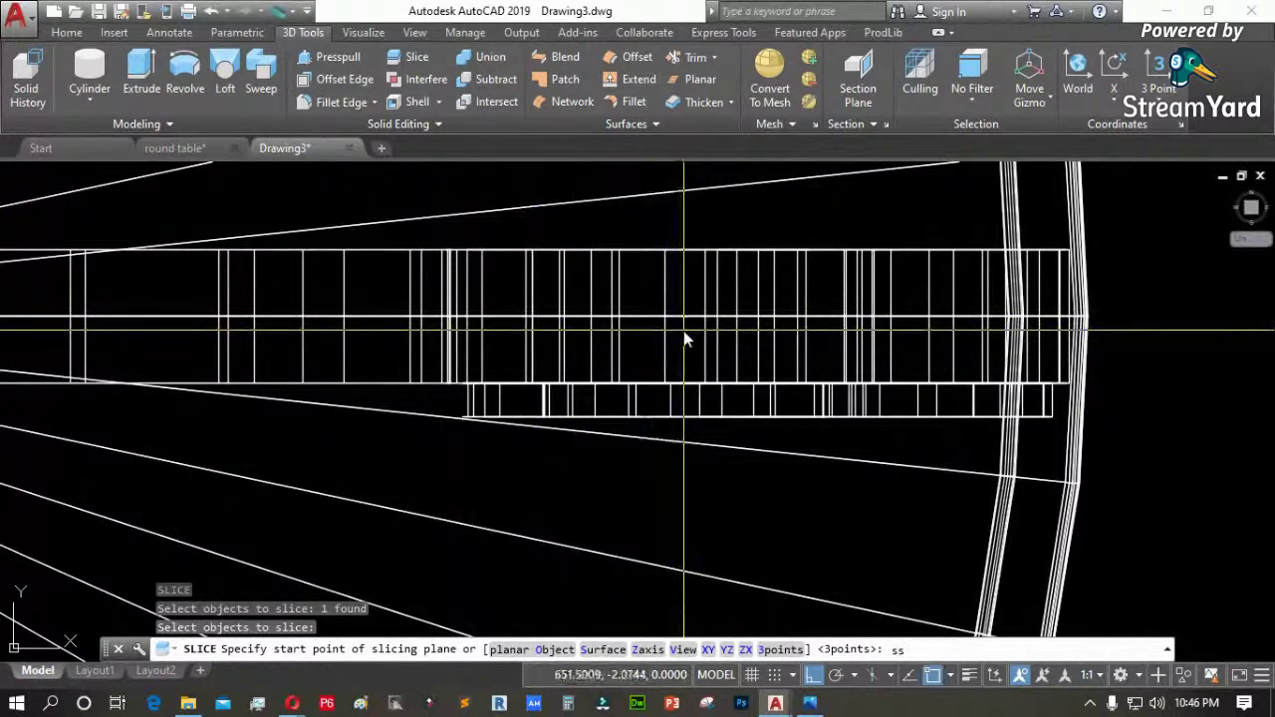
key(F3)
key(Escape)
key(F3)
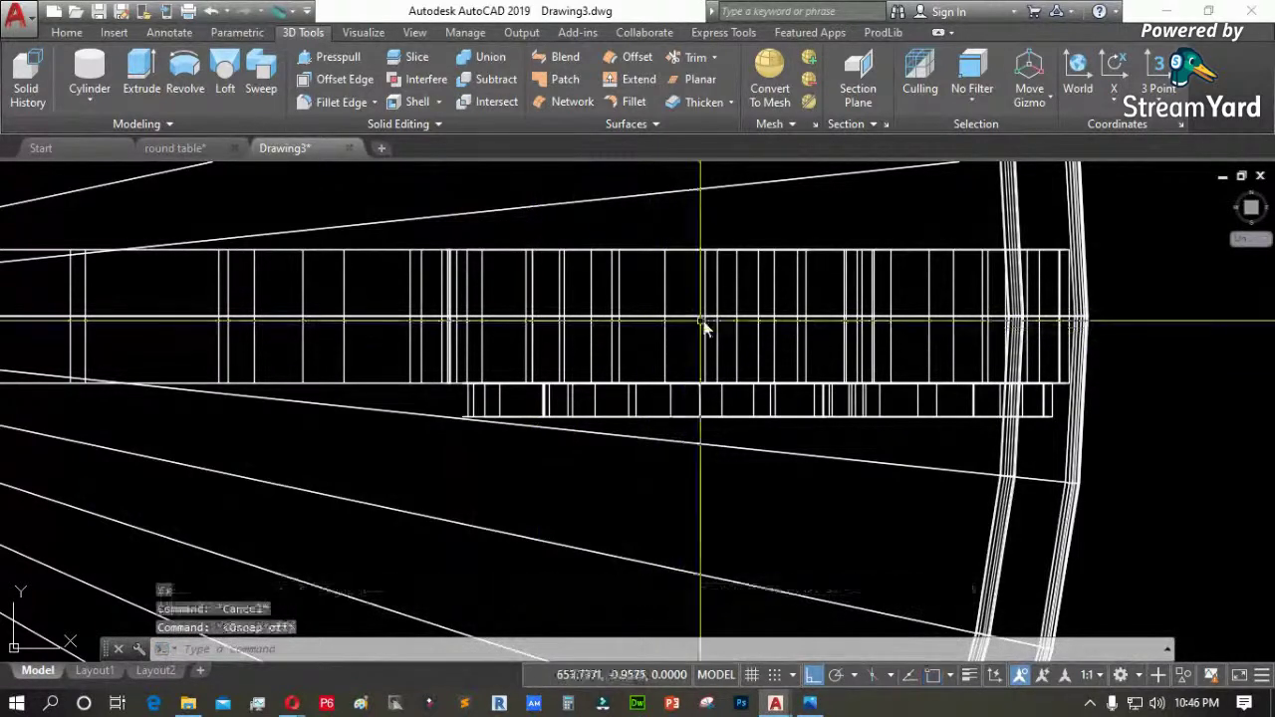
Slice the arm bar with a two-point plane, keeping both halves
text(sl)
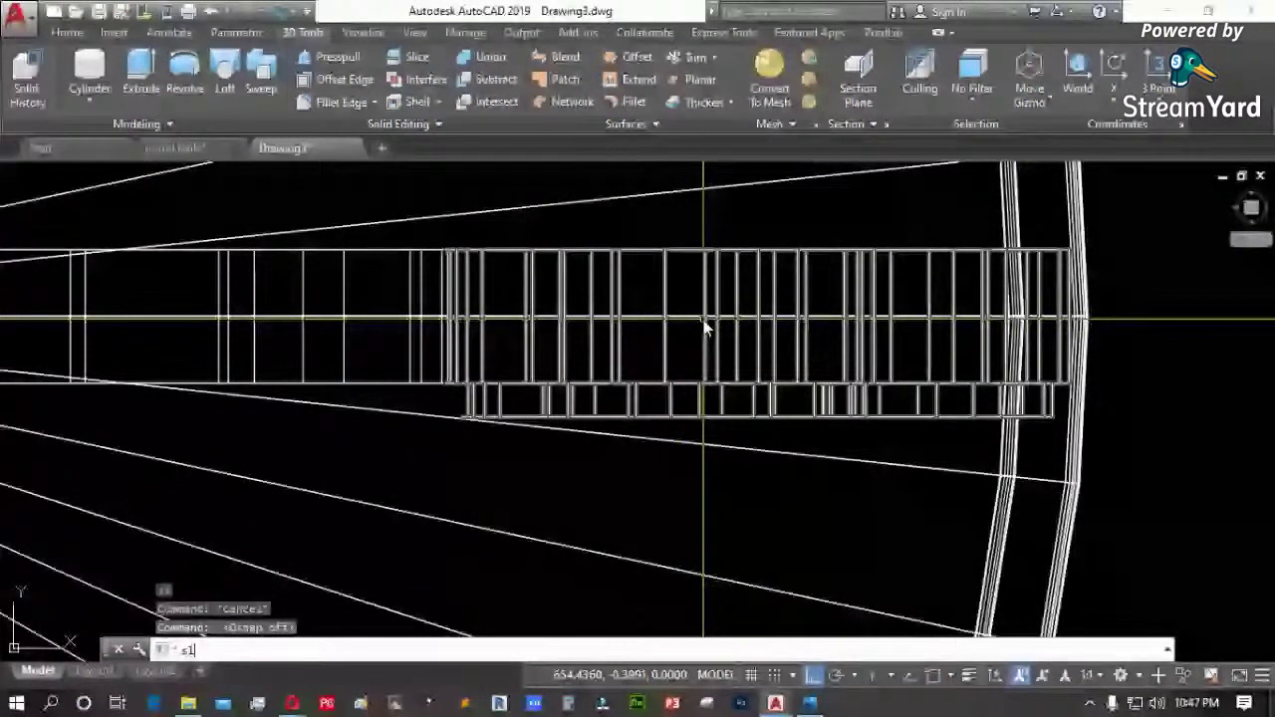
key(Return)
click(697, 325)
key(Return)
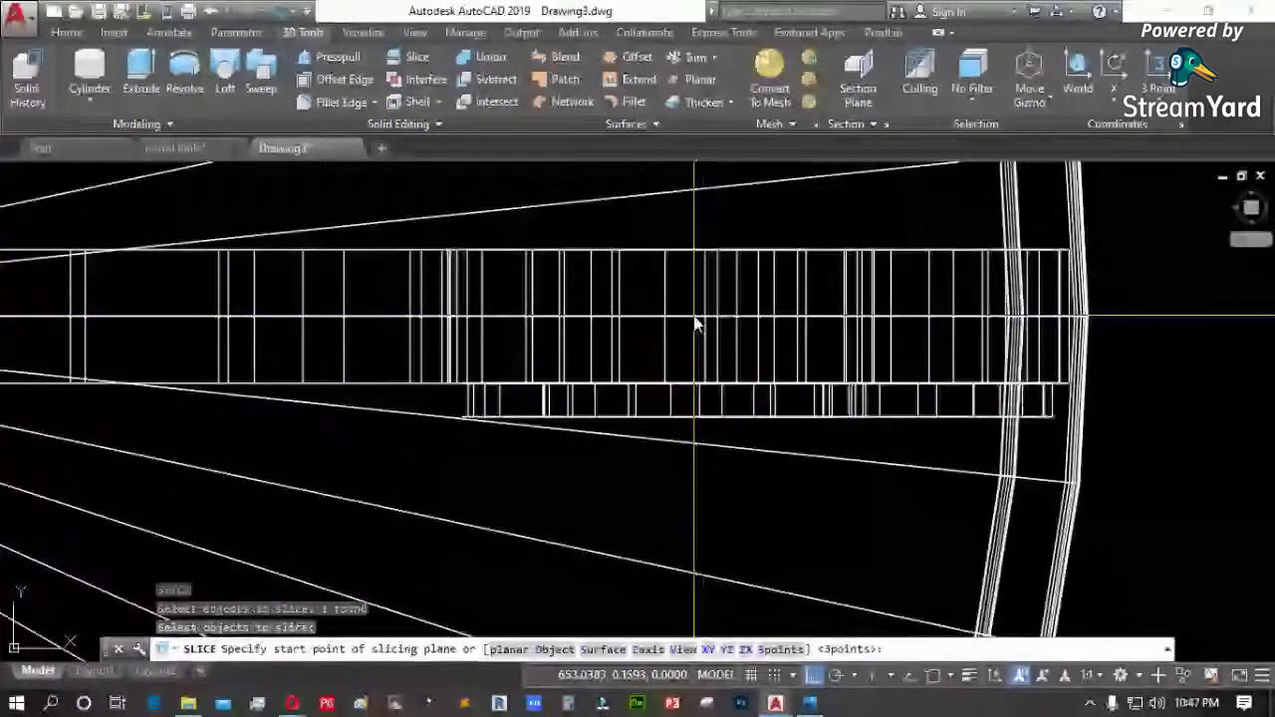
key(F3)
click(932, 315)
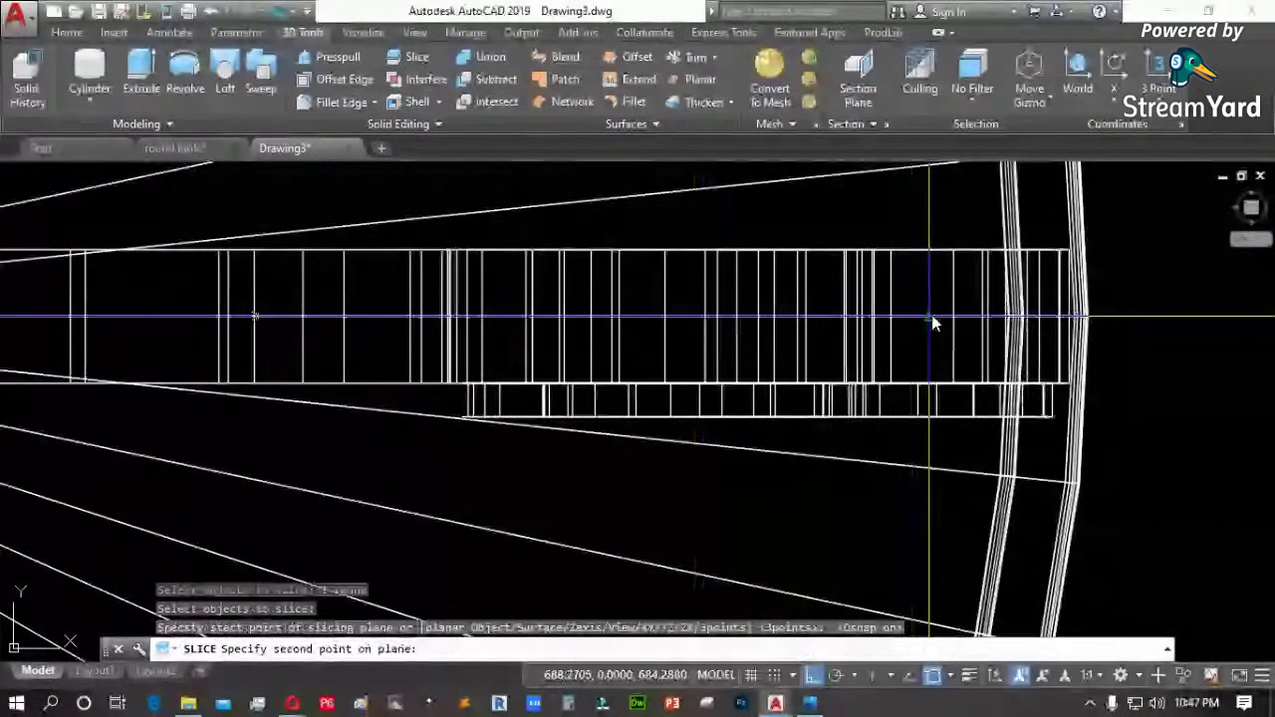
click(1172, 356)
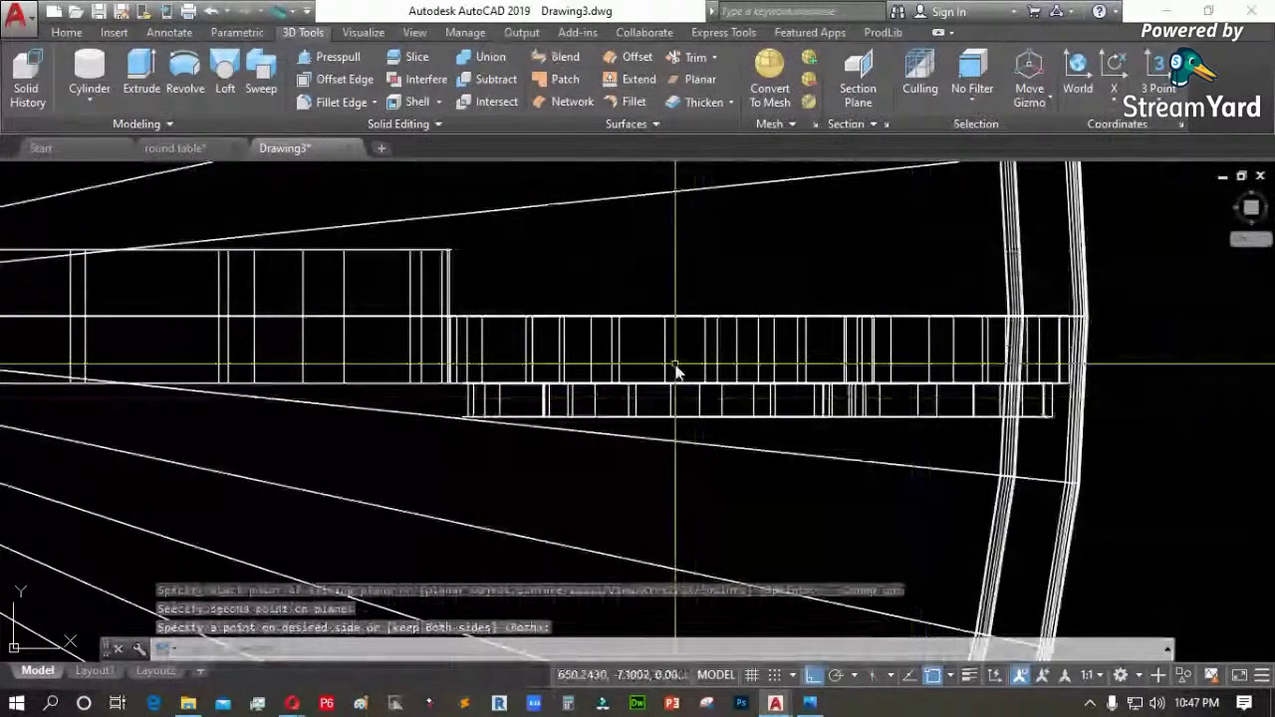
key(Return)
Slice off the arm's lower band with a horizontal two-point plane
text(mi)
key(Return)
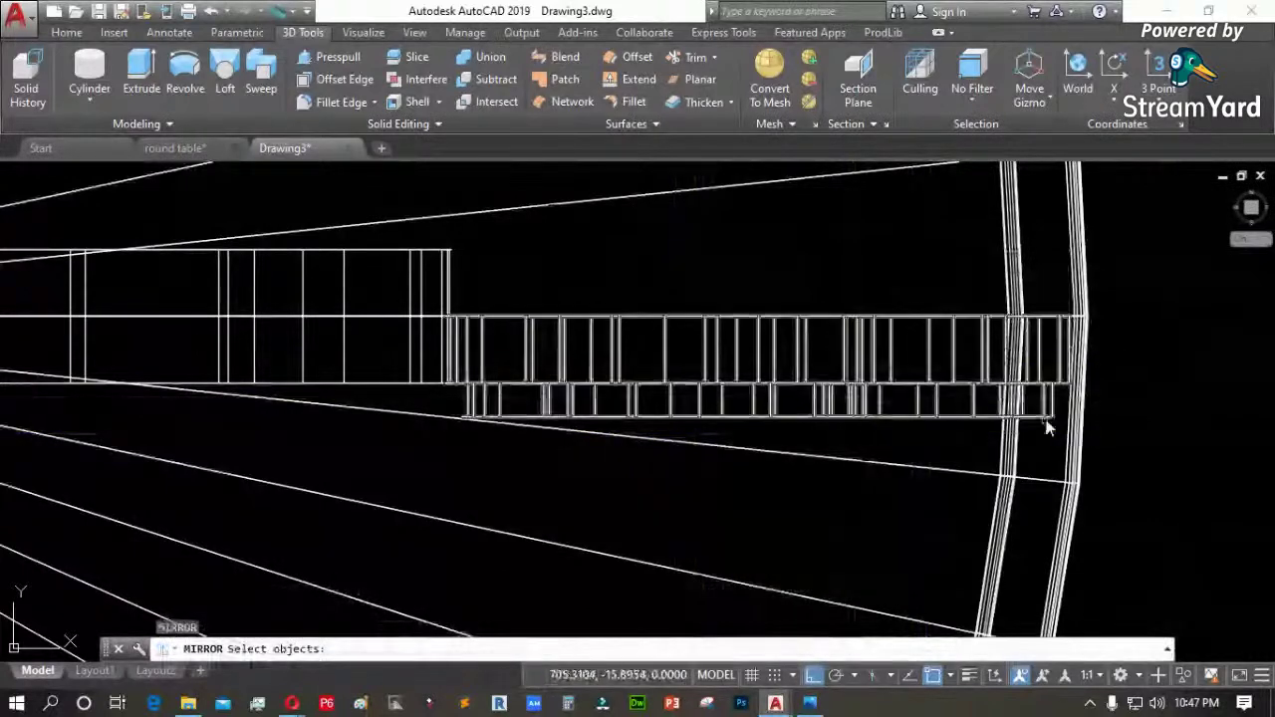
key(Escape)
scroll(1047, 428, up, 2)
scroll(1072, 423, up, 2)
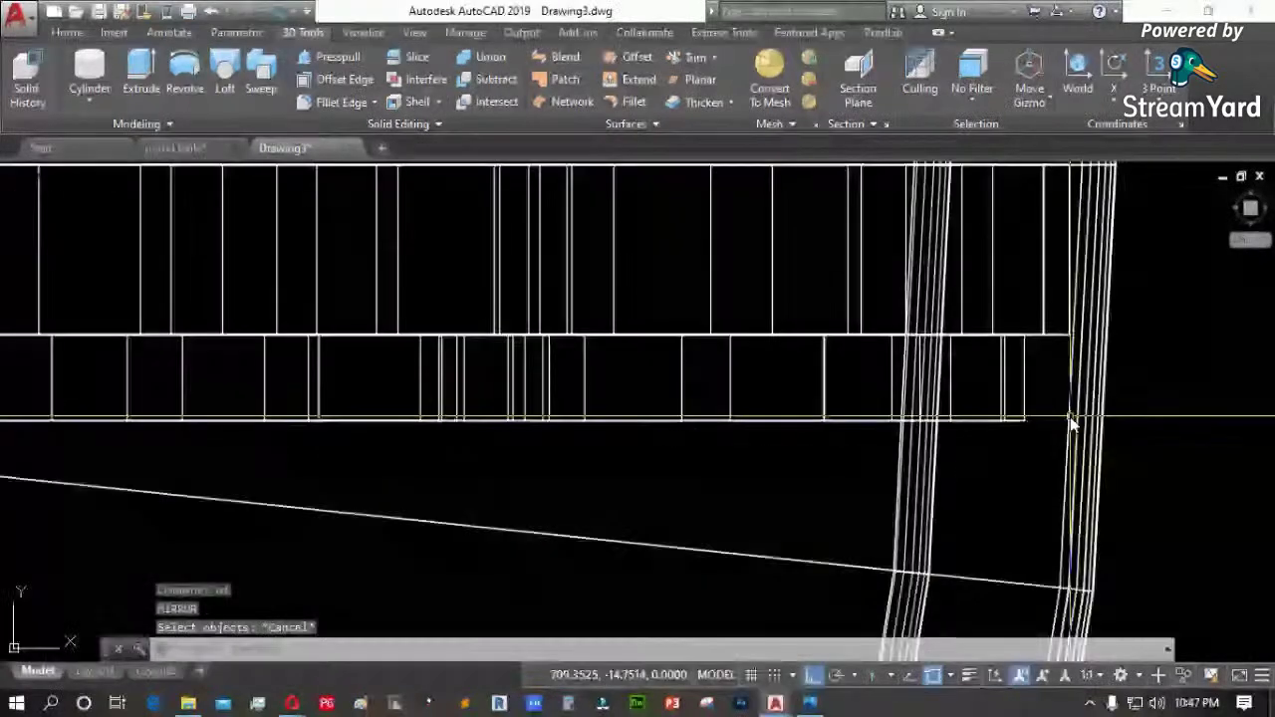
text(slice)
key(Return)
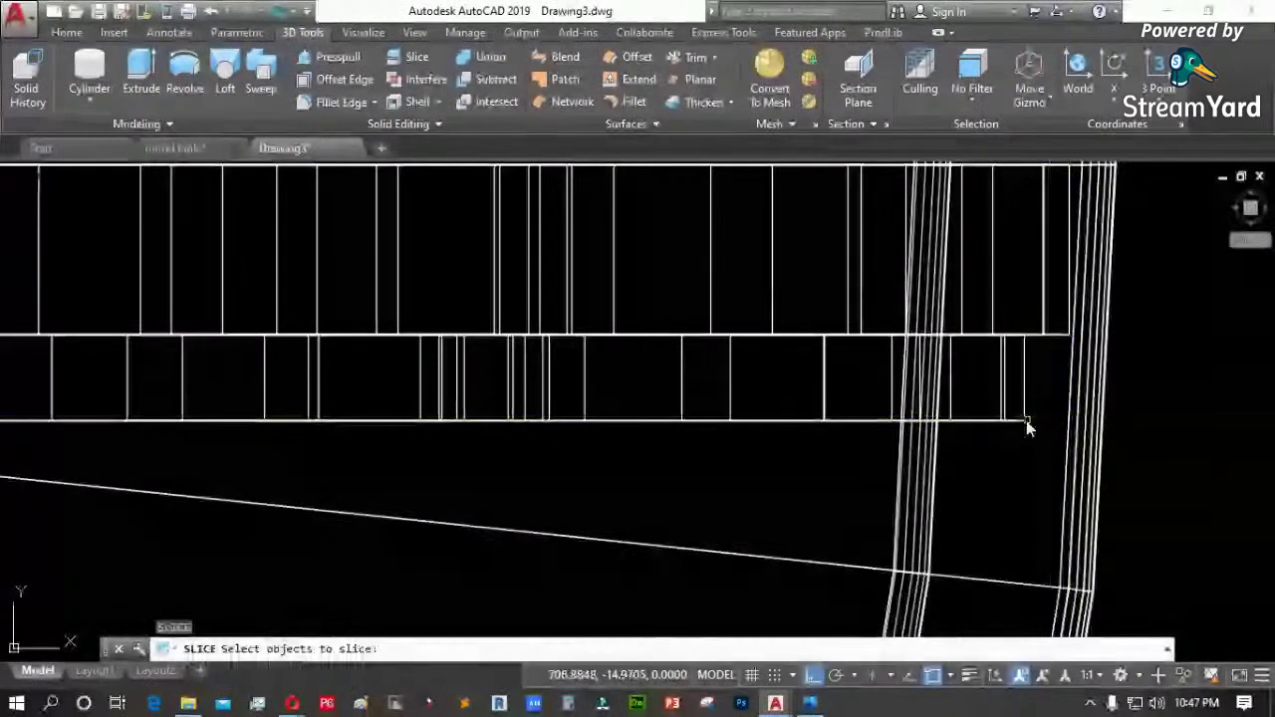
click(1026, 422)
key(Return)
click(1146, 381)
click(937, 382)
click(1124, 339)
scroll(934, 418, down, 2)
Mirror the lower band to the other side, keeping the original
text(mi)
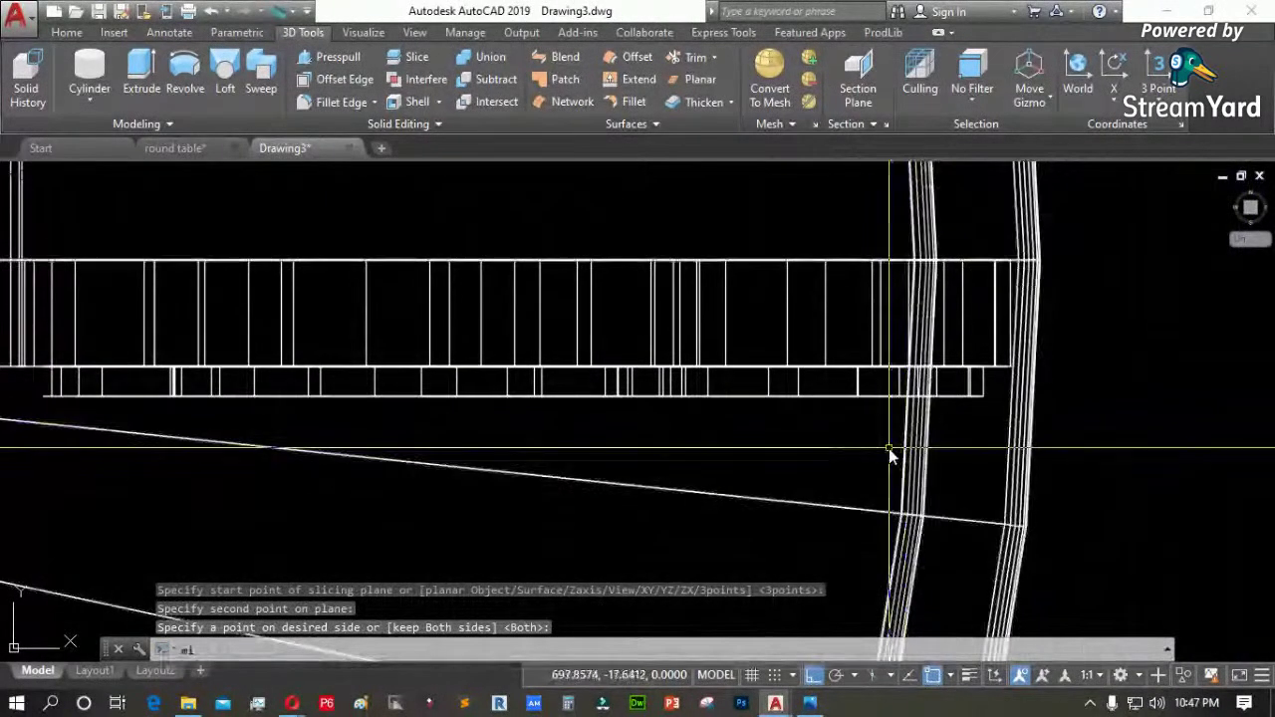
key(Return)
click(842, 416)
click(799, 291)
key(Return)
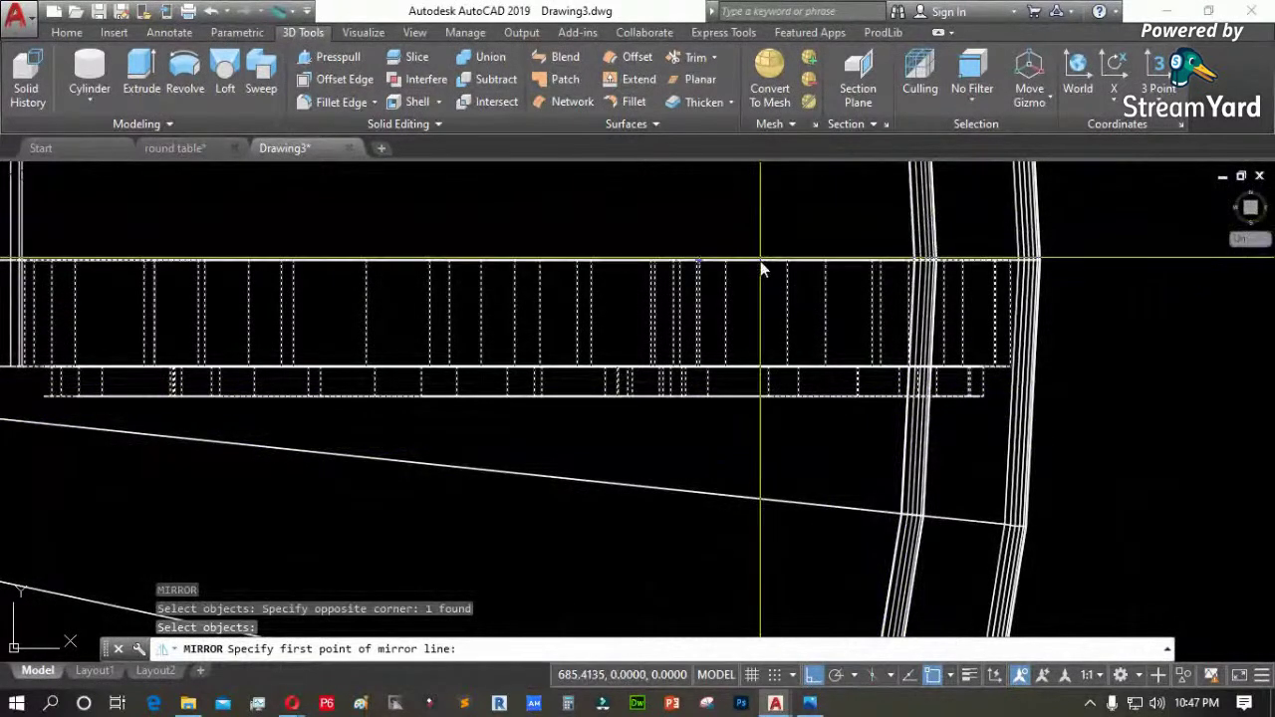
click(760, 269)
click(1056, 289)
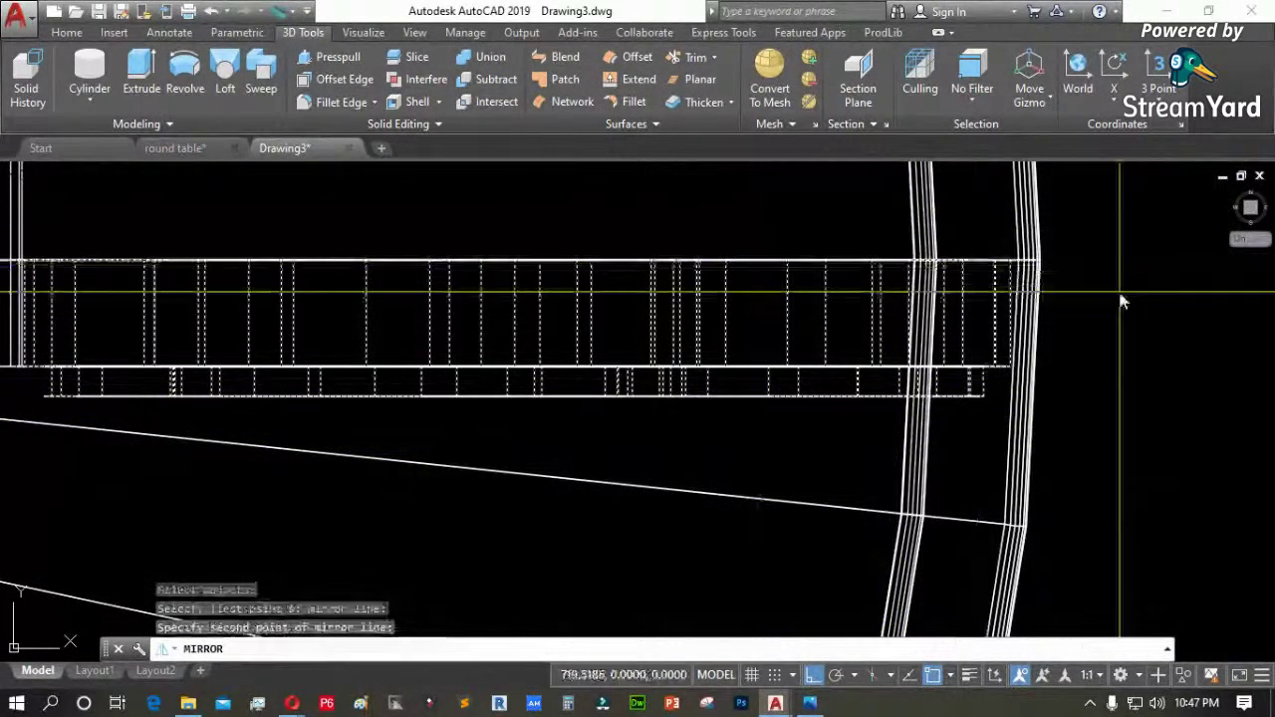
key(Return)
Attempt a union of the four pieces, then cancel at the conversion prompt
click(490, 58)
click(754, 261)
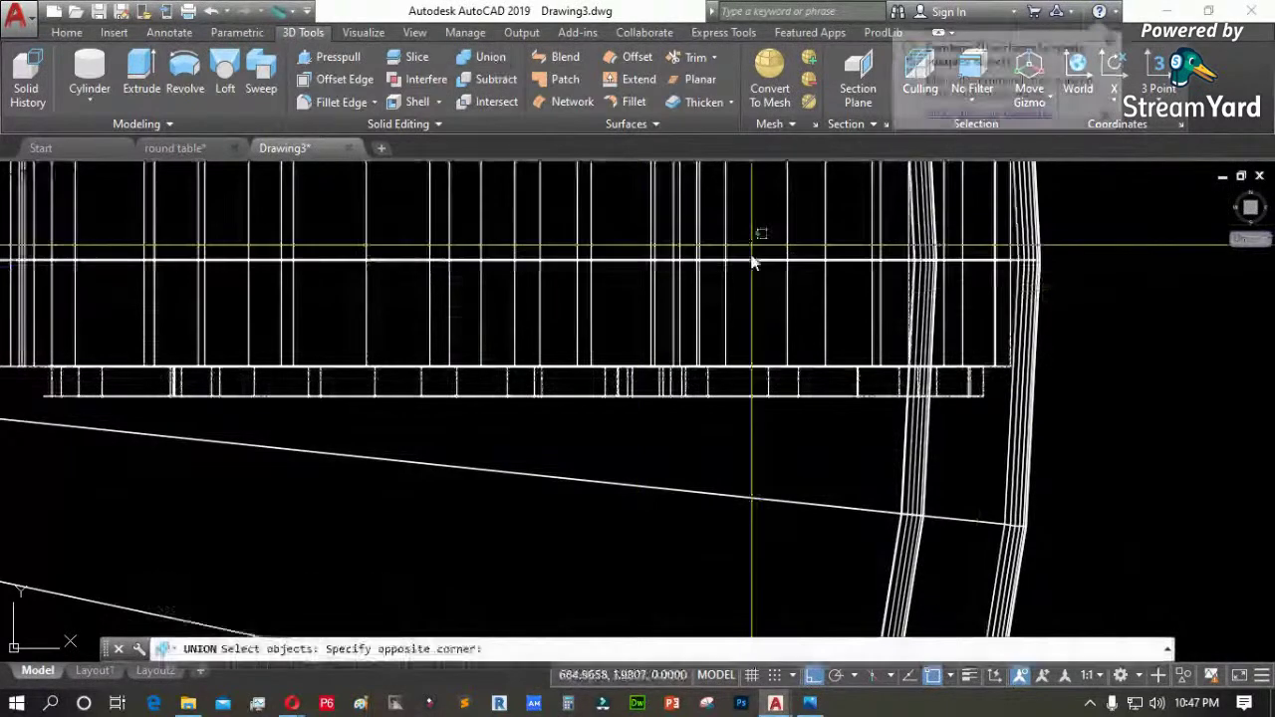
click(809, 380)
key(Return)
key(Escape)
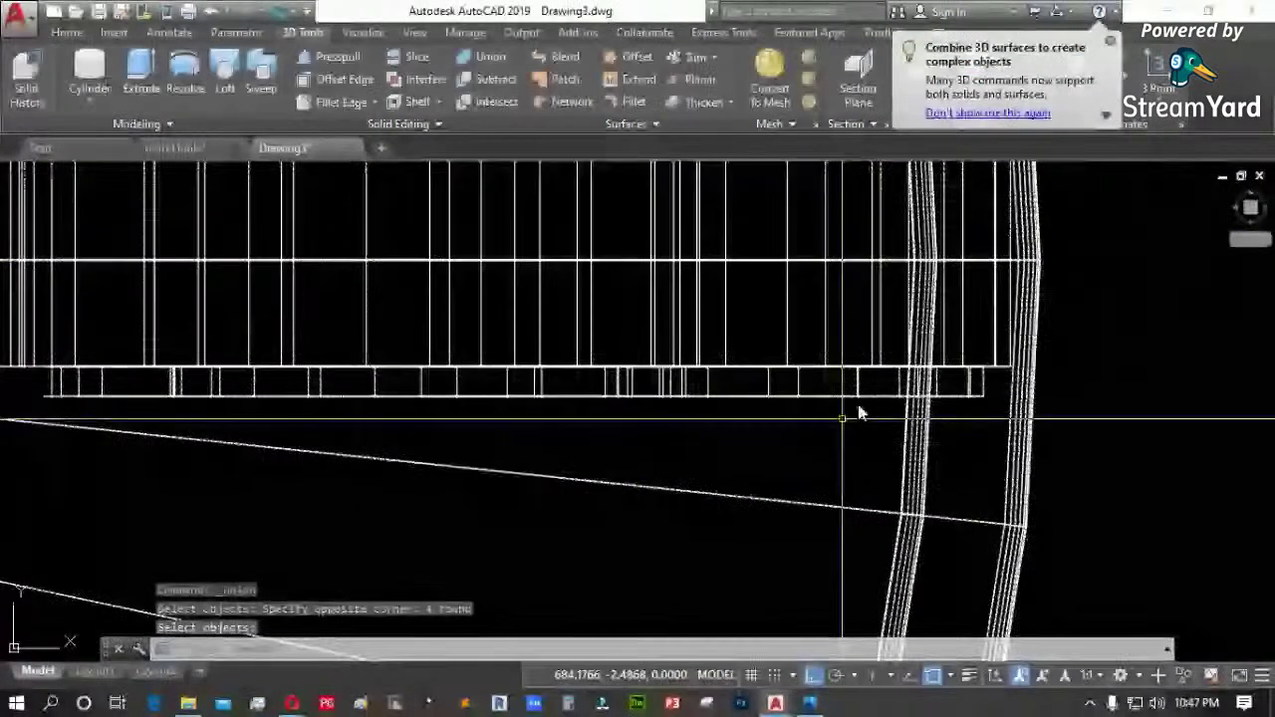
Union the upper box with another piece of the leg
click(495, 60)
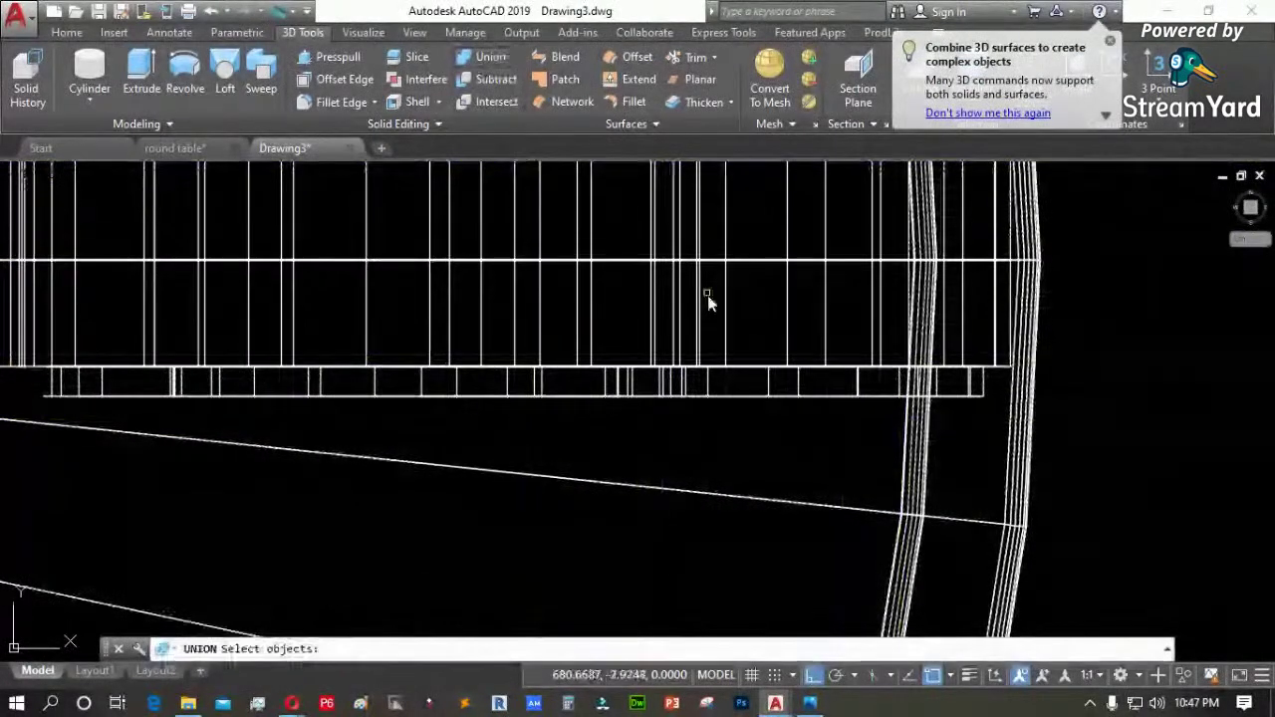
click(722, 311)
click(703, 273)
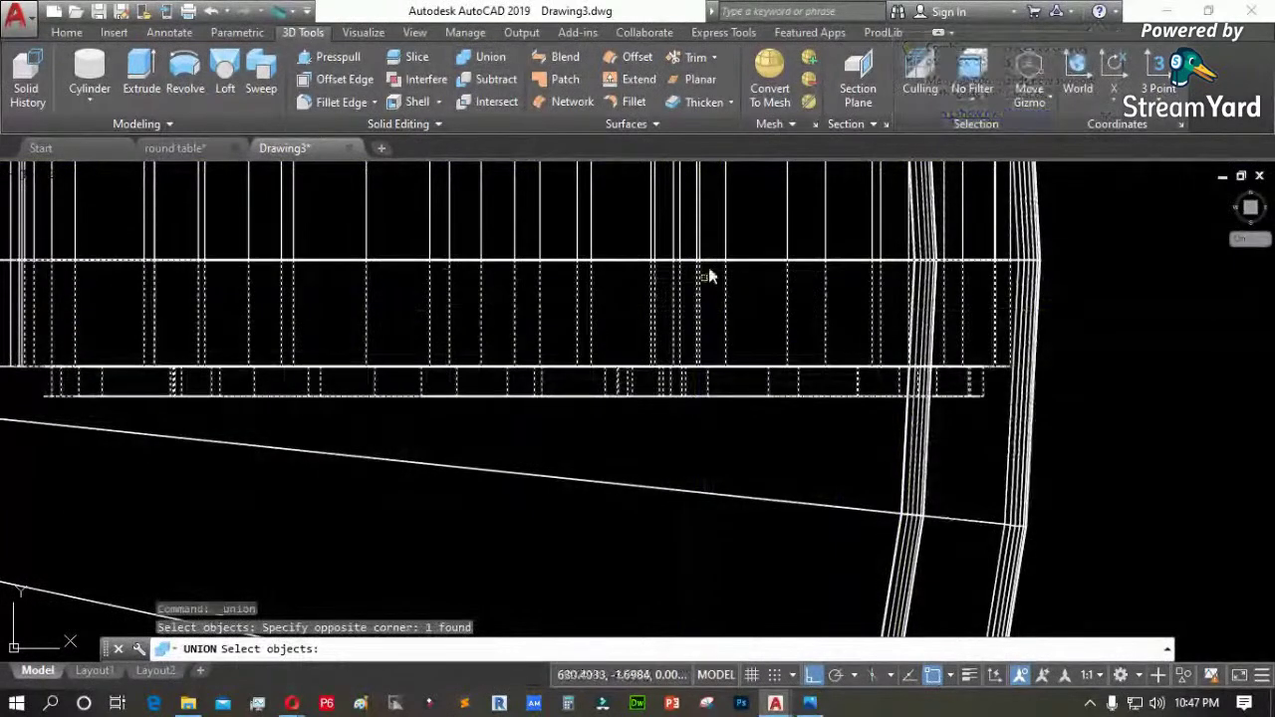
click(726, 210)
shift+middle_drag(726, 215, 892, 433)
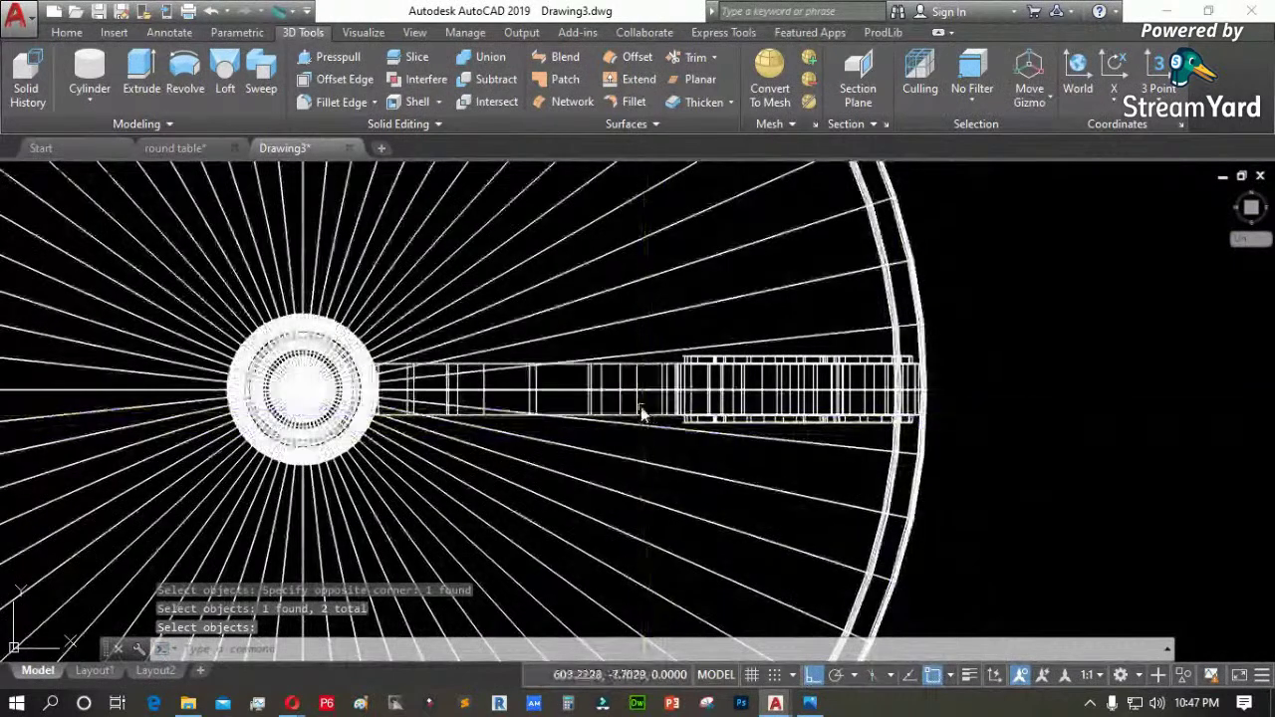
Switch to the south-west isometric view with the Shaded with Edges style
scroll(653, 430, up, 5)
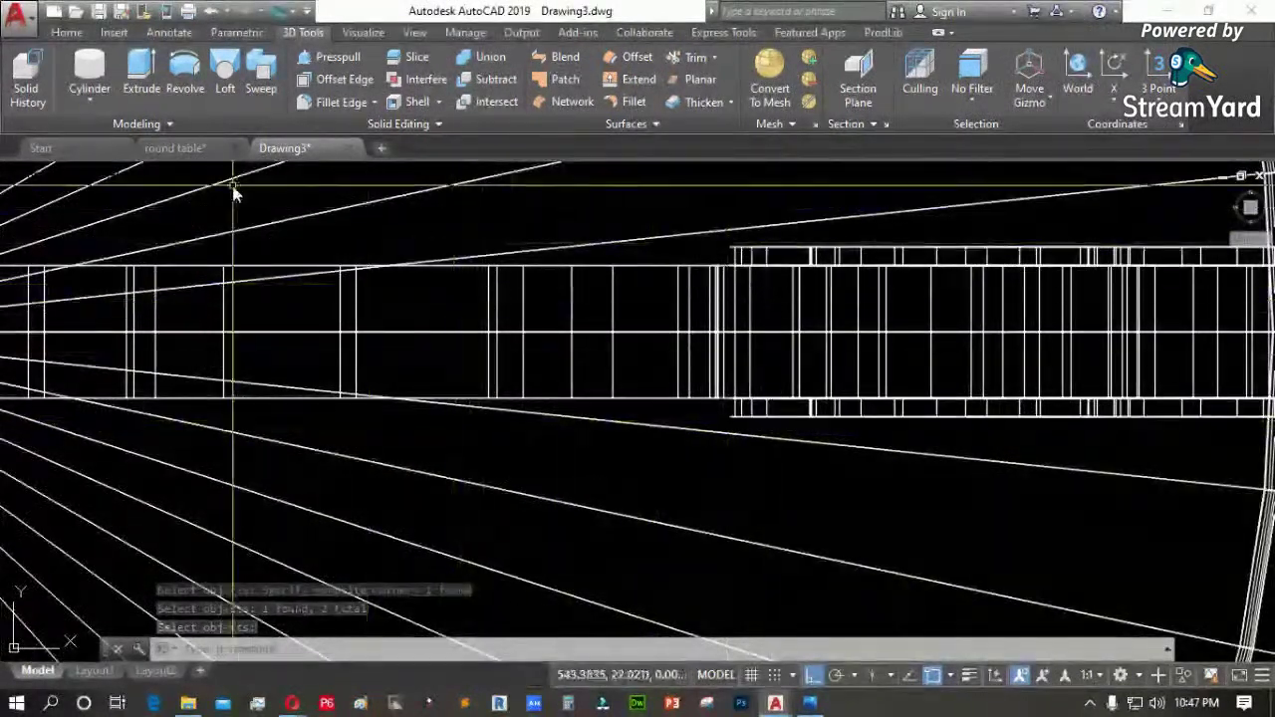
click(31, 175)
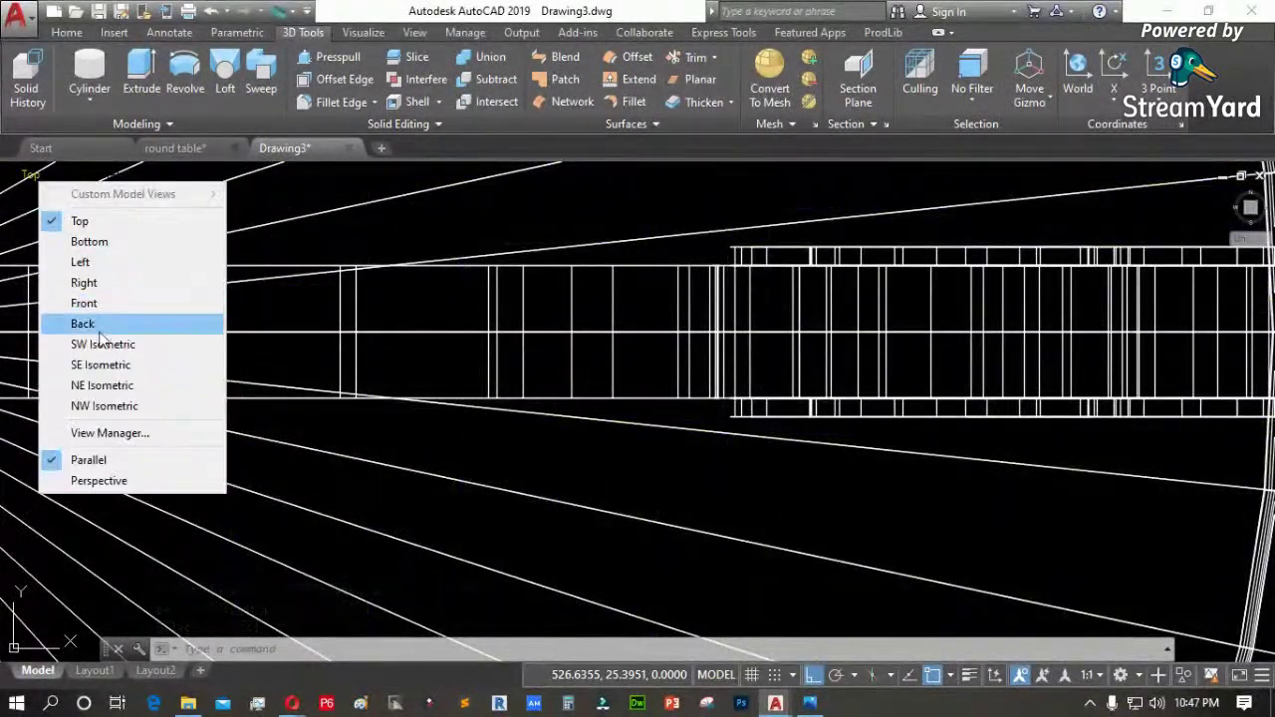
click(103, 345)
scroll(697, 429, up, 9)
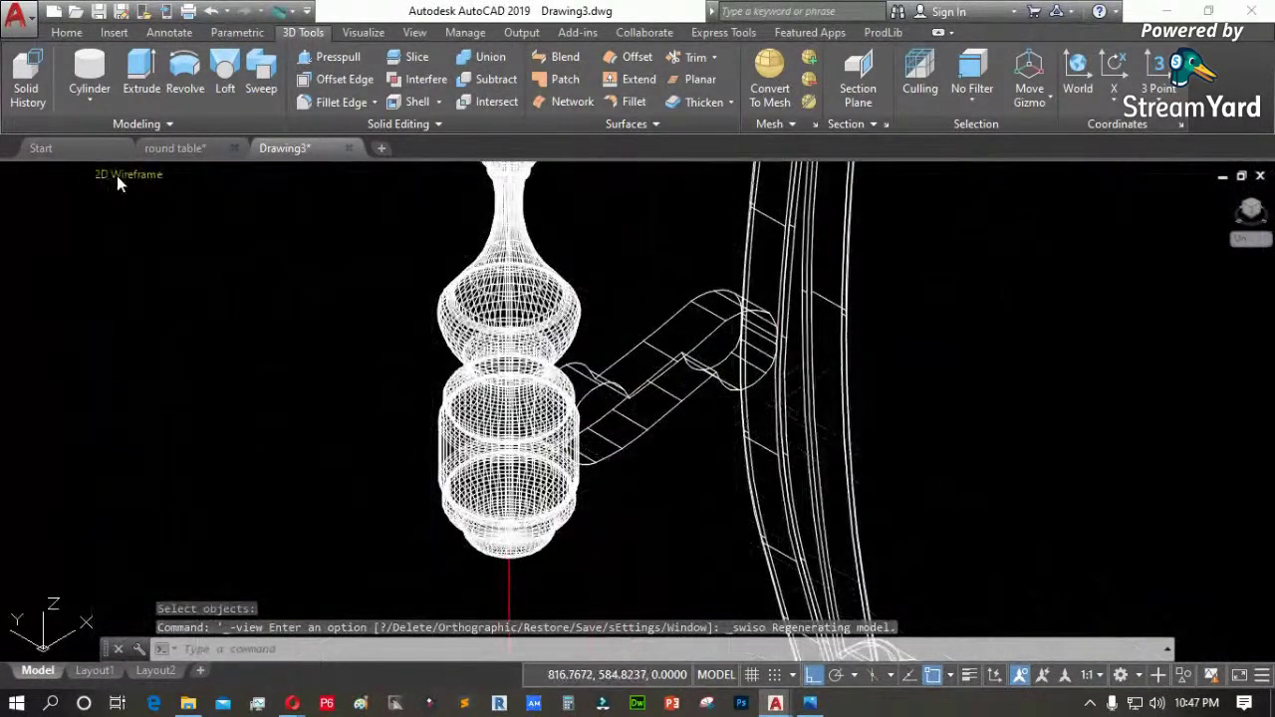
click(117, 175)
click(199, 327)
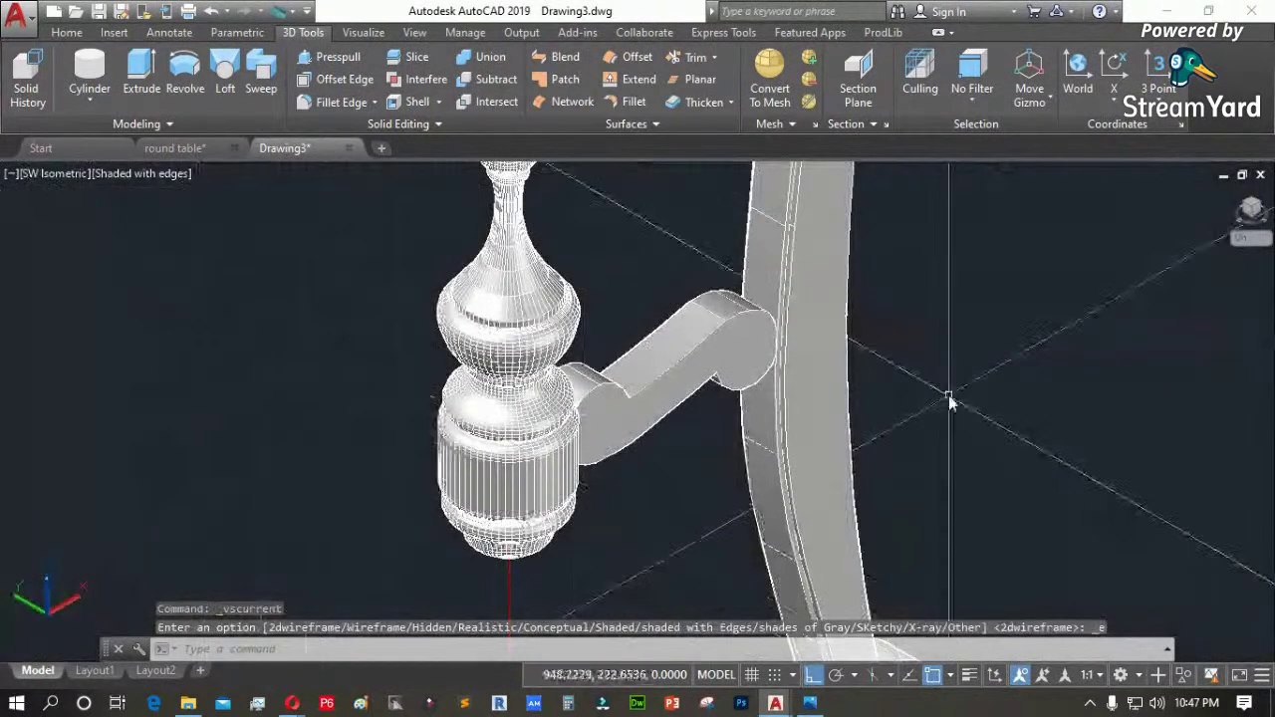
Union the ring with the arm bar
scroll(877, 424, up, 3)
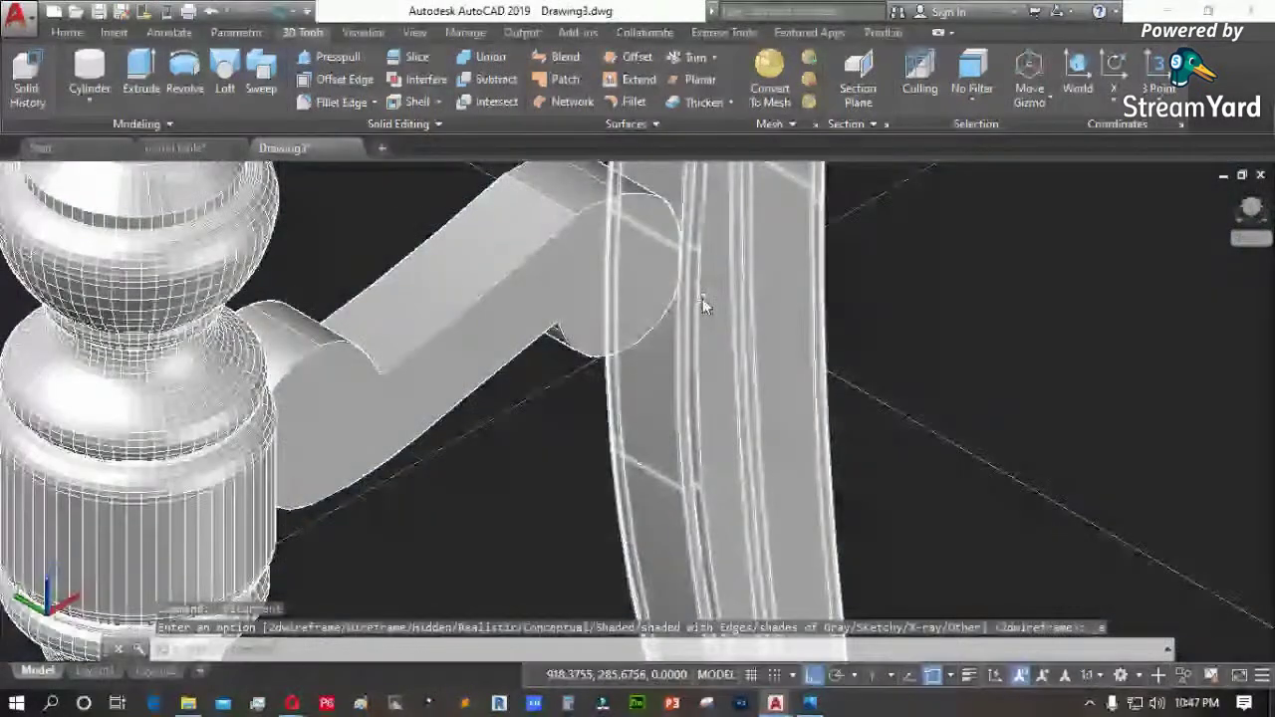
scroll(703, 298, down, 3)
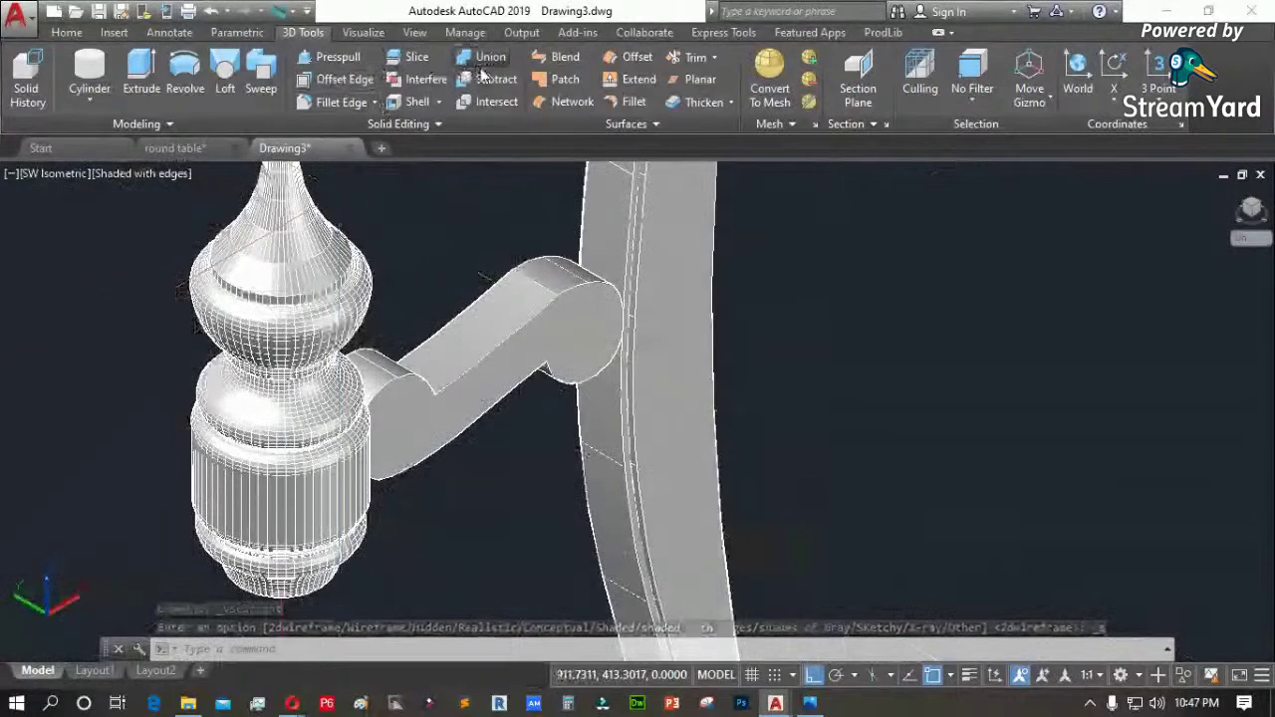
click(485, 57)
click(643, 287)
click(547, 301)
scroll(703, 401, down, 6)
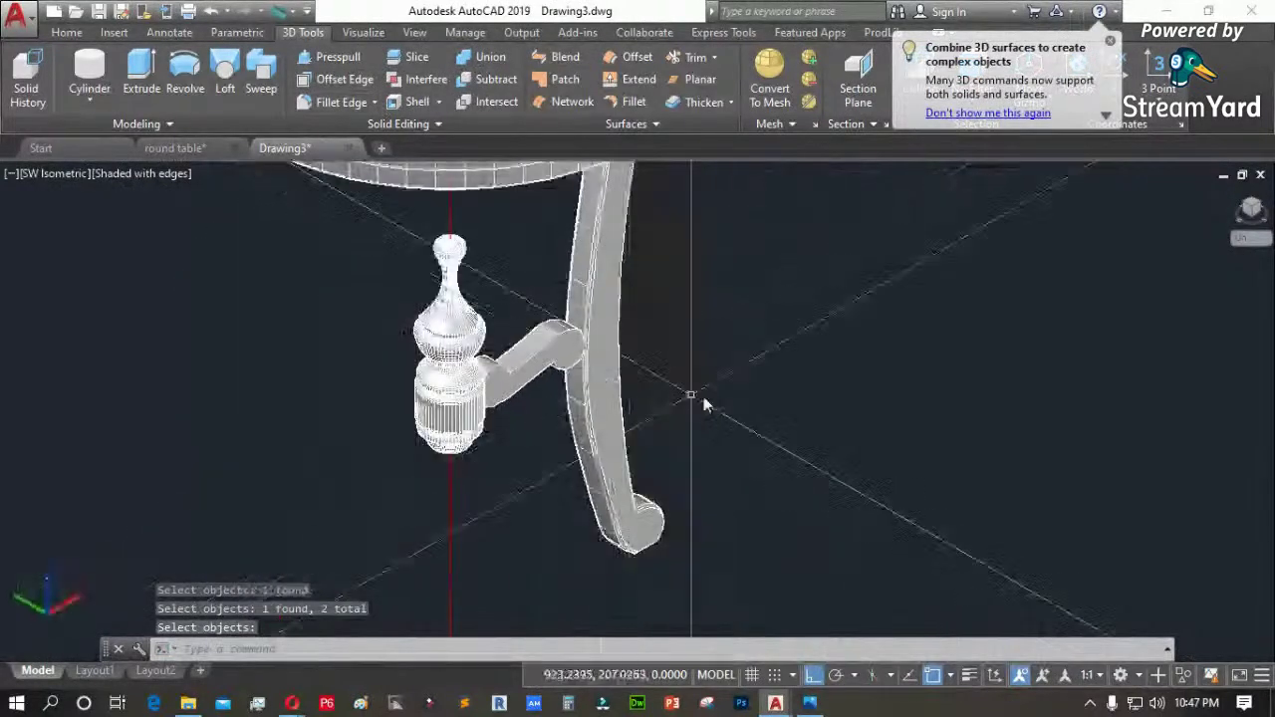
Look straight down from the Top view and display the table as 2D Wireframe
click(59, 176)
click(95, 216)
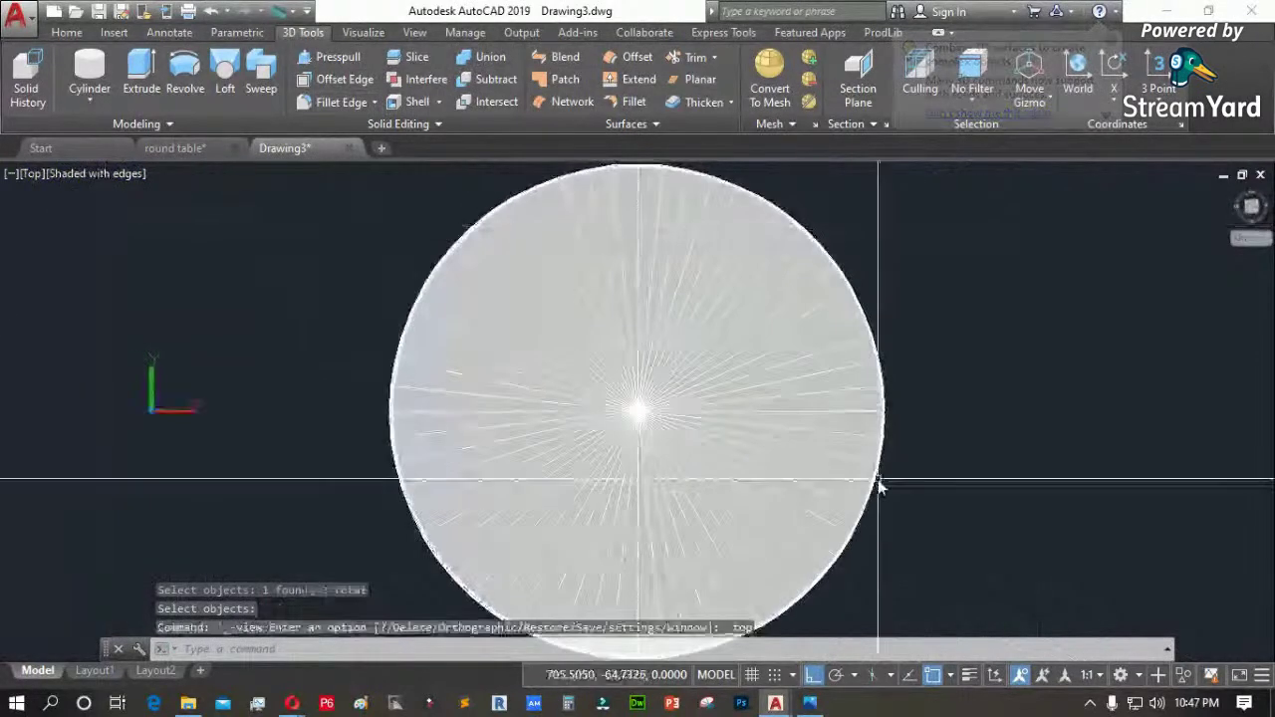
click(139, 174)
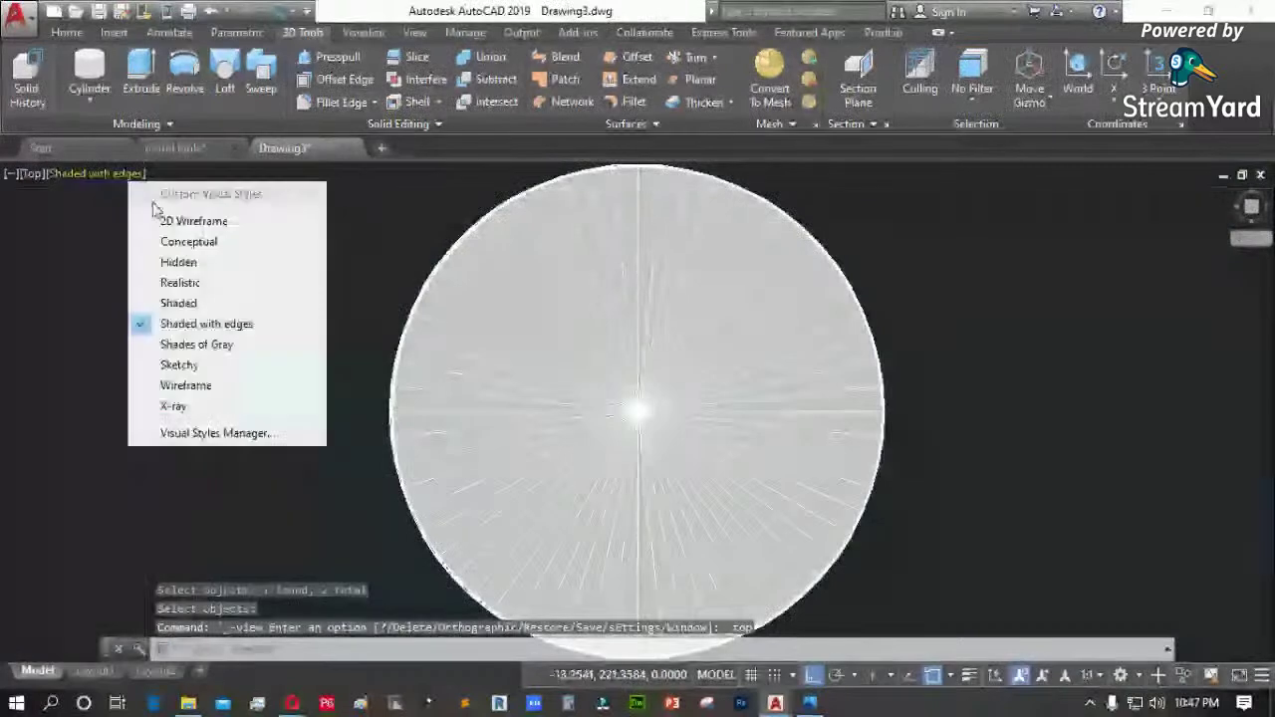
click(180, 221)
scroll(867, 399, up, 5)
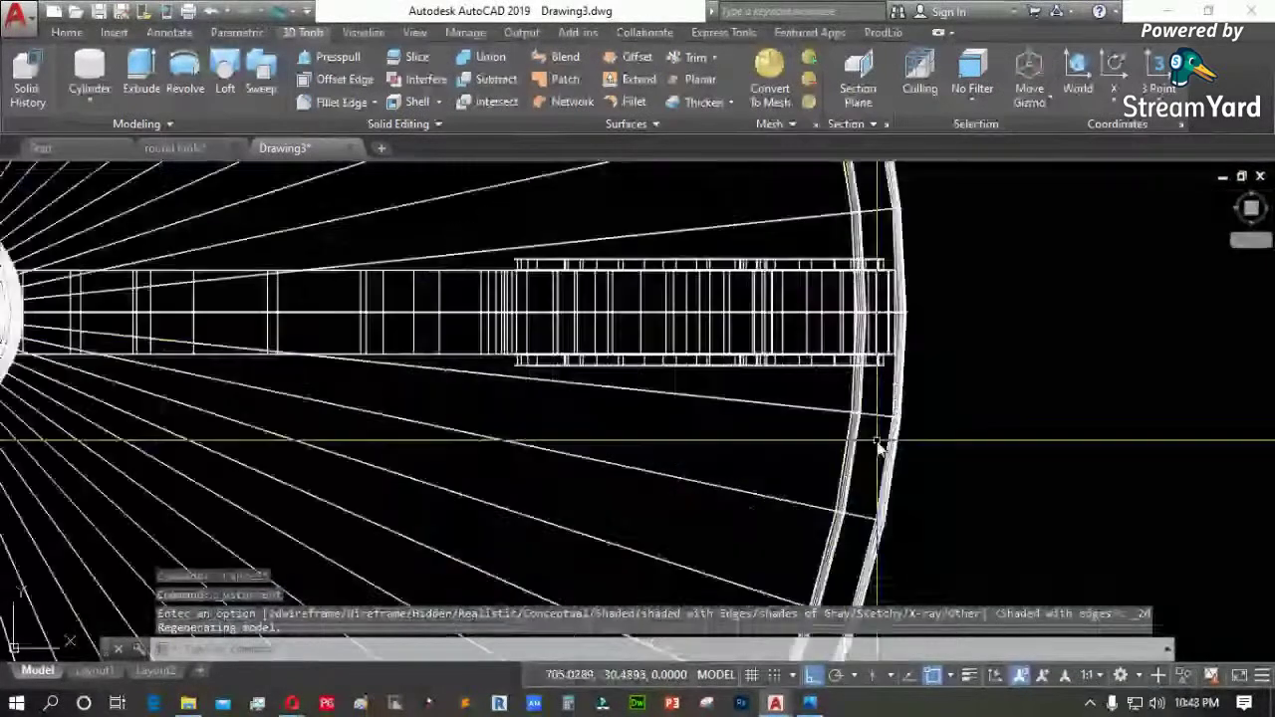
Start a polar ARRAY of the bar running from the hub to the rim
text(array)
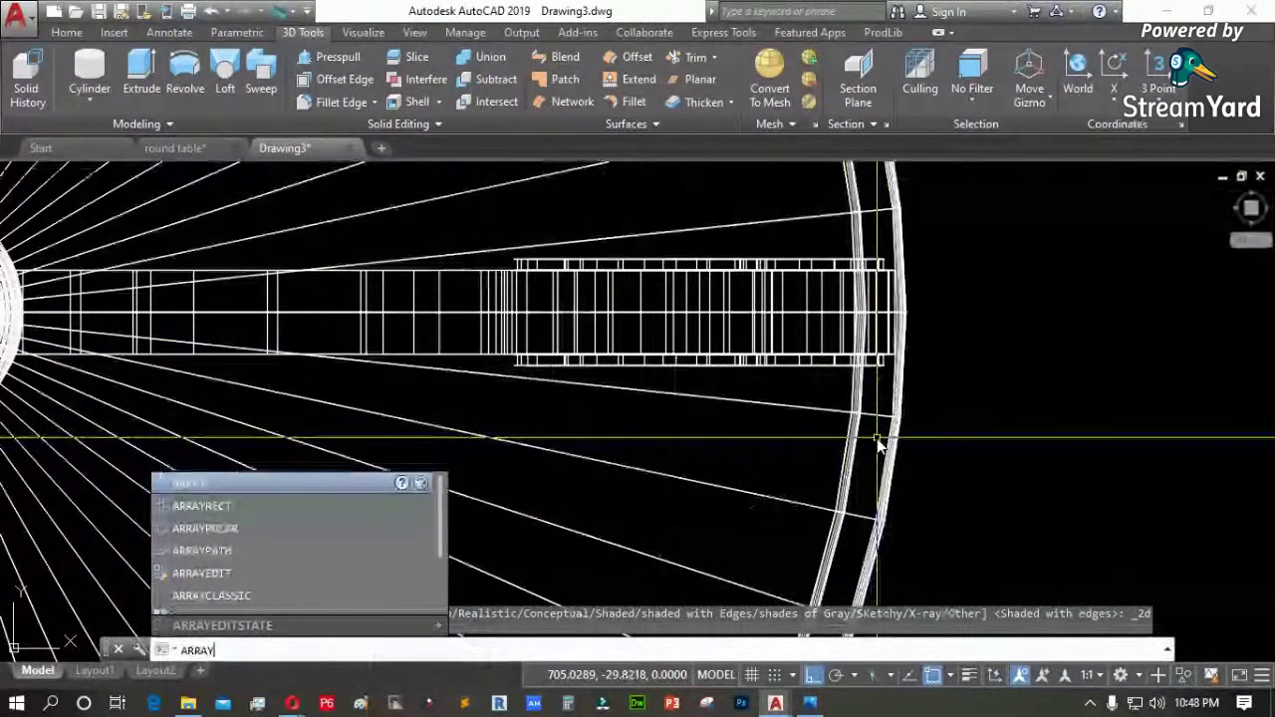
key(Return)
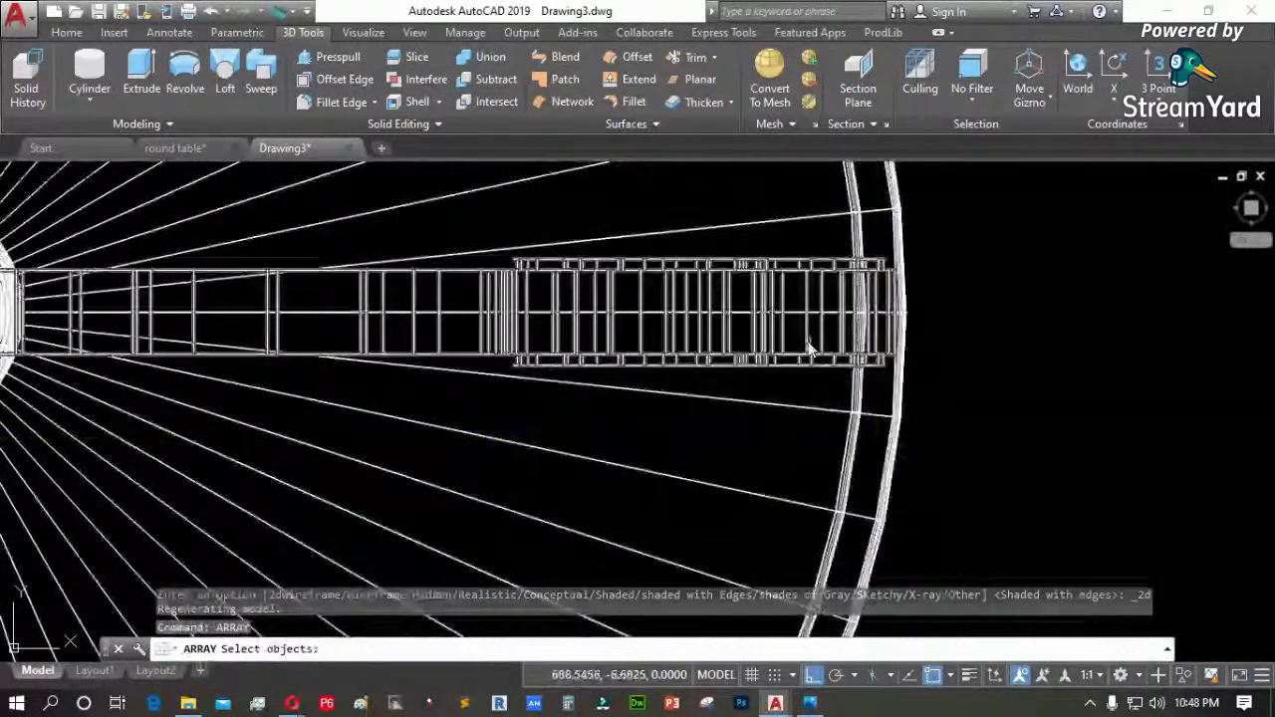
click(810, 349)
key(Return)
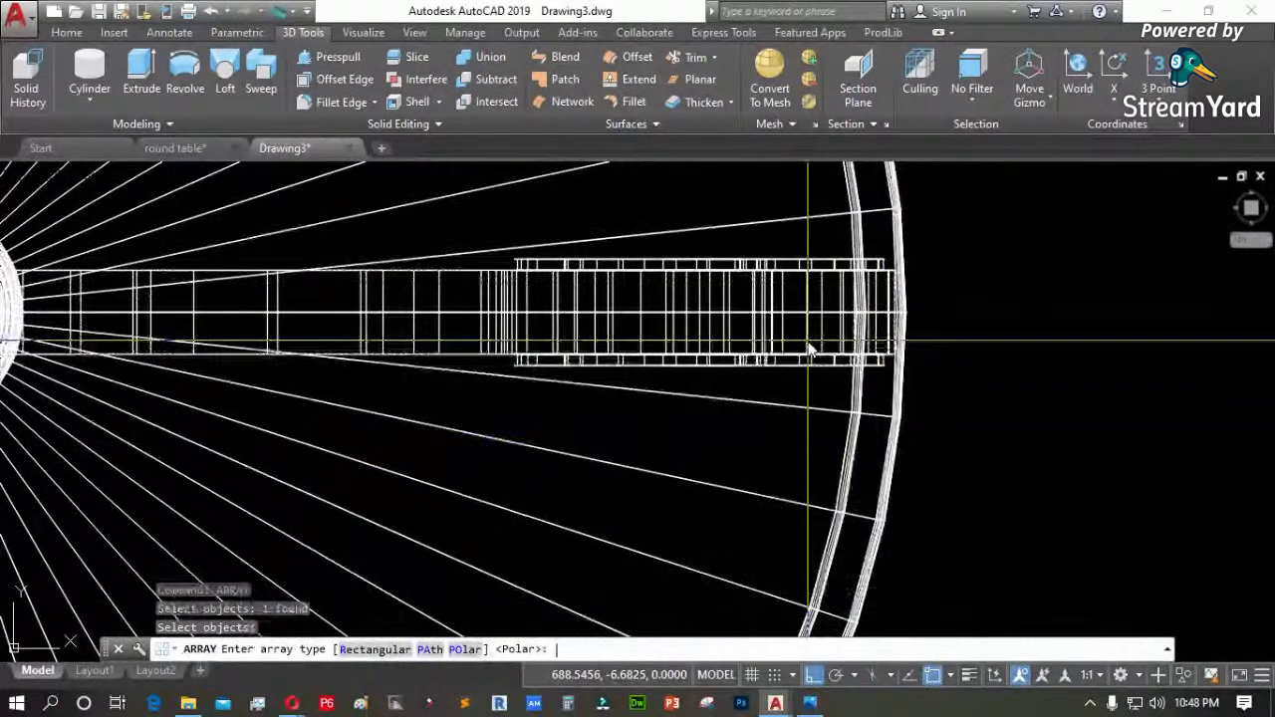
text(po)
key(Return)
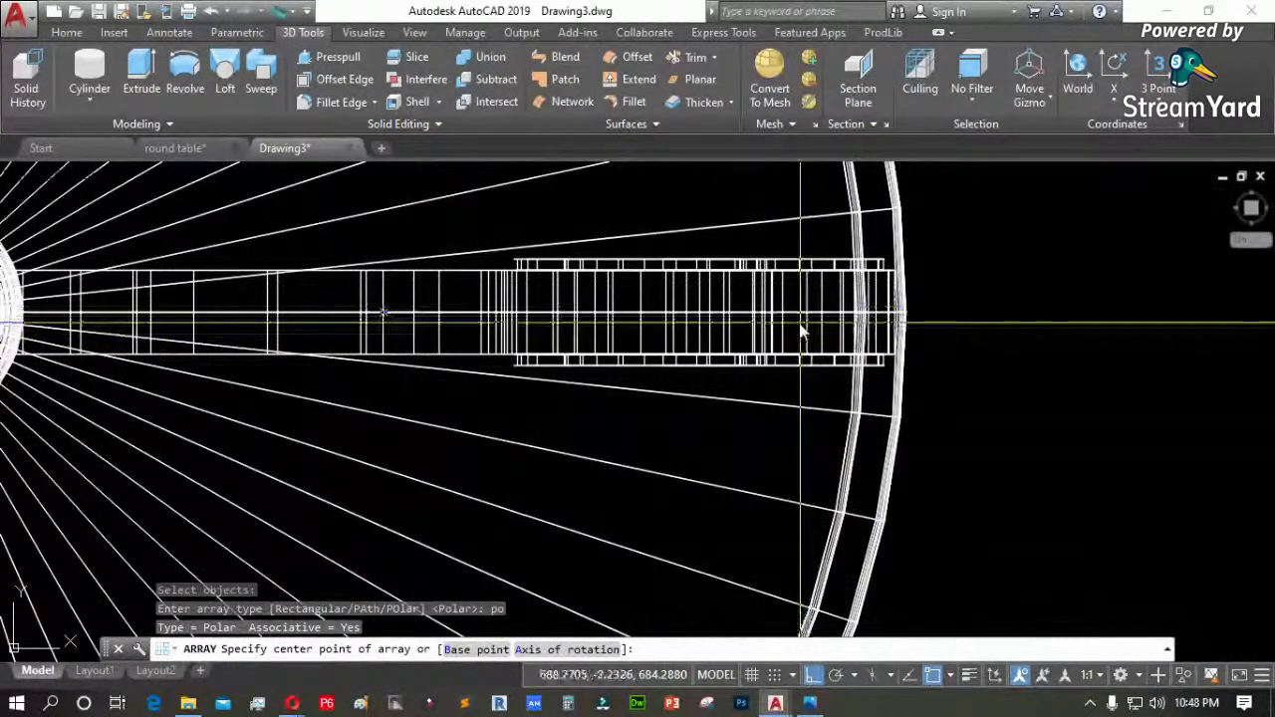
Center the array on the table's centre with 3 items and close the array editor
scroll(802, 334, down, 2)
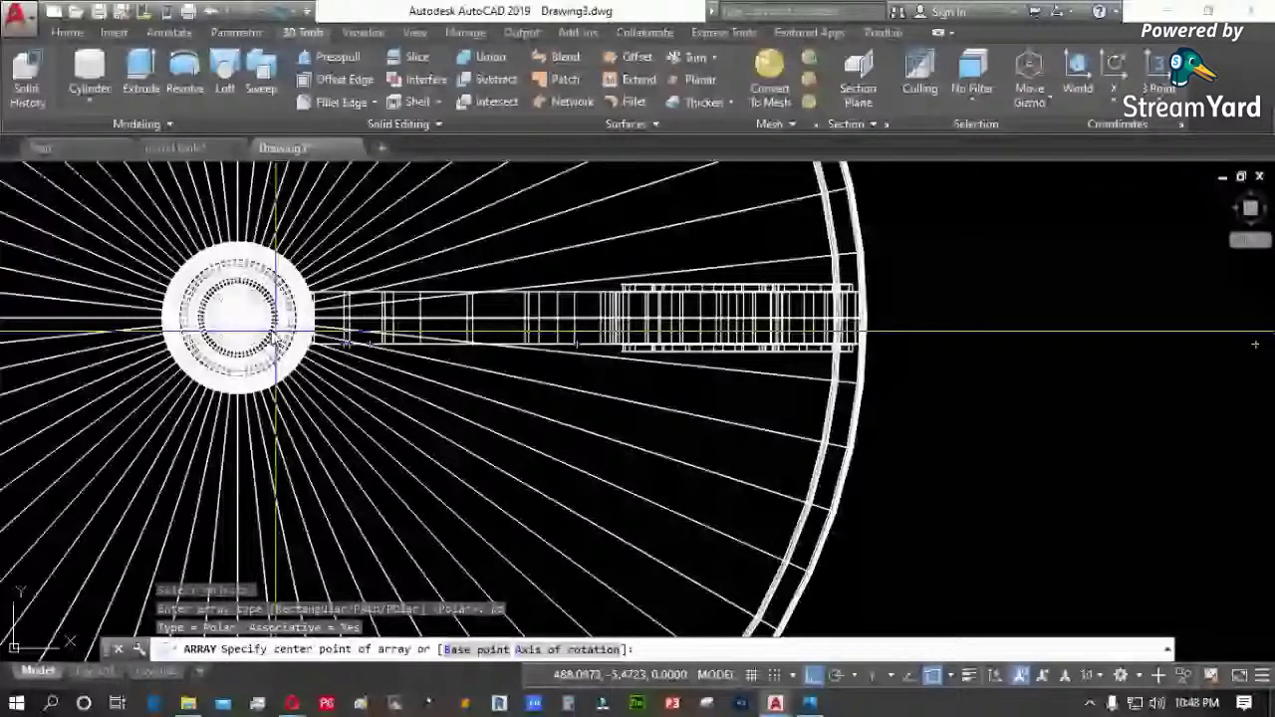
scroll(189, 355, up, 5)
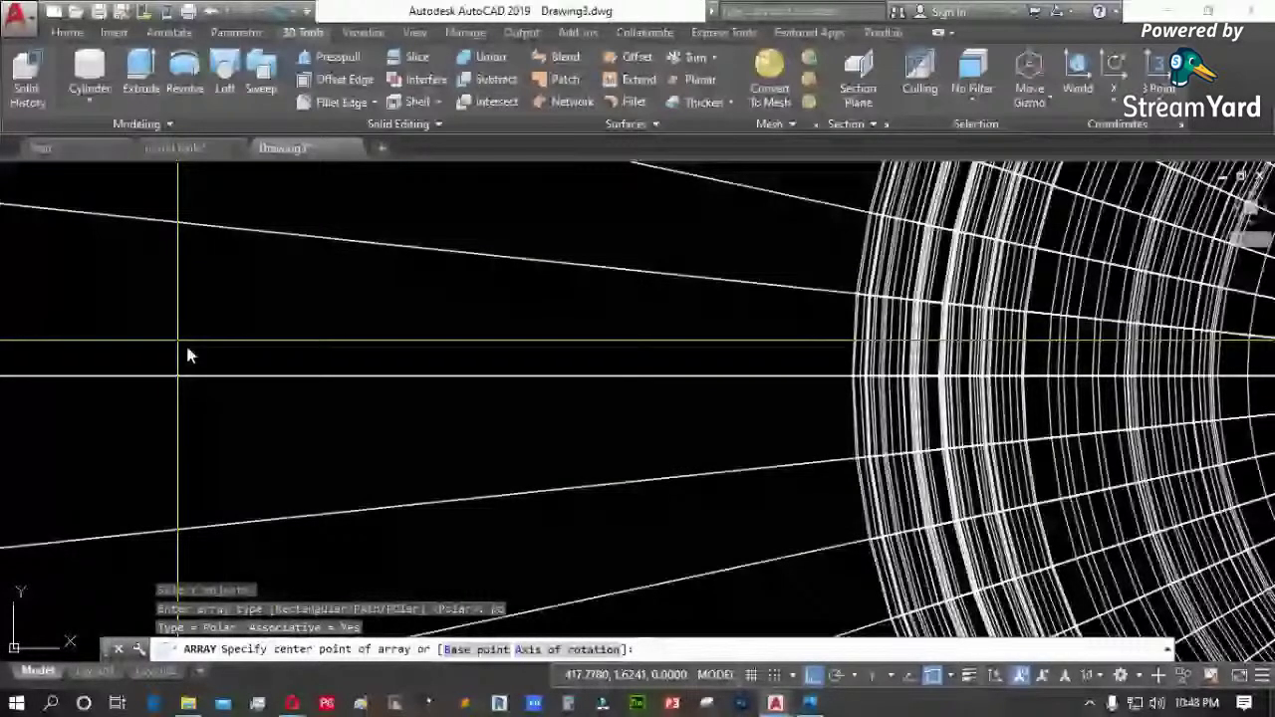
scroll(673, 399, down, 5)
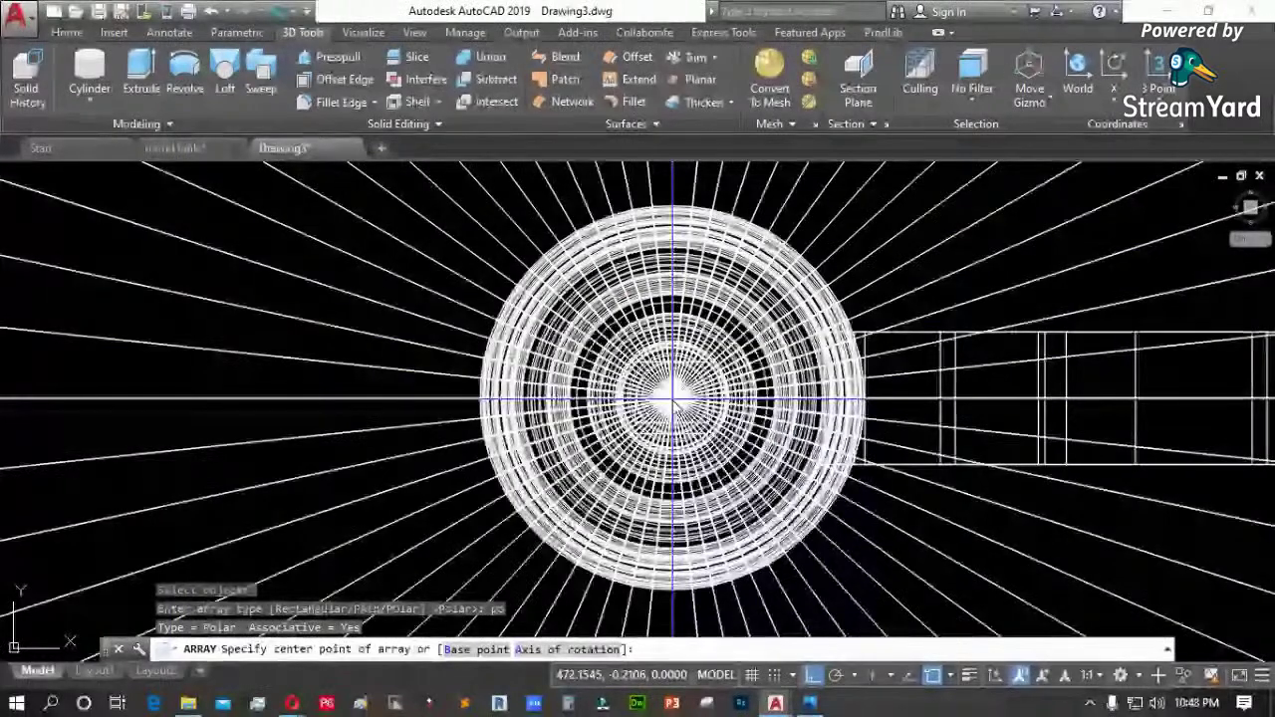
click(672, 398)
scroll(648, 393, down, 3)
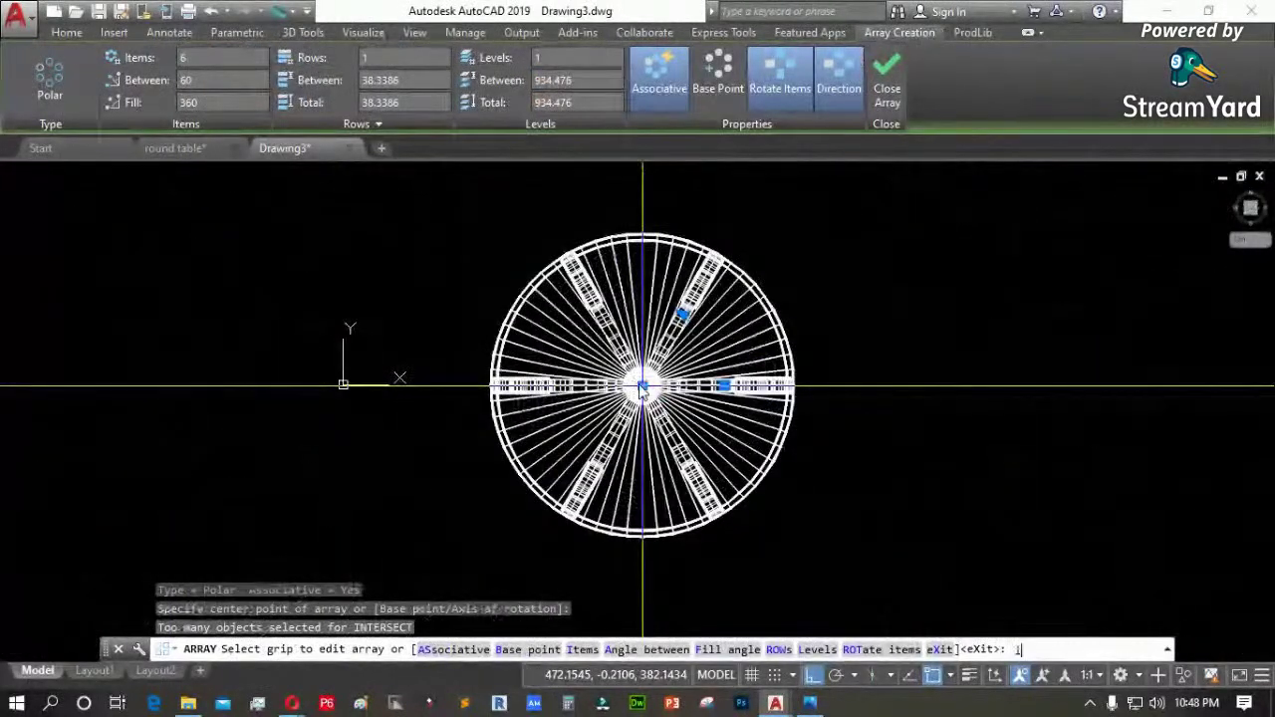
text(i)
key(Return)
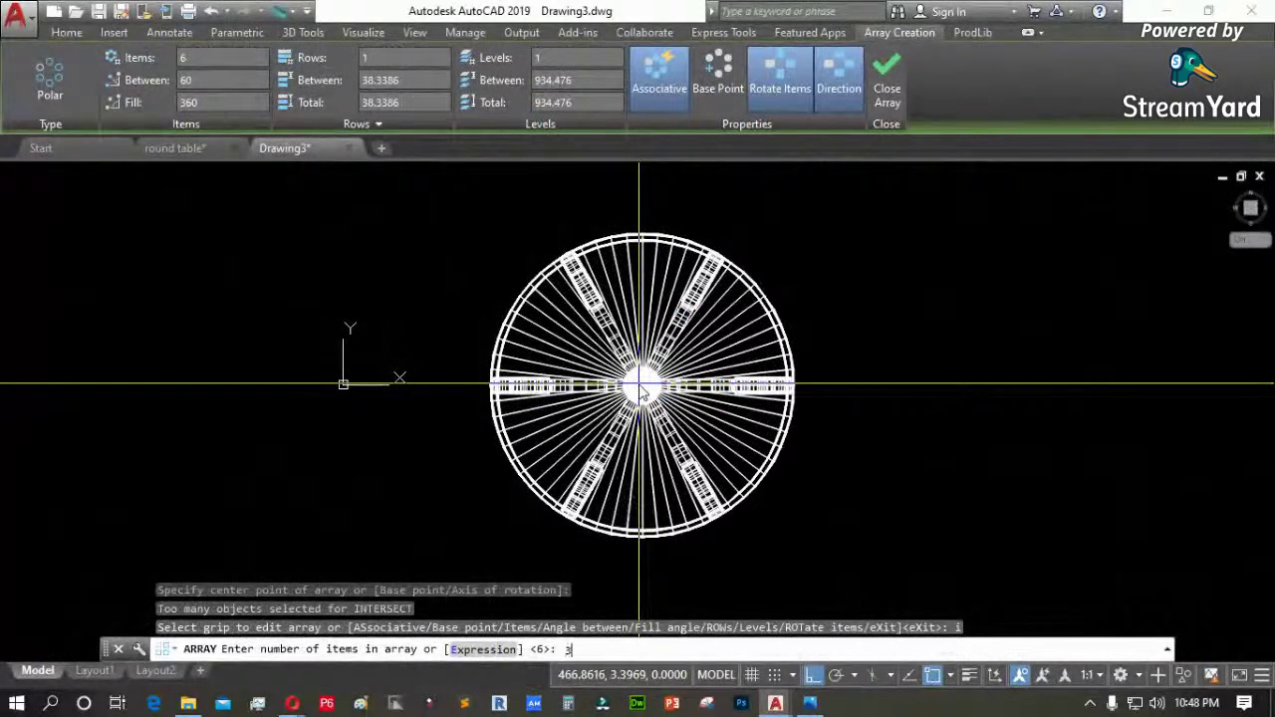
text(3)
key(Return)
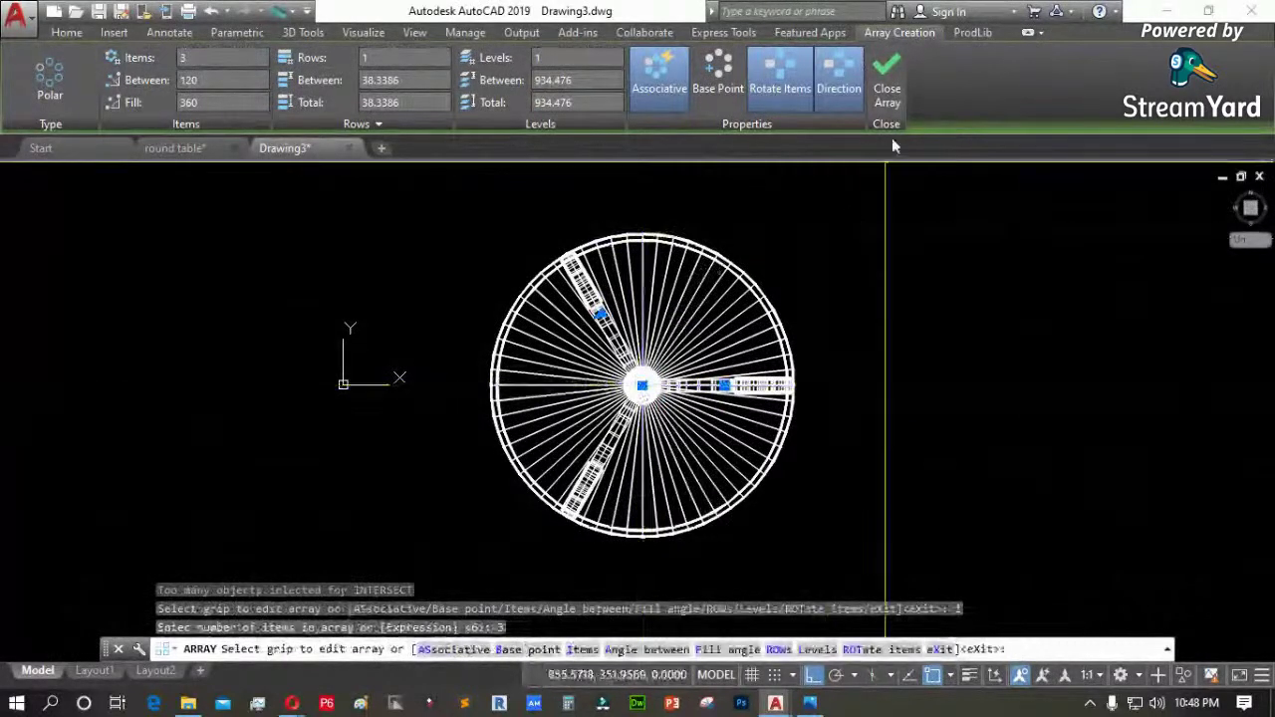
click(887, 80)
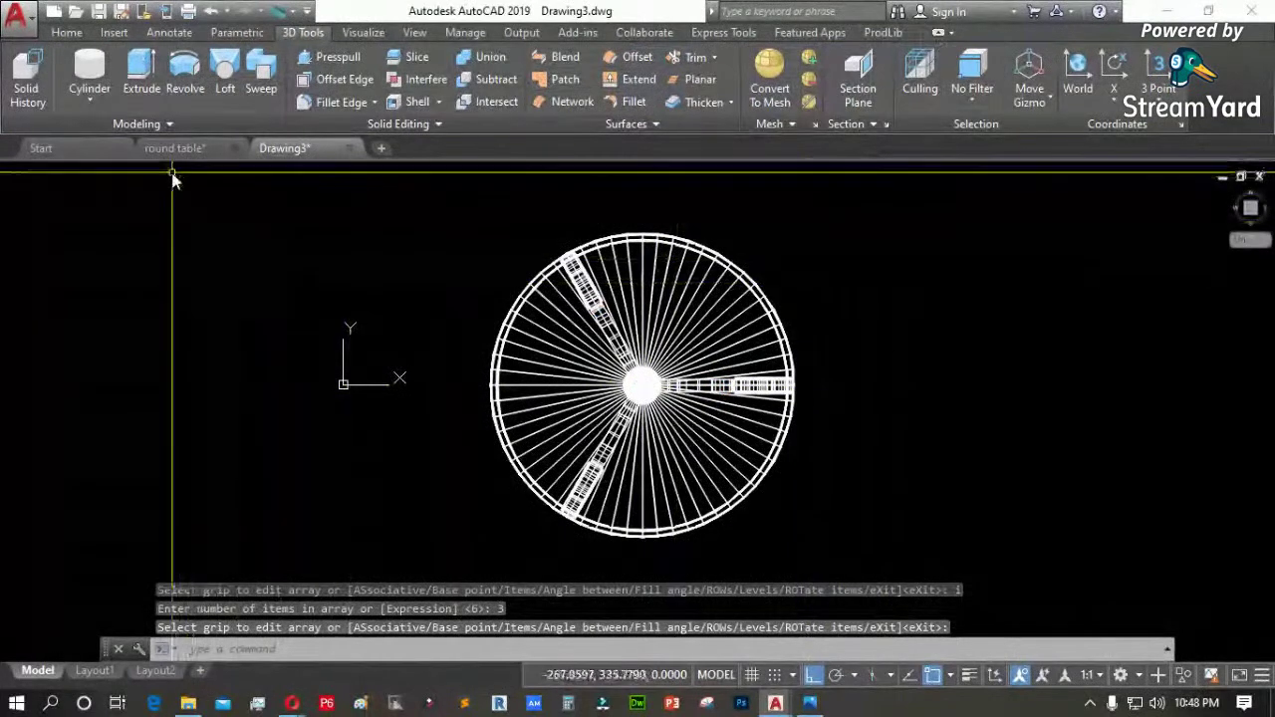
Switch the viewport to Perspective projection with the Shades of Gray visual style
click(28, 177)
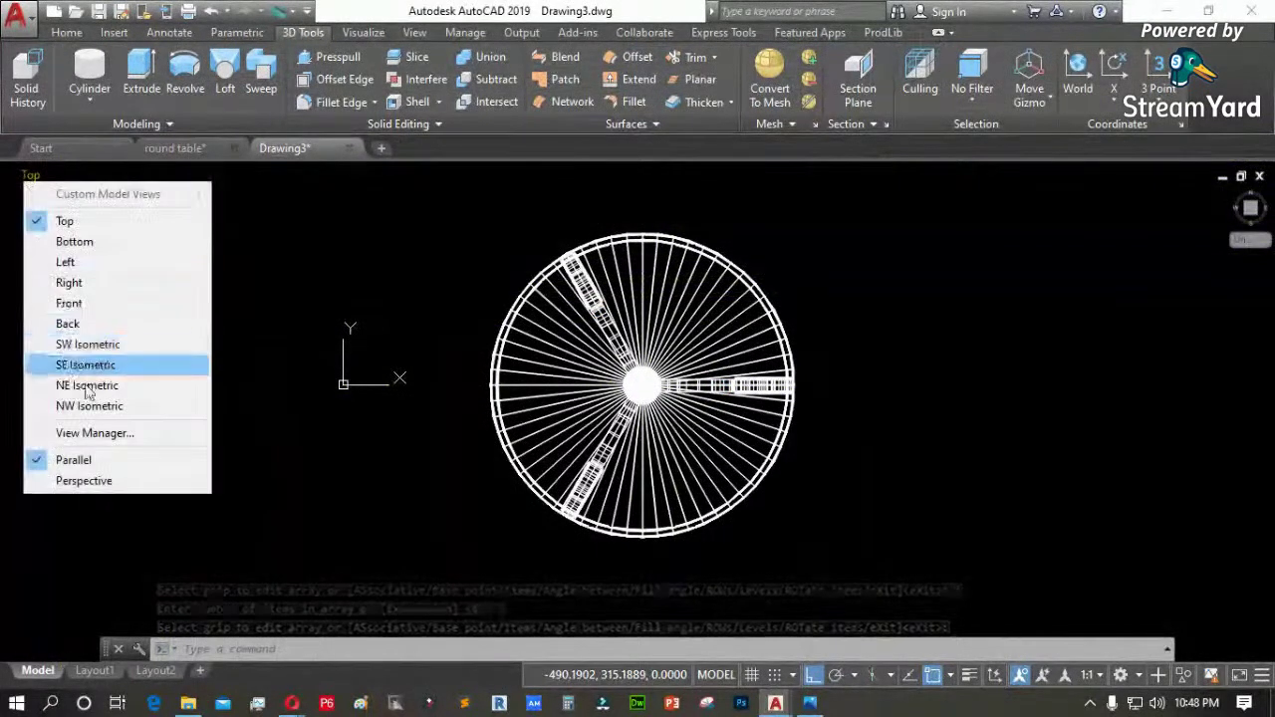
click(87, 481)
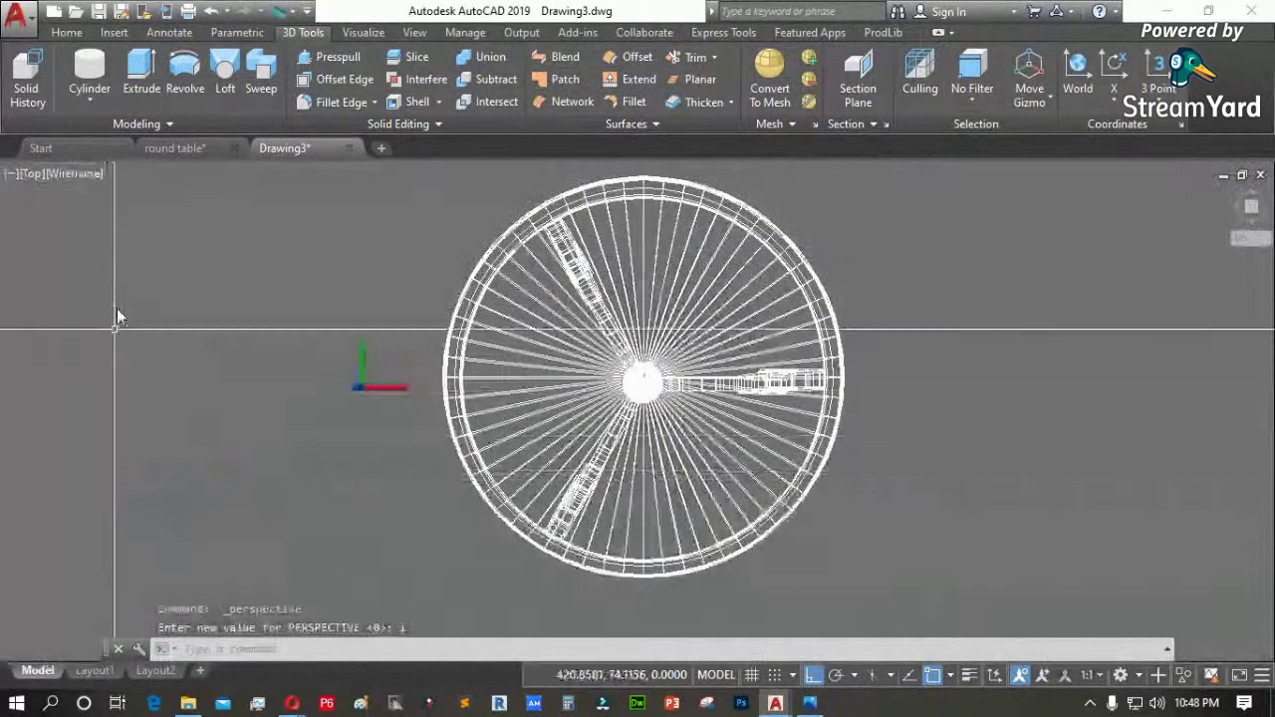
click(75, 173)
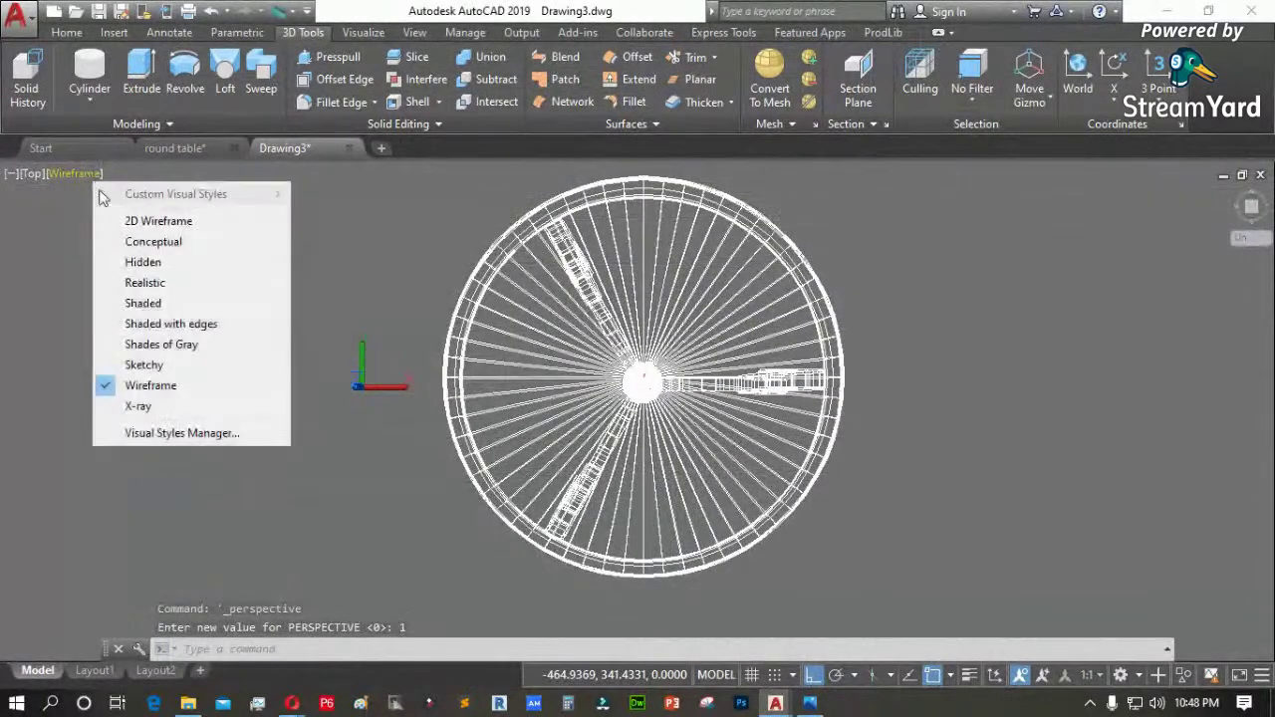
click(187, 345)
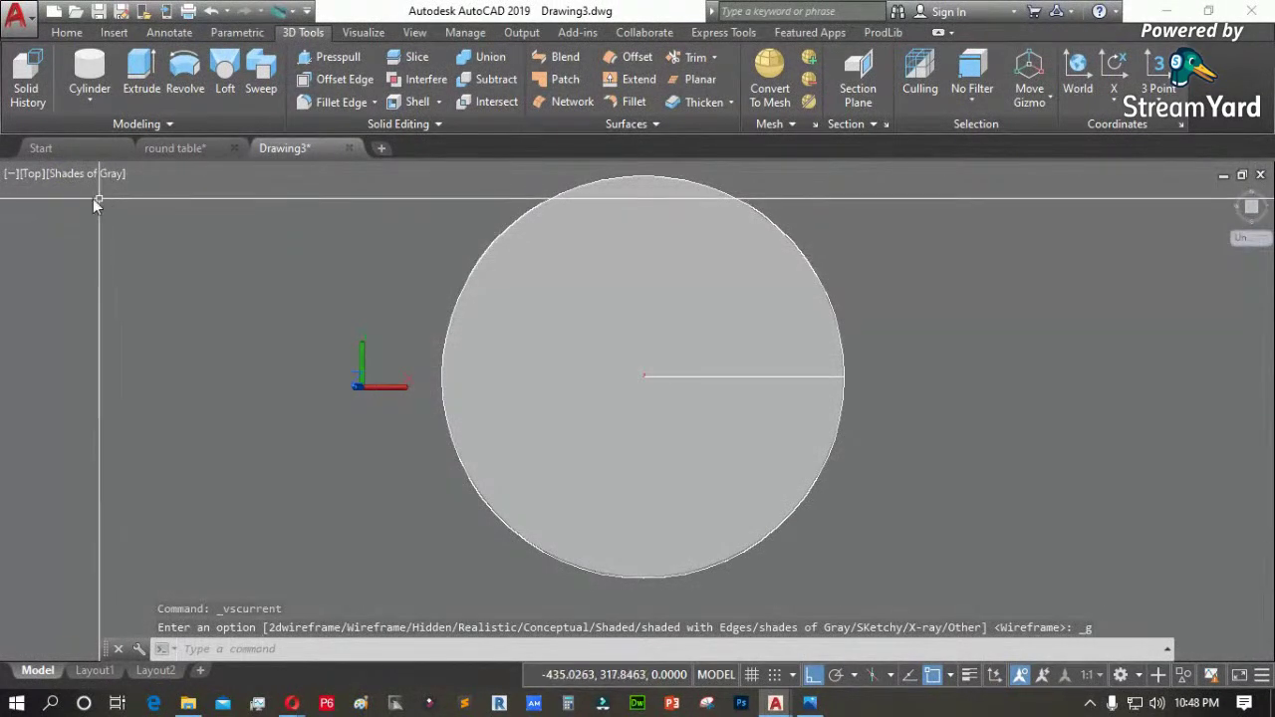
Orbit the shaded table with the ViewCube to look down on it in 3D
click(31, 175)
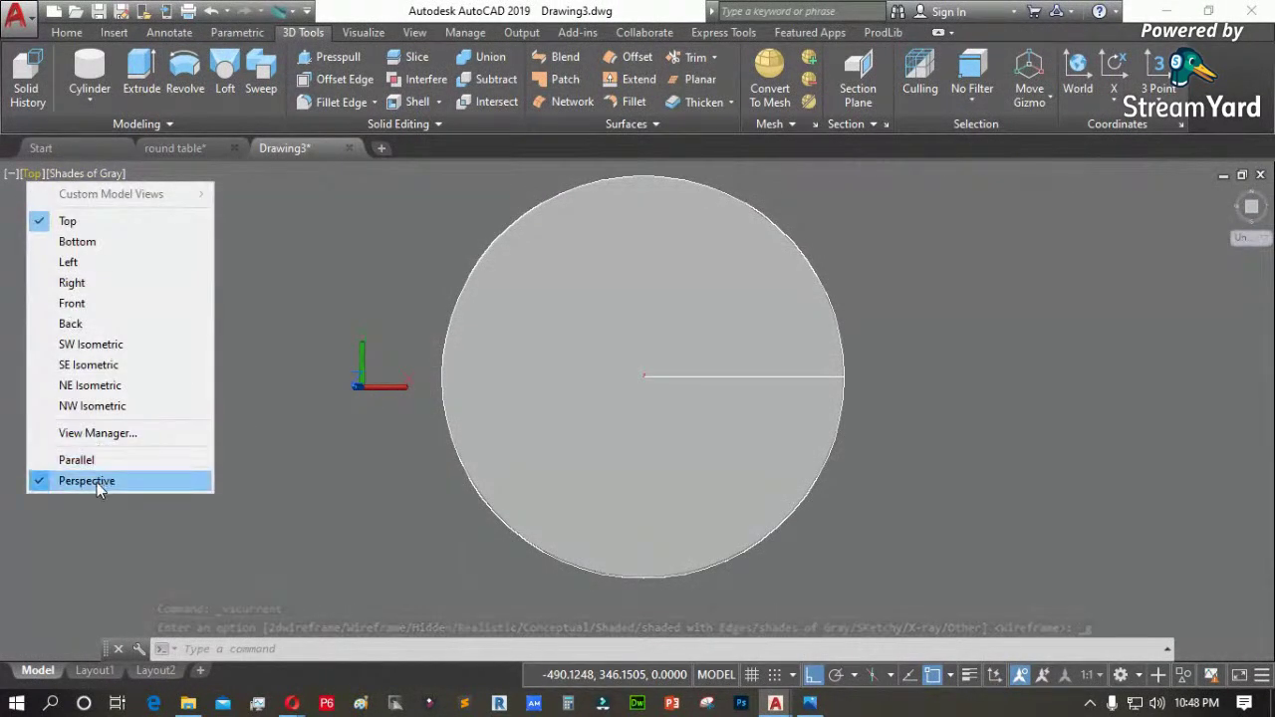
click(1263, 217)
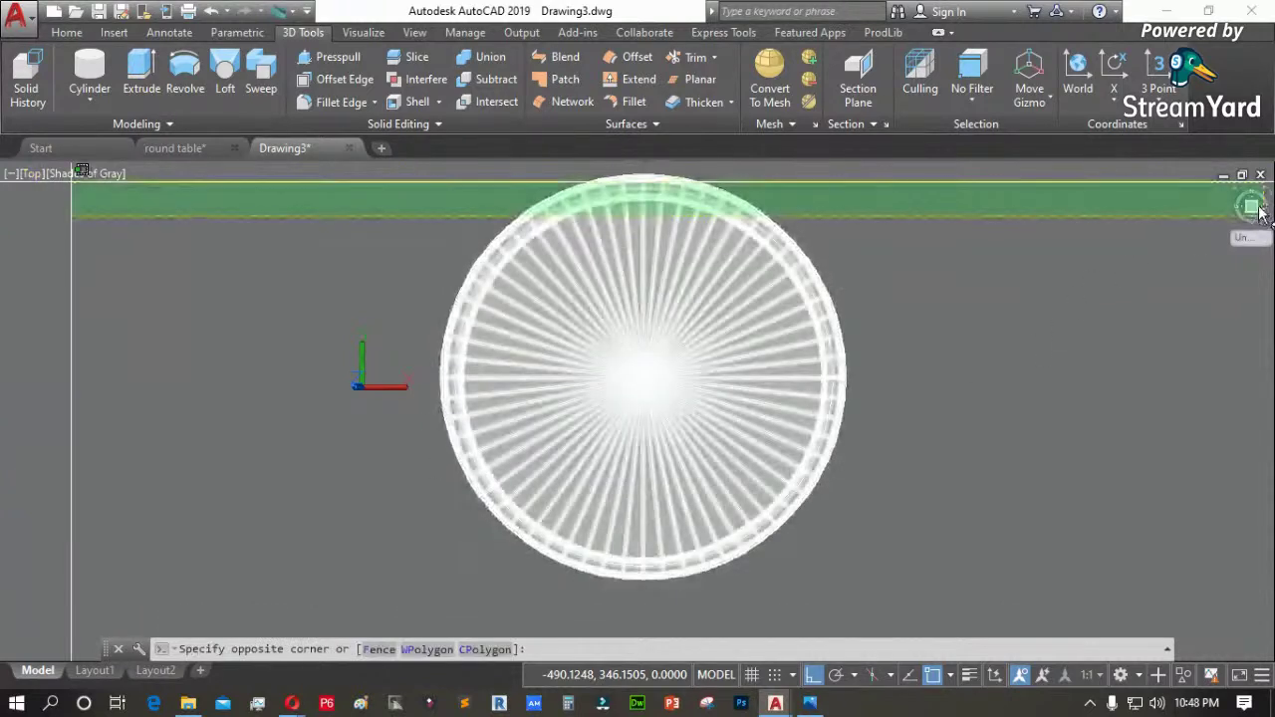
click(1253, 212)
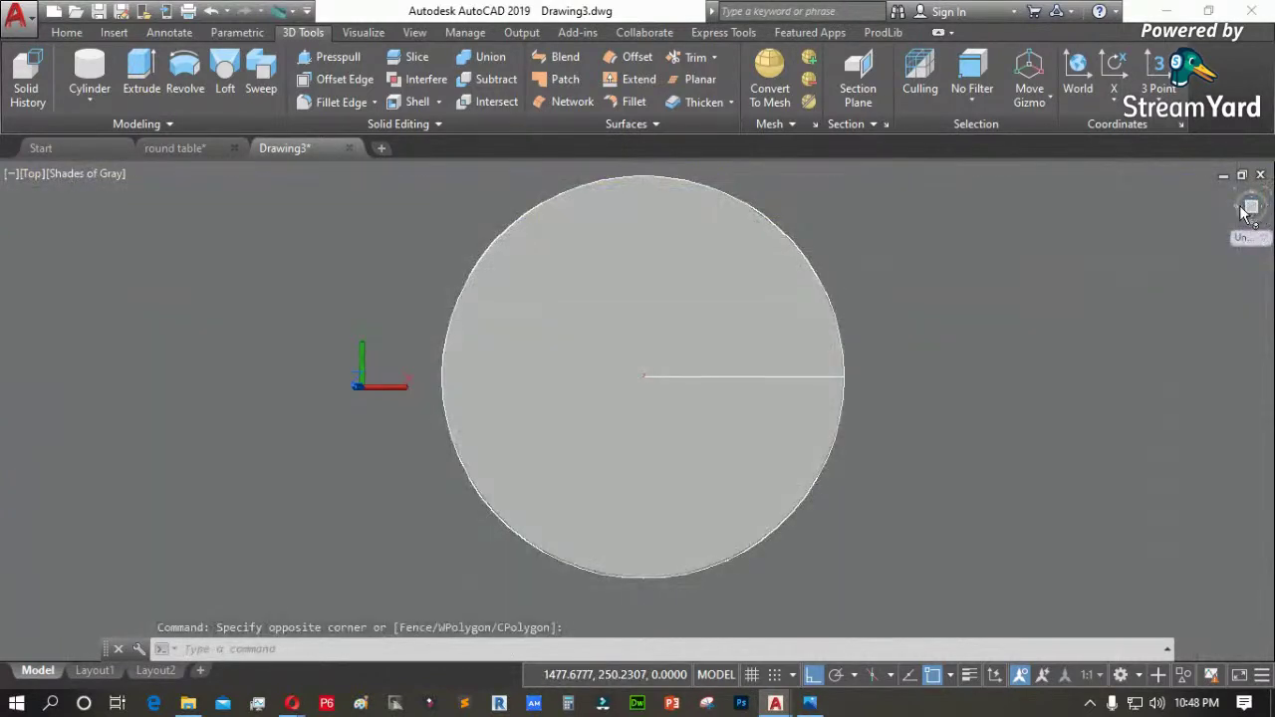
click(1262, 238)
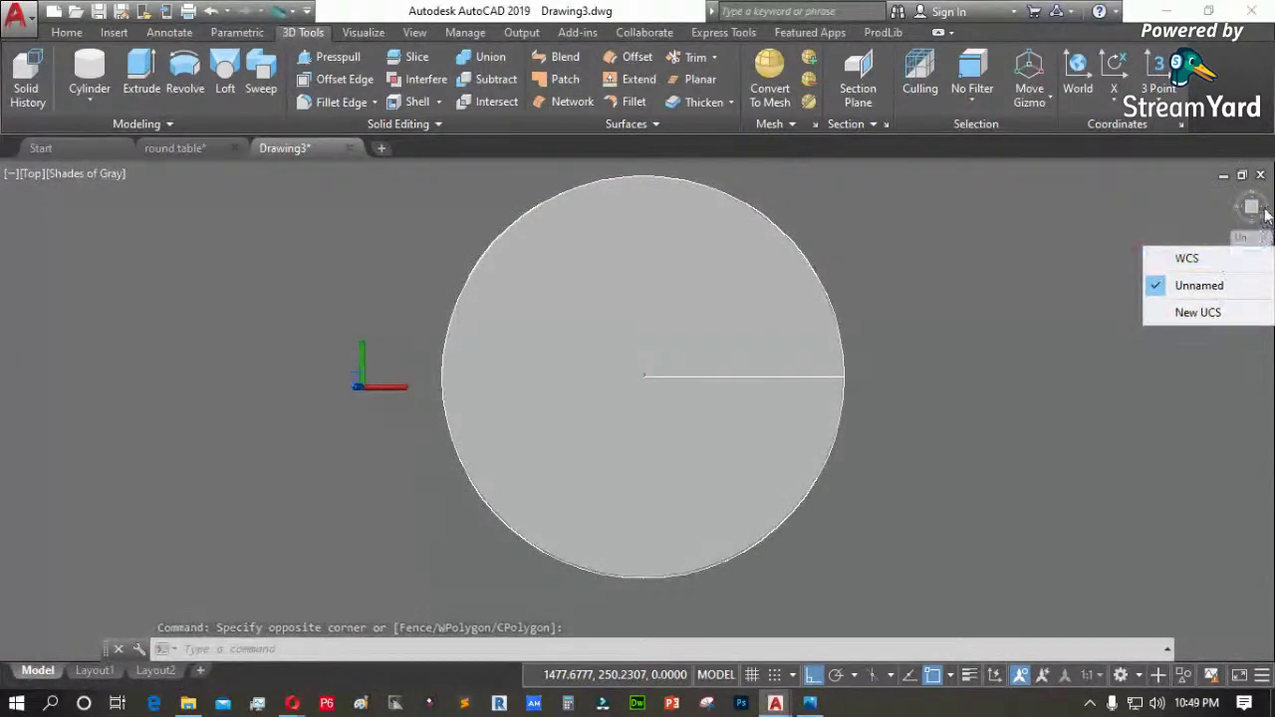
drag(1255, 217, 1257, 238)
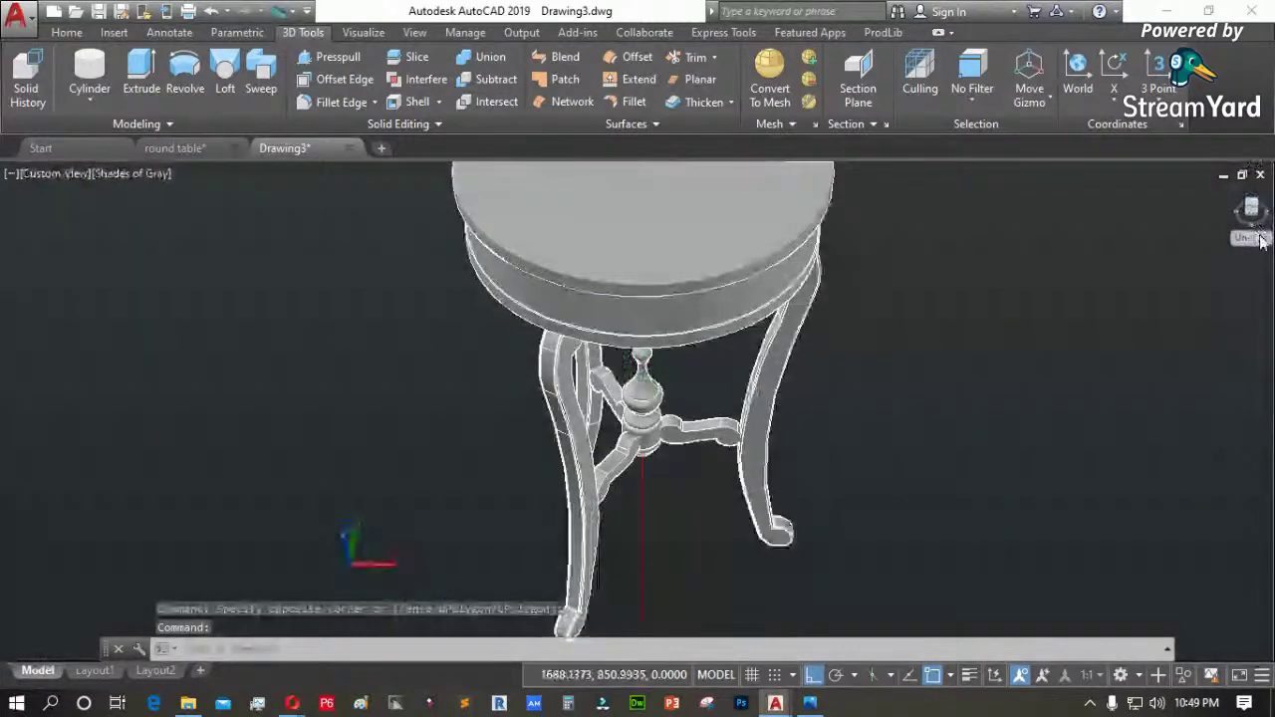
click(1261, 239)
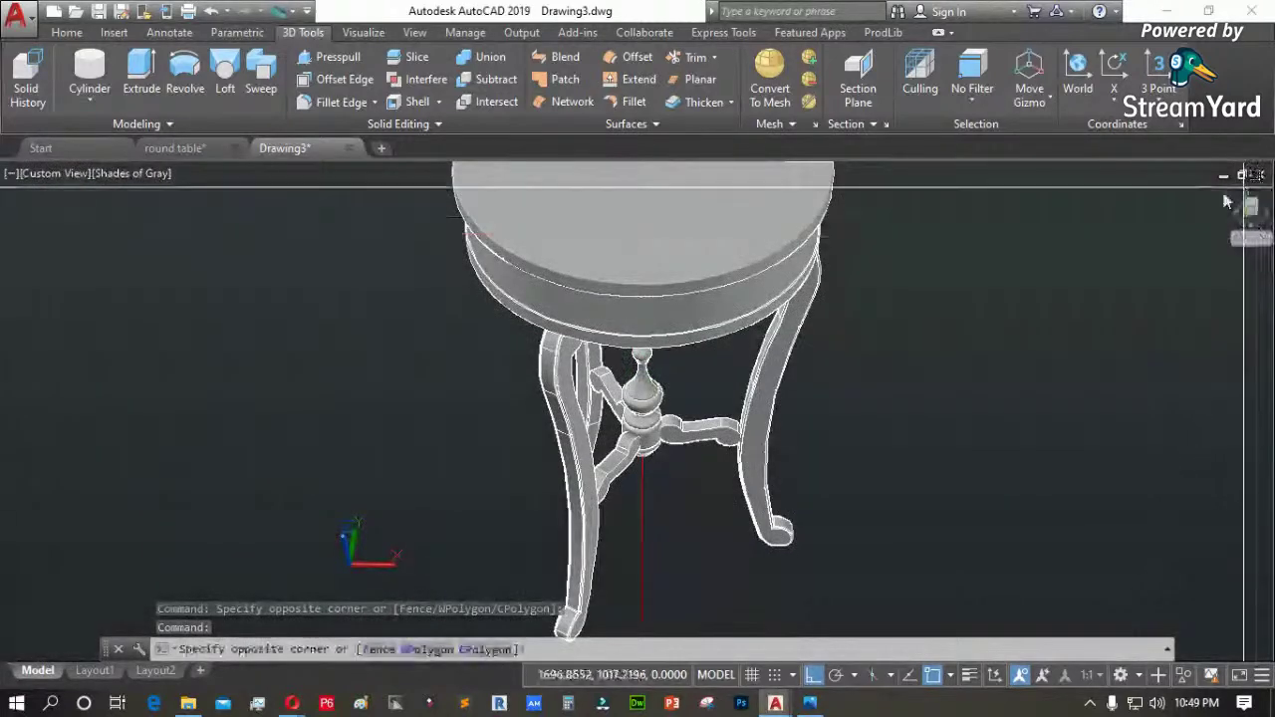
click(658, 409)
shift+middle_drag(658, 408, 681, 396)
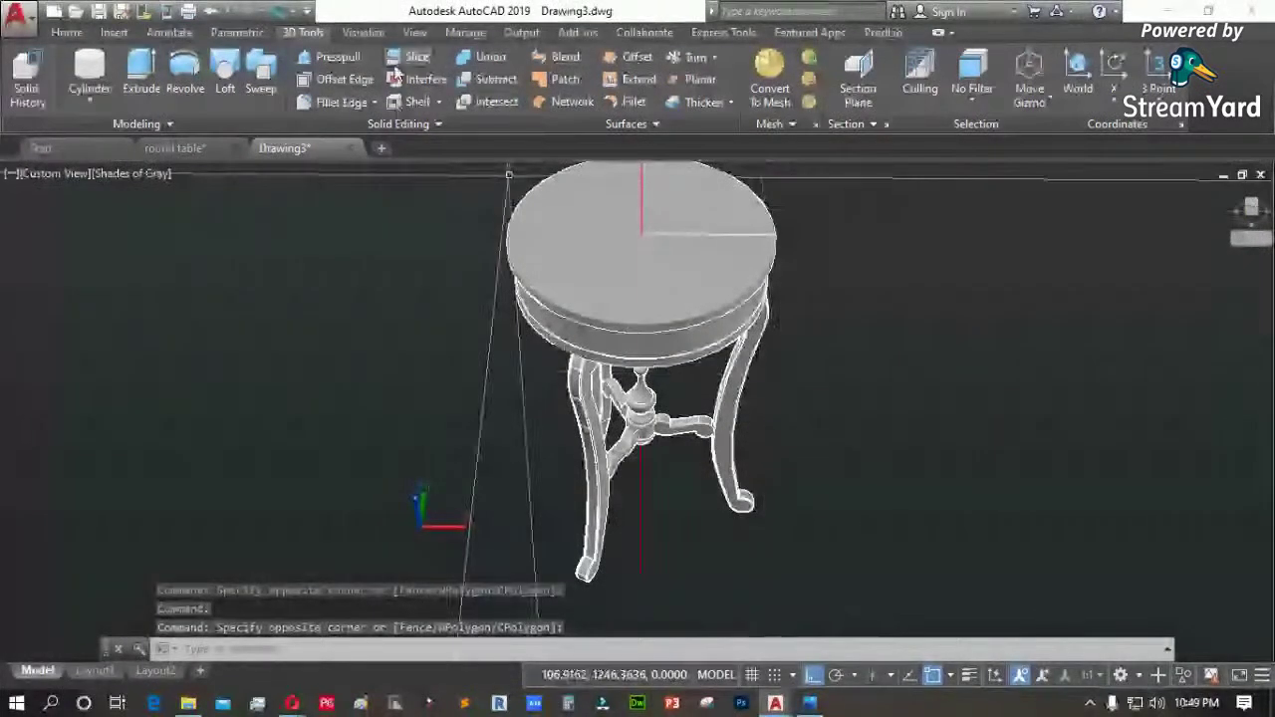
Check the View and Visualize ribbon tabs, orbit around the legs, then return to Top view
click(414, 31)
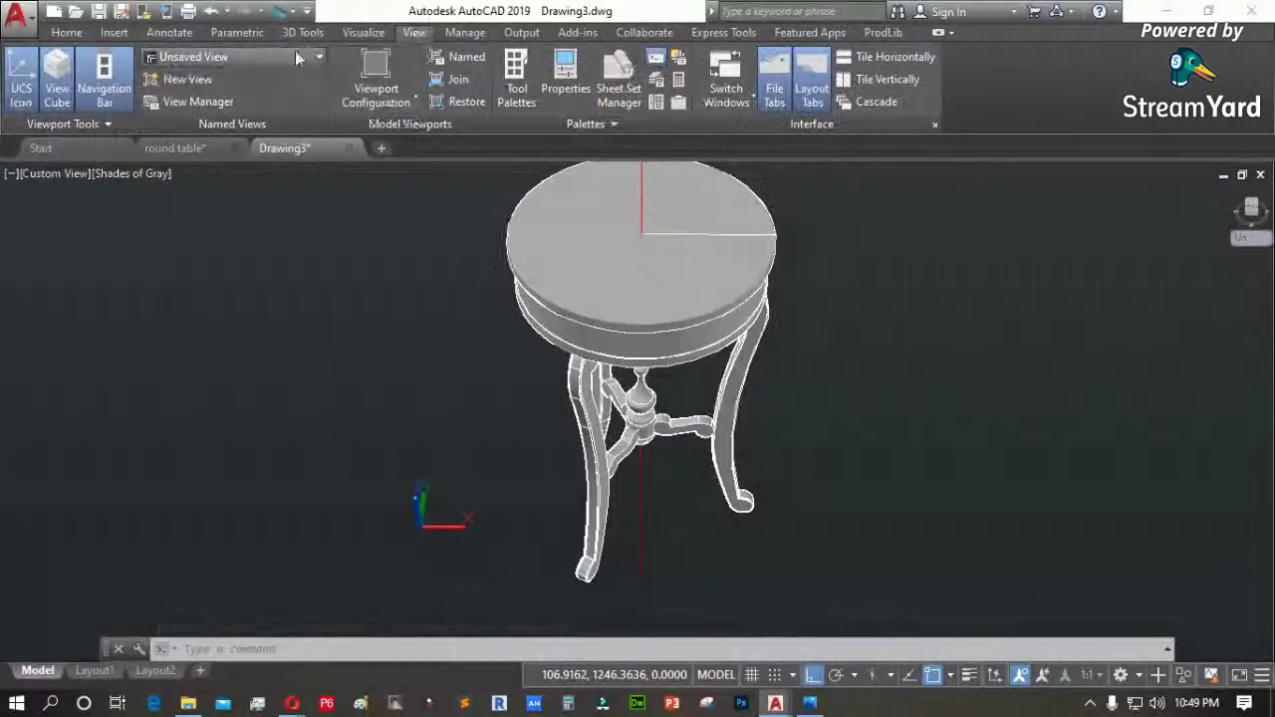
click(363, 32)
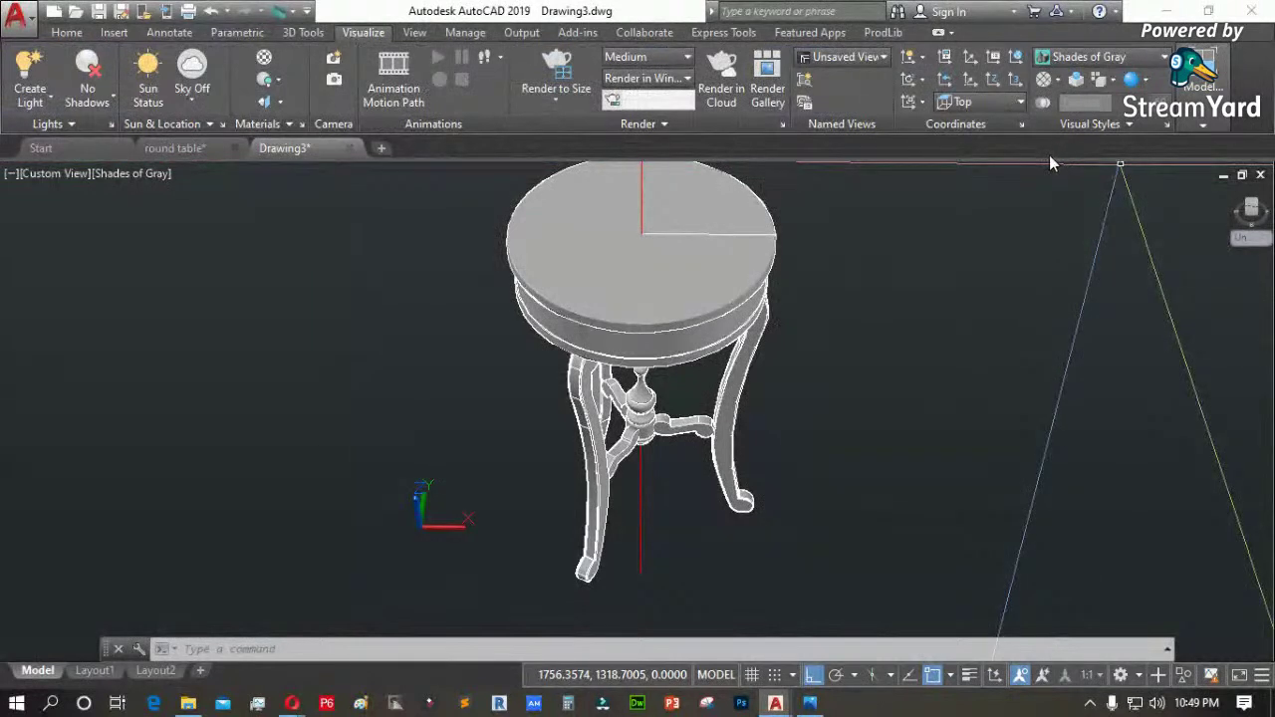
click(919, 84)
click(1099, 254)
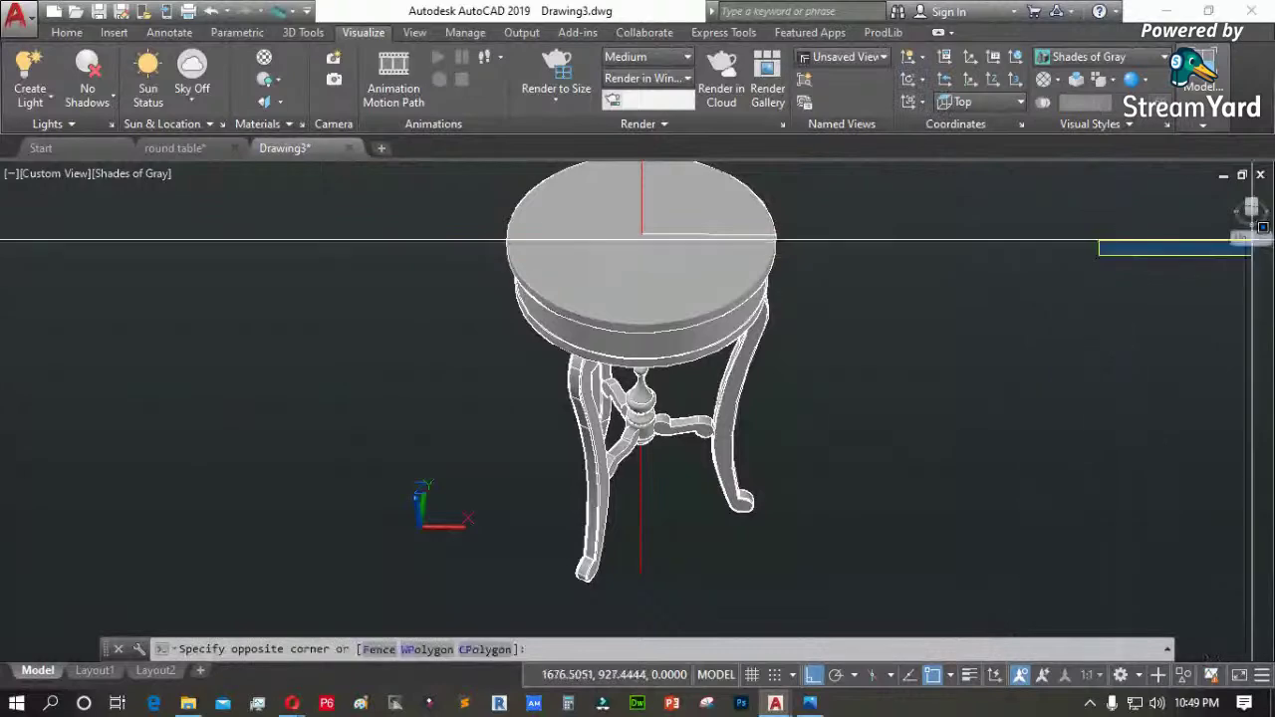
click(1246, 214)
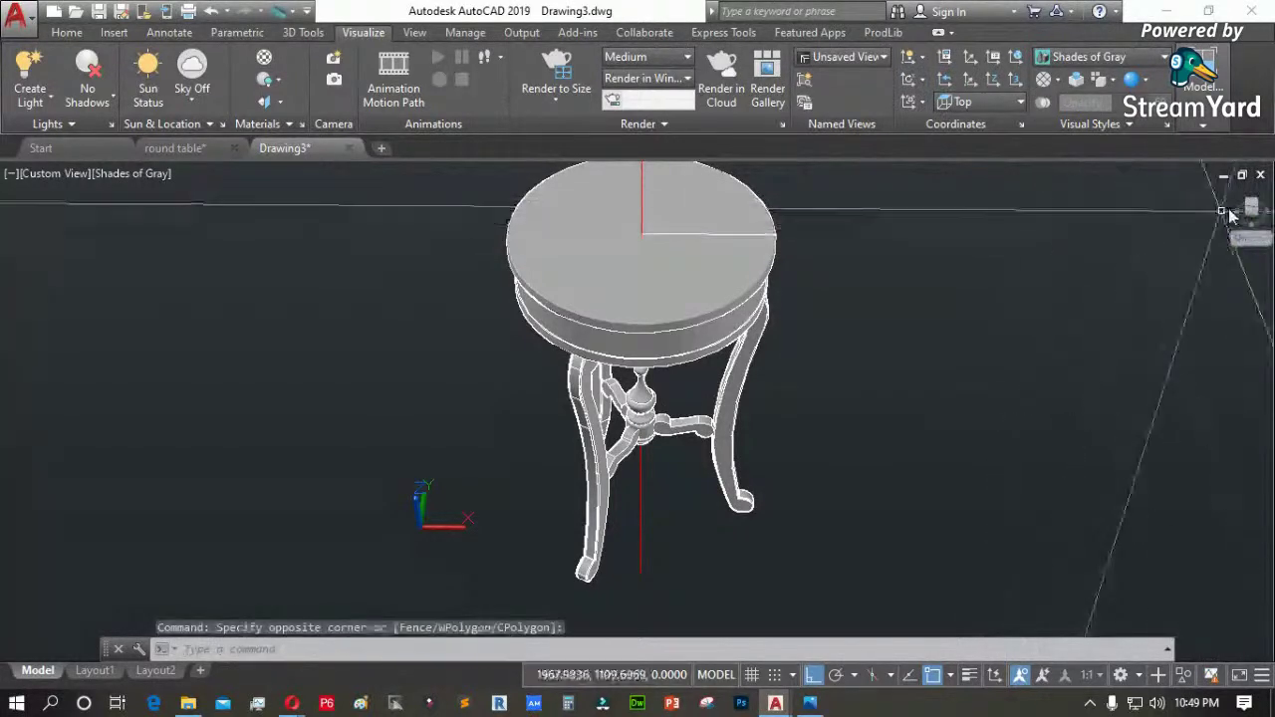
drag(1246, 197, 1011, 239)
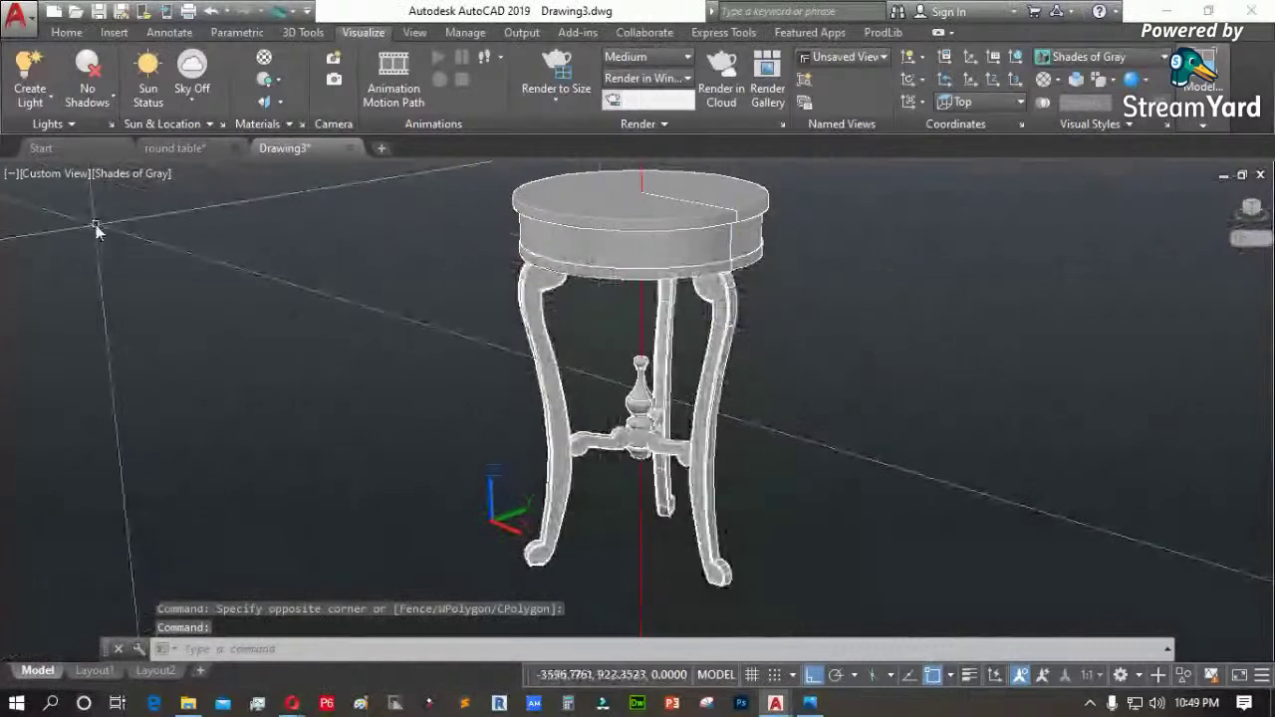
click(50, 174)
click(89, 221)
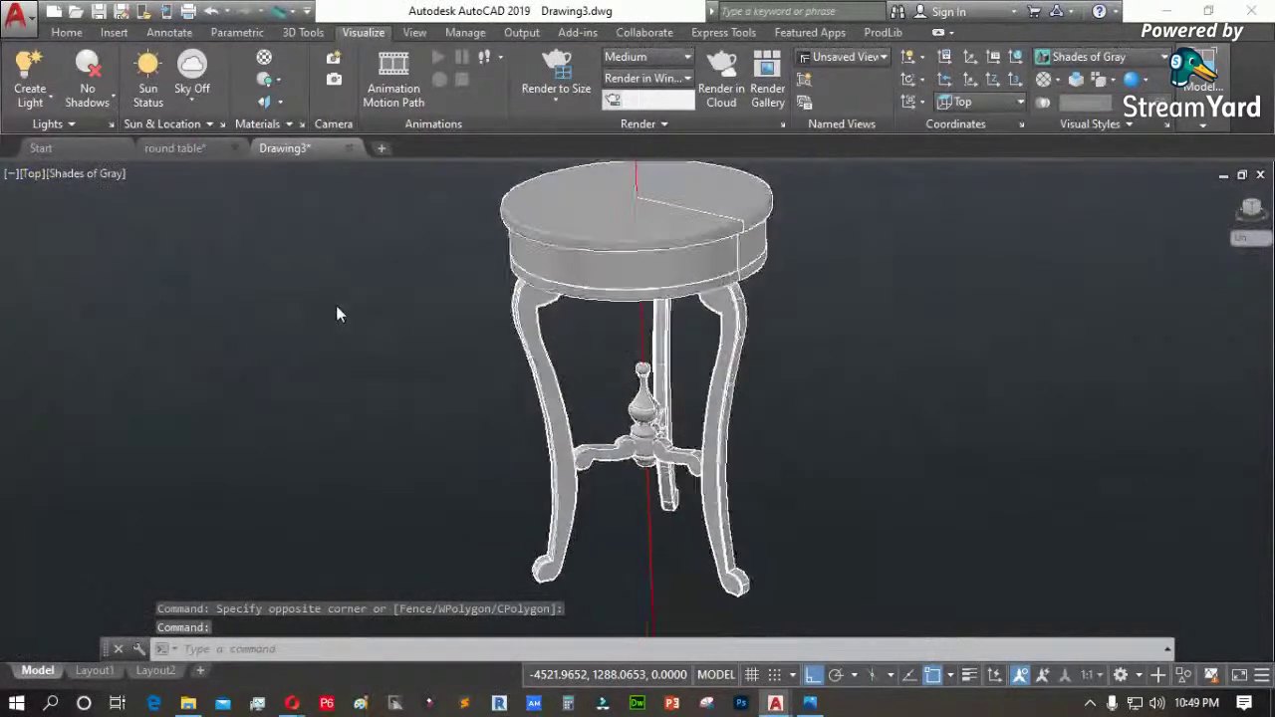
Switch the table's visual style back to 2D Wireframe
click(110, 181)
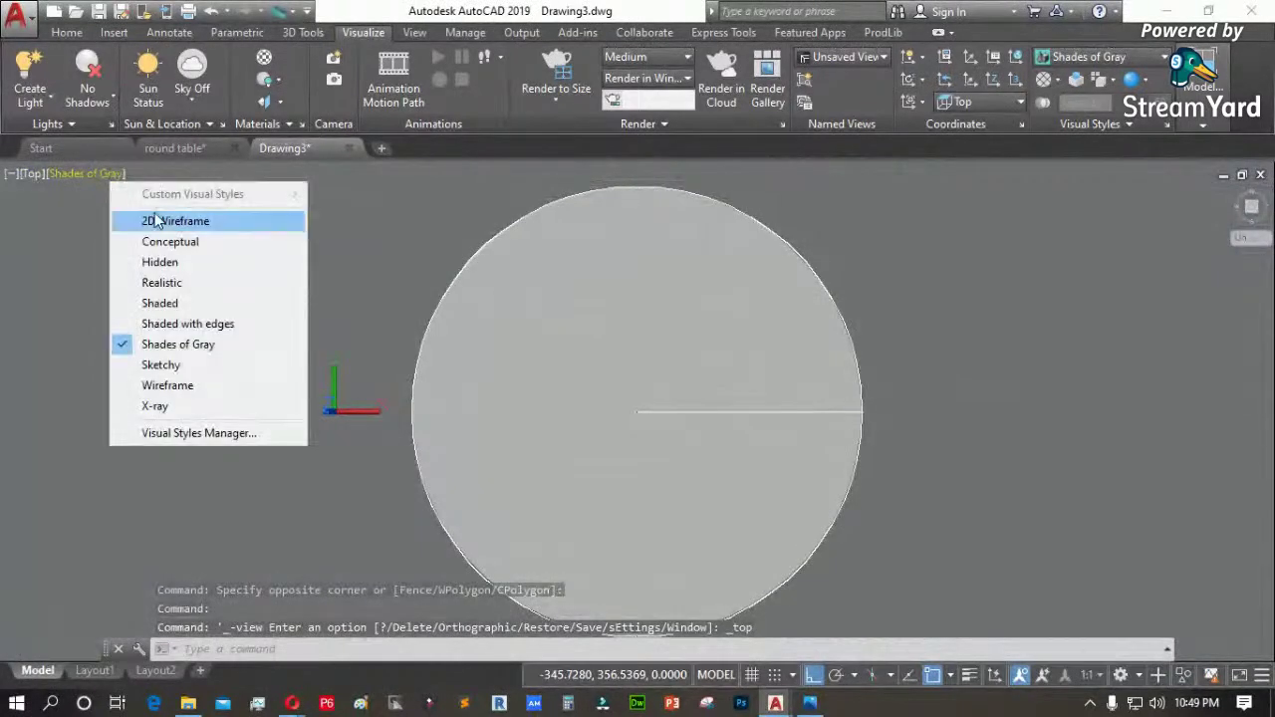
click(157, 219)
scroll(619, 264, down, 1)
scroll(619, 349, up, 4)
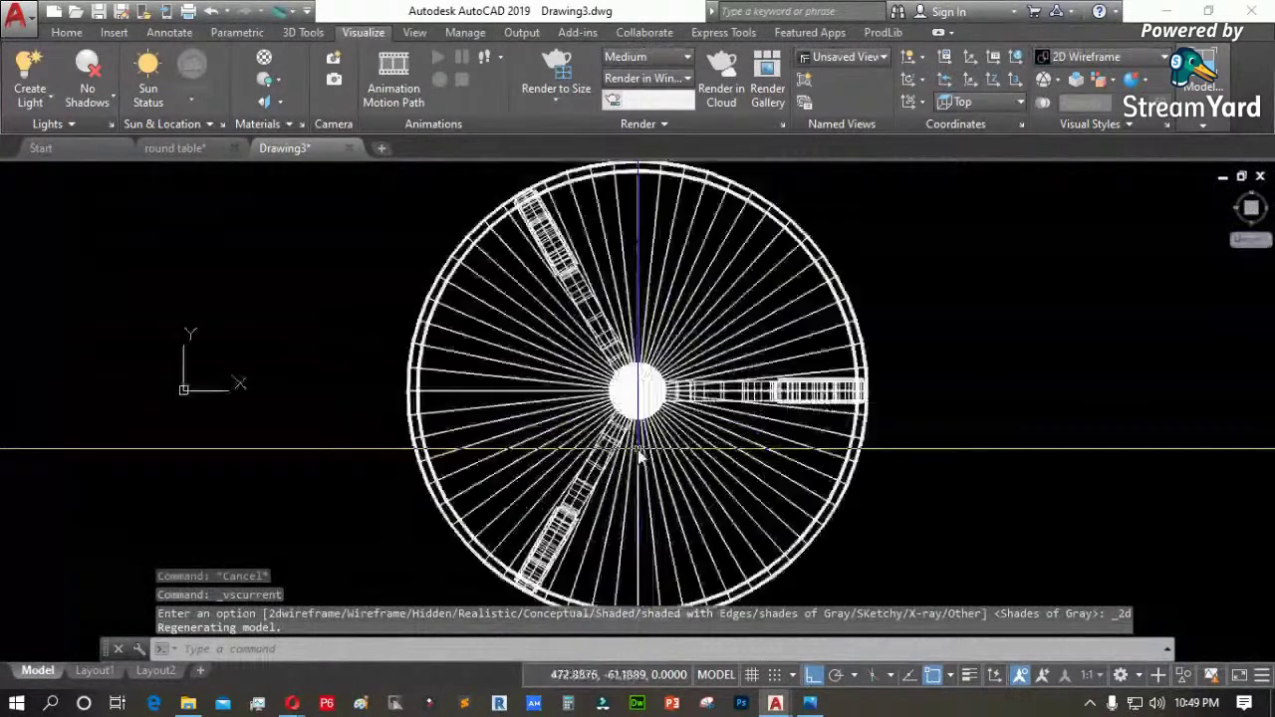
scroll(611, 346, down, 5)
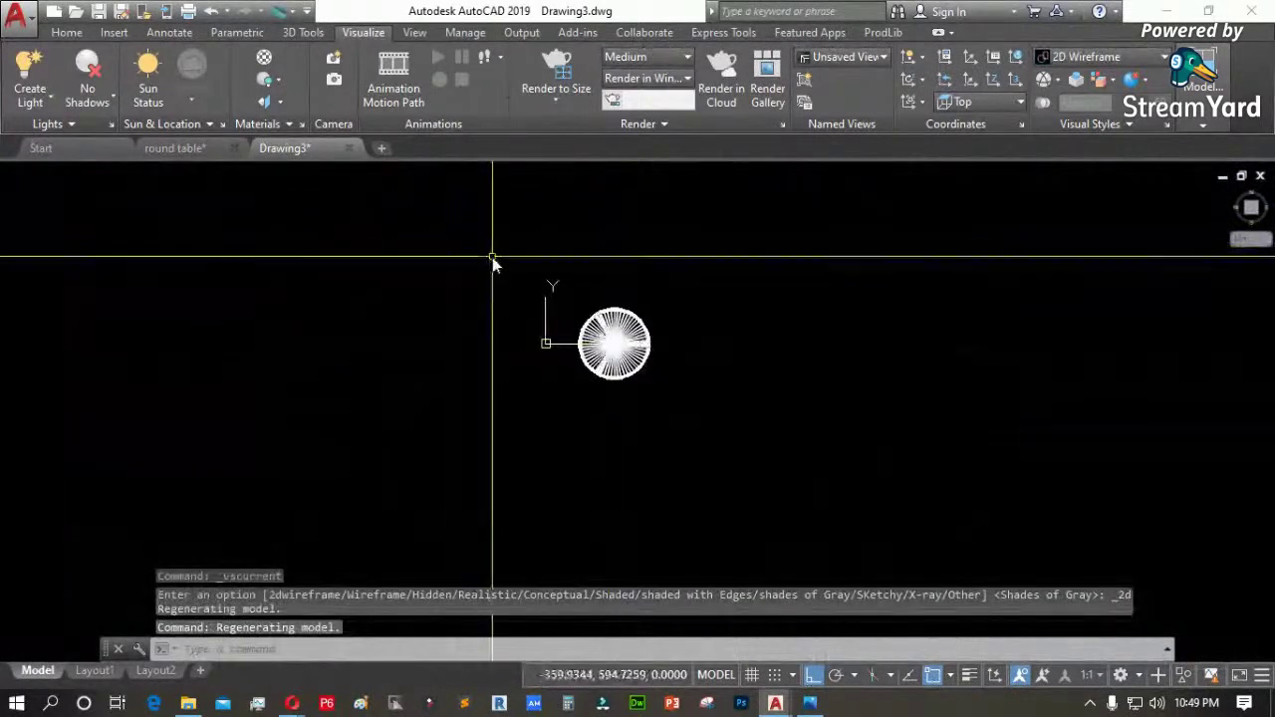
Cancel the stray selection windows and view the table from the Left side
click(494, 257)
scroll(650, 391, up, 2)
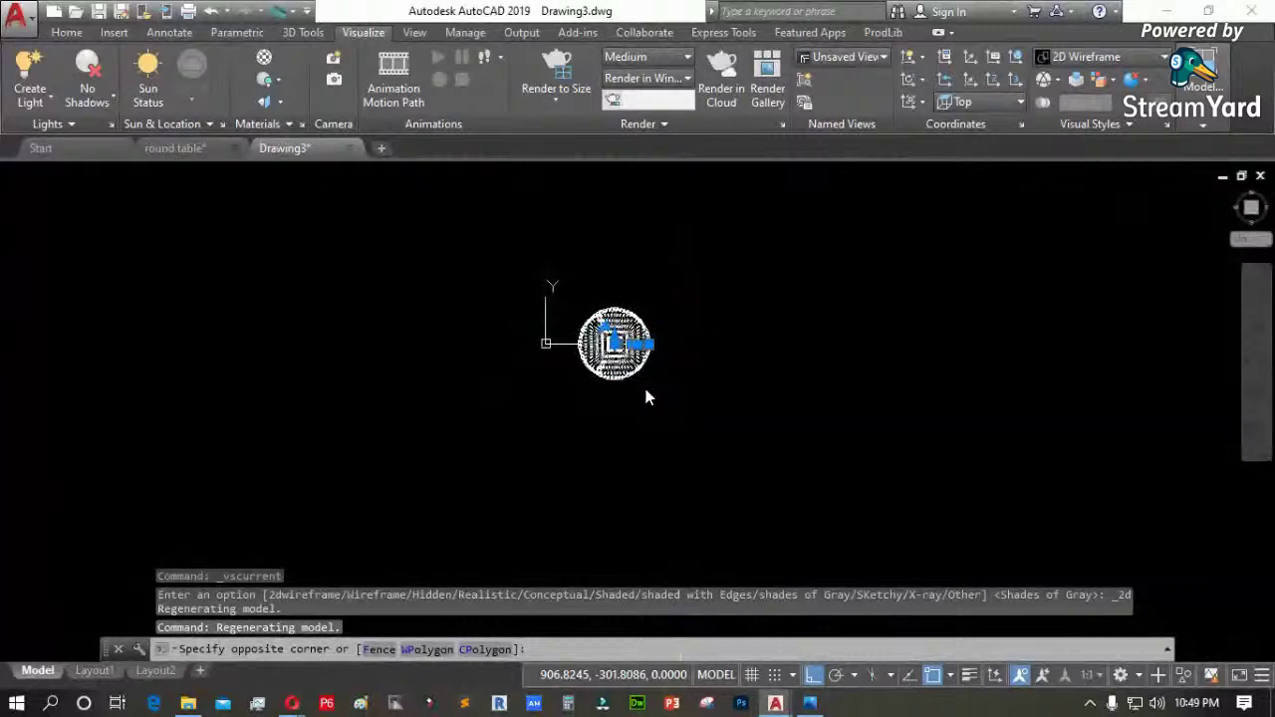
key(Escape)
scroll(624, 266, up, 4)
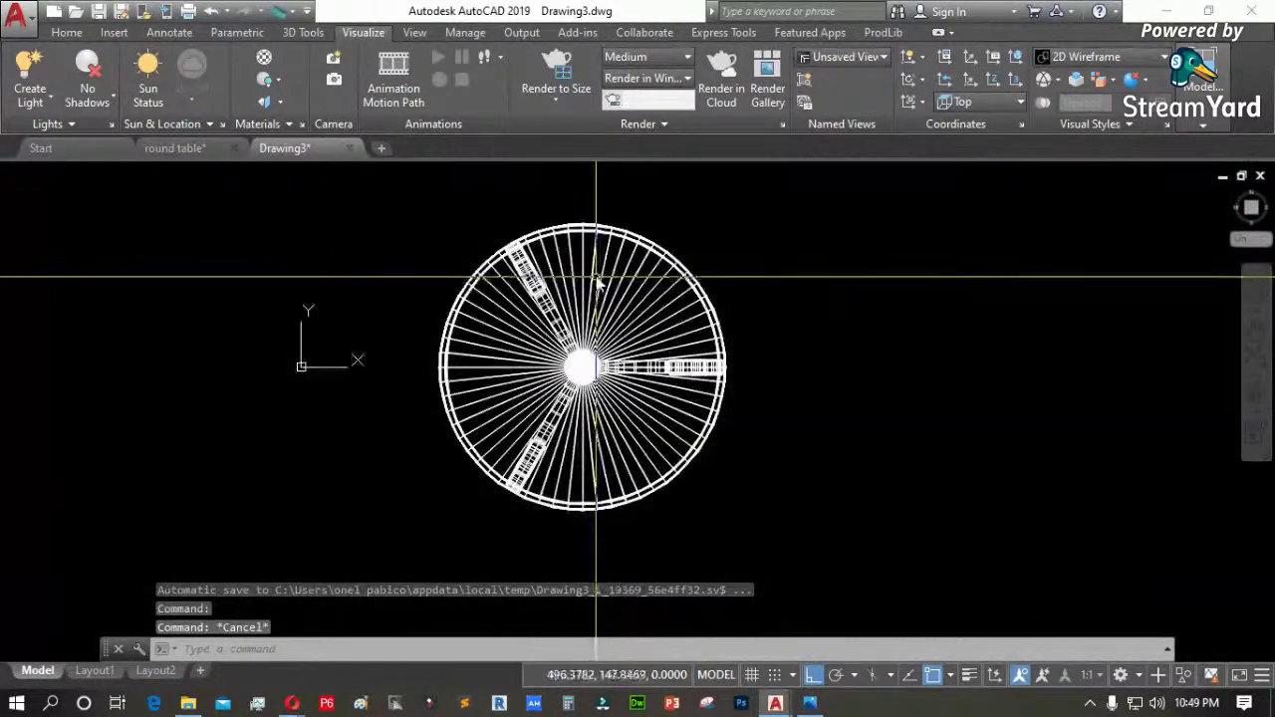
click(556, 200)
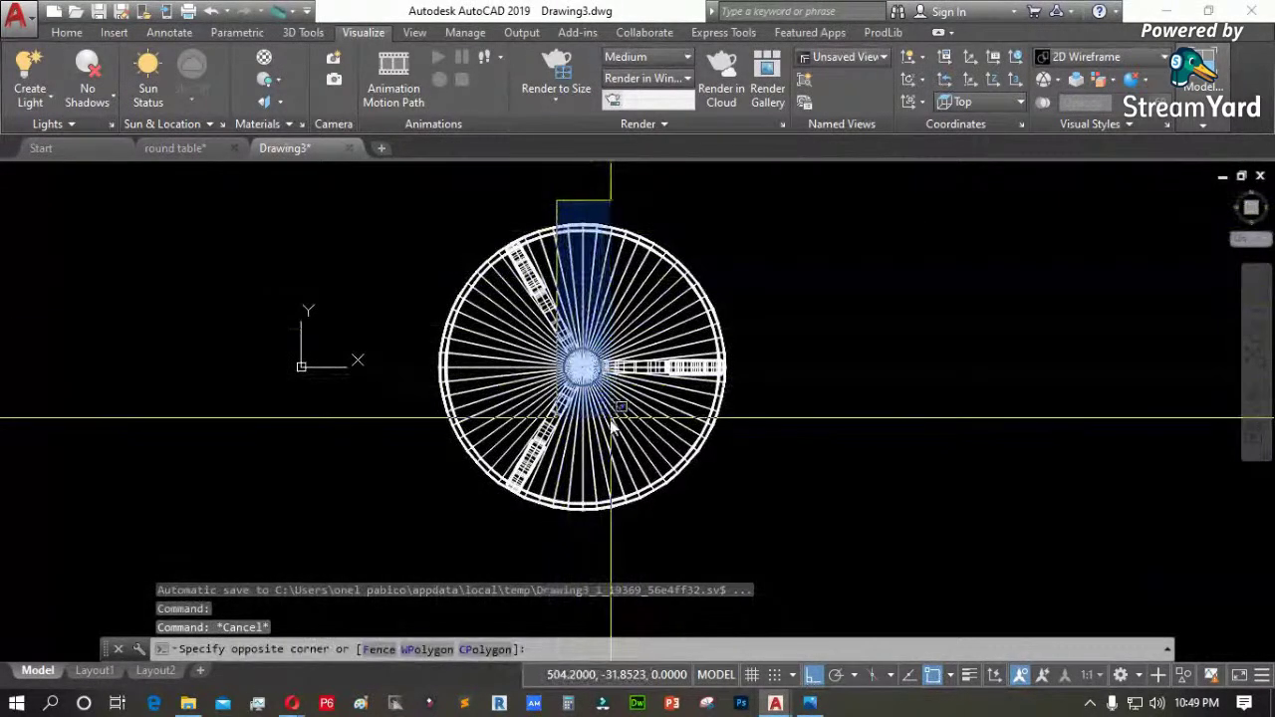
key(Escape)
click(31, 175)
click(70, 267)
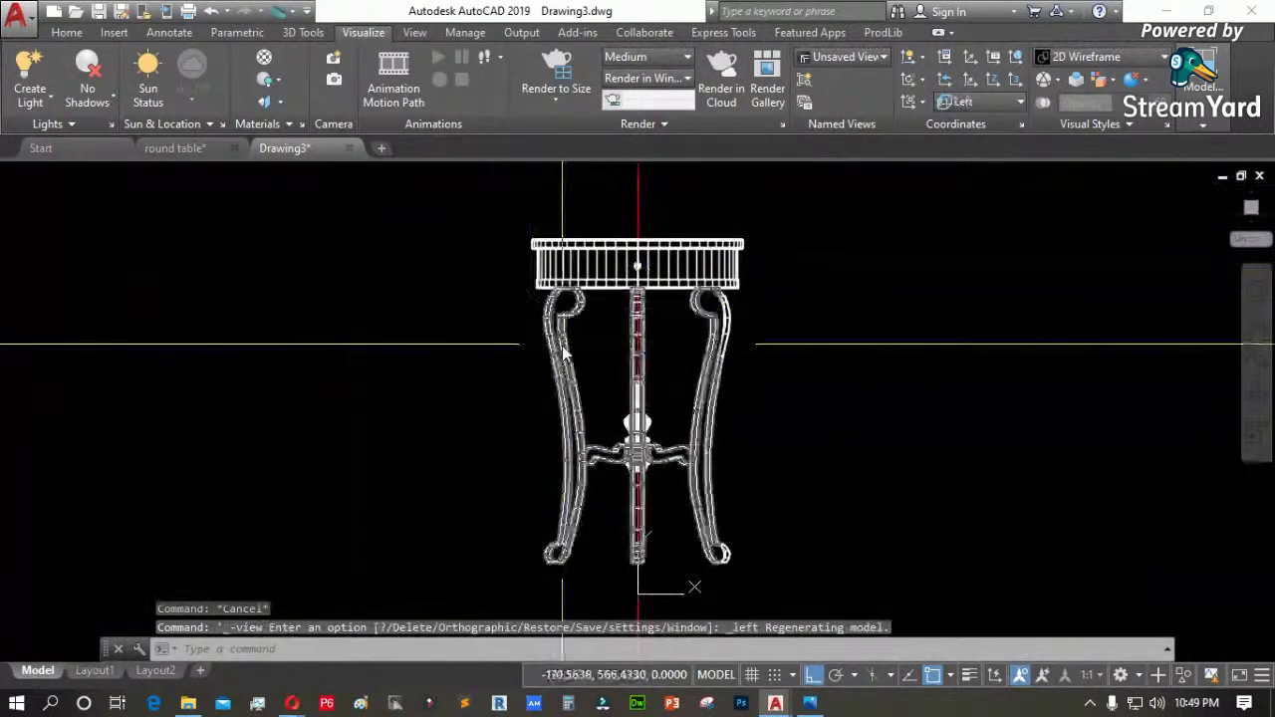
Select both knob pieces and try moving them to the apron's right edge, then cancel
scroll(560, 262, up, 5)
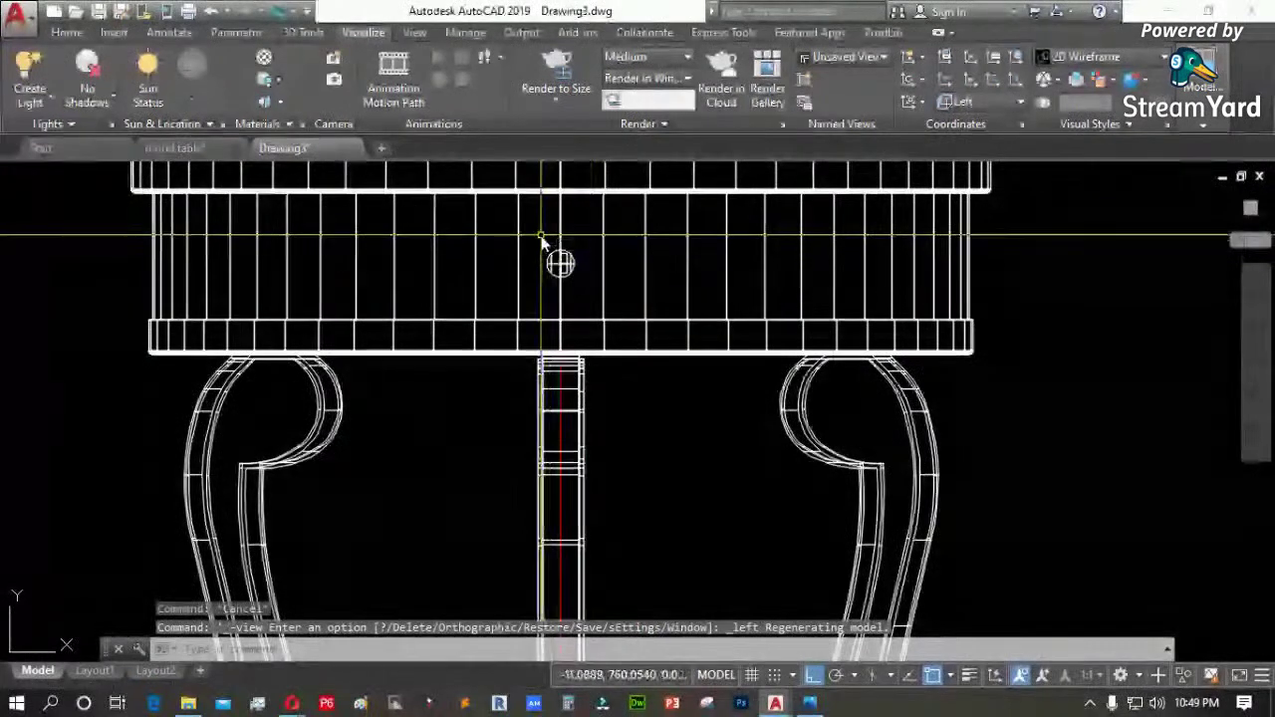
click(560, 262)
click(581, 297)
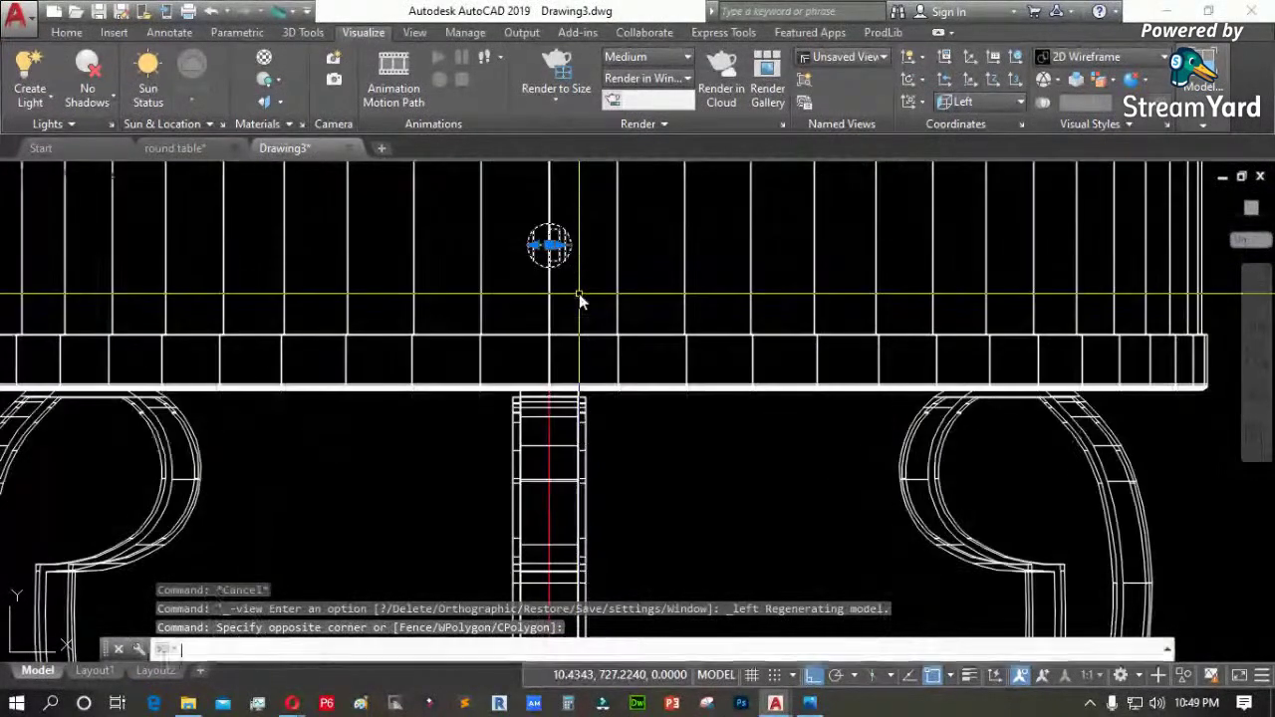
text(m)
key(Return)
scroll(561, 302, down, 3)
click(538, 317)
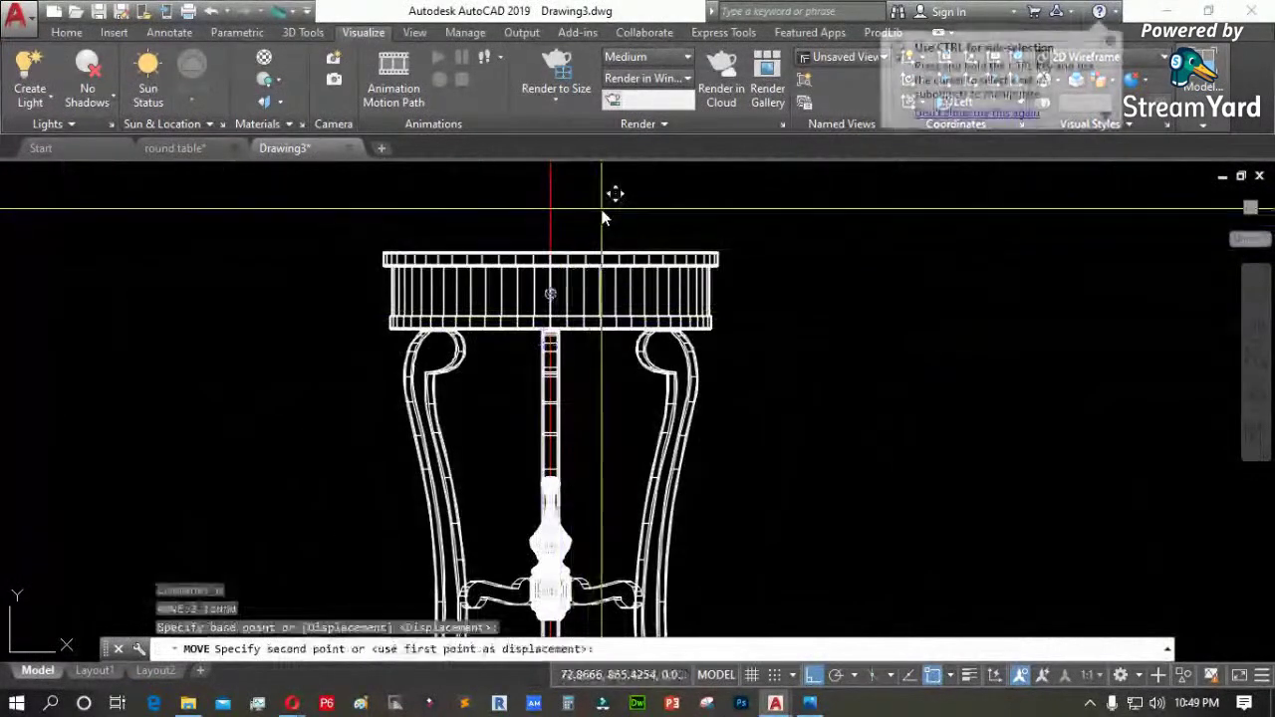
click(775, 209)
scroll(728, 294, up, 6)
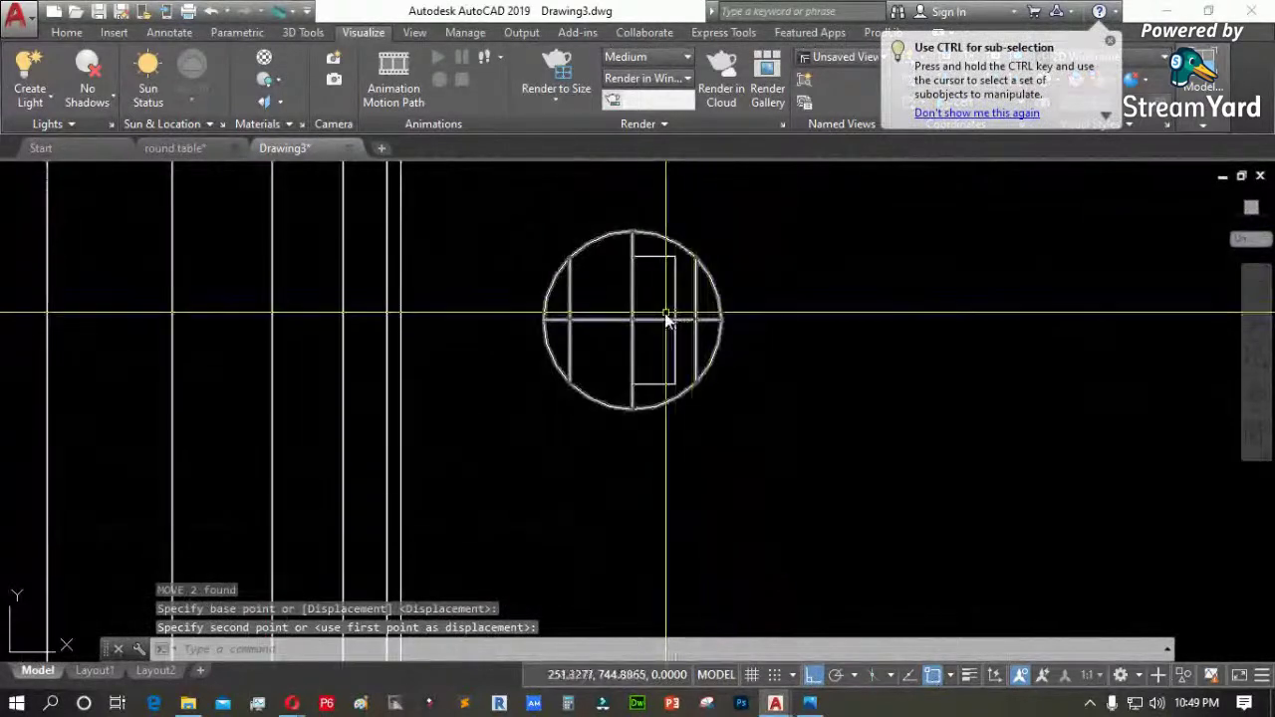
key(Escape)
Move the knob rectangle against the apron edge and the circle against the rectangle
text(m)
key(Return)
click(667, 384)
key(Return)
click(765, 464)
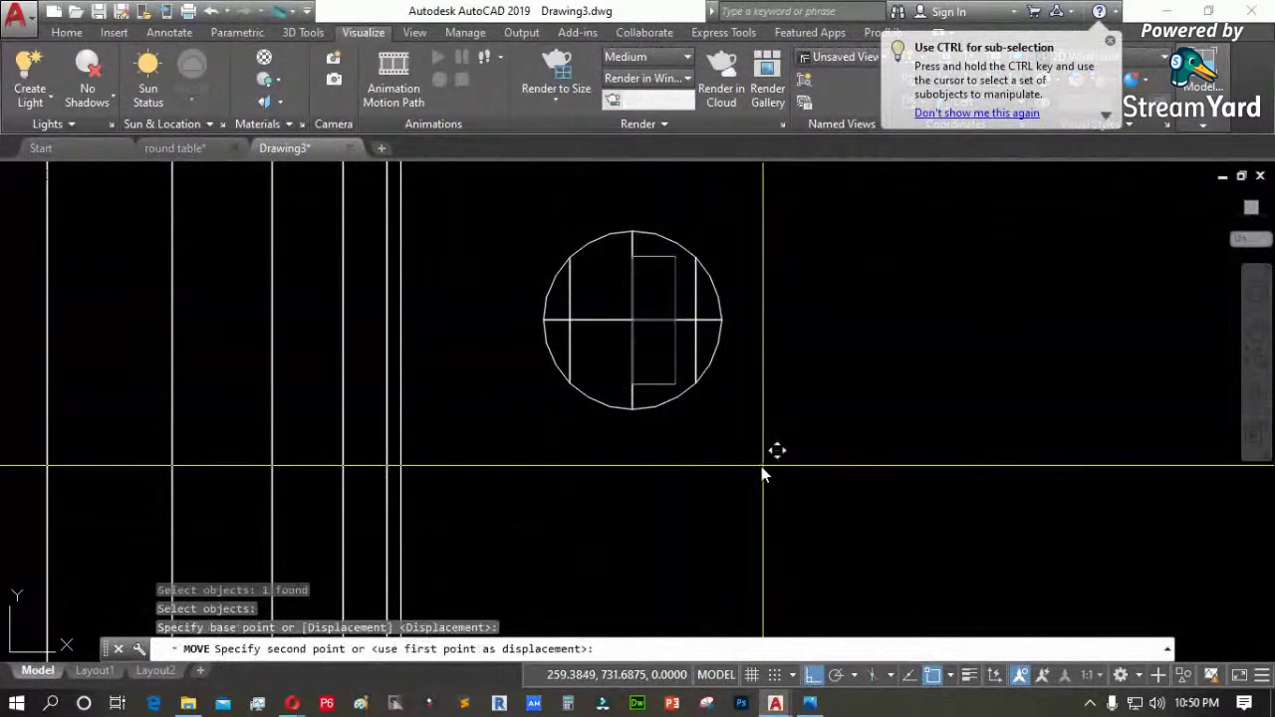
click(516, 484)
key(Return)
drag(621, 456, 629, 373)
key(Return)
click(775, 465)
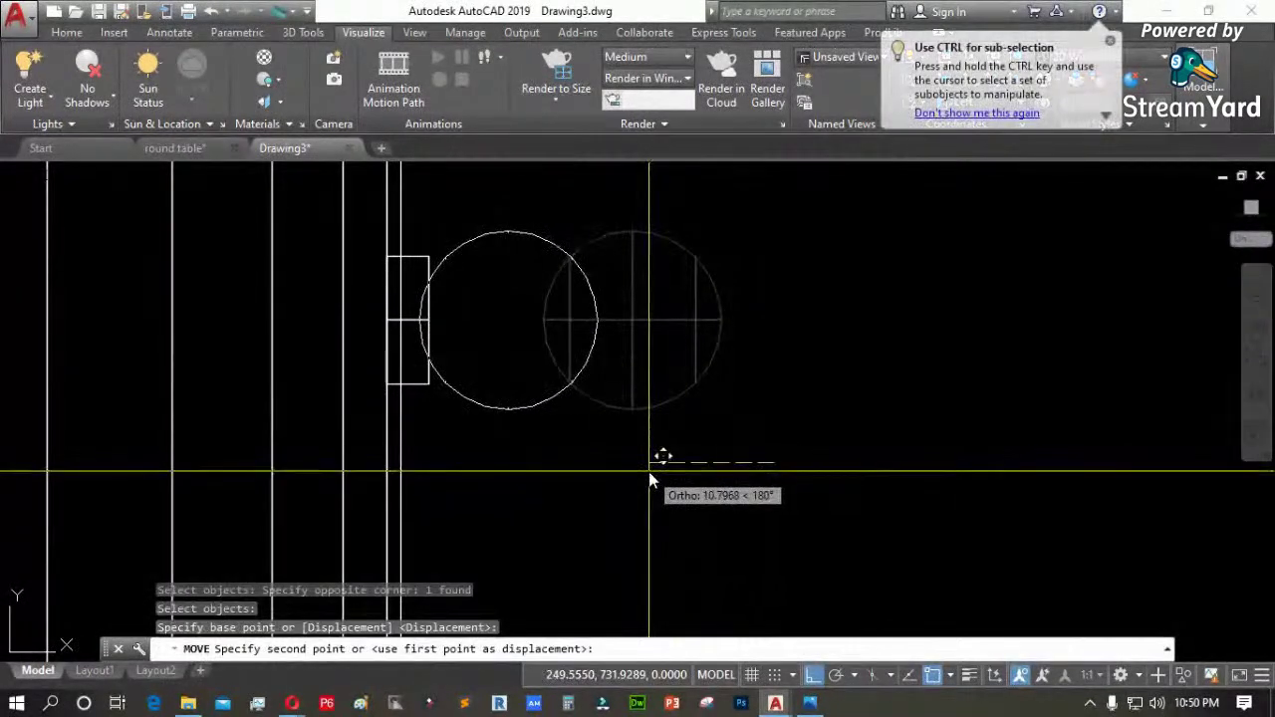
click(649, 471)
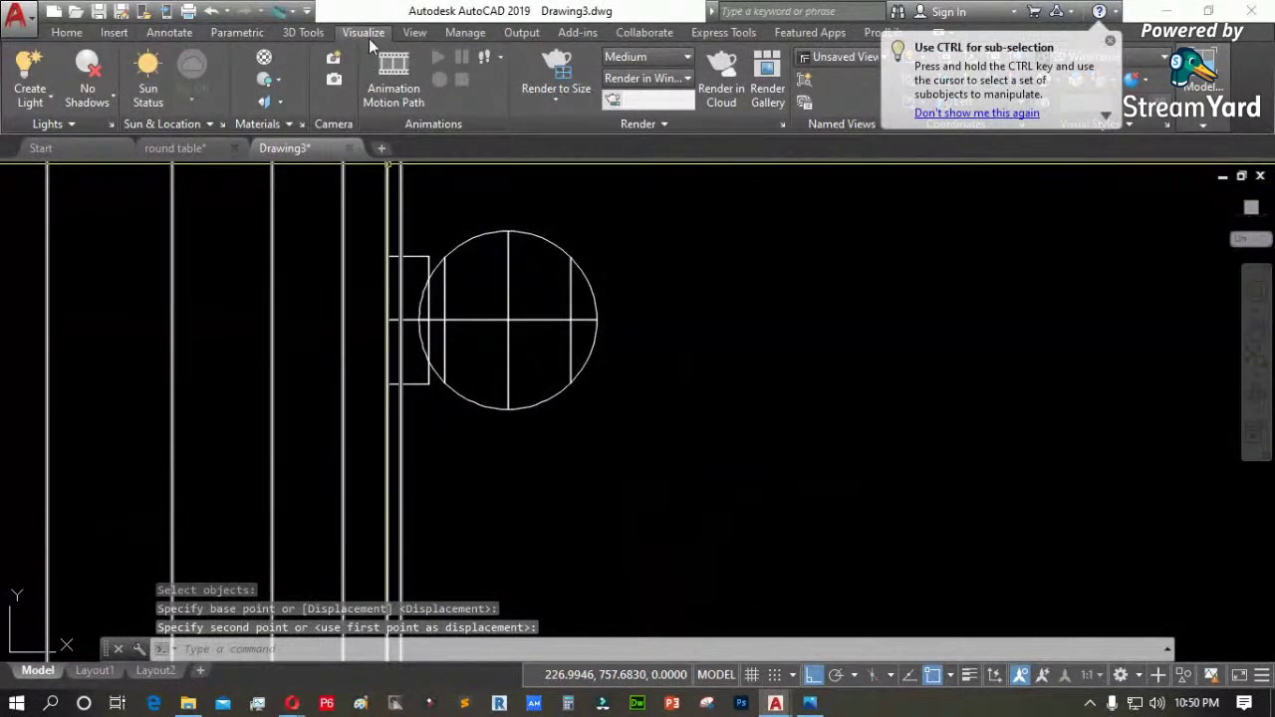
Union the knob circle and rectangle into a single solid from the 3D Tools tab
click(303, 33)
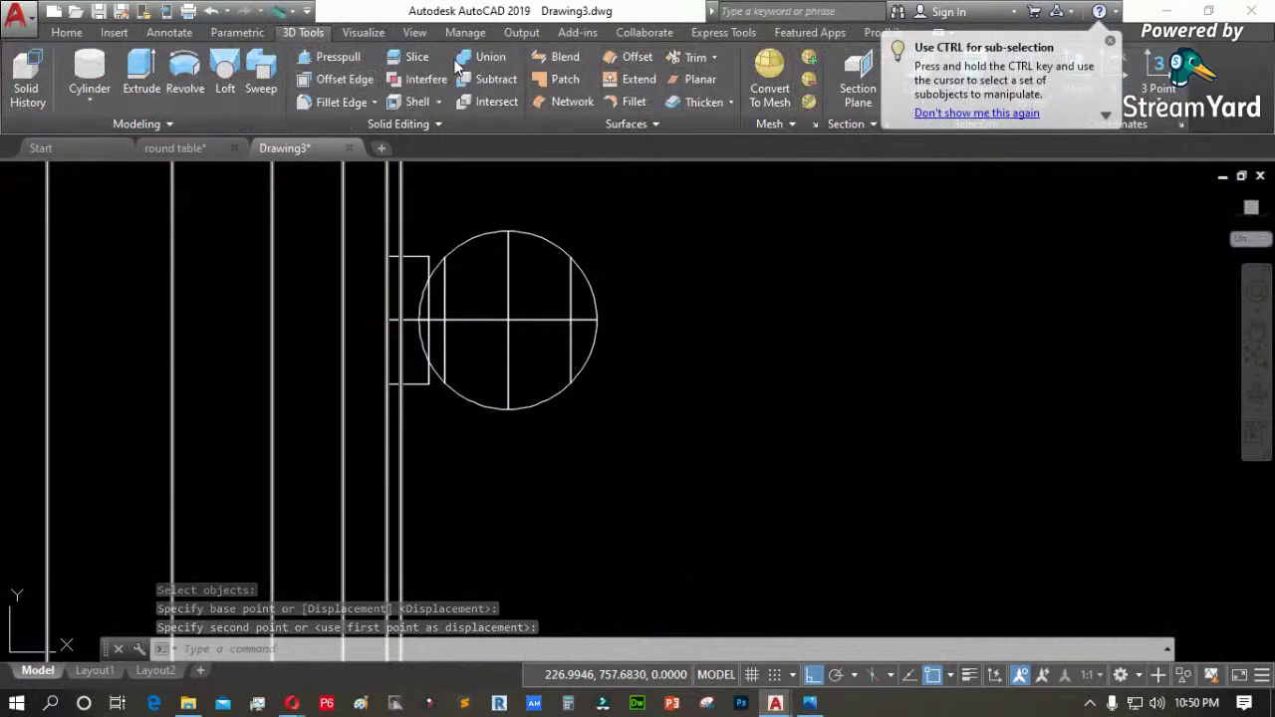
click(655, 222)
click(417, 419)
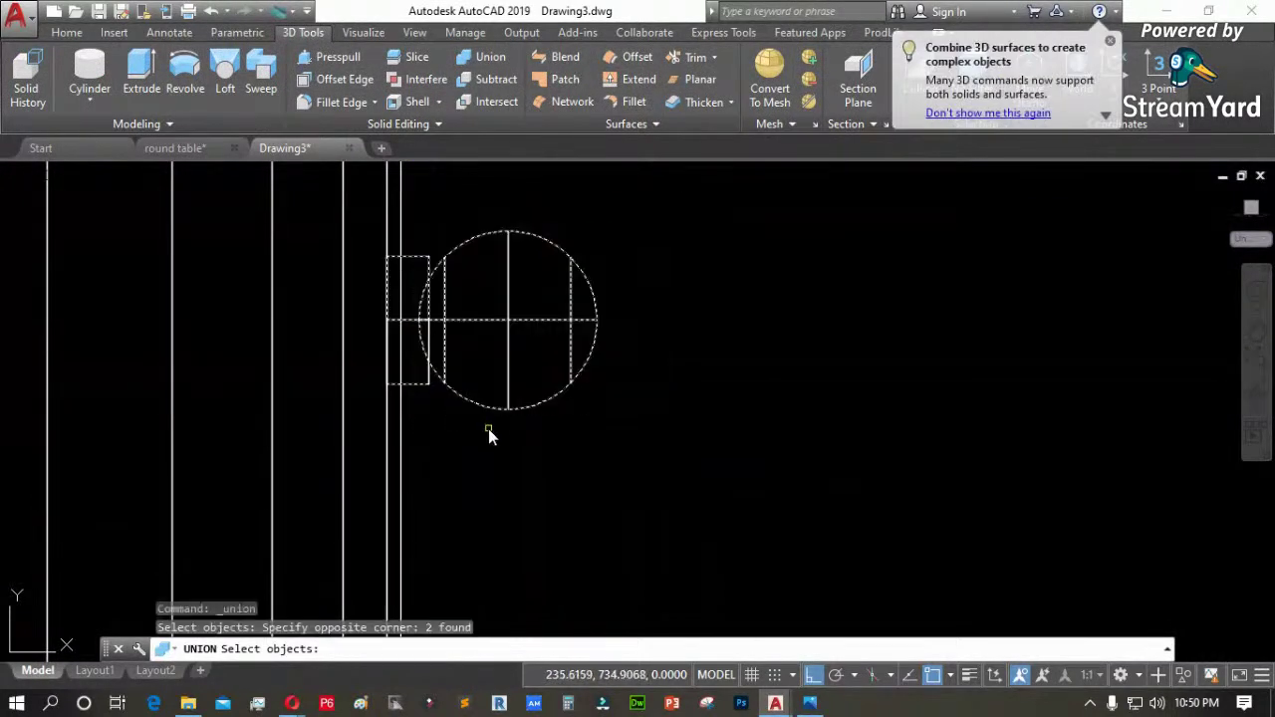
key(Return)
scroll(624, 398, down, 8)
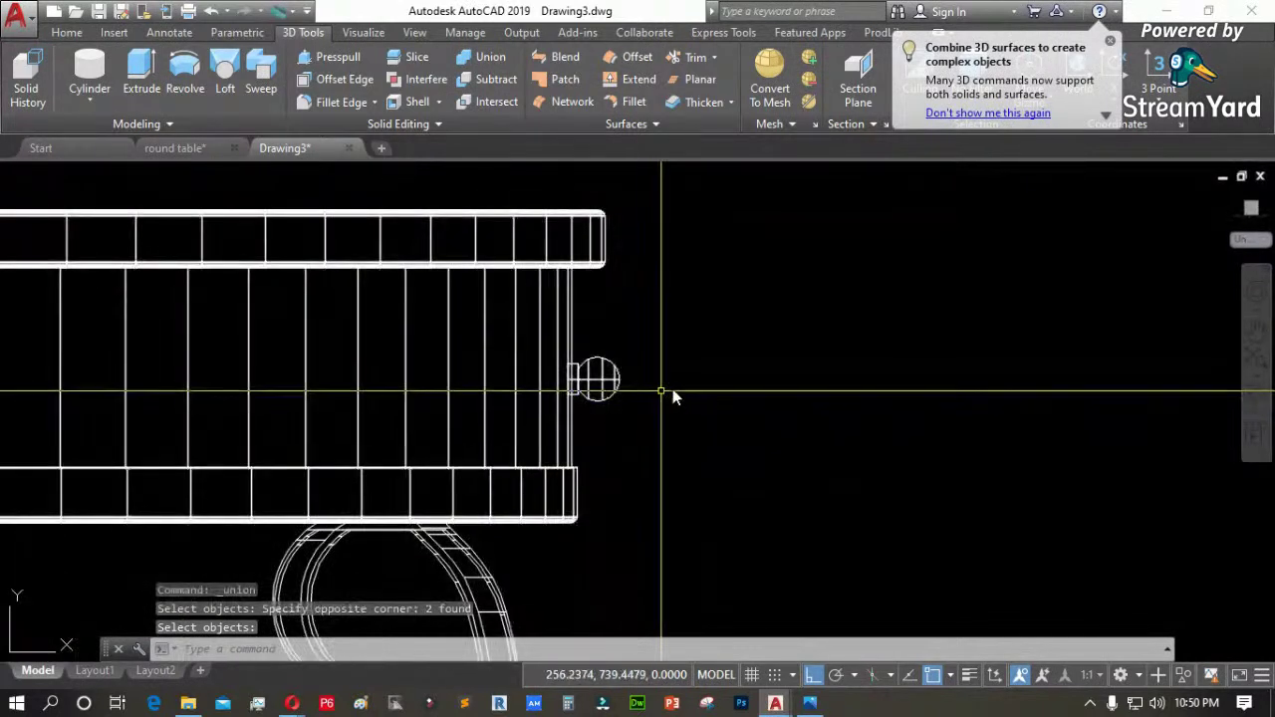
click(79, 174)
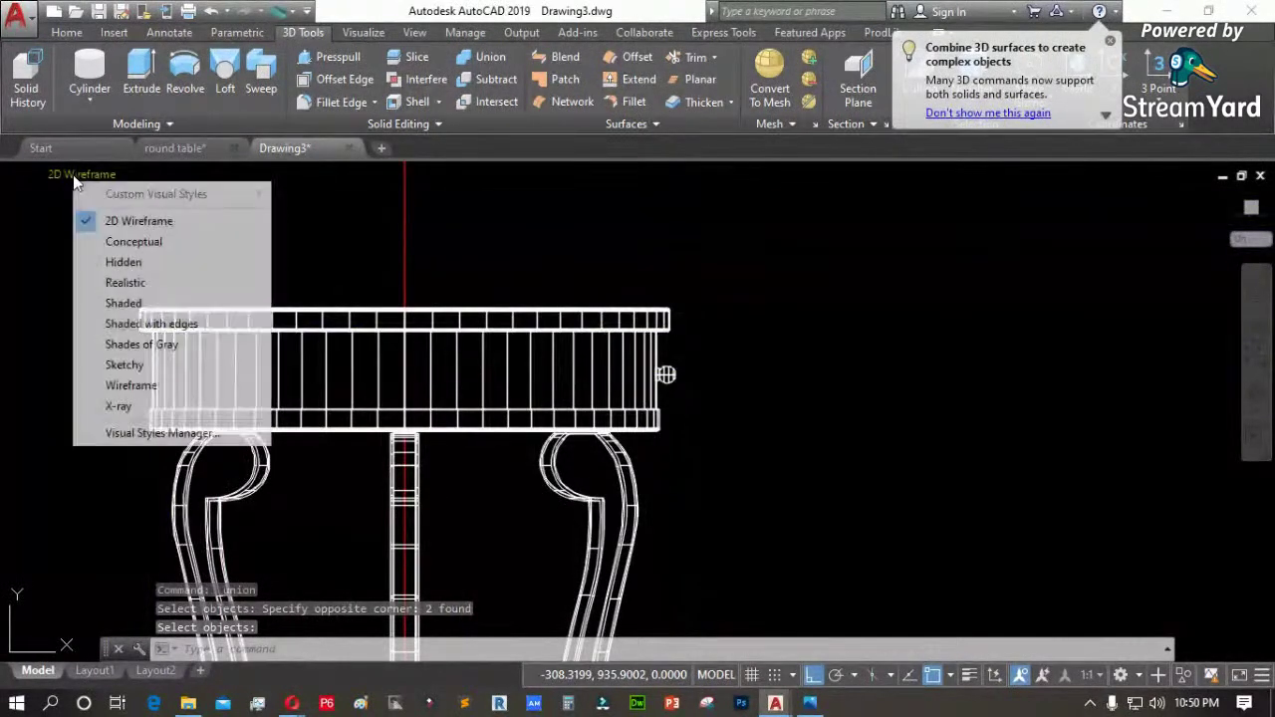
Show the table Shaded with edges in Perspective projection
click(152, 324)
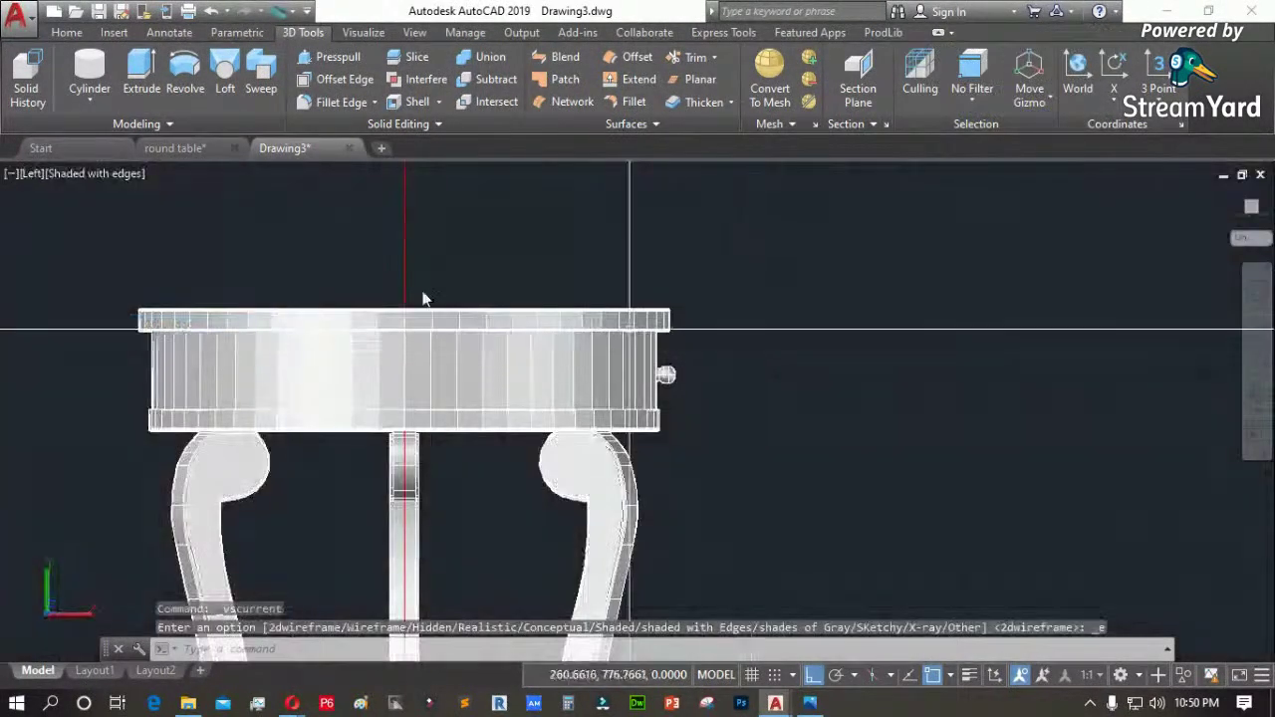
click(30, 174)
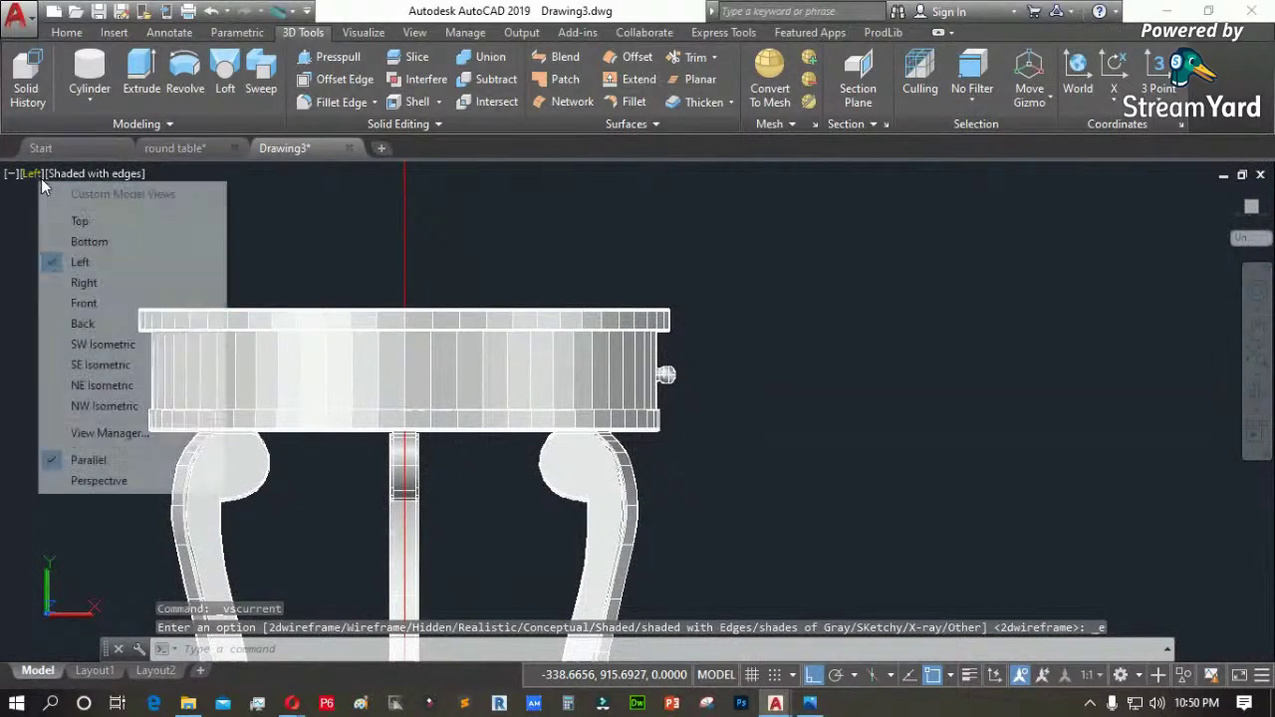
click(94, 480)
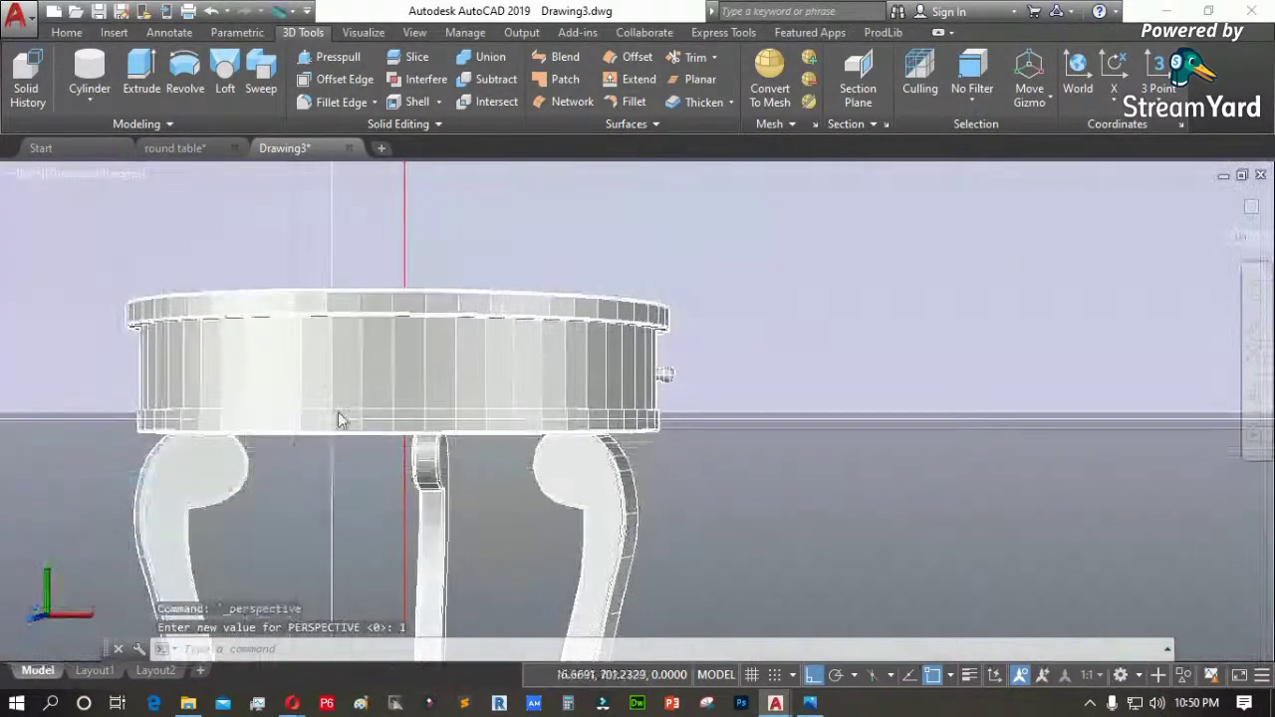
Orbit and pan the view to look down on the table at an angle from above
click(1257, 393)
drag(598, 379, 463, 430)
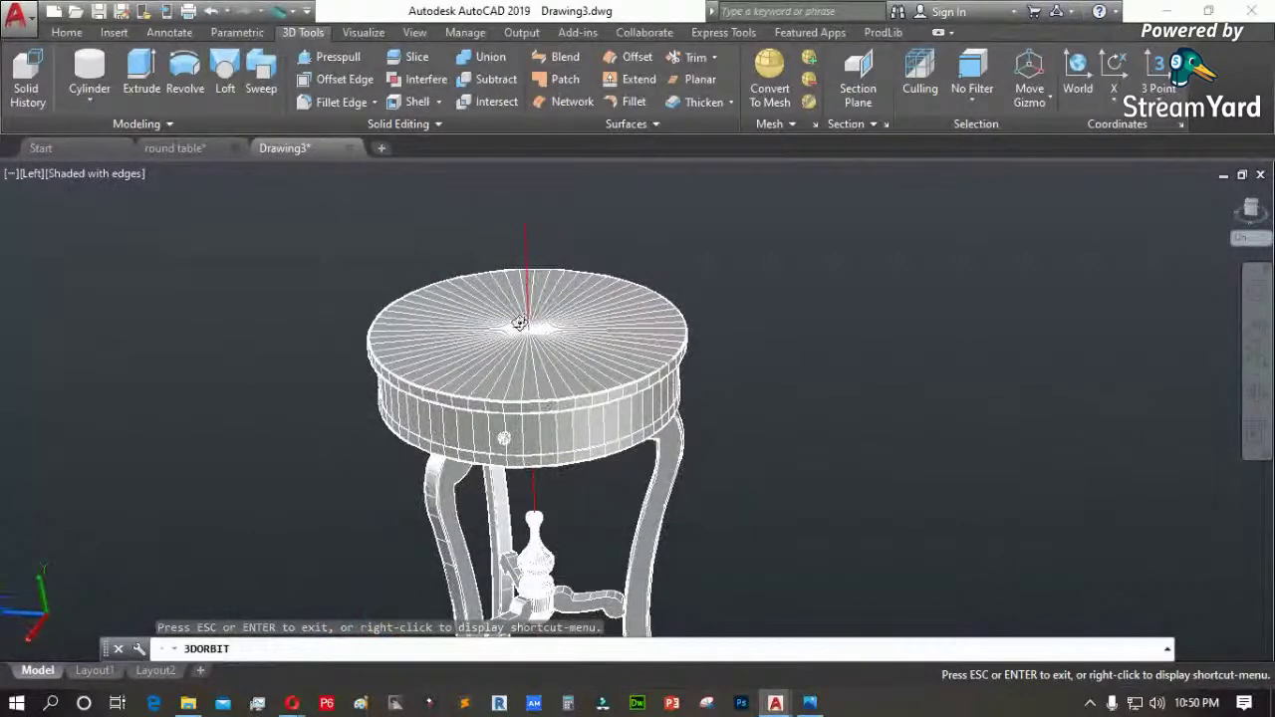
drag(509, 339, 579, 424)
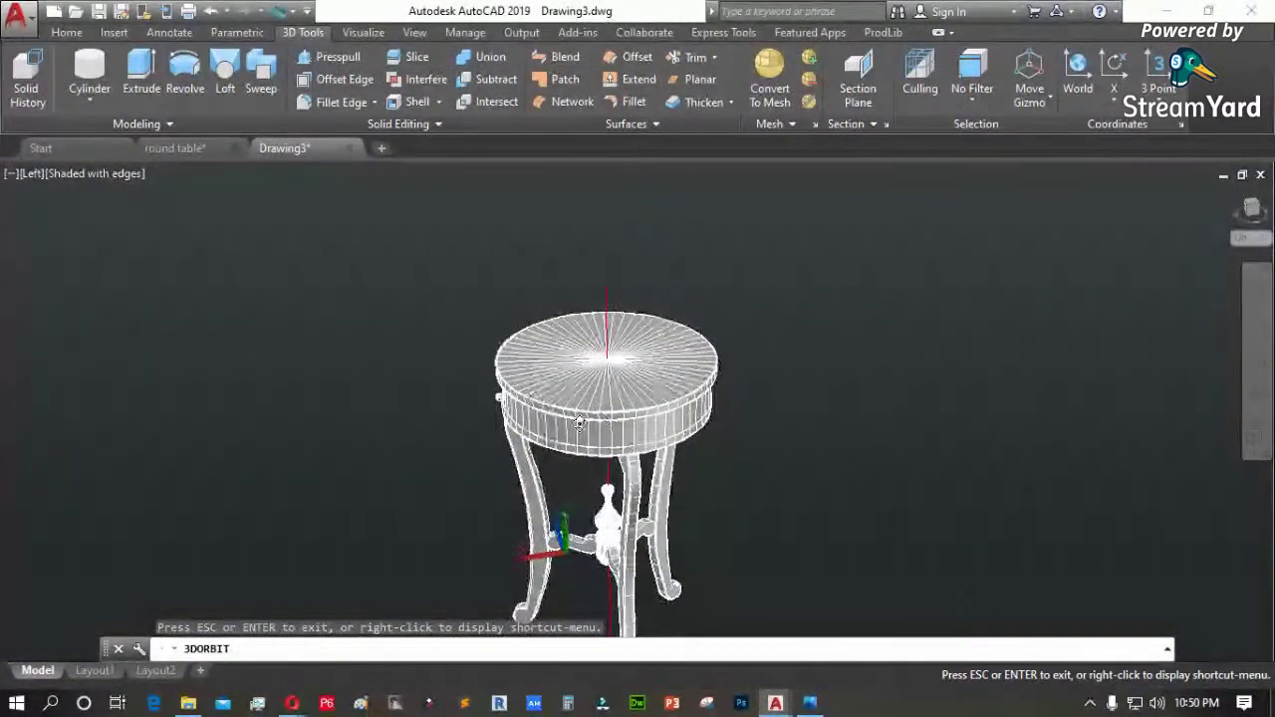
drag(534, 361, 504, 330)
scroll(657, 597, up, 2)
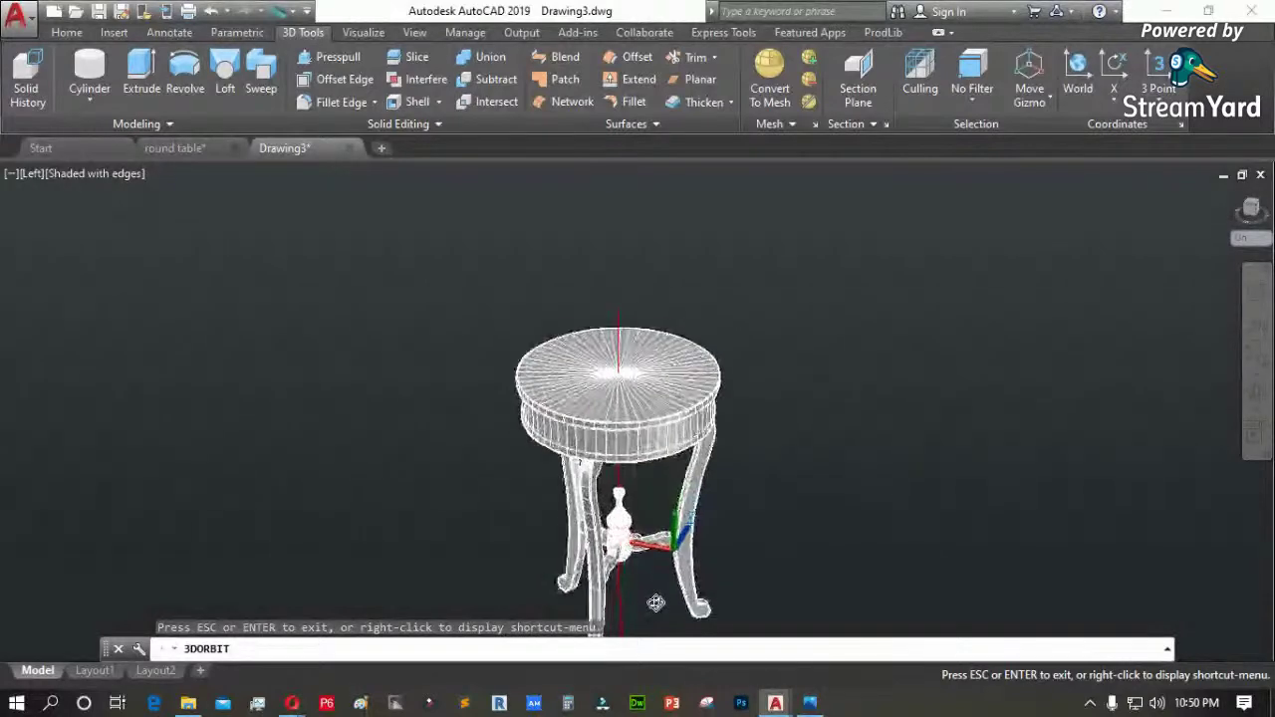
drag(646, 453, 580, 399)
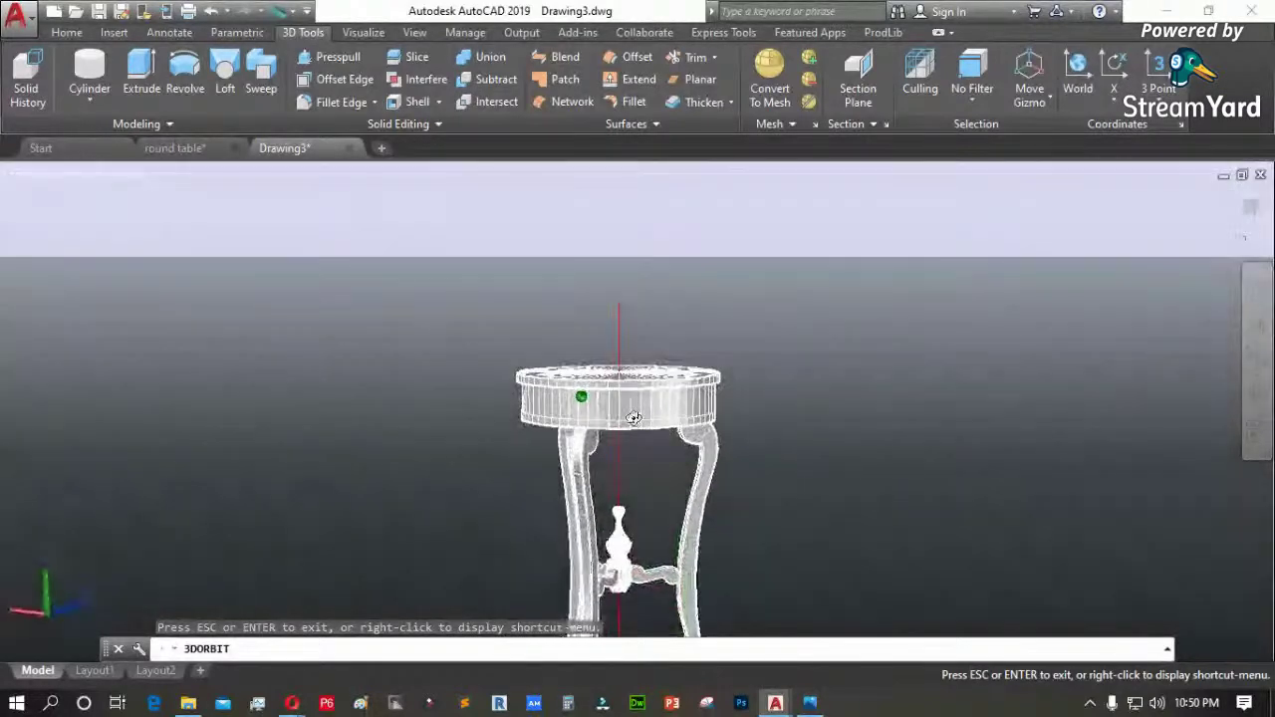
click(1257, 328)
drag(777, 461, 731, 341)
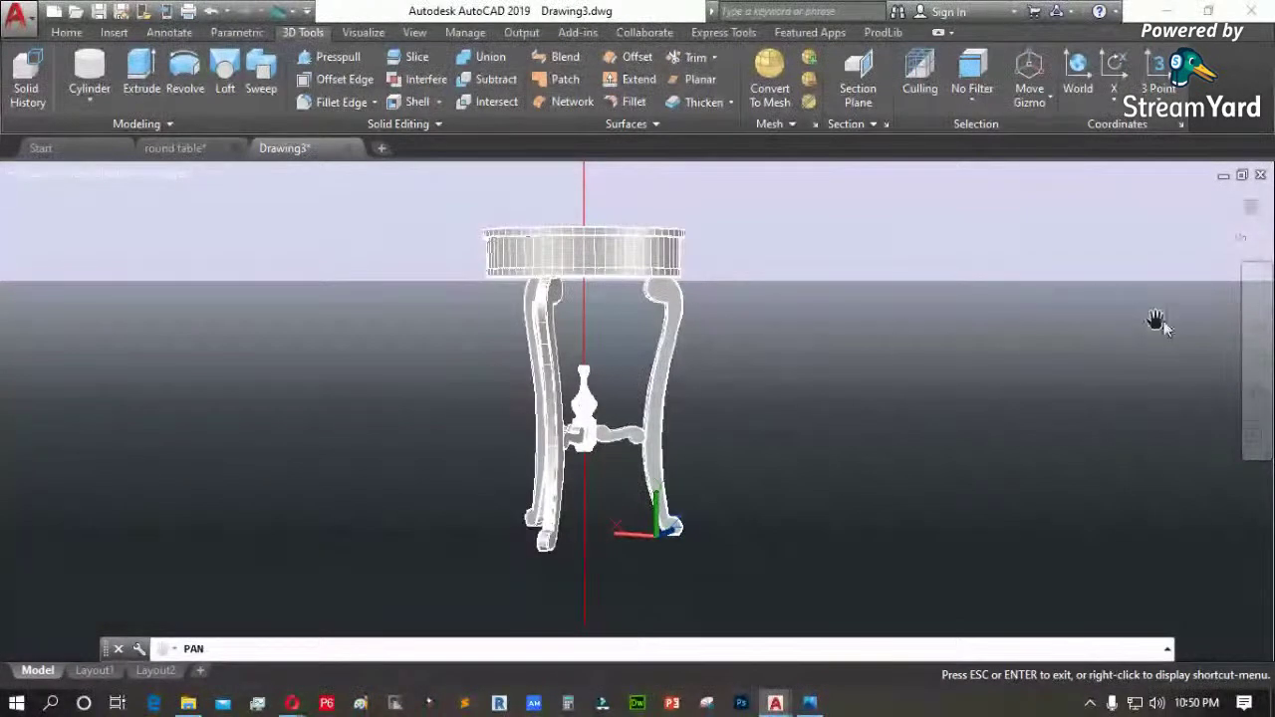
click(1258, 390)
drag(613, 334, 609, 407)
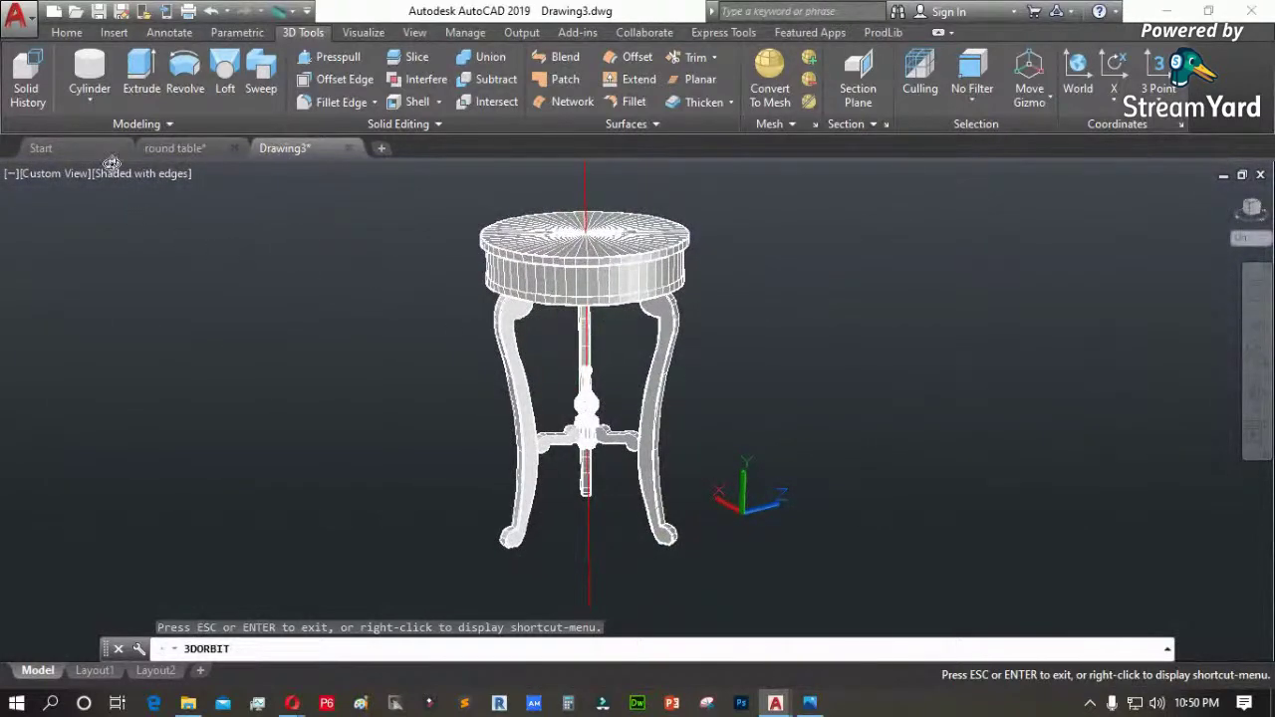
click(25, 25)
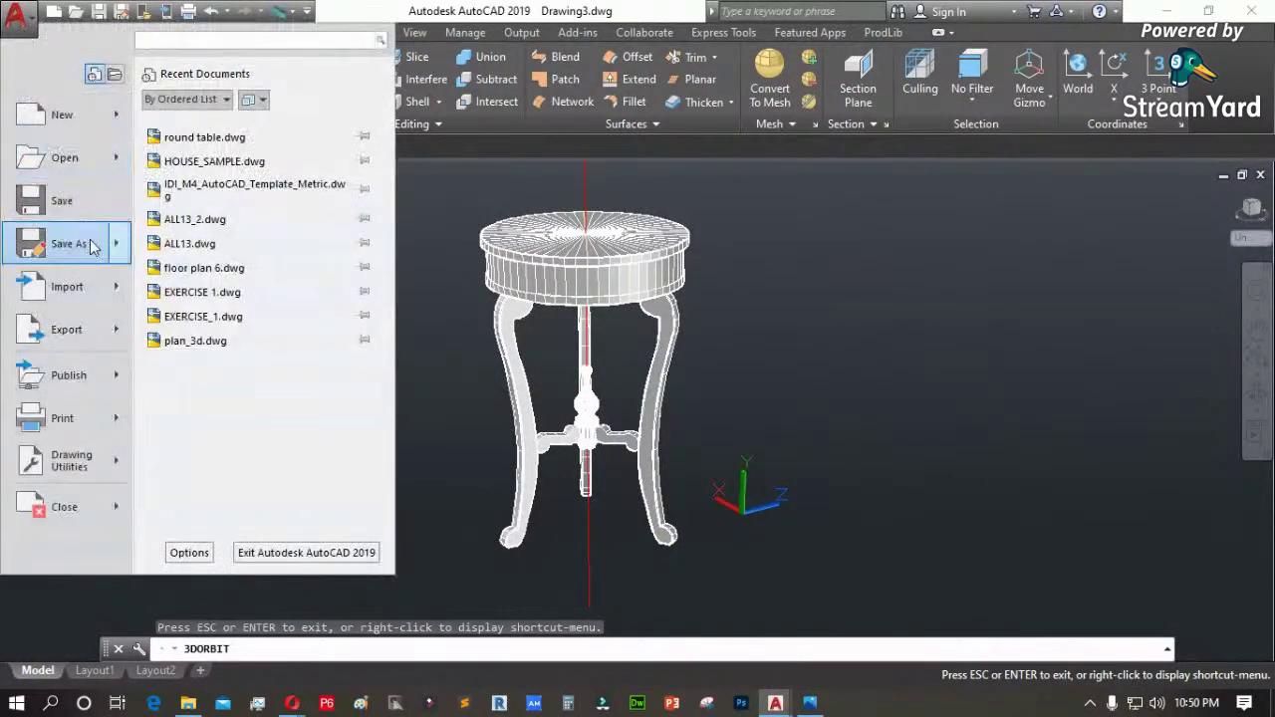
Save the drawing as 'eND ROUND TABLE.dwg' in AutoCAD 2007/LT2007 Drawing format
mouse_move(24, 242)
click(229, 139)
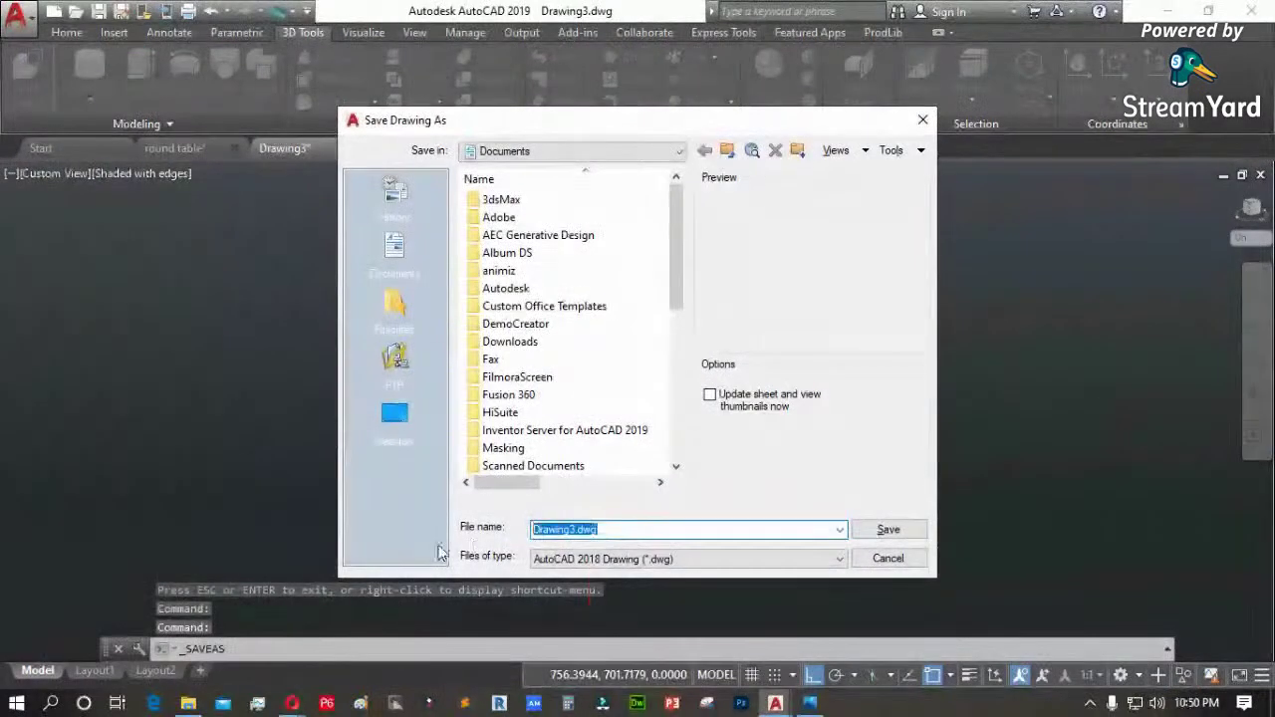
text(enr)
key(BackSpace)
key(BackSpace)
key(BackSpace)
text(e)
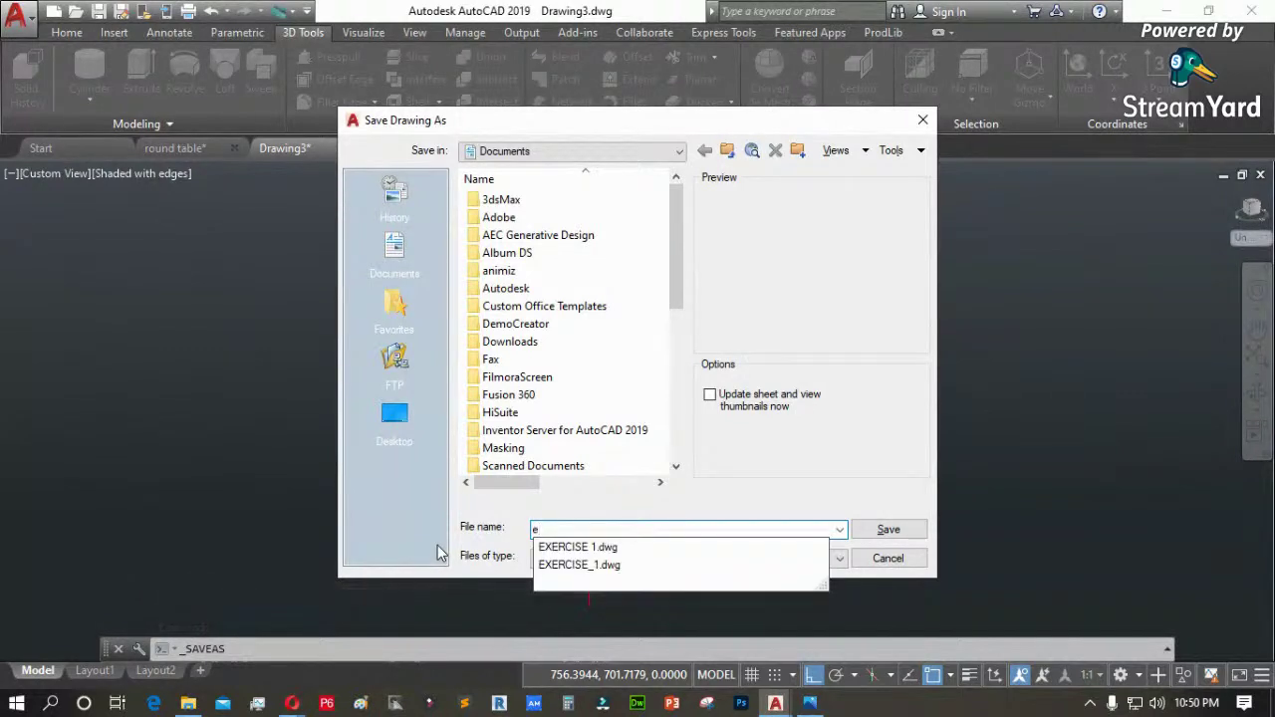
key(BackSpace)
text(eND ROUND TABLE)
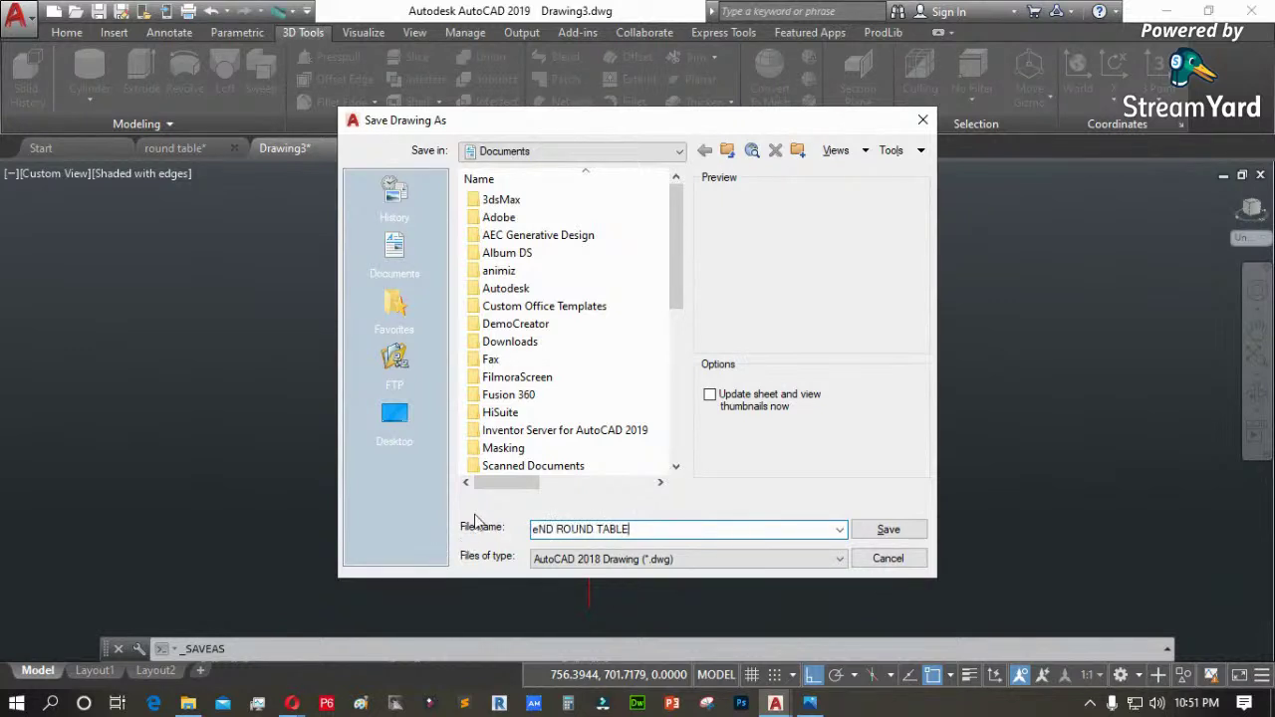
click(711, 564)
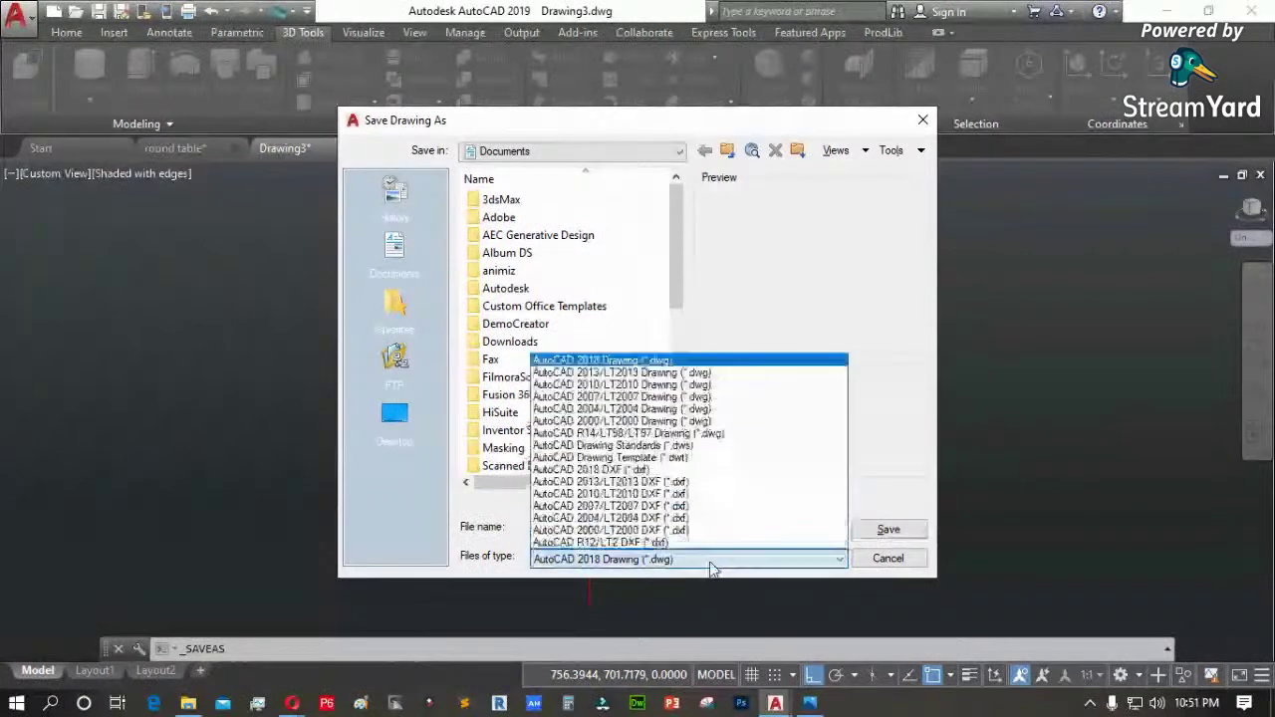
click(606, 397)
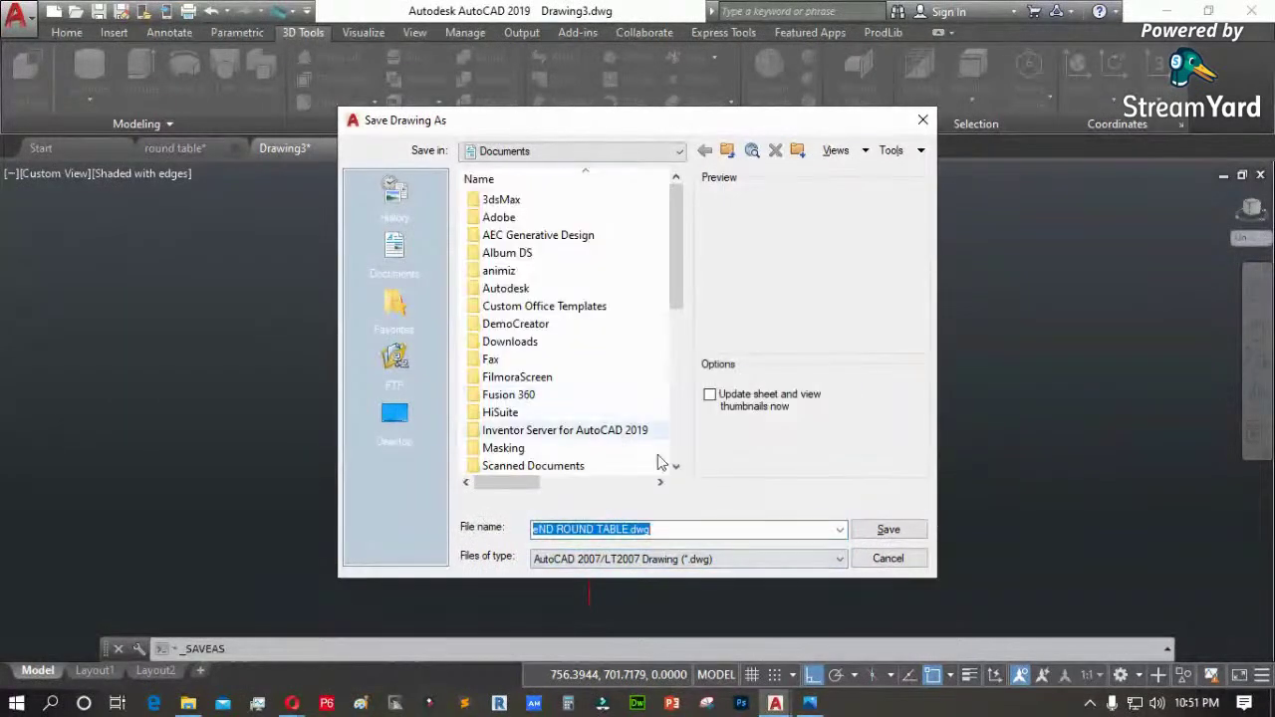
click(875, 529)
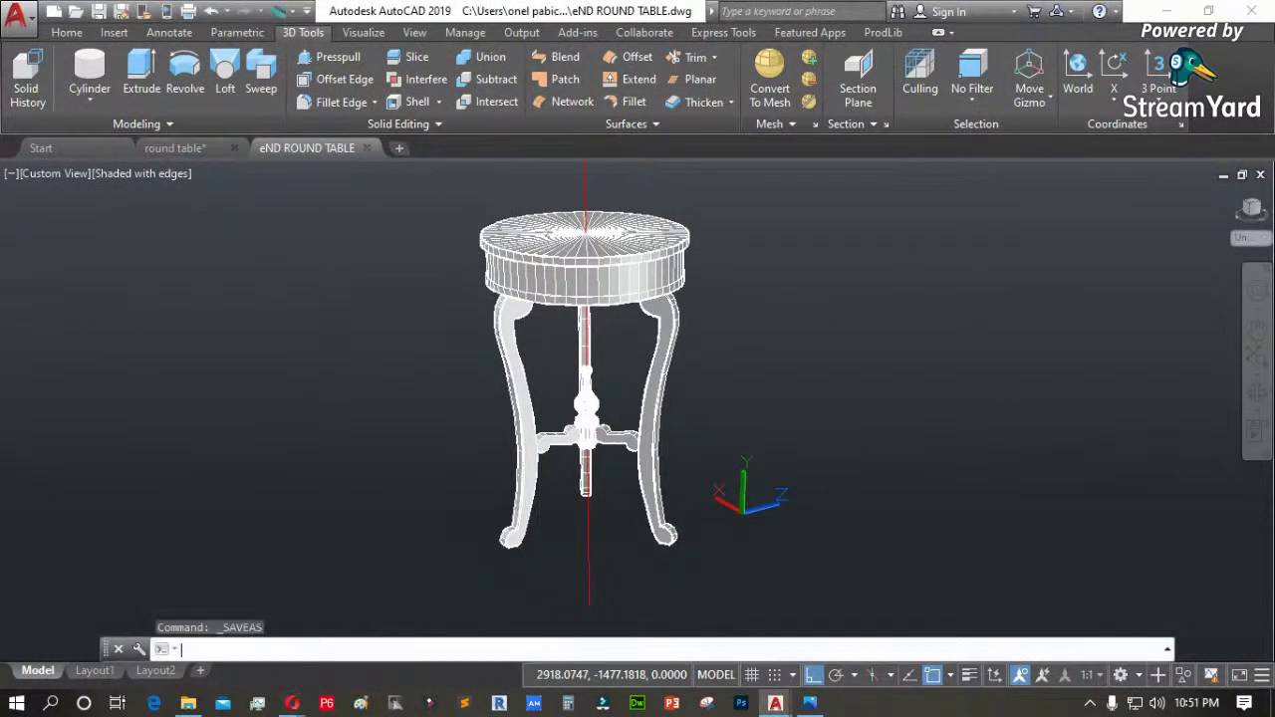
click(810, 703)
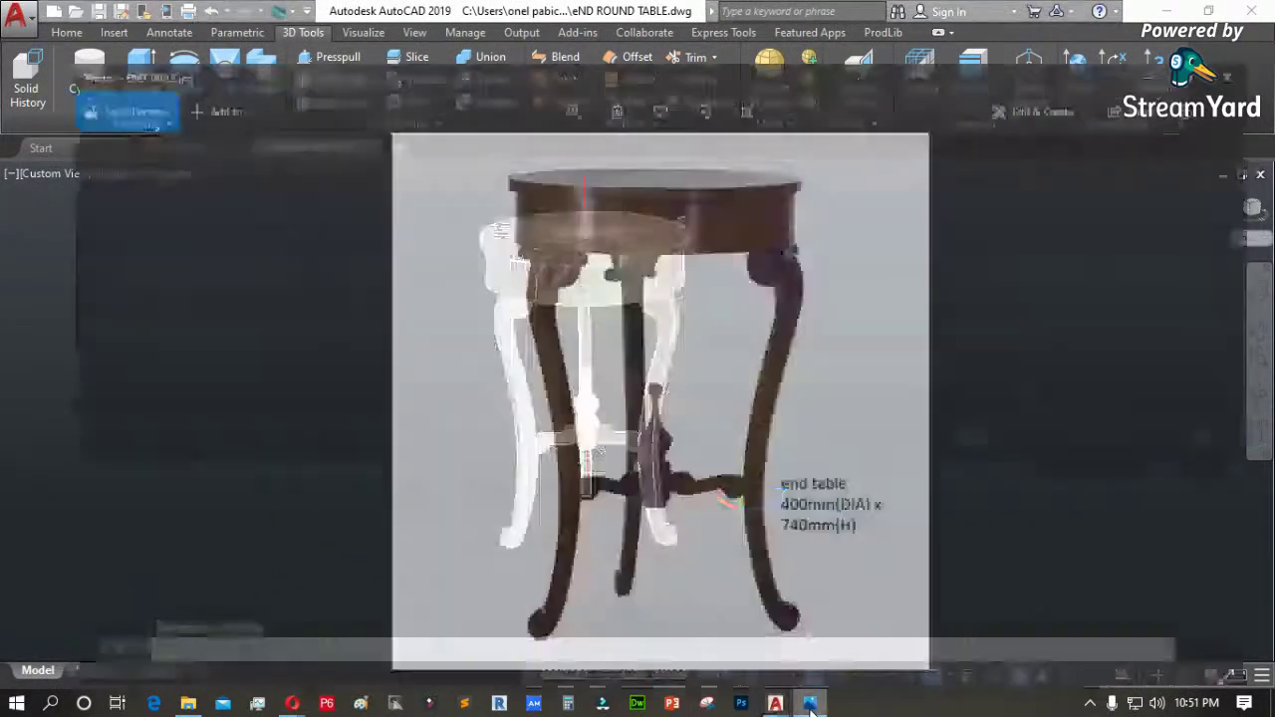
click(1243, 376)
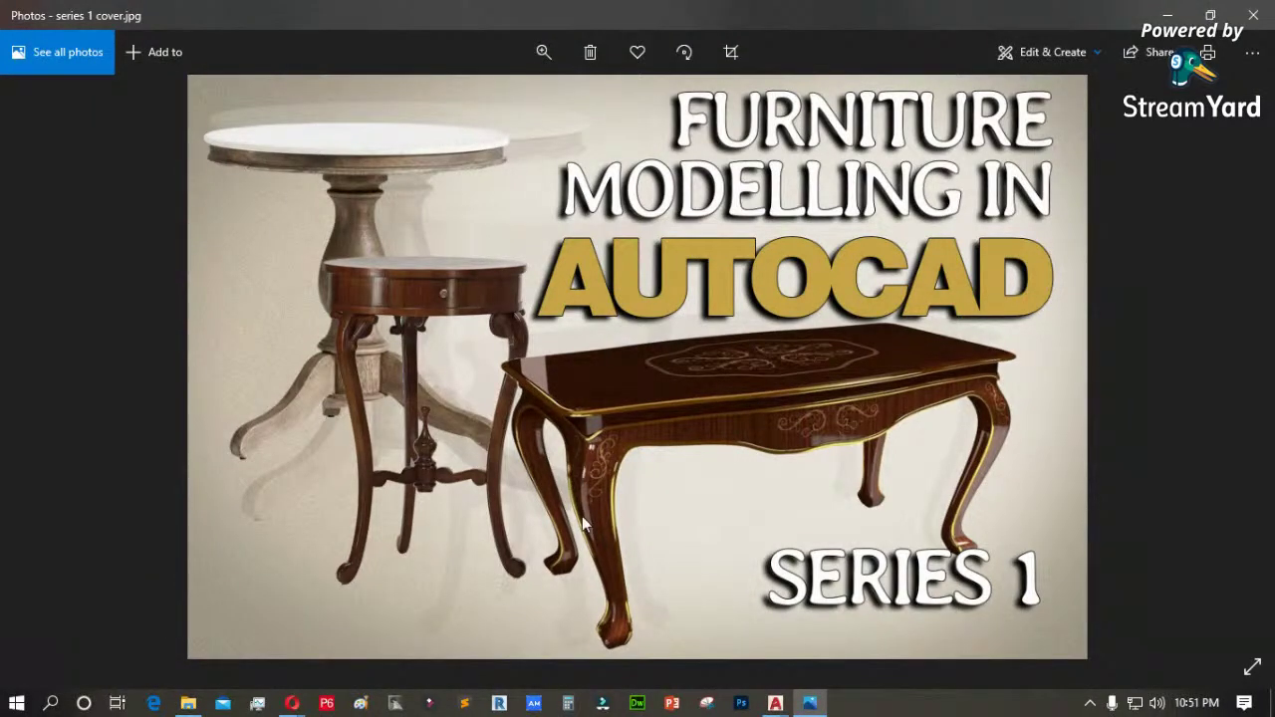
click(1233, 364)
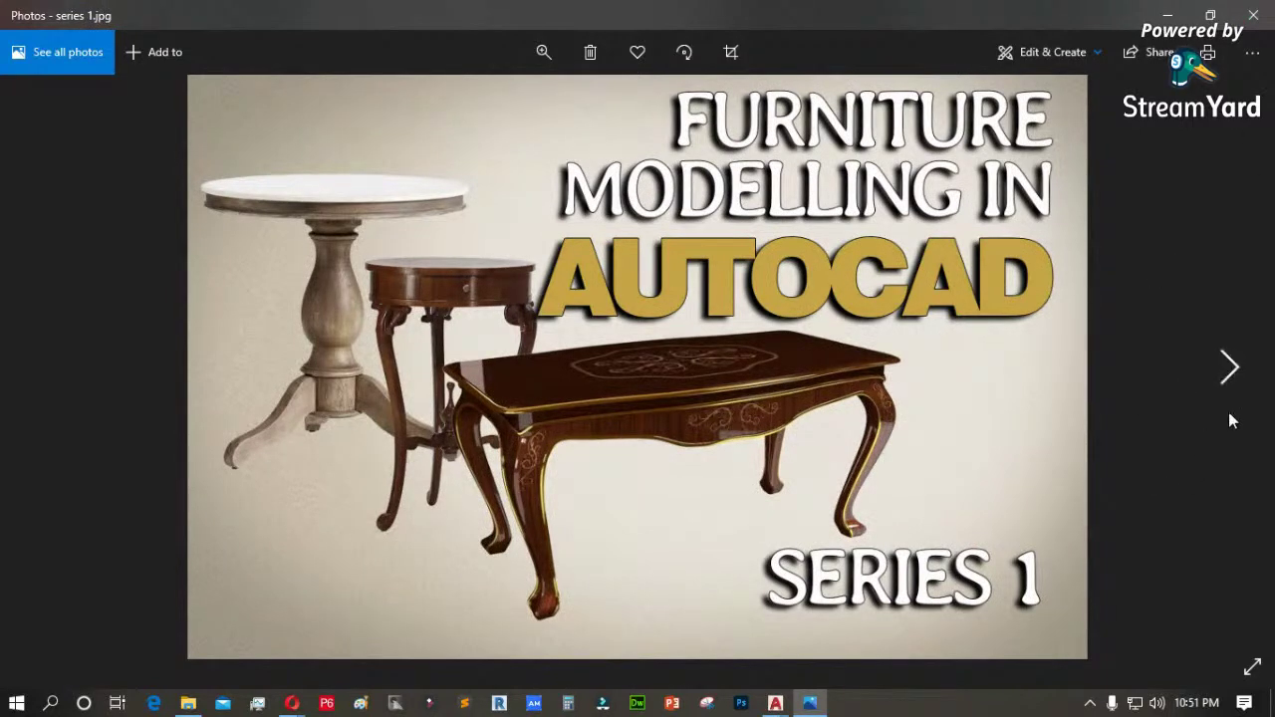
click(1232, 369)
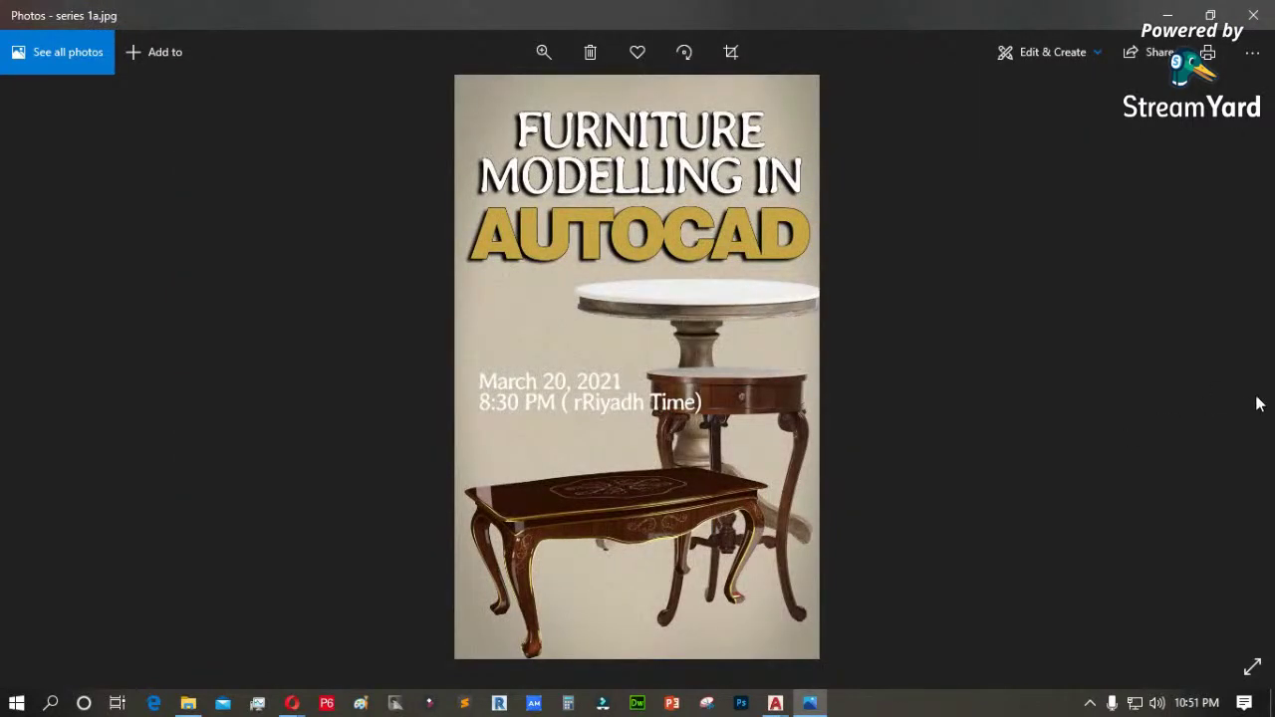
click(1253, 14)
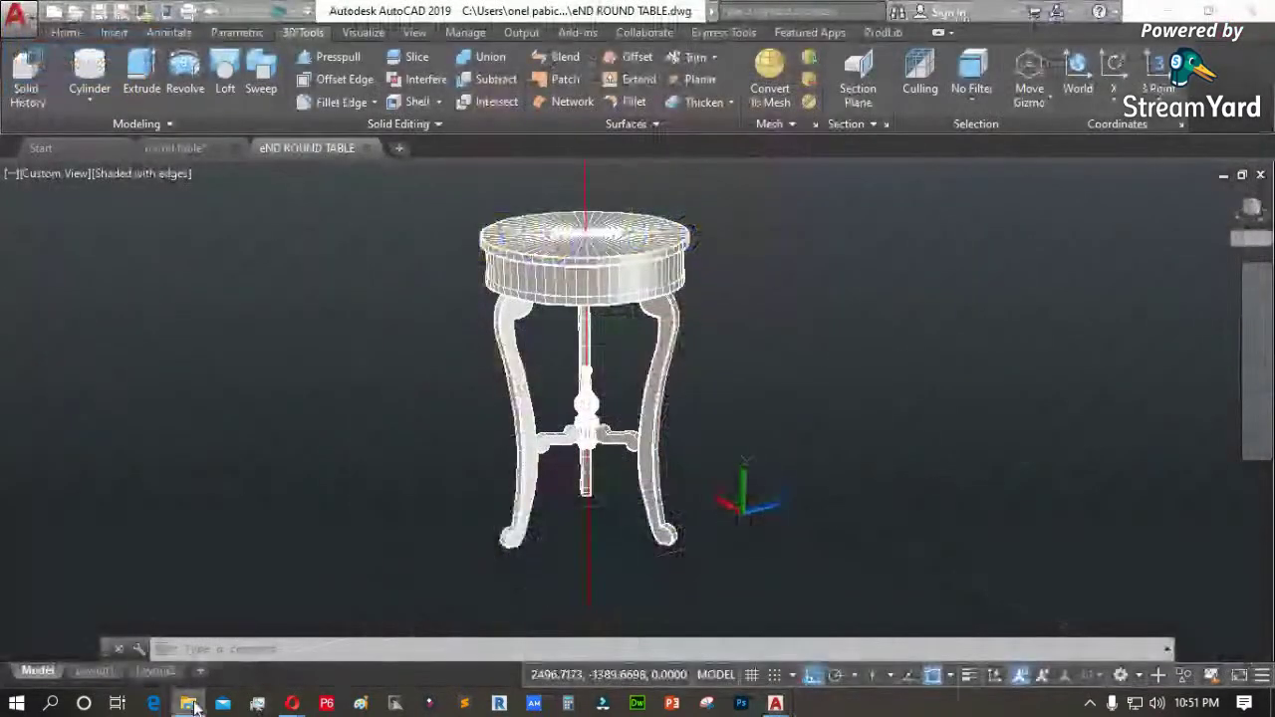
click(189, 703)
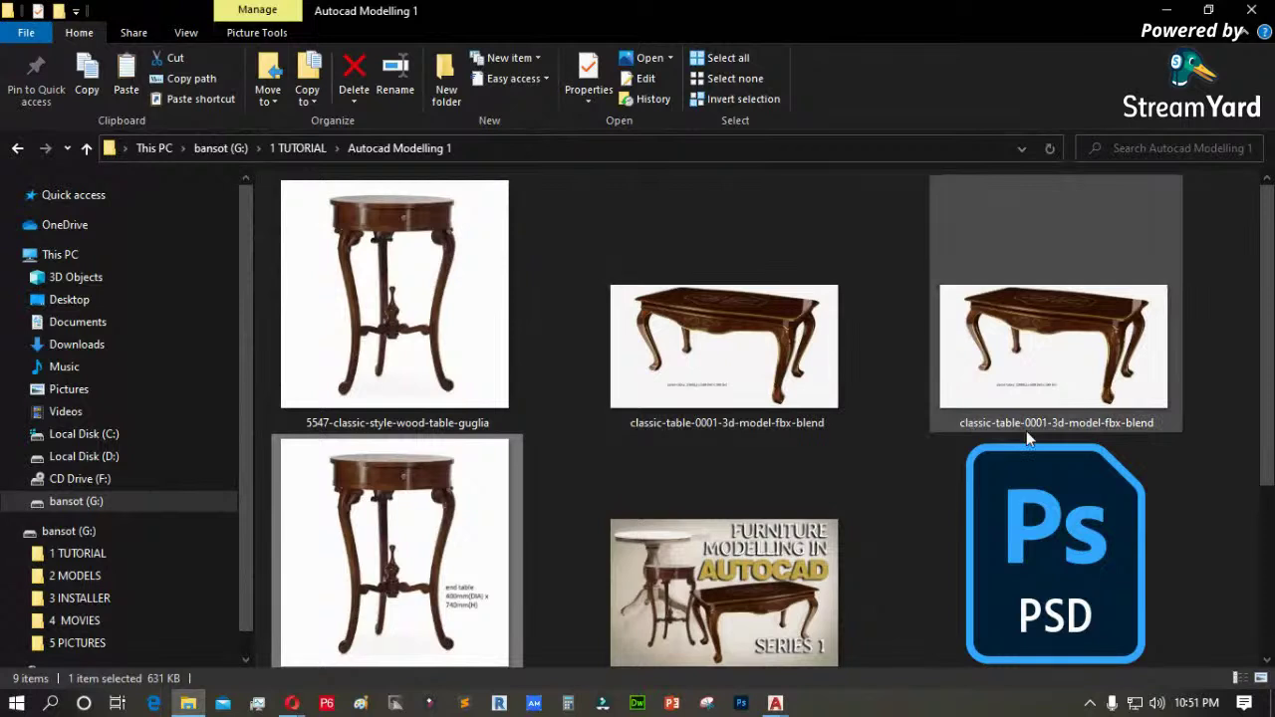
double_click(802, 360)
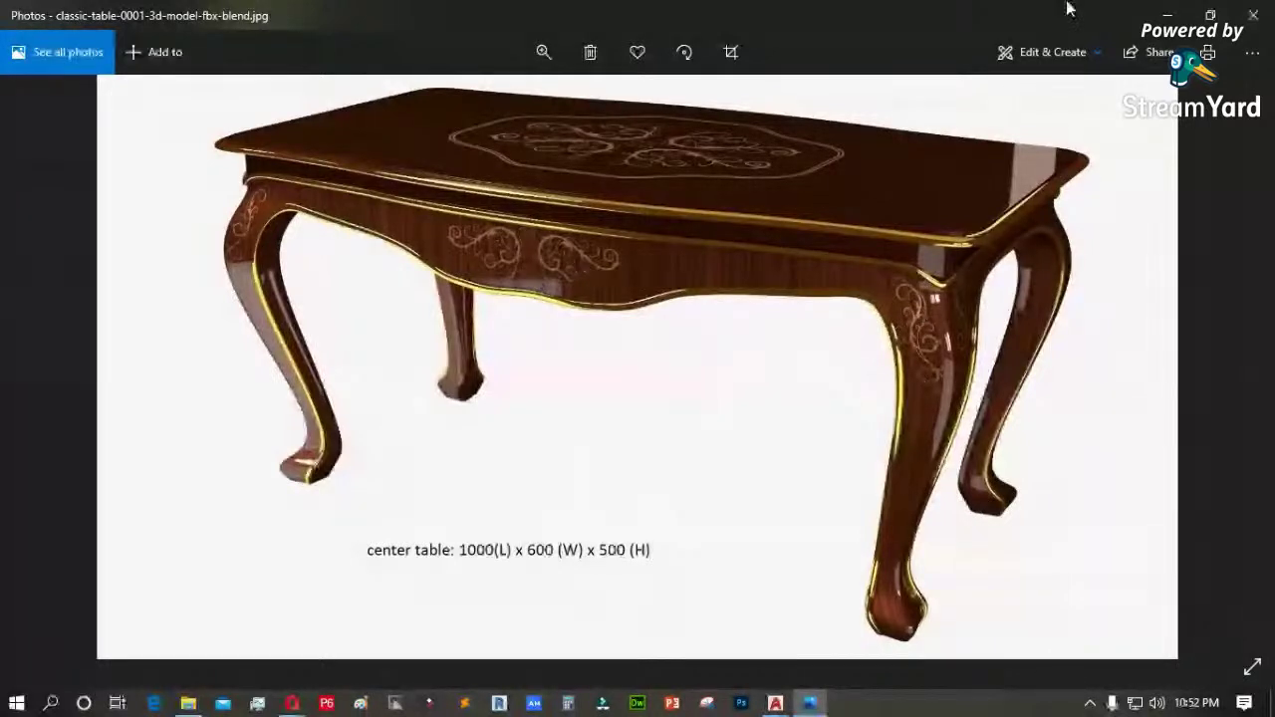
click(1251, 22)
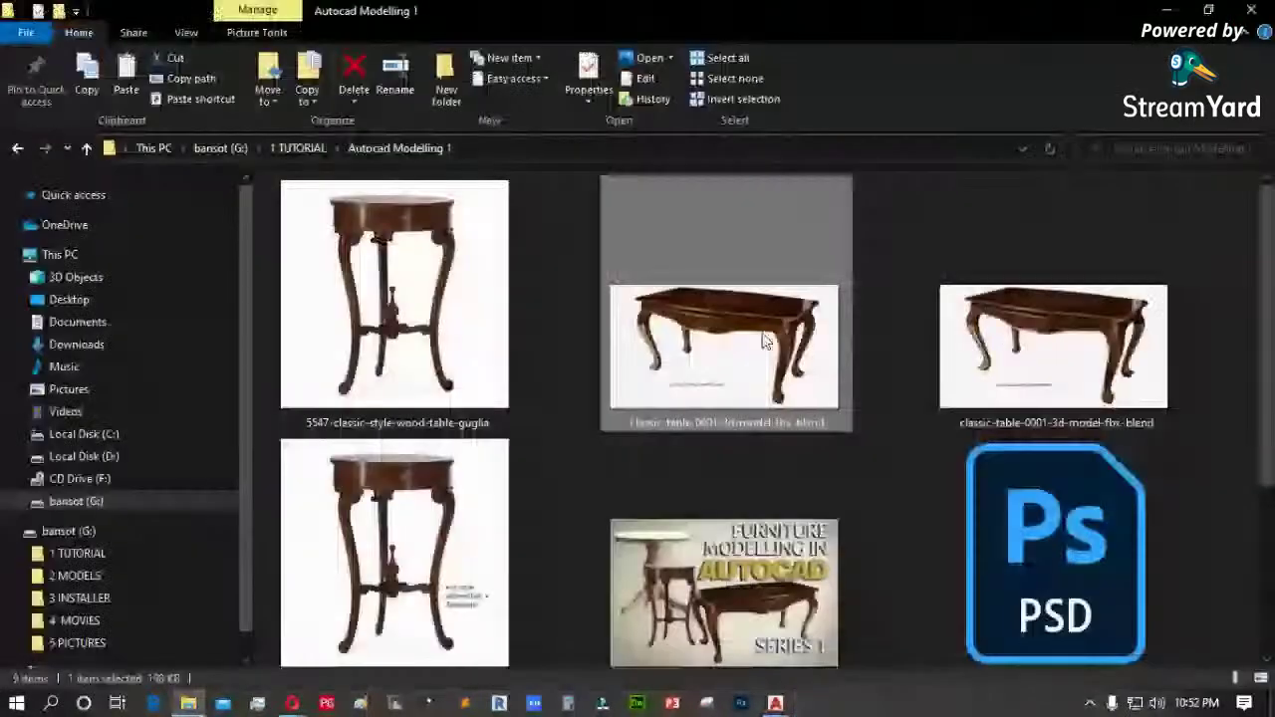
click(1171, 22)
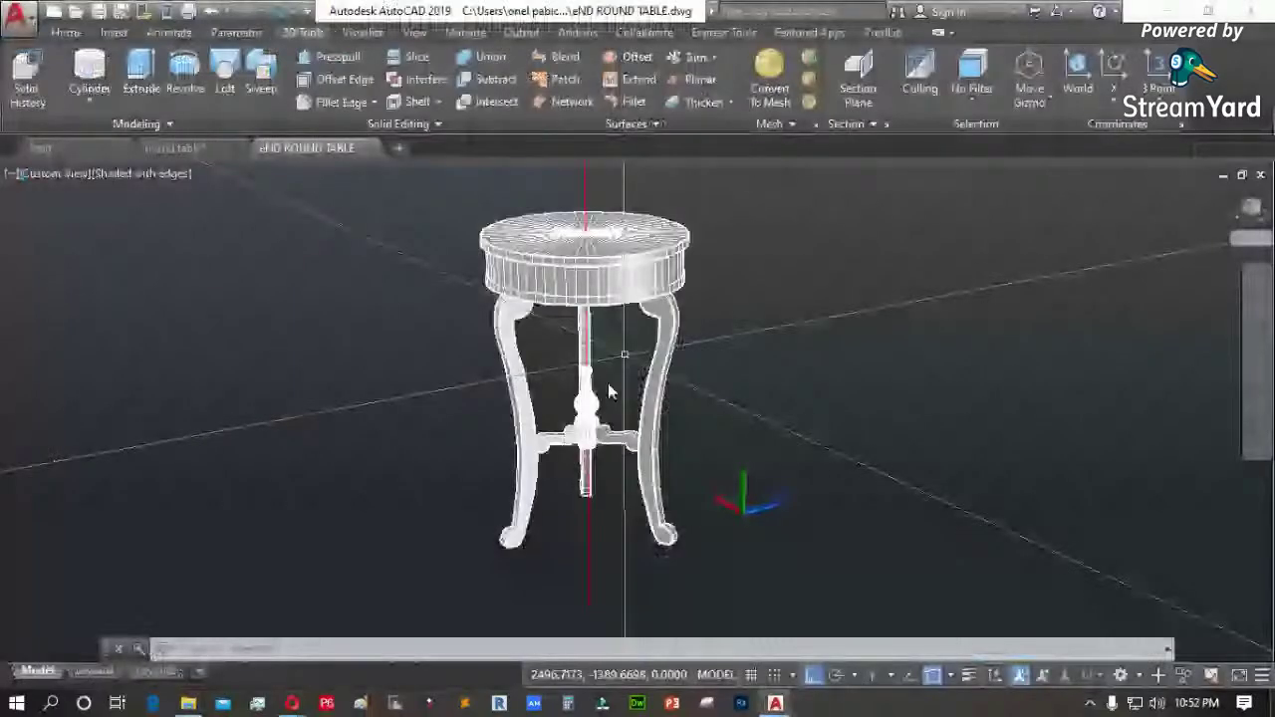
Start a new drawing in Front view and paste the center-table photo at default scale
click(393, 150)
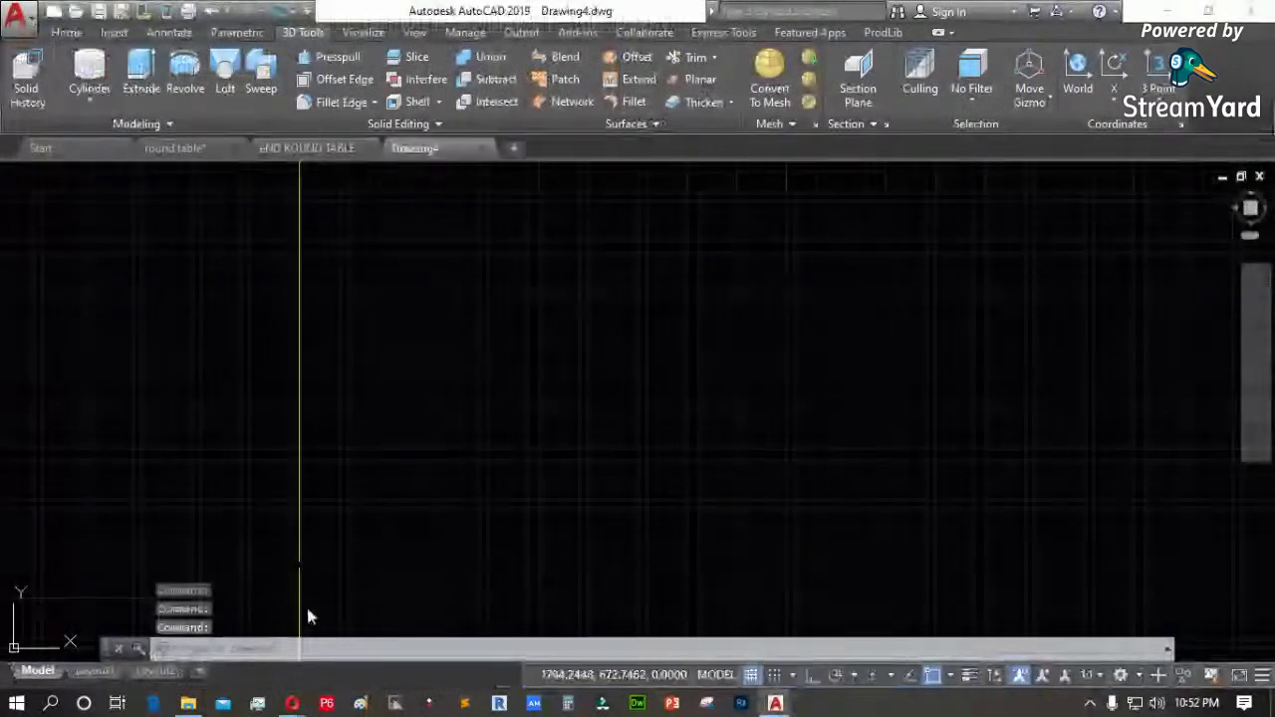
mouse_move(300, 705)
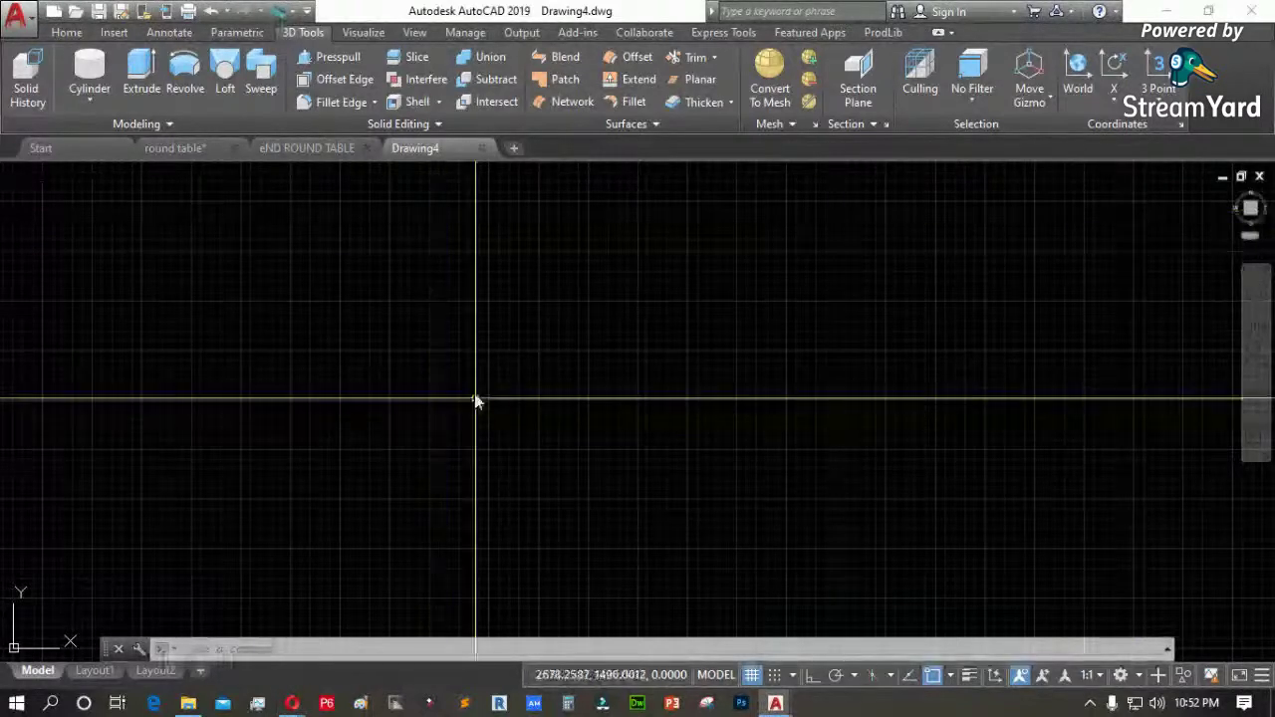
key(ctrl+v)
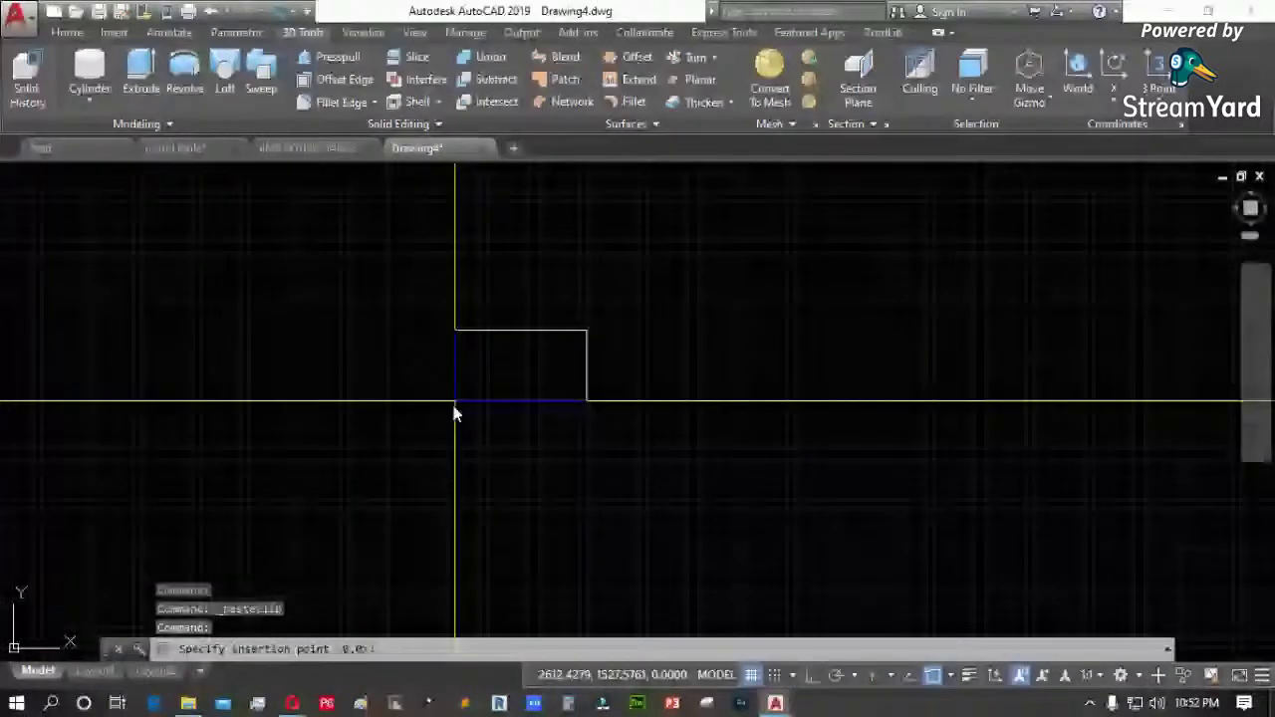
click(31, 176)
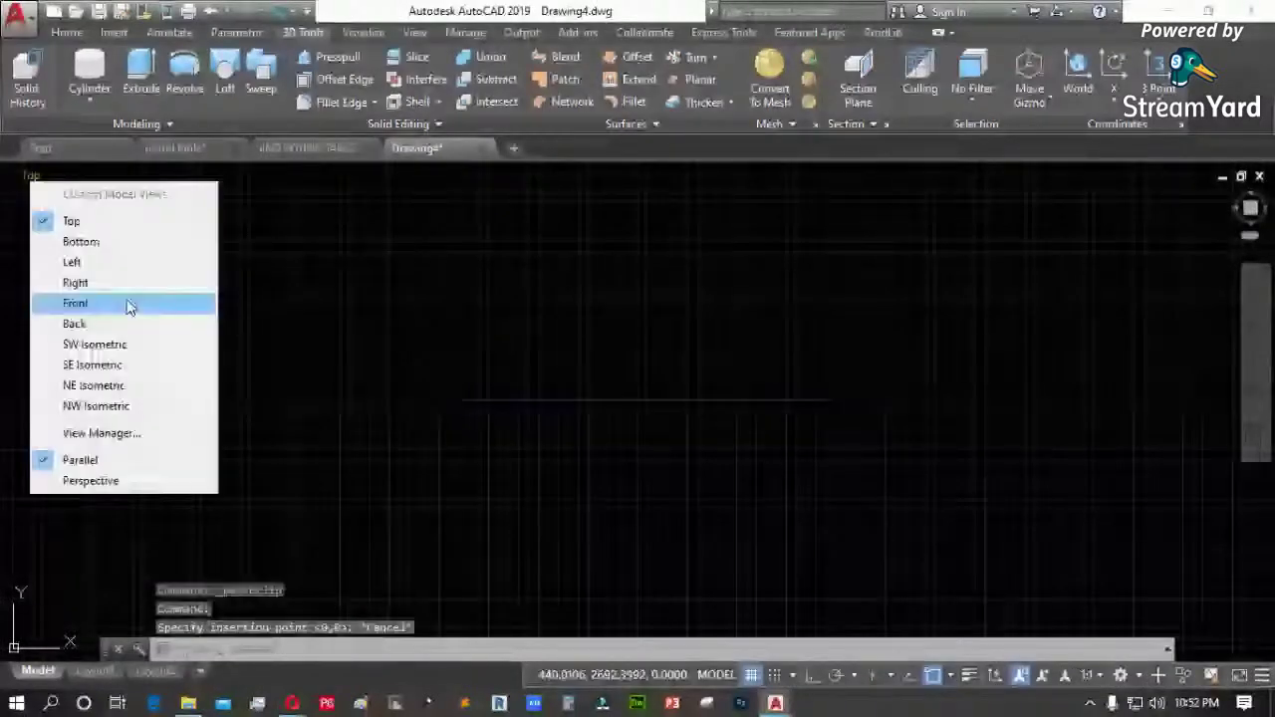
click(128, 307)
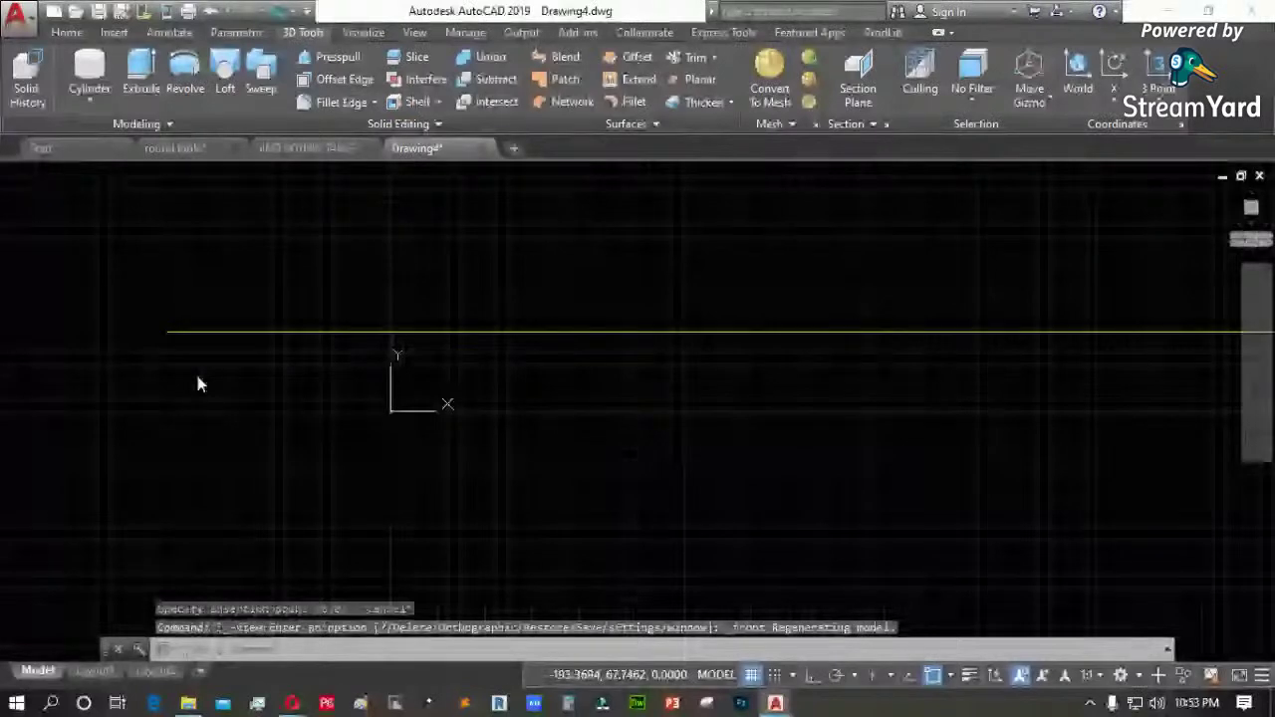
key(ctrl+v)
click(420, 394)
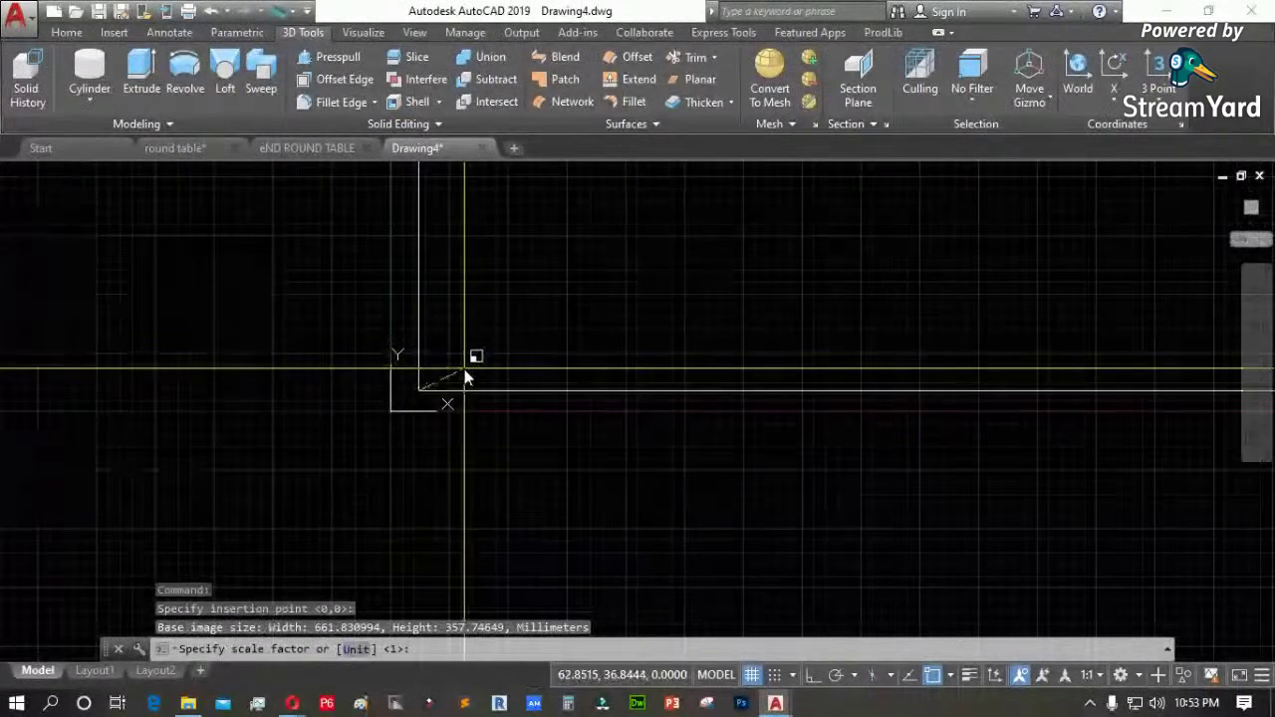
key(Return)
key(Return)
scroll(454, 409, down, 4)
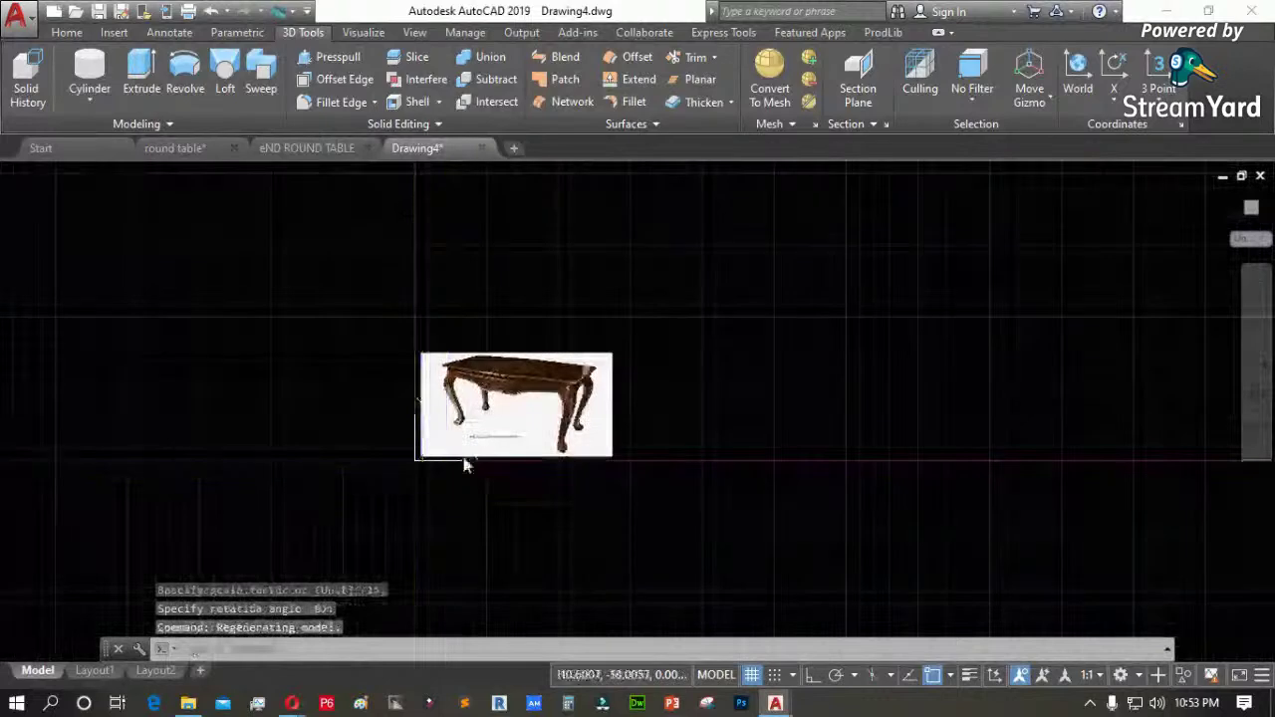
scroll(438, 439, up, 3)
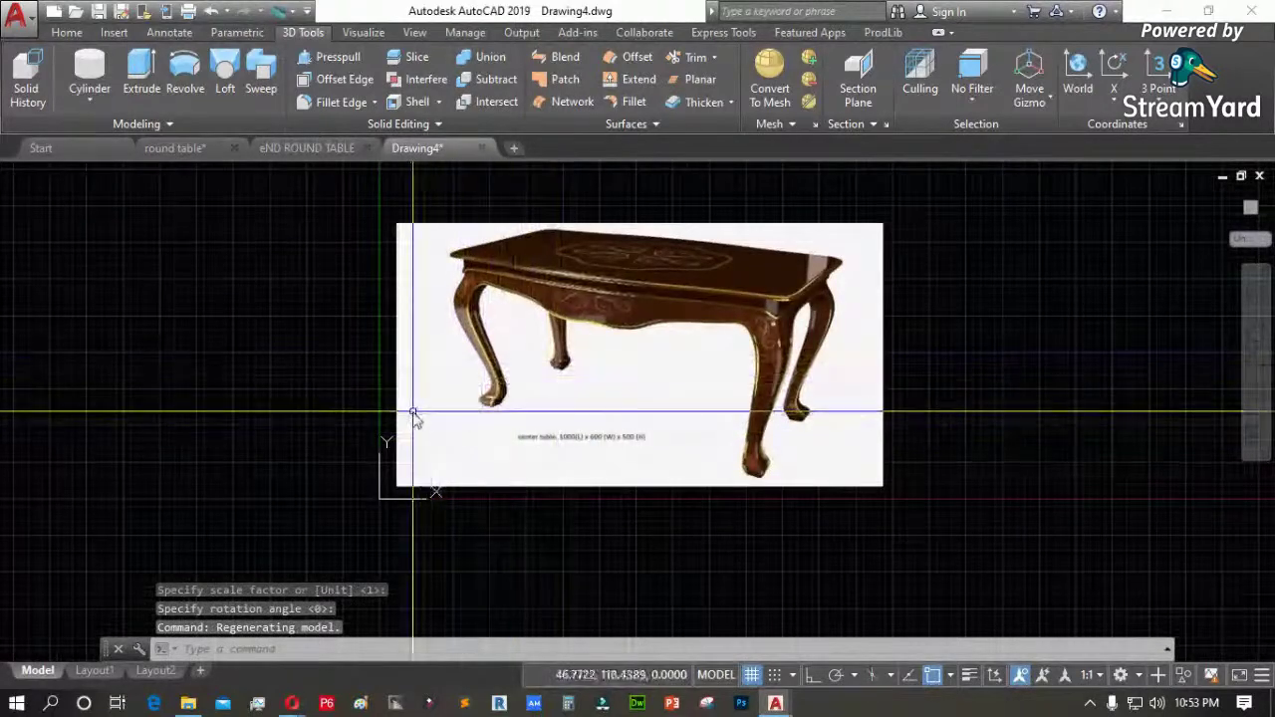
scroll(413, 416, up, 3)
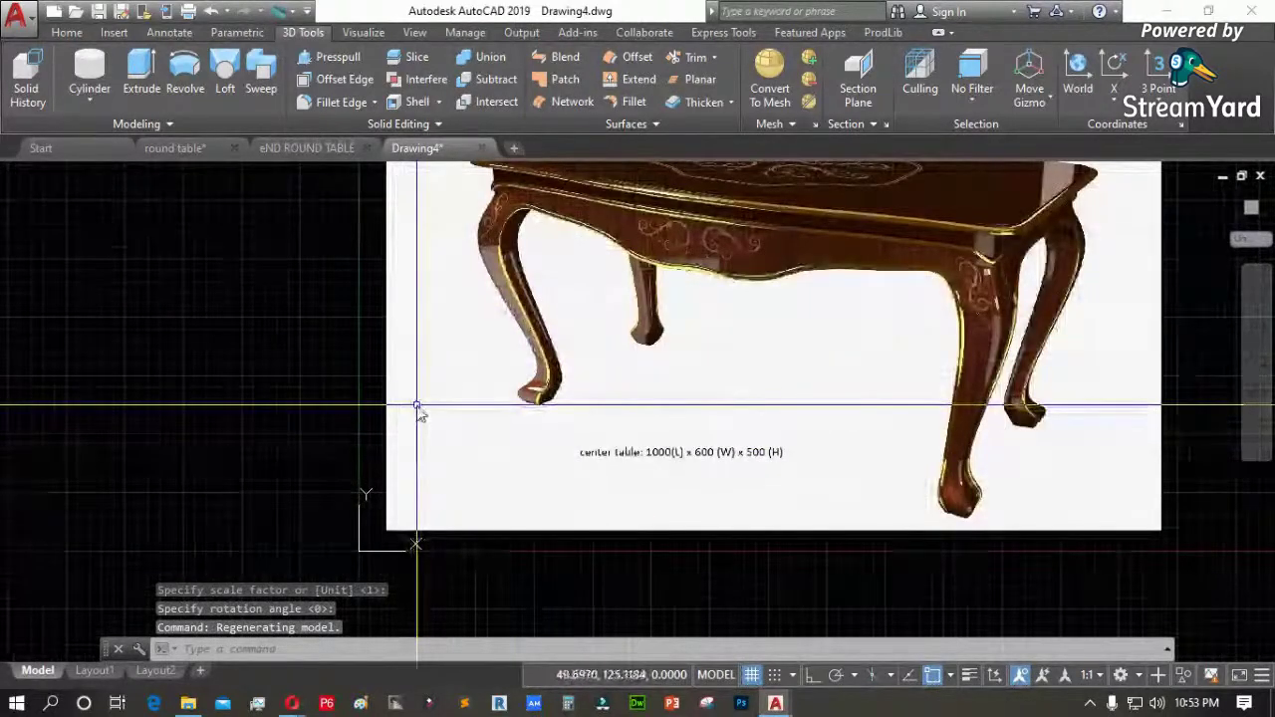
Draw a horizontal ground polyline at the table's foot with Ortho on
text(pl)
key(Return)
scroll(421, 412, up, 2)
click(618, 396)
scroll(618, 396, down, 2)
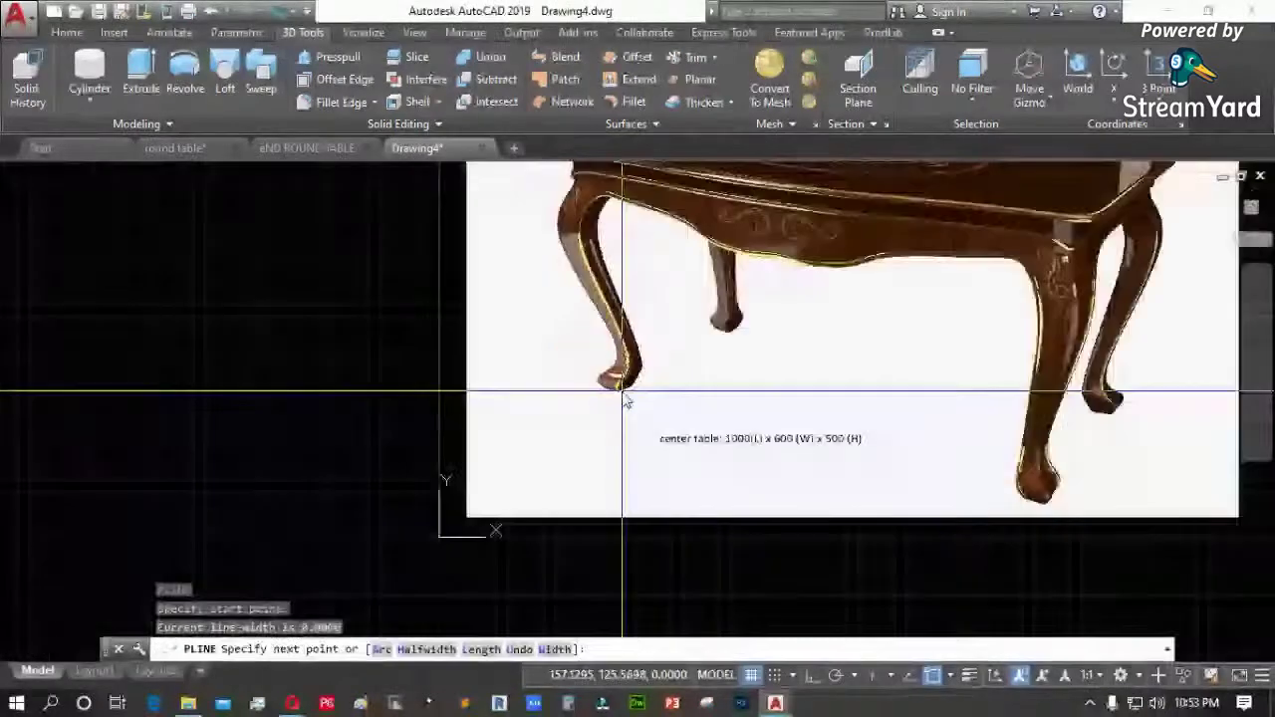
key(F8)
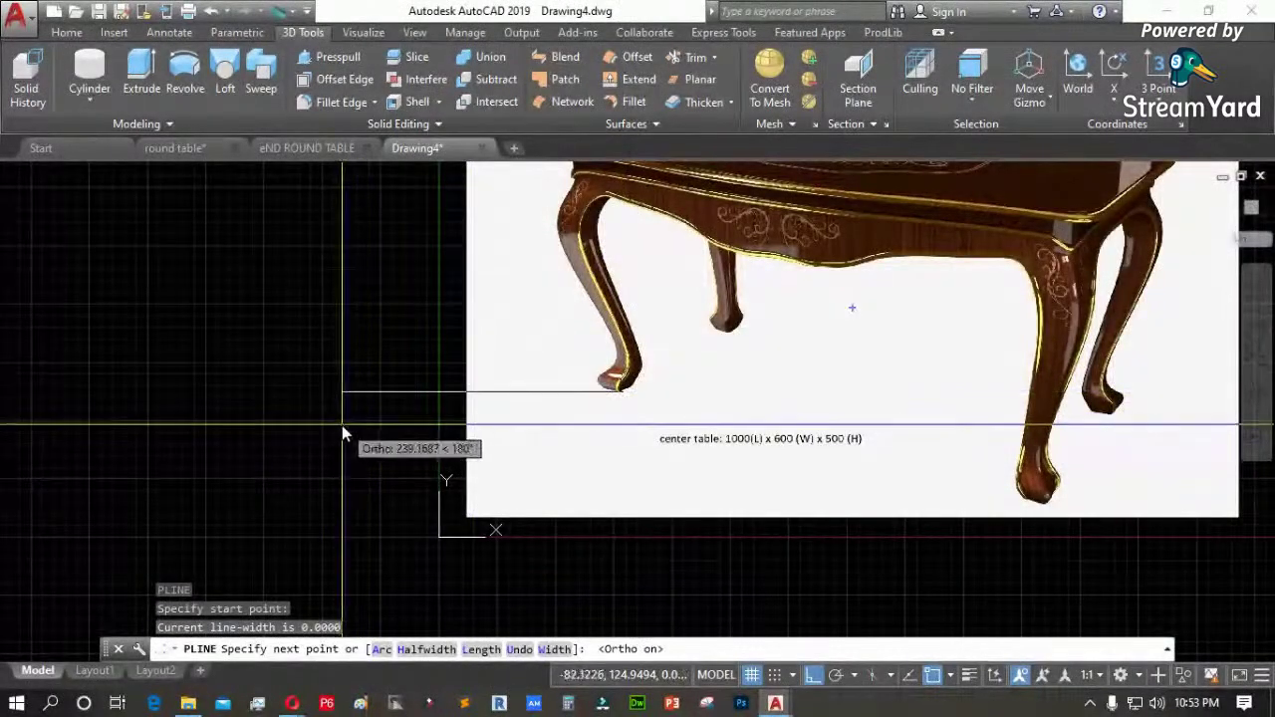
click(322, 425)
scroll(845, 449, up, 3)
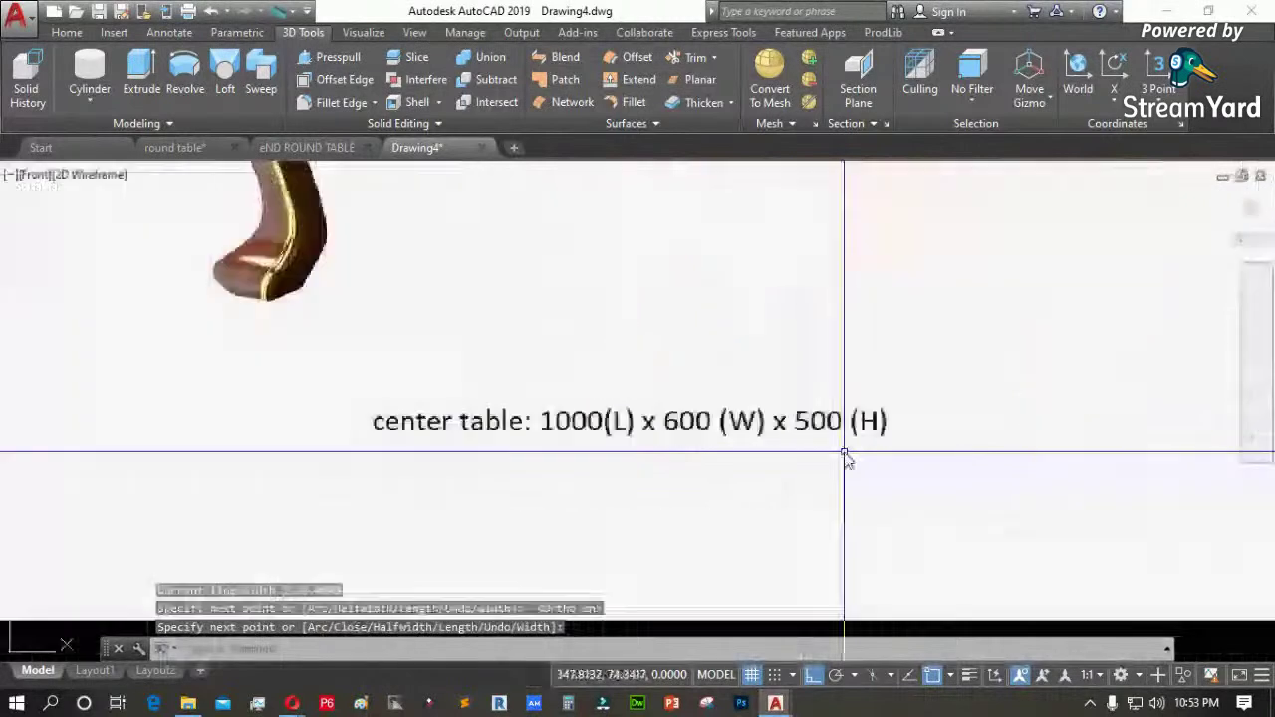
scroll(827, 499, down, 4)
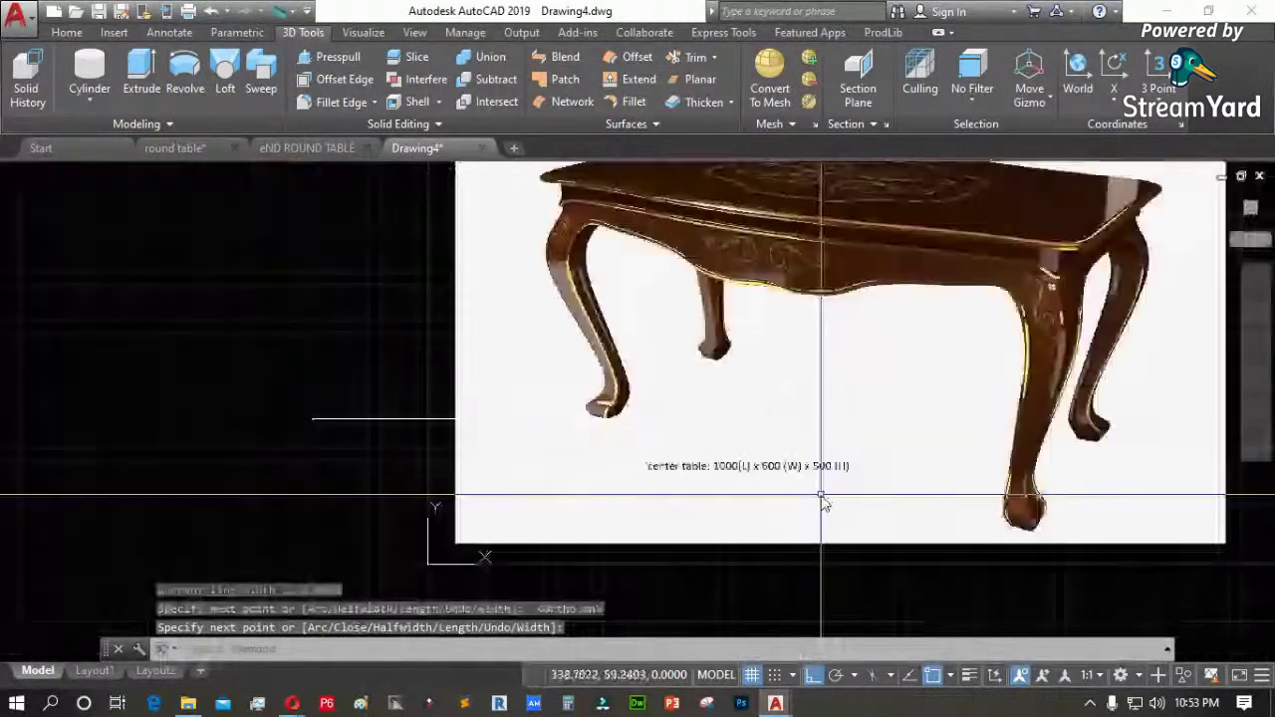
scroll(373, 424, down, 2)
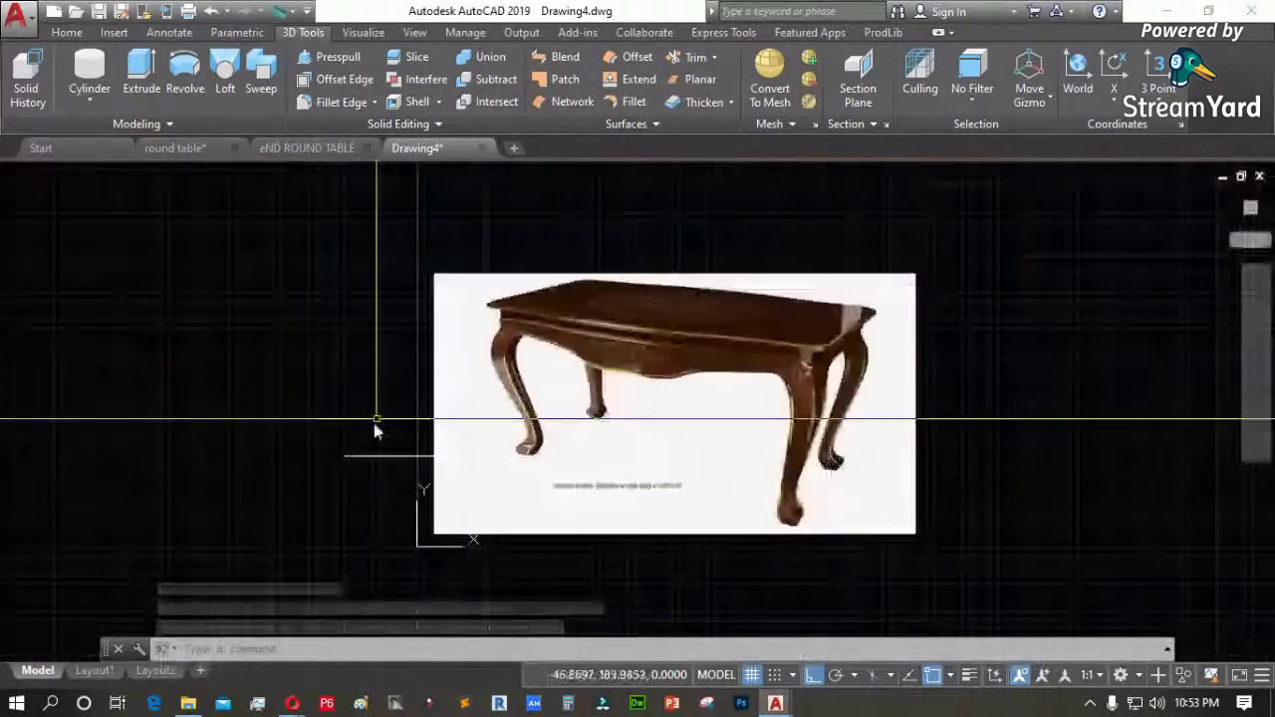
scroll(371, 427, up, 1)
Offset the ground line 500 upward and ZOOM All to show the whole drawing
key(Return)
text(o)
key(Return)
text(500)
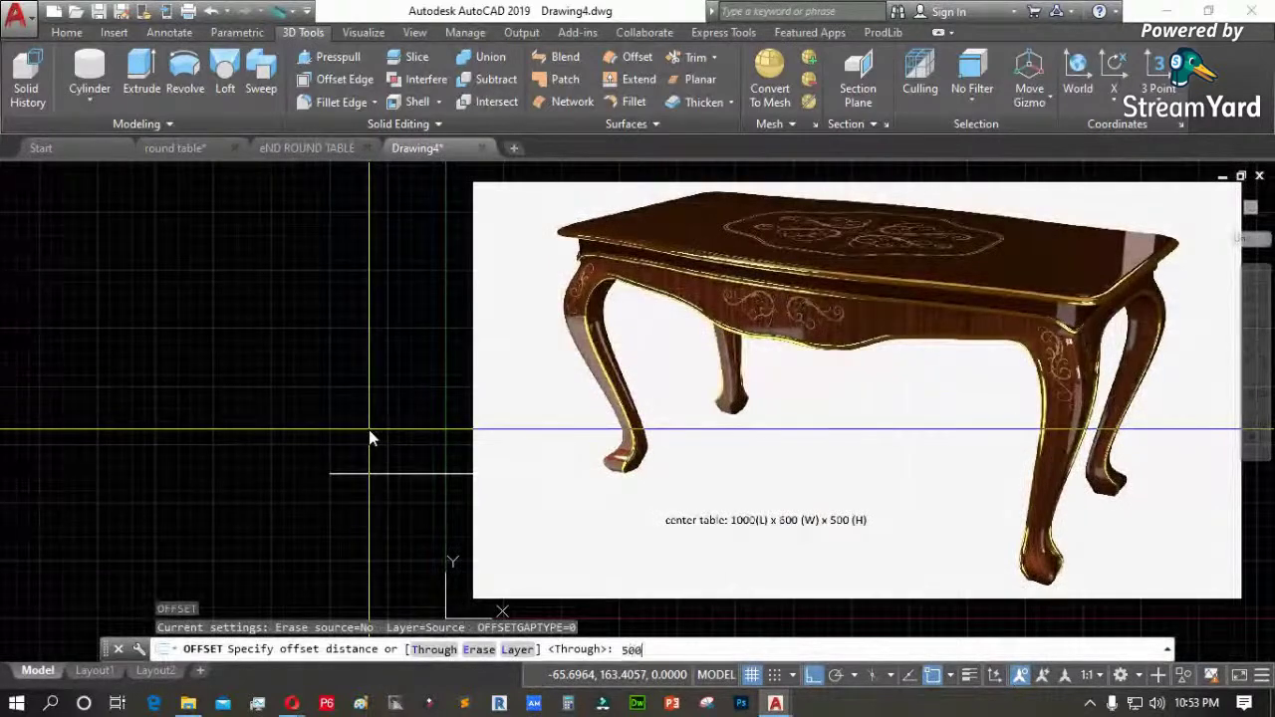
key(Return)
click(411, 477)
click(399, 386)
key(Return)
text(z)
key(Return)
text(a)
key(Return)
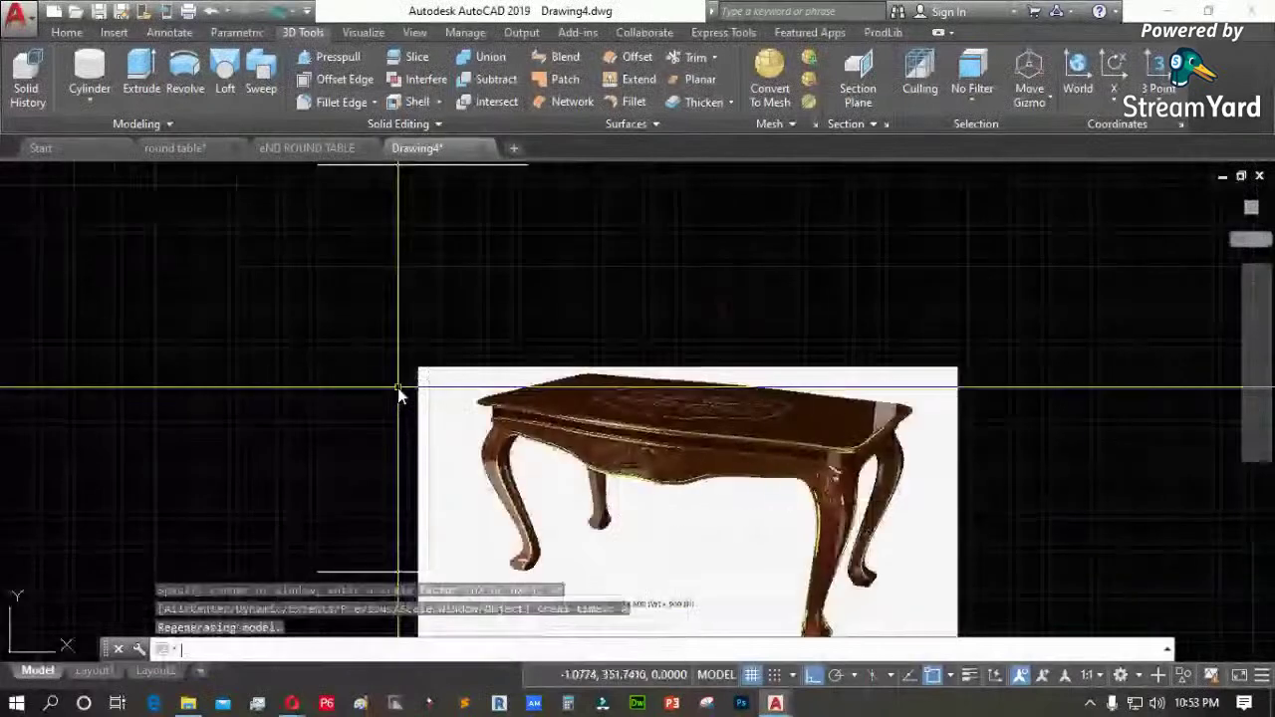
scroll(426, 254, down, 1)
click(422, 353)
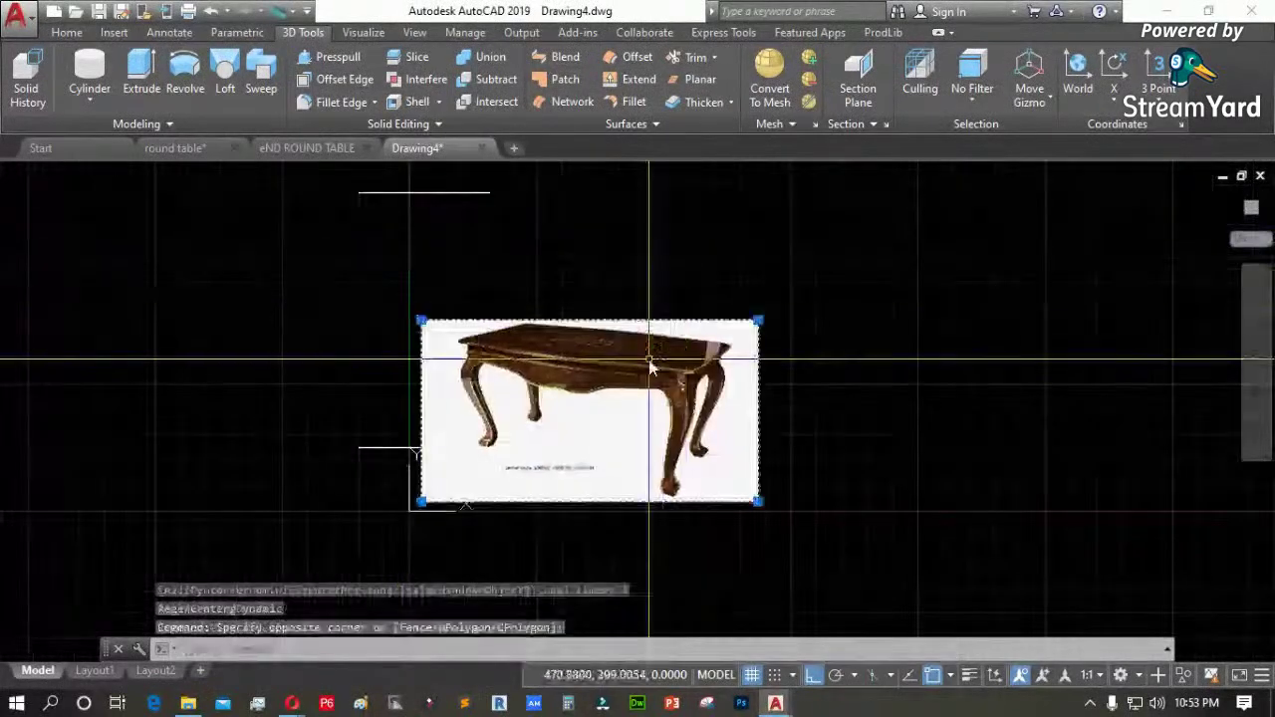
Enlarge the table photo by dragging its top-right corner up and right
click(763, 320)
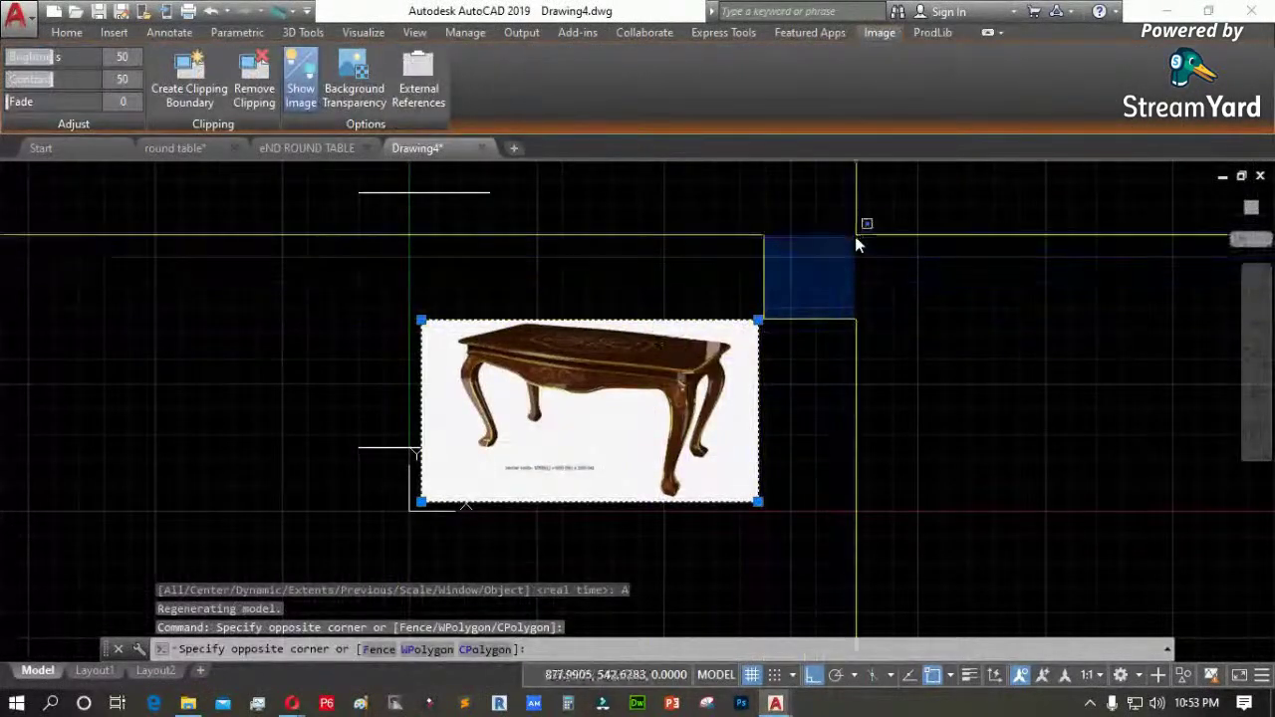
click(857, 236)
click(758, 320)
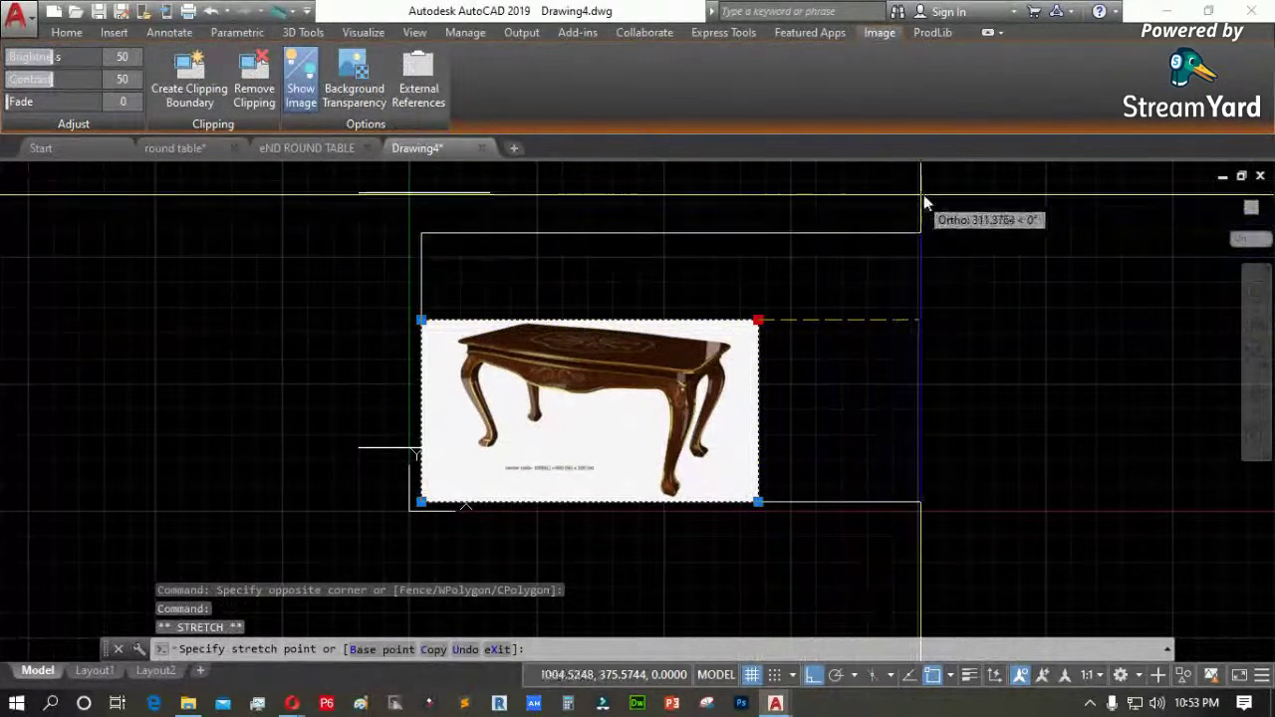
click(945, 218)
key(Escape)
Erase the short stray line left of the photo
click(388, 455)
click(356, 411)
key(Delete)
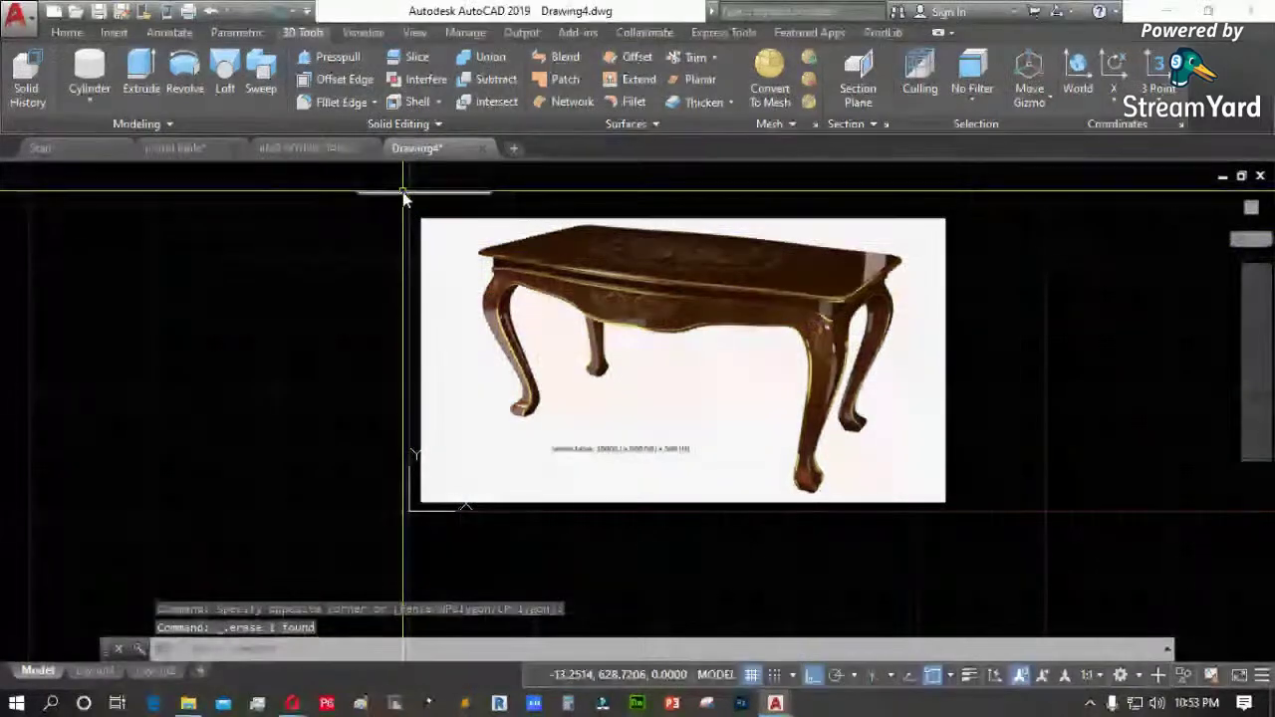
Raise the table photo's Fade to about 54 on the Image tab
click(484, 273)
click(91, 212)
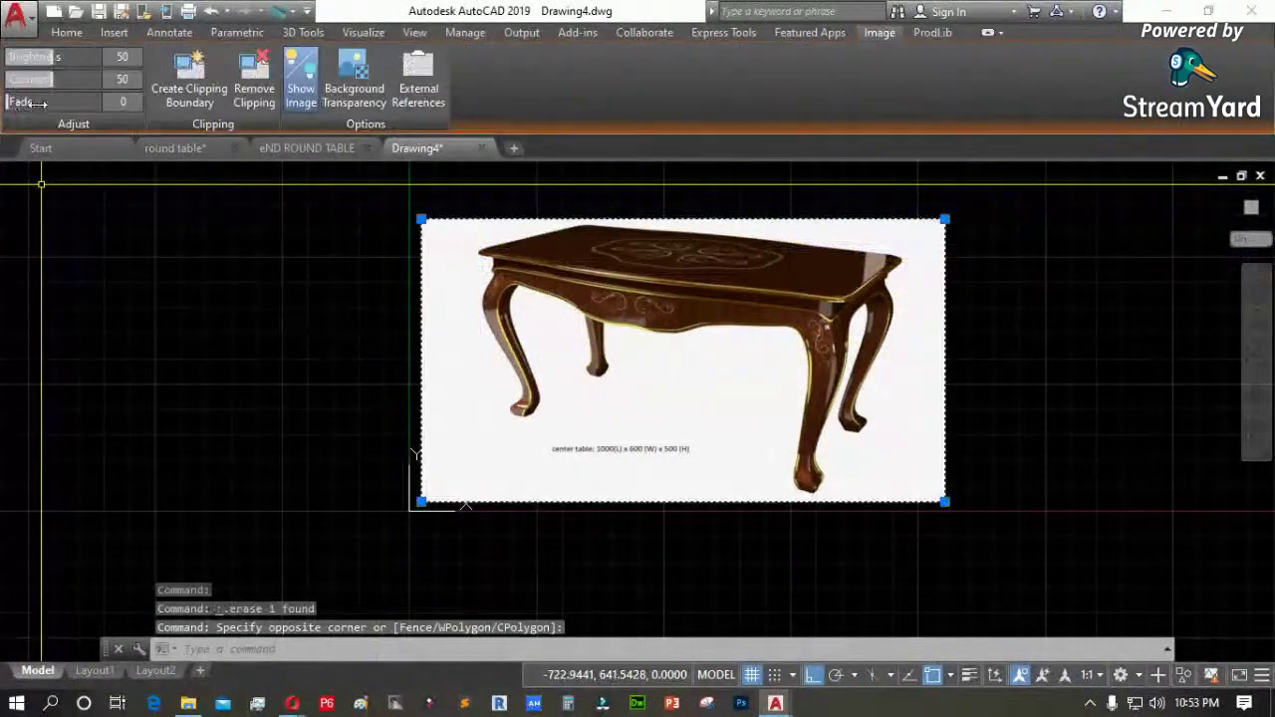
drag(47, 105, 133, 102)
click(219, 391)
key(Escape)
key(Escape)
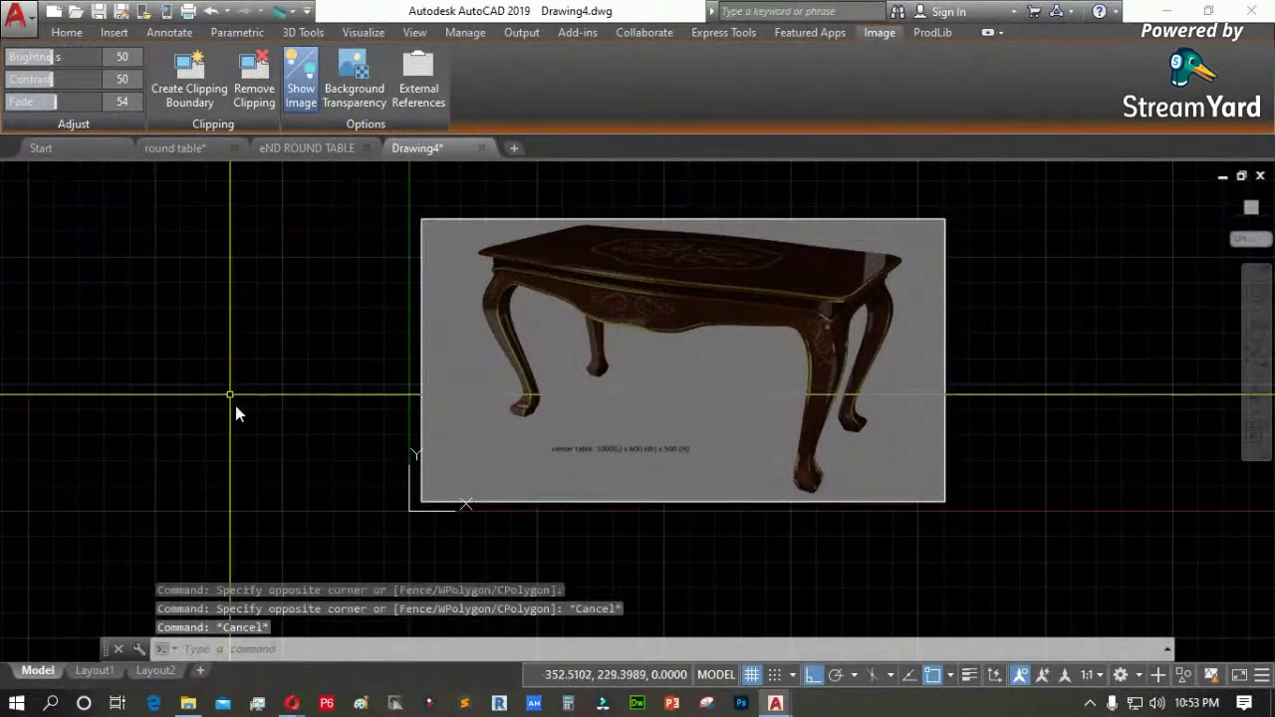
text(pl)
key(Return)
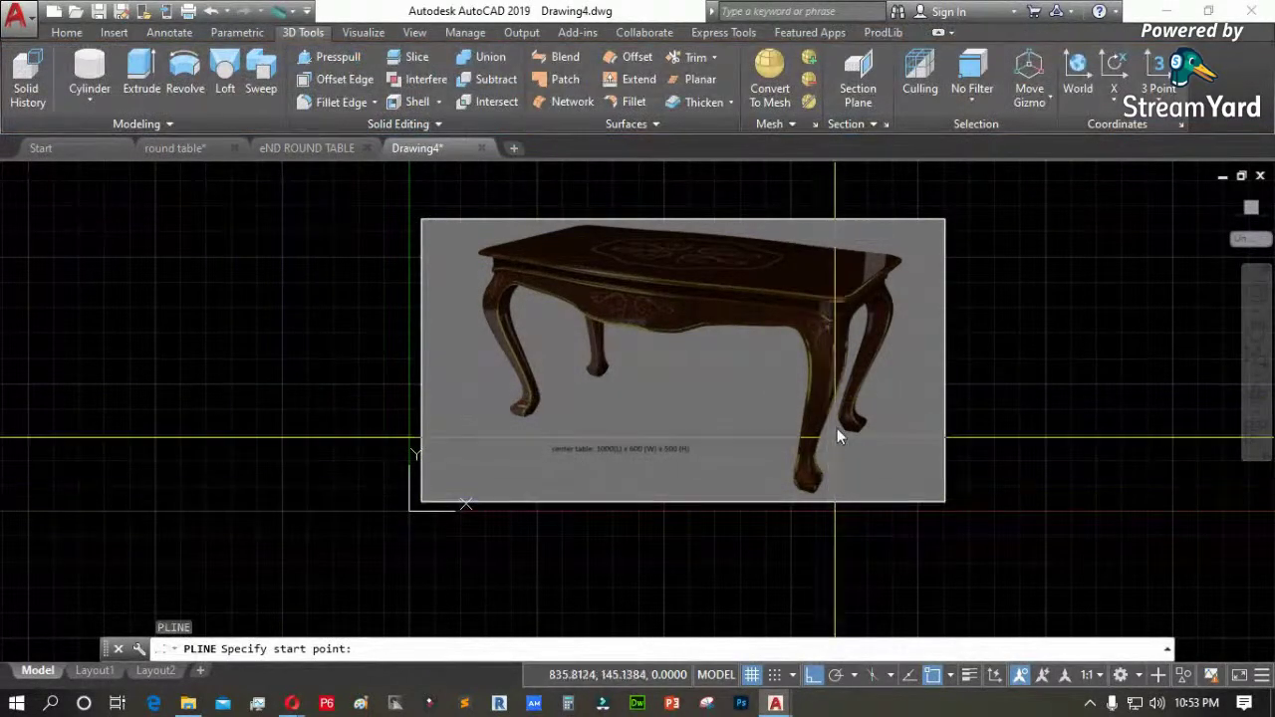
Draw a horizontal guide polyline at the level of the leg's foot
scroll(489, 261, up, 6)
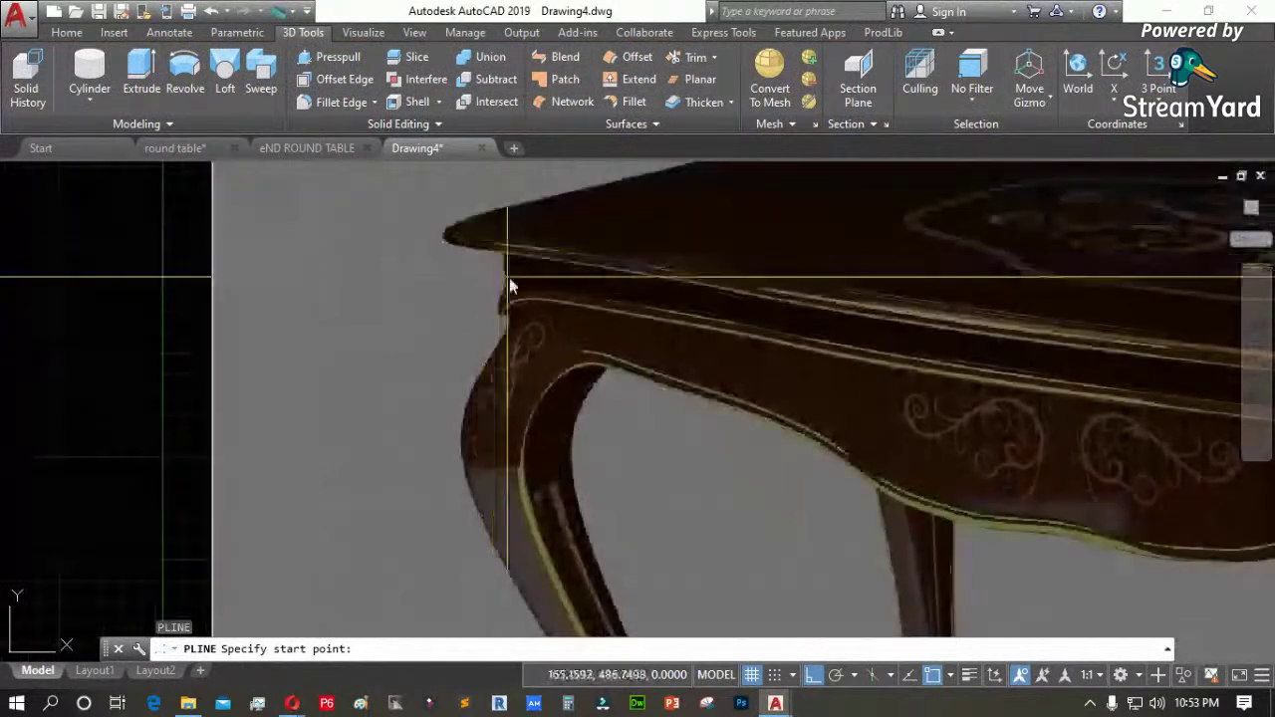
scroll(550, 398, down, 3)
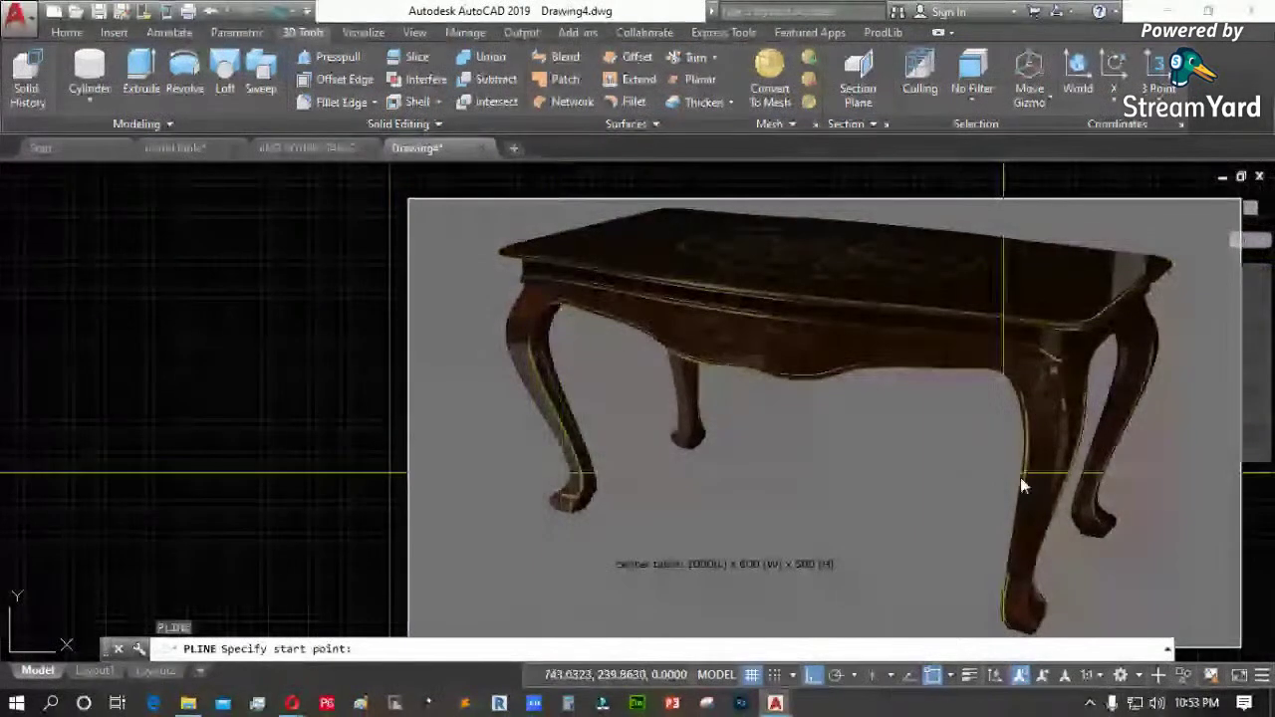
scroll(558, 541, up, 5)
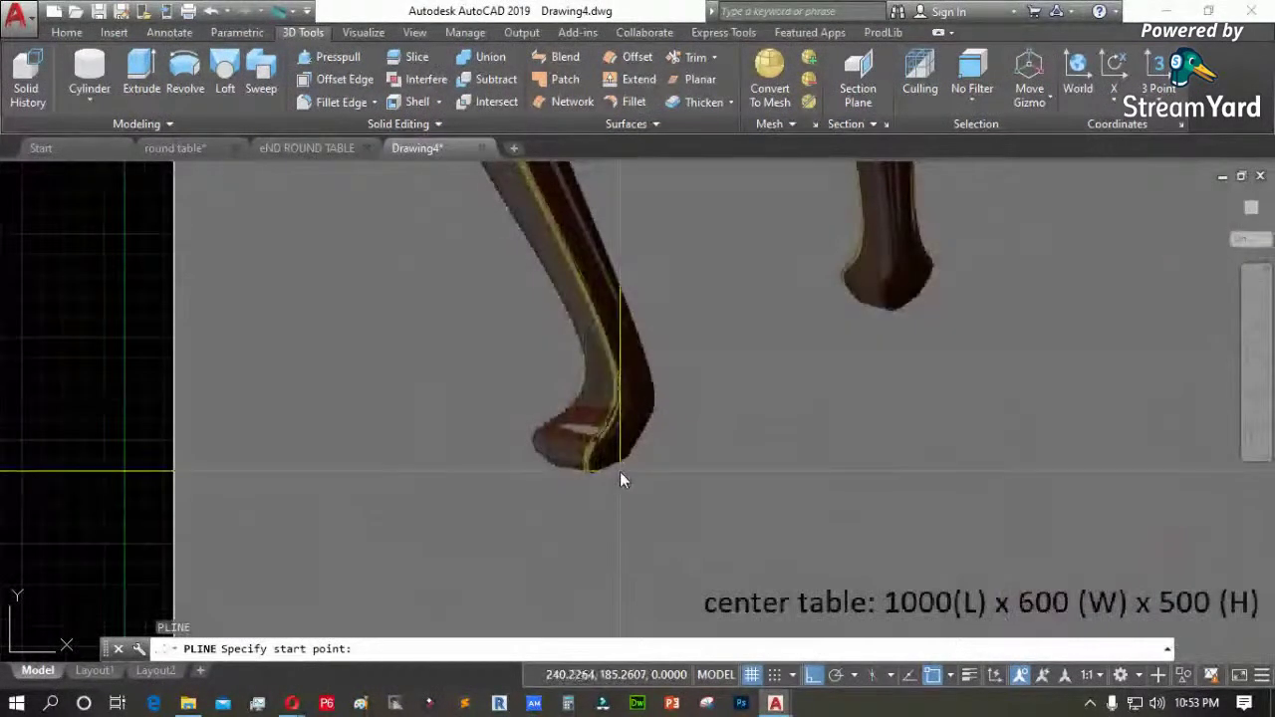
click(624, 469)
scroll(625, 469, down, 5)
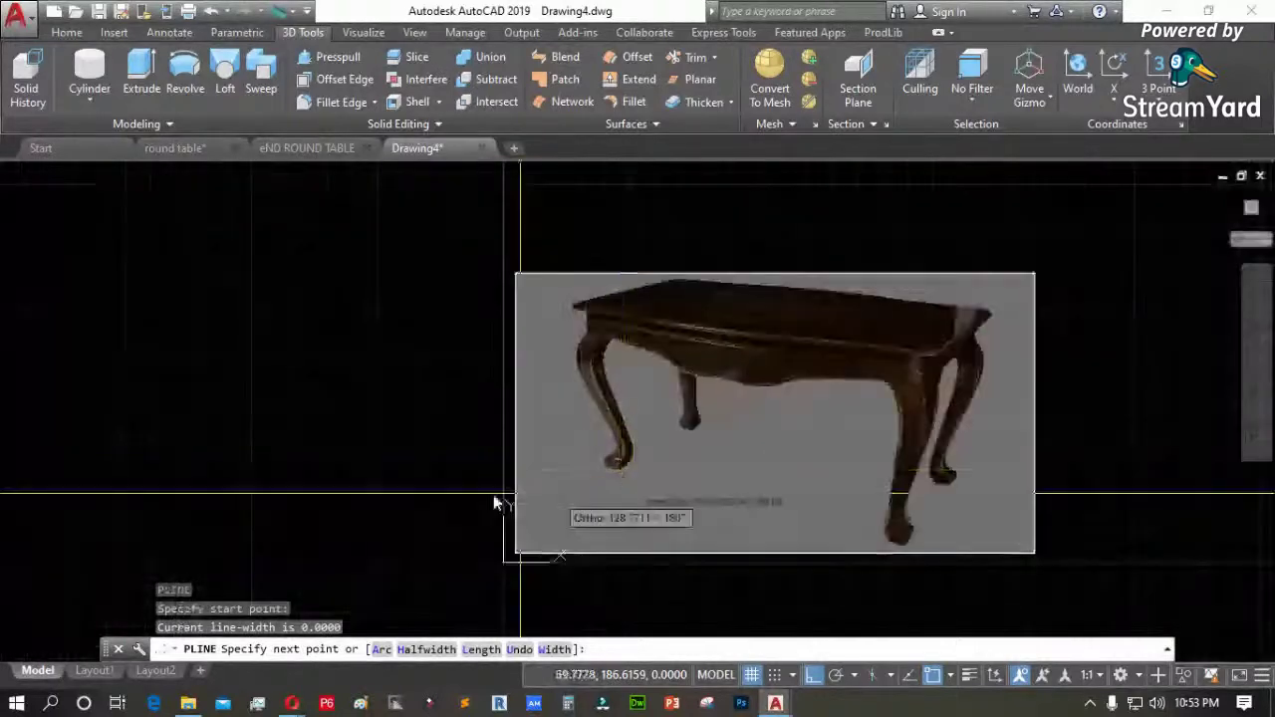
click(321, 503)
key(Return)
scroll(407, 461, up, 2)
Copy the foot line up to the tabletop corner
text(co)
key(Return)
click(501, 501)
click(493, 458)
key(Return)
click(755, 482)
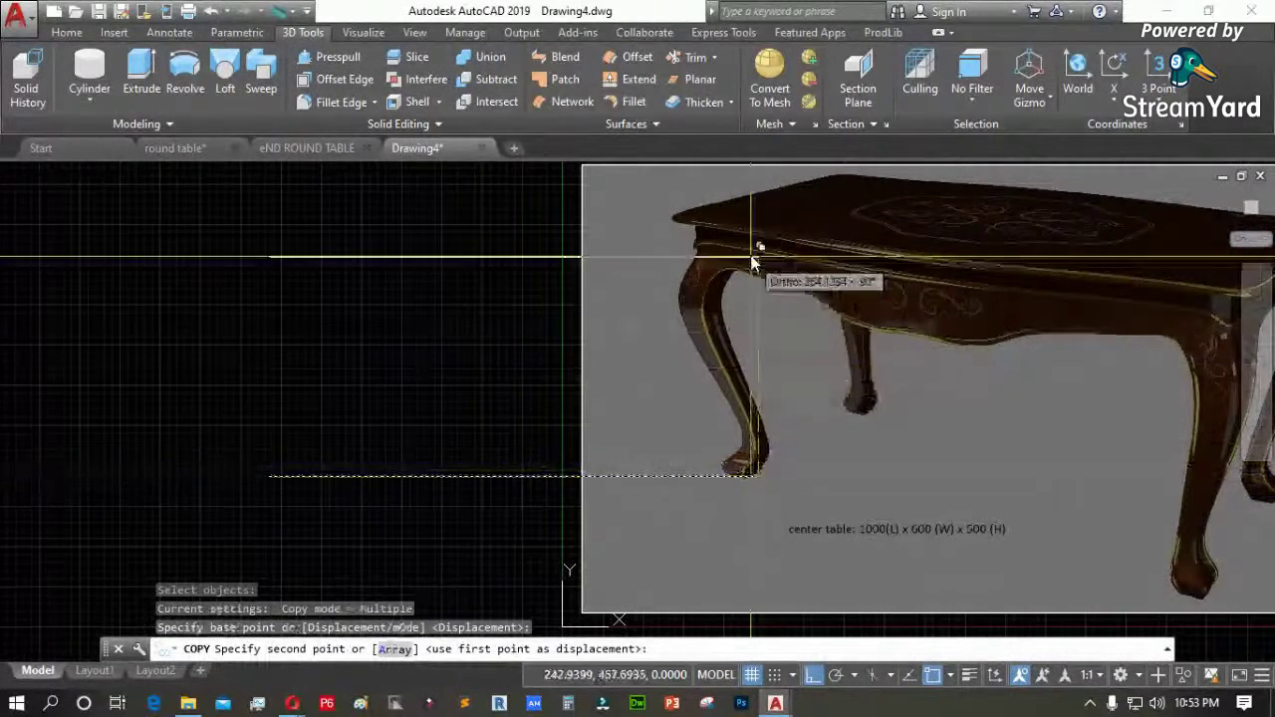
scroll(746, 210, up, 4)
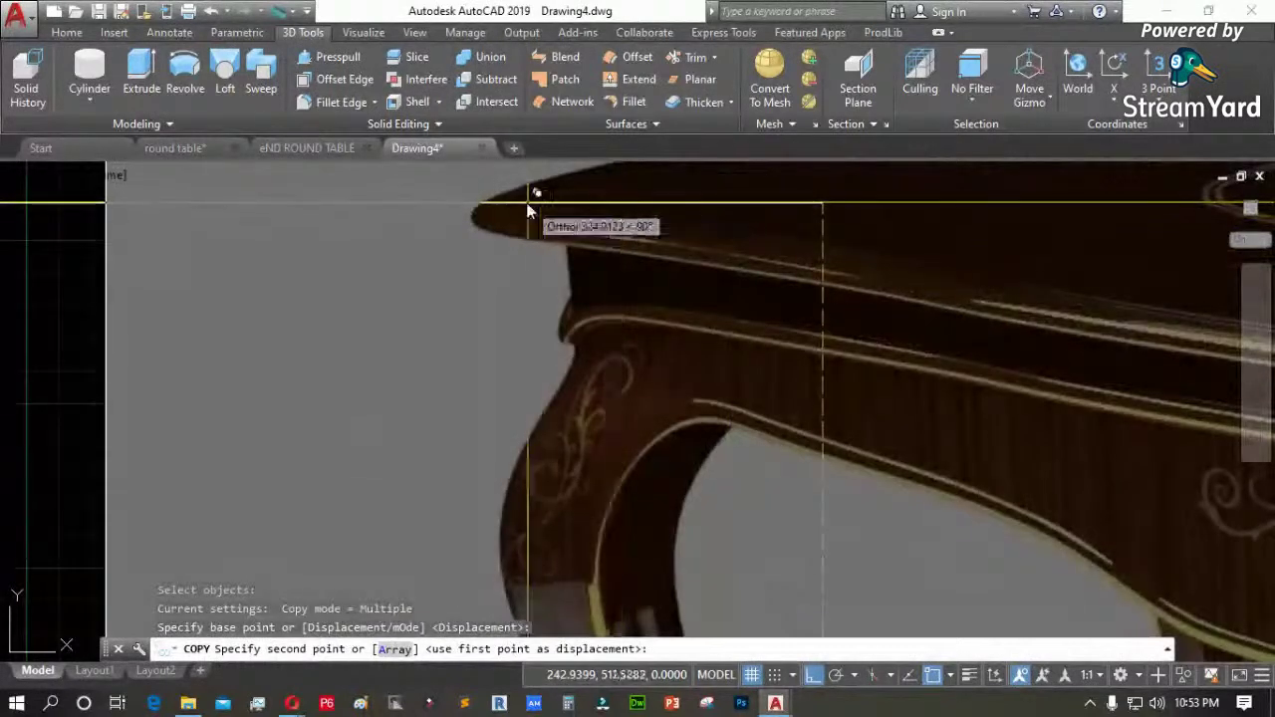
scroll(511, 209, down, 5)
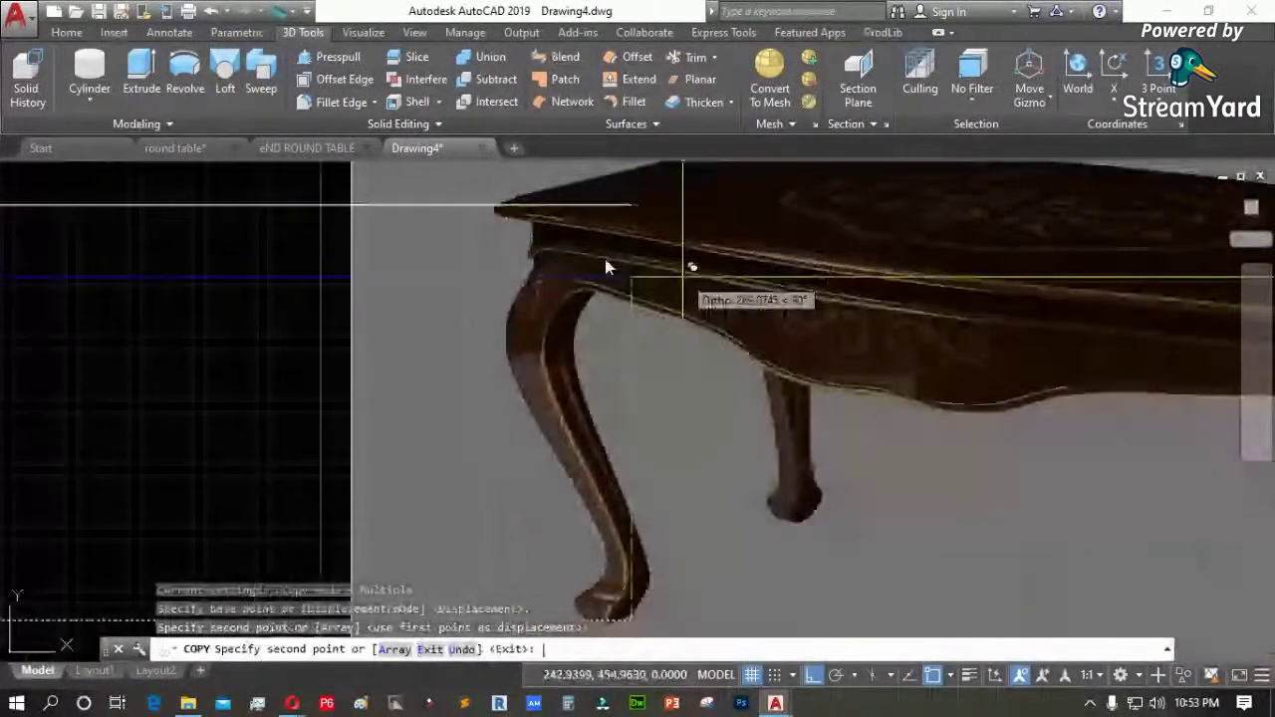
click(605, 259)
scroll(373, 178, up, 4)
key(Return)
key(Return)
click(473, 207)
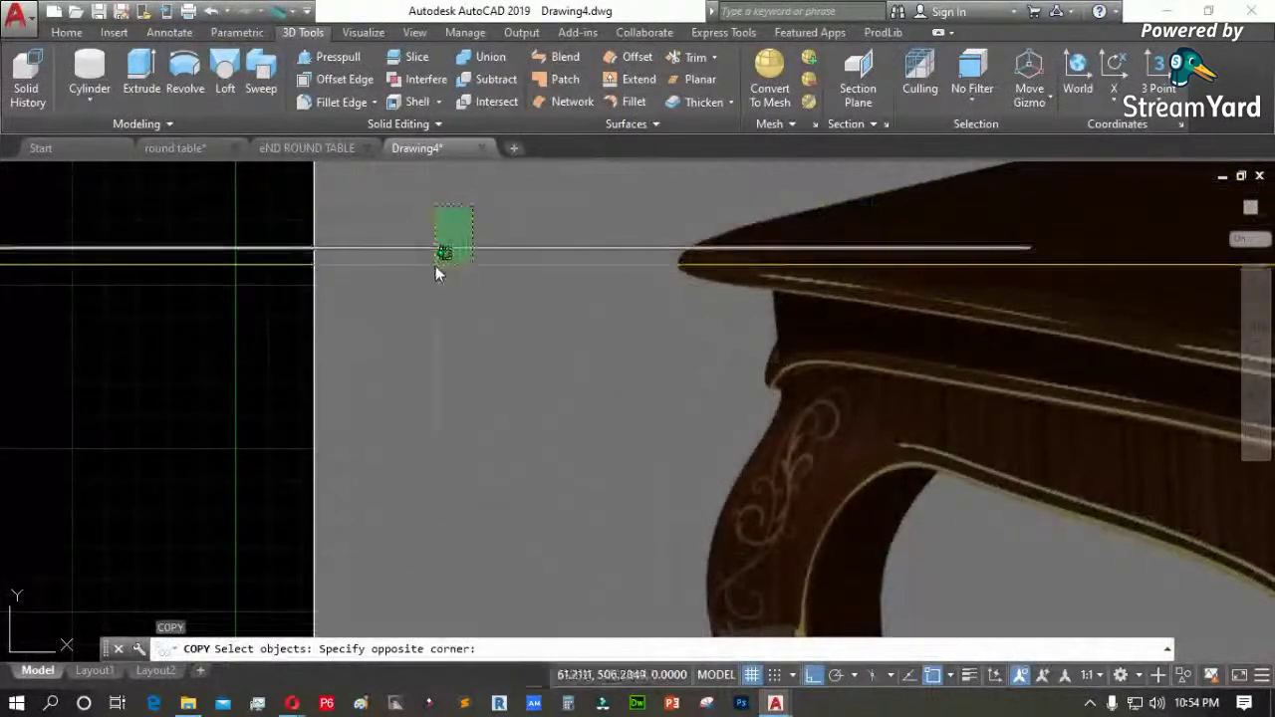
key(Escape)
scroll(595, 317, down, 3)
key(Escape)
key(Escape)
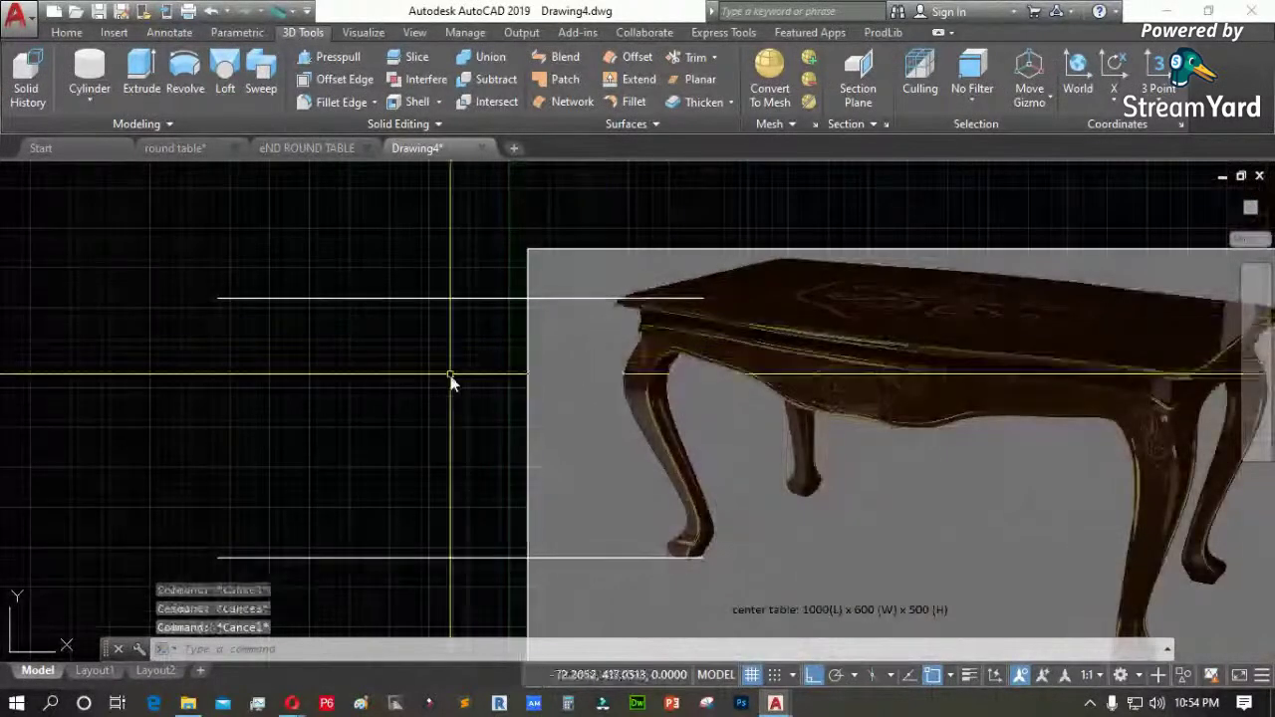
Offset the lower guide line 500 units inward
text(o)
key(space)
text(500)
key(Return)
click(408, 566)
click(416, 435)
key(Return)
scroll(484, 412, down, 5)
scroll(487, 383, up, 4)
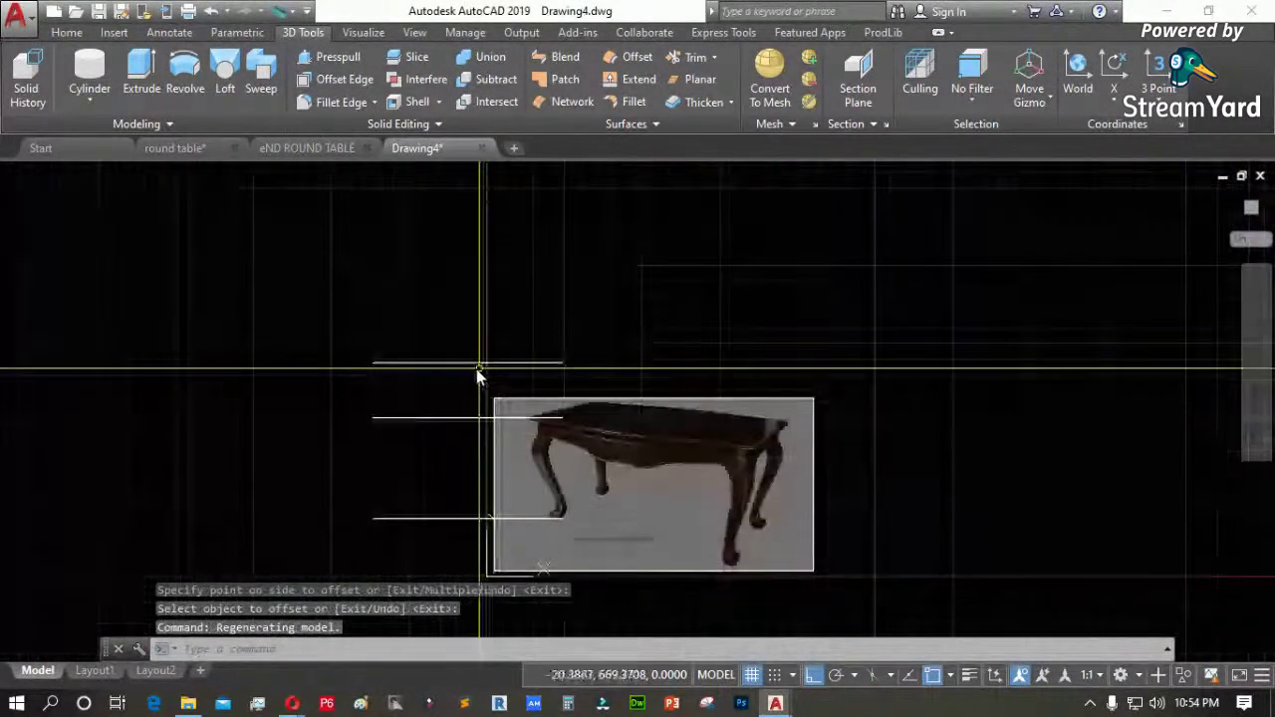
Select the middle and lower guide lines
click(447, 359)
click(390, 503)
click(372, 523)
key(Escape)
key(Escape)
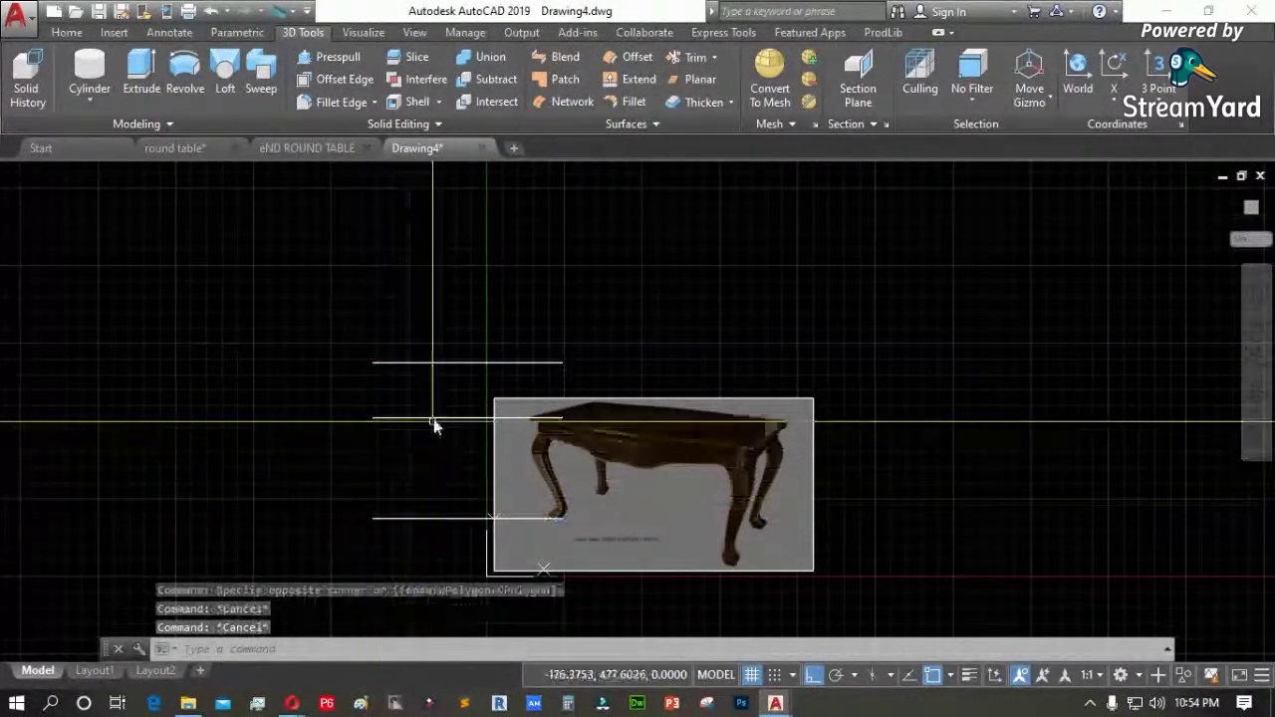
click(435, 418)
click(391, 541)
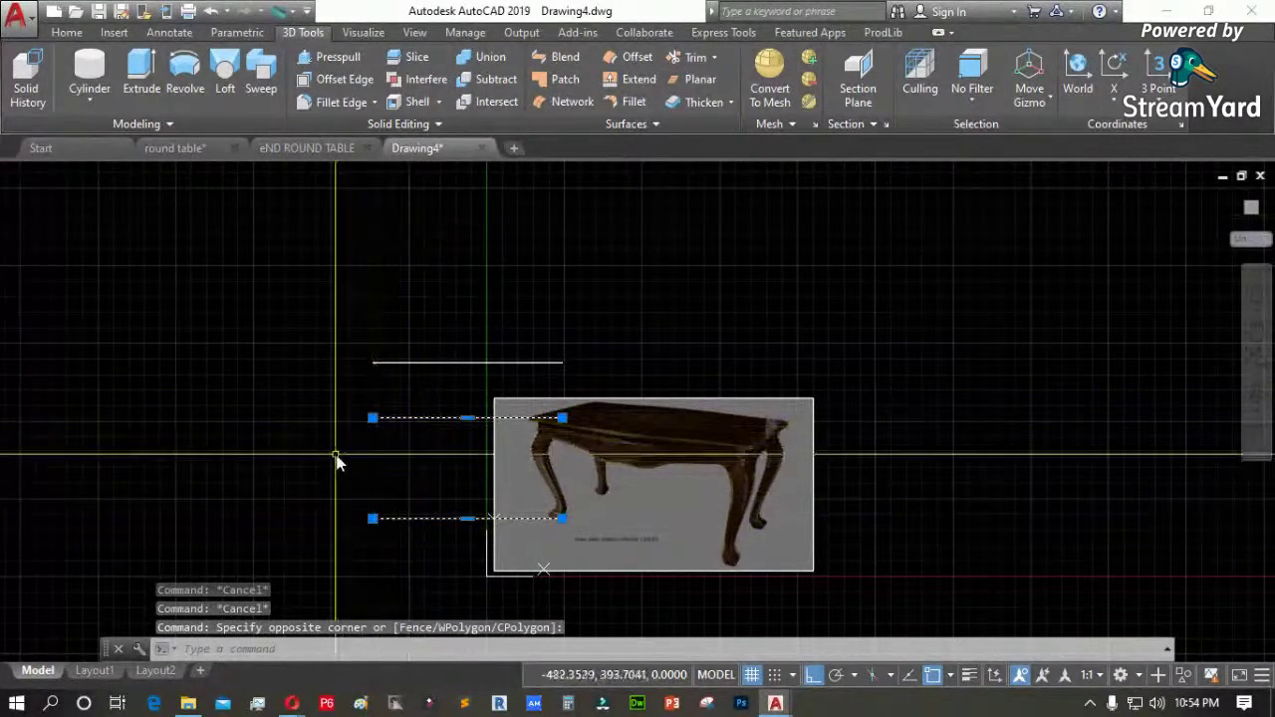
scroll(505, 535, up, 2)
Scale the table photo by reference from the lower guide line, enlarging it to fit the guides
key(Escape)
key(Escape)
text(sc)
key(Return)
click(1062, 432)
click(889, 441)
key(Return)
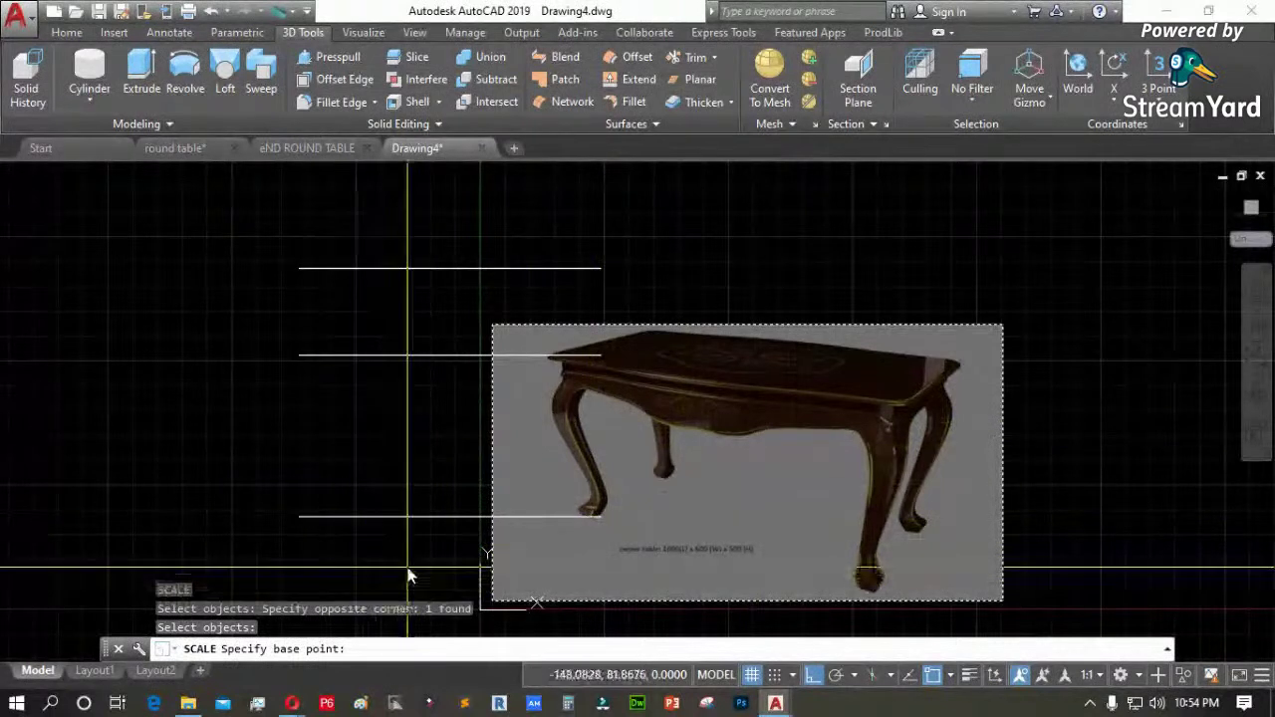
click(449, 518)
text(R)
key(Return)
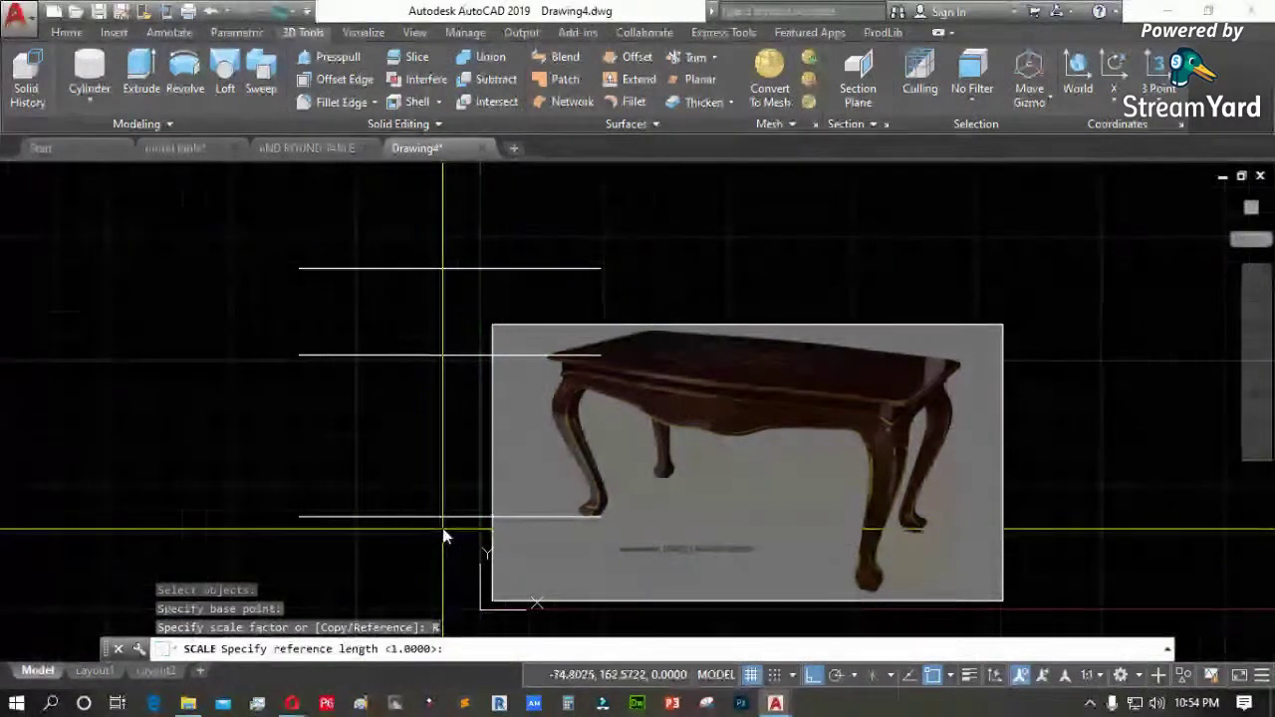
click(450, 517)
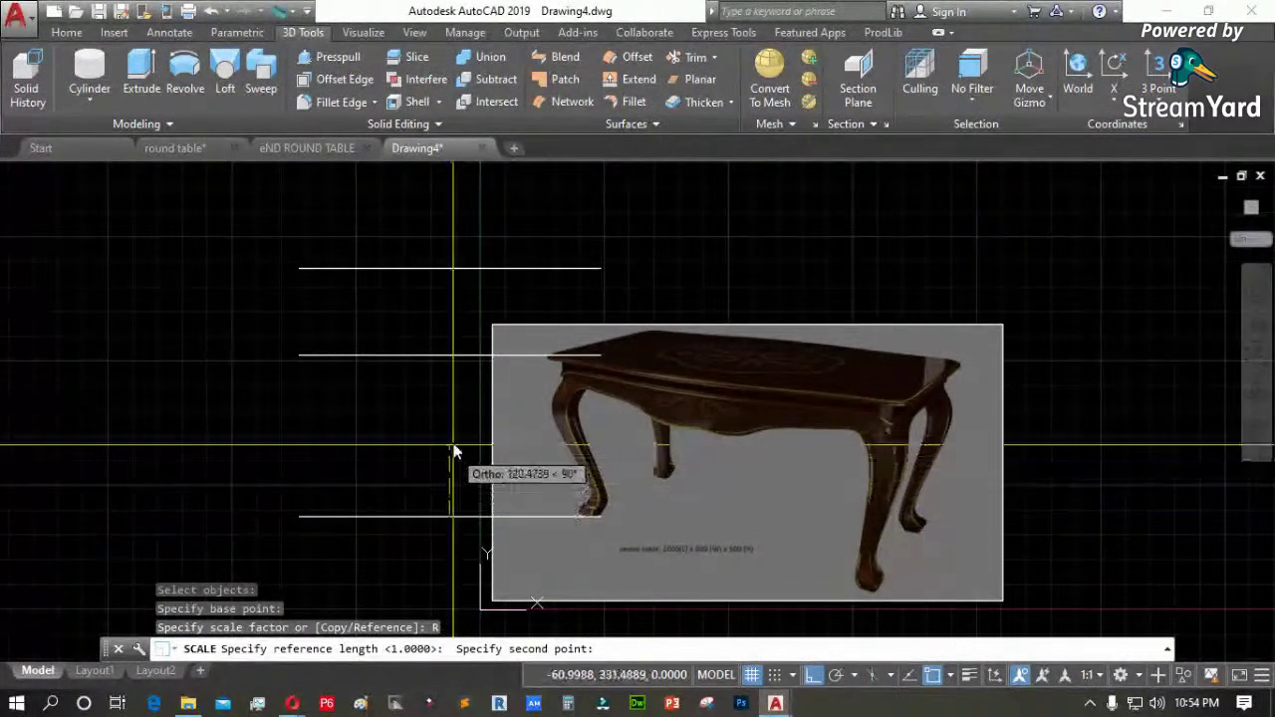
click(447, 355)
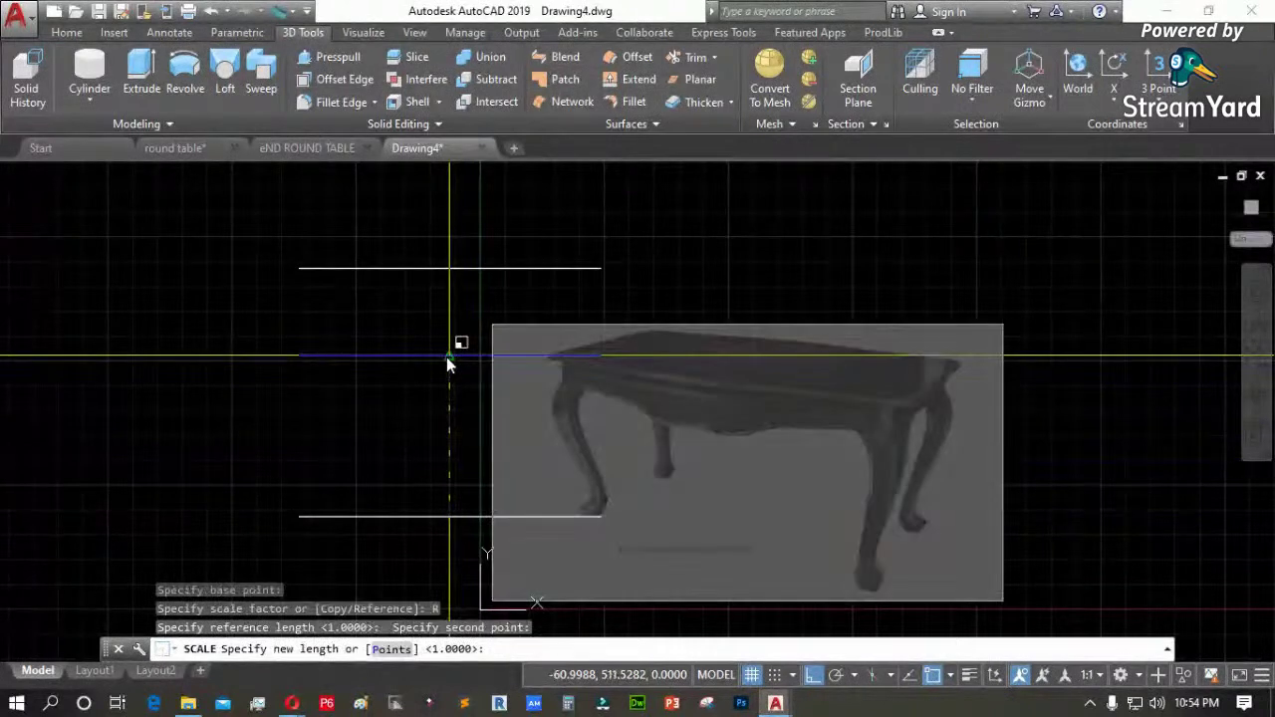
click(456, 268)
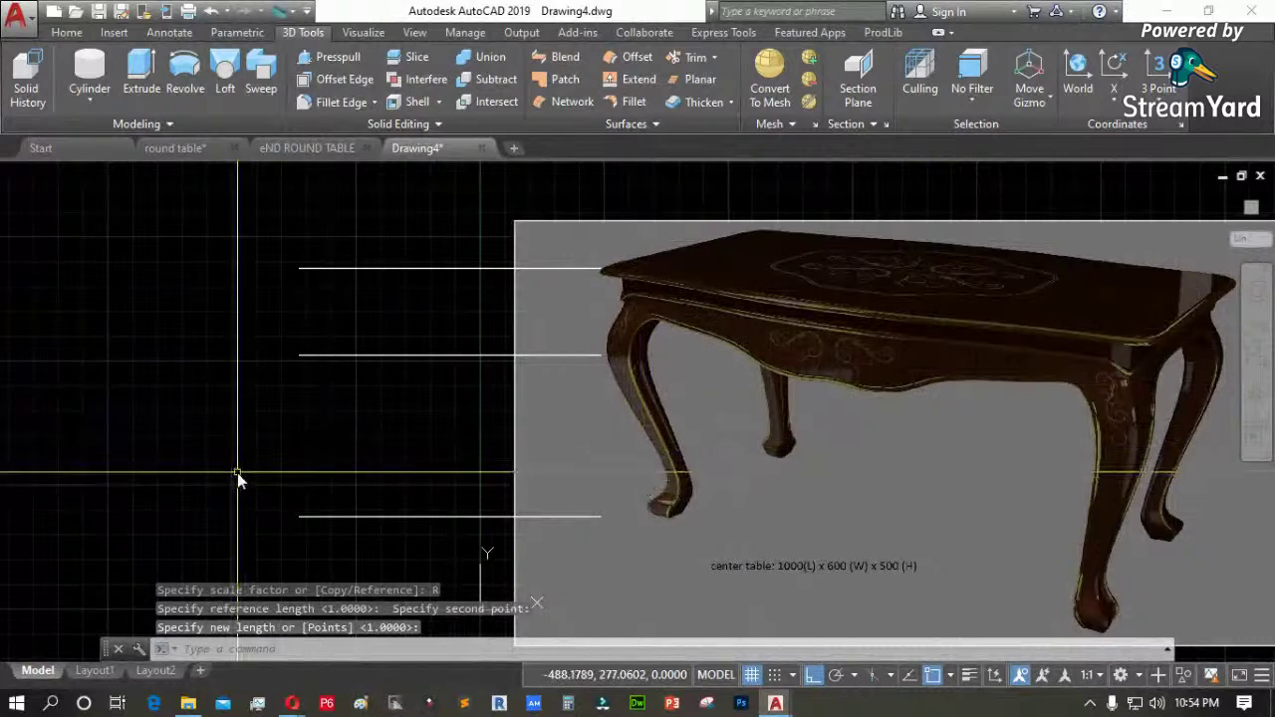
scroll(237, 472, down, 2)
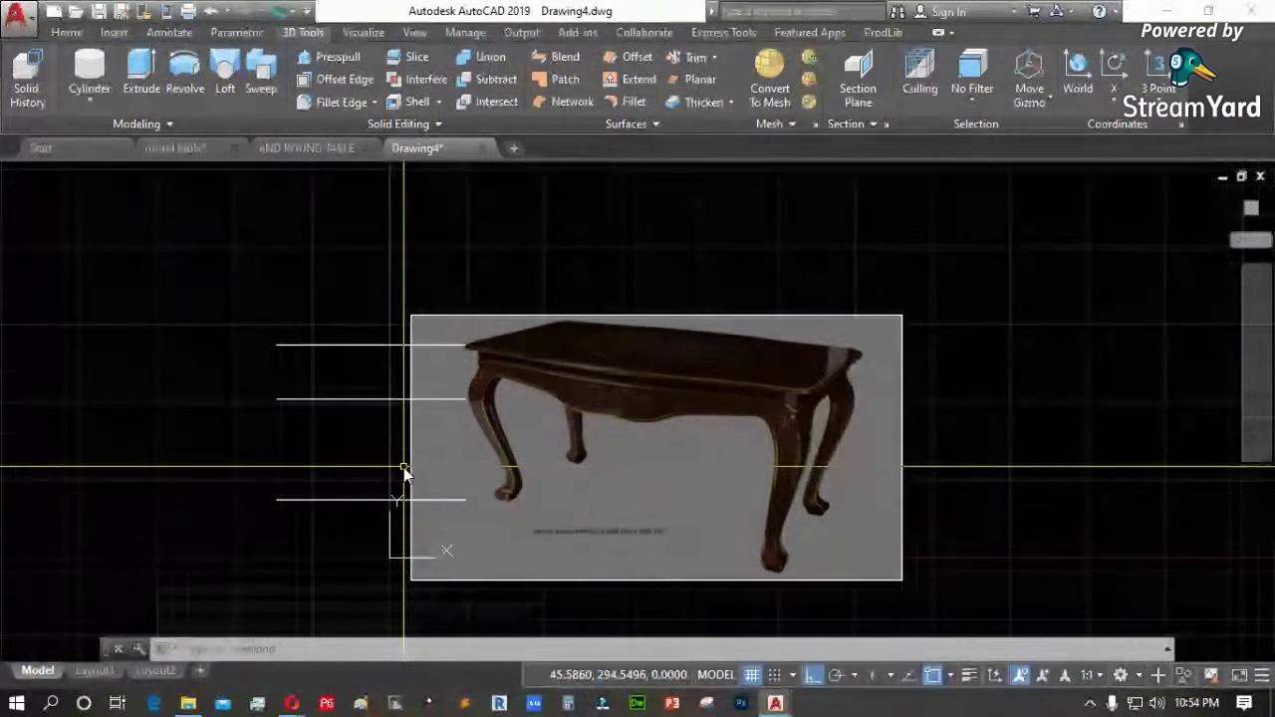
scroll(545, 505, up, 3)
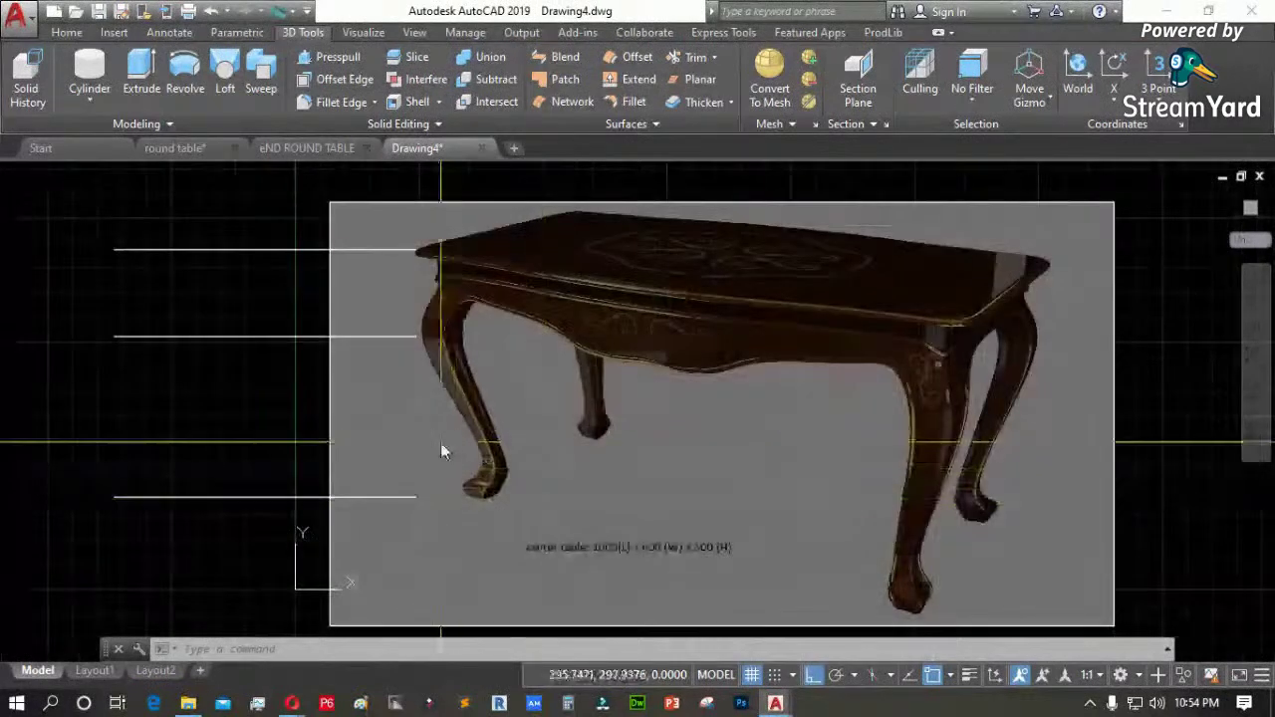
scroll(449, 439, down, 3)
scroll(429, 347, up, 5)
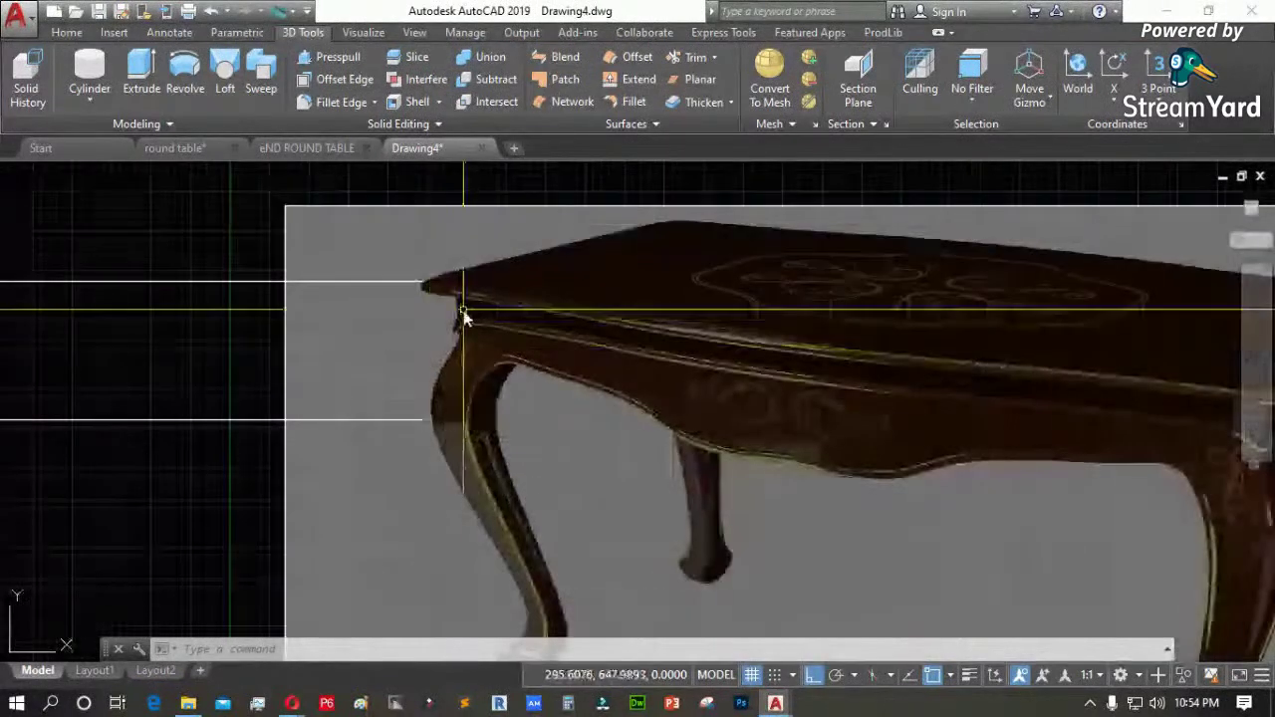
scroll(495, 382, down, 5)
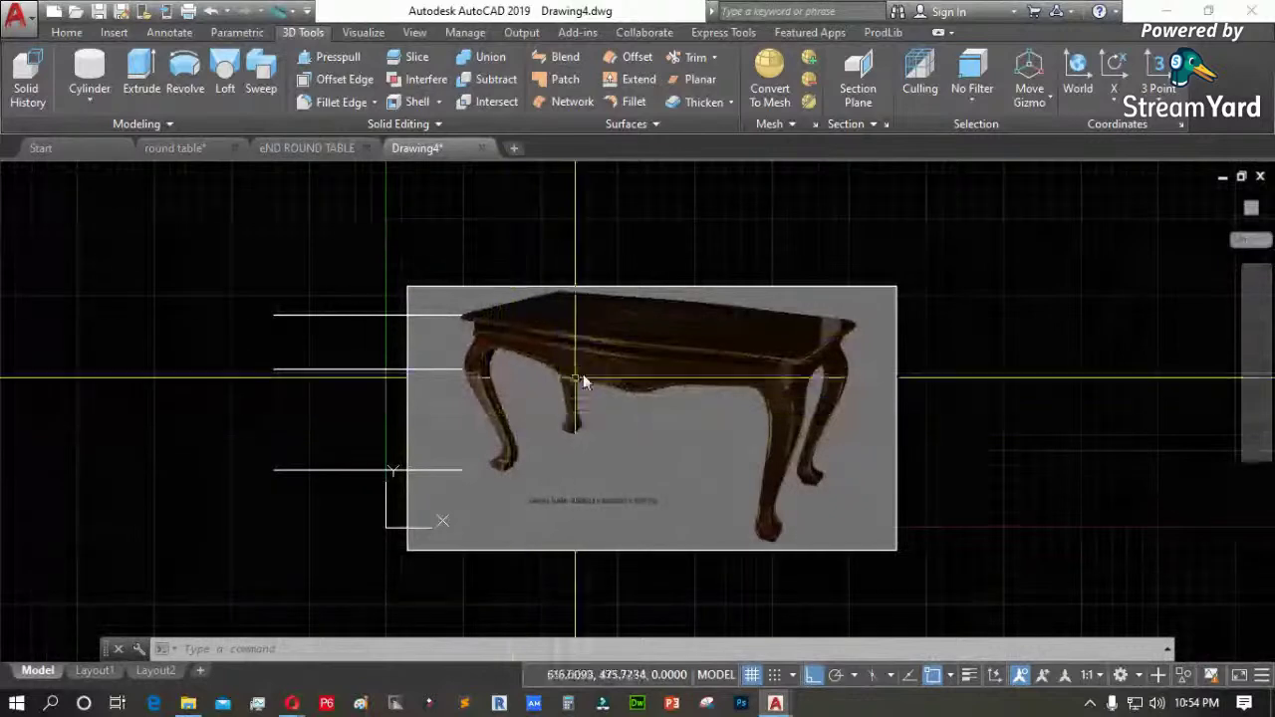
scroll(539, 361, up, 5)
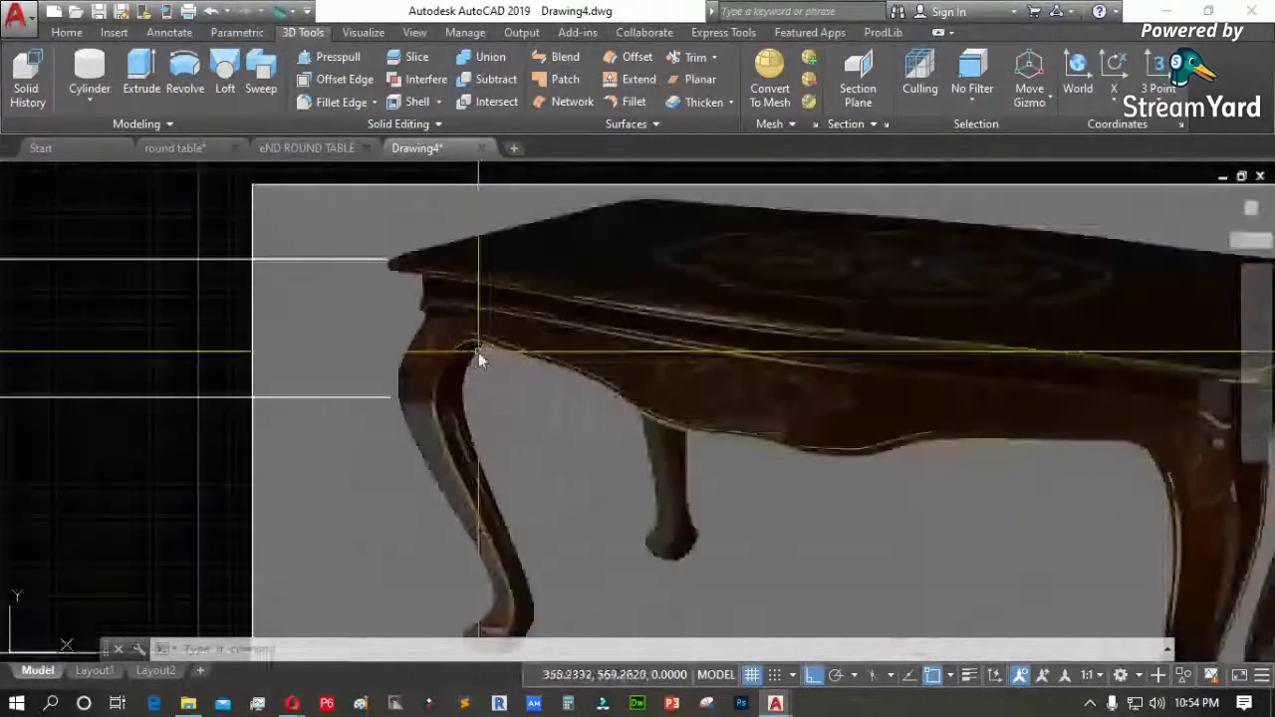
scroll(488, 305, down, 5)
Draw a horizontal guide line at the tabletop edge and stretch its right end further out
text(pl)
key(Return)
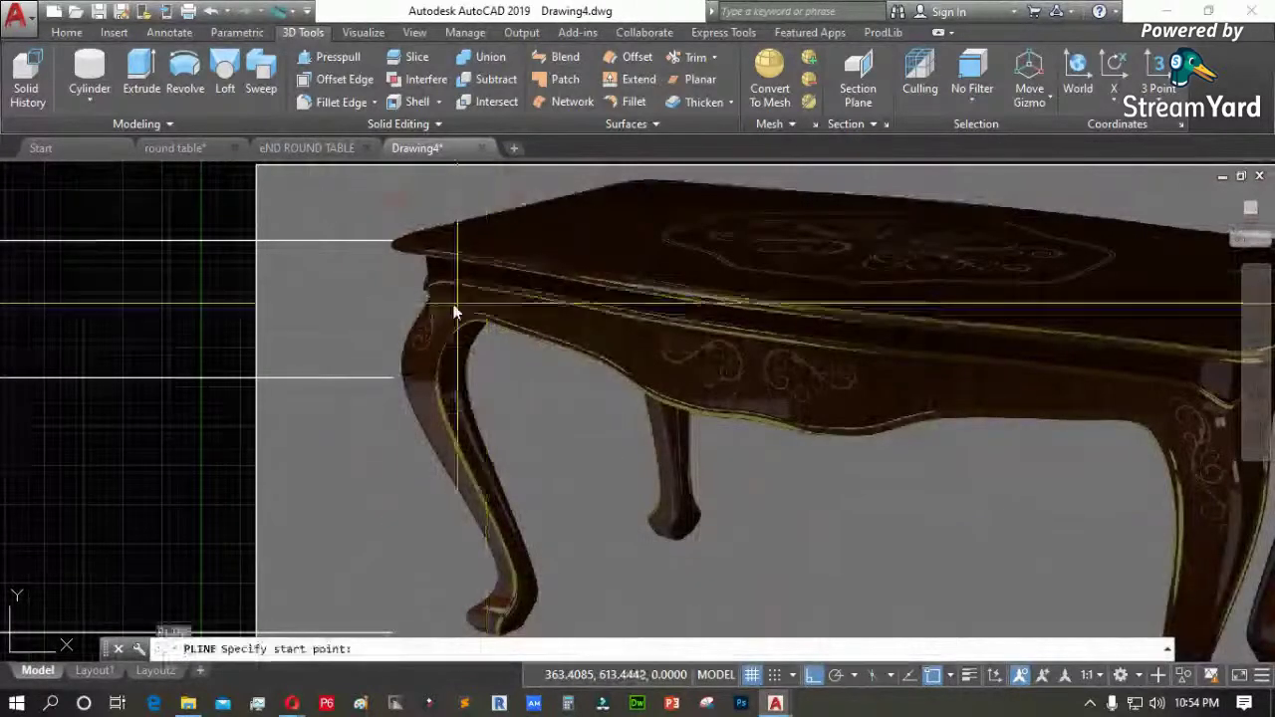
scroll(453, 306, up, 5)
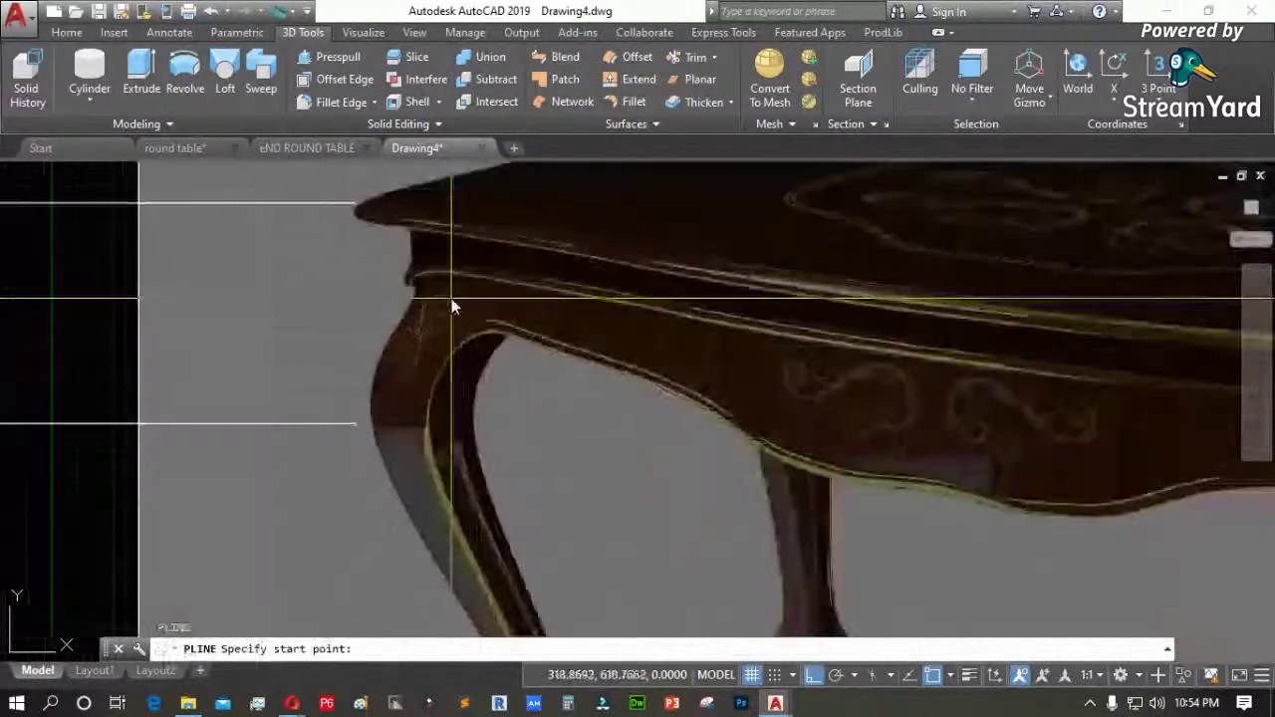
click(515, 287)
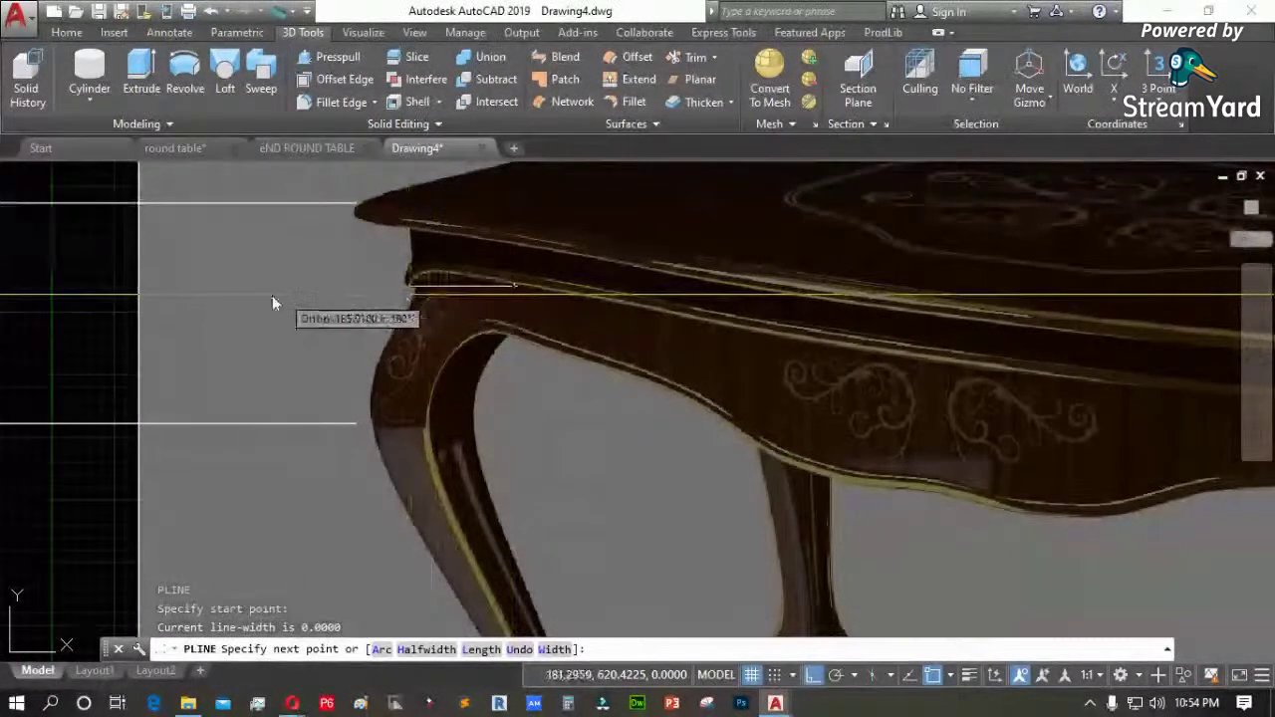
click(218, 295)
key(Return)
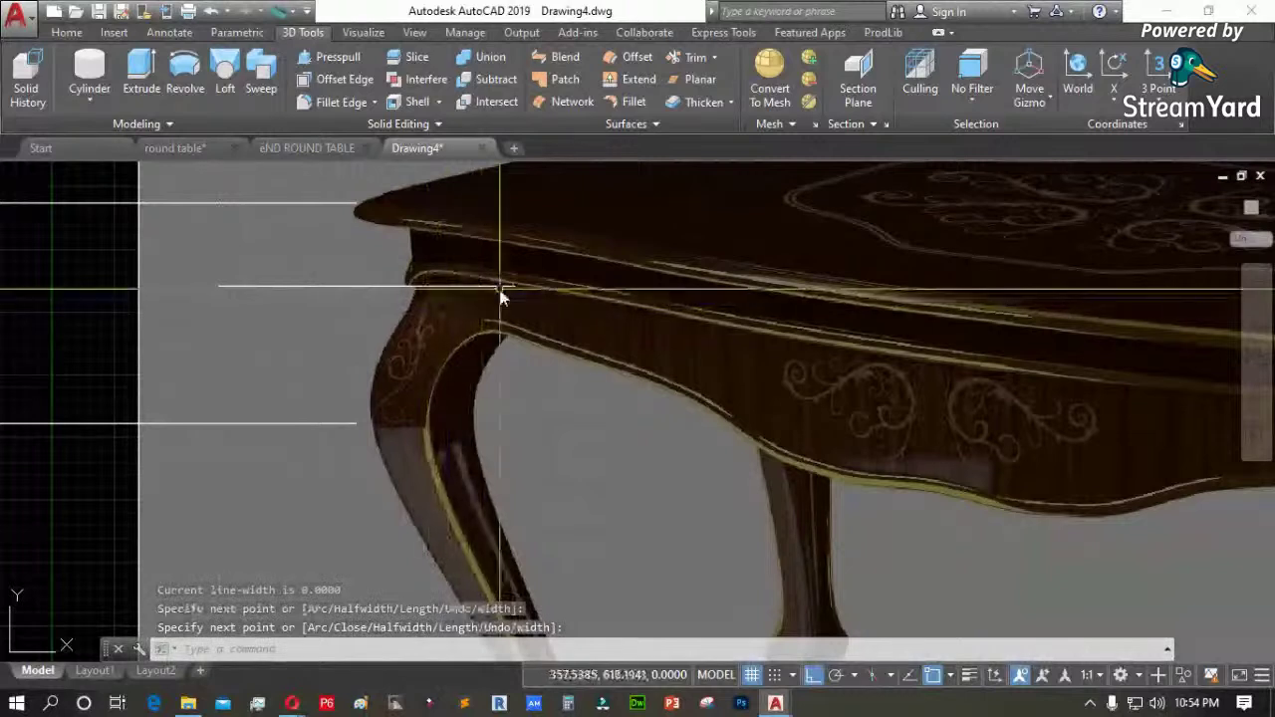
click(478, 279)
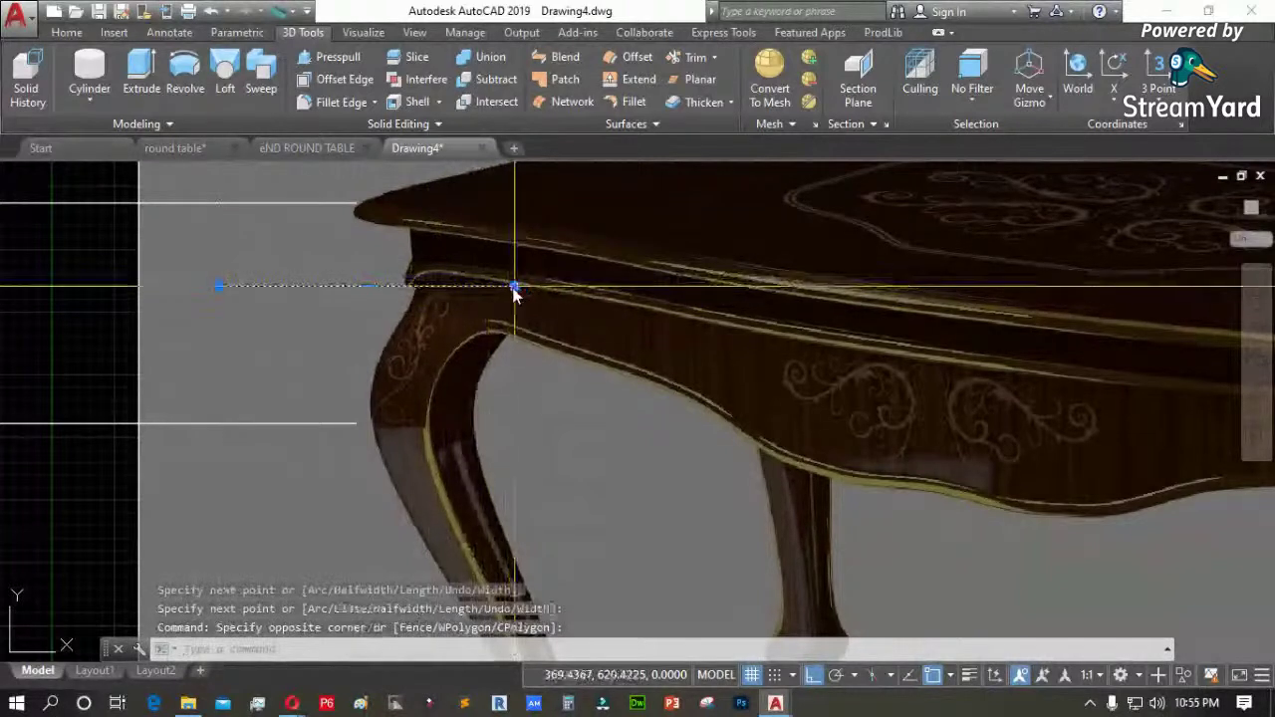
click(512, 286)
click(636, 287)
key(Escape)
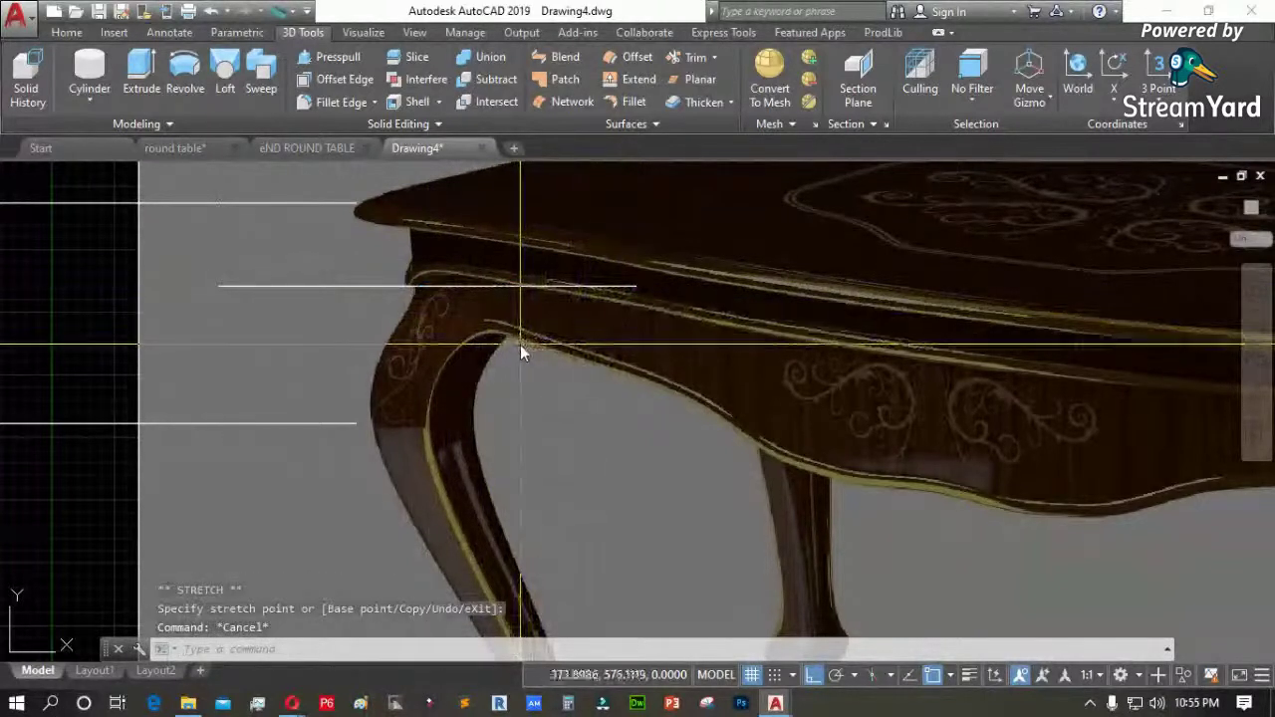
Draw a vertical polyline segment on the apron
key(space)
click(517, 373)
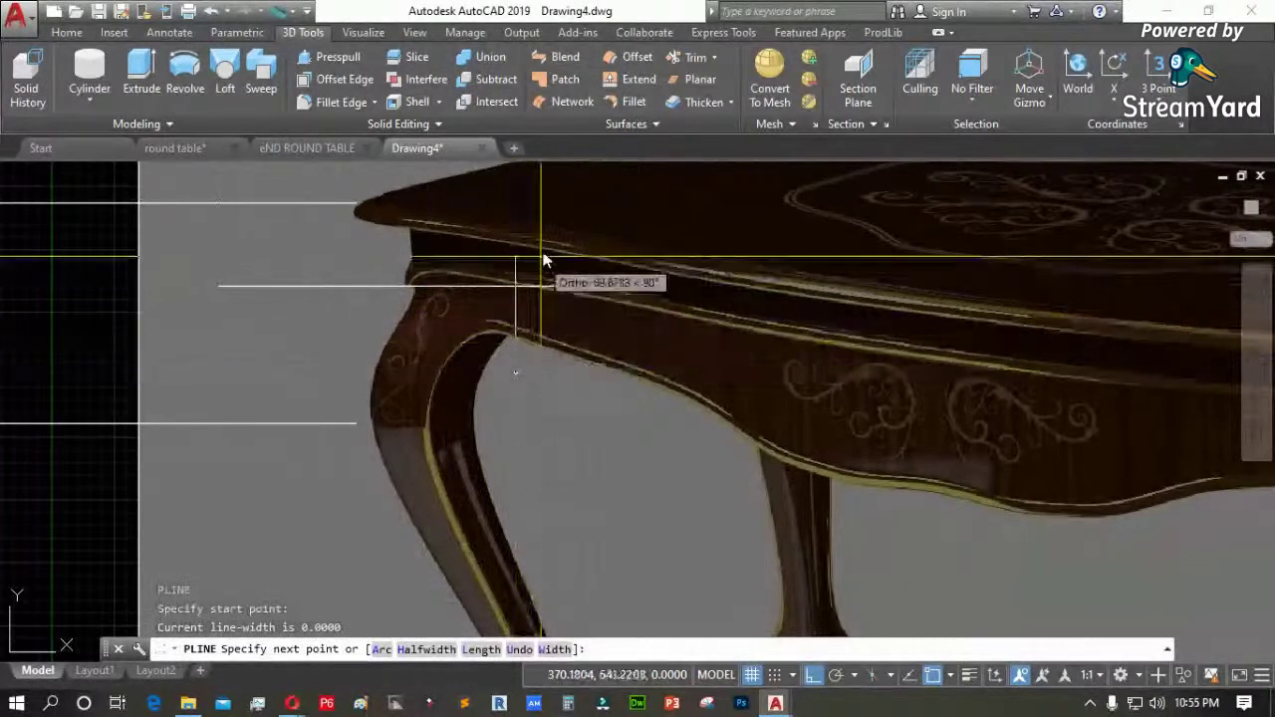
click(517, 247)
scroll(697, 299, down, 2)
scroll(717, 310, down, 2)
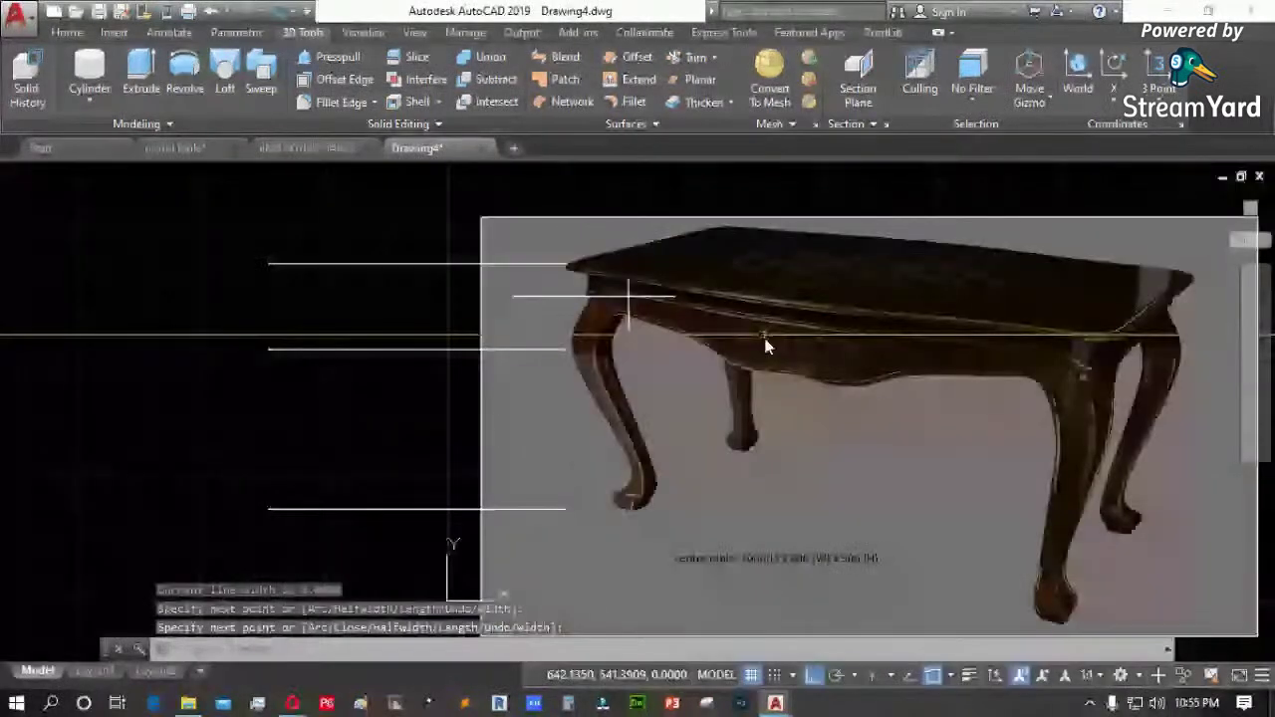
scroll(553, 362, up, 4)
key(Escape)
Add two more horizontal guide lines running left from the tabletop edge
key(space)
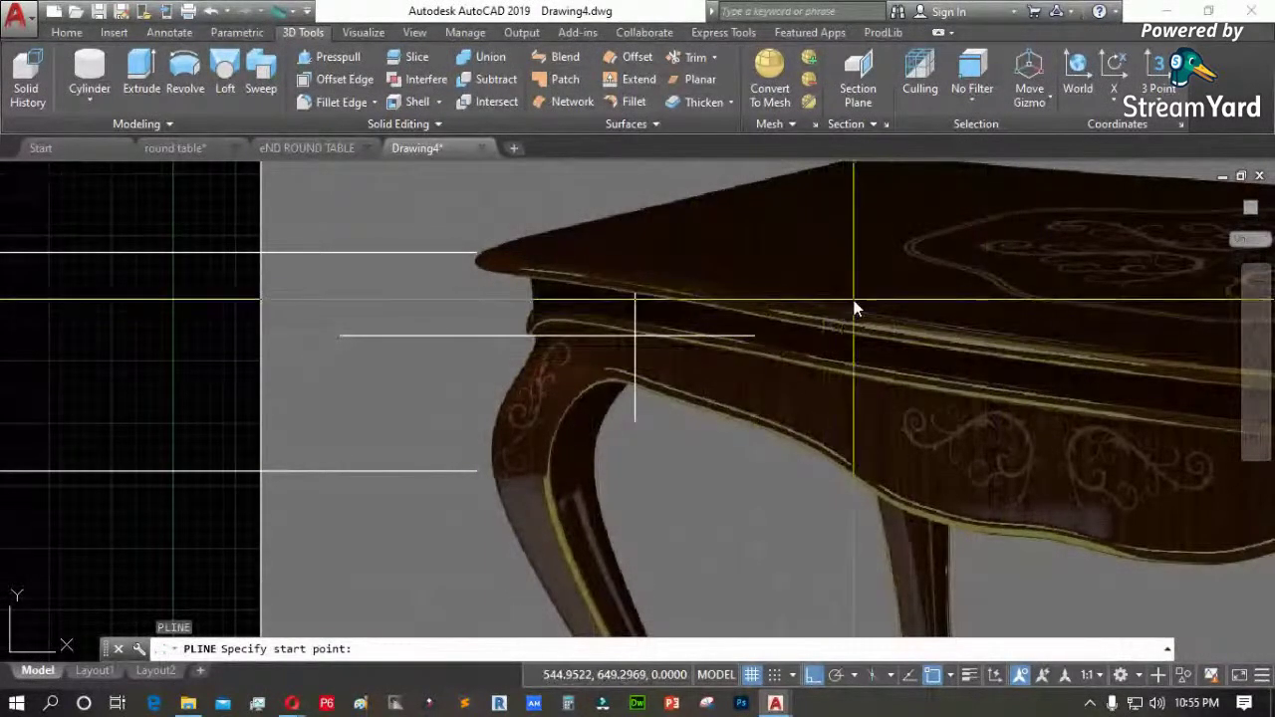
scroll(505, 306, up, 3)
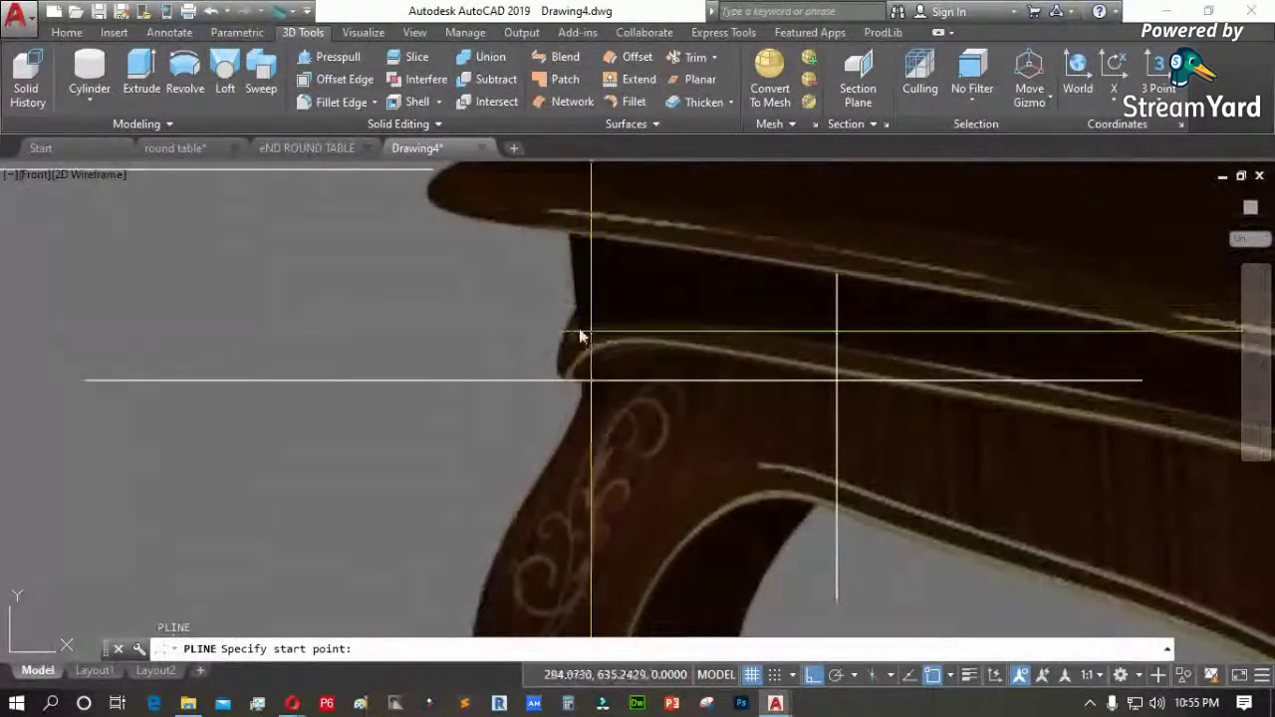
scroll(551, 291, down, 2)
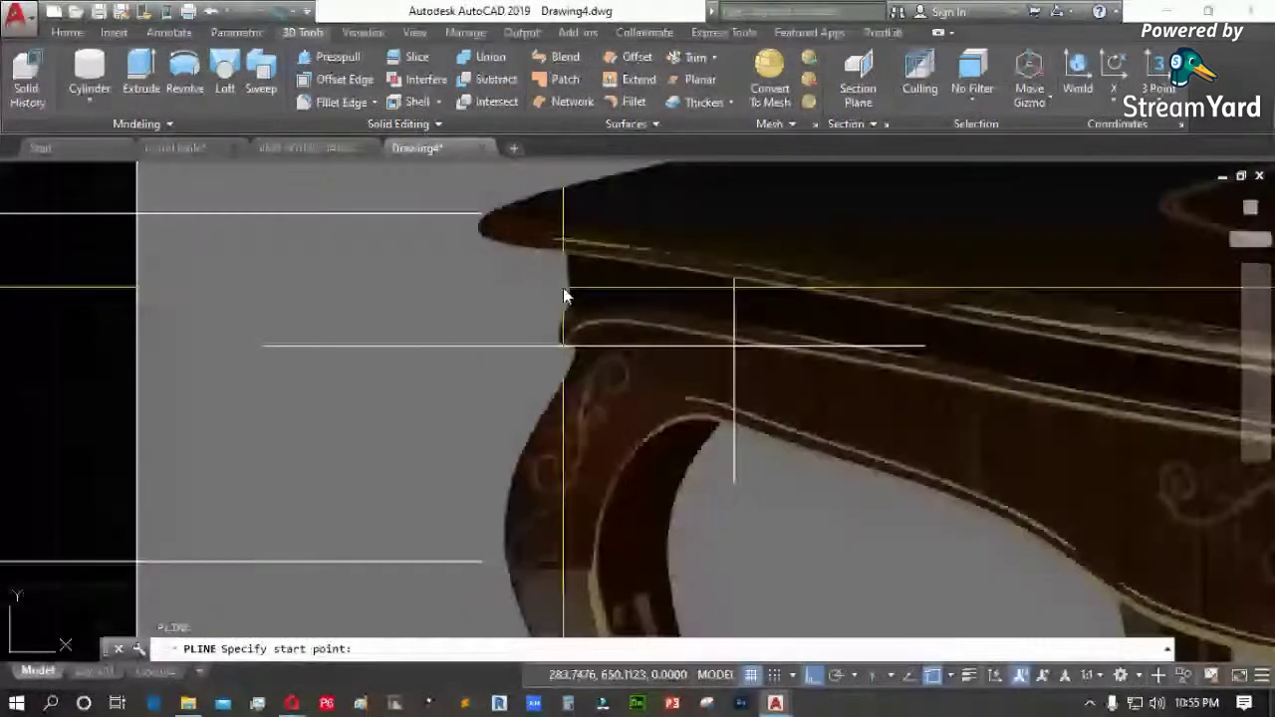
click(488, 249)
click(312, 263)
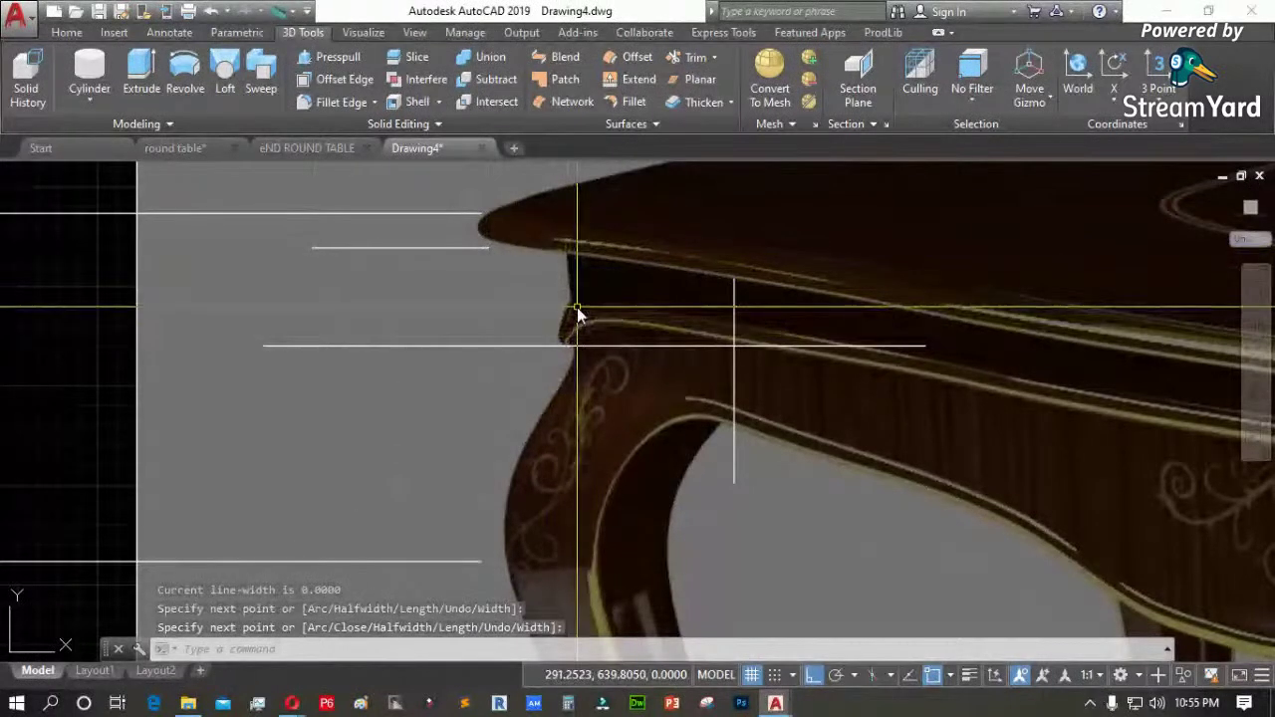
key(Return)
key(Return)
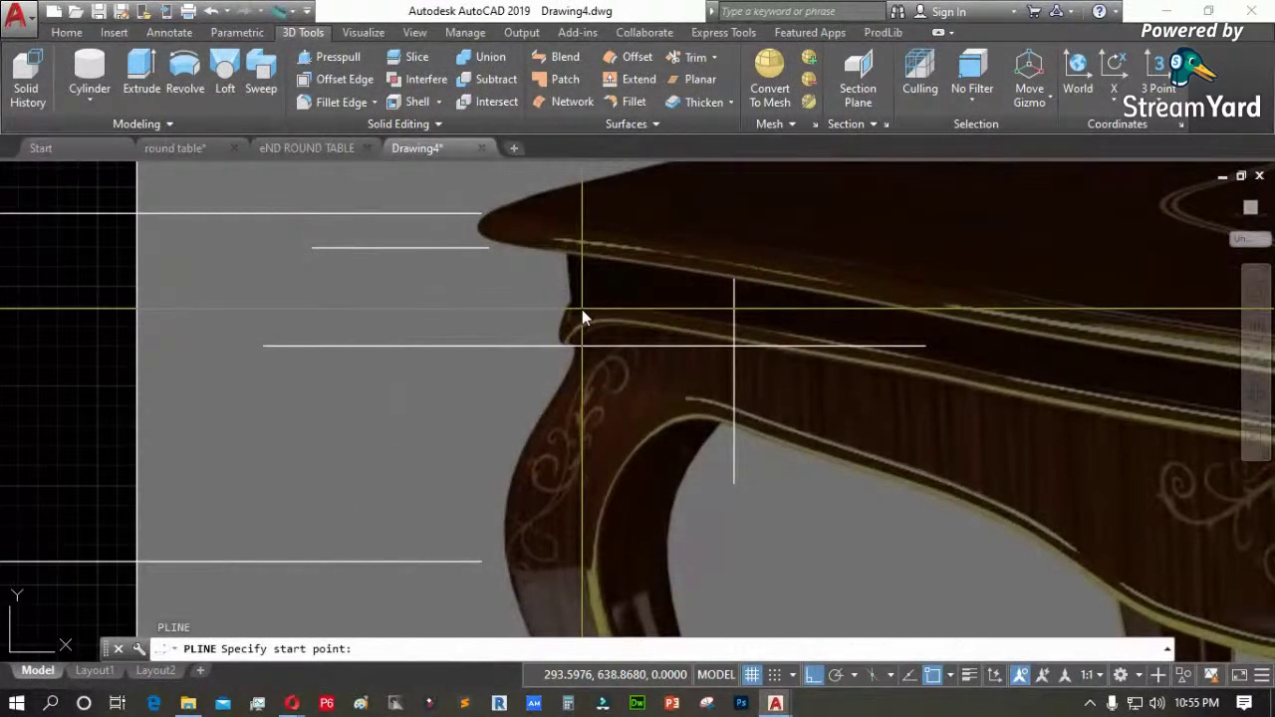
click(582, 309)
click(310, 307)
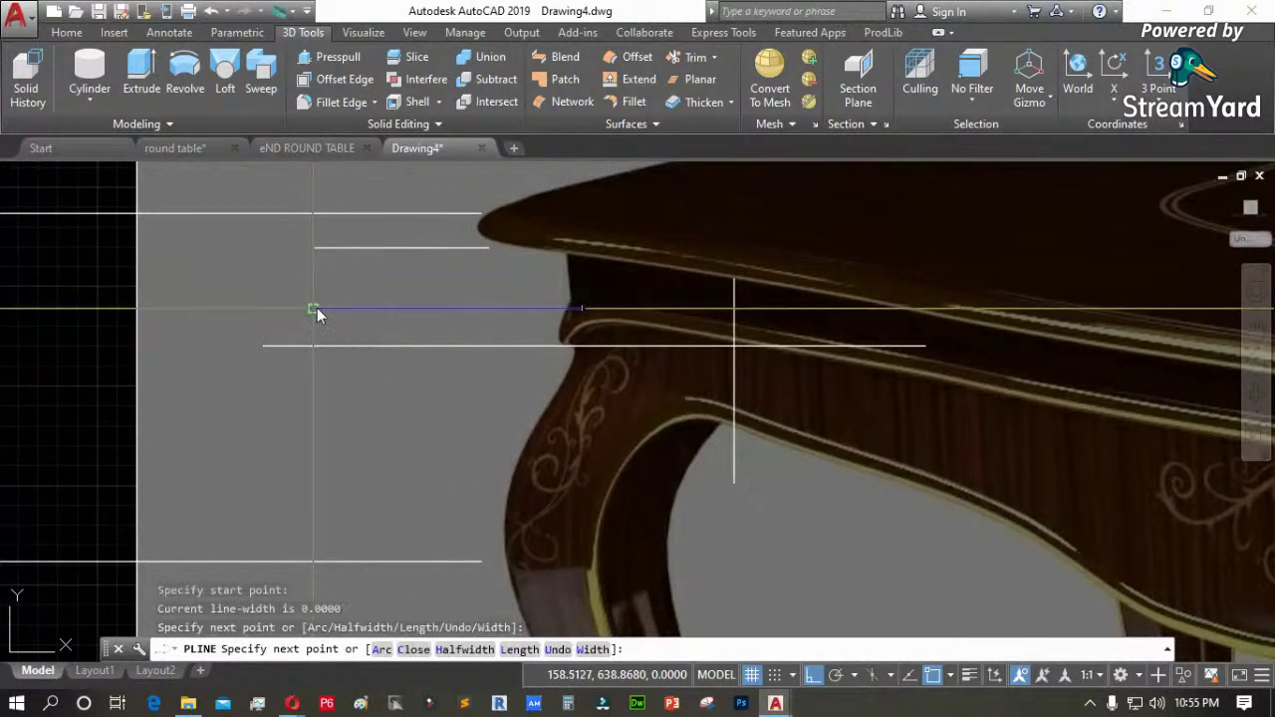
key(Return)
scroll(822, 367, down, 4)
scroll(766, 396, up, 4)
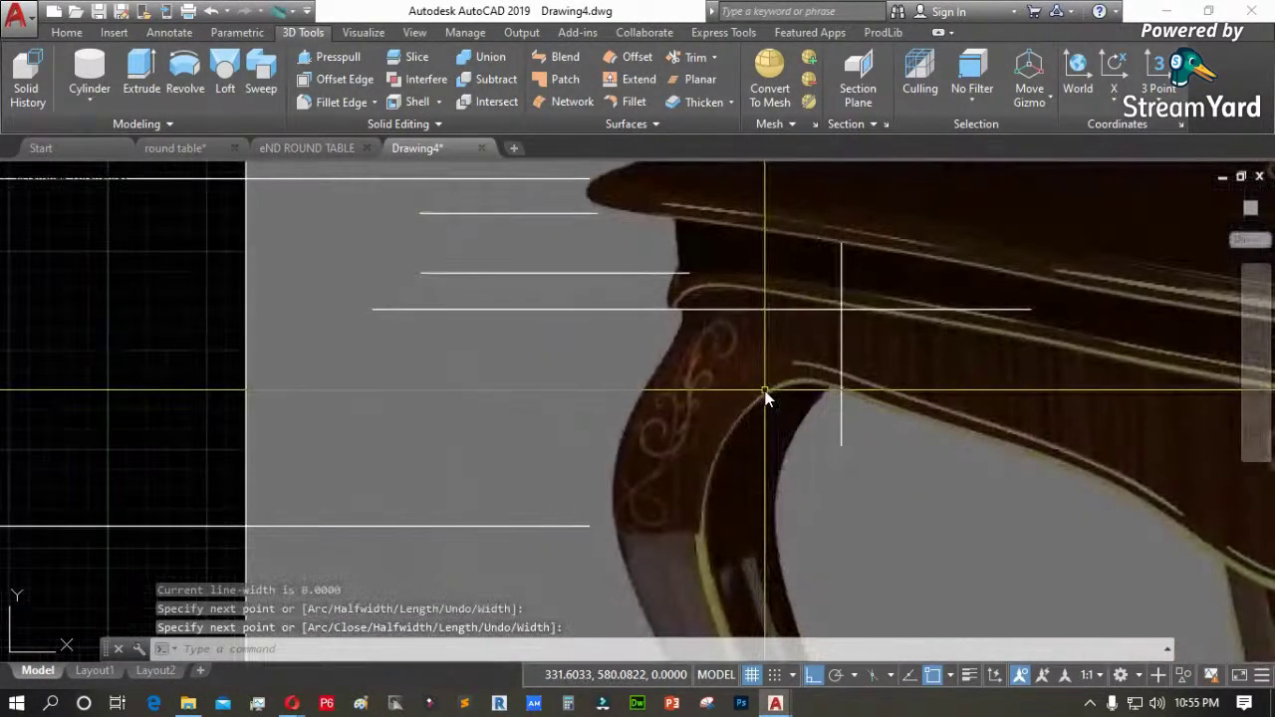
Set the object colour to orange (242,103,34) on the Home tab
click(66, 33)
click(933, 57)
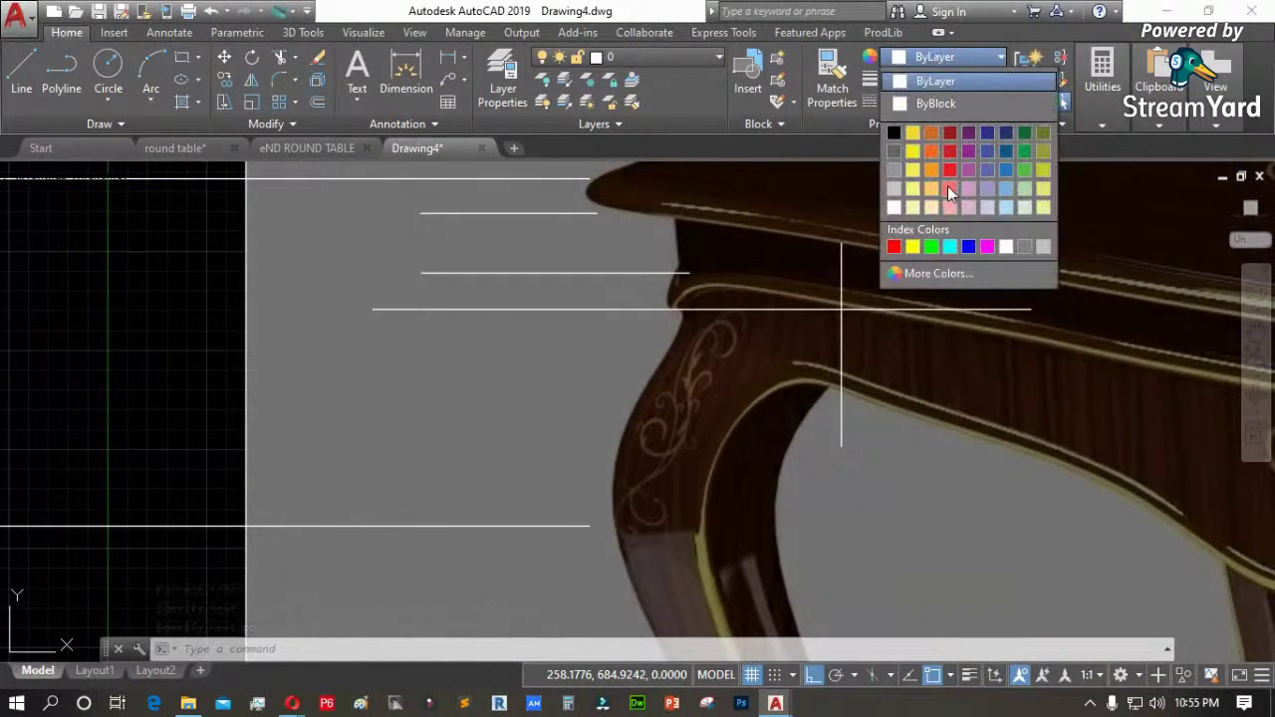
click(933, 152)
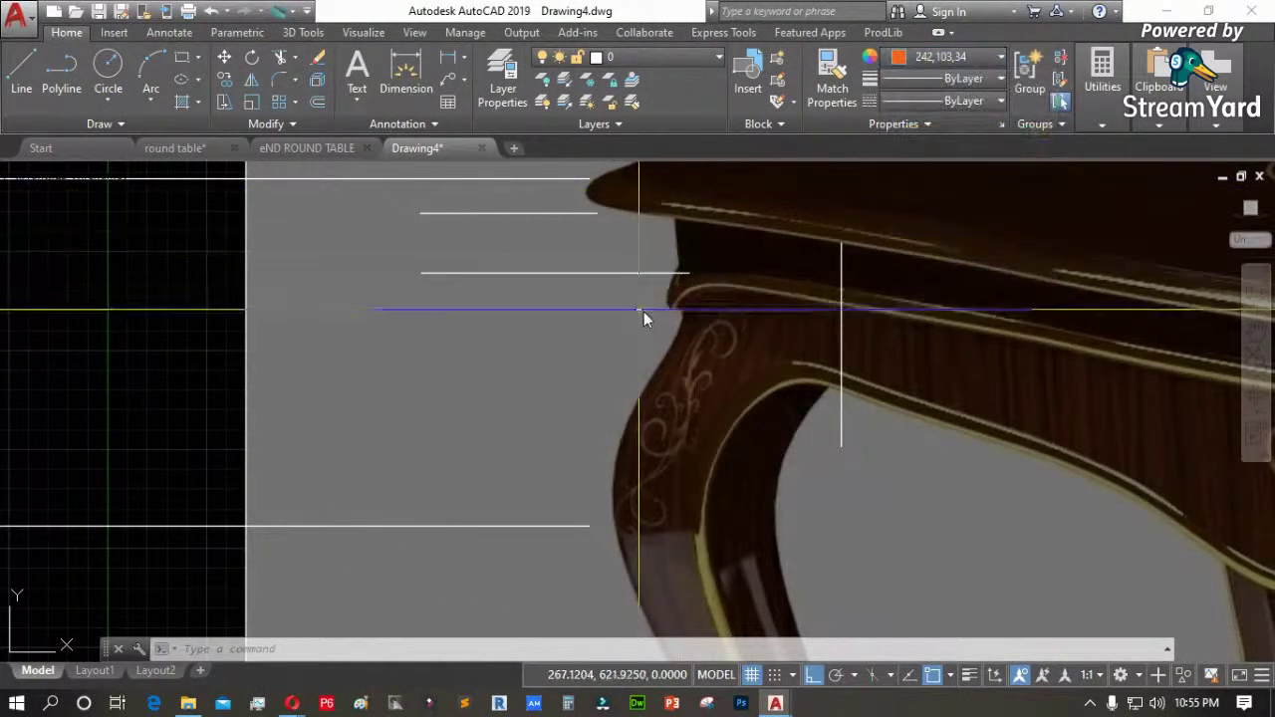
Start a polyline at the guide-line intersection, tracing along the leg's top edge to its corner
text(pl)
key(Return)
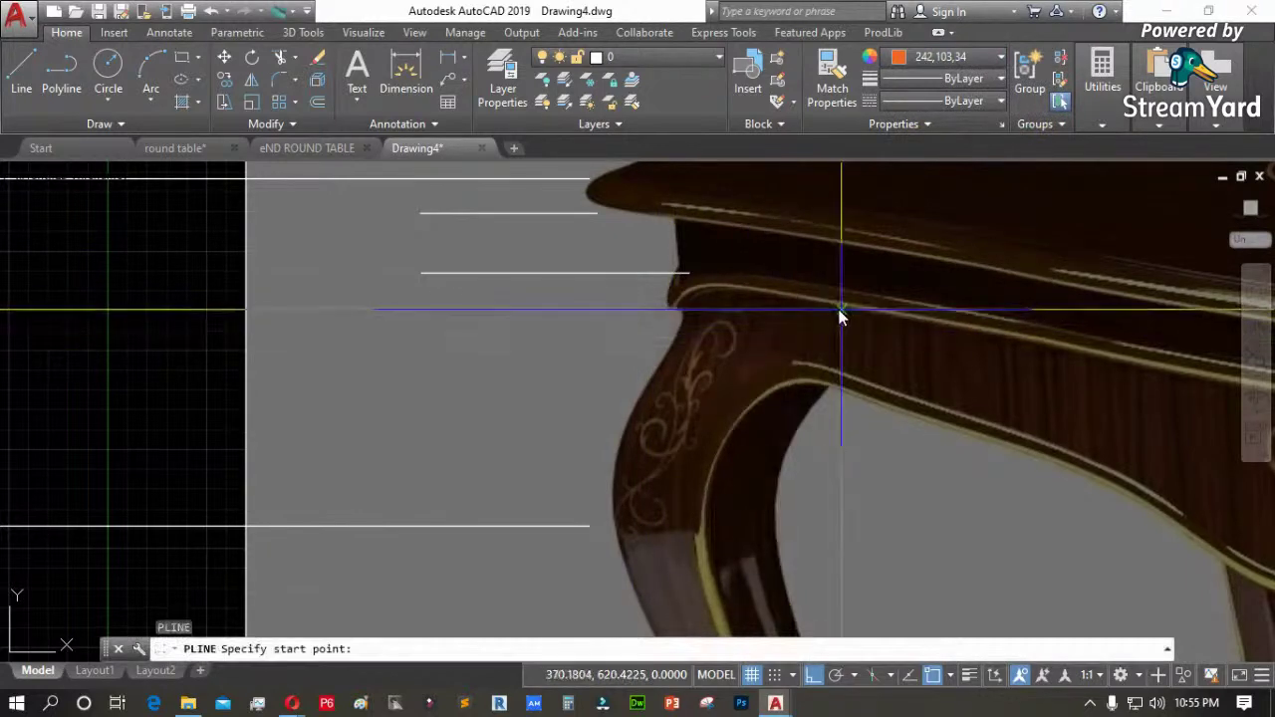
click(842, 309)
scroll(733, 342, up, 5)
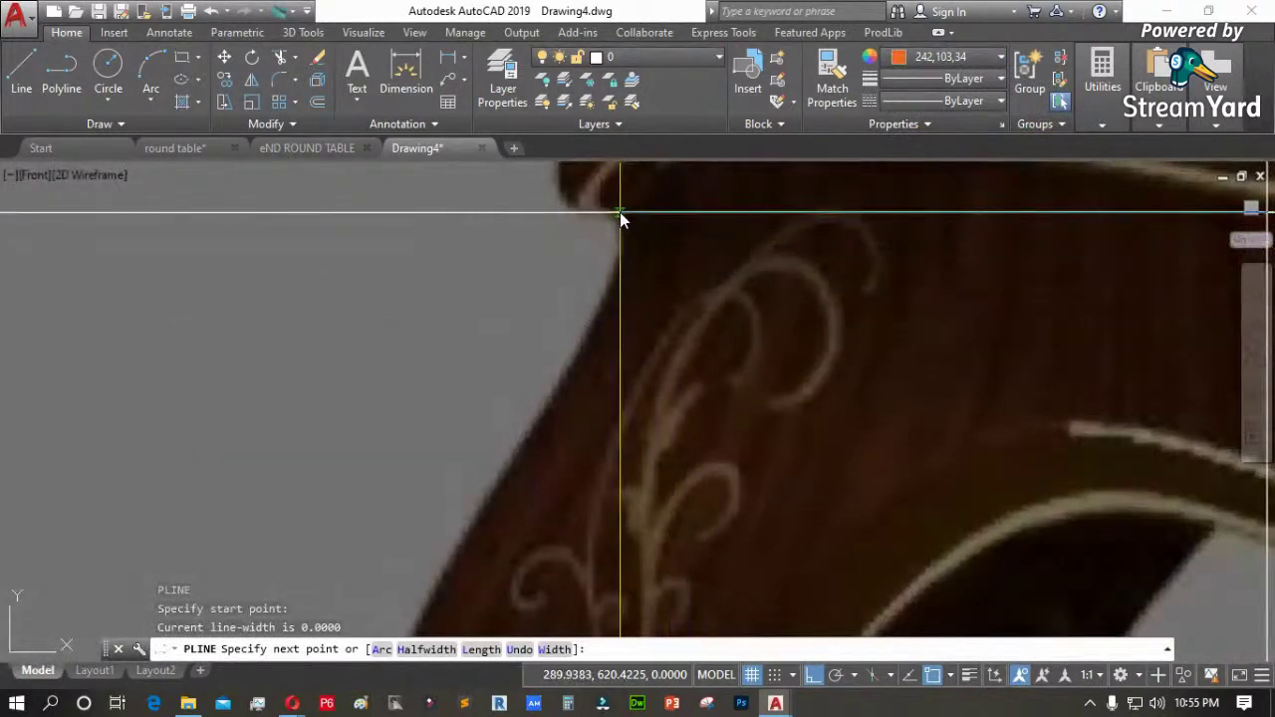
click(620, 212)
scroll(627, 252, up, 2)
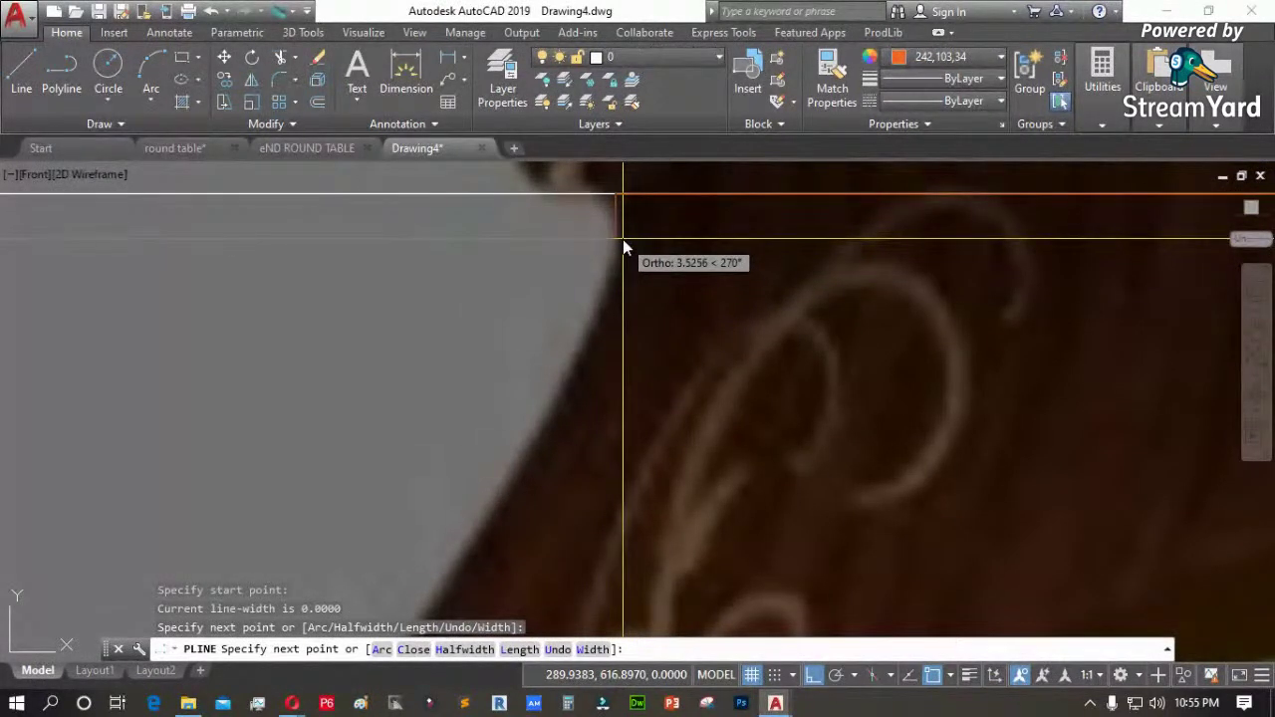
text(l)
key(Return)
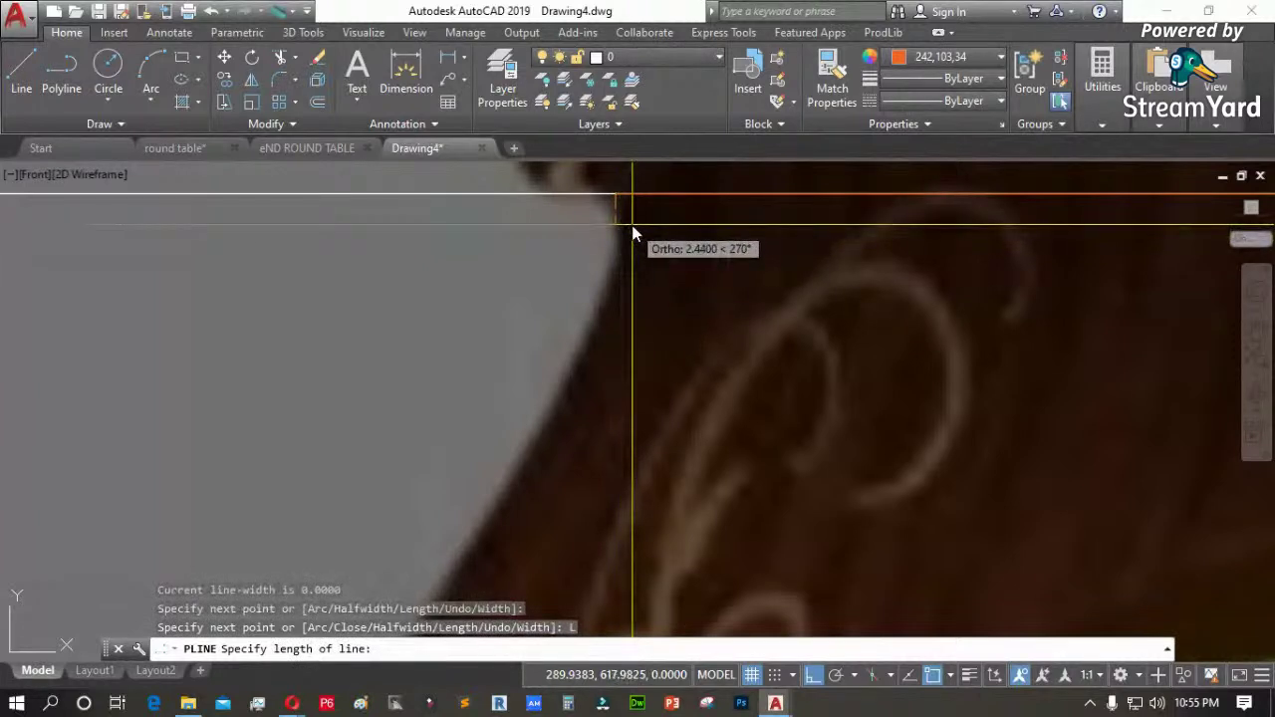
key(F8)
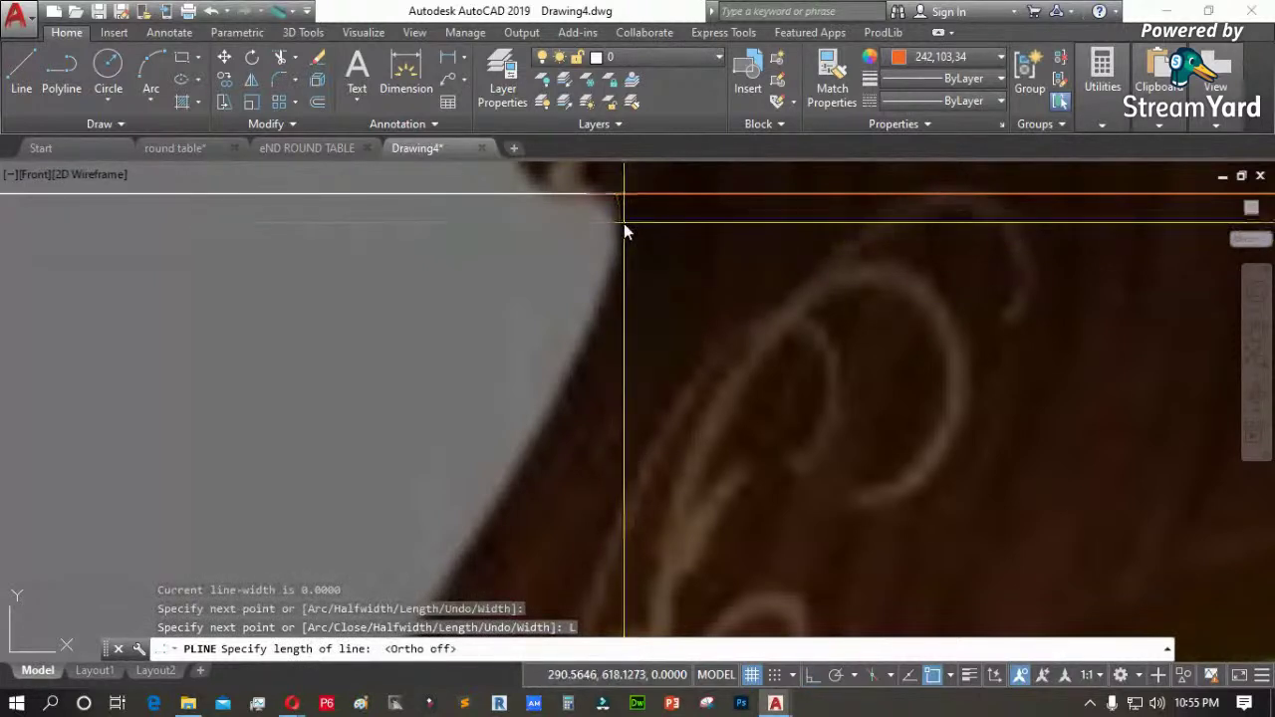
click(625, 231)
text(U)
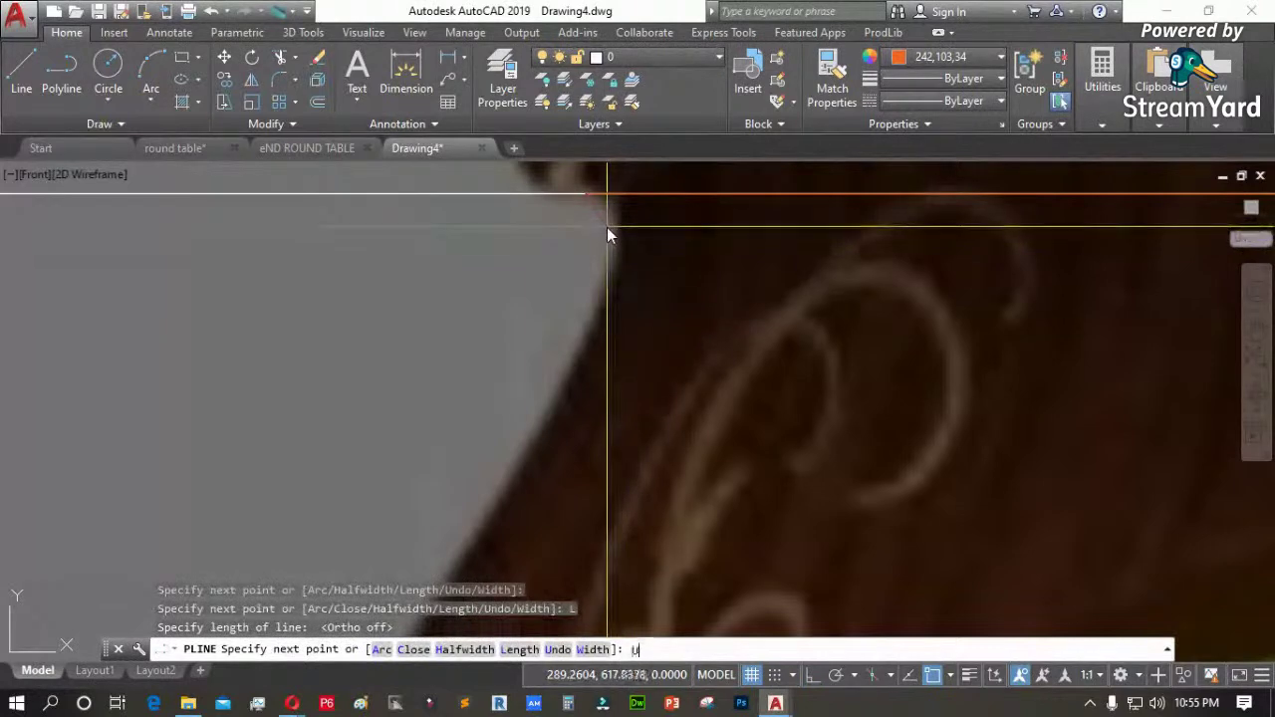
key(Return)
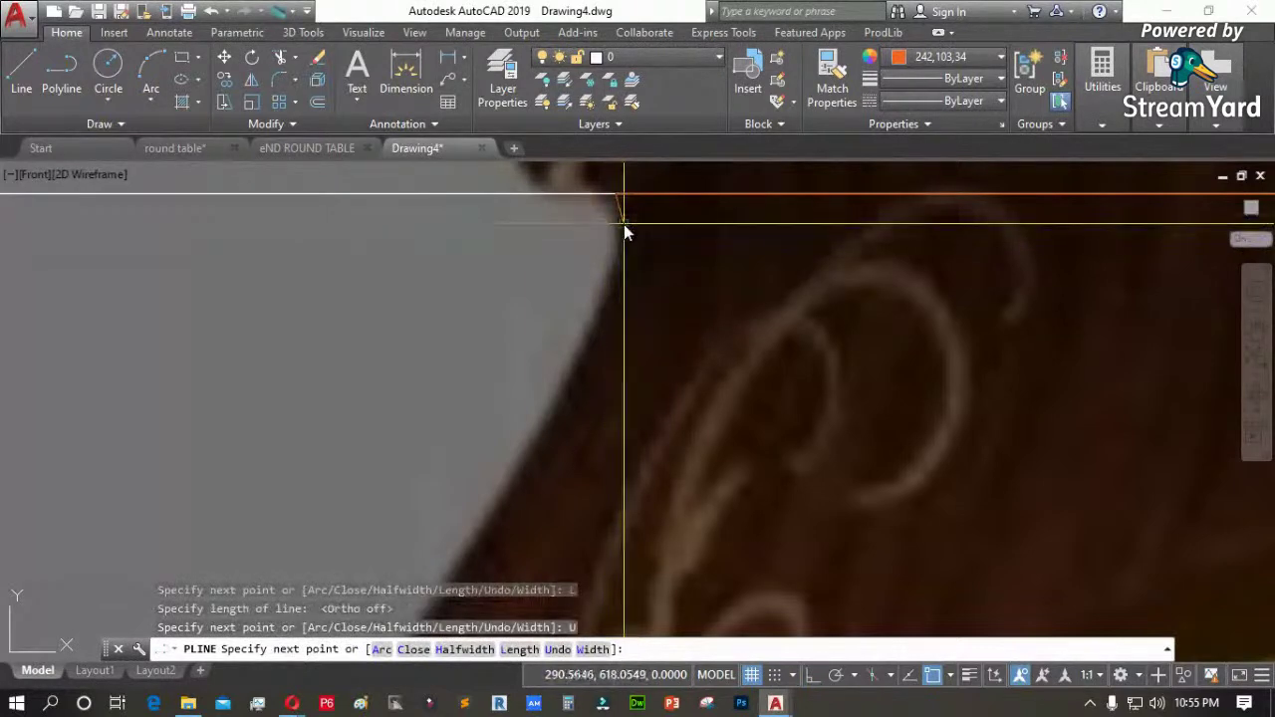
click(623, 229)
Continue the polyline with arcs down the leg's upper and outer curve
scroll(625, 229, down, 2)
text(A)
key(Return)
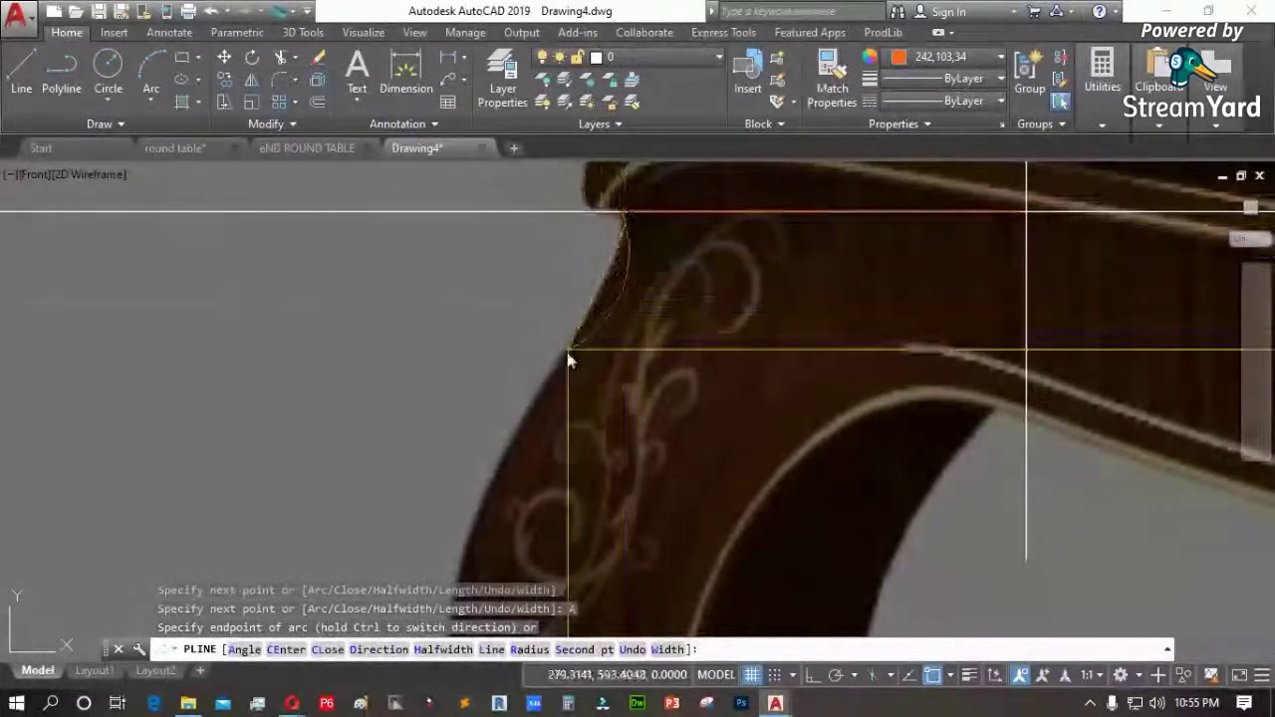
click(552, 376)
scroll(555, 285, down, 2)
scroll(532, 399, up, 2)
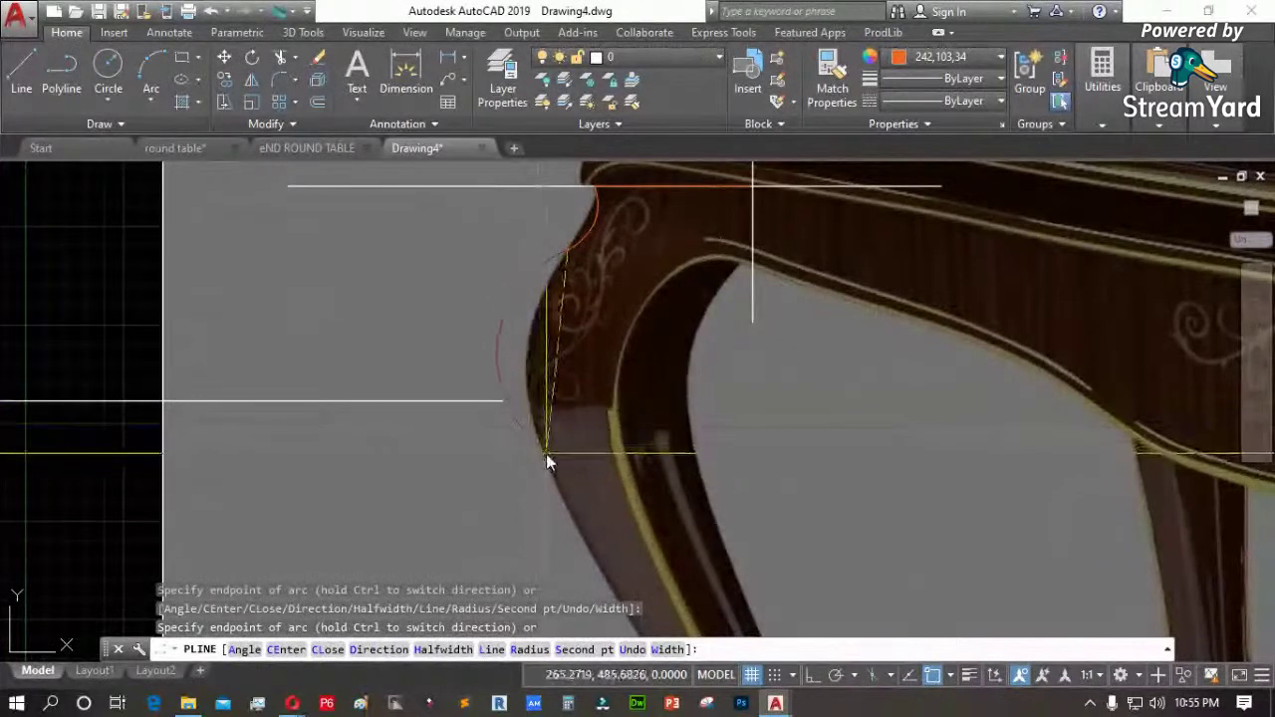
scroll(592, 460, down, 3)
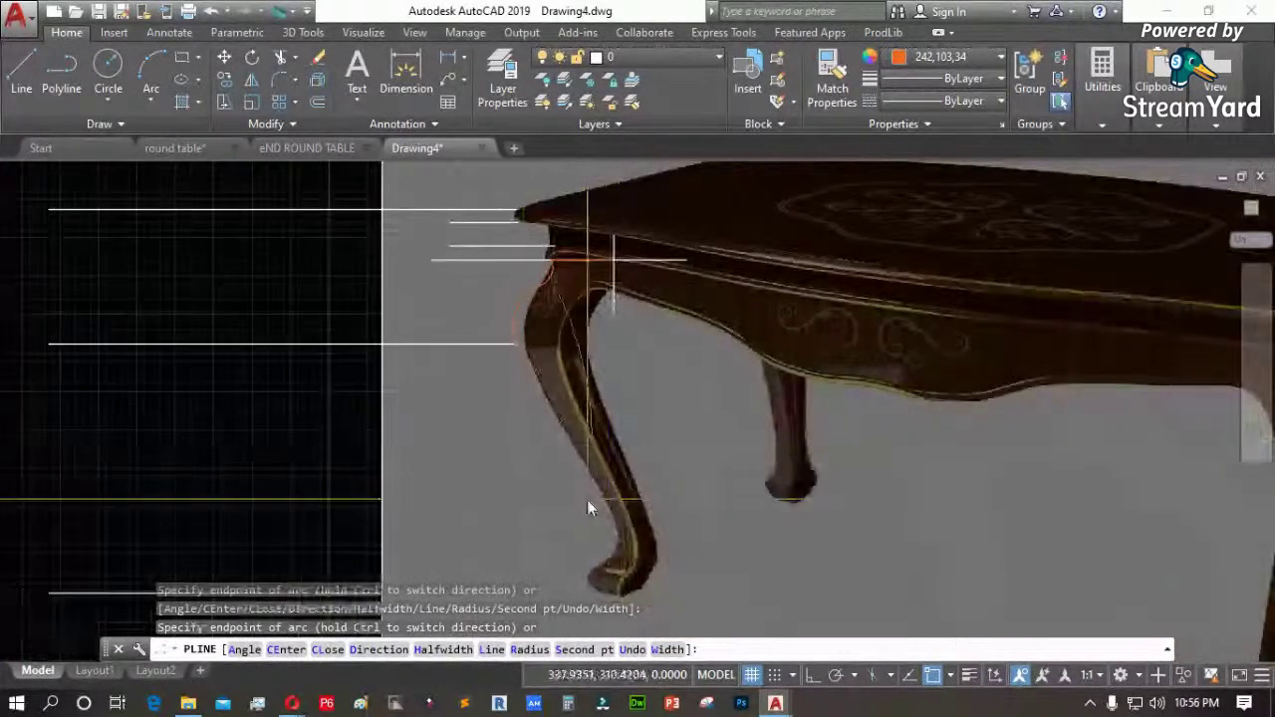
scroll(587, 499, up, 3)
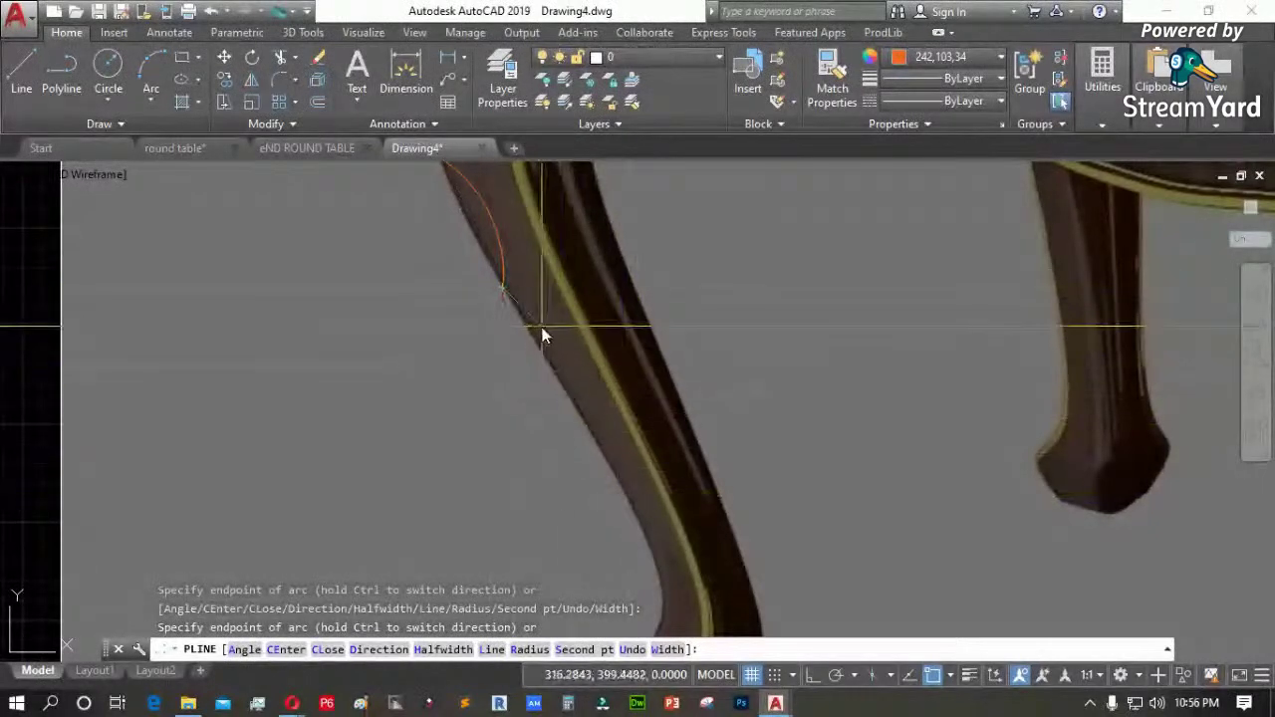
scroll(544, 334, down, 3)
scroll(587, 438, up, 3)
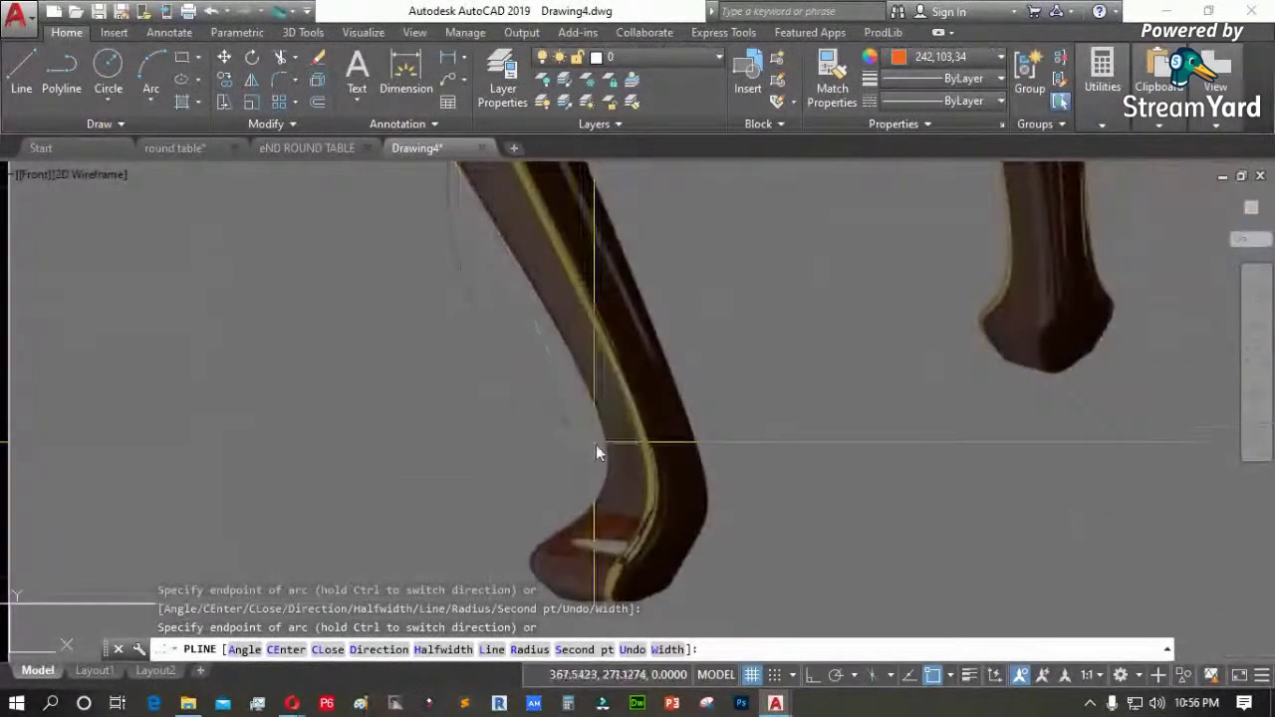
click(586, 385)
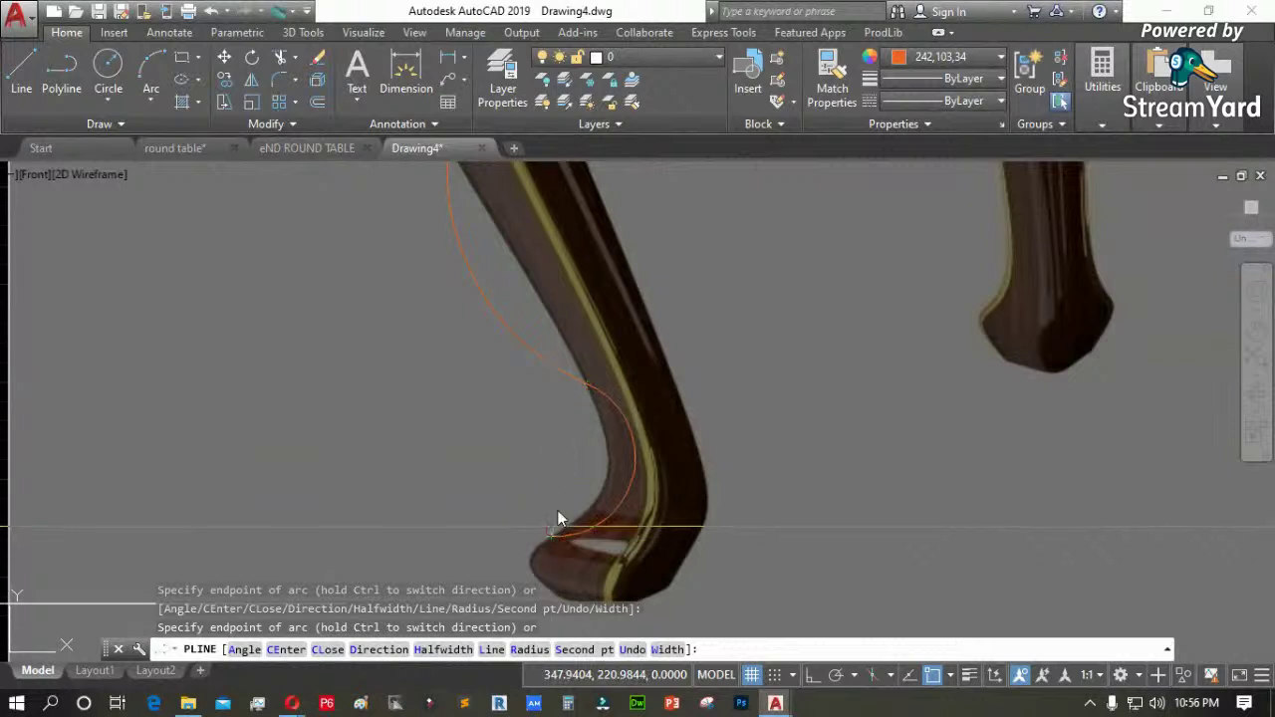
Switch to straight segments and draw the foot's horizontal base and next corner point
scroll(578, 389, down, 2)
scroll(553, 510, up, 3)
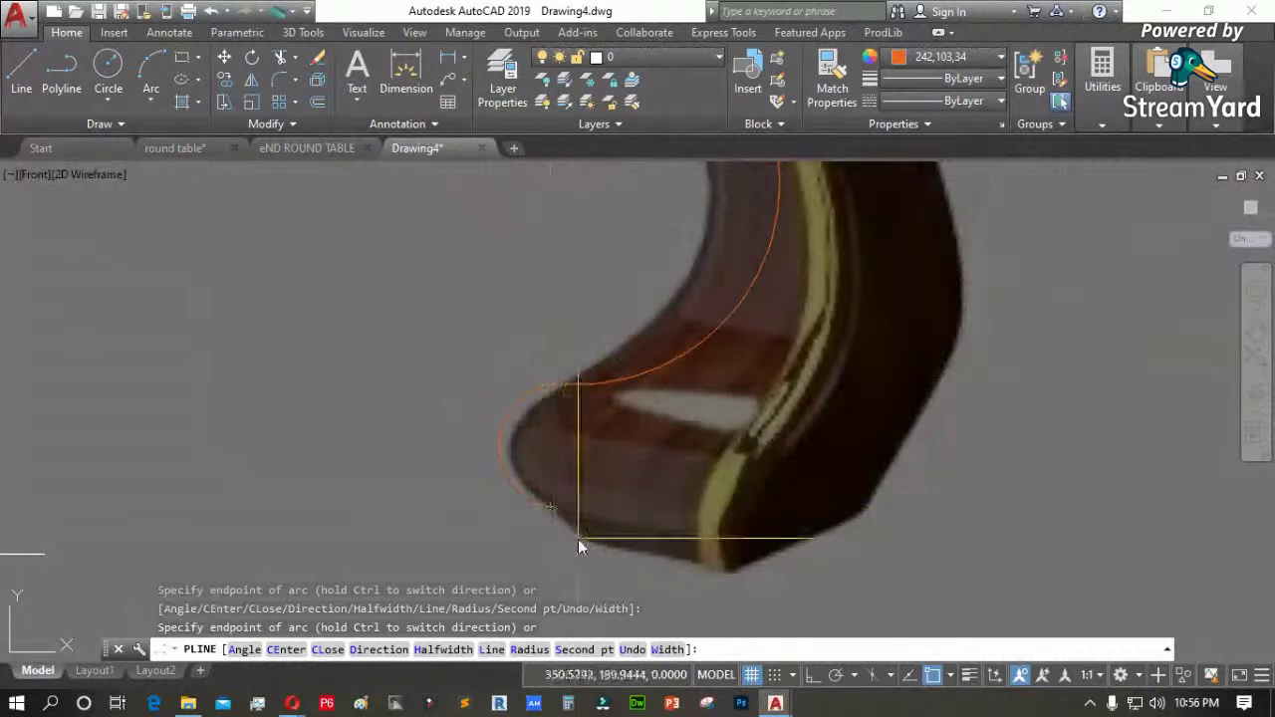
scroll(583, 535, up, 1)
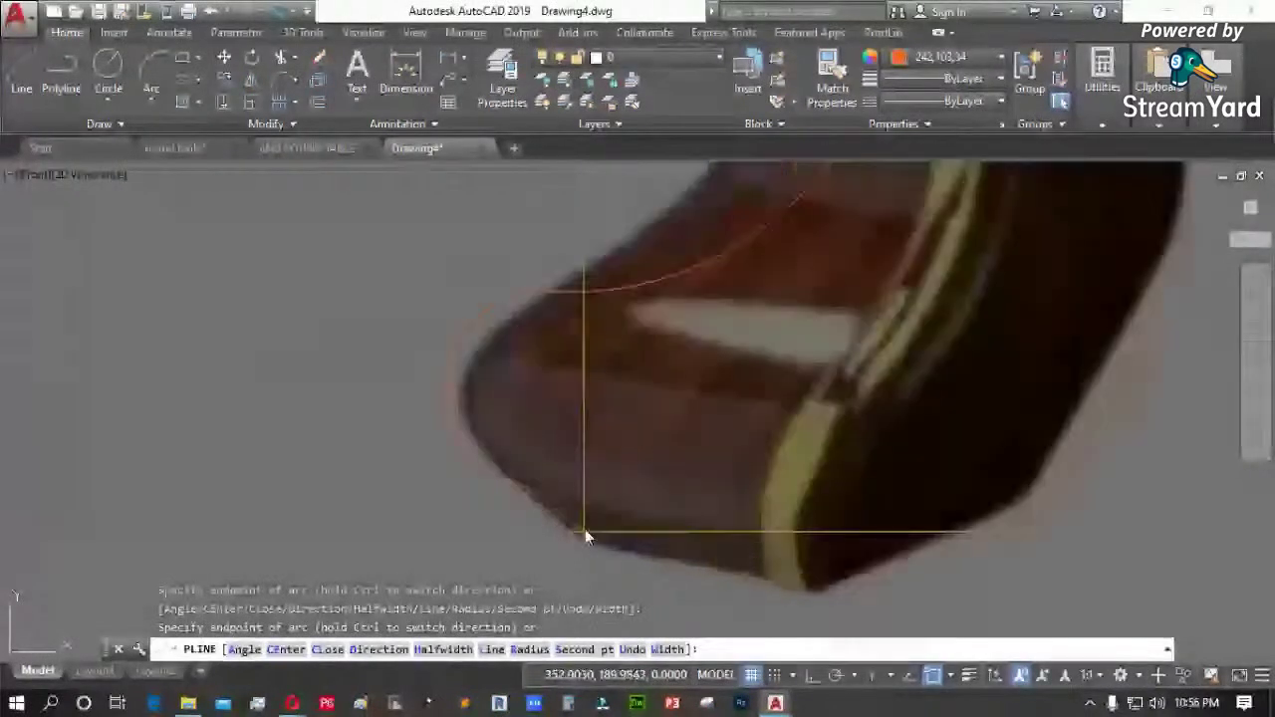
scroll(588, 523, down, 2)
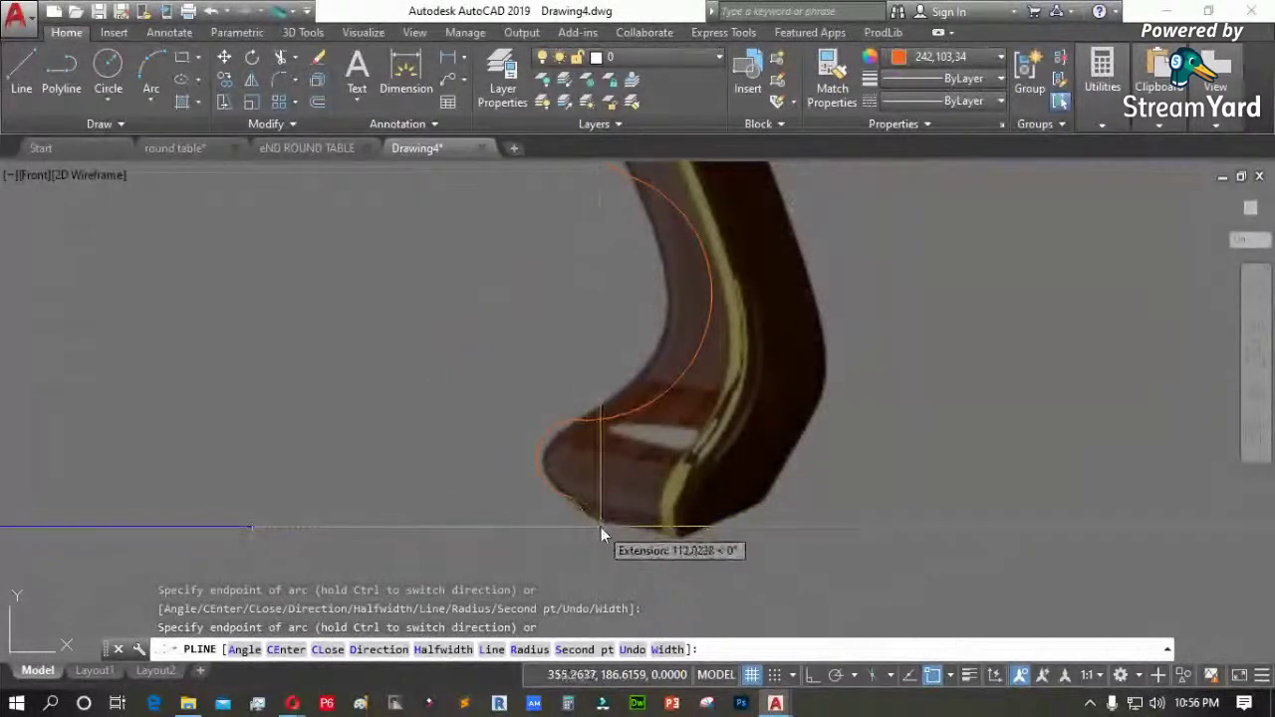
text(L)
key(Return)
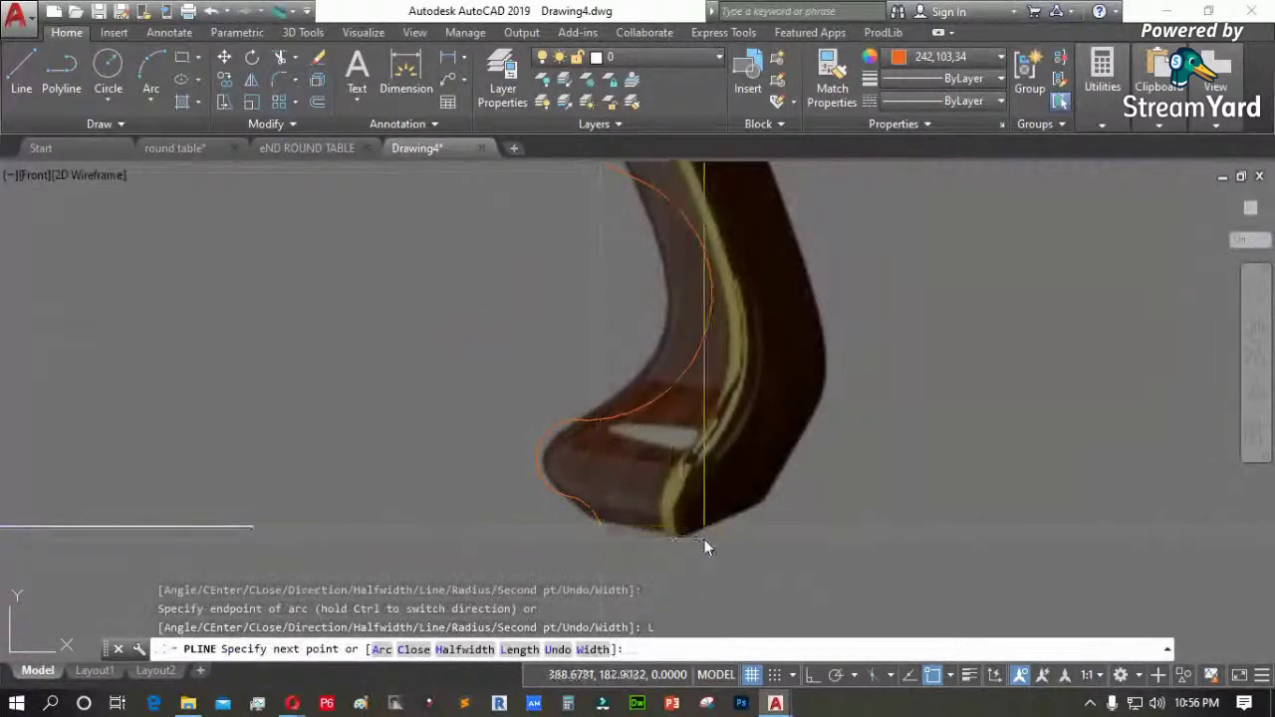
key(F8)
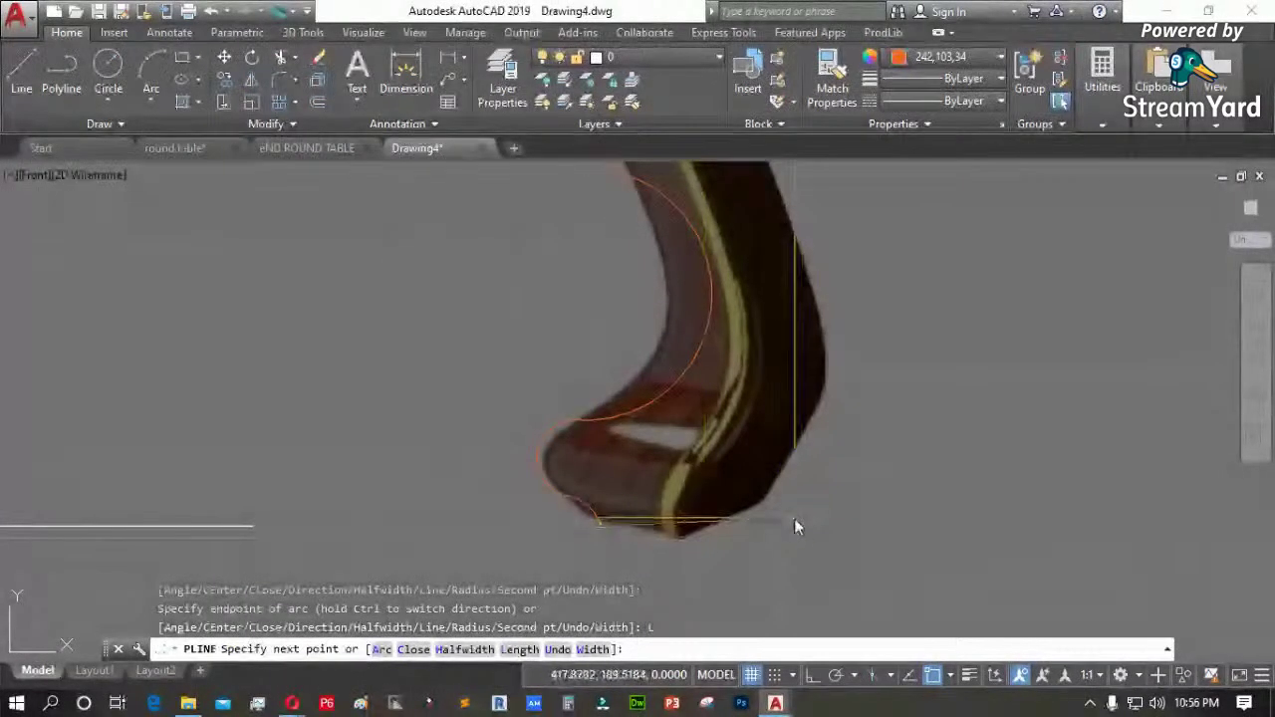
click(754, 529)
key(F8)
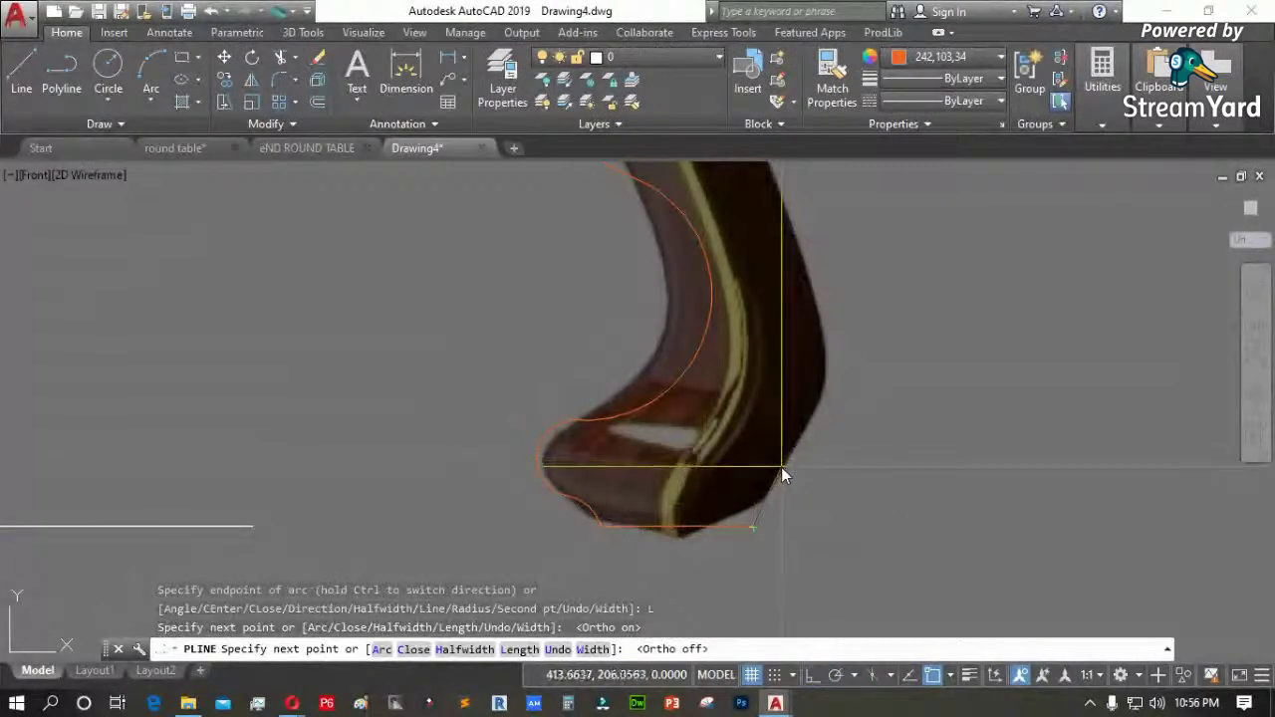
click(776, 482)
Trace arcs back up the foot edge and the leg's inner curve, then return to straight segments
text(A)
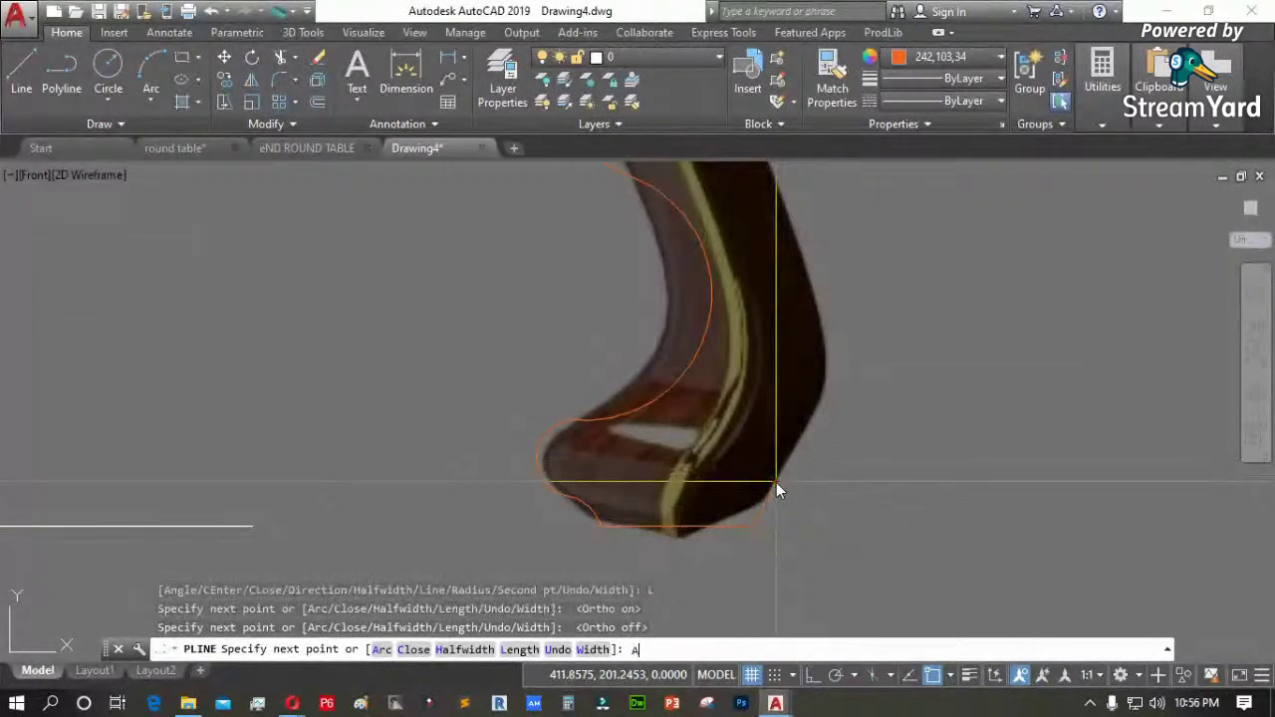
key(Return)
click(799, 246)
scroll(791, 522, down, 2)
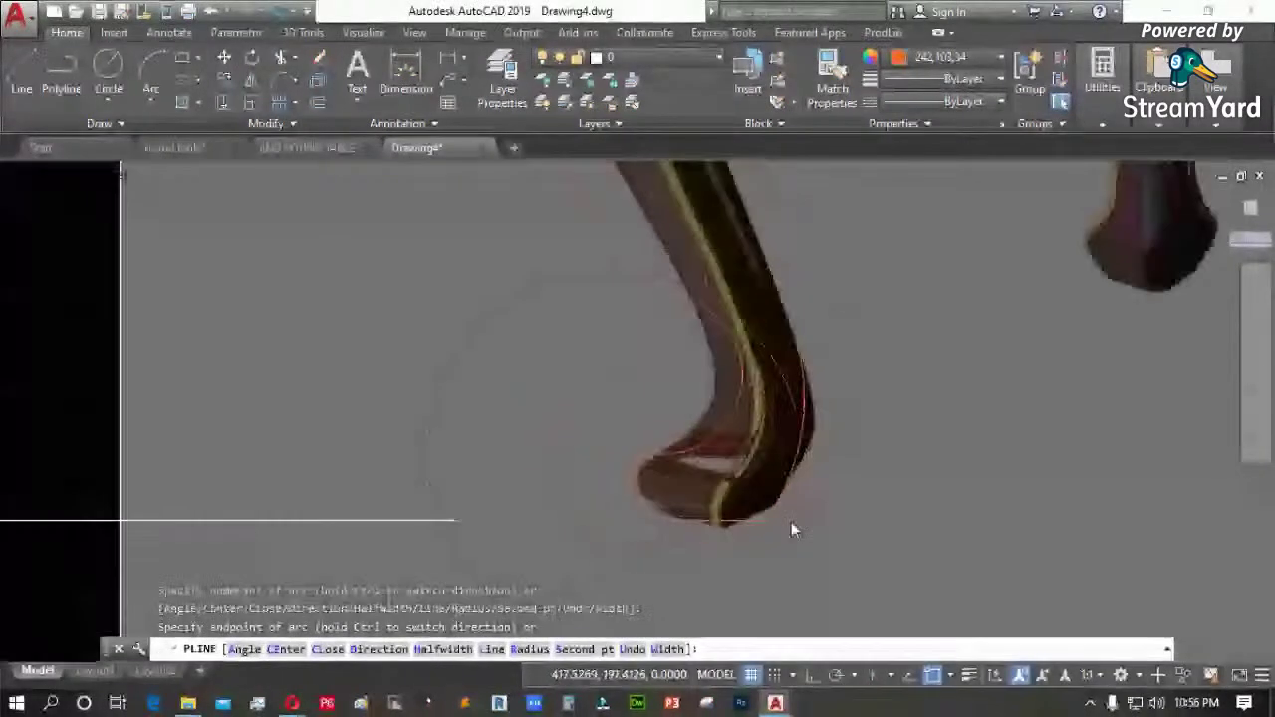
scroll(781, 322, up, 5)
click(698, 249)
scroll(731, 408, down, 3)
scroll(702, 333, up, 1)
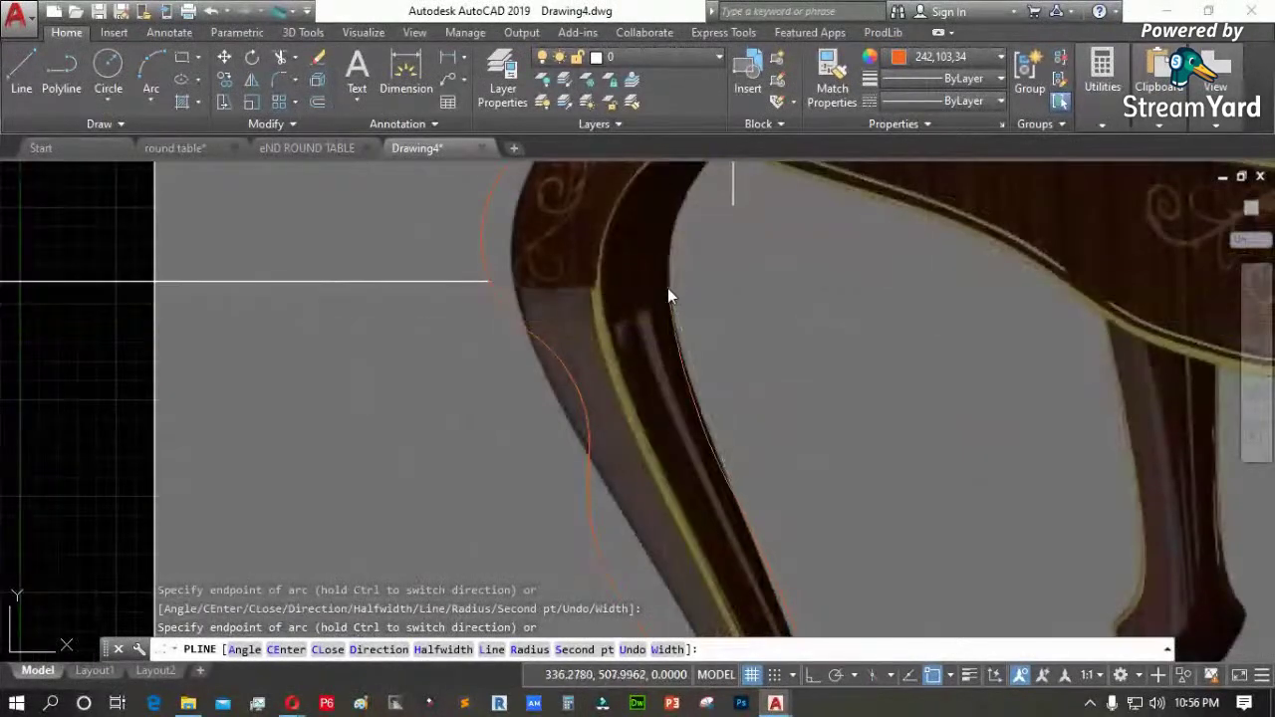
scroll(668, 299, down, 2)
scroll(697, 224, up, 2)
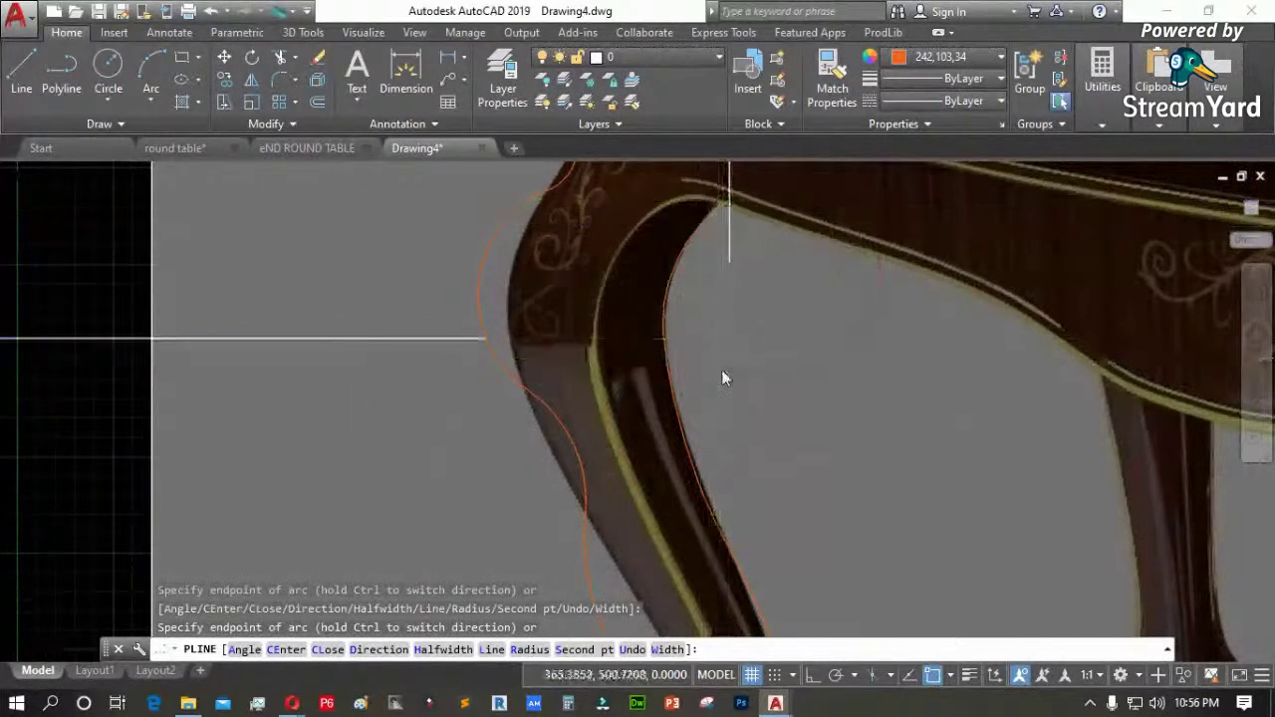
scroll(732, 259, down, 2)
scroll(731, 259, up, 2)
text(L)
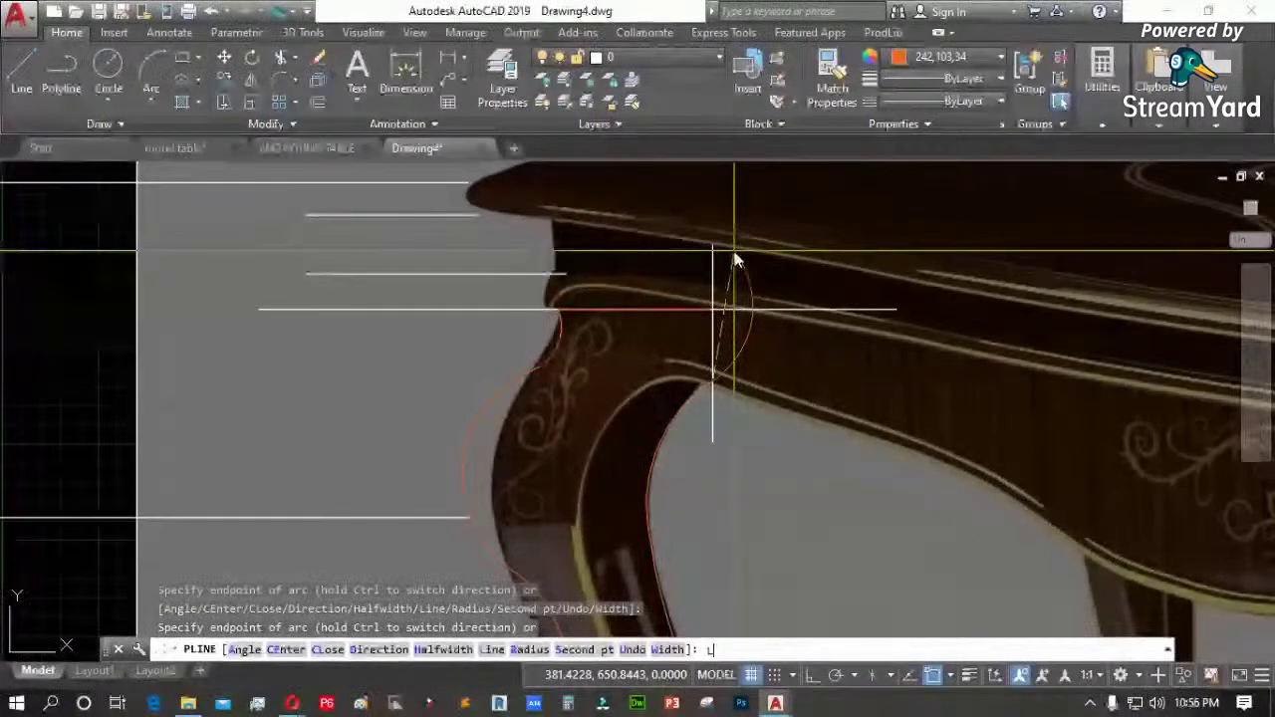
key(Return)
key(Return)
click(455, 322)
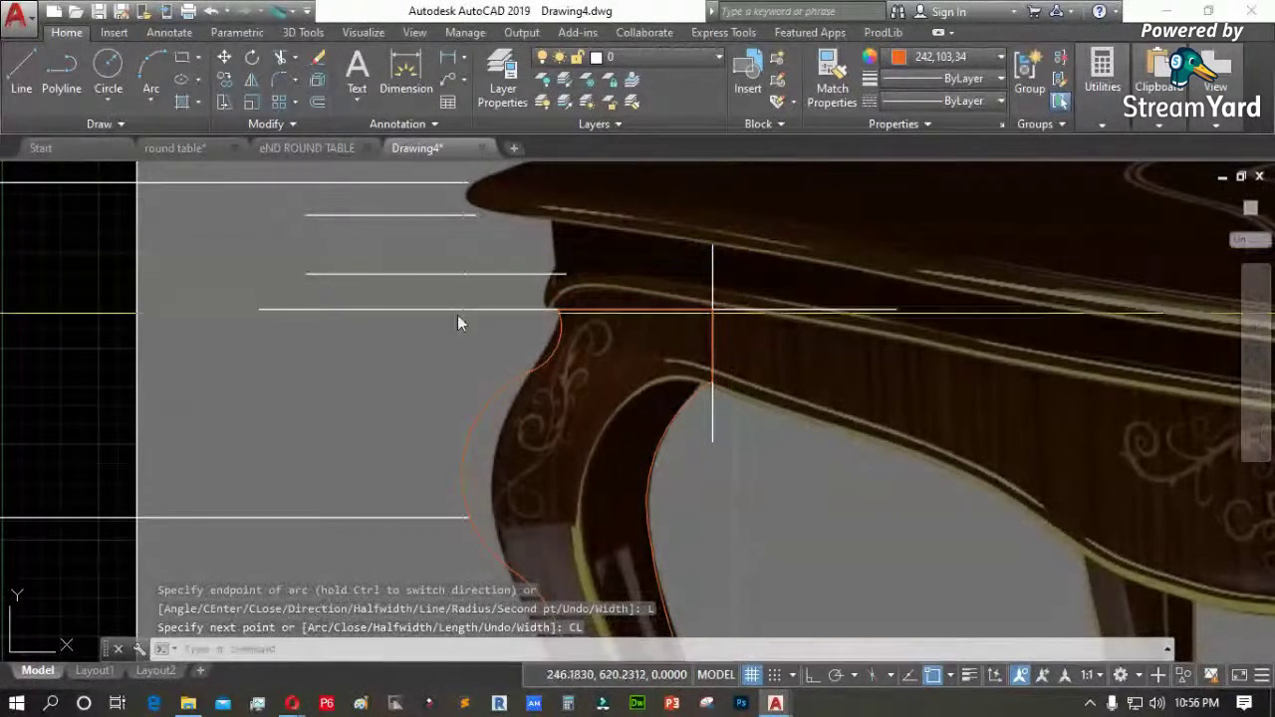
scroll(563, 342, up, 3)
Select the leg outline and stretch its first grips onto the photo's leg edges
click(581, 344)
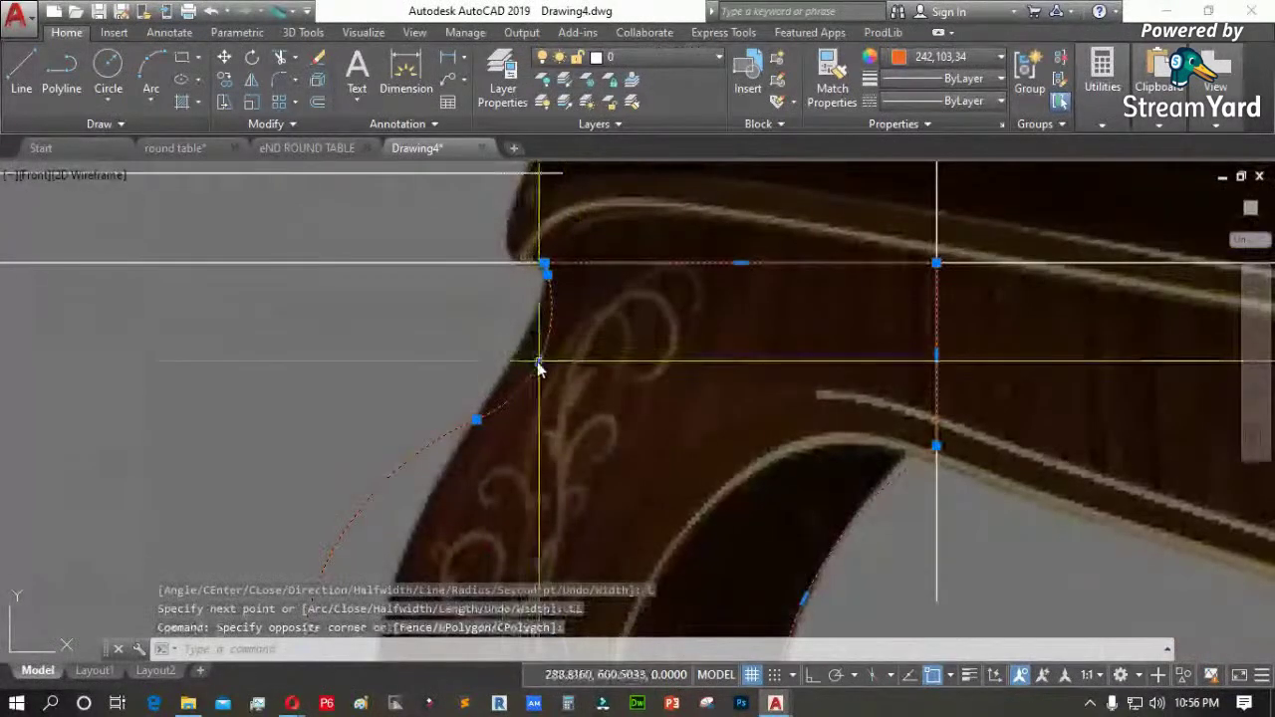
click(534, 361)
scroll(522, 361, down, 3)
scroll(455, 427, up, 6)
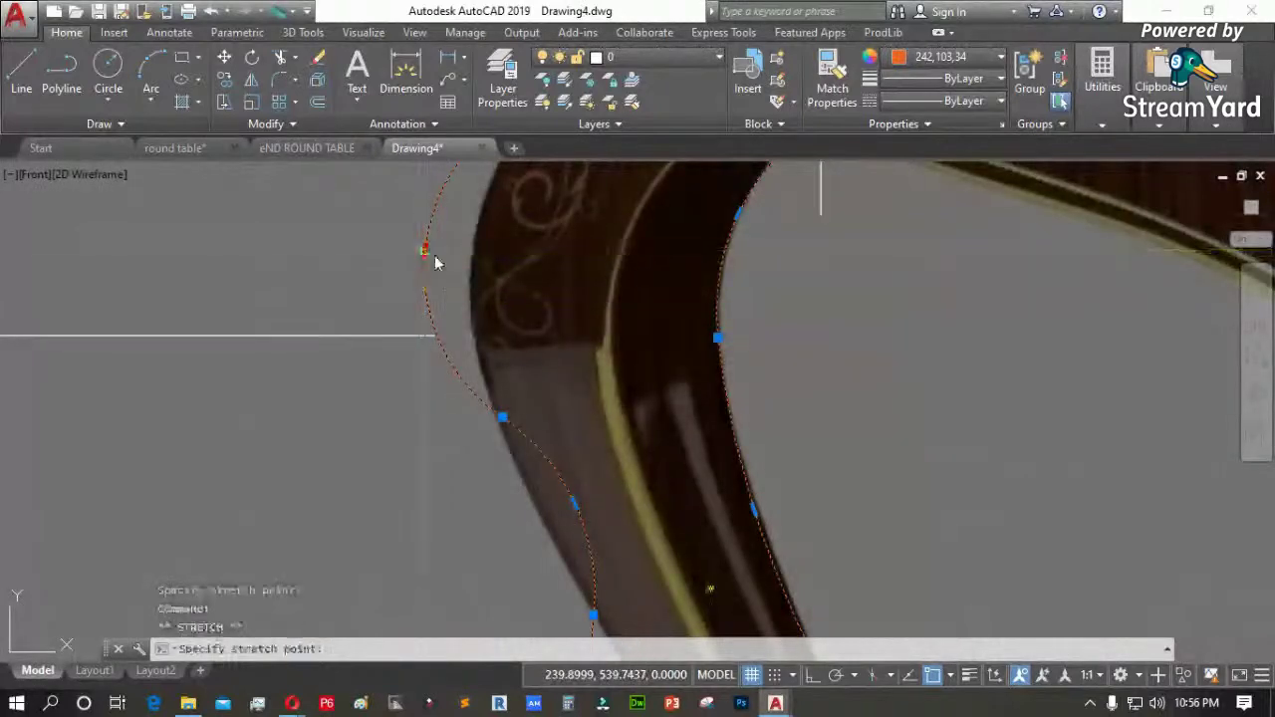
click(471, 261)
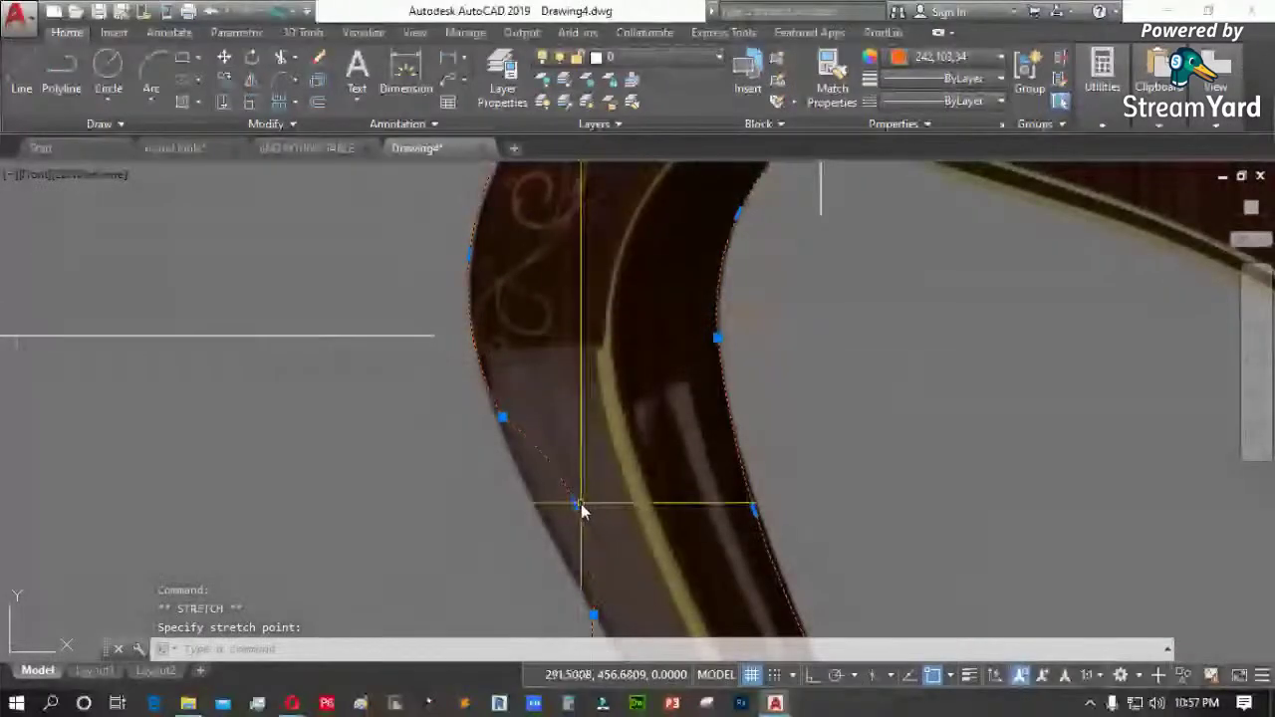
click(578, 507)
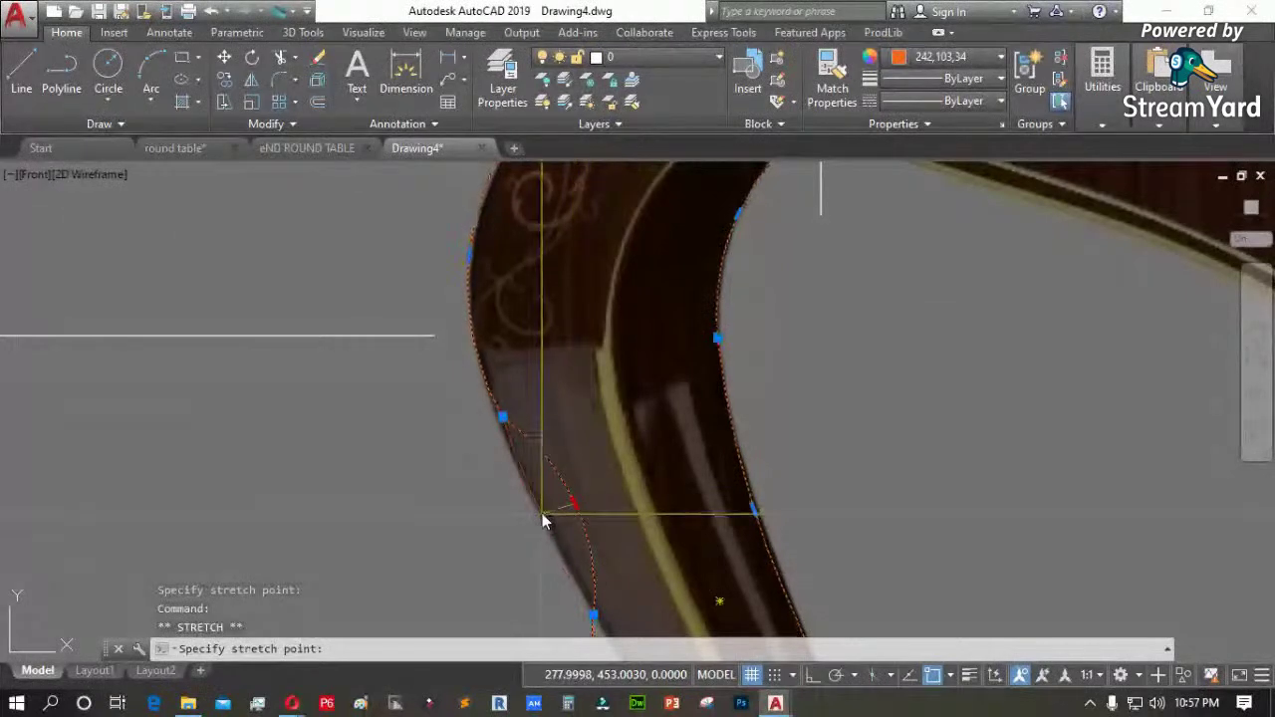
click(546, 528)
scroll(506, 433, up, 3)
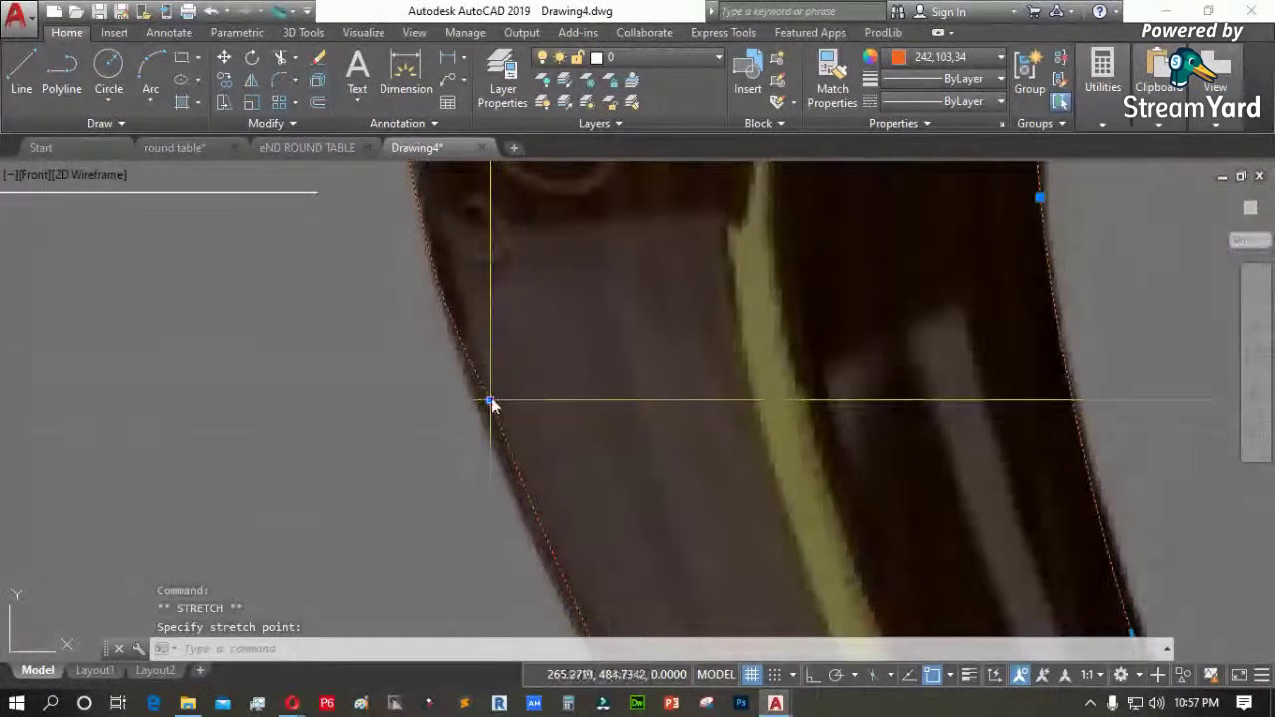
scroll(480, 410, down, 5)
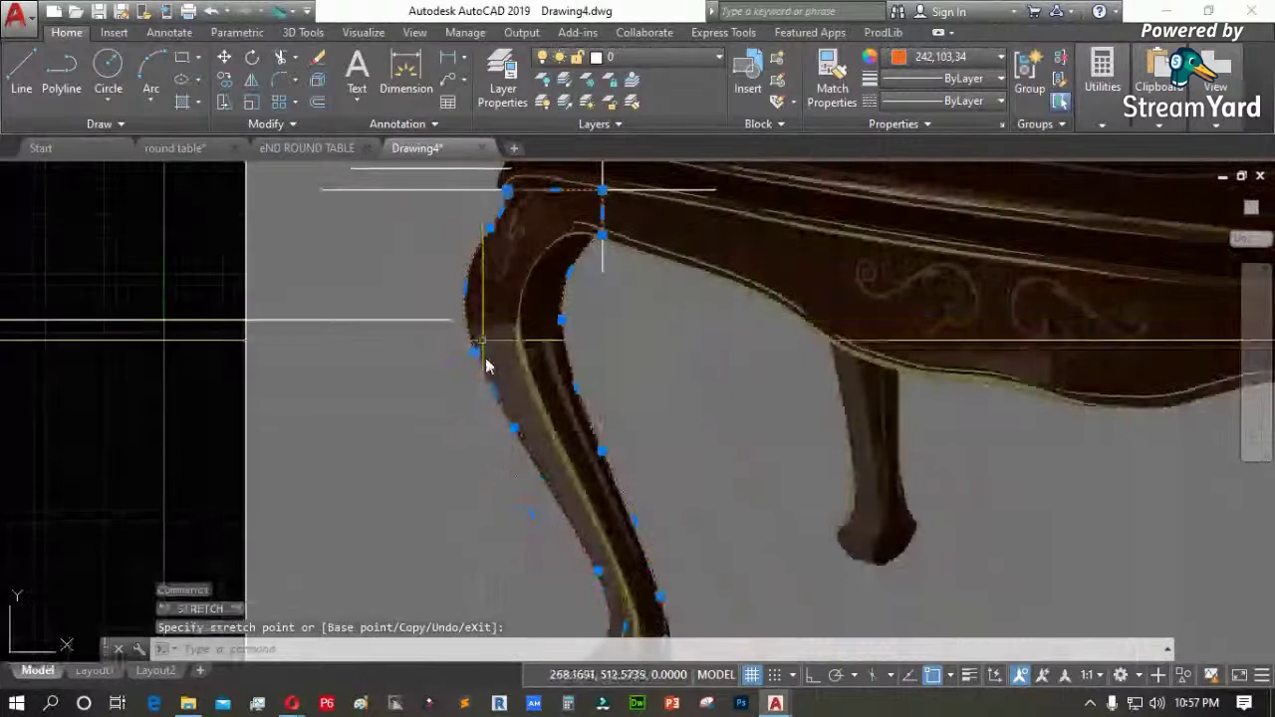
click(528, 521)
Stretch the inner-curve grips onto the photographed leg's inner edge
click(522, 518)
scroll(538, 513, up, 5)
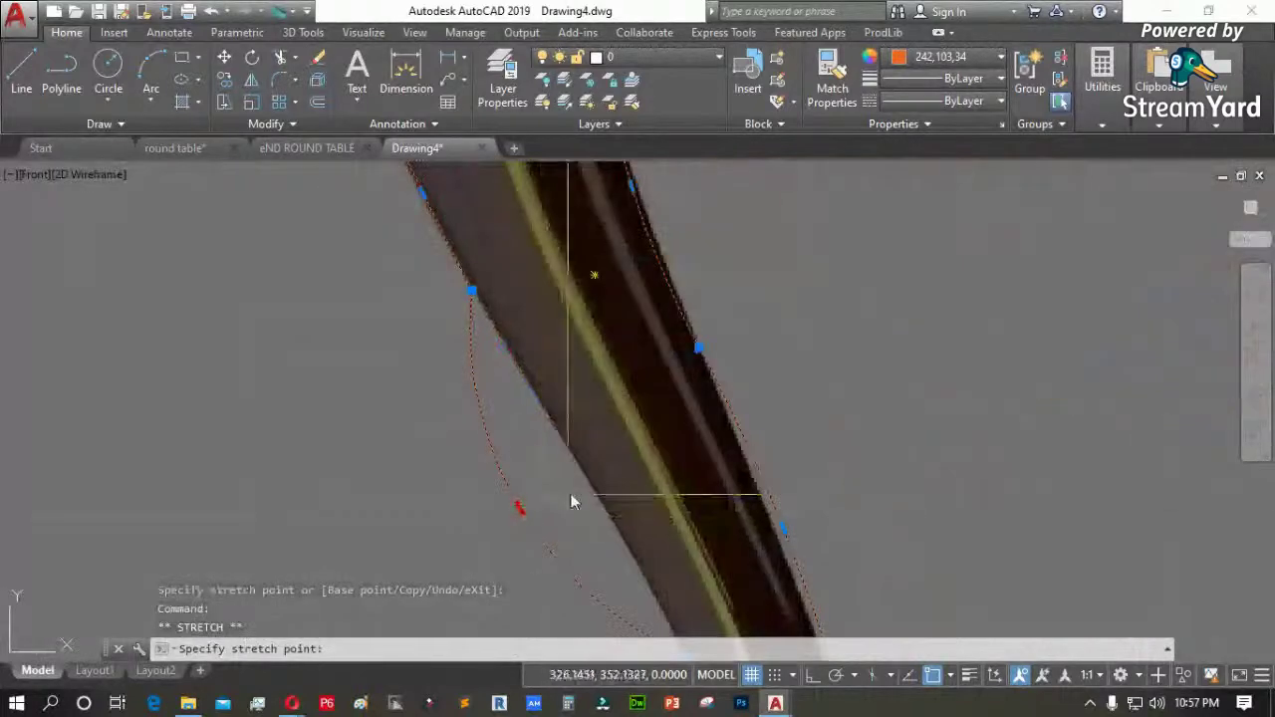
scroll(569, 293, down, 5)
scroll(717, 446, up, 5)
click(745, 397)
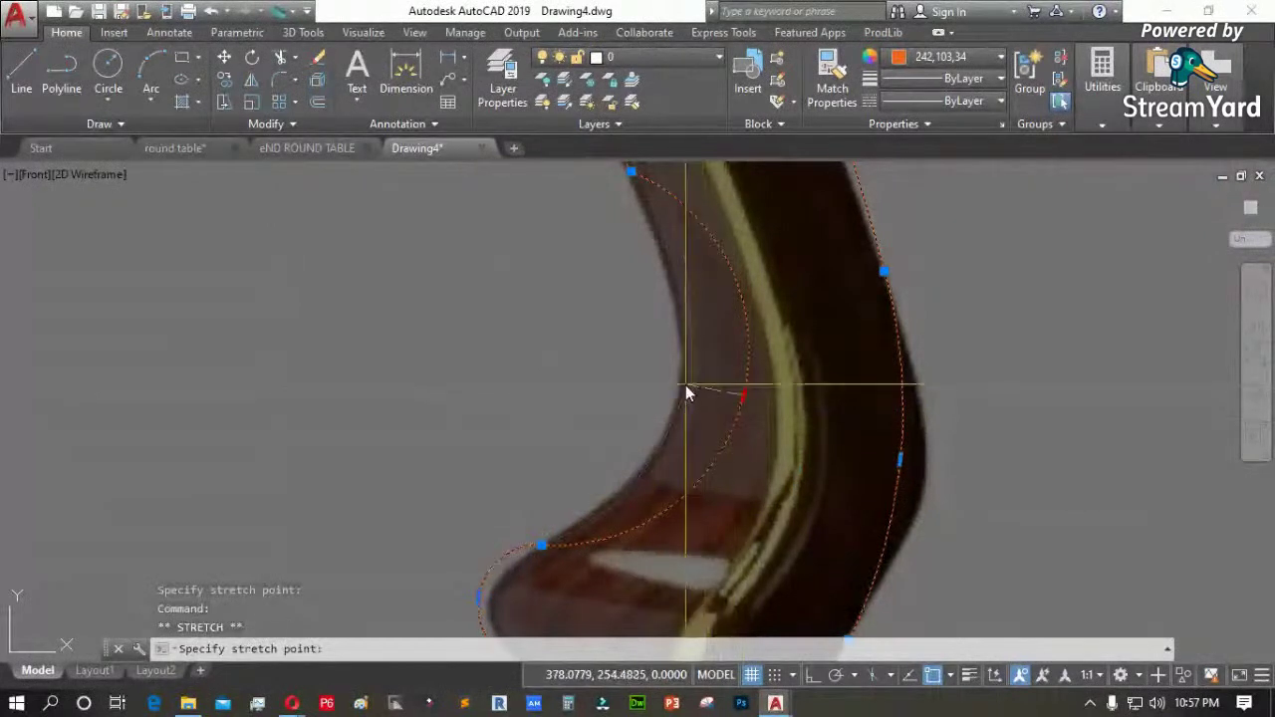
click(681, 385)
scroll(663, 301, down, 3)
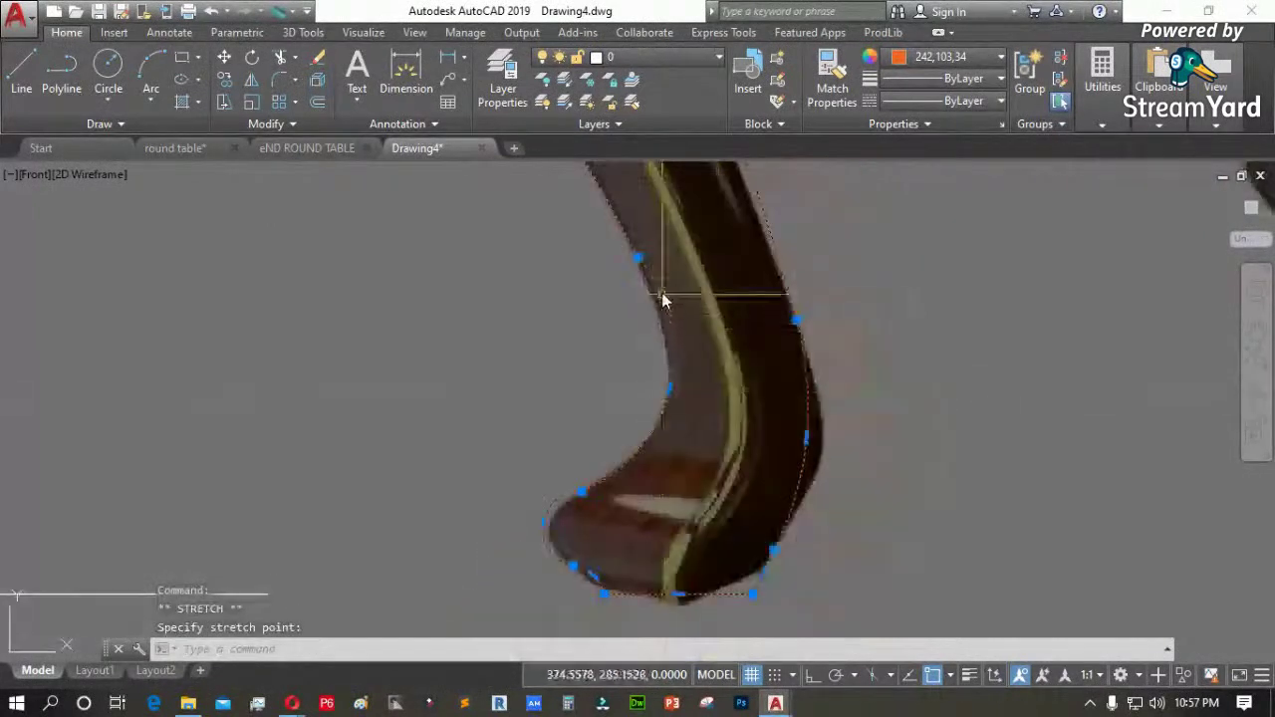
scroll(622, 262, up, 5)
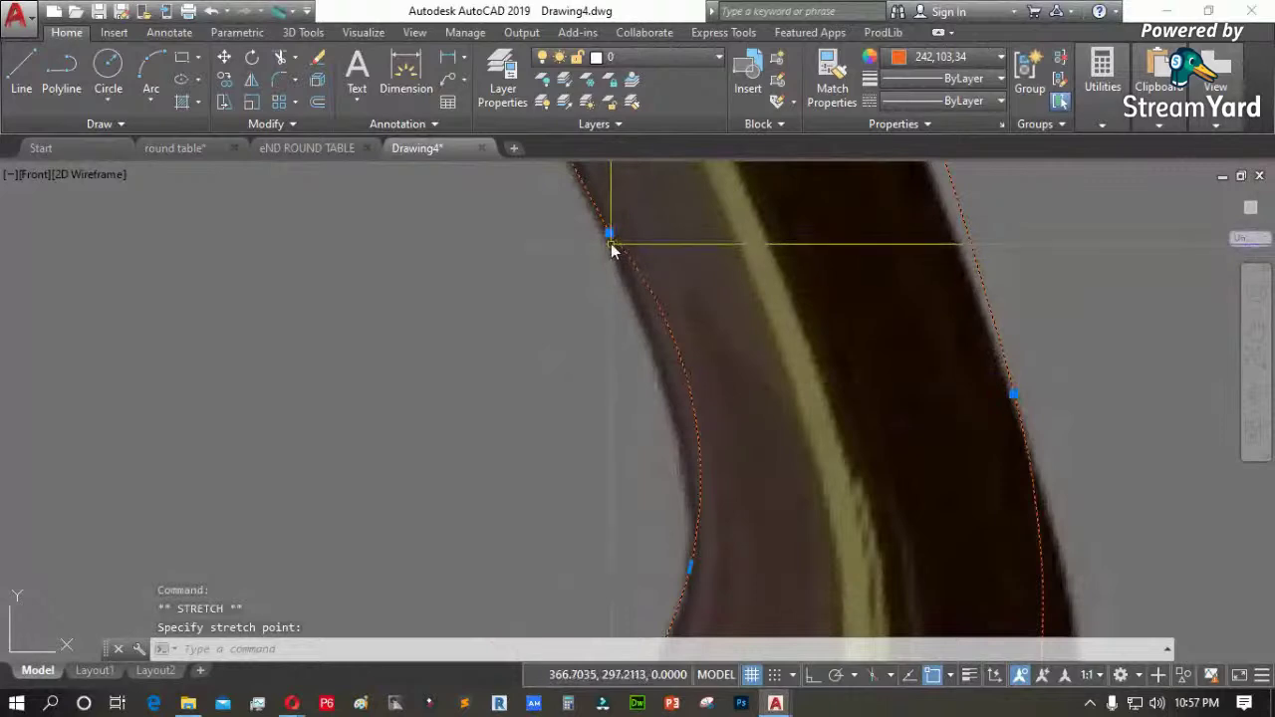
click(662, 380)
scroll(697, 508, down, 4)
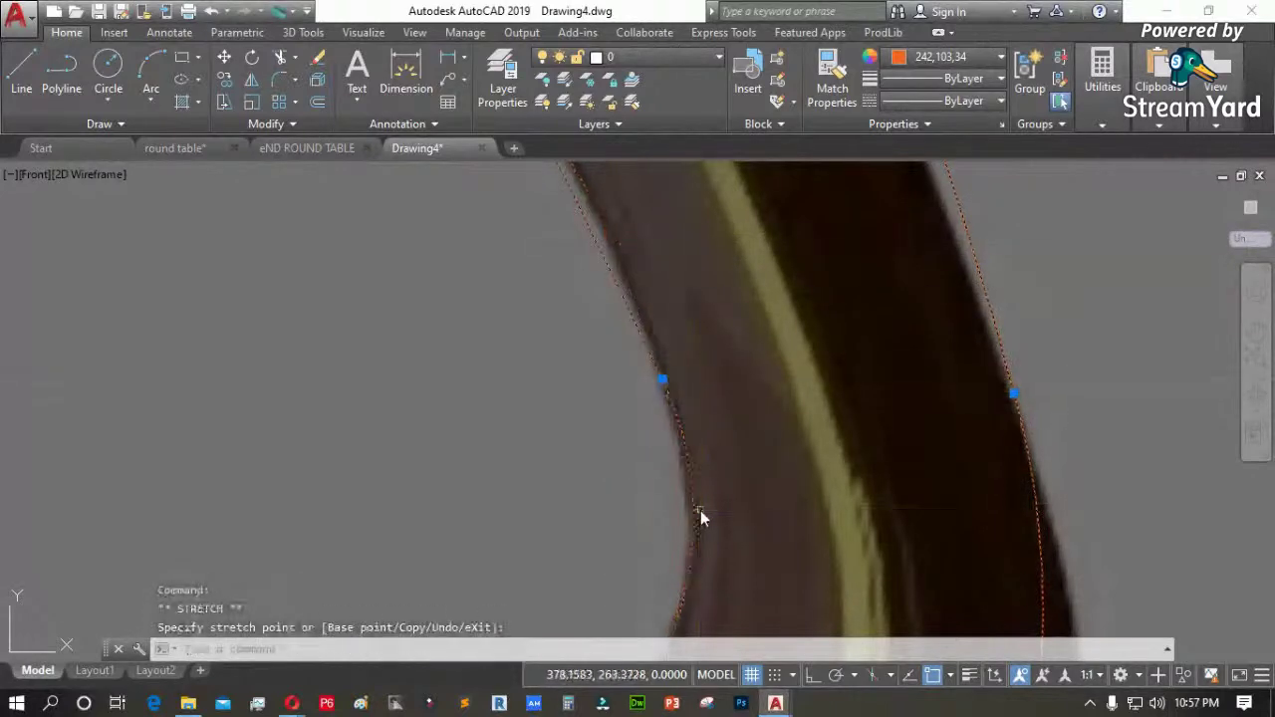
scroll(612, 489, down, 3)
scroll(598, 479, up, 5)
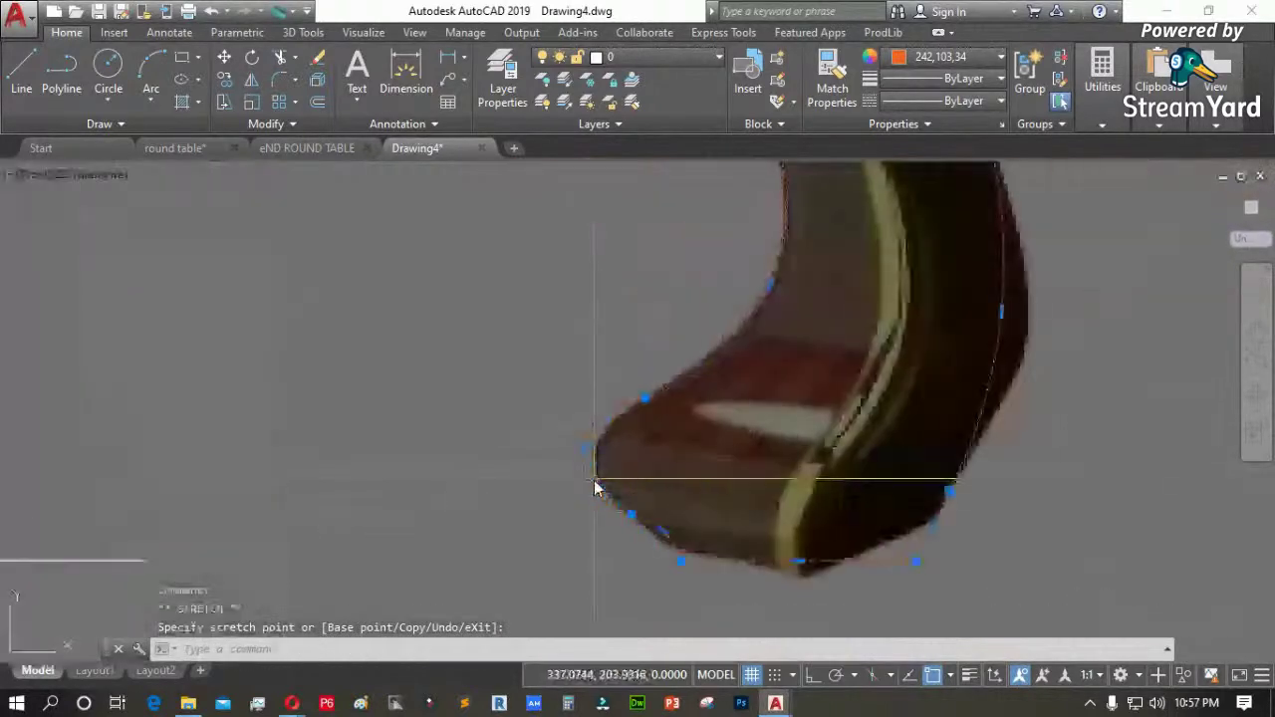
Stretch the foot's left grip onto the leg's outer edge, then finish with Esc
click(585, 450)
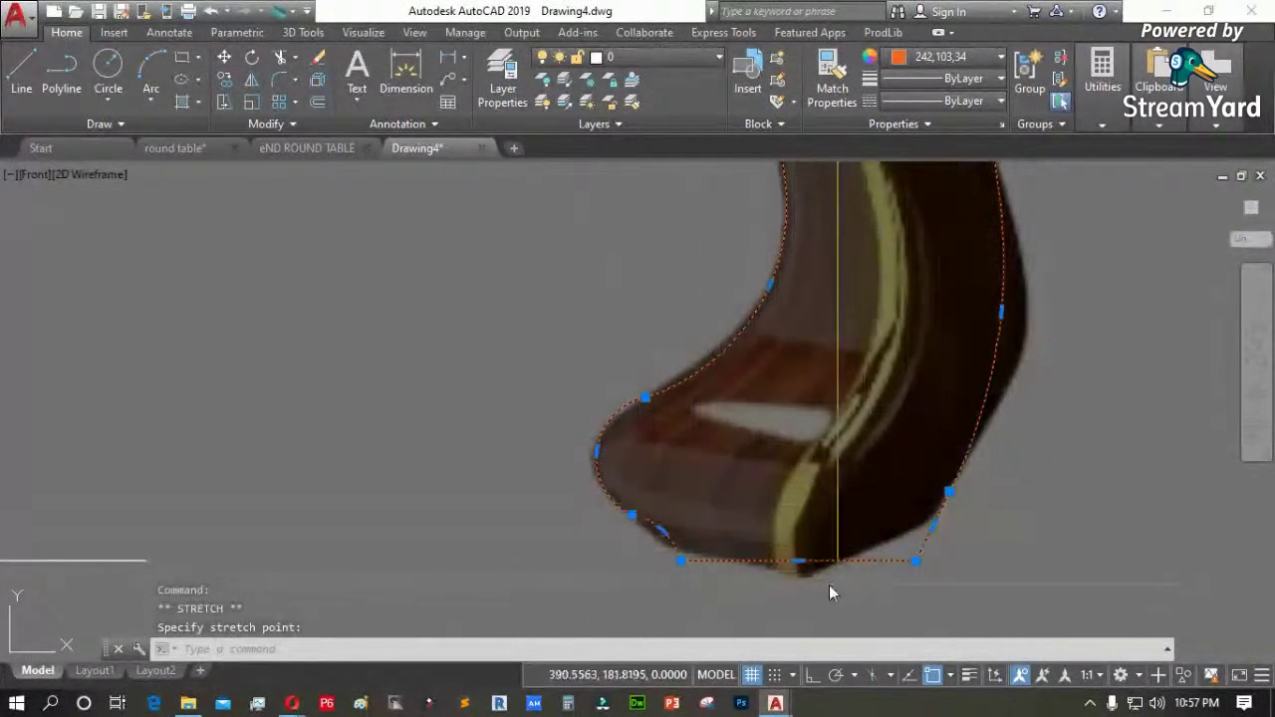
scroll(847, 583, down, 2)
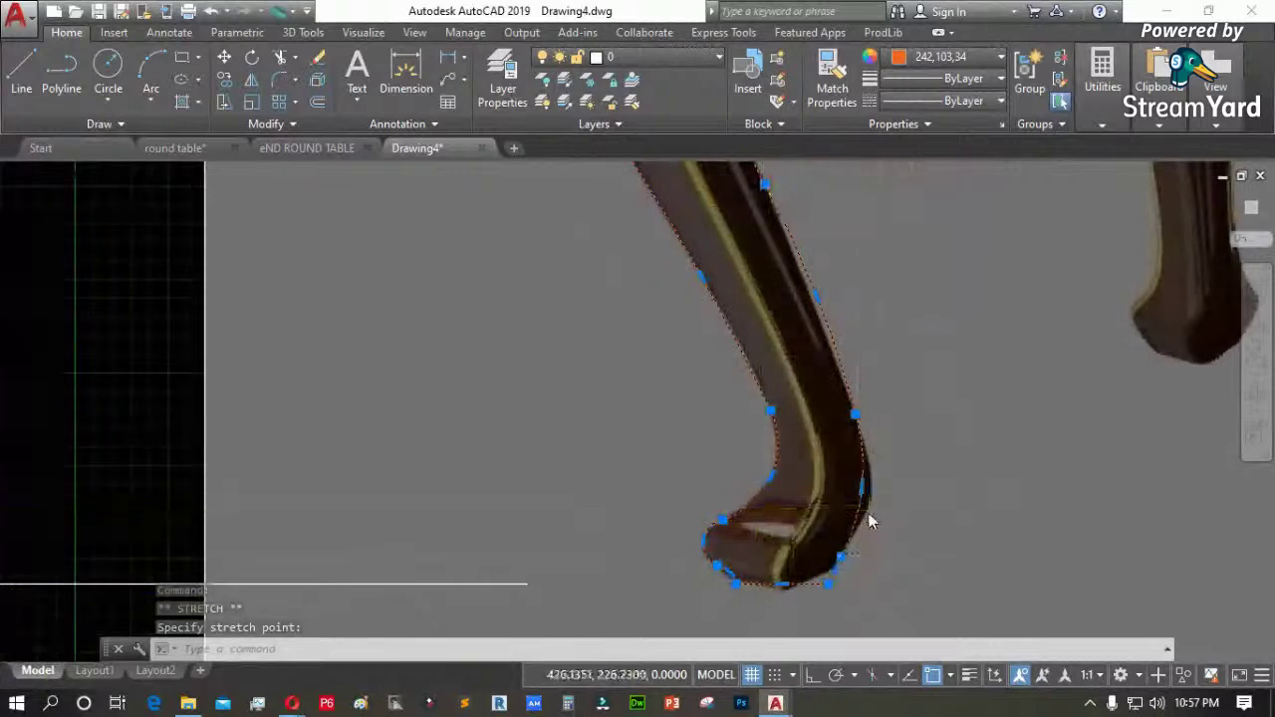
scroll(869, 521, up, 4)
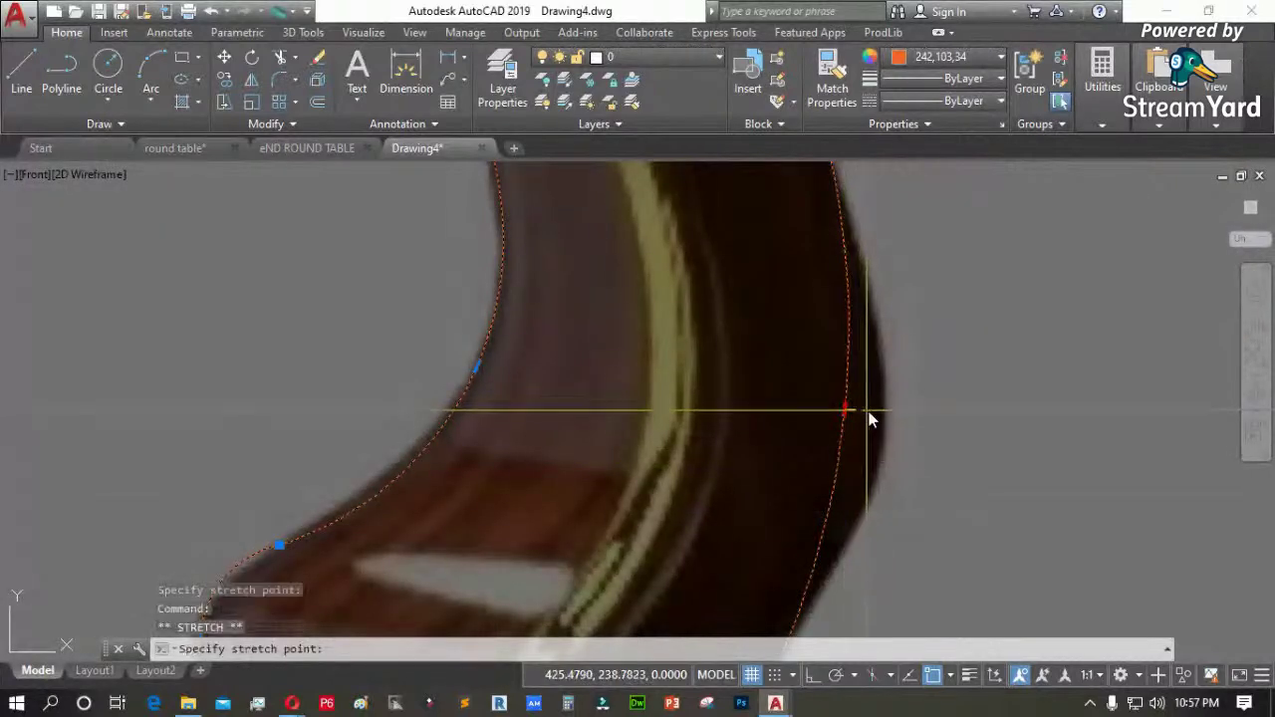
scroll(900, 519, down, 3)
scroll(896, 389, down, 2)
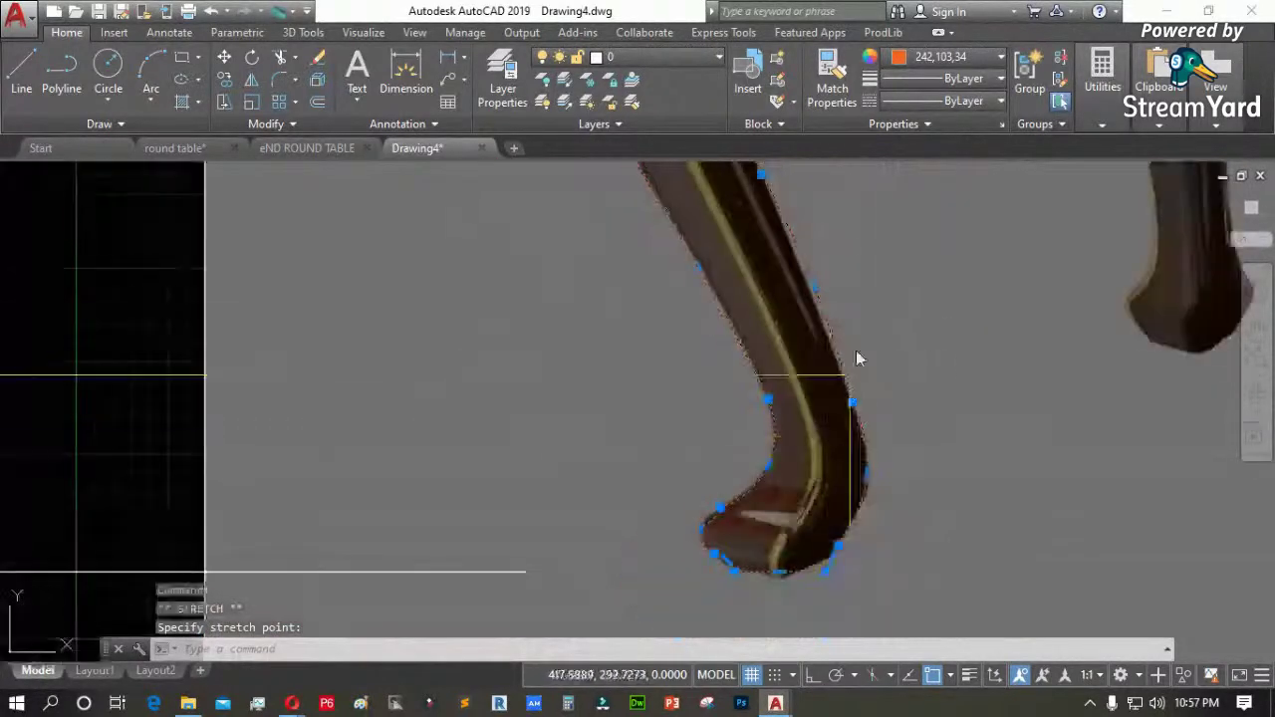
scroll(822, 304, up, 5)
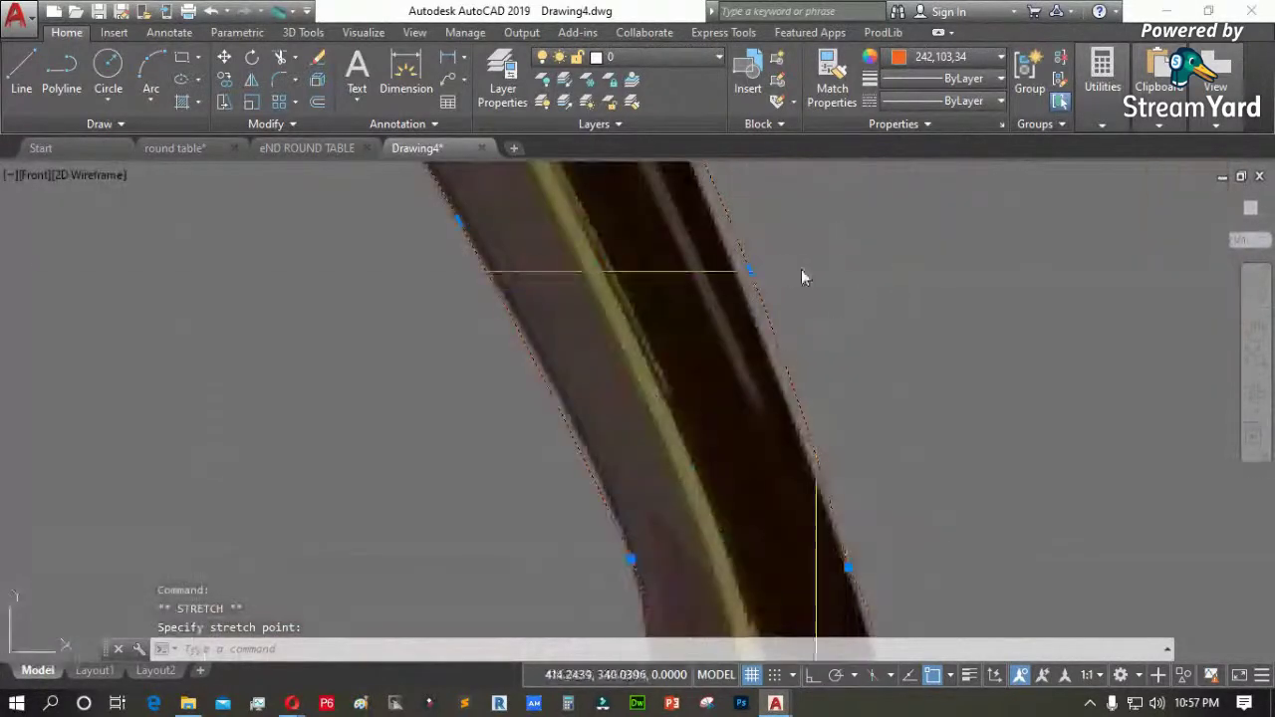
click(739, 275)
scroll(679, 261, down, 3)
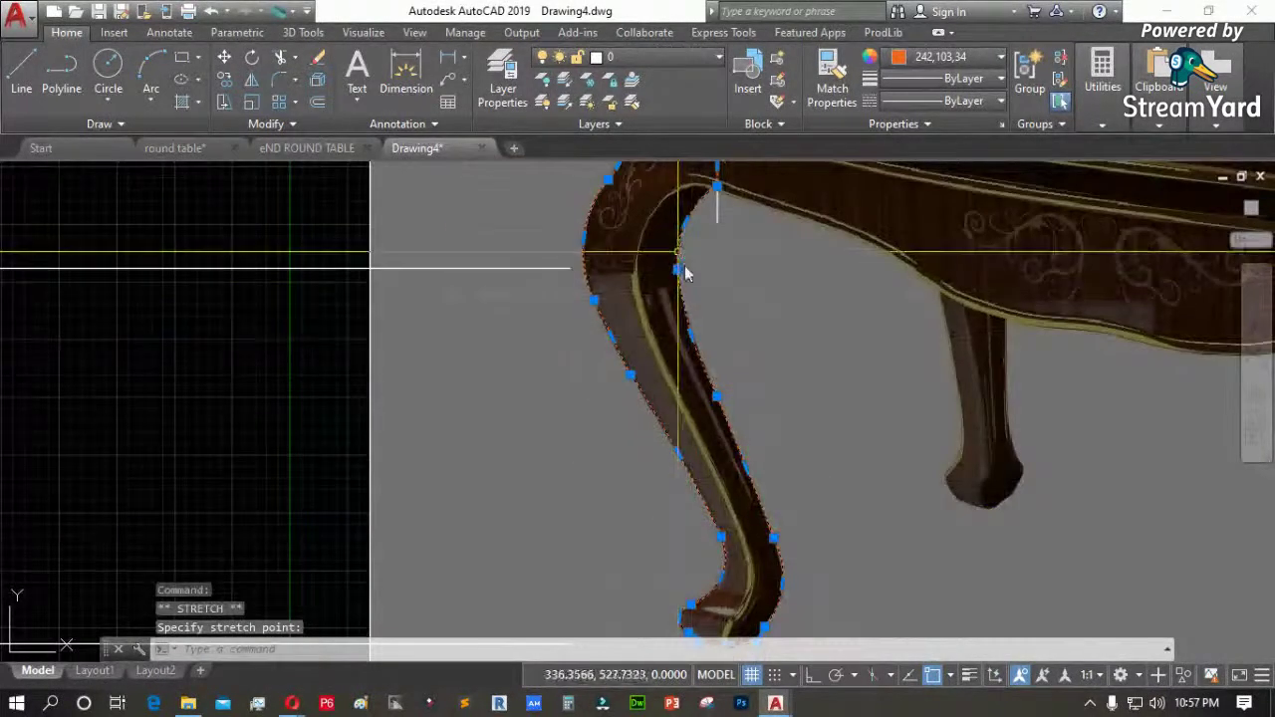
scroll(678, 261, down, 4)
key(Escape)
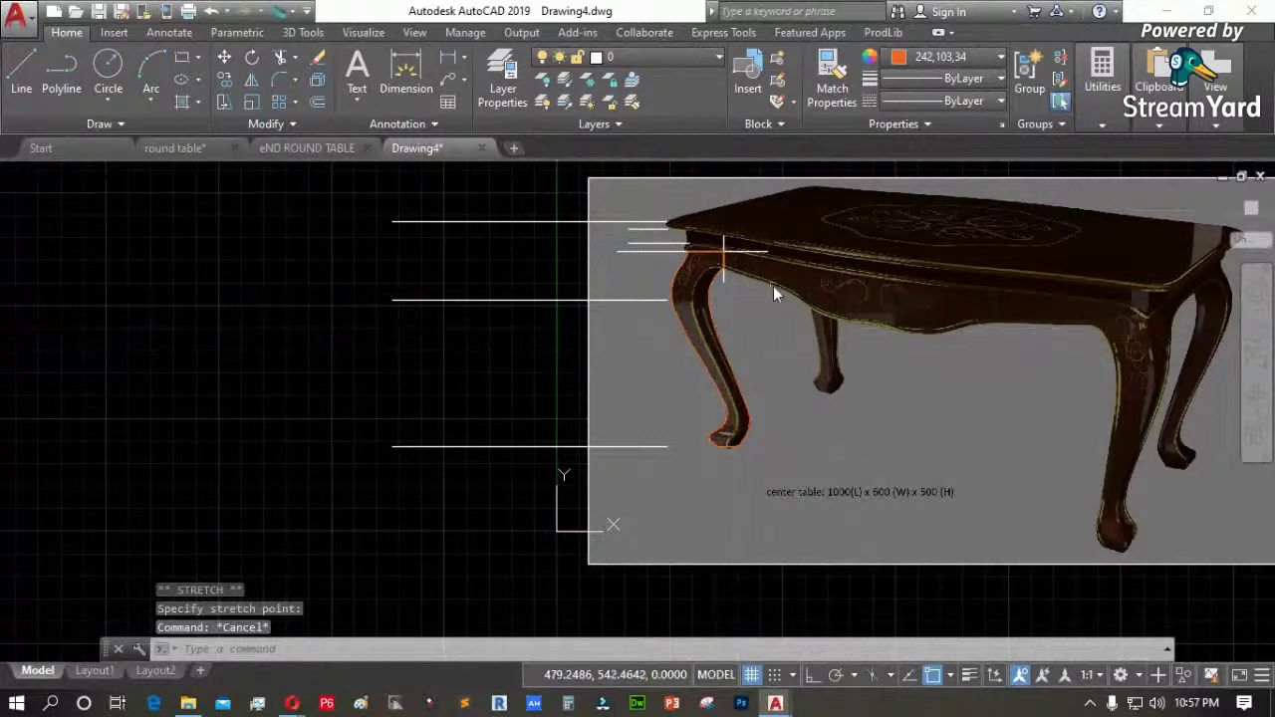
scroll(774, 285, up, 1)
scroll(498, 364, down, 2)
scroll(353, 403, down, 3)
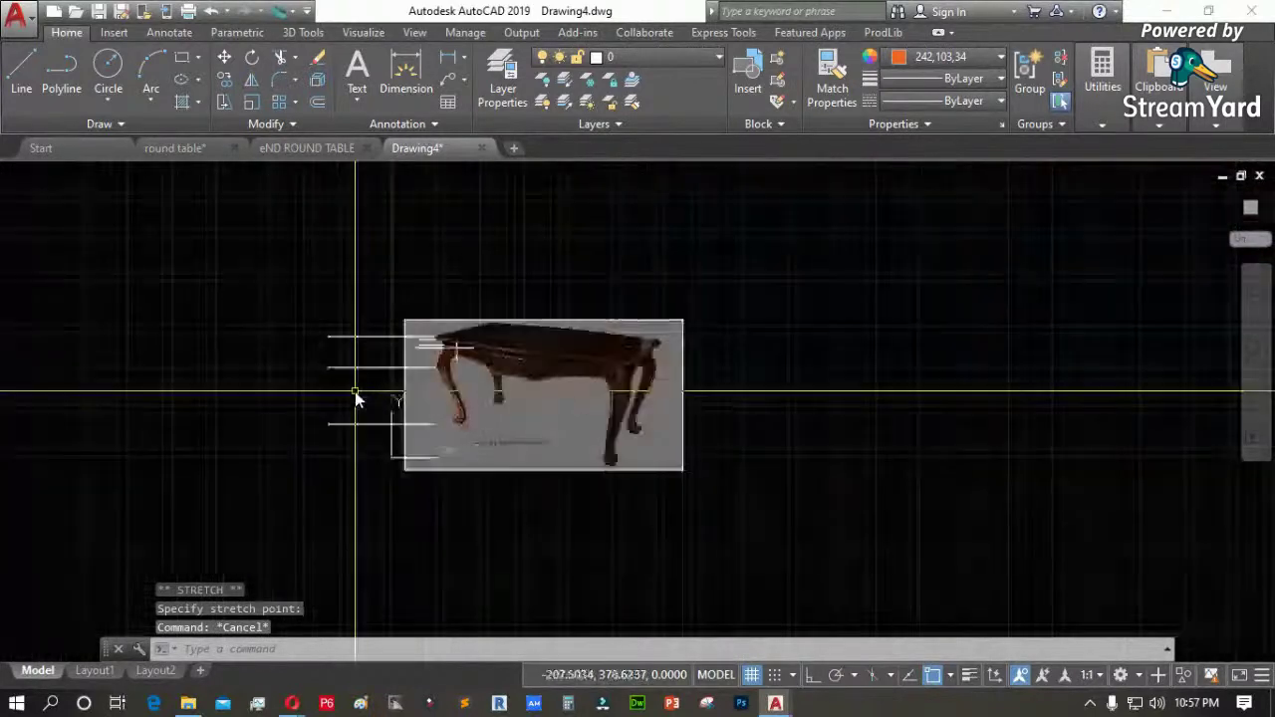
Move the table photo horizontally, with Ortho on, to the right of the outline
text(m)
key(Return)
click(745, 526)
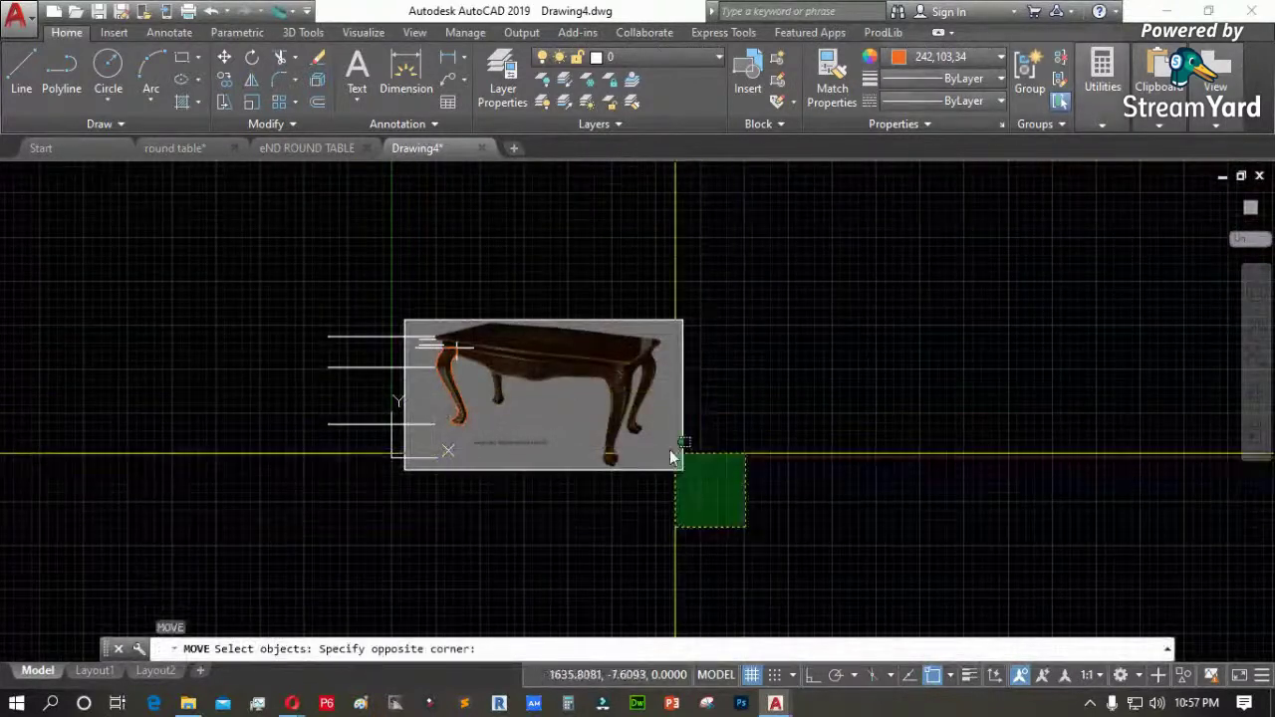
click(679, 464)
key(Return)
click(543, 511)
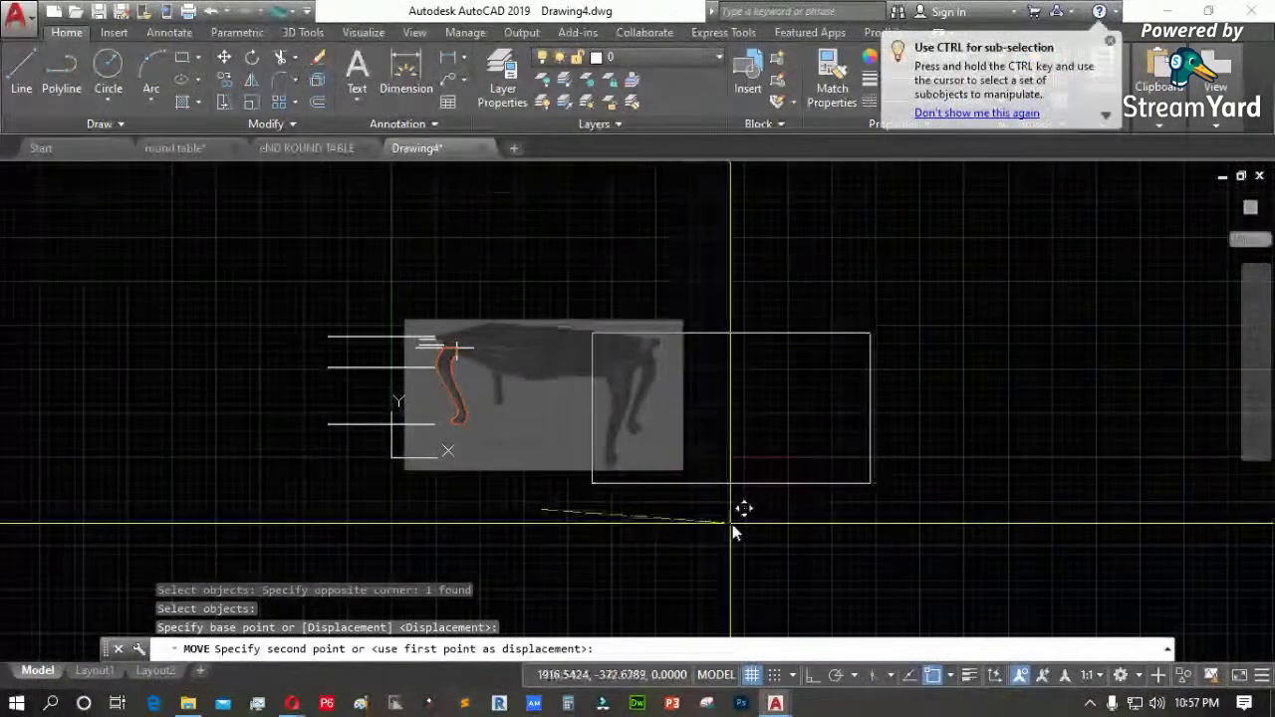
key(F8)
click(789, 515)
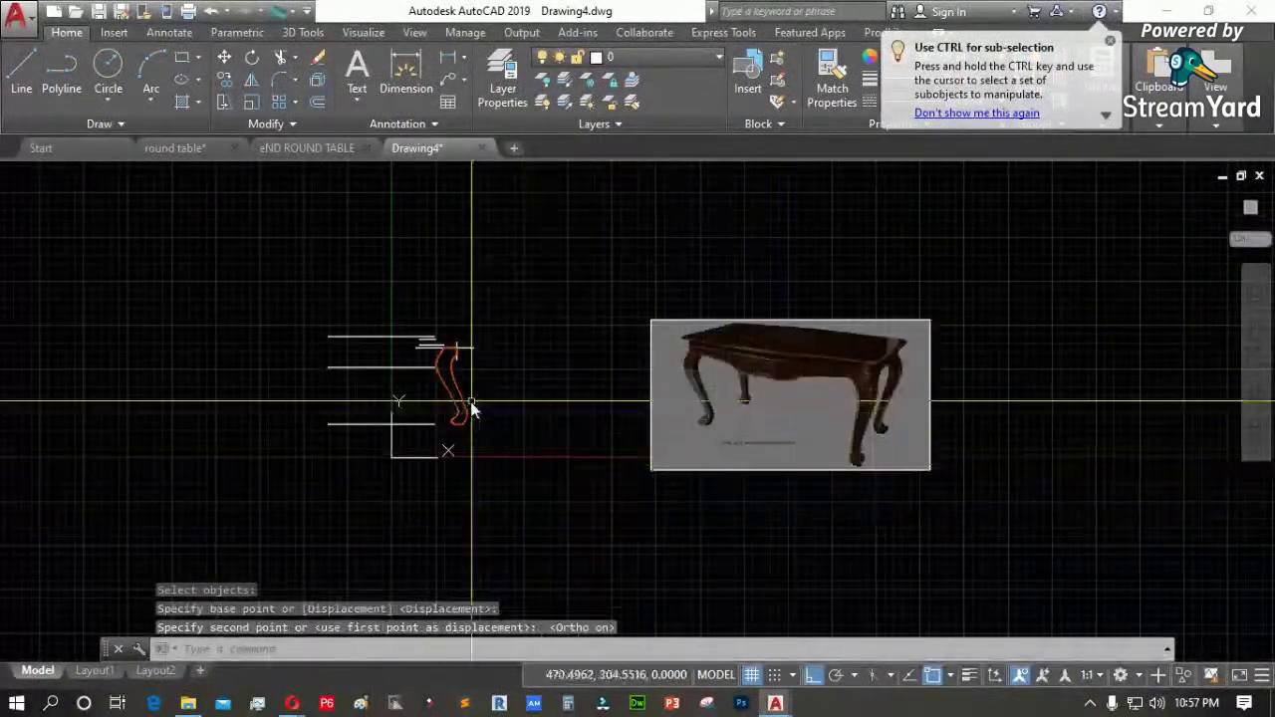
Stretch the leg outline's lower vertex to a new position
scroll(477, 410, up, 8)
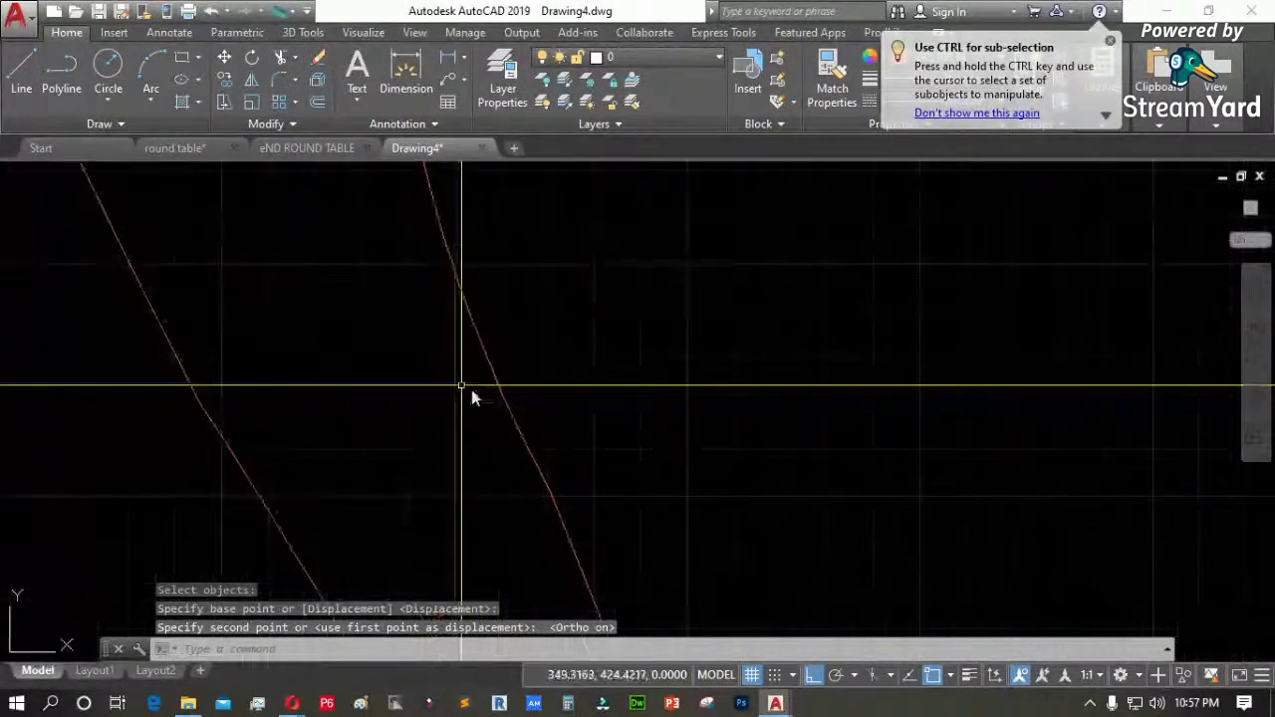
click(512, 418)
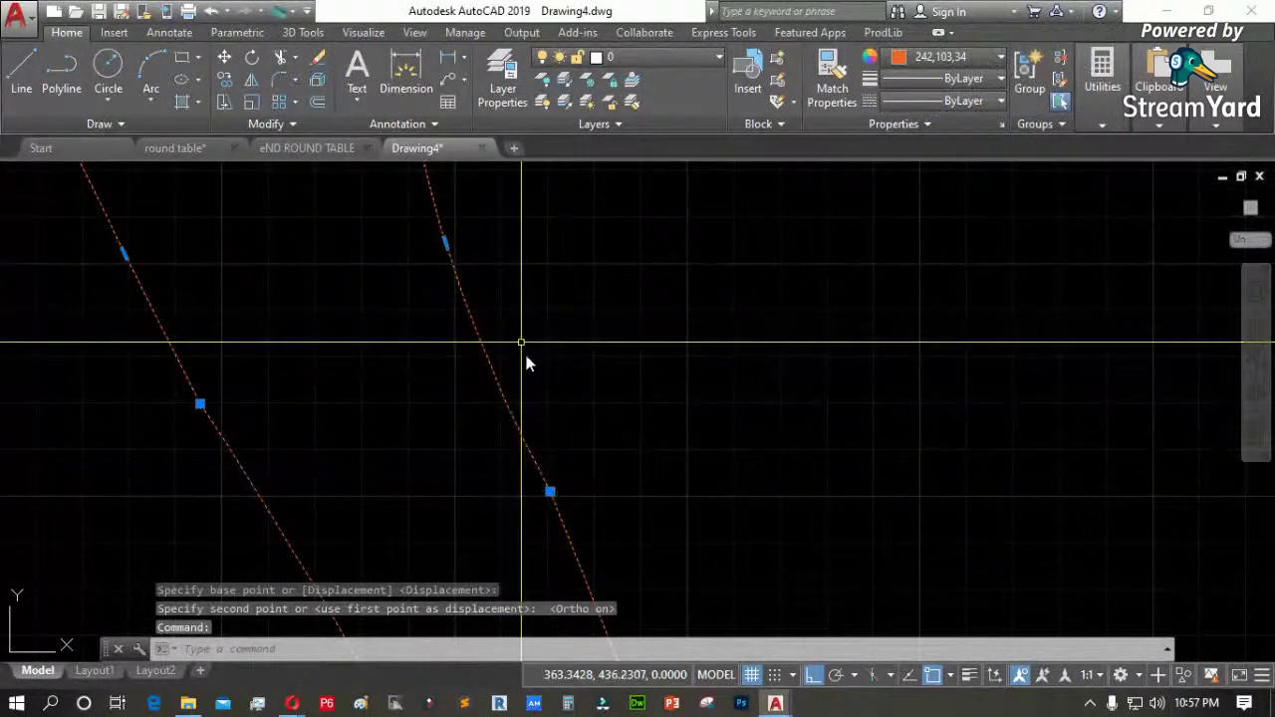
scroll(550, 483, up, 4)
click(560, 475)
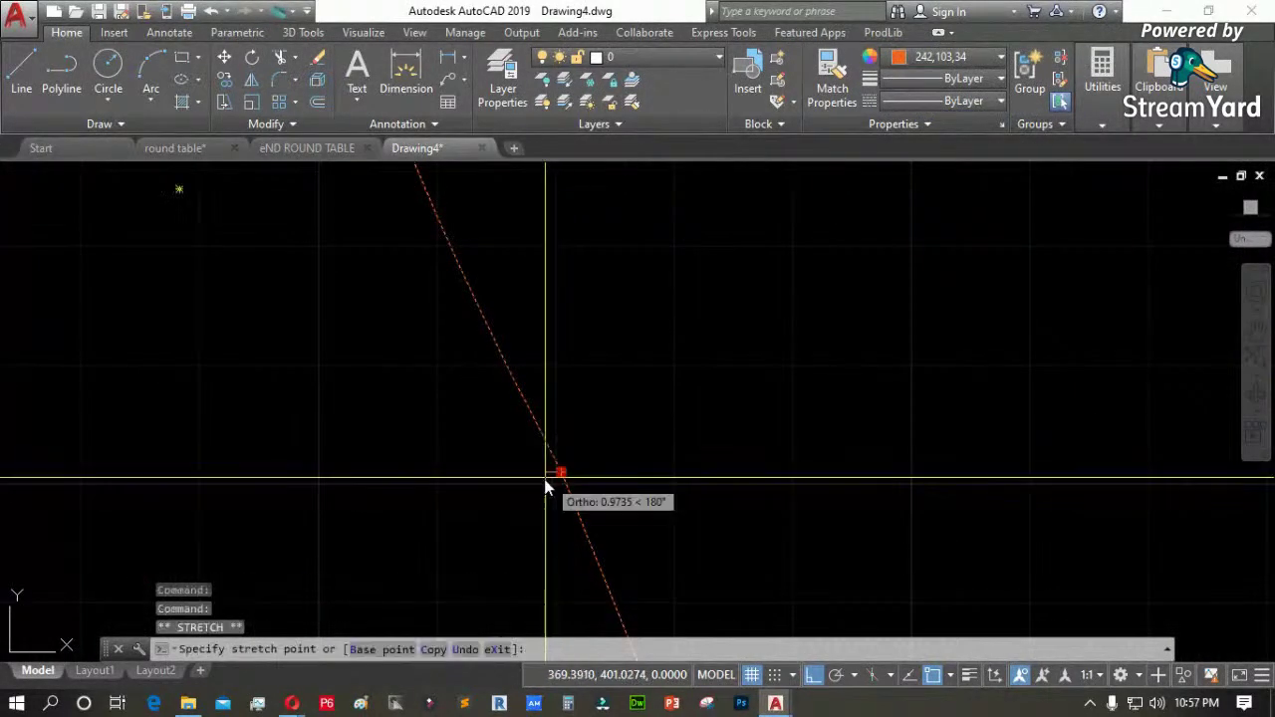
click(543, 482)
scroll(617, 398, down, 3)
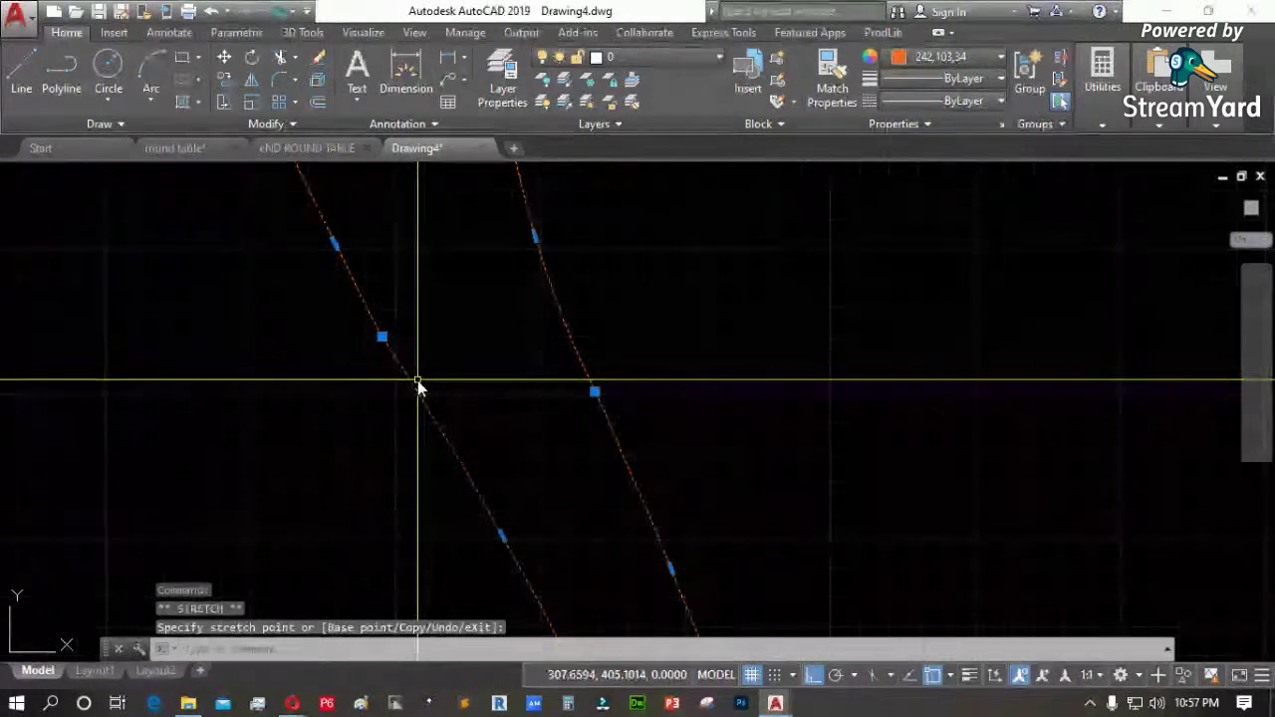
key(Escape)
Turn the drawing grid off with F7 and clear the selection
scroll(495, 362, down, 4)
scroll(564, 398, up, 4)
click(528, 419)
click(459, 430)
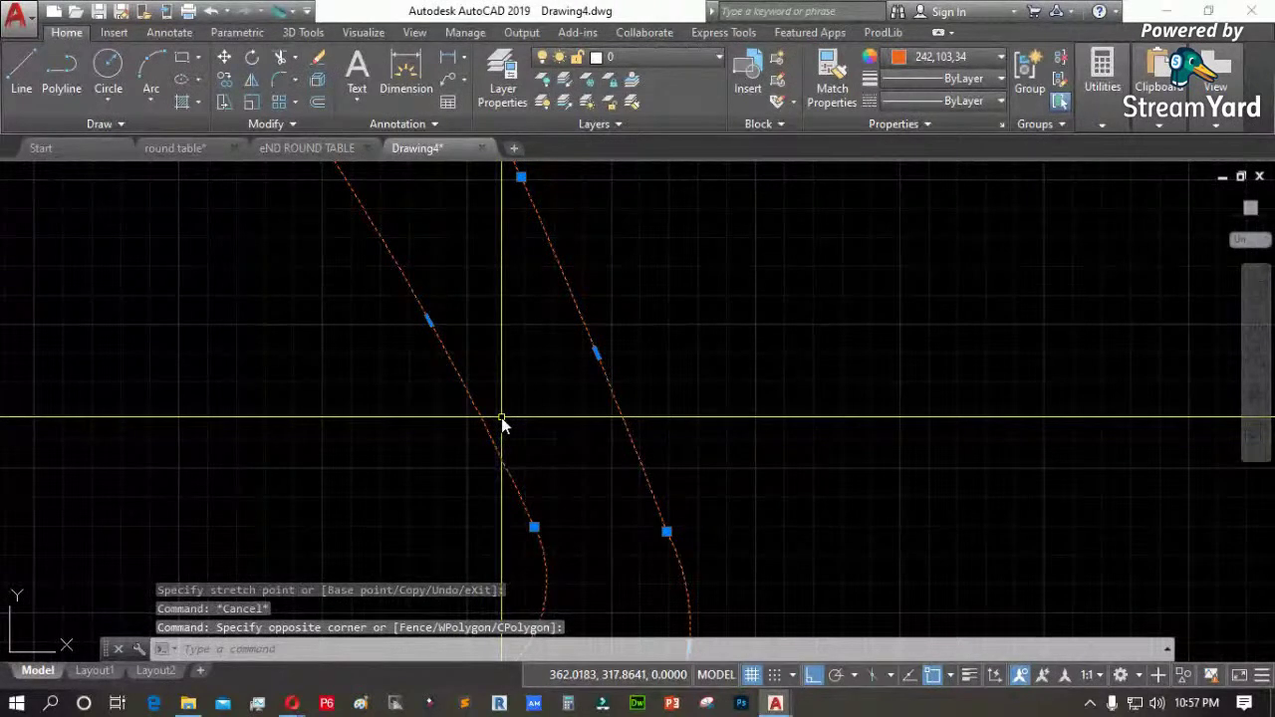
key(F7)
scroll(563, 393, down, 2)
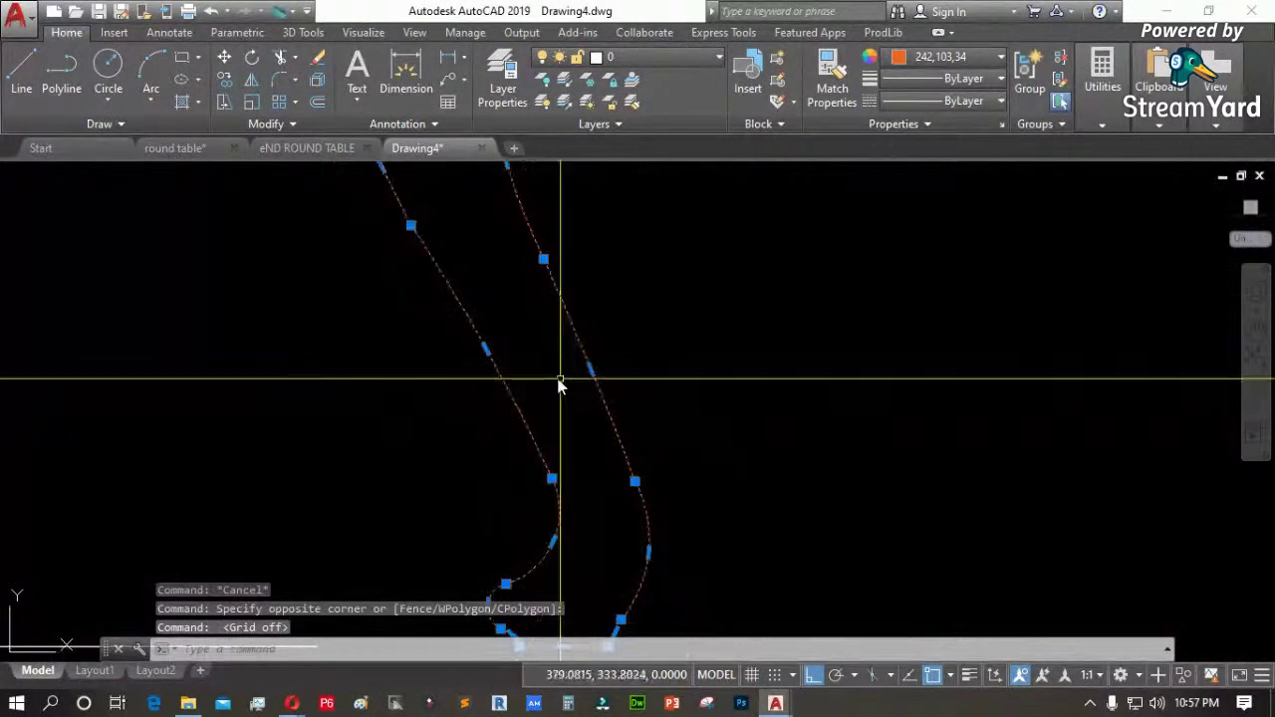
key(Escape)
Stretch two vertices on the upper leg curve closer to the photo's edge
scroll(597, 466, down, 2)
scroll(659, 458, up, 3)
click(668, 484)
click(581, 441)
scroll(623, 469, up, 2)
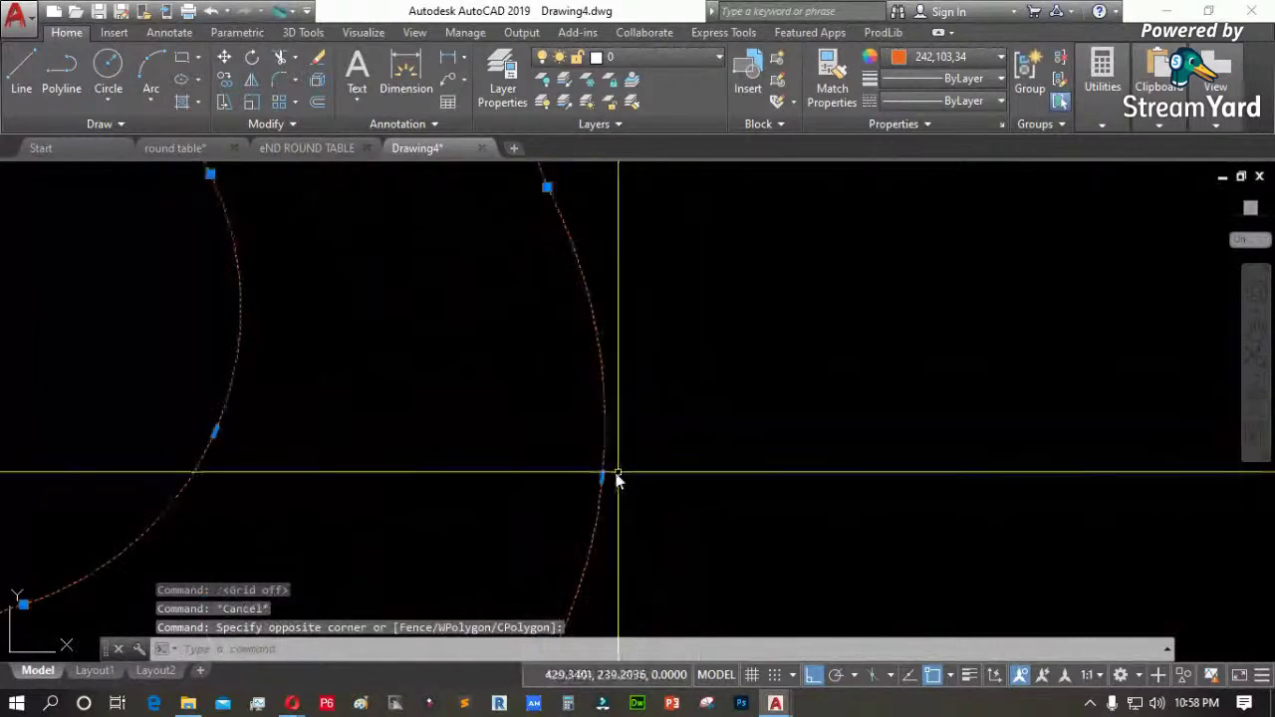
click(602, 479)
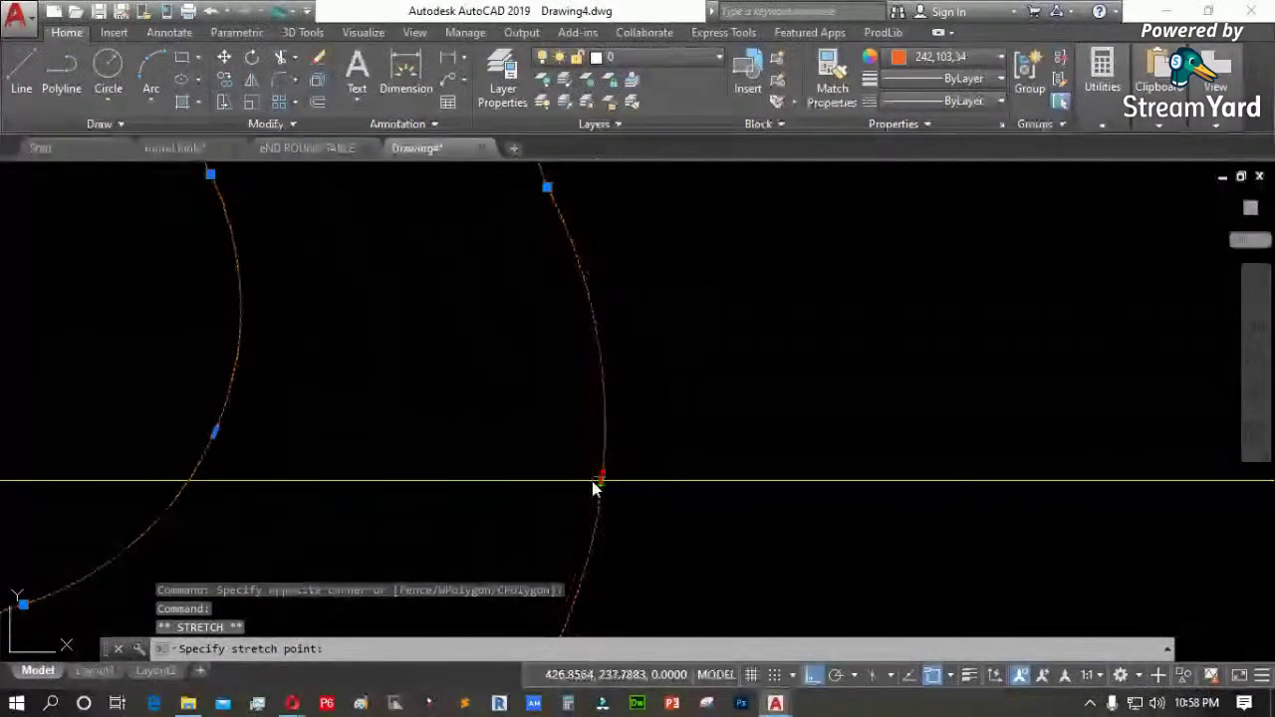
scroll(594, 482, up, 2)
click(592, 462)
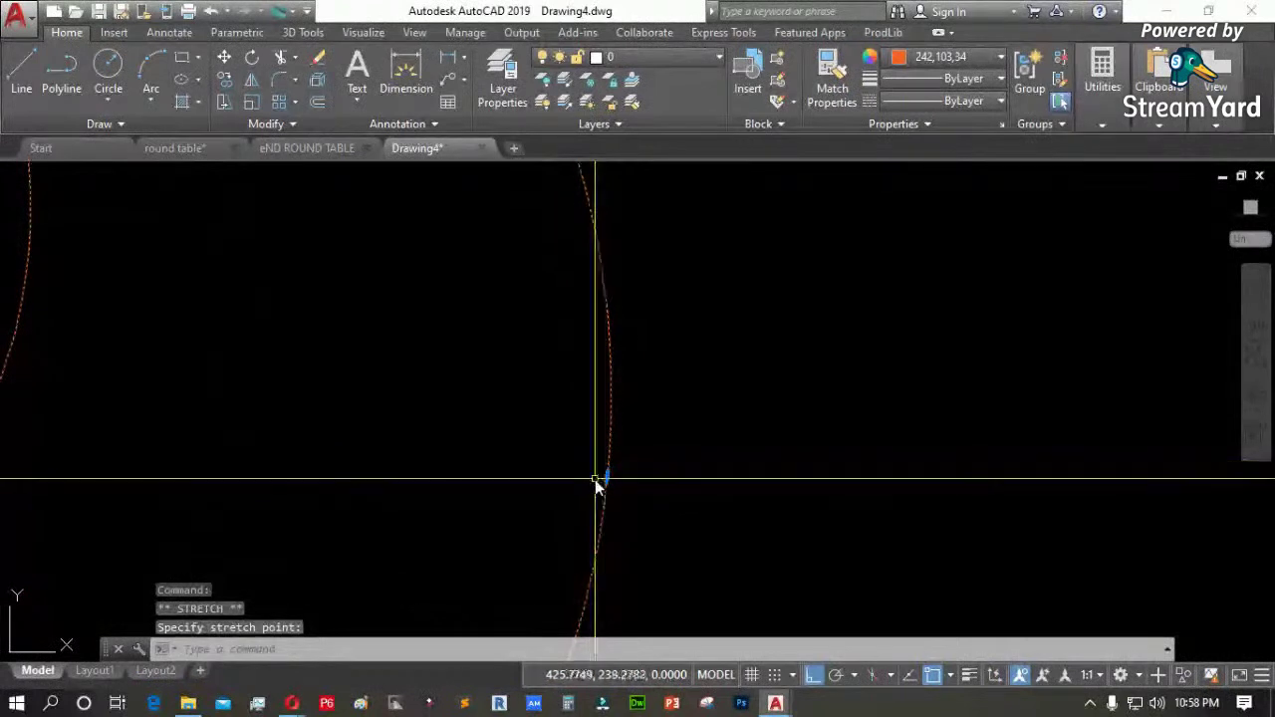
click(595, 485)
click(595, 486)
scroll(774, 488, down, 3)
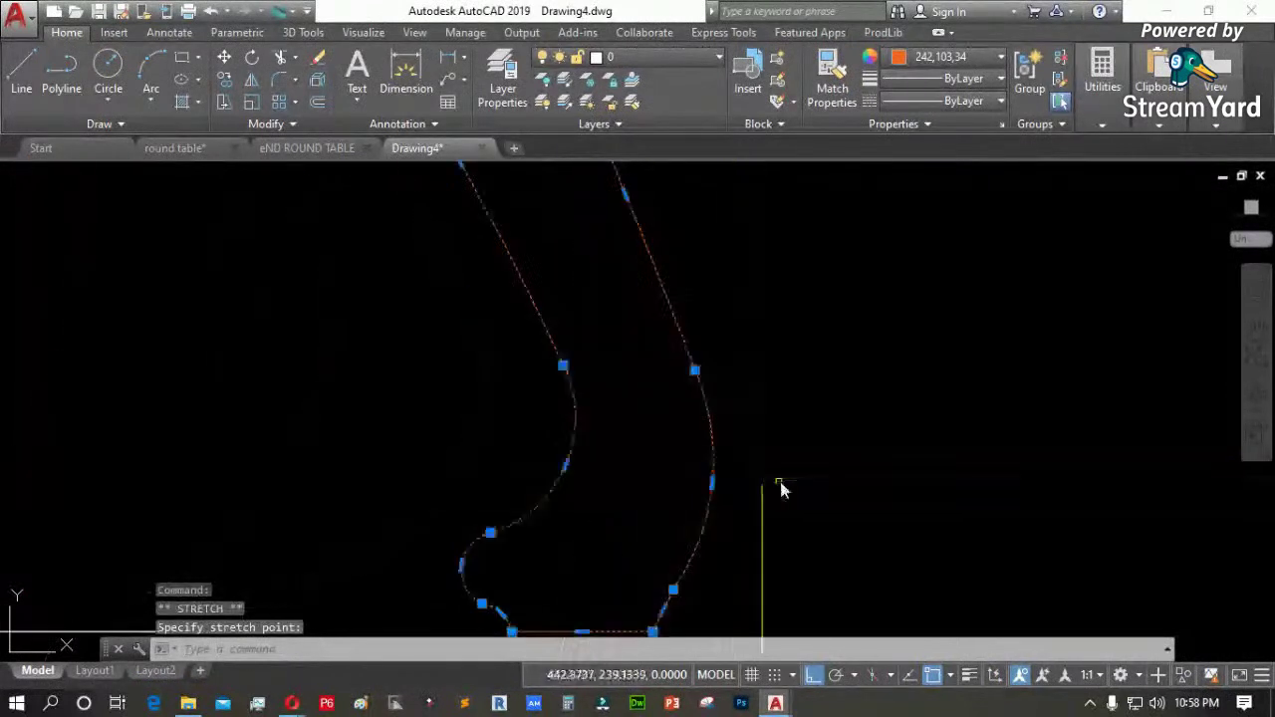
key(Escape)
Try adjusting one more leg-curve vertex, then cancel and deselect
scroll(698, 428, down, 3)
scroll(603, 448, up, 1)
scroll(611, 514, up, 2)
scroll(498, 233, up, 2)
click(584, 456)
scroll(608, 463, up, 2)
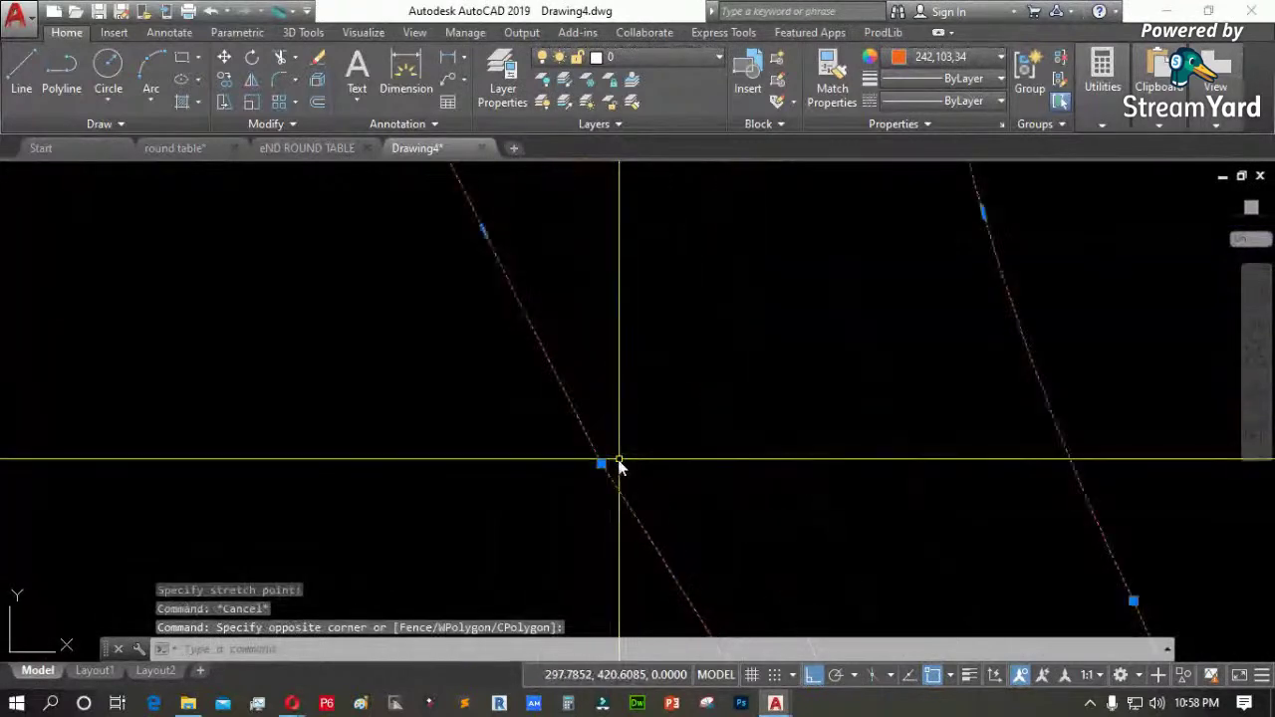
click(600, 465)
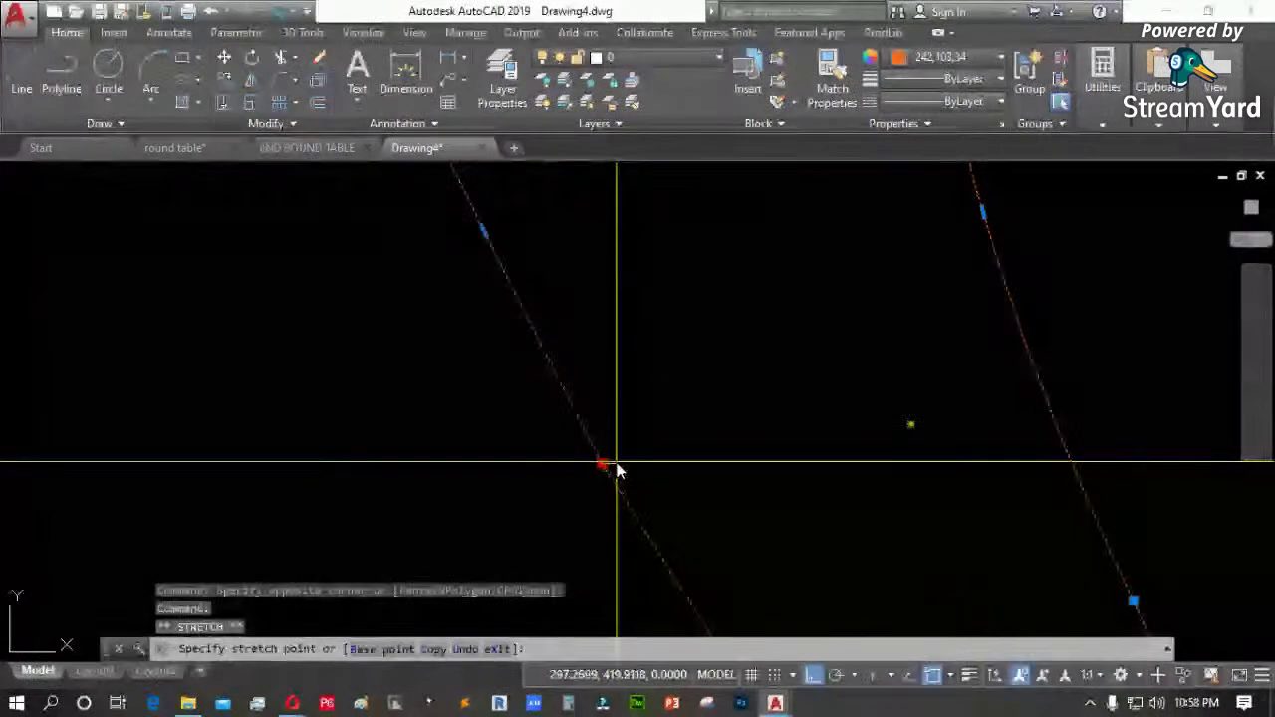
scroll(620, 462, down, 2)
scroll(678, 446, down, 3)
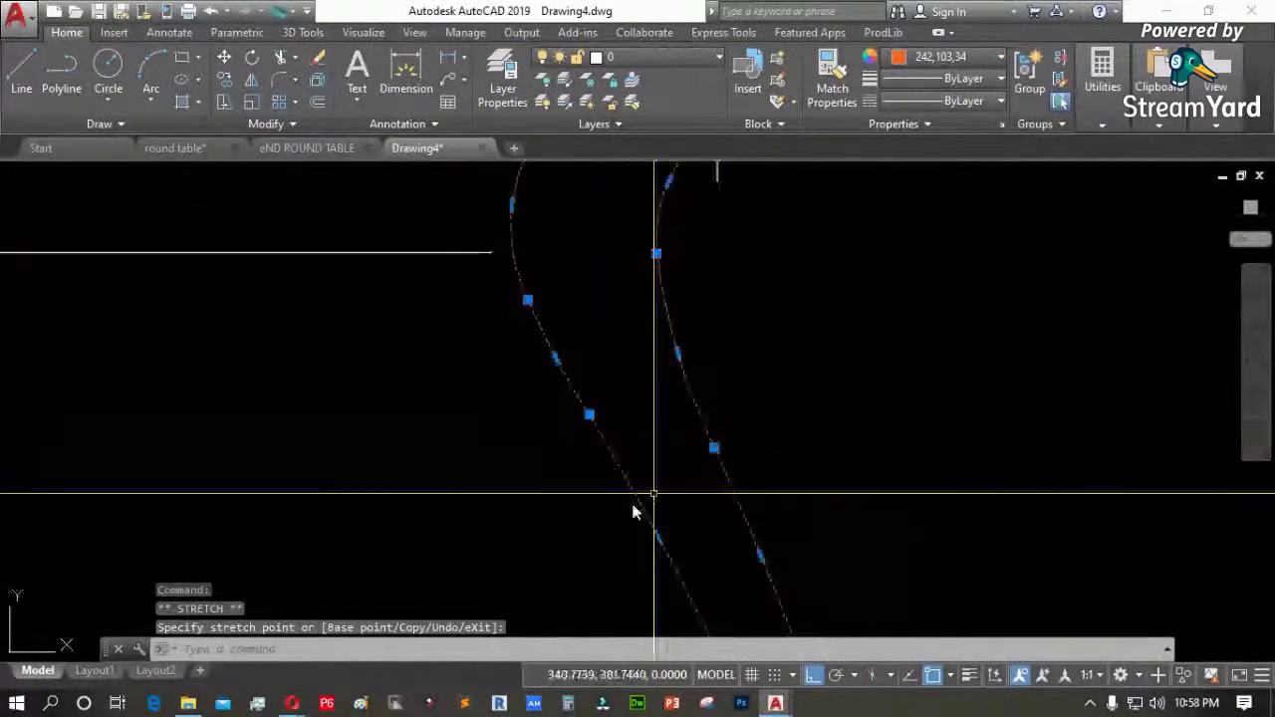
key(Escape)
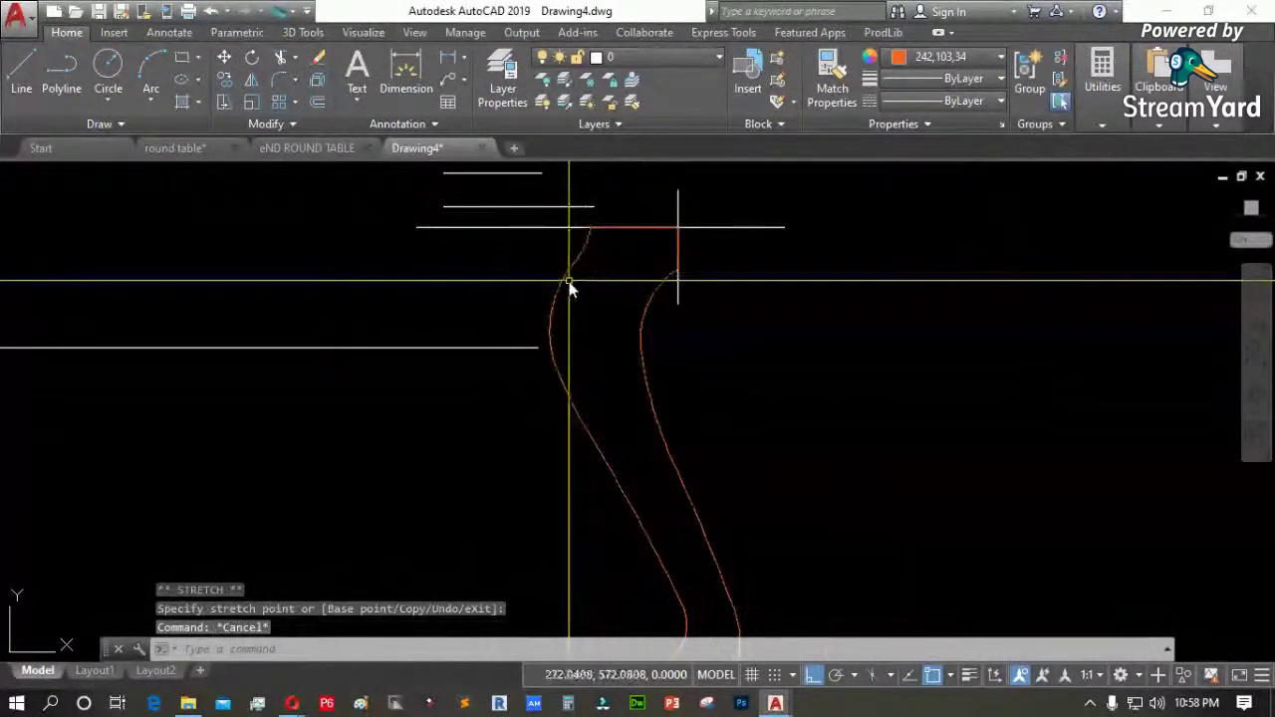
scroll(568, 261, up, 4)
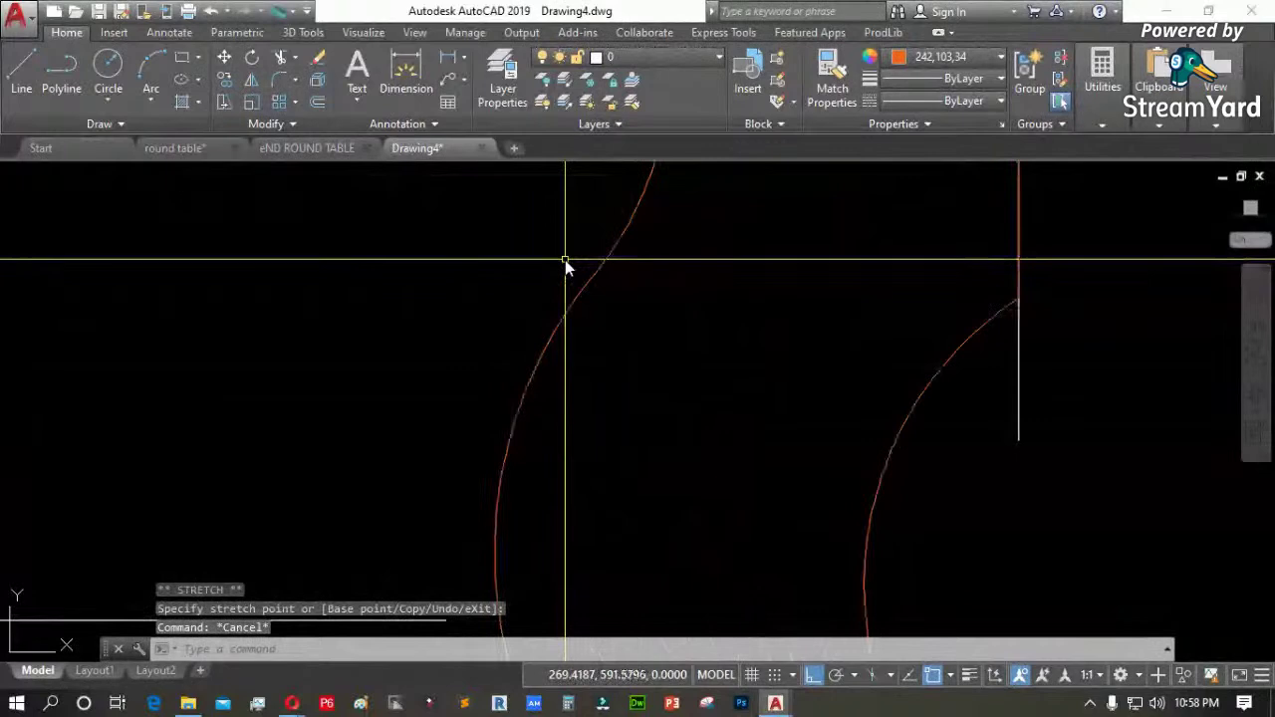
scroll(501, 349, down, 4)
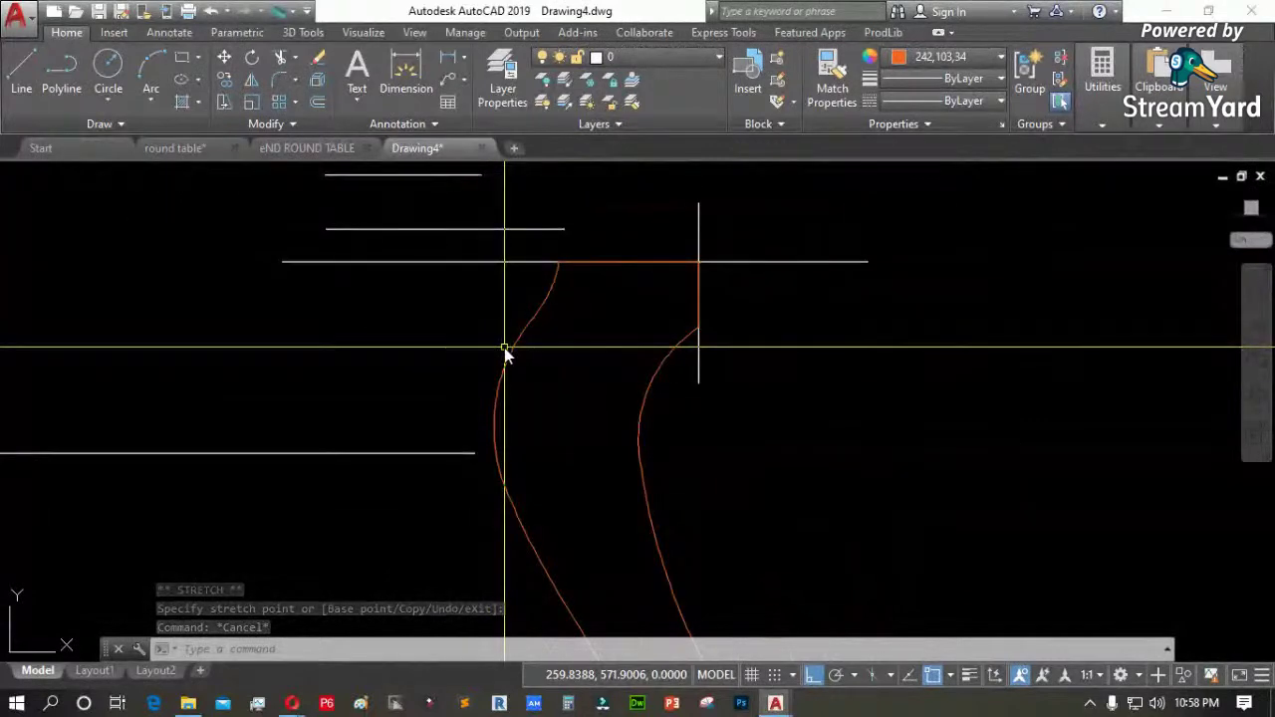
scroll(505, 352, down, 5)
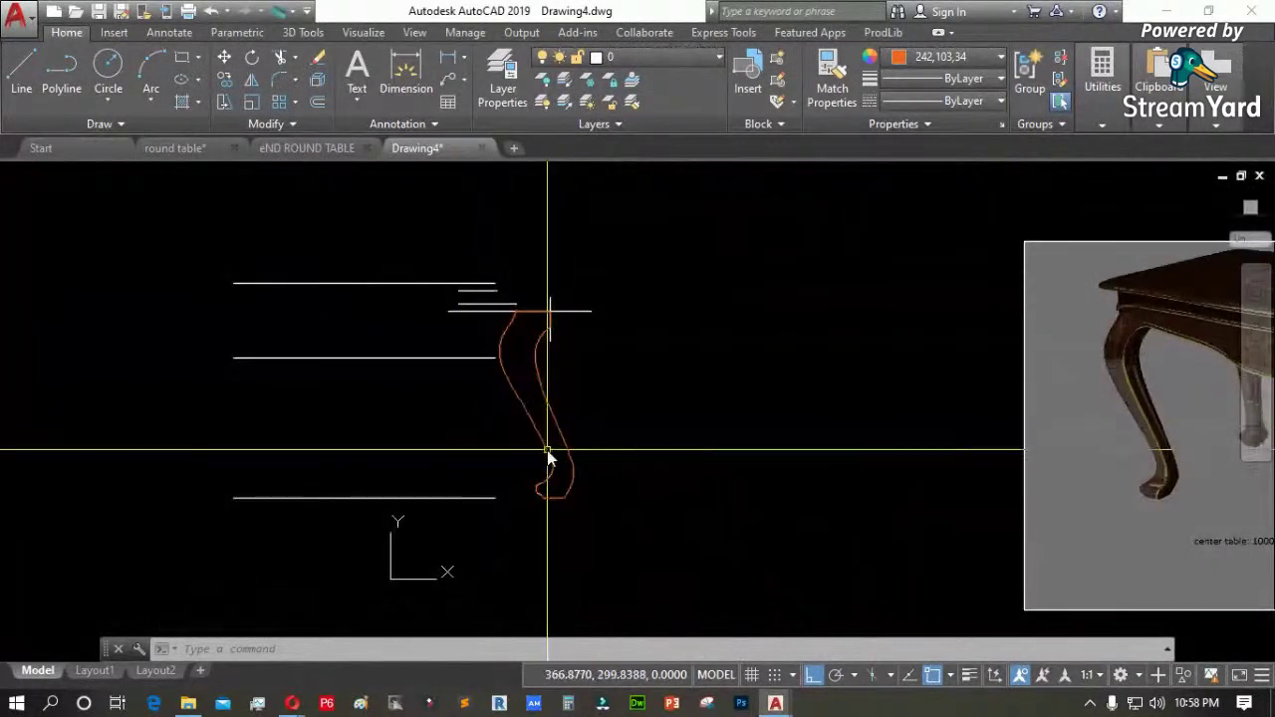
Draw a vertical line to the right of the leg outline
scroll(573, 483, up, 3)
scroll(558, 489, down, 3)
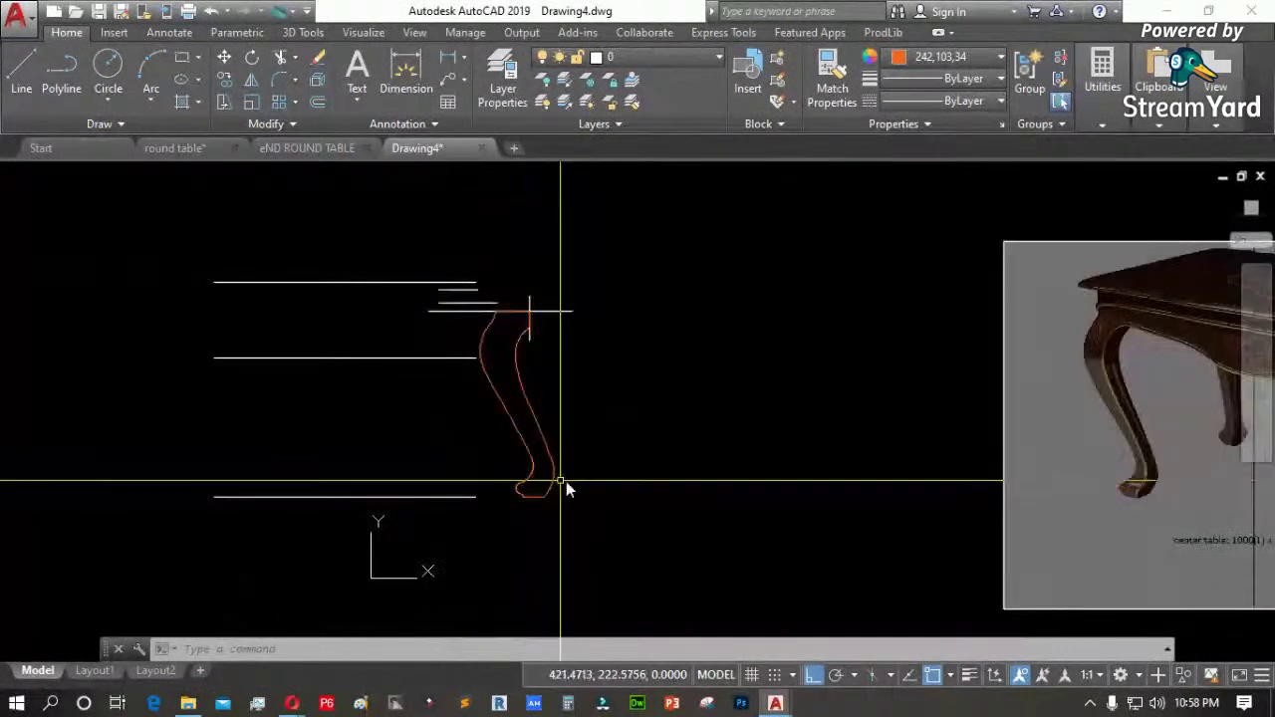
text(co)
key(Return)
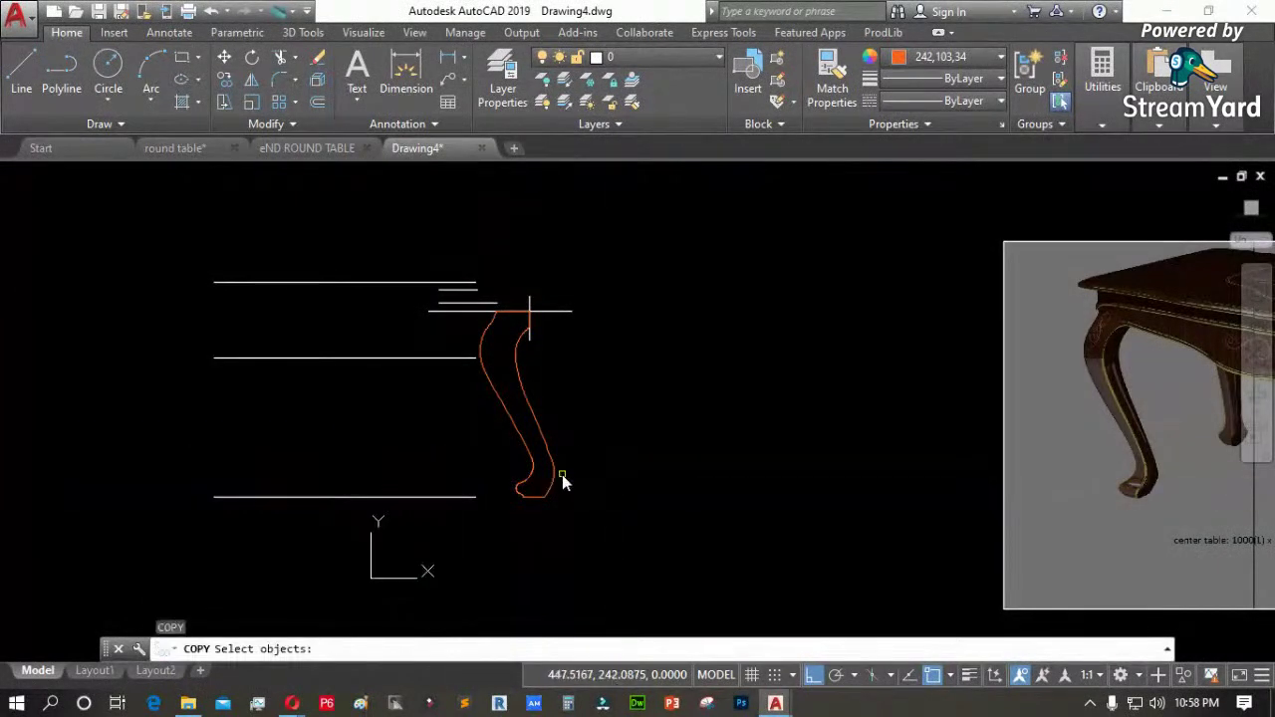
scroll(541, 357, up, 2)
key(Escape)
text(l)
key(Return)
click(686, 253)
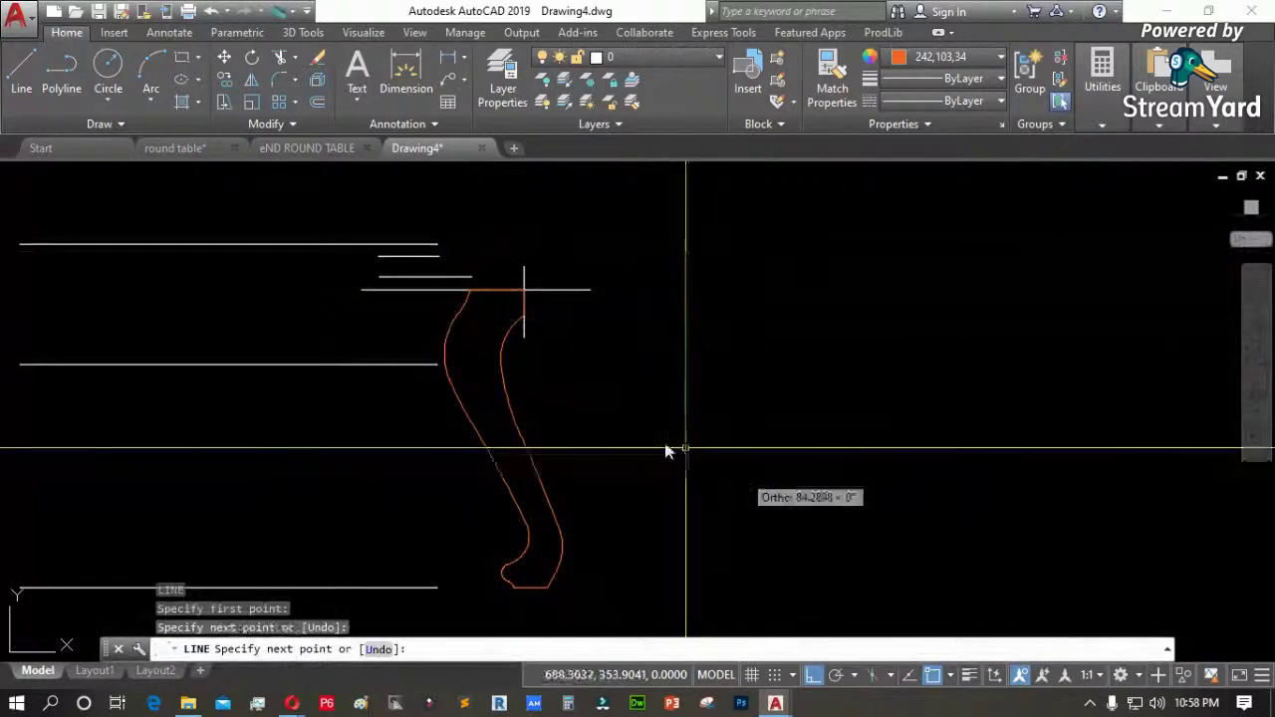
click(683, 472)
key(Return)
Mirror the leg outline across the vertical line, keeping the original
text(mi)
key(Return)
click(555, 419)
click(522, 441)
key(Return)
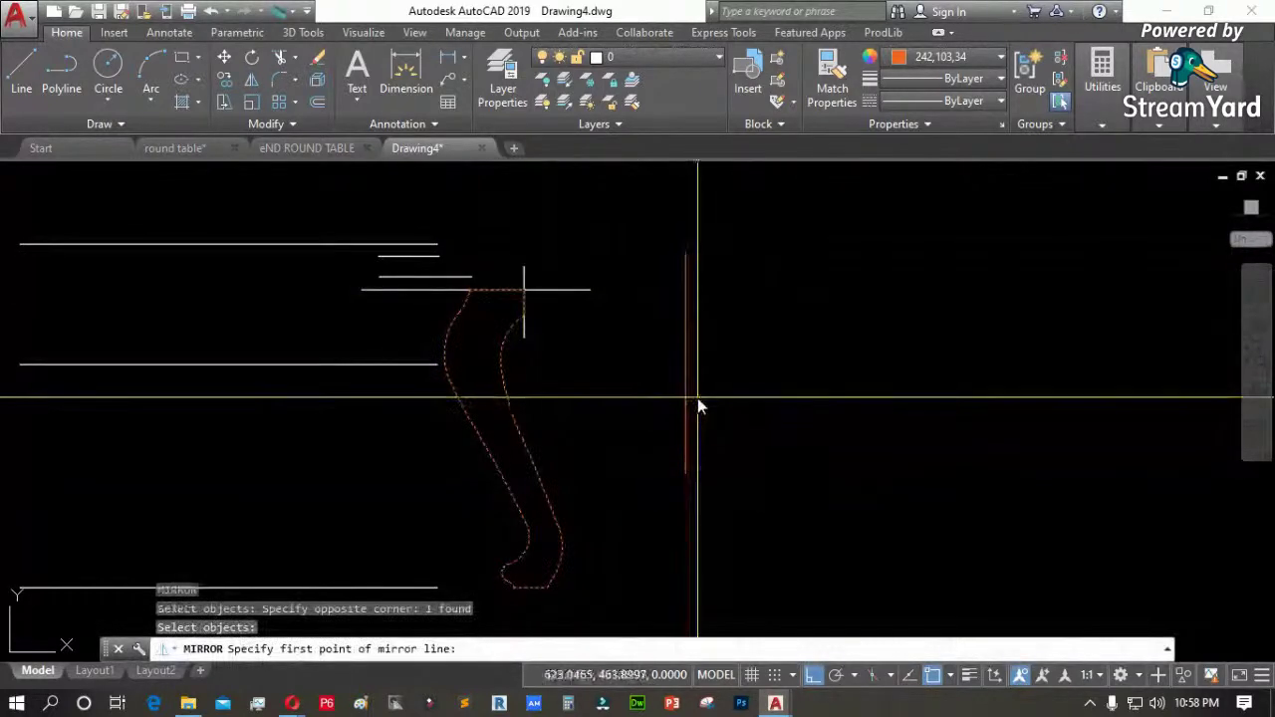
click(686, 399)
click(711, 481)
key(Return)
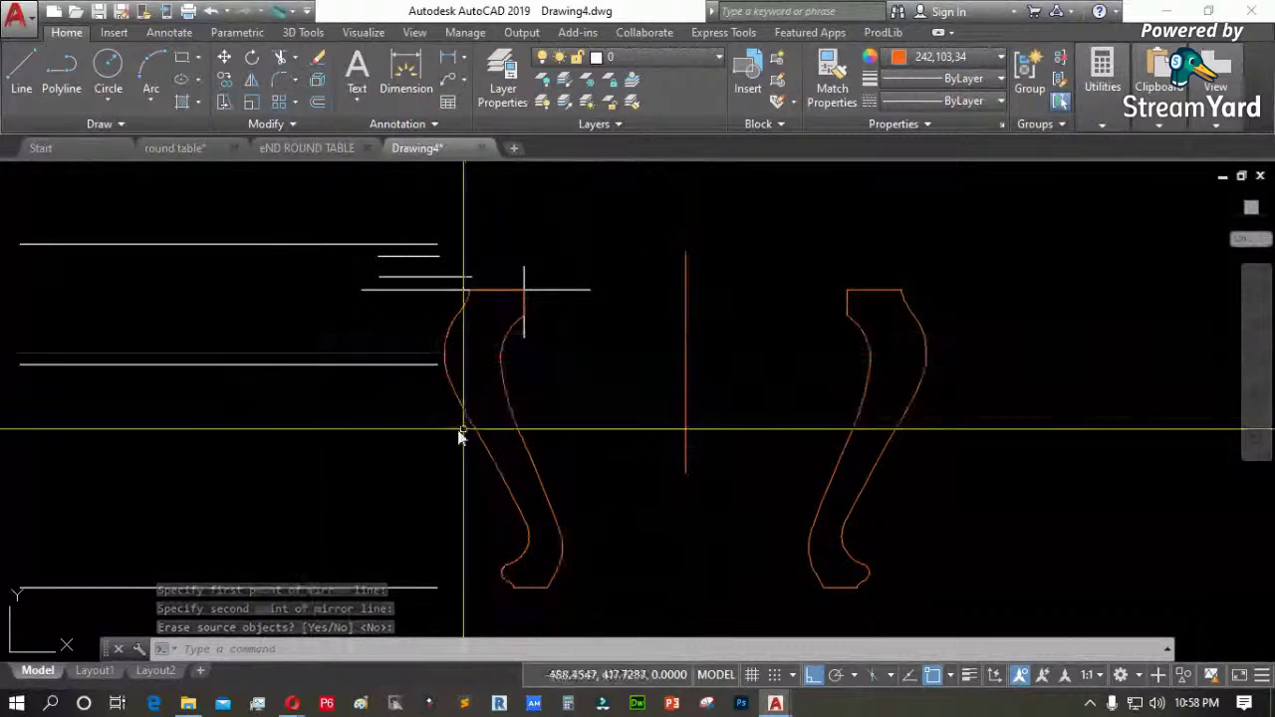
click(529, 447)
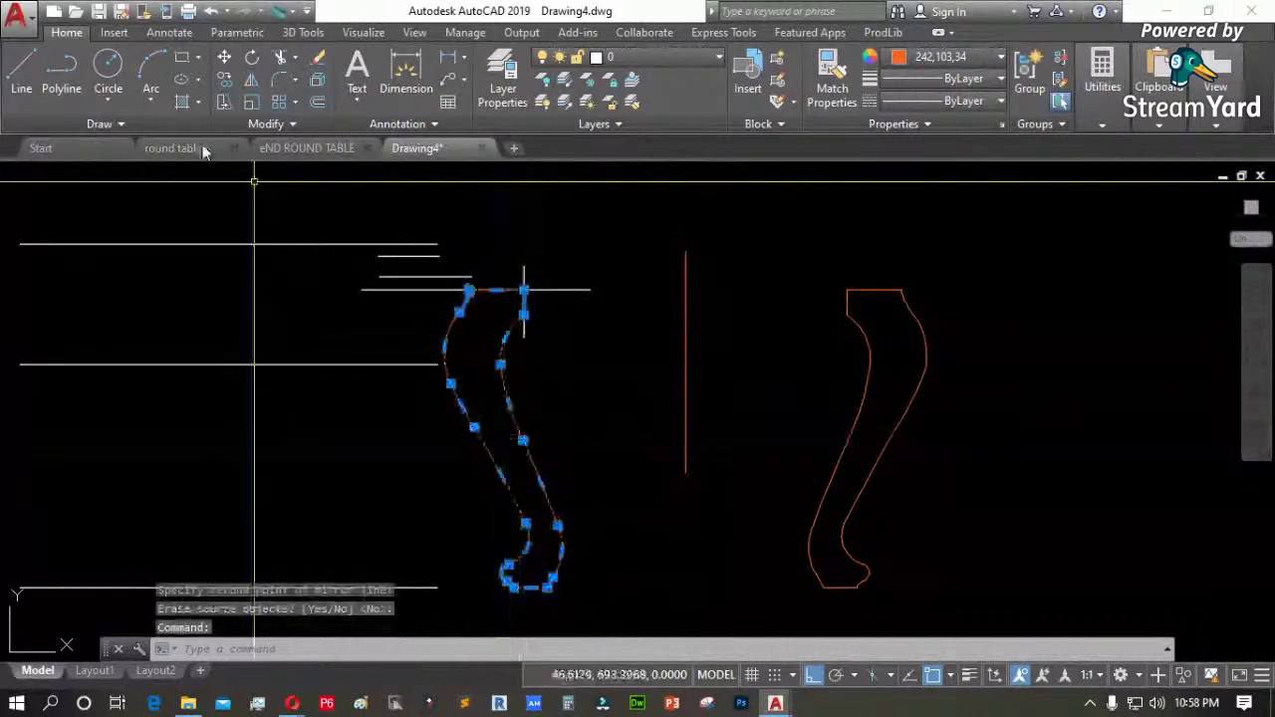
Extrude the selected left leg outline 200 units into a solid
click(299, 33)
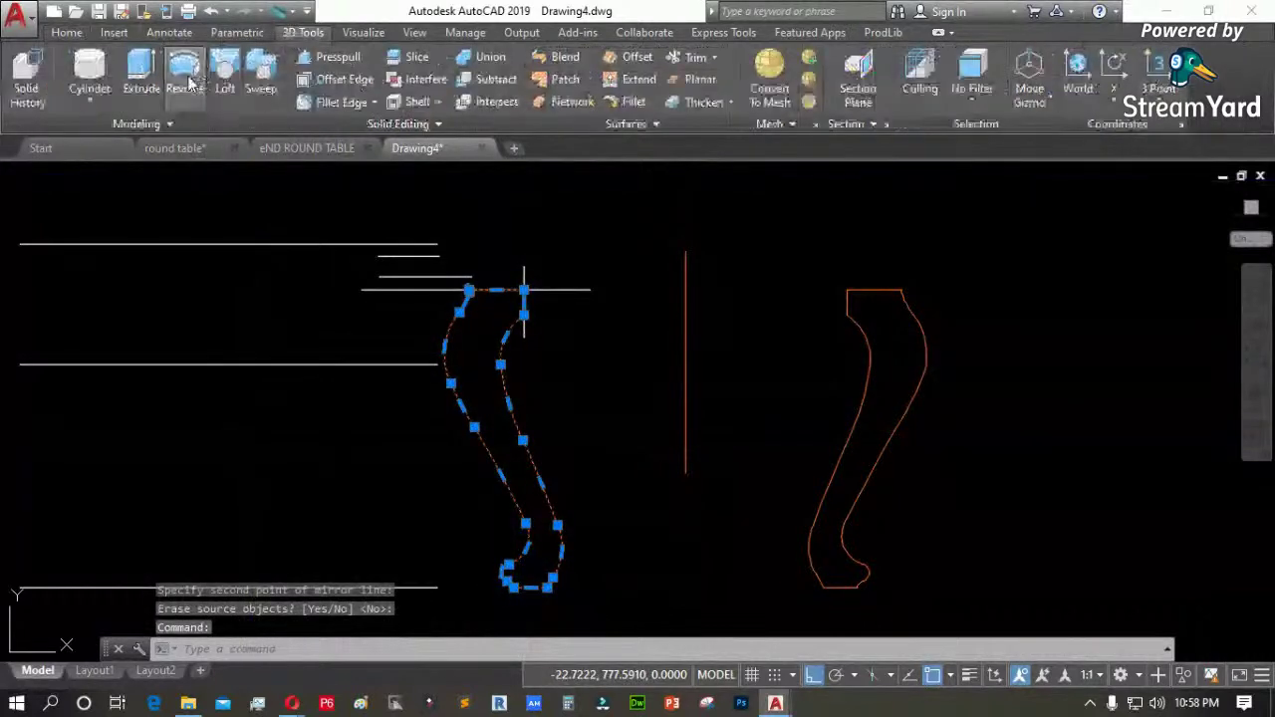
click(148, 84)
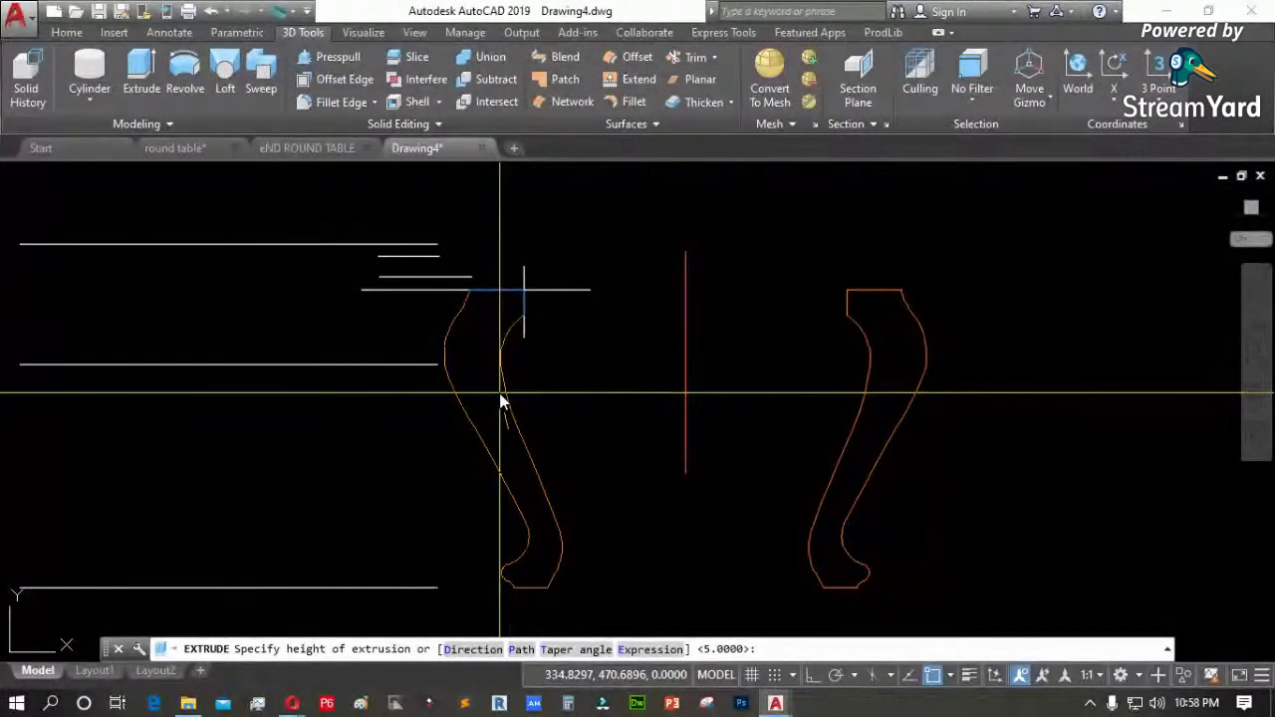
key(Return)
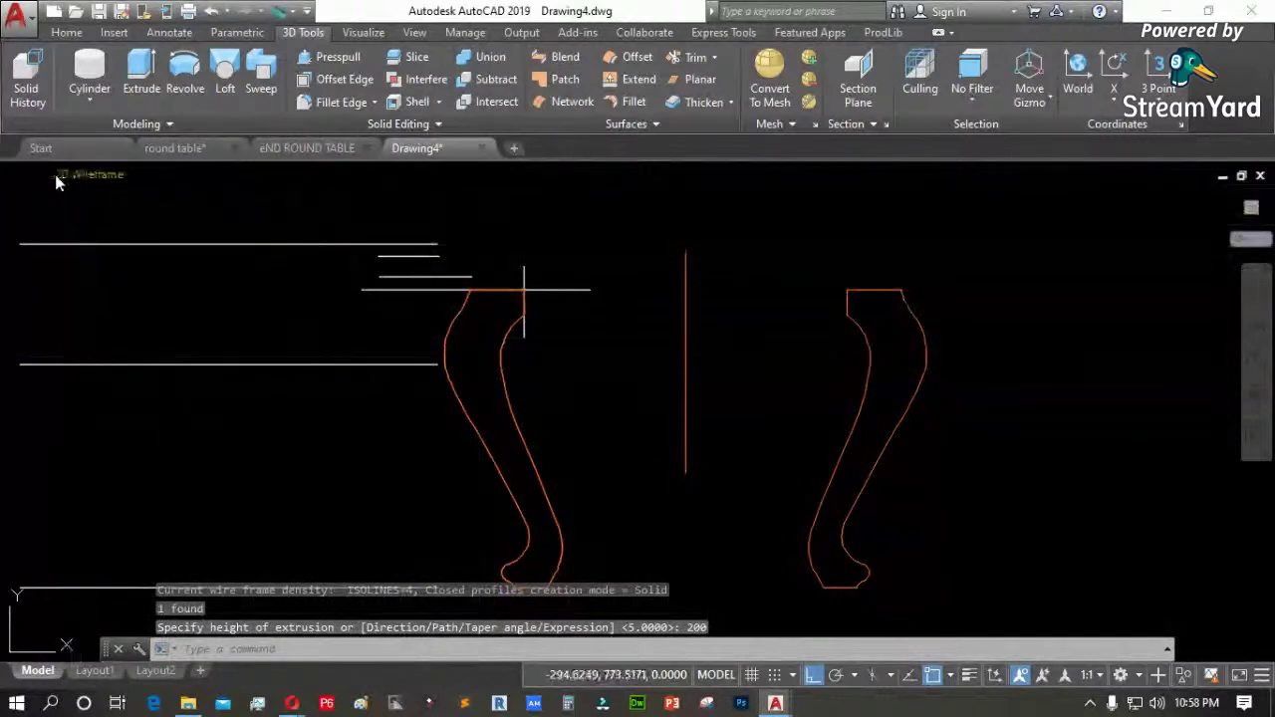
Switch the viewport to the Top view
click(37, 177)
click(82, 217)
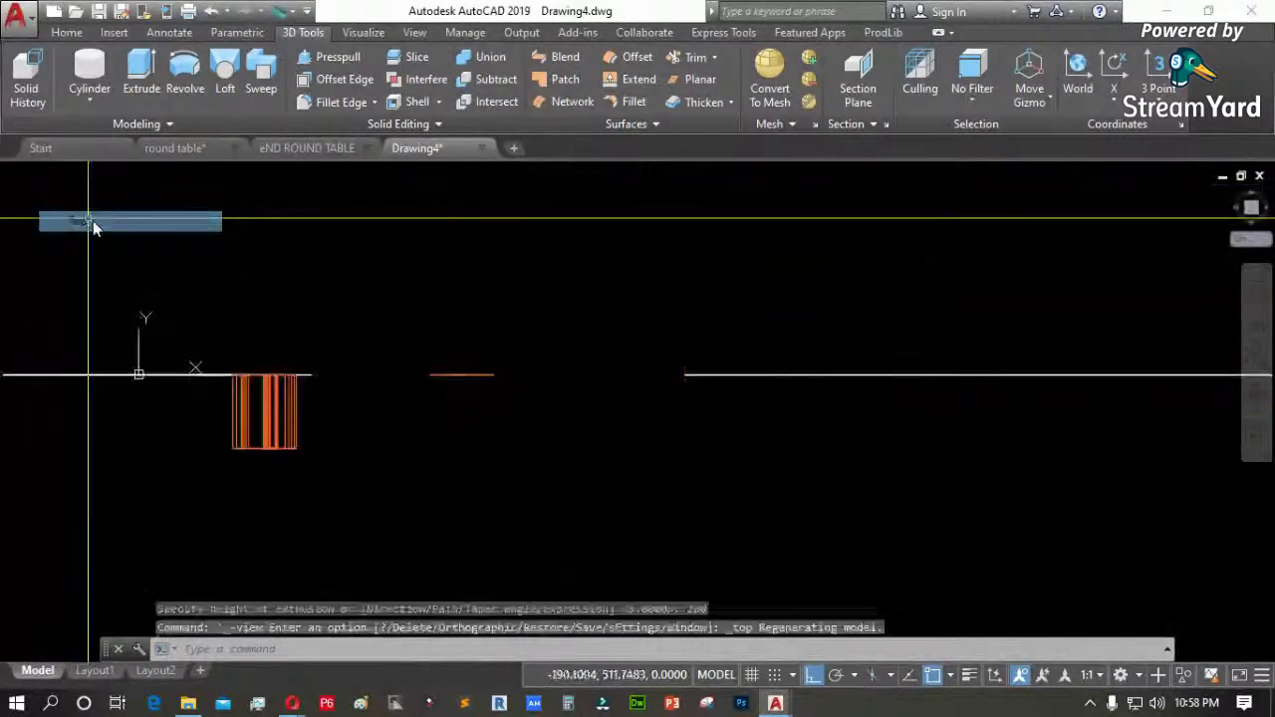
scroll(193, 410, up, 2)
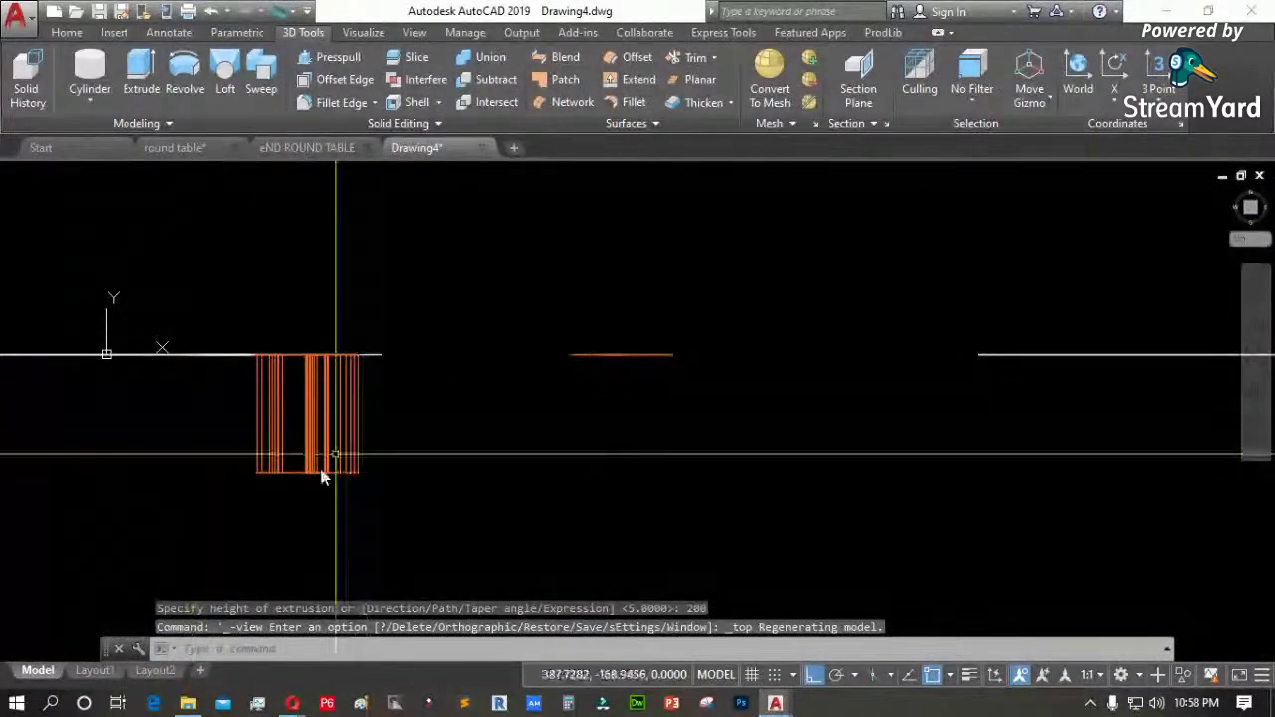
scroll(194, 493, up, 2)
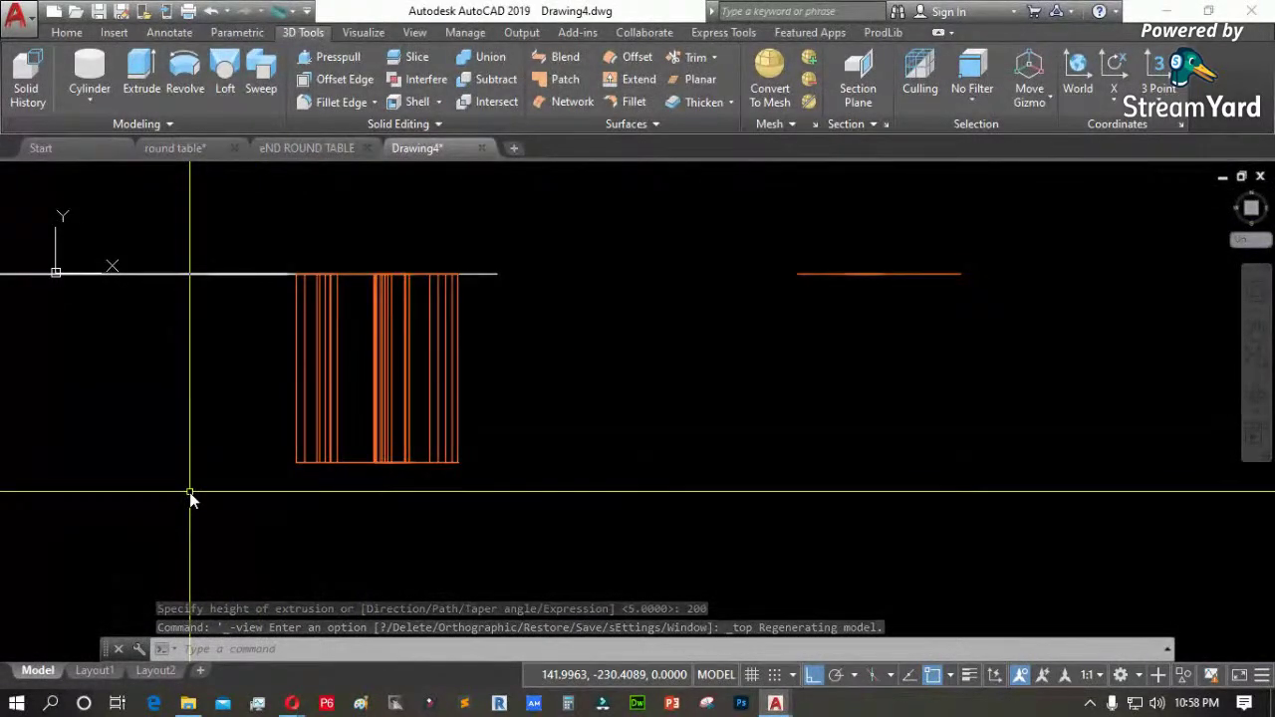
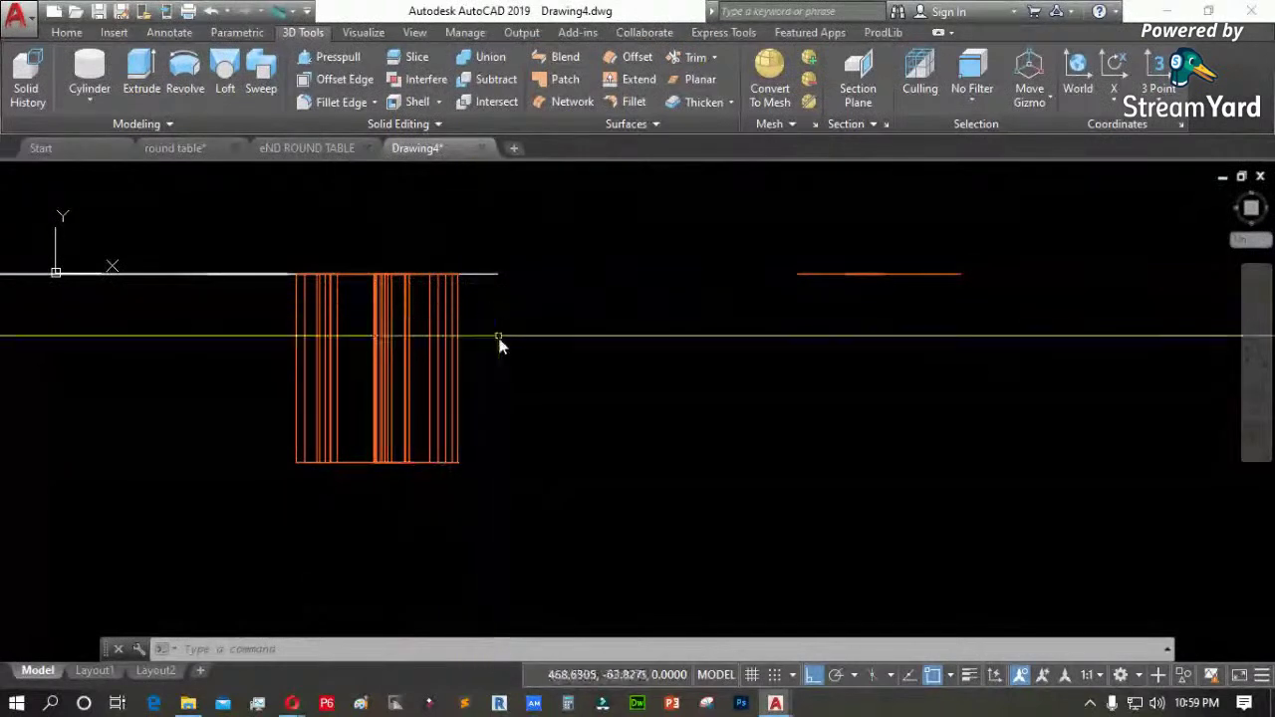
Copy the orange leg solid to sit directly below the original
text(co)
key(Return)
click(488, 376)
click(461, 384)
key(Return)
click(581, 362)
click(580, 475)
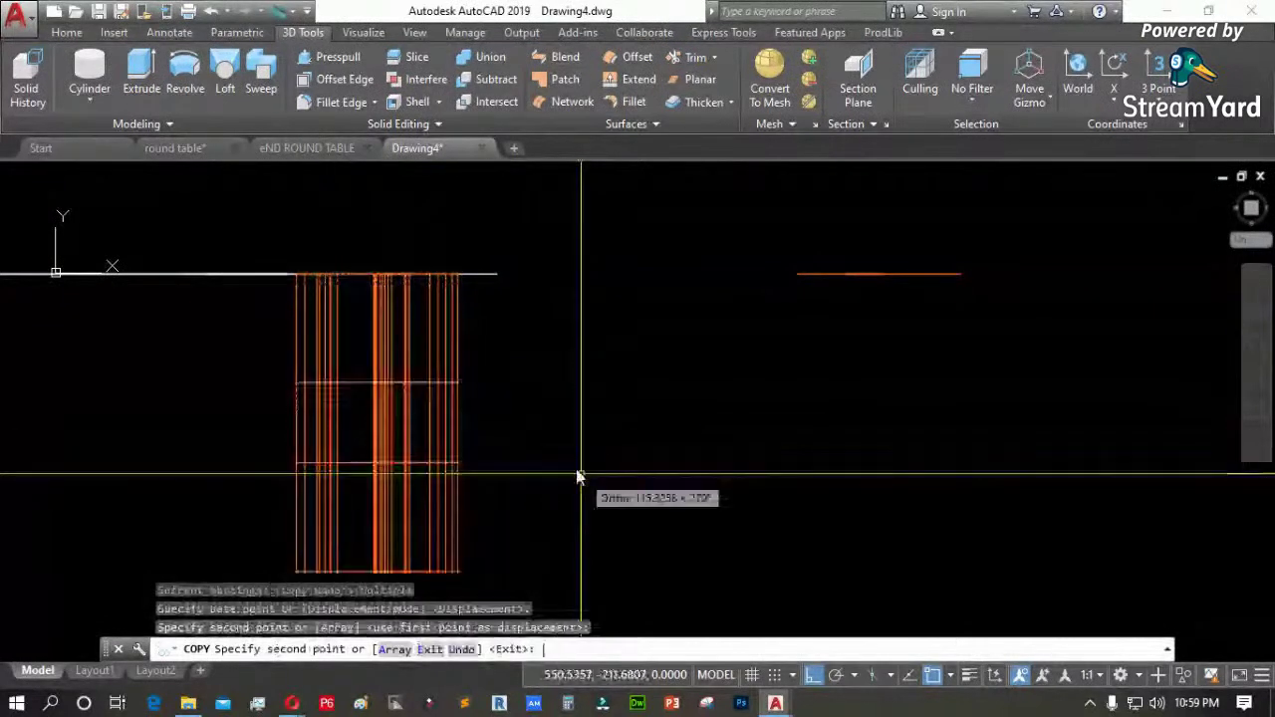
Union the two stacked solids into one taller solid
click(490, 55)
click(528, 370)
click(456, 468)
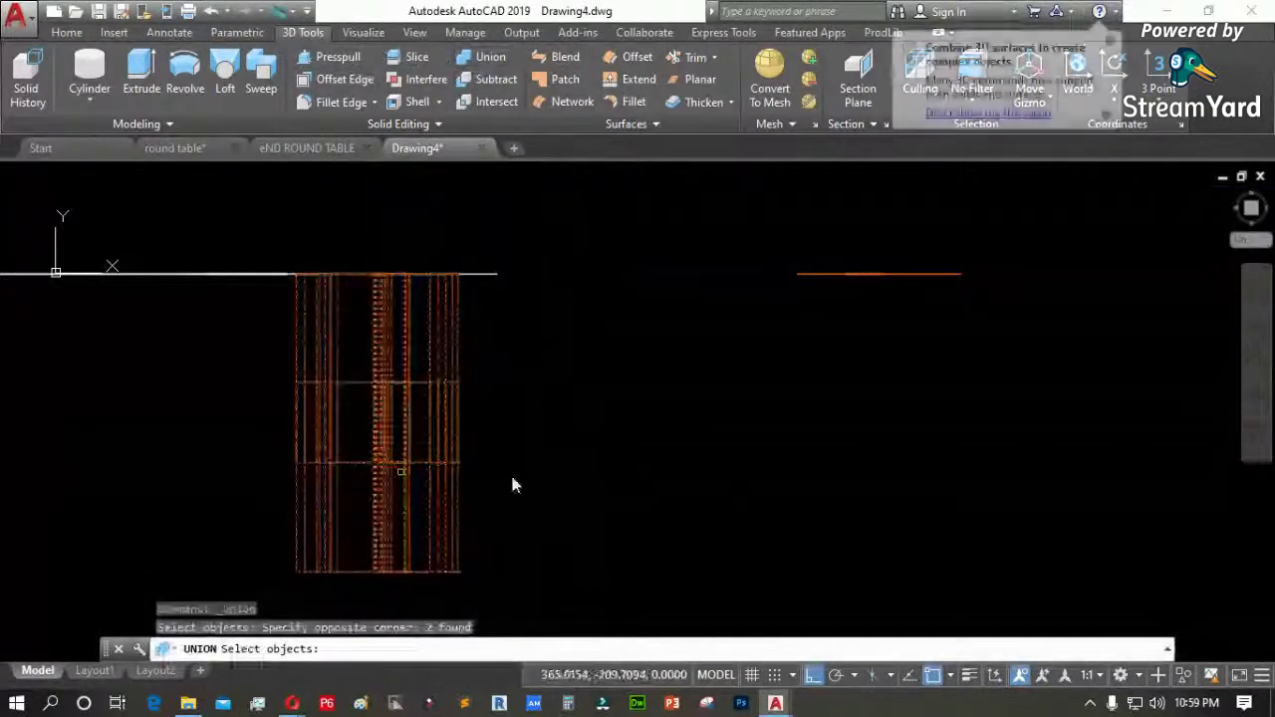
scroll(529, 399, down, 2)
key(Return)
text(pl)
key(Return)
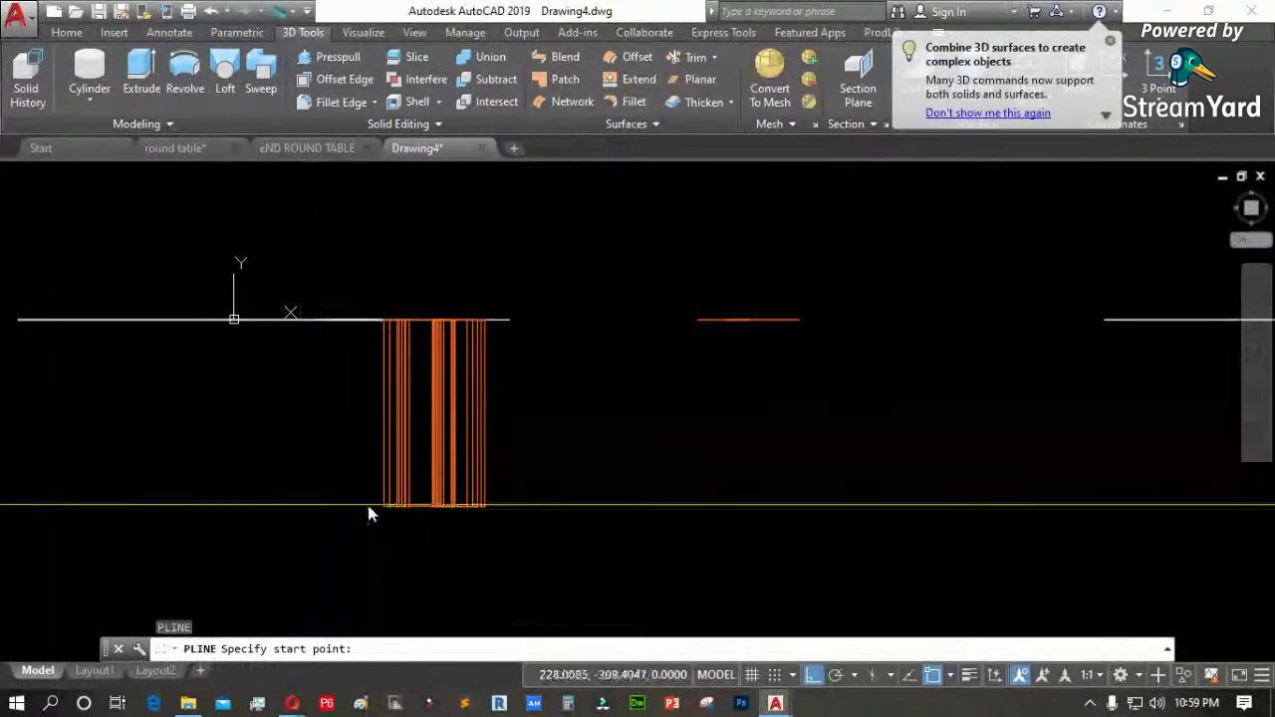
With Ortho off, draw a 400-unit polyline at 45° from the solid's bottom-left corner
scroll(370, 507, up, 4)
click(403, 511)
scroll(403, 511, down, 2)
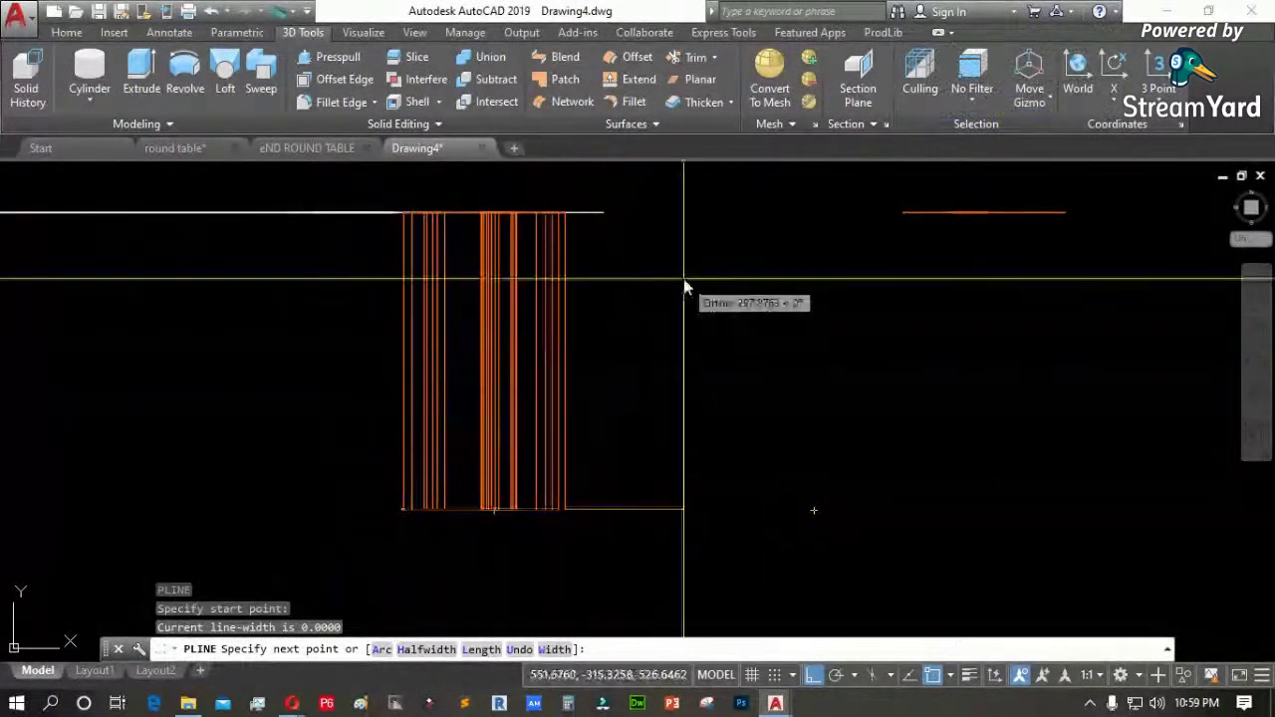
click(255, 370)
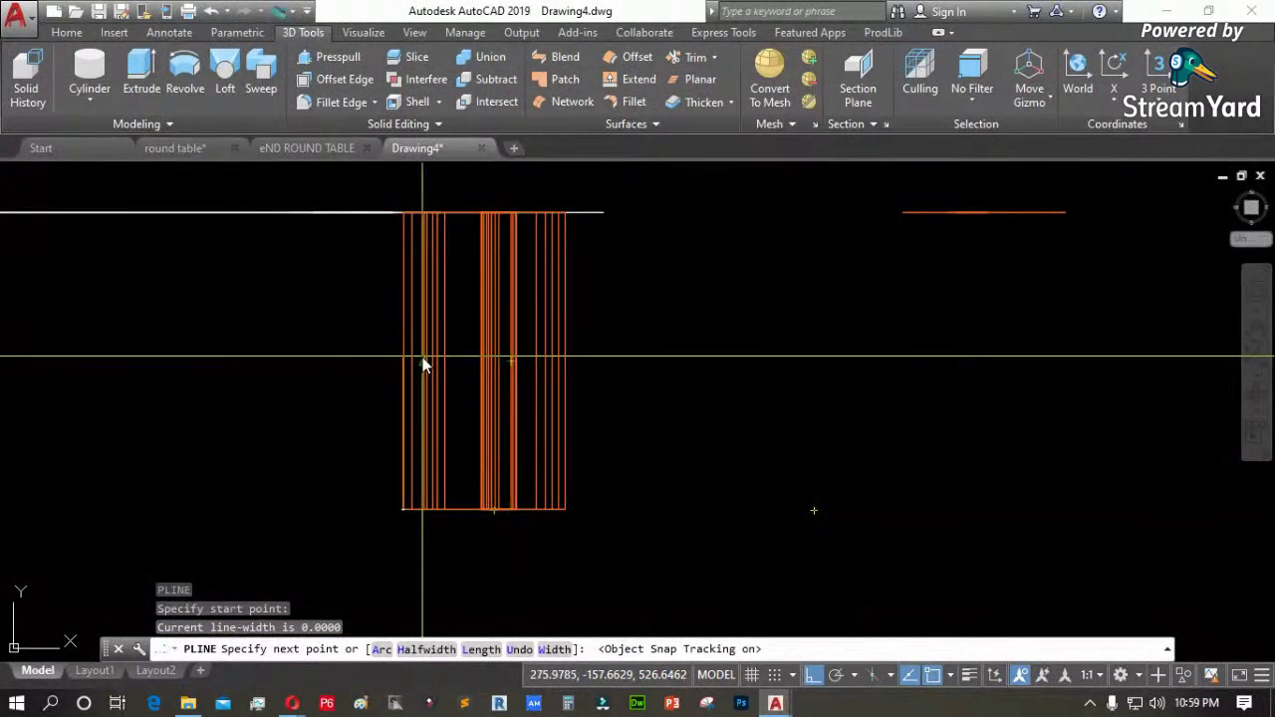
key(F8)
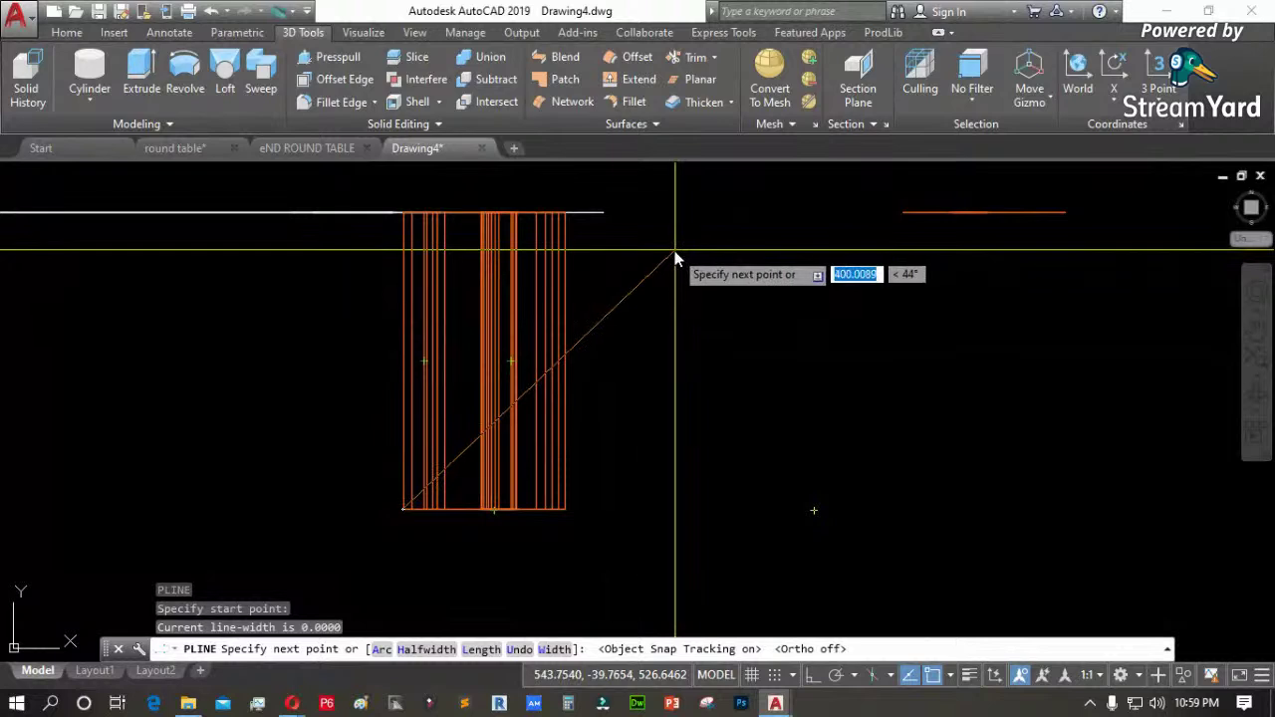
text(400)
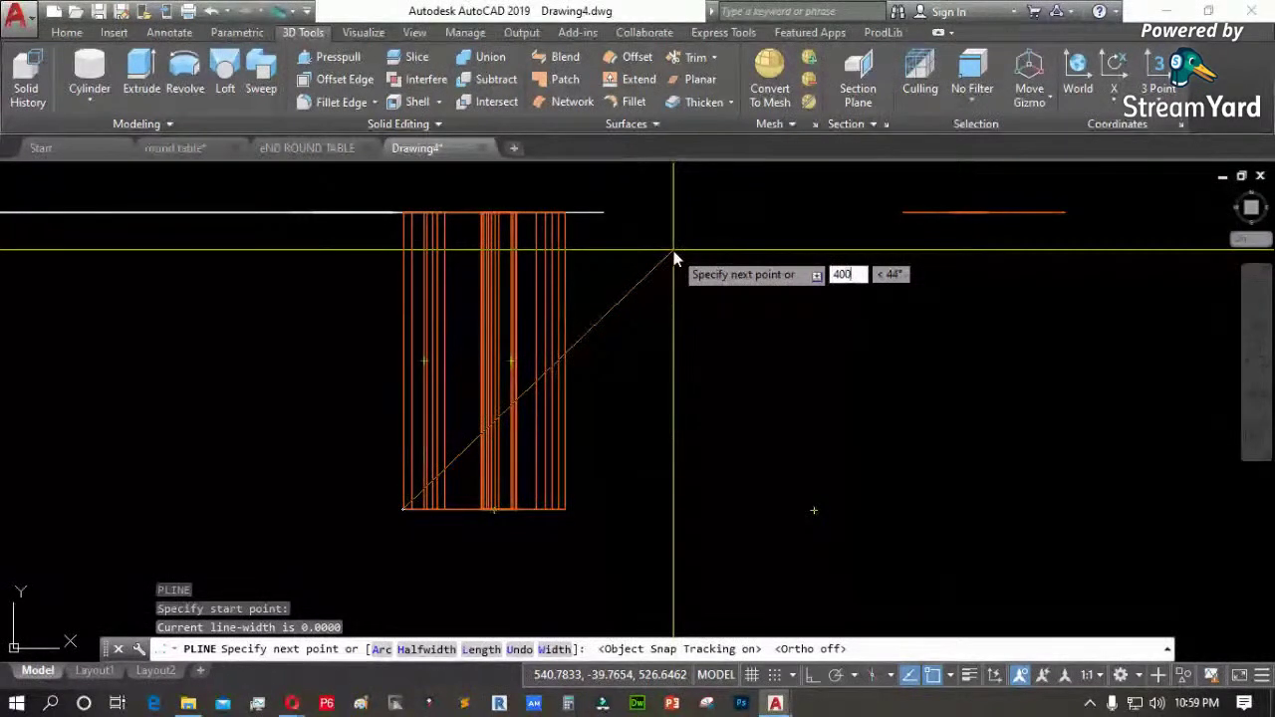
key(Tab)
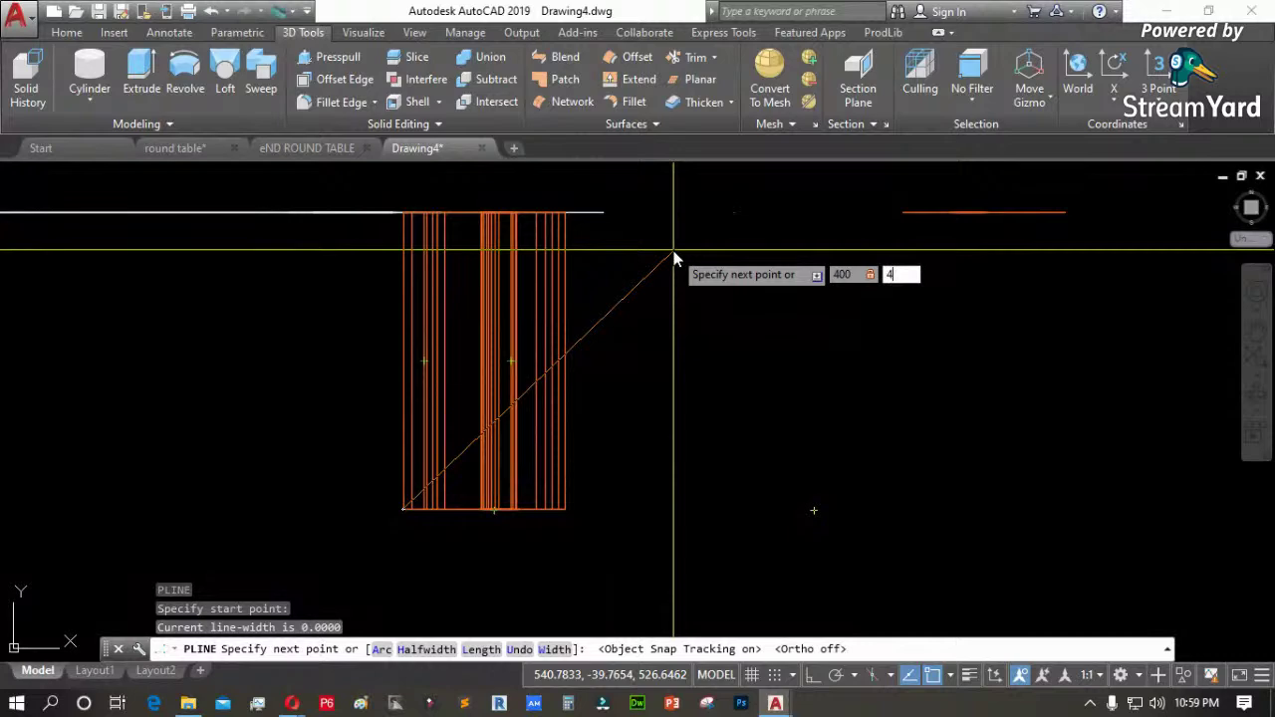
text(45)
key(Return)
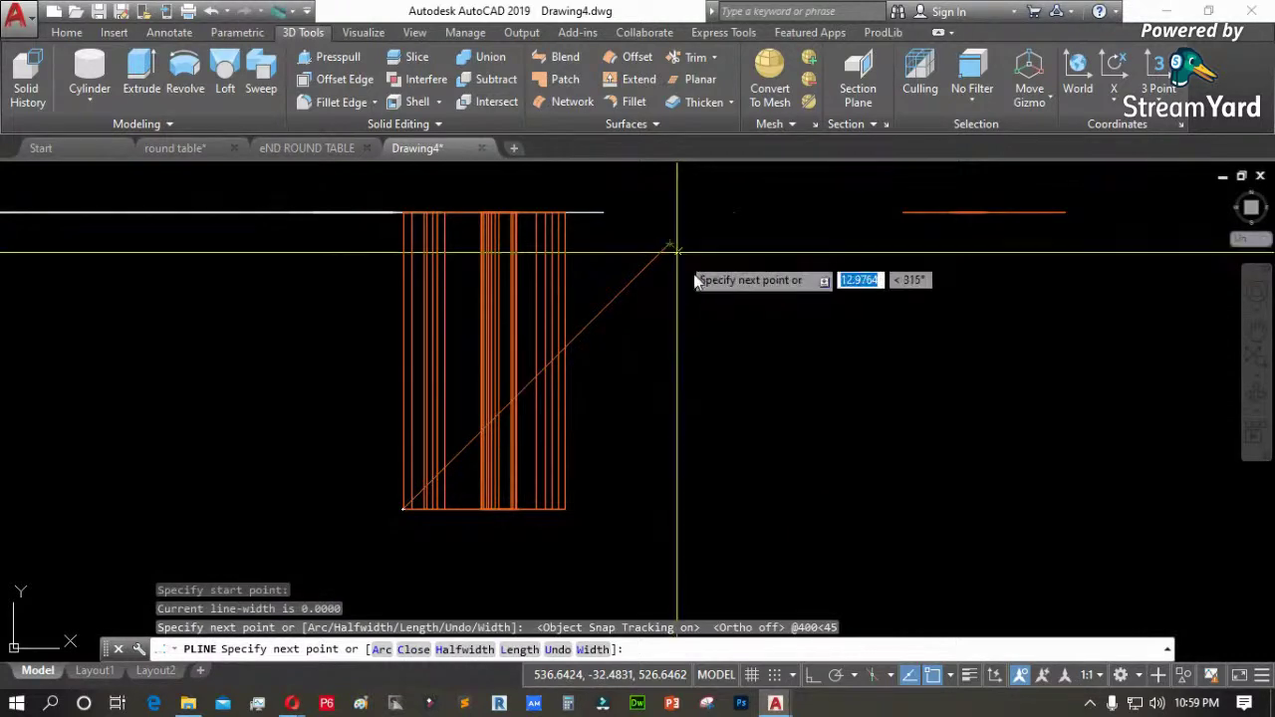
key(Return)
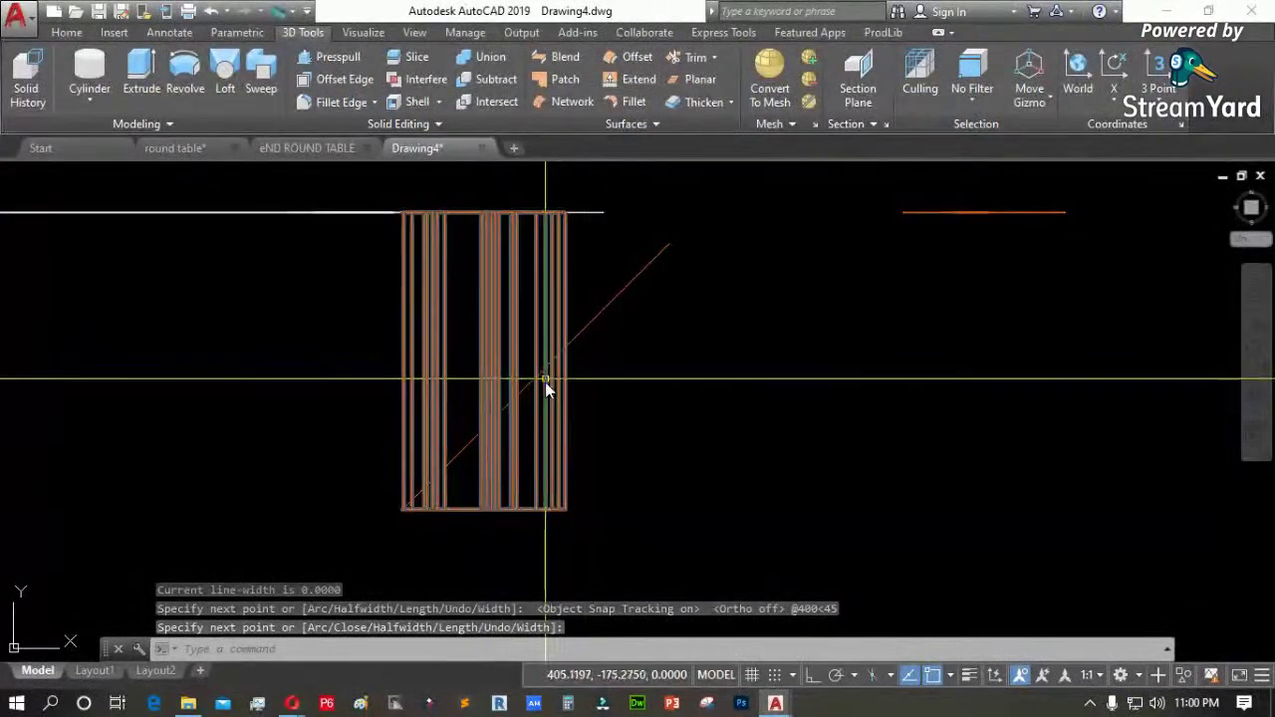
Slice both solids along the diagonal line, keeping one half
text(SLICE)
key(Return)
click(649, 468)
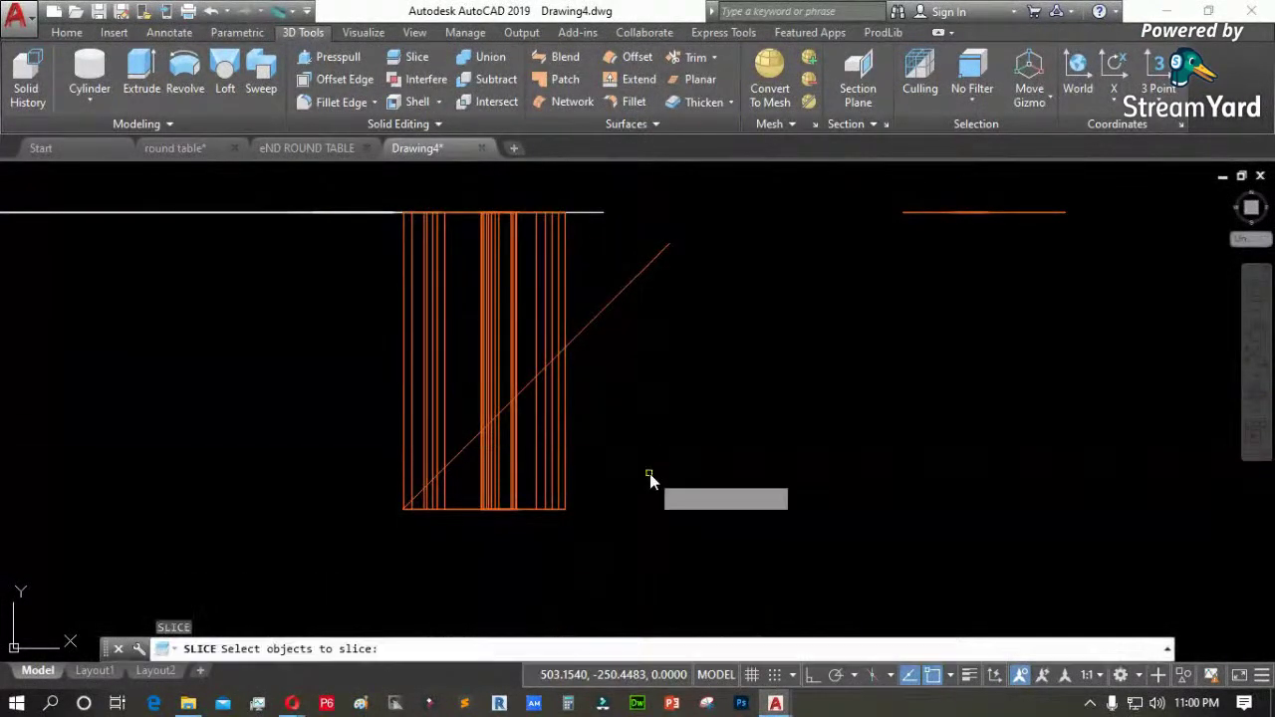
click(503, 438)
key(Return)
click(611, 306)
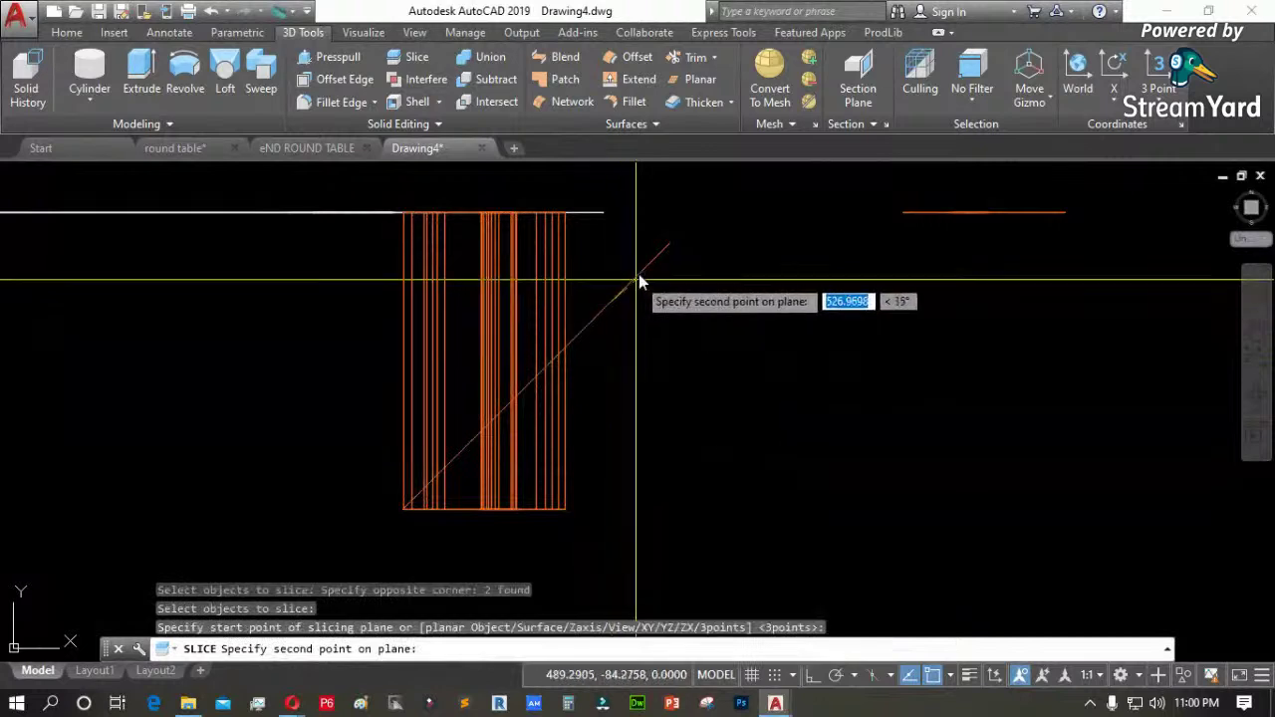
click(648, 265)
key(Return)
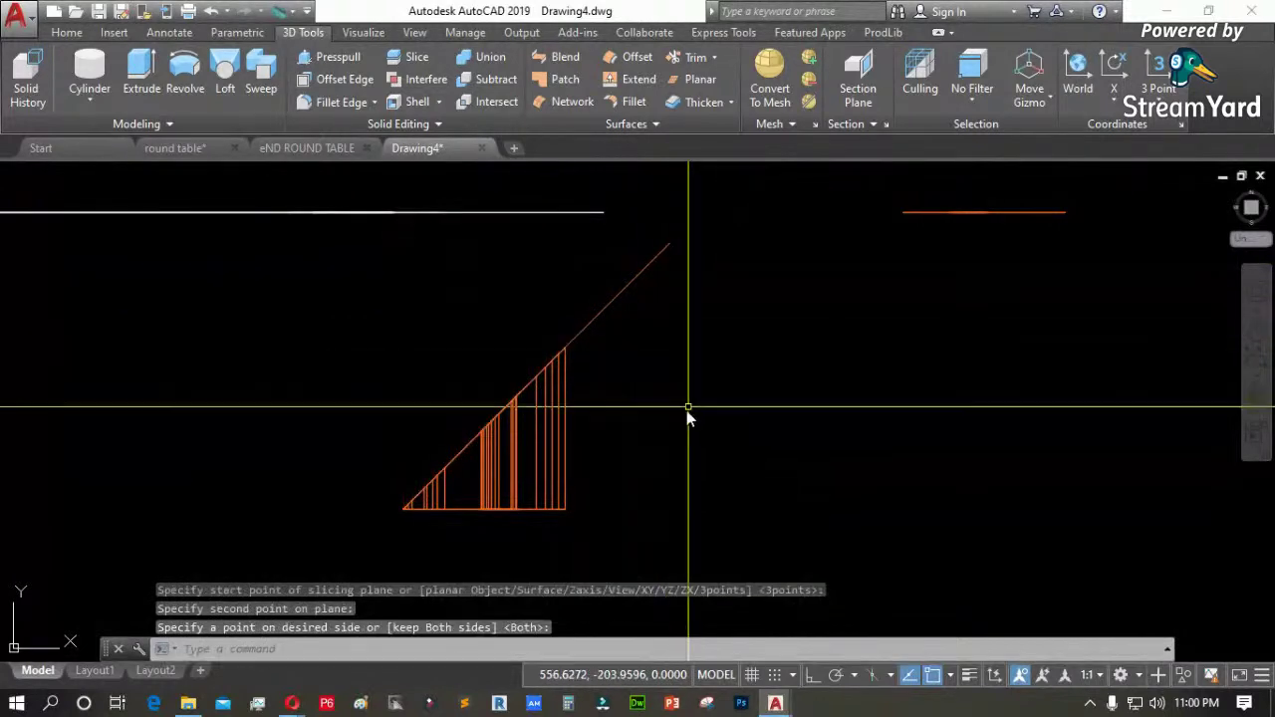
Mirror the triangular half about the diagonal, then undo the mirror and slice
text(mi)
key(Return)
click(589, 441)
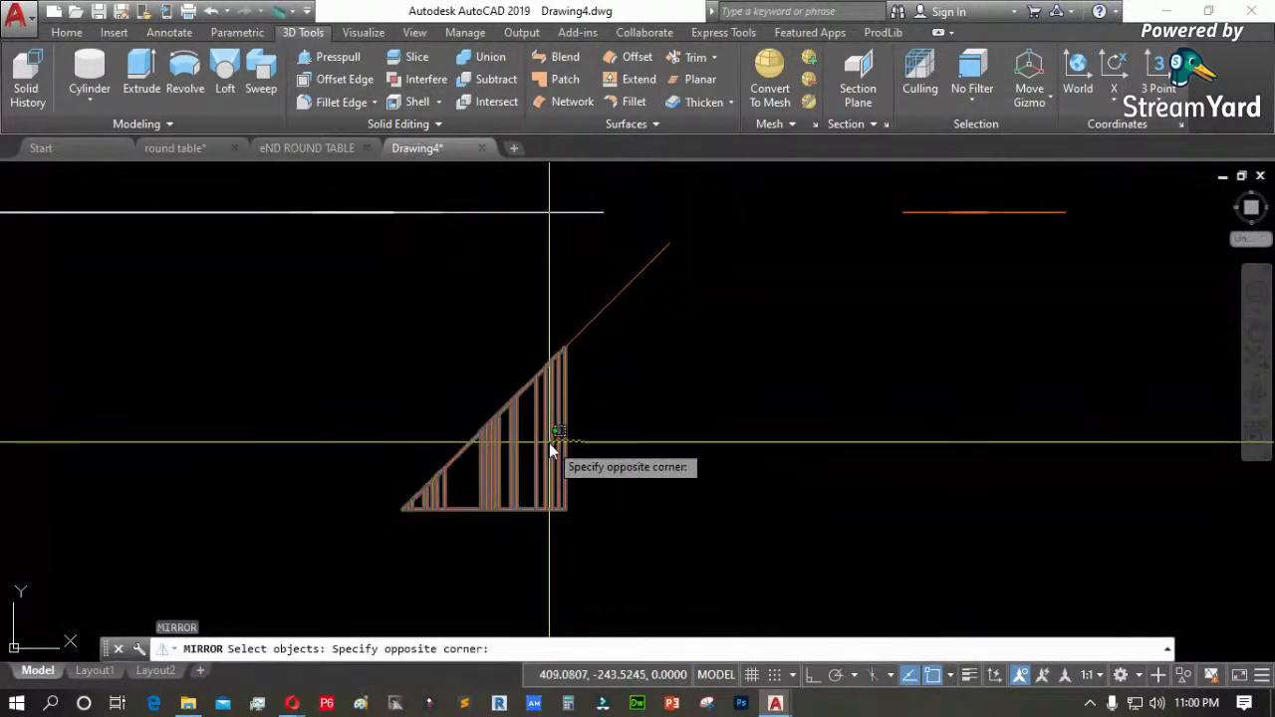
click(549, 442)
key(Return)
click(606, 311)
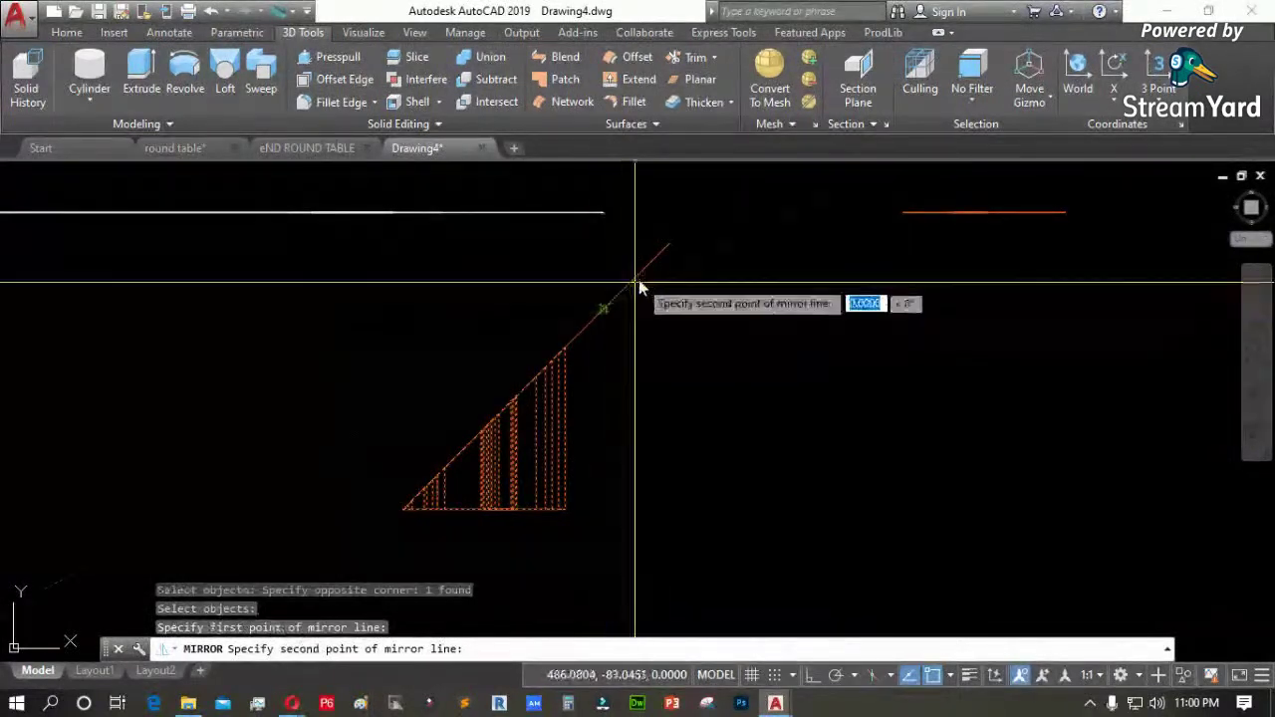
click(646, 271)
key(Return)
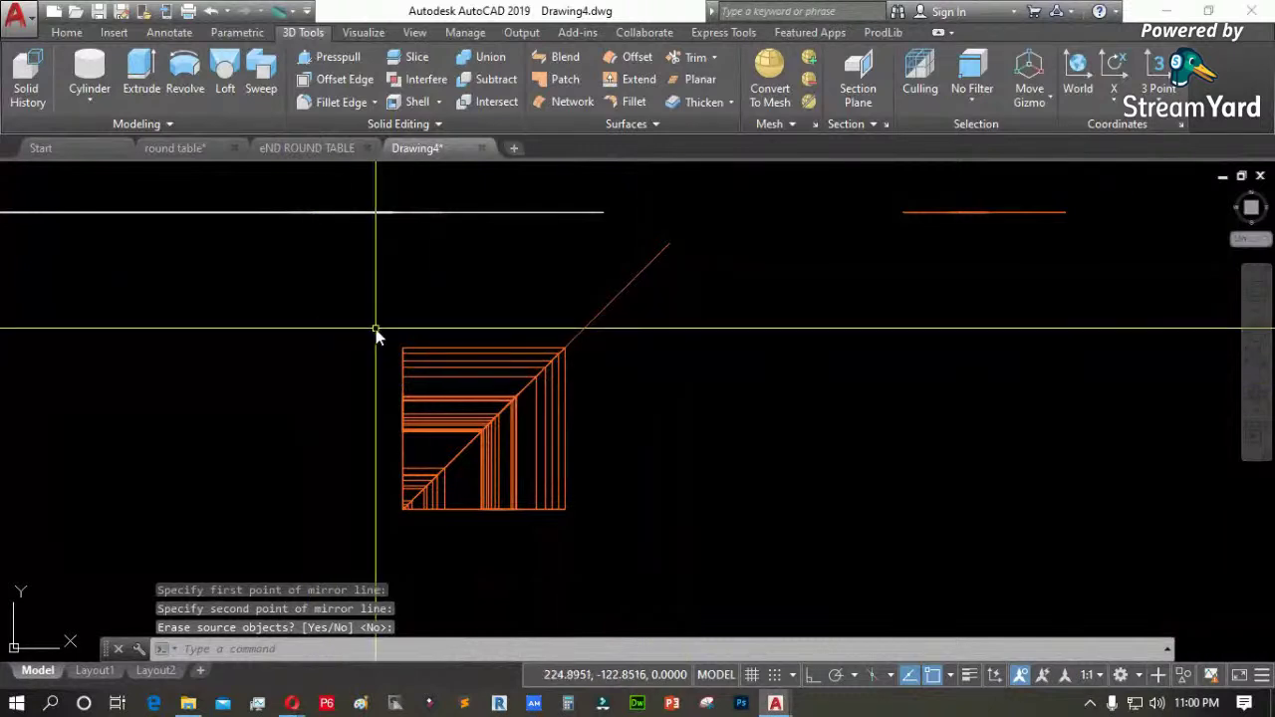
key(ctrl+z)
key(ctrl+z)
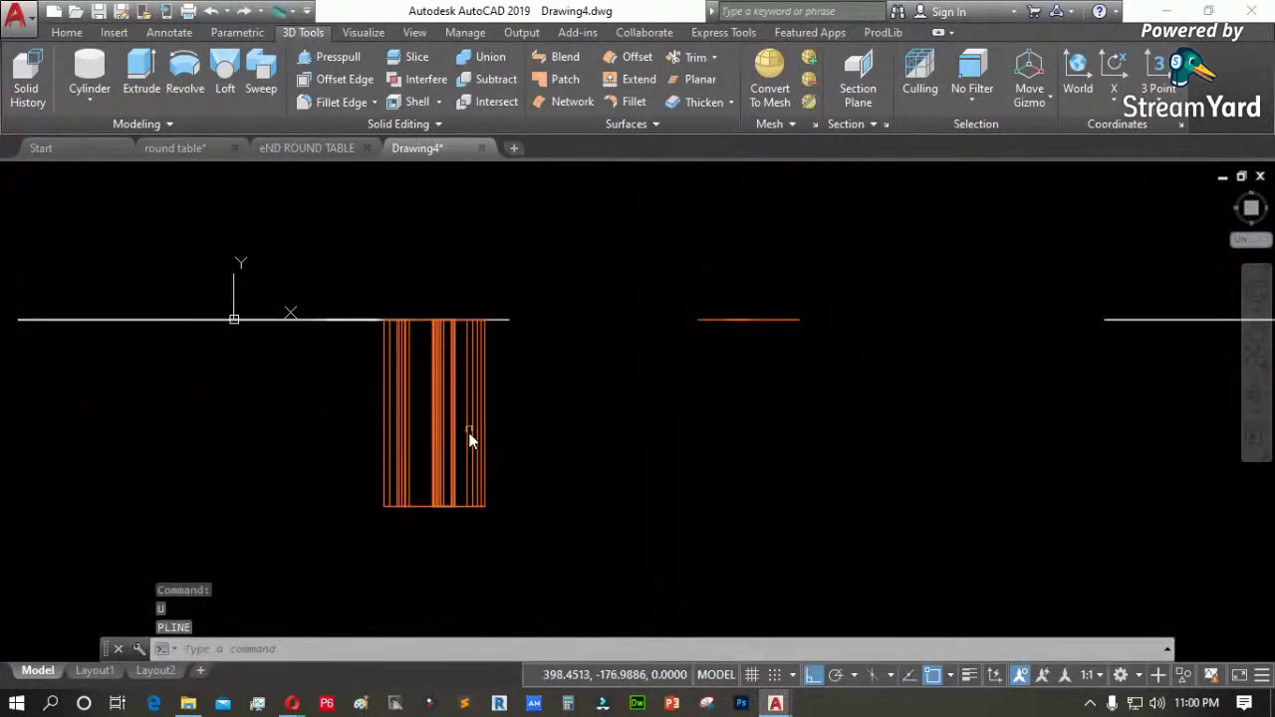
Draw a 400-unit polyline from the block's bottom-left corner, then delete it
scroll(369, 496, up, 2)
text(pl)
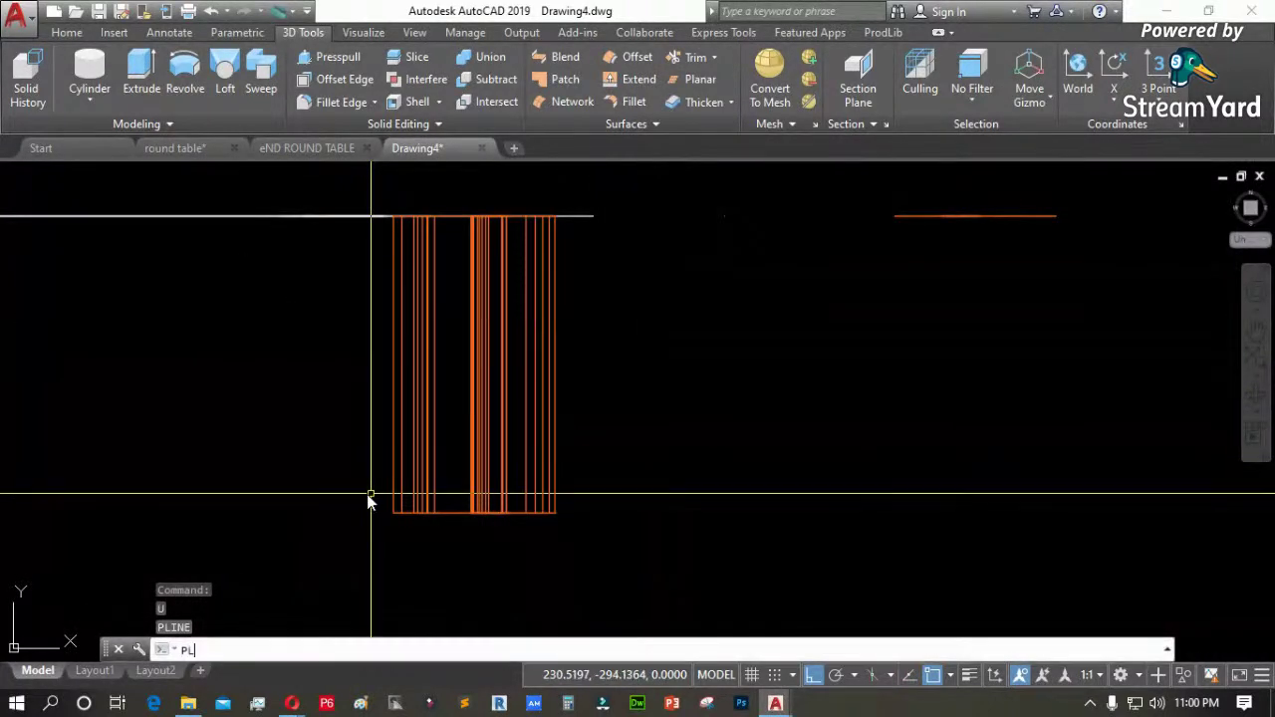
key(Return)
scroll(371, 519, up, 3)
scroll(426, 518, up, 3)
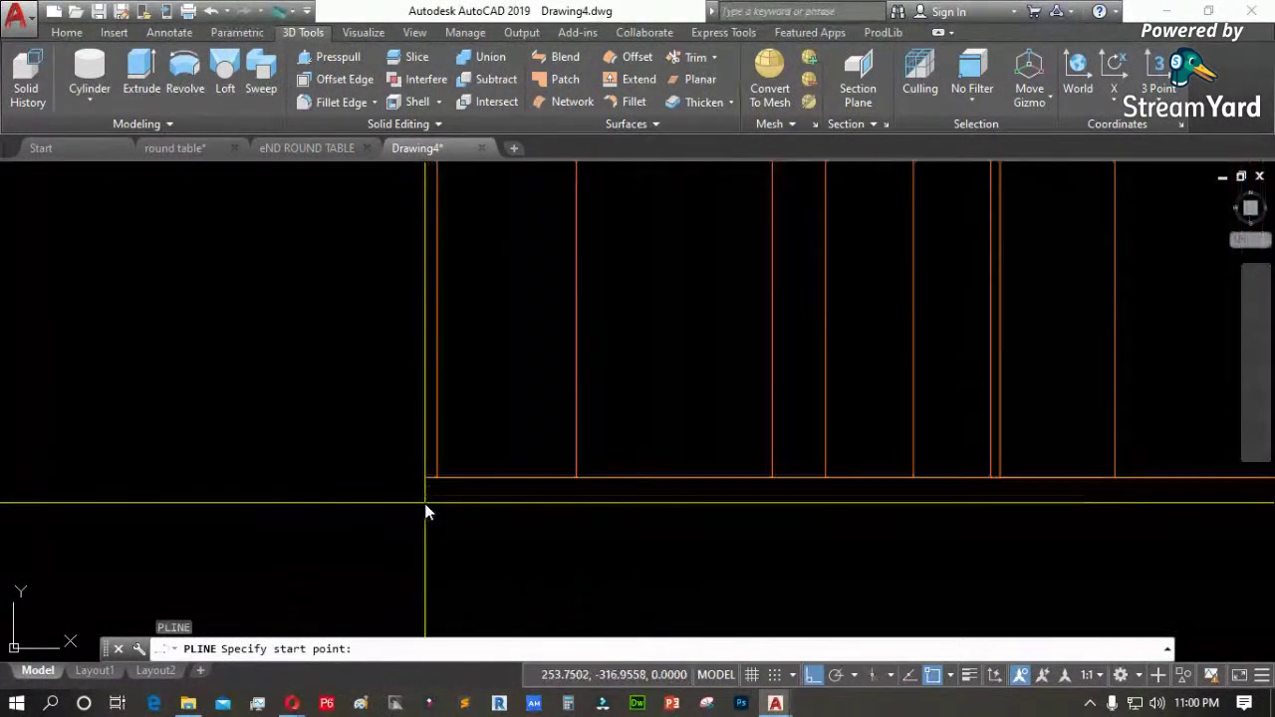
click(429, 461)
scroll(295, 514, down, 3)
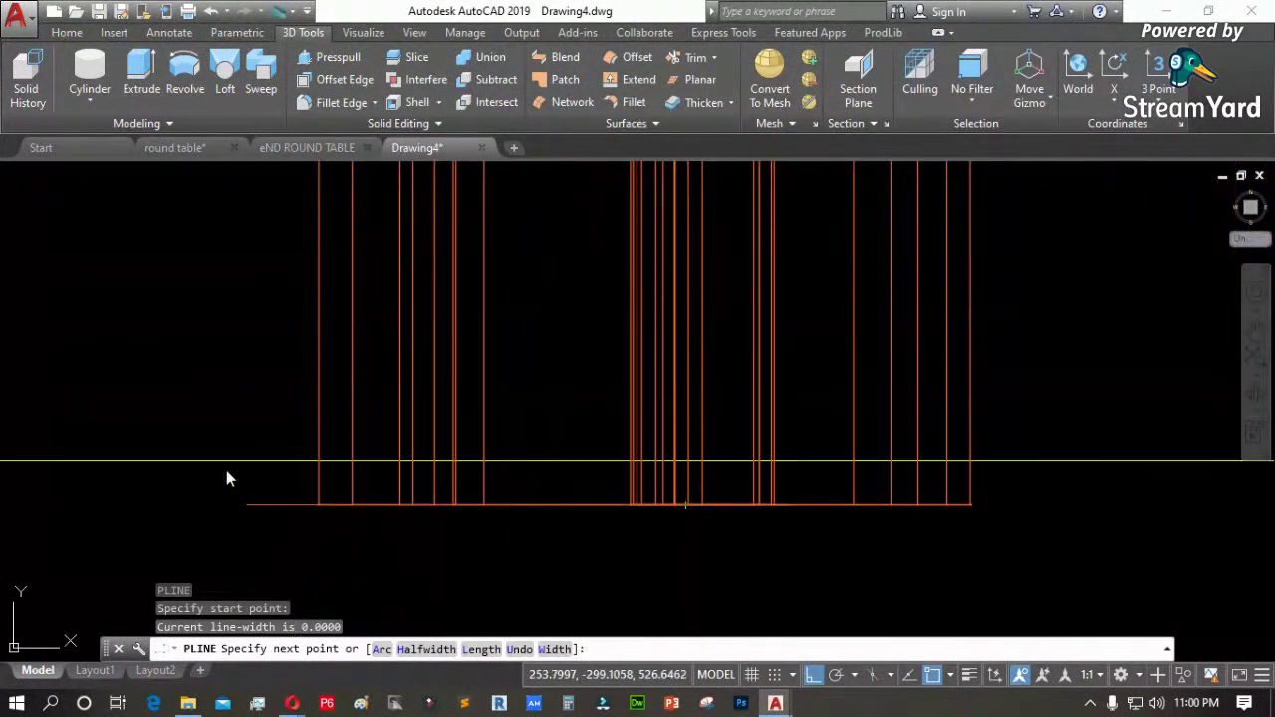
scroll(325, 433, down, 5)
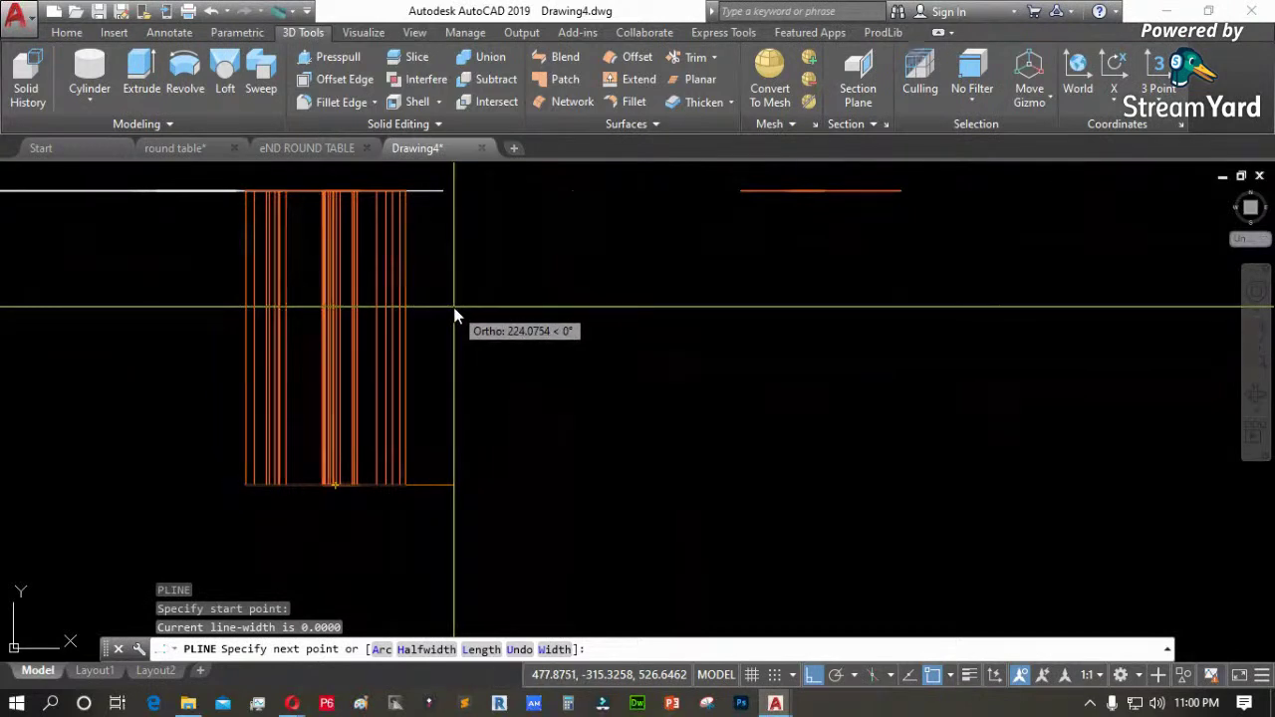
key(F8)
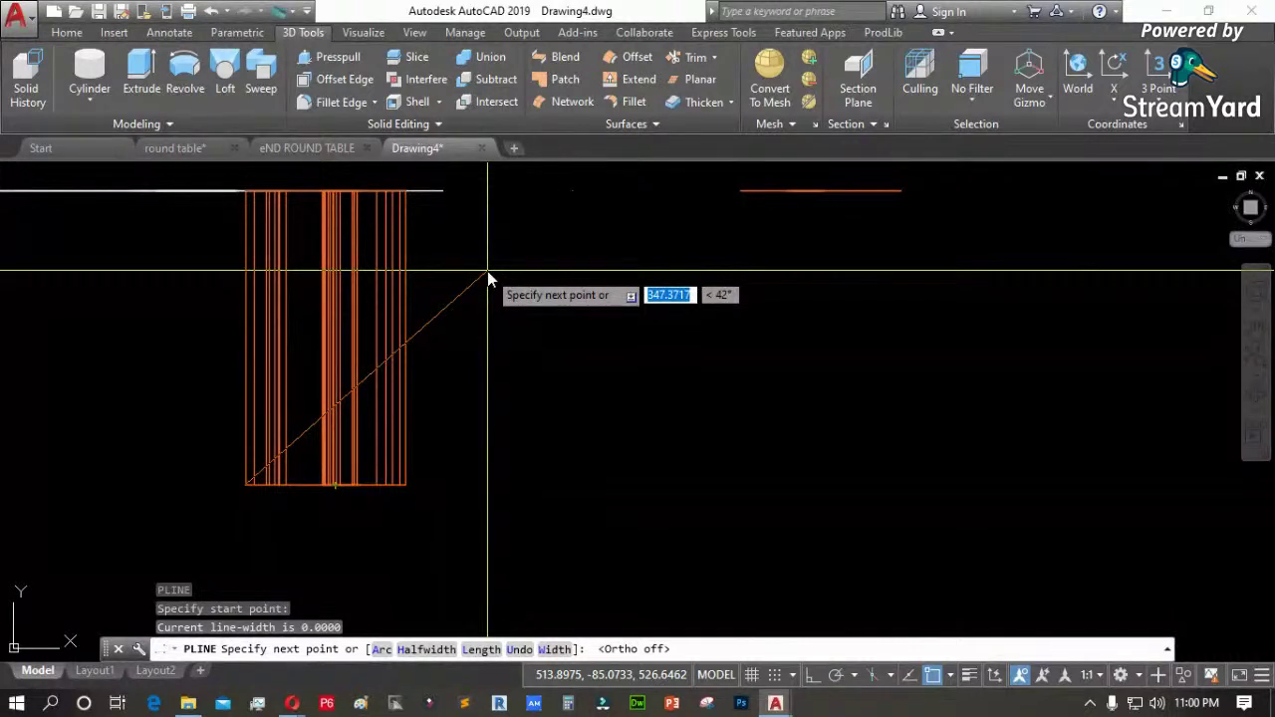
text(400)
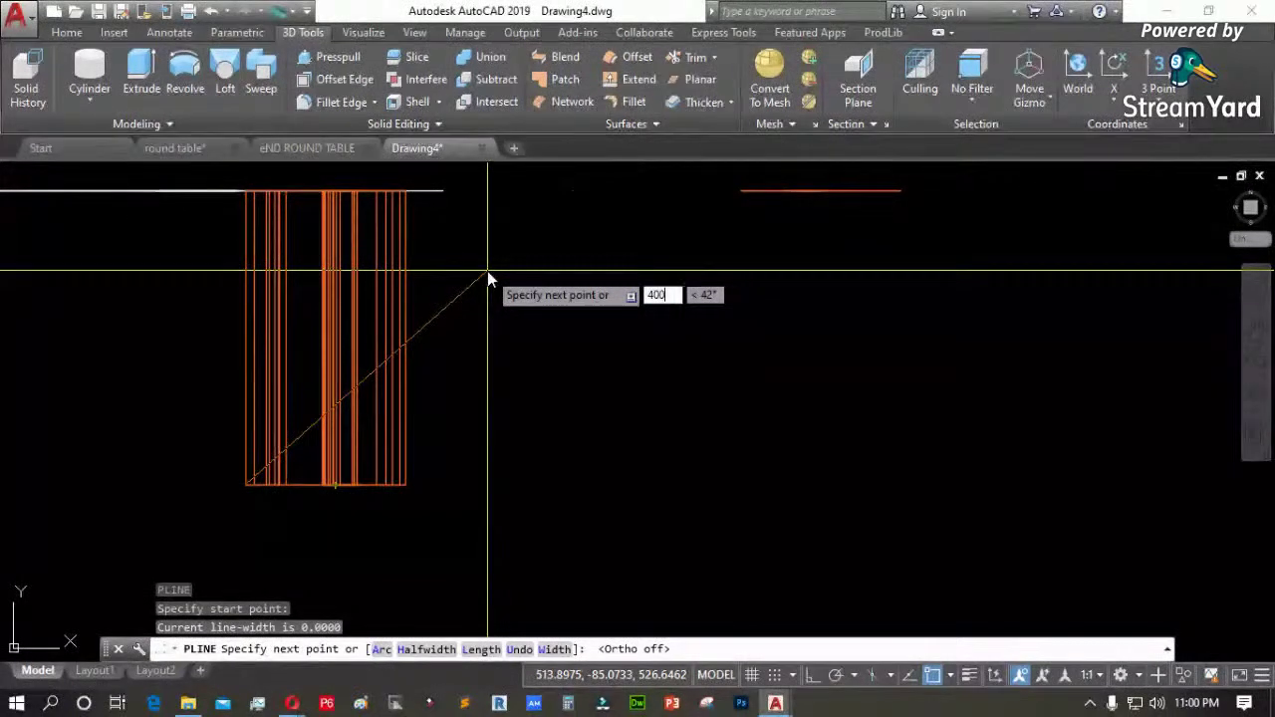
key(Return)
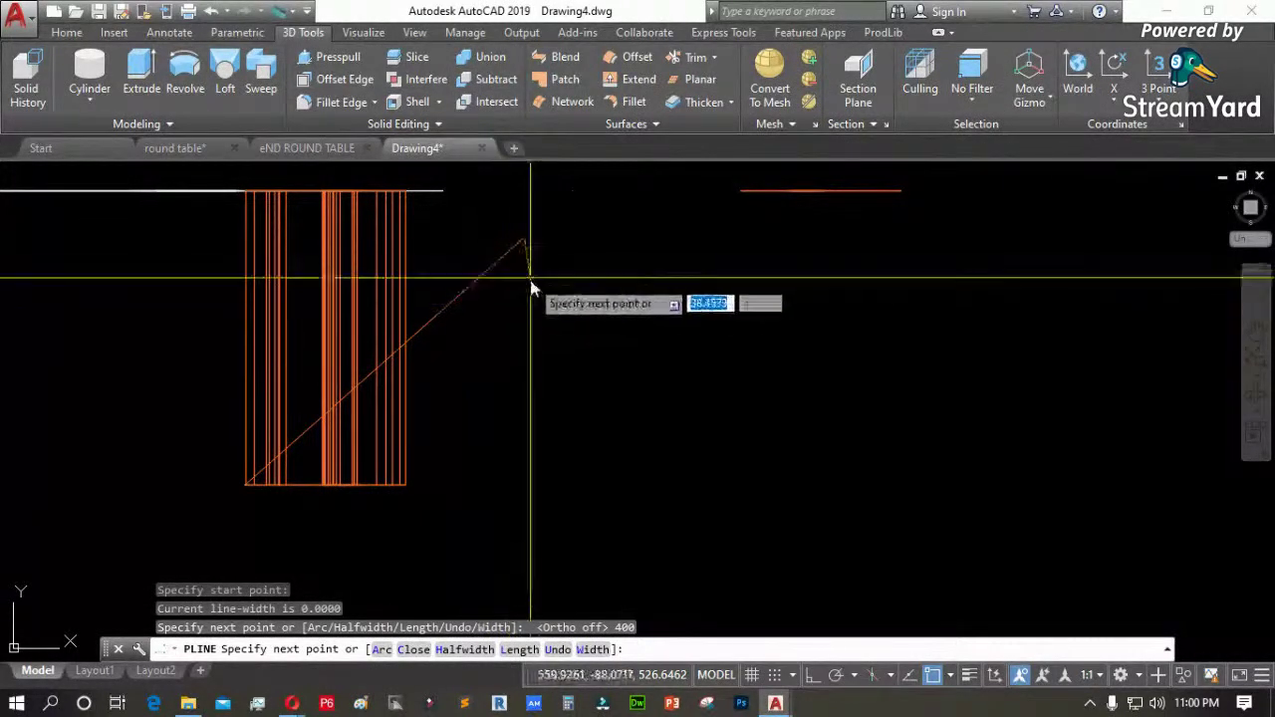
key(Return)
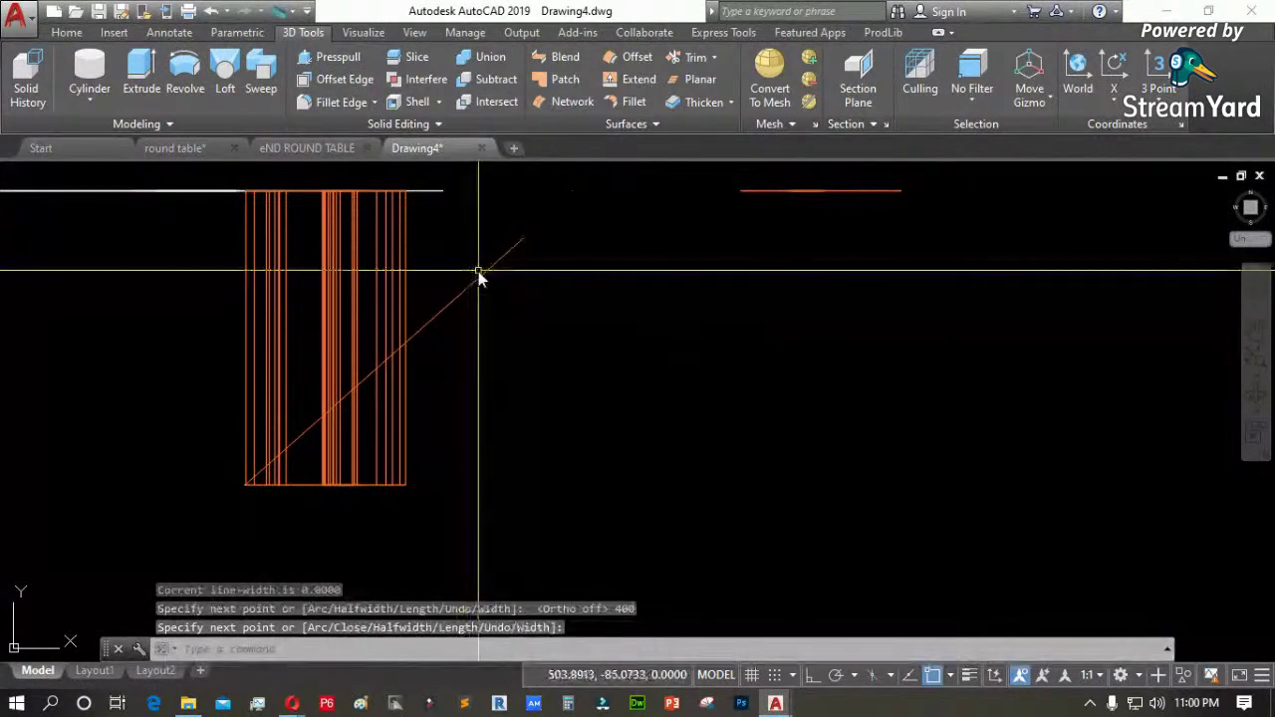
click(480, 276)
key(Delete)
Redraw the polyline from the bottom-left corner, 400 units long at 45°
text(pl)
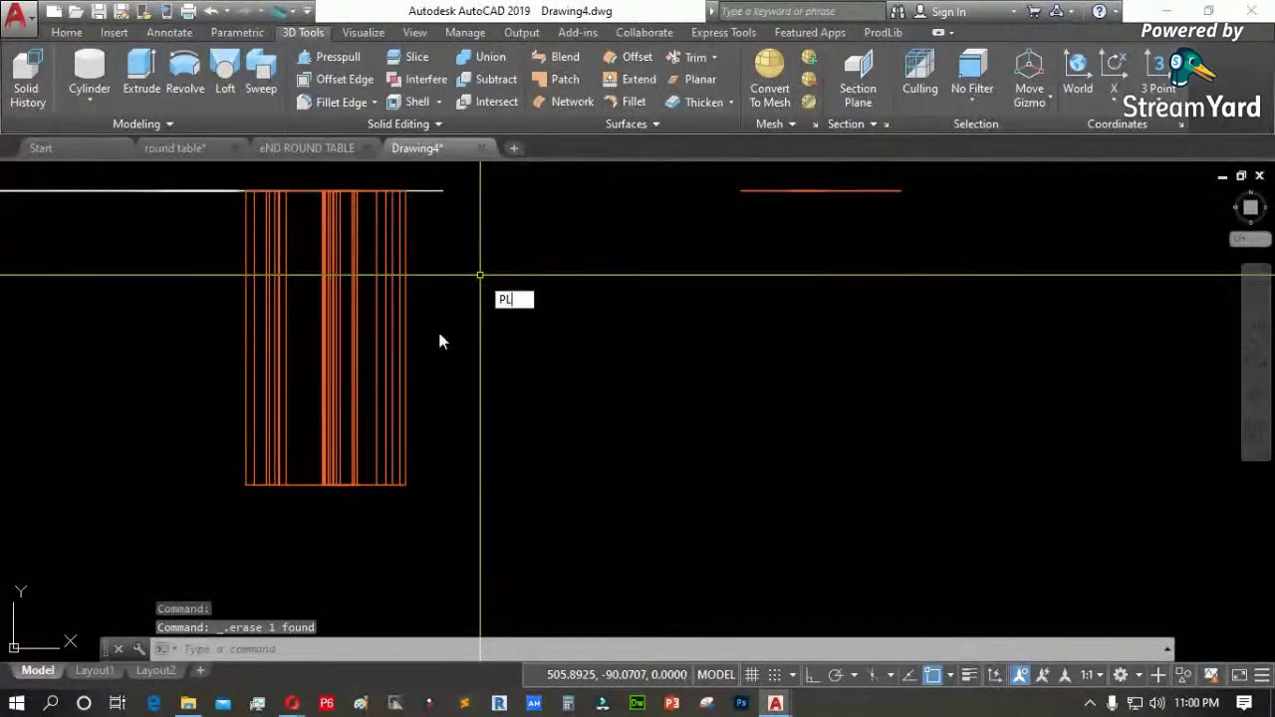
key(Return)
scroll(218, 471, up, 4)
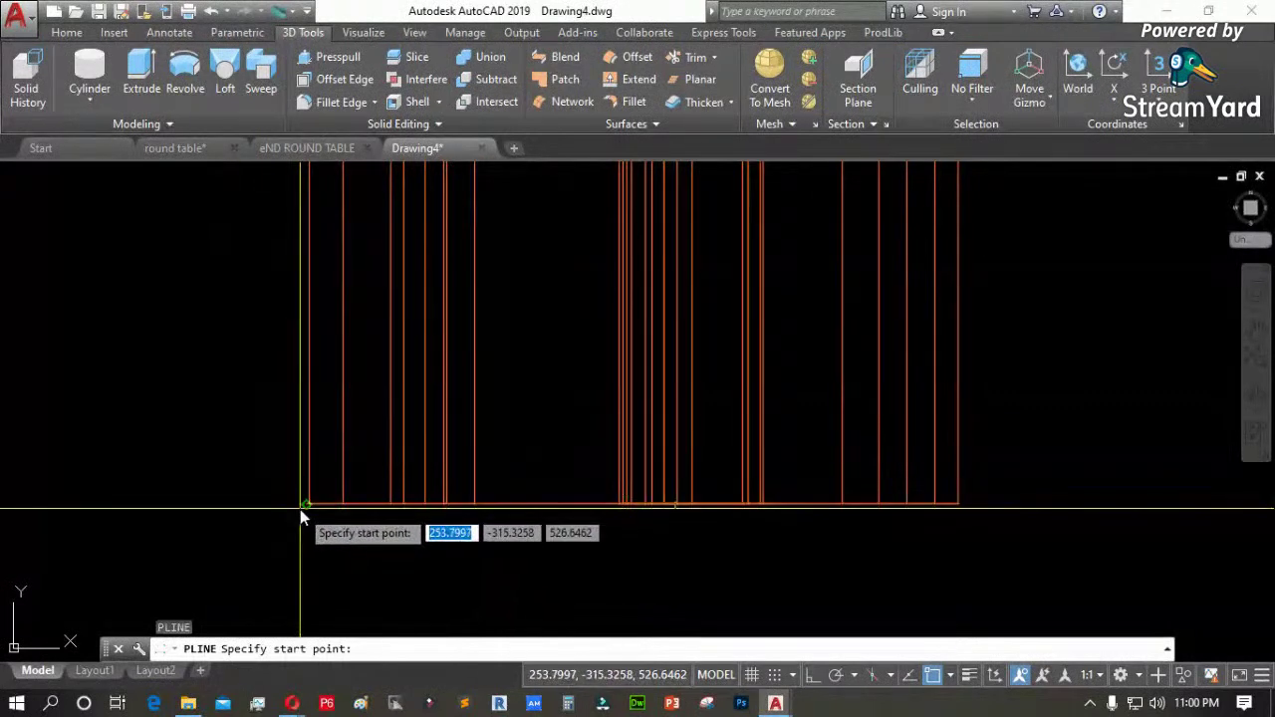
click(301, 506)
scroll(300, 509, down, 4)
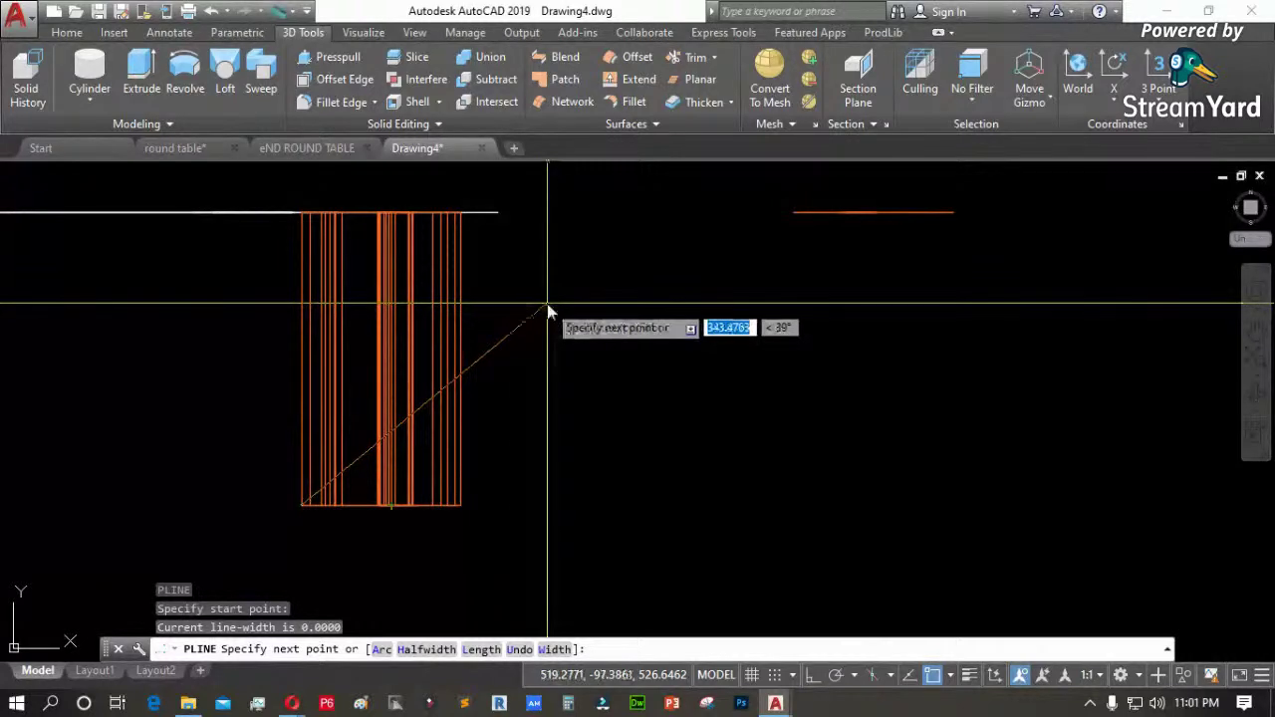
text(400)
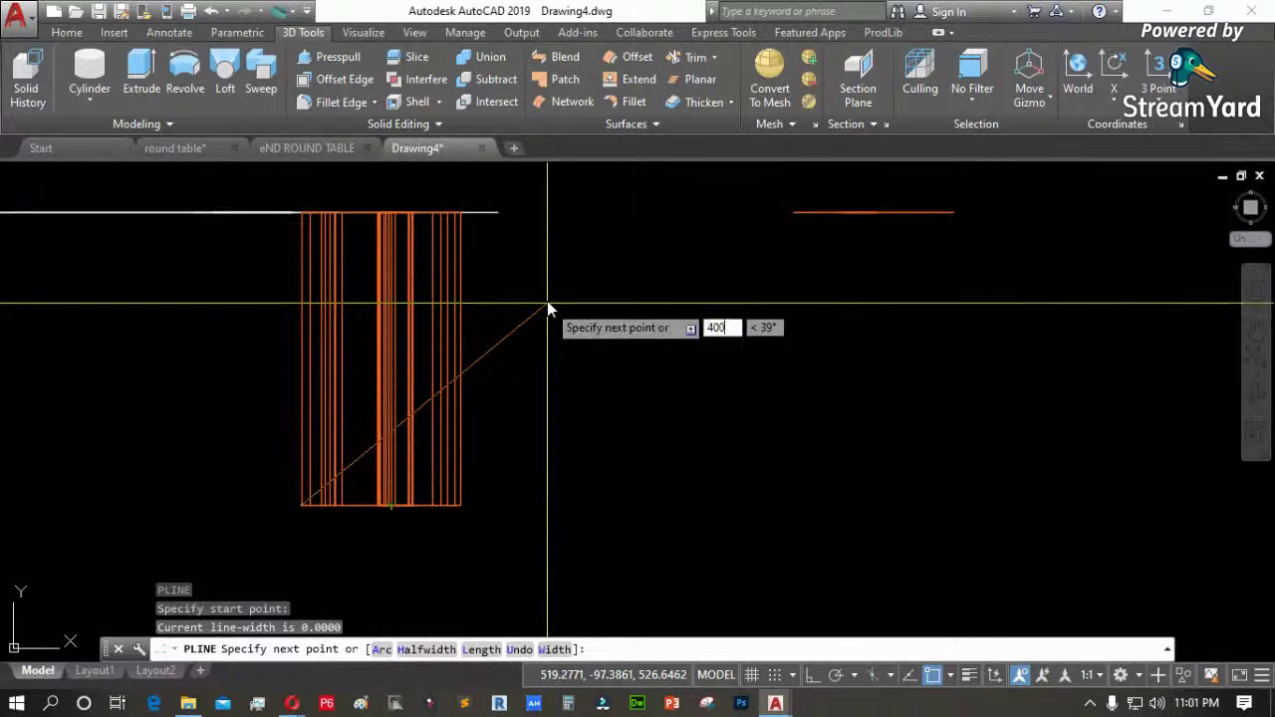
key(Tab)
text(45)
key(Return)
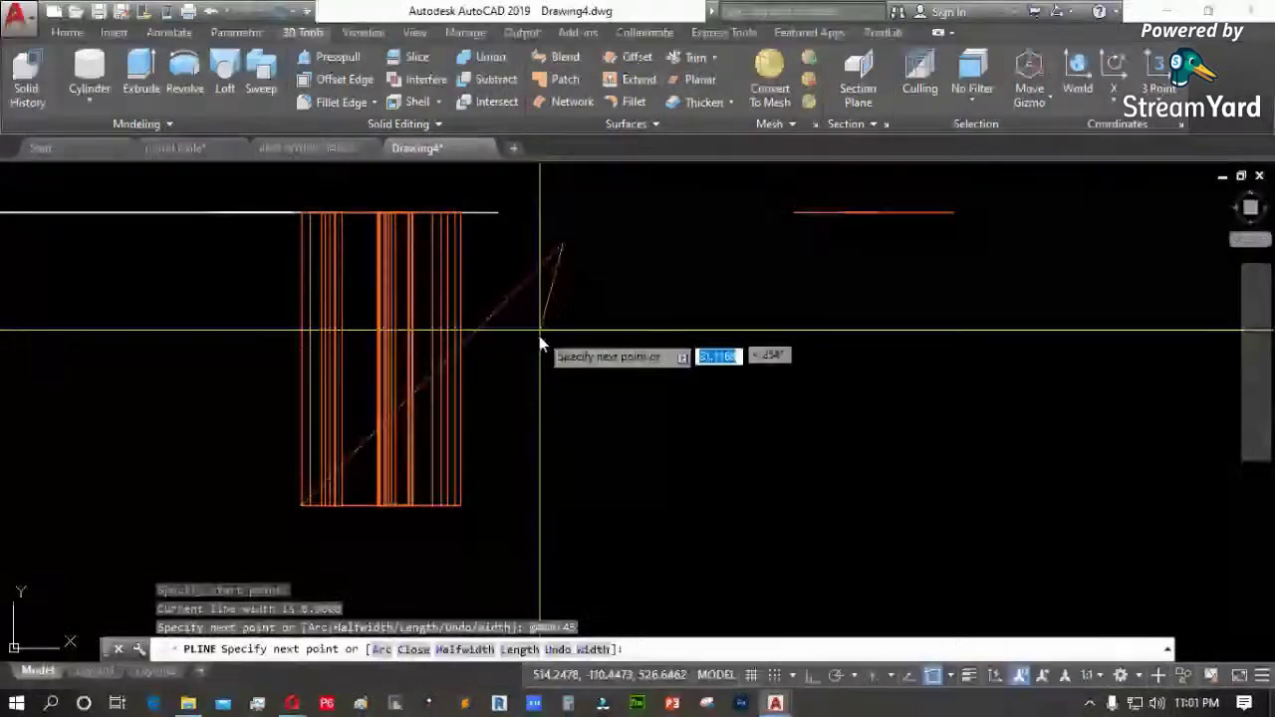
key(Return)
scroll(325, 394, up, 4)
text(s)
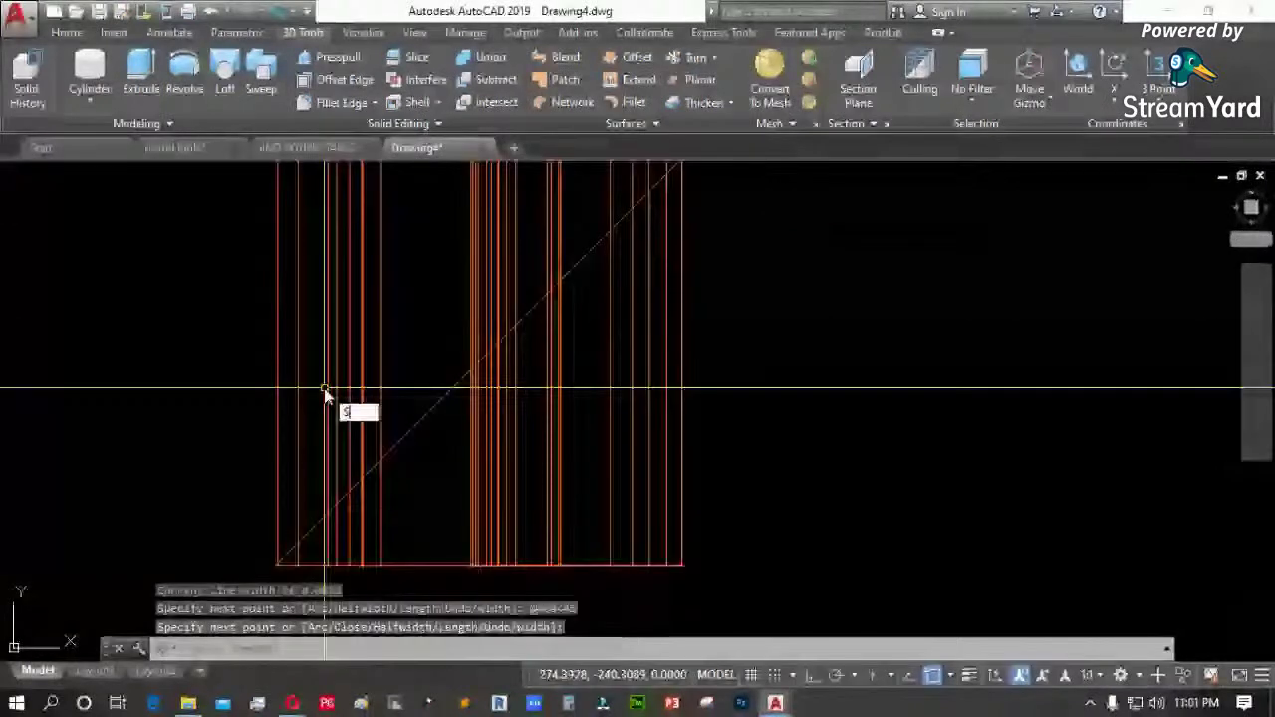
text(lice)
key(Return)
scroll(474, 479, down, 4)
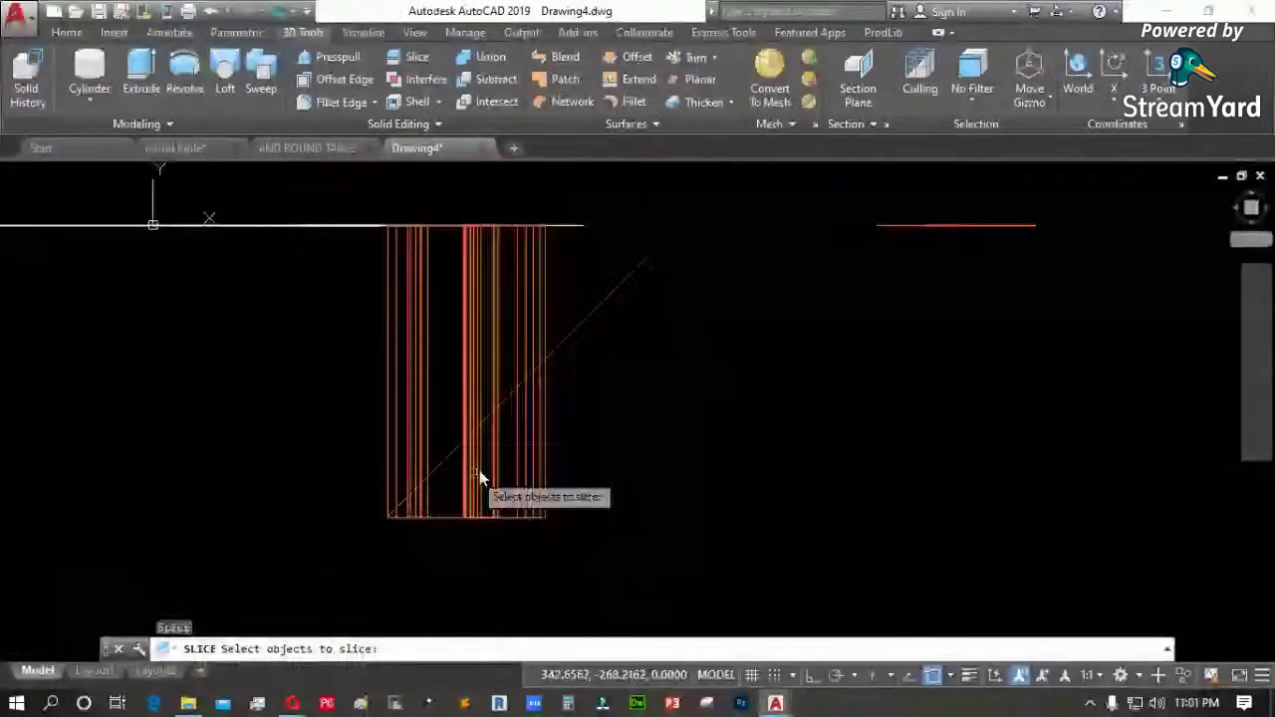
Move the diagonal line with Ortho on so it sits on the leg's left edge
key(Escape)
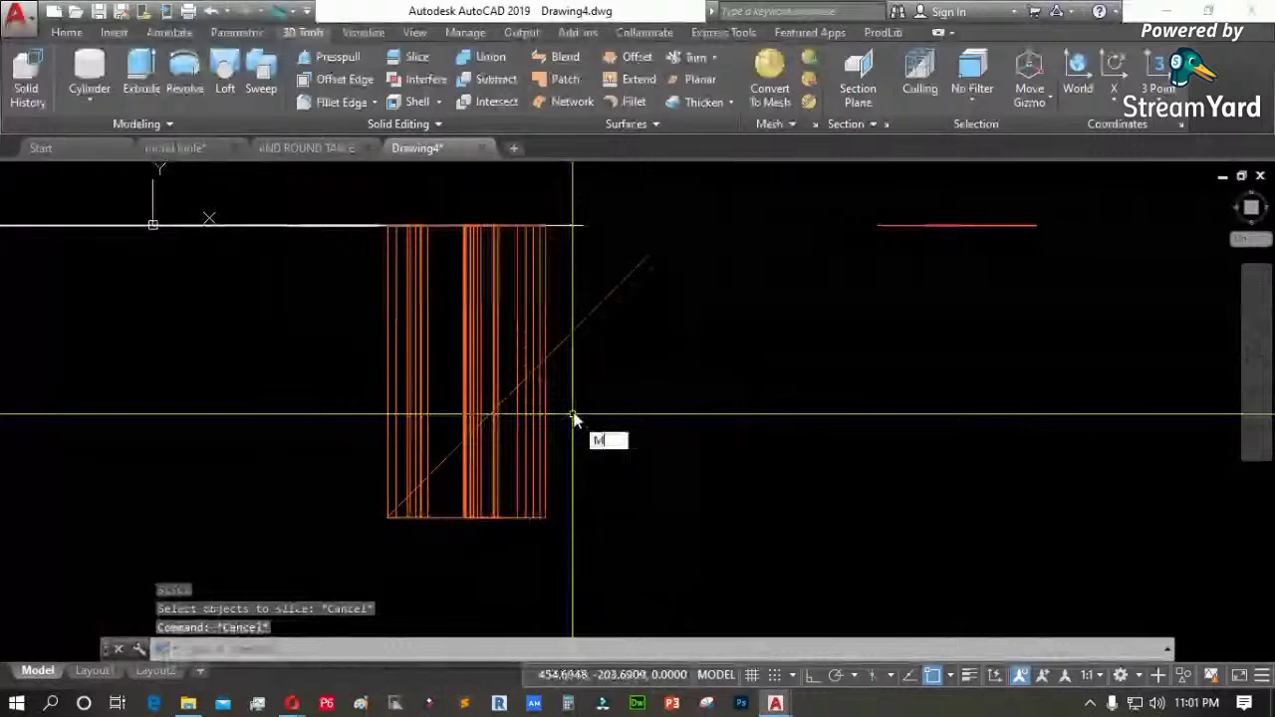
text(m)
key(Return)
click(578, 321)
key(Return)
click(578, 322)
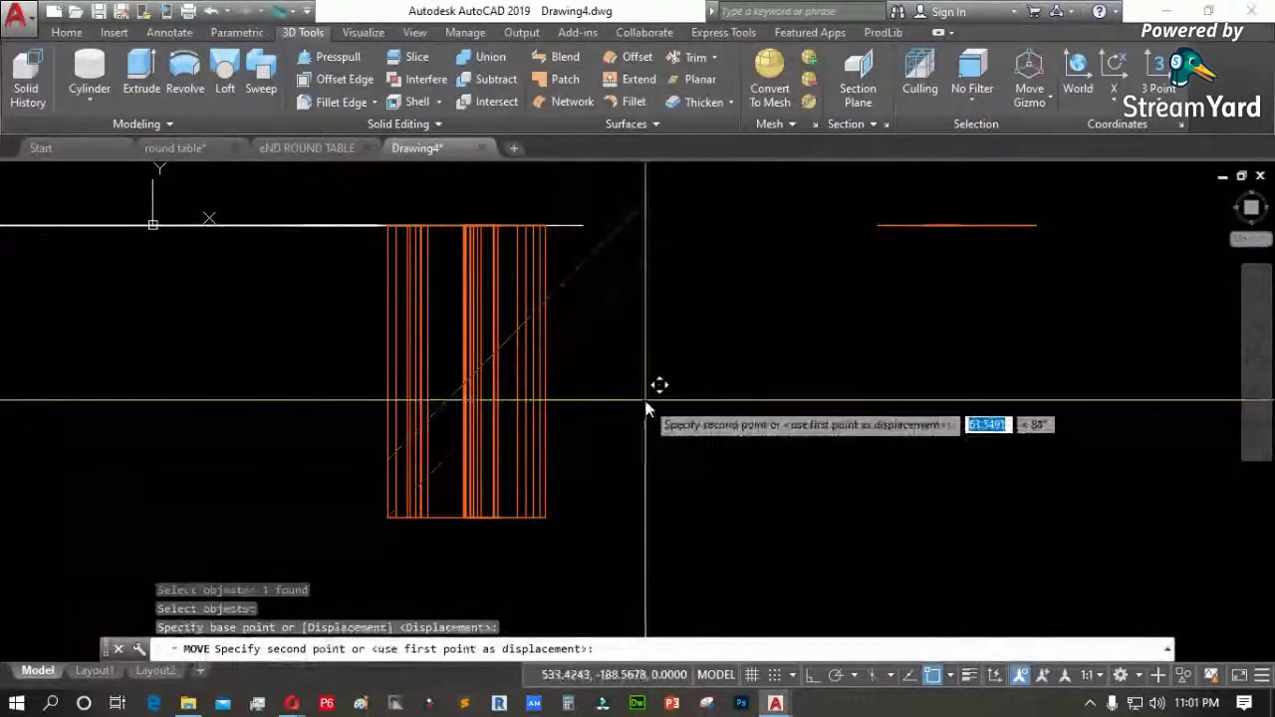
key(F8)
click(645, 407)
scroll(391, 525, up, 4)
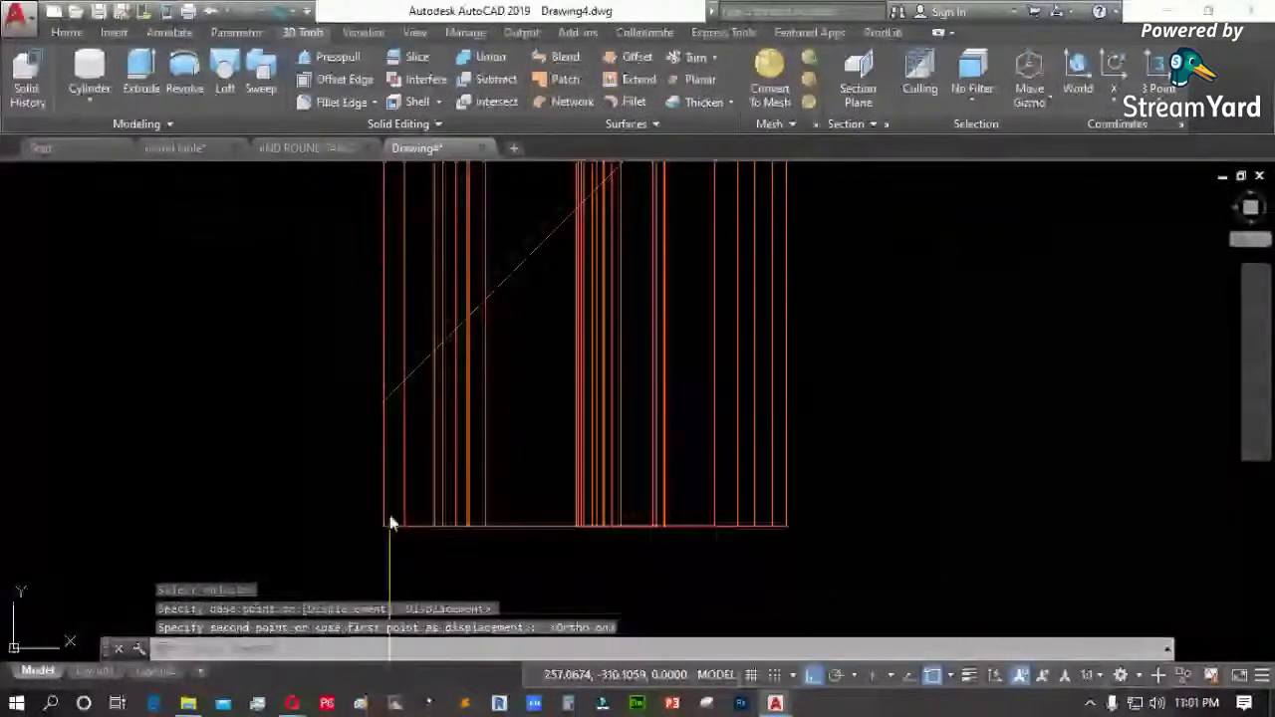
scroll(391, 525, up, 2)
scroll(389, 332, up, 3)
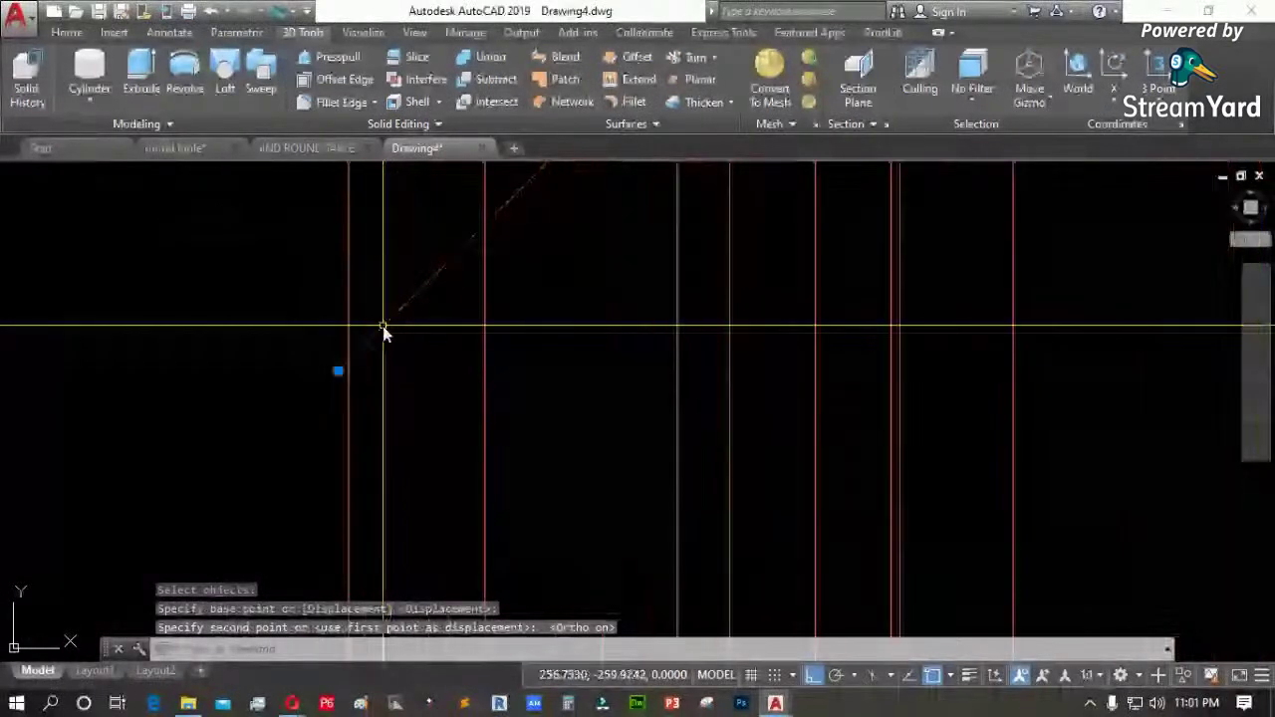
click(383, 326)
scroll(379, 388, up, 4)
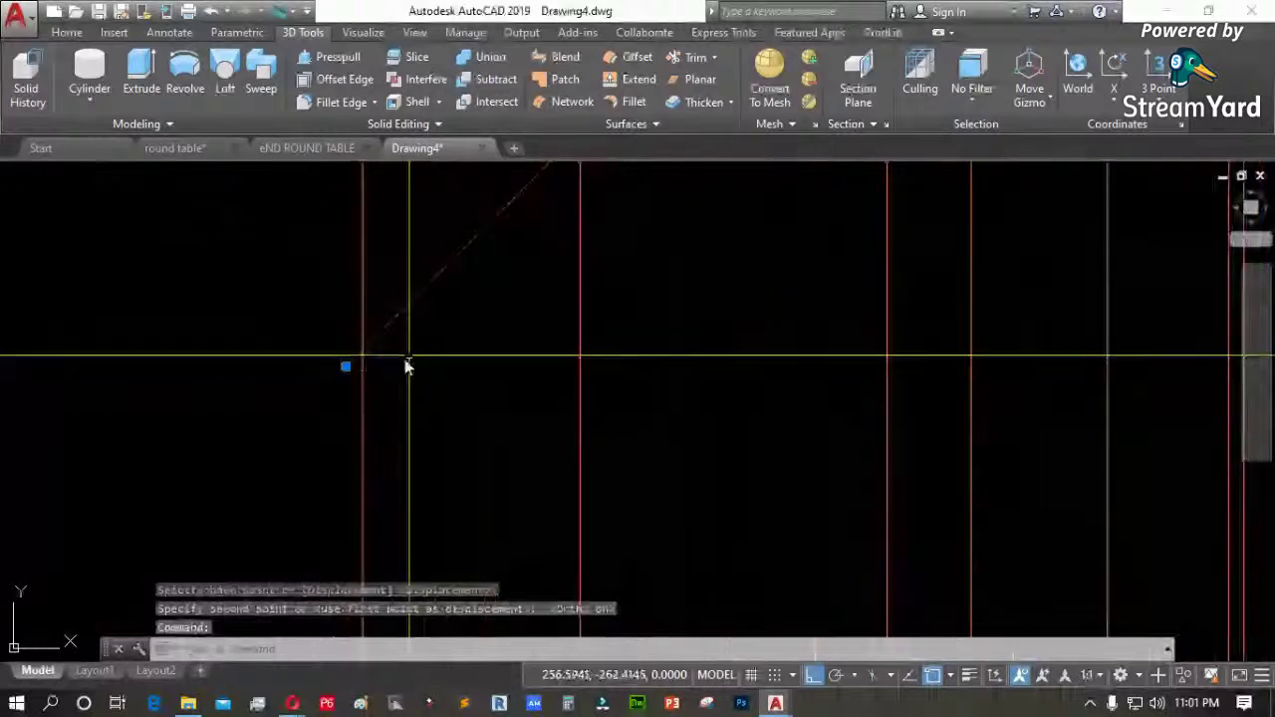
scroll(298, 334, up, 4)
Draw a horizontal polyline across the leg solid from the diagonal's lower end
text(pl)
key(Return)
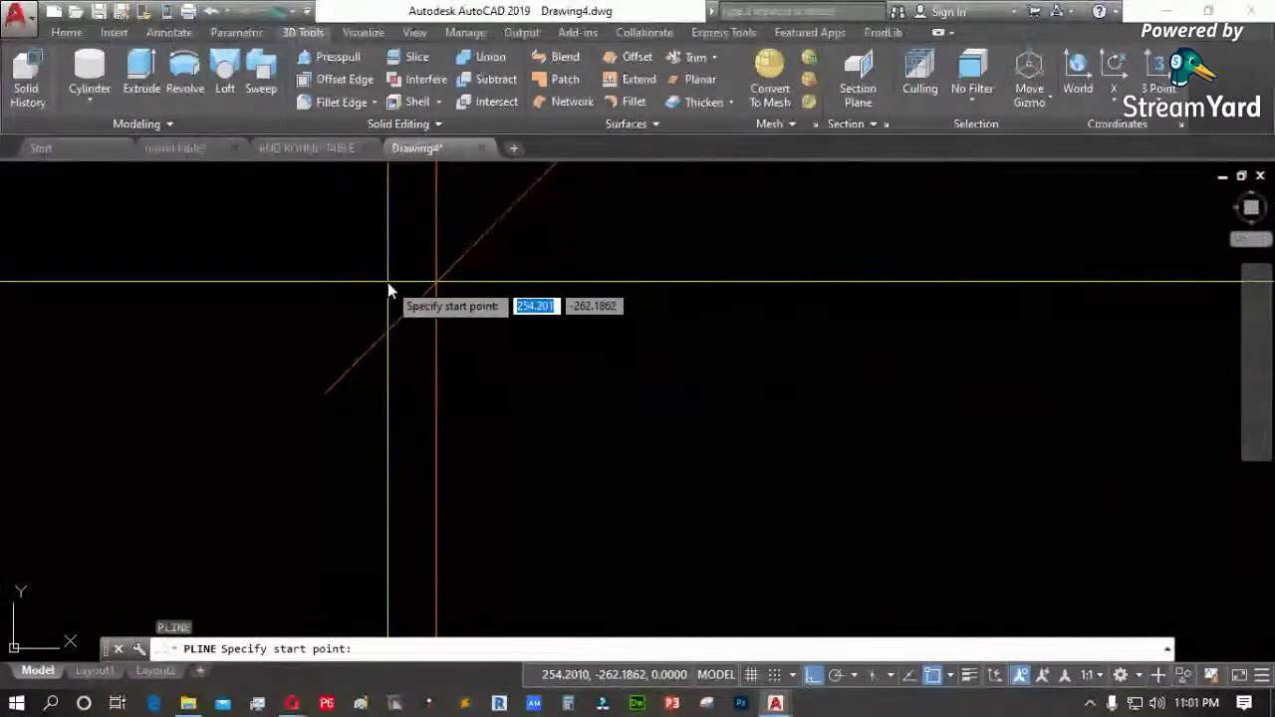
click(384, 283)
scroll(653, 409, down, 2)
scroll(885, 464, down, 3)
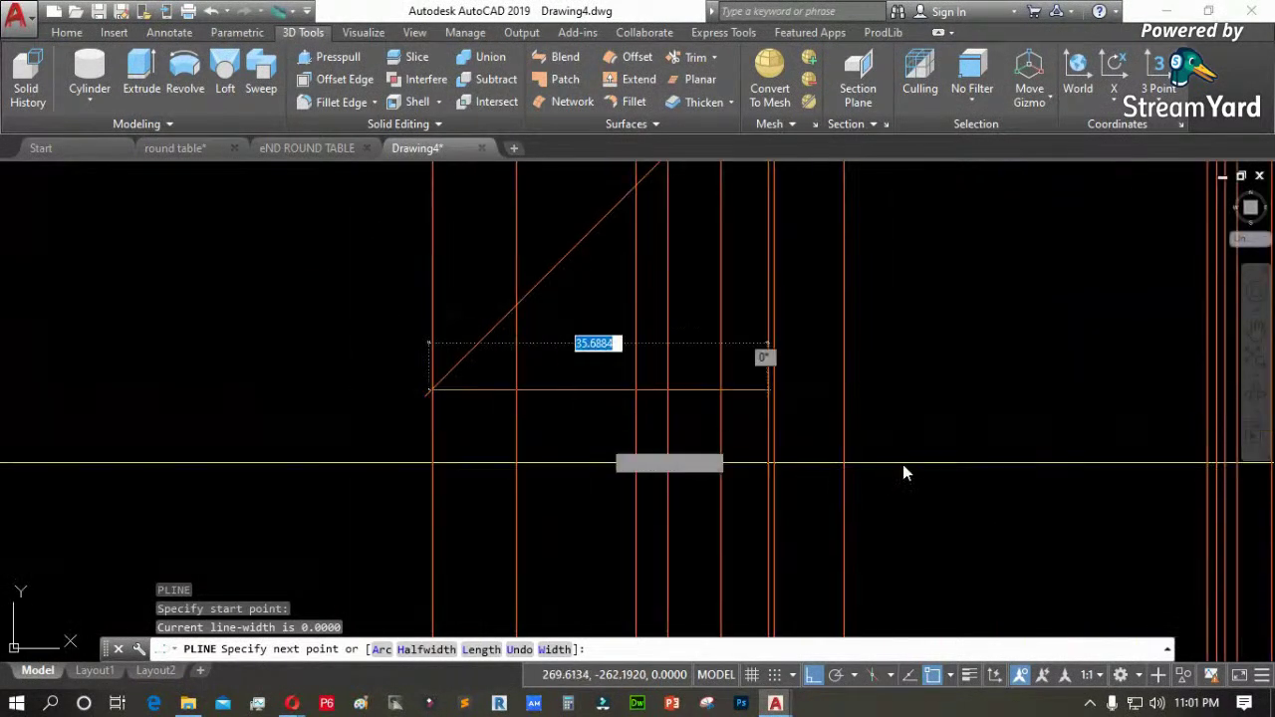
scroll(584, 456, down, 2)
click(818, 451)
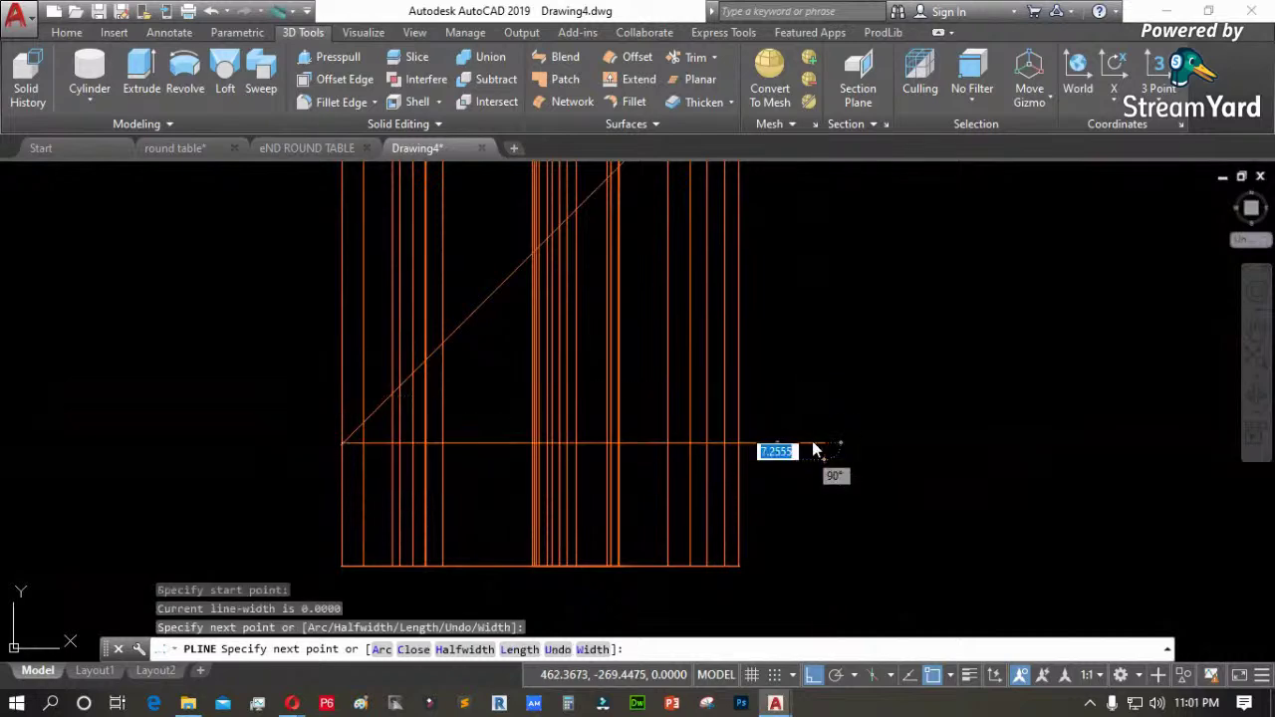
key(Escape)
Slice the leg solid along the horizontal line, keeping the part above
text(sl)
key(Return)
click(799, 446)
click(695, 482)
key(Return)
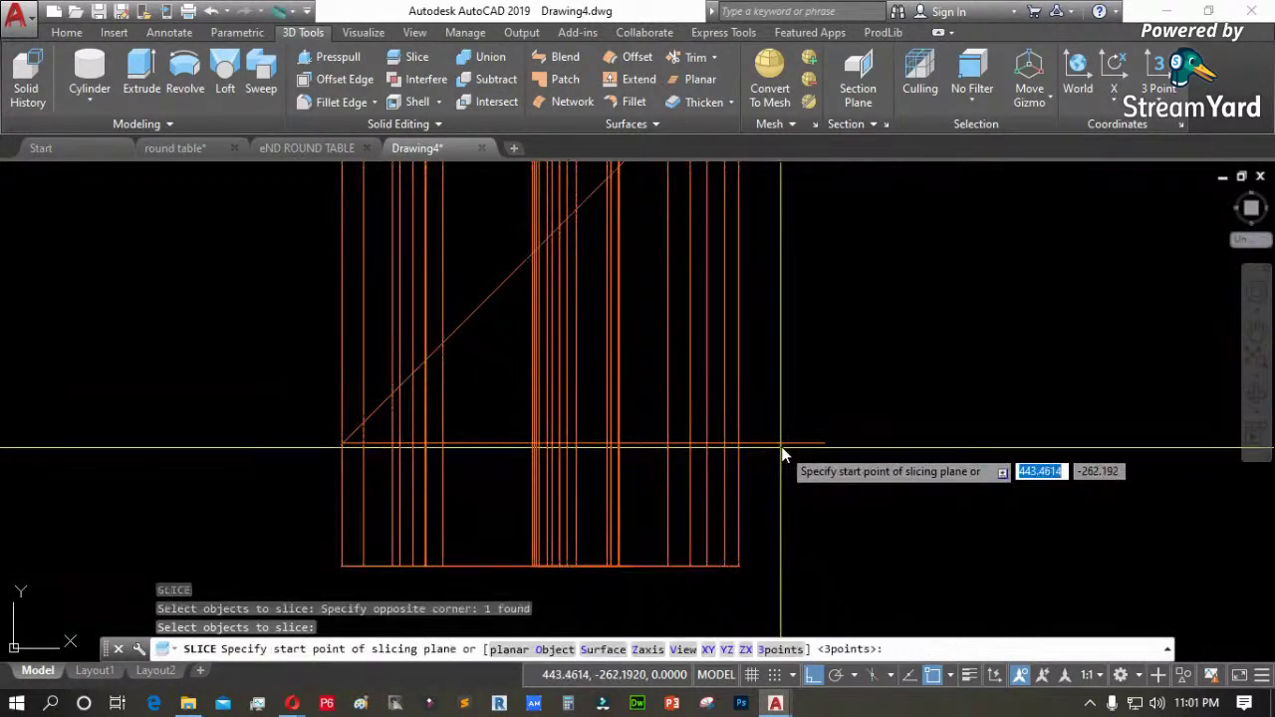
click(782, 444)
click(259, 444)
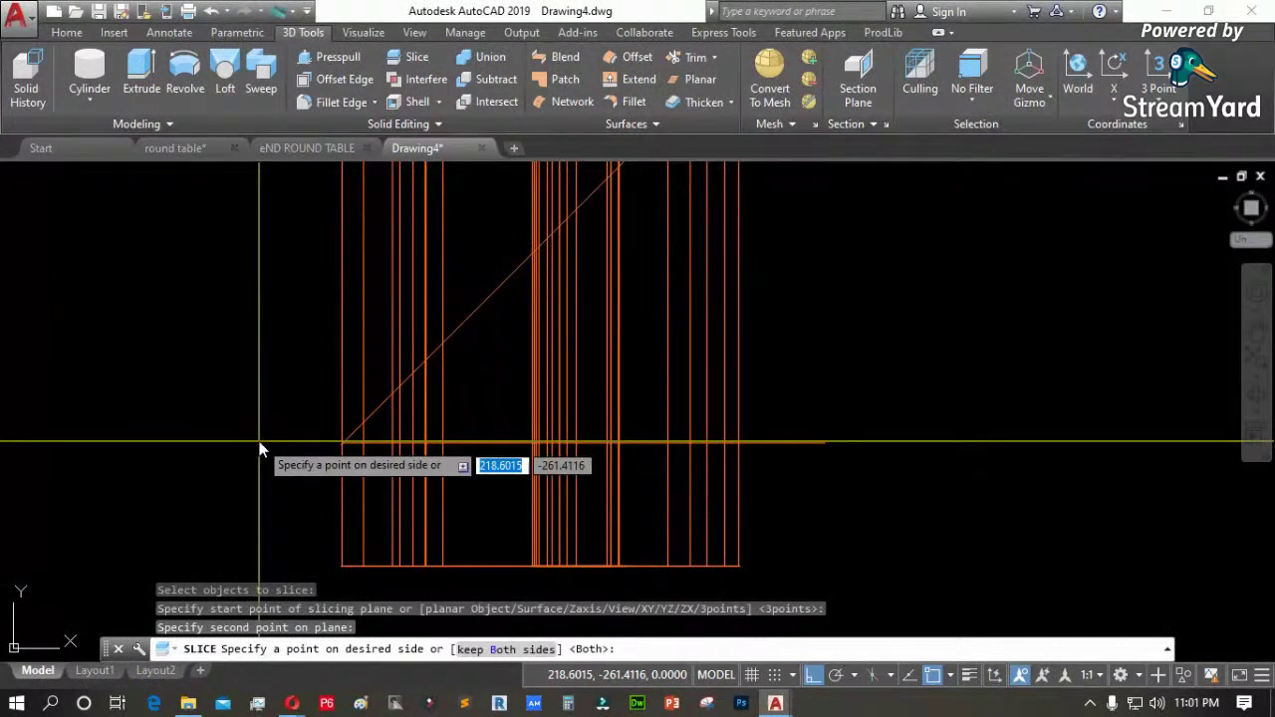
click(290, 281)
Slice the trimmed solid along the diagonal, keeping the part below it
key(Return)
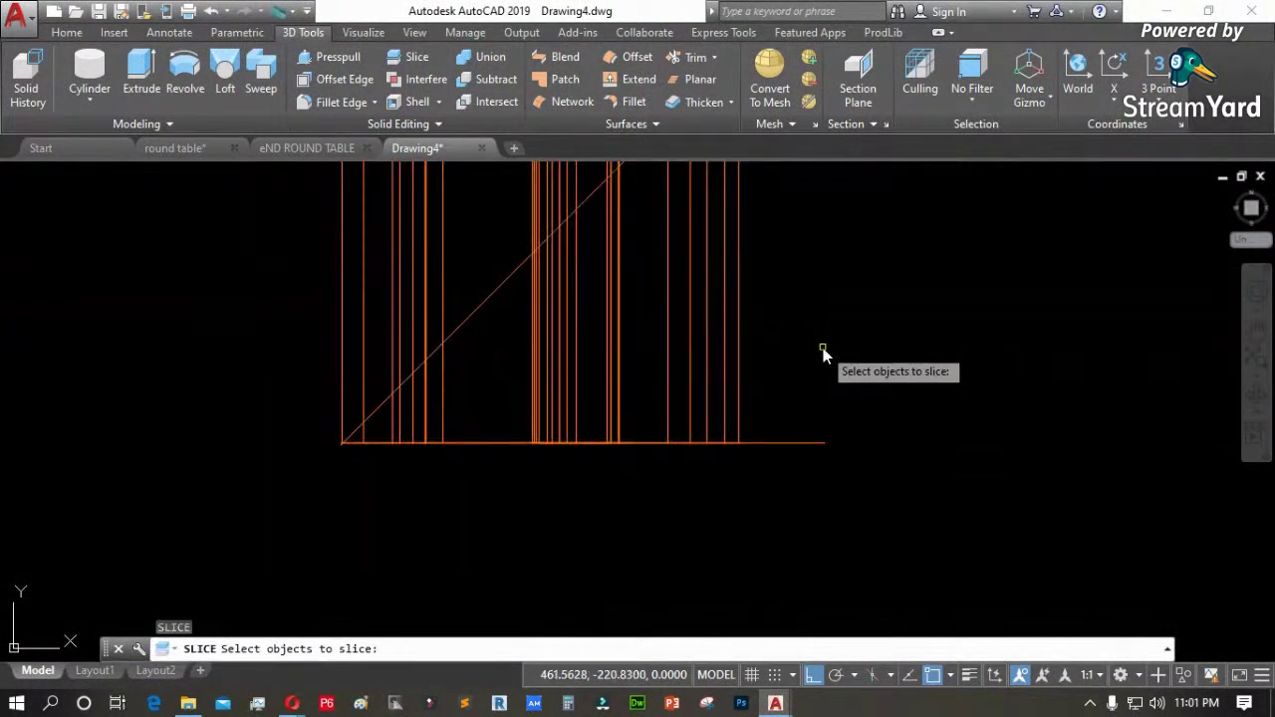
click(823, 349)
click(733, 350)
key(Return)
click(476, 311)
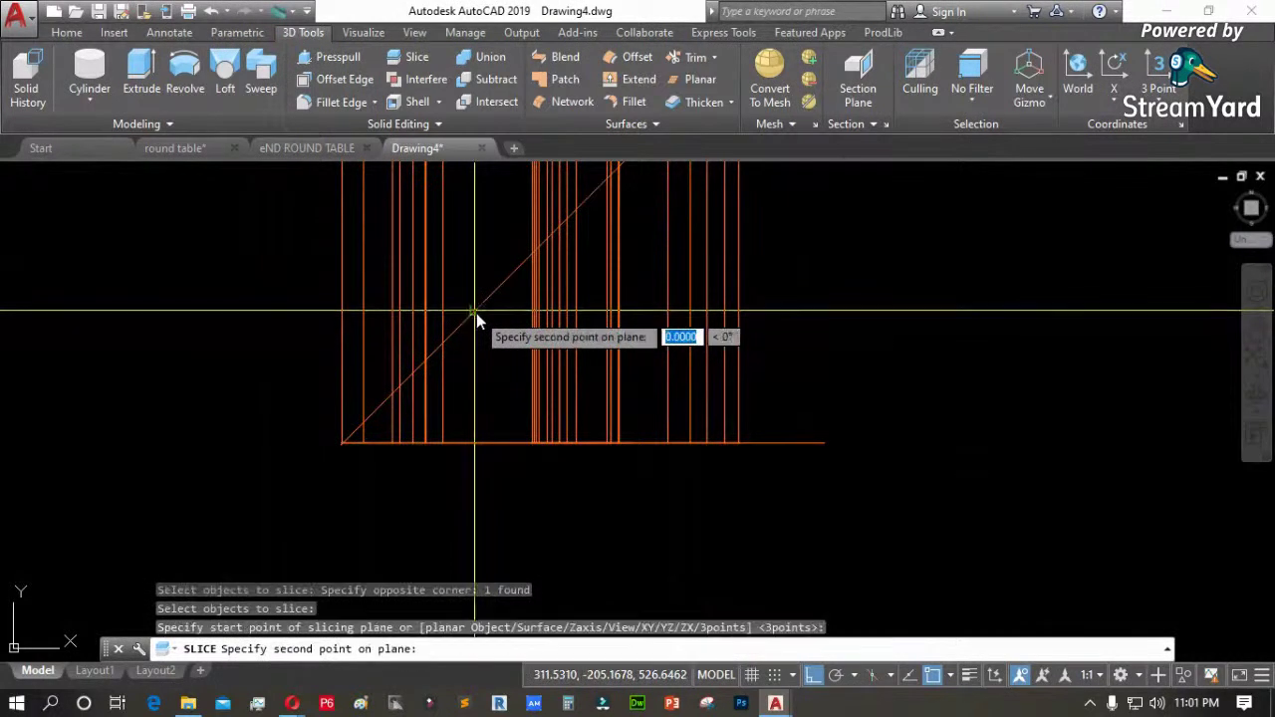
click(513, 274)
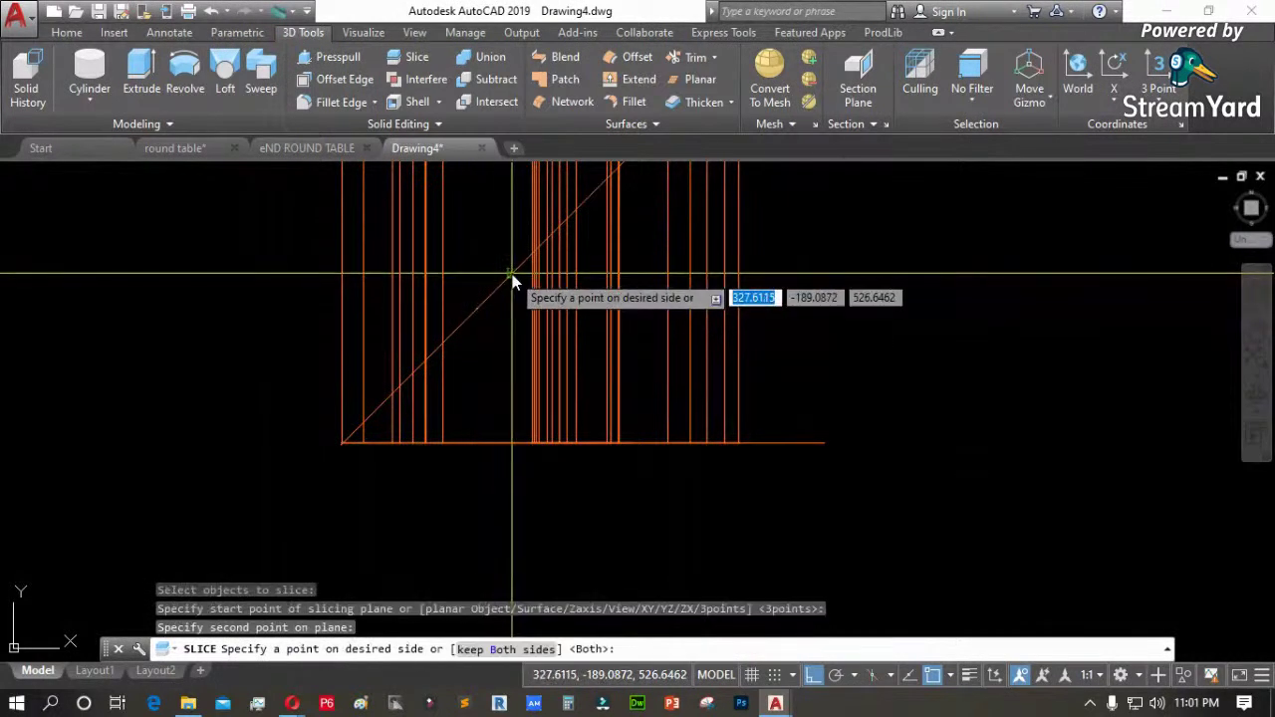
click(614, 504)
Delete the stray line to the right of the solid
click(820, 419)
click(800, 455)
key(Delete)
scroll(446, 470, down, 3)
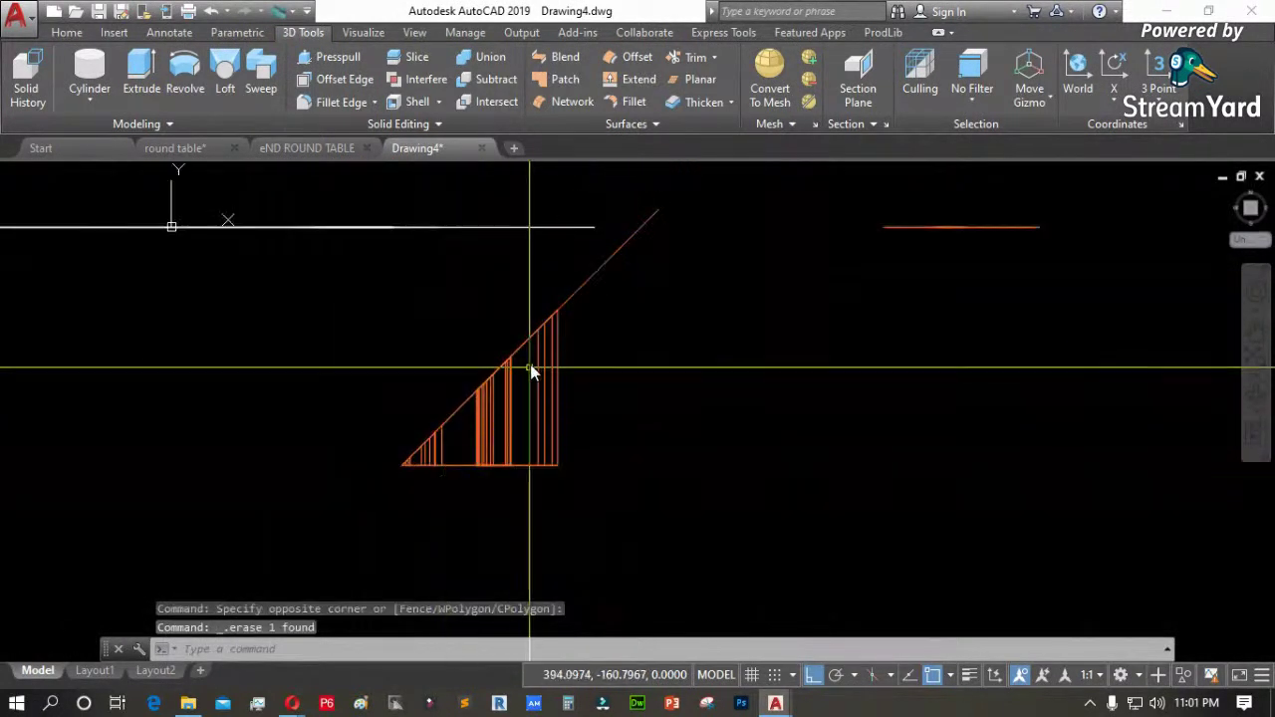
Mirror the wedge solid about the diagonal, keeping the original
text(mi)
key(Return)
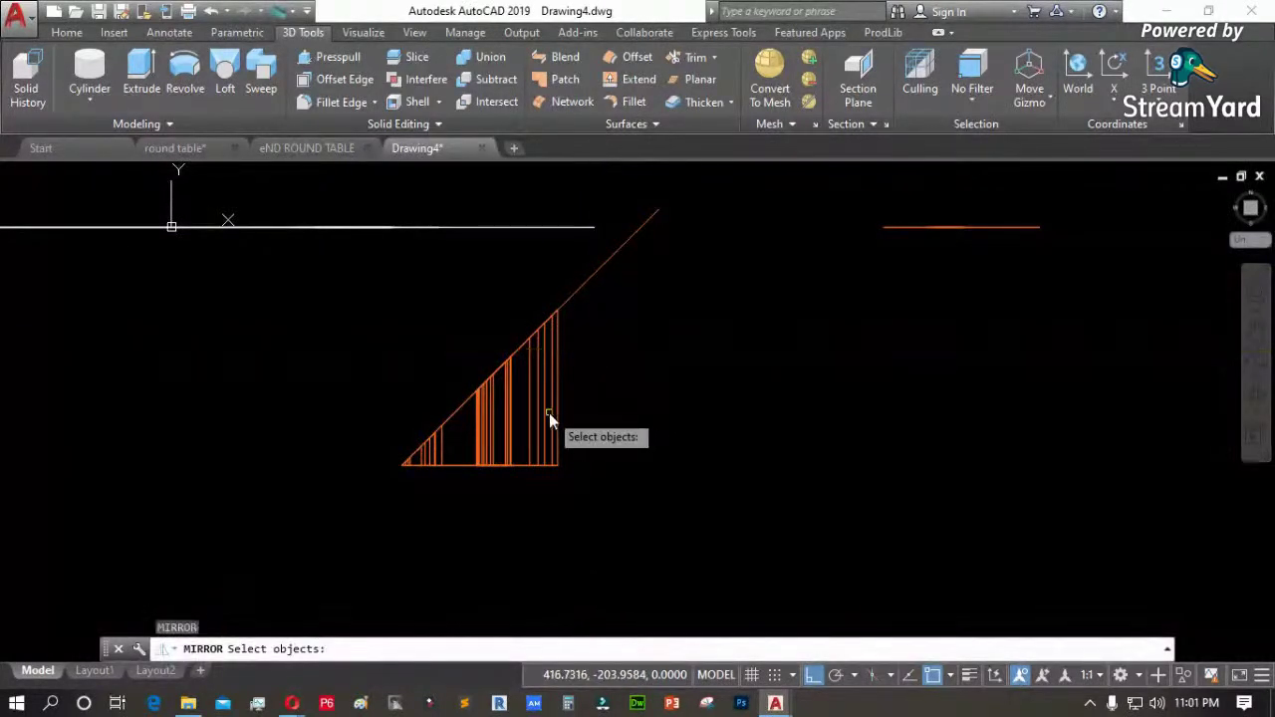
click(544, 412)
key(Return)
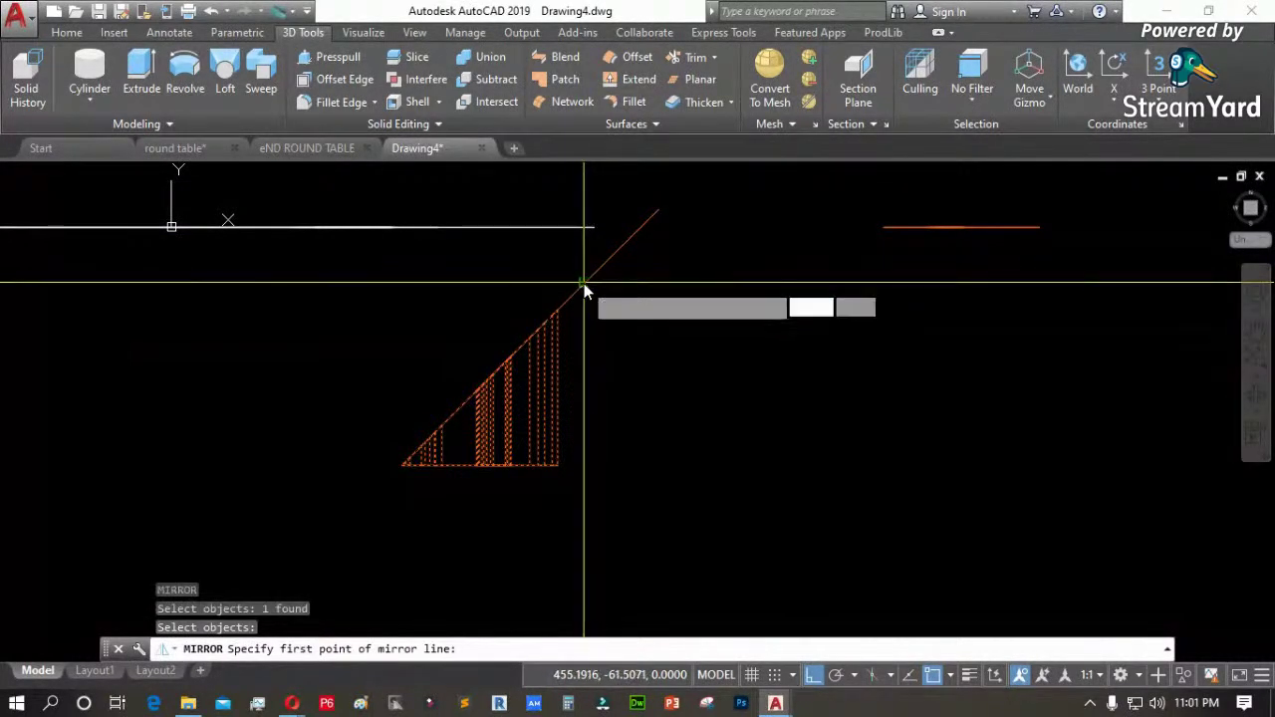
click(584, 283)
click(624, 243)
key(Return)
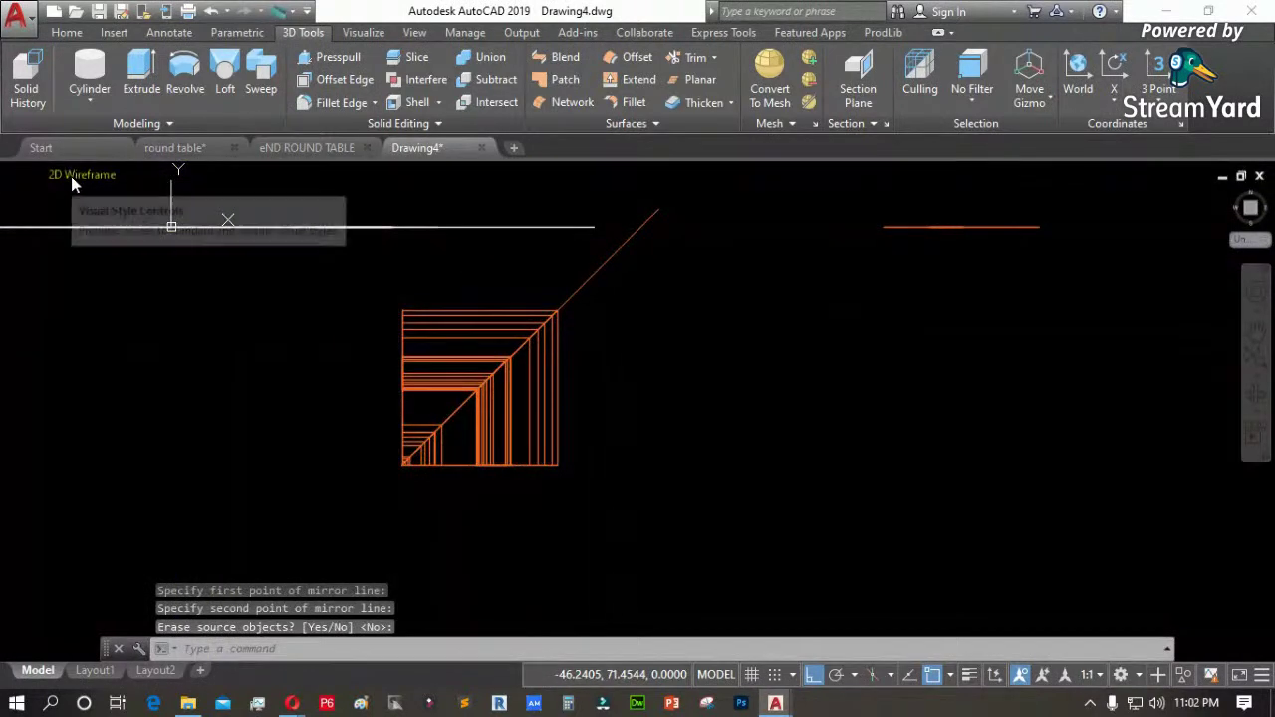
click(20, 176)
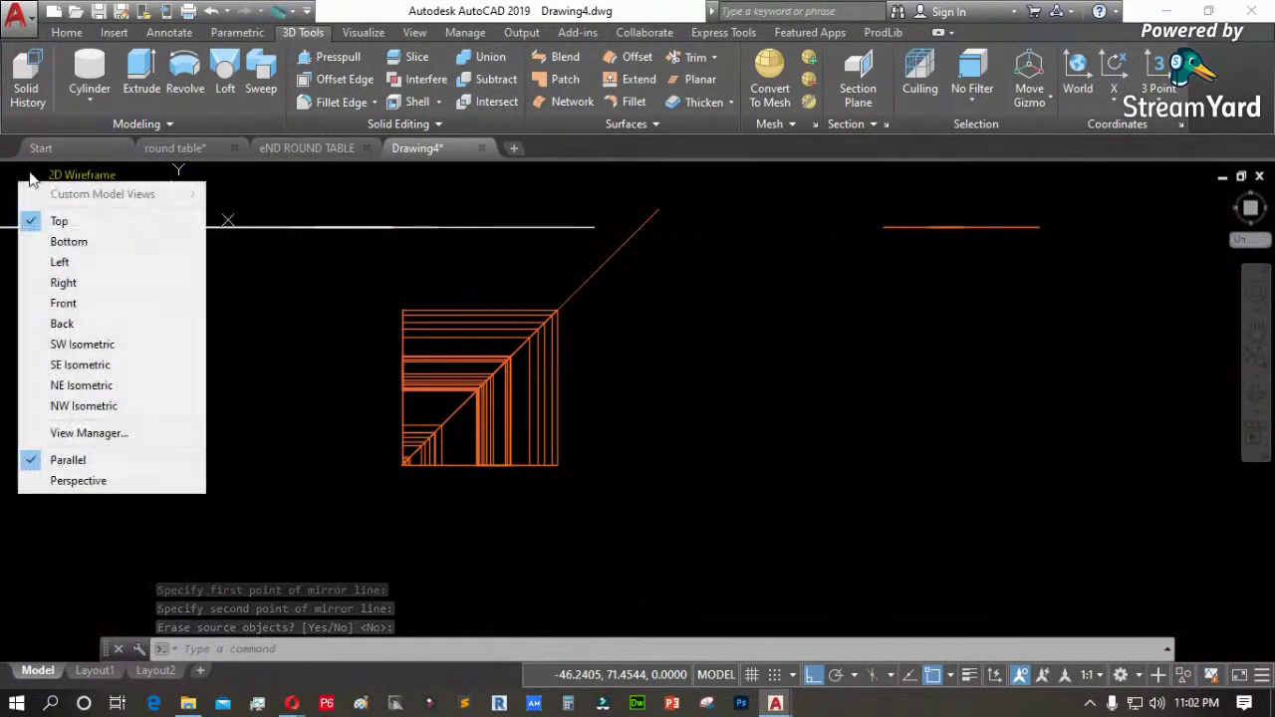
View the carved leg in SE Isometric and orbit around it, then return to Front view
click(85, 367)
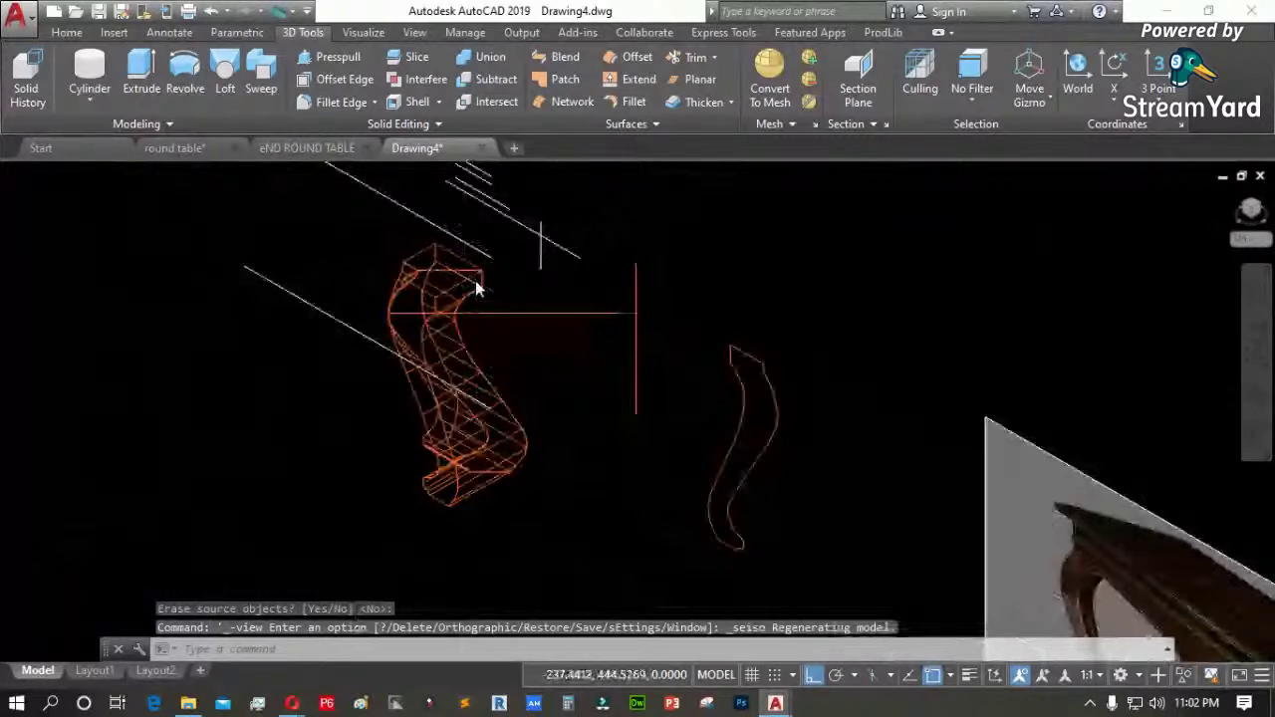
scroll(475, 280, up, 3)
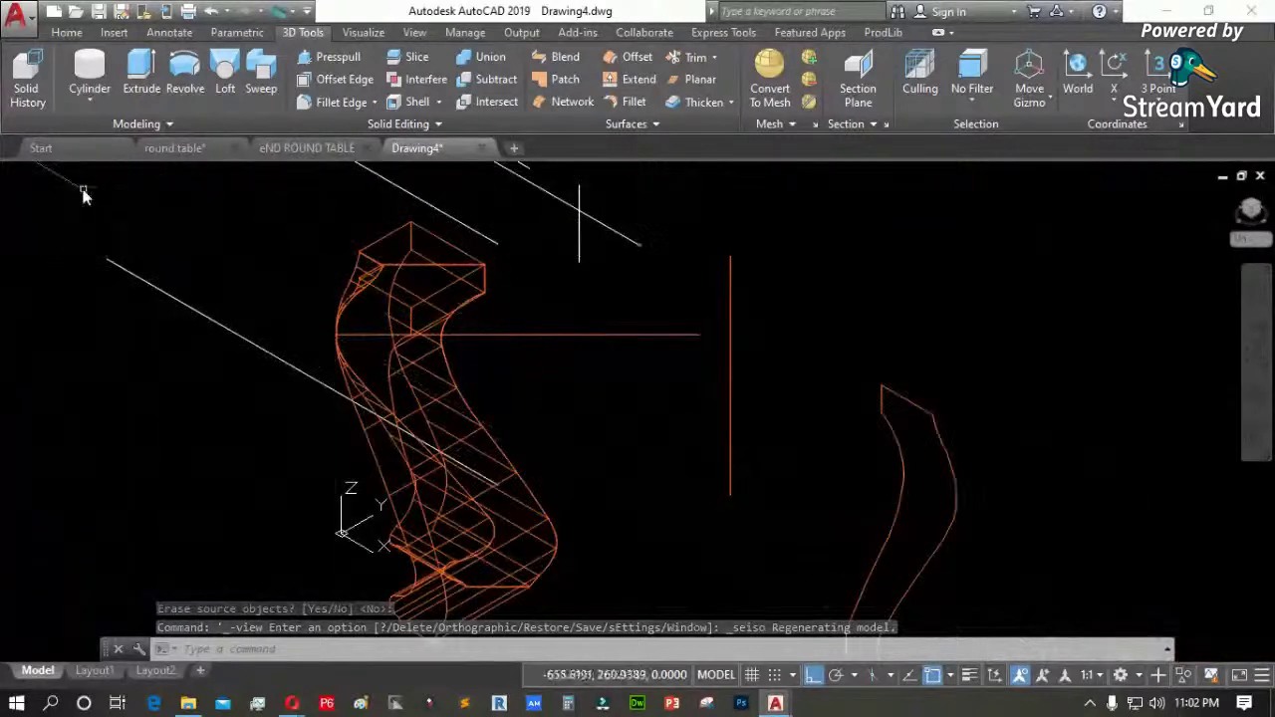
scroll(391, 296, down, 3)
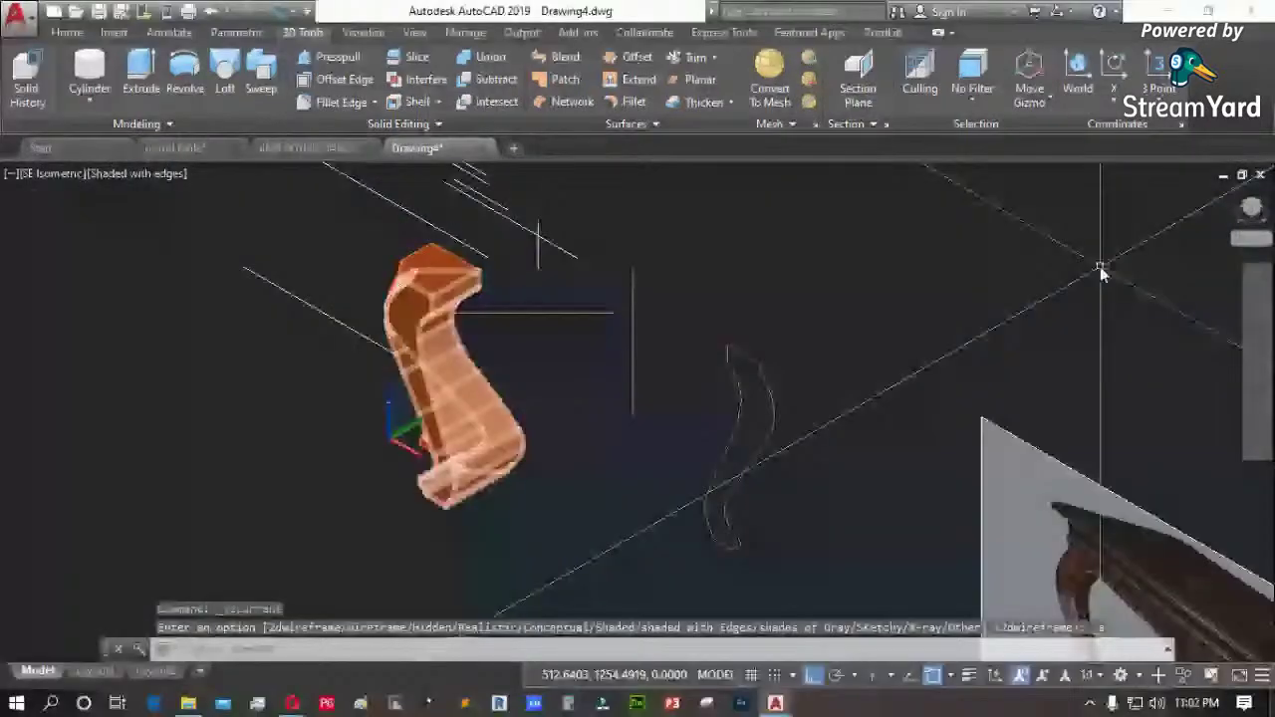
mouse_move(508, 363)
shift+middle_down()
mouse_move(704, 342)
mouse_move(553, 342)
mouse_move(647, 356)
mouse_move(659, 221)
mouse_move(539, 307)
mouse_move(550, 334)
mouse_move(581, 200)
mouse_move(700, 185)
mouse_move(840, 213)
mouse_move(939, 305)
mouse_move(967, 293)
mouse_move(673, 304)
mouse_move(484, 379)
mouse_move(546, 369)
mouse_move(581, 345)
mouse_move(584, 325)
mouse_move(683, 347)
mouse_move(543, 413)
mouse_move(567, 461)
shift+middle_up()
drag(567, 460, 519, 395)
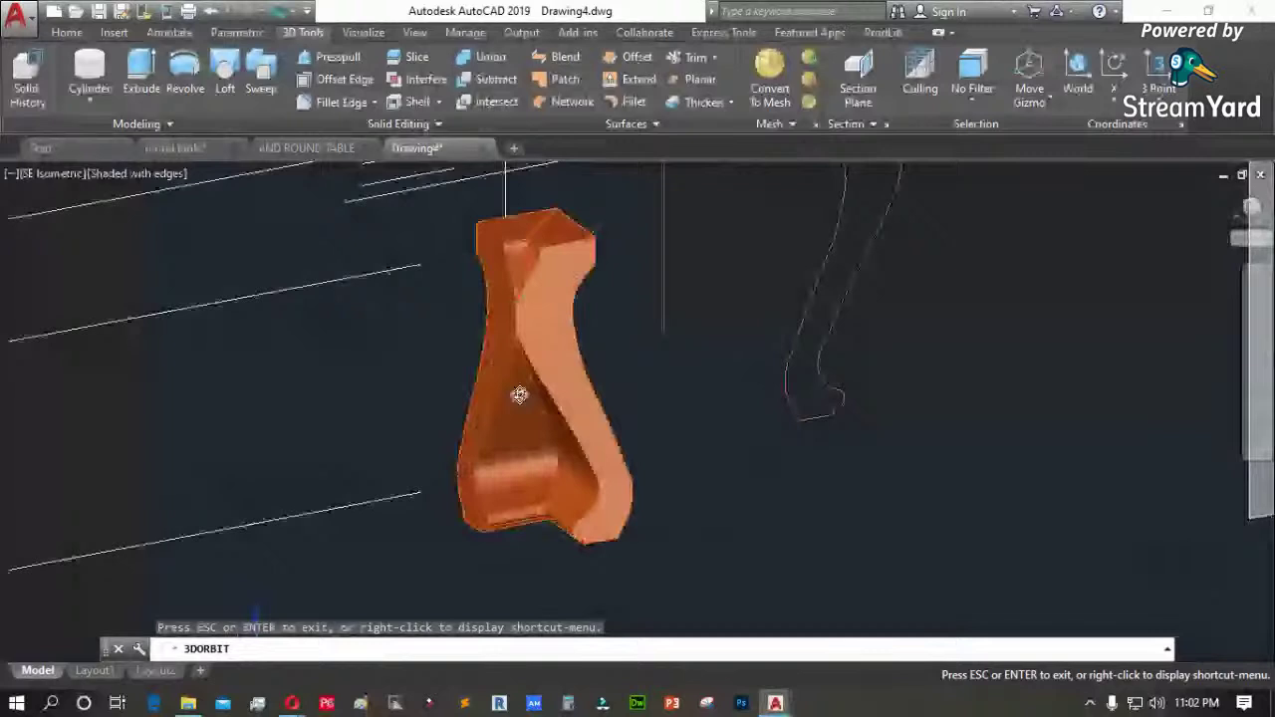
drag(519, 395, 398, 299)
right_click(54, 171)
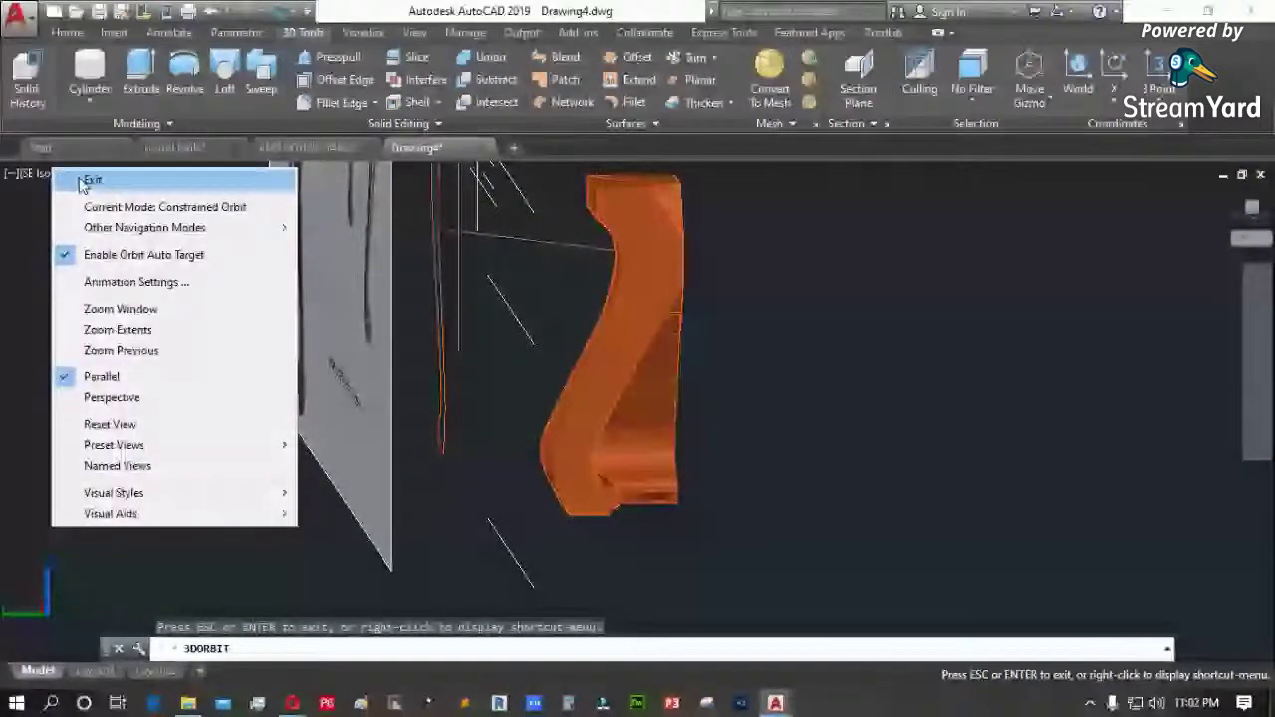
click(90, 181)
click(55, 174)
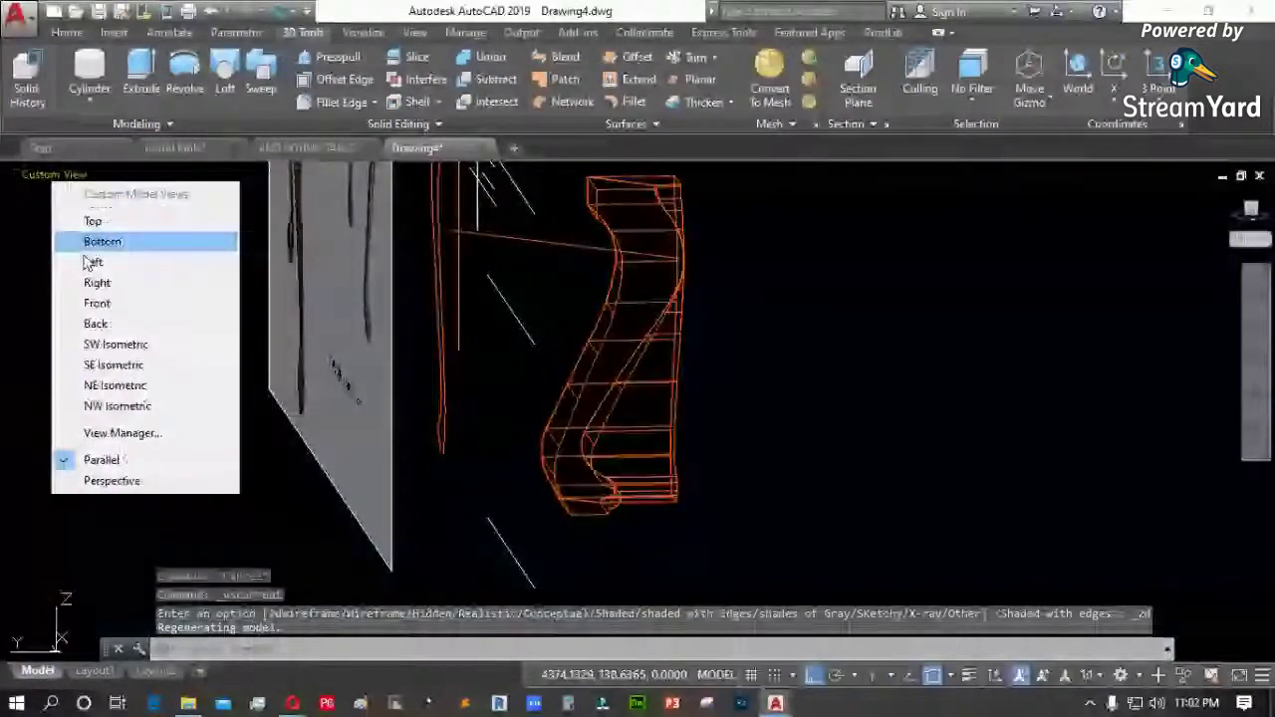
click(97, 303)
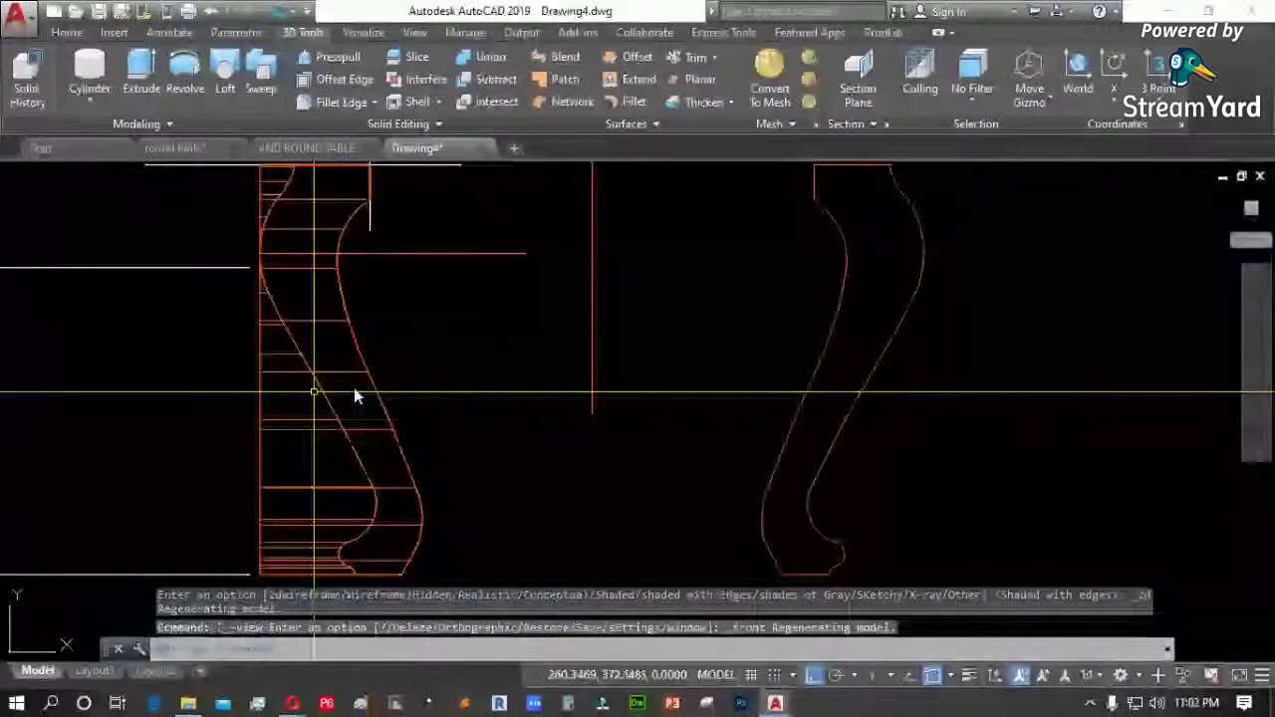
Zoom out and select the right-hand S-shaped chair-leg profile polyline
scroll(477, 443, down, 2)
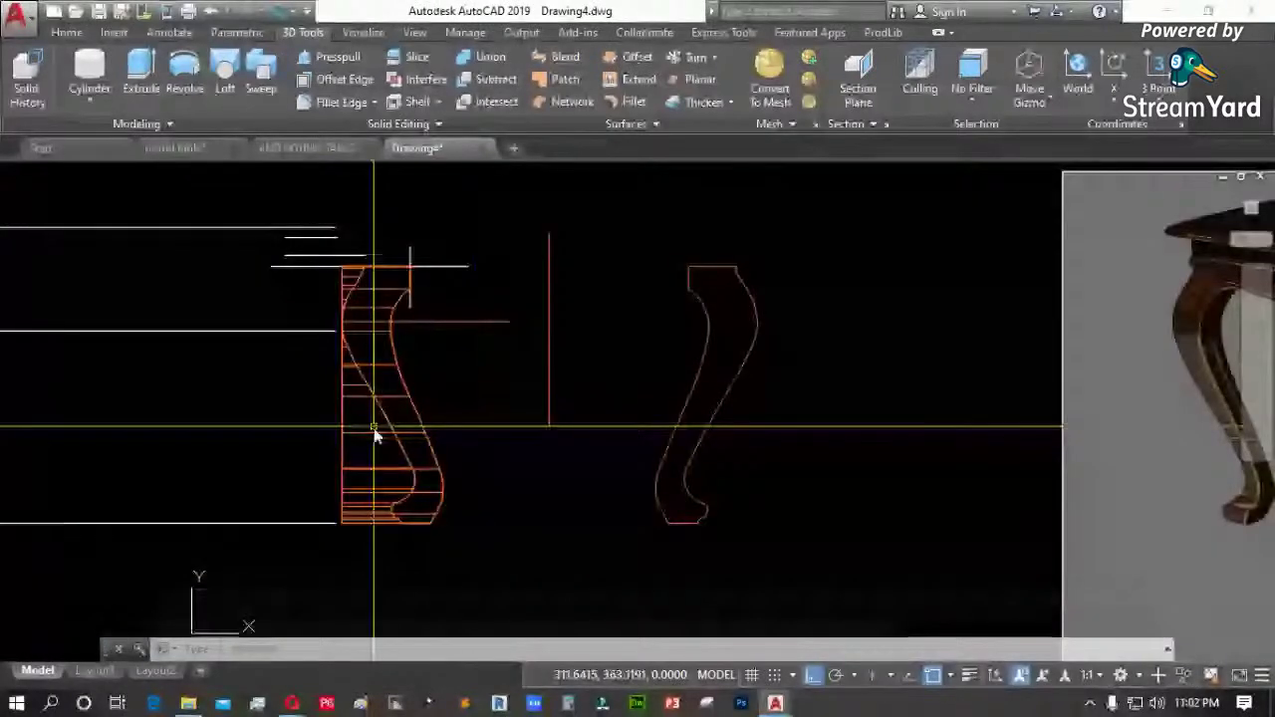
scroll(374, 267, up, 2)
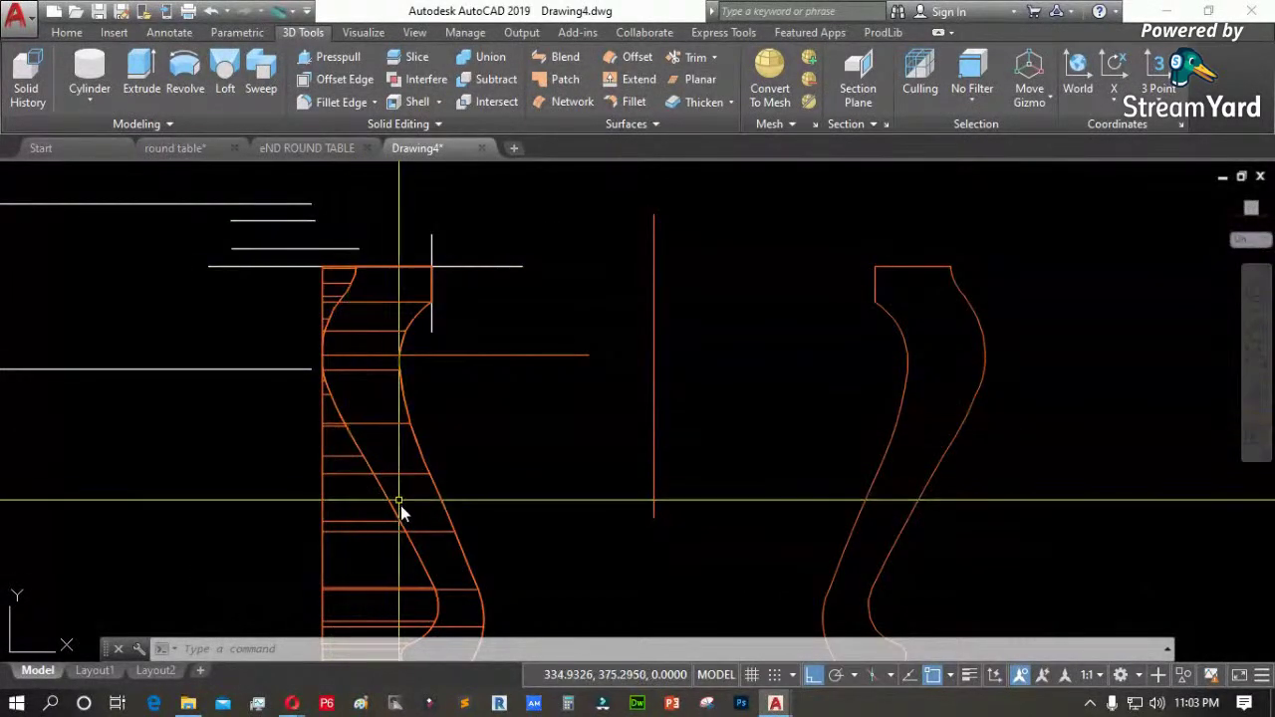
scroll(435, 355, down, 2)
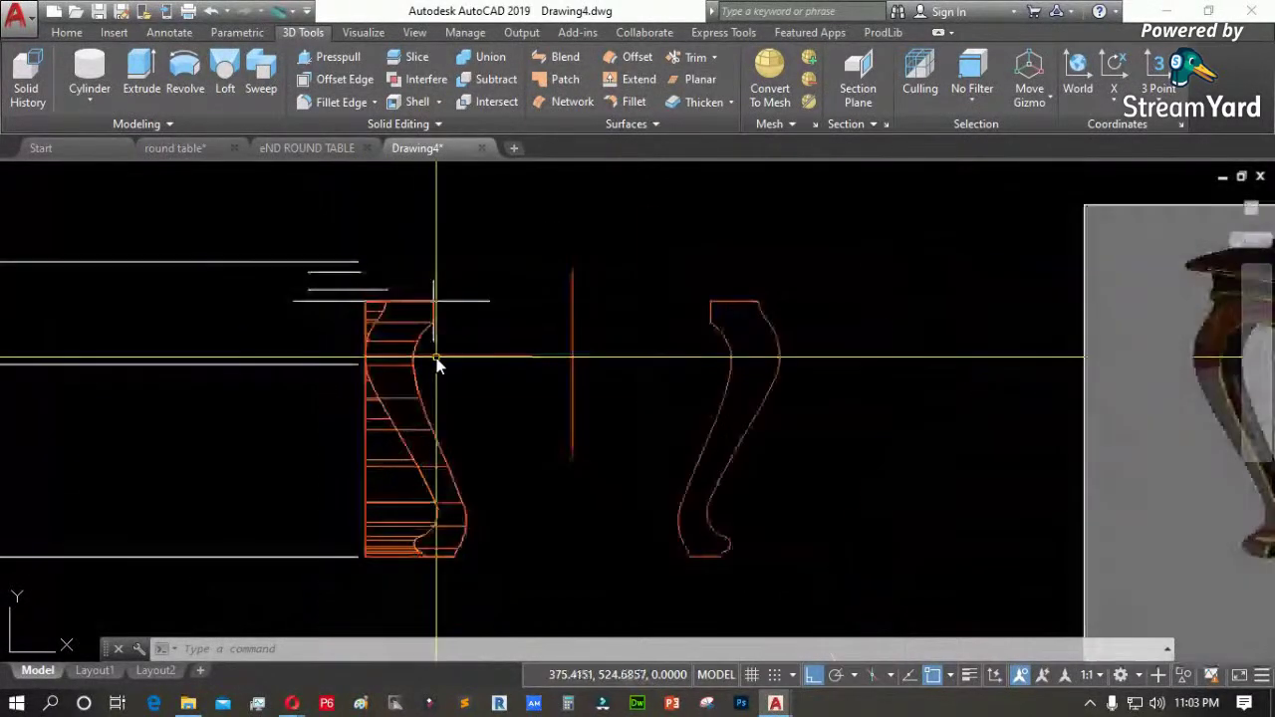
click(774, 389)
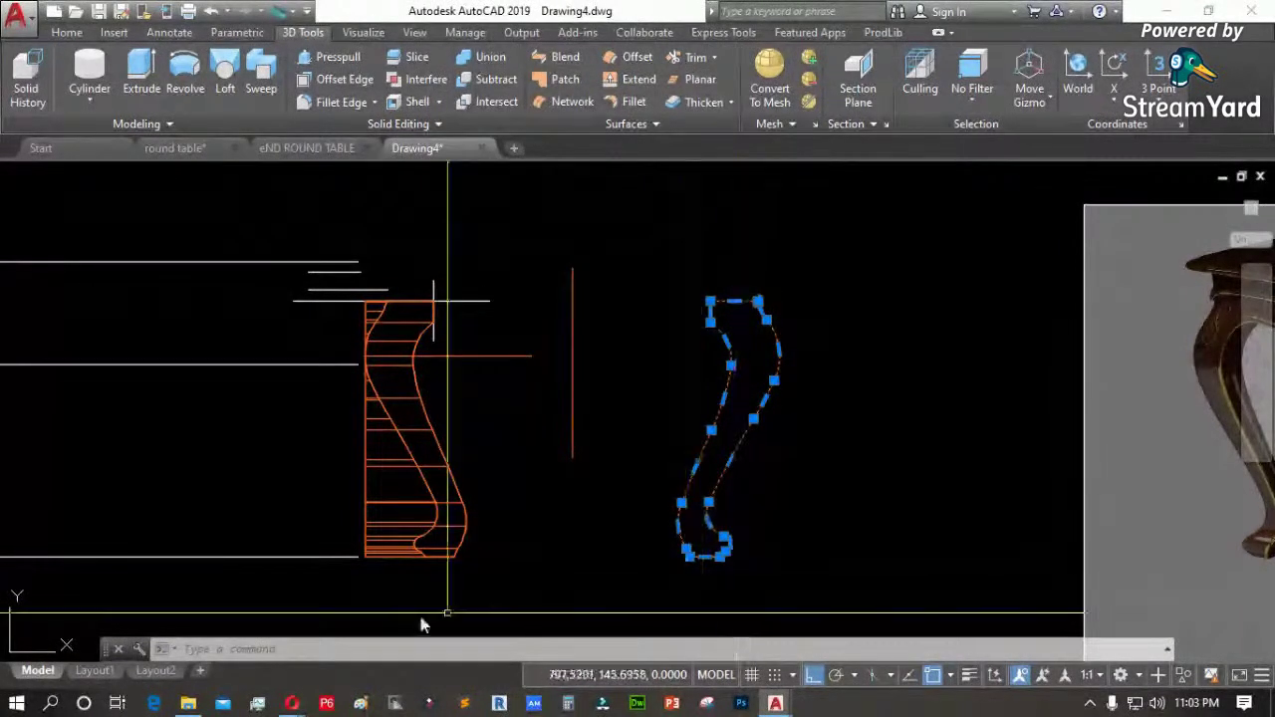
Return to the AUTOCAD 3D MODELLING window and deselect the leg profile spline
mouse_move(292, 704)
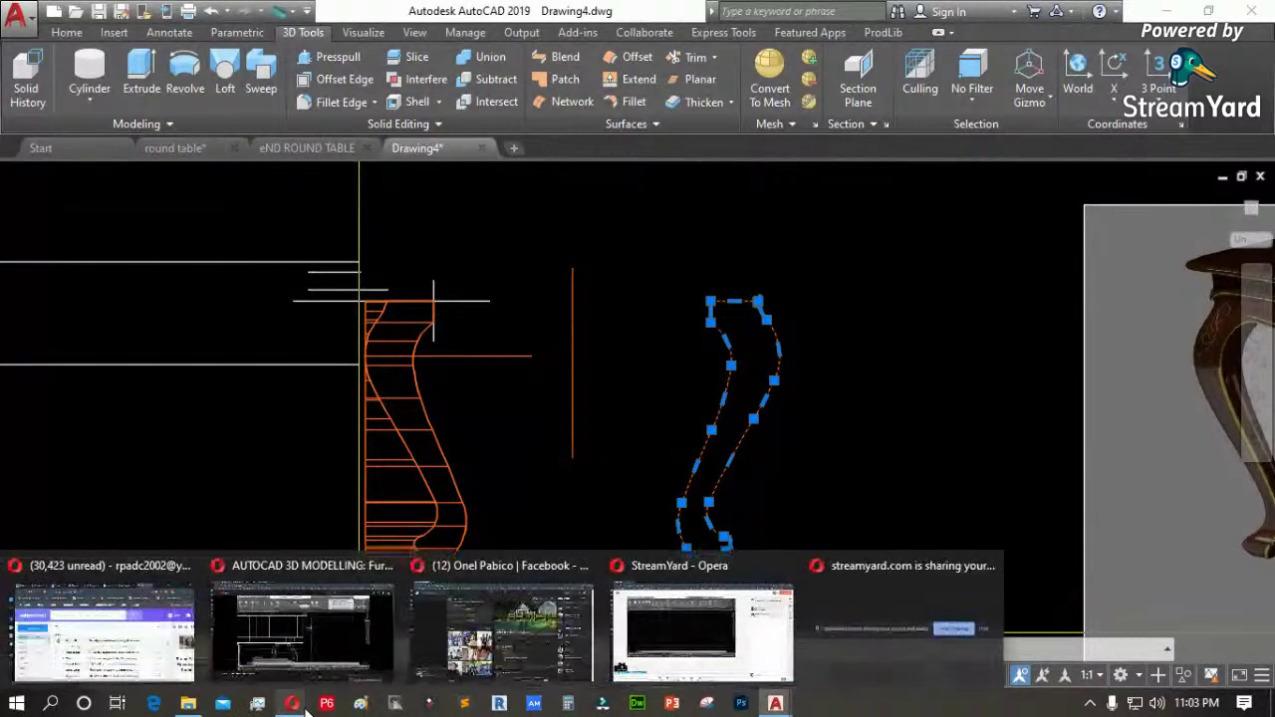
mouse_move(273, 649)
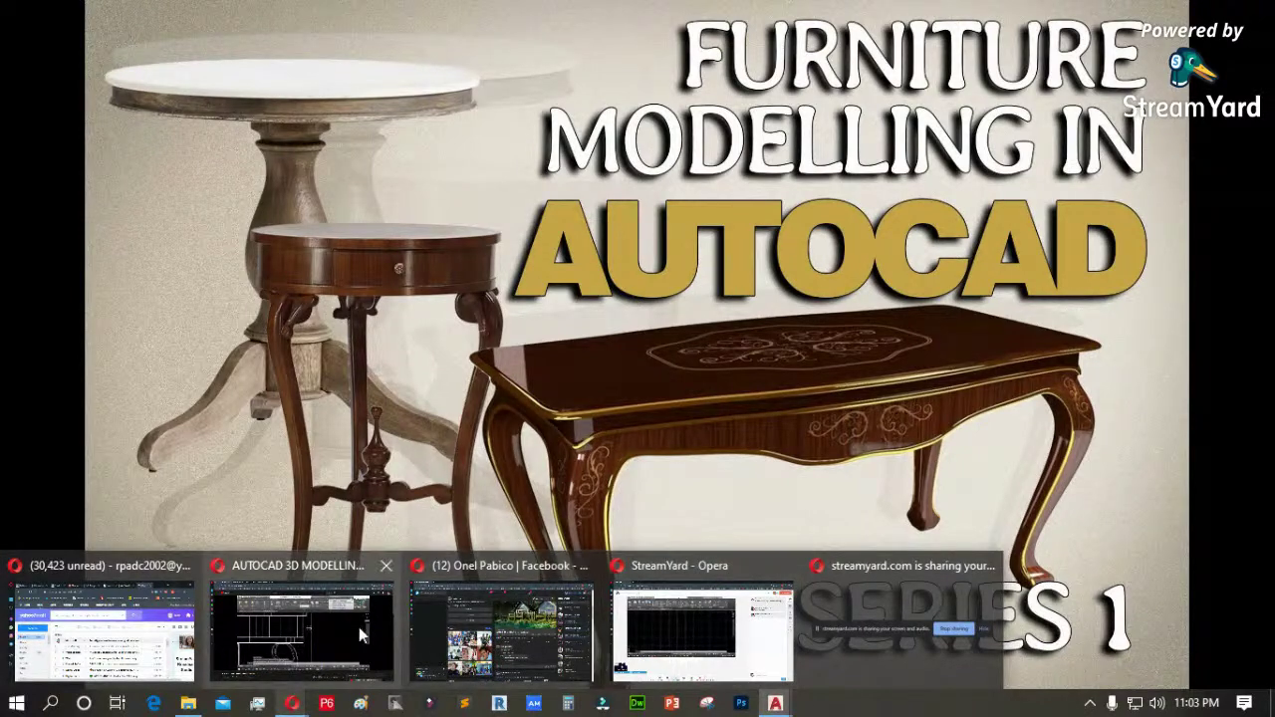
click(332, 628)
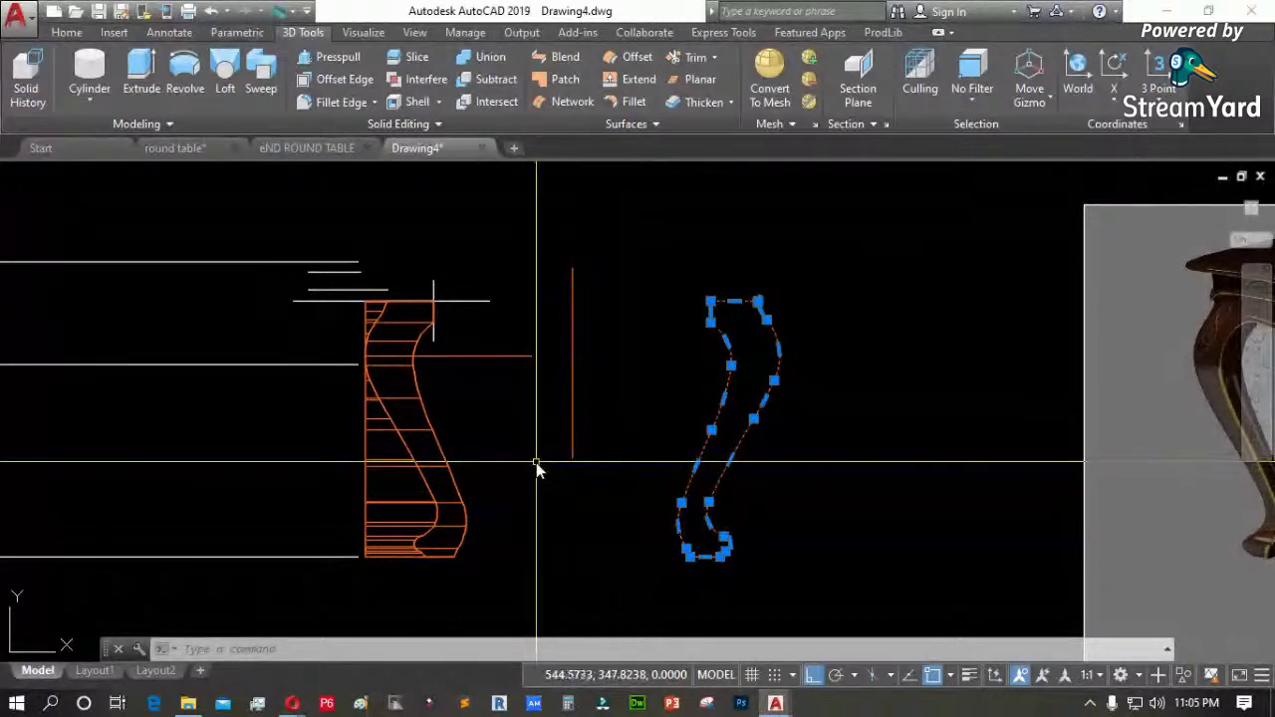
key(Escape)
key(Escape)
key(Escape)
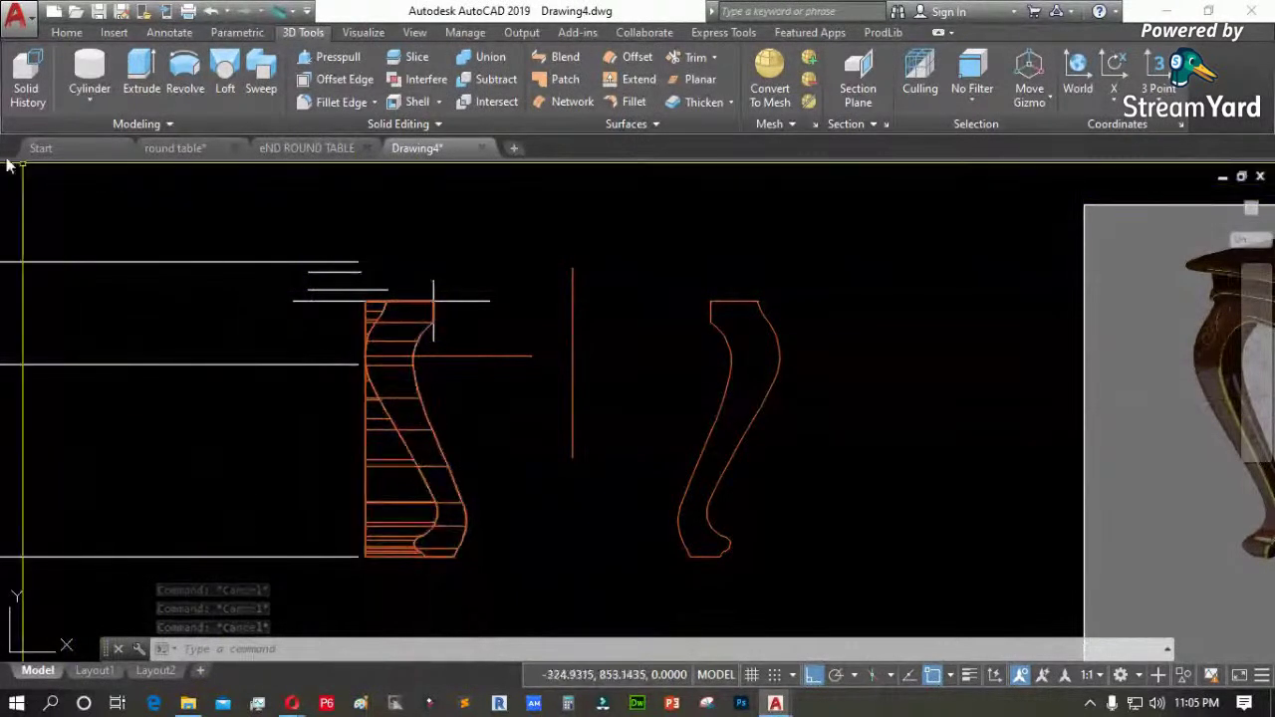
Switch the view to SW Isometric, briefly to Top, then back to SW Isometric
click(33, 177)
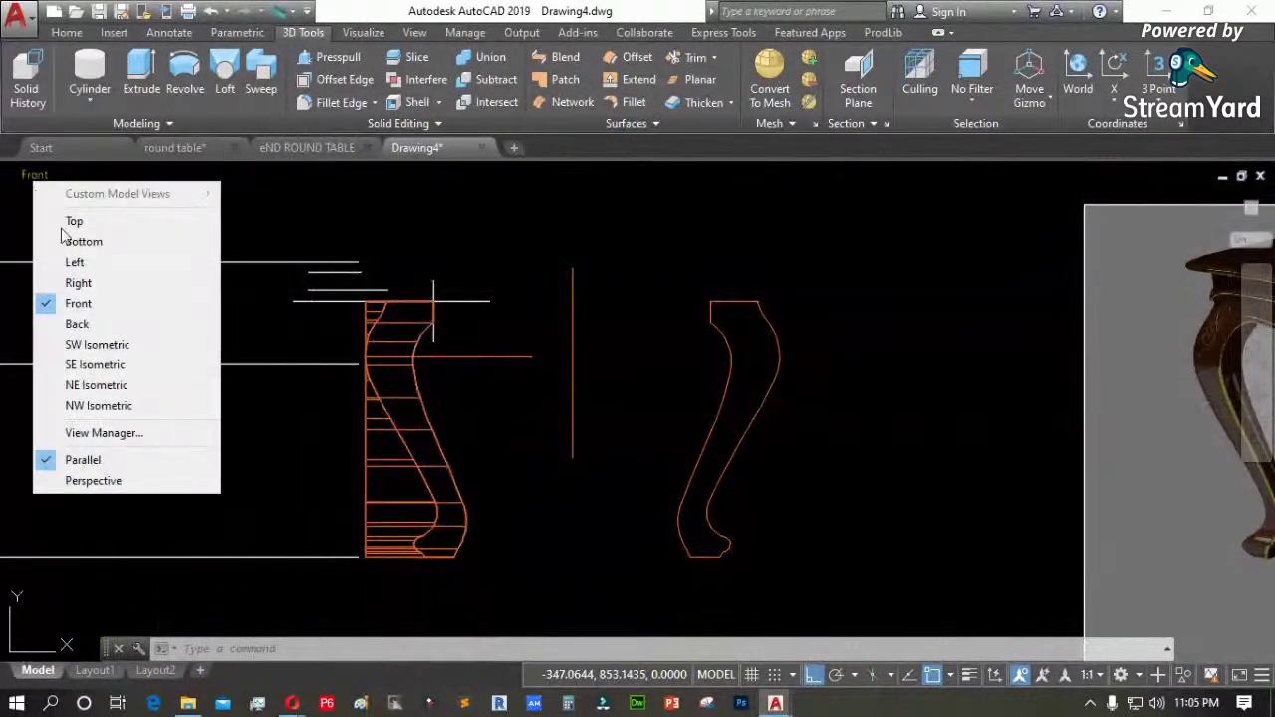
click(129, 344)
scroll(515, 523, up, 6)
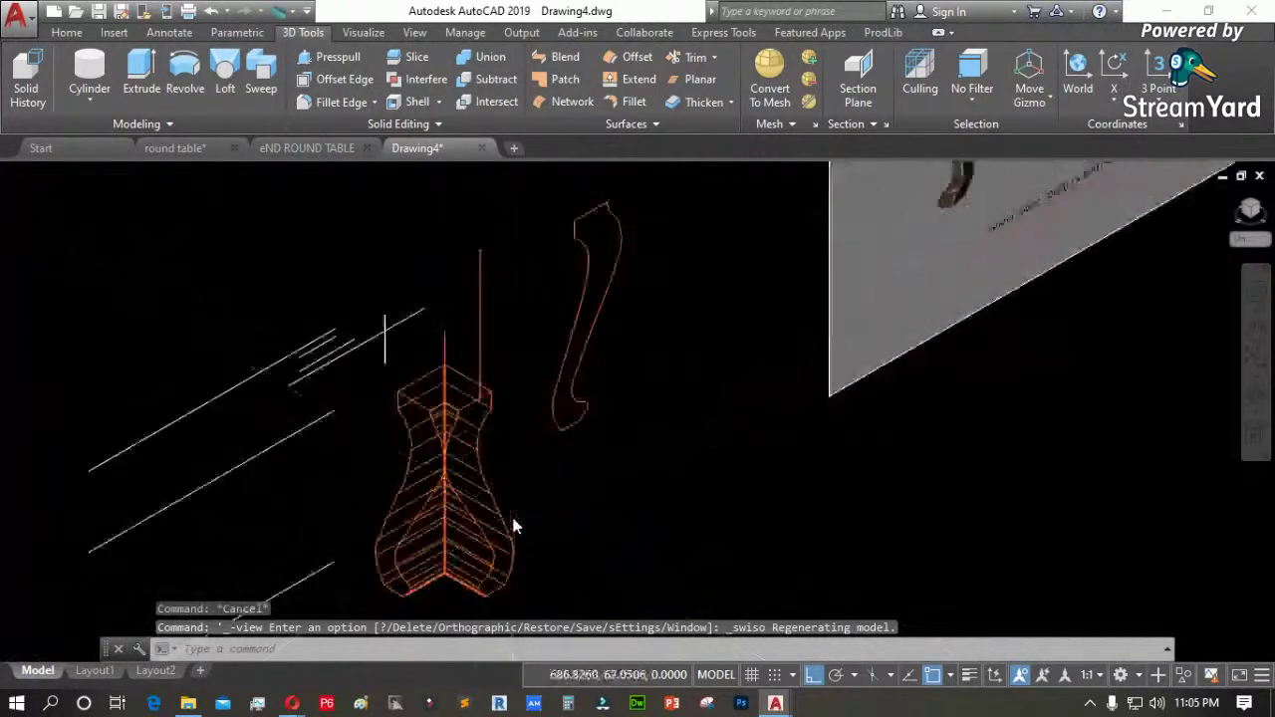
scroll(412, 322, down, 2)
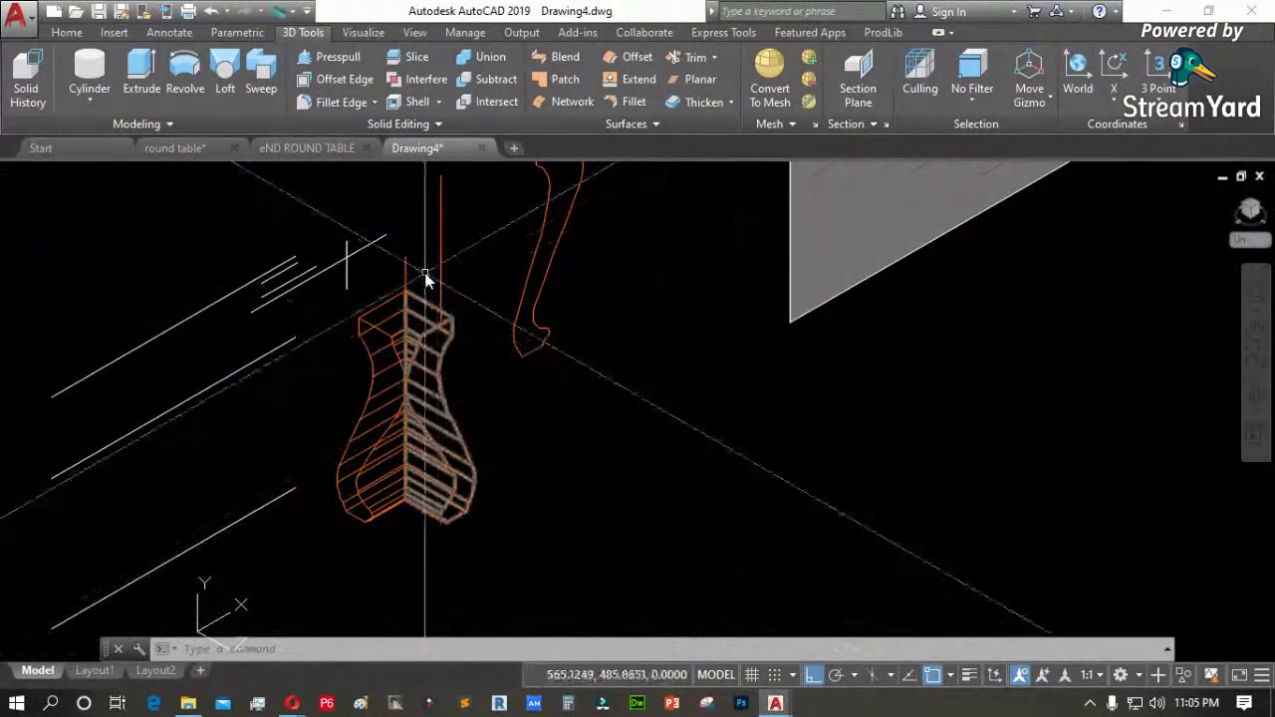
scroll(415, 290, up, 4)
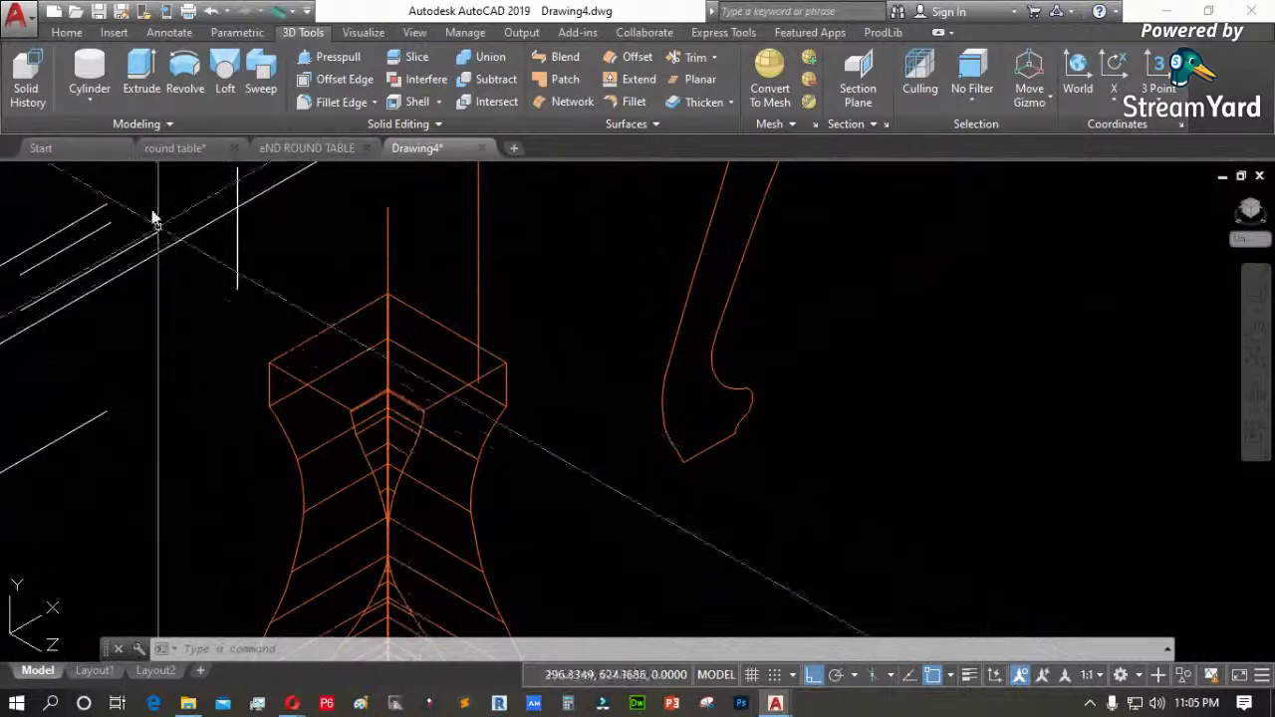
click(58, 174)
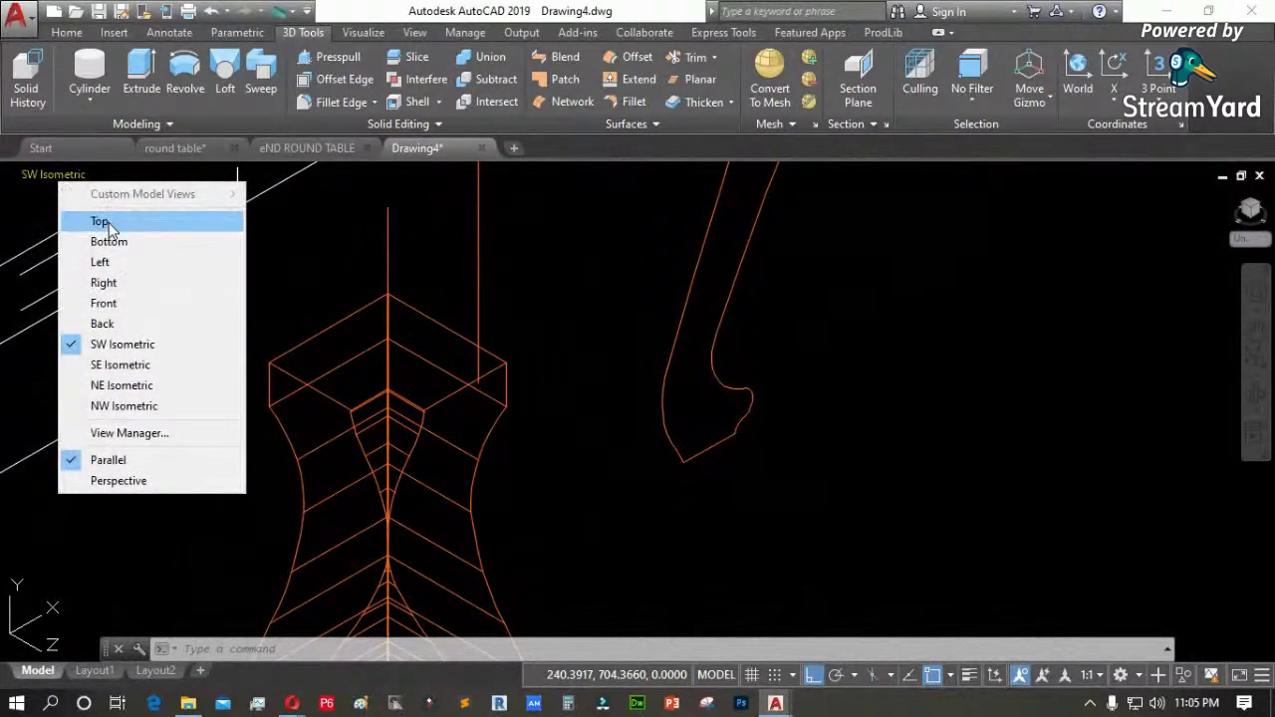
click(108, 221)
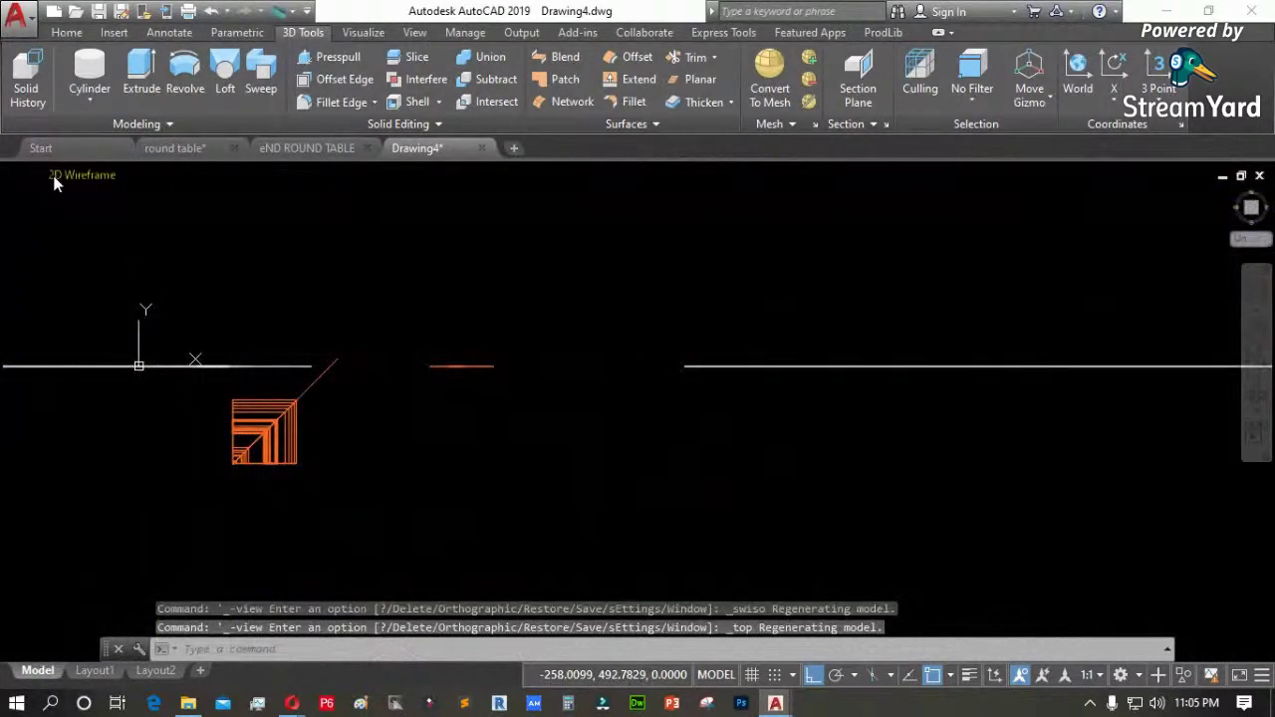
scroll(227, 453, up, 4)
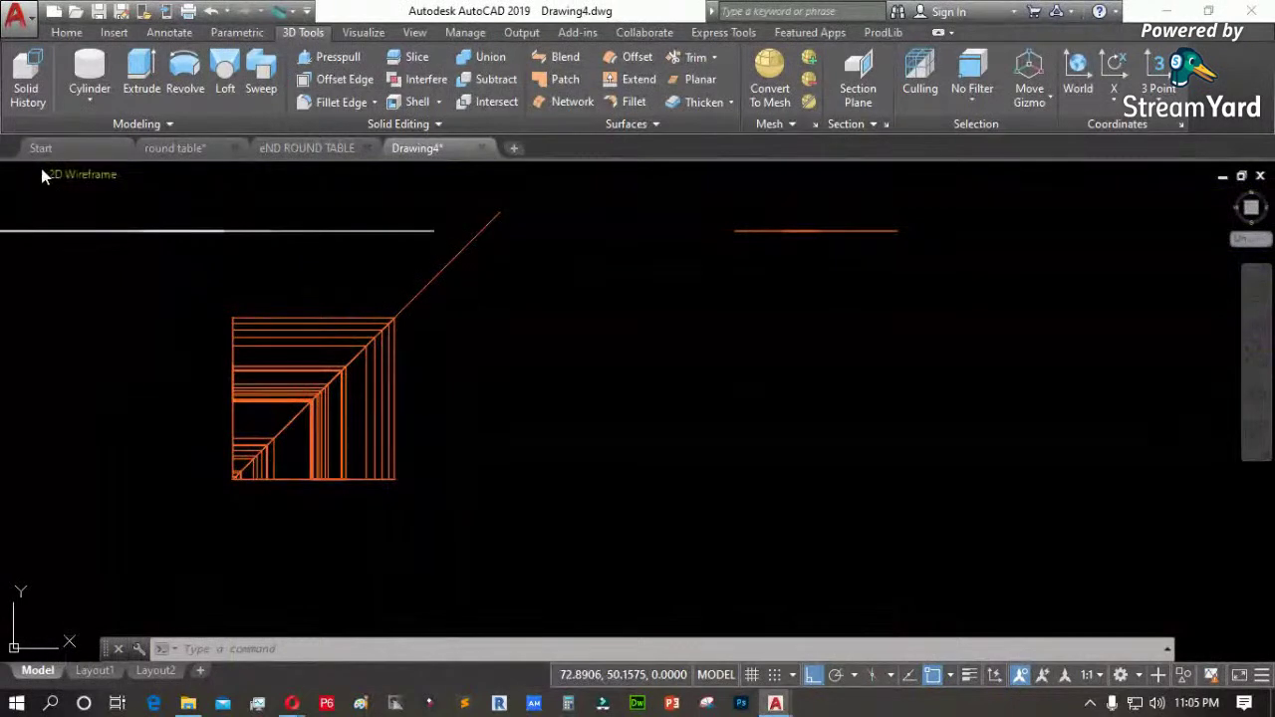
click(31, 175)
click(112, 342)
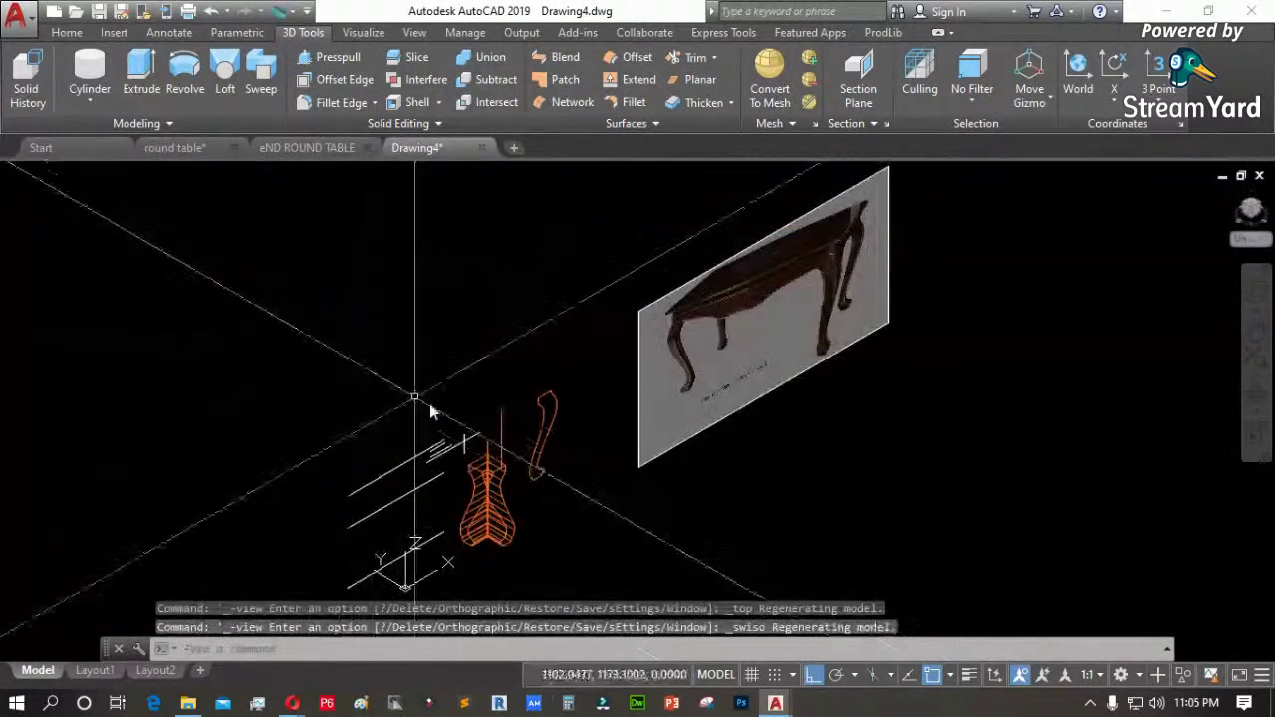
Shade the leg with edges and orbit around it to inspect its sides
scroll(517, 570, up, 4)
click(55, 175)
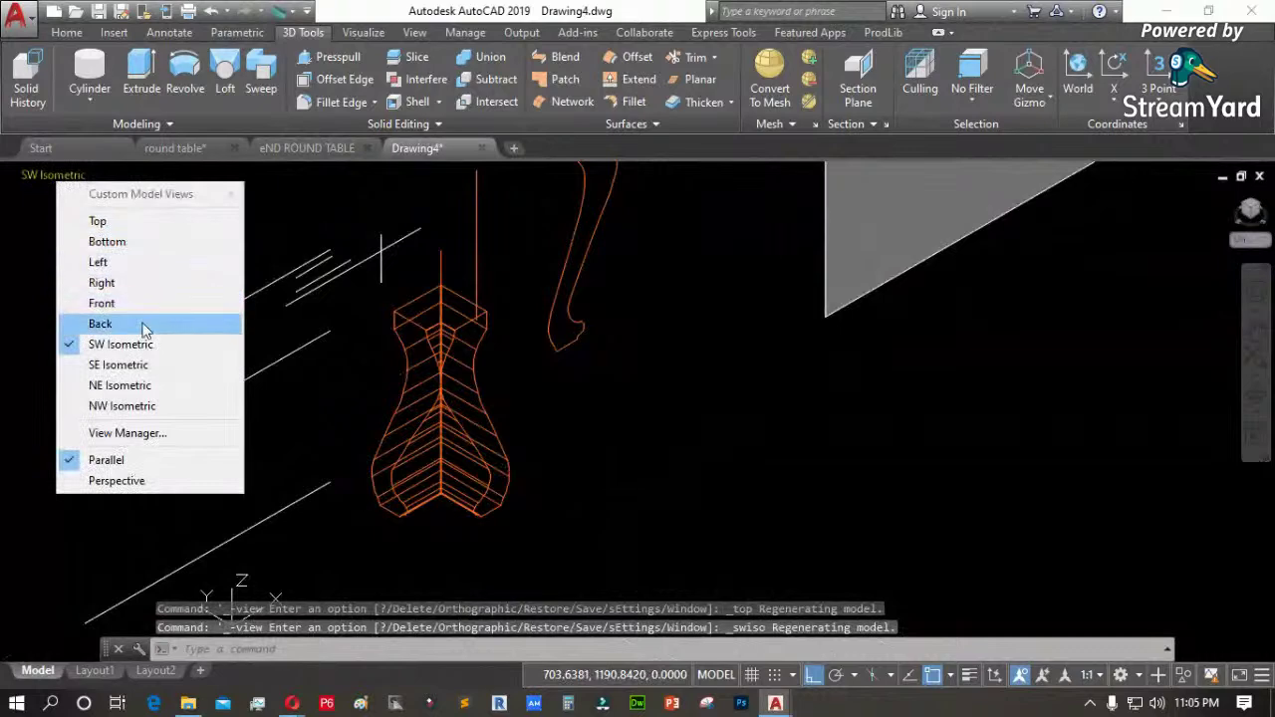
click(102, 173)
click(269, 324)
scroll(470, 480, up, 6)
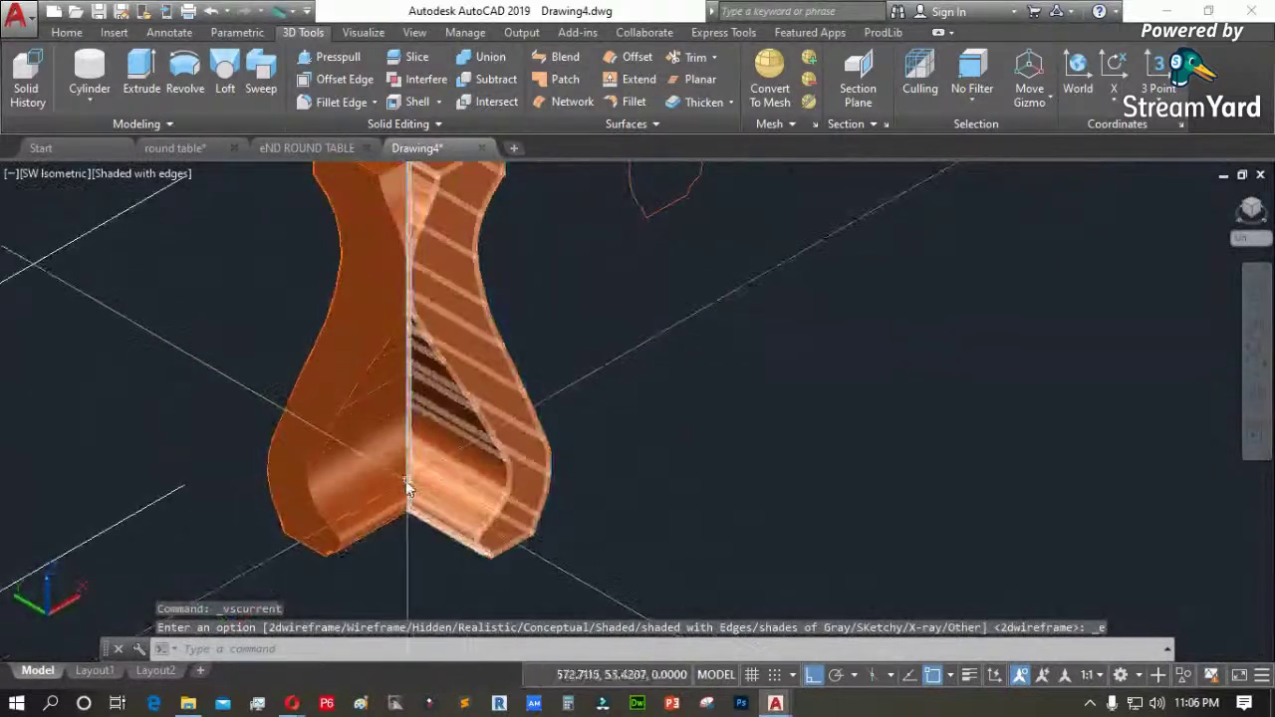
shift+middle_drag(462, 550, 495, 532)
shift+middle_drag(518, 333, 458, 403)
scroll(488, 482, down, 3)
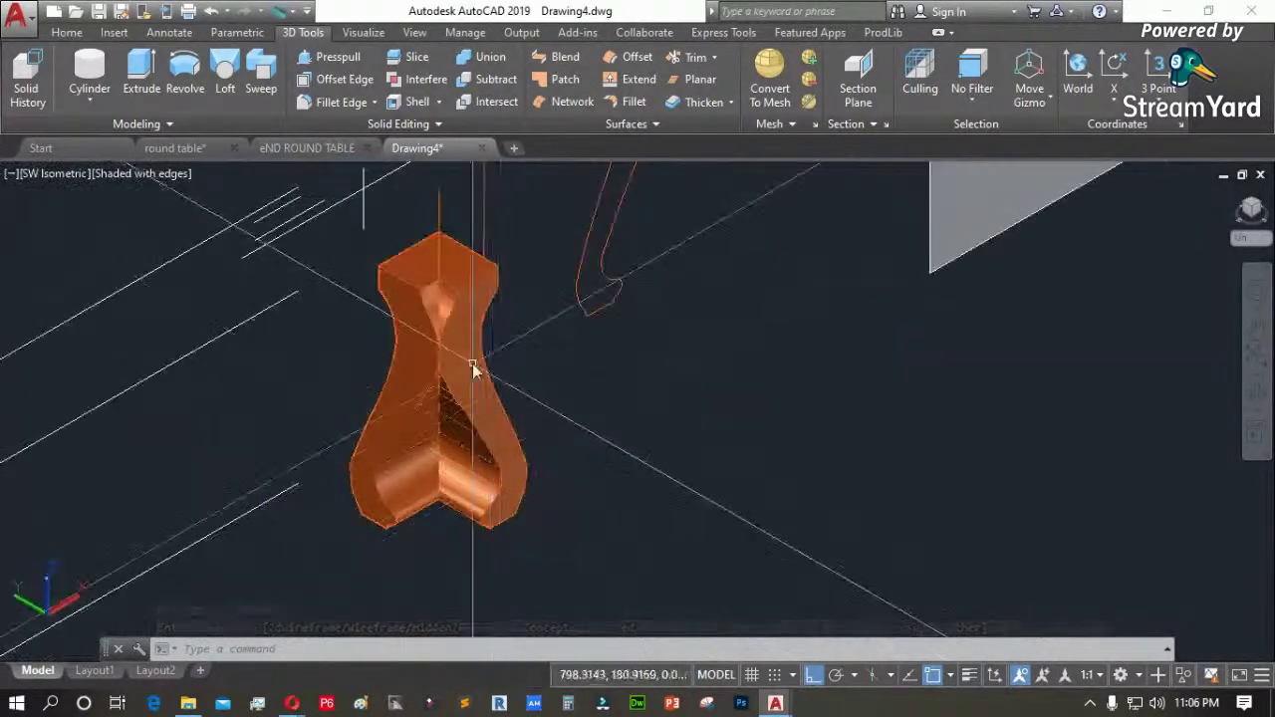
scroll(442, 253, up, 2)
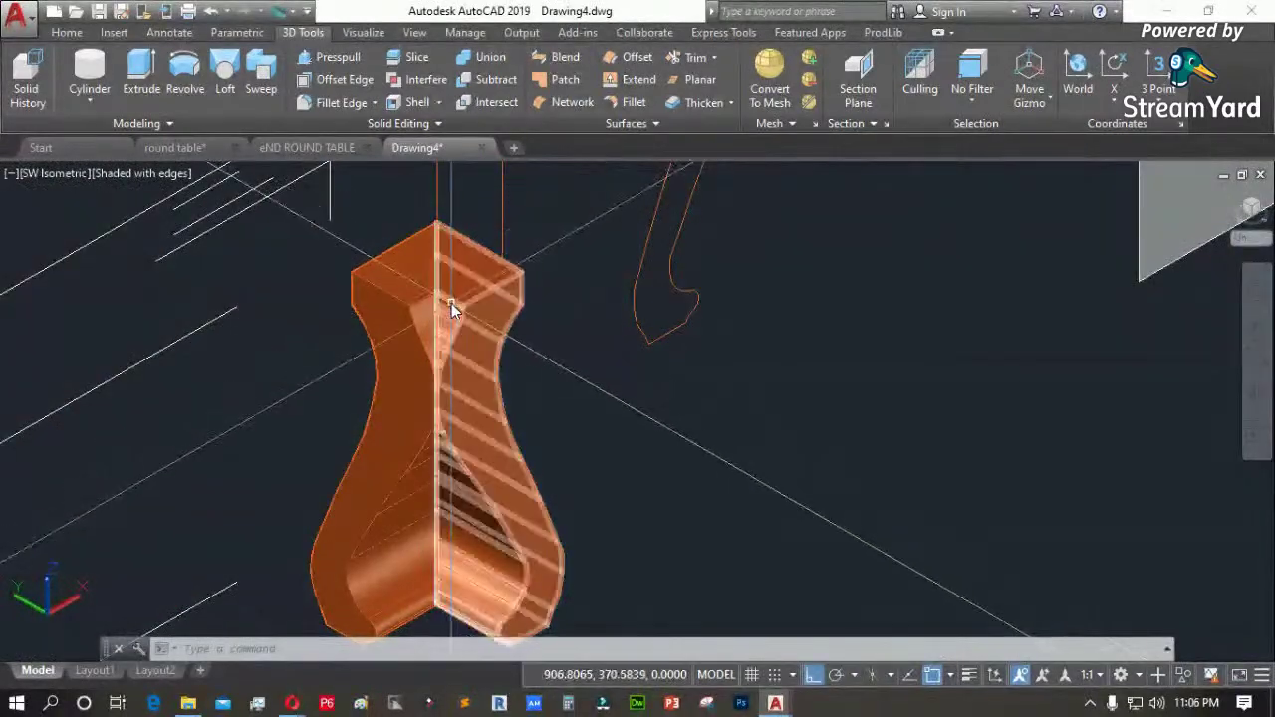
Return the view to Front
click(61, 173)
click(681, 393)
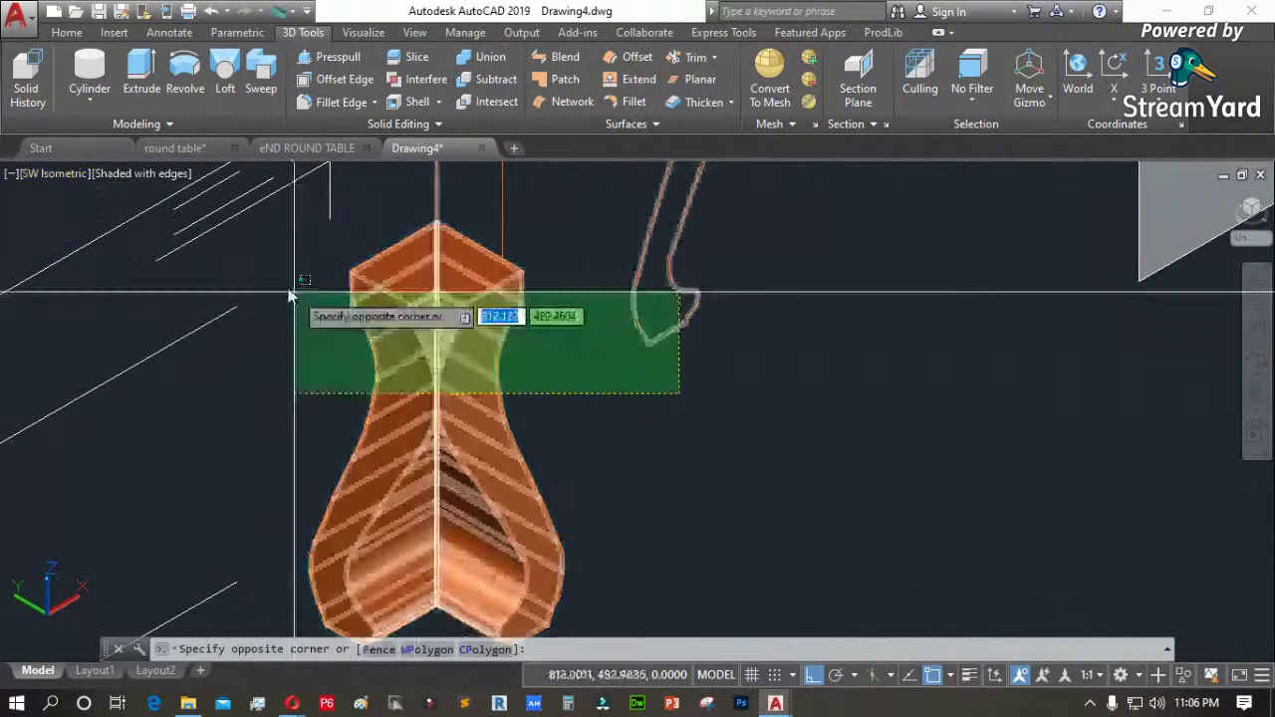
click(666, 447)
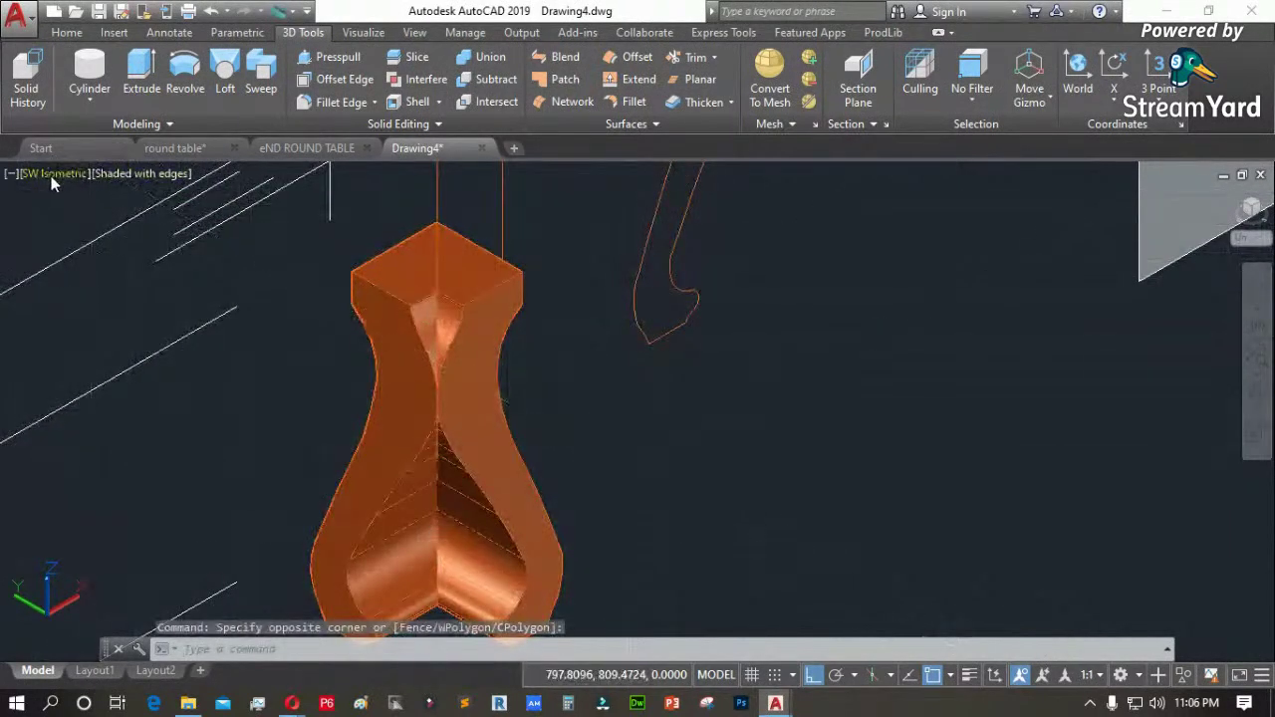
click(44, 174)
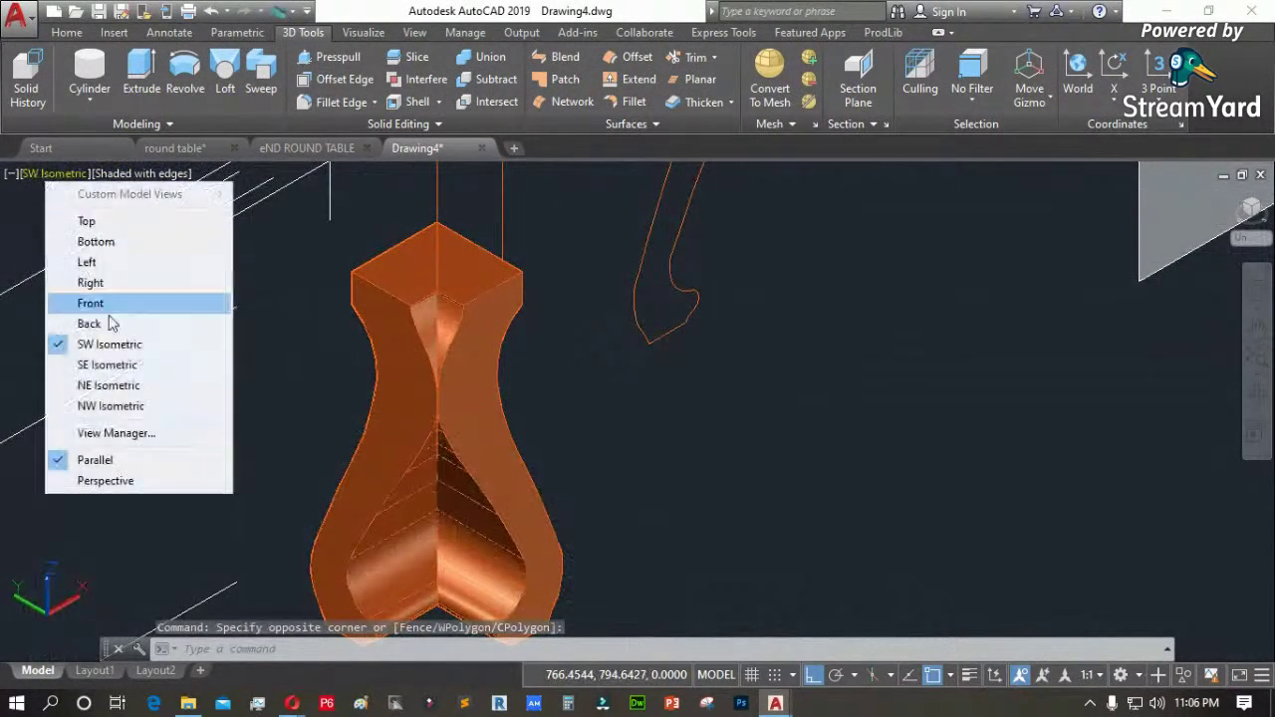
click(110, 305)
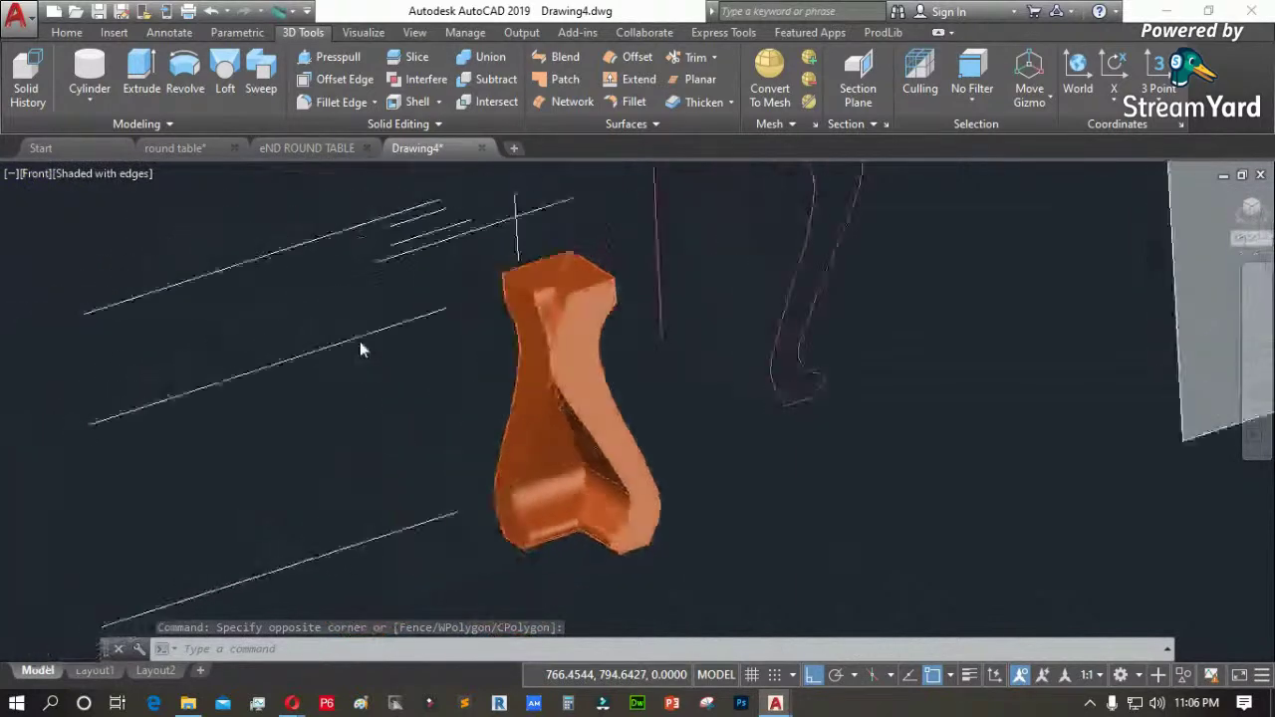
scroll(148, 441, up, 5)
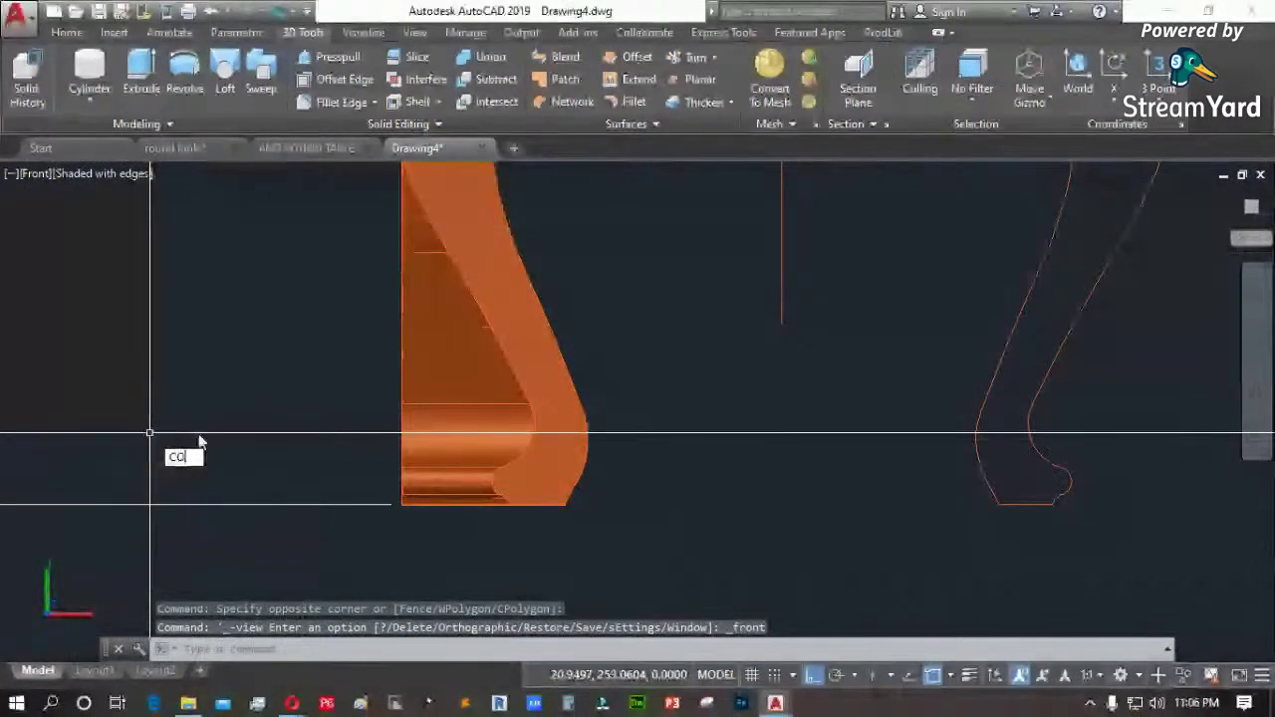
Copy the vase leg to the left and erase the original middle leg
text(co)
key(Return)
click(564, 354)
click(447, 356)
scroll(602, 405, down, 7)
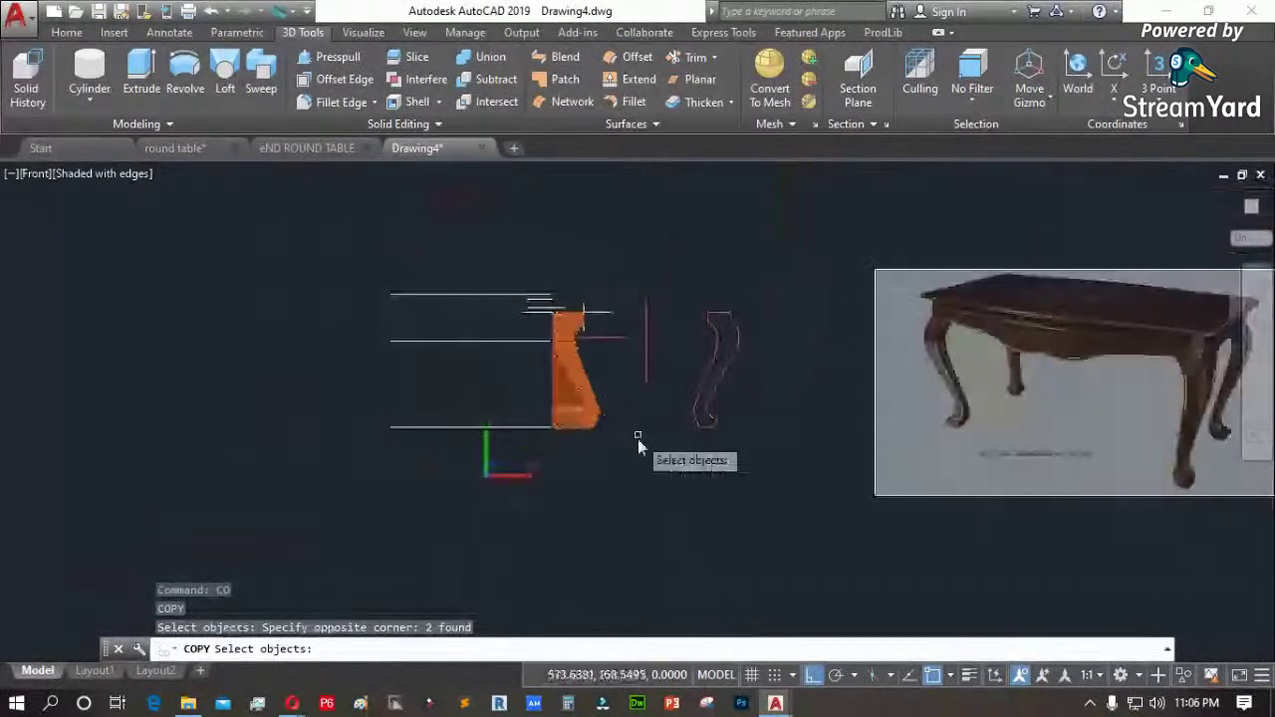
key(Return)
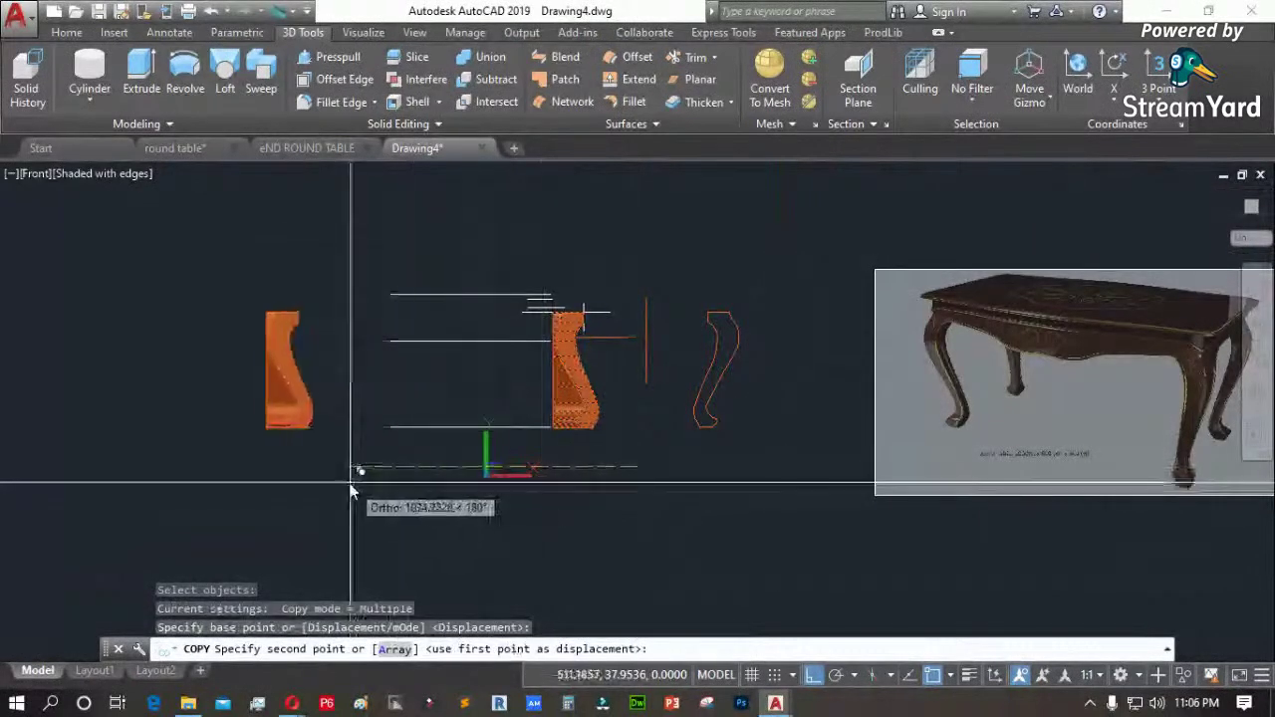
click(349, 478)
scroll(547, 421, up, 3)
key(Escape)
drag(629, 374, 588, 439)
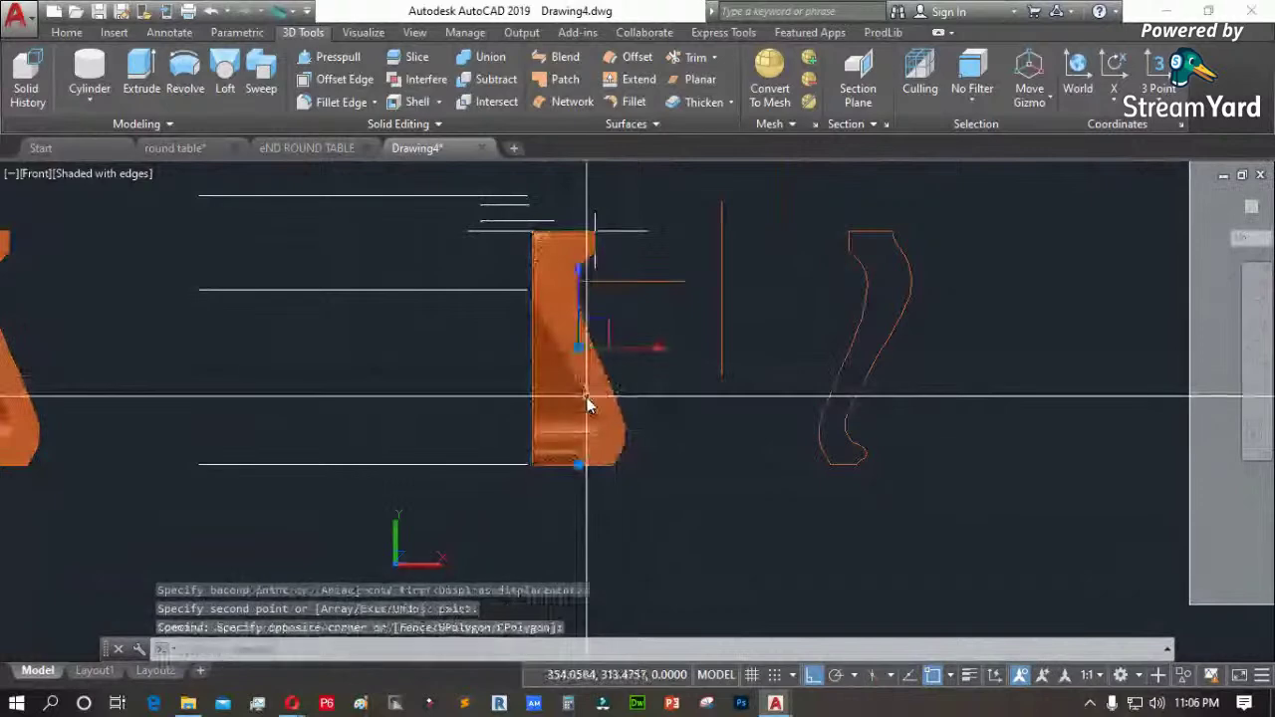
key(Delete)
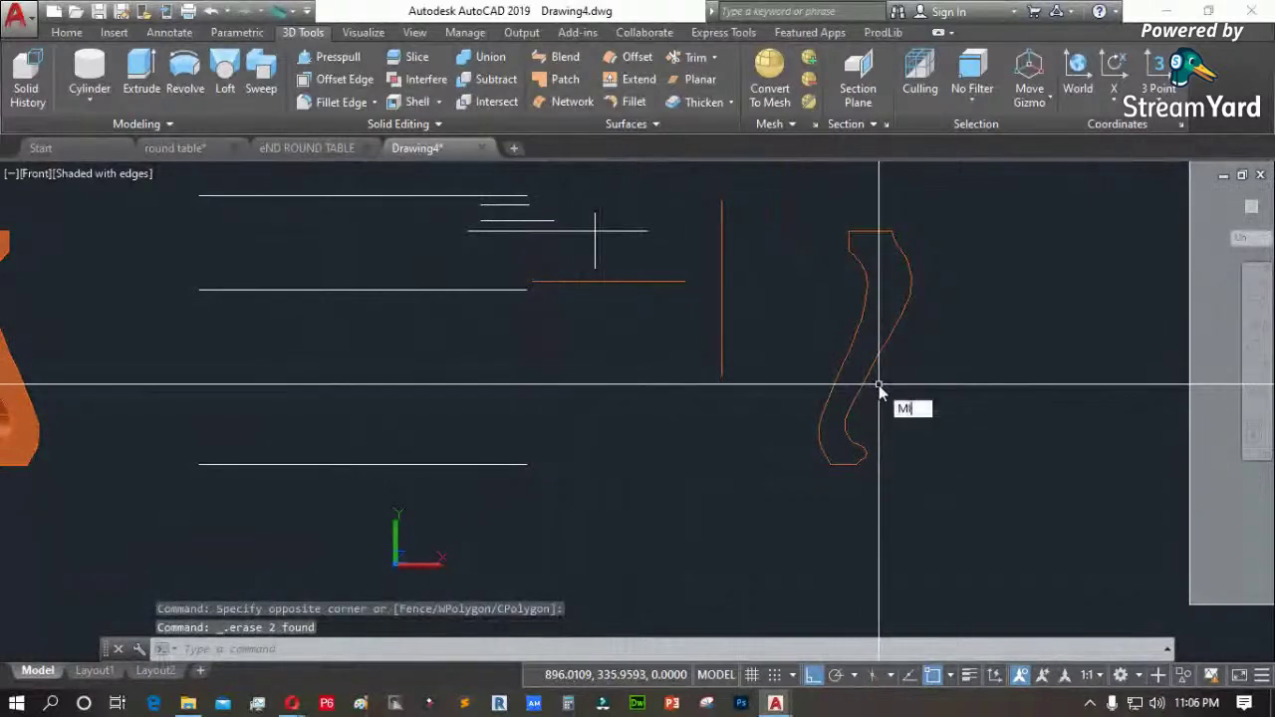
Mirror the cabriole profile across the red line, keeping the original
key(Return)
click(888, 349)
key(Return)
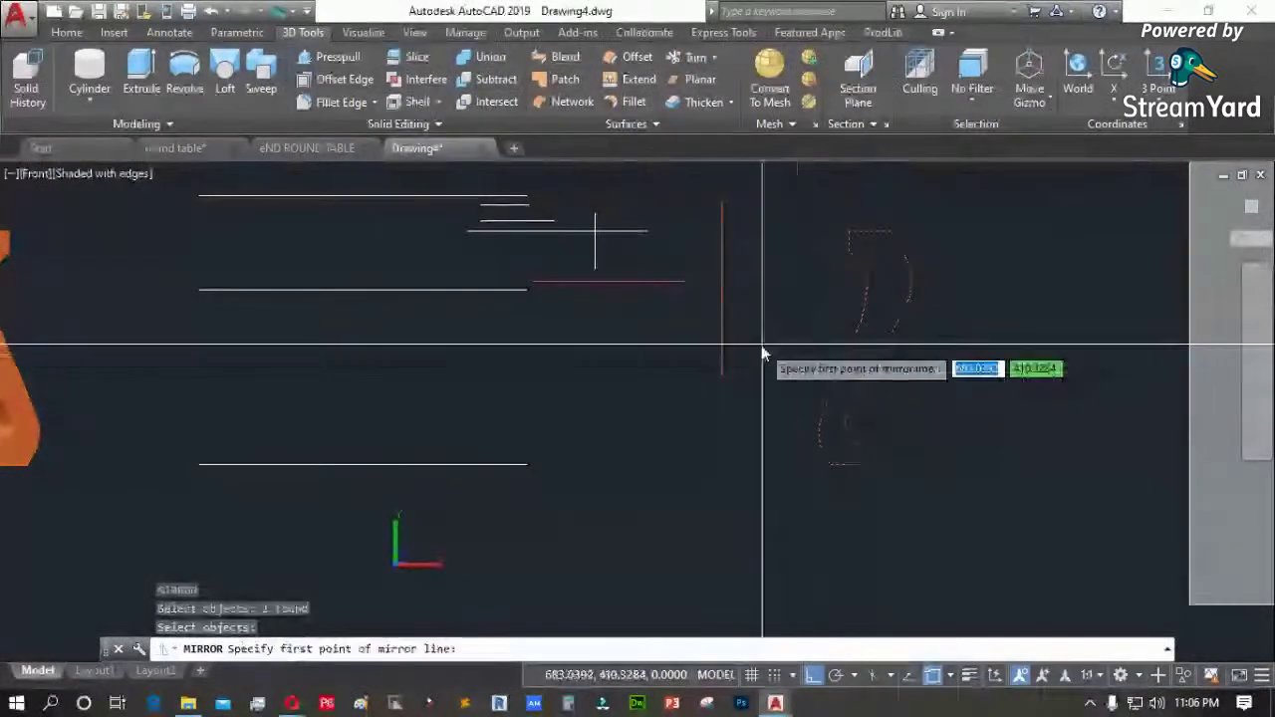
click(721, 359)
click(734, 431)
key(Return)
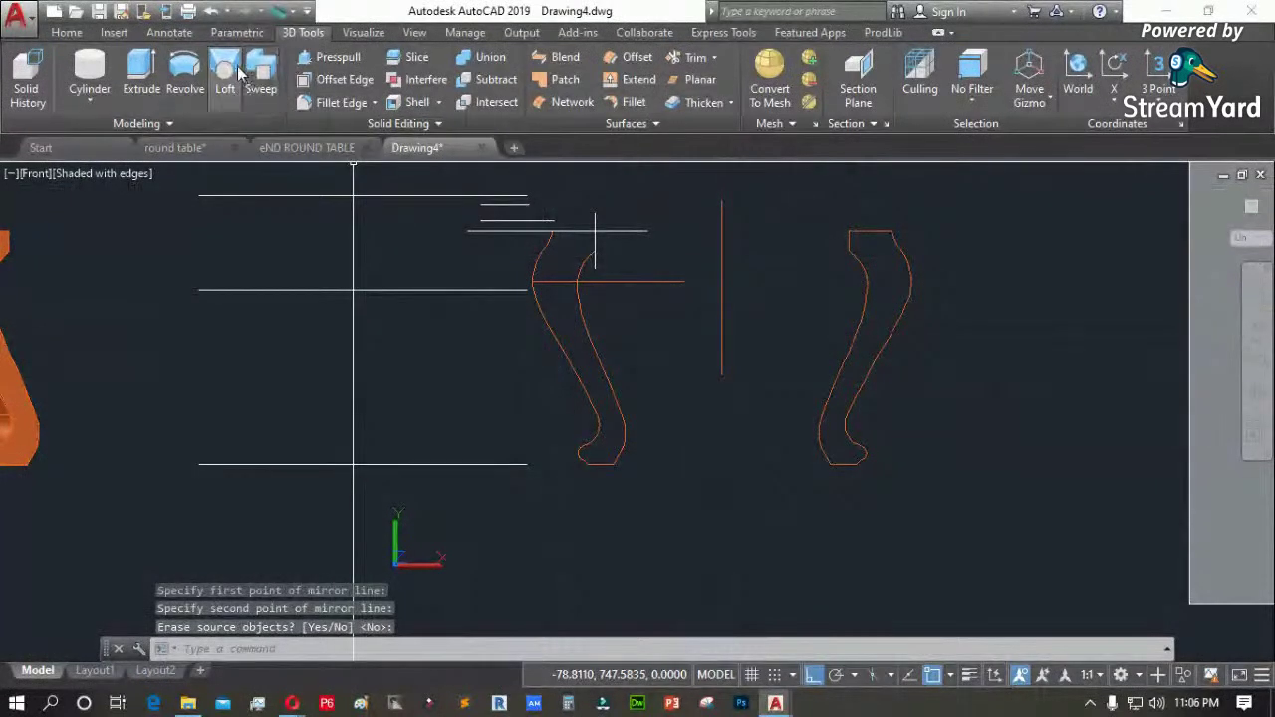
Extrude the mirrored profile 400 units into a solid
click(156, 70)
click(622, 376)
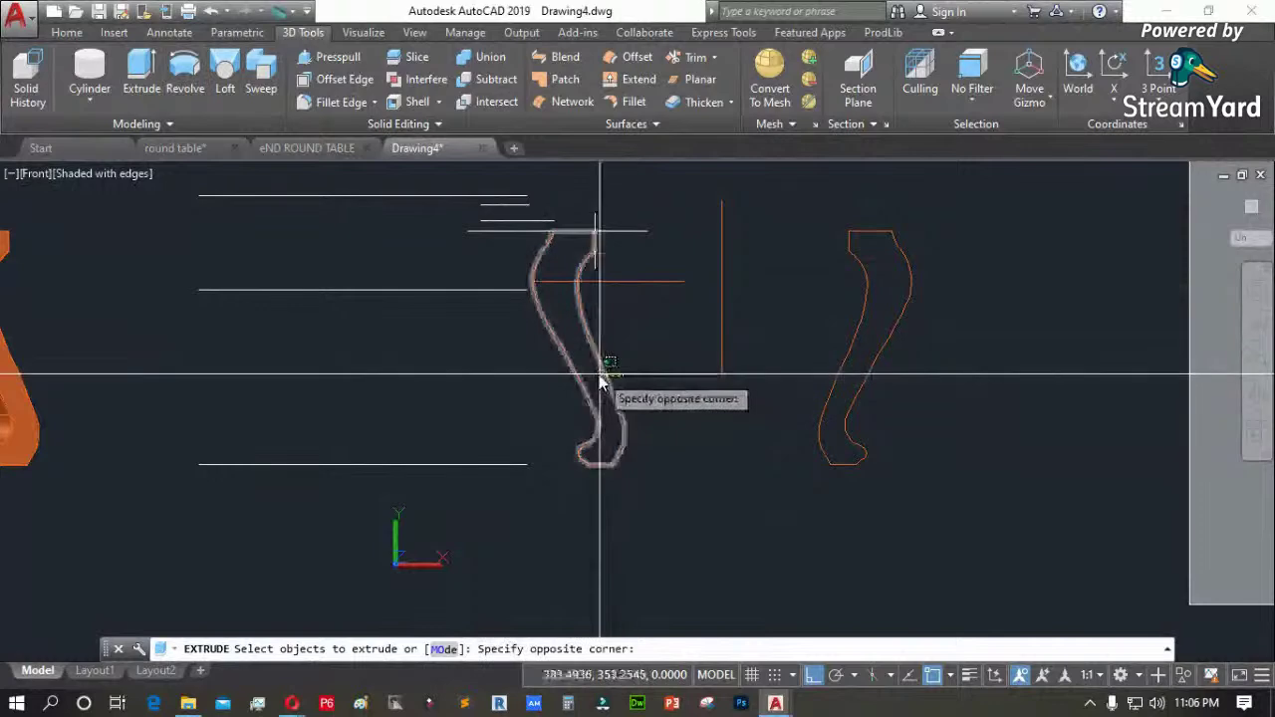
click(596, 379)
key(Return)
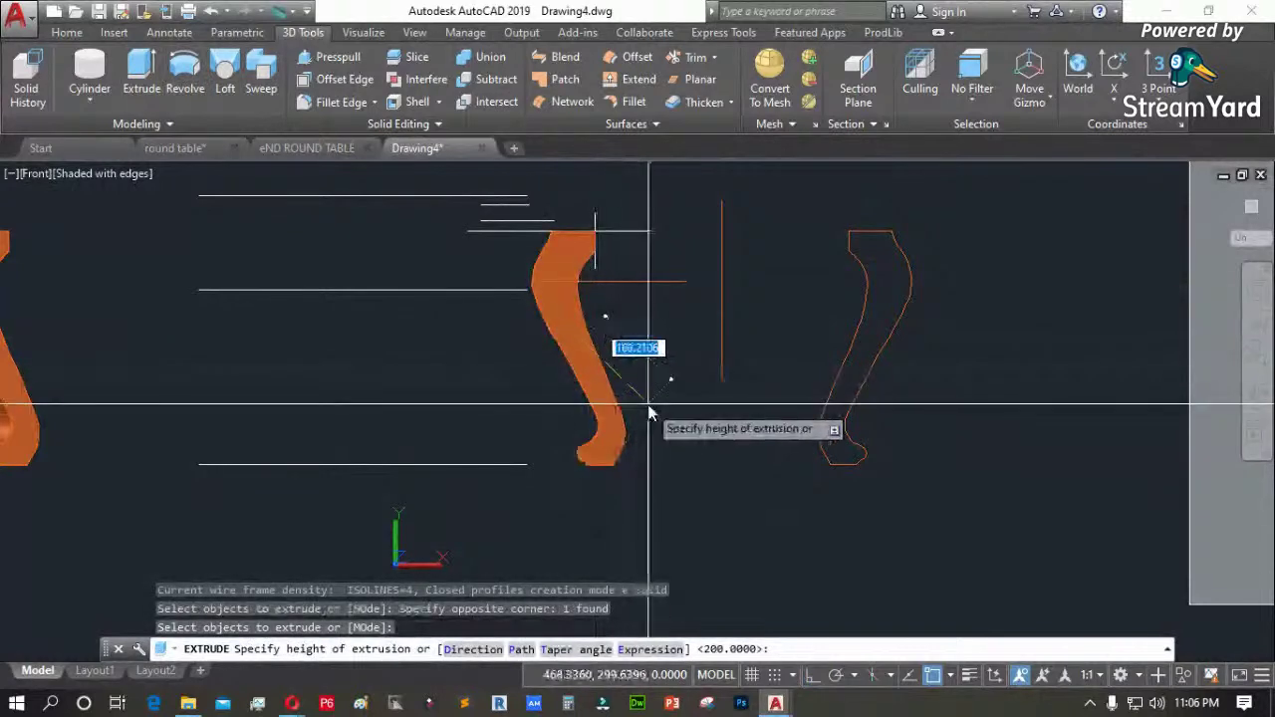
key(Return)
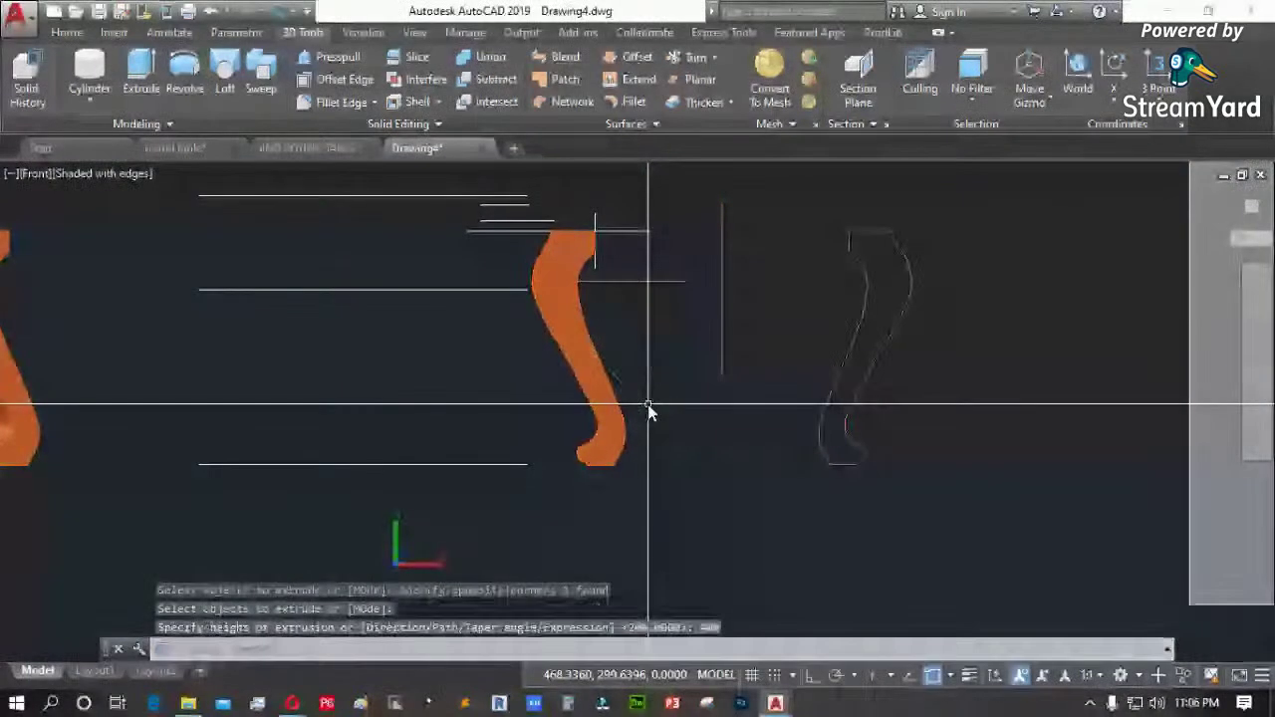
click(33, 174)
Switch to the Top view in 2D Wireframe style
click(63, 220)
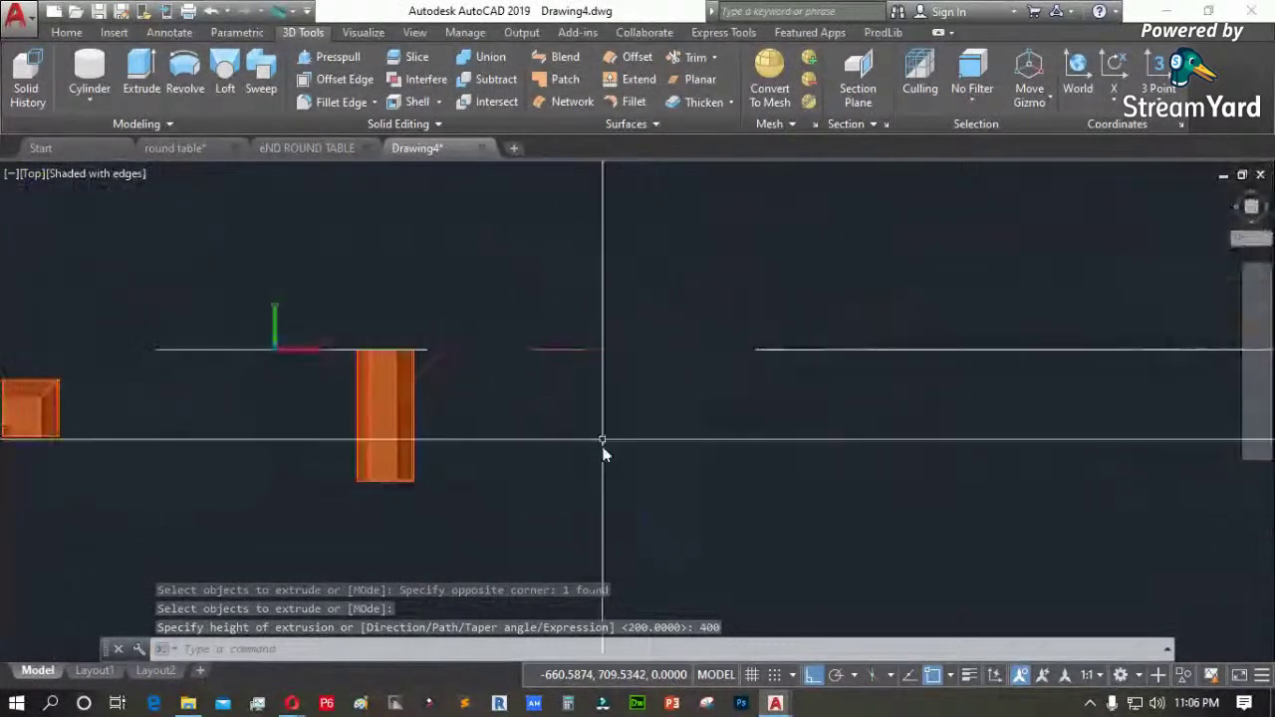
scroll(379, 429, up, 3)
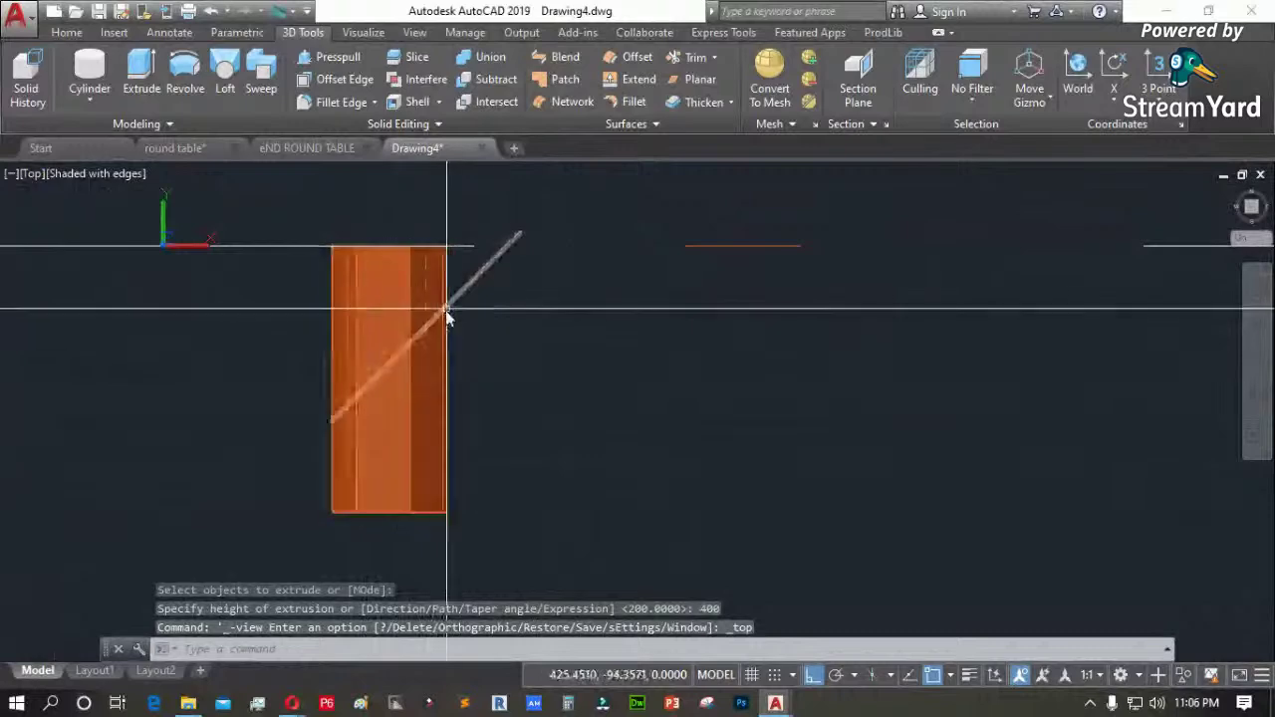
scroll(444, 317, up, 2)
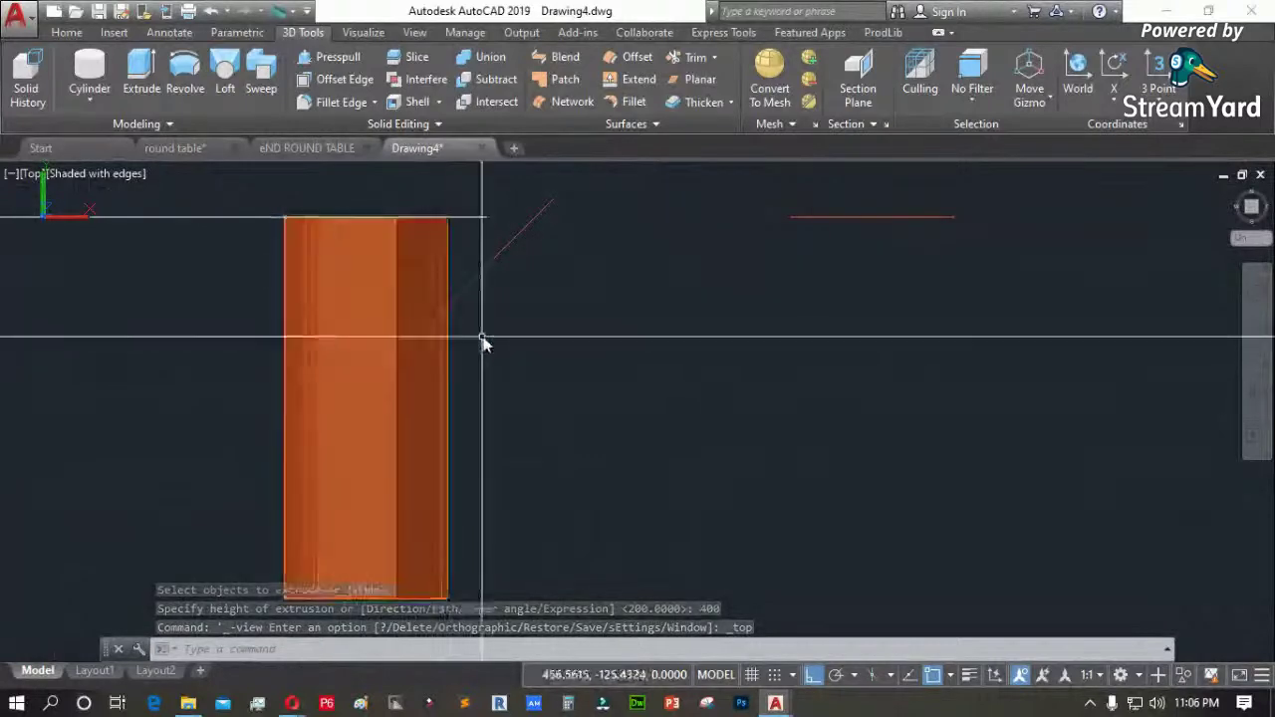
click(91, 177)
click(144, 220)
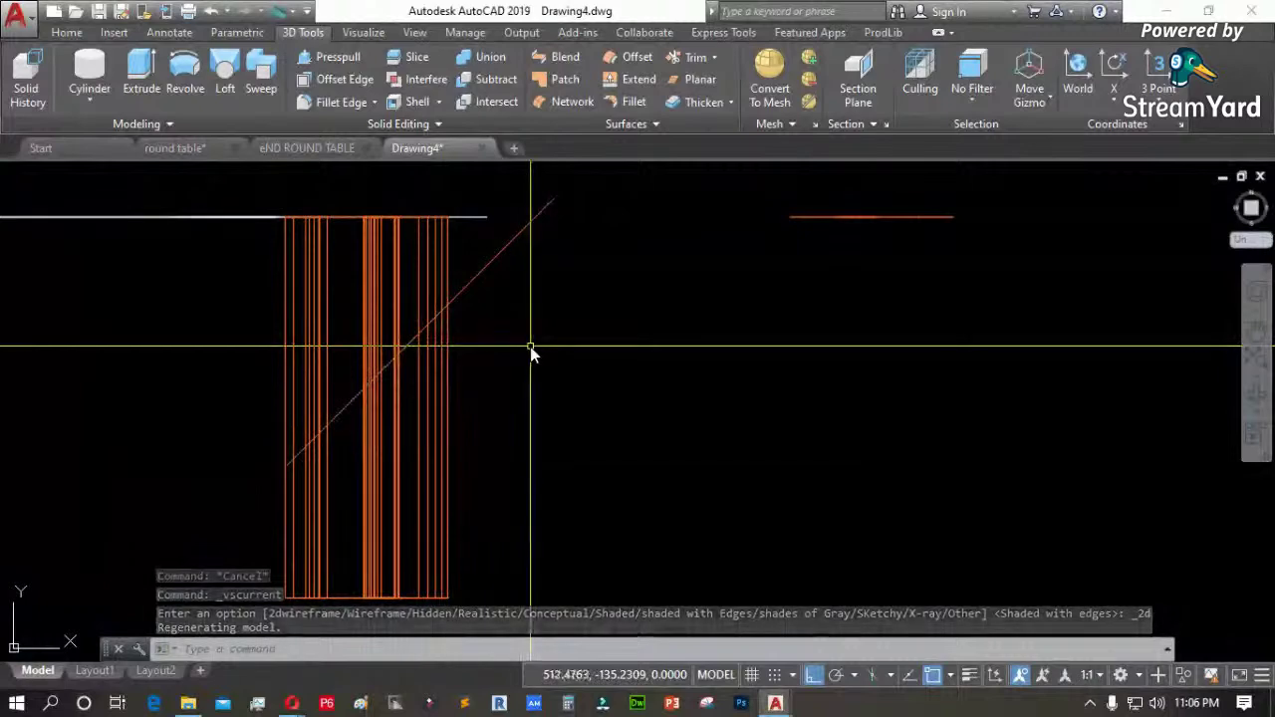
Slice the extruded block along its top horizontal line, keeping the lower part
text(sl)
key(Return)
click(510, 389)
click(462, 384)
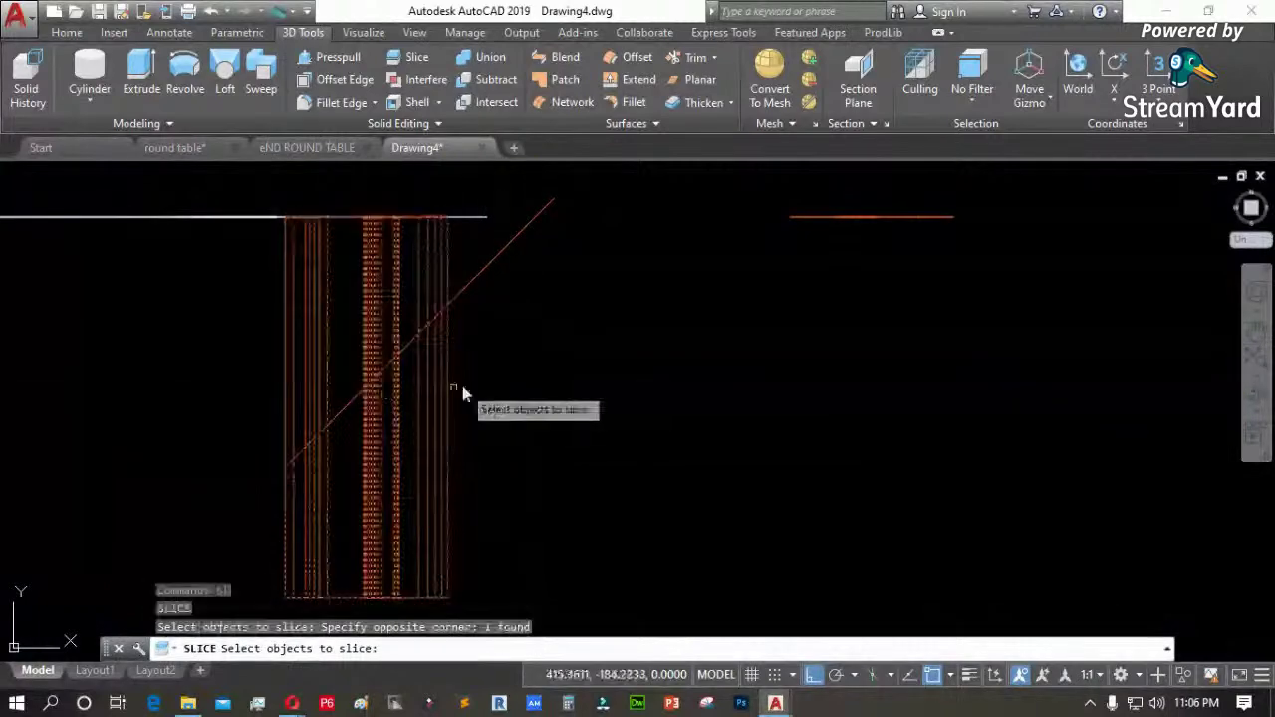
key(Return)
scroll(443, 329, up, 3)
scroll(417, 303, up, 2)
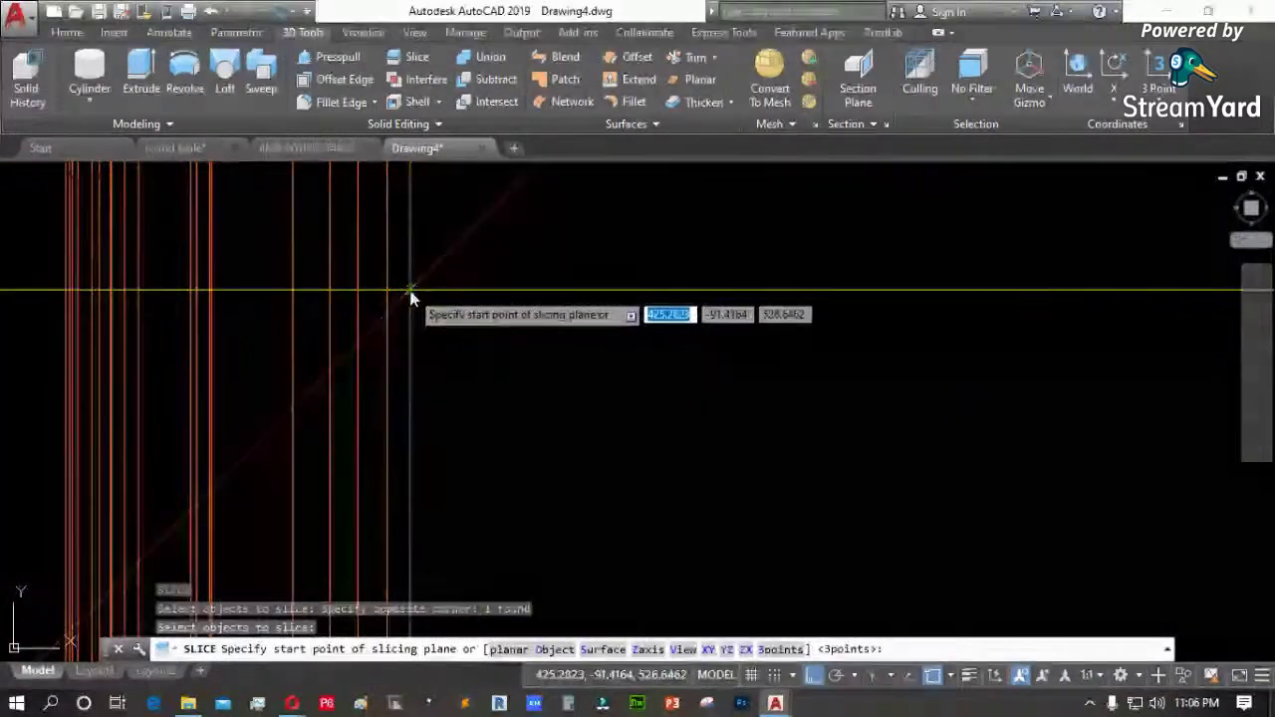
scroll(413, 301, up, 2)
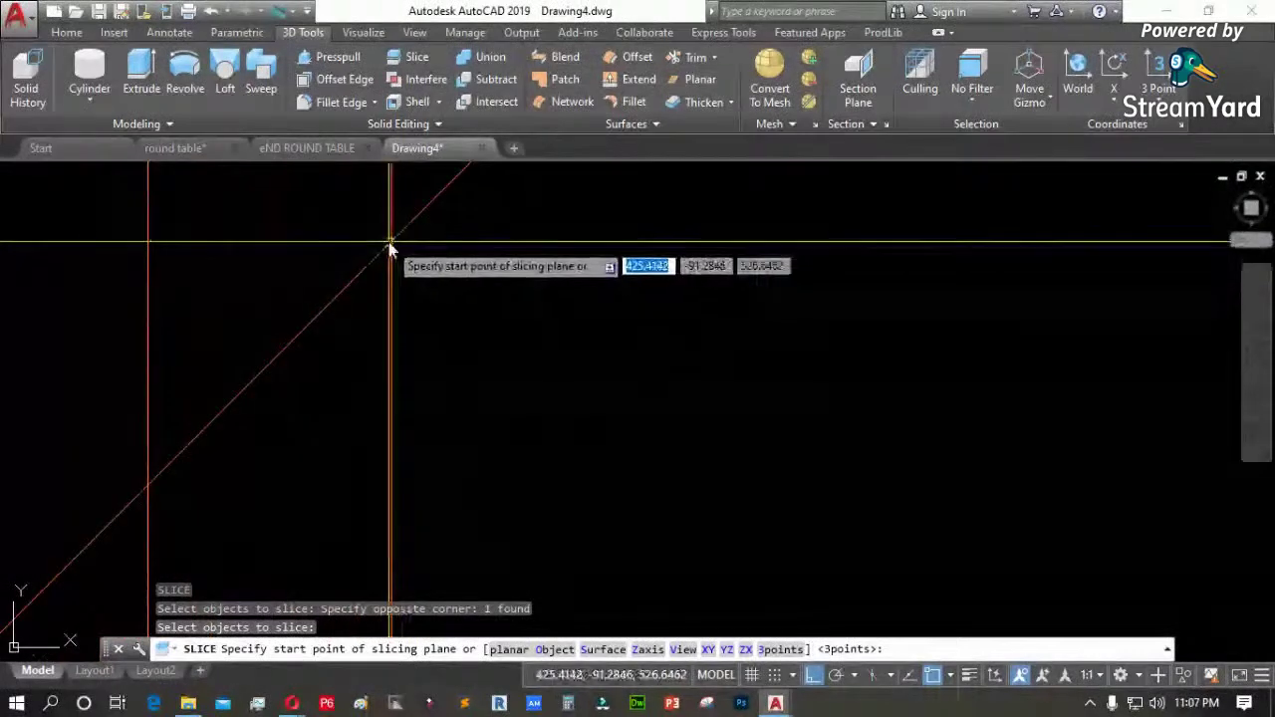
click(390, 249)
click(583, 281)
click(504, 296)
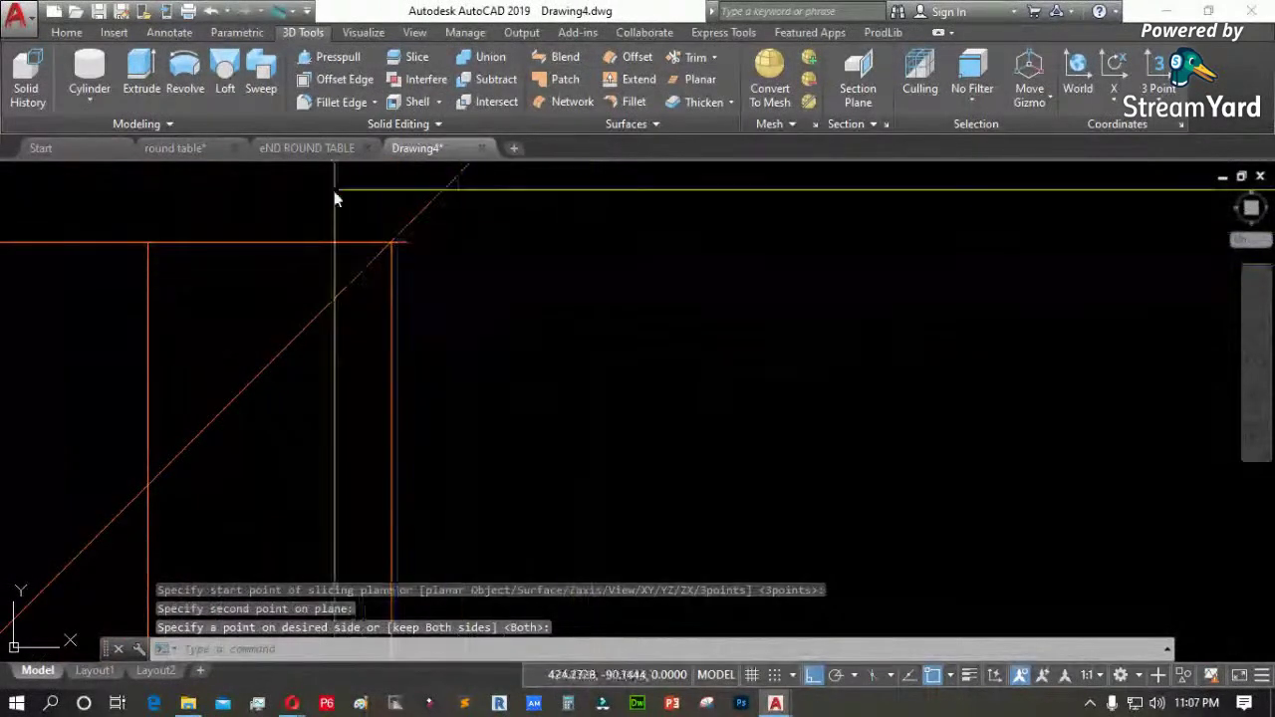
scroll(349, 200, up, 5)
click(629, 401)
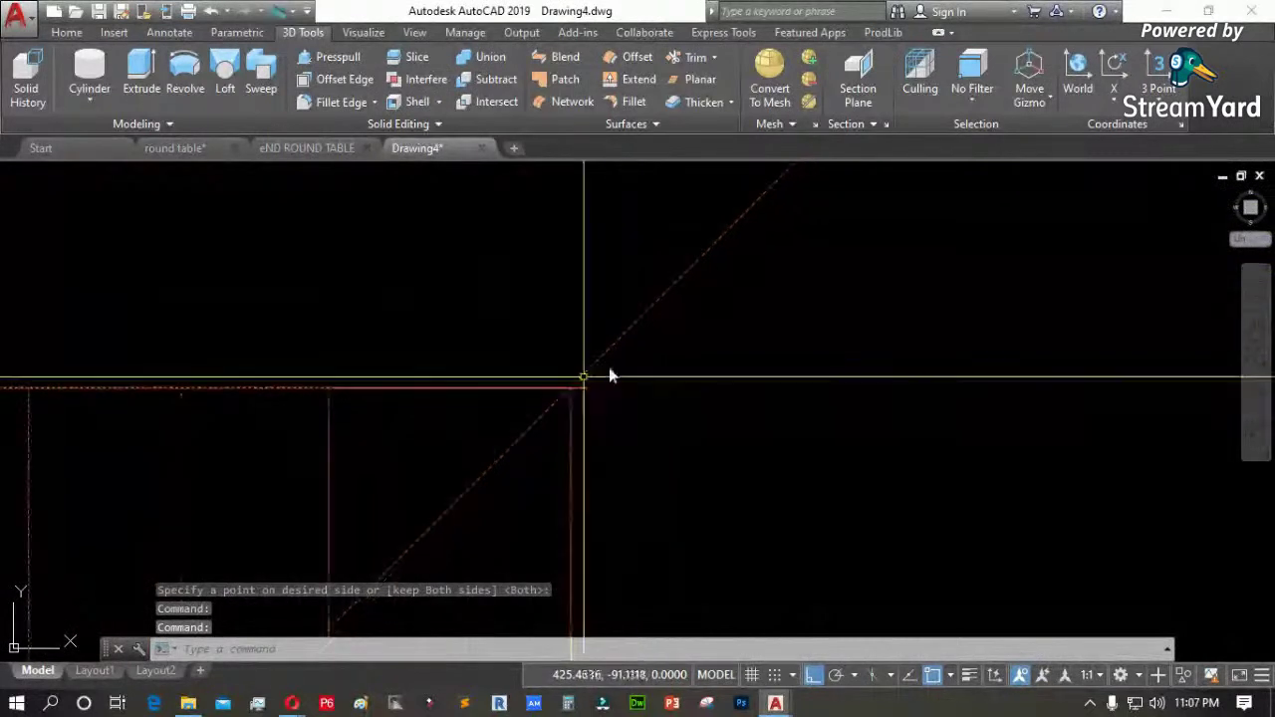
key(Escape)
key(Escape)
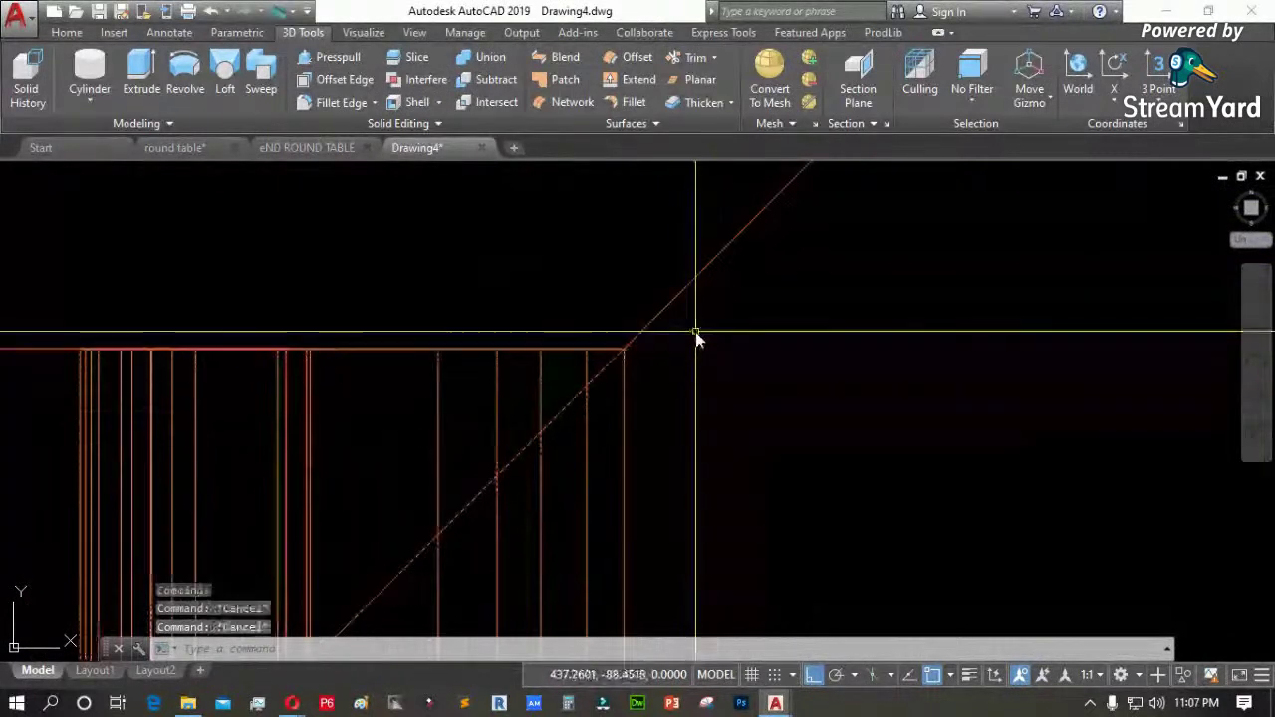
Move the block so its top-right corner lands on the diagonal's upper end
text(m)
key(Return)
click(697, 339)
click(712, 349)
scroll(789, 288, down, 4)
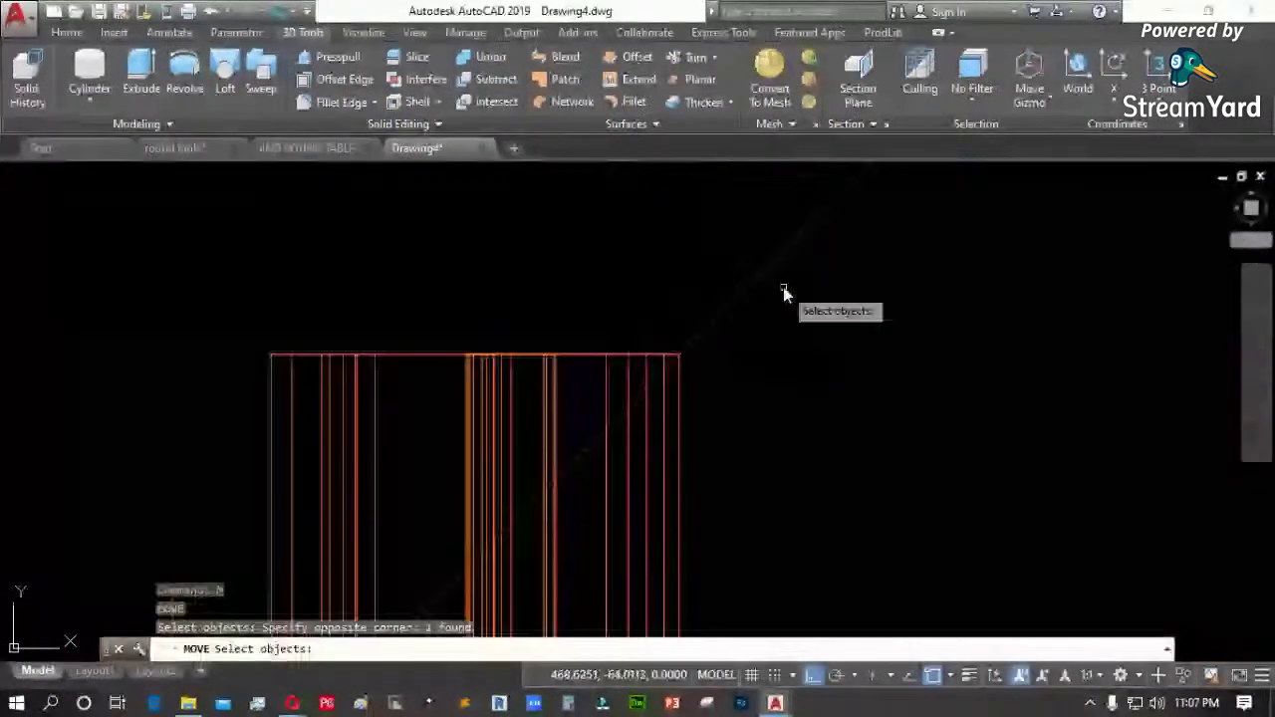
scroll(823, 267, up, 2)
key(Return)
click(763, 302)
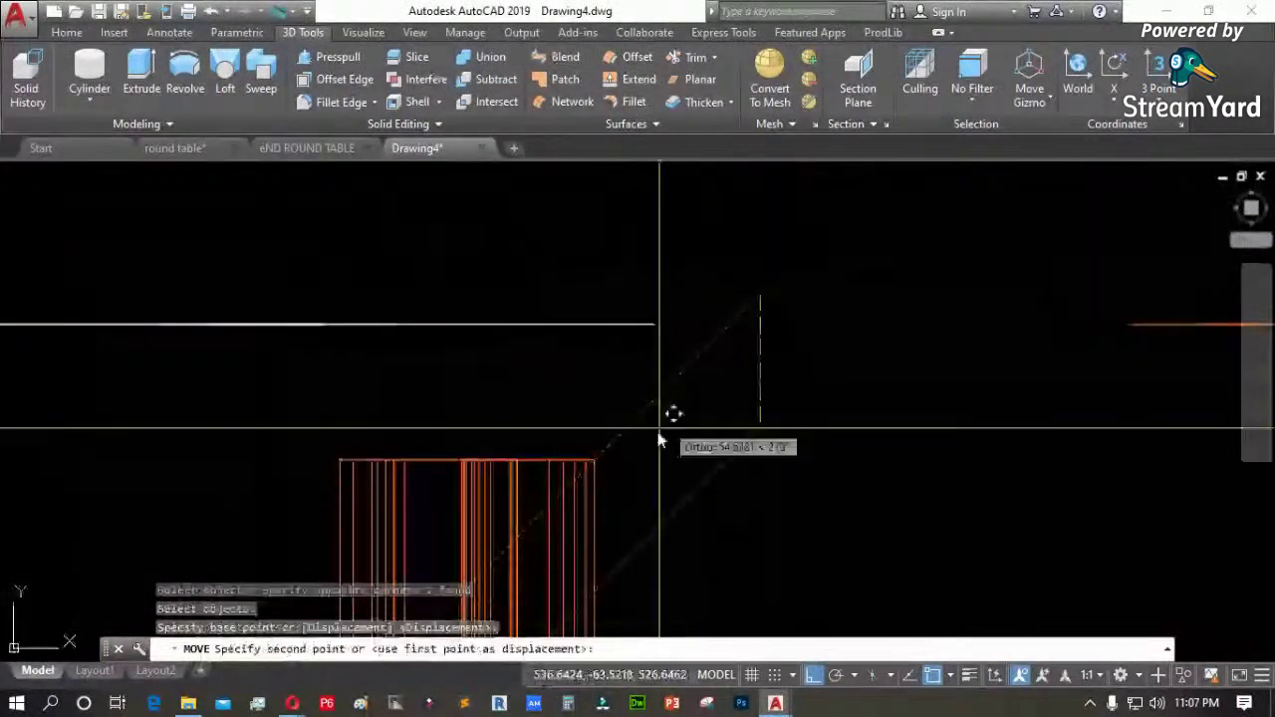
scroll(594, 458, up, 2)
scroll(594, 466, up, 2)
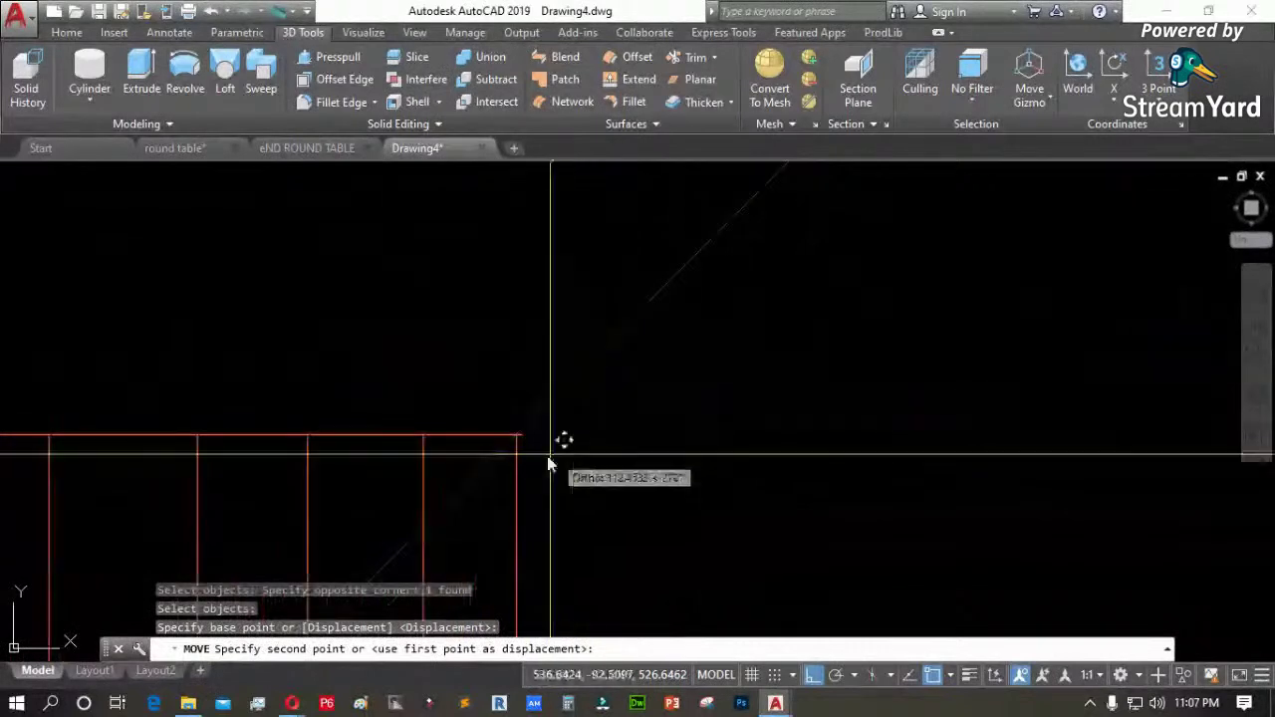
click(541, 430)
scroll(748, 305, down, 4)
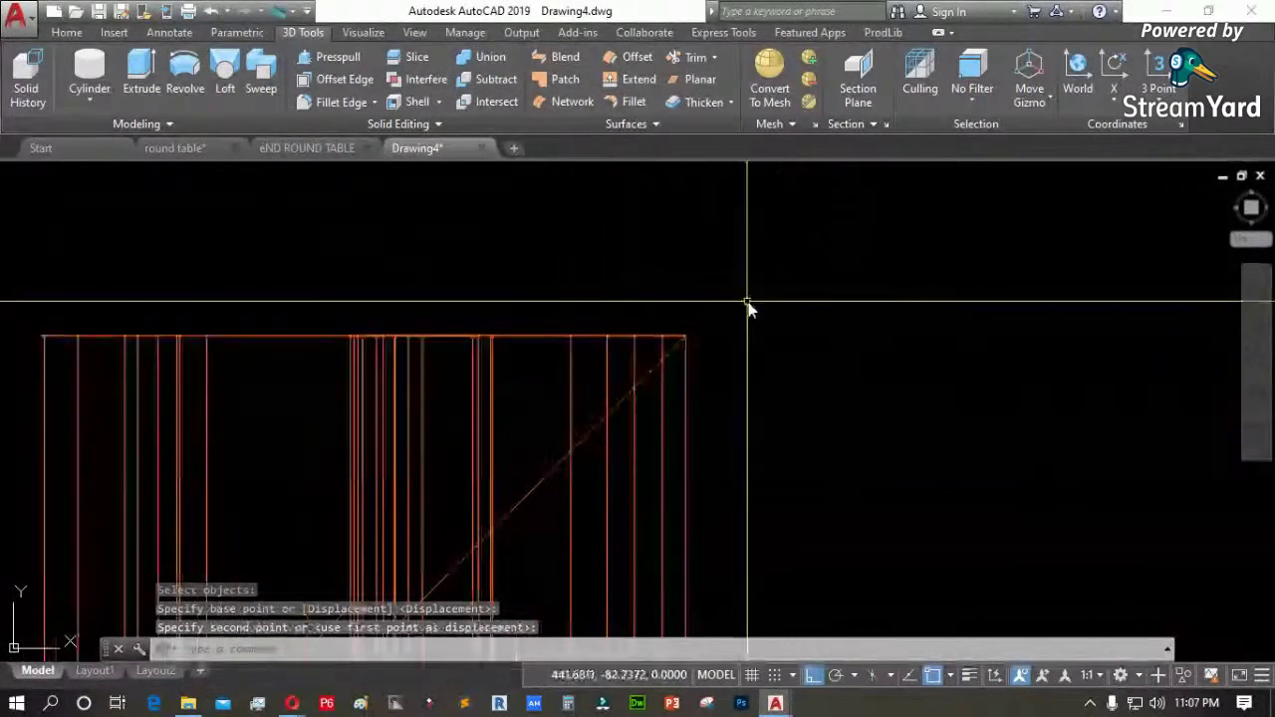
scroll(613, 466, up, 4)
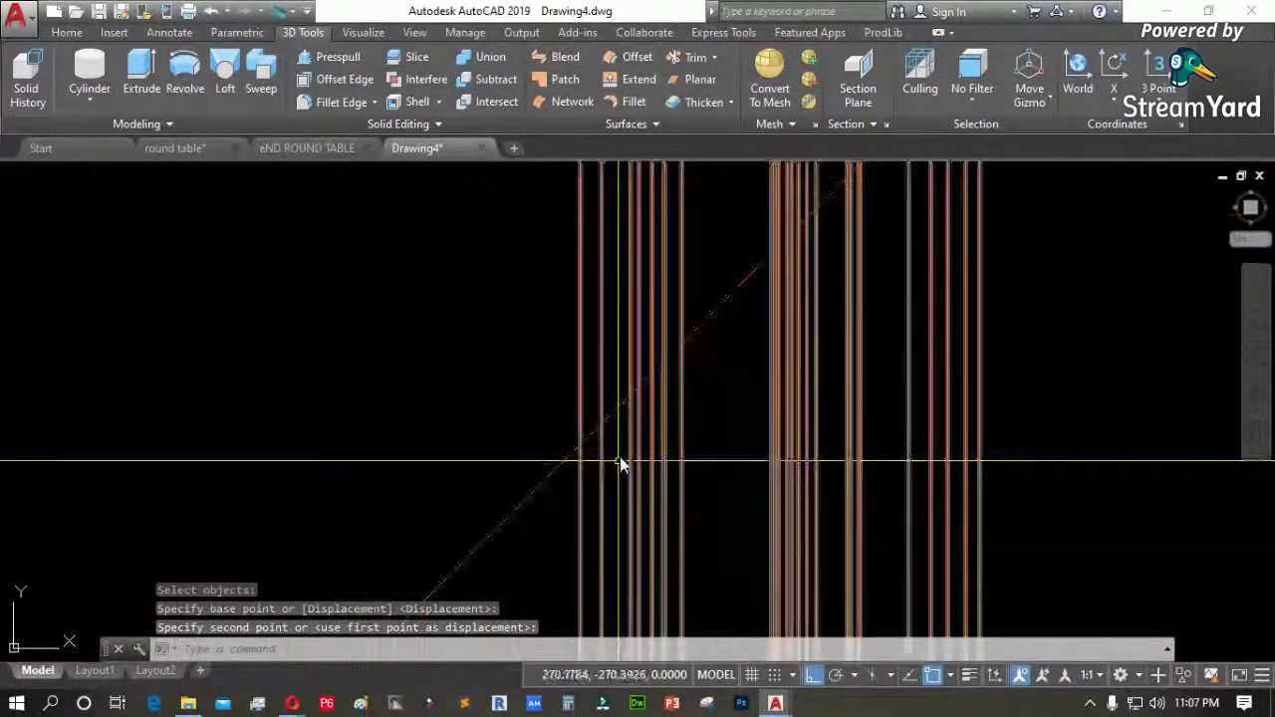
scroll(522, 491, down, 2)
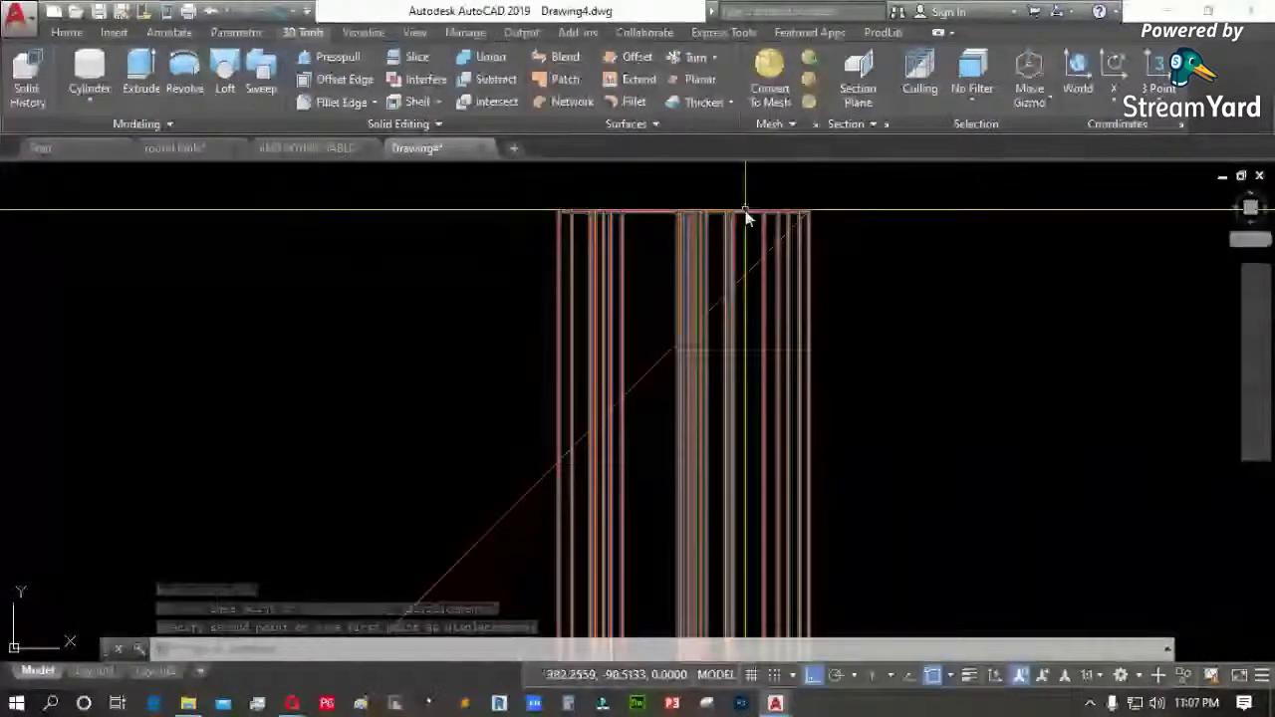
text(sl)
key(Return)
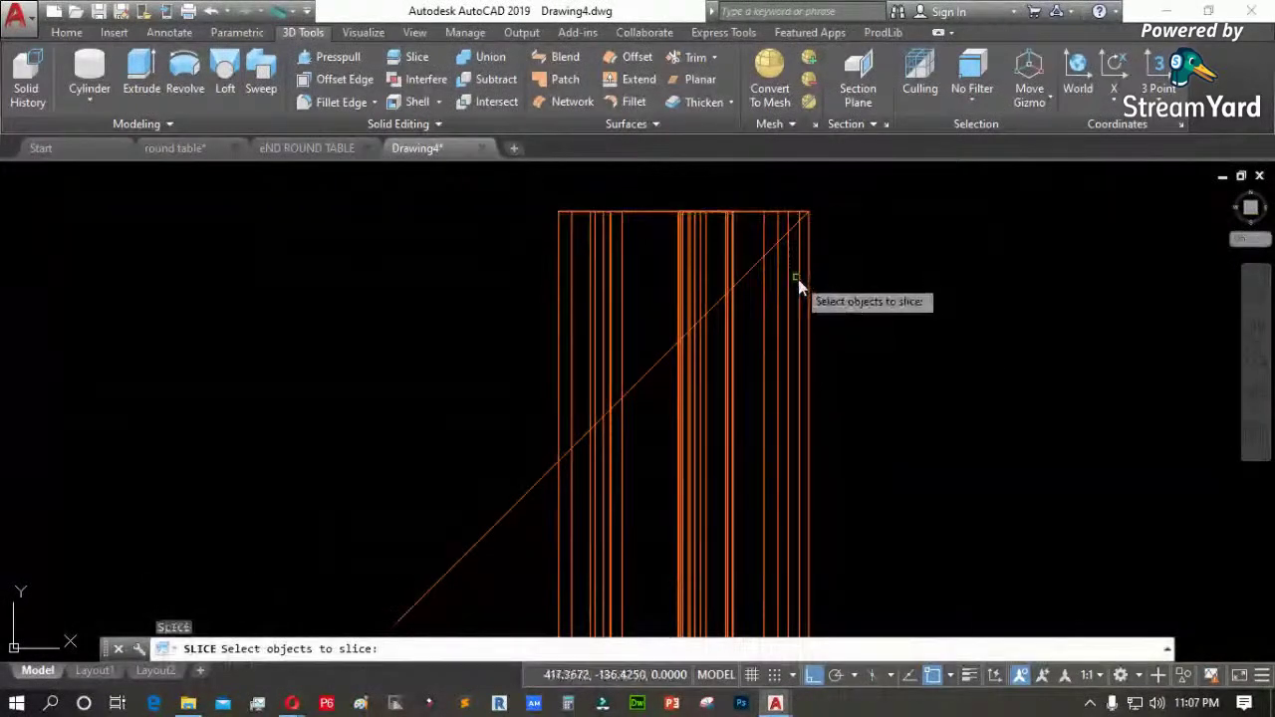
Slice the block along the diagonal, keeping the upper-left wedge
key(Escape)
key(Return)
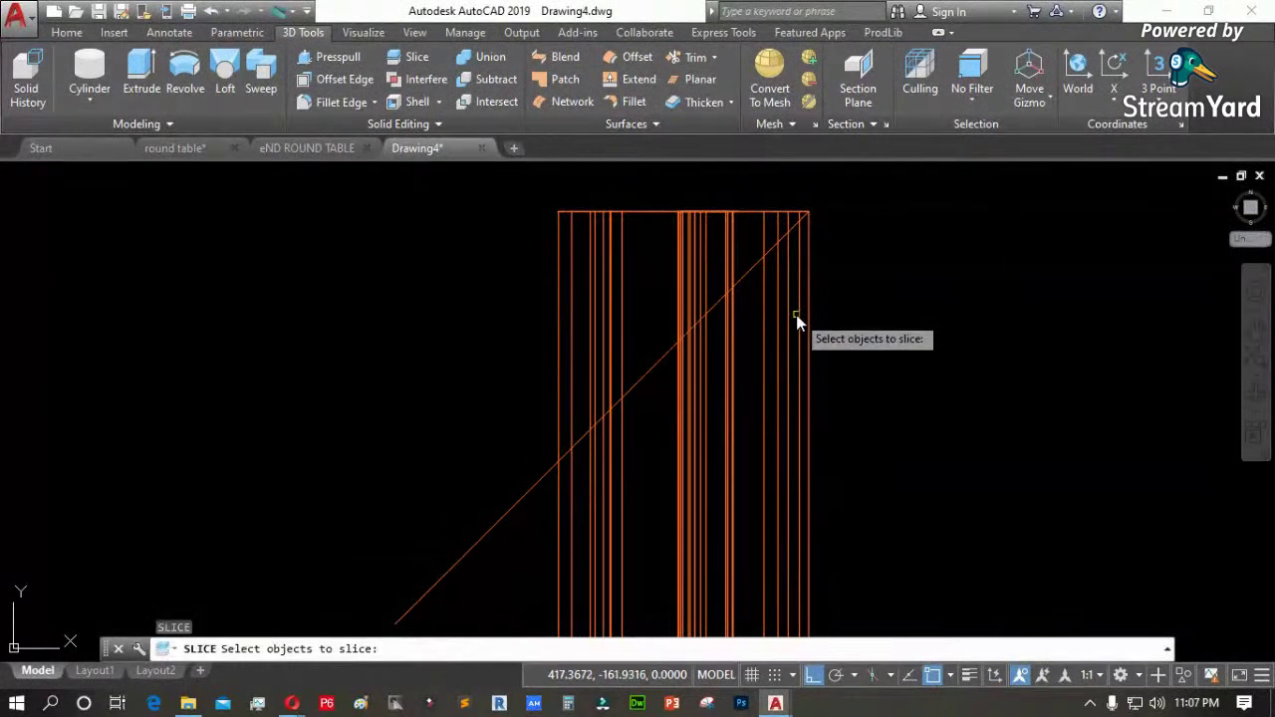
click(792, 317)
click(580, 485)
key(Return)
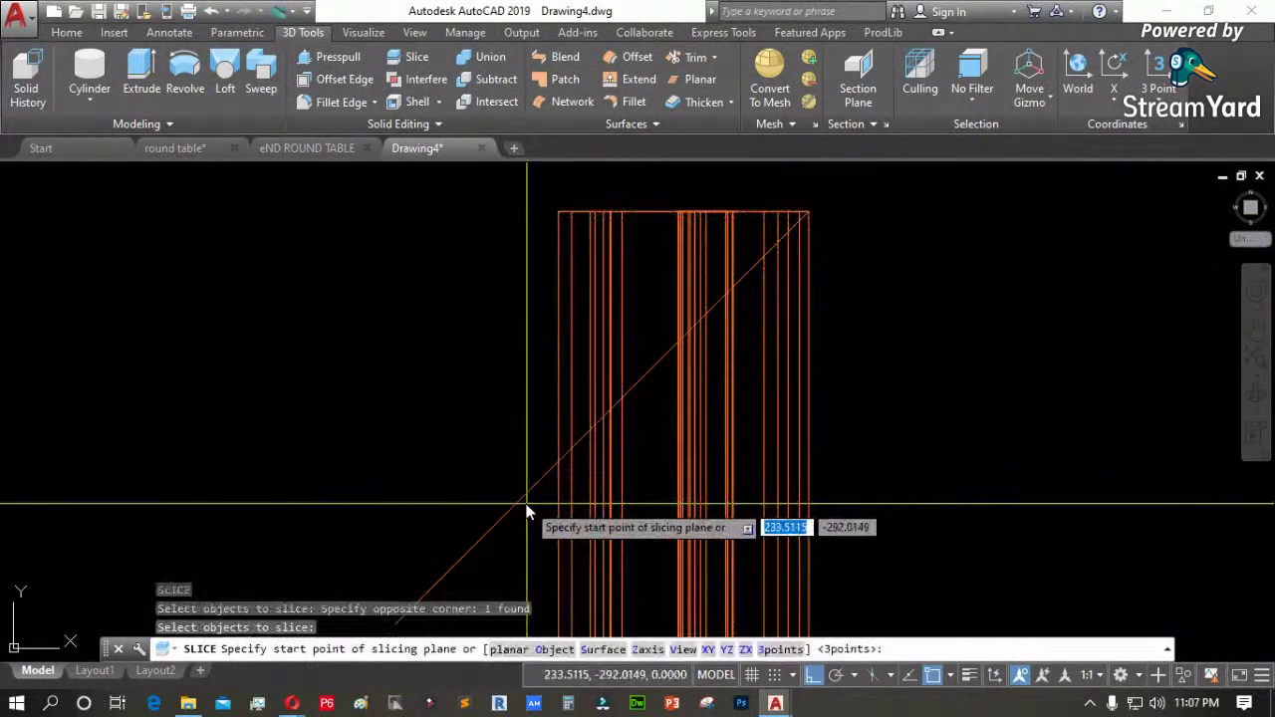
click(563, 498)
click(653, 374)
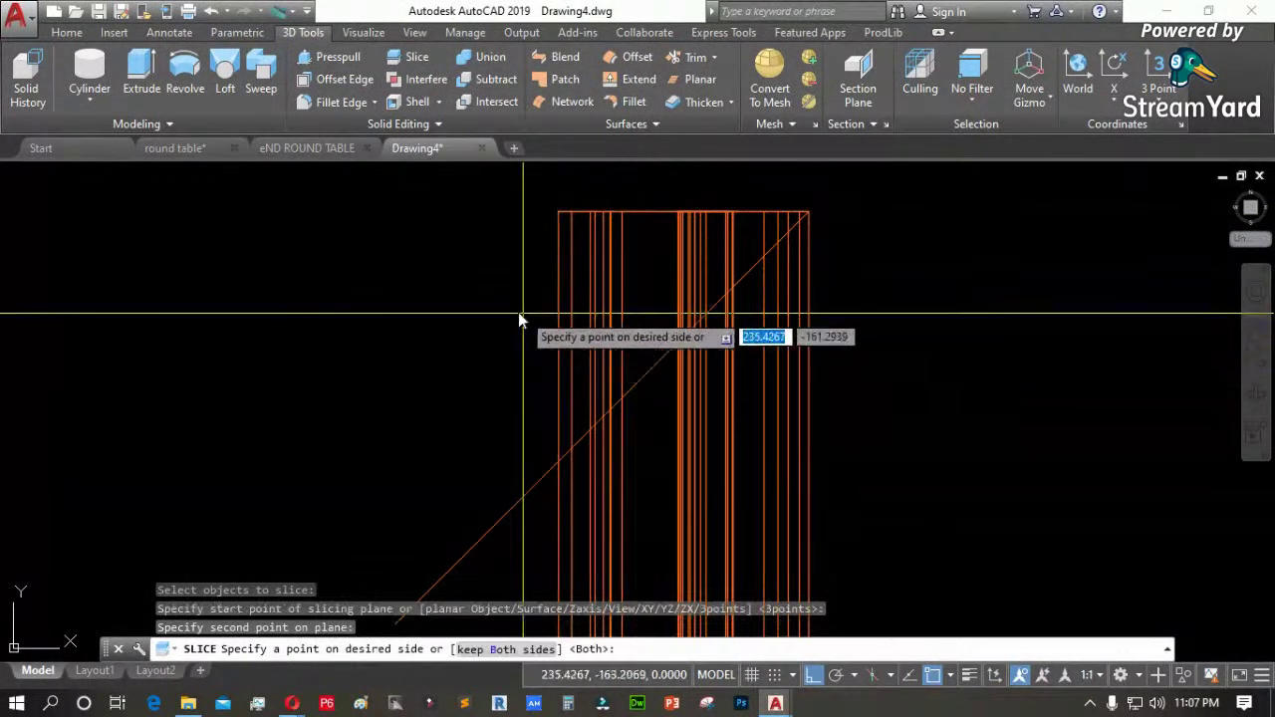
click(504, 317)
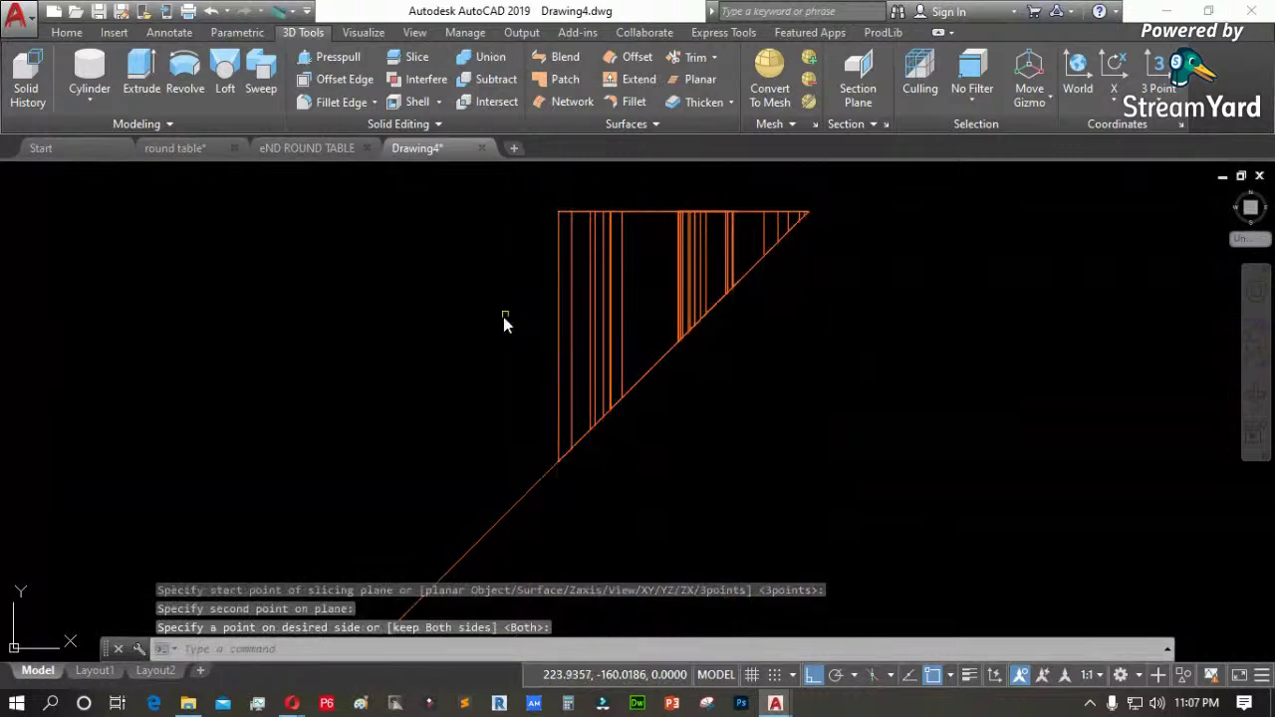
Mirror the wedge about the diagonal, keeping the original wedge
text(mi)
key(Return)
click(620, 328)
click(569, 299)
key(Return)
click(543, 480)
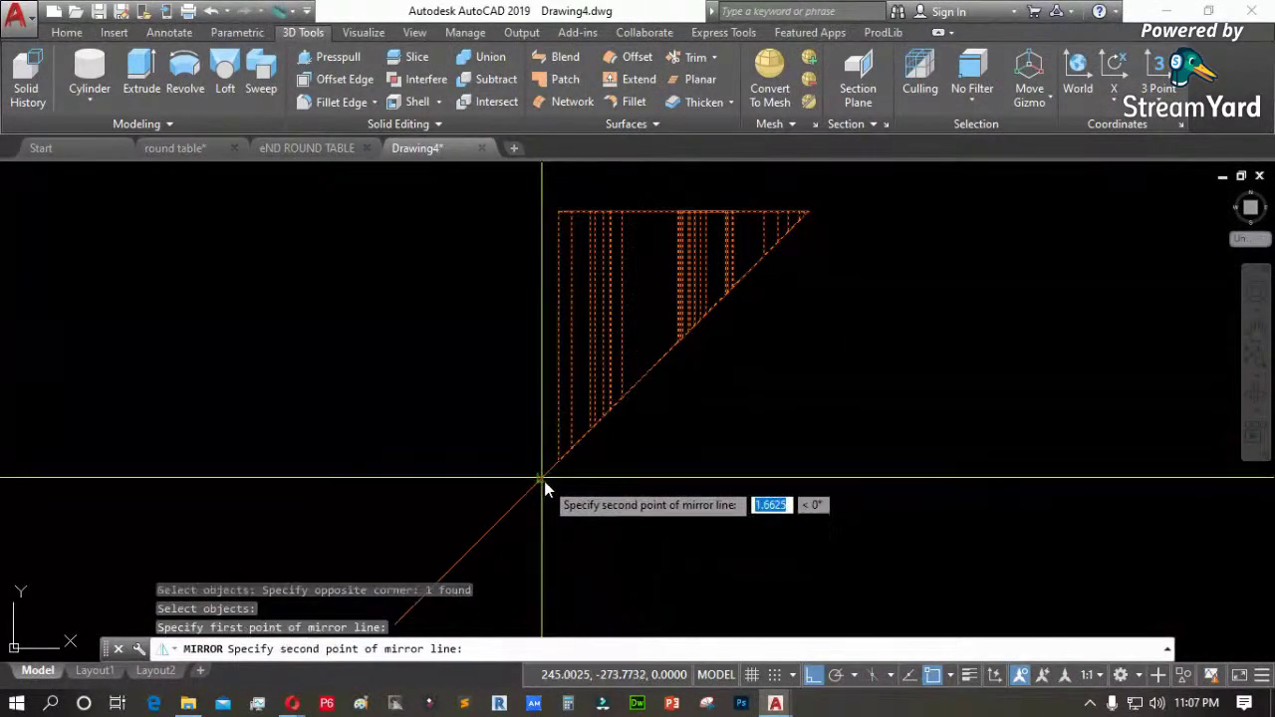
click(655, 373)
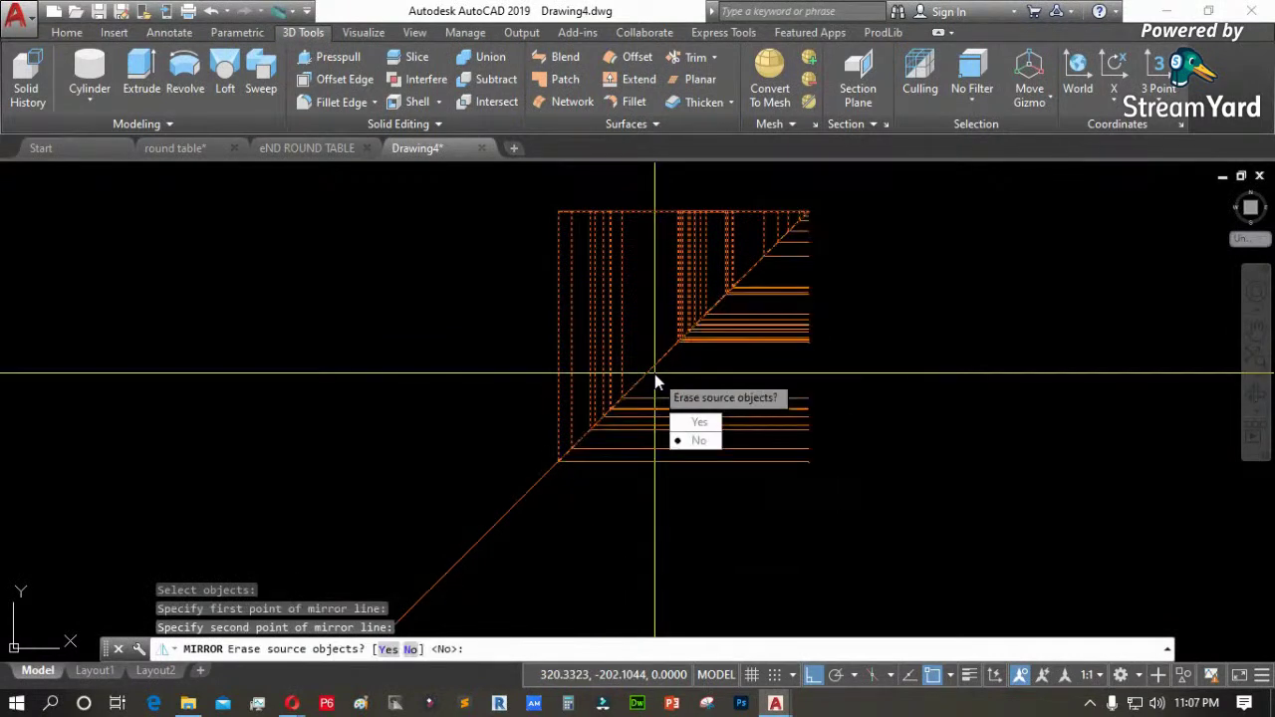
key(Return)
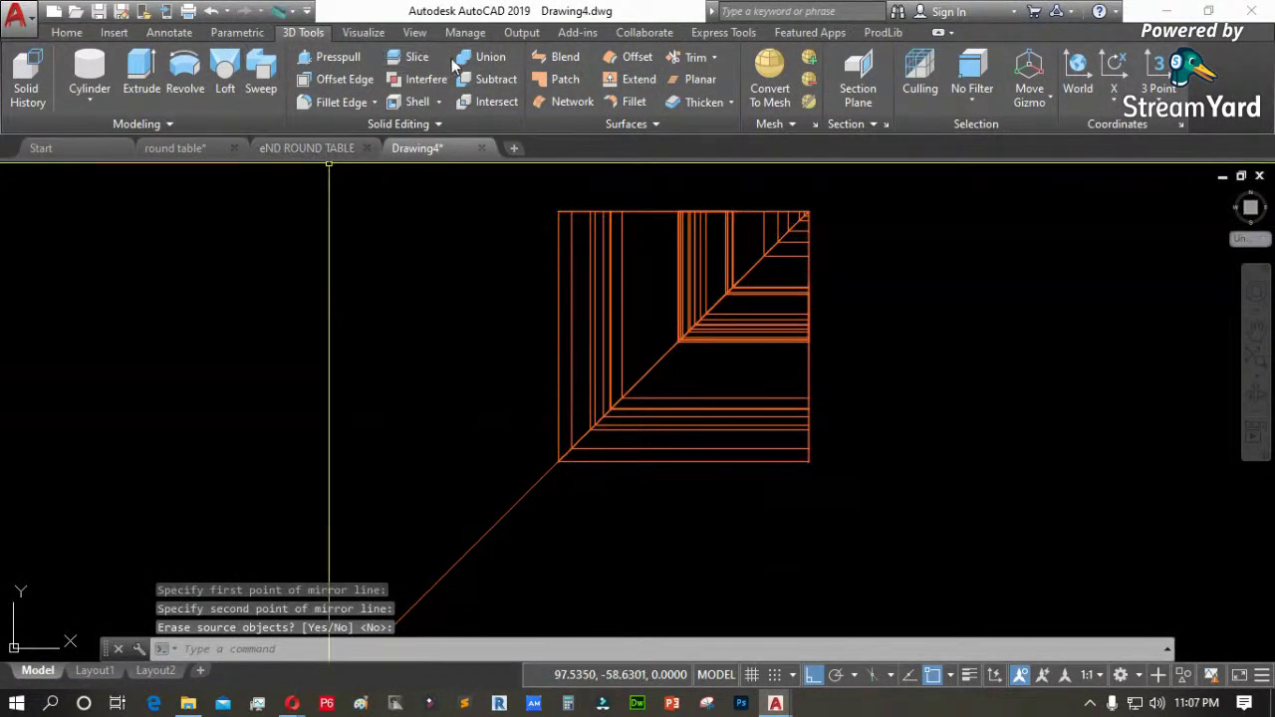
click(485, 57)
Union the two mirrored halves into one solid
click(707, 484)
click(628, 404)
click(605, 344)
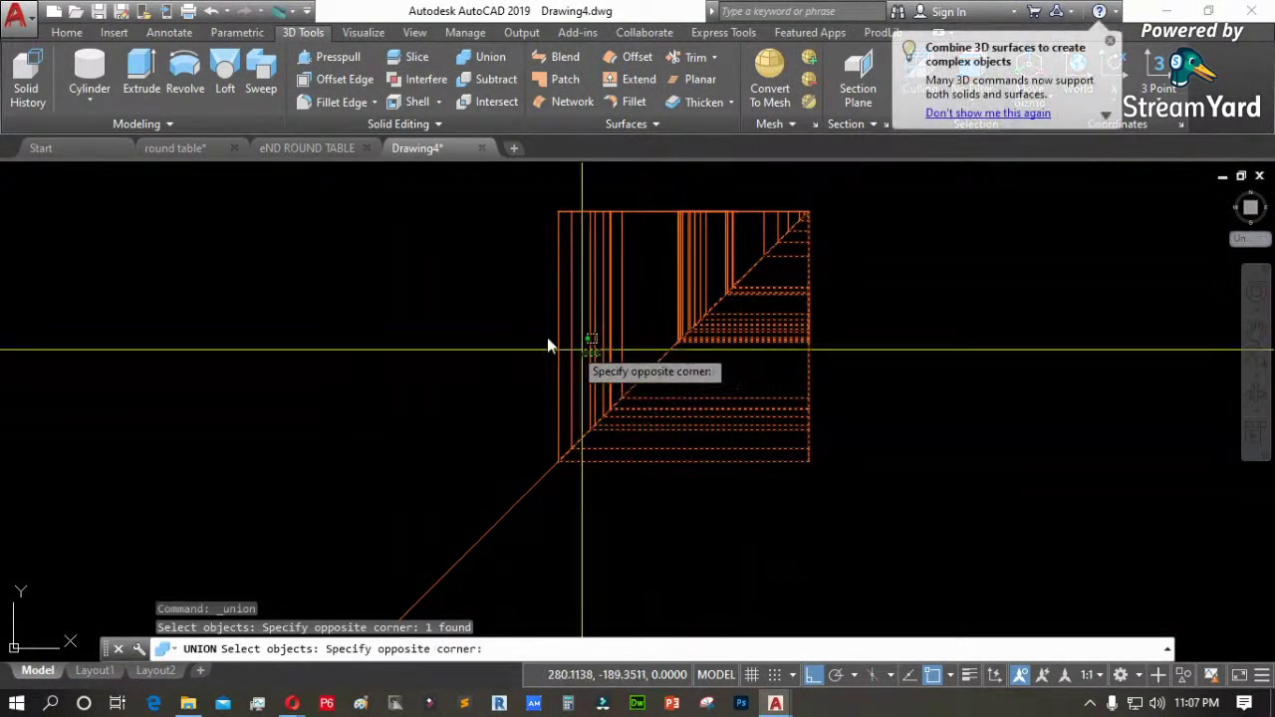
click(575, 357)
key(Return)
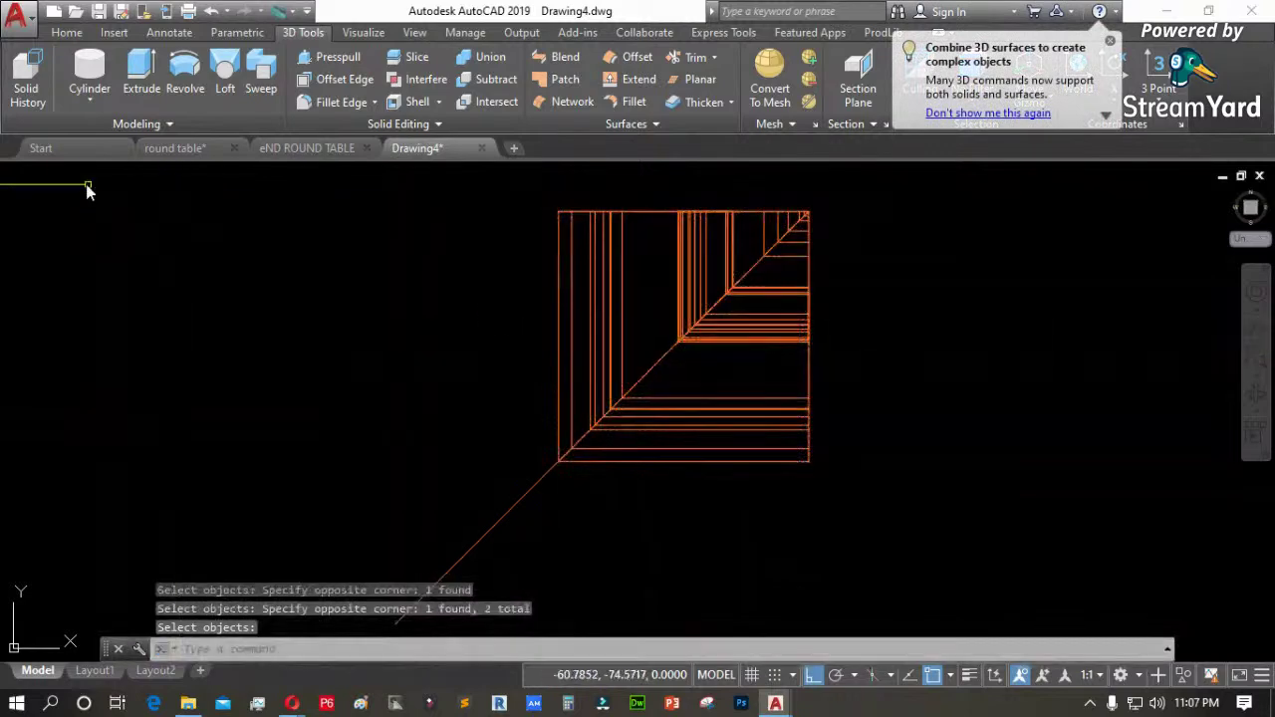
Show the model from SE Isometric in the Shaded with Edges style
click(31, 176)
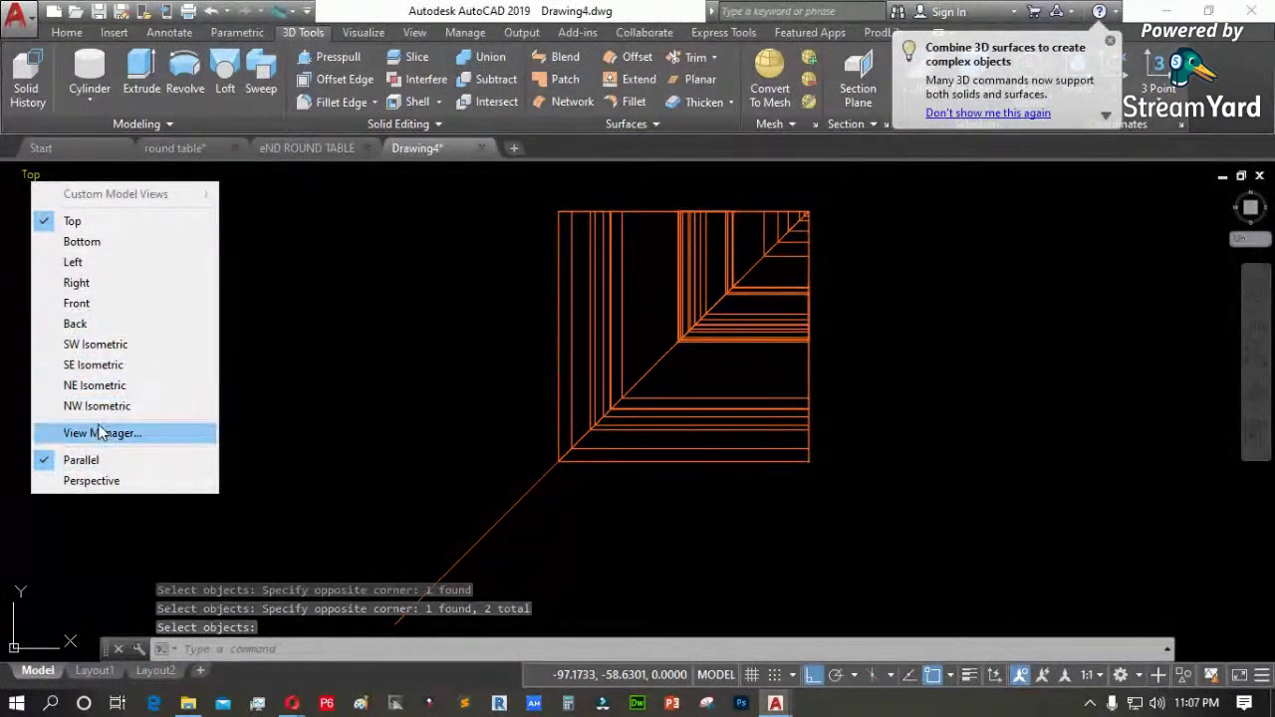
click(99, 365)
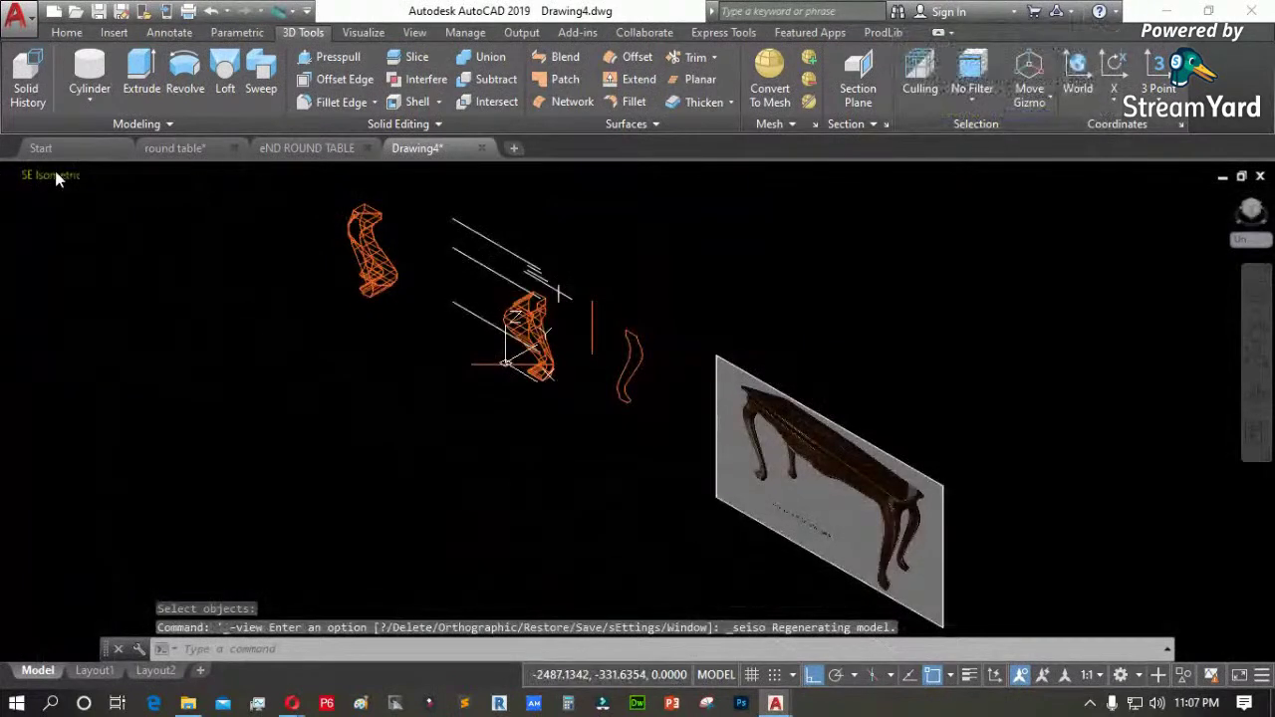
click(55, 175)
click(105, 174)
click(104, 174)
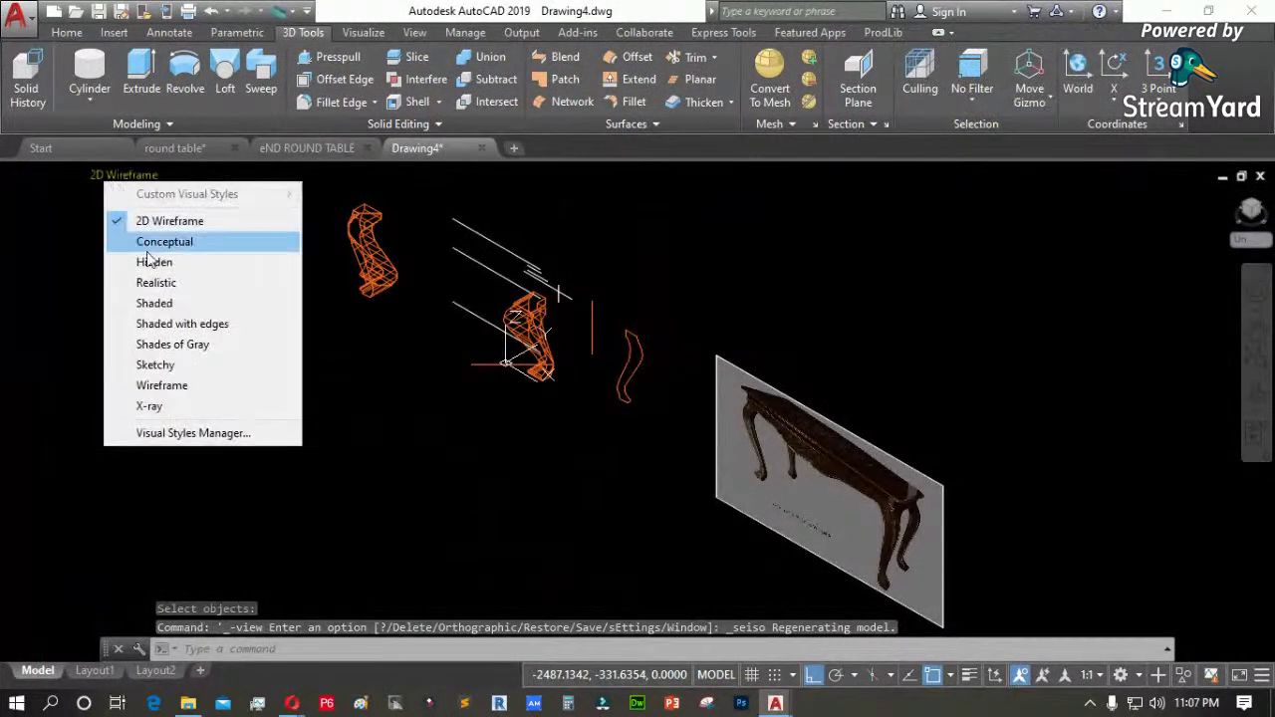
click(173, 326)
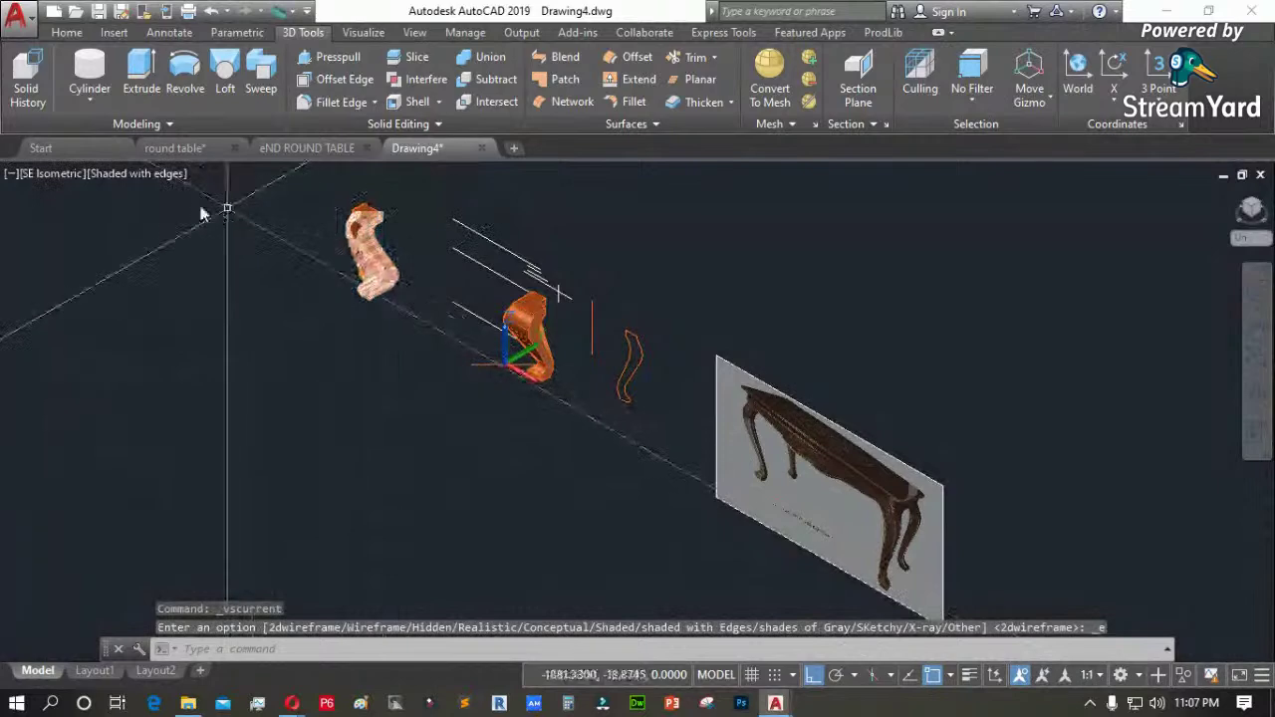
click(50, 174)
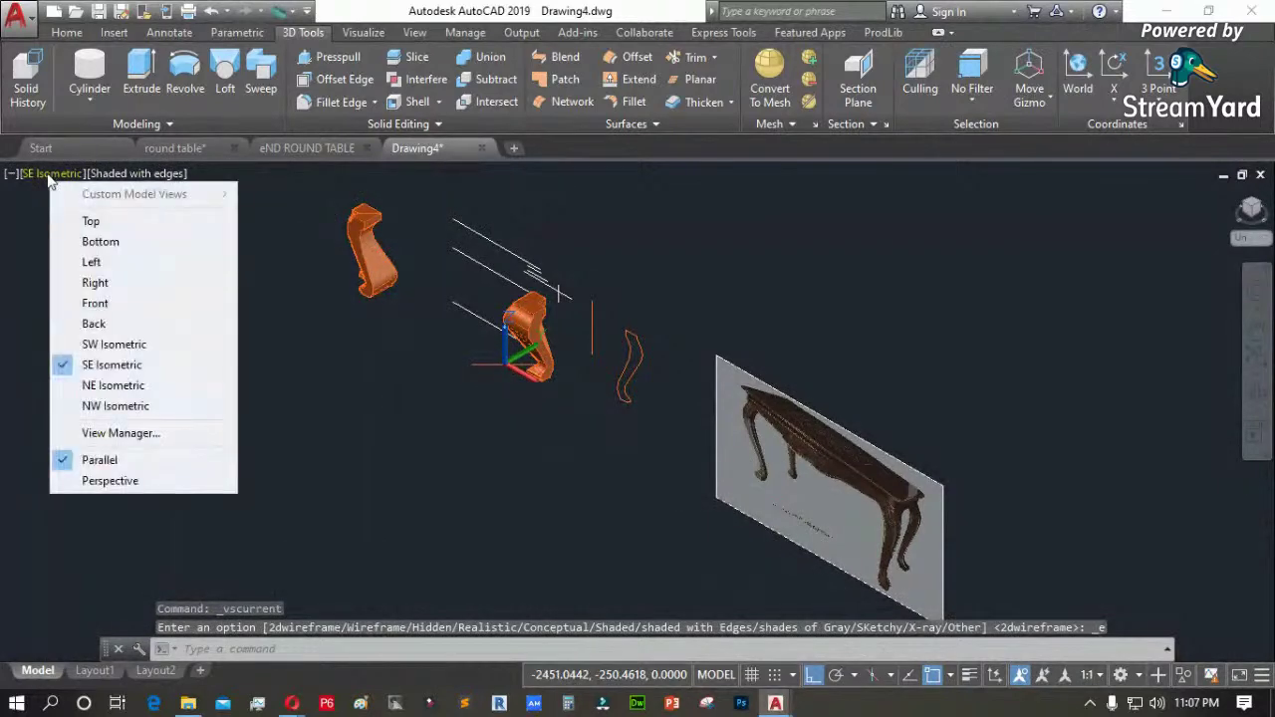
click(1251, 394)
click(1251, 399)
Orbit around the shaded legs to look at them from the front and side
drag(437, 370, 245, 435)
scroll(267, 403, up, 3)
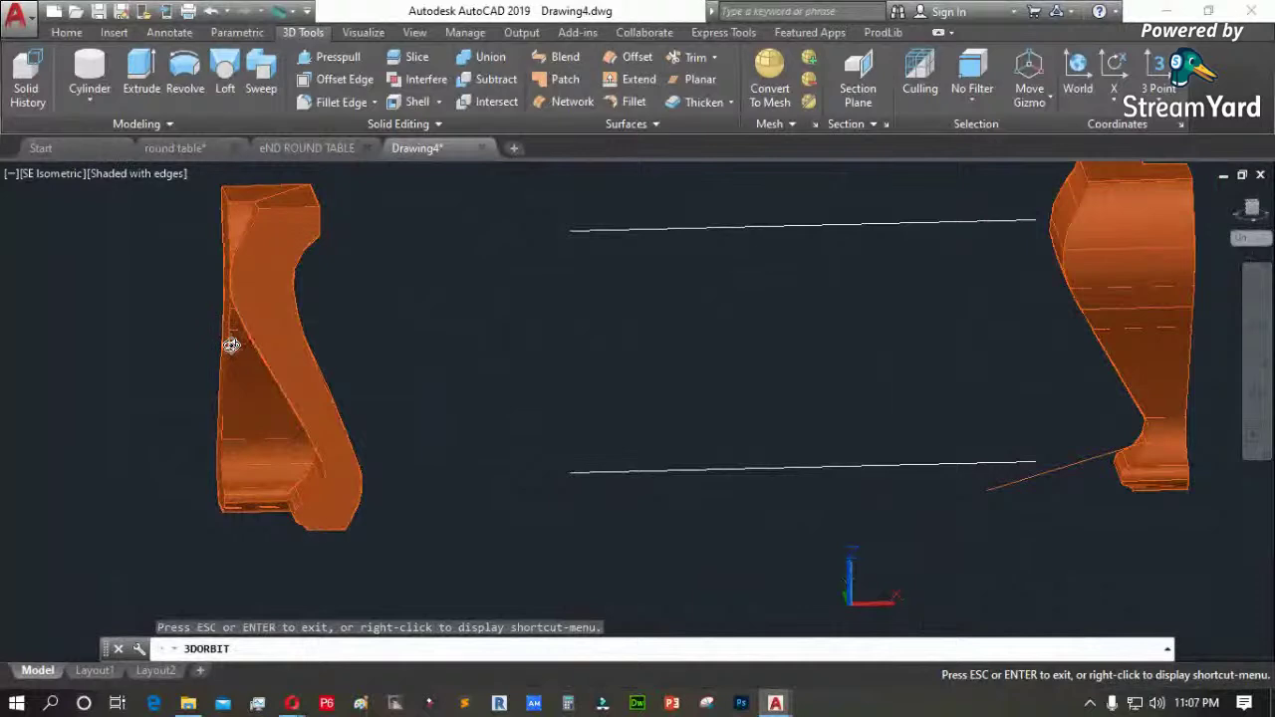
drag(231, 345, 231, 378)
drag(245, 290, 154, 481)
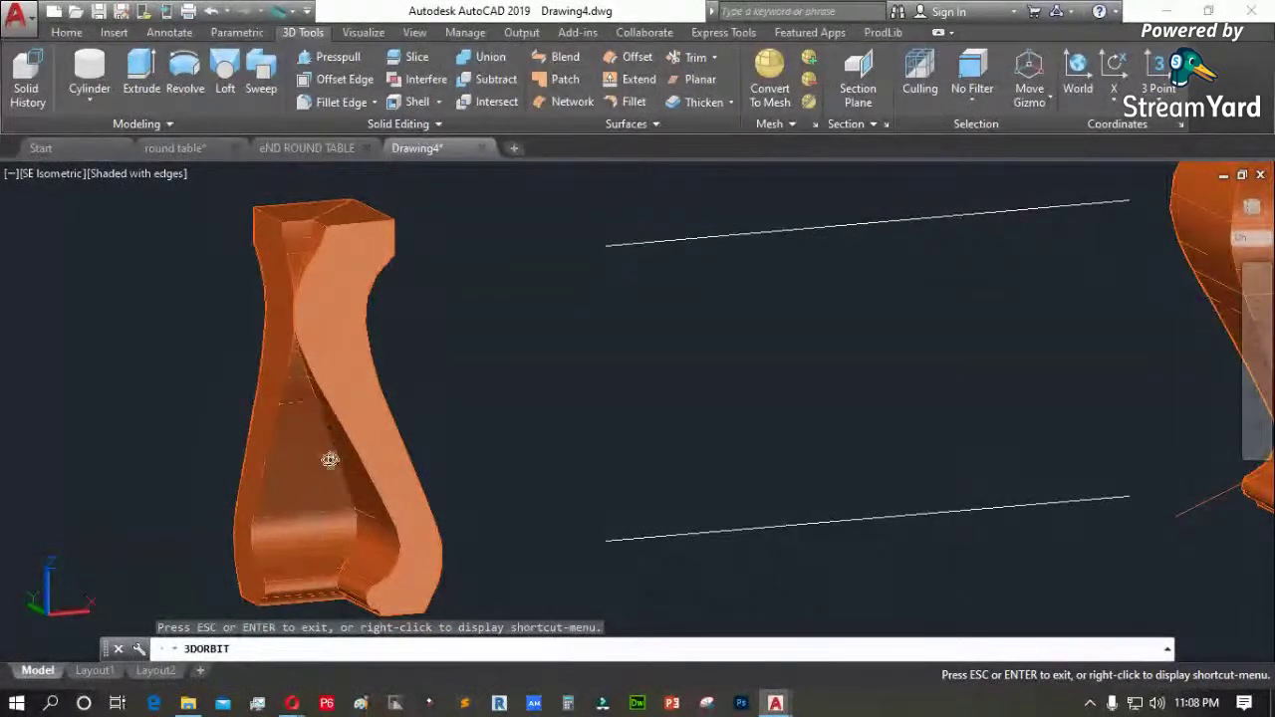
drag(668, 415, 977, 458)
scroll(1182, 462, up, 3)
right_click(179, 244)
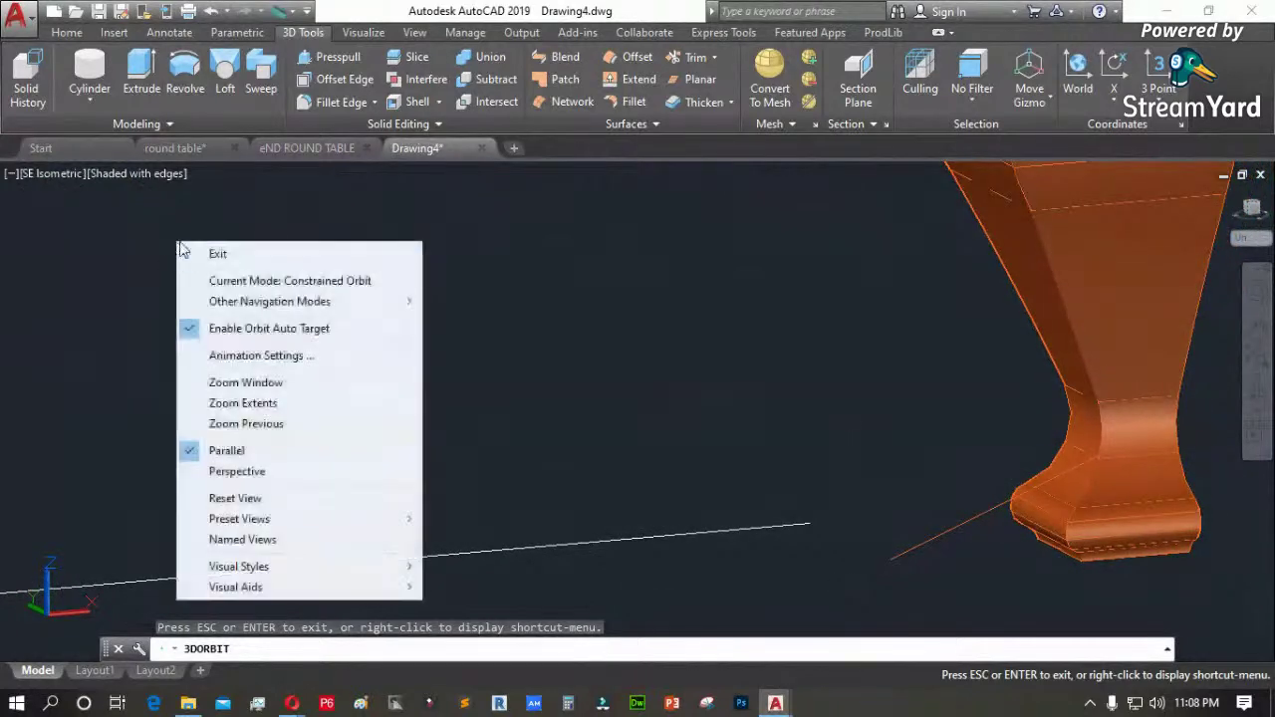
click(219, 255)
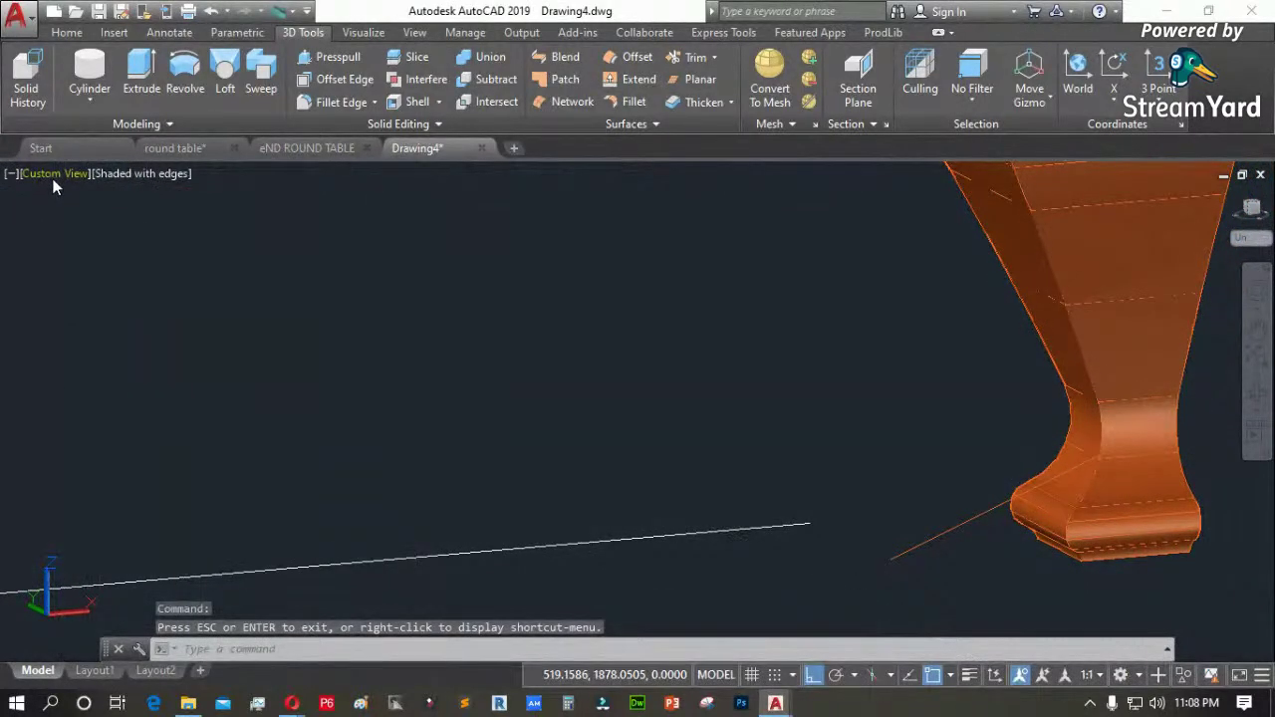
Select the right leg and keep orbiting the legs to new viewing angles
scroll(934, 528, down, 4)
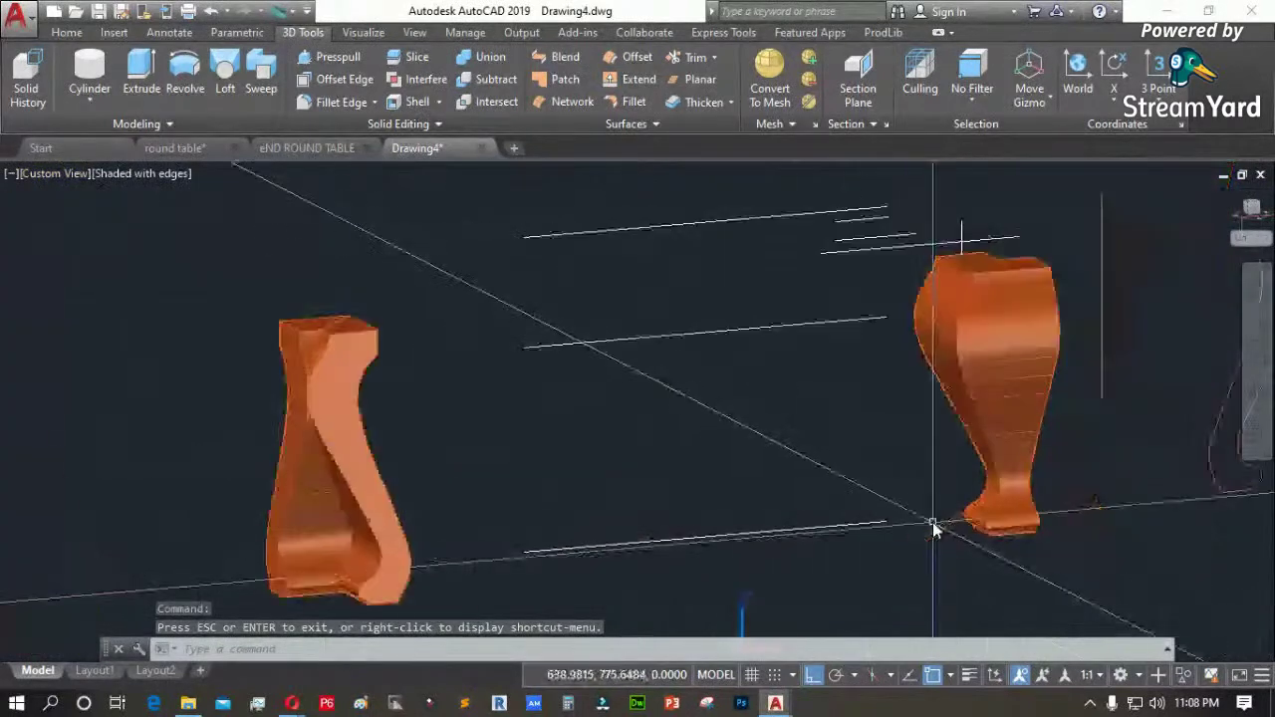
scroll(1029, 349, up, 3)
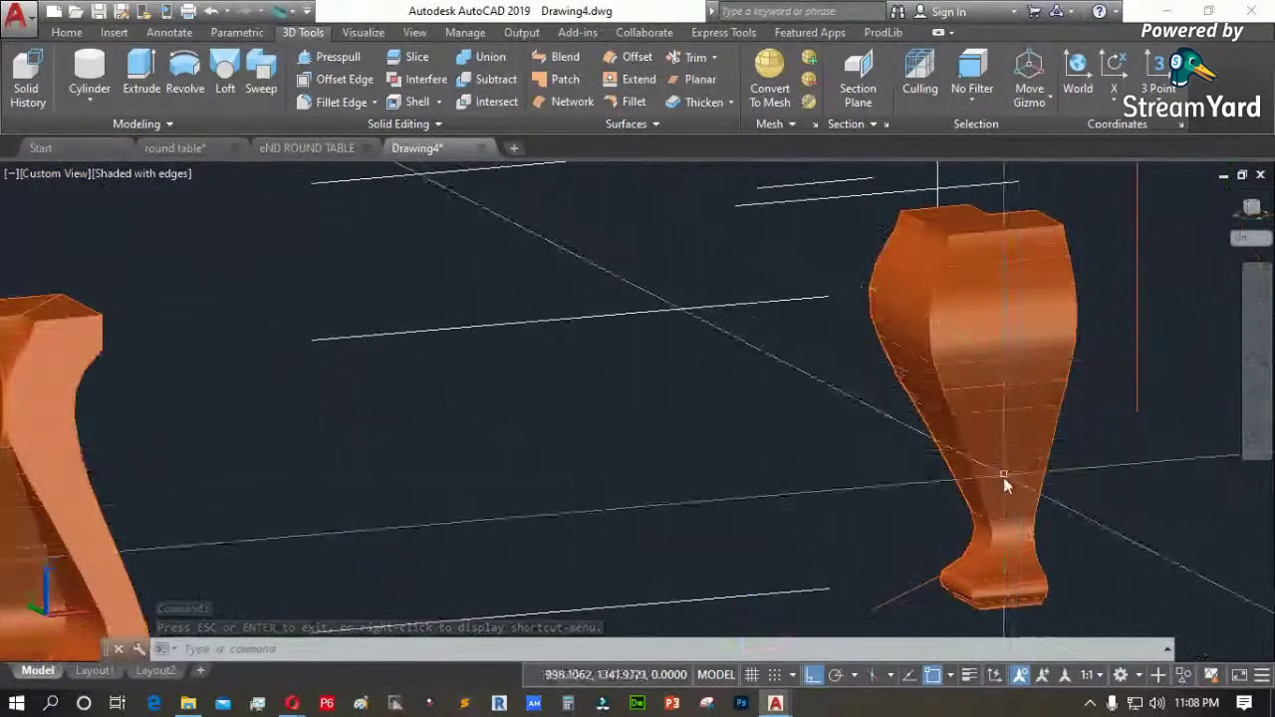
click(1036, 325)
shift+middle_drag(970, 237, 914, 308)
scroll(913, 308, down, 5)
shift+middle_drag(599, 407, 874, 367)
scroll(949, 326, up, 6)
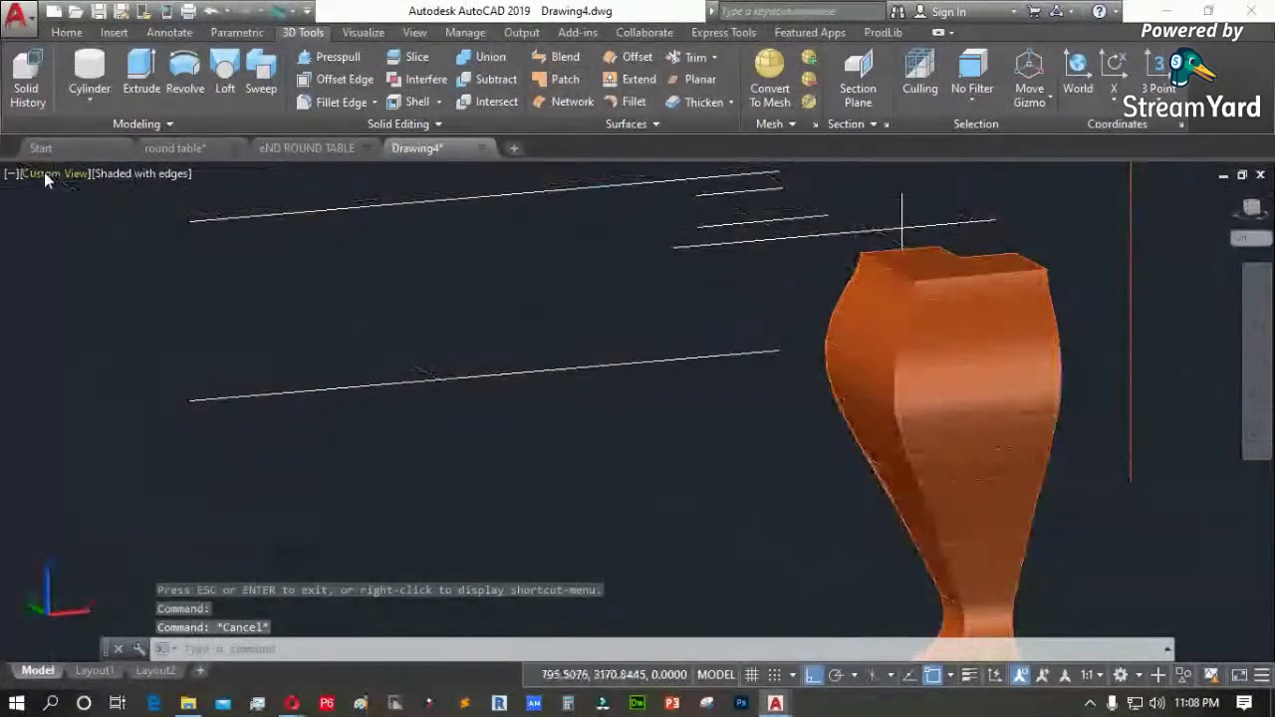
click(1257, 393)
drag(688, 287, 384, 296)
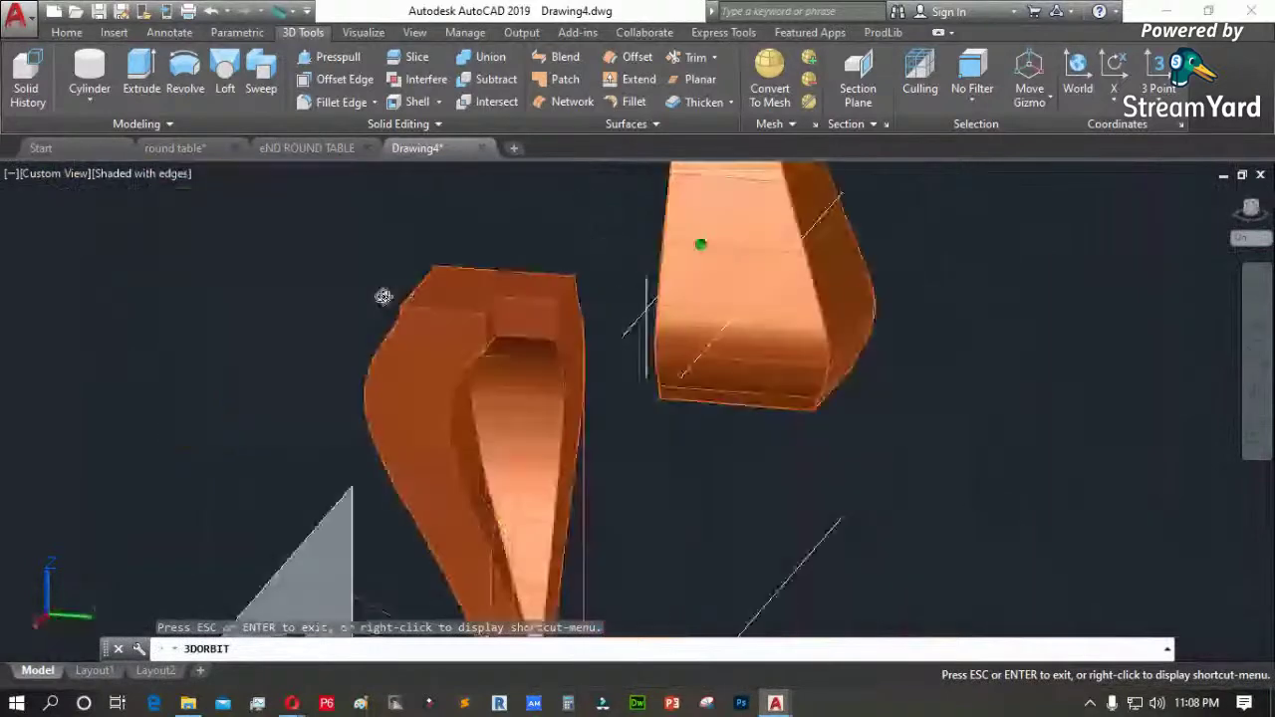
drag(469, 343, 203, 227)
right_click(58, 174)
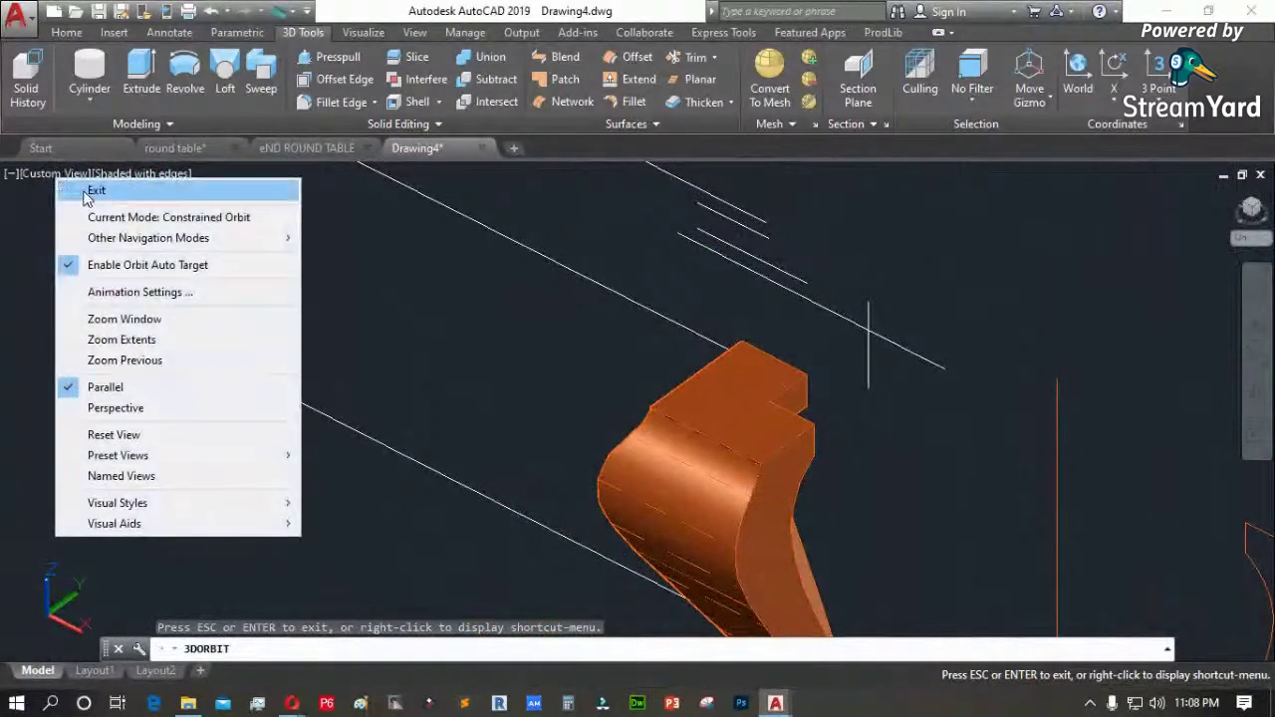
click(87, 190)
Set the view to Front and zoom in on the legs
click(55, 176)
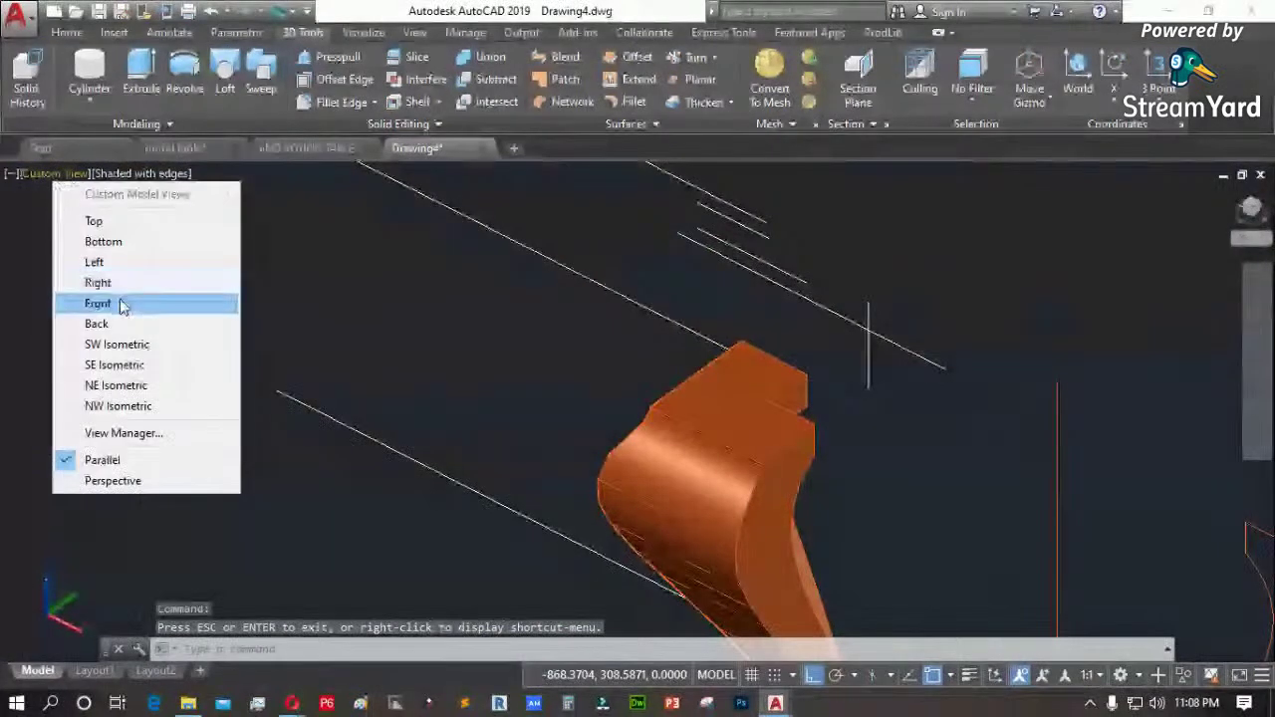
click(122, 303)
scroll(530, 392, up, 3)
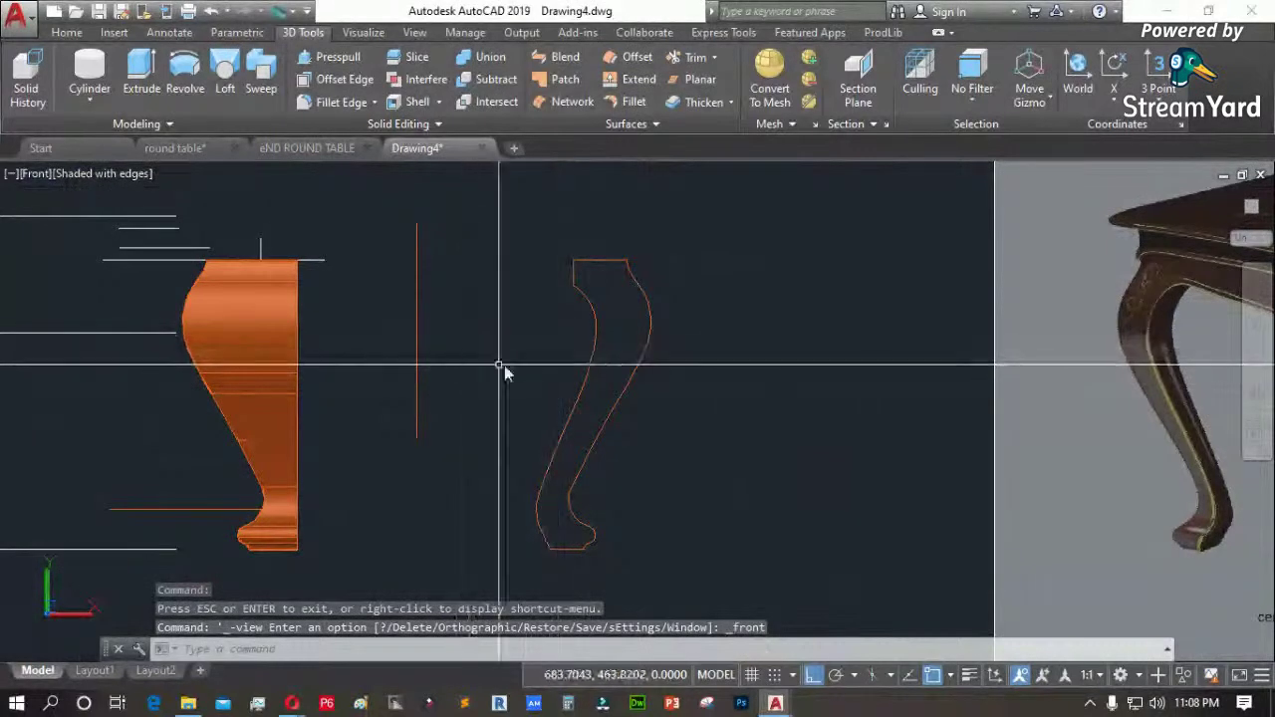
click(103, 176)
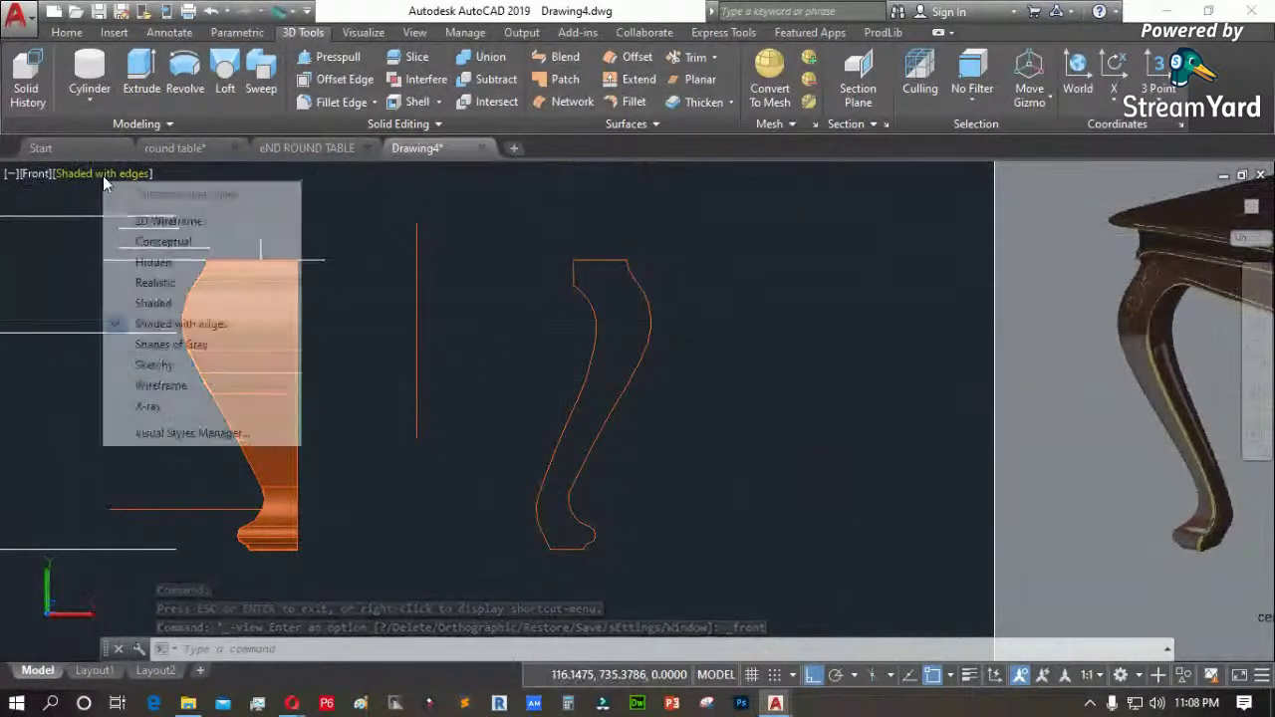
Switch the visual style to 2D Wireframe
click(159, 220)
scroll(127, 334, up, 2)
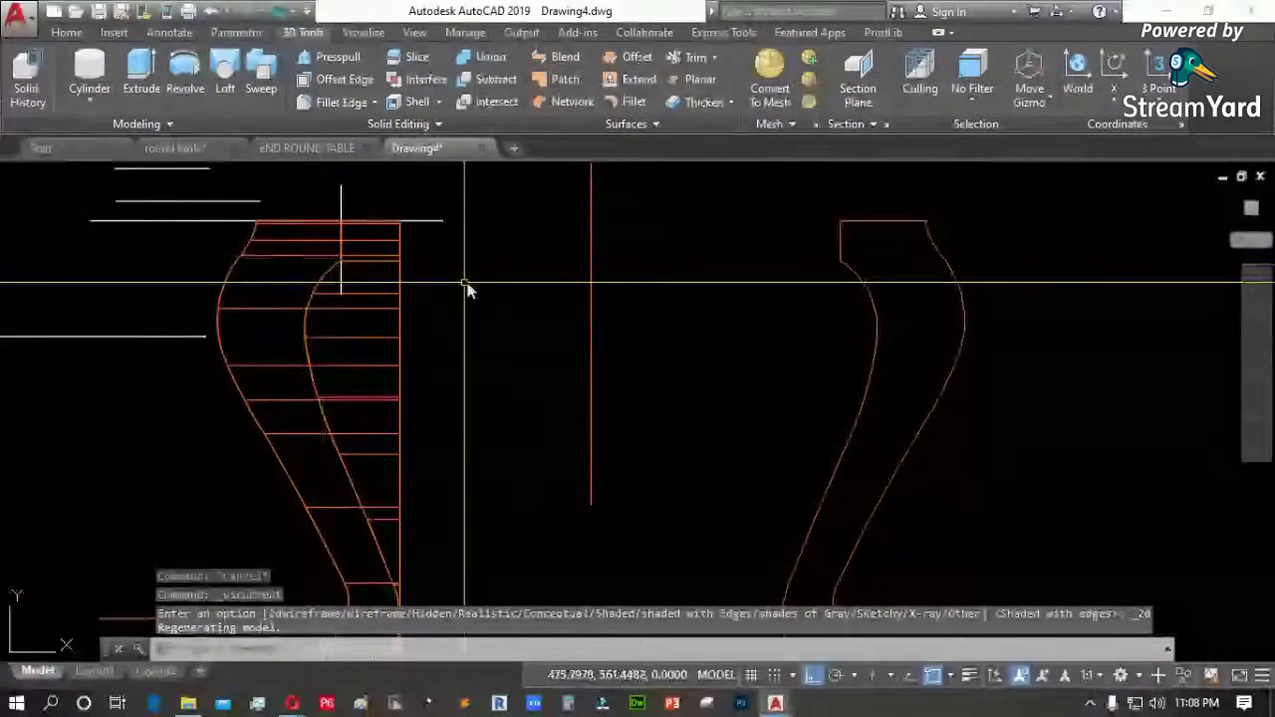
scroll(455, 327, down, 2)
Mirror the right leg outline across a vertical line, erasing the original
text(mi)
key(Return)
click(774, 413)
click(734, 394)
click(547, 394)
click(562, 484)
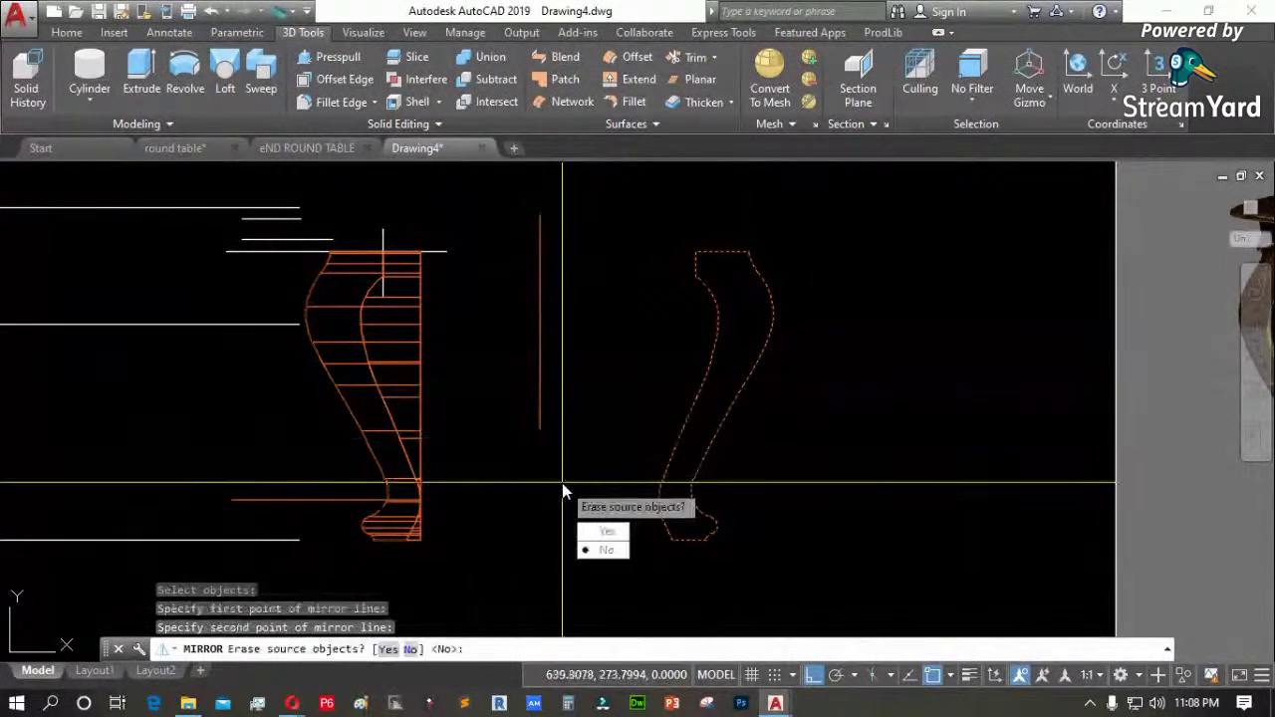
text(y)
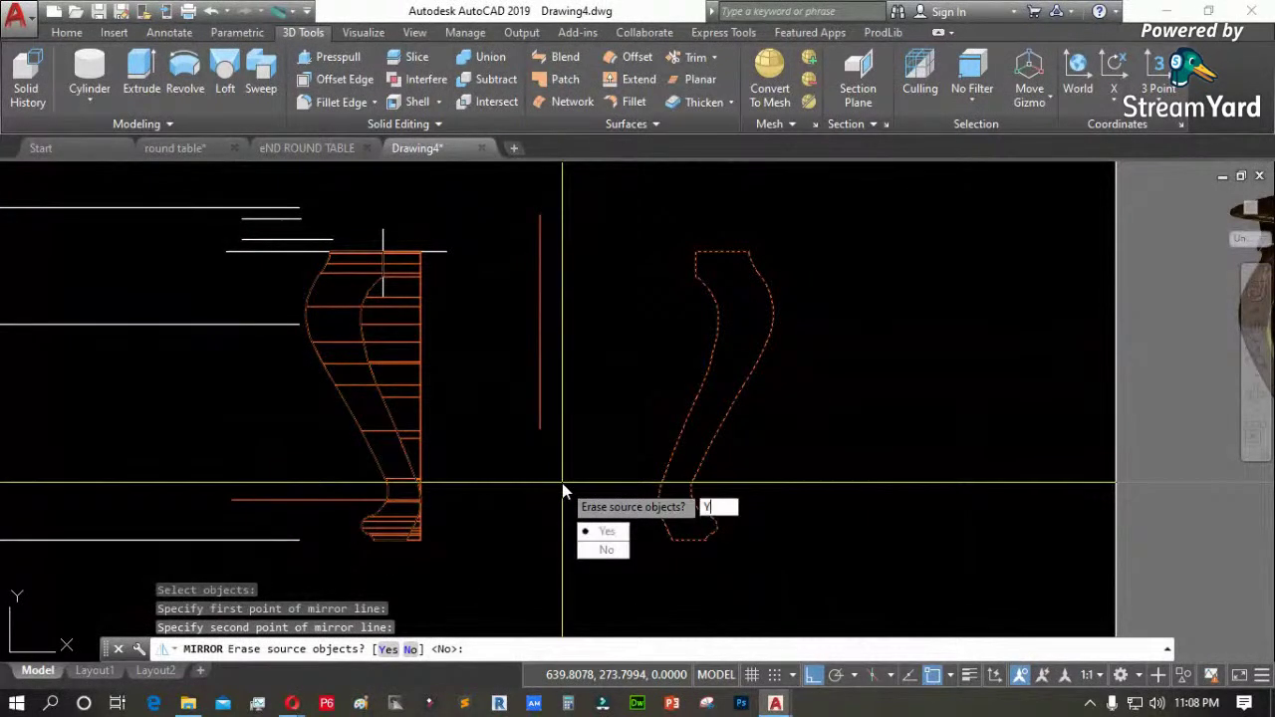
key(Return)
Mirror the striped leg profile the same way, erasing the source
scroll(367, 395, up, 3)
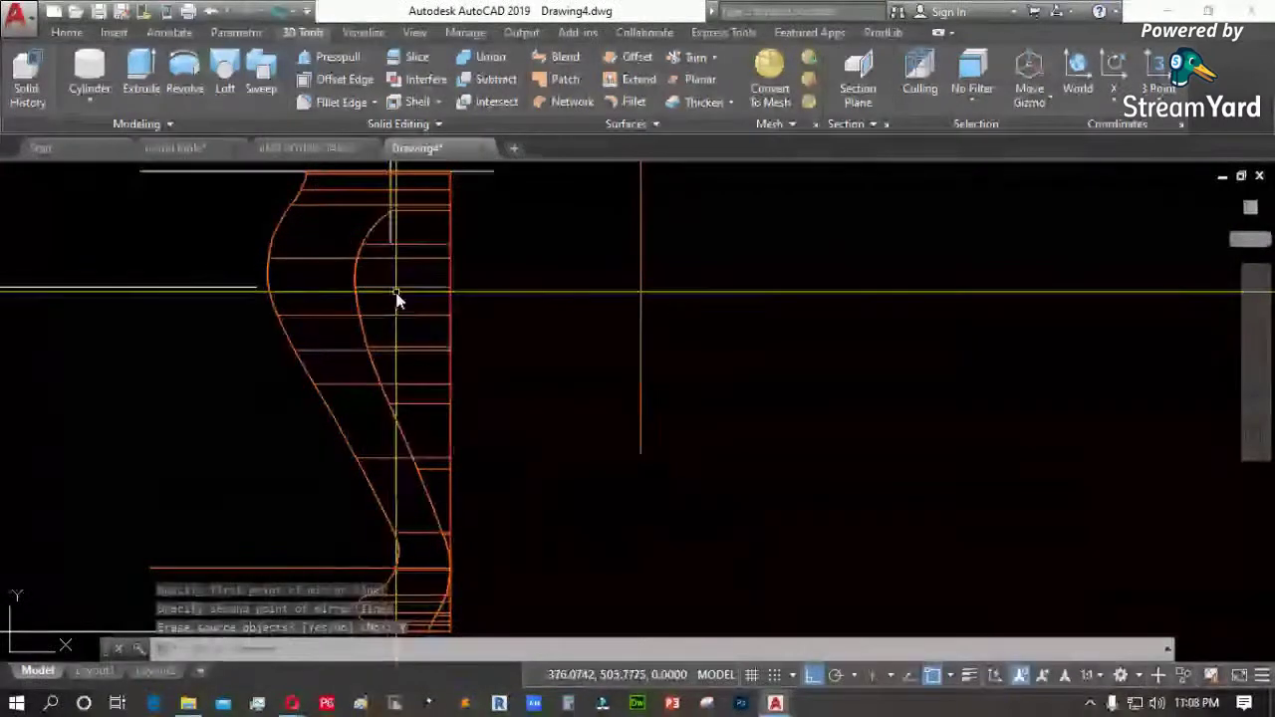
key(Return)
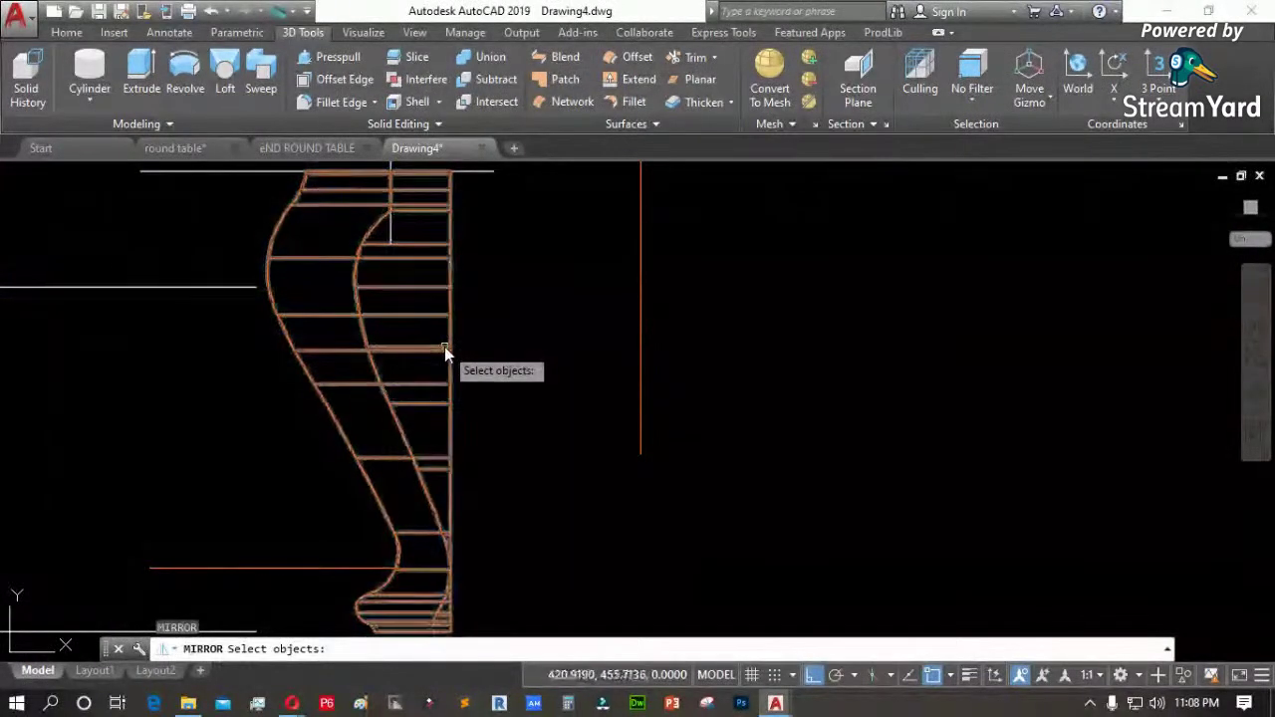
click(445, 349)
key(Return)
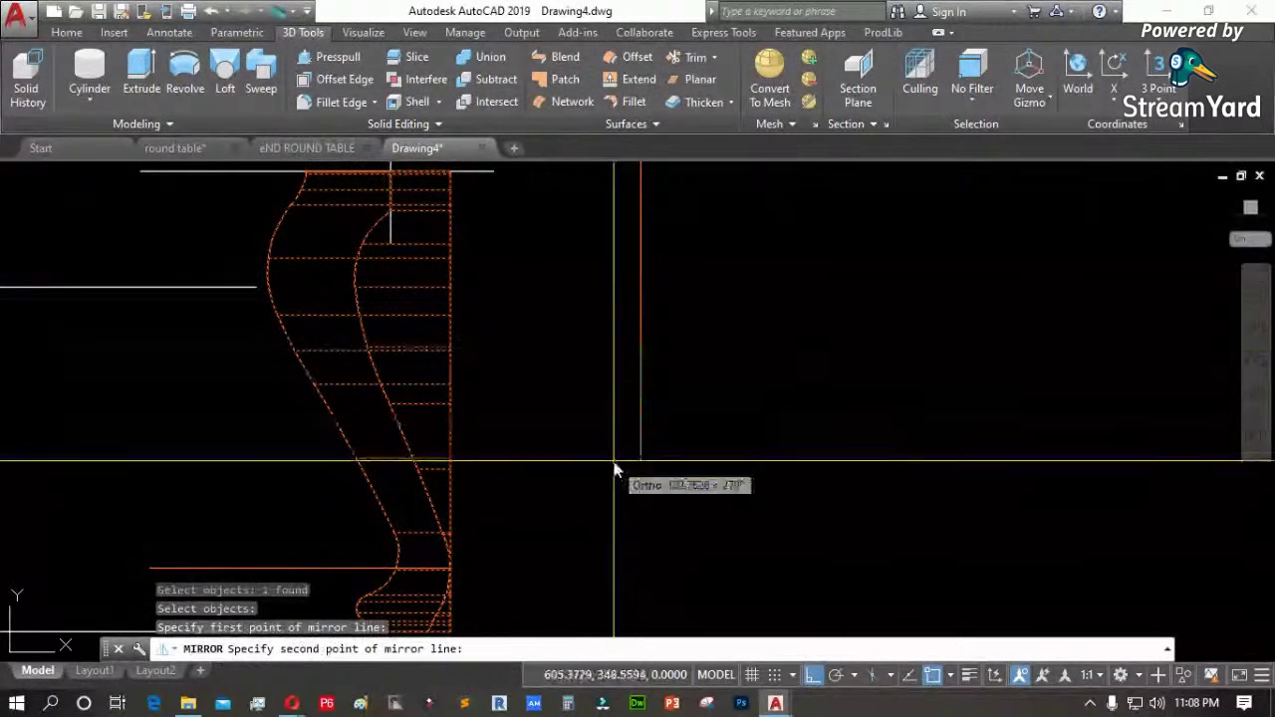
text(Y)
key(Return)
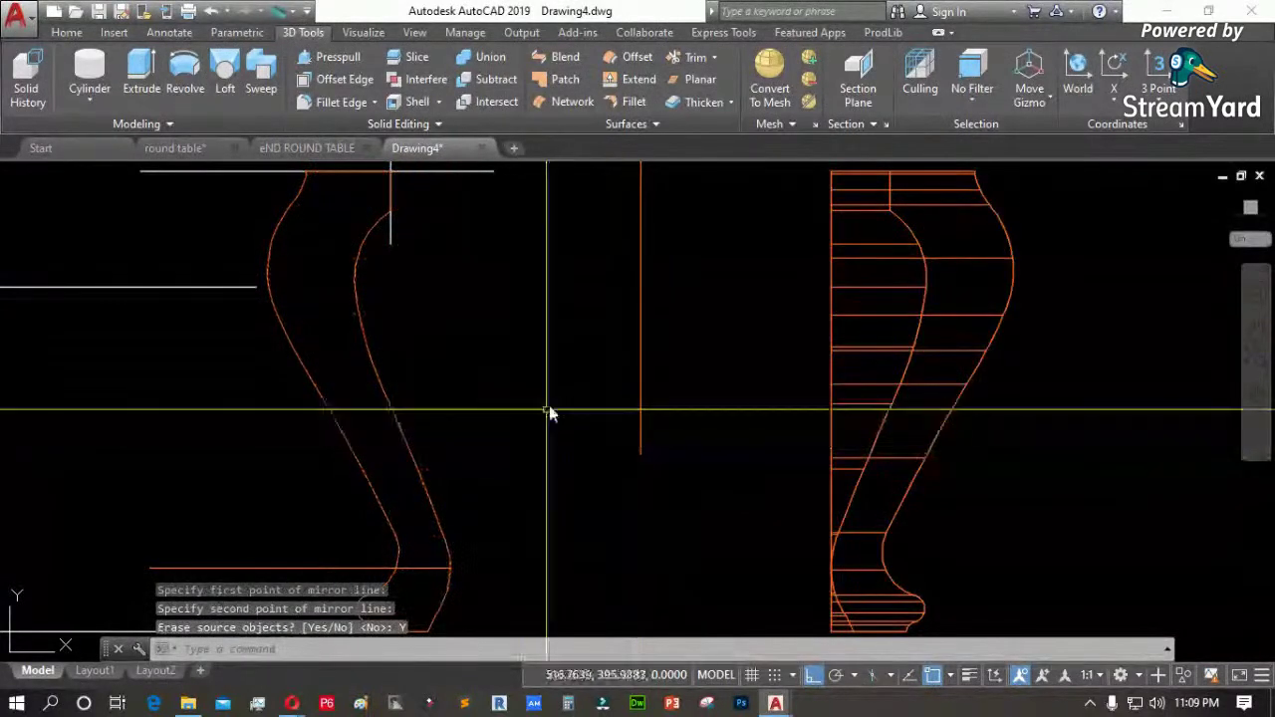
Delete the stray horizontal line at the foot
scroll(458, 299, down, 2)
scroll(430, 413, up, 5)
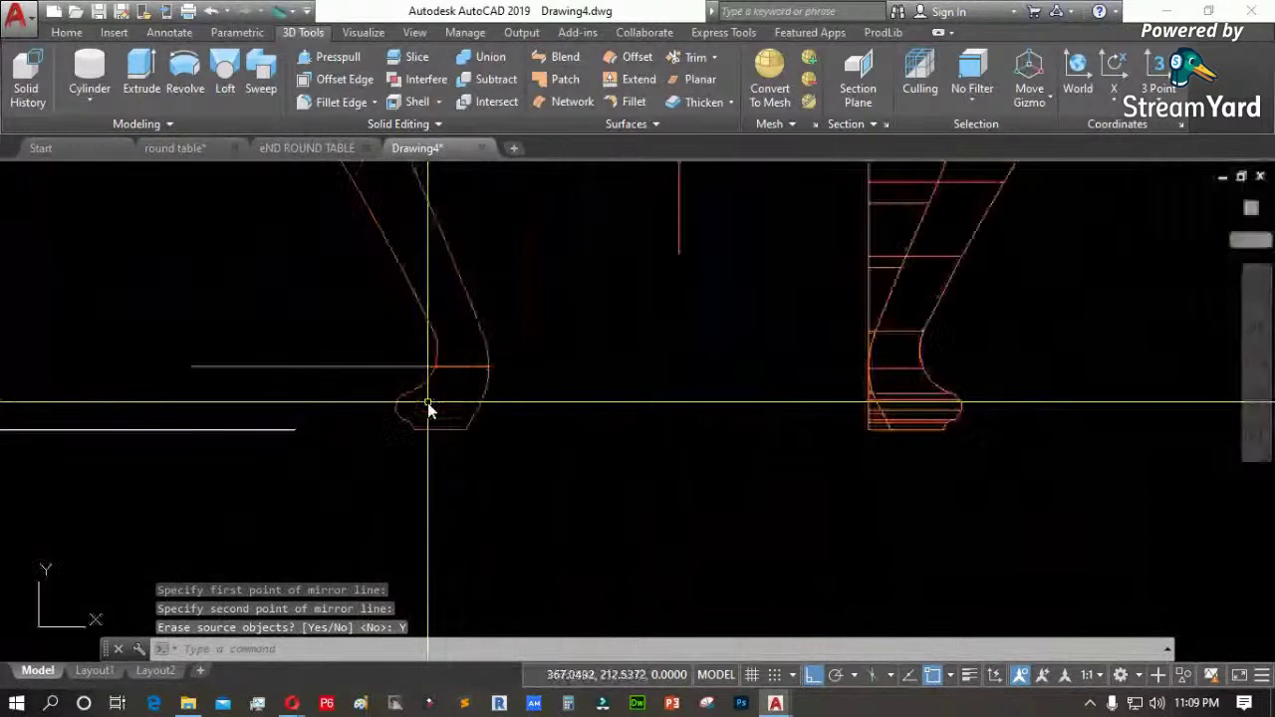
key(Delete)
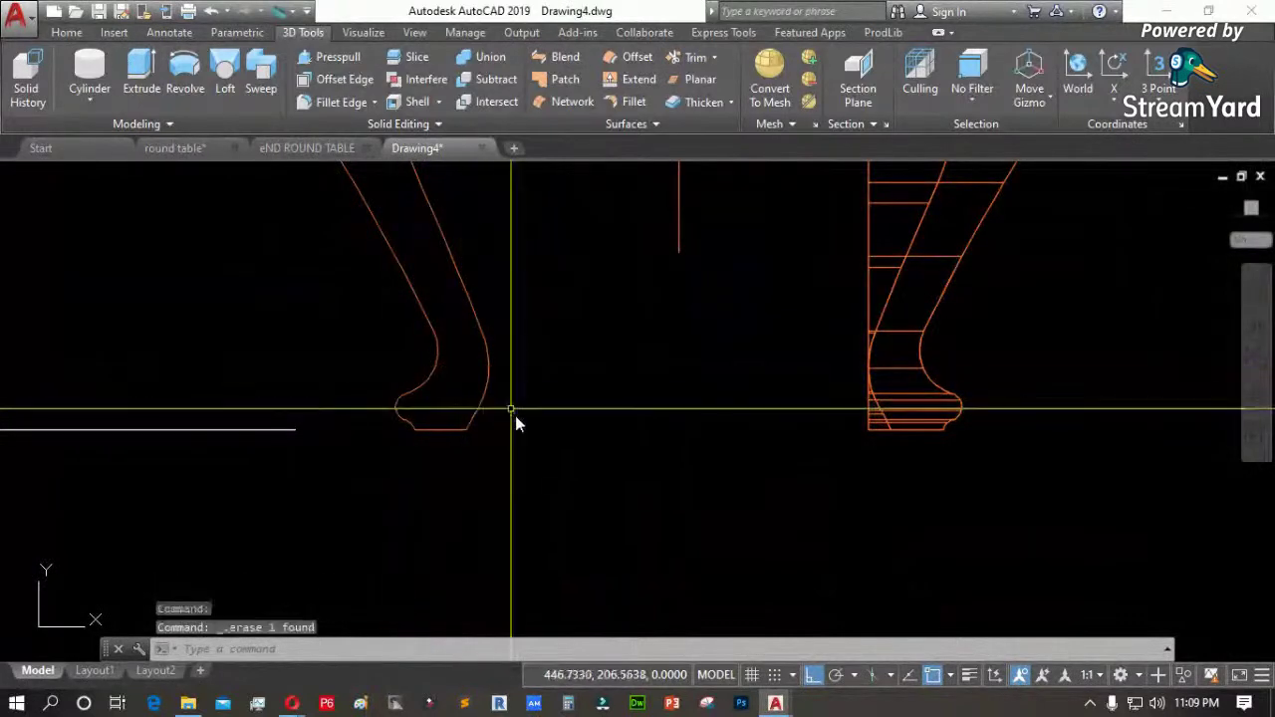
scroll(501, 432, up, 2)
scroll(498, 463, down, 2)
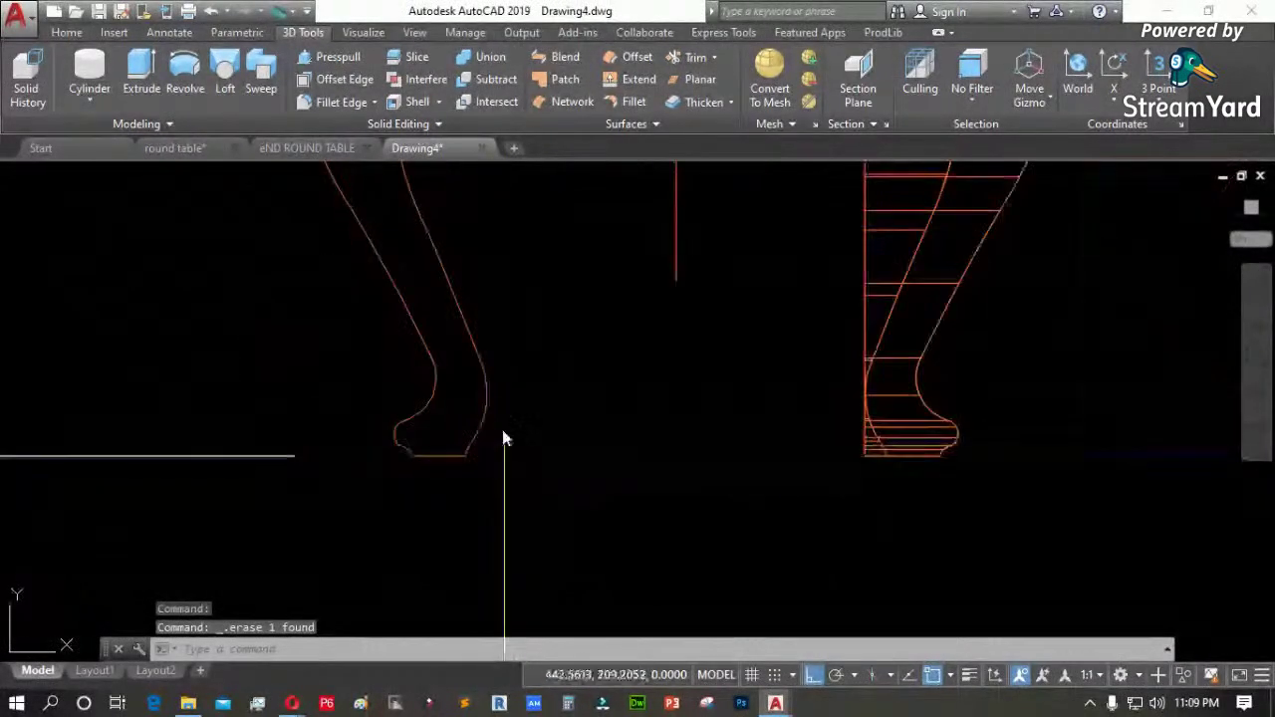
scroll(485, 425, down, 2)
scroll(430, 321, up, 4)
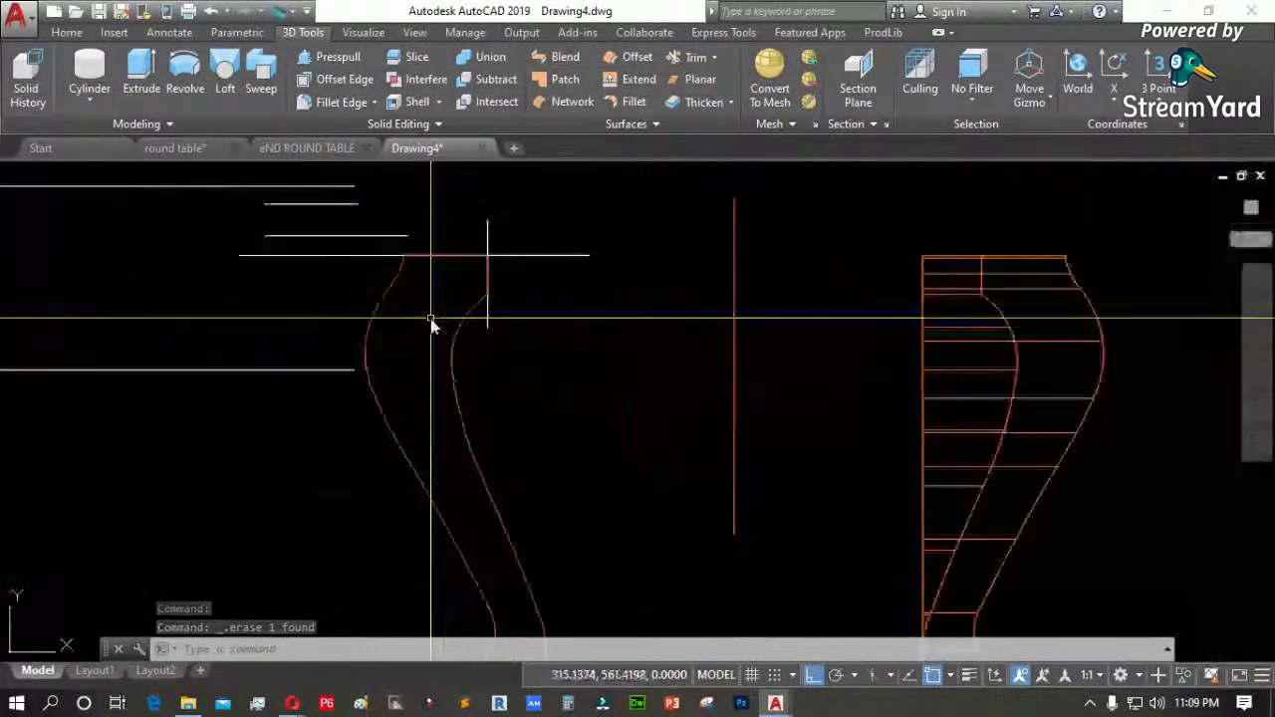
Select the leg outline curves and try grip-stretching their ends, then cancel the stretch
click(472, 317)
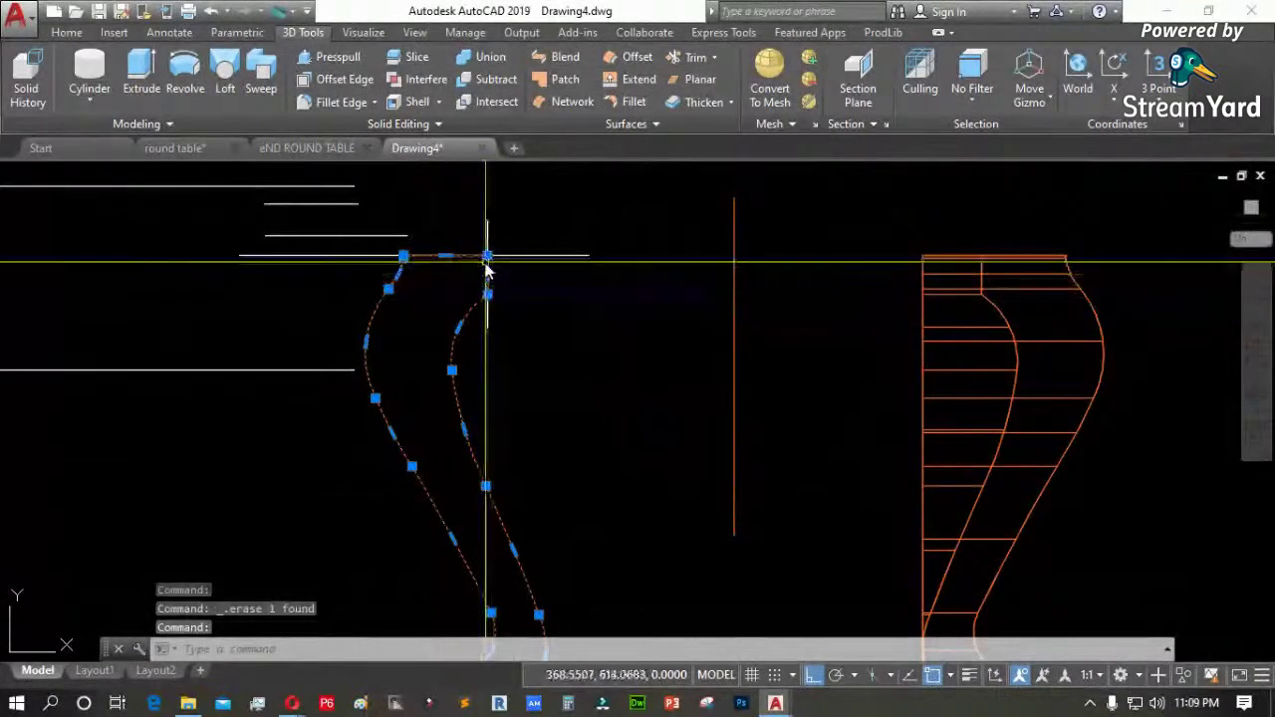
scroll(403, 259, up, 2)
scroll(373, 229, down, 5)
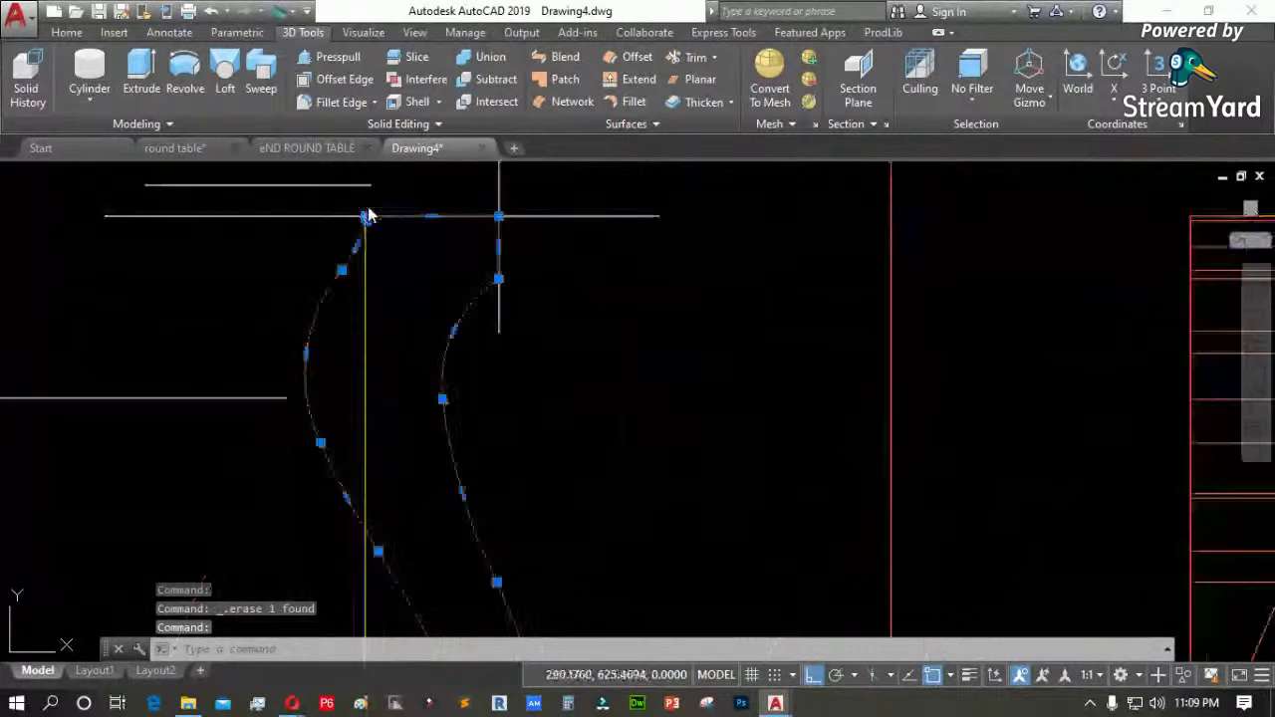
scroll(389, 317, up, 5)
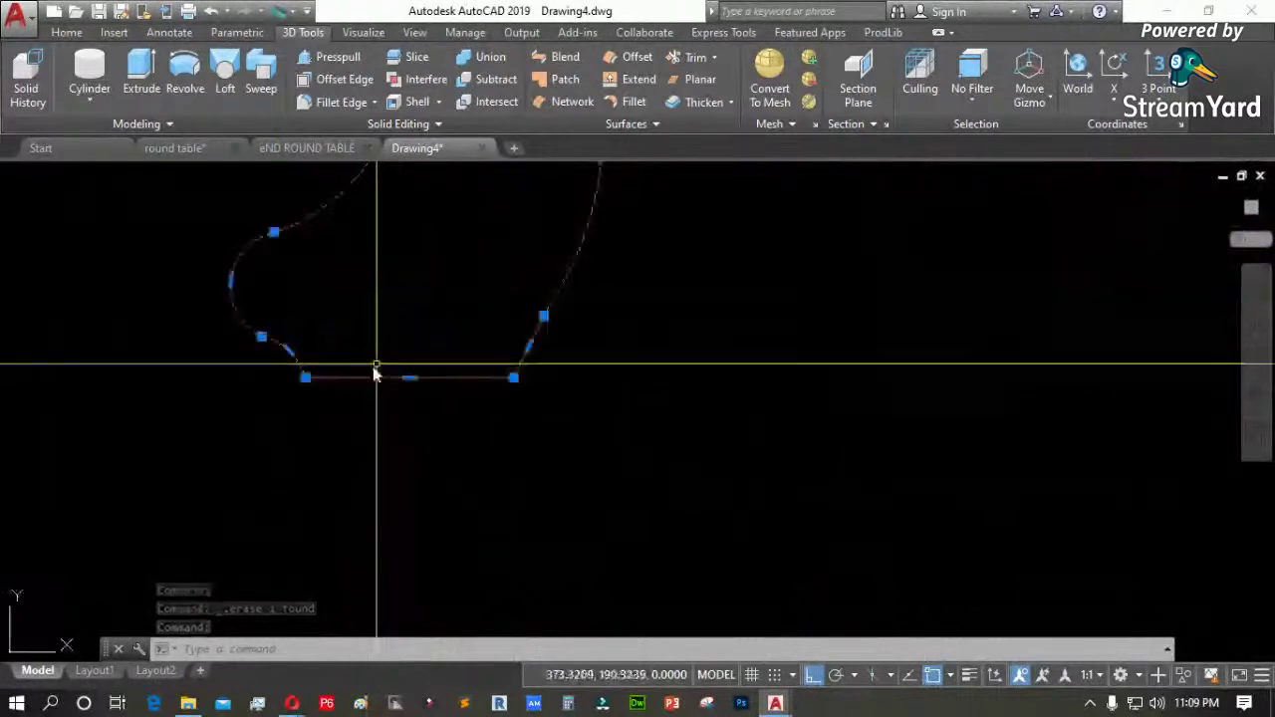
click(305, 378)
scroll(577, 427, up, 2)
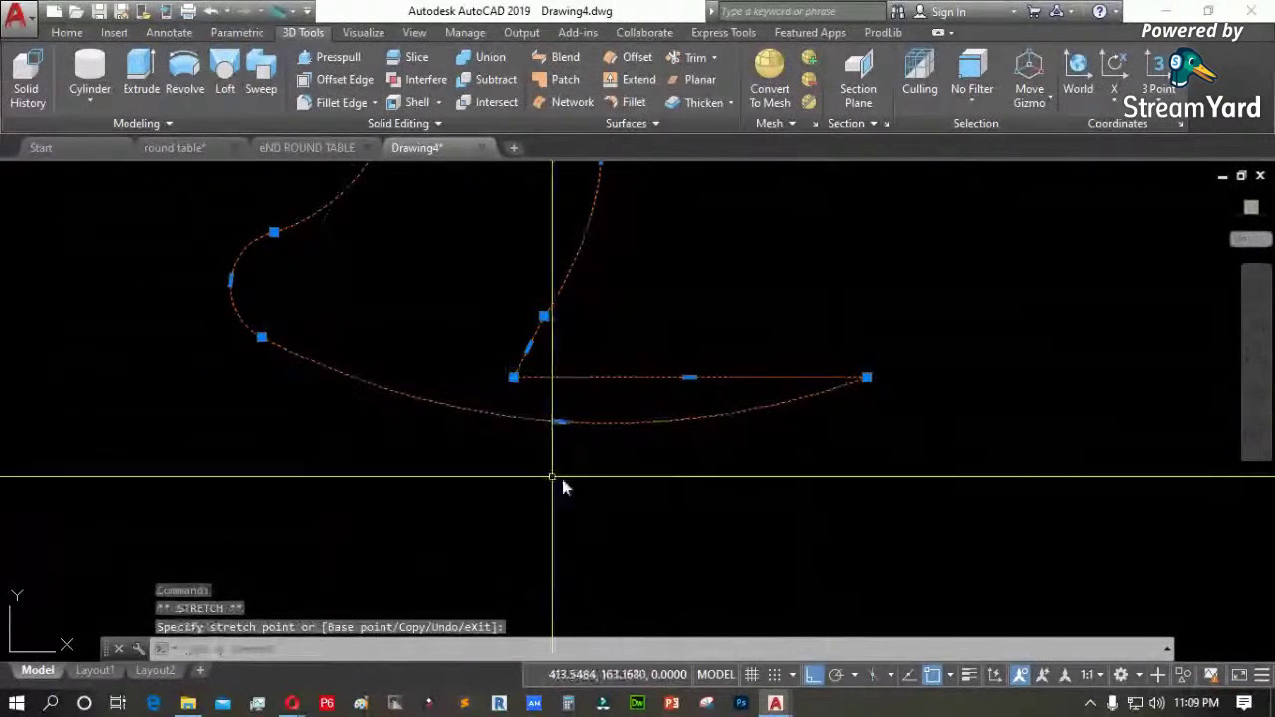
scroll(578, 493, down, 4)
scroll(468, 498, down, 3)
scroll(478, 199, up, 5)
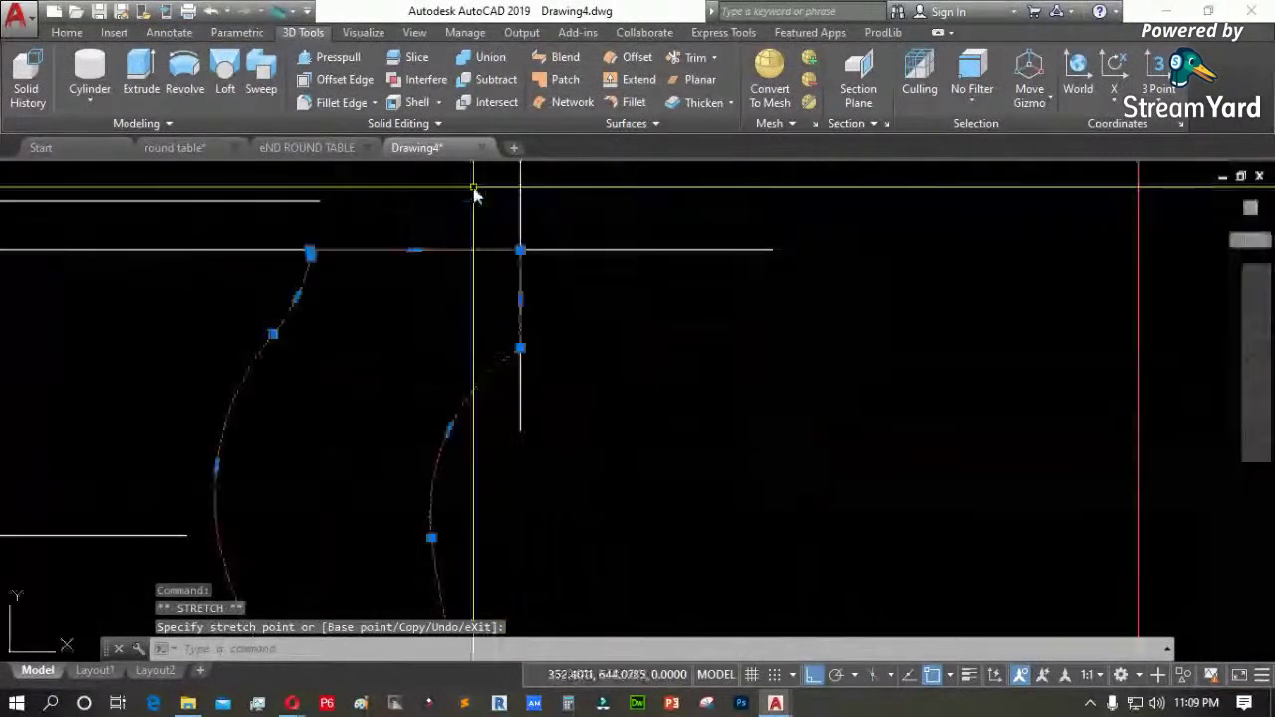
click(310, 251)
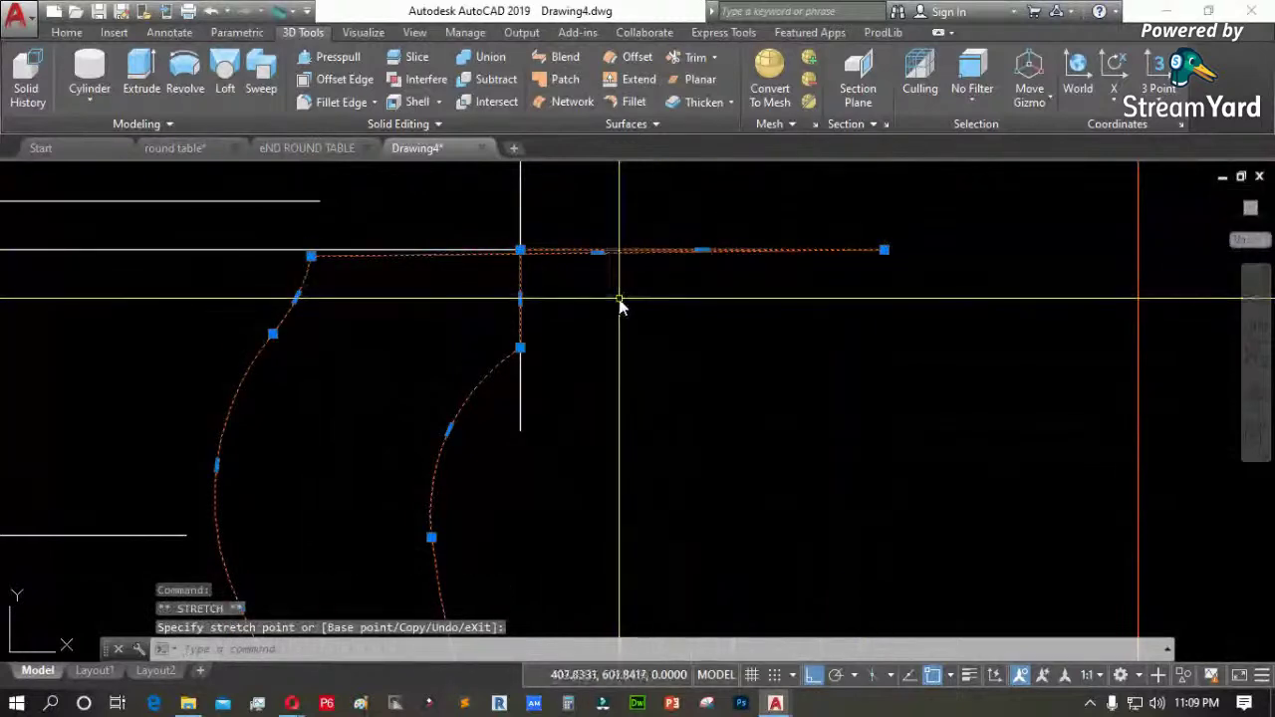
key(Escape)
Undo the last grip edit and clear the grips on the leg curves
key(ctrl+z)
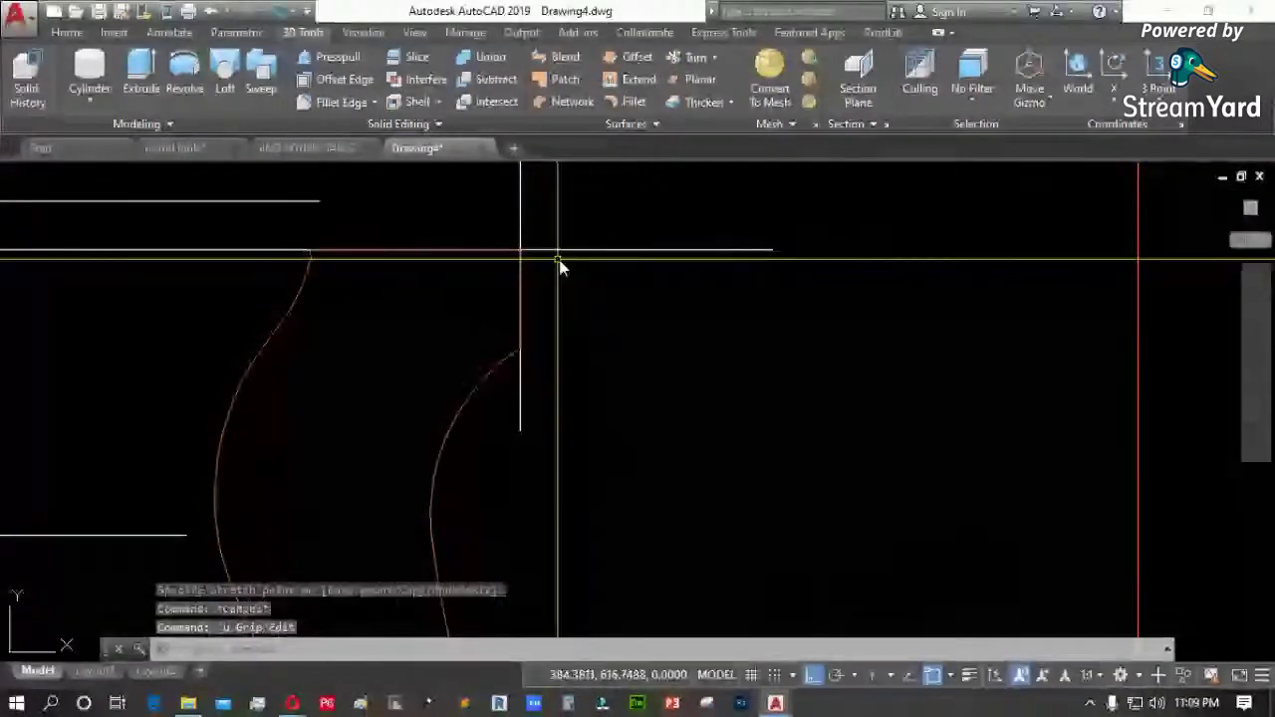
scroll(553, 271, down, 4)
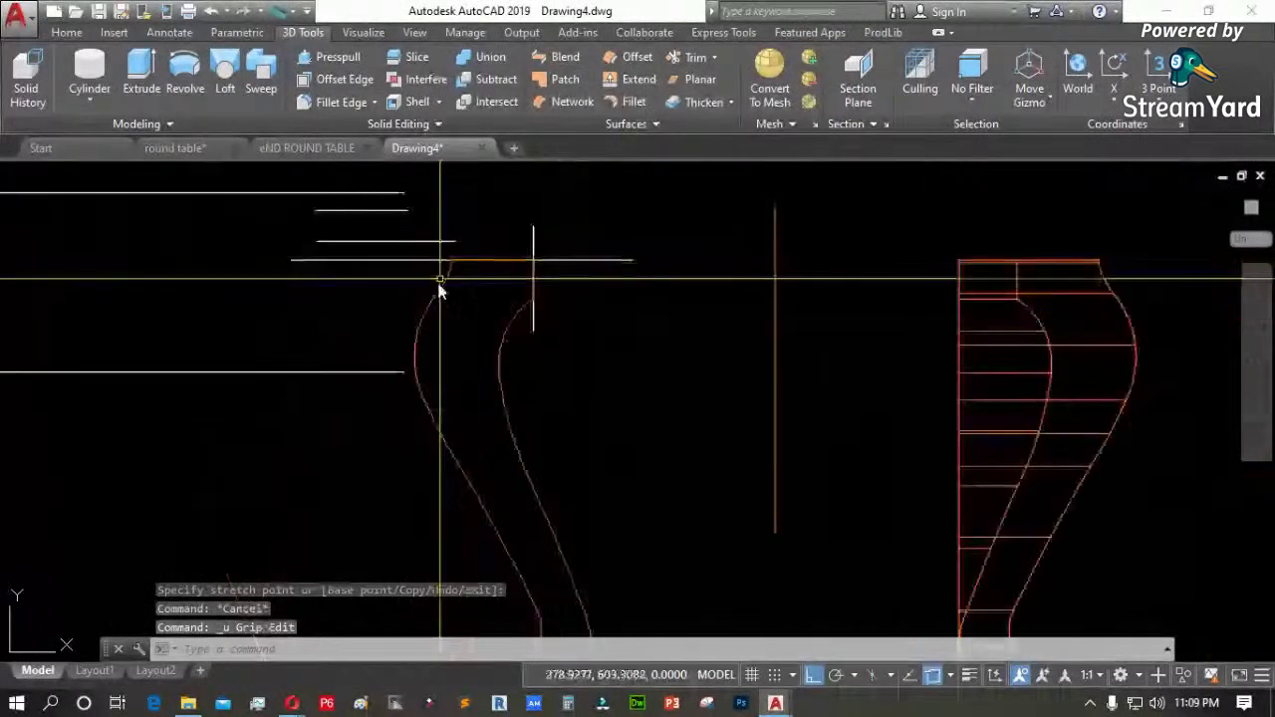
click(427, 323)
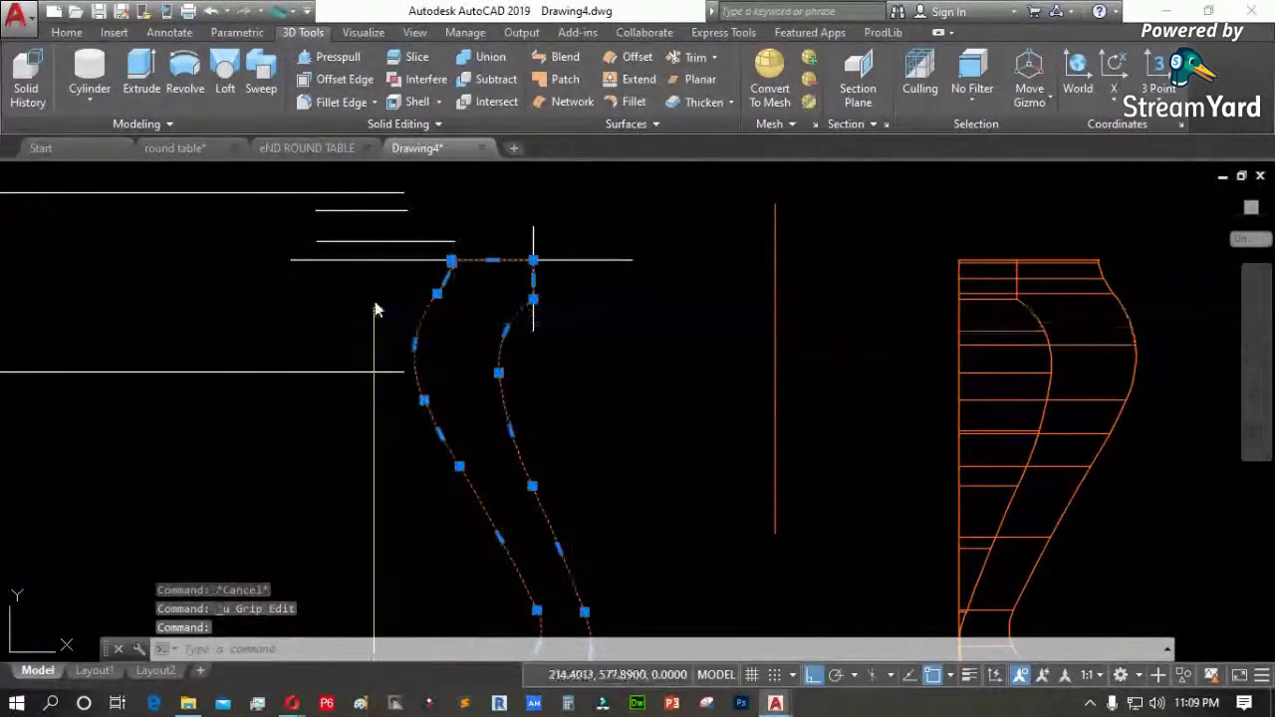
scroll(526, 285, up, 3)
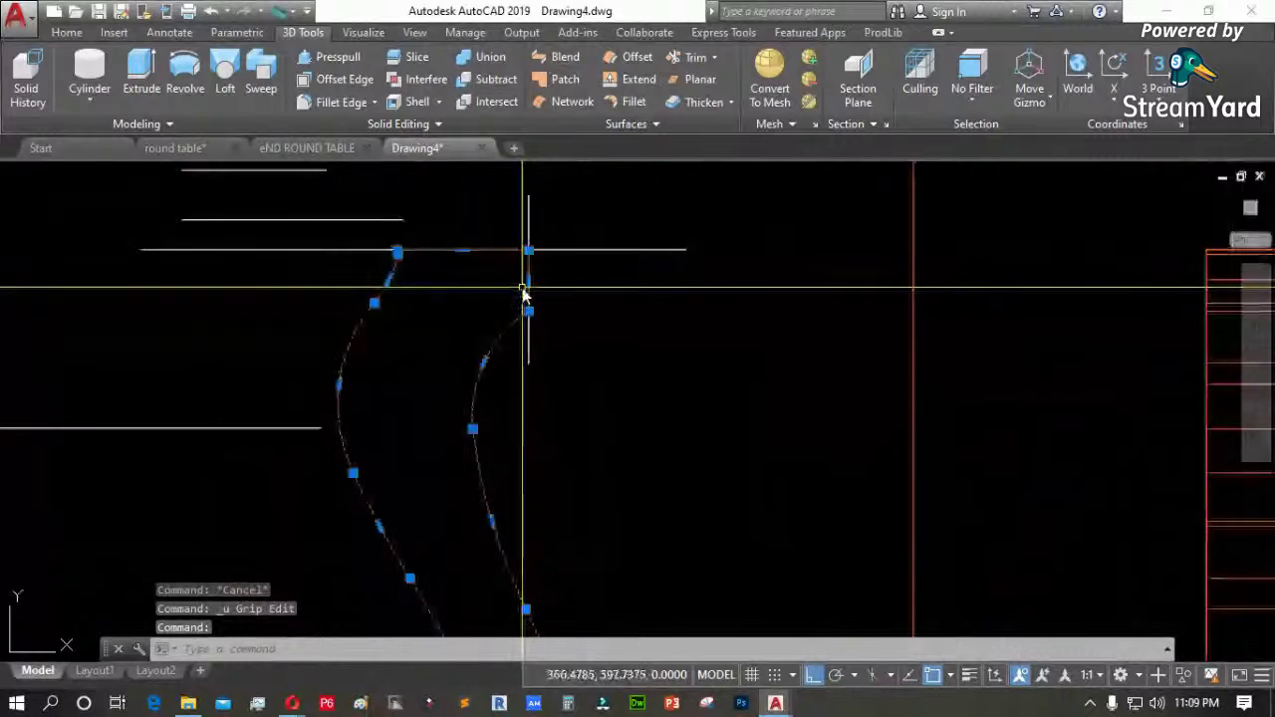
key(Escape)
Draw a trial polyline across the leg top, then undo it and the earlier foot grip edit
text(PL)
key(Return)
scroll(575, 256, up, 4)
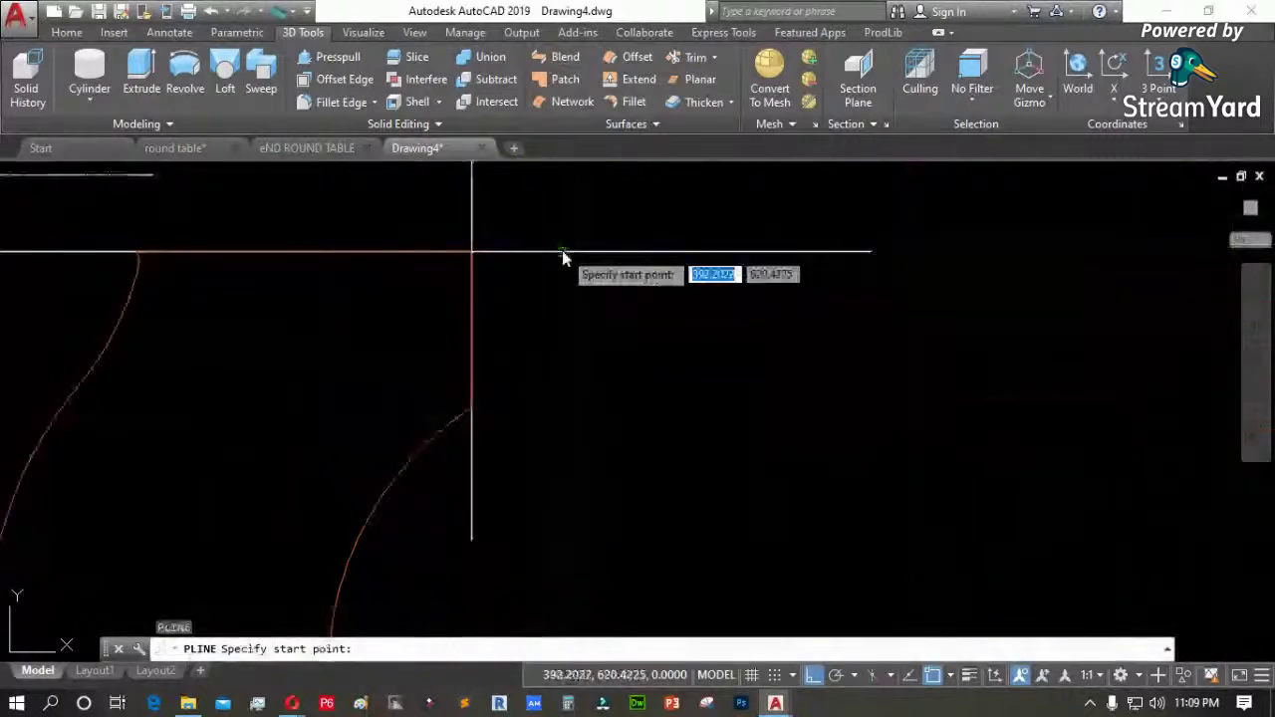
click(469, 247)
scroll(590, 289, down, 5)
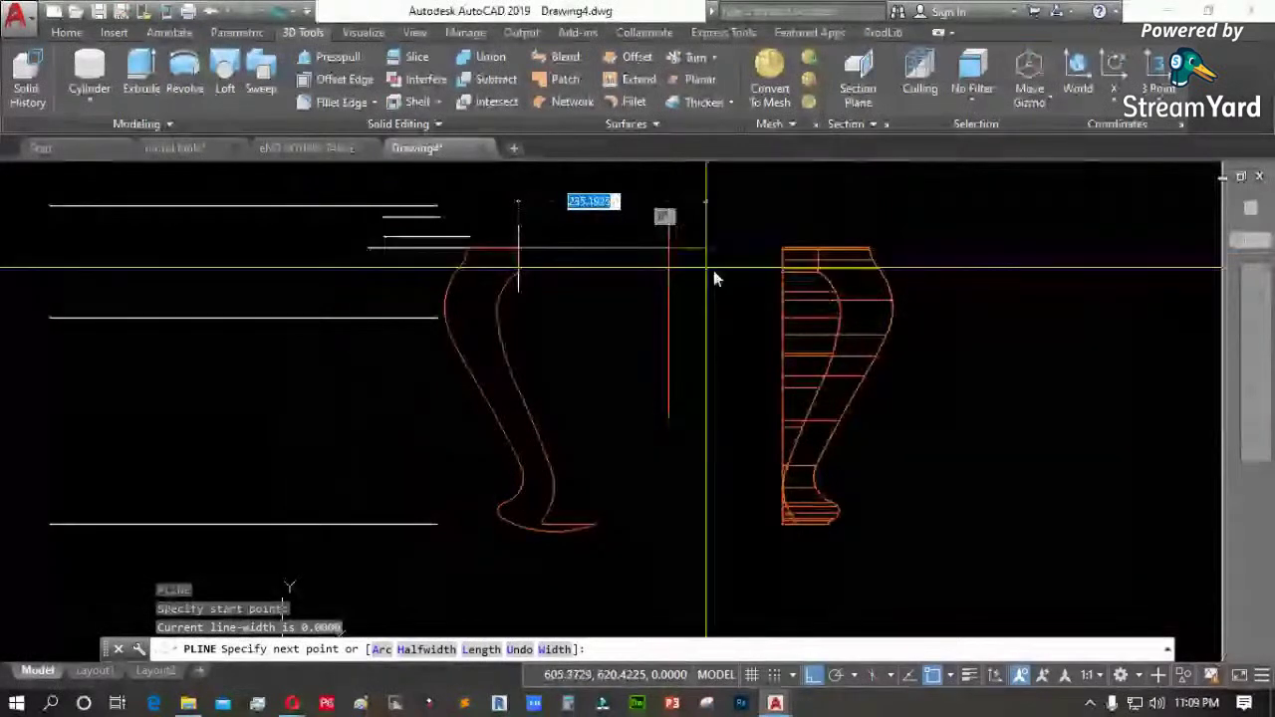
scroll(662, 267, up, 3)
click(647, 265)
scroll(644, 378, down, 4)
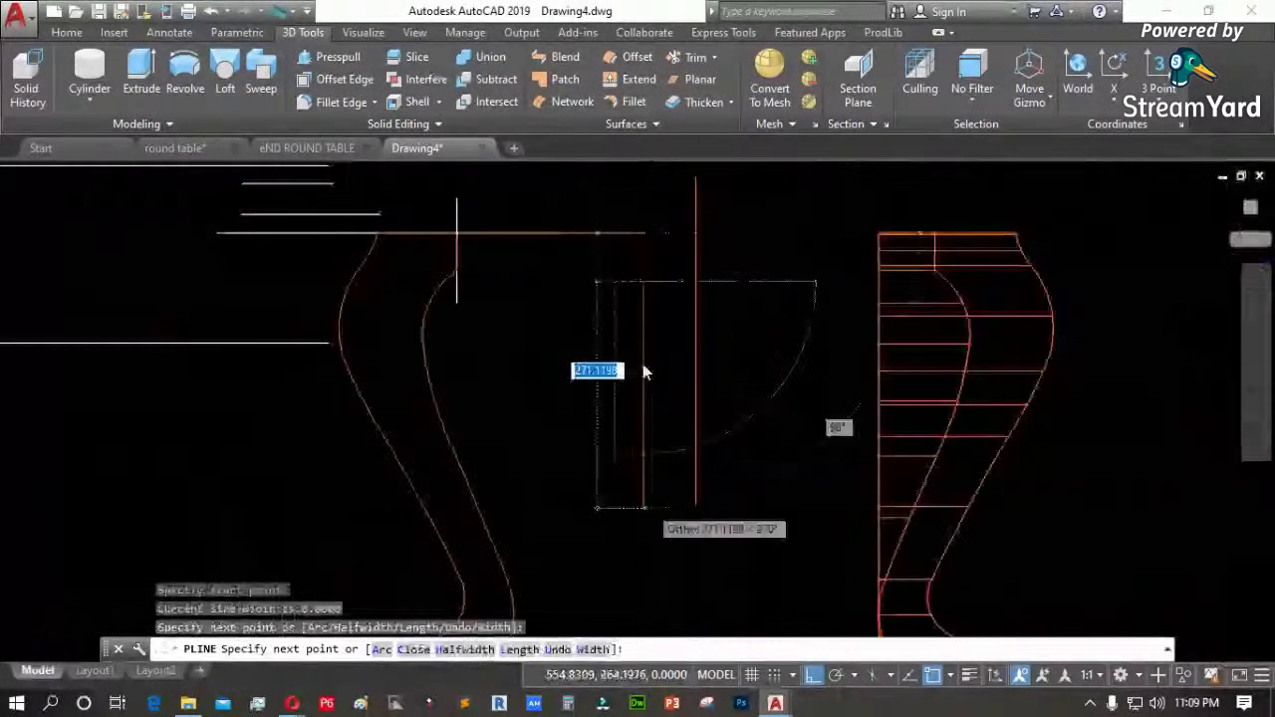
scroll(578, 519, up, 5)
key(Escape)
text(u)
key(Return)
scroll(605, 490, up, 3)
key(Return)
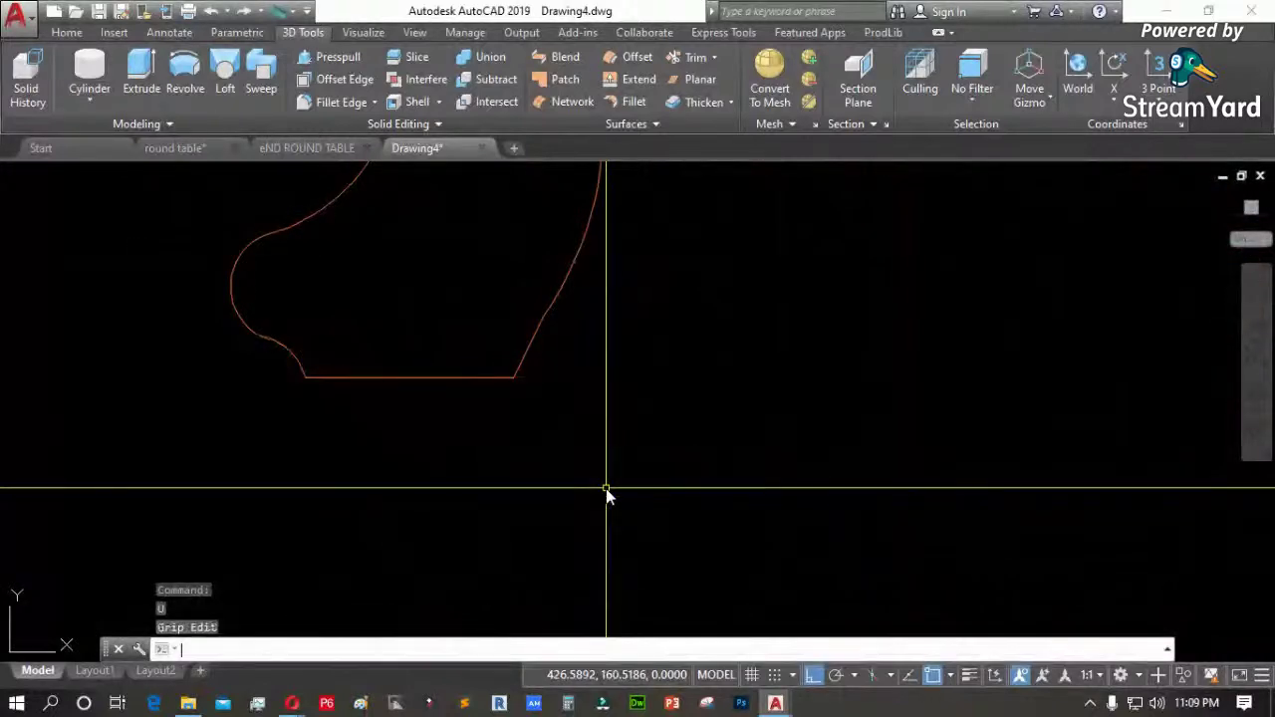
Draw a polyline forming the straight bottom, right and top edges of the half-leg
text(pl)
key(Return)
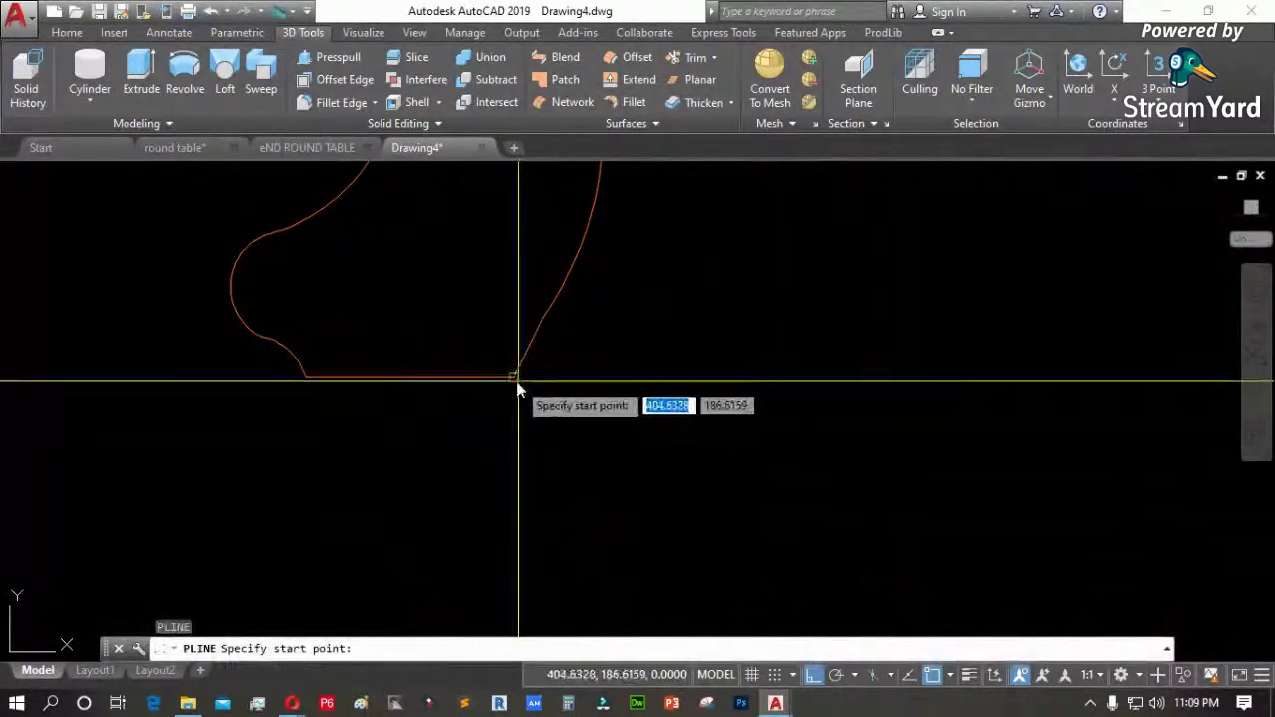
click(518, 378)
scroll(643, 448, down, 2)
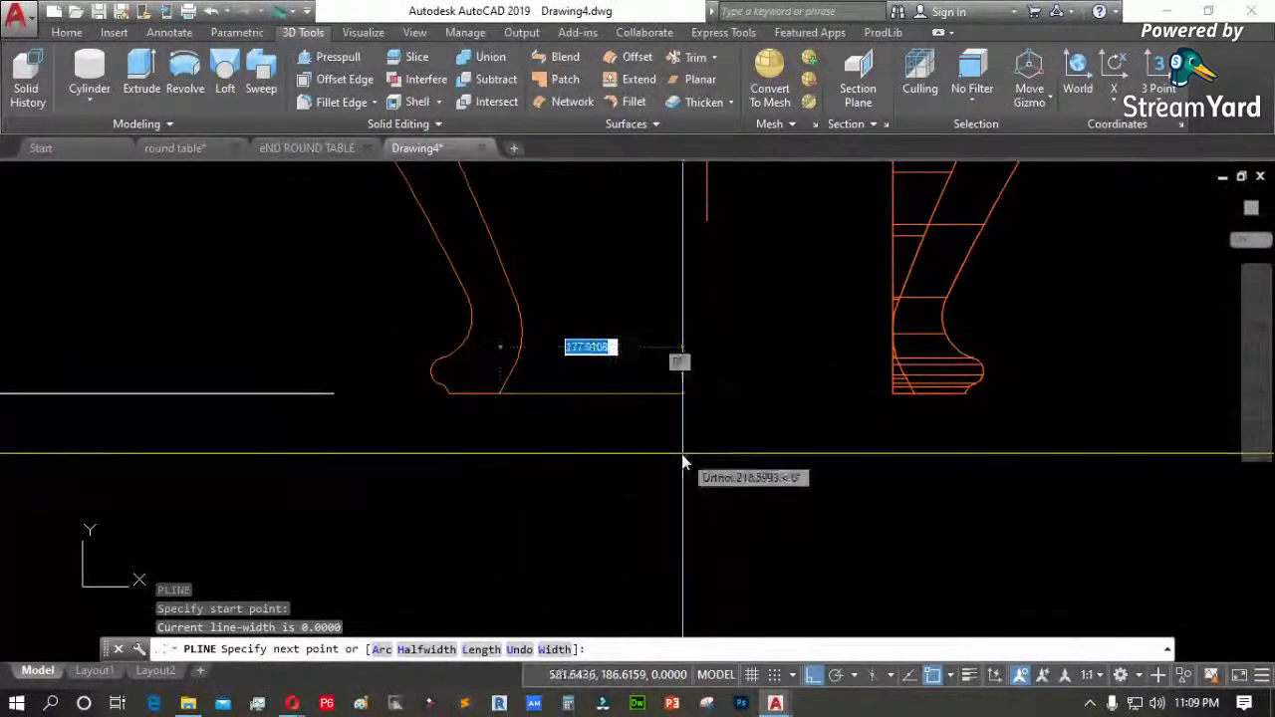
click(676, 461)
scroll(668, 469, down, 3)
scroll(648, 329, up, 2)
scroll(622, 451, up, 4)
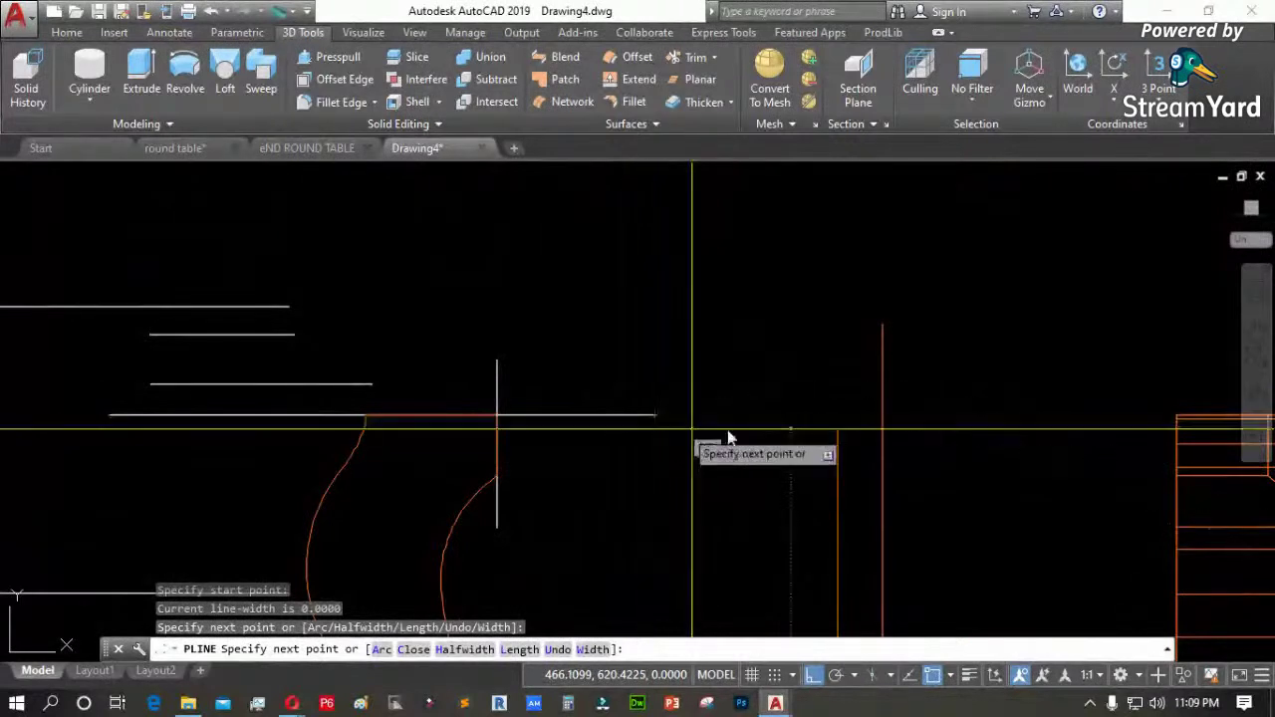
click(762, 424)
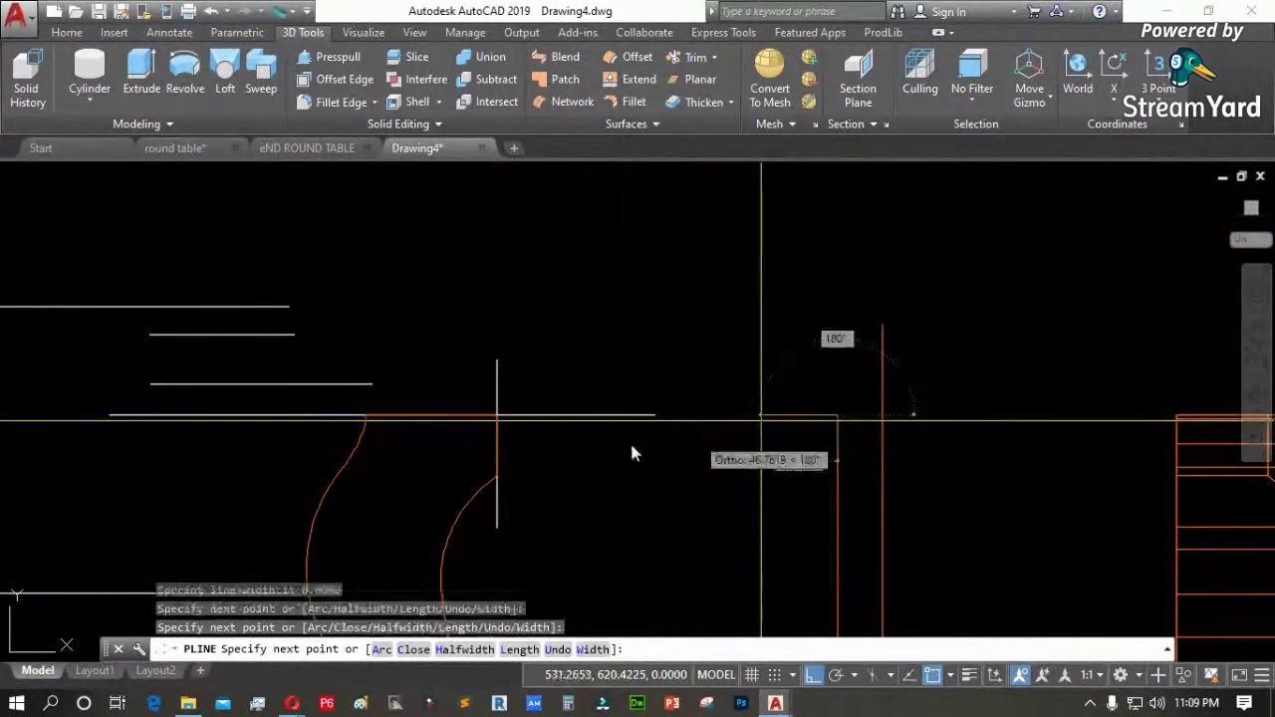
click(501, 419)
key(Return)
scroll(654, 289, down, 5)
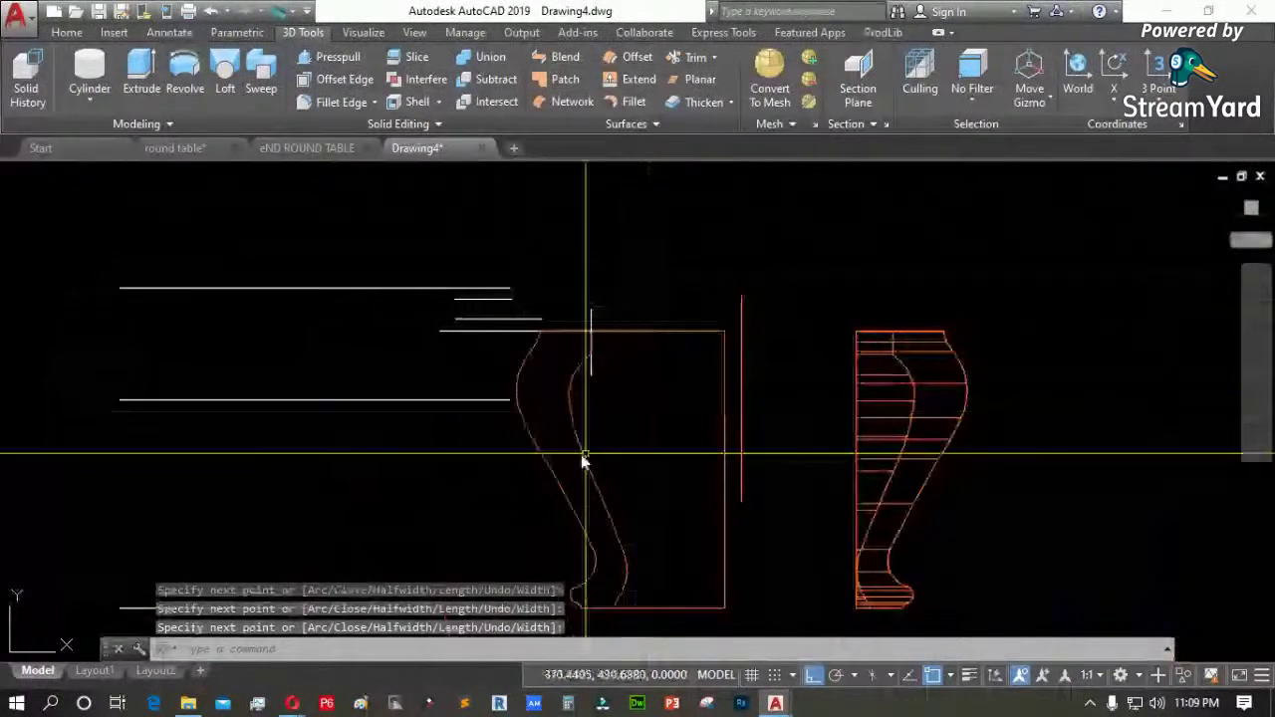
scroll(550, 396, down, 3)
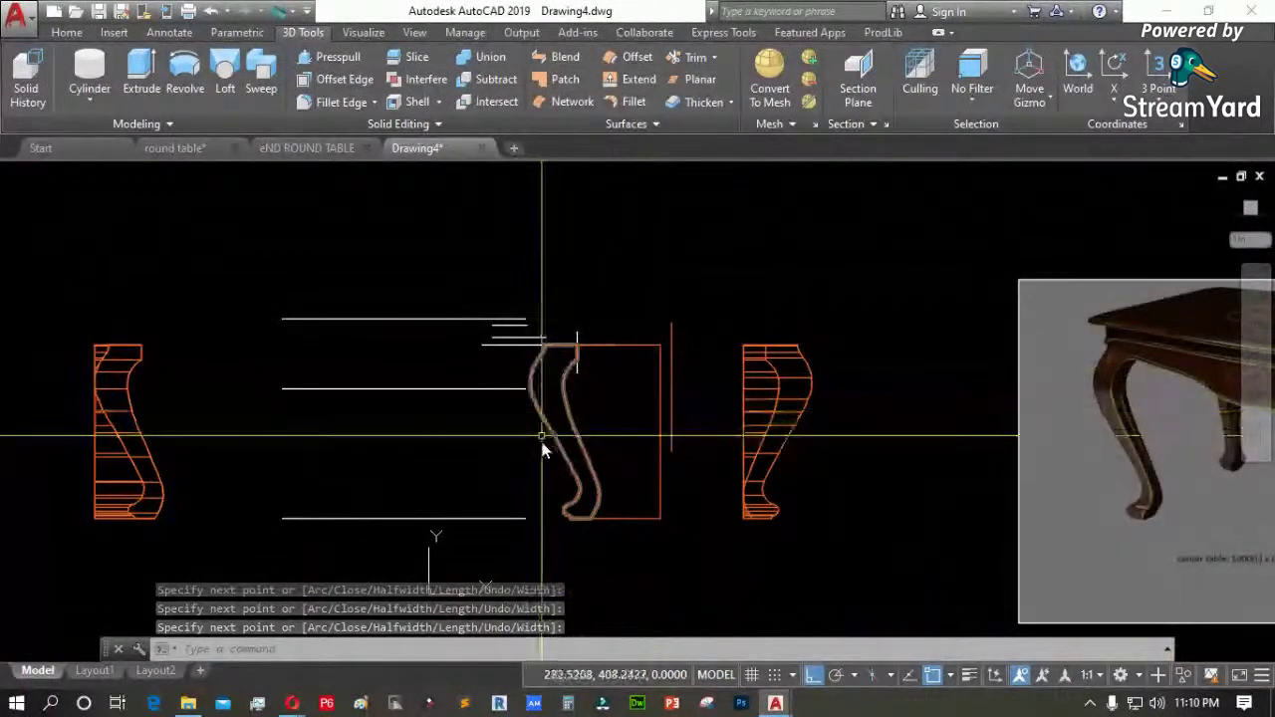
scroll(543, 442, up, 4)
Trim away the foot's bottom connecting piece against the leg profile
text(tr)
key(Return)
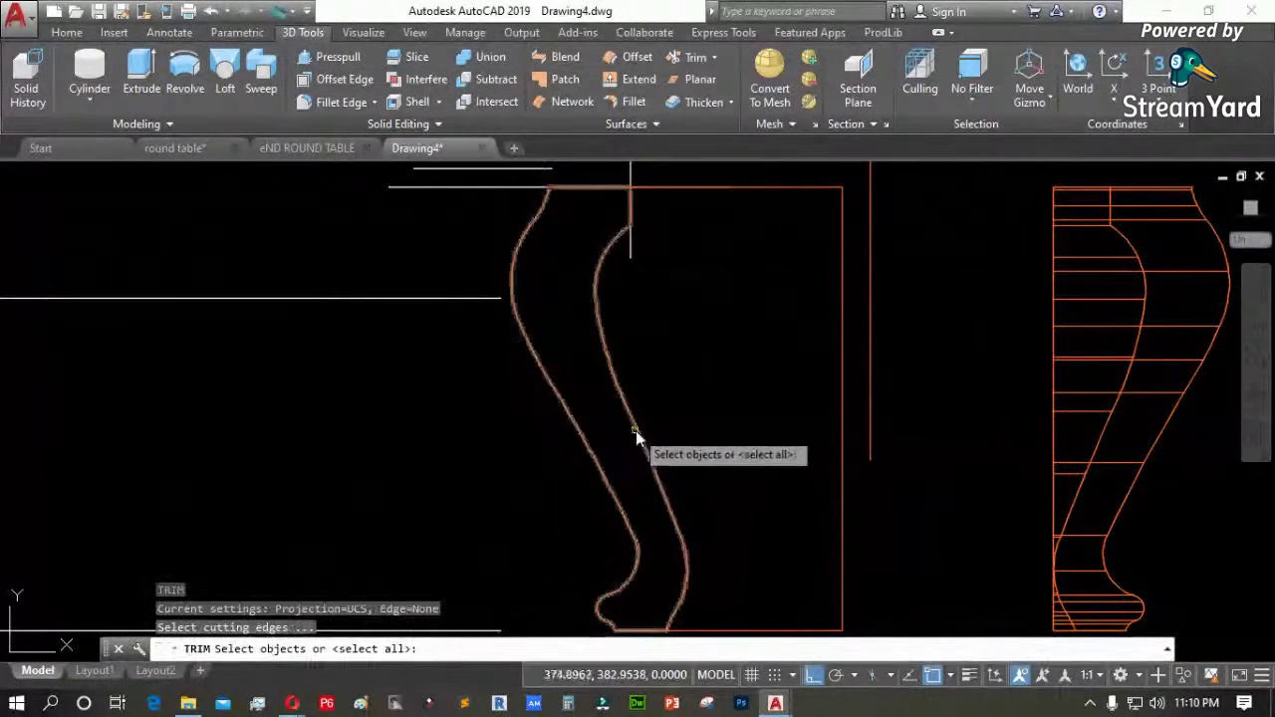
click(634, 431)
scroll(628, 443, down, 2)
key(Return)
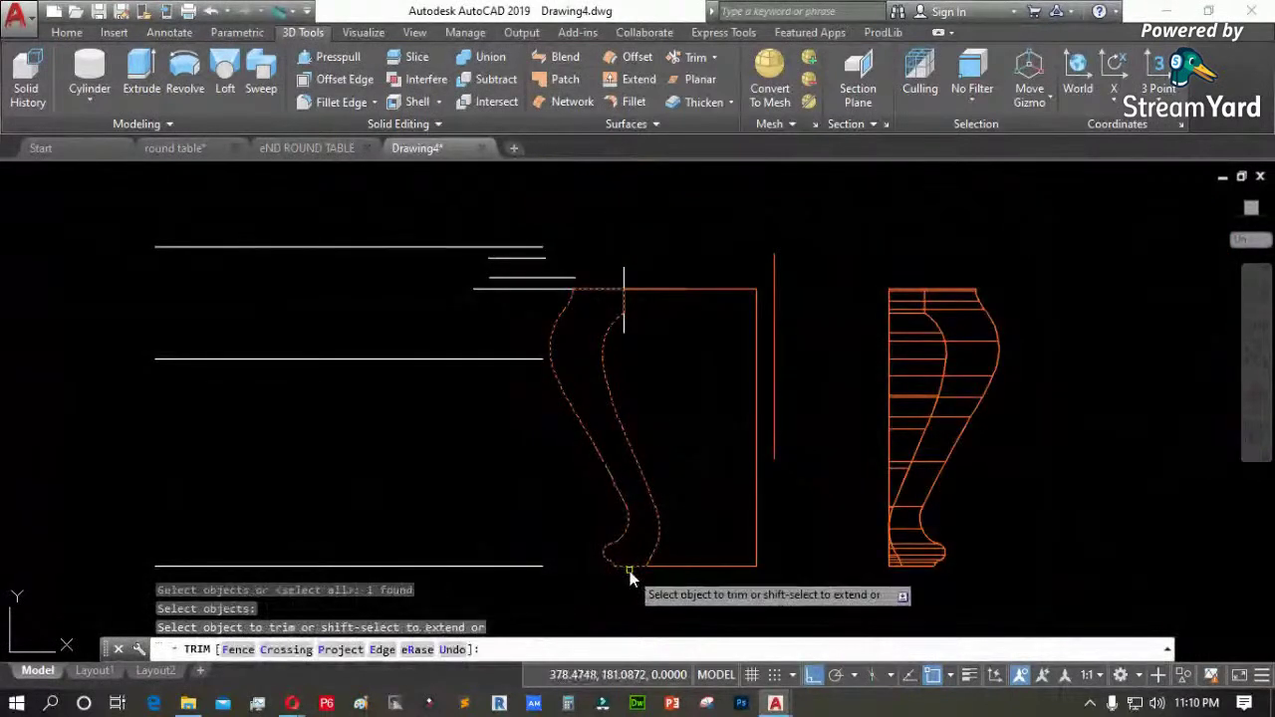
click(629, 571)
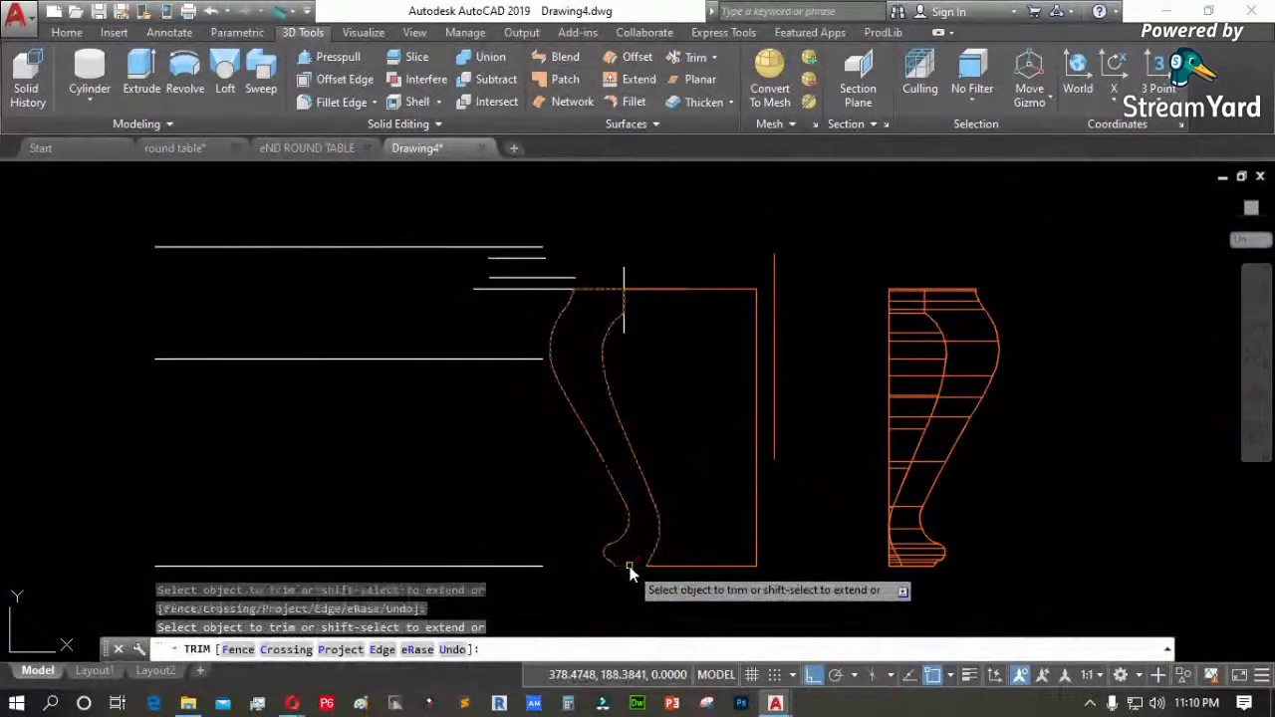
scroll(629, 289, up, 3)
click(619, 244)
key(Escape)
Erase the stray vertical line by the leg top and the outer leg curve
click(619, 276)
key(Delete)
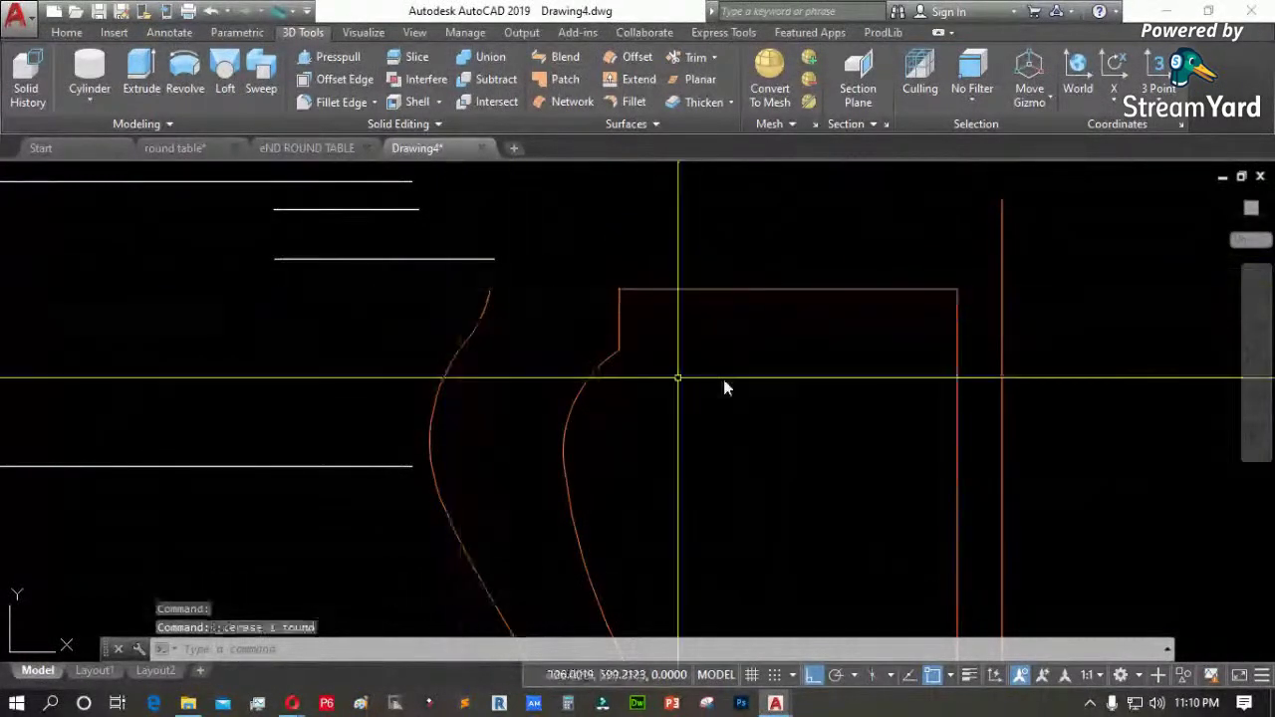
scroll(551, 286, down, 3)
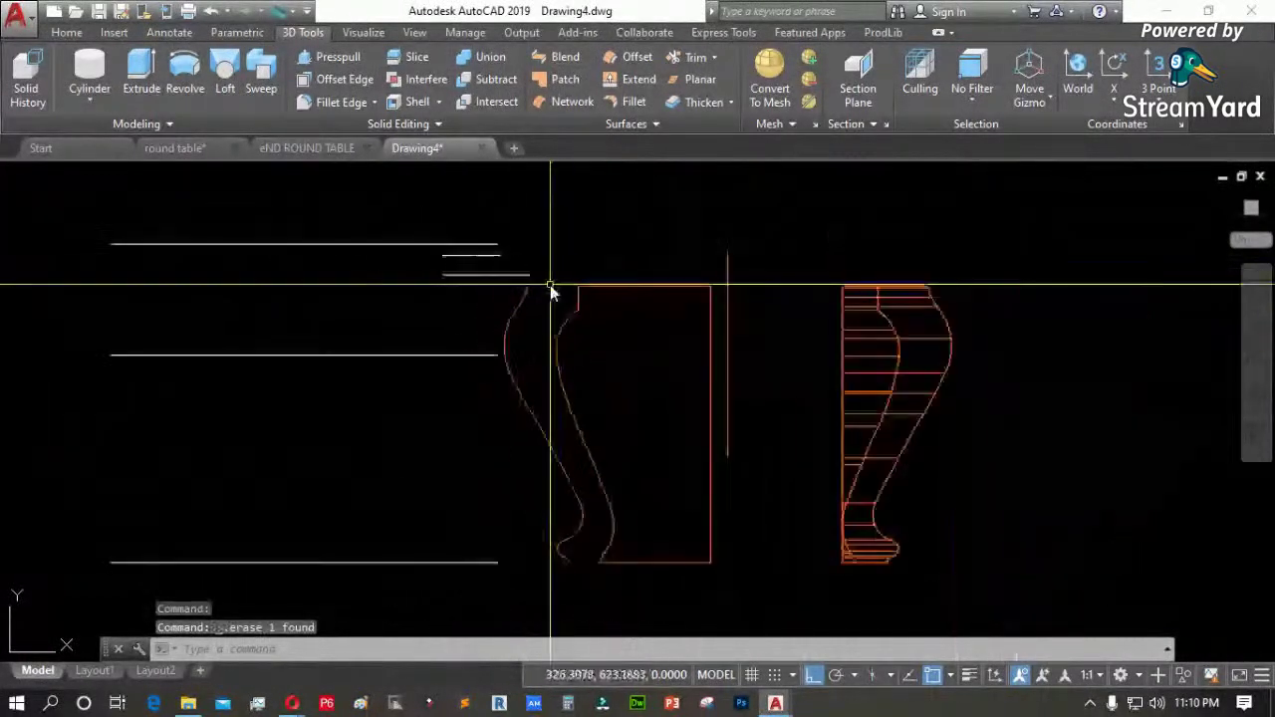
click(533, 418)
key(Delete)
scroll(637, 513, up, 3)
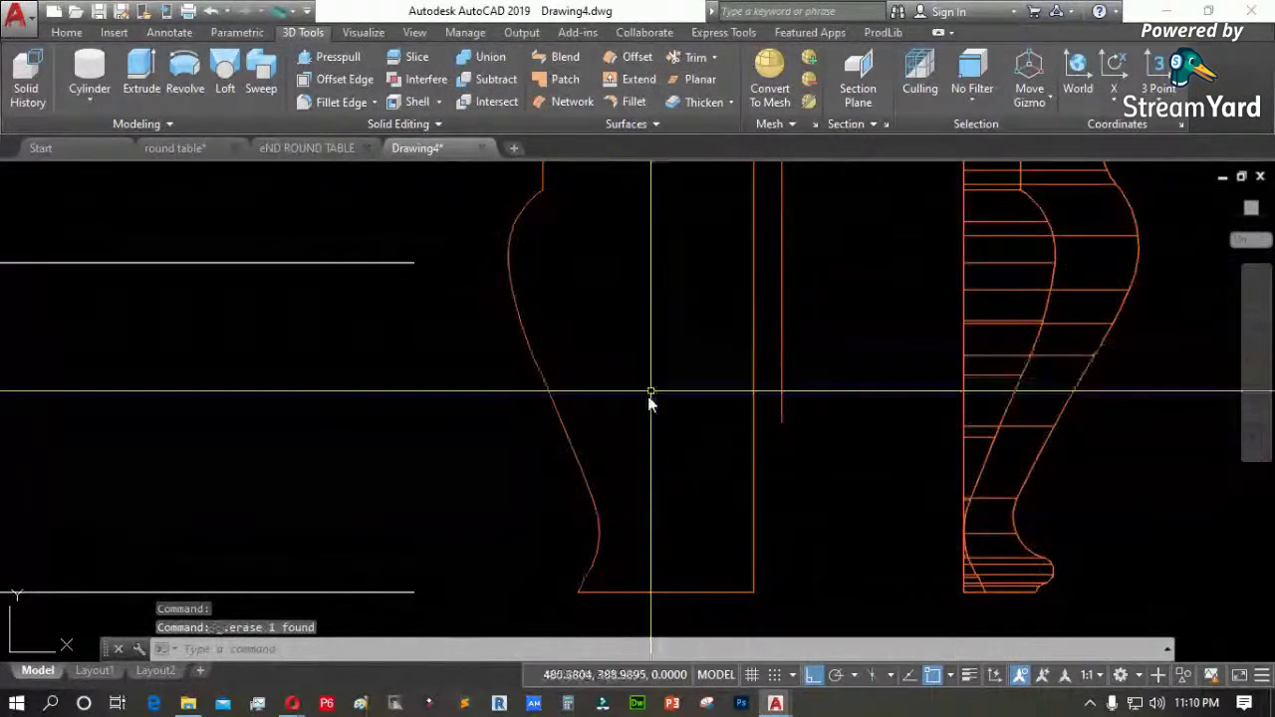
scroll(650, 402, down, 2)
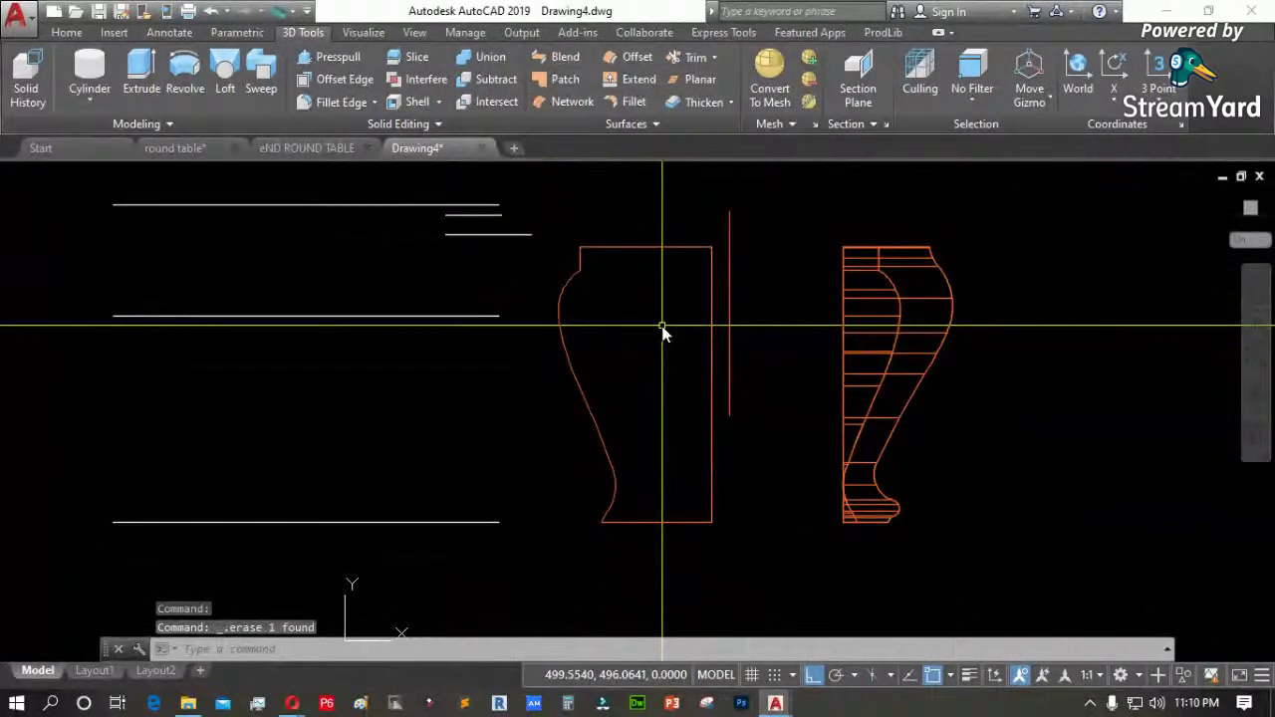
text(pe)
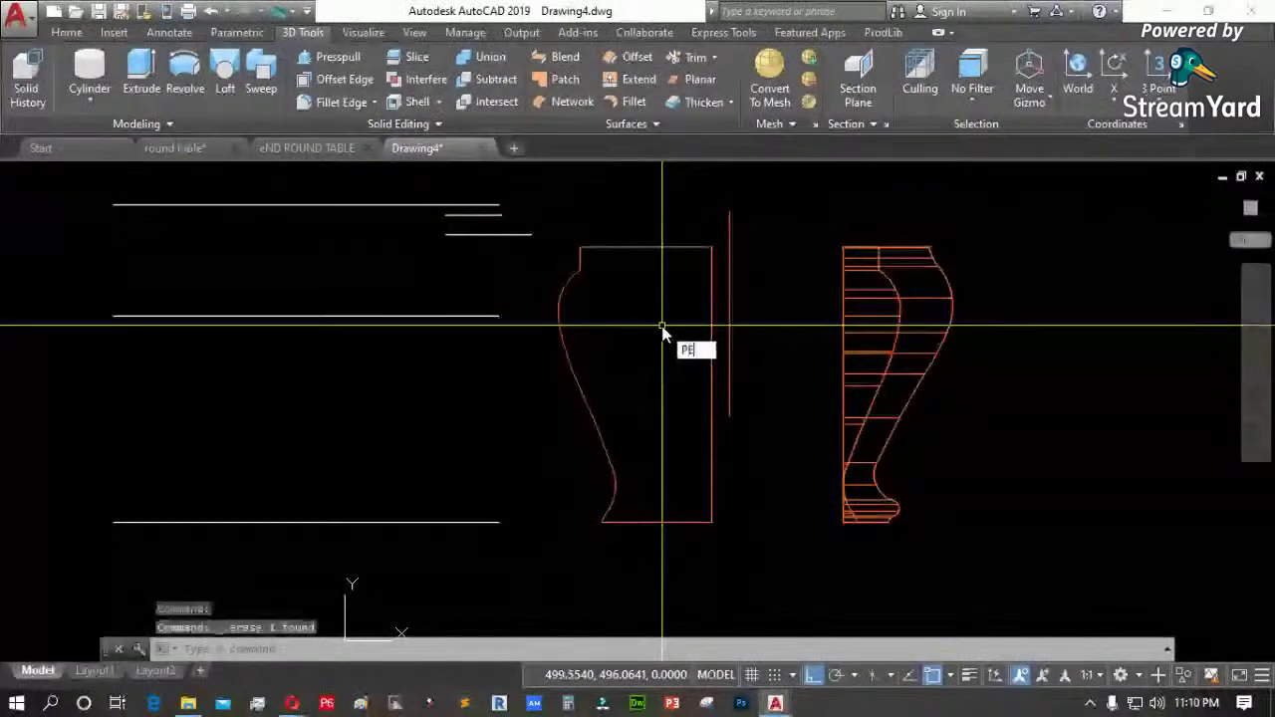
key(Return)
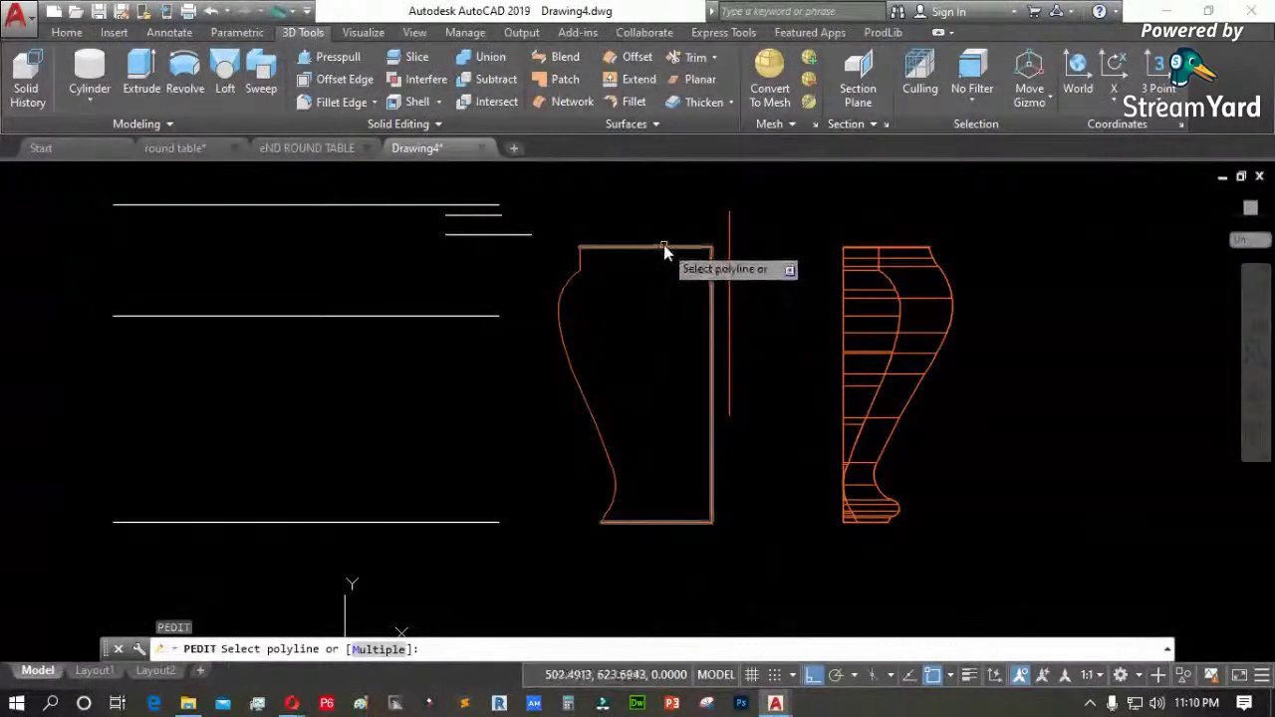
click(664, 245)
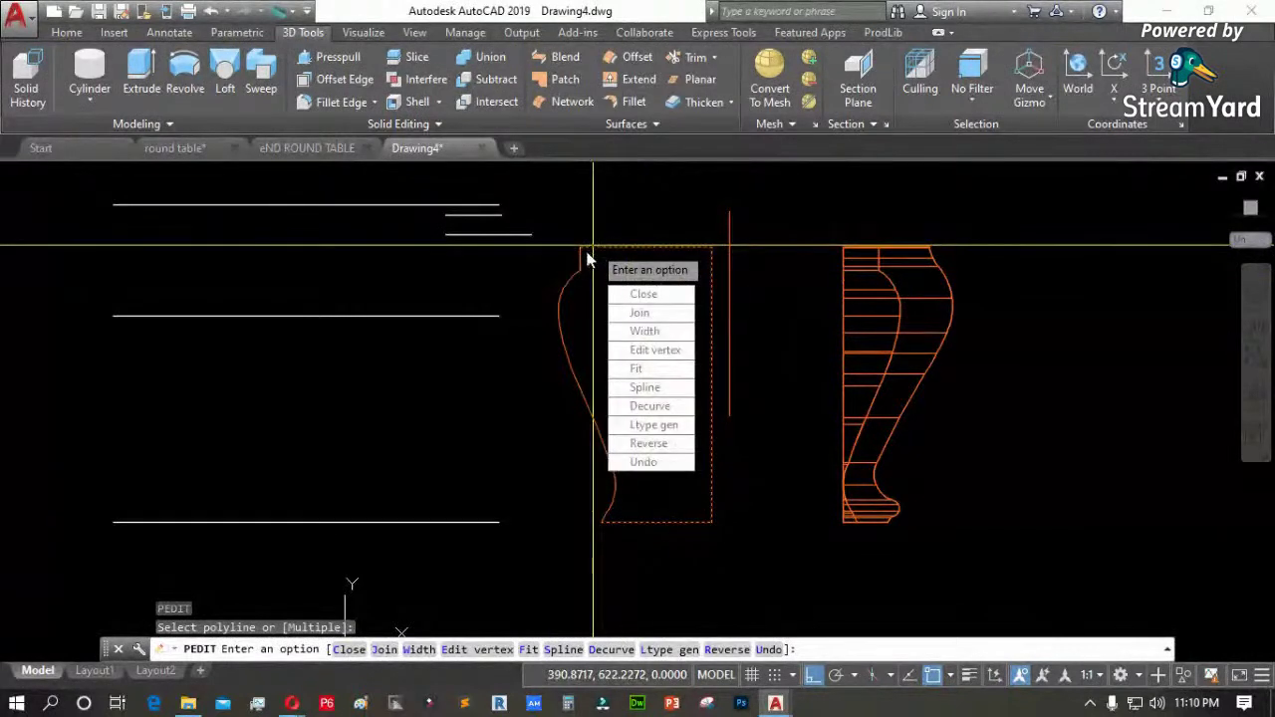
key(Escape)
text(PE)
key(Return)
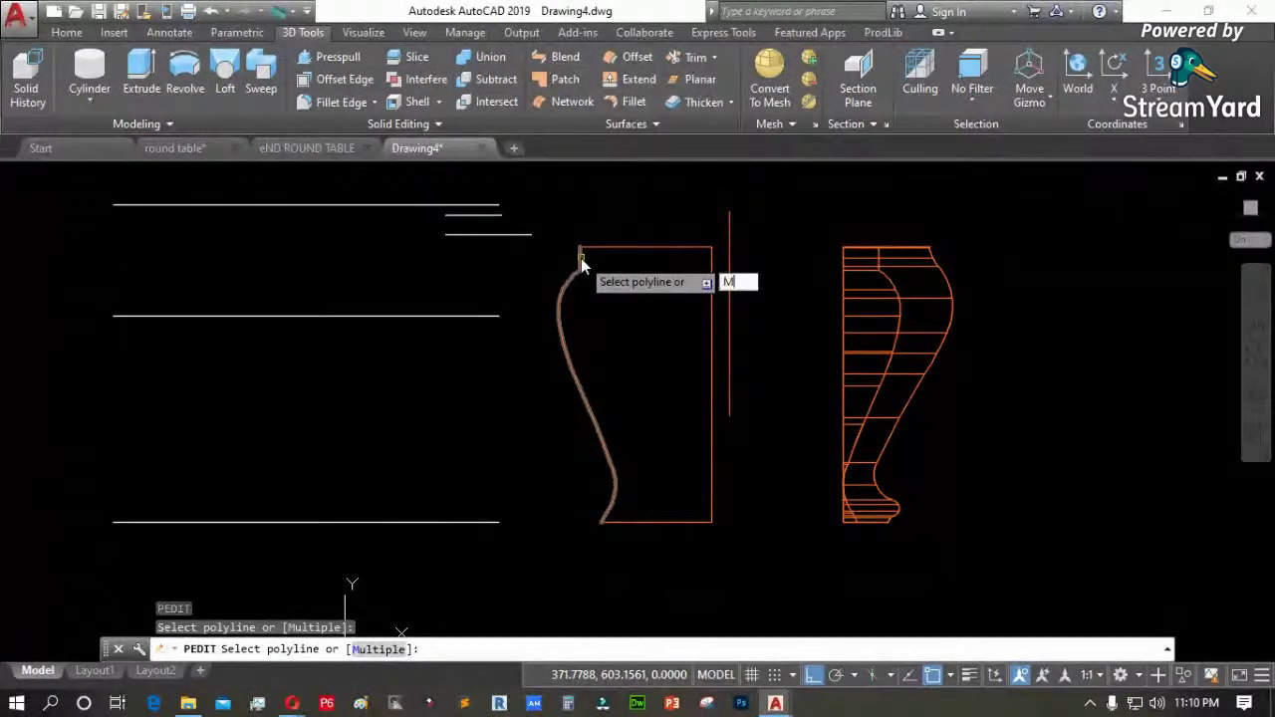
text(M)
key(Return)
click(606, 220)
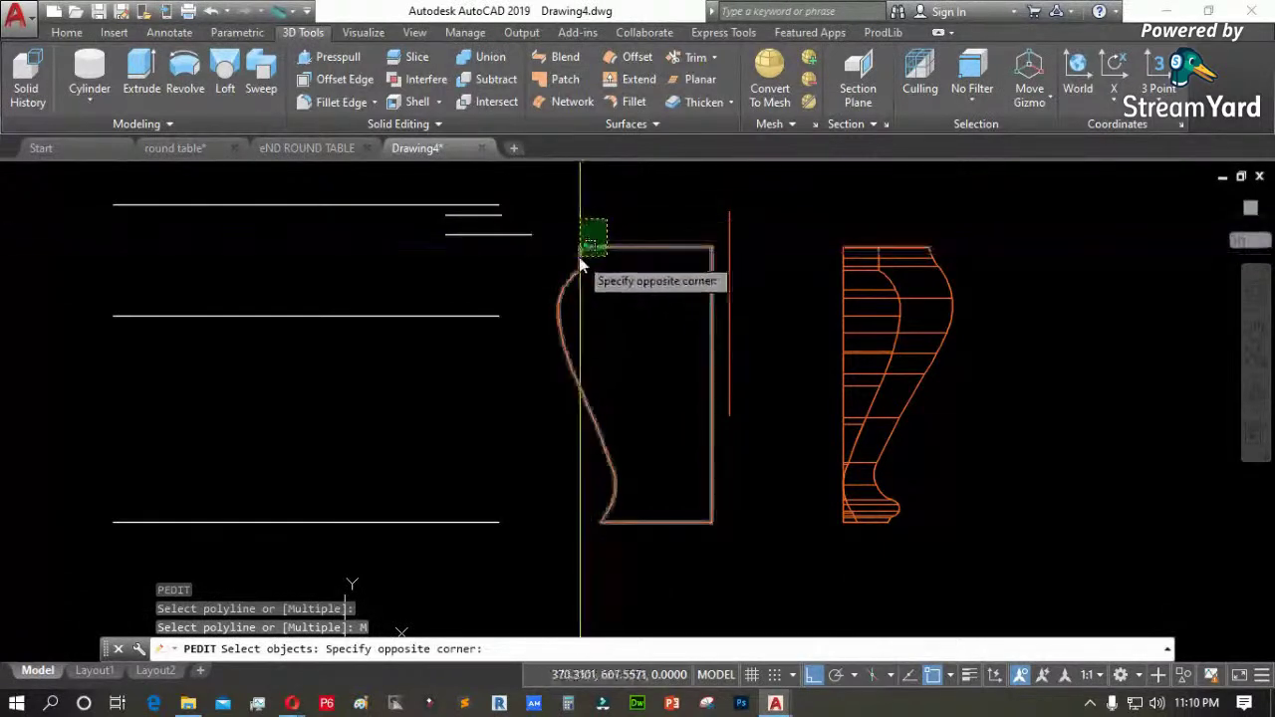
click(575, 267)
key(Return)
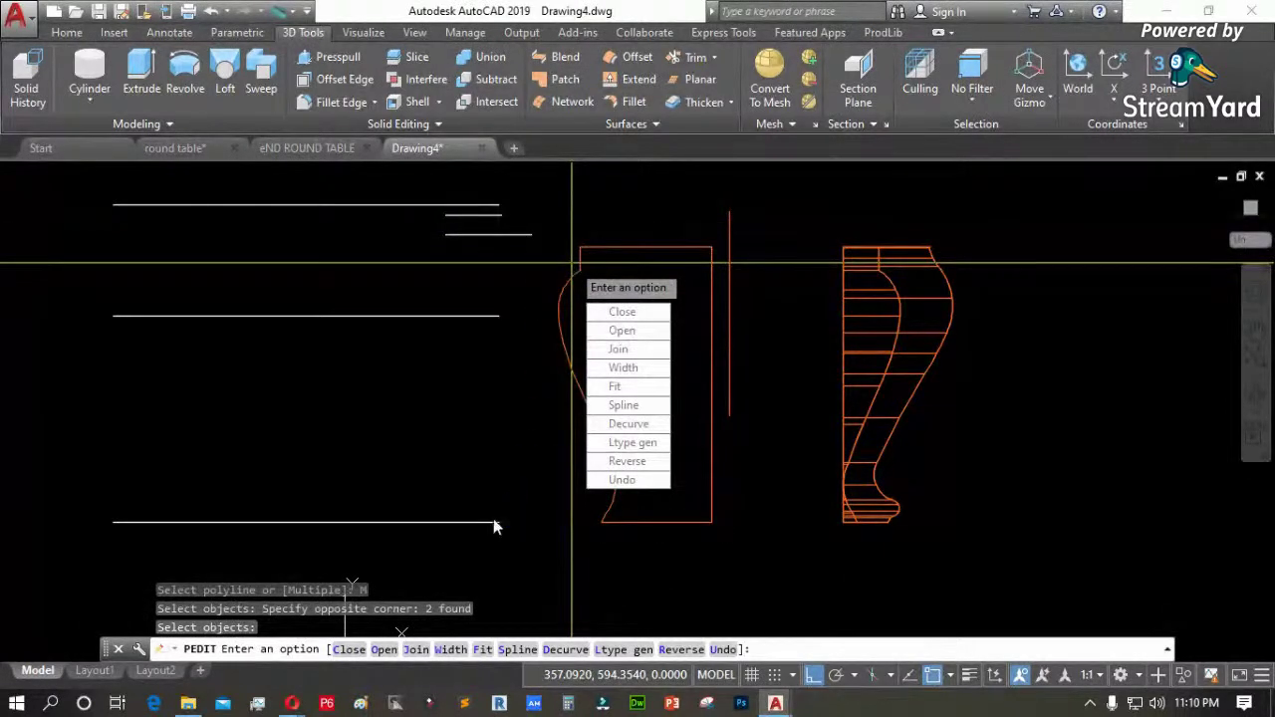
text(J)
key(Return)
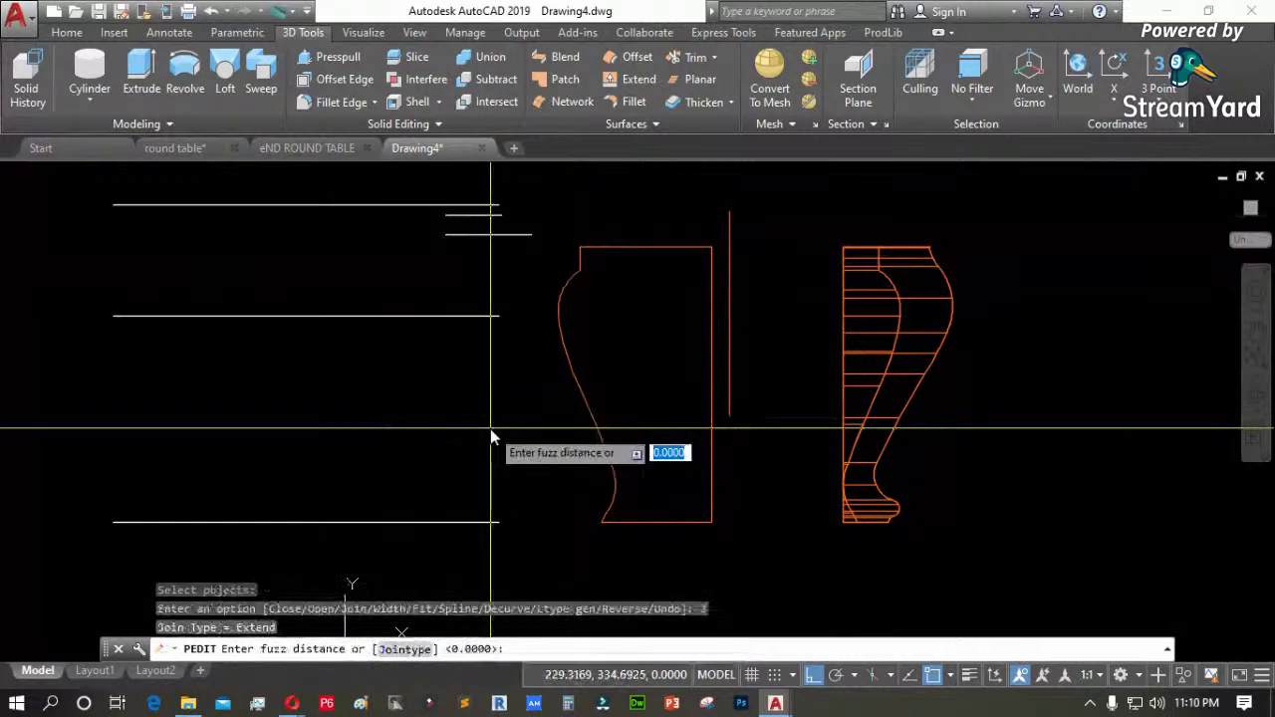
key(Return)
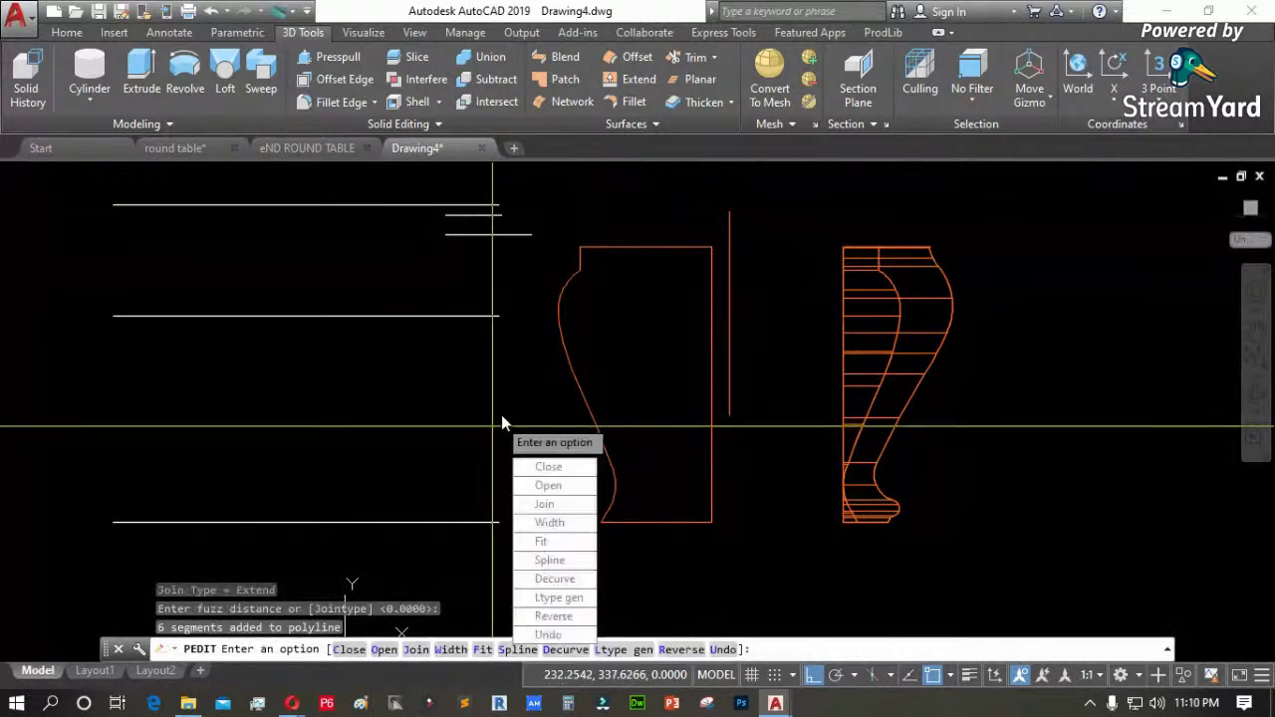
key(Return)
click(592, 415)
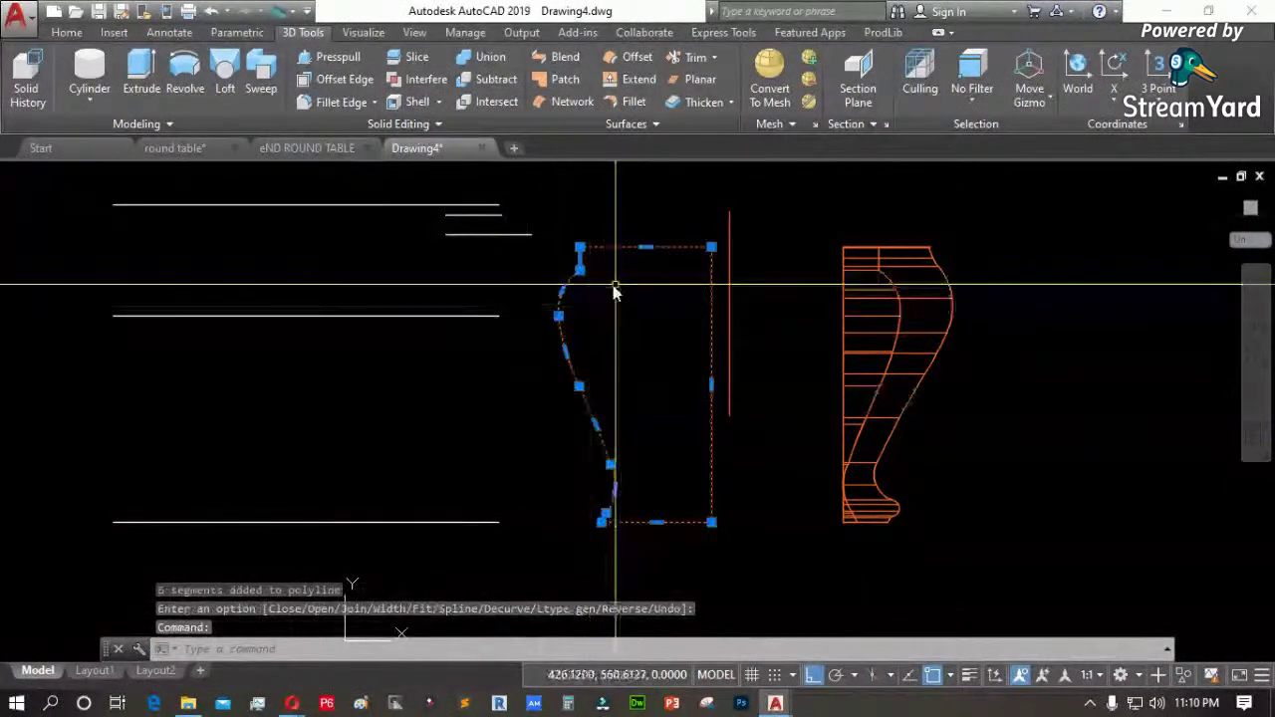
key(Escape)
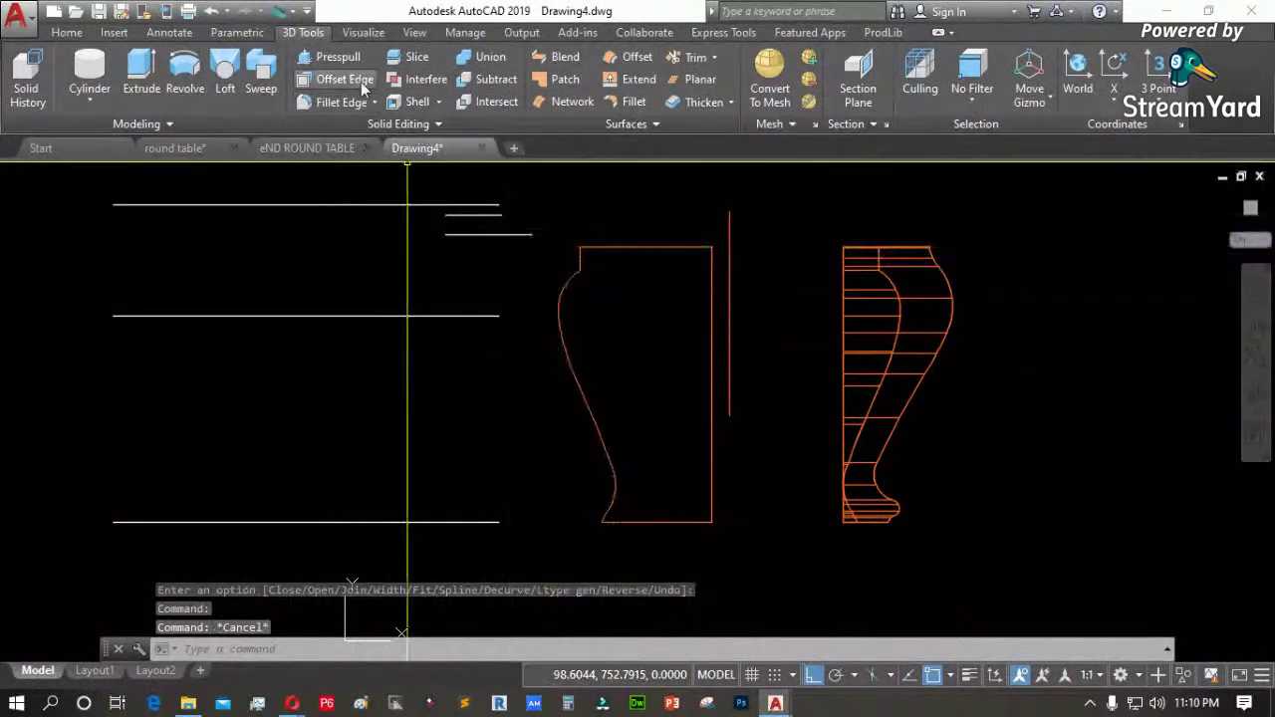
click(152, 73)
key(Escape)
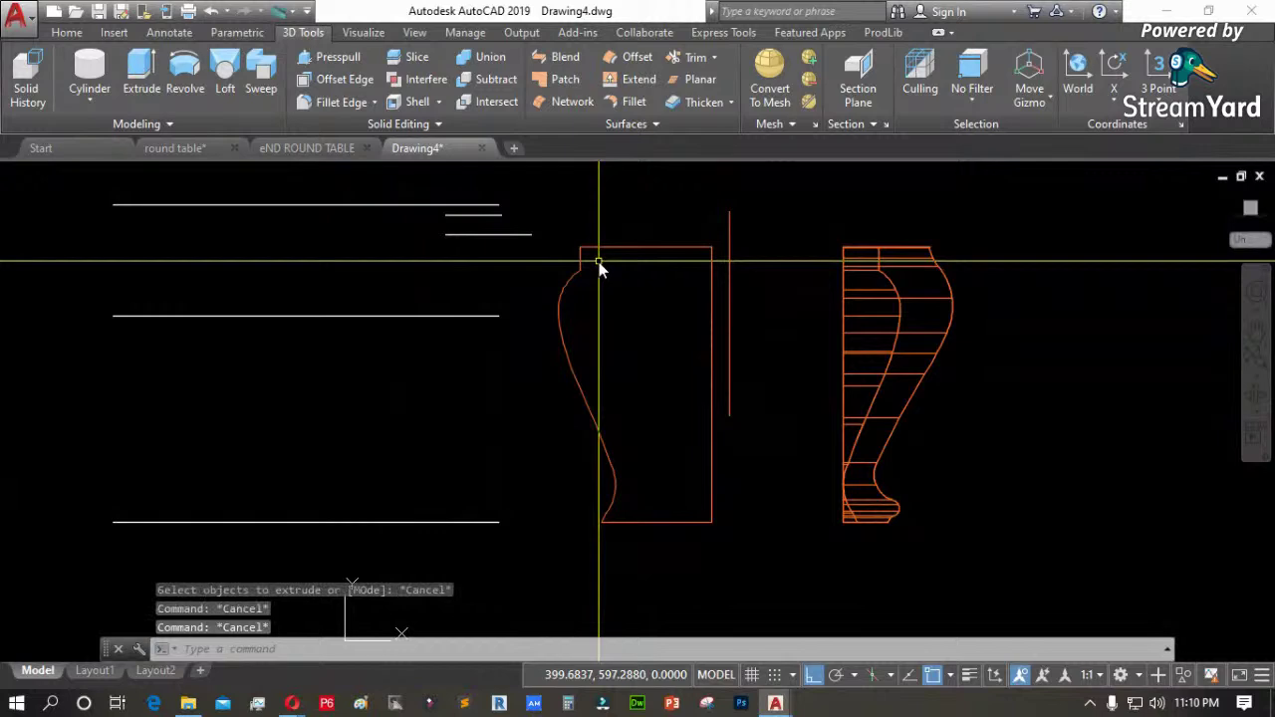
text(u)
key(Return)
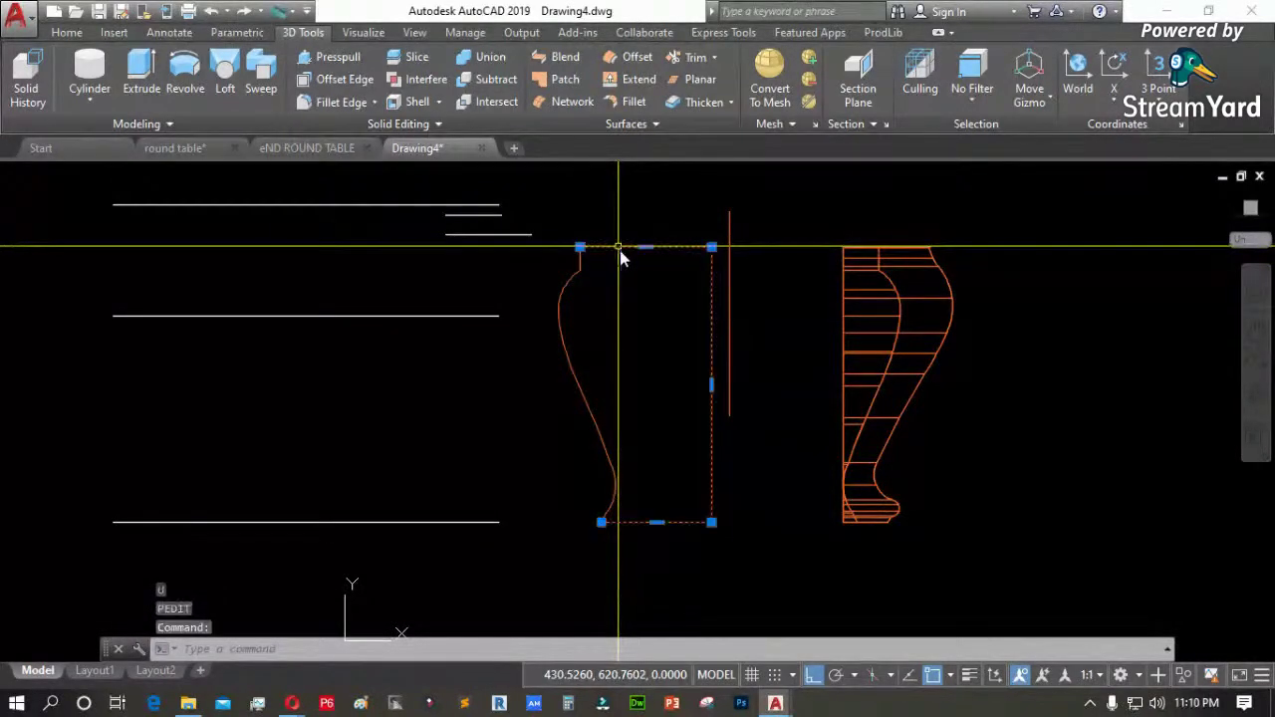
key(Escape)
key(Escape)
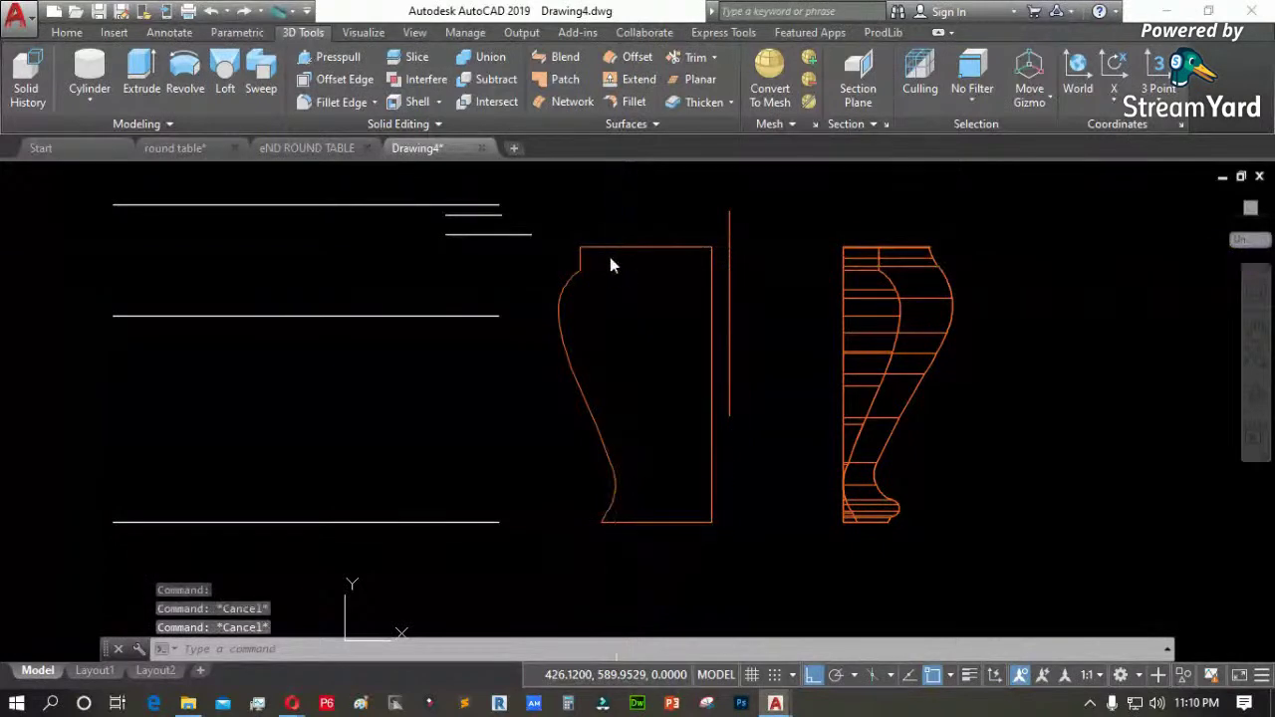
text(bo)
key(Return)
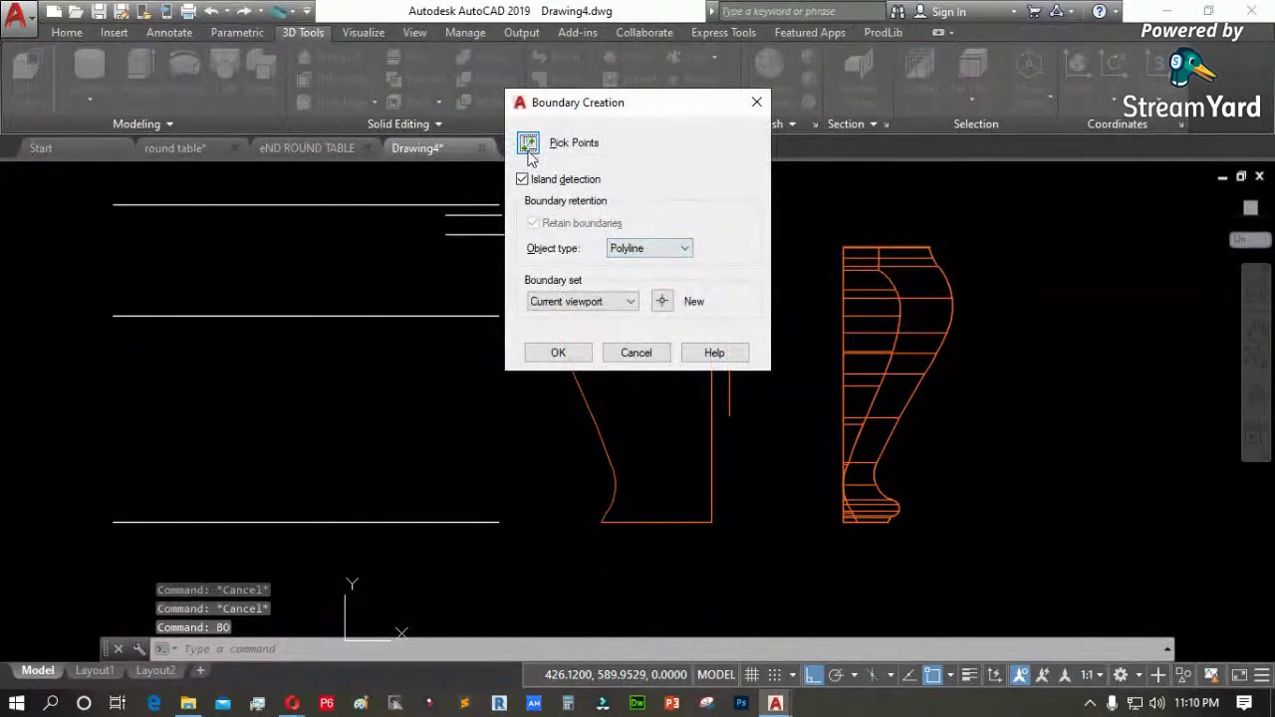
Pick a point inside the left leg profile to create its closed boundary polyline
click(528, 145)
click(638, 334)
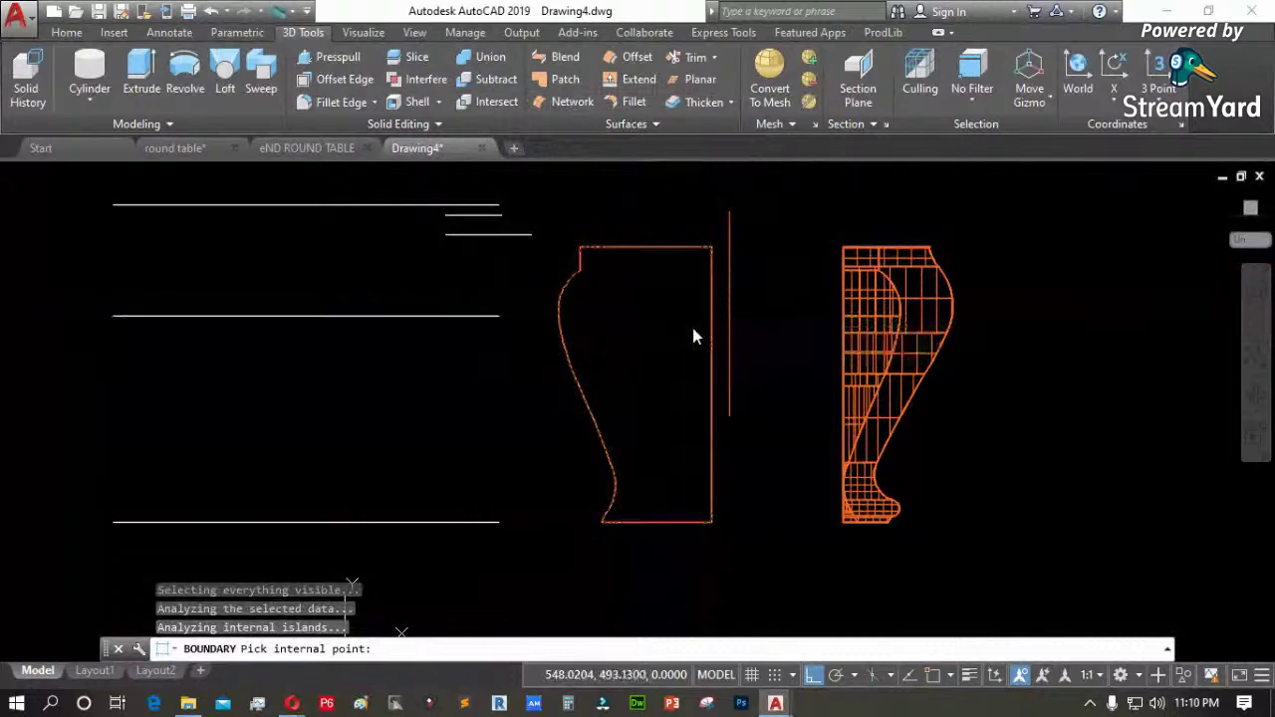
key(Return)
click(712, 417)
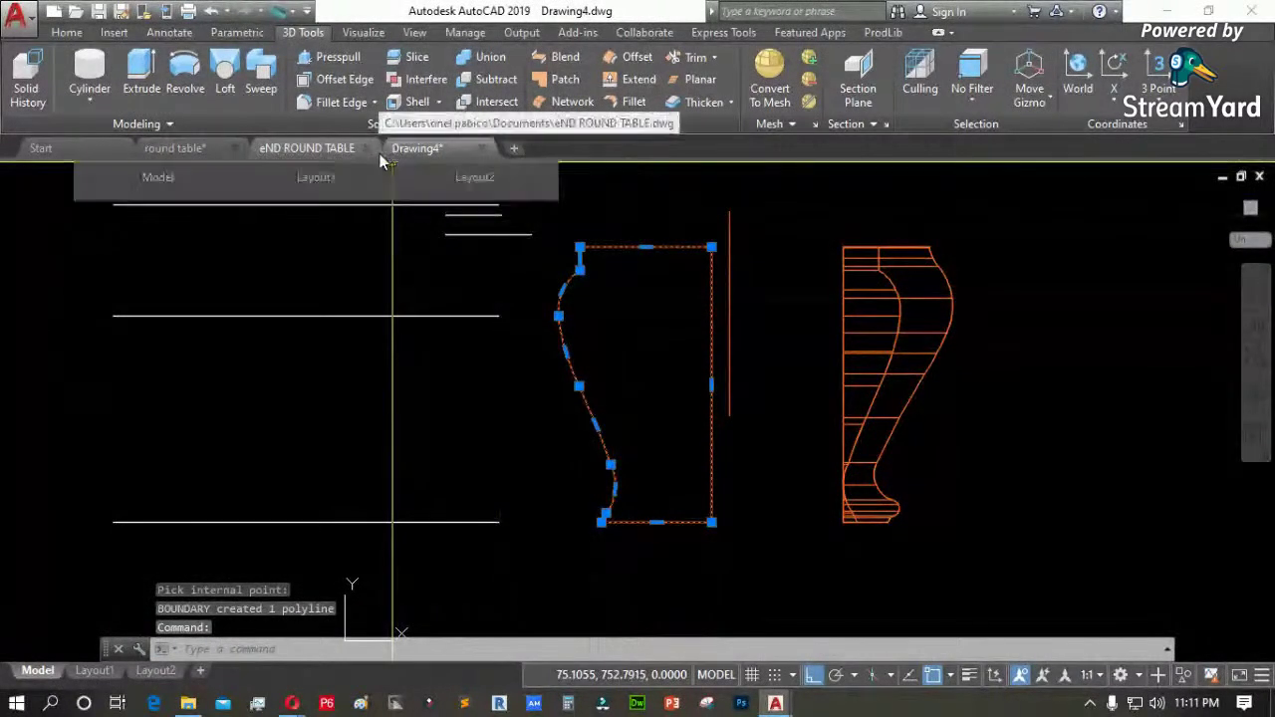
key(Escape)
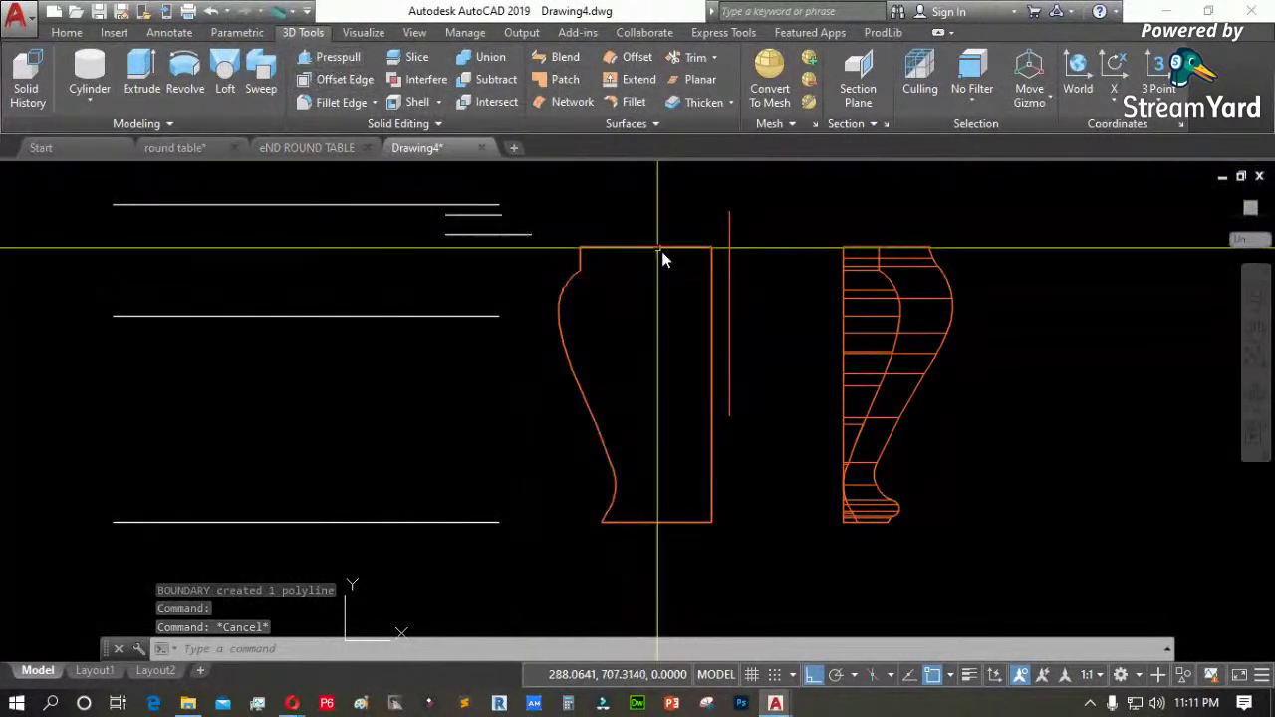
mouse_move(582, 257)
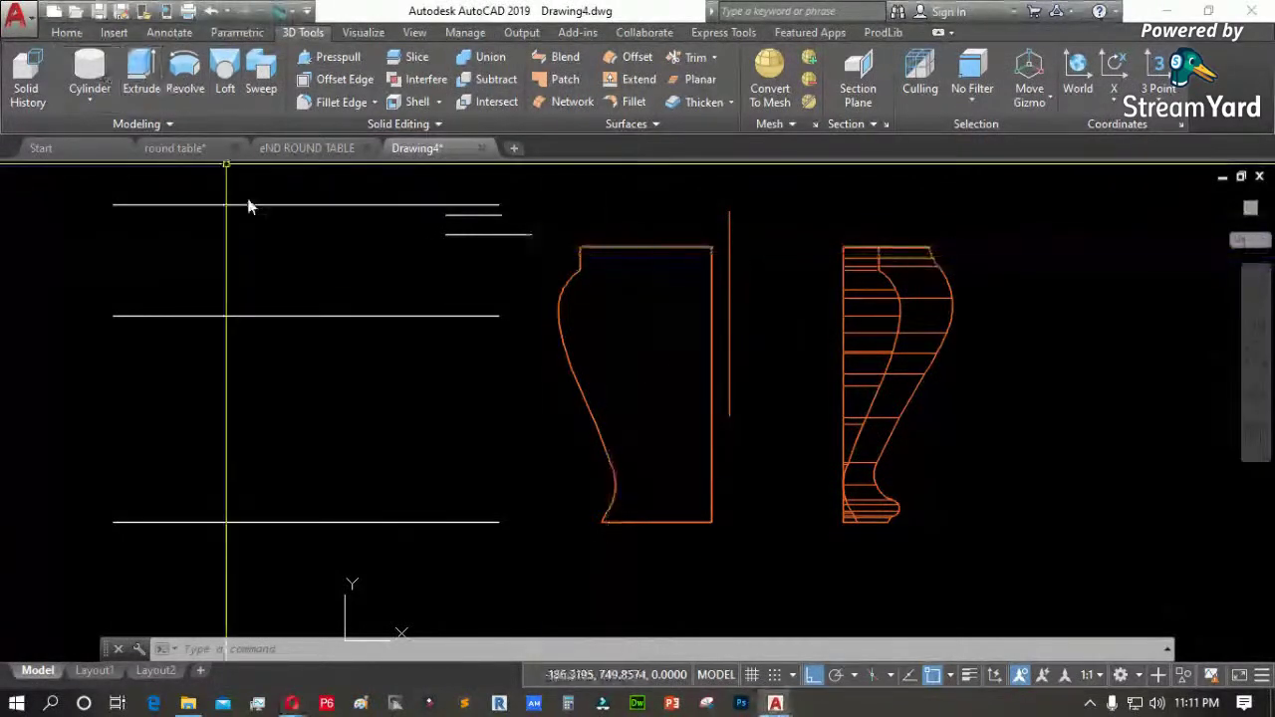
Mirror the right leg profile about a vertical line, erasing the original
key(Escape)
key(Escape)
key(Escape)
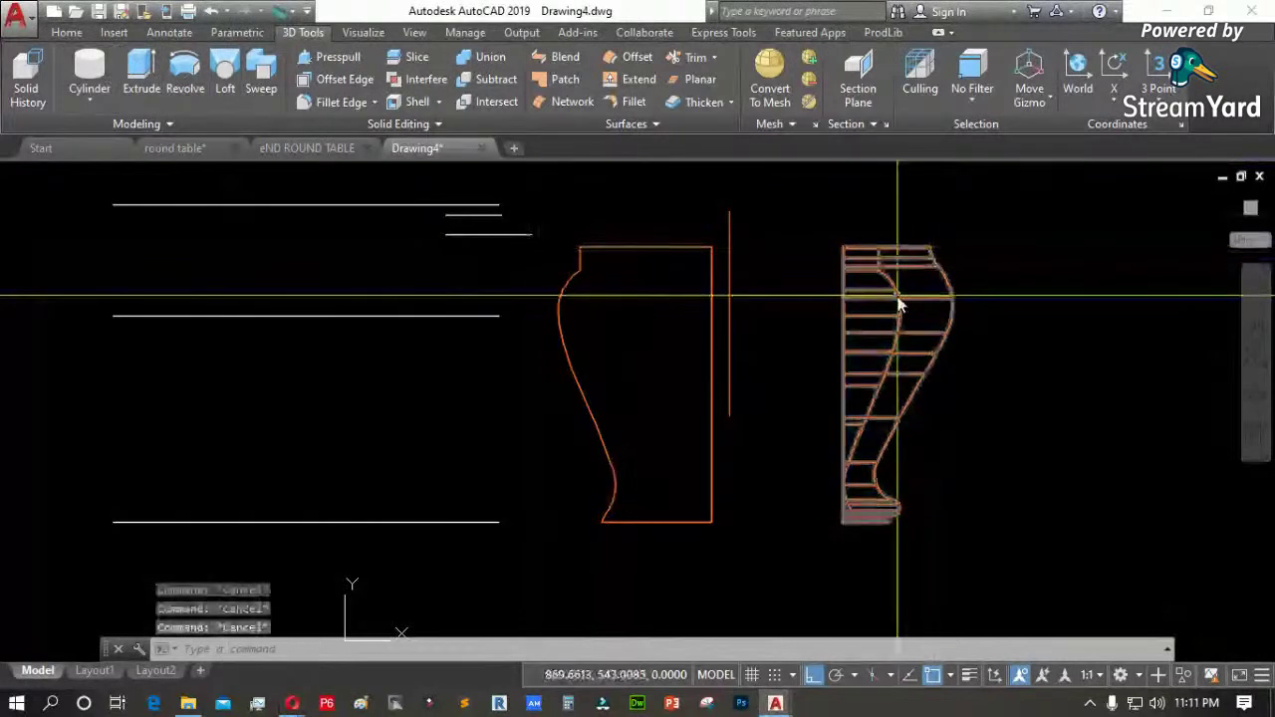
click(865, 286)
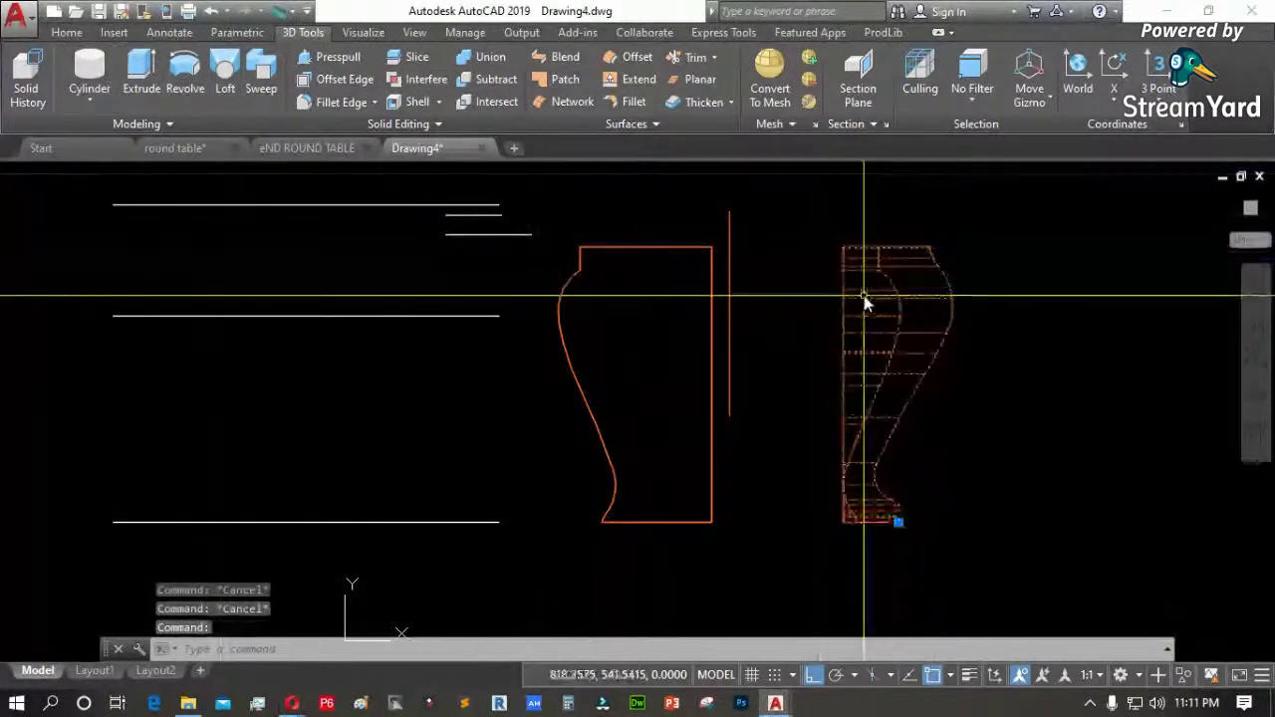
text(mi)
key(Return)
click(901, 308)
key(Return)
click(732, 306)
click(751, 393)
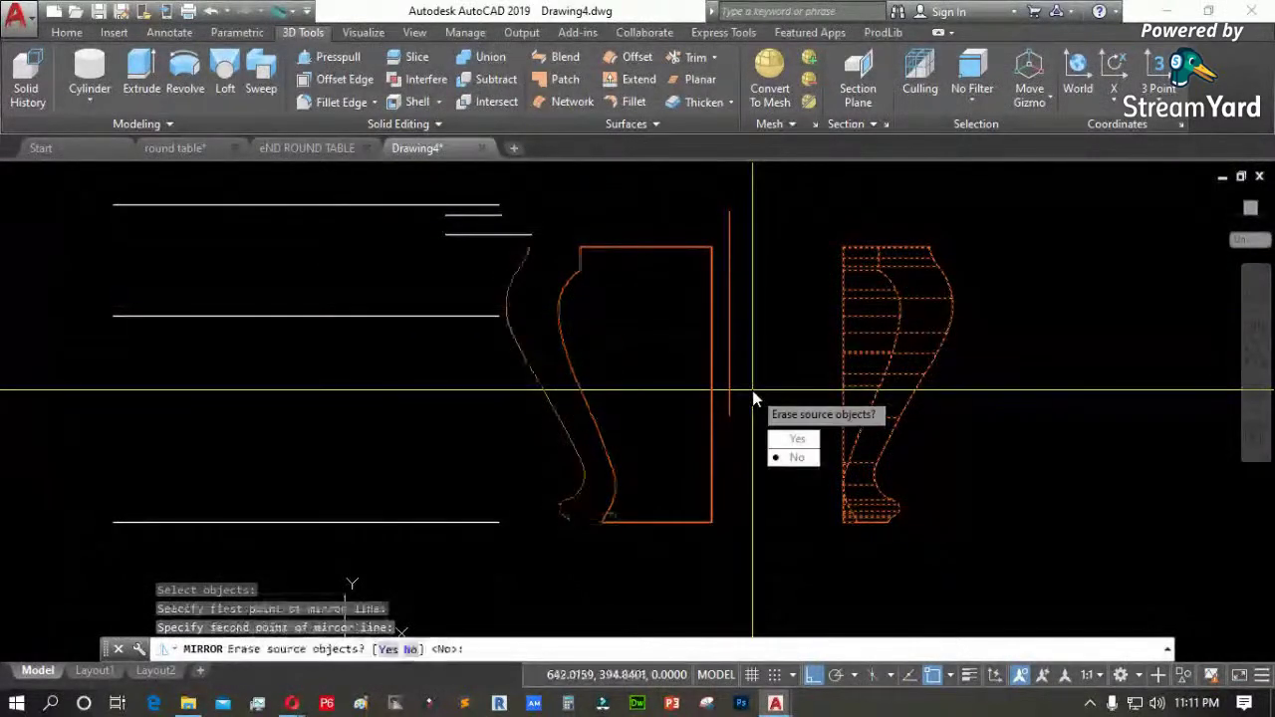
text(y)
key(Return)
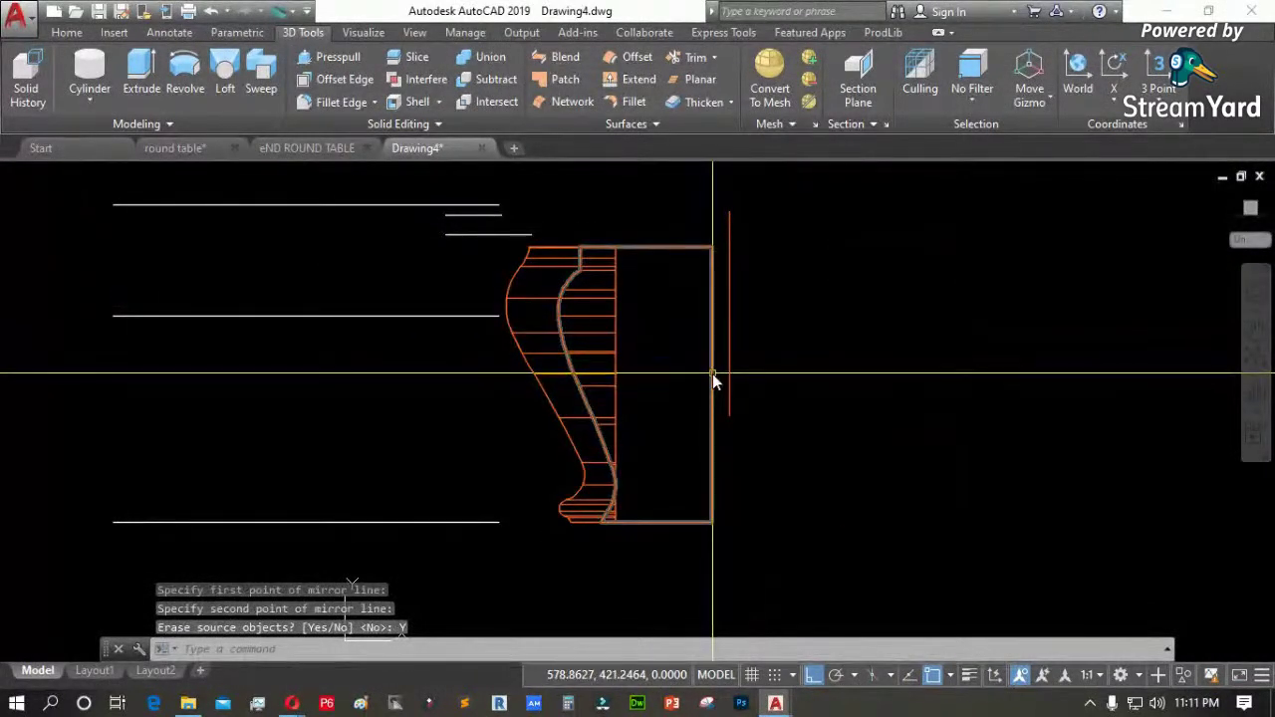
key(Escape)
Extrude the rectangular profile 400 units into a solid and switch to the Top view
click(142, 79)
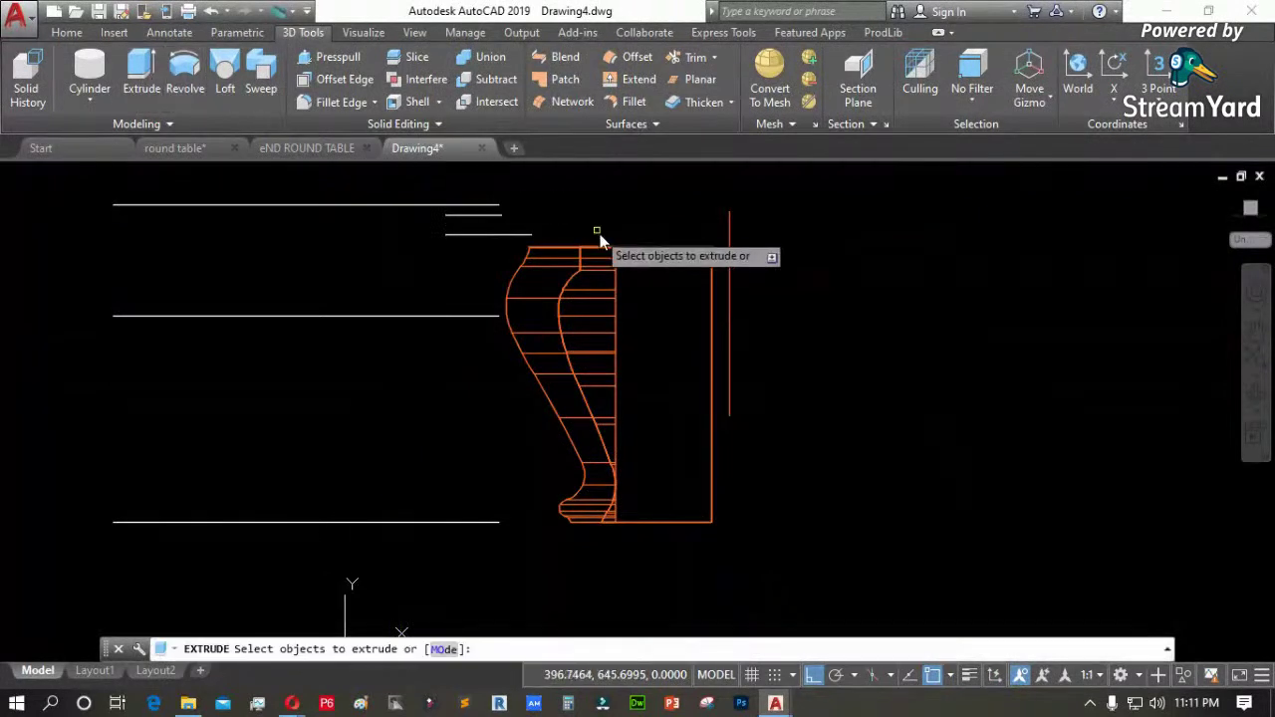
click(665, 246)
key(Return)
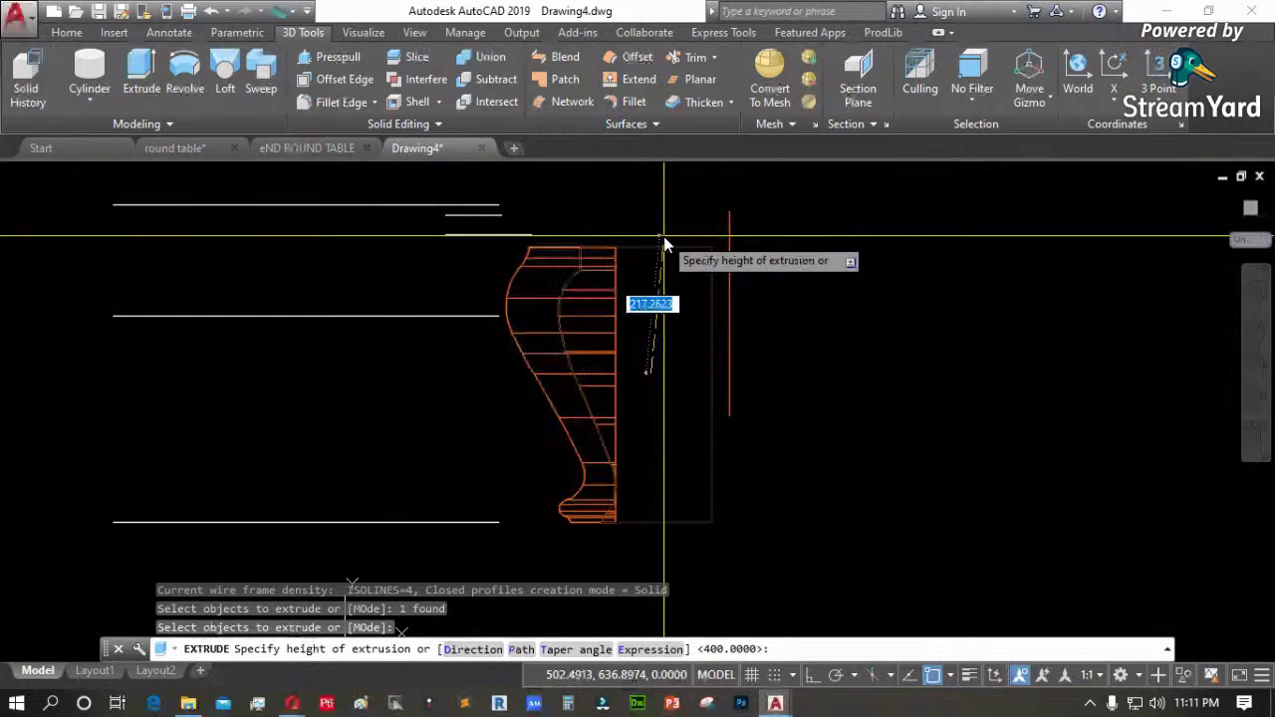
click(664, 236)
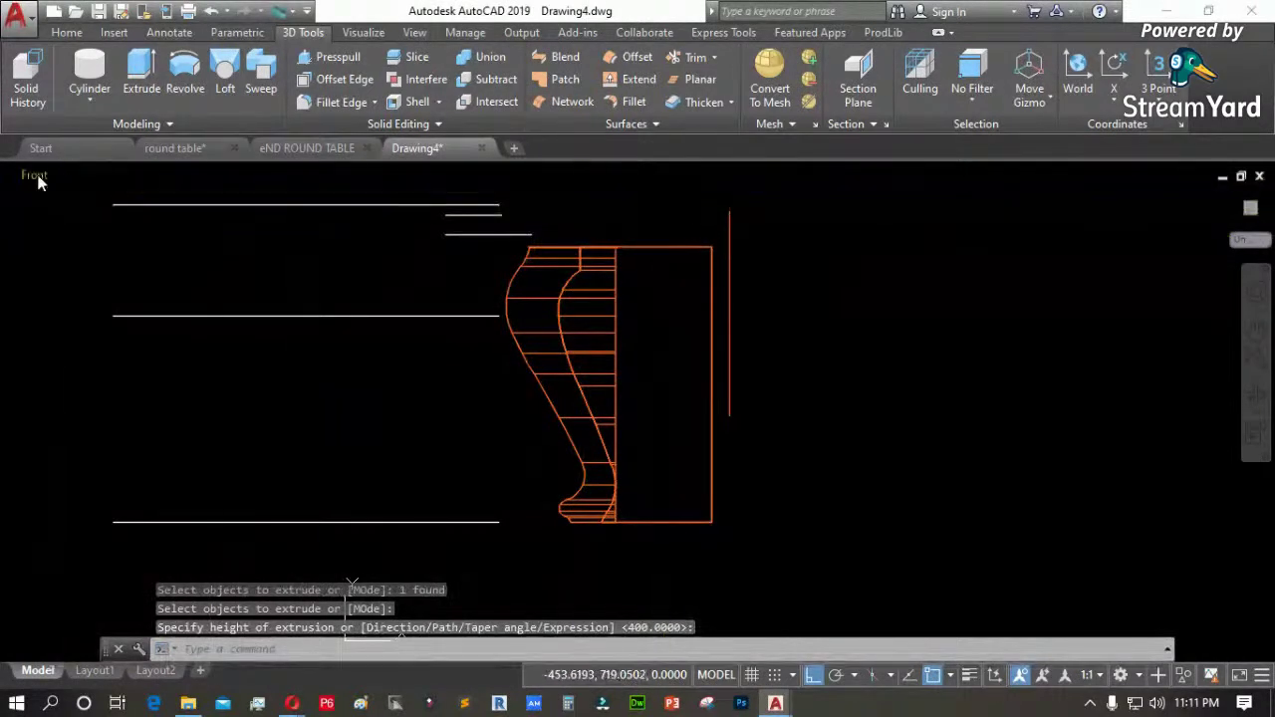
click(35, 177)
click(80, 221)
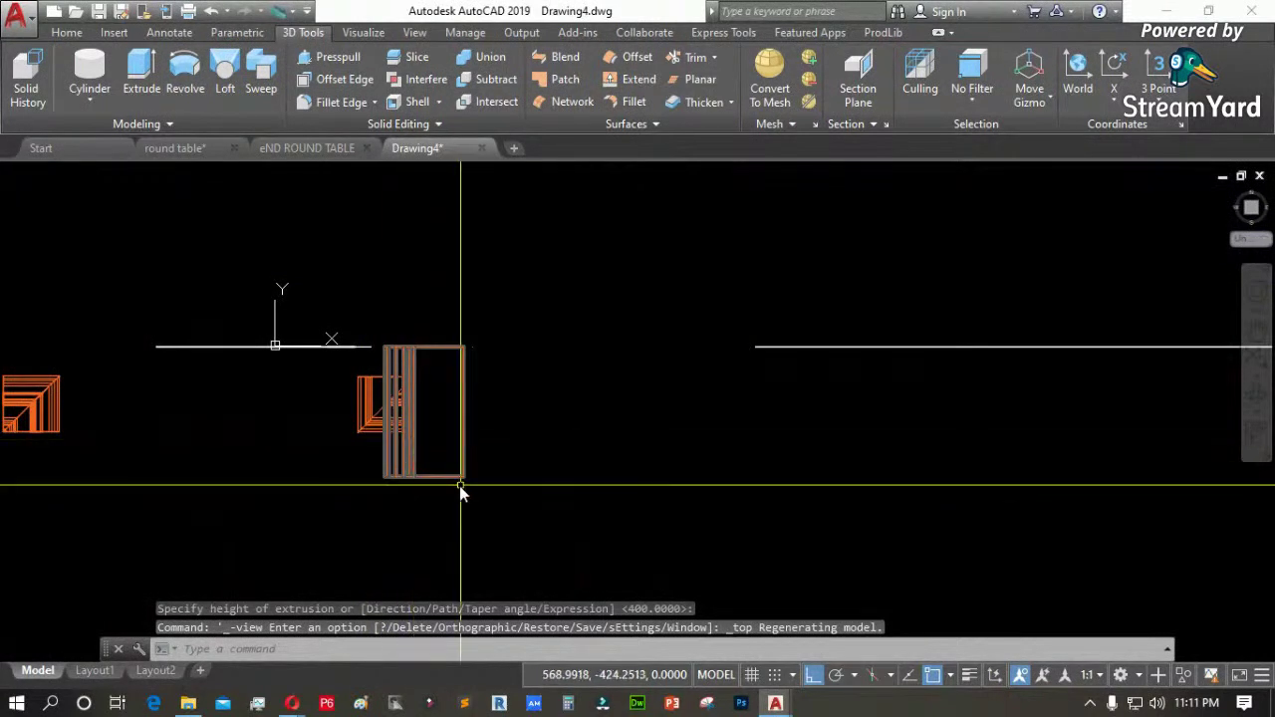
scroll(460, 485, up, 2)
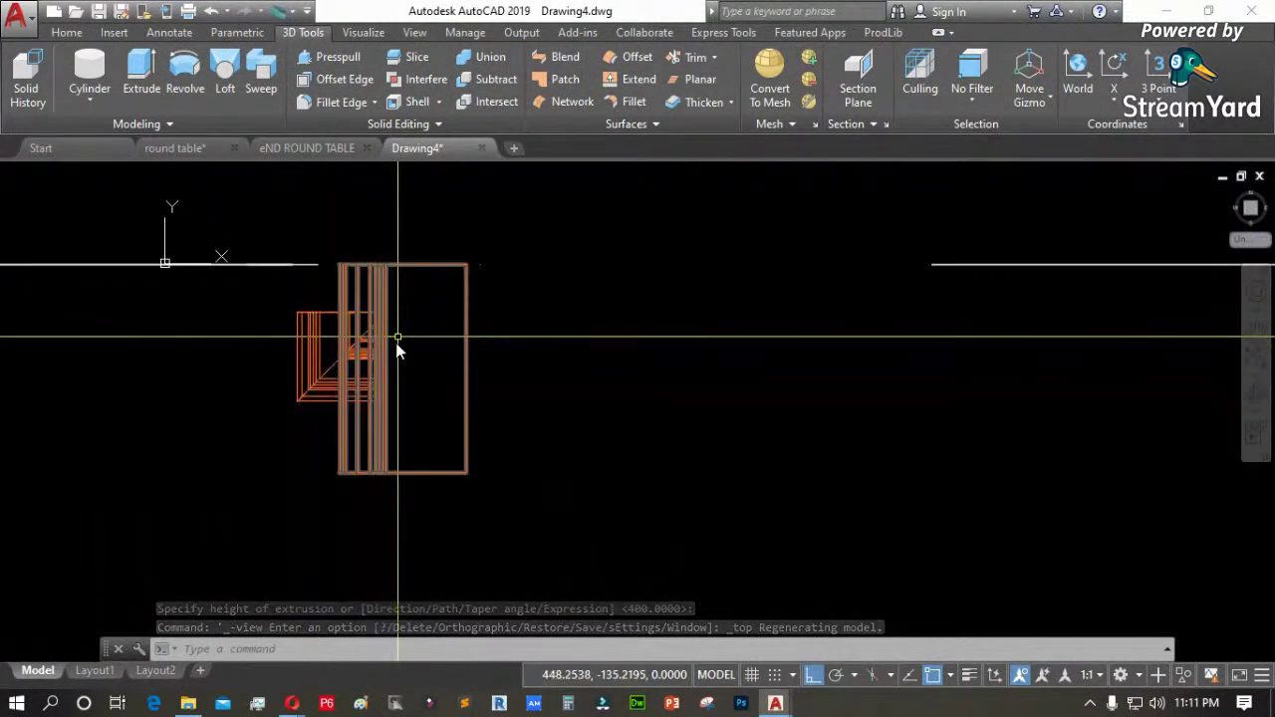
click(315, 371)
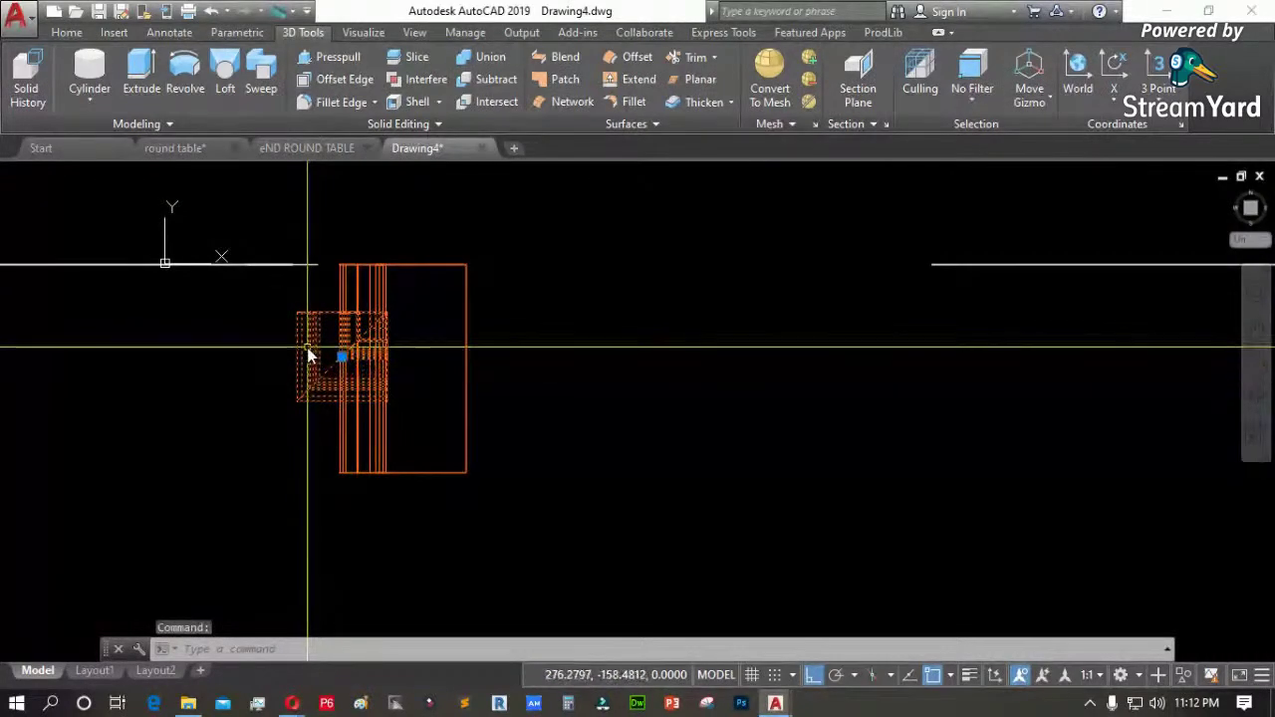
scroll(315, 348, up, 4)
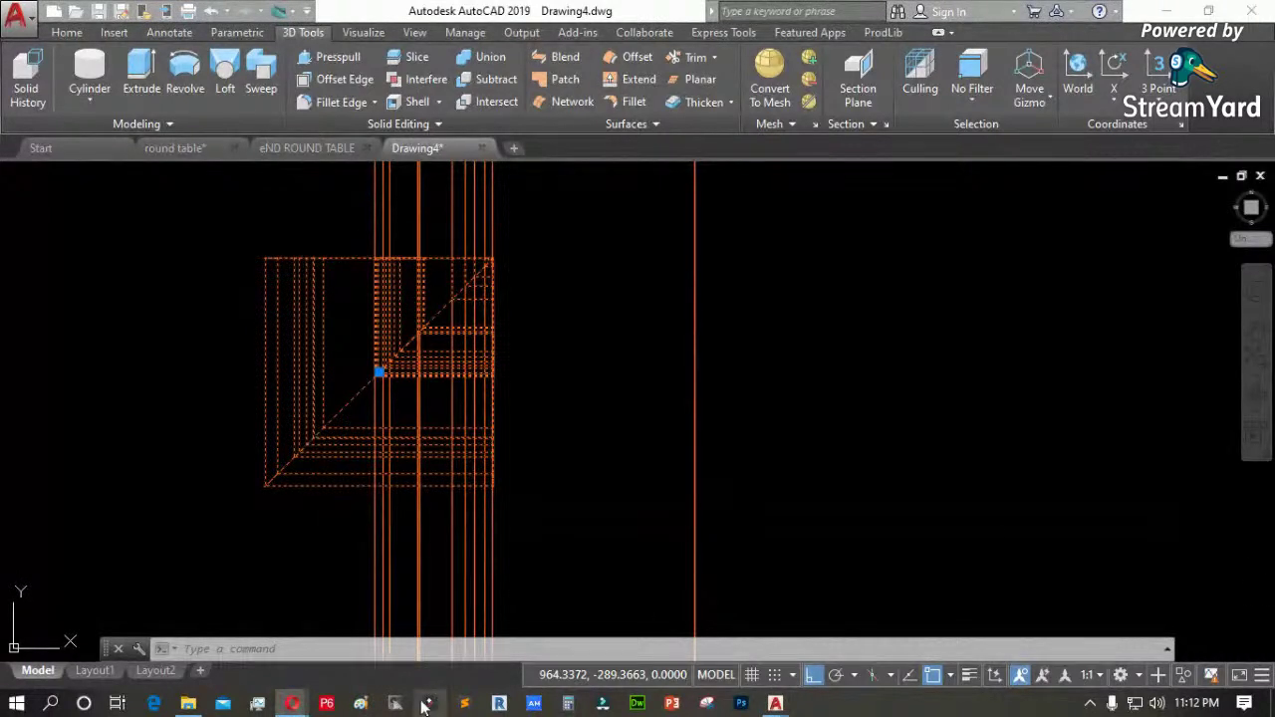
key(Escape)
key(Escape)
key(Escape)
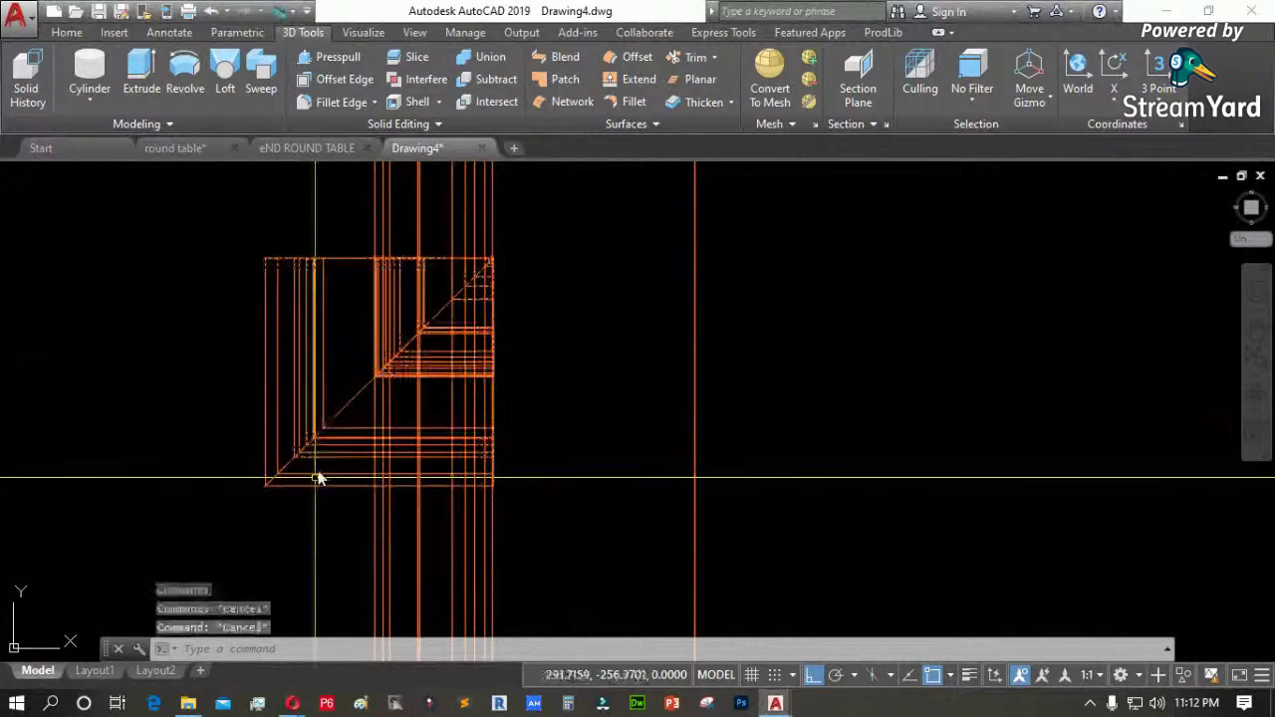
Slice the box solid along its 45° diagonal, keeping the triangular side
text(slice)
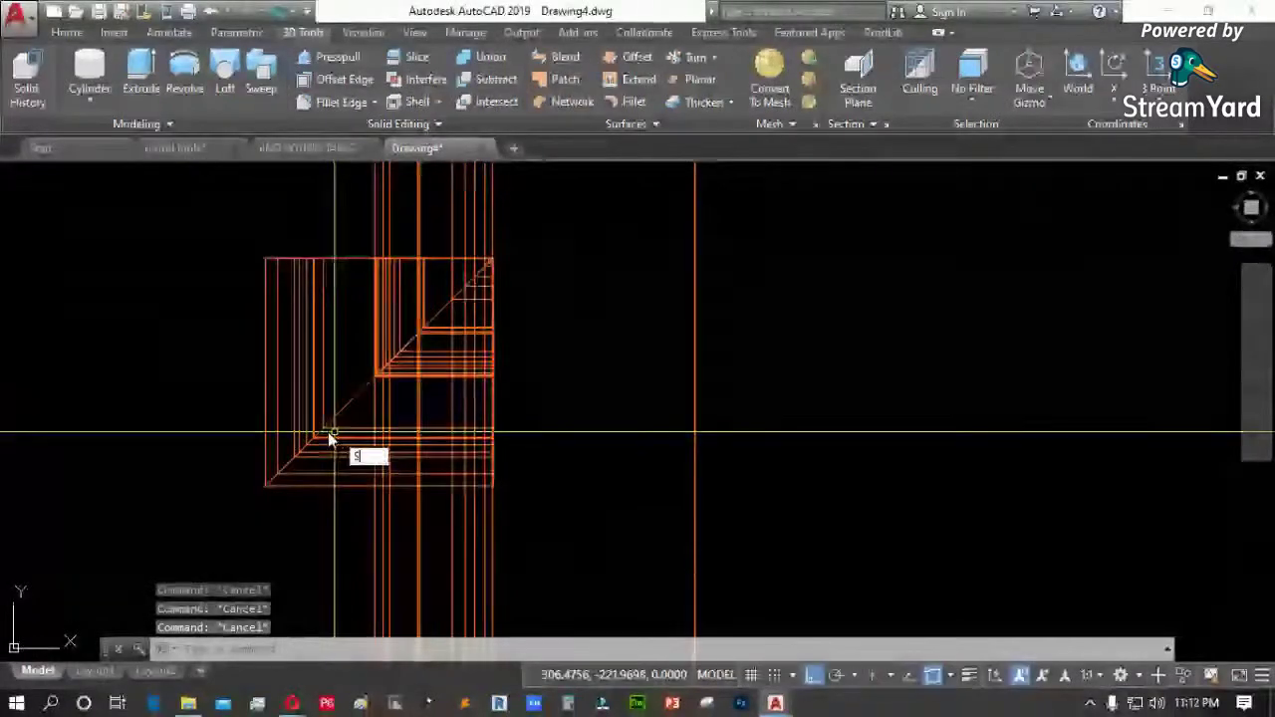
key(Return)
click(347, 485)
scroll(346, 476, up, 3)
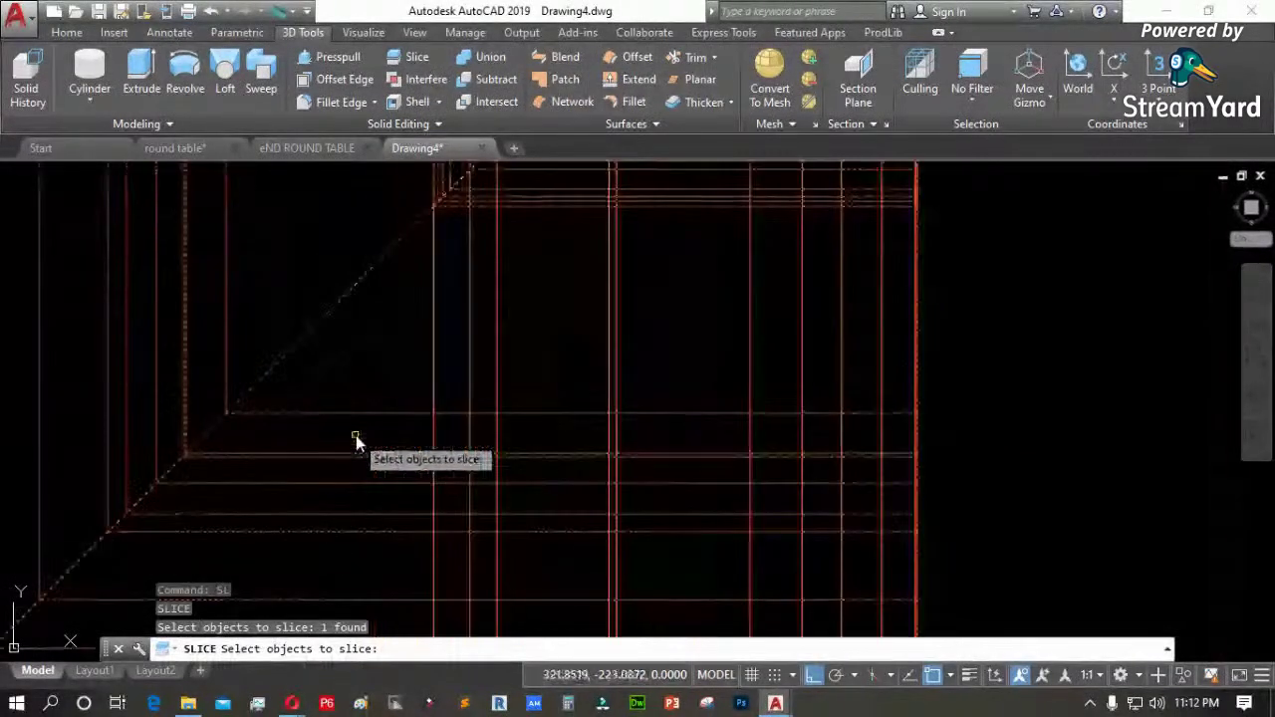
key(Return)
click(317, 331)
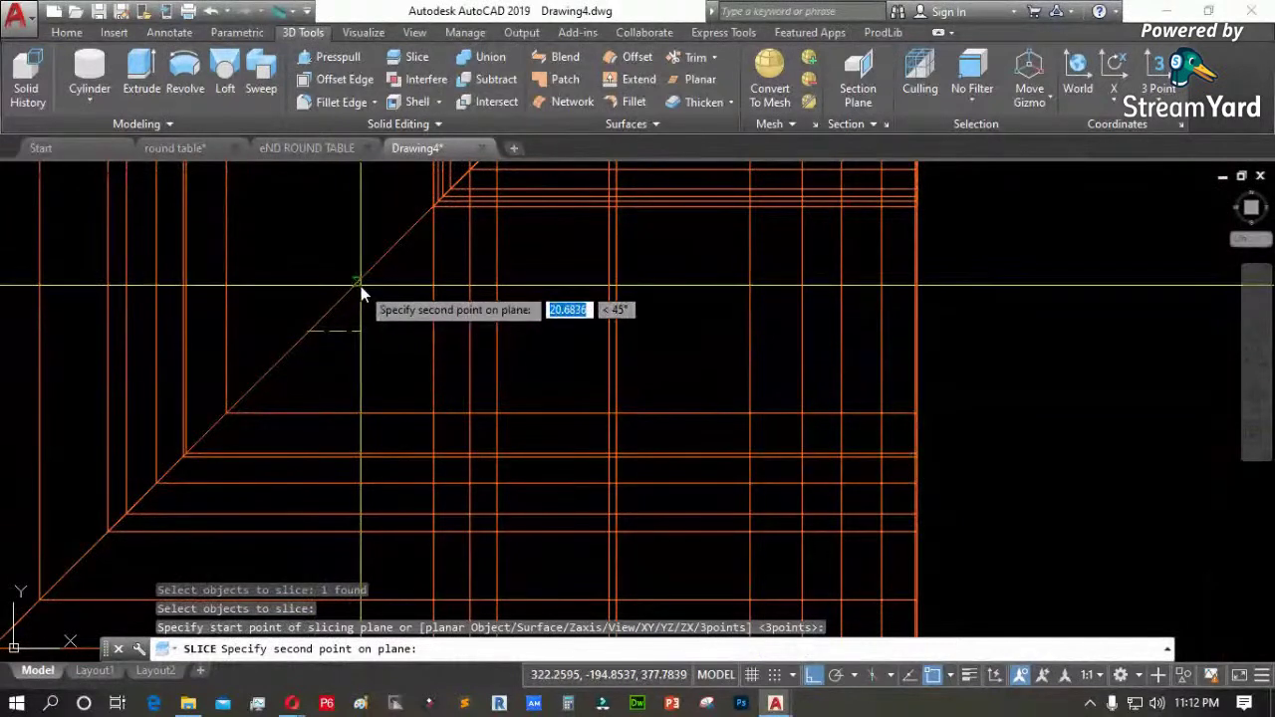
click(357, 285)
click(374, 322)
scroll(375, 322, down, 4)
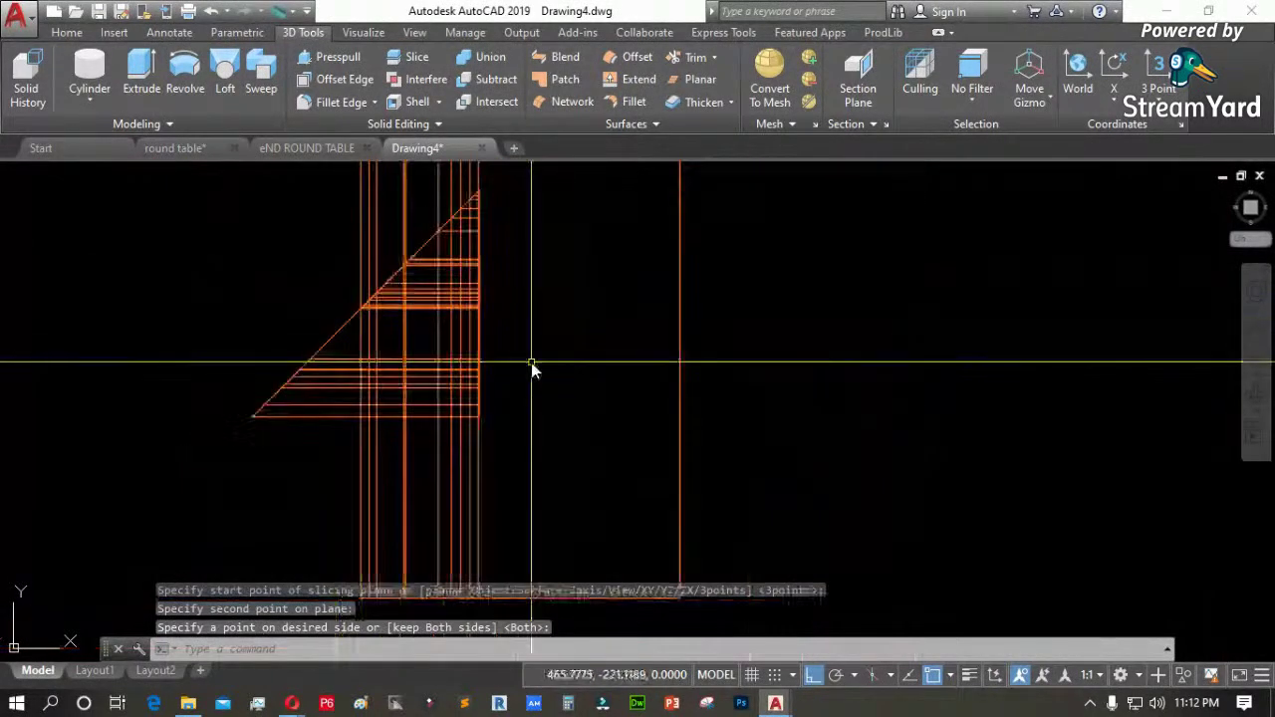
click(342, 250)
click(293, 385)
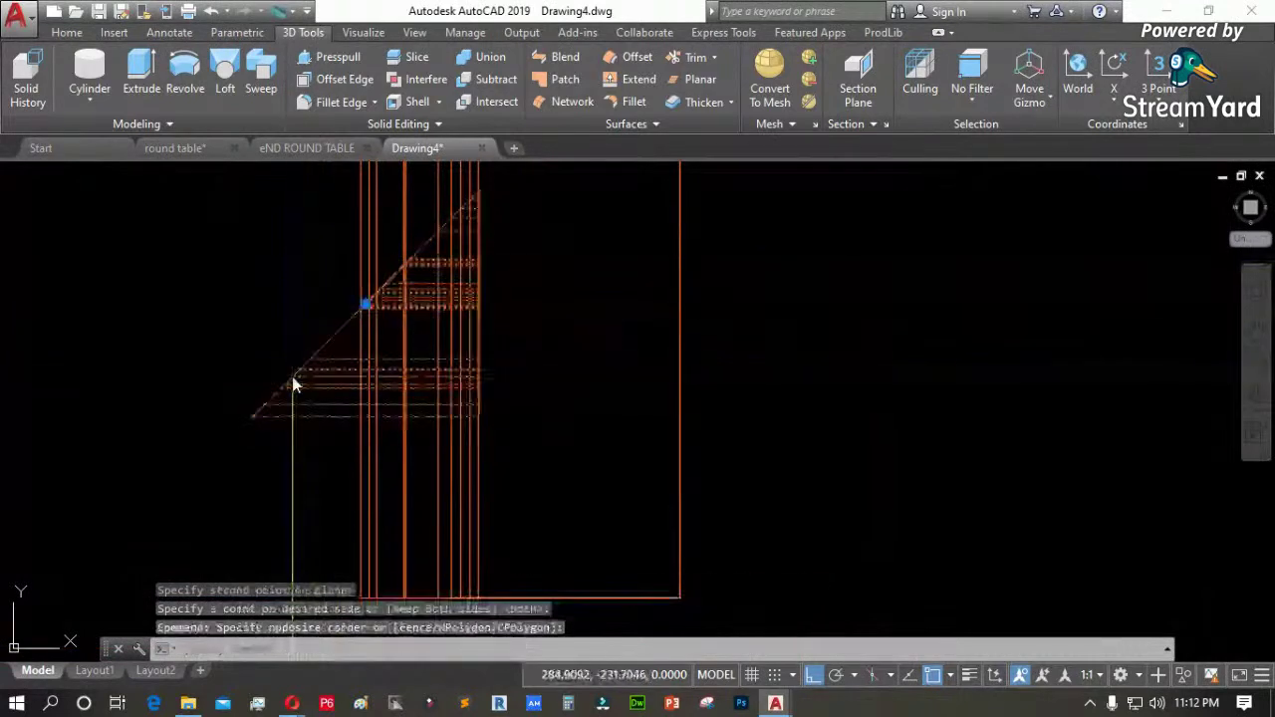
key(Escape)
key(Escape)
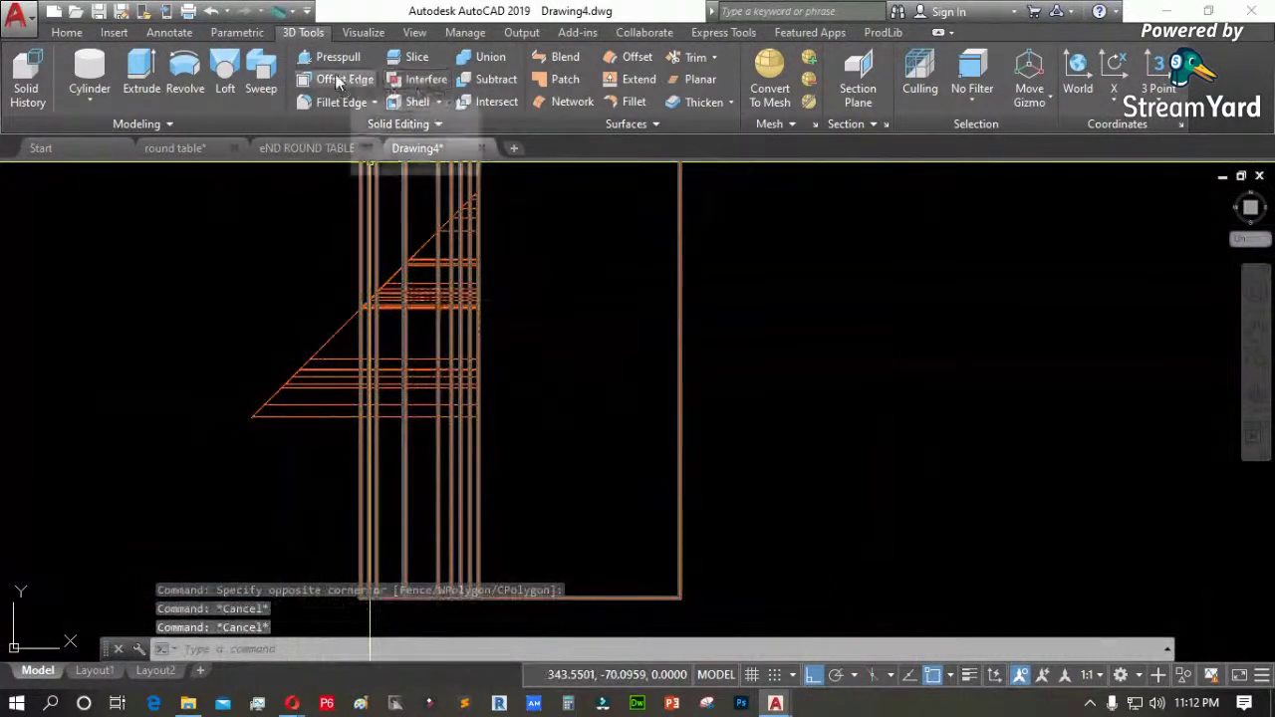
Subtract the tall box from the triangular wedge
click(488, 79)
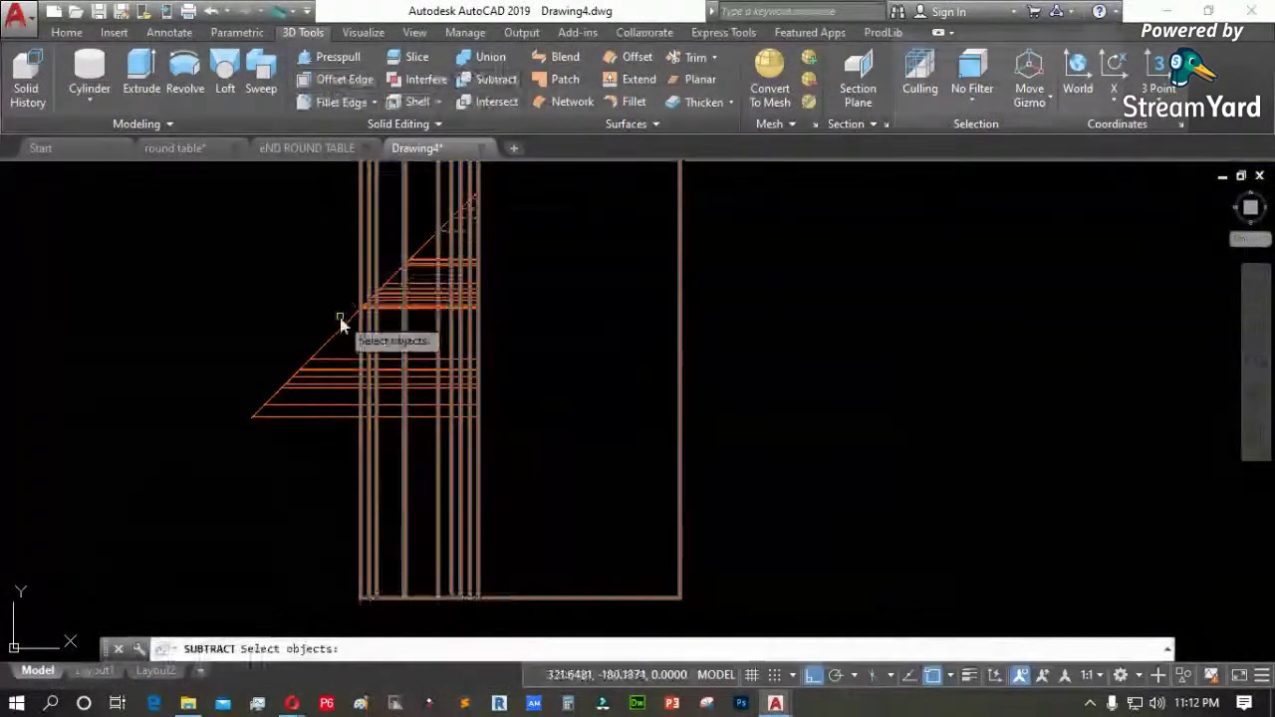
click(339, 327)
key(Return)
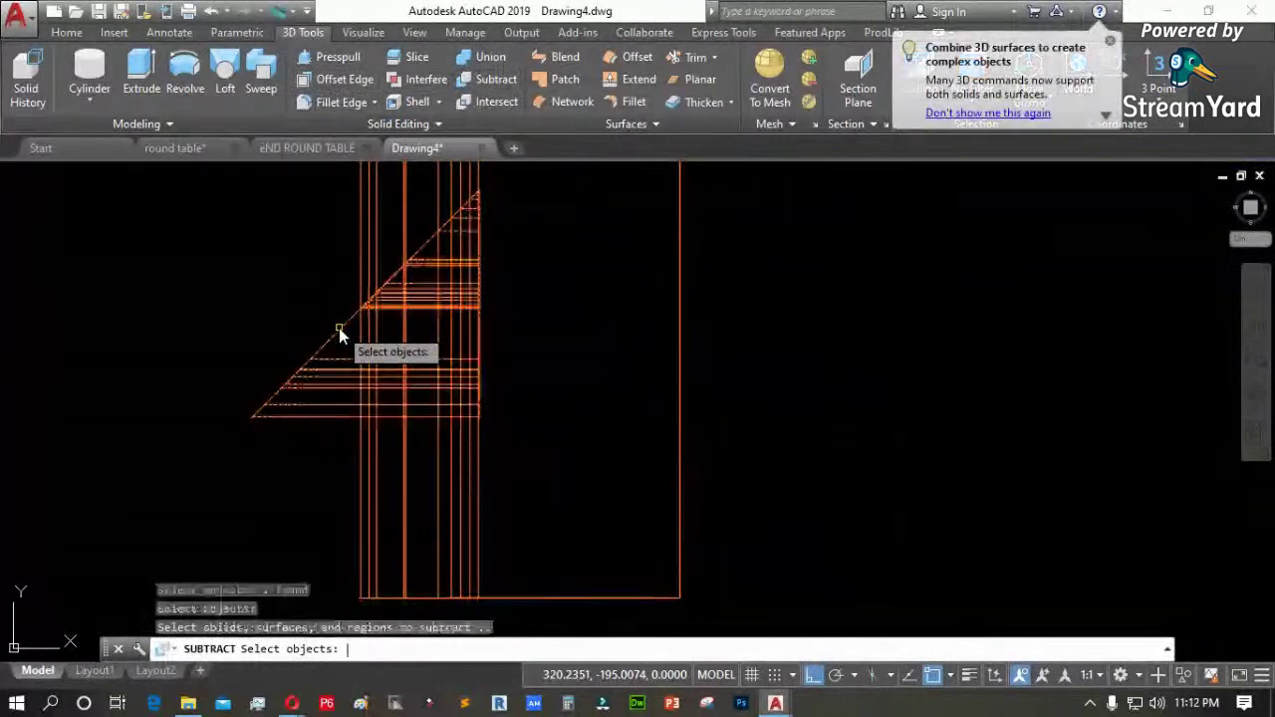
click(375, 456)
key(Return)
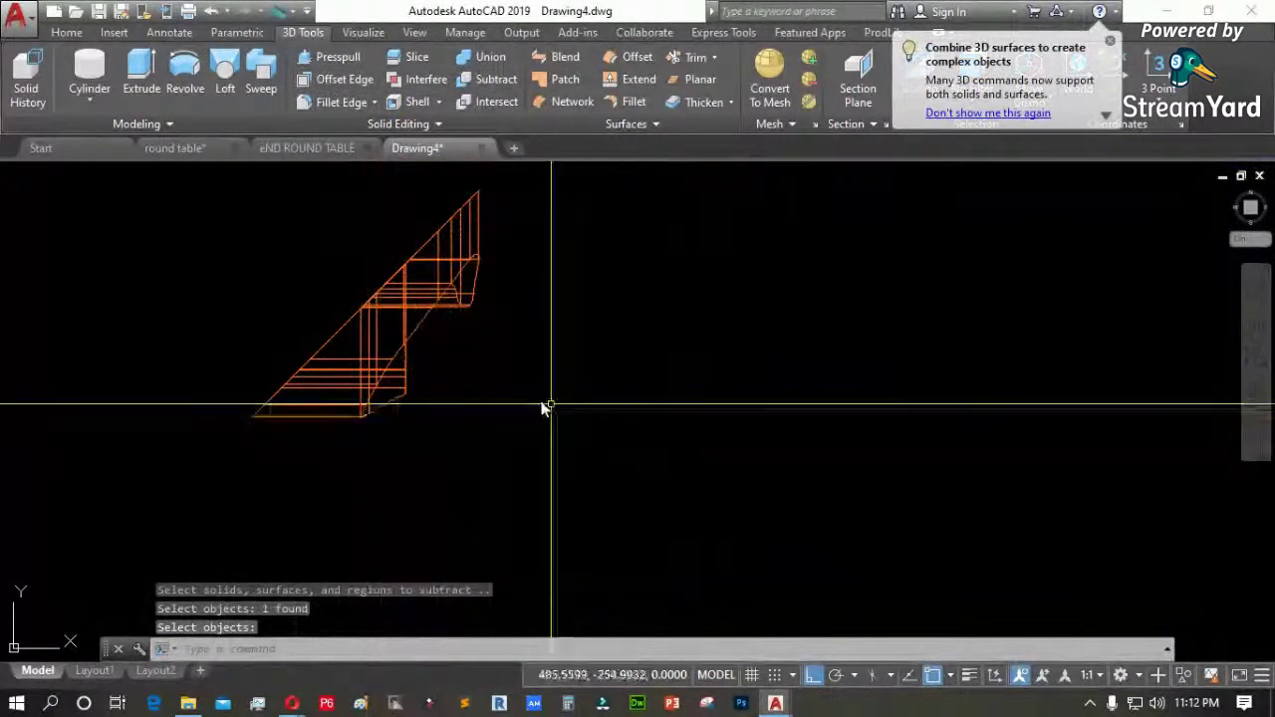
text(mi)
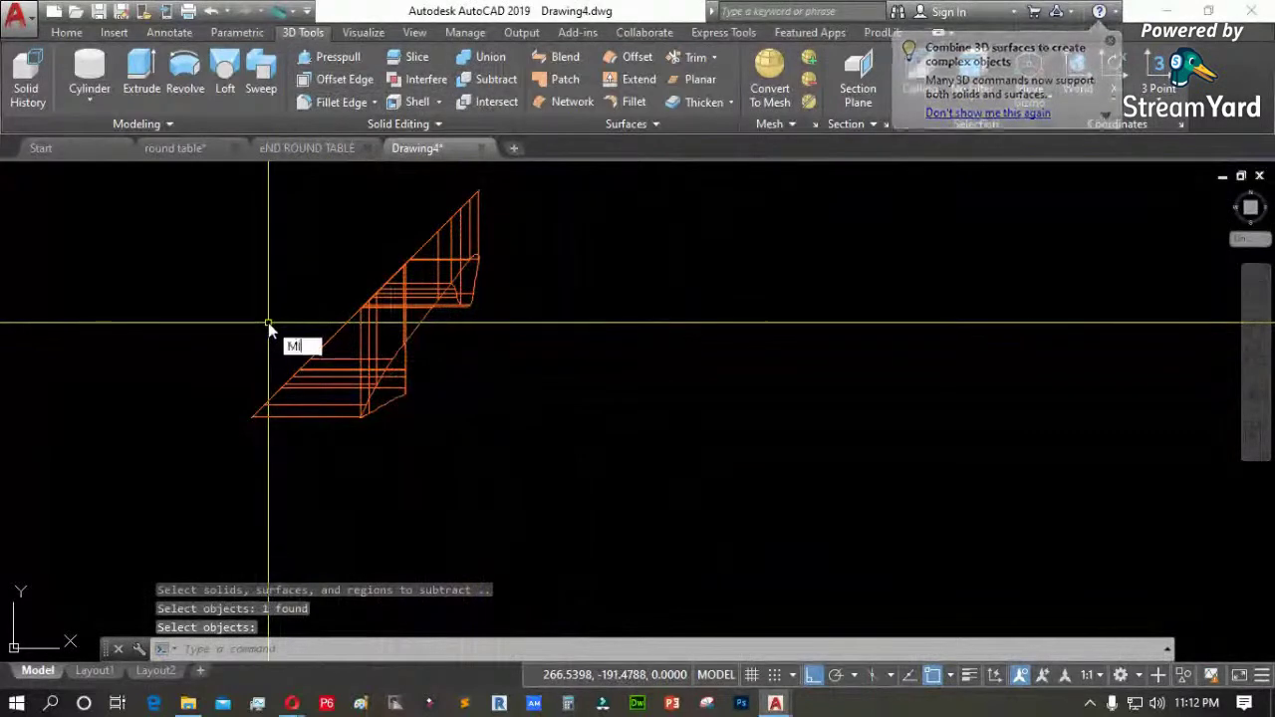
key(Return)
Mirror the triangular wedge across the diagonal, keeping the original
click(359, 376)
key(Return)
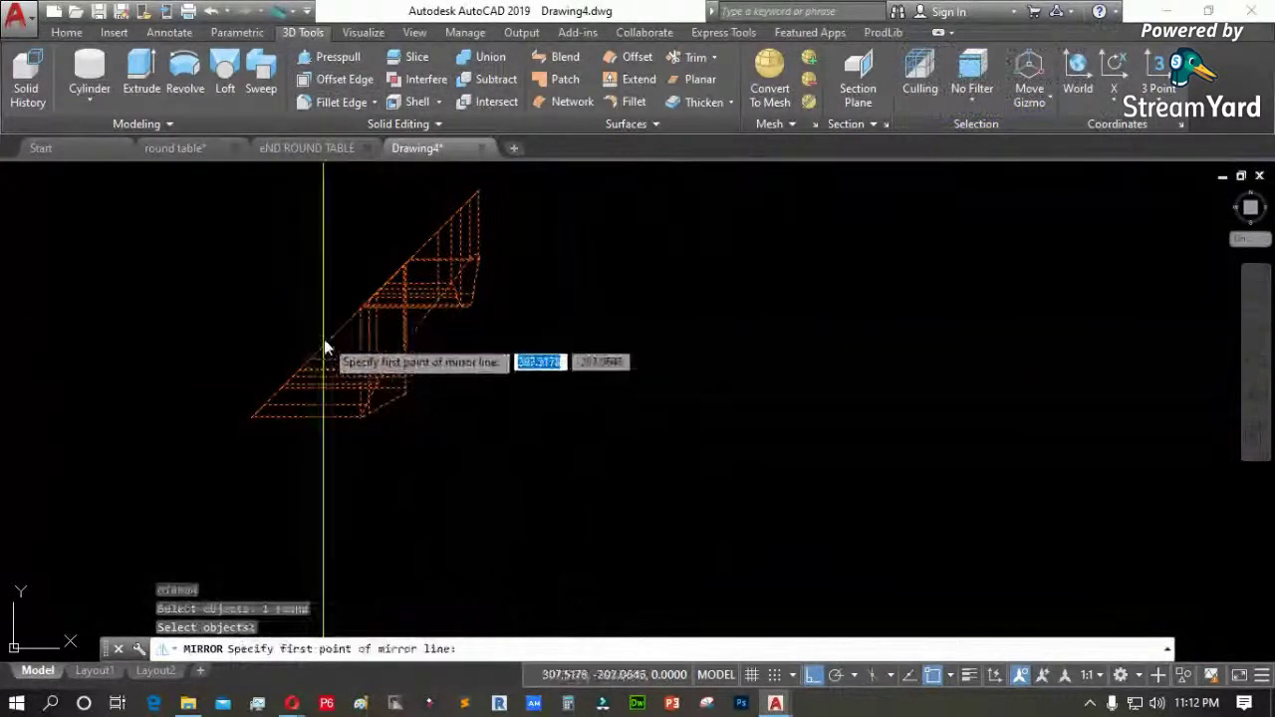
click(324, 339)
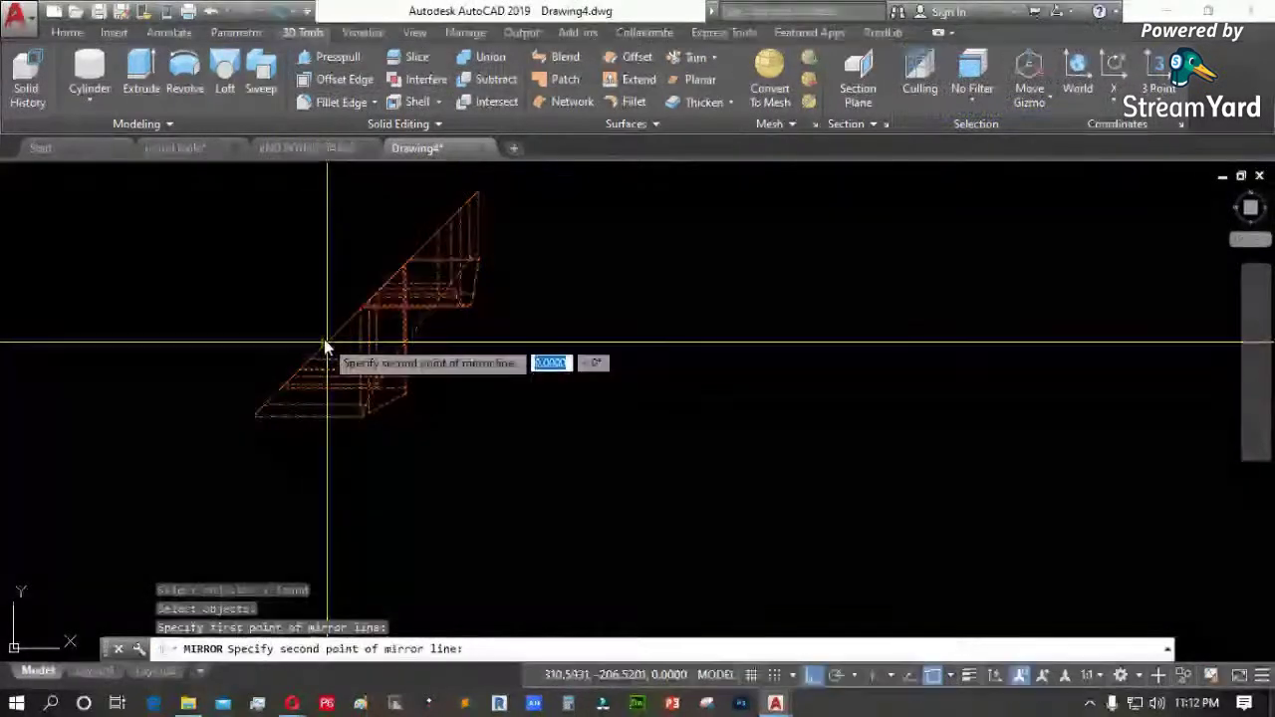
click(424, 248)
key(Return)
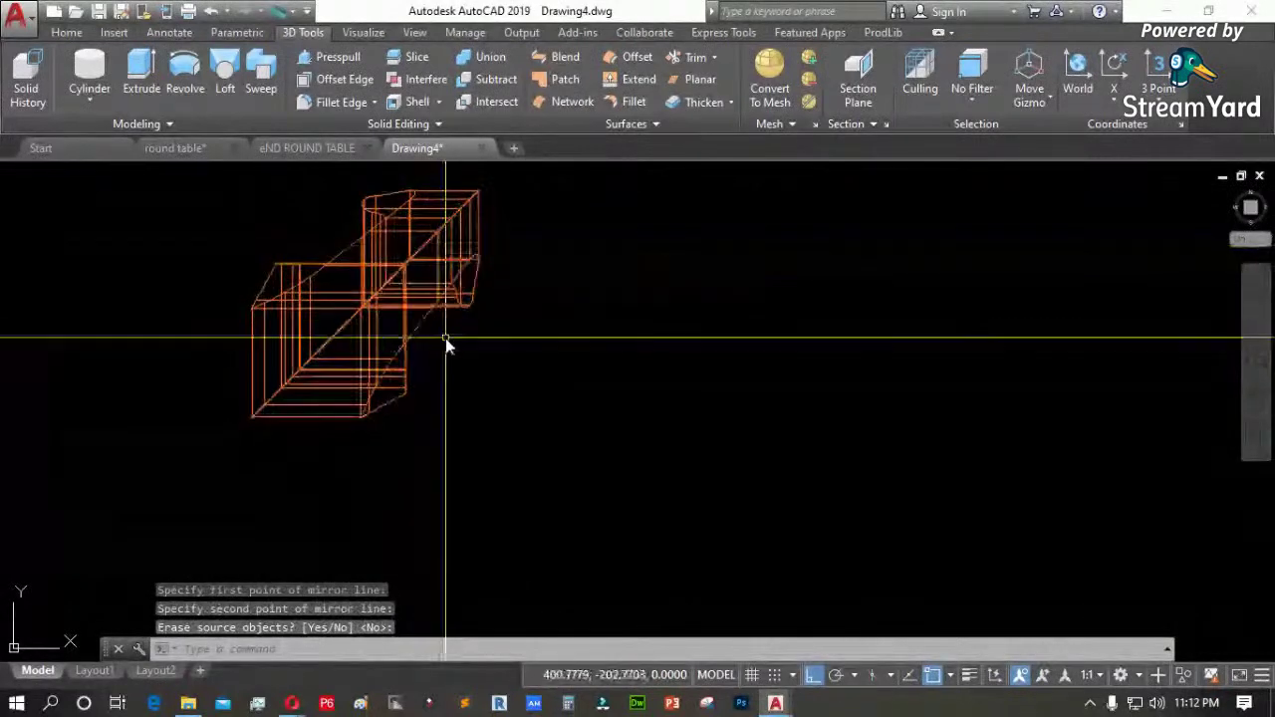
scroll(446, 338, down, 1)
scroll(413, 270, up, 3)
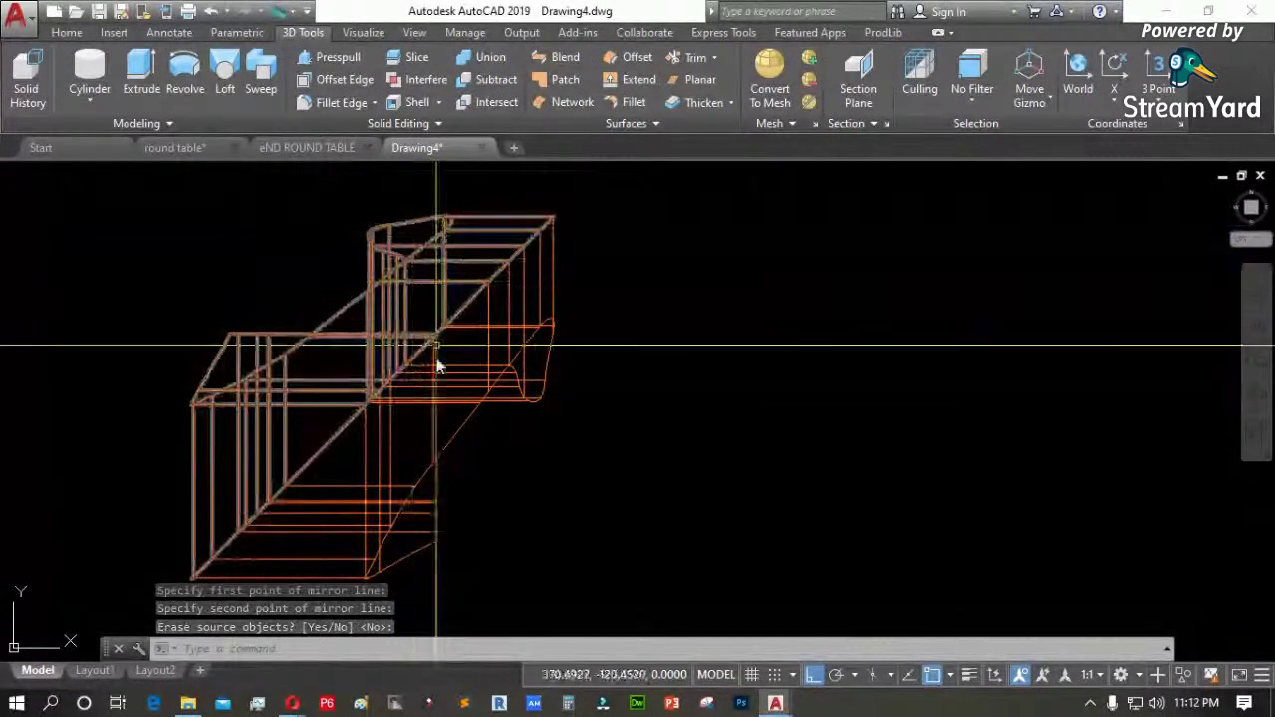
scroll(441, 365, down, 2)
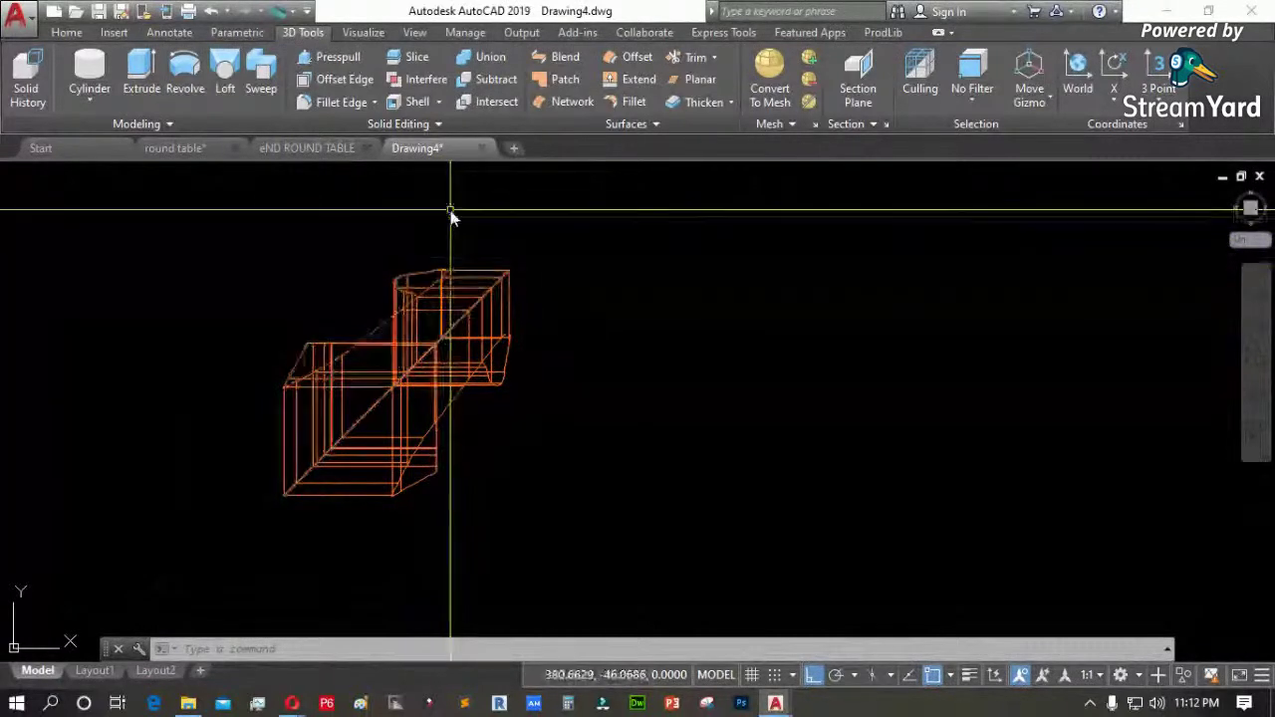
Union both wedge halves into one mitred solid
click(483, 60)
click(475, 309)
click(475, 309)
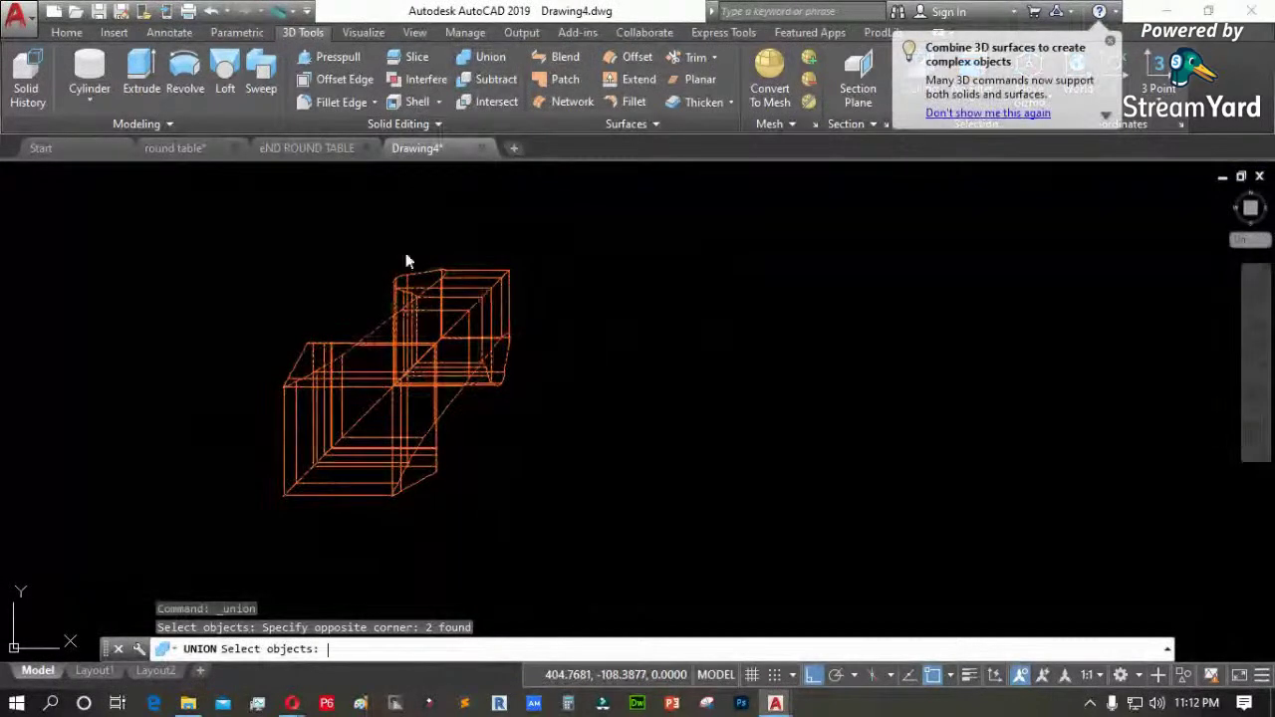
key(Return)
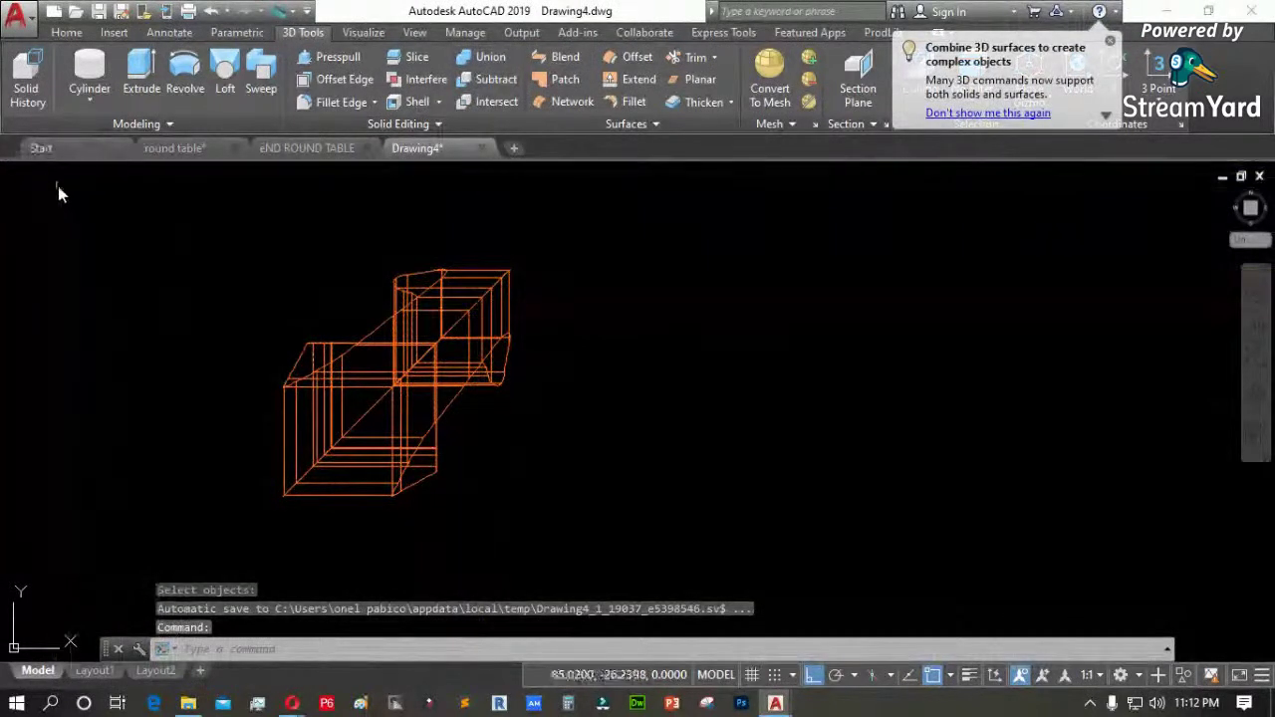
Switch the viewport to SW Isometric and orbit slightly toward the carved table leg
click(31, 176)
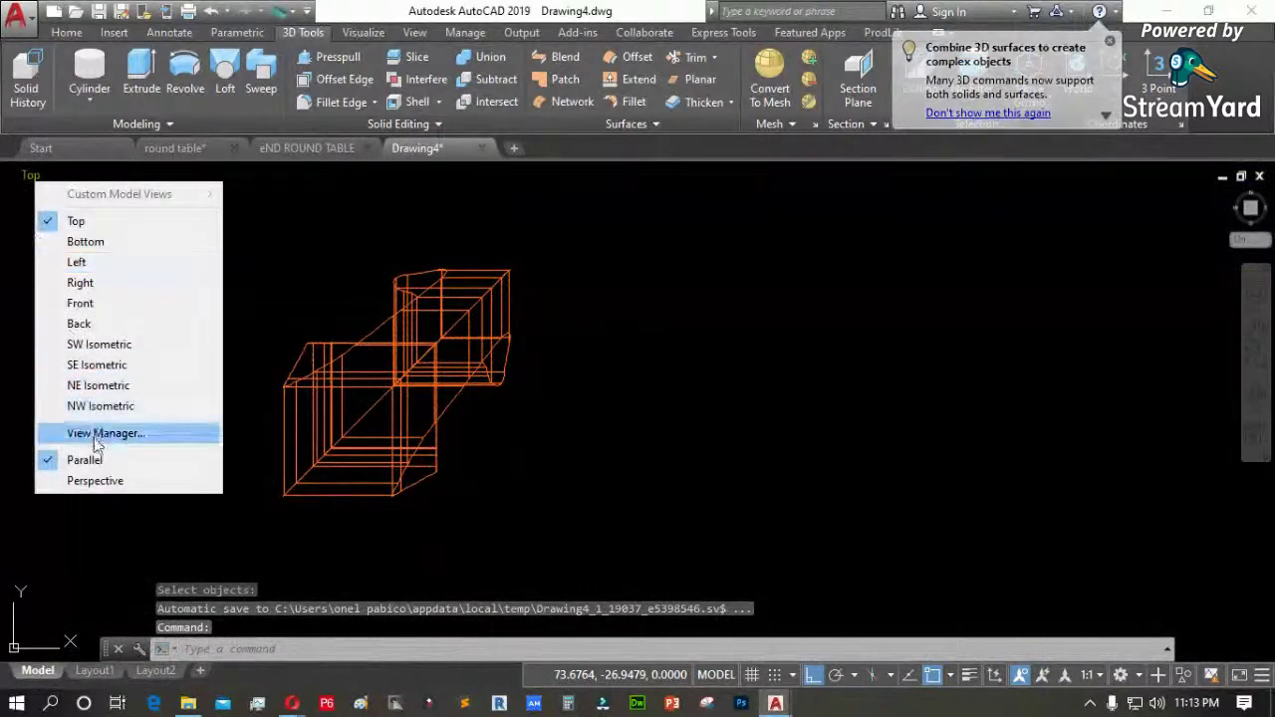
click(110, 346)
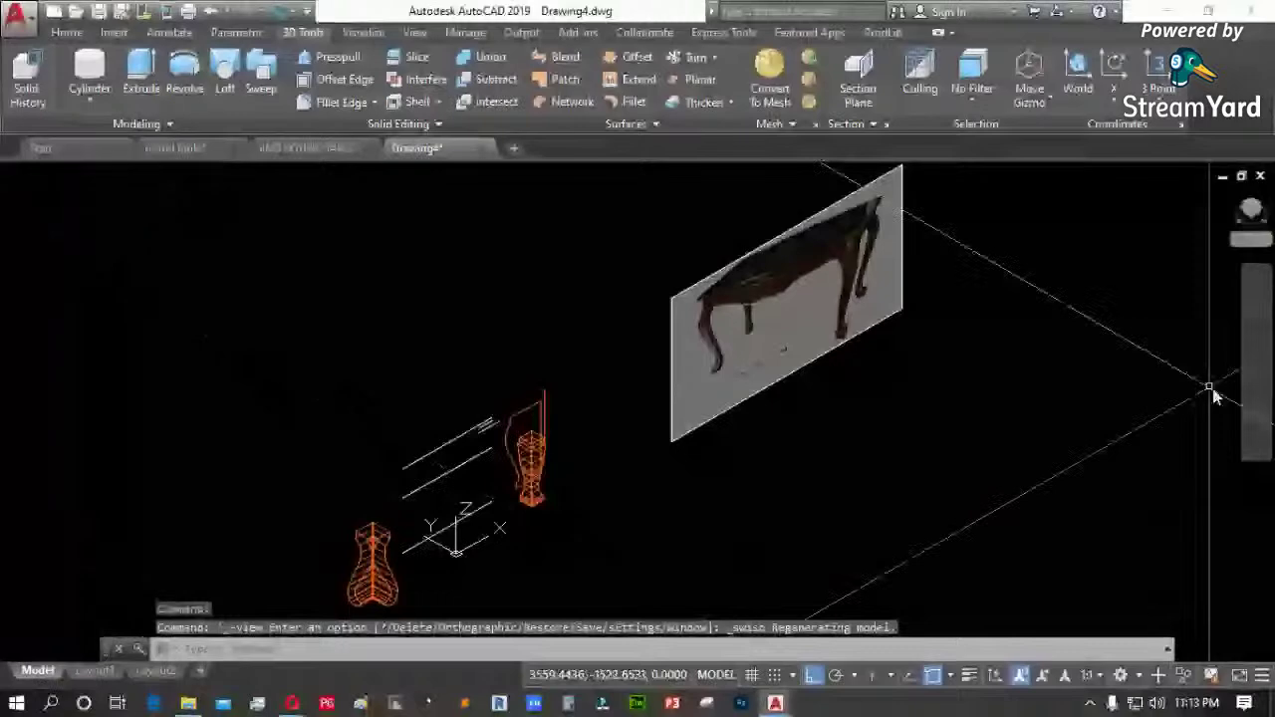
shift+middle_drag(532, 399, 471, 405)
right_click(117, 182)
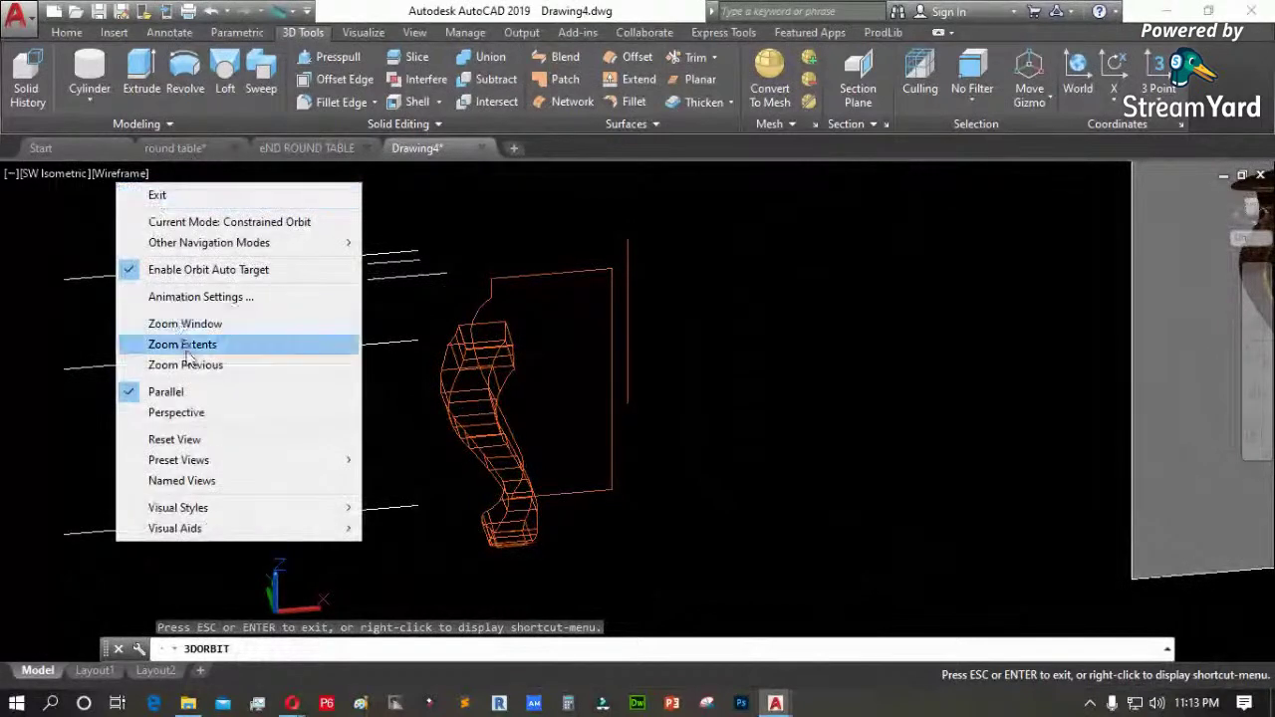
drag(52, 243, 120, 177)
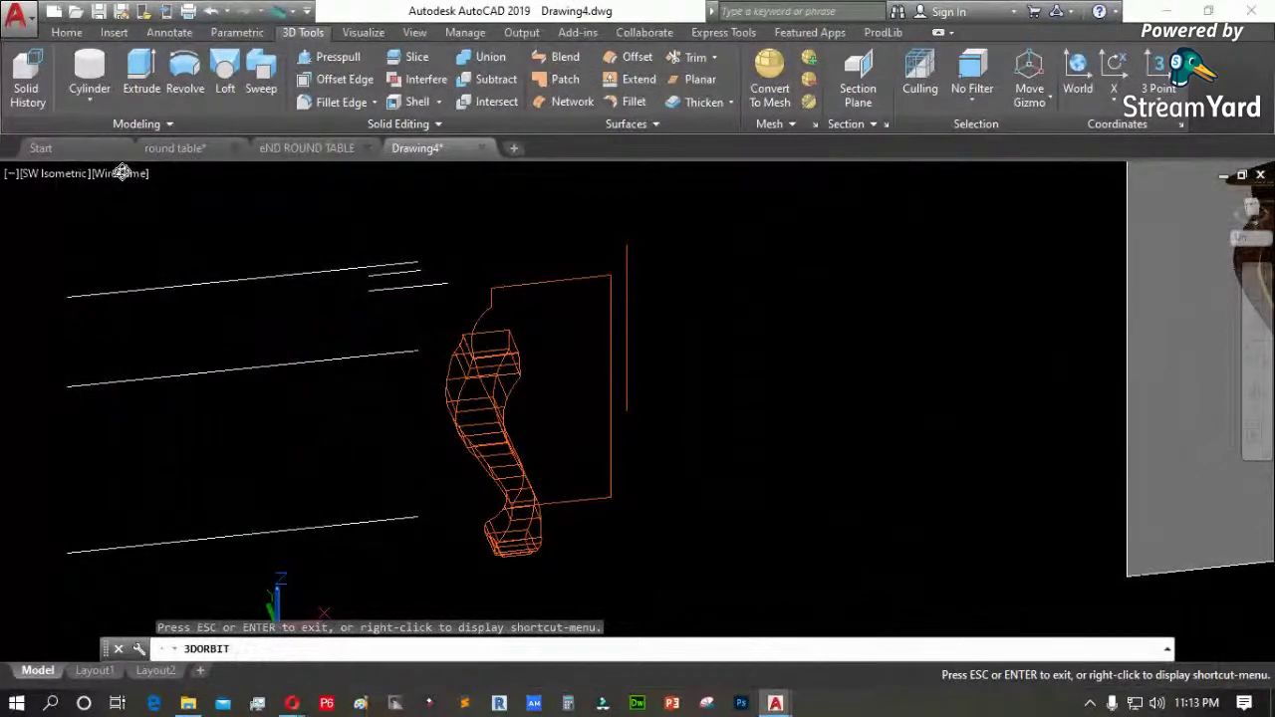
key(Escape)
Set the visual style to Shaded with Edges
click(126, 175)
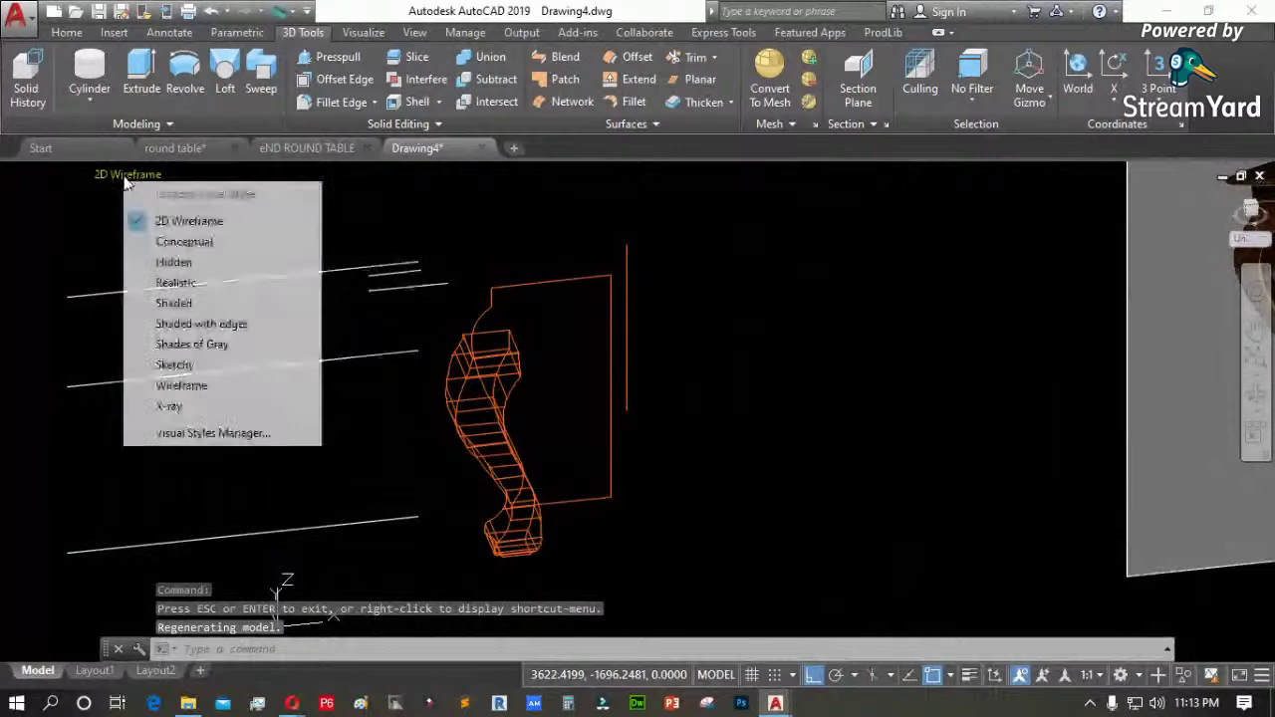
click(201, 324)
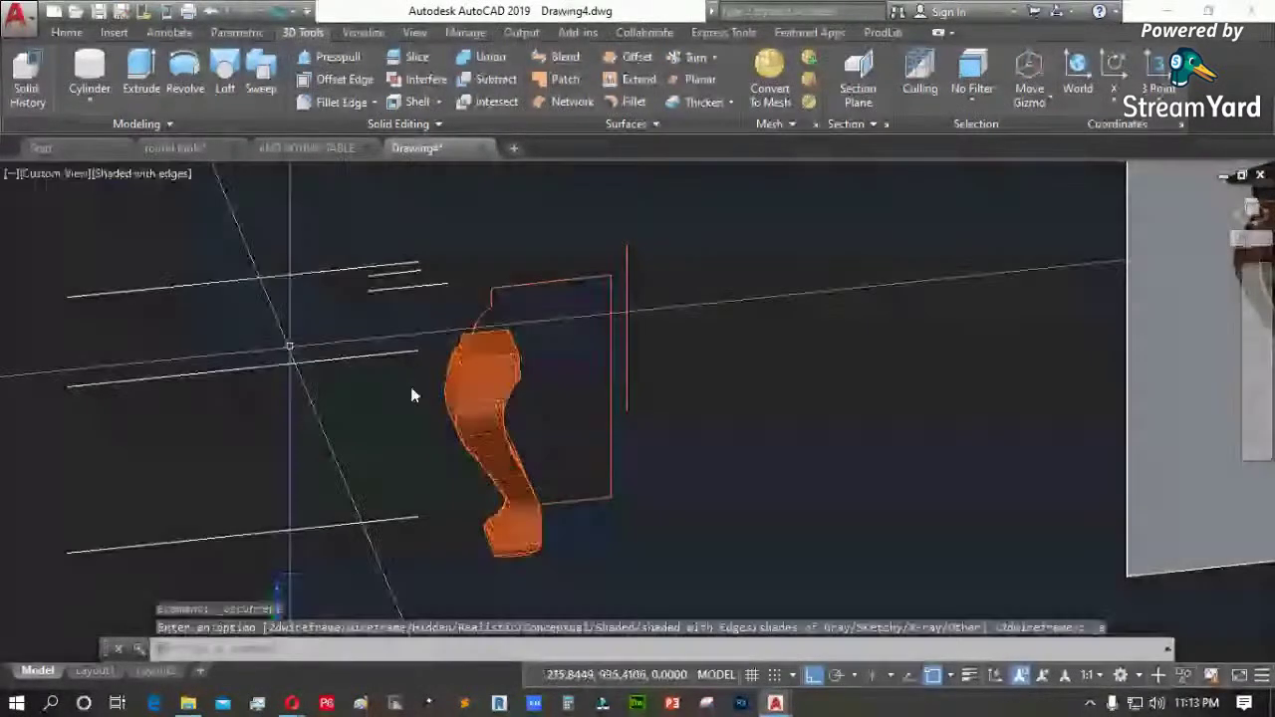
scroll(578, 514, up, 2)
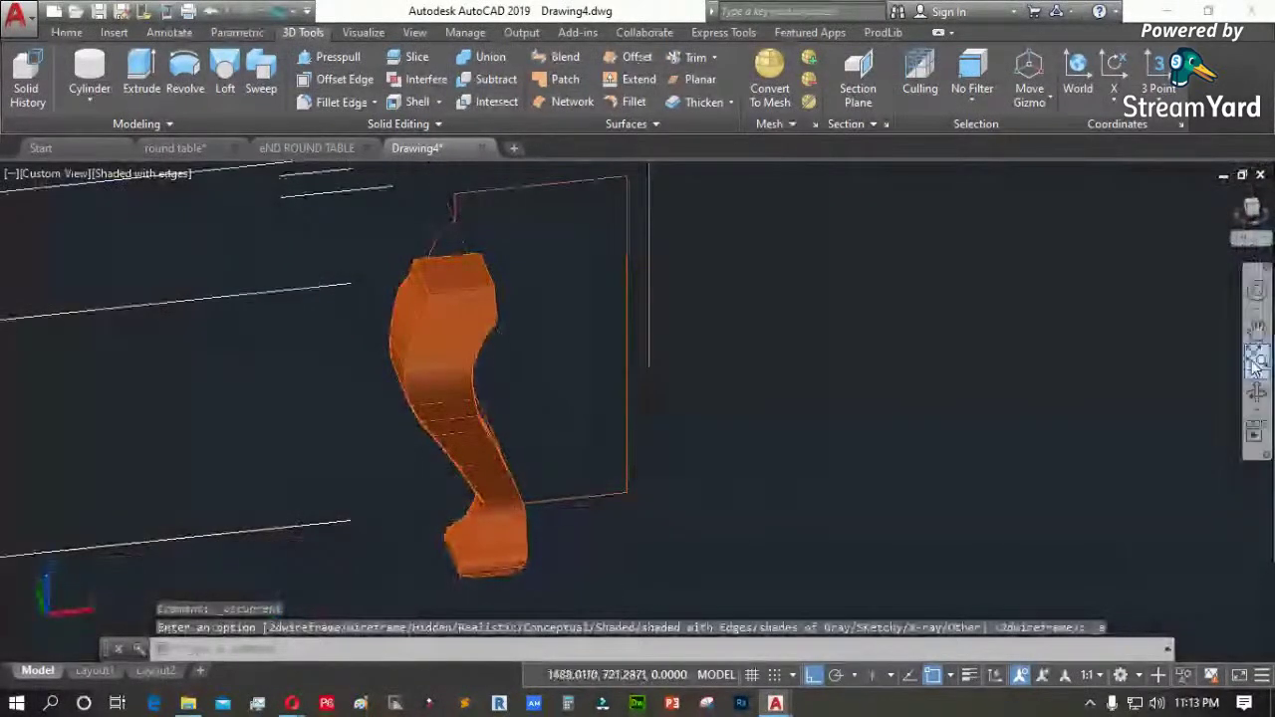
Orbit around the leg until its S-curve side faces front
click(1258, 361)
drag(449, 330, 545, 284)
drag(570, 354, 500, 304)
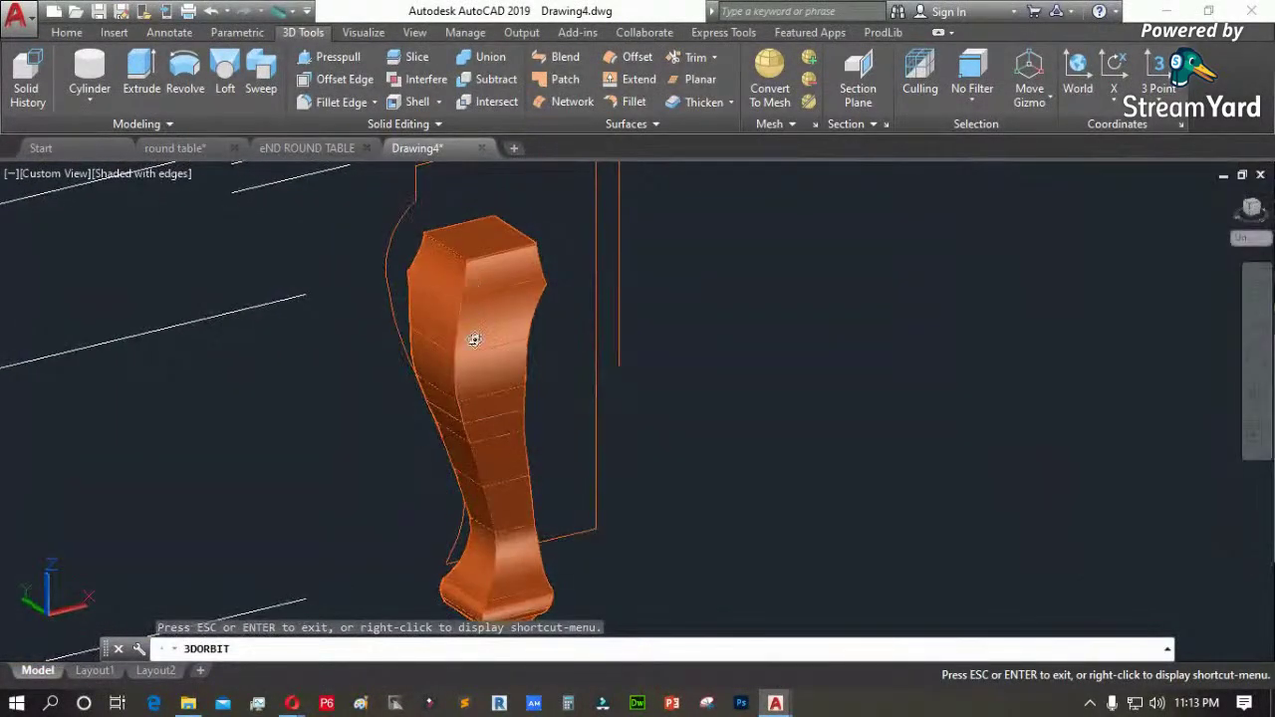
drag(476, 429, 655, 375)
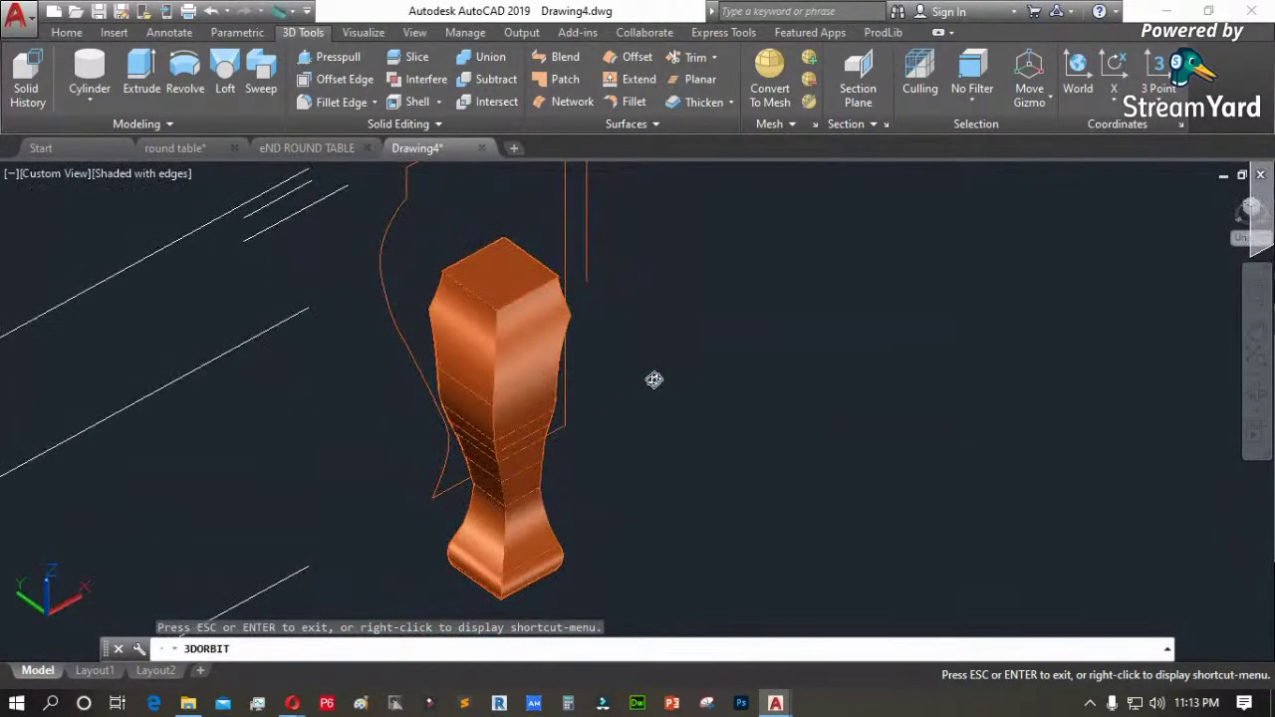
right_click(655, 375)
click(588, 248)
key(Escape)
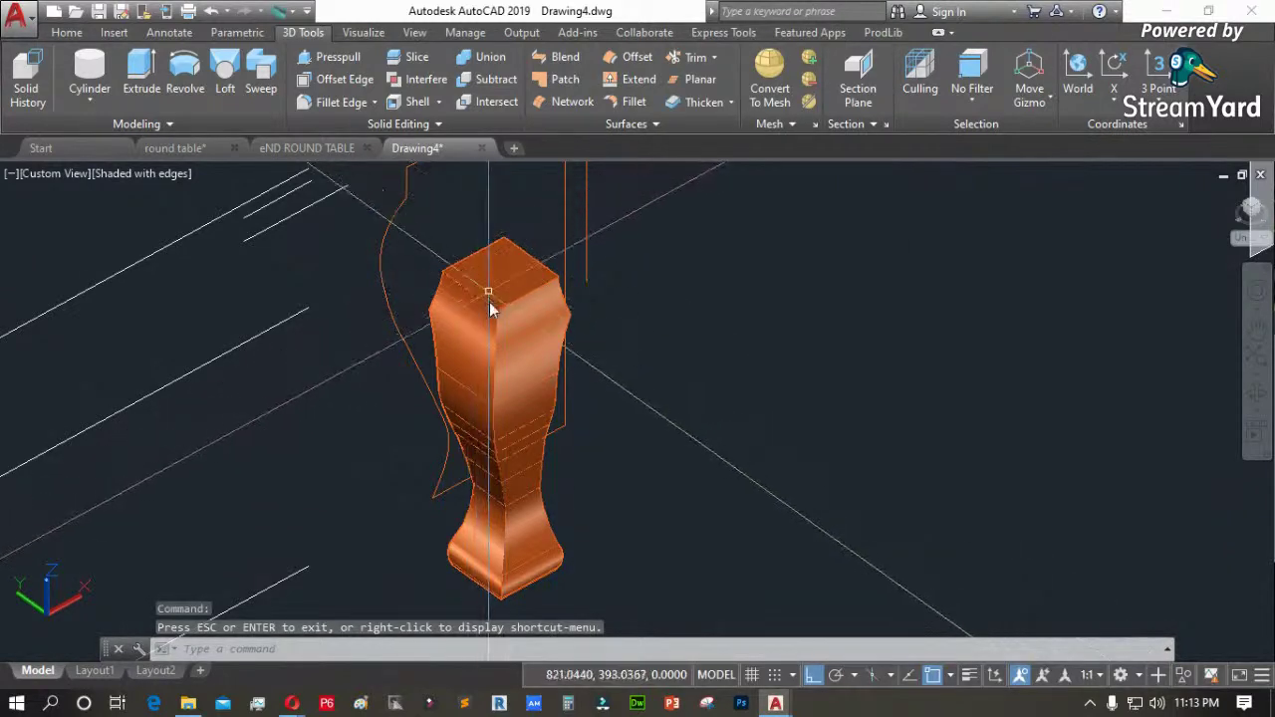
scroll(490, 304, up, 5)
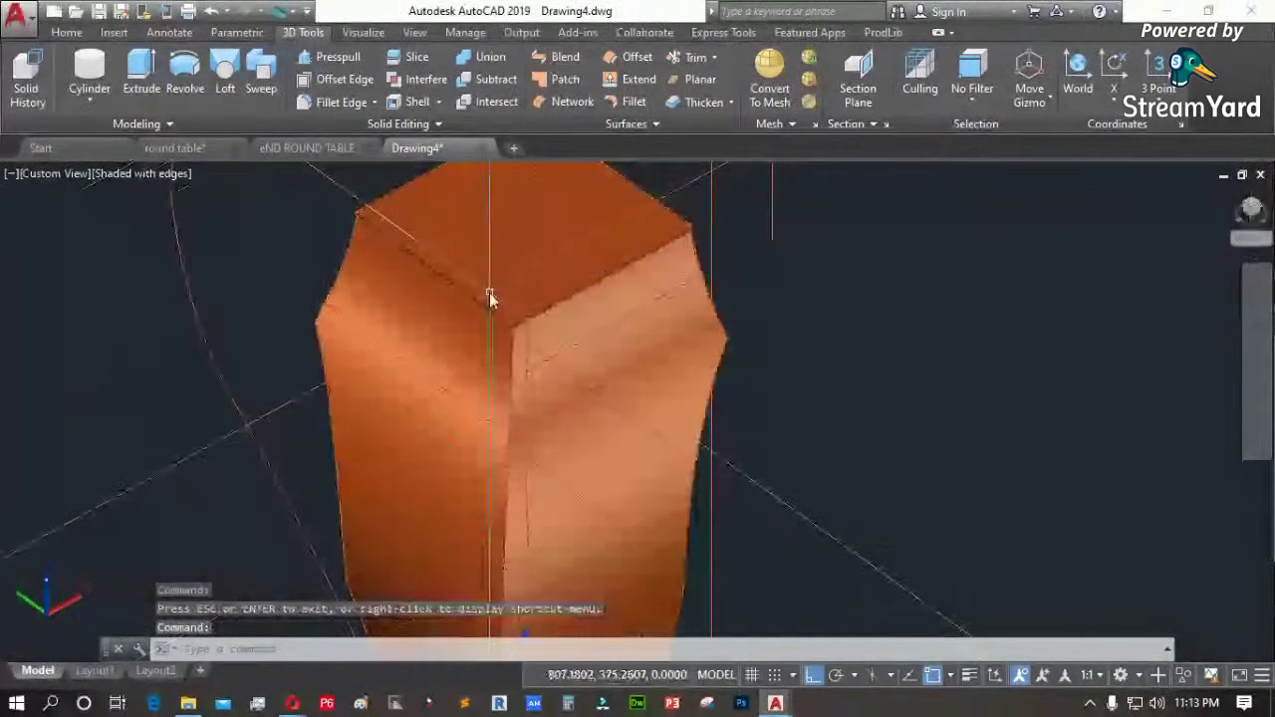
scroll(461, 345, down, 5)
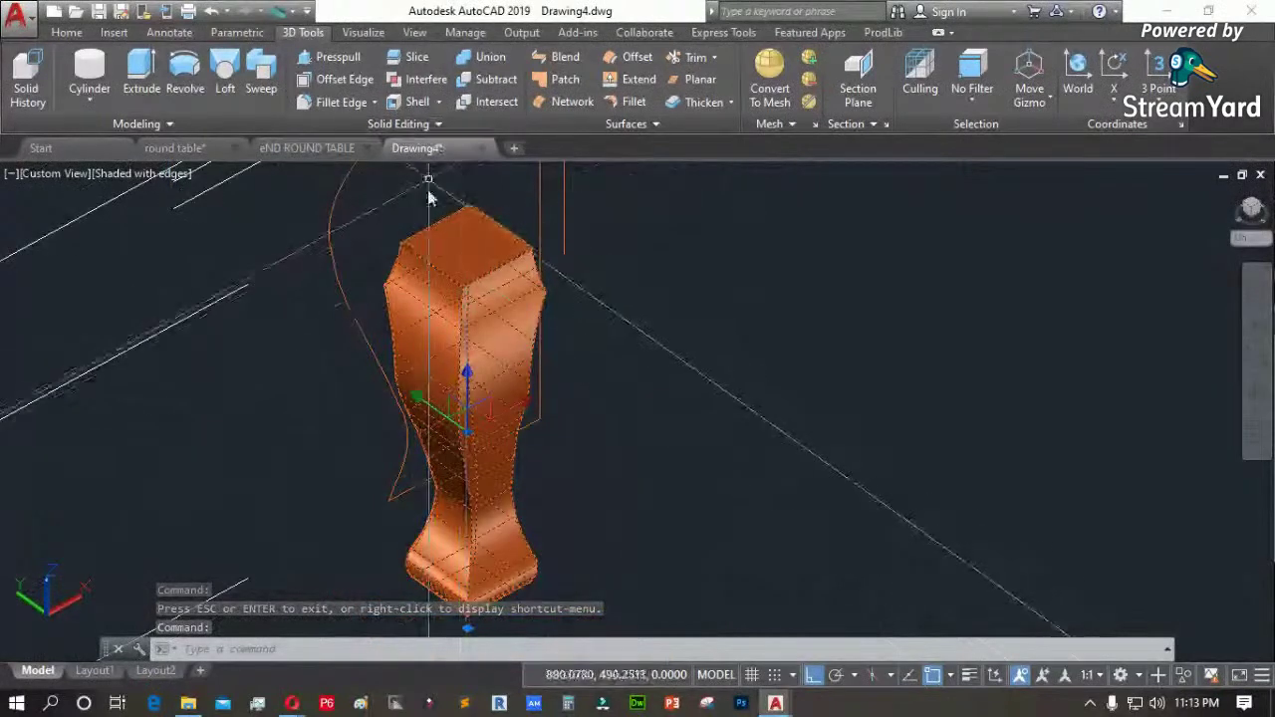
scroll(419, 314, up, 3)
scroll(453, 259, down, 2)
key(Escape)
key(Escape)
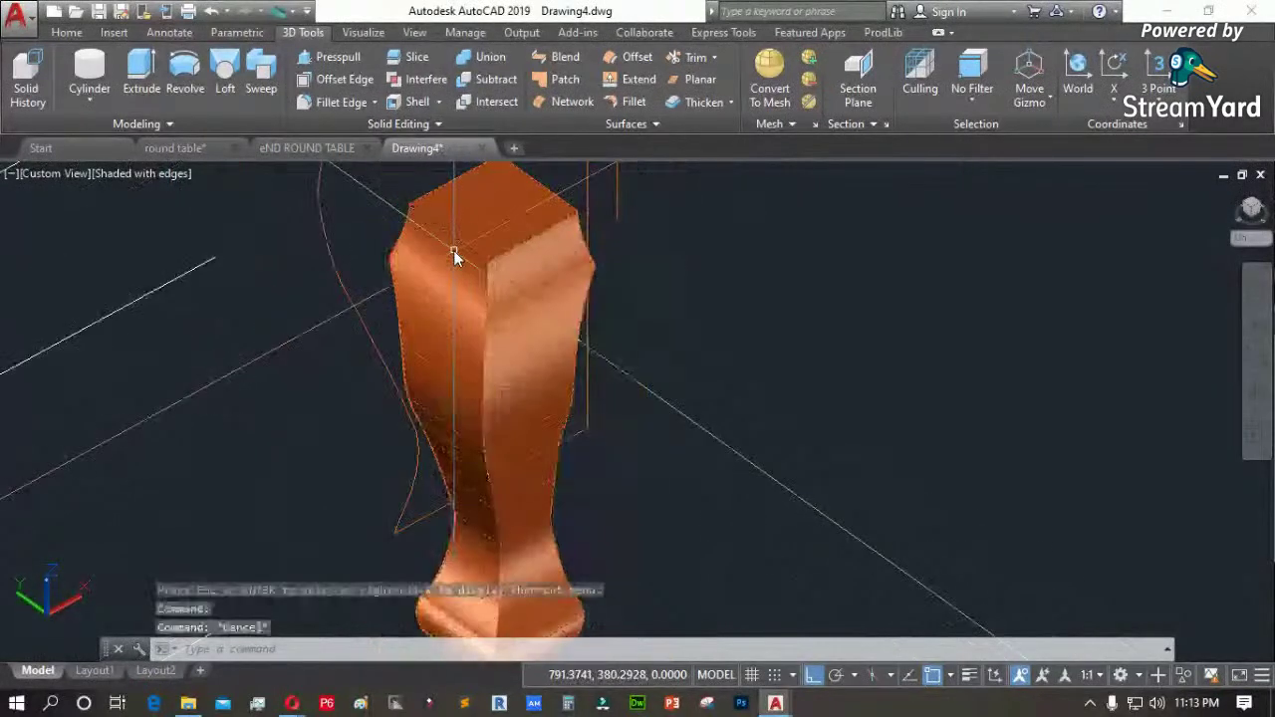
Start FILLETEDGE and select three vertical edges of the leg, including the foot corner
text(FILL)
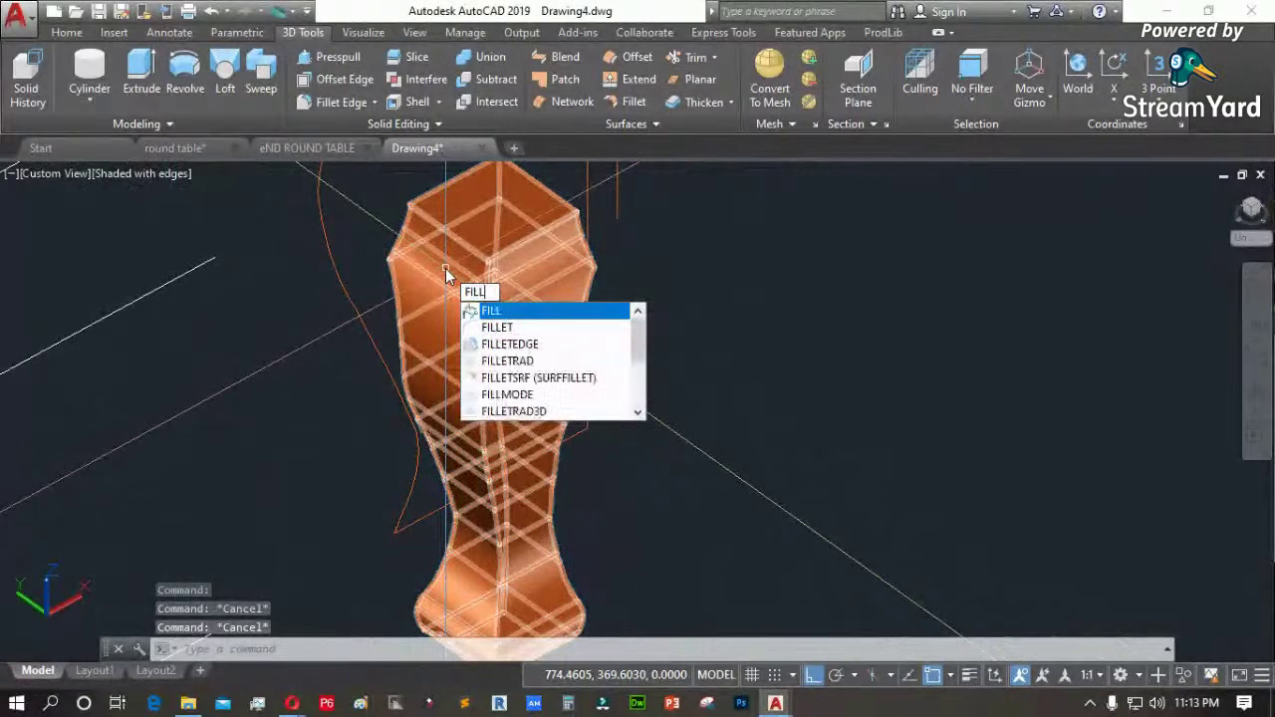
click(530, 344)
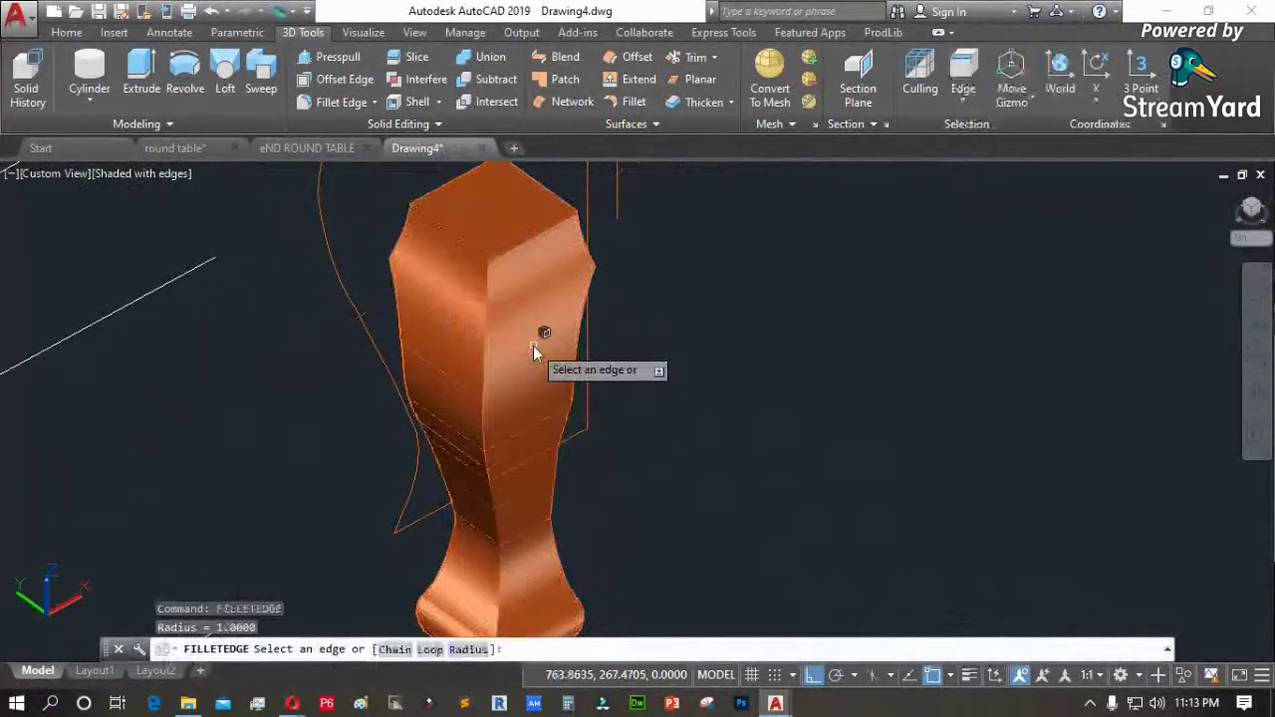
scroll(531, 321, up, 4)
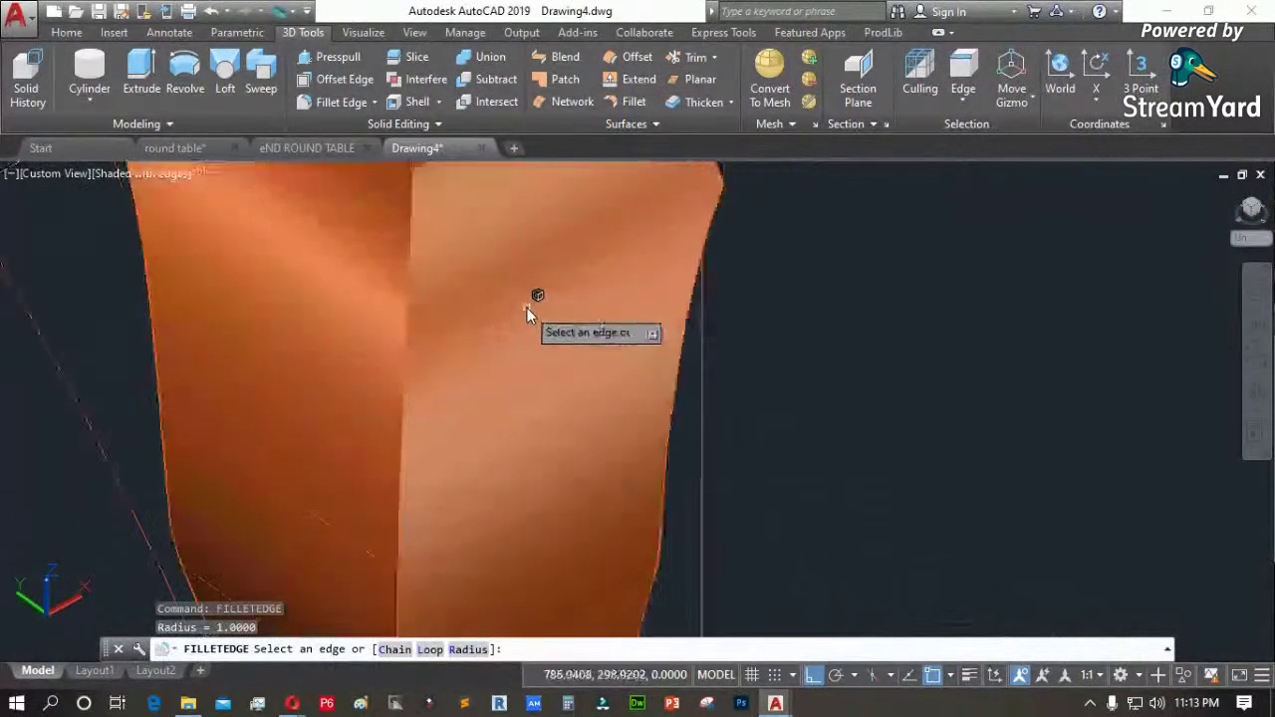
click(411, 212)
click(405, 364)
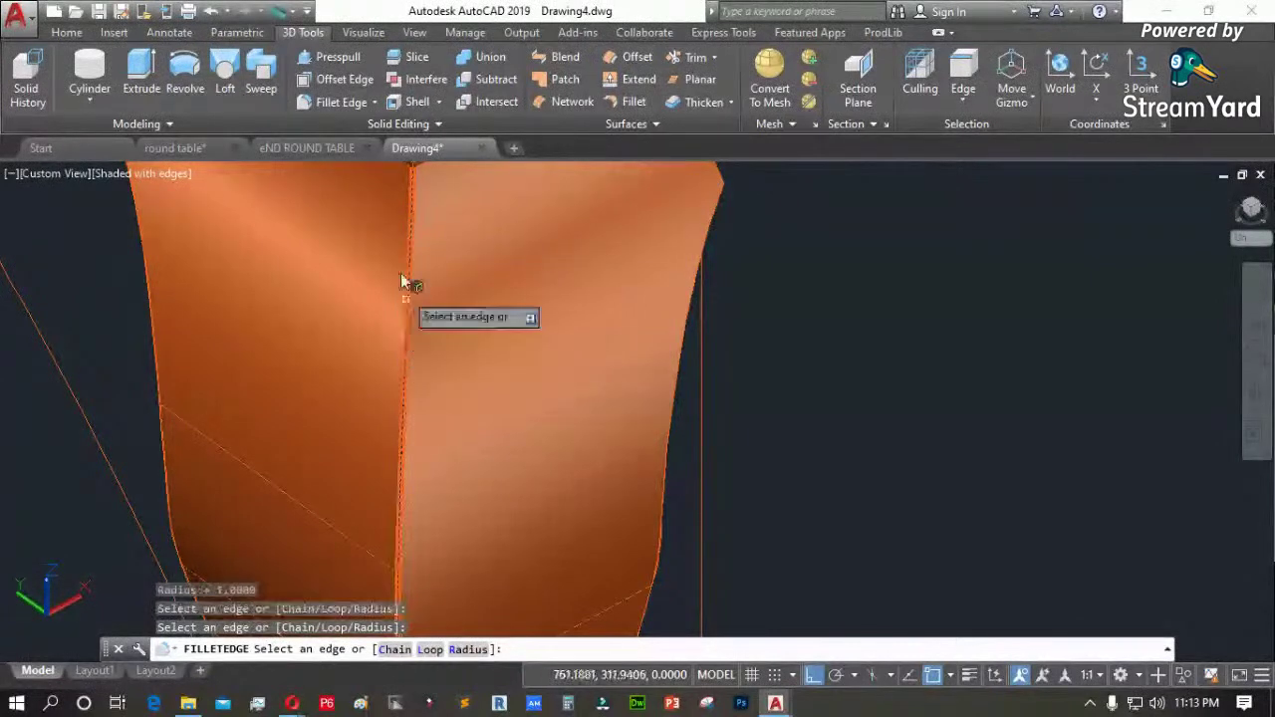
scroll(394, 231, down, 5)
scroll(399, 383, up, 3)
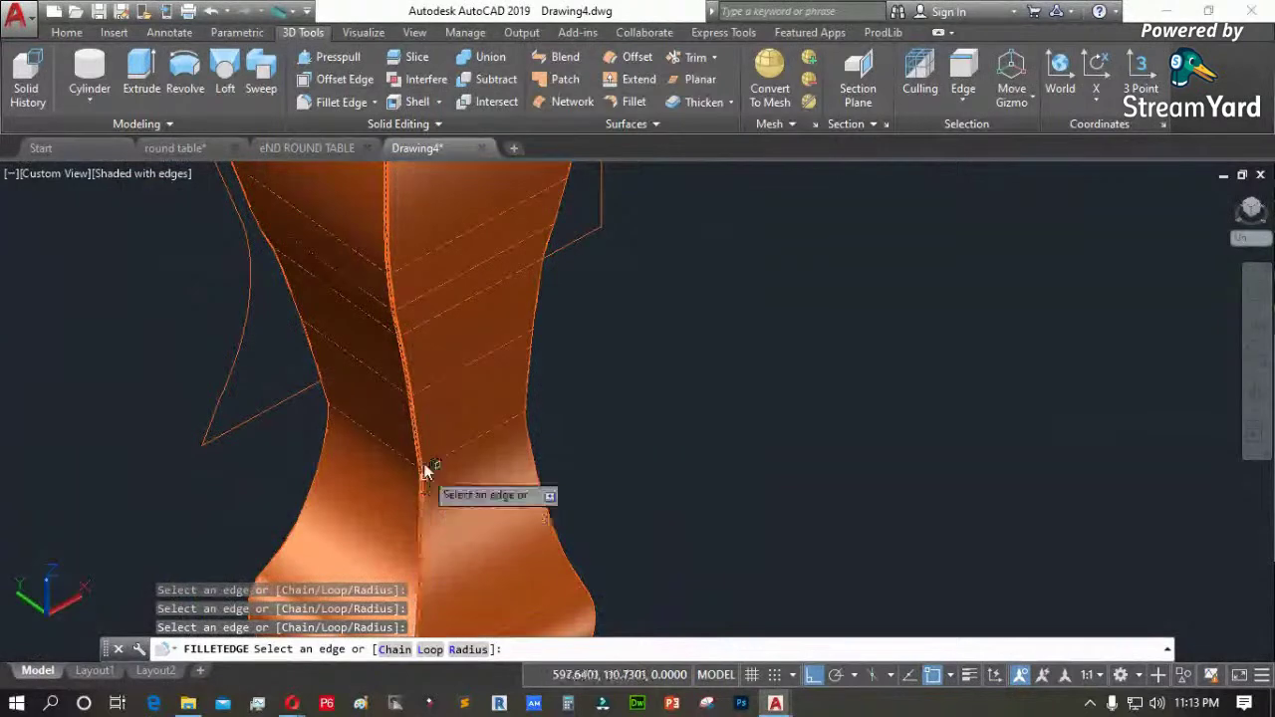
scroll(424, 488, down, 3)
scroll(421, 476, up, 5)
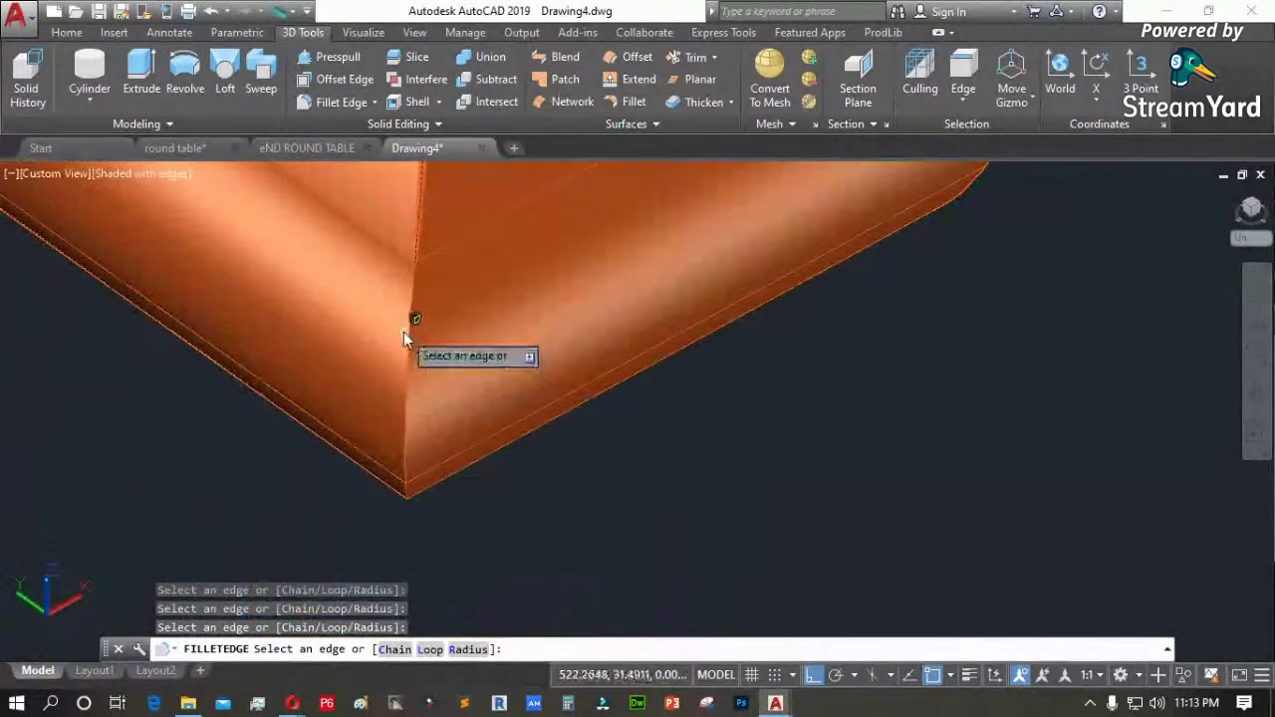
click(410, 324)
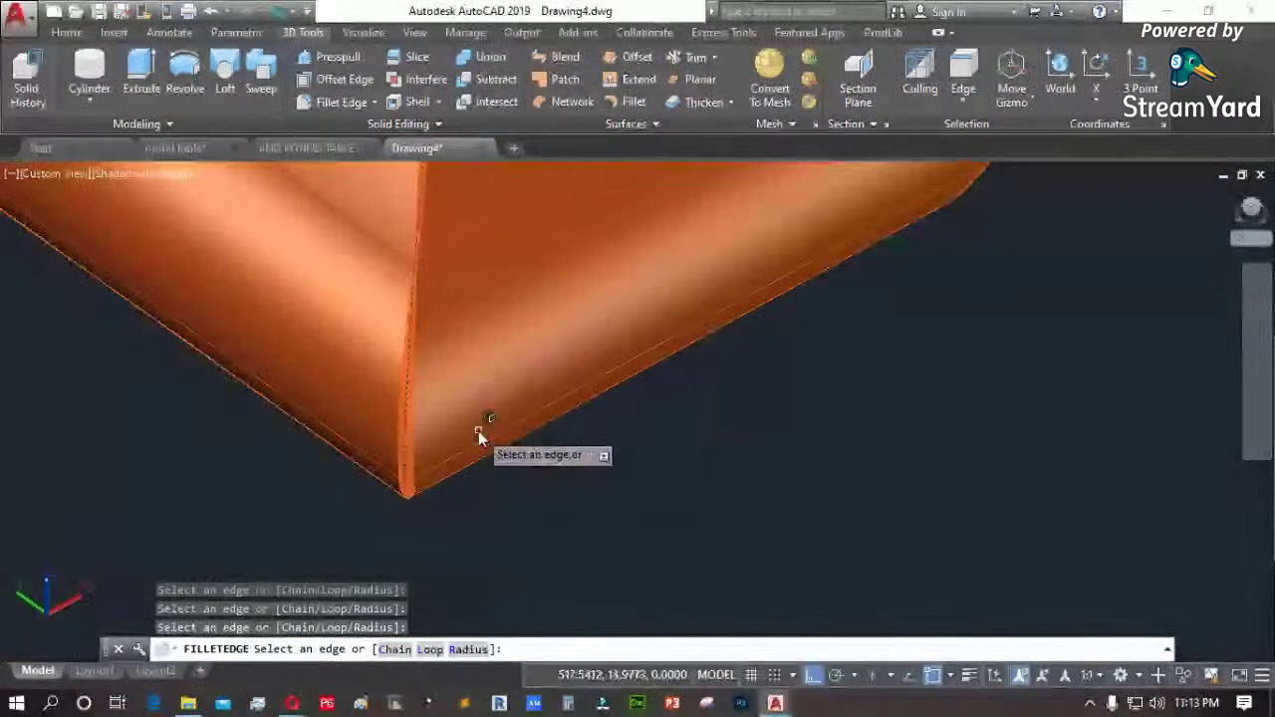
scroll(389, 233, up, 5)
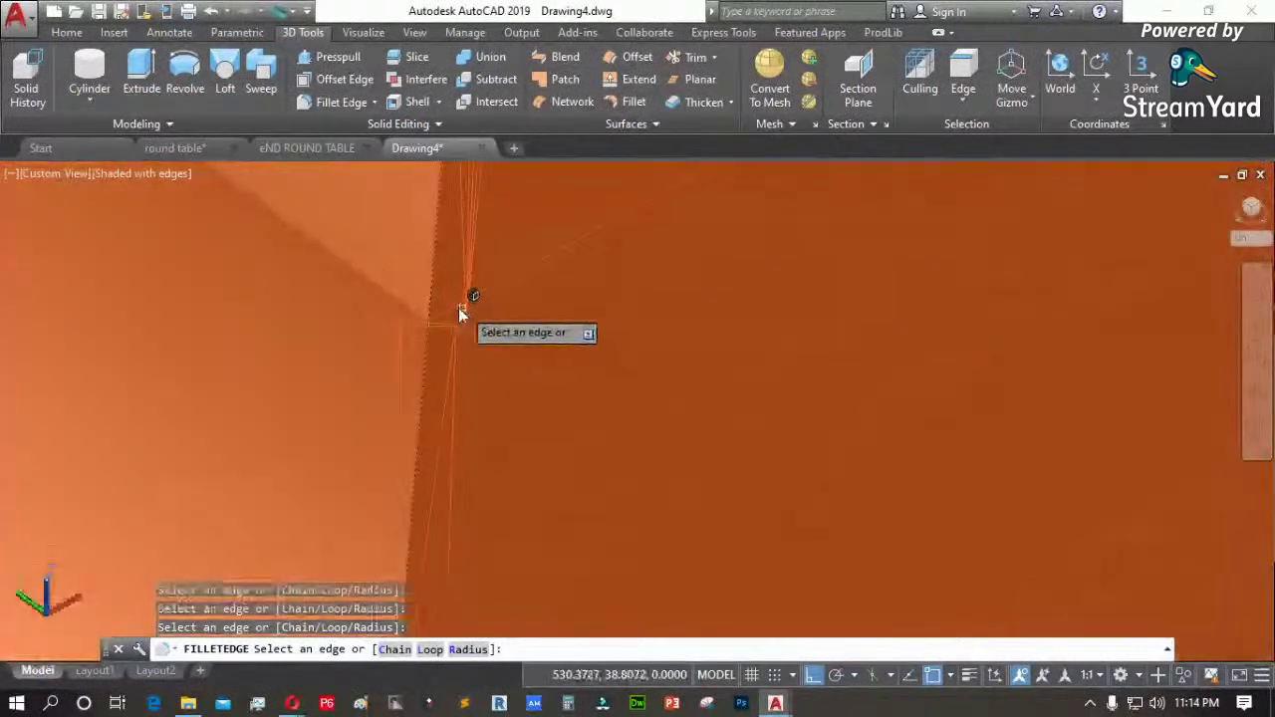
scroll(385, 399, down, 2)
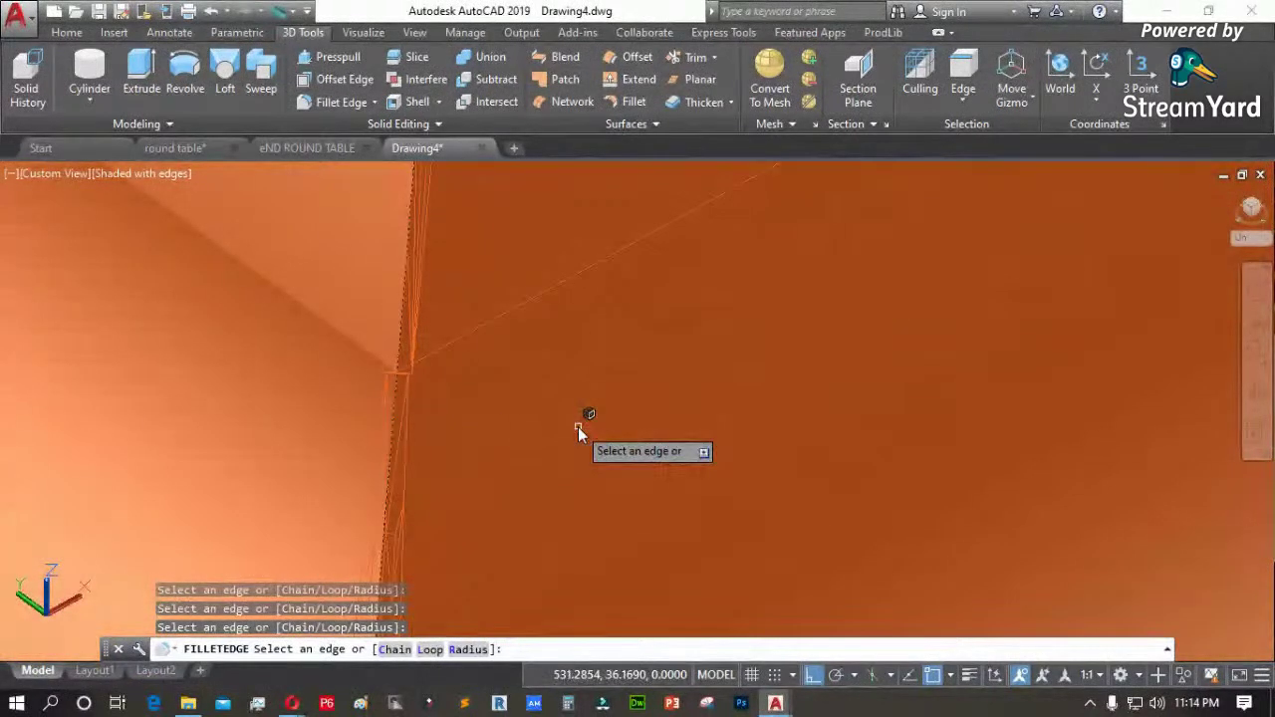
Set the fillet radius to 2, add the foot edges, and apply the fillet
text(R)
key(Return)
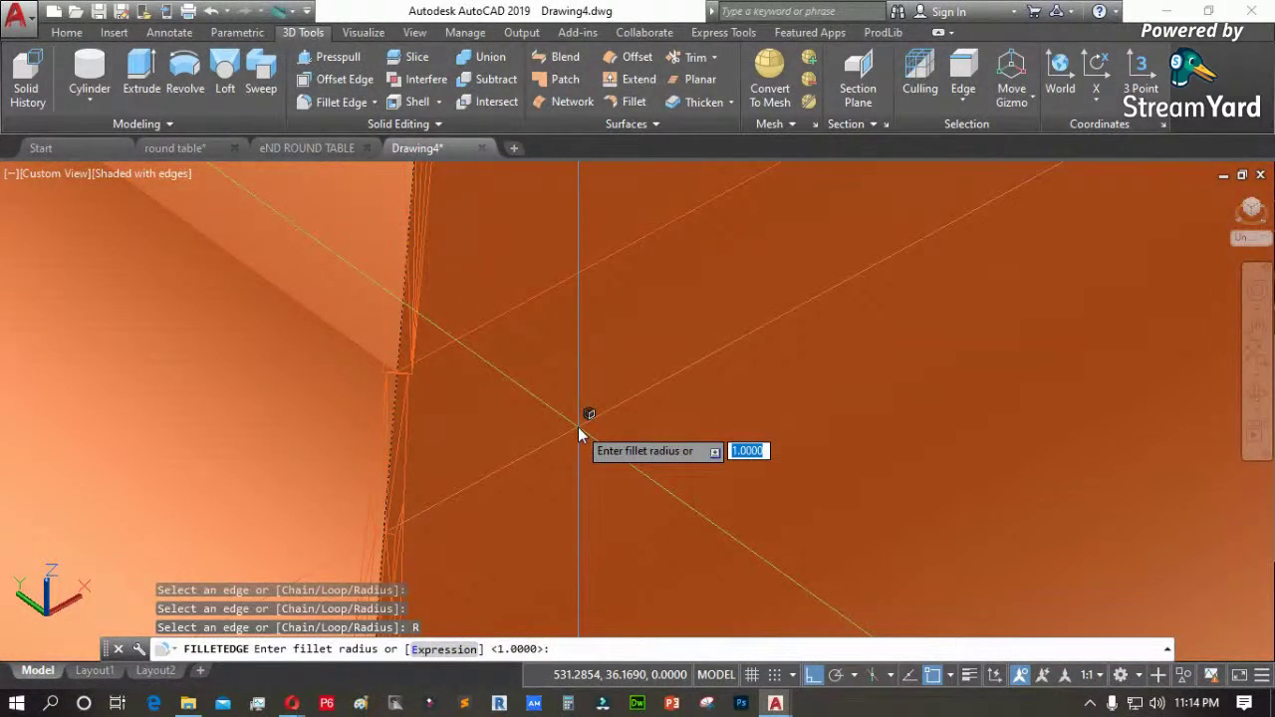
text(2)
key(Return)
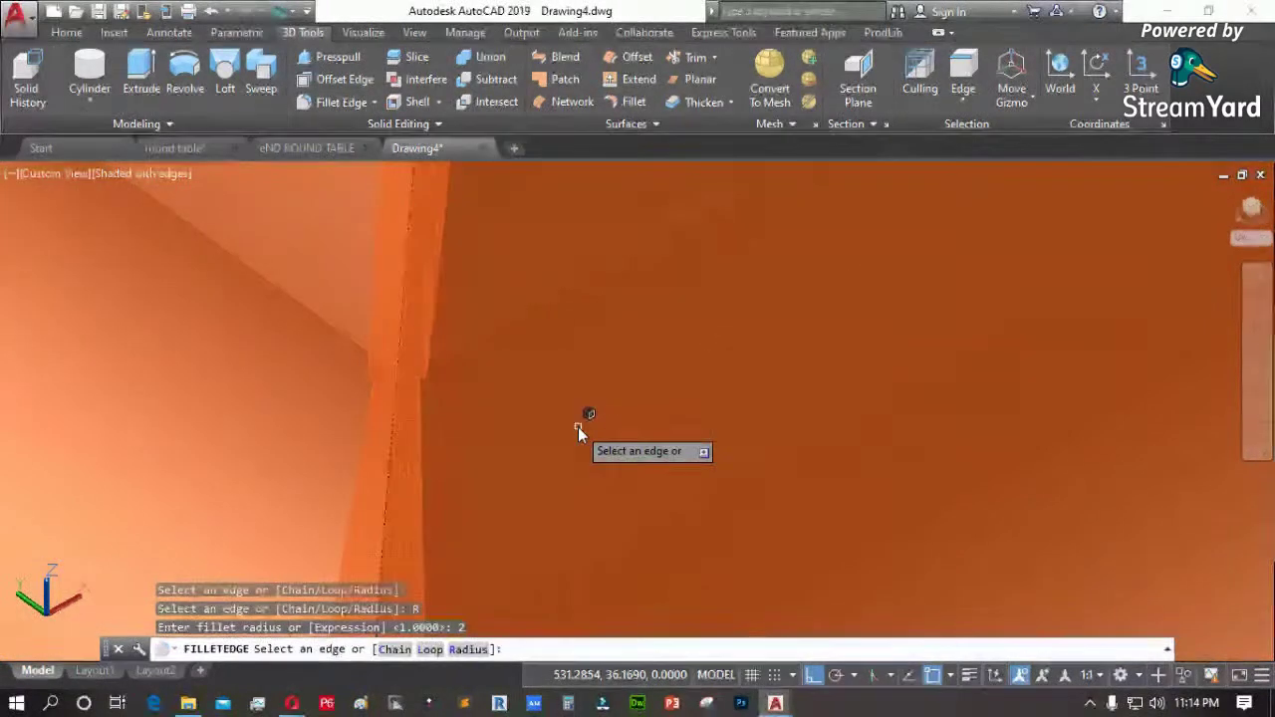
scroll(429, 508, down, 5)
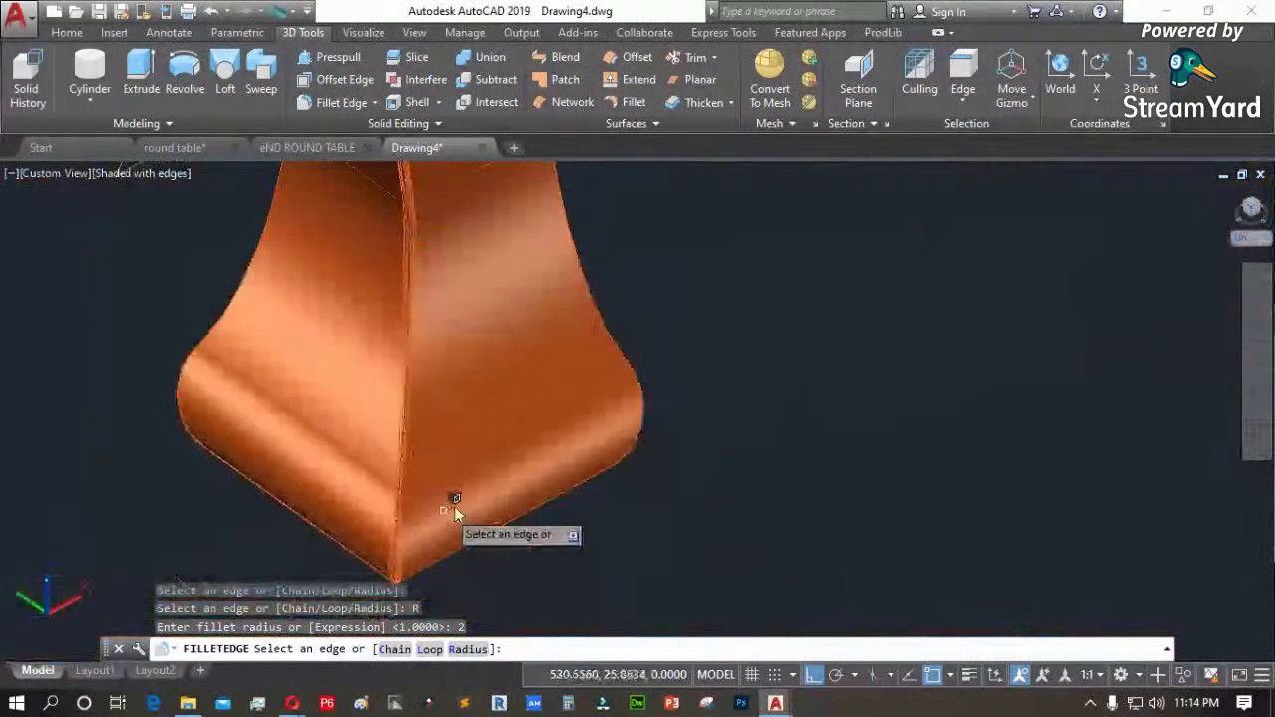
click(456, 447)
key(Return)
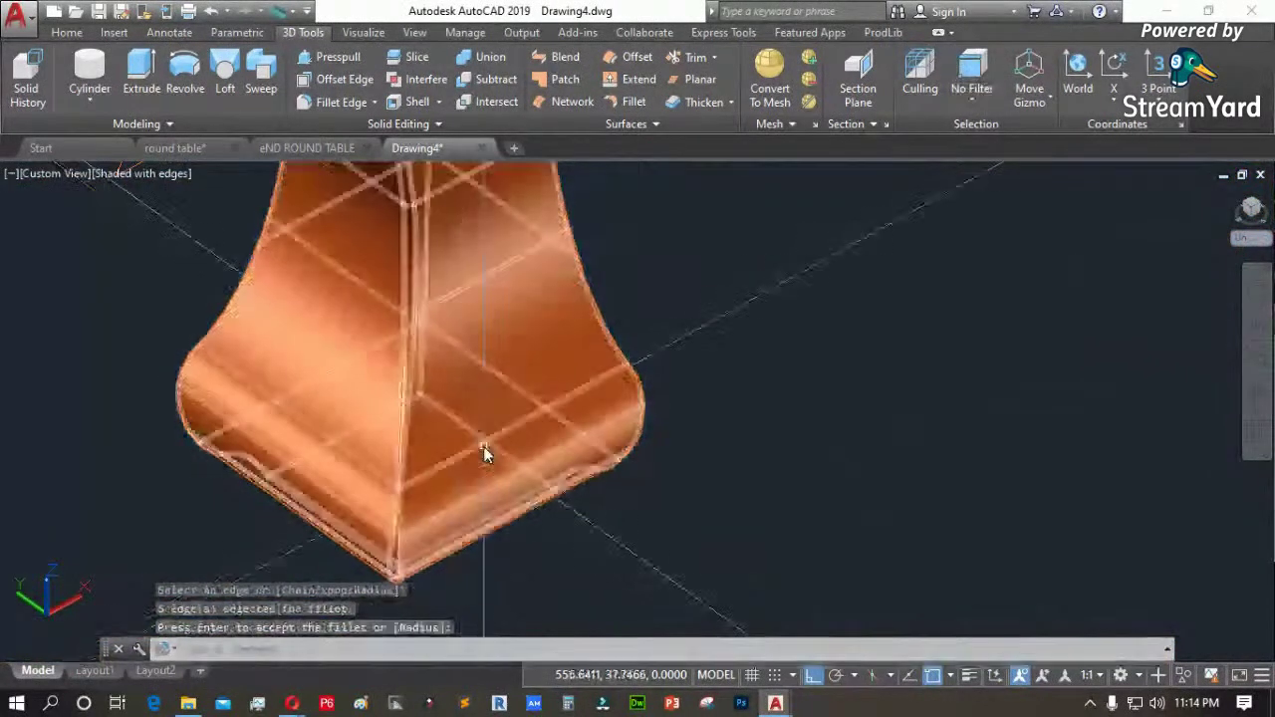
key(Escape)
shift+middle_drag(498, 472, 92, 276)
Orbit to the leg's side to inspect the rounded foot, then select the leg solid
shift+middle_drag(1041, 379, 721, 376)
right_click(718, 383)
key(Escape)
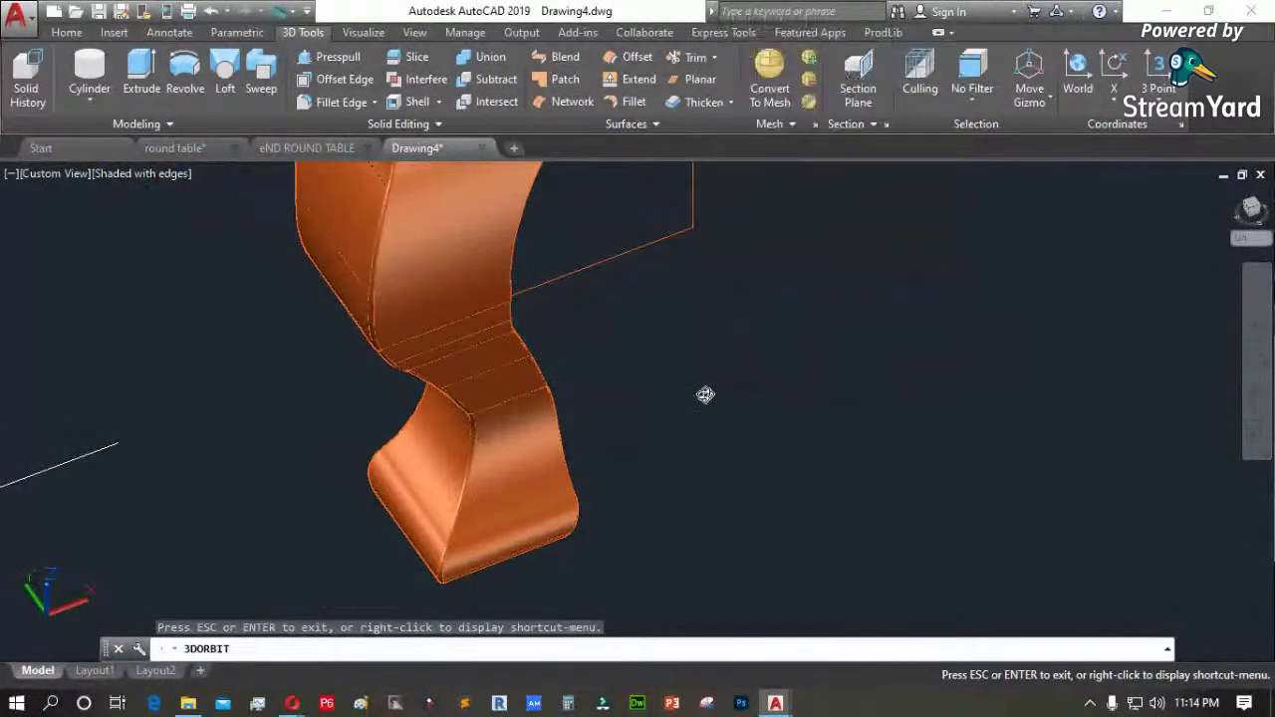
key(Escape)
key(Escape)
click(471, 218)
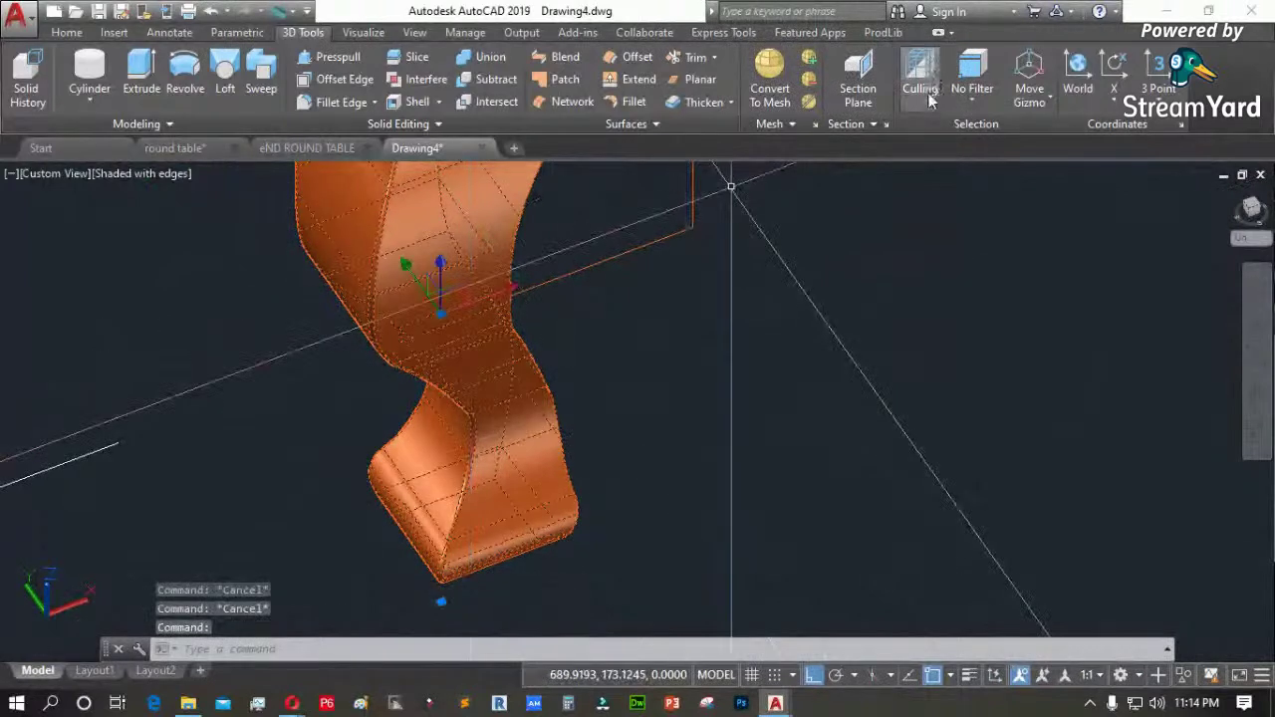
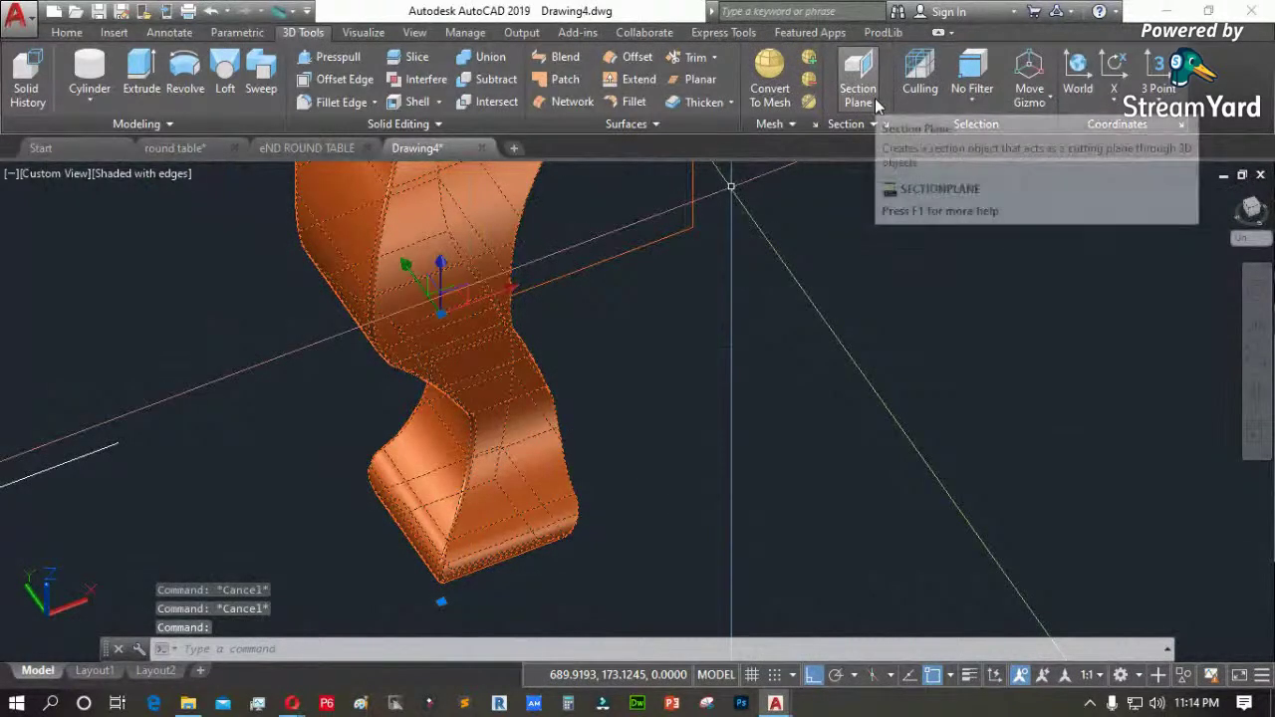
Convert the cabriole leg to a smoothed mesh and orbit around it
click(813, 62)
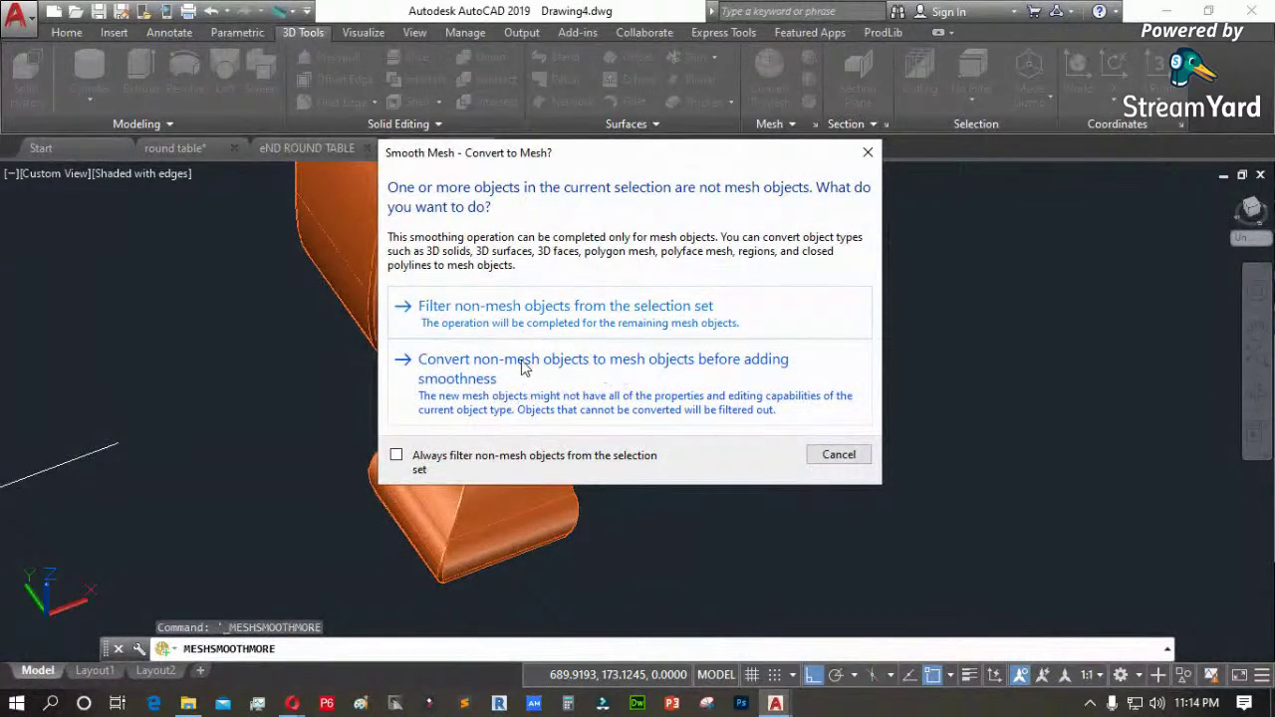
click(479, 366)
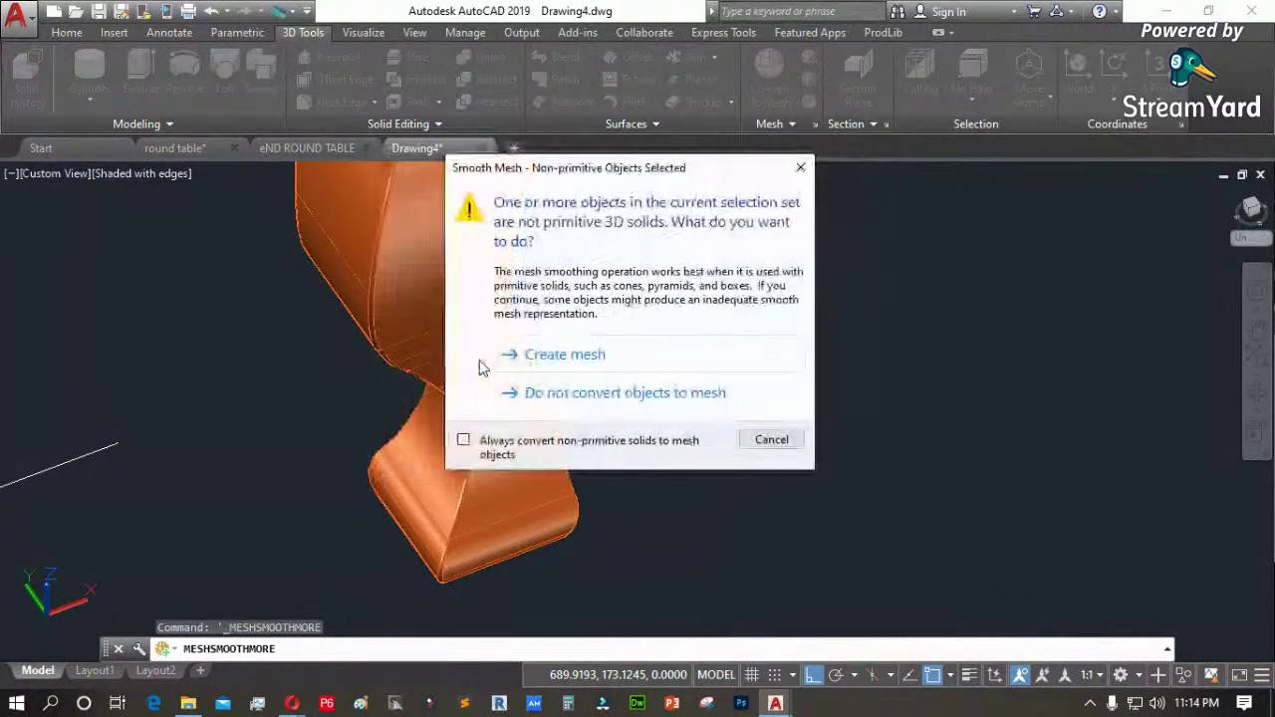
click(586, 356)
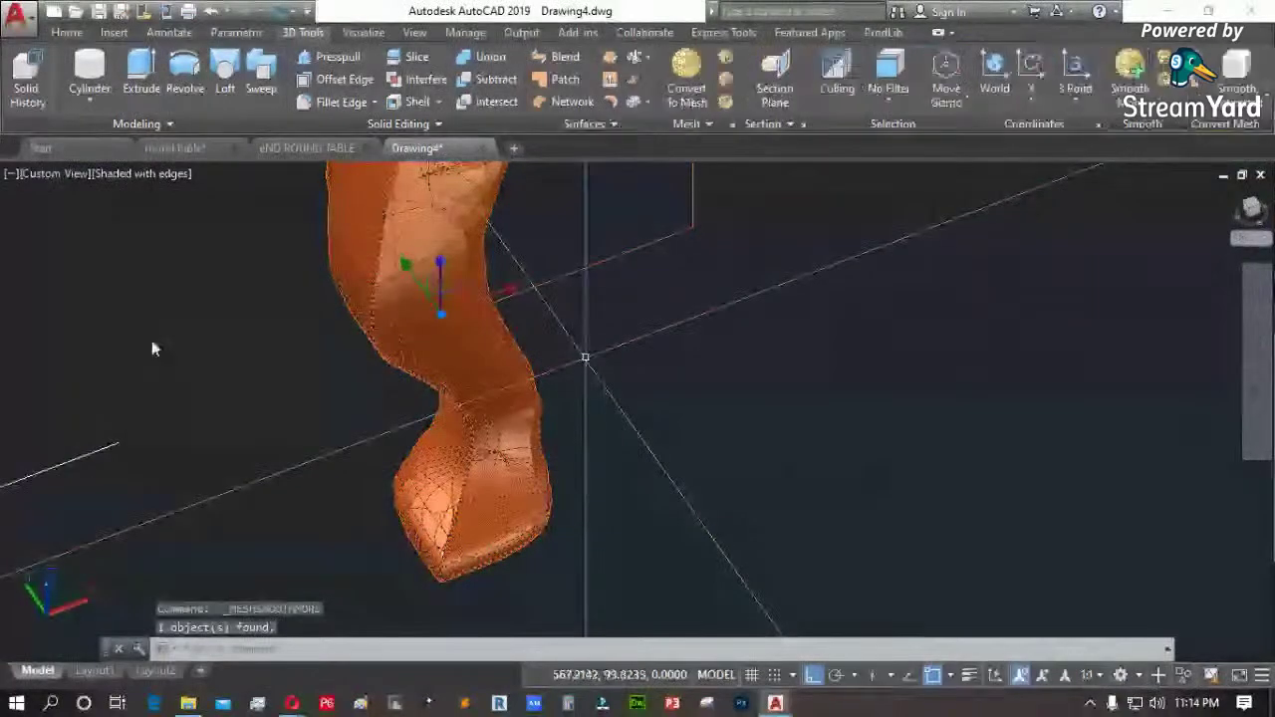
shift+middle_drag(616, 478, 532, 299)
key(Escape)
scroll(536, 289, up, 3)
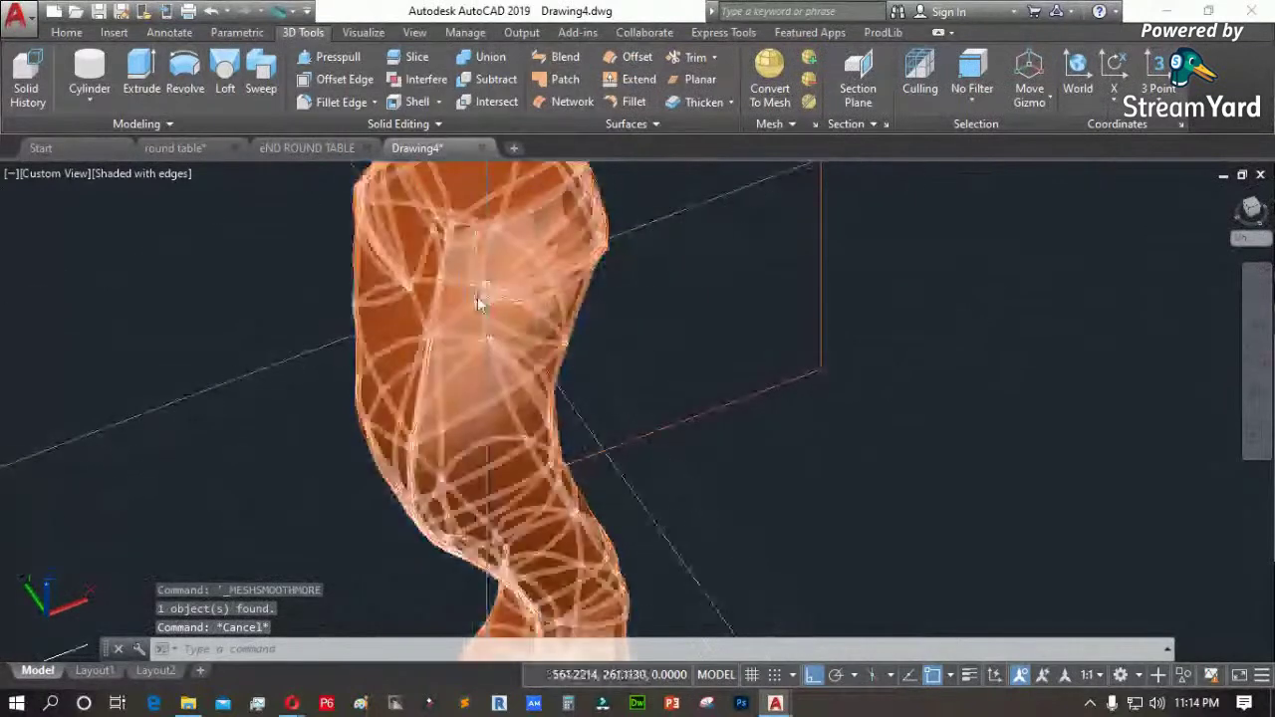
shift+middle_drag(527, 269, 472, 489)
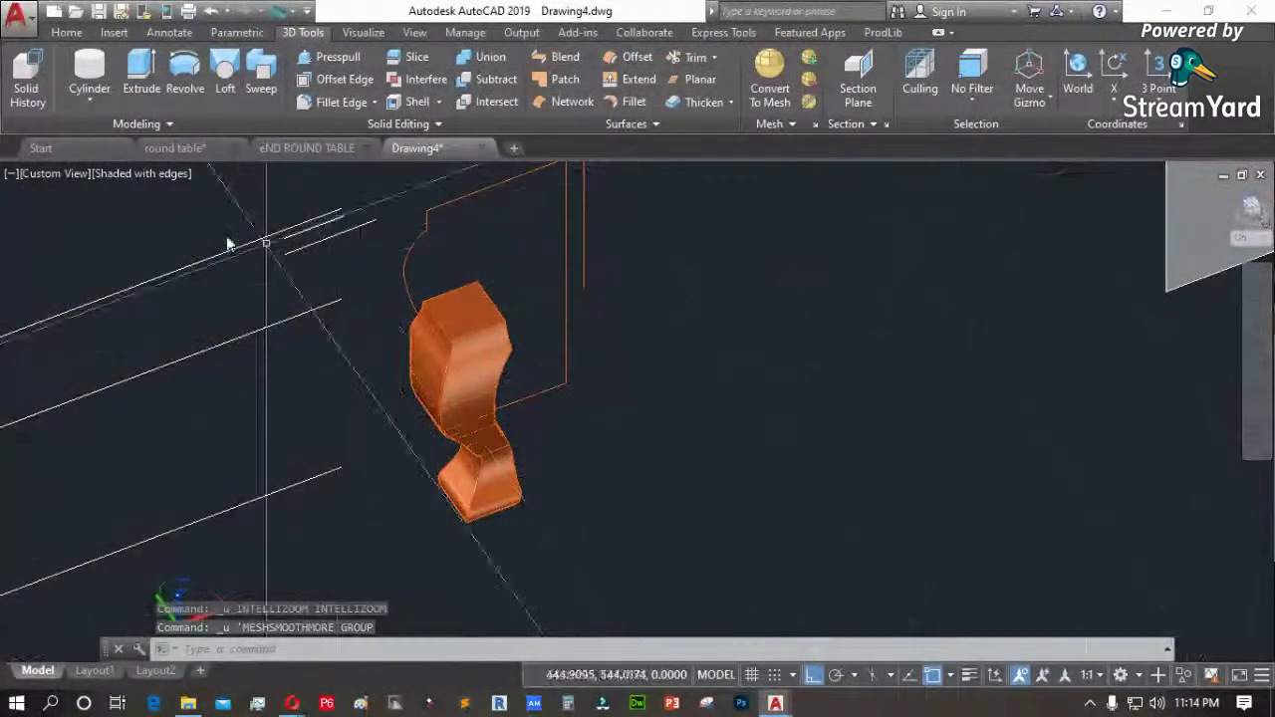
Switch the view to perspective projection and orbit around the legs
click(52, 175)
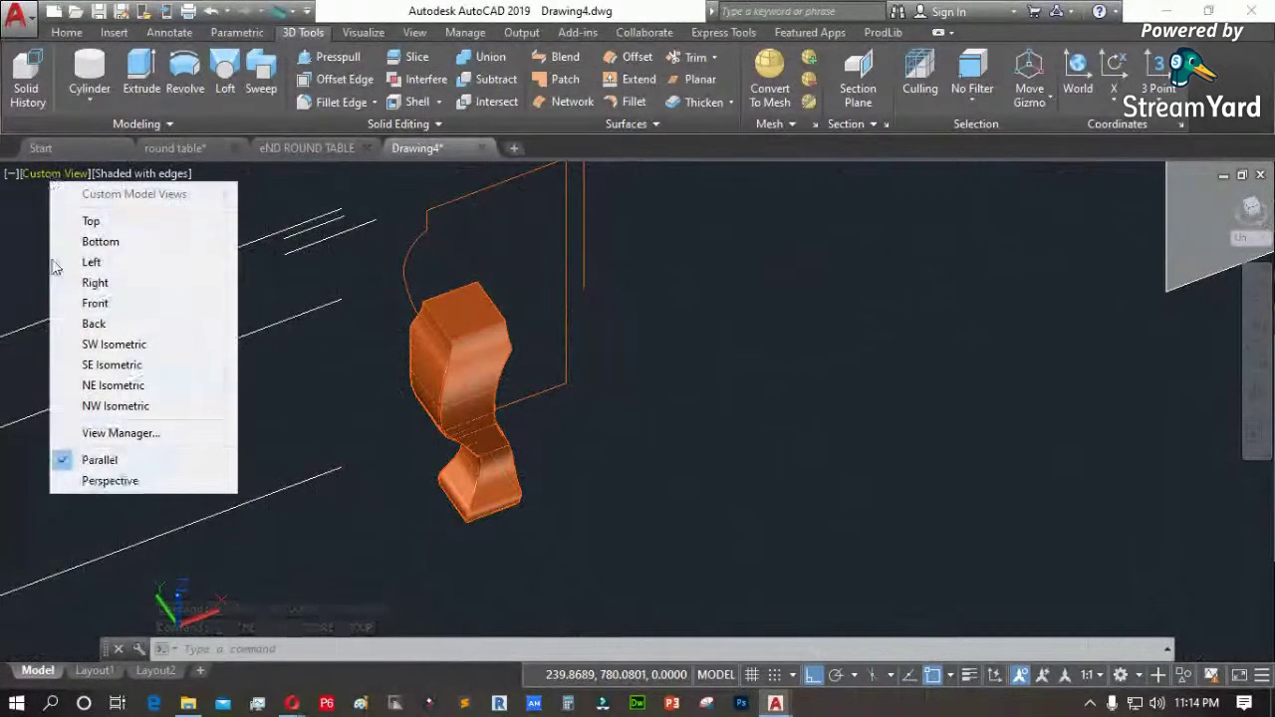
click(109, 481)
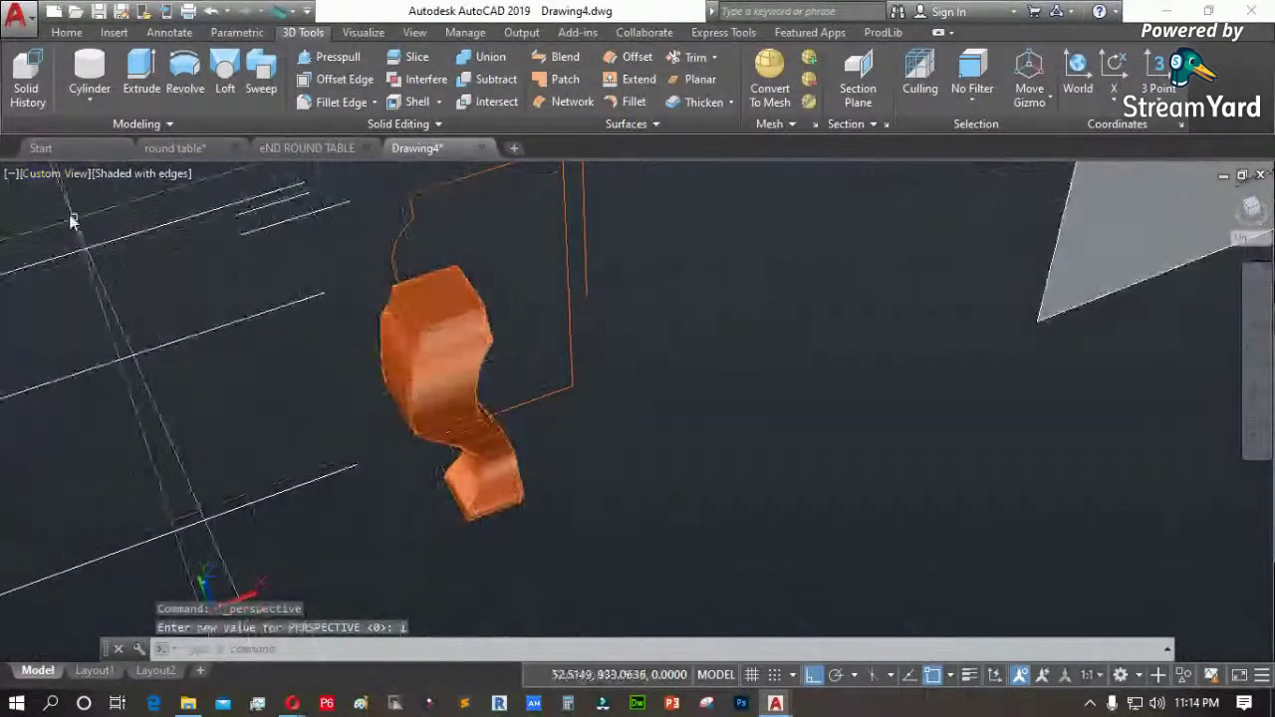
click(52, 173)
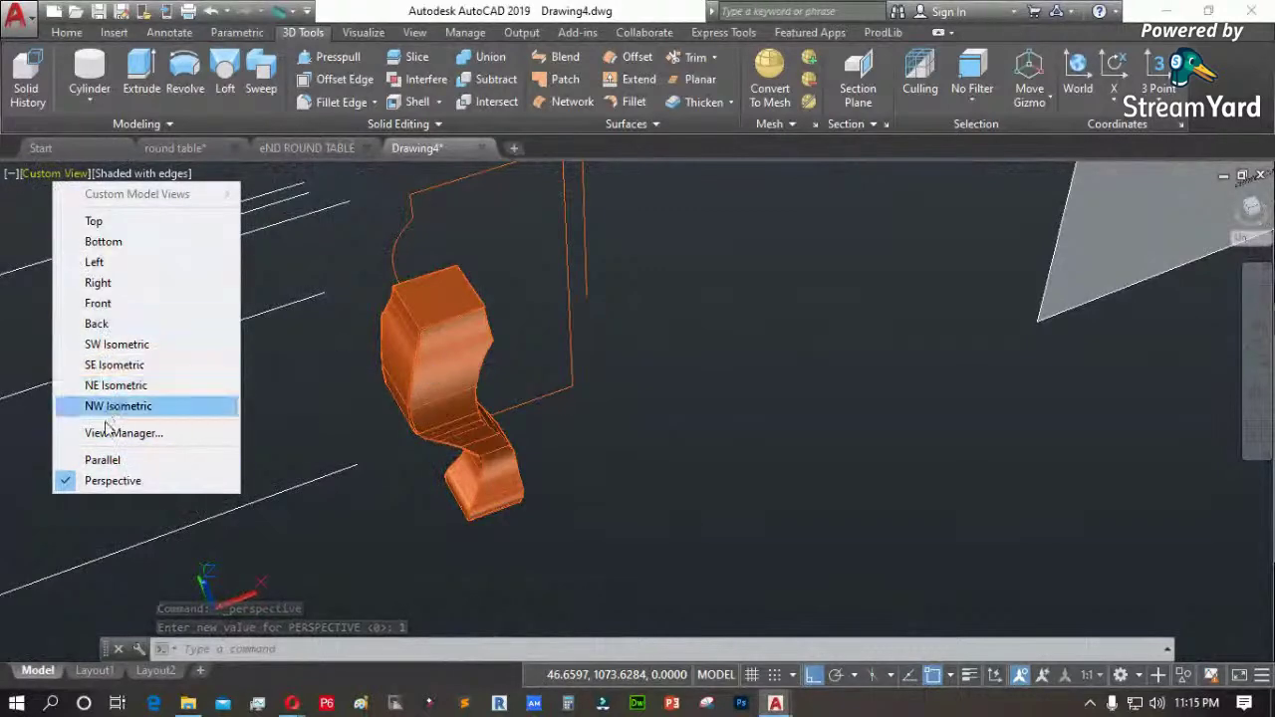
click(719, 423)
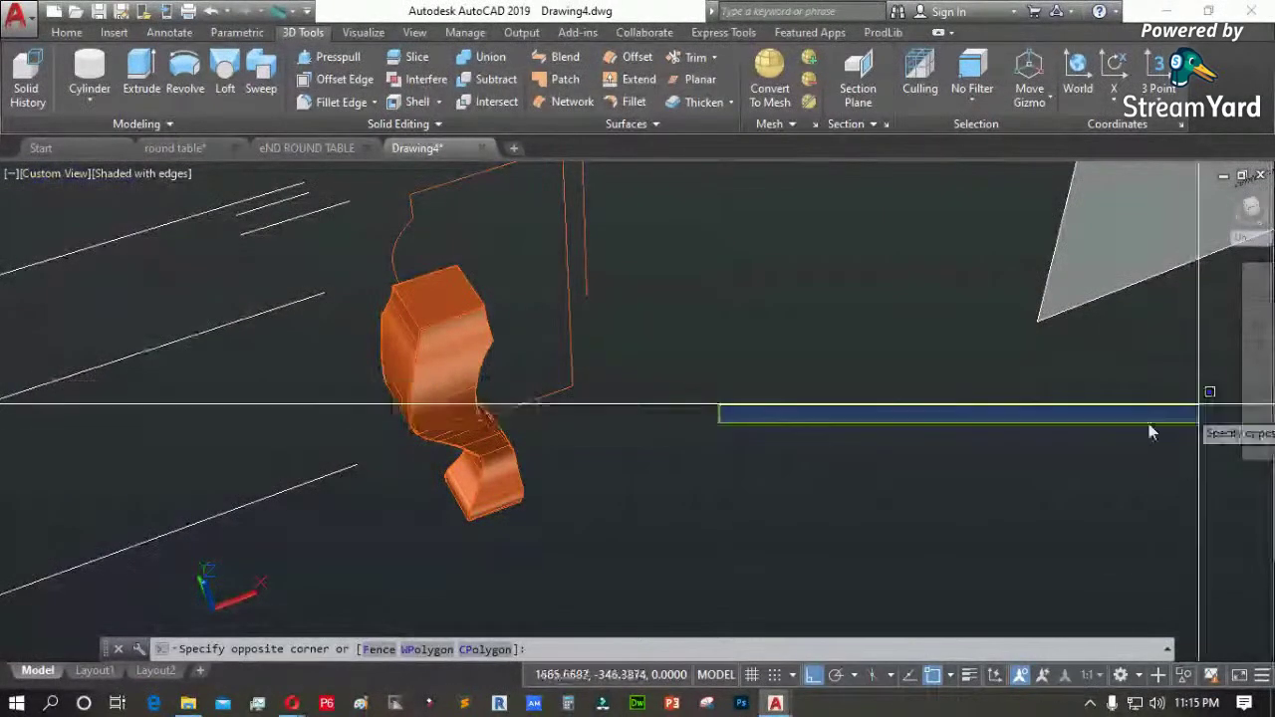
key(Escape)
shift+middle_drag(757, 453, 638, 404)
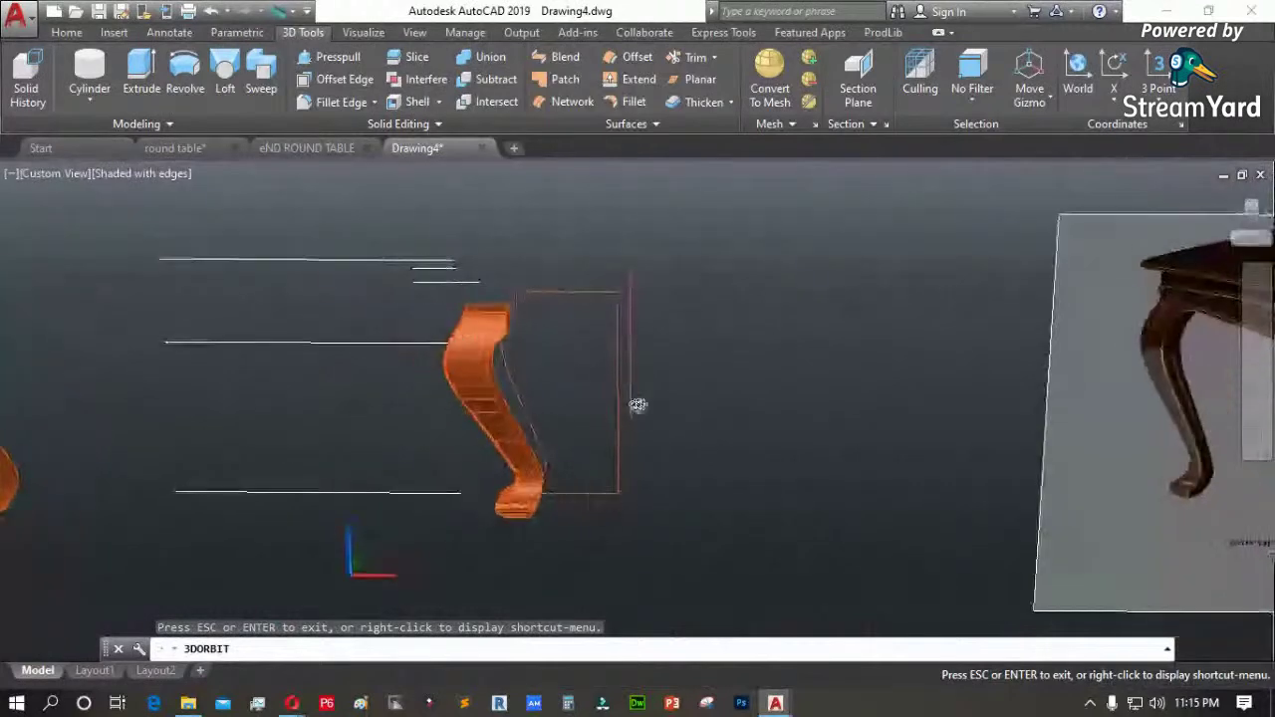
shift+middle_drag(433, 398, 538, 393)
key(Escape)
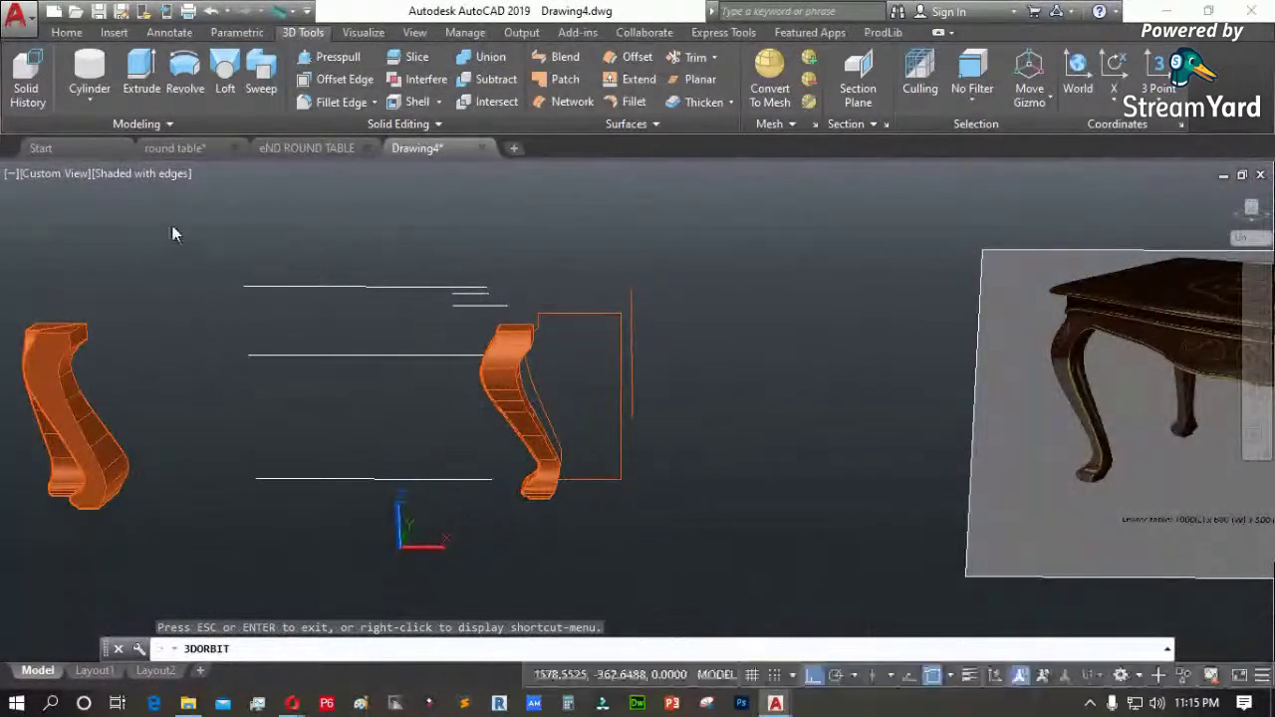
Set 2D Wireframe, switch to the Top view, then apply the Shaded visual style
click(143, 179)
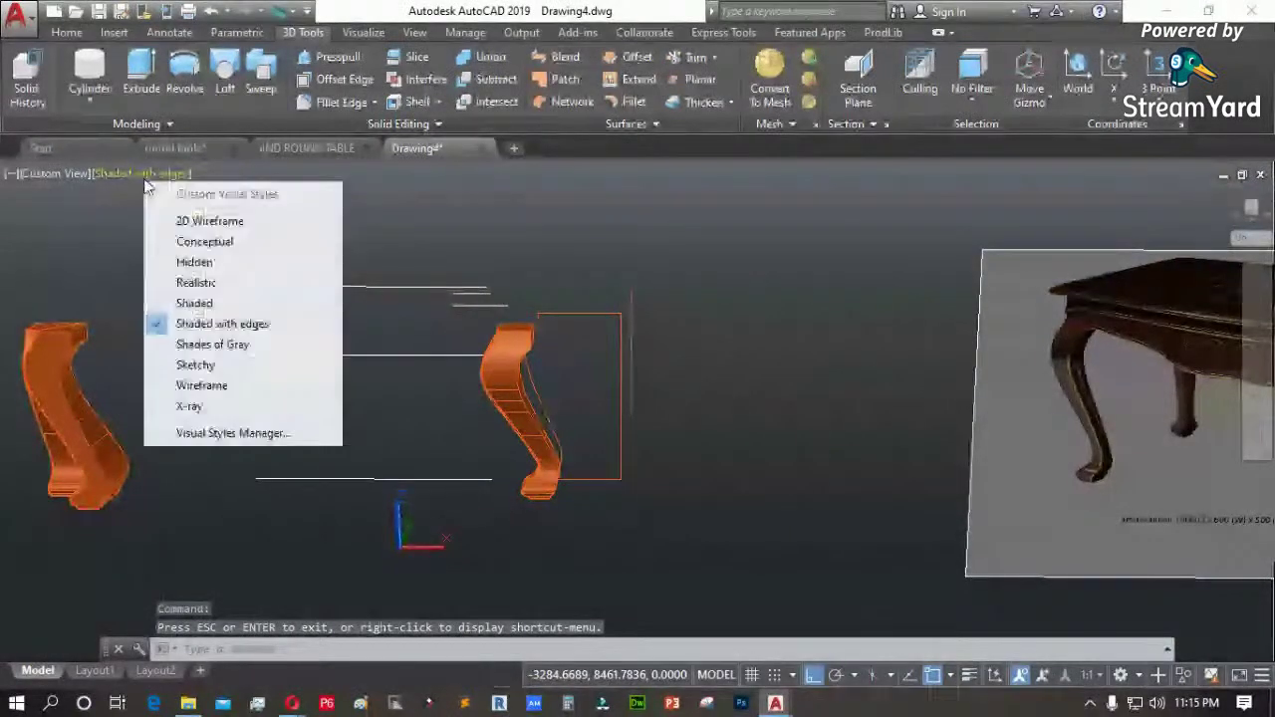
click(194, 216)
click(41, 175)
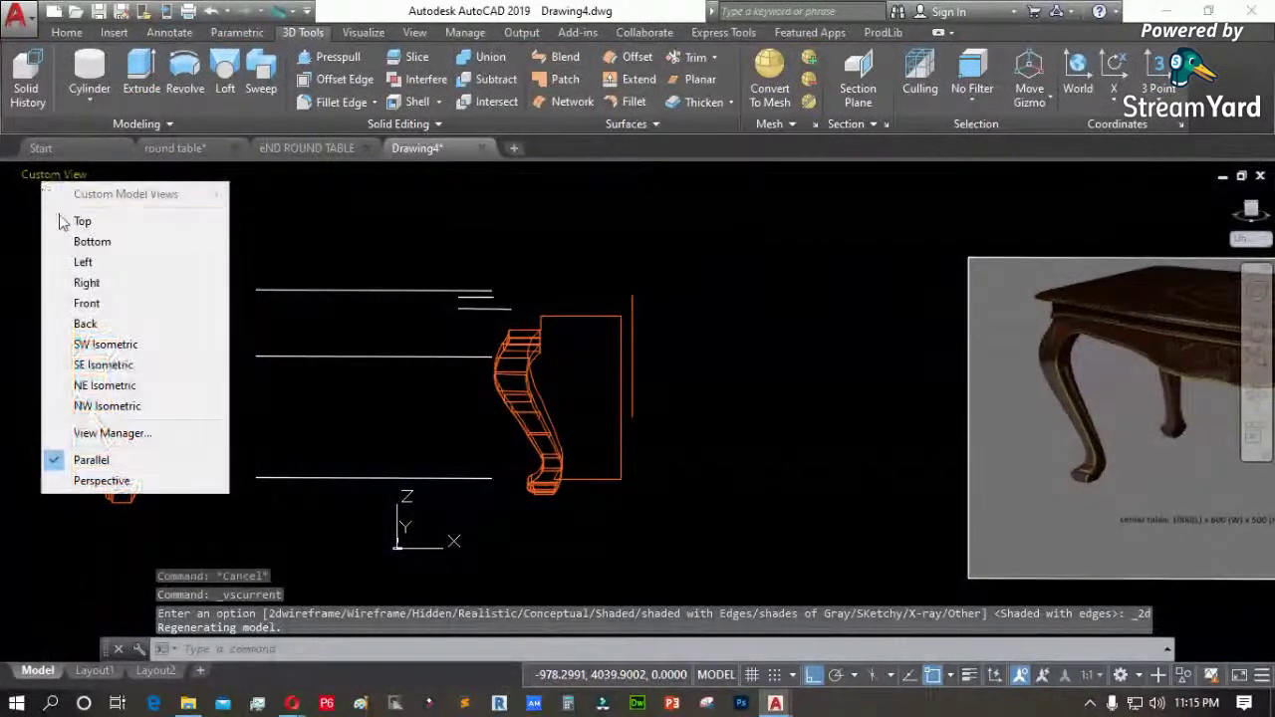
click(84, 229)
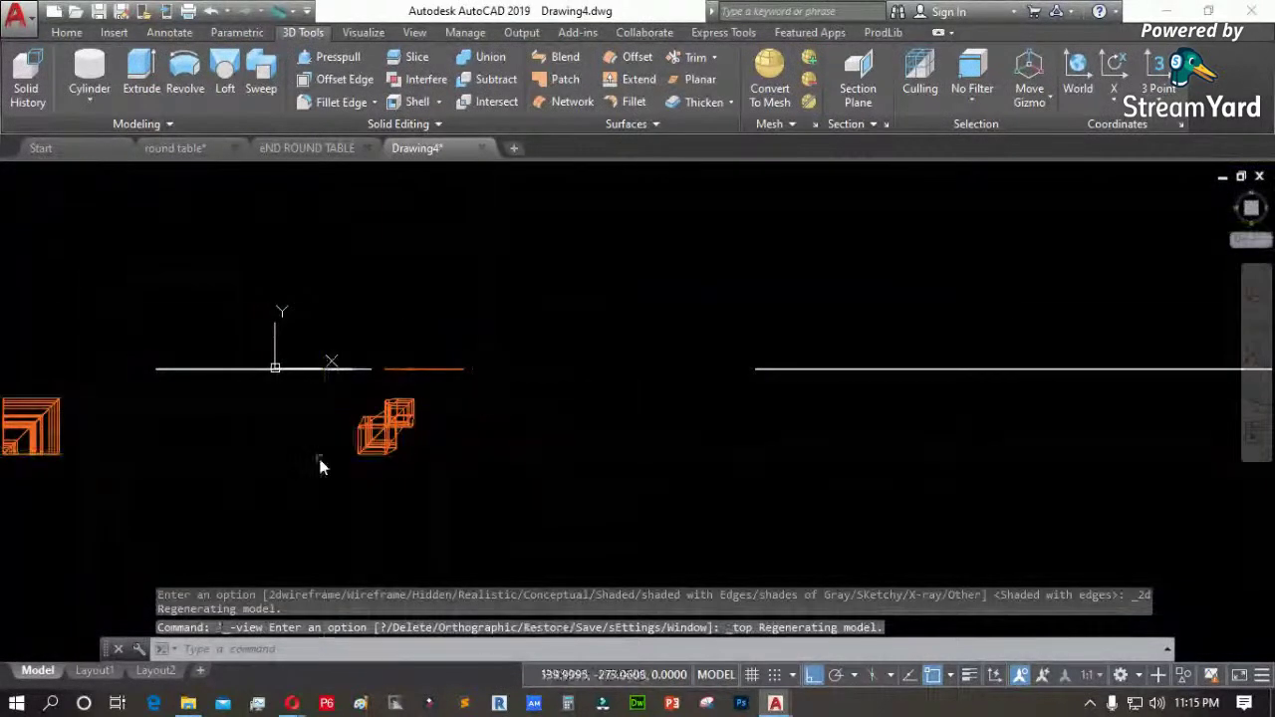
scroll(319, 456, up, 5)
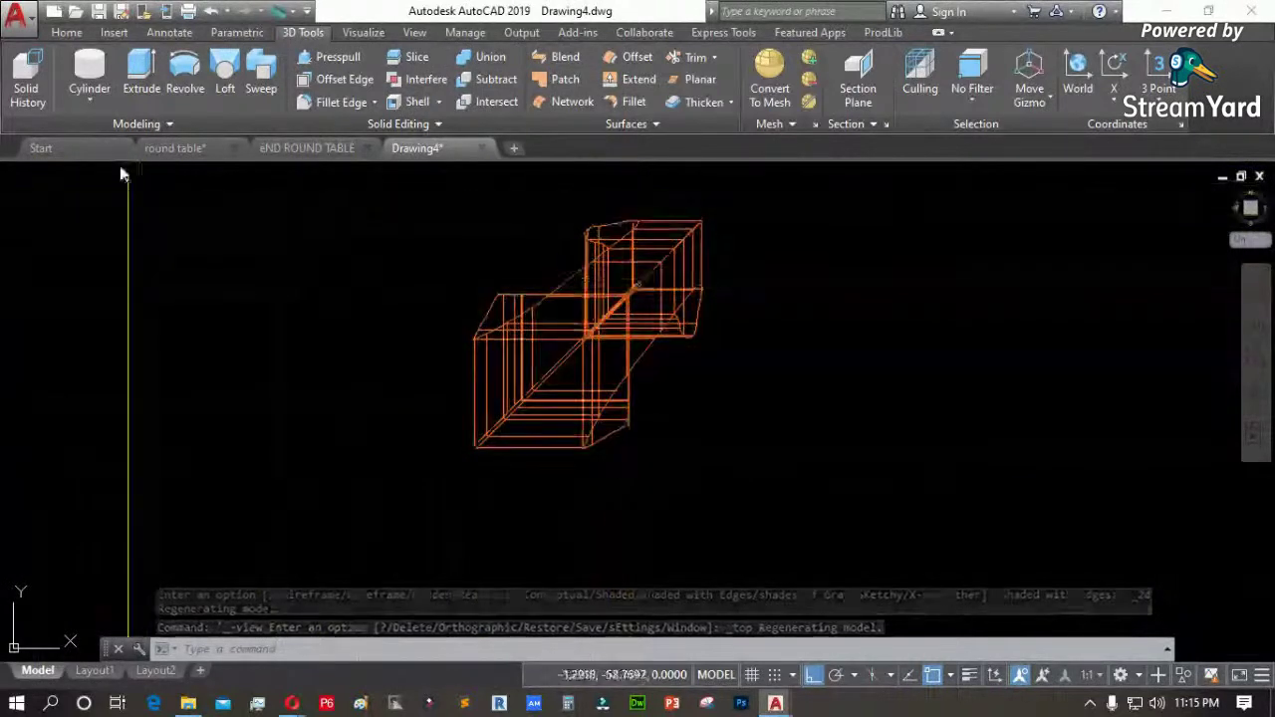
click(85, 176)
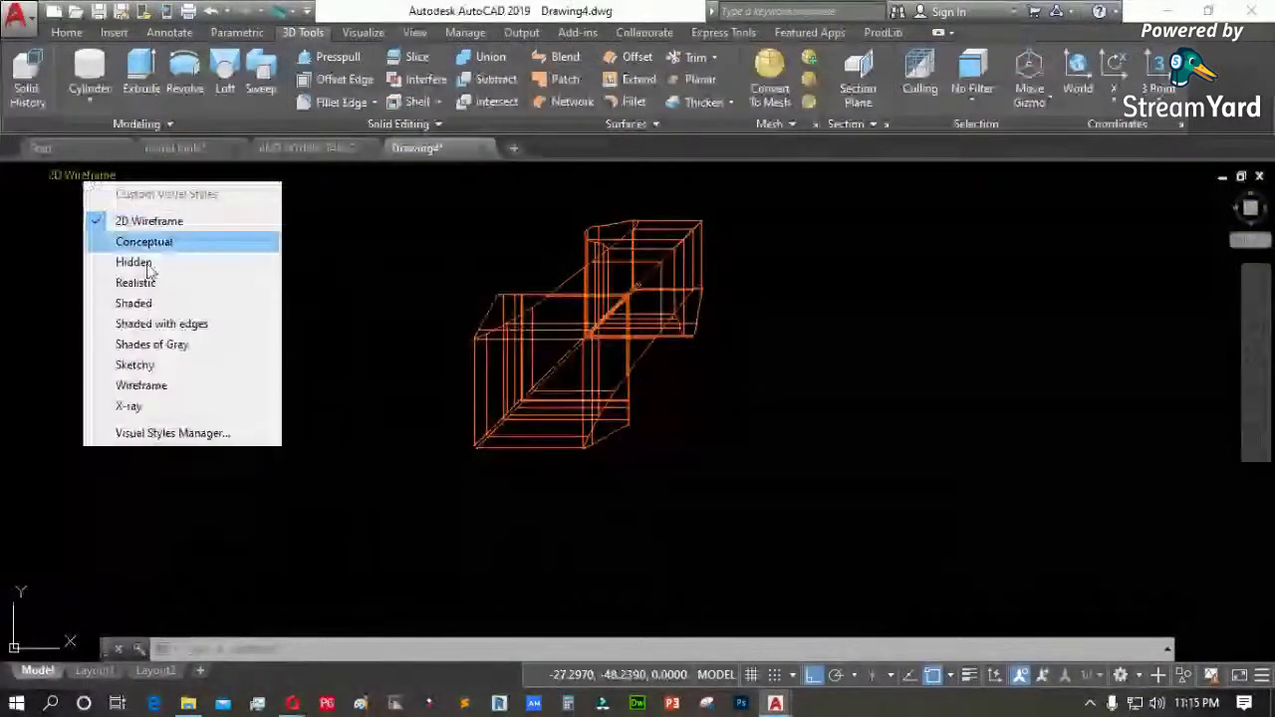
click(203, 304)
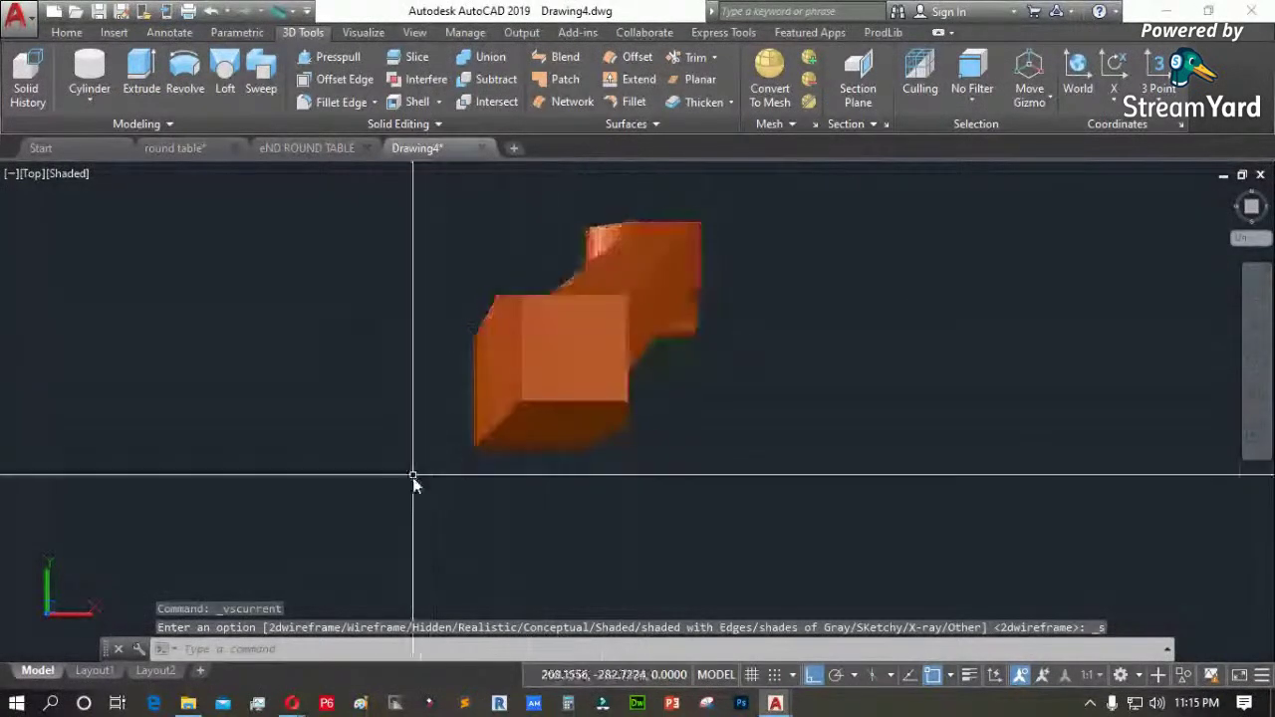
key(Escape)
Draw a vertical polyline guide line
text(pl)
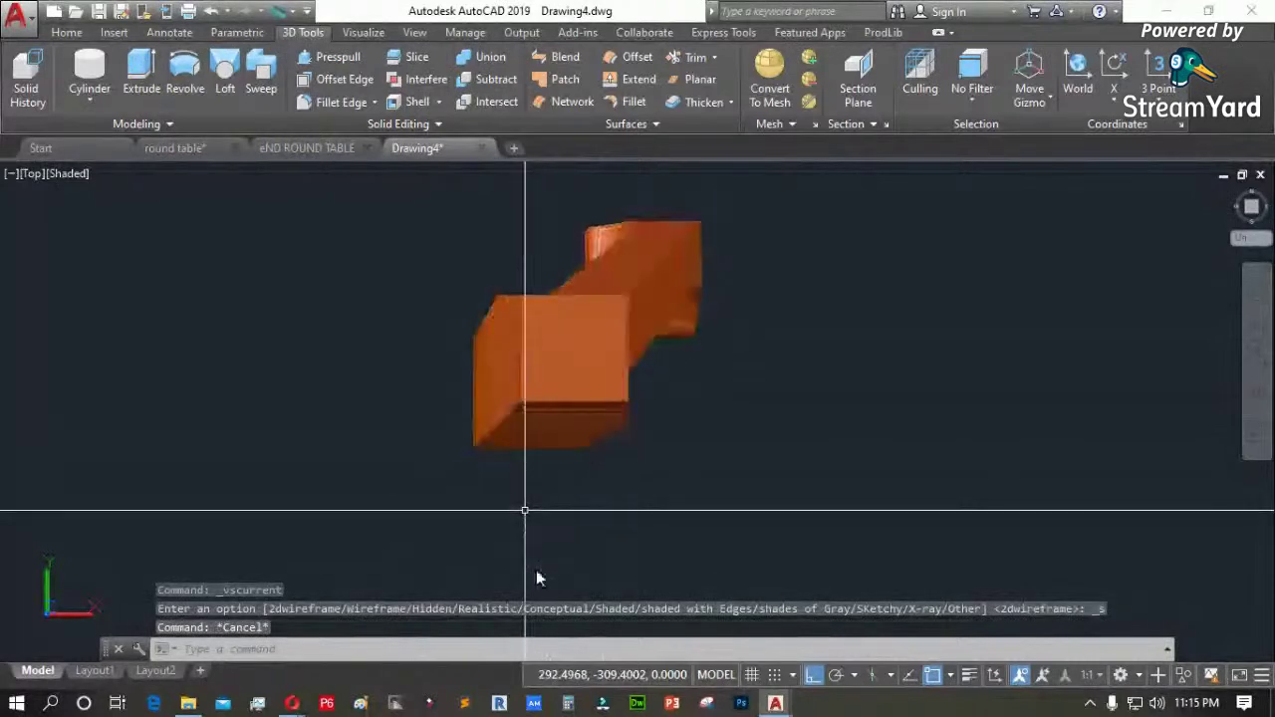
key(Return)
click(521, 585)
scroll(521, 585, down, 5)
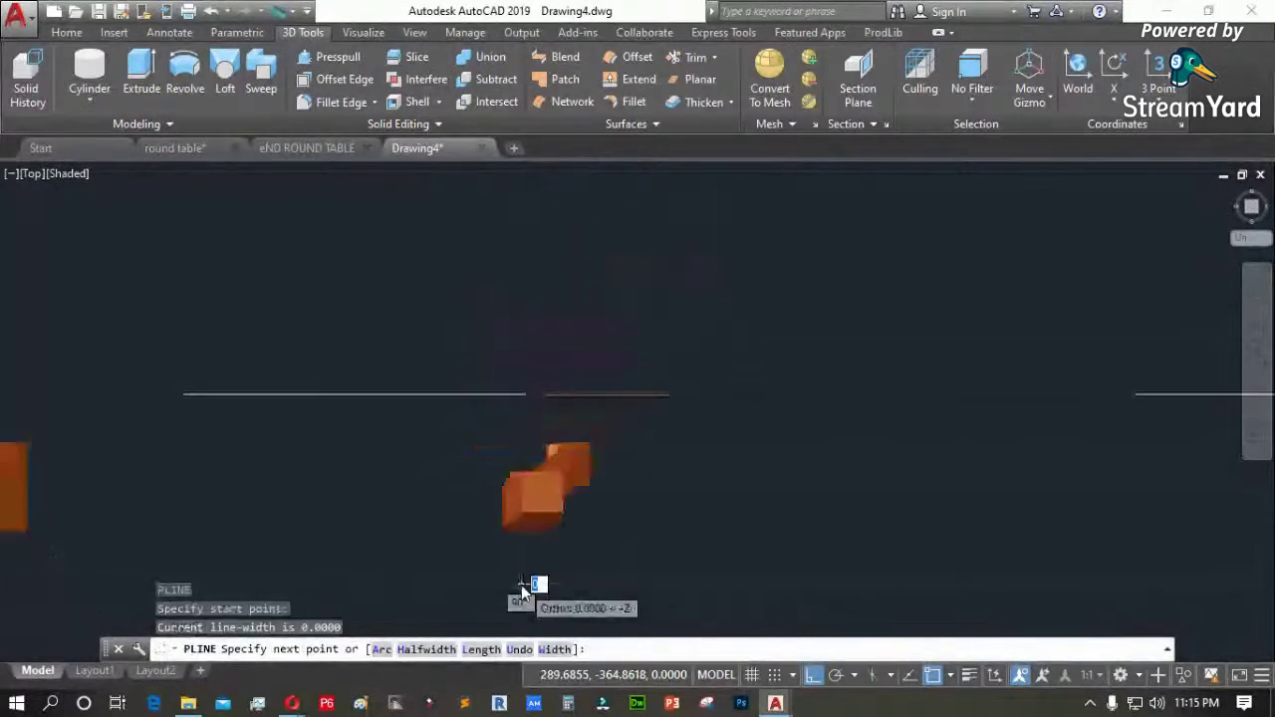
click(585, 289)
scroll(563, 578, up, 5)
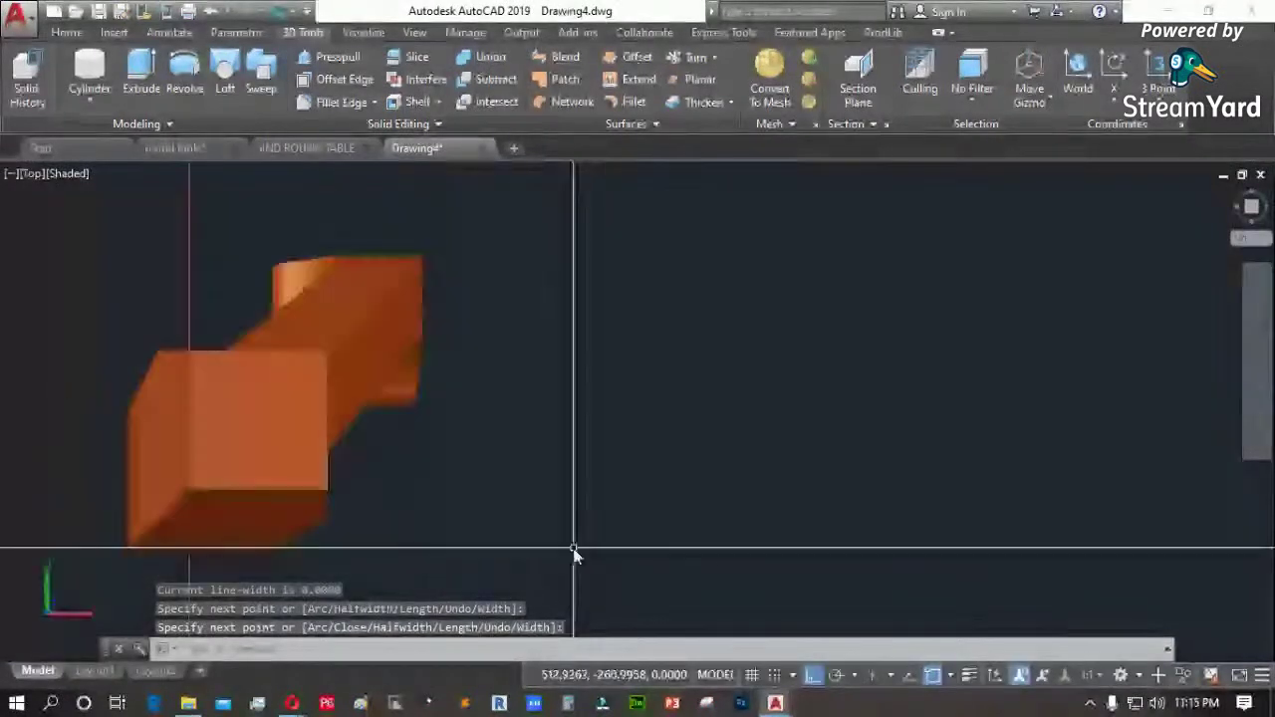
key(Return)
key(Return)
click(700, 493)
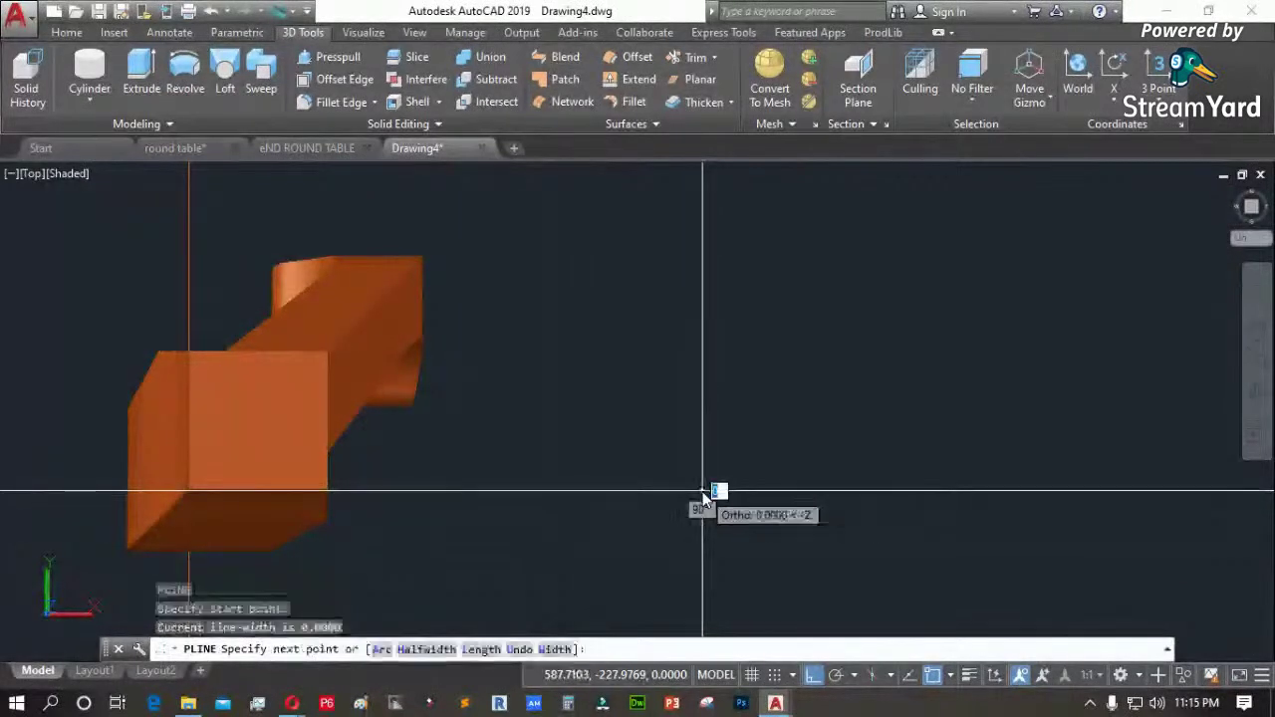
scroll(585, 508, down, 5)
scroll(502, 522, up, 2)
key(Return)
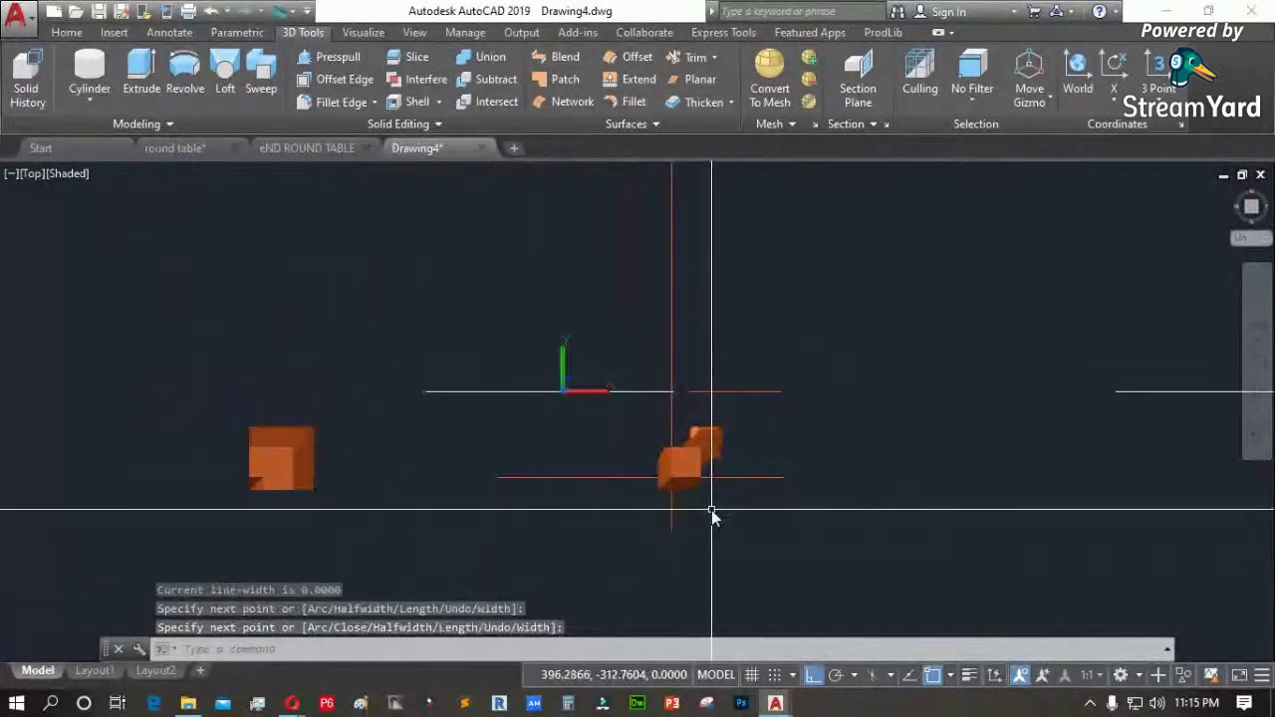
Offset the vertical orange line 1000 to the right
text(o)
key(Escape)
text(o)
key(Return)
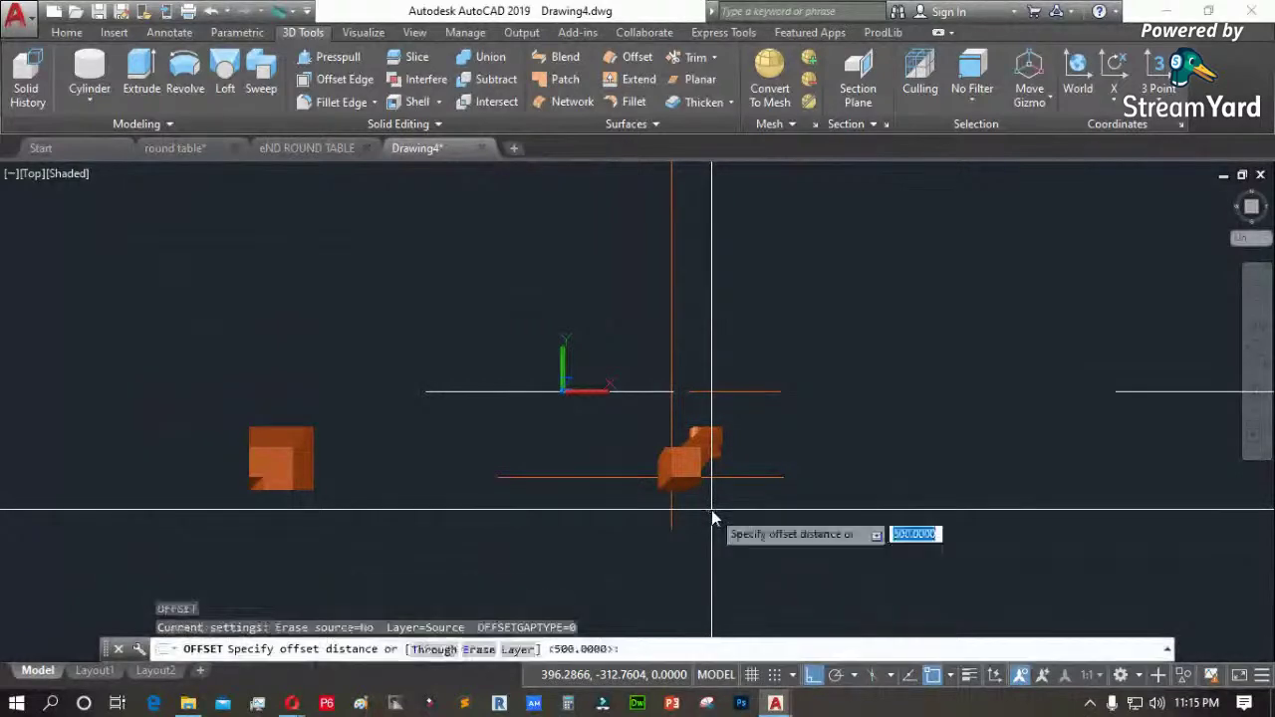
text(1000)
key(Return)
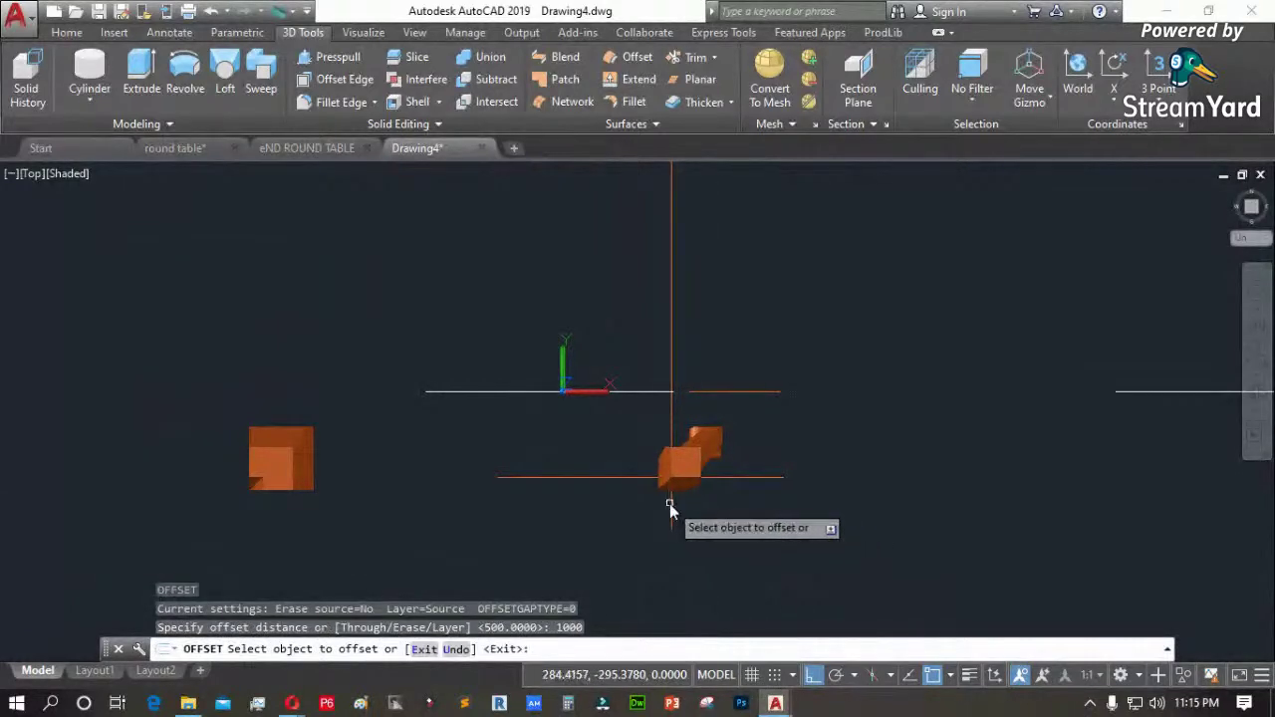
click(671, 503)
click(746, 505)
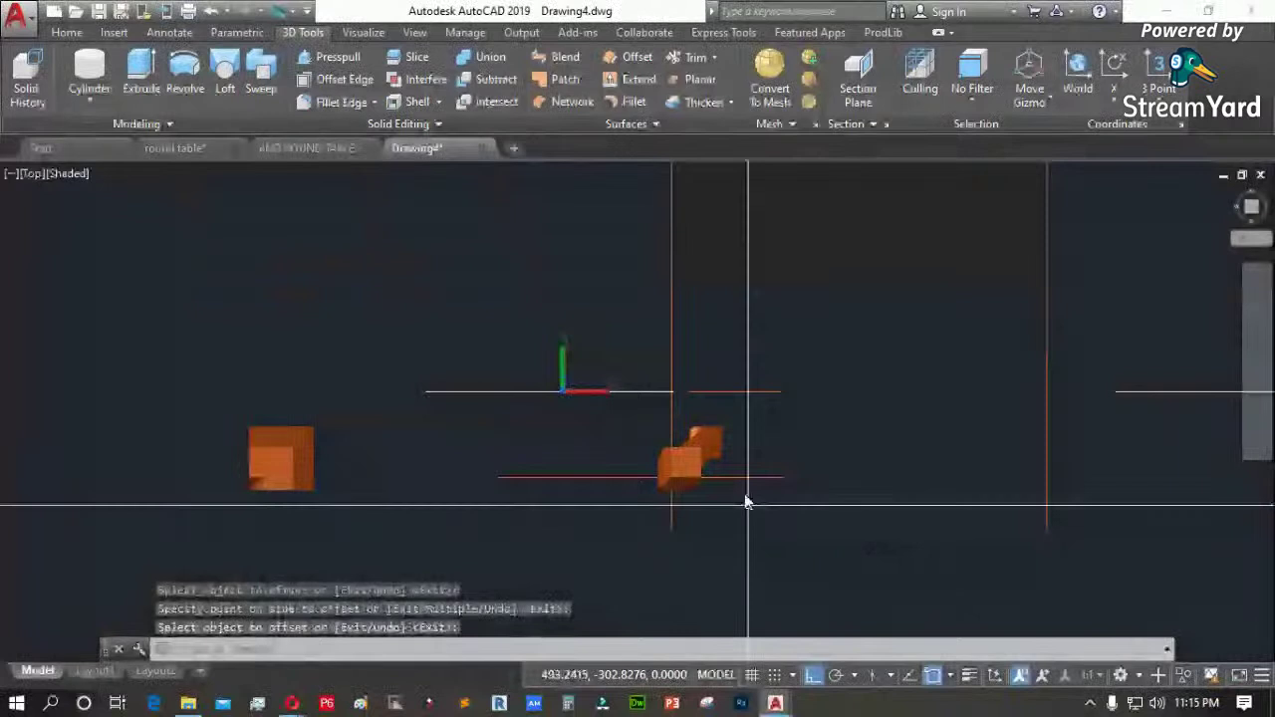
Offset the horizontal orange line 600 upward
key(Return)
text(600)
key(Return)
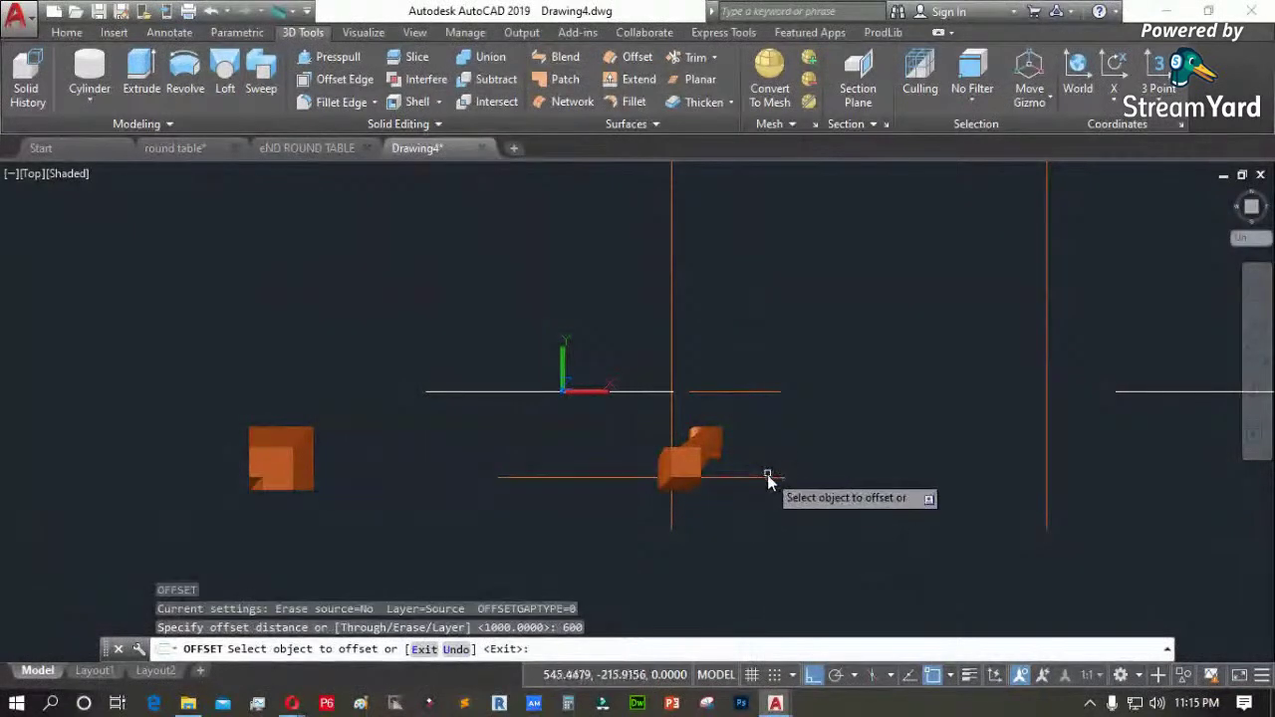
click(769, 482)
click(786, 438)
key(Return)
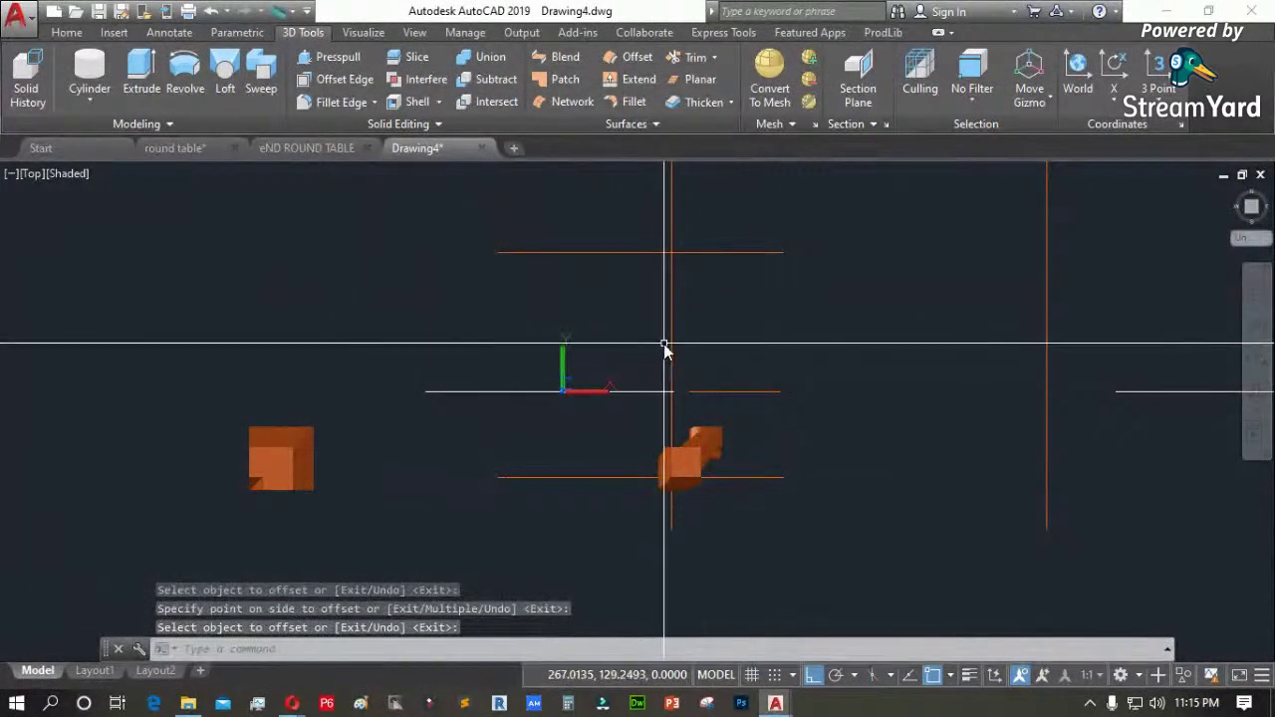
scroll(663, 344, down, 5)
scroll(775, 301, up, 4)
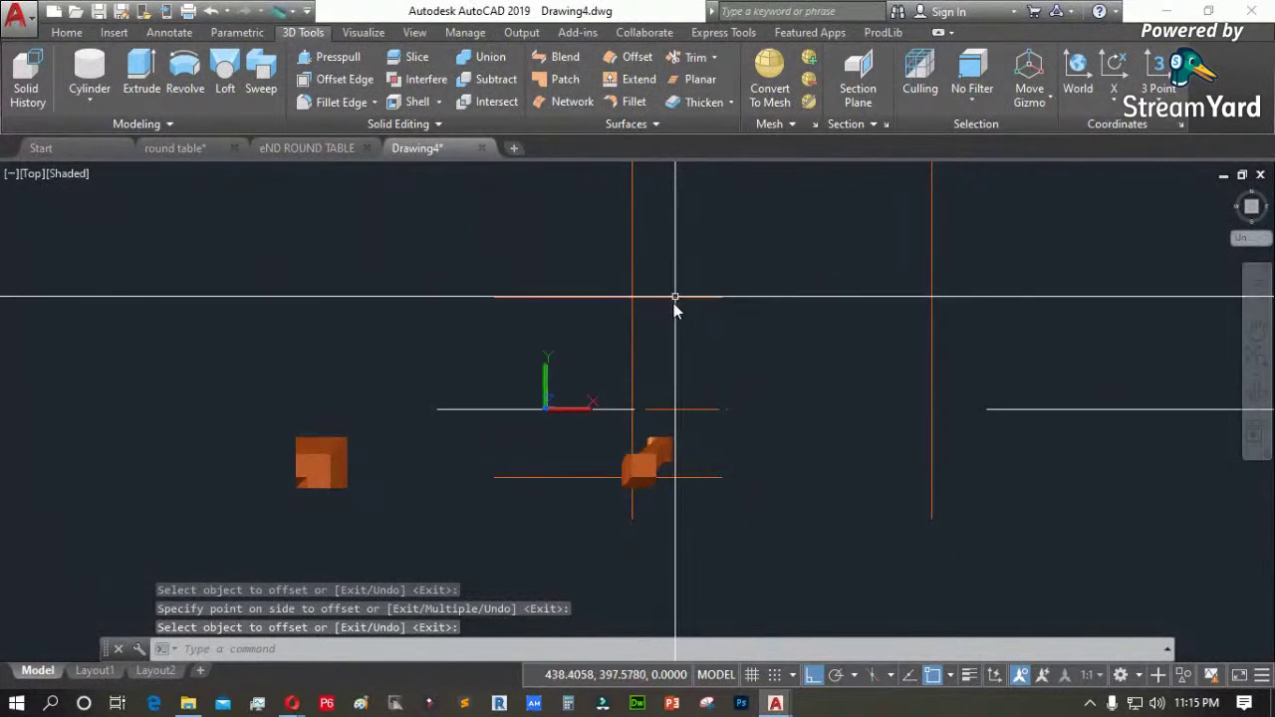
Offset the top orange line 500 downward and erase the original top line
key(Return)
text(500)
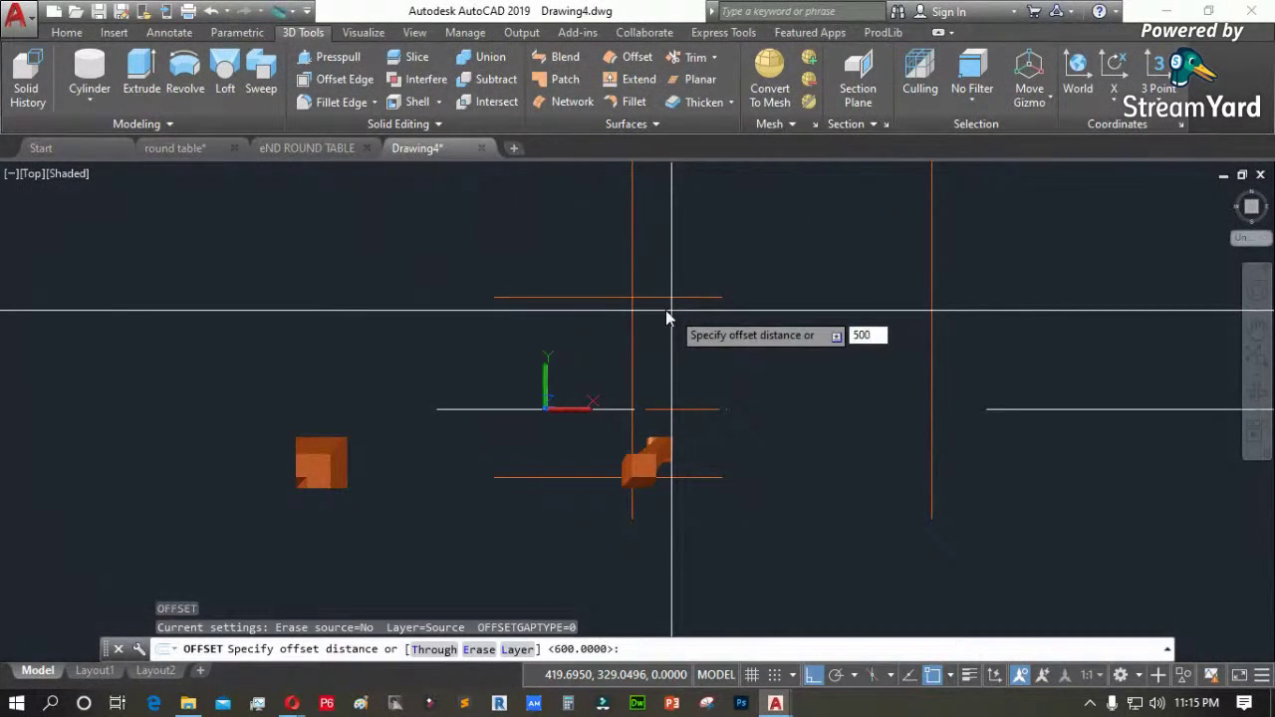
key(Return)
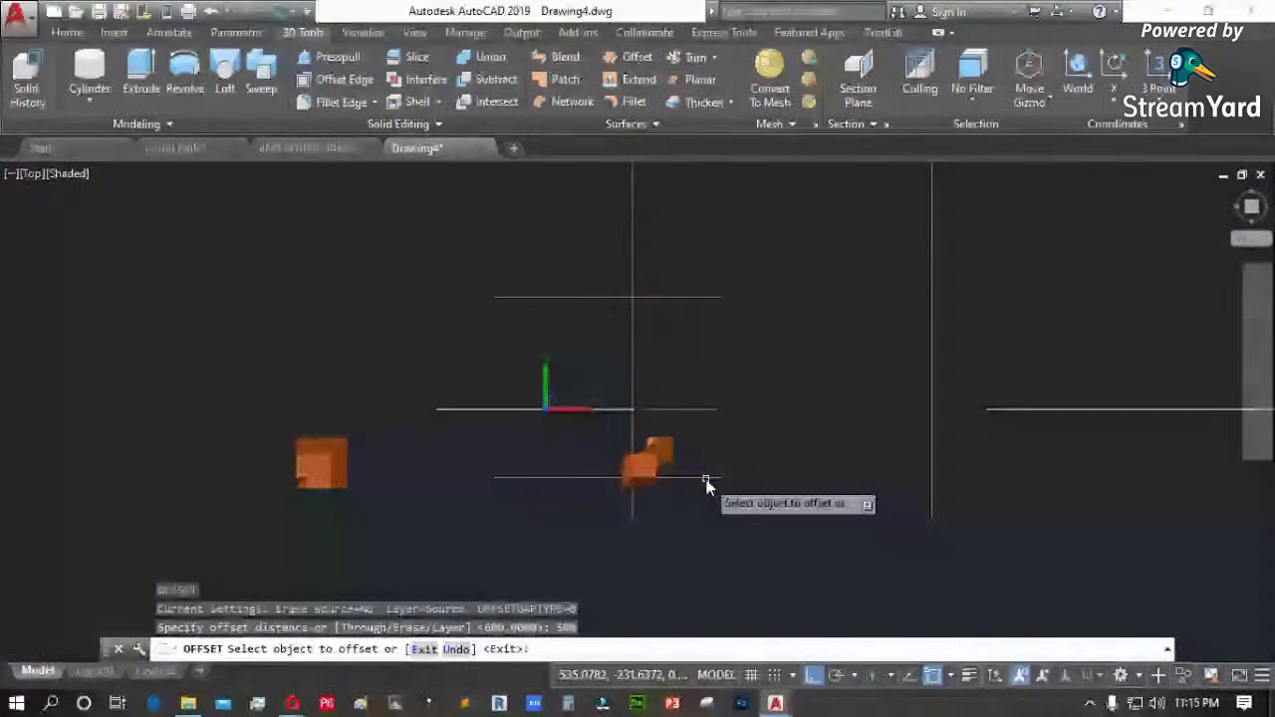
click(702, 297)
click(712, 356)
click(687, 270)
click(665, 307)
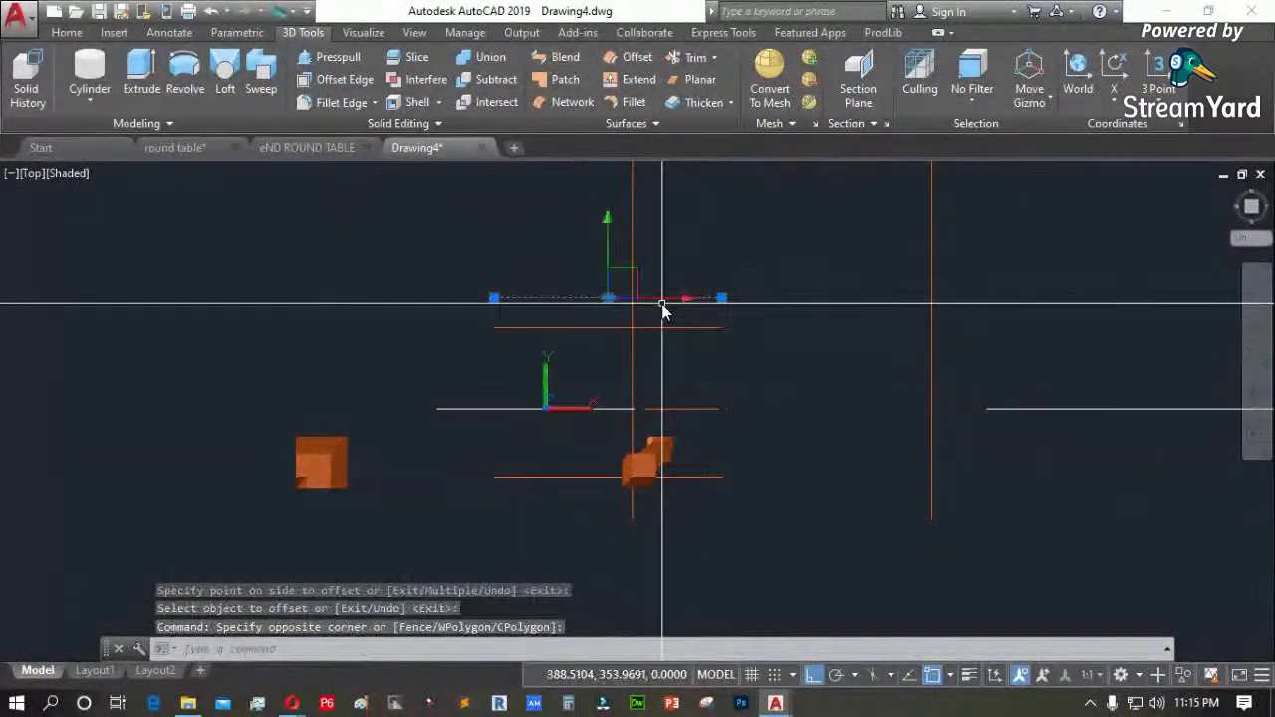
key(Delete)
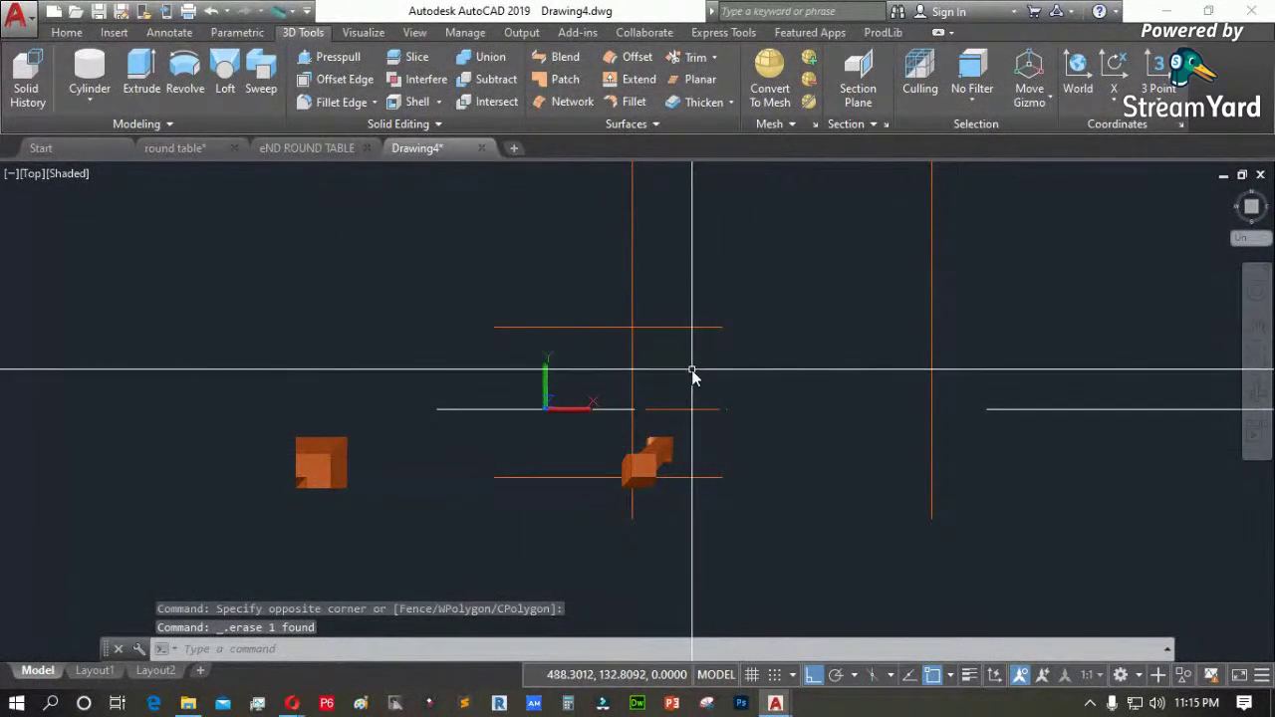
Erase the short stray line segments
text(REC)
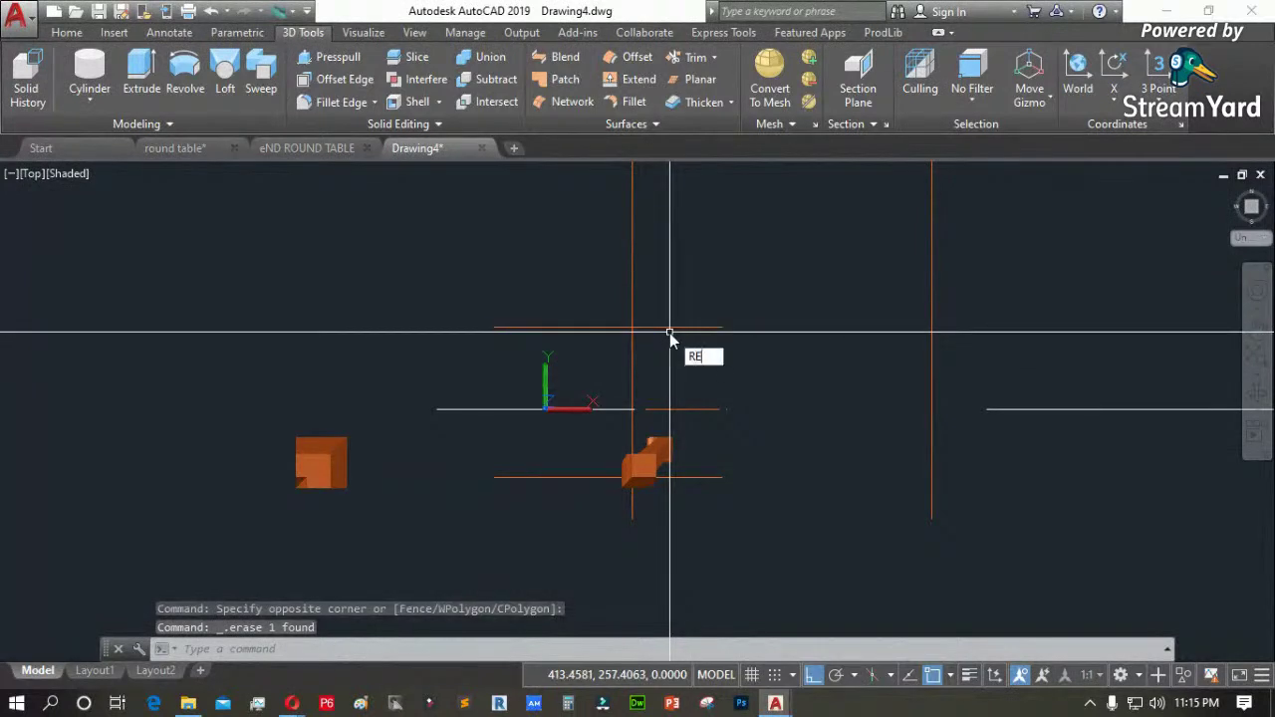
key(Escape)
key(Escape)
key(Escape)
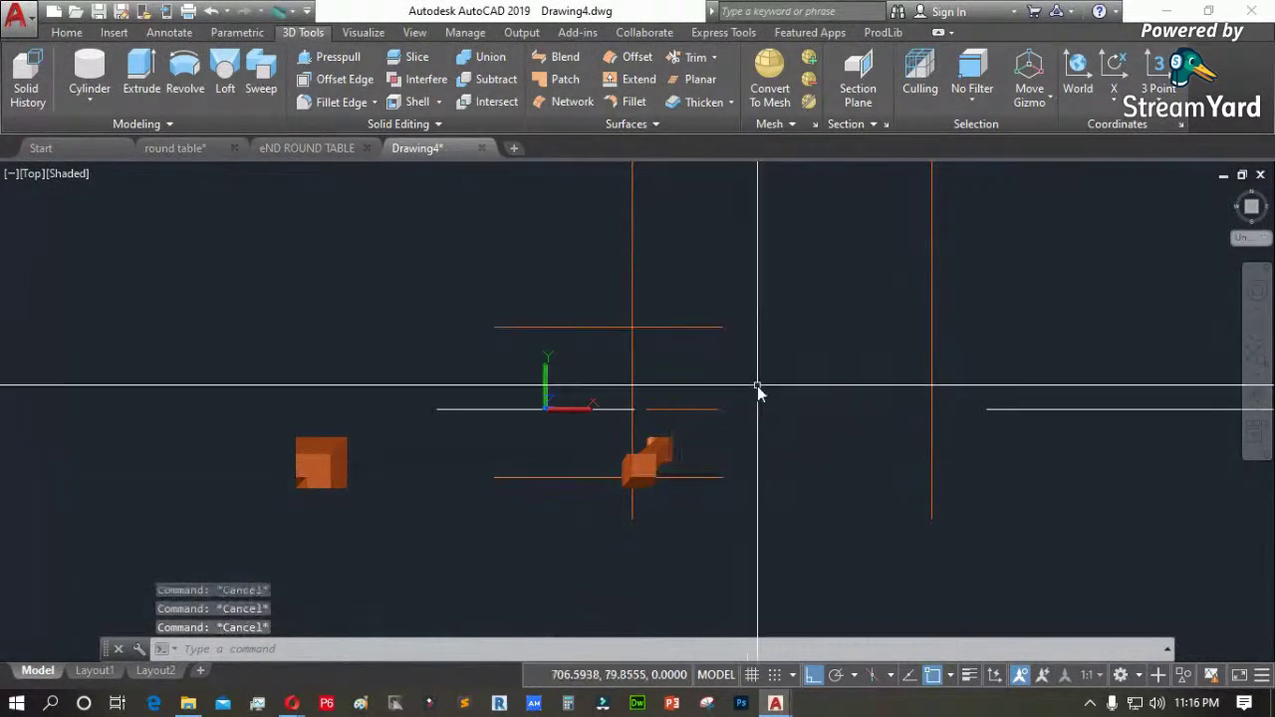
click(747, 356)
click(703, 416)
key(Delete)
Stretch the line ends further to the right
text(S)
key(Return)
click(763, 291)
click(718, 502)
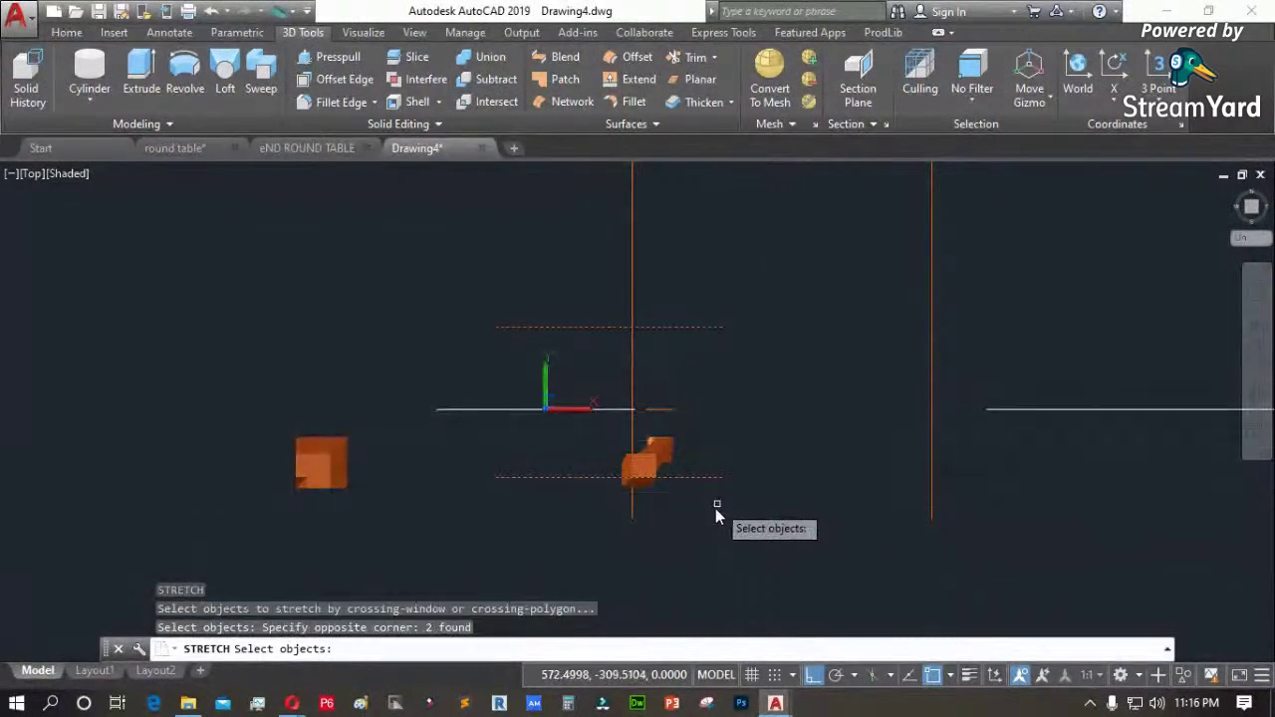
key(Return)
click(693, 513)
click(918, 527)
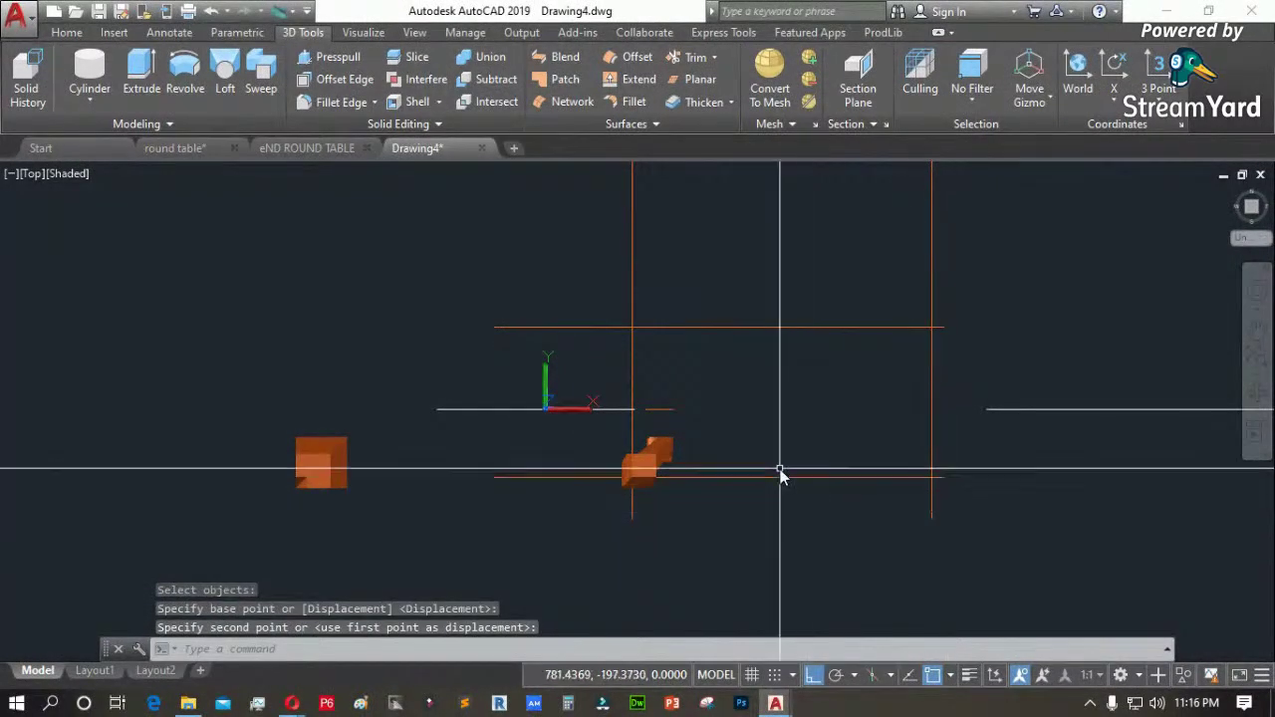
scroll(780, 475, up, 2)
Draw a rectangle between the guide-line intersections
text(RE)
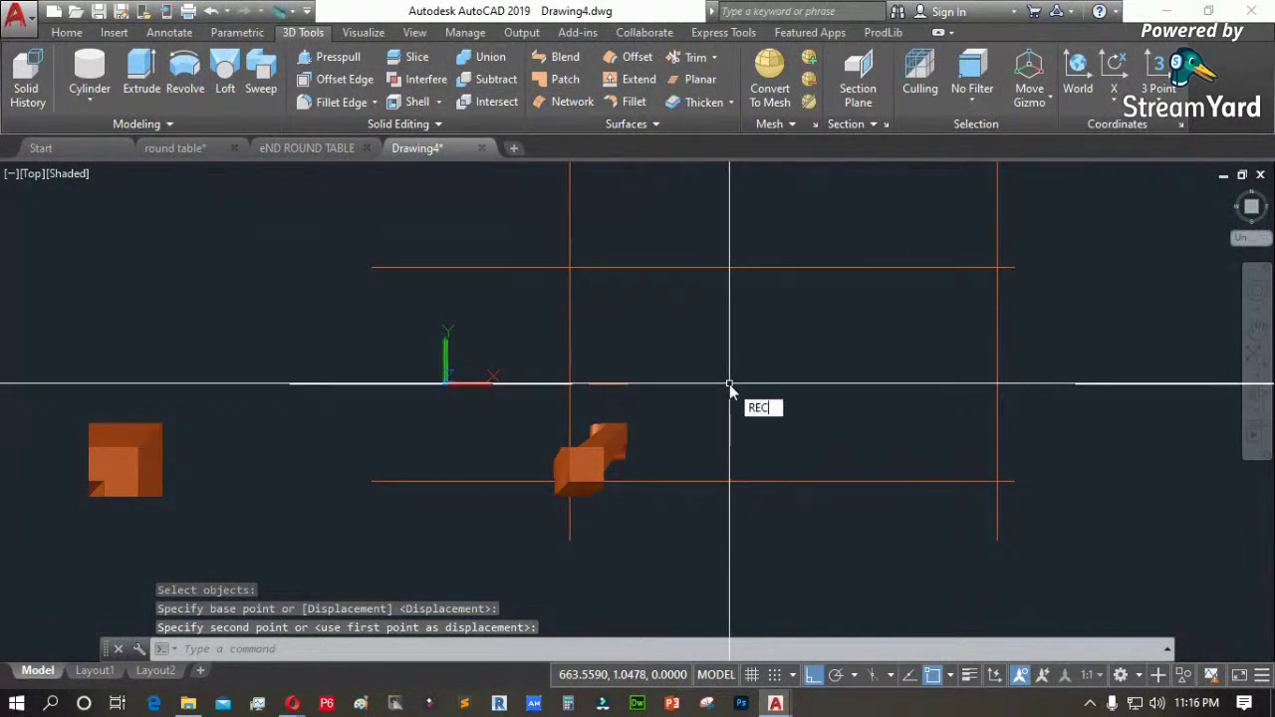
text(C)
key(Return)
click(570, 267)
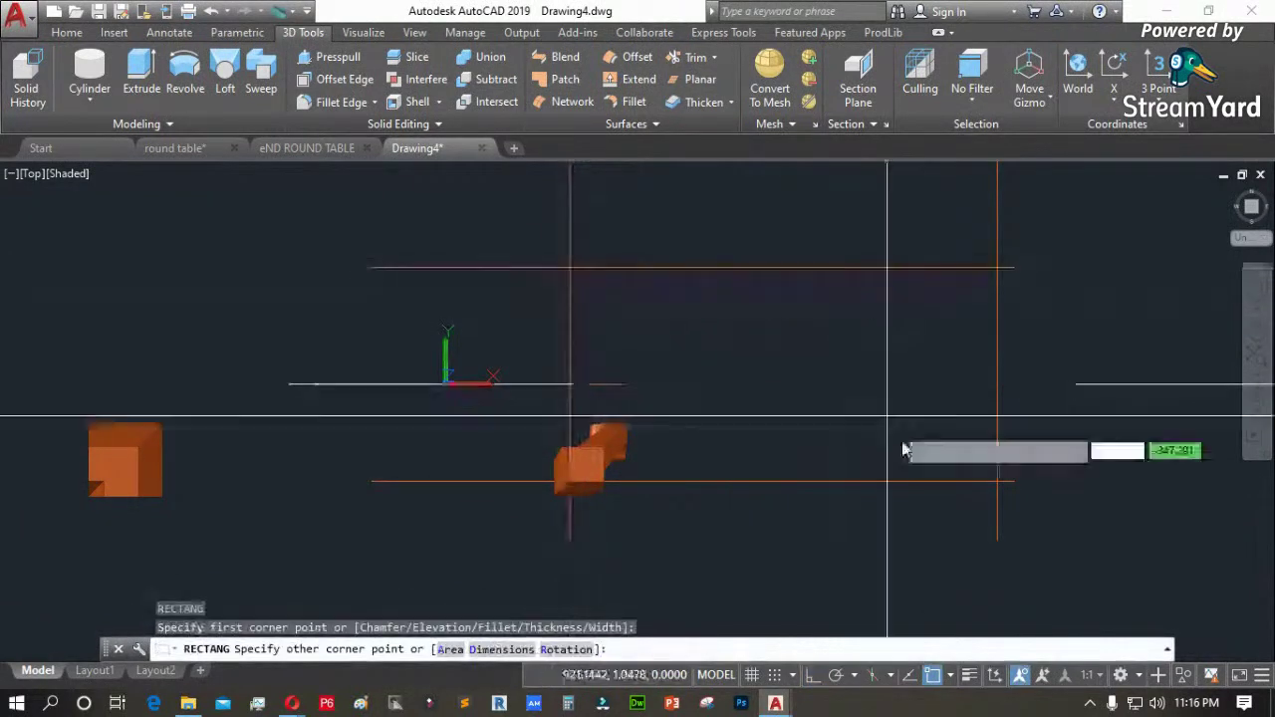
click(993, 486)
Erase the leftover orange guide lines around the rectangle
click(1033, 518)
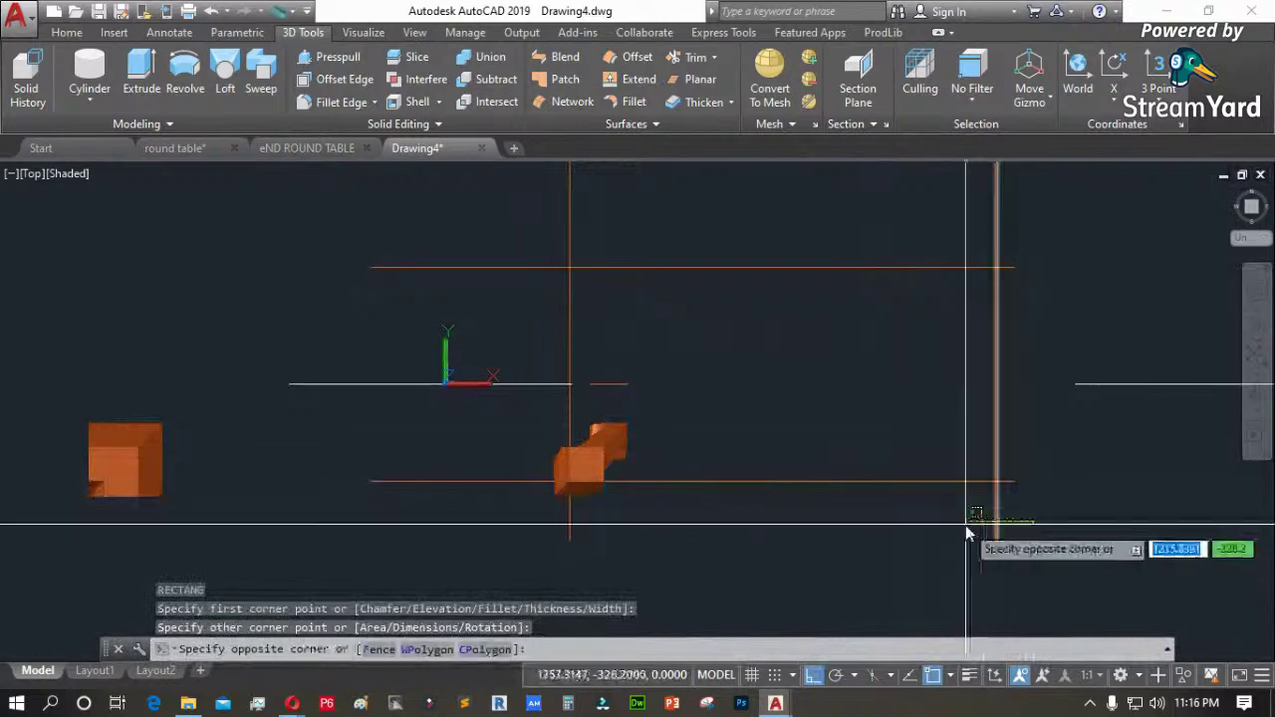
click(755, 435)
scroll(697, 319, down, 4)
key(Delete)
scroll(674, 428, up, 3)
click(637, 321)
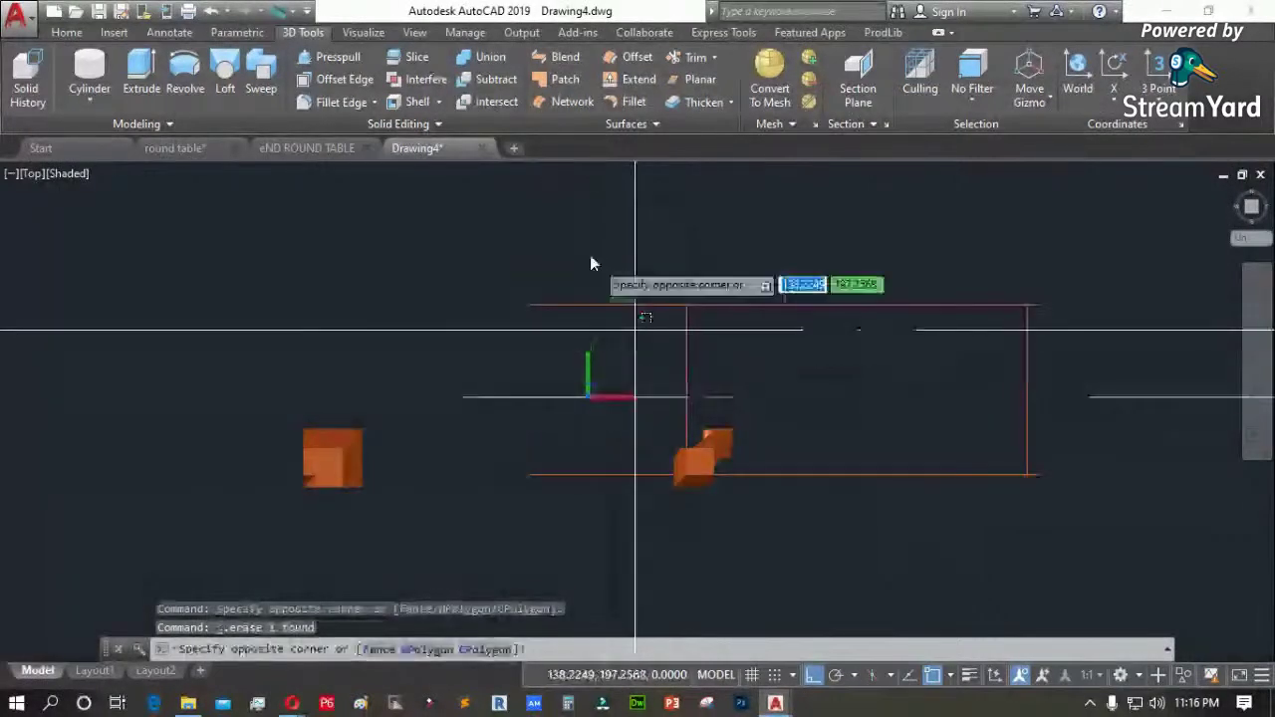
click(632, 484)
click(614, 485)
click(1004, 322)
key(Delete)
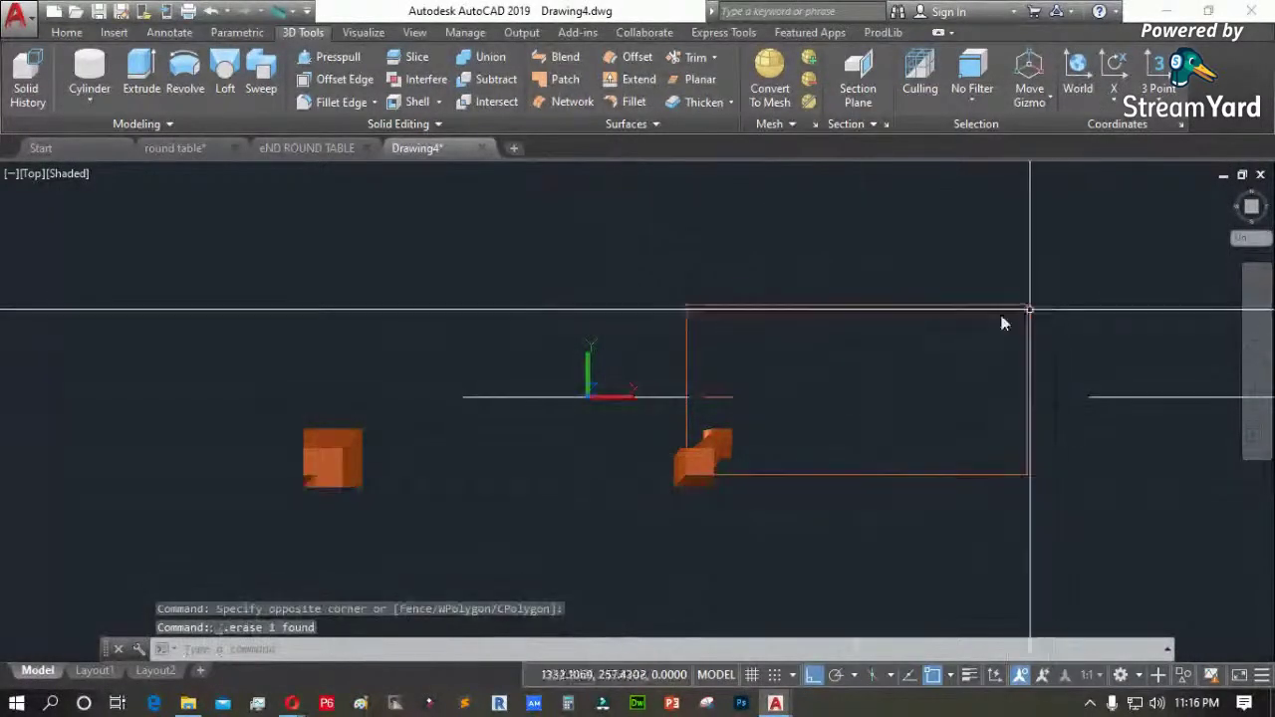
scroll(538, 398, down, 2)
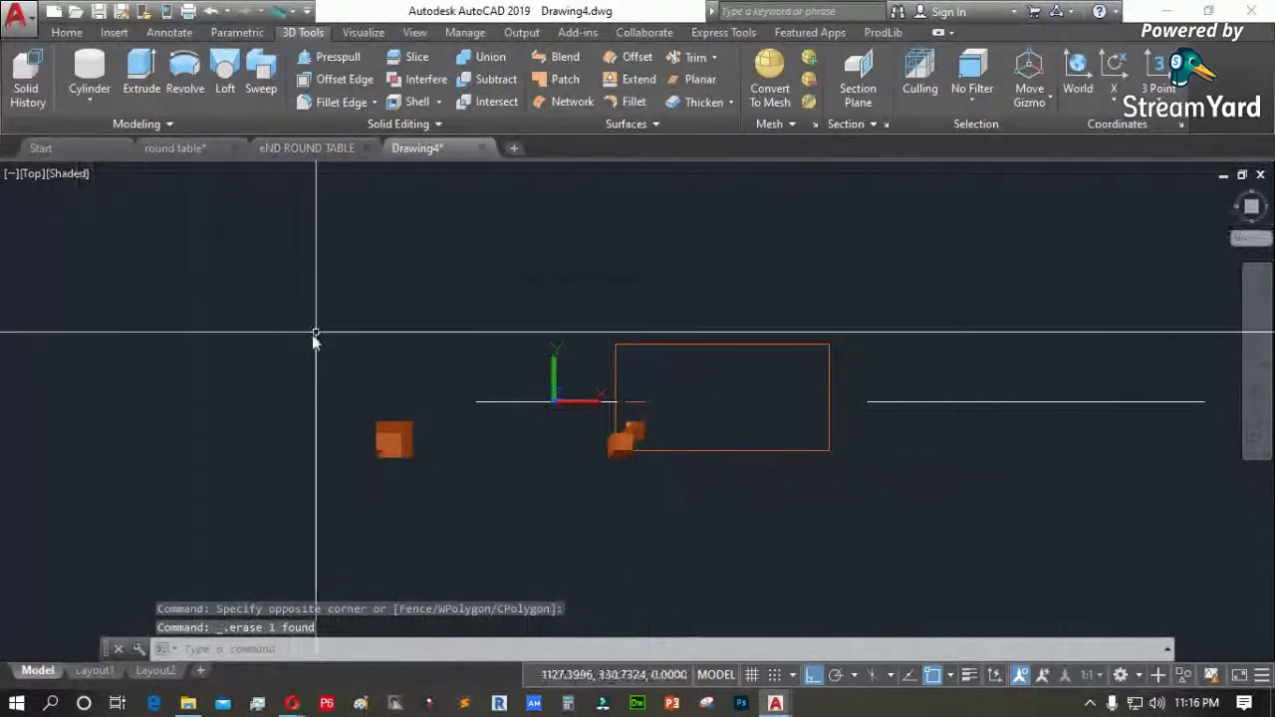
scroll(625, 346, down, 3)
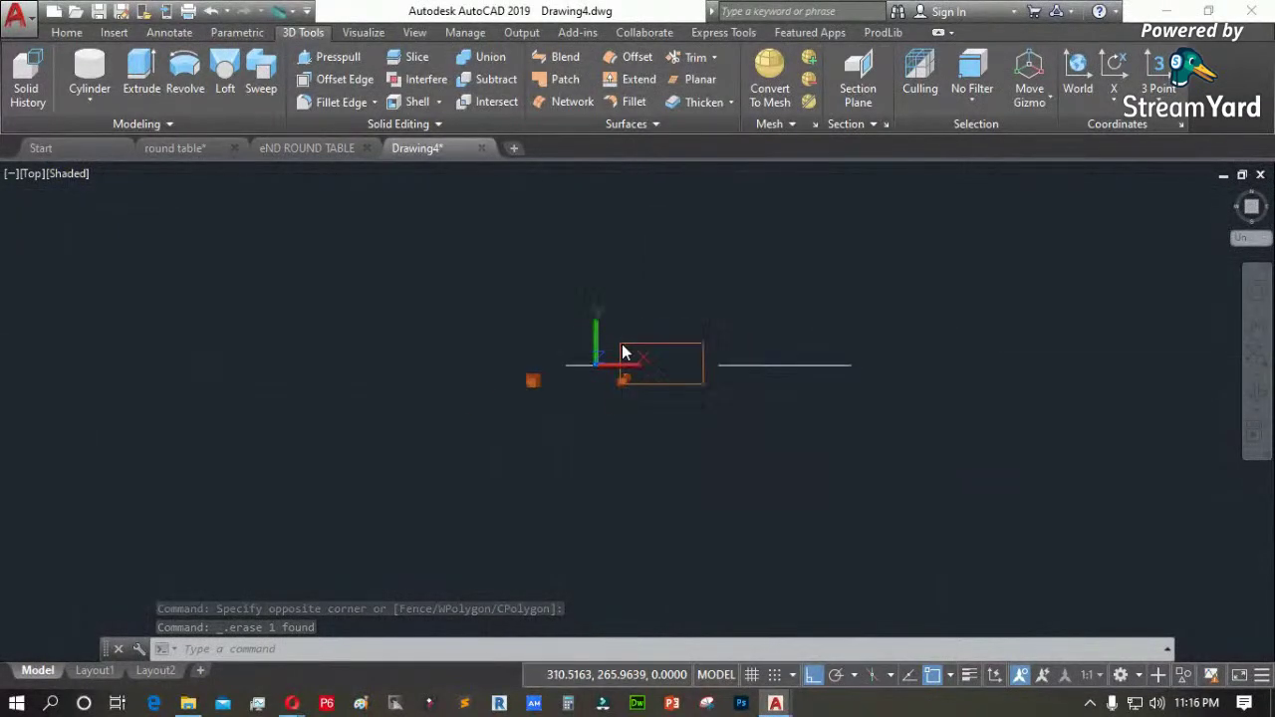
scroll(677, 358, up, 4)
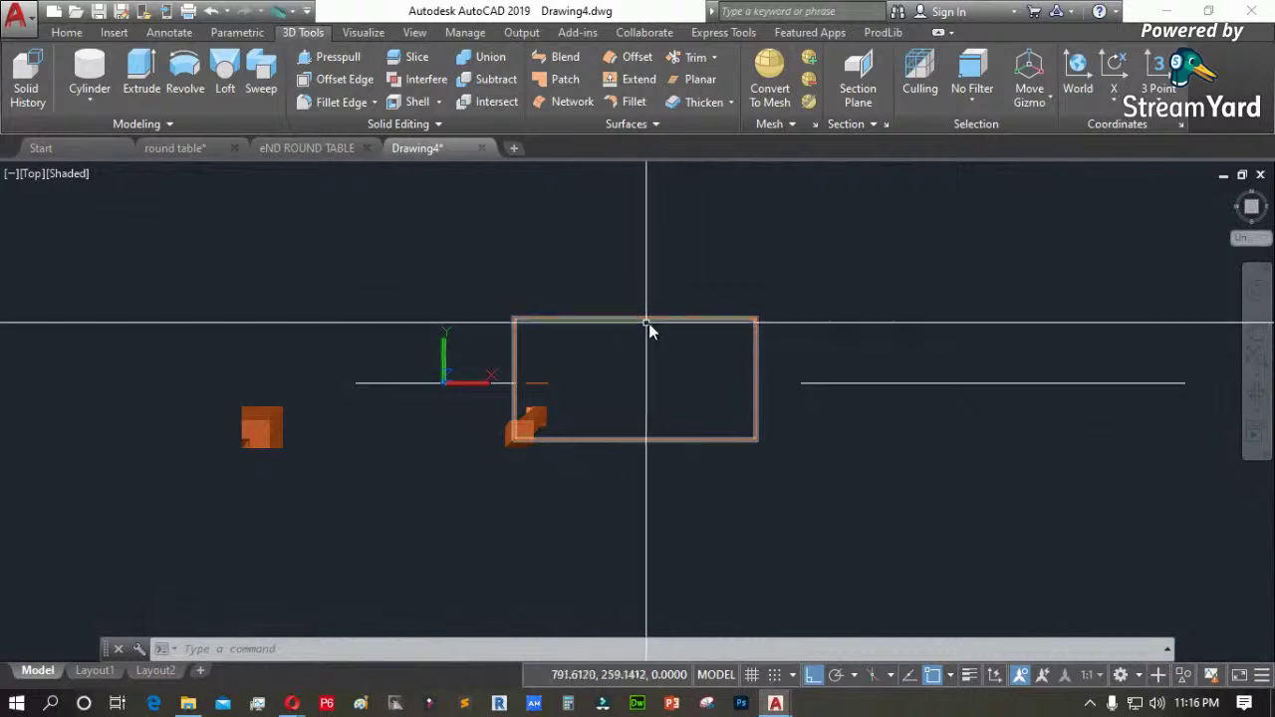
scroll(571, 326, up, 3)
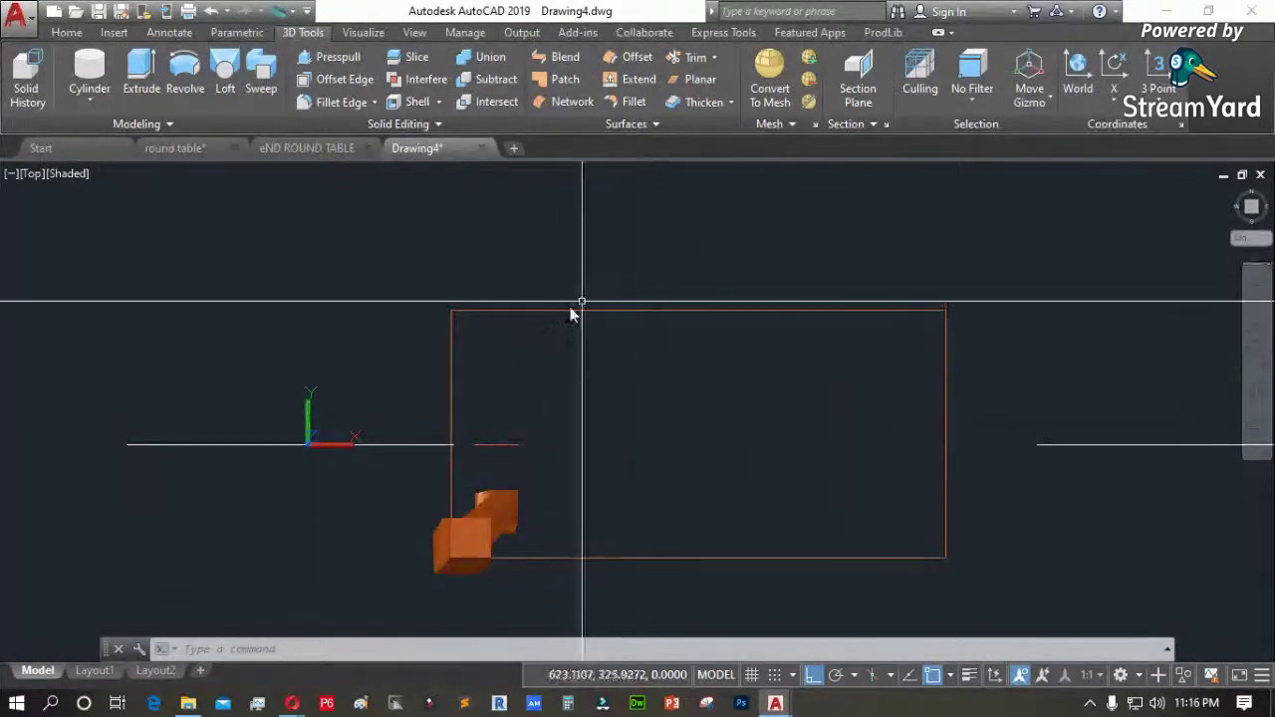
Draw a short vertical marker line near the top left and mirror it to the right
text(pl)
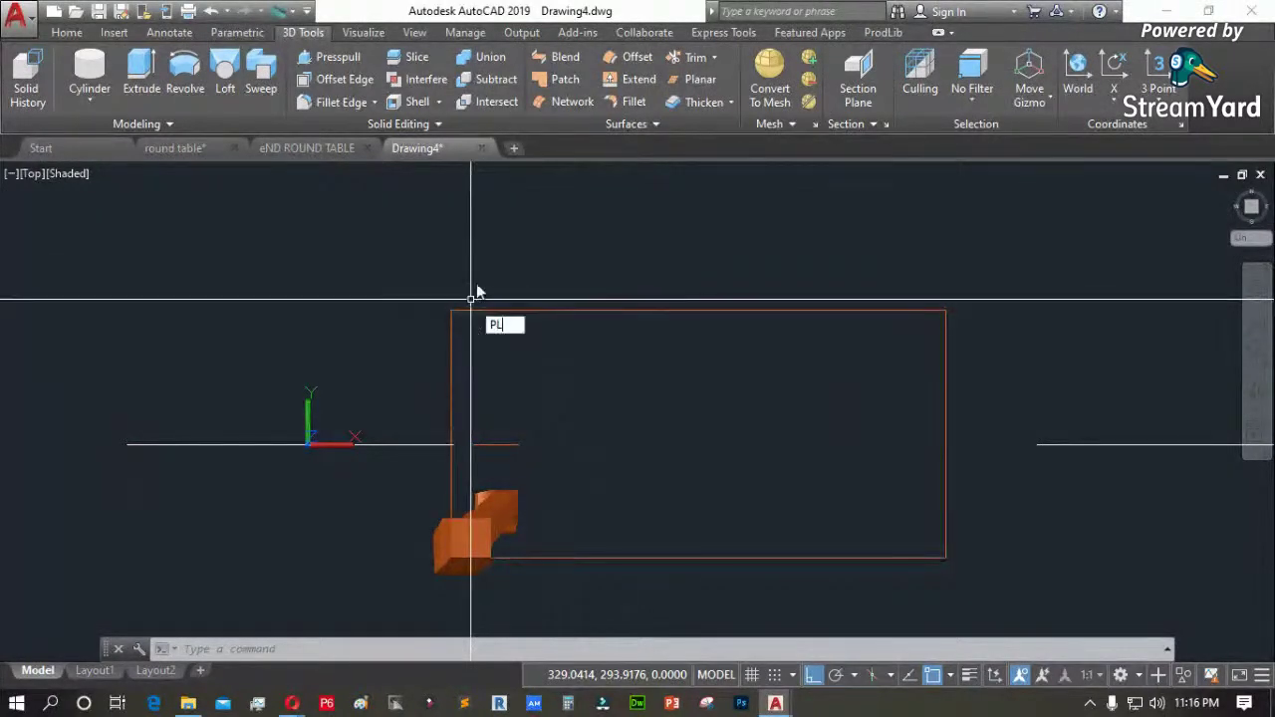
key(Return)
click(495, 288)
click(506, 371)
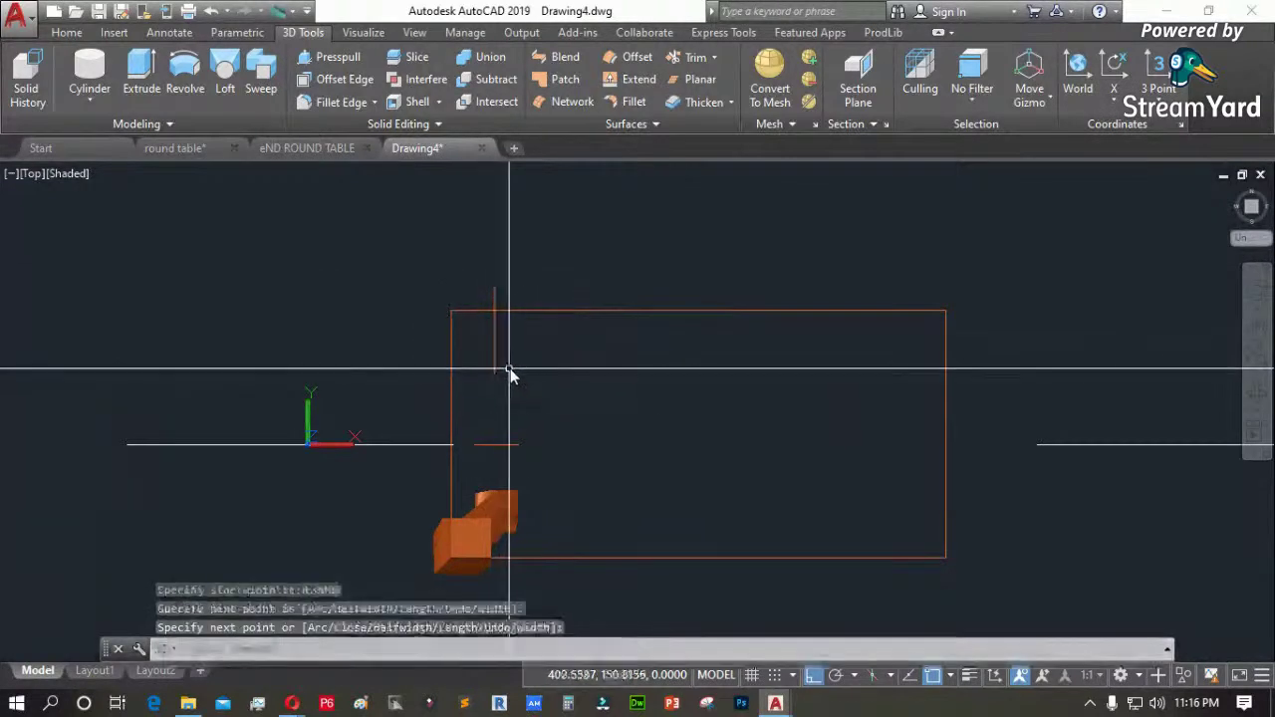
key(Return)
text(mi)
key(Return)
click(528, 361)
click(482, 349)
key(Return)
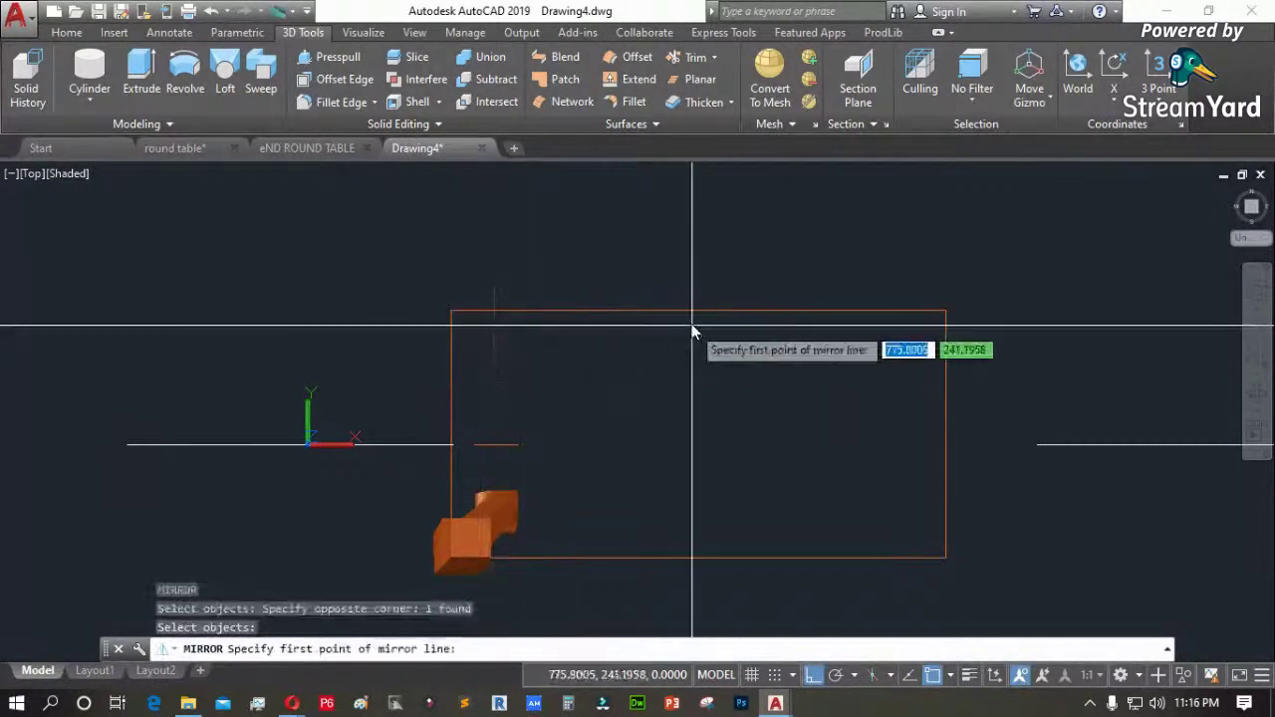
click(698, 312)
click(697, 361)
key(Return)
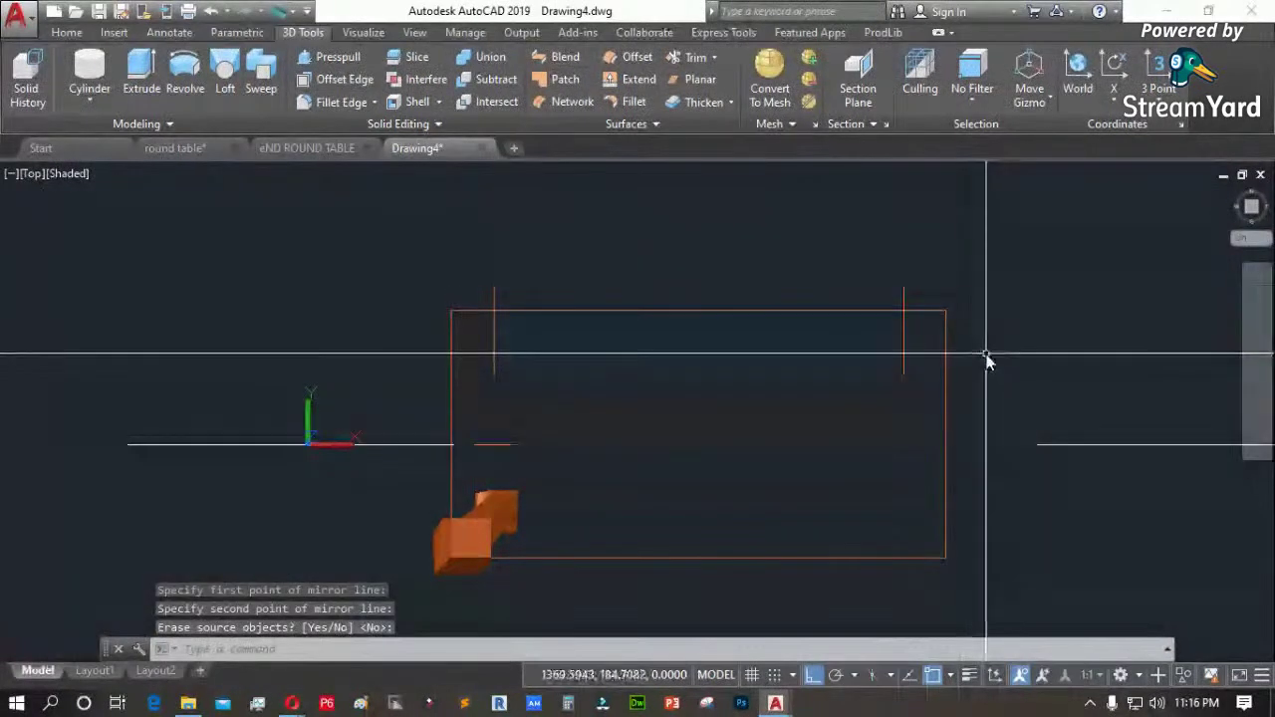
Start another mirror from the top-right corner, toggle Ortho and object snap tracking, then cancel
text(MI)
key(Return)
click(918, 342)
click(883, 364)
key(Return)
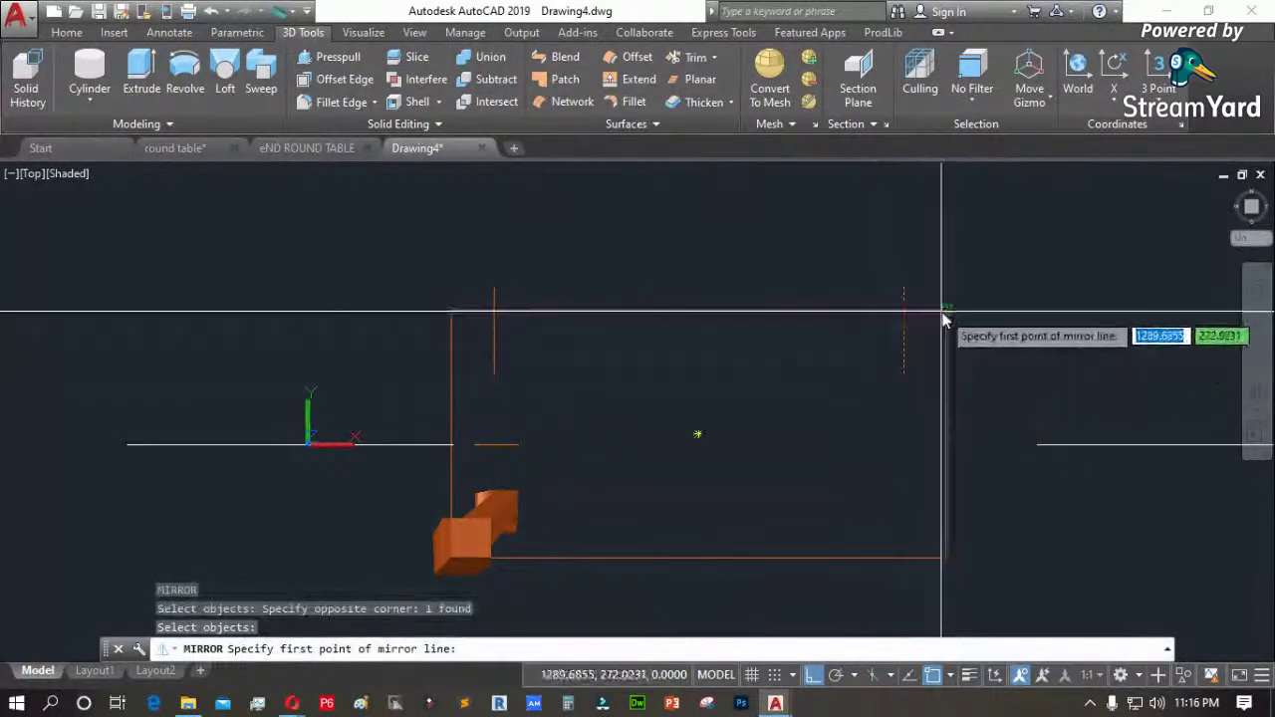
click(945, 310)
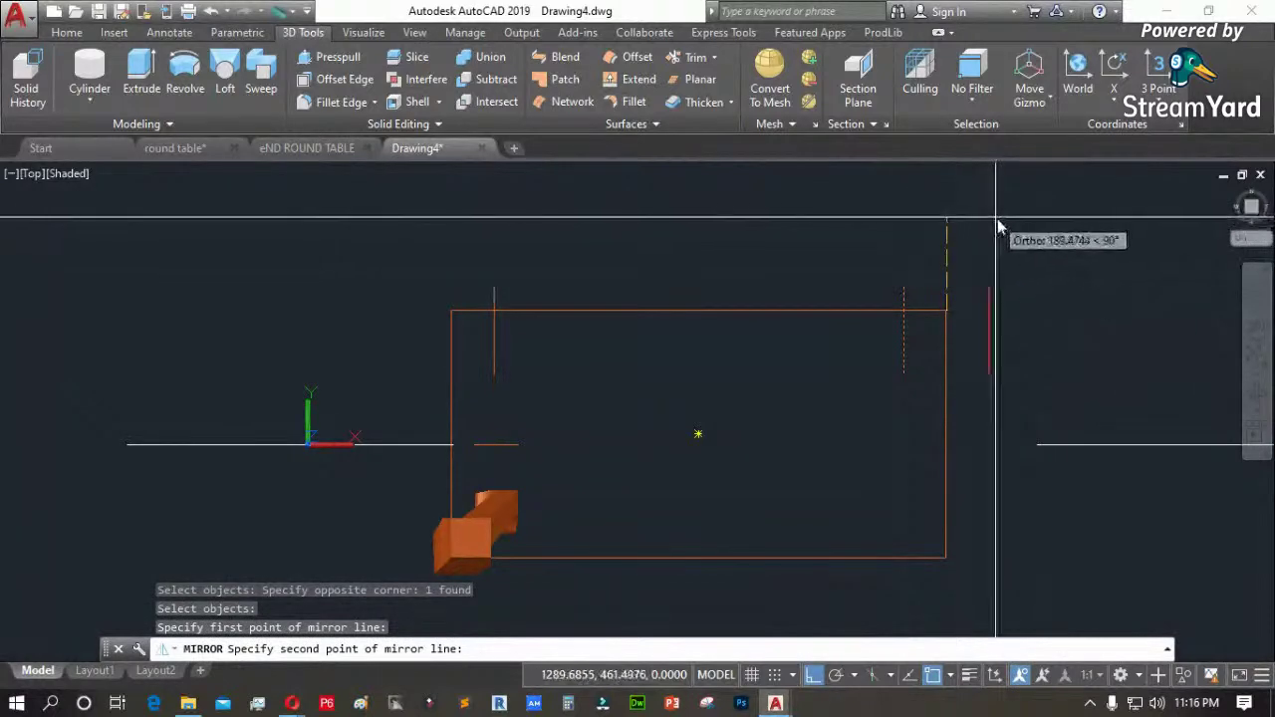
key(F8)
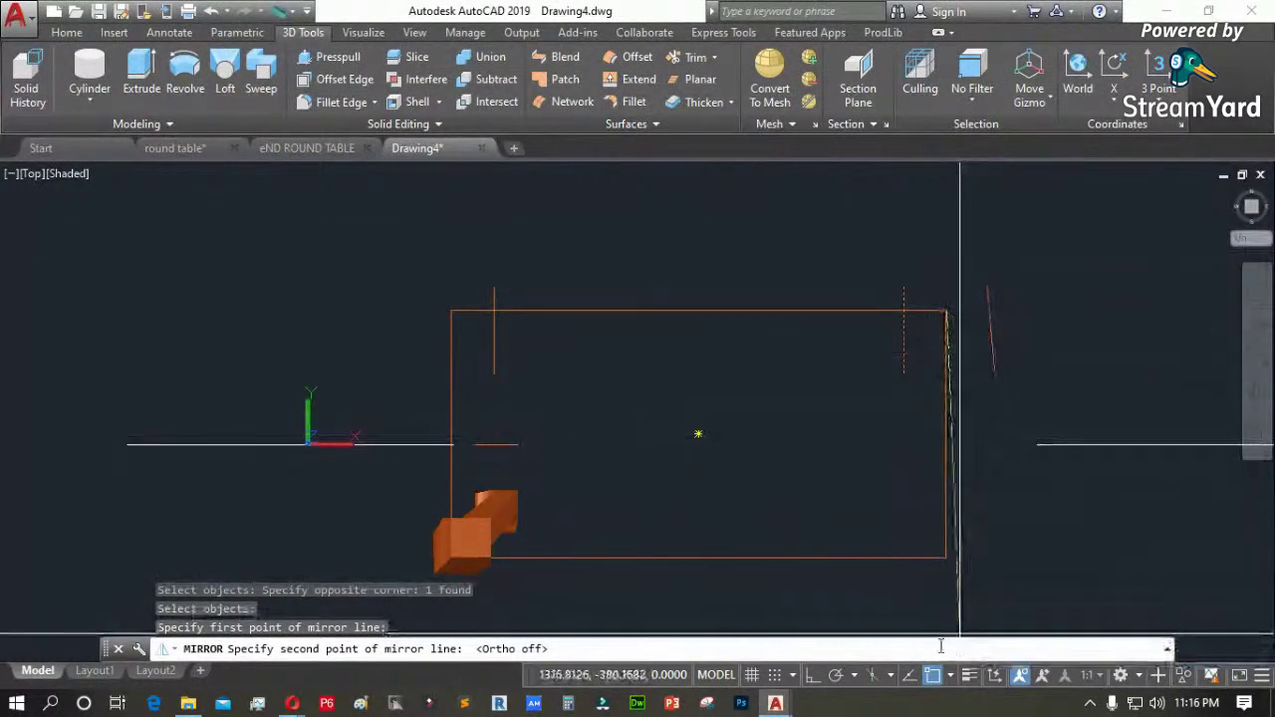
click(910, 677)
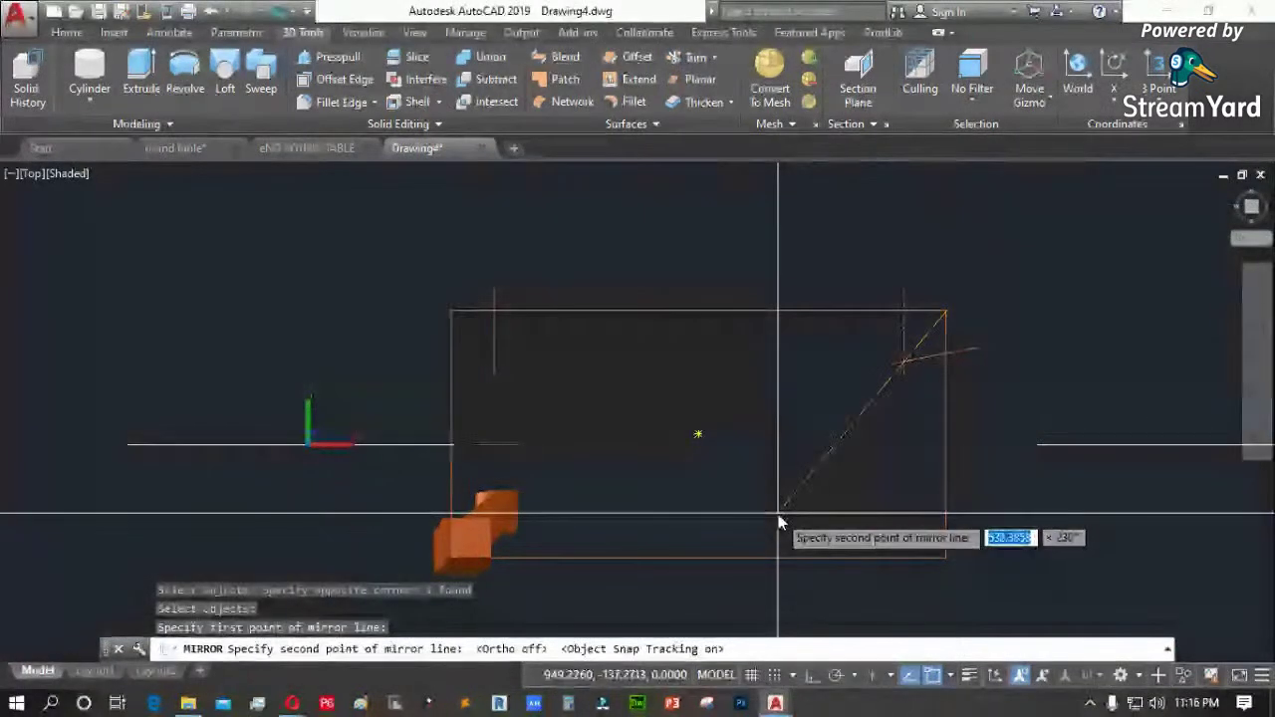
key(Escape)
key(Escape)
scroll(1037, 370, up, 3)
scroll(934, 336, down, 2)
scroll(767, 360, up, 3)
scroll(651, 313, down, 3)
scroll(620, 302, up, 2)
scroll(636, 338, up, 2)
Draw a helper circle centred on the rectangle's top-right corner
text(re)
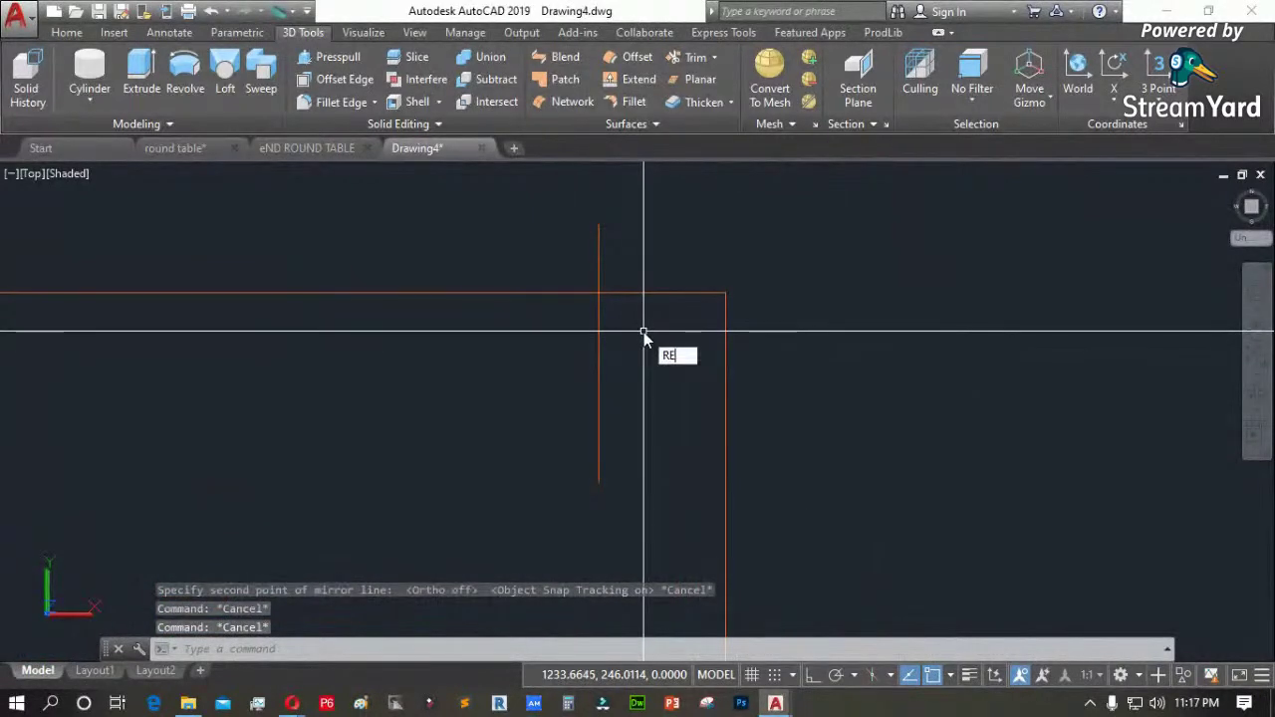
key(Escape)
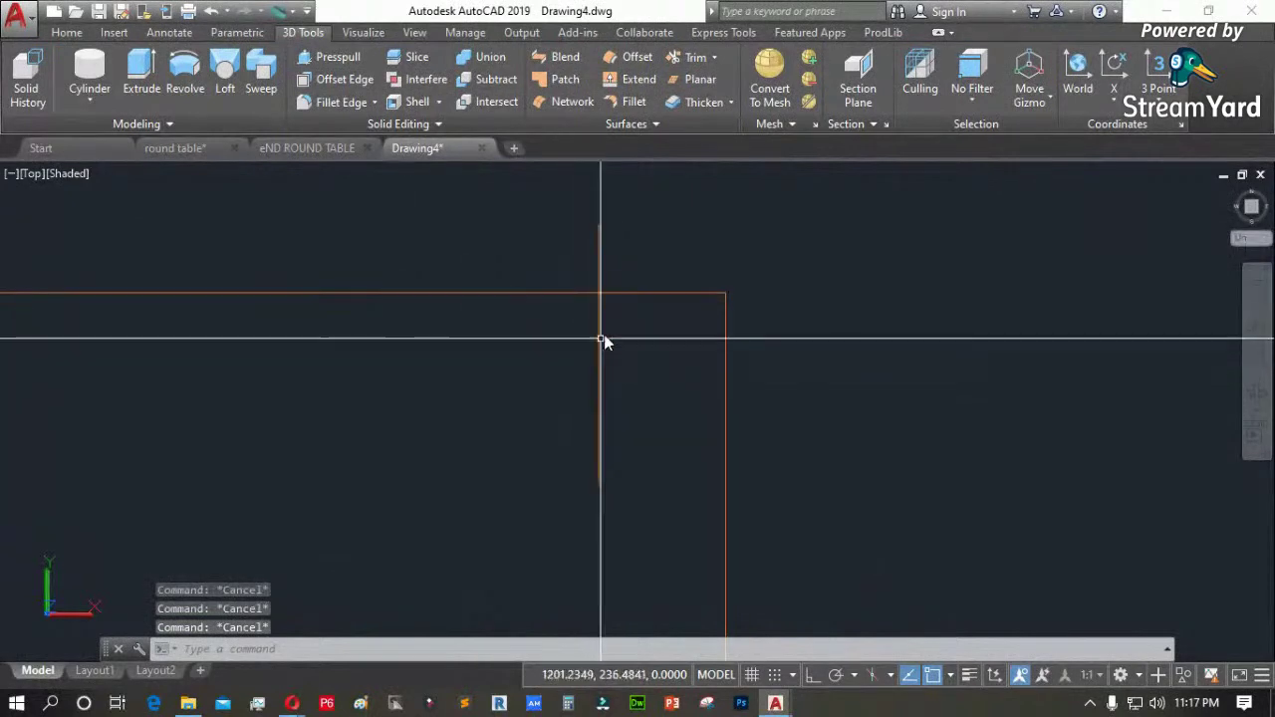
text(c)
key(Return)
click(726, 295)
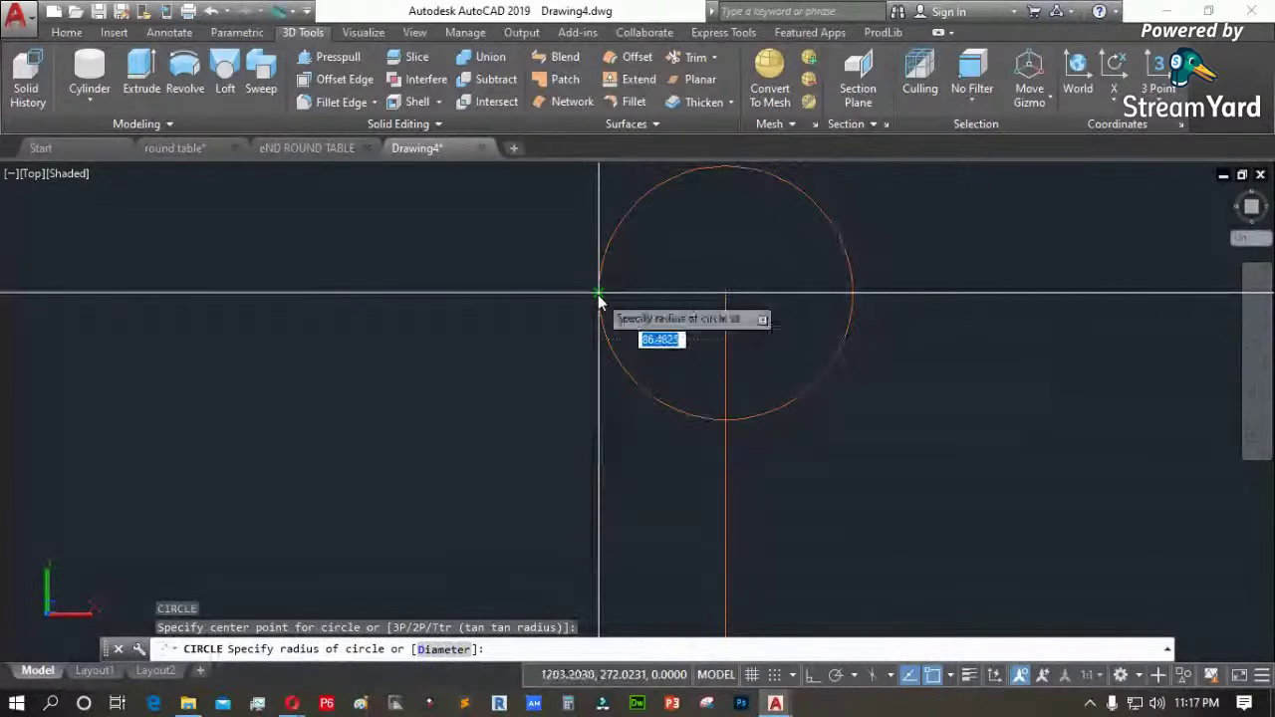
click(598, 299)
Draw a horizontal polyline from the circle's bottom quadrant left to the marker line
text(pl)
key(Return)
click(725, 421)
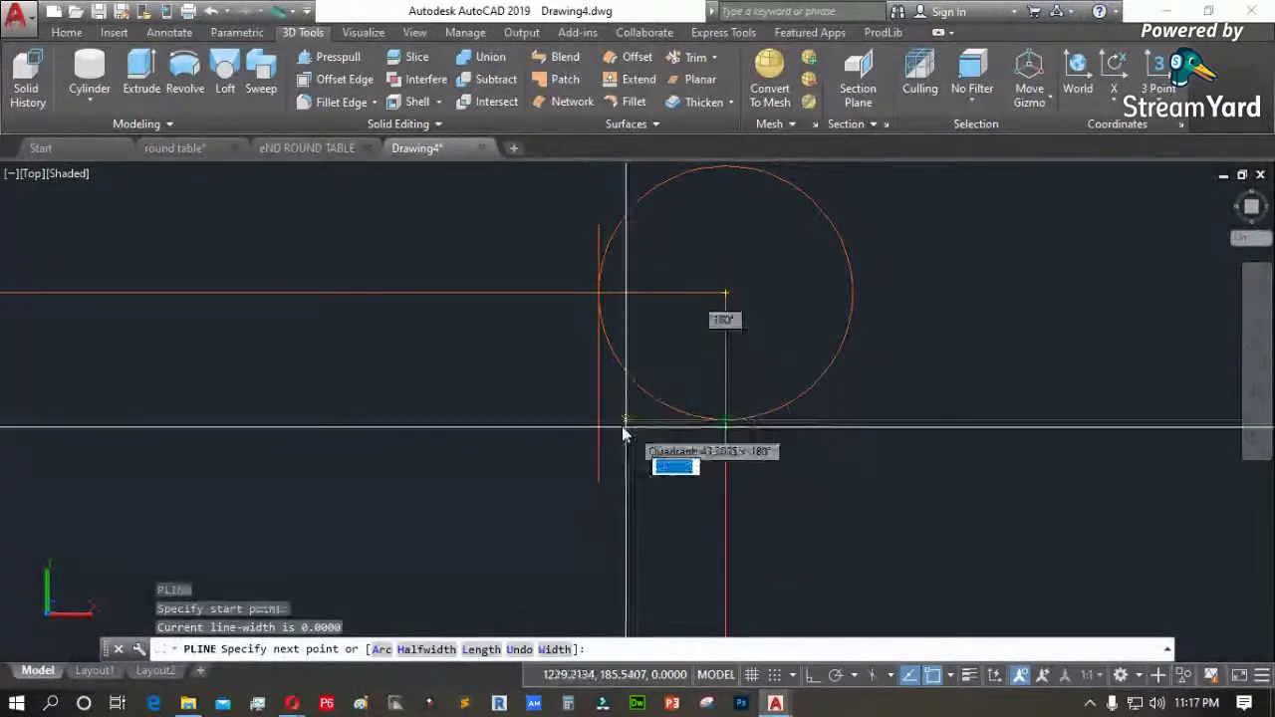
click(600, 420)
key(Return)
Erase the helper circle
click(872, 394)
click(791, 325)
key(Delete)
scroll(792, 308, down, 3)
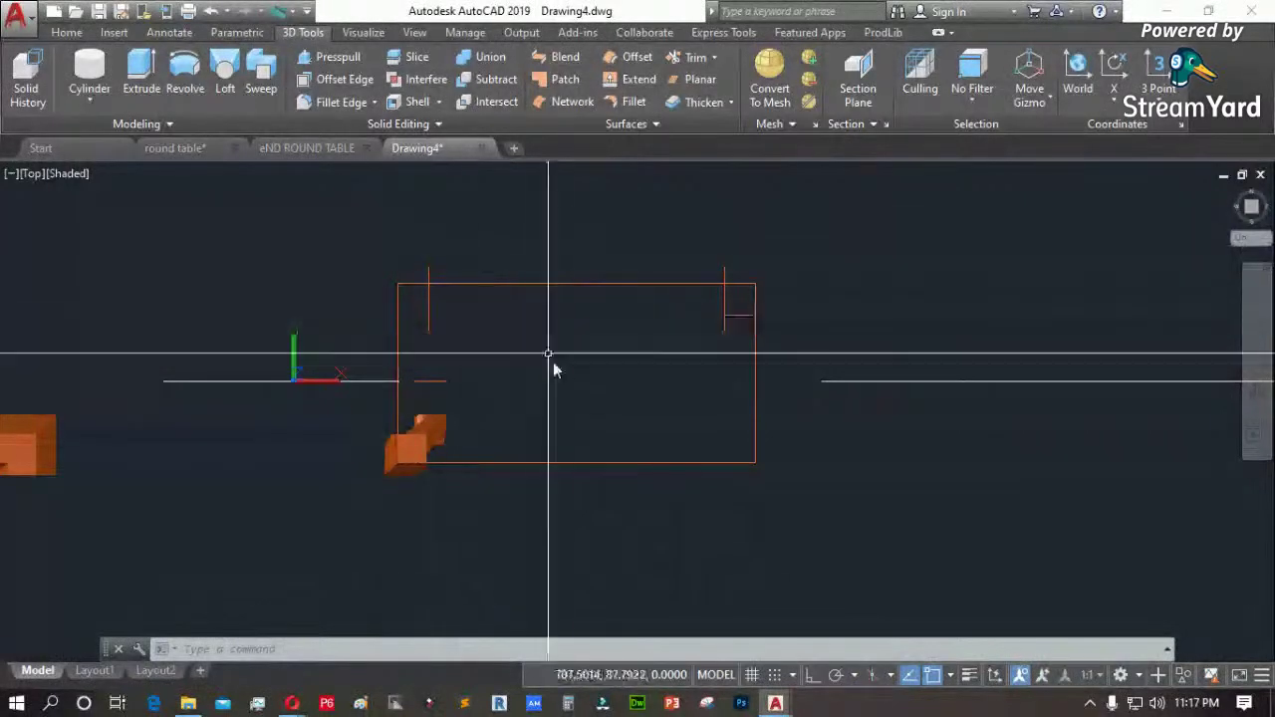
scroll(539, 260, up, 2)
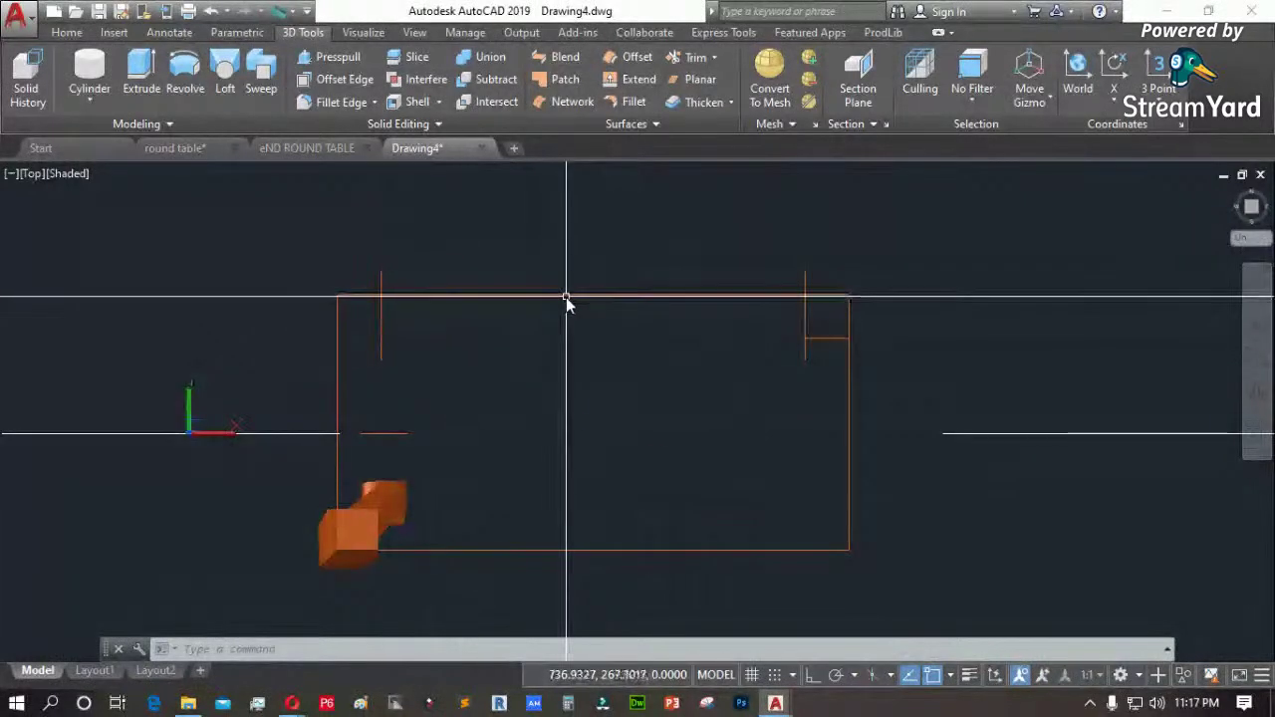
click(566, 296)
mouse_move(593, 297)
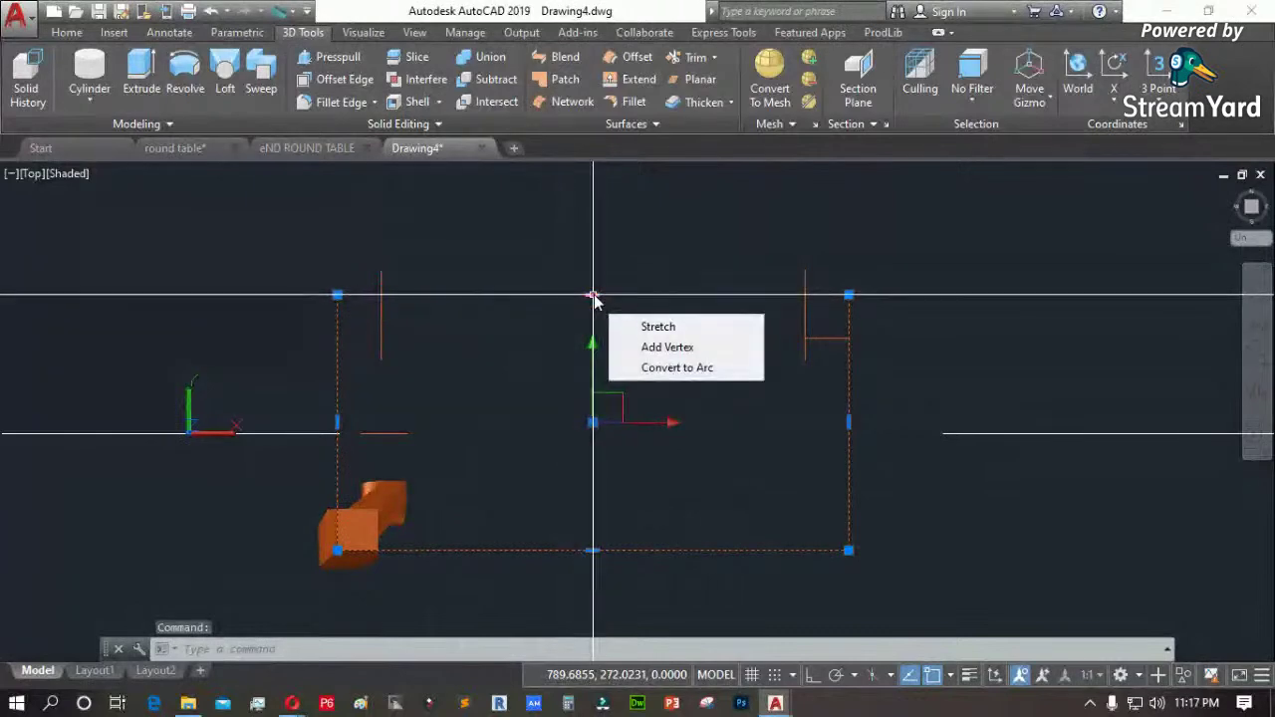
click(663, 348)
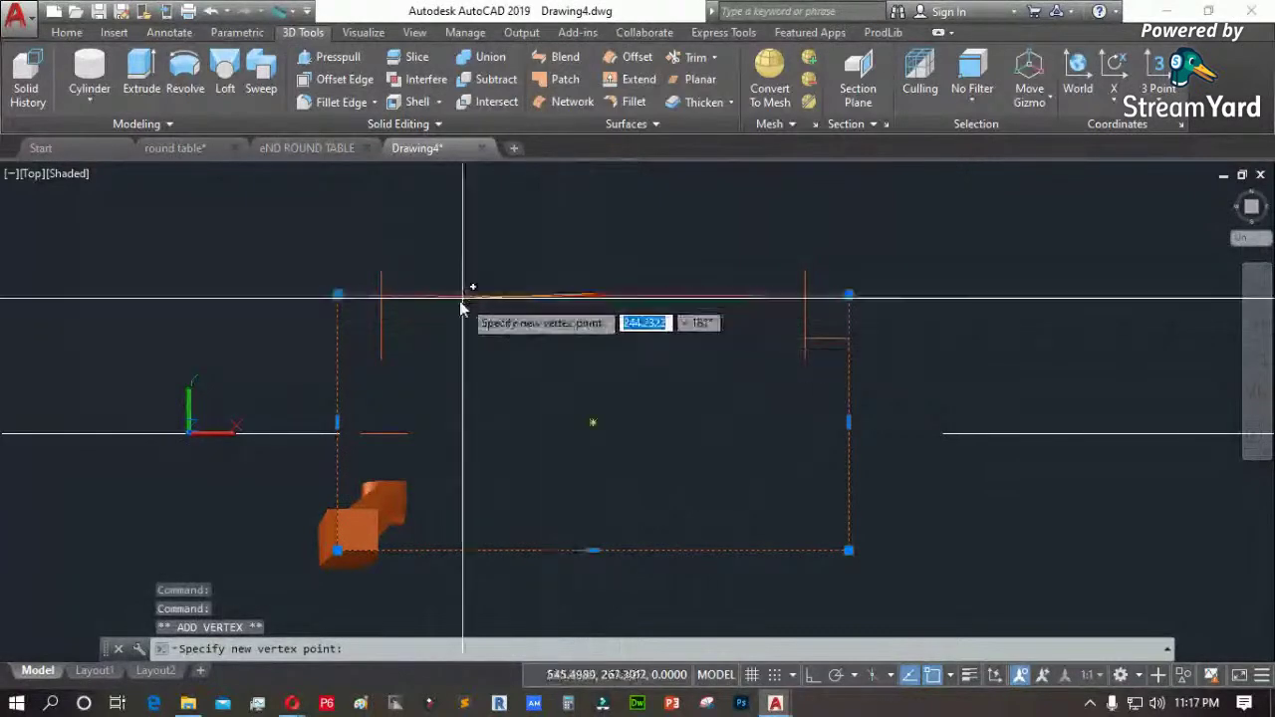
click(381, 296)
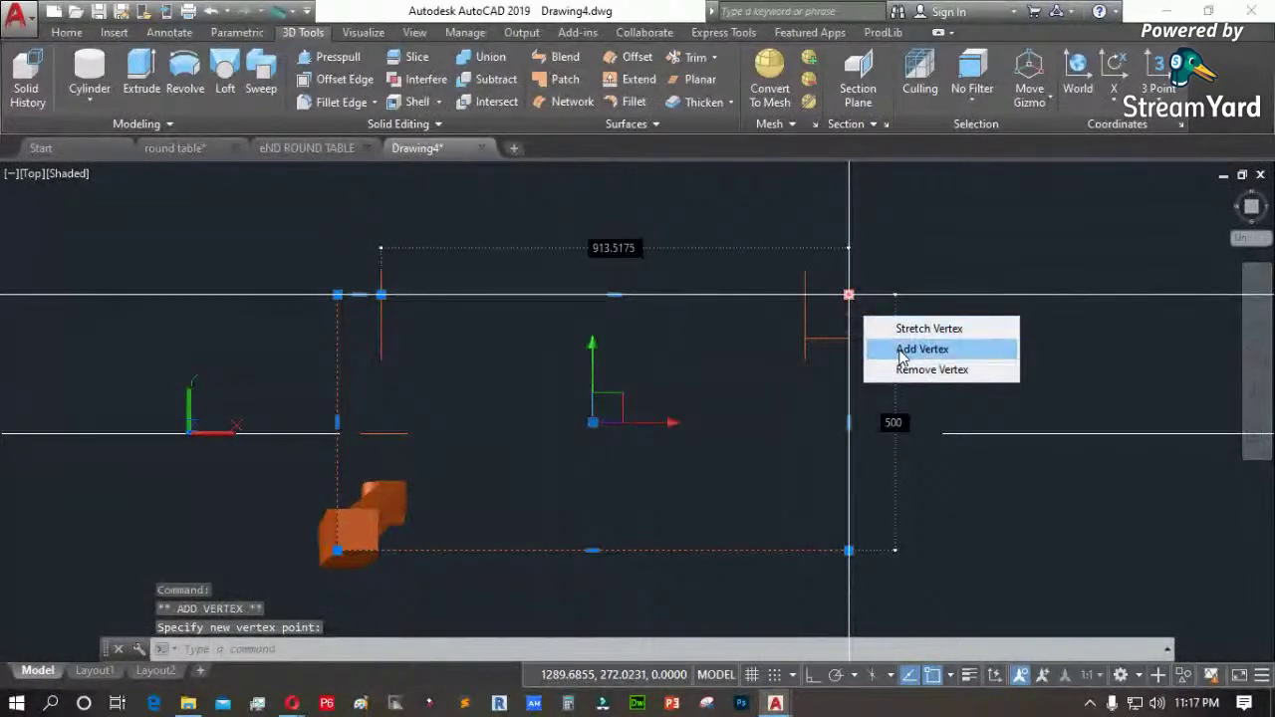
click(901, 350)
click(805, 295)
mouse_move(805, 295)
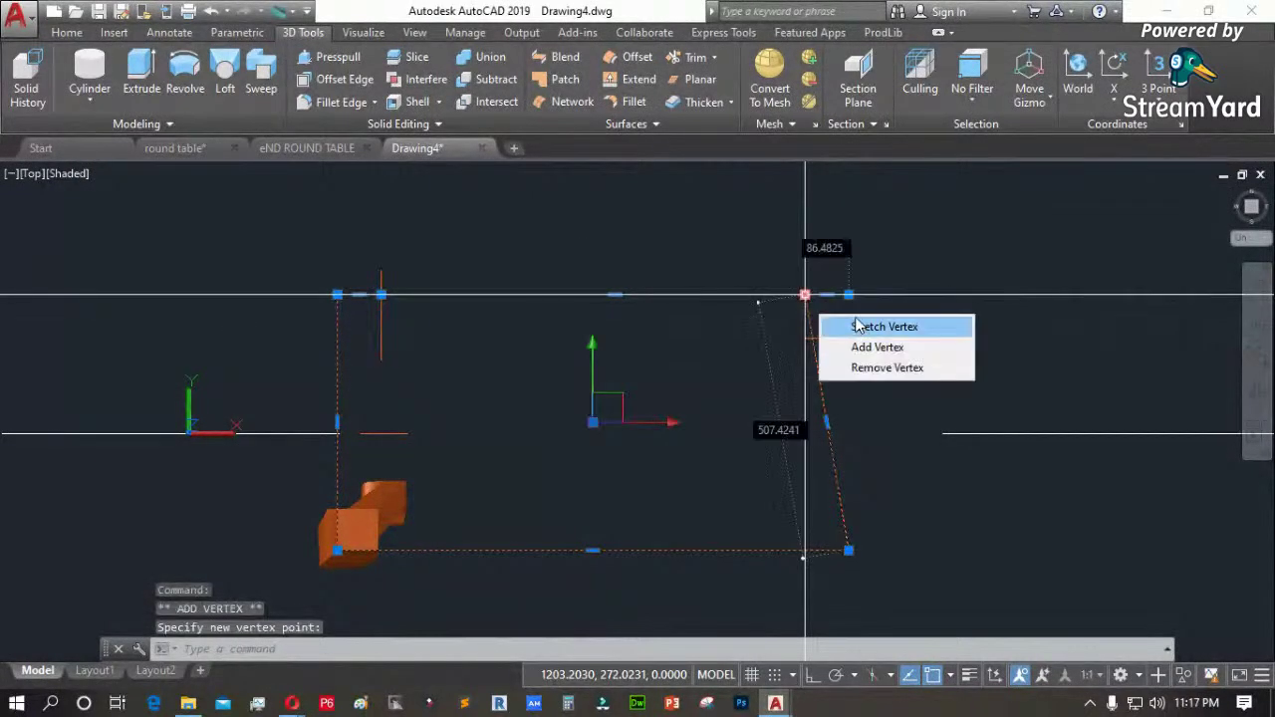
key(ctrl+z)
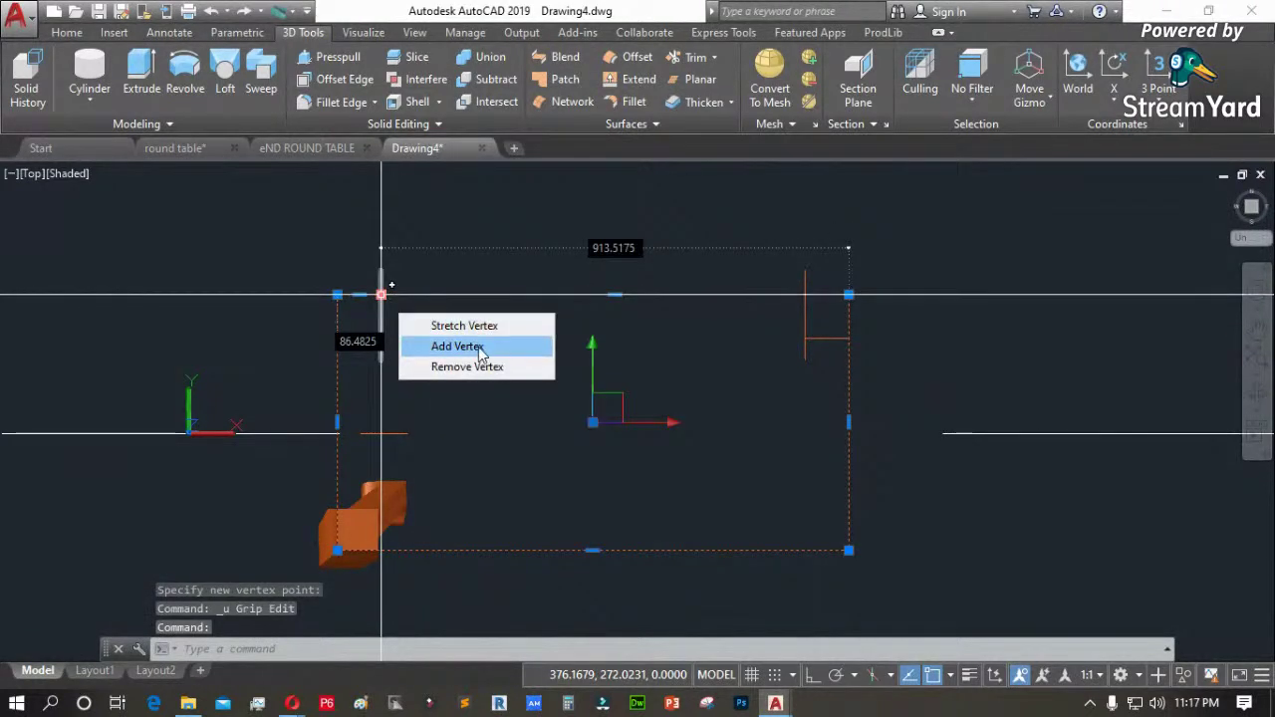
click(479, 348)
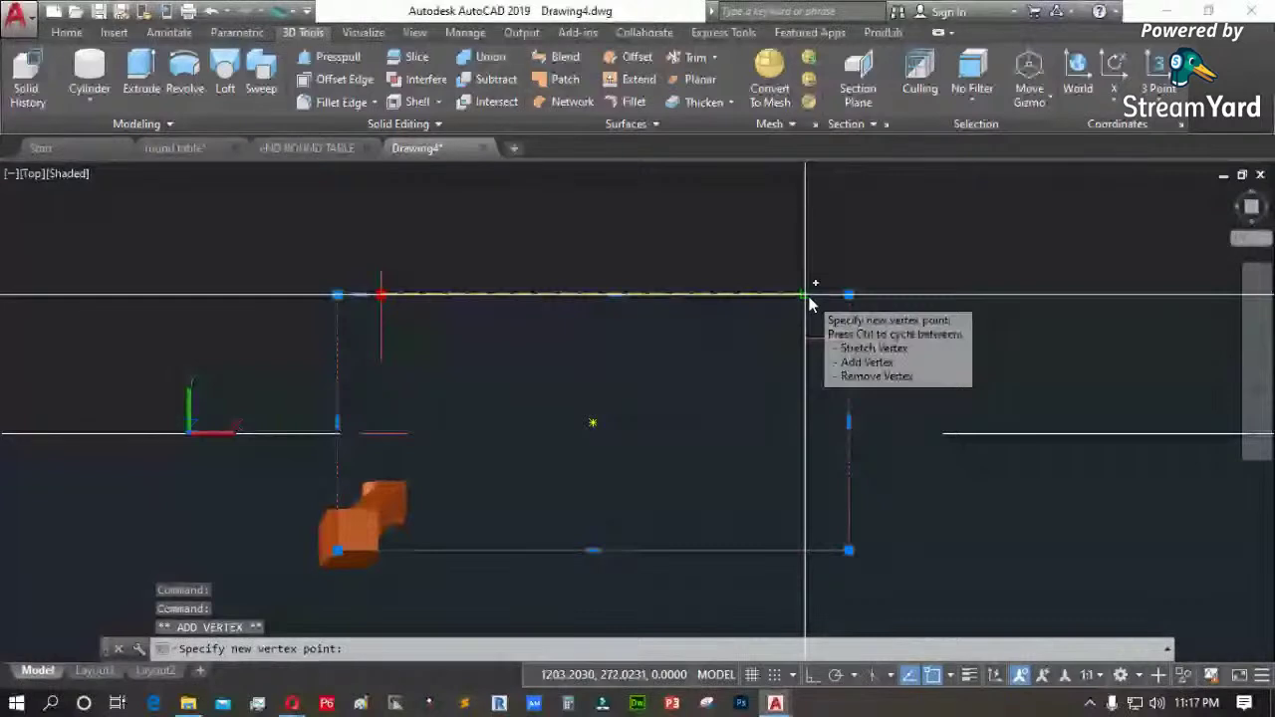
key(Escape)
mouse_move(592, 297)
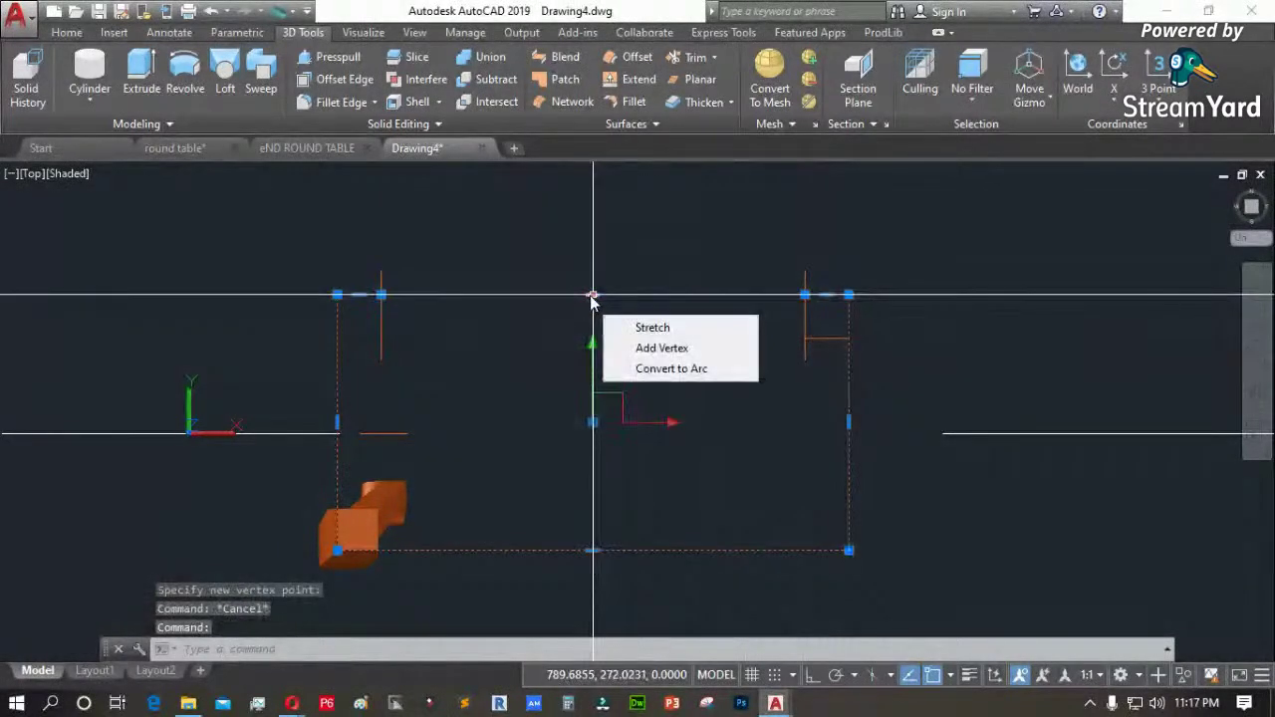
click(666, 368)
scroll(598, 289, up, 2)
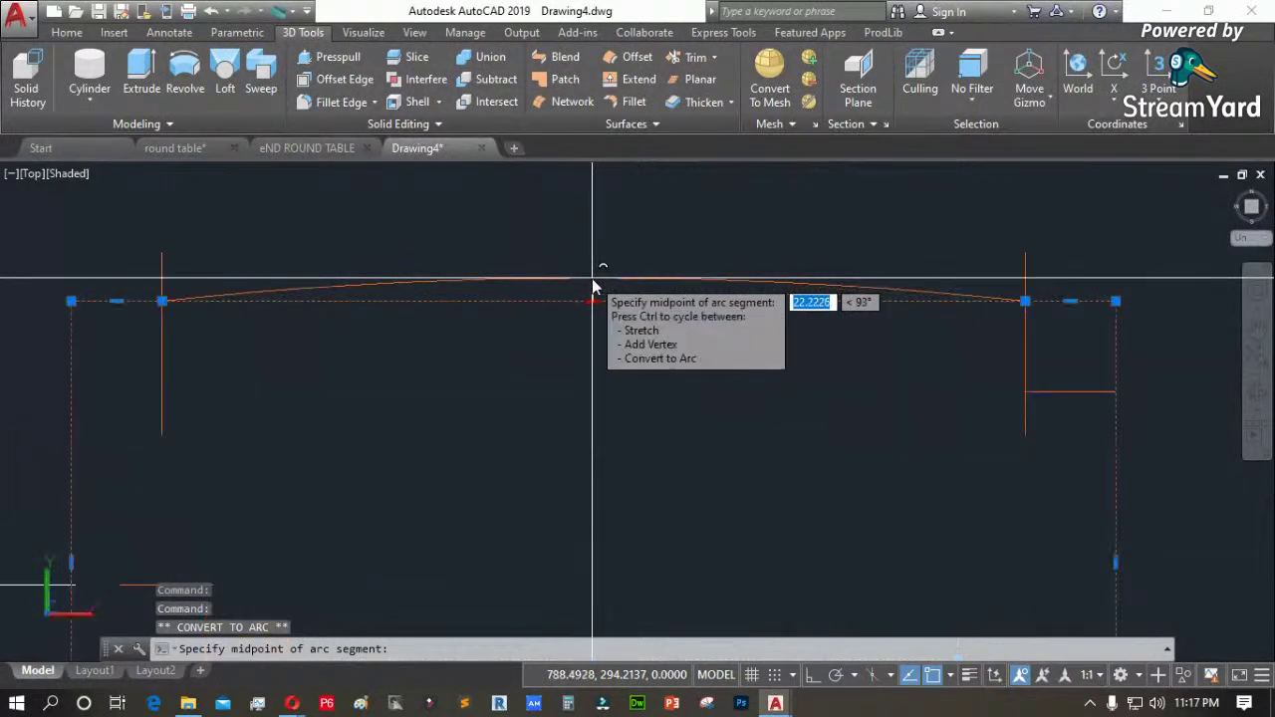
click(594, 286)
scroll(592, 285, up, 1)
scroll(697, 368, down, 2)
key(Escape)
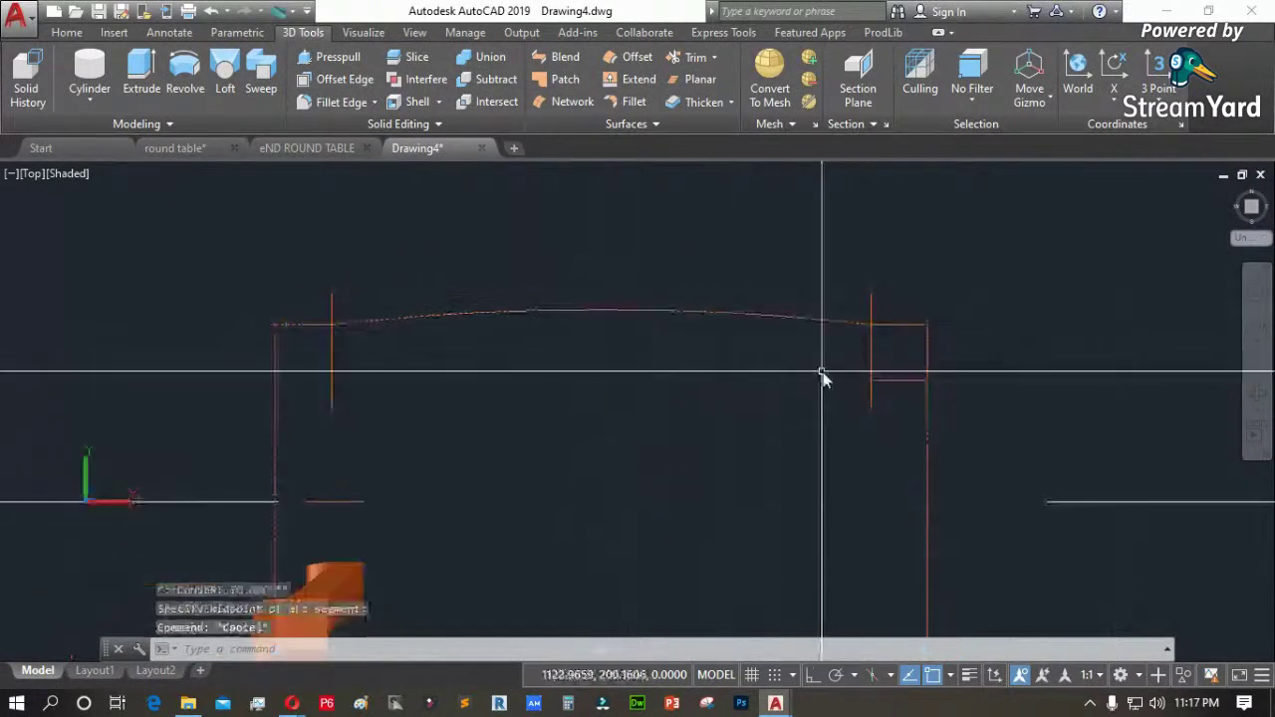
scroll(885, 309, up, 2)
click(887, 287)
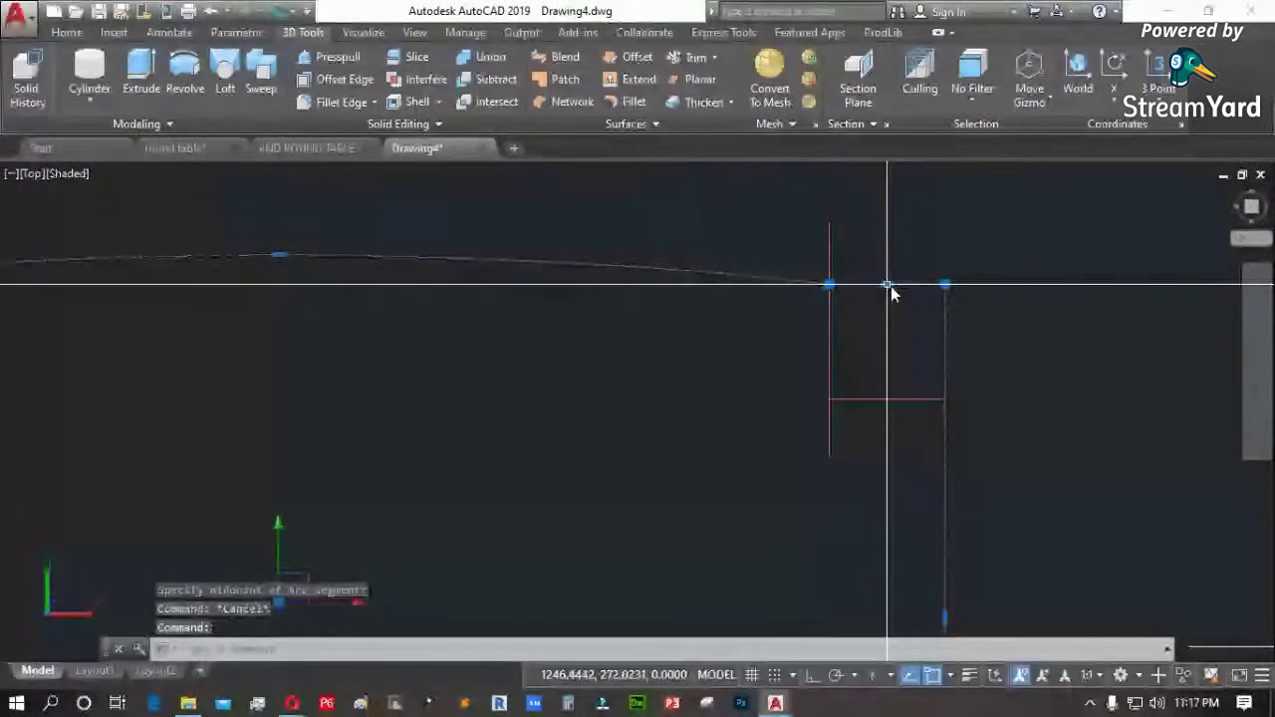
mouse_move(887, 285)
click(949, 360)
scroll(893, 305, up, 4)
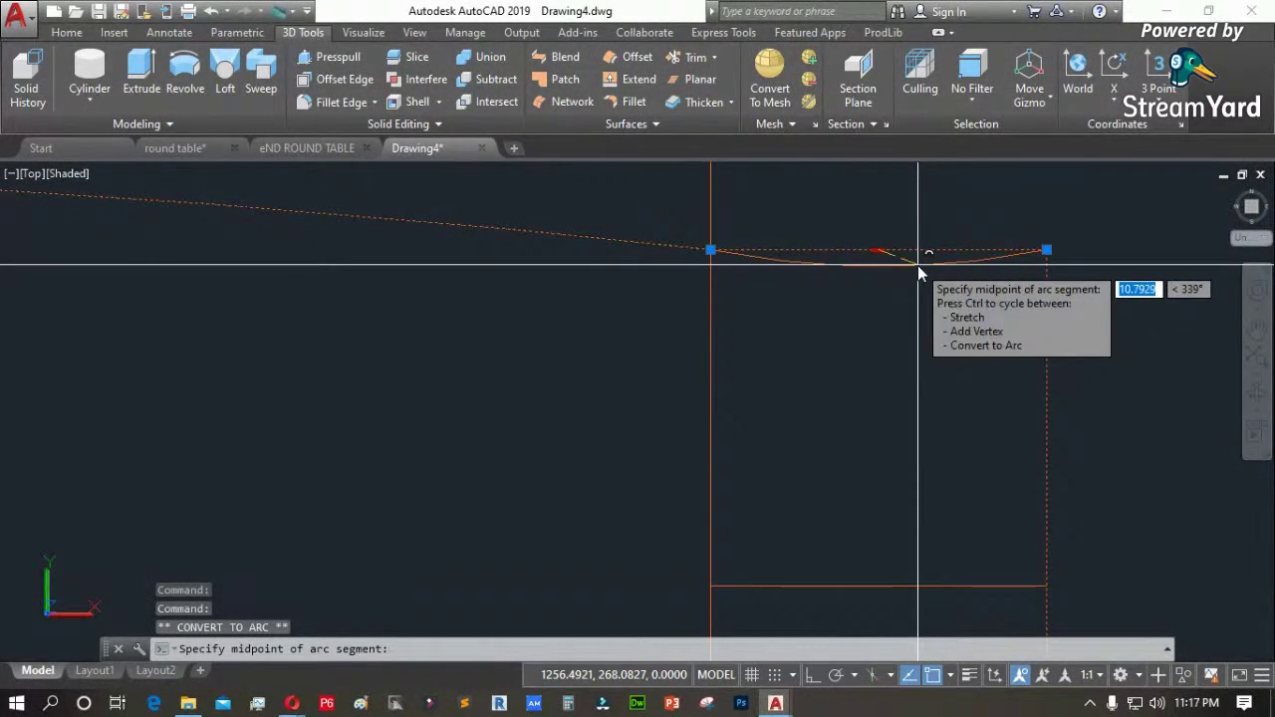
click(918, 265)
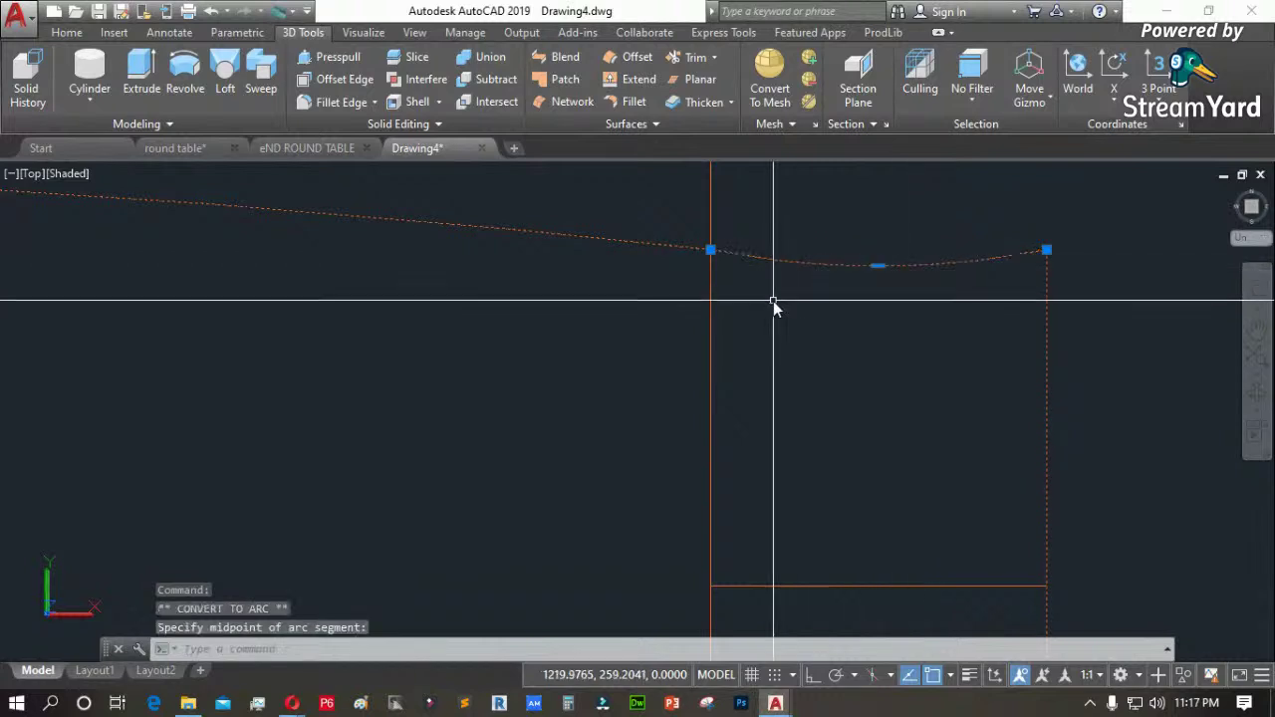
click(712, 249)
scroll(991, 325, down, 5)
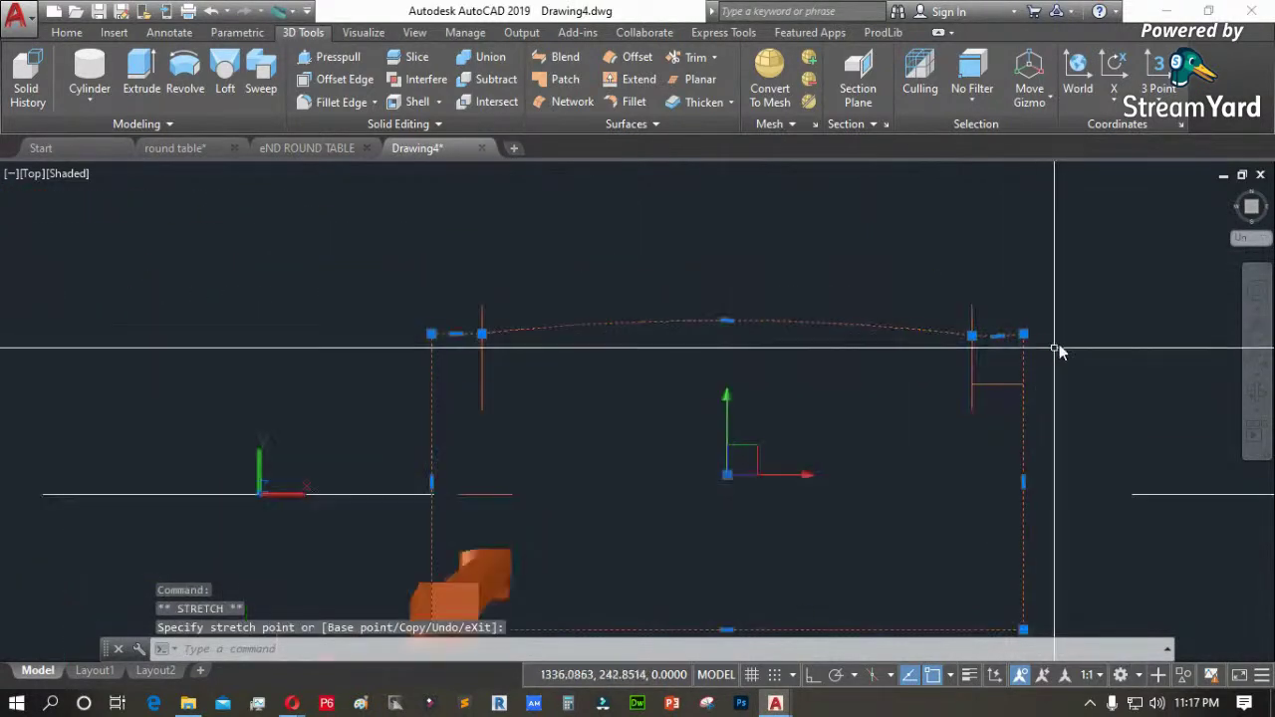
key(Escape)
scroll(749, 277, down, 2)
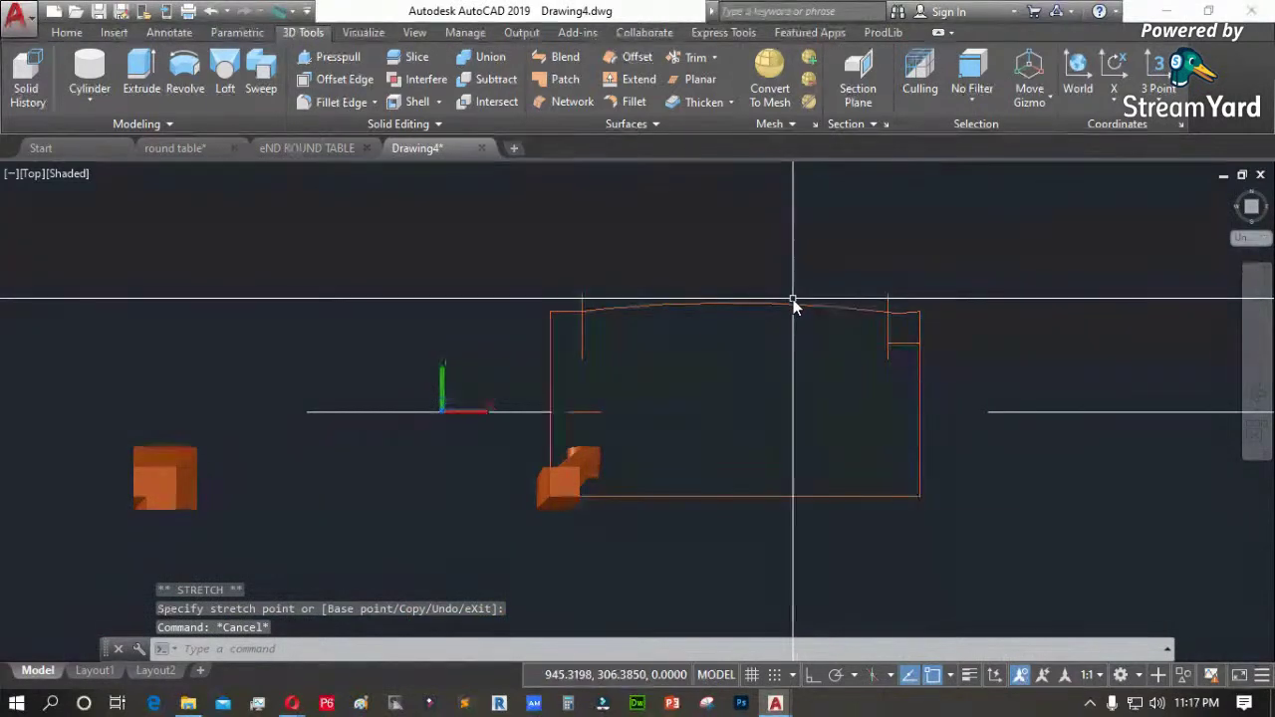
text(U)
key(Return)
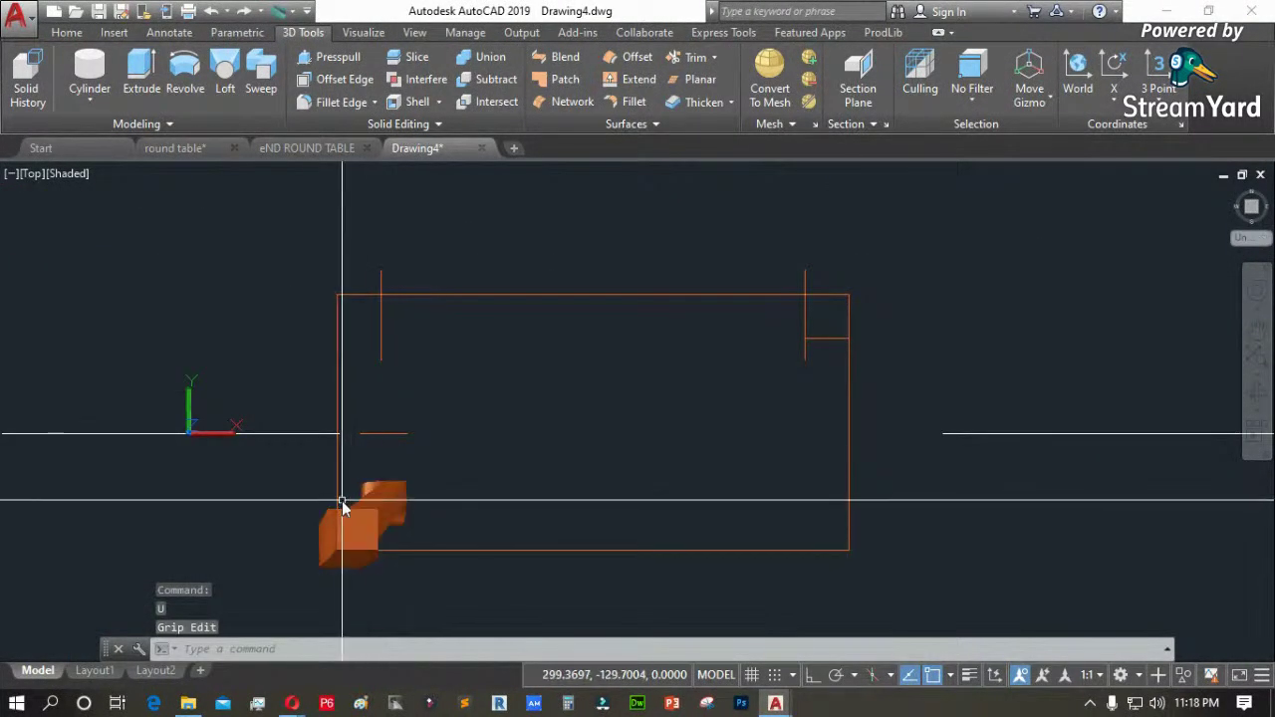
scroll(330, 482, down, 4)
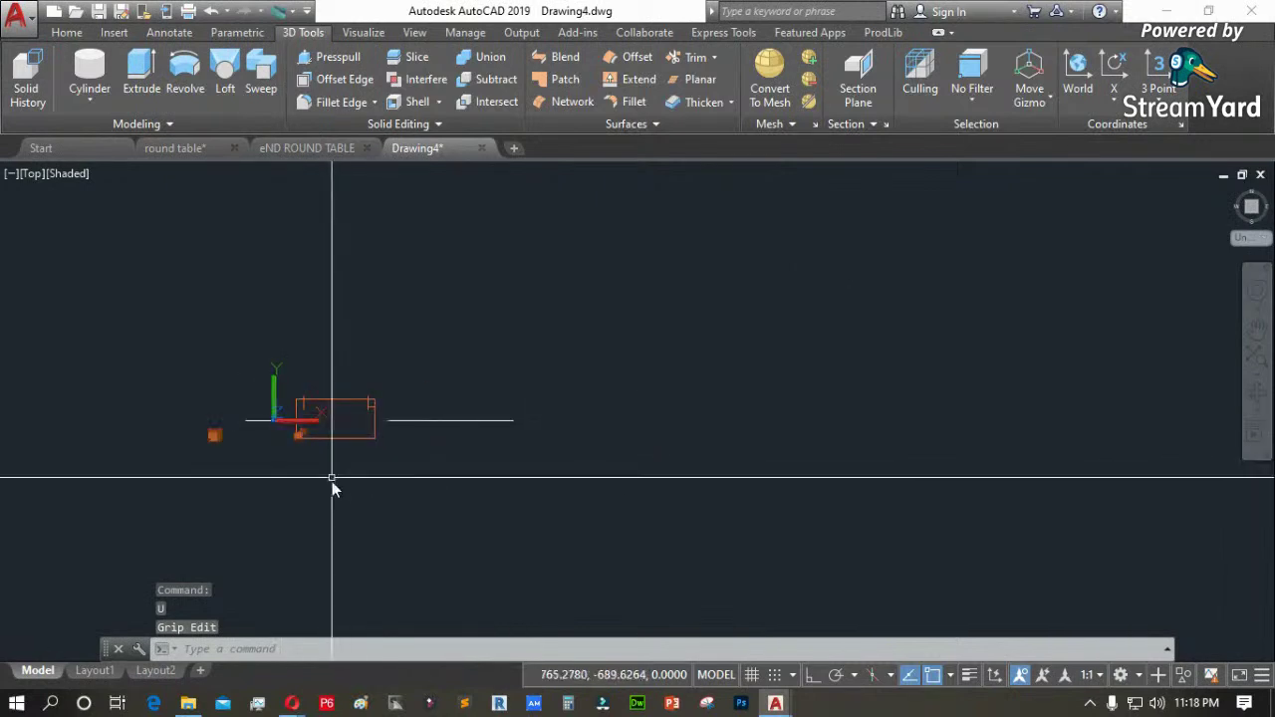
scroll(294, 460, up, 4)
scroll(276, 396, up, 3)
Mirror the cabriole leg across the outline's vertical midline, keeping the original
text(mi)
key(Return)
key(Return)
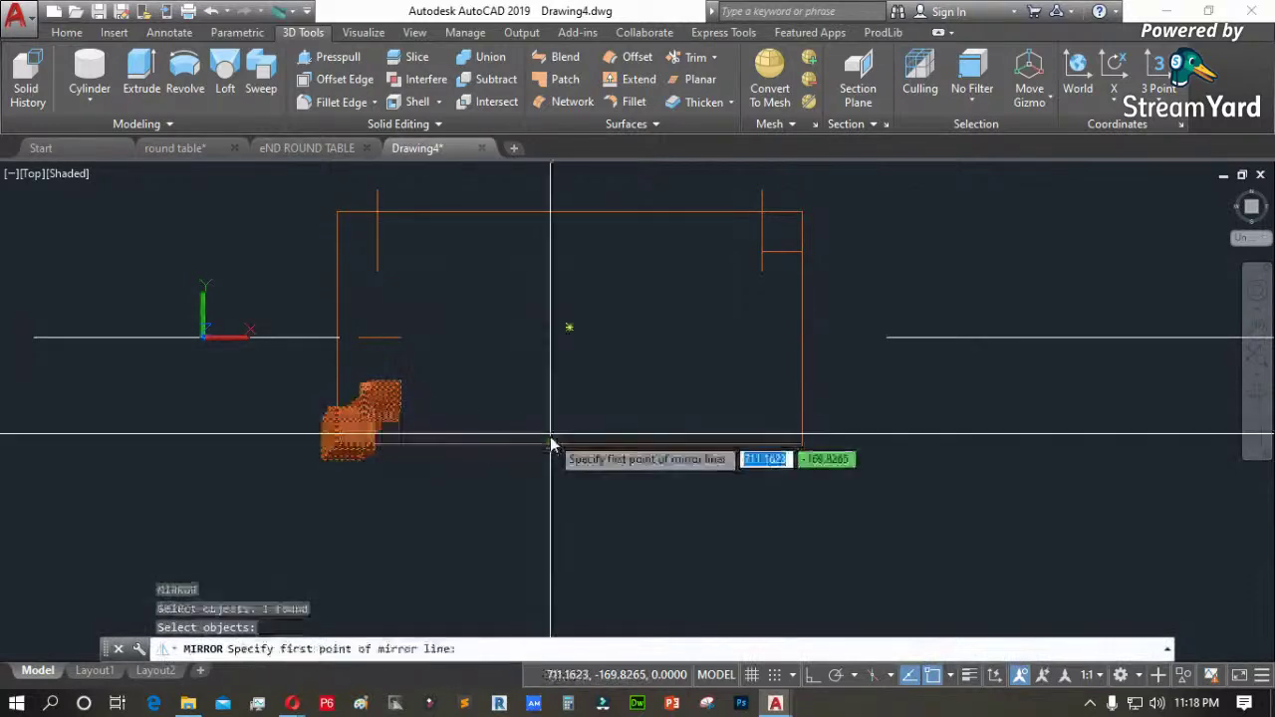
click(566, 444)
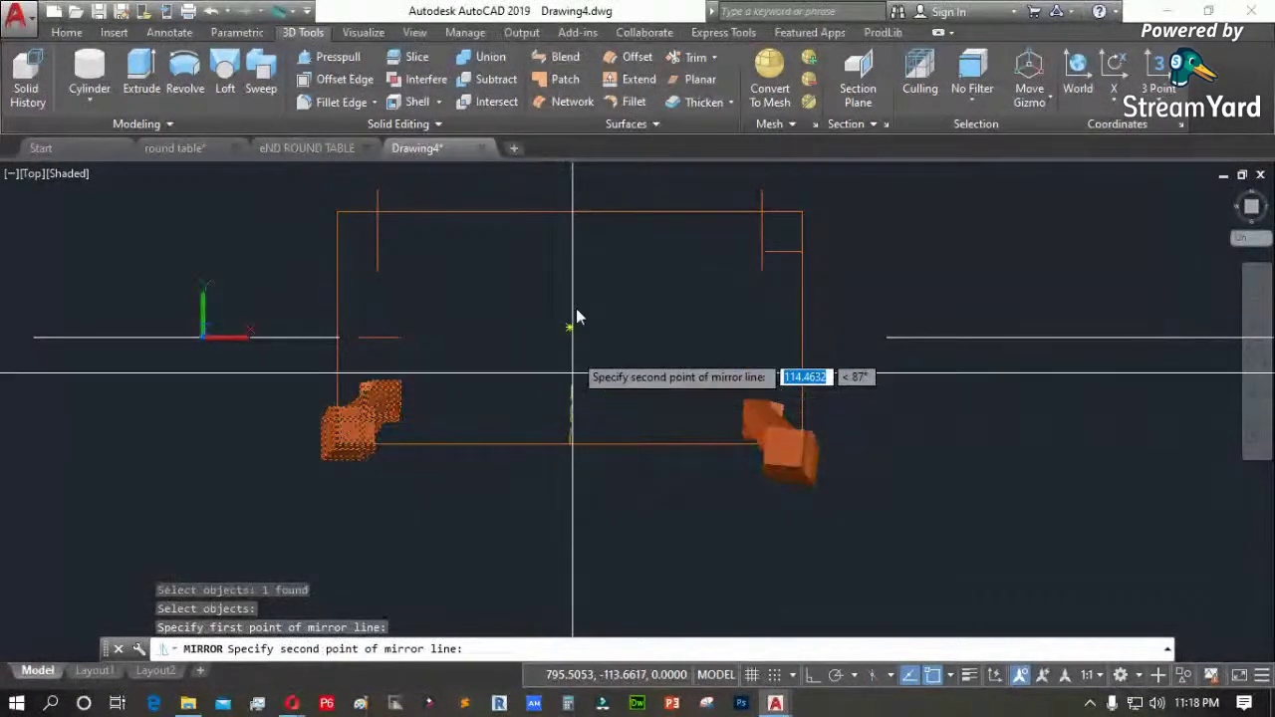
click(570, 213)
key(Return)
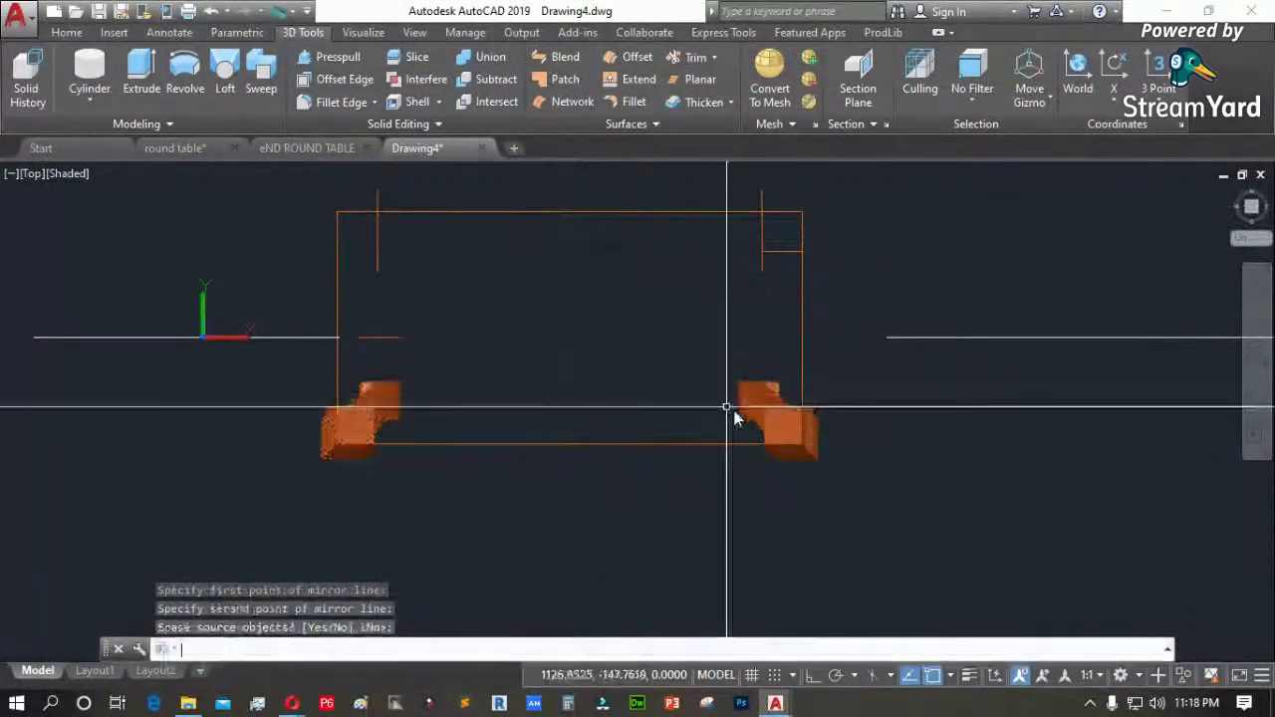
Mirror both legs across the horizontal midline so each corner has a leg, keeping the originals
key(Return)
click(765, 415)
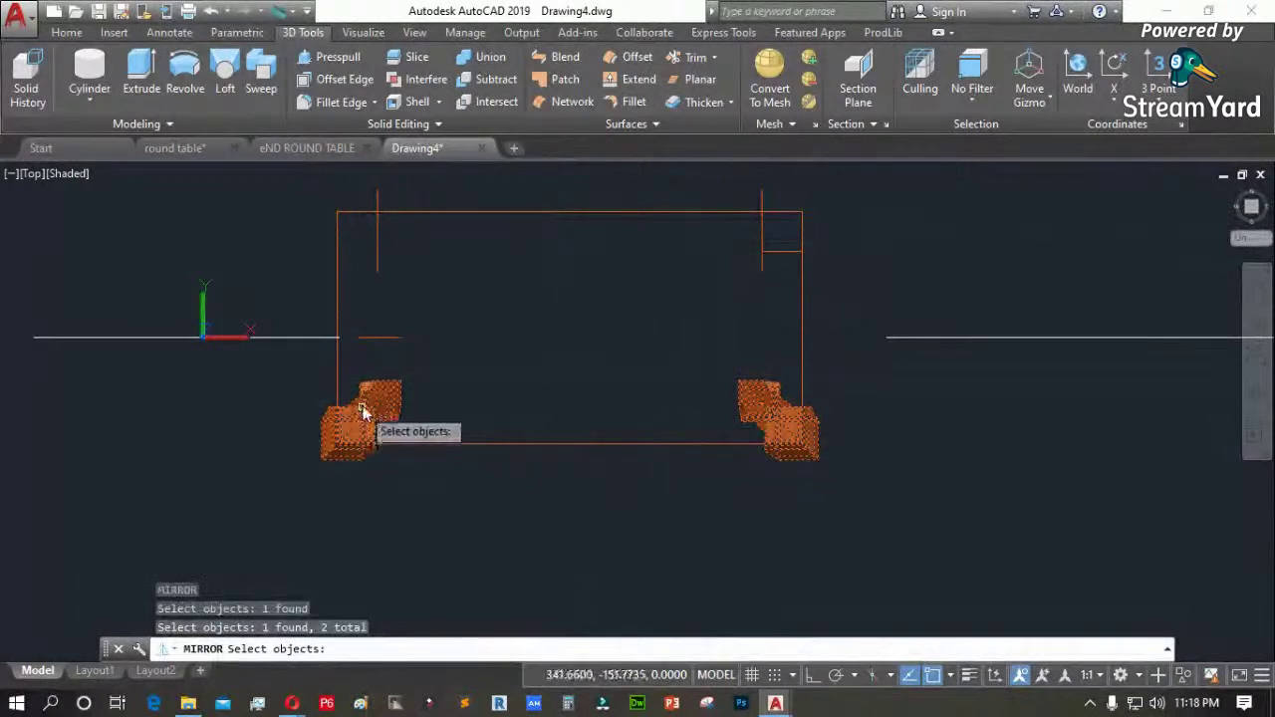
key(Return)
click(802, 329)
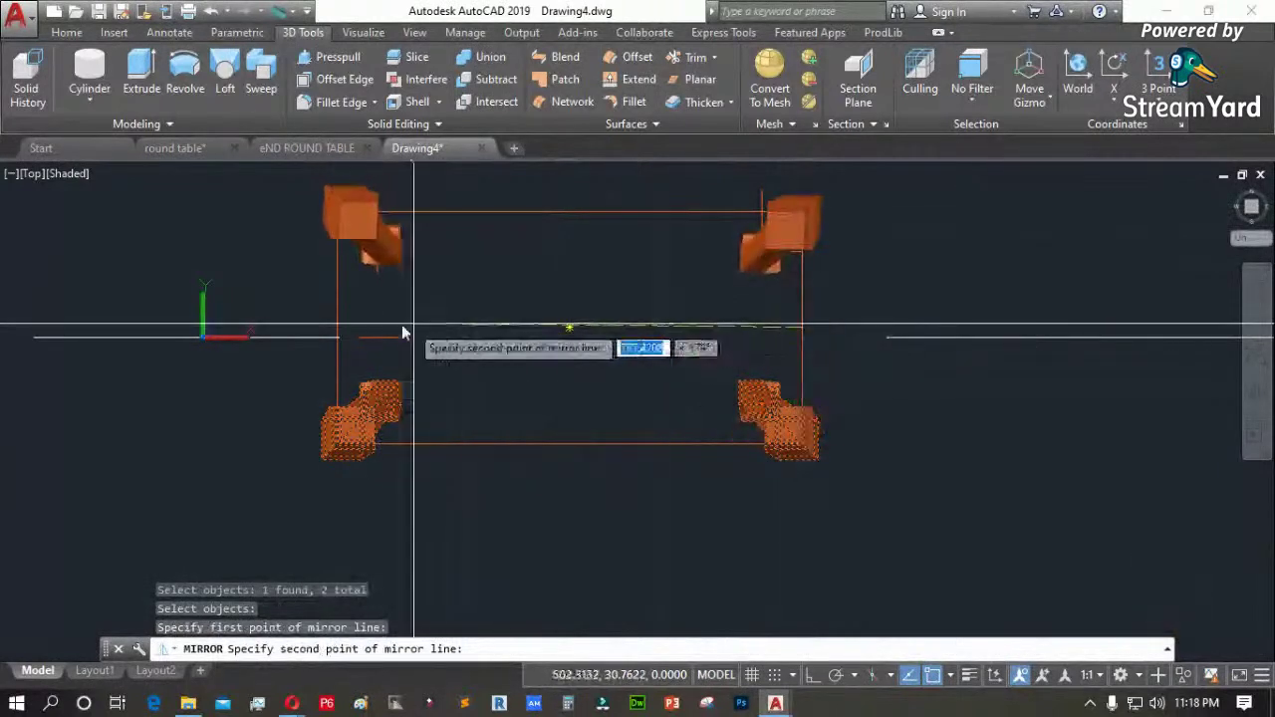
click(335, 335)
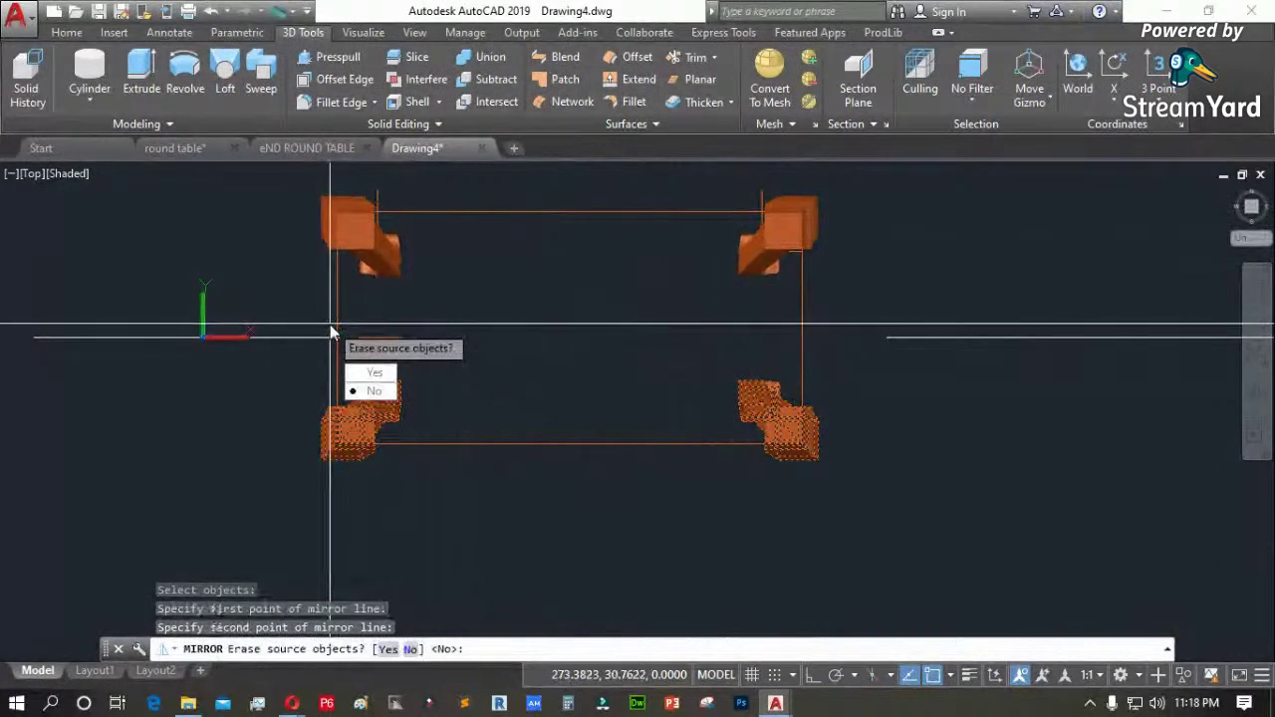
key(Return)
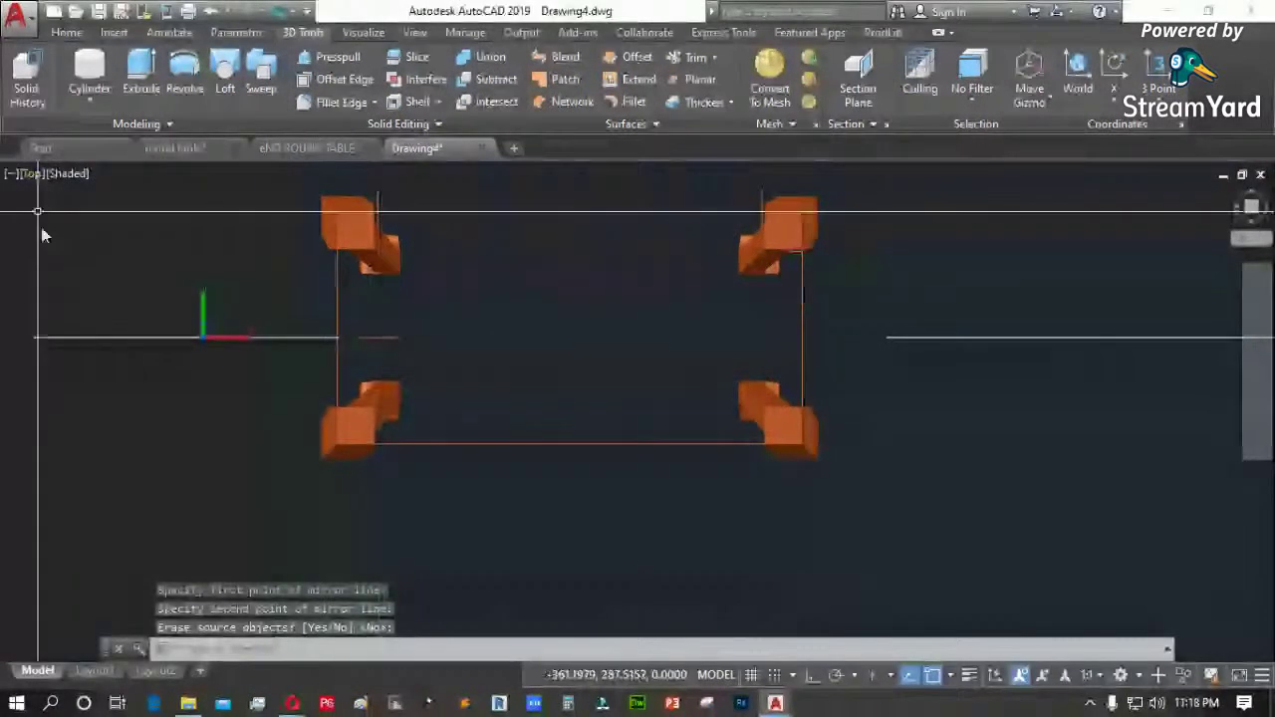
Check the four legs in SE Isometric view, then return to the Top view
click(29, 179)
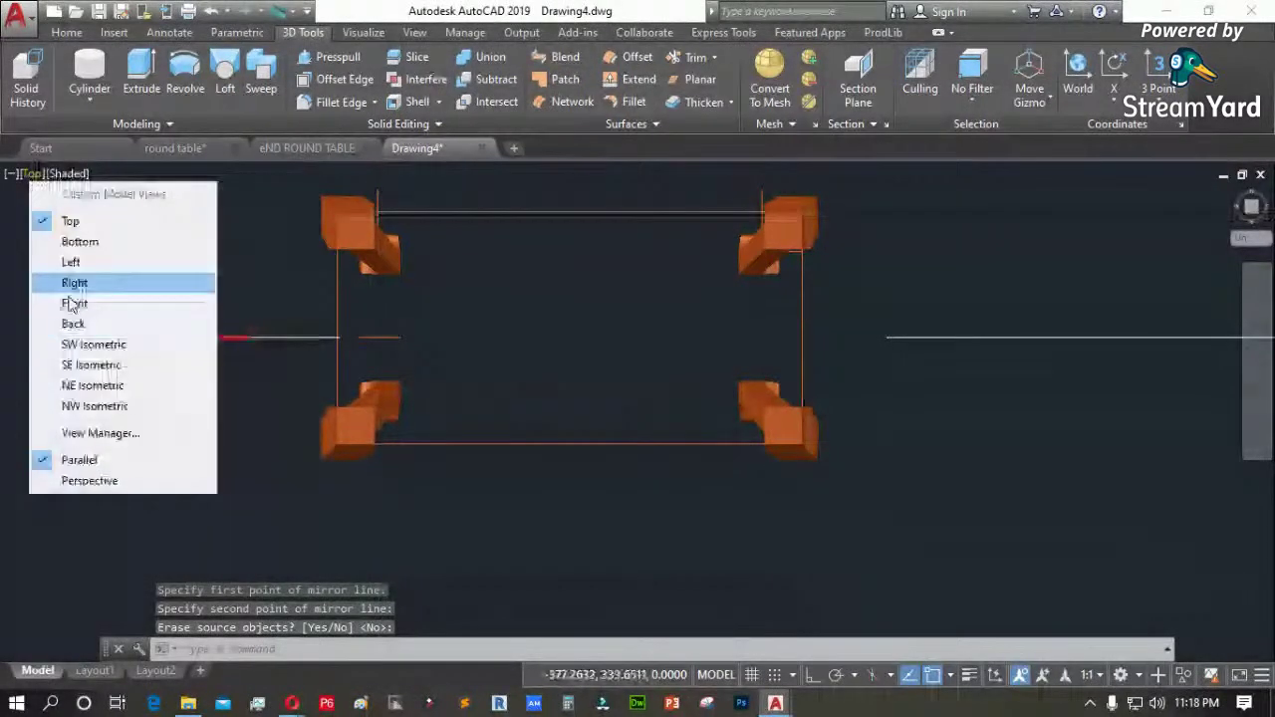
click(80, 365)
scroll(614, 535, up, 3)
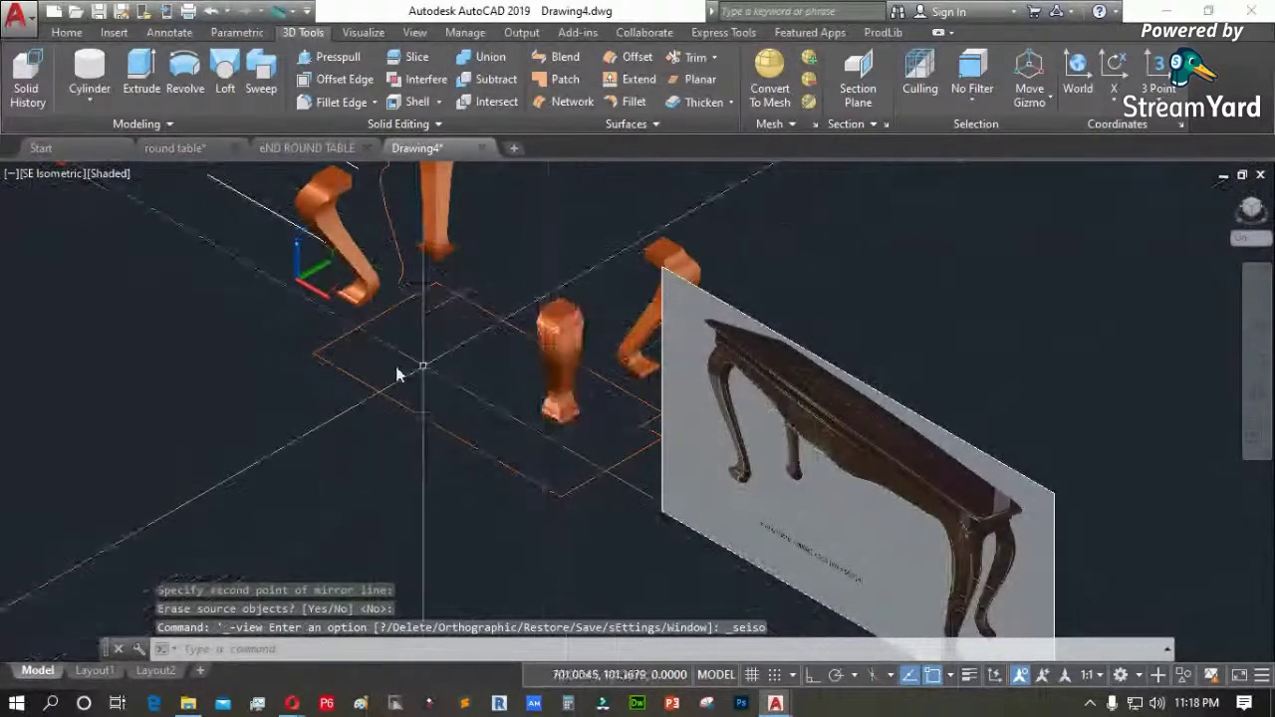
scroll(336, 366, down, 4)
click(54, 175)
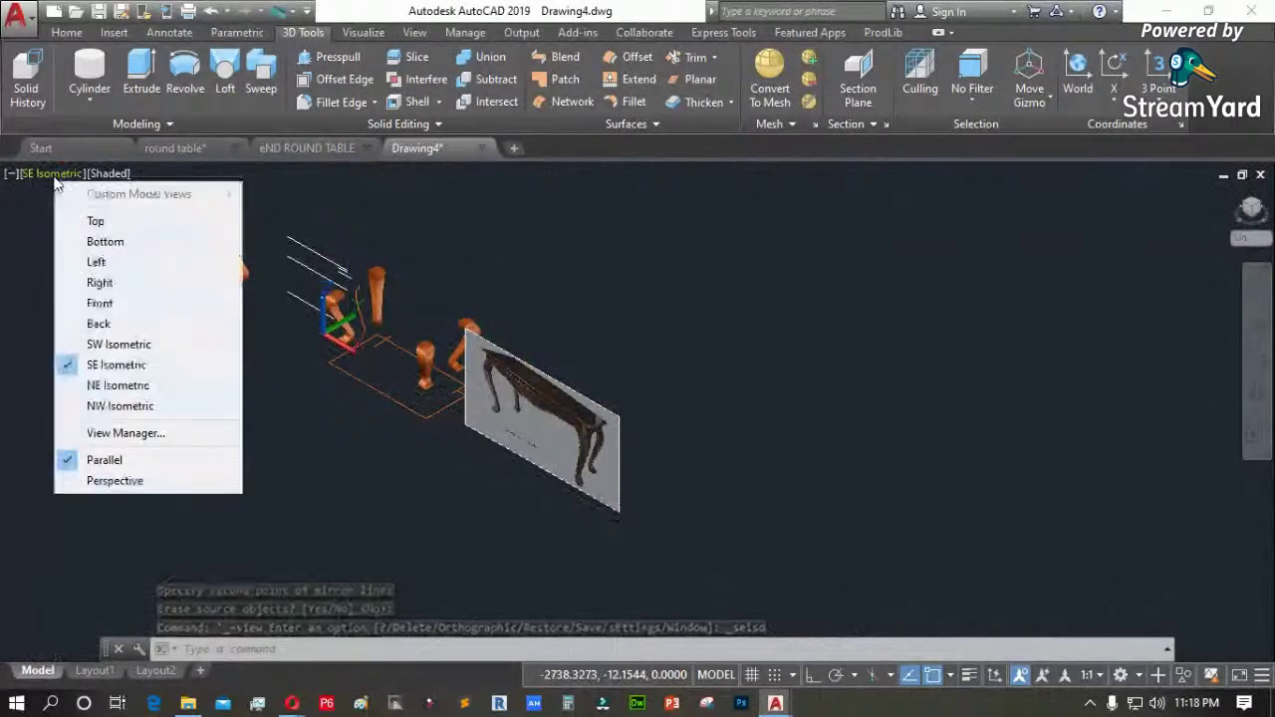
click(109, 221)
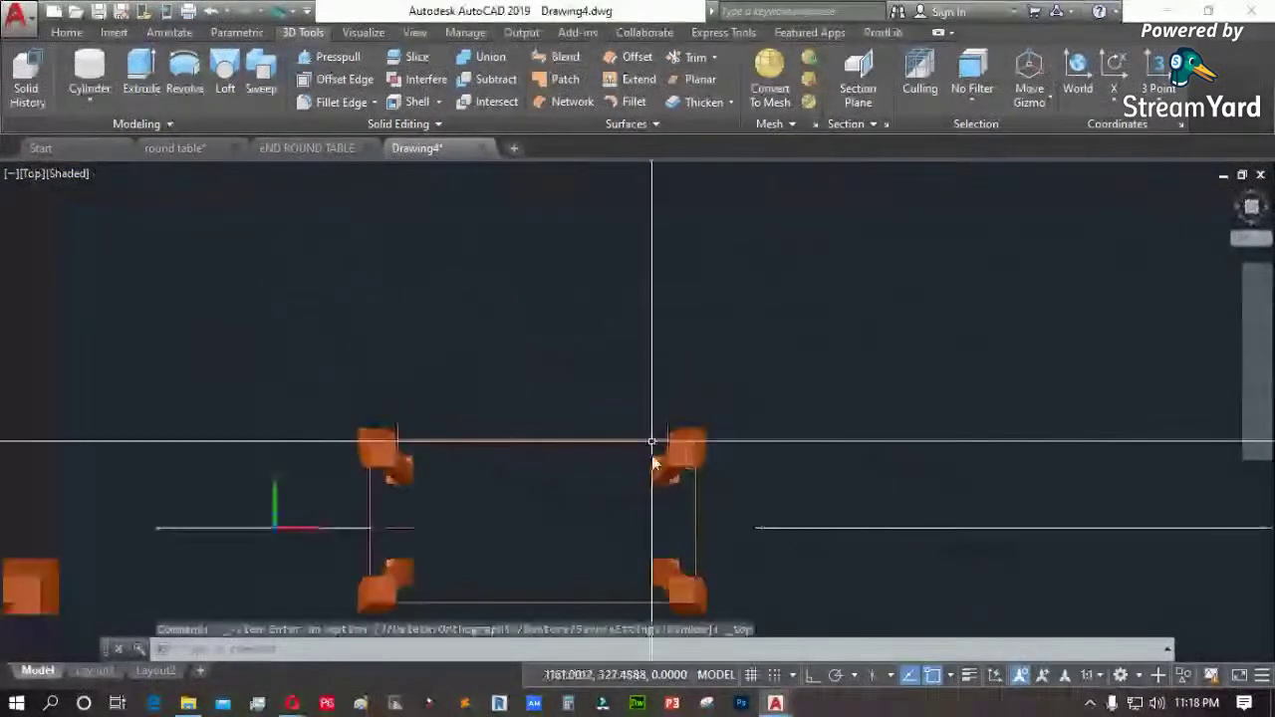
Stretch the outline's top edge and upper legs 100 units vertically with Ortho on
text(s)
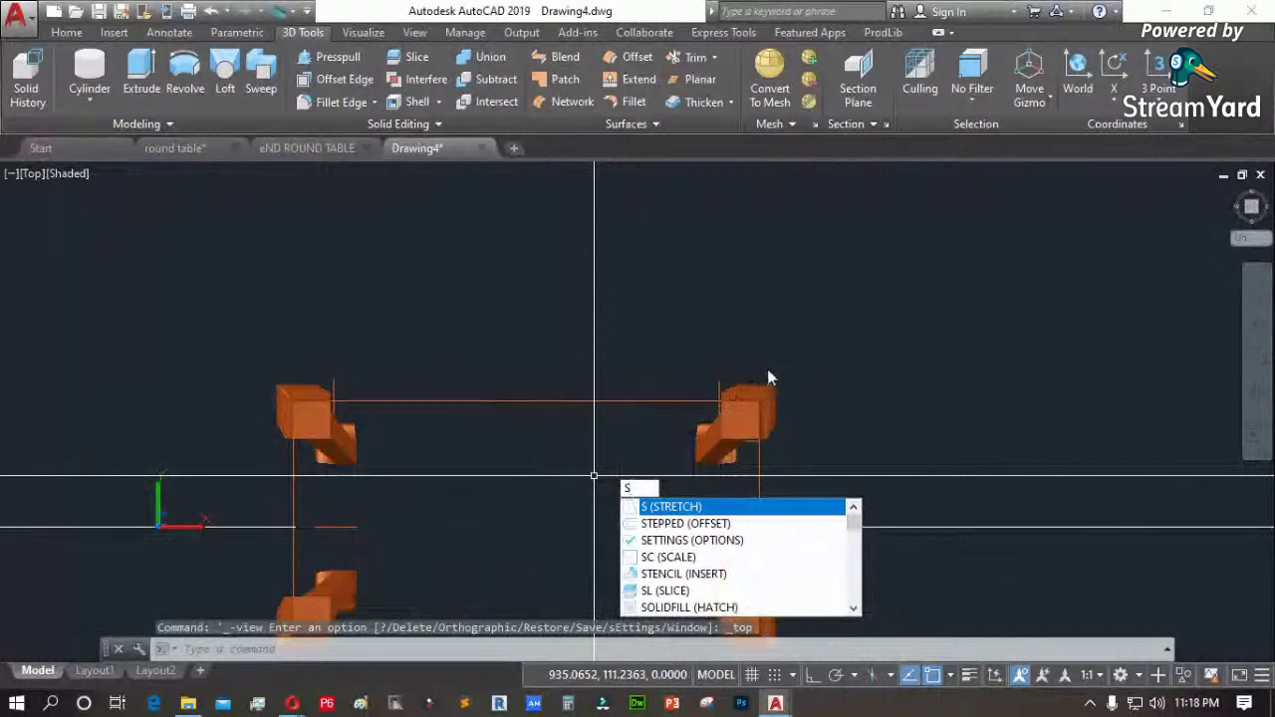
key(Escape)
key(Escape)
text(s)
key(Return)
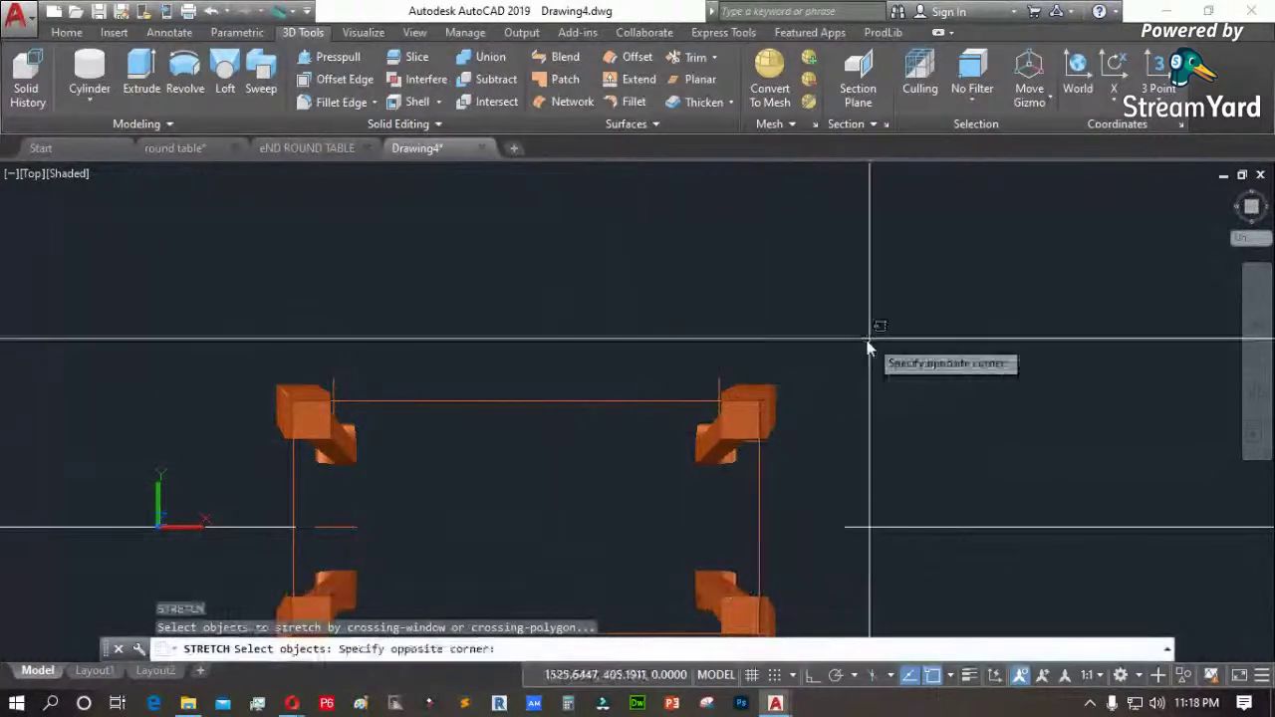
click(256, 498)
key(Return)
click(228, 444)
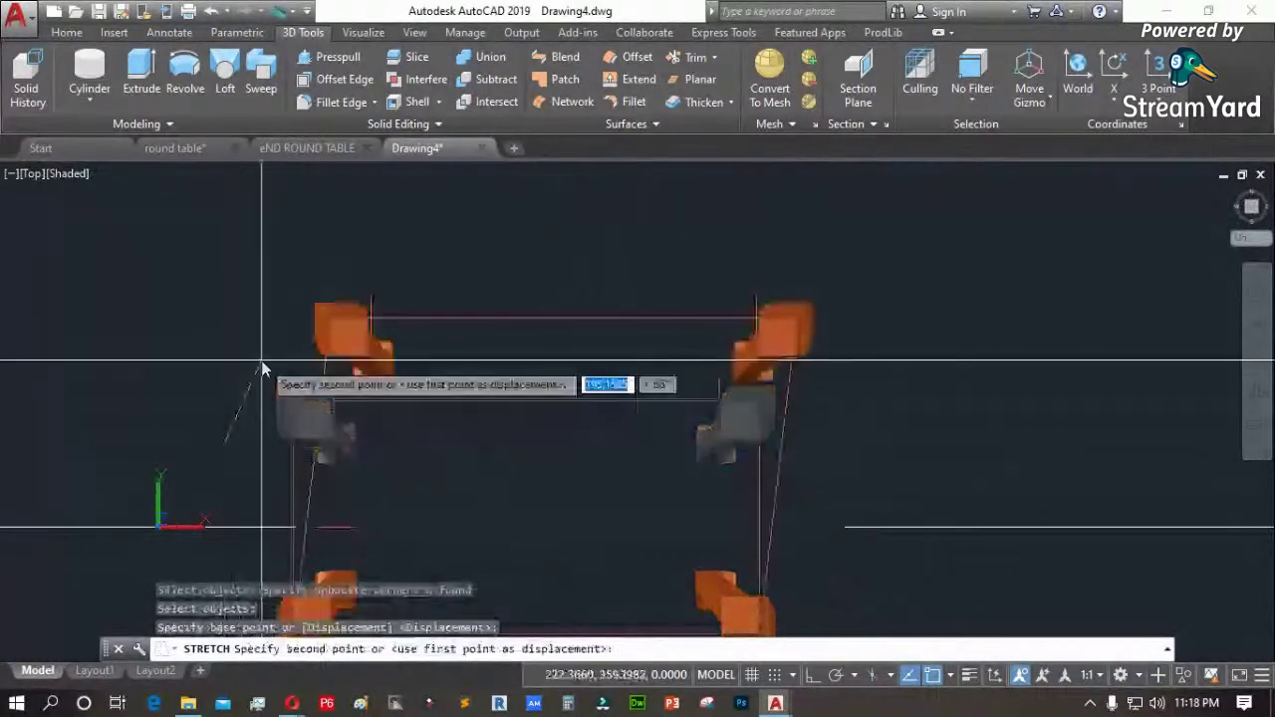
key(F8)
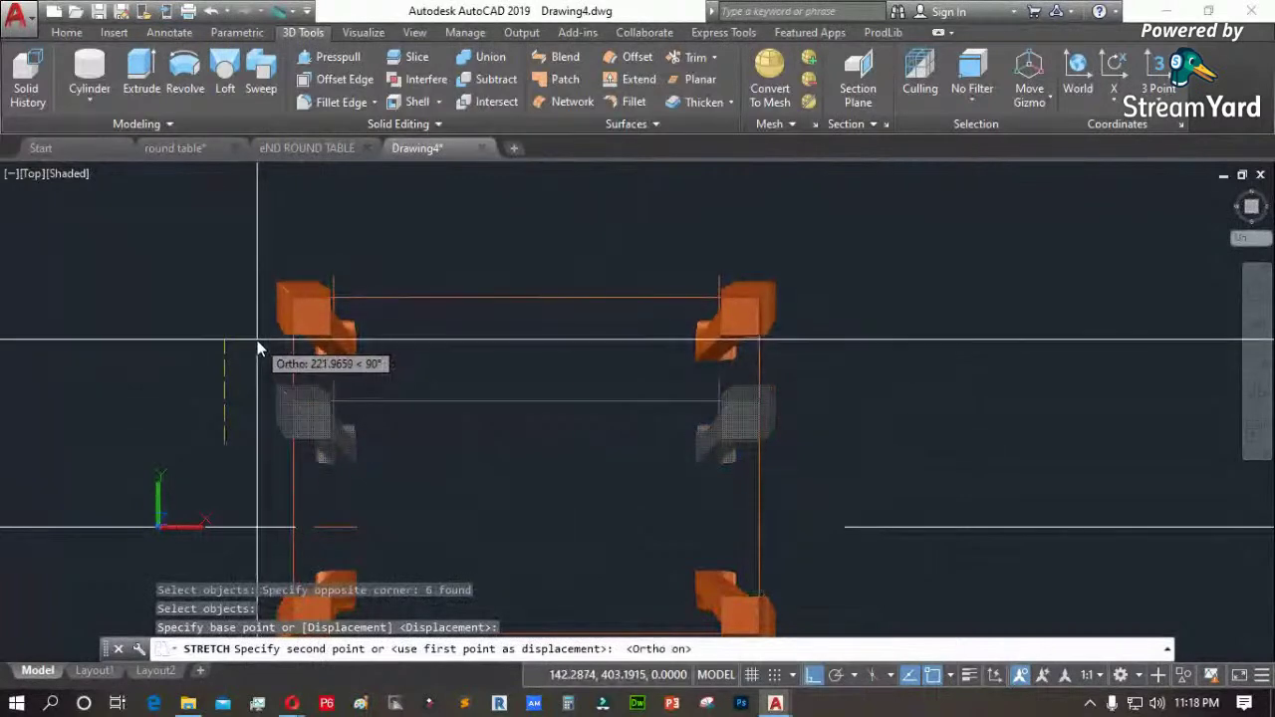
text(100)
key(Return)
Switch to the SW Isometric view of the stretched table
scroll(393, 284, down, 3)
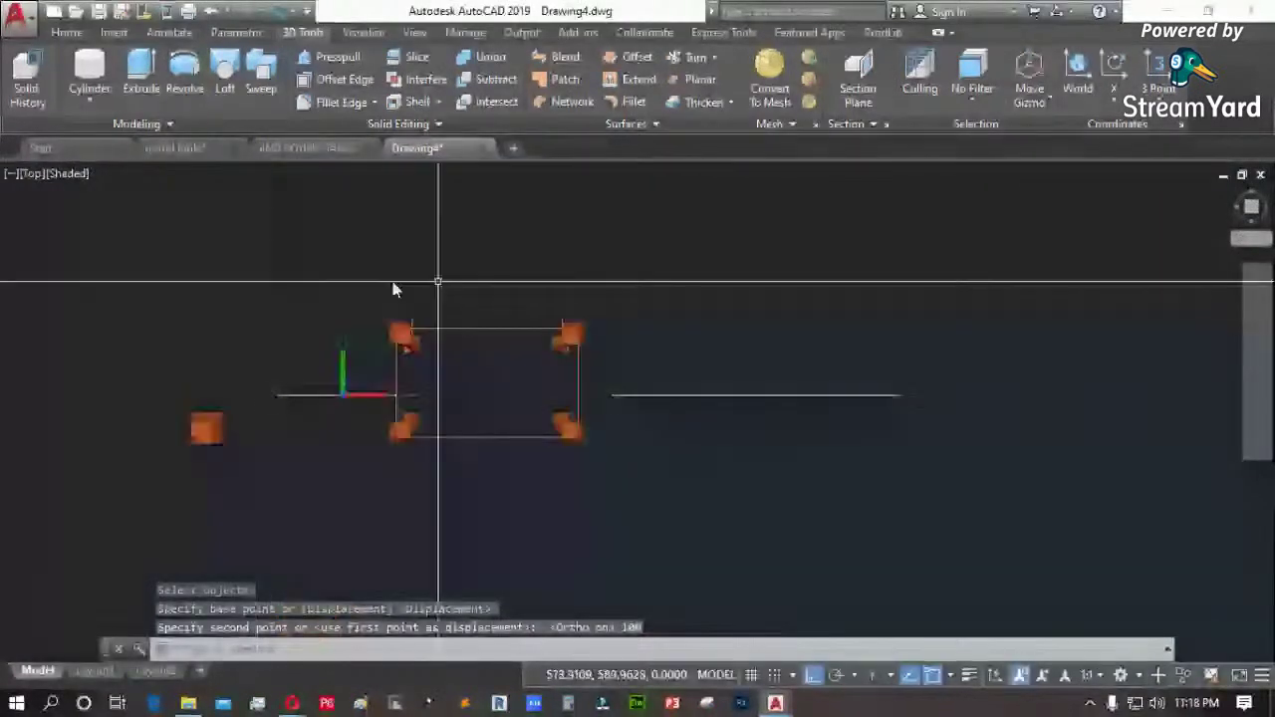
click(28, 177)
click(92, 351)
scroll(732, 523, up, 3)
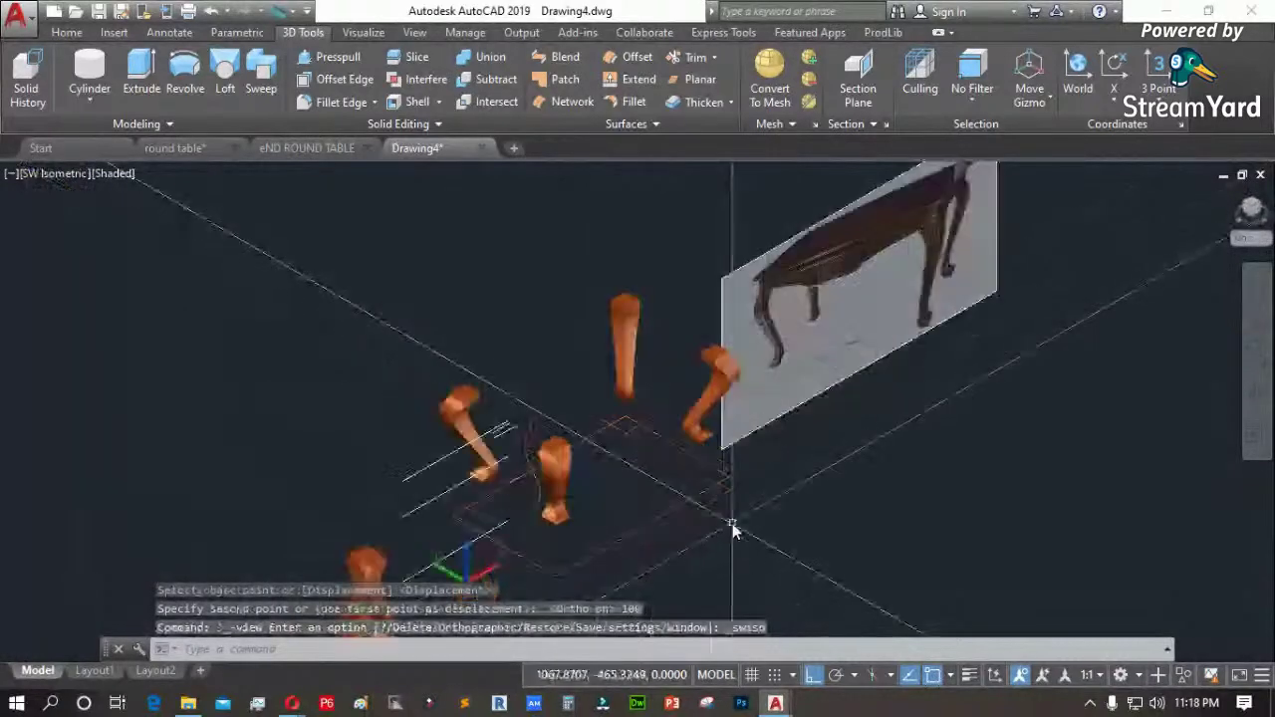
Inspect the legs from the Front view, then change to the Top view
scroll(879, 285, up, 3)
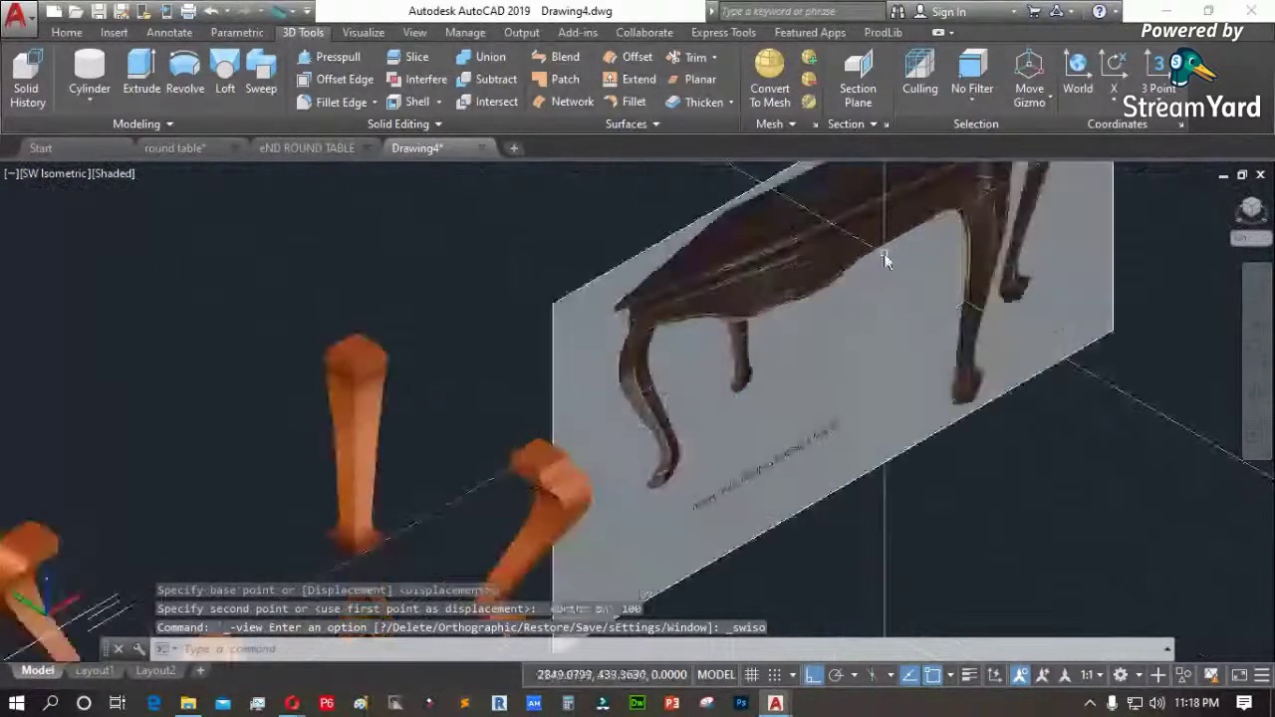
click(57, 175)
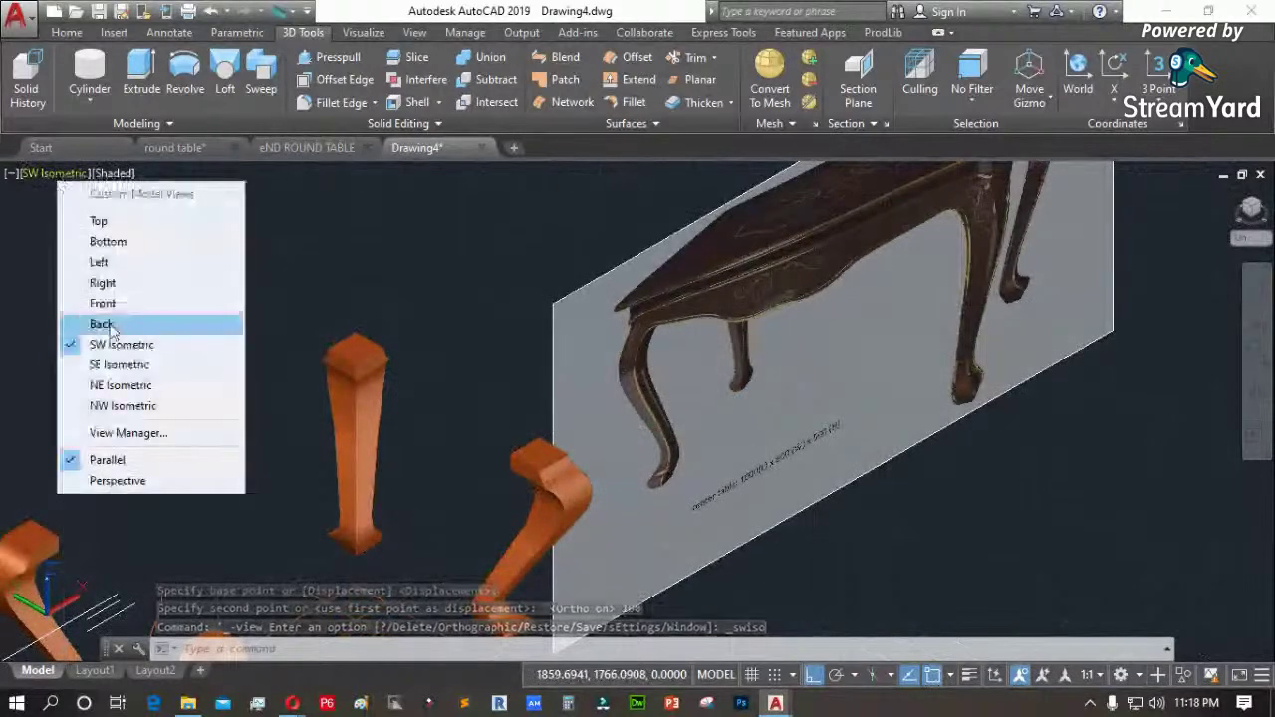
click(109, 303)
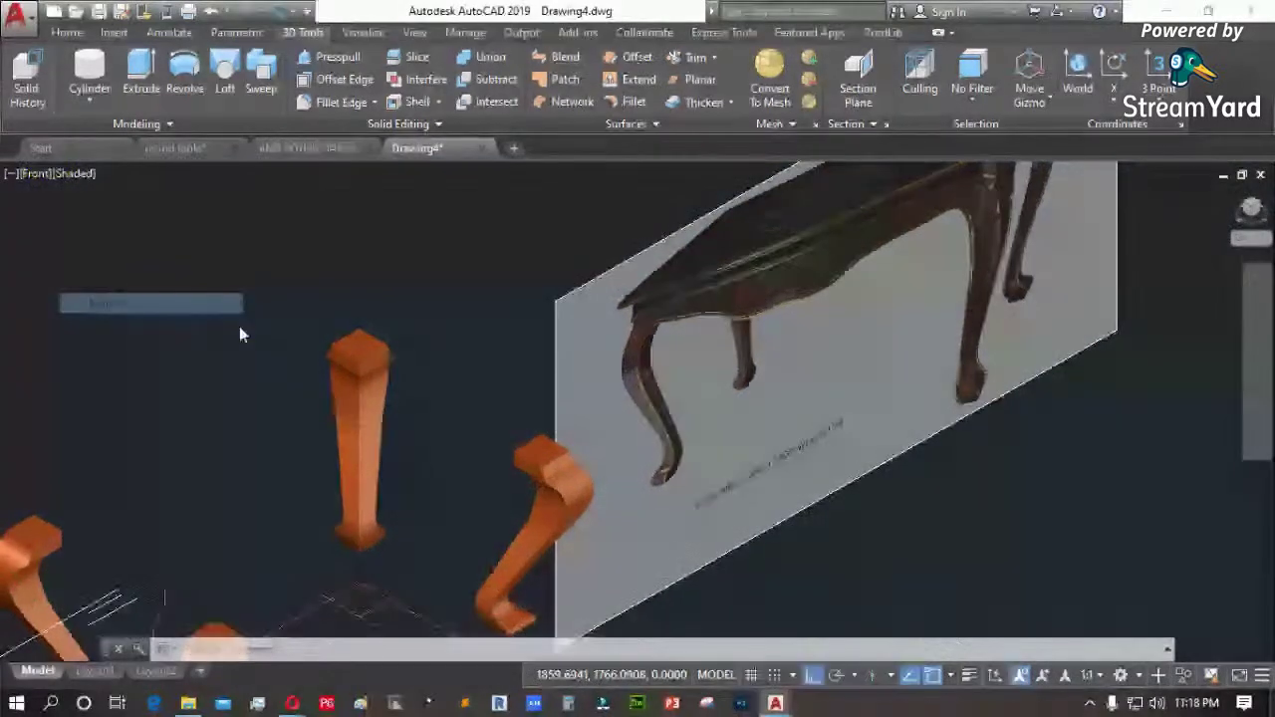
scroll(1008, 387, up, 5)
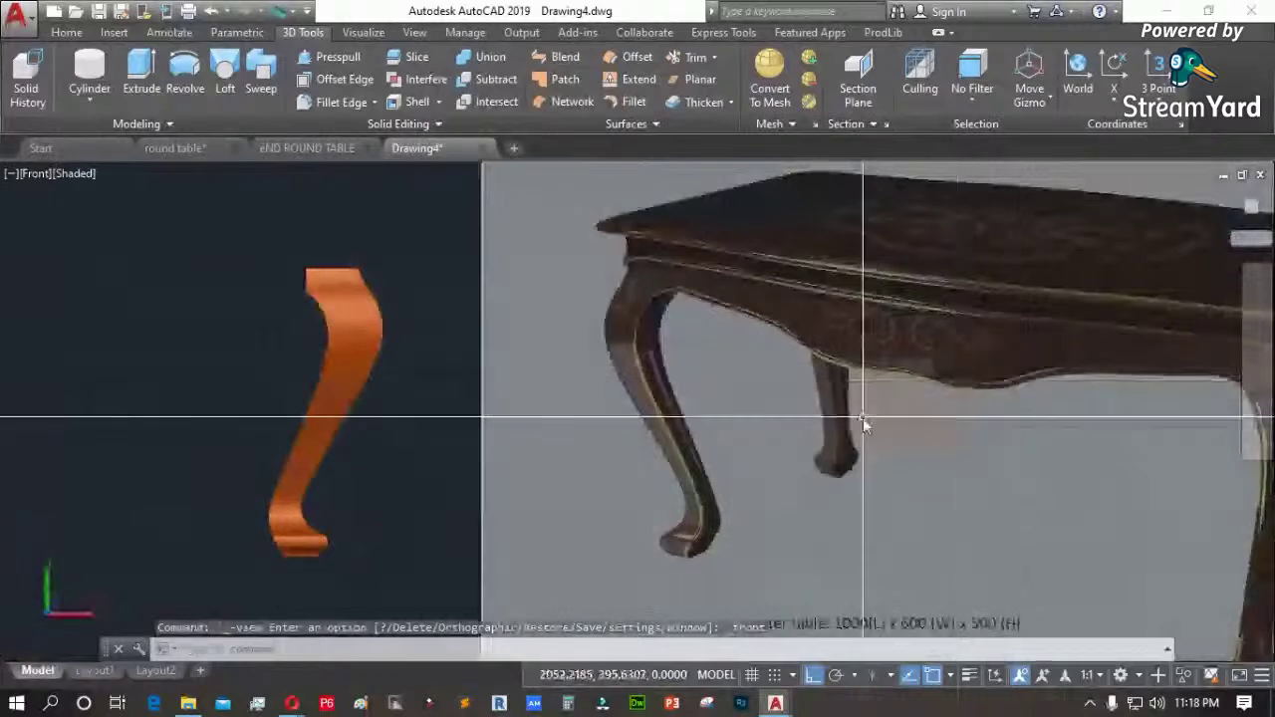
scroll(576, 261, down, 6)
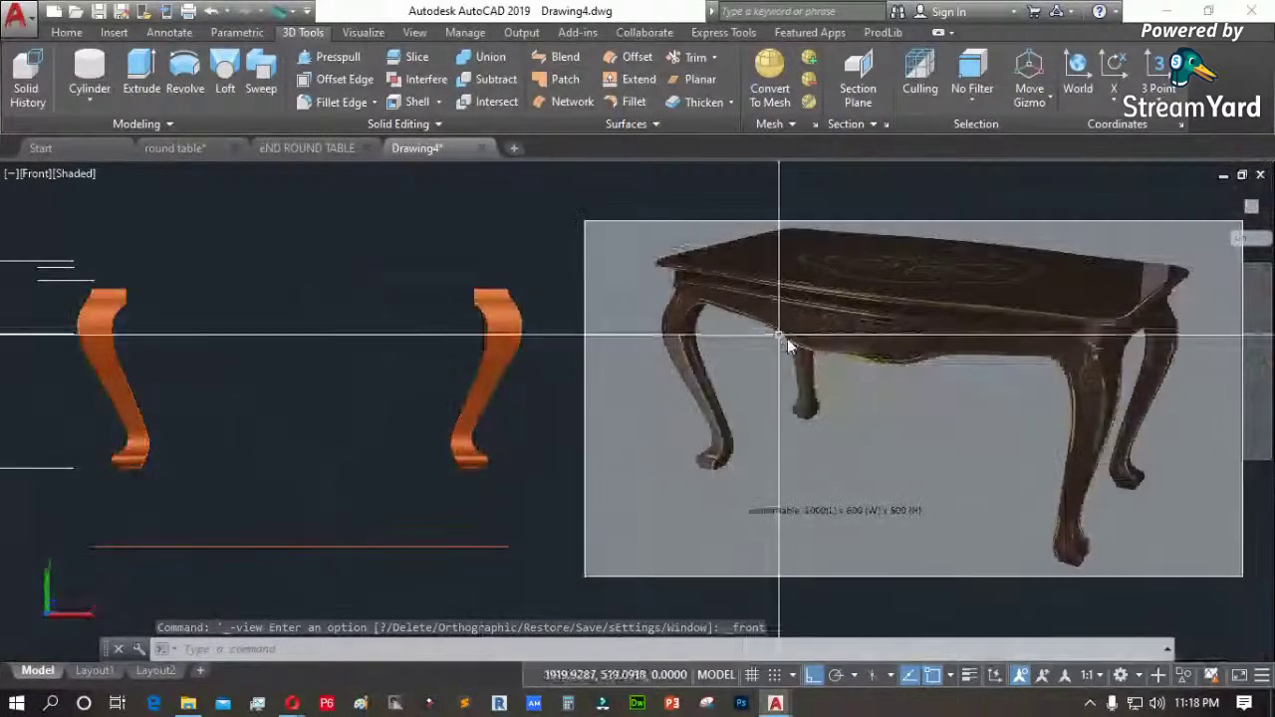
scroll(410, 305, up, 3)
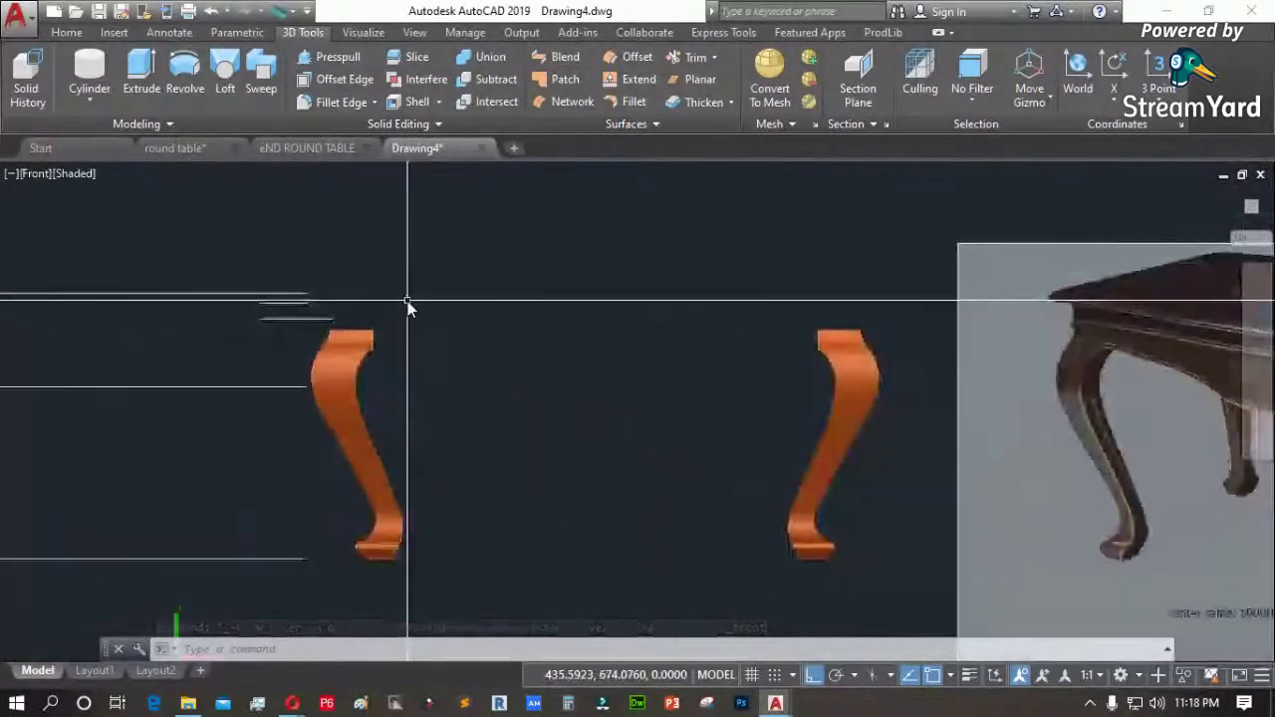
scroll(412, 342, down, 4)
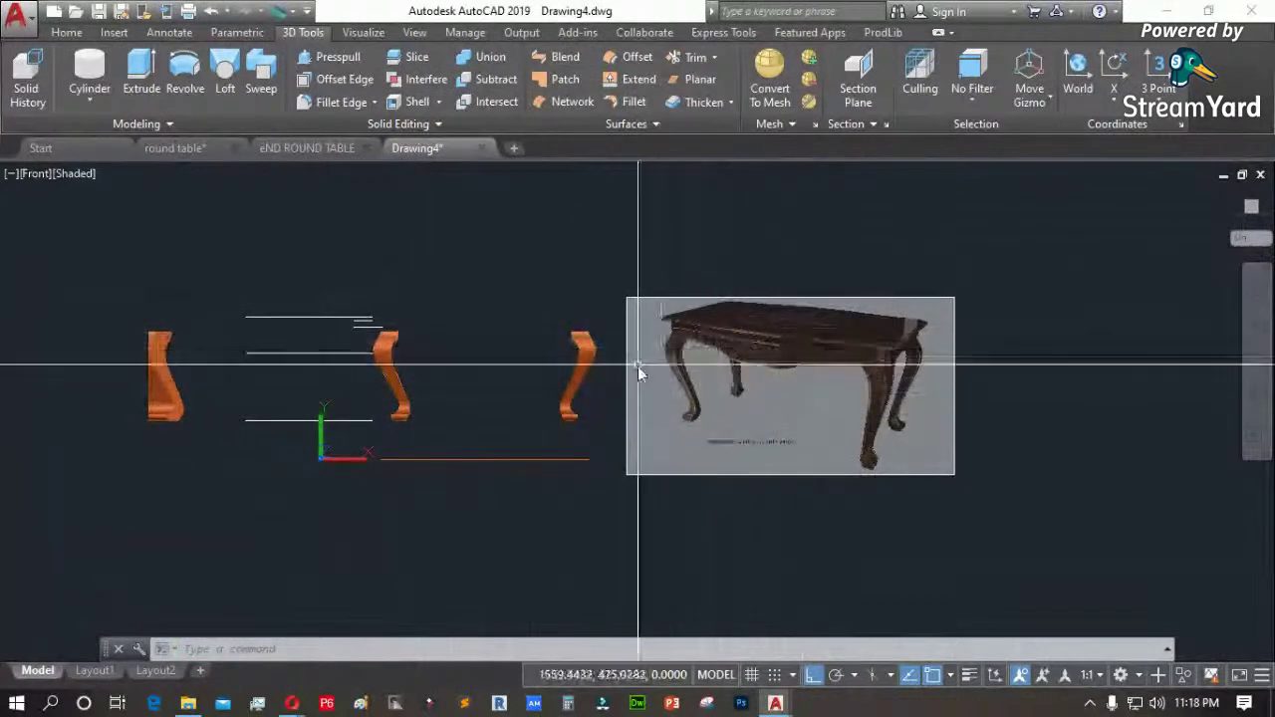
scroll(846, 359, up, 3)
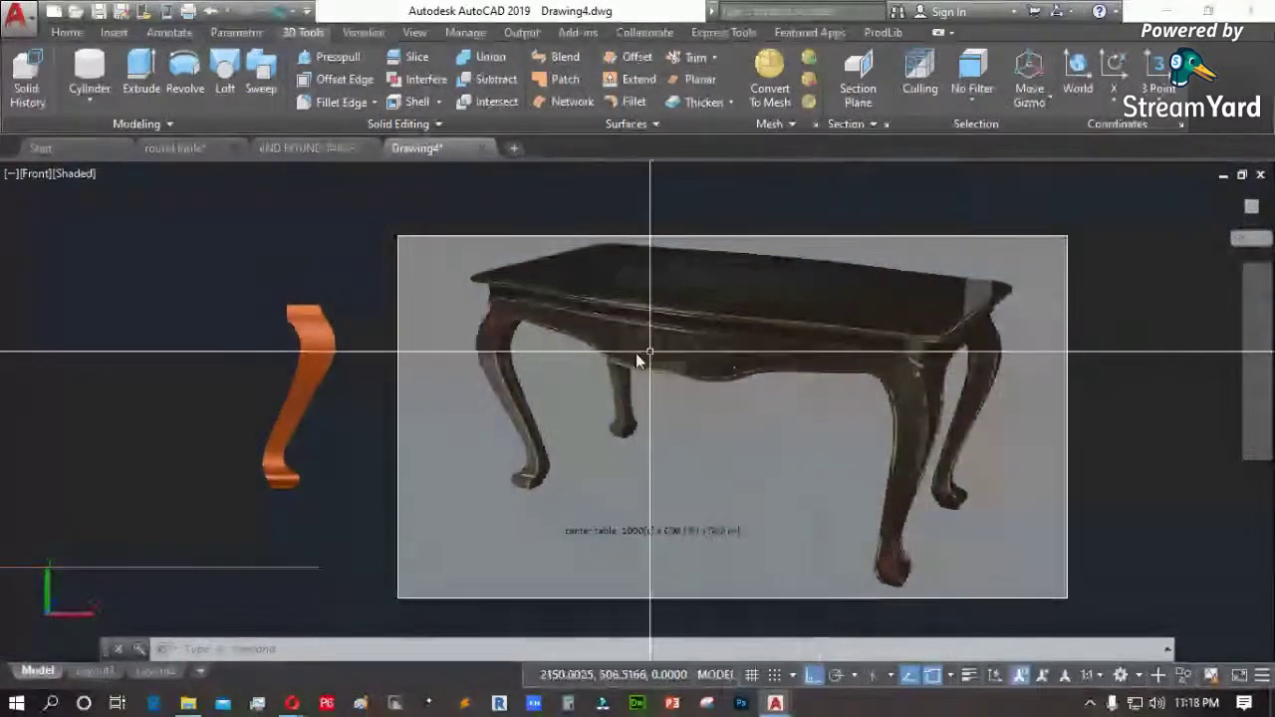
scroll(405, 372, down, 2)
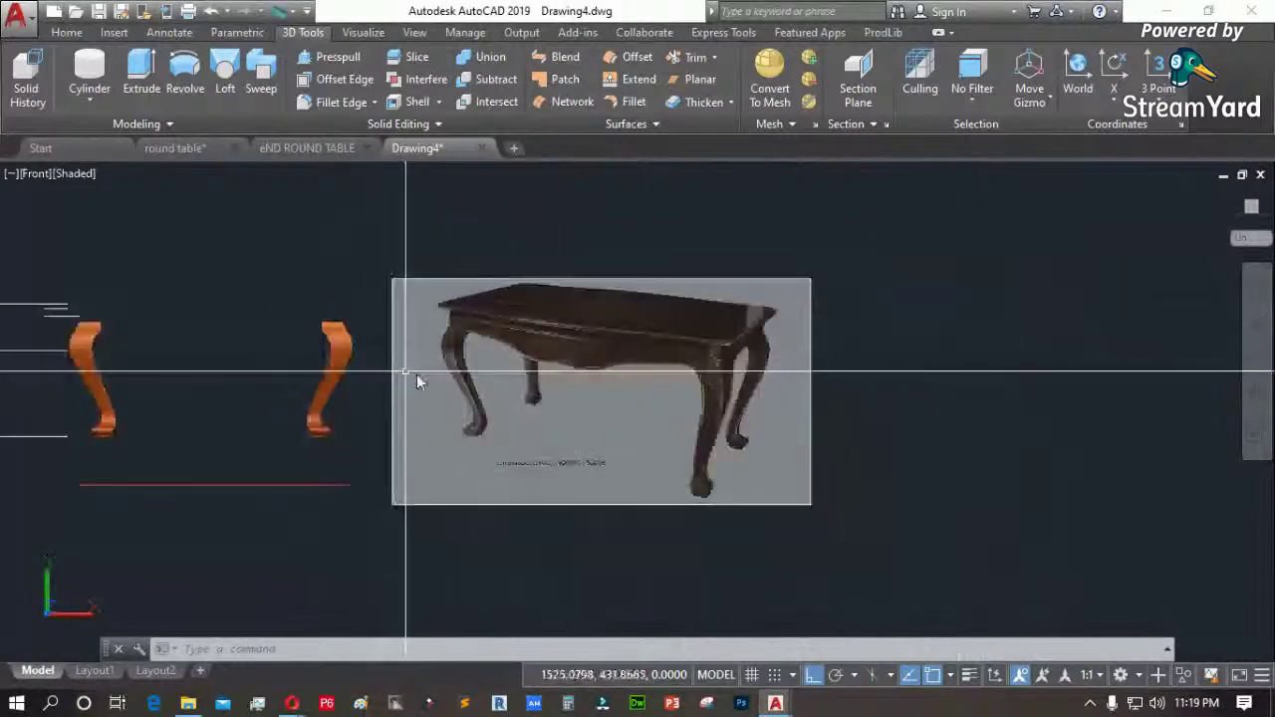
click(36, 175)
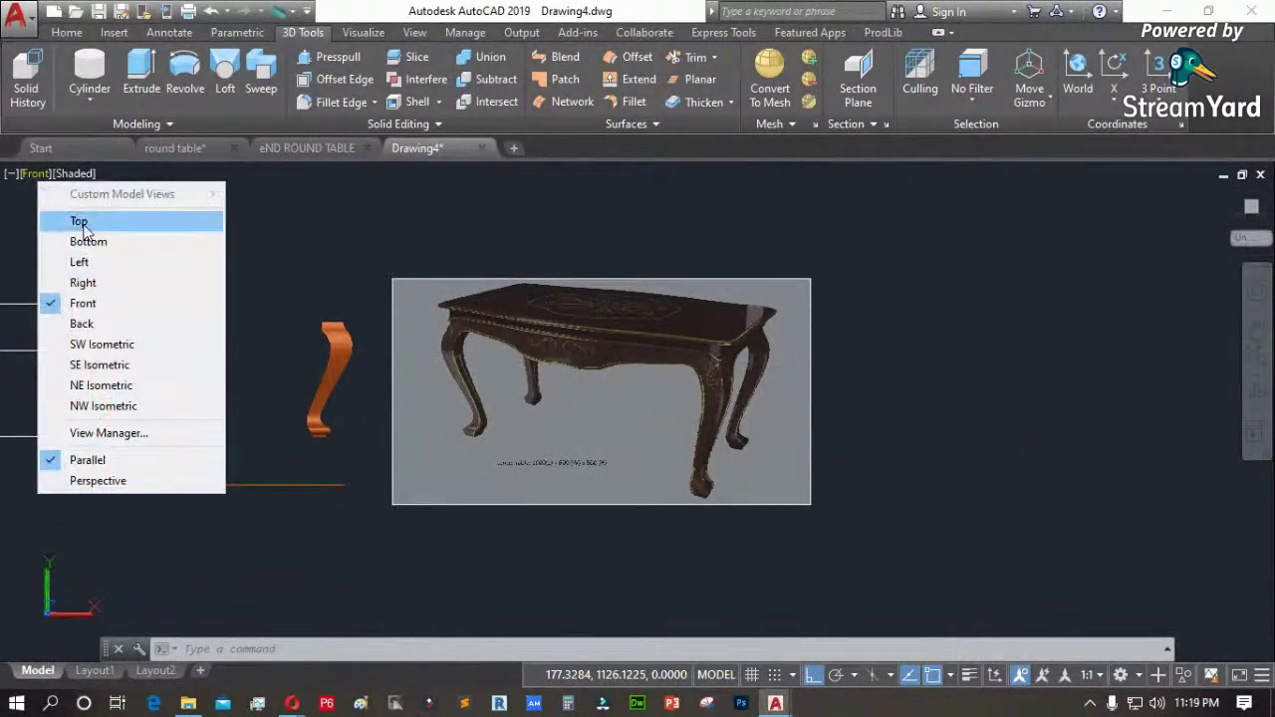
click(82, 224)
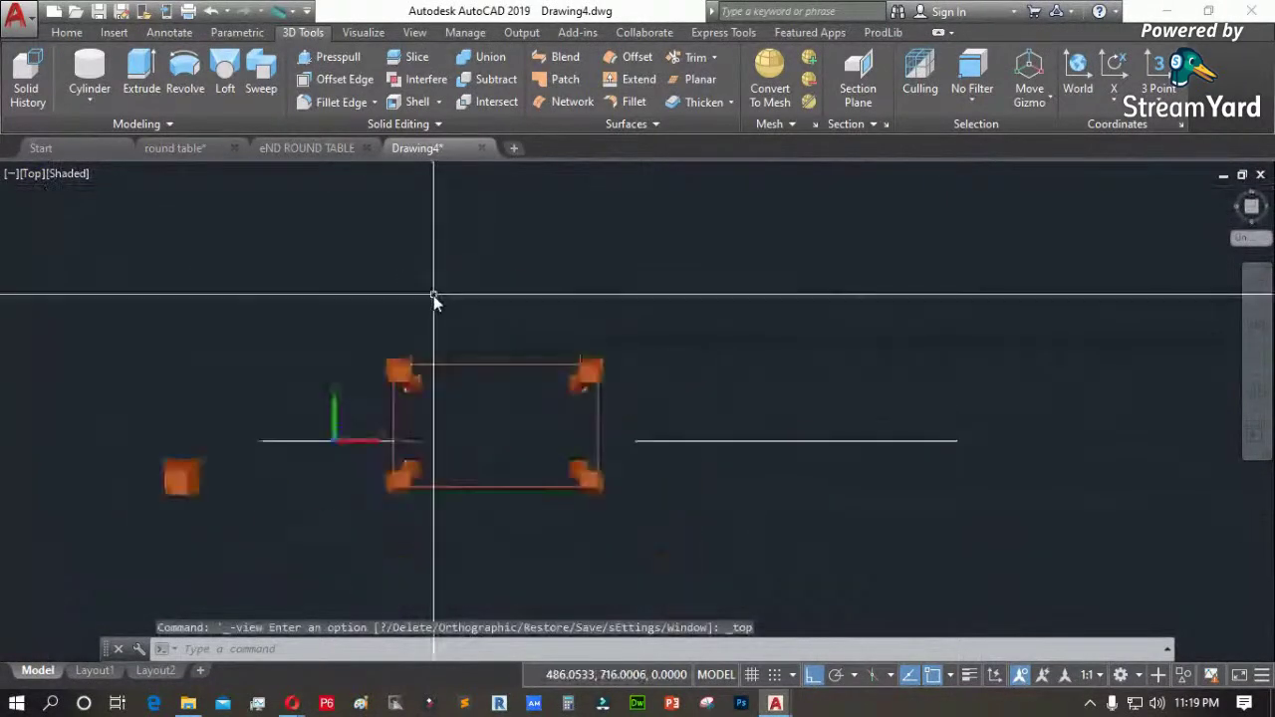
Draw a vertical line to the left of the rectangular outline
scroll(434, 295, down, 2)
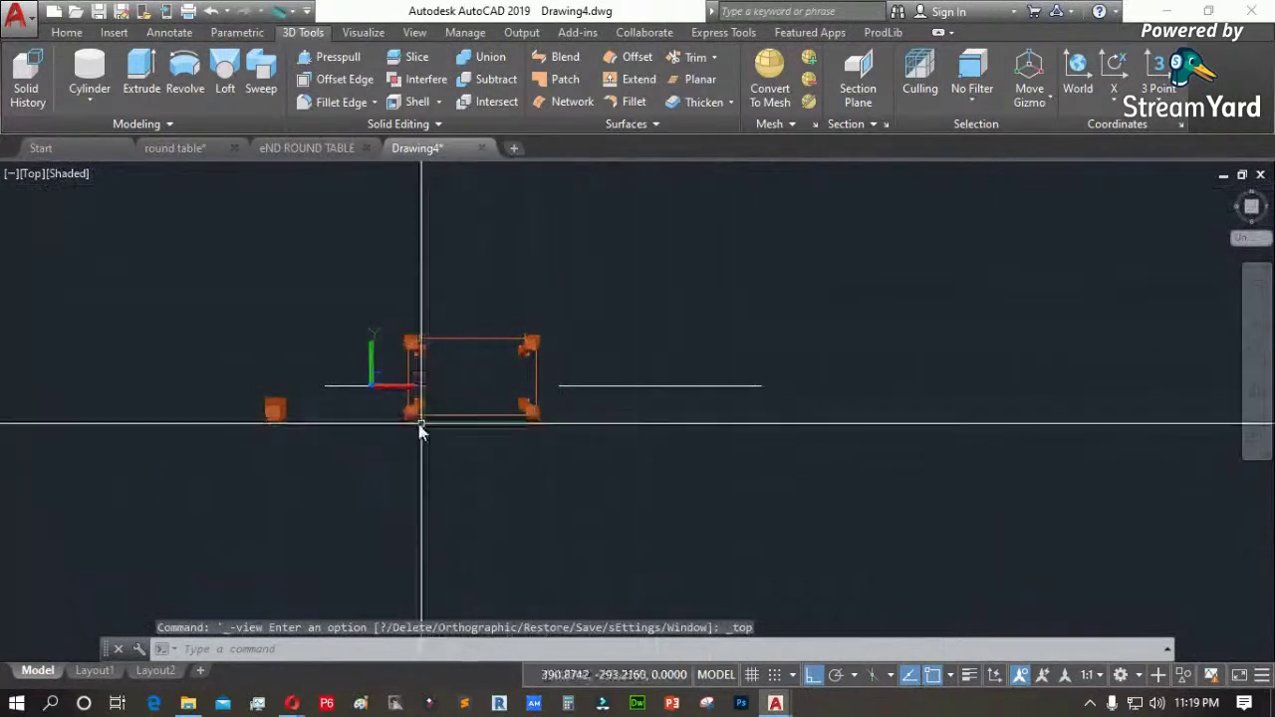
text(l)
key(Return)
click(235, 287)
click(262, 505)
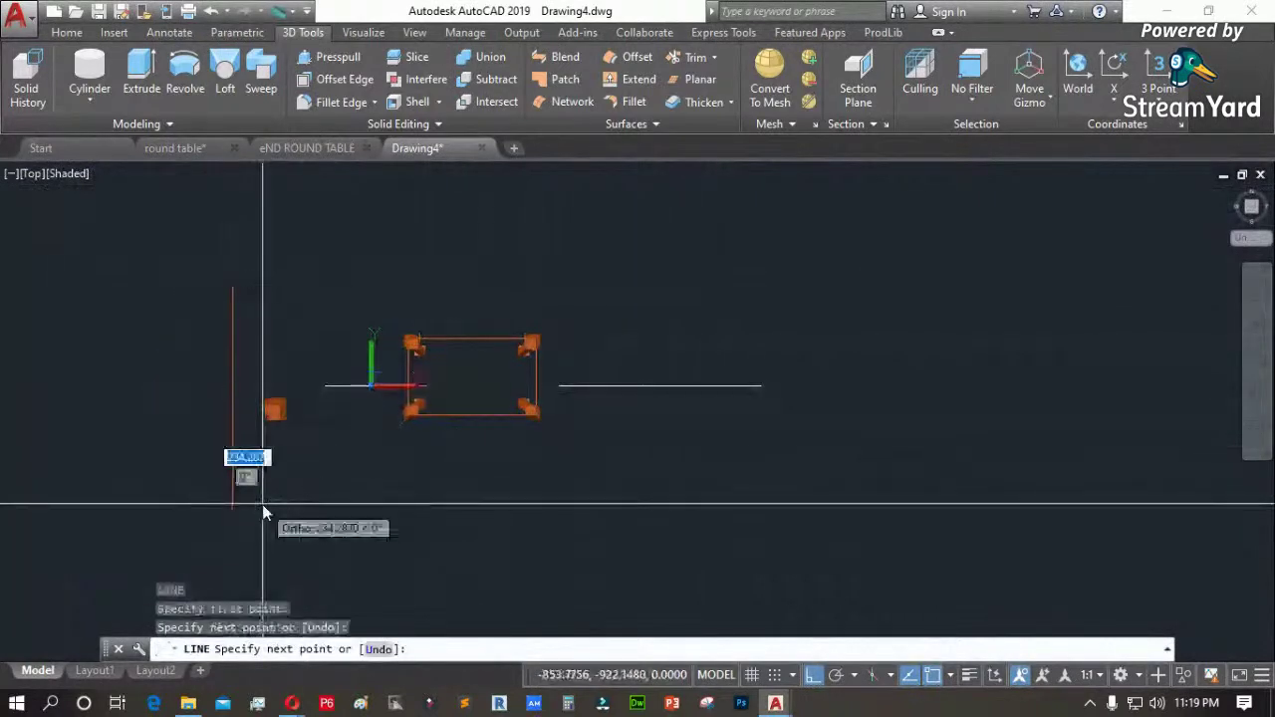
key(Return)
Mirror the rectangle across the vertical line, keeping the source outline
text(mi)
key(Return)
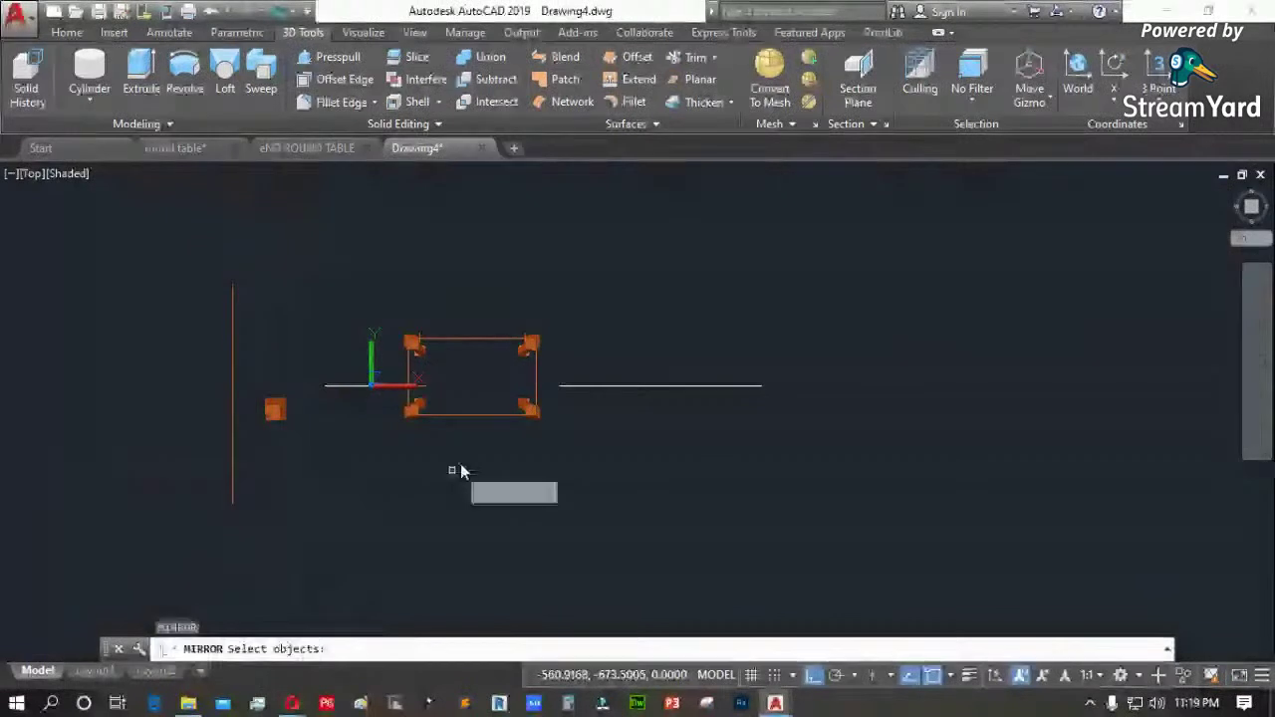
click(473, 412)
click(422, 477)
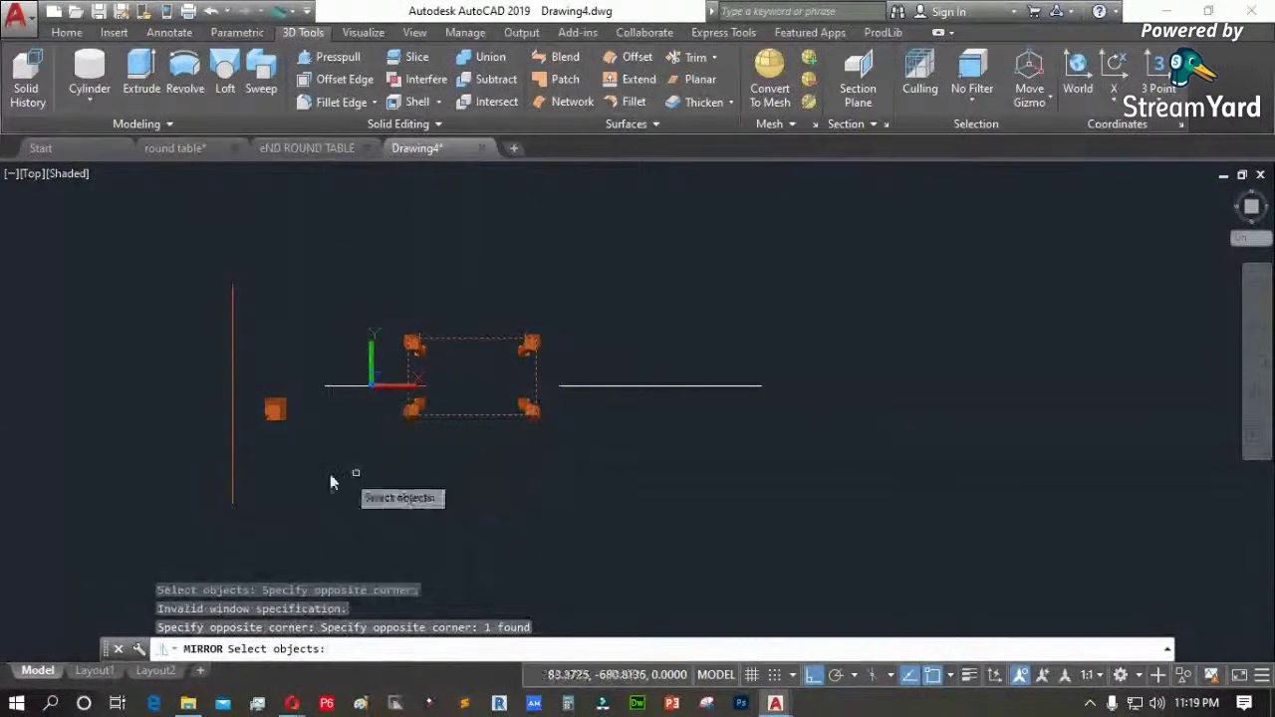
key(Return)
click(239, 463)
click(264, 336)
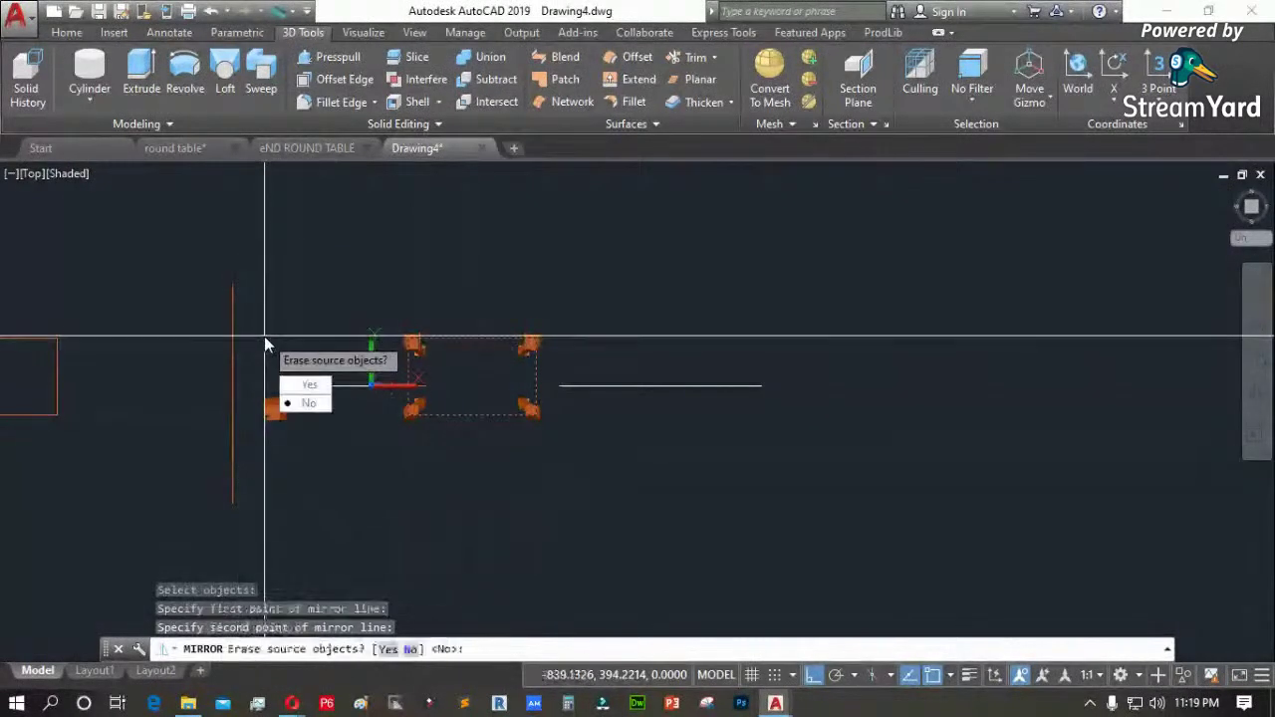
key(Return)
Build a 50-high box solid on the mirrored rectangle and view it from the Front
scroll(588, 433, down, 4)
scroll(355, 433, up, 3)
scroll(409, 309, up, 3)
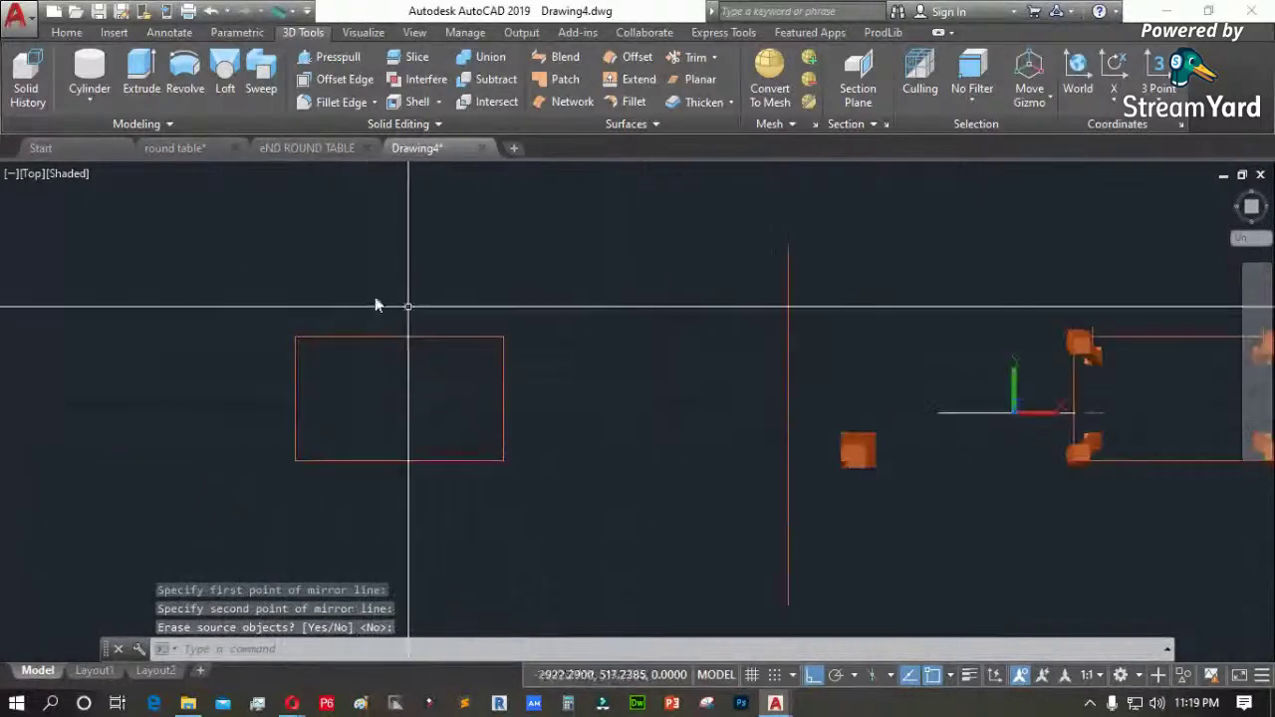
click(95, 100)
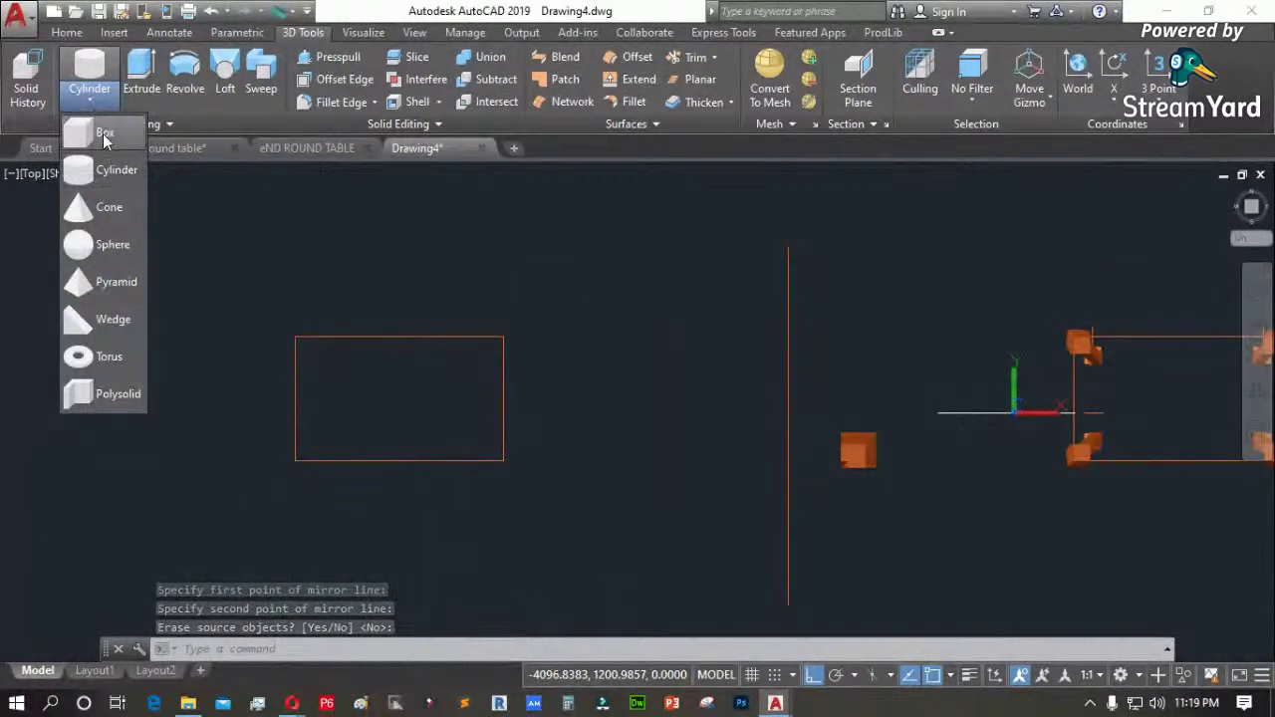
click(103, 134)
click(296, 338)
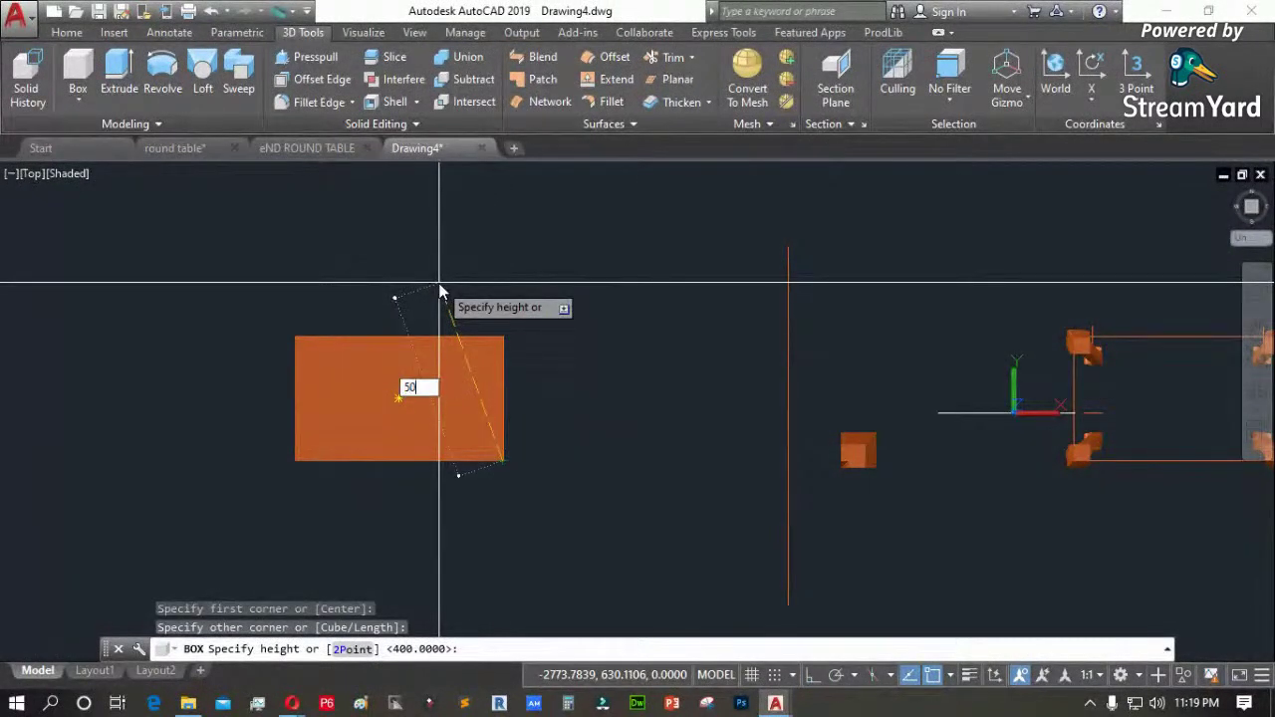
key(Return)
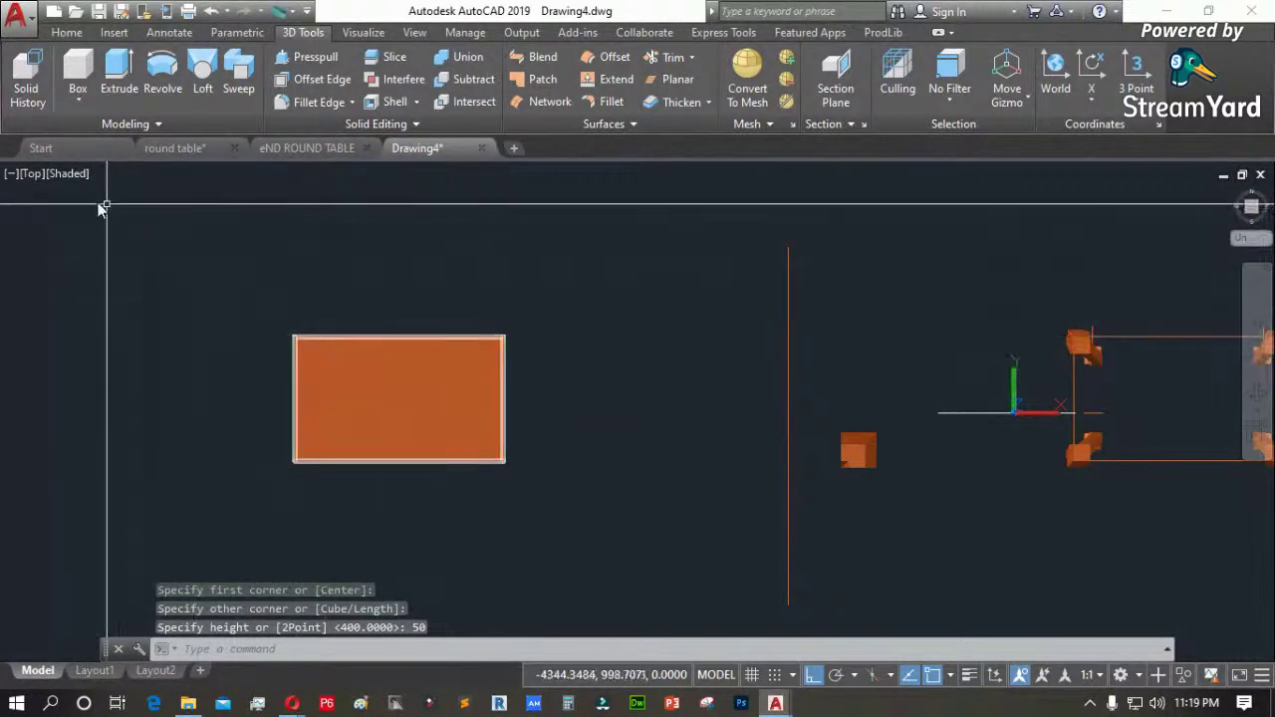
click(31, 176)
click(62, 300)
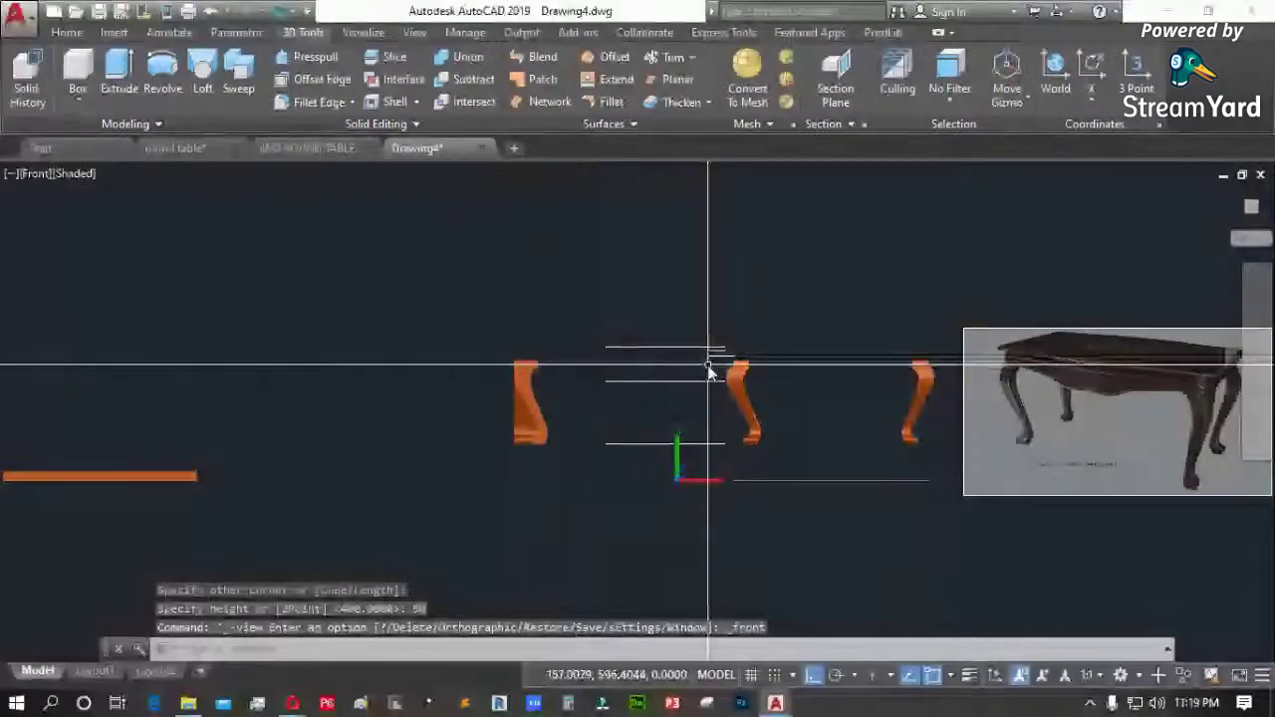
Draw a line from the top of the leg leftward
scroll(709, 367, up, 3)
text(l)
key(Return)
scroll(799, 358, up, 3)
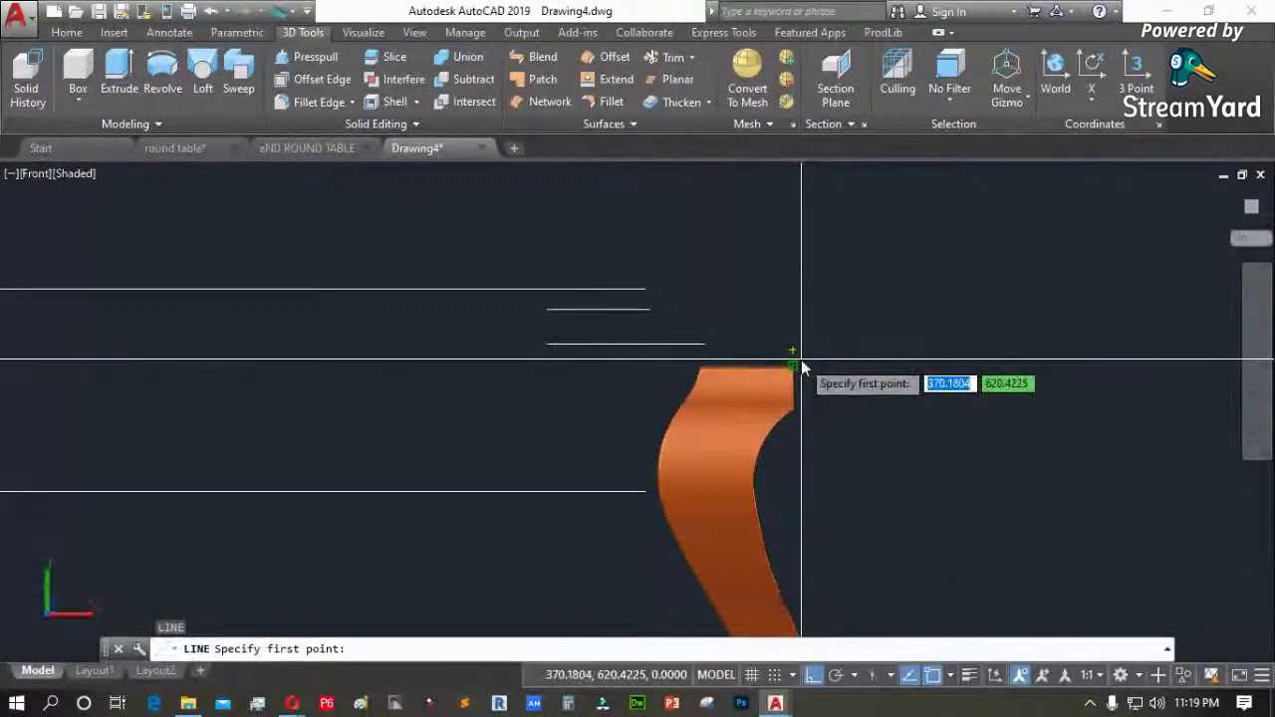
click(797, 356)
scroll(802, 364, down, 3)
scroll(800, 357, down, 2)
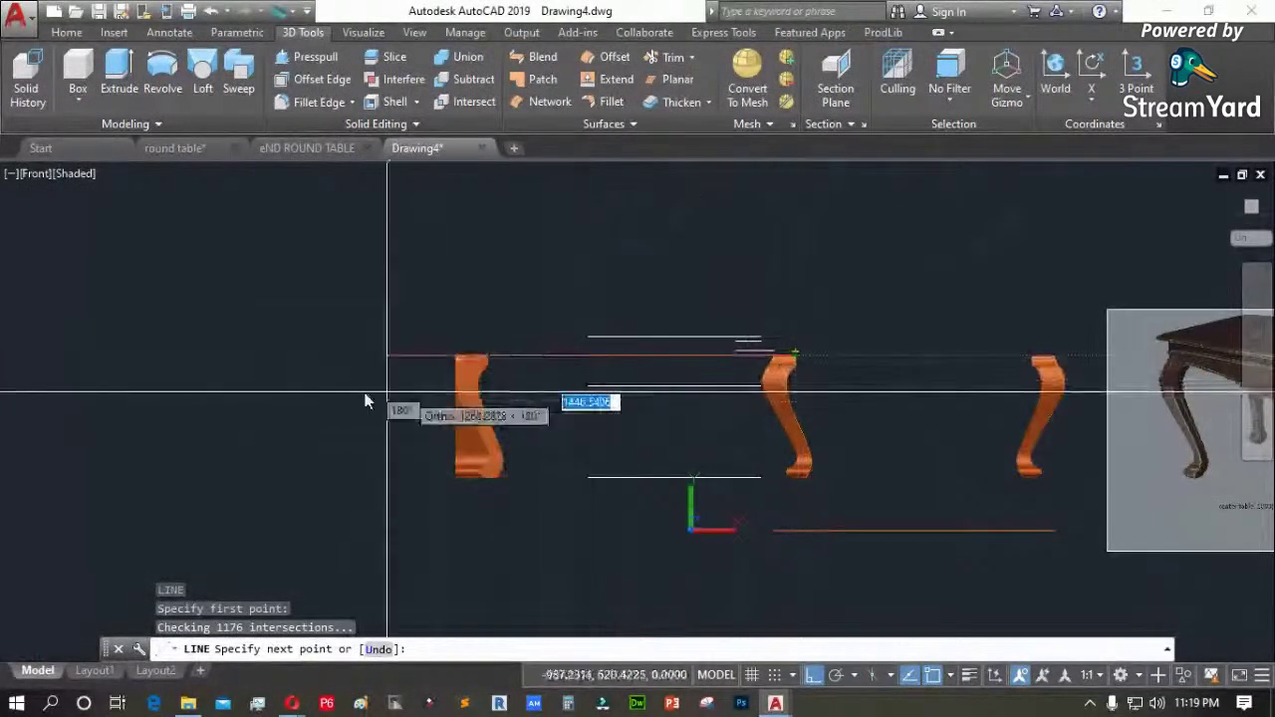
scroll(740, 389, down, 2)
click(308, 376)
scroll(688, 413, up, 4)
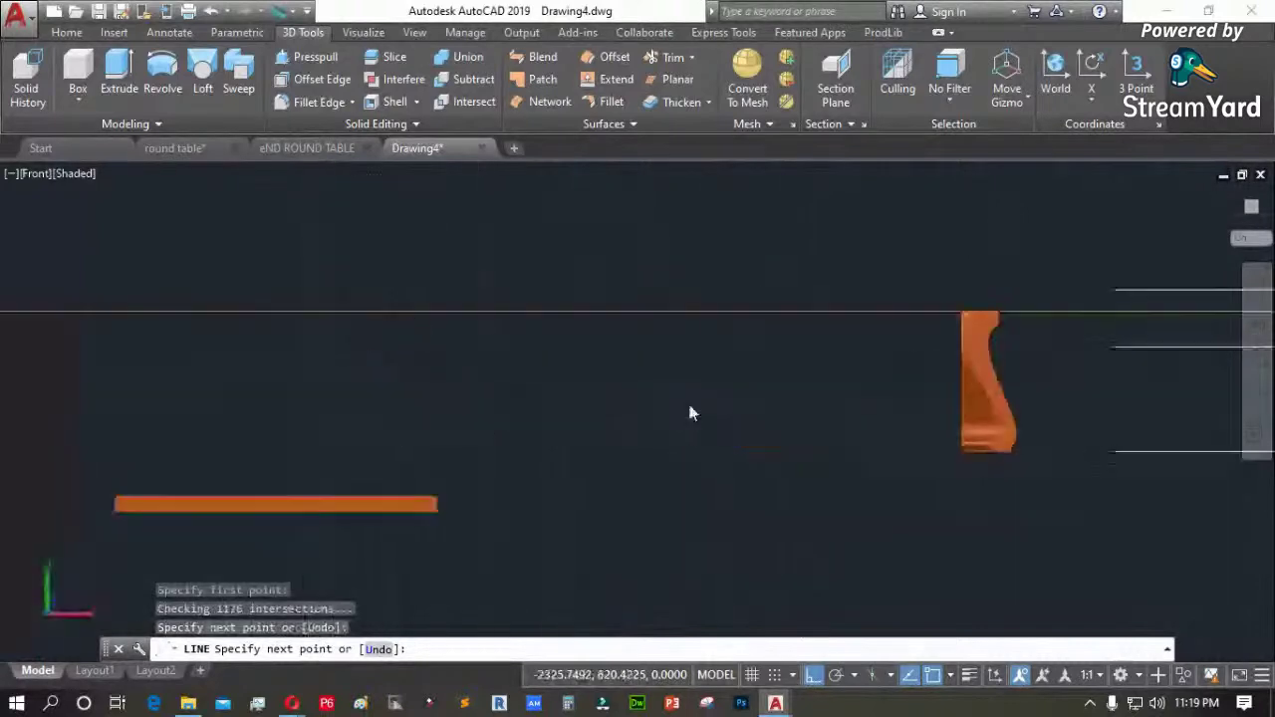
Window-select and erase the stray object beside the leg
click(1019, 370)
click(911, 390)
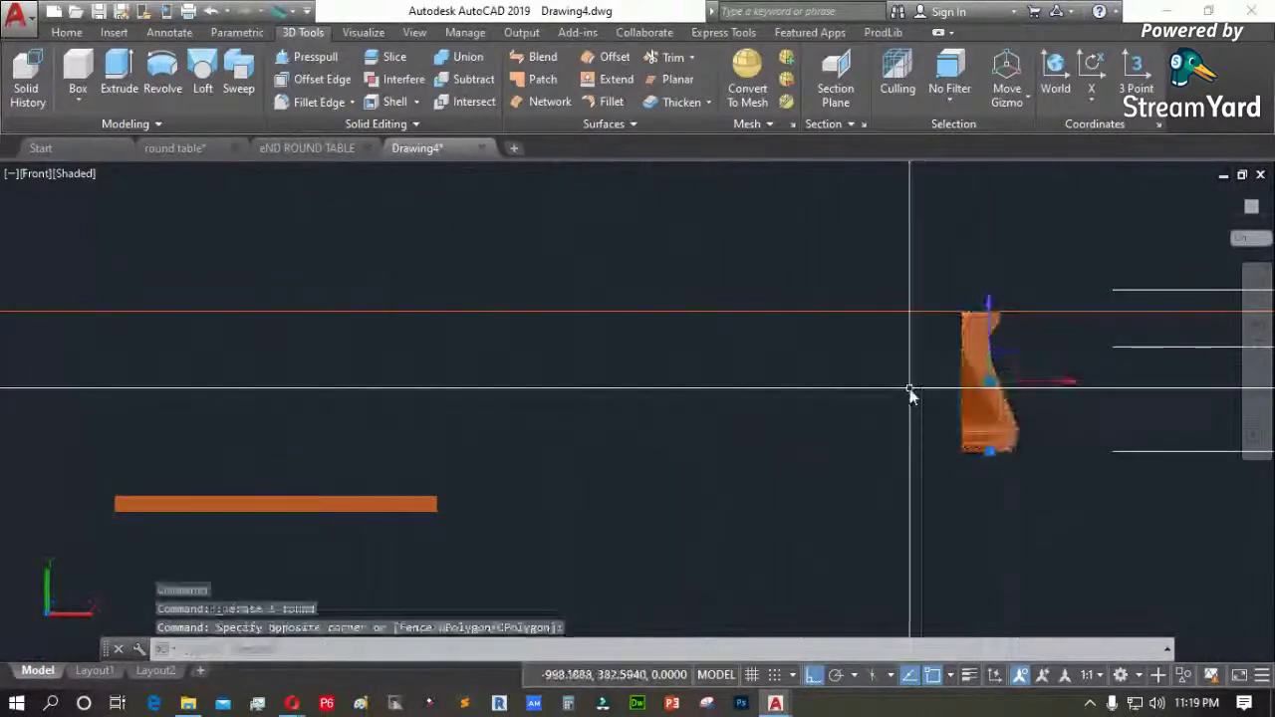
scroll(661, 464, down, 2)
scroll(509, 490, up, 1)
key(Delete)
Move the orange slab slightly higher, abandoning a second move attempt
text(M)
key(Return)
click(668, 489)
click(592, 422)
key(Return)
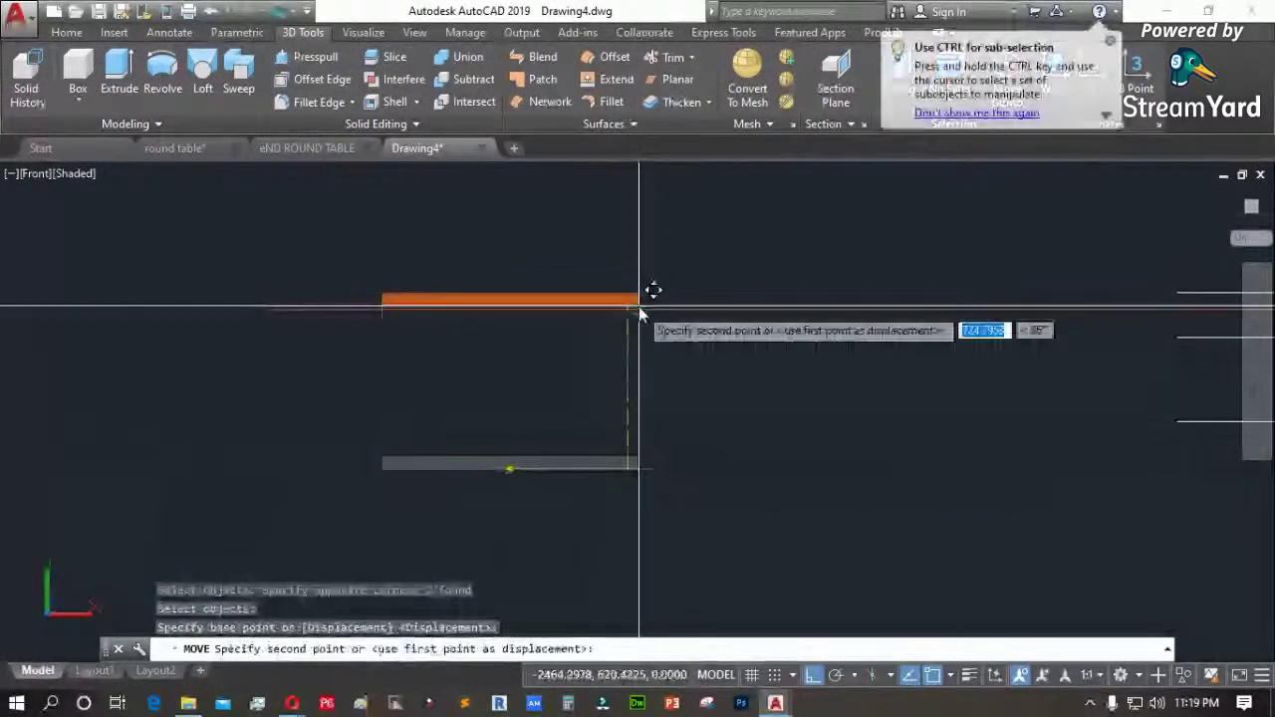
scroll(588, 319, up, 10)
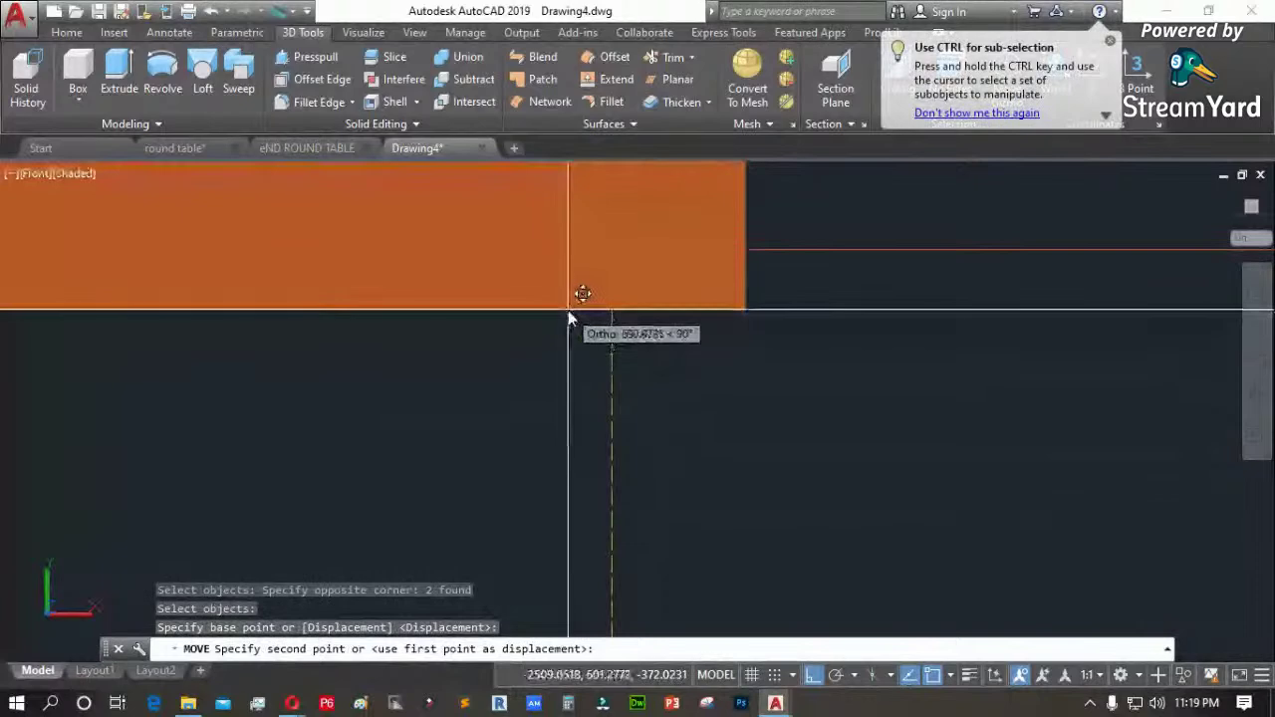
click(568, 310)
key(space)
key(space)
click(842, 445)
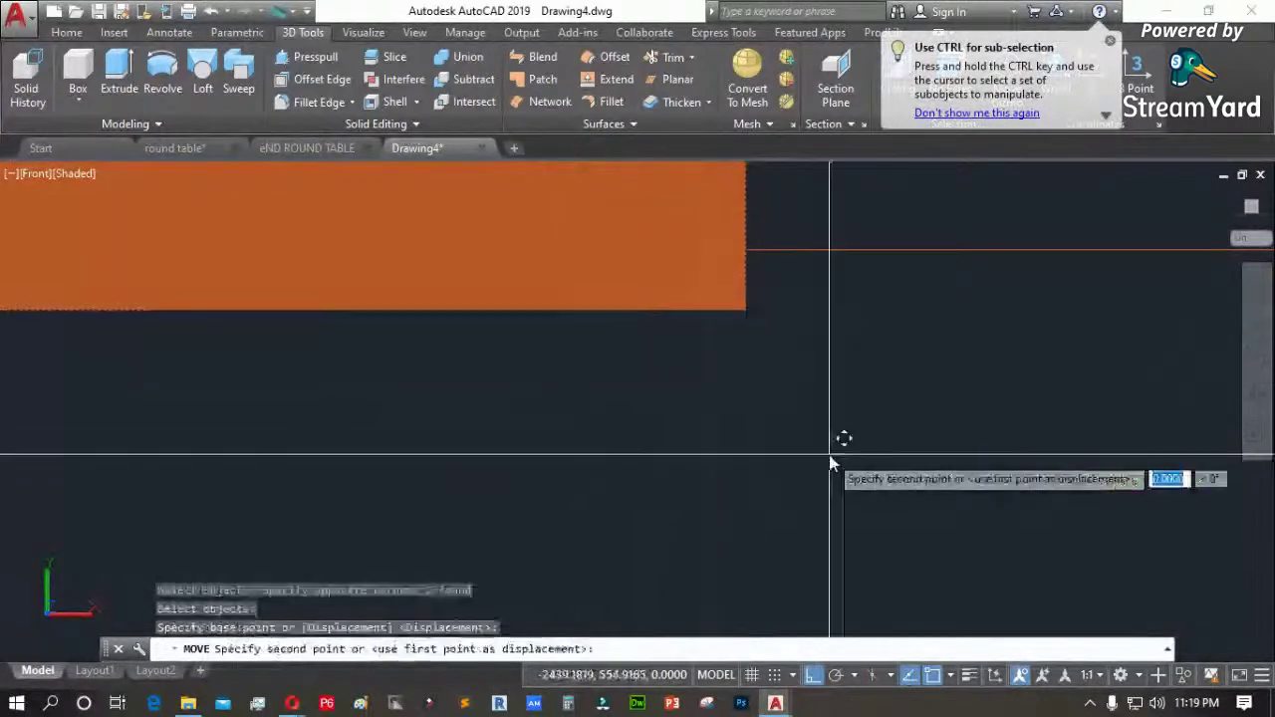
scroll(842, 395, down, 6)
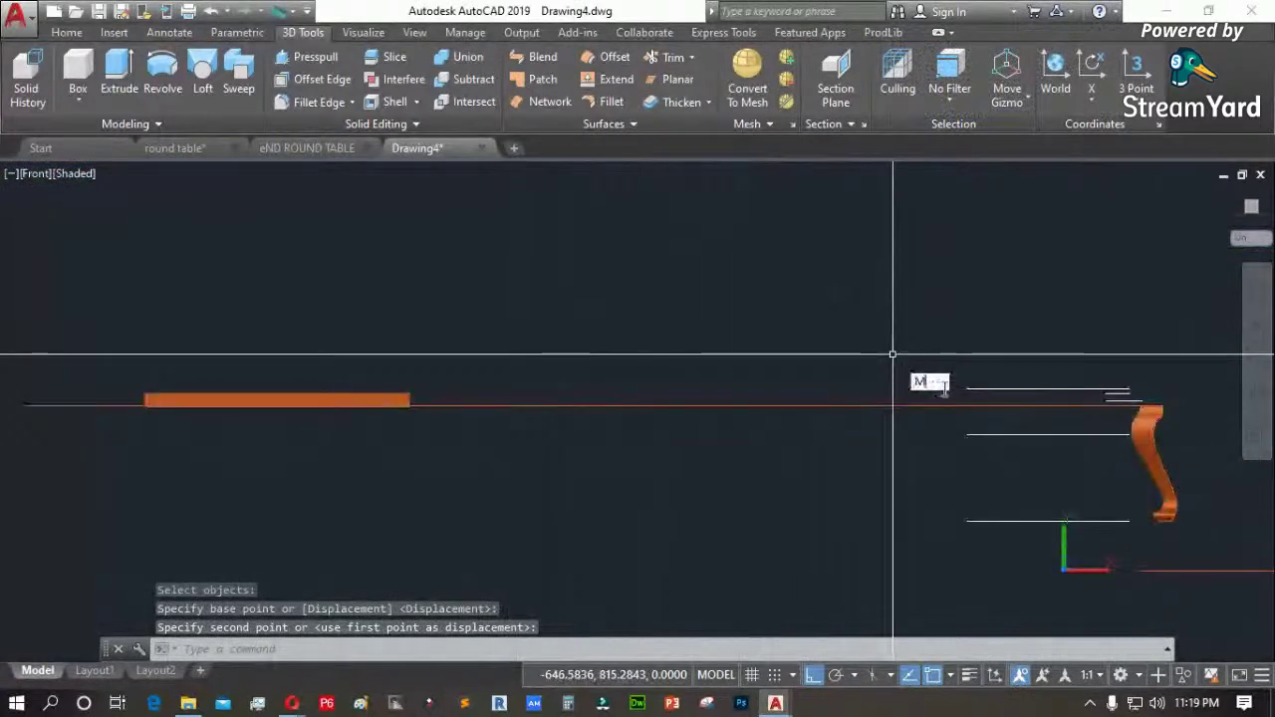
key(Return)
key(Escape)
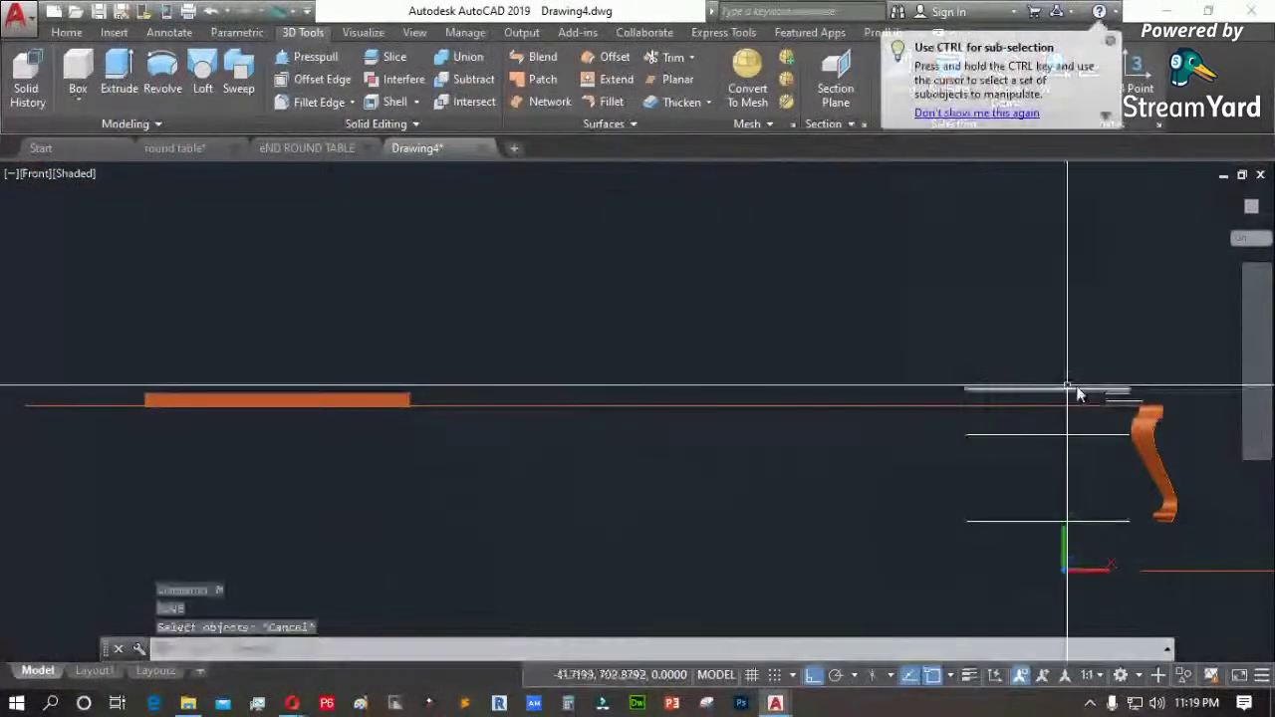
scroll(1147, 416, up, 3)
Stretch the four objects near the leg leftward to length, cancelling a second stretch
text(s)
key(Return)
scroll(1116, 409, down, 1)
click(1079, 337)
click(1044, 420)
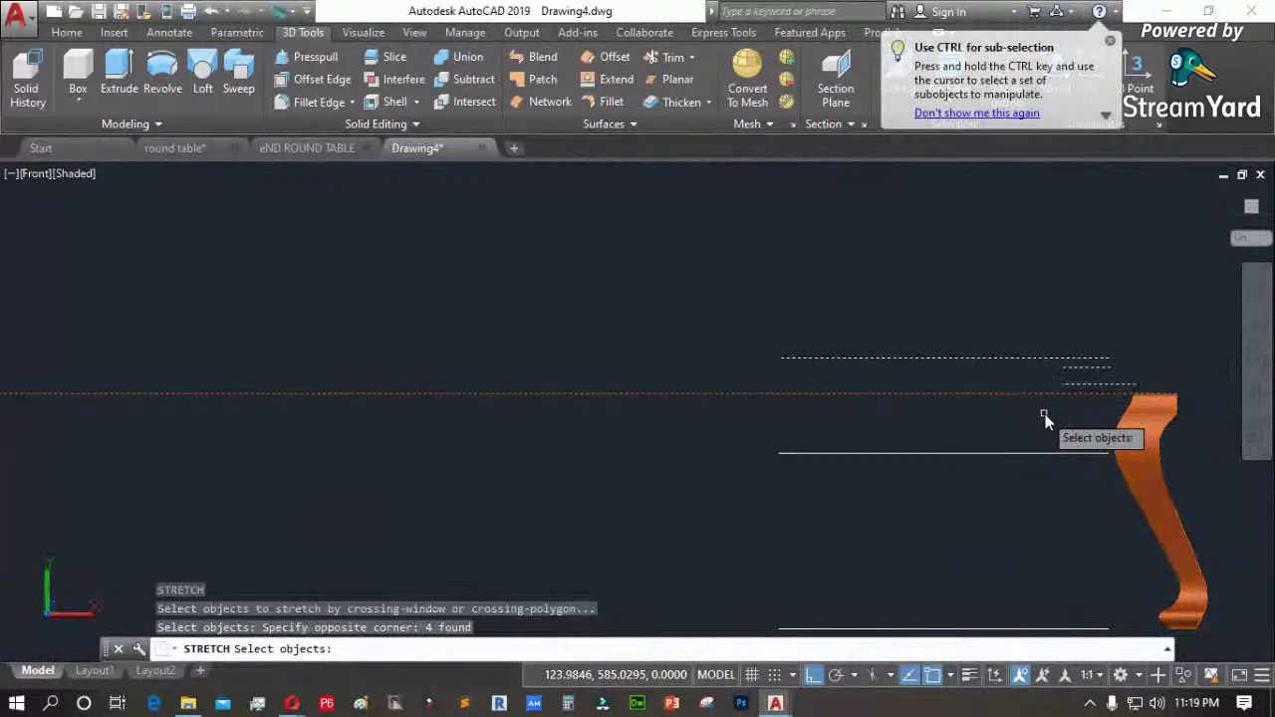
key(Return)
click(1062, 393)
scroll(1062, 393, down, 4)
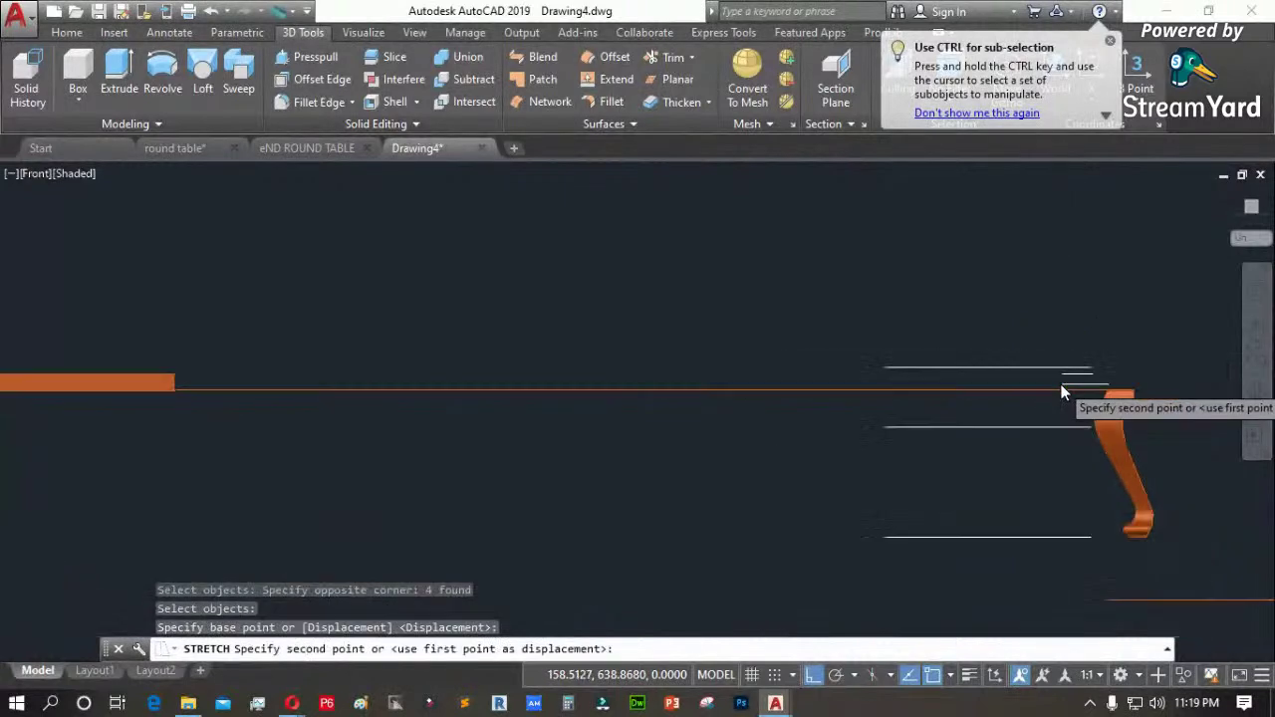
click(533, 450)
text(s)
key(Return)
scroll(638, 384, up, 4)
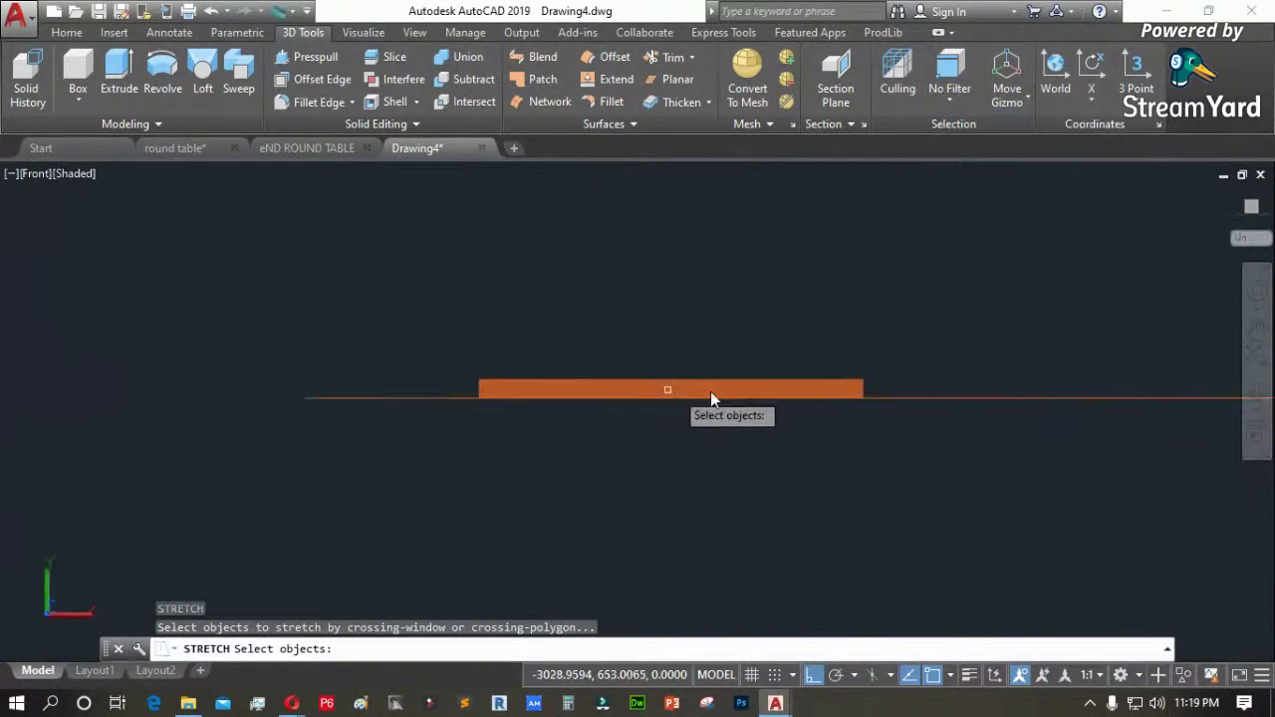
key(Escape)
key(Escape)
scroll(479, 389, down, 4)
Try copying an object above the slab, then cancel the copy
text(co)
key(Return)
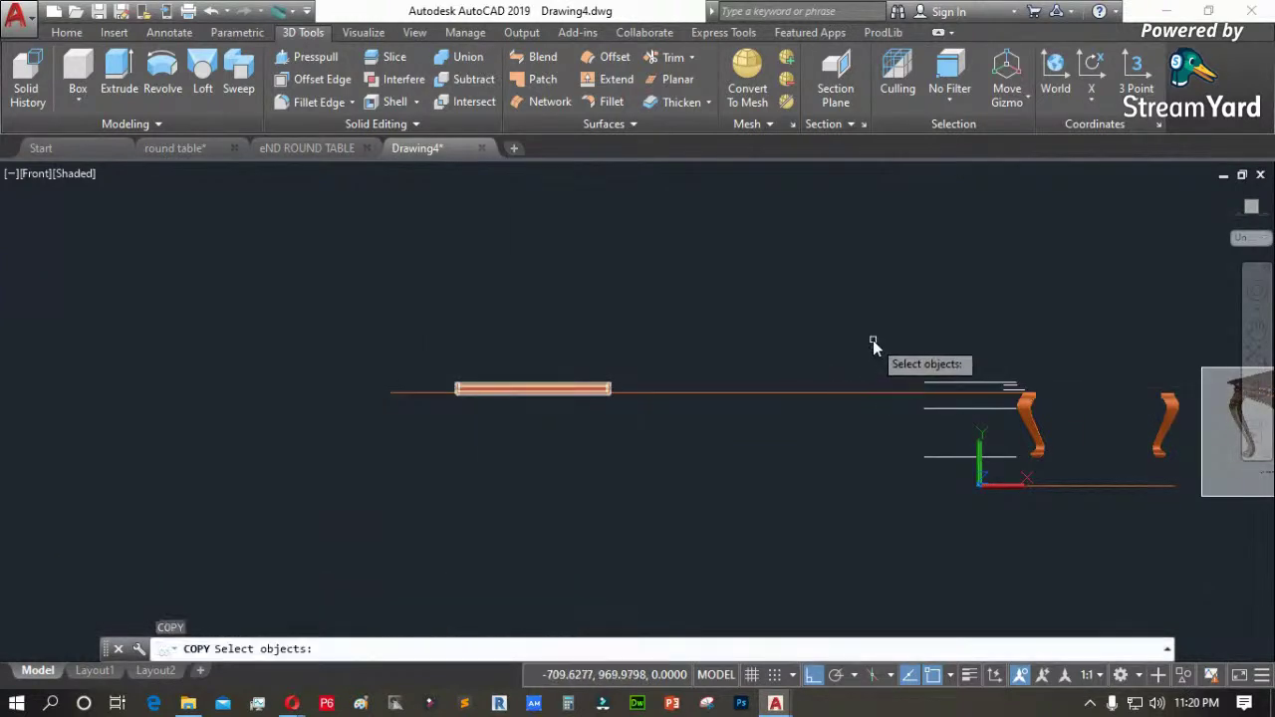
click(873, 340)
click(1048, 404)
key(Return)
click(1008, 337)
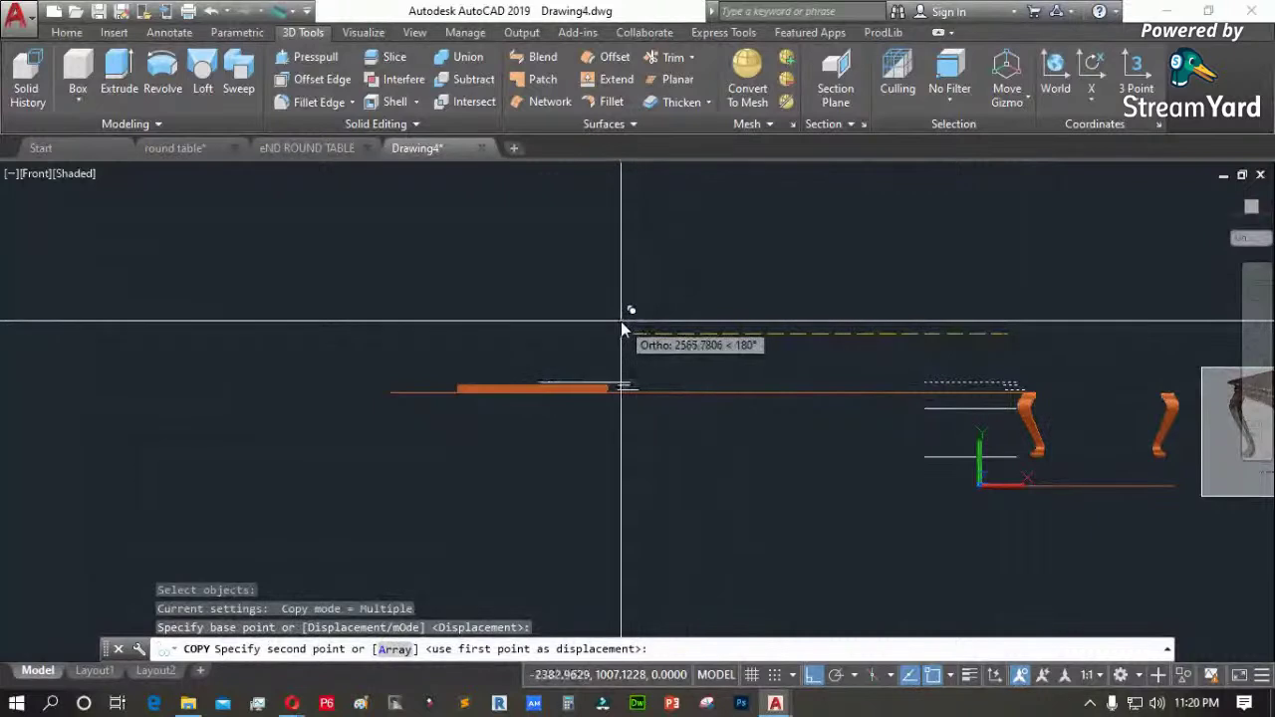
click(622, 385)
scroll(597, 383, up, 4)
key(Escape)
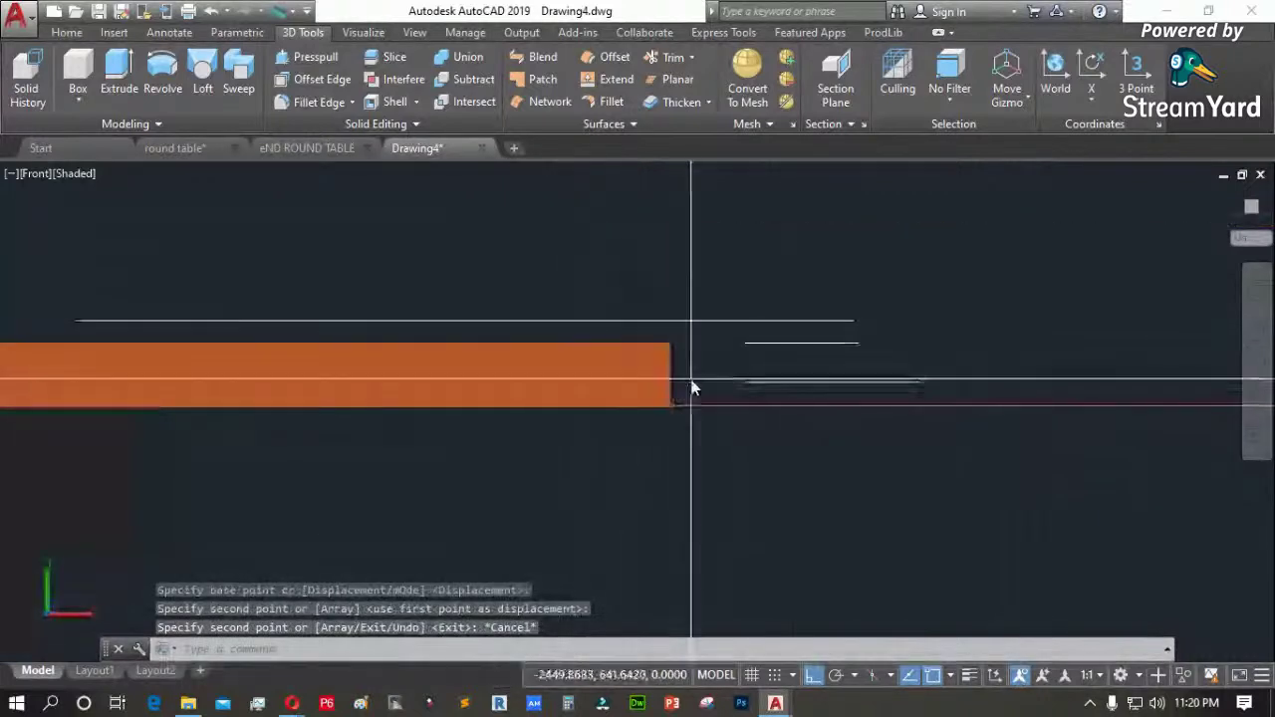
Grip-edit the orange slab to reposition it, then clear the selection
click(695, 388)
click(35, 350)
click(31, 350)
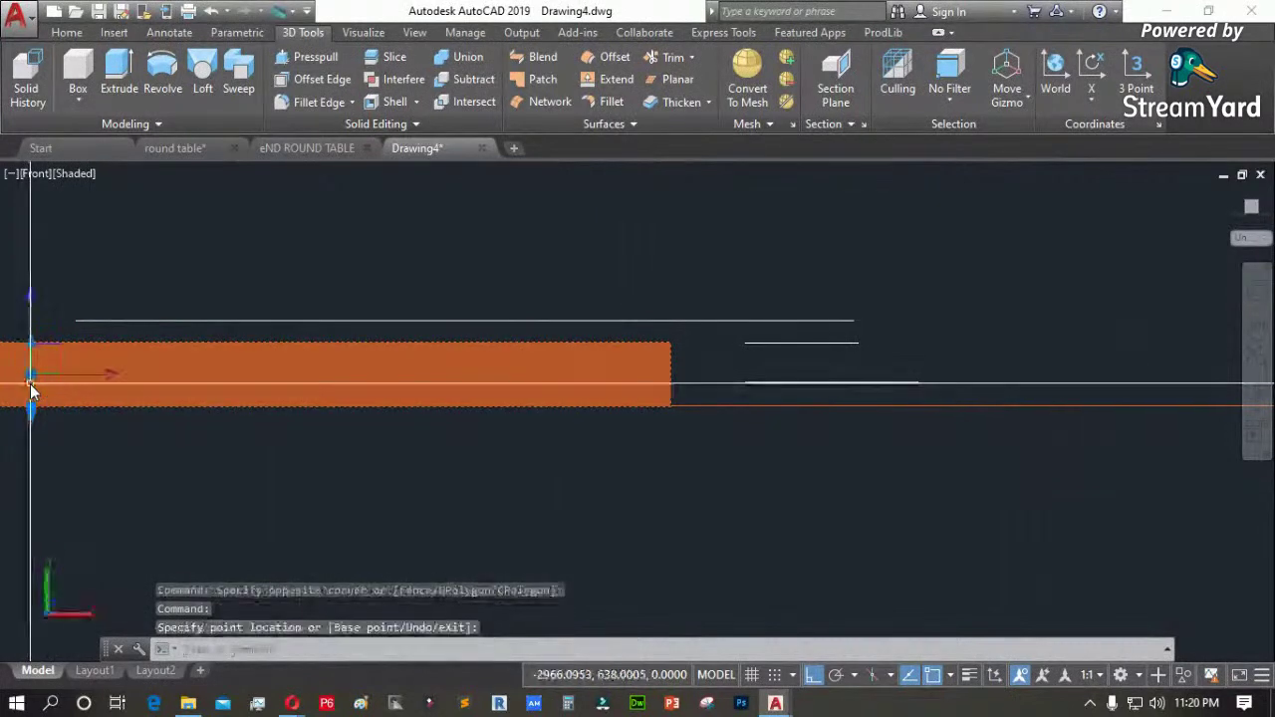
scroll(398, 392, down, 3)
scroll(677, 322, up, 4)
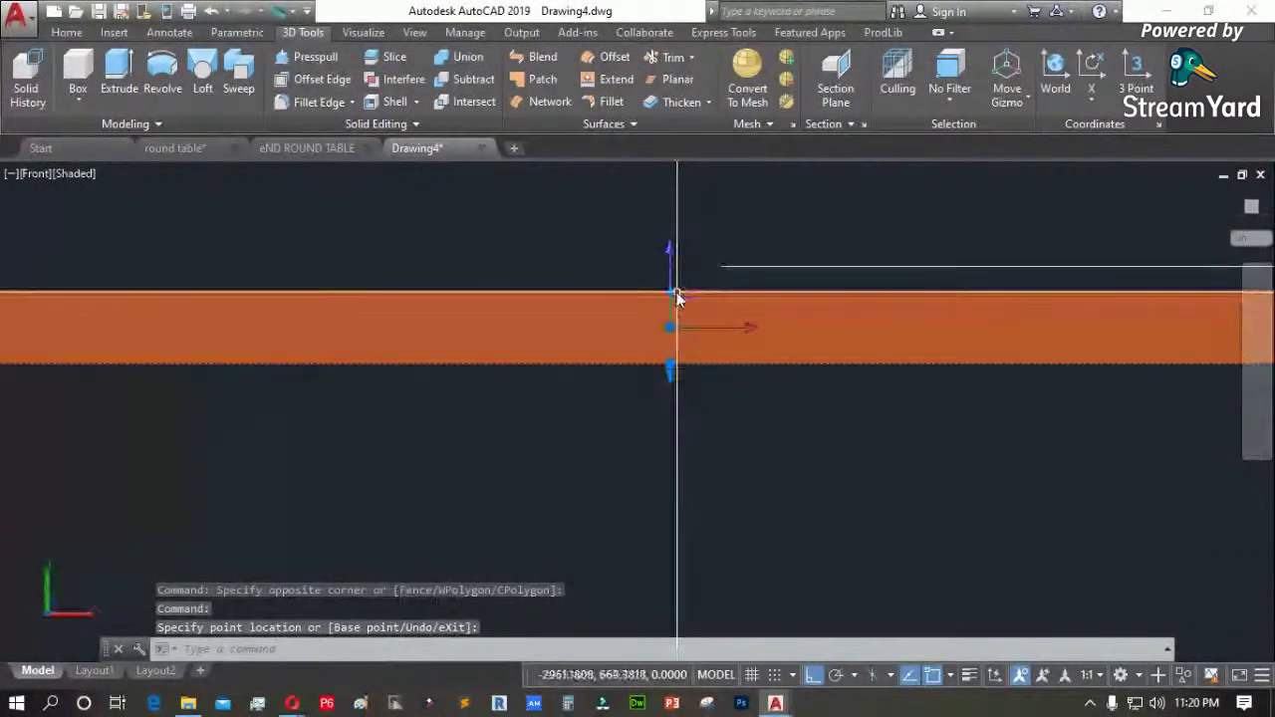
click(671, 291)
click(647, 329)
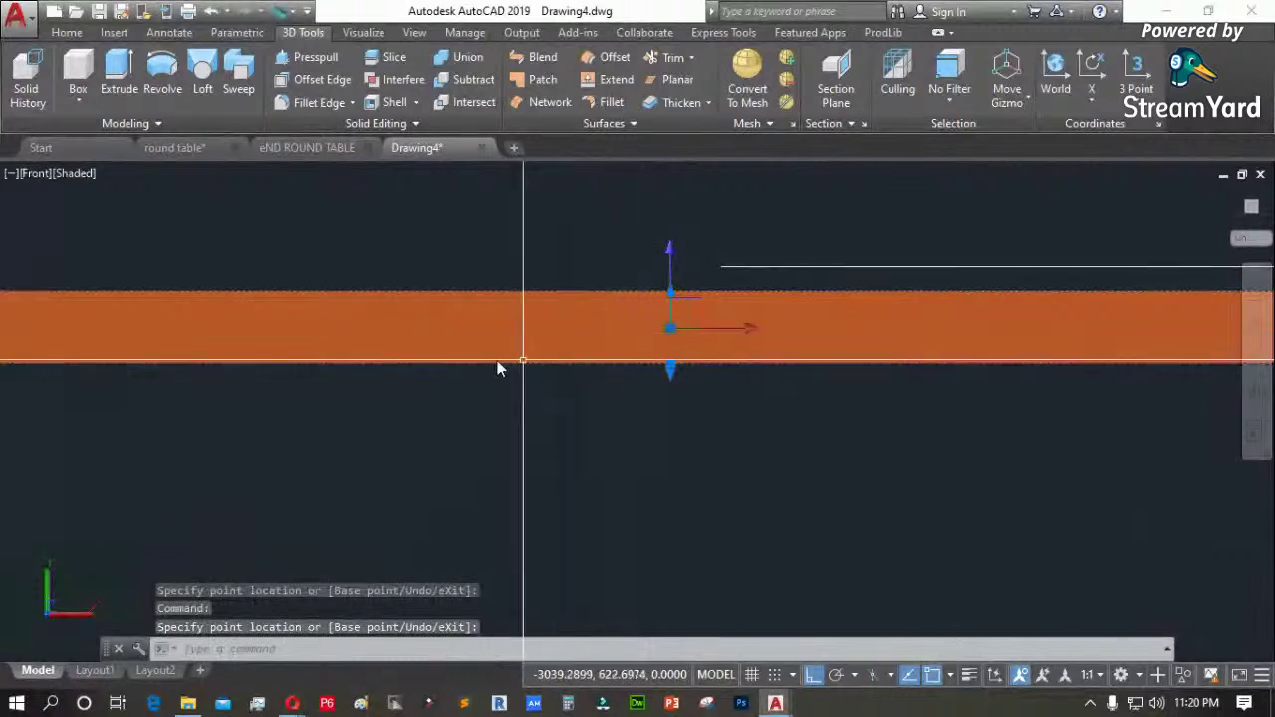
scroll(508, 384, down, 2)
scroll(514, 390, up, 4)
scroll(544, 358, up, 2)
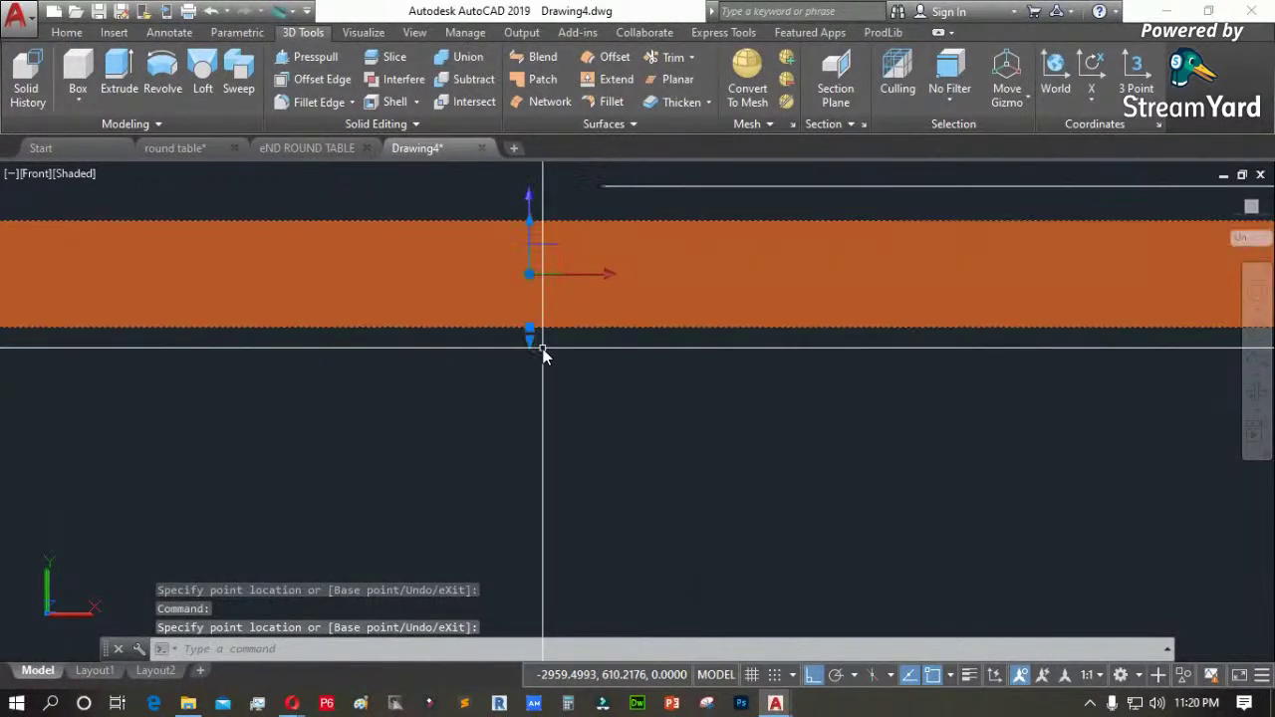
scroll(414, 317, down, 3)
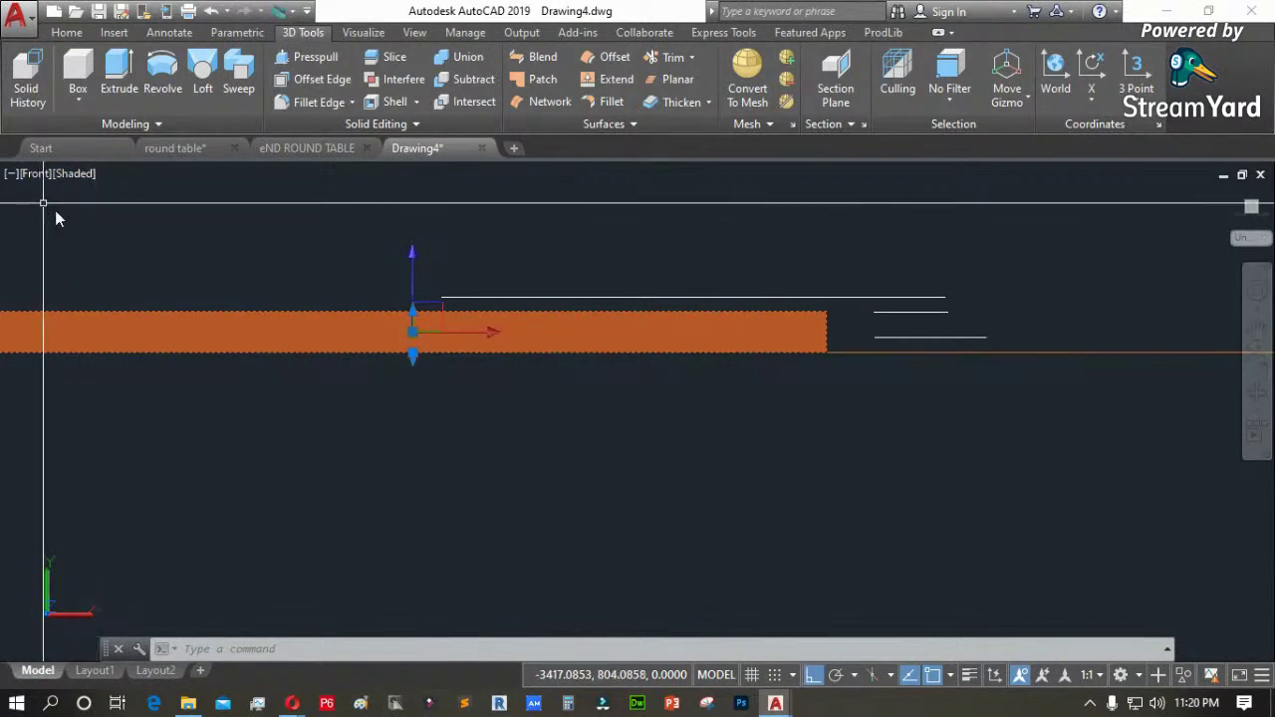
key(Escape)
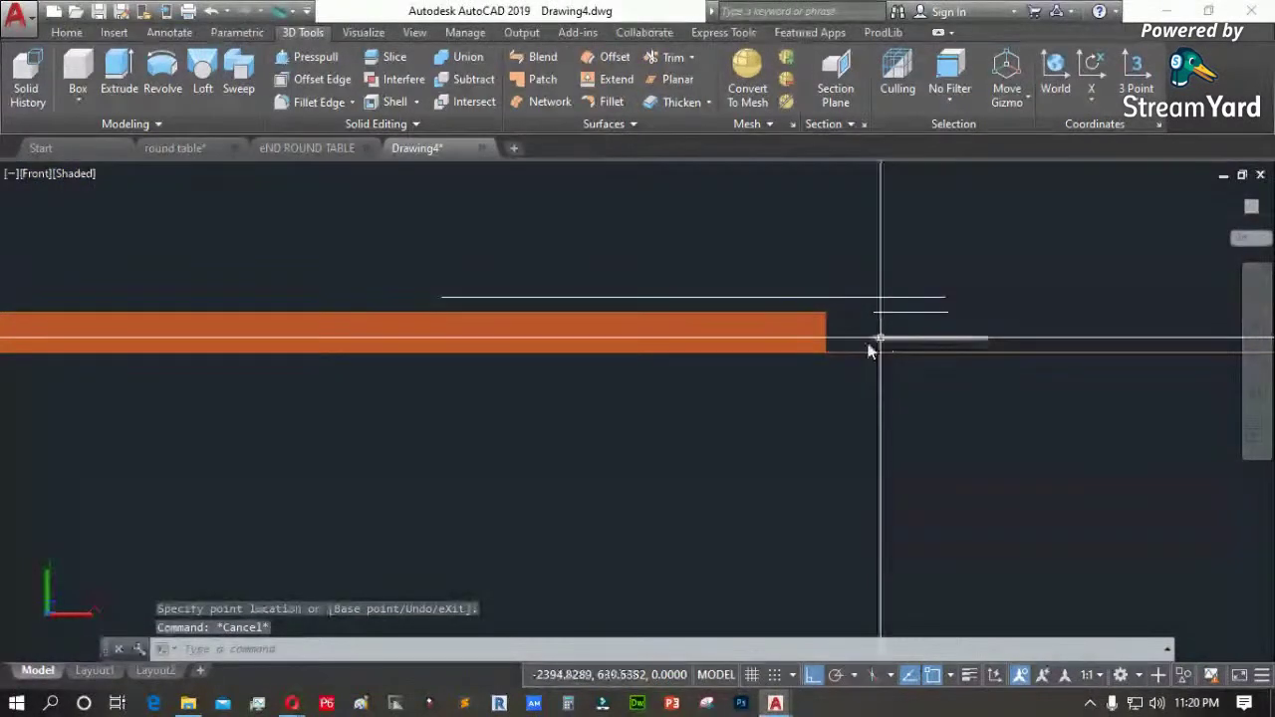
key(Escape)
scroll(827, 350, up, 4)
Start SLICE with the alias SL and window-select the orange slab as the solid to cut
text(sl)
key(Return)
click(853, 296)
click(768, 288)
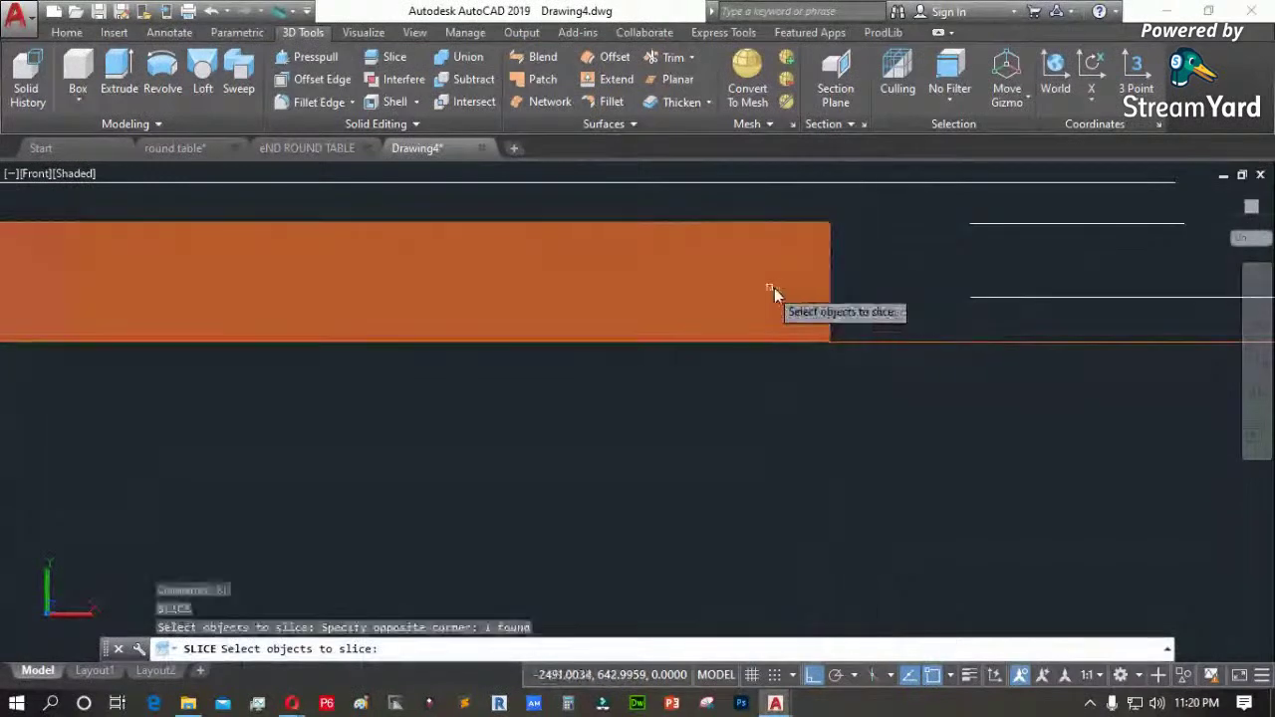
Slice the orange slab lengthwise with a two-point plane, keeping the lower side
key(Return)
click(967, 299)
click(910, 299)
click(914, 405)
scroll(811, 361, down, 5)
scroll(743, 341, up, 3)
Start MIRROR, cancel it, and bring up the preset views list
text(mi)
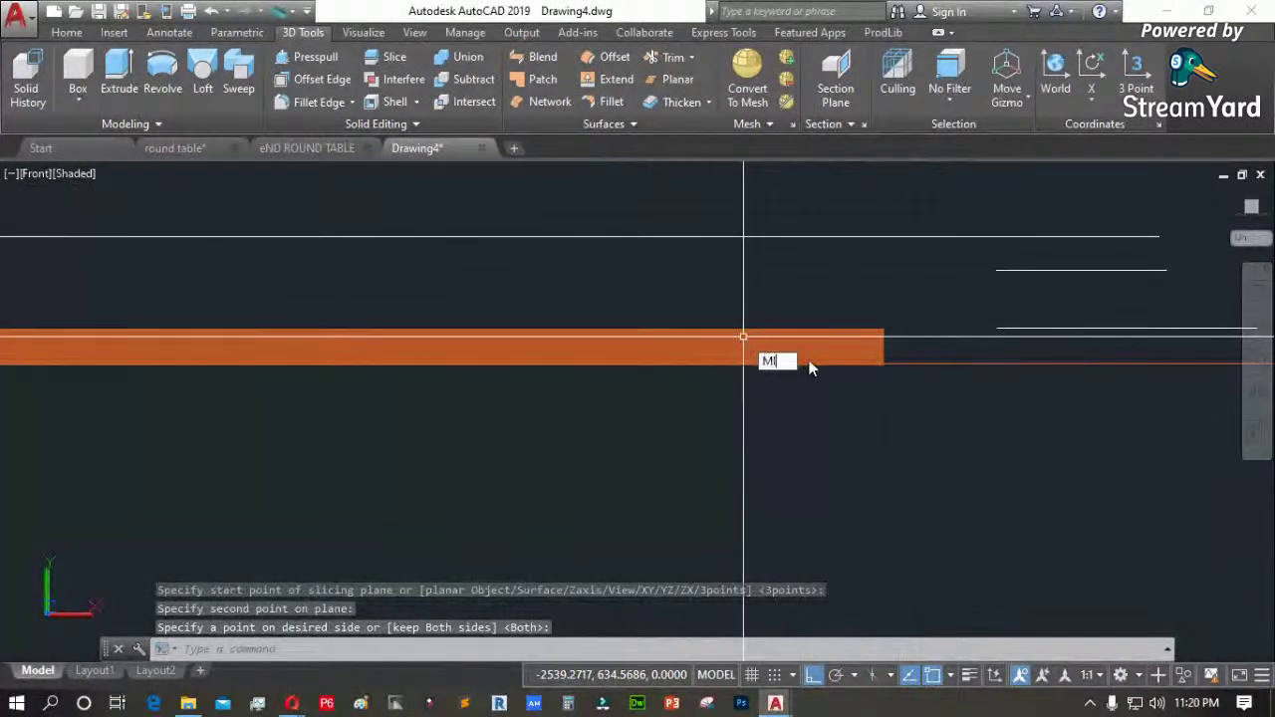
key(Return)
key(Escape)
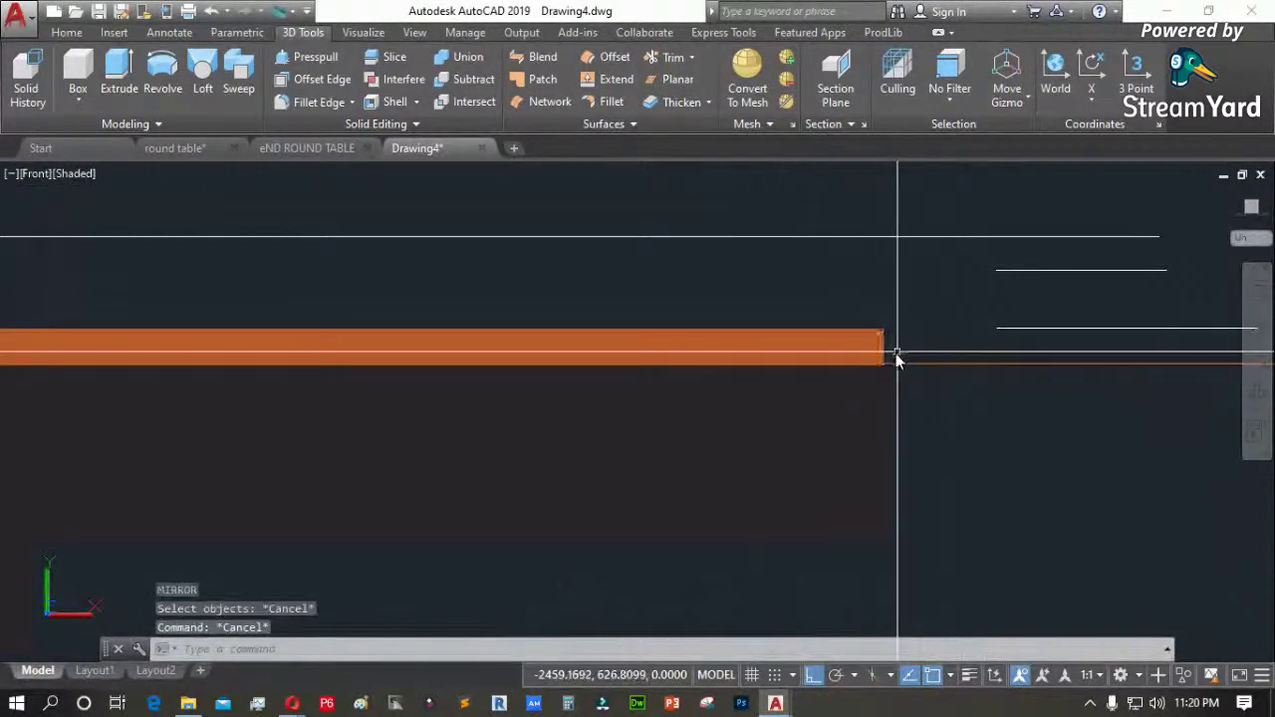
scroll(877, 358, down, 5)
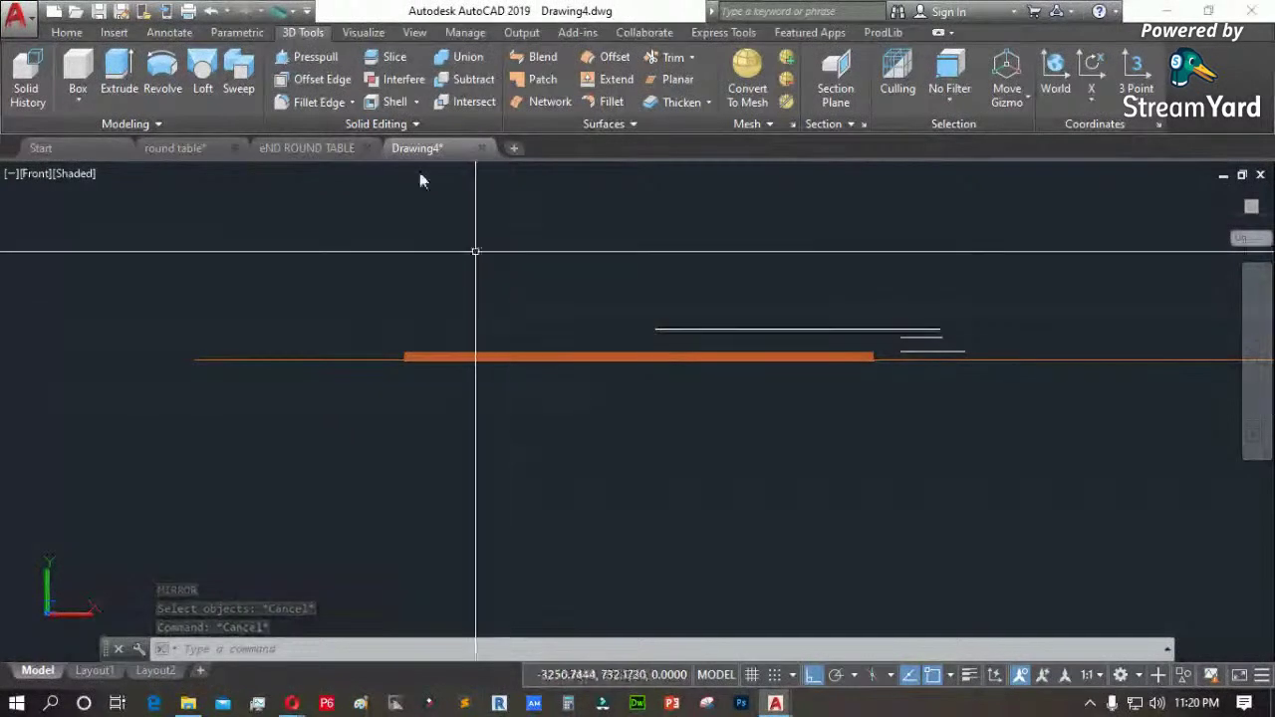
click(34, 173)
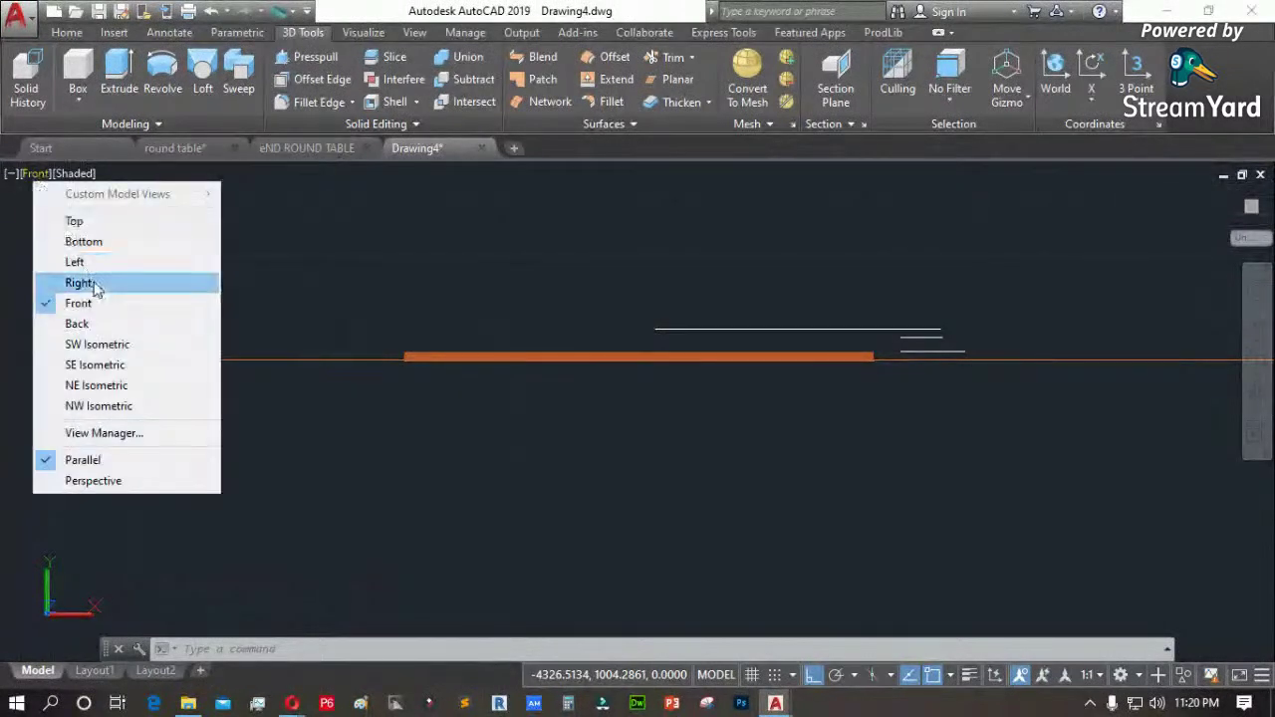
In Top view, mirror the left slab across the vertical line, erasing the original
click(115, 221)
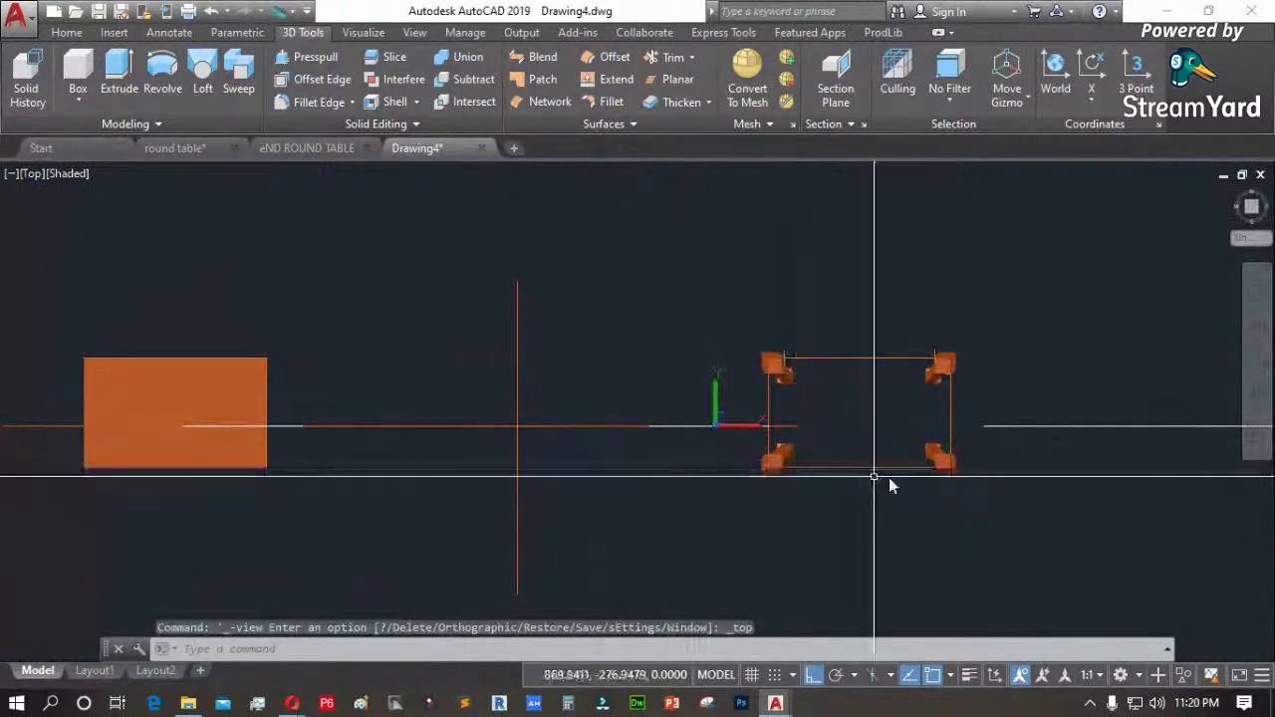
key(Return)
click(308, 502)
click(282, 464)
key(Return)
click(512, 489)
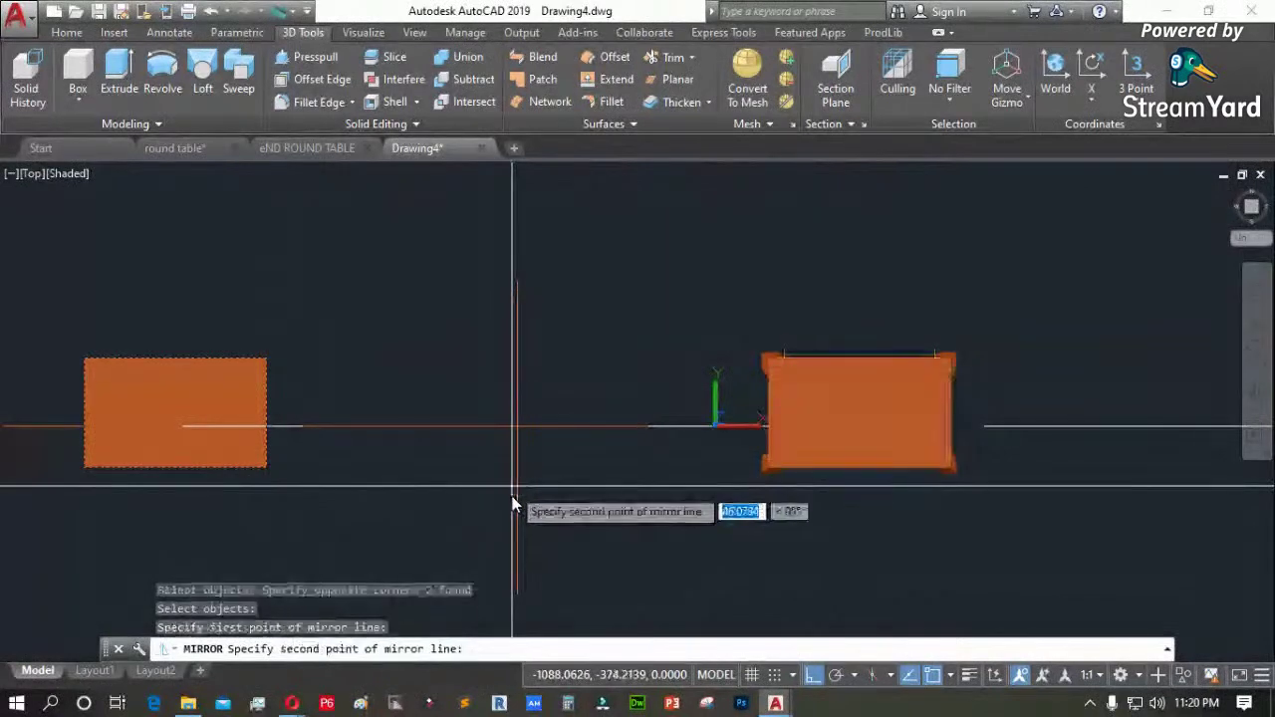
click(500, 544)
click(544, 594)
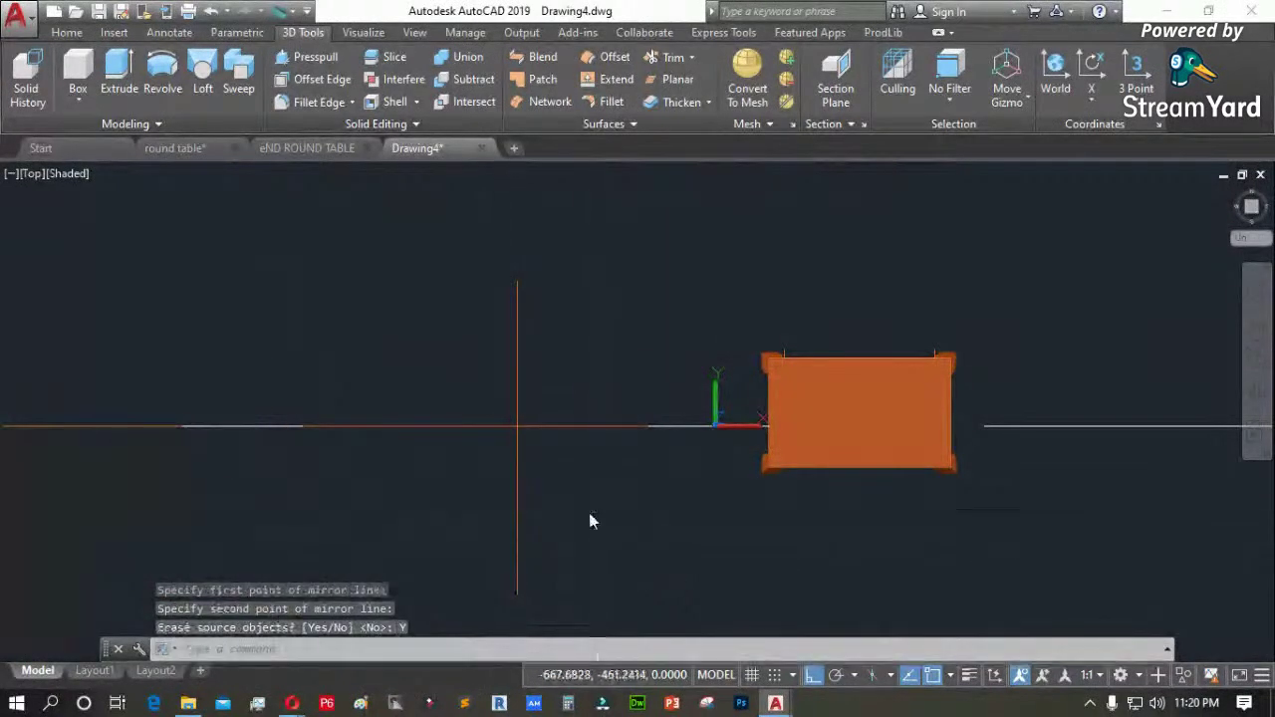
Delete the stray vertical line and switch to Front view
click(589, 512)
click(429, 483)
key(Delete)
click(31, 176)
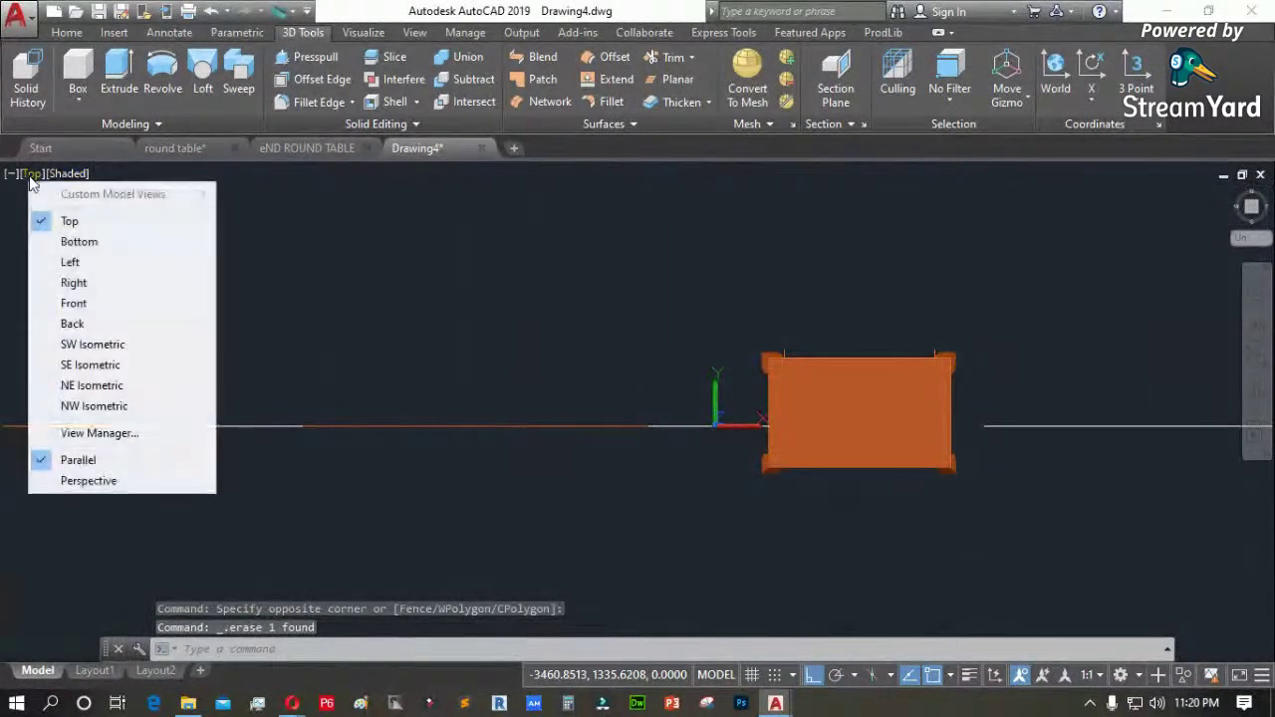
click(73, 303)
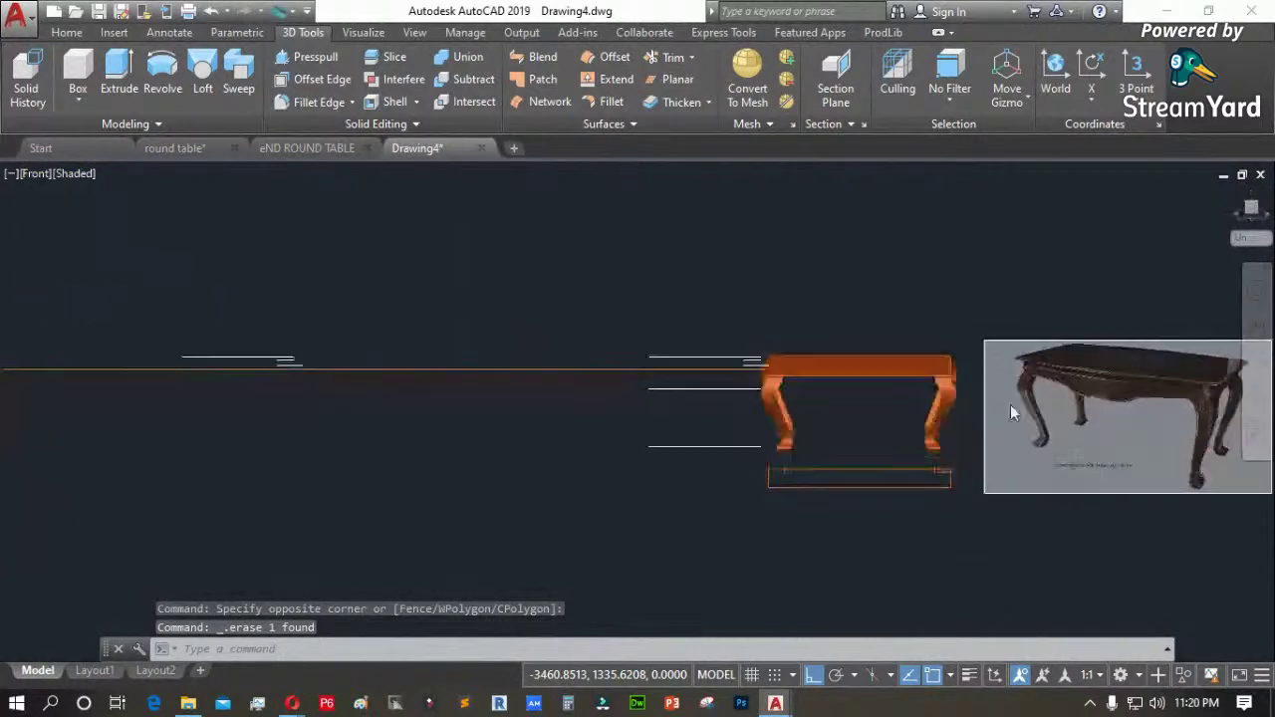
Copy the tabletop slab with CO and place the copy above the original
scroll(800, 316, up, 3)
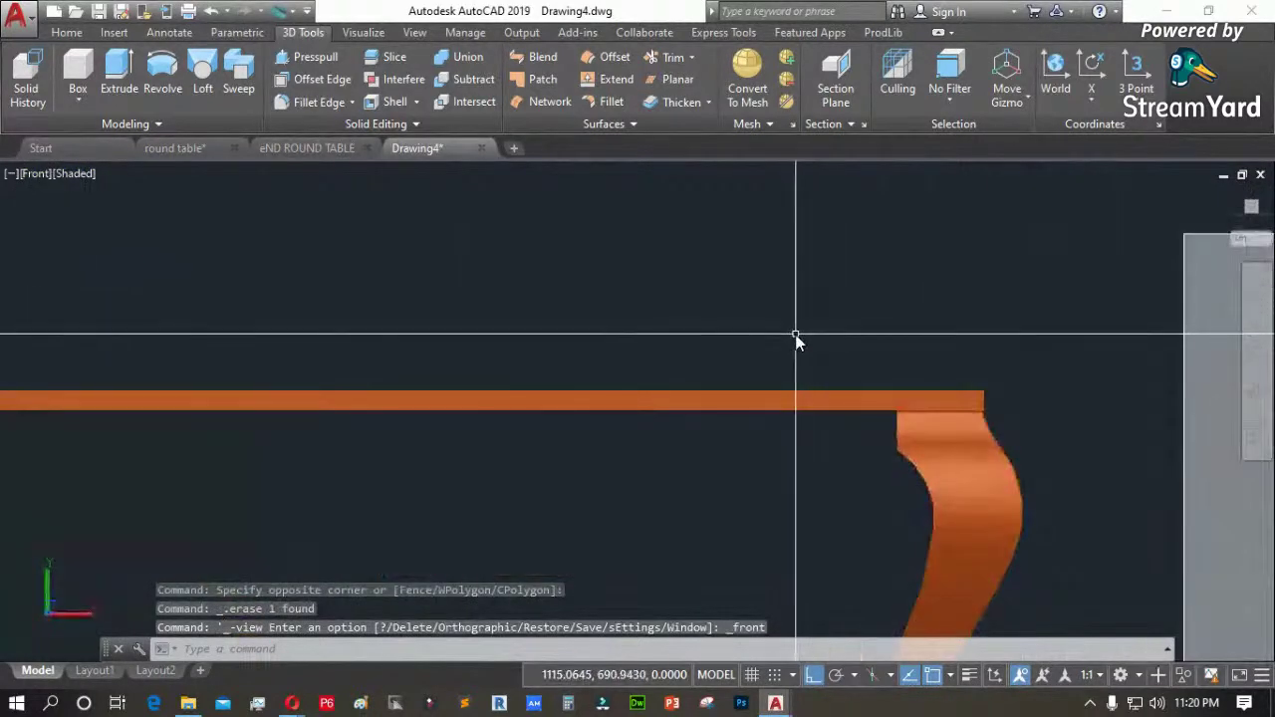
text(CO)
key(Return)
click(754, 355)
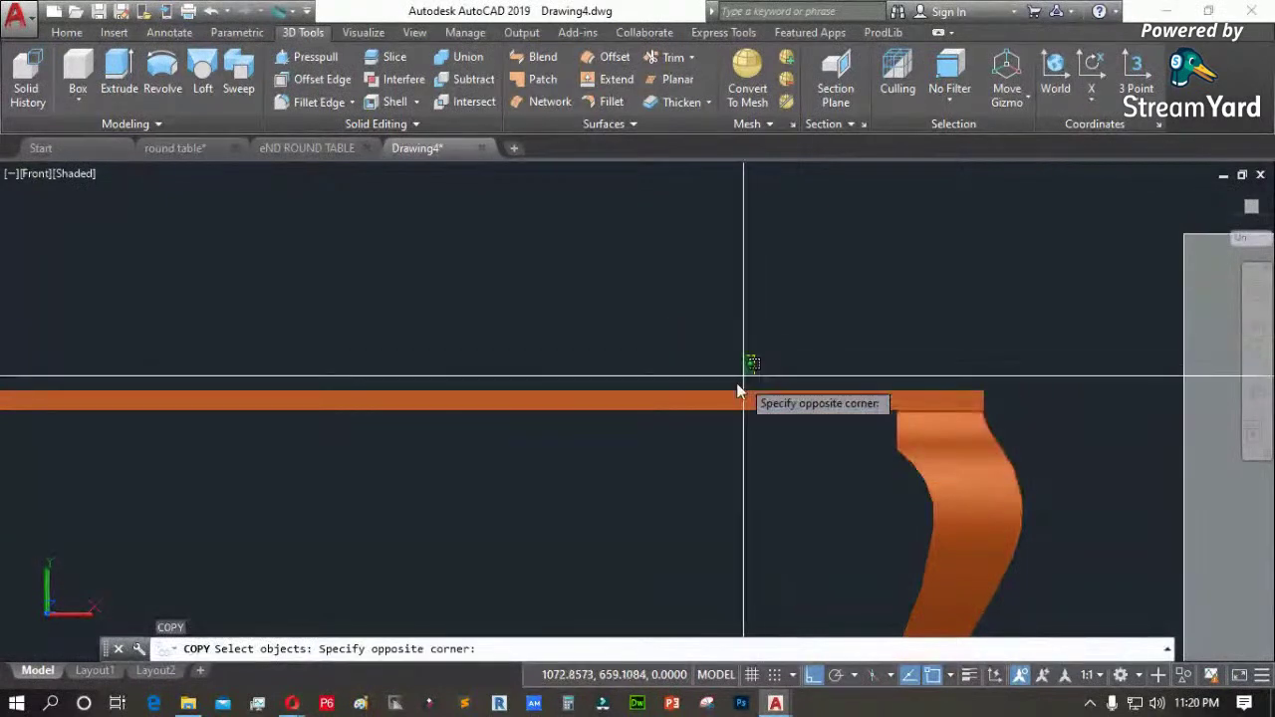
click(743, 417)
key(Return)
scroll(1053, 427, down, 3)
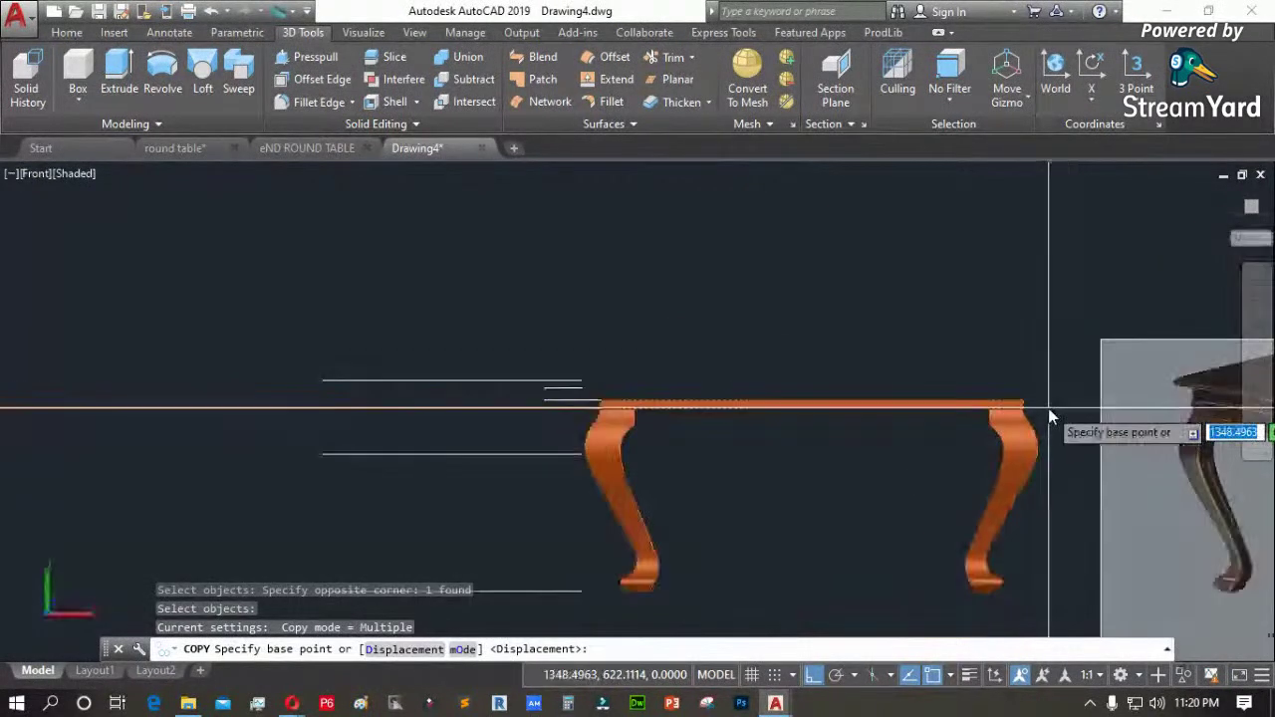
scroll(489, 442, up, 4)
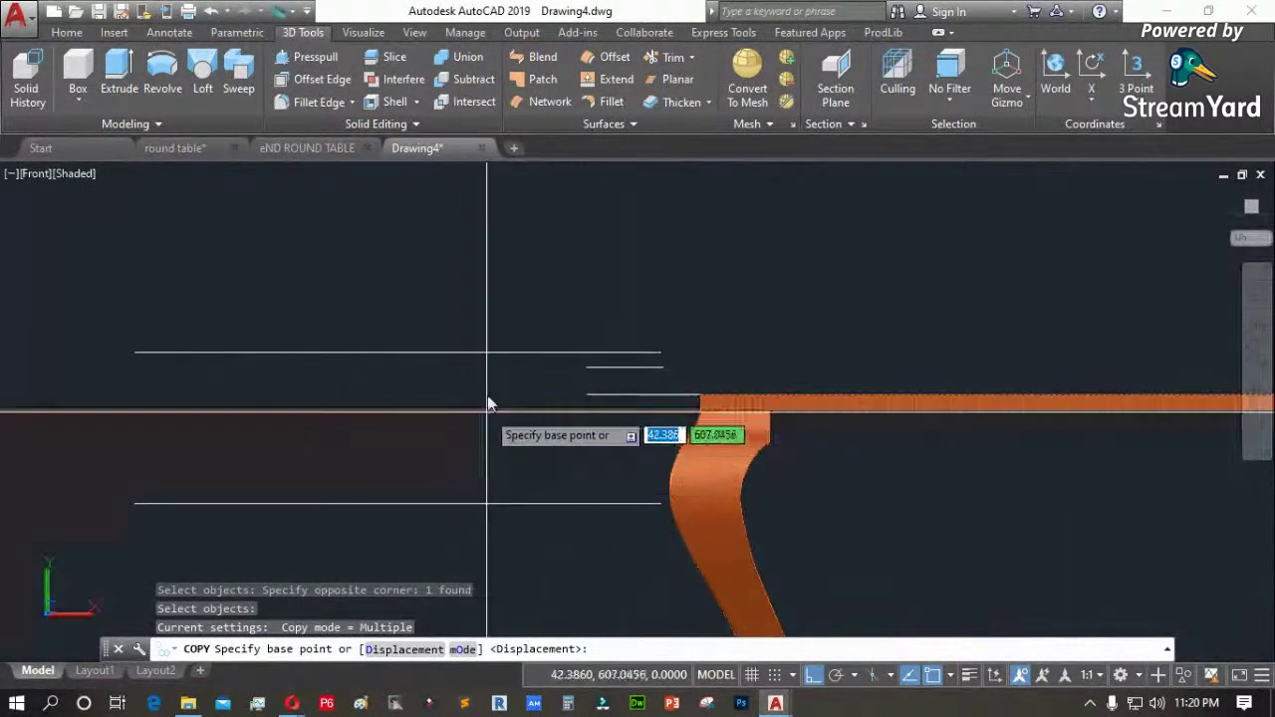
click(586, 397)
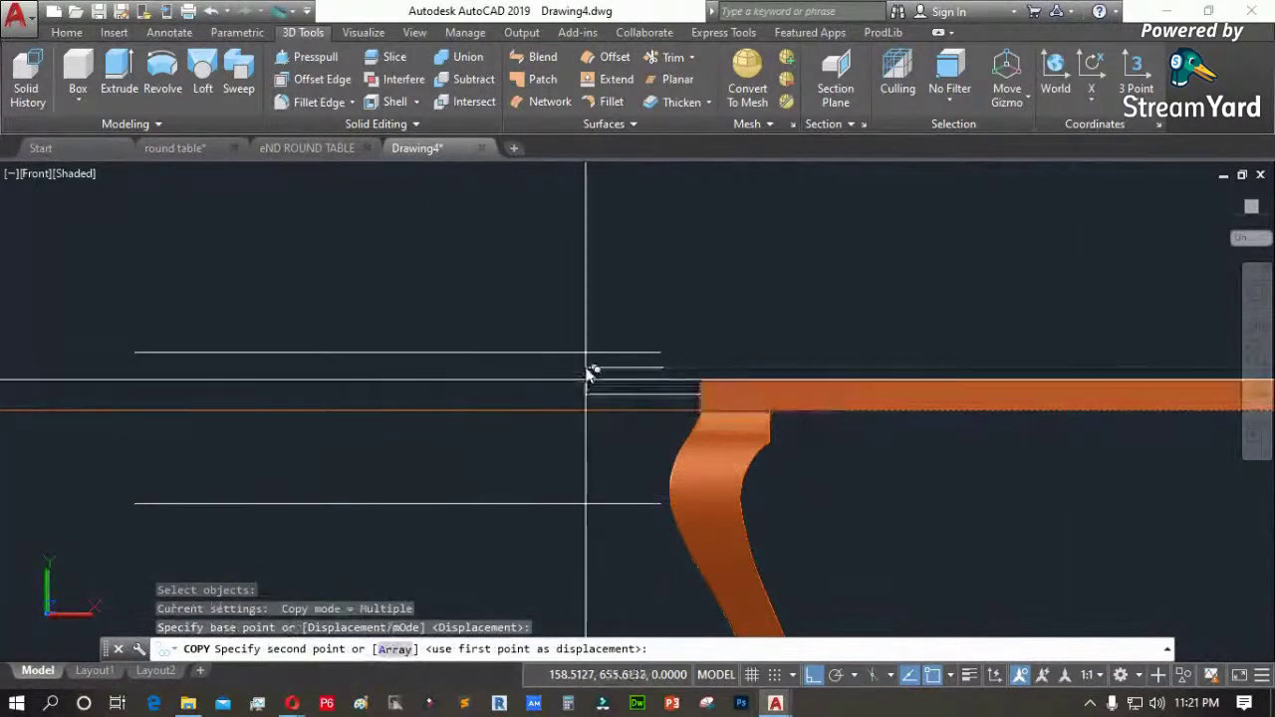
key(Return)
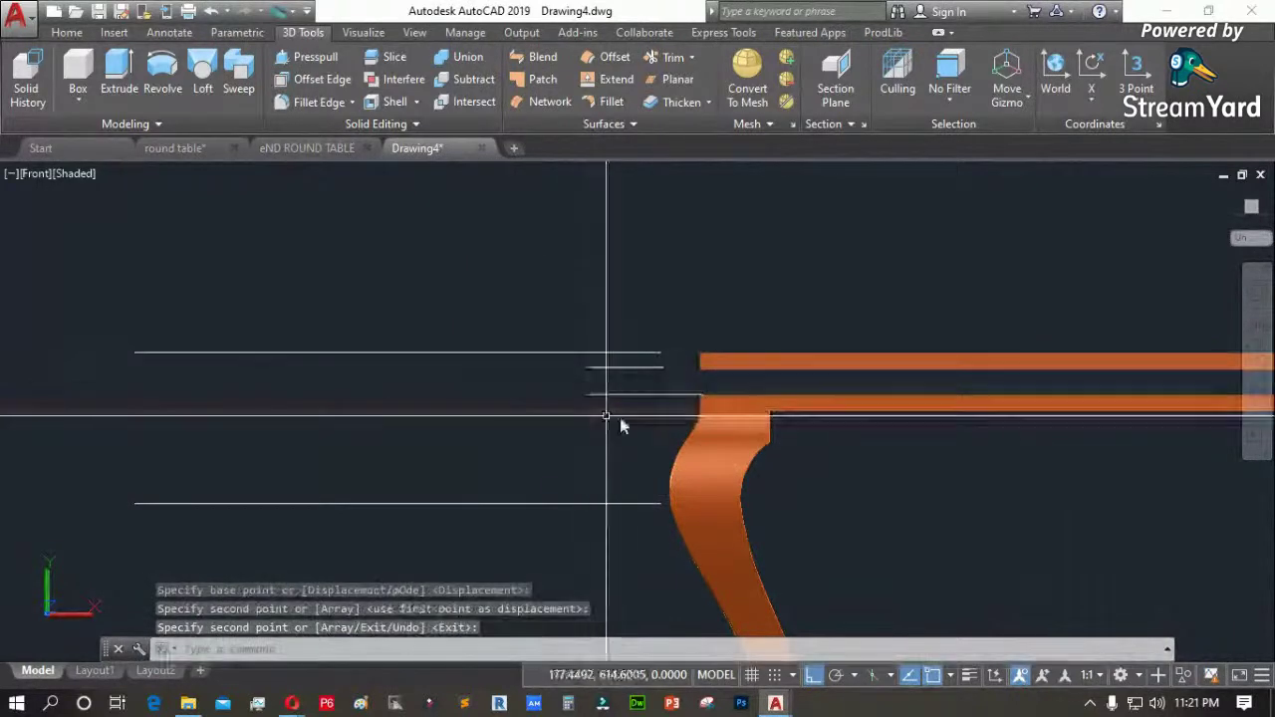
Switch the viewport to Top view
scroll(667, 385, up, 3)
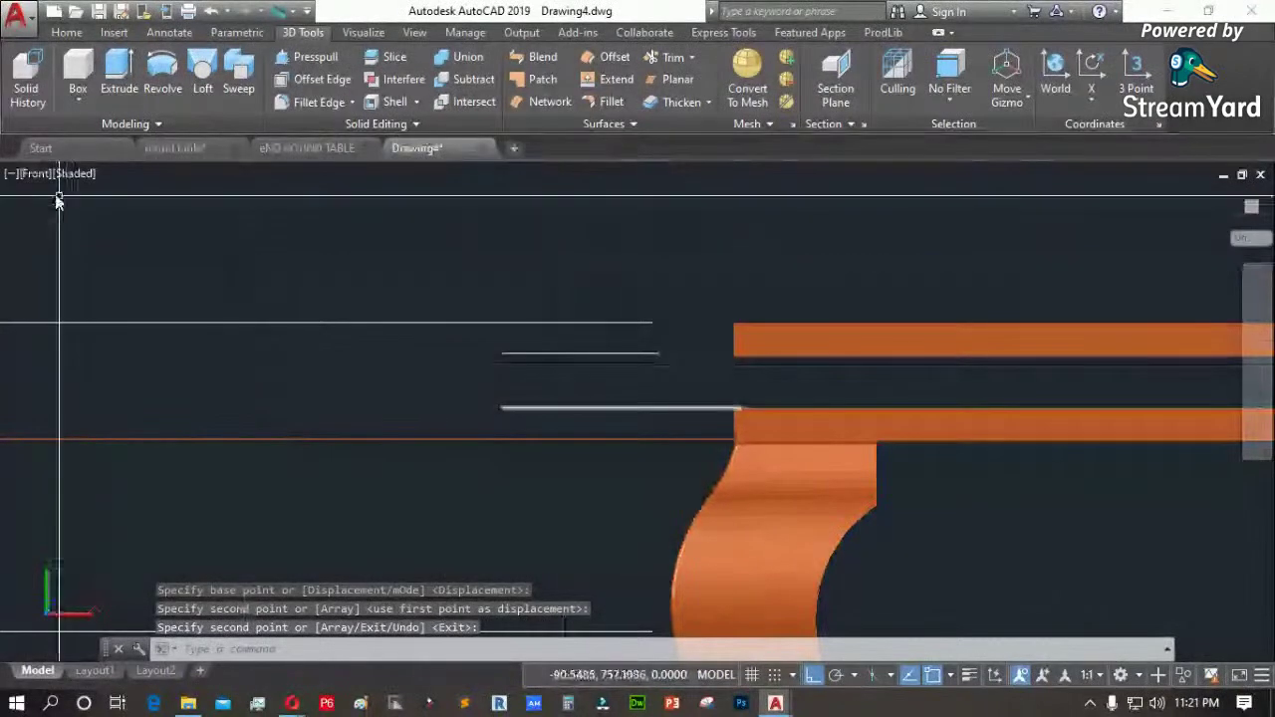
click(33, 173)
click(82, 221)
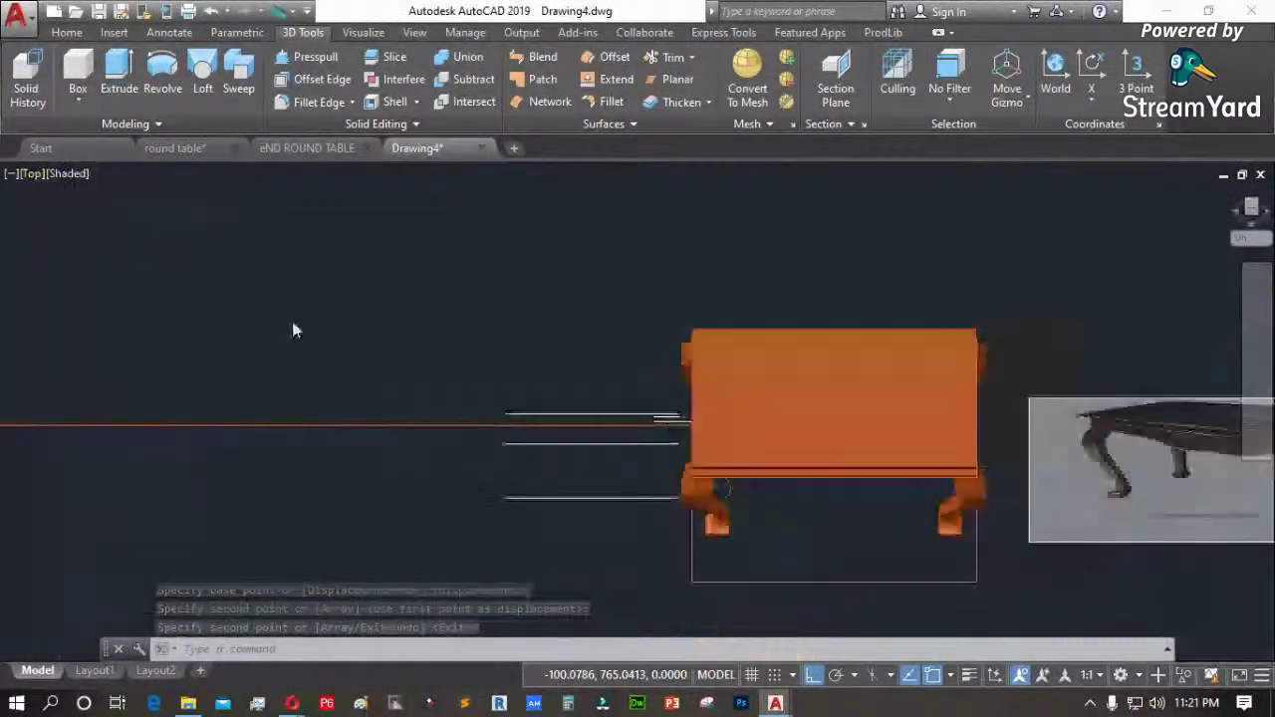
click(31, 173)
click(102, 349)
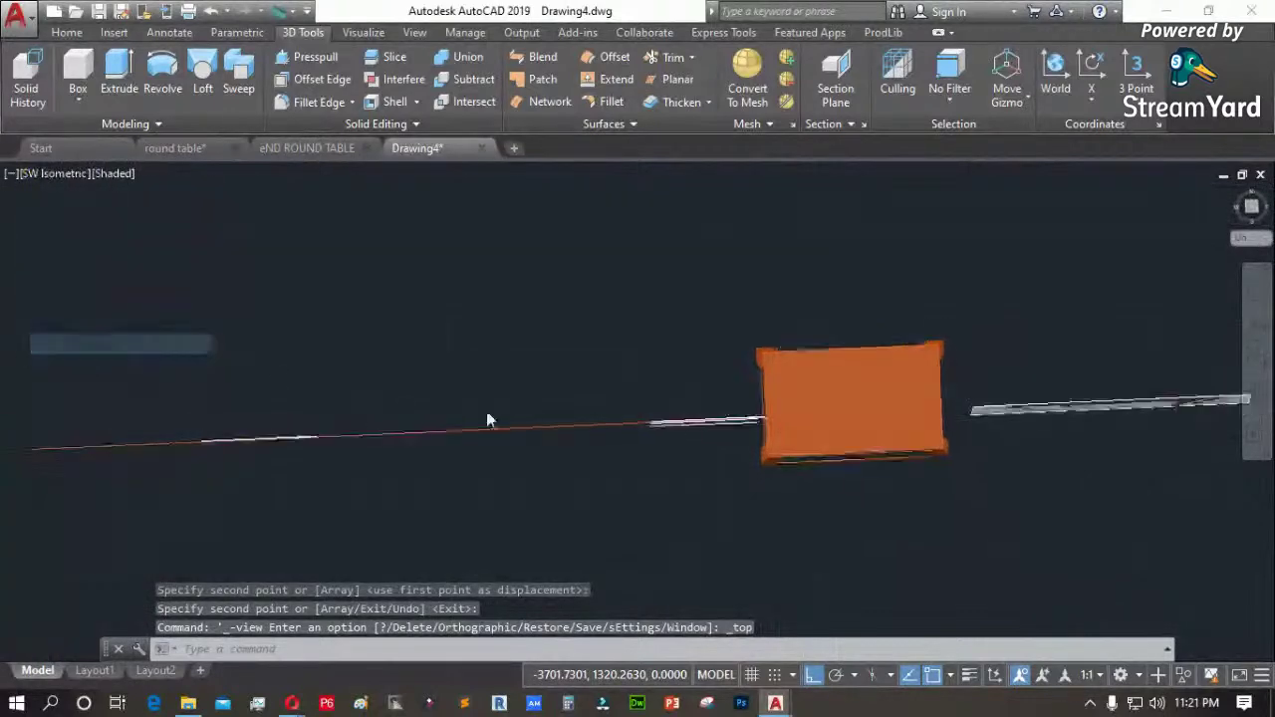
scroll(755, 366, up, 5)
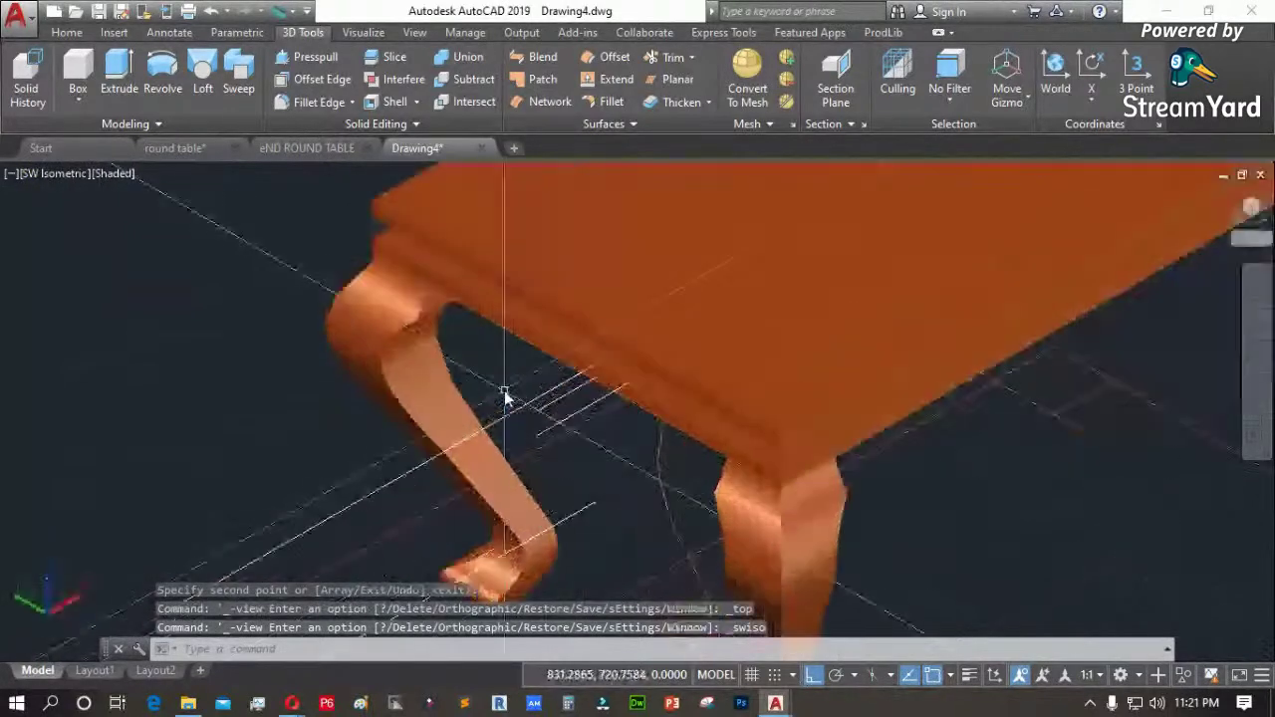
scroll(848, 398, up, 3)
scroll(848, 401, down, 2)
shift+middle_drag(831, 422, 503, 466)
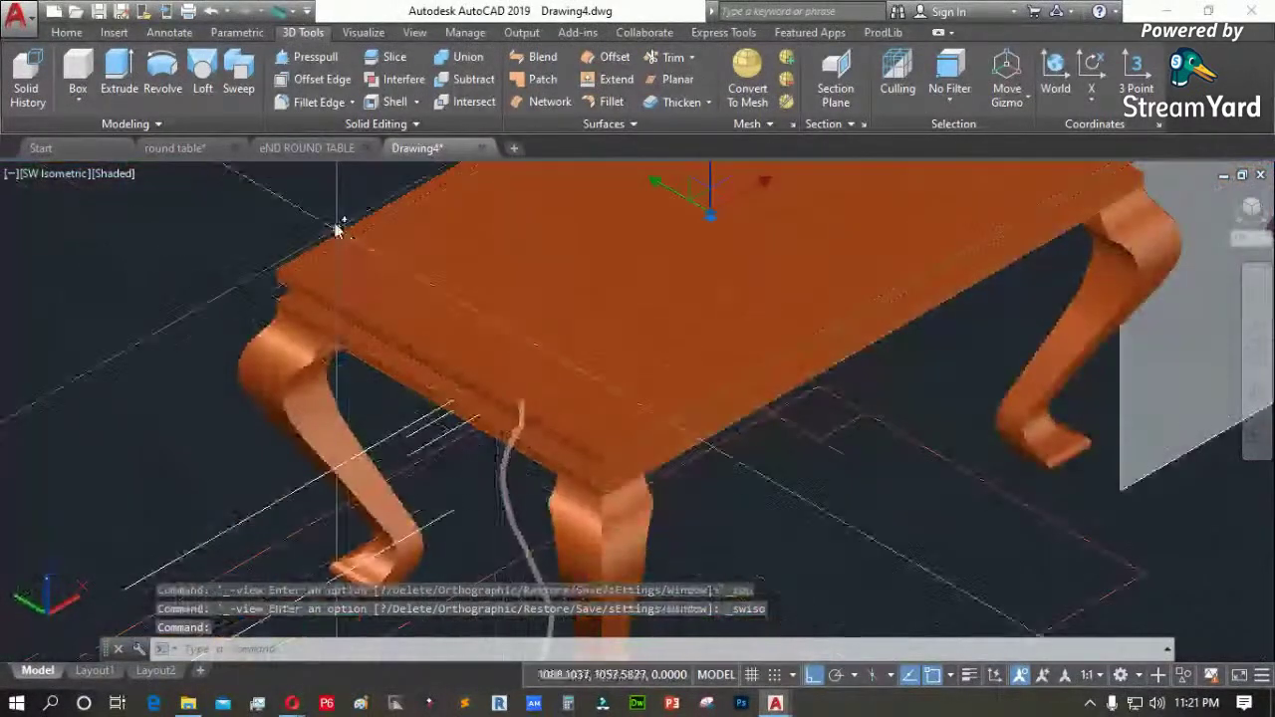
shift+middle_drag(439, 171, 399, 379)
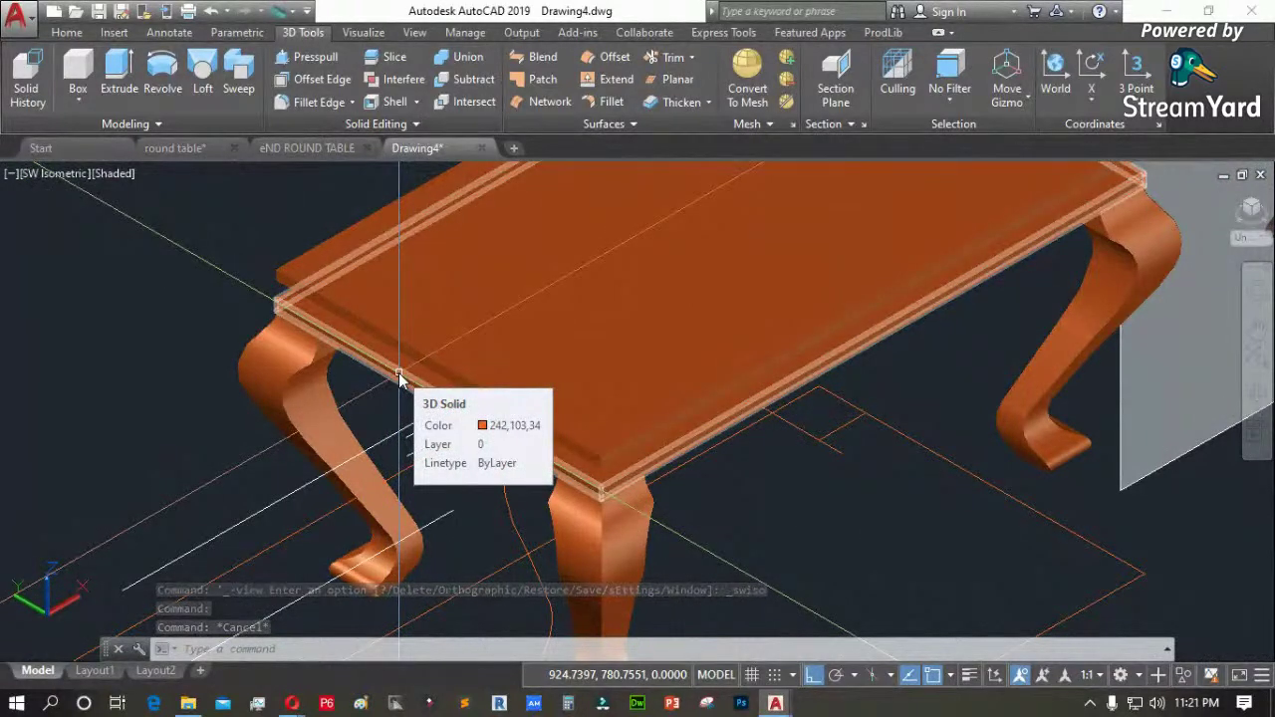
shift+middle_drag(399, 378, 479, 373)
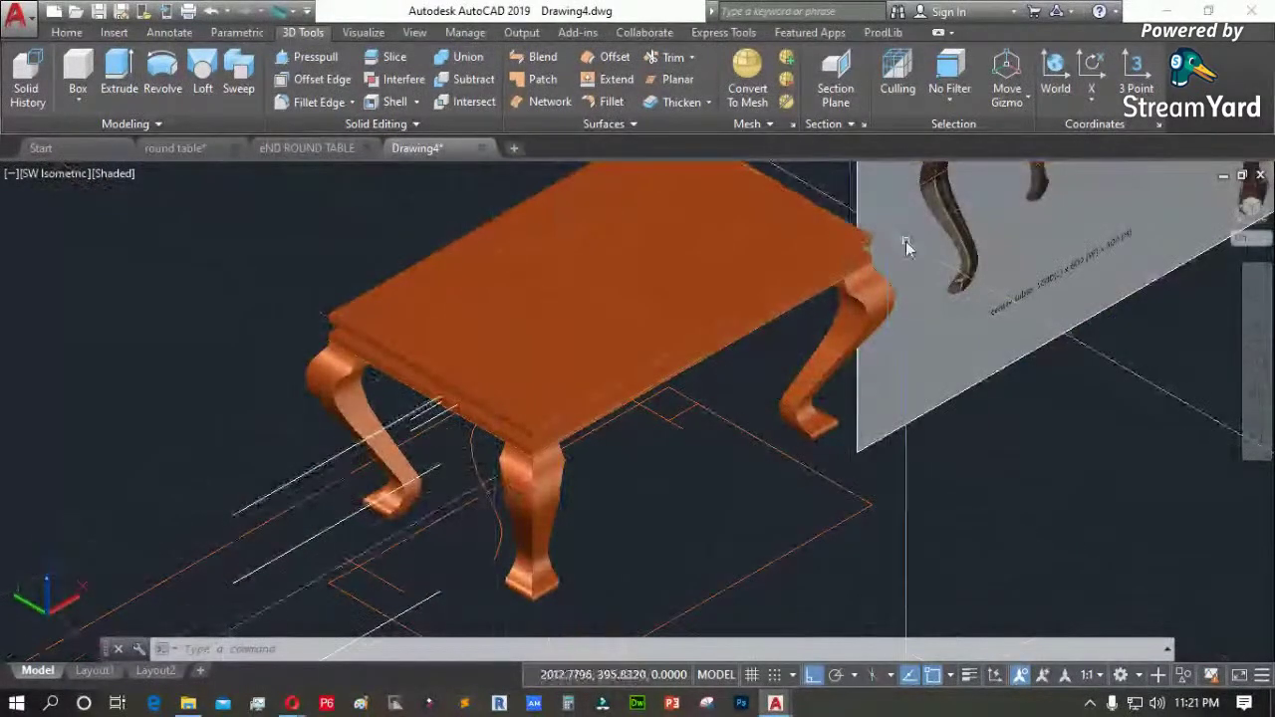
scroll(863, 253, up, 4)
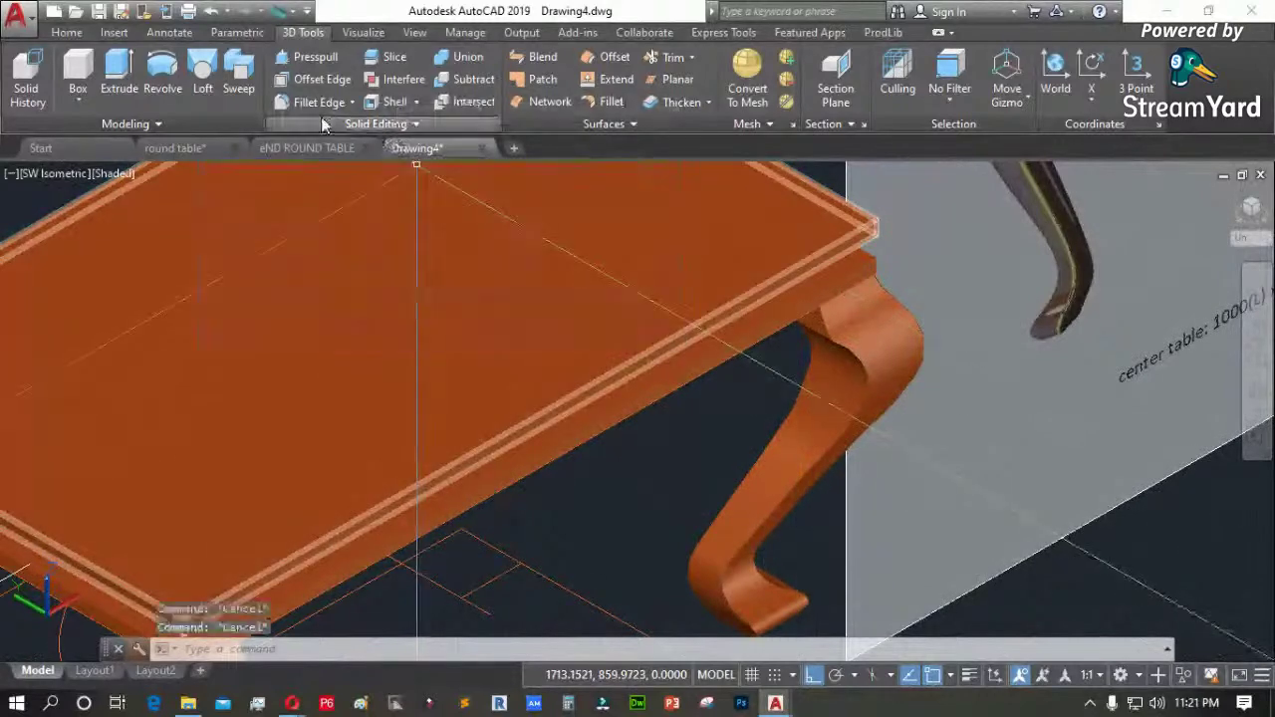
scroll(832, 301, down, 5)
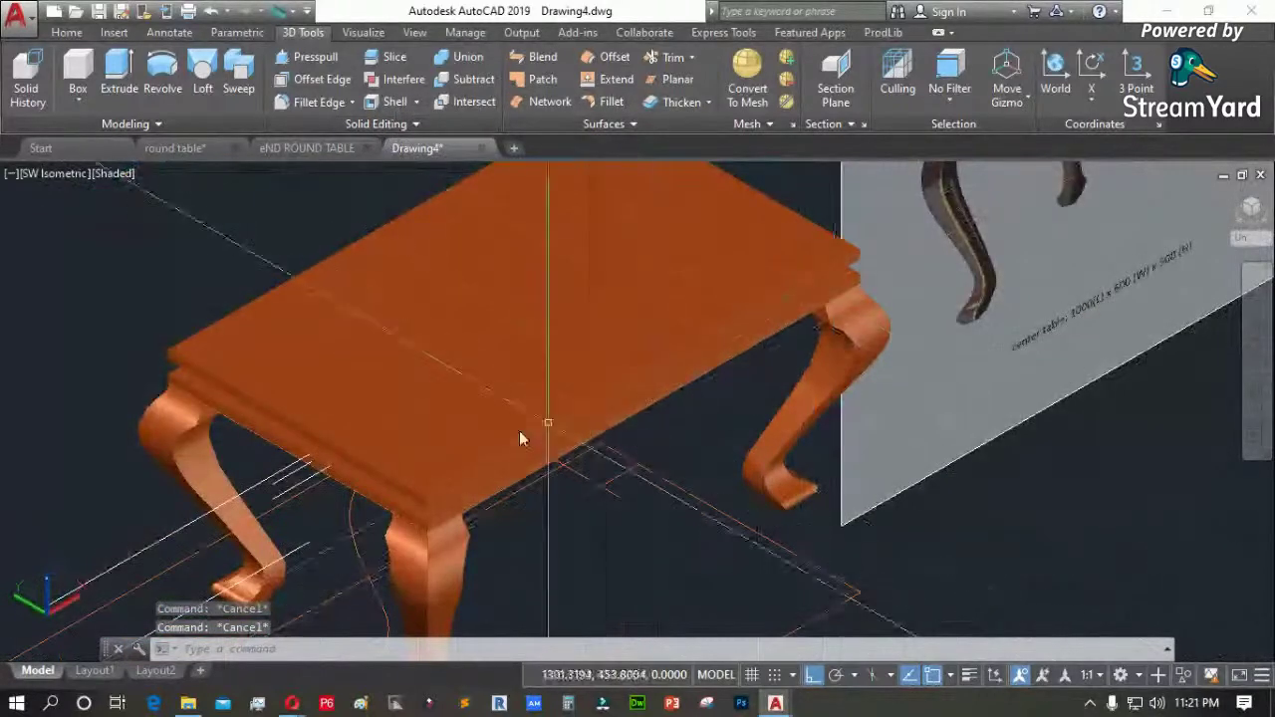
shift+middle_drag(519, 430, 694, 281)
scroll(719, 255, up, 5)
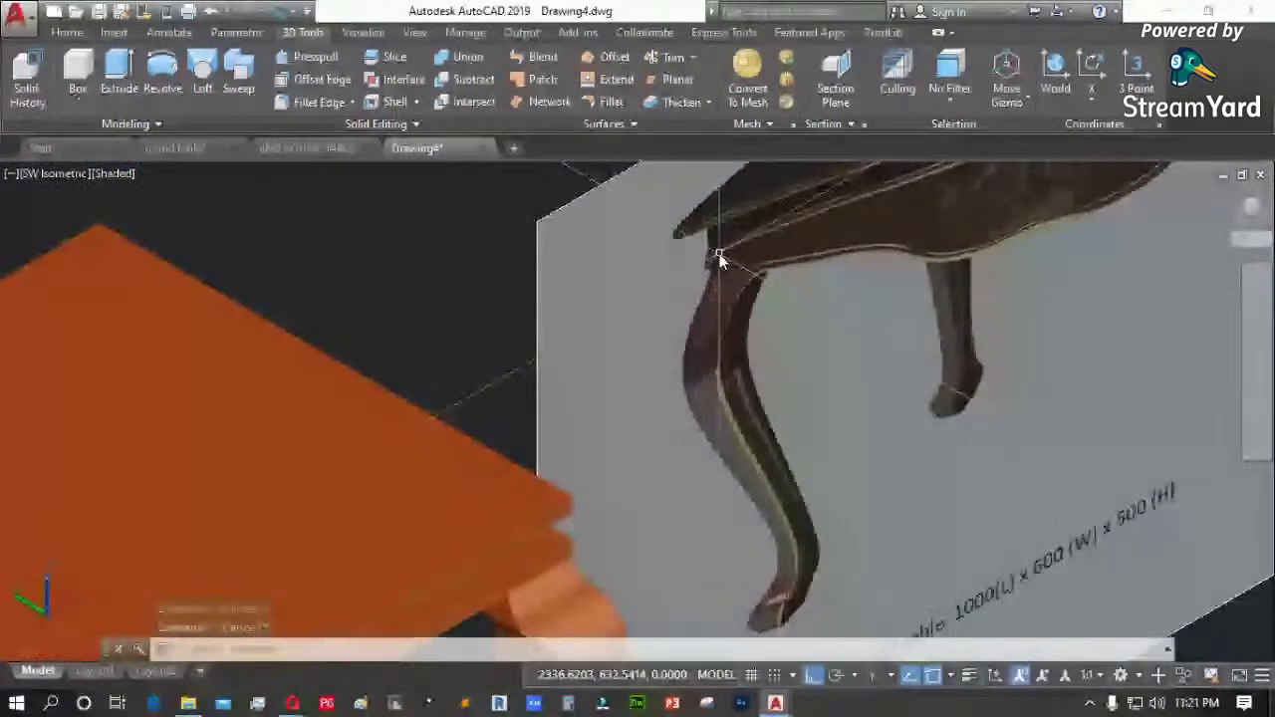
scroll(704, 229, up, 3)
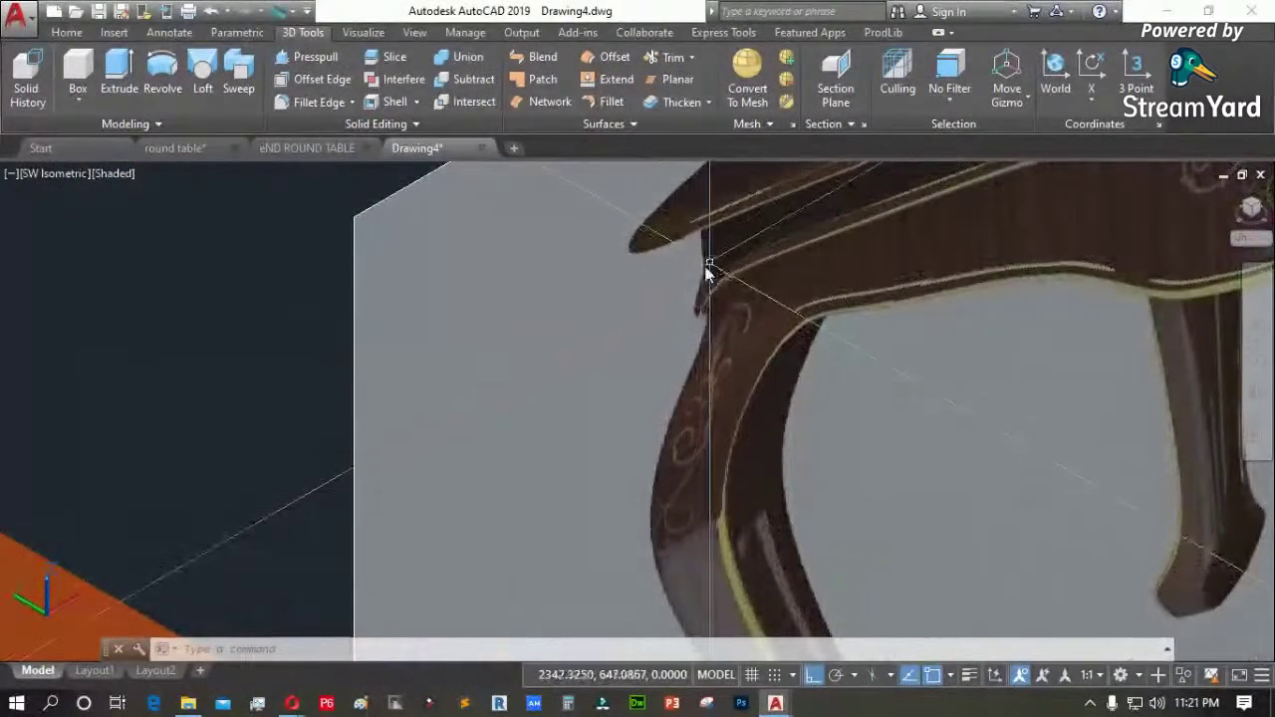
scroll(787, 232, down, 5)
scroll(692, 416, up, 3)
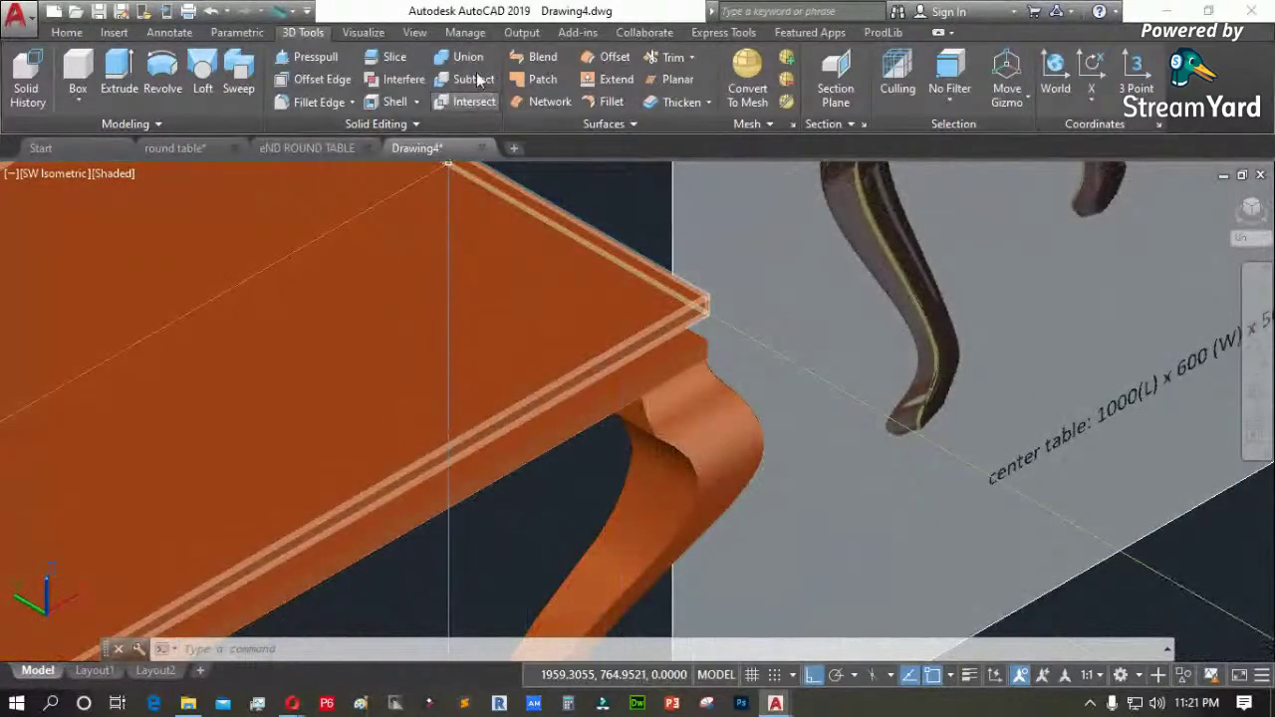
Presspull two tabletop faces upward, the second by a height of 20
click(314, 60)
scroll(552, 427, up, 5)
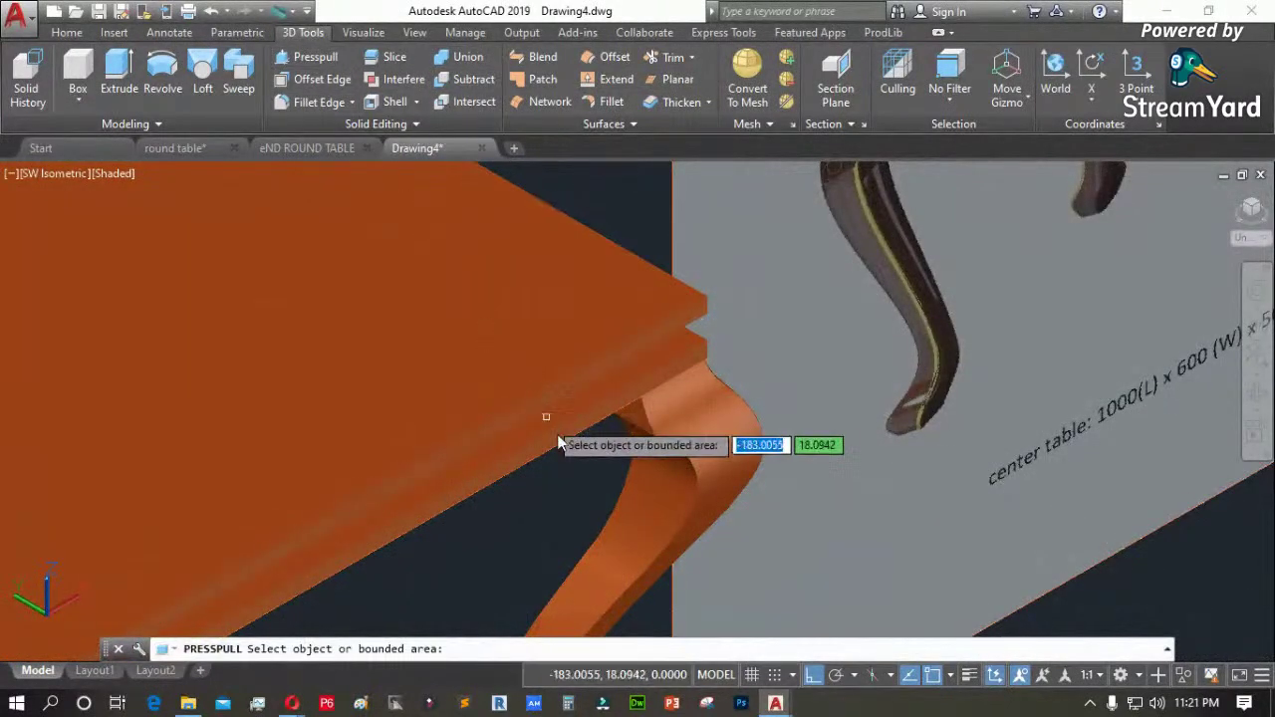
click(537, 302)
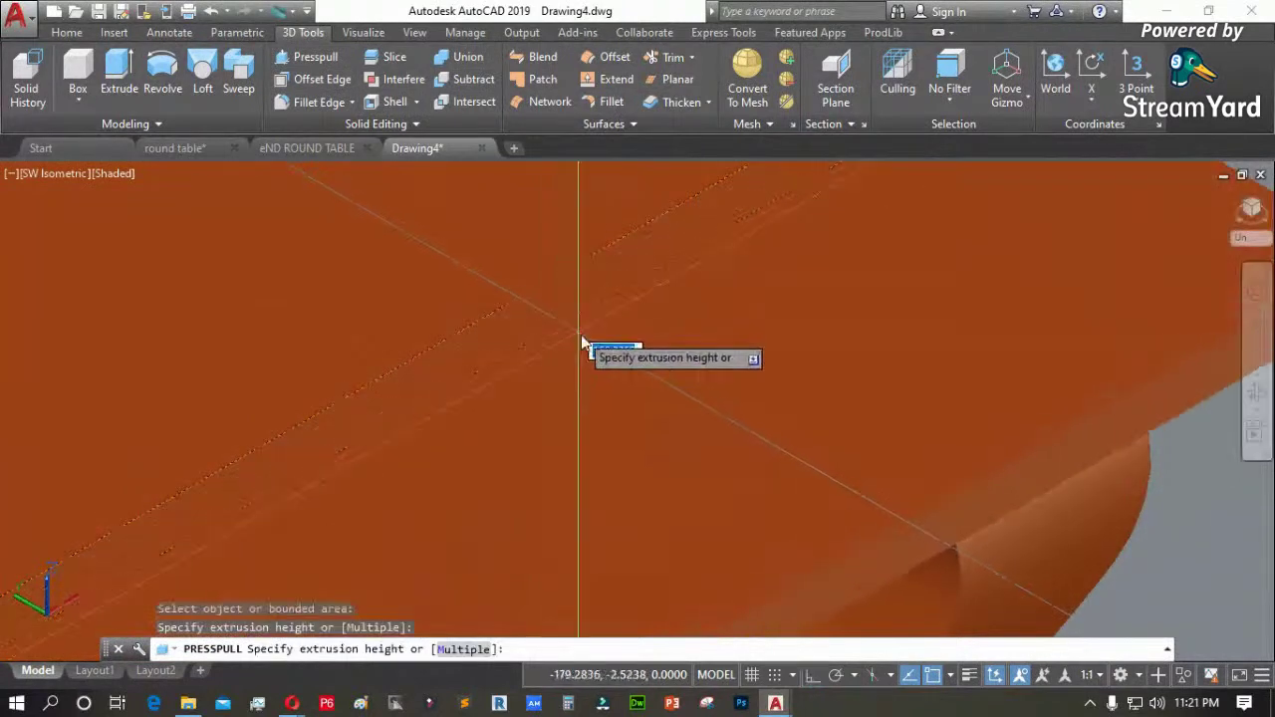
click(676, 396)
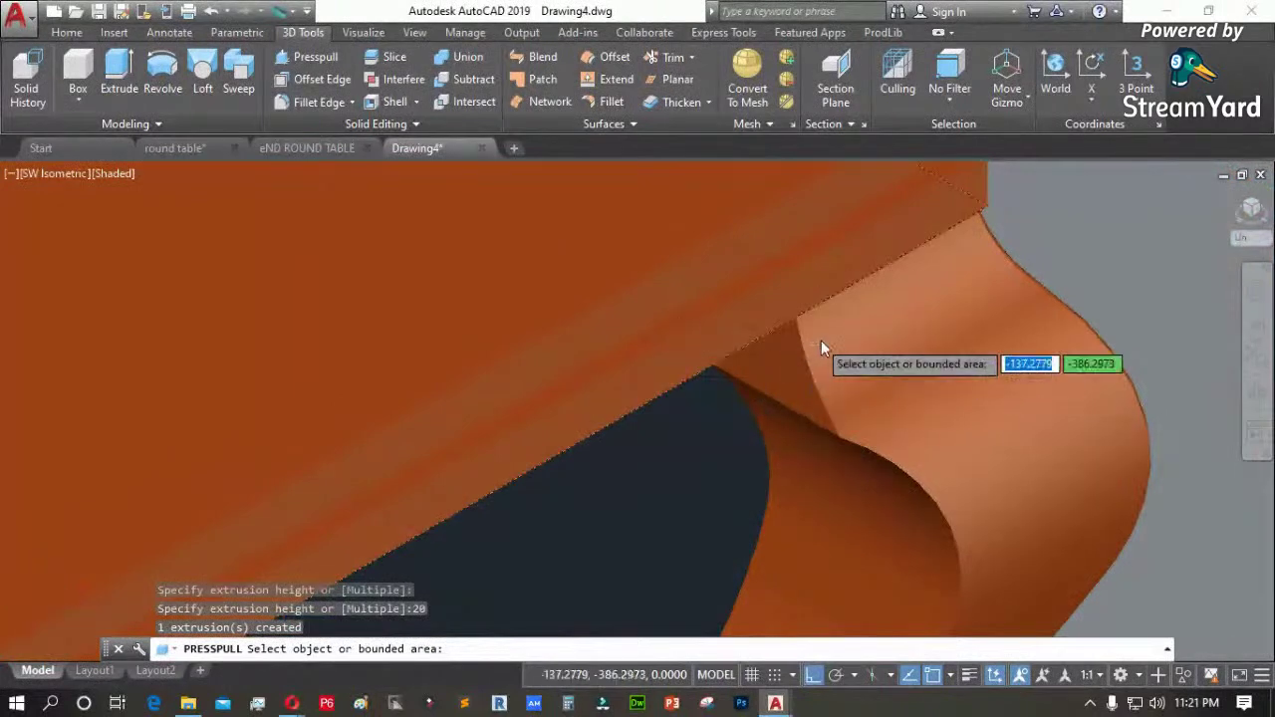
scroll(866, 228, down, 5)
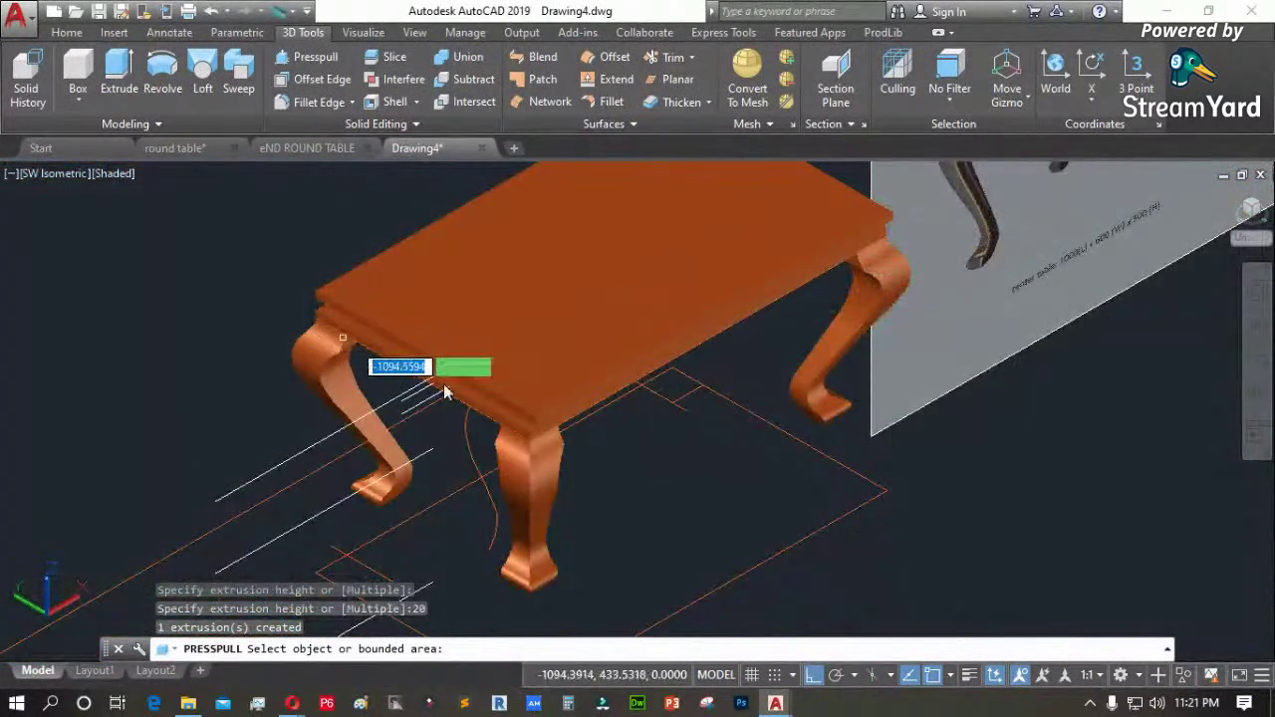
scroll(445, 392, up, 4)
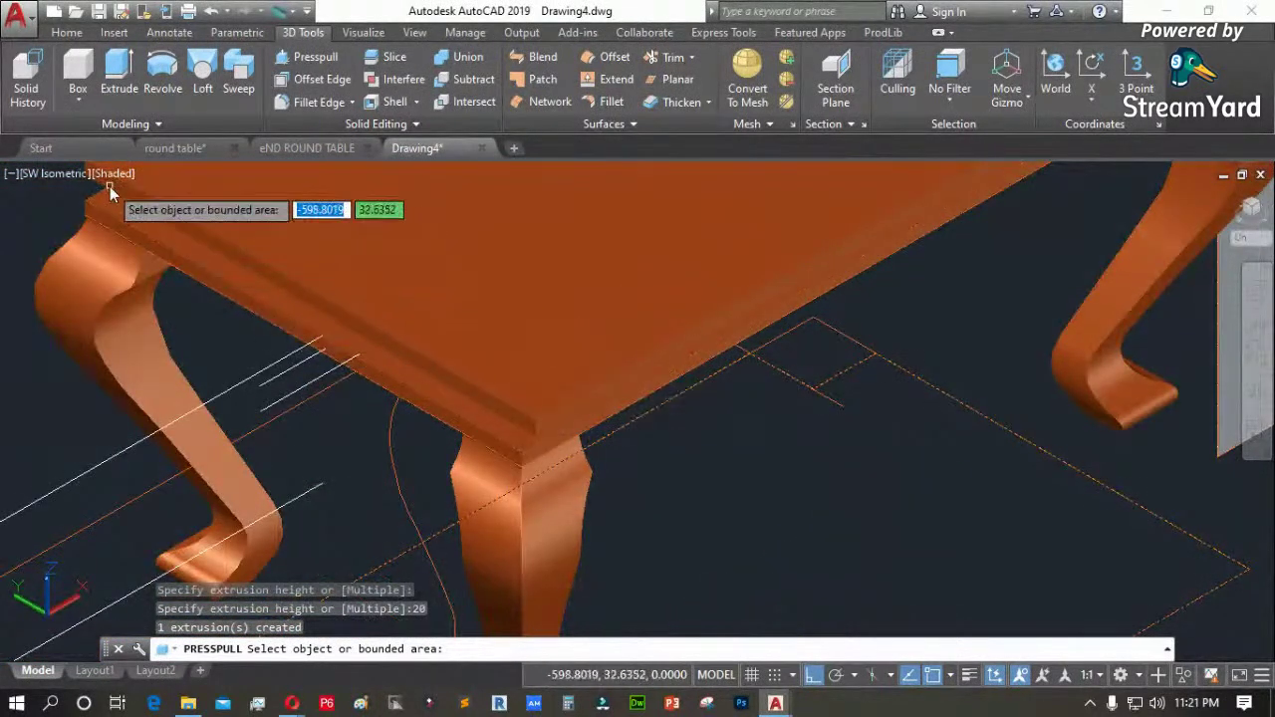
click(142, 201)
scroll(83, 242, up, 3)
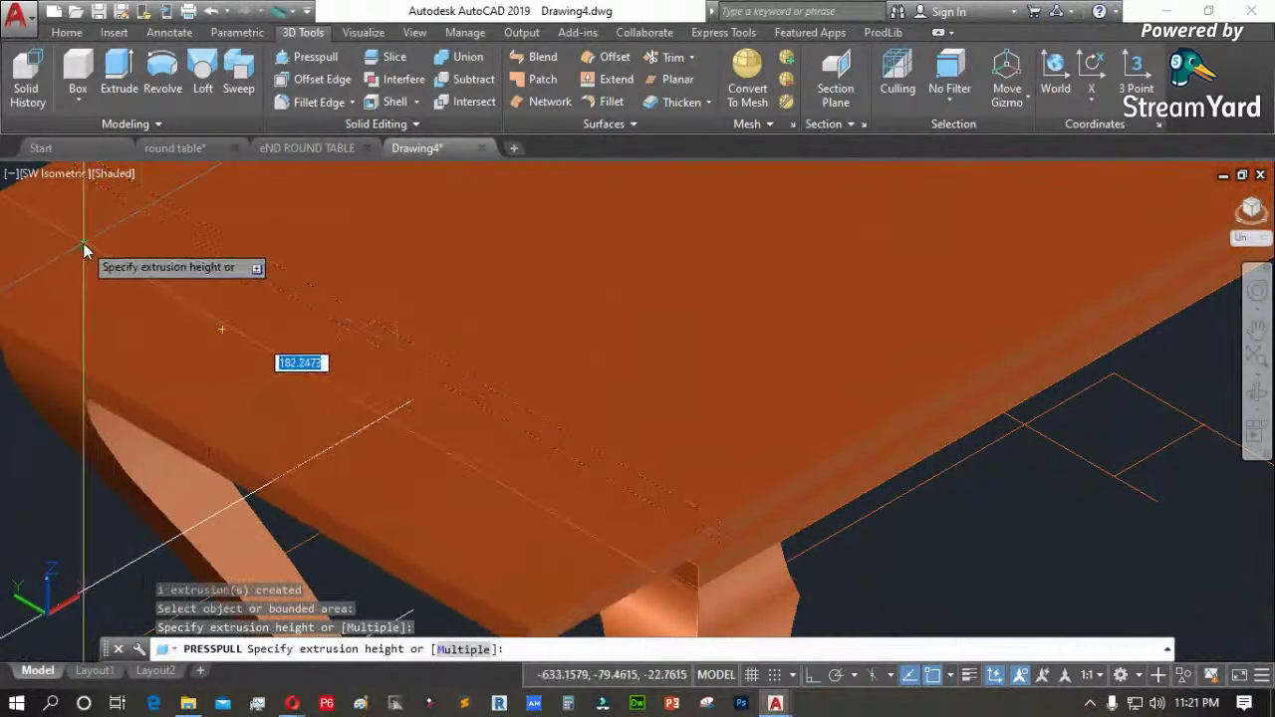
text(20)
key(Return)
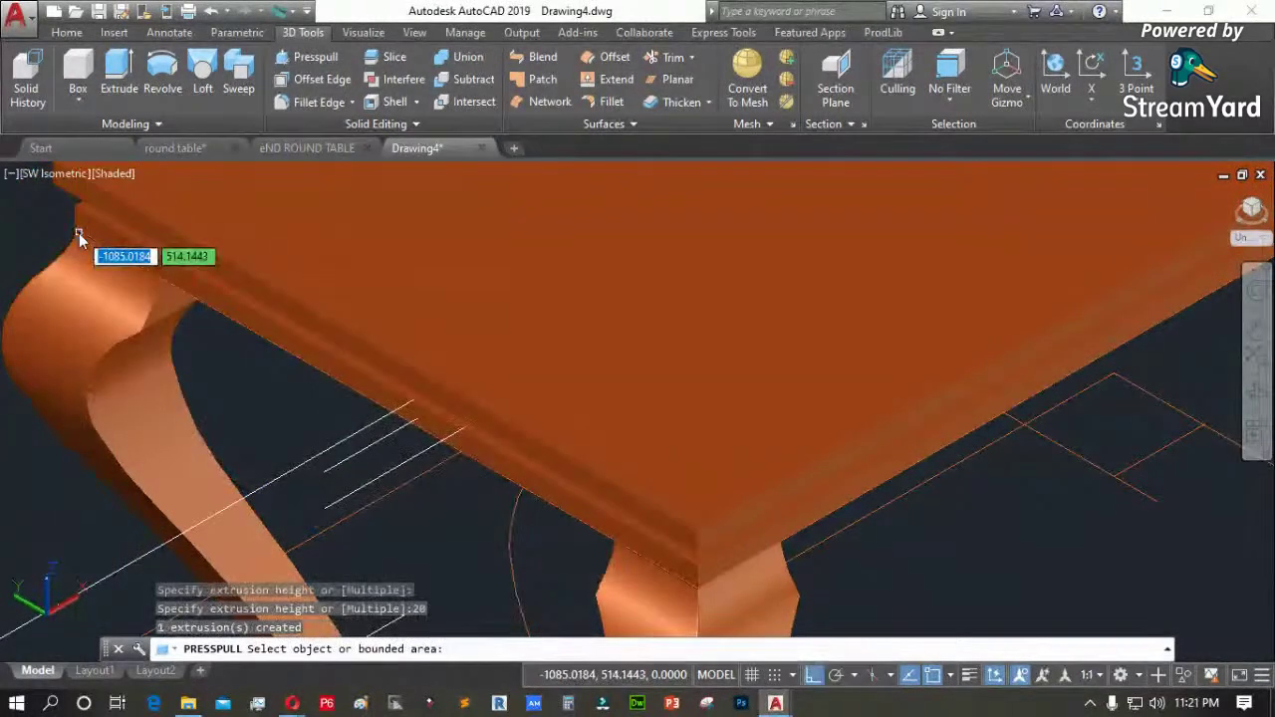
scroll(109, 299, down, 3)
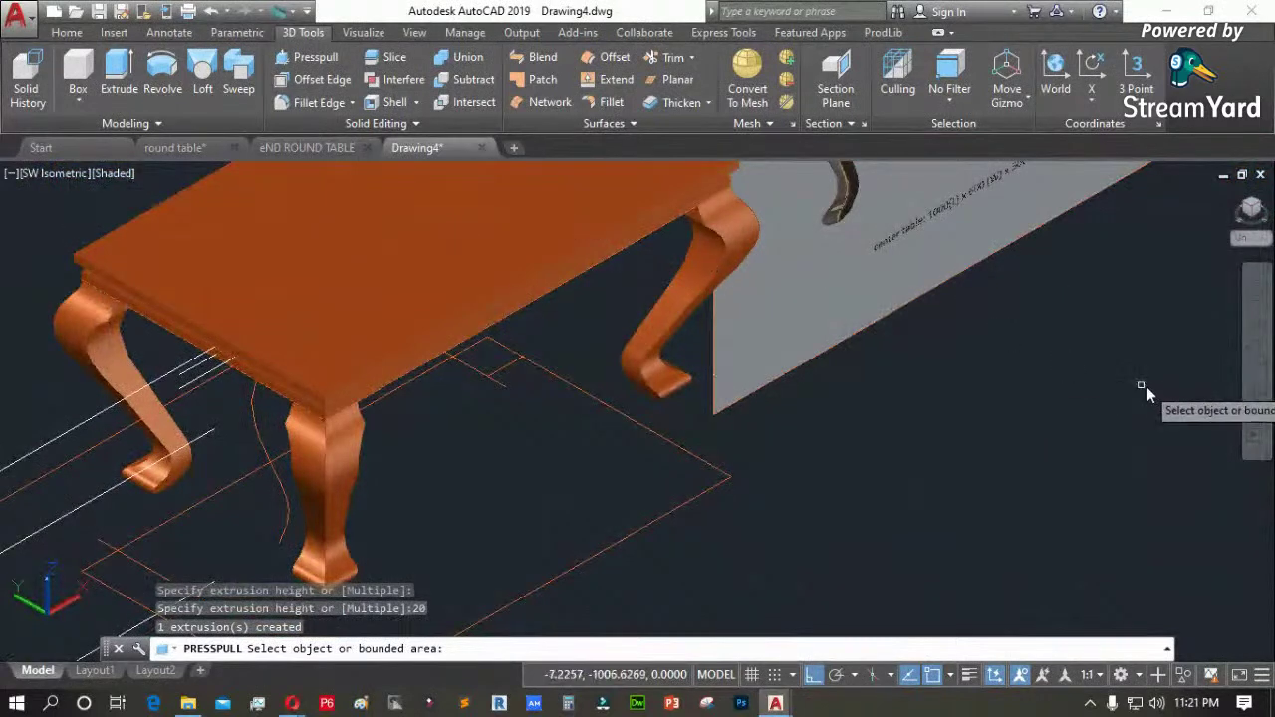
Orbit around the table to inspect the extrusions, then return to Presspull
click(1255, 395)
drag(683, 276, 202, 218)
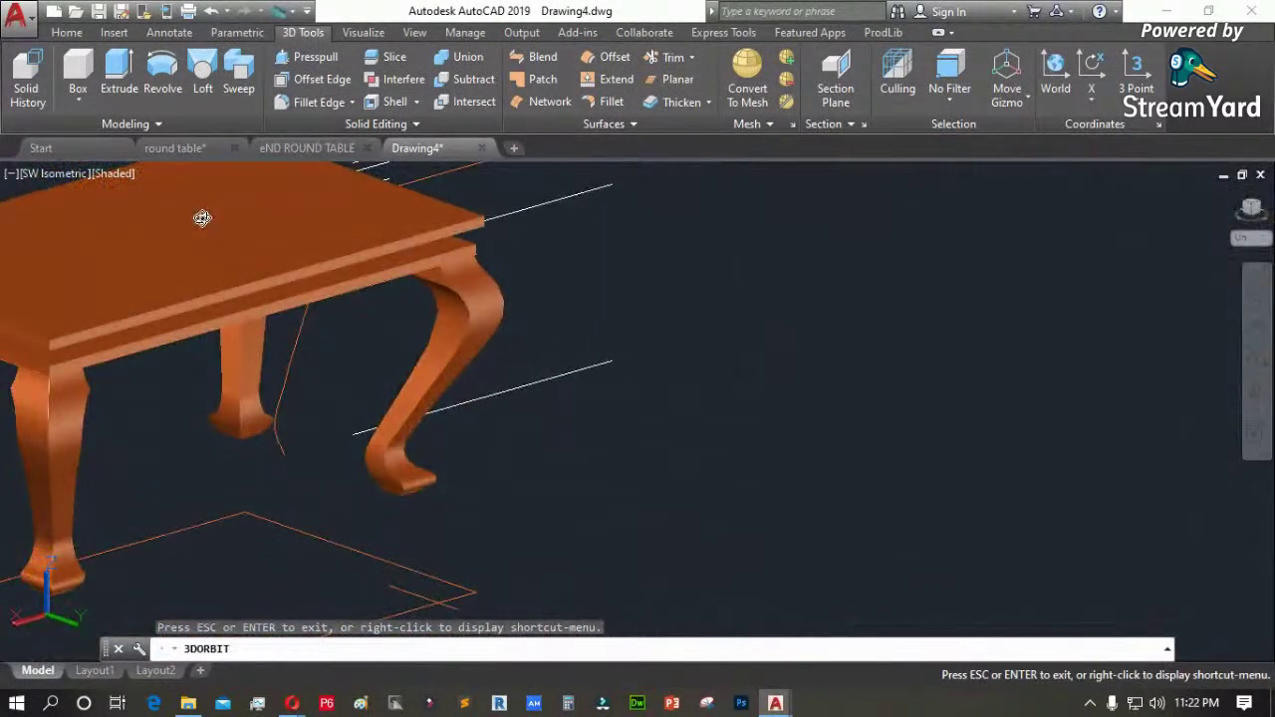
drag(690, 334, 843, 381)
scroll(59, 354, up, 8)
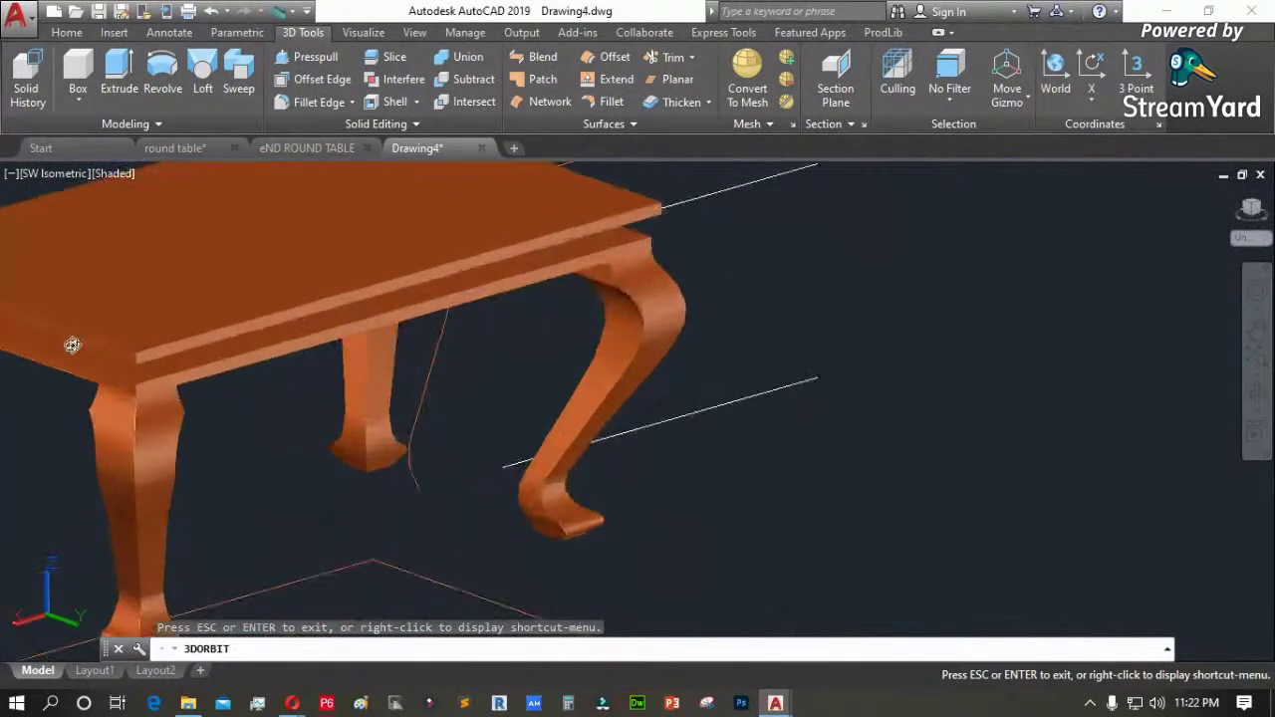
right_click(86, 370)
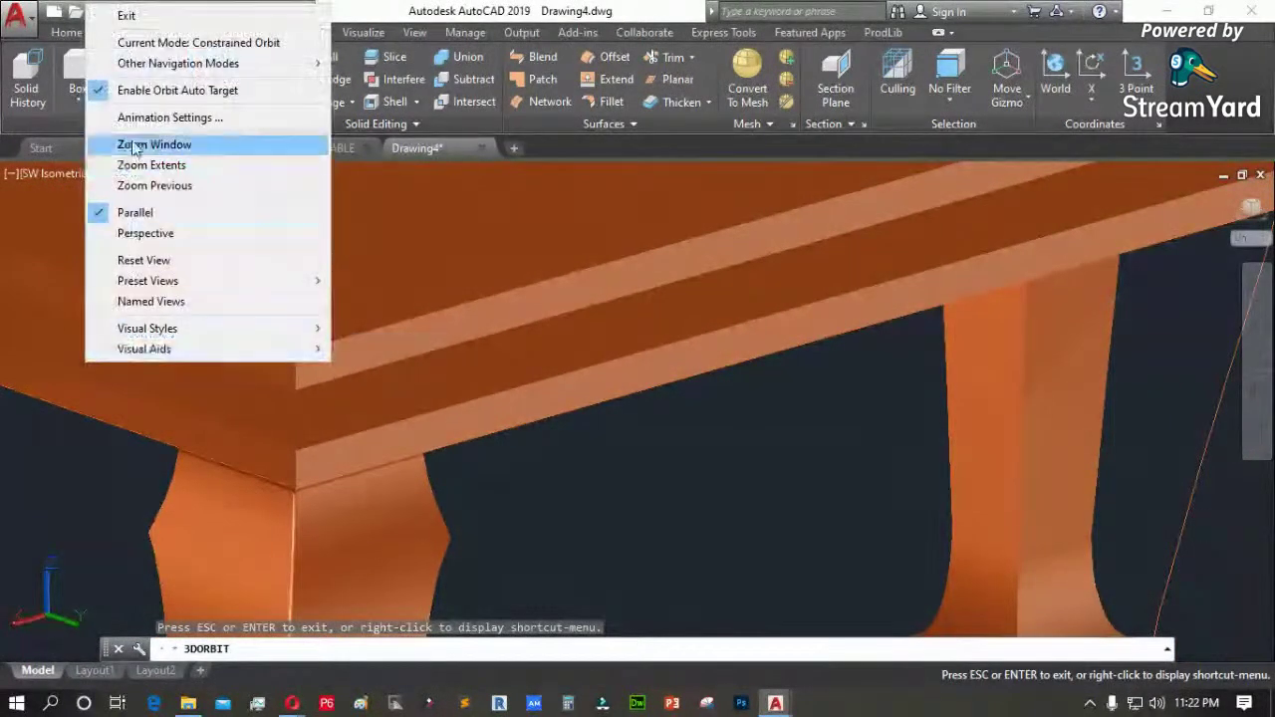
click(840, 443)
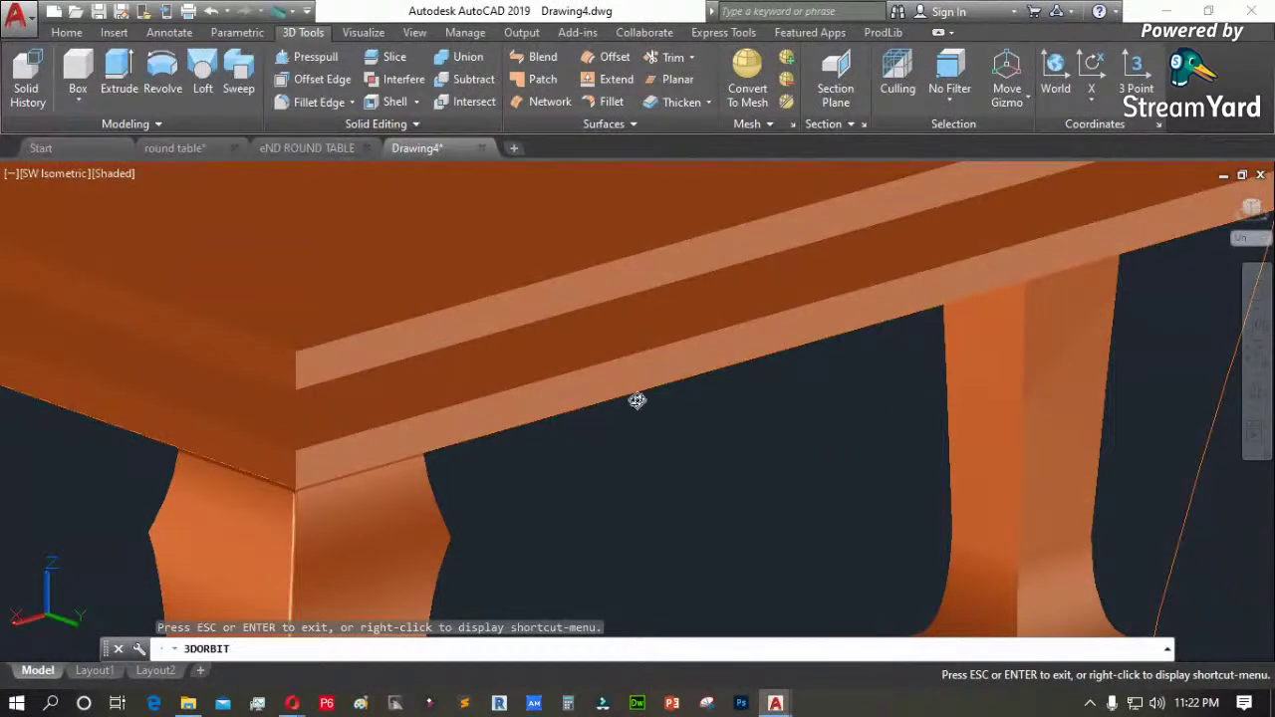
right_click(673, 440)
click(718, 97)
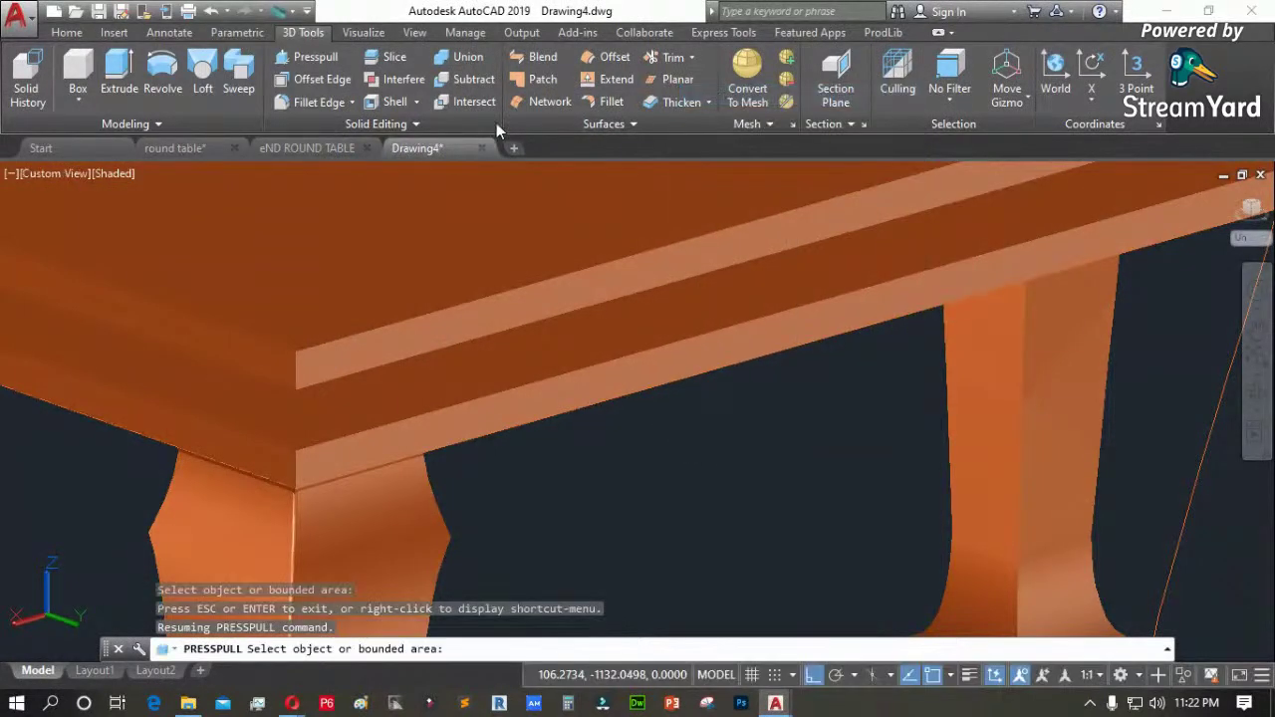
Presspull another tabletop face and the thin strip beneath by 20 each, then end the command
click(247, 352)
text(20)
key(Return)
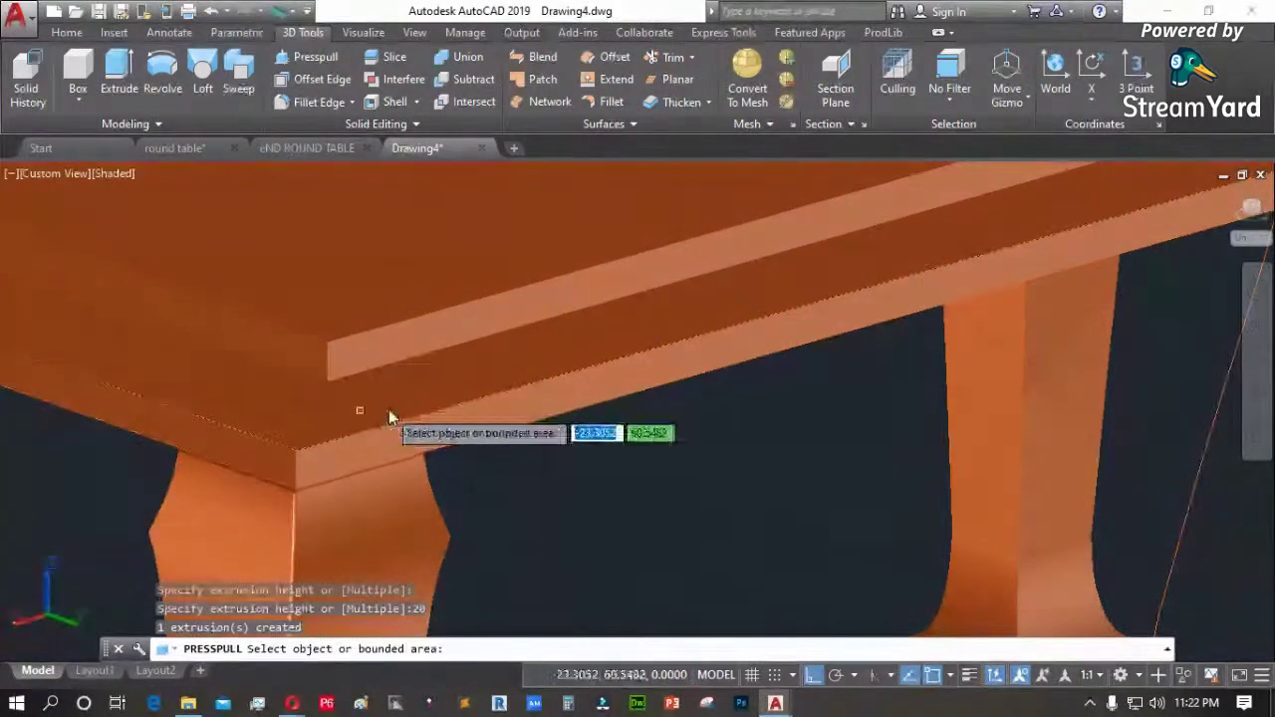
click(409, 335)
text(20)
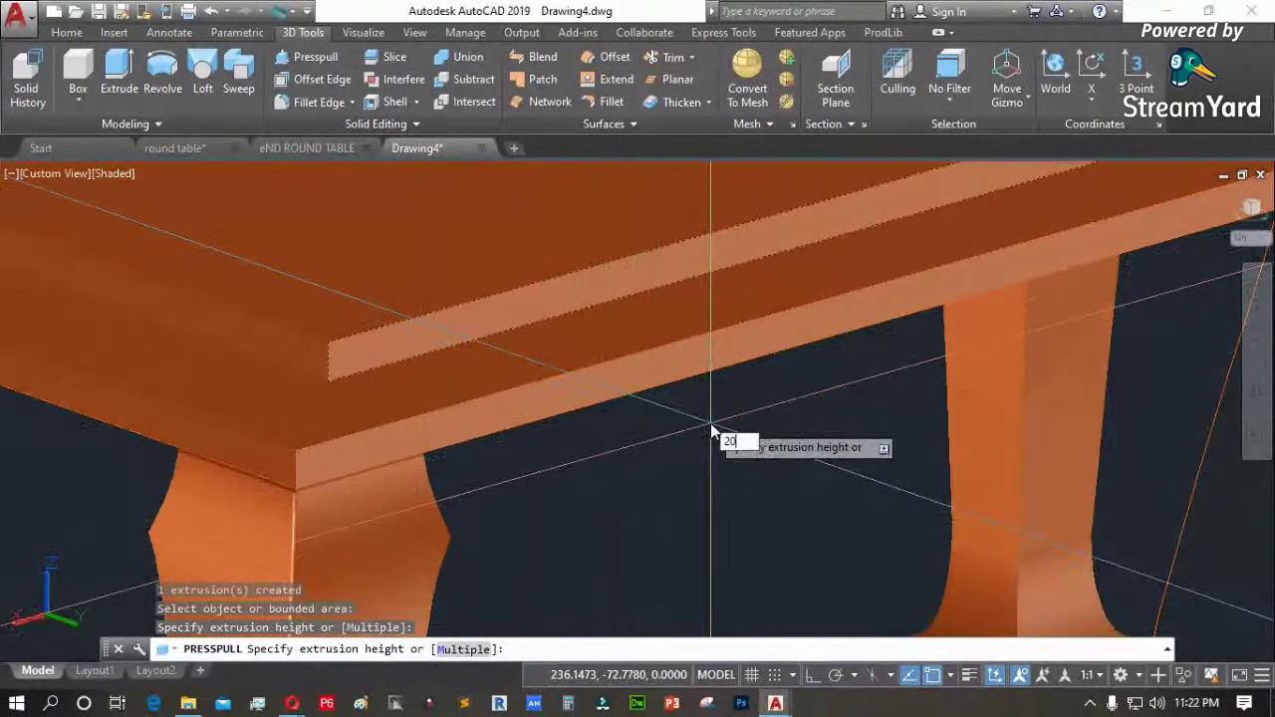
key(Return)
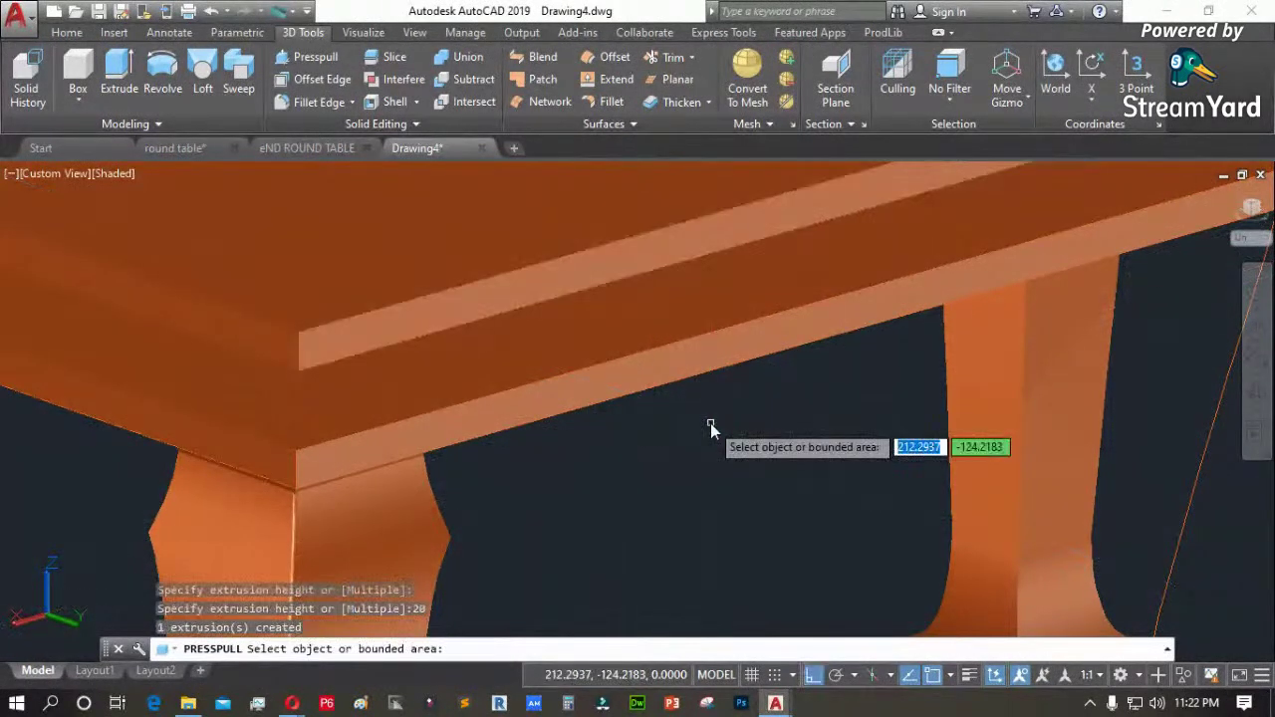
shift+middle_drag(590, 473, 626, 416)
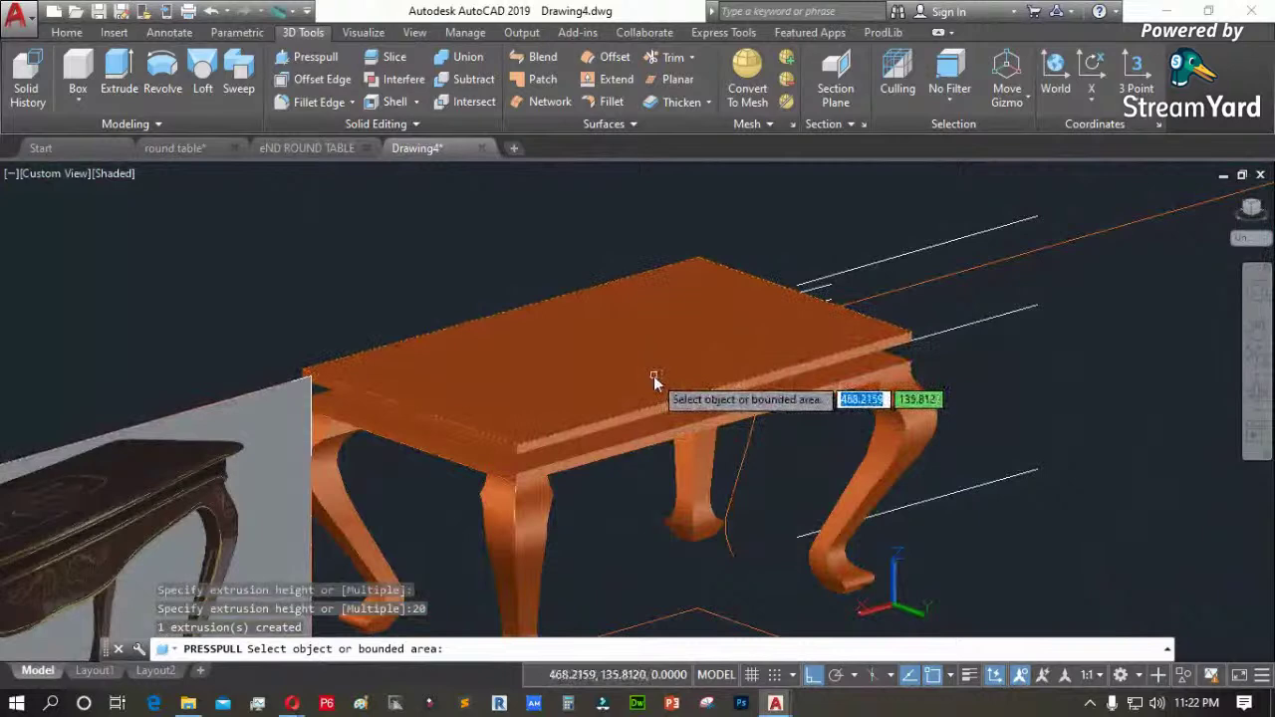
key(Return)
click(55, 173)
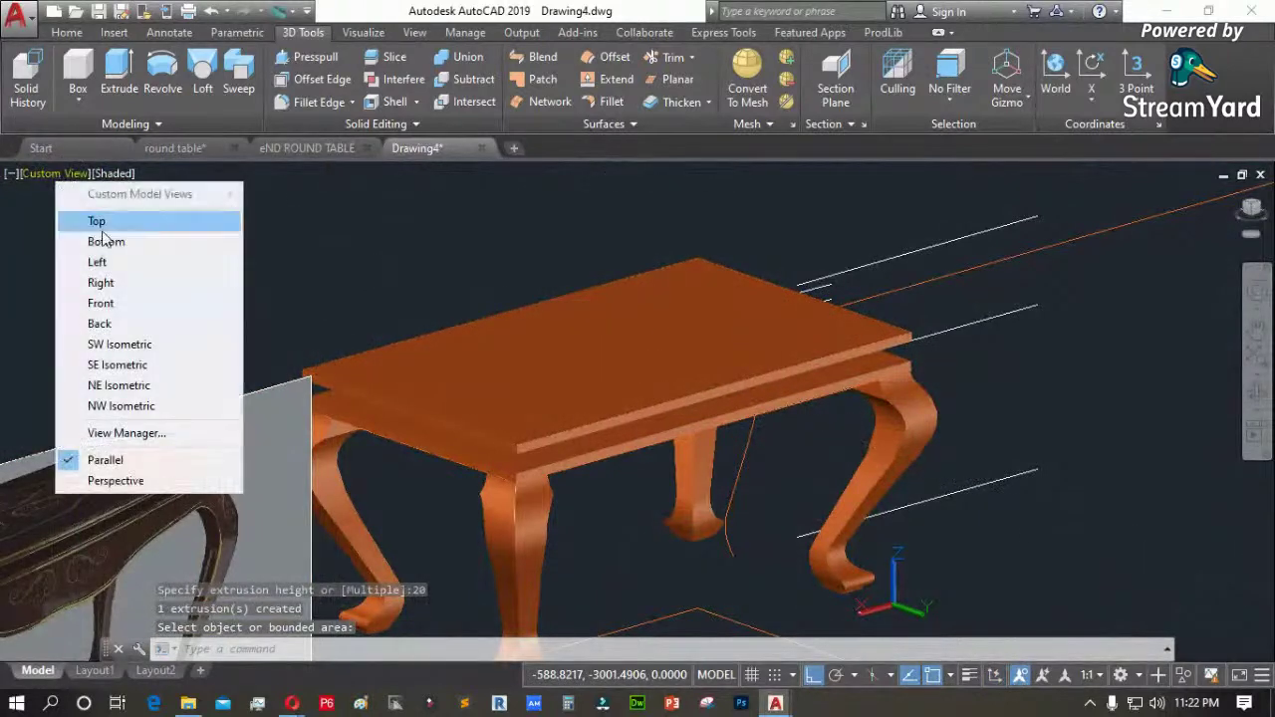
Switch to Front view, then to the Right side view of the table
click(90, 302)
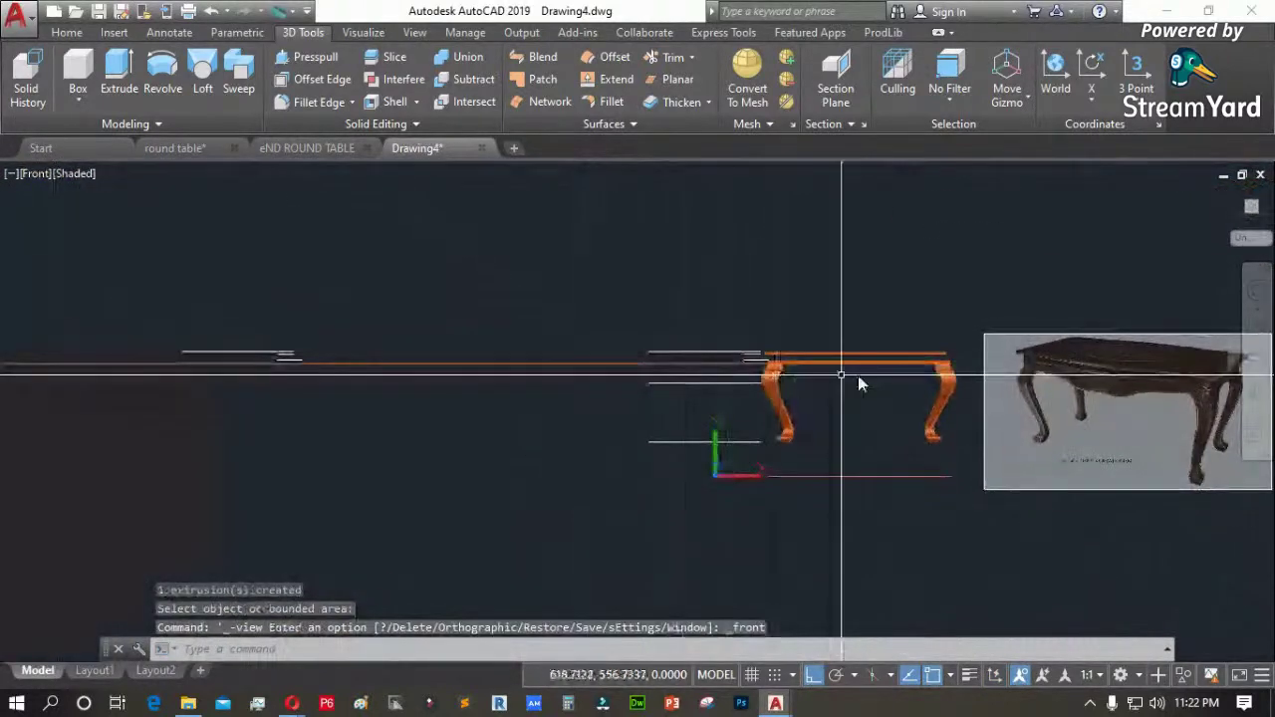
scroll(927, 368, up, 6)
scroll(1062, 397, down, 3)
scroll(617, 404, up, 2)
scroll(437, 363, down, 4)
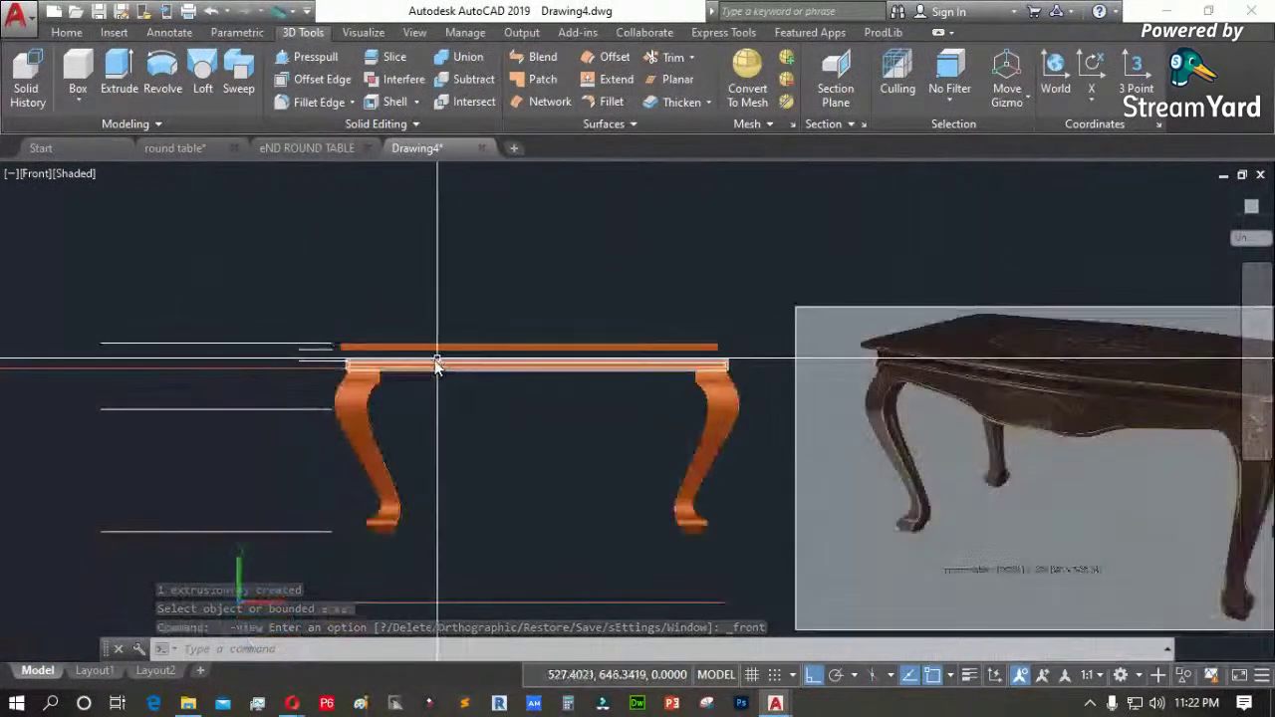
click(36, 173)
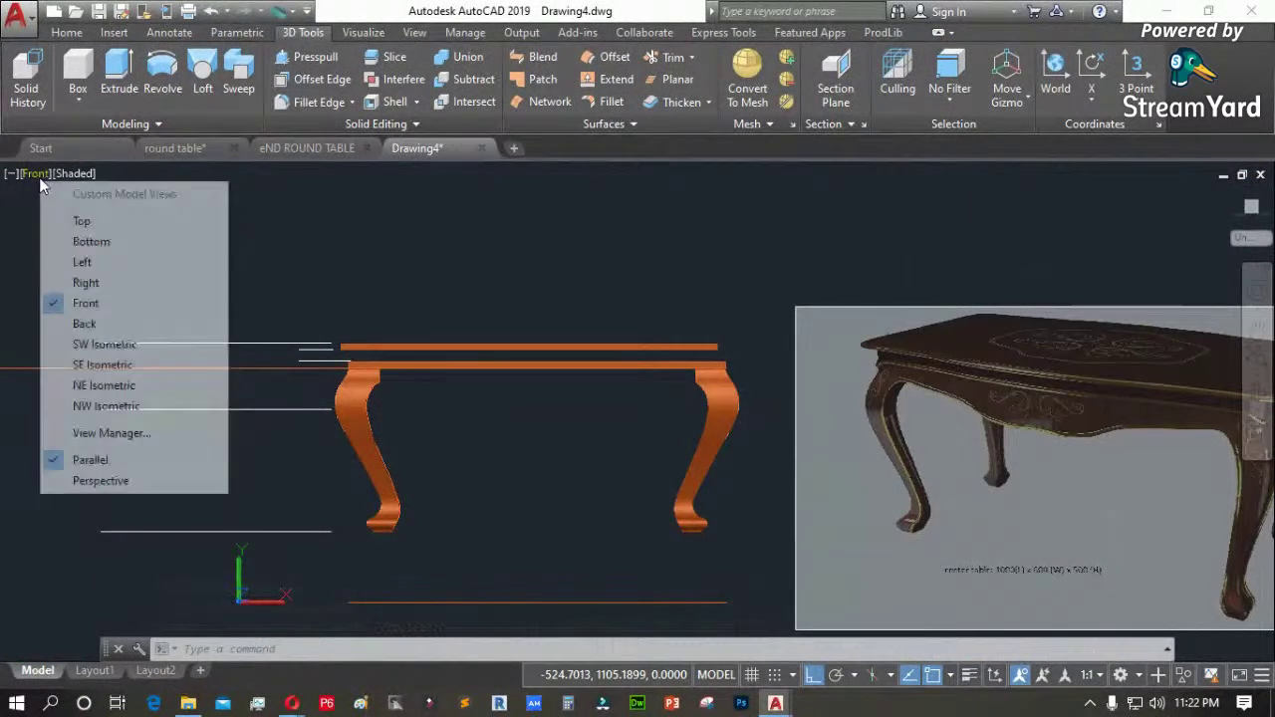
click(103, 284)
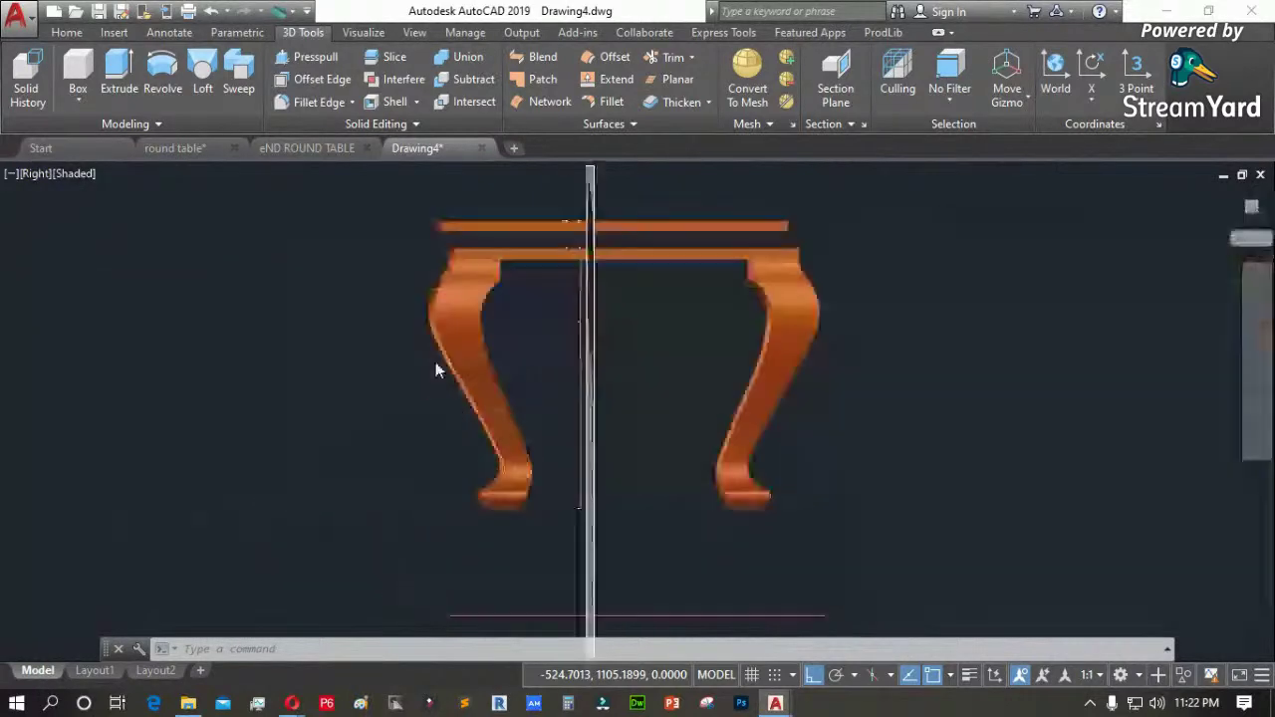
scroll(811, 245, up, 2)
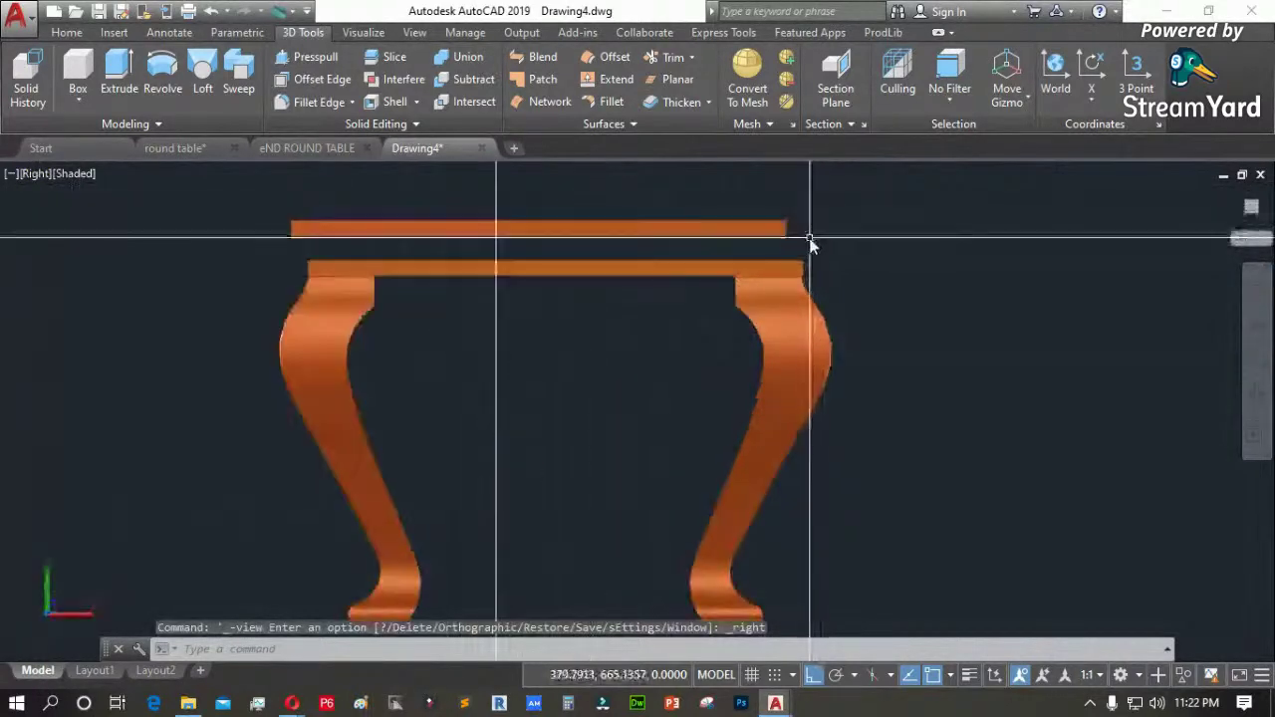
scroll(811, 226, up, 1)
scroll(469, 413, down, 4)
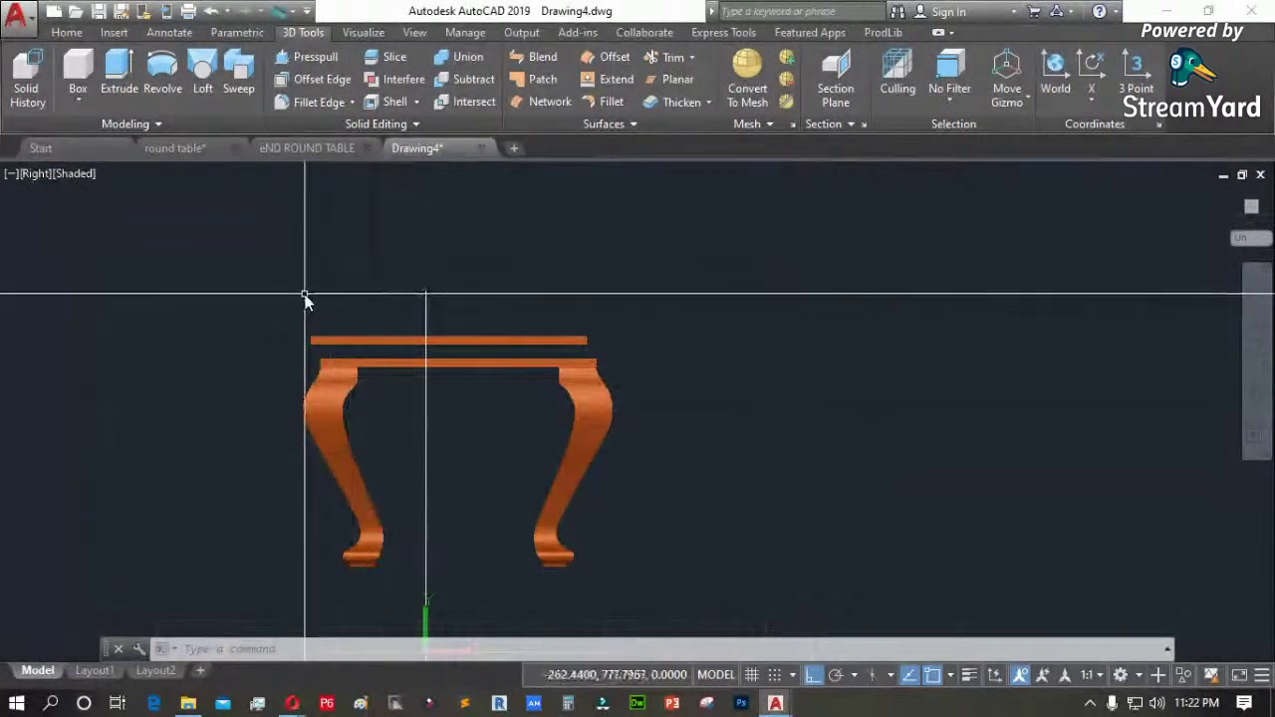
scroll(305, 296, up, 3)
Draw a vertical polyline guide line through the top slab
text(PL)
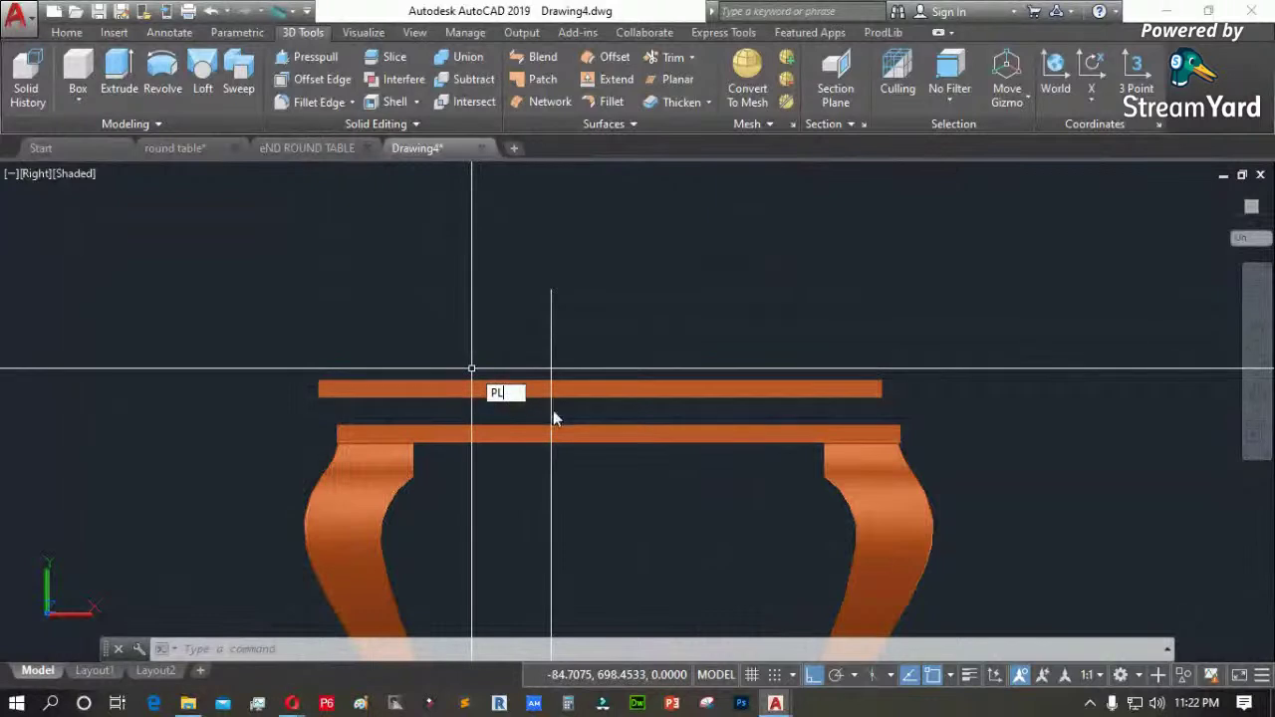
key(Return)
click(620, 436)
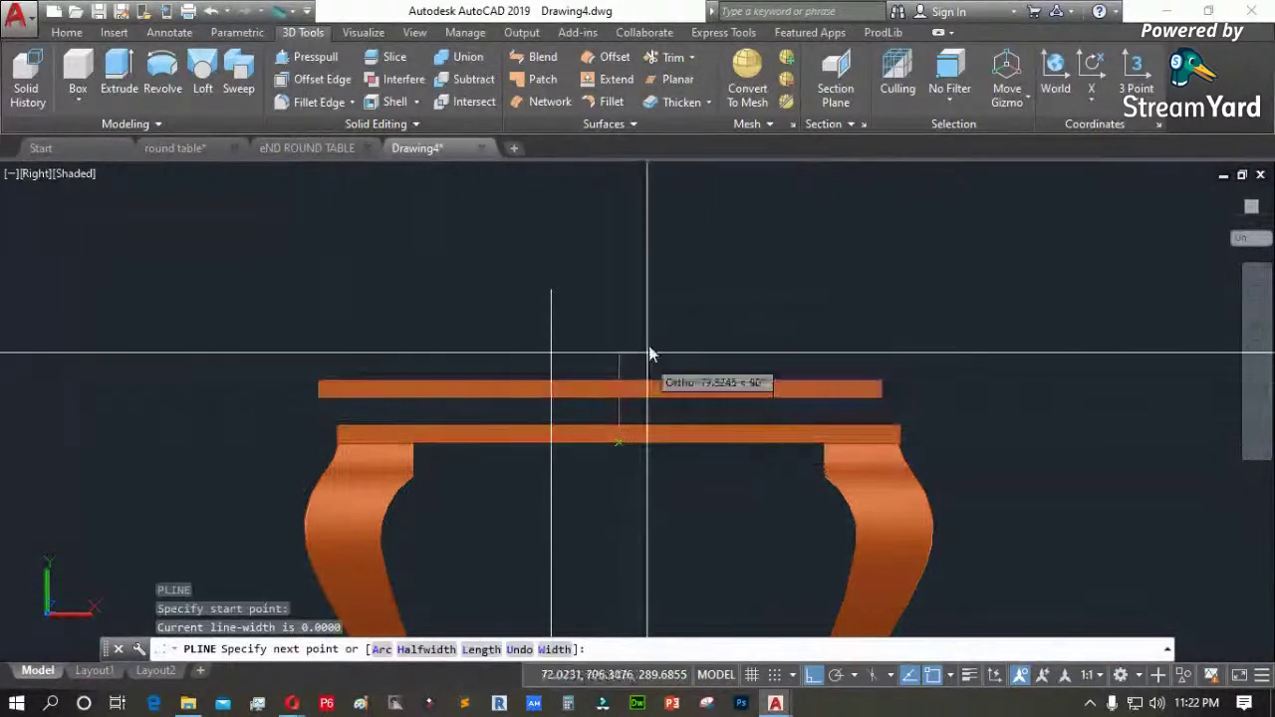
click(660, 309)
key(Return)
Slice the top slab along the guide line, keeping its left half
scroll(660, 361, up, 2)
text(S)
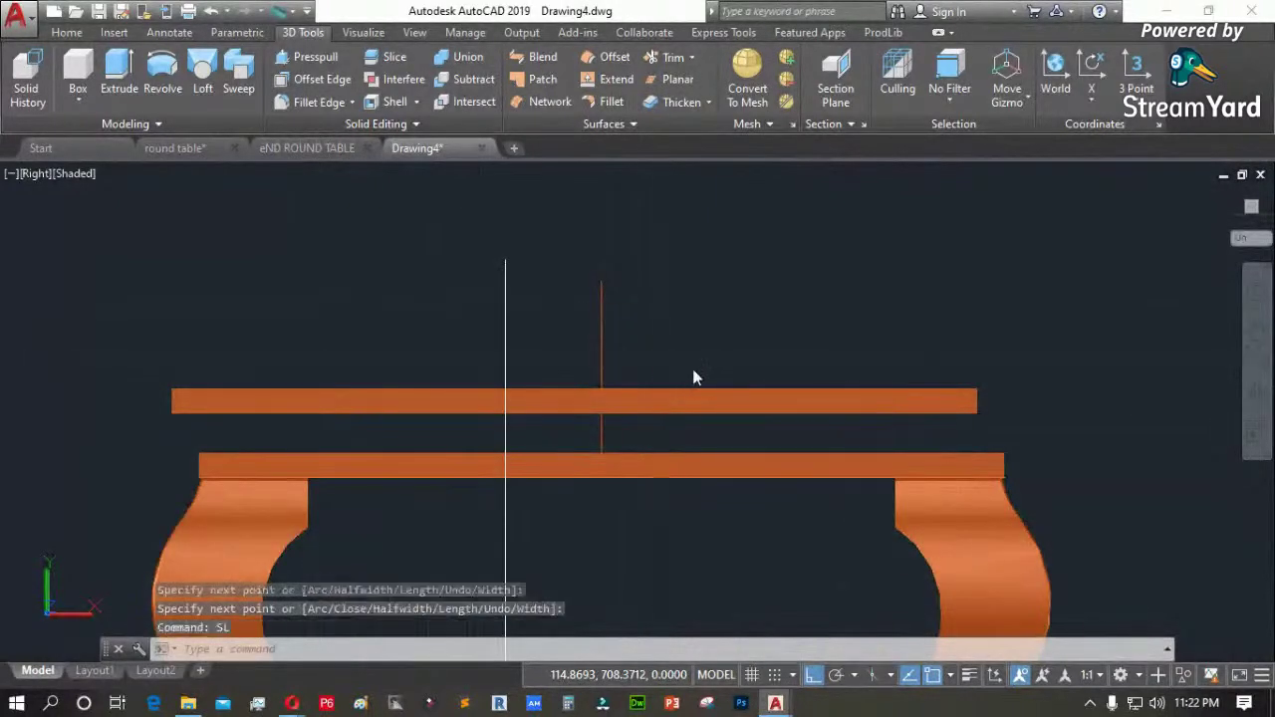
text(L)
key(Return)
click(702, 372)
click(682, 412)
key(Return)
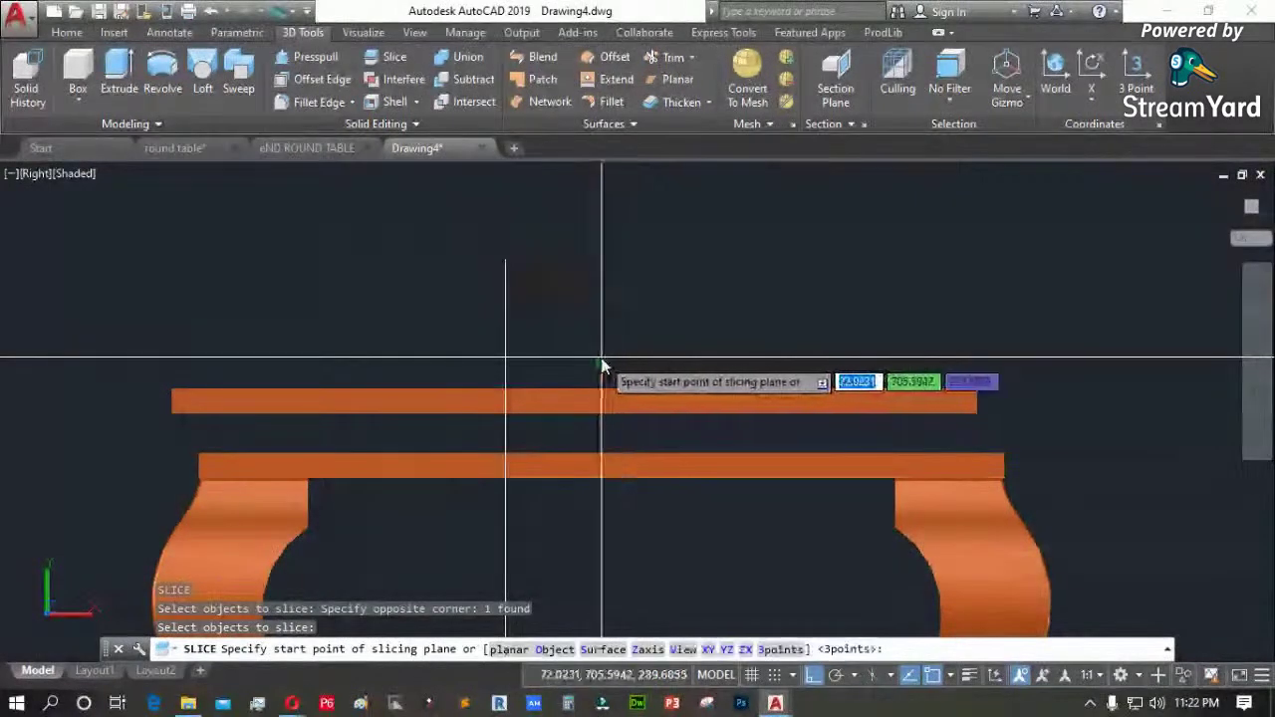
click(602, 364)
click(603, 281)
click(378, 310)
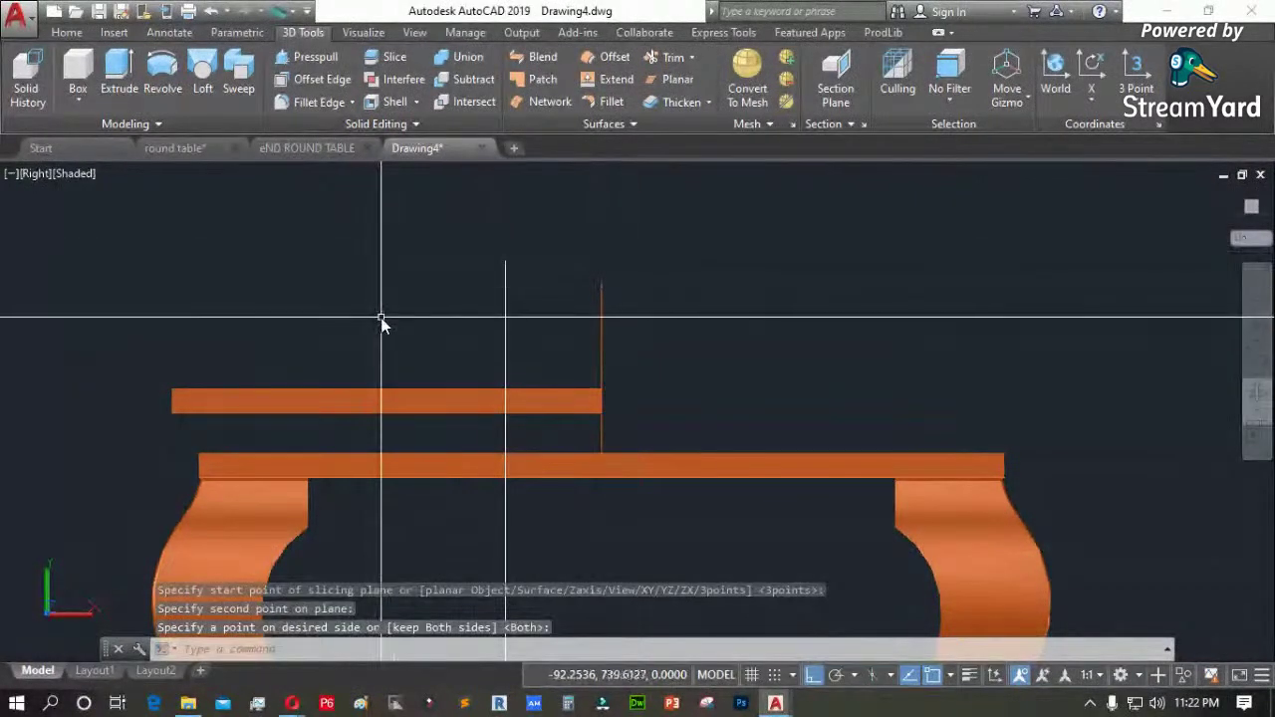
Mirror the kept slab half across its cut end, keeping the source
text(MI)
key(Return)
click(392, 365)
click(372, 396)
key(Return)
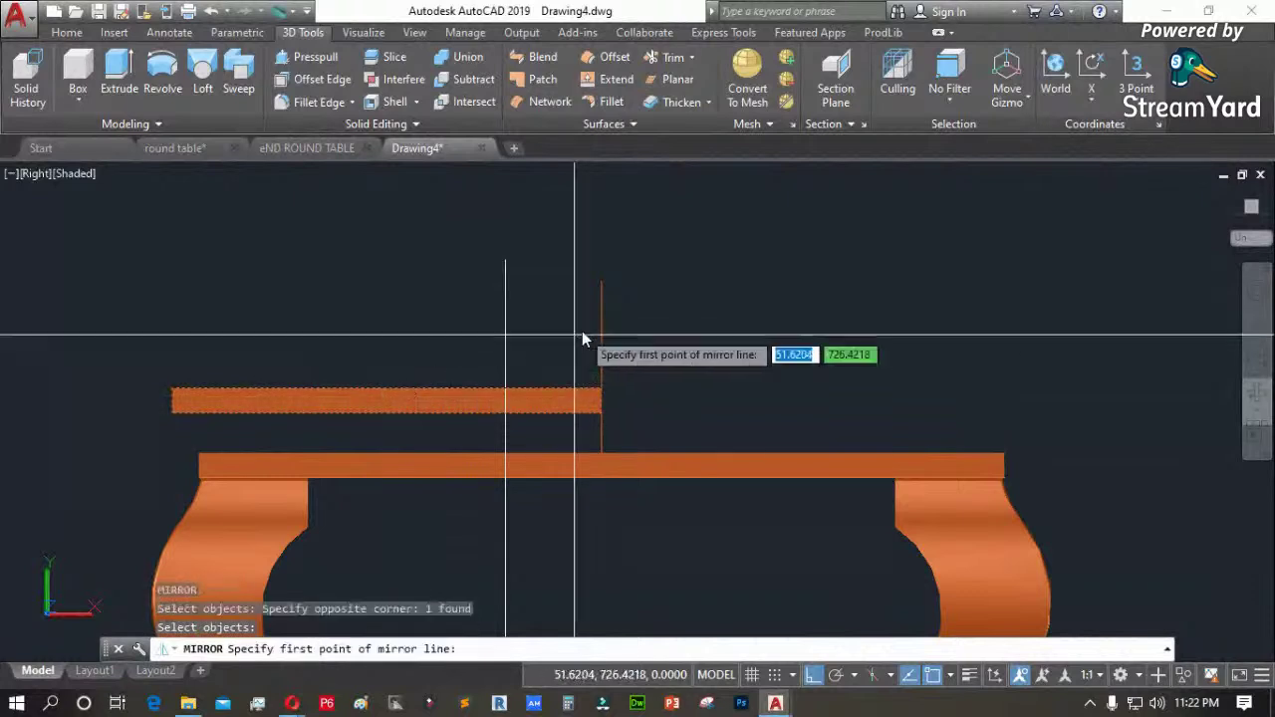
click(597, 341)
click(608, 279)
key(Return)
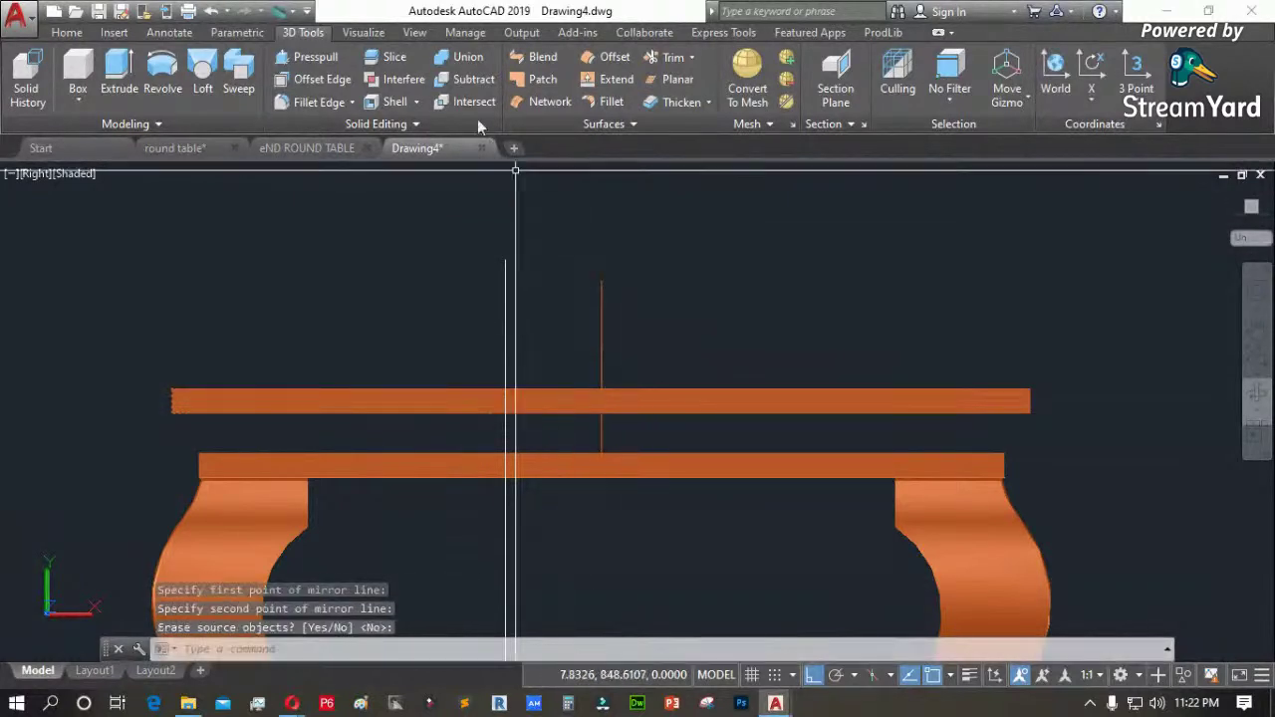
Select both slab pieces for UNION and switch to Front view
click(465, 58)
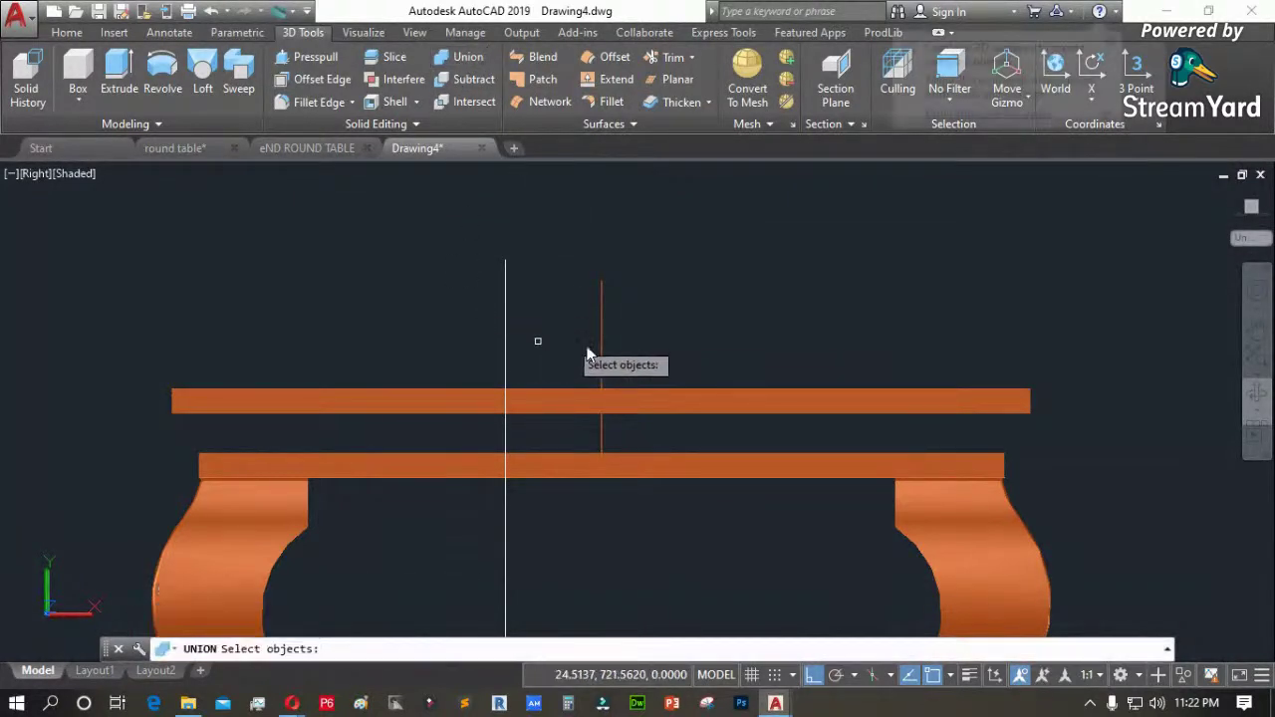
click(817, 336)
click(751, 406)
click(463, 357)
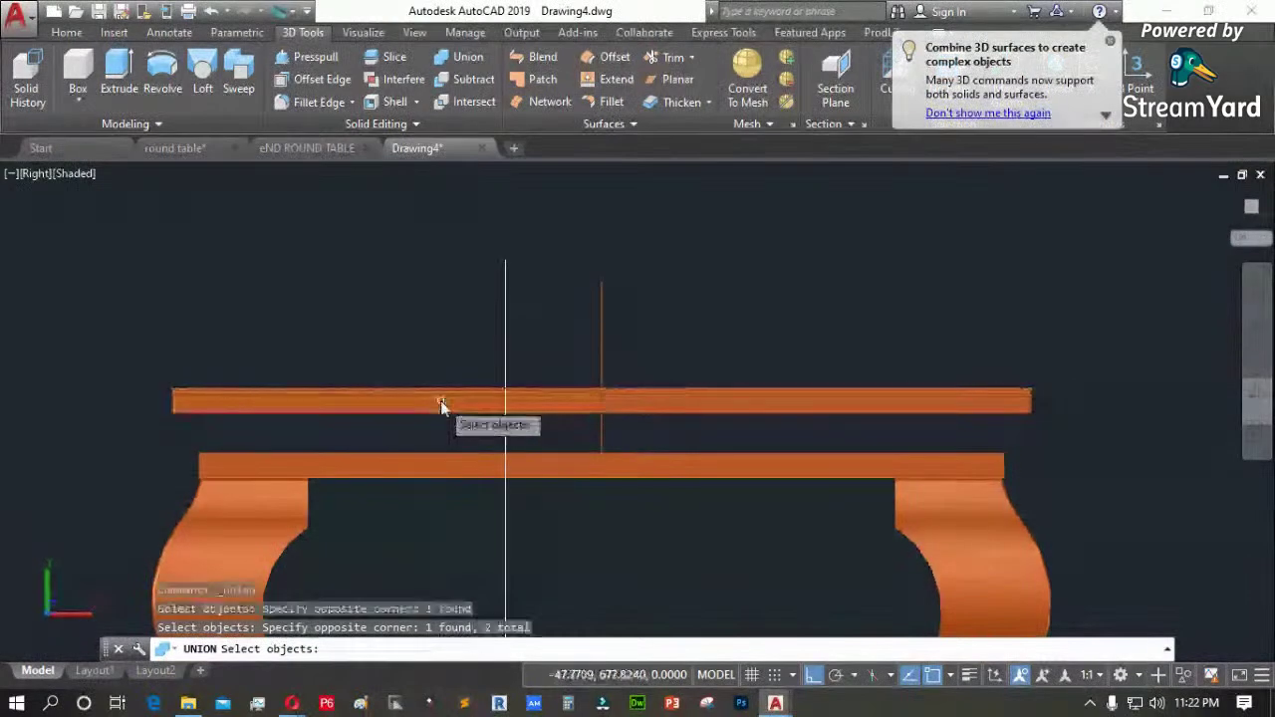
click(441, 408)
click(40, 176)
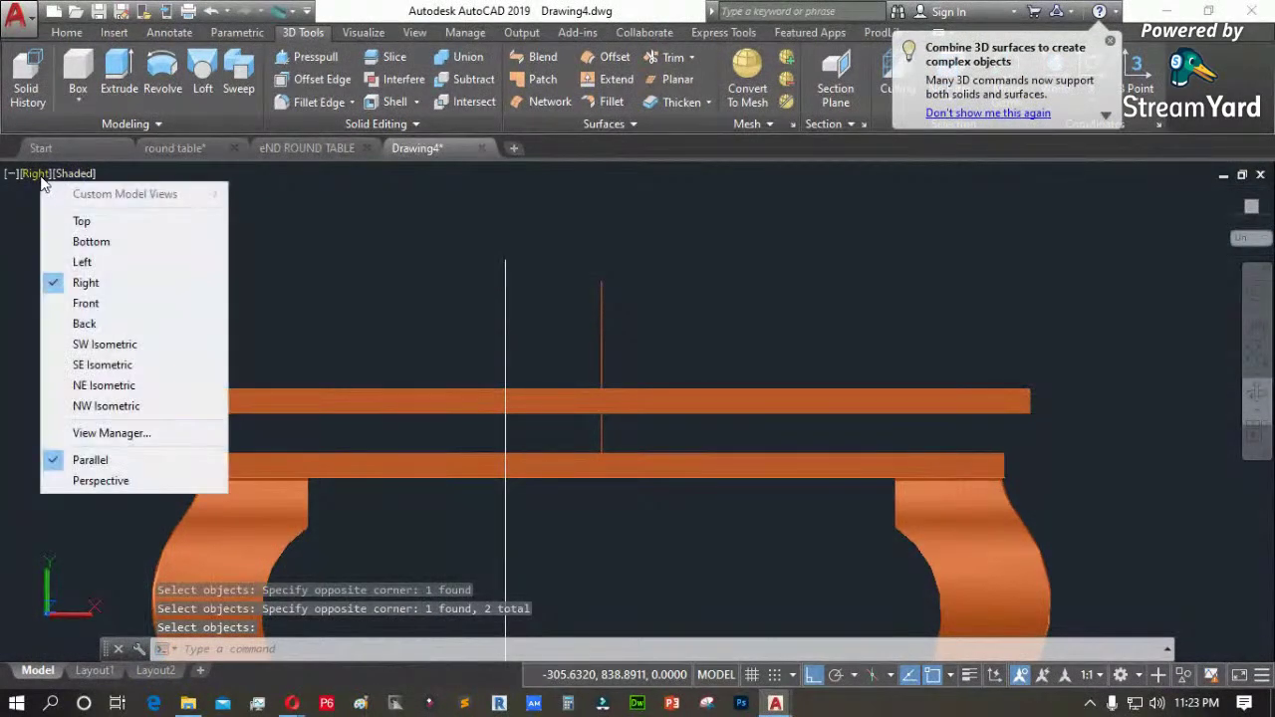
click(128, 305)
Draw a 30-unit polyline marker starting at the tabletop edge
scroll(596, 412, down, 5)
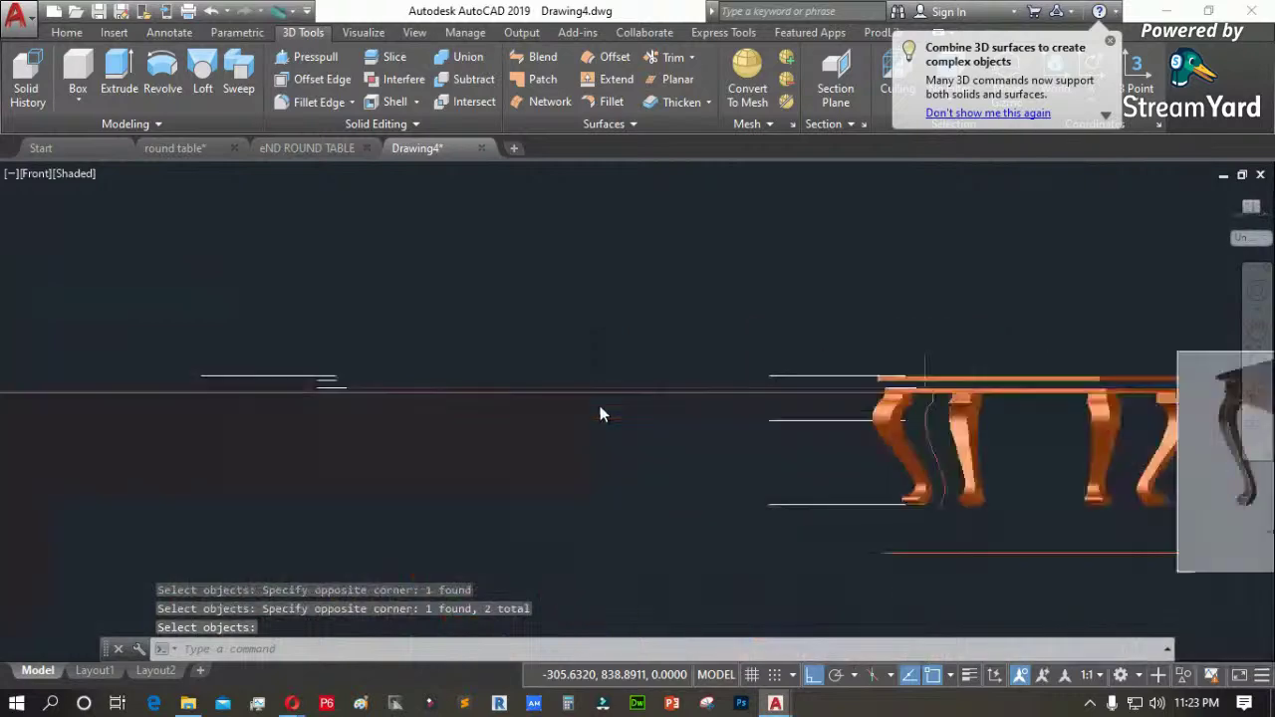
scroll(902, 340, up, 4)
scroll(902, 340, up, 2)
text(pl)
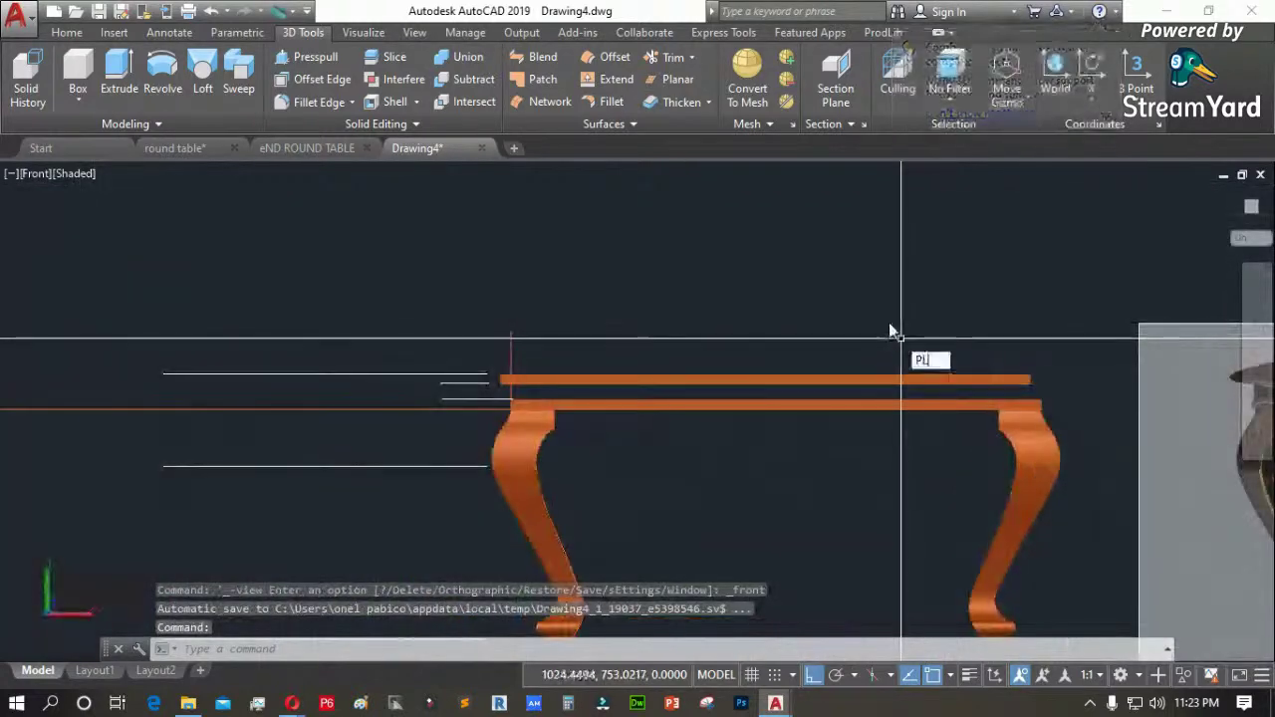
key(Return)
click(778, 409)
text(30)
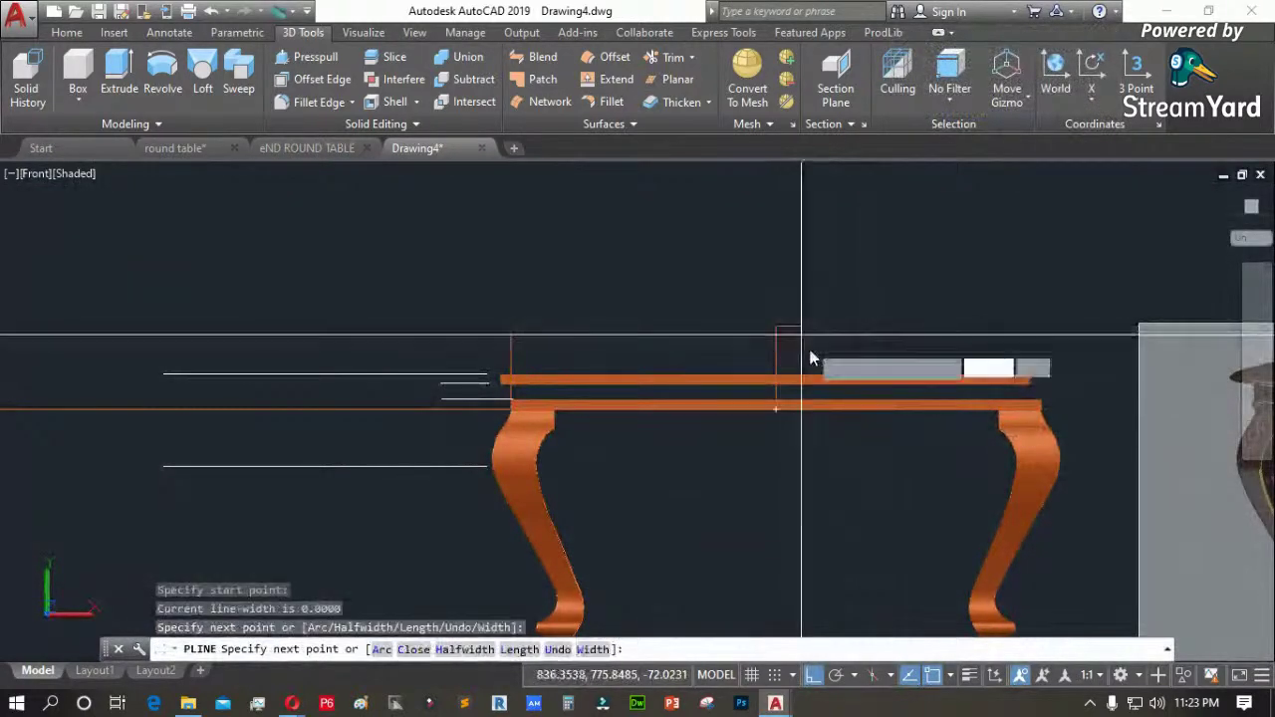
key(Return)
key(Return)
scroll(561, 398, up, 4)
scroll(348, 370, down, 5)
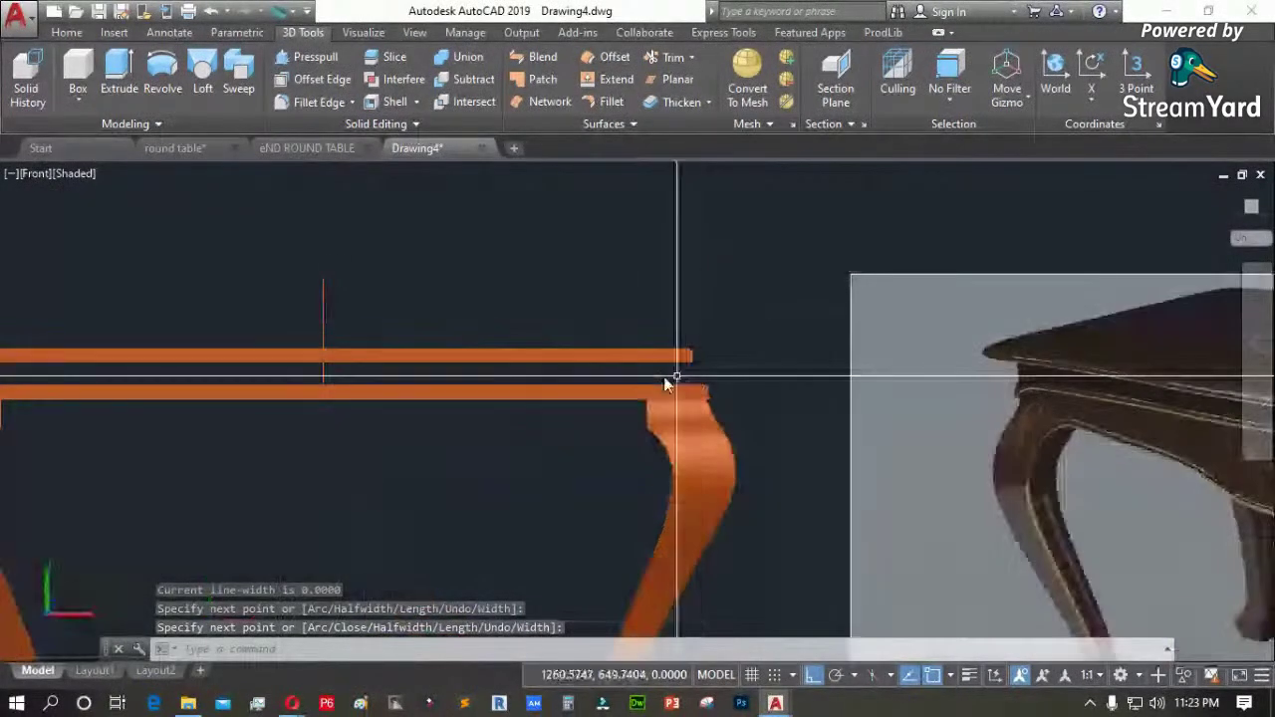
scroll(688, 375, down, 3)
Slice the upper slab at the table's centre, keeping the left part
text(sl)
key(Return)
scroll(538, 383, up, 4)
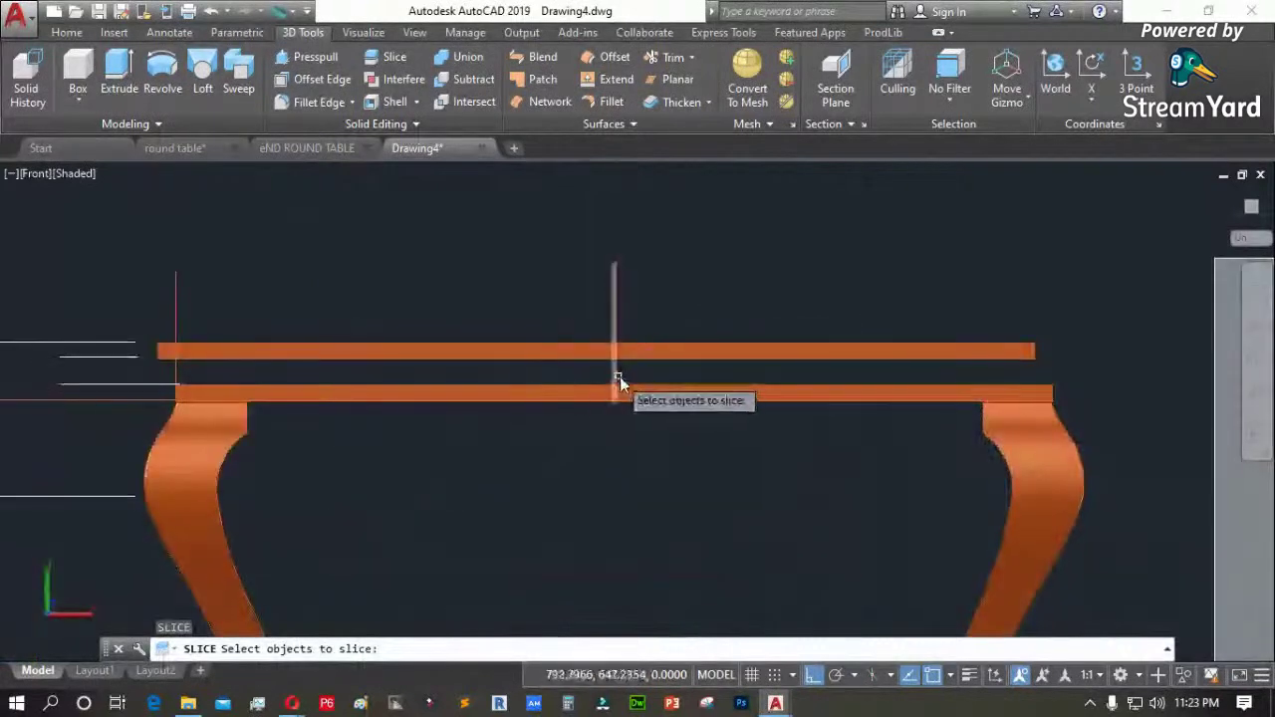
click(643, 368)
click(624, 322)
scroll(635, 366, up, 4)
key(Return)
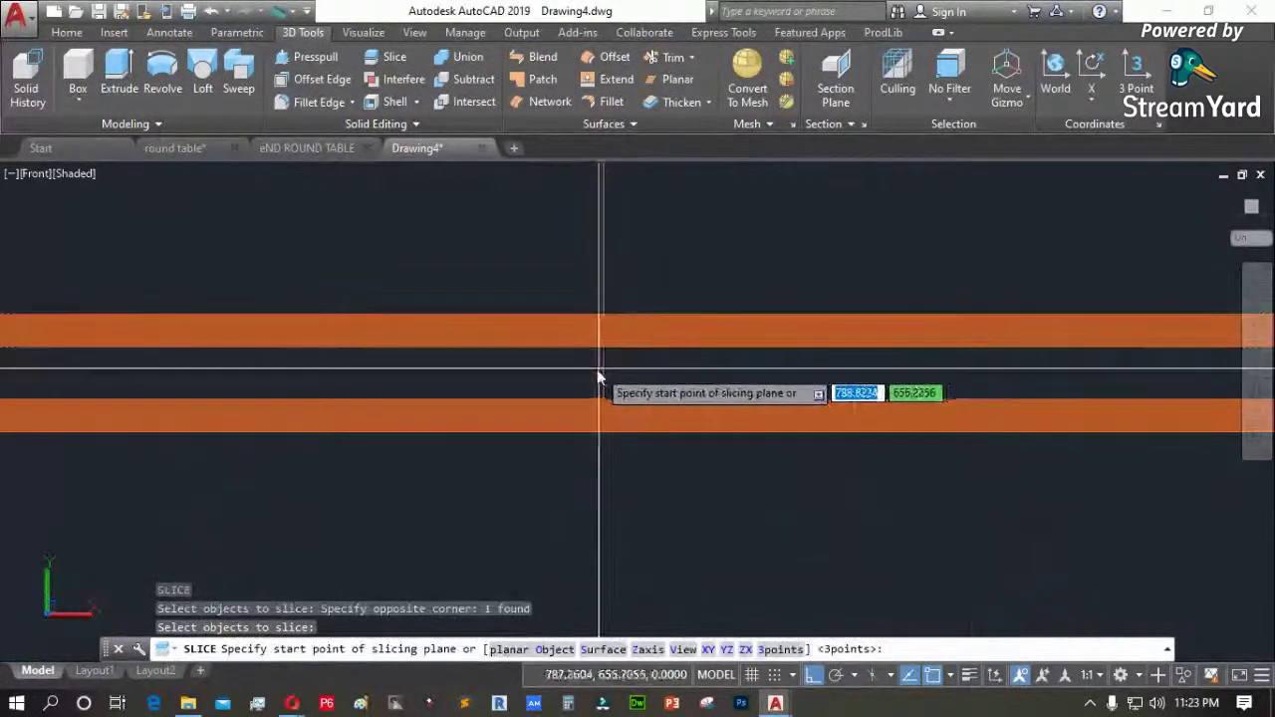
click(613, 291)
click(616, 279)
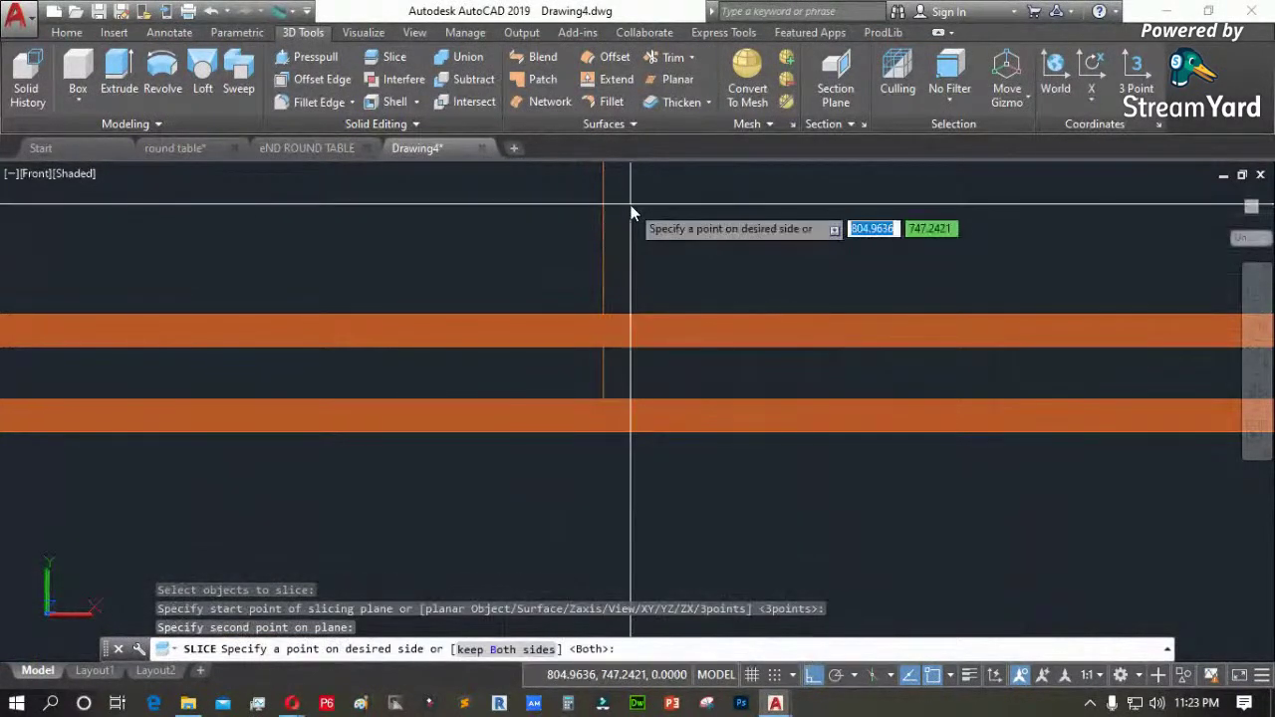
click(545, 315)
Mirror the kept slab half across the cut line, retaining the original
key(Return)
click(567, 285)
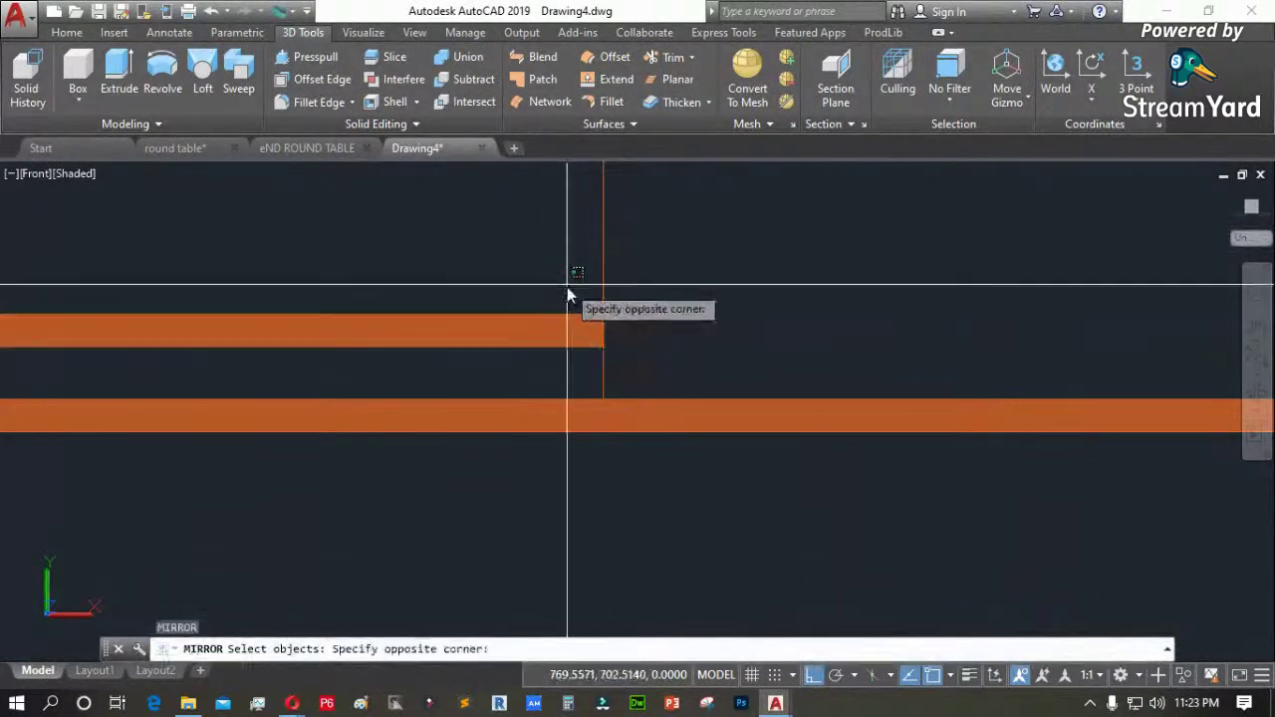
key(Return)
click(606, 281)
click(633, 479)
key(Return)
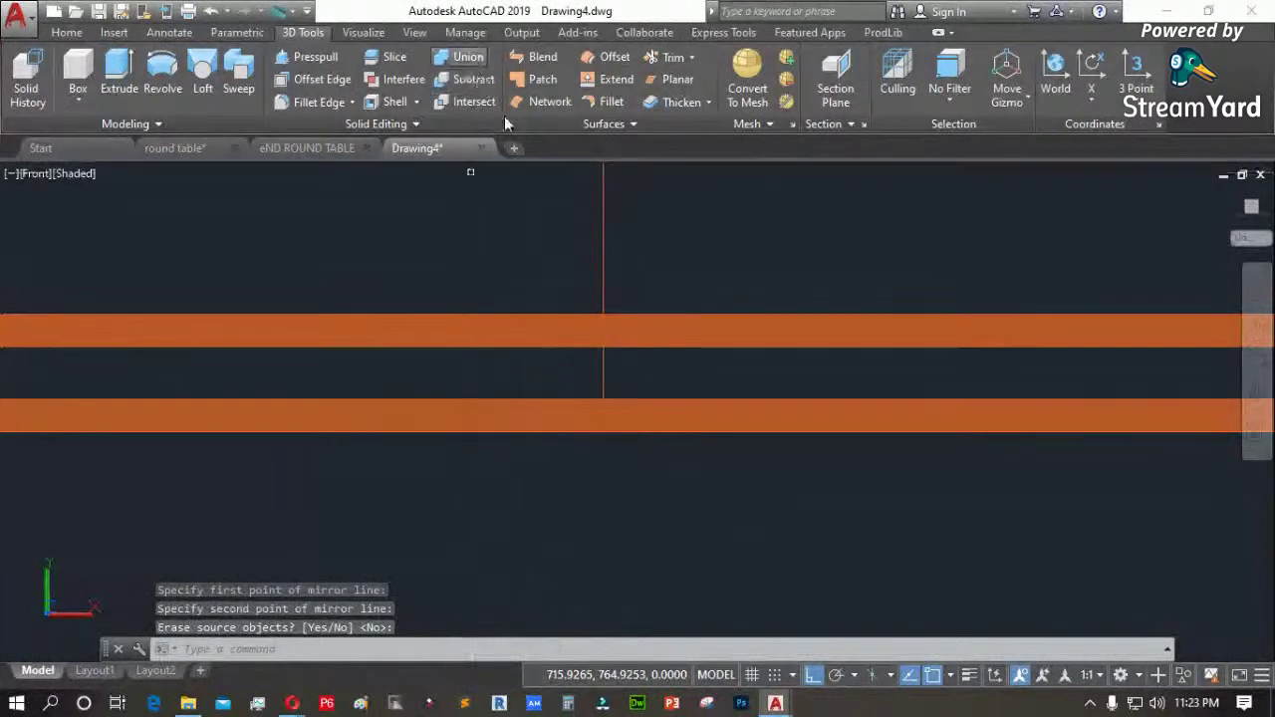
Union the two slab halves into one solid
click(467, 57)
click(566, 325)
click(665, 301)
click(639, 330)
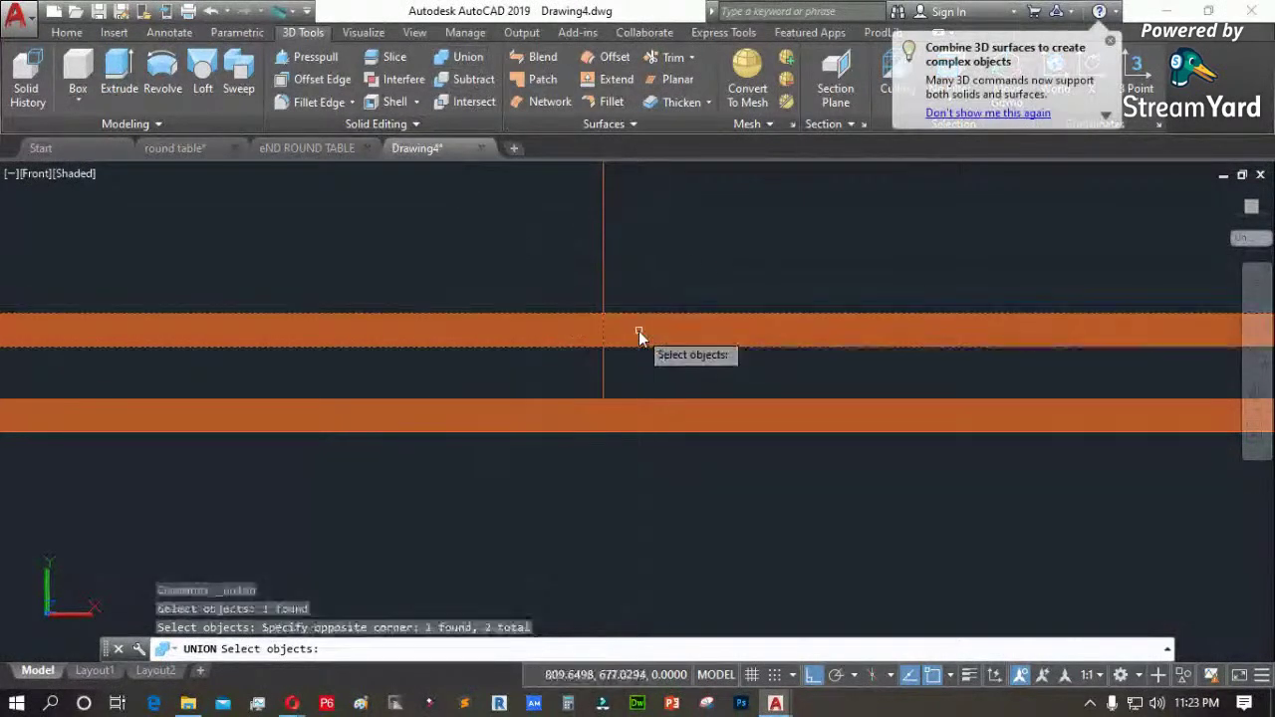
key(Return)
scroll(598, 338, down, 3)
scroll(868, 379, up, 4)
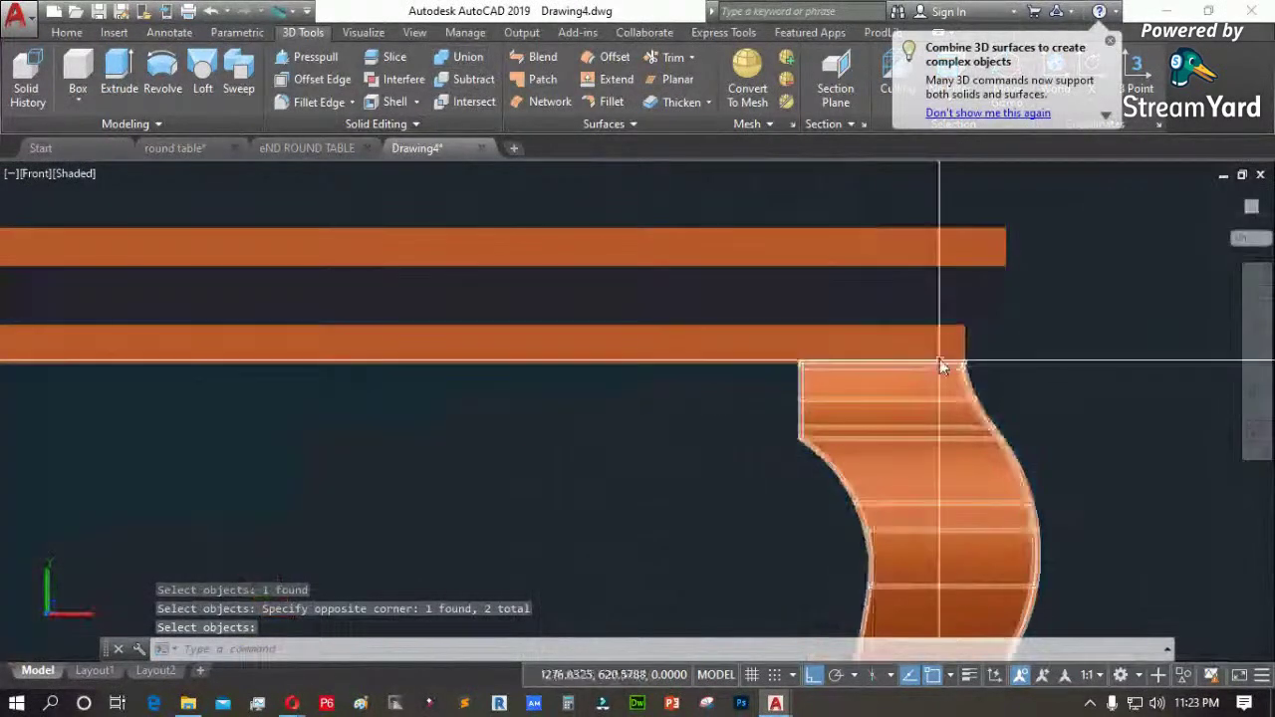
scroll(975, 332, up, 3)
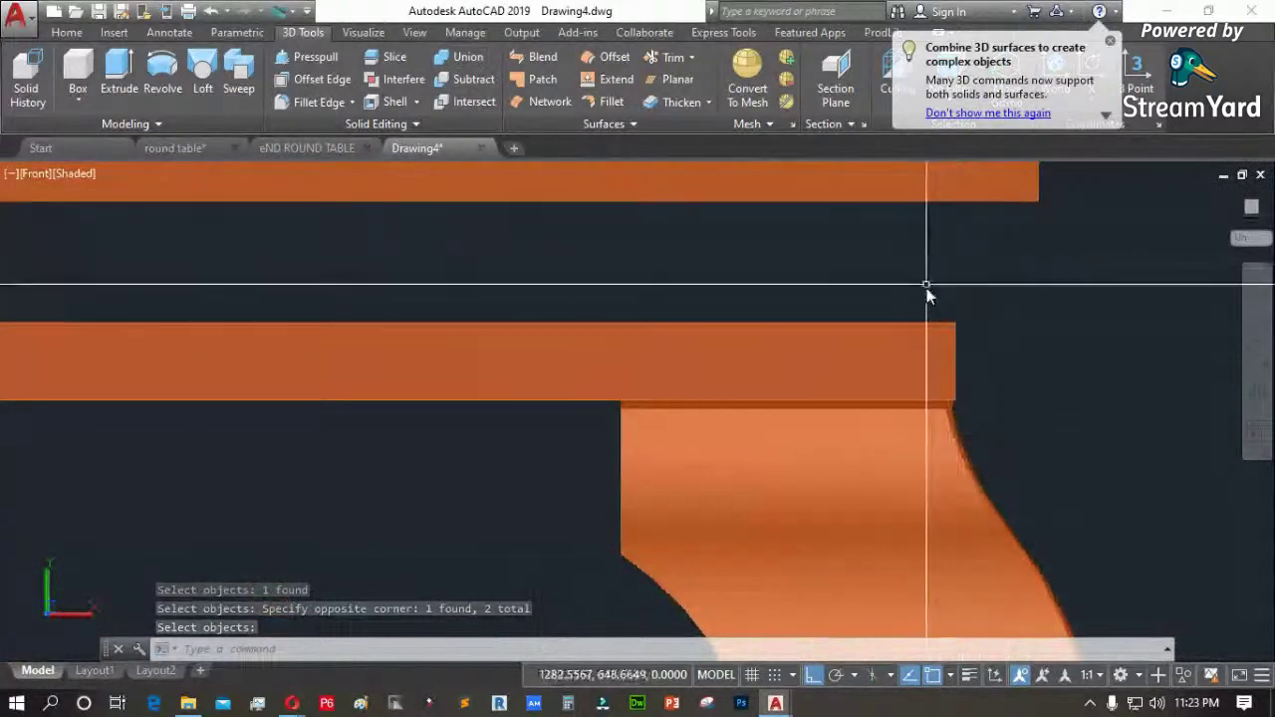
Copy the tabletop slab and stack the copy directly on top of it
key(Return)
click(981, 342)
click(940, 335)
key(Return)
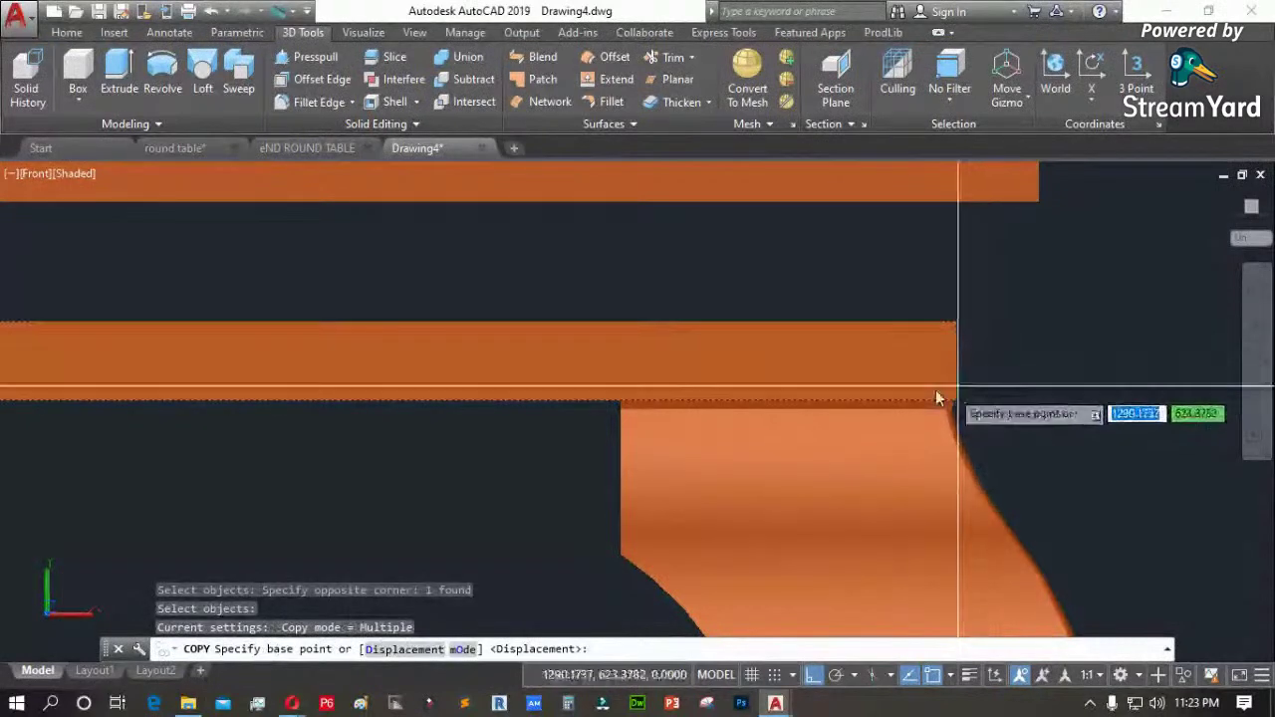
click(607, 399)
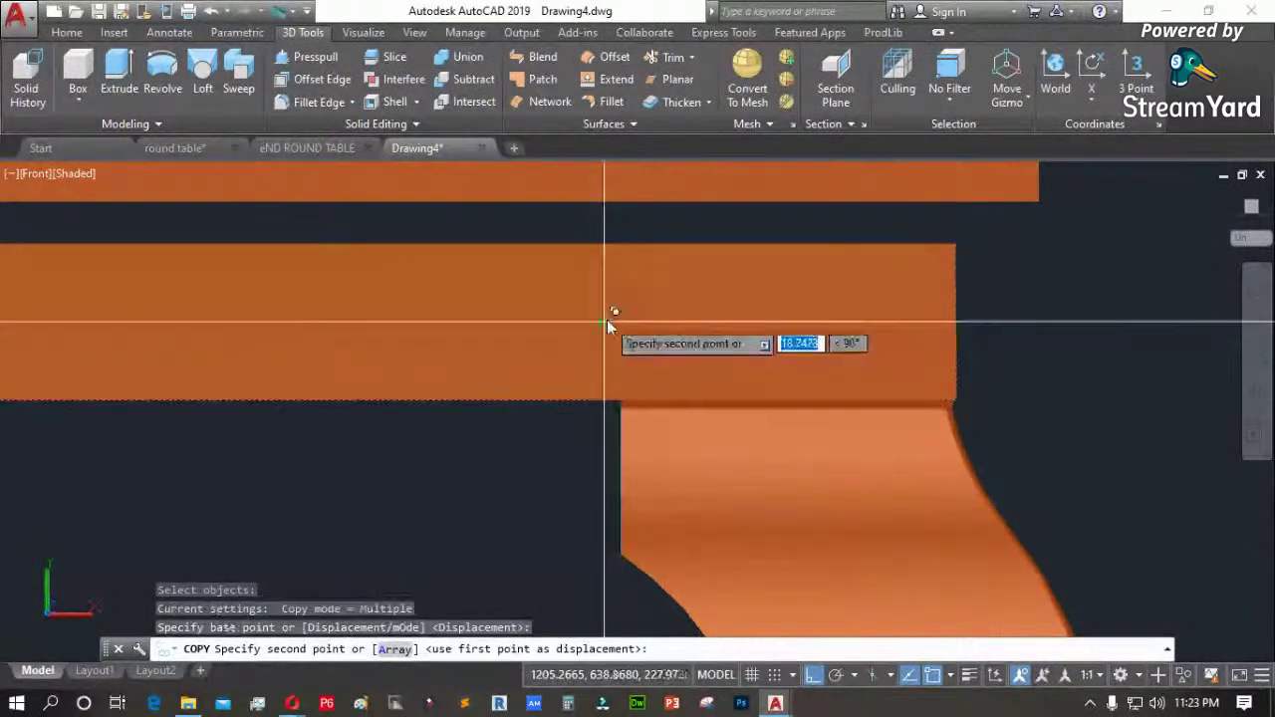
click(606, 319)
Copy that slab layer again, placing it higher on the tabletop
key(Return)
key(Return)
click(996, 265)
click(893, 274)
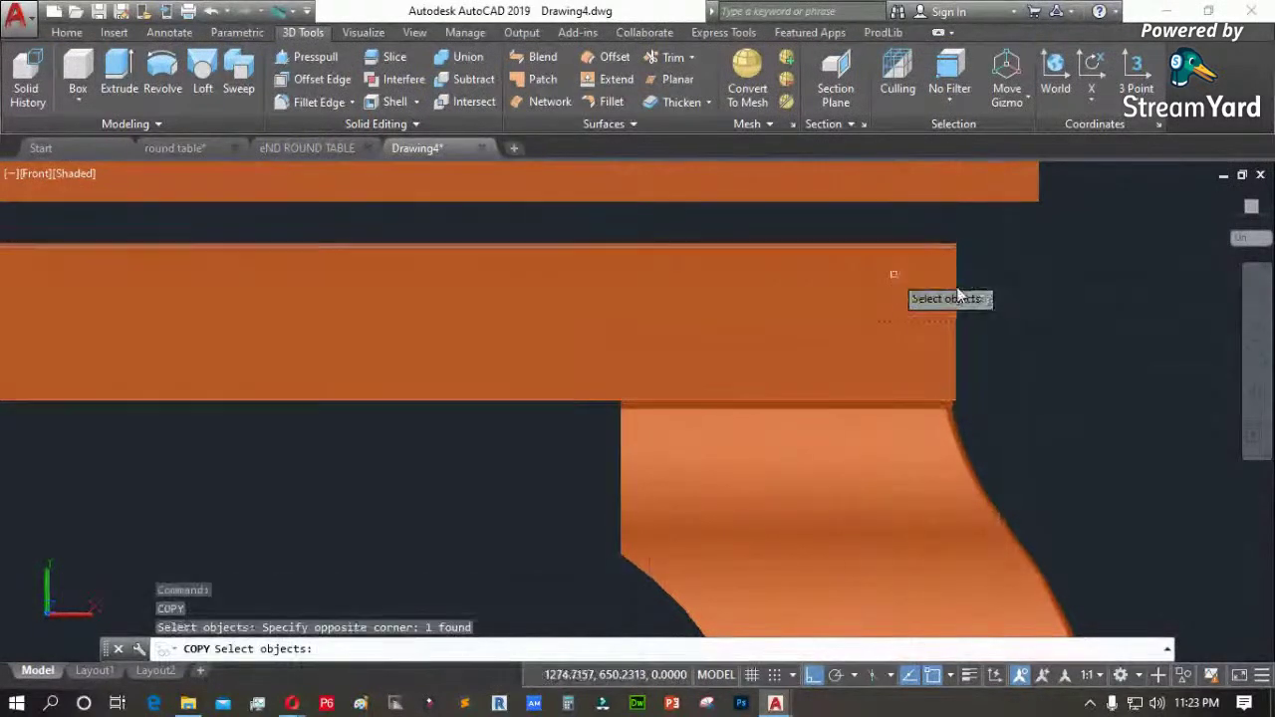
key(Return)
click(1039, 313)
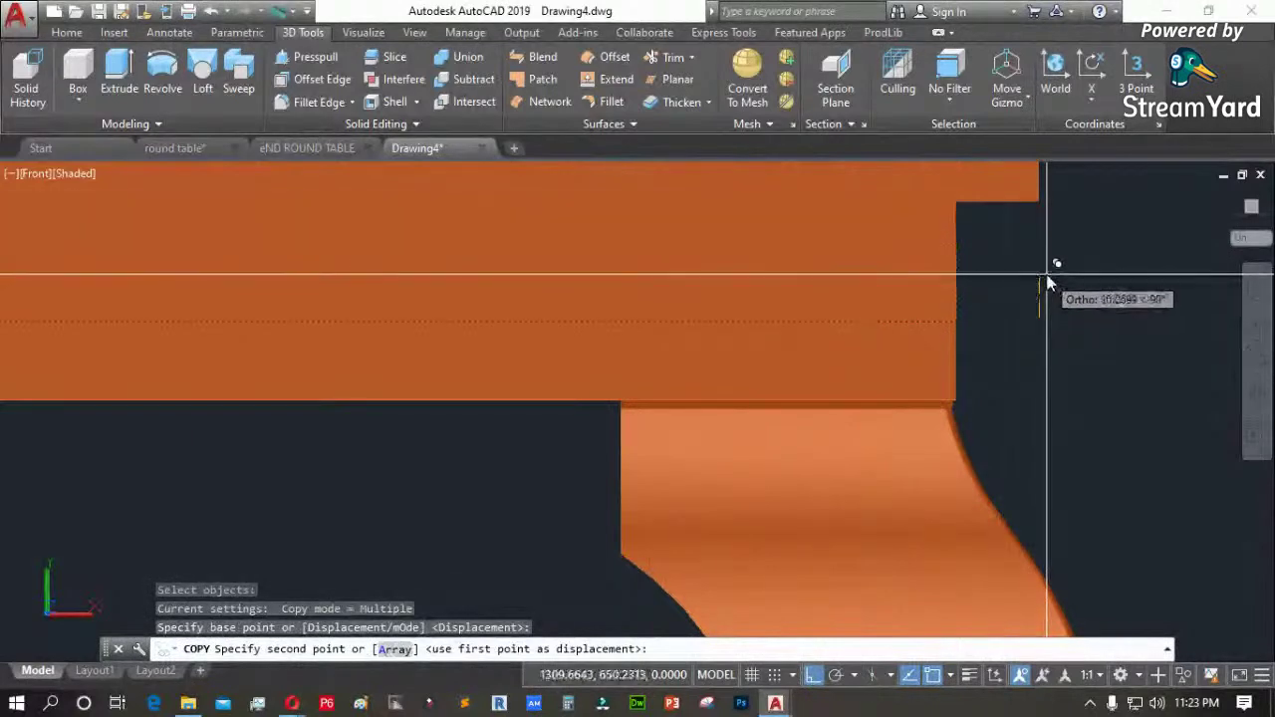
click(1046, 270)
Union the stacked slab layers into one solid
click(466, 56)
click(996, 263)
click(913, 299)
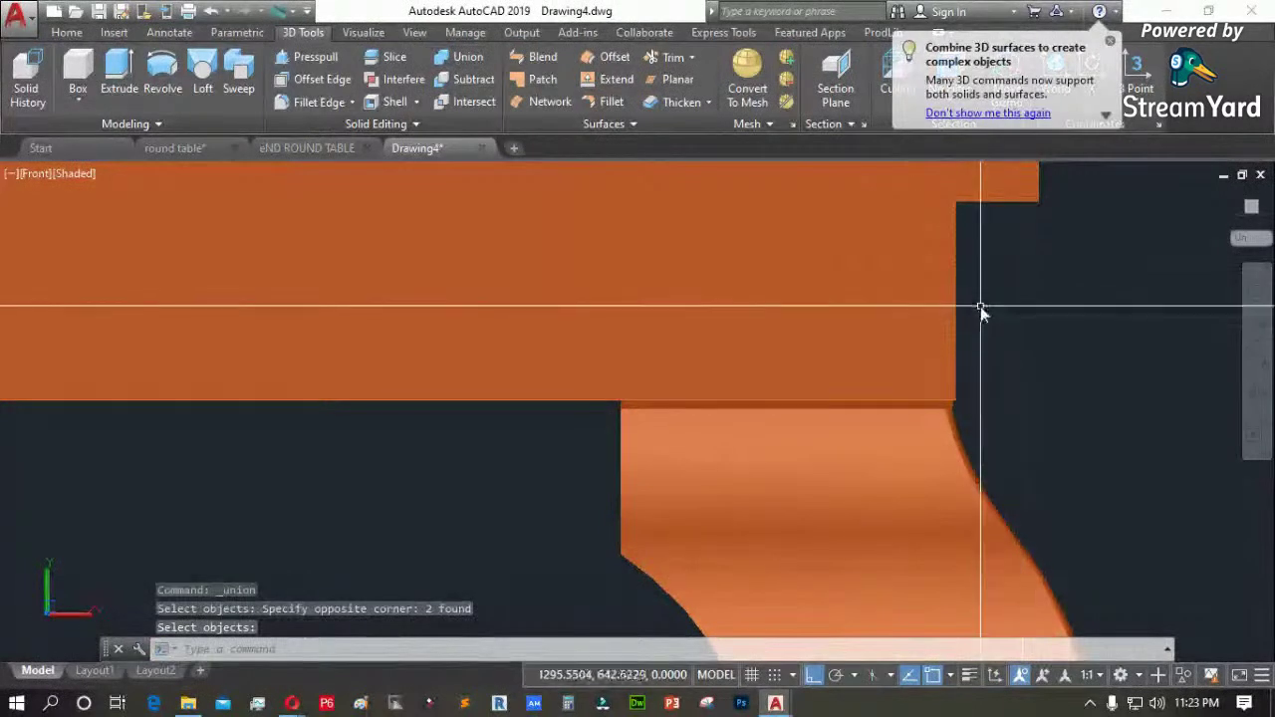
key(Return)
Move a tabletop piece 5 units with MOVE
text(m)
key(Return)
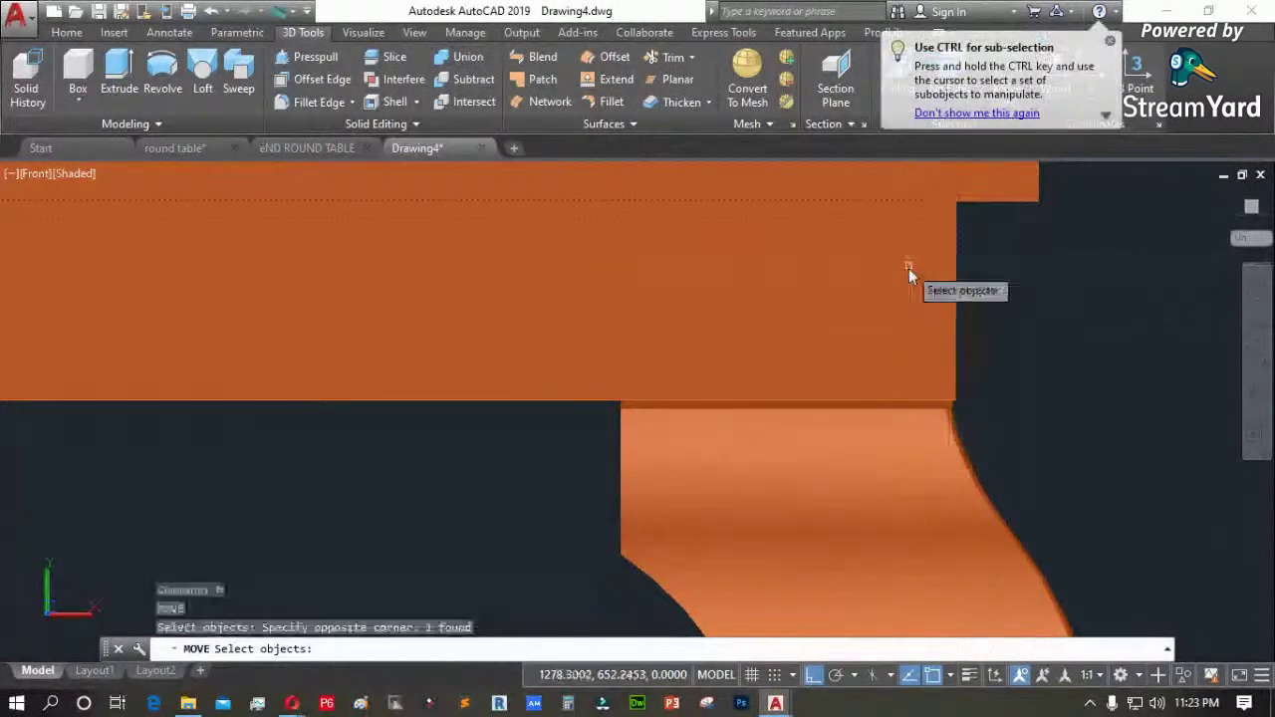
key(Return)
click(1062, 339)
text(5)
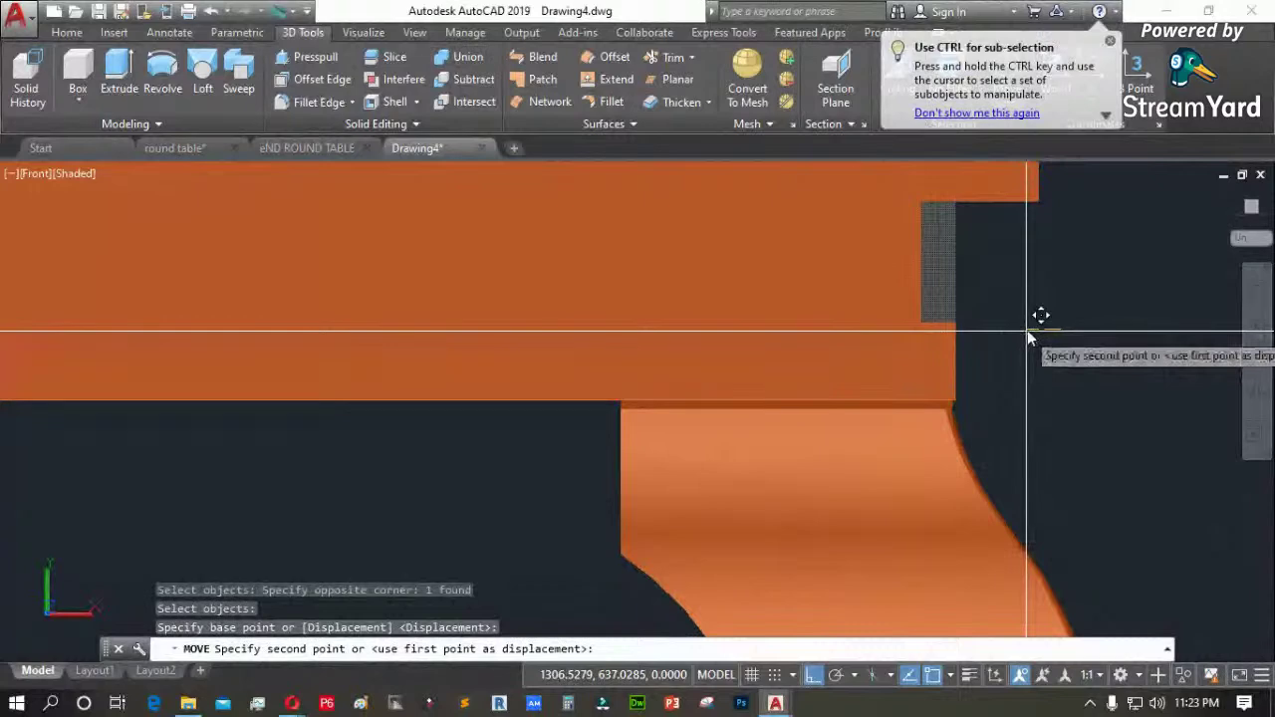
key(Return)
scroll(1088, 380, down, 3)
scroll(1067, 335, up, 4)
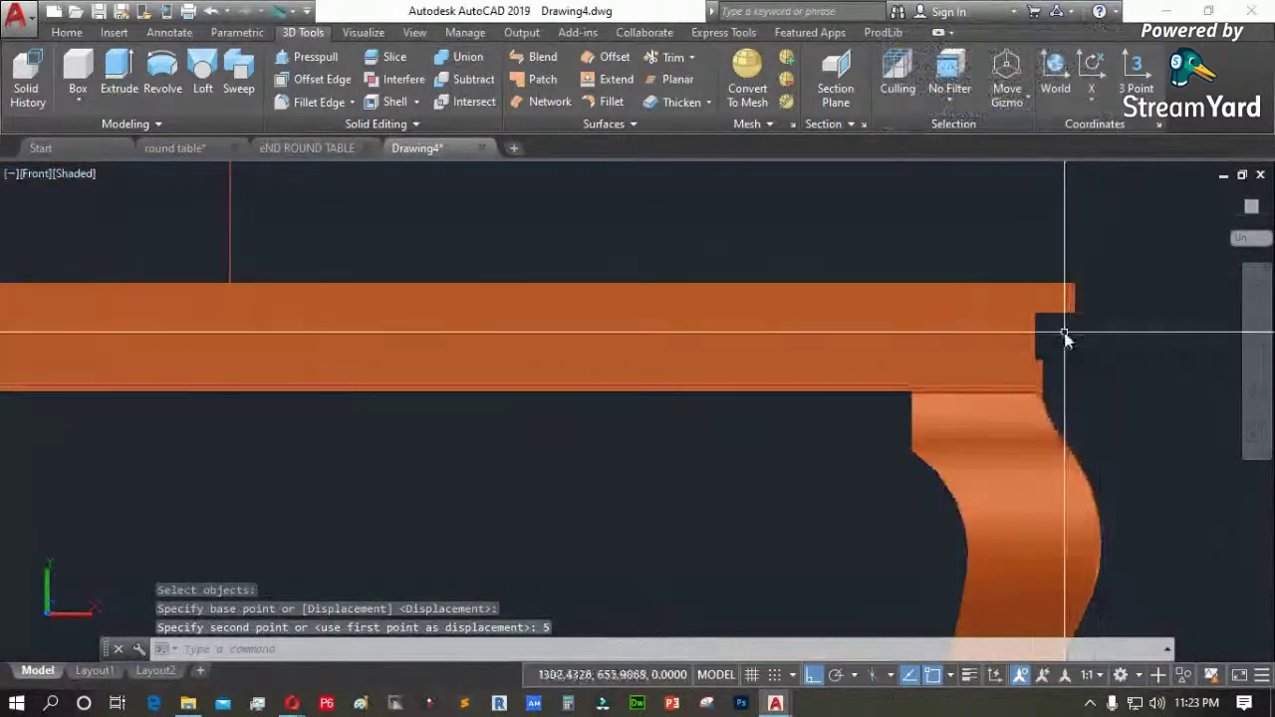
Begin moving another tabletop piece, cancel that move, then start SLICE
key(Return)
click(1053, 356)
click(972, 362)
key(Return)
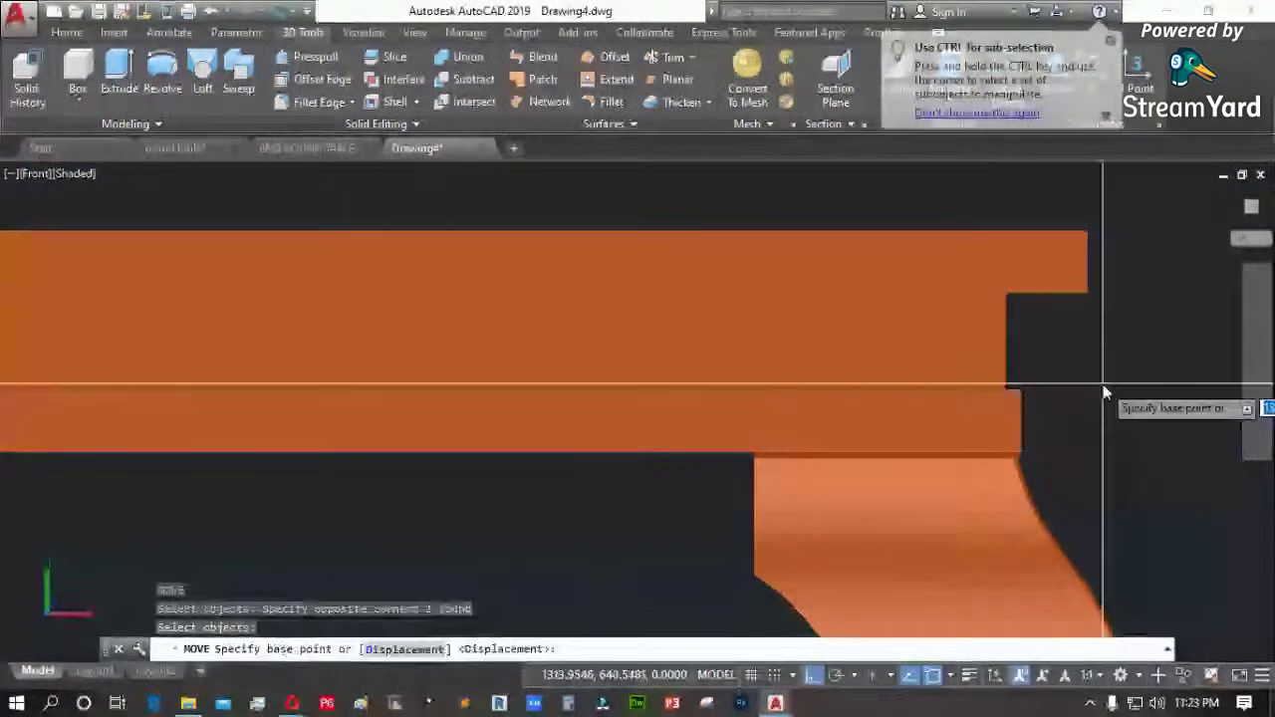
click(1106, 388)
key(Escape)
scroll(1109, 387, down, 3)
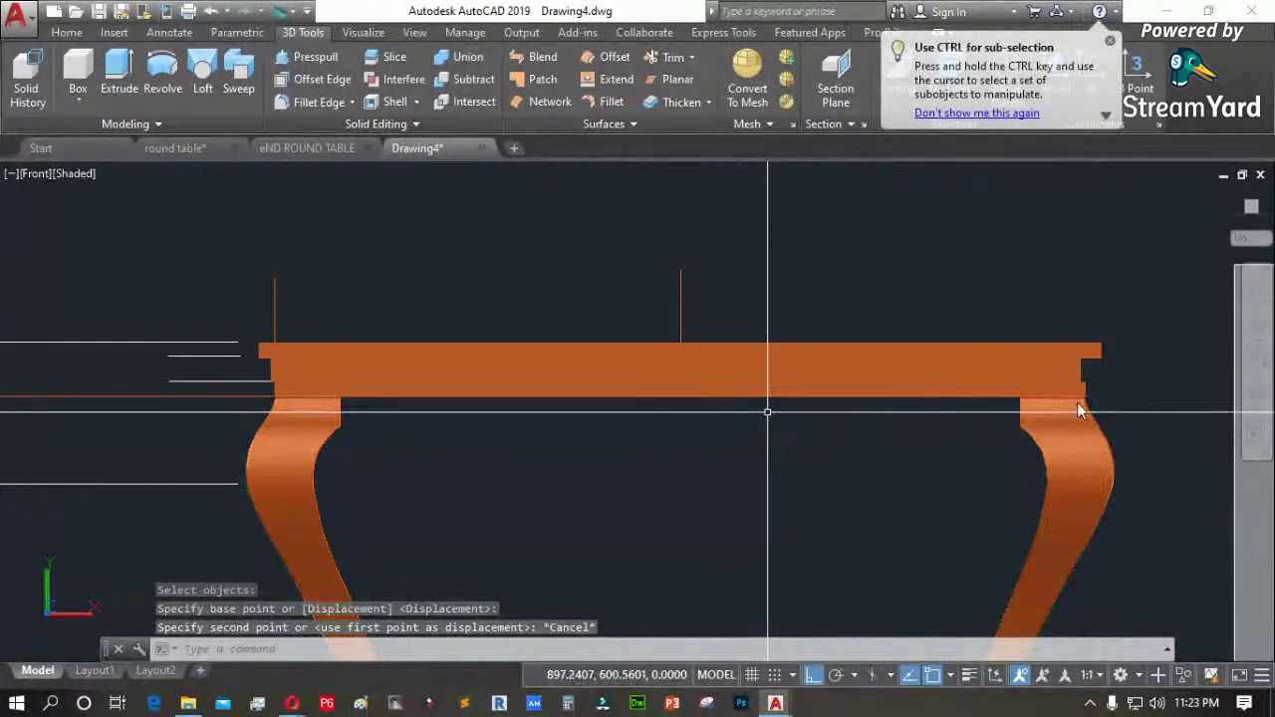
text(SL)
key(Return)
Slice the tabletop through its centre, keeping the right half
click(1076, 364)
key(Return)
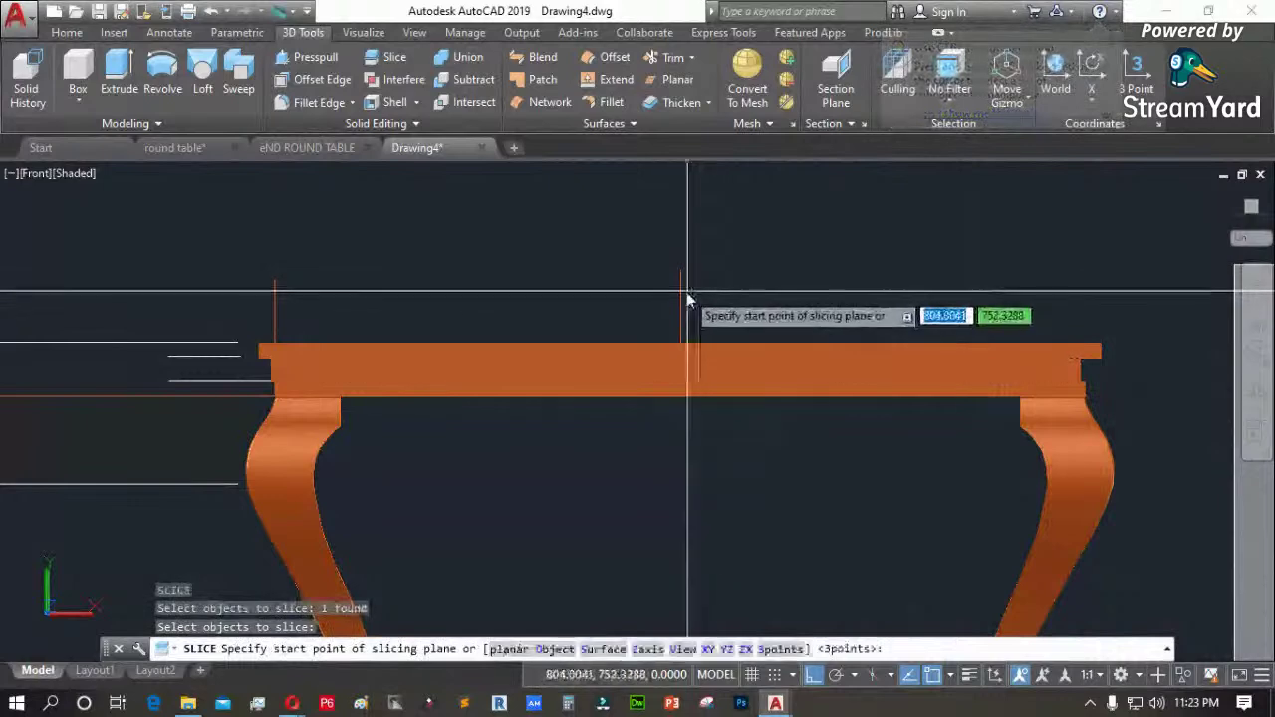
click(683, 295)
click(717, 451)
click(770, 438)
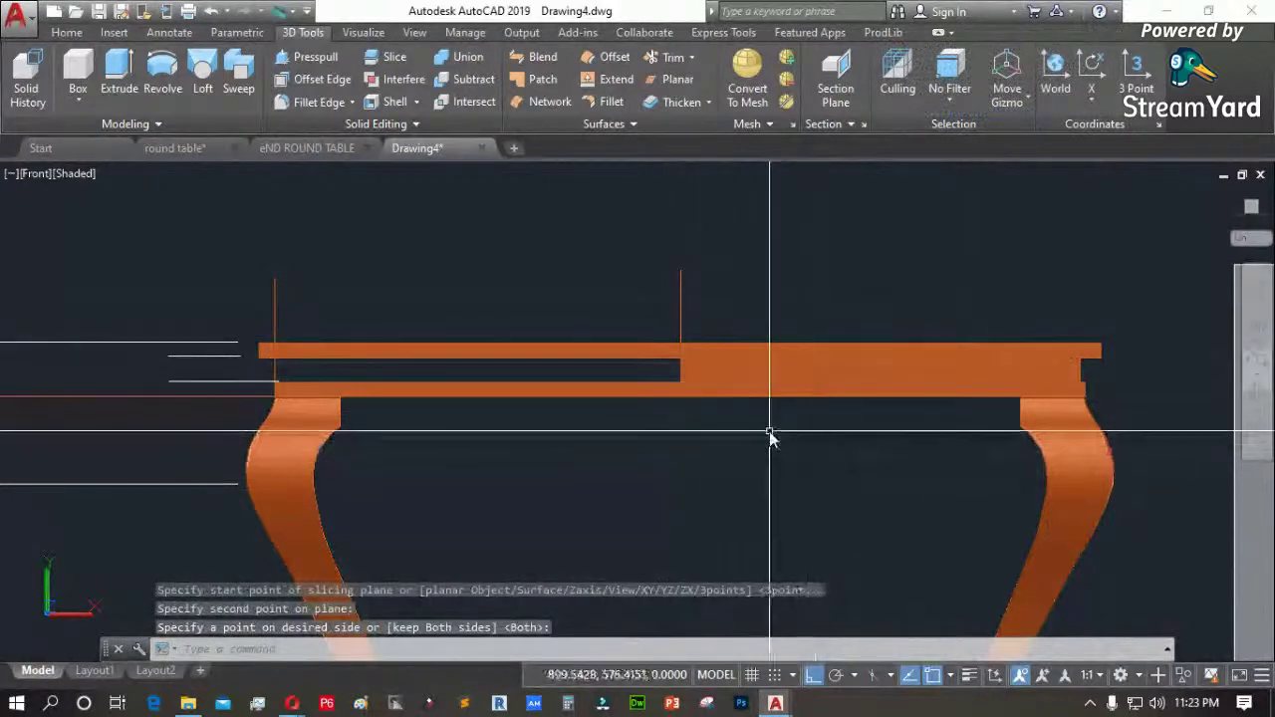
Mirror the right half across the cut line, keeping the original
text(mi)
key(Return)
click(1071, 372)
key(Return)
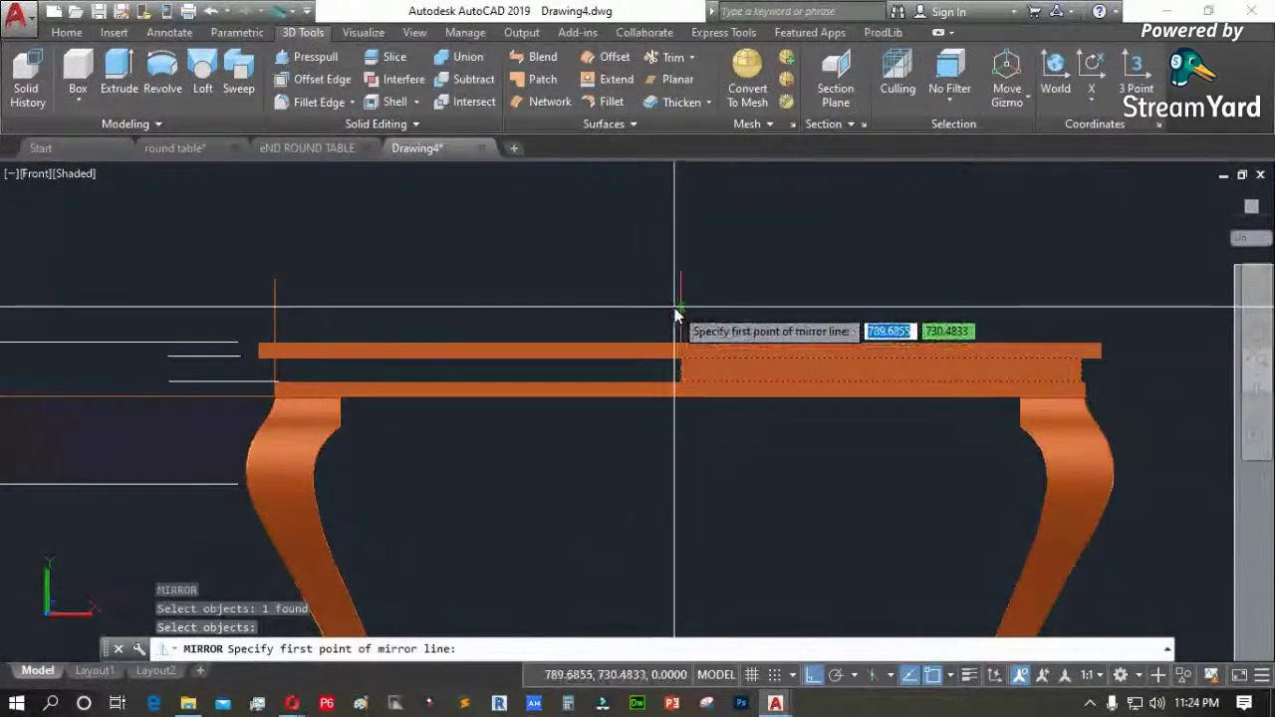
click(680, 299)
click(688, 235)
key(Return)
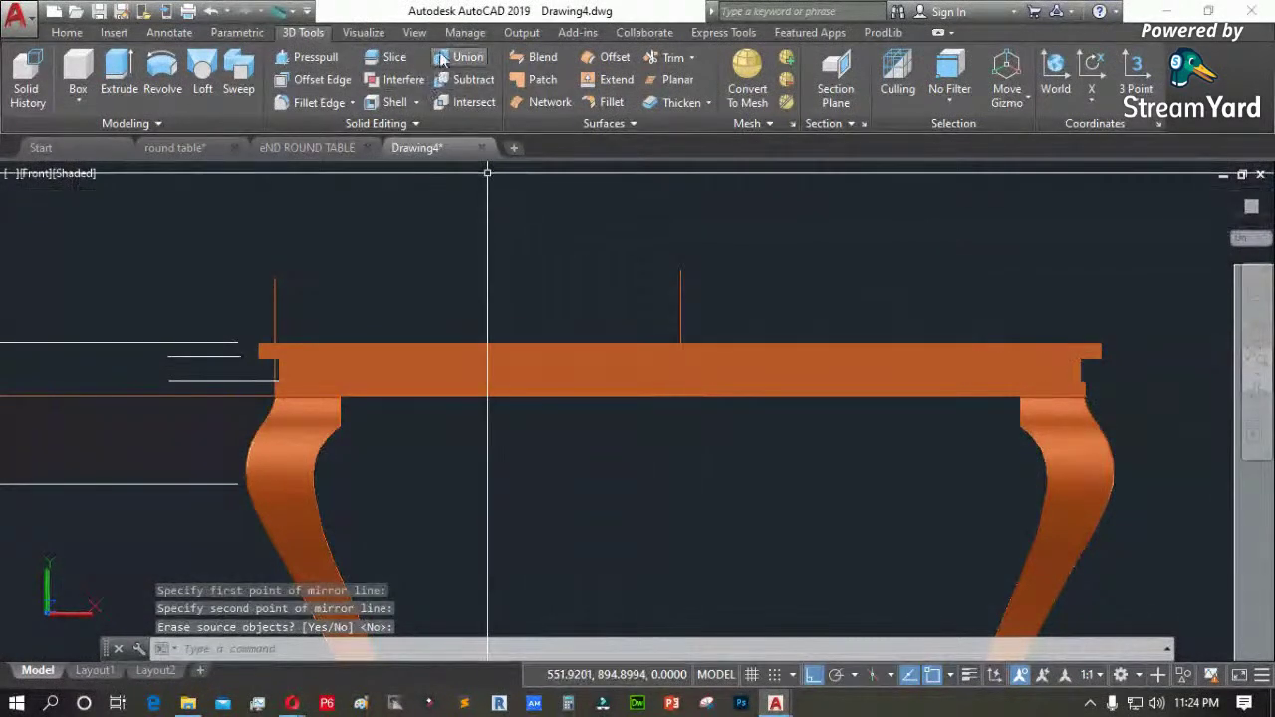
Pick the tabletop pieces for union, then switch to the Left view
click(464, 57)
click(1104, 357)
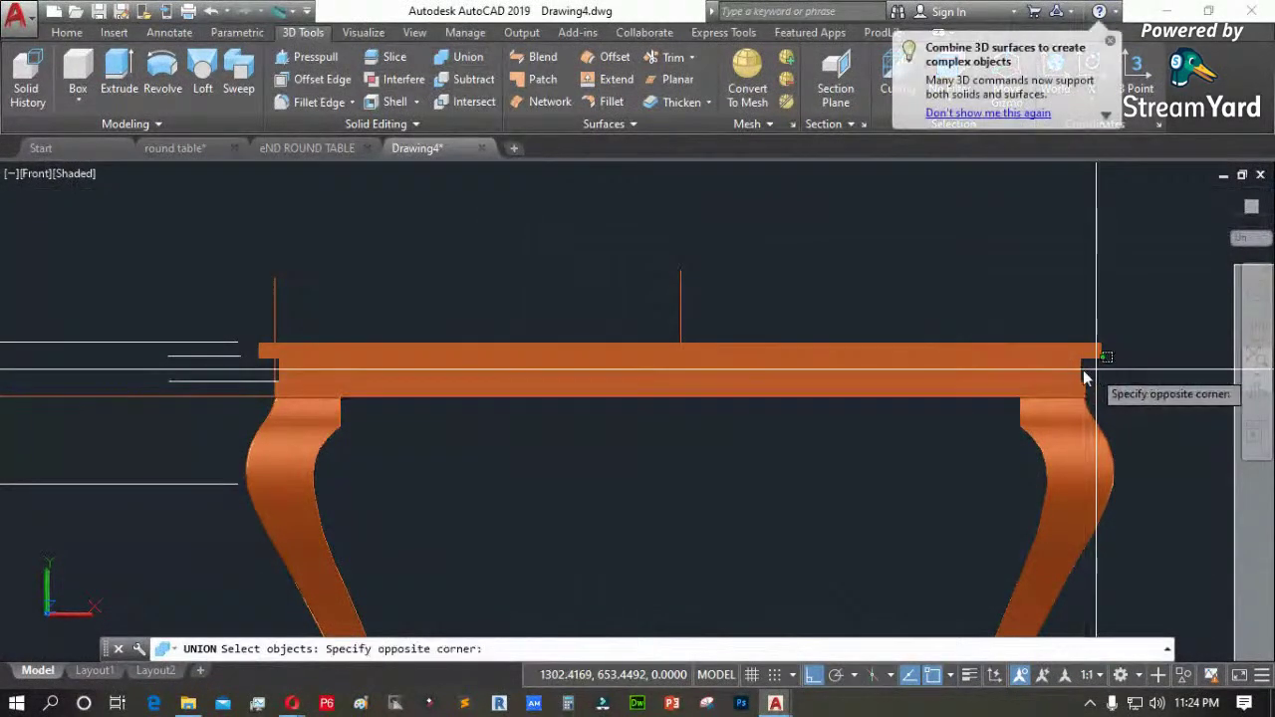
click(630, 365)
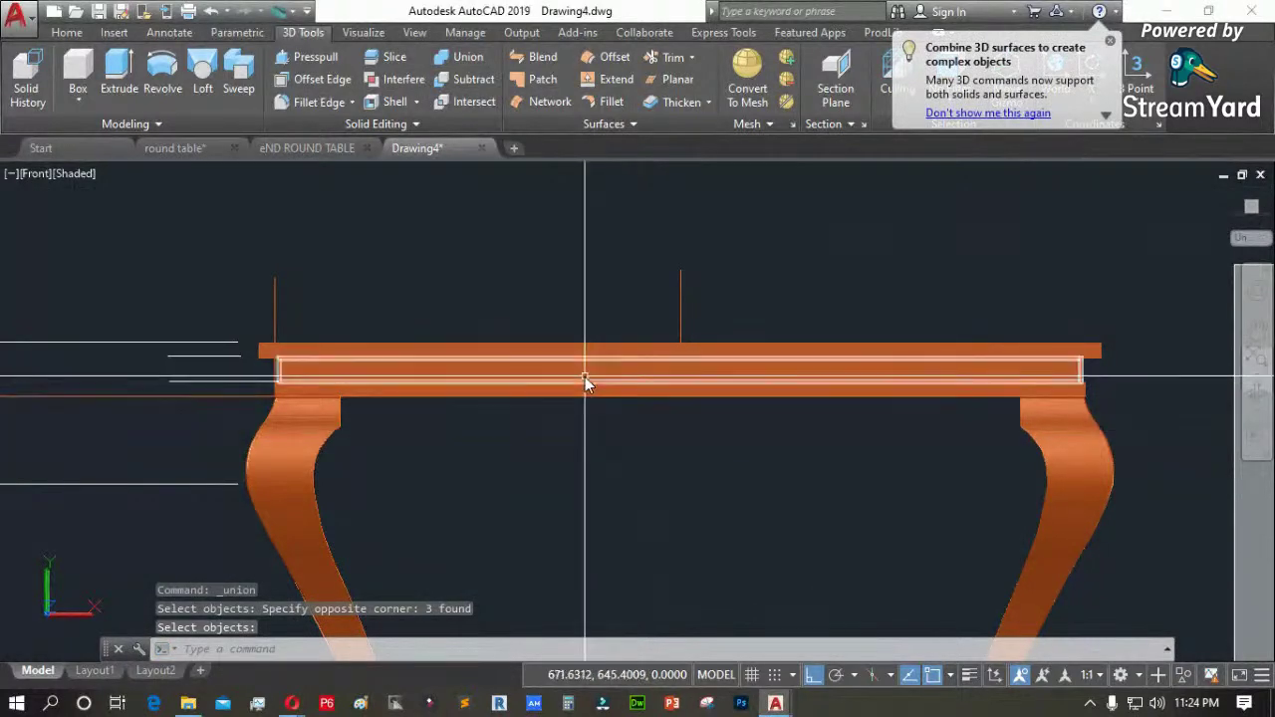
click(39, 173)
click(131, 261)
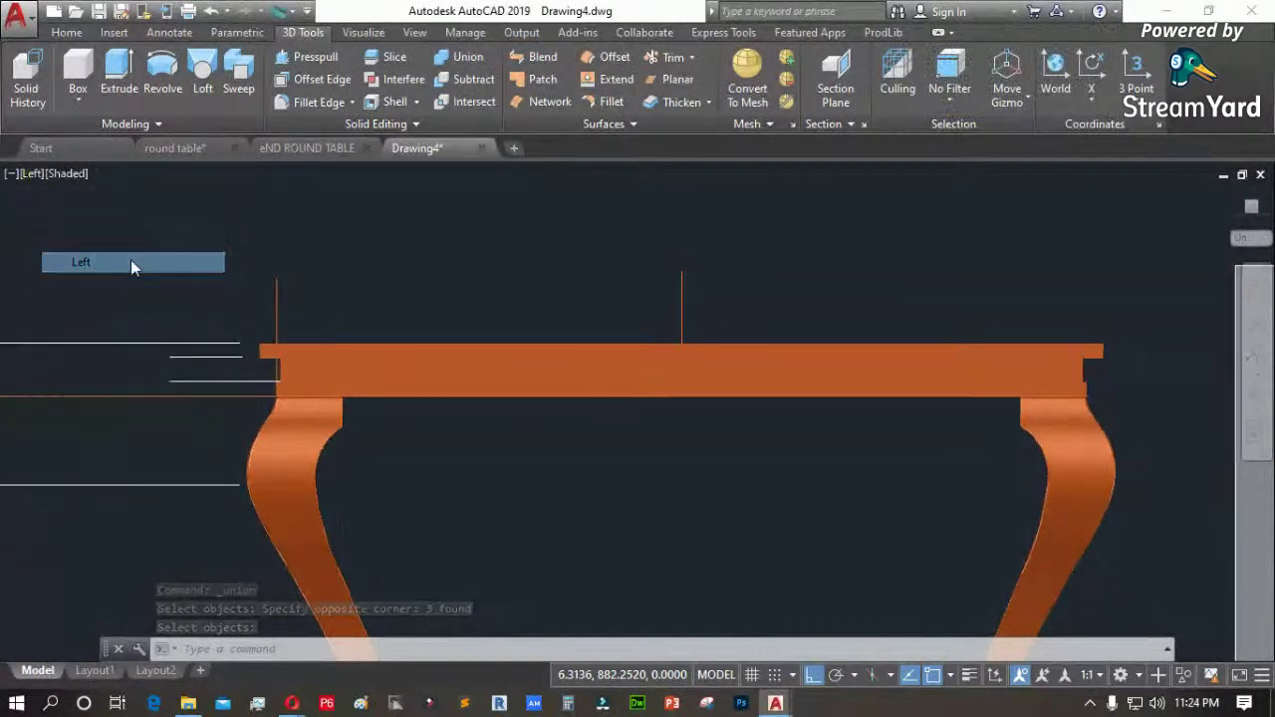
Move the side apron 5 units
scroll(826, 242, up, 3)
text(m)
key(Return)
click(817, 254)
click(798, 244)
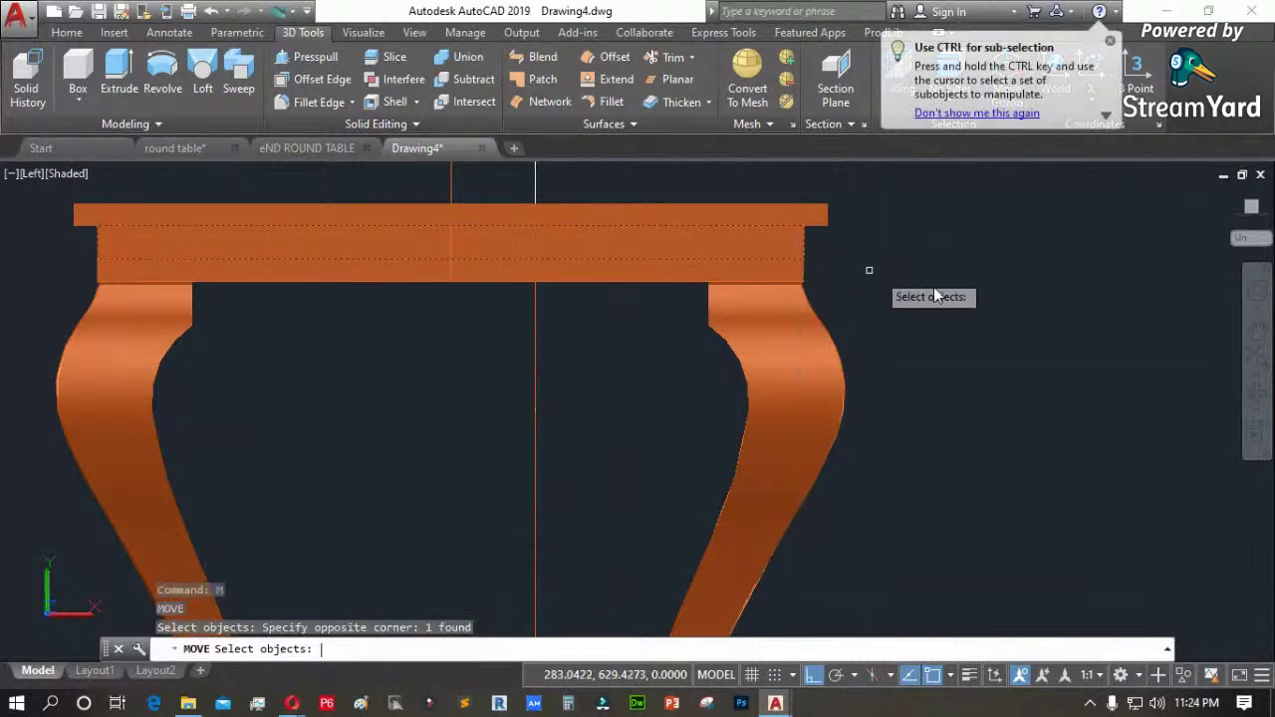
key(Return)
click(924, 286)
text(5)
key(Return)
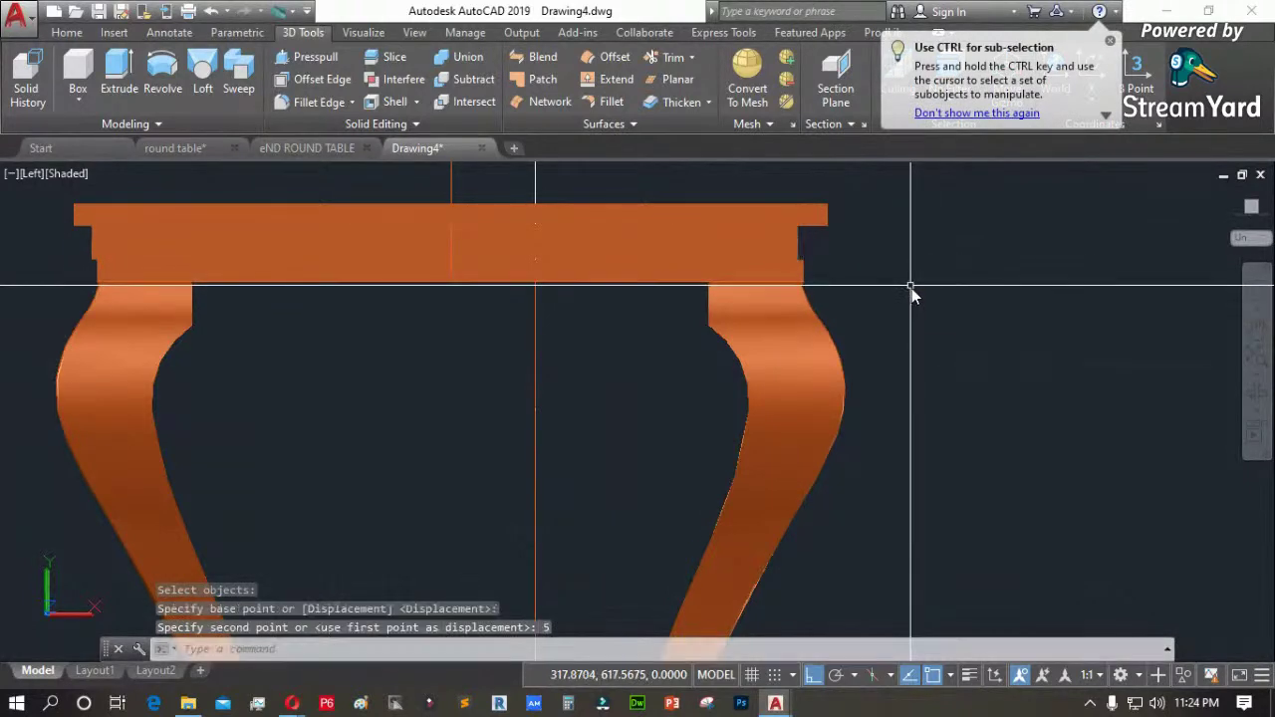
Slice the apron with a two-point plane, keeping one side
text(sl)
key(Return)
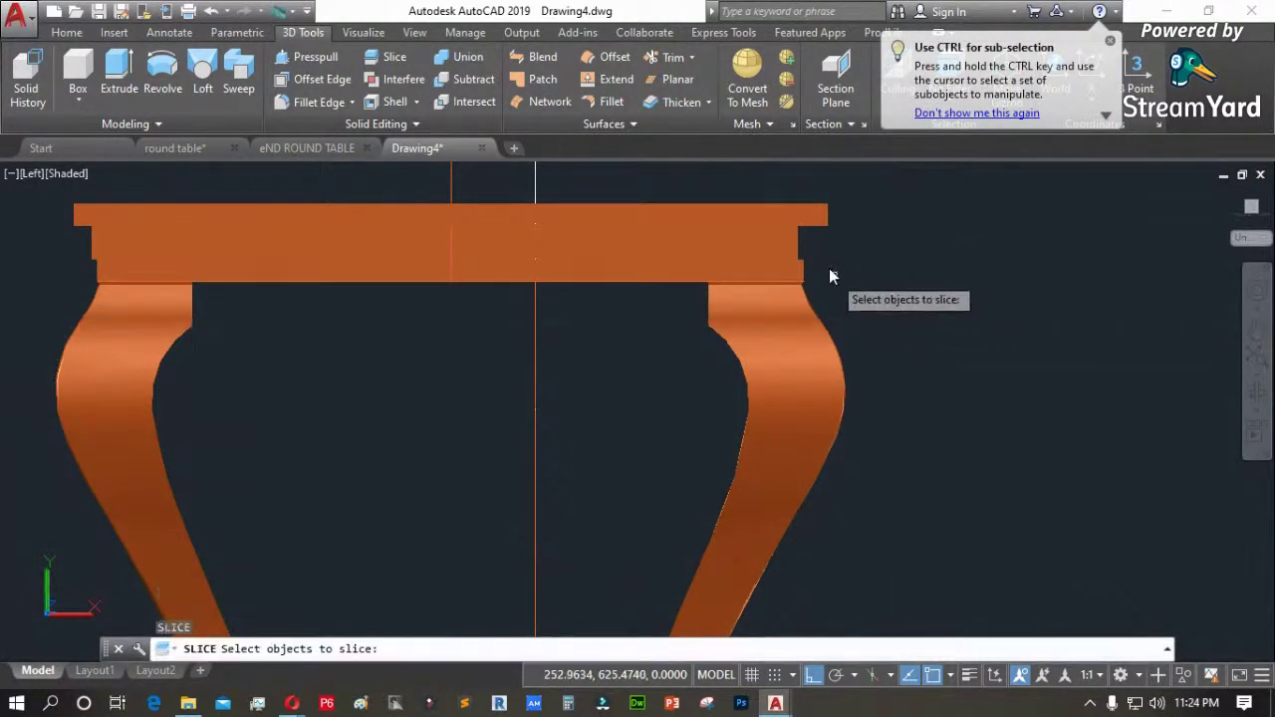
scroll(473, 258, down, 2)
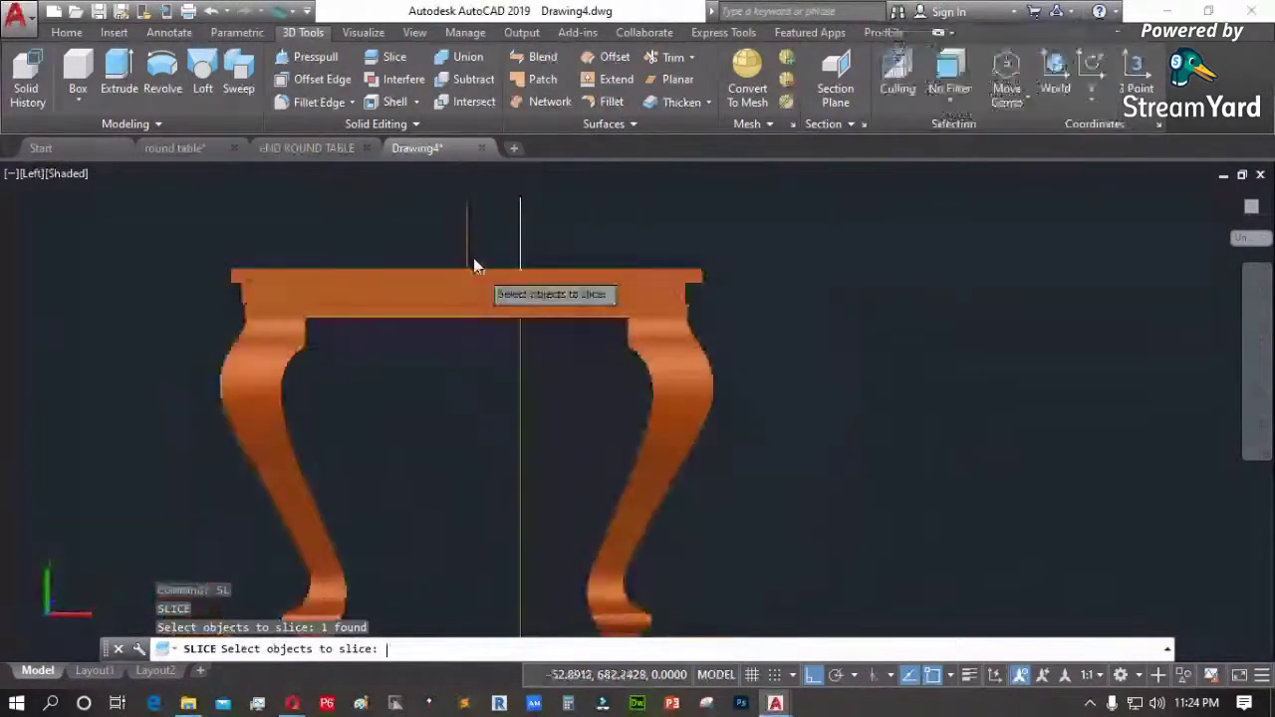
key(Return)
click(465, 269)
click(445, 404)
click(585, 408)
Mirror the sliced pieces across a vertical line, keeping the originals
scroll(610, 328, up, 4)
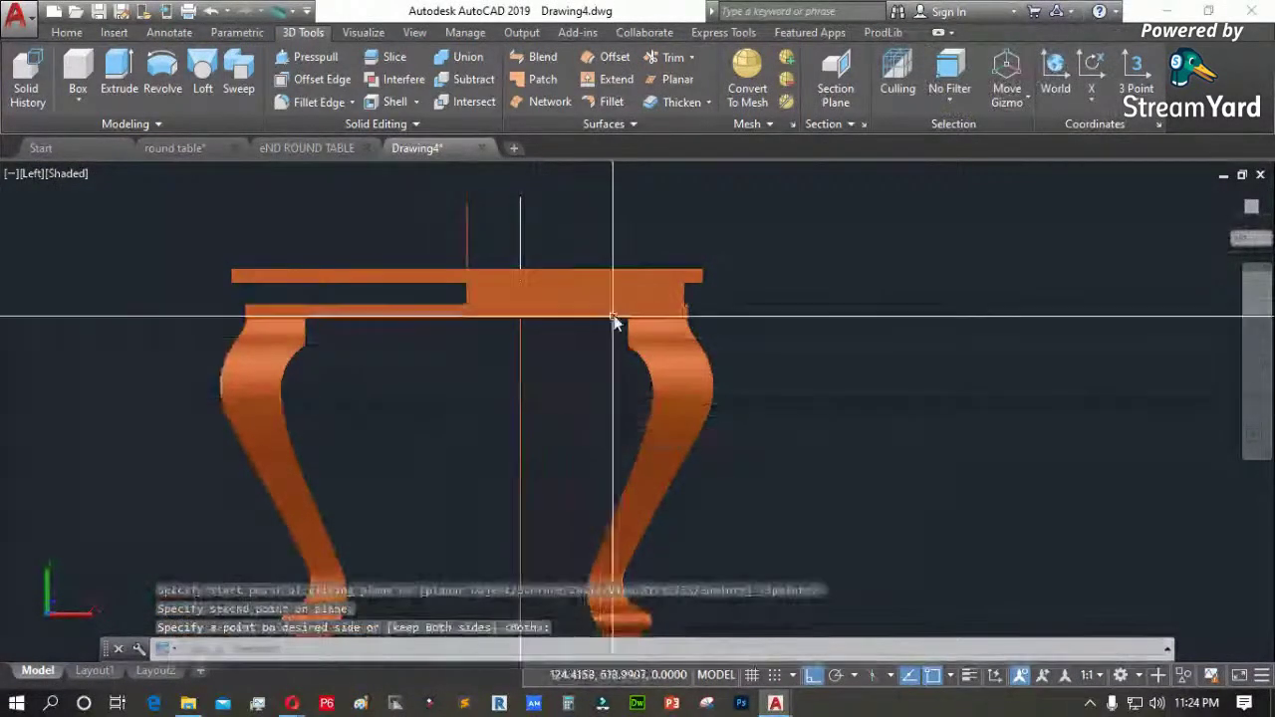
text(mi)
key(Return)
click(775, 280)
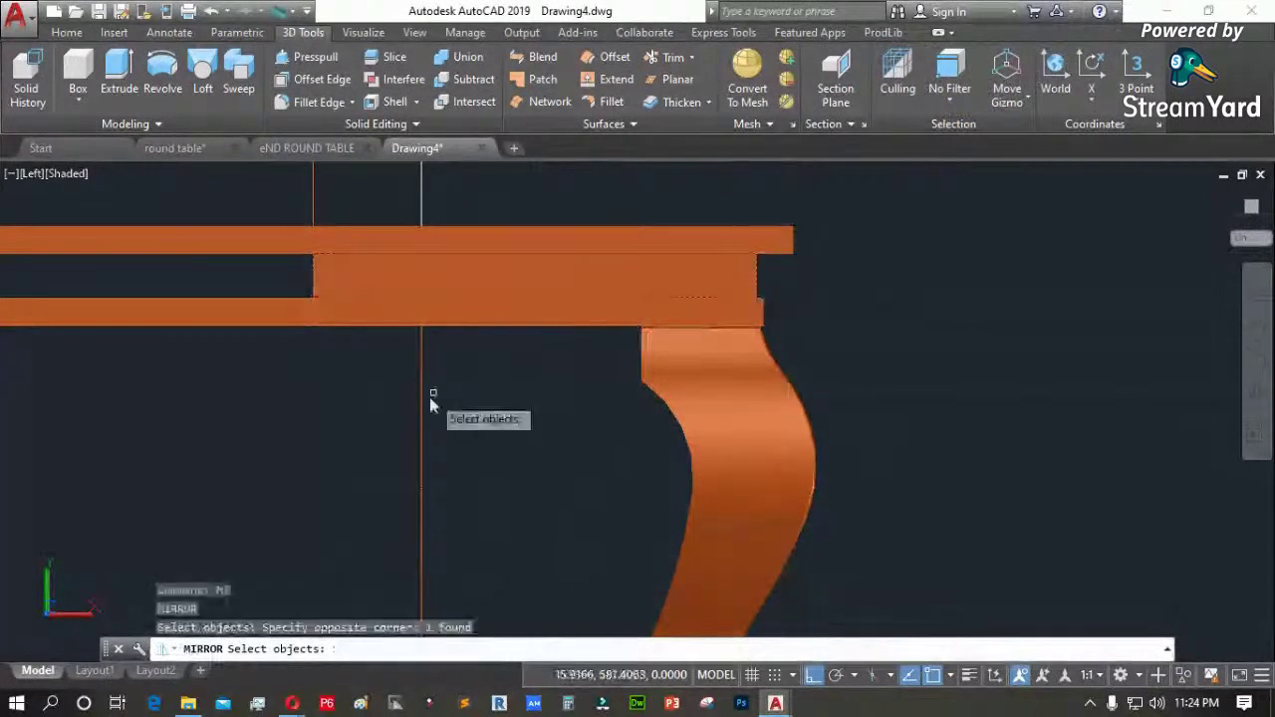
scroll(439, 395, down, 2)
key(Return)
click(353, 254)
click(367, 199)
key(Return)
Union the tabletop pieces into a single solid
click(468, 57)
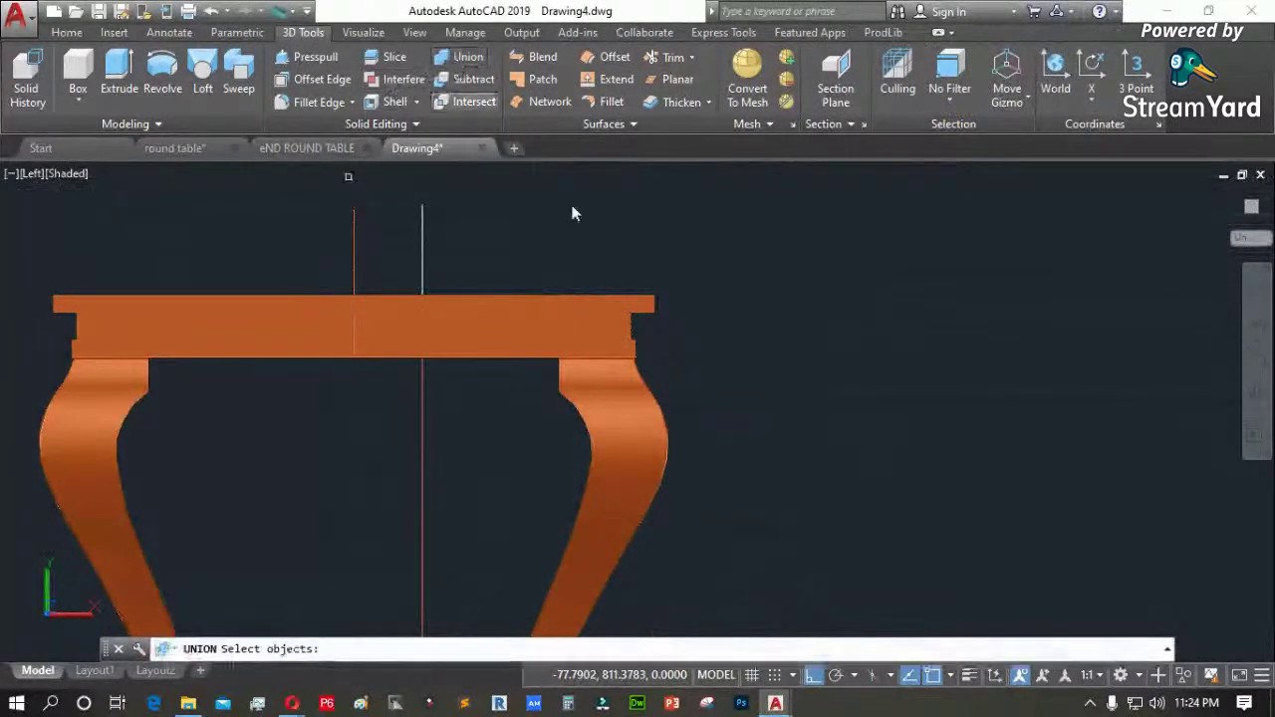
click(670, 339)
click(254, 327)
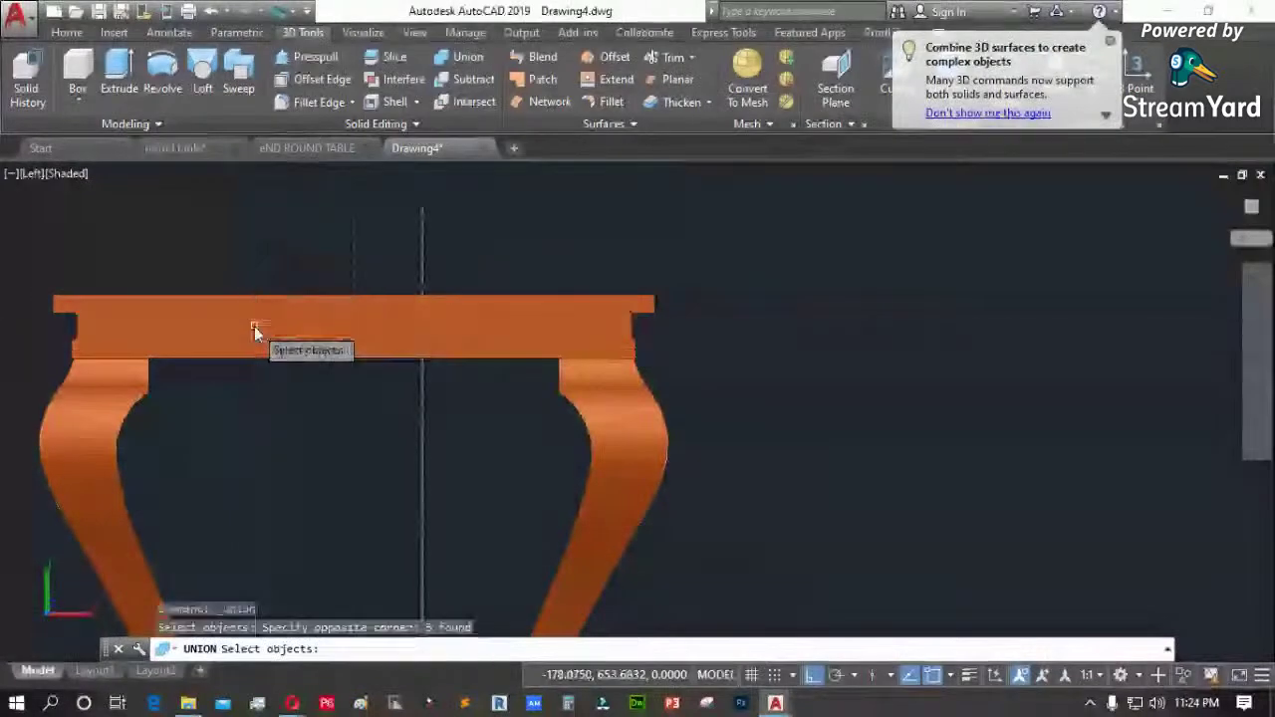
key(Return)
Erase the stray red line above the table and the vertical stray line
click(495, 271)
click(302, 245)
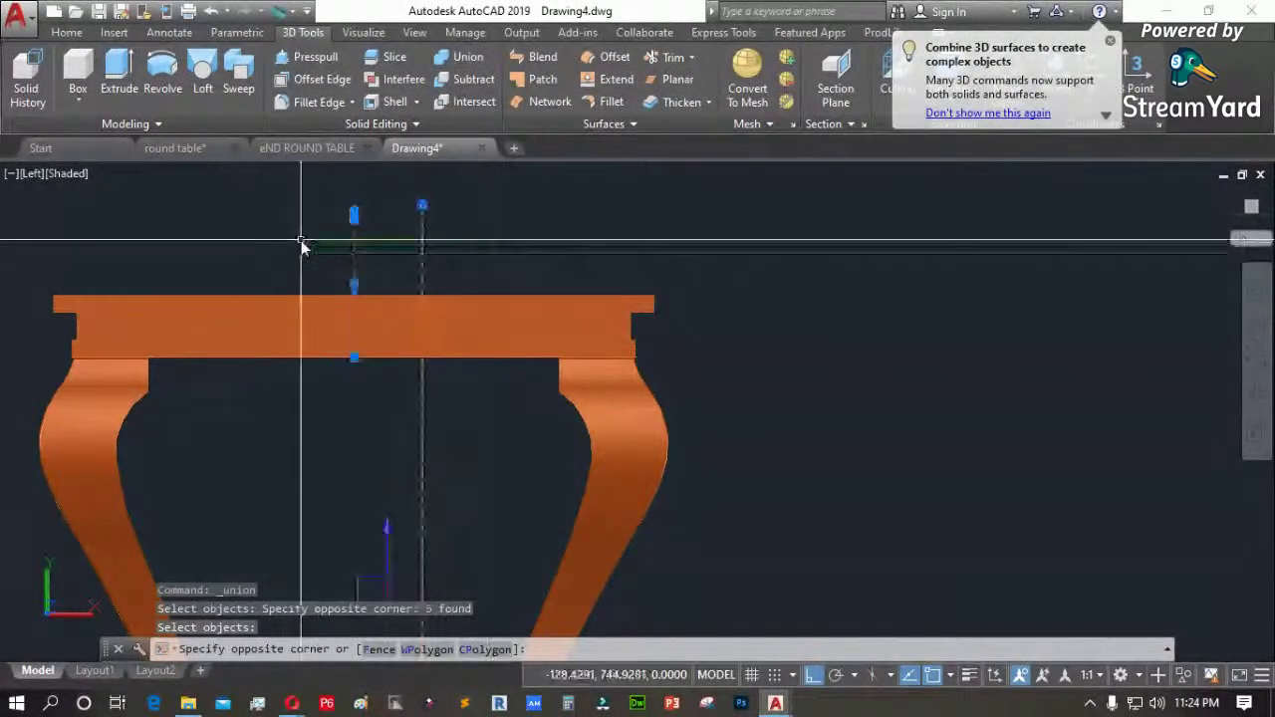
key(Delete)
scroll(704, 335, down, 5)
scroll(701, 454, up, 3)
click(671, 413)
click(621, 379)
key(Delete)
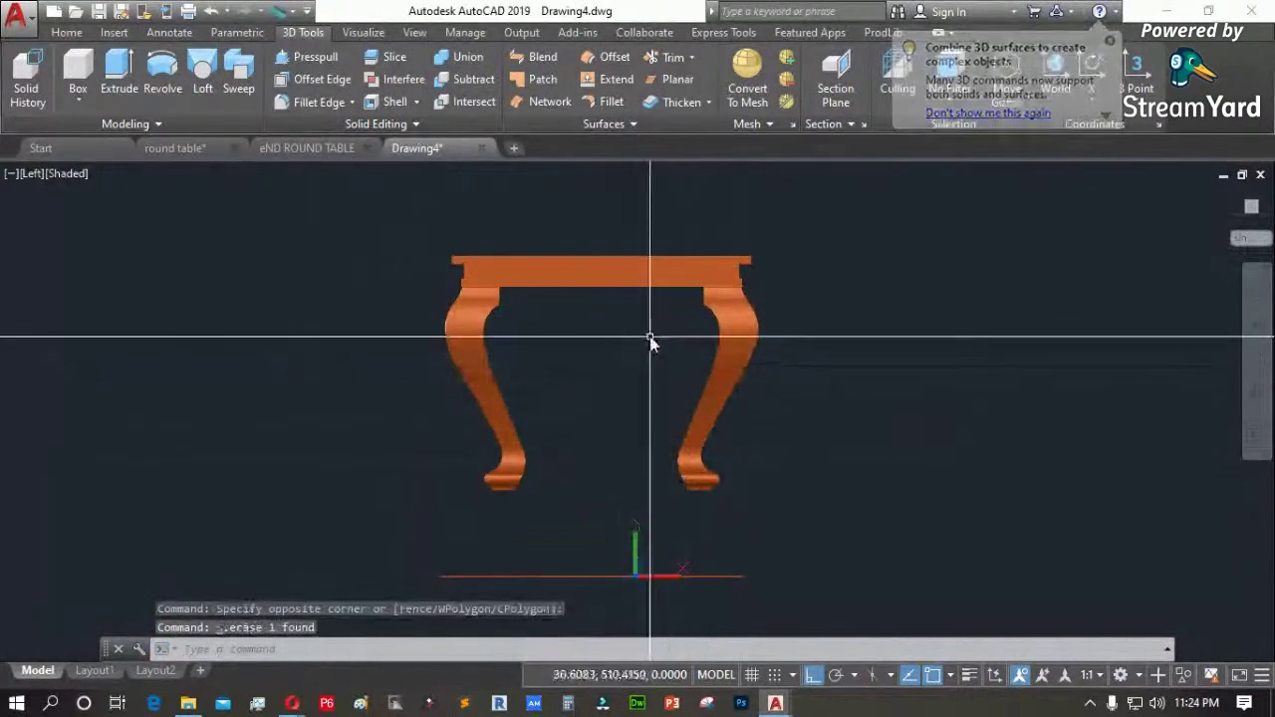
In Top view, erase the seven leftover lines around the table
click(37, 174)
click(111, 217)
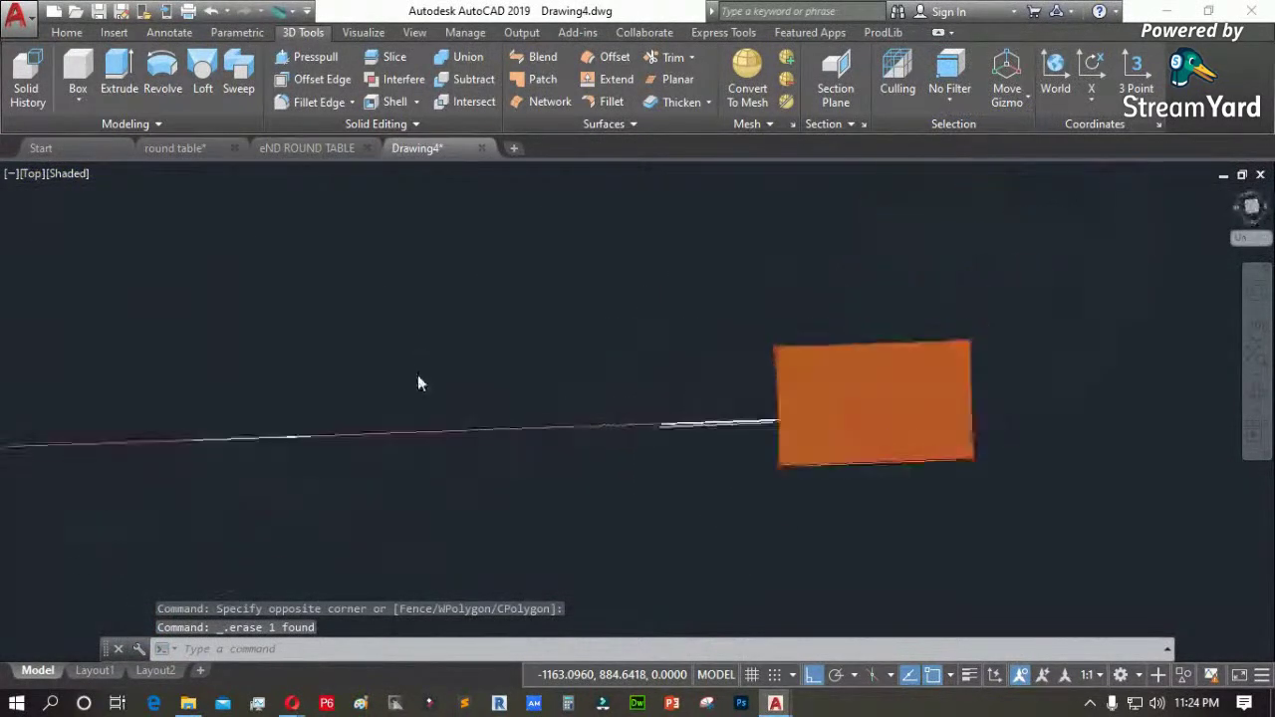
click(687, 390)
click(330, 472)
key(Delete)
Window-select and erase the two remaining leftover objects
scroll(448, 376, down, 4)
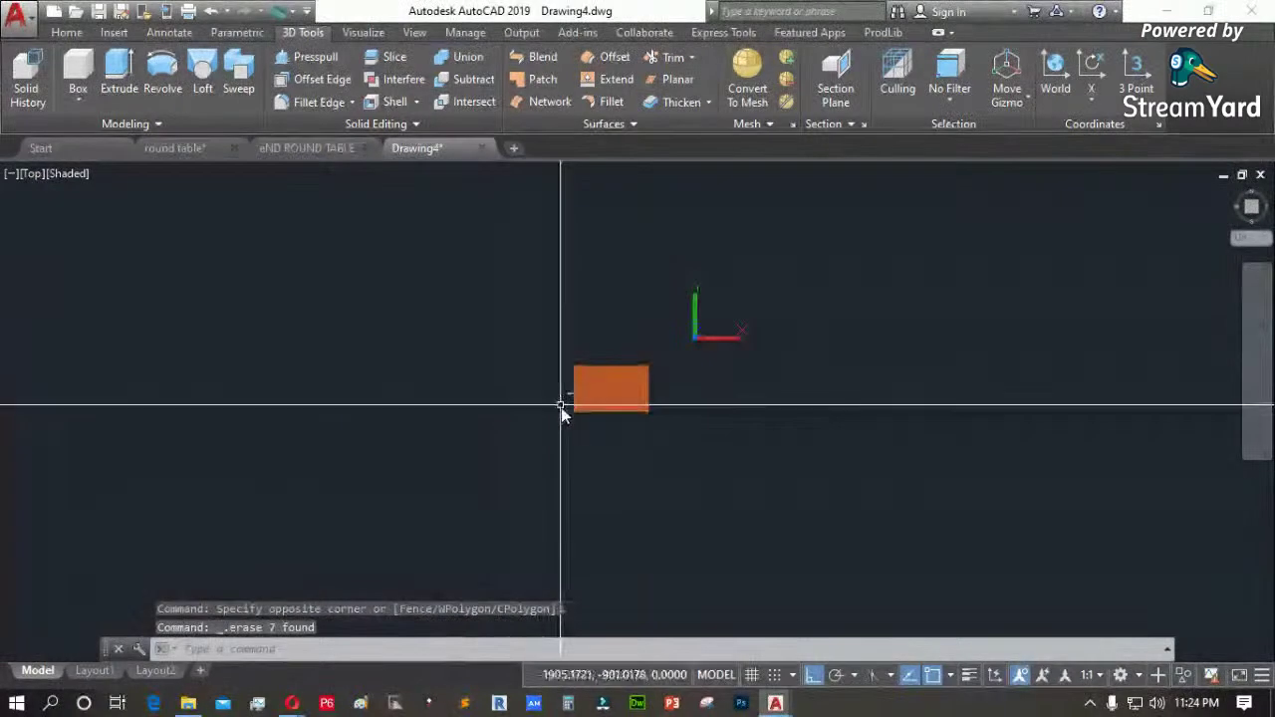
scroll(563, 403, up, 3)
scroll(754, 308, up, 5)
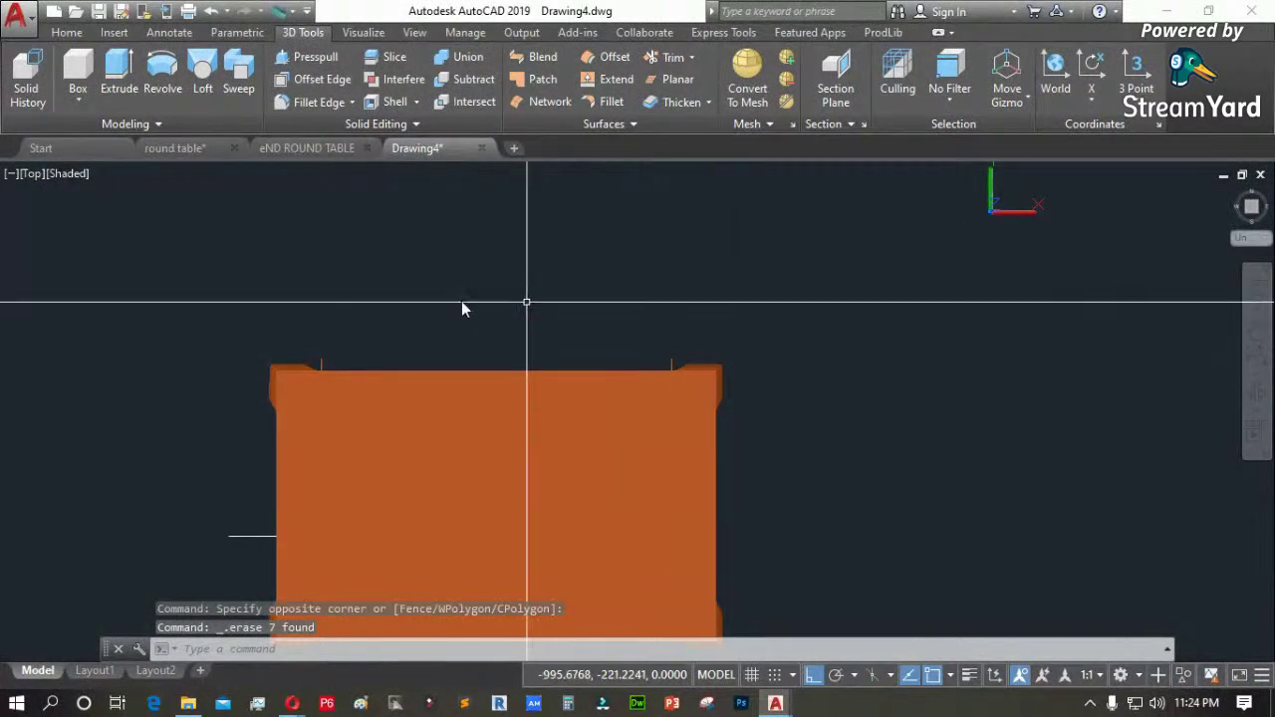
scroll(380, 288, down, 4)
click(355, 282)
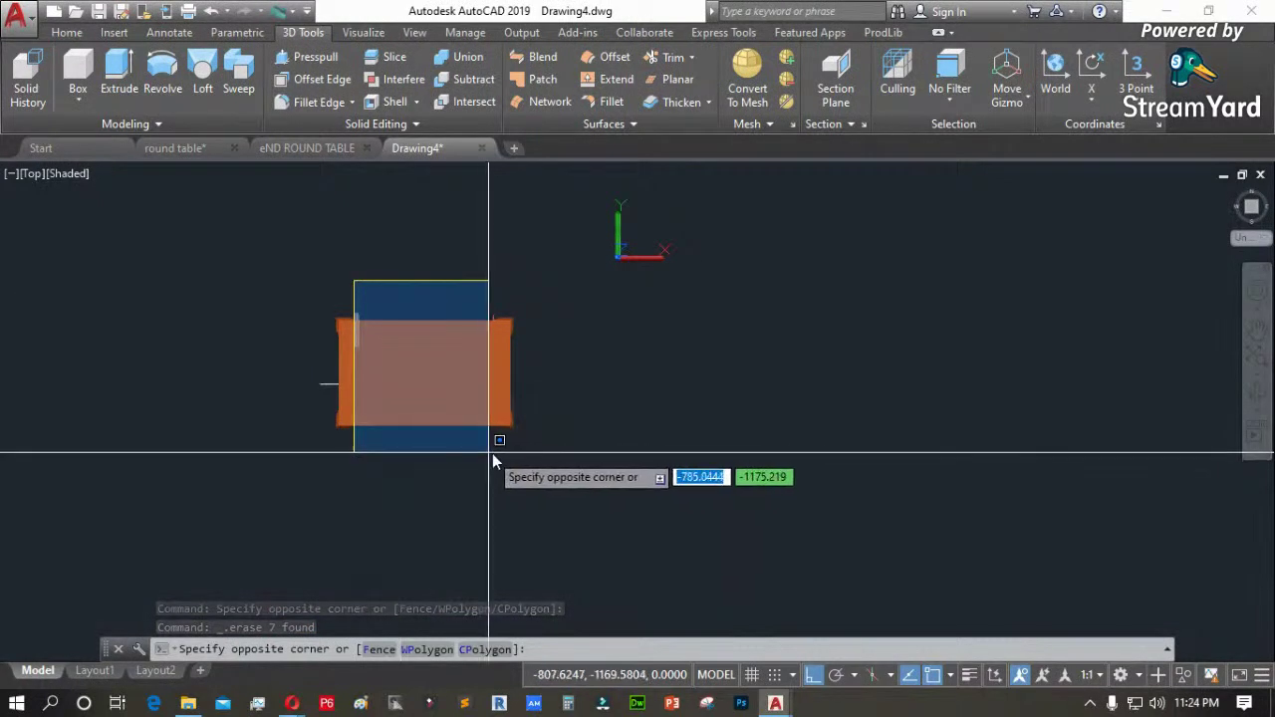
click(493, 454)
key(Delete)
click(321, 384)
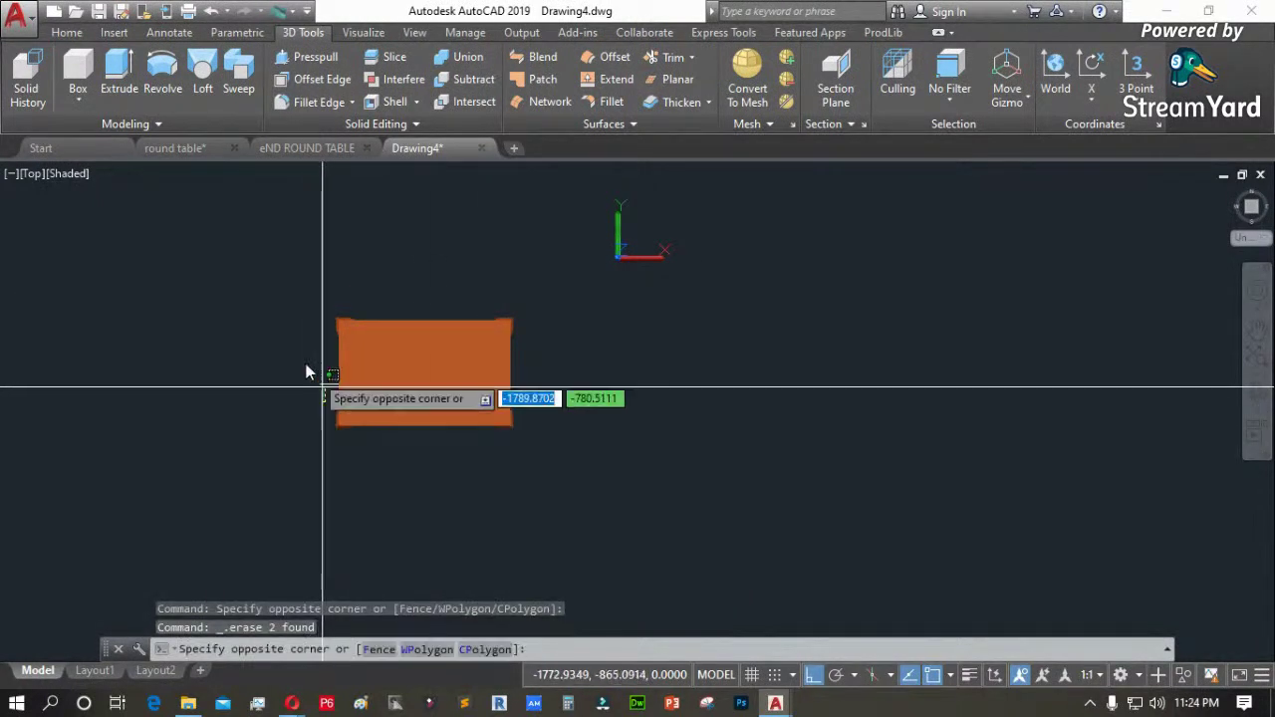
click(313, 355)
View the table in SW Isometric with the Shades of Gray style
click(31, 174)
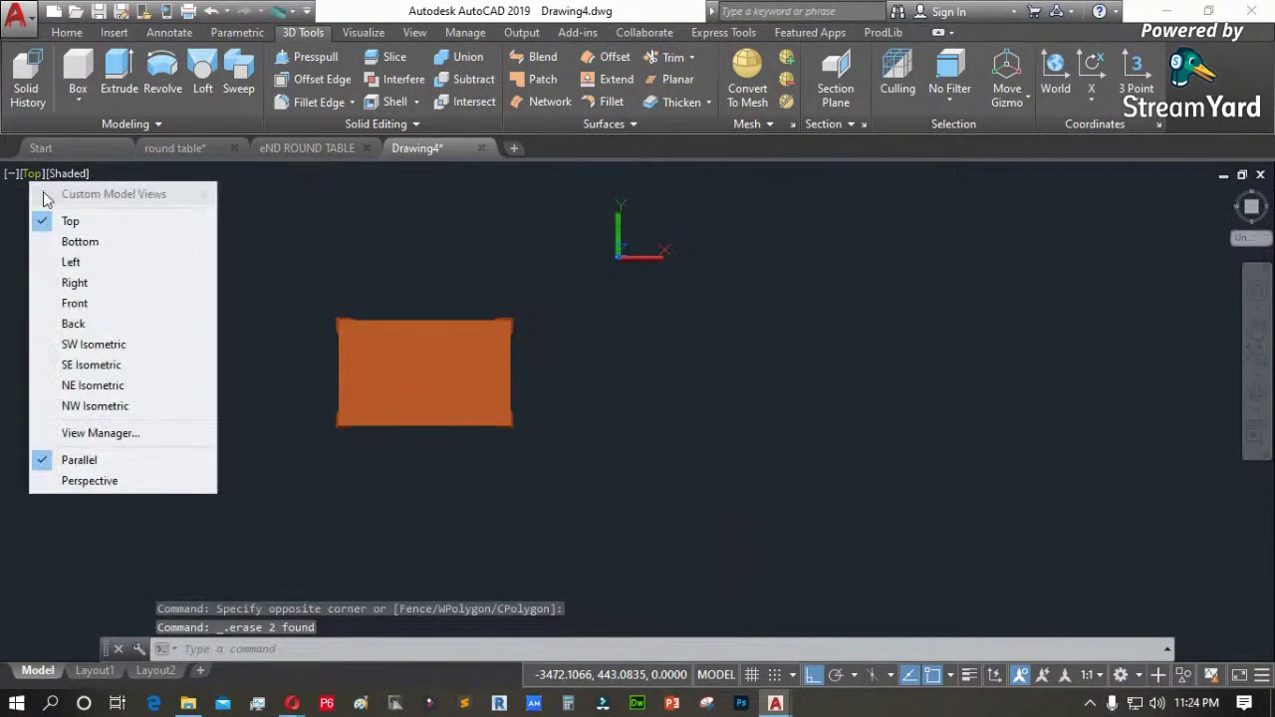
click(127, 349)
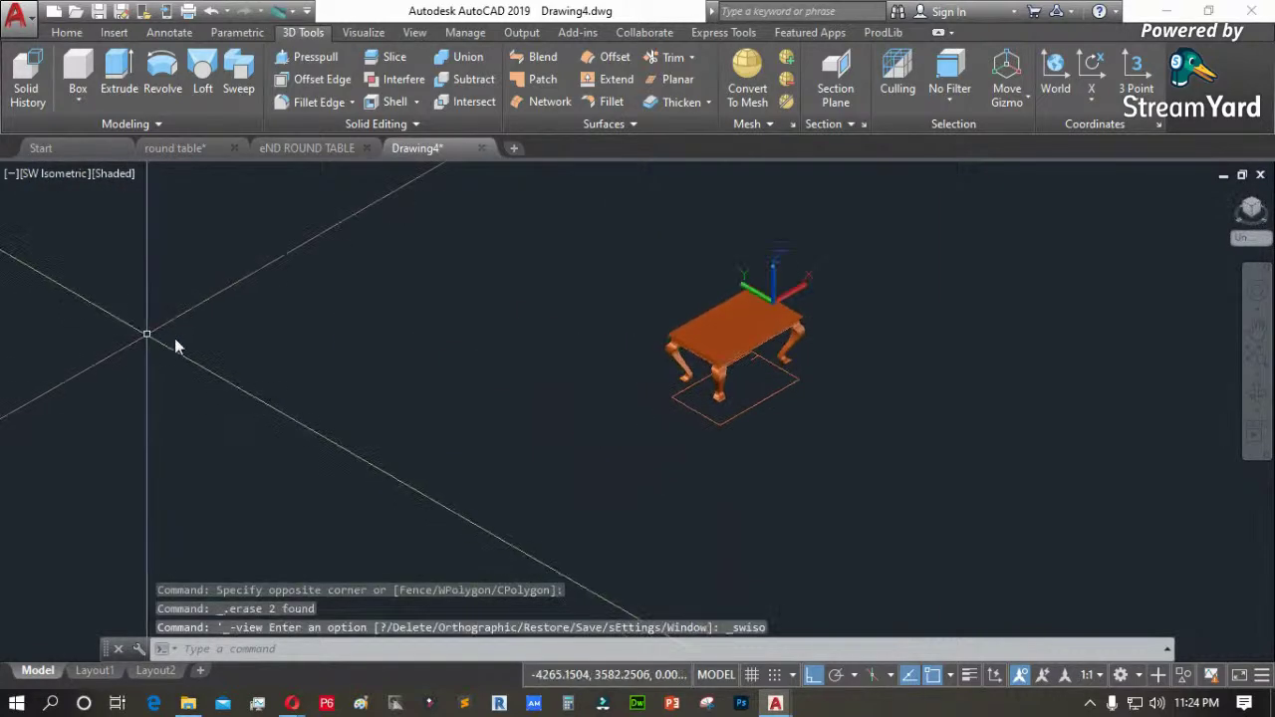
scroll(818, 427, up, 5)
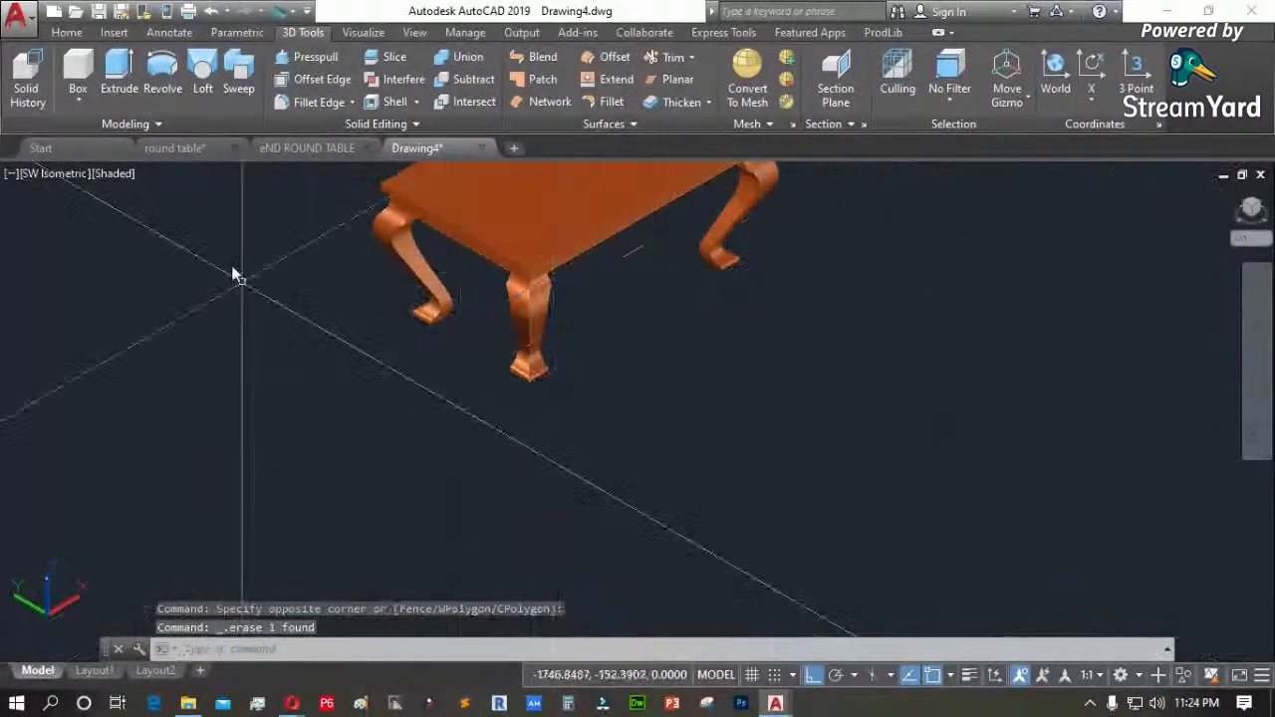
click(114, 174)
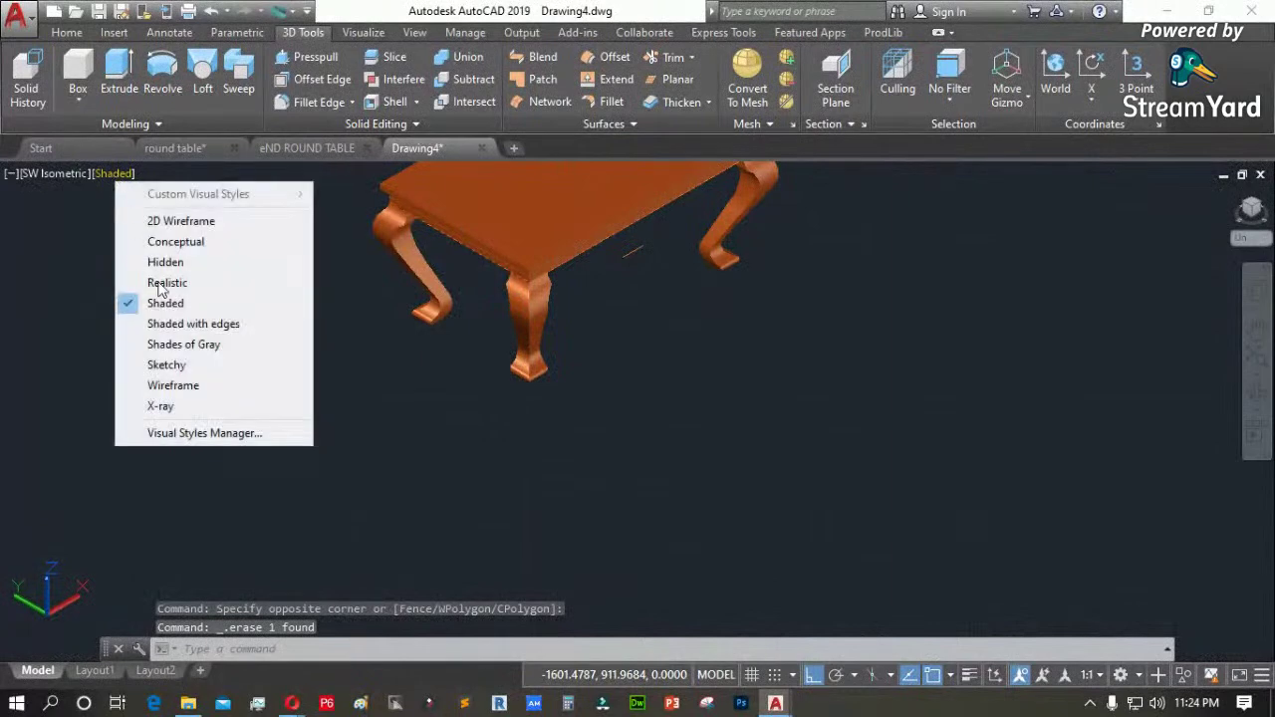
click(204, 347)
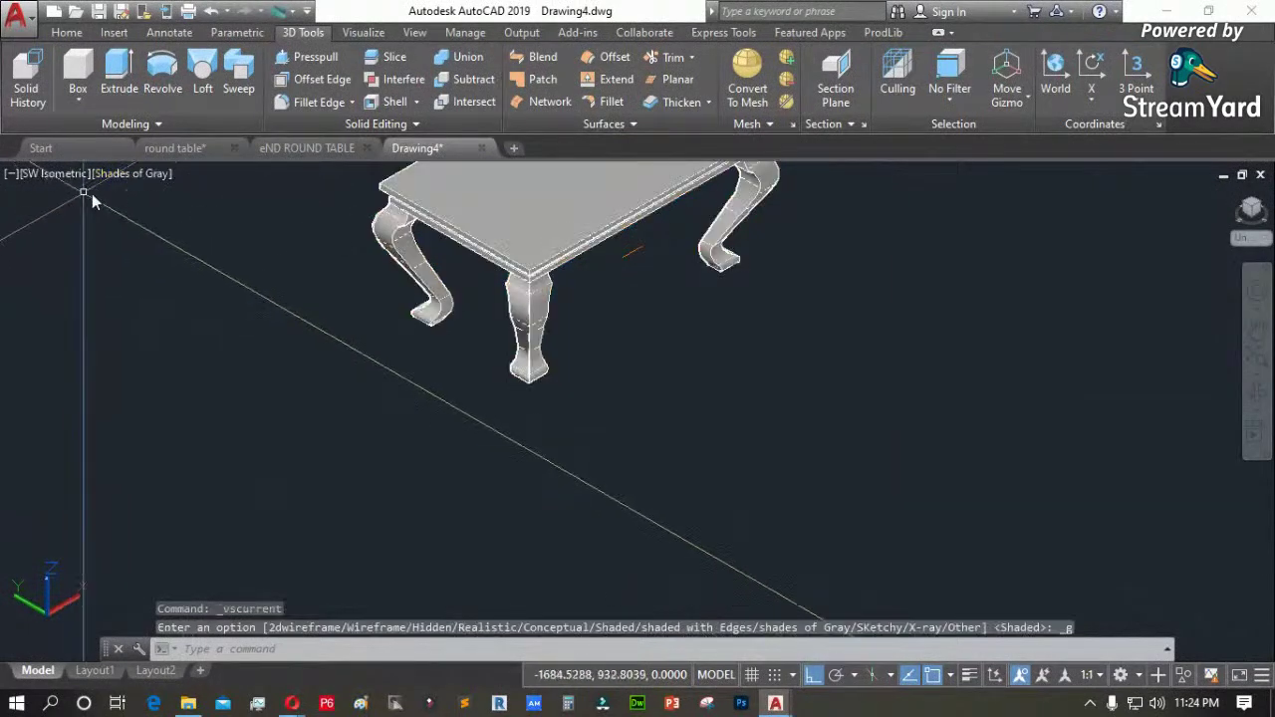
Switch to perspective projection and orbit around the table to inspect it
click(35, 174)
click(95, 481)
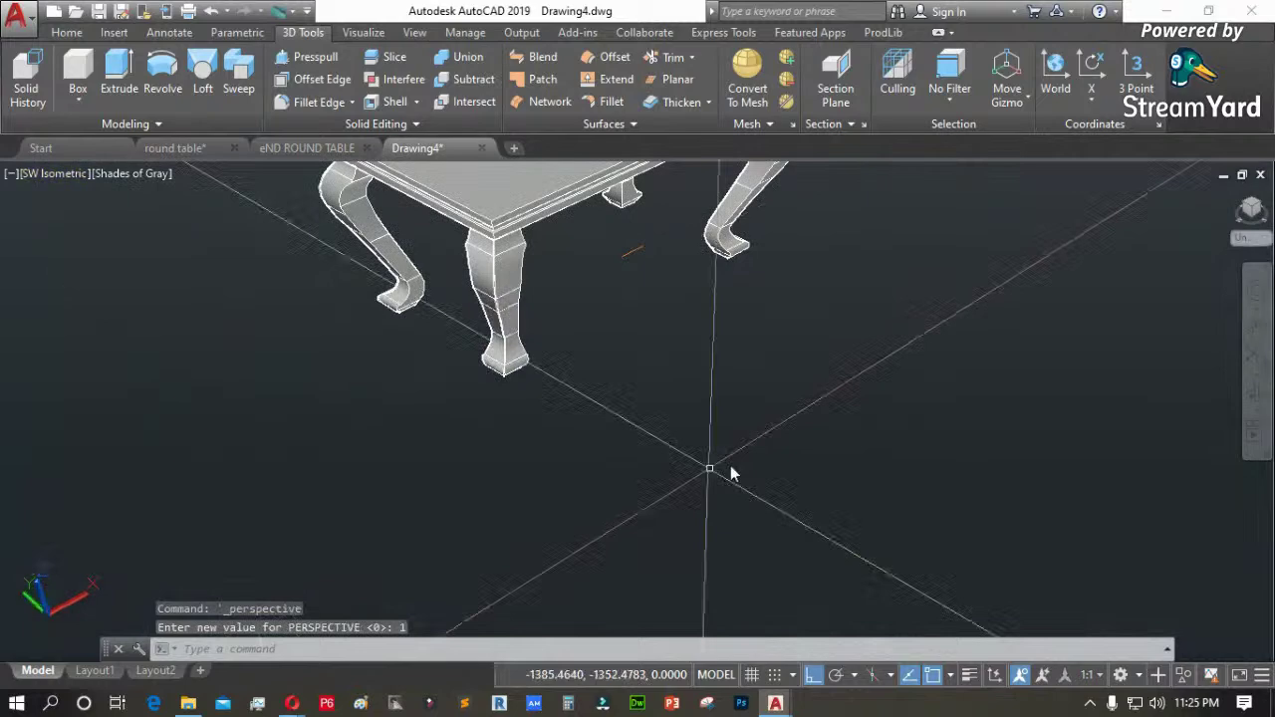
click(1257, 396)
drag(584, 365, 582, 479)
drag(634, 300, 459, 200)
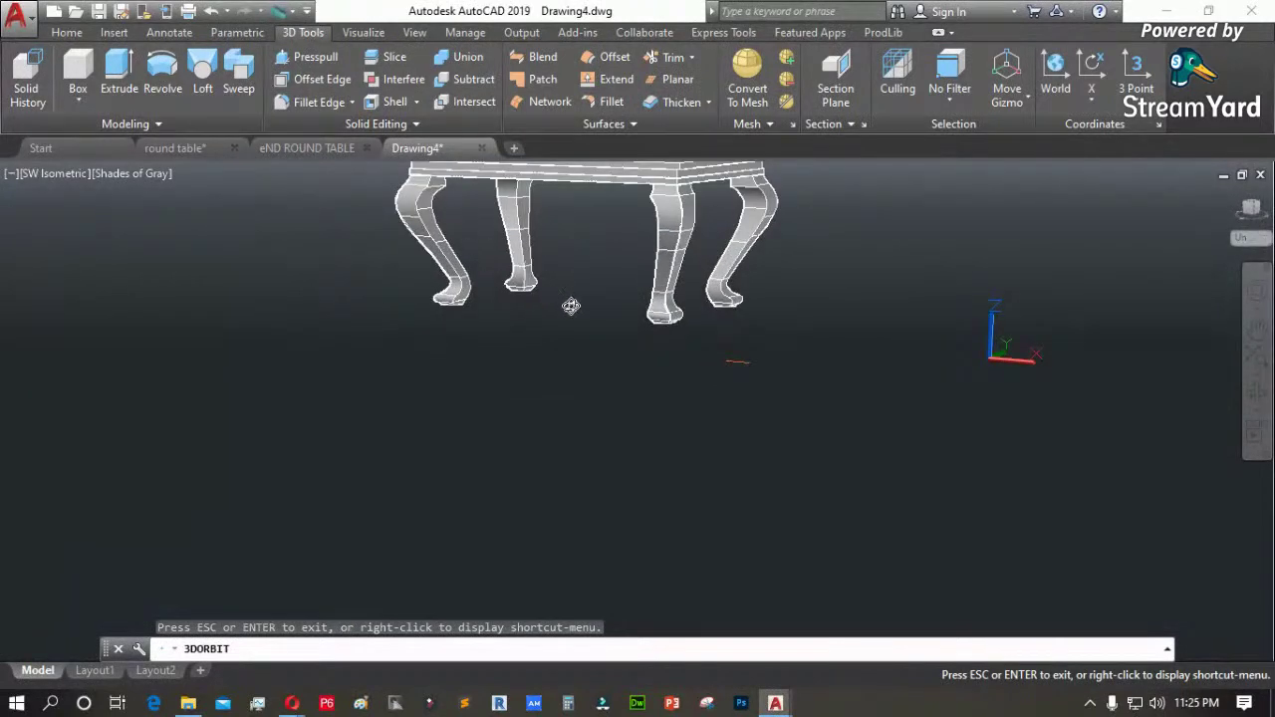
drag(570, 306, 525, 310)
key(Escape)
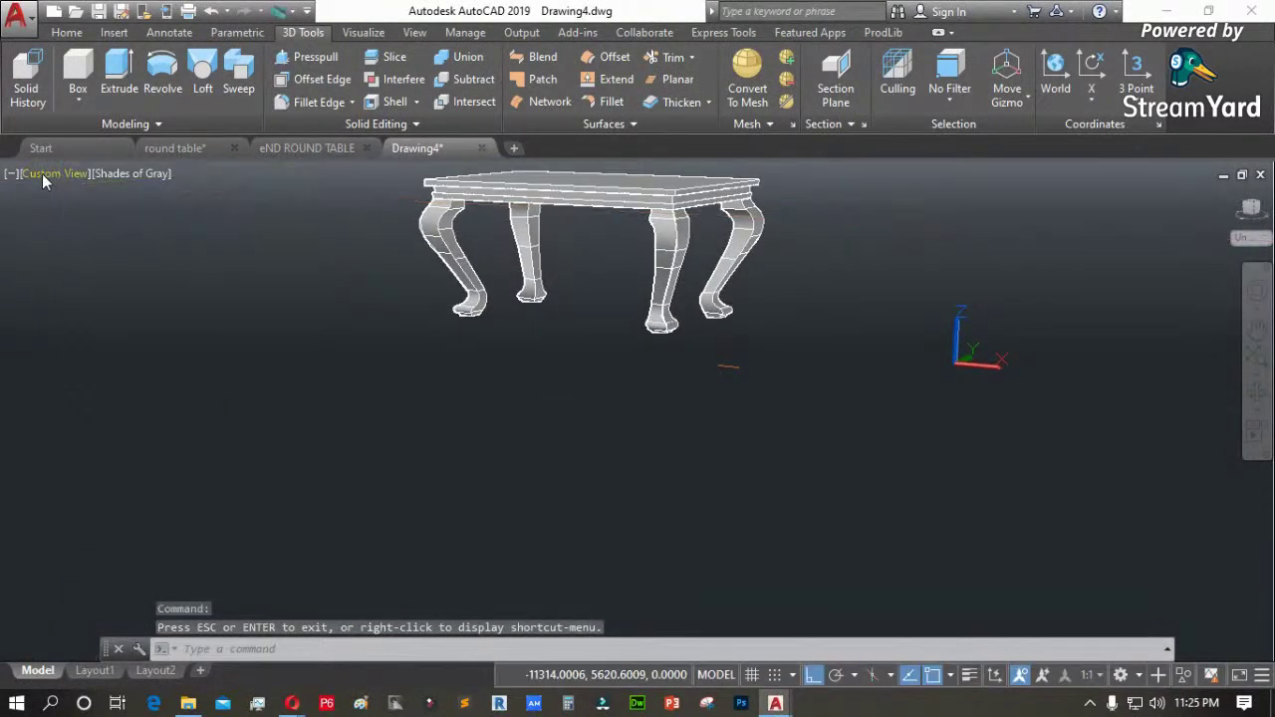
Show the table from the Front in 2D Wireframe
click(42, 173)
click(115, 300)
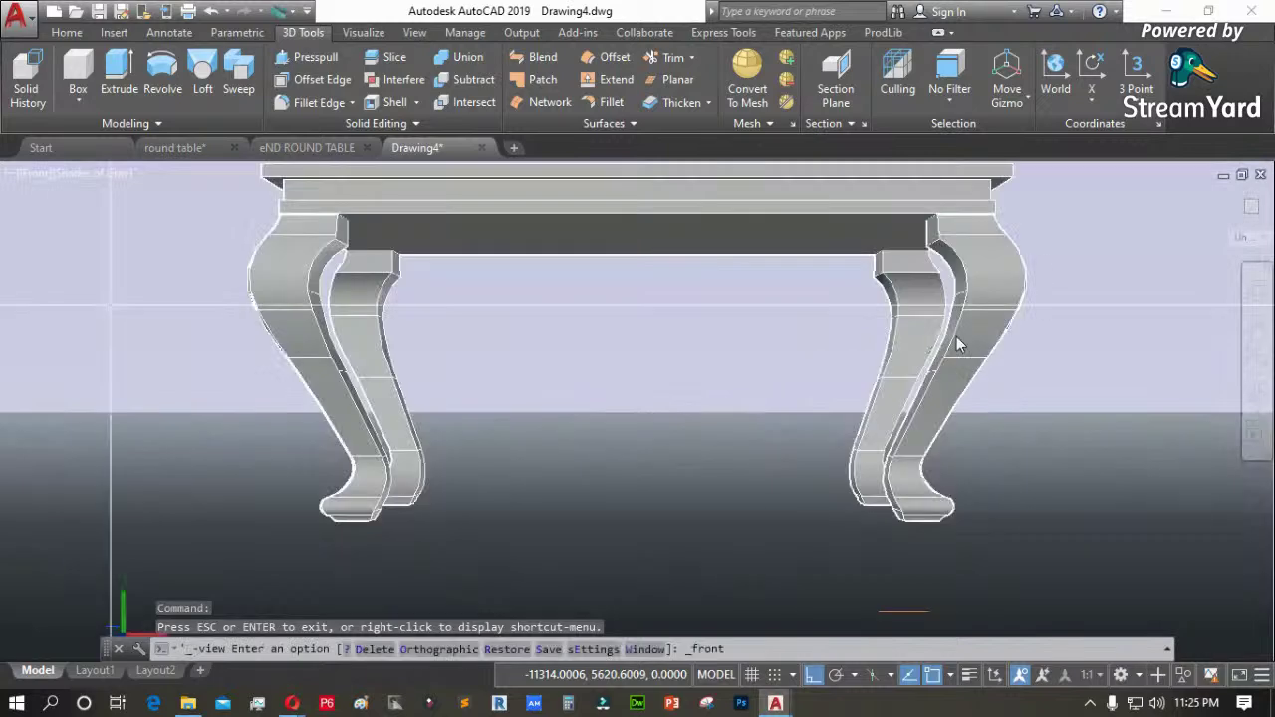
click(103, 177)
click(119, 216)
scroll(558, 369, down, 2)
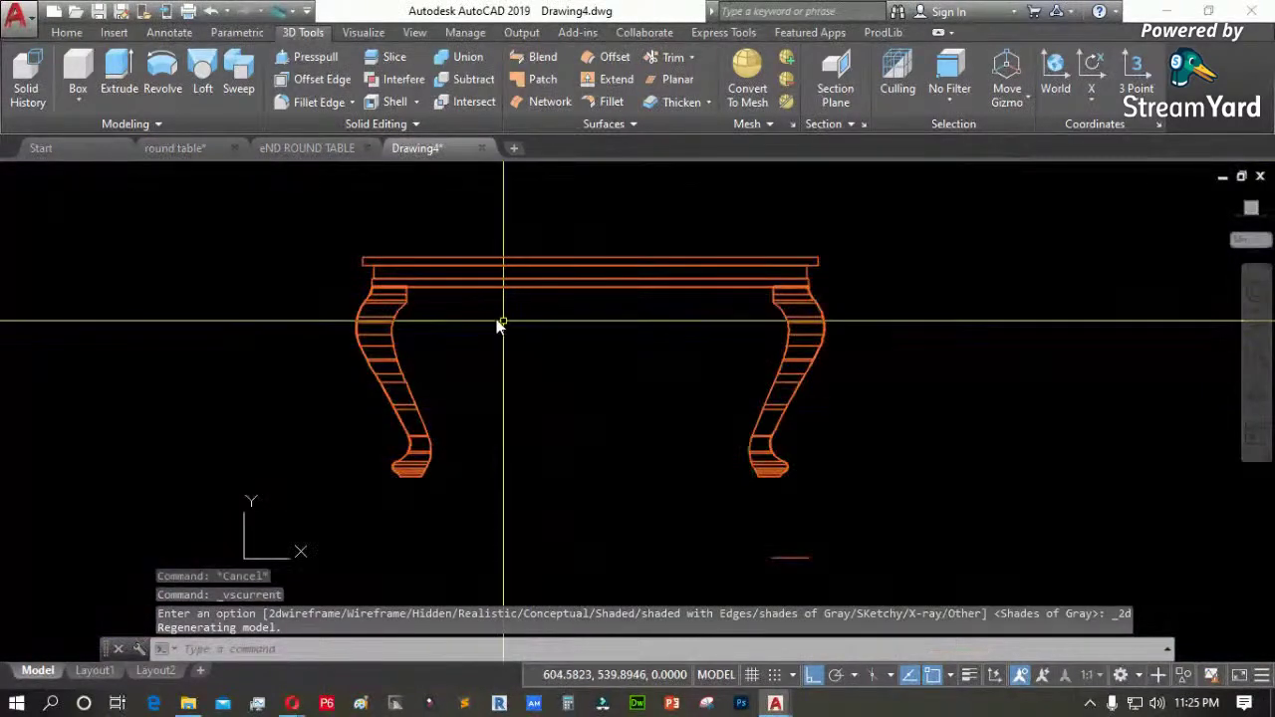
Start a polyline under the tabletop with a short vertical drop, then switch to arc mode with Ortho off
scroll(481, 315, up, 5)
key(Return)
scroll(299, 261, up, 4)
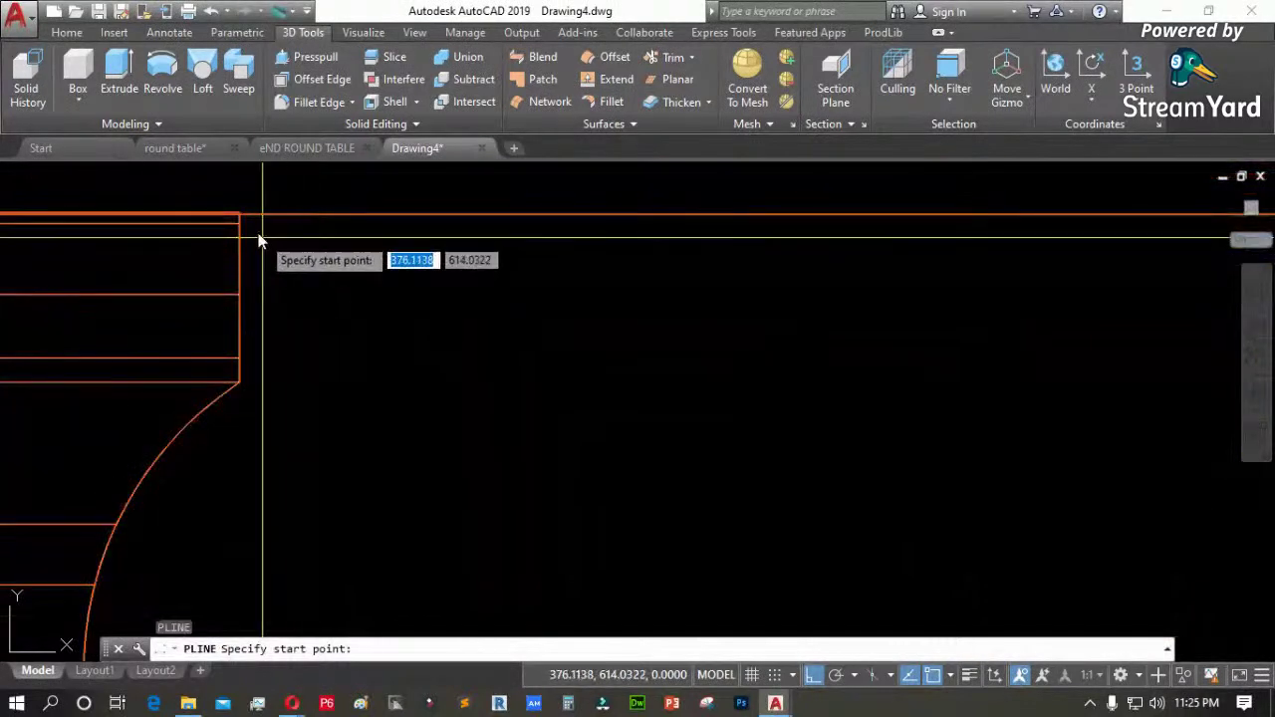
click(239, 211)
scroll(240, 211, down, 2)
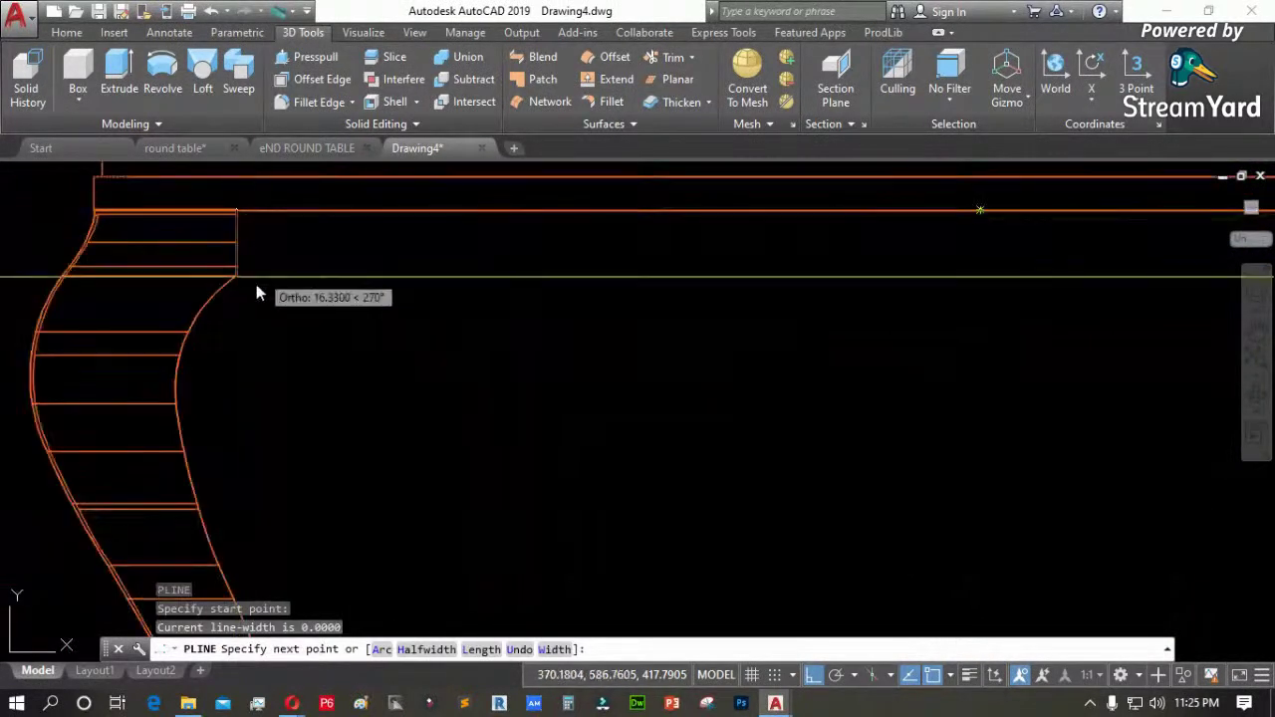
click(238, 281)
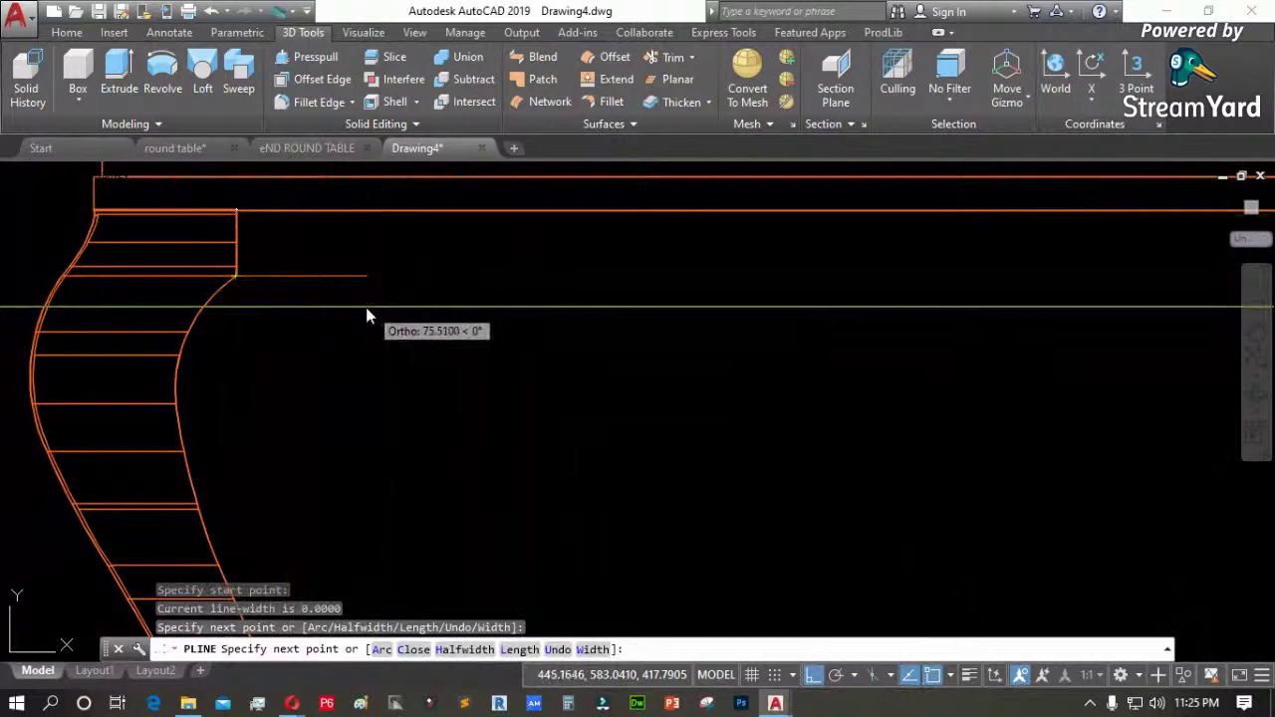
scroll(365, 315, down, 1)
key(Return)
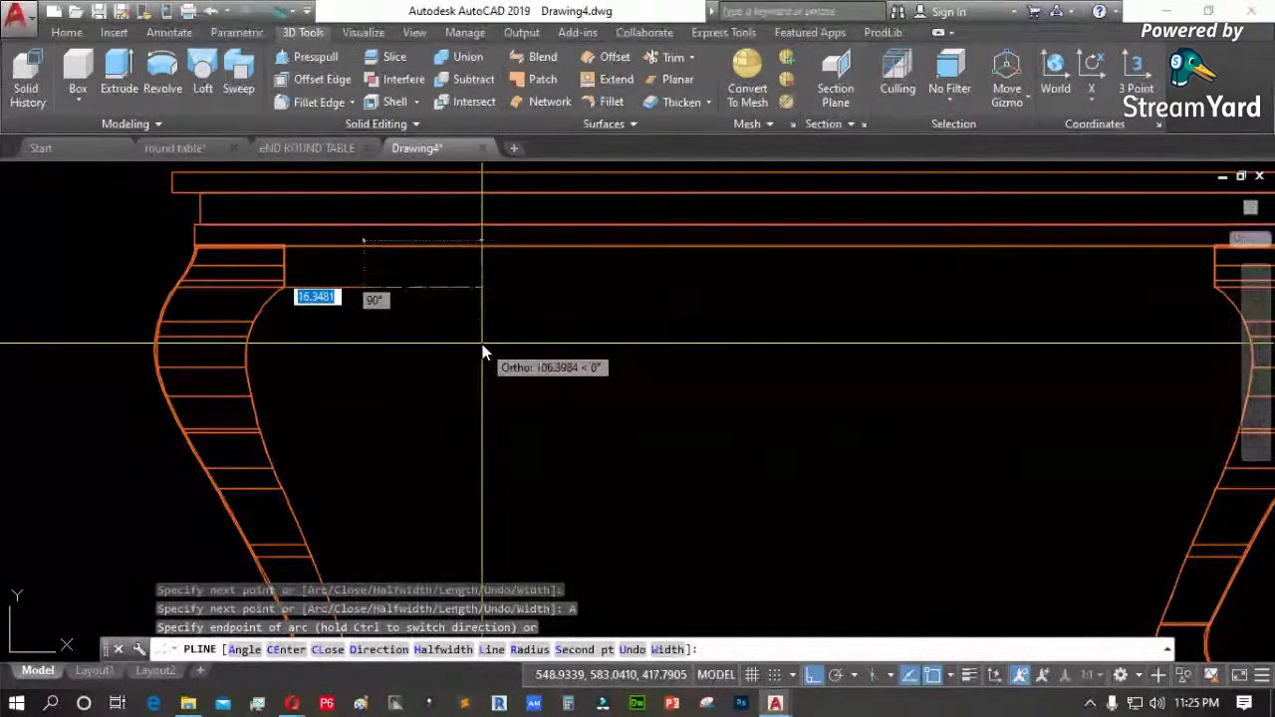
key(F8)
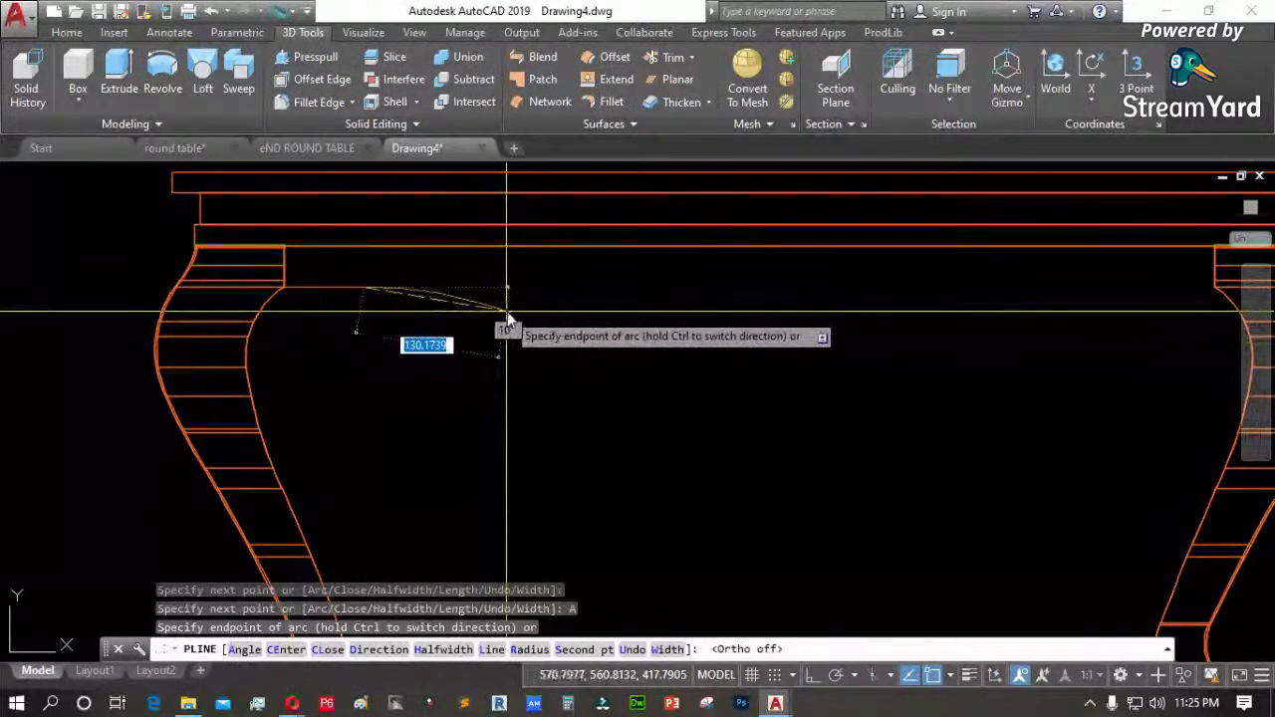
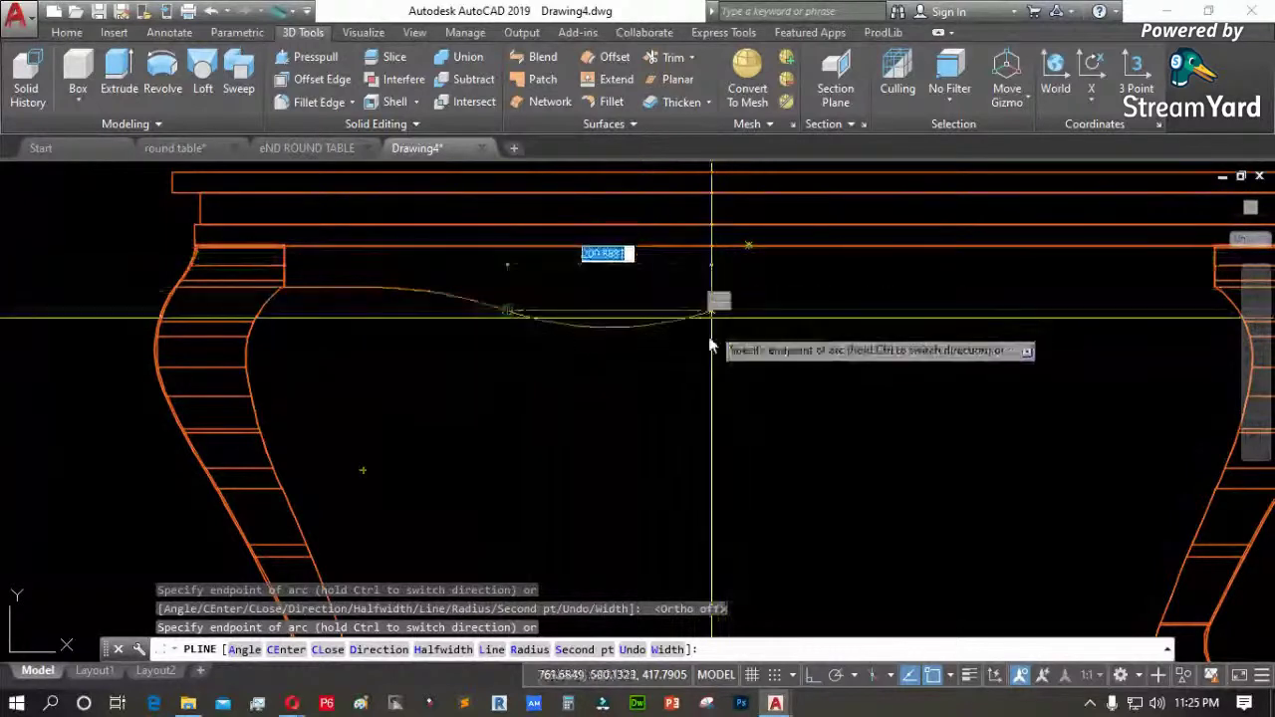
Finish the apron profile with a straight vertical edge to the top and close it
scroll(607, 439, down, 3)
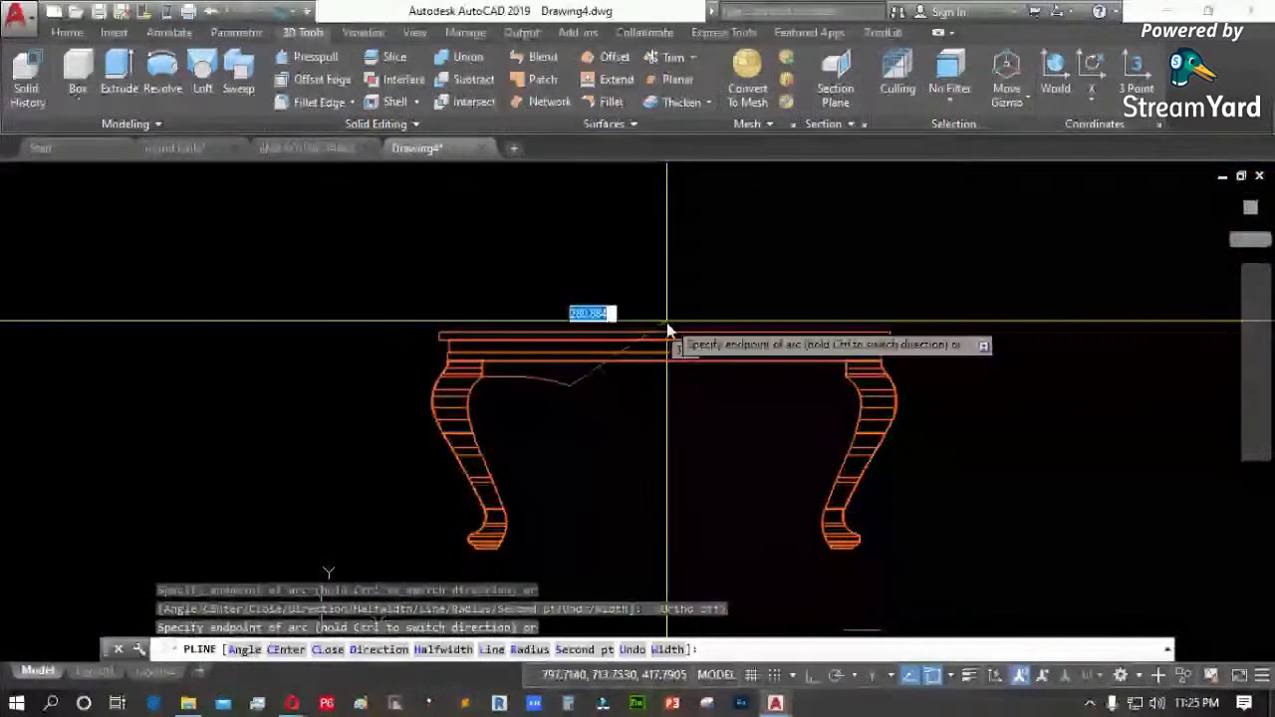
click(665, 400)
scroll(666, 400, up, 4)
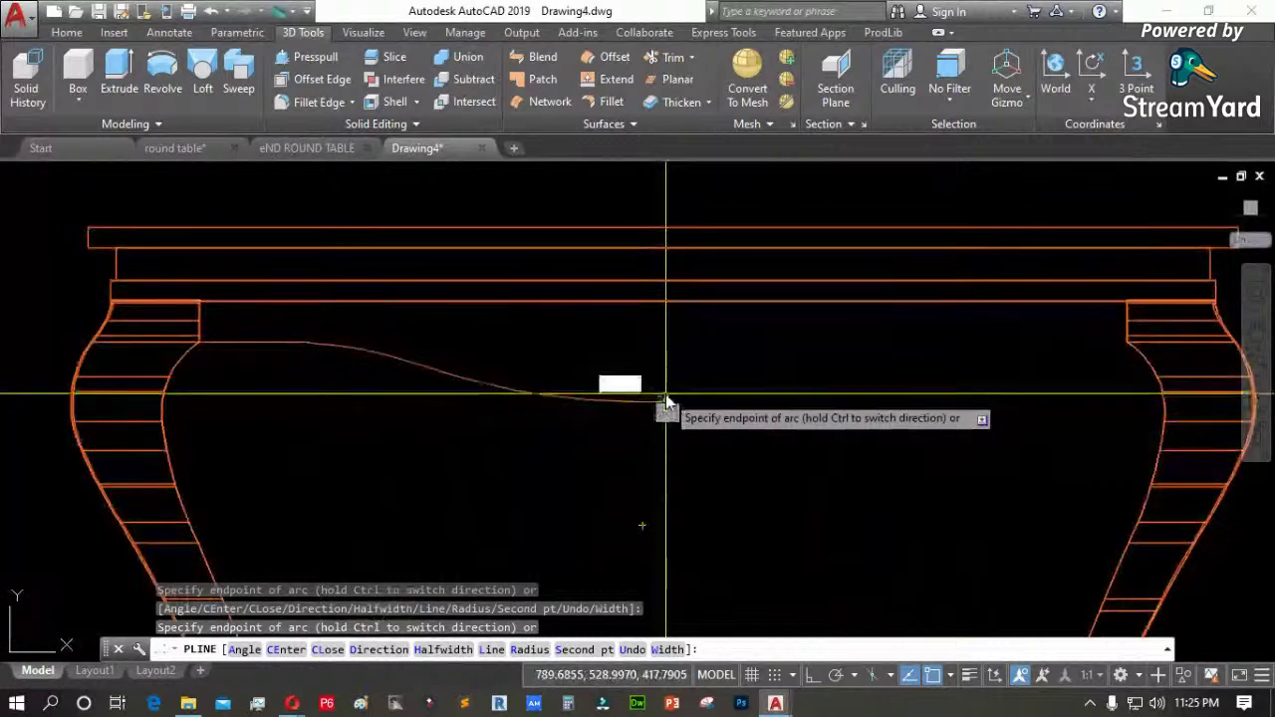
text(L)
key(Return)
click(660, 302)
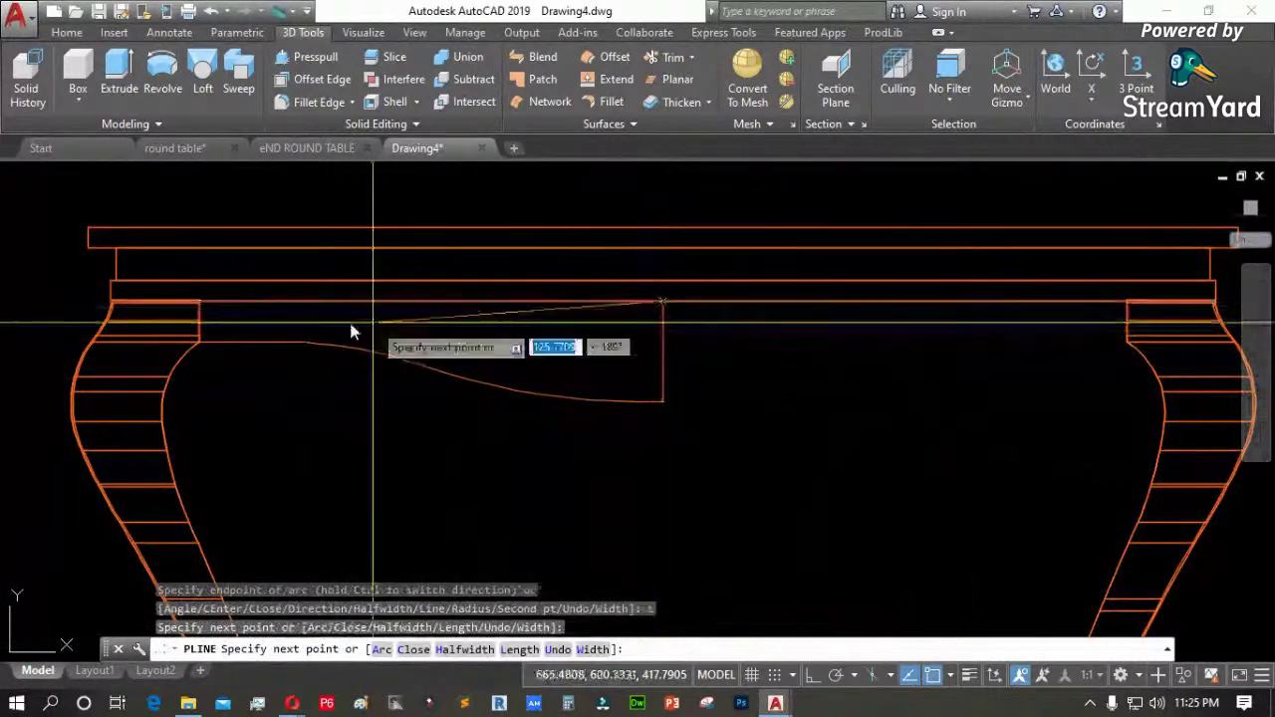
text(CL)
key(Return)
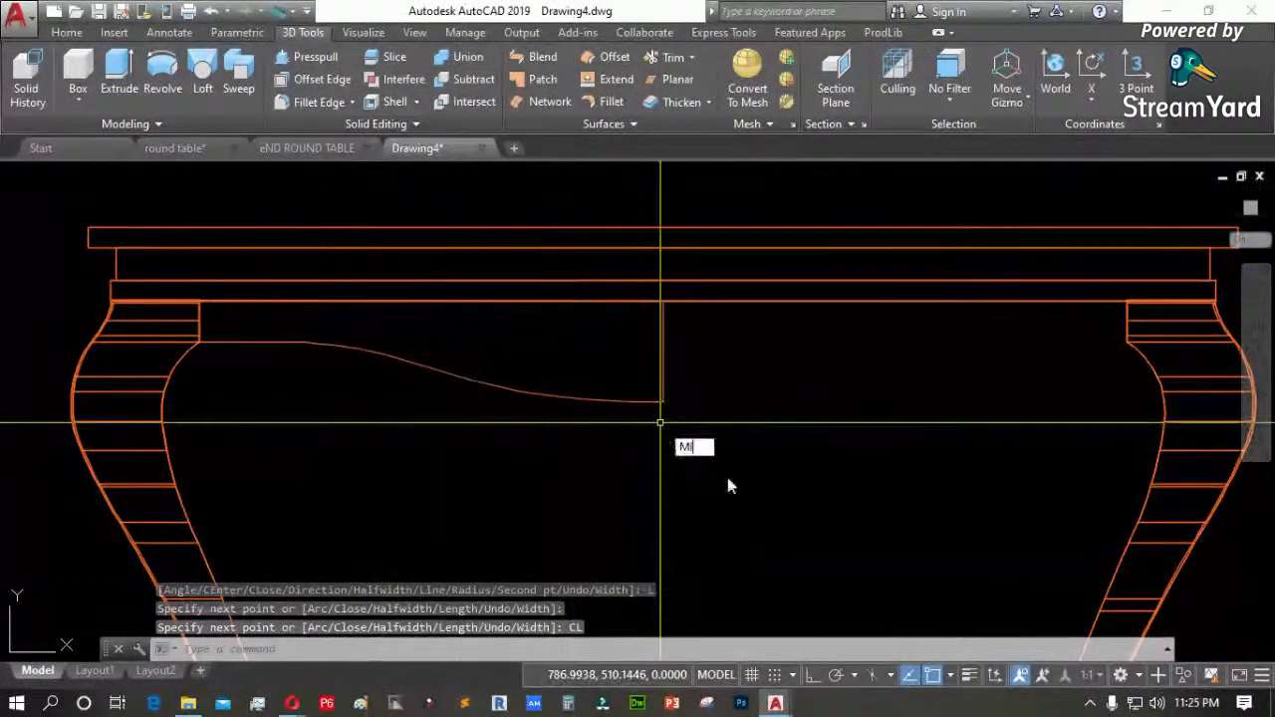
Mirror the apron profile about the centre line, keeping the original half
text(MI)
key(Return)
click(726, 418)
click(681, 362)
key(Return)
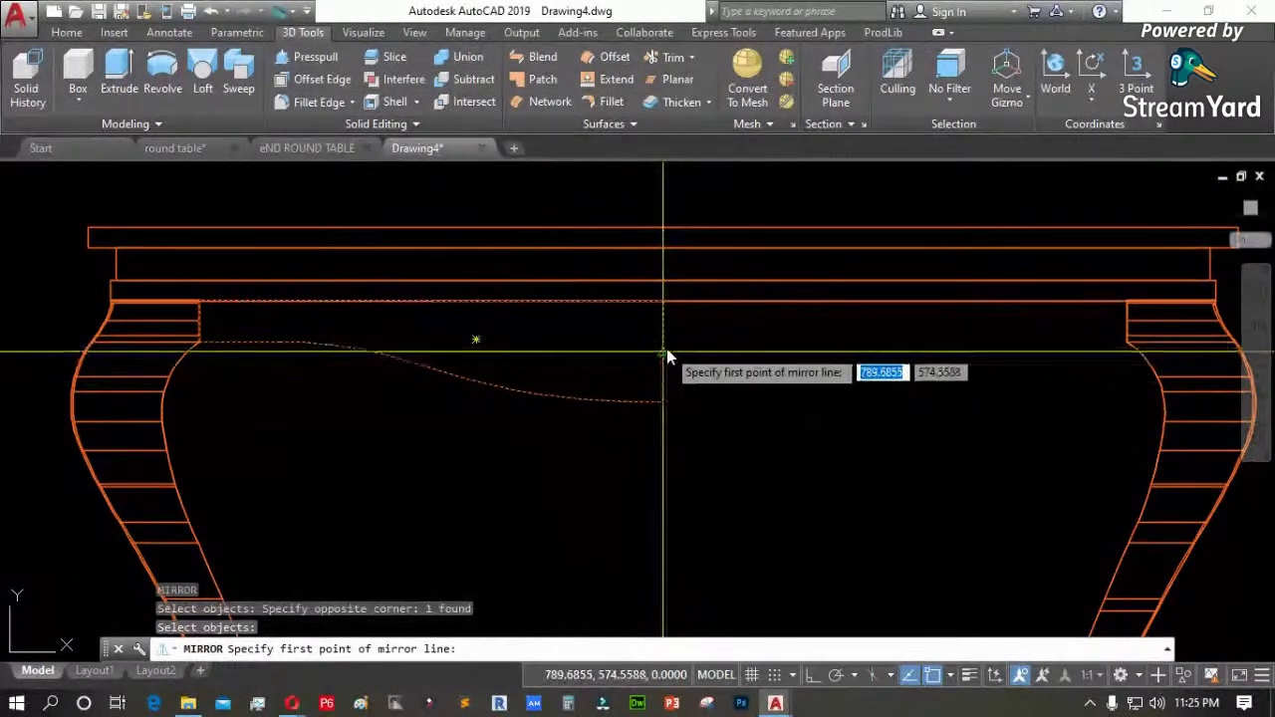
click(665, 352)
click(663, 414)
key(Return)
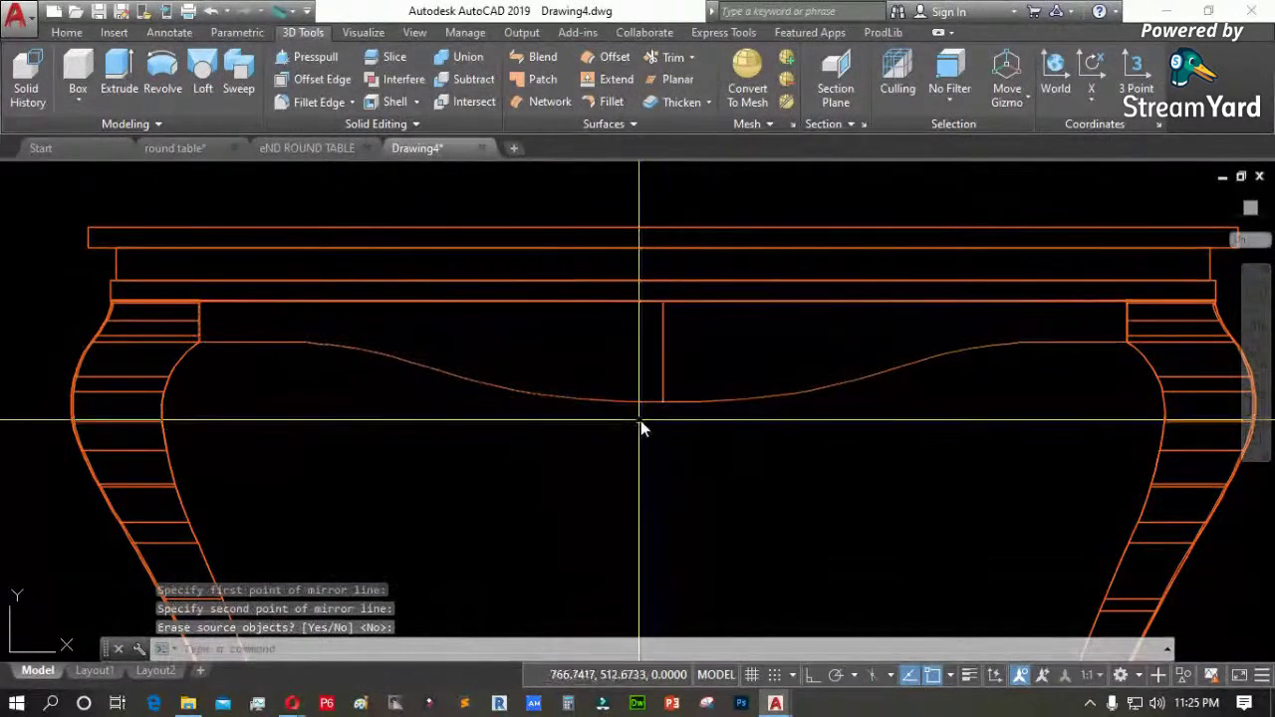
Extrude both apron halves to a height of 500
click(119, 74)
click(713, 356)
click(558, 421)
key(Return)
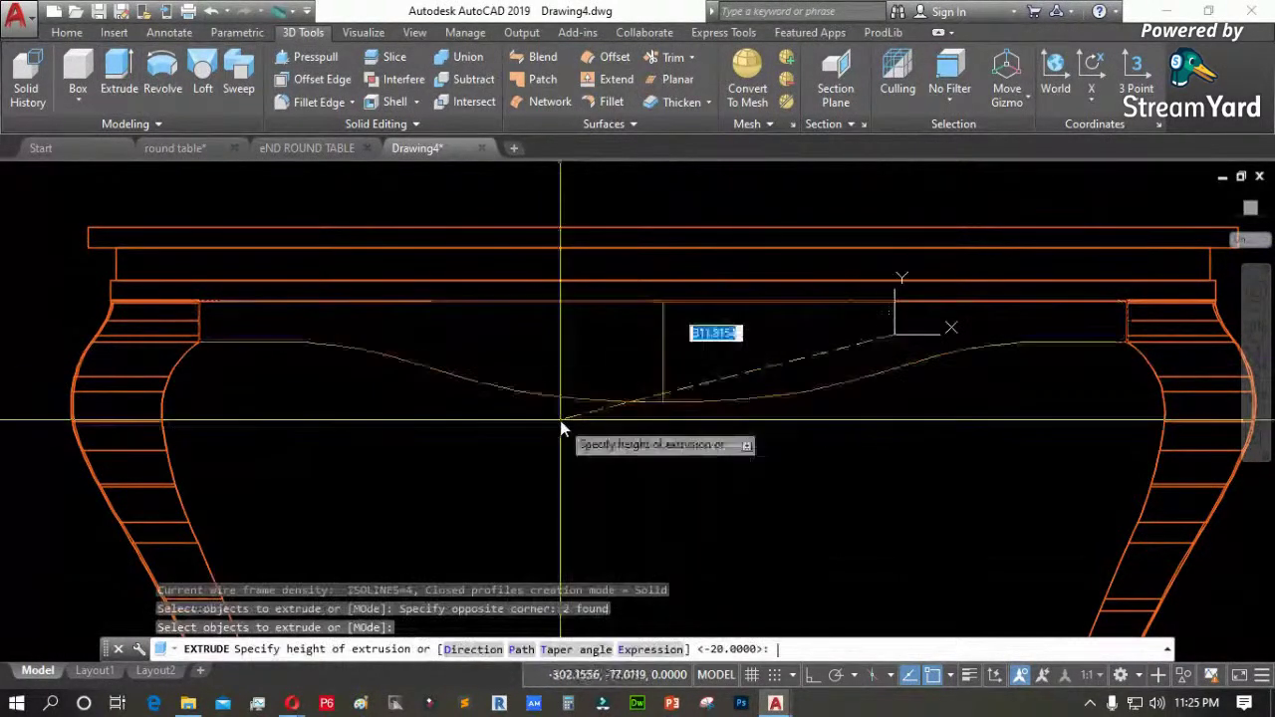
text(5)
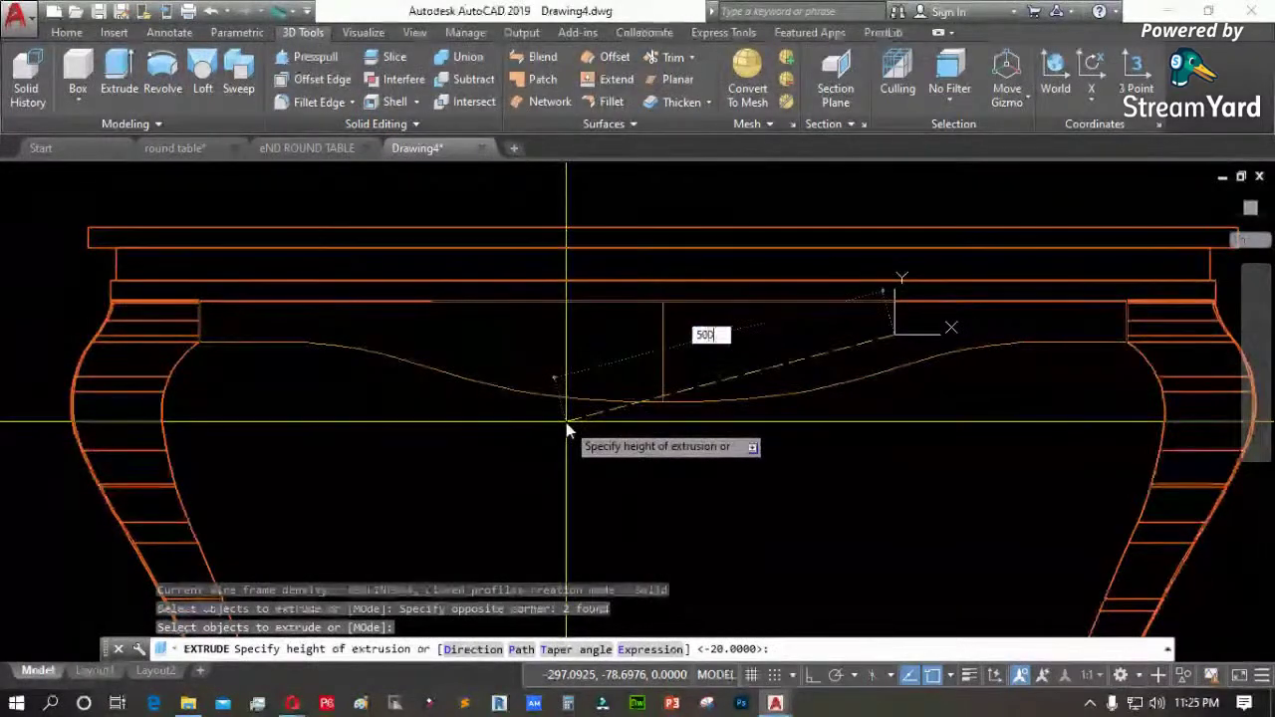
text(00)
key(Return)
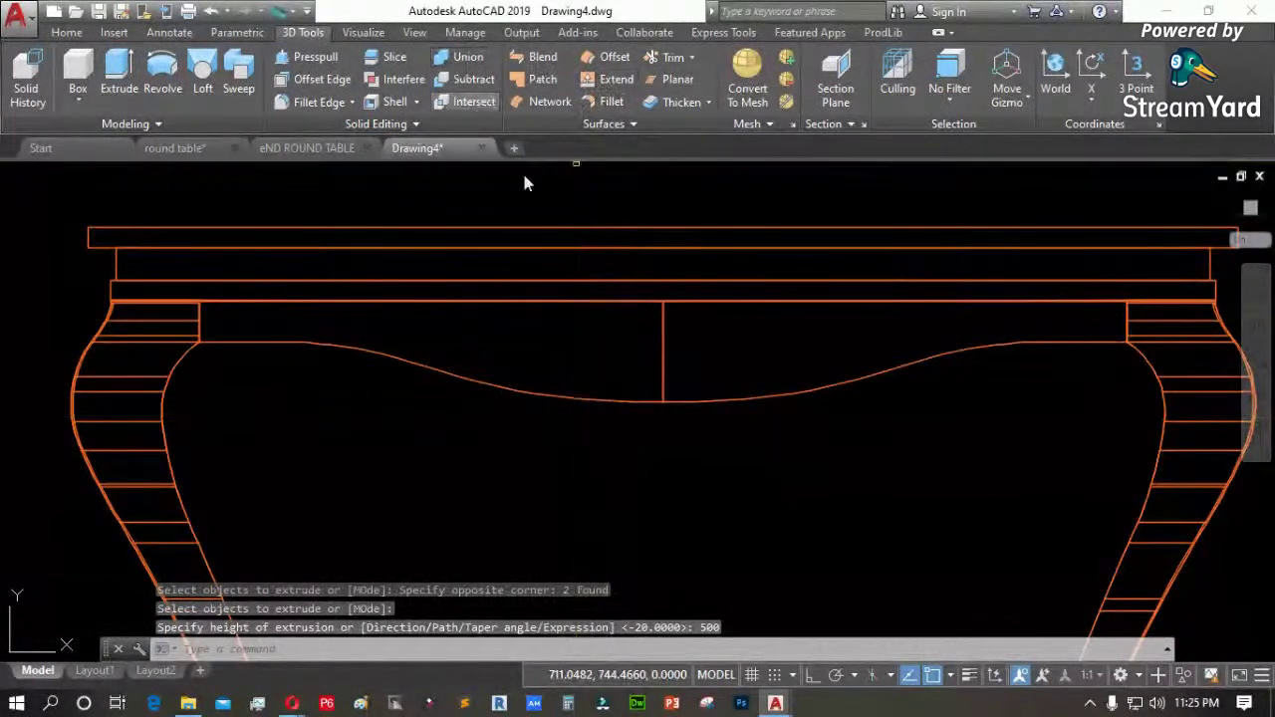
Union the two extruded apron halves into a single solid
click(463, 57)
click(710, 374)
click(601, 395)
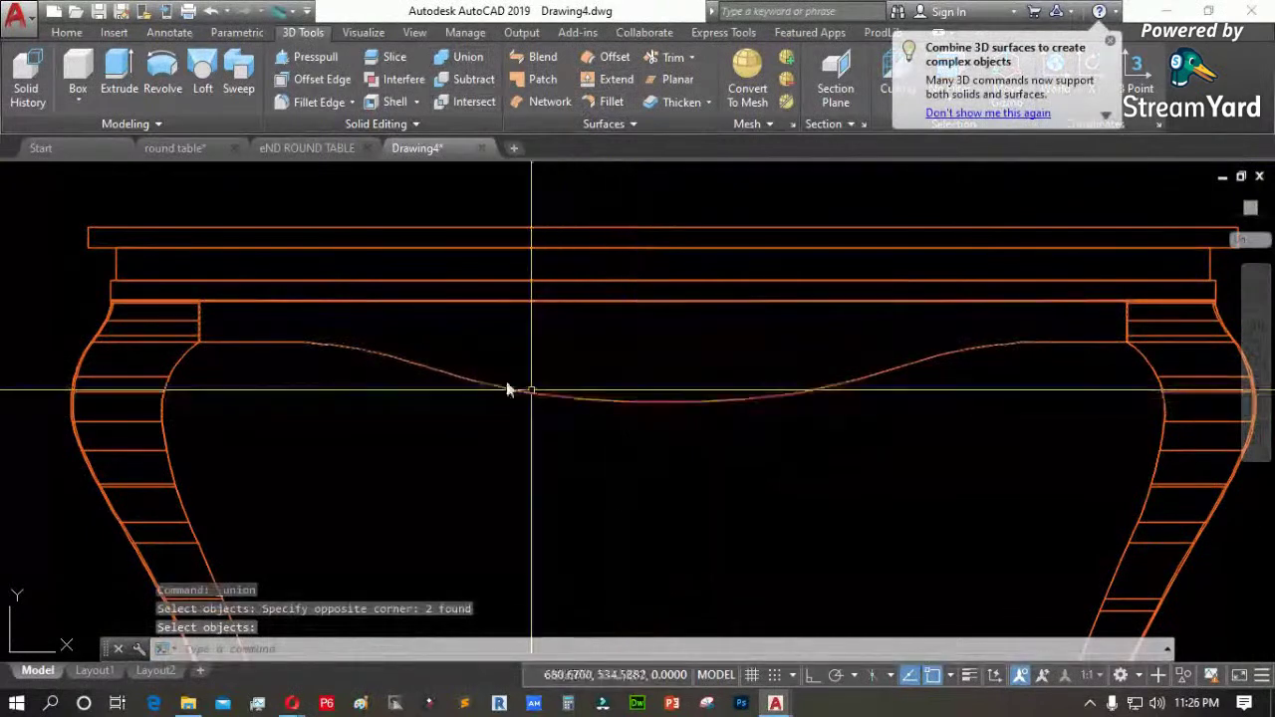
click(37, 177)
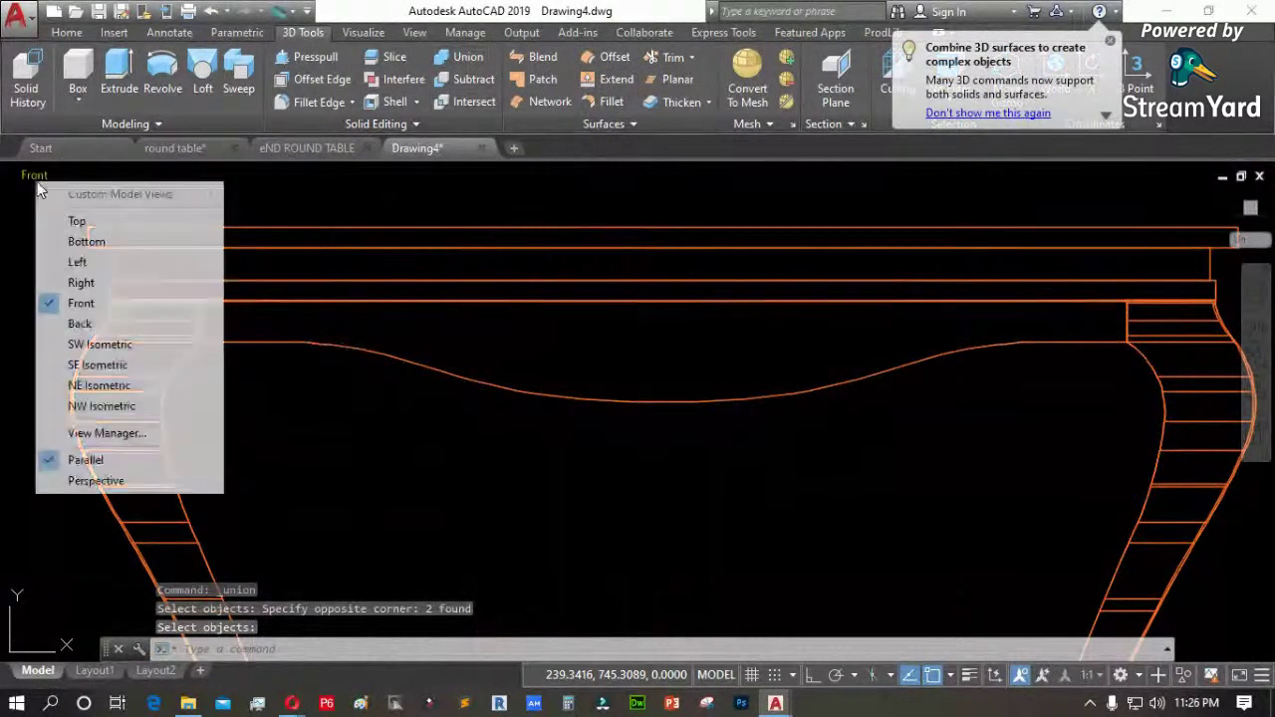
Switch to Left view and move the apron horizontally, with Ortho on, between the legs
click(80, 263)
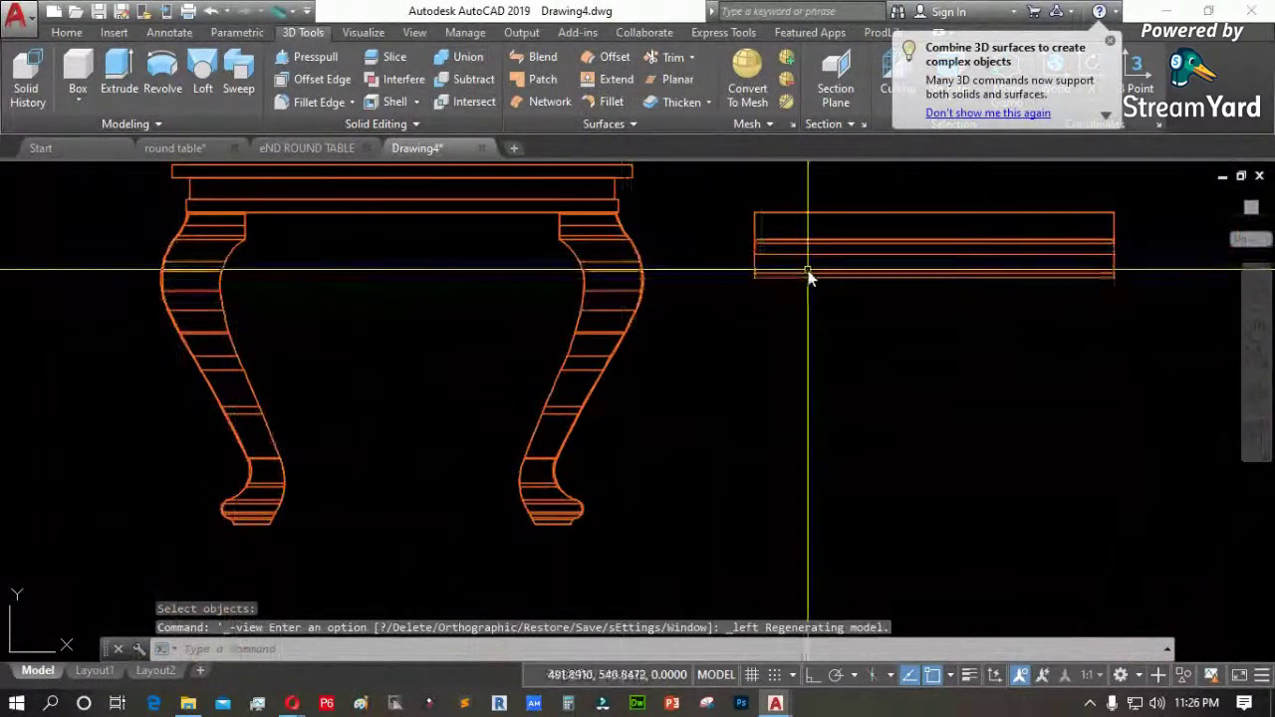
text(m)
key(Return)
click(1021, 309)
click(993, 243)
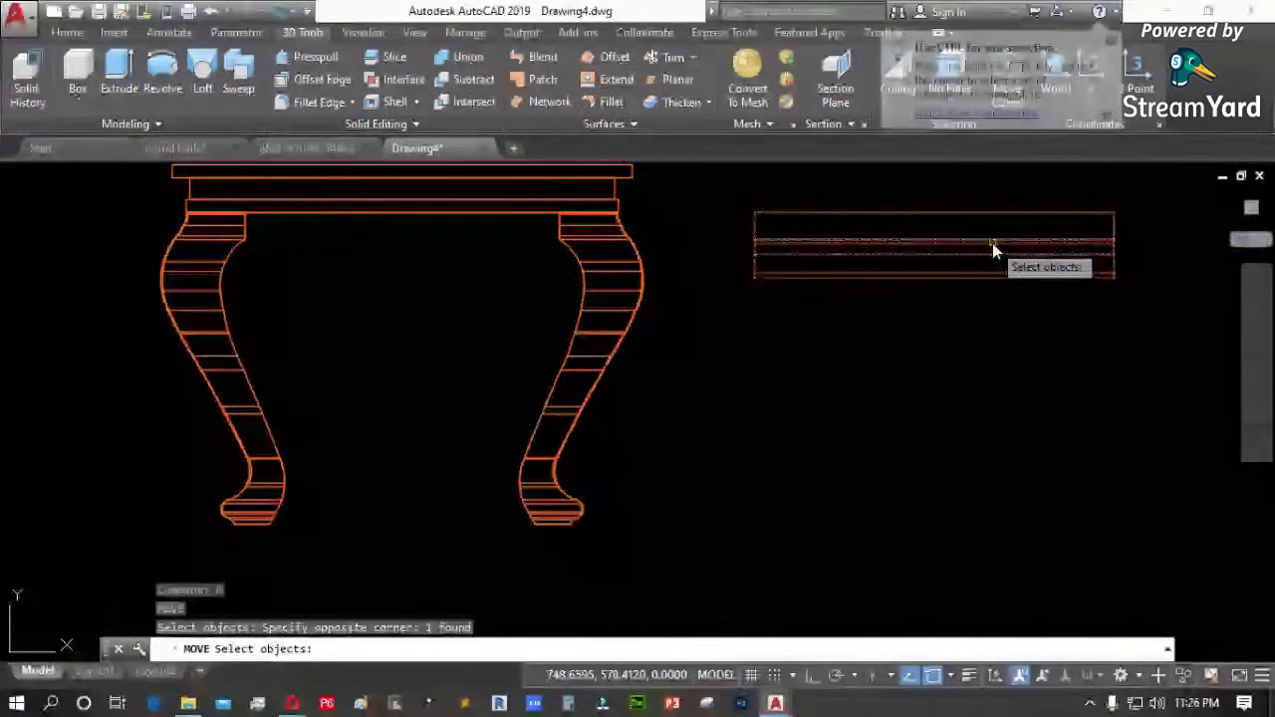
key(Return)
click(1123, 428)
key(F8)
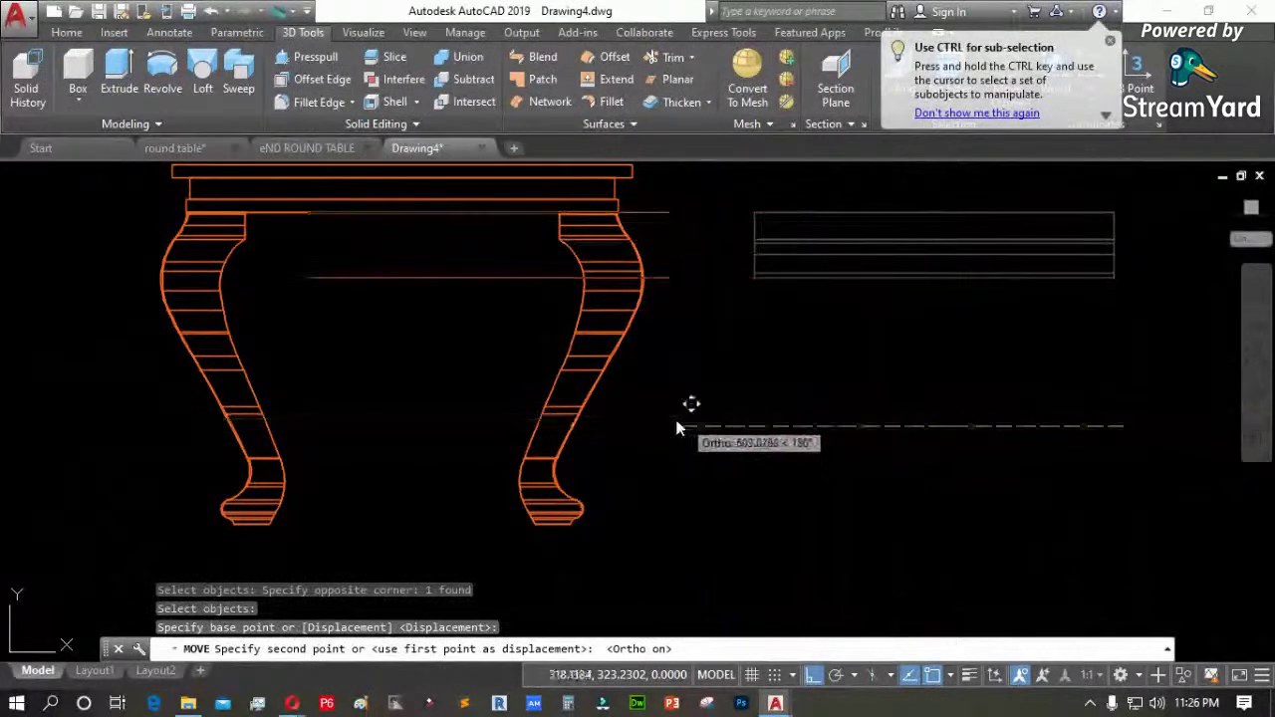
click(611, 478)
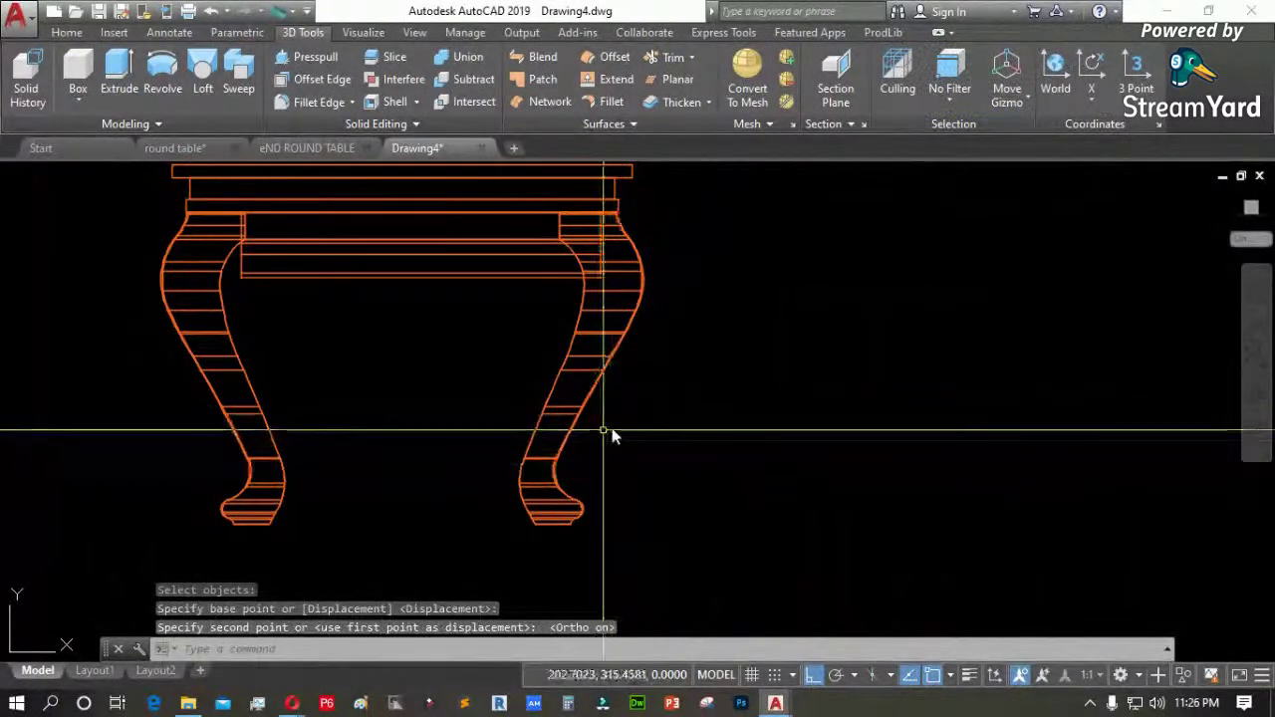
Slice the apron at the leg, keeping both pieces
text(sl)
key(Return)
click(507, 286)
click(488, 259)
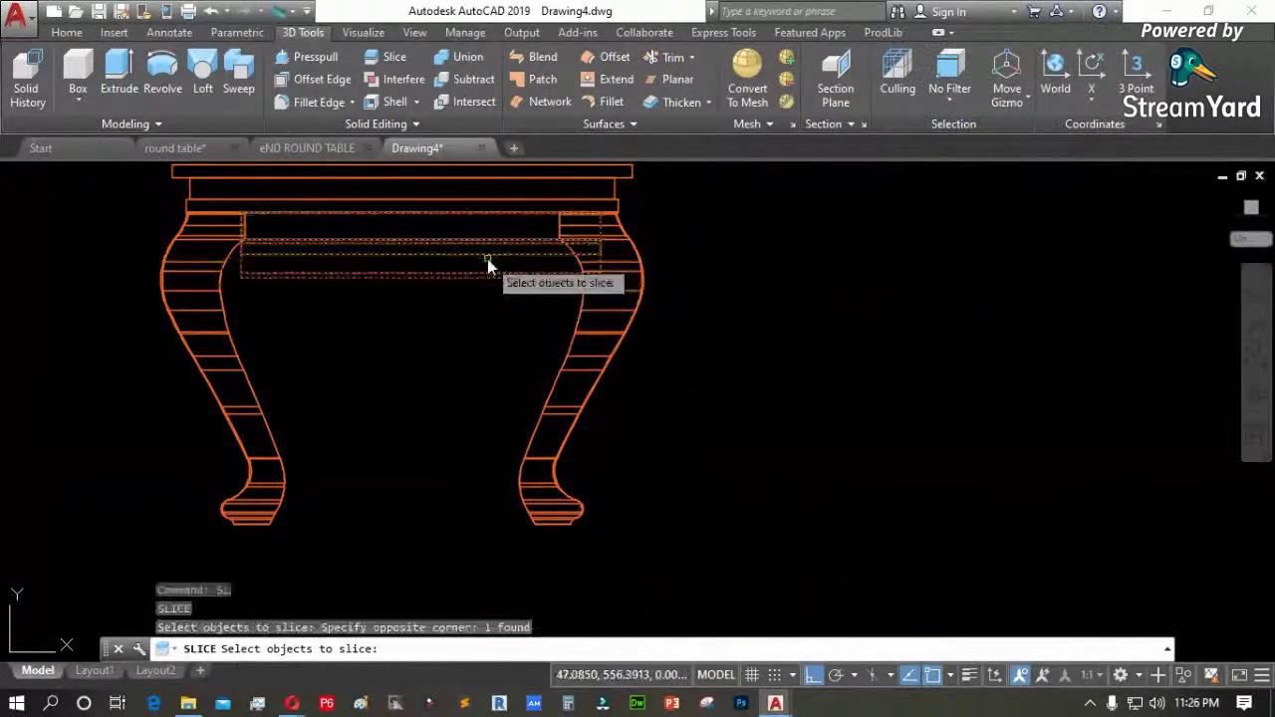
scroll(575, 249, down, 2)
scroll(578, 235, up, 4)
key(Return)
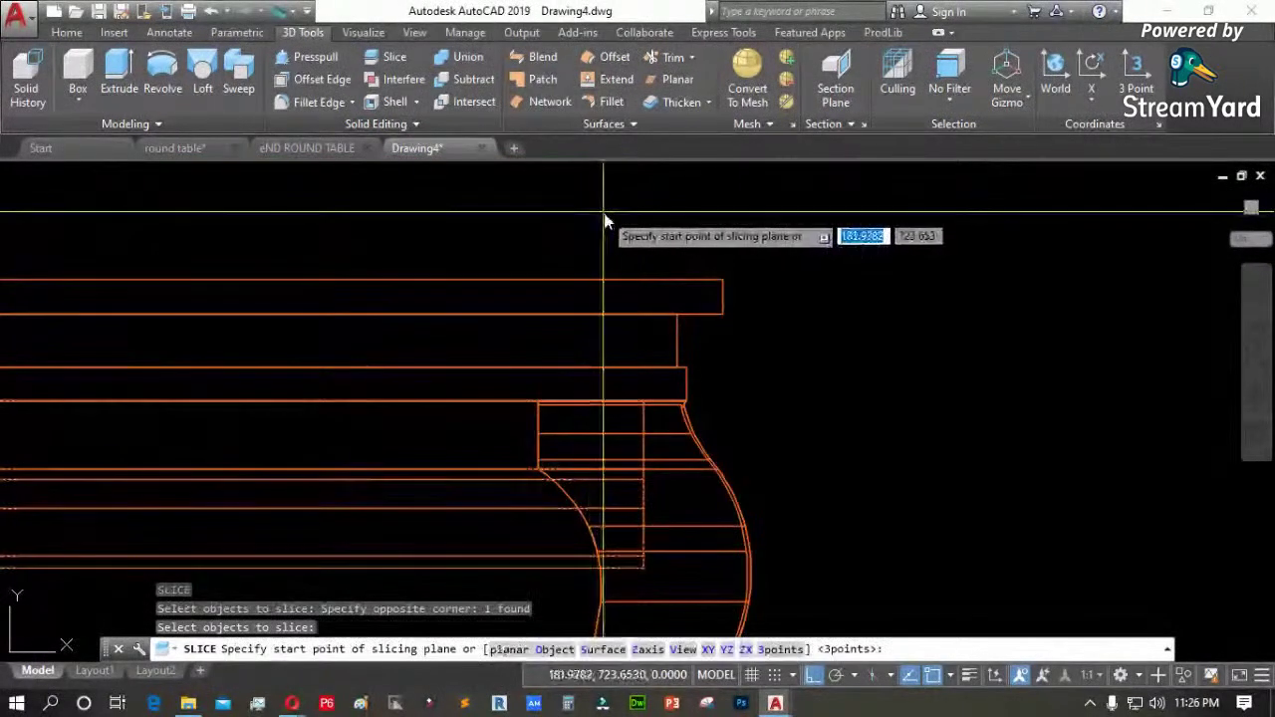
click(609, 213)
scroll(615, 192, down, 3)
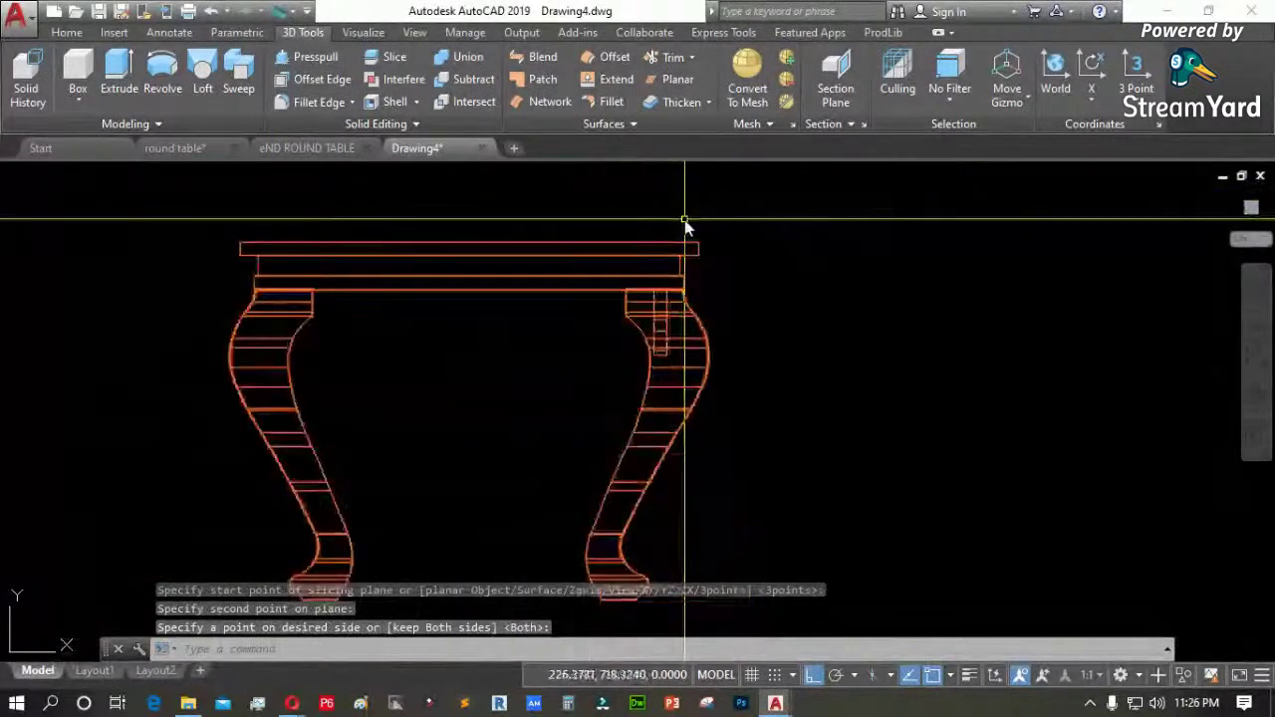
click(695, 247)
key(Return)
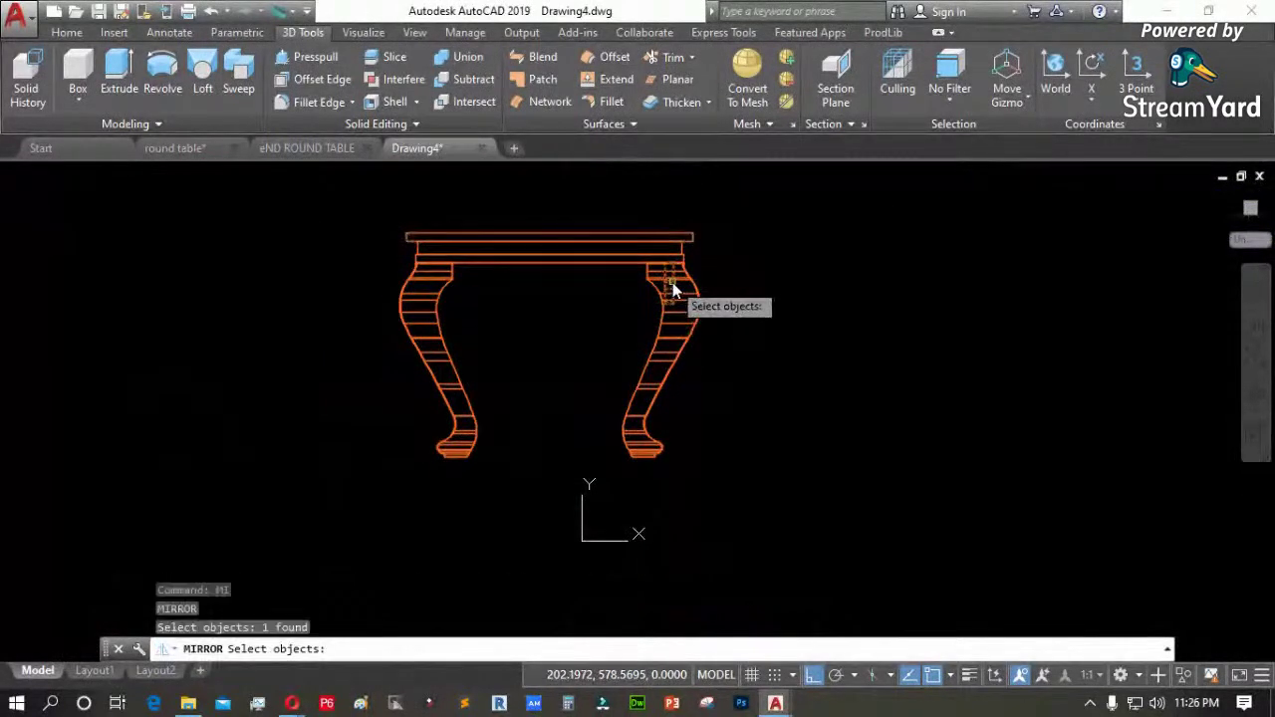
Mirror the cut piece about the table's centre, keeping the original
key(Return)
click(556, 237)
click(558, 205)
key(Return)
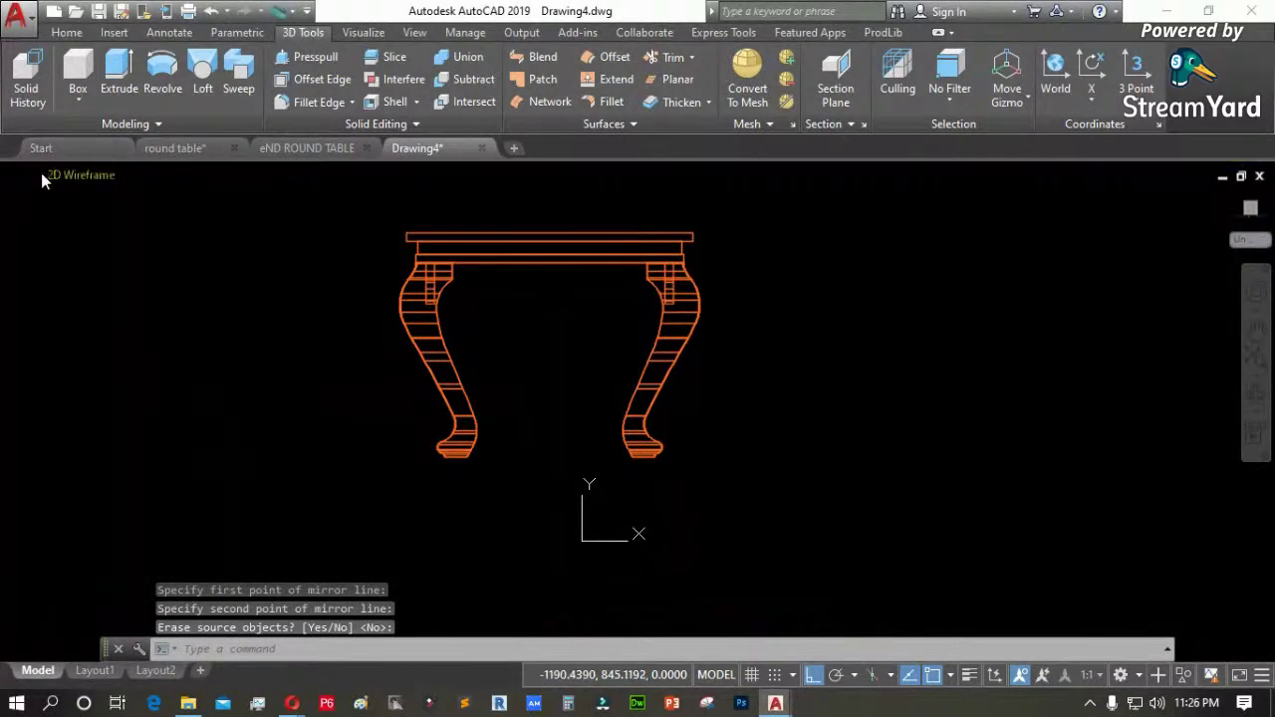
click(32, 177)
In Top view, draw a centre line between rail midpoints and a line across the table
click(70, 221)
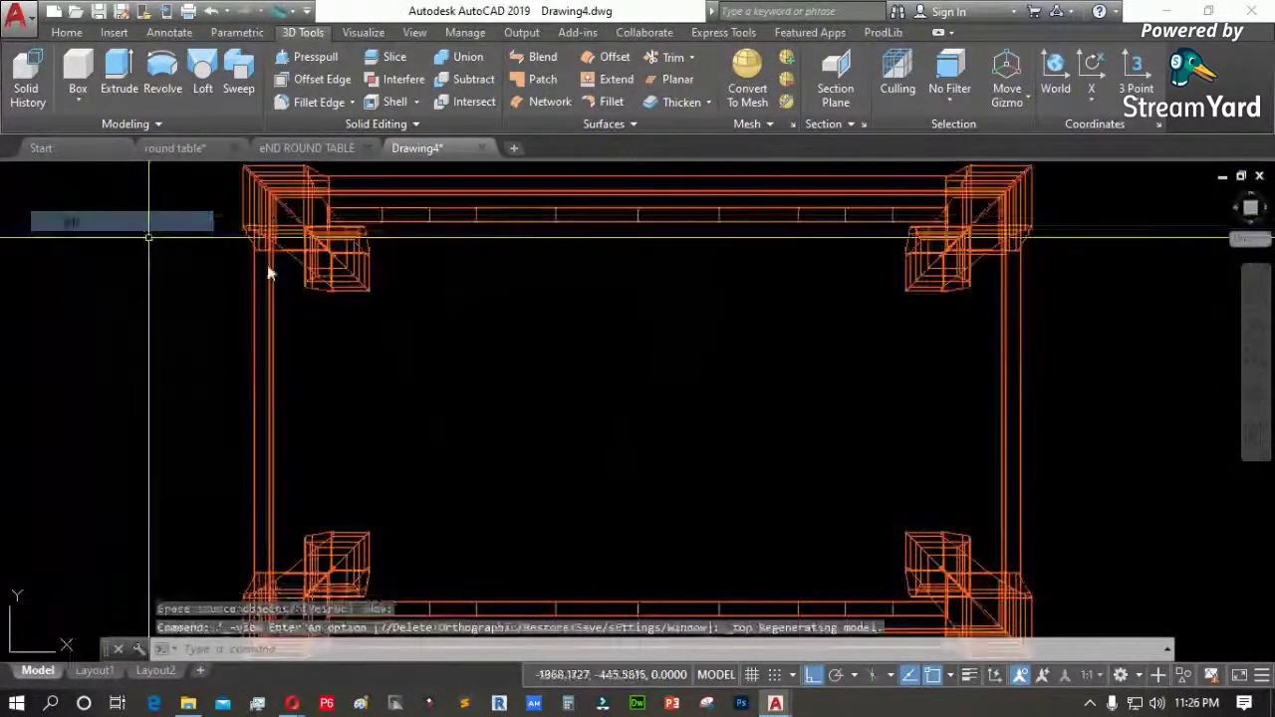
click(686, 268)
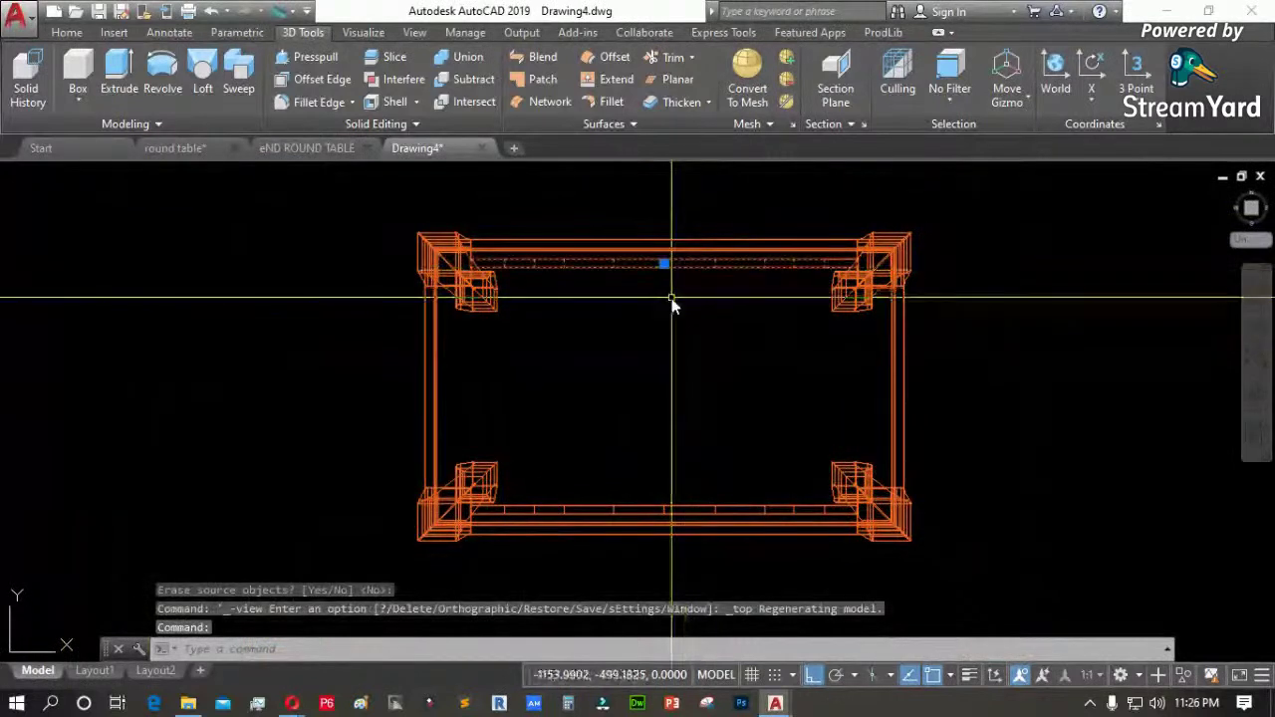
key(Escape)
key(Escape)
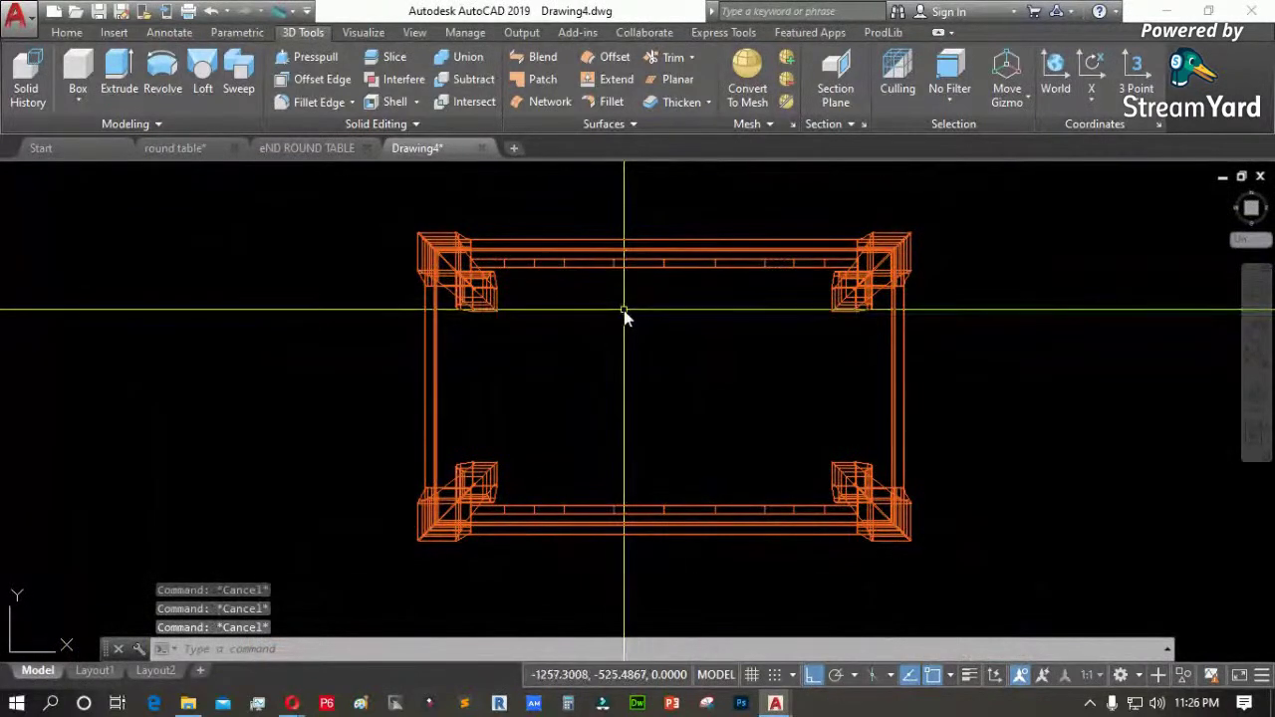
key(Return)
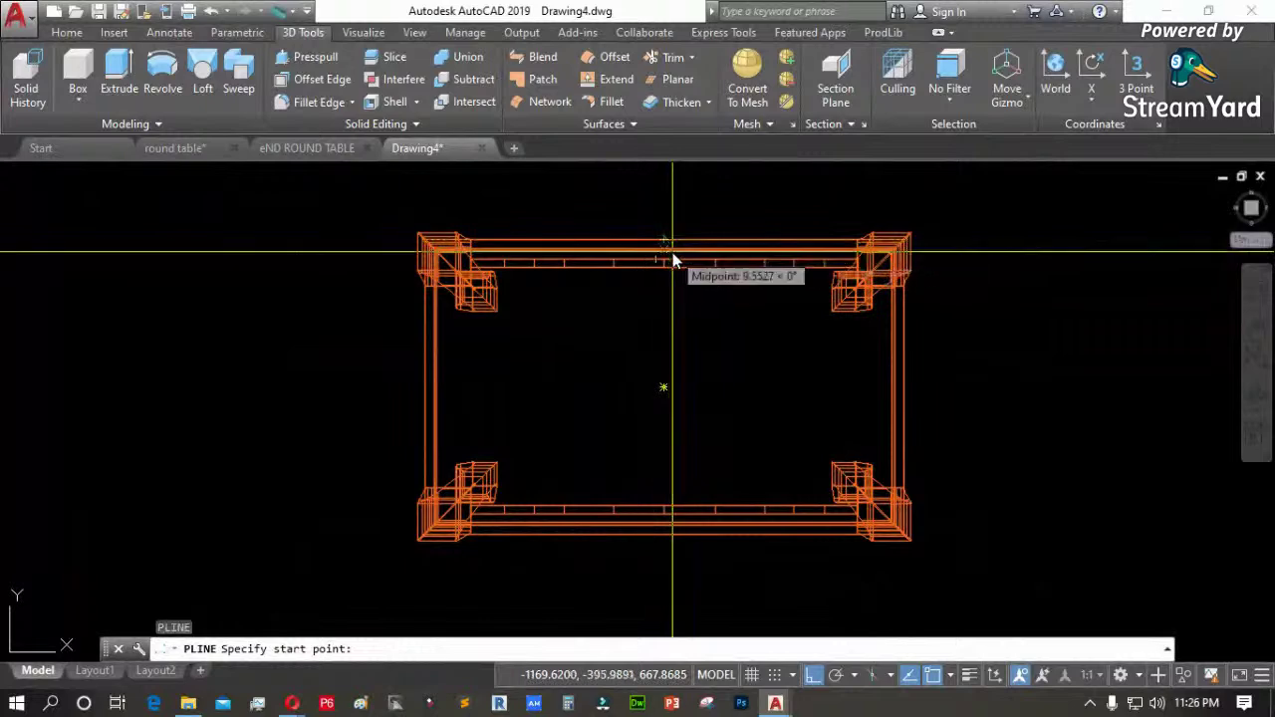
click(666, 241)
click(666, 541)
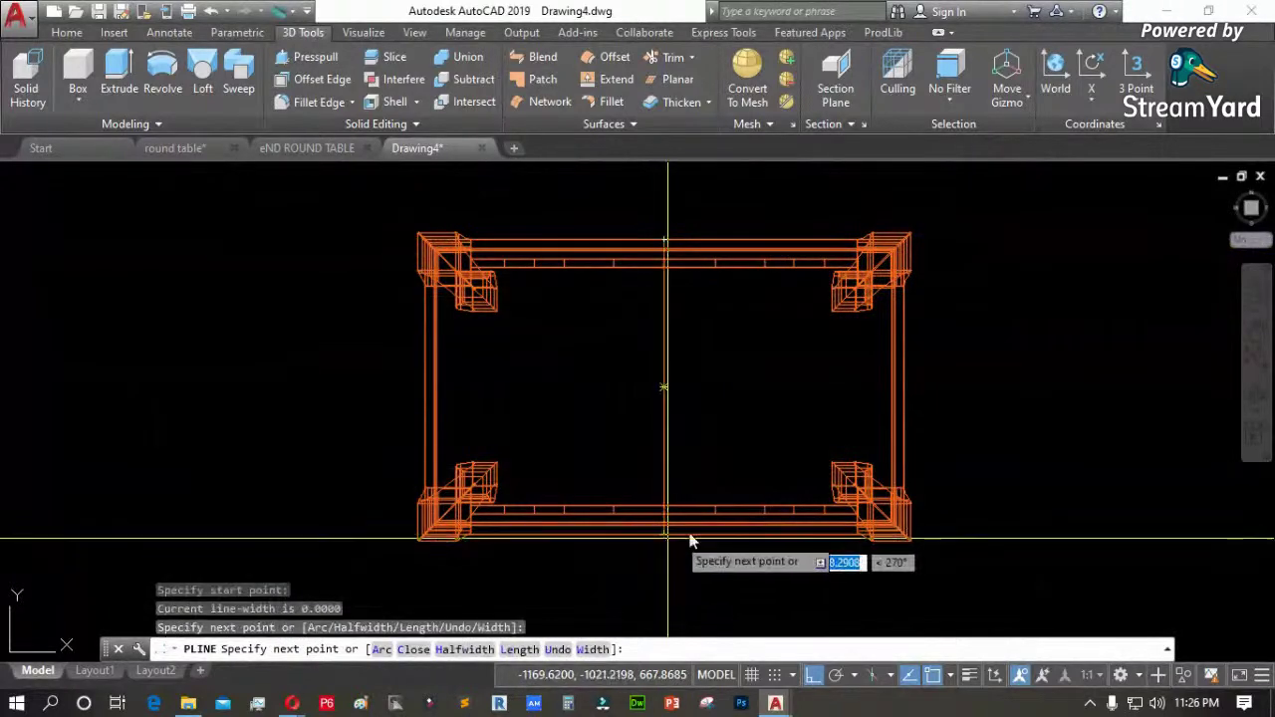
key(Return)
key(Return)
click(905, 387)
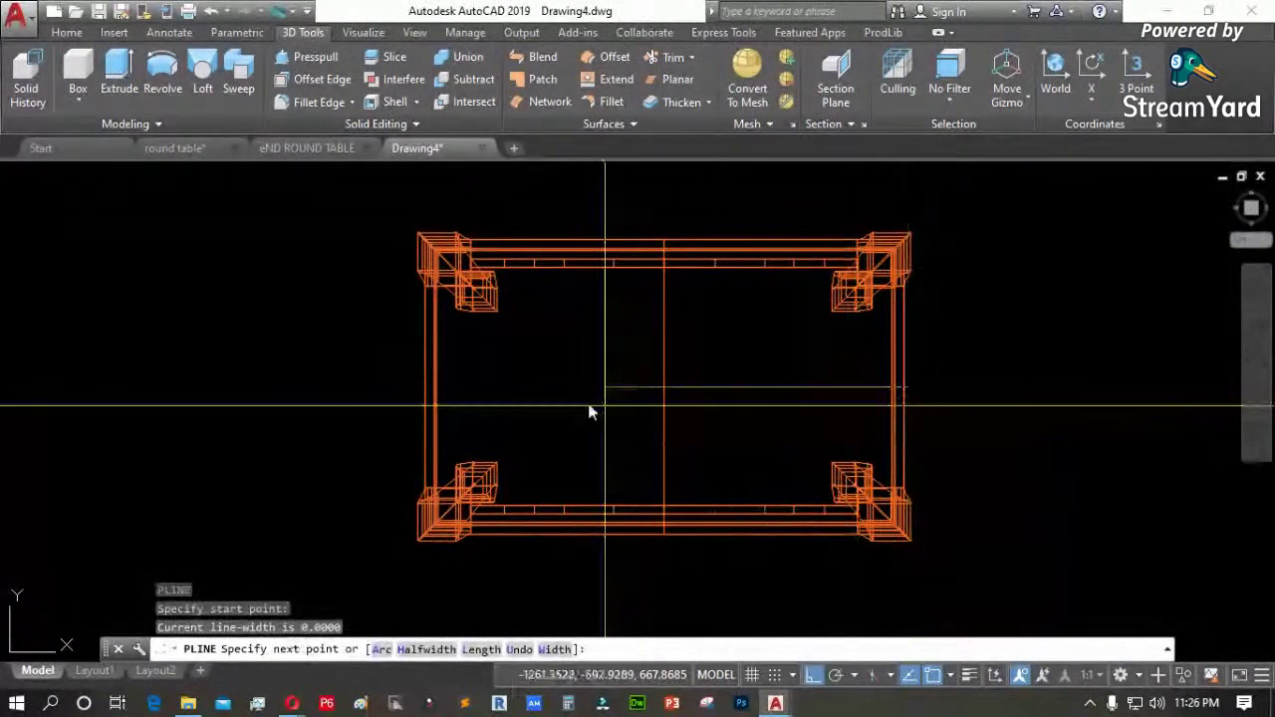
click(428, 392)
key(Return)
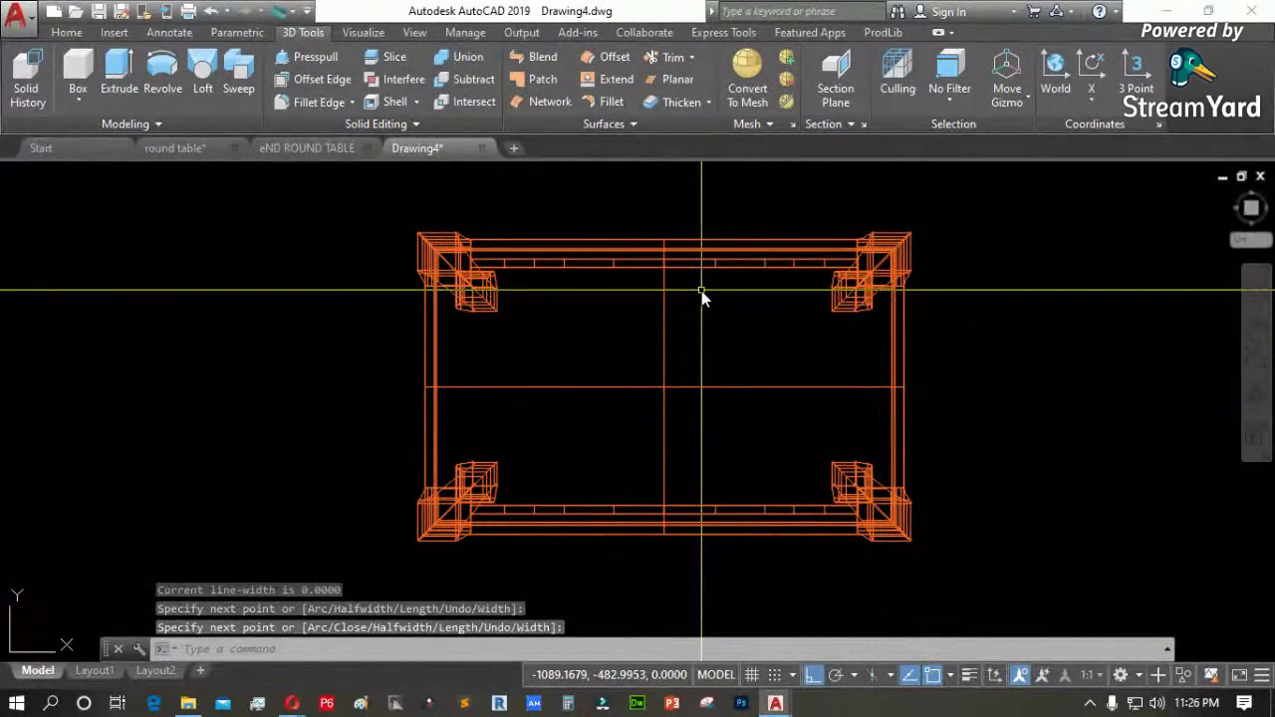
Start mirroring the top rail, then cancel the attempt
text(R)
key(Escape)
text(M)
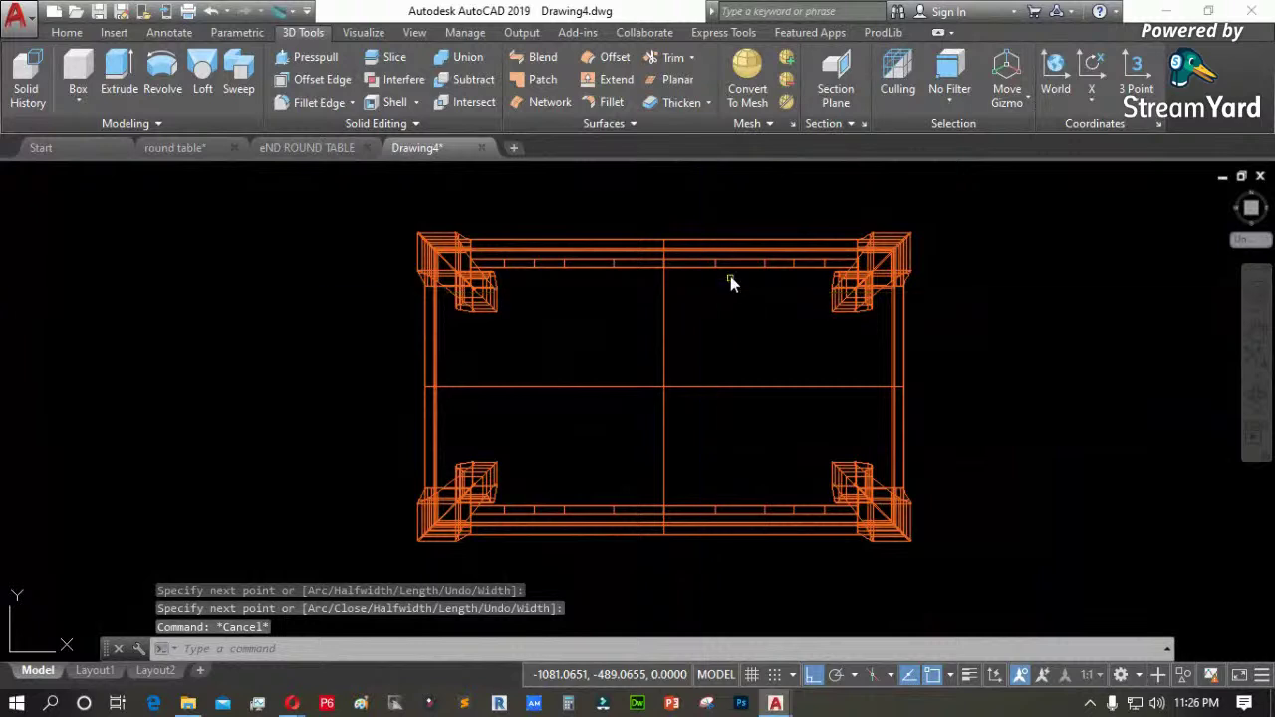
text(I)
key(Return)
click(730, 269)
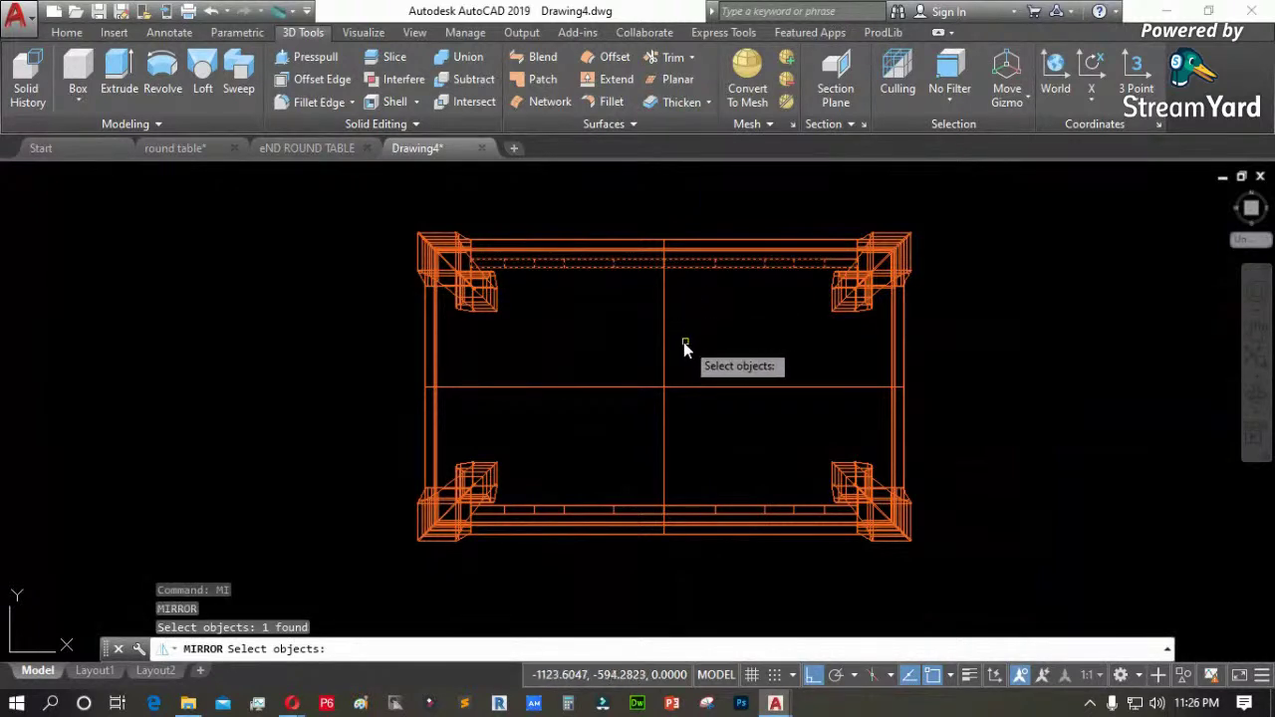
key(Return)
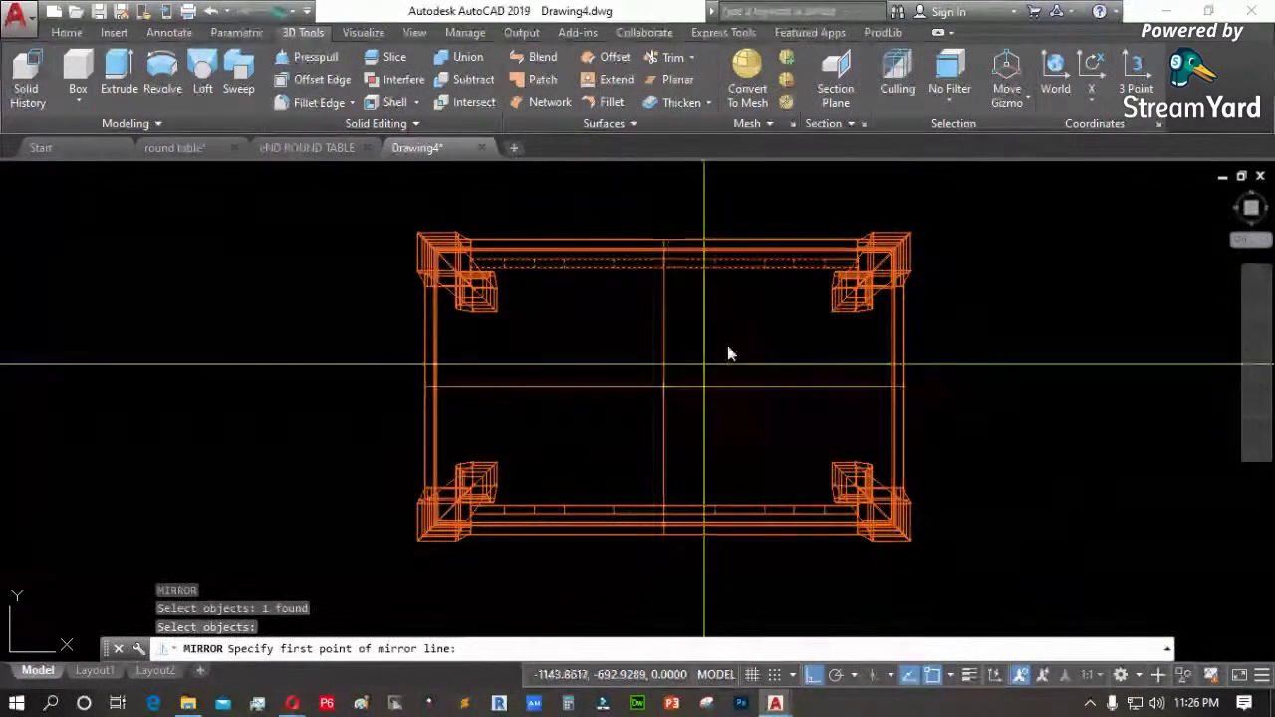
key(Escape)
key(Escape)
key(Escape)
scroll(687, 344, up, 4)
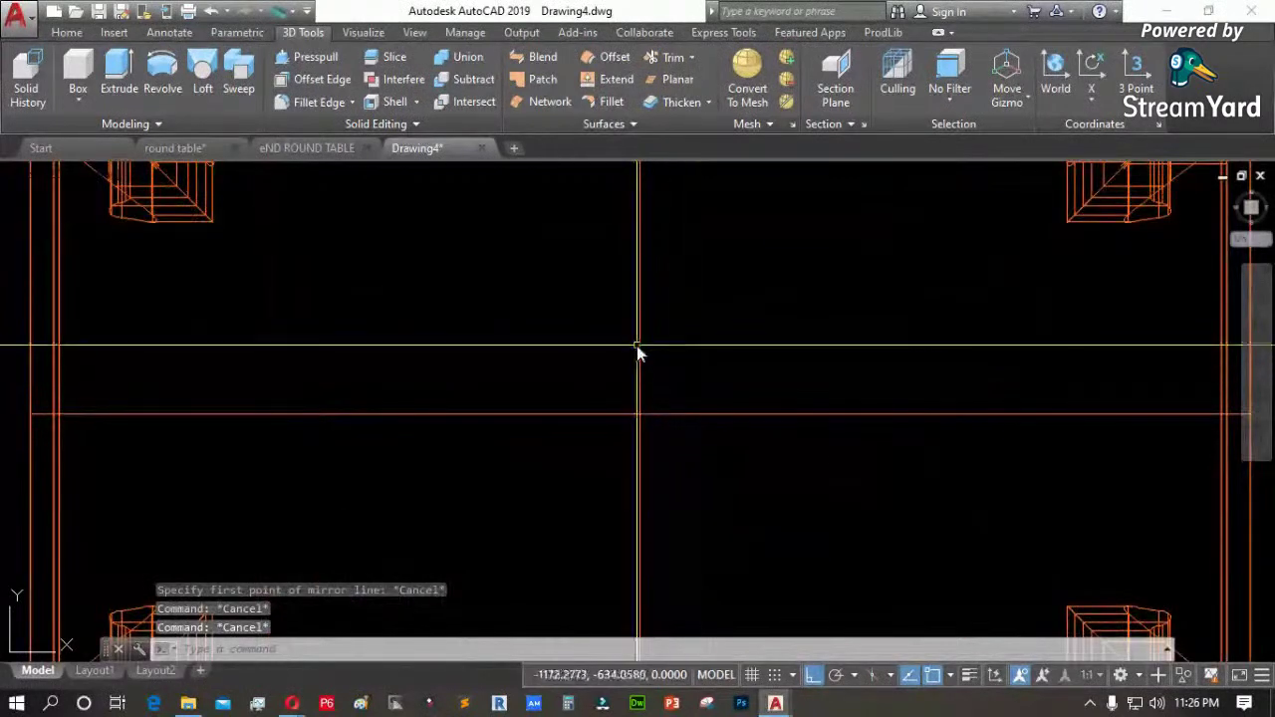
scroll(597, 423, down, 2)
scroll(663, 399, down, 4)
scroll(694, 369, up, 4)
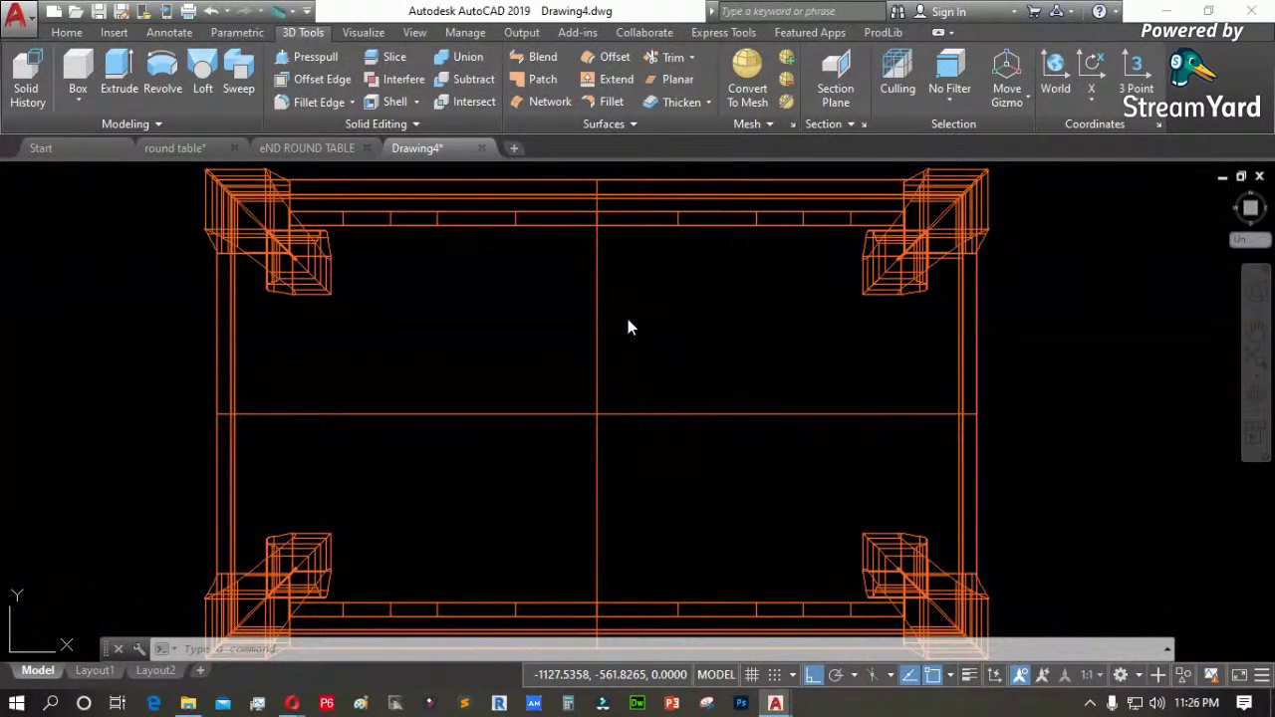
Offset the vertical centre line and the horizontal line by 100
text(o)
key(Return)
text(1)
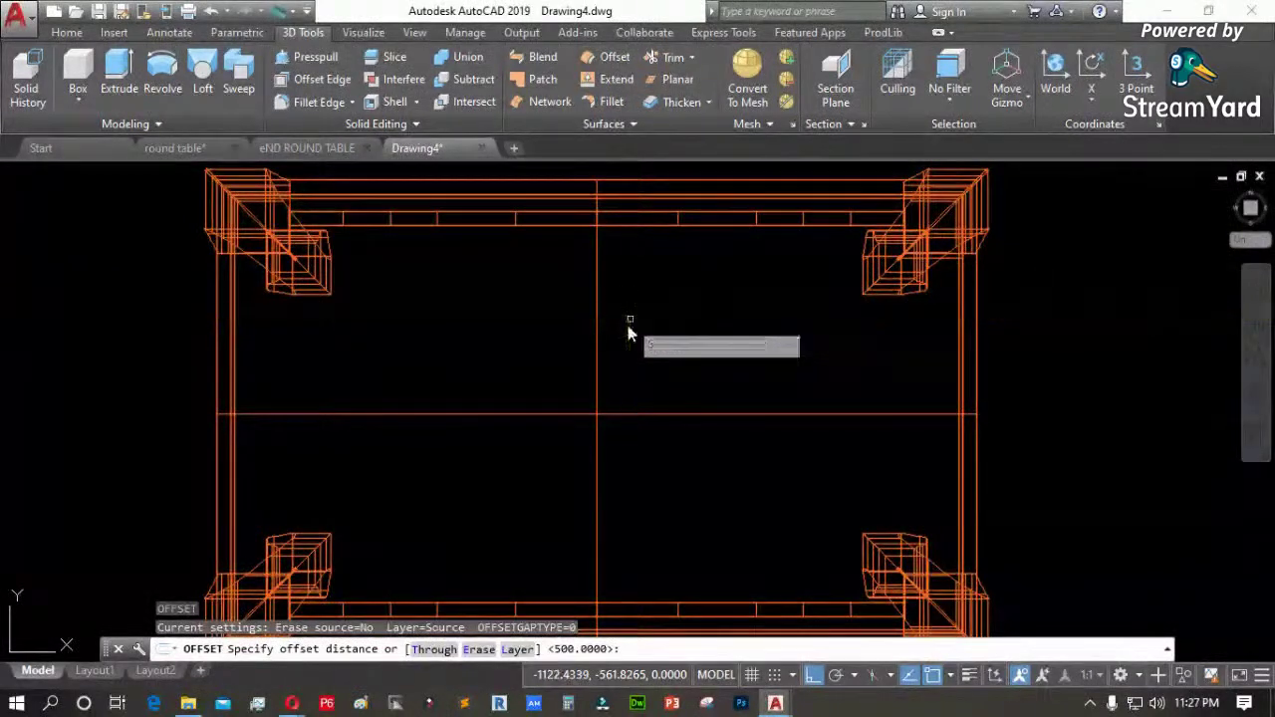
text(00)
key(Return)
click(598, 347)
click(645, 343)
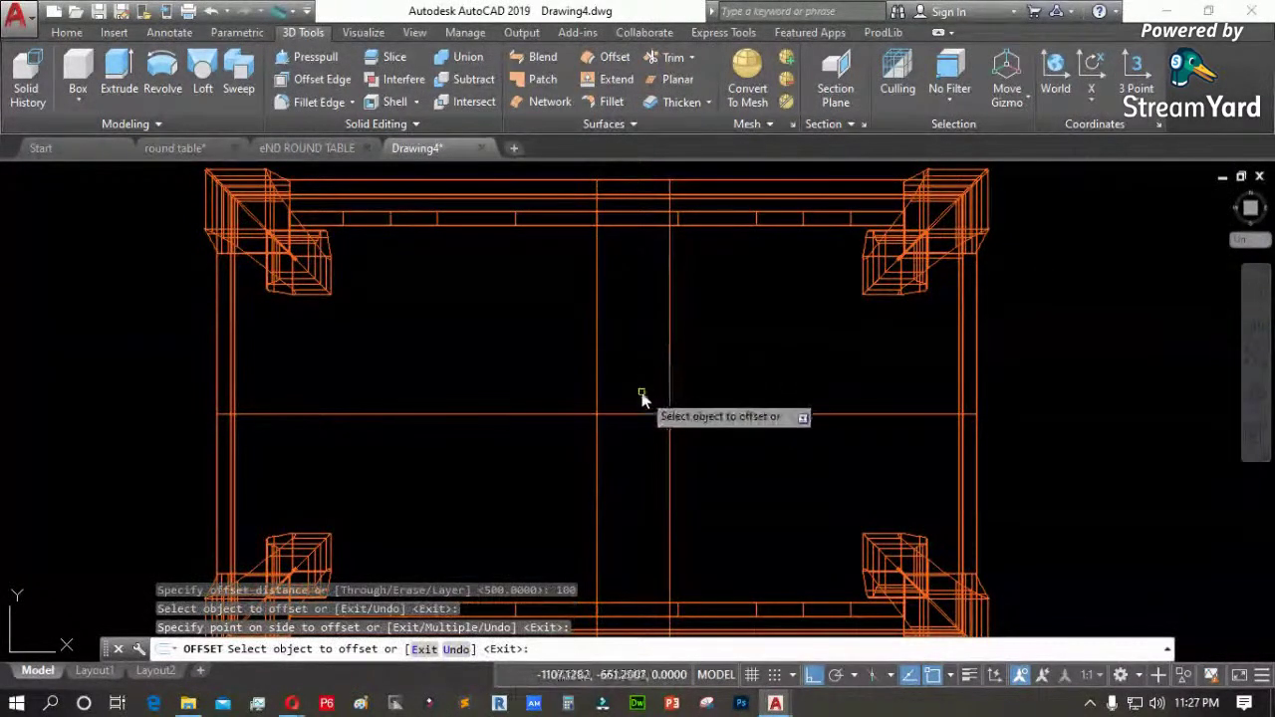
click(638, 416)
click(638, 363)
key(Return)
Start a polyline at the intersection of the offset lines
text(p)
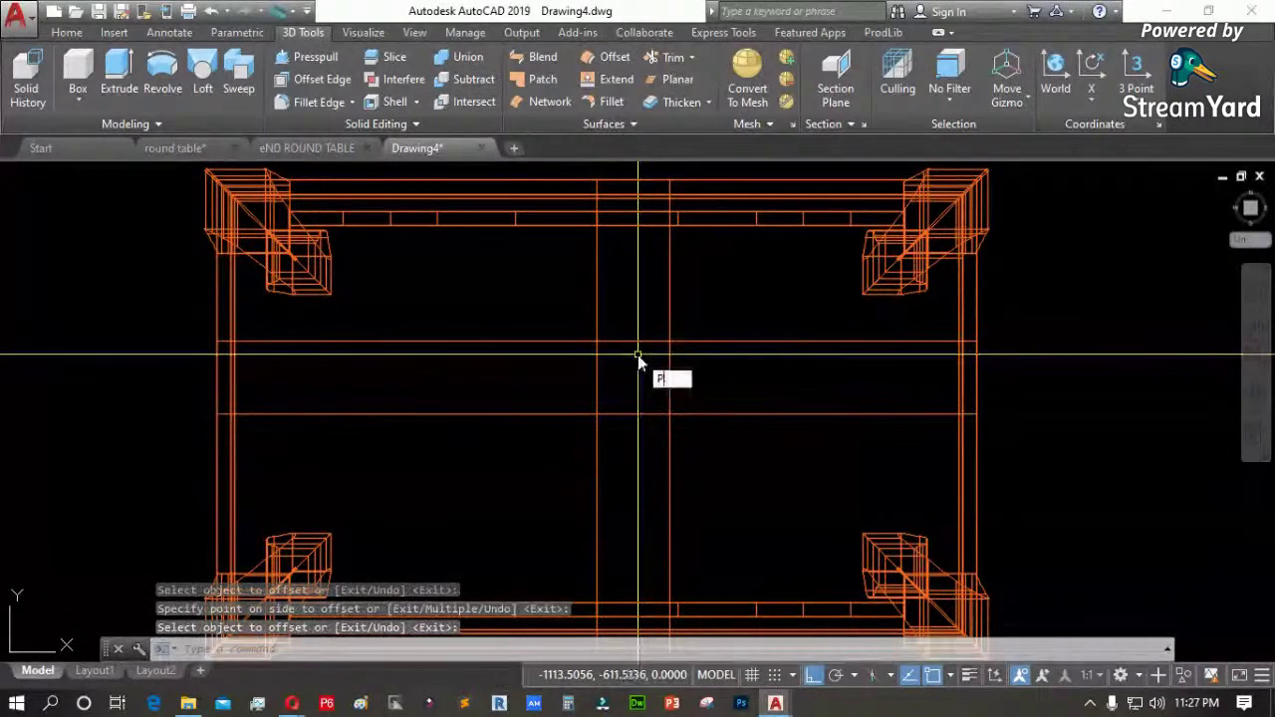
key(Return)
click(597, 413)
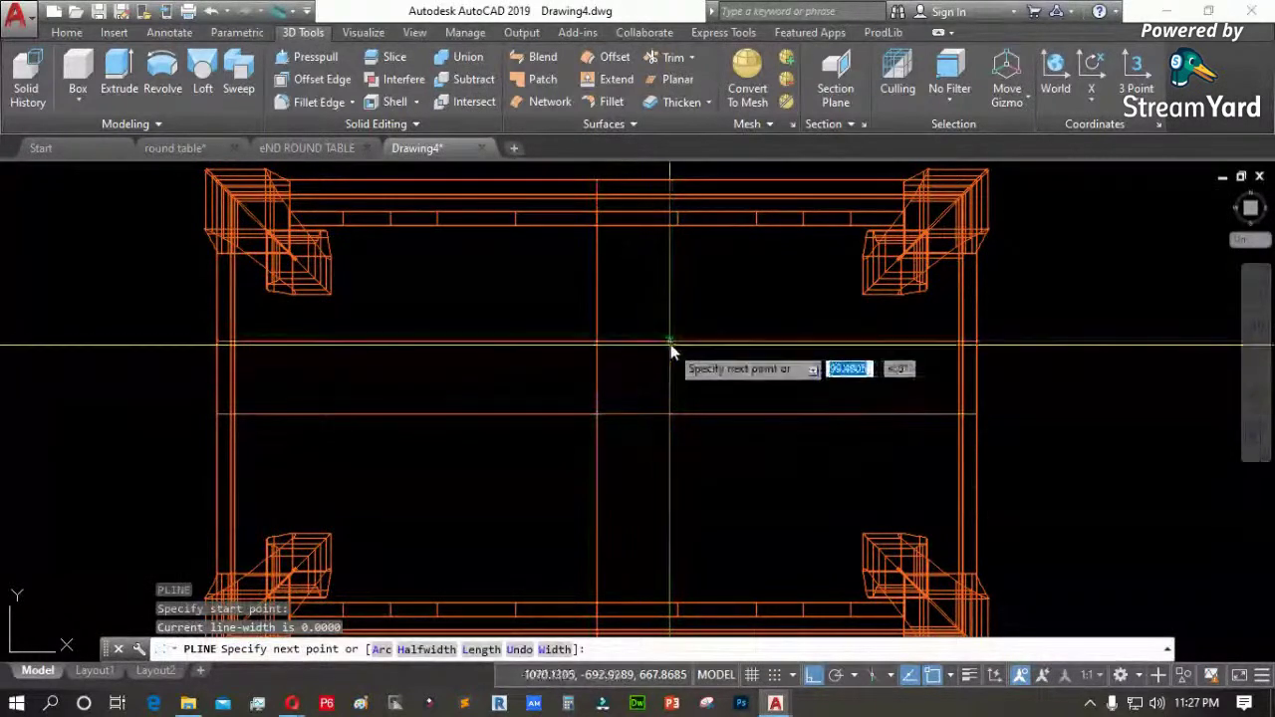
scroll(704, 370, up, 4)
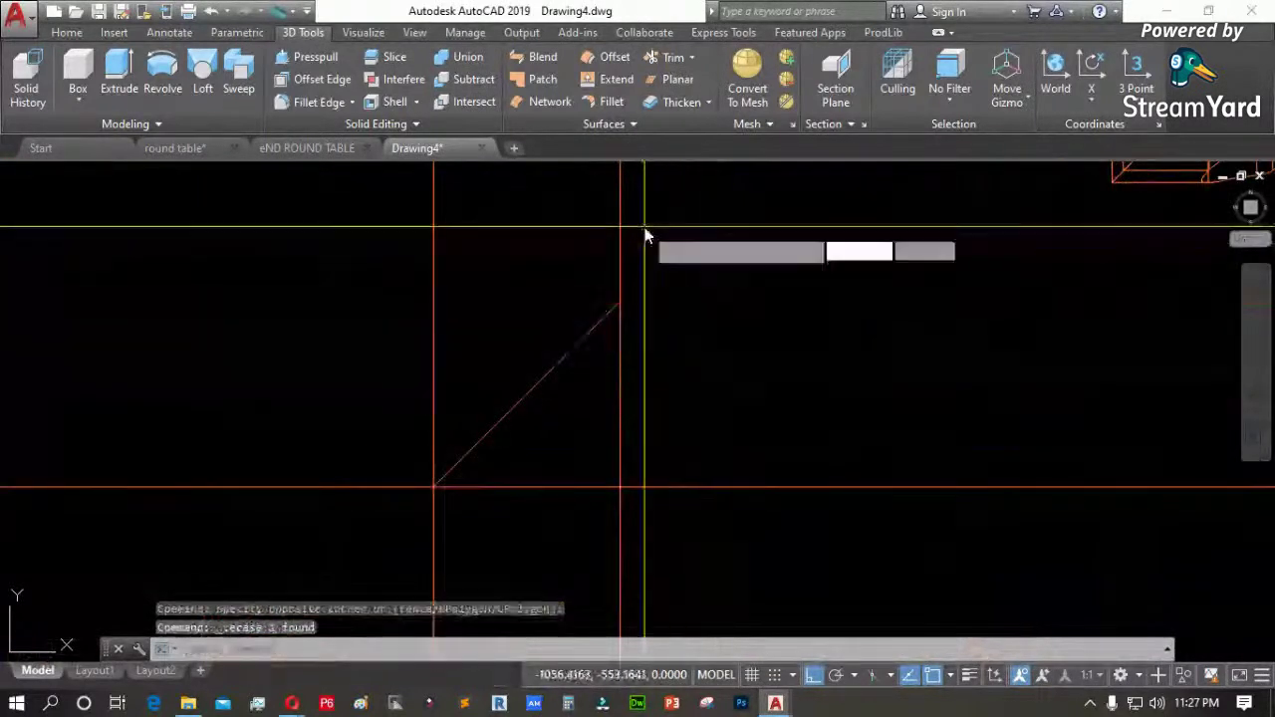
scroll(615, 309, down, 4)
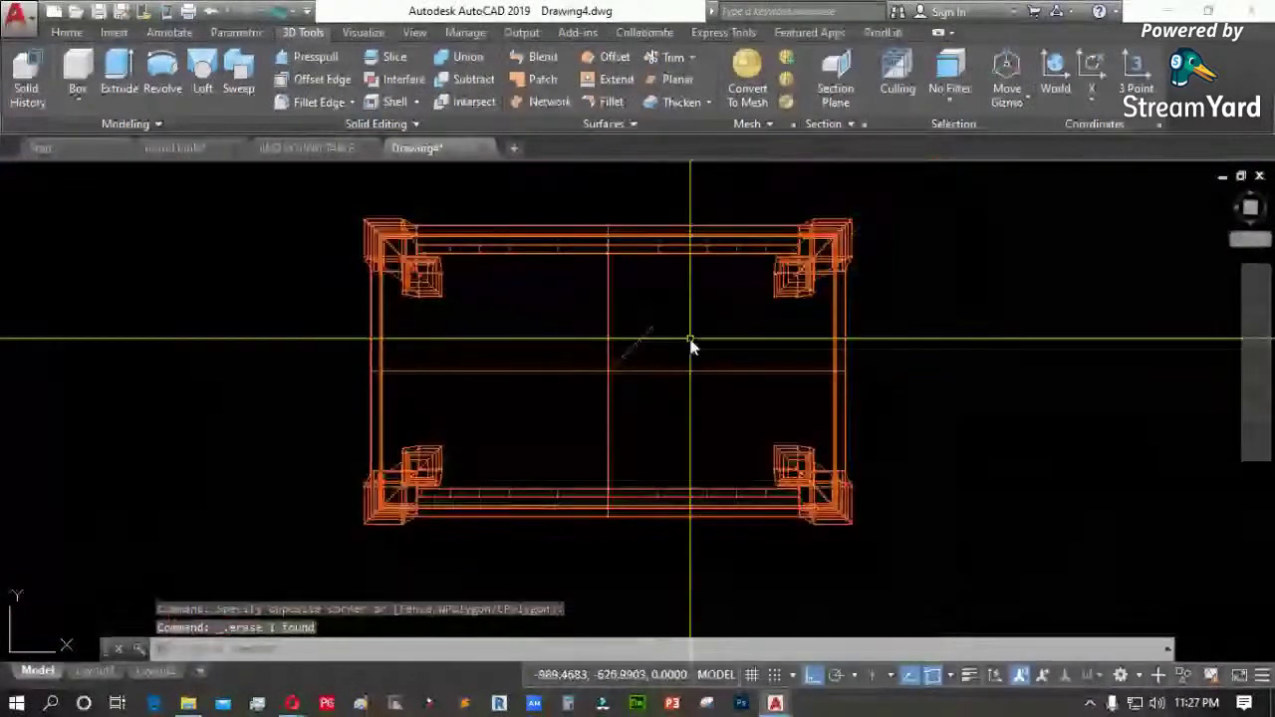
Mirror the top rail about a 45° diagonal from the intersection, keeping the original
text(I)
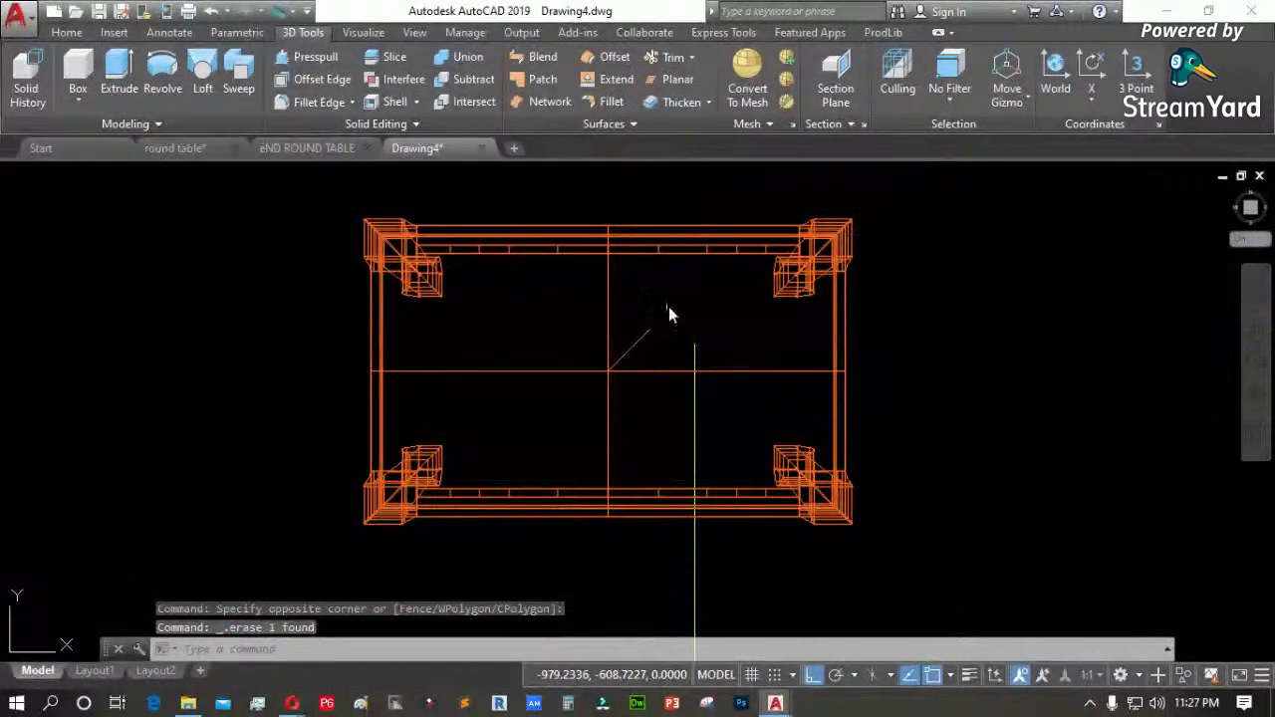
key(Return)
click(653, 257)
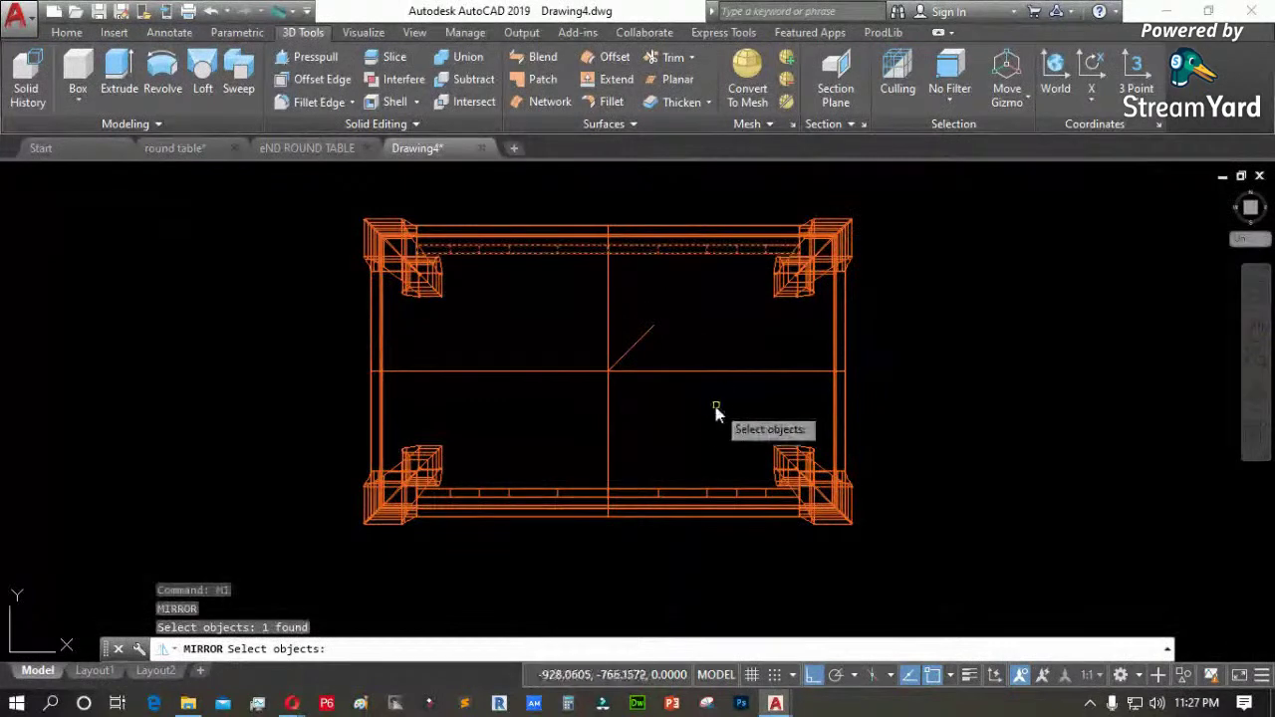
key(Return)
scroll(610, 374, up, 4)
click(599, 368)
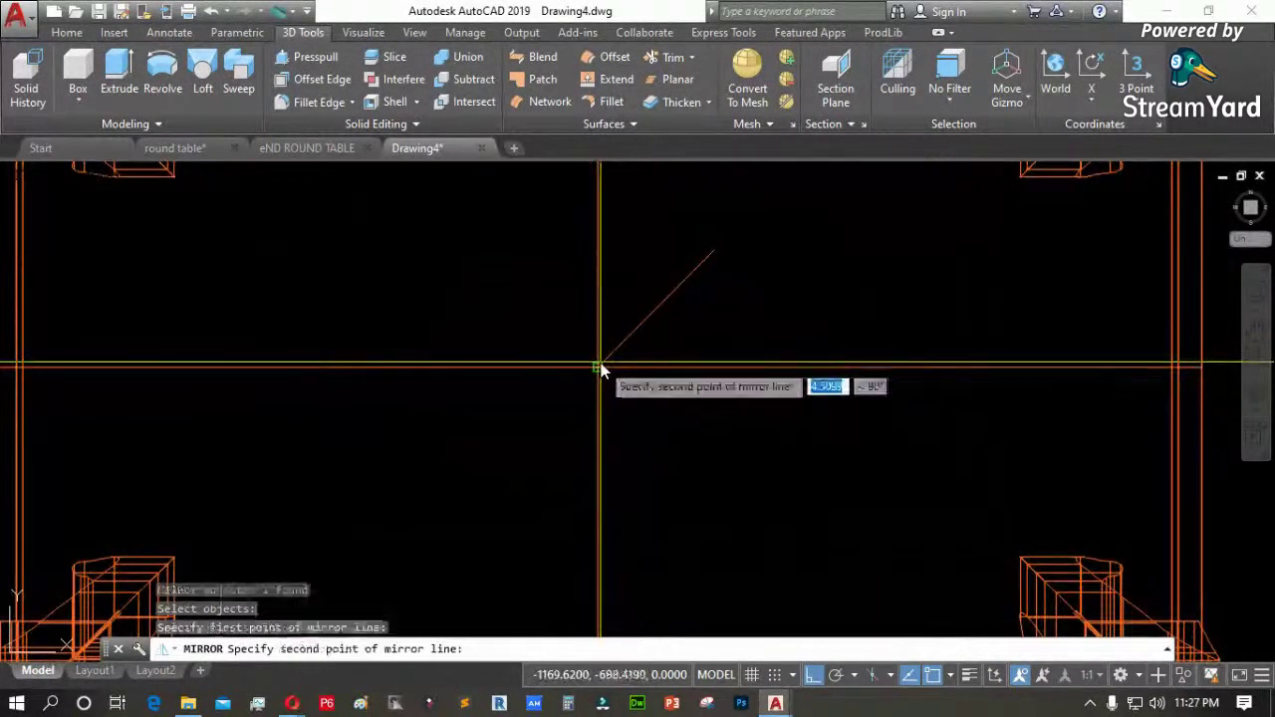
click(715, 257)
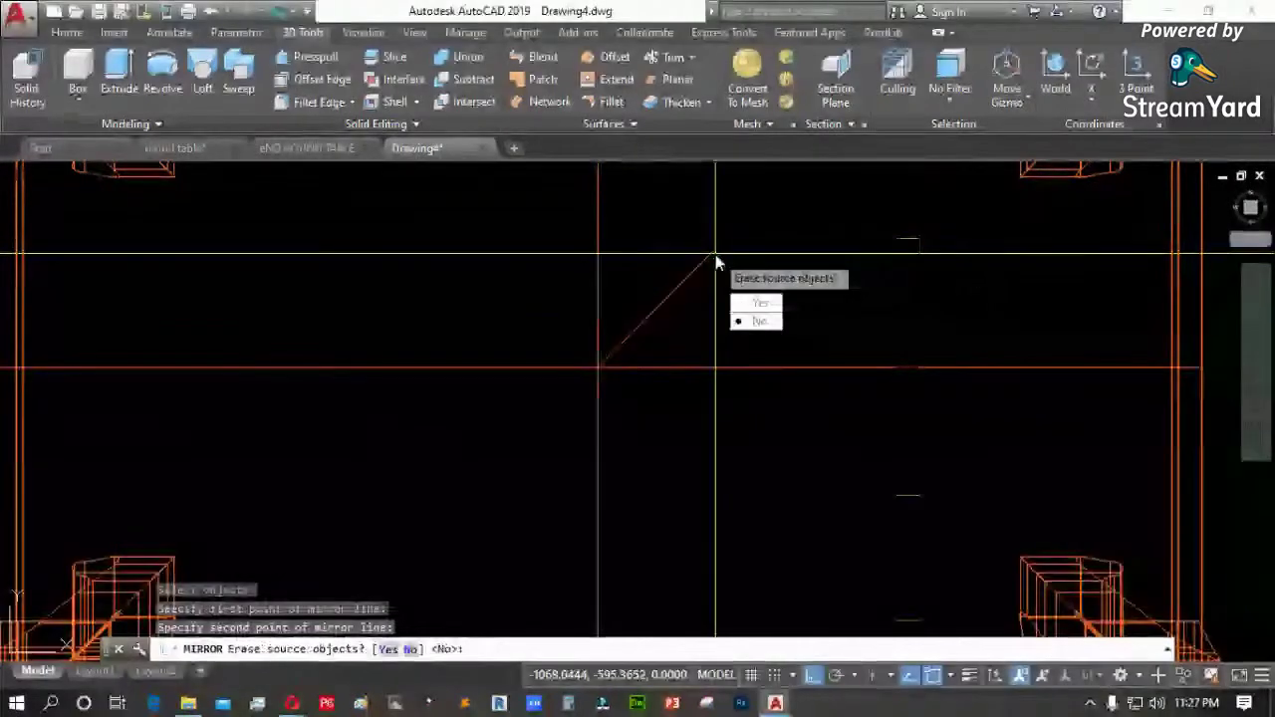
key(Return)
scroll(683, 336, down, 5)
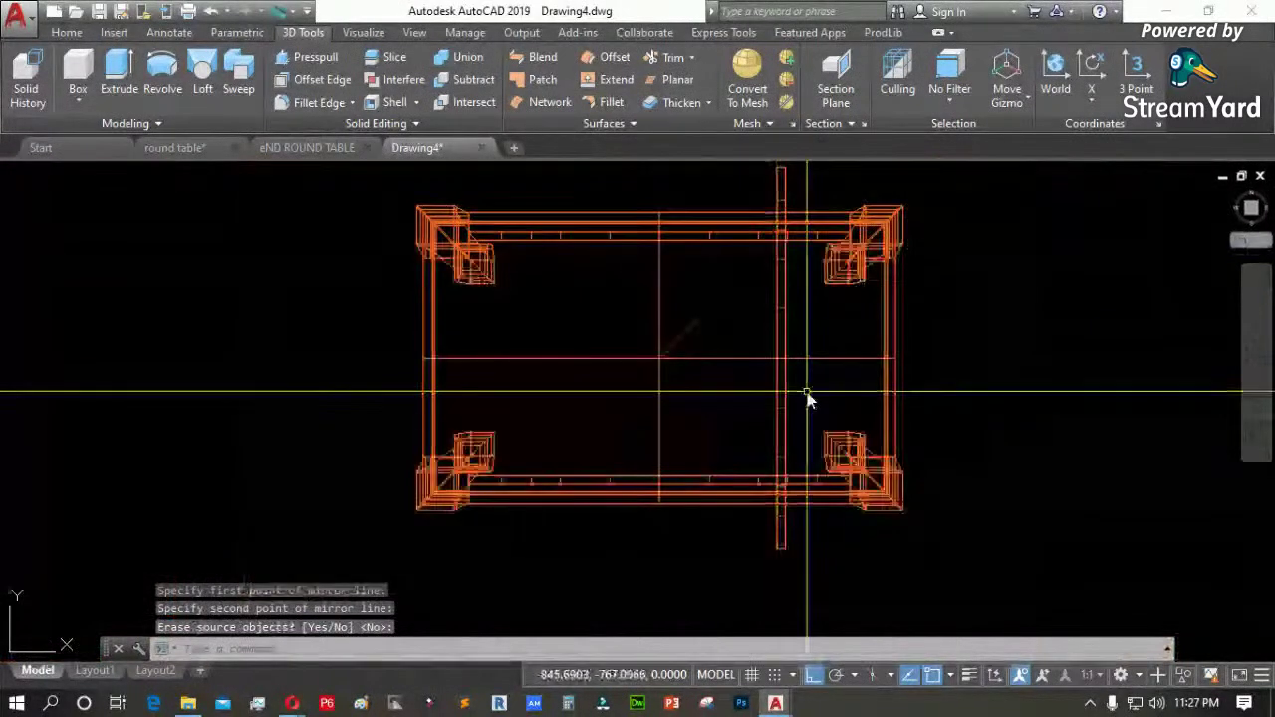
Move the new vertical rail just beyond the table's right end
text(M)
key(Return)
click(783, 382)
key(Return)
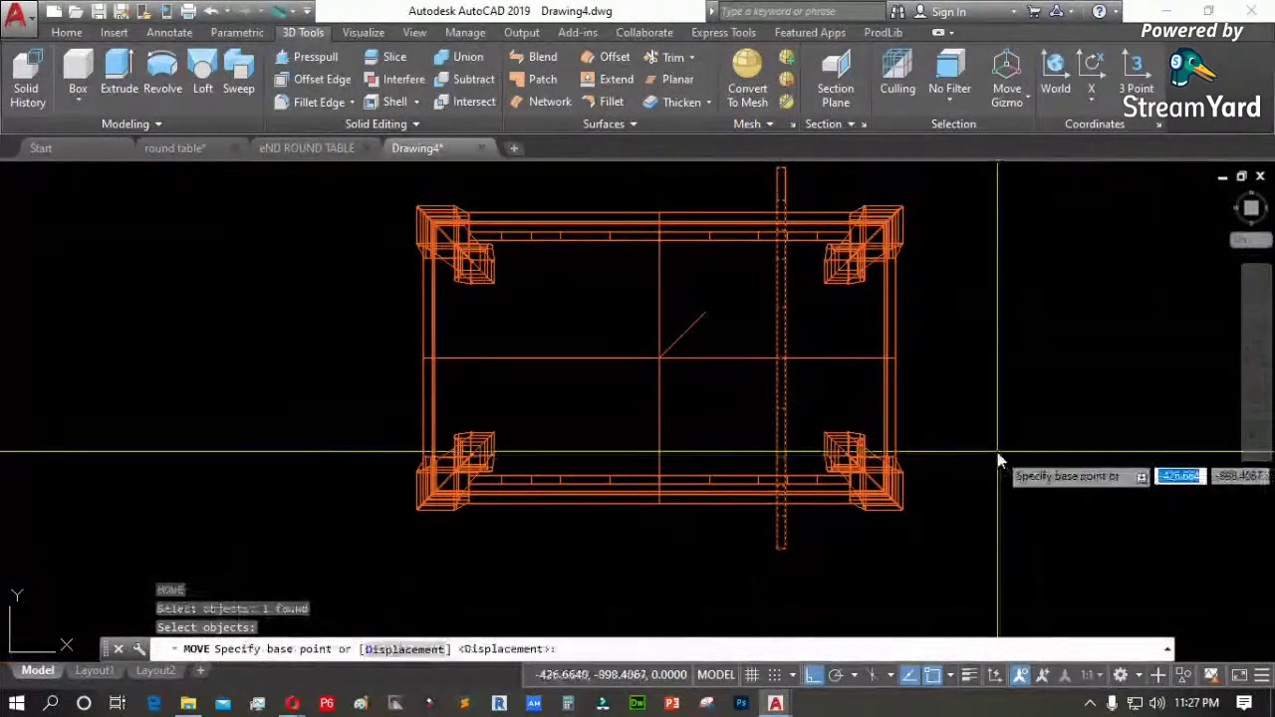
click(1100, 455)
click(1148, 455)
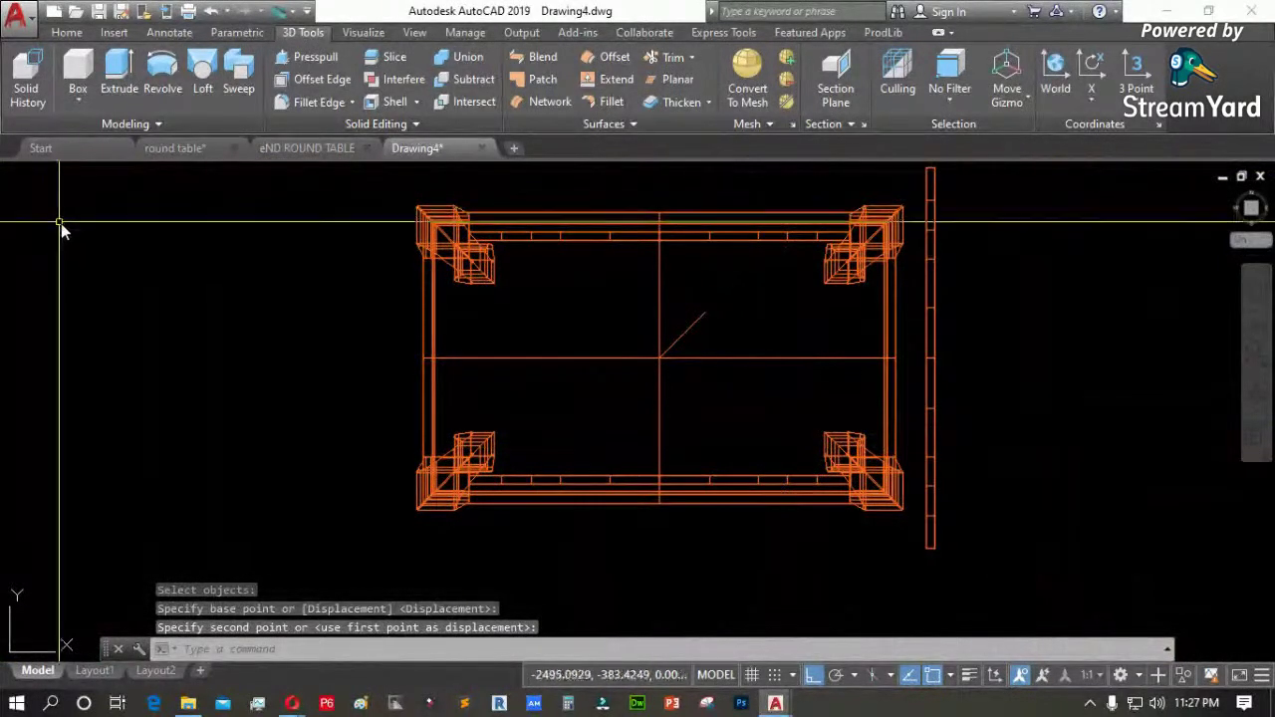
click(36, 185)
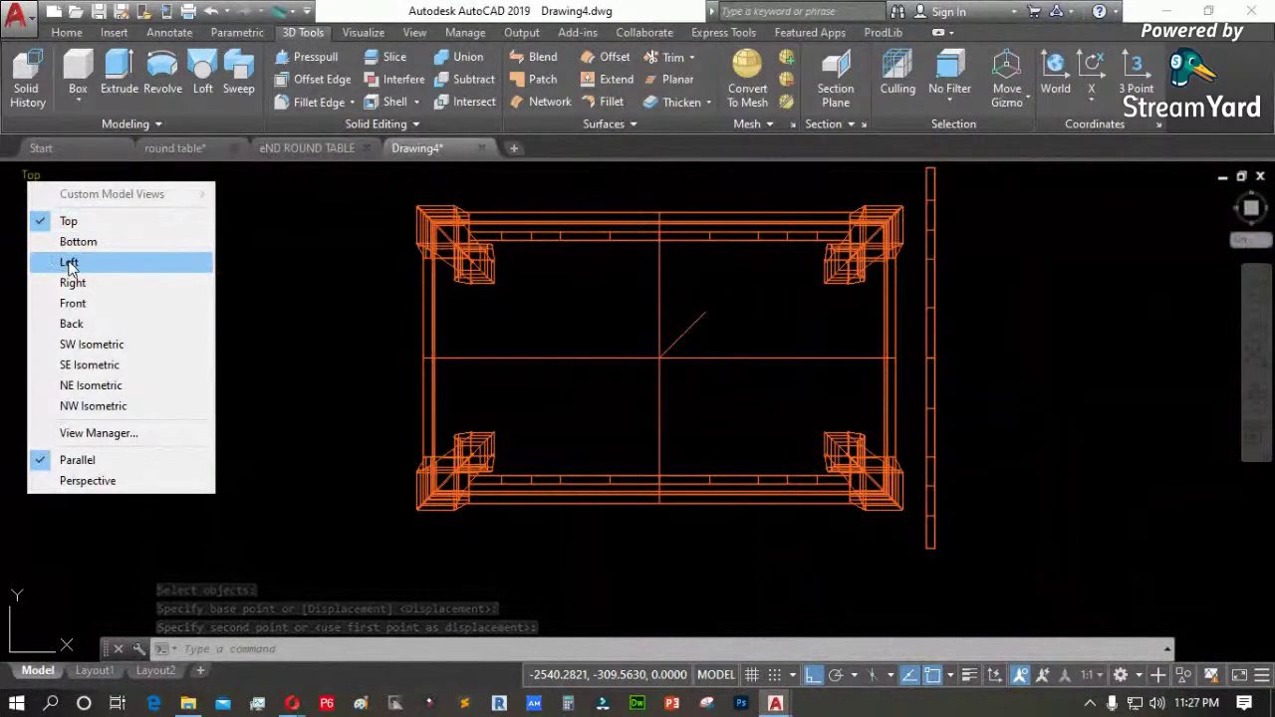
In the Left view, move the curved apron piece into its final position
click(45, 259)
scroll(493, 297, down, 2)
scroll(518, 239, up, 4)
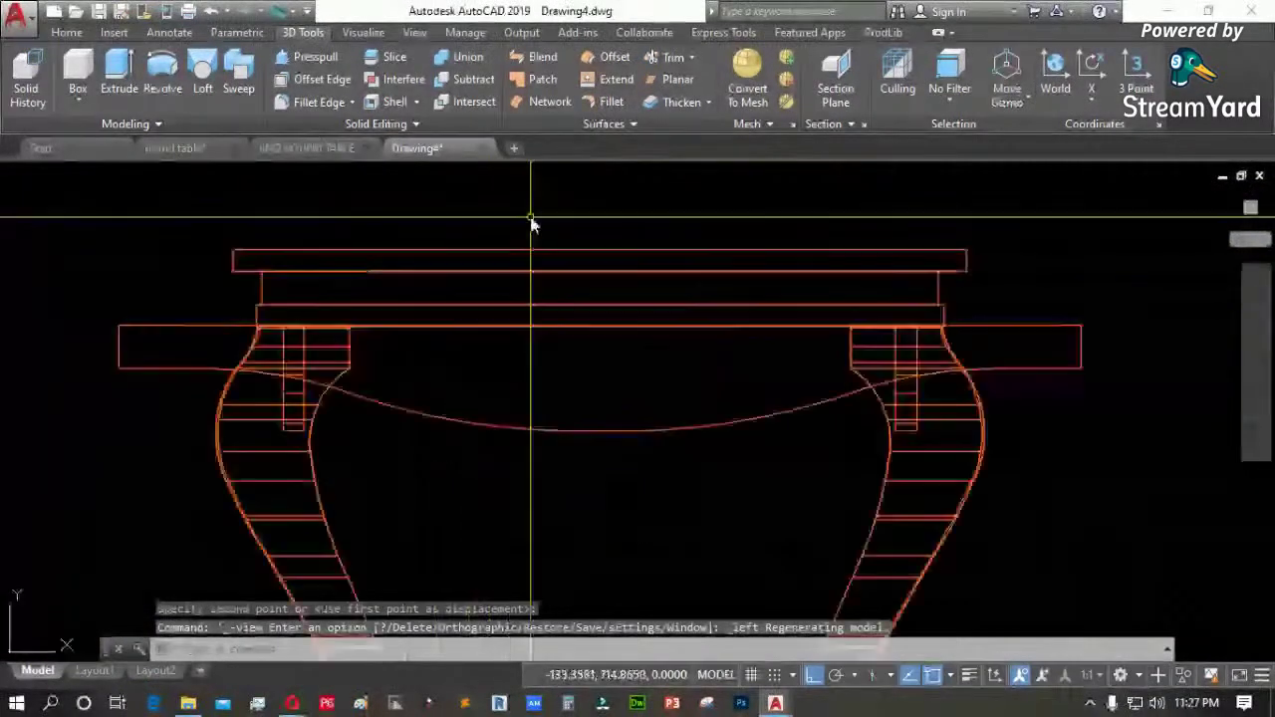
text(m)
key(Return)
click(546, 430)
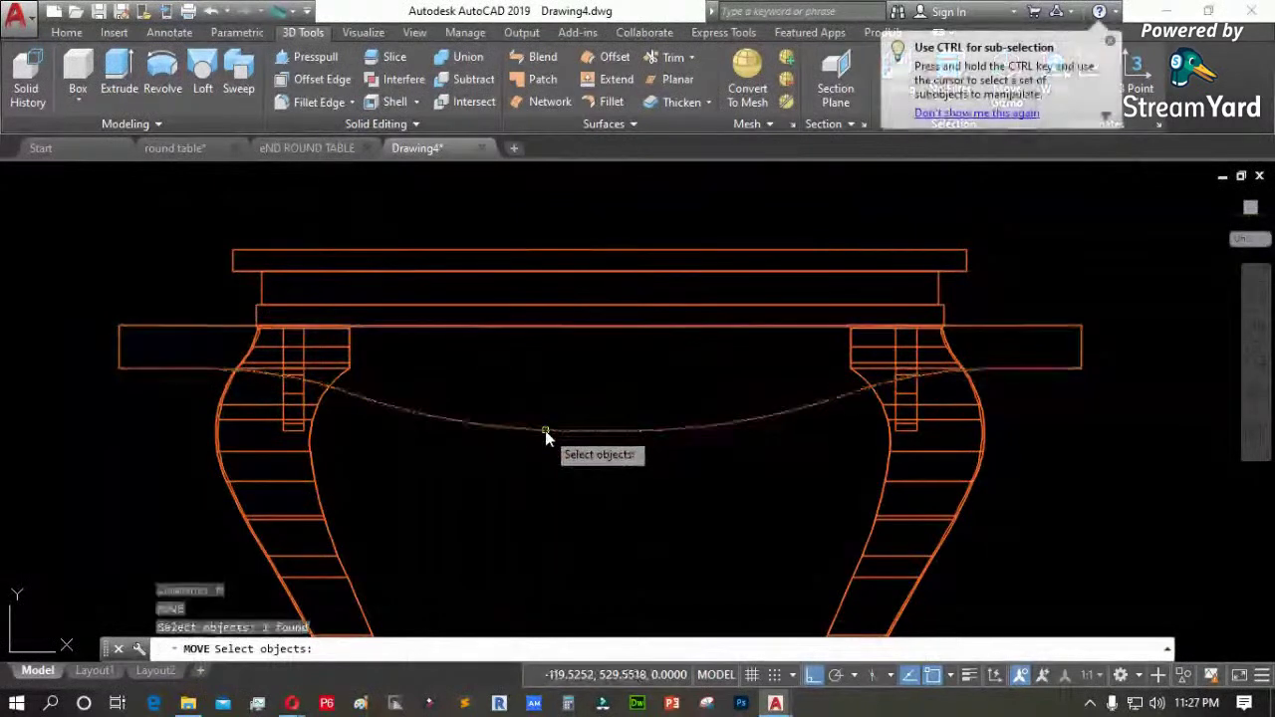
key(Return)
click(532, 432)
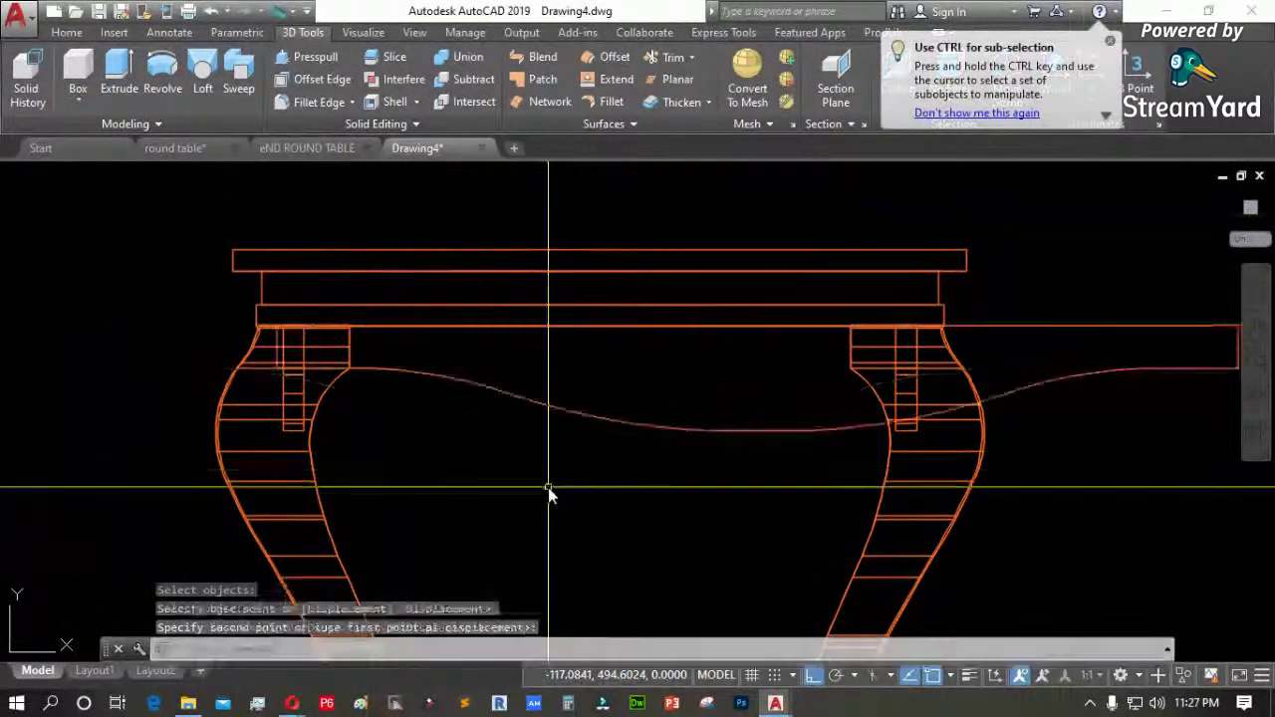
key(Escape)
key(Return)
drag(484, 399, 441, 401)
key(Return)
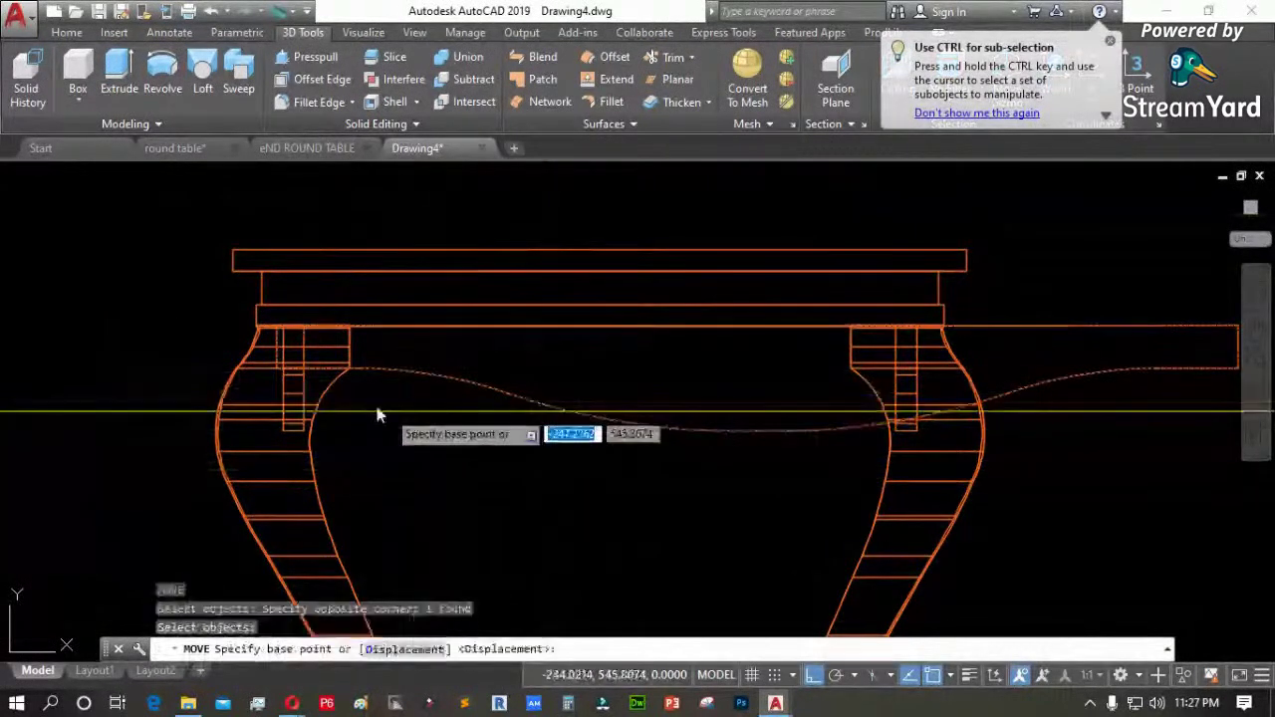
scroll(258, 348, up, 4)
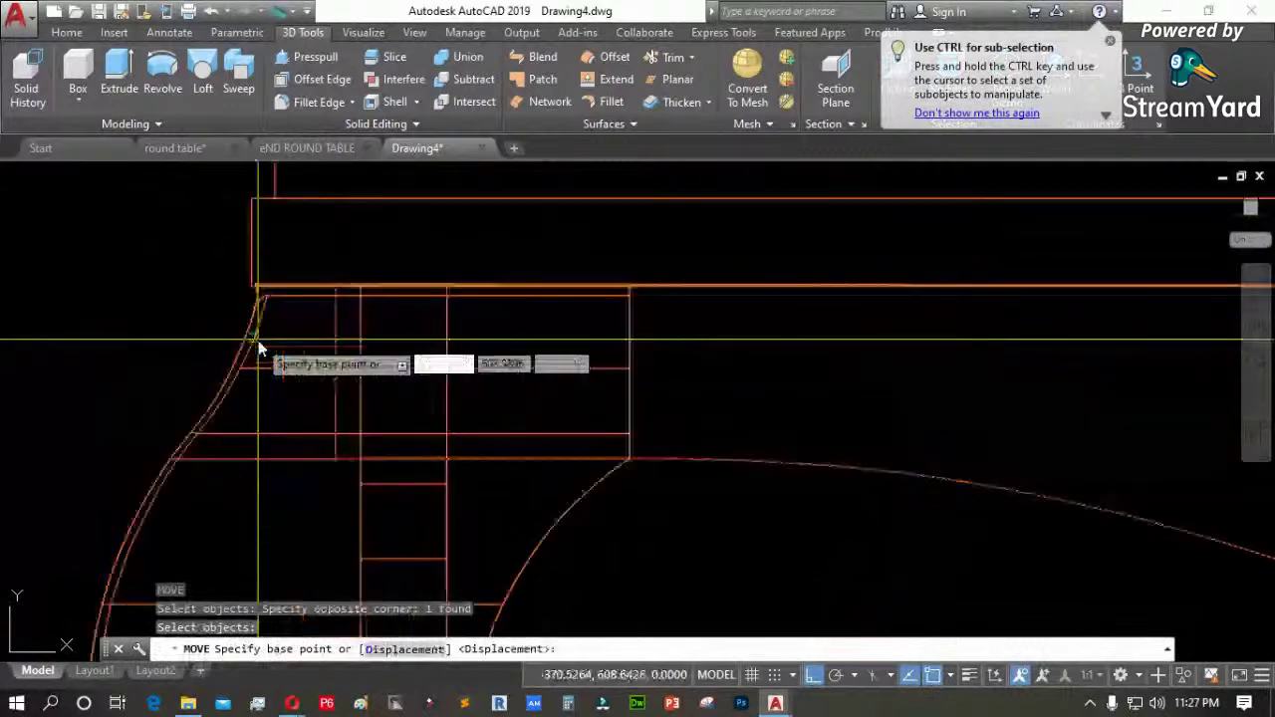
click(687, 513)
click(709, 506)
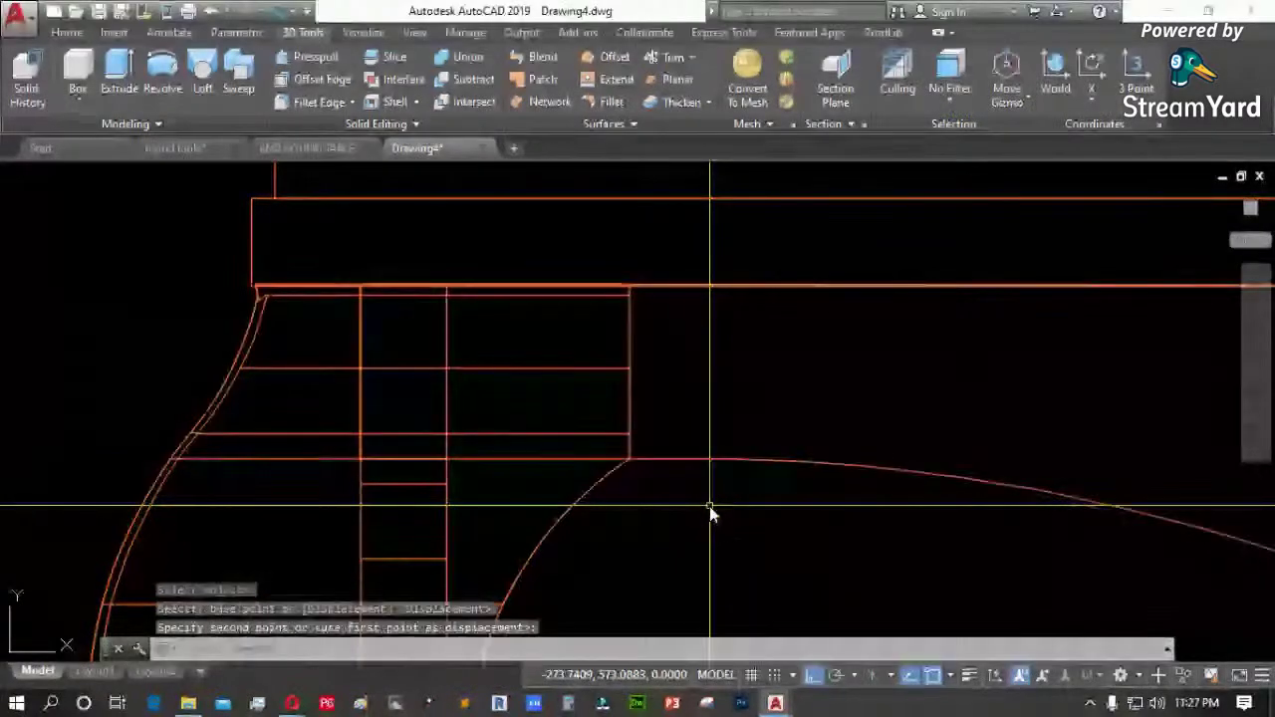
scroll(345, 366, down, 3)
scroll(438, 413, down, 2)
Draw a vertical polyline from the table top's midpoint down past the curve
text(PL)
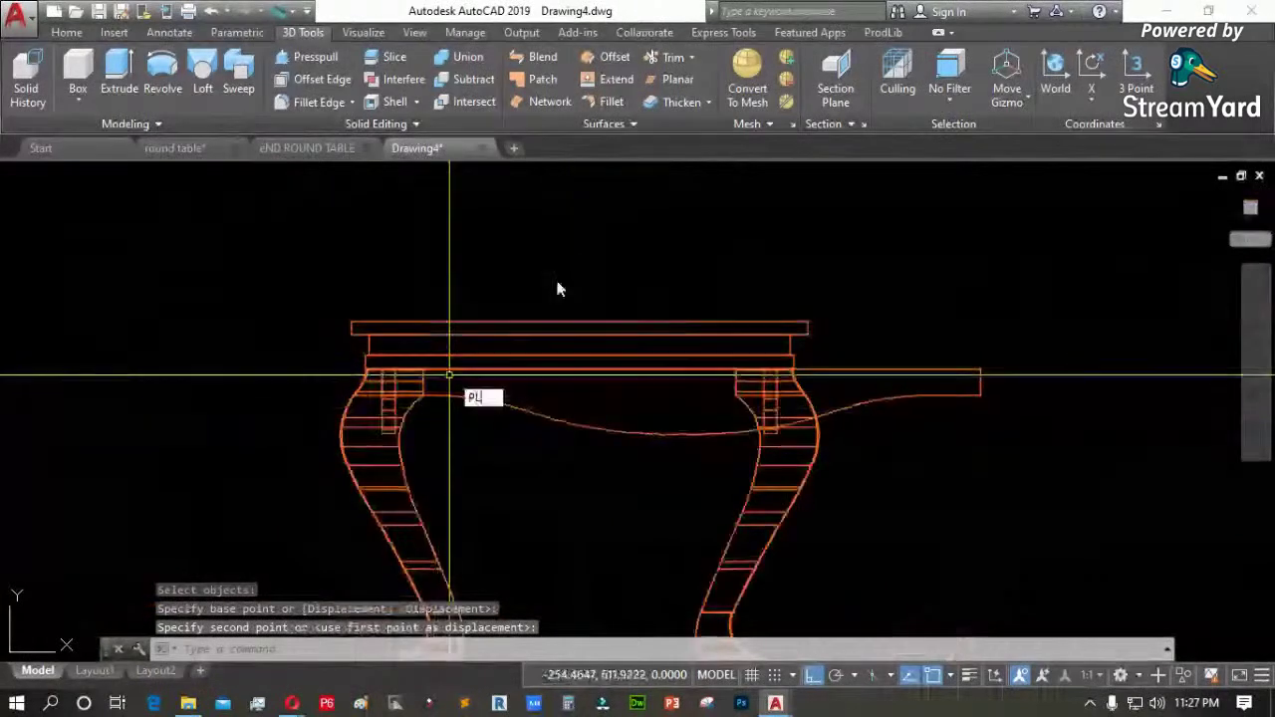
key(Return)
click(582, 322)
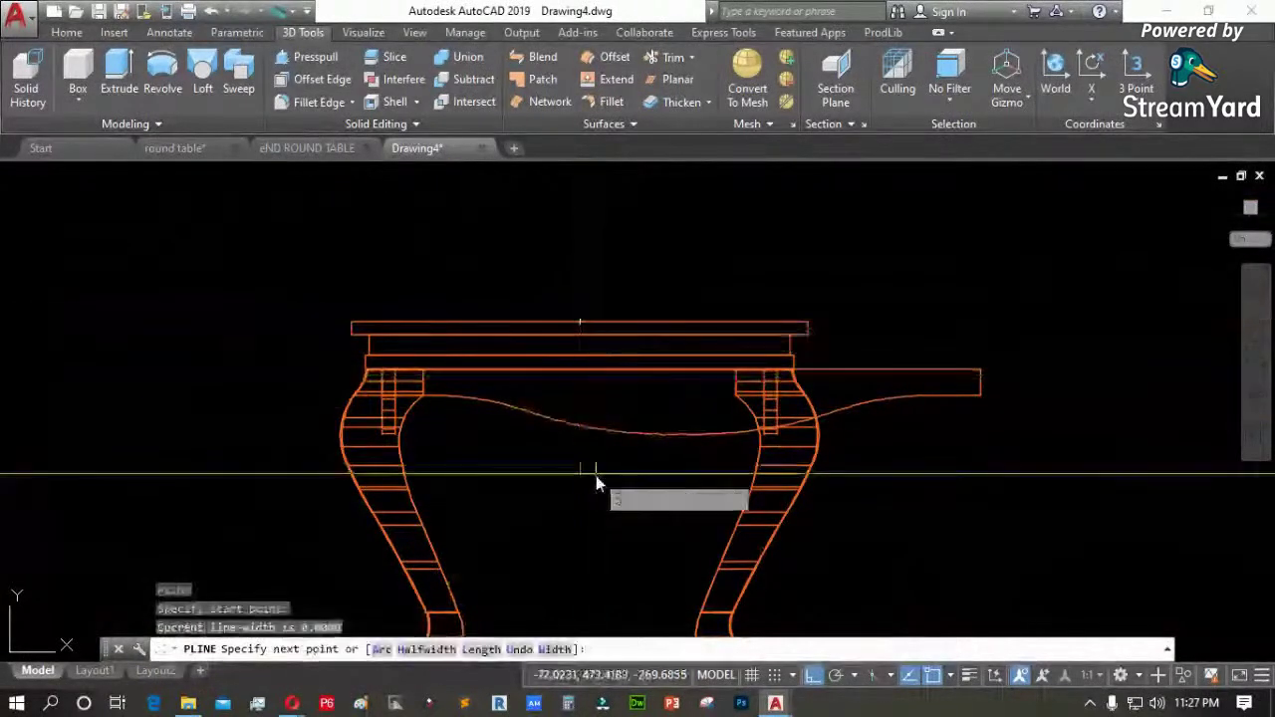
click(595, 475)
key(Return)
scroll(598, 468, up, 3)
Slice the curved apron along the centre line, keeping its left half
text(slice)
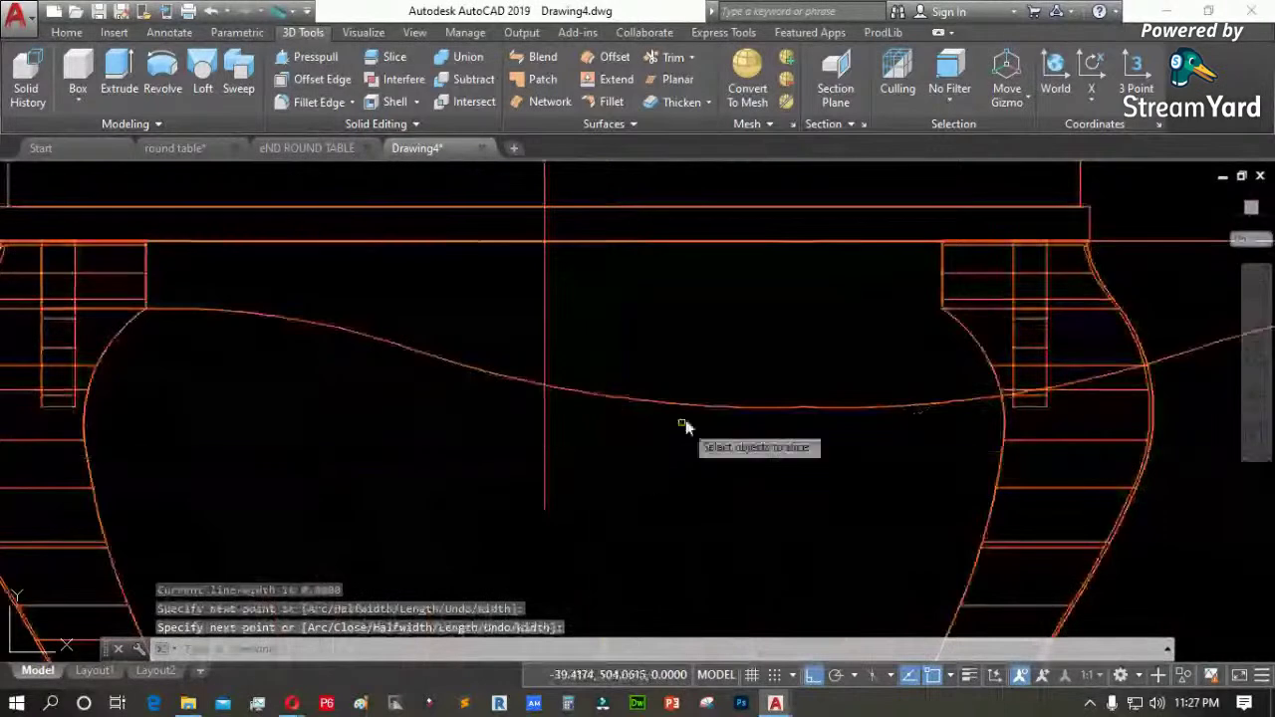
key(Return)
click(688, 418)
key(Return)
click(574, 358)
click(575, 448)
click(548, 433)
scroll(558, 434, down, 3)
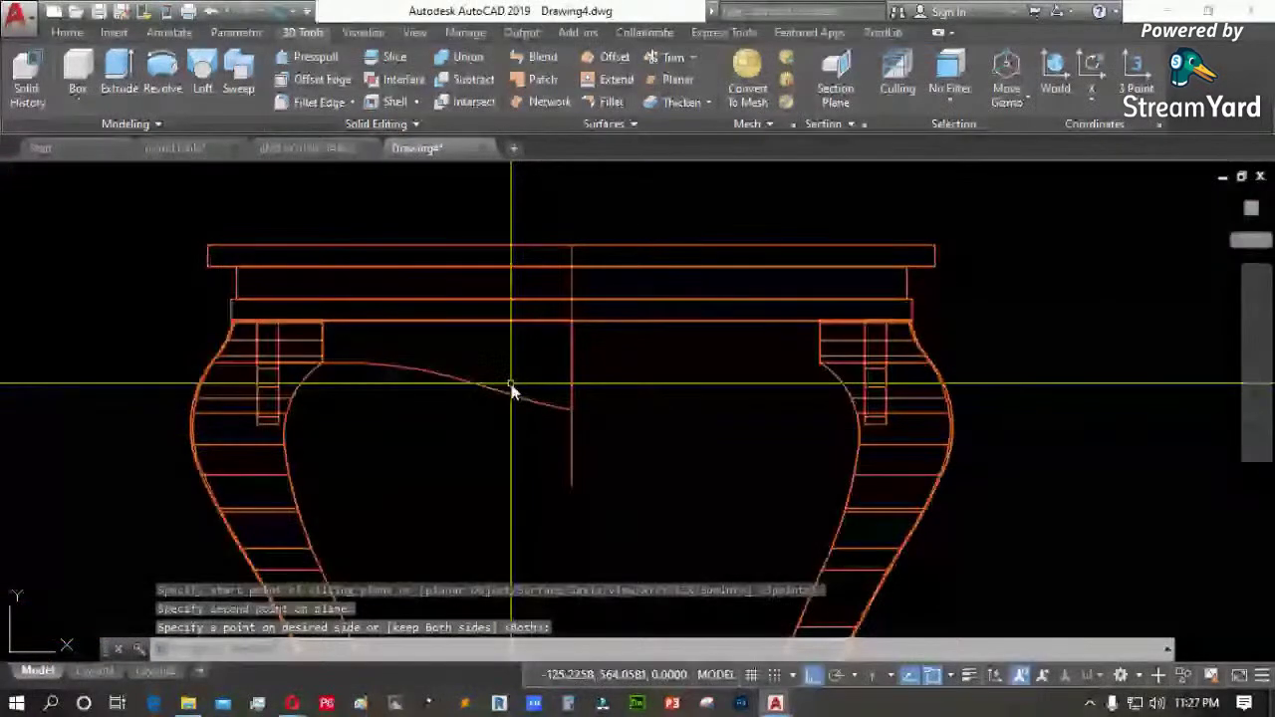
Mirror the left half curve about the vertical centre line, keeping the original
text(mi)
key(Return)
click(598, 404)
click(543, 430)
key(Return)
click(575, 446)
click(586, 505)
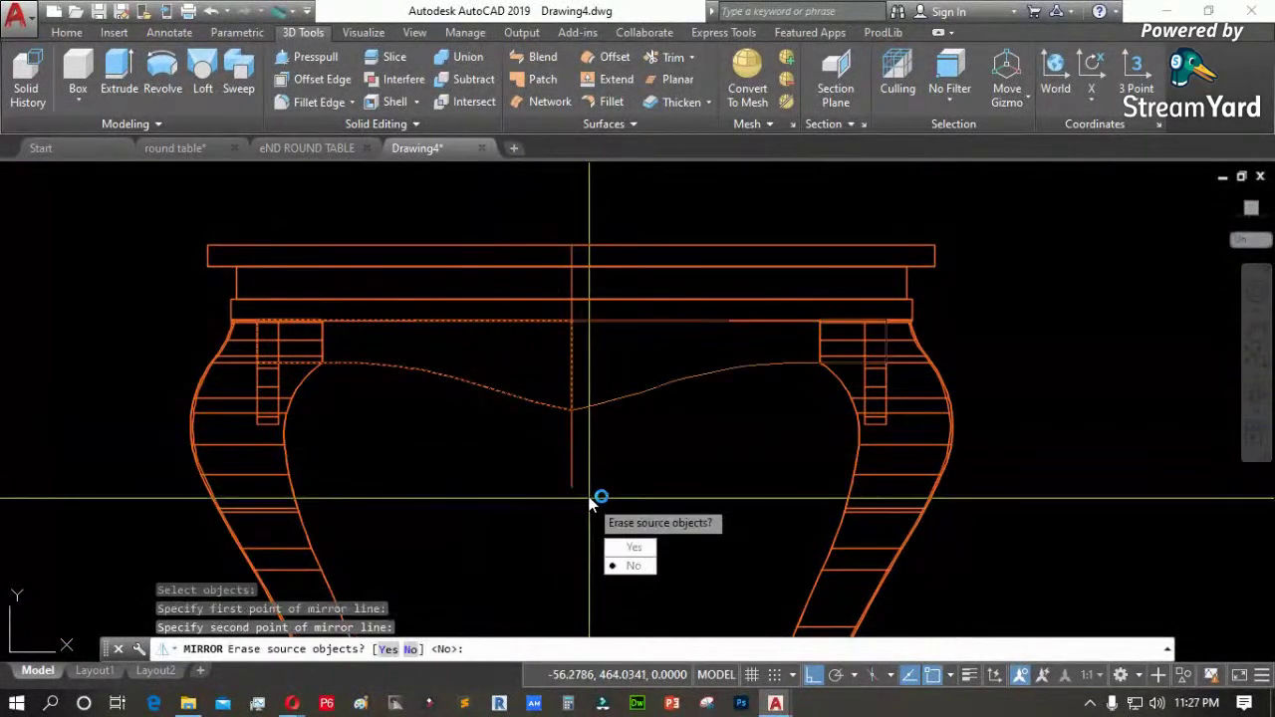
key(Return)
Erase the short vertical line left below the curve's vertex
click(592, 459)
click(564, 447)
key(Delete)
scroll(587, 410, up, 4)
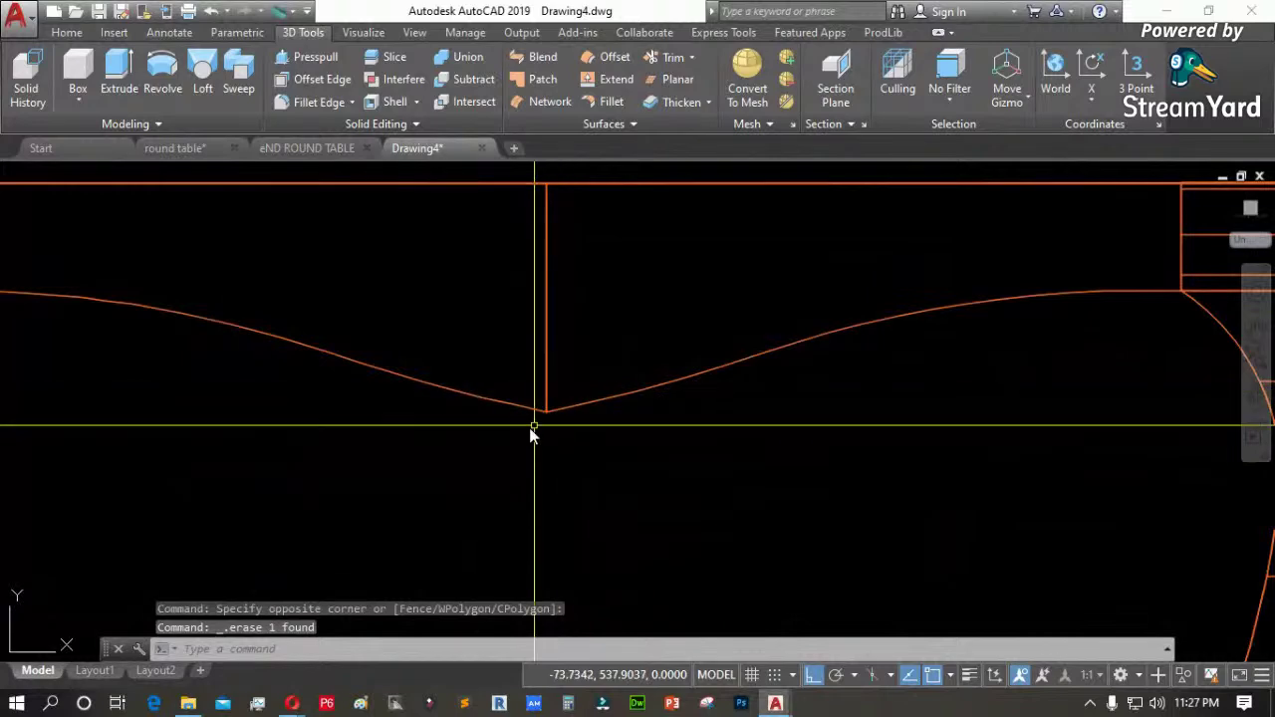
scroll(533, 430, down, 5)
scroll(582, 416, up, 3)
key(Return)
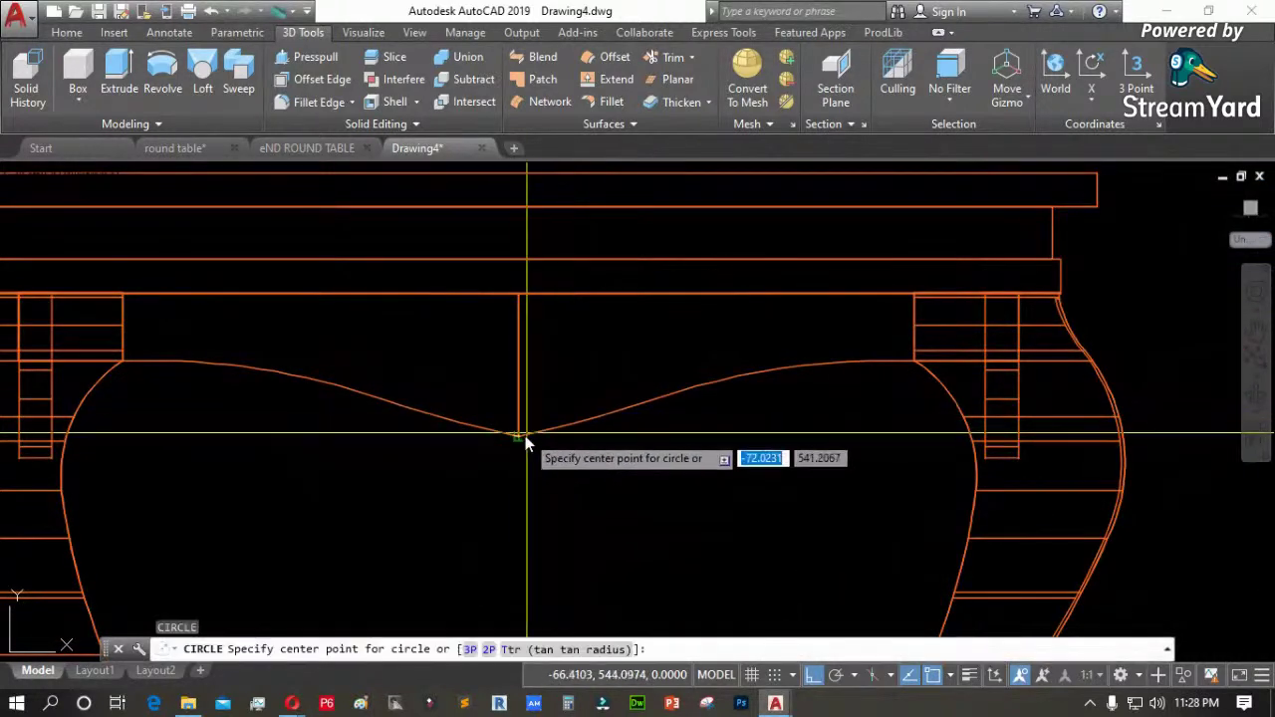
Draw a circle at the curve's vertex and move it up to rest on the vertex
click(518, 435)
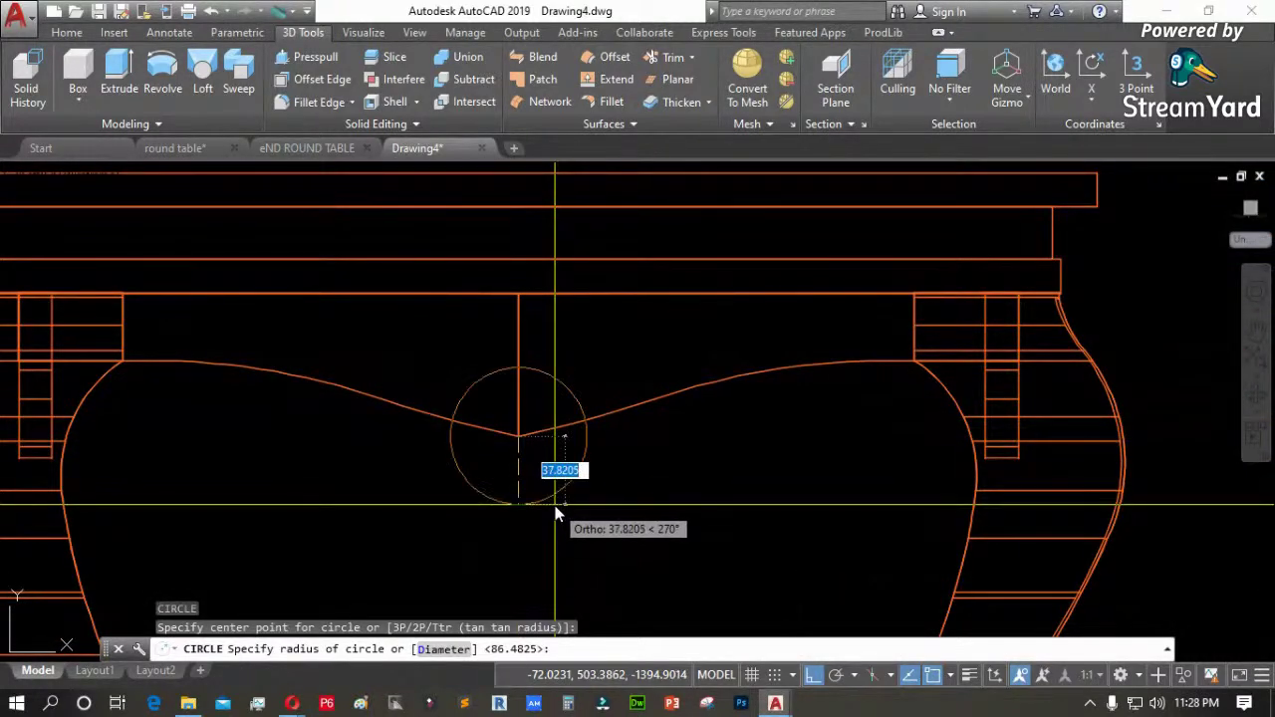
click(563, 499)
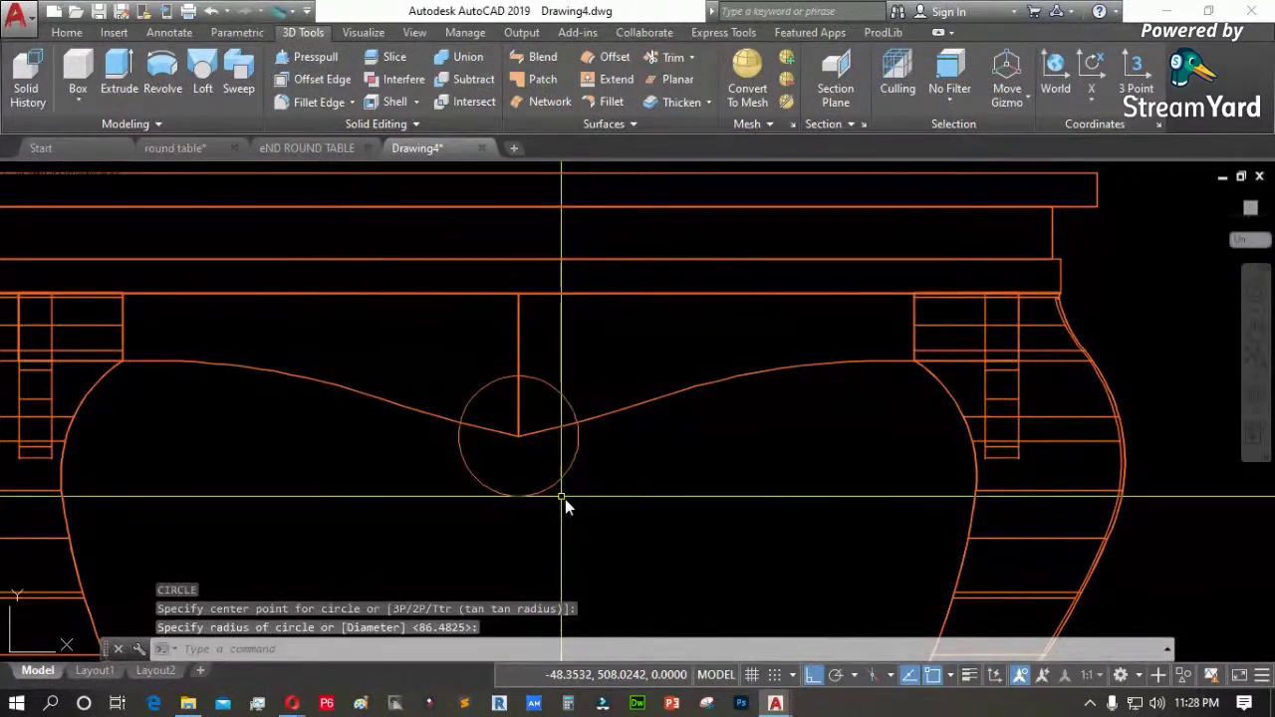
text(m)
key(Return)
click(601, 507)
click(557, 475)
key(Return)
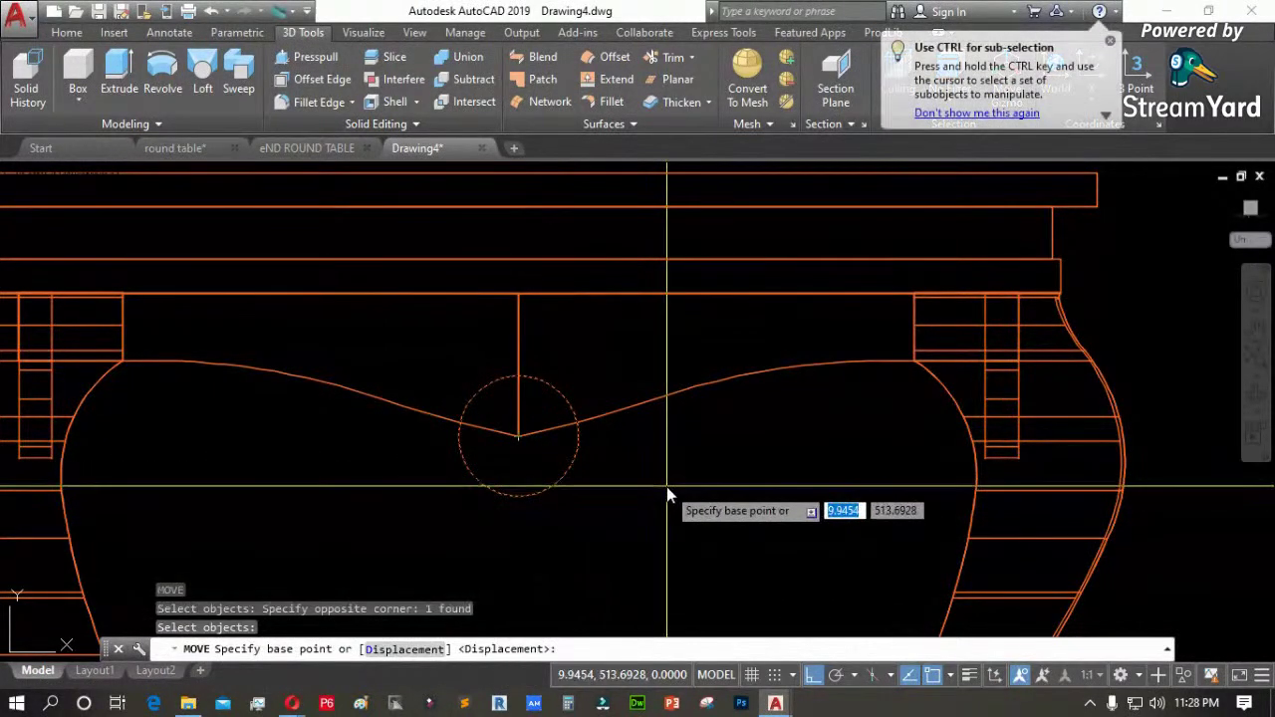
click(666, 475)
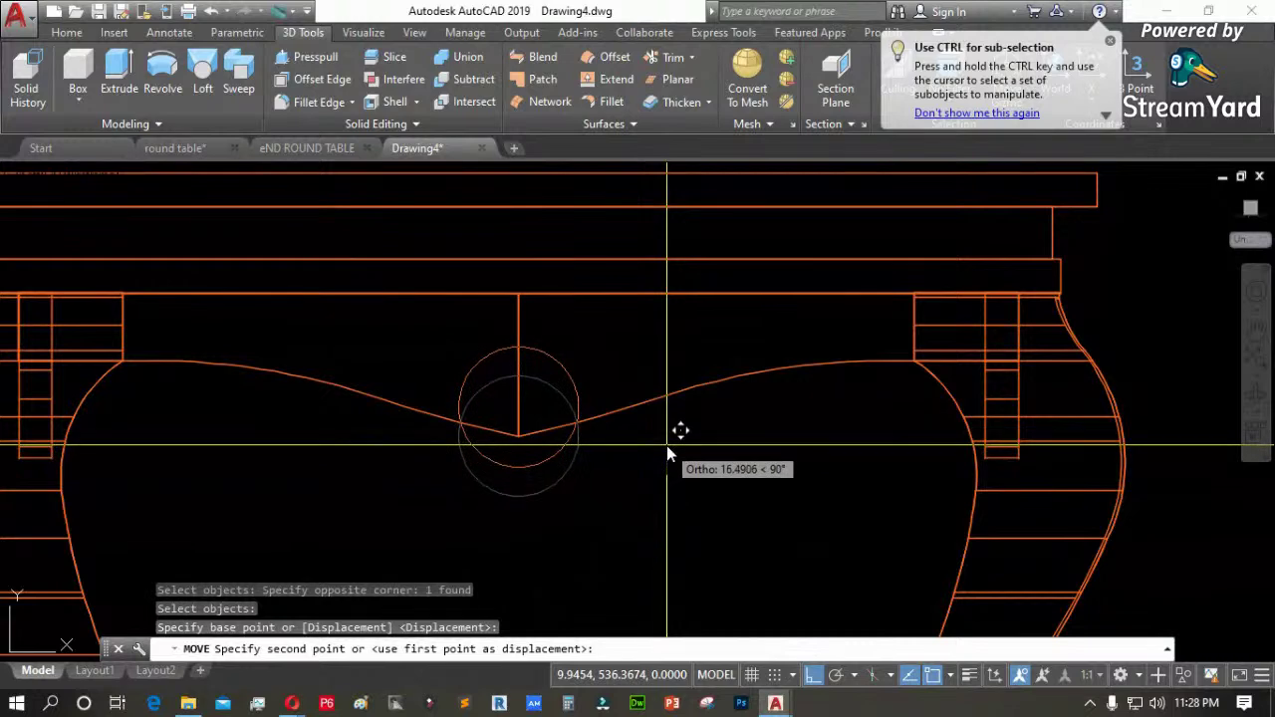
click(667, 445)
scroll(612, 445, down, 3)
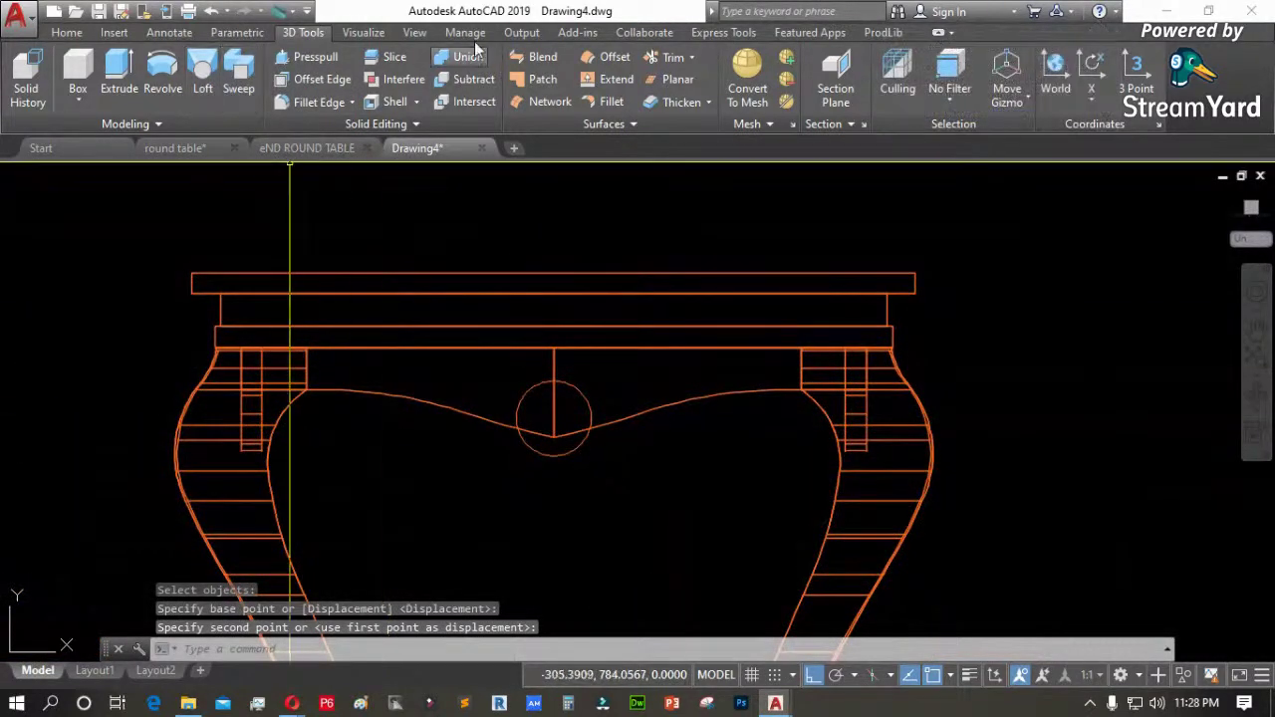
Union the circle with the apron curve into one profile
click(468, 57)
click(596, 427)
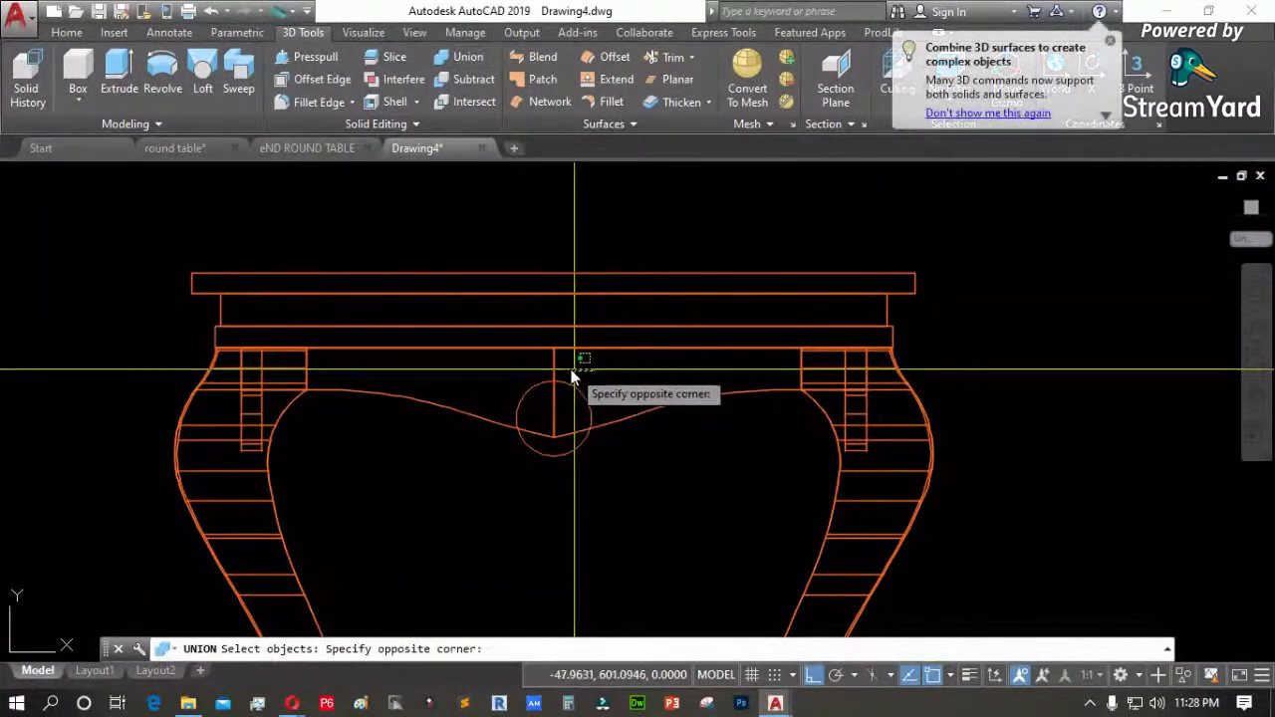
click(543, 370)
key(Return)
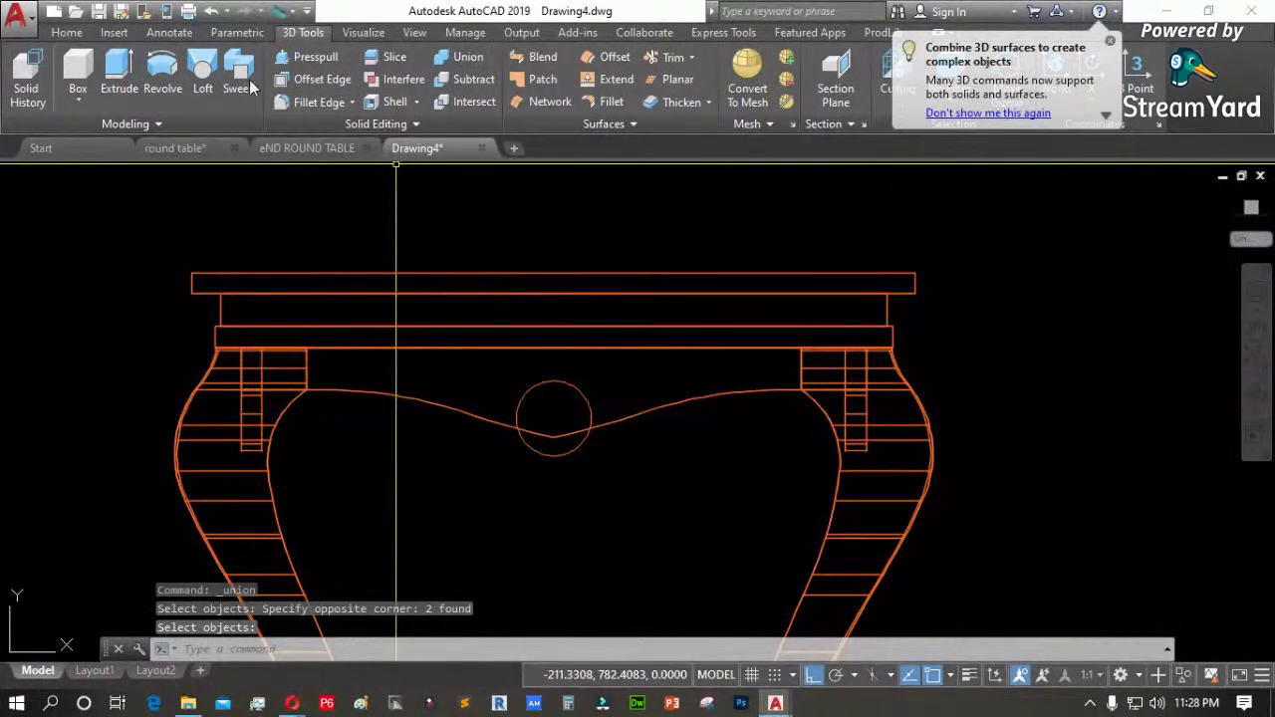
Extrude the combined apron profile into a solid
click(134, 76)
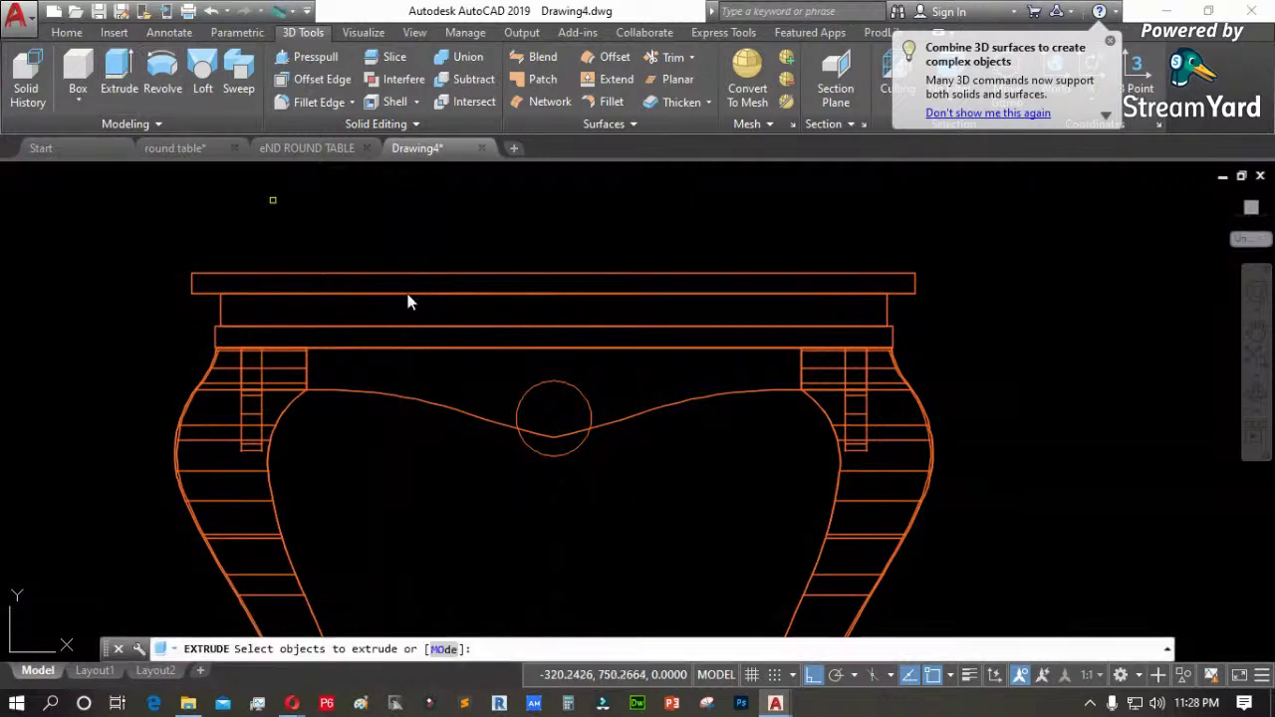
click(604, 384)
click(552, 404)
key(Return)
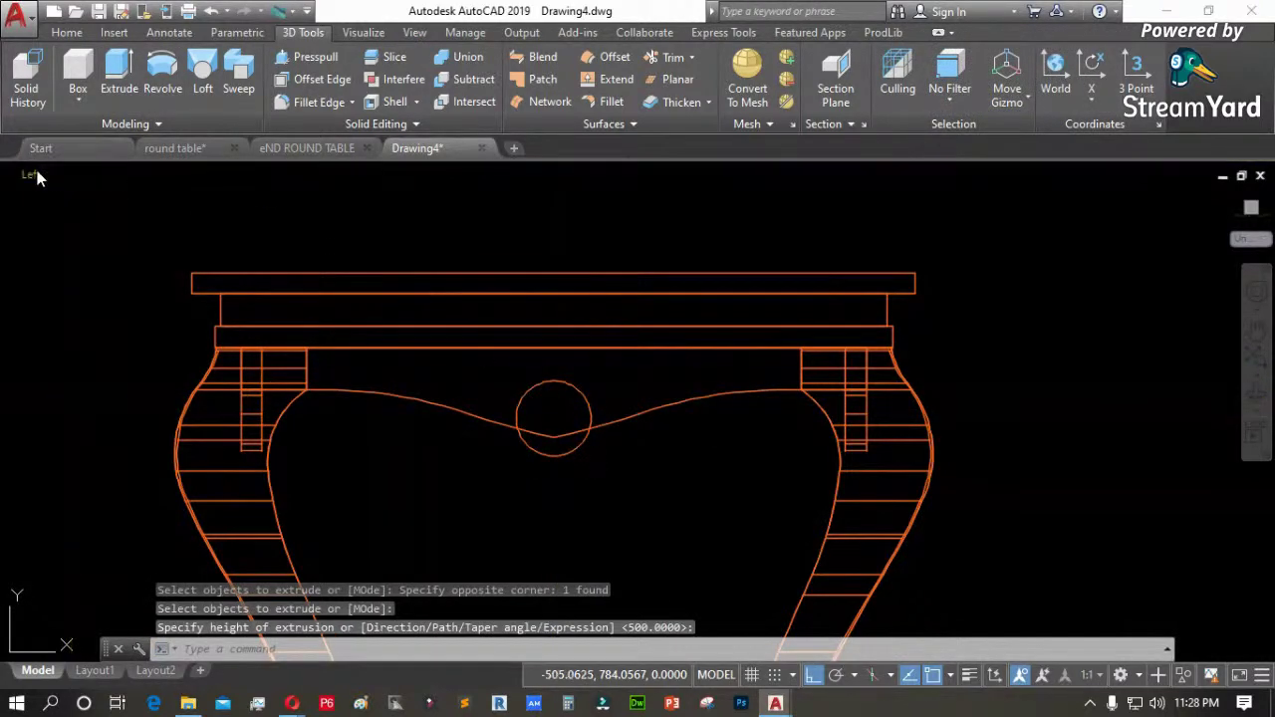
In the Front view, move the narrow rectangular block into the top of the leg
click(30, 176)
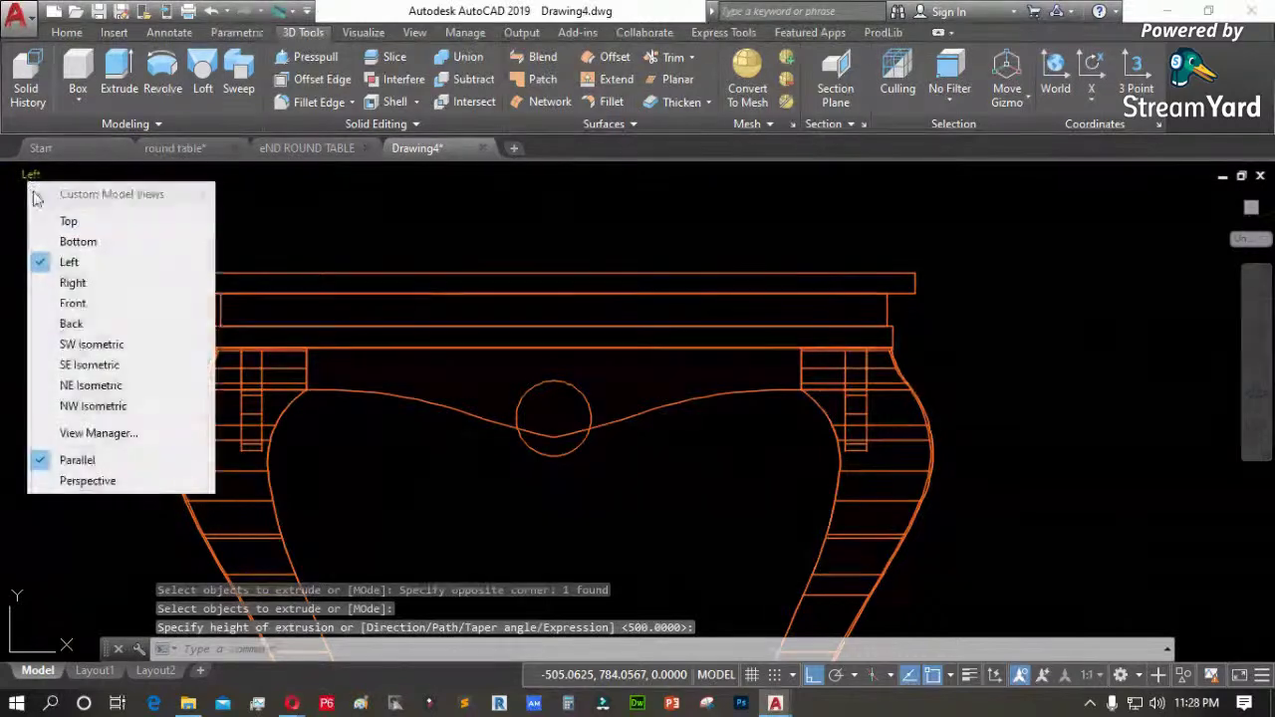
click(73, 303)
scroll(1056, 264, up, 5)
scroll(987, 289, down, 3)
scroll(968, 403, up, 1)
text(m)
key(Return)
scroll(968, 306, up, 3)
click(989, 305)
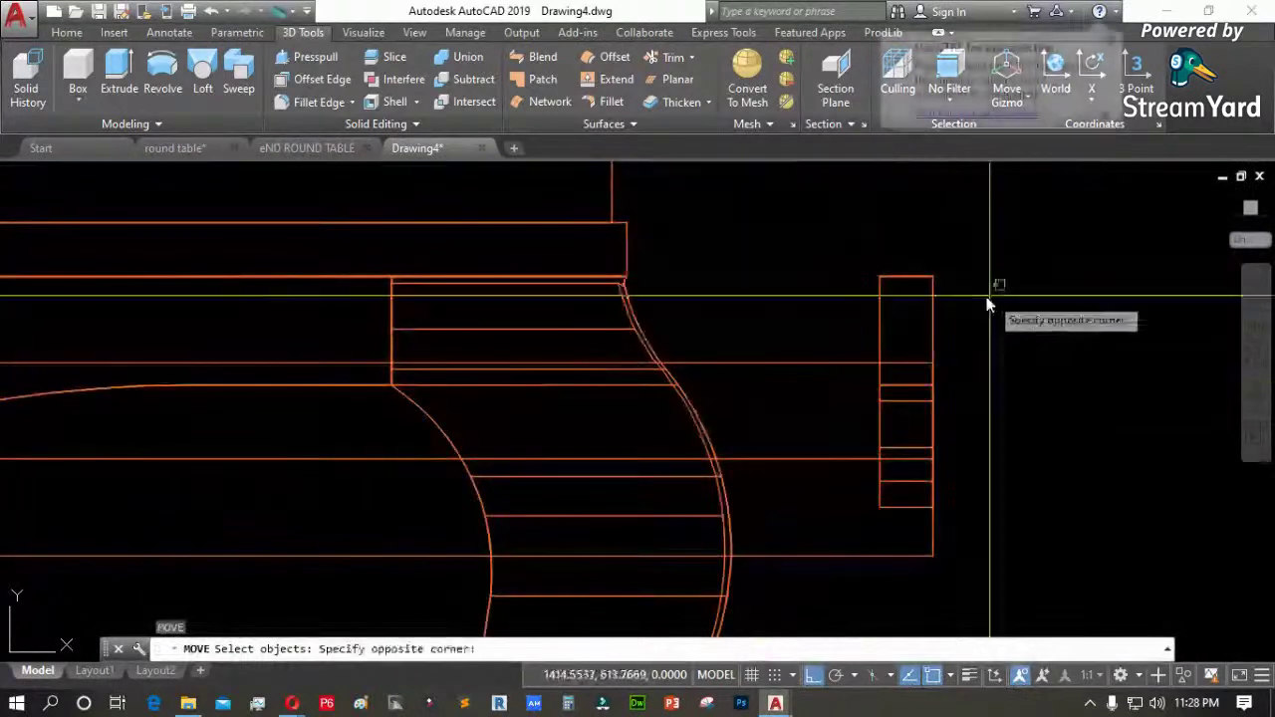
click(987, 307)
key(Return)
scroll(1123, 338, down, 3)
click(1002, 247)
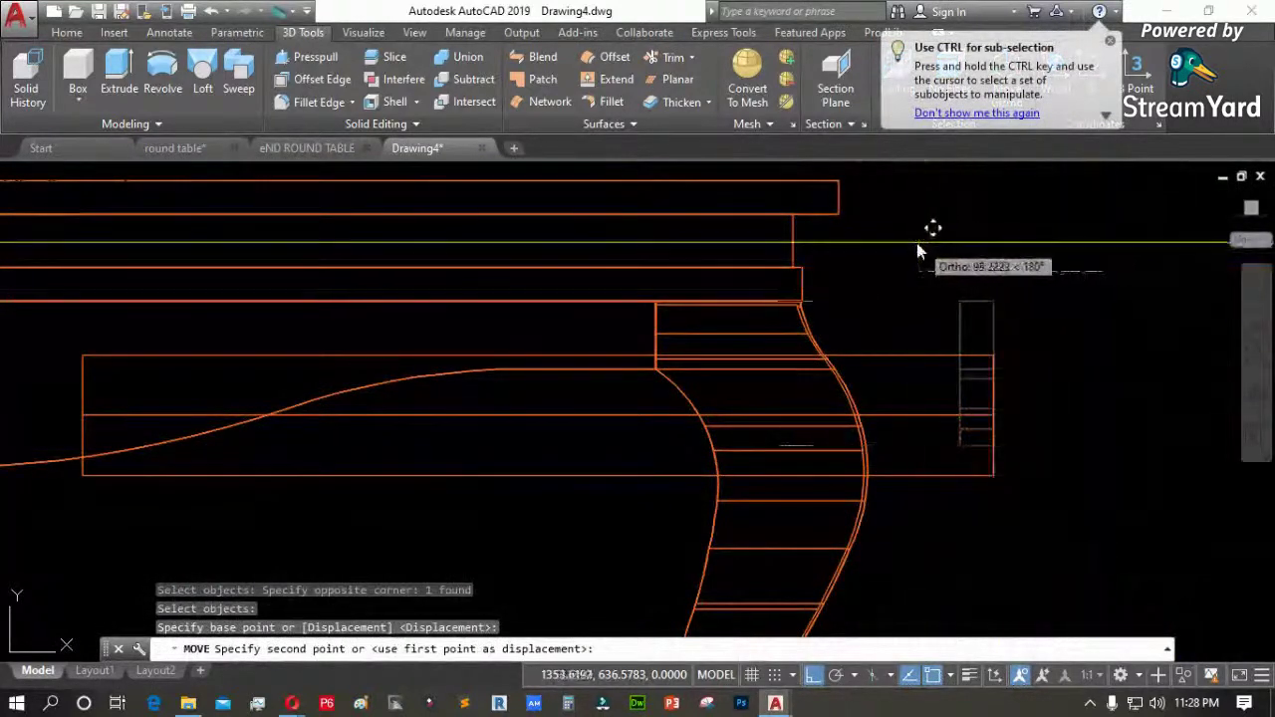
click(876, 246)
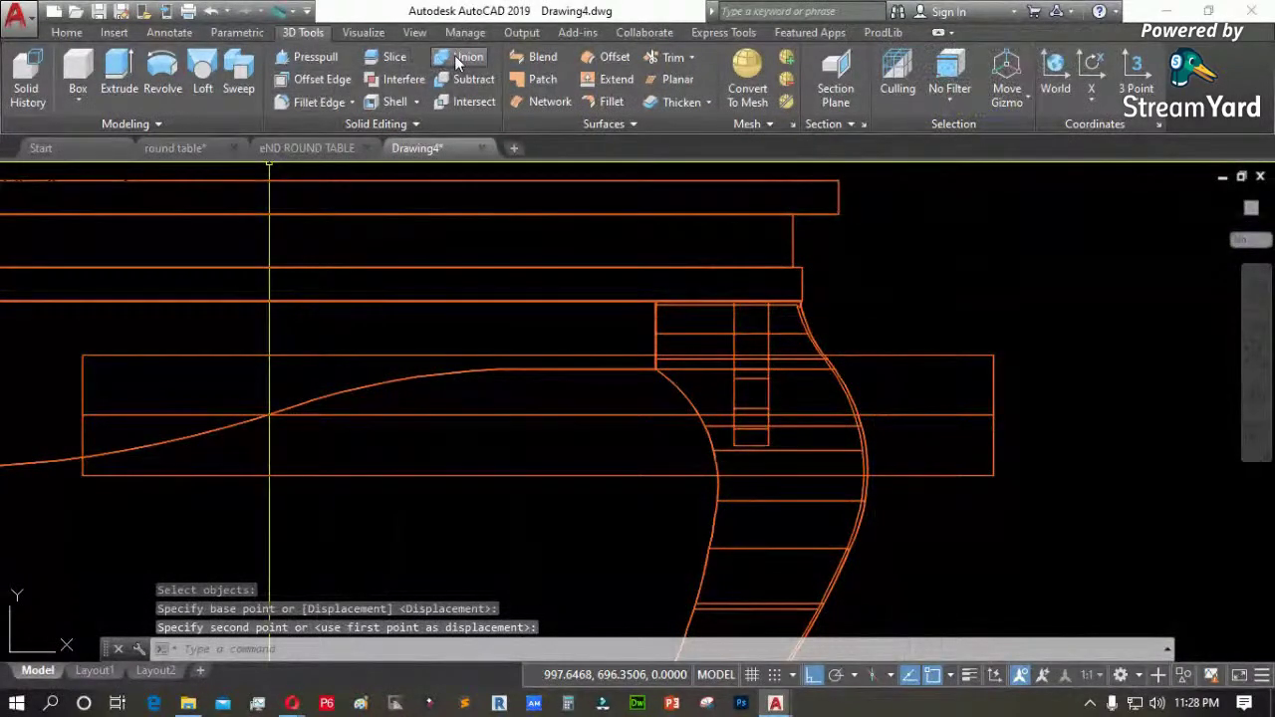
Subtract the block from the table leg to cut a slot
click(472, 81)
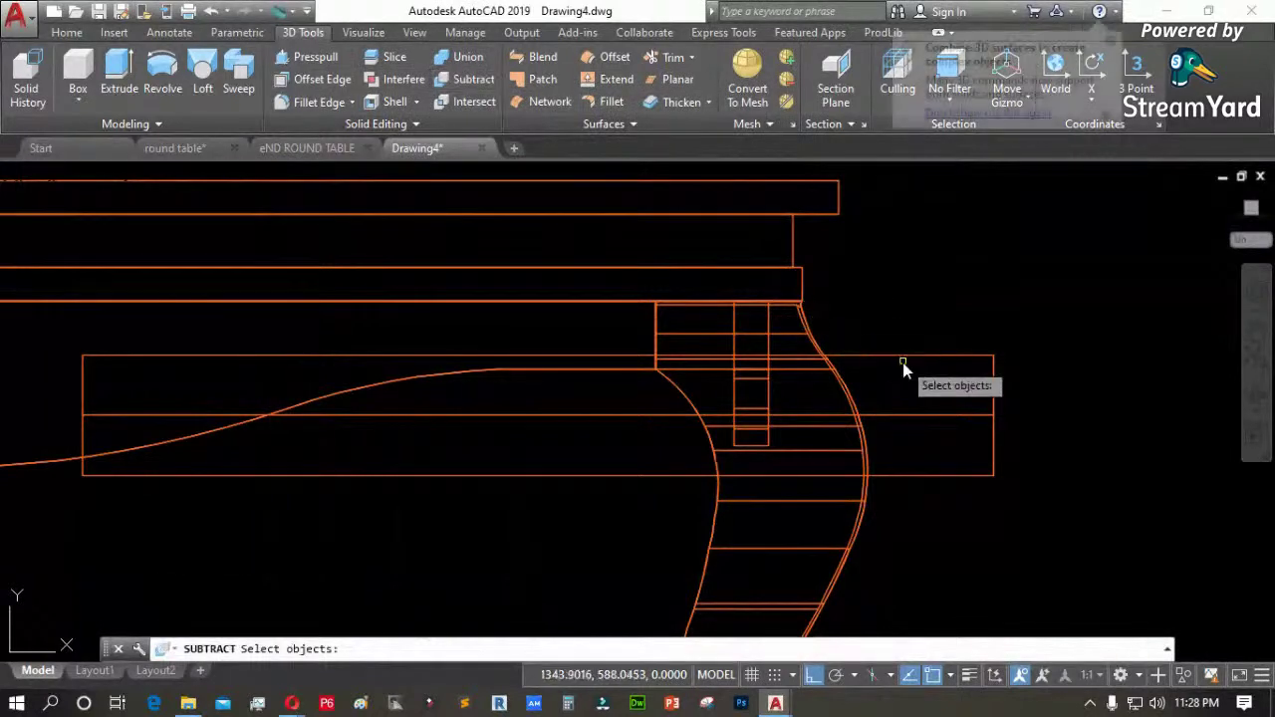
click(768, 320)
key(Return)
click(910, 358)
key(Return)
scroll(815, 386, down, 2)
scroll(815, 386, down, 4)
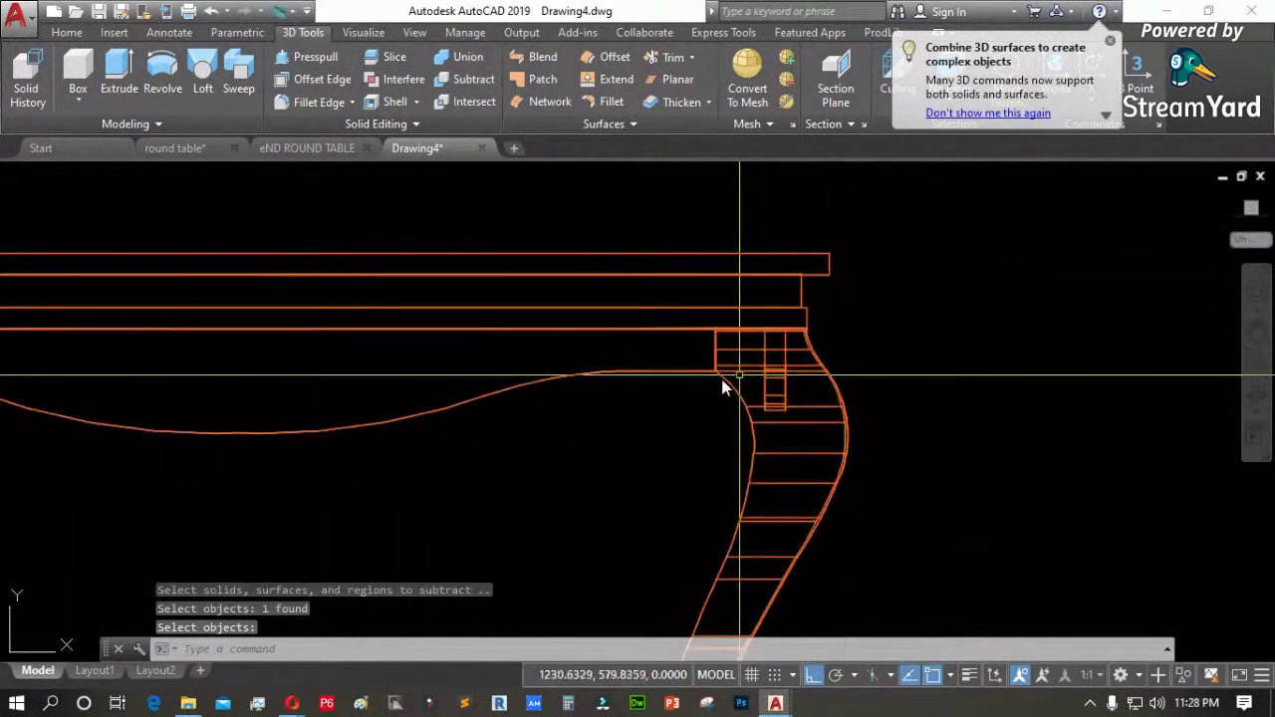
scroll(808, 376, up, 2)
Start mirroring the table leg with MI, selecting the leg
text(MI)
key(Return)
click(755, 250)
click(783, 404)
key(Return)
scroll(618, 348, down, 3)
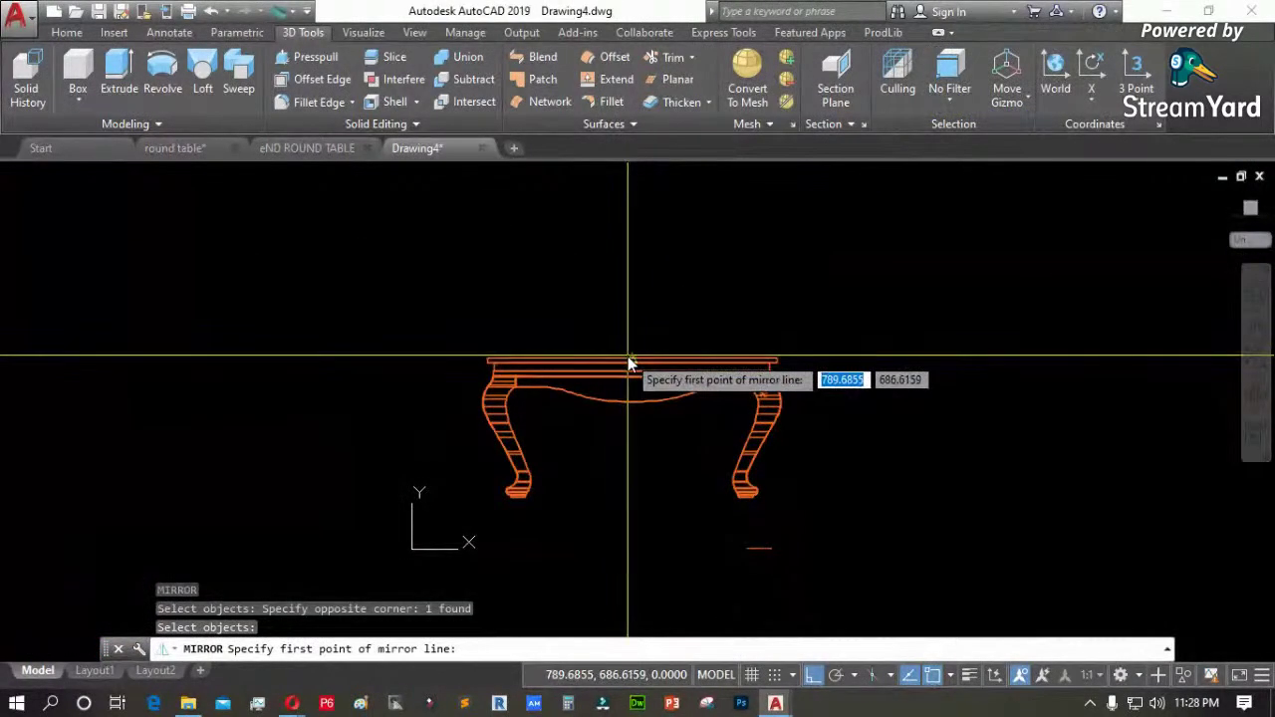
Mirror the leg about the table-top centre, keeping the original, and delete the stray line
click(630, 358)
click(642, 319)
key(Return)
click(791, 527)
click(714, 575)
key(Delete)
Draw a circle centred on the apron curve's low point, with its radius reaching the guide line
scroll(625, 448, up, 2)
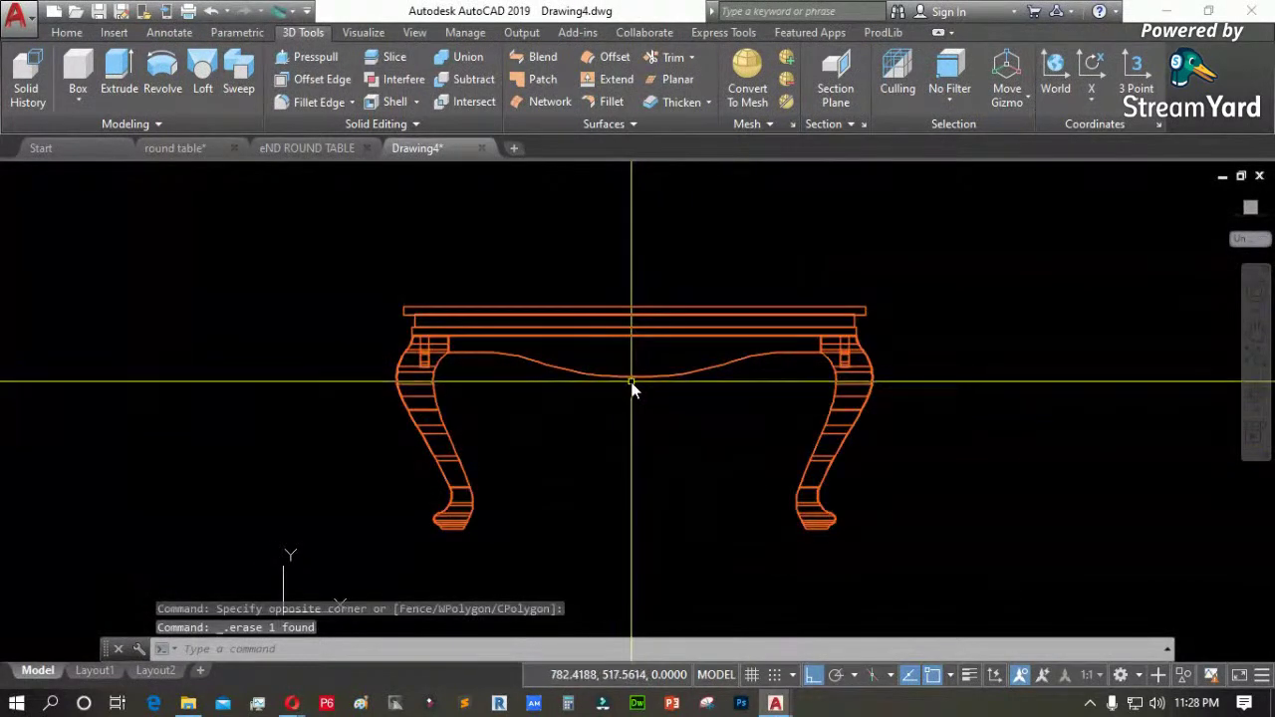
scroll(631, 389, up, 4)
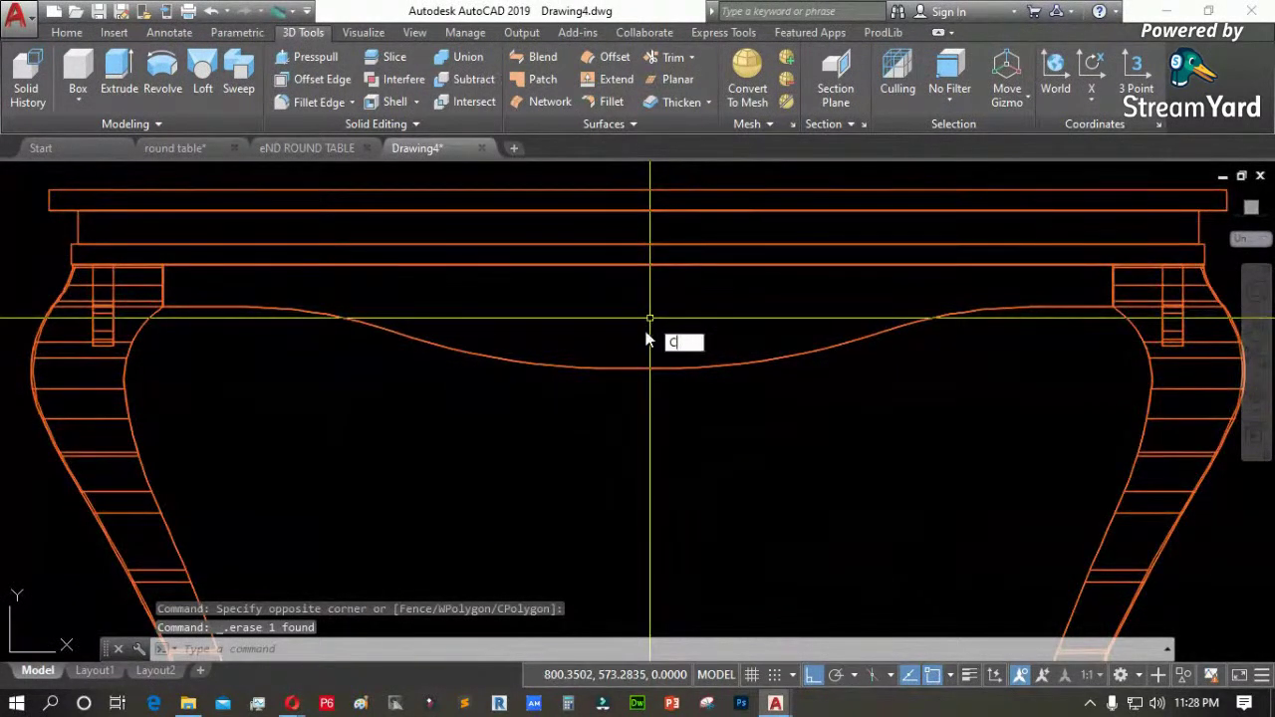
key(Return)
click(640, 369)
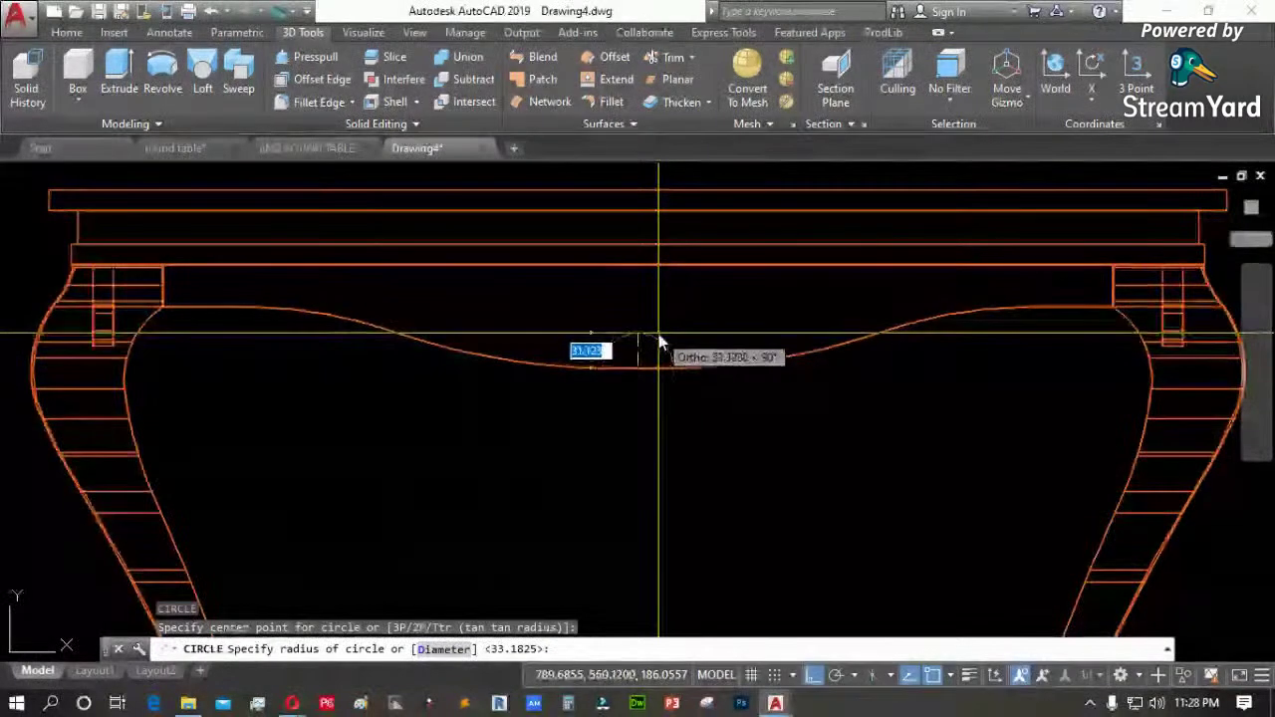
click(667, 312)
text(m)
key(Return)
click(658, 440)
click(657, 424)
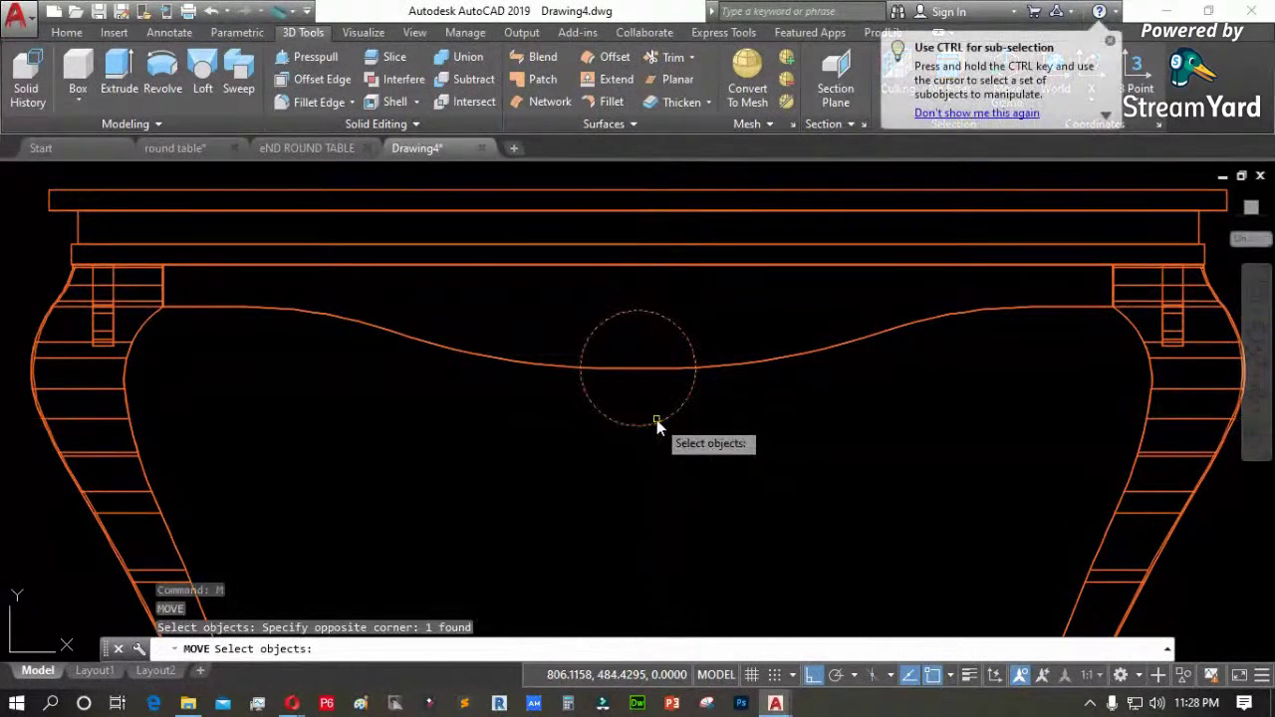
key(Escape)
key(Escape)
key(Escape)
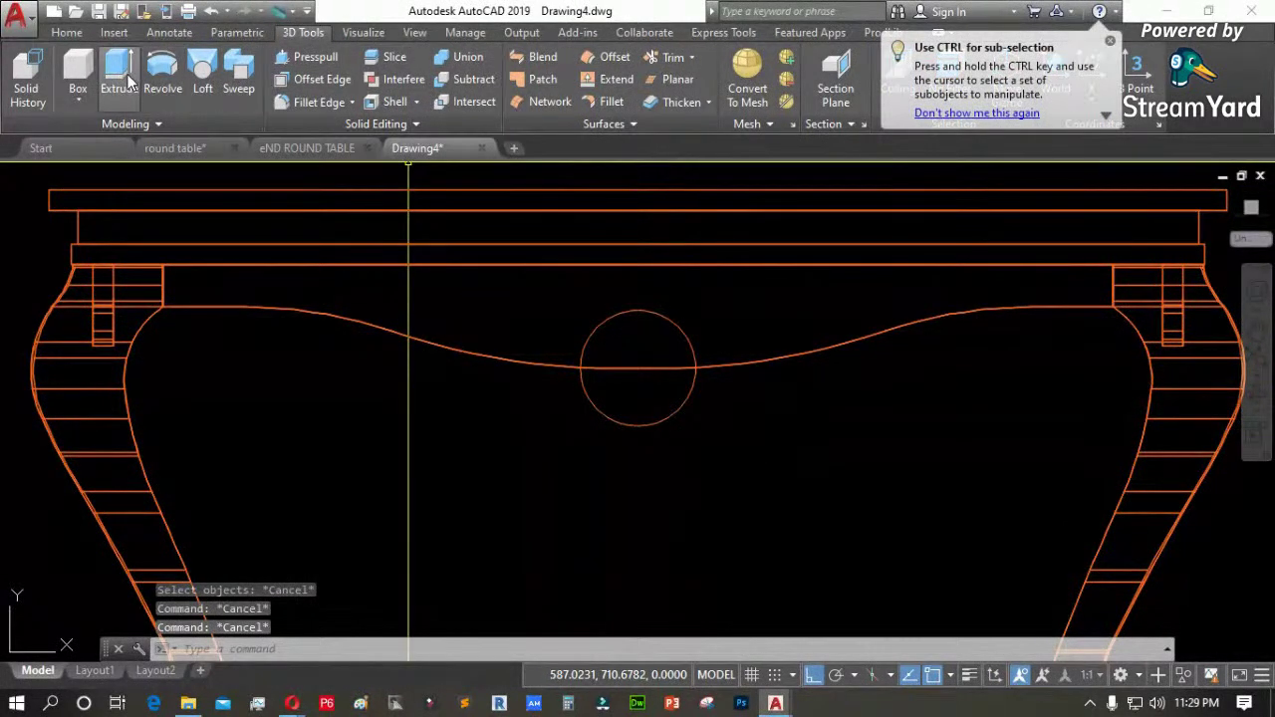
Extrude the circle to a height of 1000
click(118, 74)
click(596, 382)
click(542, 411)
key(Return)
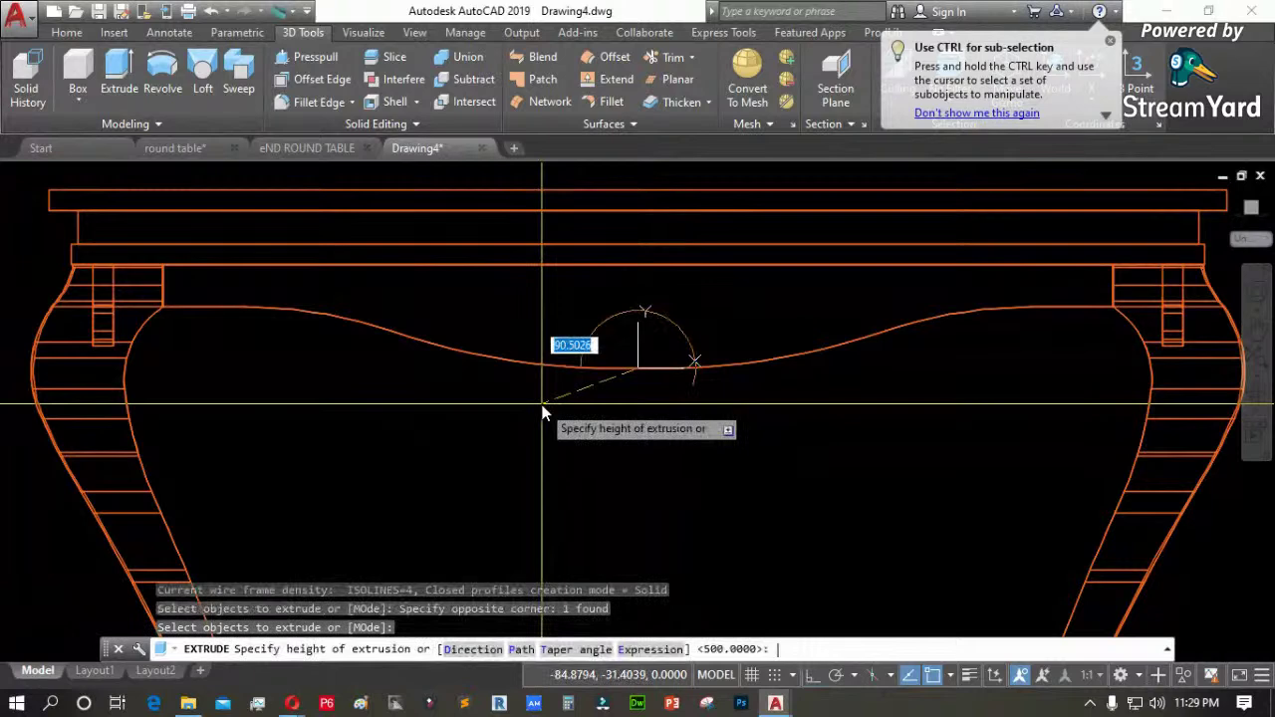
text(1)
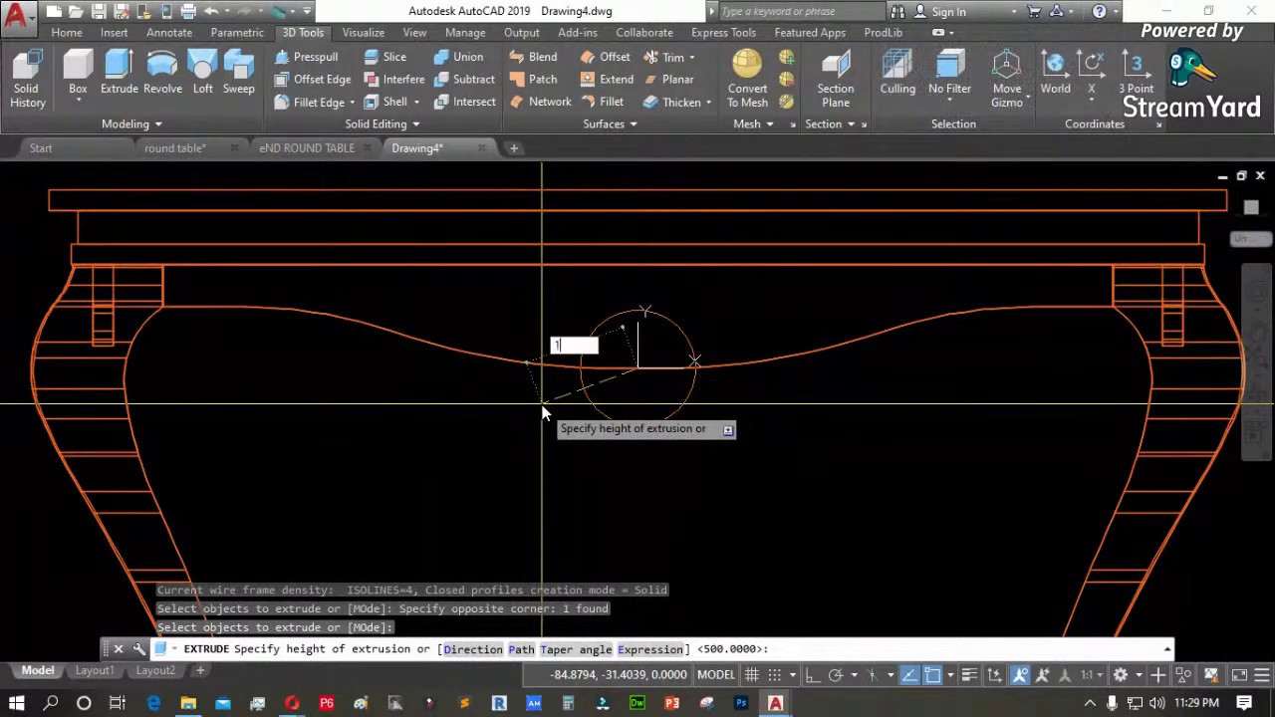
text(000)
key(Return)
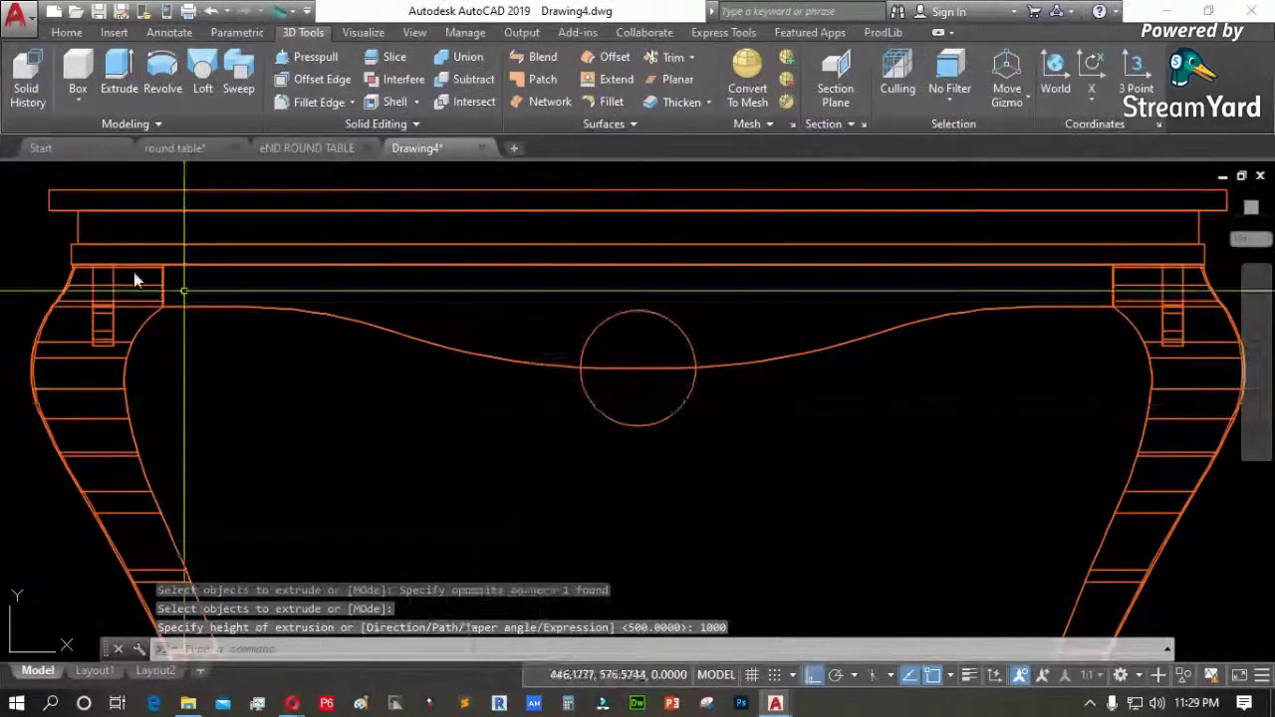
In the Left view, move the cylinder across the table's aprons
click(37, 177)
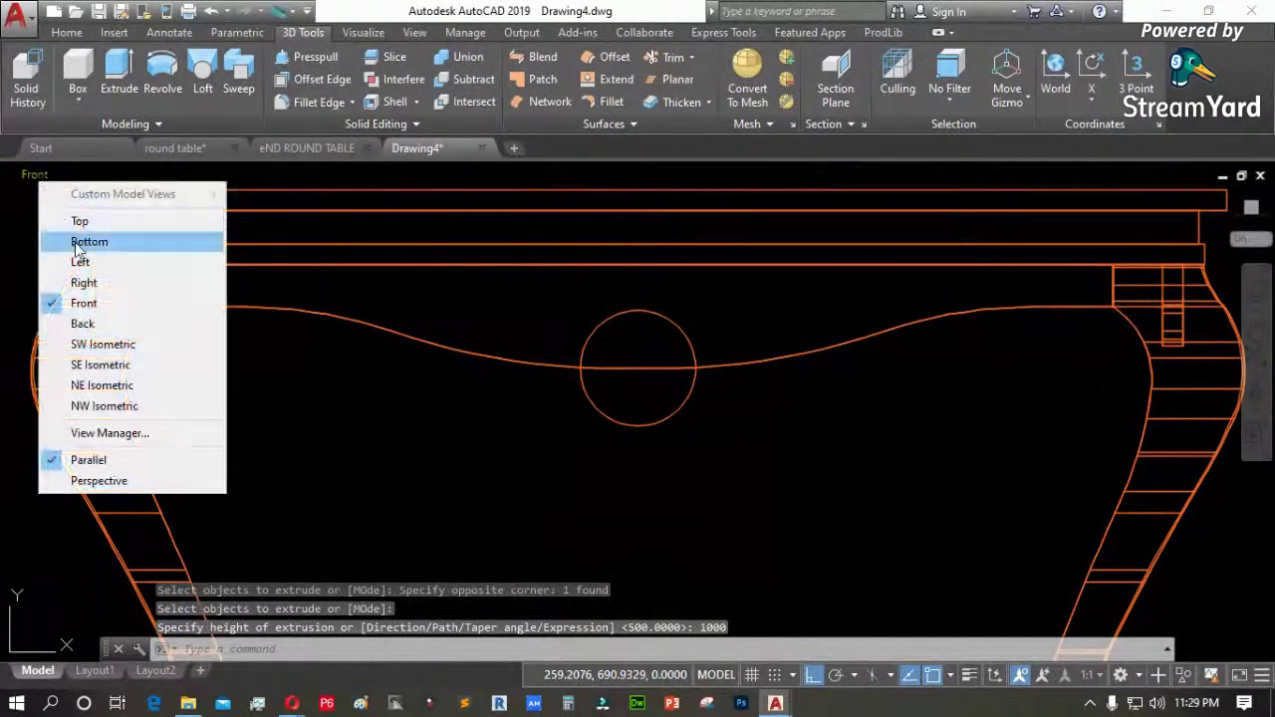
click(80, 262)
scroll(597, 370, down, 5)
text(m)
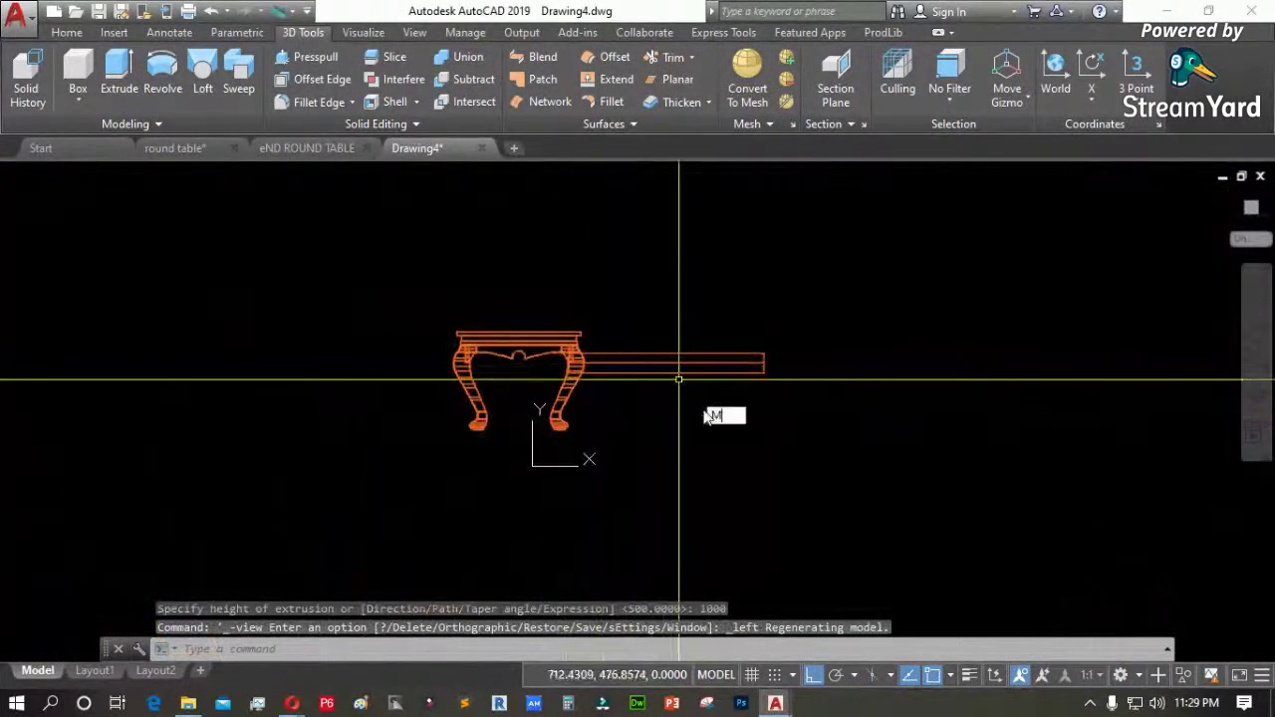
key(Return)
click(781, 427)
click(734, 290)
key(Return)
click(703, 274)
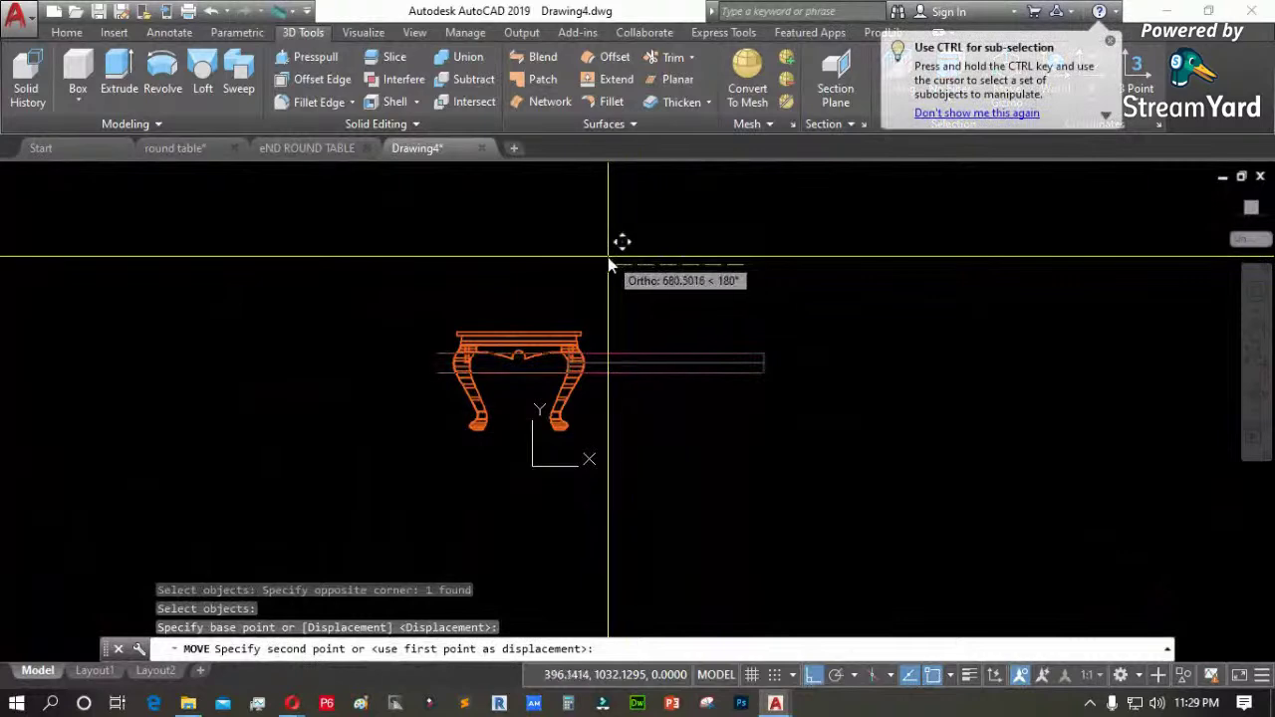
click(604, 257)
scroll(528, 338, up, 6)
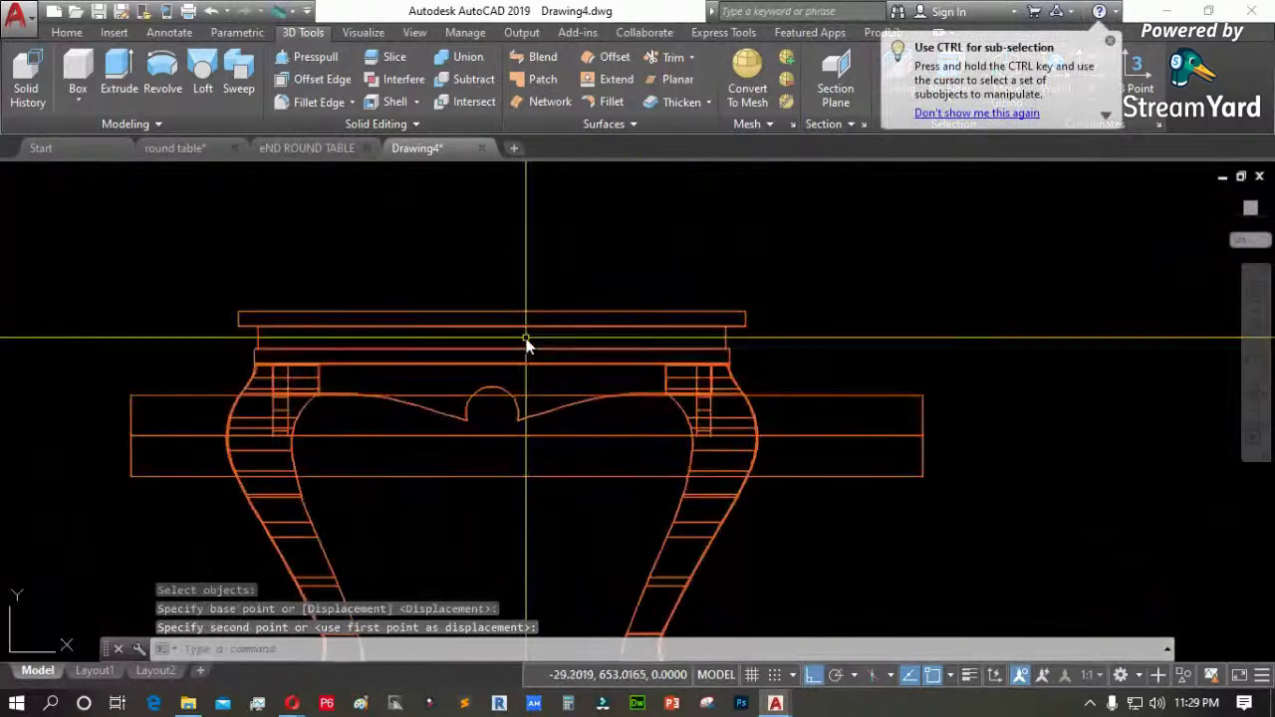
Union the left and right apron pieces into one solid
click(452, 57)
click(273, 408)
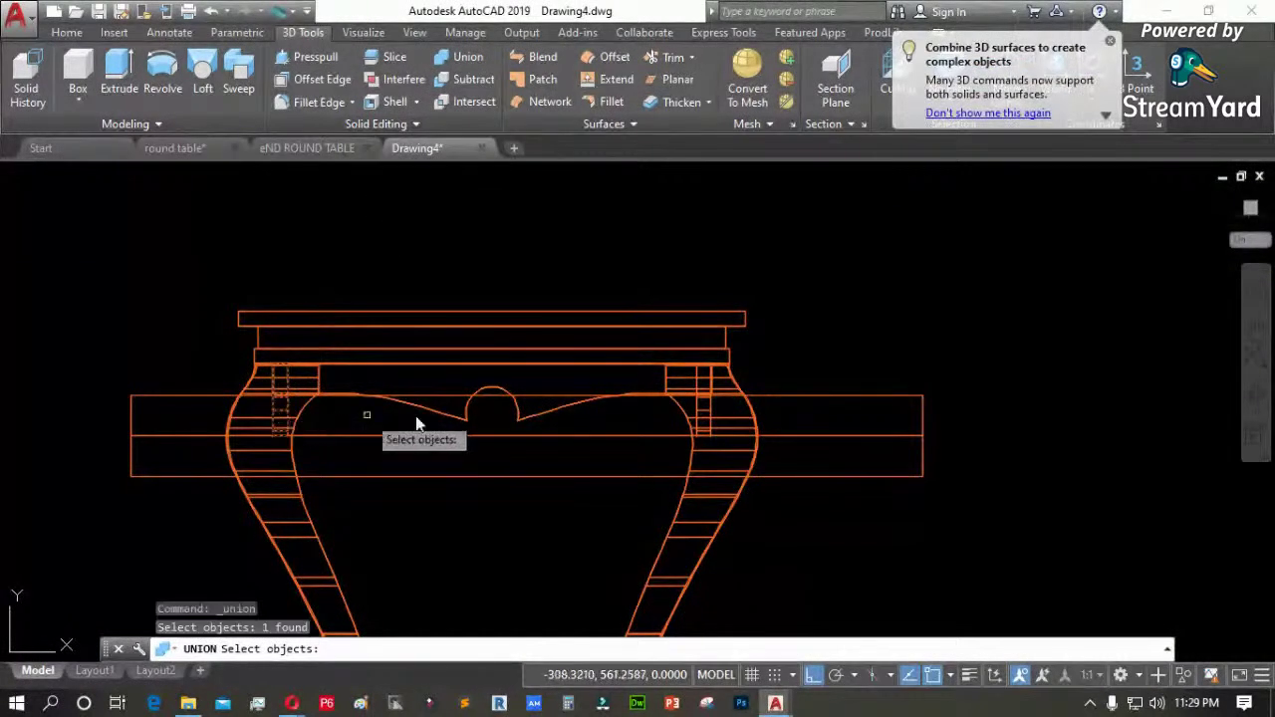
scroll(633, 411, up, 2)
click(734, 400)
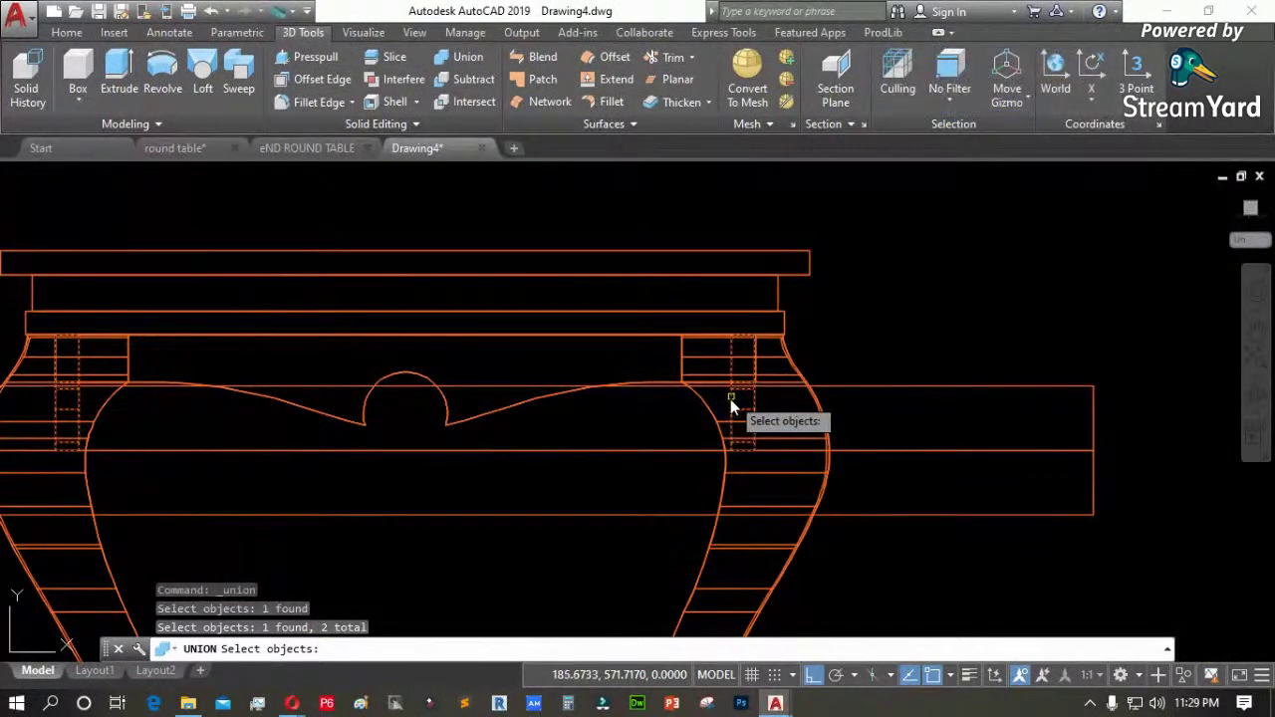
key(Return)
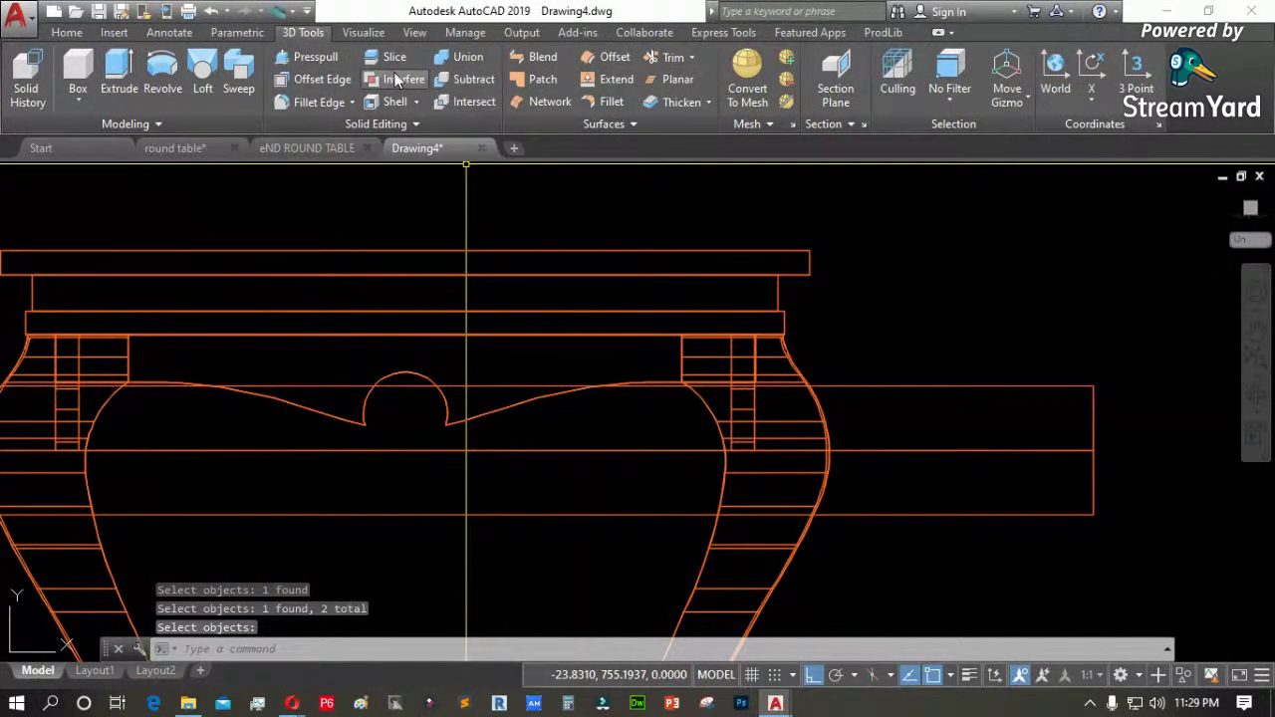
Subtract the cylinder from the merged aprons and switch the view to perspective
click(453, 77)
click(739, 408)
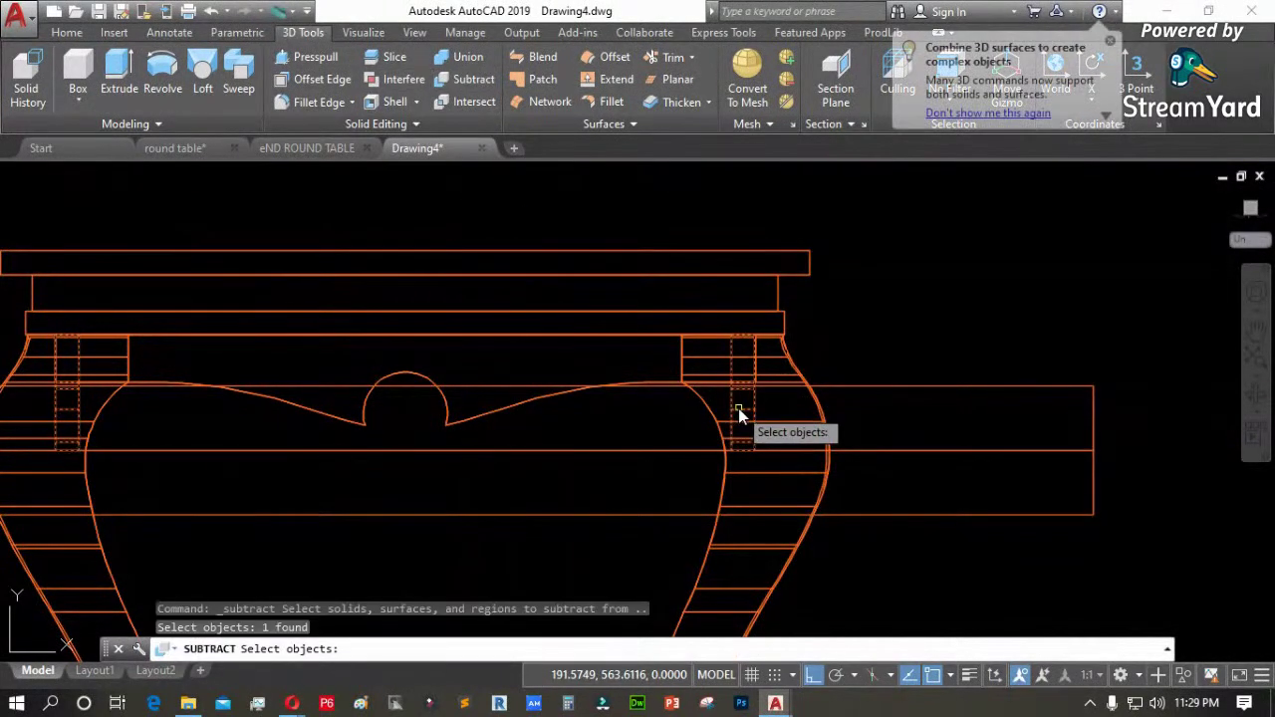
key(Return)
click(652, 451)
key(Return)
scroll(352, 347, down, 5)
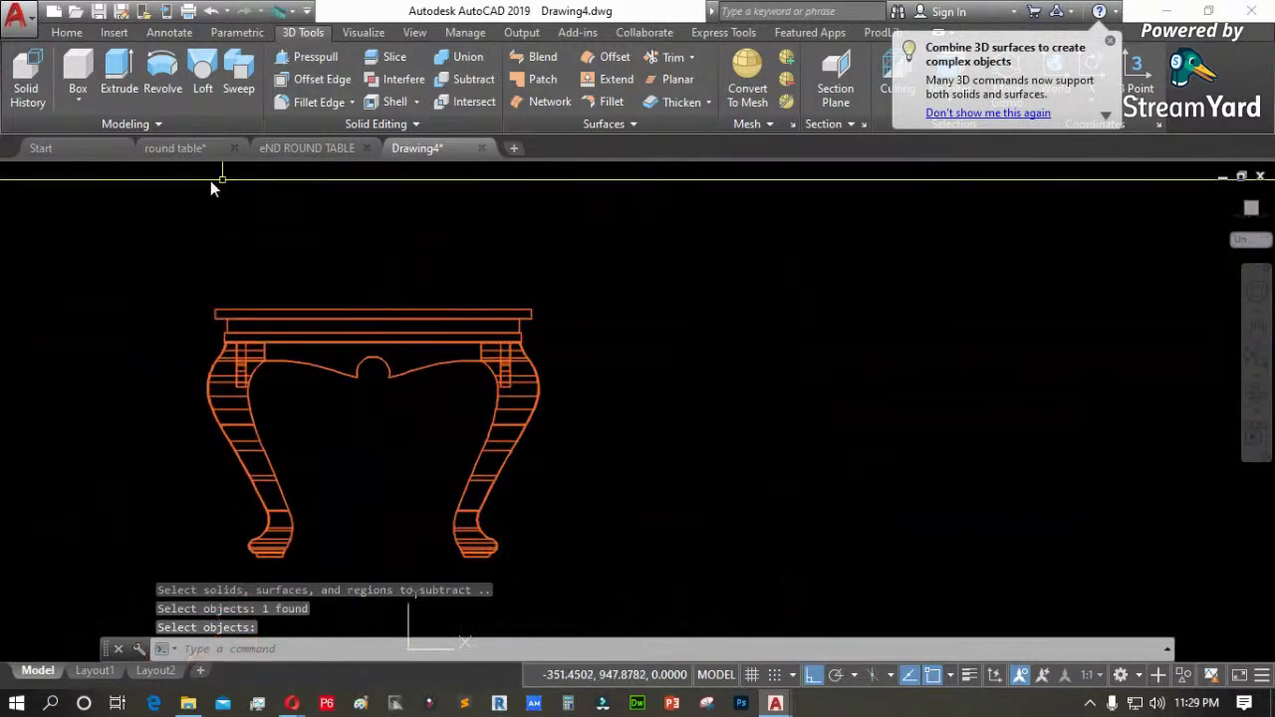
click(31, 176)
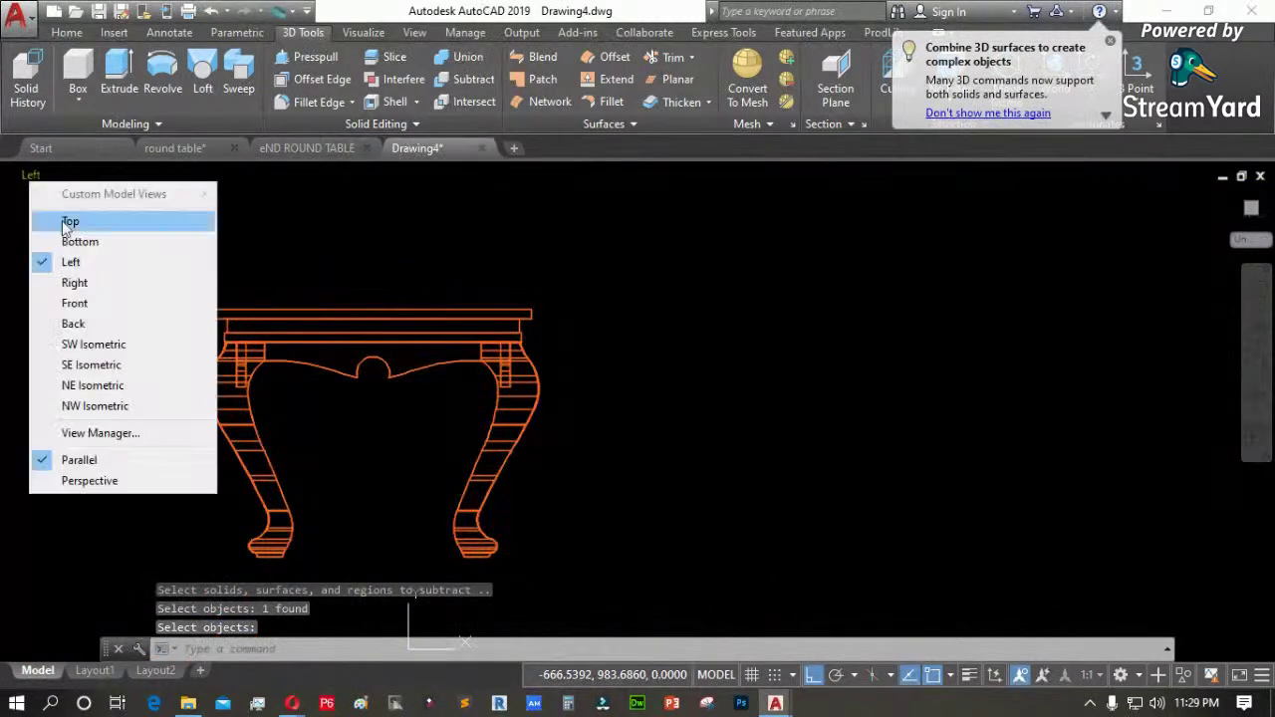
click(112, 481)
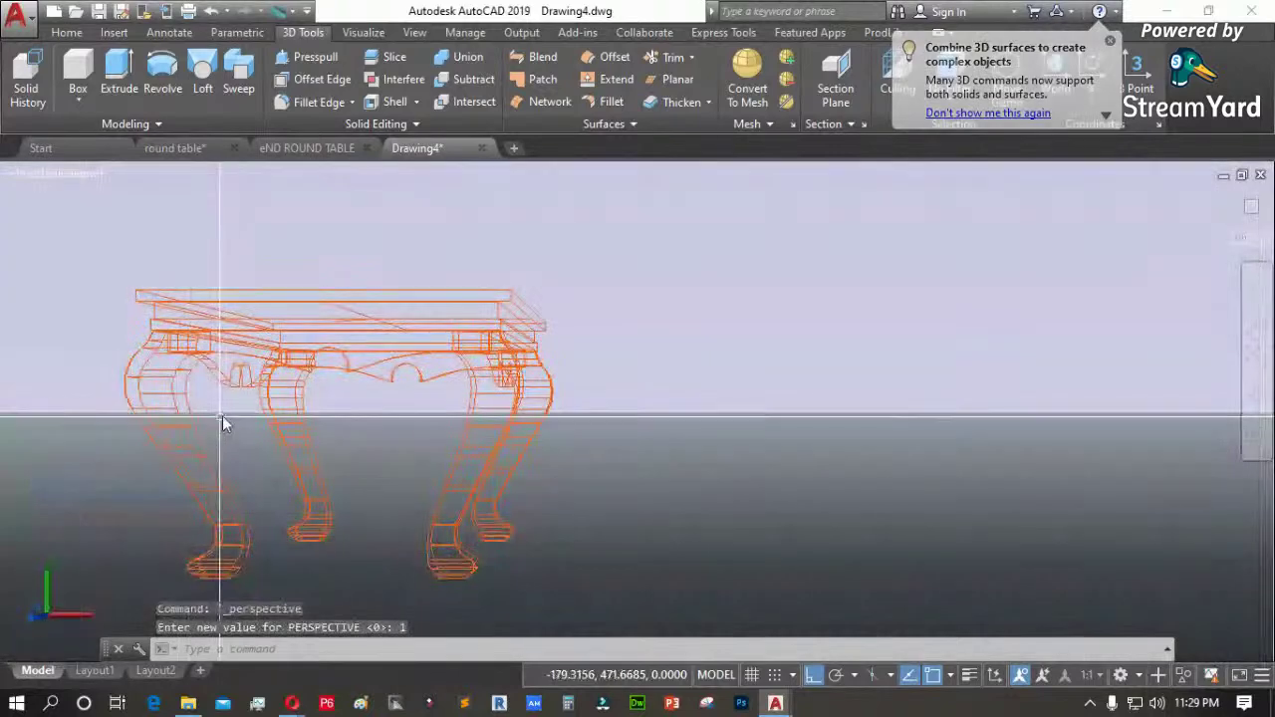
Apply the Shades of Gray visual style and orbit the table to a raised three-quarter angle
click(75, 174)
click(169, 345)
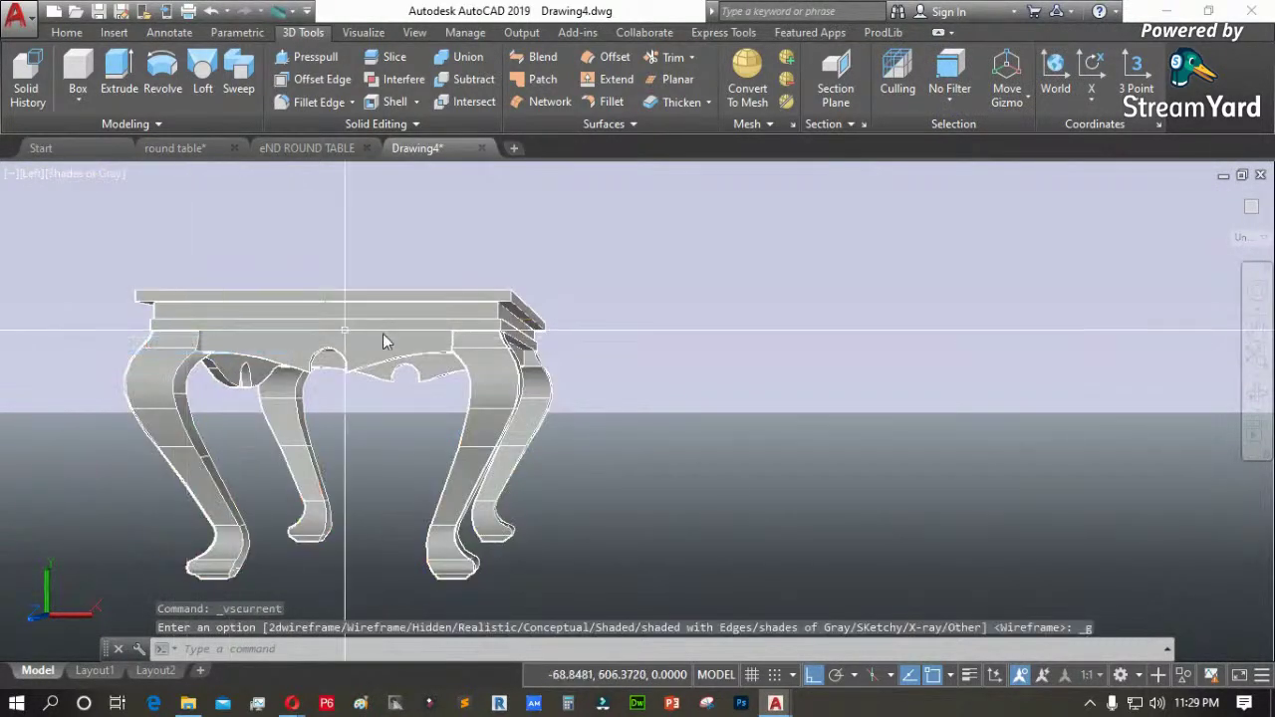
click(1257, 389)
drag(424, 399, 491, 362)
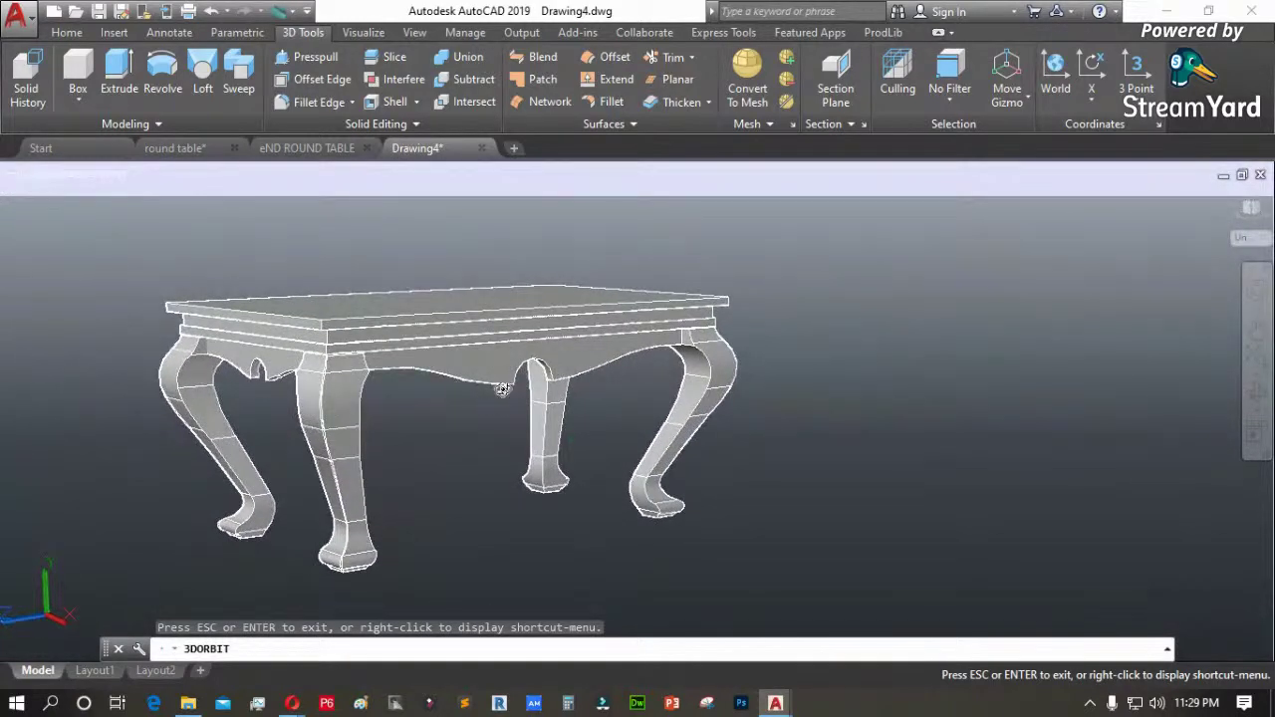
drag(465, 371, 454, 379)
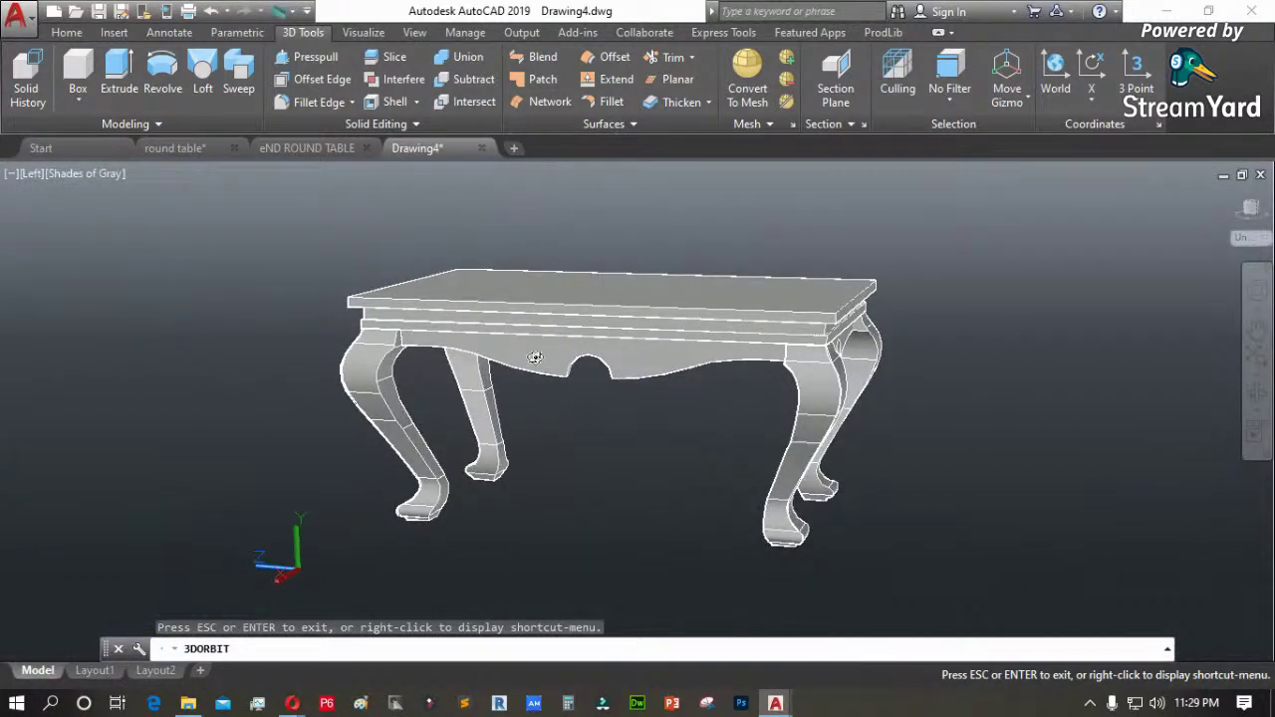
drag(683, 363, 714, 413)
Keep orbiting to look down on the tabletop and far legs, then back to the whole table
drag(536, 339, 731, 335)
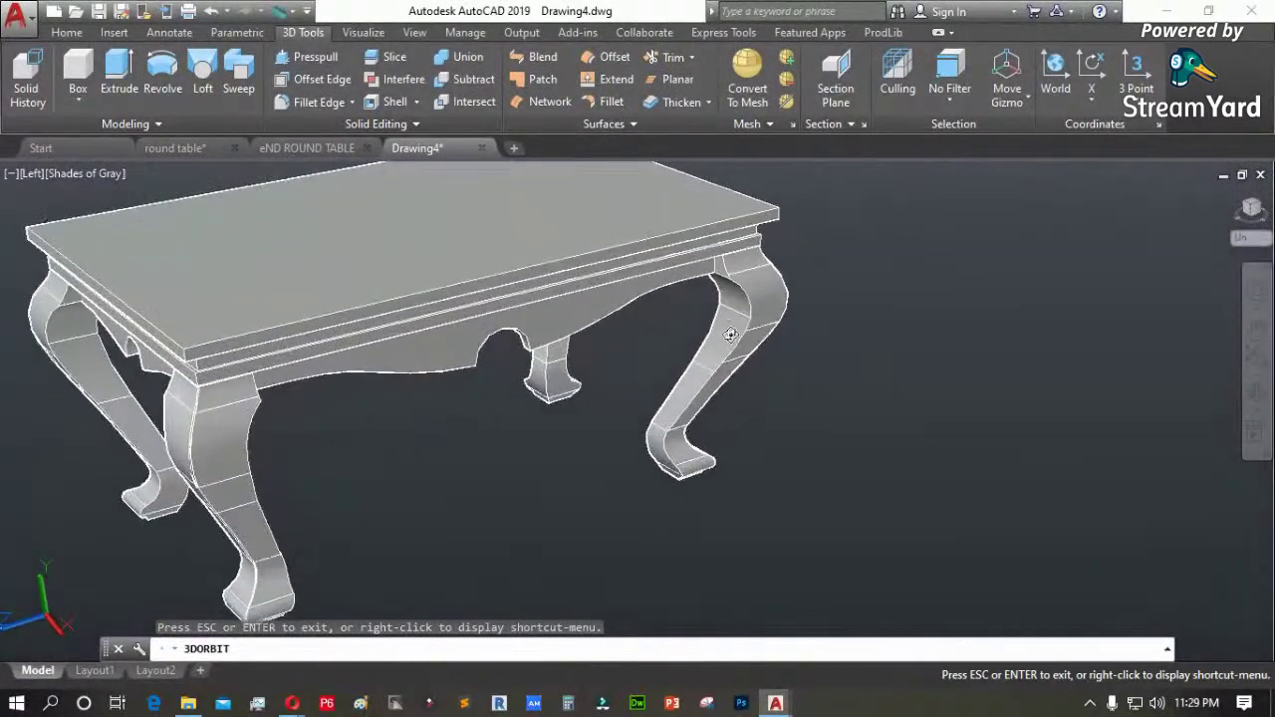
scroll(731, 335, up, 4)
scroll(933, 279, down, 3)
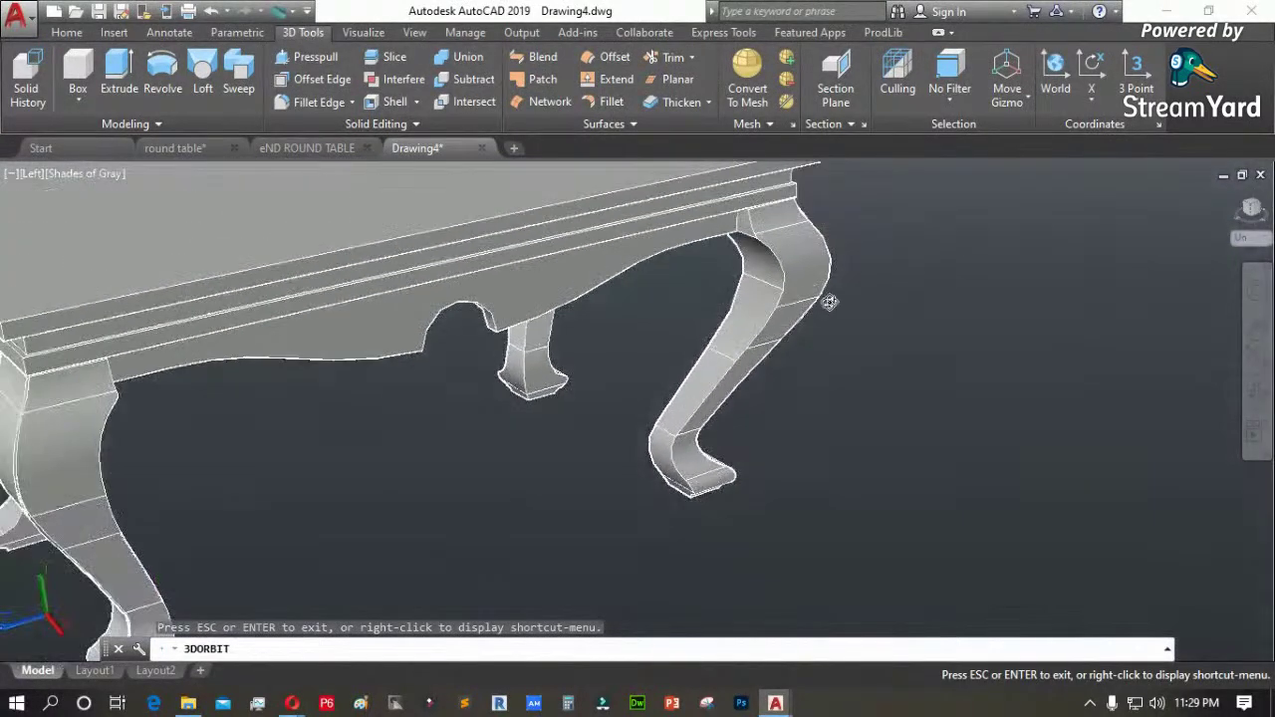
drag(924, 338, 902, 340)
drag(129, 465, 408, 442)
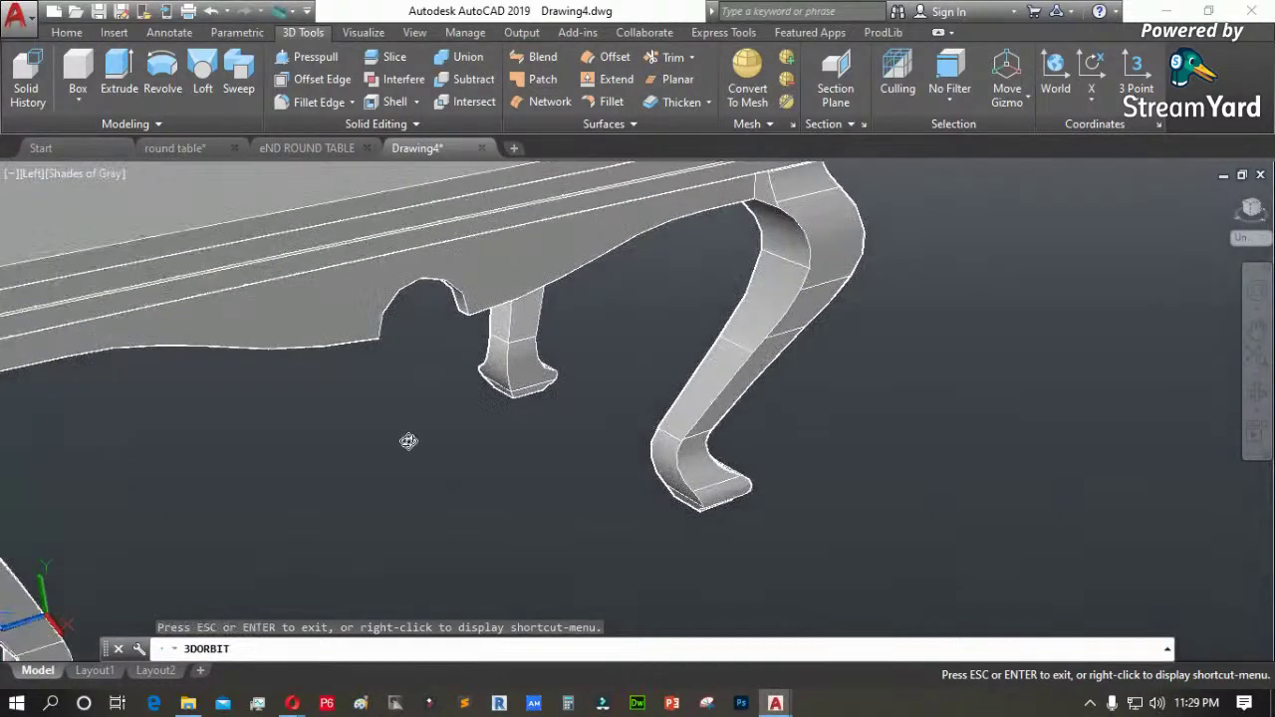
drag(799, 267, 479, 433)
right_click(819, 422)
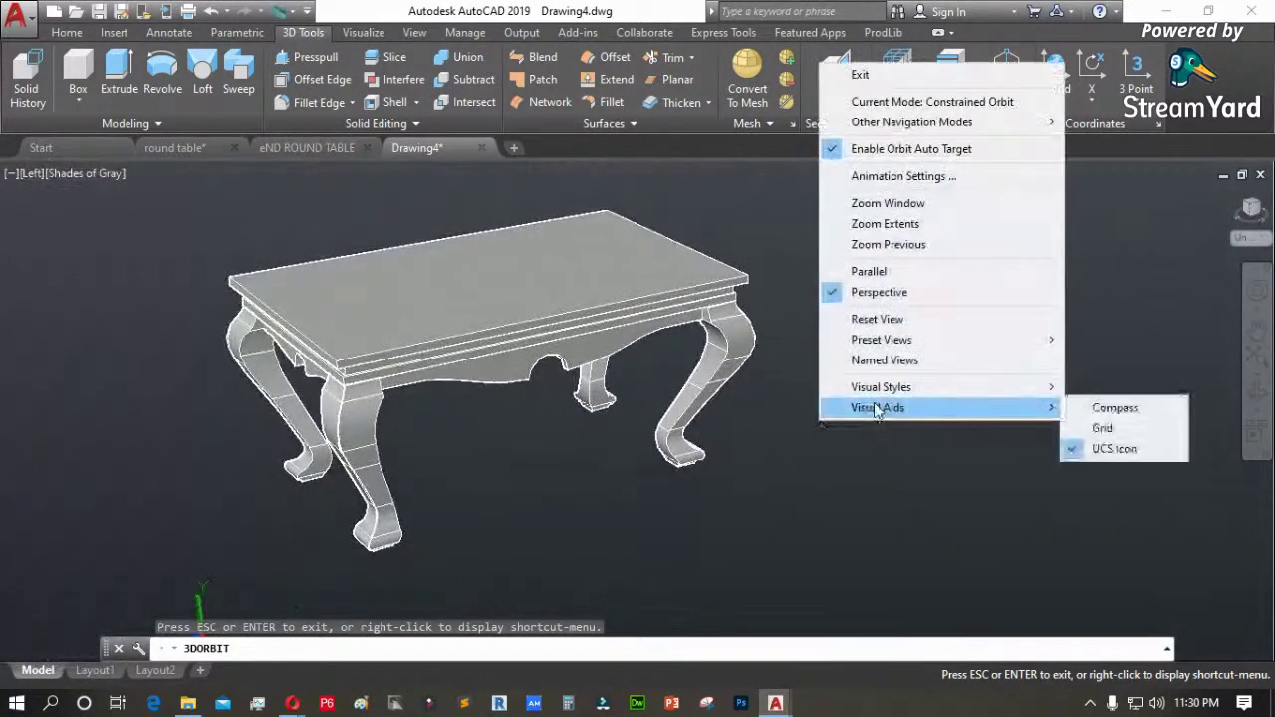
Exit 3DORBIT, keeping the grey-shaded table with its cabriole legs in perspective view
click(879, 76)
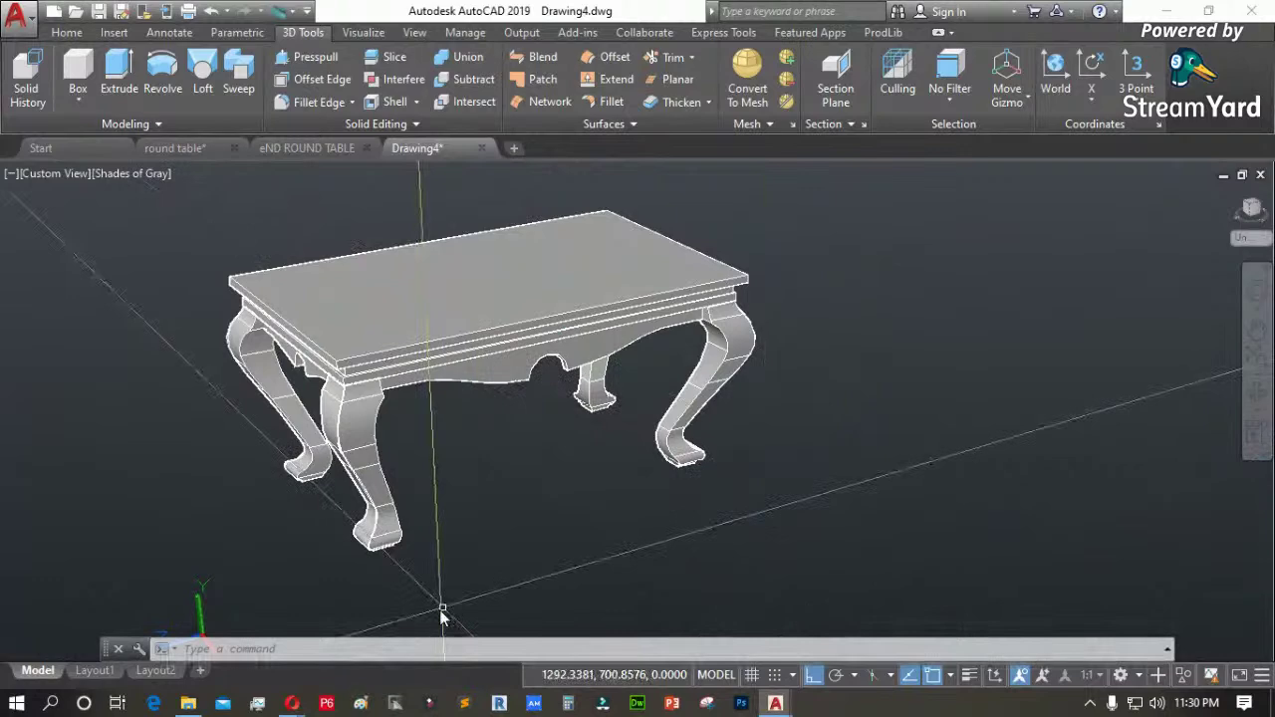
mouse_move(294, 706)
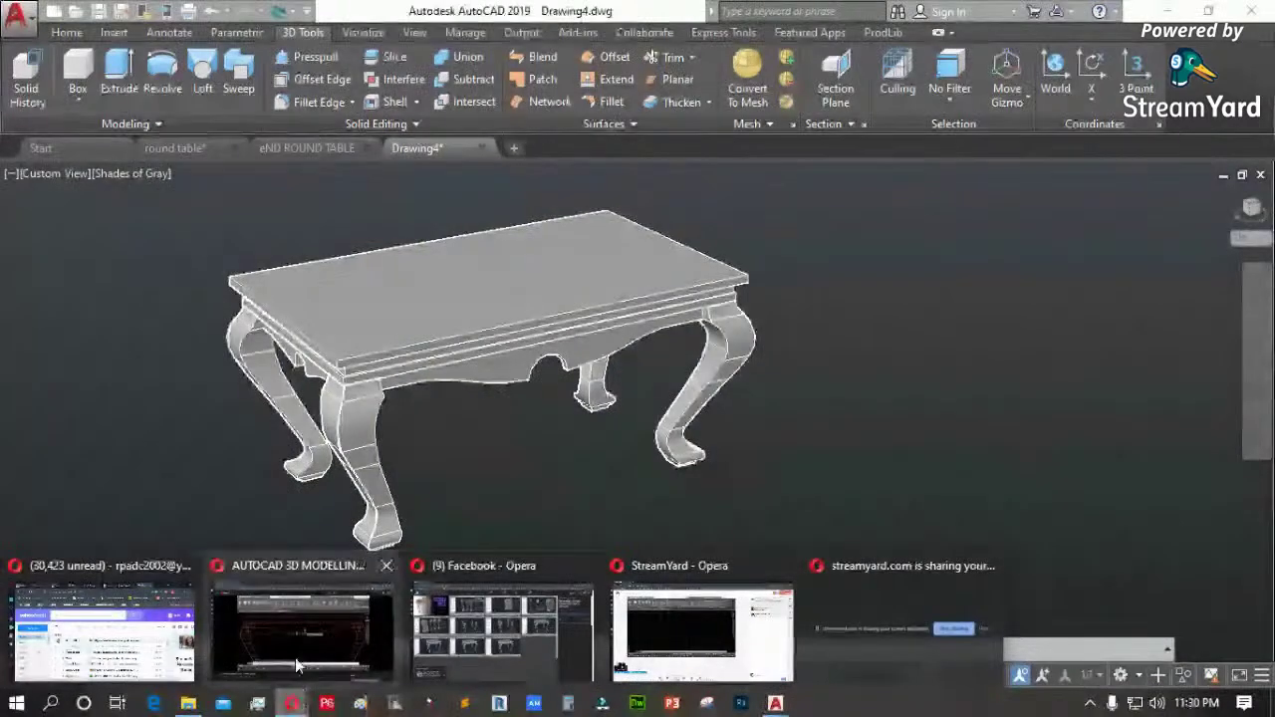